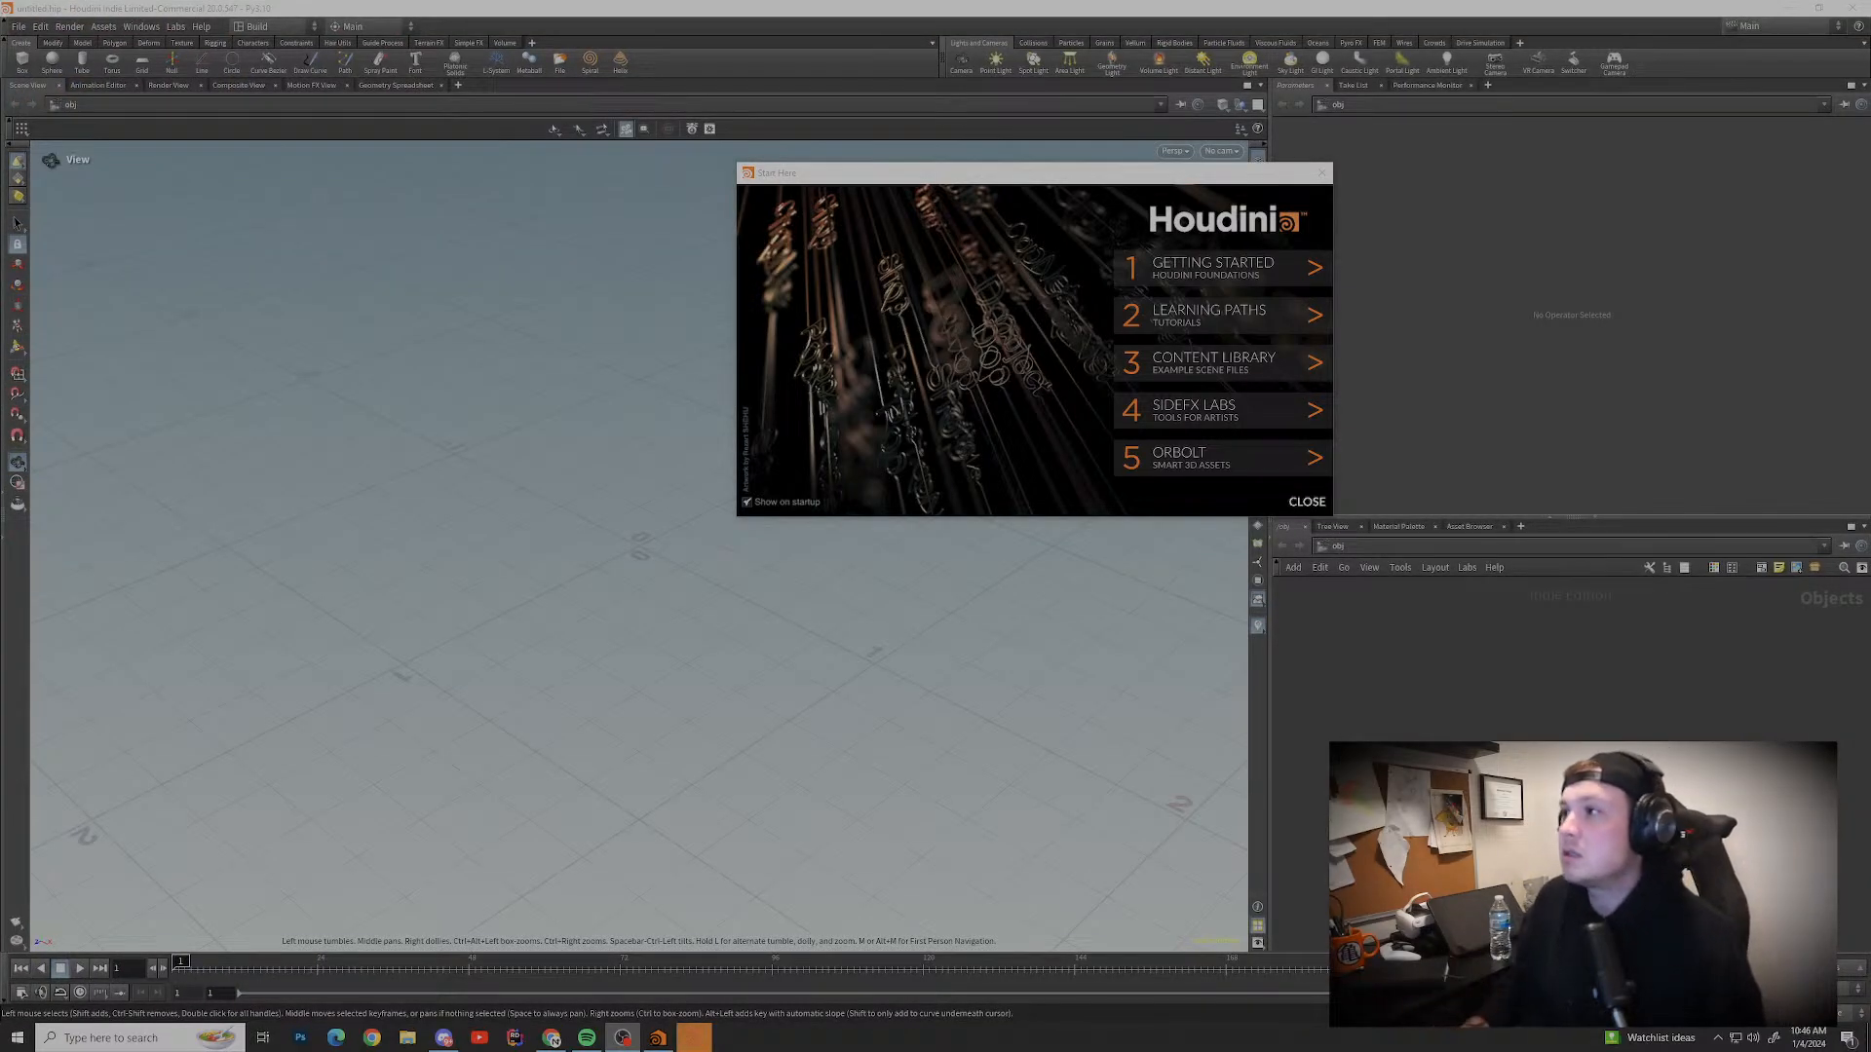
Step: Dismiss the startup dialog and open the recent scene file WaveCollapse.hiplc
left_click(1322, 172)
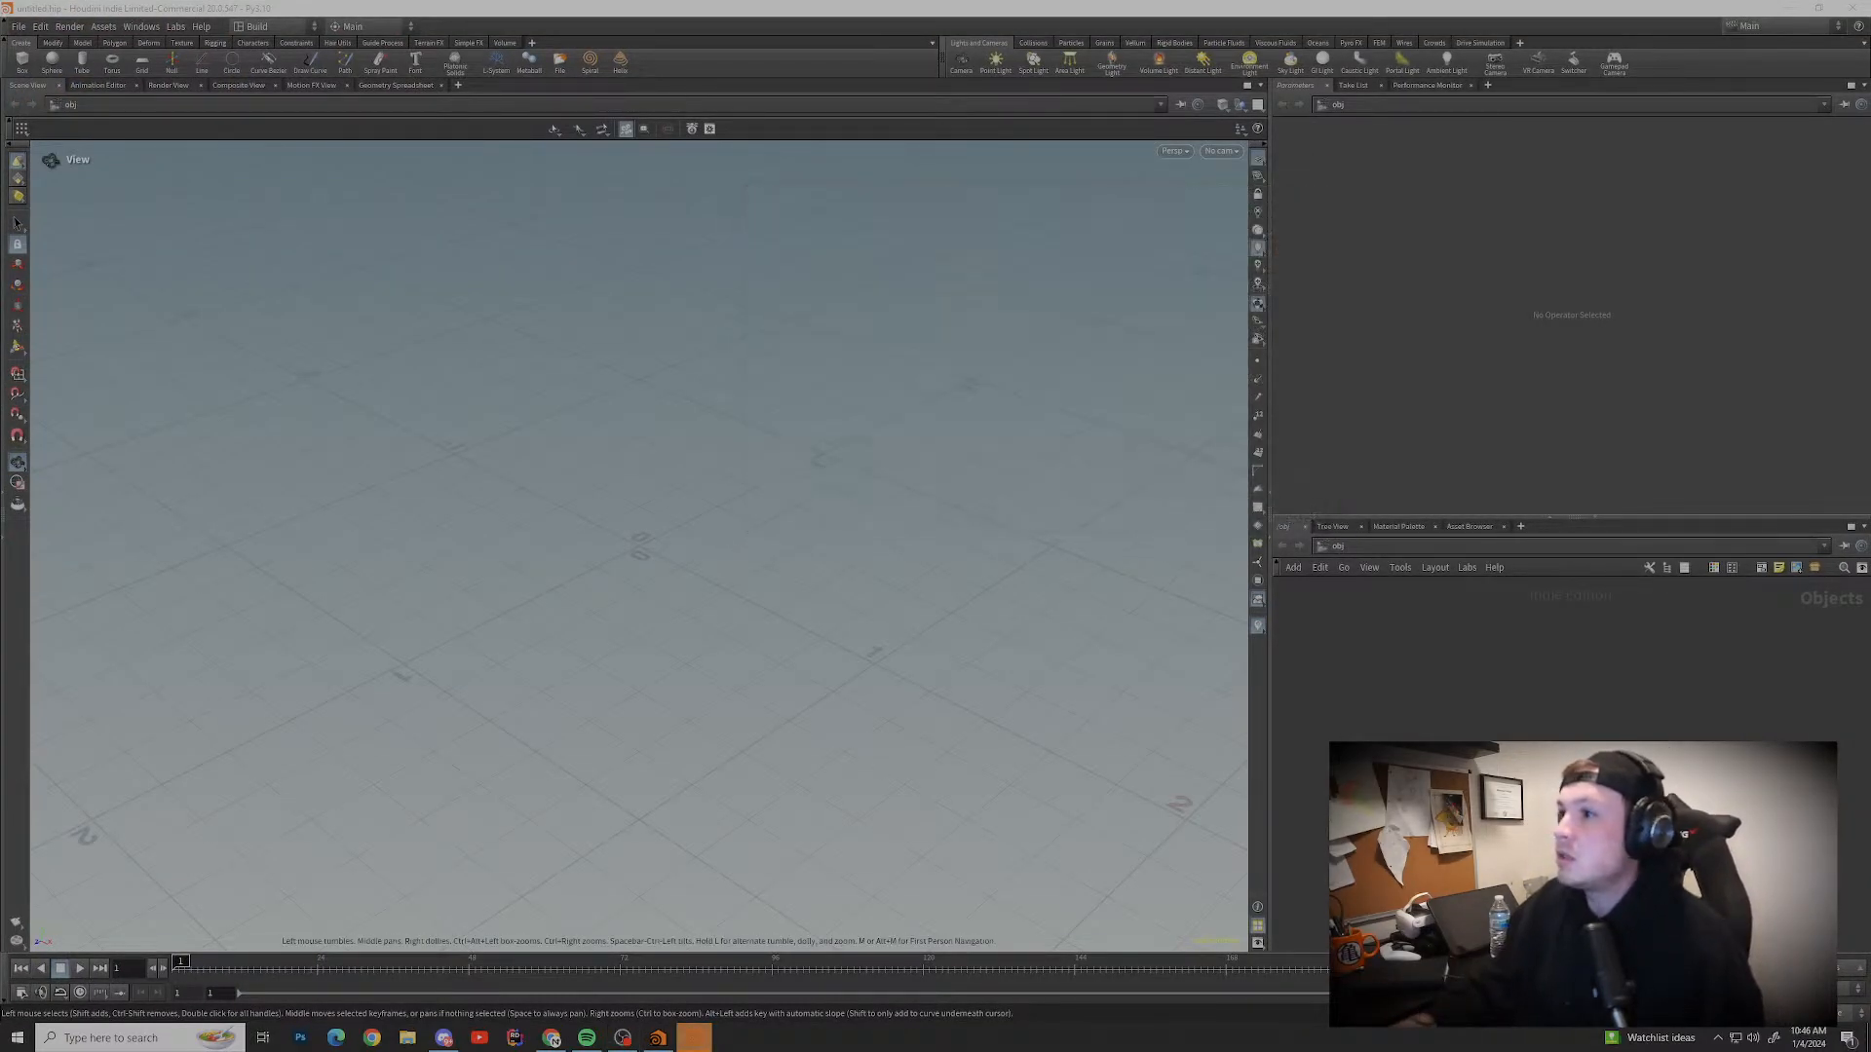
left_click(19, 26)
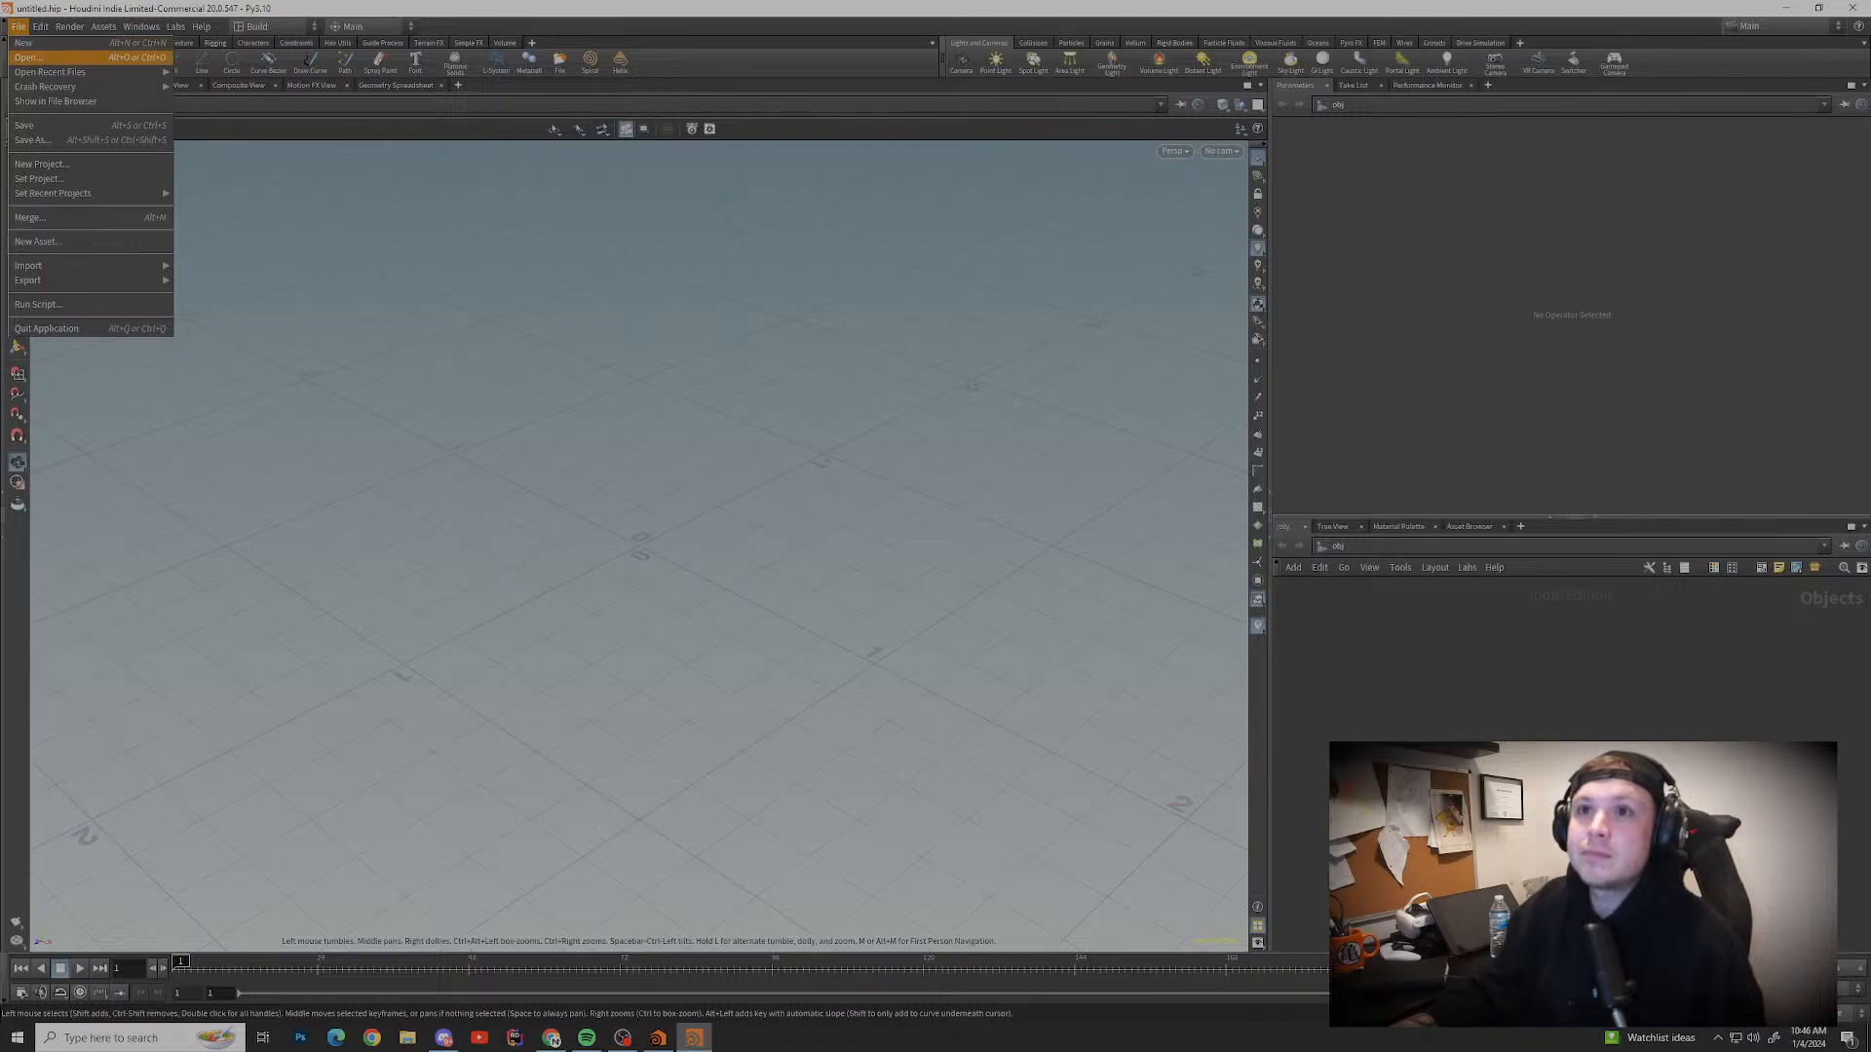
left_click(25, 57)
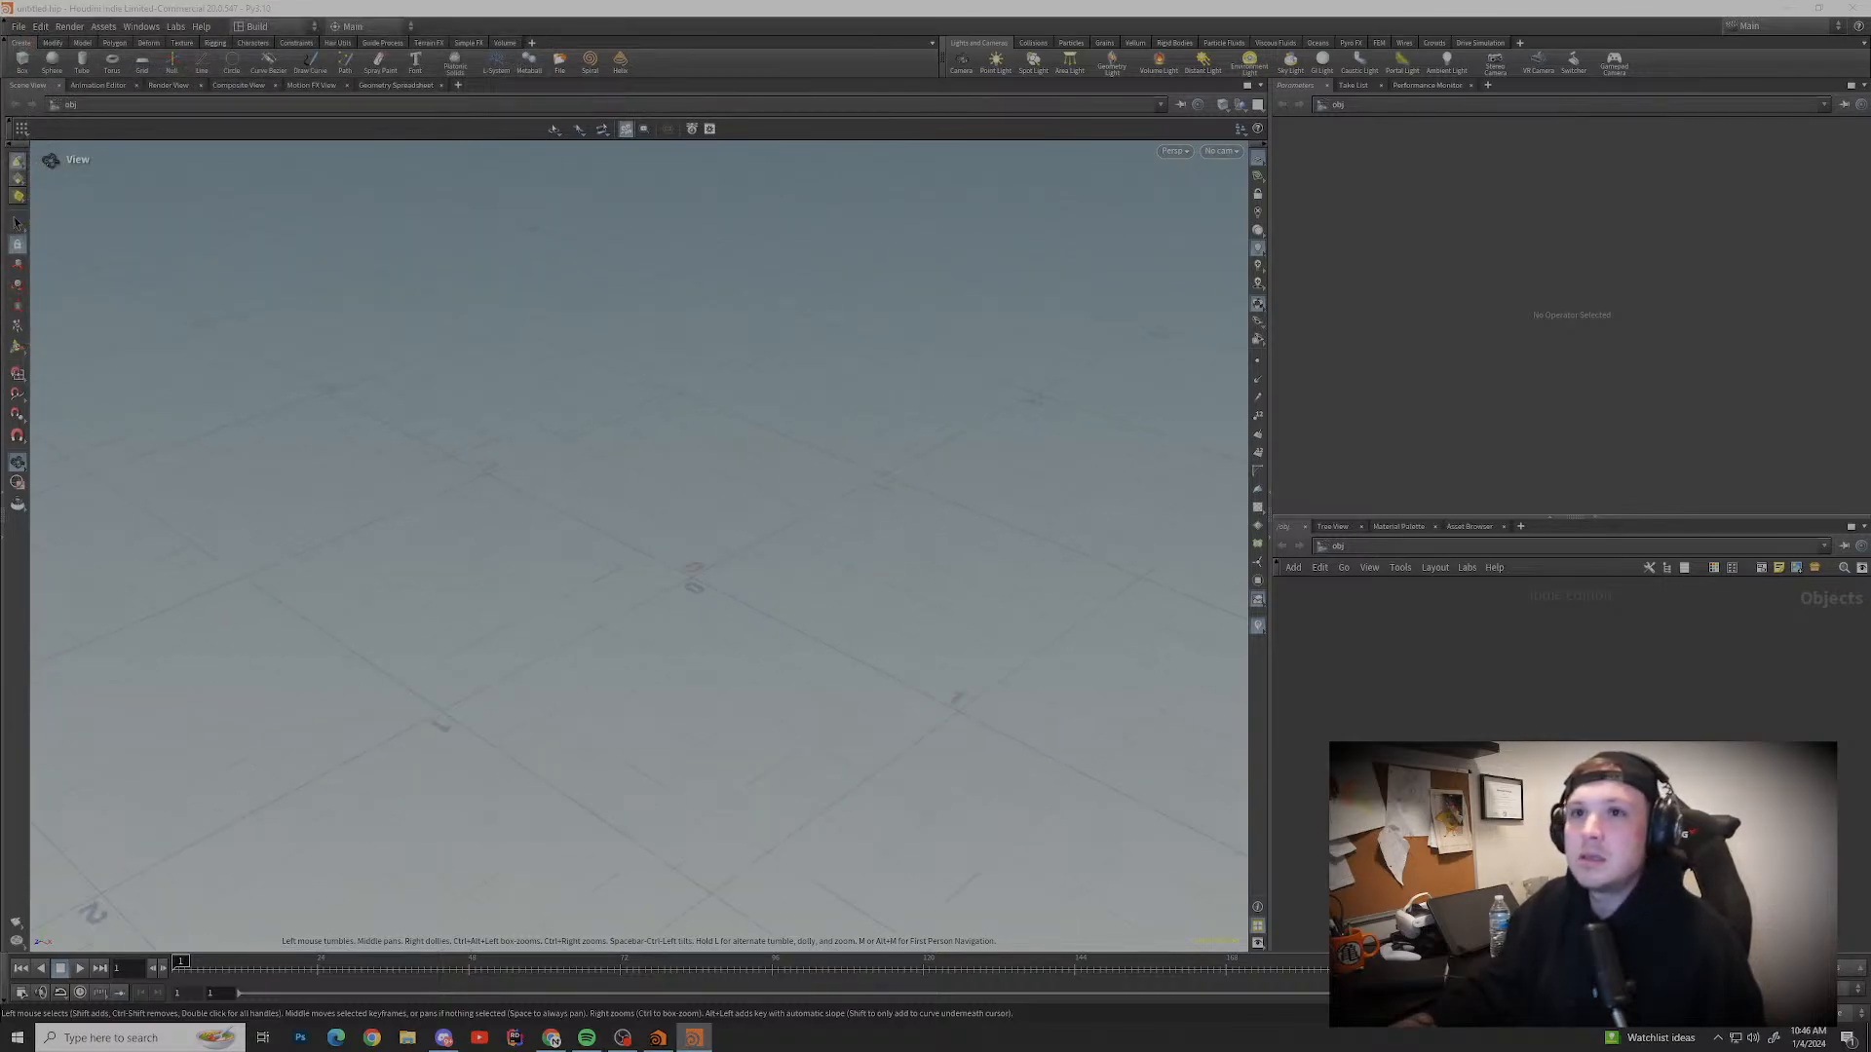
left_click(18, 26)
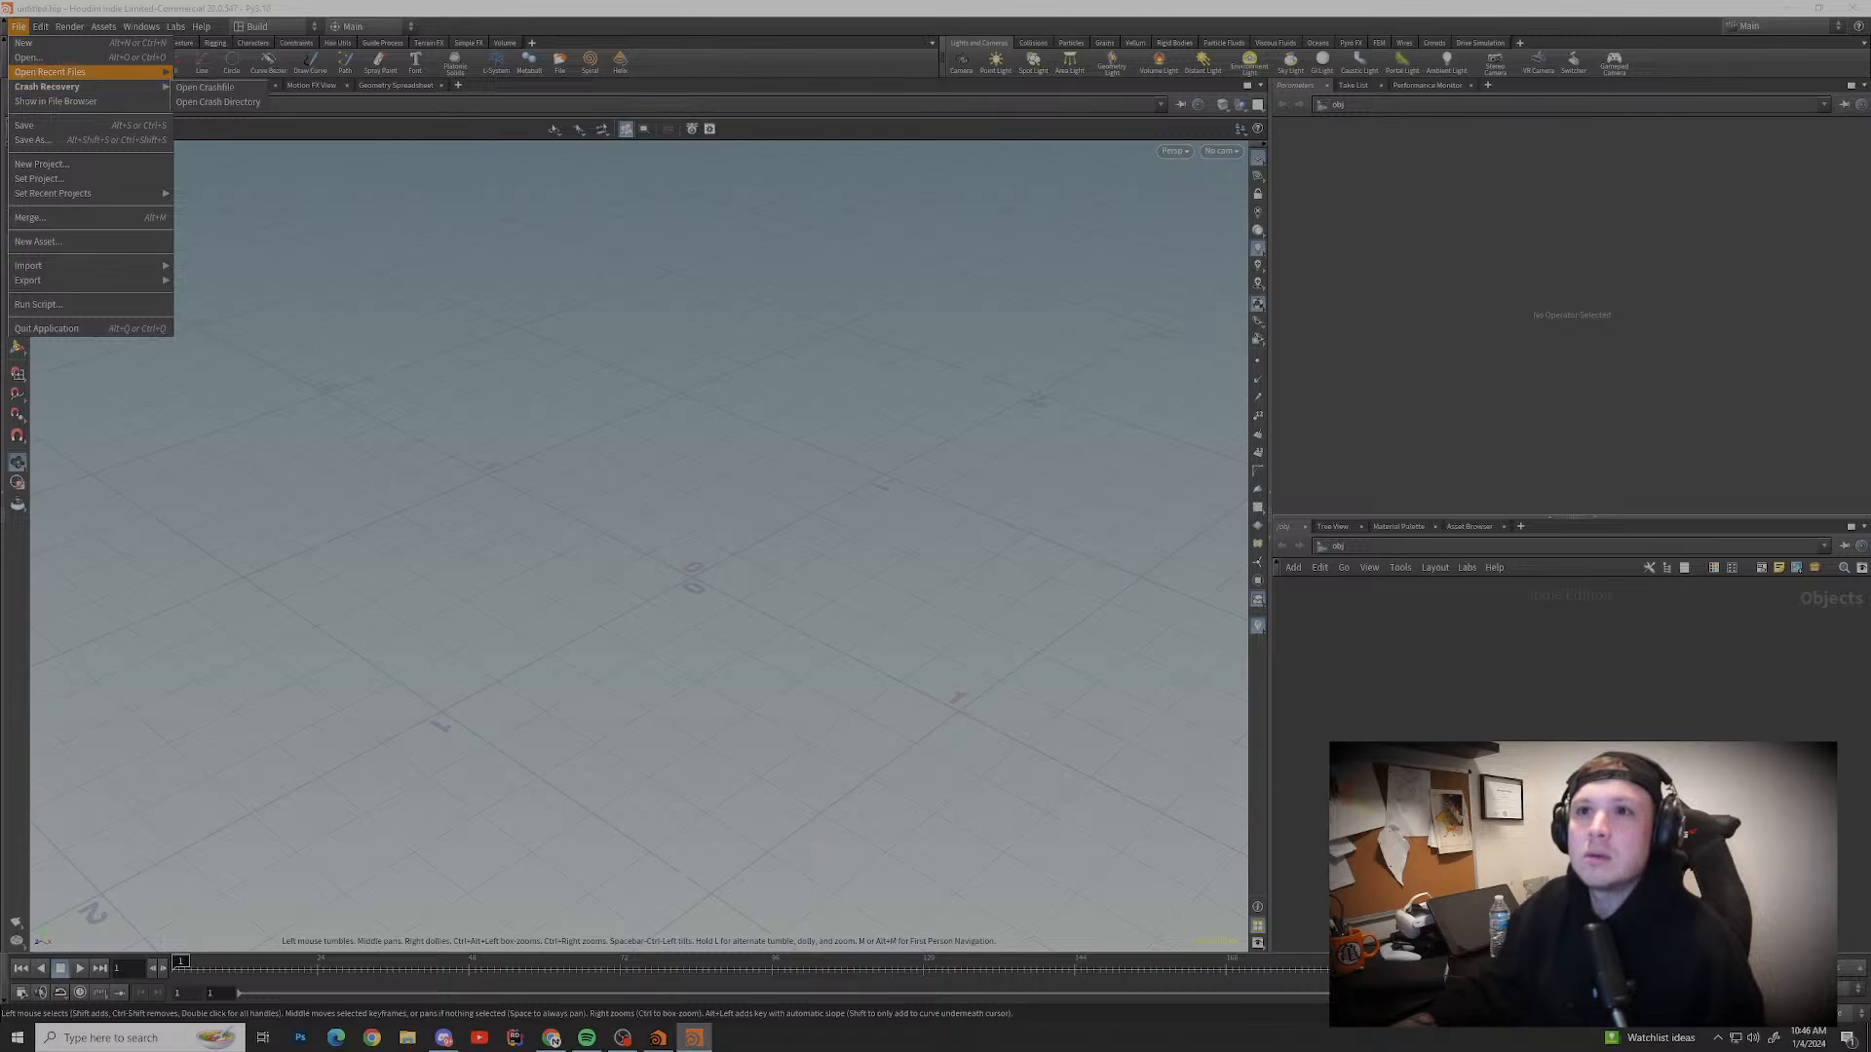
mouse_move(59, 72)
left_click(312, 72)
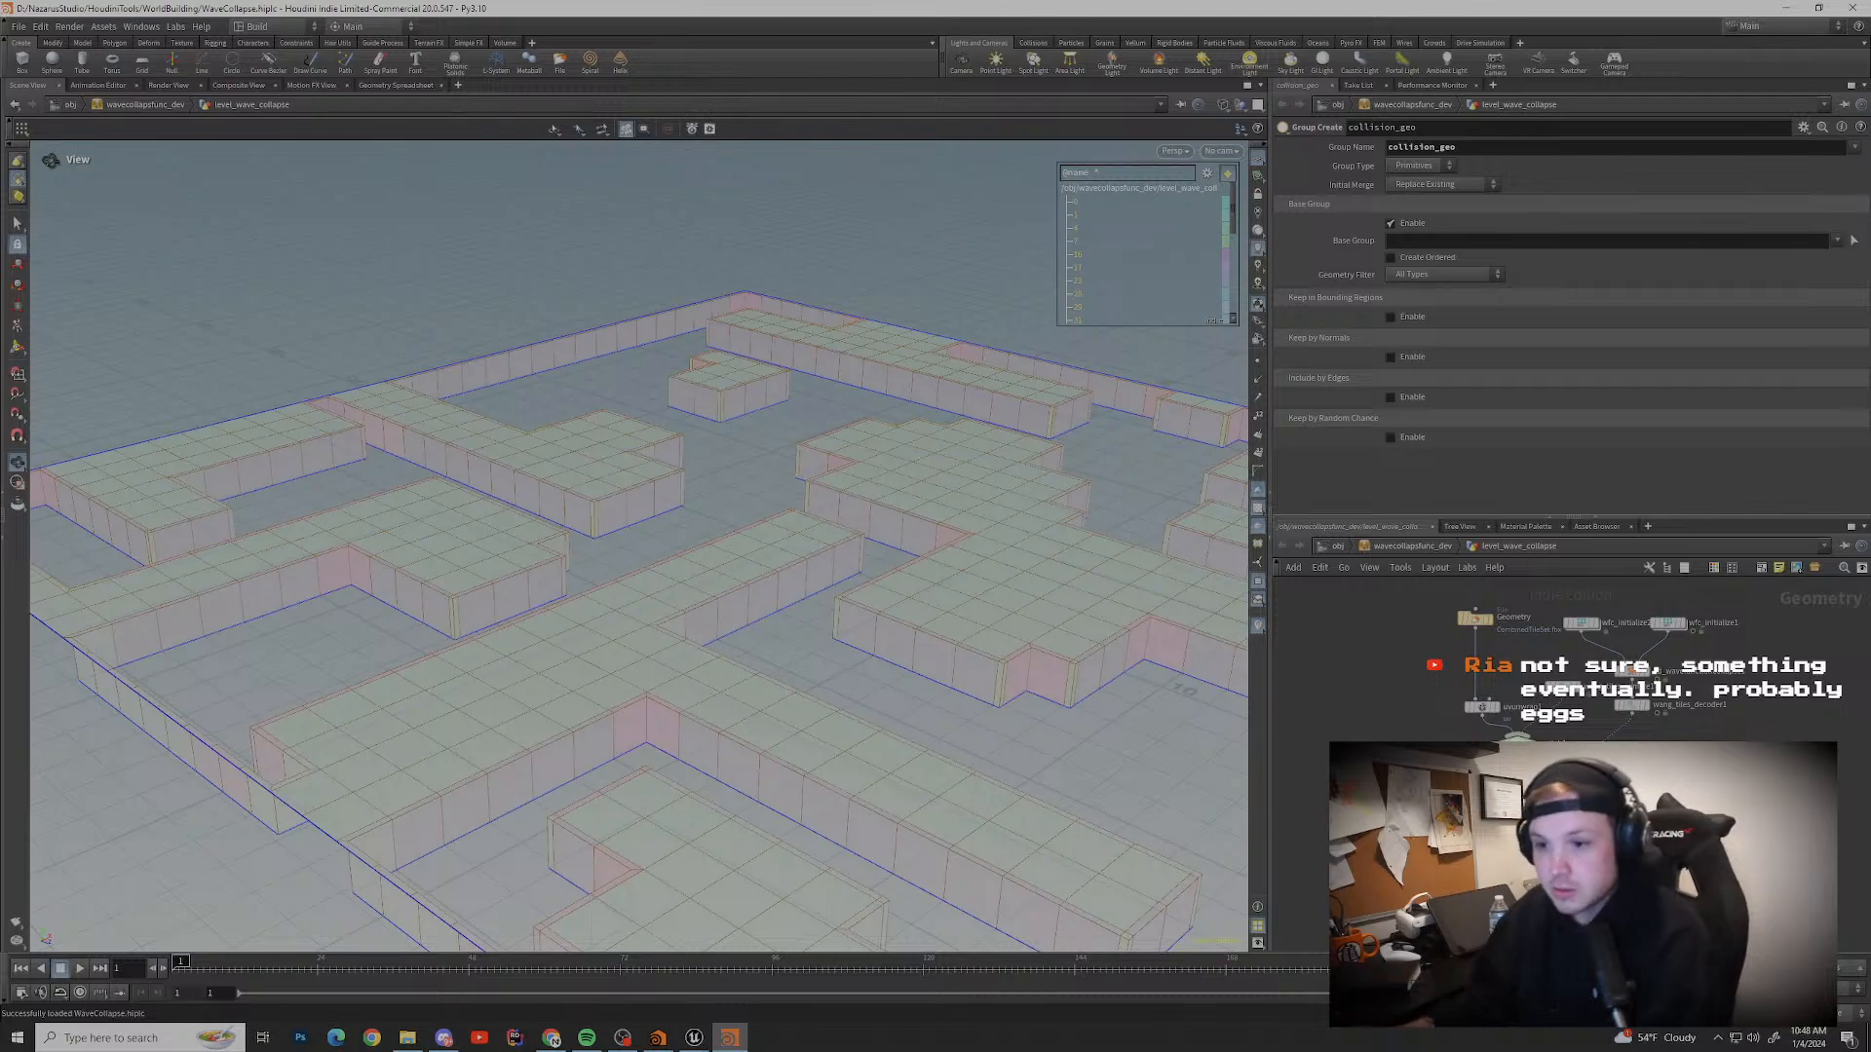
Step: Look over the generated level geometry and display the output of the PolyBevel node below fuse1
middle_click_drag(639, 546, 654, 558)
left_click_drag(654, 557, 770, 609)
middle_click_drag(1403, 682, 1391, 668)
middle_click_drag(1520, 702, 1472, 634)
middle_click_drag(1472, 701, 1462, 594)
scroll(1461, 663, "up", 3)
scroll(1493, 651, "up", 2)
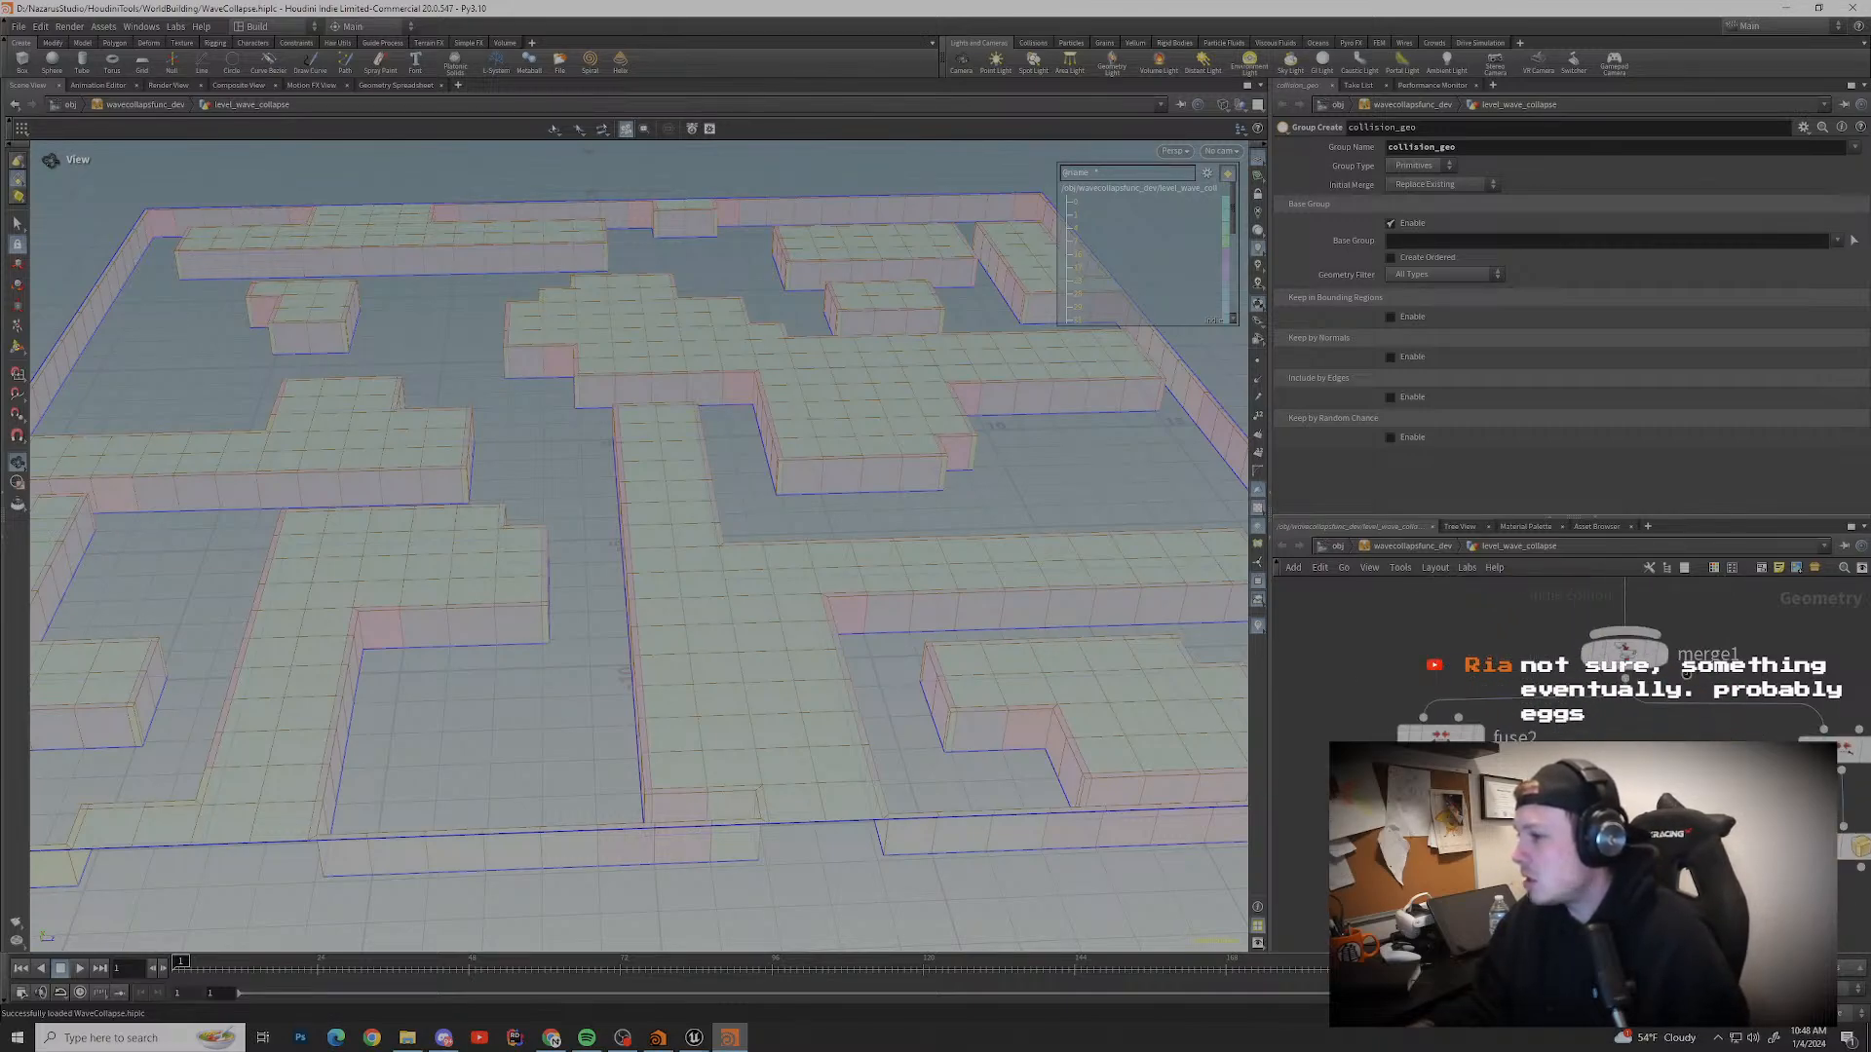
scroll(1620, 780, "down", 2)
middle_click_drag(1620, 780, 1409, 750)
scroll(1409, 751, "up", 1)
left_click(1588, 722)
Step: Examine the beveled edges, corners and tile seams of the level's walls and top surfaces up close
scroll(809, 741, "up", 5)
scroll(718, 808, "up", 3)
left_click_drag(718, 760, 804, 643)
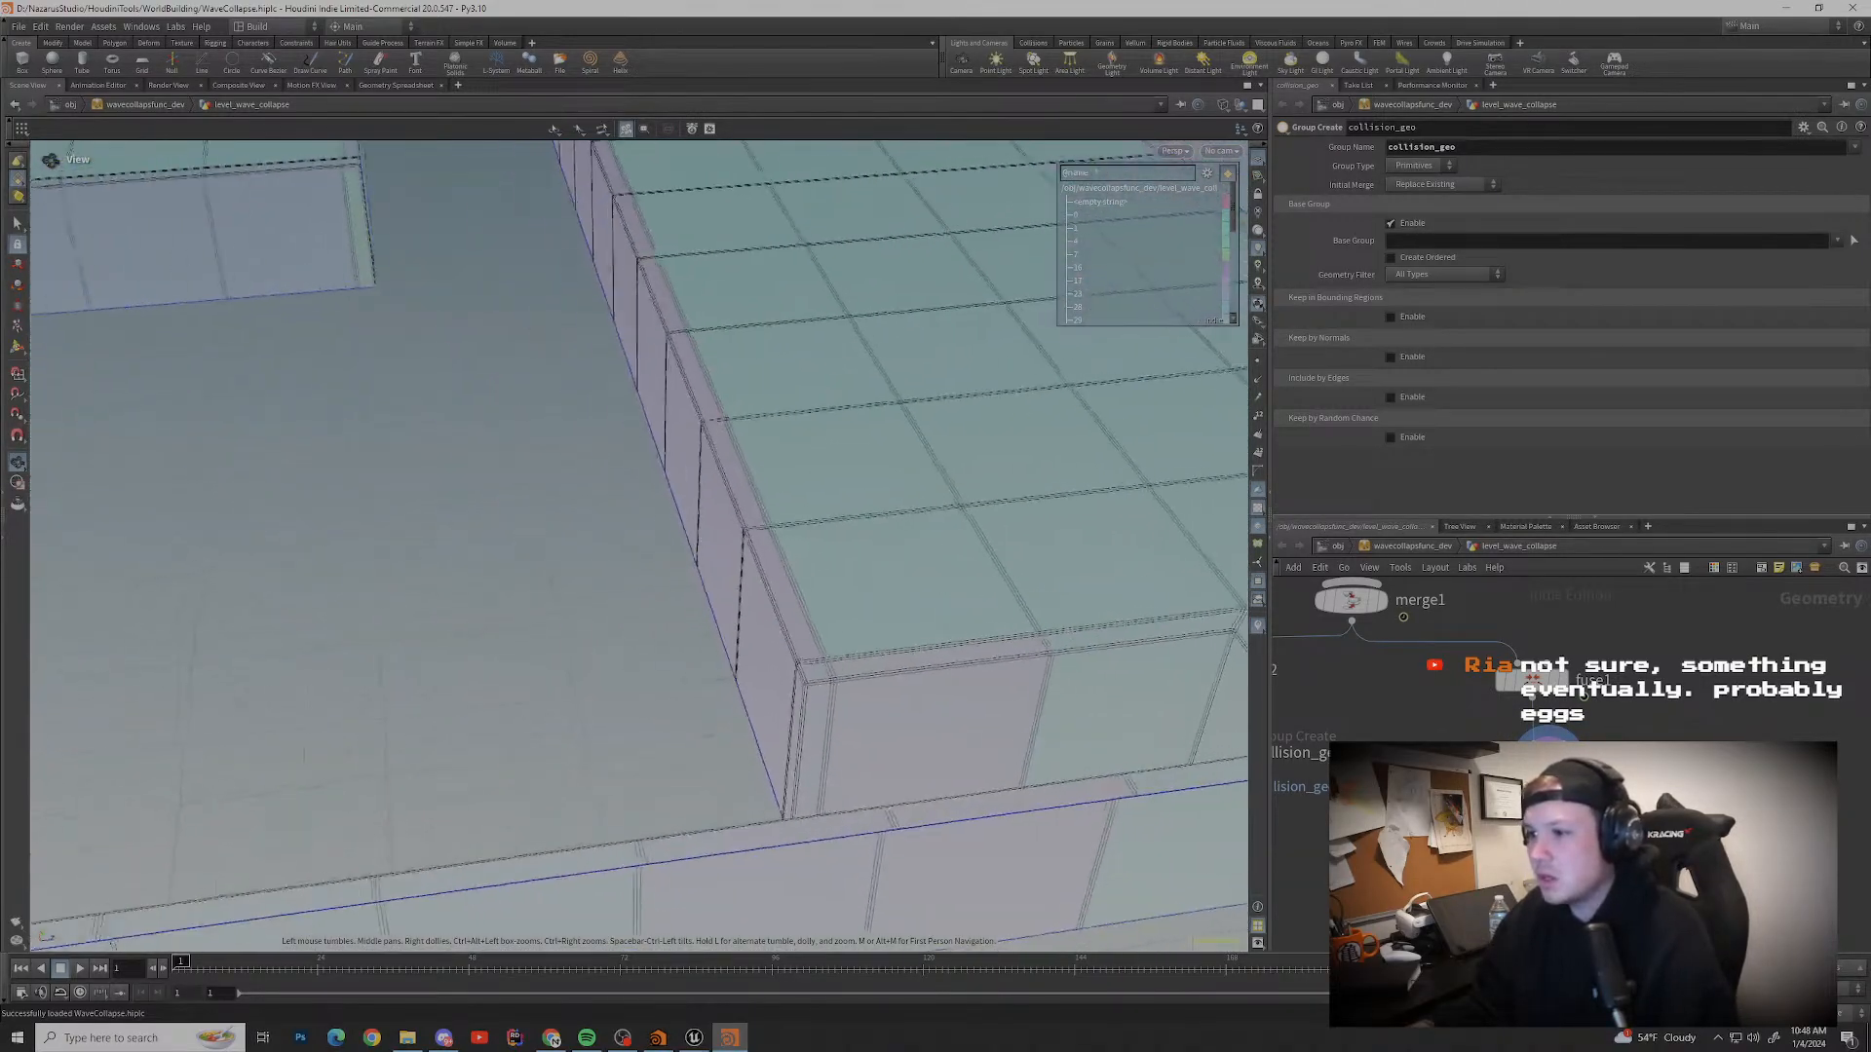
scroll(803, 643, "up", 6)
middle_click_drag(804, 638, 687, 672)
scroll(687, 672, "down", 10)
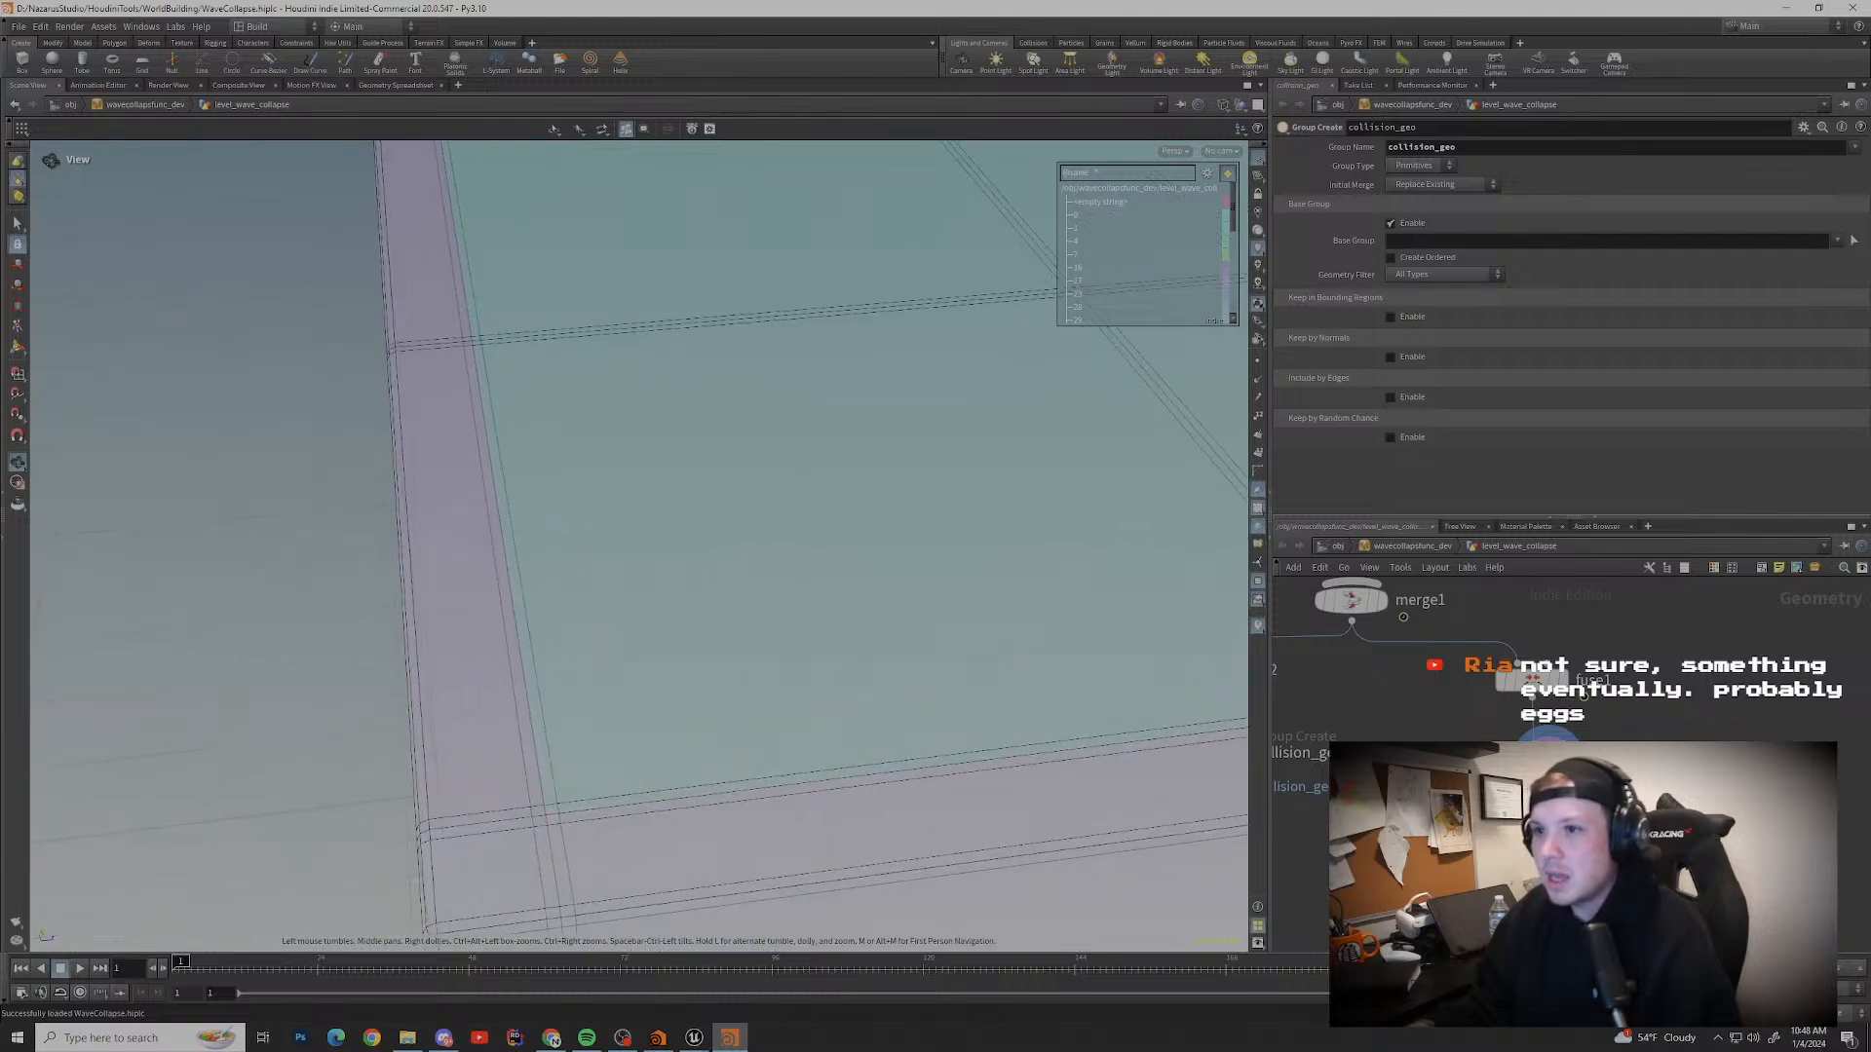
middle_click_drag(672, 672, 1082, 639)
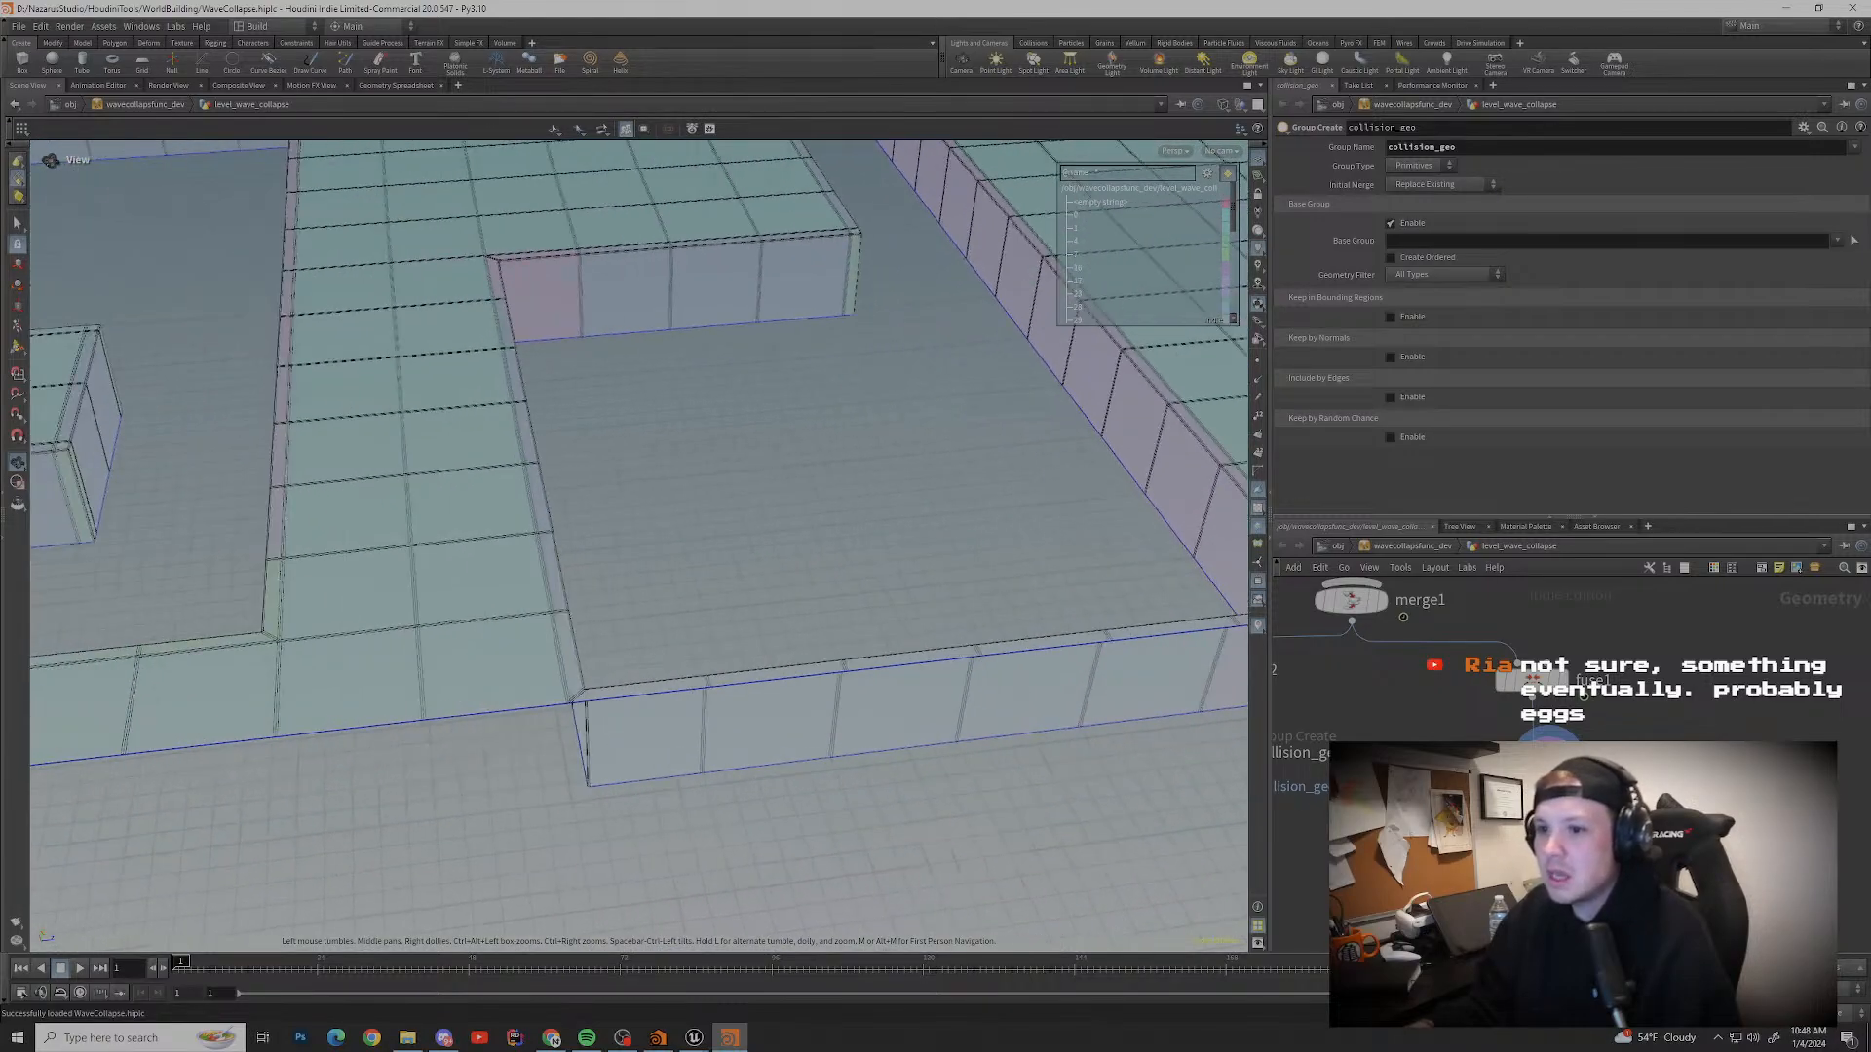
scroll(389, 546, "up", 6)
middle_click_drag(390, 545, 1159, 595)
scroll(697, 648, "down", 5)
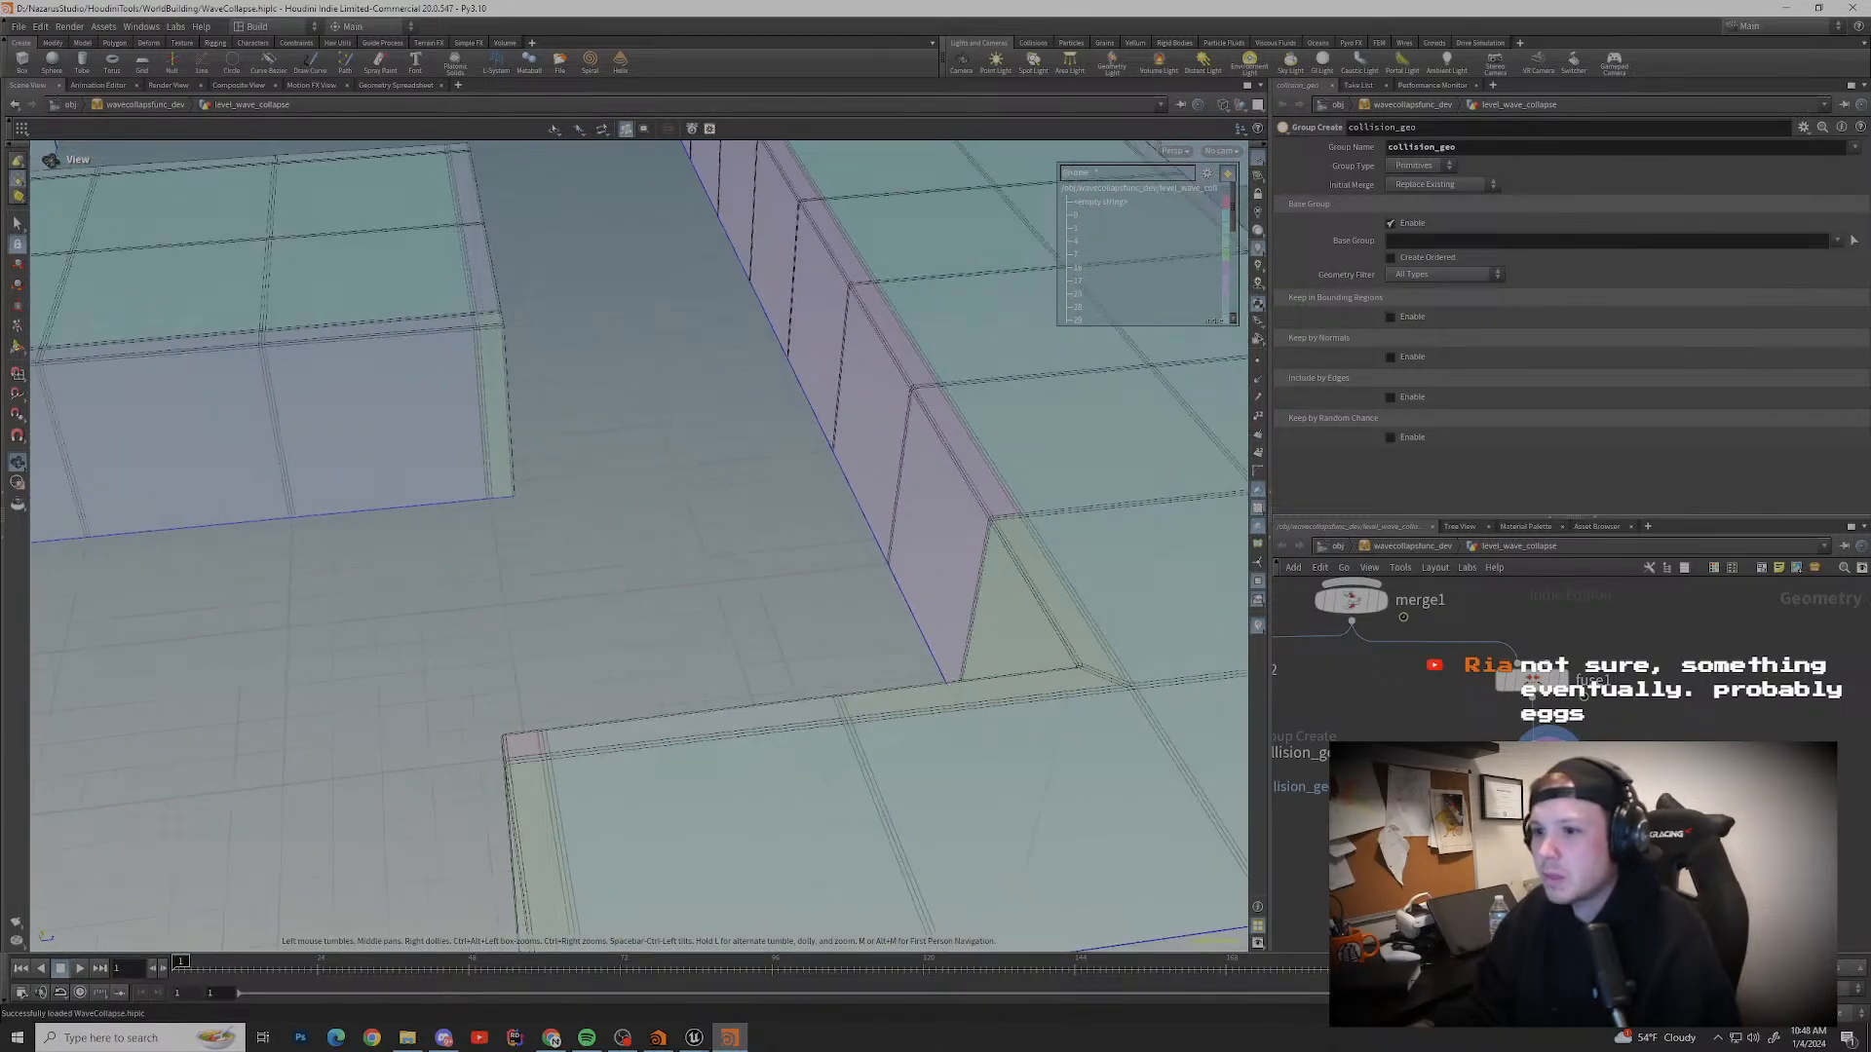
middle_click_drag(419, 585, 1007, 560)
middle_click_drag(743, 341, 468, 584)
scroll(682, 672, "up", 5)
scroll(702, 682, "up", 3)
scroll(702, 682, "up", 2)
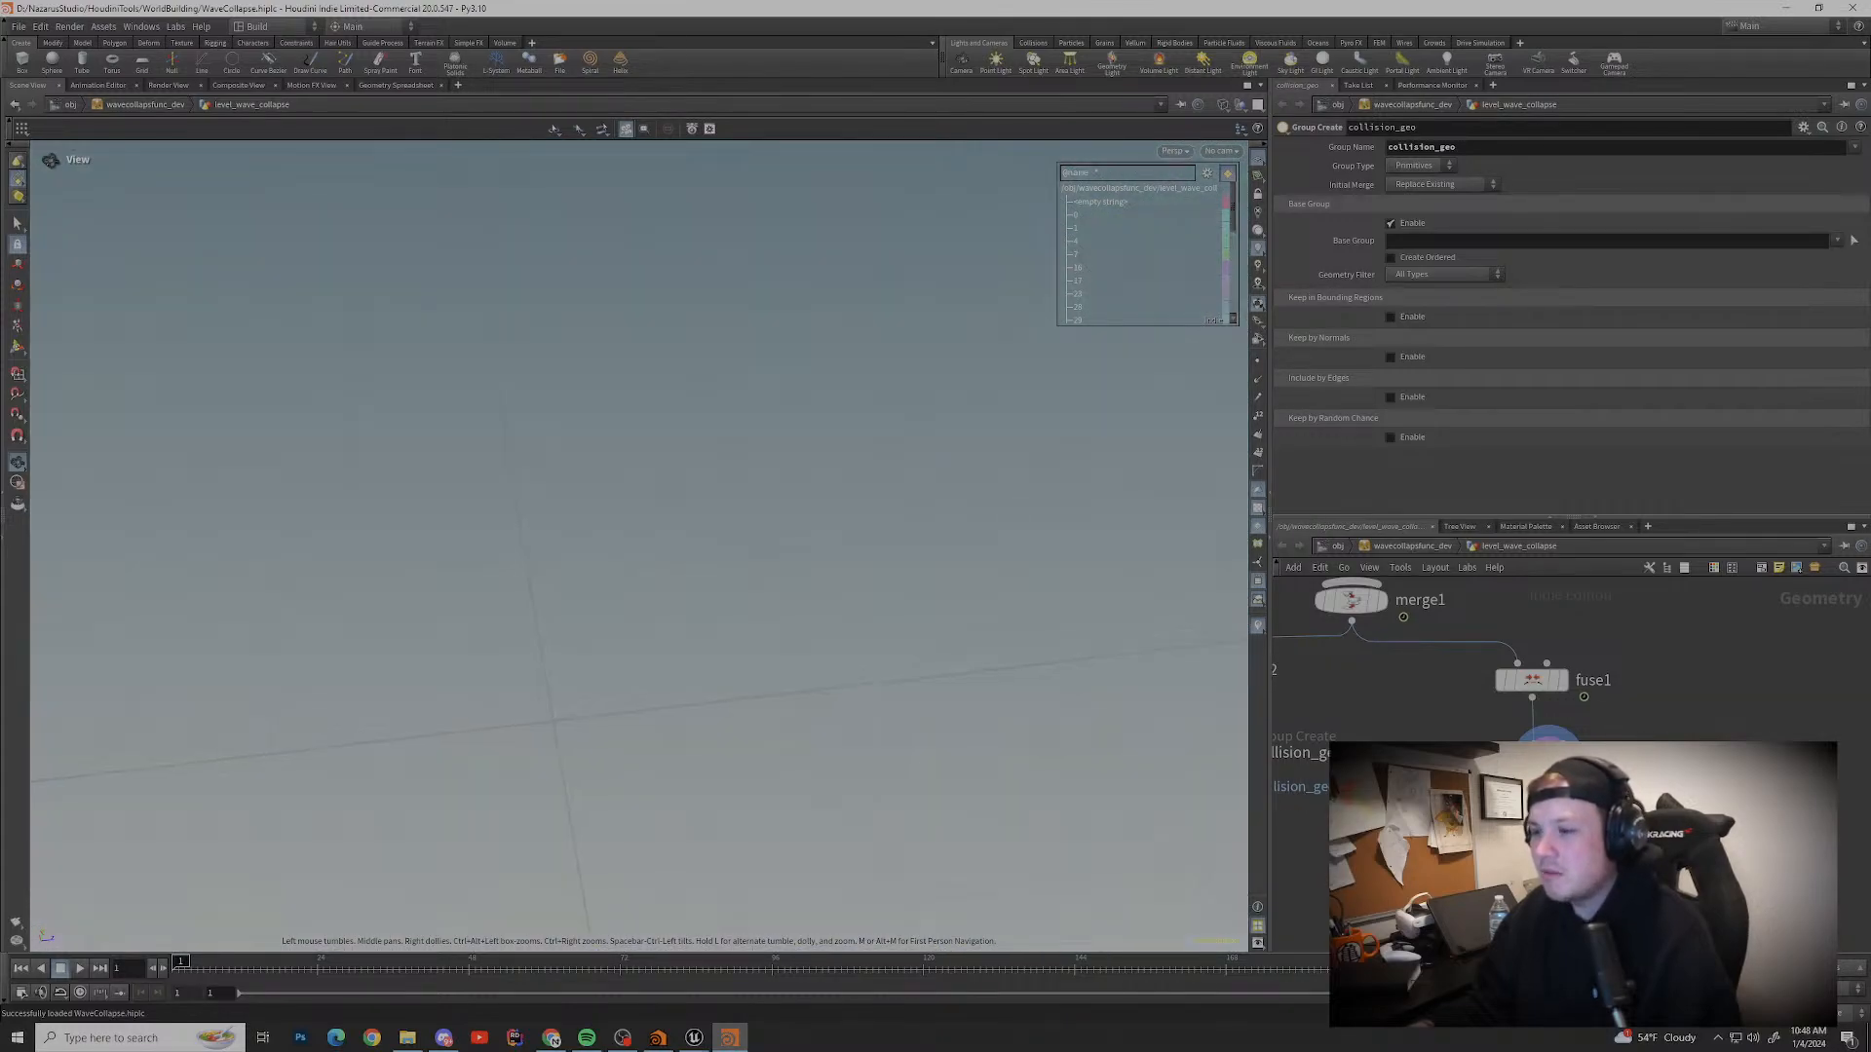
scroll(682, 633, "down", 4)
middle_click_drag(390, 633, 779, 604)
scroll(760, 633, "up", 4)
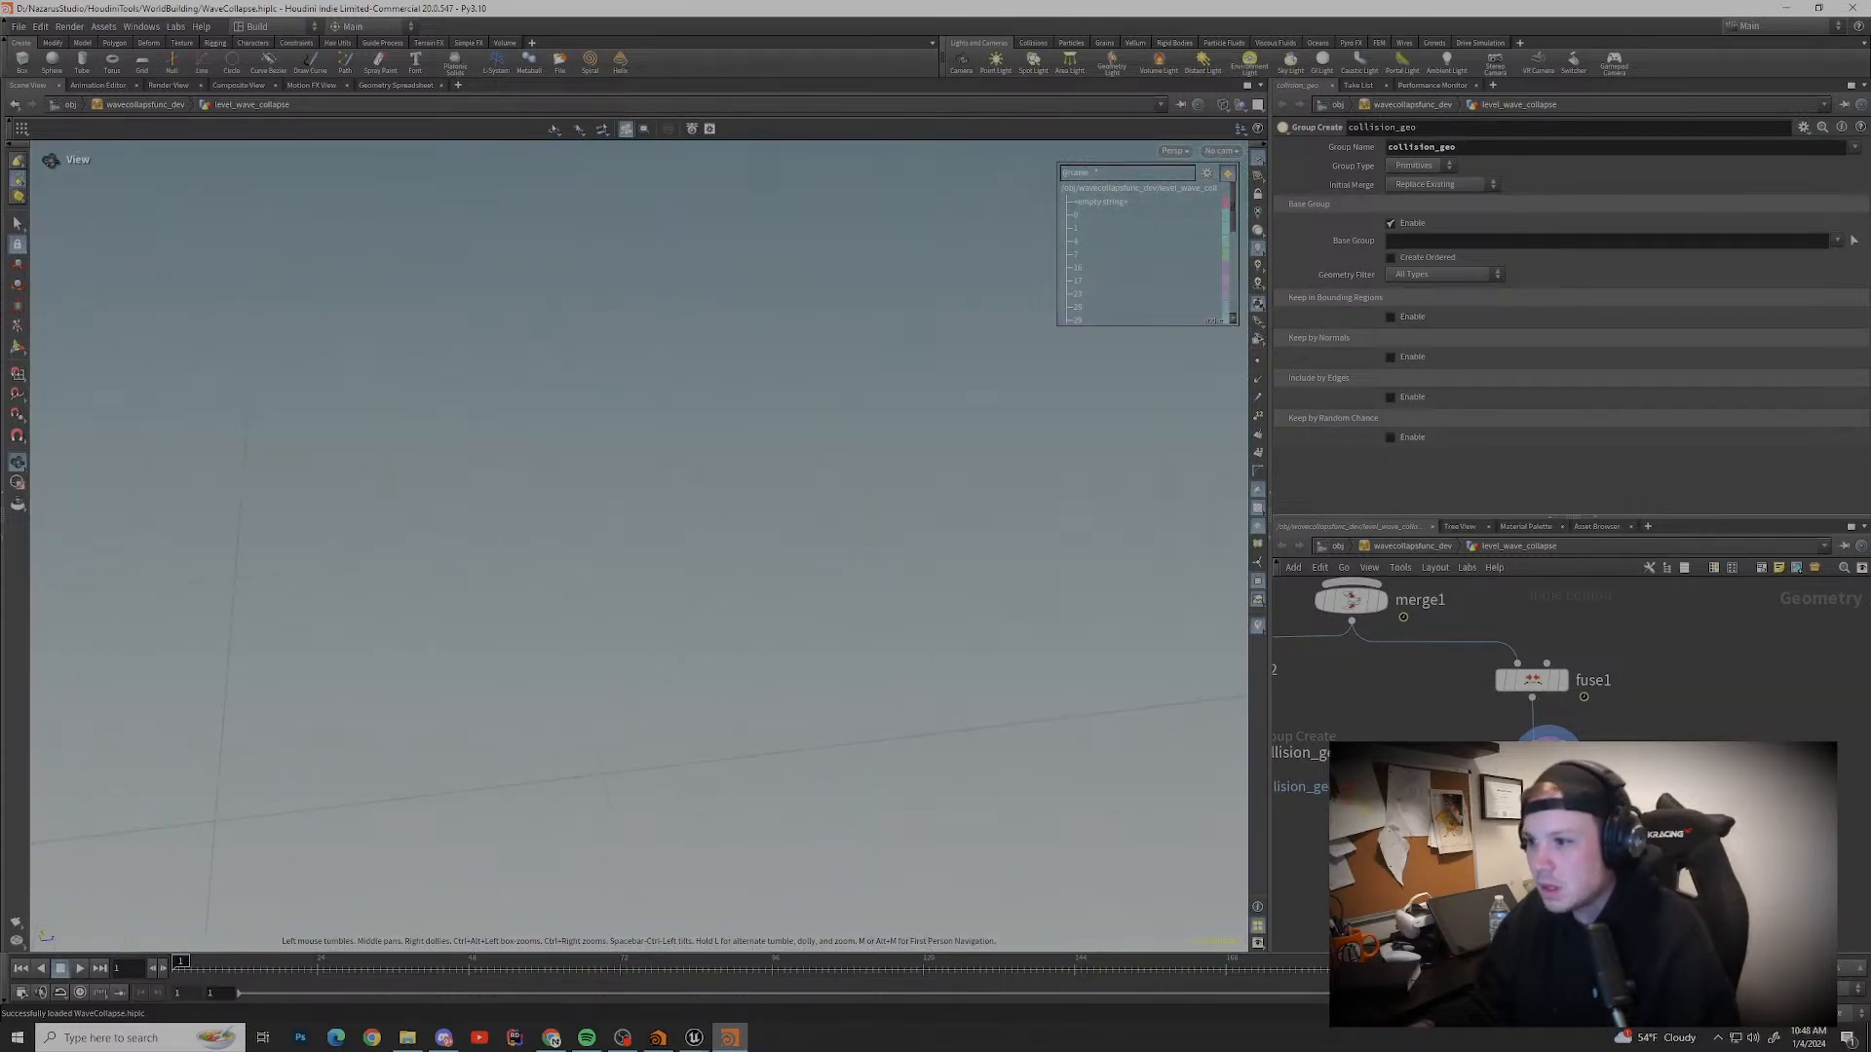
scroll(760, 634, "down", 2)
middle_click_drag(760, 584, 682, 653)
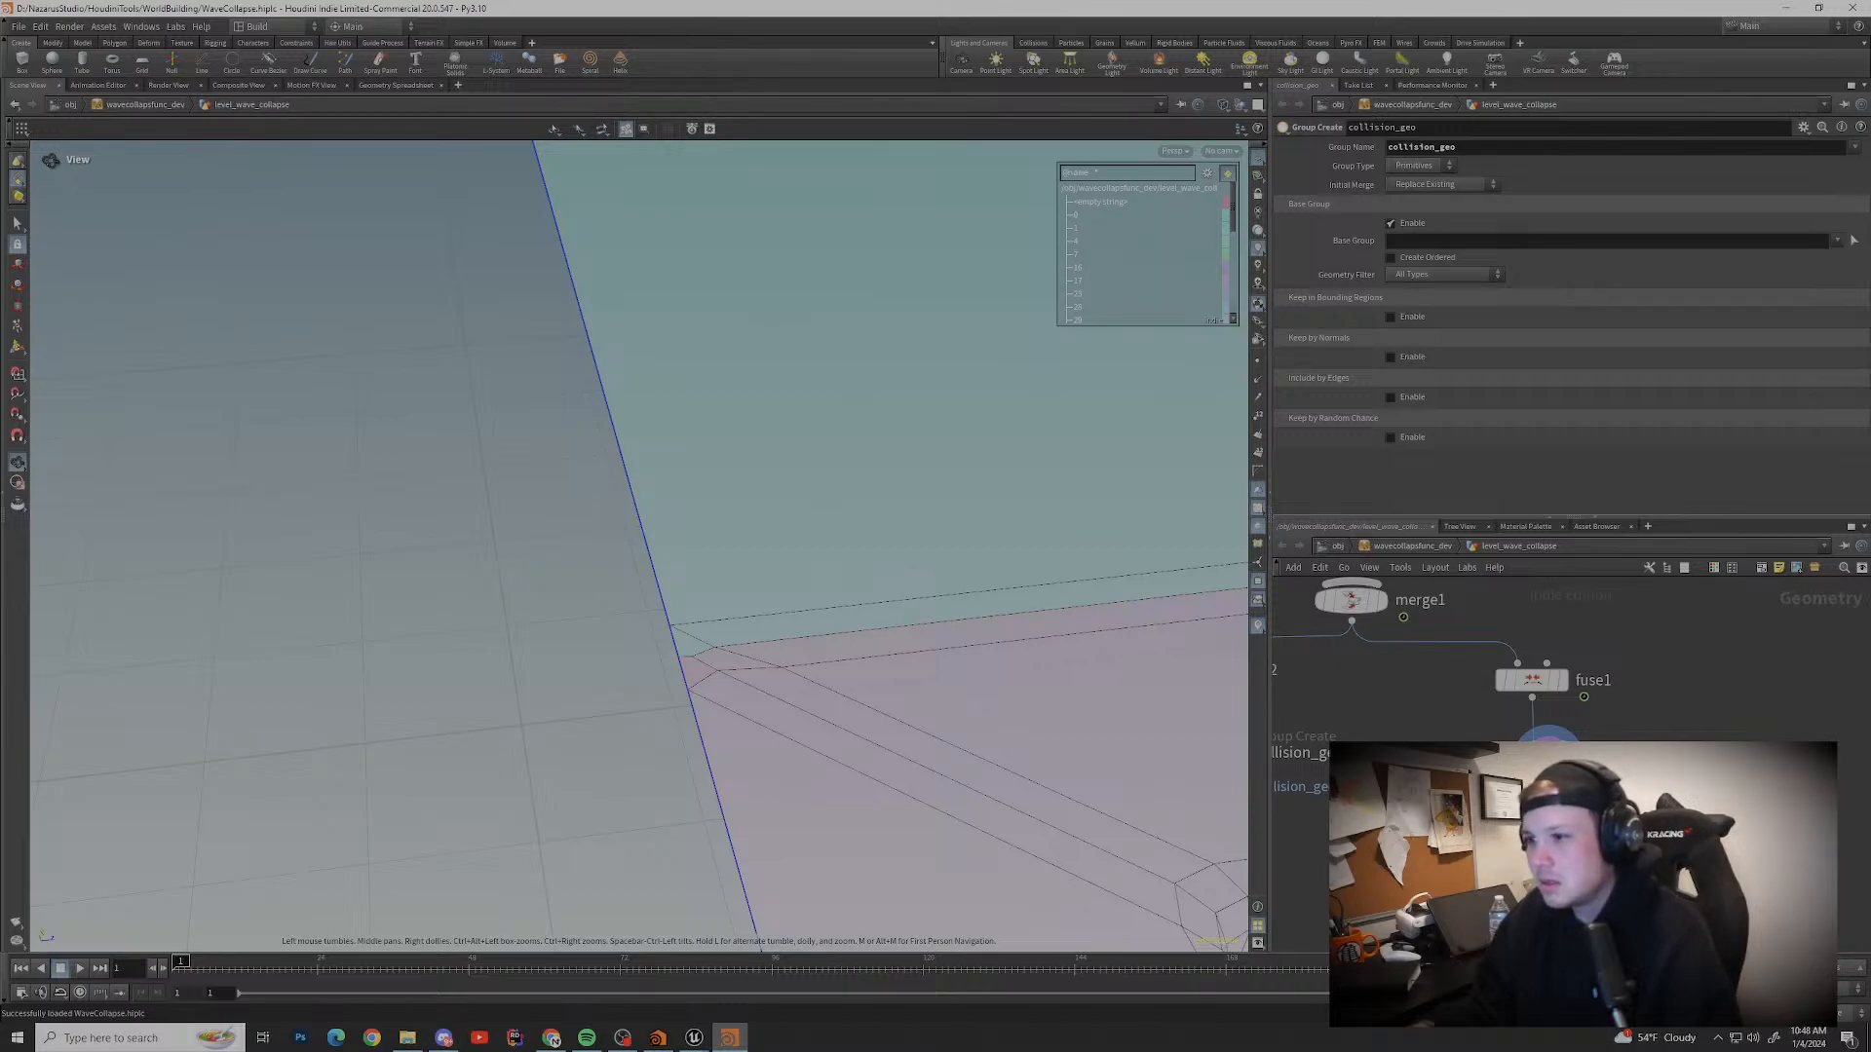
scroll(721, 653, "down", 4)
middle_click_drag(877, 643, 292, 667)
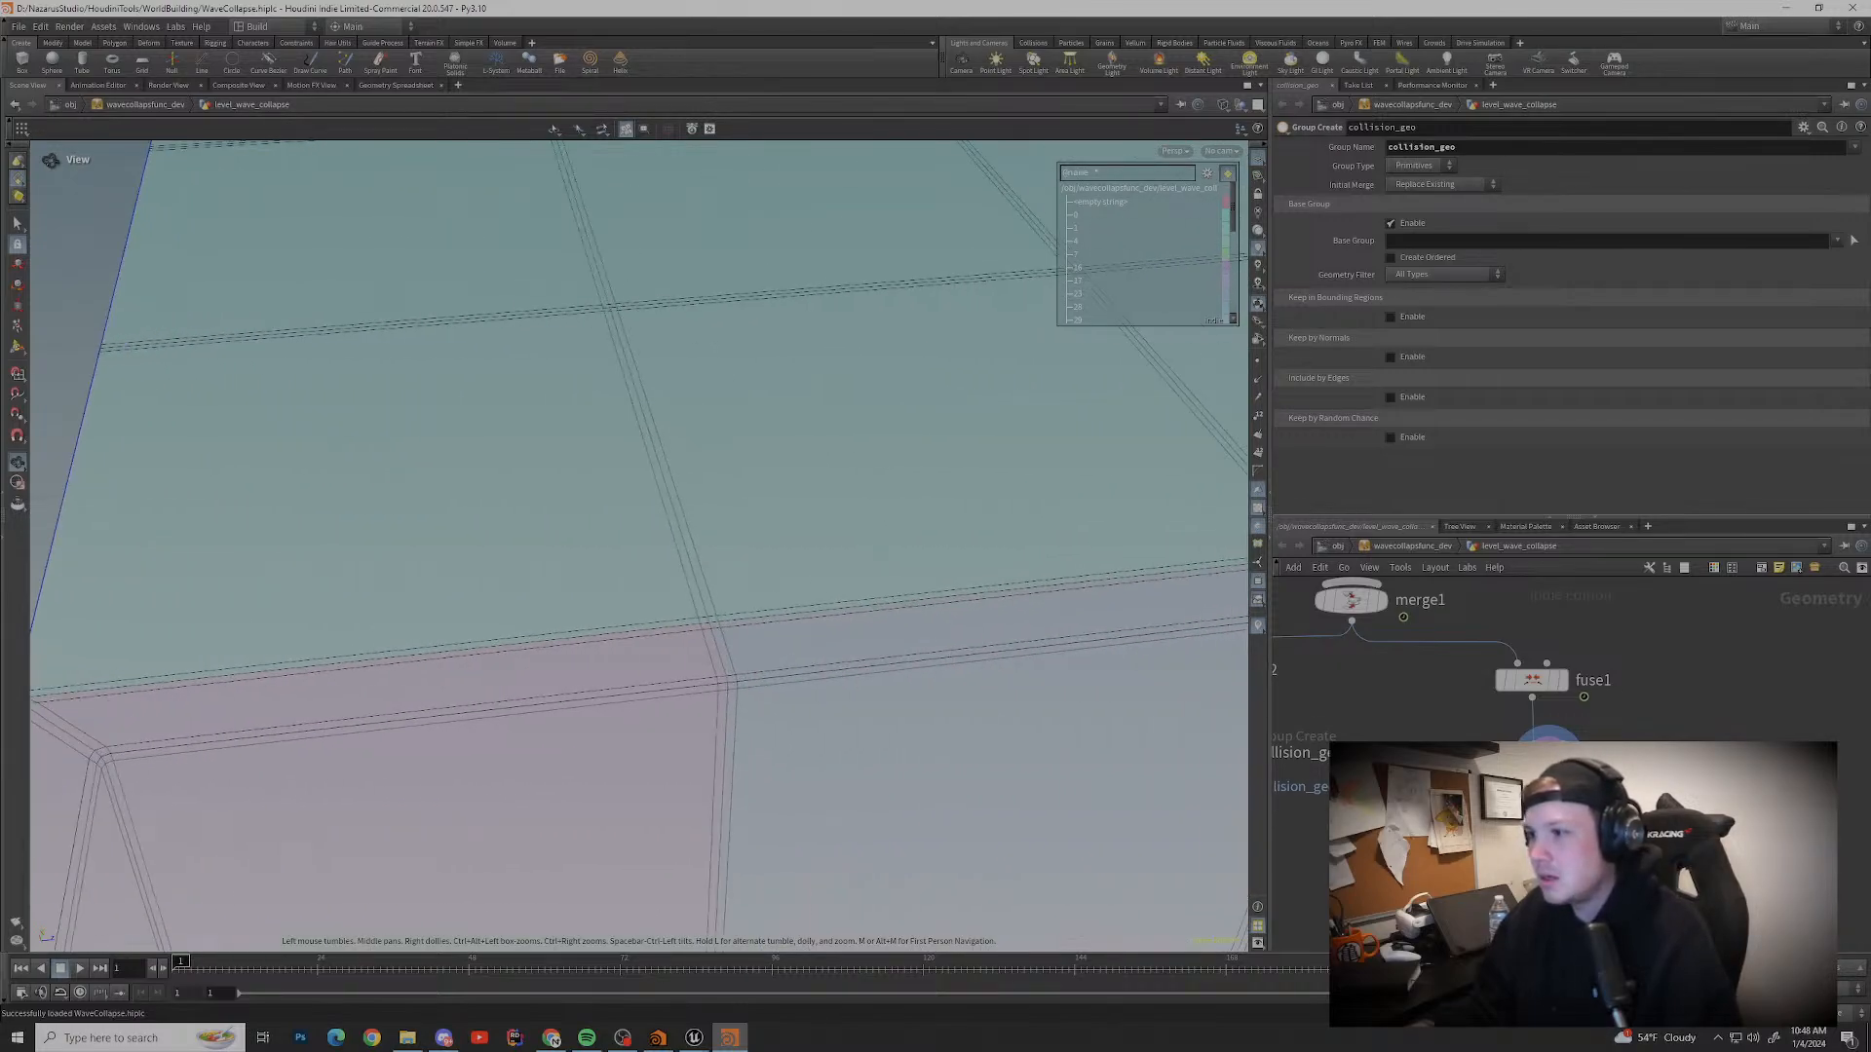
scroll(638, 546, "down", 5)
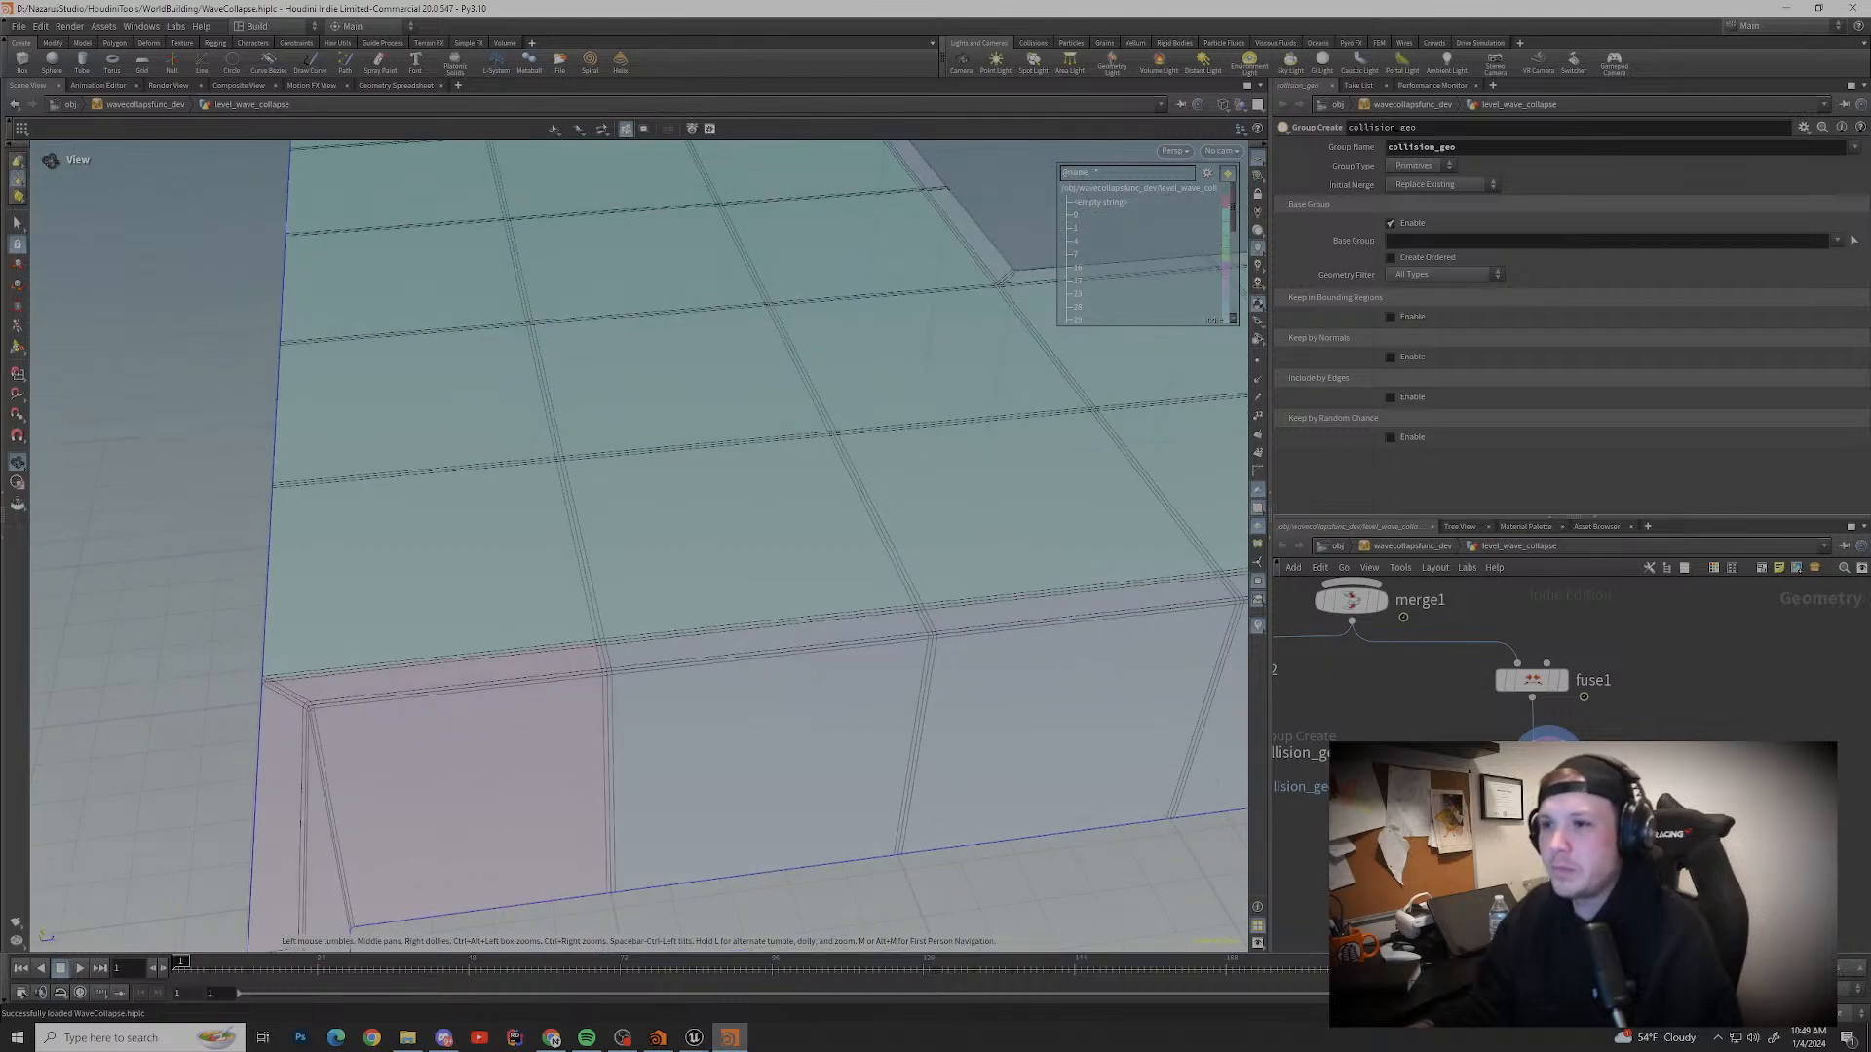
scroll(921, 635, "down", 2)
left_click_drag(682, 536, 536, 560)
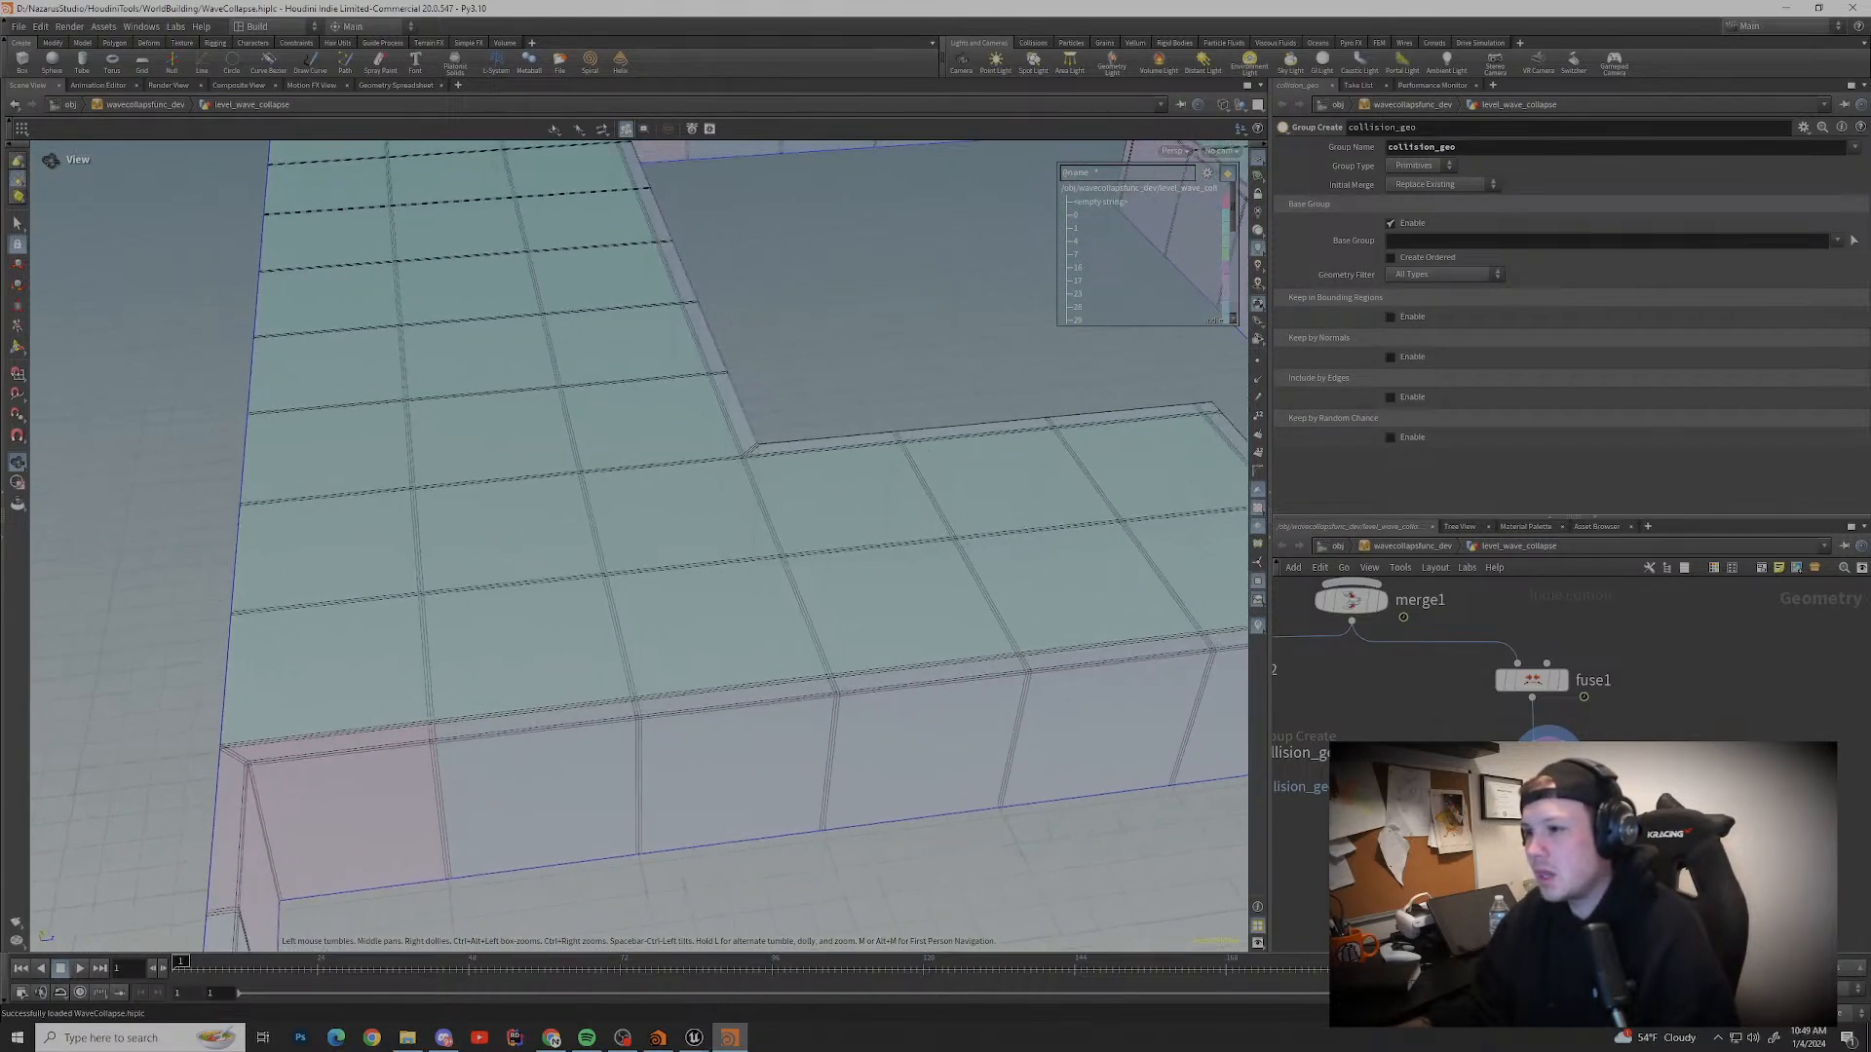
scroll(634, 545, "up", 5)
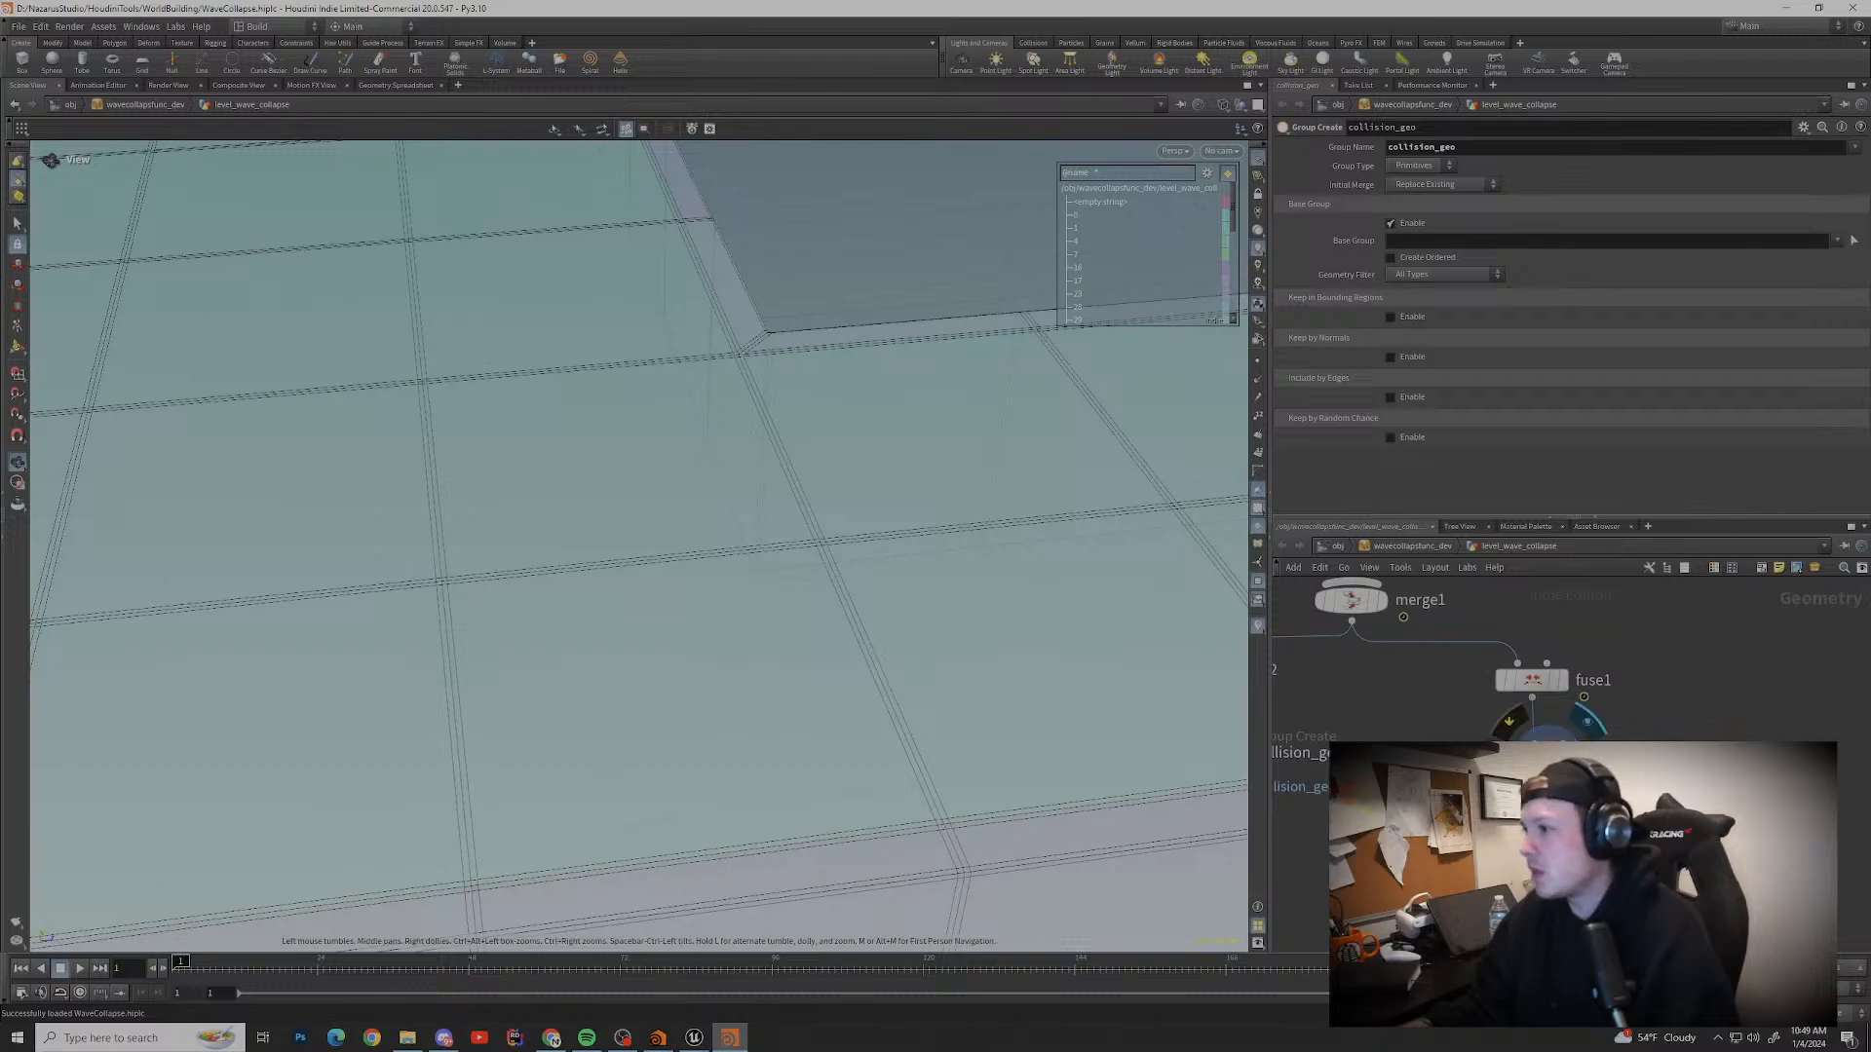
Step: Set the group type of the PolyBevel node below fuse1 to Edges
left_click(1547, 760)
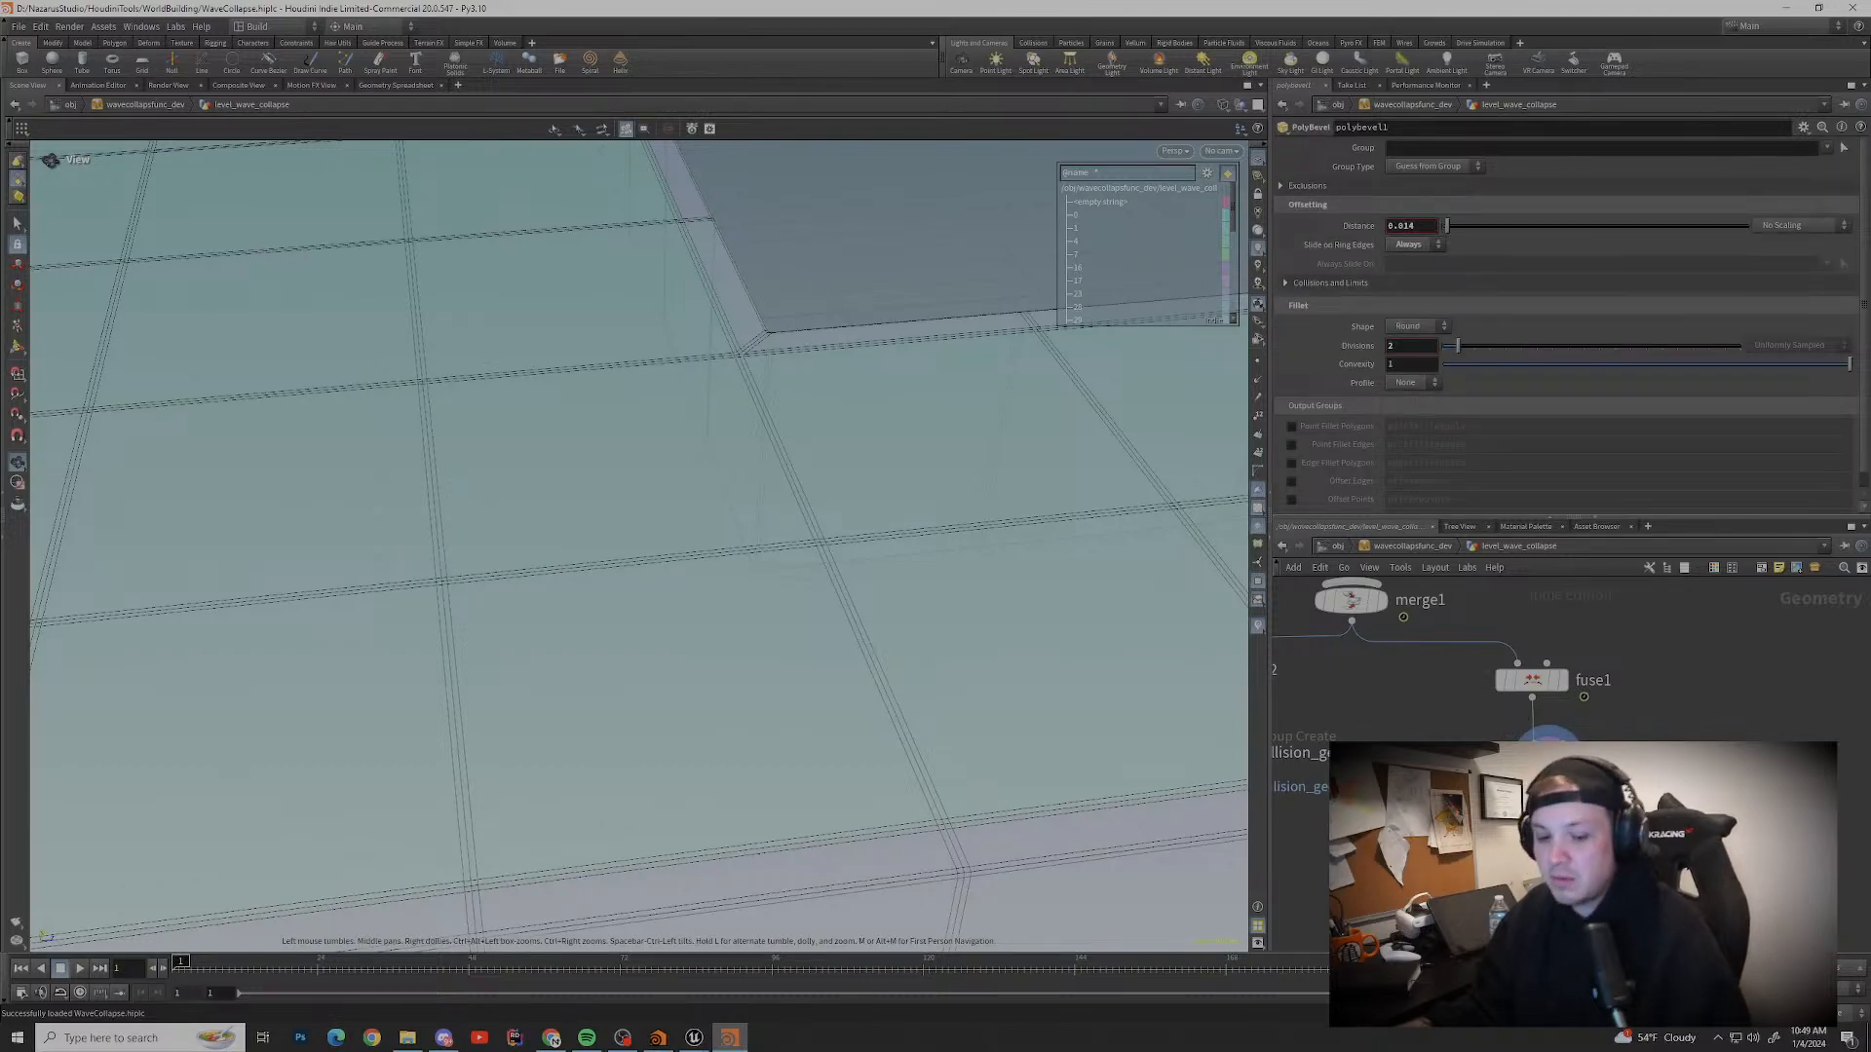
scroll(633, 546, "down", 8)
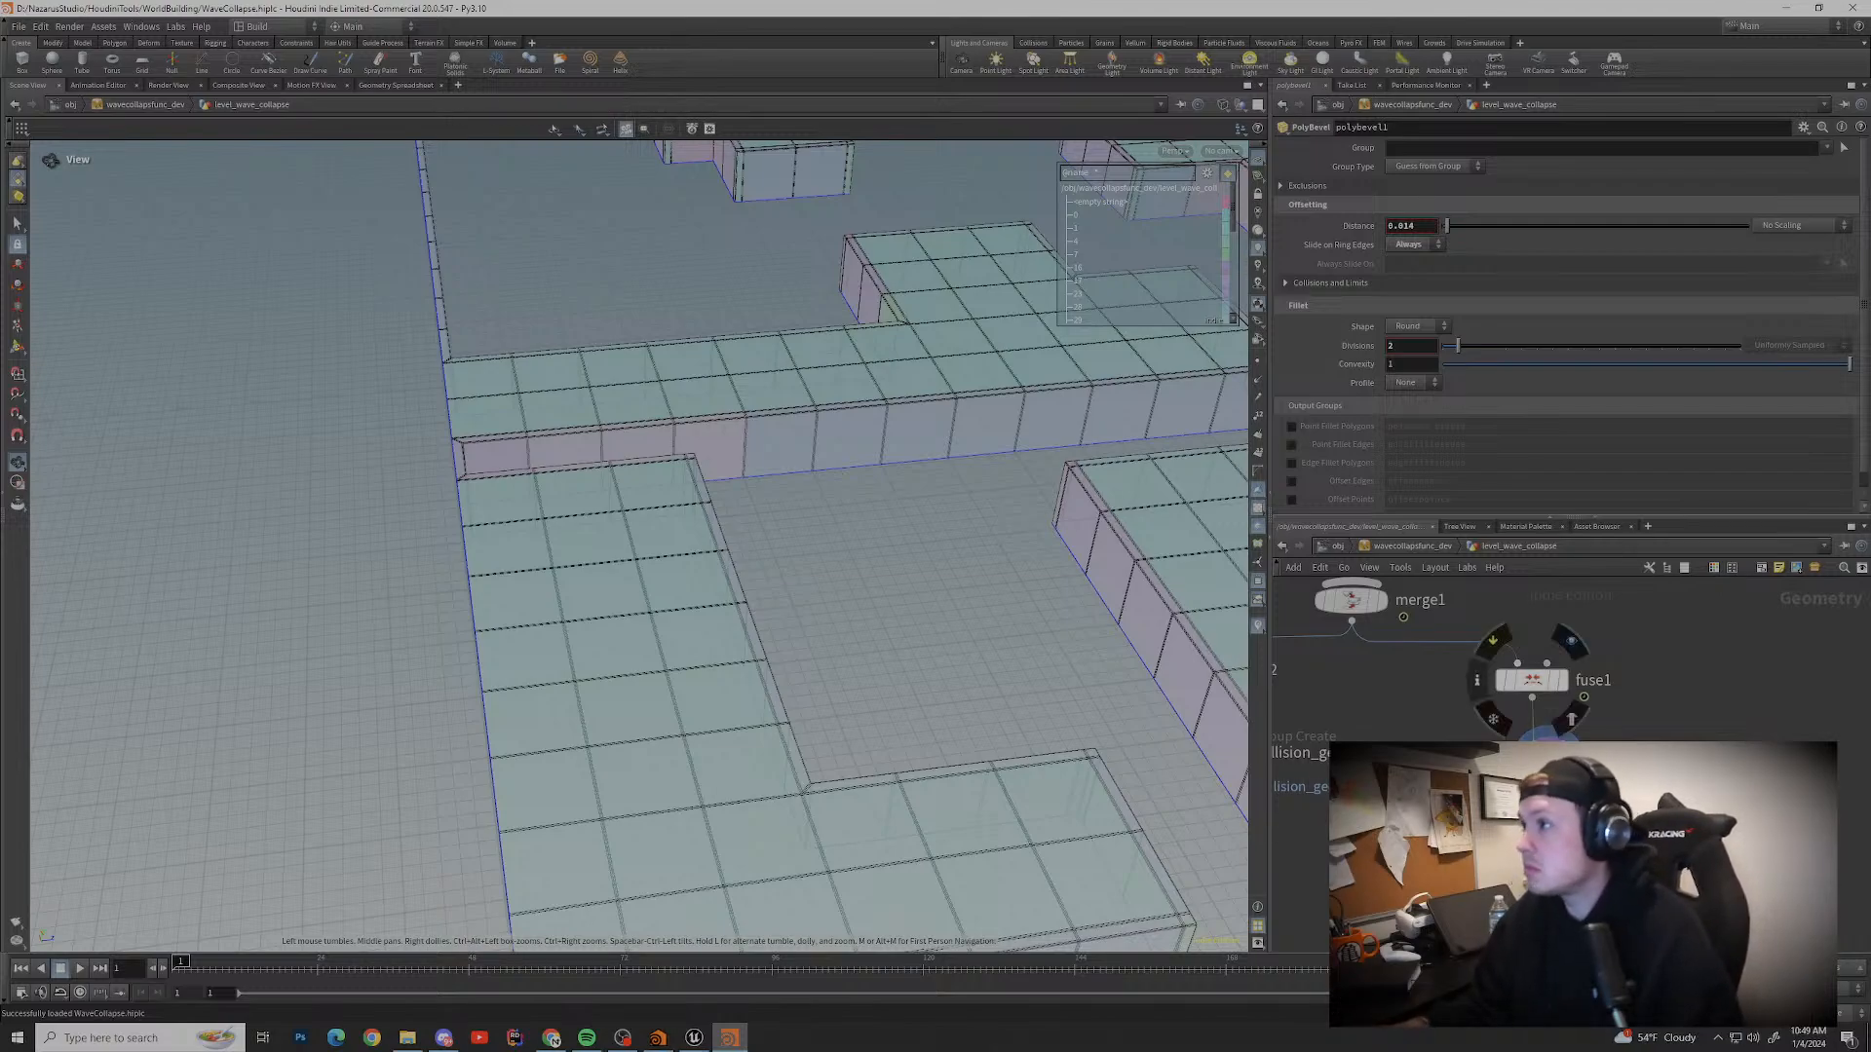
left_click(1431, 167)
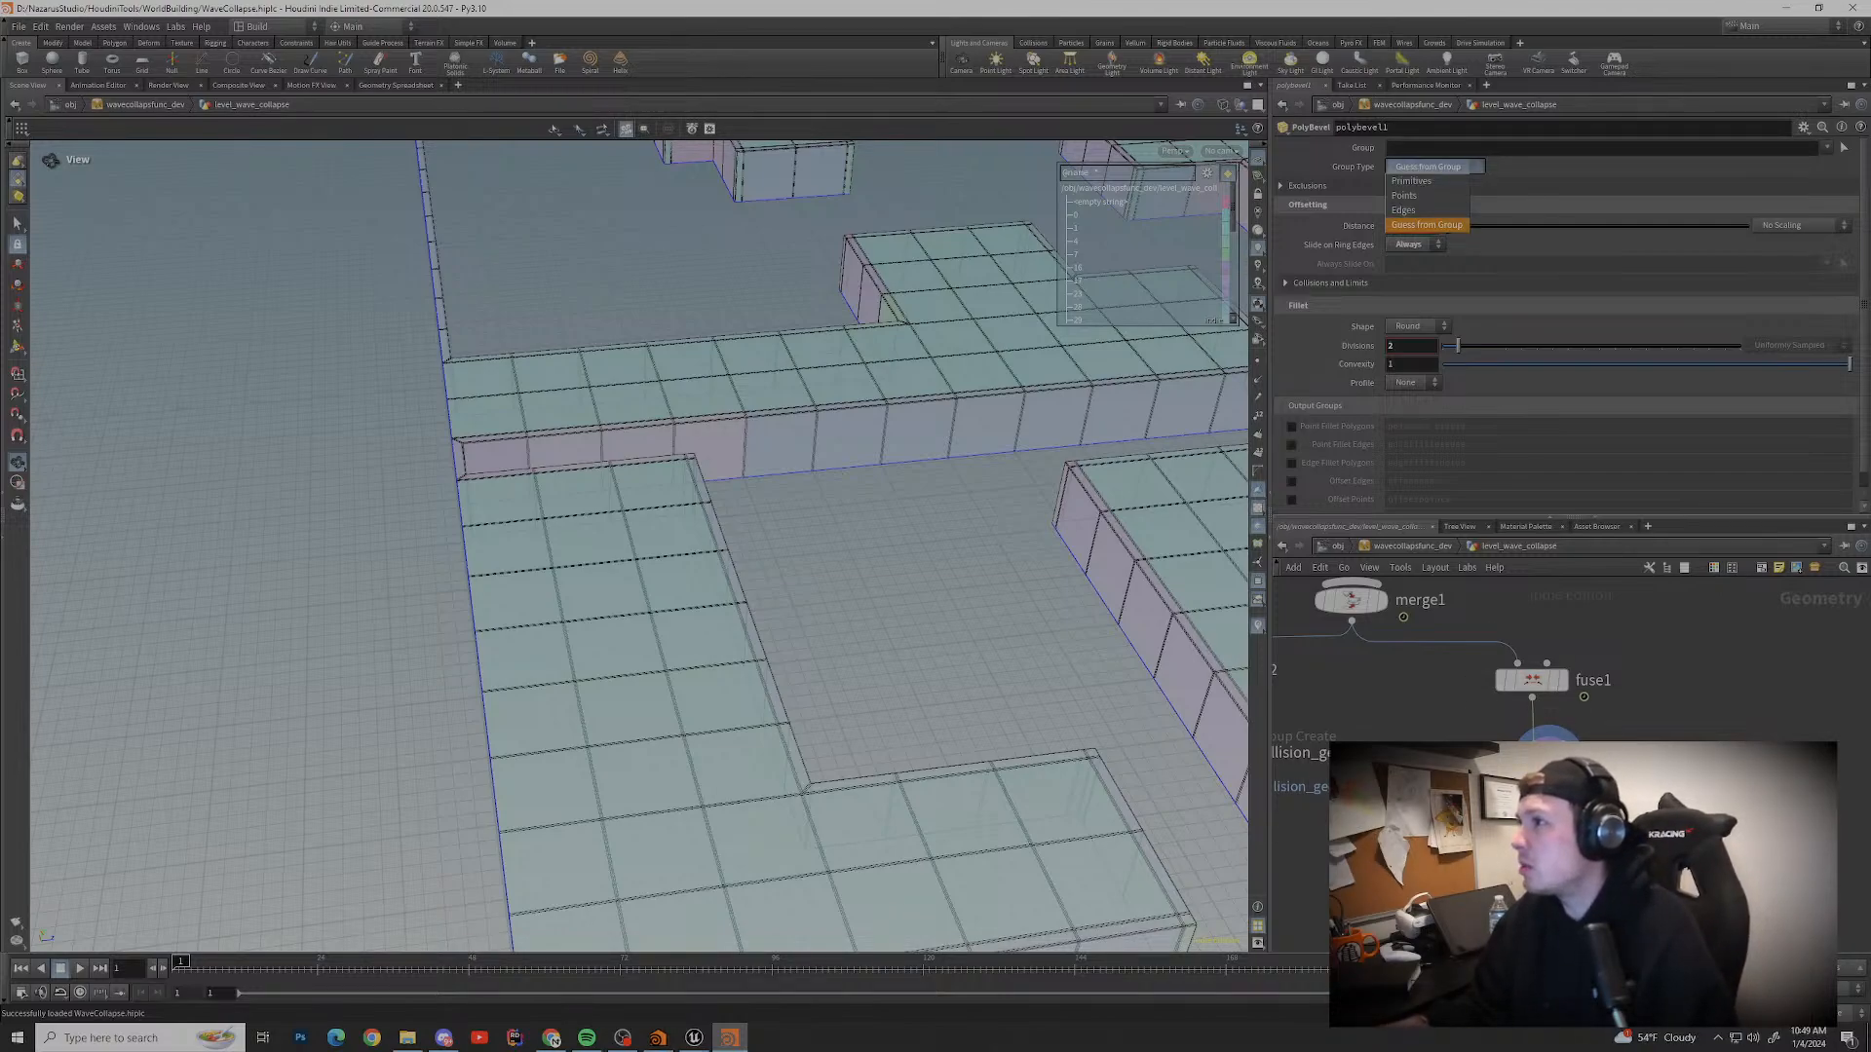
key("Up")
key("Return")
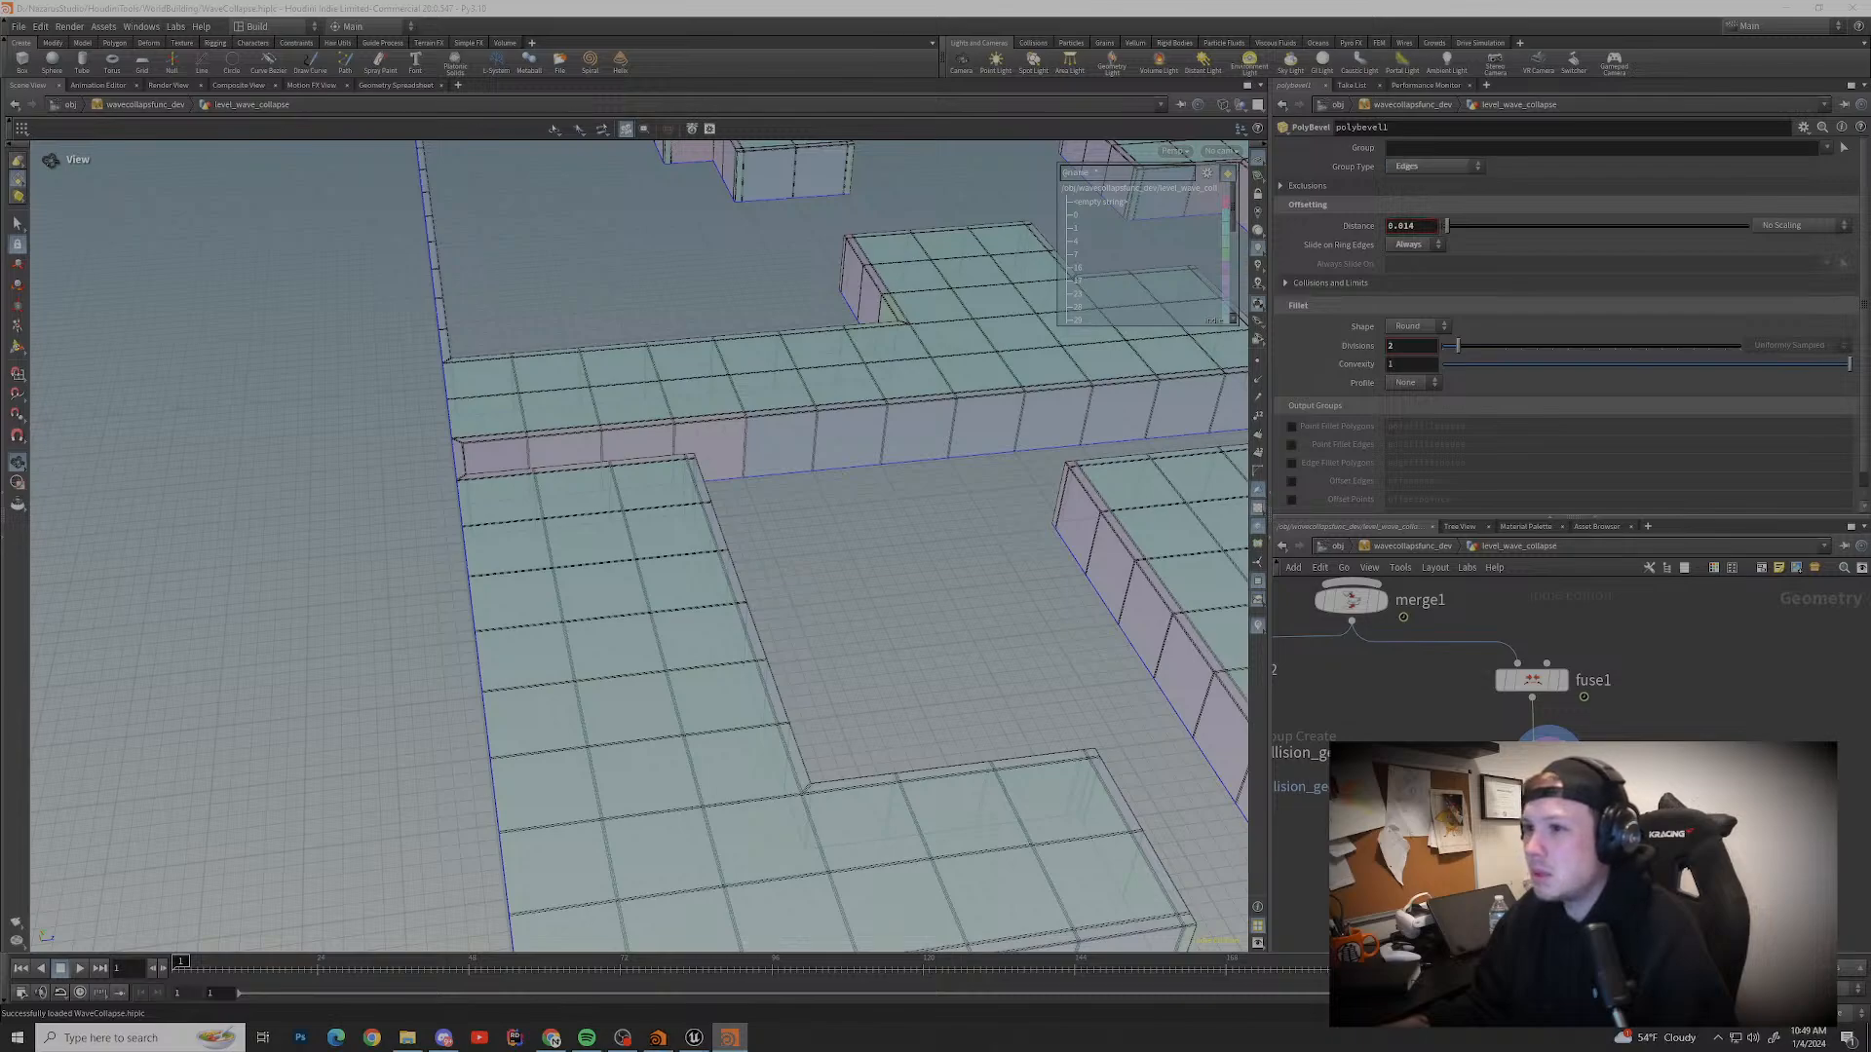
Step: Examine the edge bevel along the tile seams and outer wall corners from several angles
scroll(728, 751, "up", 8)
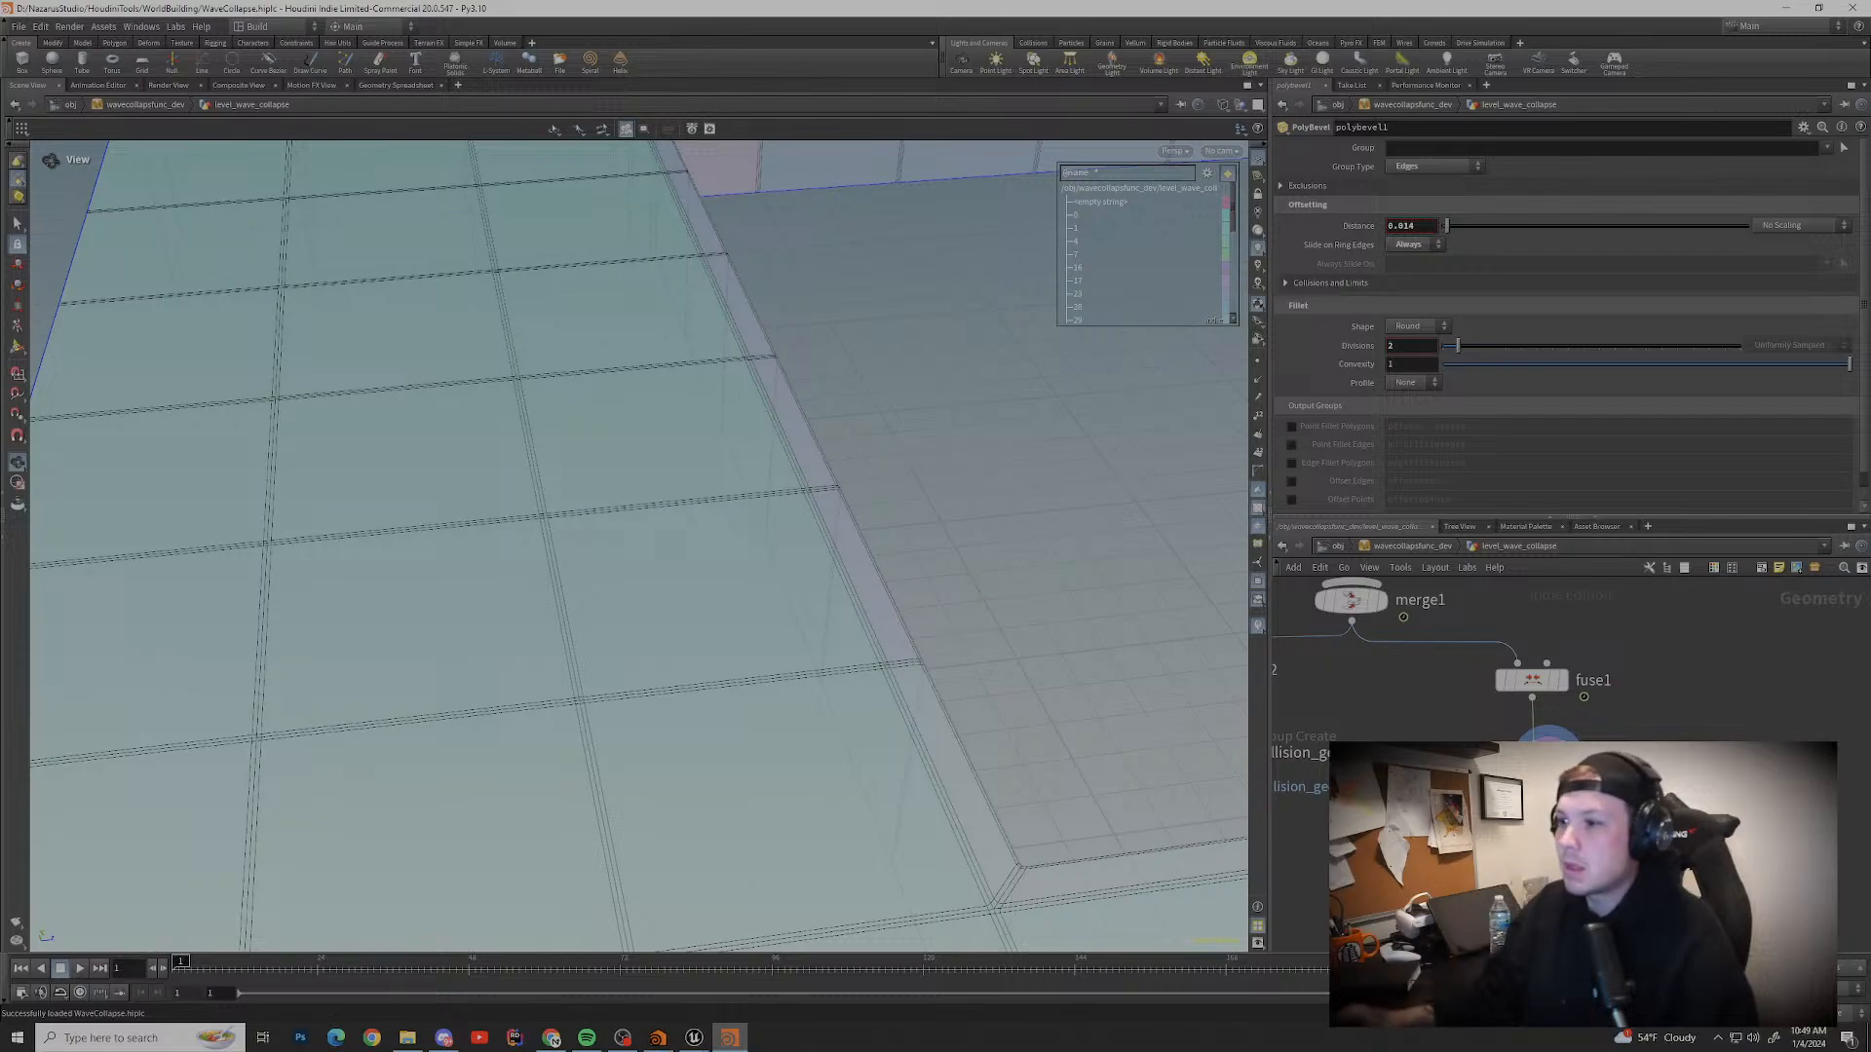
scroll(814, 672, "down", 6)
middle_click_drag(814, 672, 857, 185)
left_click_drag(858, 185, 585, 215)
middle_click_drag(584, 410, 838, 312)
left_click_drag(838, 311, 896, 293)
left_click_drag(585, 468, 936, 497)
middle_click_drag(838, 409, 945, 740)
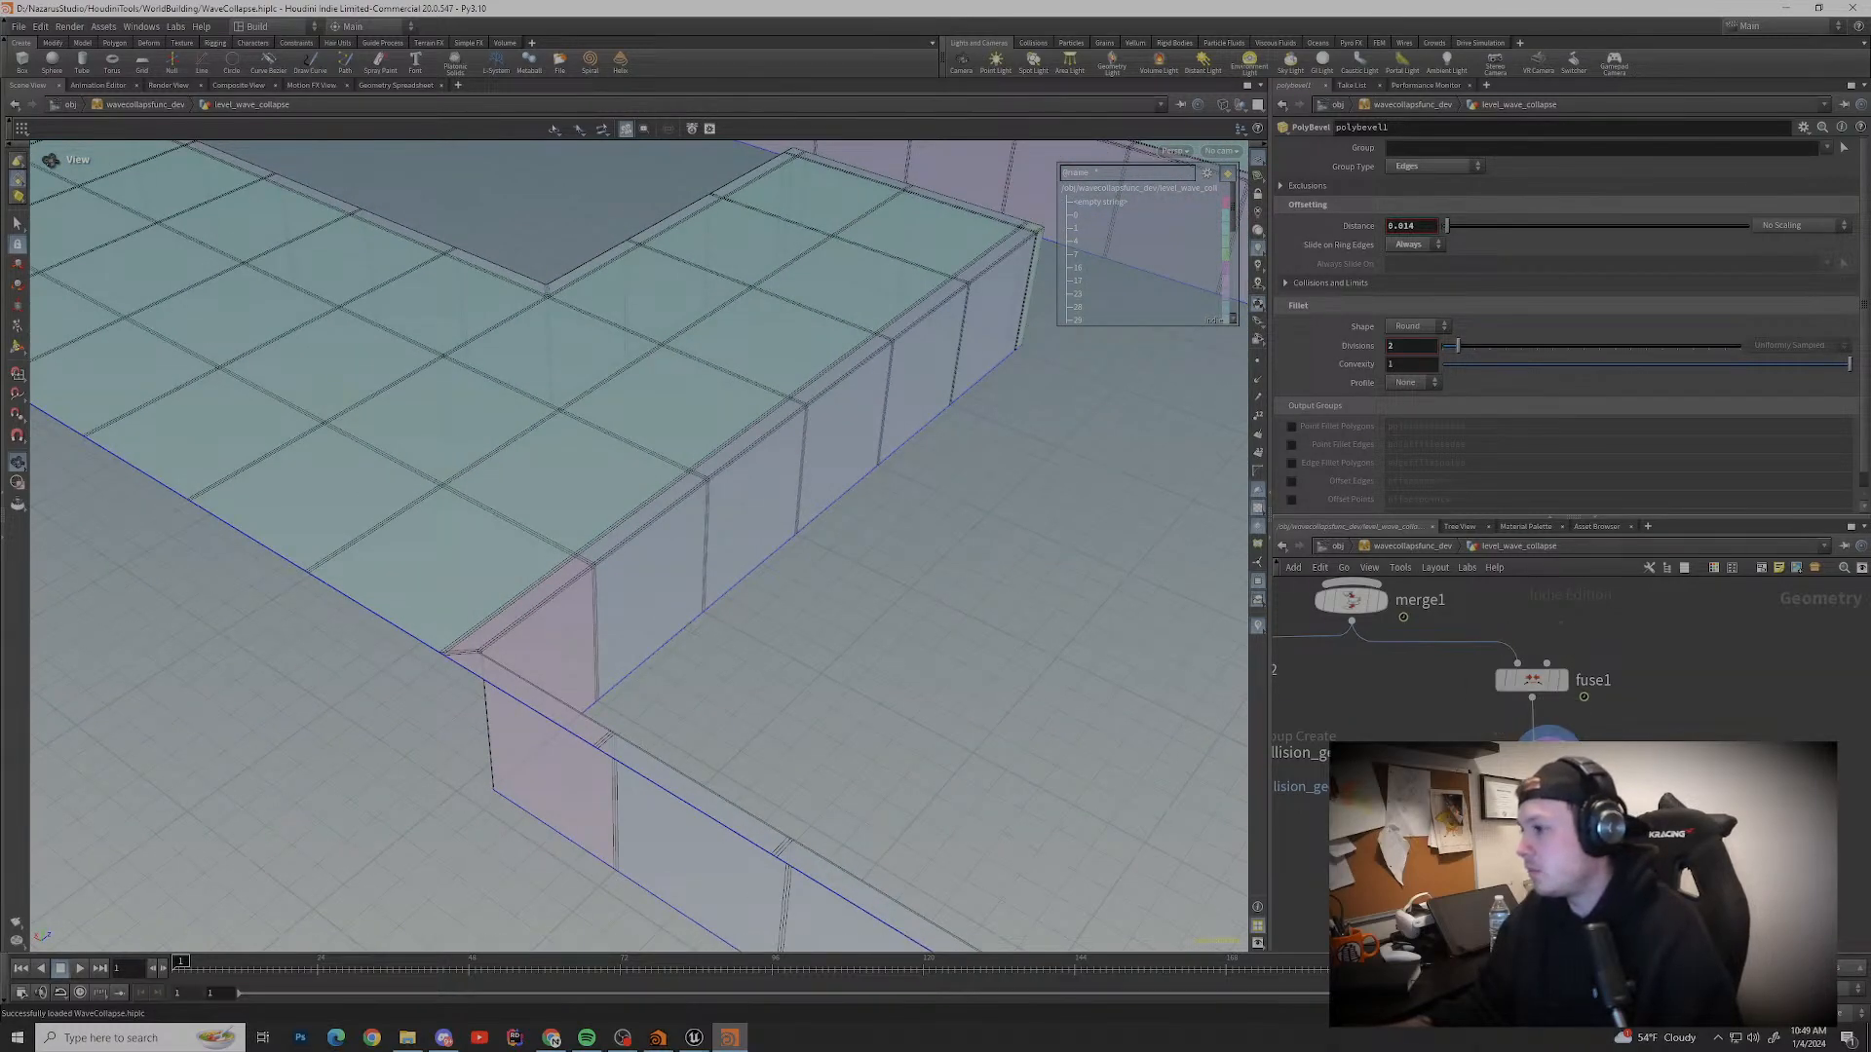
Step: Compare the unbeveled fuse1 output with the PolyBevel output by displaying each node in turn
left_click(1532, 679)
left_click(1570, 640)
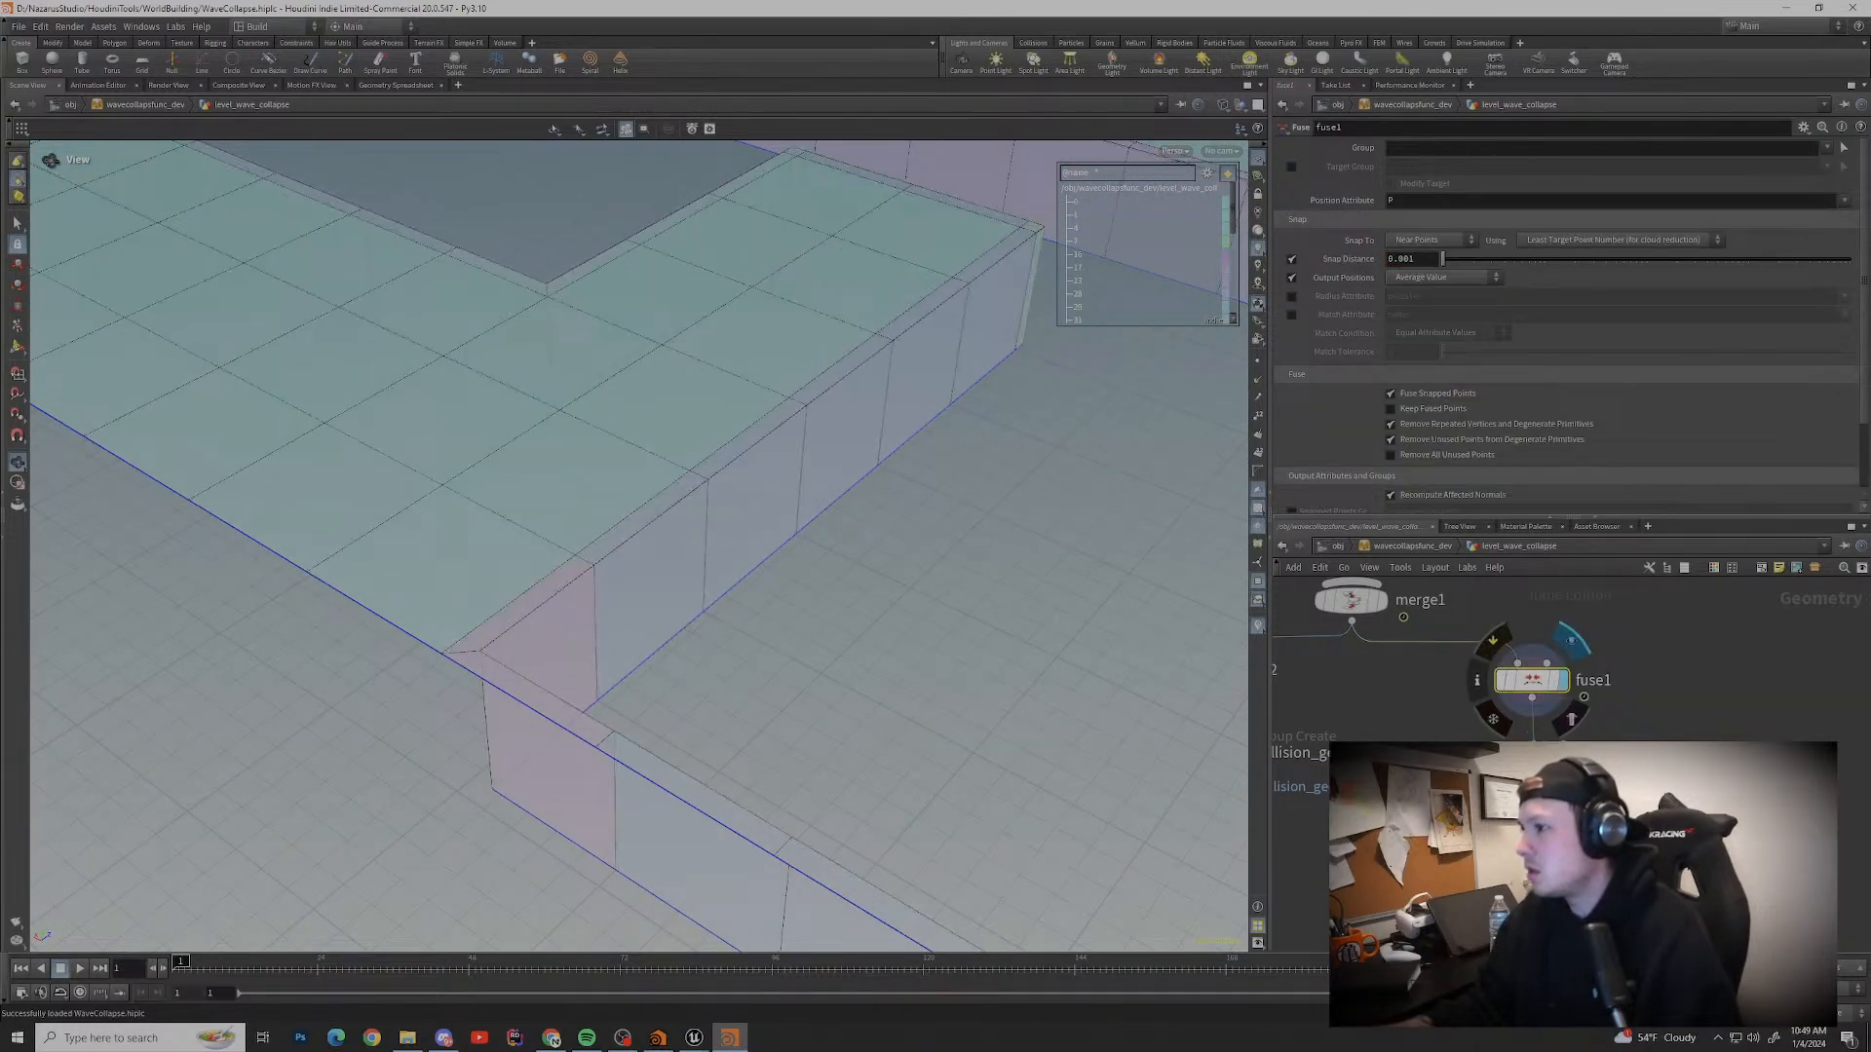
left_click(1547, 760)
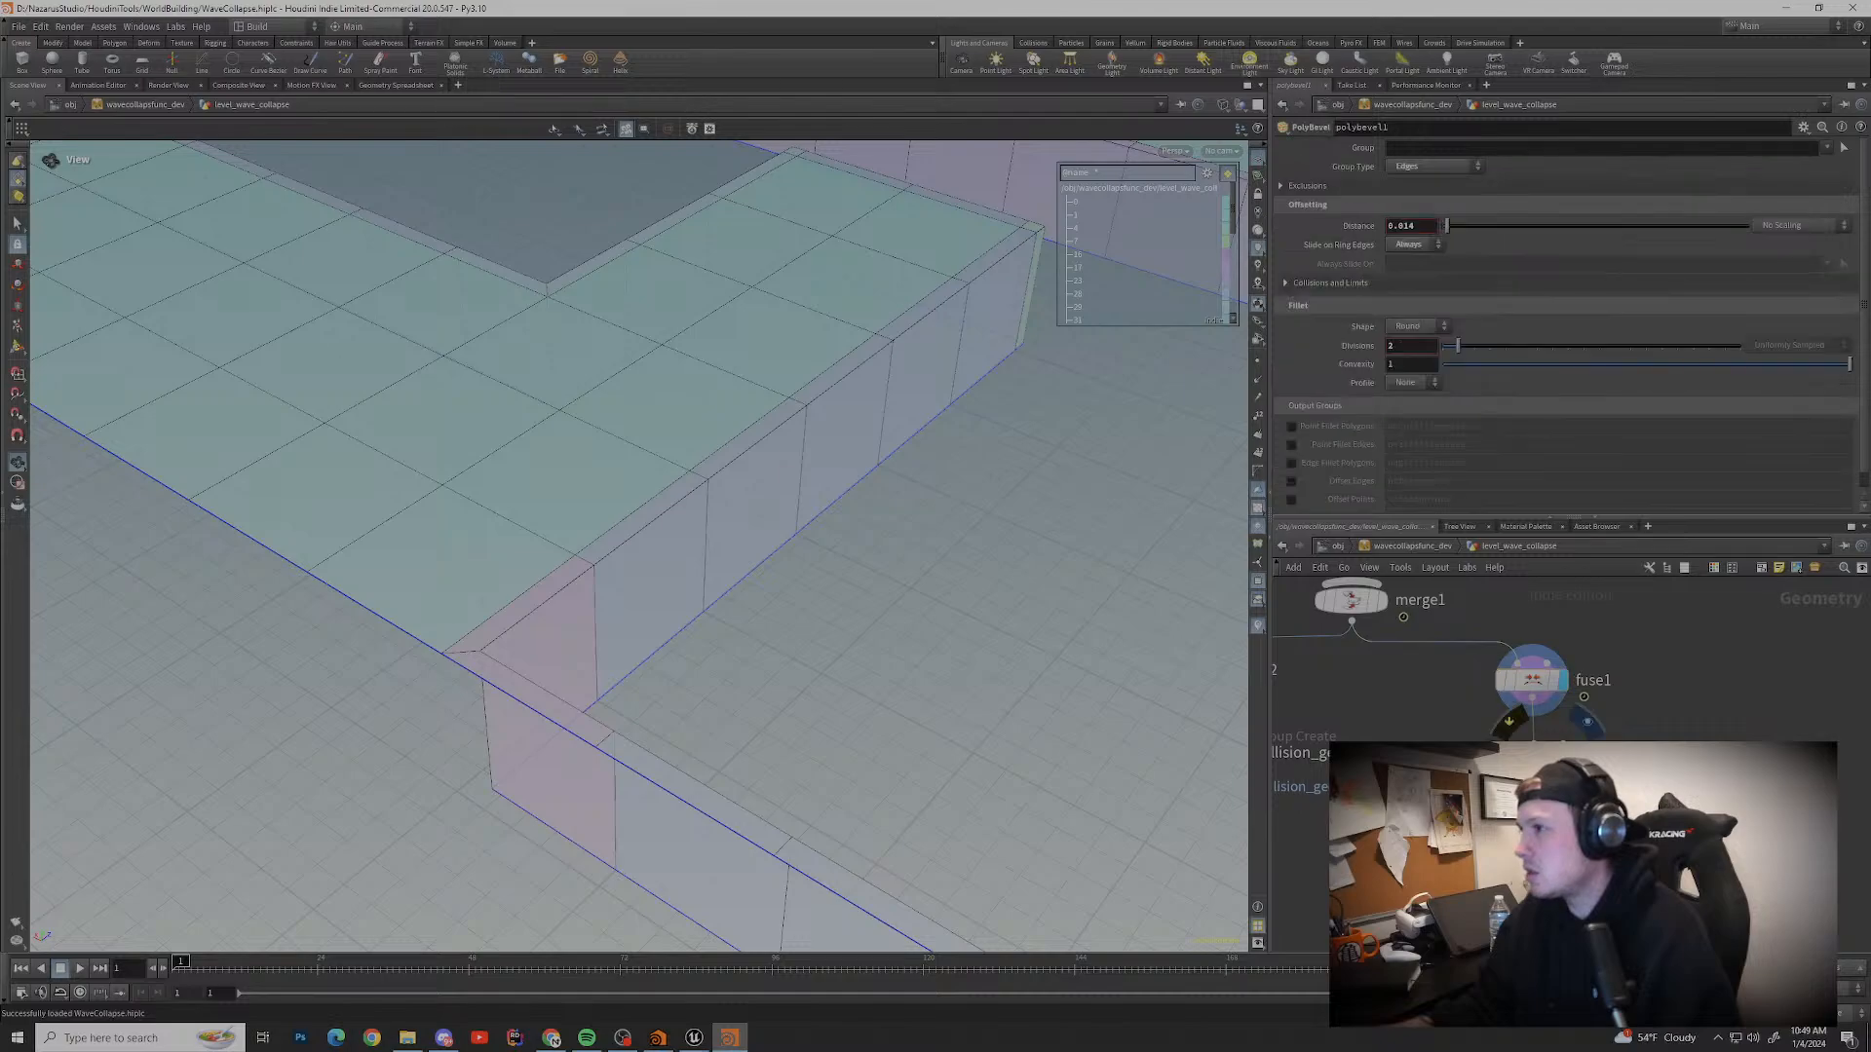
left_click(1588, 722)
Step: Add a Curve from Edges (Convert Line) node fed by fuse1 and display its output
middle_click_drag(1578, 701, 1683, 808)
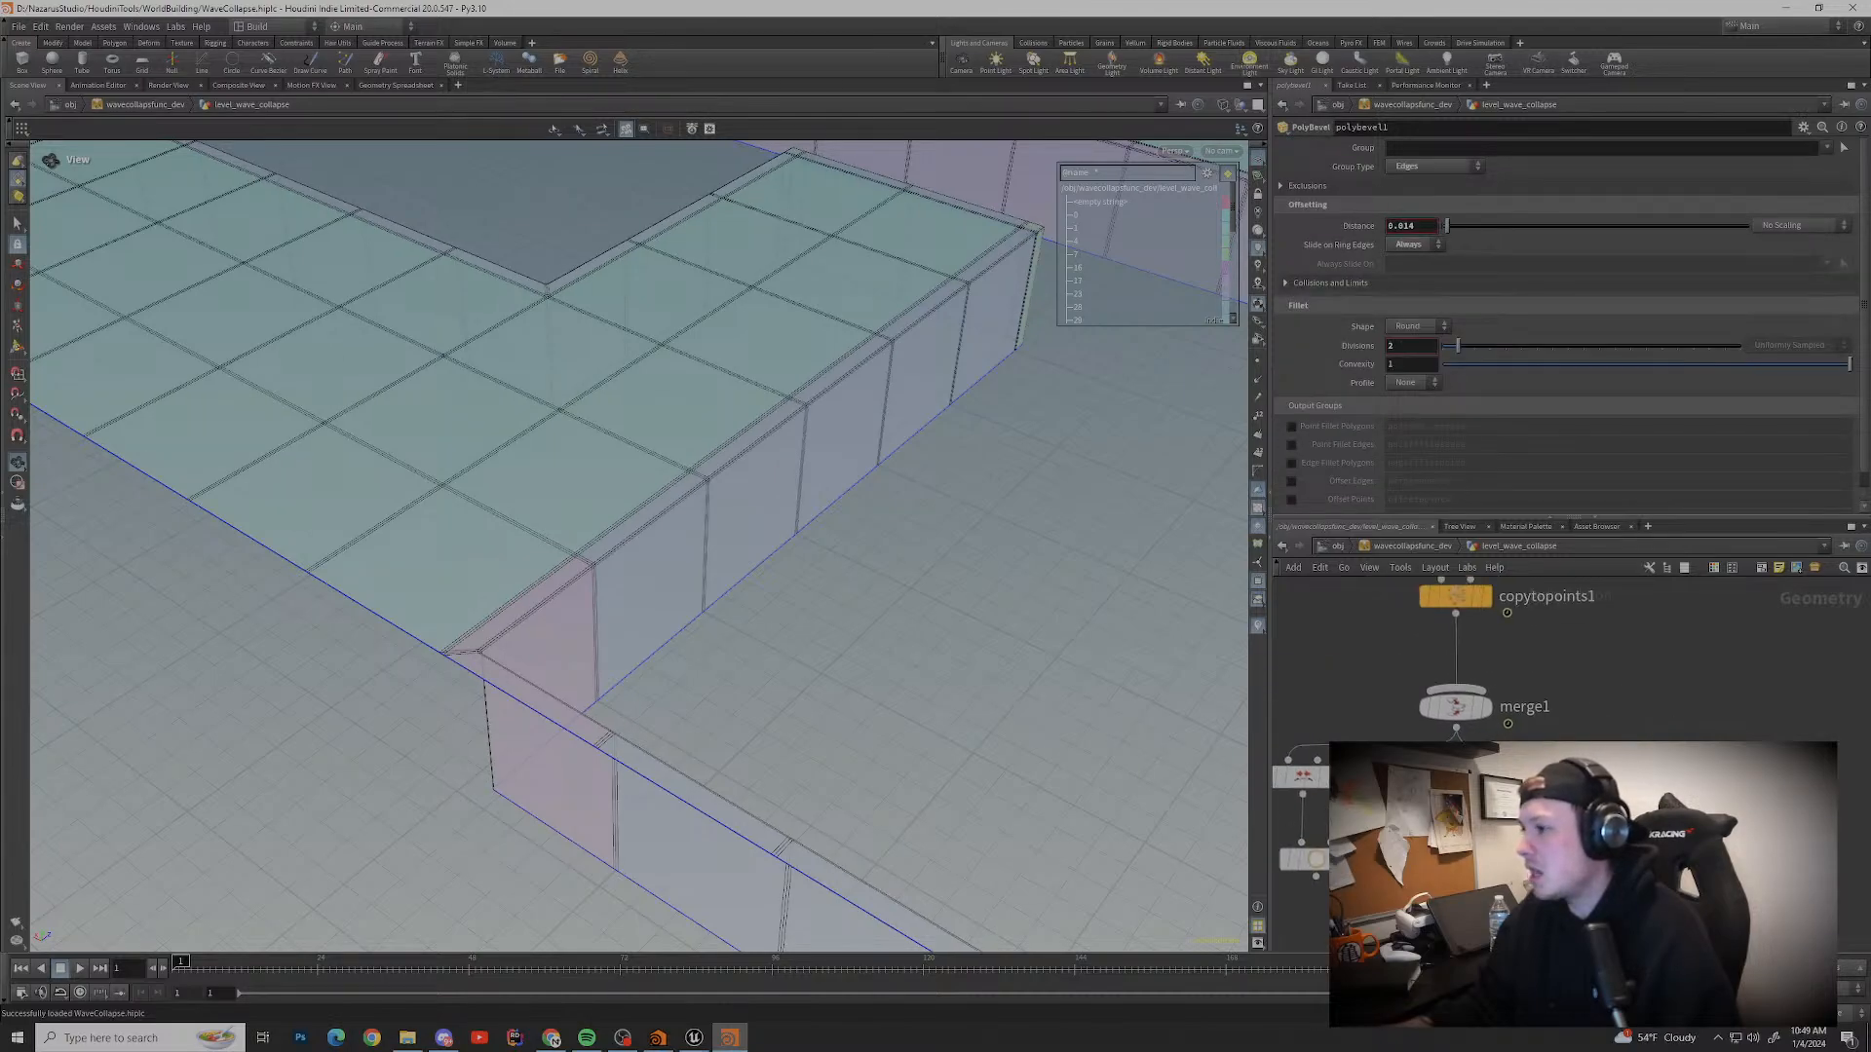
left_click(1455, 707)
middle_click_drag(1458, 709, 1345, 634)
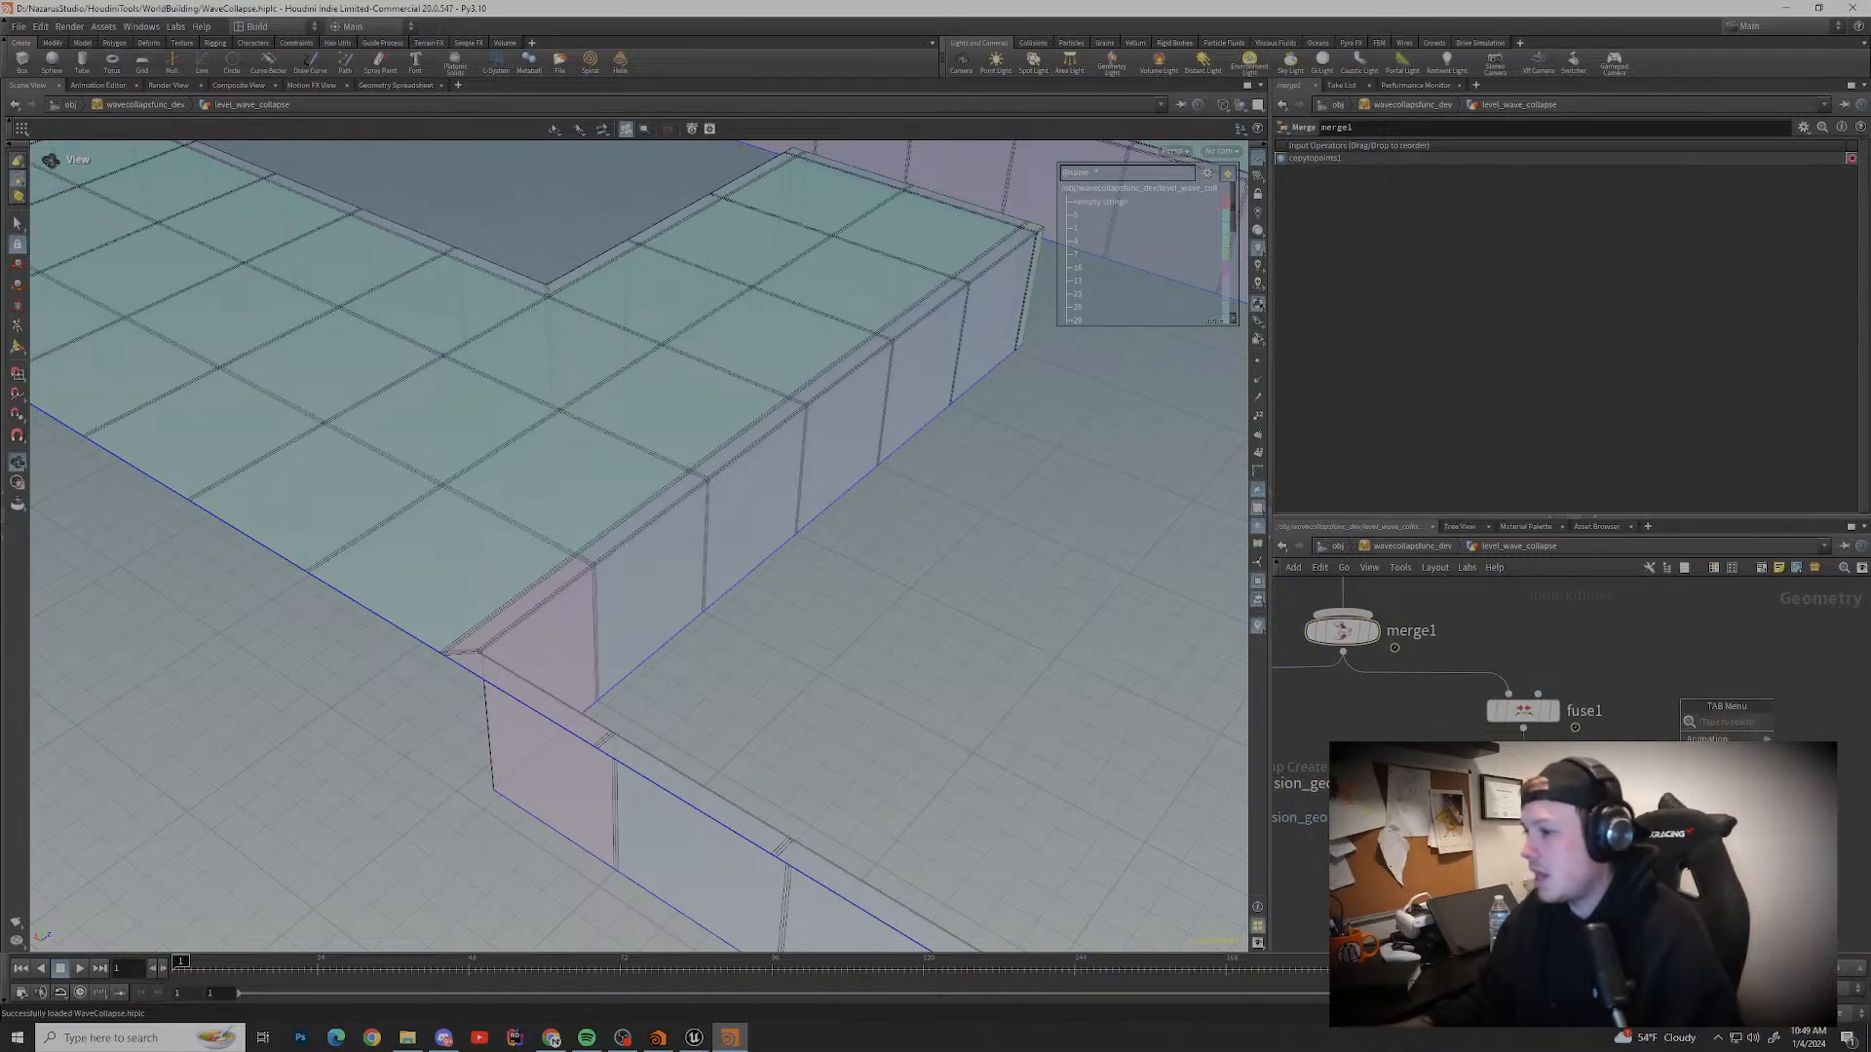
key("Tab")
type("edge")
key("Down")
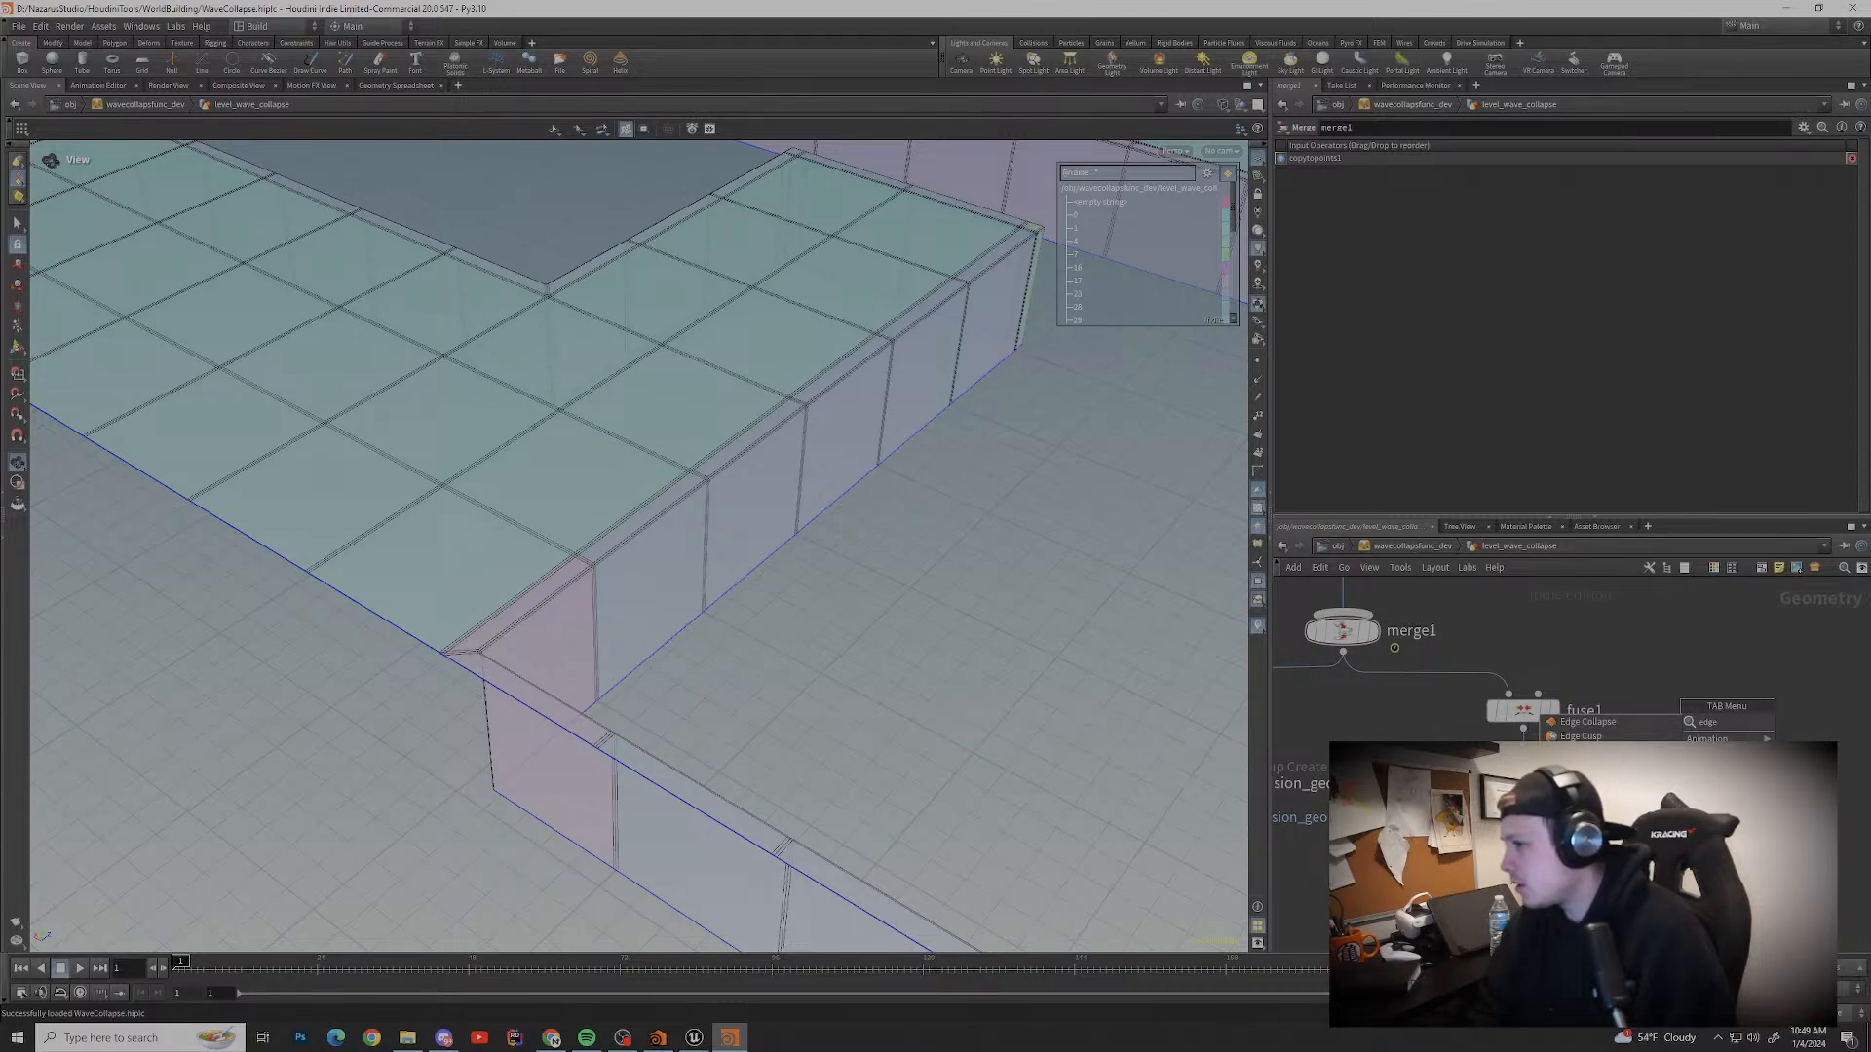
key("Escape")
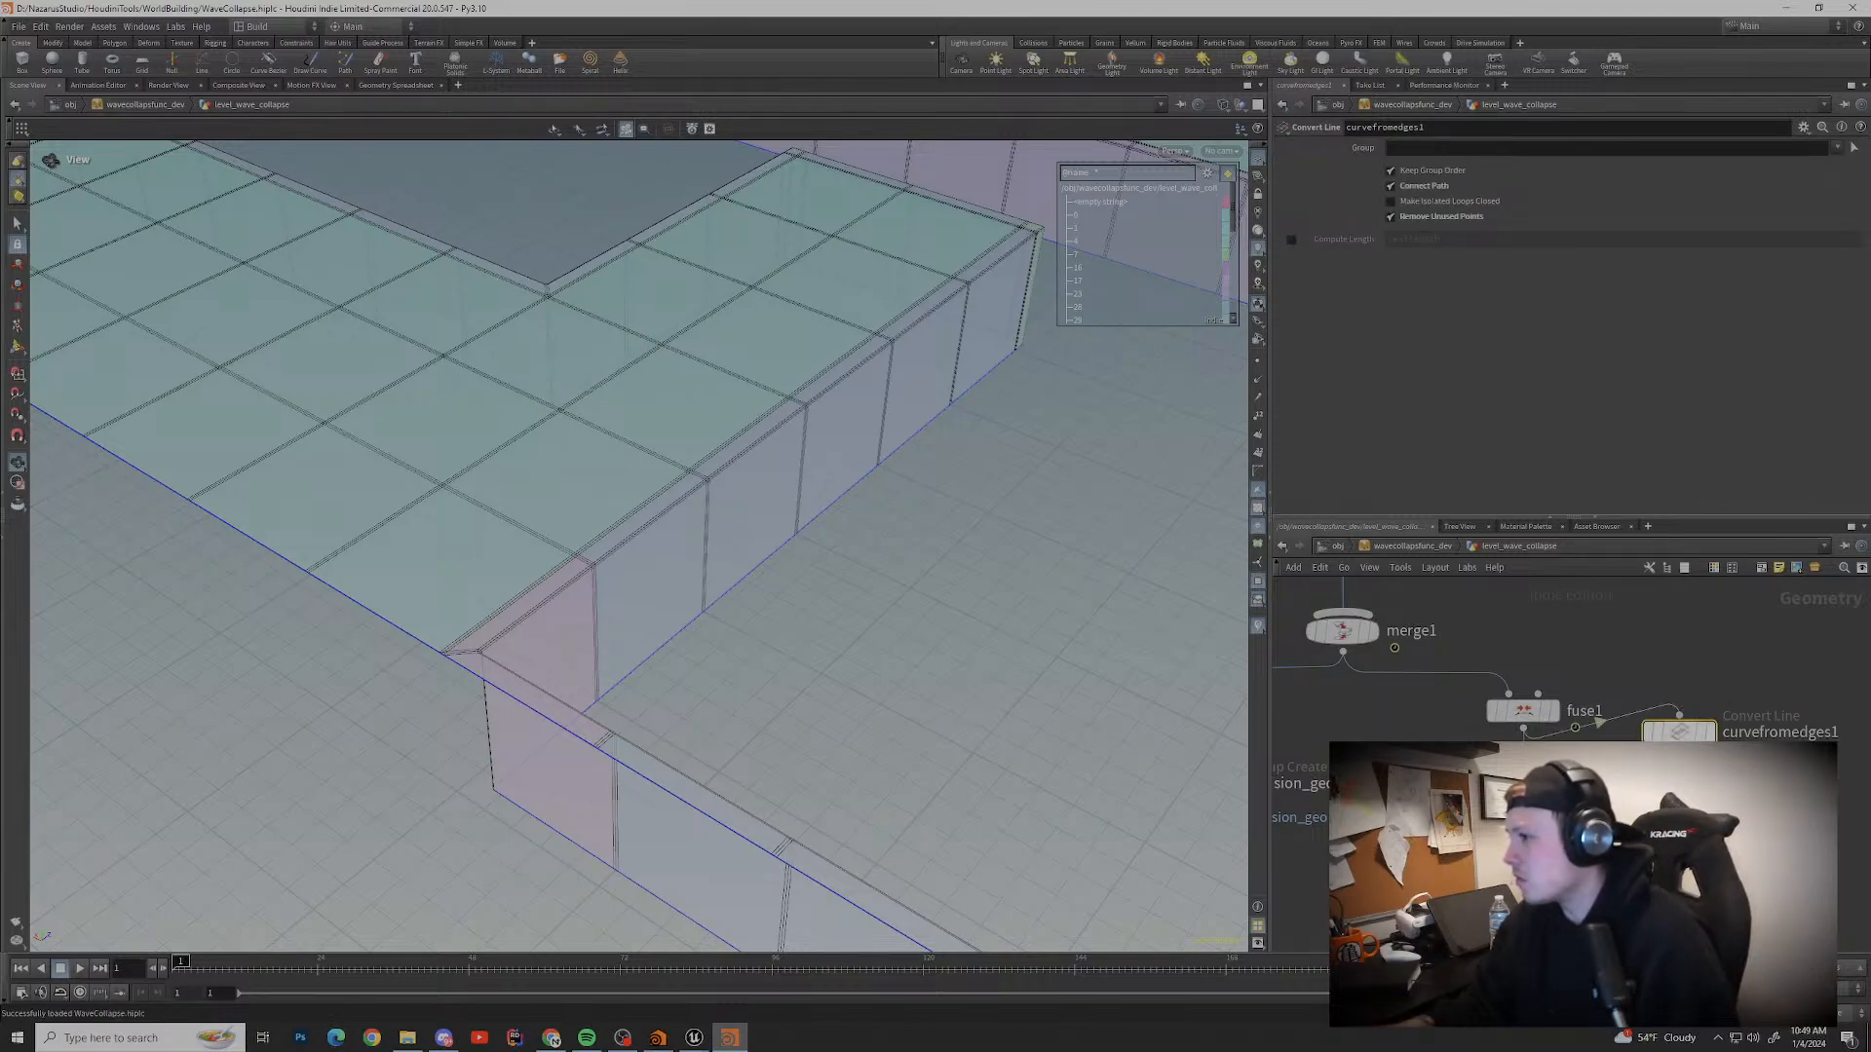
left_click(1689, 728)
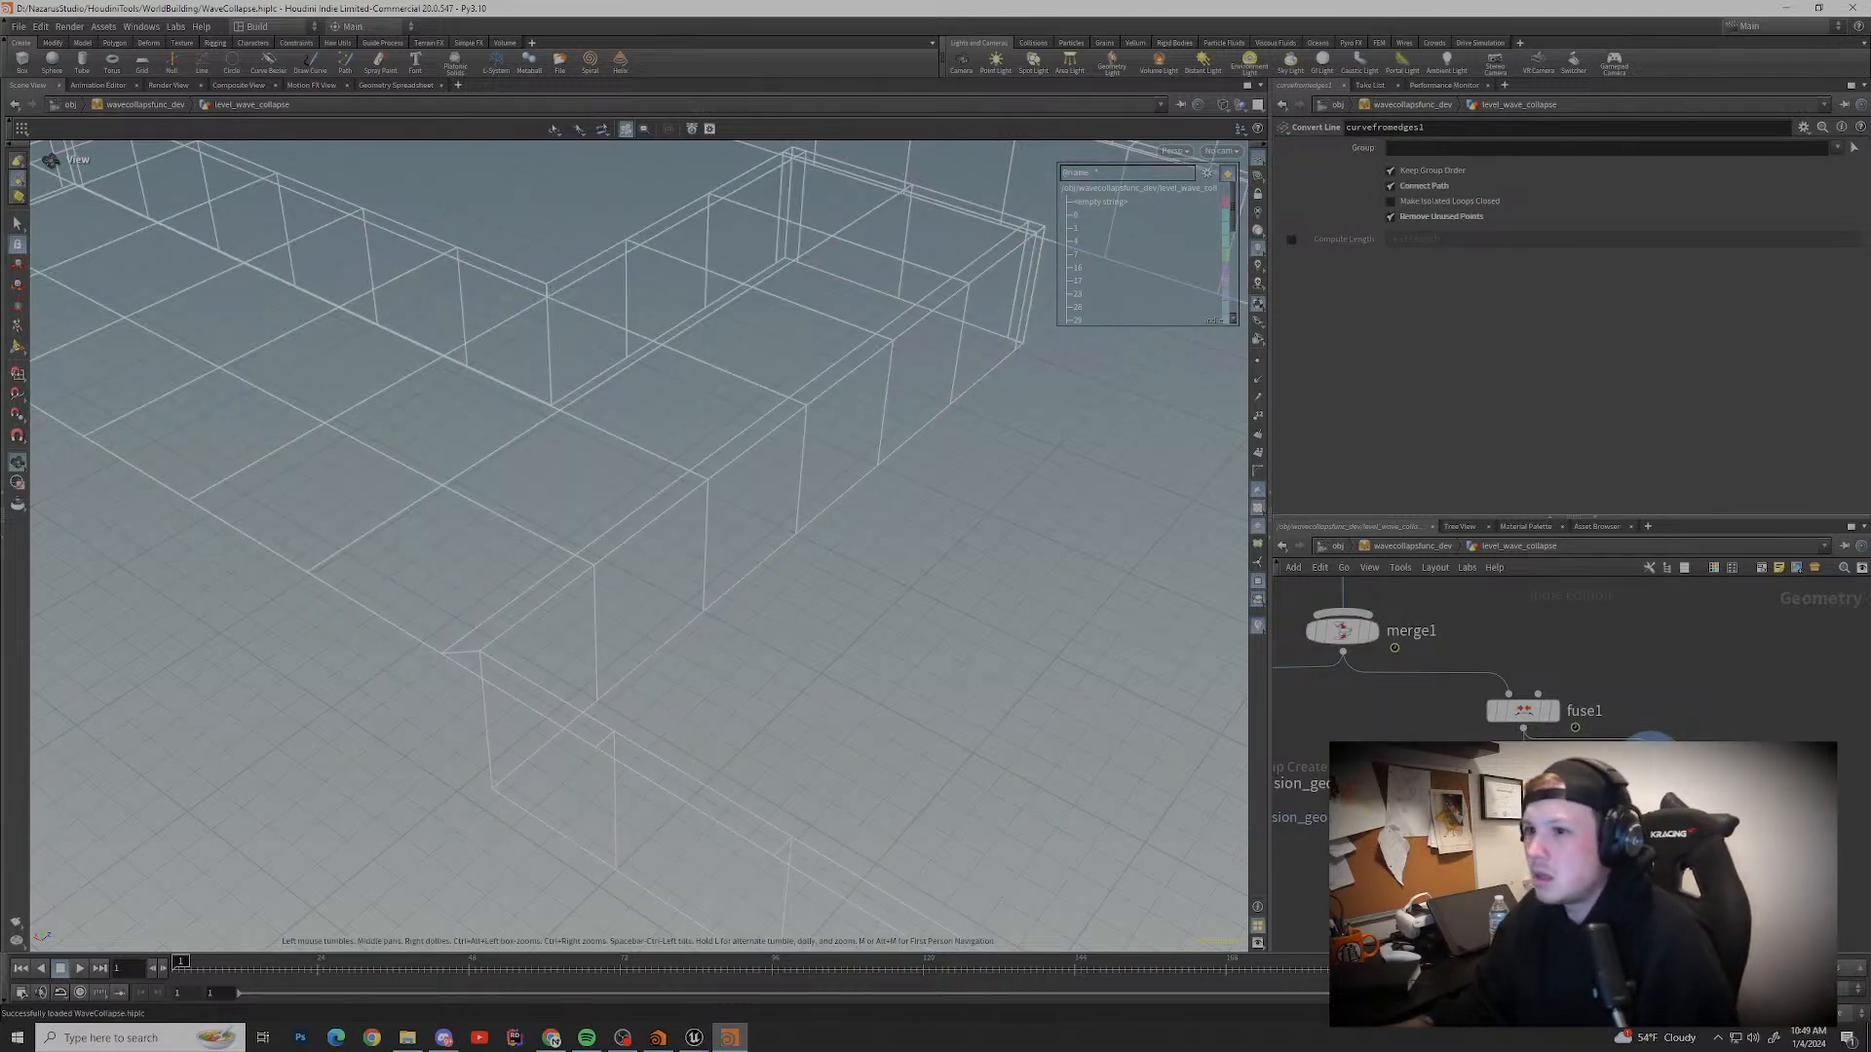
Step: Examine the converted edge lines across the level's blocks, walls and corners
scroll(882, 658, "down", 2)
scroll(882, 658, "up", 1)
scroll(882, 658, "up", 2)
left_click_drag(882, 658, 852, 606)
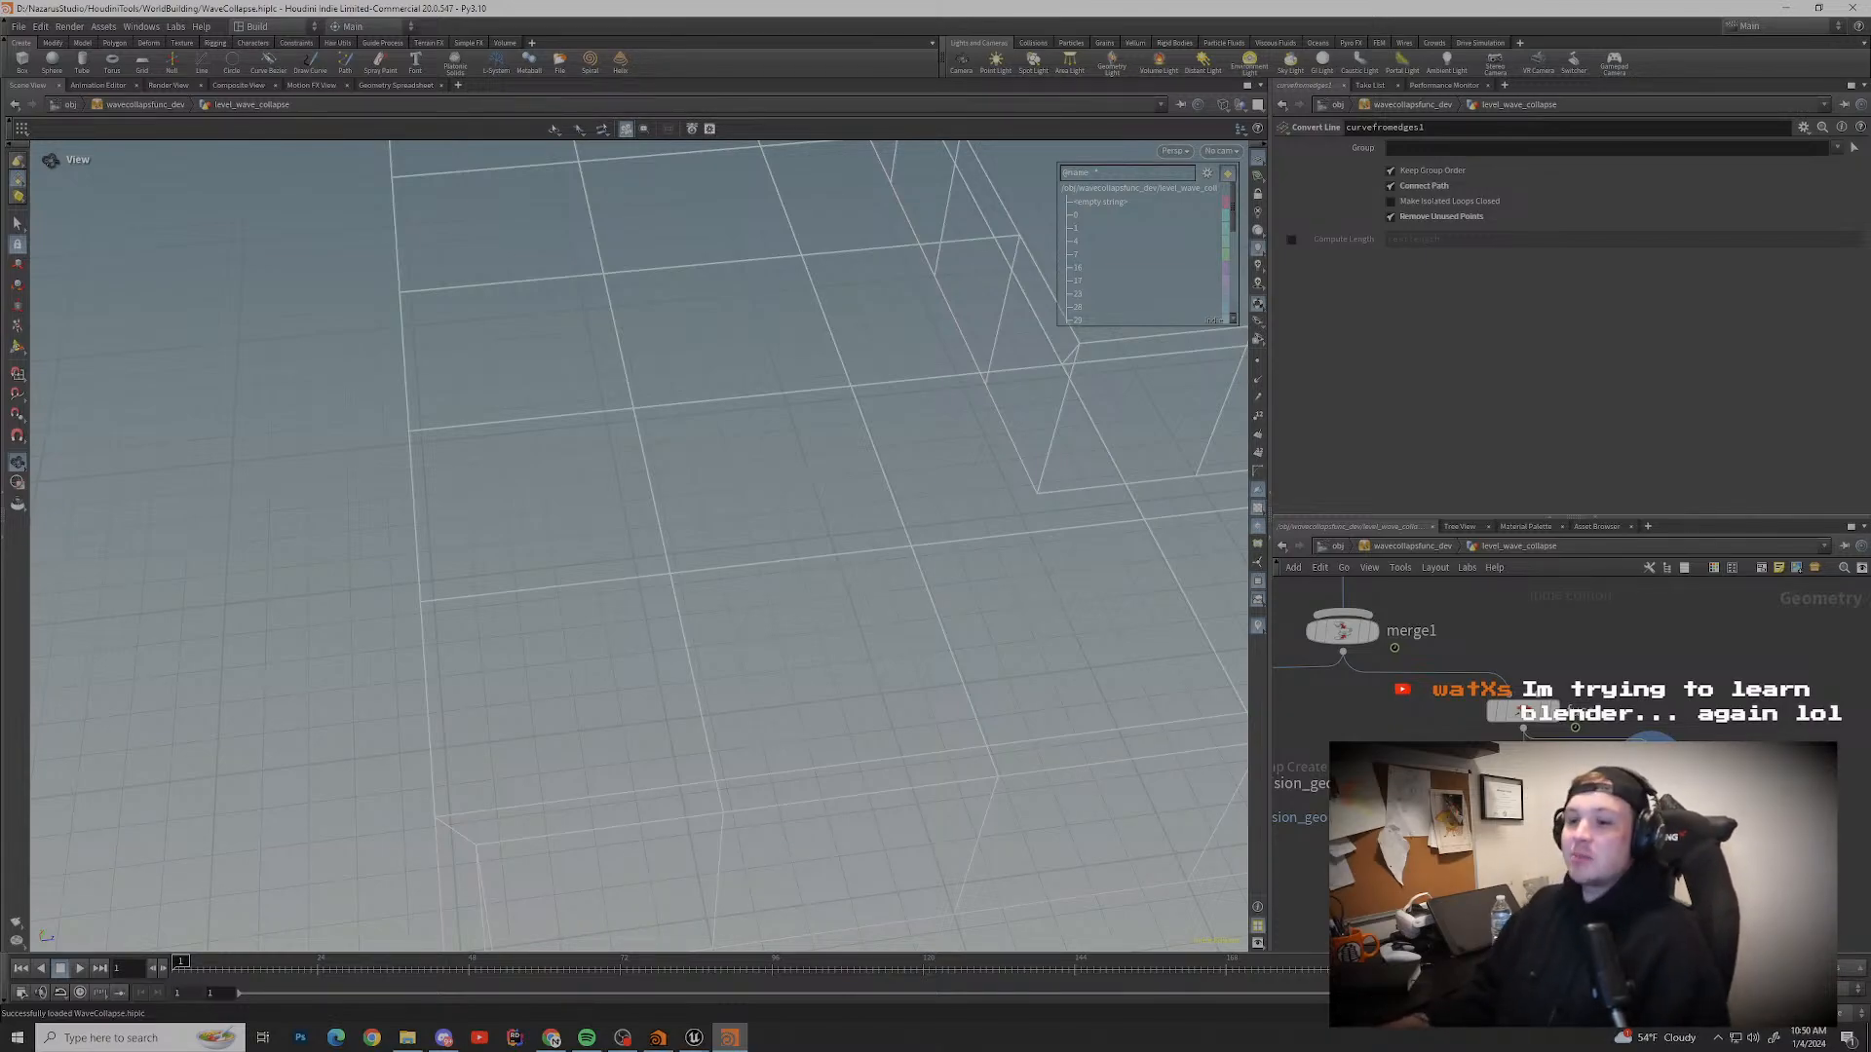
scroll(633, 536, "down", 10)
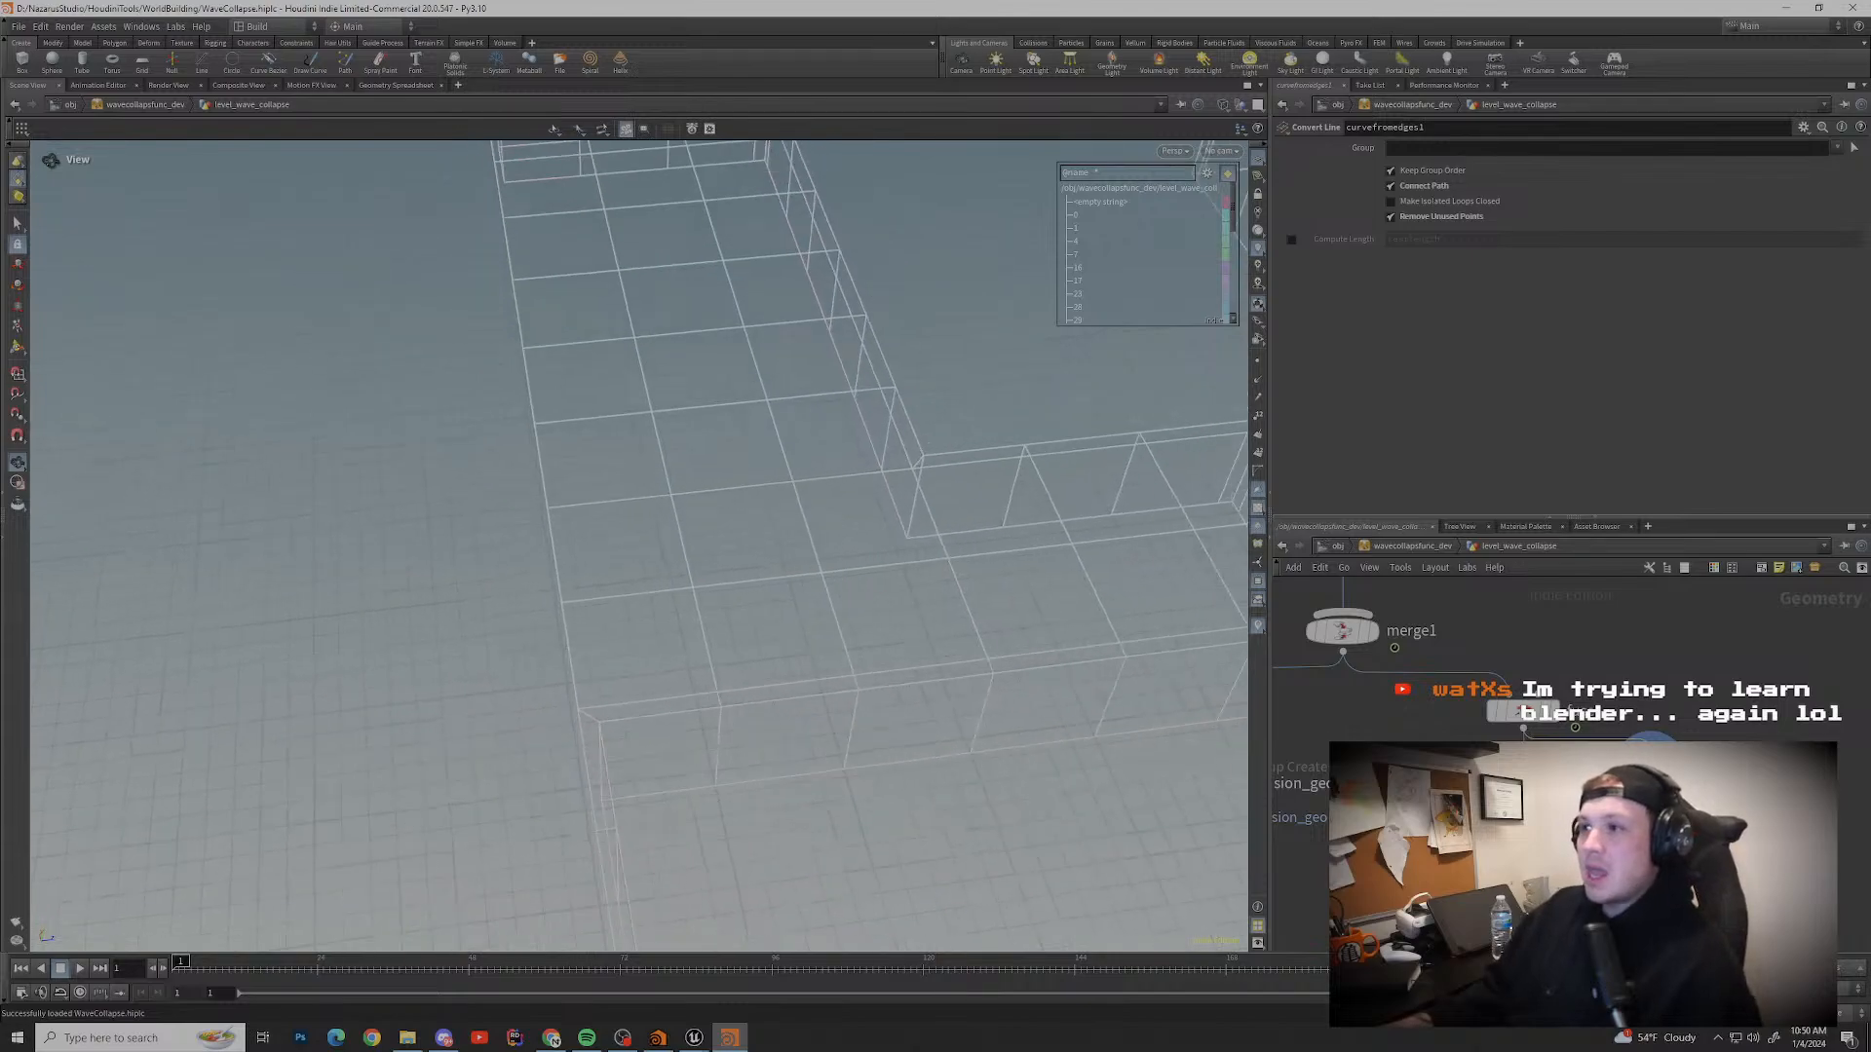
left_click_drag(634, 535, 779, 540, "alt")
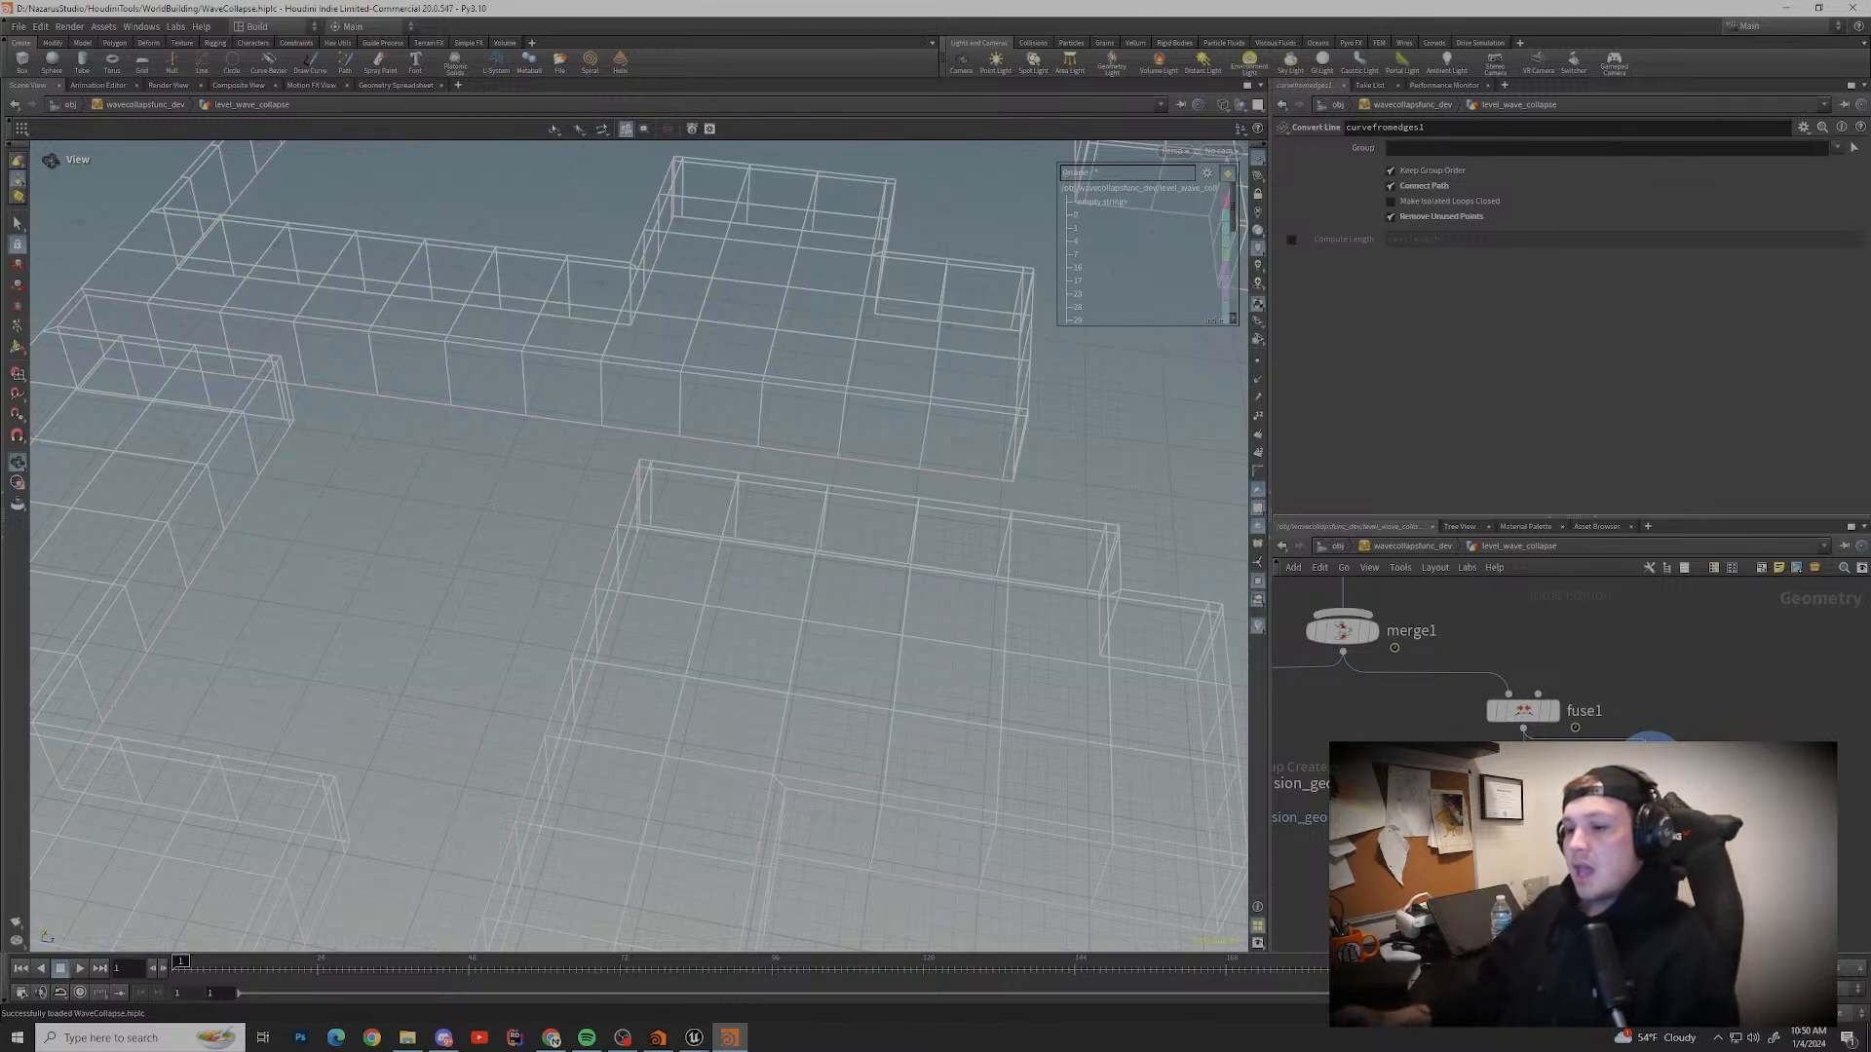
middle_click_drag(643, 526, 607, 554)
scroll(639, 545, "down", 3)
middle_click_drag(639, 389, 609, 741)
left_click_drag(639, 545, 604, 536)
middle_click_drag(954, 545, 546, 477)
scroll(639, 487, "up", 4)
middle_click_drag(390, 448, 1126, 546)
middle_click_drag(682, 545, 902, 546)
left_click_drag(901, 546, 740, 536)
middle_click_drag(740, 536, 1023, 575)
left_click_drag(1023, 575, 760, 566)
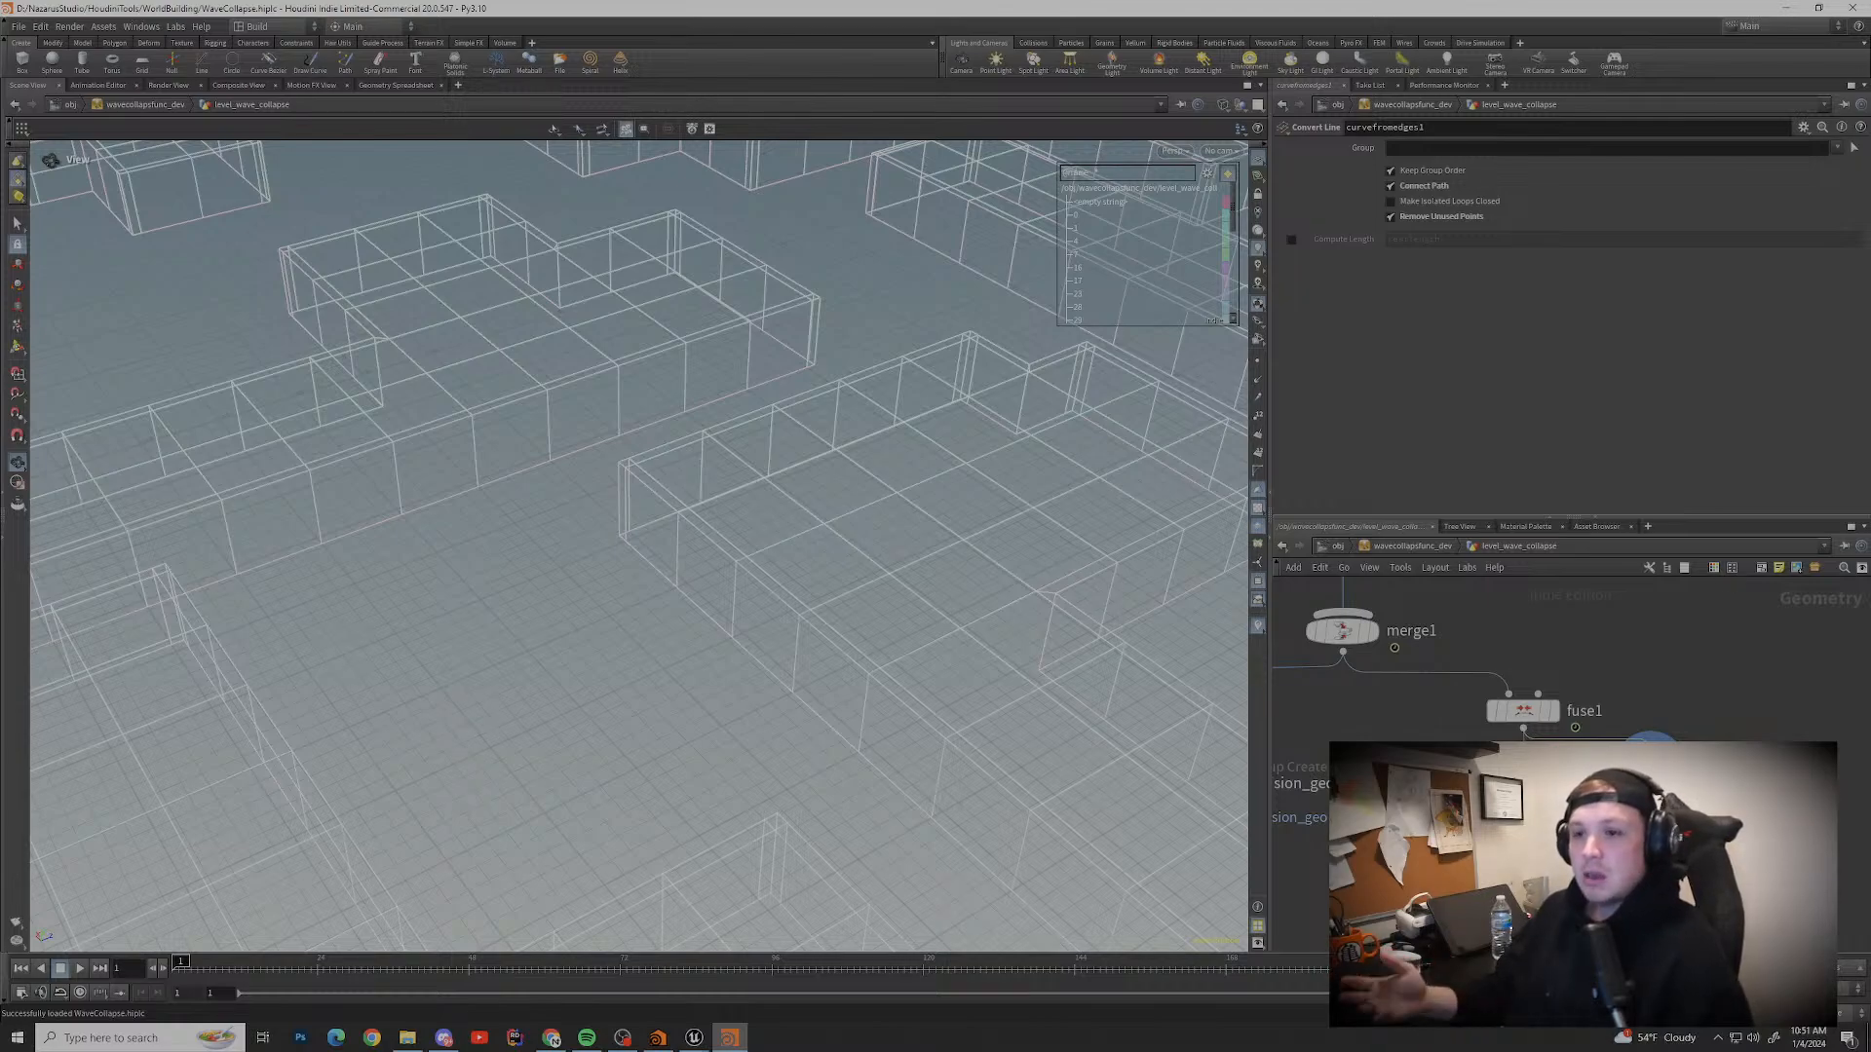
left_click_drag(584, 546, 1228, 565)
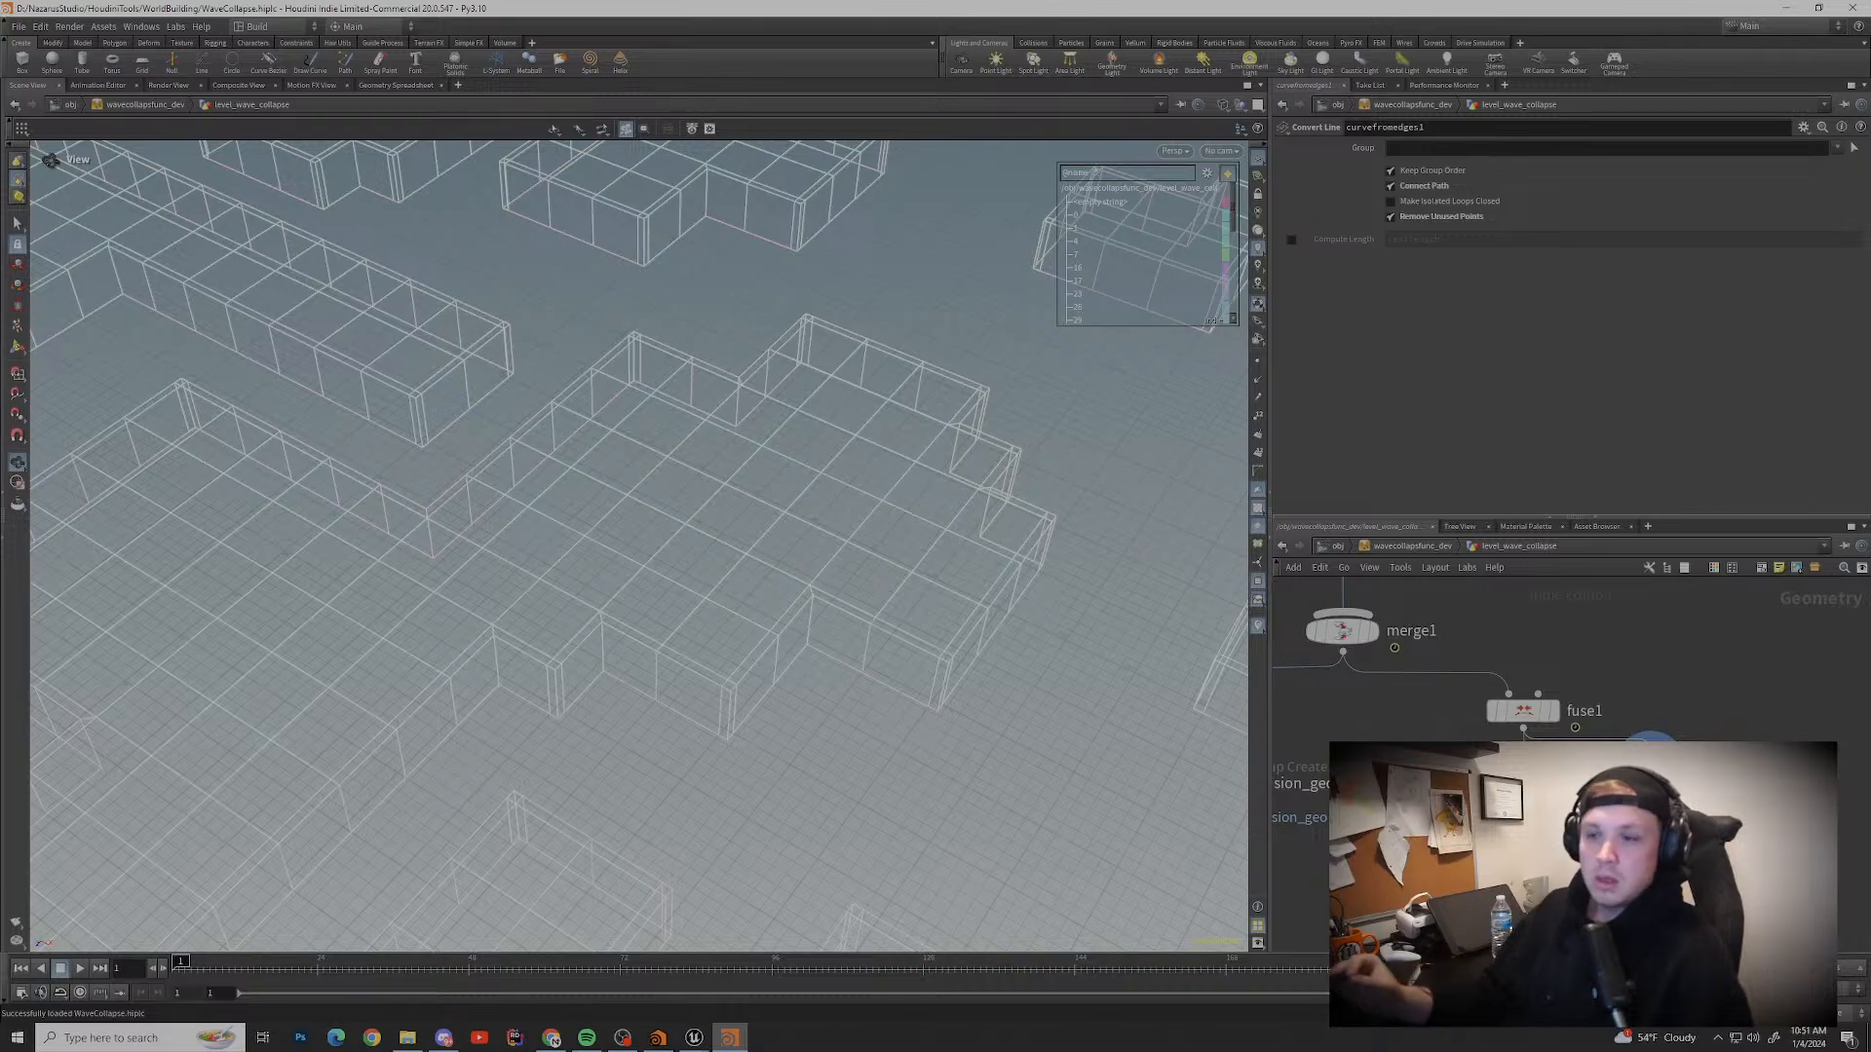
Step: Examine the converted edge lines around the stepped outer wall corners up close
scroll(682, 517, "down", 3)
middle_click_drag(682, 516, 1038, 577)
left_click_drag(1037, 577, 546, 556)
middle_click_drag(545, 555, 804, 563)
scroll(624, 546, "up", 5)
scroll(623, 546, "down", 2)
left_click_drag(624, 545, 896, 555)
middle_click_drag(896, 555, 946, 638)
middle_click_drag(584, 546, 892, 477)
scroll(697, 570, "up", 7)
scroll(623, 546, "up", 3)
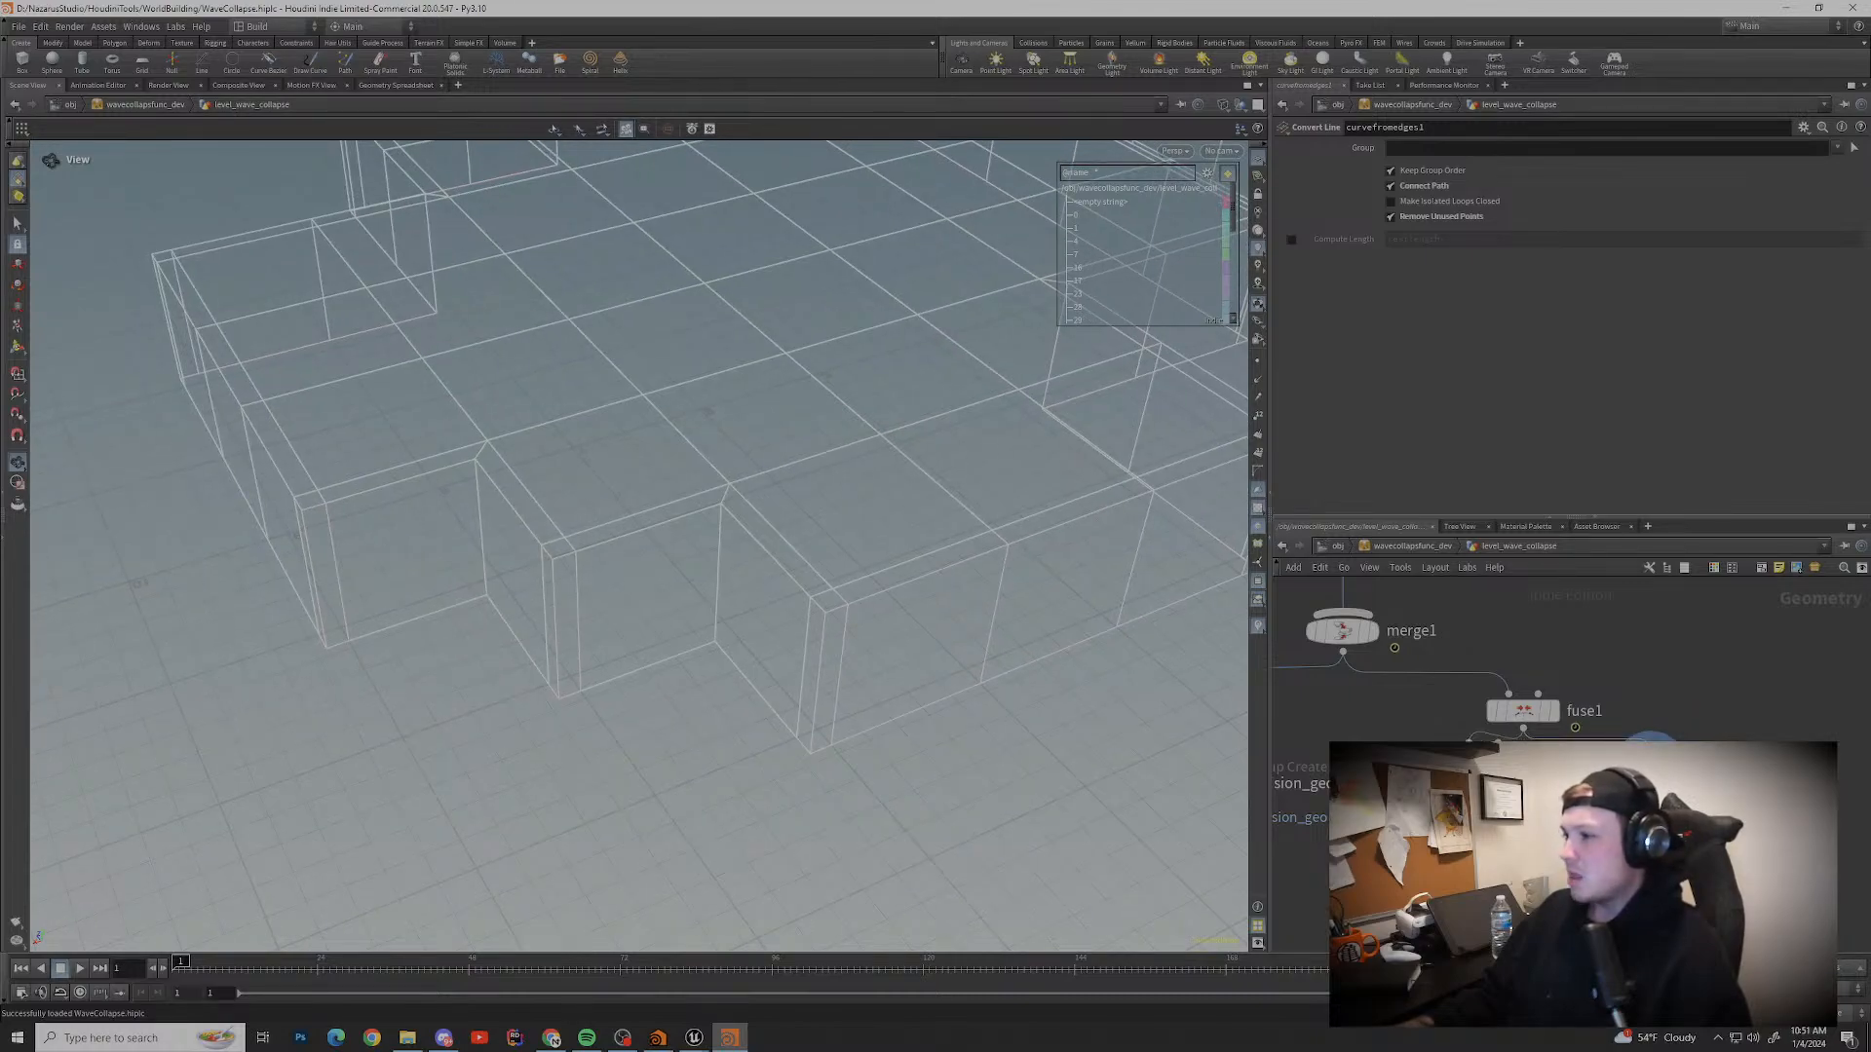
Step: Try feeding the PolyBevel node directly from merge1 and compare its output with the fused version
mouse_move(1492, 781)
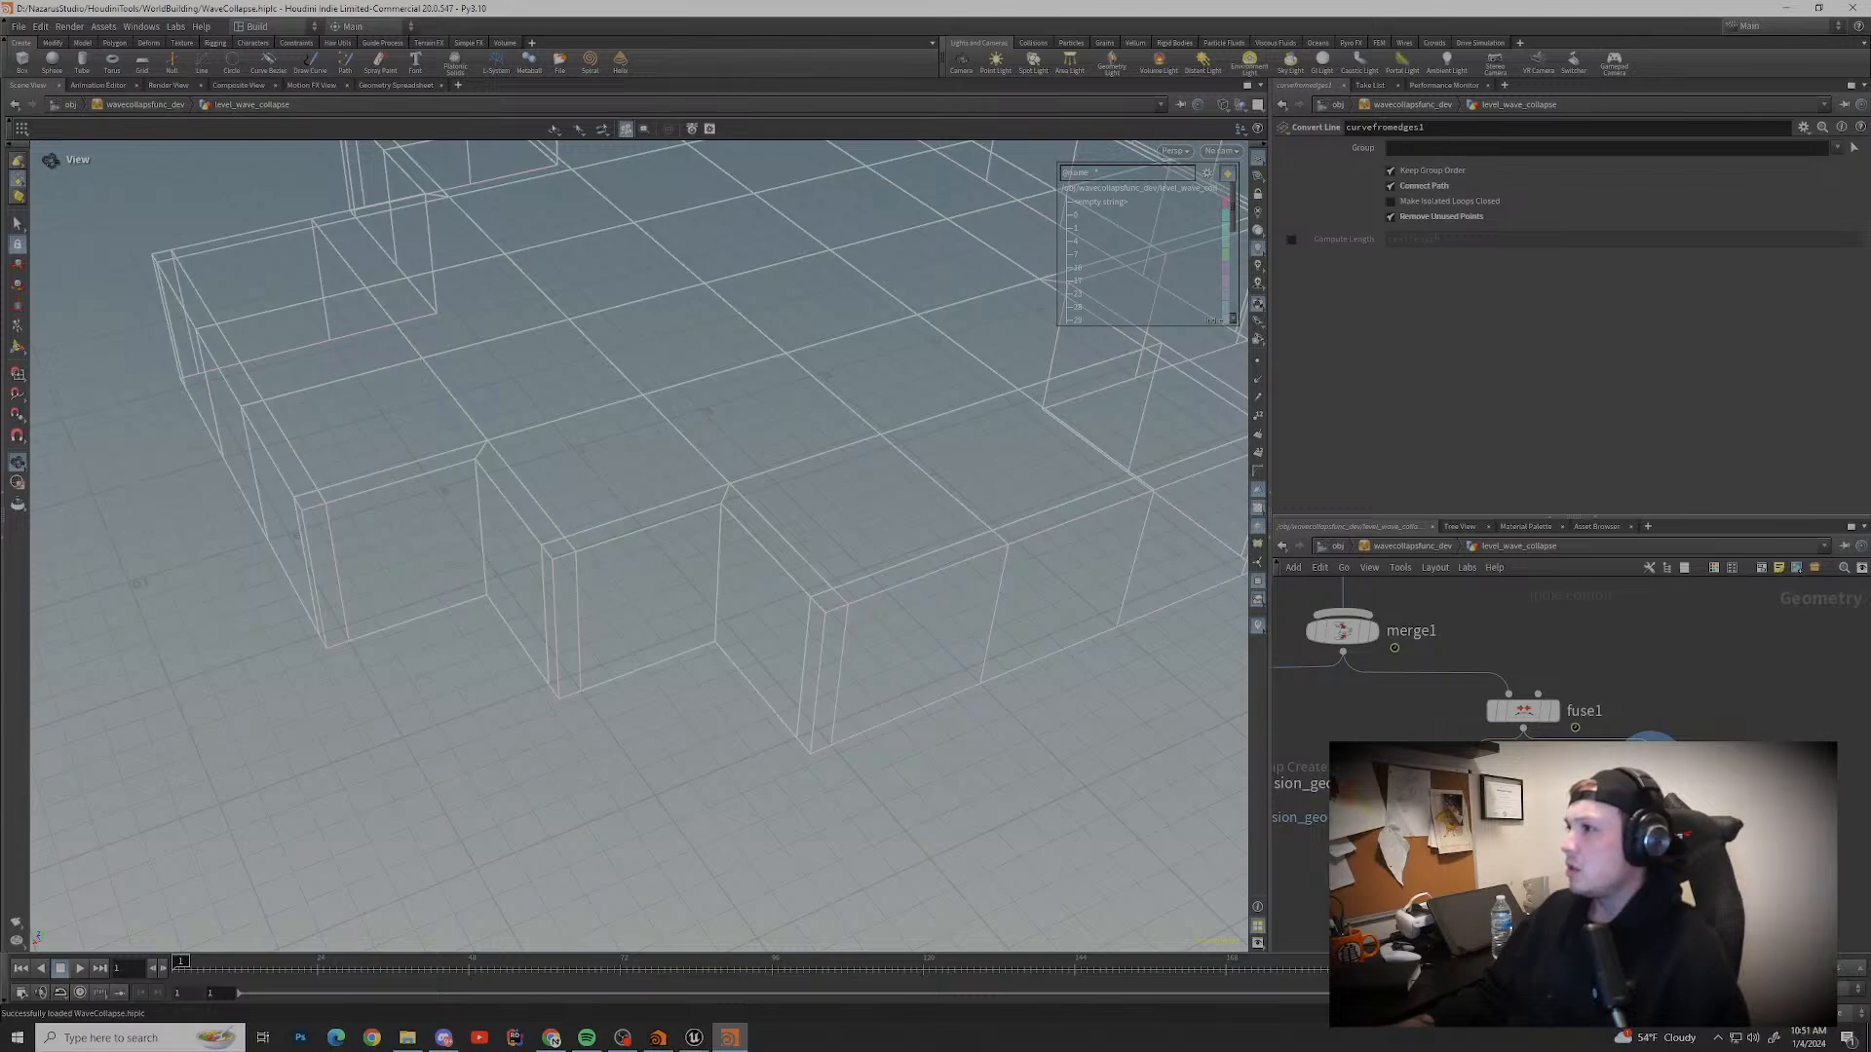
left_click(1523, 710)
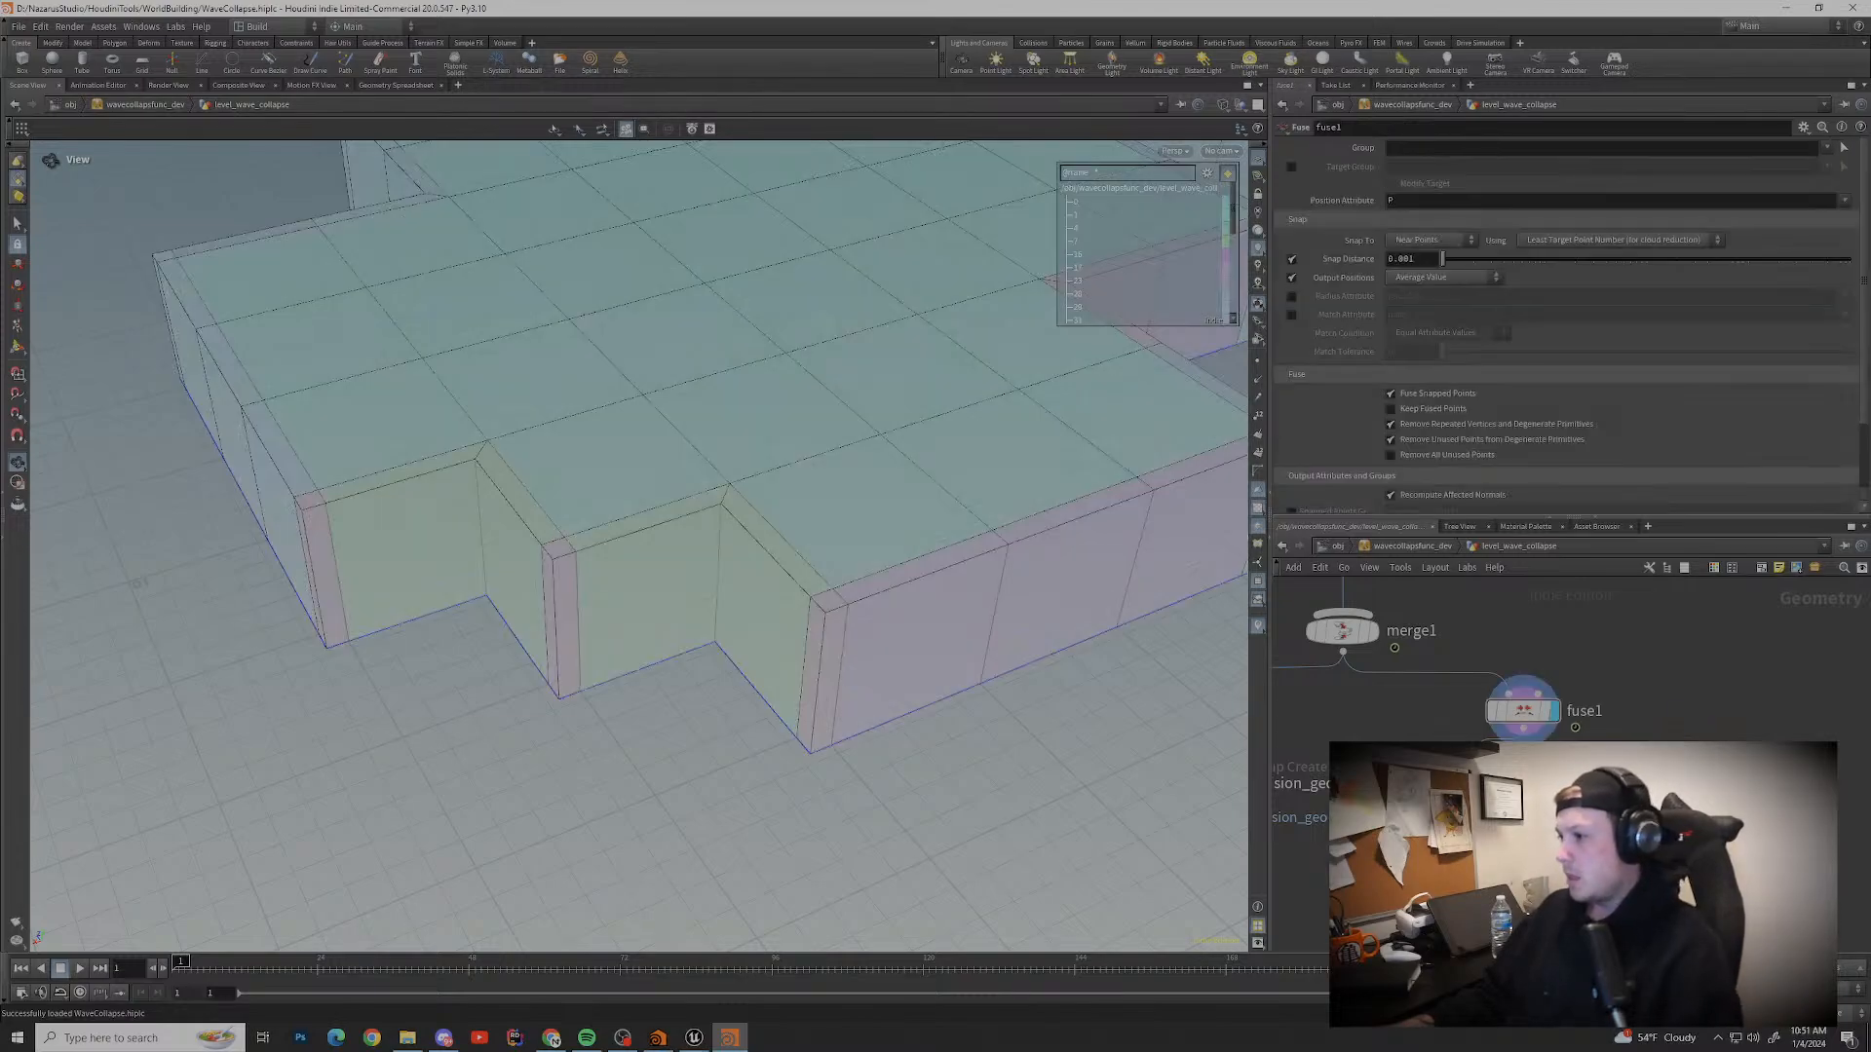
left_click(1519, 711)
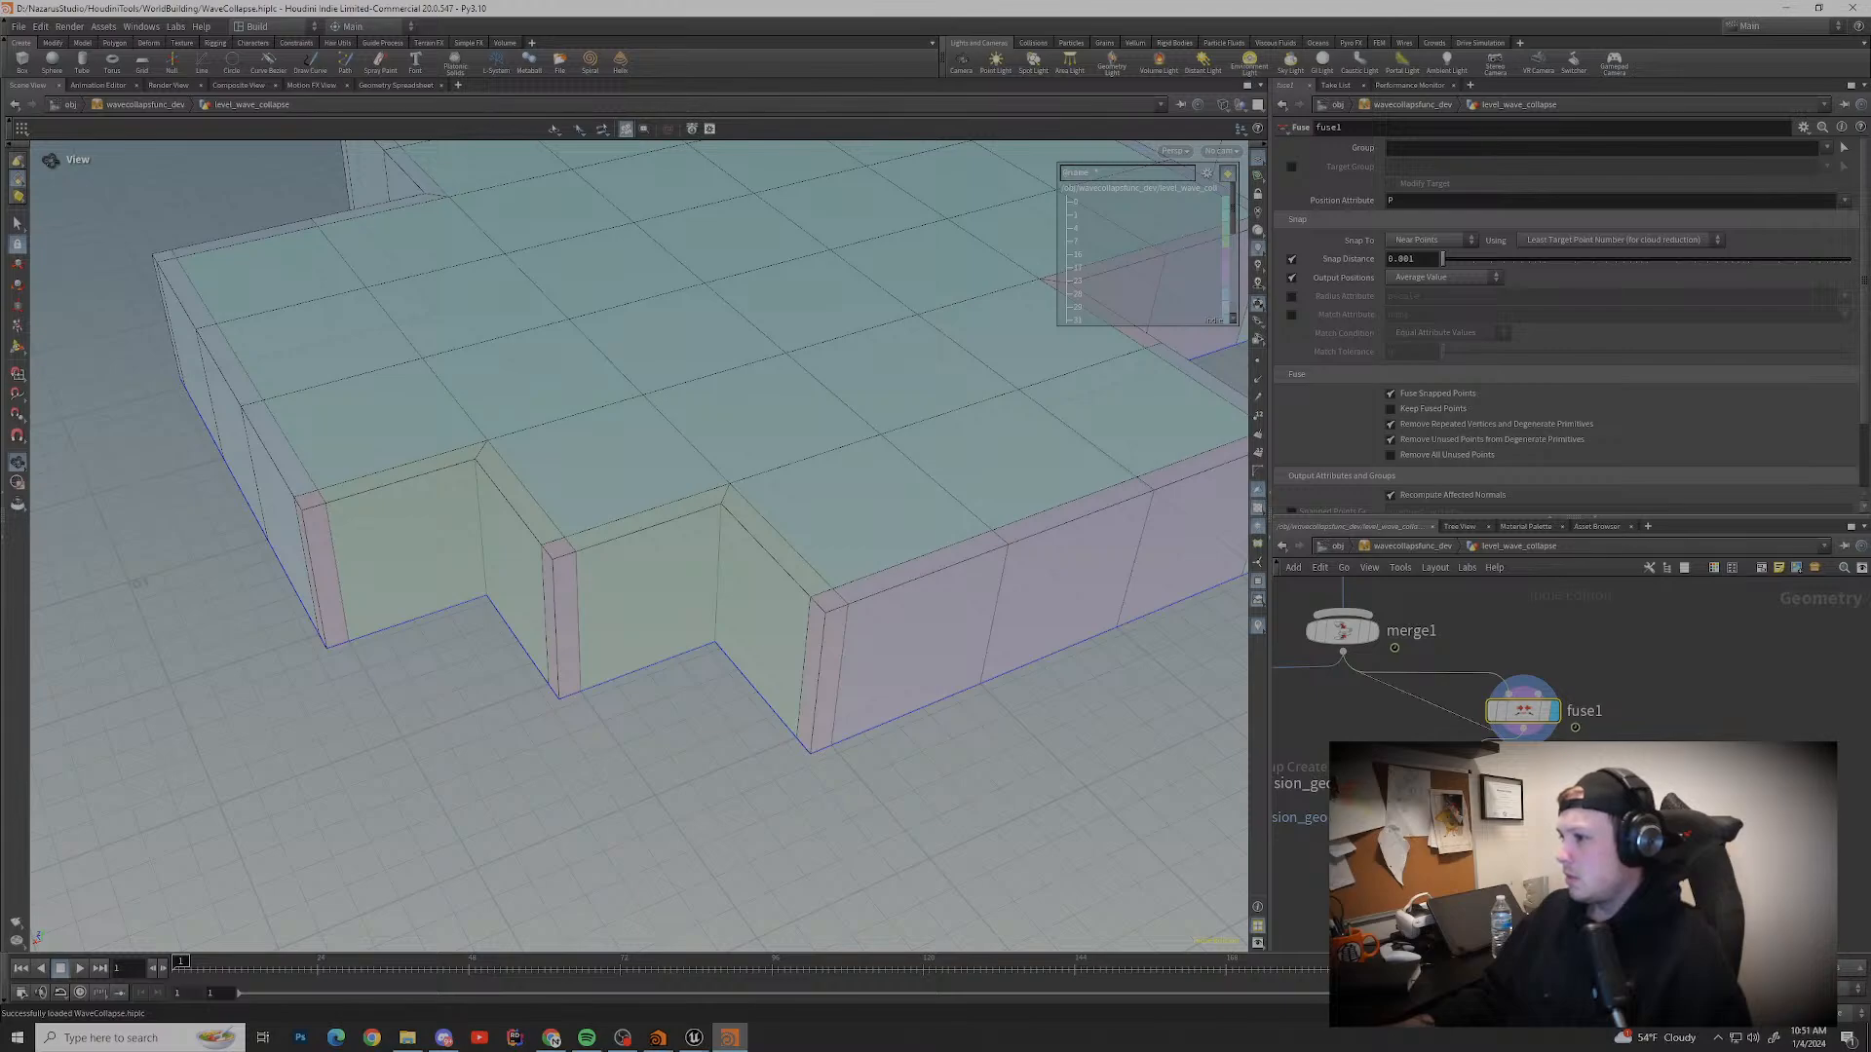
left_click(1526, 768)
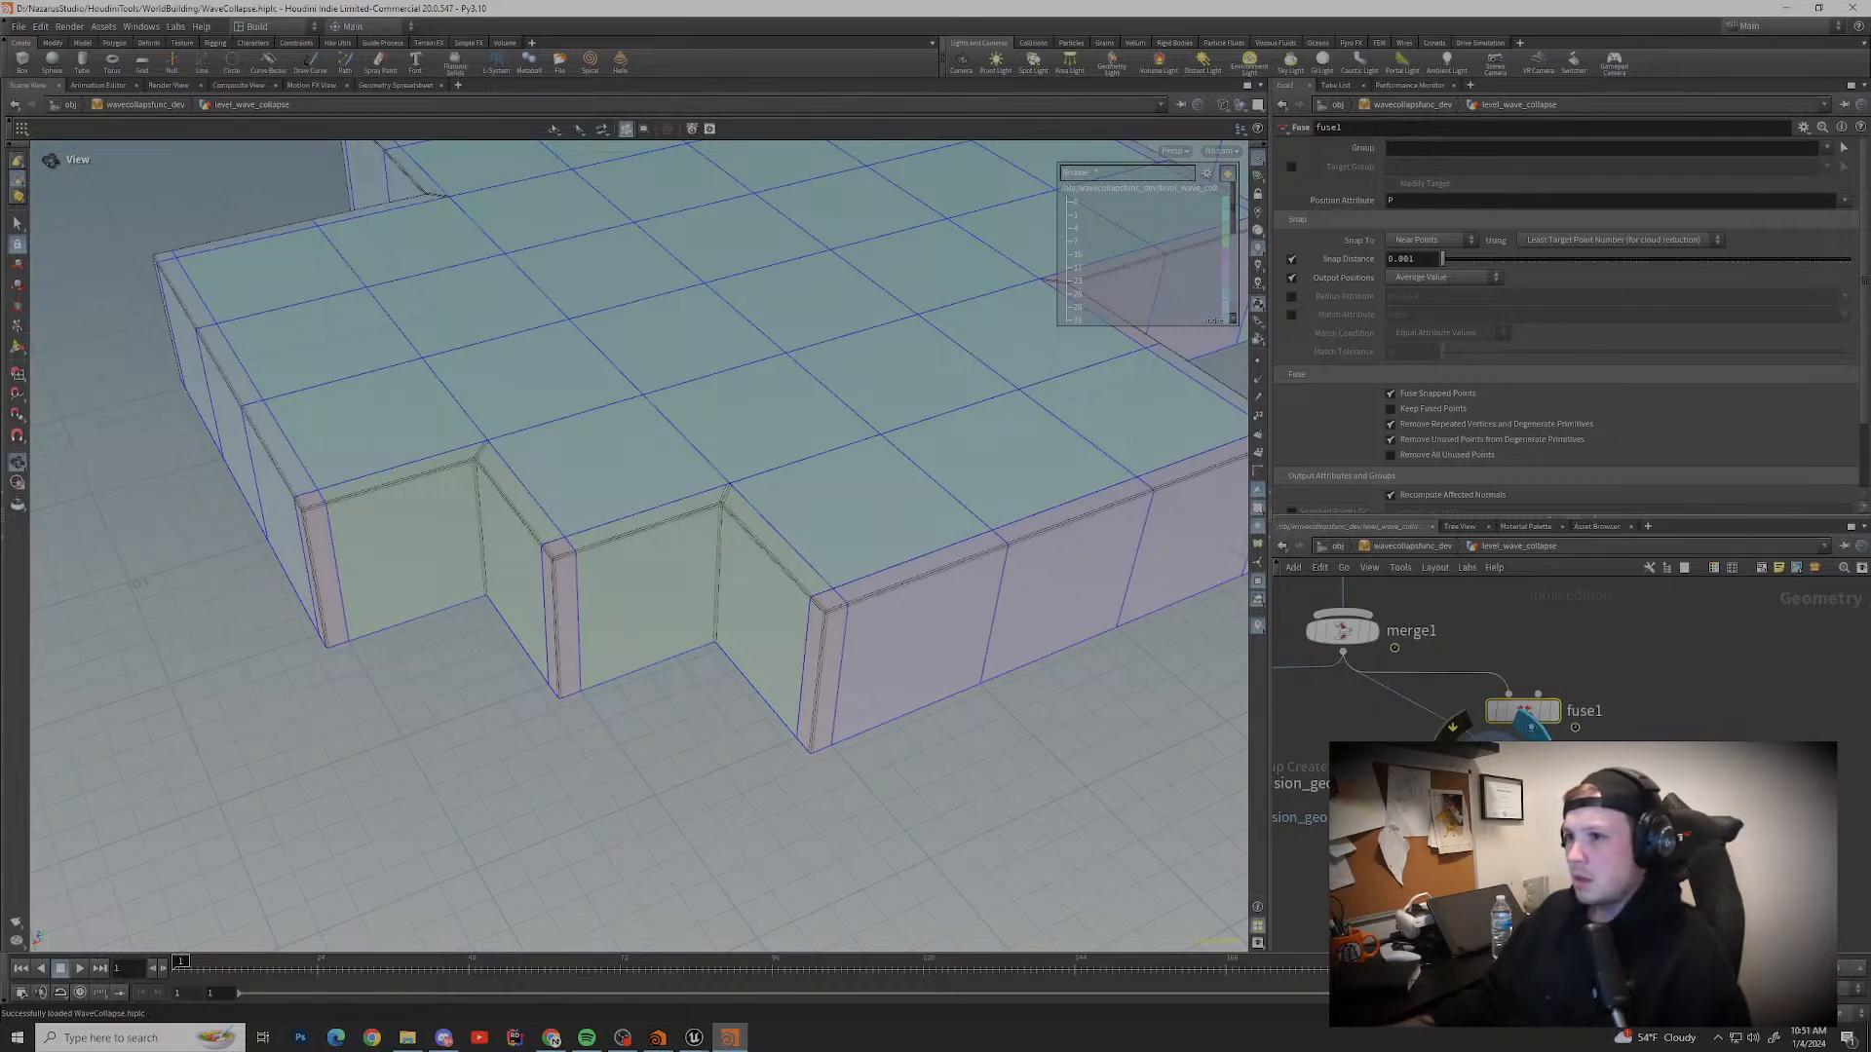
key("ctrl+z")
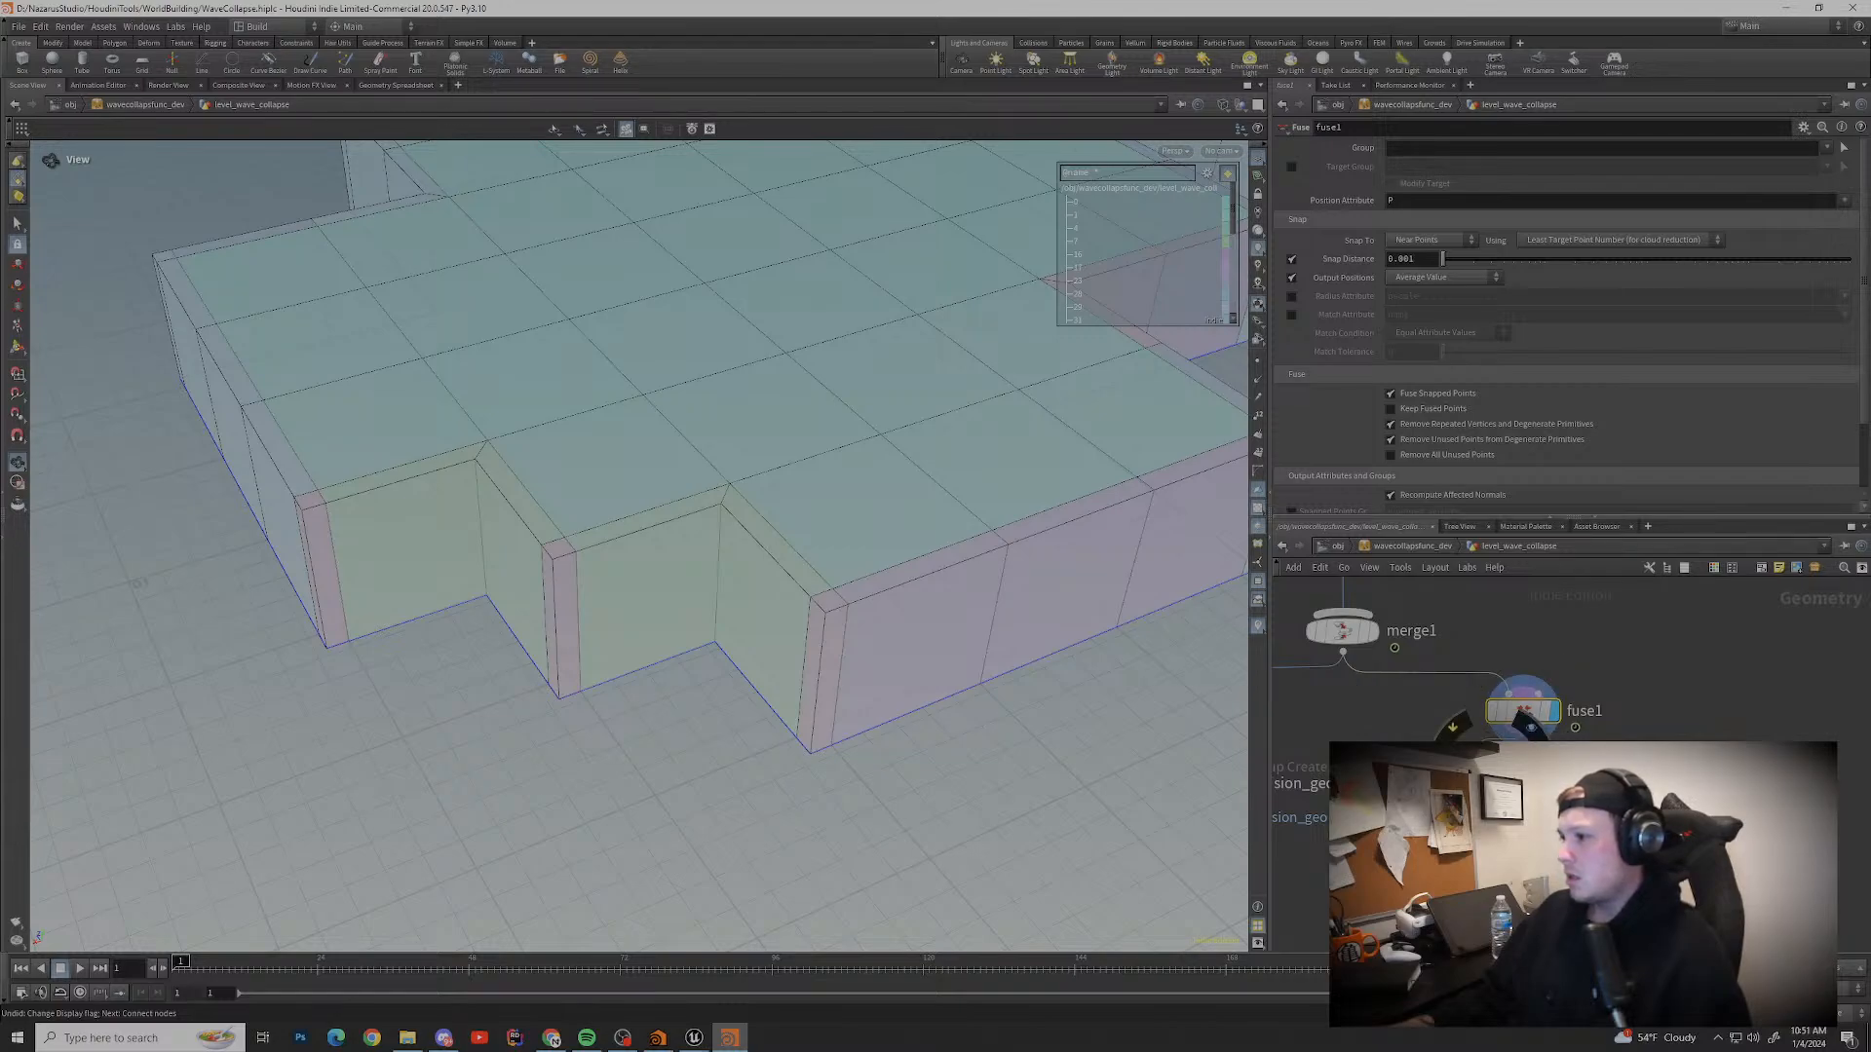
left_click(1527, 765)
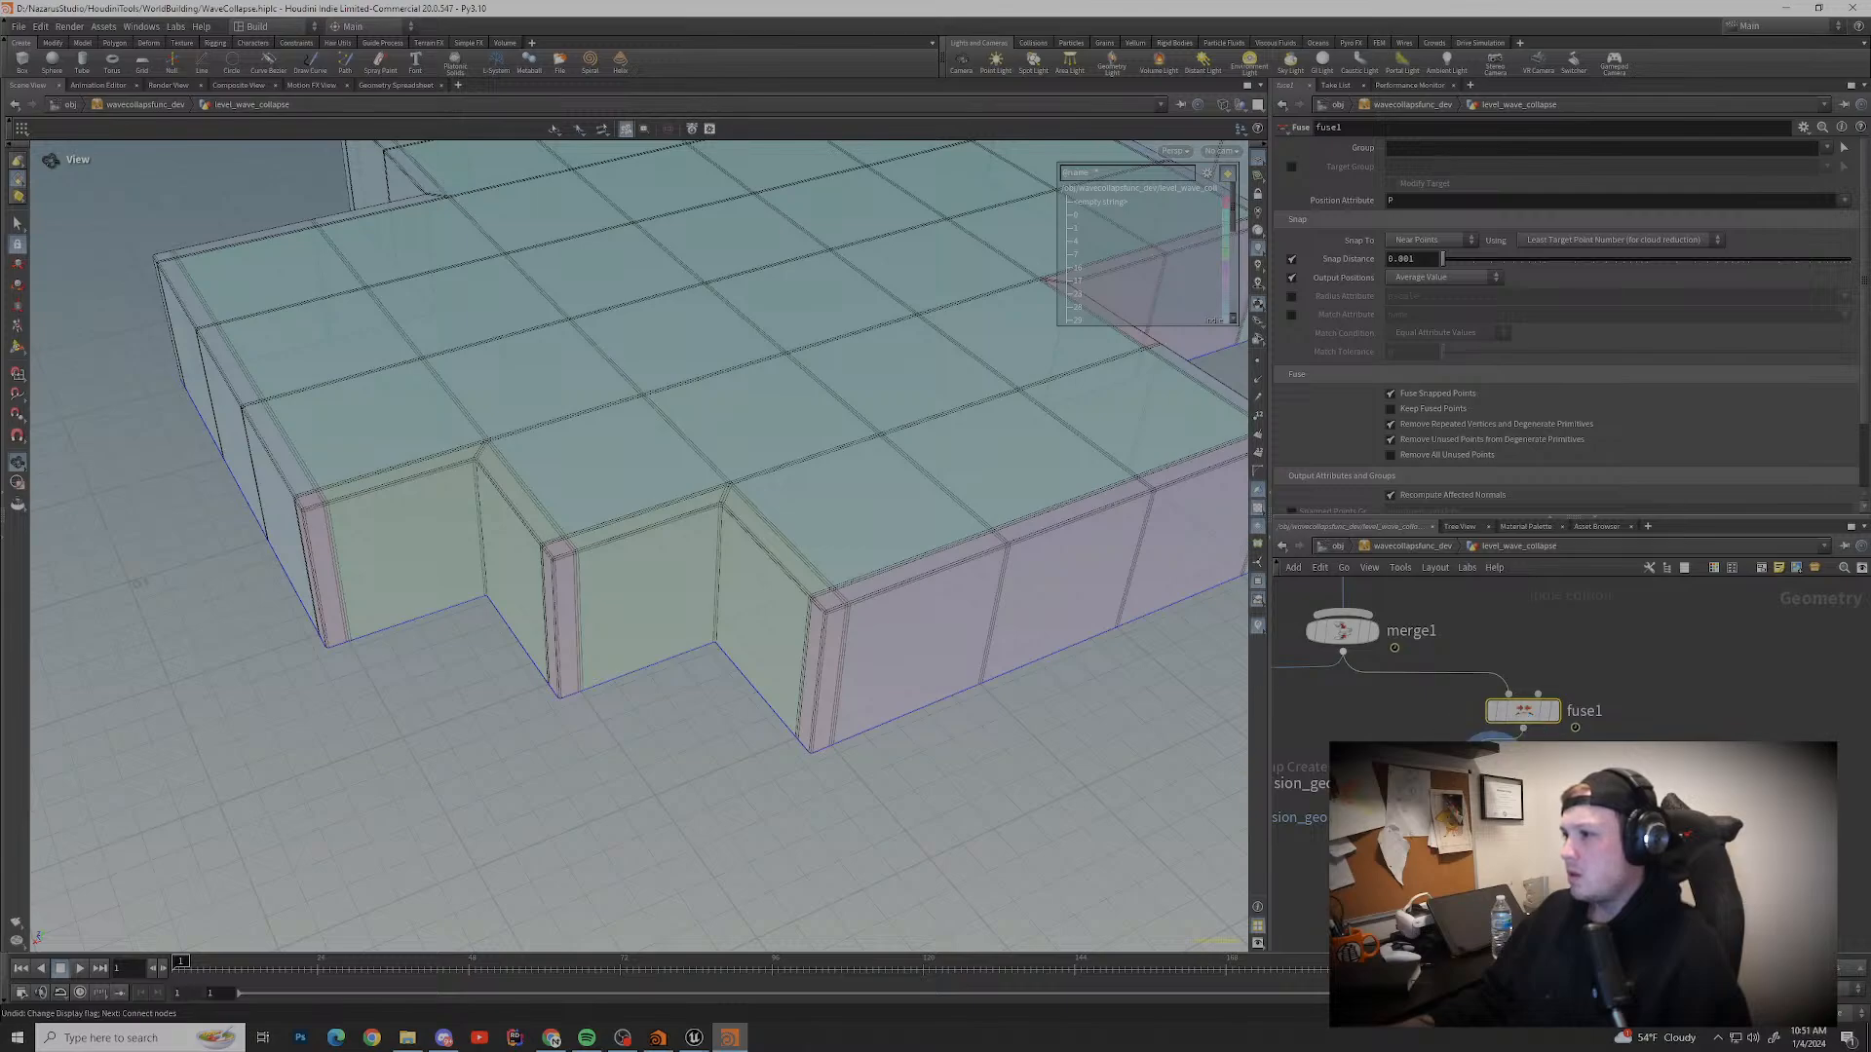
Step: Feed the PolyBevel node directly from merge1, place fuse1 after it, and display the fuse1 output
left_click(1493, 748)
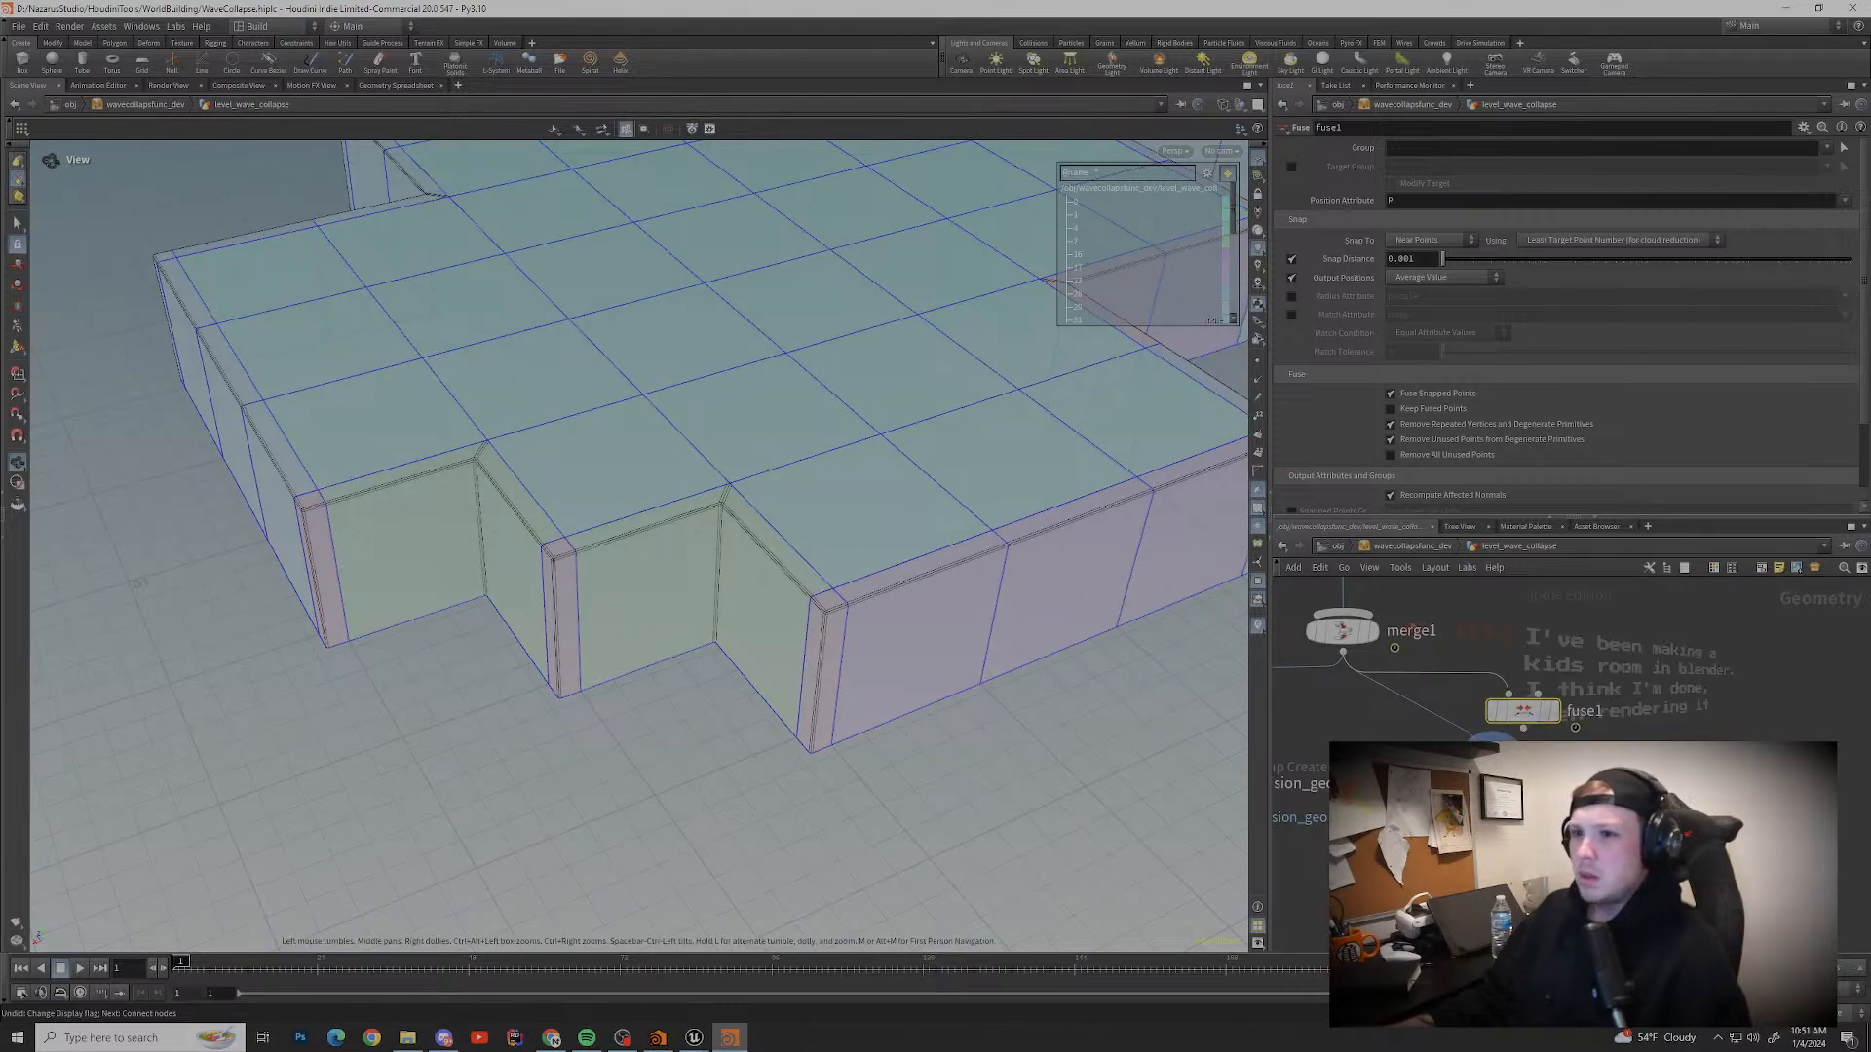
scroll(480, 469, "up", 6)
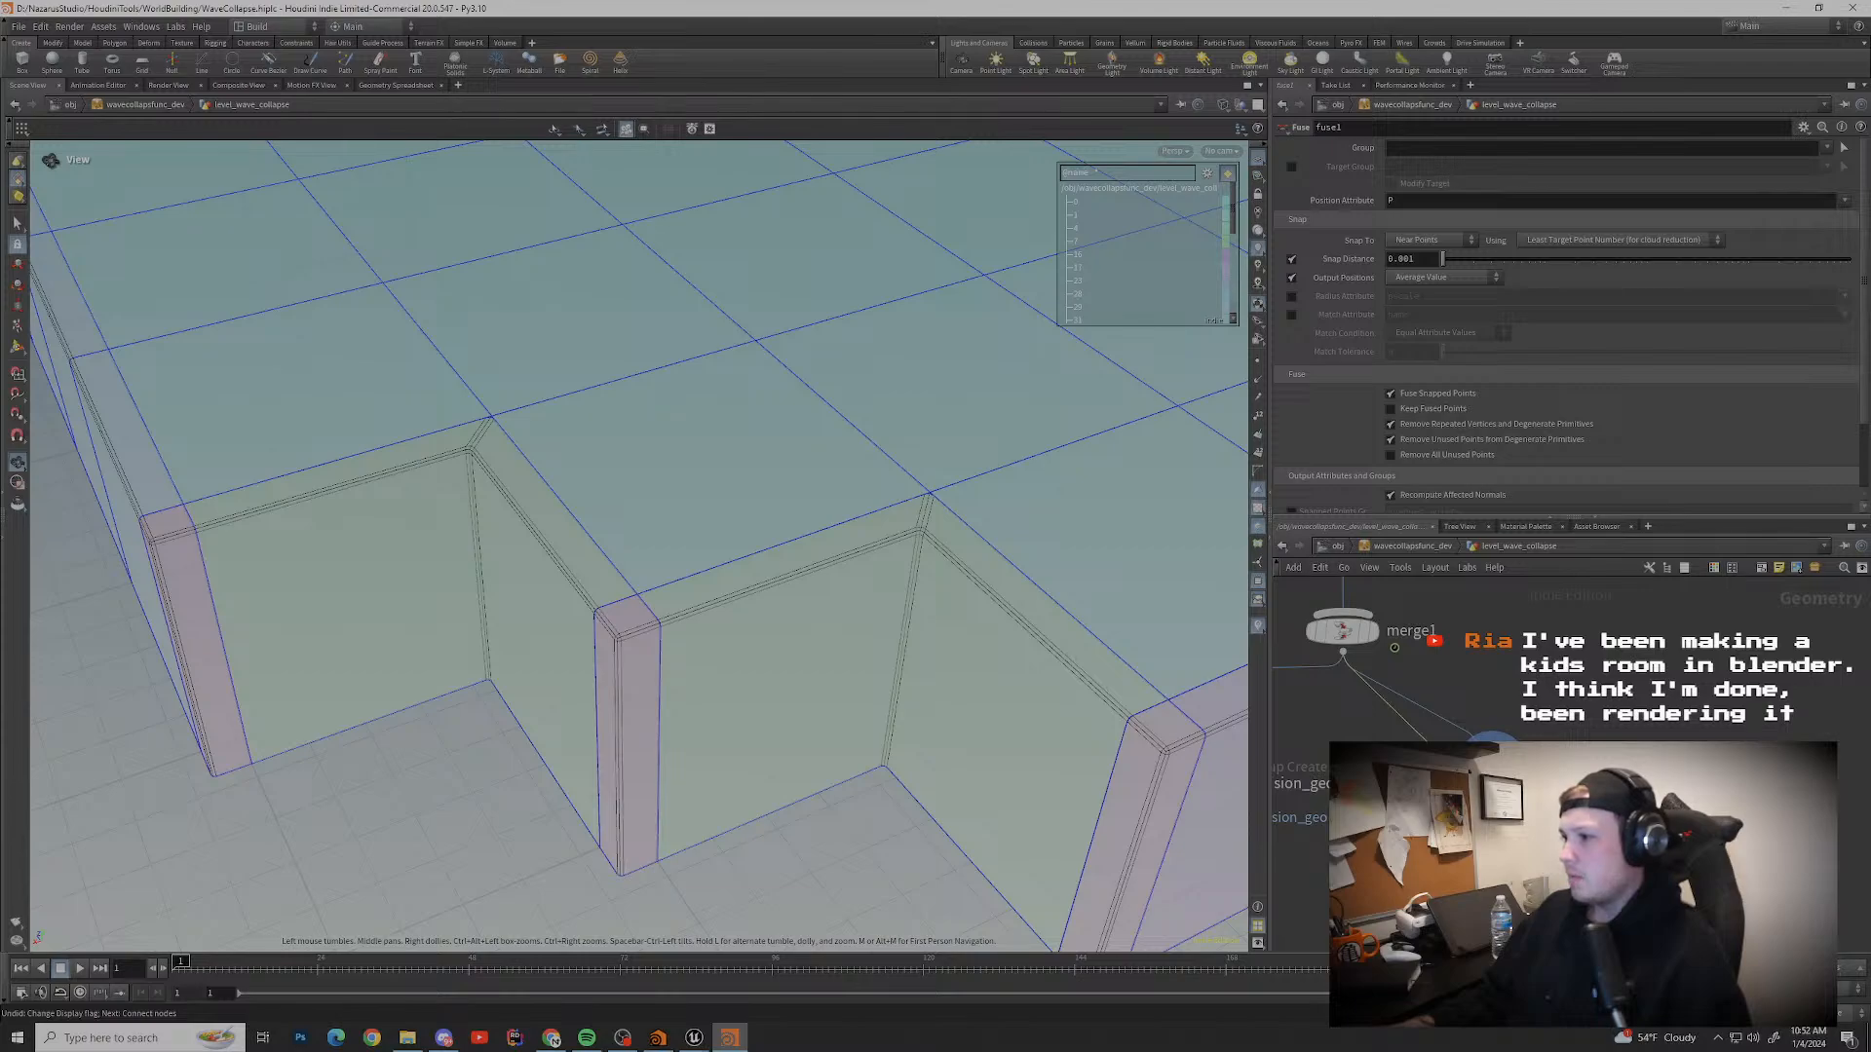
left_click(1519, 838)
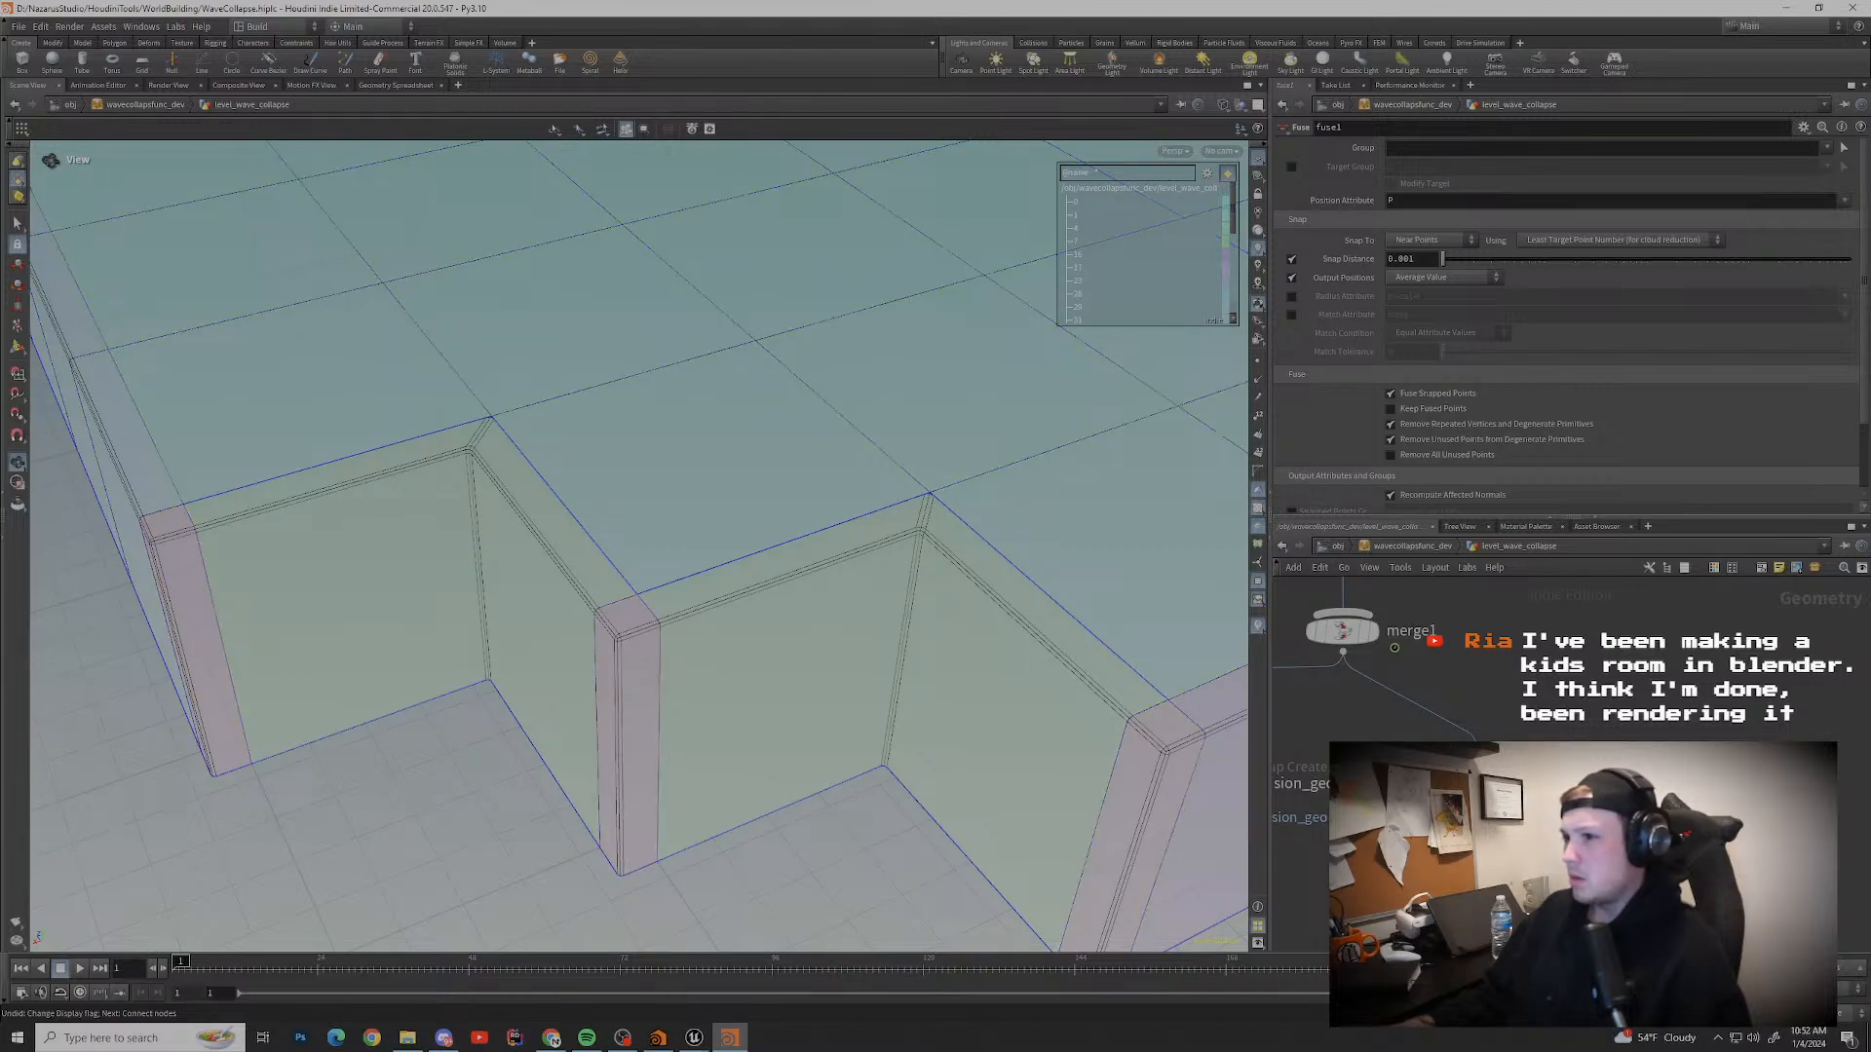
Step: Examine the bevel edges along the walls and at the inner corners of the fused output
scroll(926, 560, "down", 1)
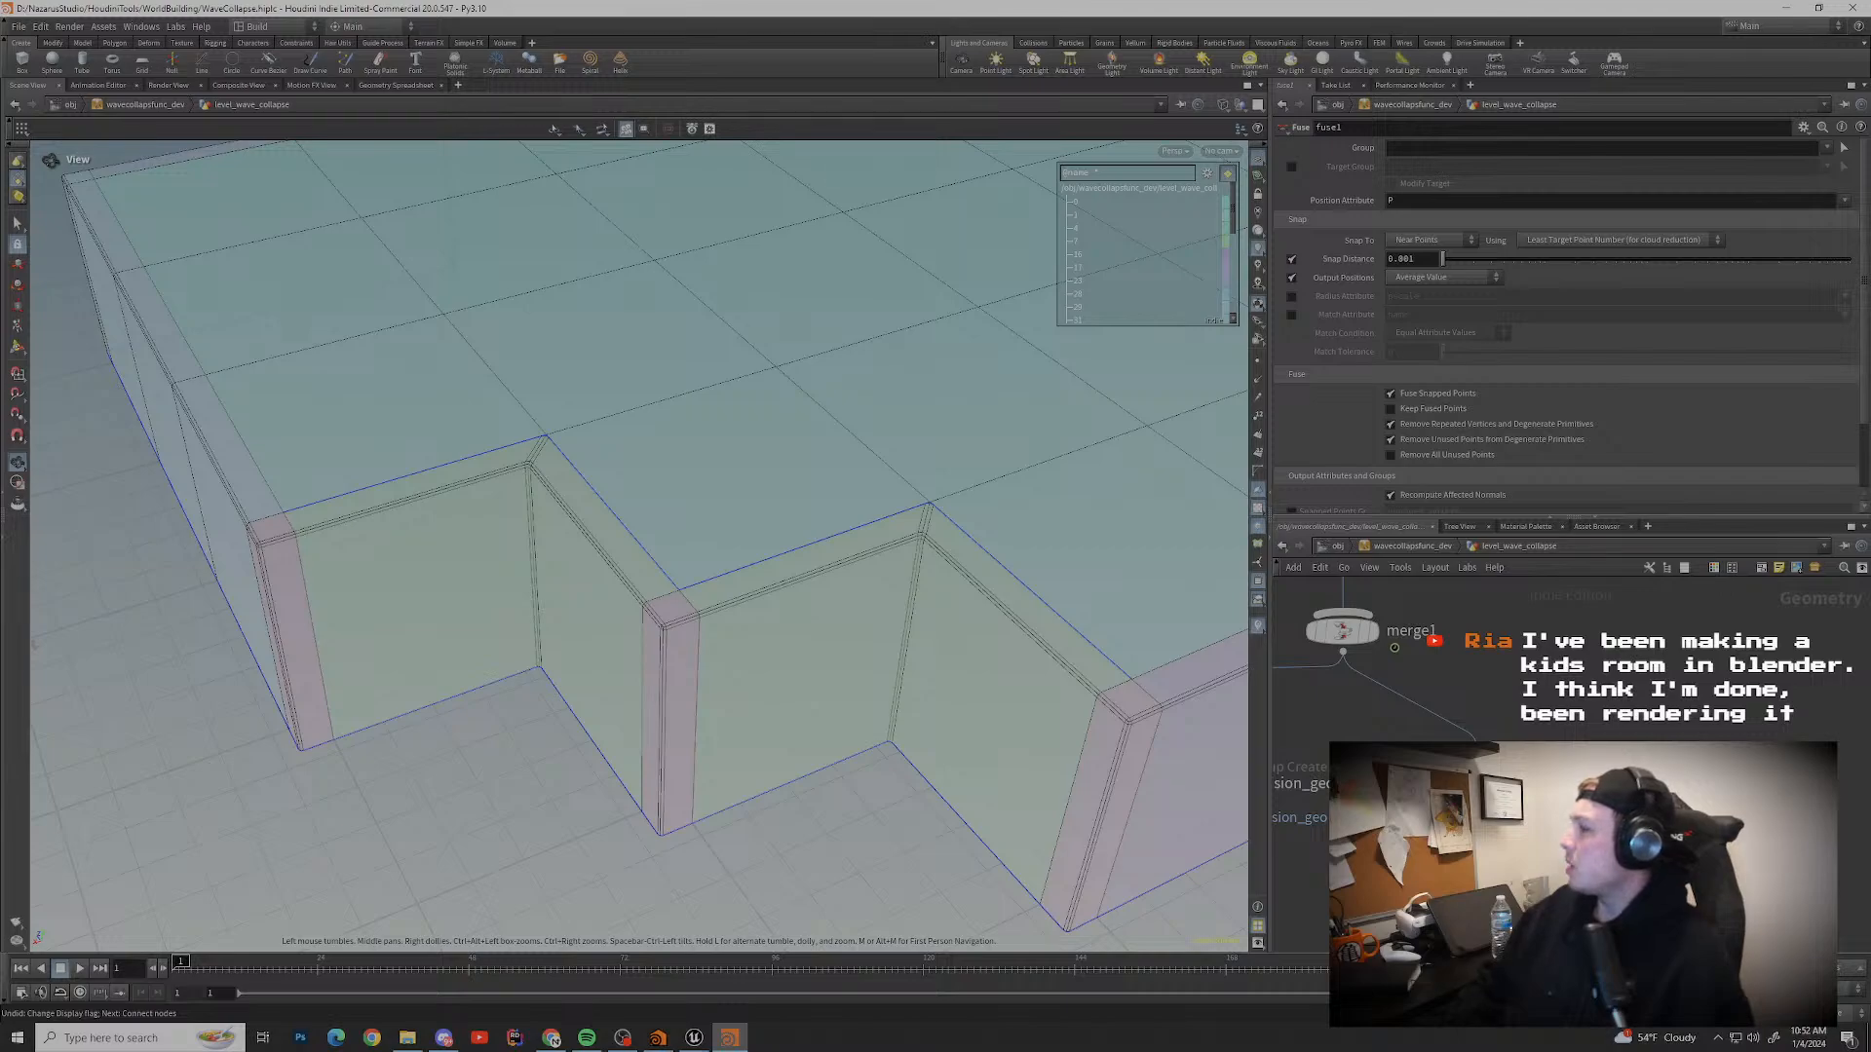
right_click_drag(694, 531, 546, 565)
left_click_drag(546, 565, 779, 546)
middle_click_drag(438, 545, 1120, 643)
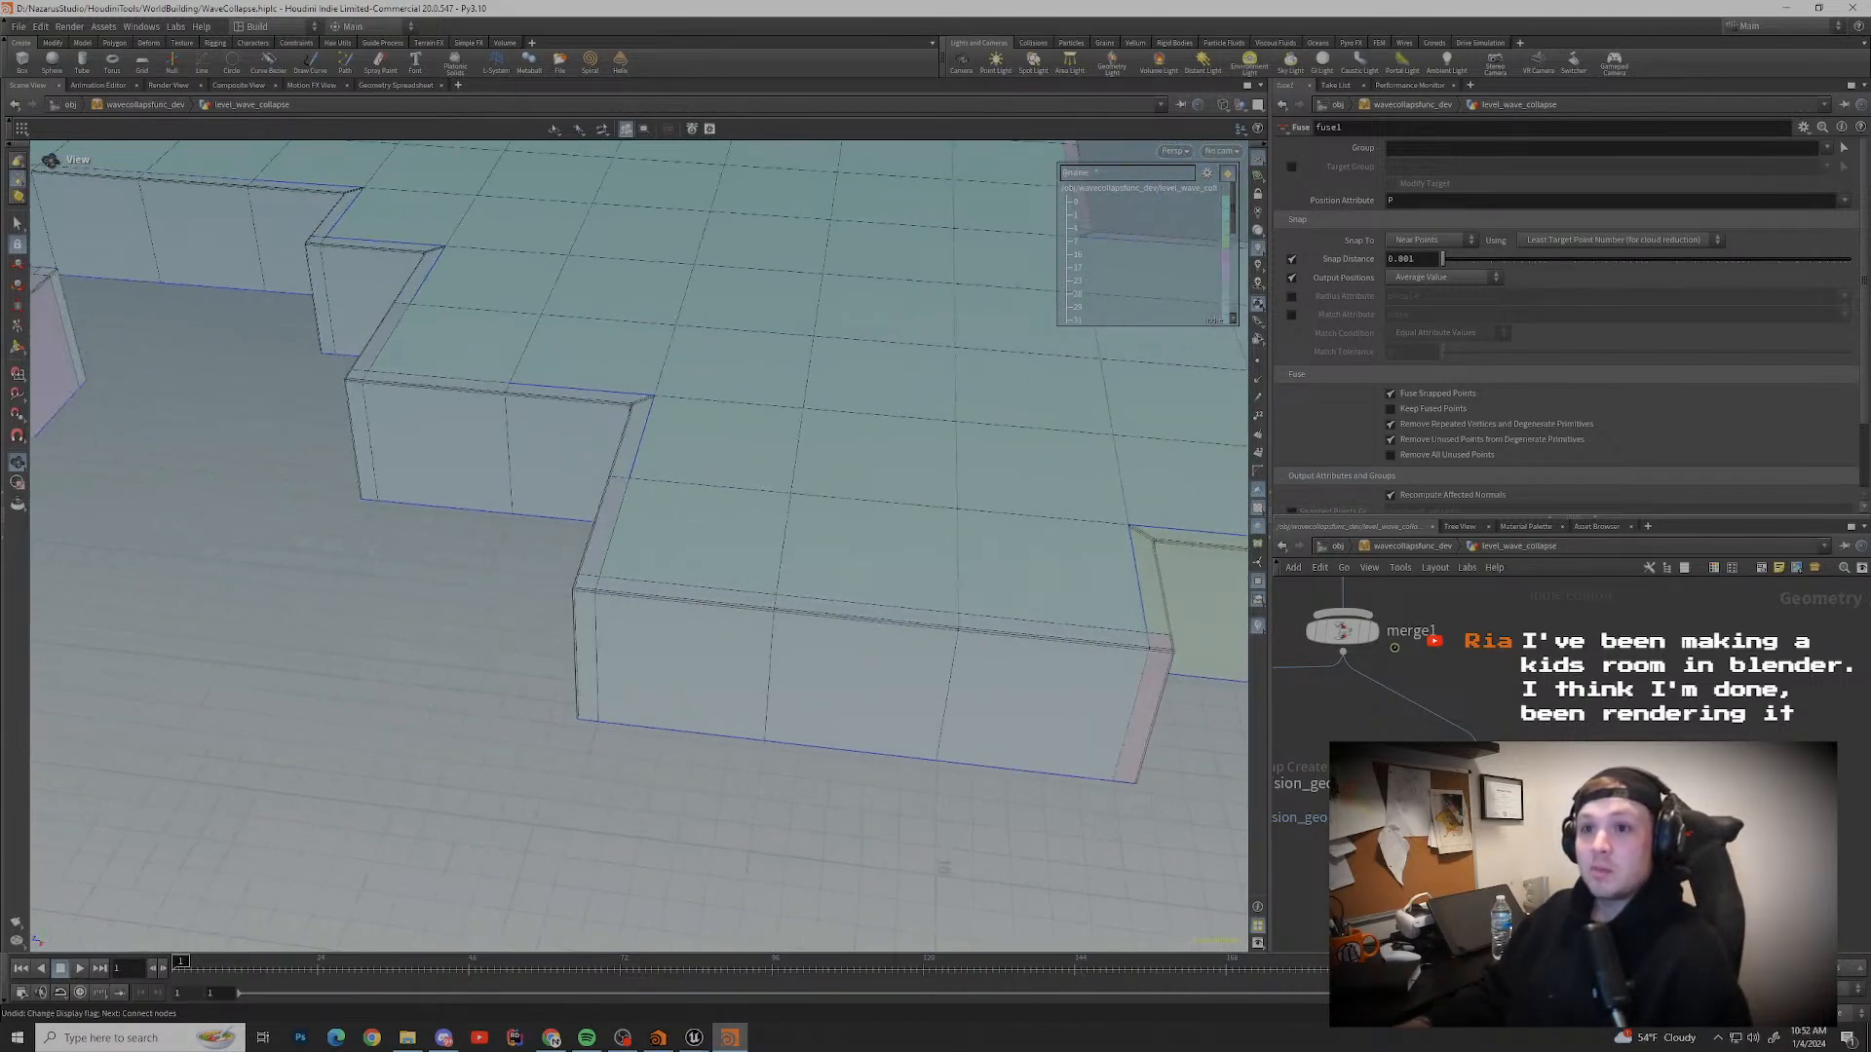
left_click_drag(974, 546, 702, 604)
middle_click_drag(585, 546, 906, 595)
right_click_drag(682, 566, 770, 580)
middle_click_drag(546, 488, 770, 488)
left_click_drag(702, 507, 696, 575)
middle_click_drag(697, 390, 687, 701)
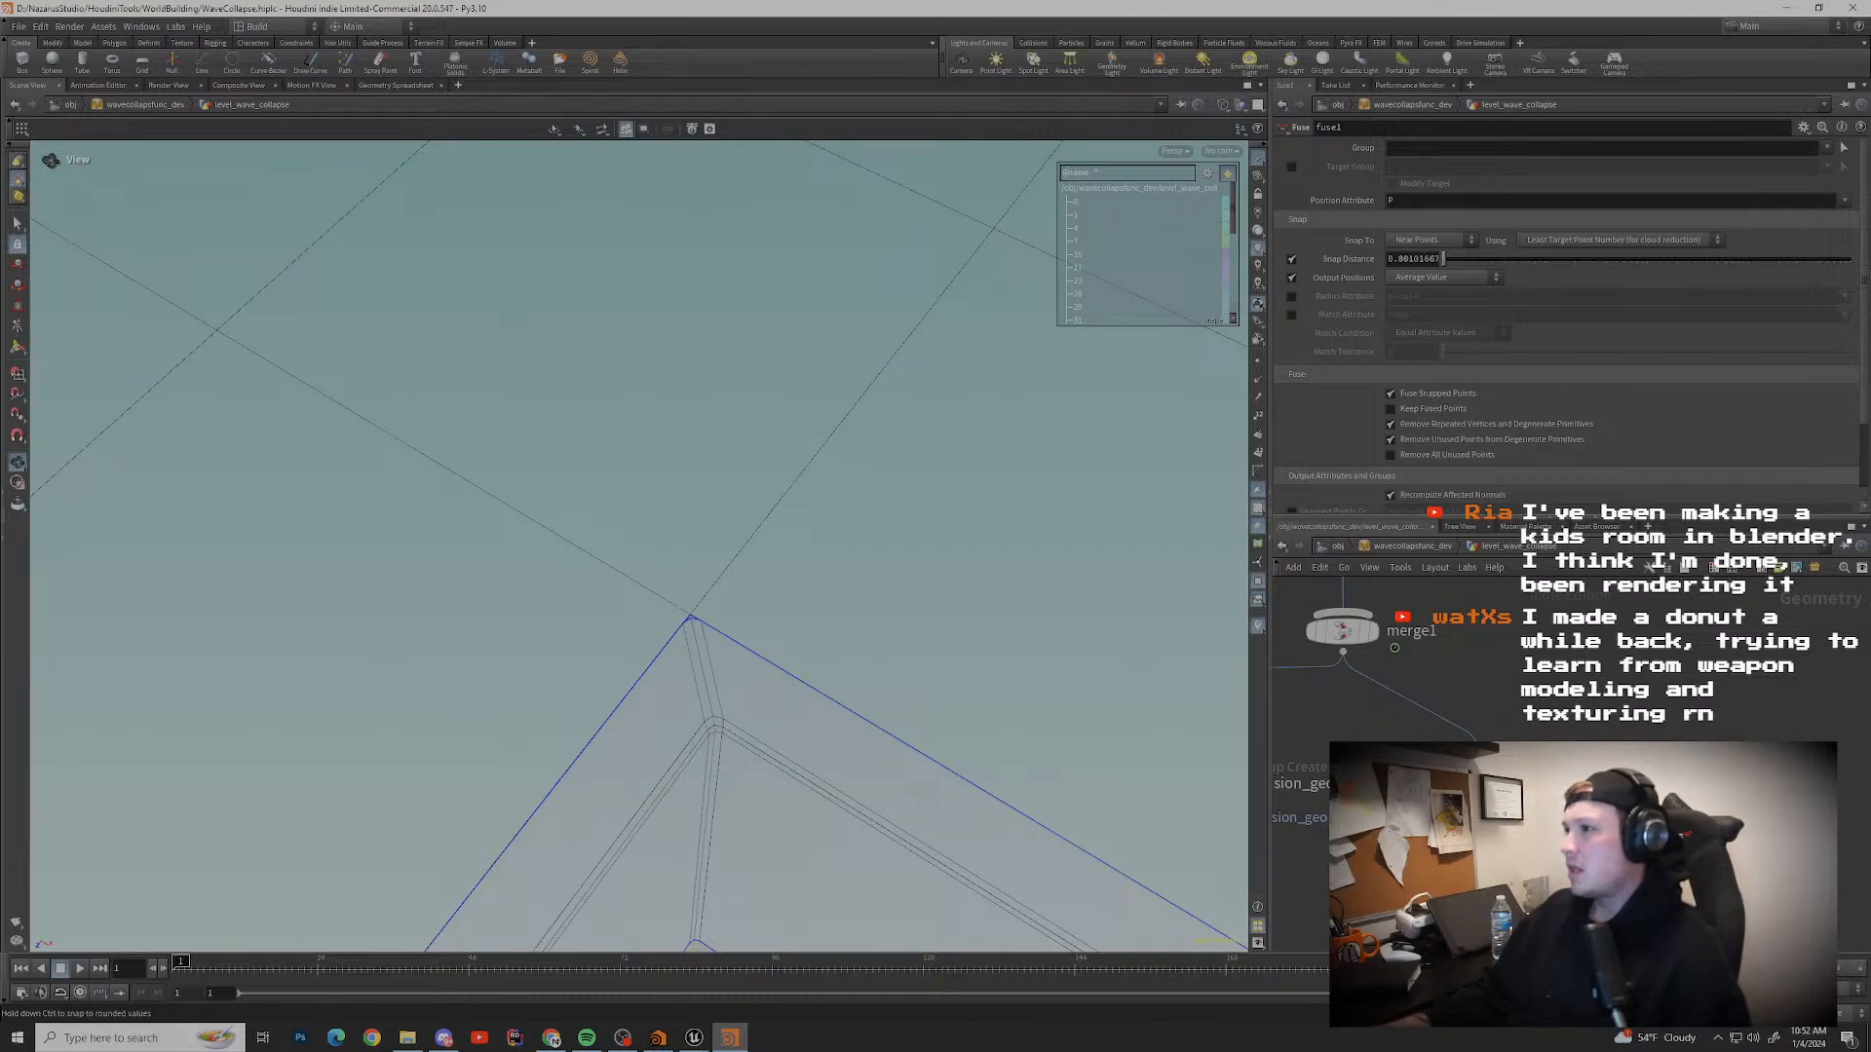
Step: Raise fuse1's Snap Distance to about 0.02, checking the bevel vertices at a wall corner
left_click_drag(1507, 258, 1568, 258)
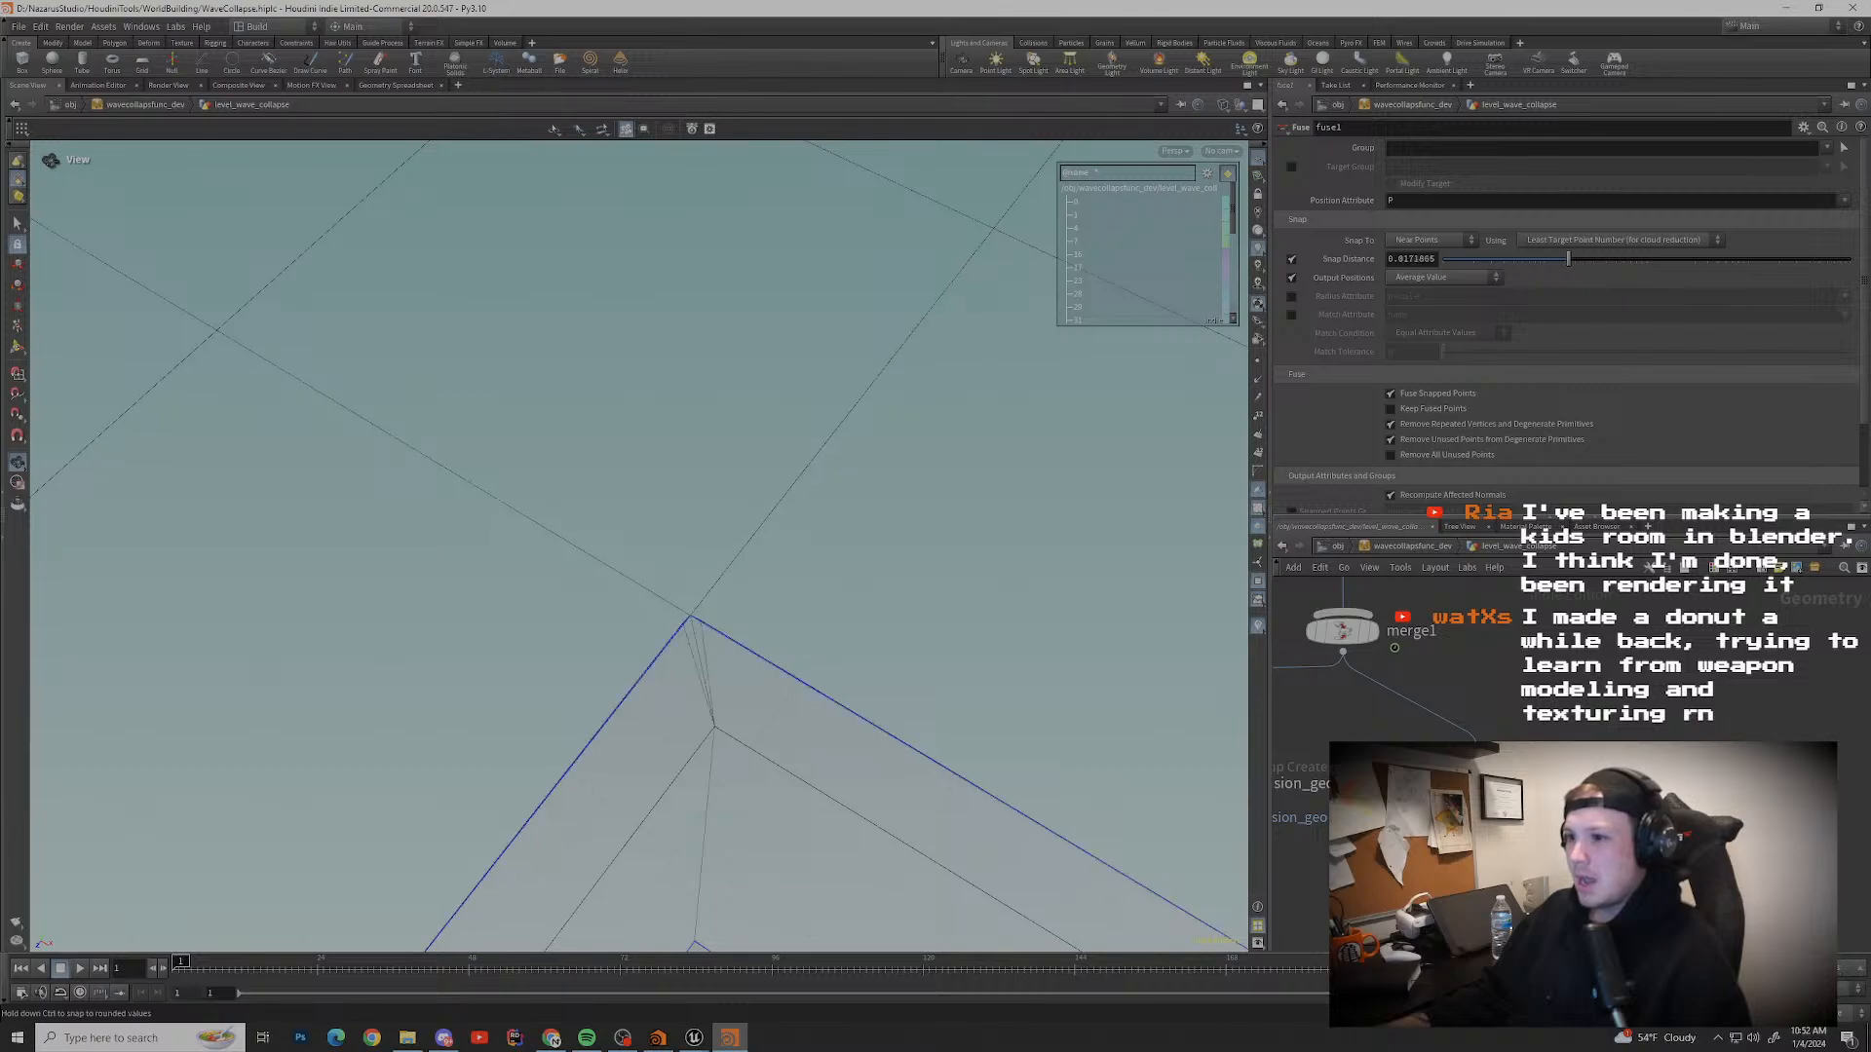
left_click_drag(643, 624, 663, 477)
middle_click_drag(662, 477, 663, 351)
left_click_drag(663, 351, 608, 439)
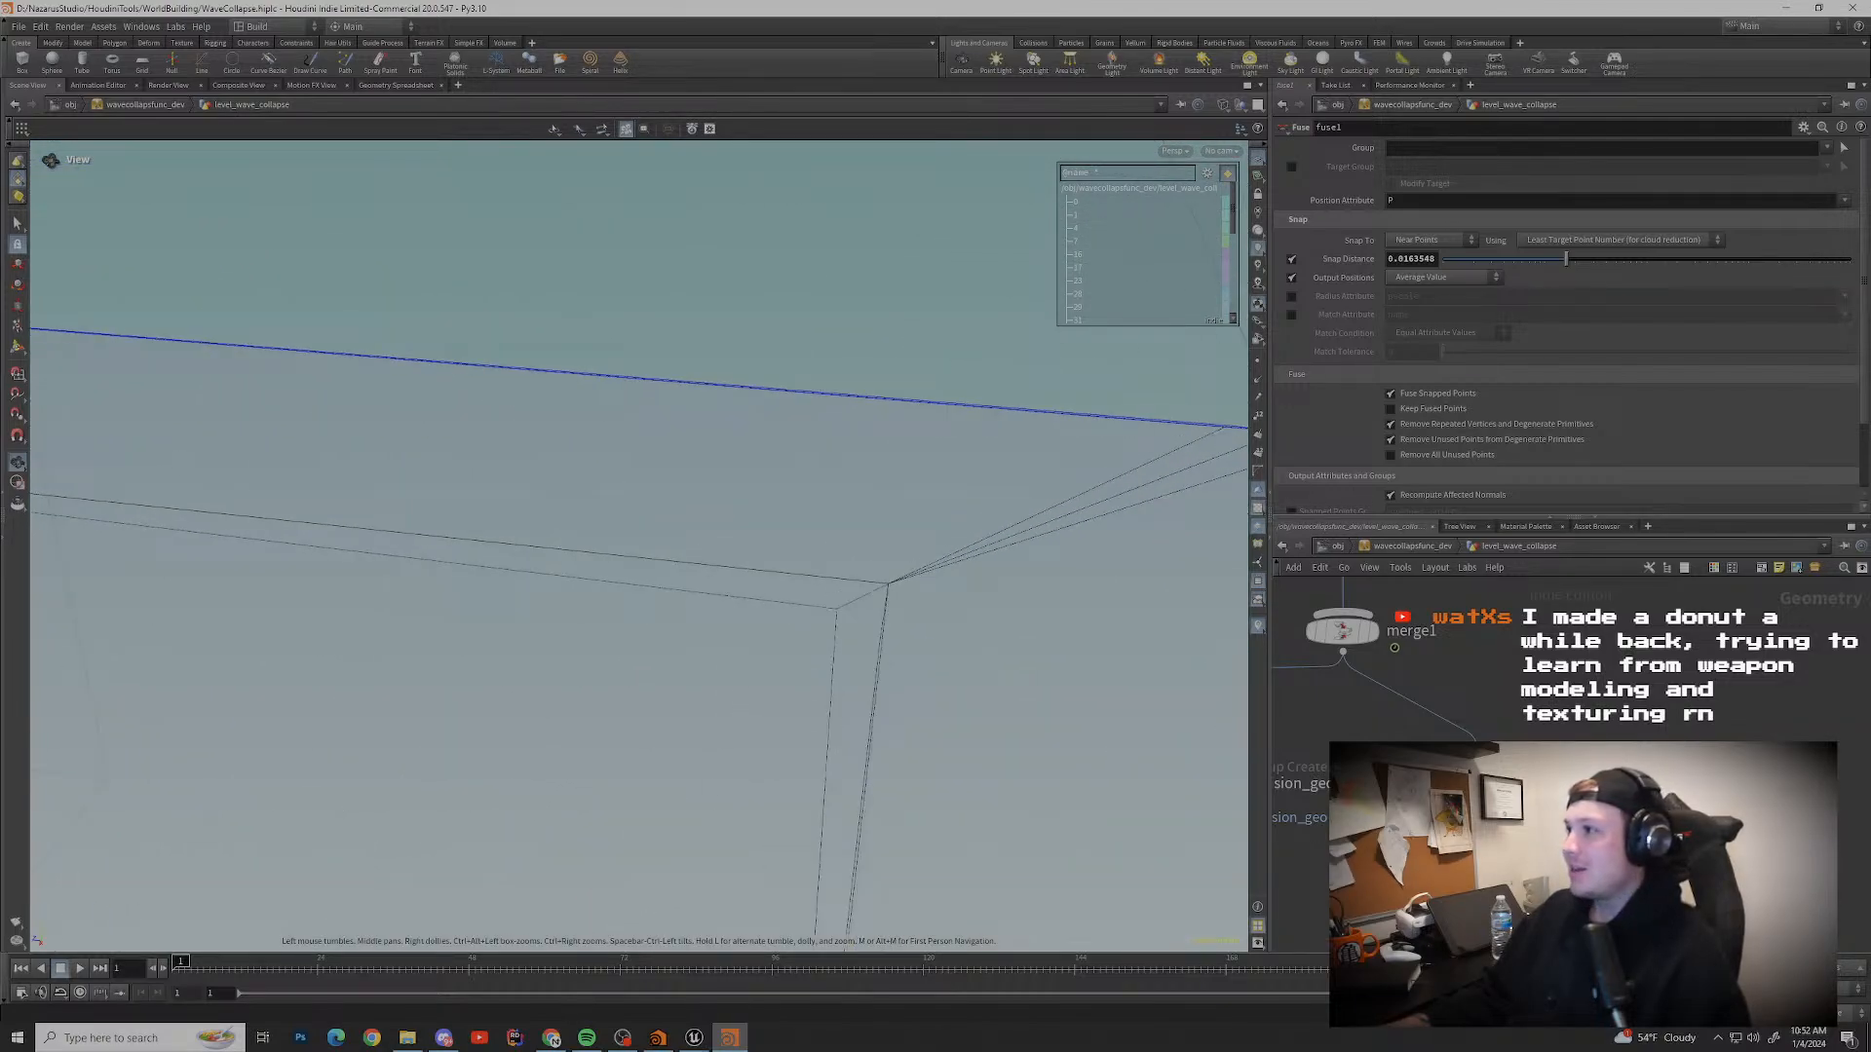
left_click_drag(1565, 259, 1575, 258)
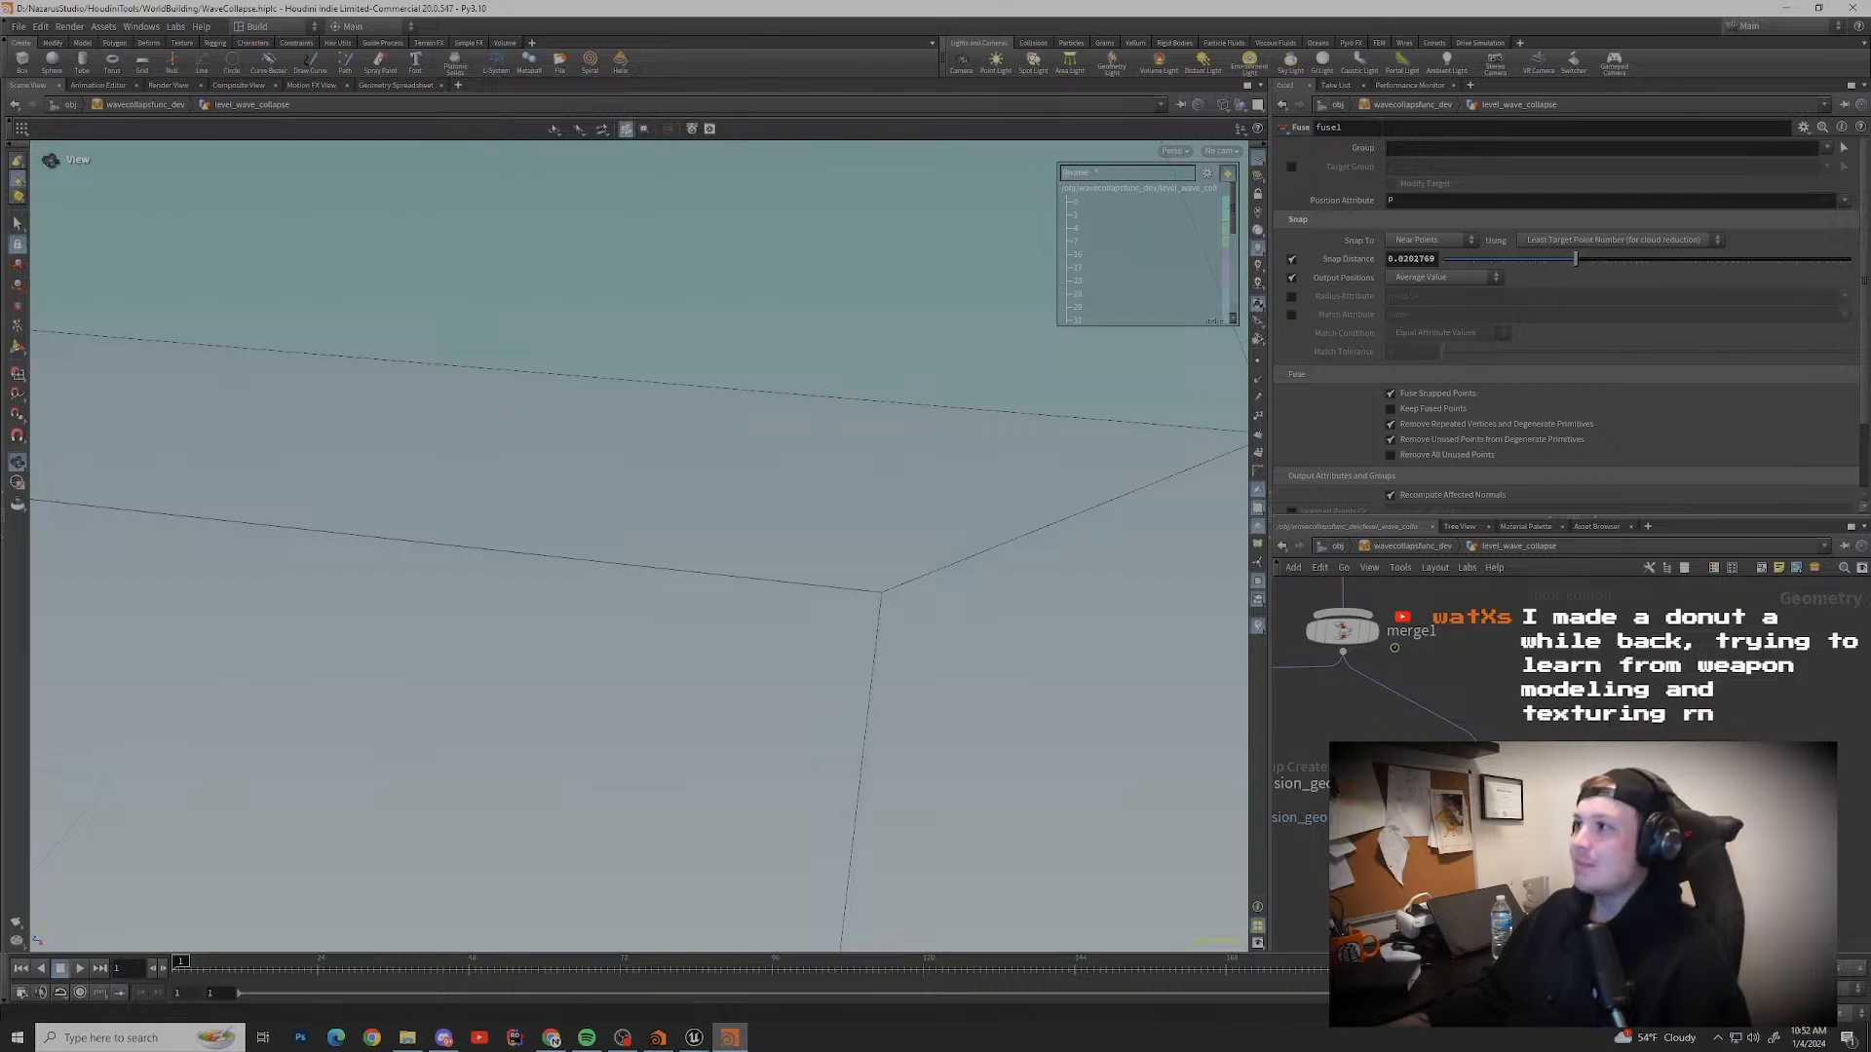
Step: Set fuse1 to snap to Near Points using Closest Target Point (for disjoint pieces)
left_click(1430, 240)
left_click(1422, 283)
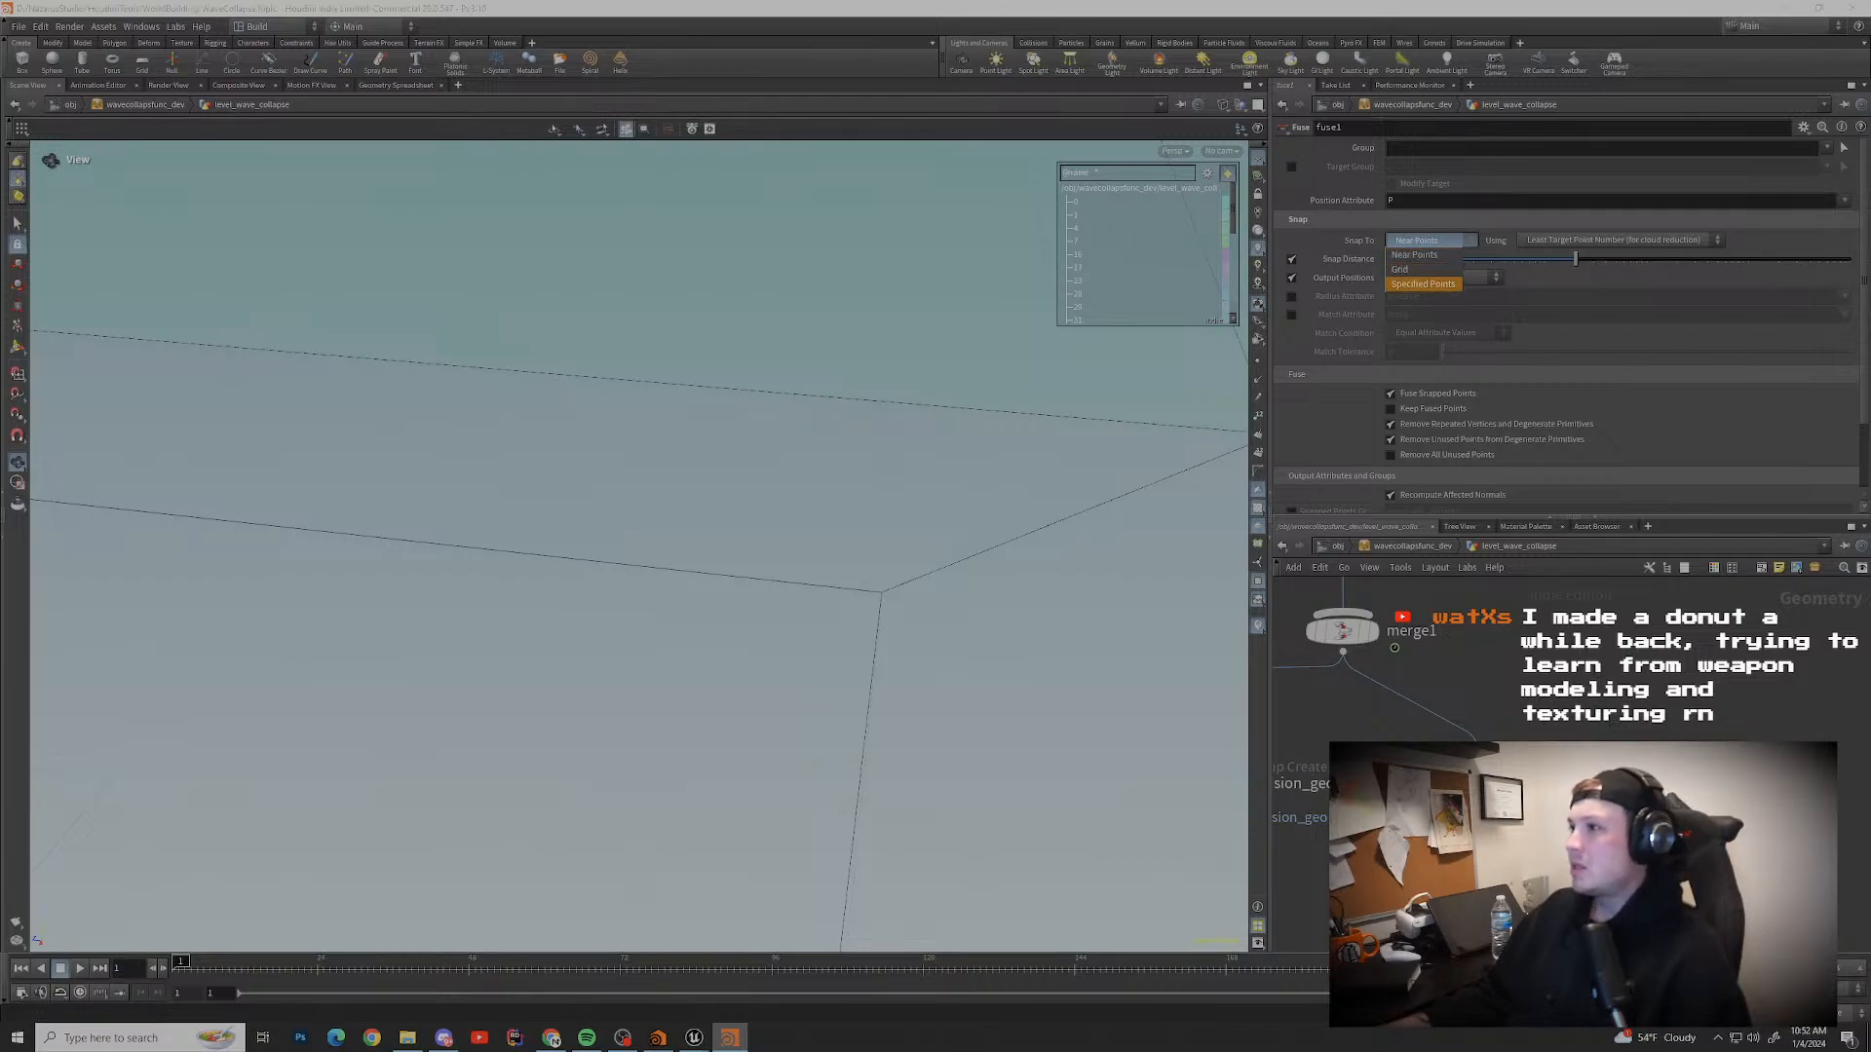
left_click(1431, 239)
left_click(1413, 254)
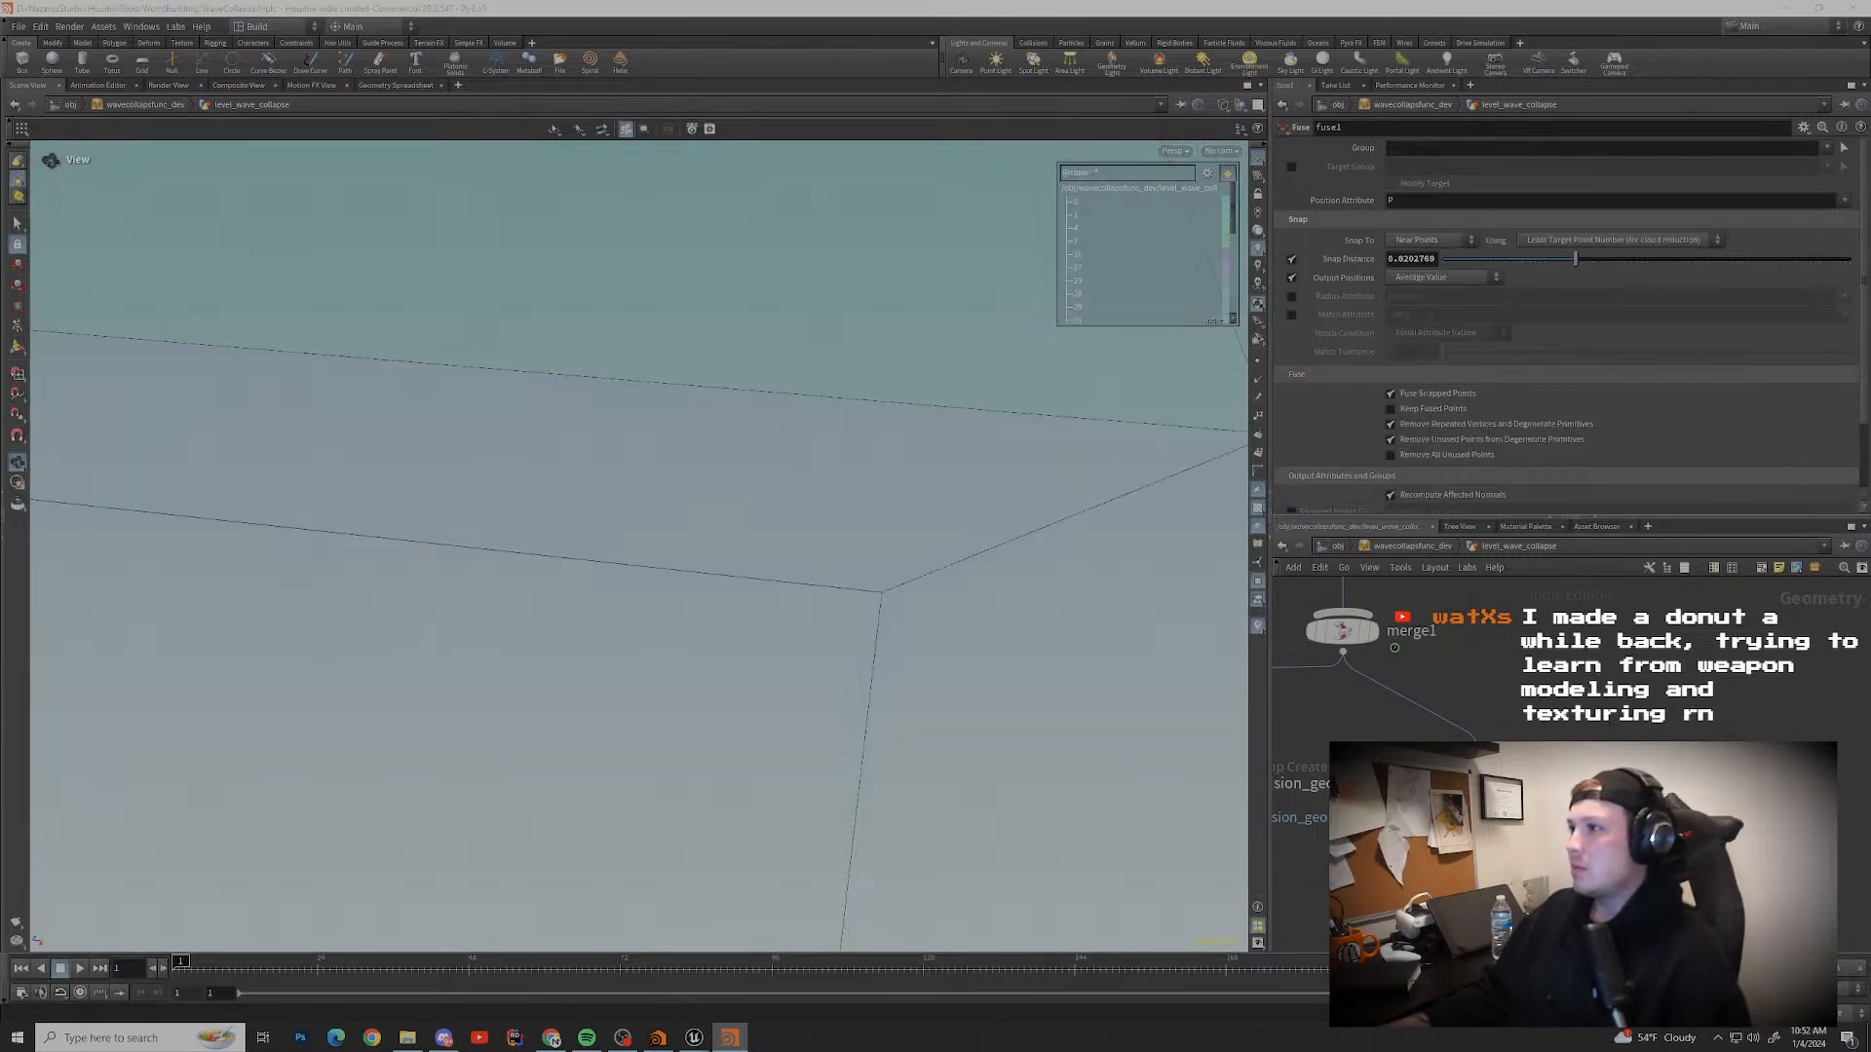
left_click(1618, 240)
left_click(1598, 226)
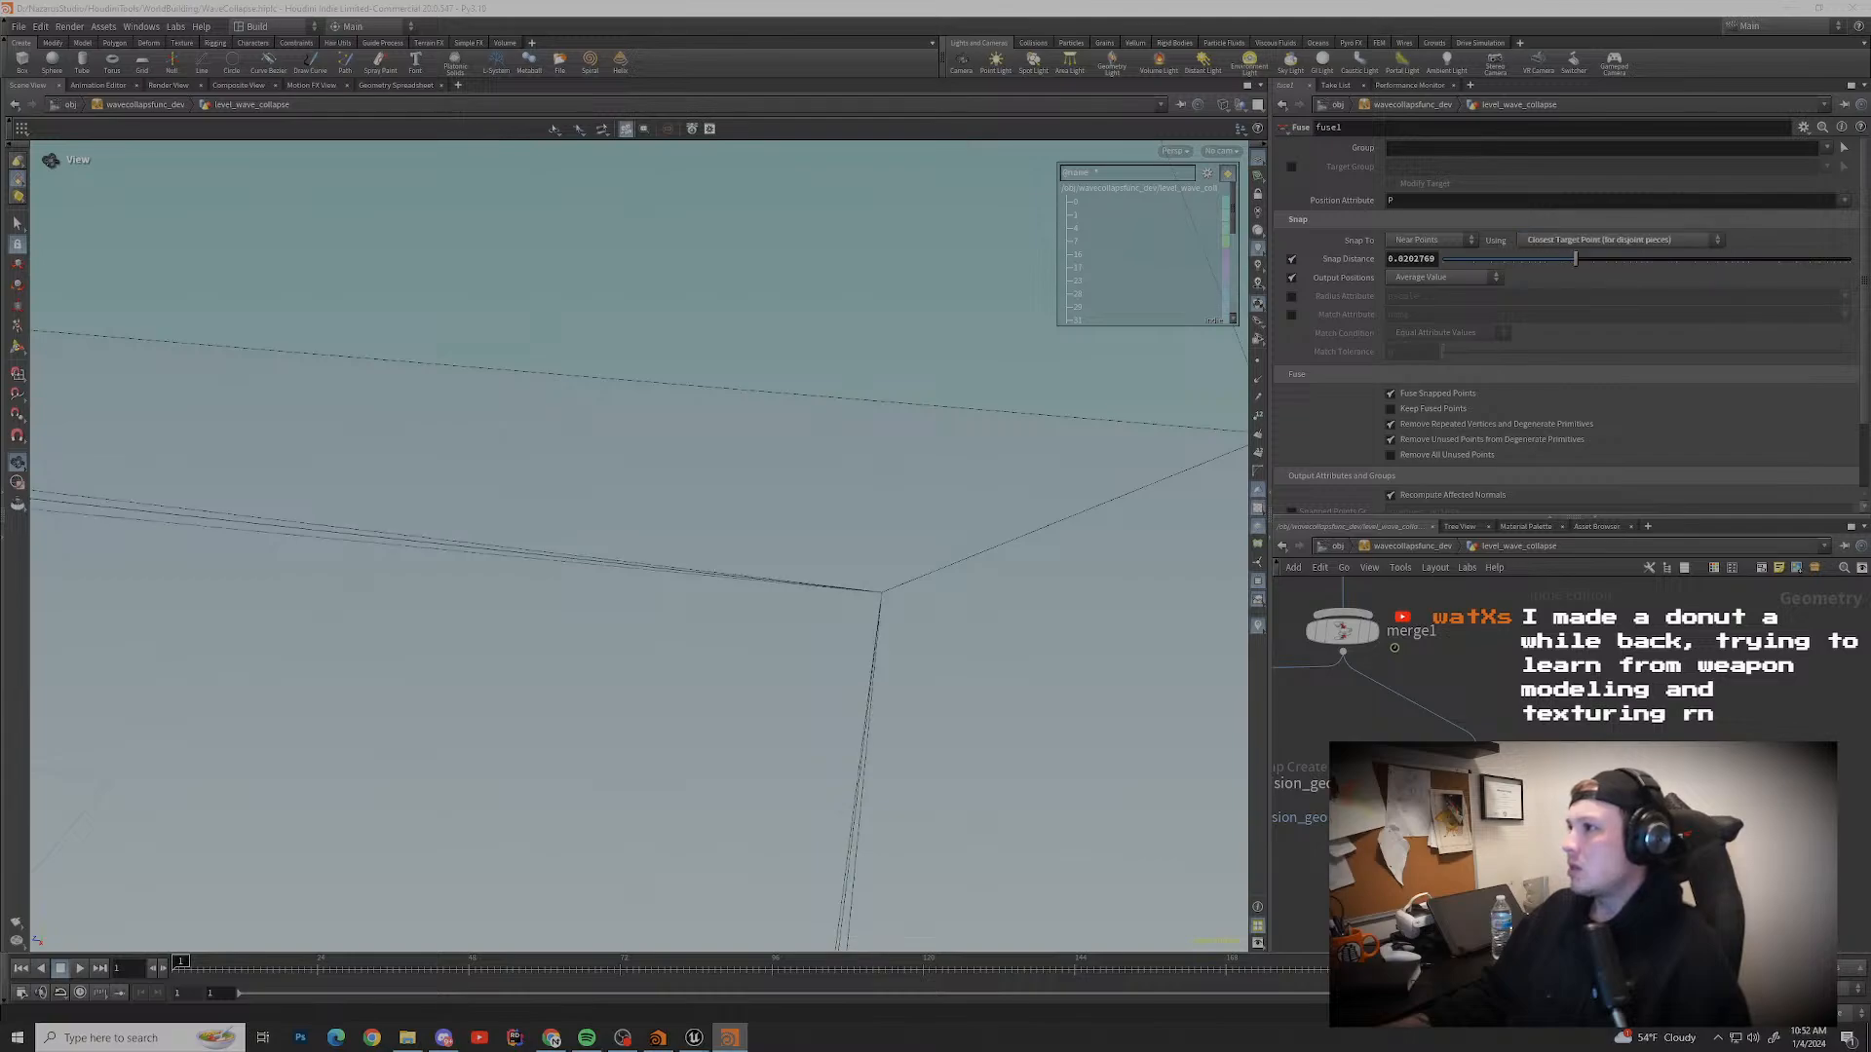
Step: Examine how the wall corners and bevel edges merge with the closest-target snapping
scroll(1004, 521, "down", 8)
left_click_drag(988, 532, 1025, 517)
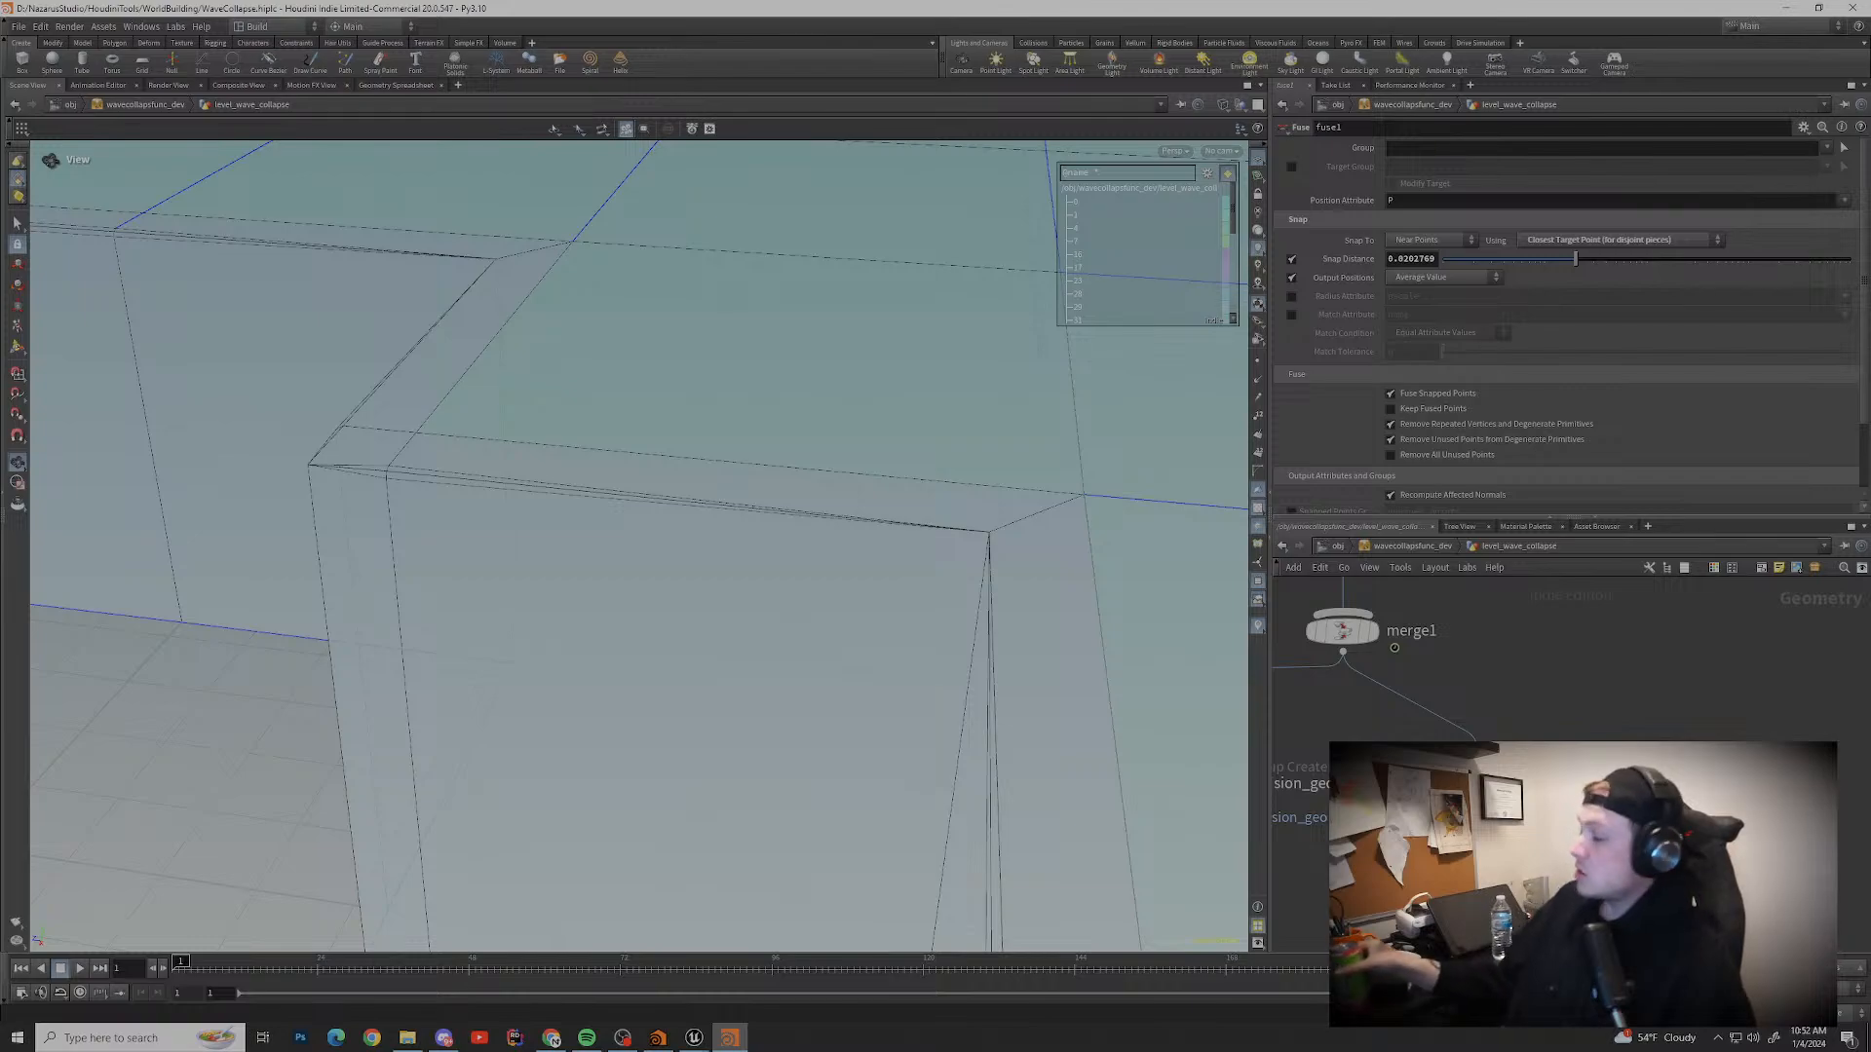
scroll(984, 534, "down", 2)
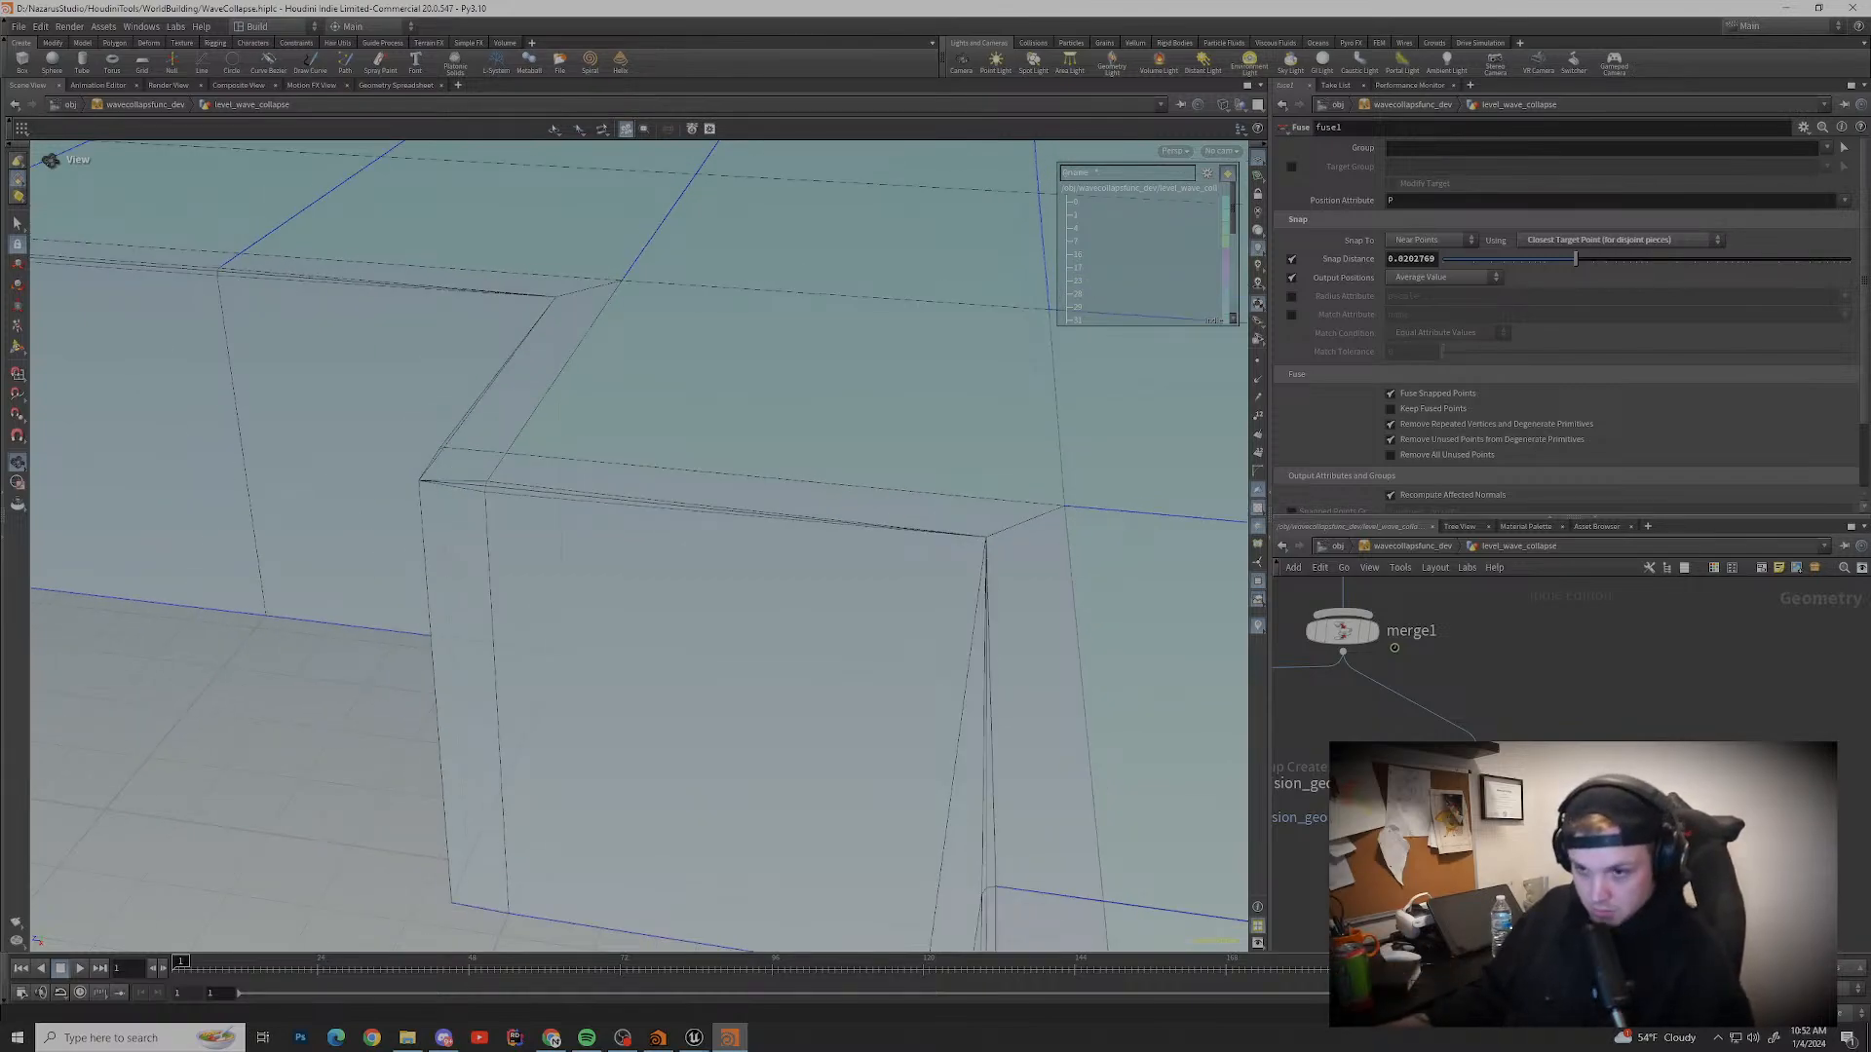
scroll(897, 604, "down", 7)
left_click_drag(898, 604, 1179, 624)
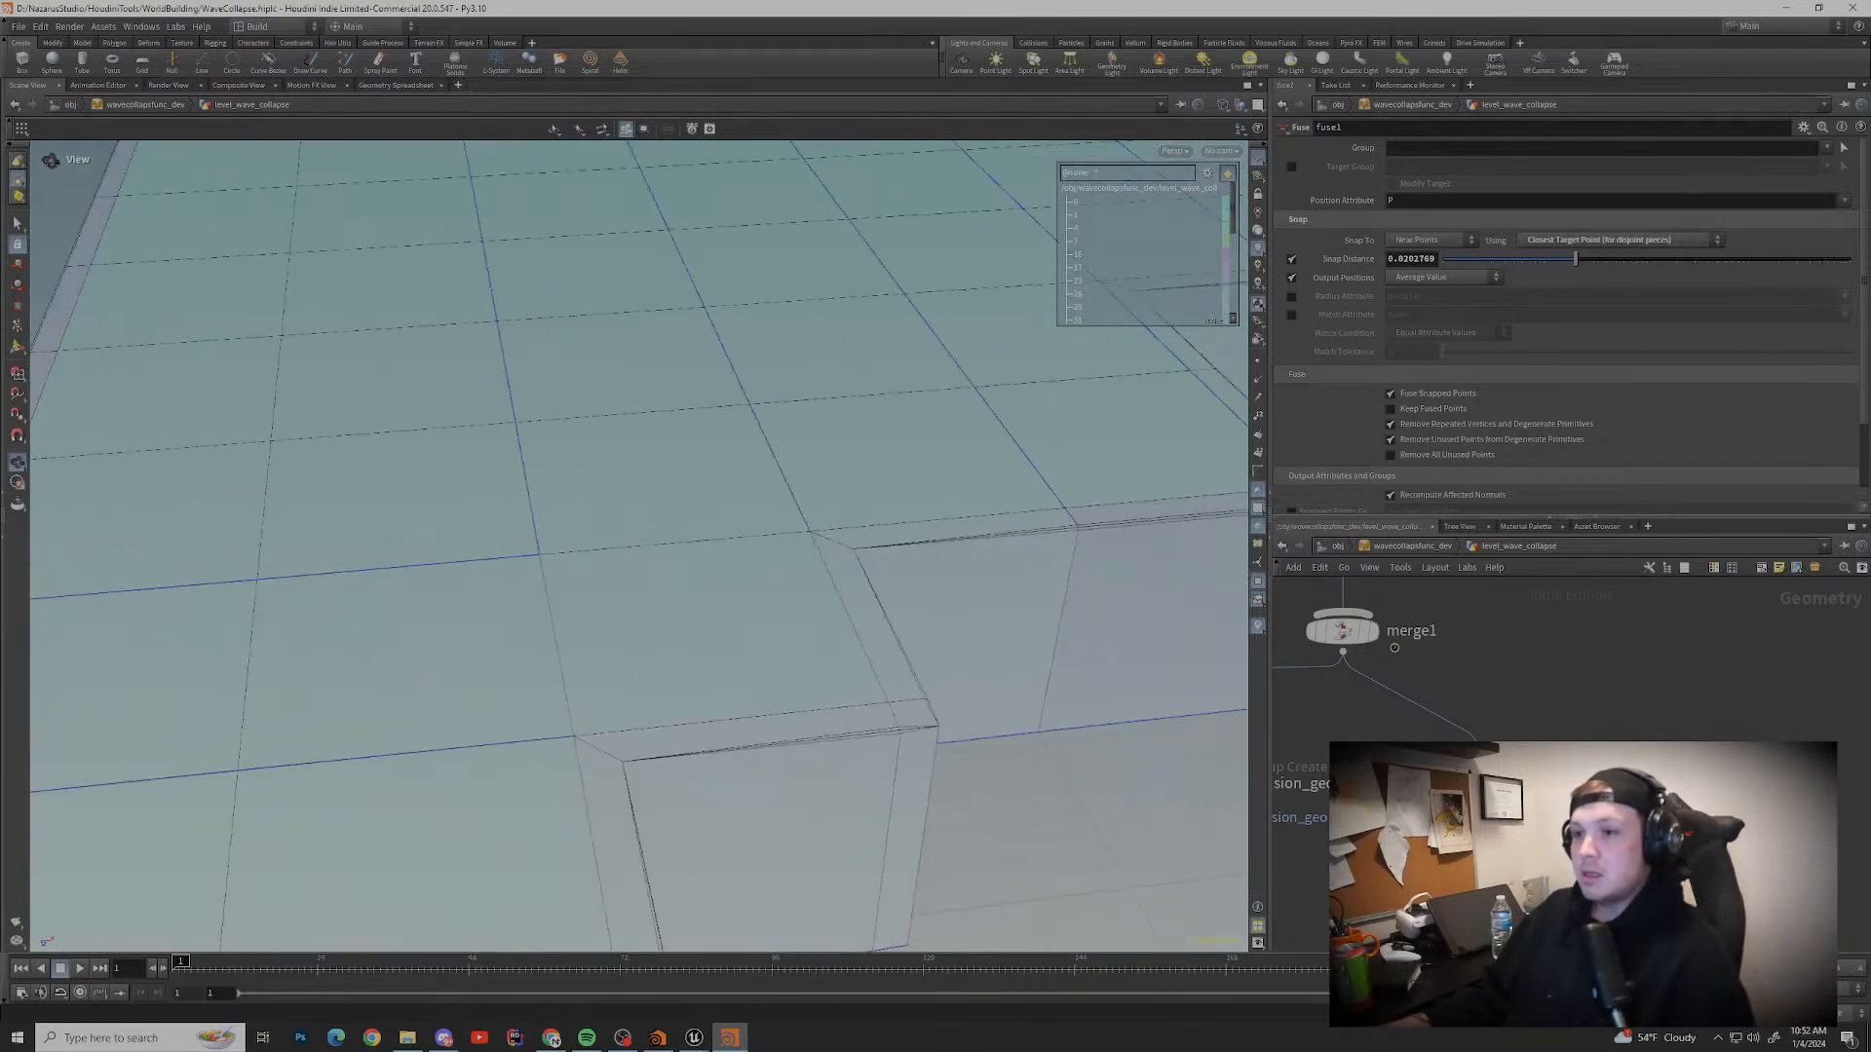
middle_click_drag(937, 726, 390, 779)
left_click_drag(921, 560, 526, 570)
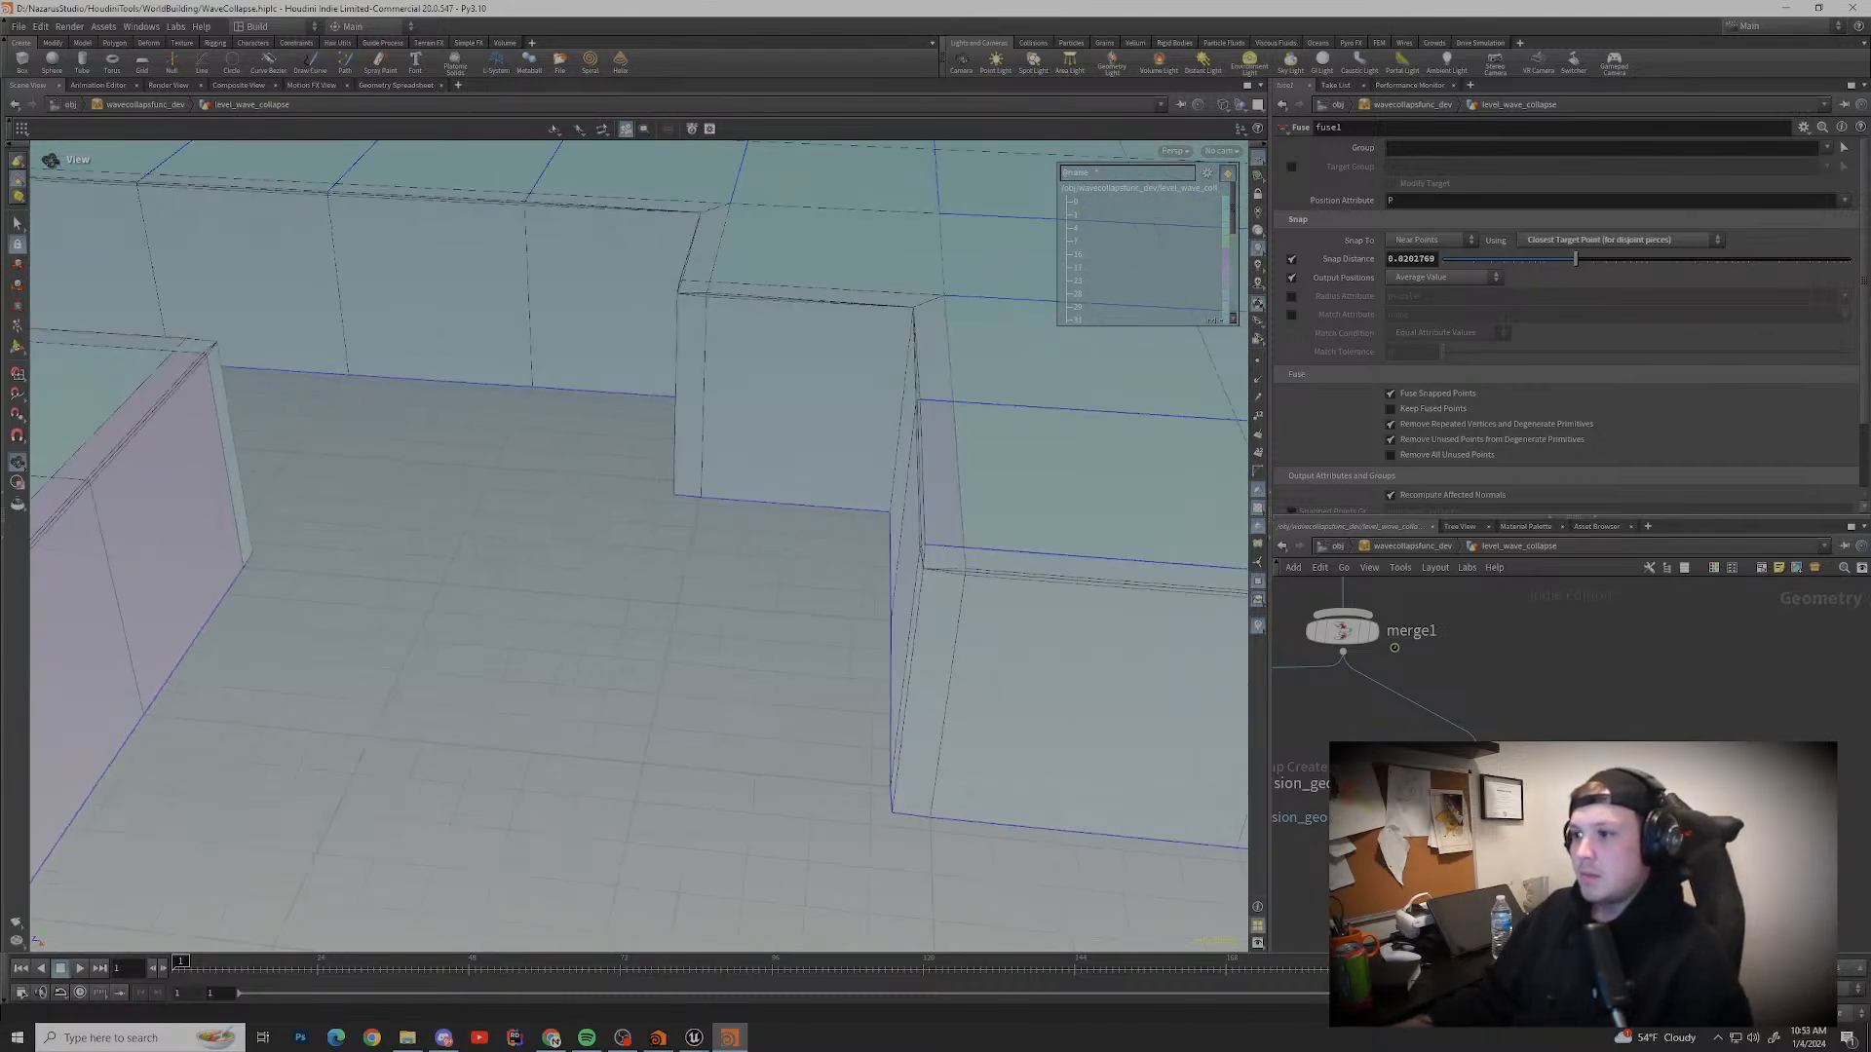
middle_click_drag(926, 565, 367, 532)
middle_click_drag(1036, 587, 743, 547)
left_click_drag(743, 546, 955, 546)
middle_click_drag(1072, 682, 673, 585)
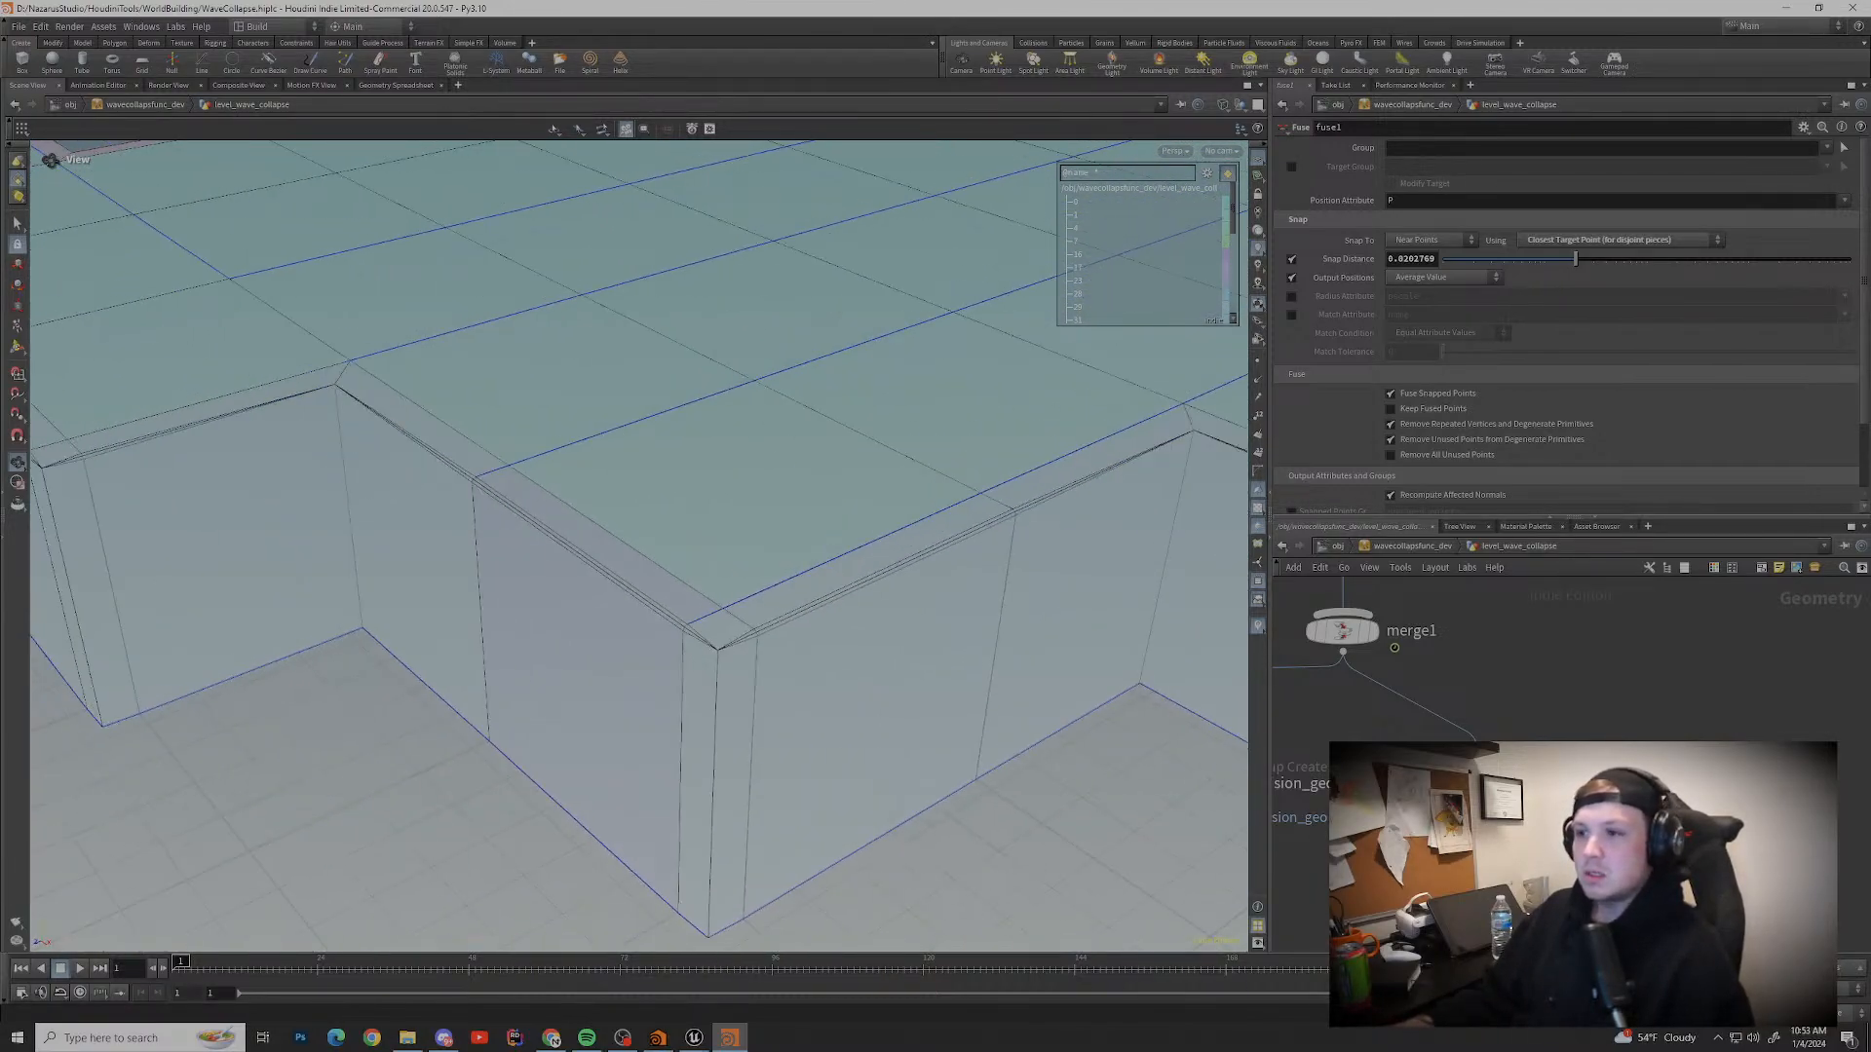
Step: Check the tile seams and bevel strips across the level's blocks and along the long walls
scroll(721, 546, "down", 4)
scroll(721, 546, "down", 6)
middle_click_drag(292, 585, 1092, 596)
middle_click_drag(604, 604, 828, 575)
left_click_drag(682, 575, 974, 594)
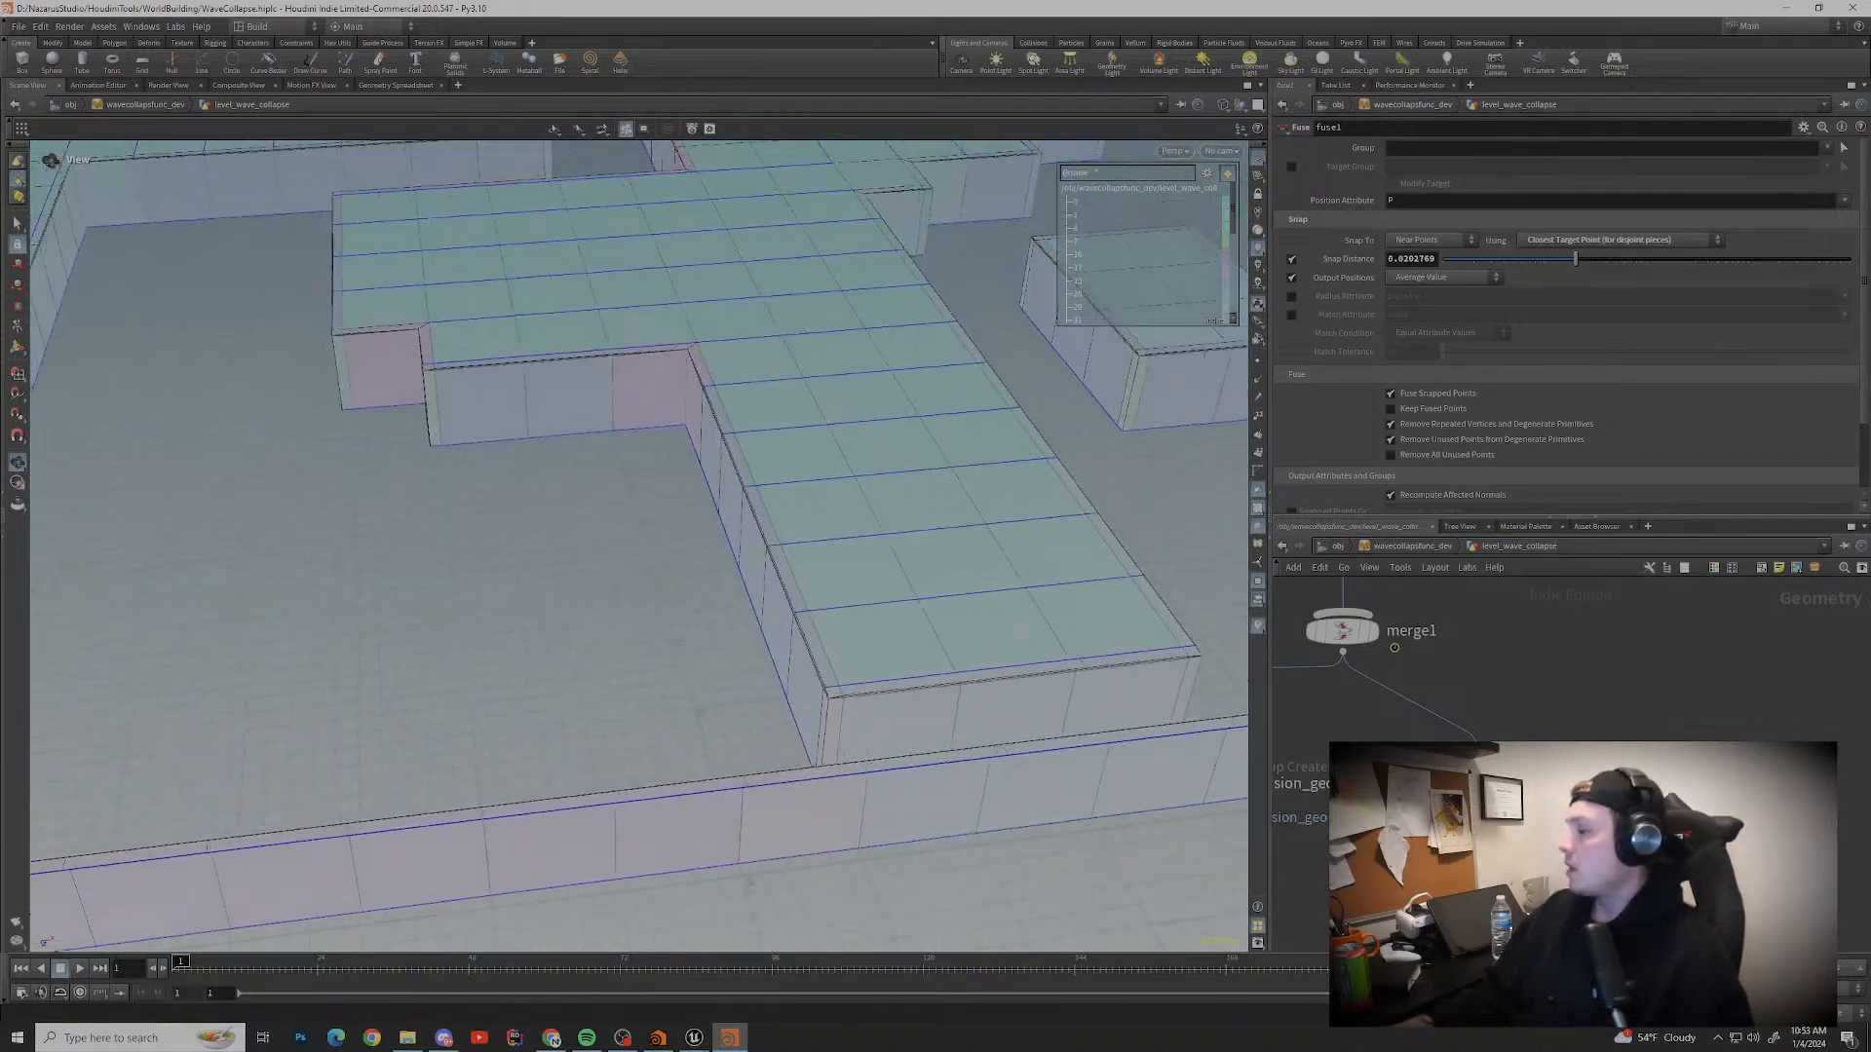
middle_click_drag(682, 487, 868, 682)
scroll(634, 545, "up", 5)
left_click_drag(633, 545, 819, 546)
scroll(633, 546, "down", 6)
left_click_drag(633, 546, 886, 536)
scroll(633, 545, "down", 5)
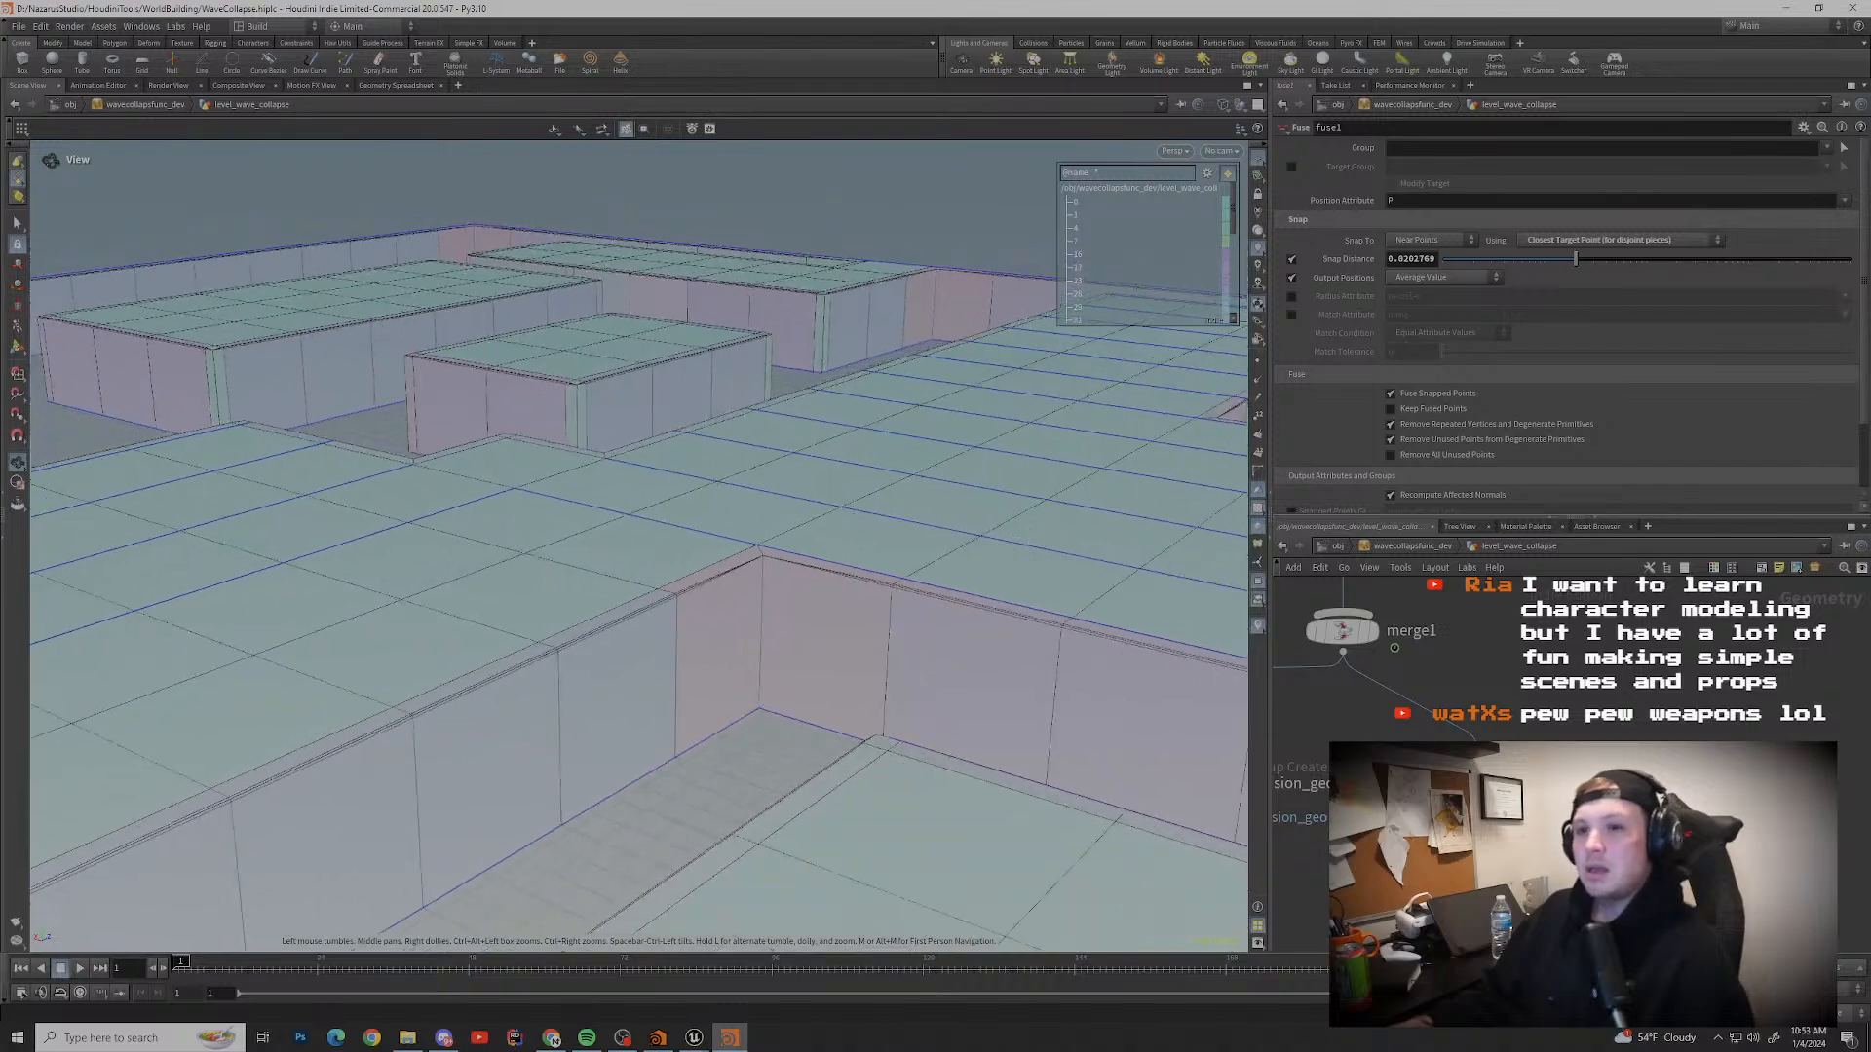
scroll(633, 545, "up", 5)
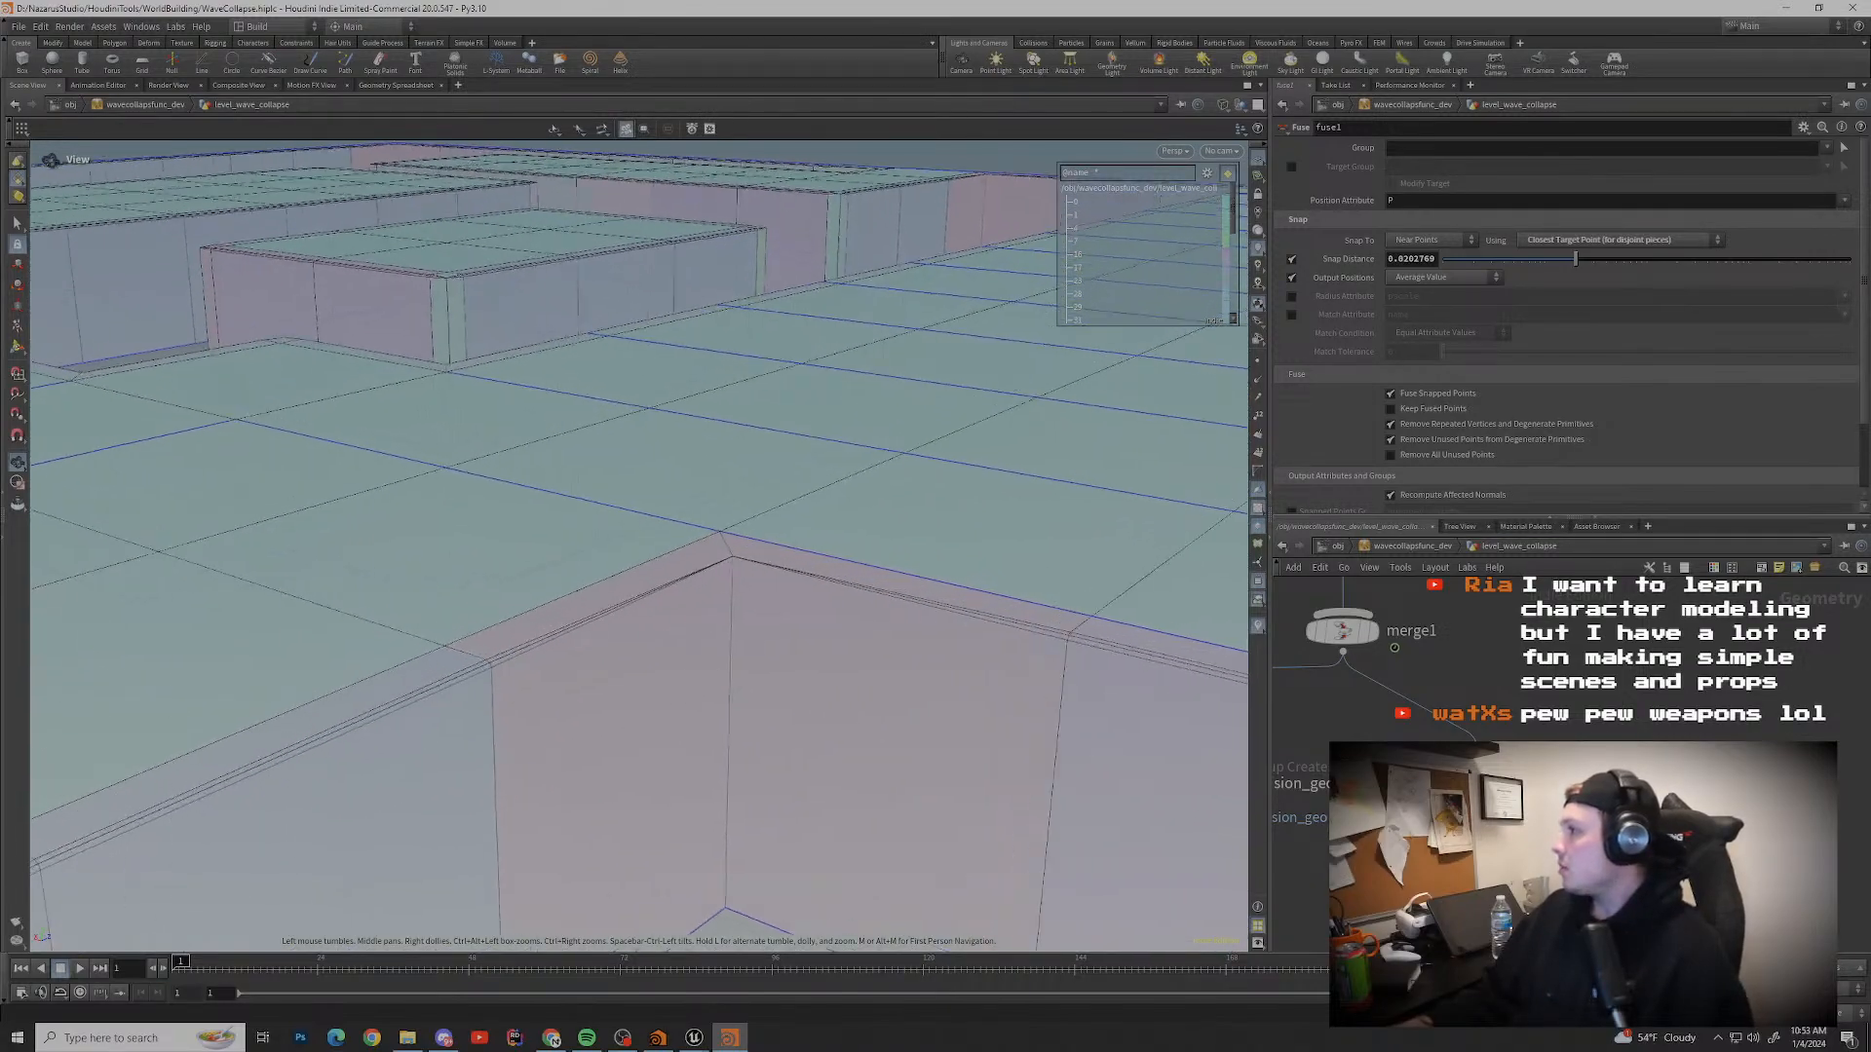
scroll(633, 546, "up", 5)
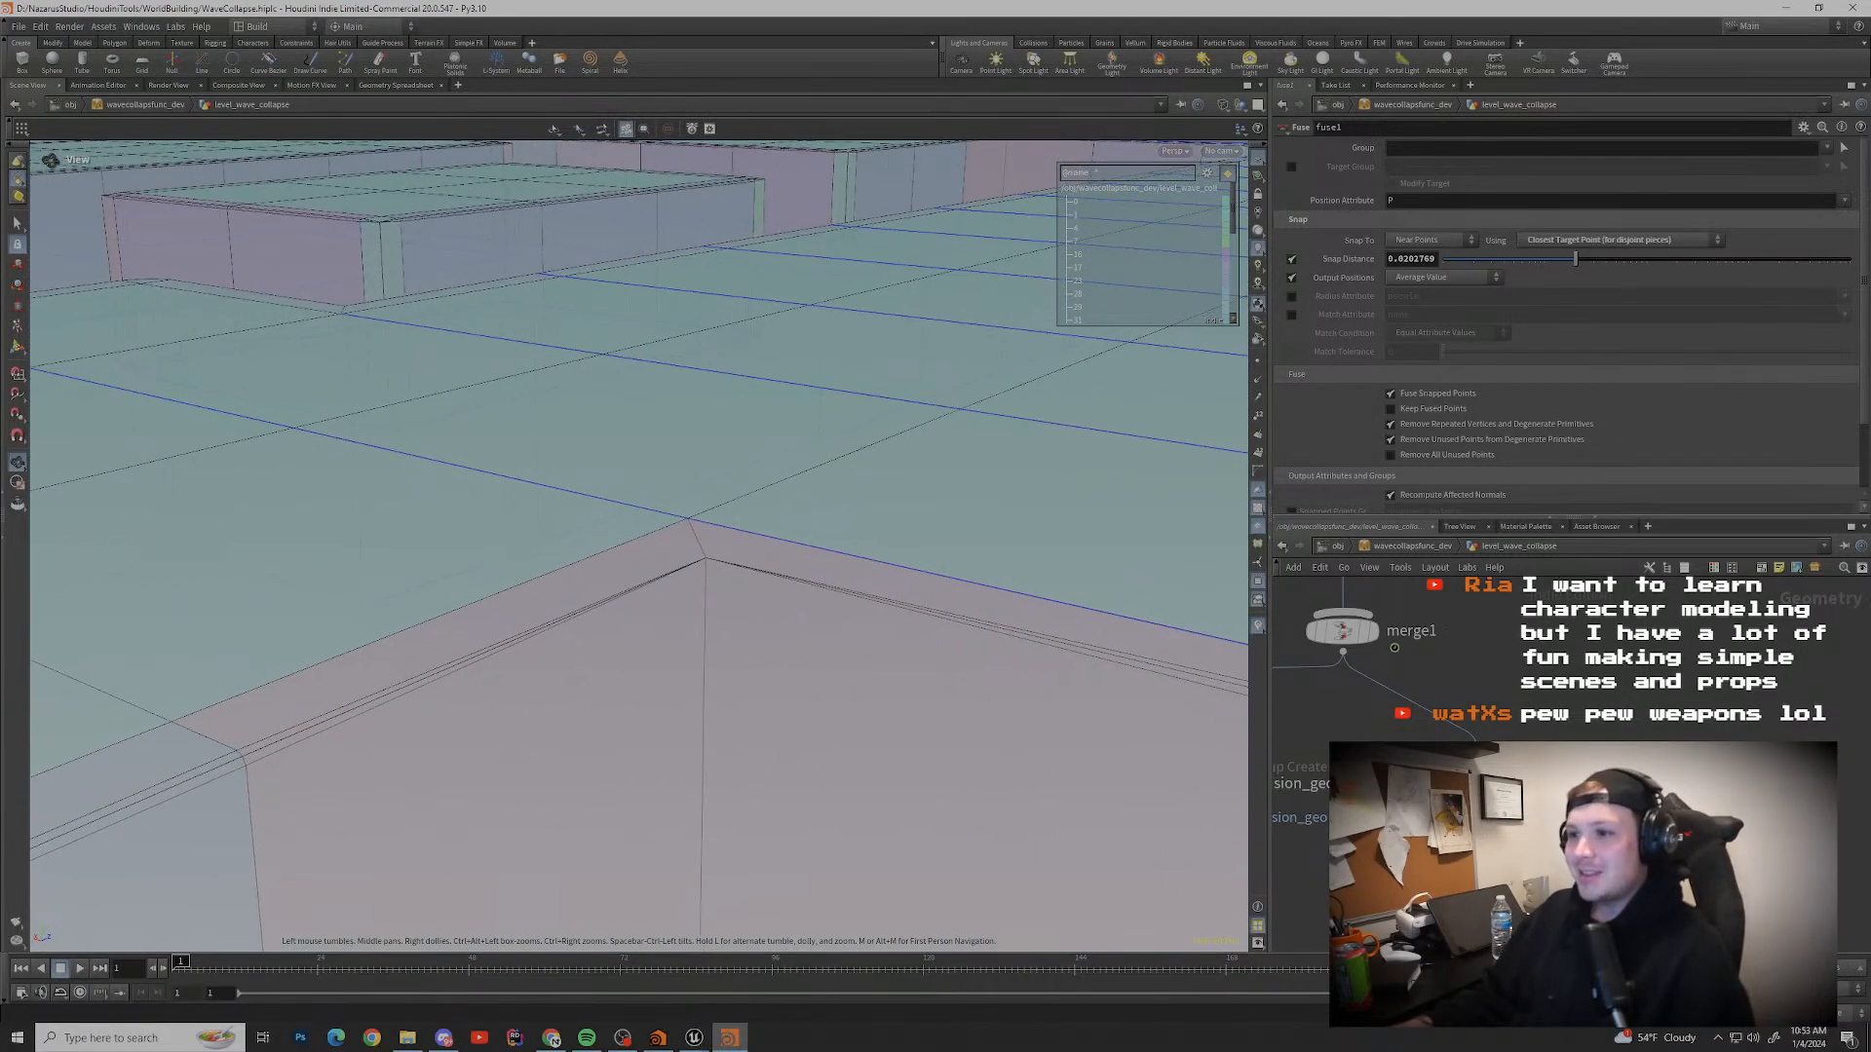
left_click_drag(623, 546, 926, 511)
mouse_move(779, 506)
left_mouse_down()
mouse_move(721, 535)
mouse_move(877, 526)
mouse_move(721, 531)
mouse_move(760, 526)
left_mouse_up()
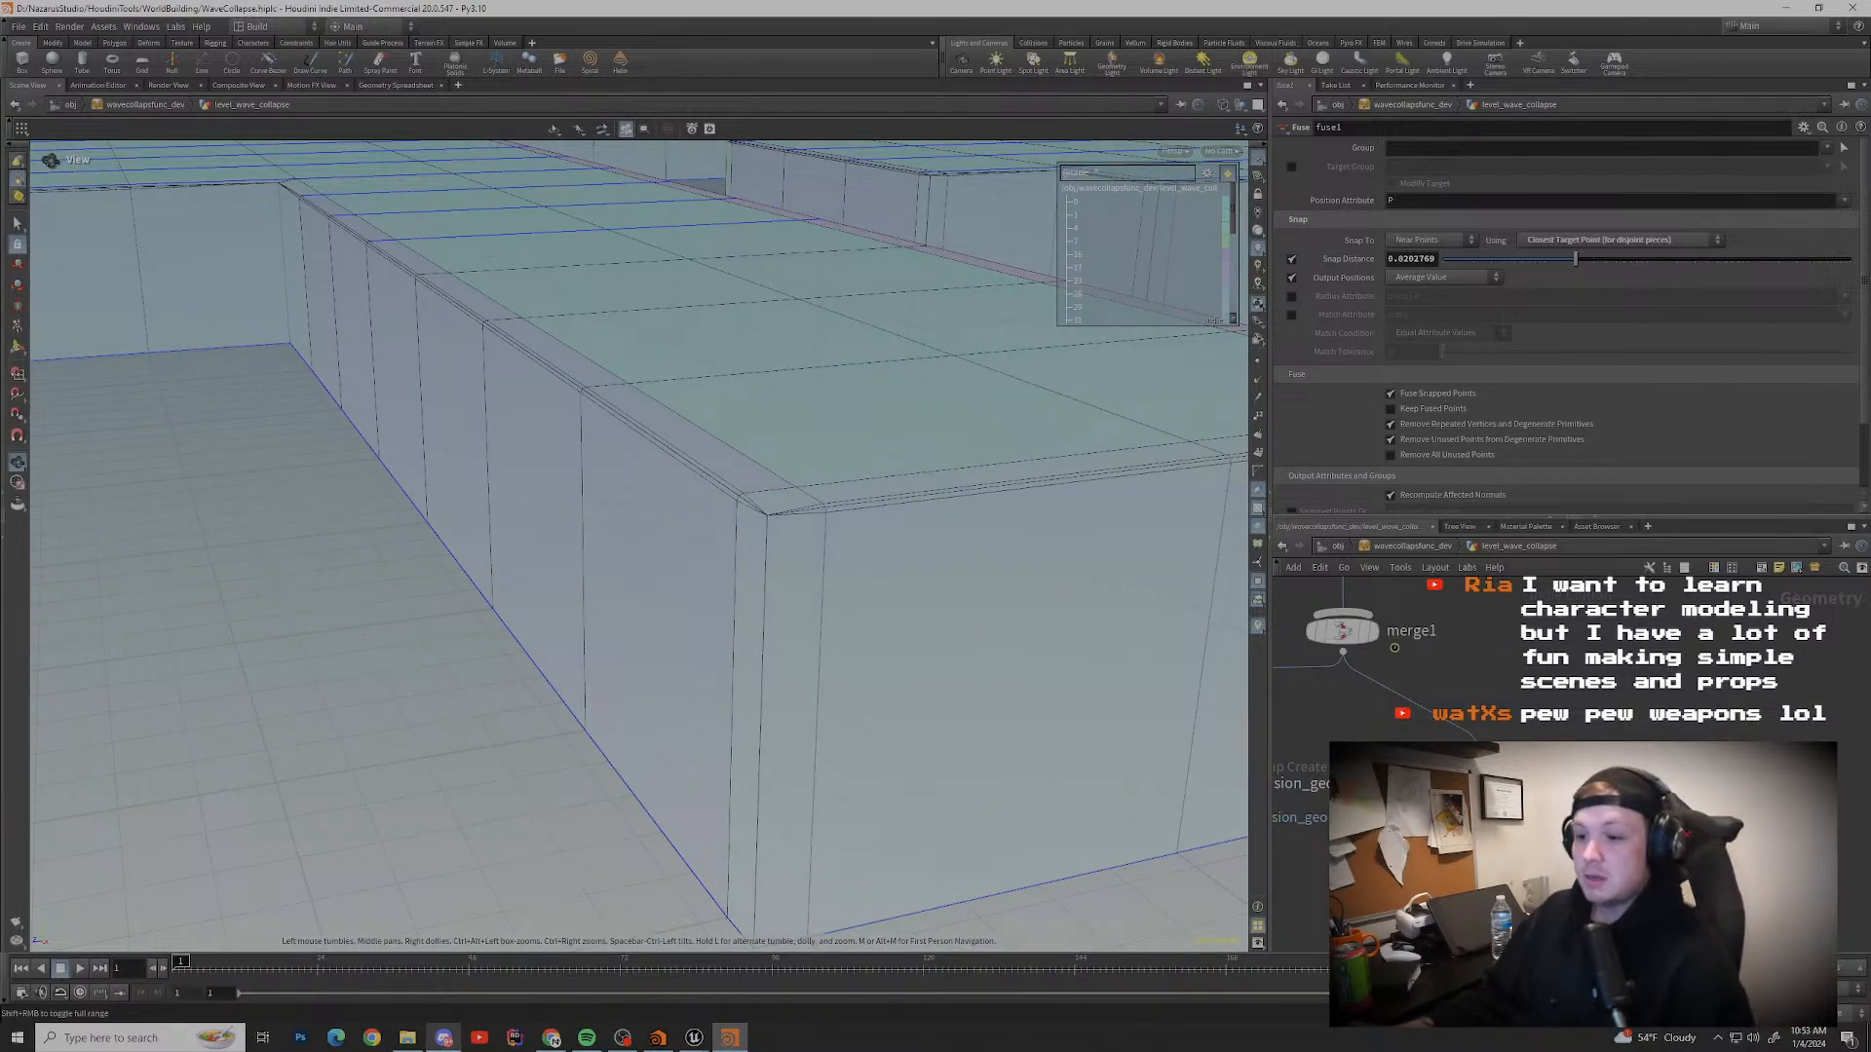
left_click(443, 1038)
key("alt+Tab")
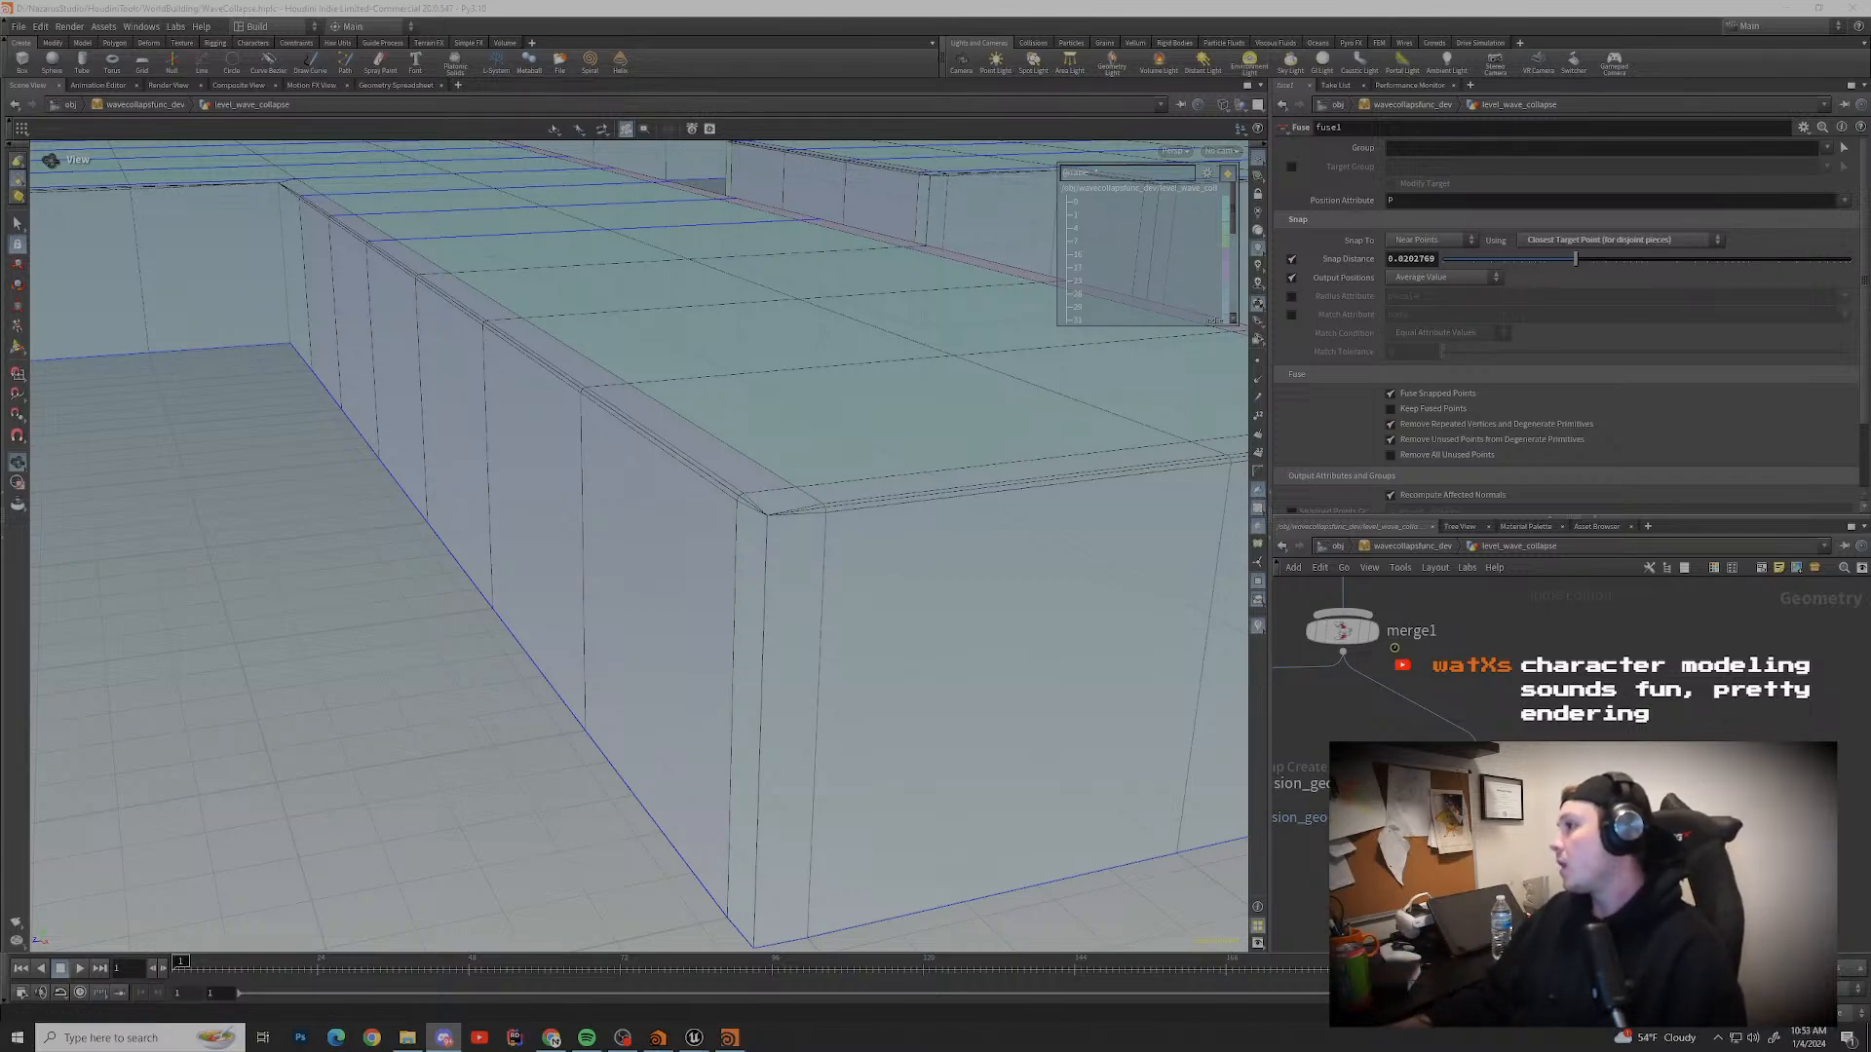
key("alt+Tab")
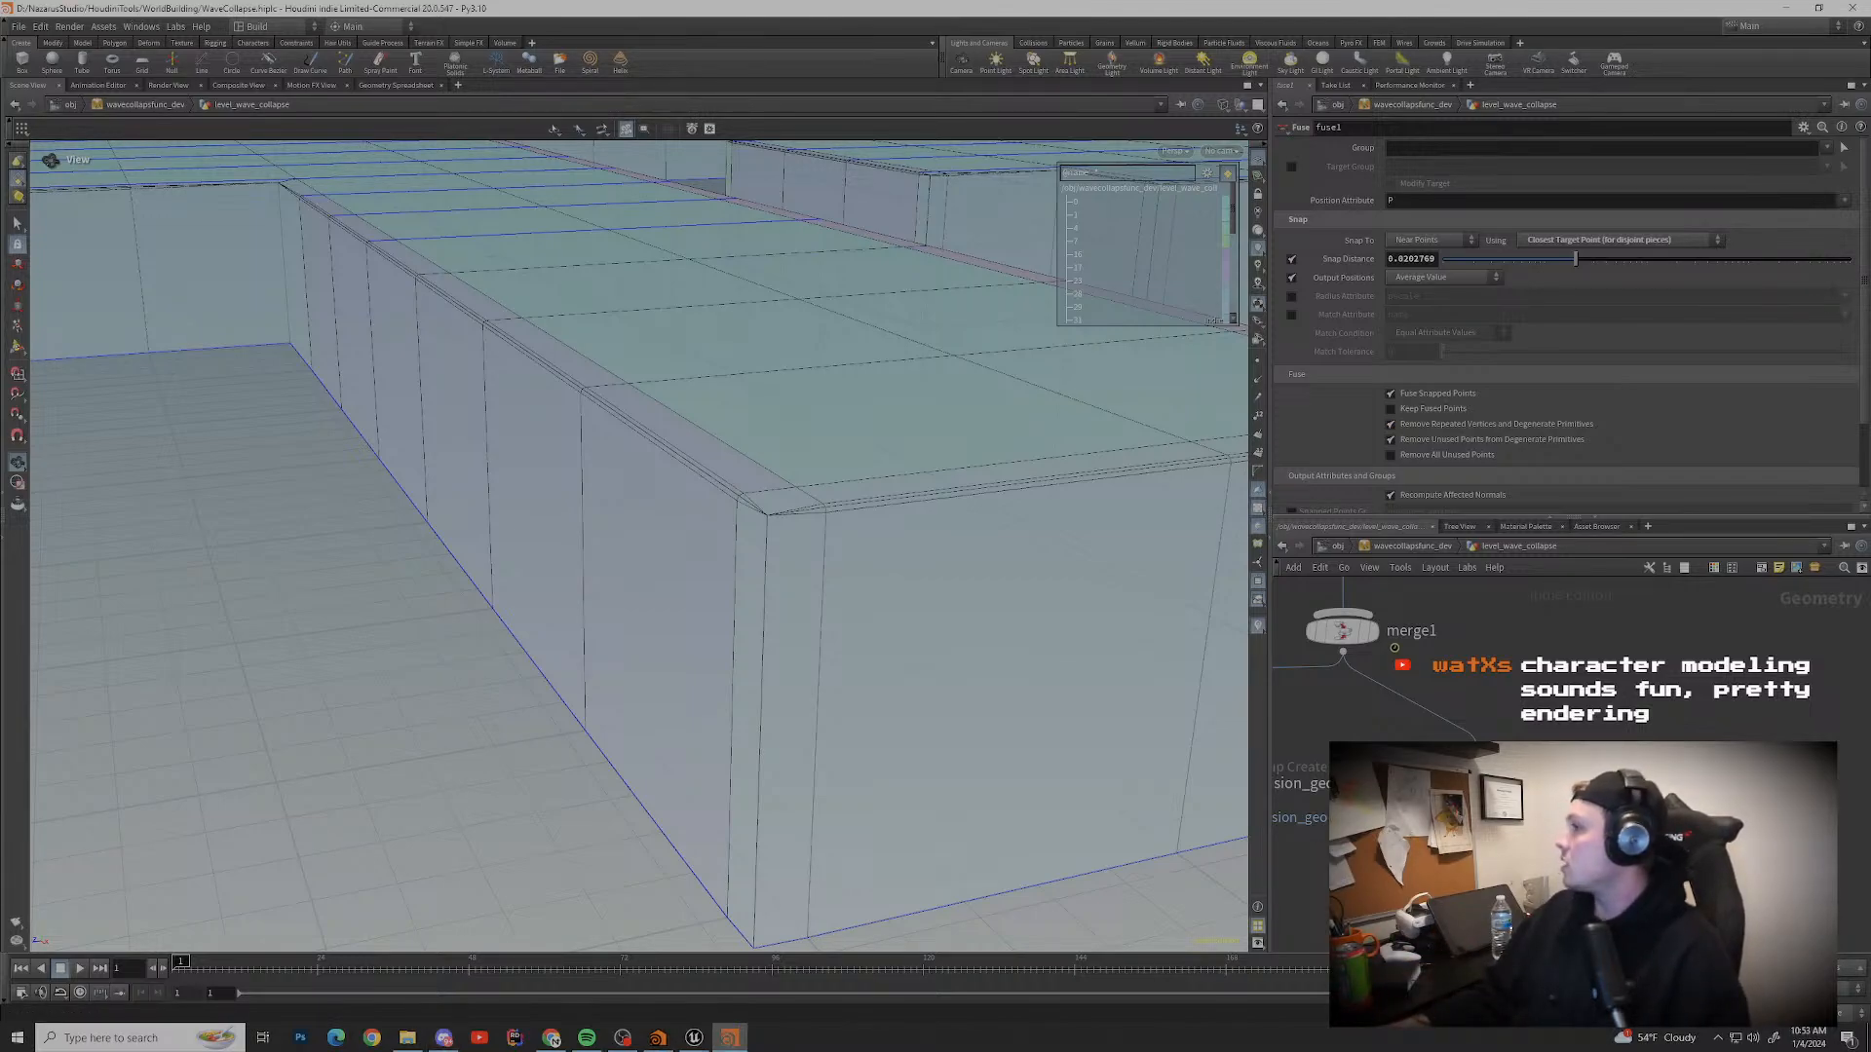
Step: Inspect the fused bevel across the whole level layout, then close up at a block's outer corner
scroll(760, 584, "down", 5)
left_click_drag(760, 585, 410, 633)
scroll(638, 546, "down", 10)
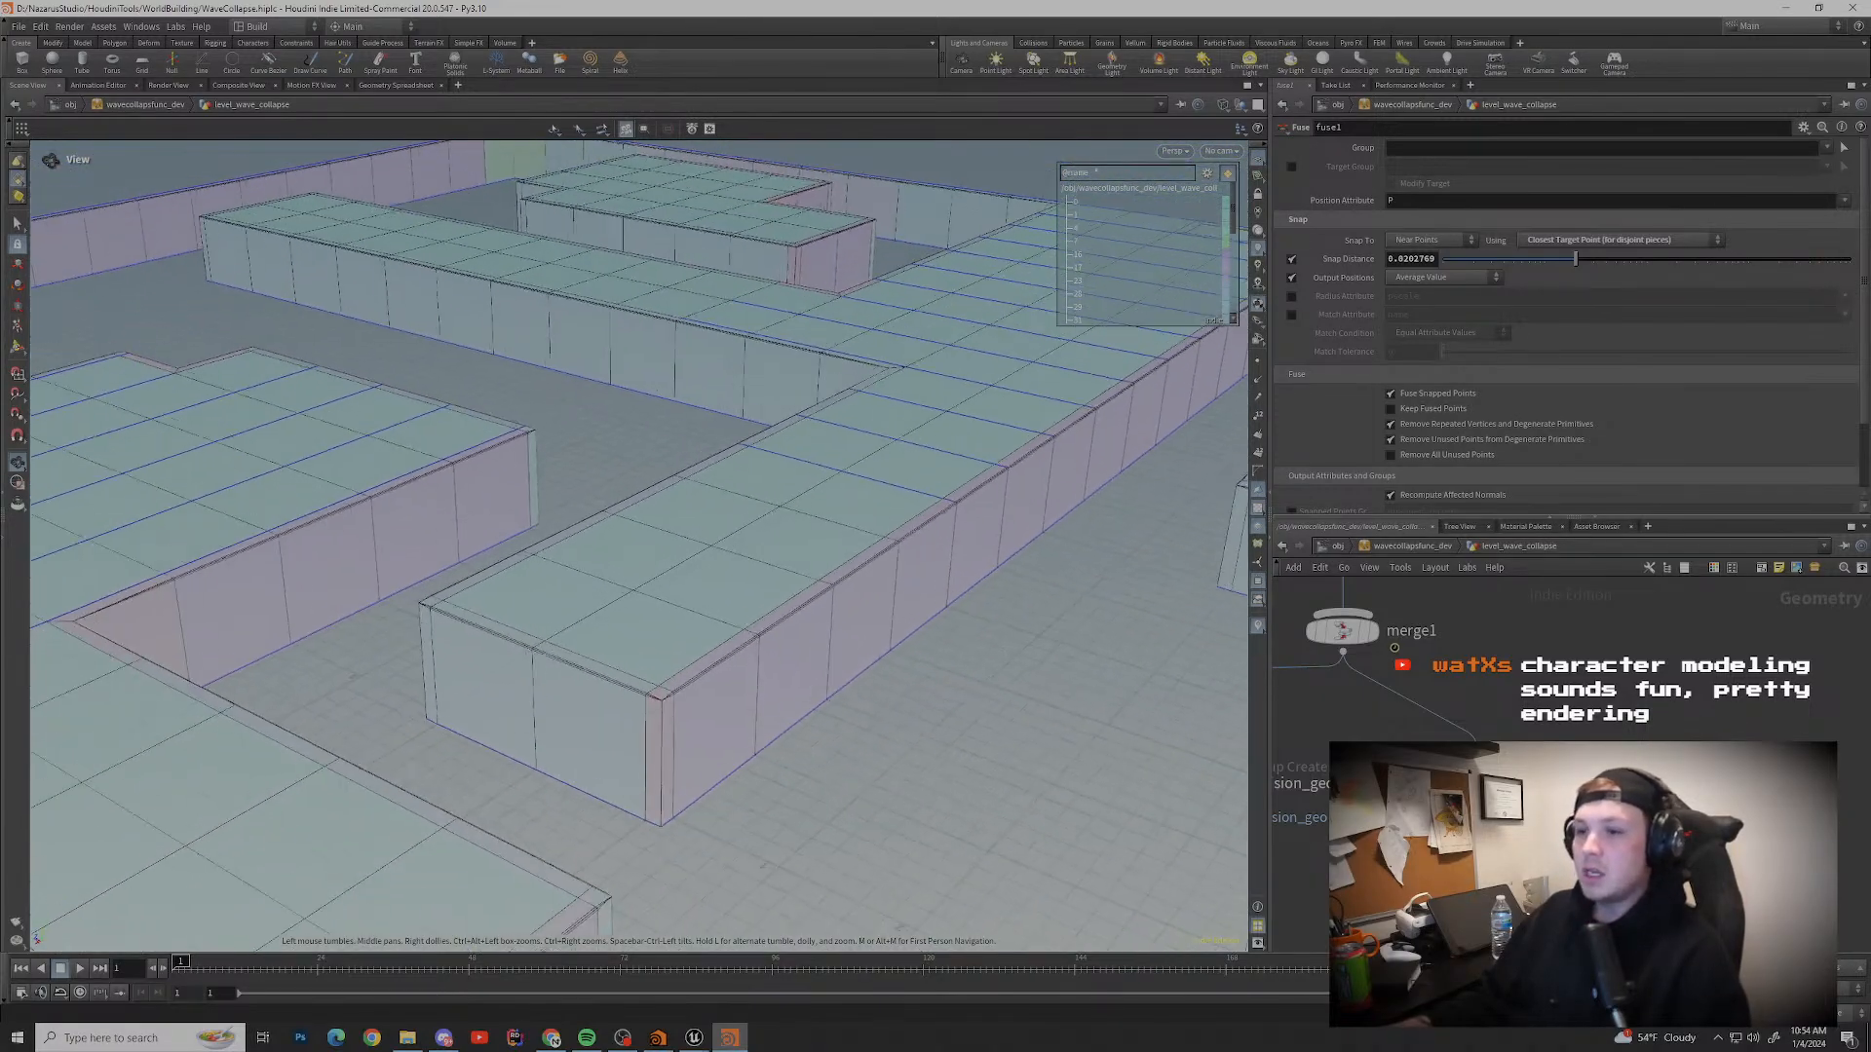
left_click_drag(545, 545, 984, 580)
left_click_drag(623, 546, 857, 565)
middle_click_drag(409, 556, 1082, 536)
middle_click_drag(439, 545, 1023, 550)
scroll(794, 575, "down", 3)
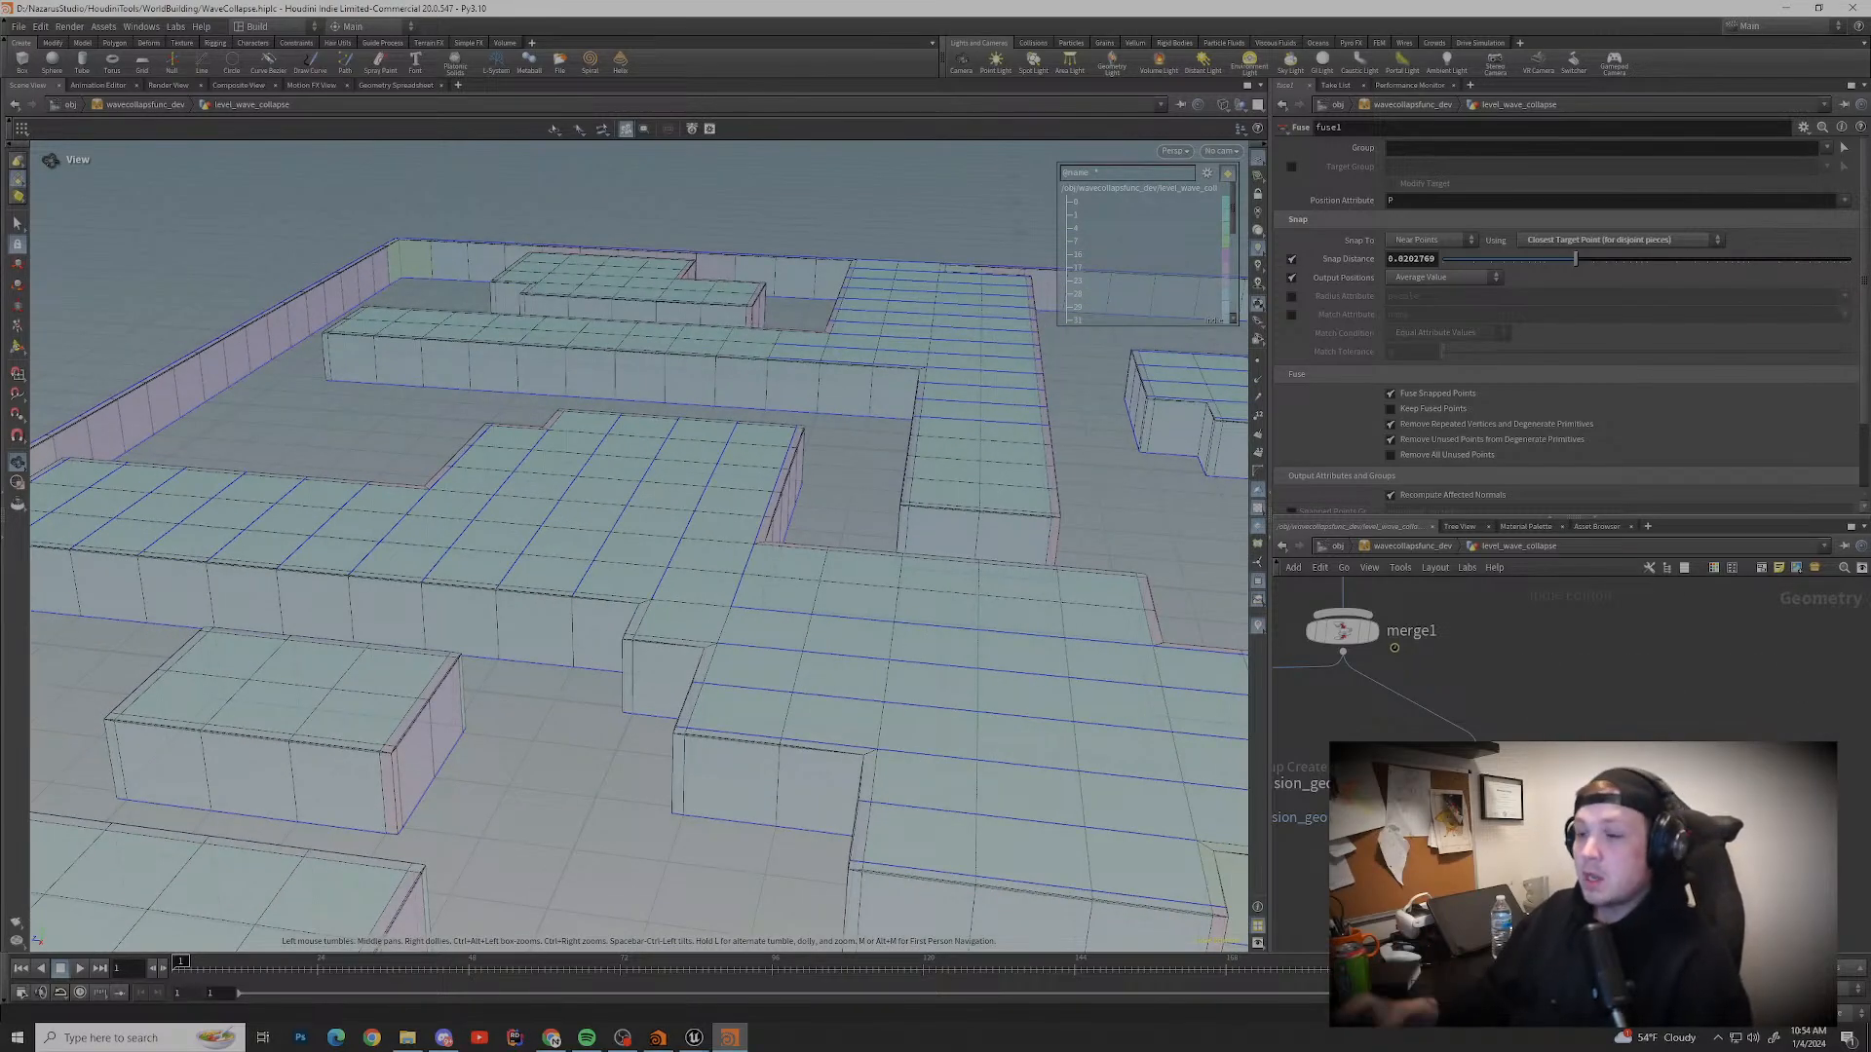
scroll(848, 570, "down", 4)
left_click_drag(848, 570, 585, 619)
middle_click_drag(876, 605, 565, 570)
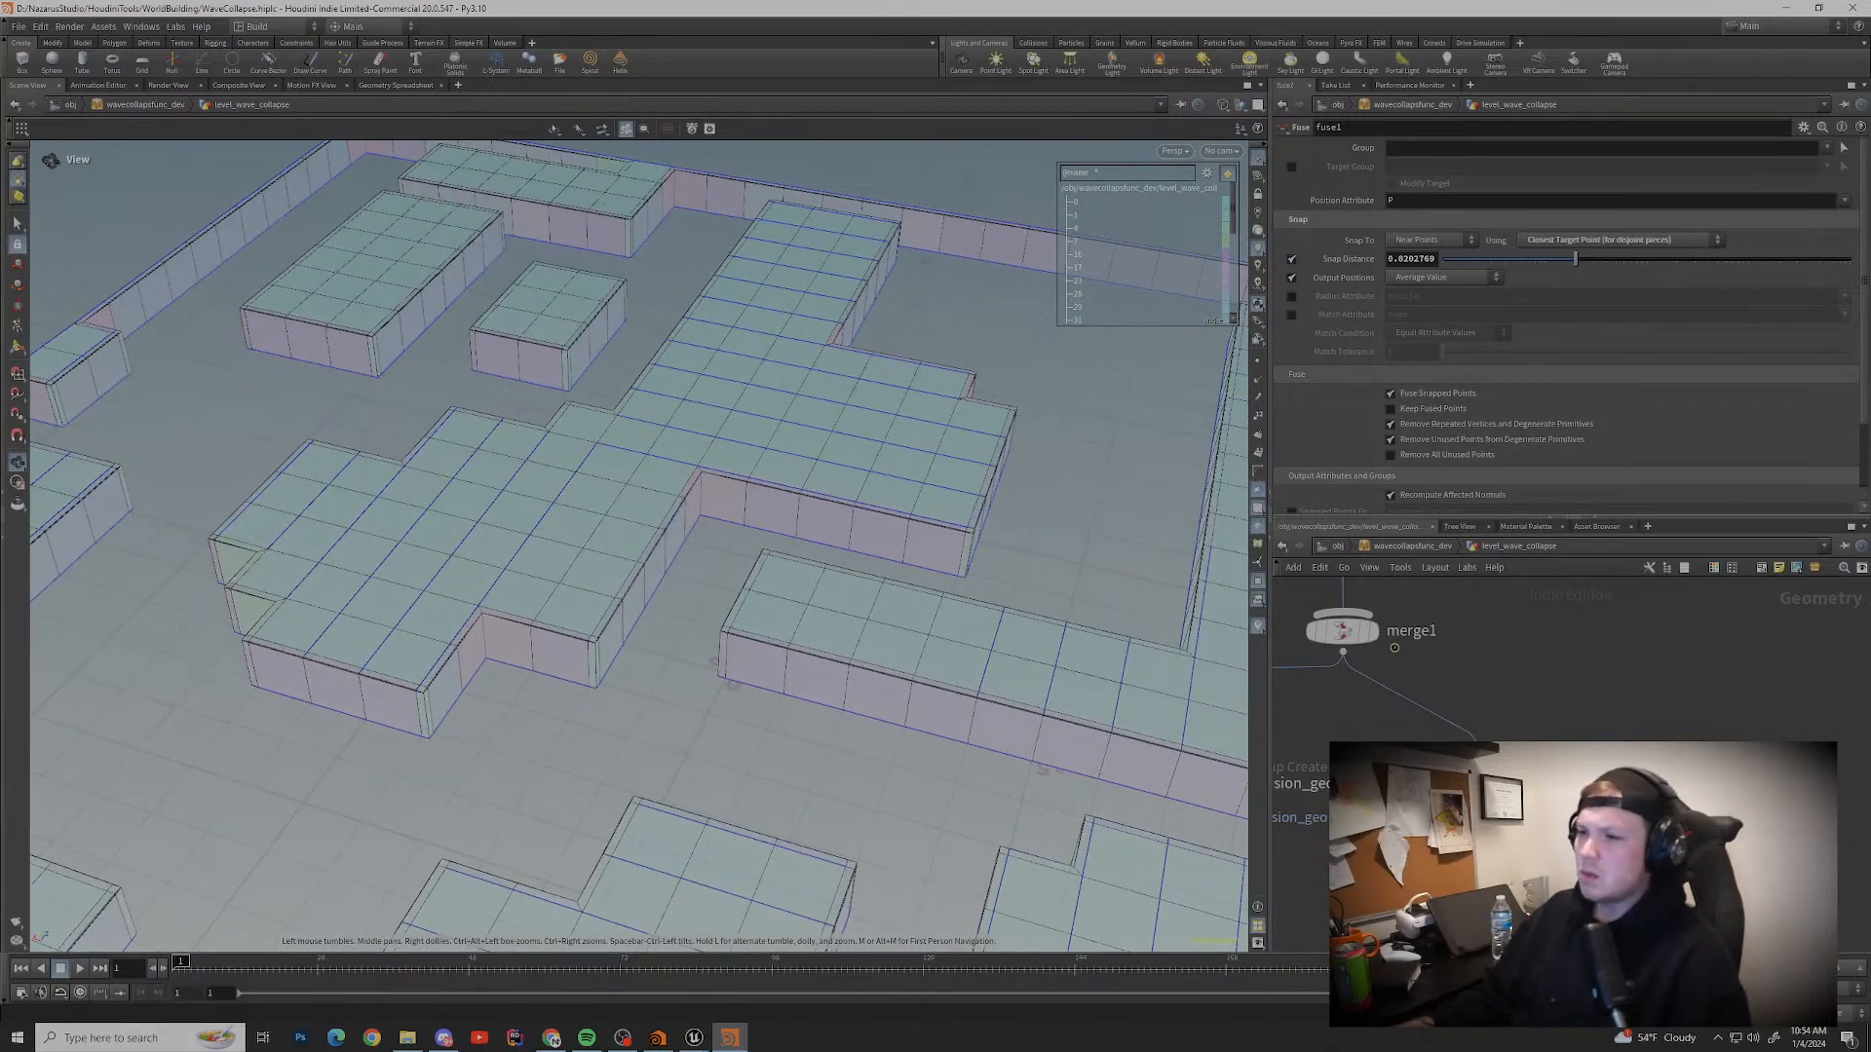
scroll(595, 594, "up", 8)
scroll(564, 719, "up", 8)
left_click_drag(564, 719, 673, 760)
scroll(687, 668, "down", 2)
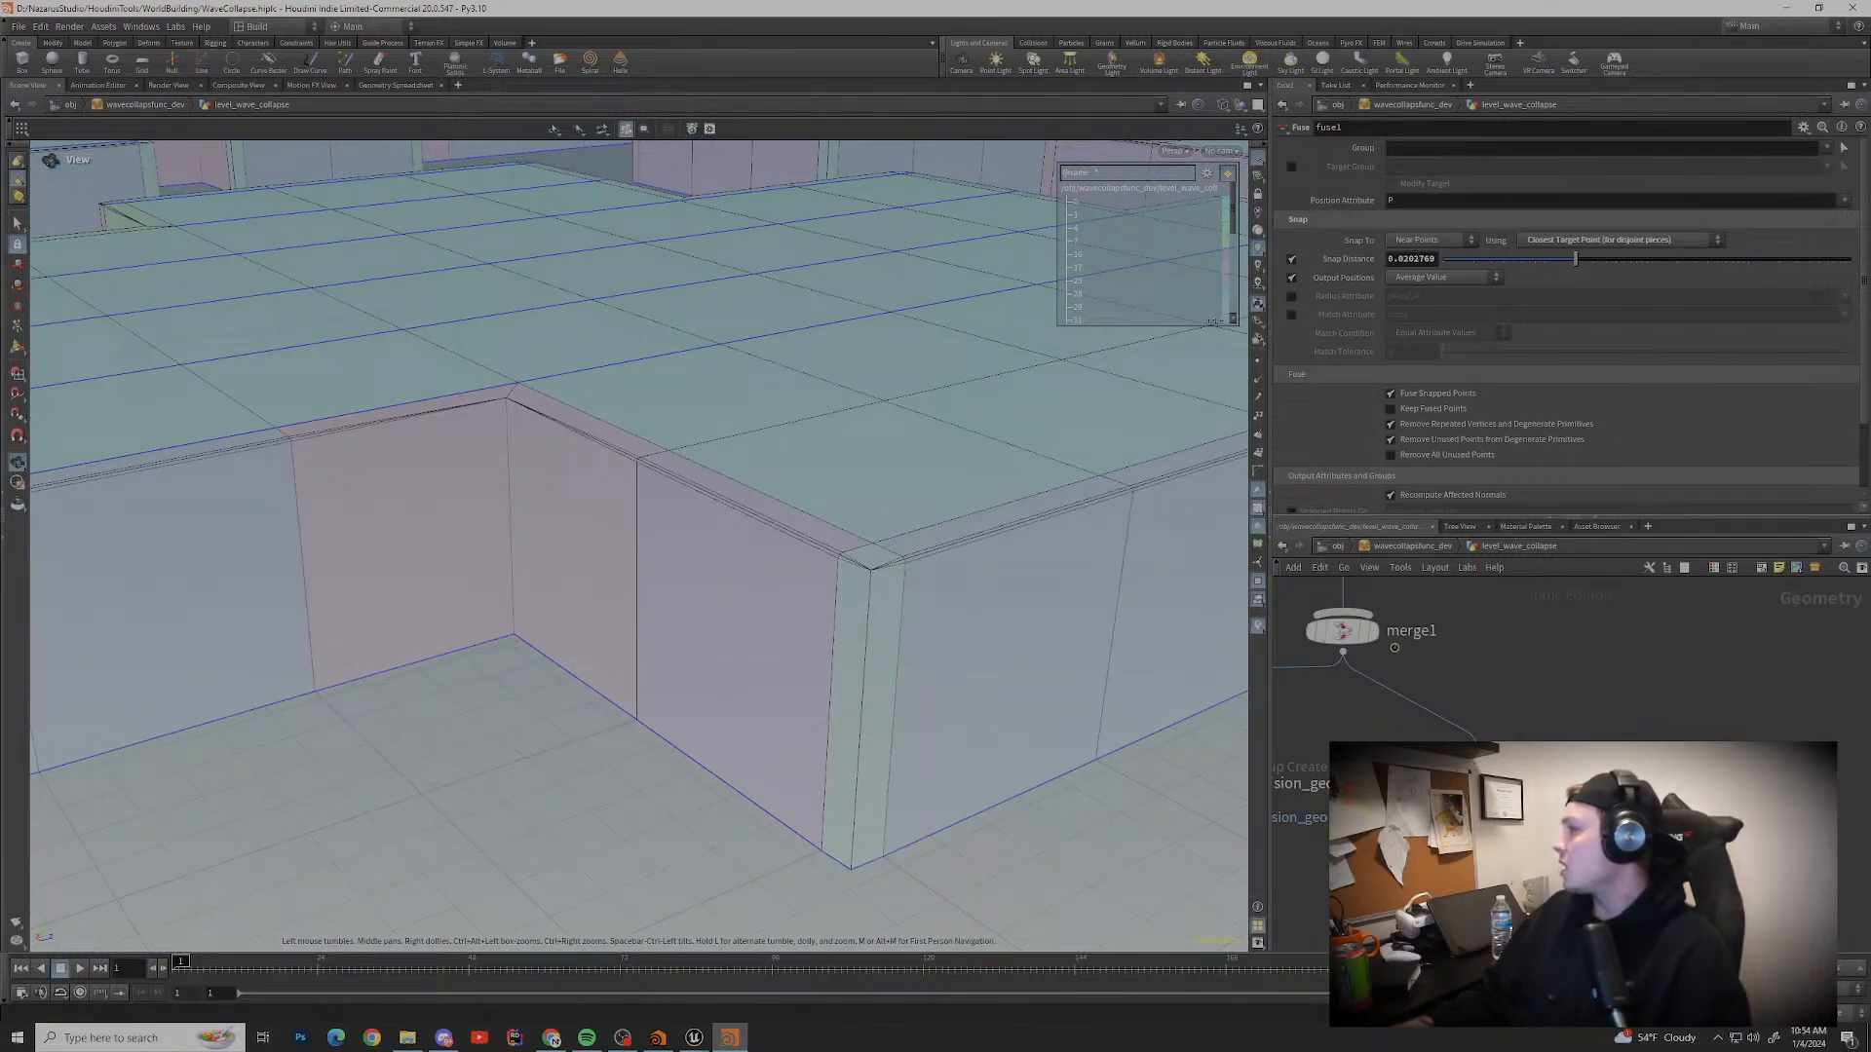
middle_click_drag(858, 604, 336, 670)
mouse_move(1140, 541)
middle_mouse_down()
mouse_move(526, 589)
mouse_move(1140, 551)
middle_mouse_up()
scroll(585, 570, "down", 6)
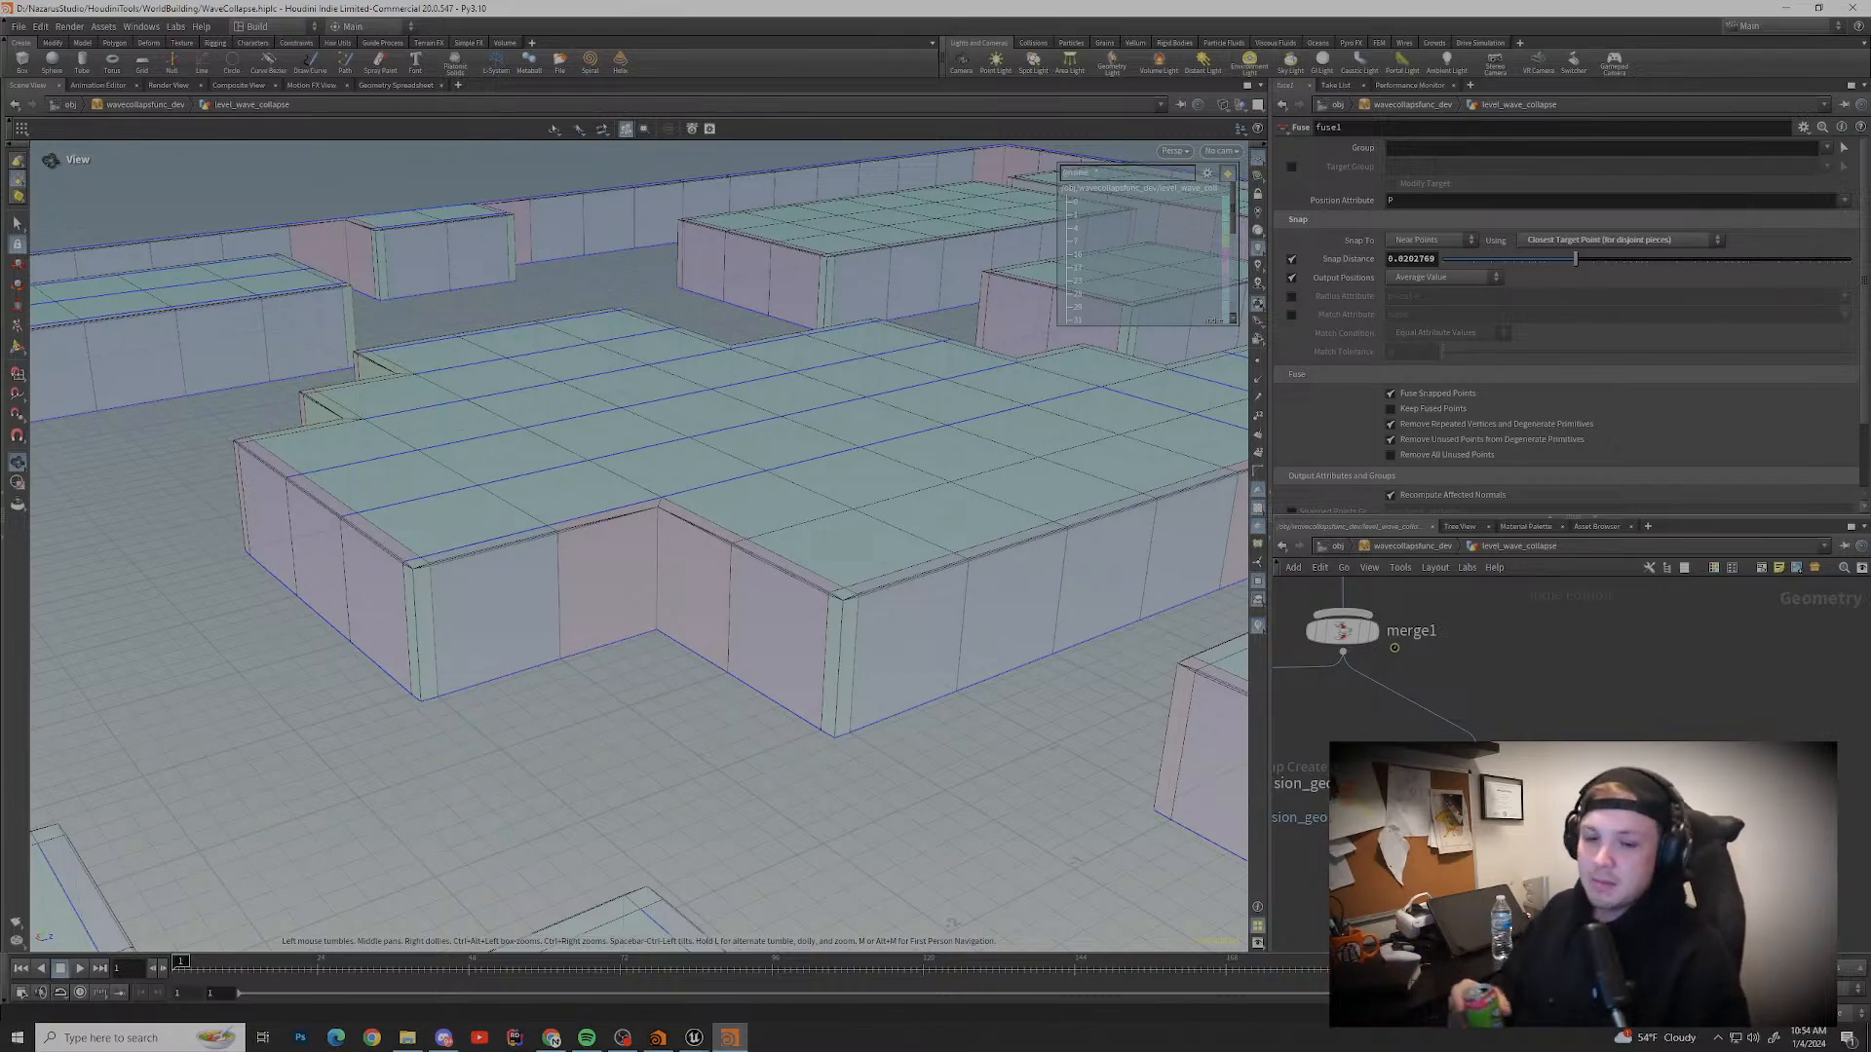
Step: Launch Blender 4.0 and open the recent file judahrevampedpt3.blend
key("super+s")
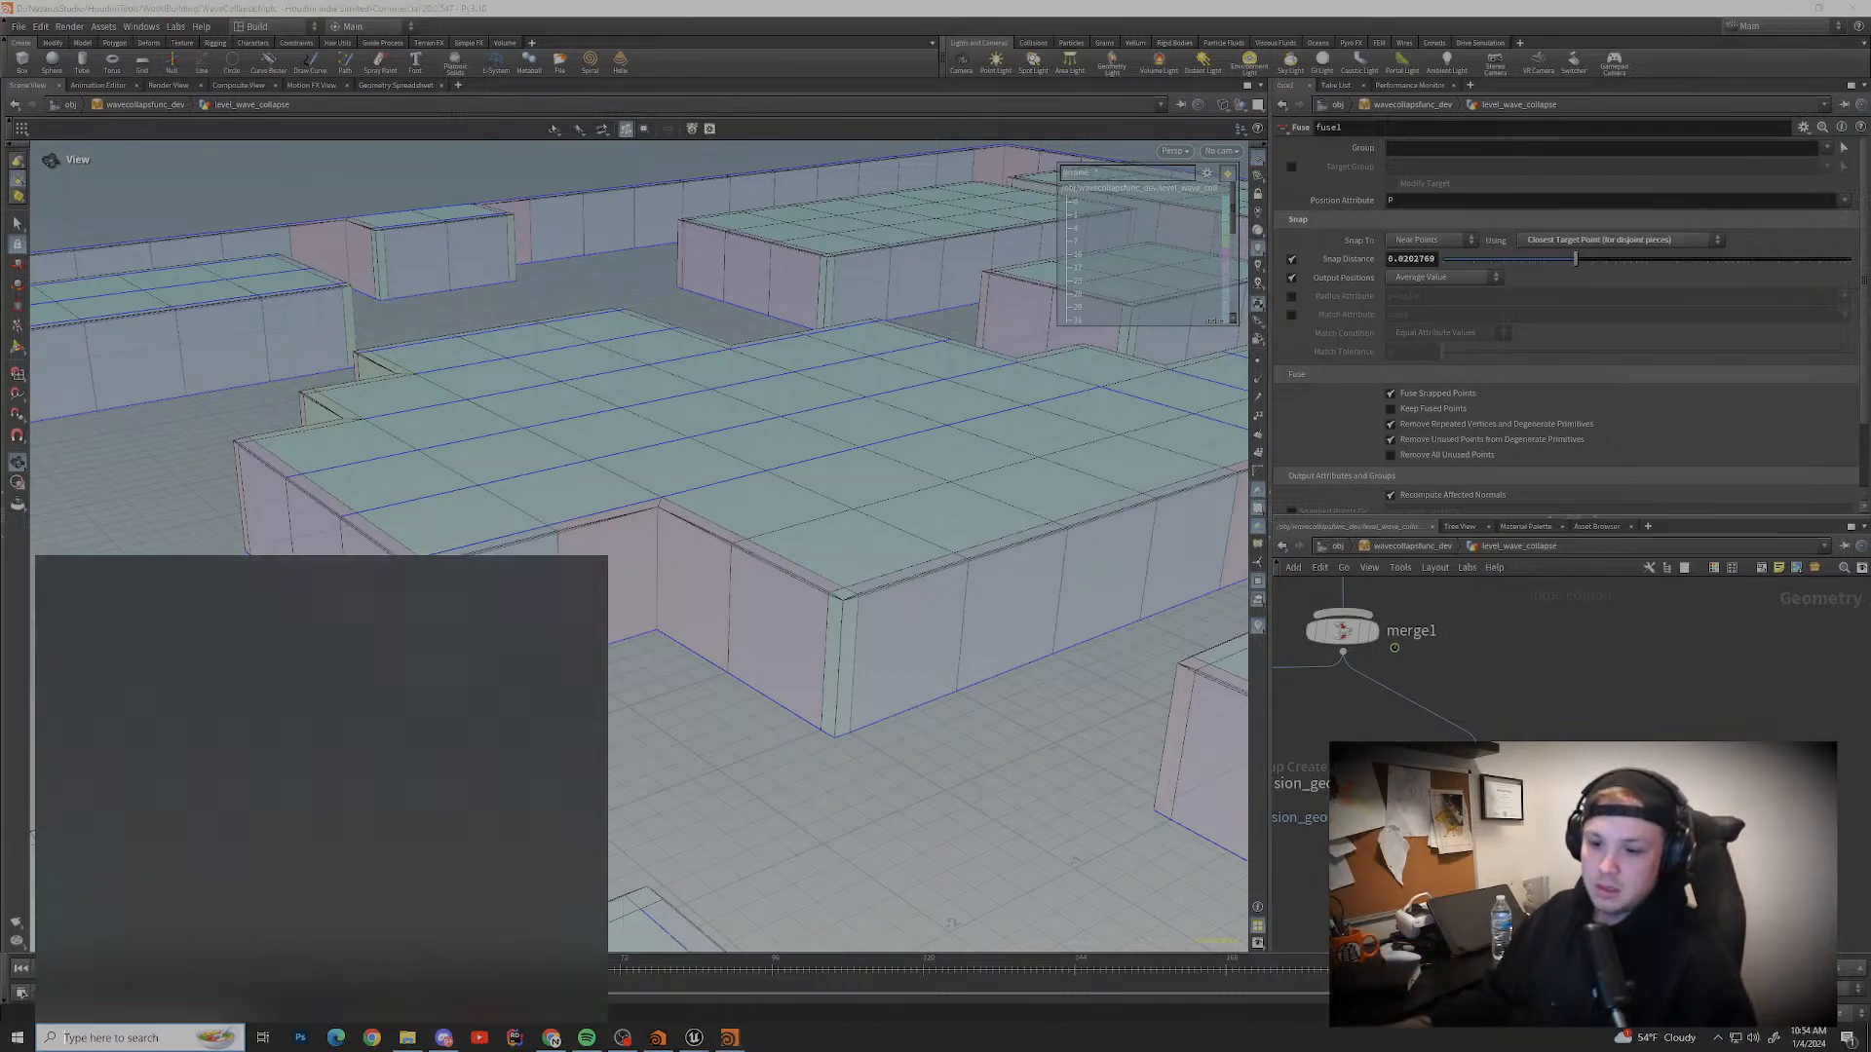
type("b")
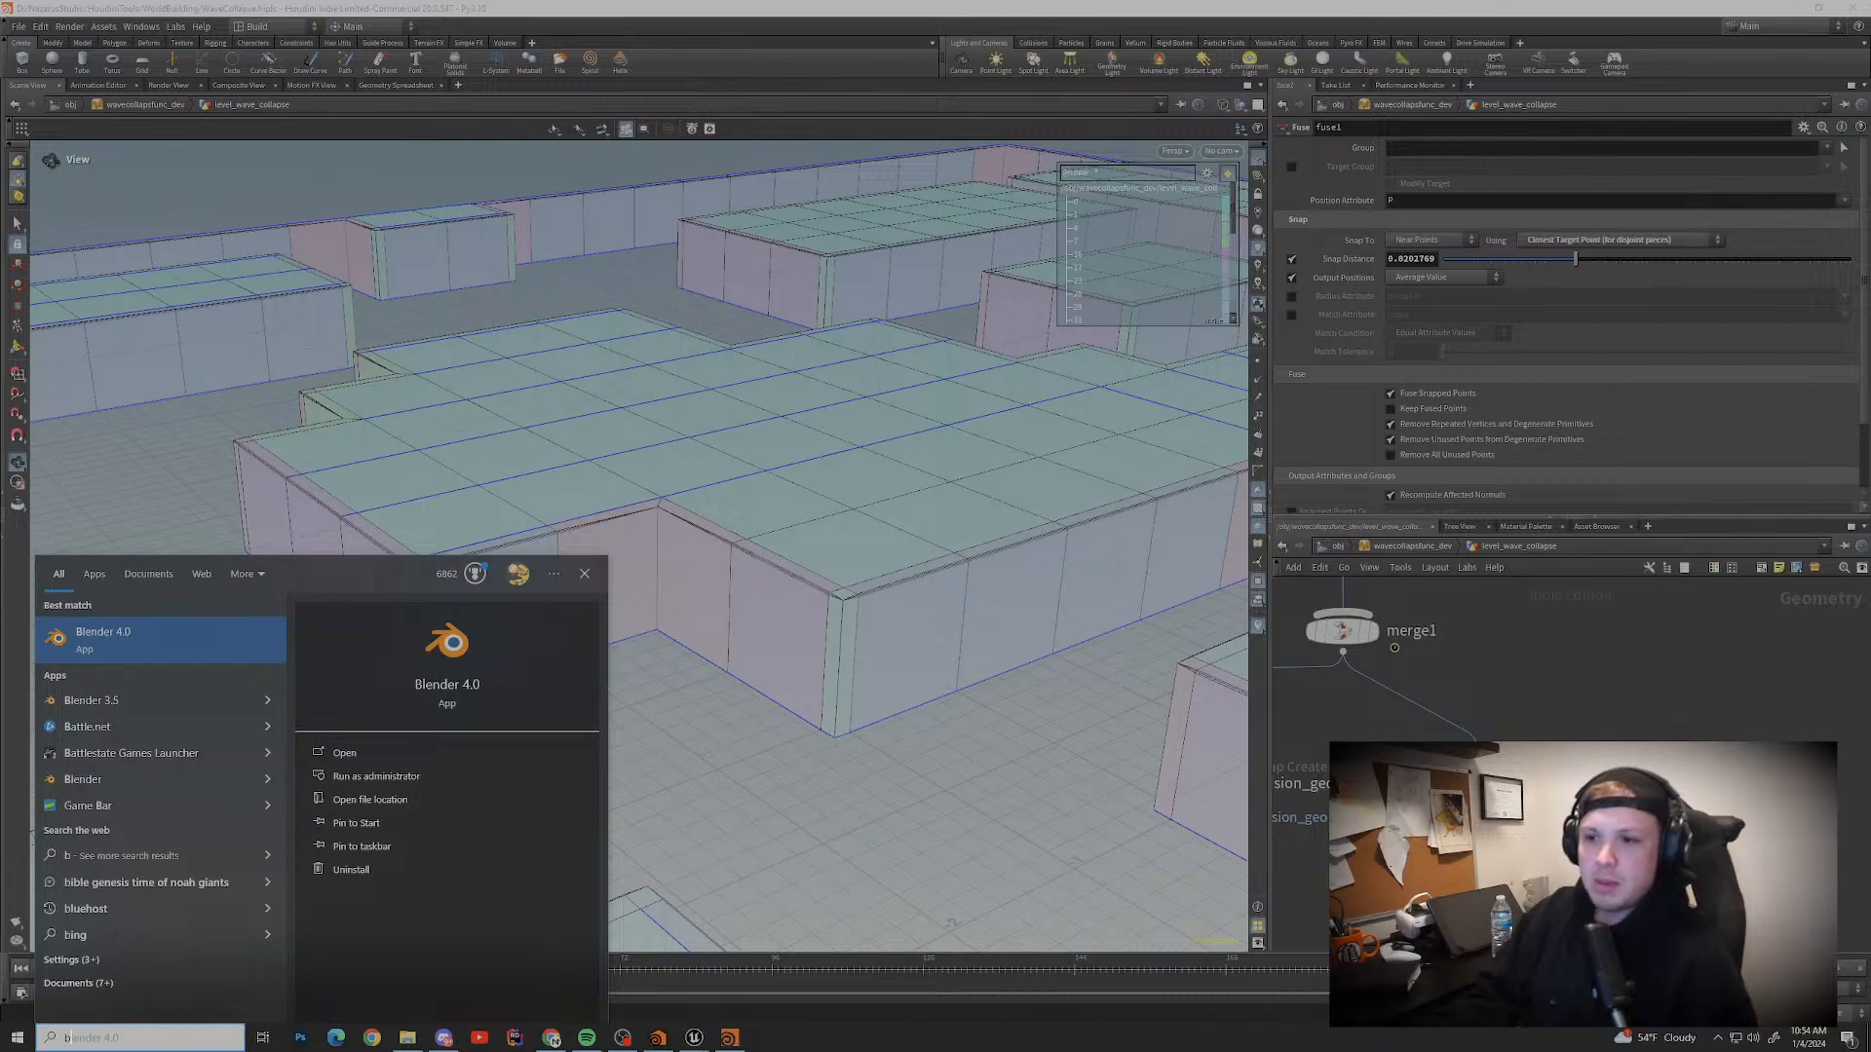
key("Return")
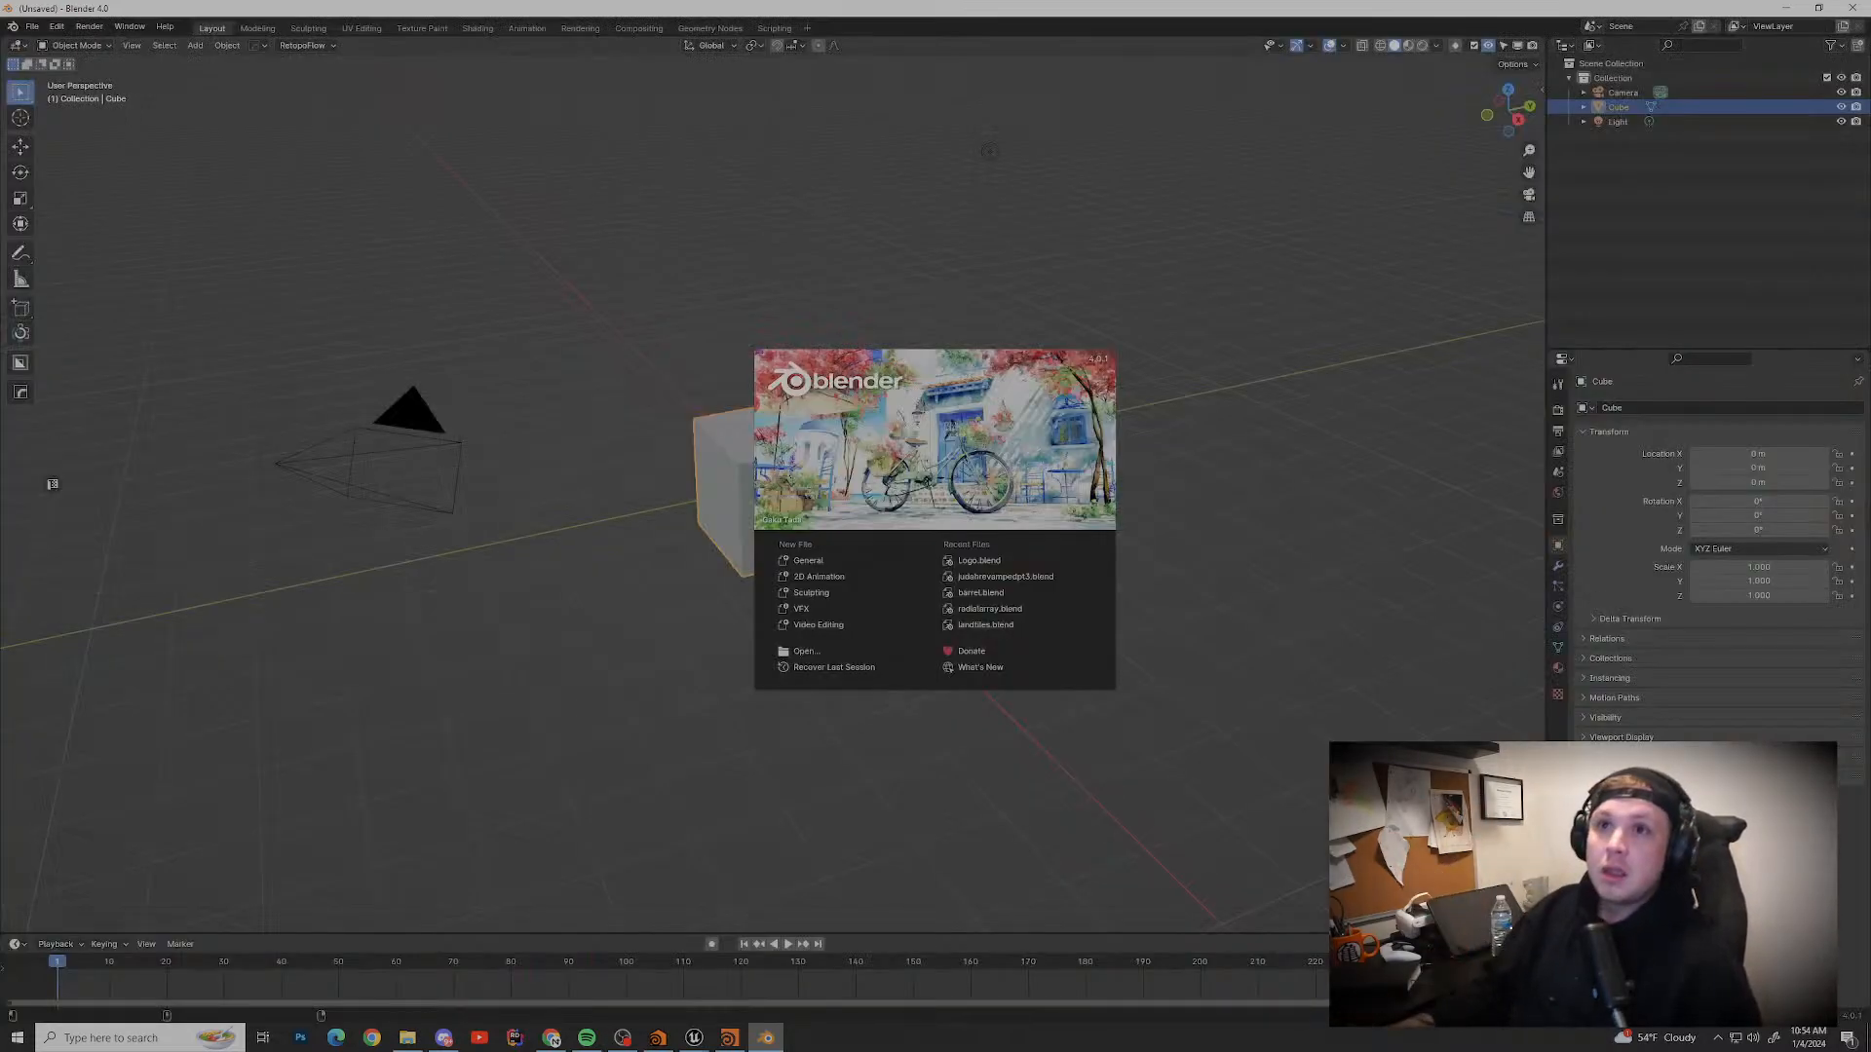
left_click(32, 27)
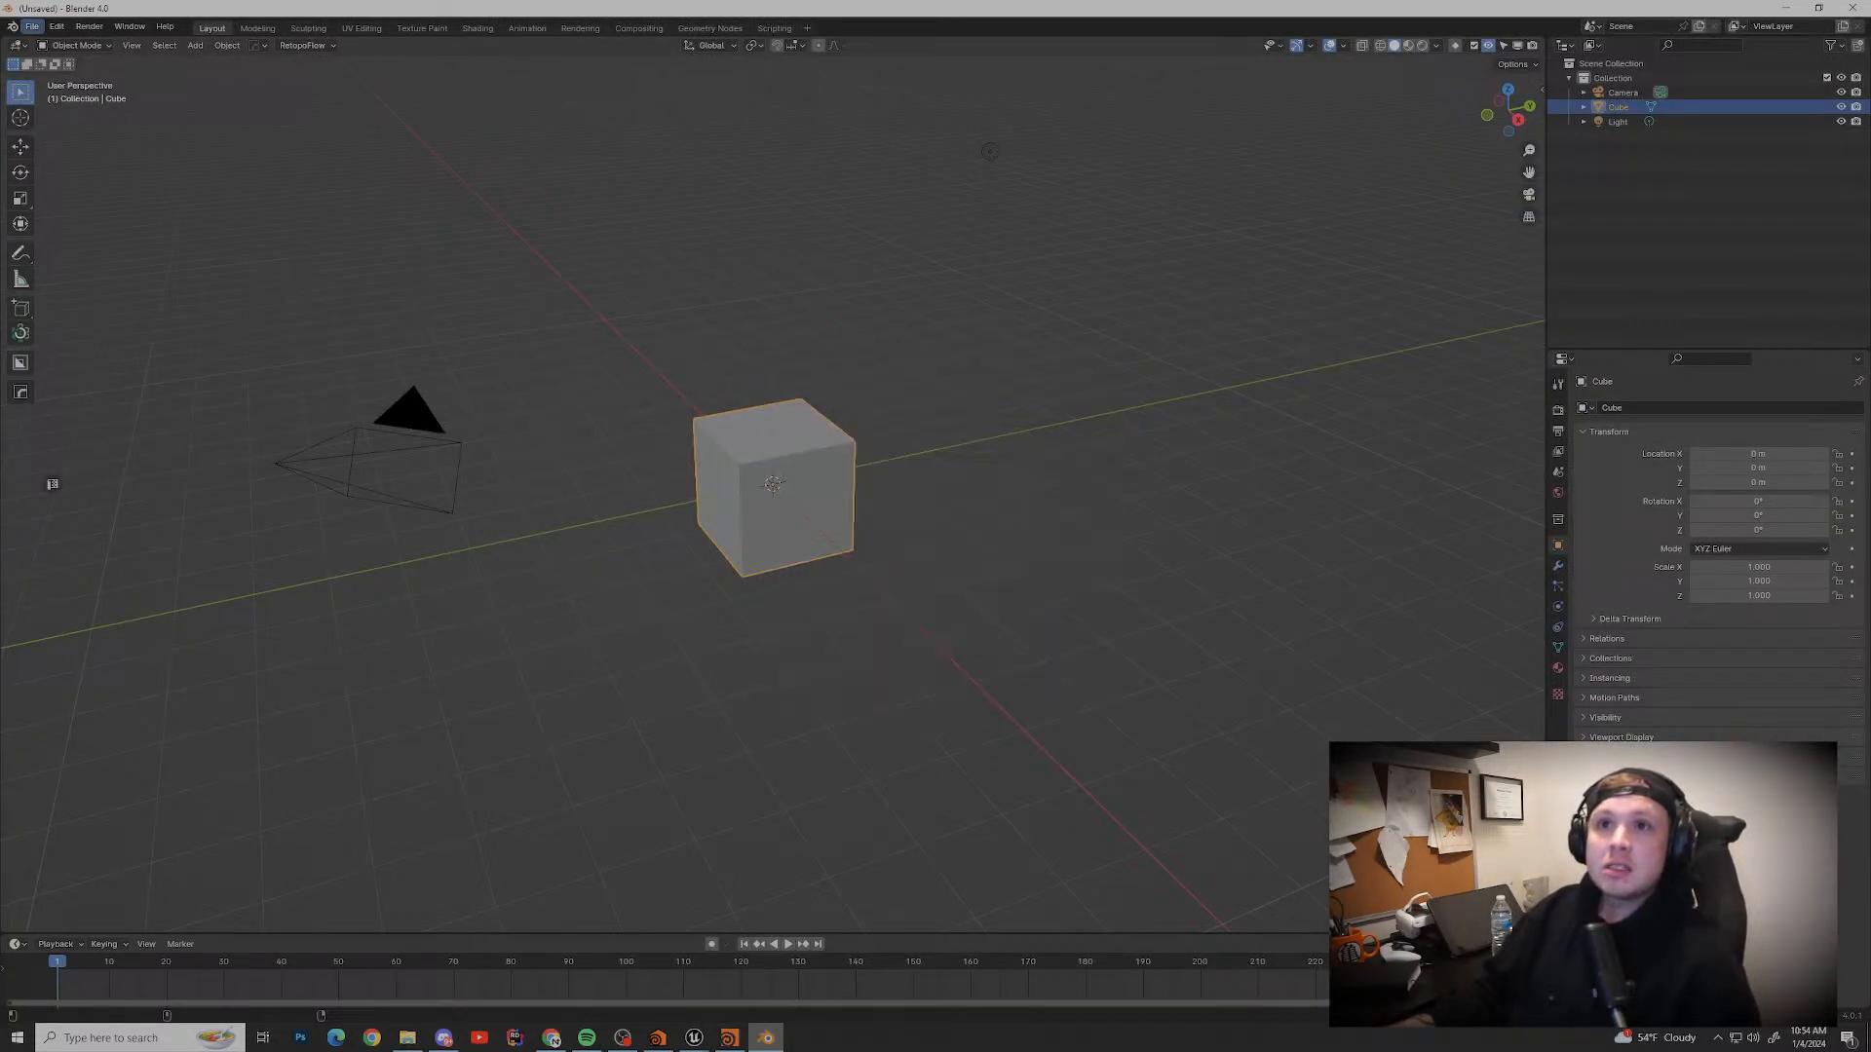
left_click(32, 27)
mouse_move(69, 72)
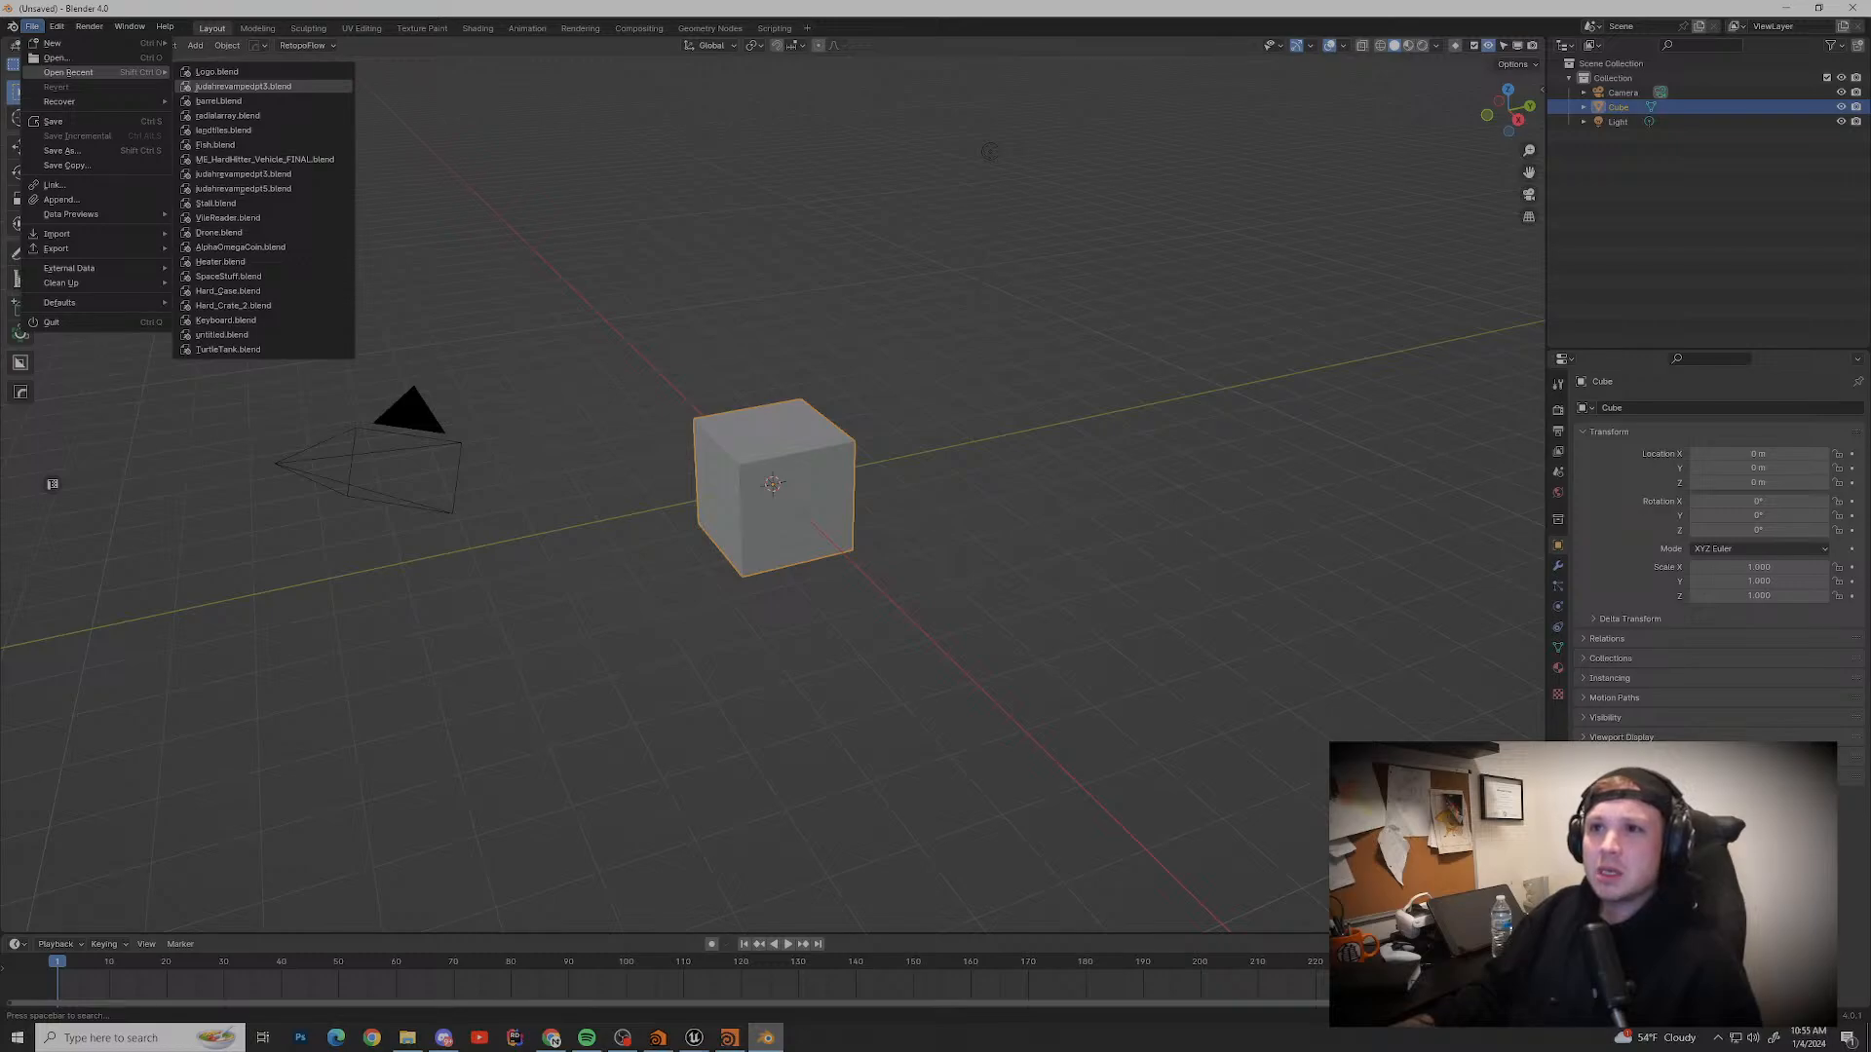
left_click(243, 86)
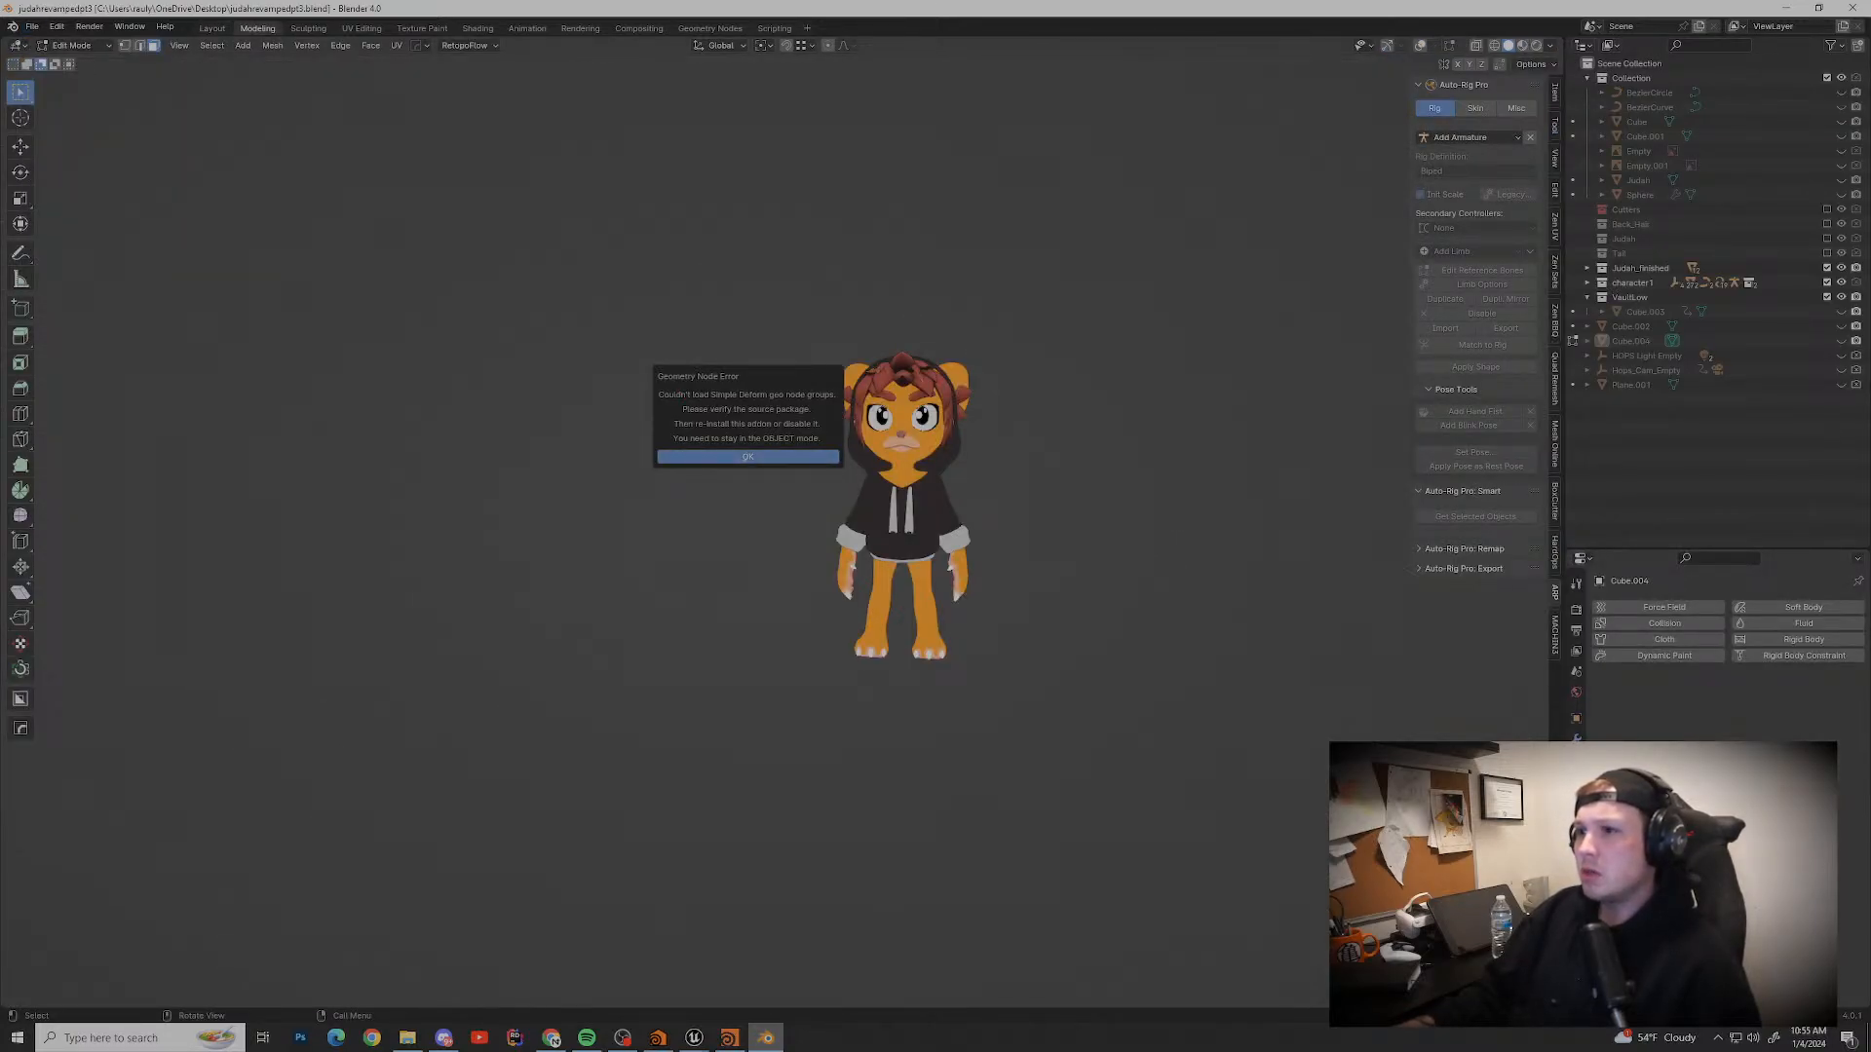
Step: Dismiss the geometry node error and examine the hooded lion character from several angles and distances
left_click(747, 456)
middle_click_drag(770, 467, 916, 492)
middle_click_drag(604, 487, 1257, 499)
scroll(317, 493, "up", 2)
scroll(624, 495, "down", 2)
scroll(624, 495, "down", 1)
scroll(1340, 497, "up", 5)
scroll(1413, 498, "down", 3)
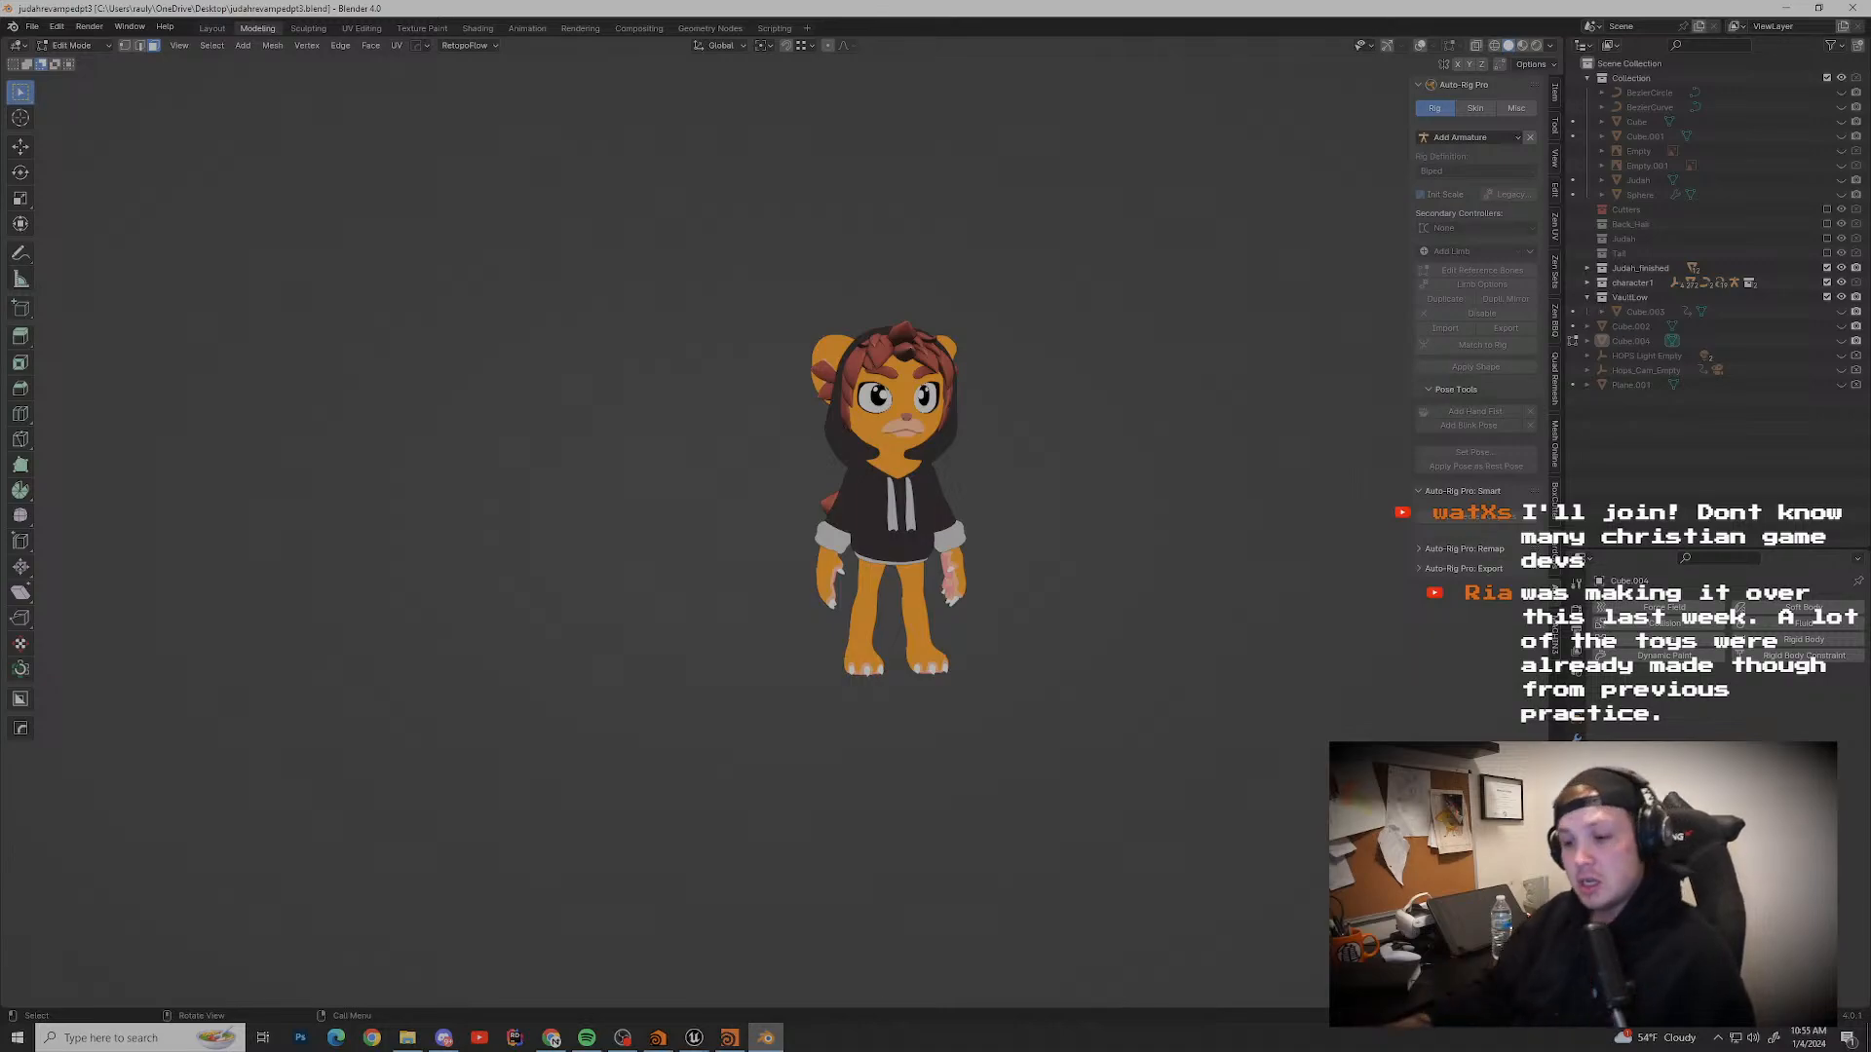
Step: Switch to Chrome, search for the Christian game developers conference in a new tab, and open the cgdc.org site
left_click(552, 1038)
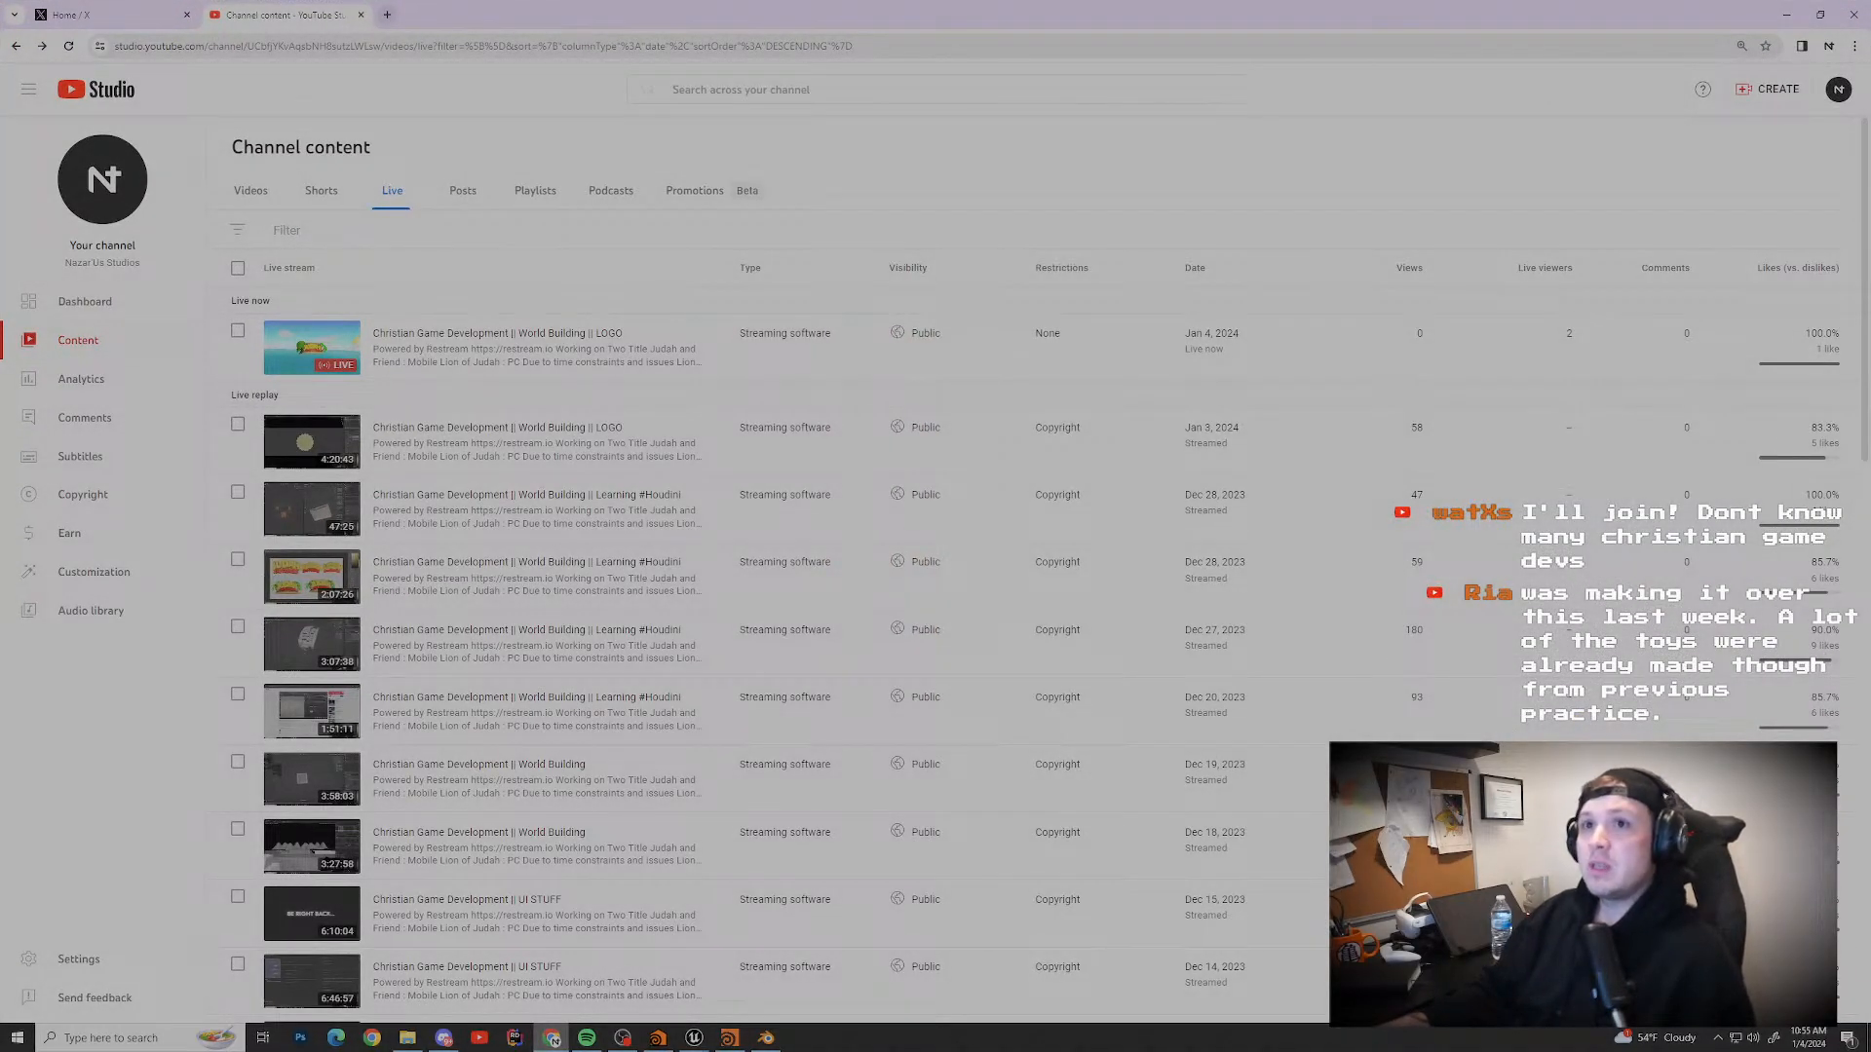
key("ctrl+t")
left_click(888, 296)
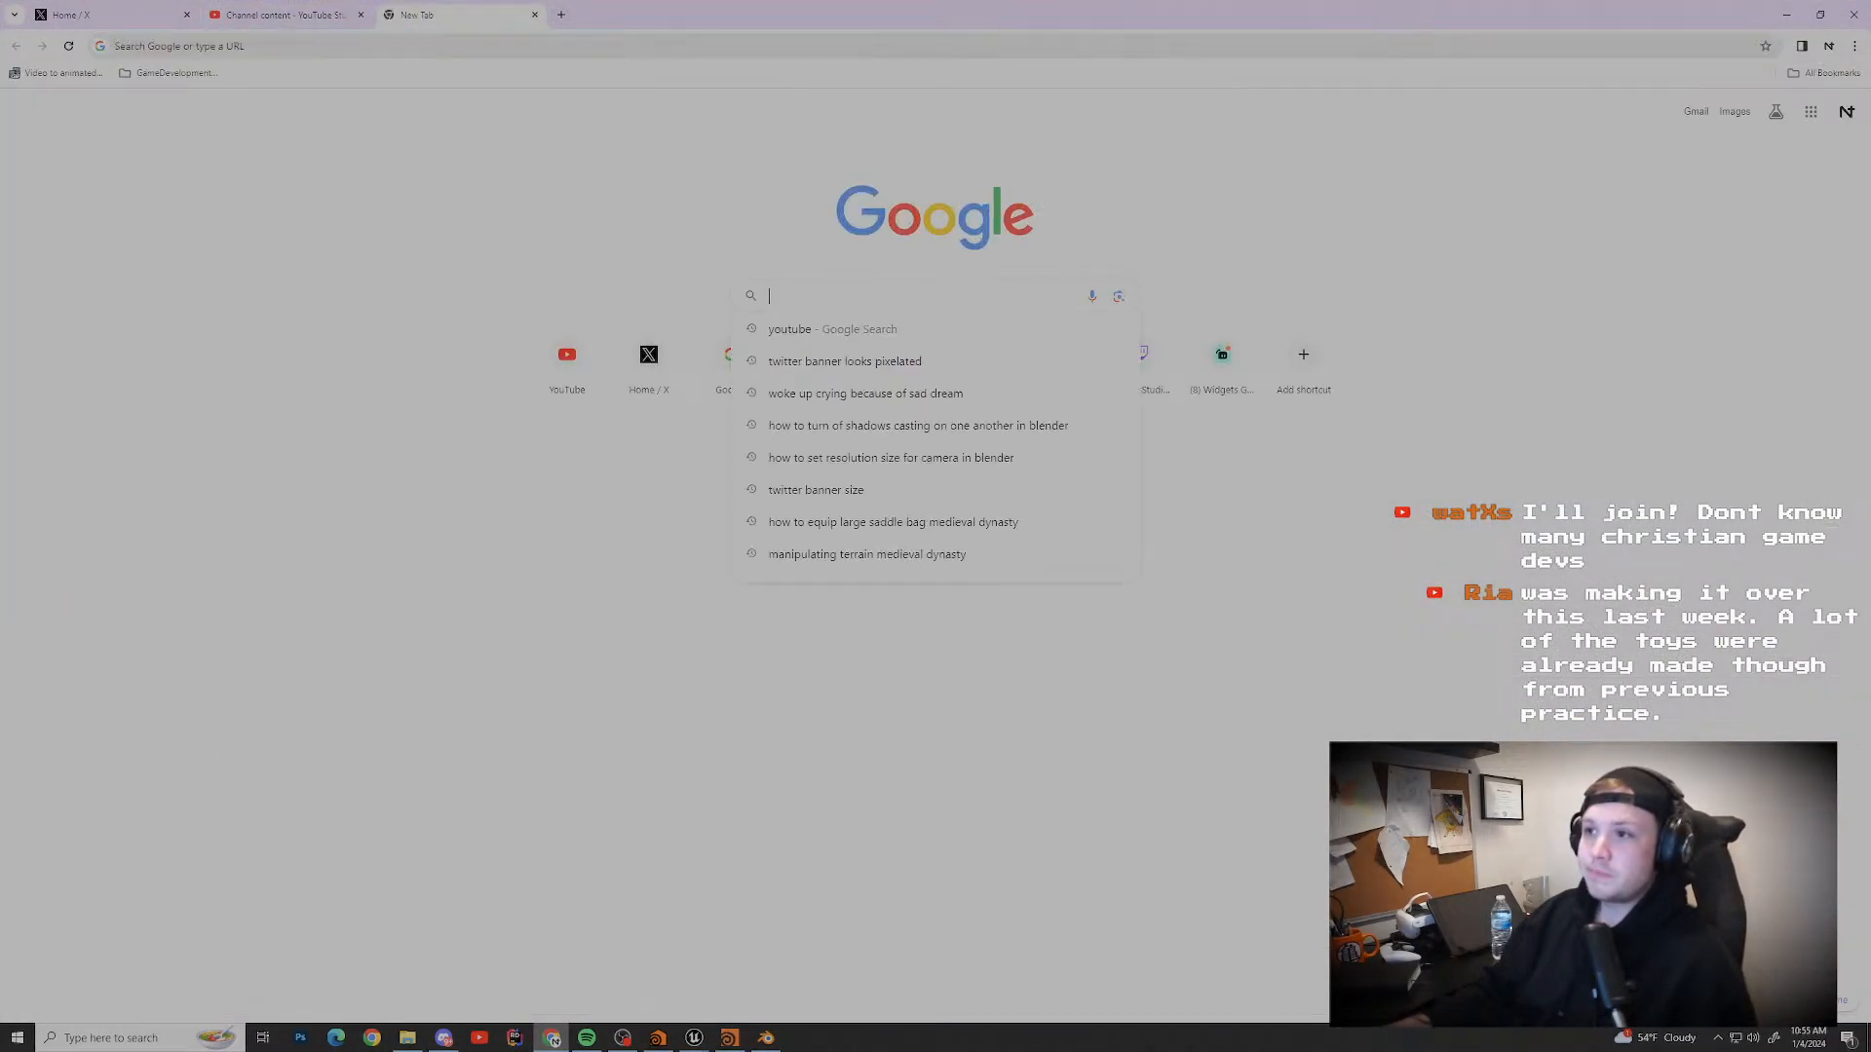
type("christian")
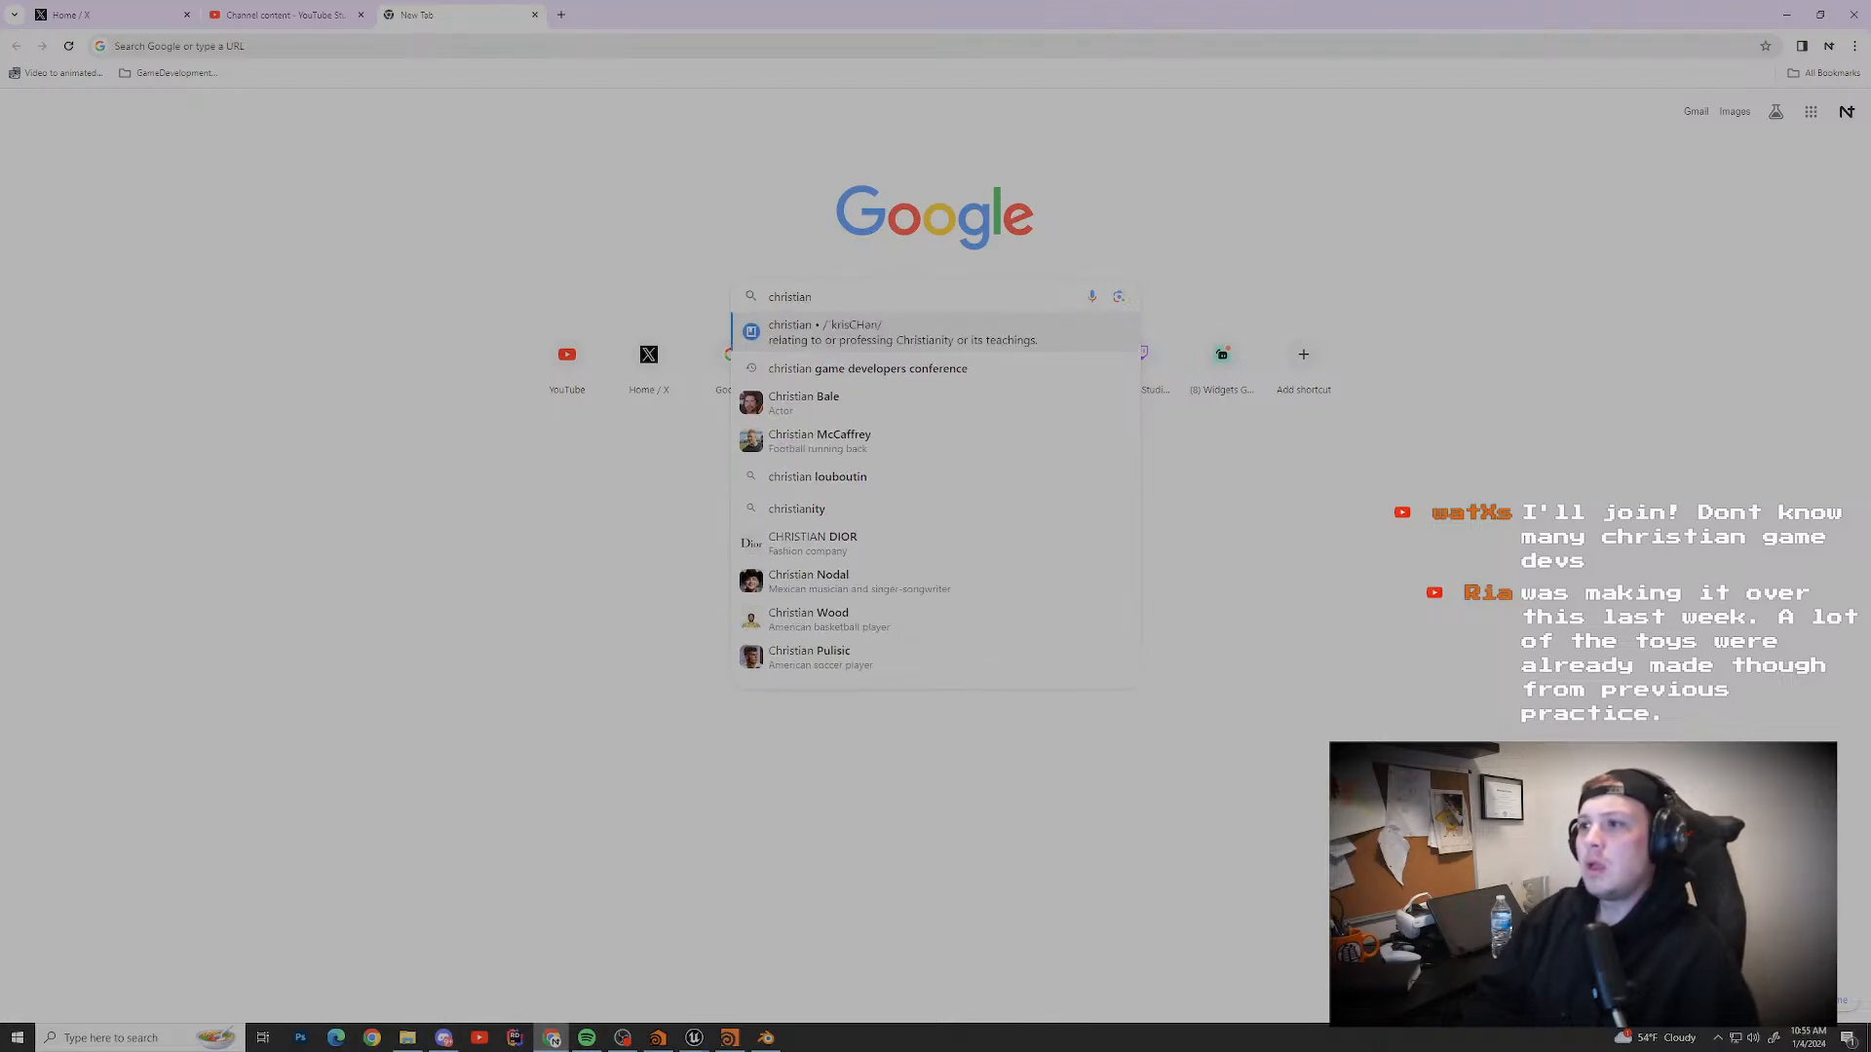
key("Down")
key("Return")
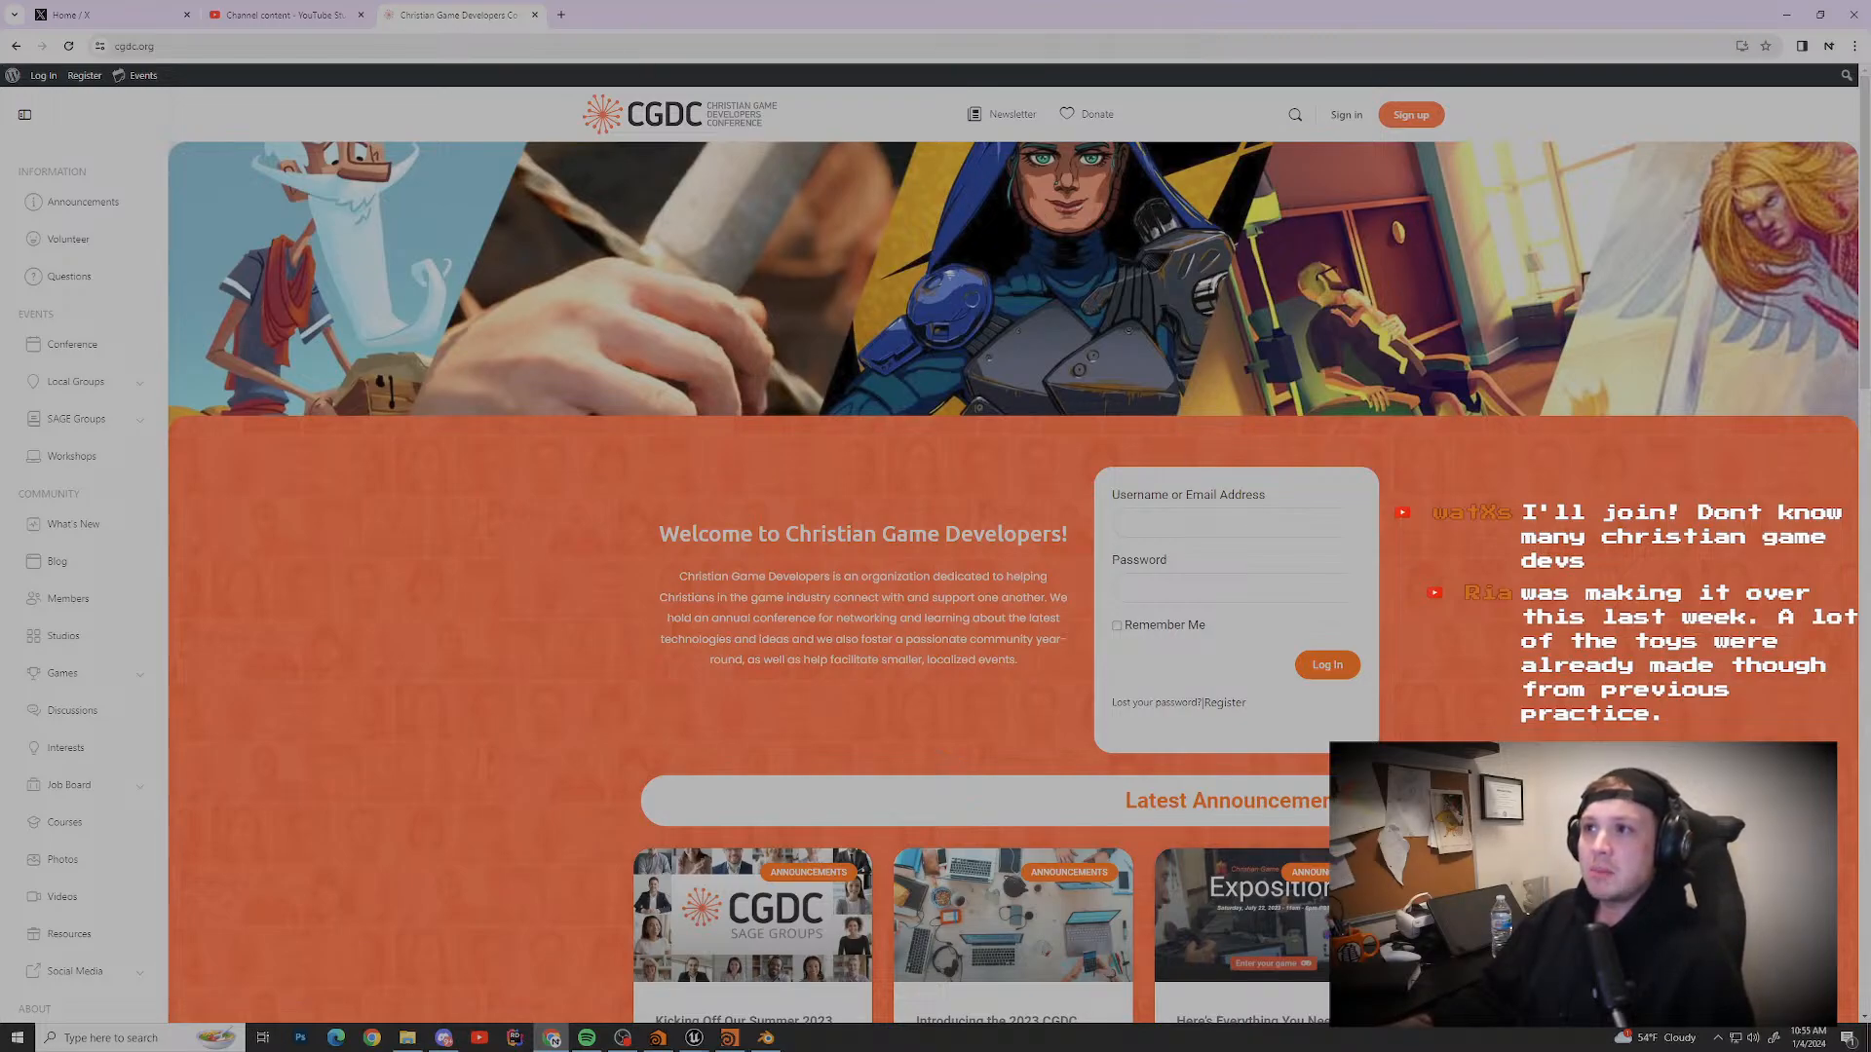
Step: Look over the CGDC home page's welcome text and latest announcements, select the site address, and minimize the browser
scroll(1013, 585, "down", 7)
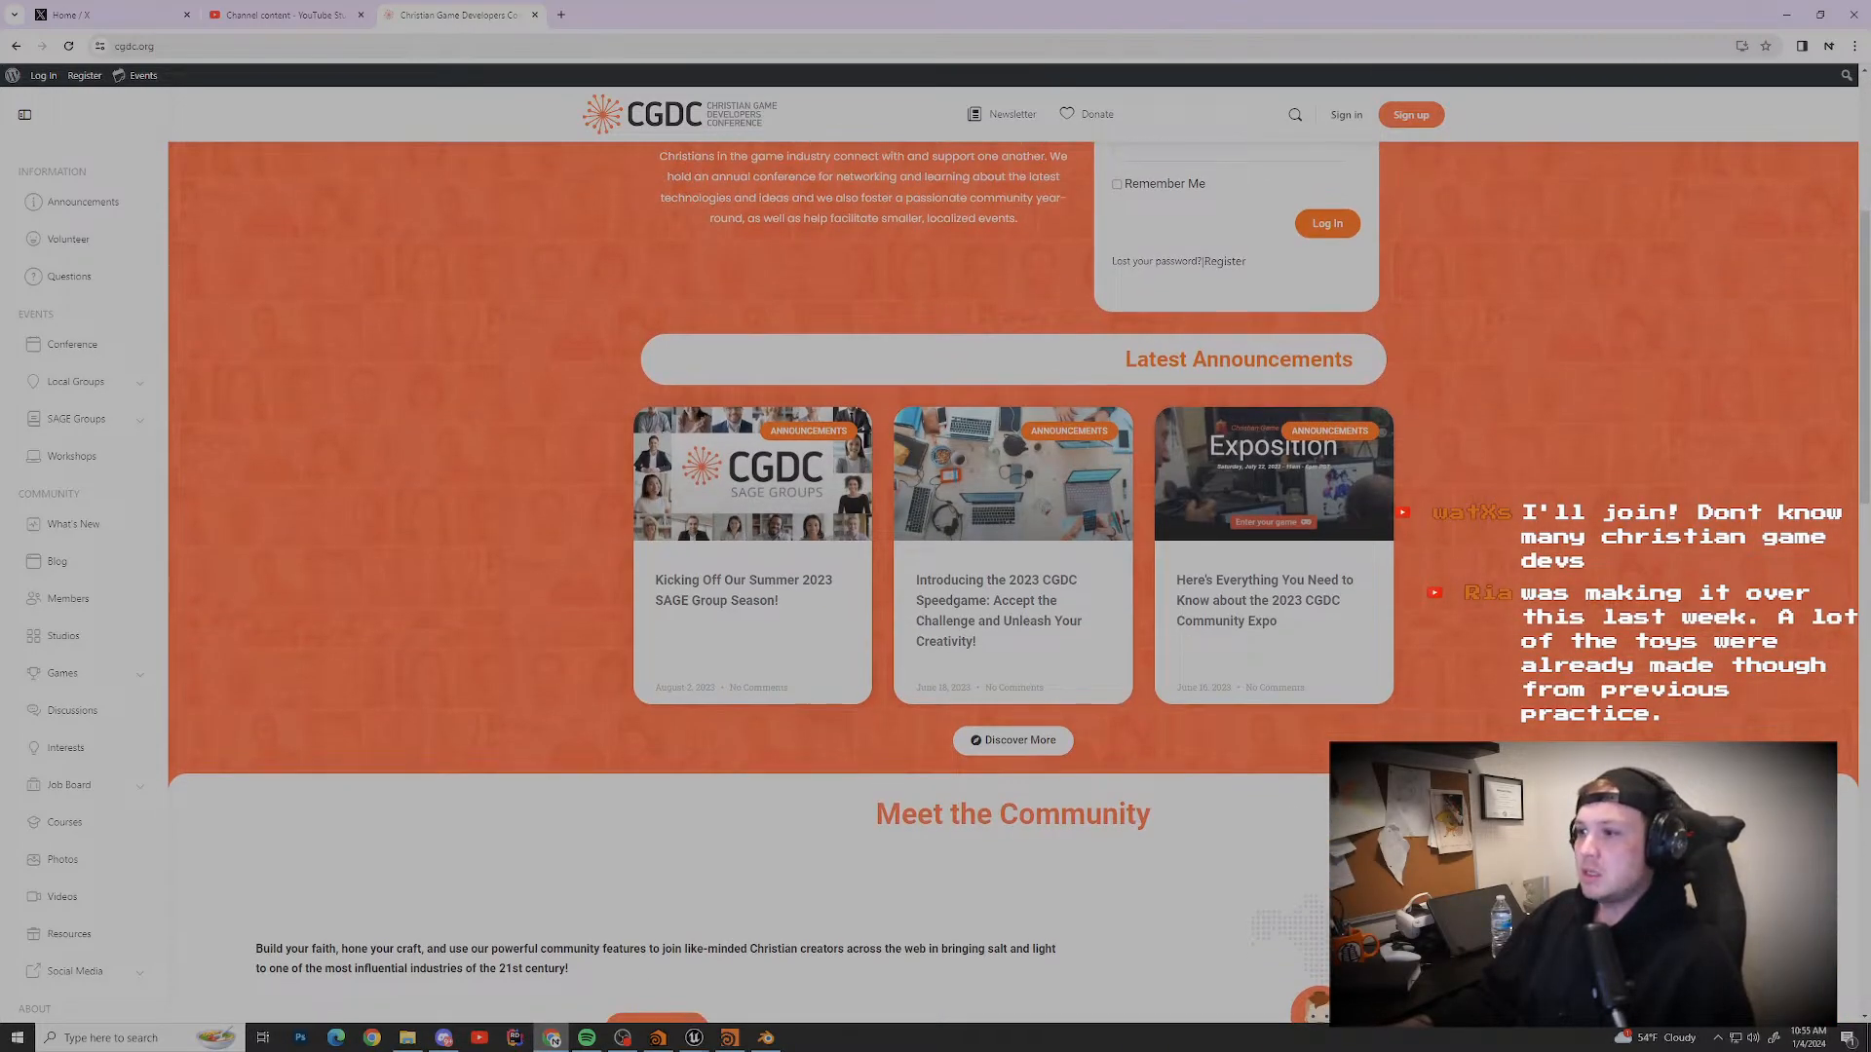
scroll(1014, 585, "up", 2)
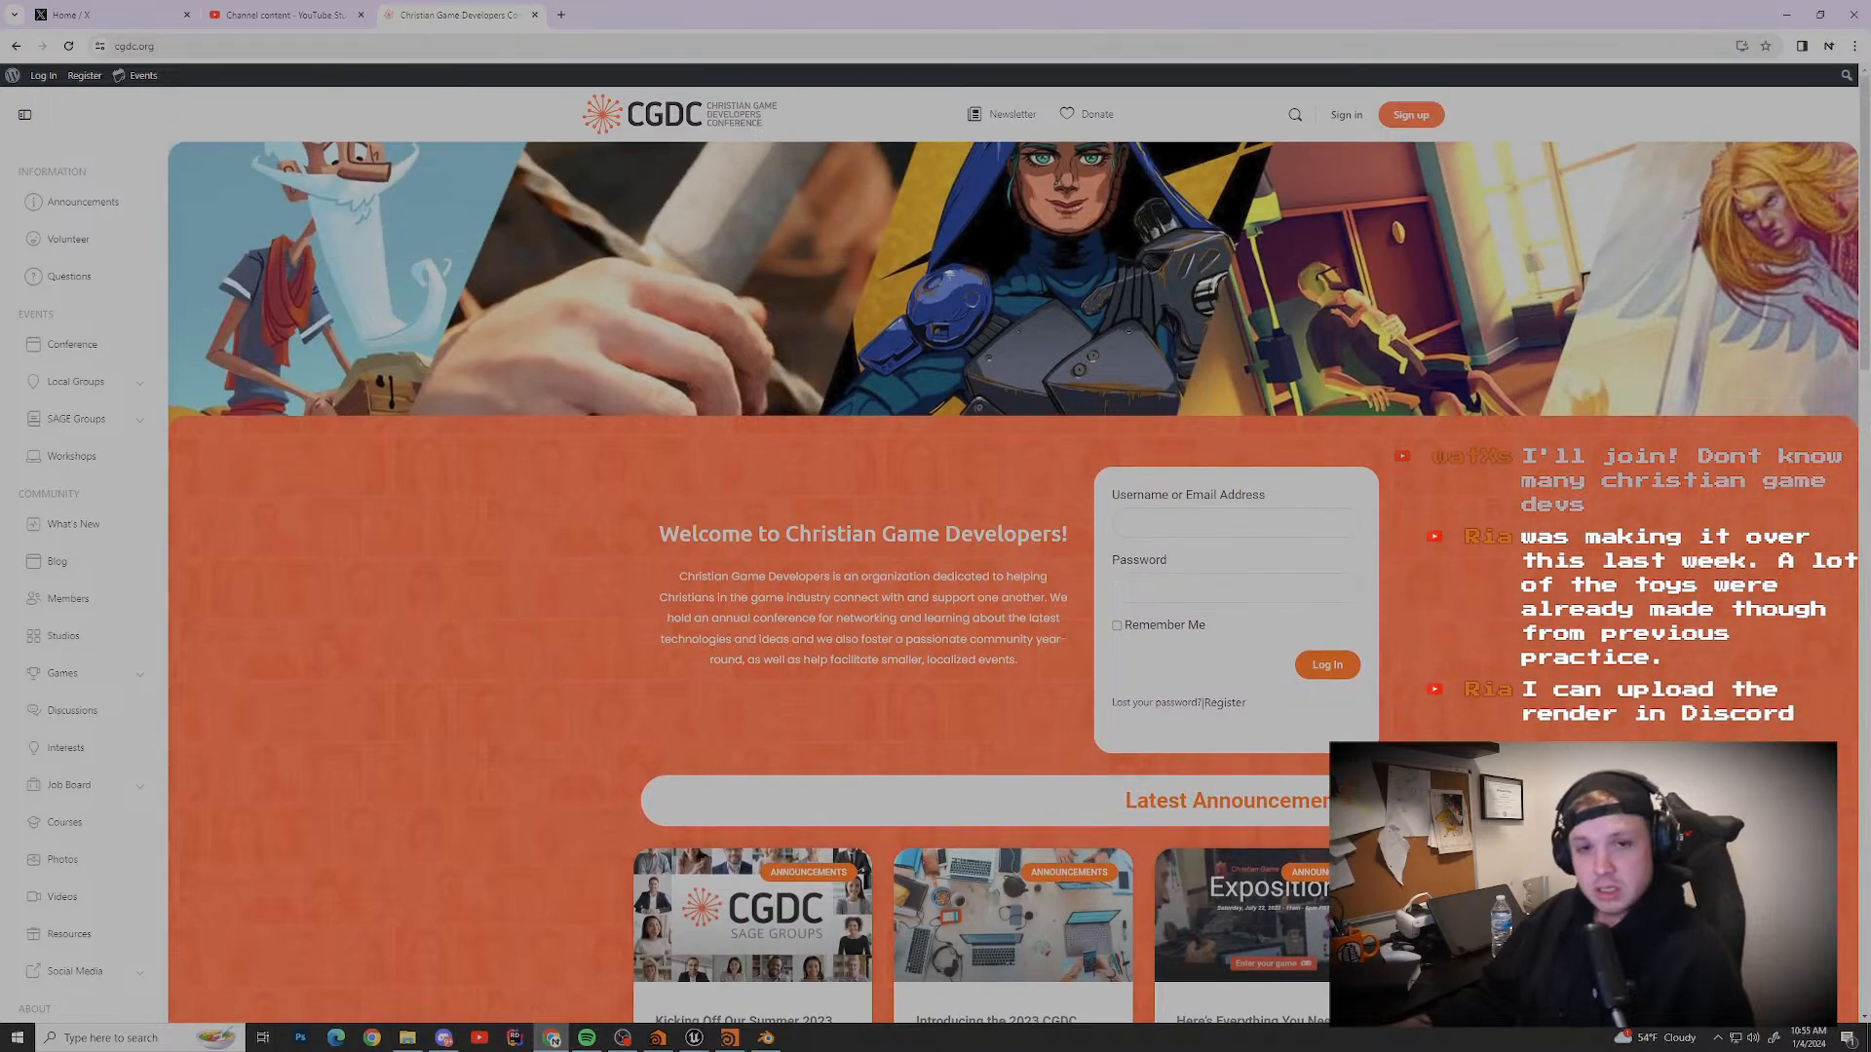
left_click_drag(659, 534, 979, 618)
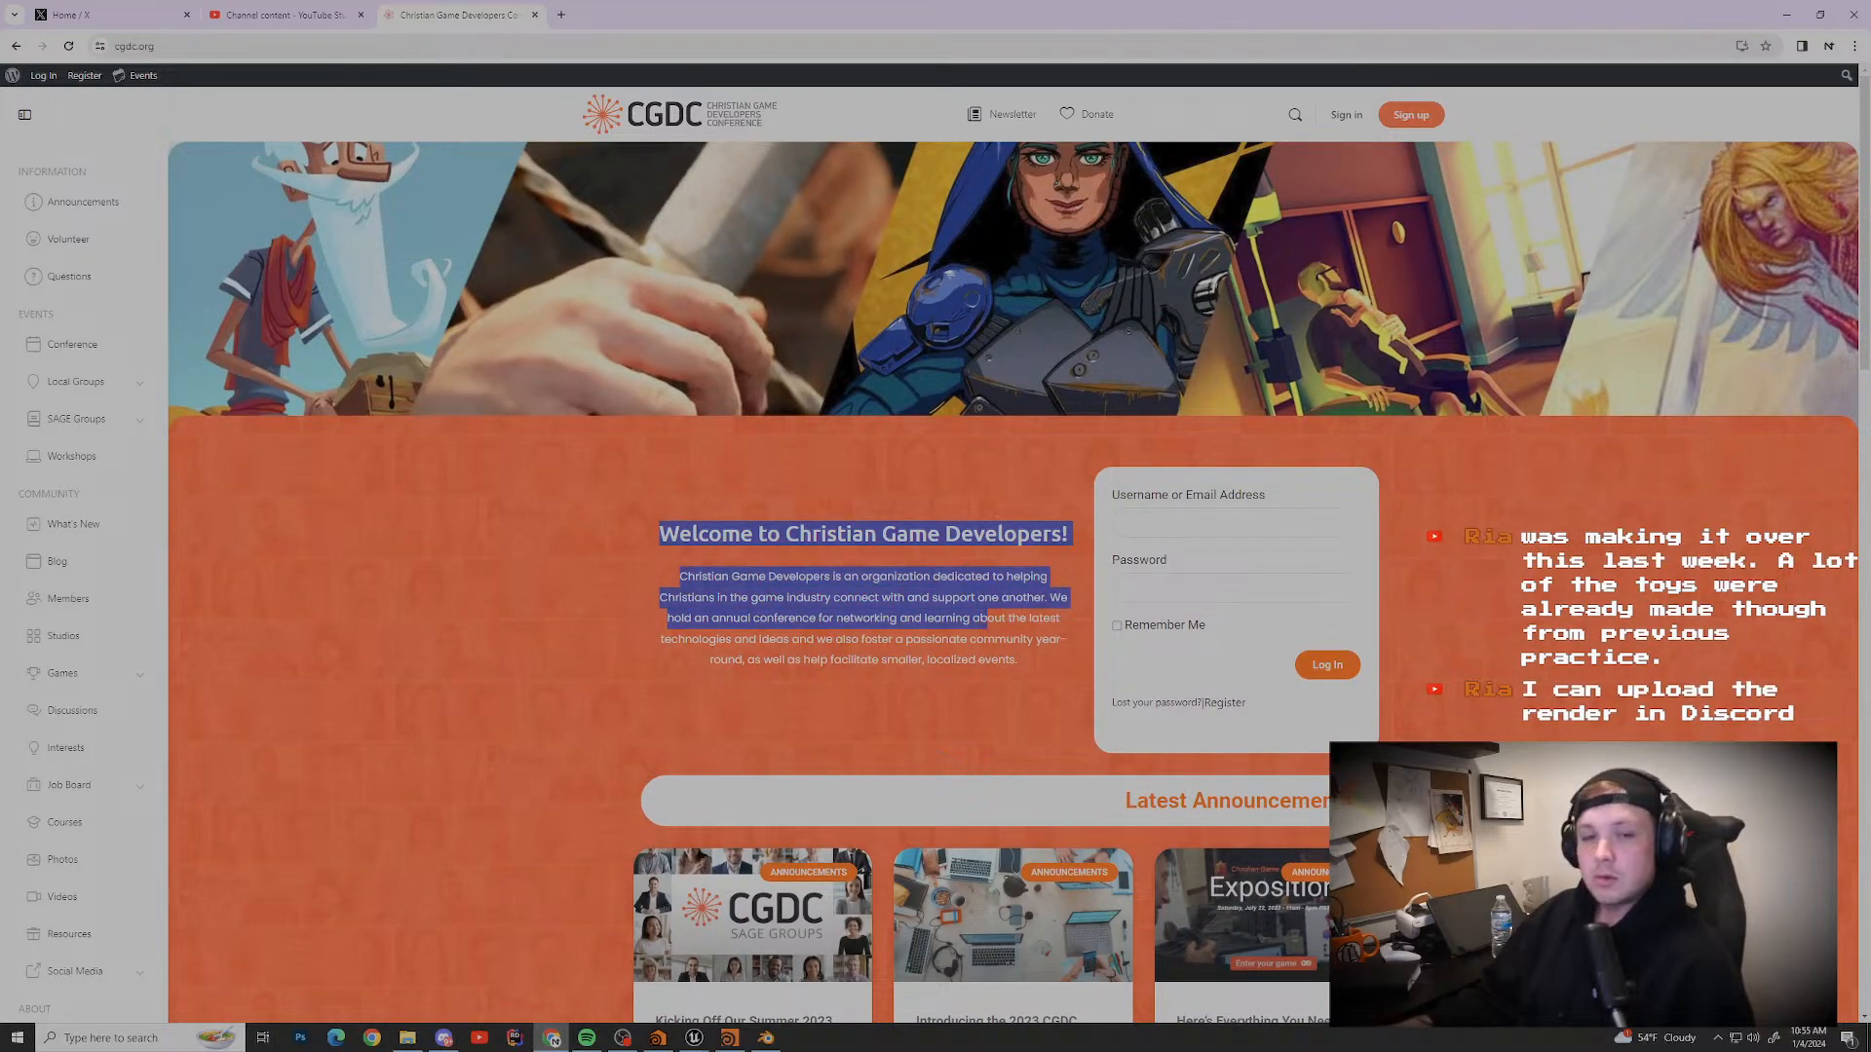
left_click(987, 619)
double_click(833, 534)
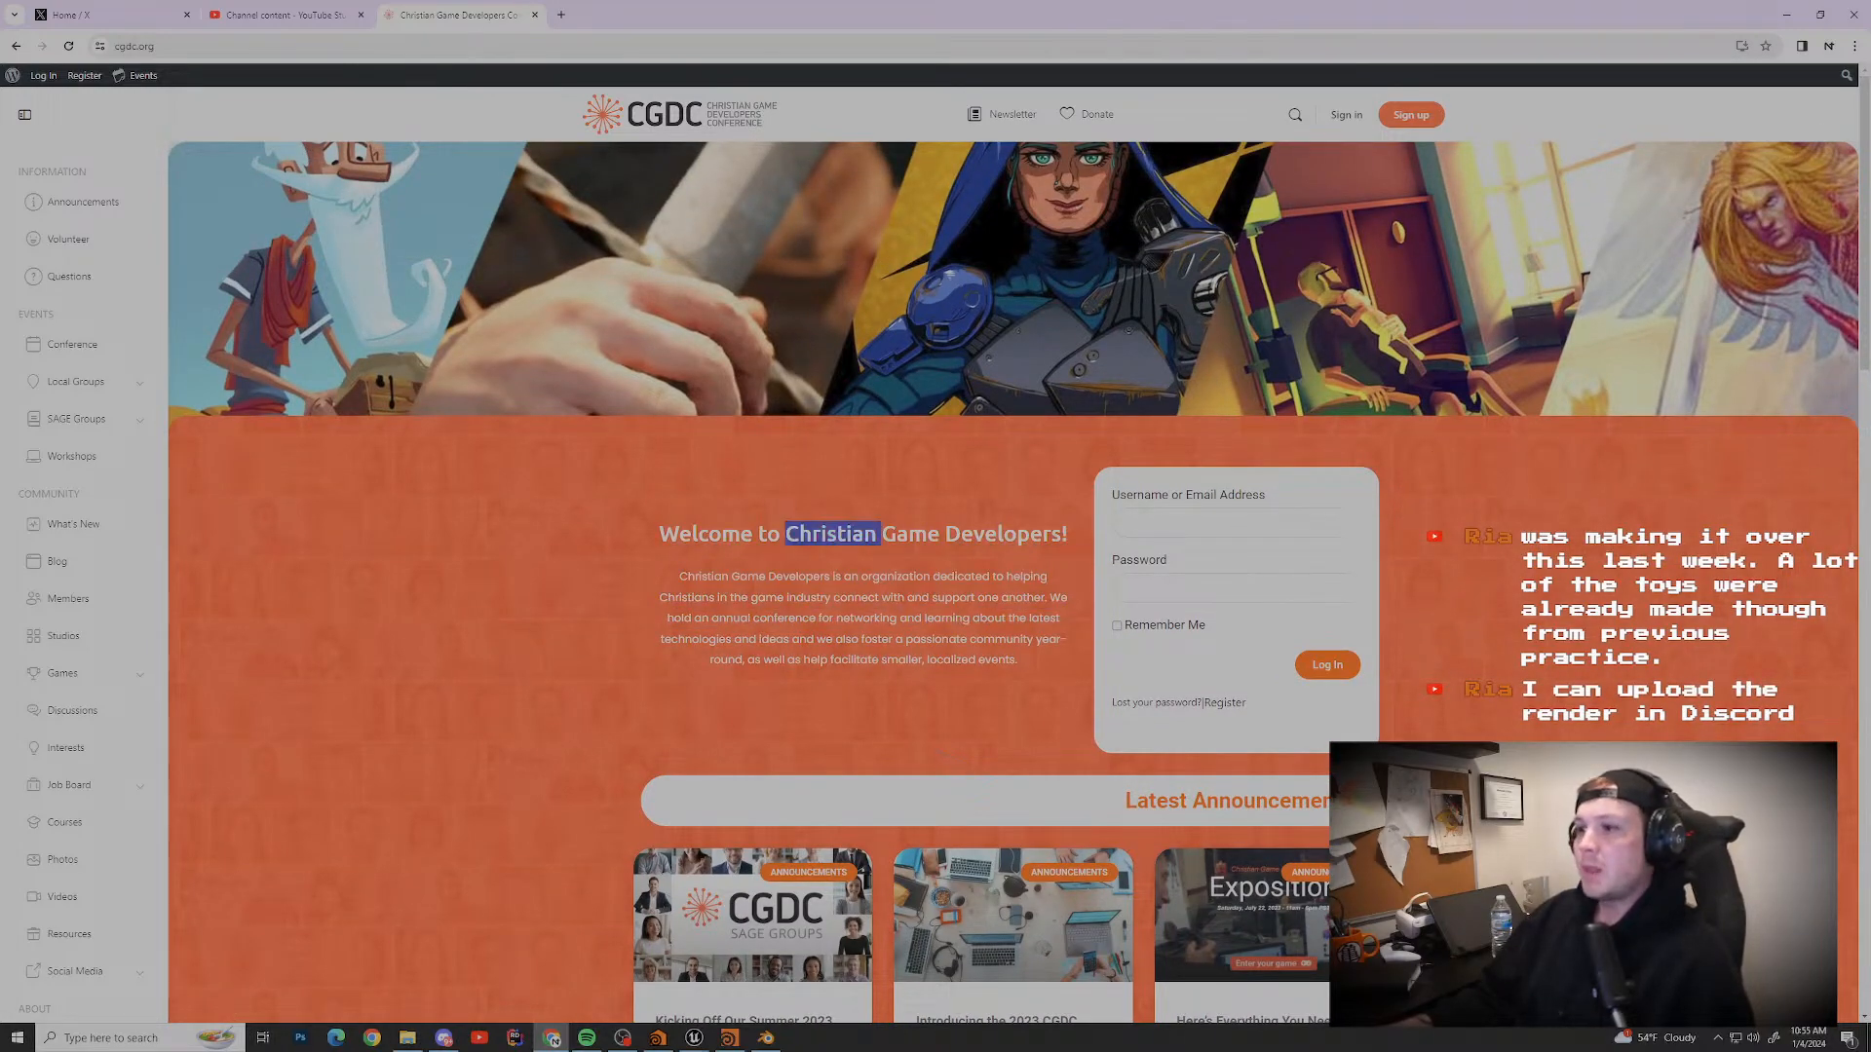
left_click(895, 577)
key("ctrl+l")
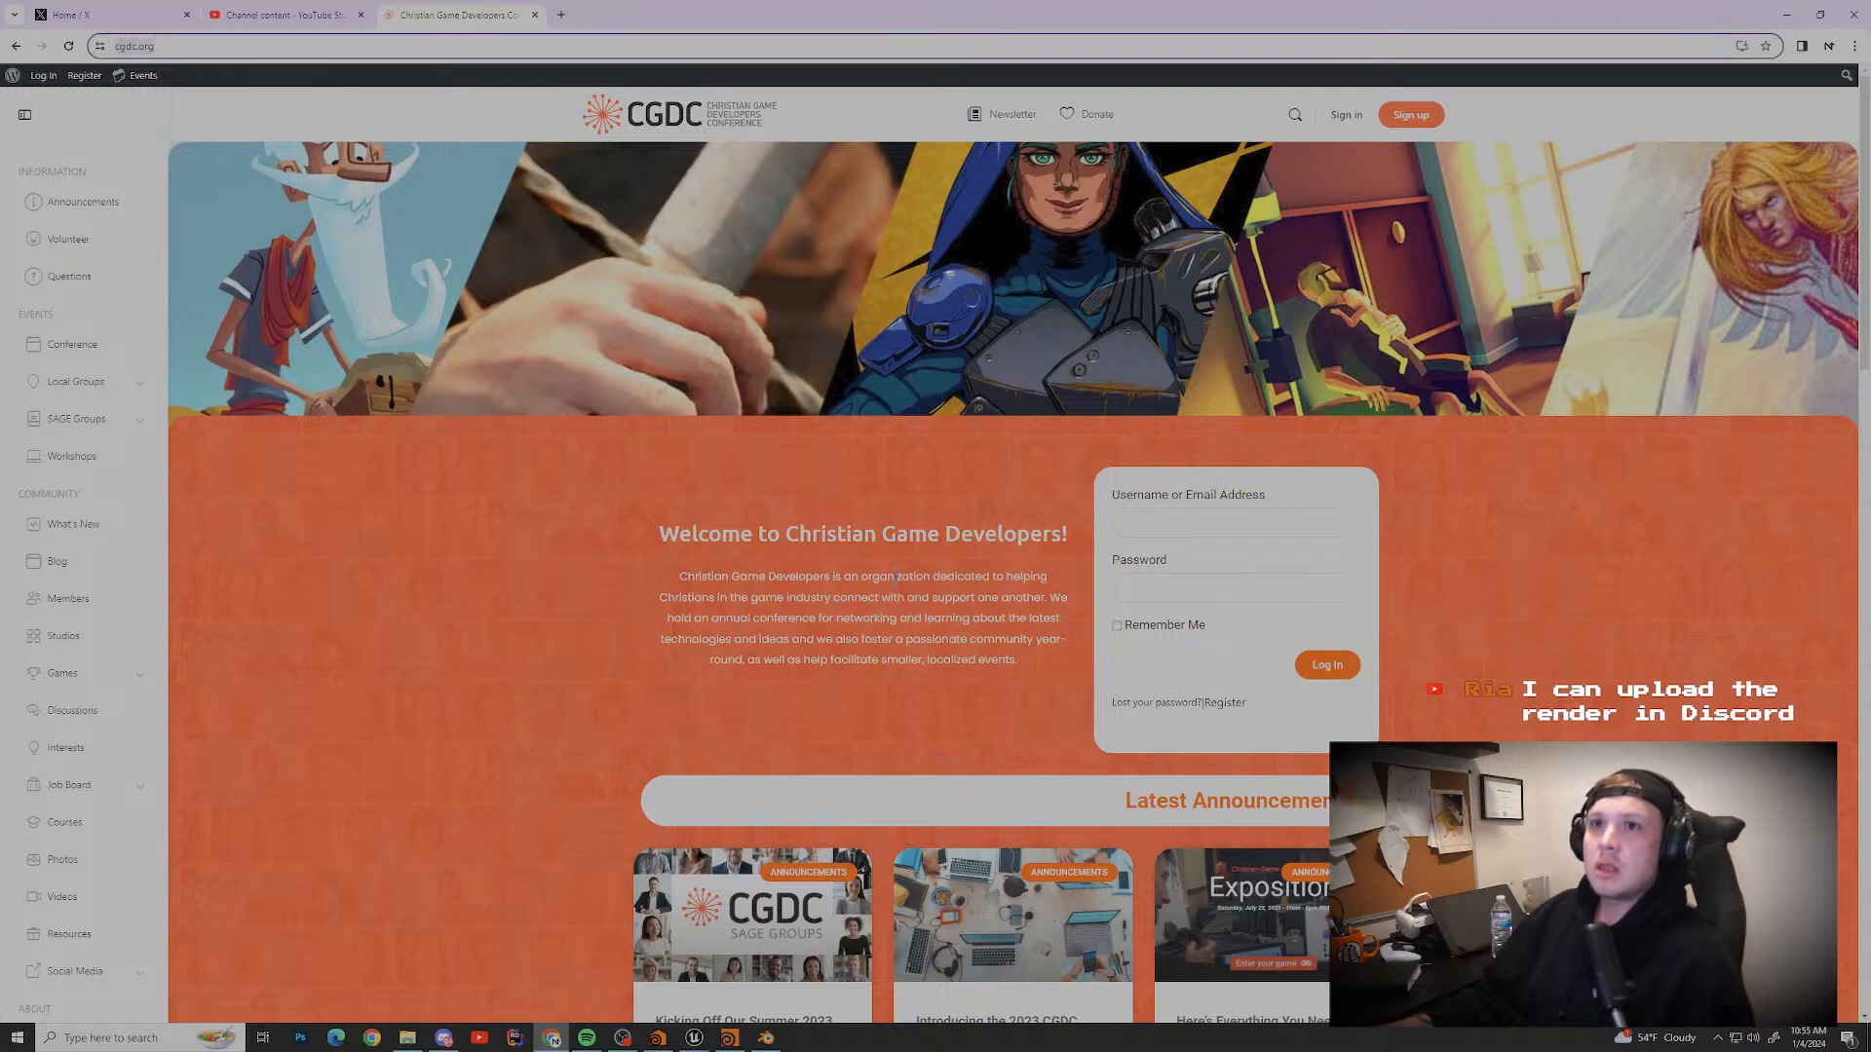
left_click(1786, 15)
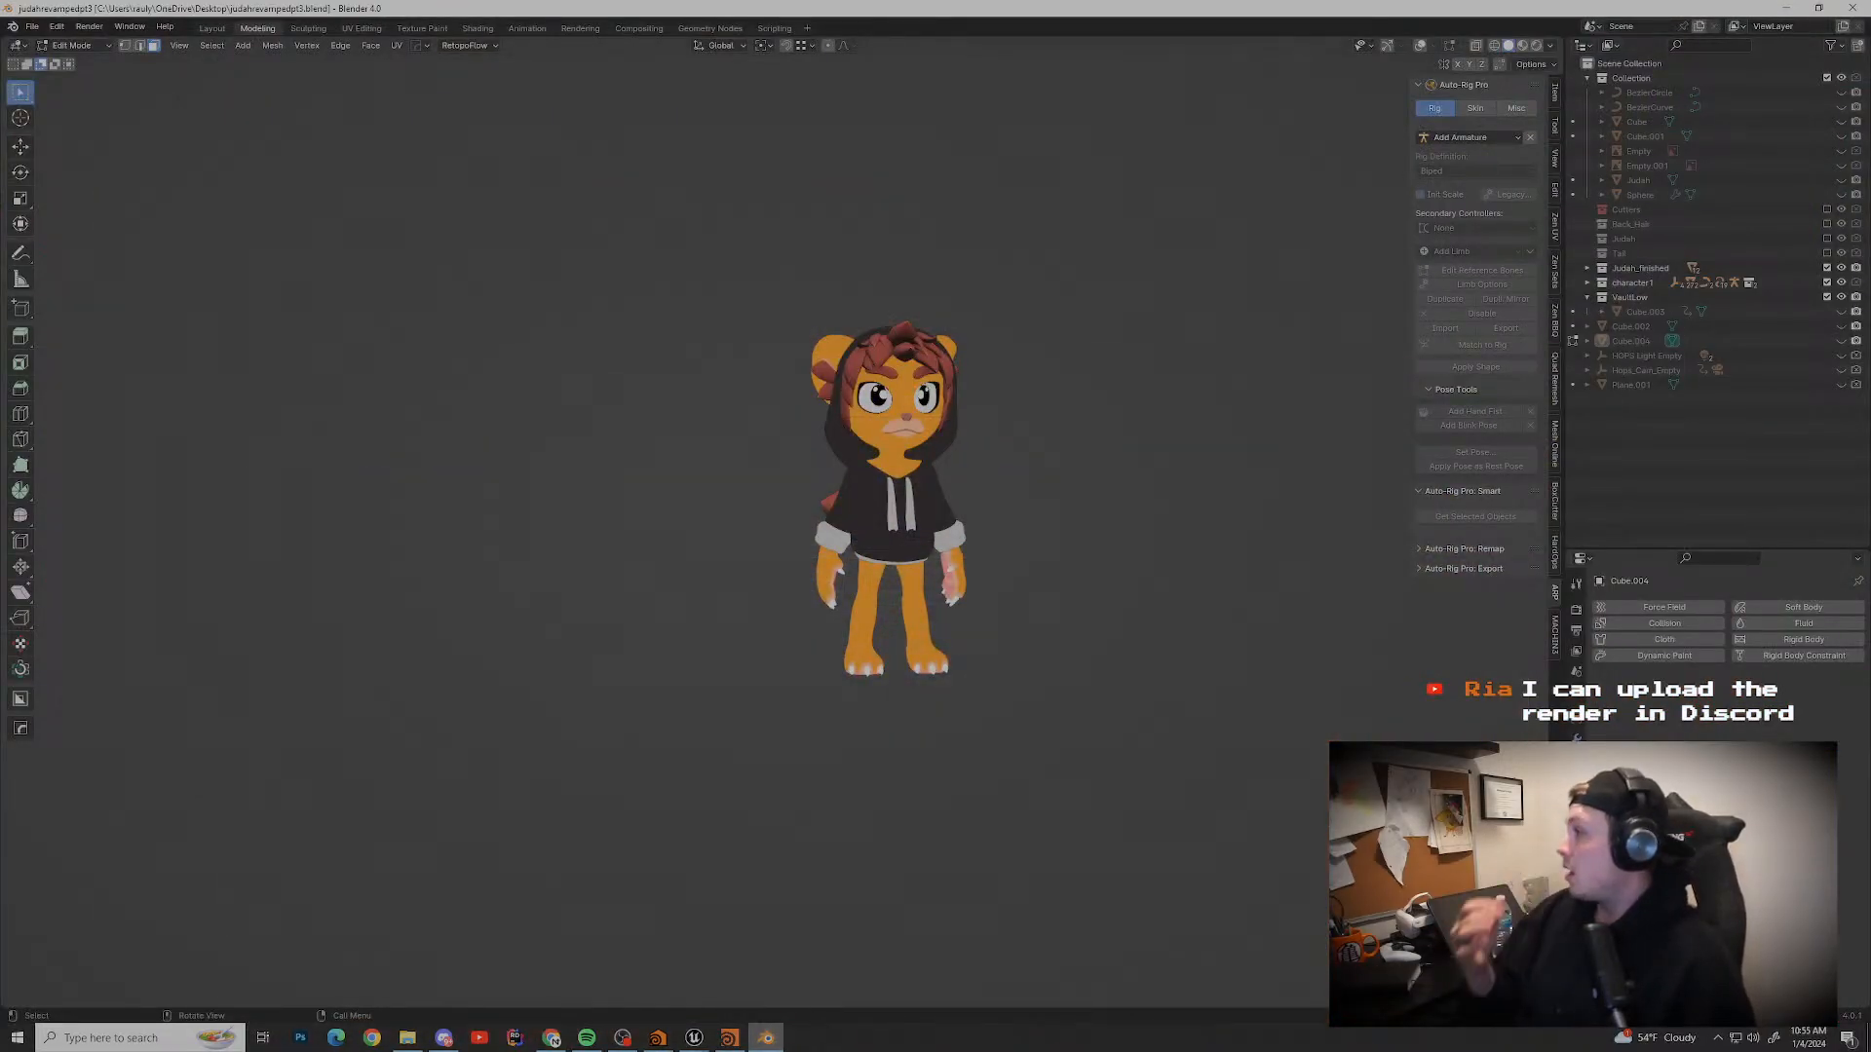
Step: Switch to Discord and view the greenhouse render from the 3d-art channel at full size, then close it
left_click(443, 1037)
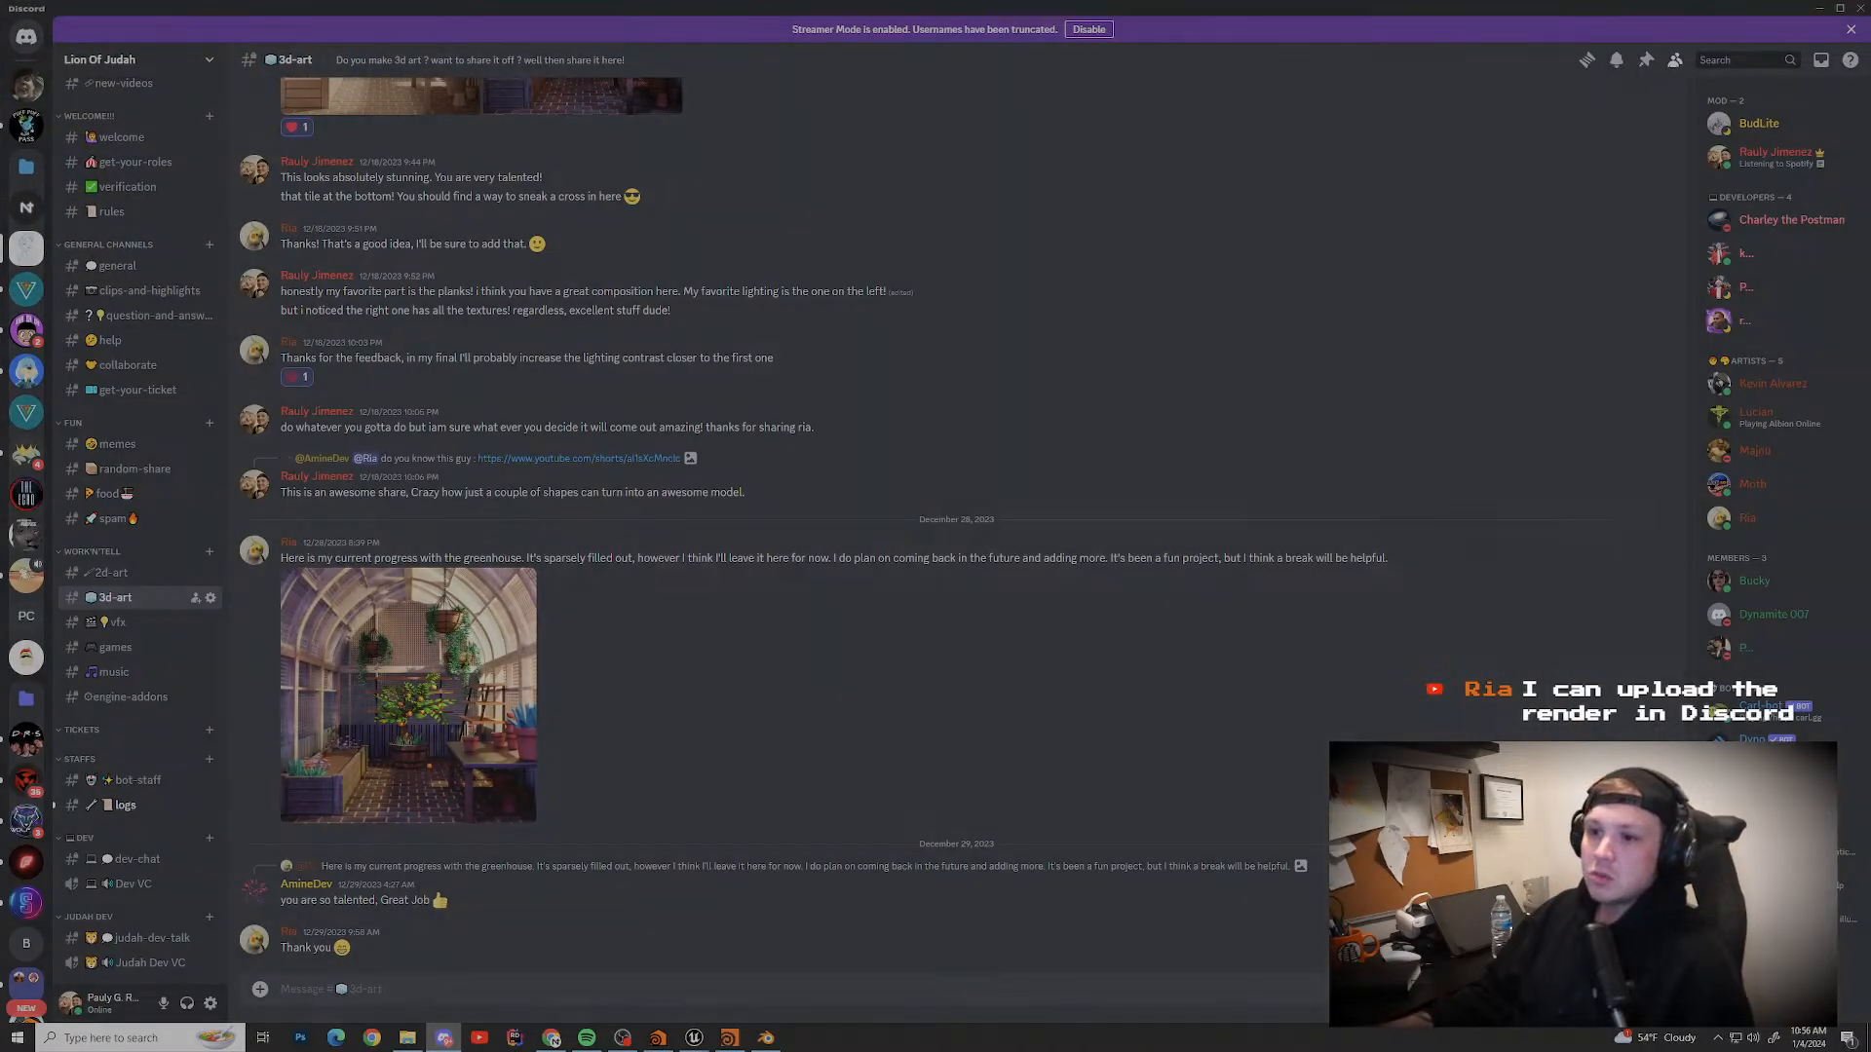
left_click(408, 696)
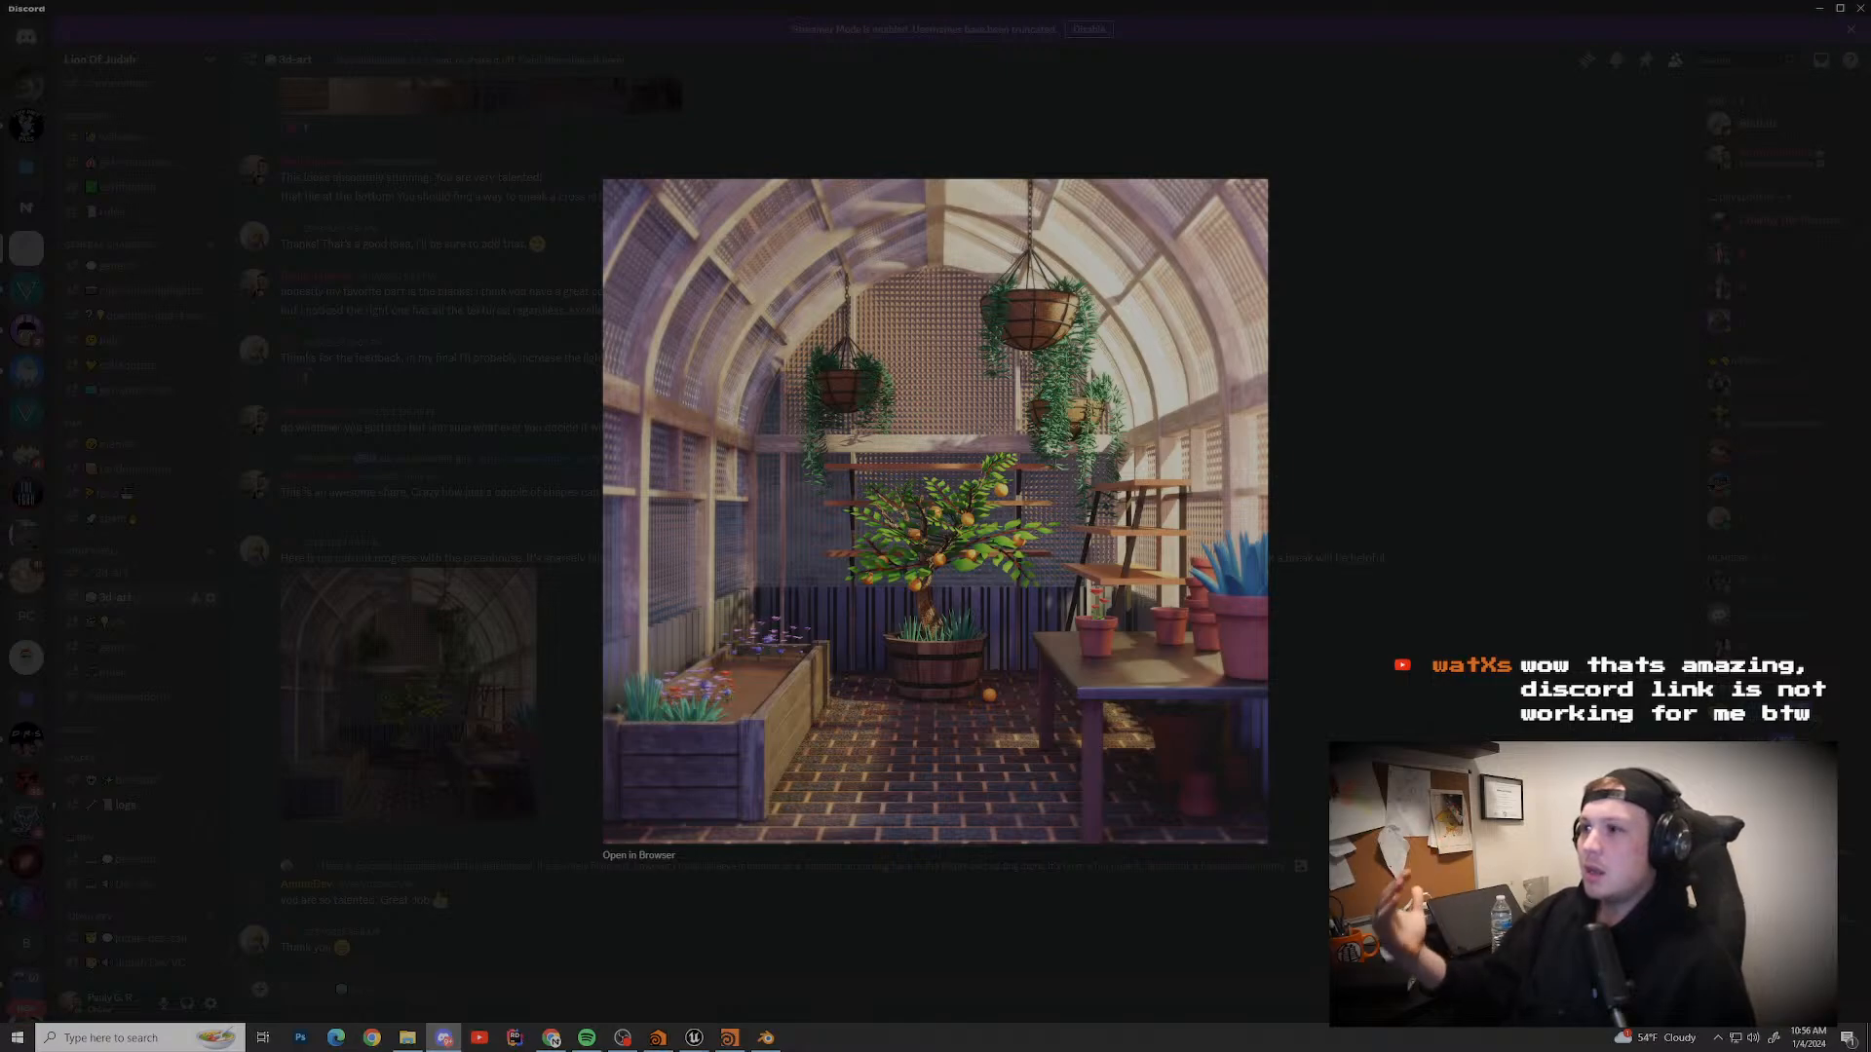
key("Escape")
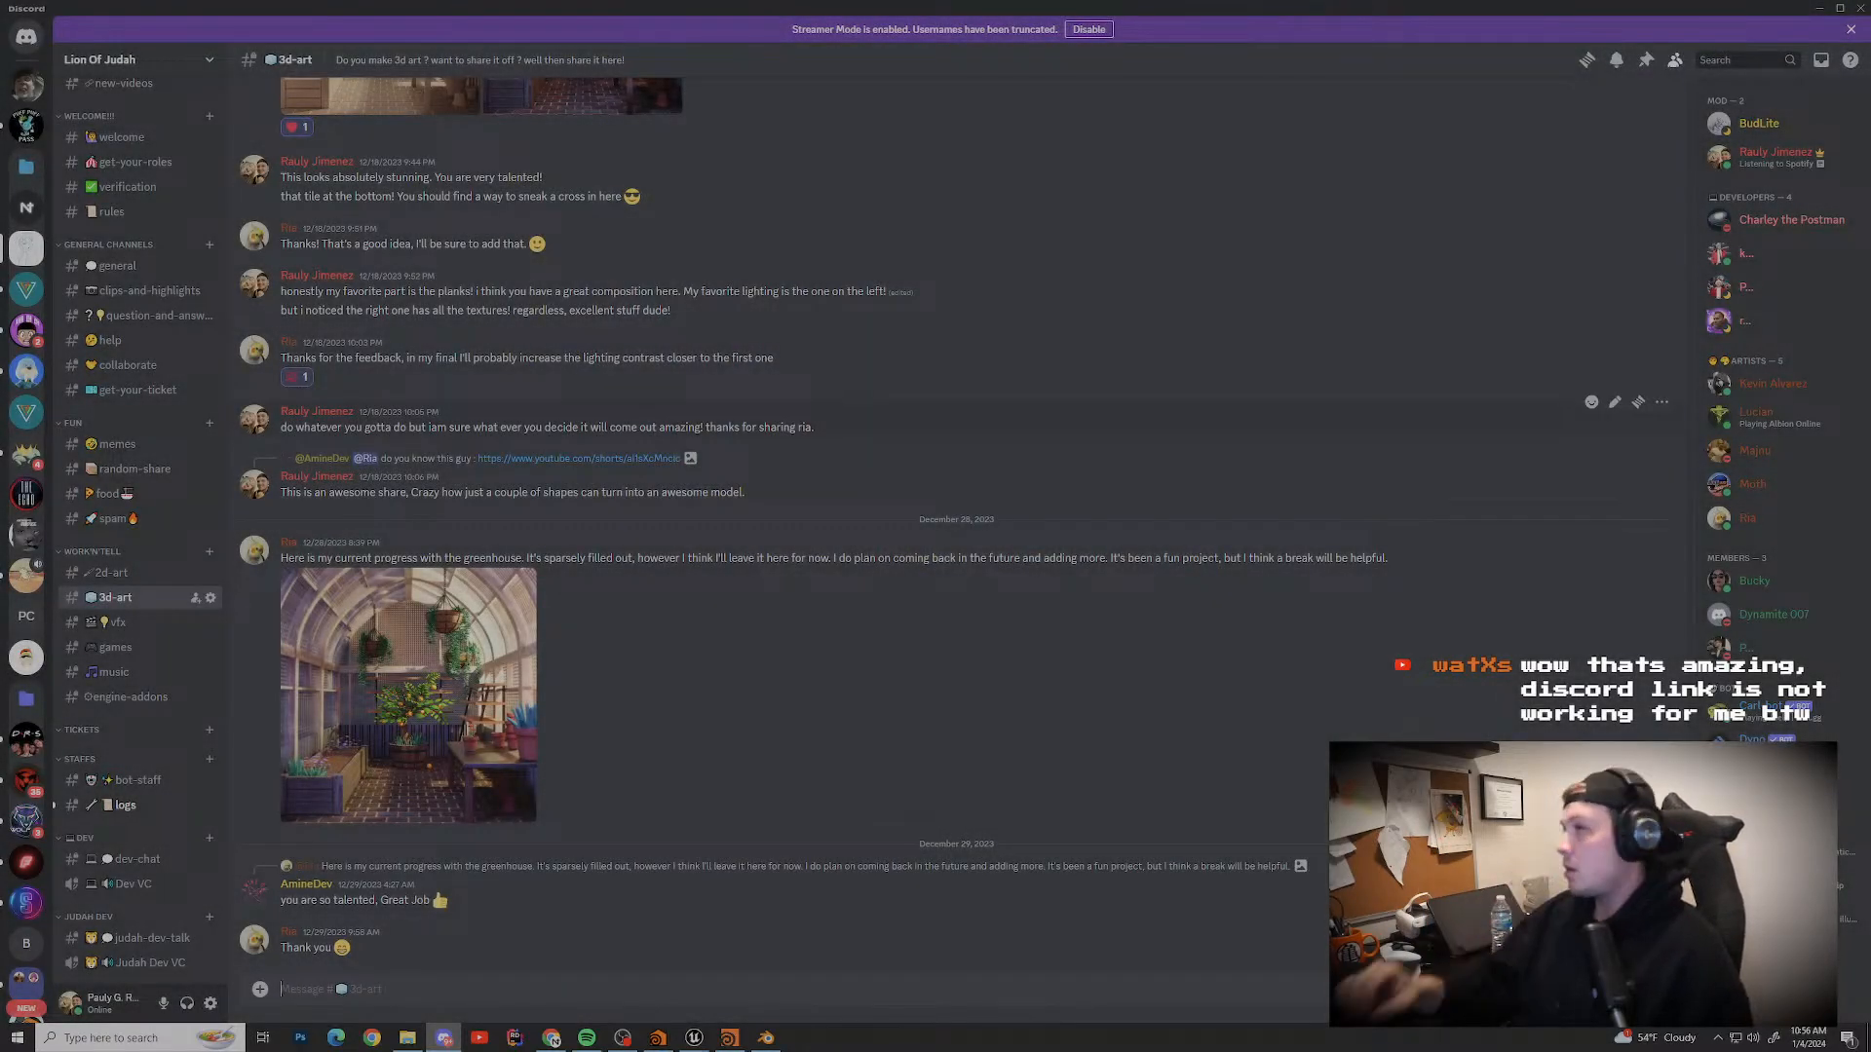
key("alt+Tab")
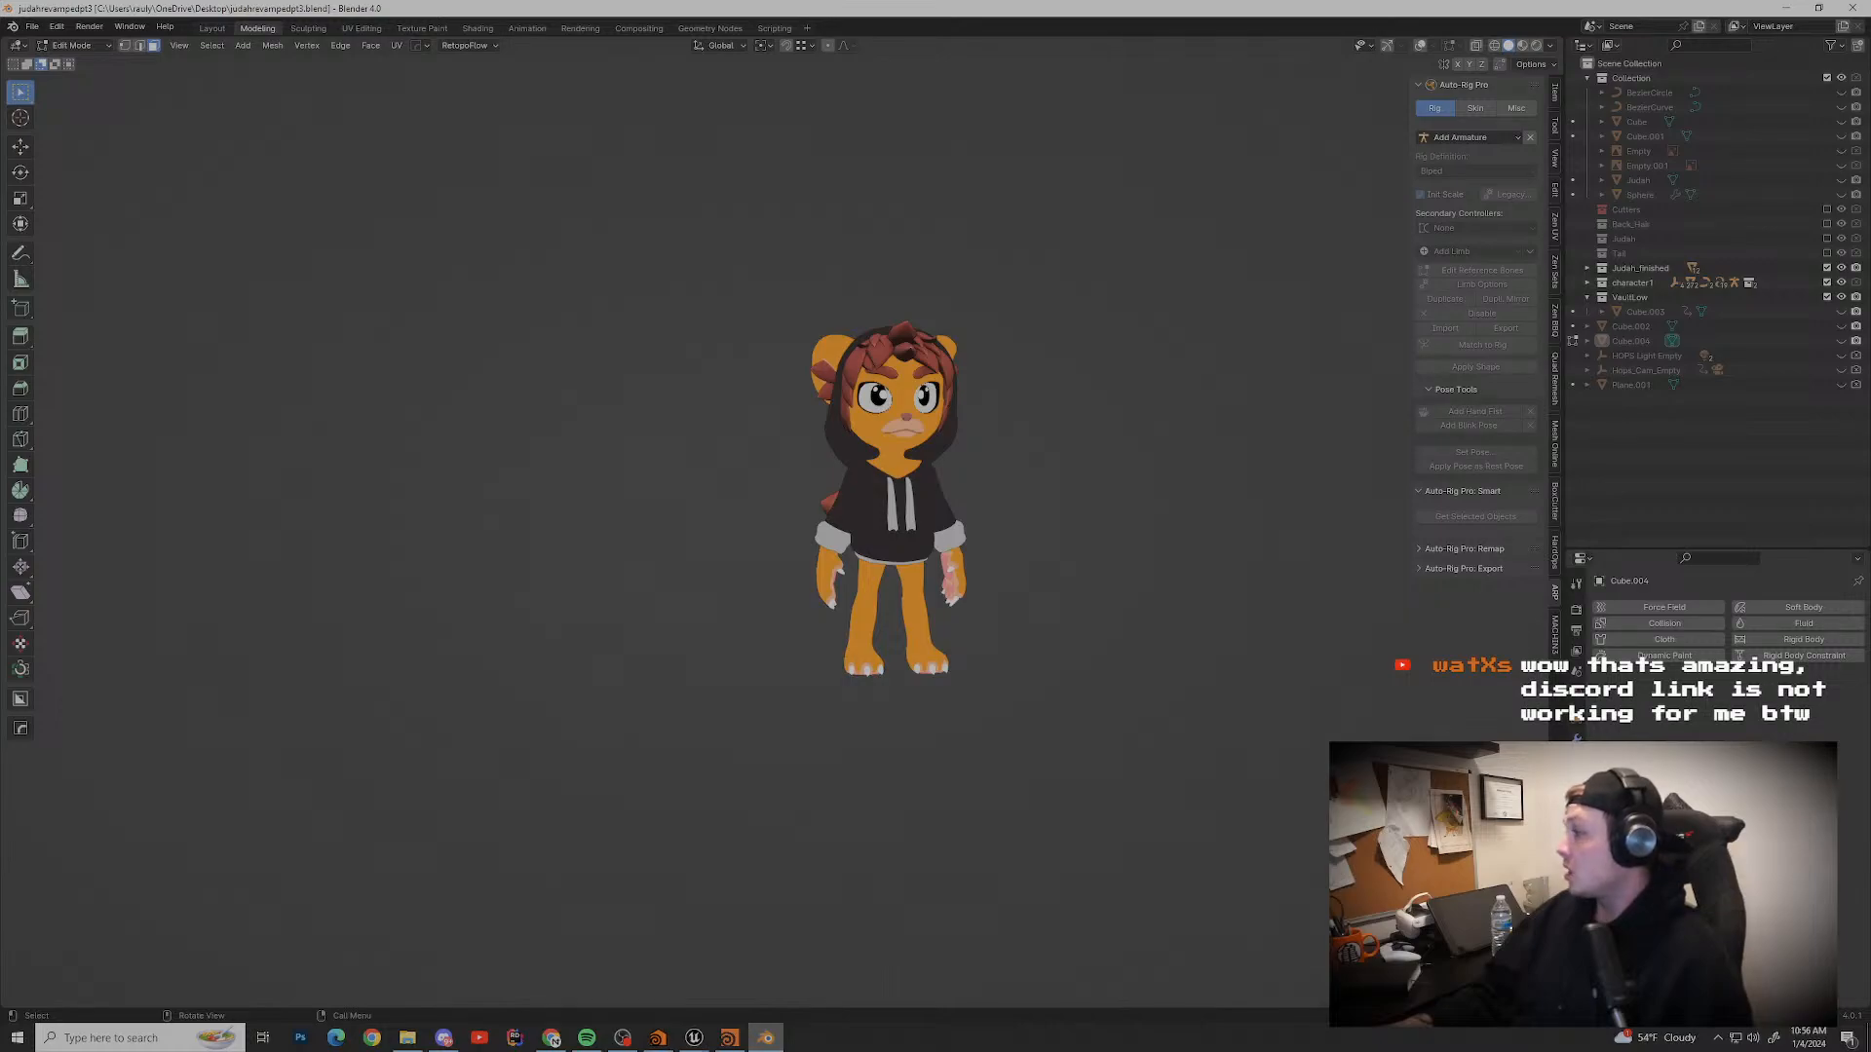
Step: Generate a Lion Of Judah server invite link for Discord's welcome channel, set it to expire Never, and copy it
left_click(443, 1038)
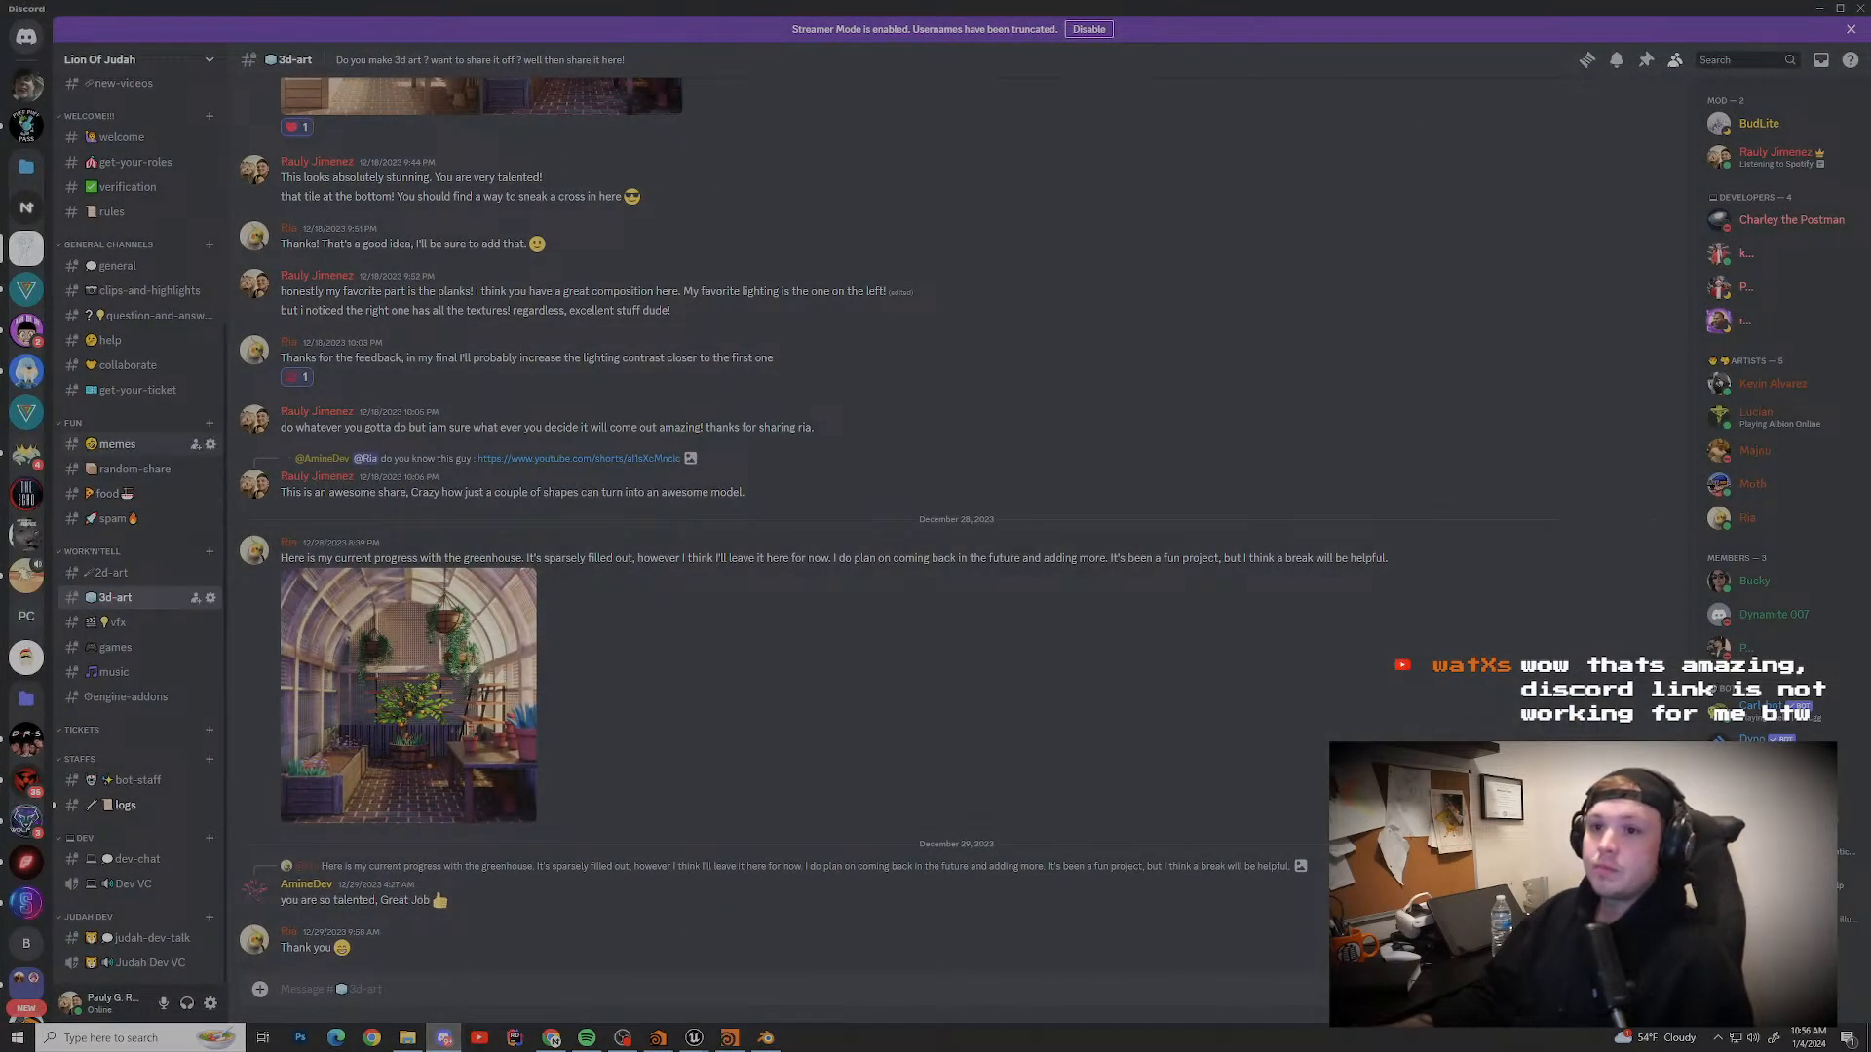
scroll(136, 585, "up", 1)
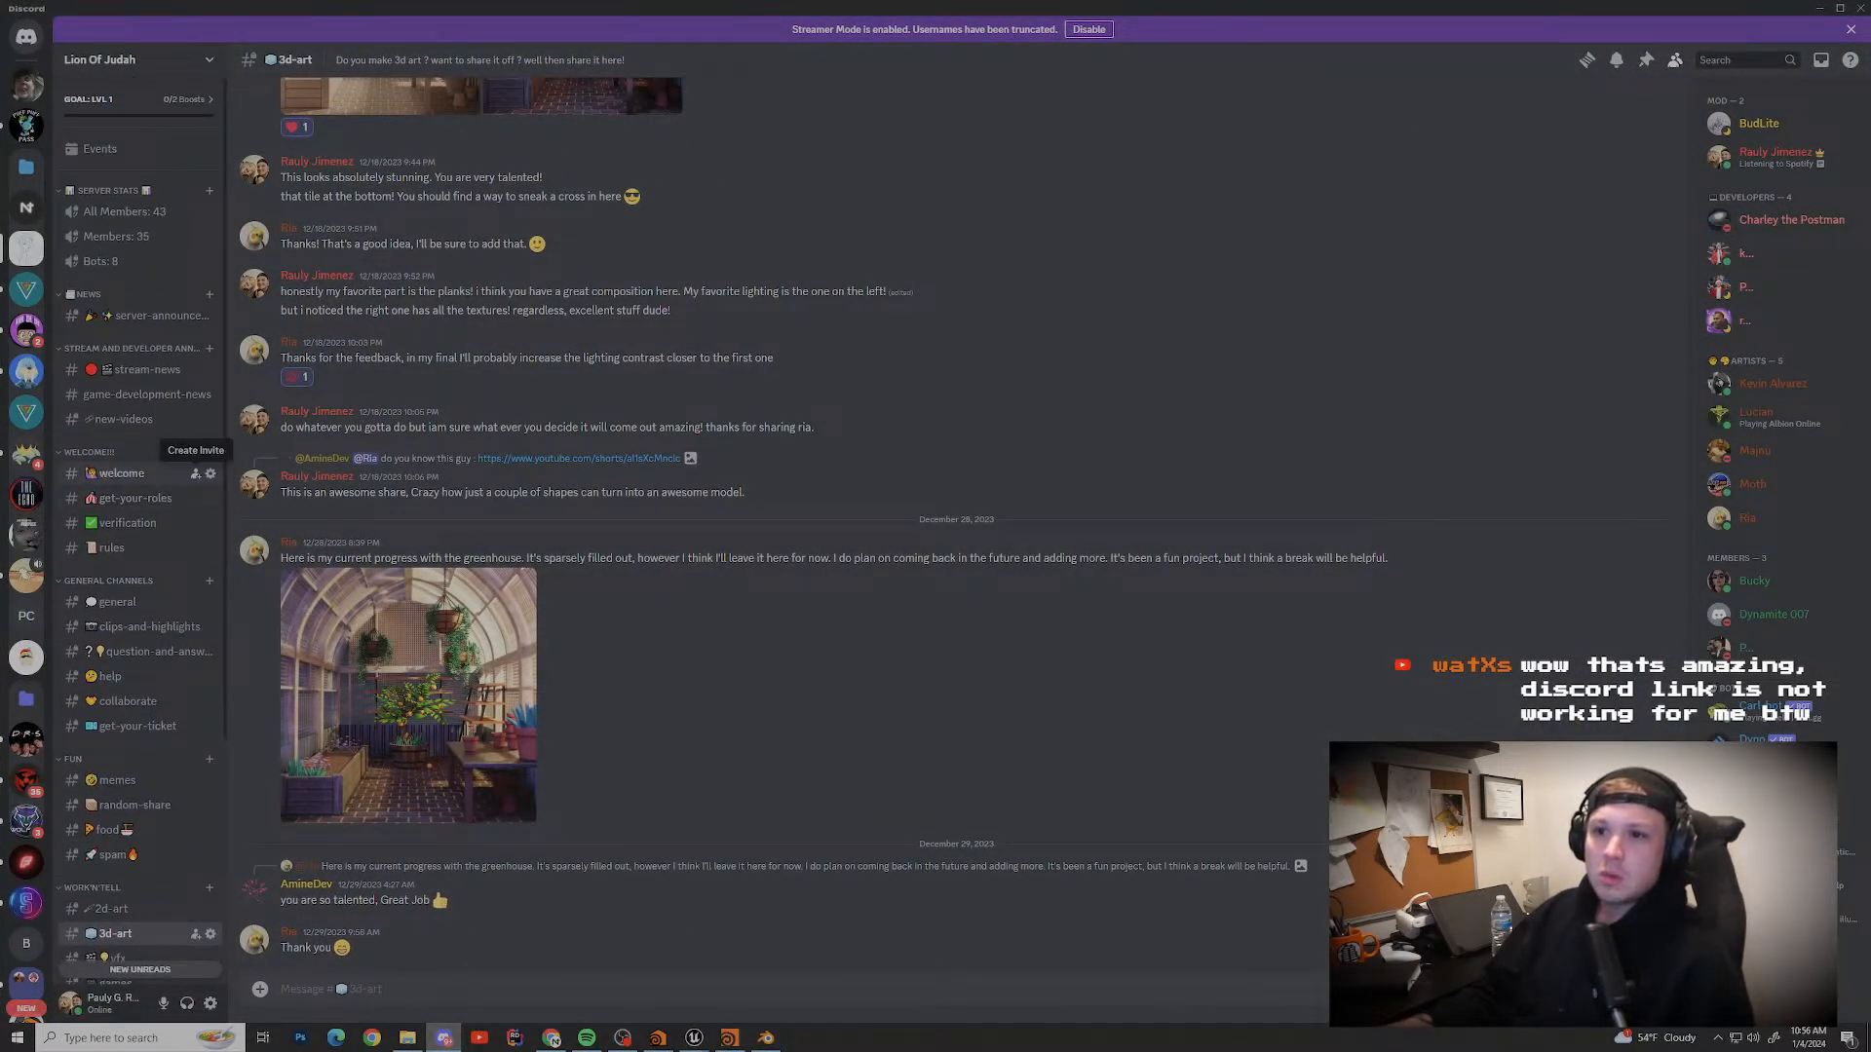
left_click(195, 472)
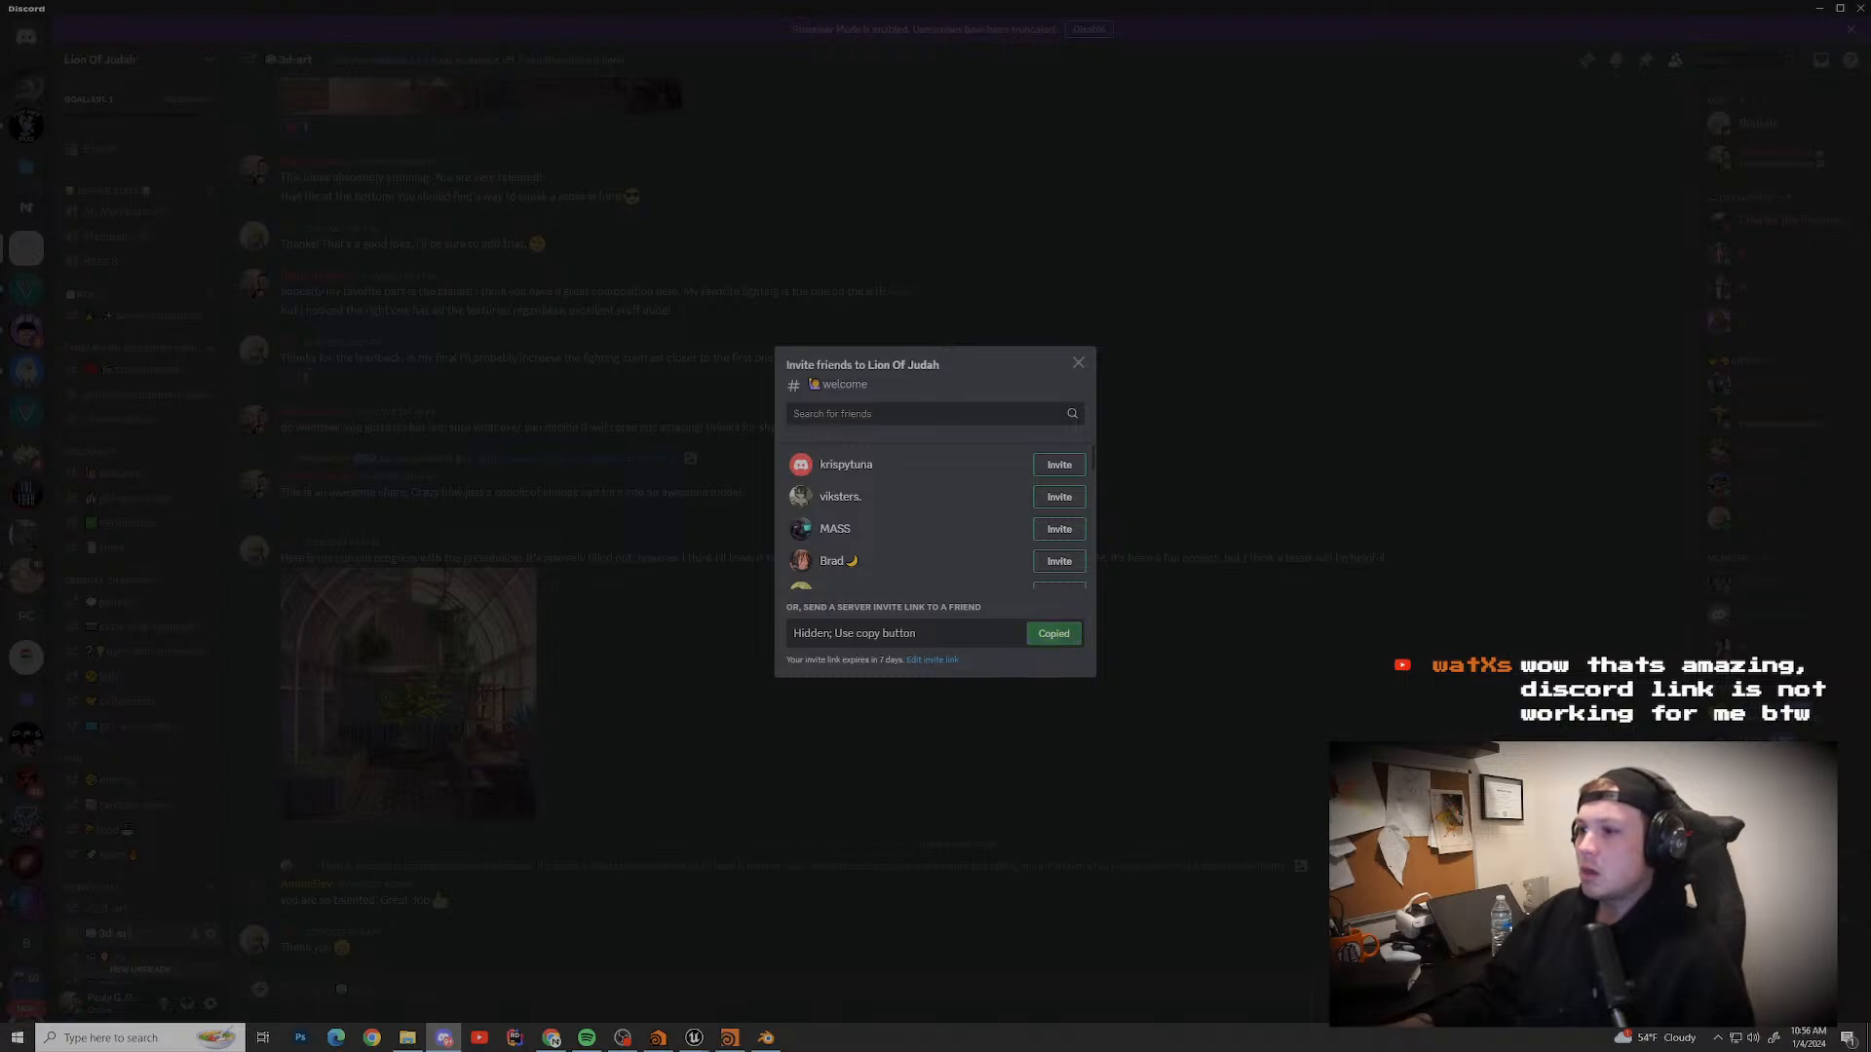
left_click(933, 660)
left_click(933, 450)
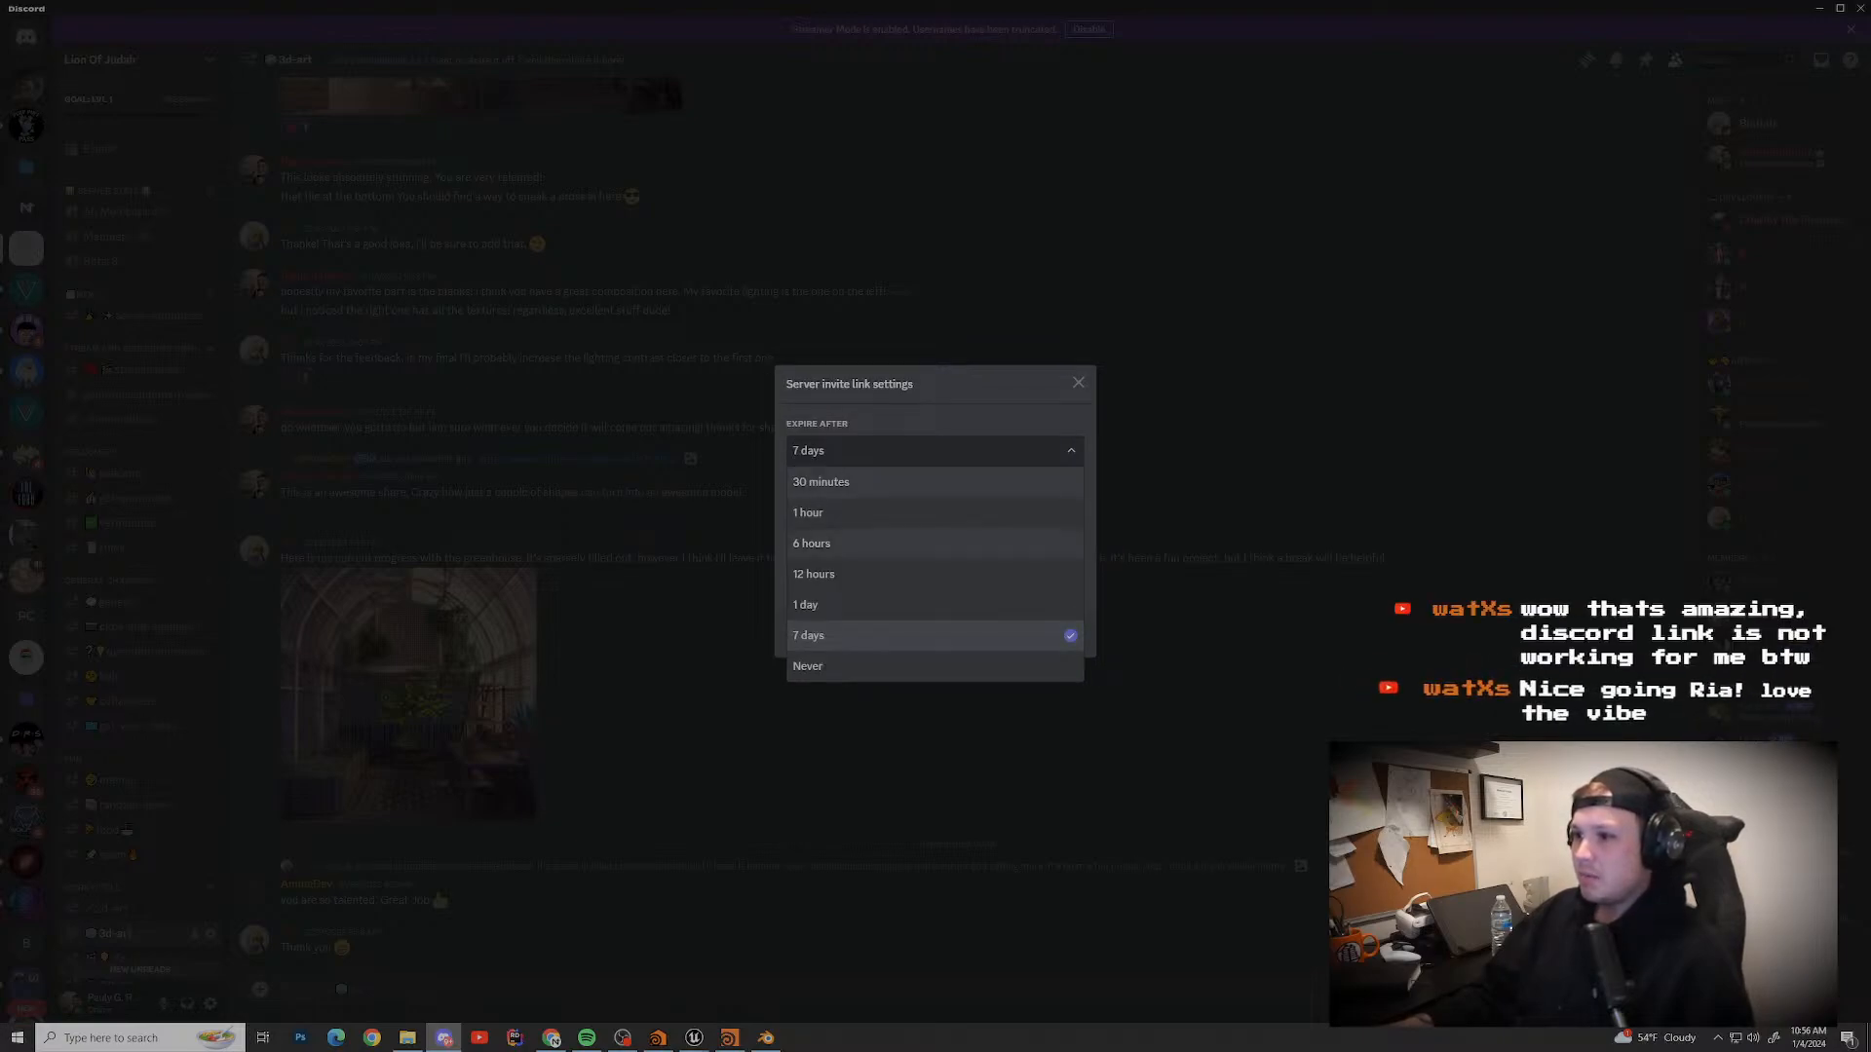
left_click(858, 667)
left_click(1026, 631)
left_click(1050, 632)
key("Escape")
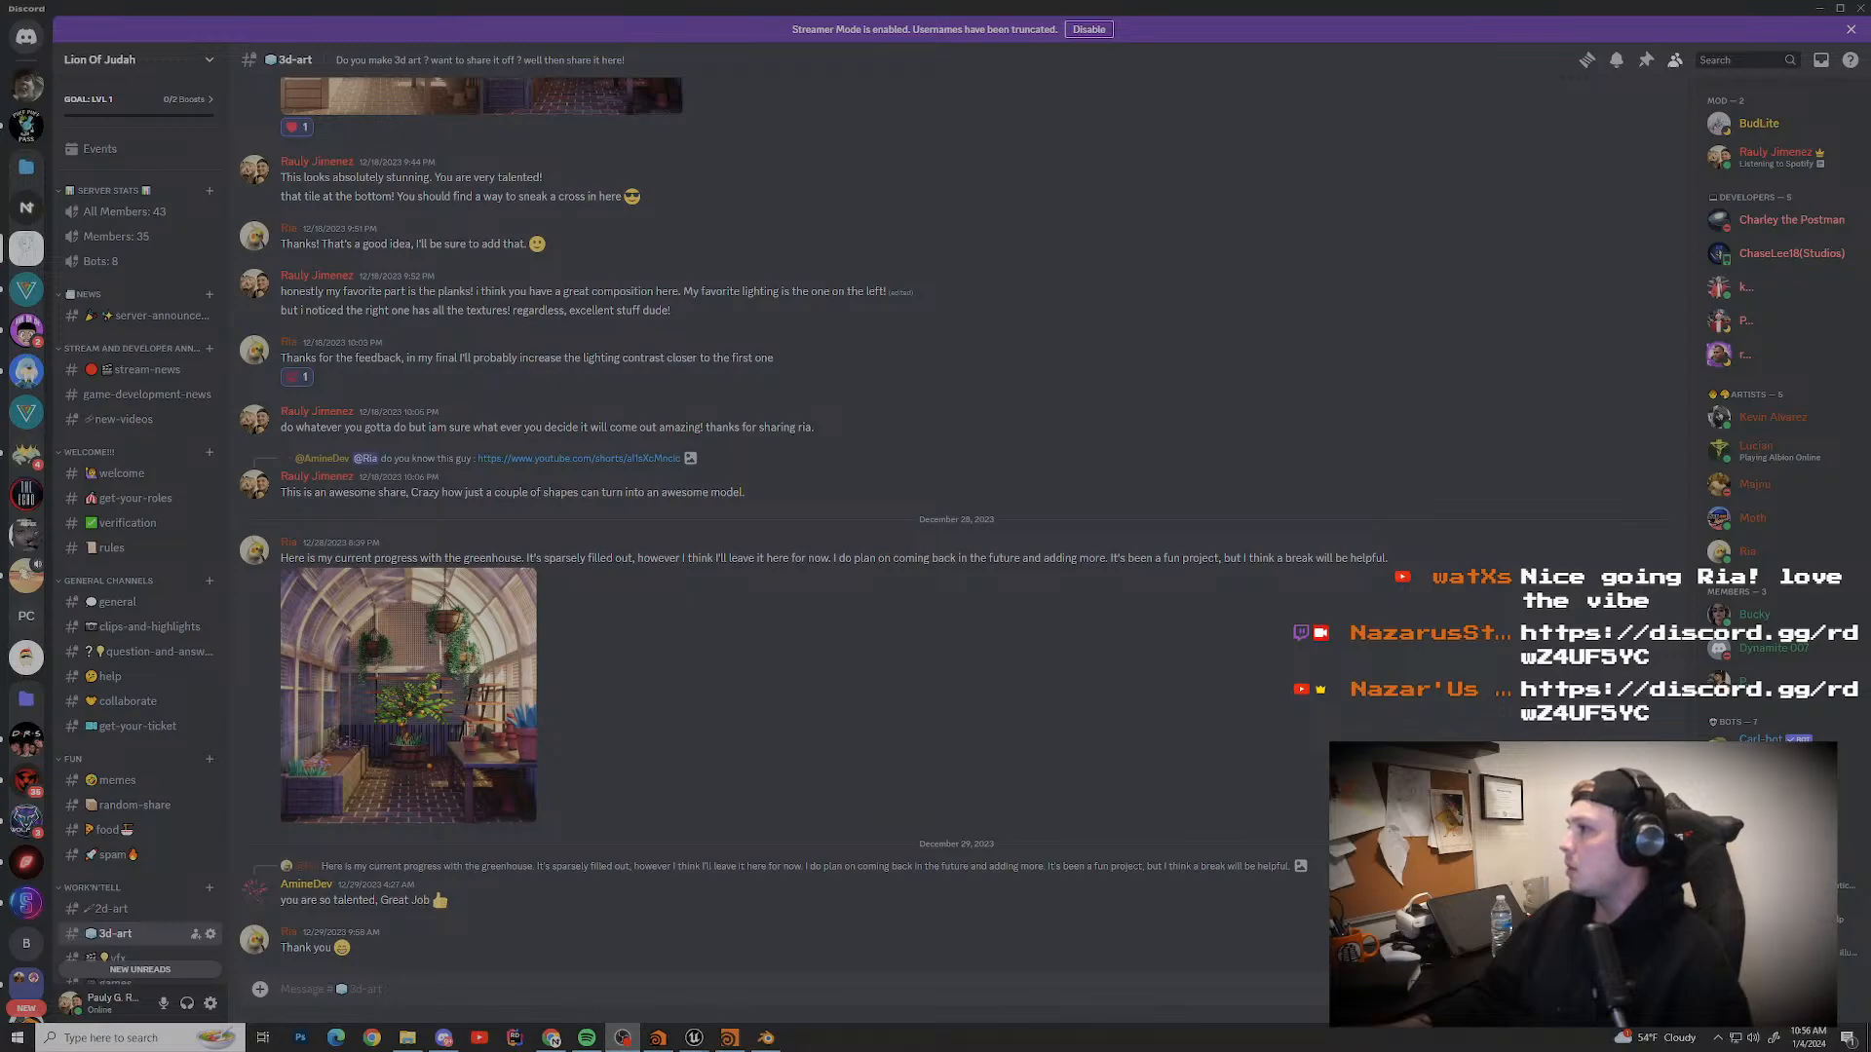
Step: Switch back to Houdini with the level_wave_collapse geometry in view
key("alt+Tab")
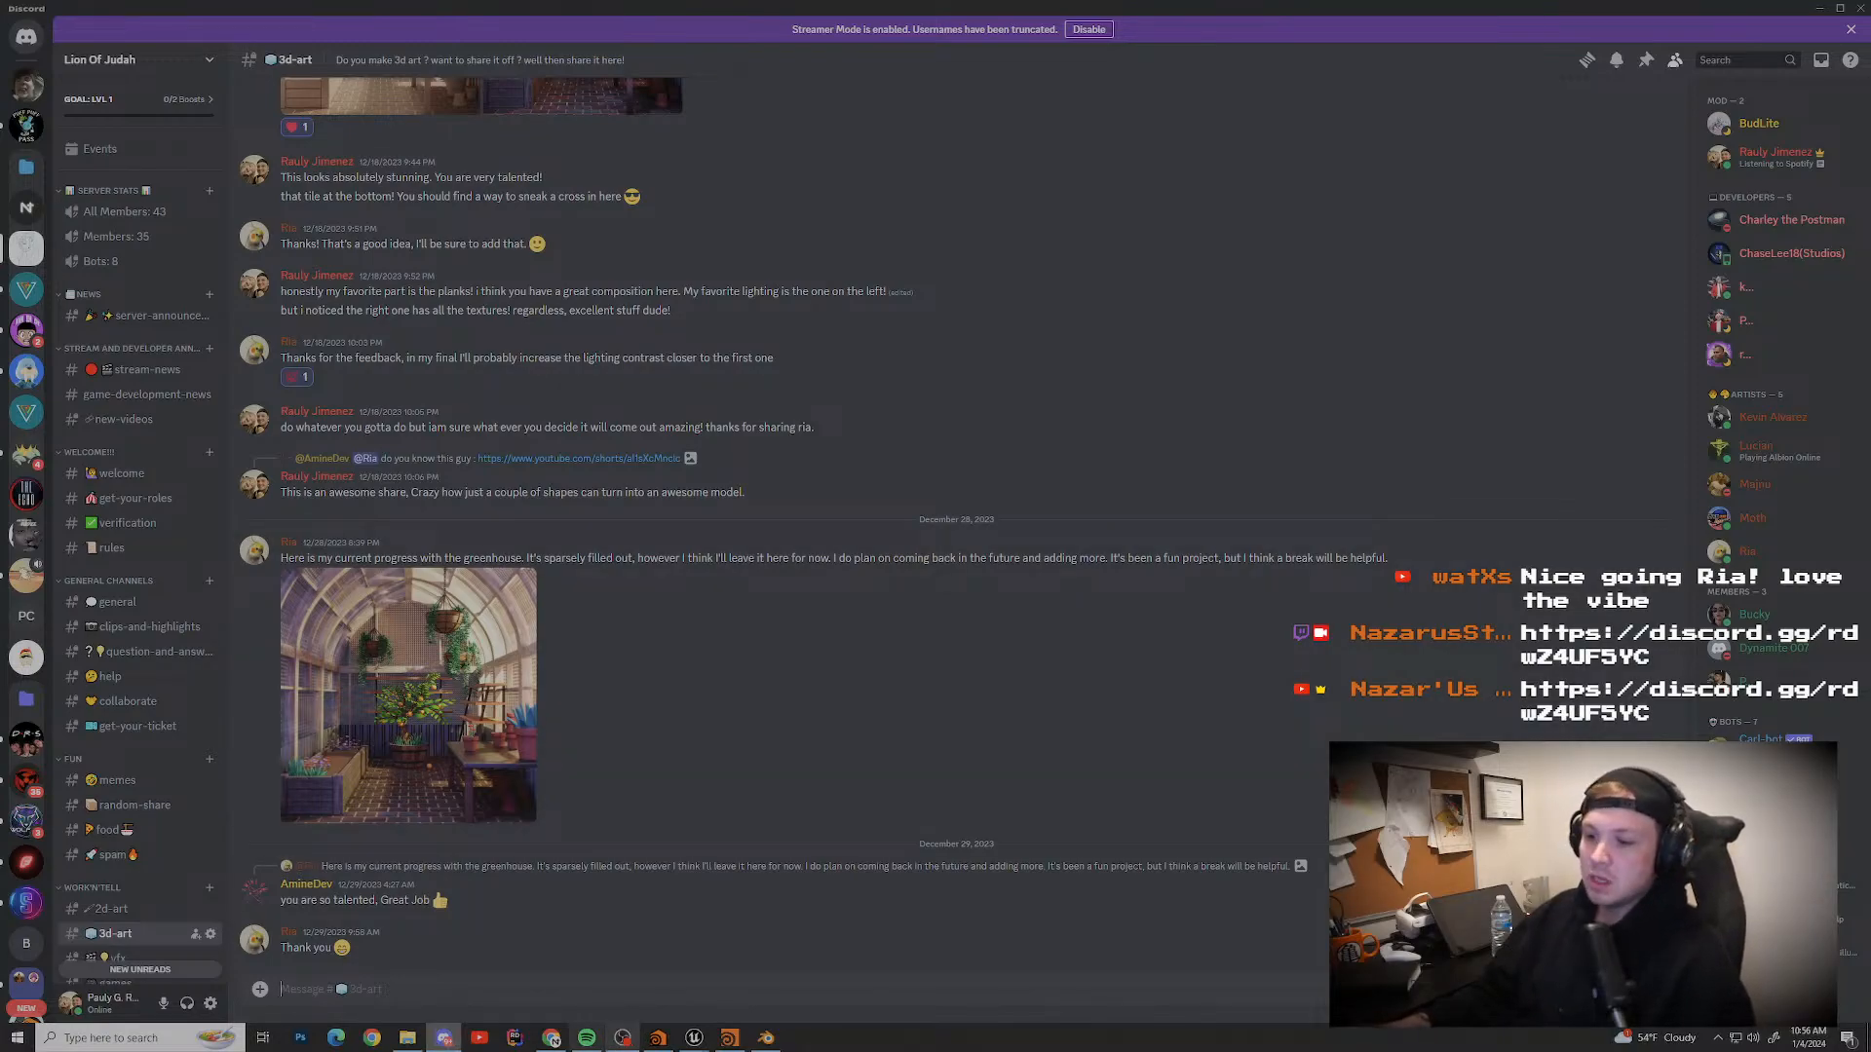
mouse_move(694, 1038)
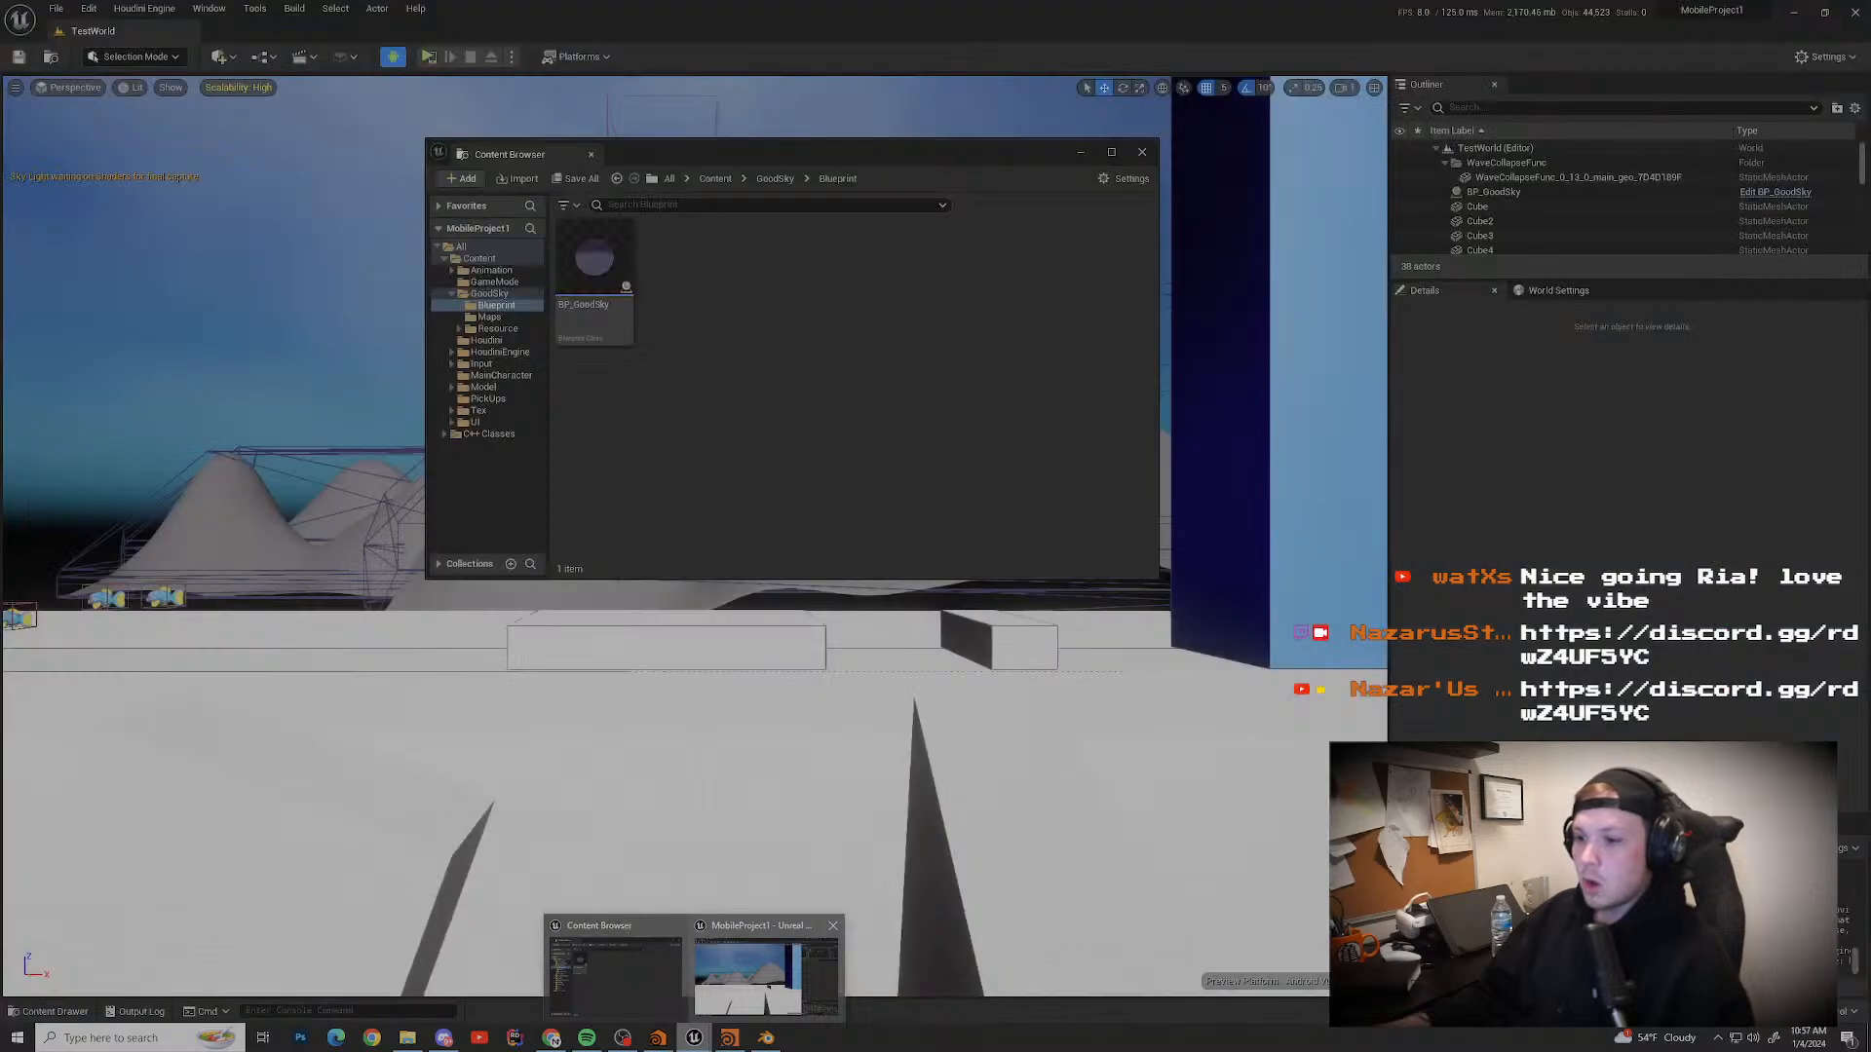
key("alt+Tab")
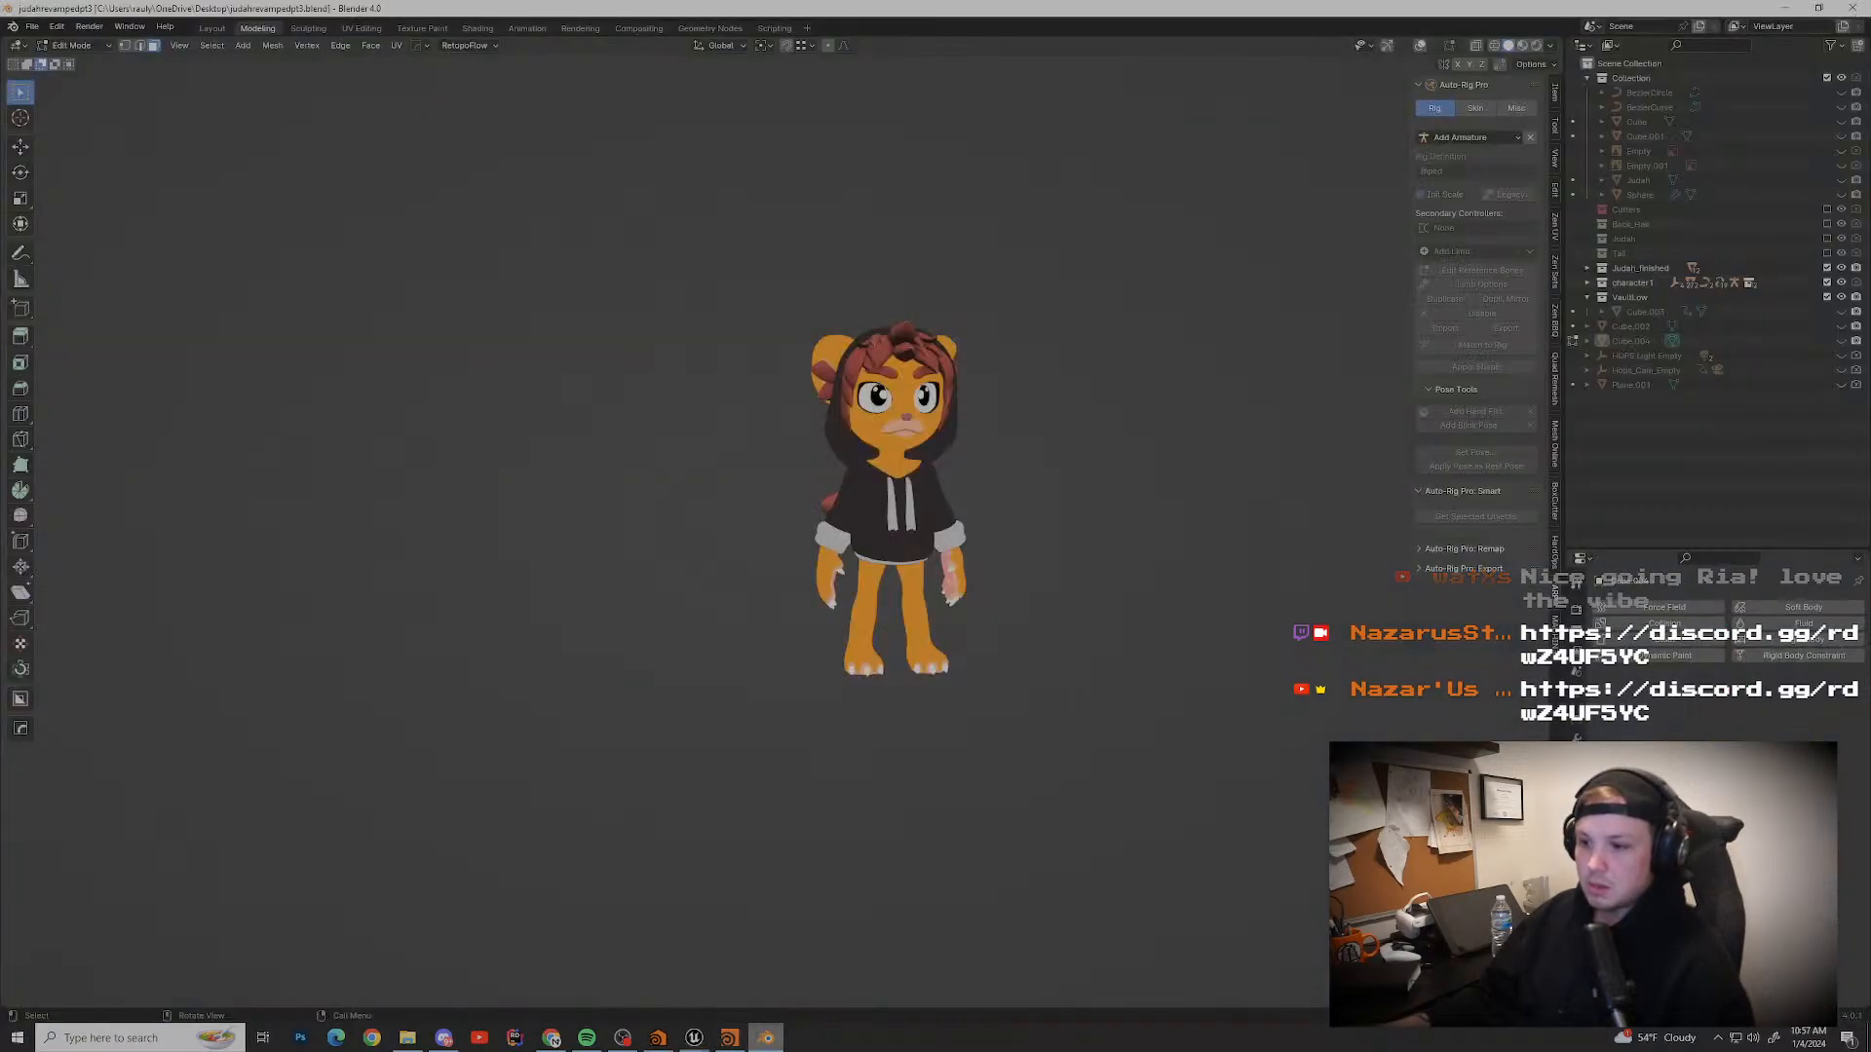
key("alt+Tab")
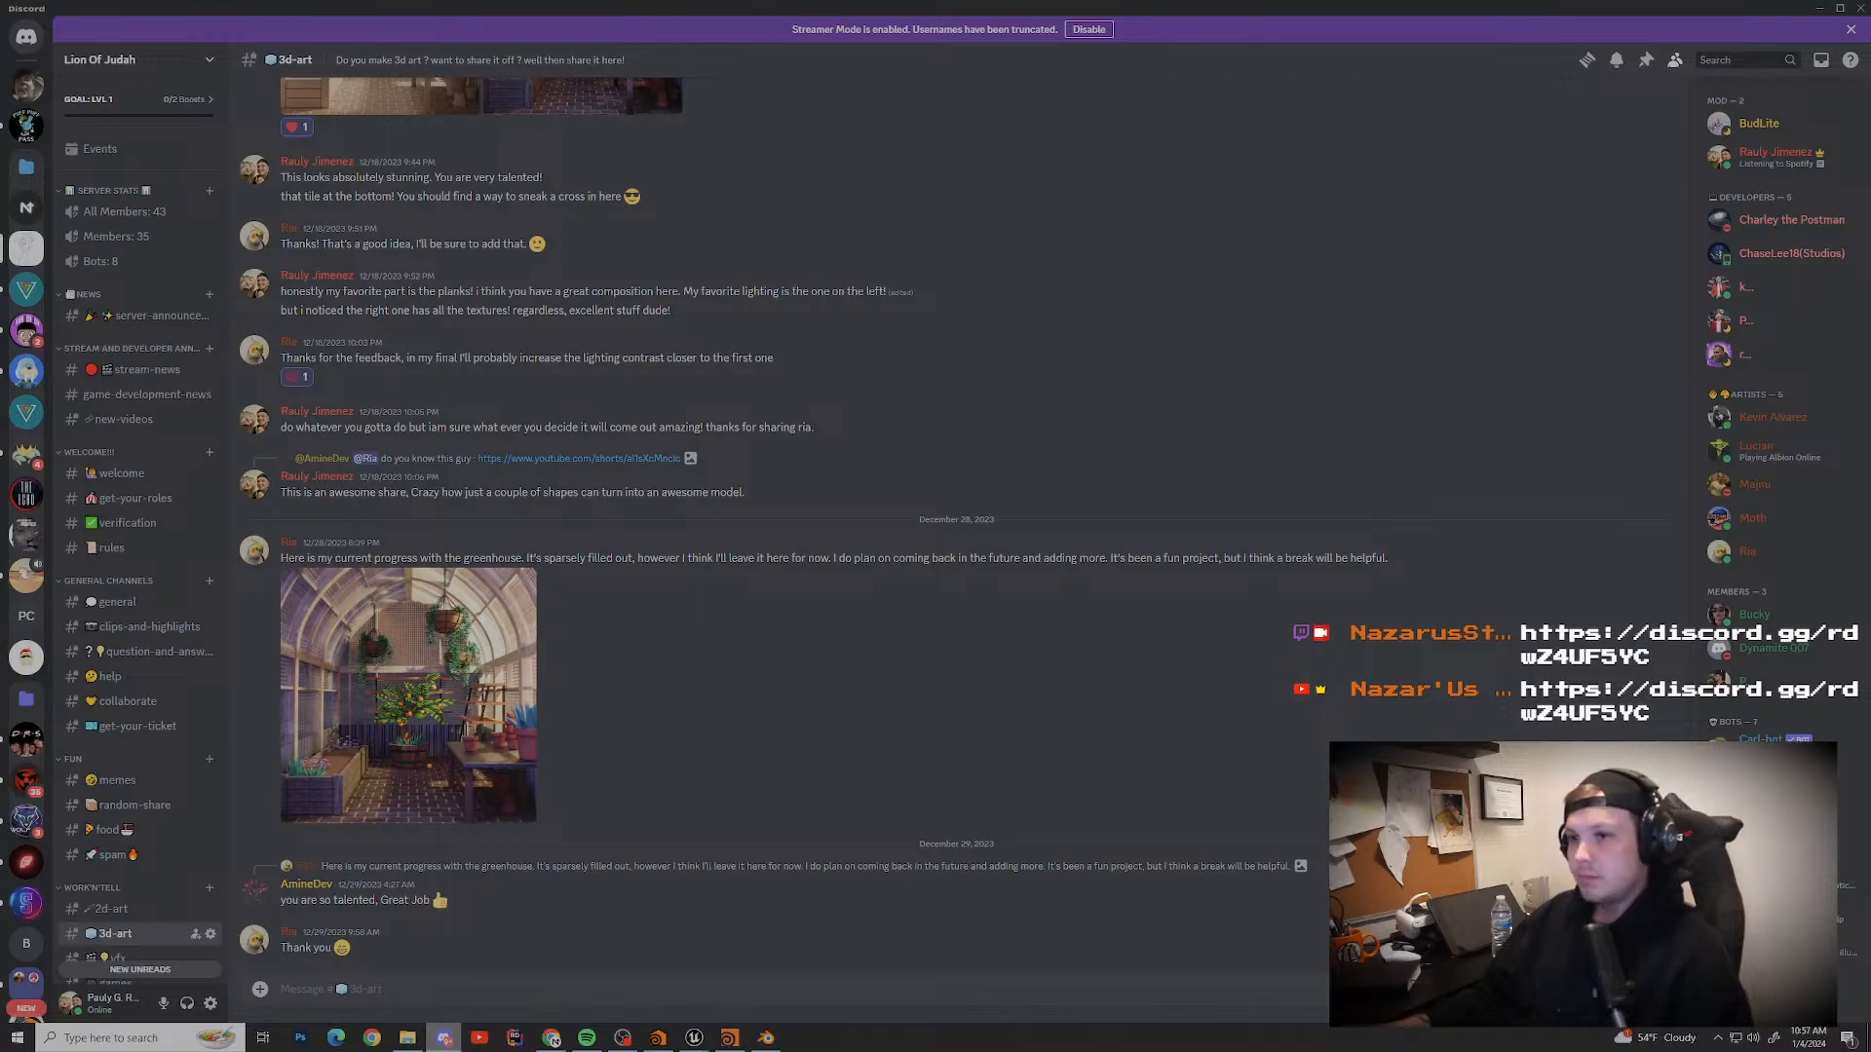
key("alt+Tab")
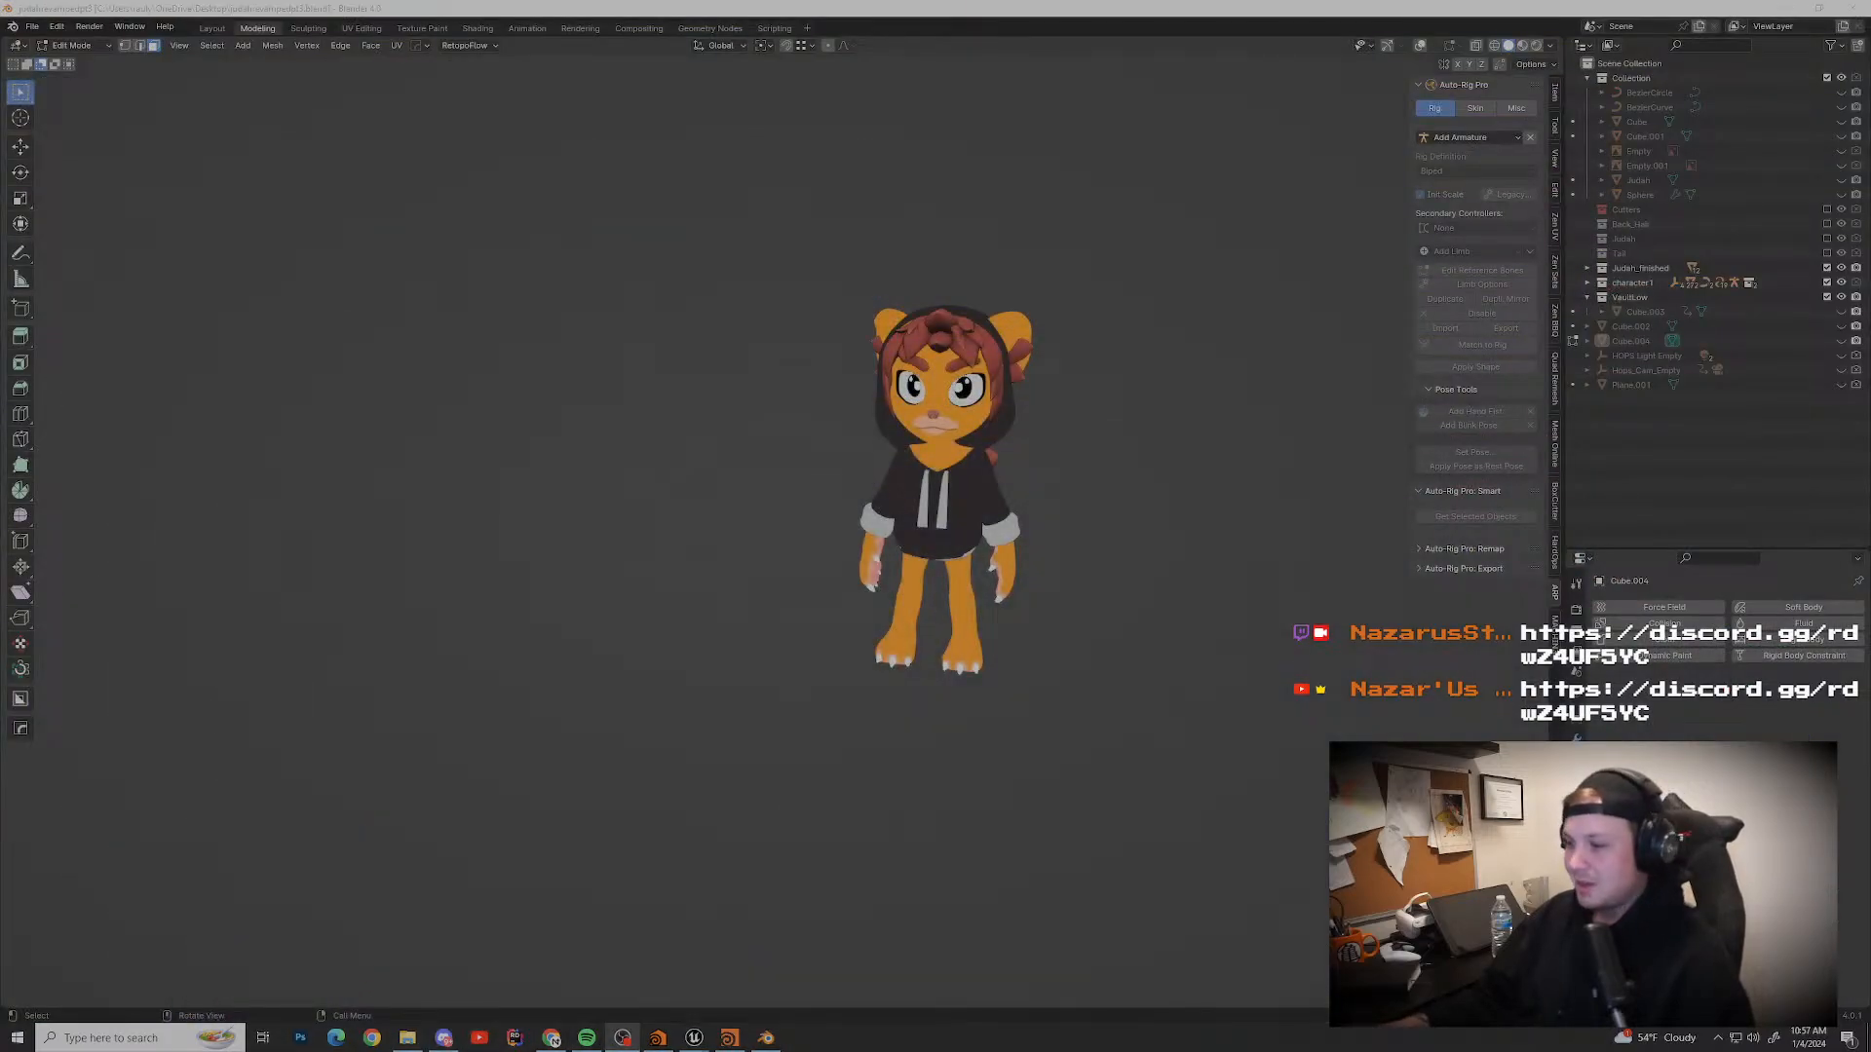
key("alt+Tab")
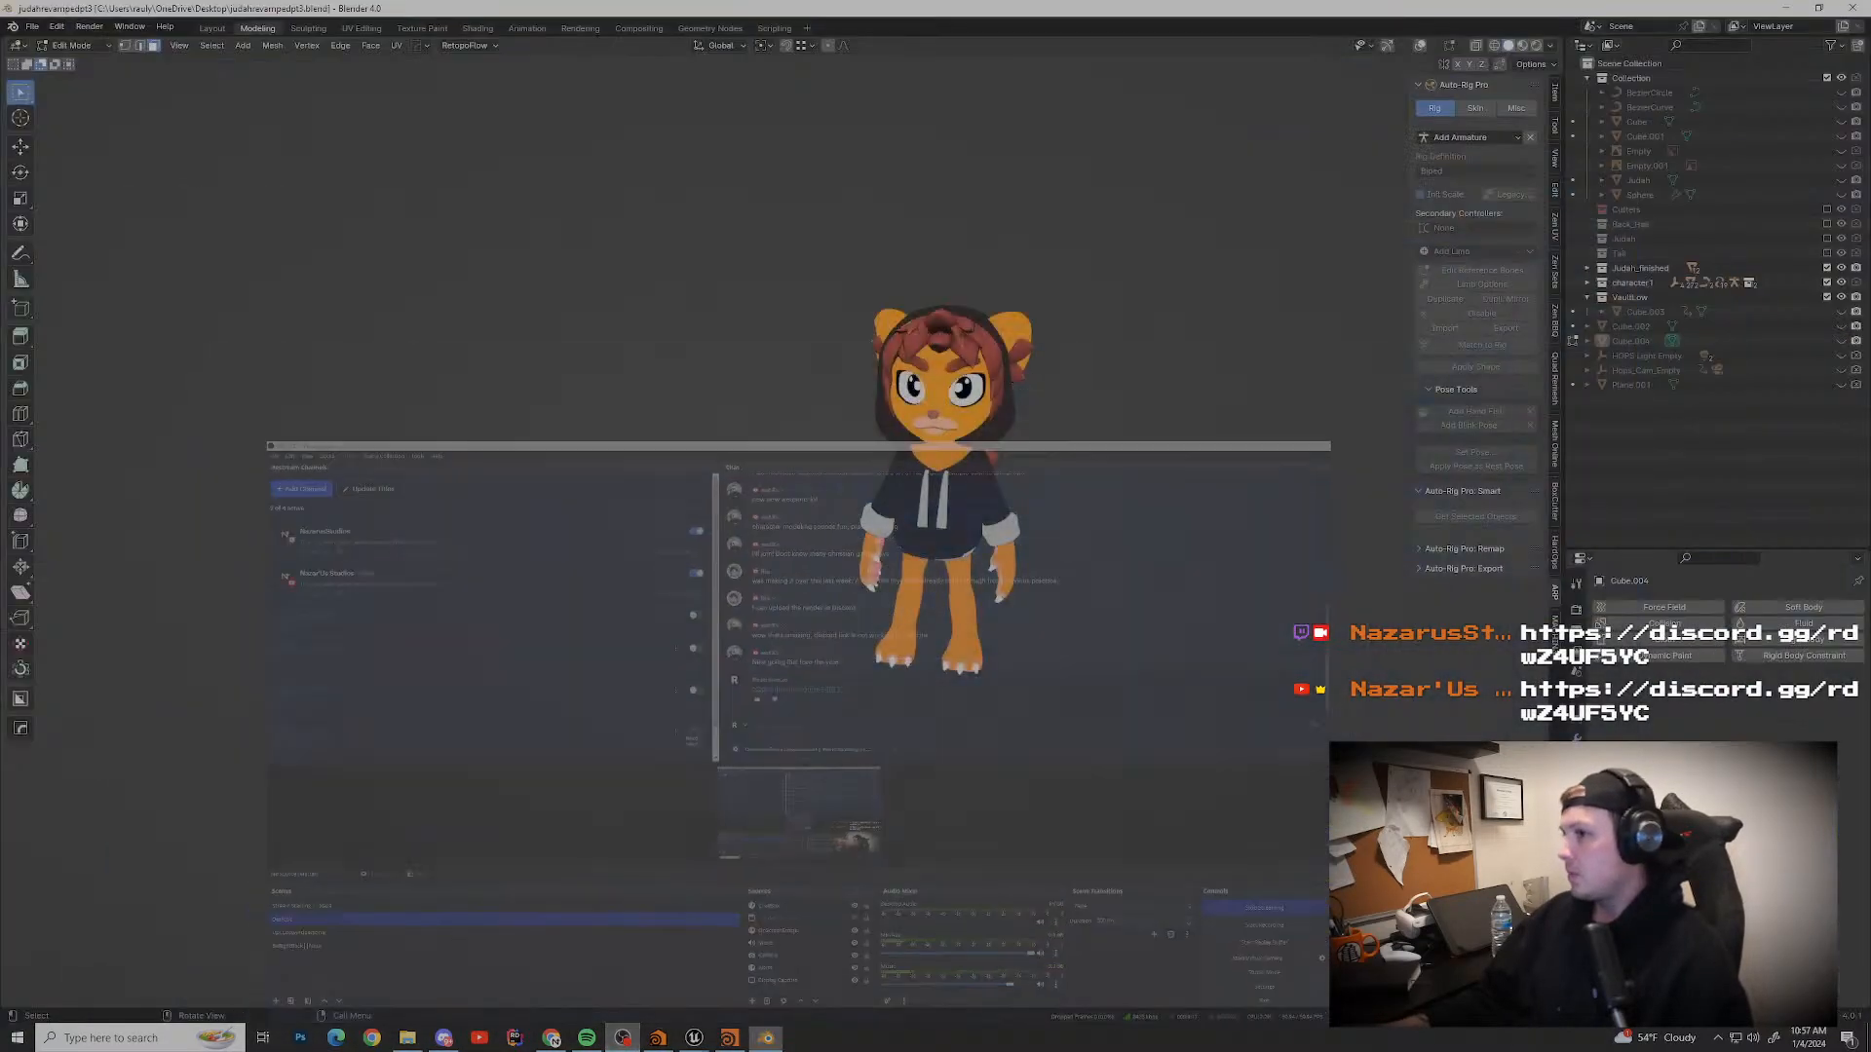
key("alt+Tab")
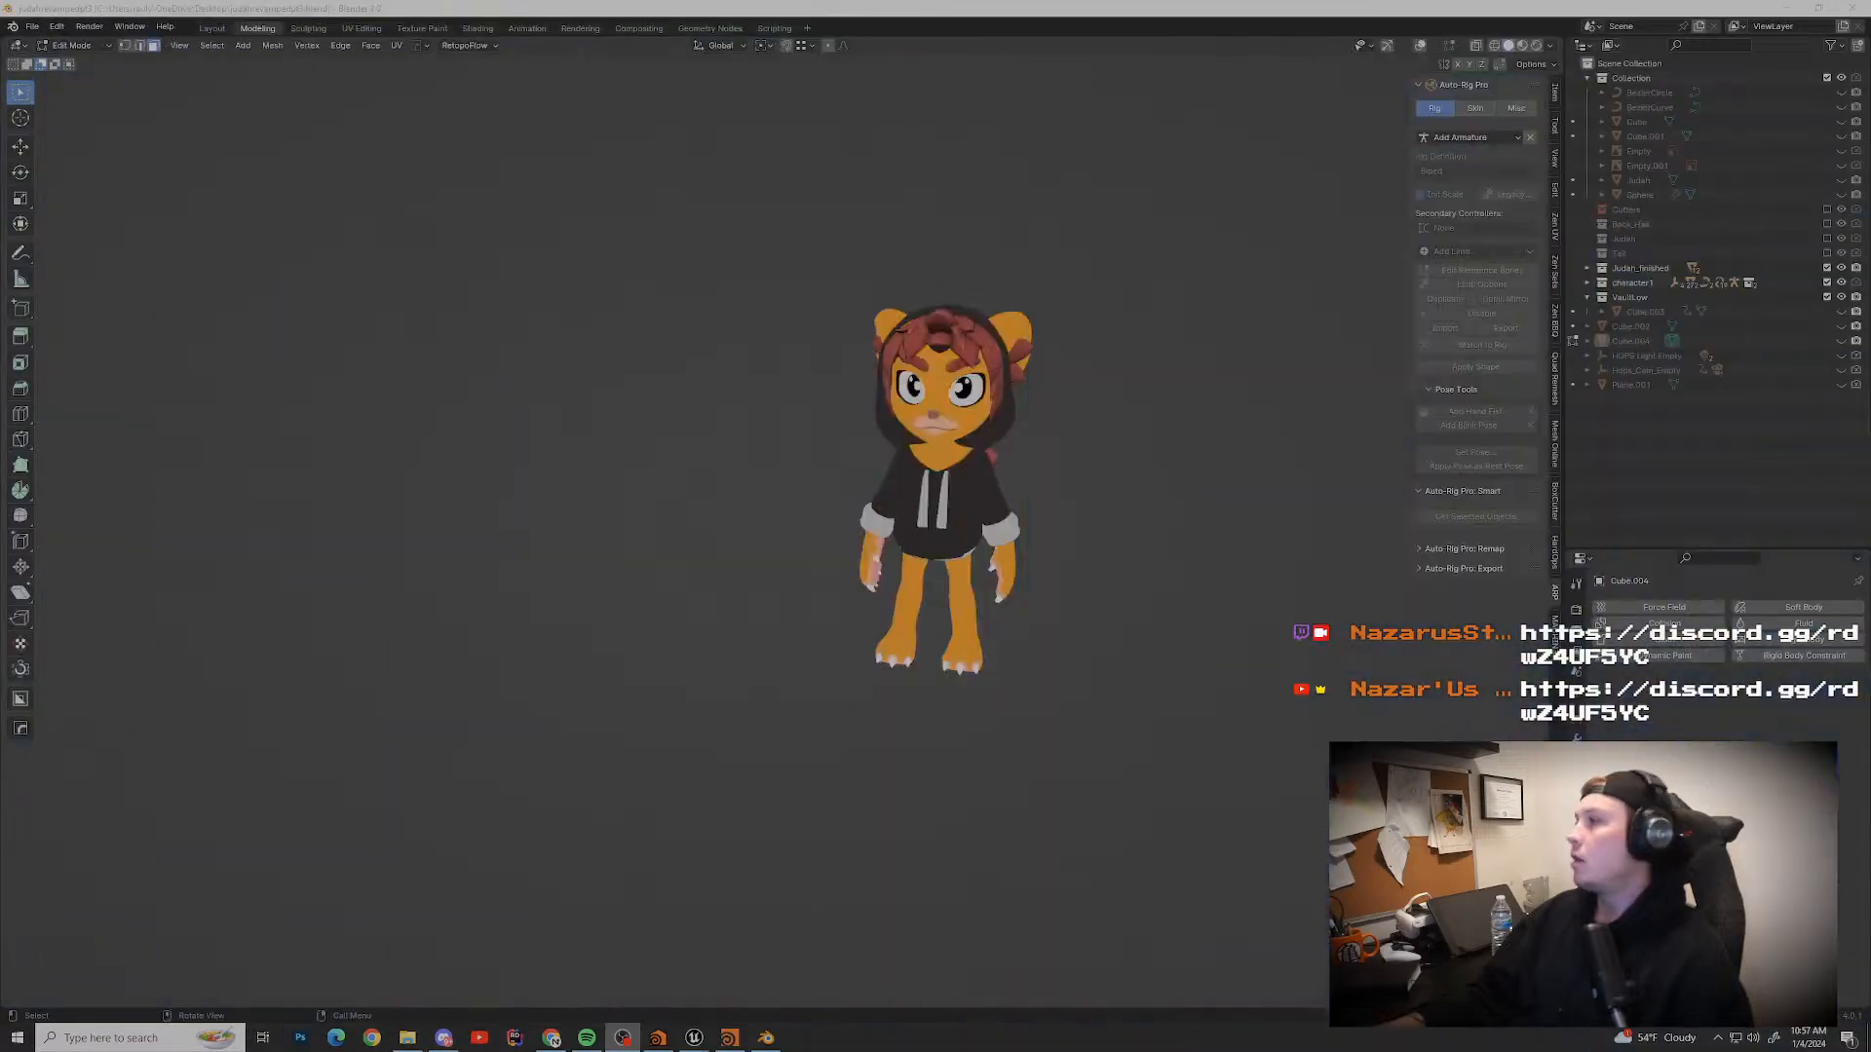
key("alt+Tab")
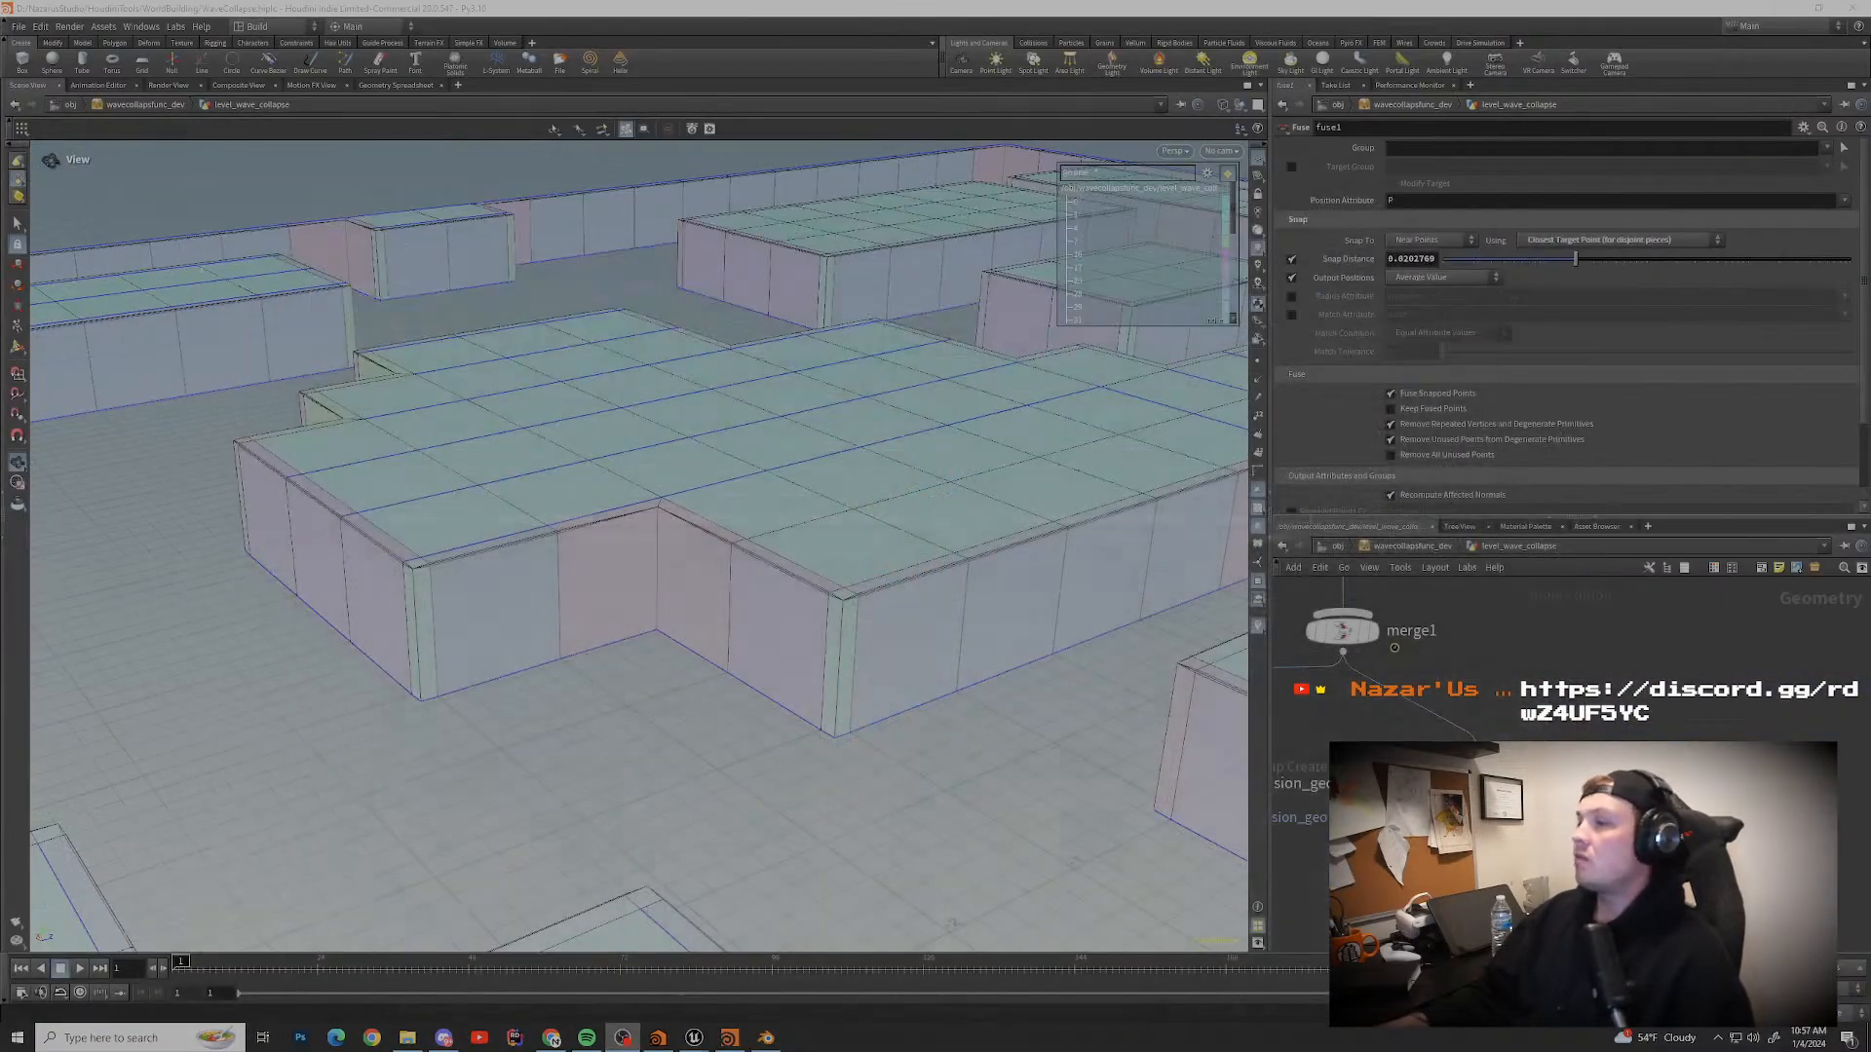
Step: Examine the level's bevelled top edges and block corners up close from several angles to check the fused geometry
scroll(633, 546, "up", 5)
scroll(634, 545, "up", 8)
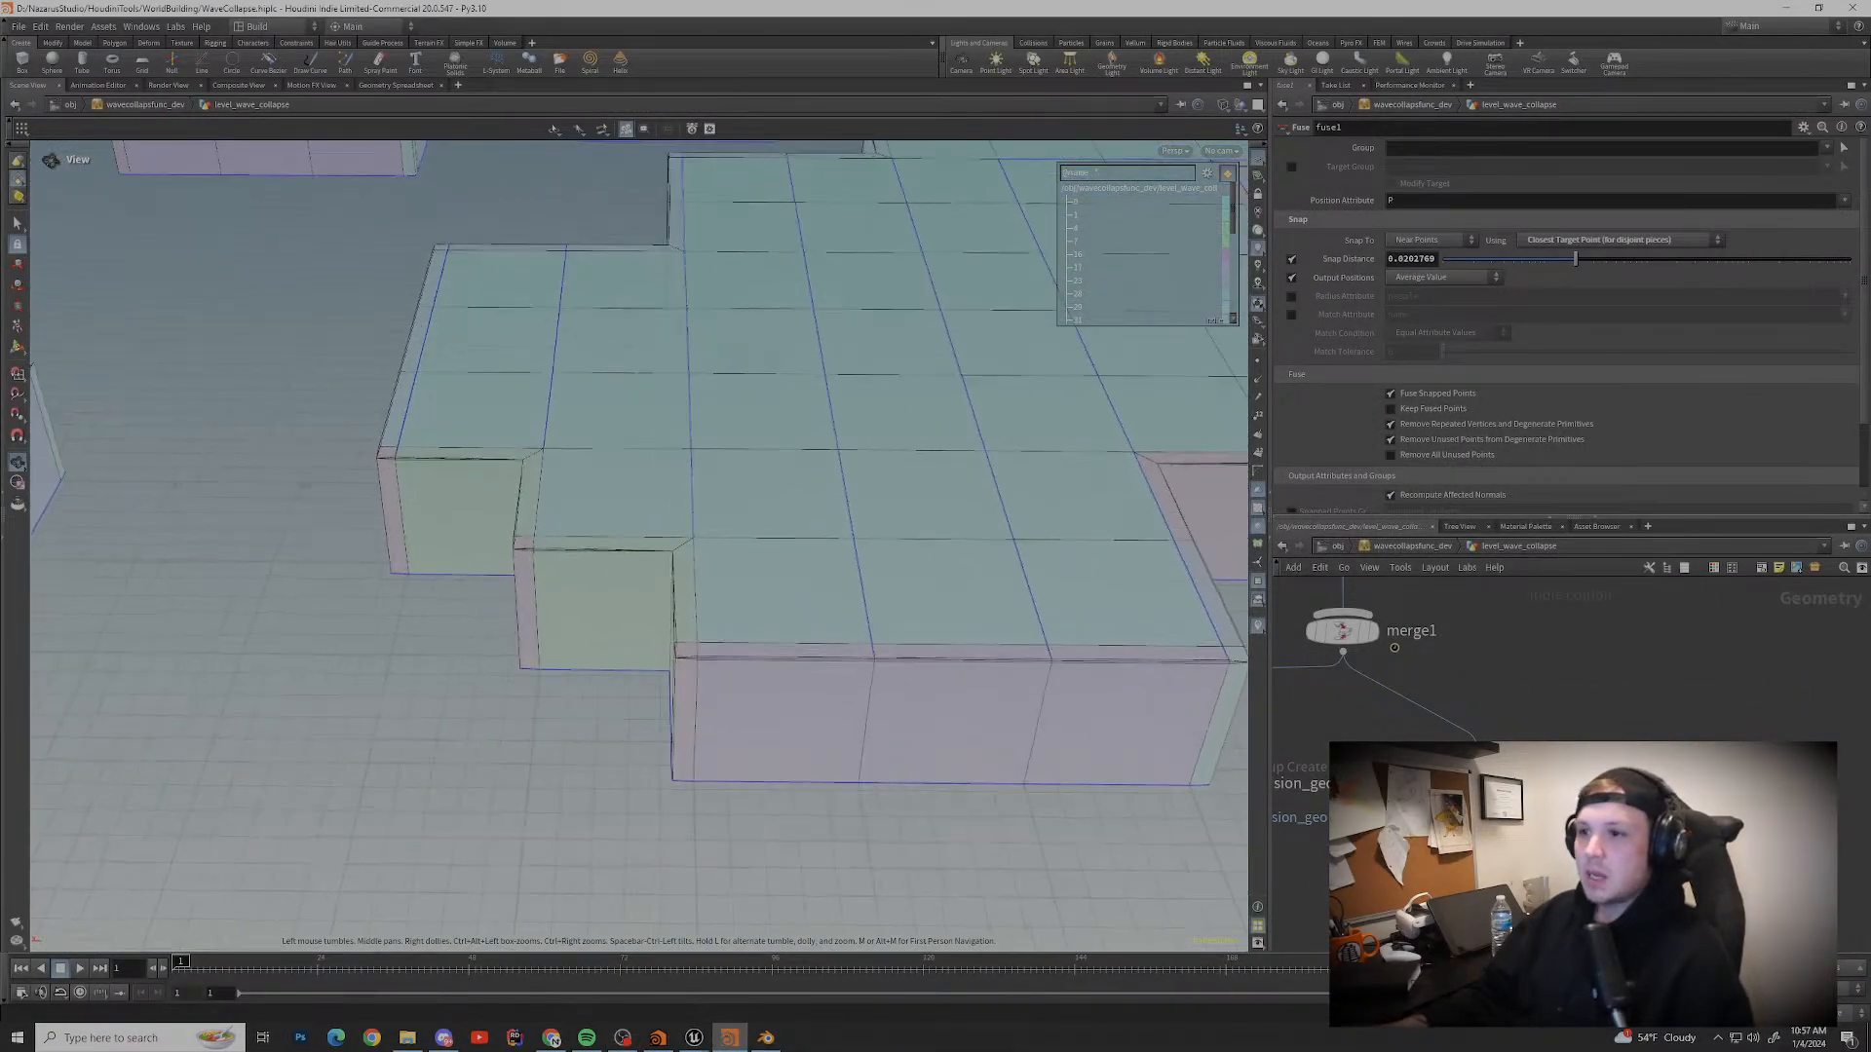
scroll(633, 545, "up", 8)
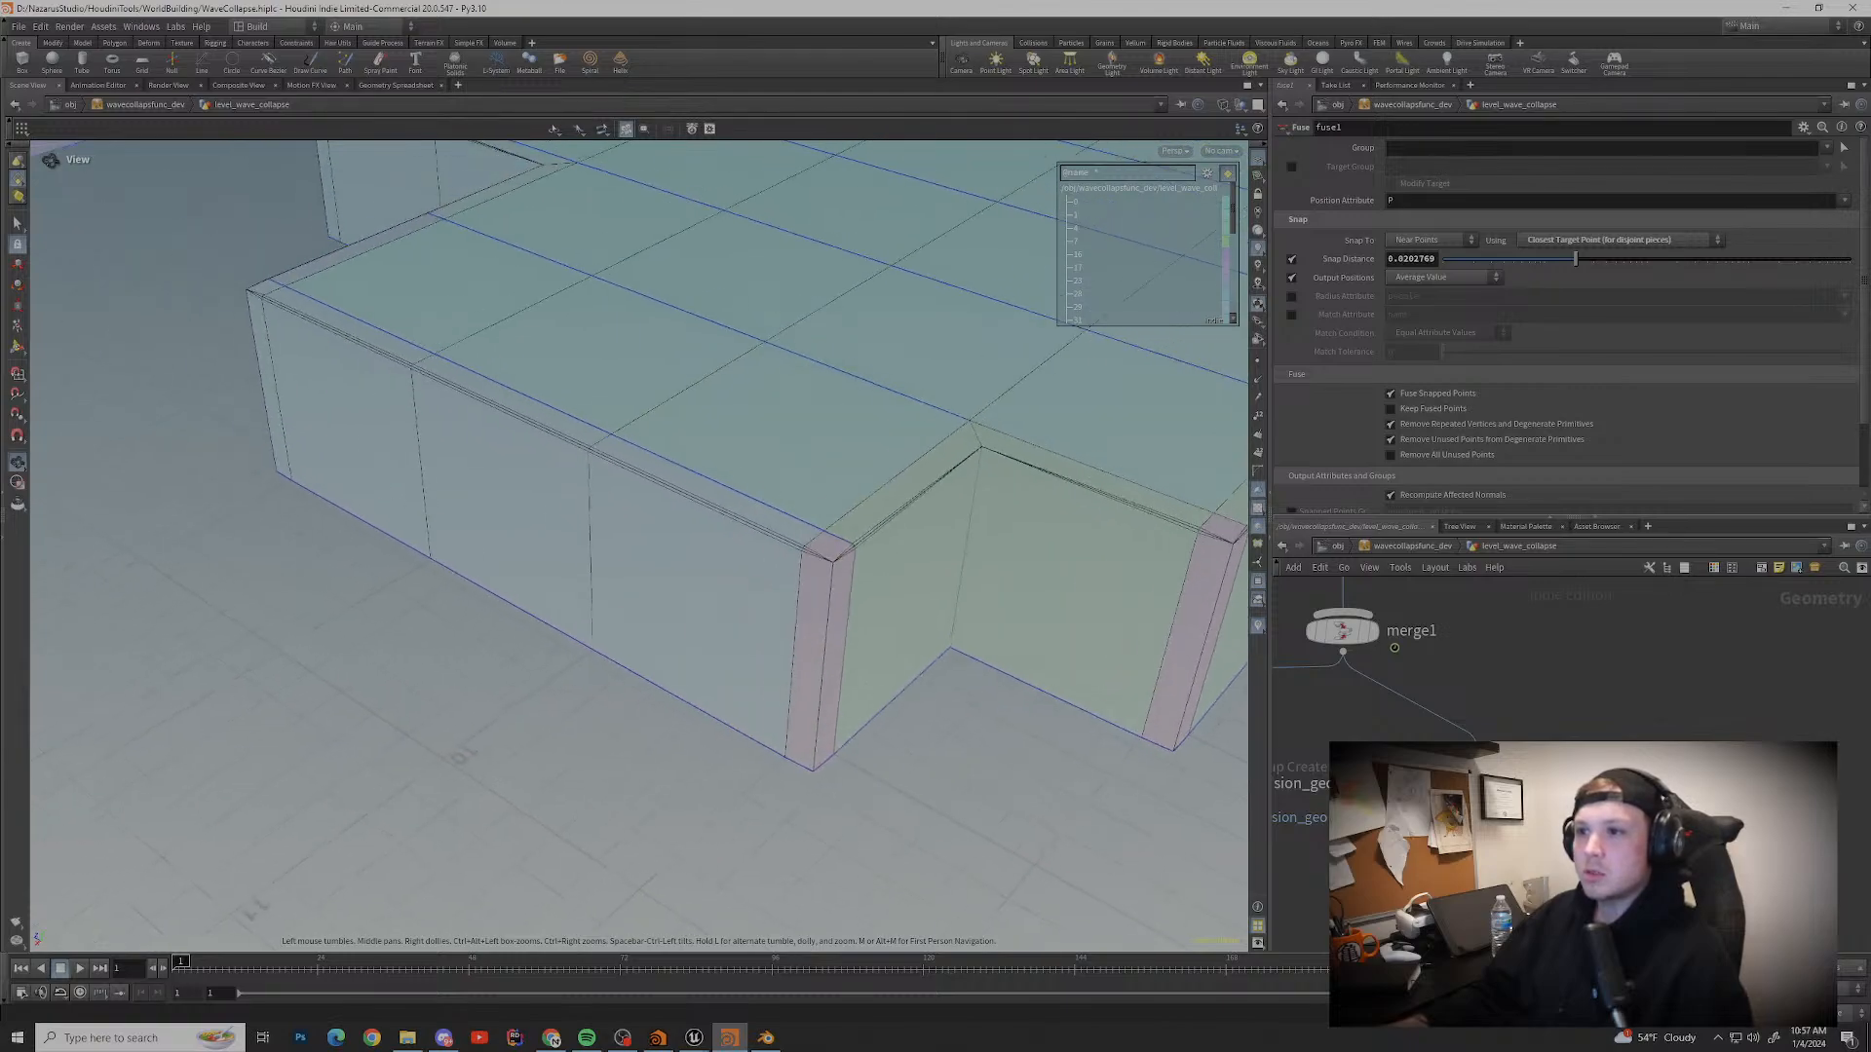
scroll(633, 545, "up", 6)
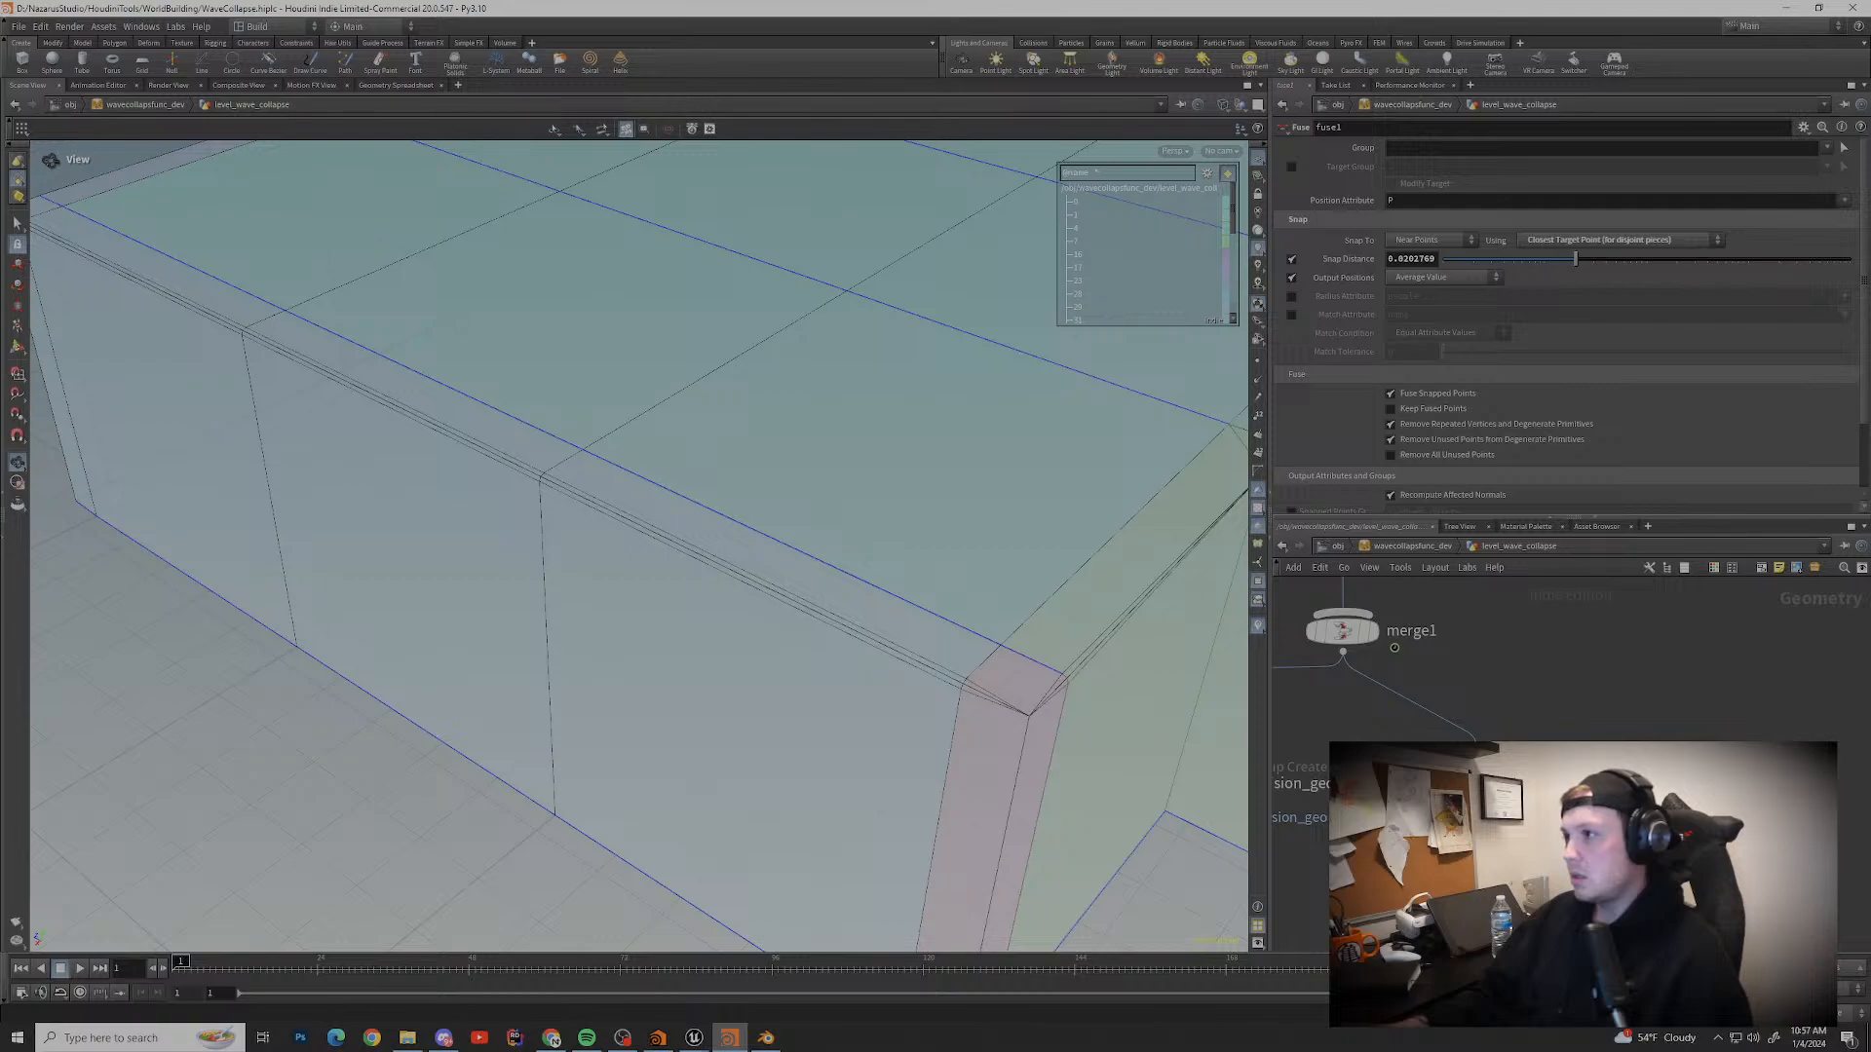
scroll(1572, 325, "down", 3)
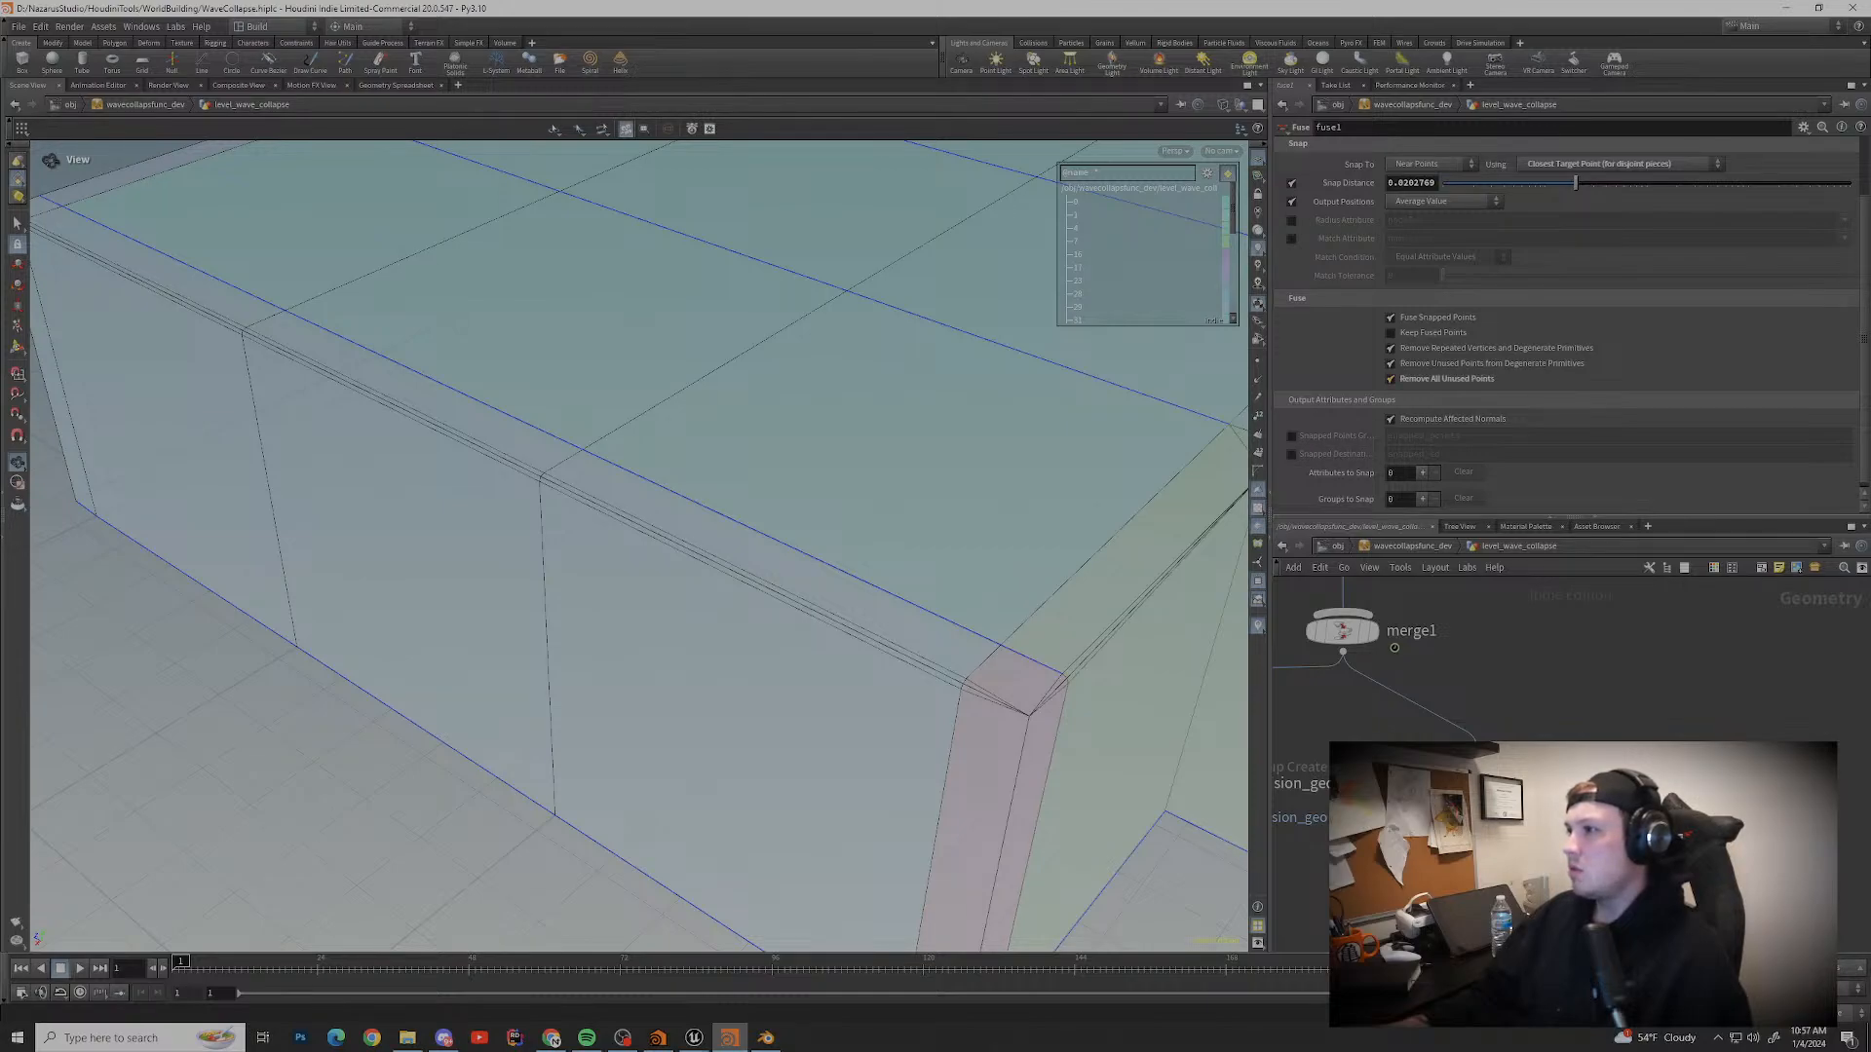
scroll(1573, 325, "up", 3)
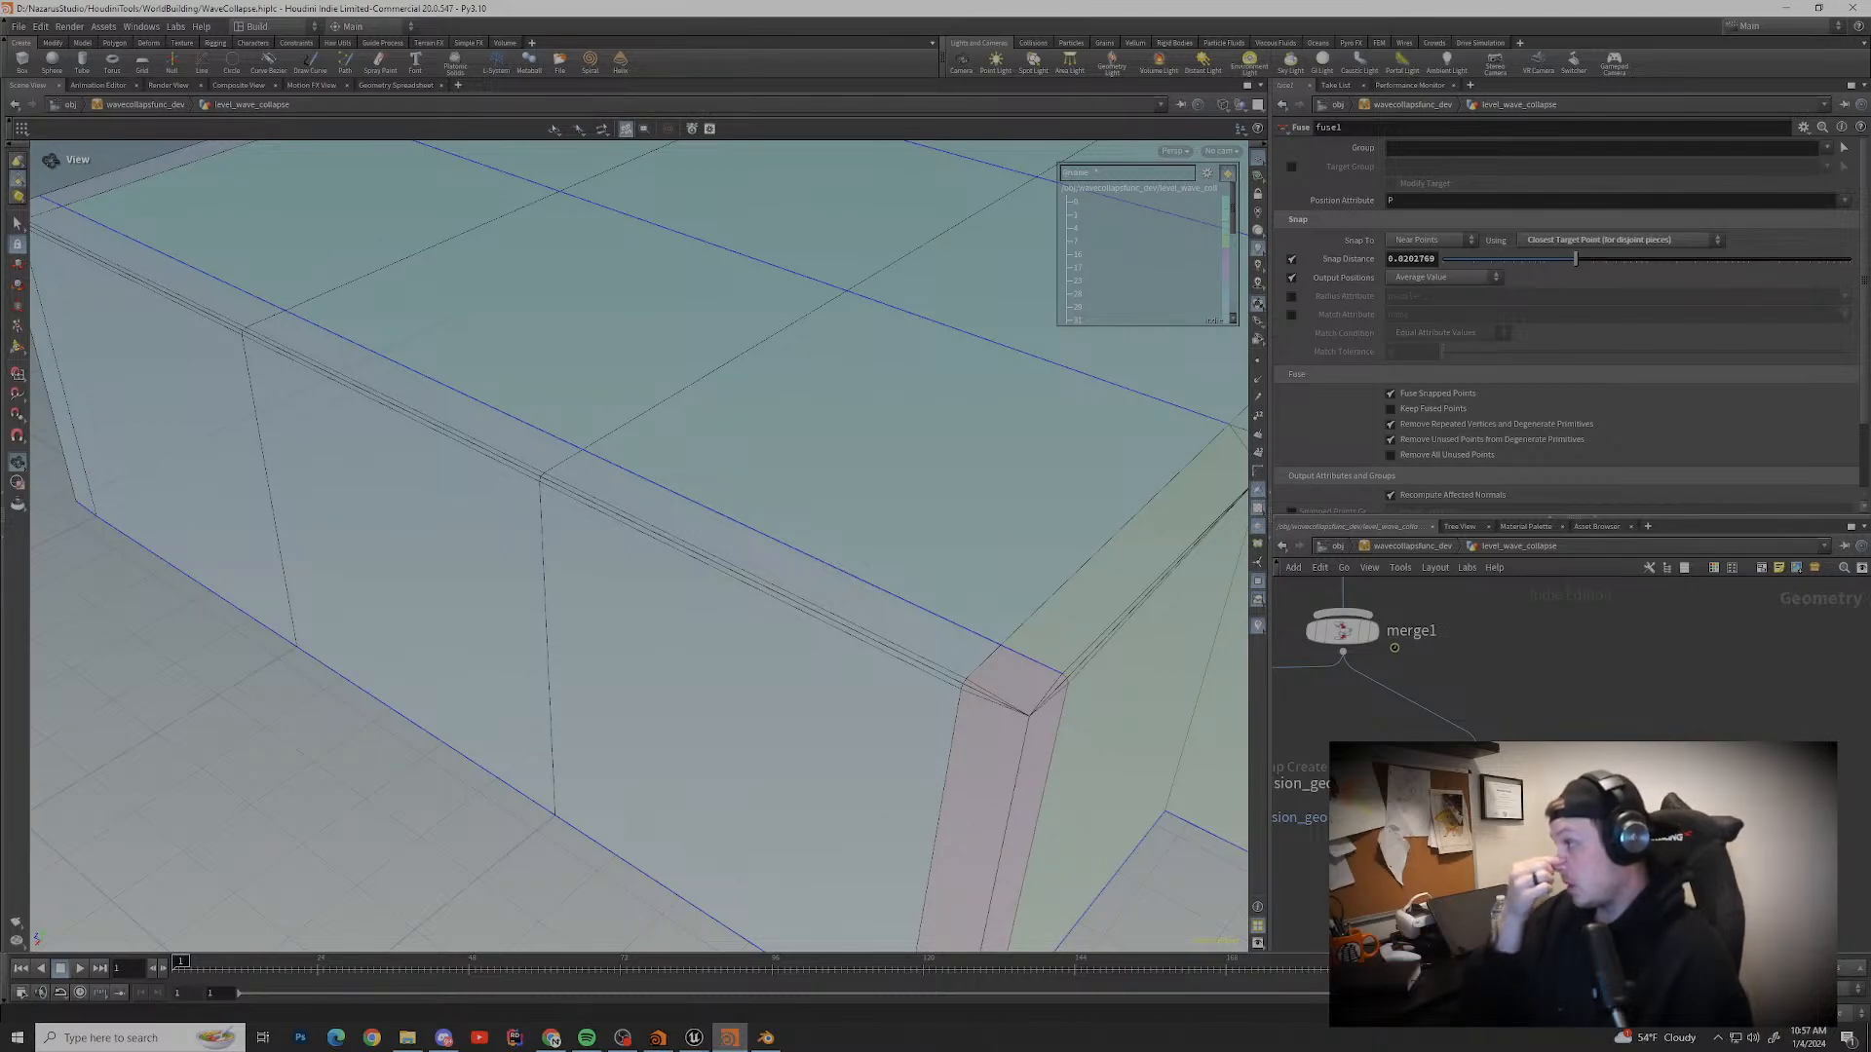
left_click_drag(682, 536, 1121, 546)
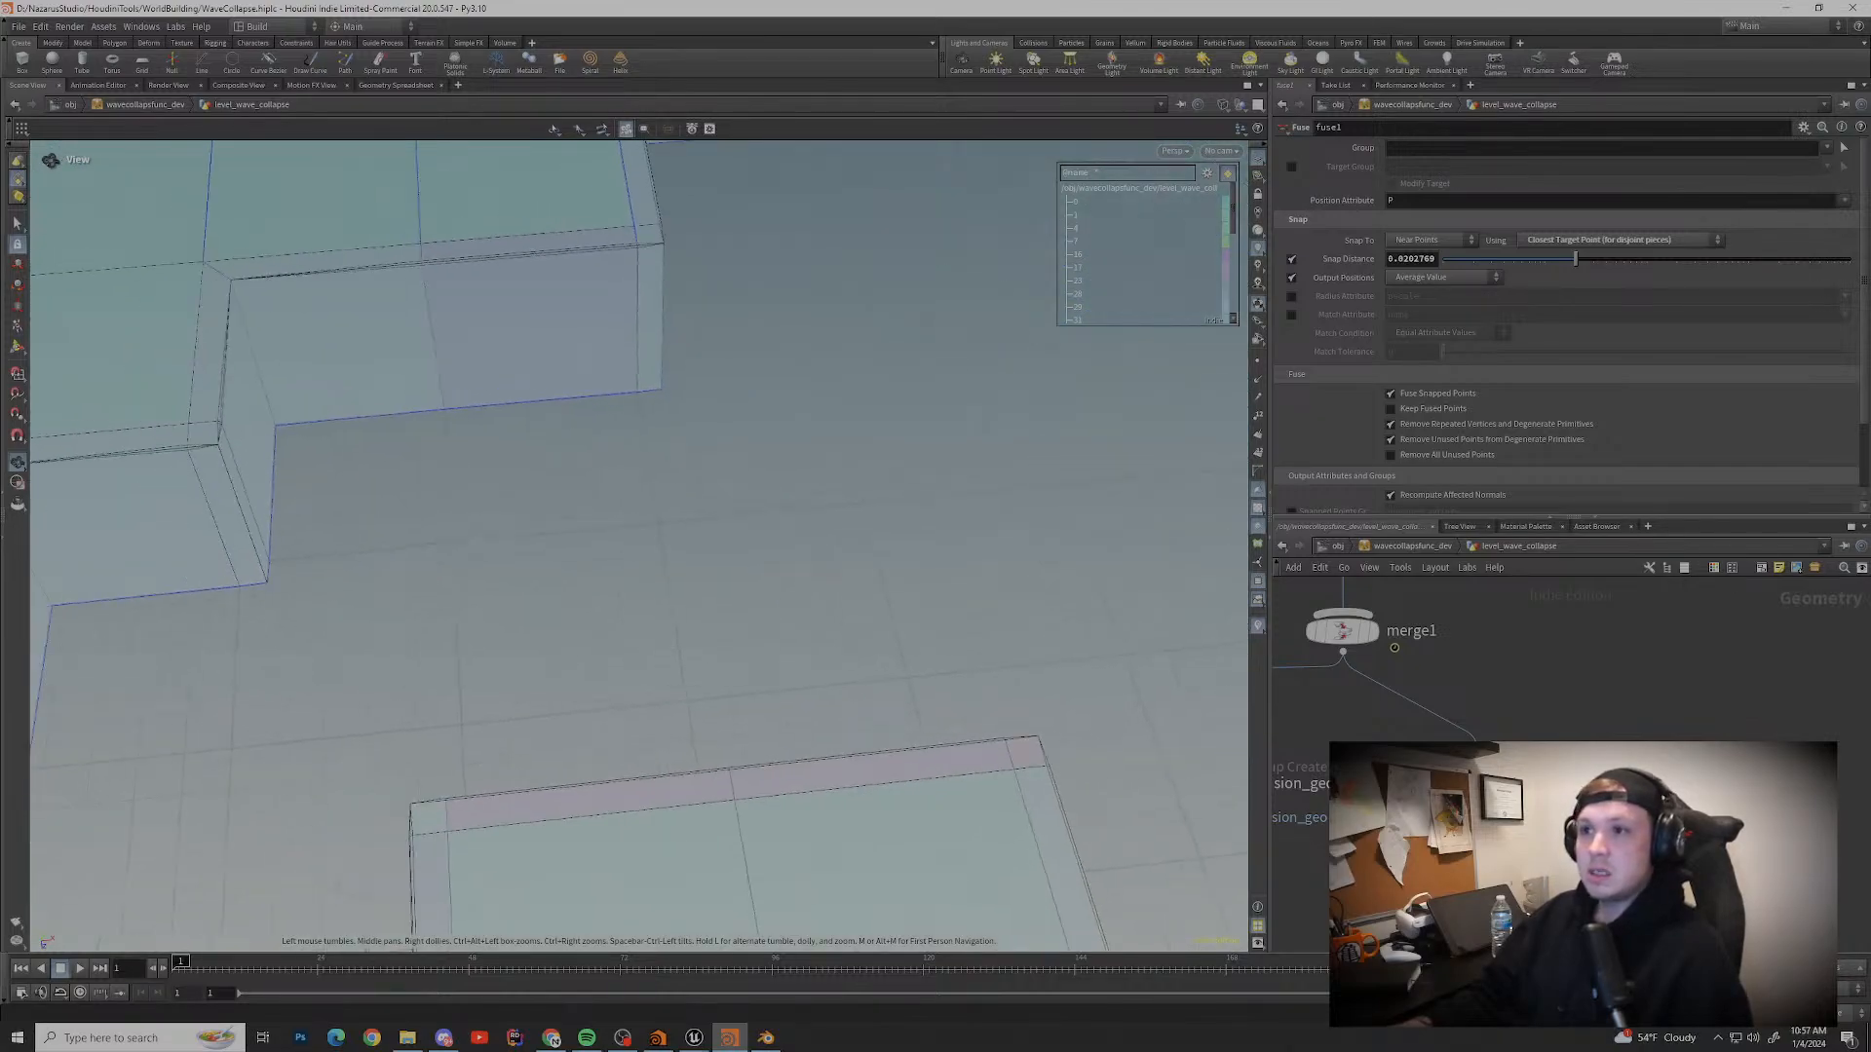
middle_click_drag(682, 526, 1062, 565)
scroll(546, 477, "up", 4)
left_click_drag(584, 526, 877, 448)
middle_click_drag(877, 448, 1072, 556)
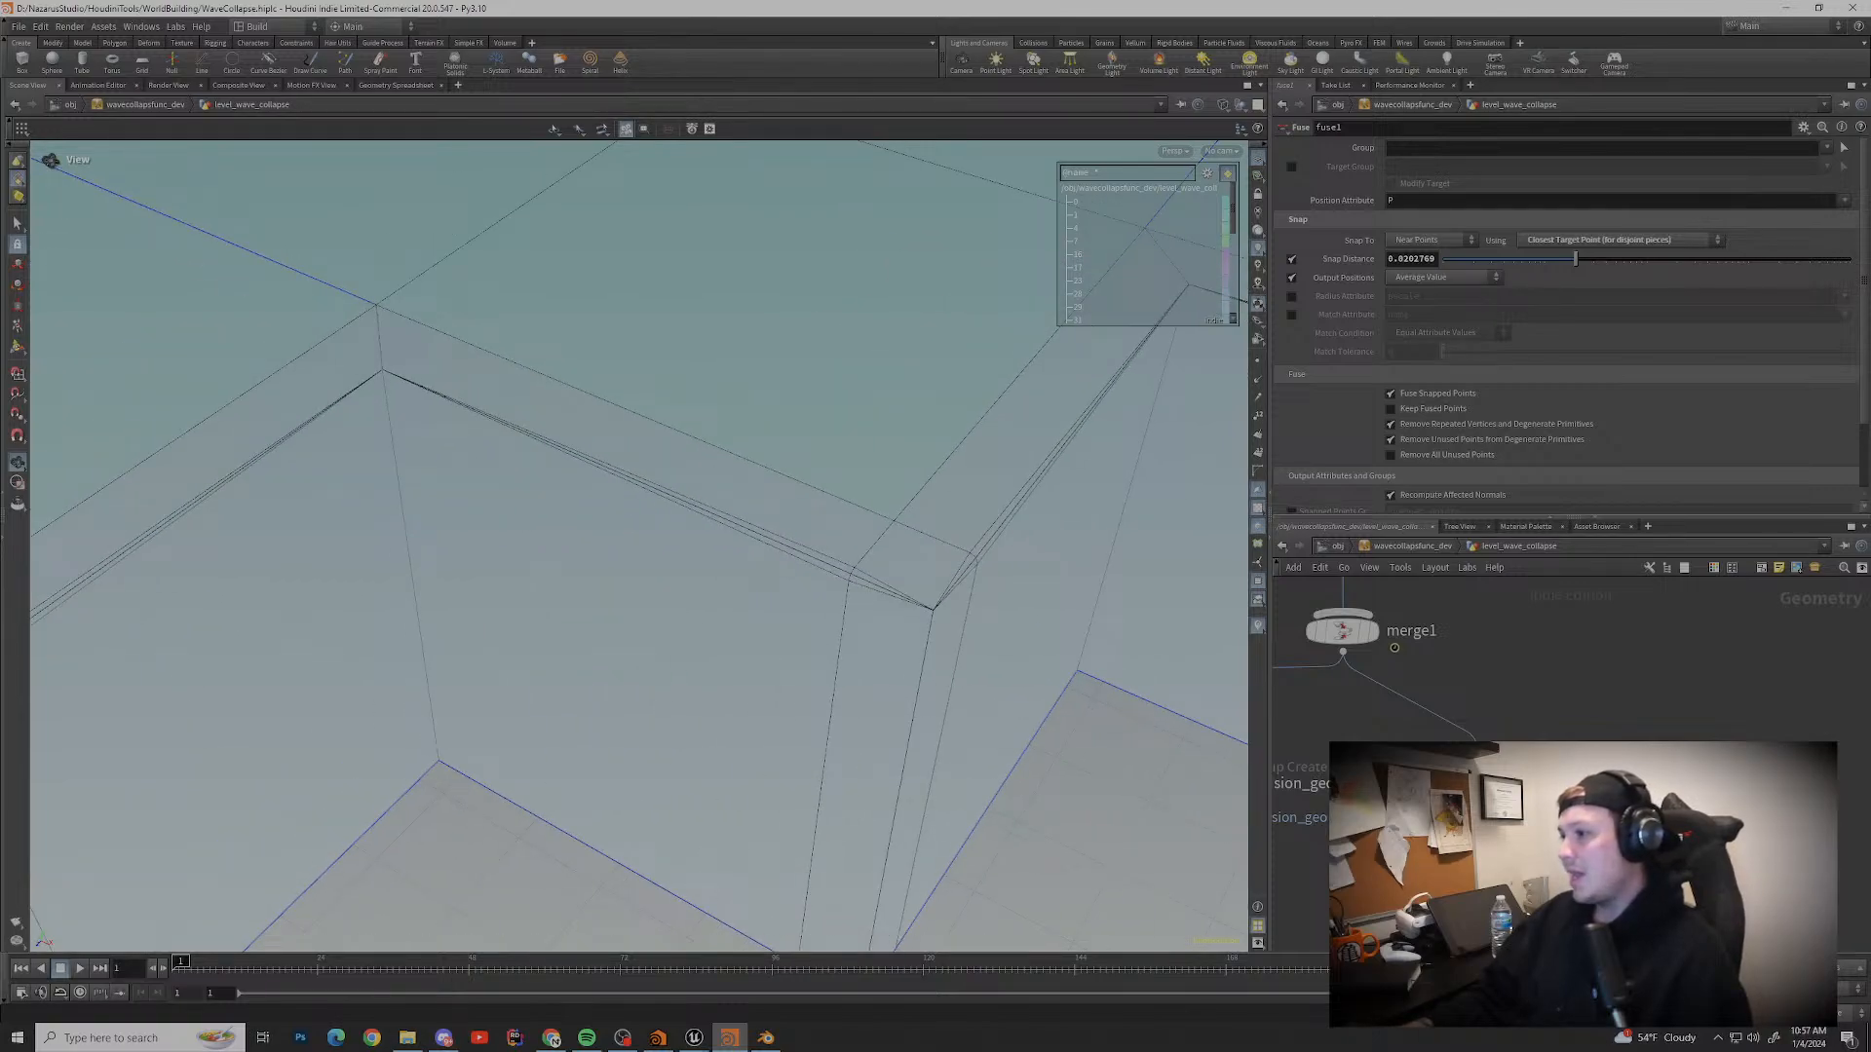
Step: Select the polybevel1 node and inspect how its bevel runs into an inner corner where the tile edges meet
middle_click_drag(1461, 672, 1585, 696)
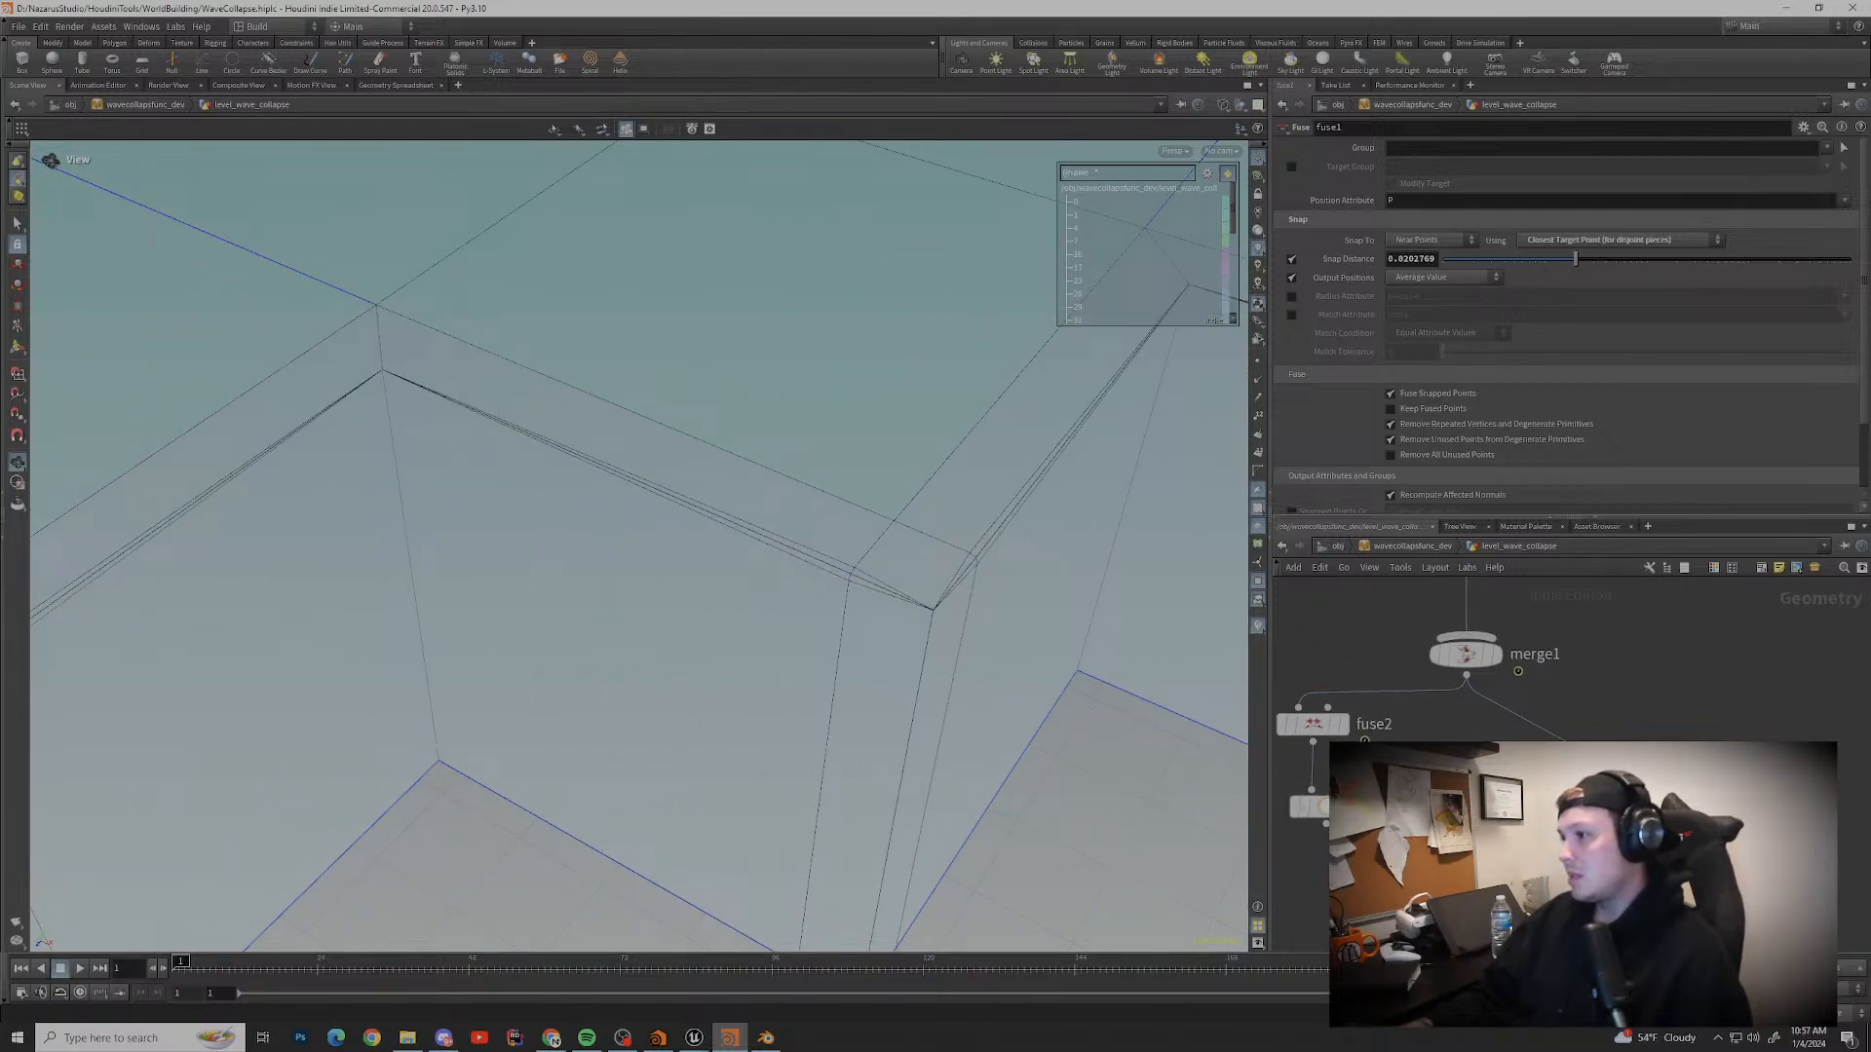
left_click(1653, 756)
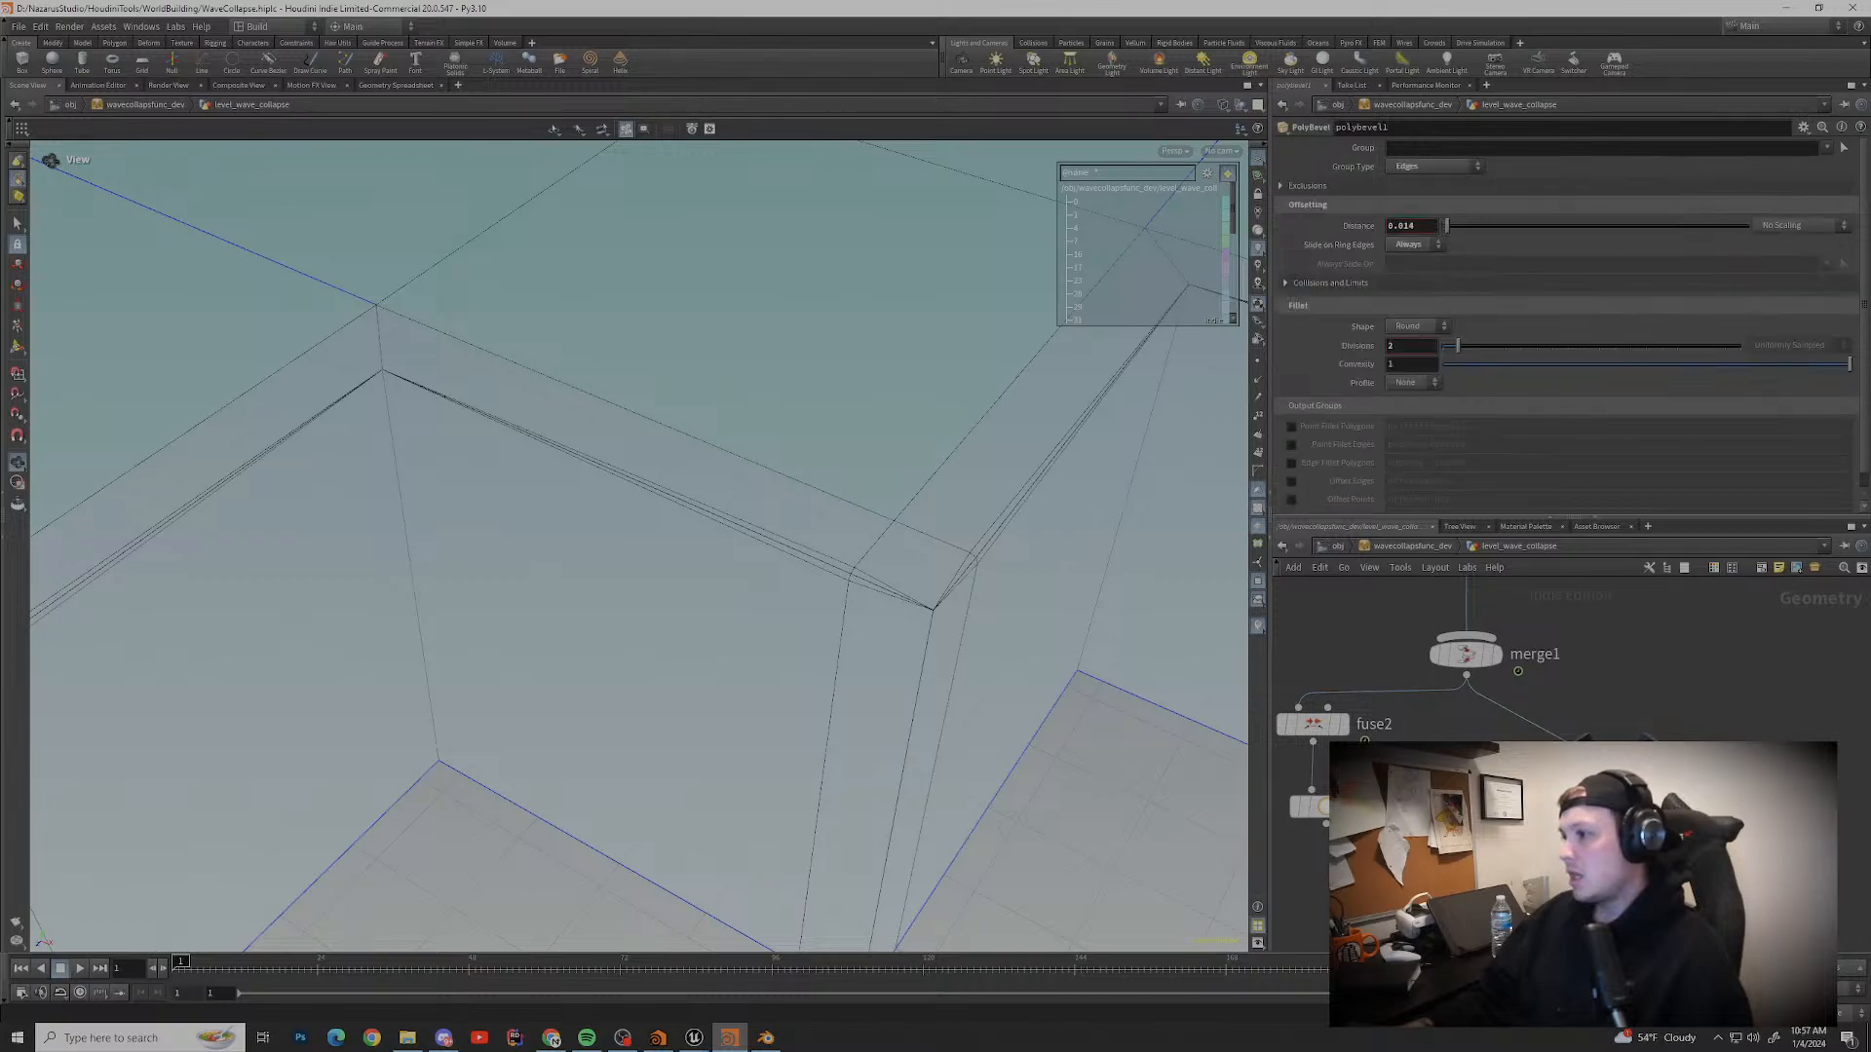
scroll(770, 575, "down", 3)
middle_click_drag(1330, 694, 1418, 702)
scroll(639, 545, "up", 5)
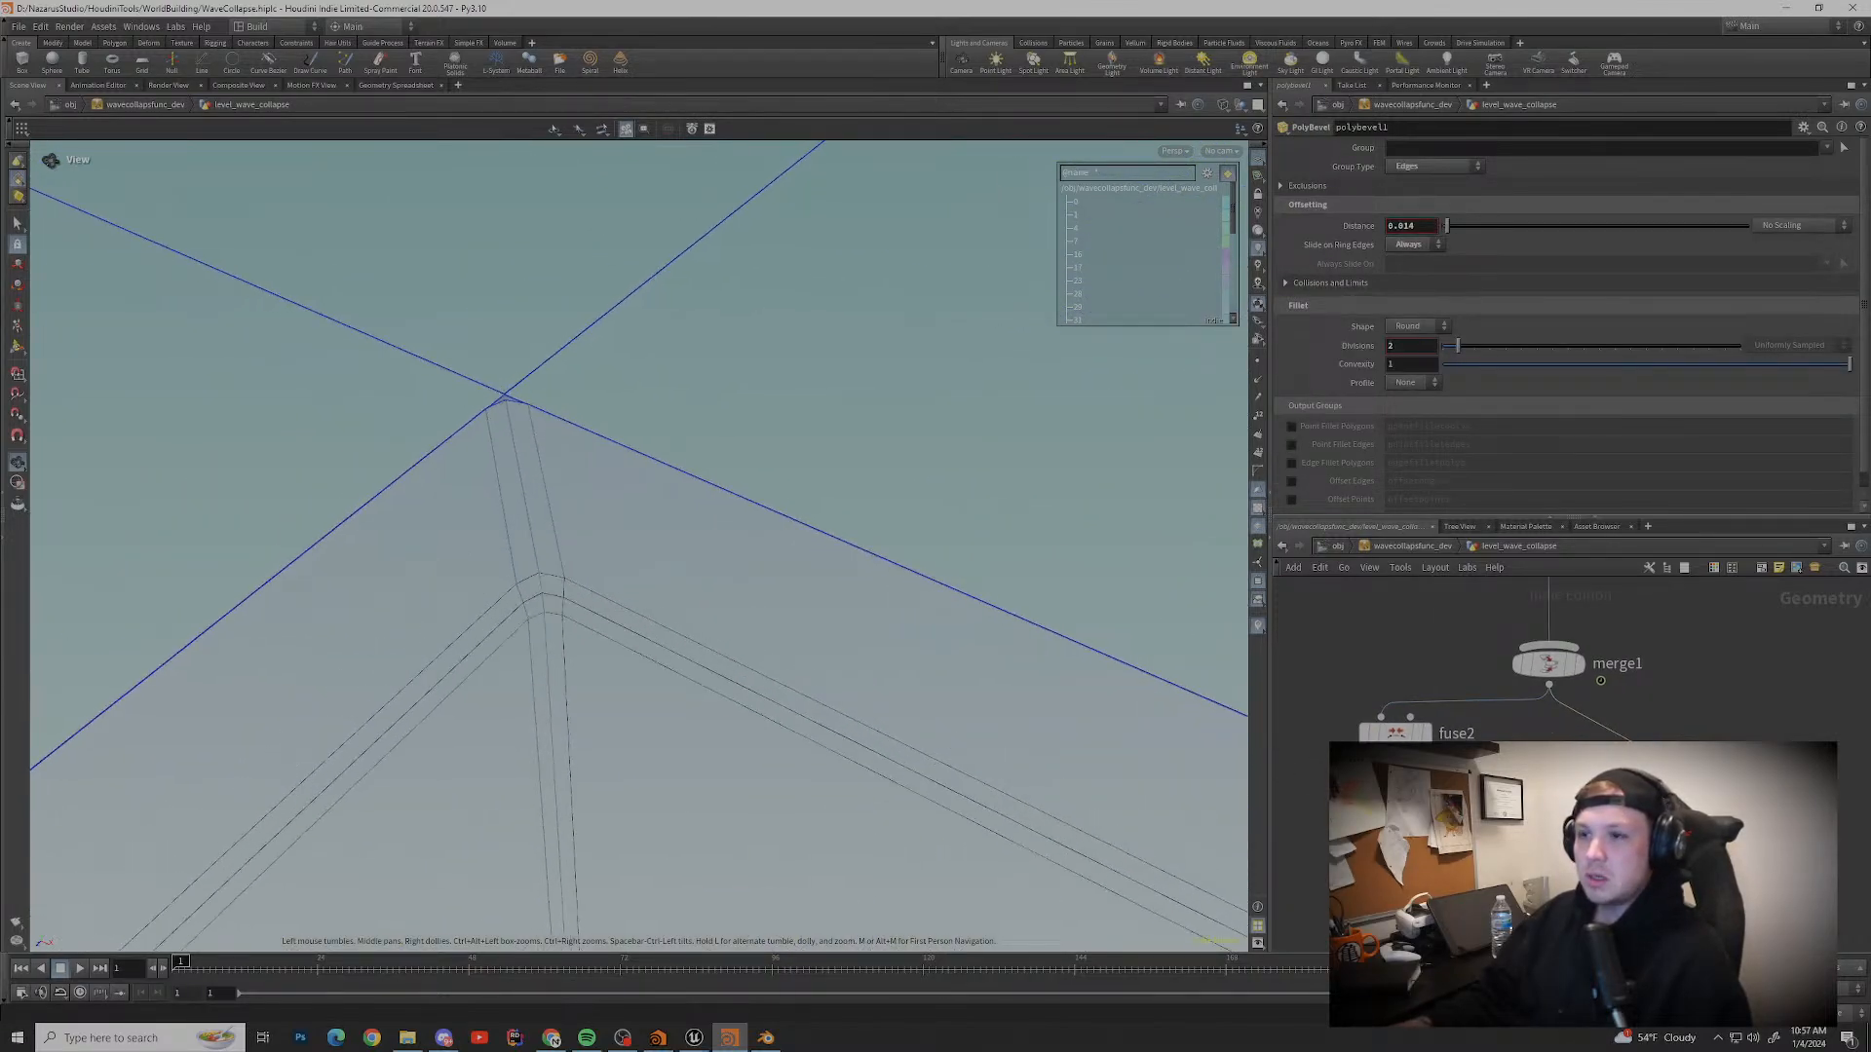
scroll(764, 619, "down", 6)
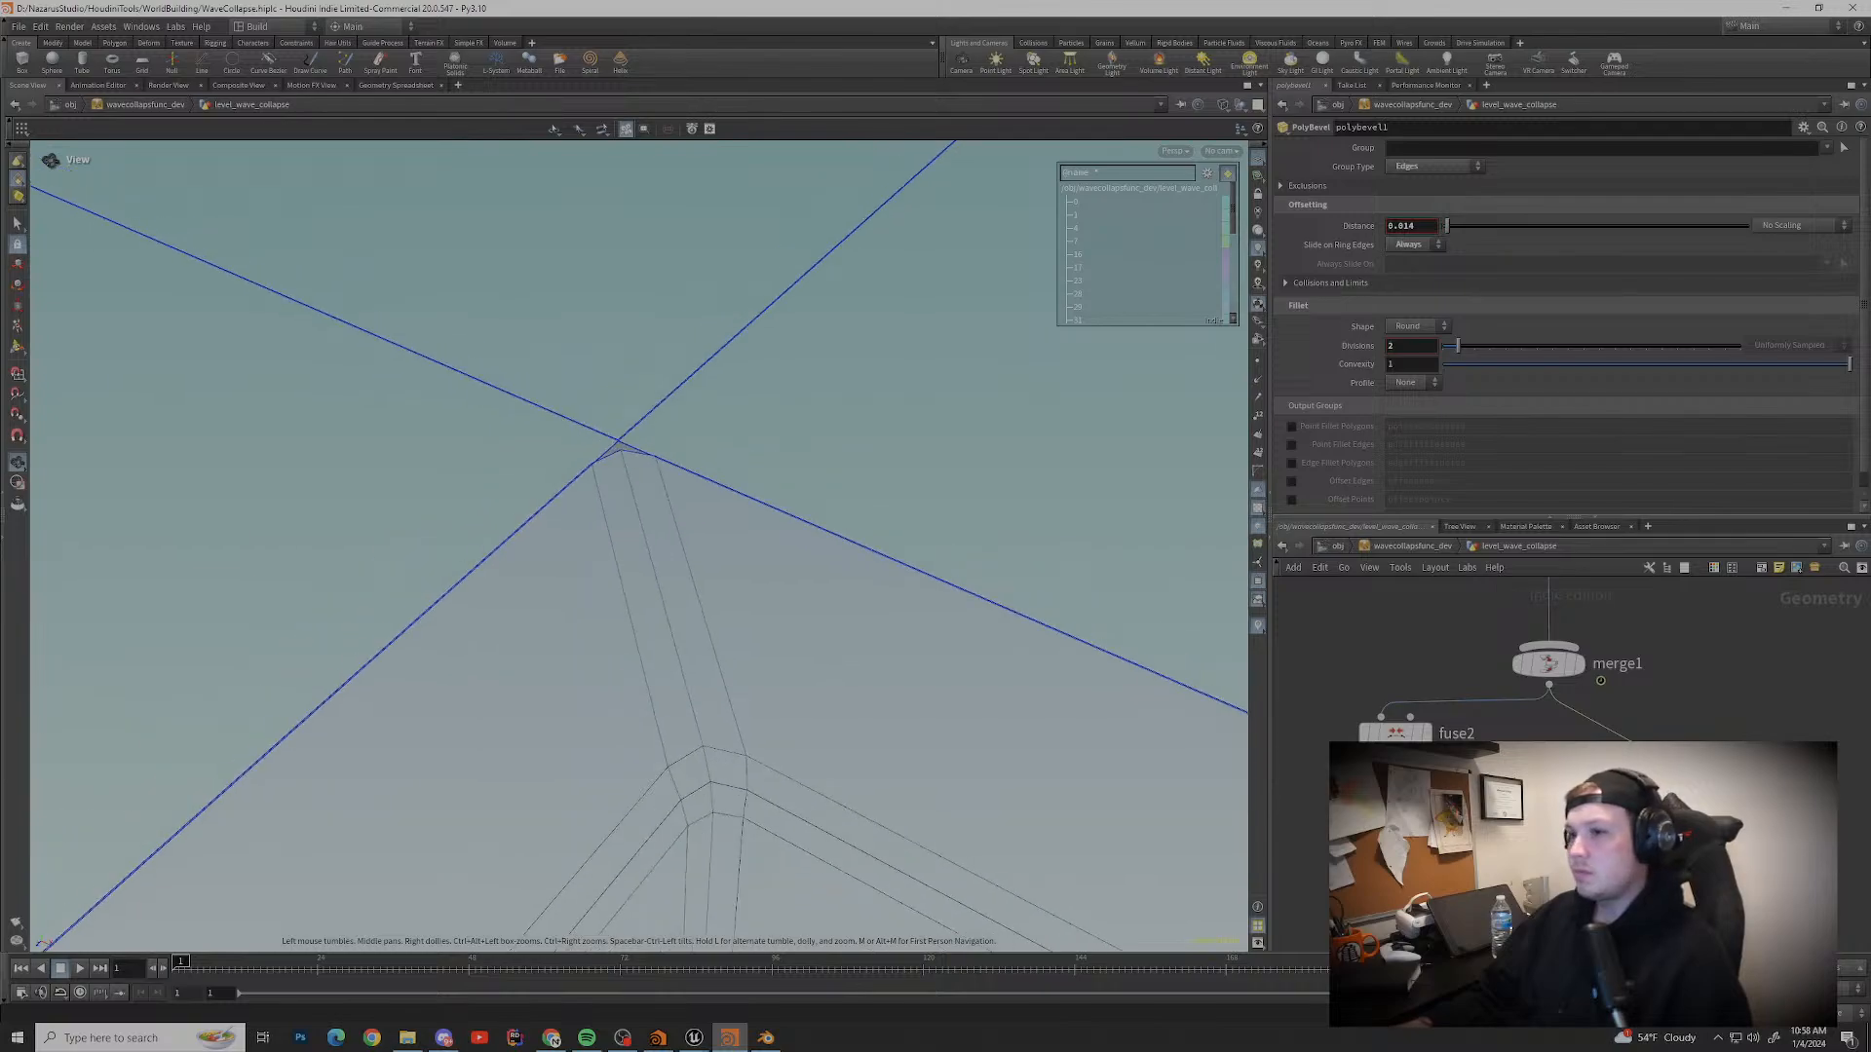
scroll(638, 546, "down", 8)
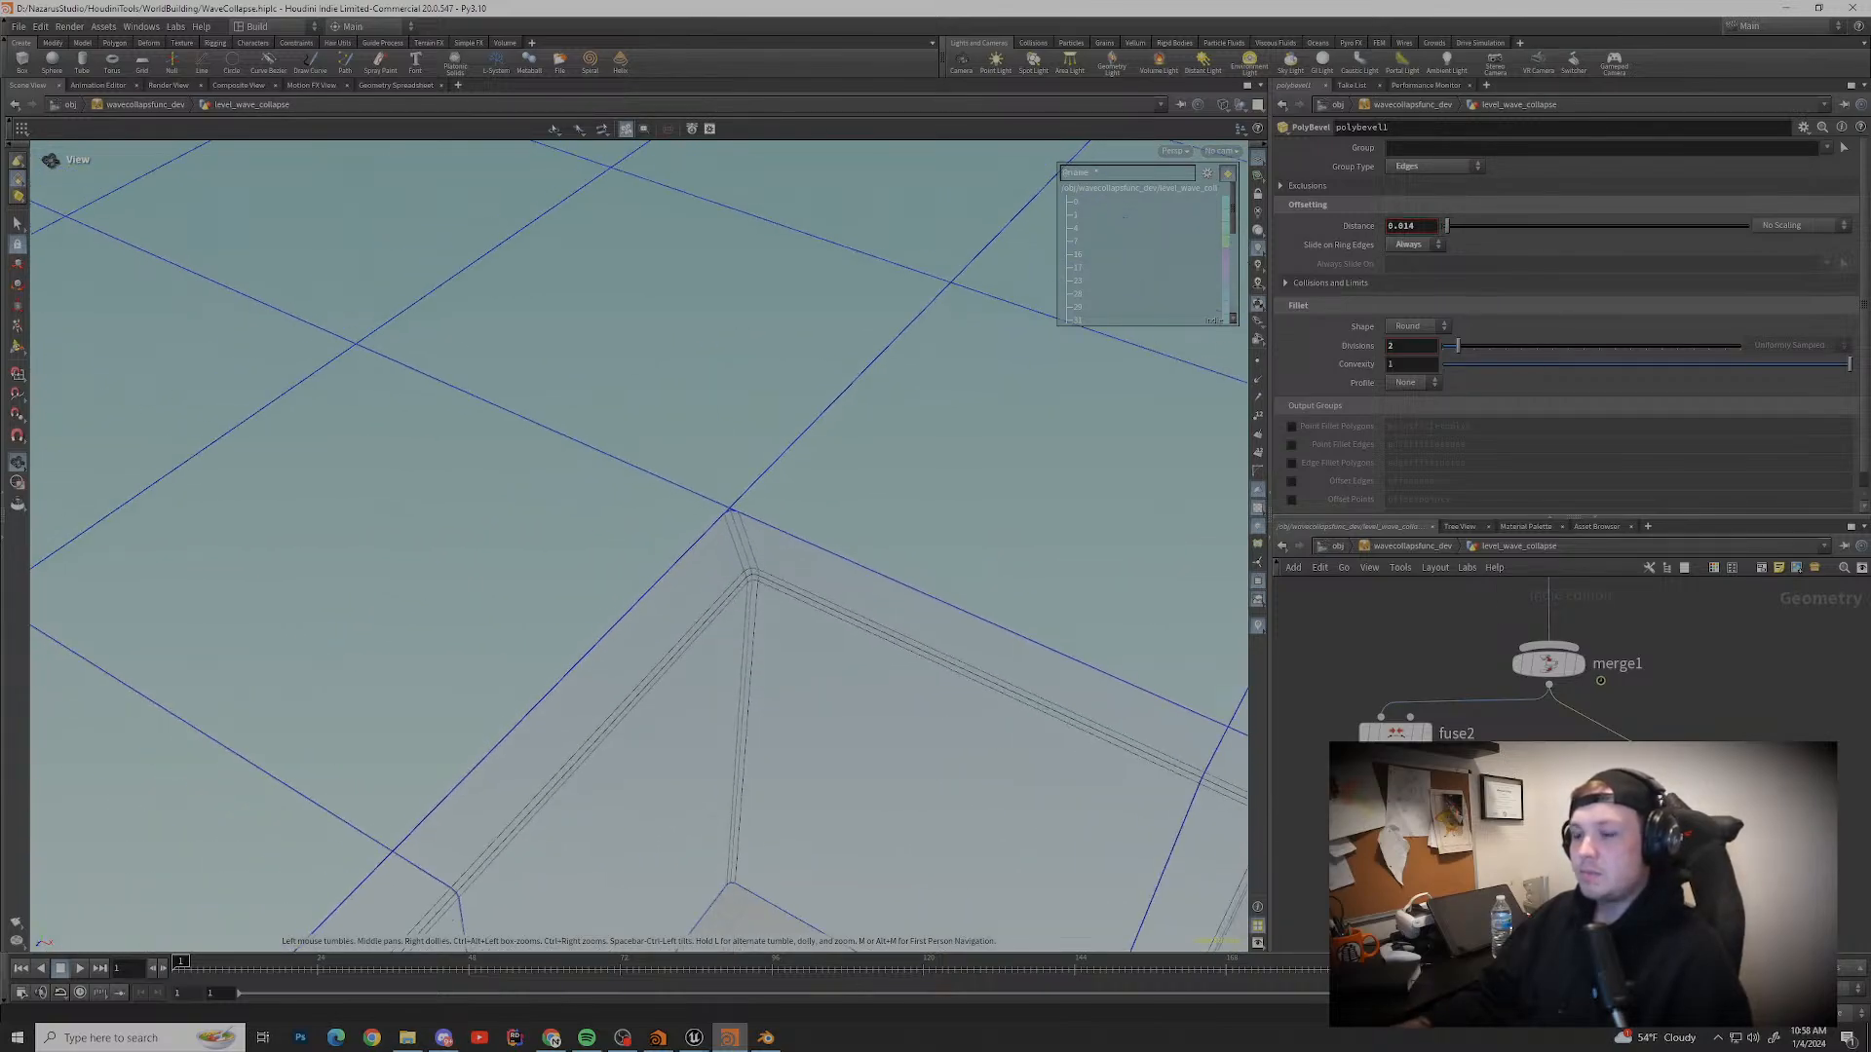
scroll(638, 546, "down", 8)
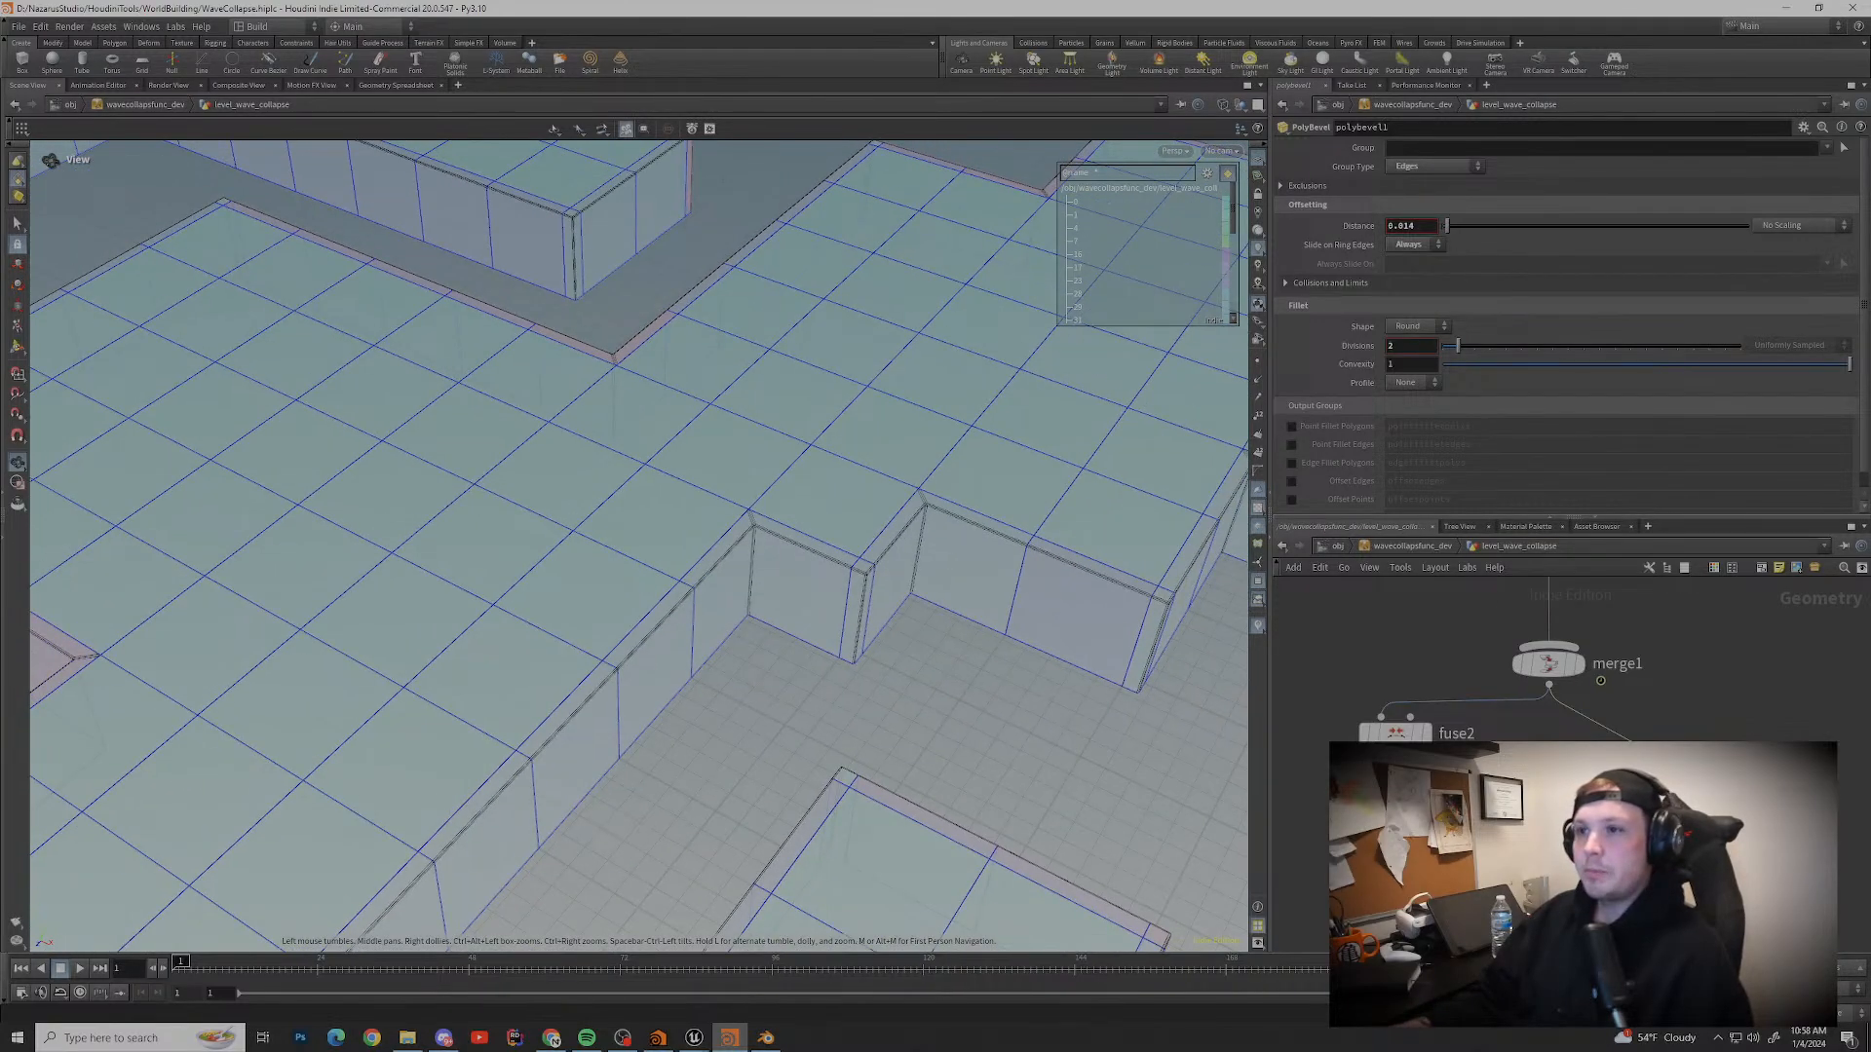
Step: Compare the bevels on the level's outer wall corners and stepped inner corners, from close up and across several blocks
scroll(638, 546, "up", 6)
left_click_drag(487, 604, 877, 526)
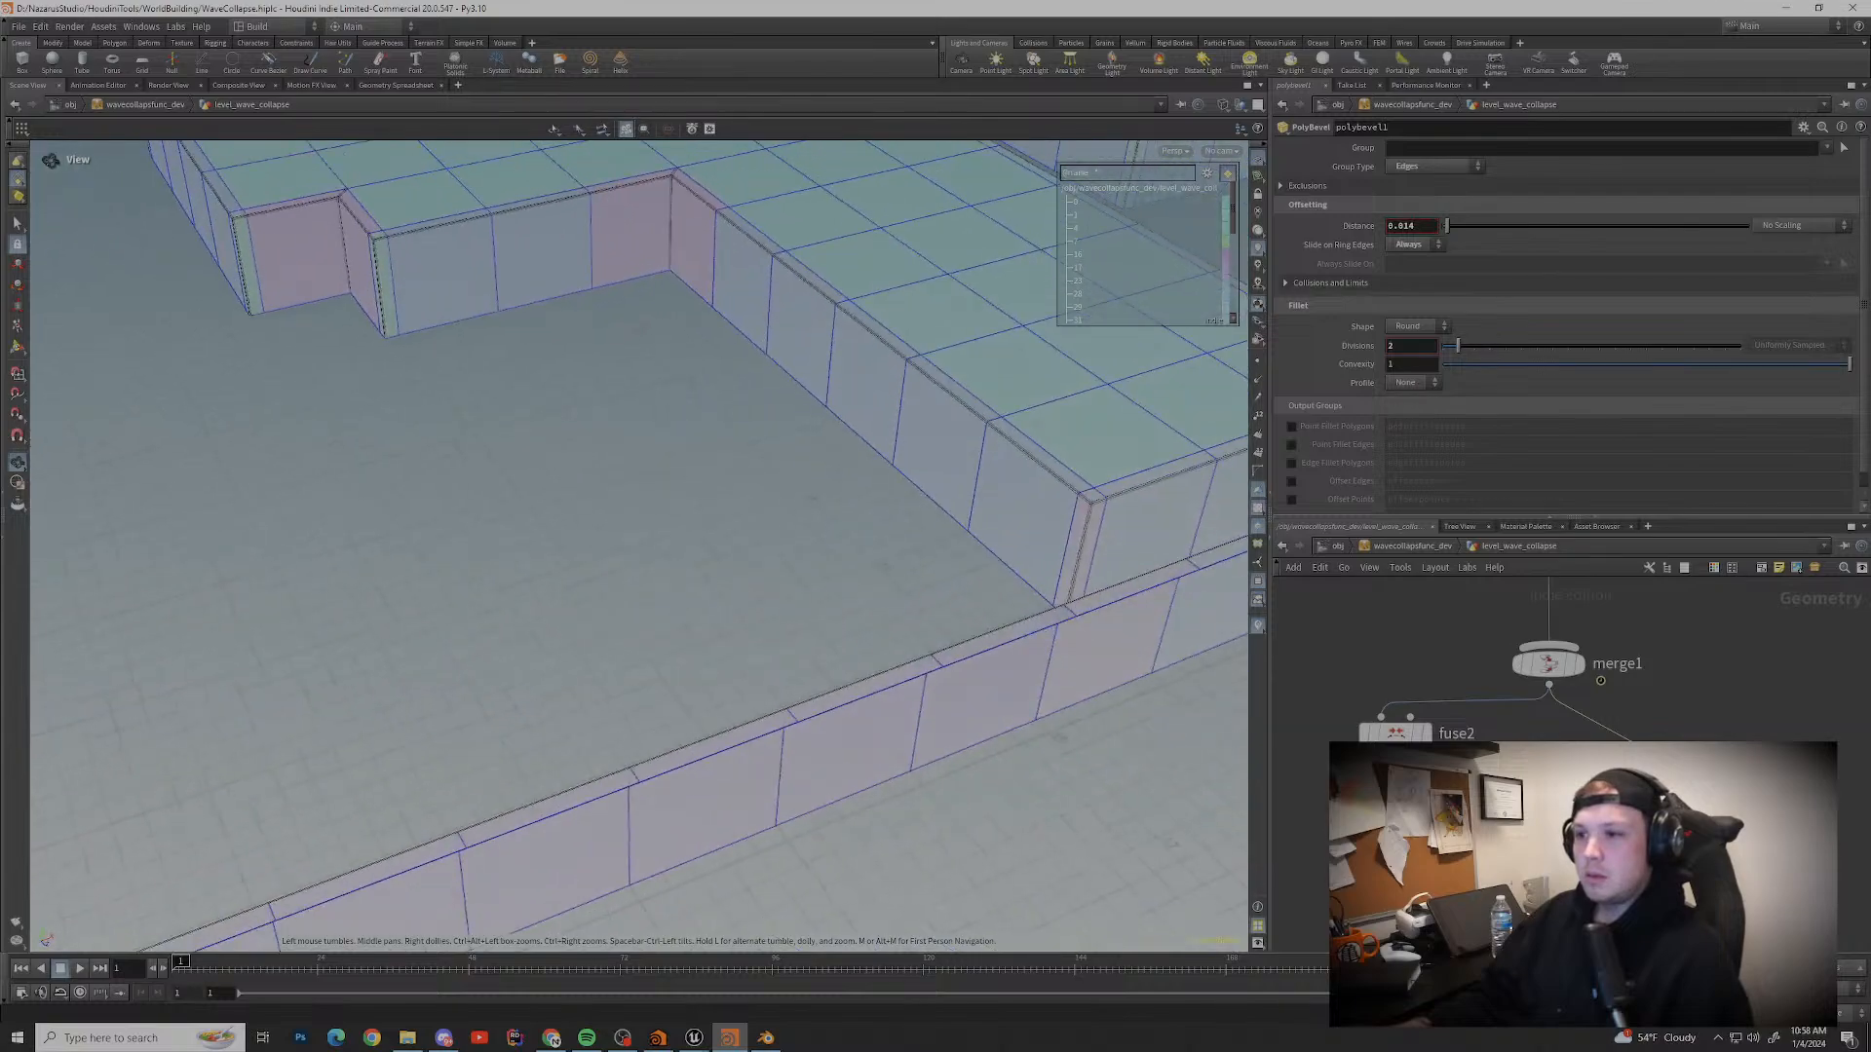
middle_click_drag(877, 526, 672, 575)
scroll(638, 545, "up", 8)
left_click_drag(672, 575, 697, 560)
scroll(638, 546, "up", 3)
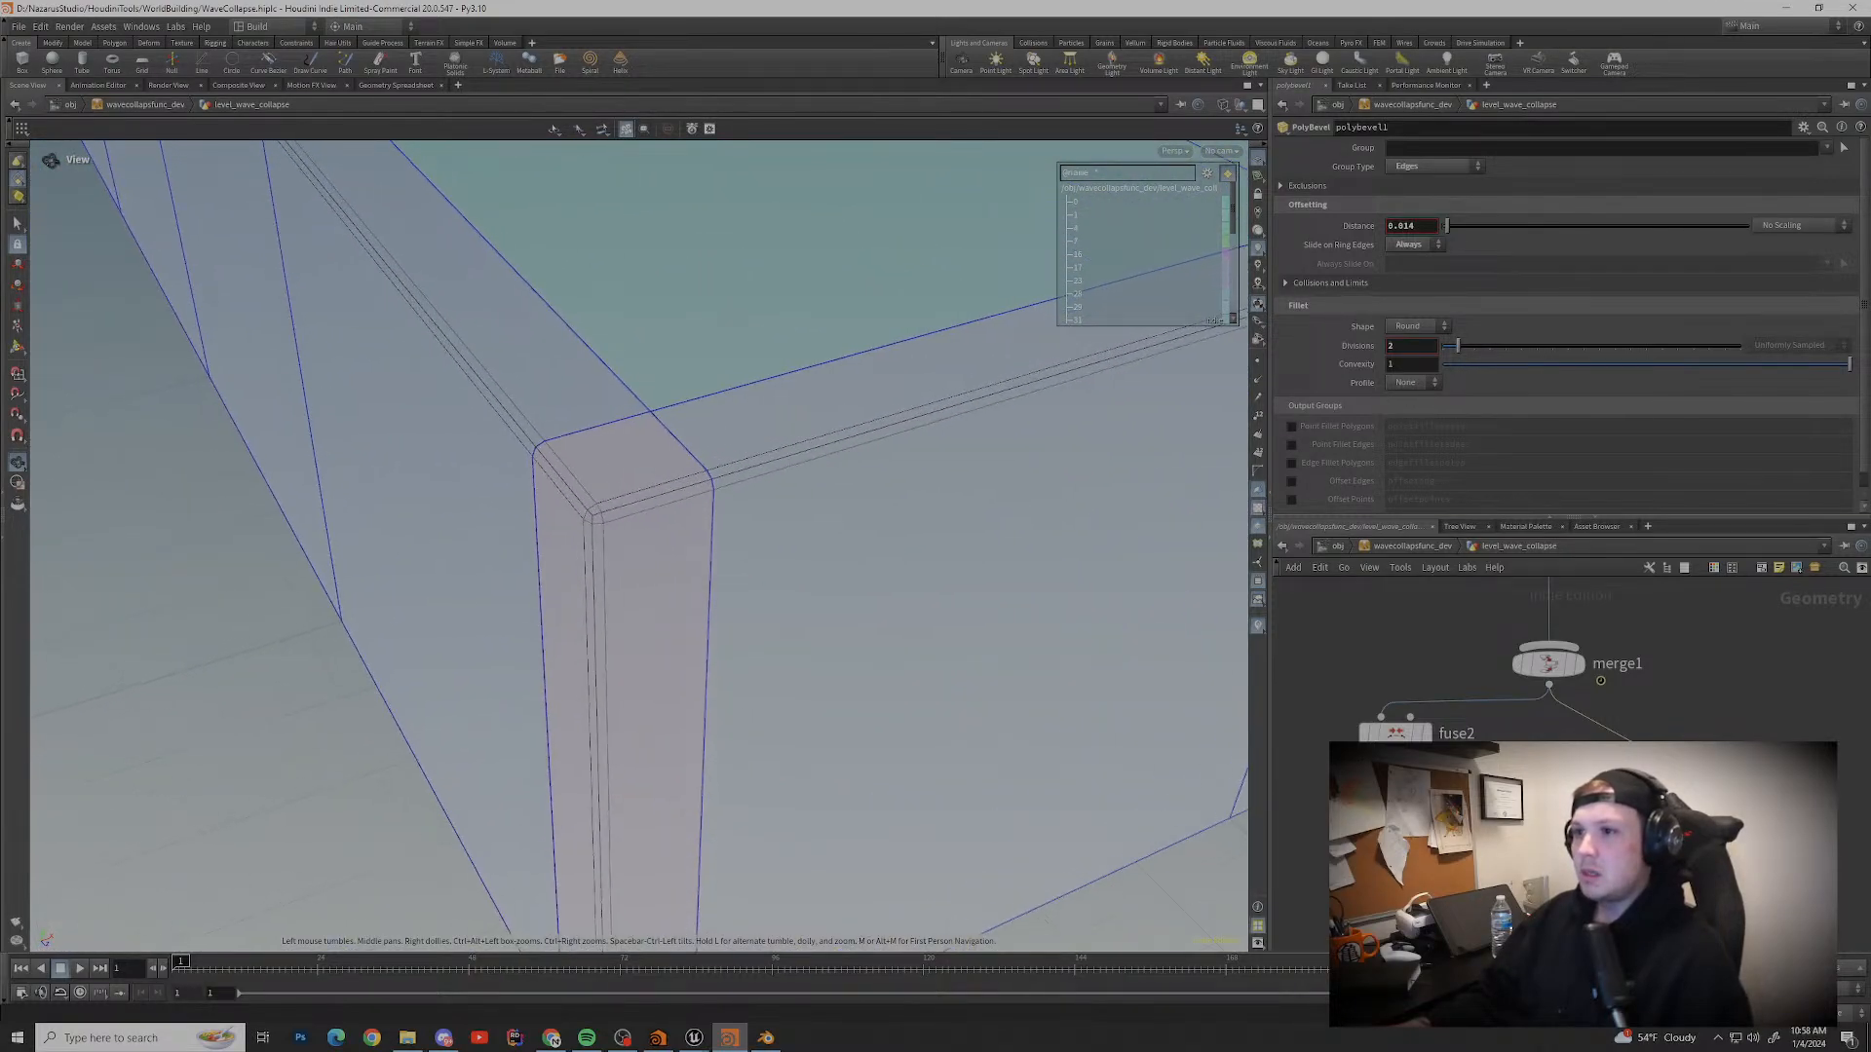
middle_click_drag(925, 506, 390, 604)
scroll(639, 545, "down", 6)
scroll(639, 545, "down", 4)
middle_click_drag(546, 341, 867, 809)
scroll(639, 546, "up", 6)
scroll(638, 546, "up", 5)
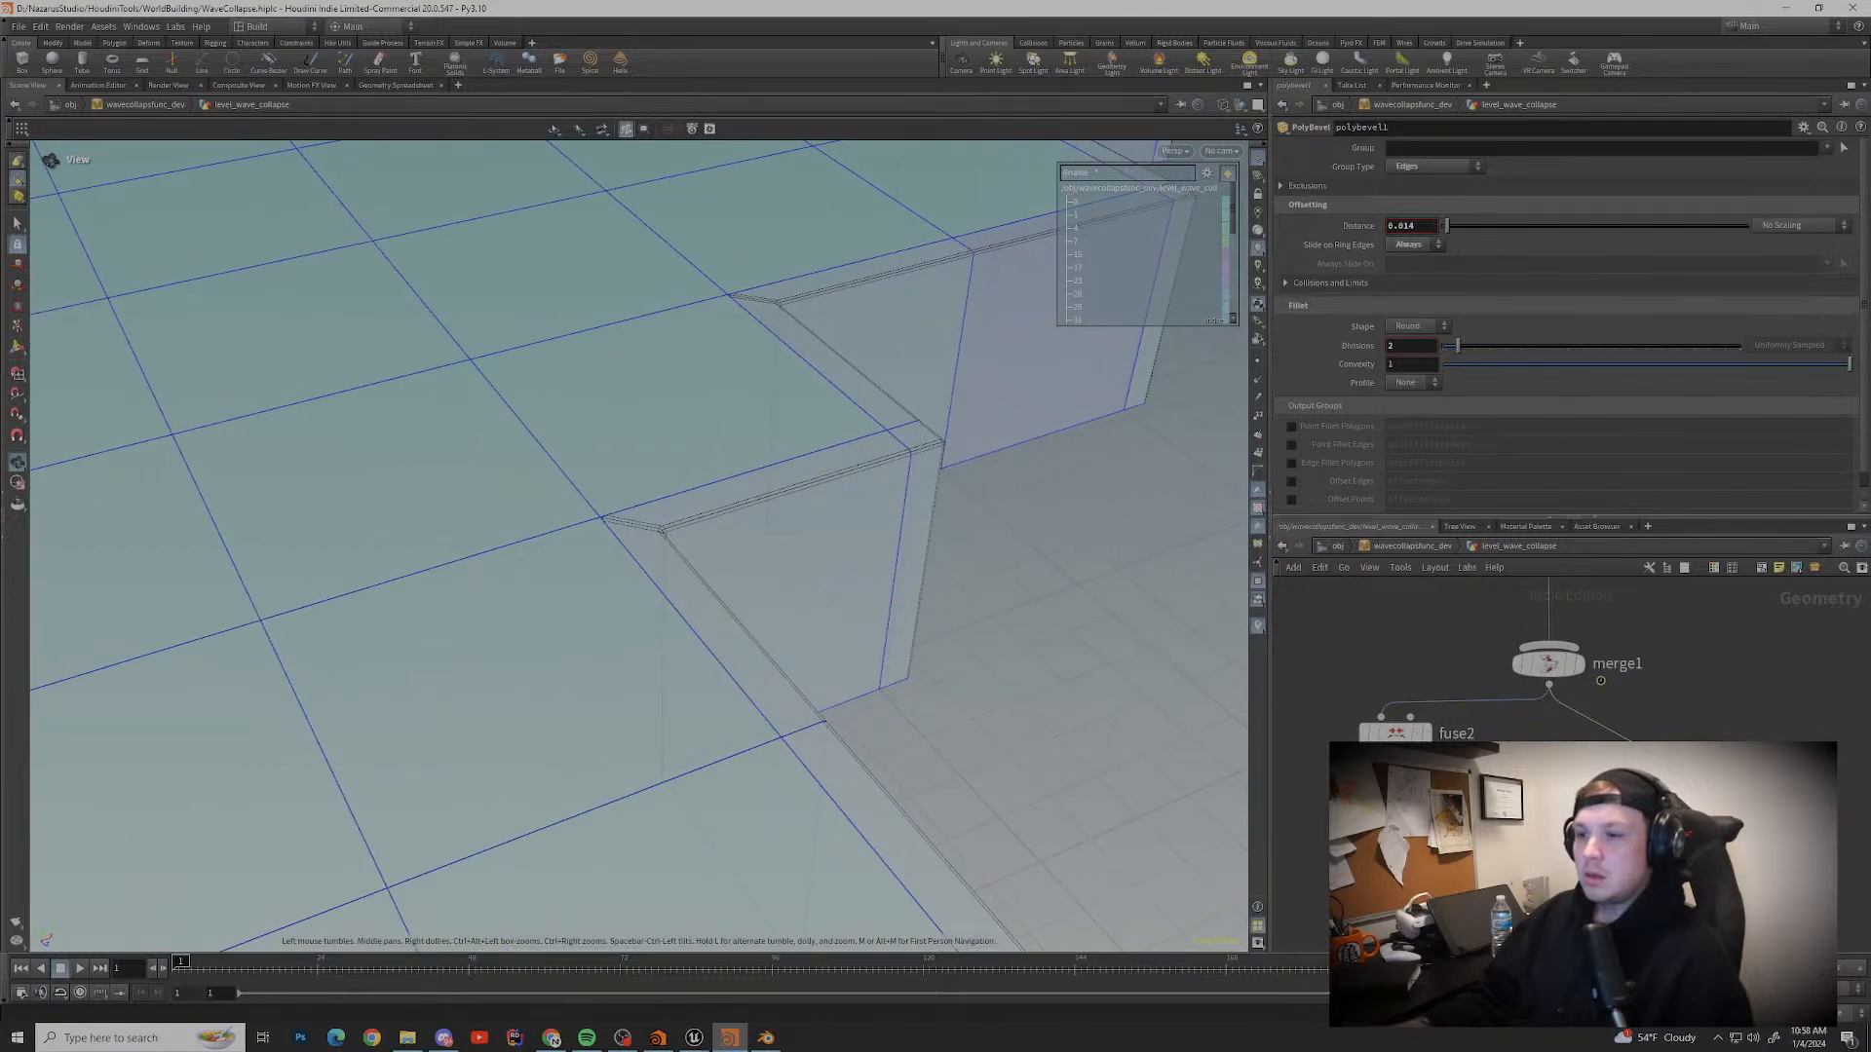
scroll(638, 546, "up", 8)
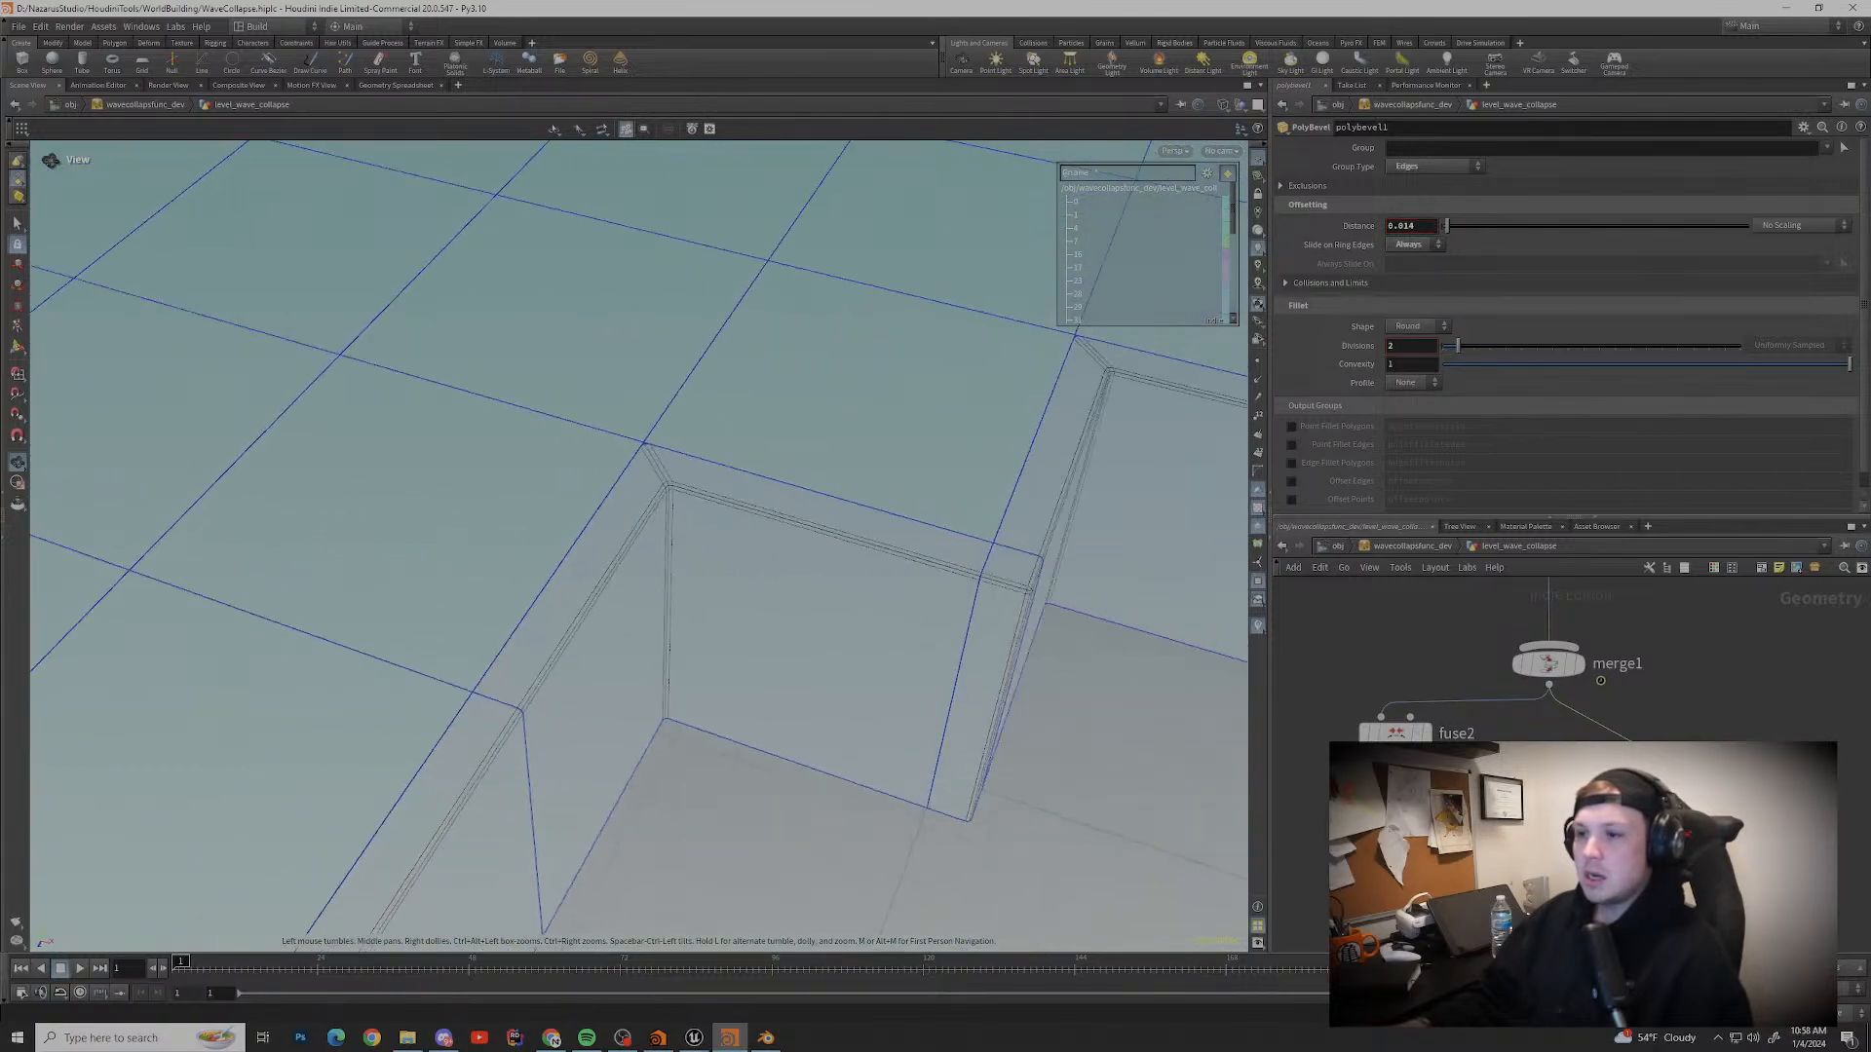
scroll(638, 545, "up", 6)
left_click_drag(741, 546, 419, 565)
scroll(638, 546, "up", 3)
scroll(739, 544, "down", 12)
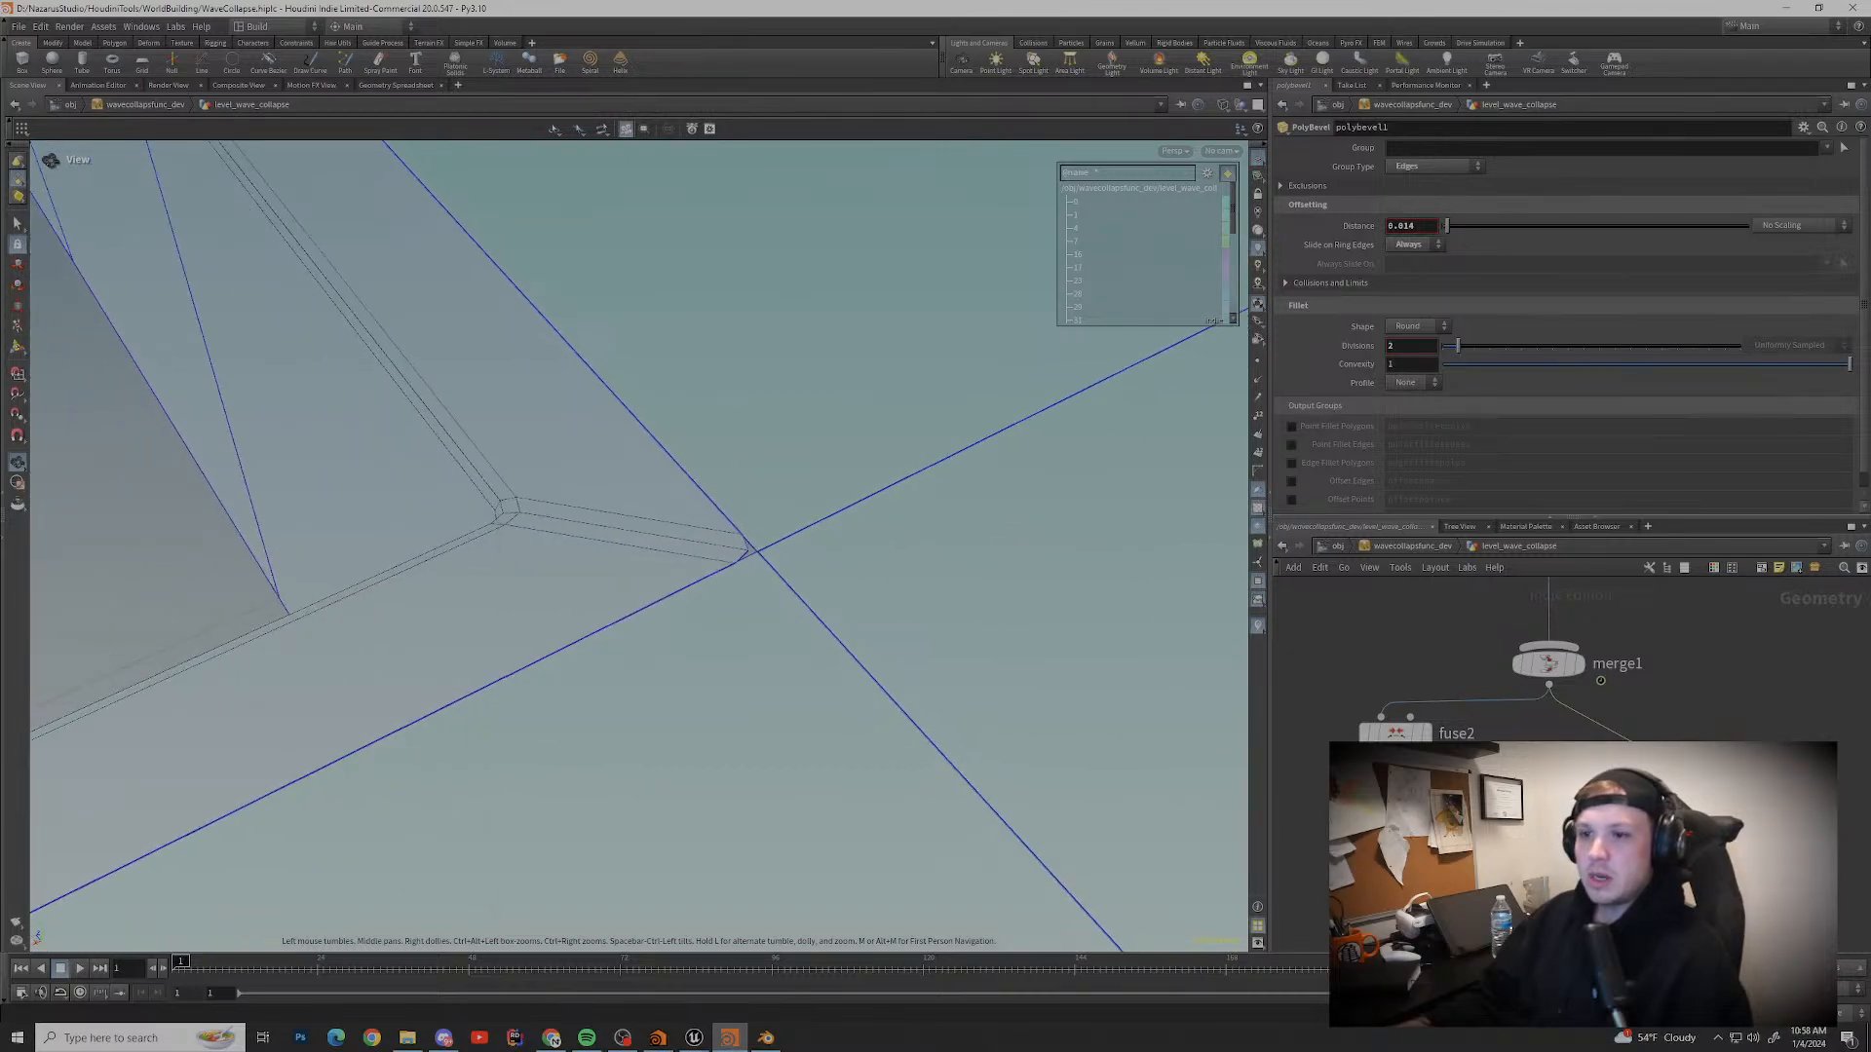
scroll(723, 529, "down", 12)
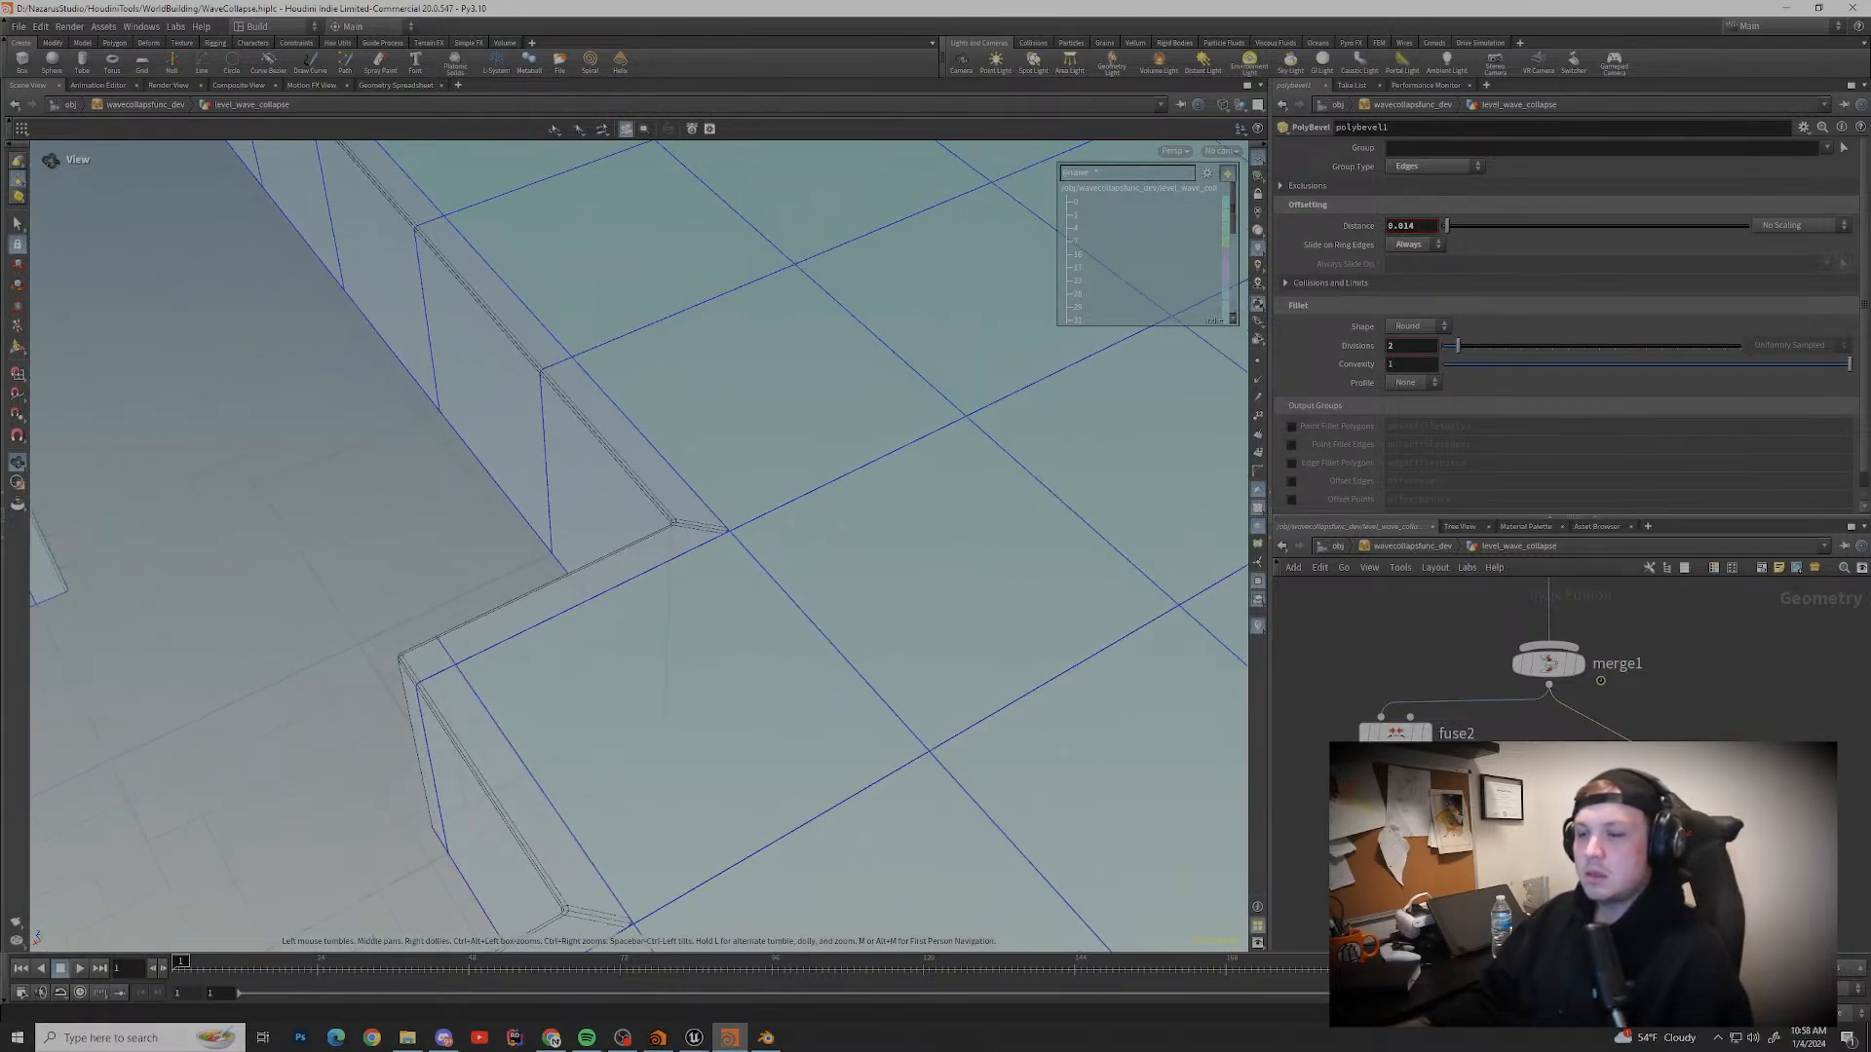
scroll(682, 536, "down", 12)
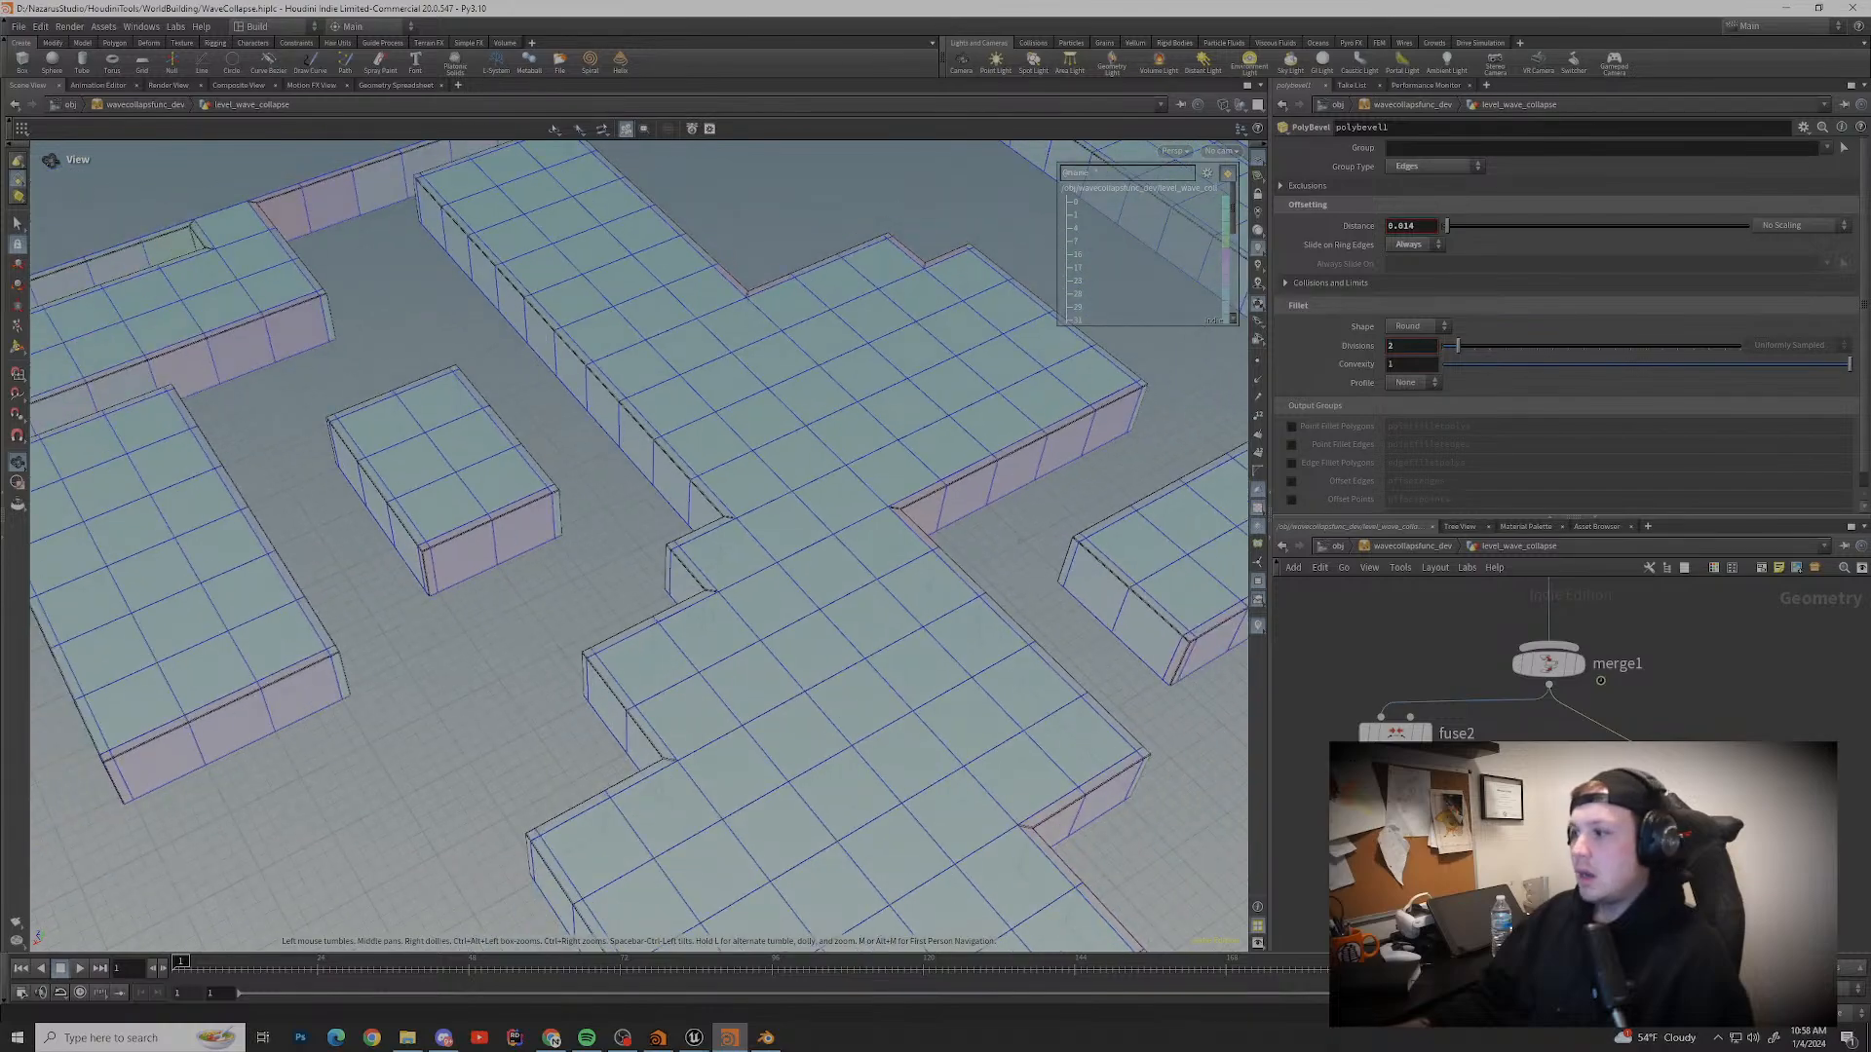
Step: Connect merge1's output into the fuse1 node ahead of polybevel1 and check the bevelled blocks
key("f")
left_click_drag(1438, 767, 1438, 627)
middle_click_drag(1438, 627, 1492, 705)
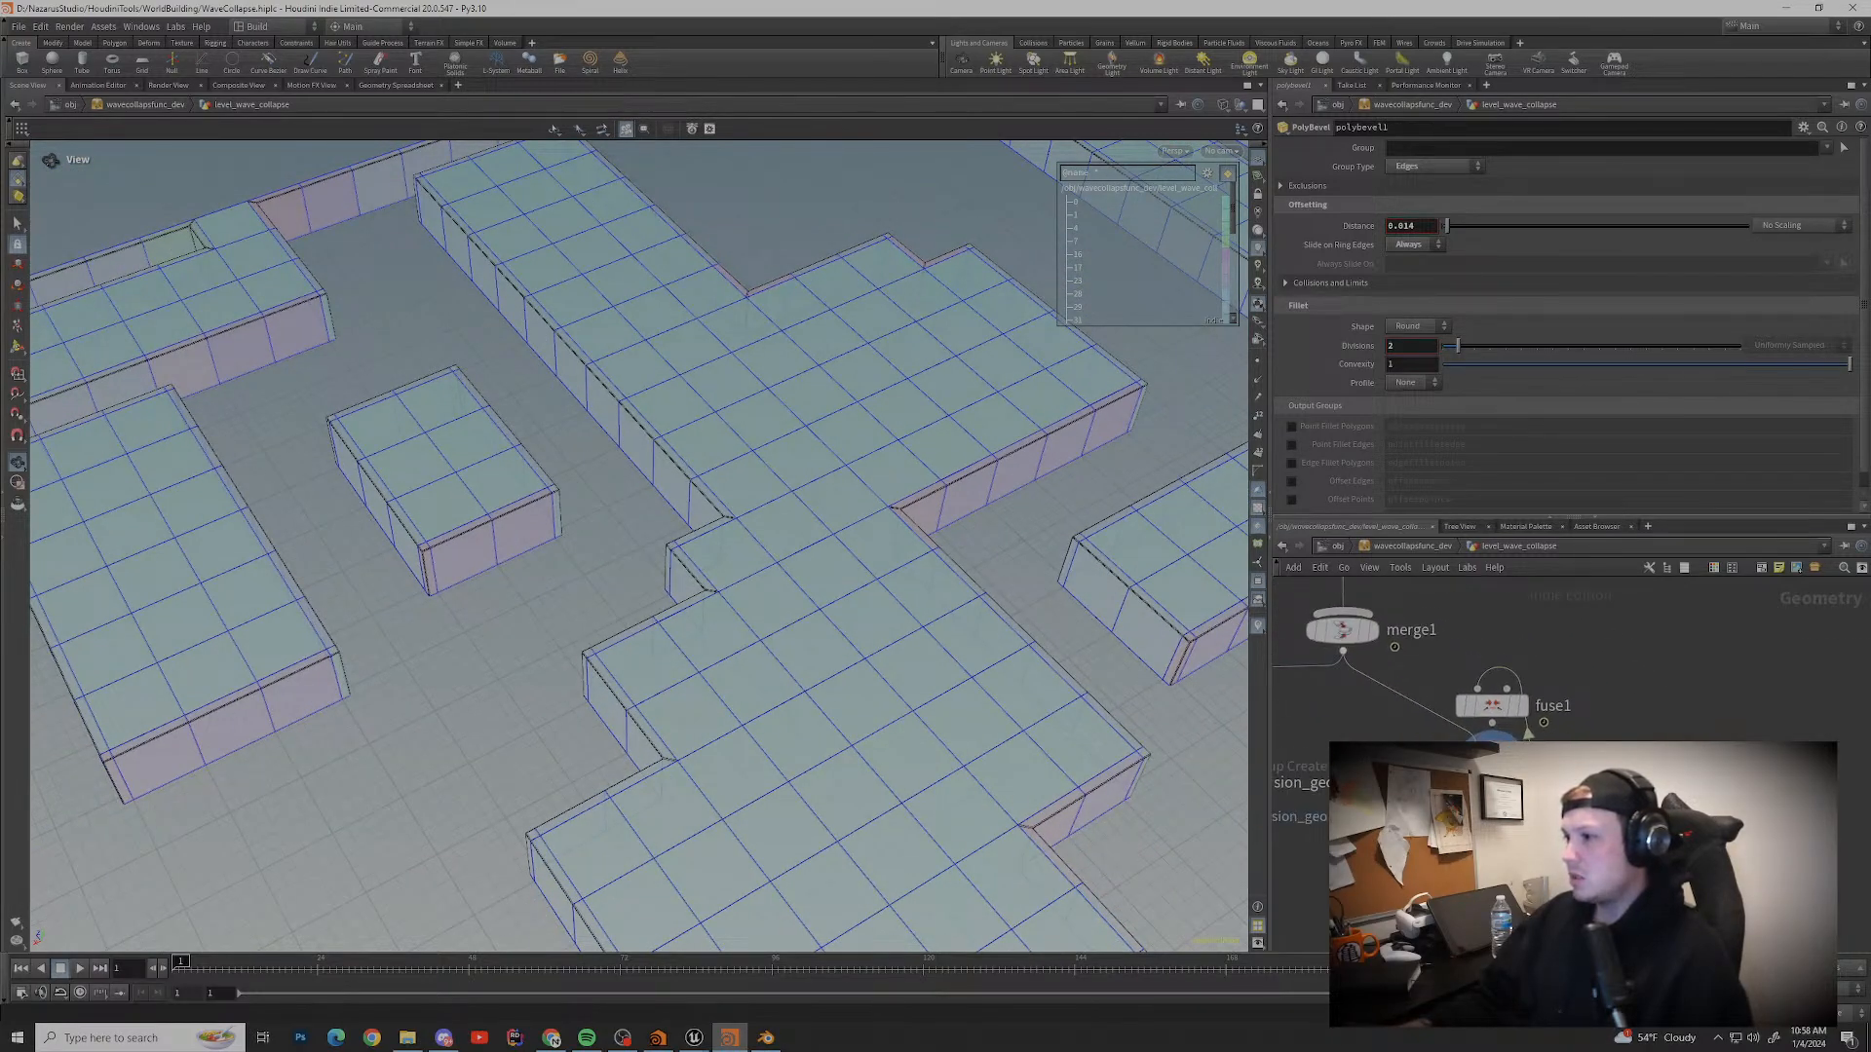
left_click_drag(1343, 651, 1492, 746)
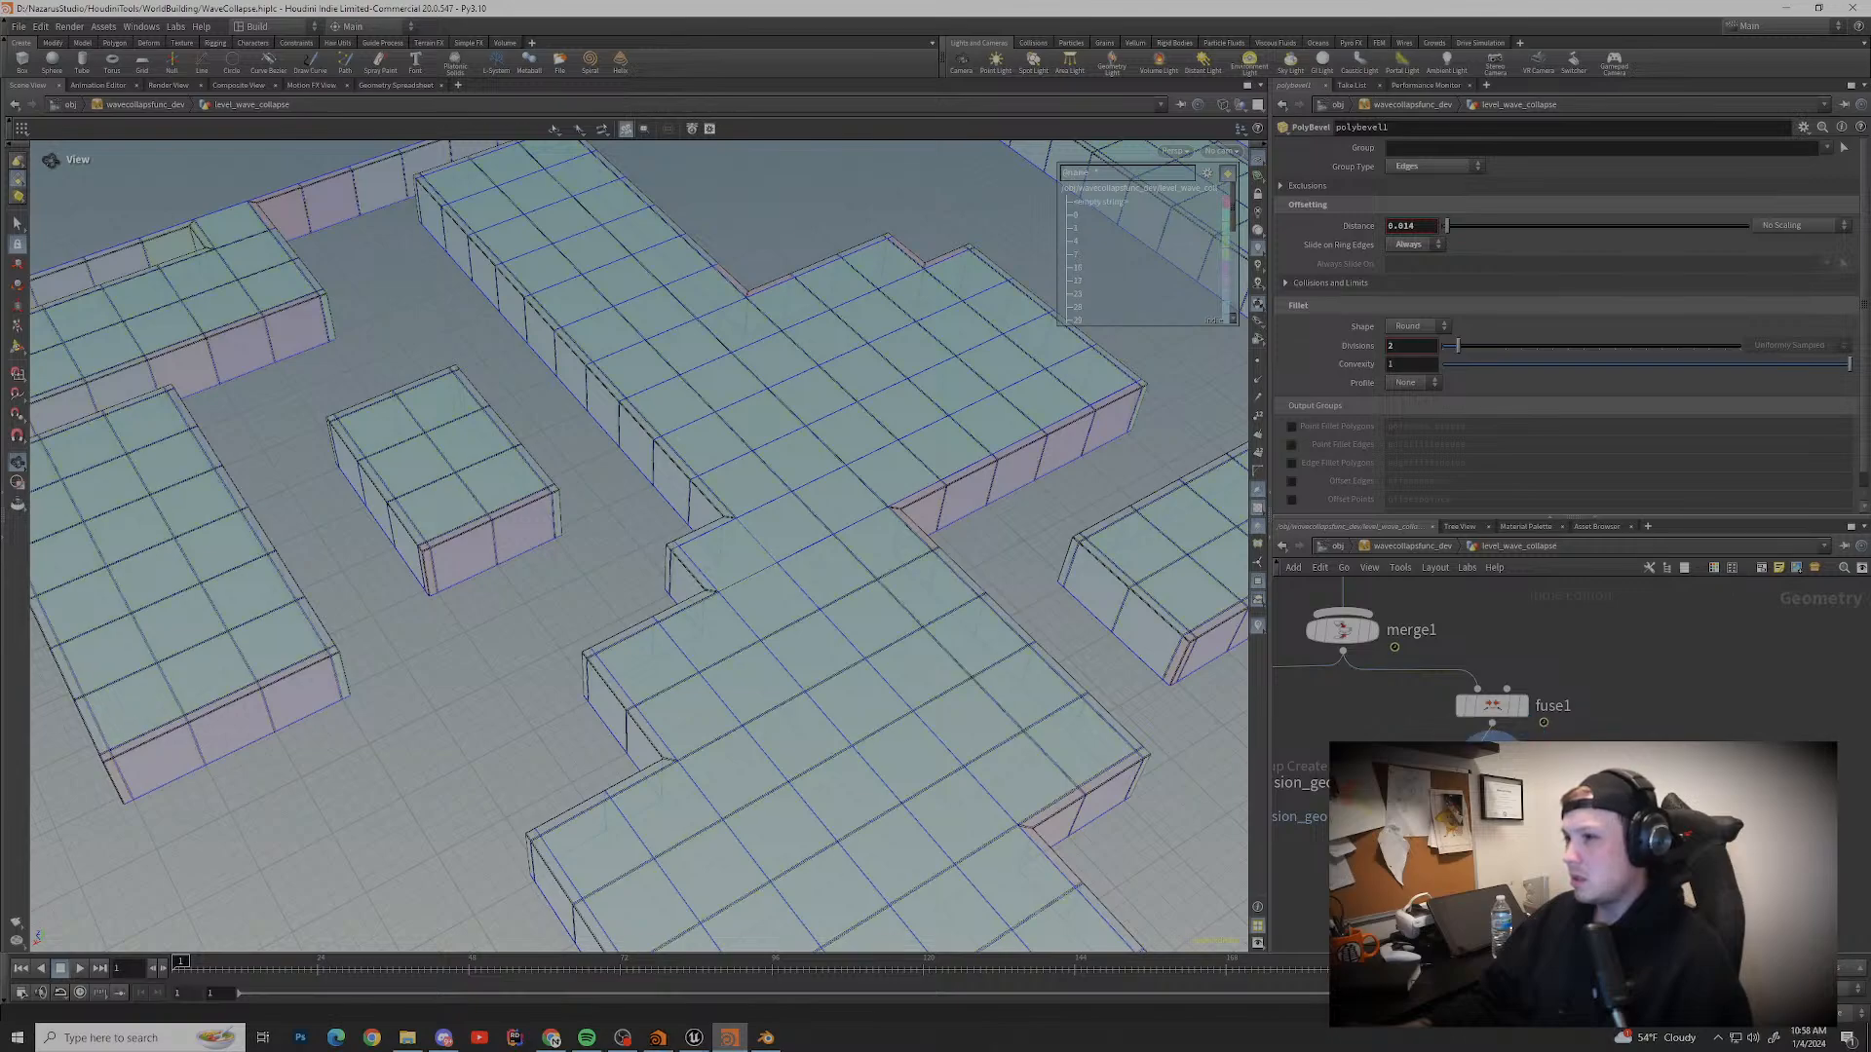
scroll(638, 545, "up", 3)
middle_click_drag(545, 556, 779, 541)
scroll(1696, 751, "down", 4)
scroll(1501, 749, "up", 6)
middle_click_drag(1506, 821, 1520, 751)
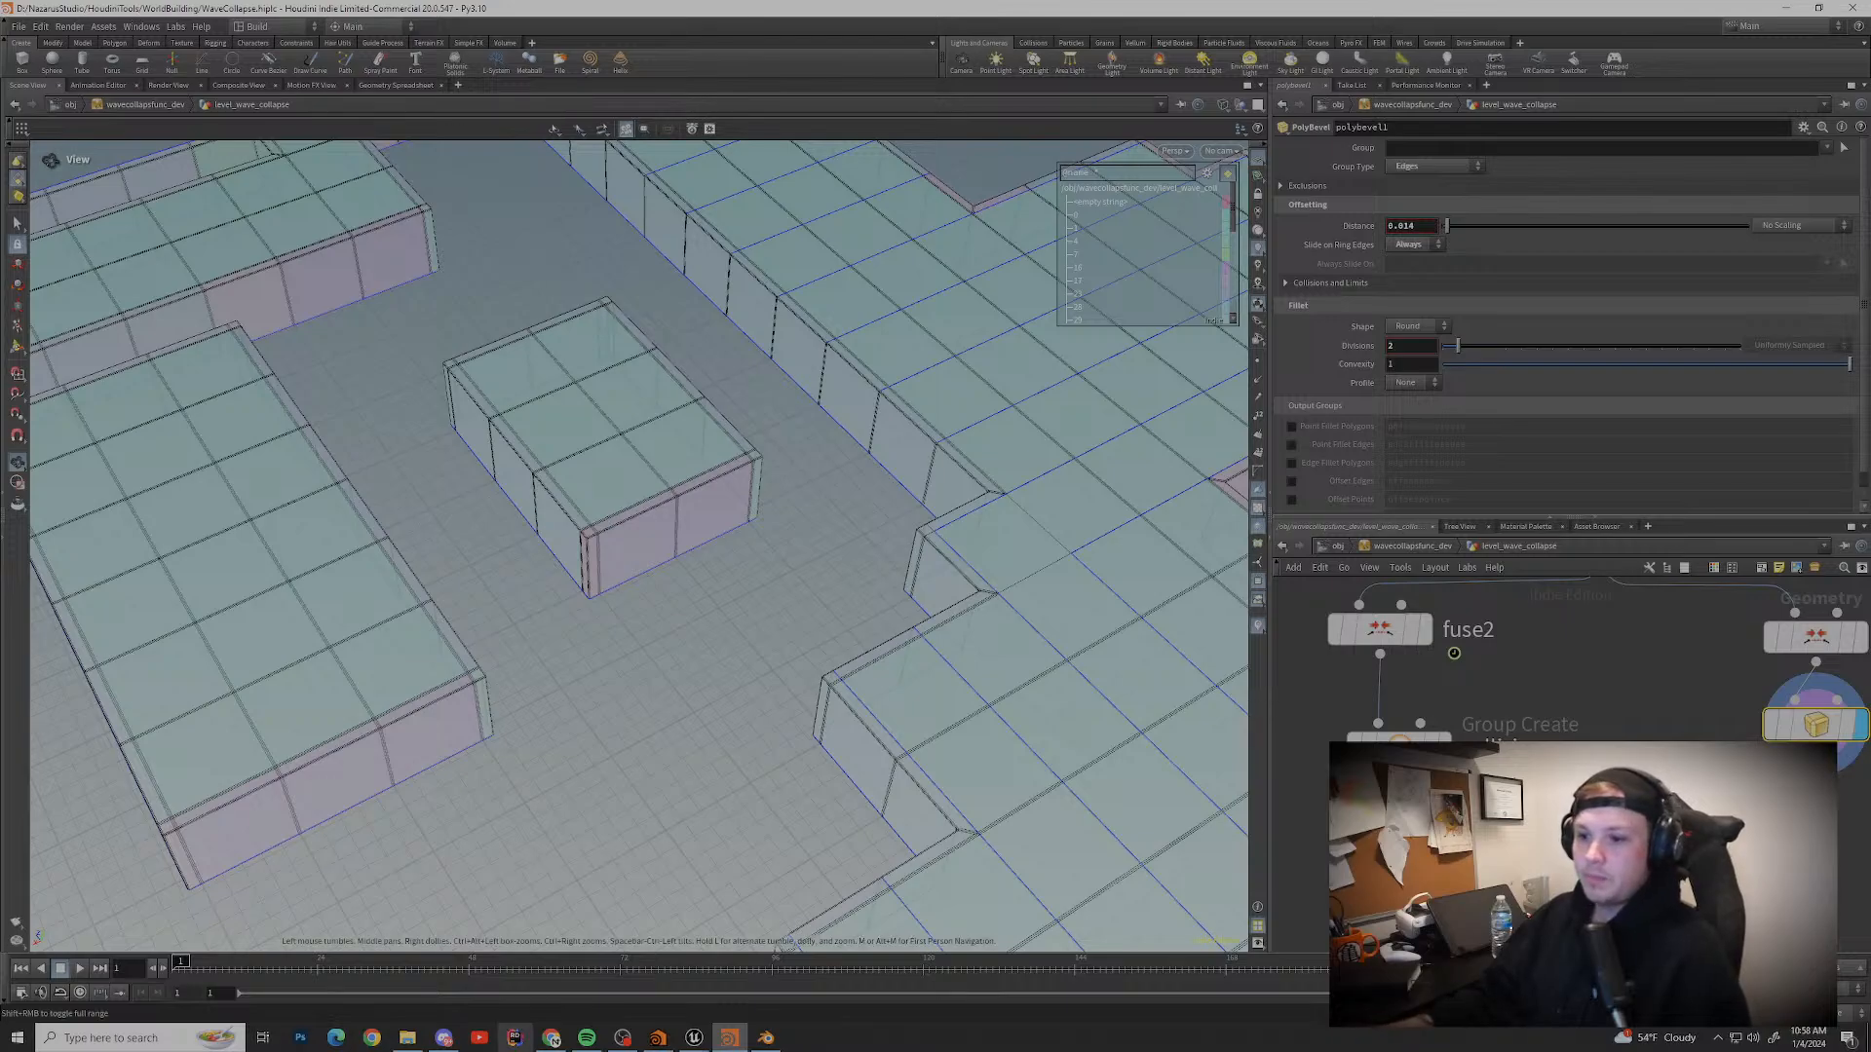
Step: Switch to the Chrome browser and load youtube.com in place of the CGDC site
left_click(551, 1037)
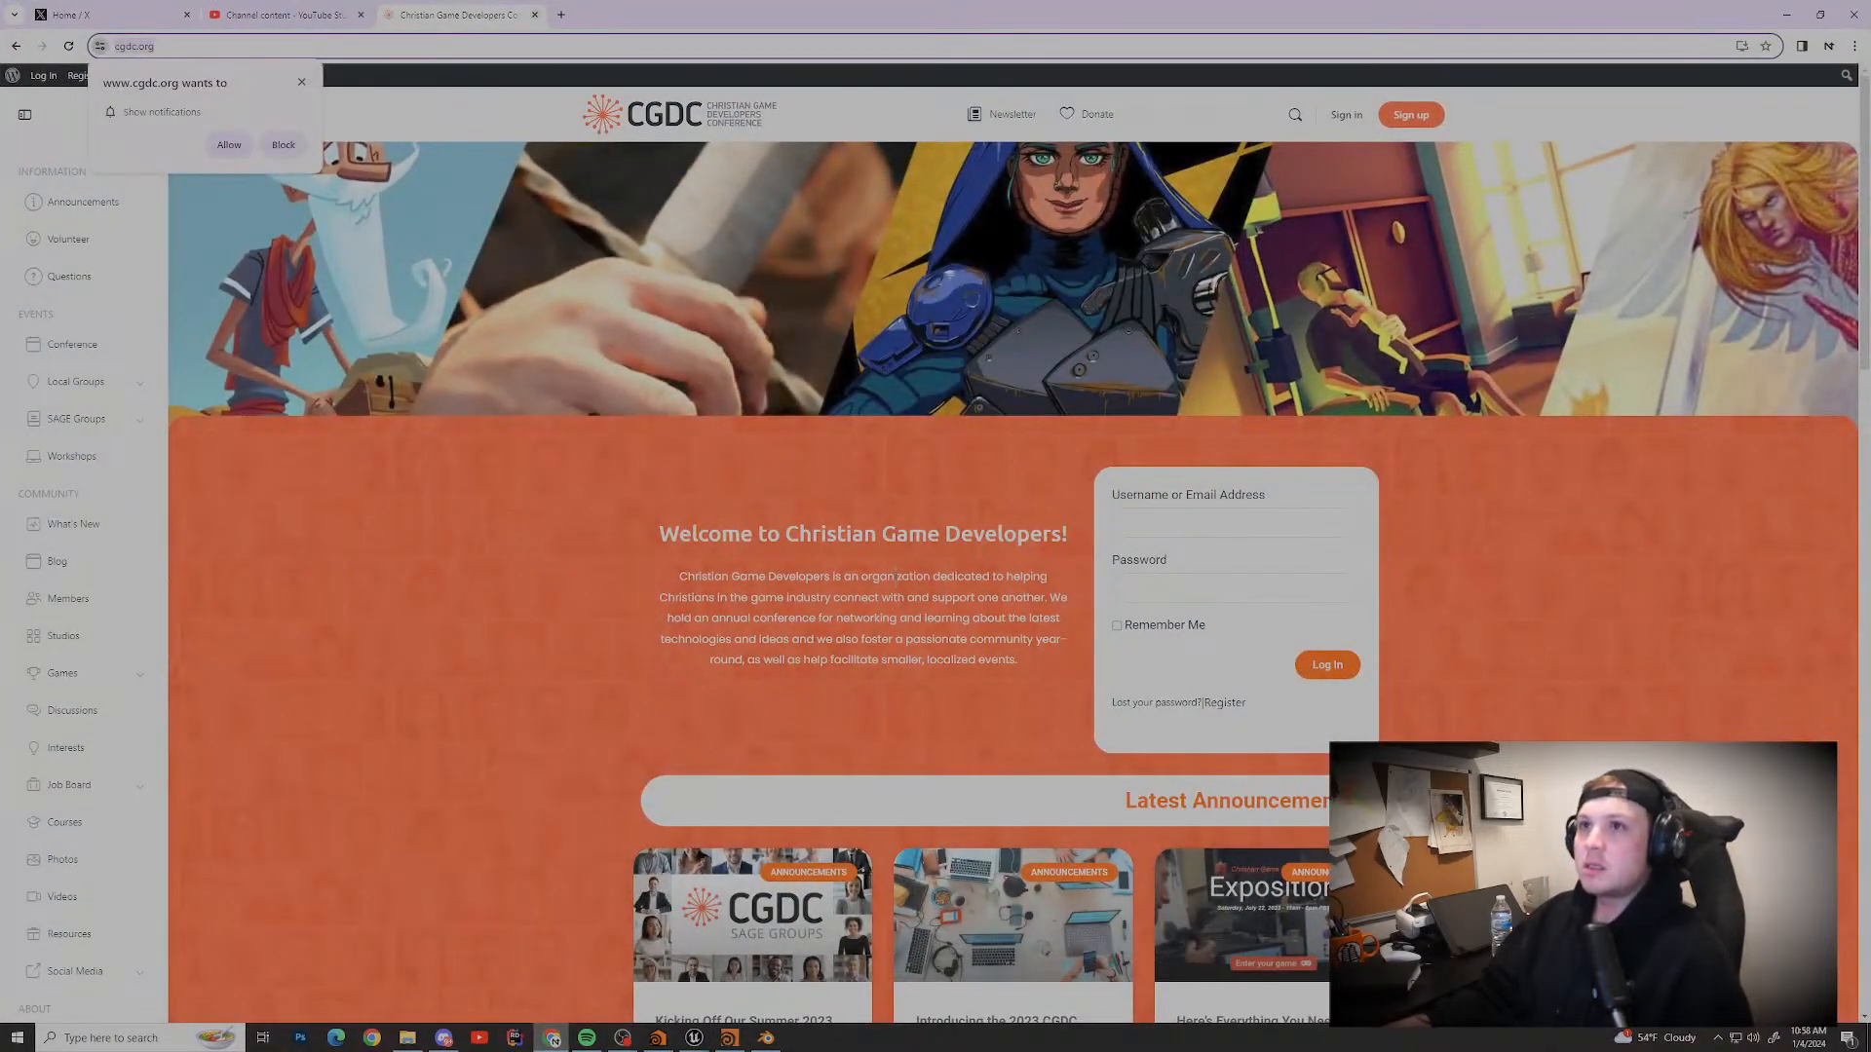
left_click(550, 1036)
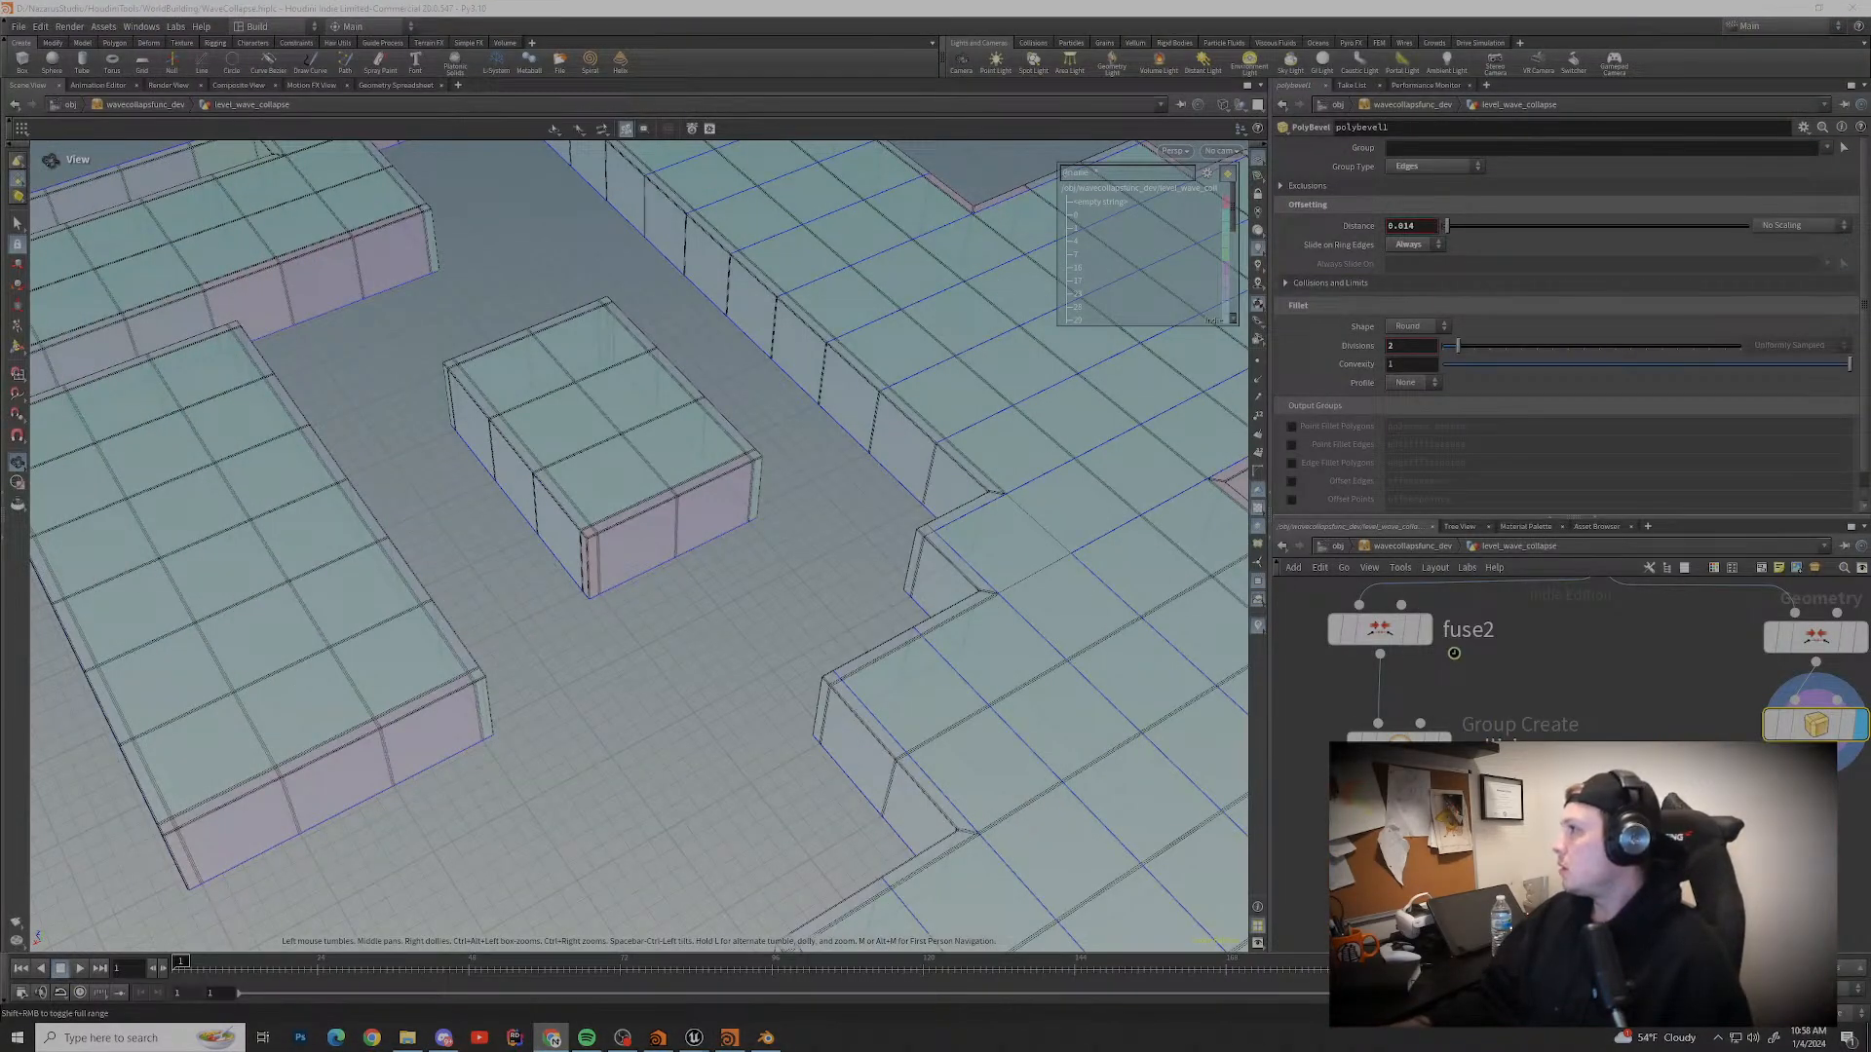
left_click(552, 1037)
left_click(896, 46)
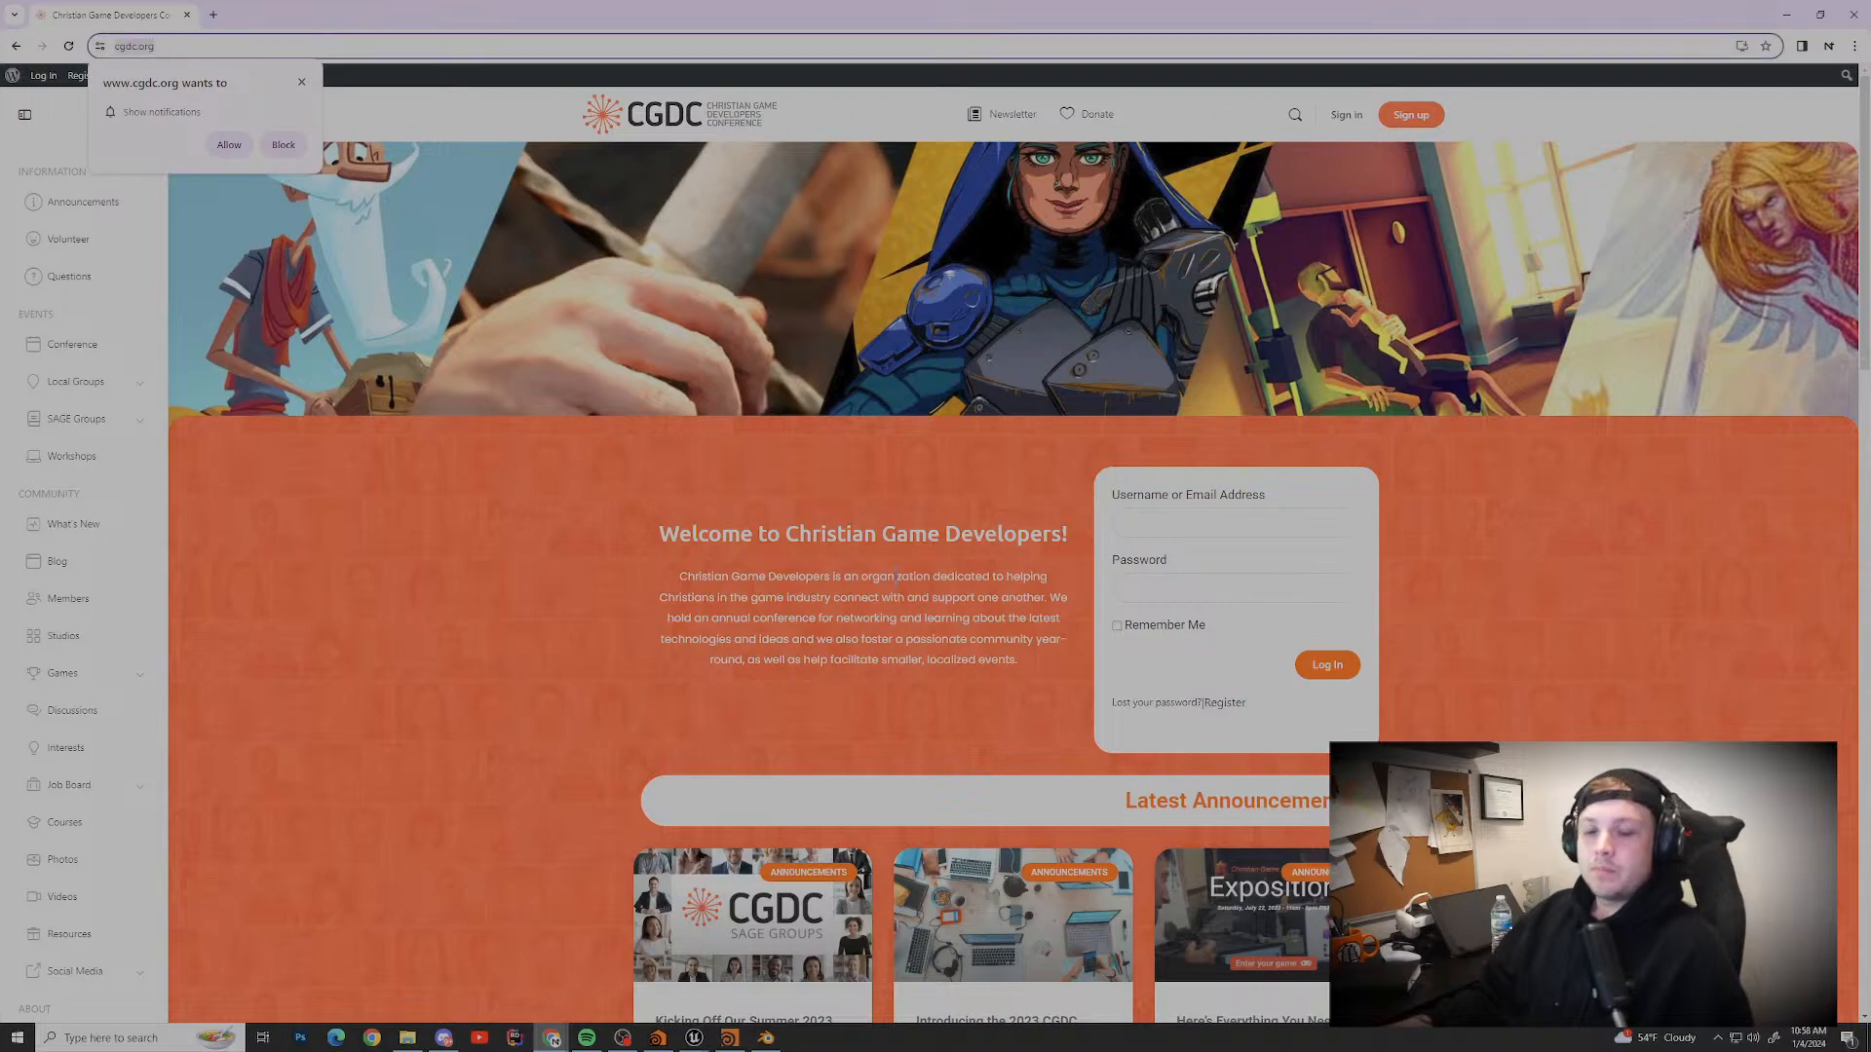
type("youtube.com")
key("Return")
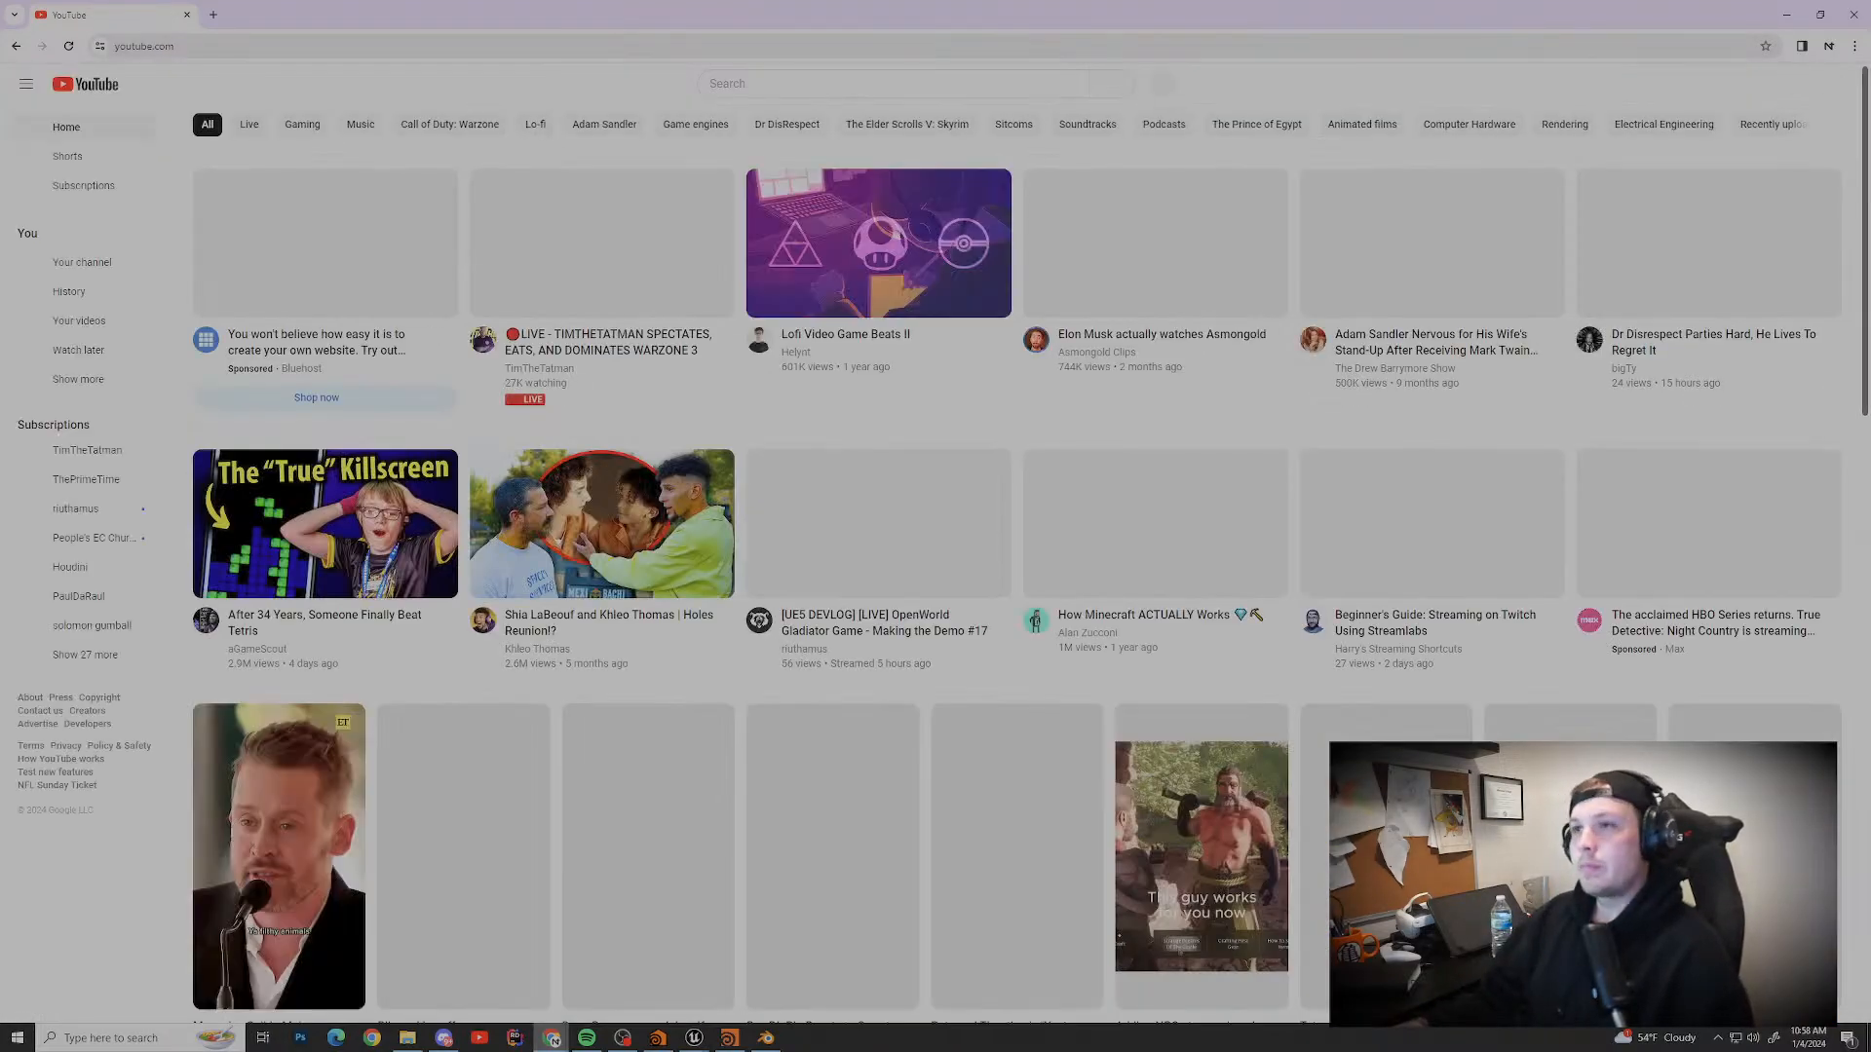
Step: Search YouTube for "Houdini Collisions unreal engine 5"
left_click(876, 83)
type("Houdini Co")
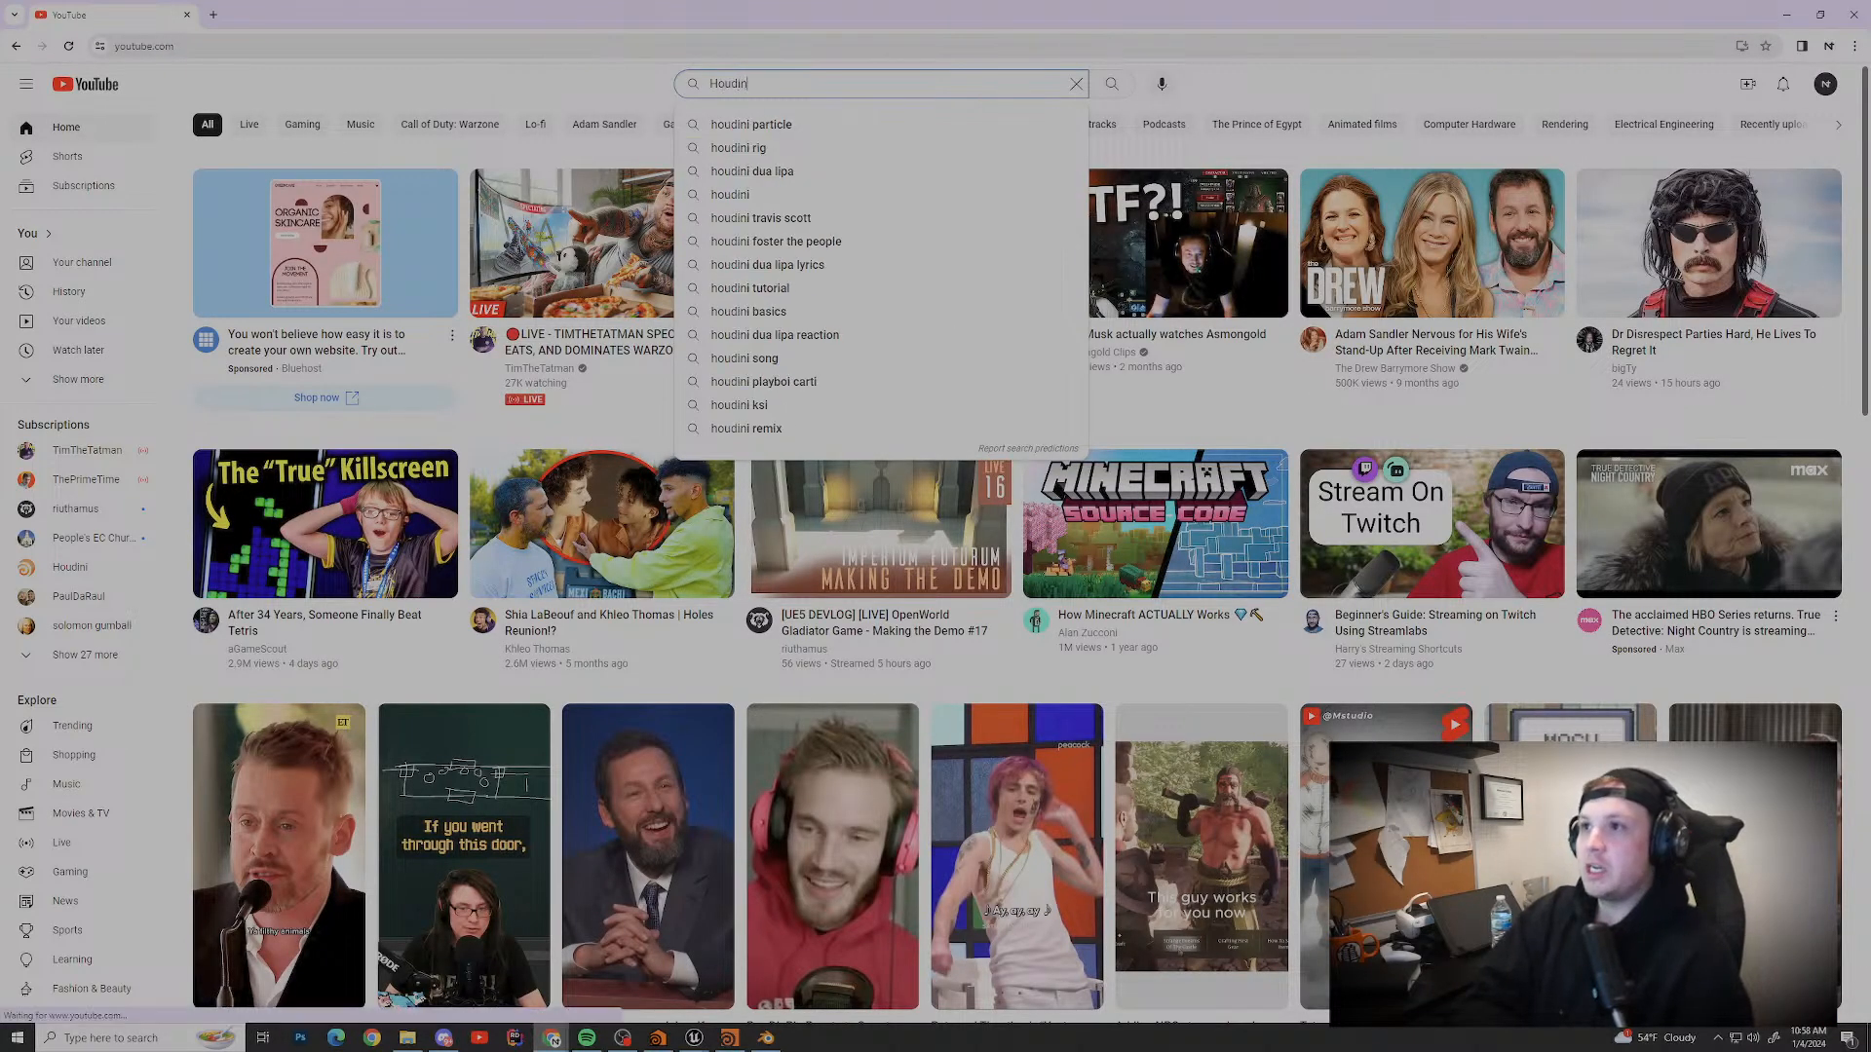
type("llis")
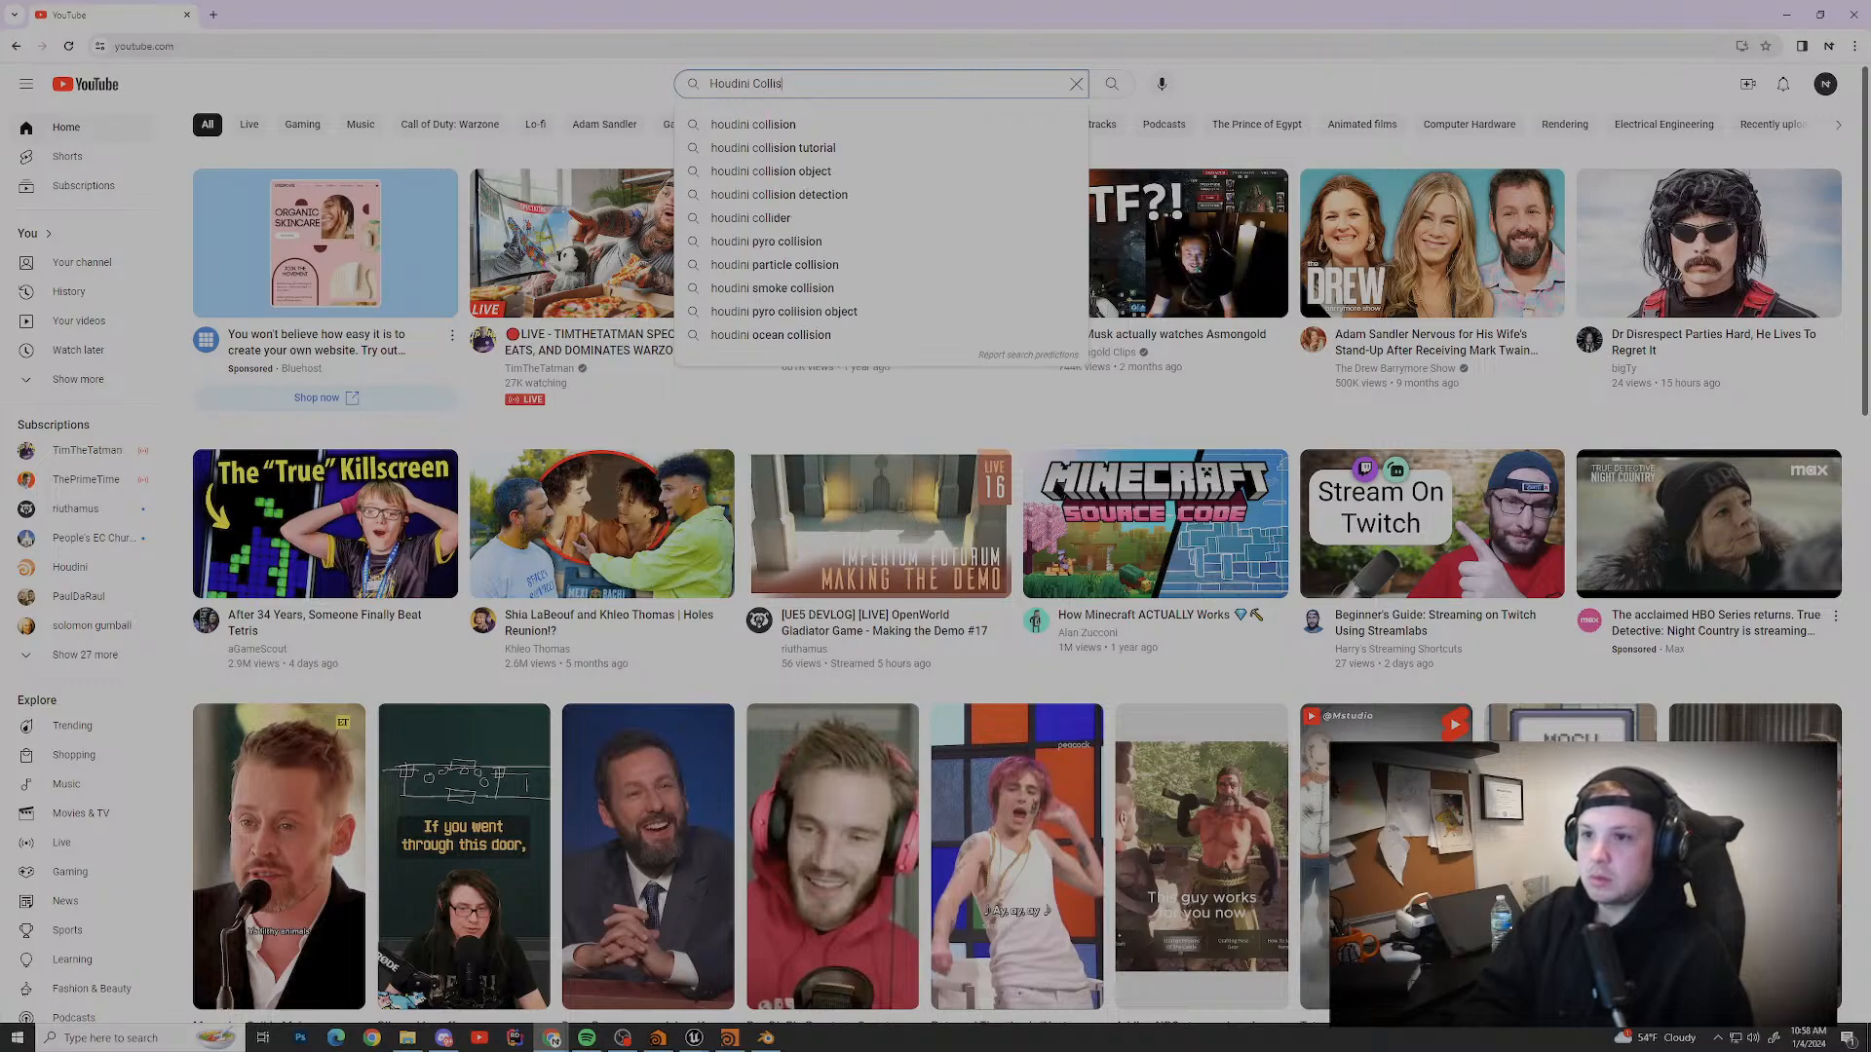
type("ions unreal engine 5")
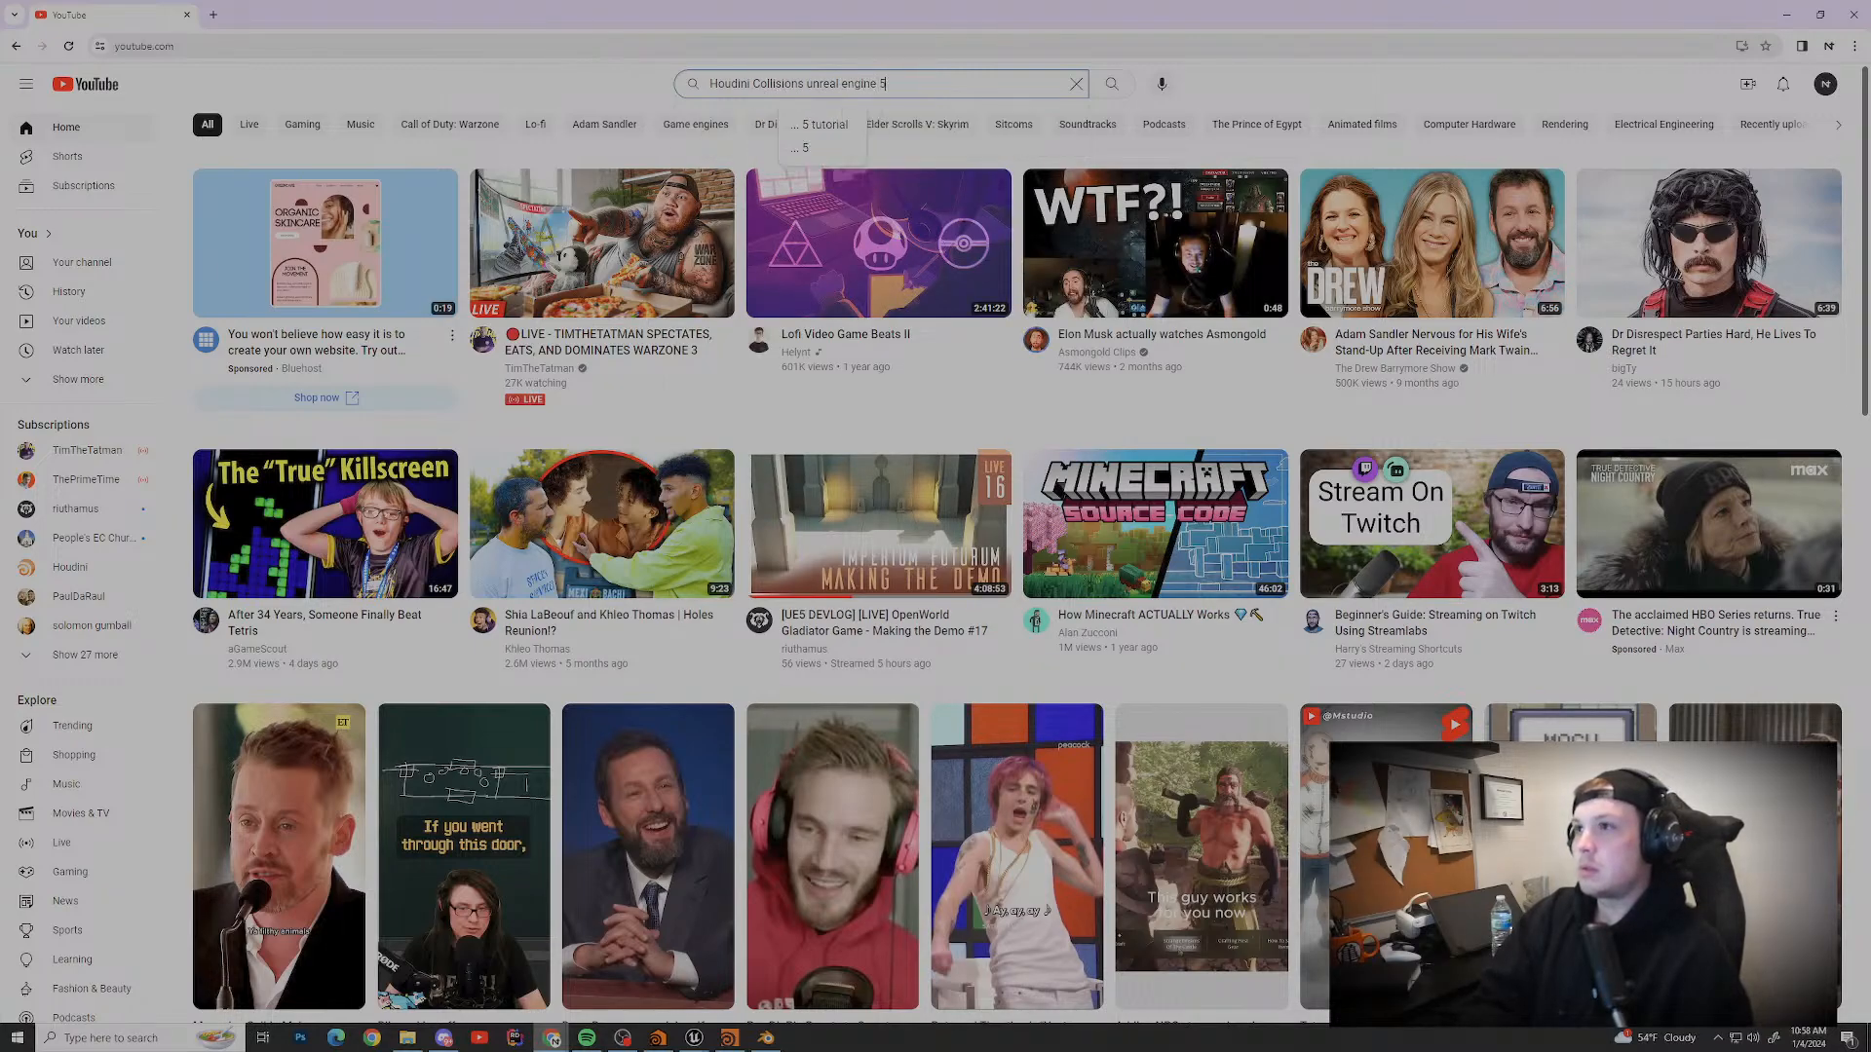
key("Return")
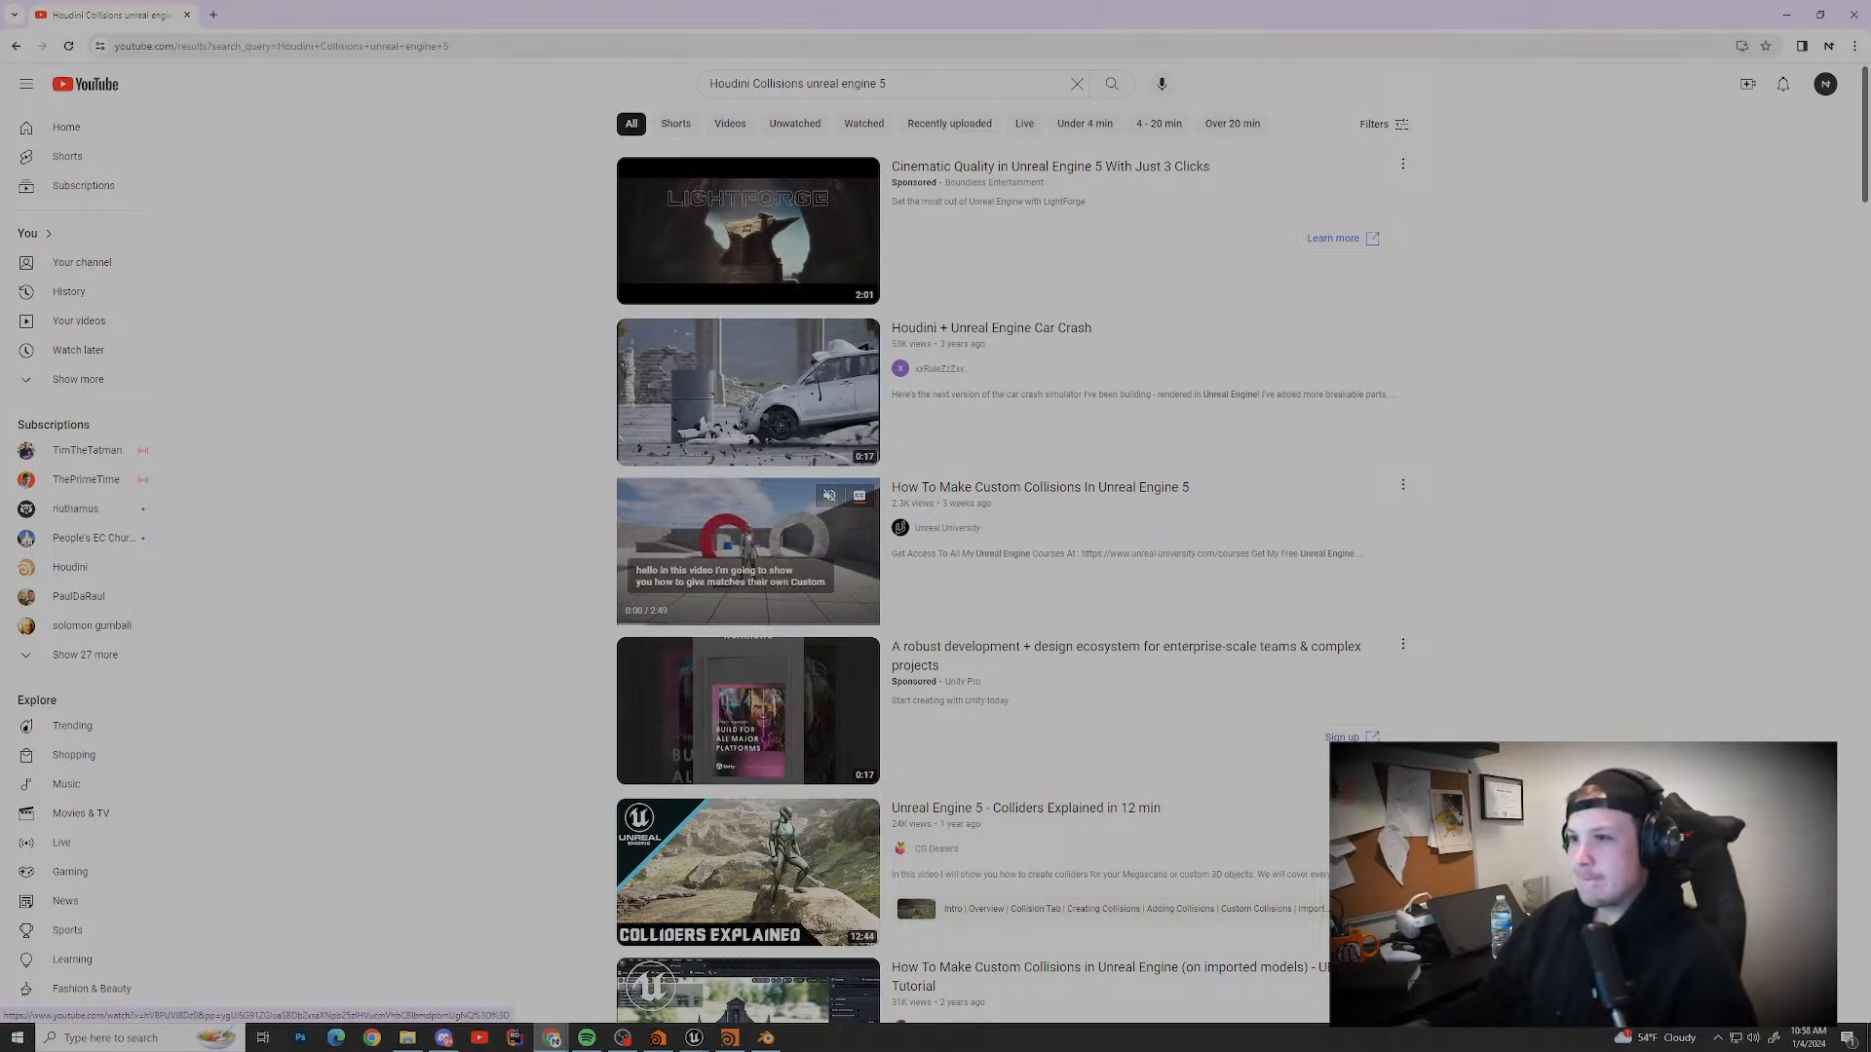
Step: Browse the search results, open the "HOUDINI FOUNDATION - 15 - How to make Collisions for Unreal" video and skip its advert
scroll(747, 551, "down", 13)
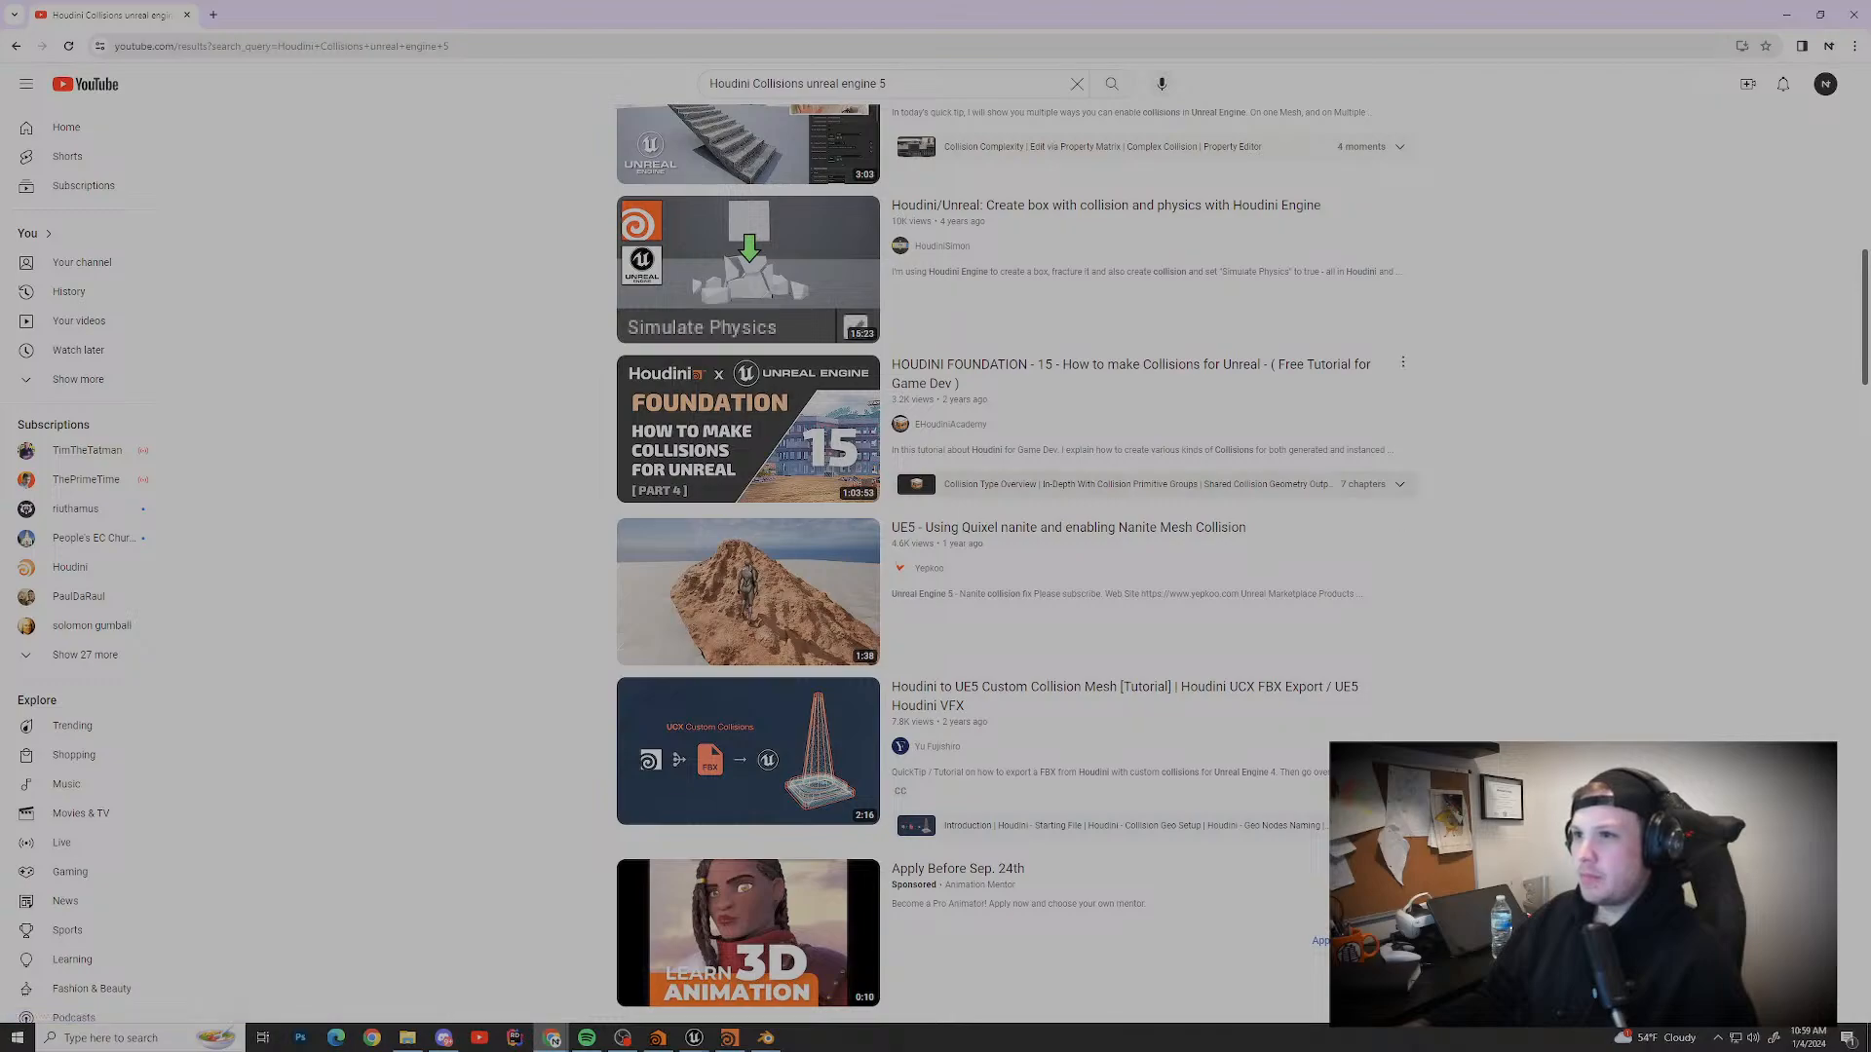
scroll(748, 550, "down", 4)
scroll(747, 550, "up", 3)
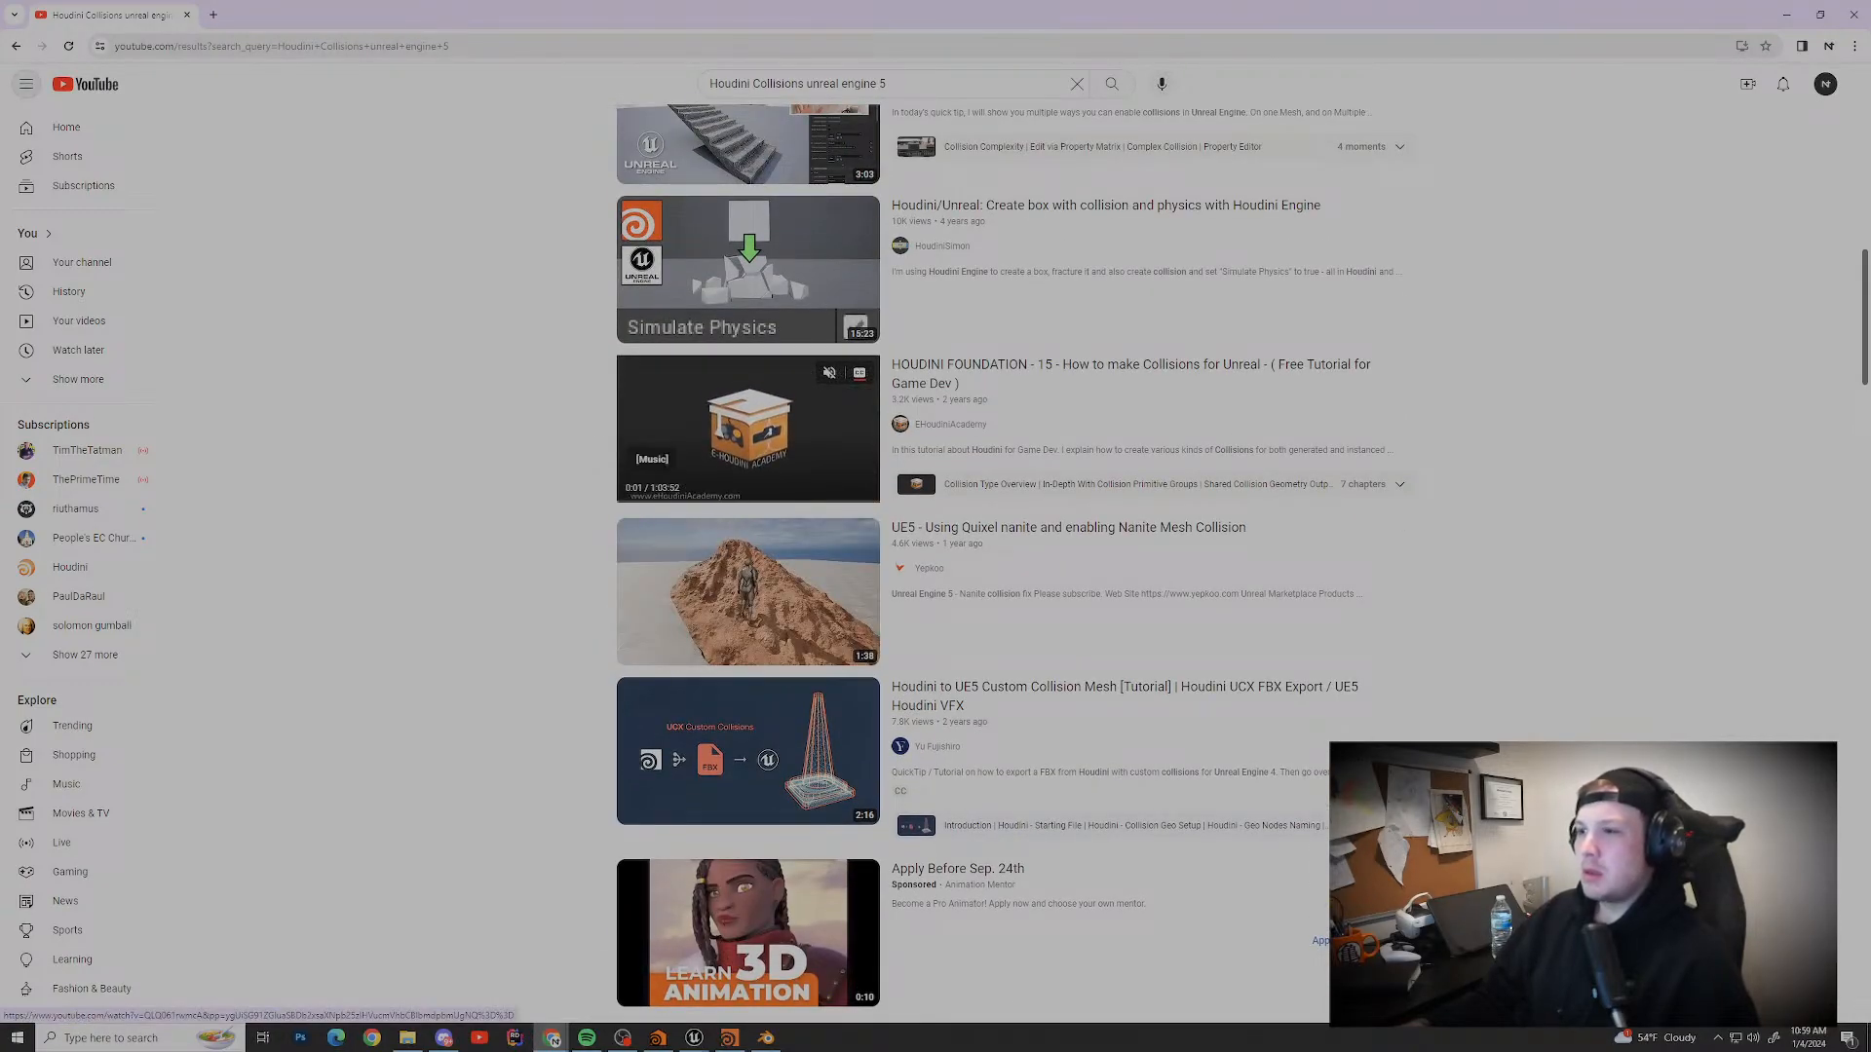
left_click(748, 429)
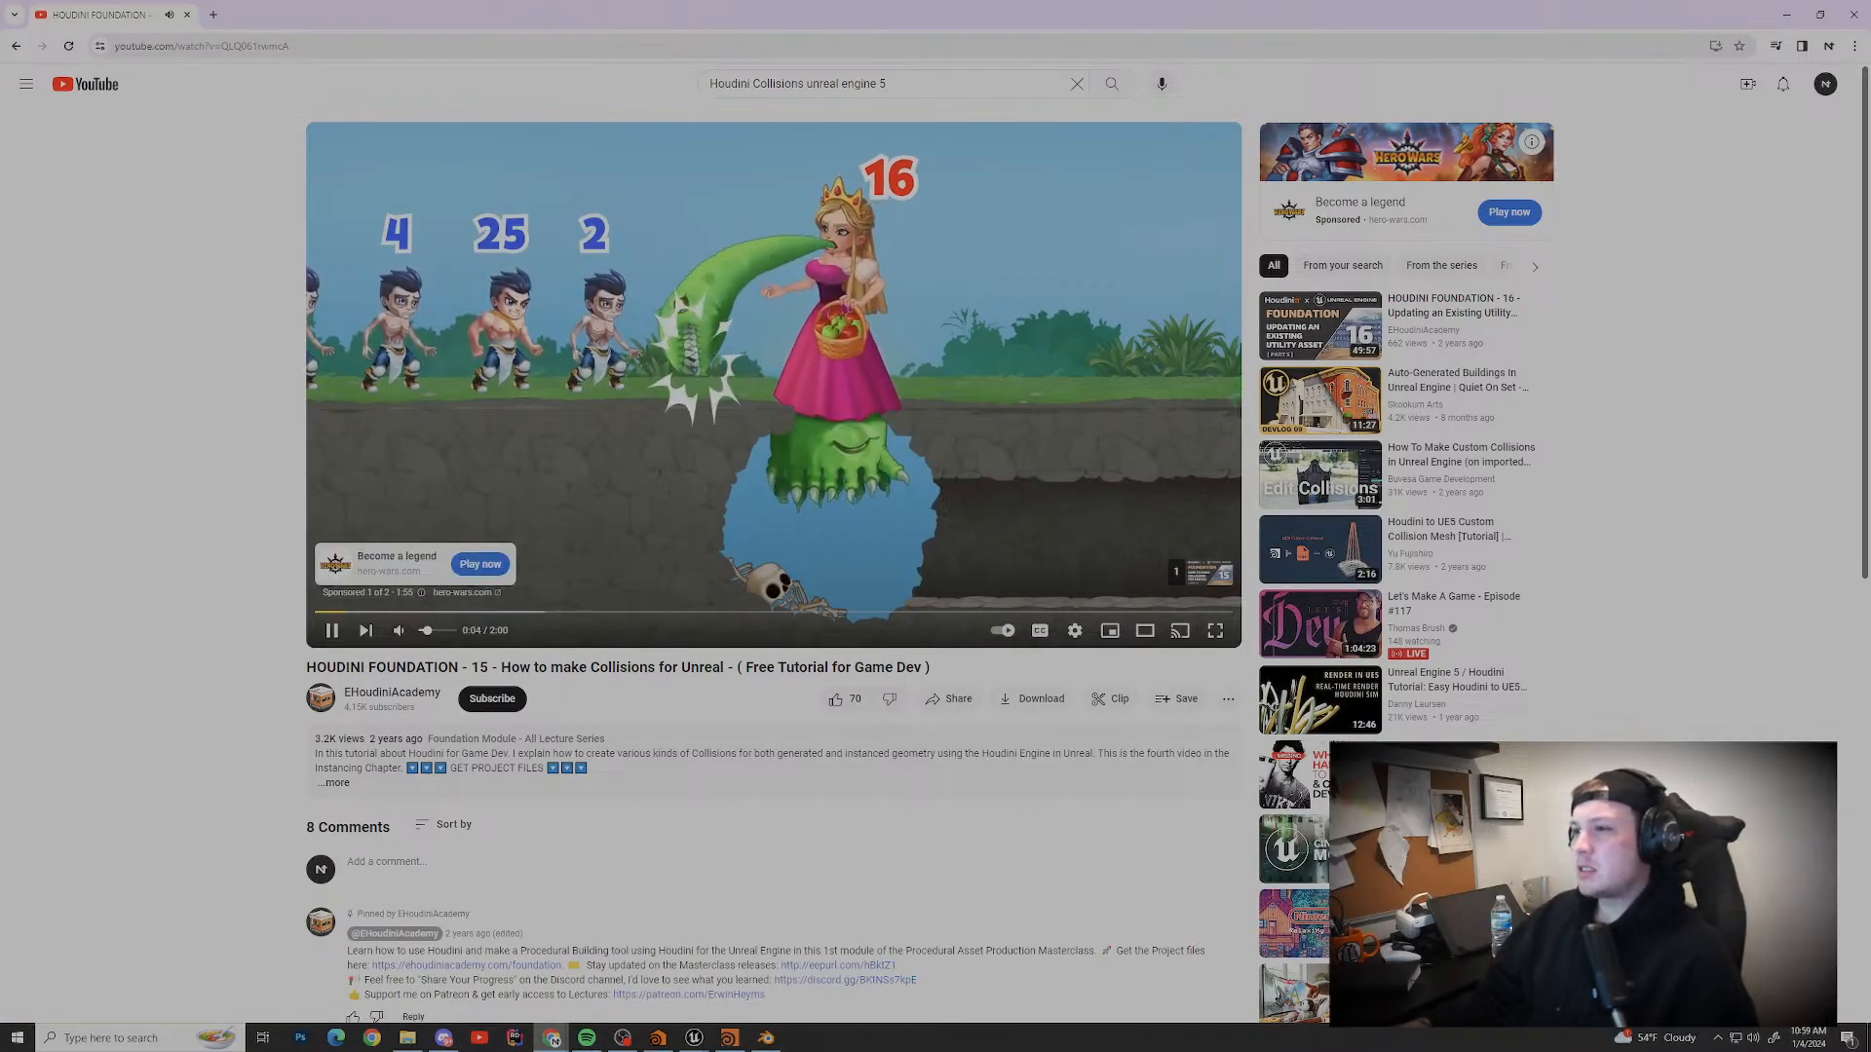
left_click(1199, 572)
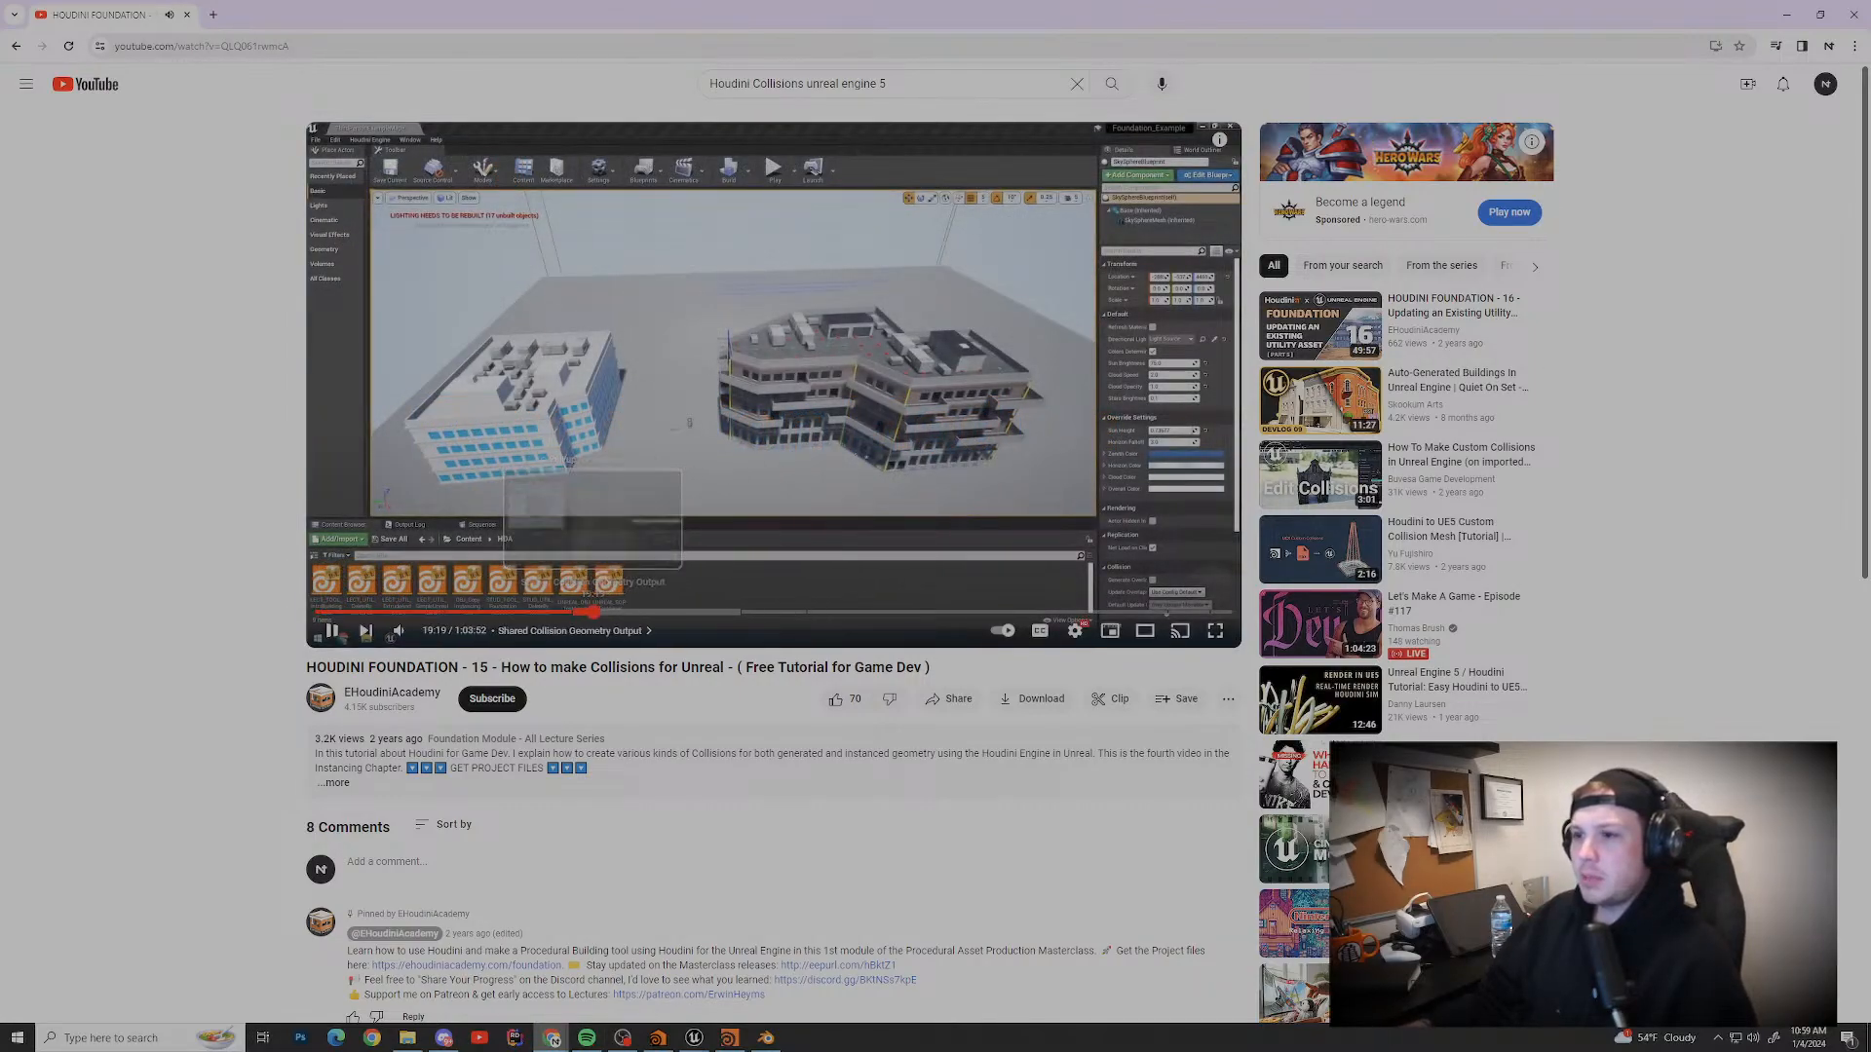
Step: Watch the collision tutorial full screen and skip ahead within its Shared Collision Geometry Output chapter
left_click(593, 613)
left_click(1215, 630)
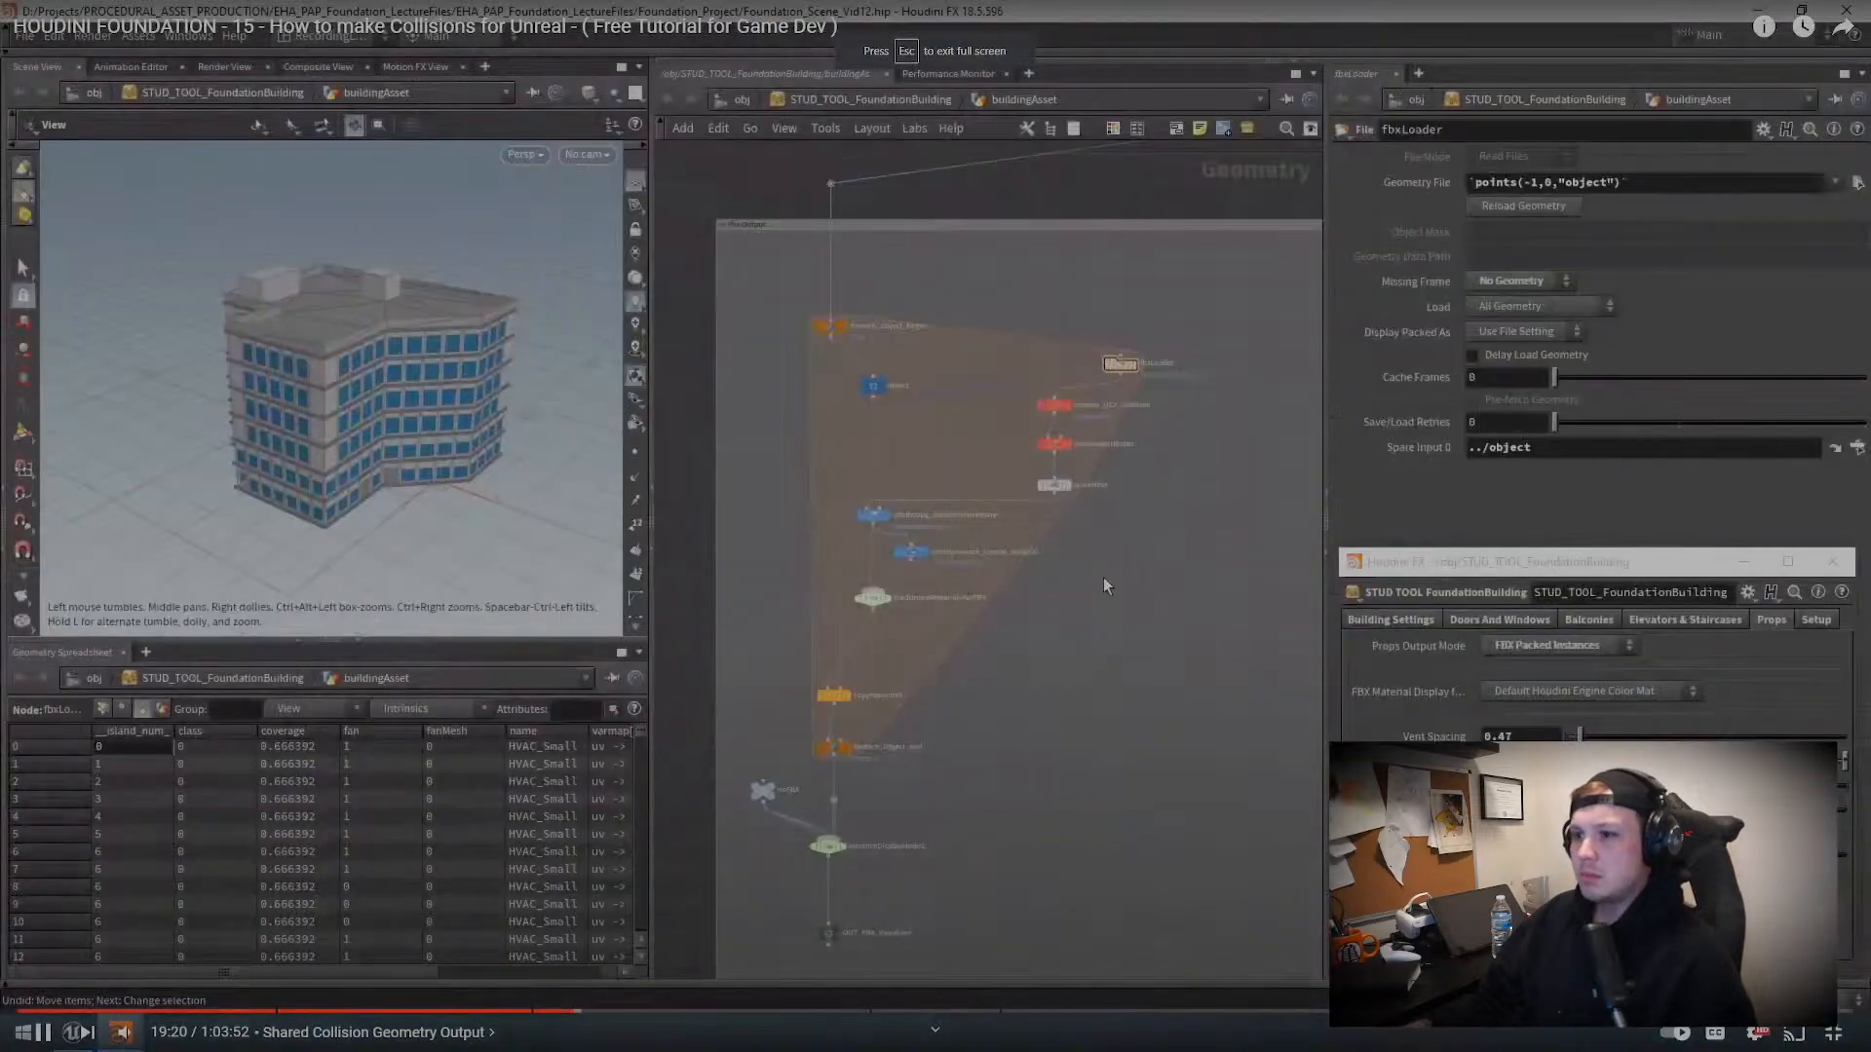
left_click_drag(570, 1011, 663, 1012)
left_click(683, 1012)
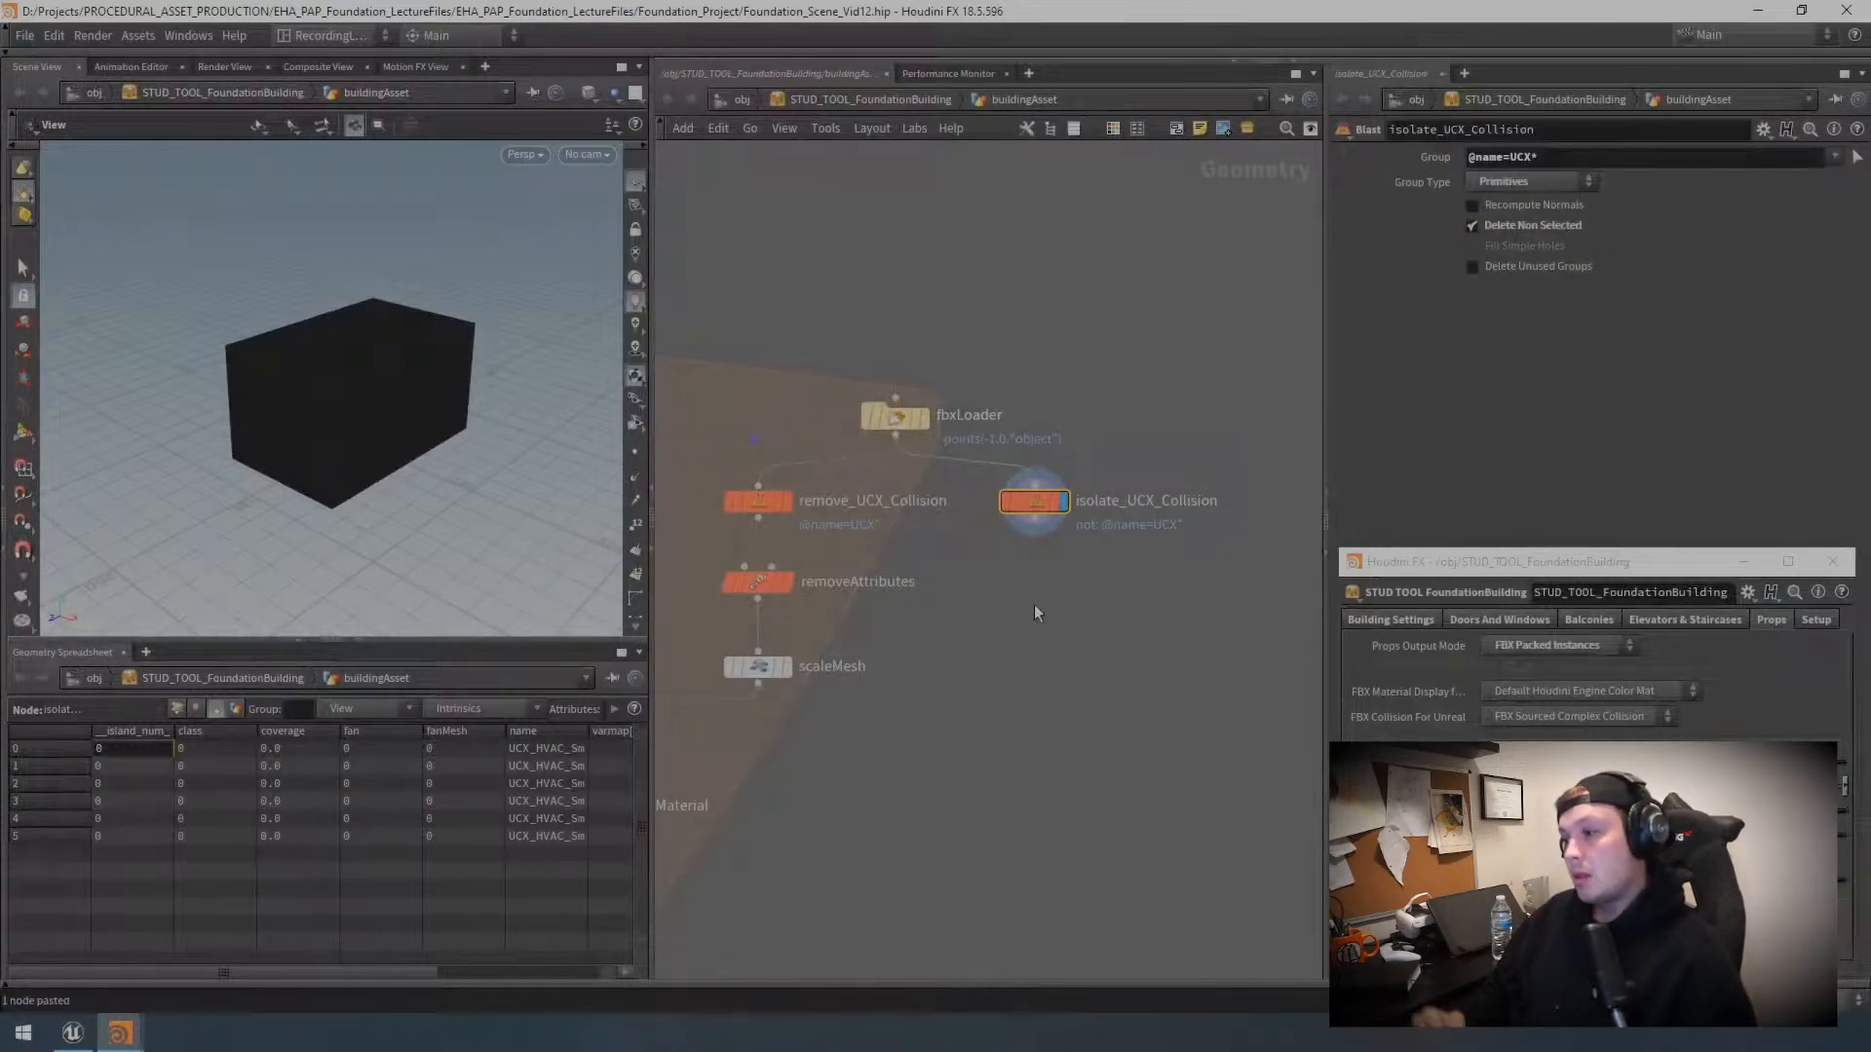
Step: Leave the full-screen video, switch to Houdini and select the merge1 node below copytopoints1
key("Escape")
key("alt+Tab")
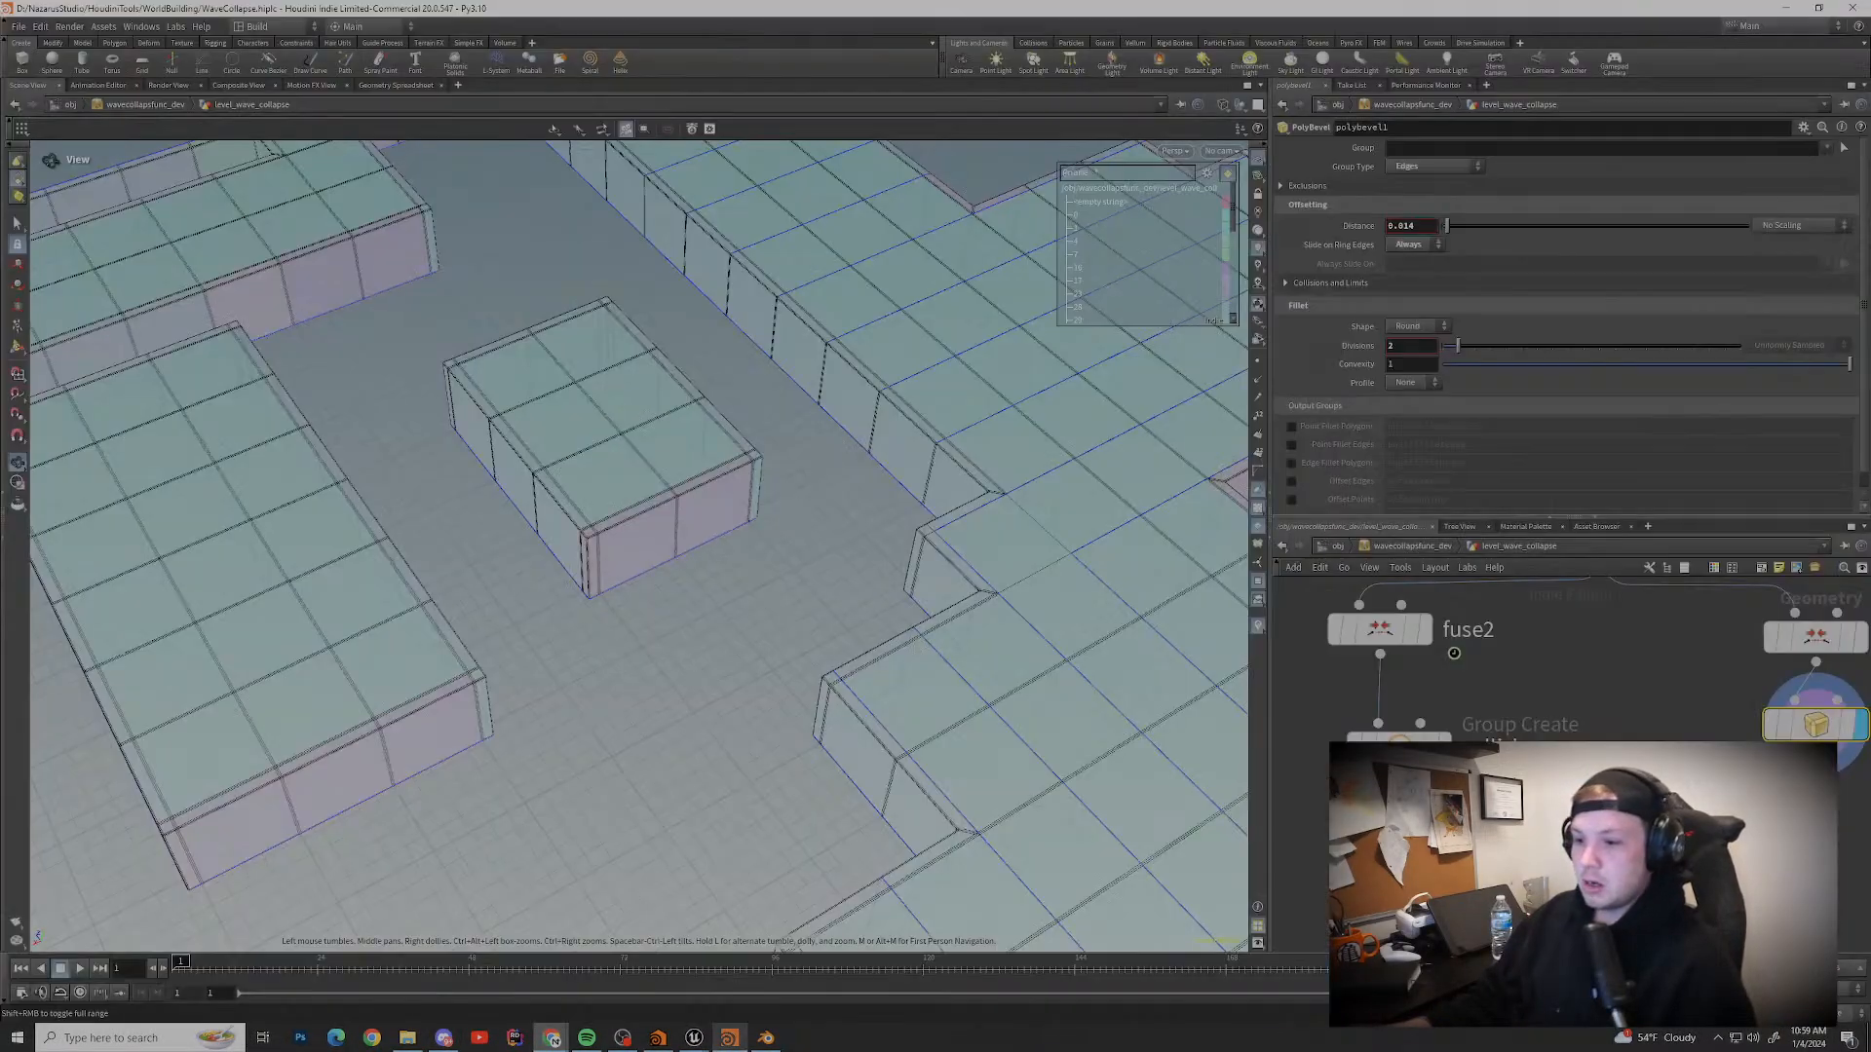
scroll(725, 647, "down", 2)
middle_click_drag(1622, 639, 1574, 760)
scroll(1573, 760, "down", 3)
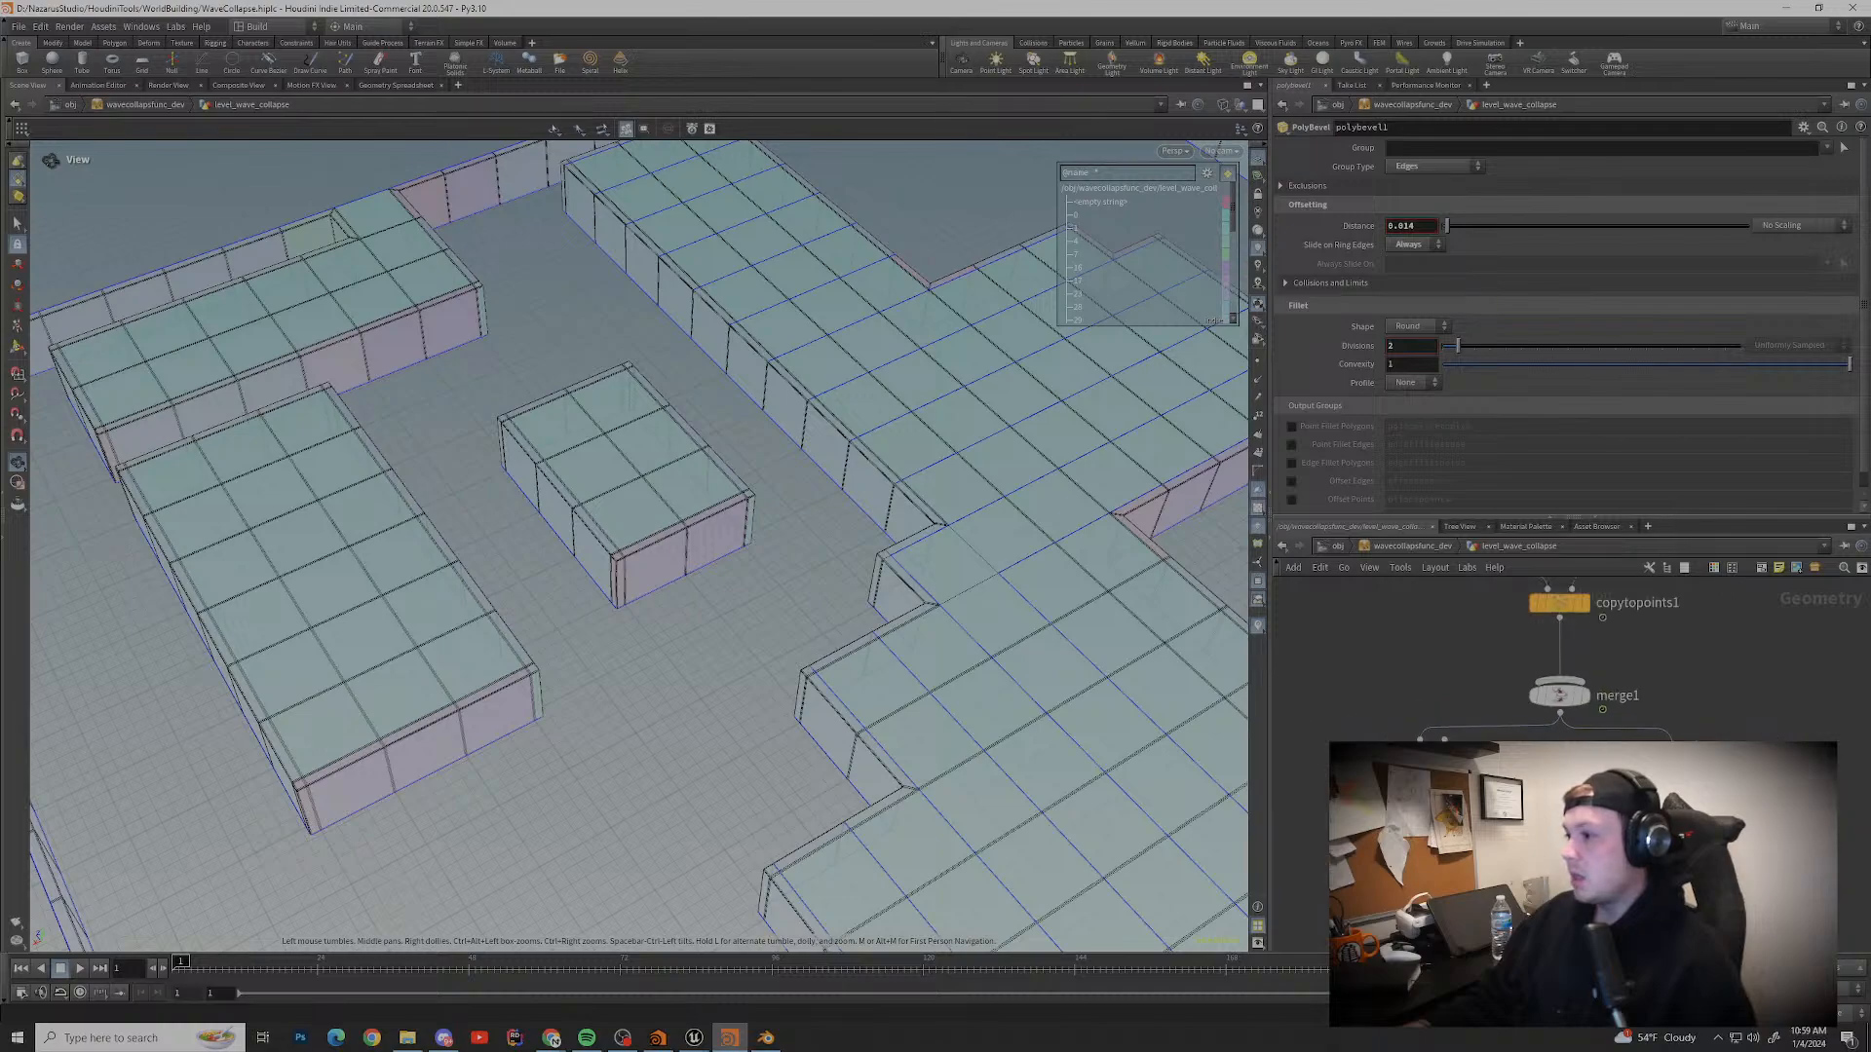
left_click(1559, 694)
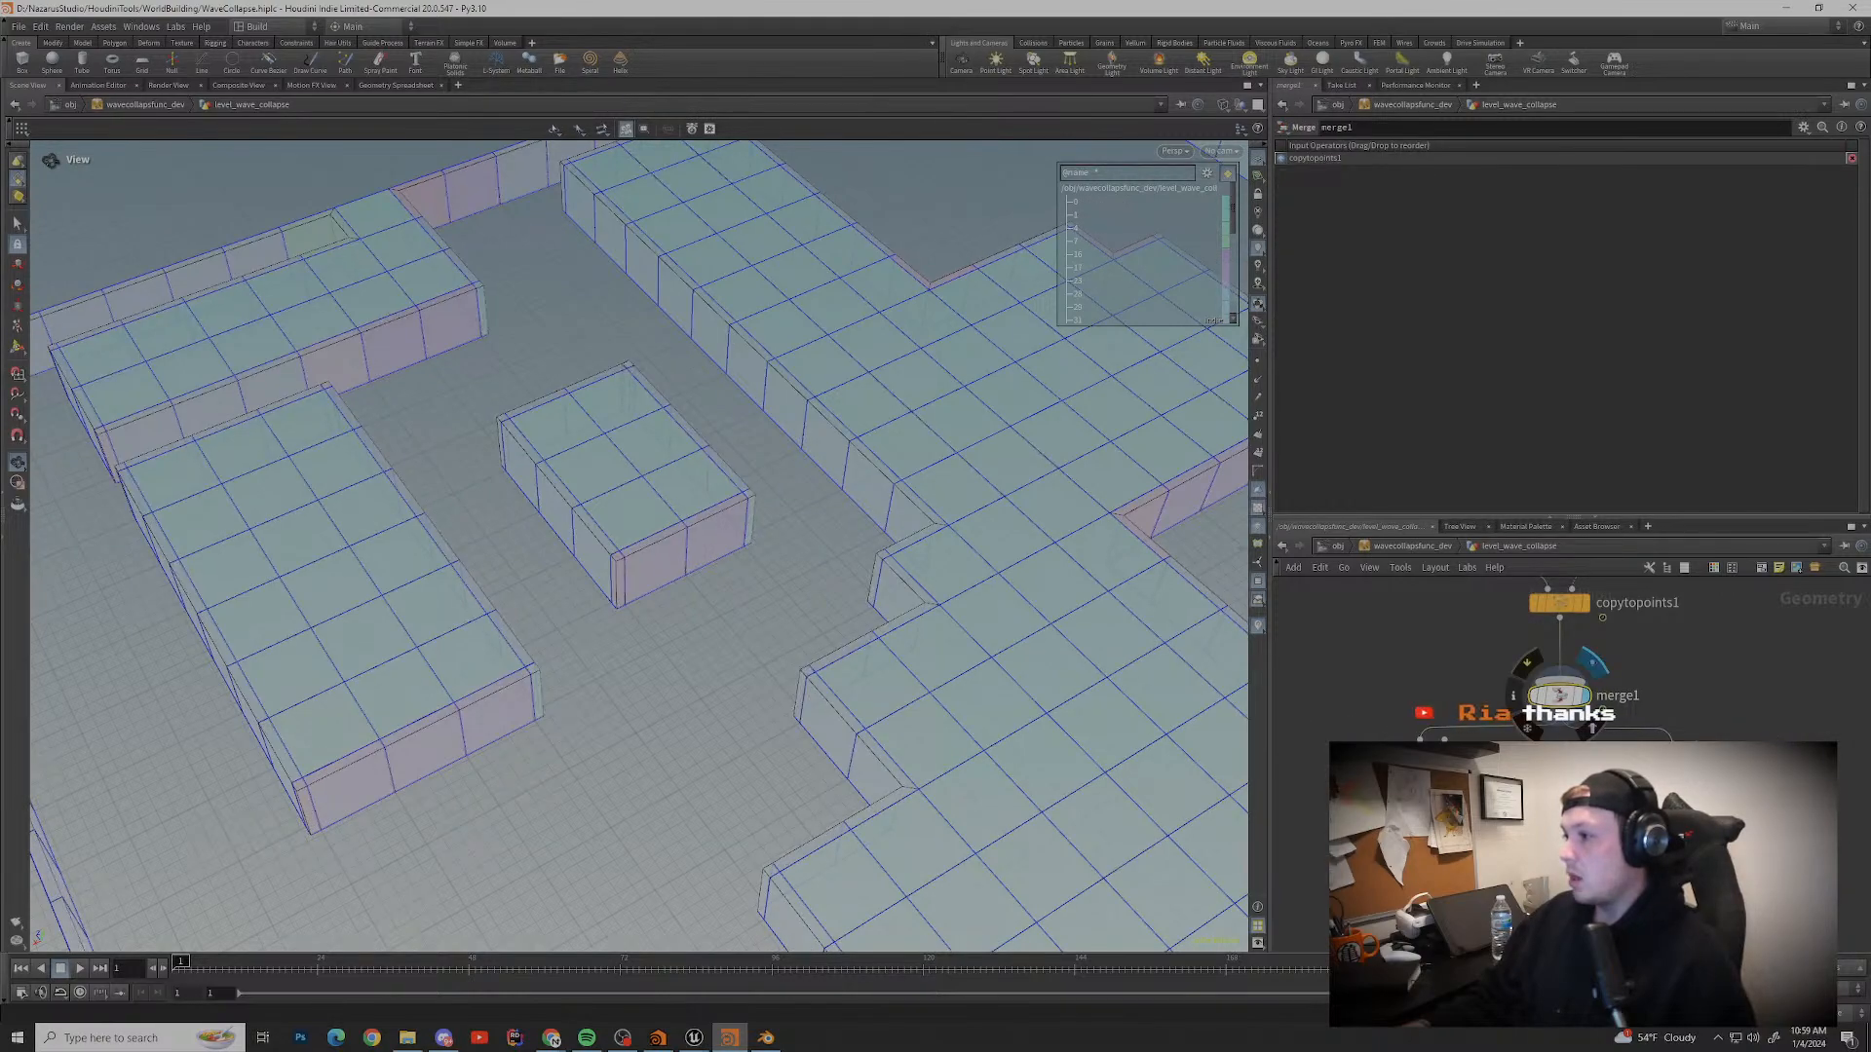
Step: Display the result of the Group Create node below fuse2 and inspect the level blocks' outer edges
scroll(1558, 695, "up", 5)
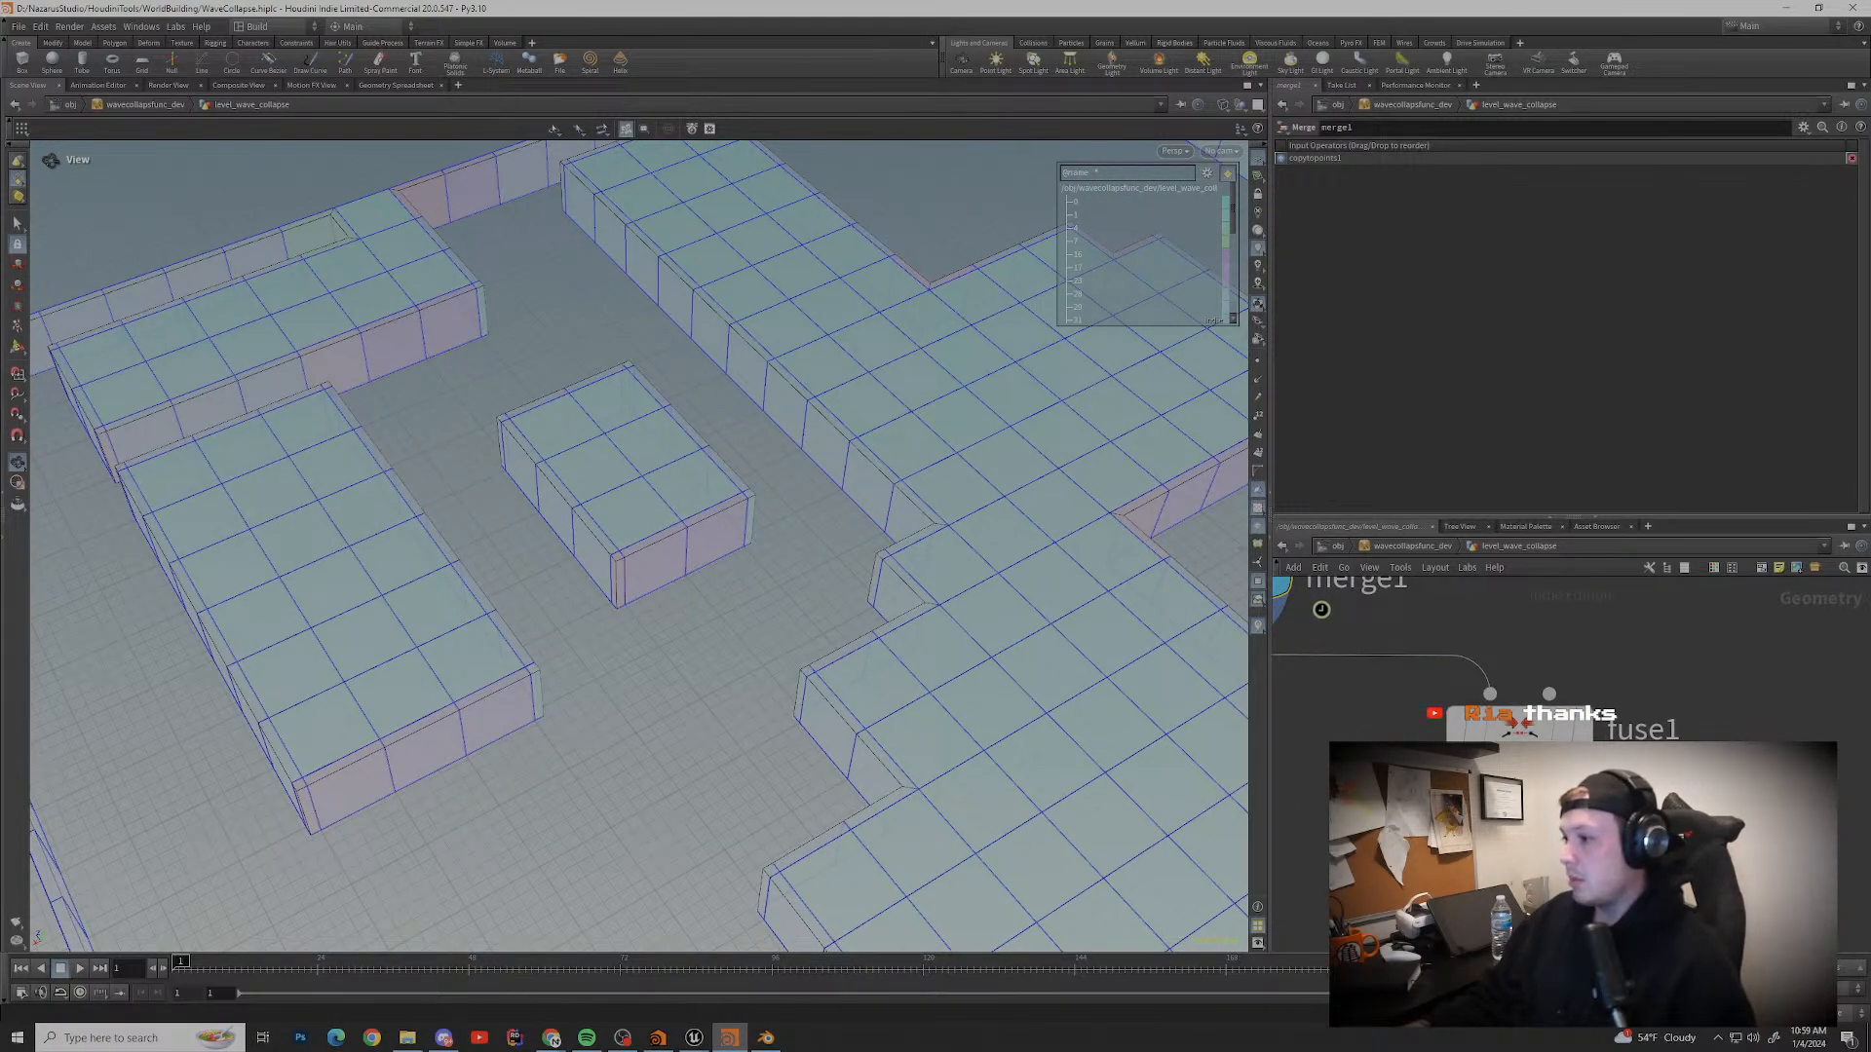
left_click(1579, 854)
middle_click_drag(1412, 823, 1805, 856)
middle_click_drag(1362, 916, 1466, 871)
left_click(1469, 836)
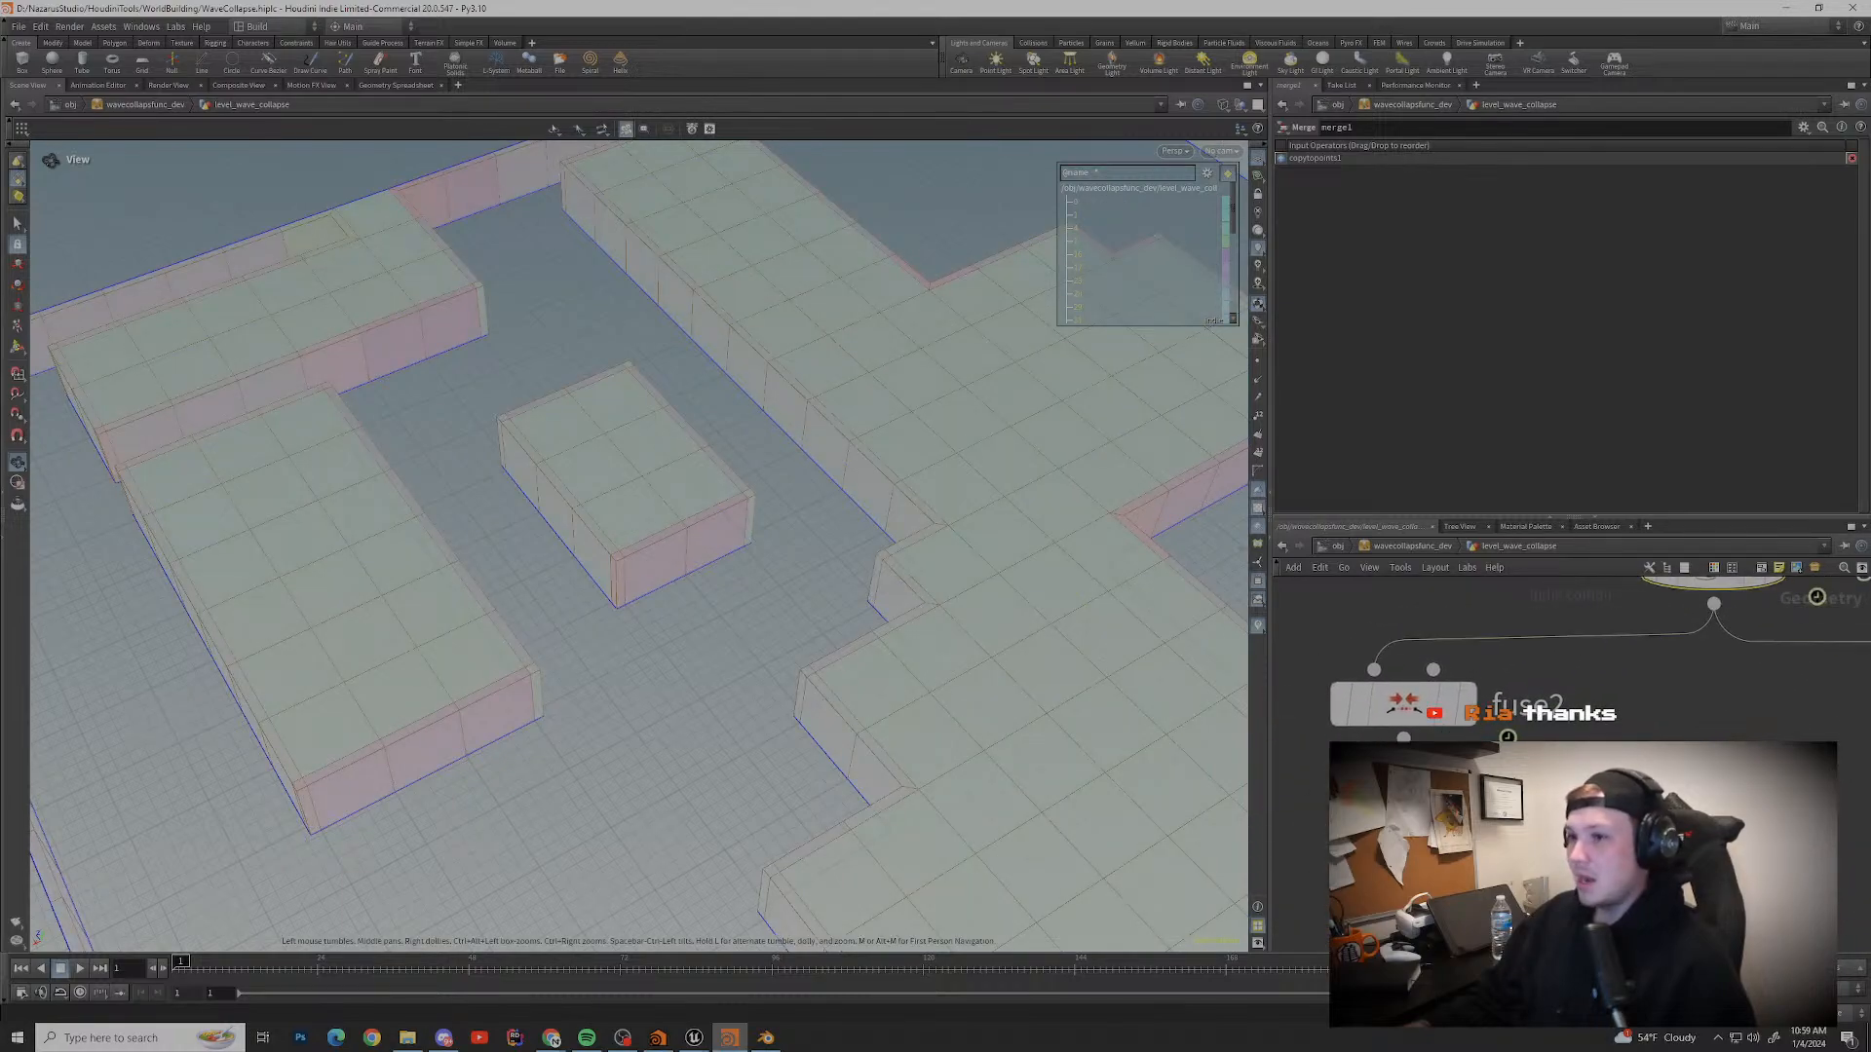
scroll(1191, 672, "down", 5)
scroll(1190, 672, "up", 2)
left_click_drag(624, 546, 865, 482)
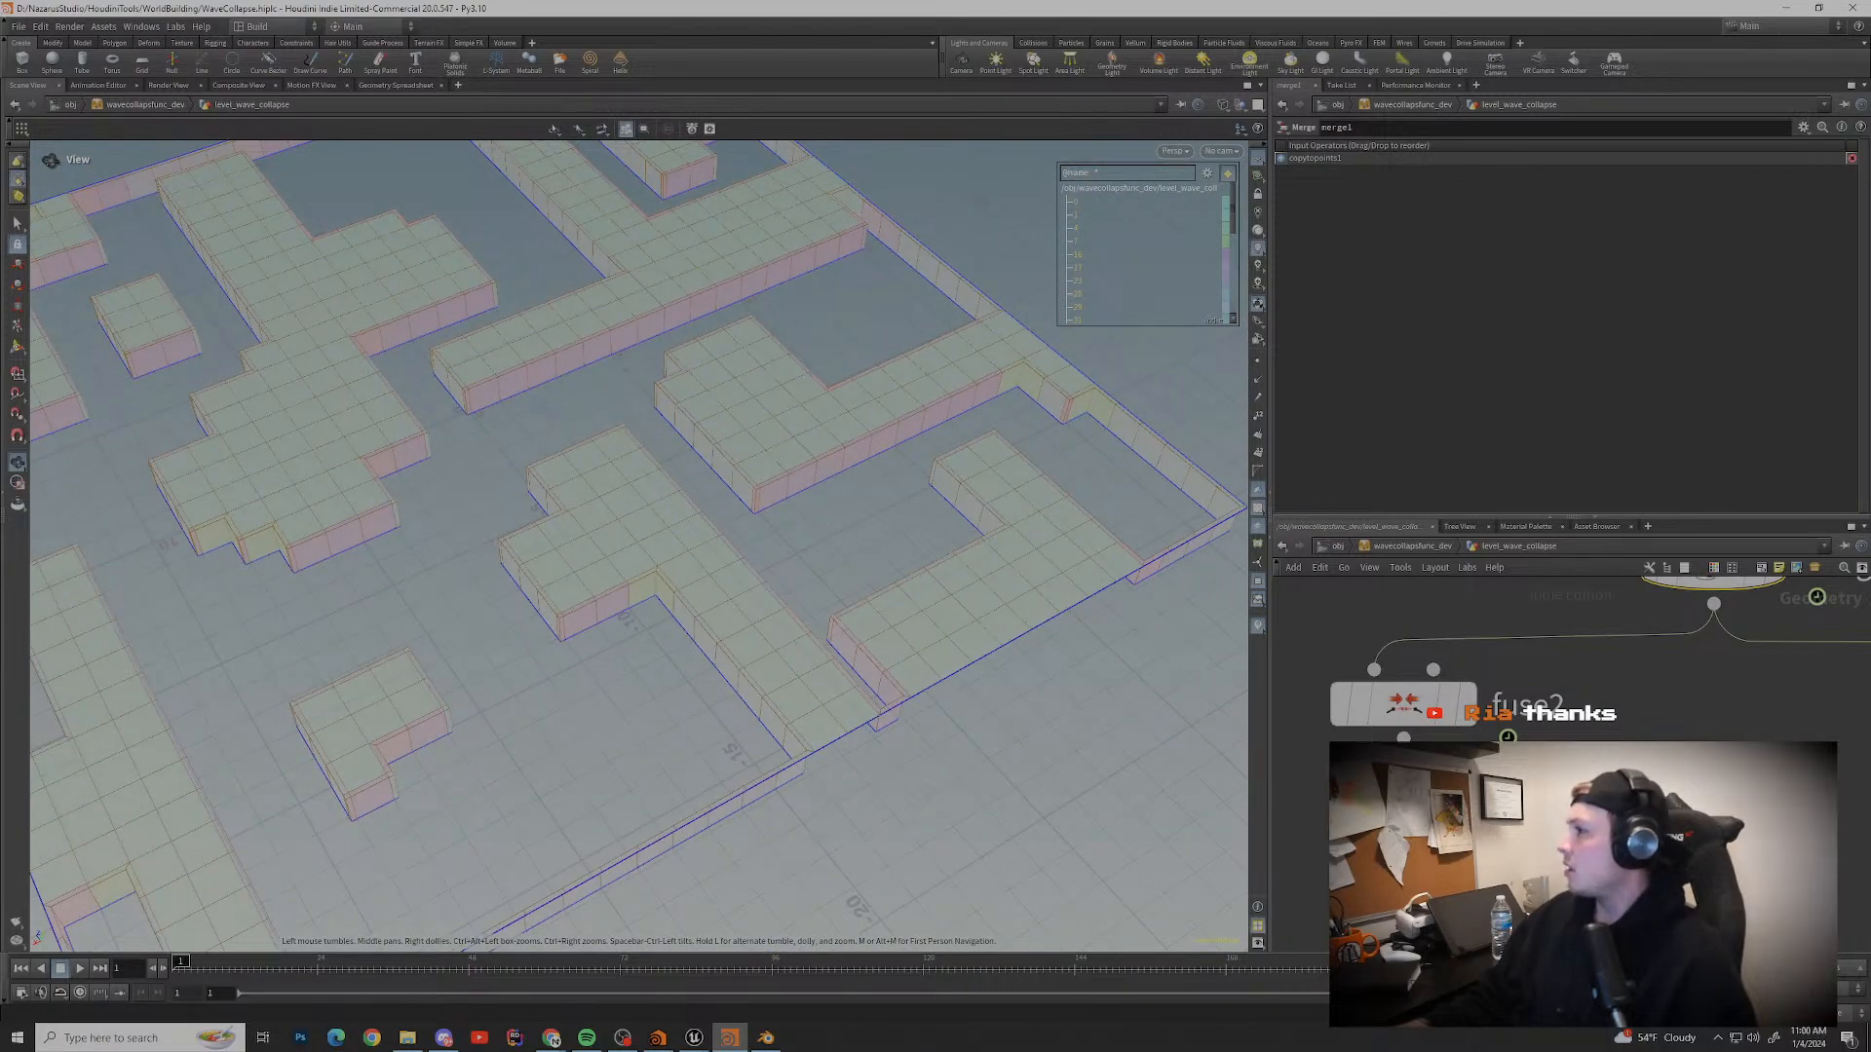
left_click_drag(865, 483, 1011, 443)
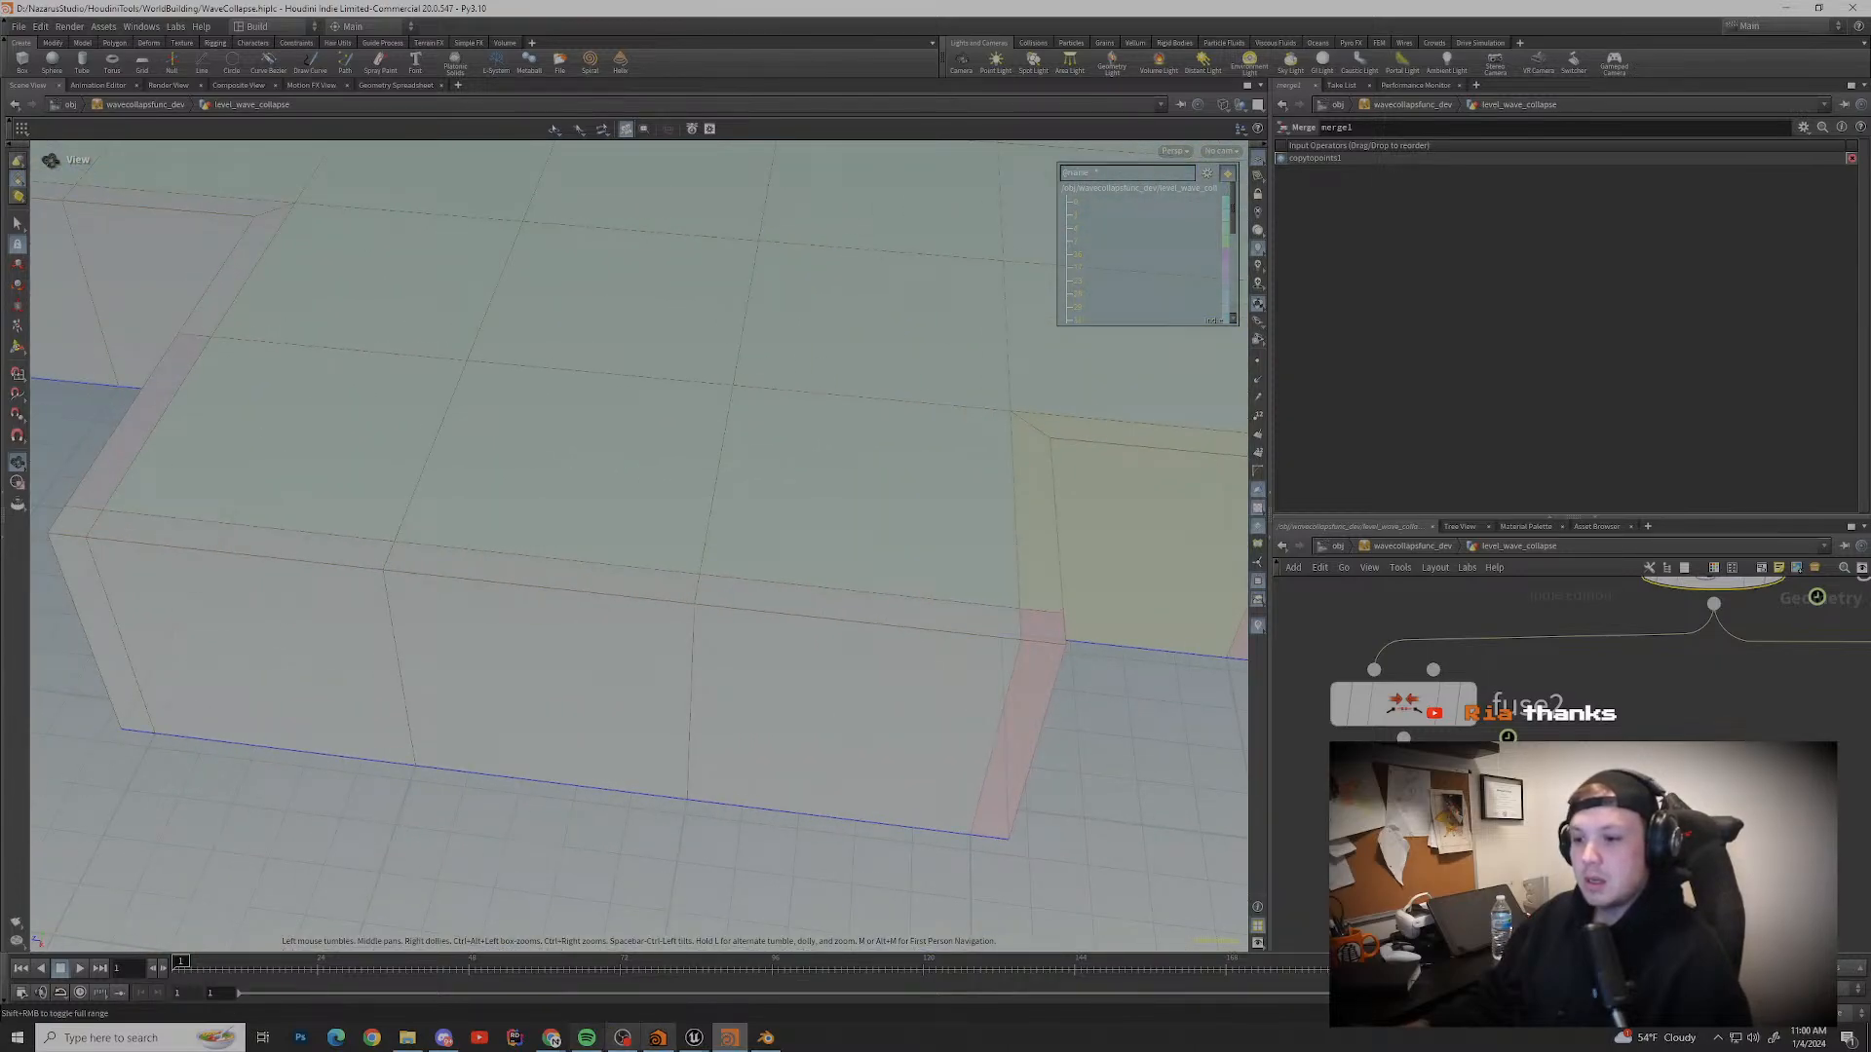
Step: Switch to the Chrome tutorial video, watch the isolated UCX collision part full screen, then pause it and exit full screen
left_click(552, 1037)
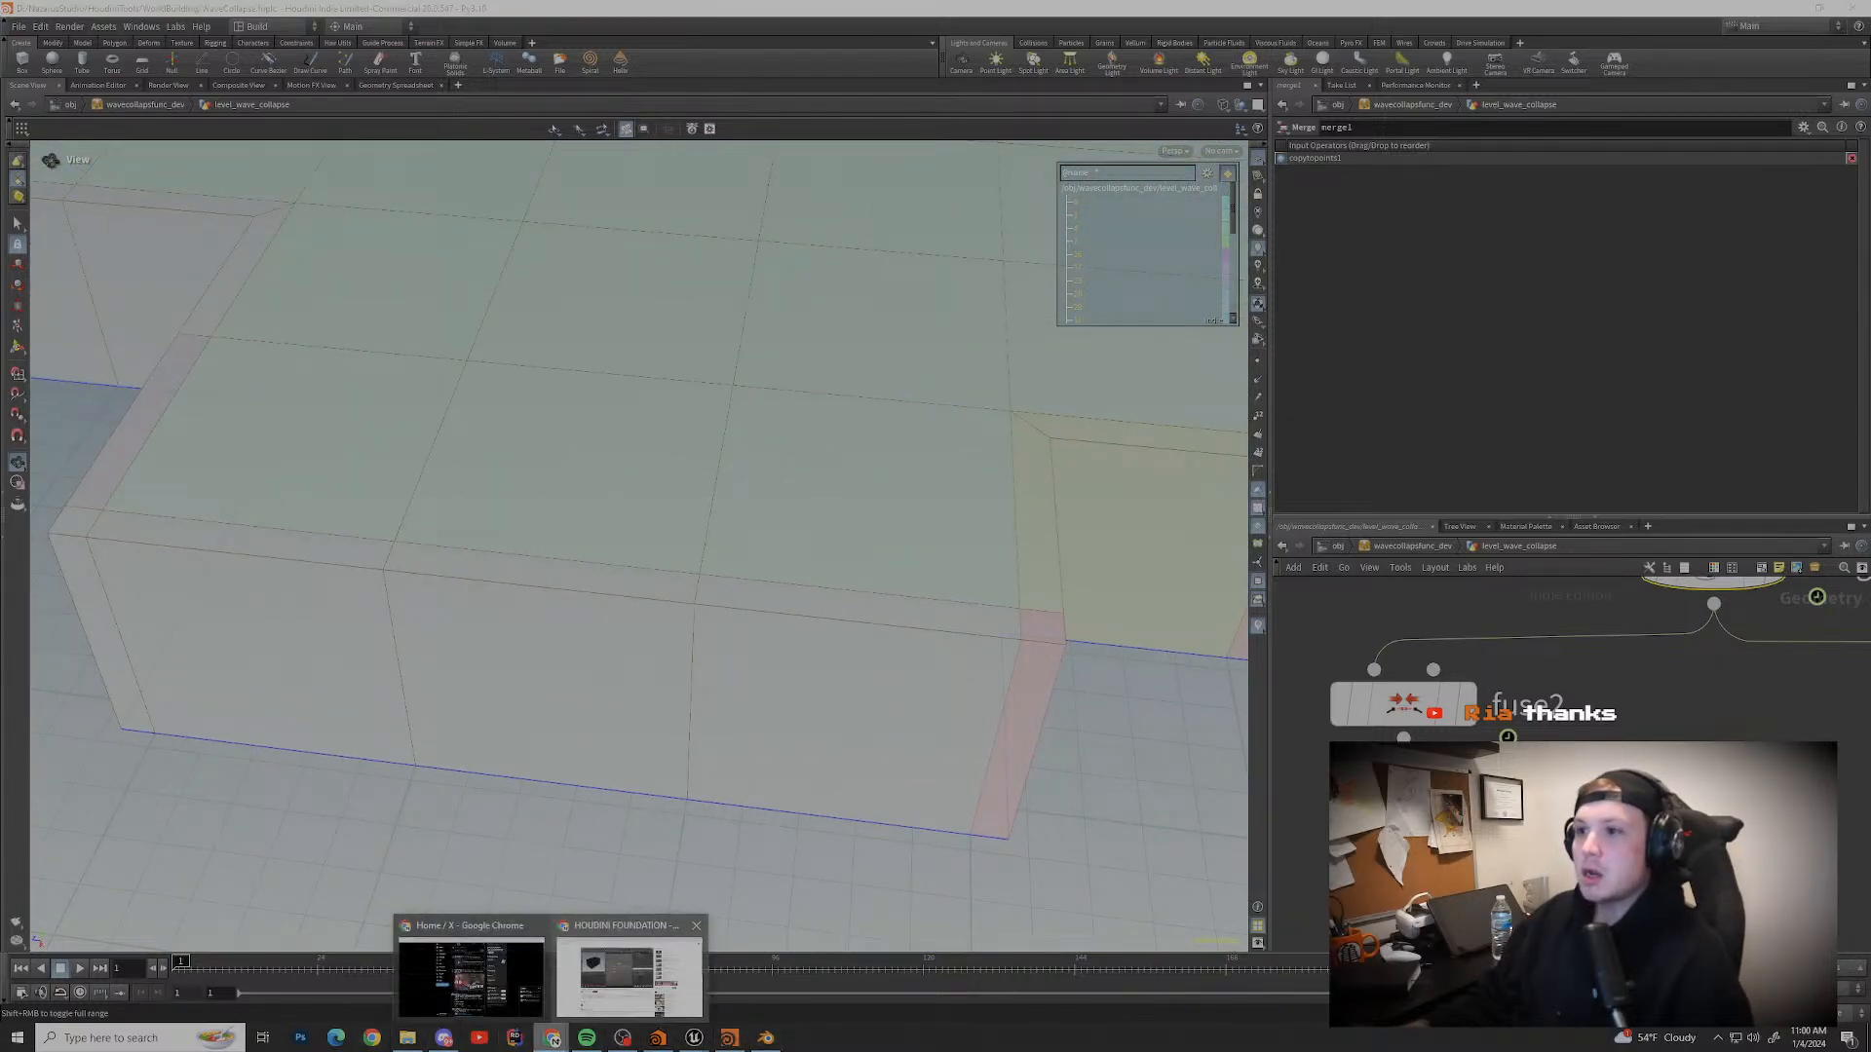
left_click(628, 974)
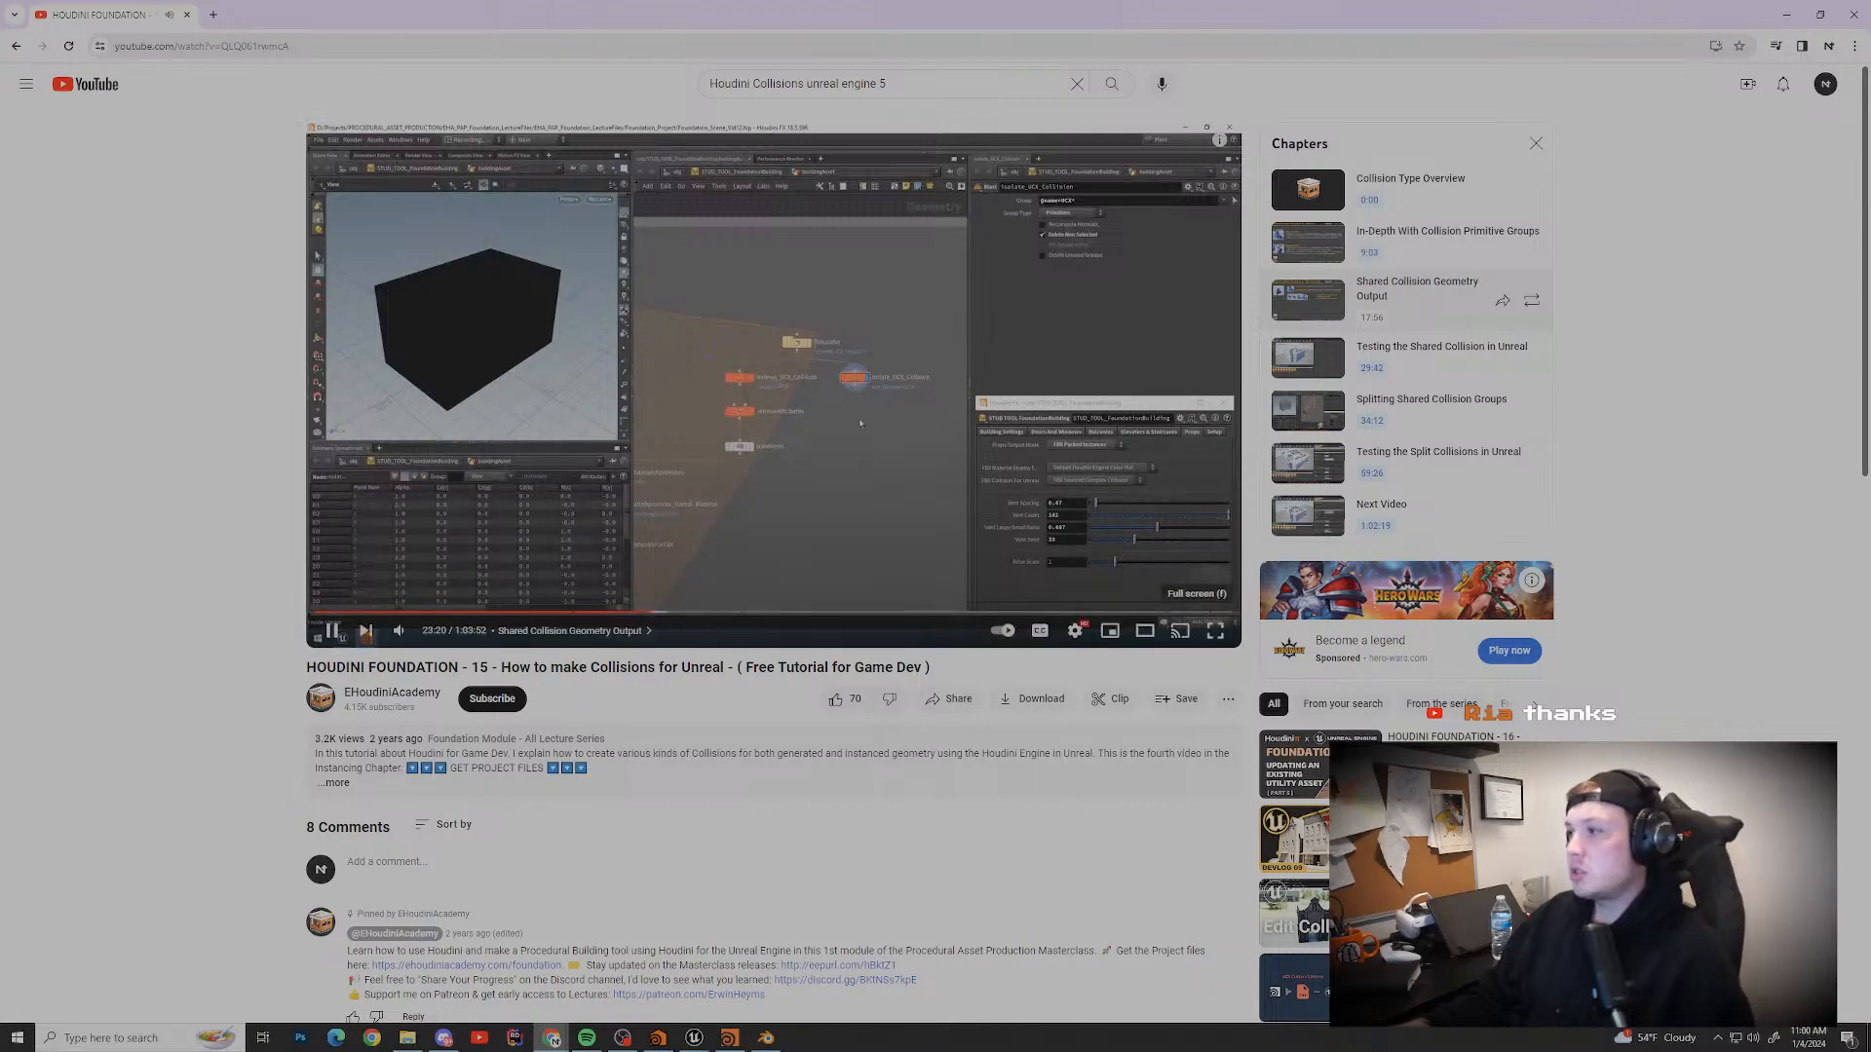
left_click(1215, 630)
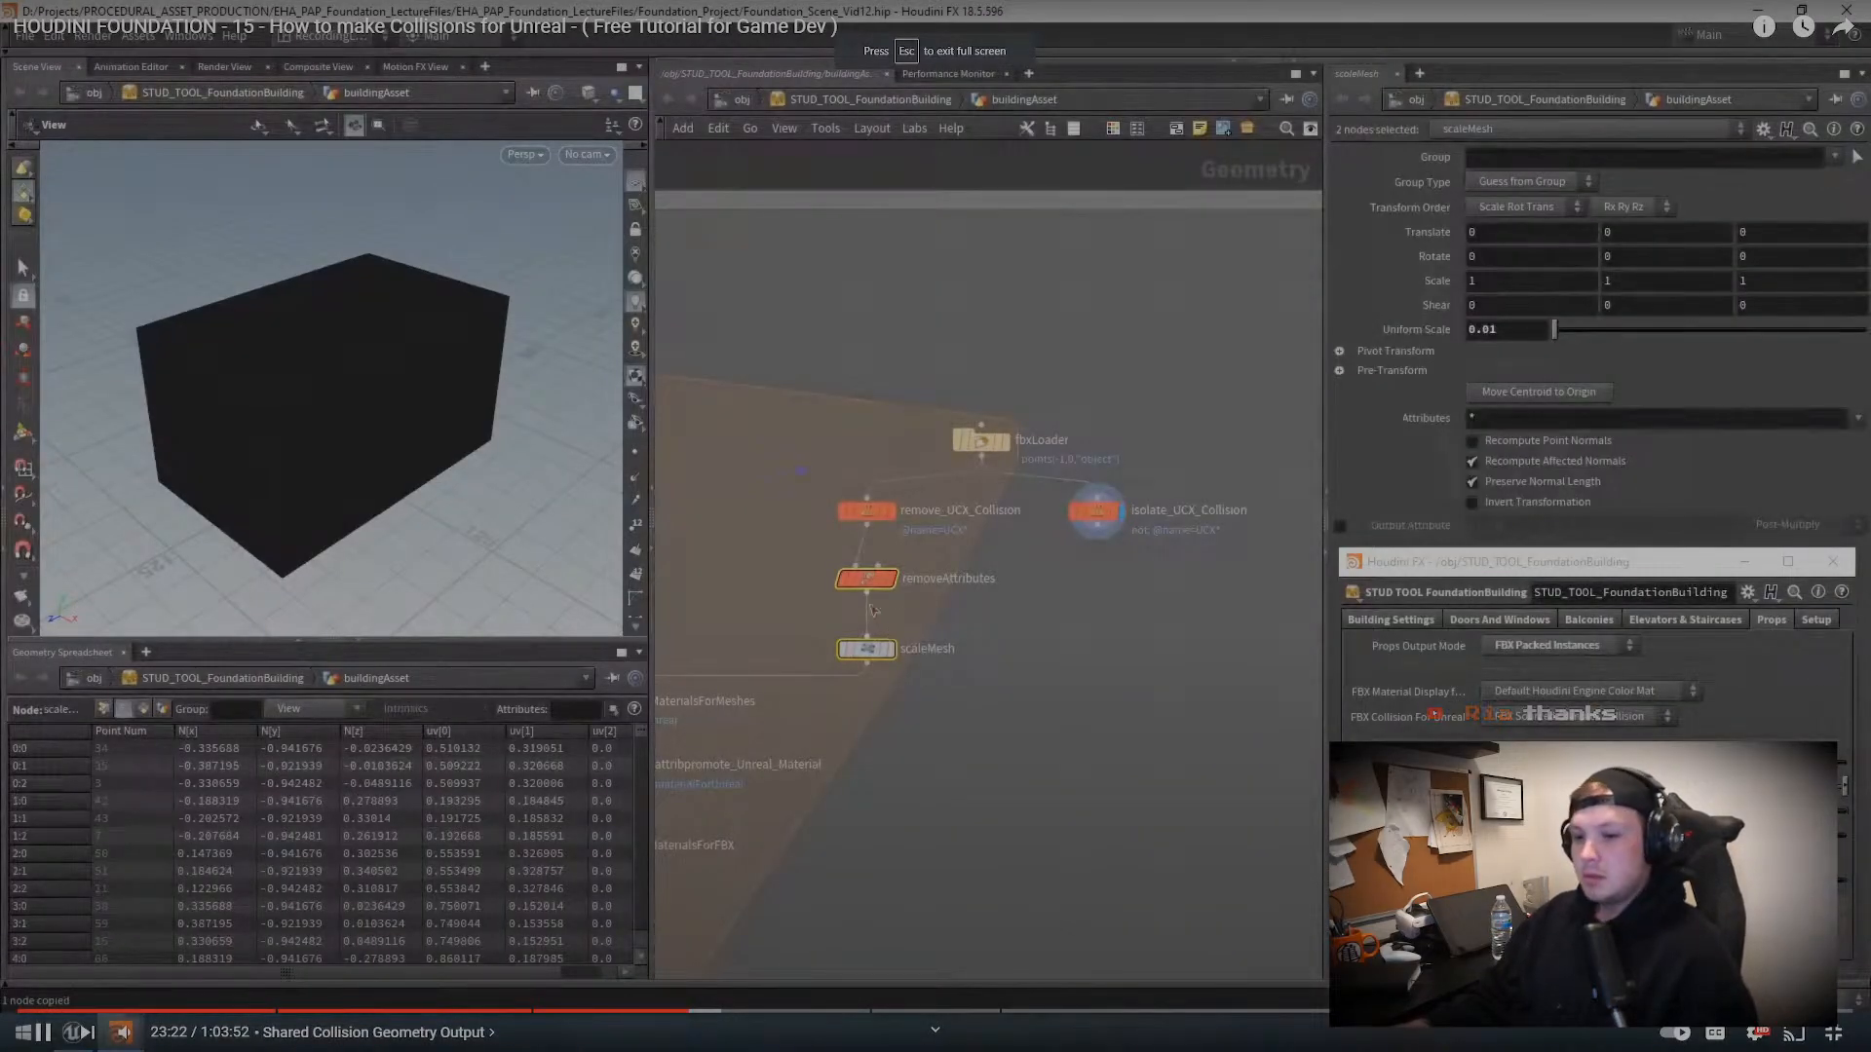
key("Escape")
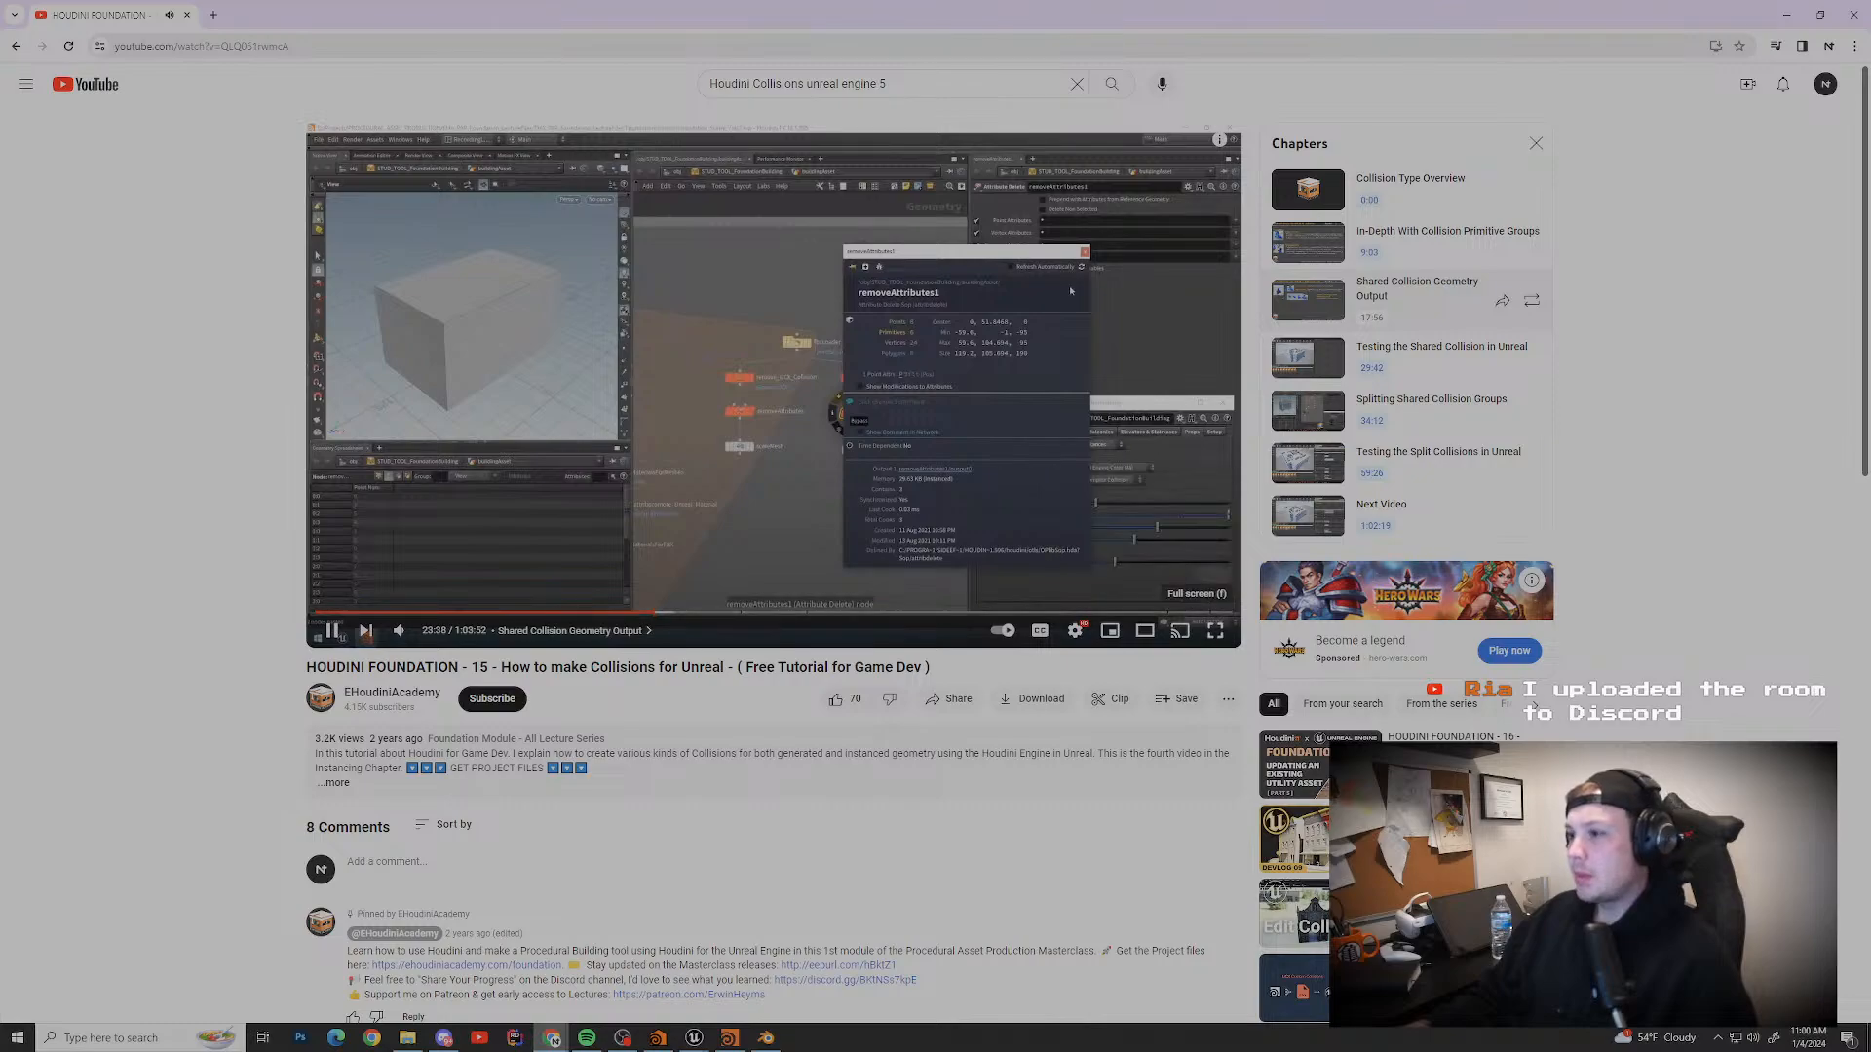
key("f")
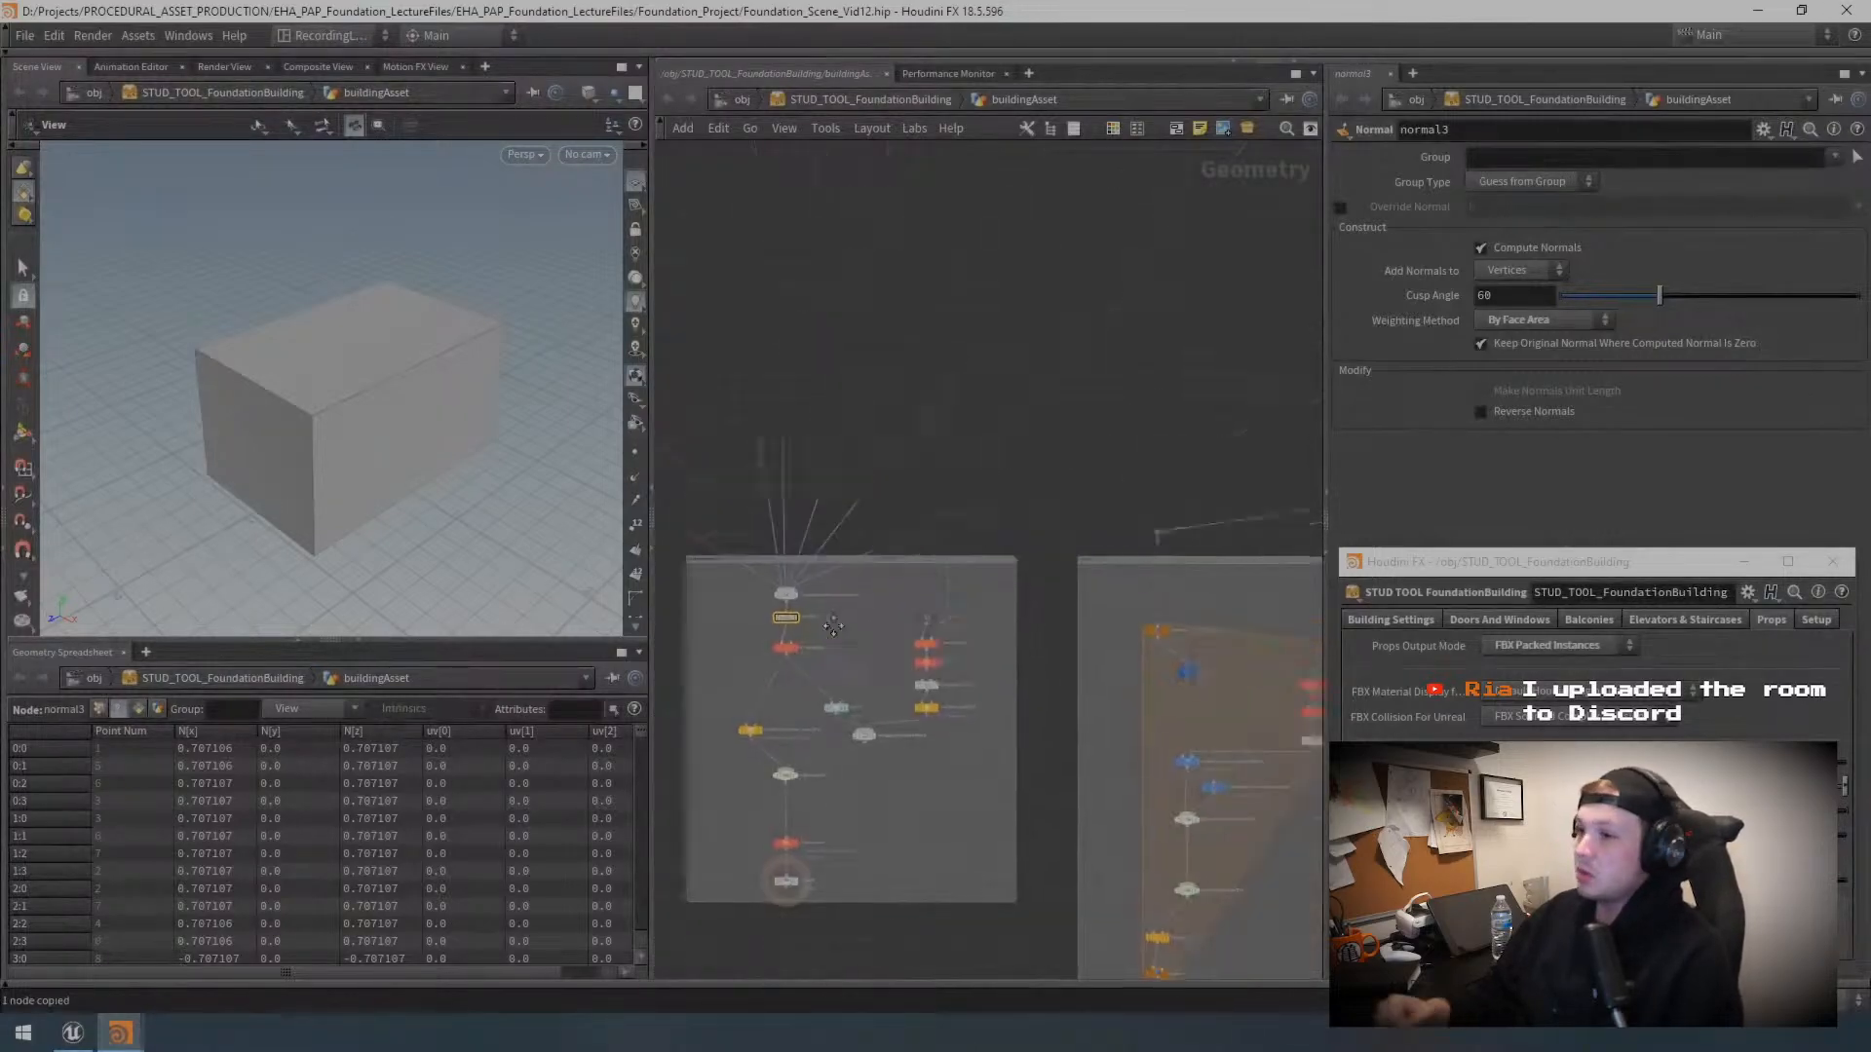
left_click(938, 698)
key("Escape")
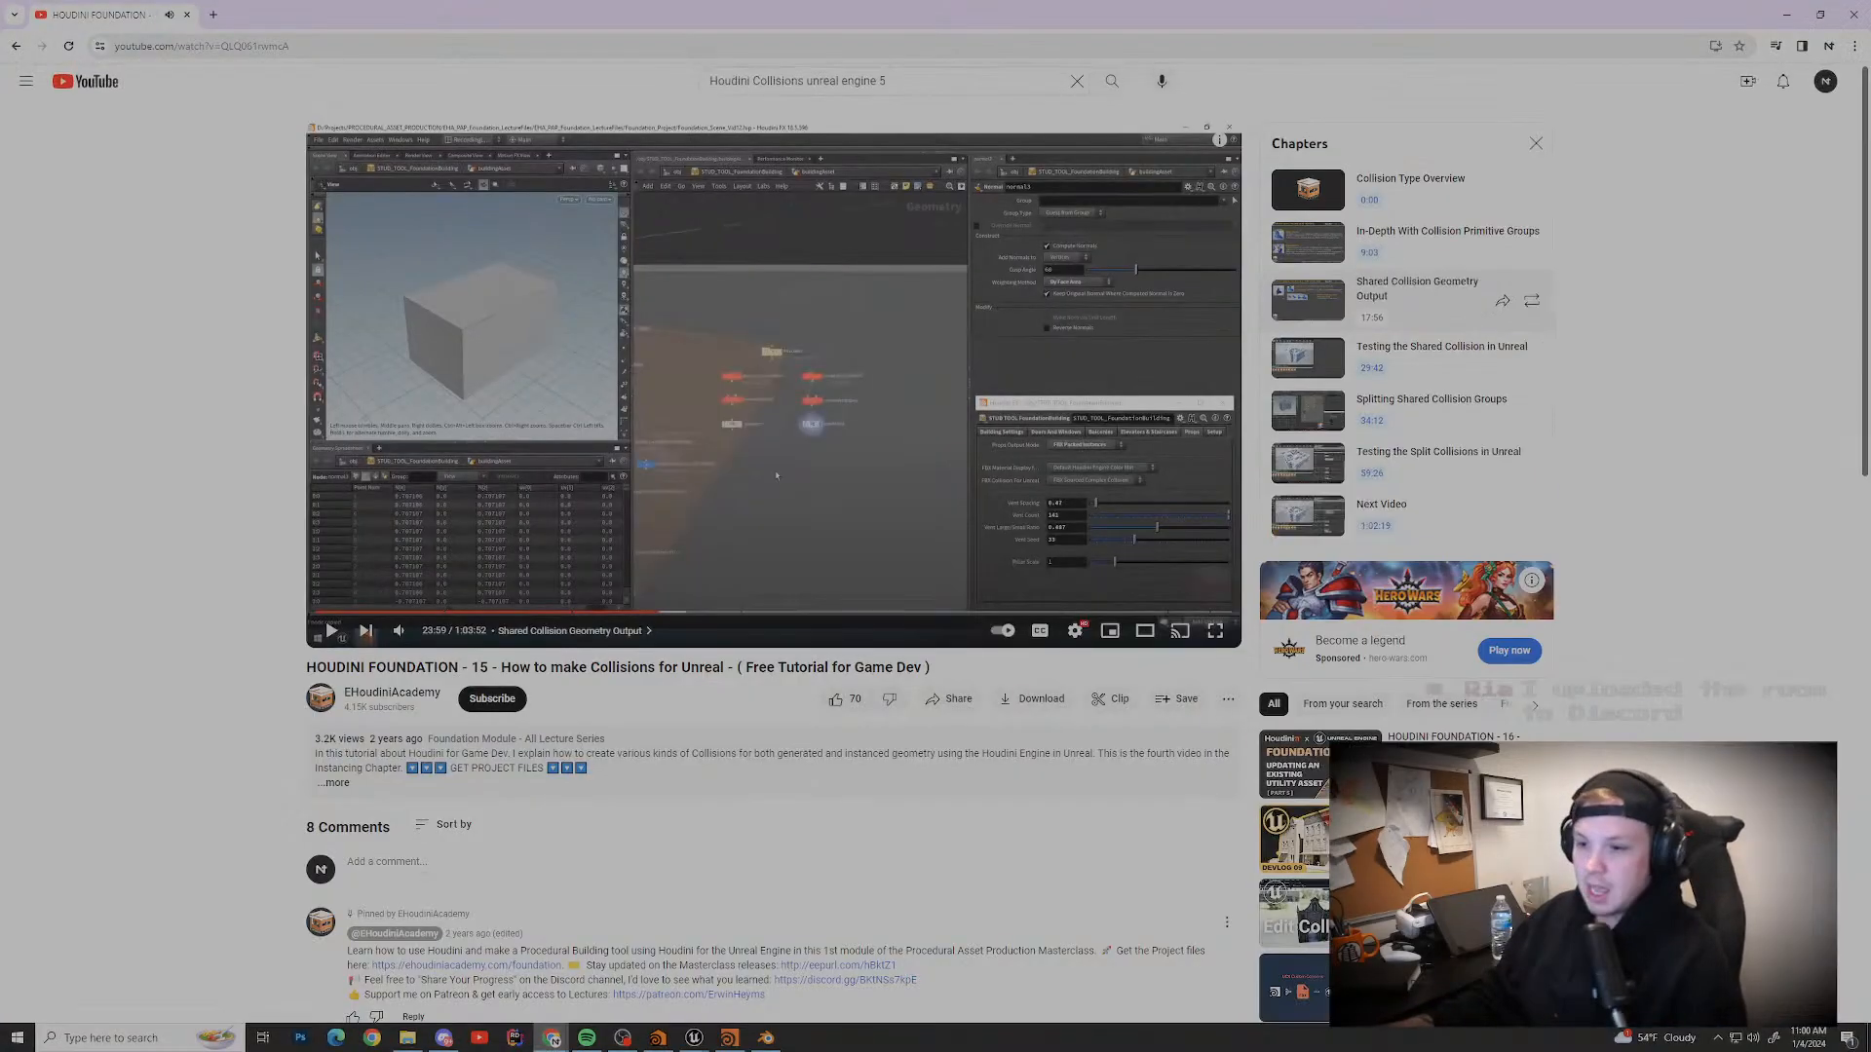
Step: Switch to Discord, view the pastel bedroom render in the 3d-art channel and read its accompanying message
left_click(444, 1038)
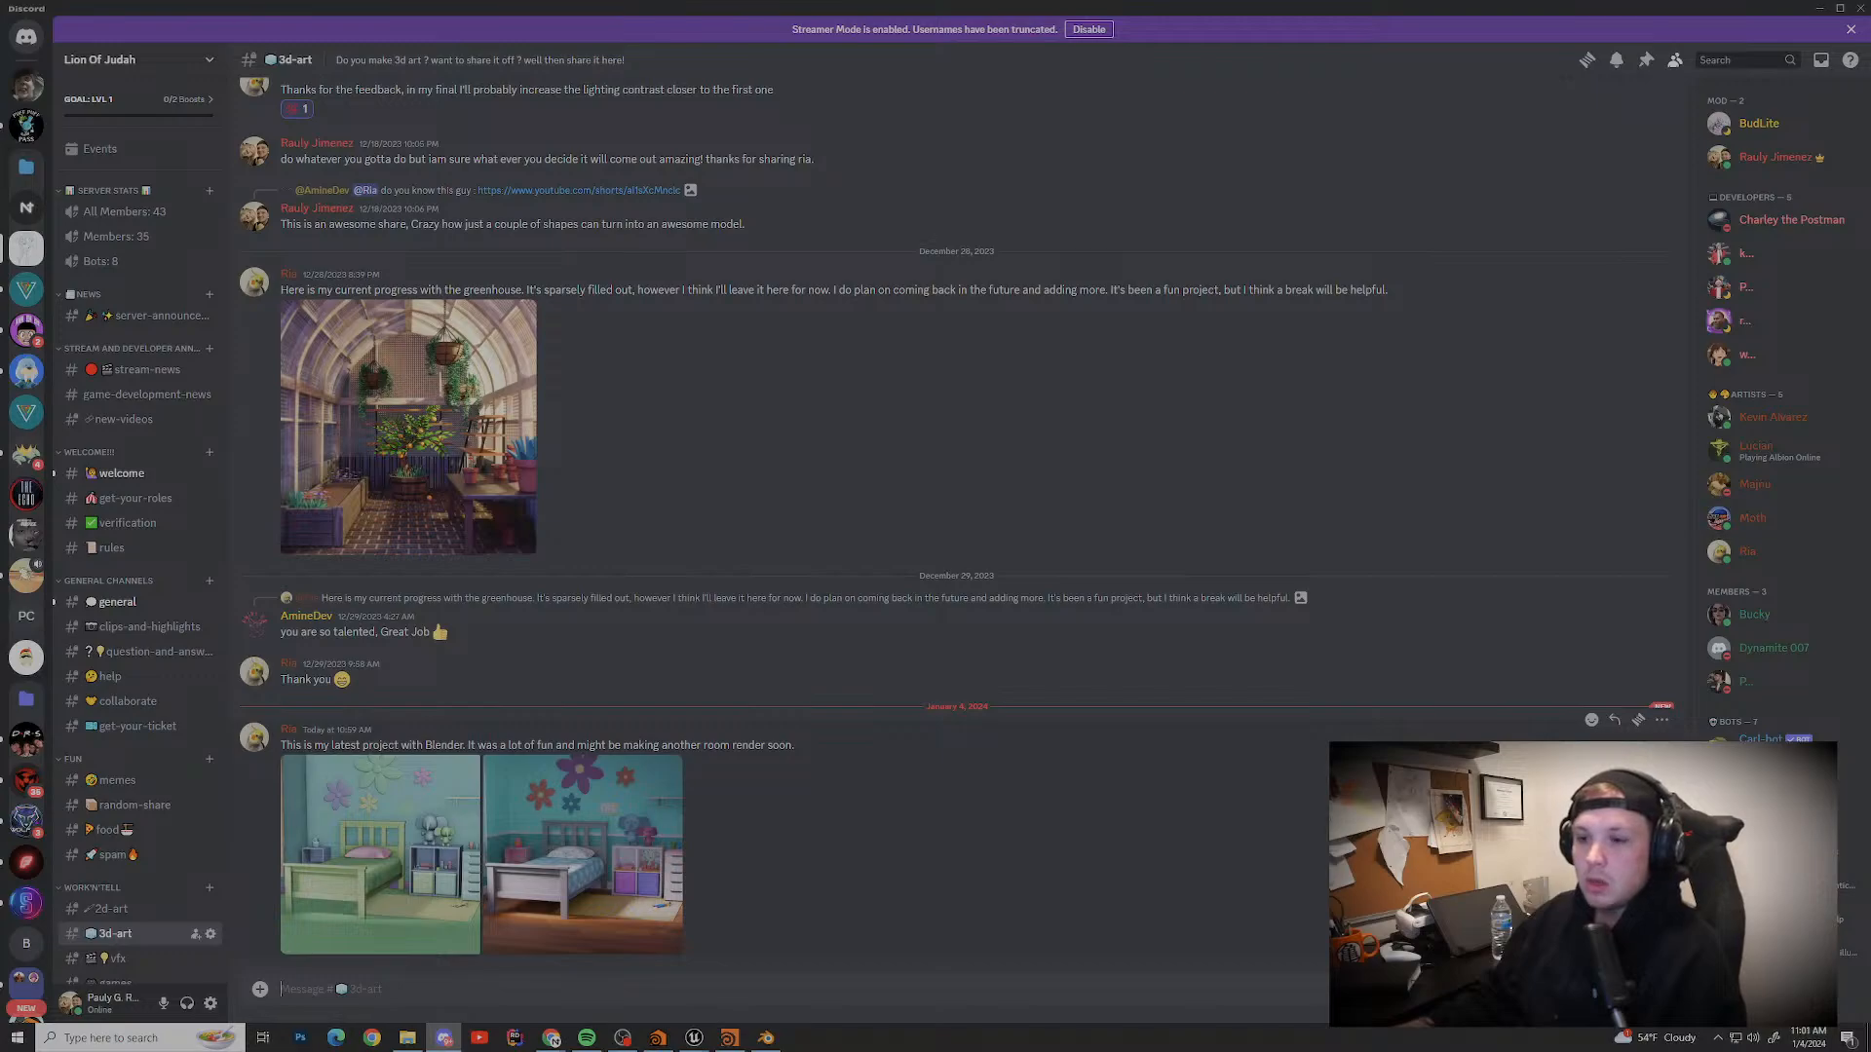
left_click(380, 855)
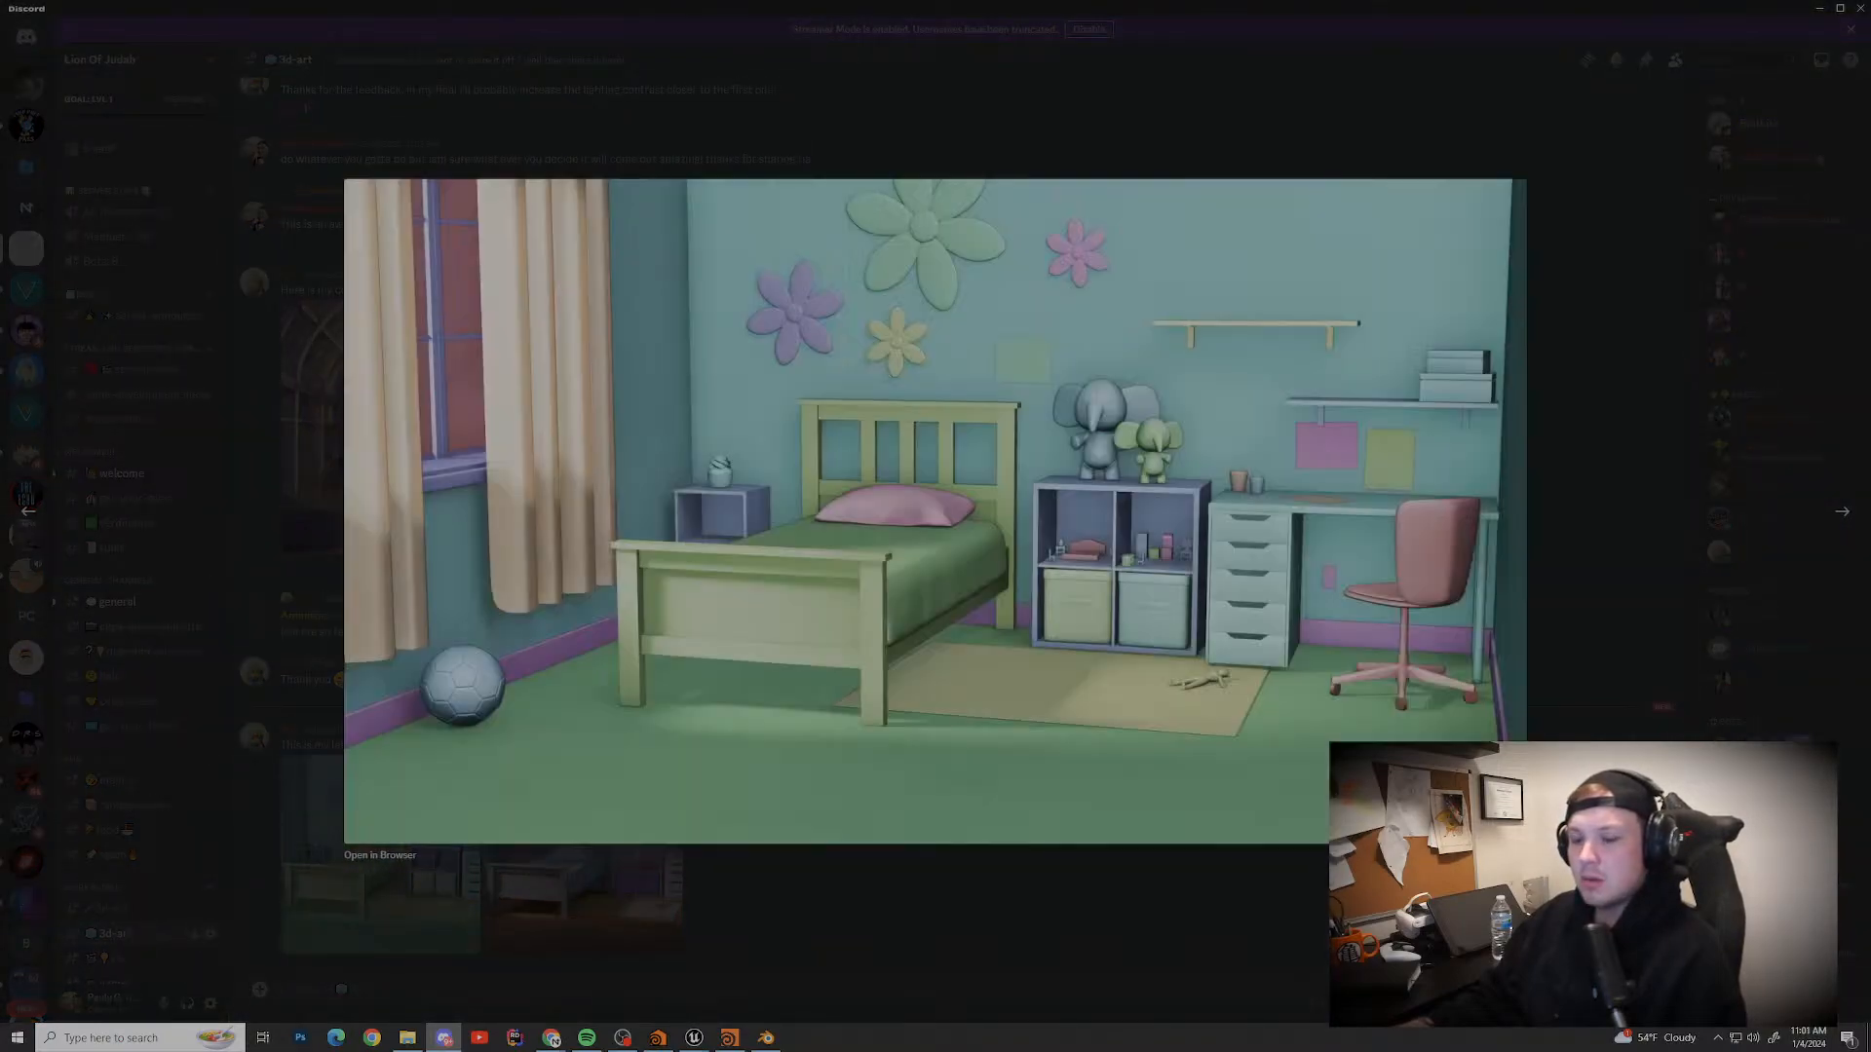
key("Escape")
left_click_drag(440, 745, 606, 746)
double_click(749, 746)
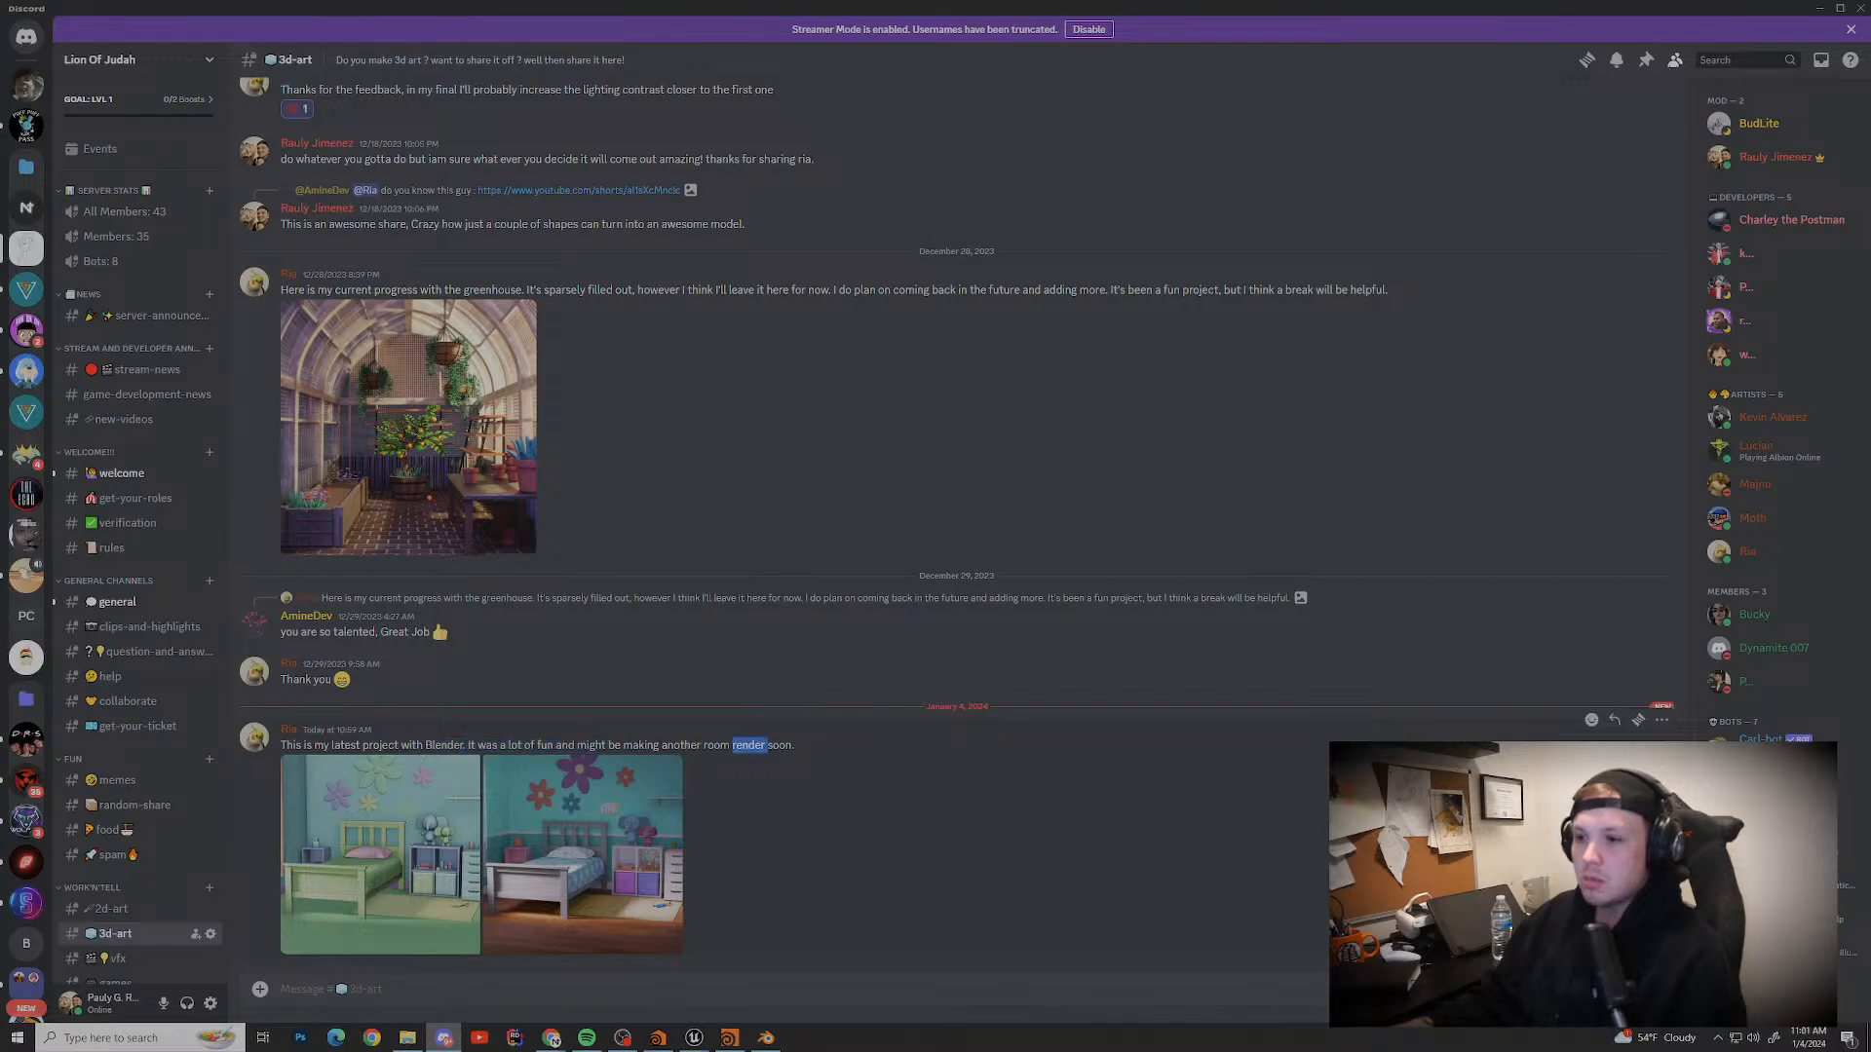
Step: Compare the pastel bedroom render with the fully textured version in enlarged view, then close the image
left_click(390, 901)
left_click(390, 901)
left_click(390, 902)
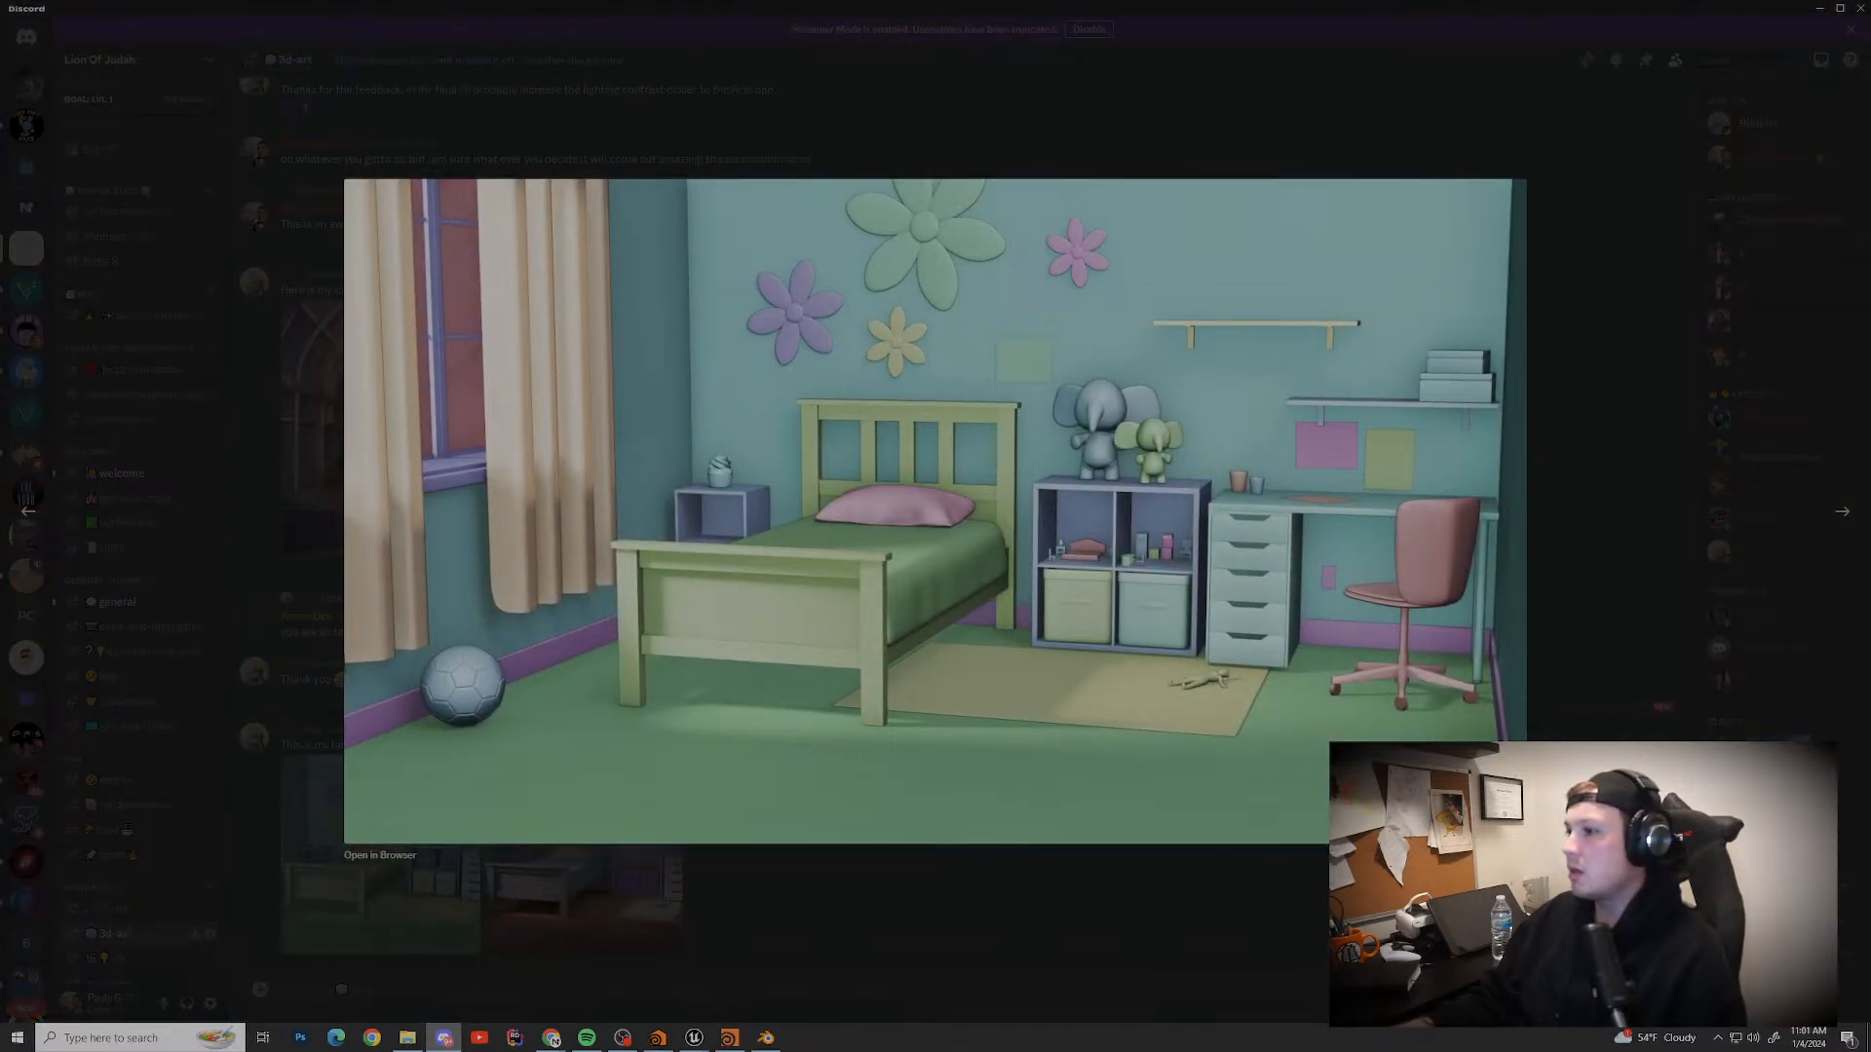
left_click(390, 901)
left_click(583, 902)
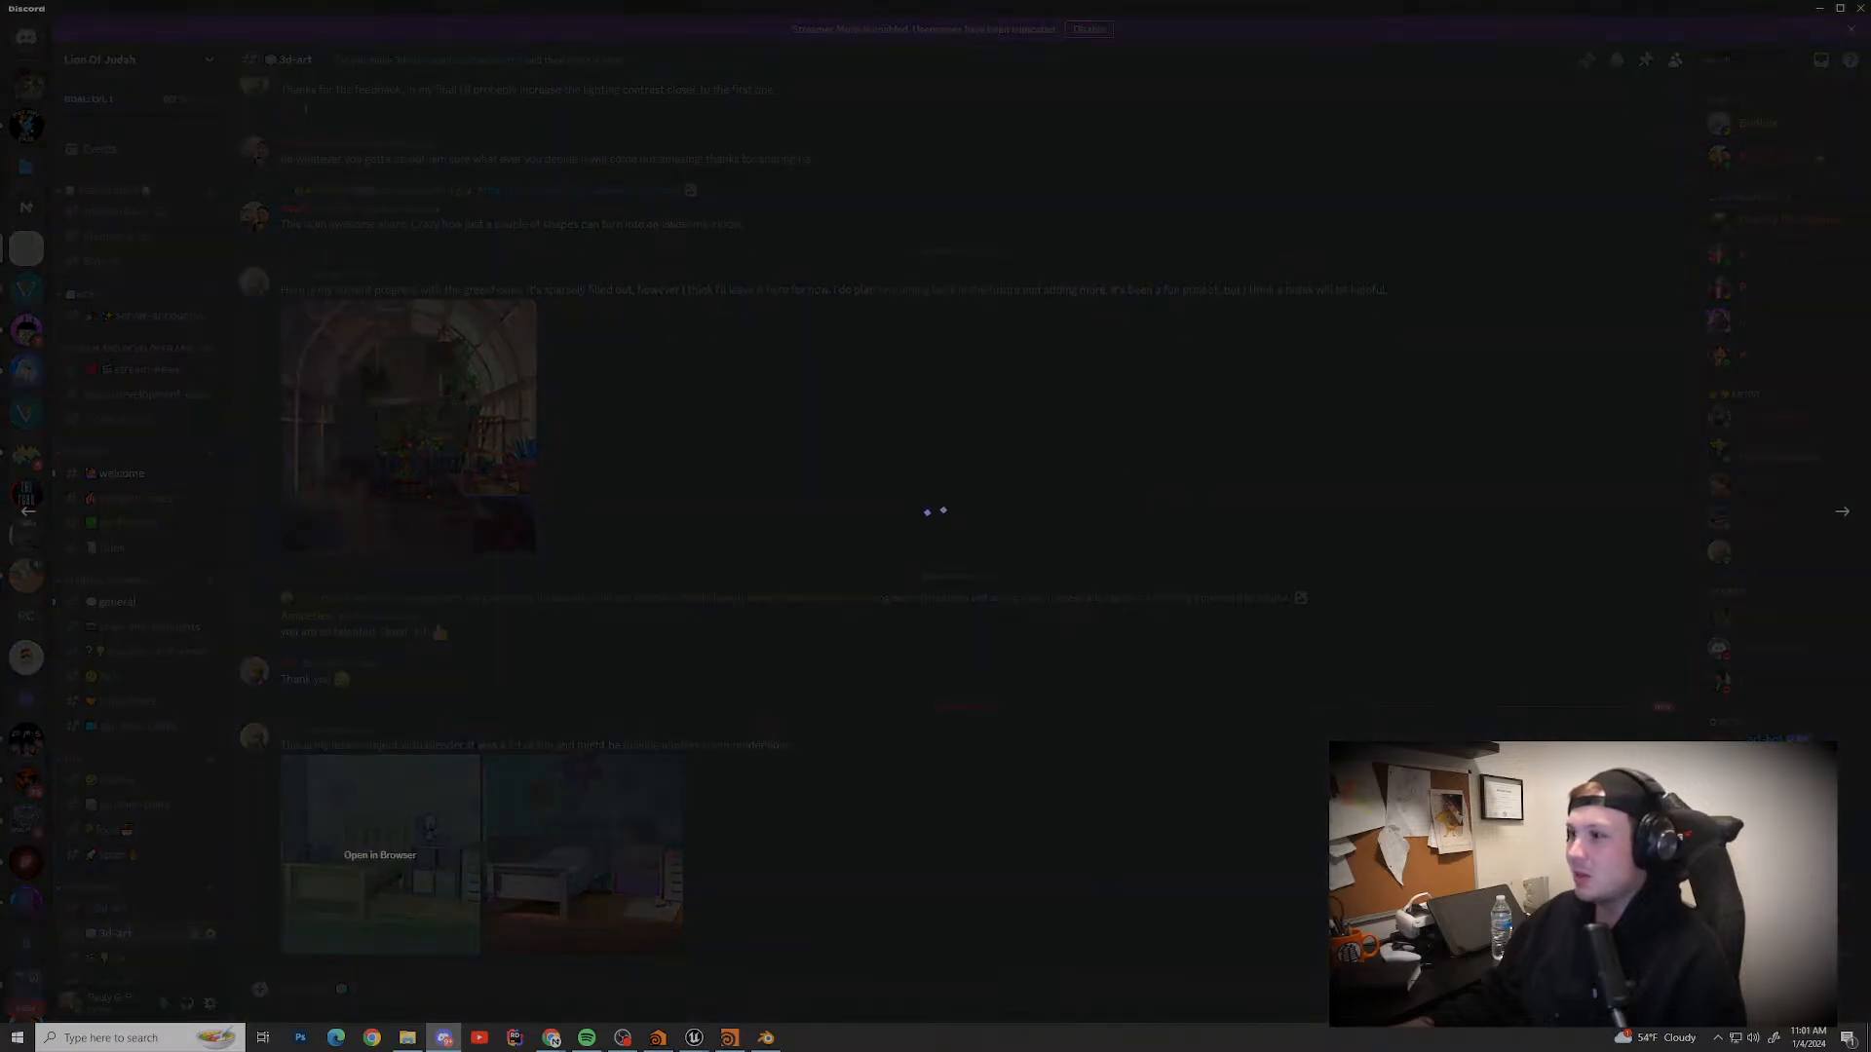
left_click(582, 892)
left_click(583, 892)
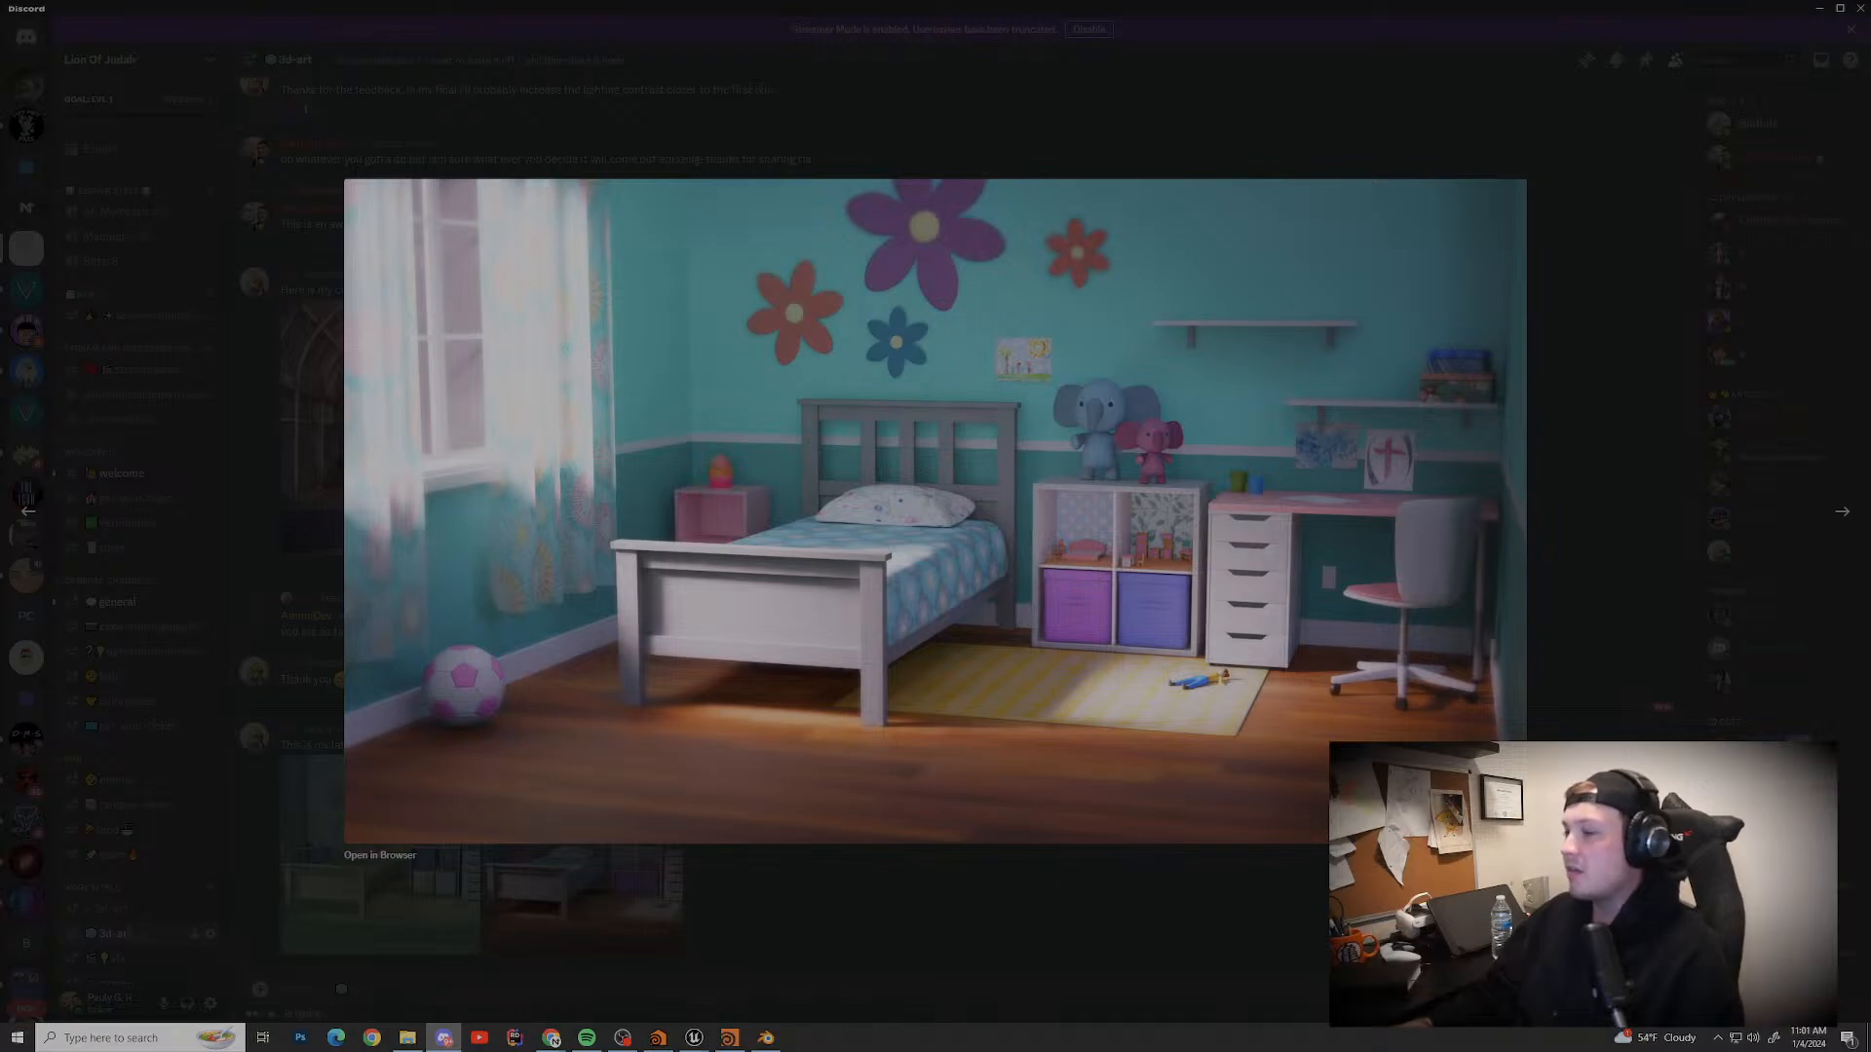
left_click(585, 896)
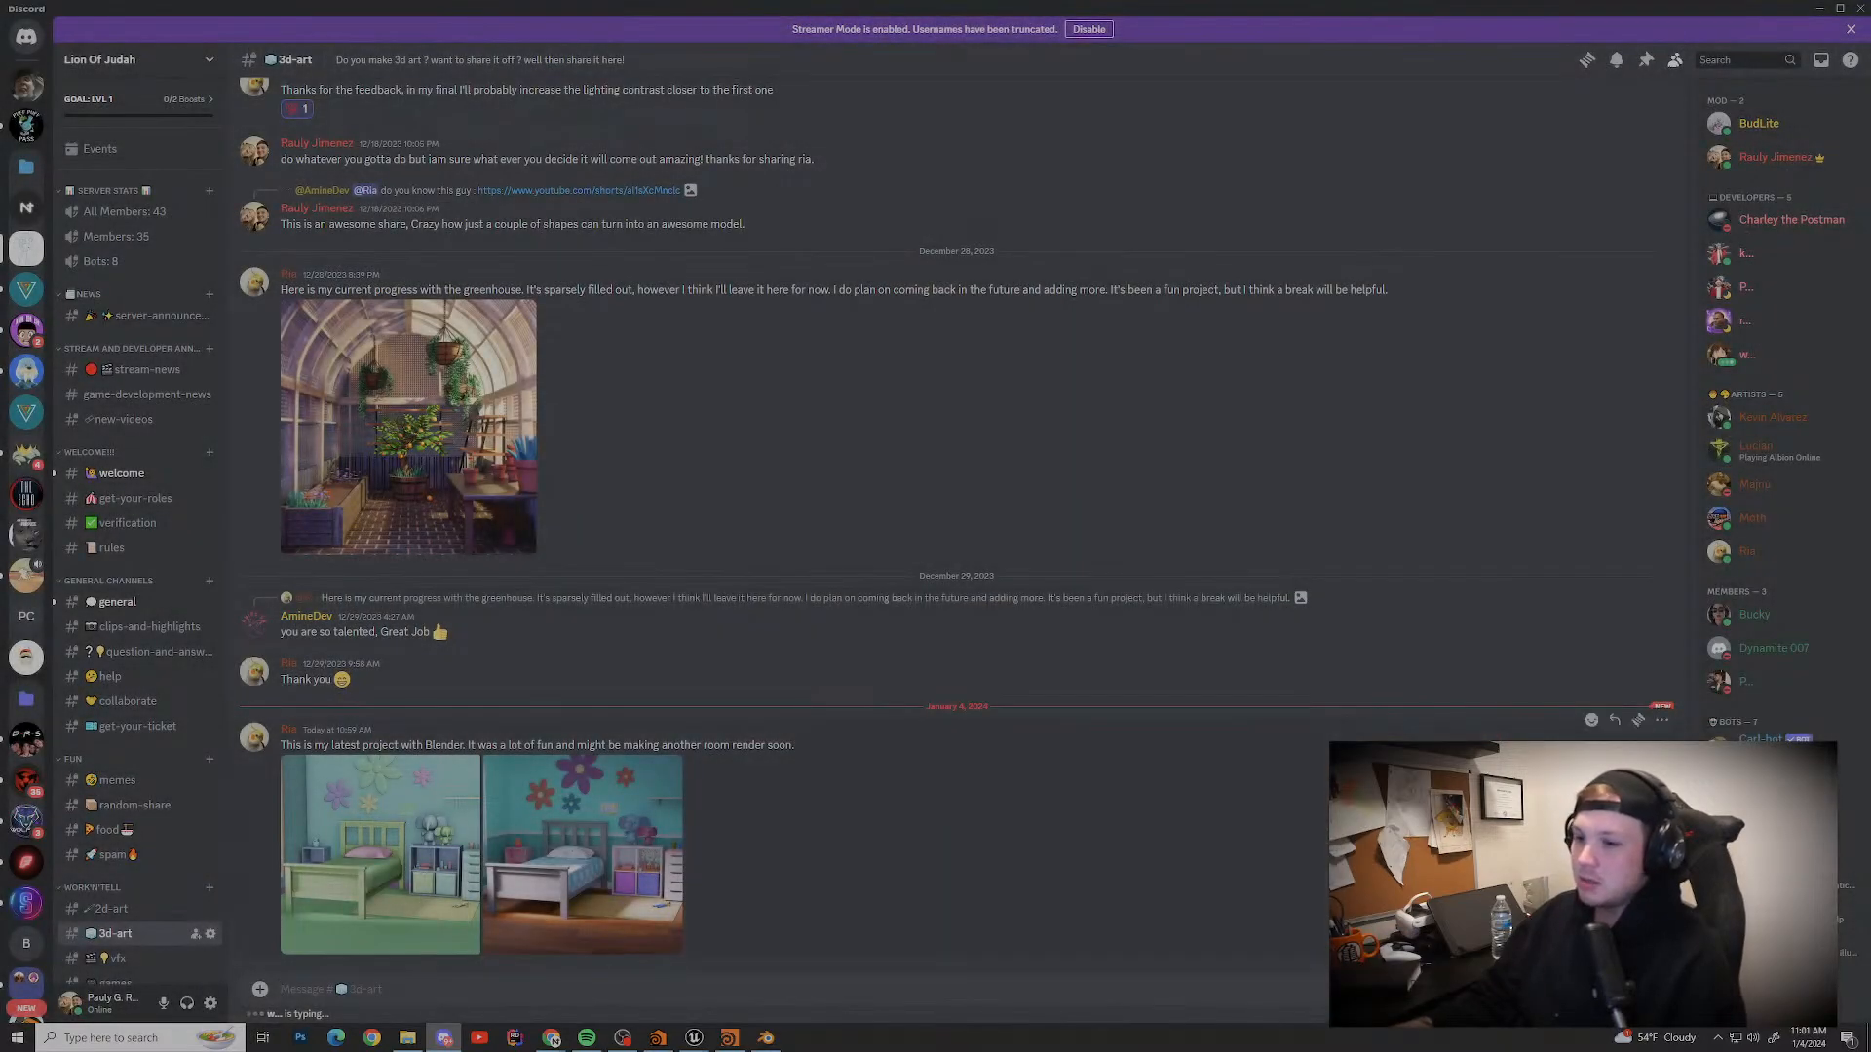
left_click(584, 896)
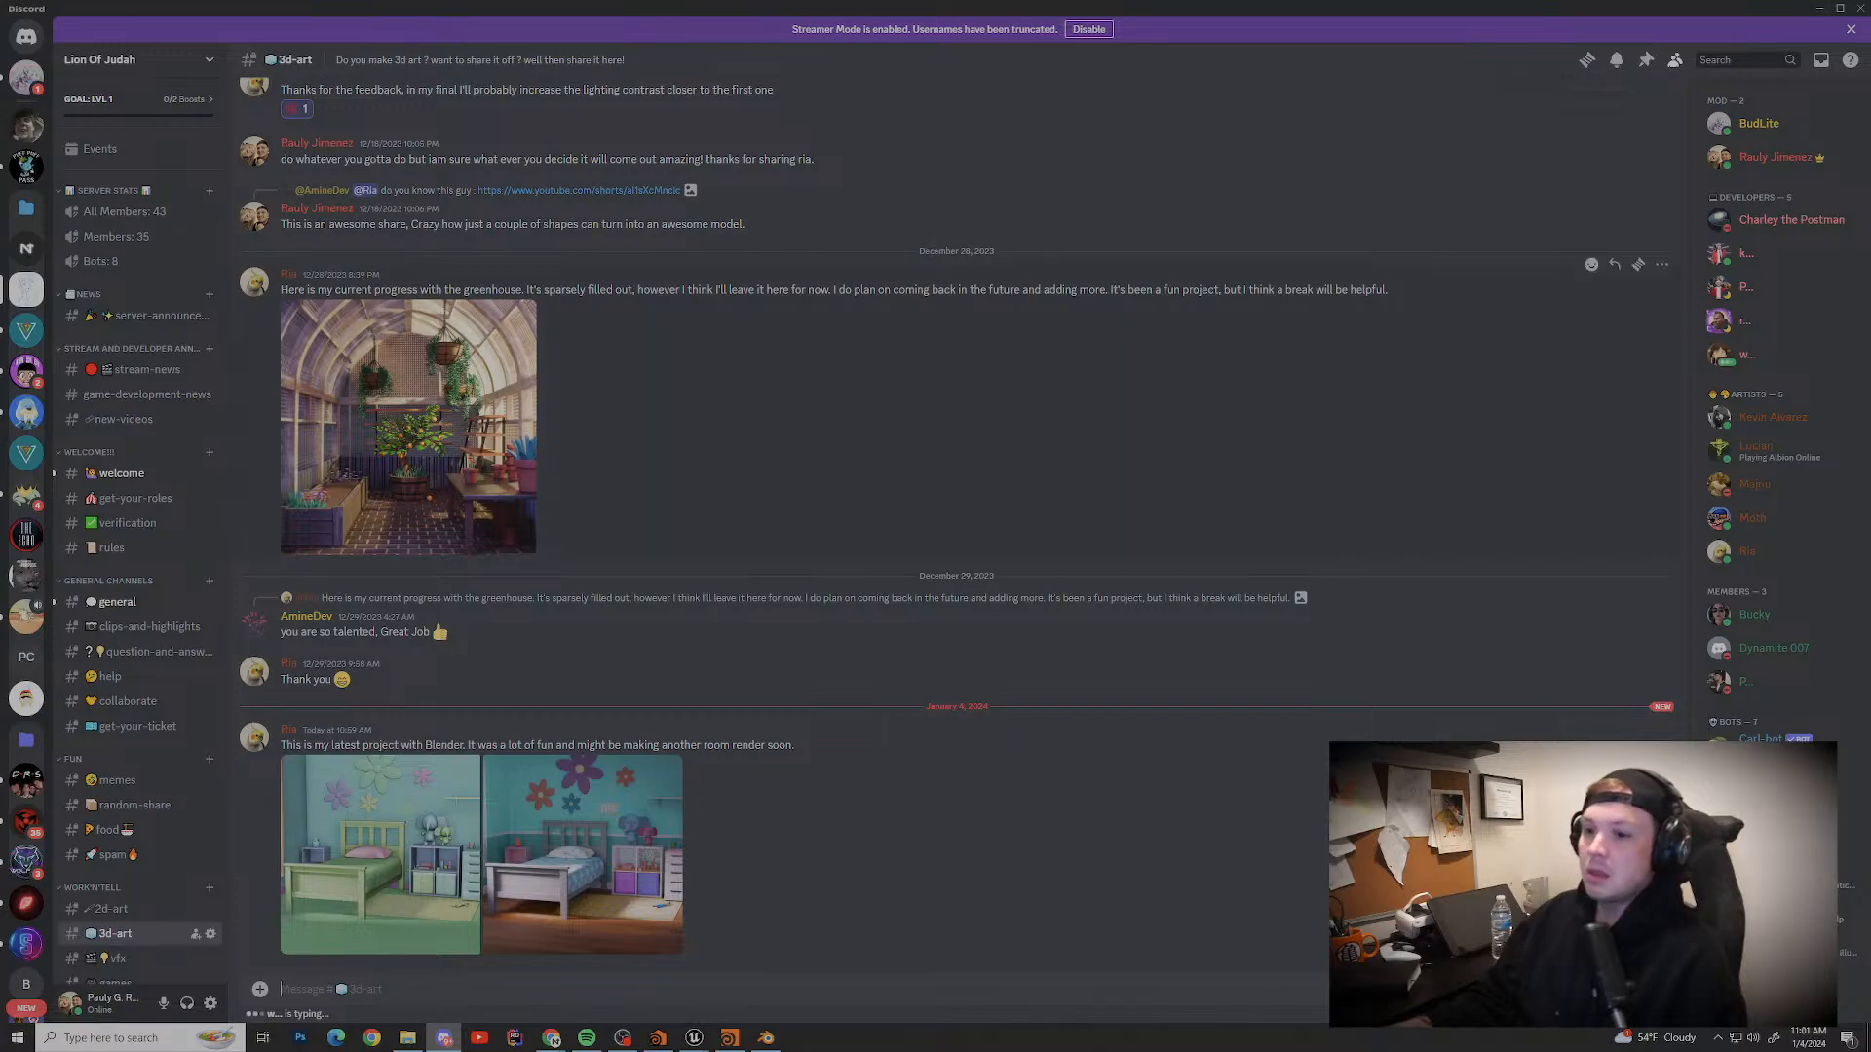
Step: React to the bedroom render post with the folded hands emoji
left_click(1591, 719)
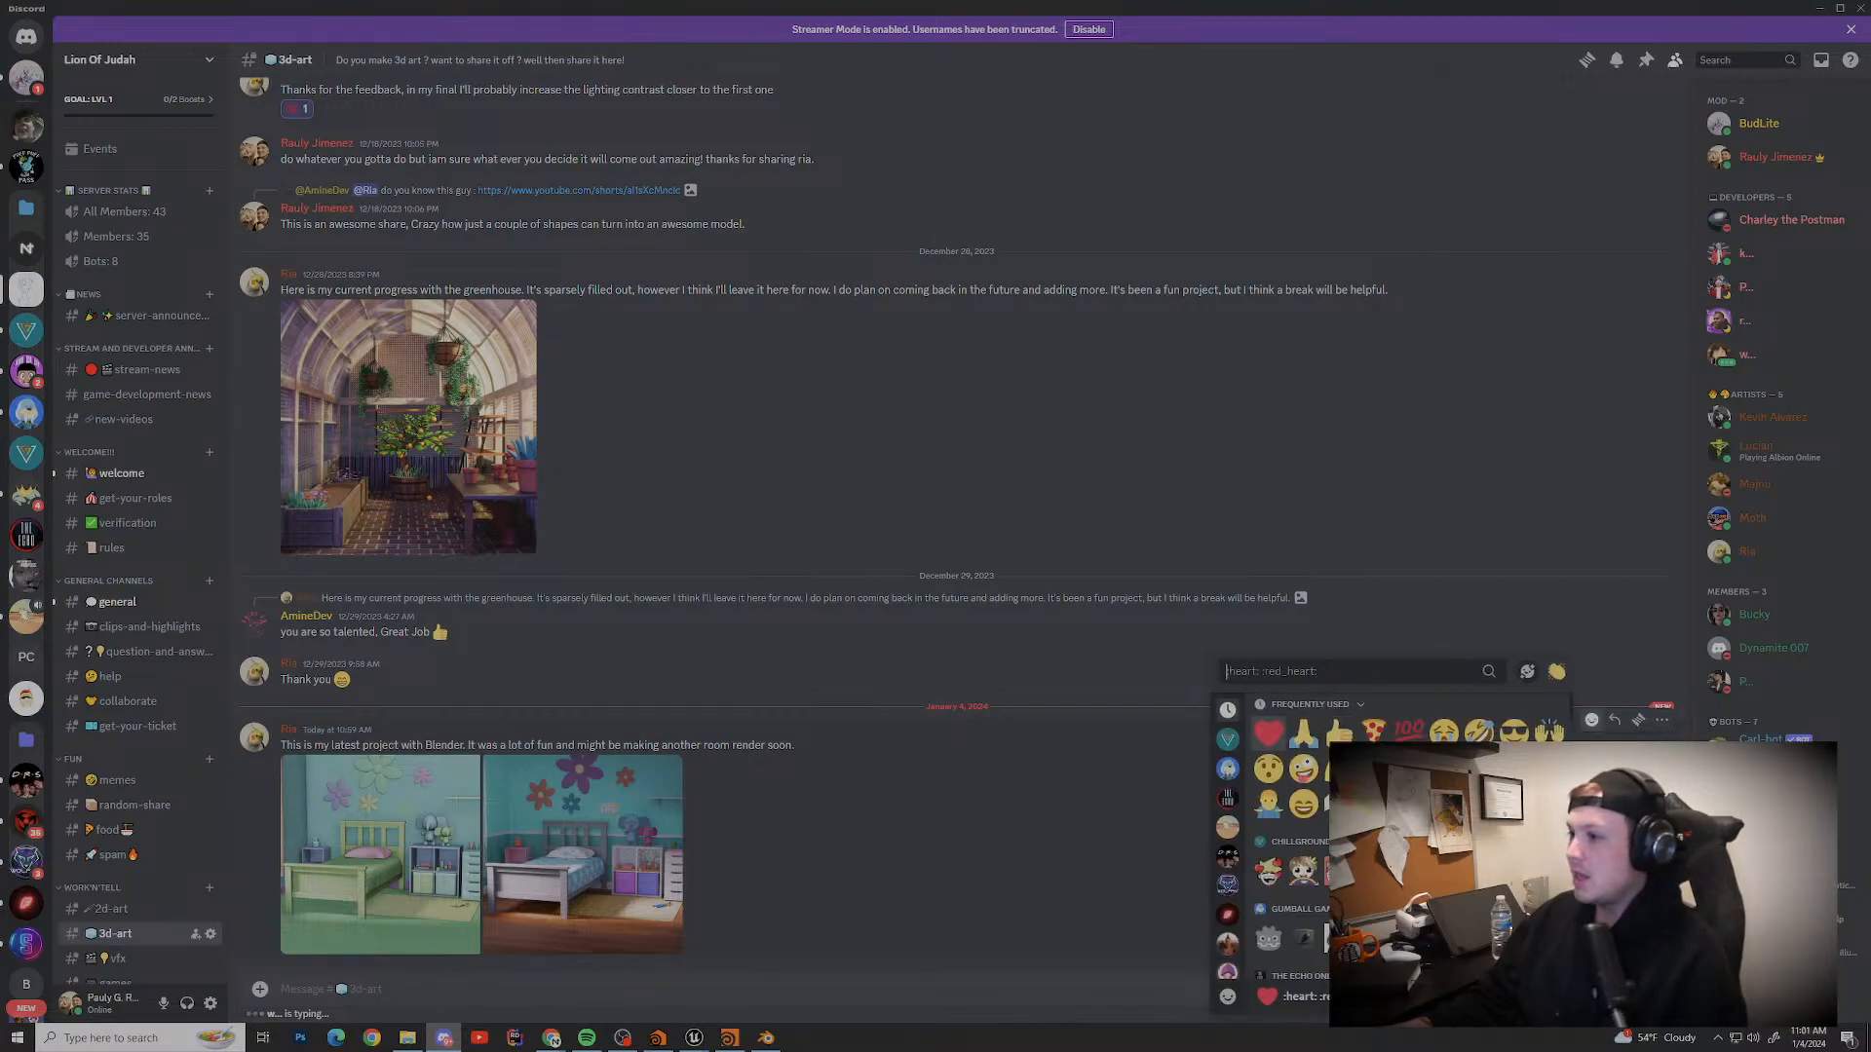
left_click(1303, 733)
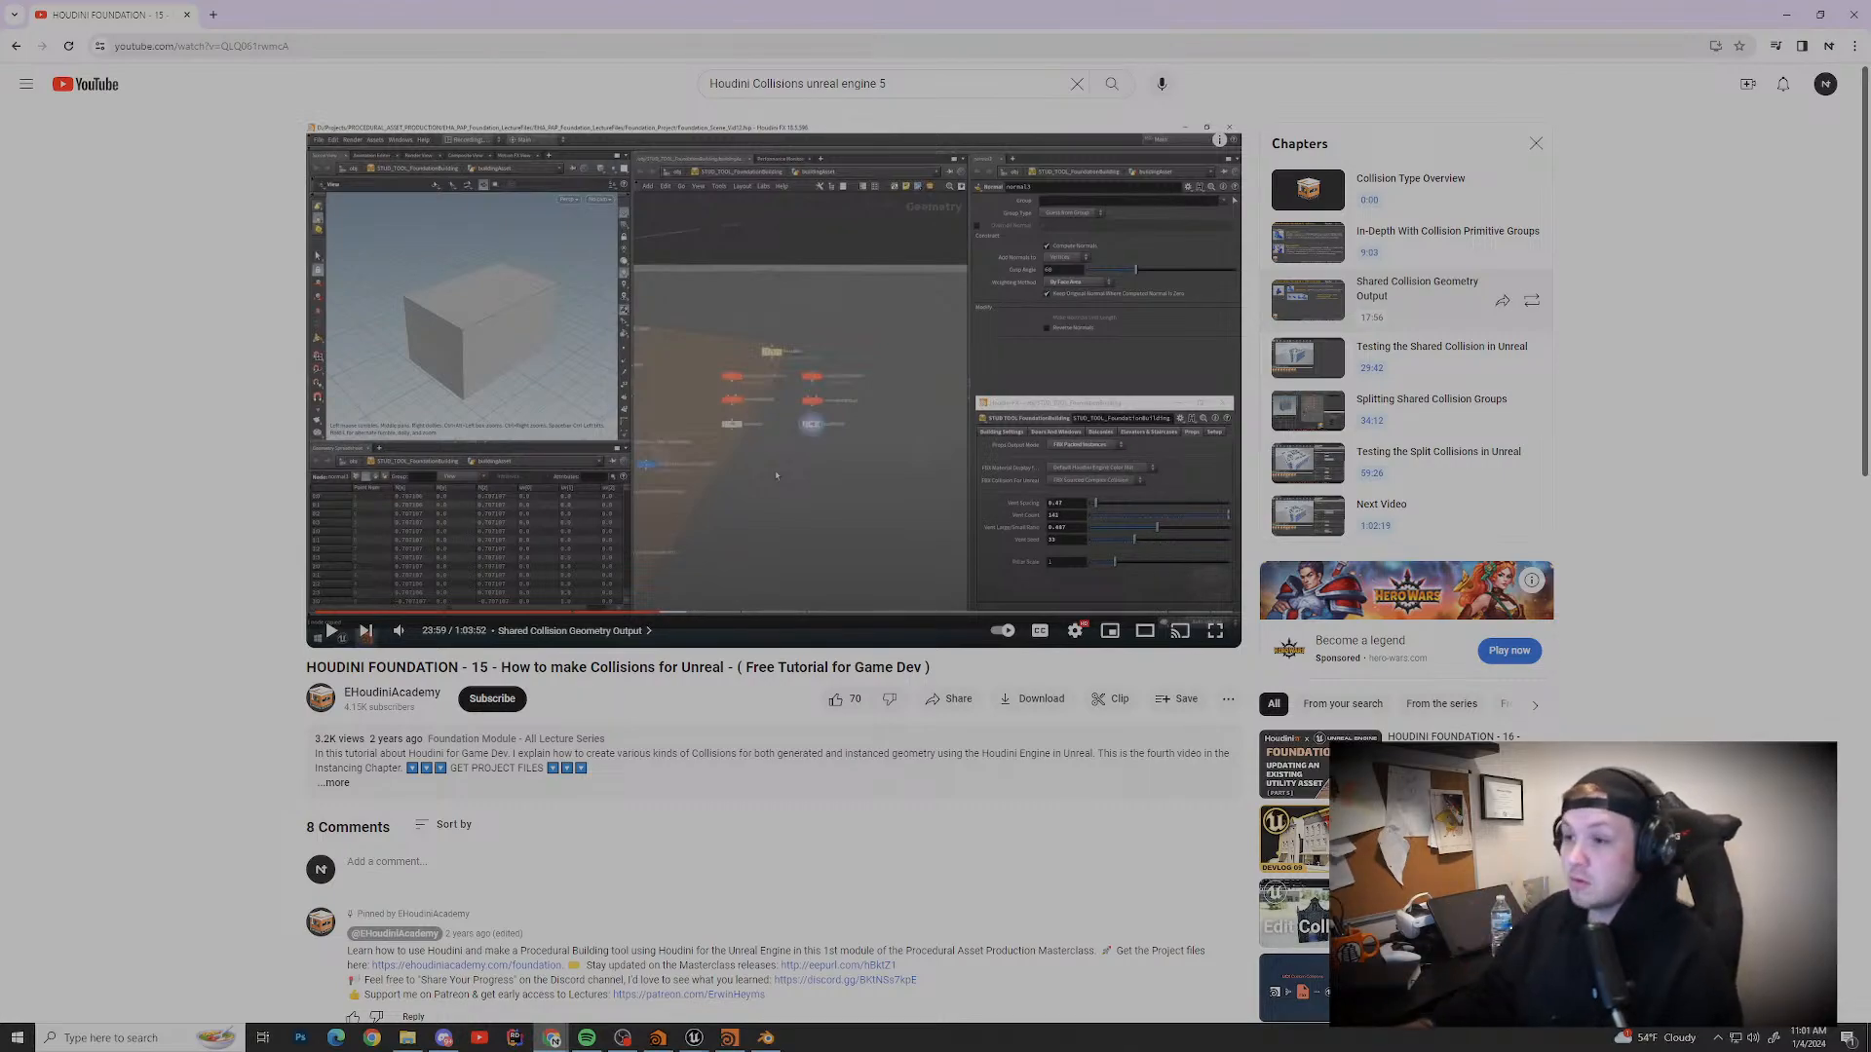
Step: Resume the Chrome tutorial full screen and watch how the collision branch's Group Create node is renamed and given the group name collision_geo
left_click(777, 477)
left_click(1215, 630)
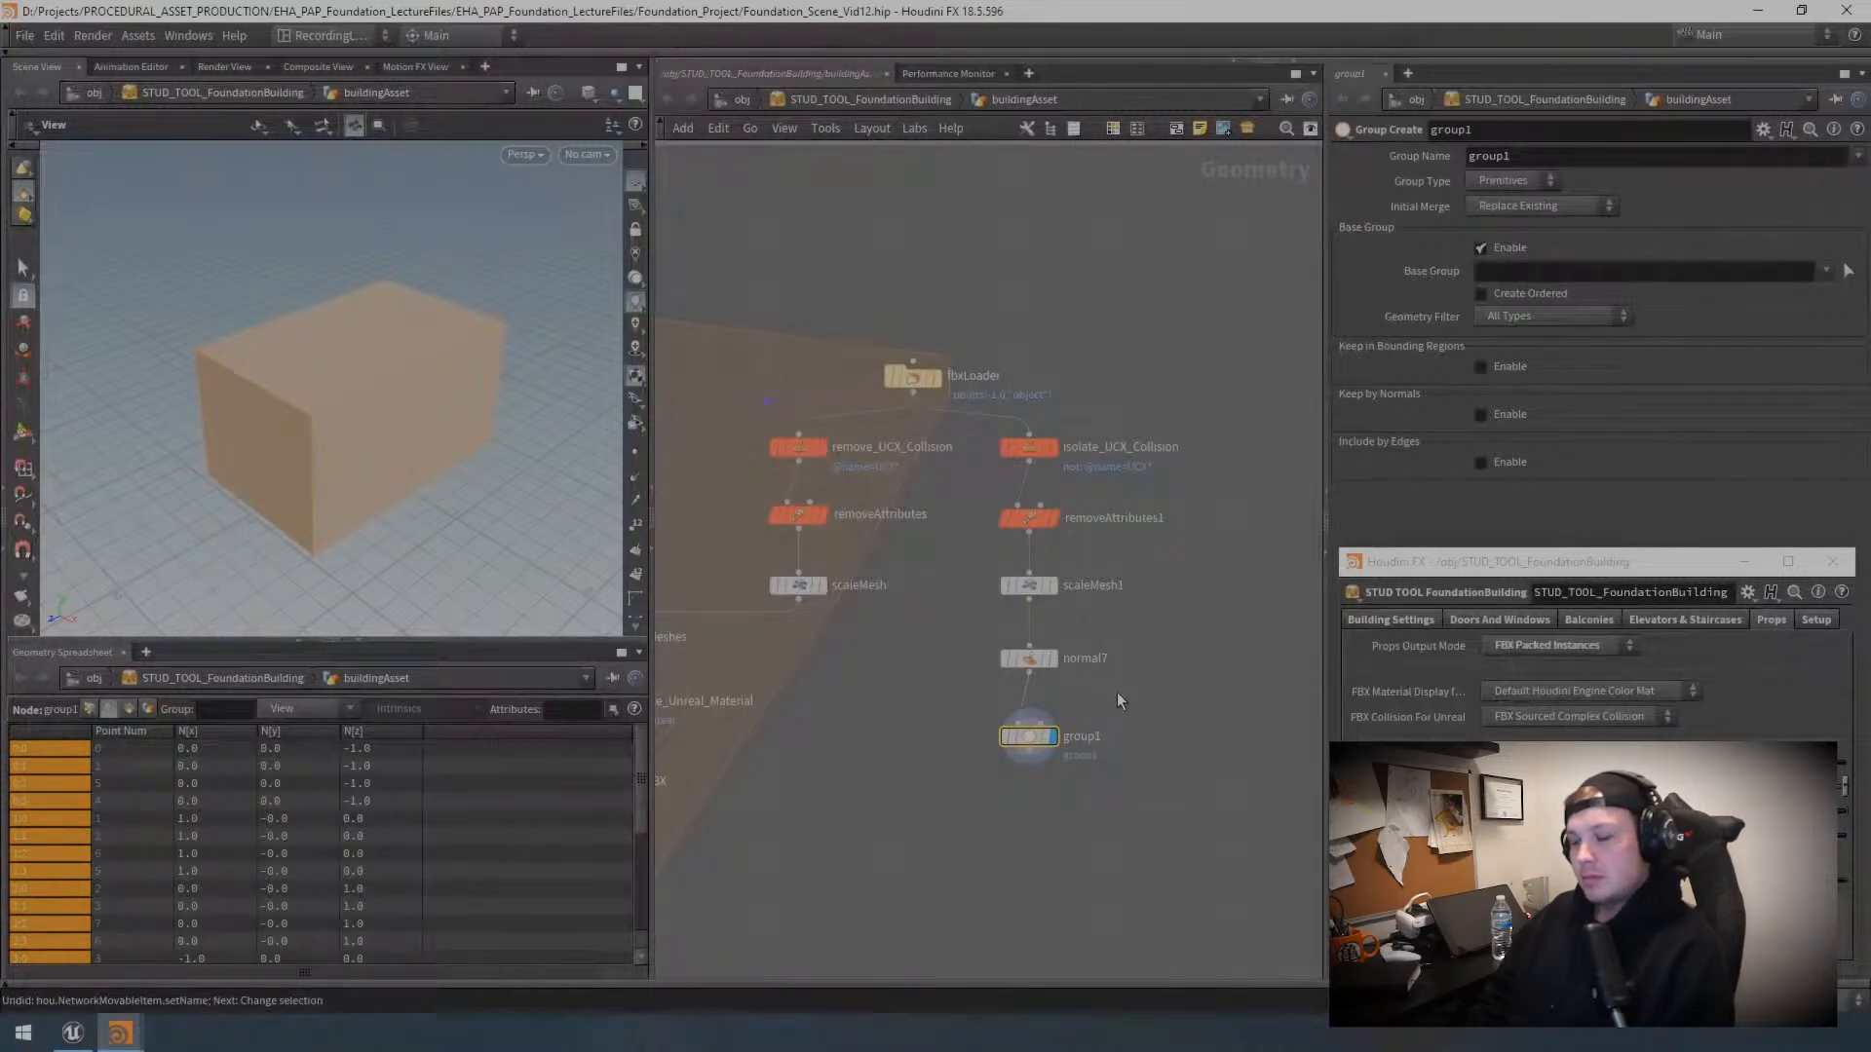
type("collisionFr")
type("omFBX_To")
type("Complex")
key("Return")
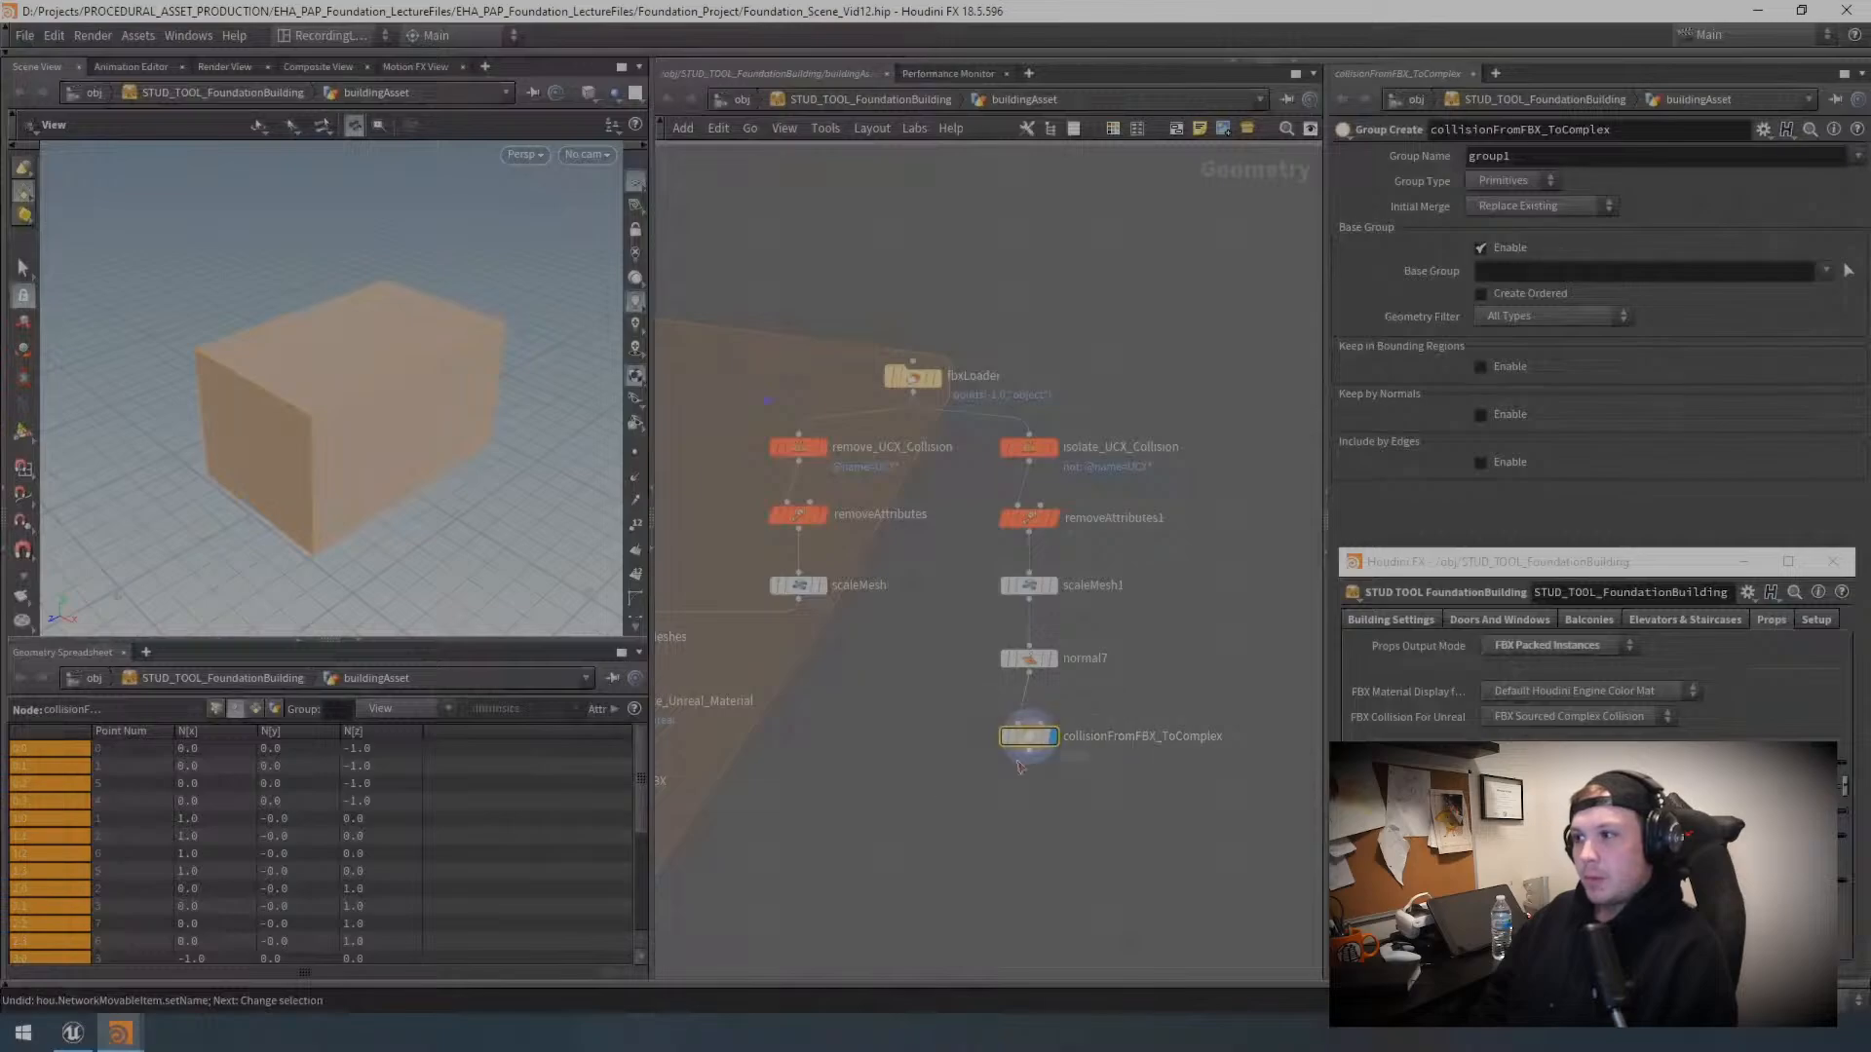
double_click(1653, 155)
type("collision_geo")
key("Return")
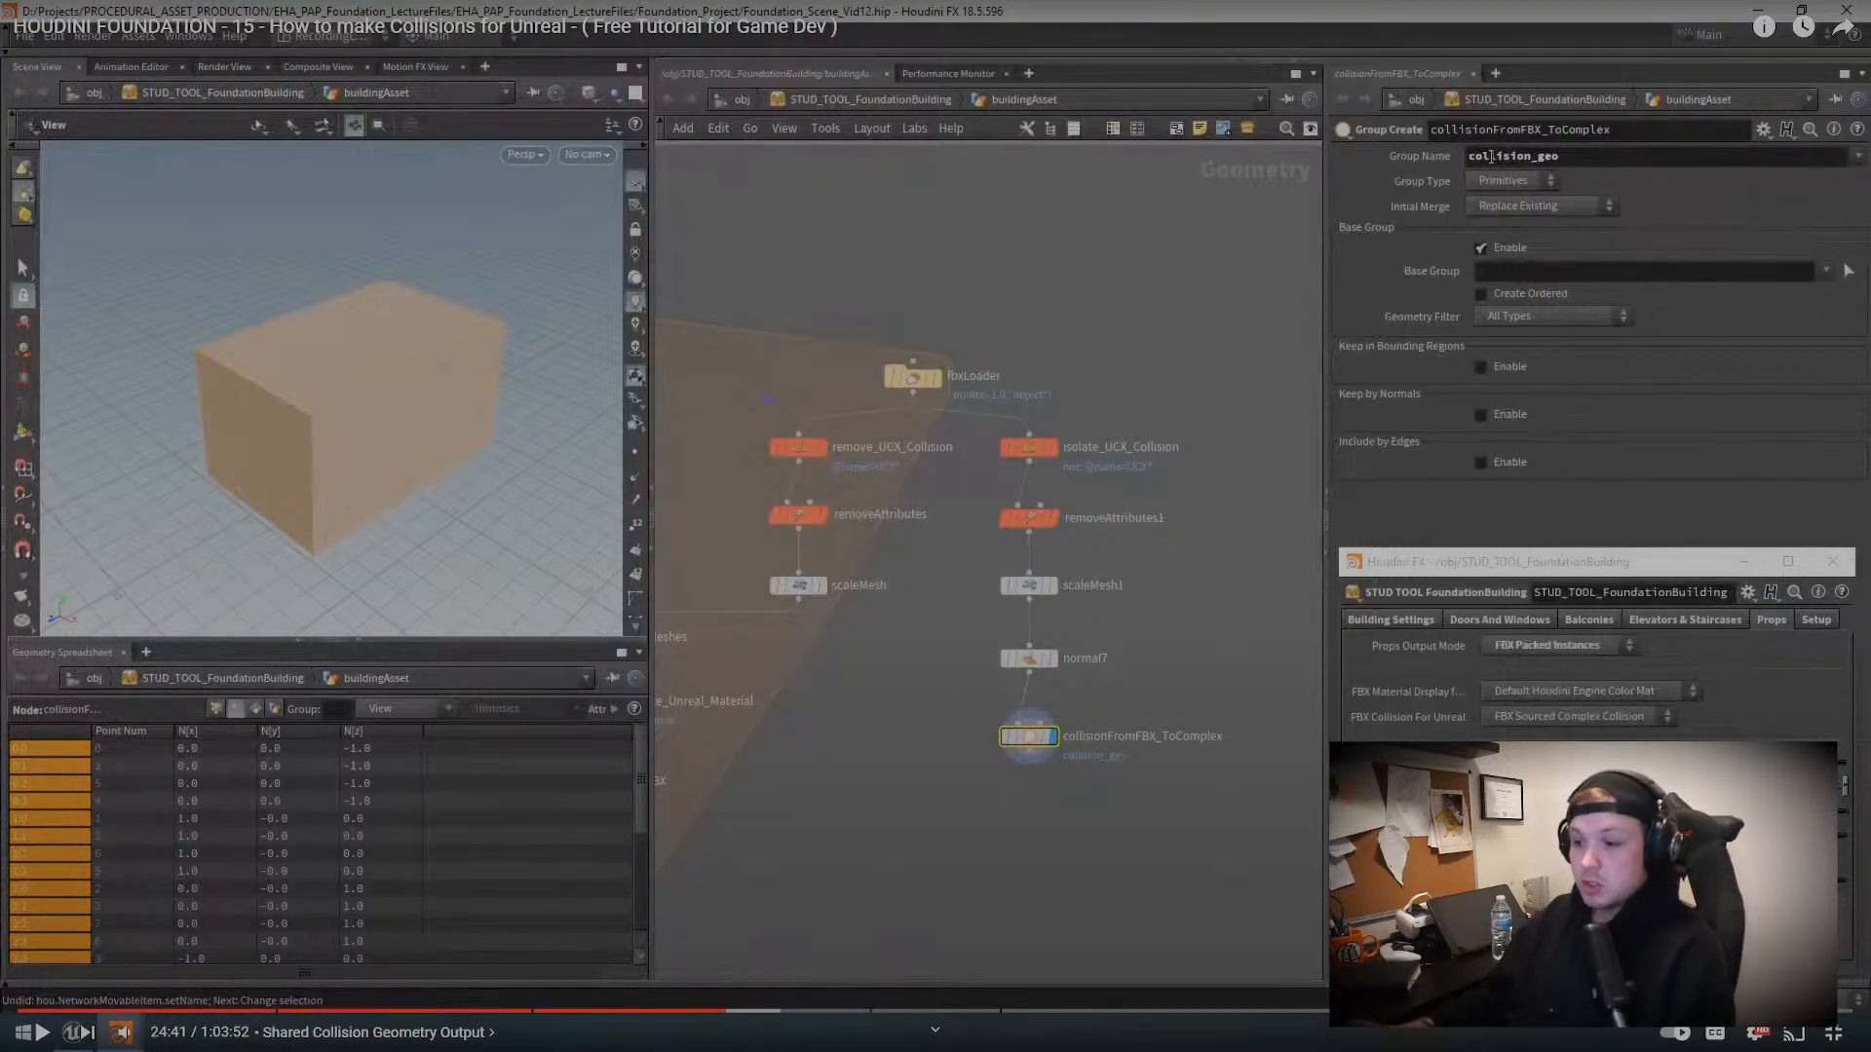
Step: Color the collisionFromFBX_ToComplex node yellow-orange in the network
scroll(867, 882, "down", 2)
middle_click_drag(855, 869, 1071, 728)
scroll(877, 682, "down", 1)
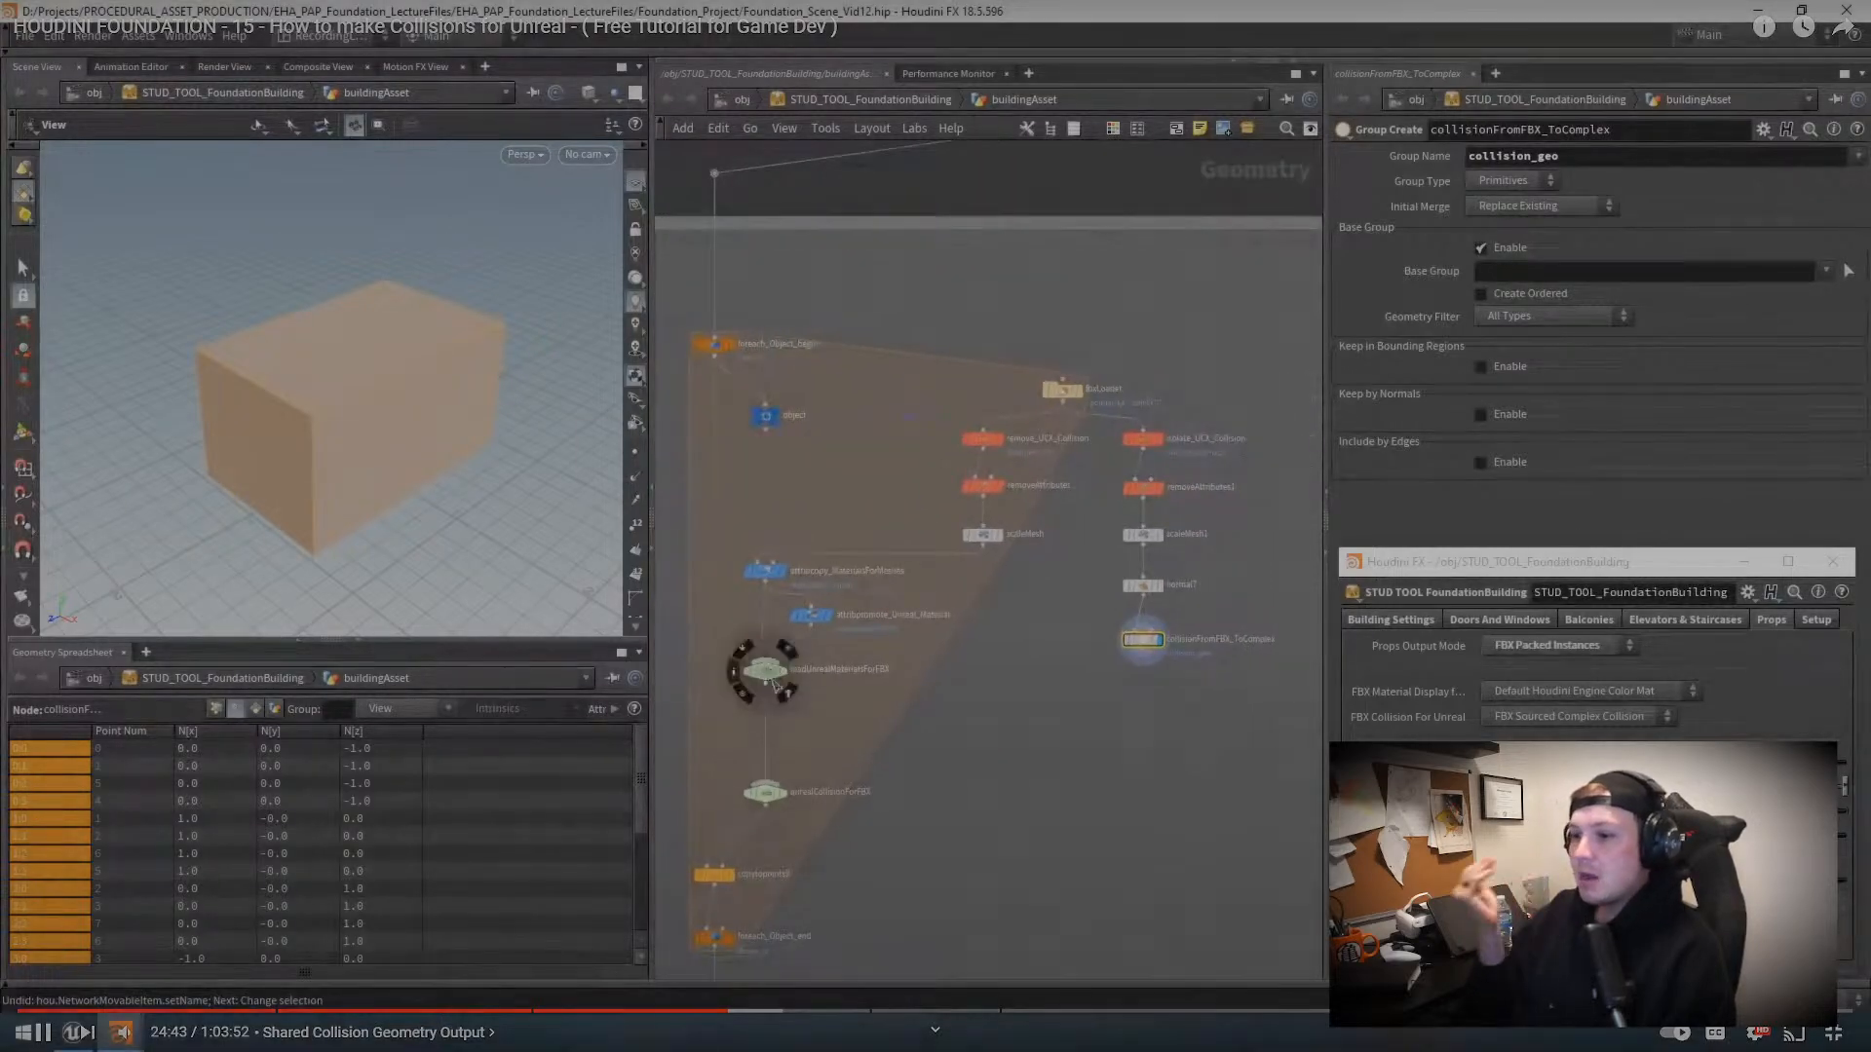
key("f")
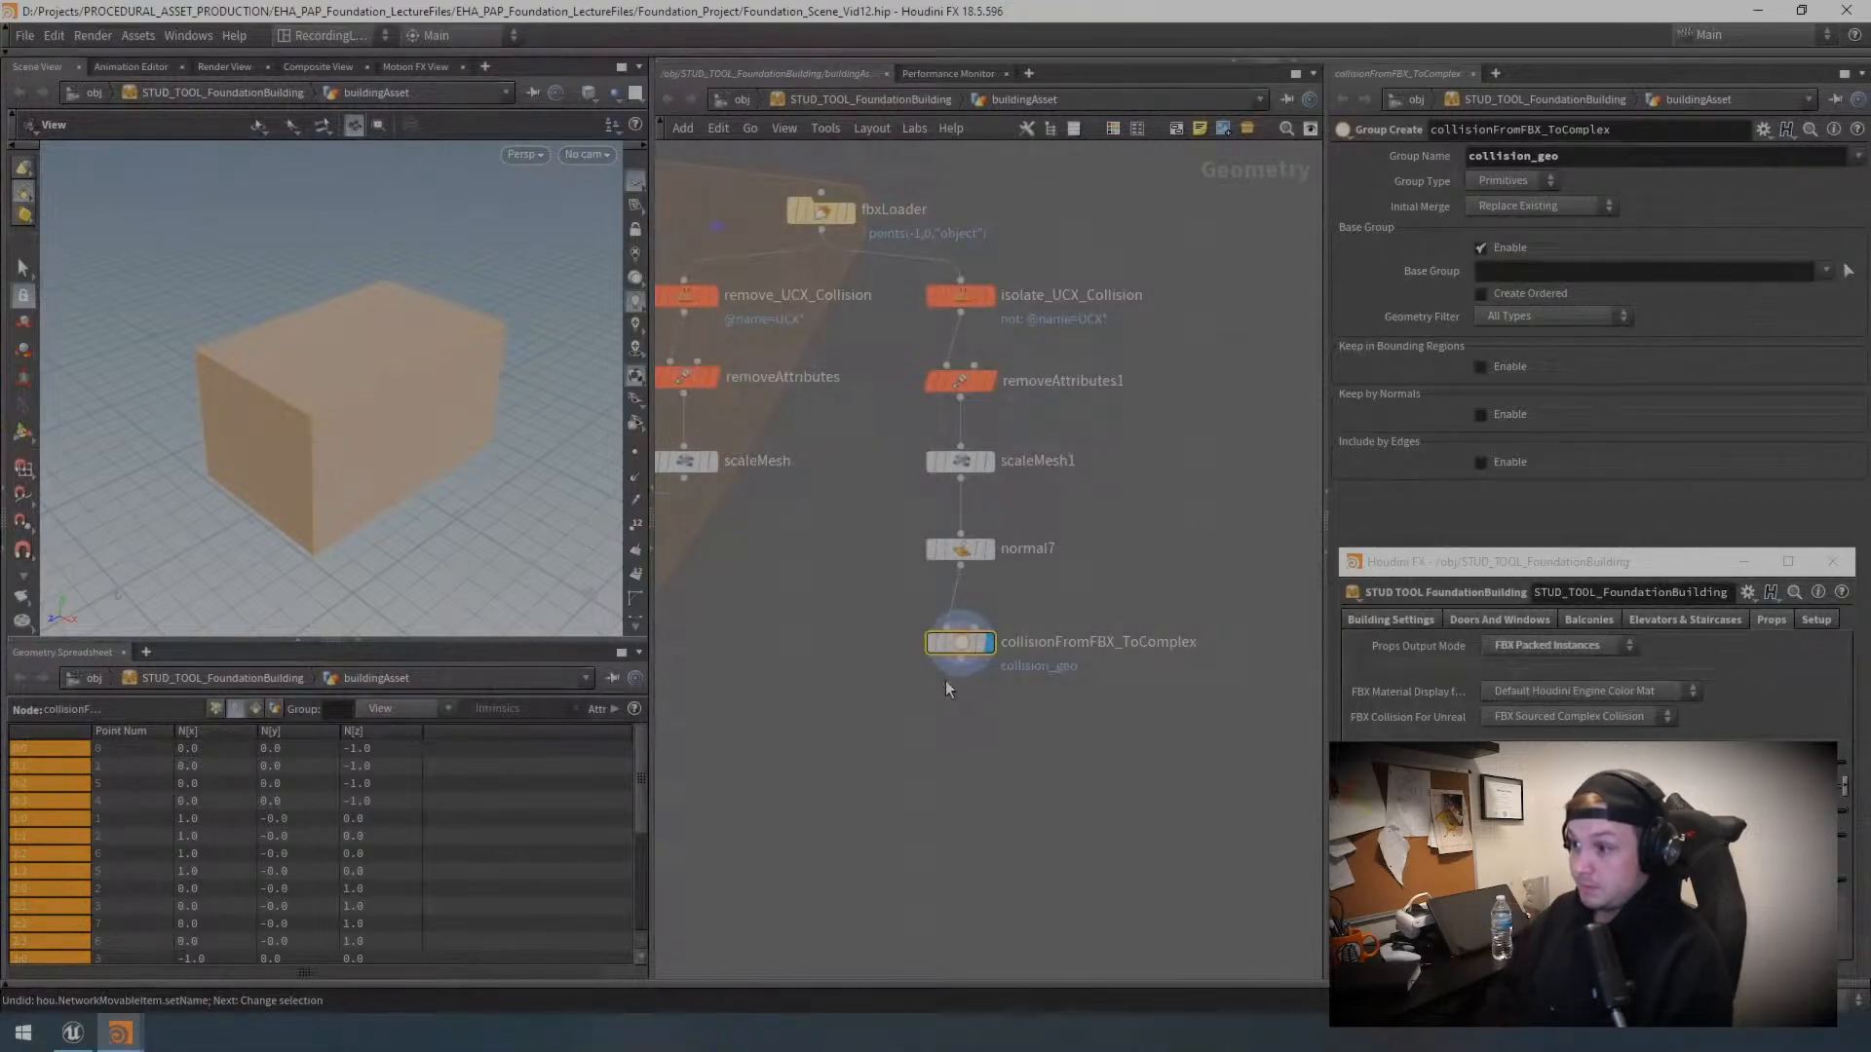
key("c")
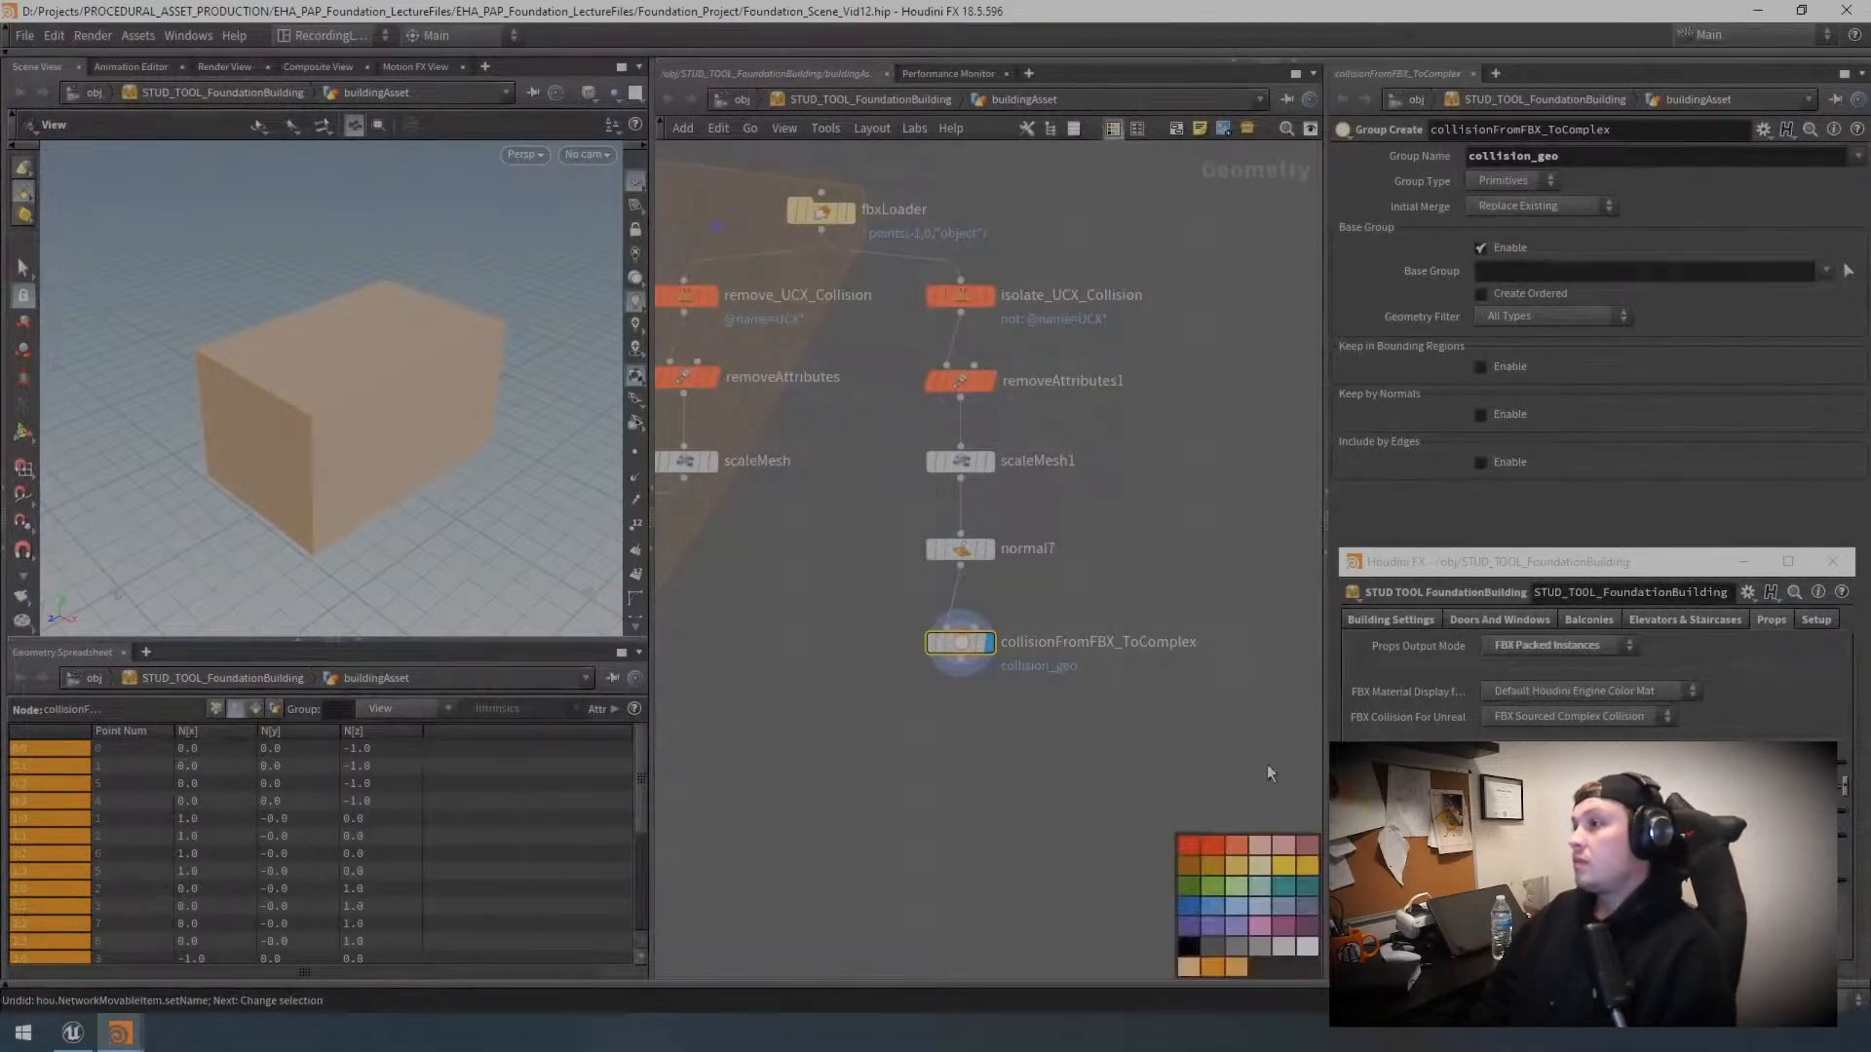
key("h")
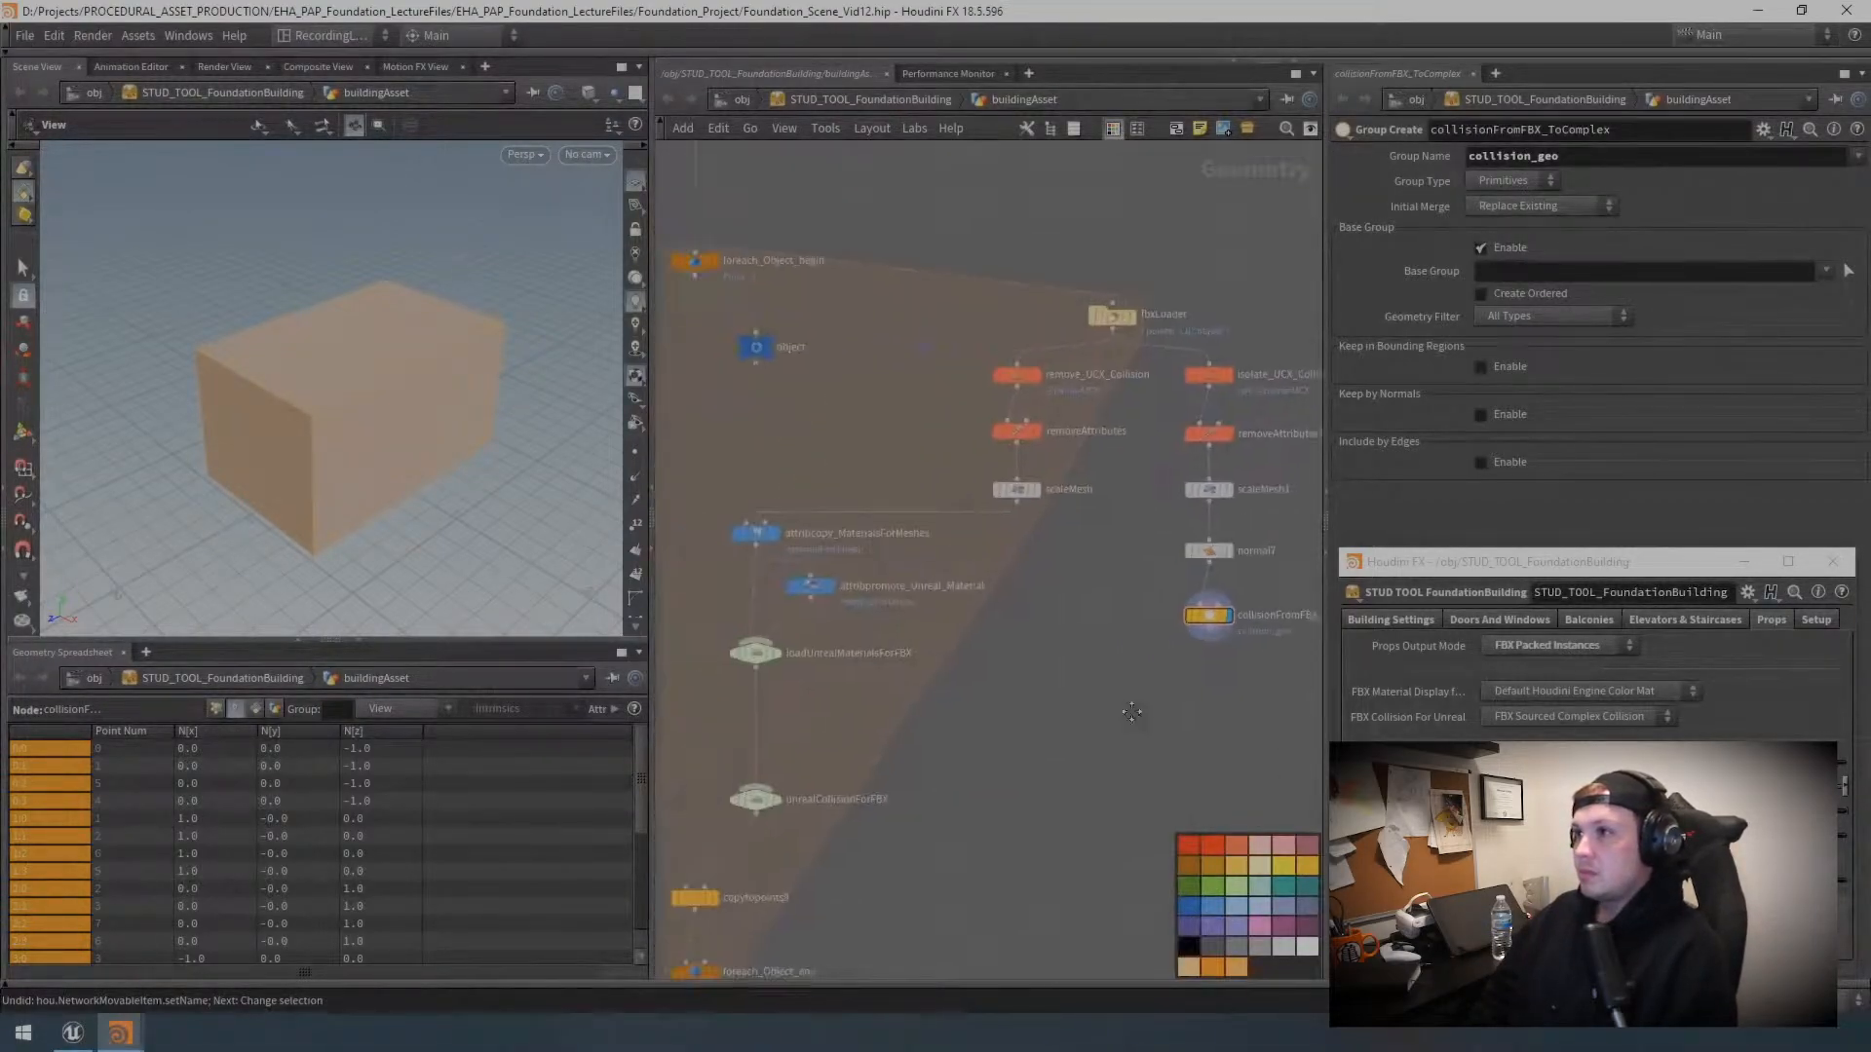
Step: Add a Merge node below loadUnrealMaterialsForFBX, wire that node's output into it, and display loadUnrealMaterialsForFBX
middle_click_drag(1070, 716, 1035, 675)
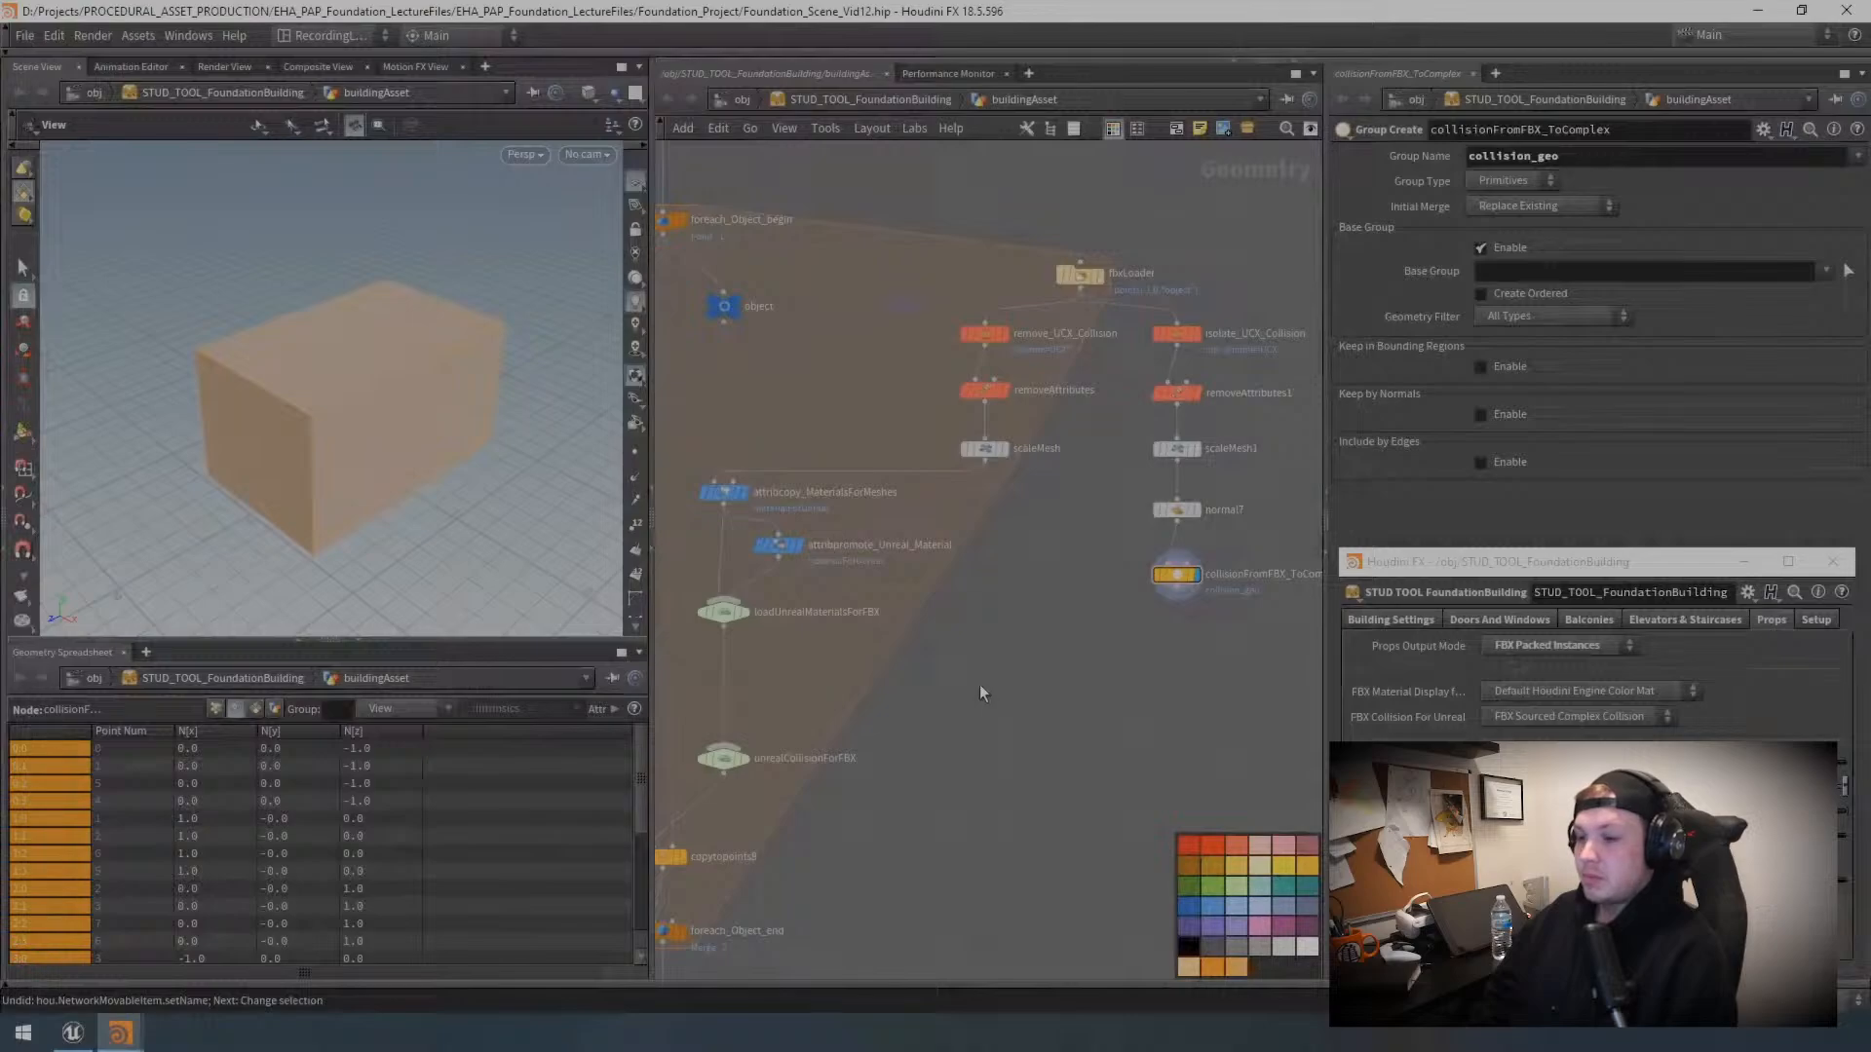
key("Tab")
key("Return")
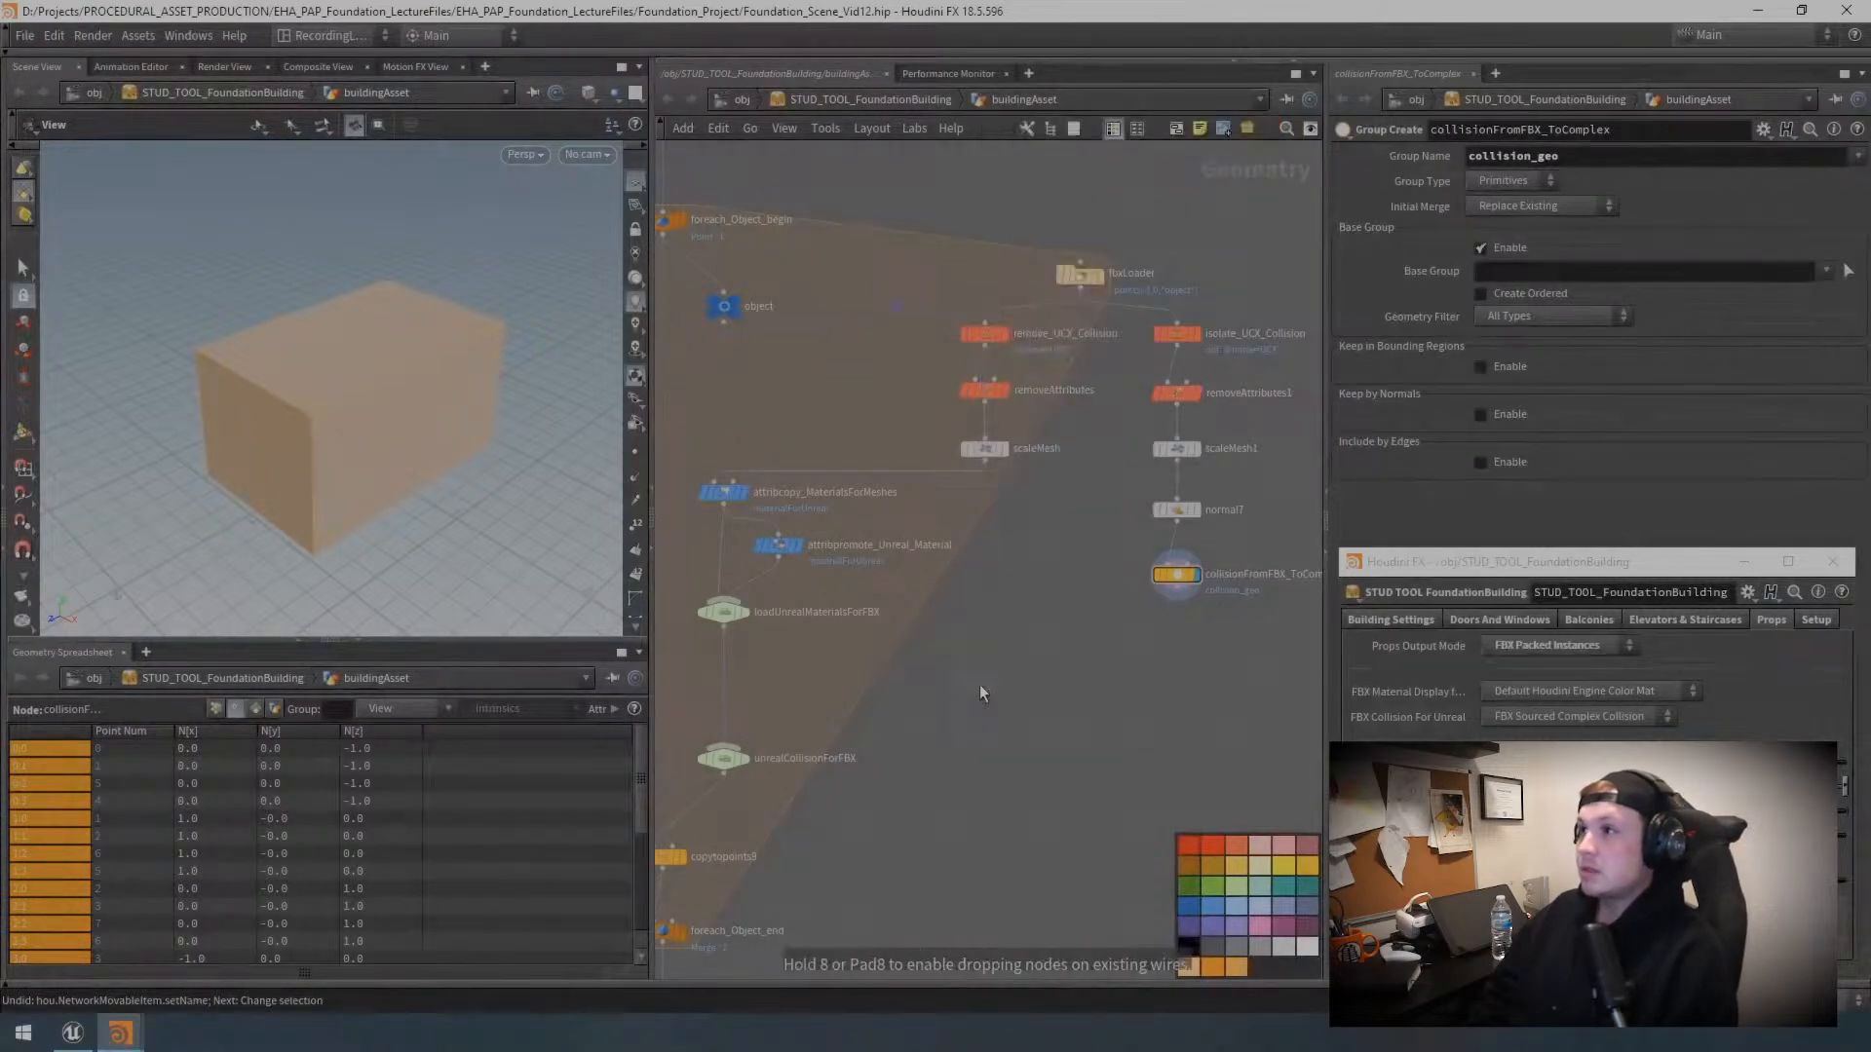
left_click(809, 694)
scroll(809, 696, "up", 2)
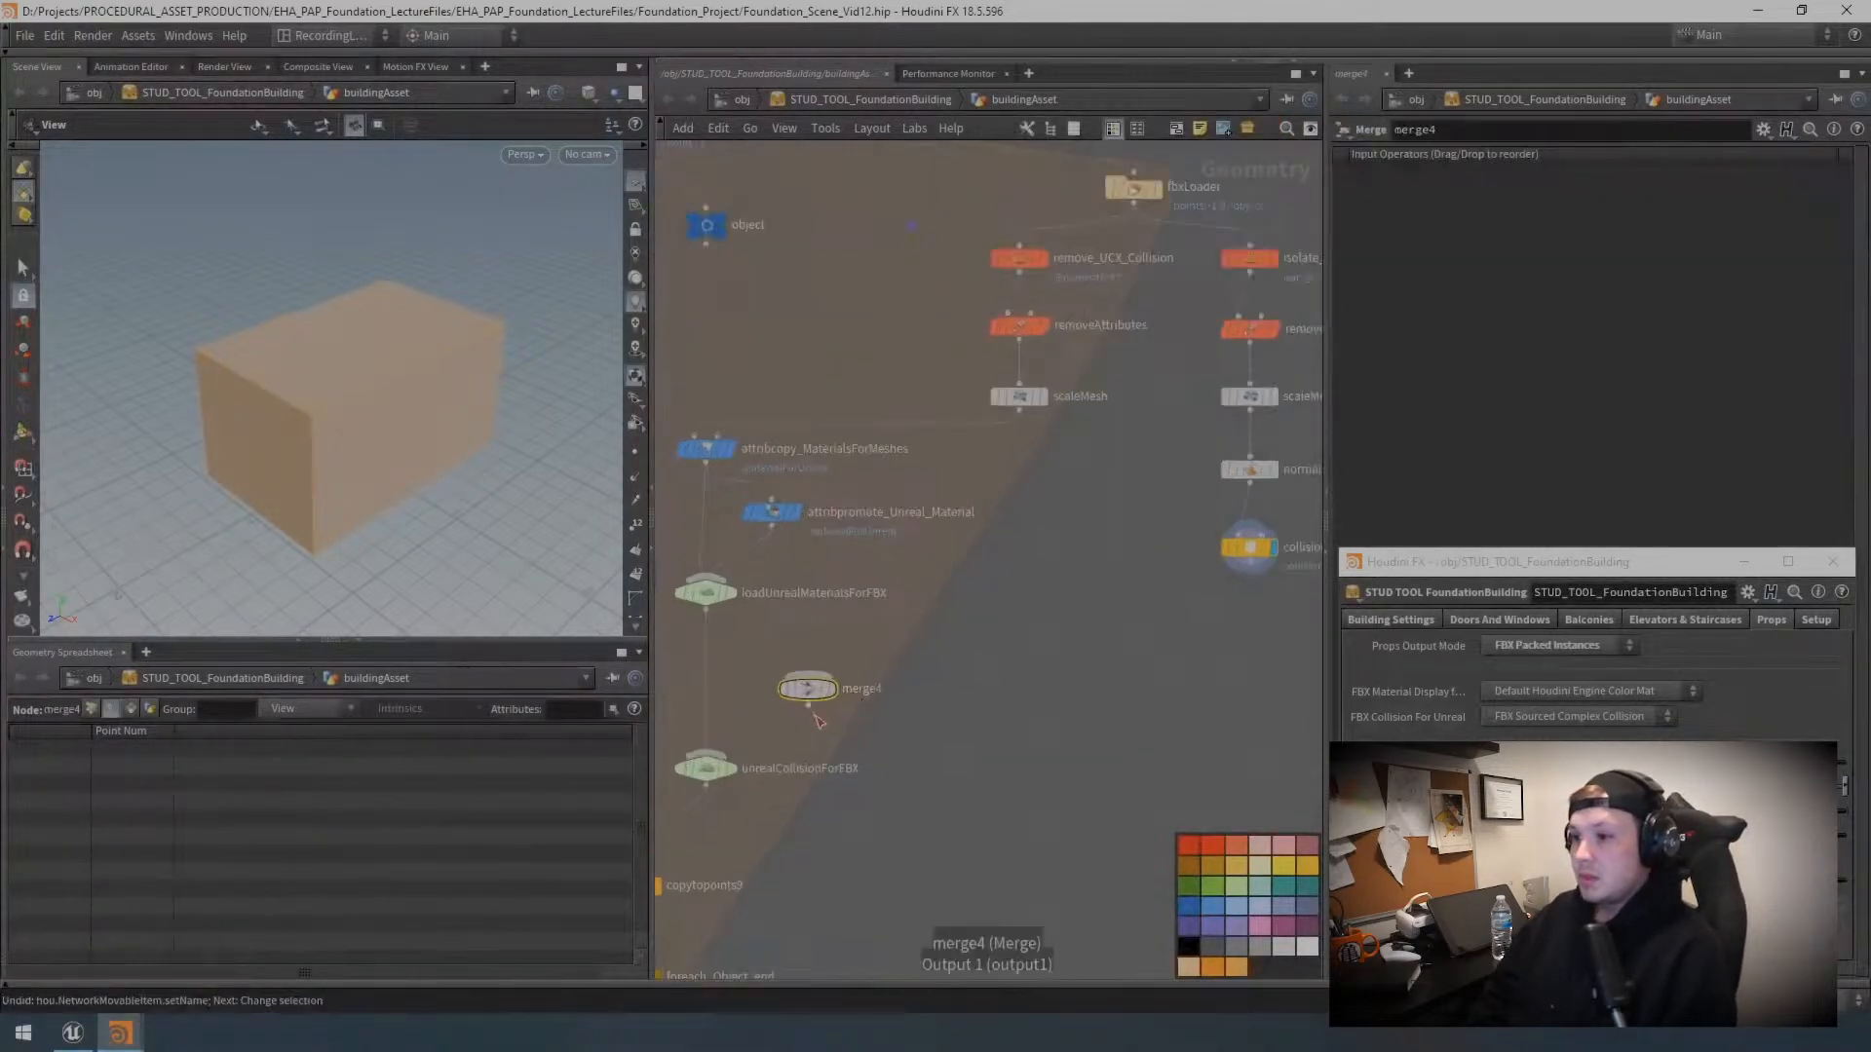
left_click_drag(705, 612, 808, 675)
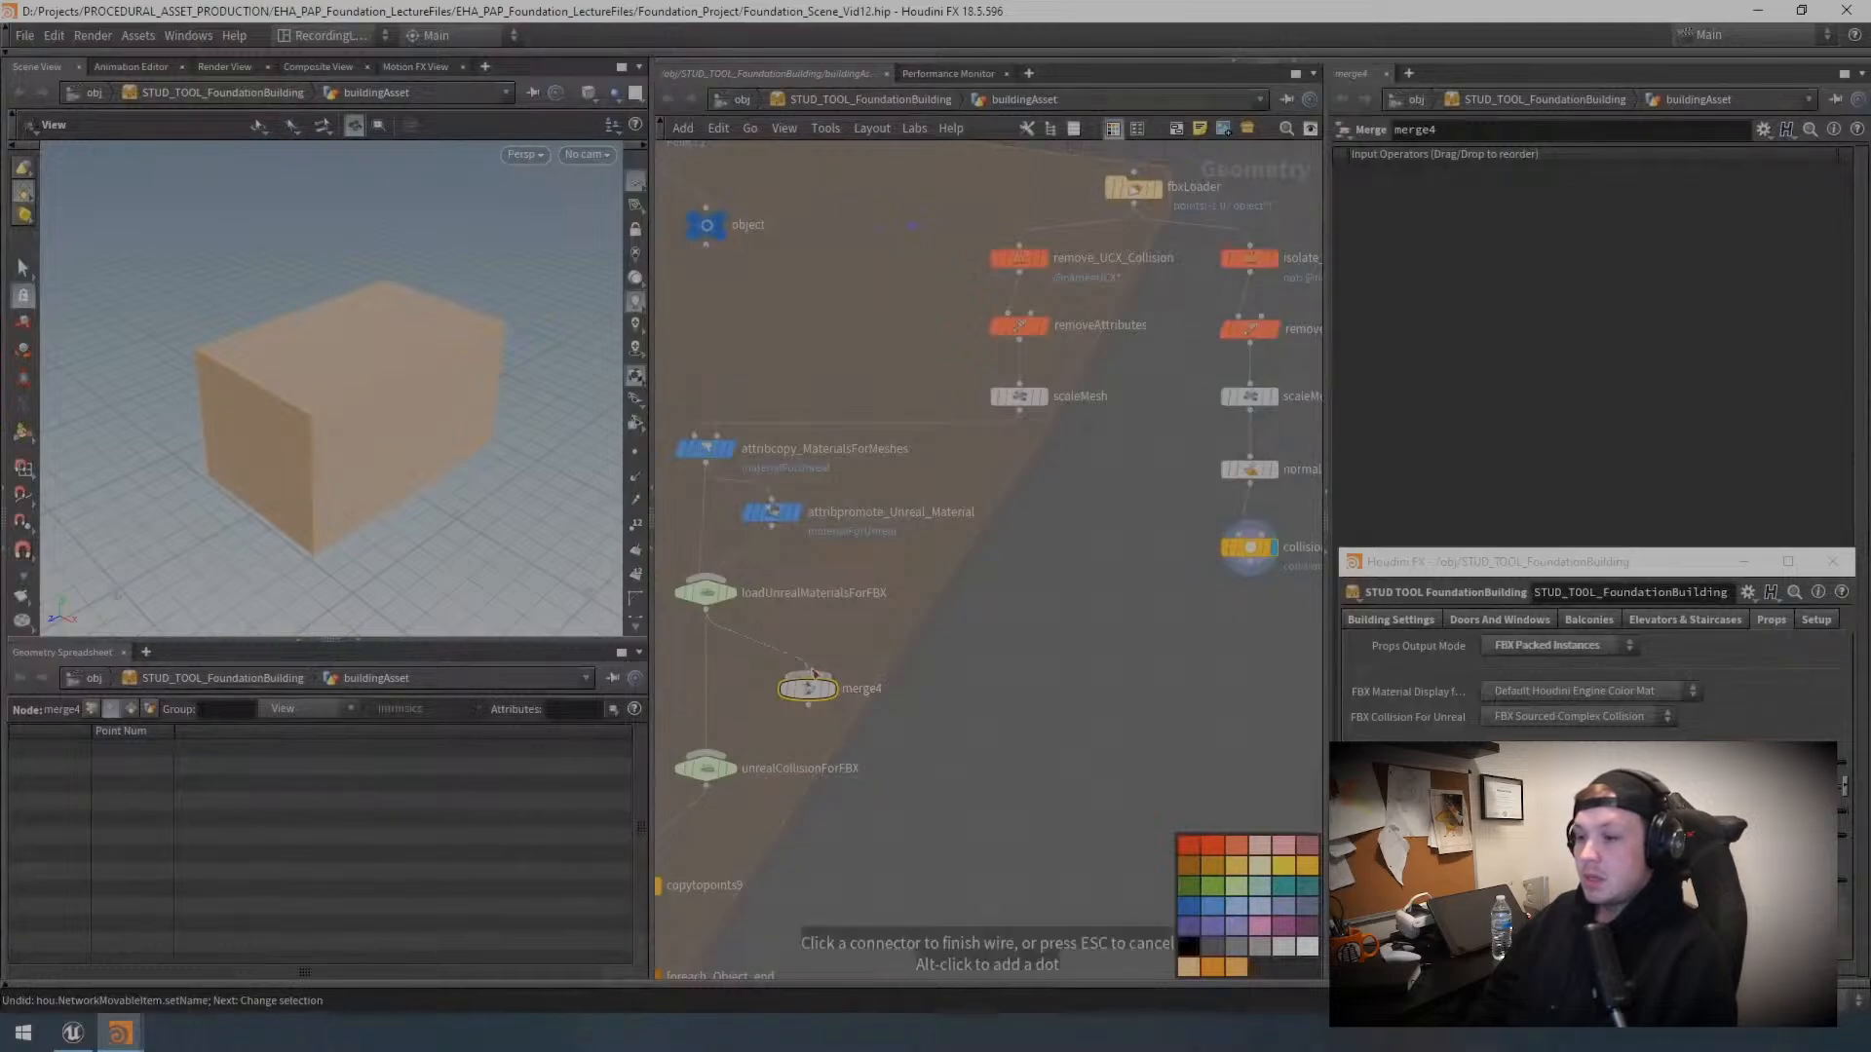
left_click(731, 593)
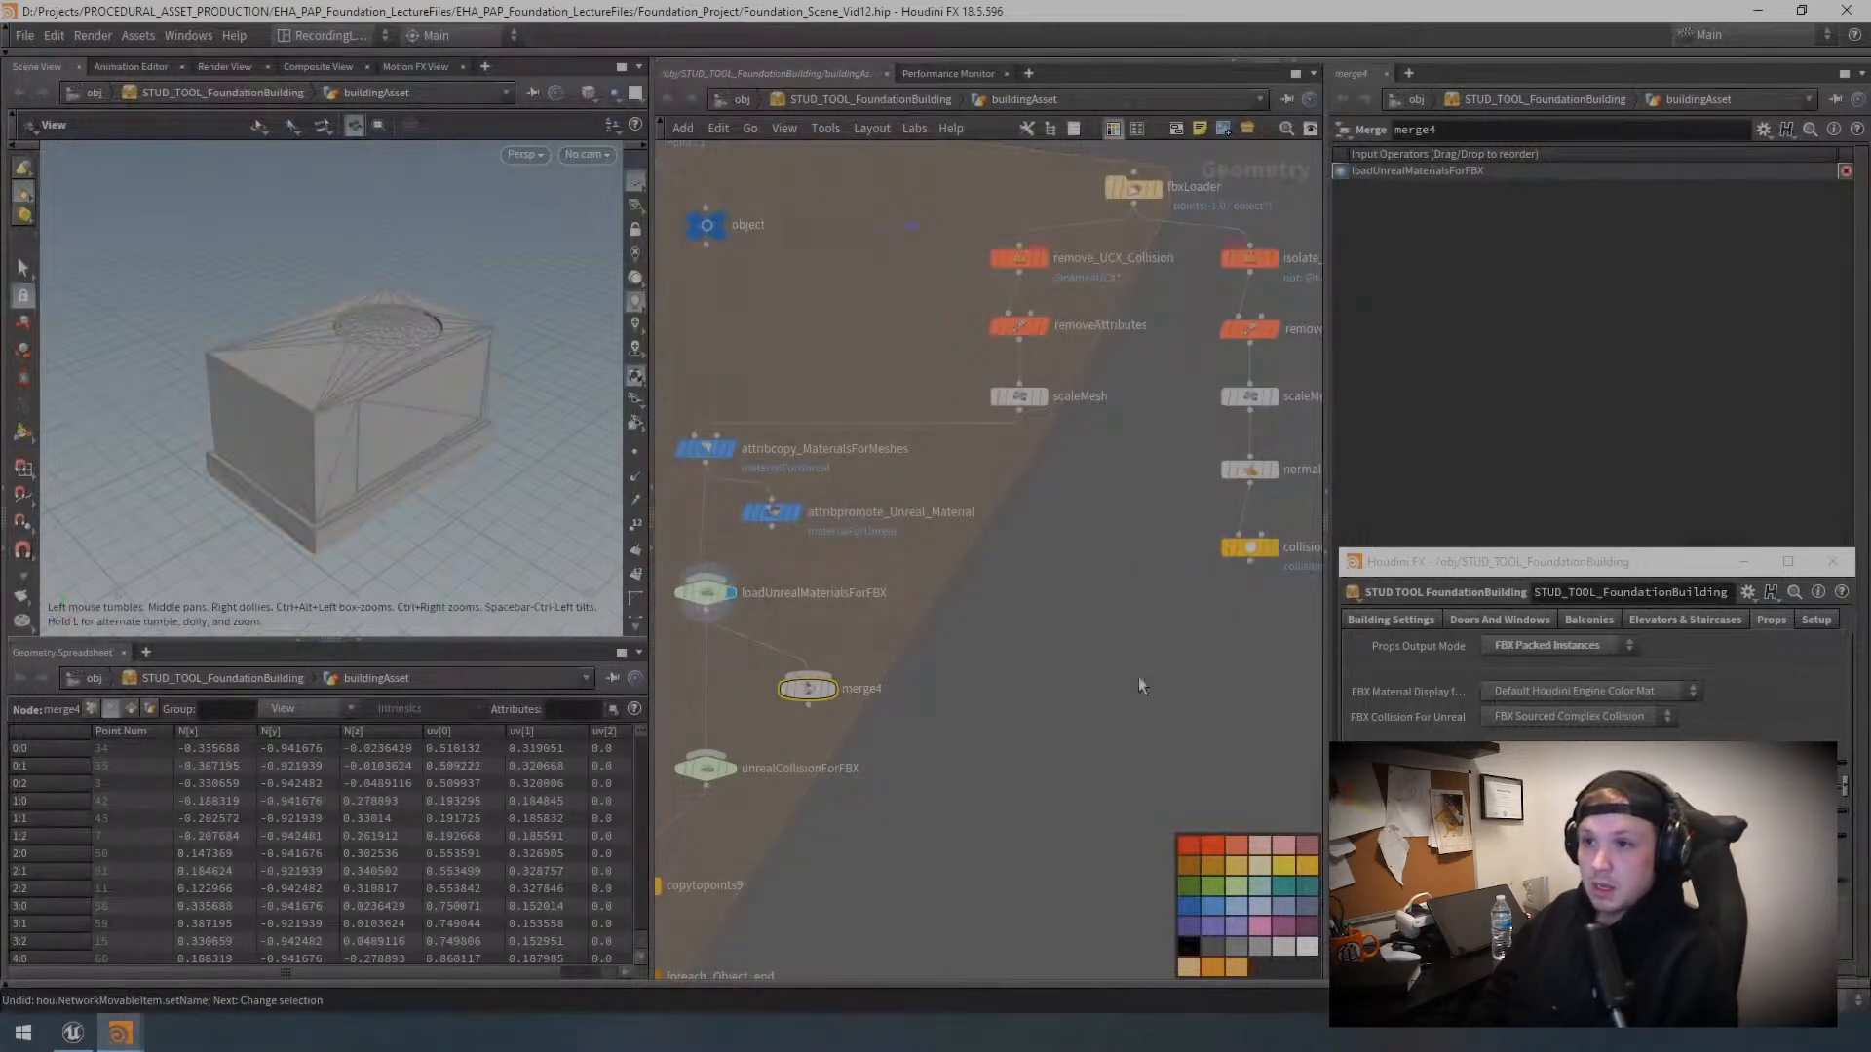
Step: Display the collisionFromFBX_ToComplex node and wire its output into the new Merge node
left_click(1275, 547)
left_click(1250, 547)
middle_click_drag(1188, 636, 1099, 640)
left_click(1160, 567)
middle_click_drag(796, 647, 1017, 616)
left_click(944, 646)
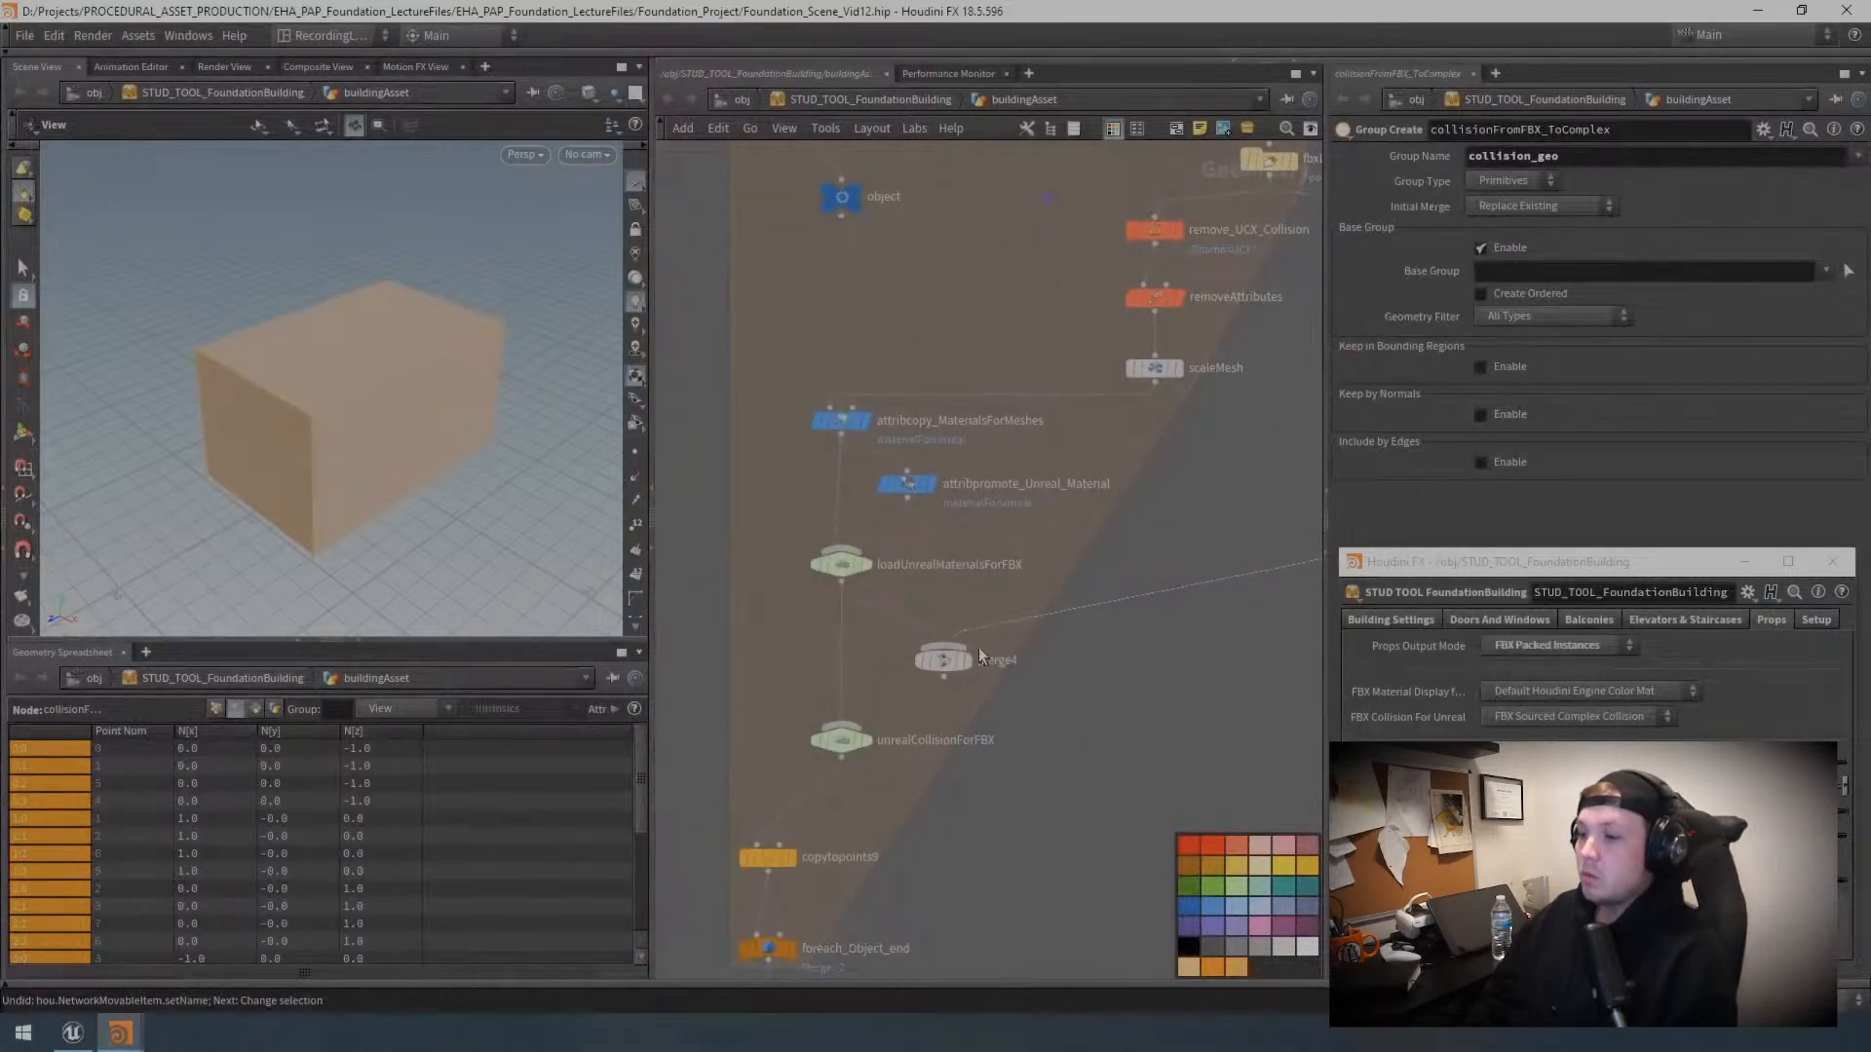
Step: Display the Merge node and rename it includeComplexFBXCollision
left_click(964, 661)
double_click(999, 660)
left_click_drag(1028, 655, 902, 657)
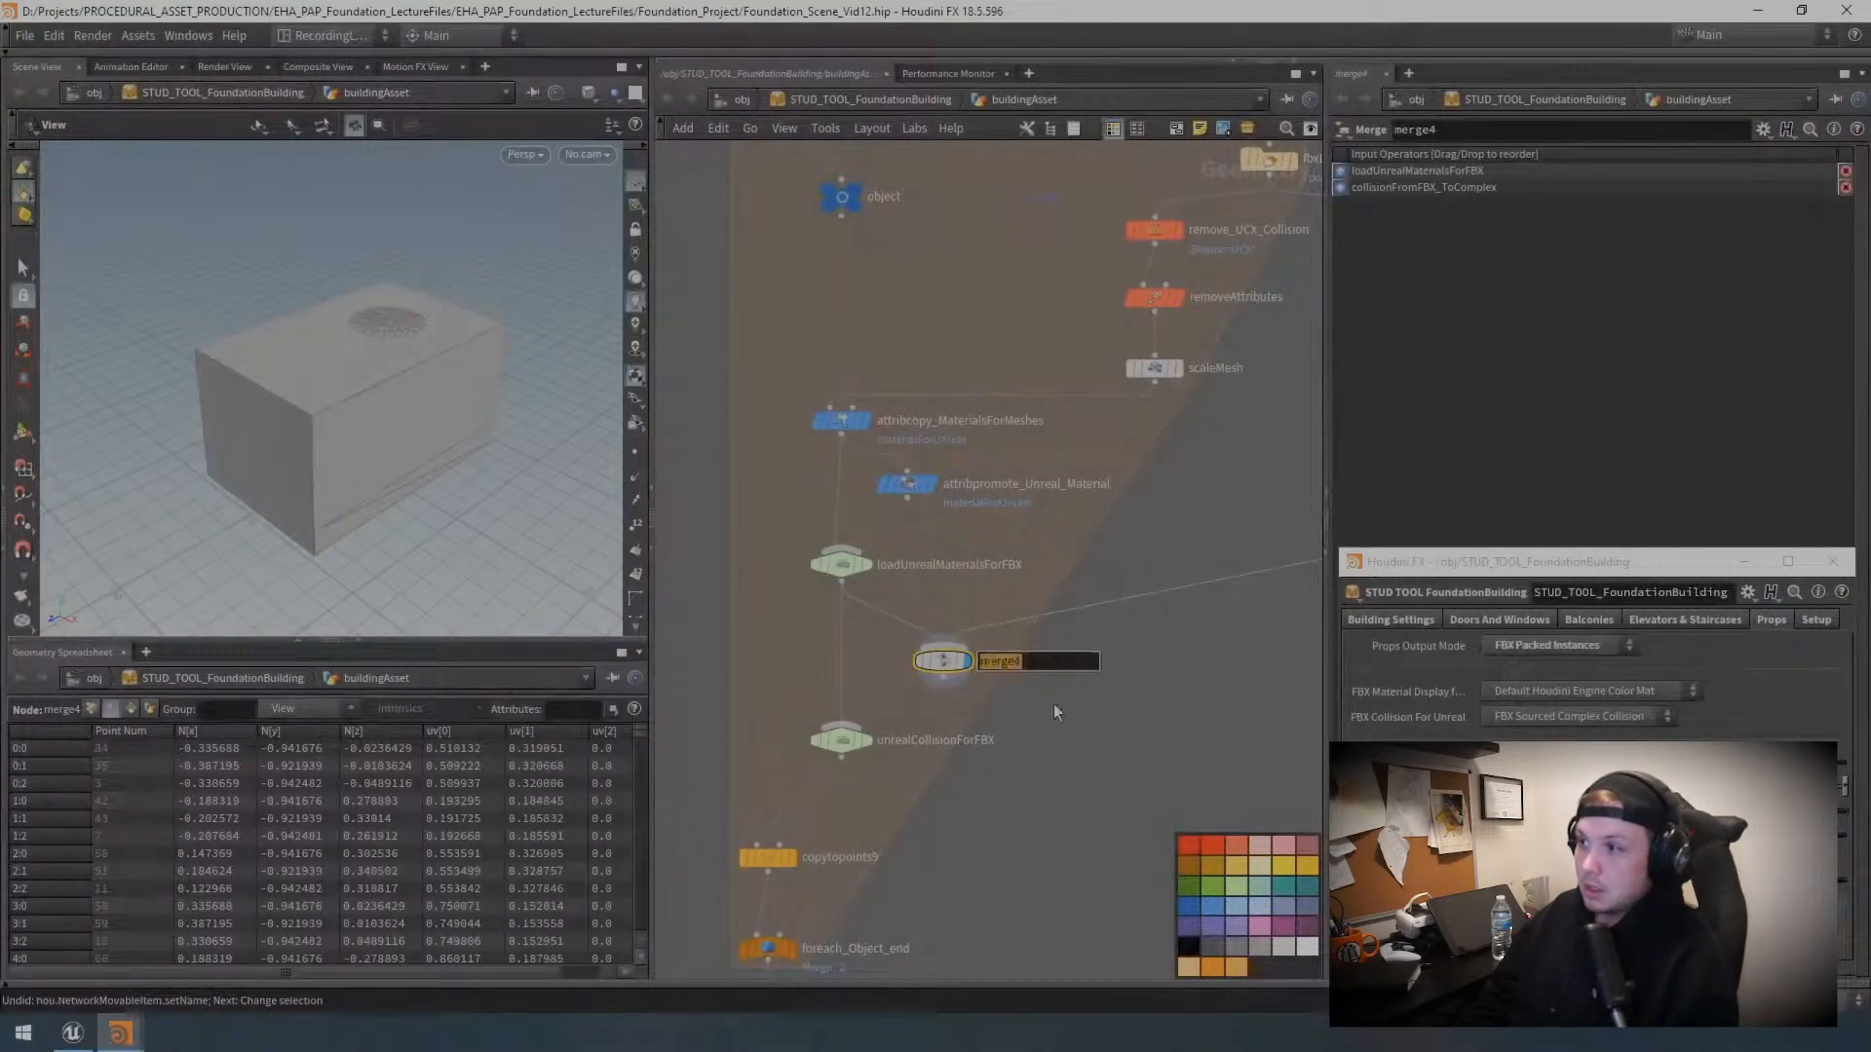
type("includ")
Step: Switch to Discord to read the latest reply in the 3d-art channel, then return to the tutorial and resume it
key("alt+Tab")
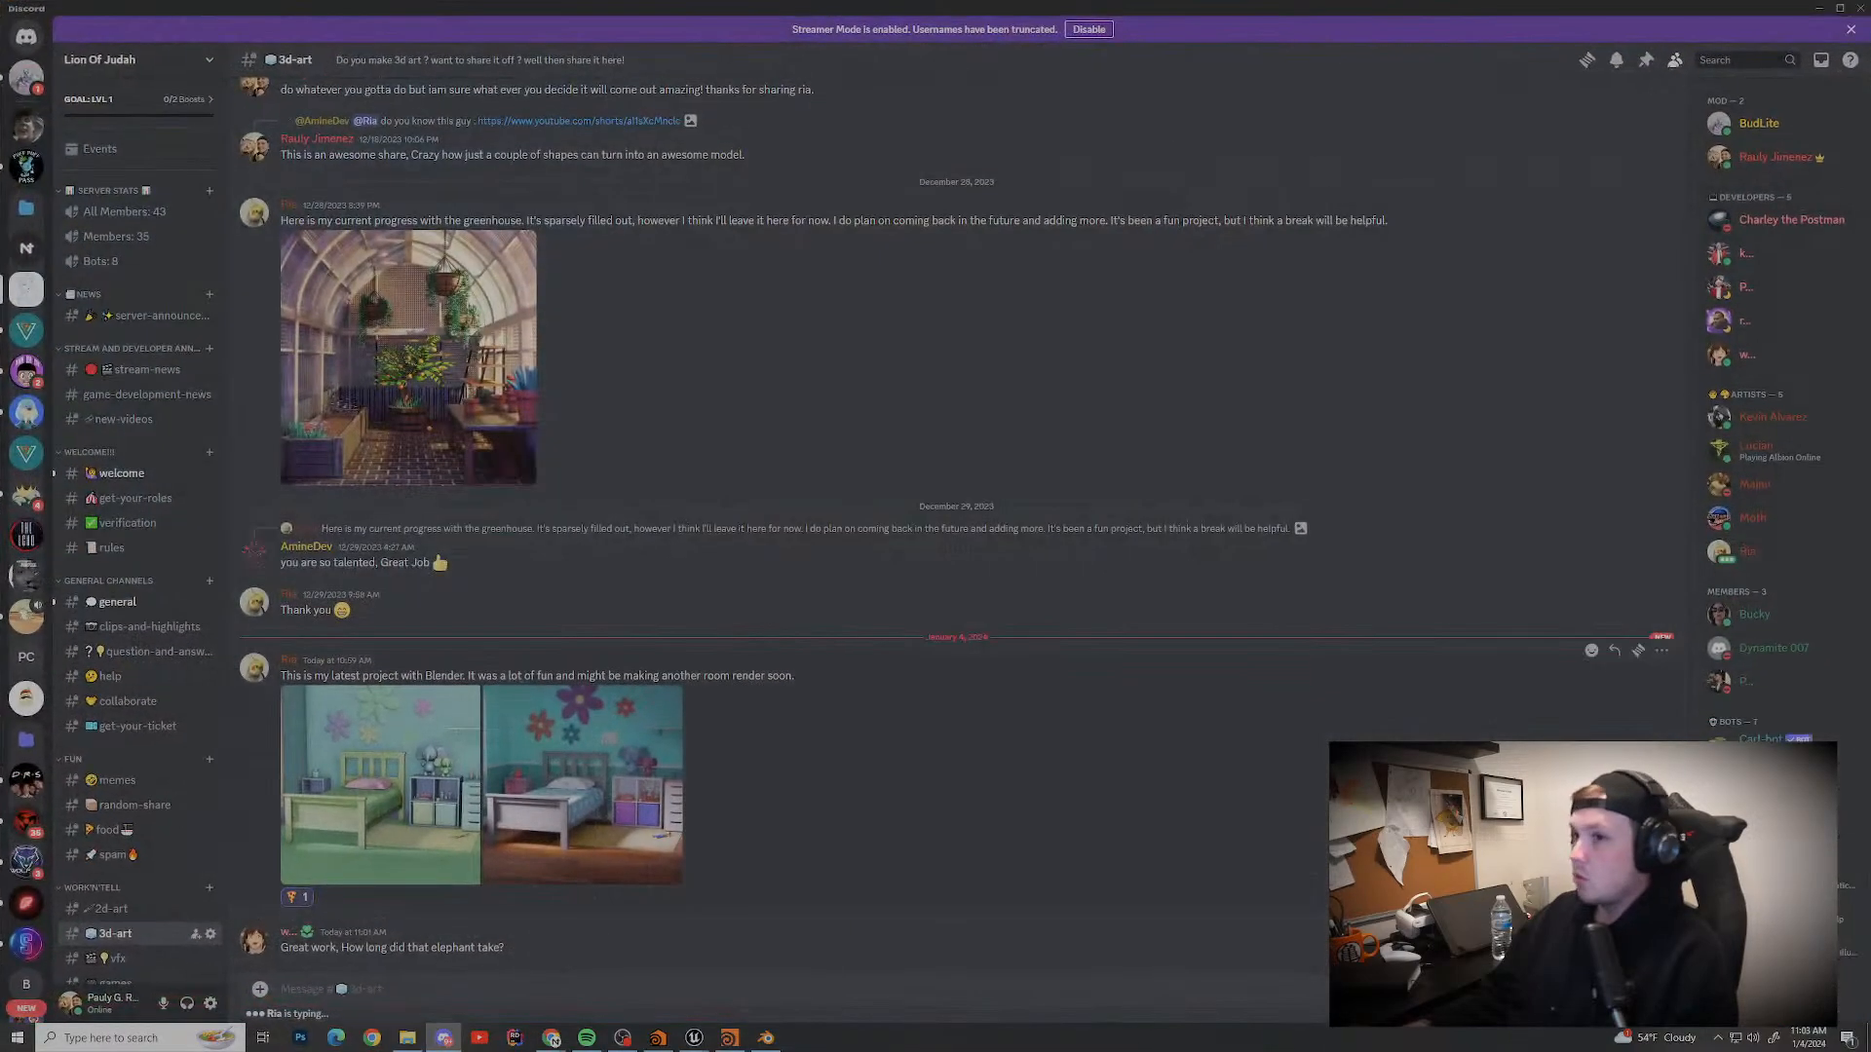
key("alt+Tab")
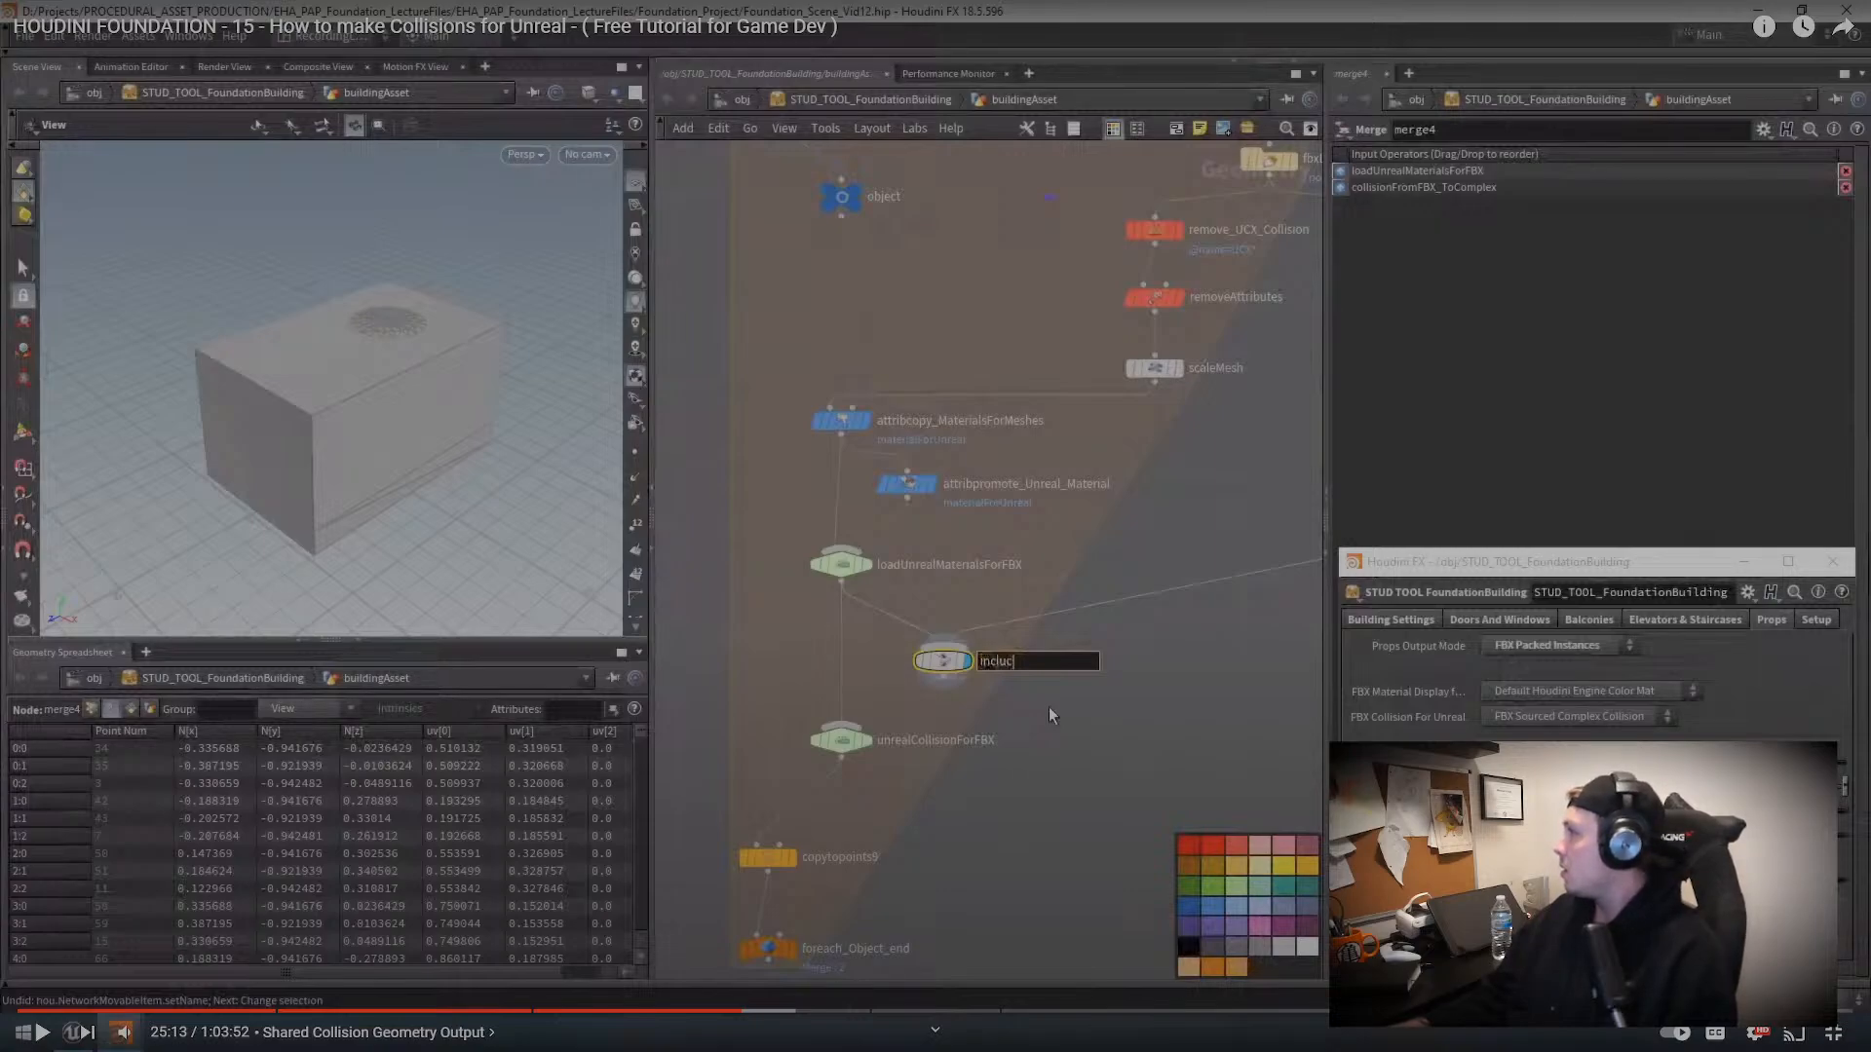
key("space")
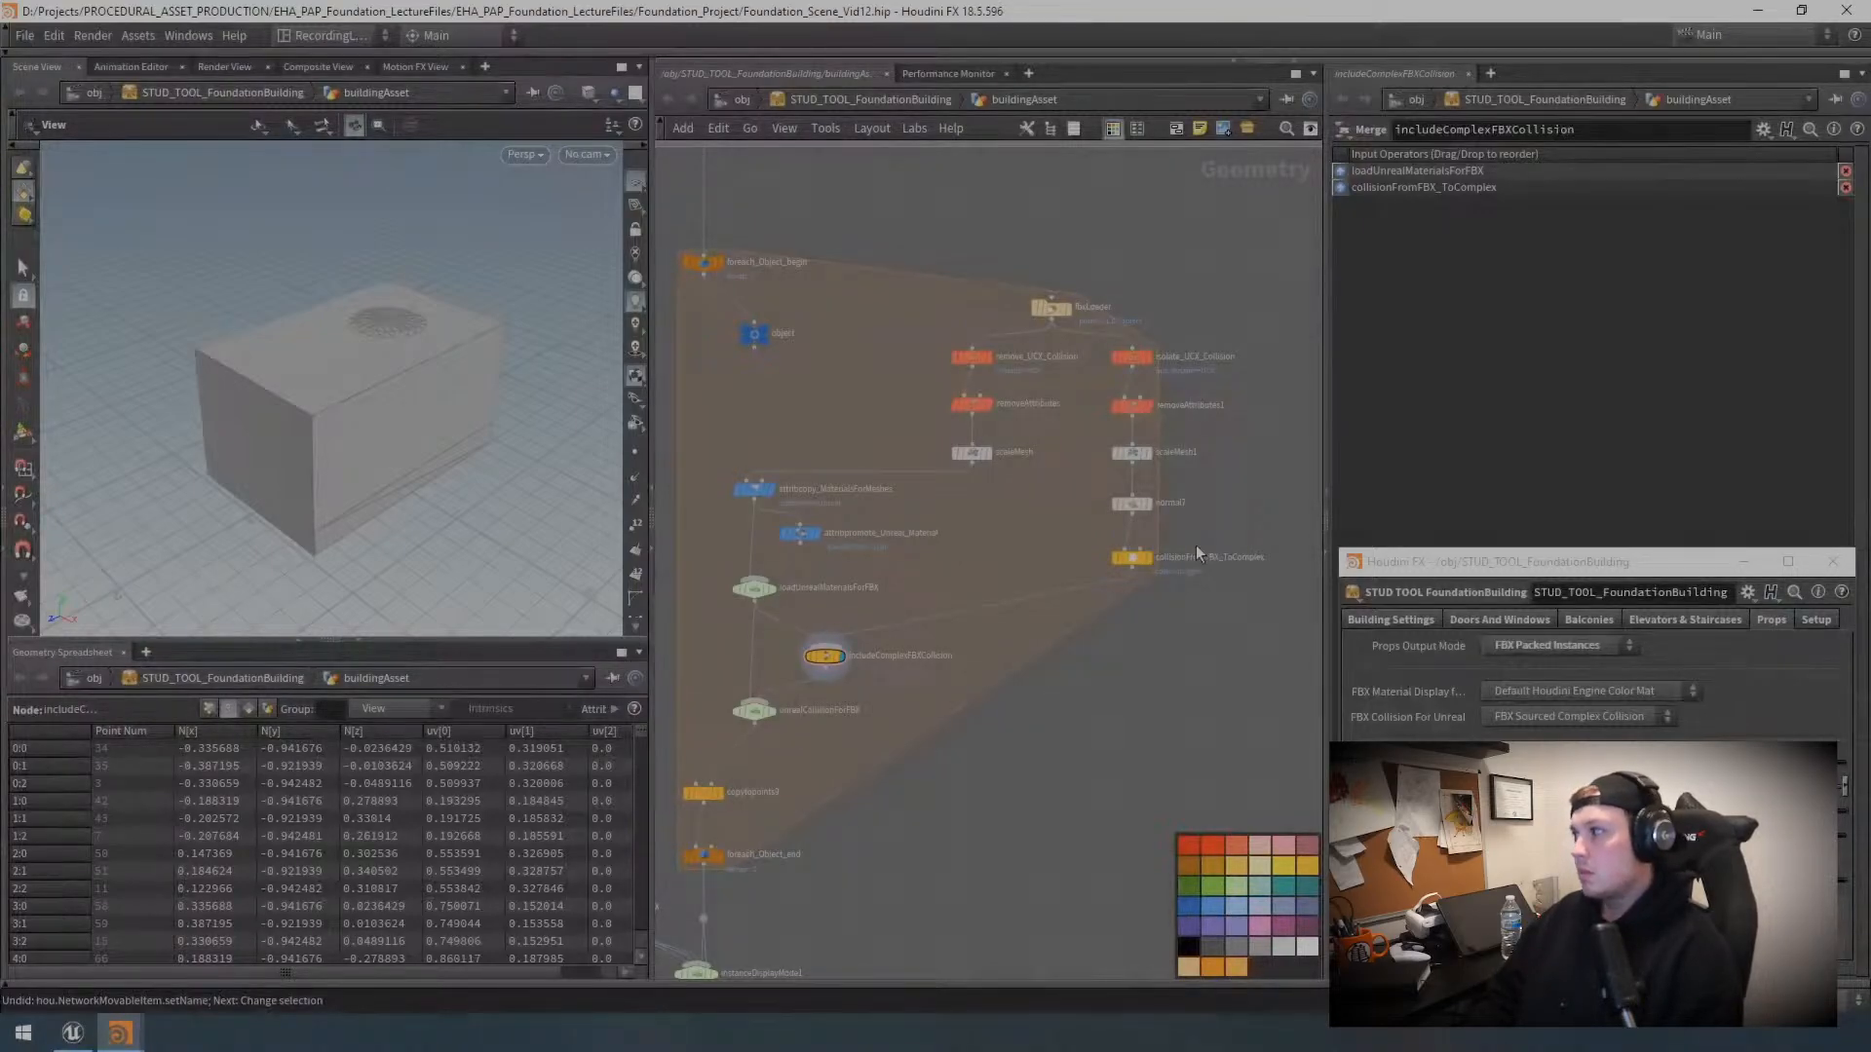
Step: Duplicate the collisionFromFBX_ToComplex node and place the copy in the empty area below it
scroll(1192, 545, "up", 2)
left_click(1102, 563)
key("ctrl+c")
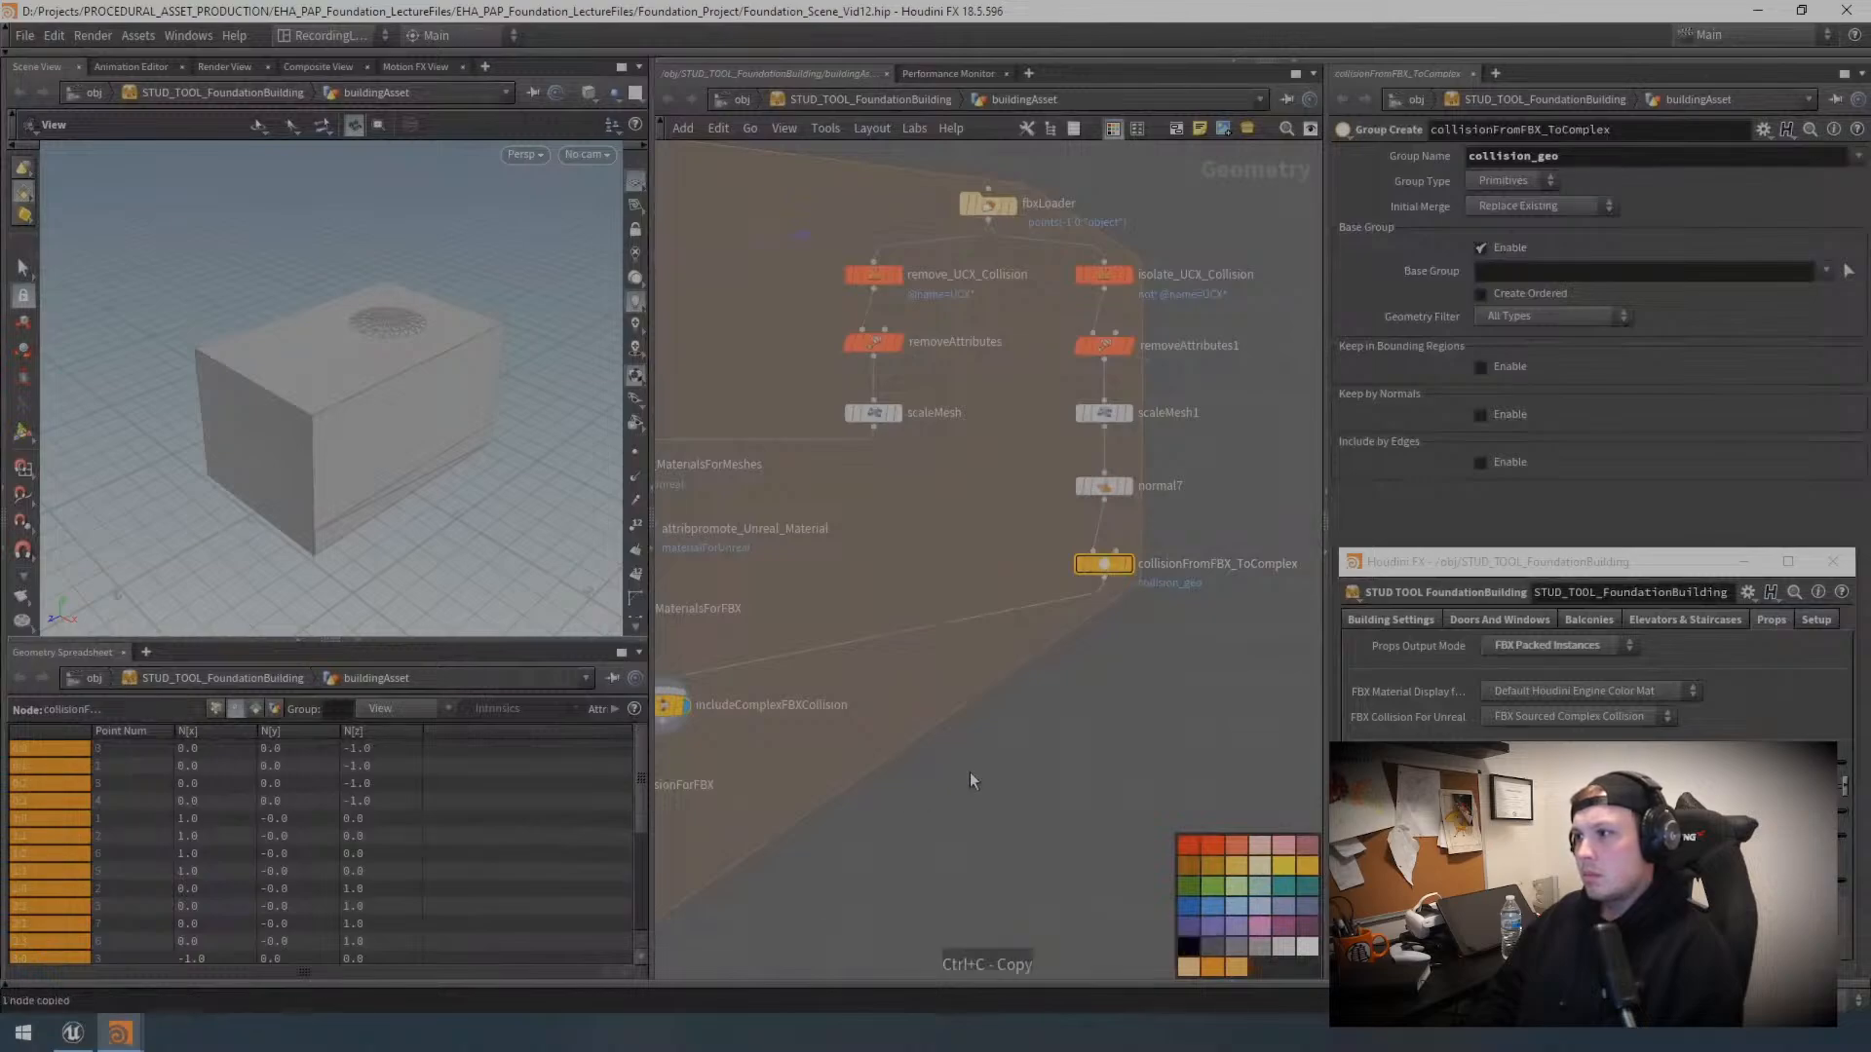
key("ctrl+v")
scroll(1092, 682, "down", 3)
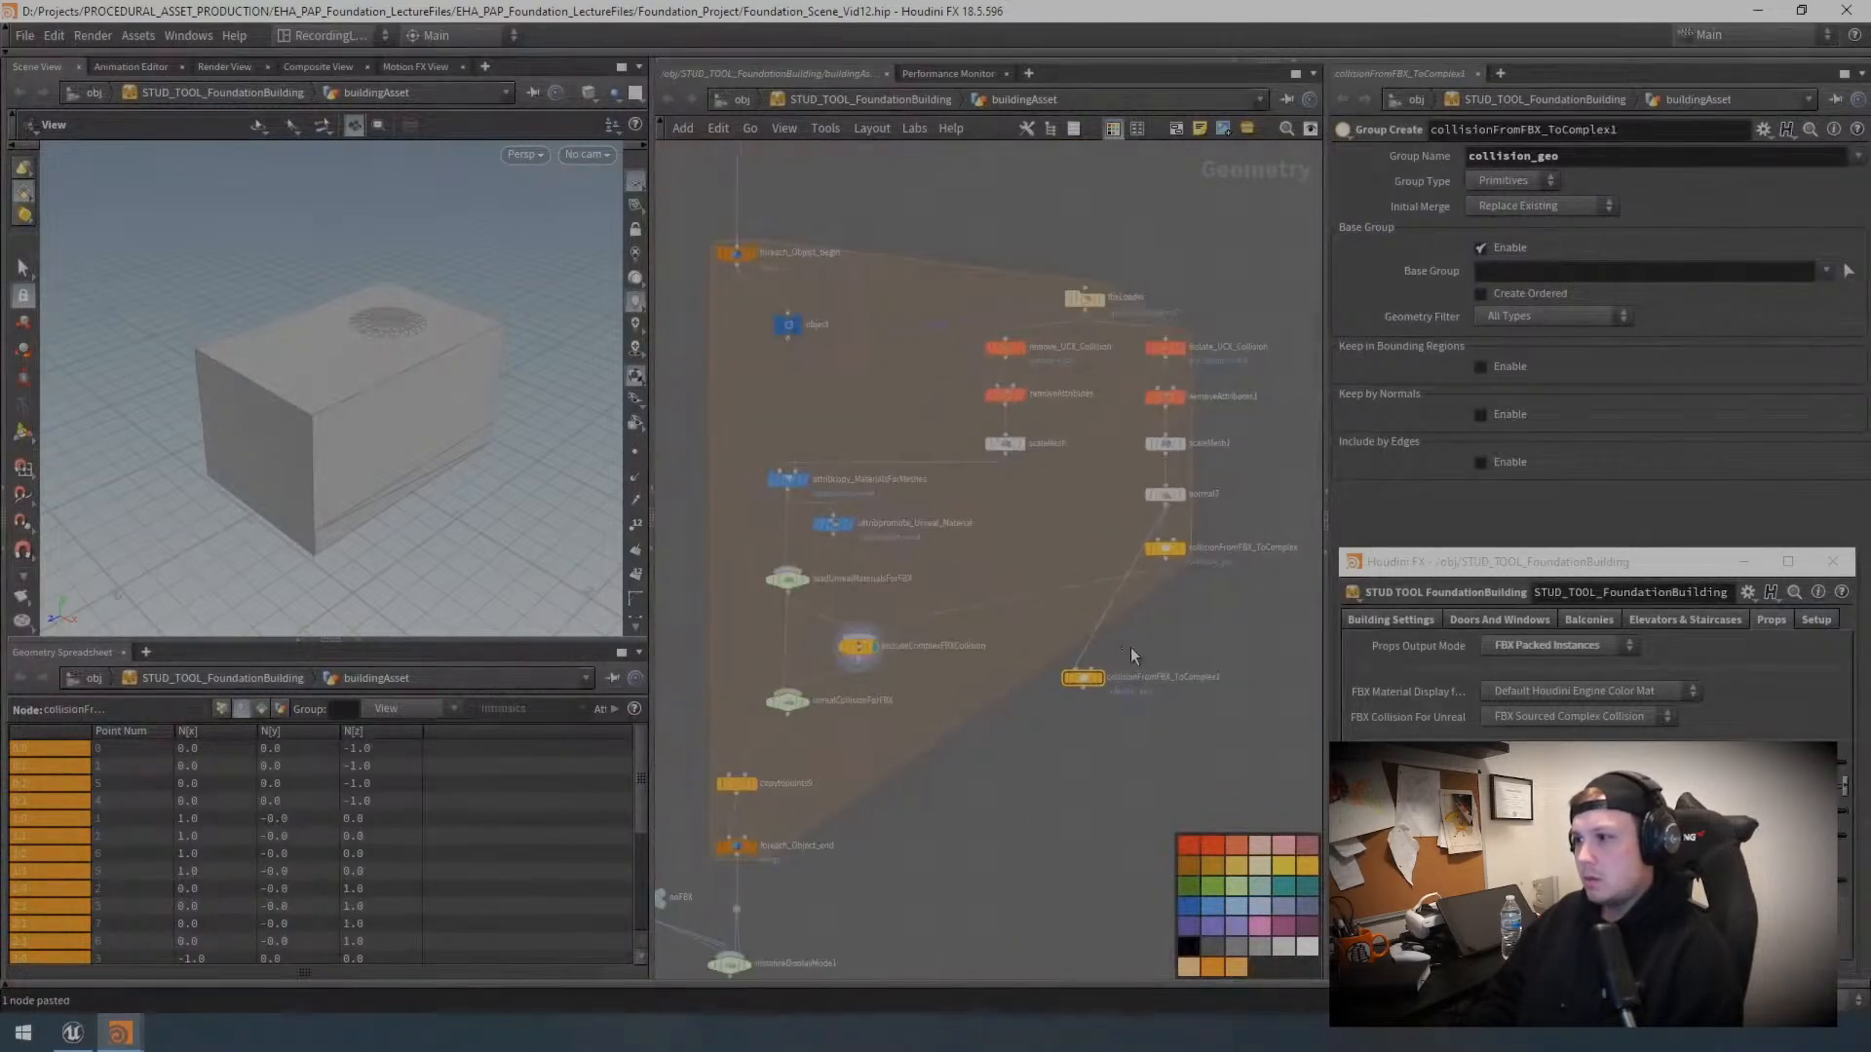
Step: Display the copied group node, rewire its input from normal7 to loadUnrealMaterialsForFBX, and move it up slightly
scroll(1131, 648, "up", 2)
left_click(1097, 676)
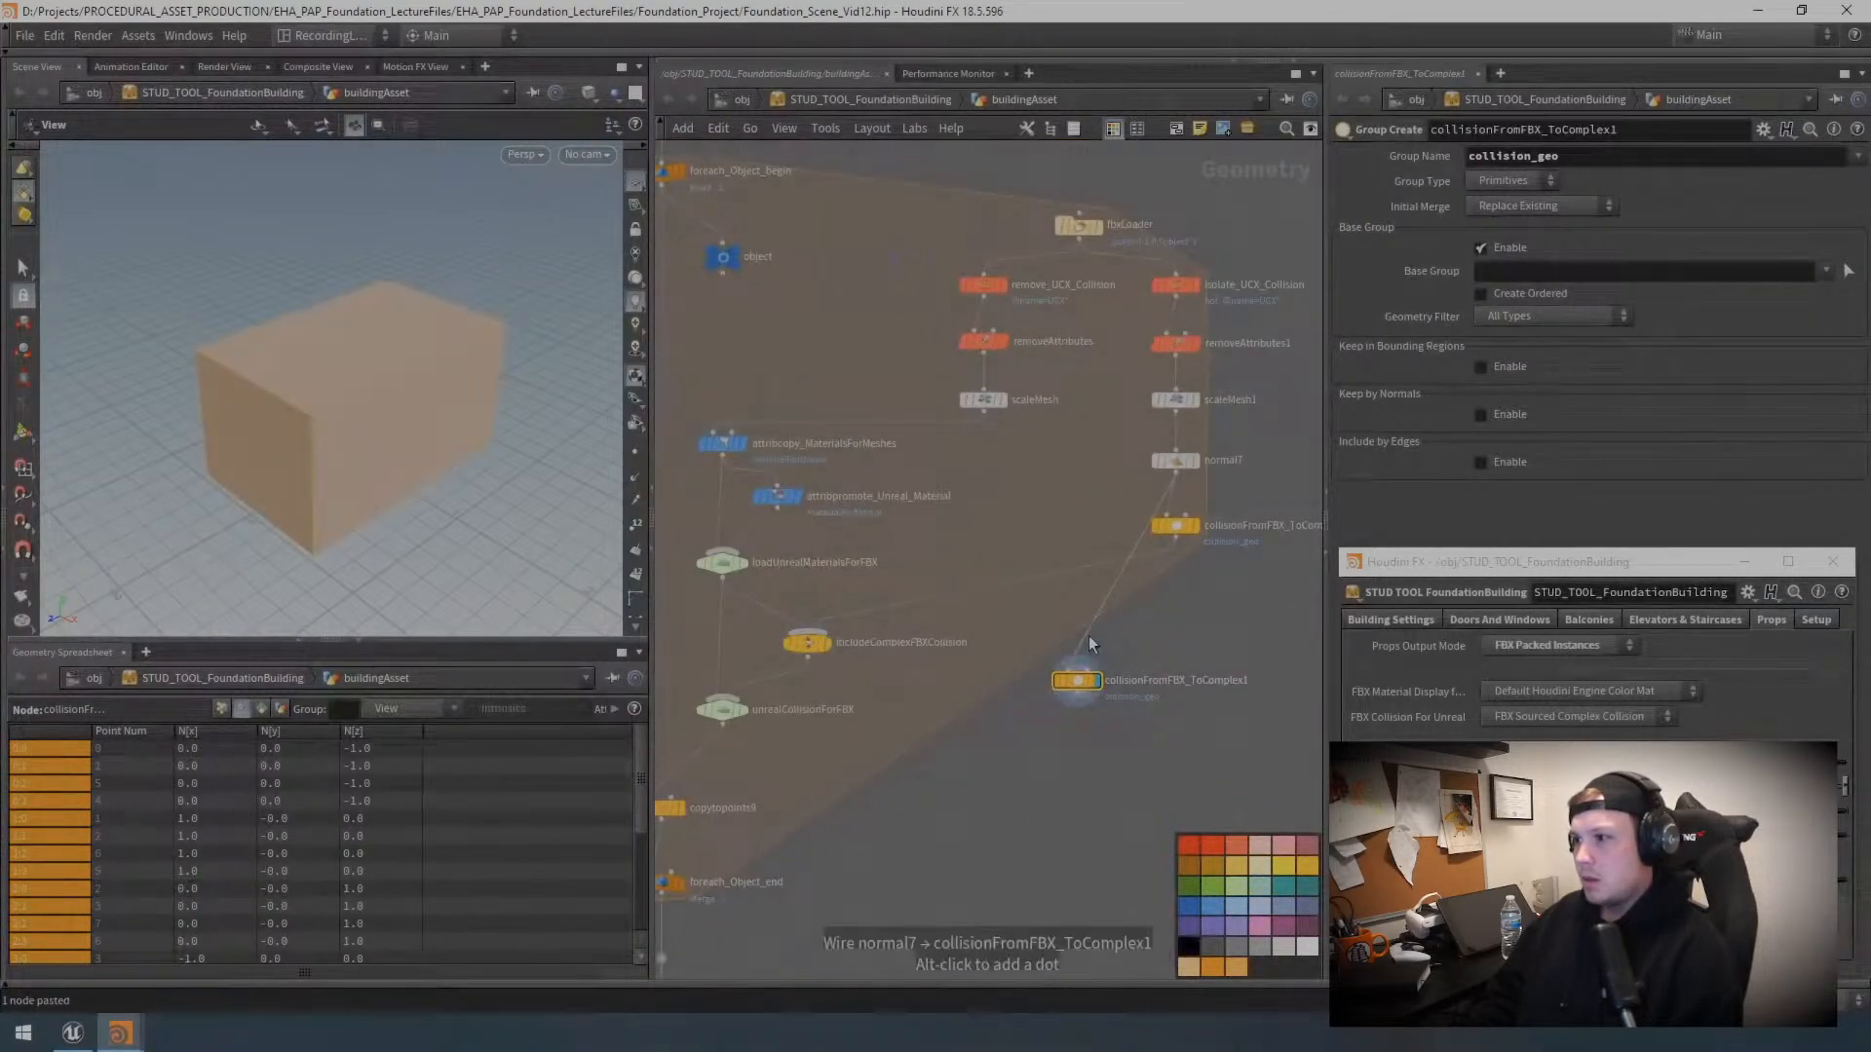
left_click_drag(1089, 637, 982, 591)
left_click_drag(770, 591, 726, 565)
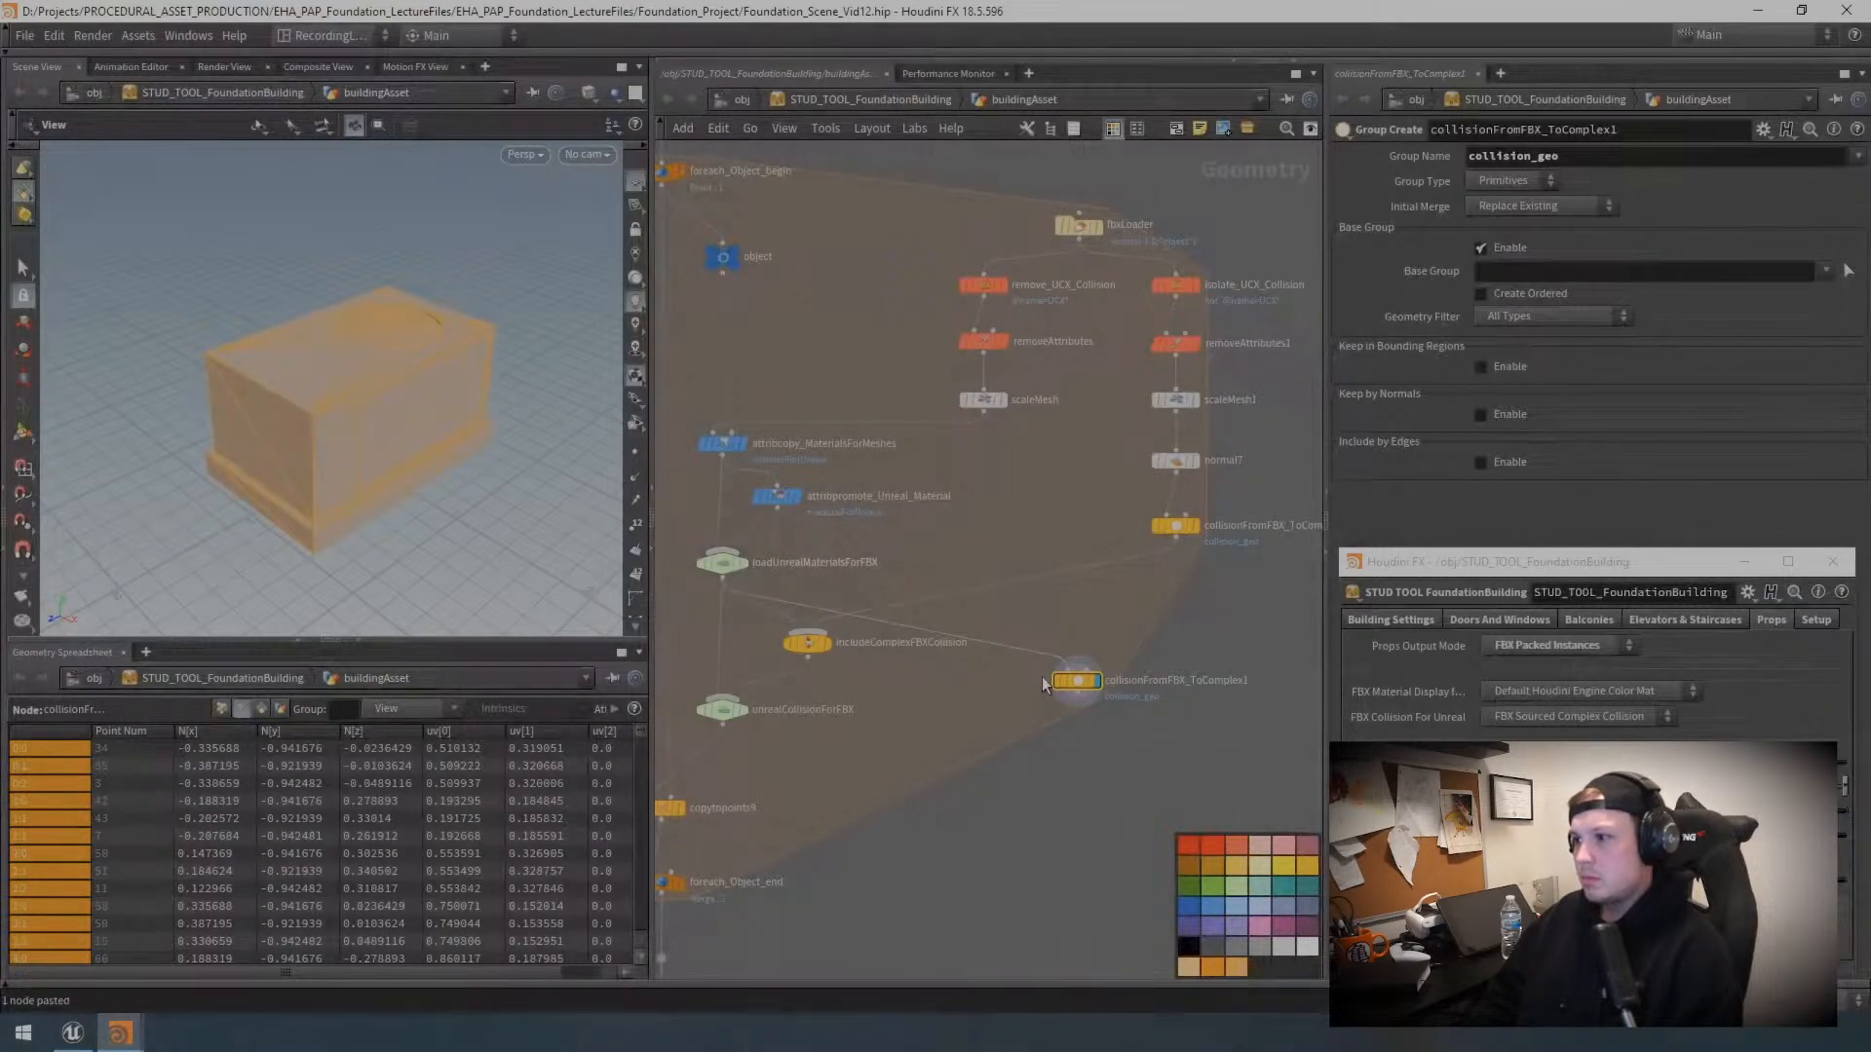
left_click_drag(1082, 682, 1088, 641)
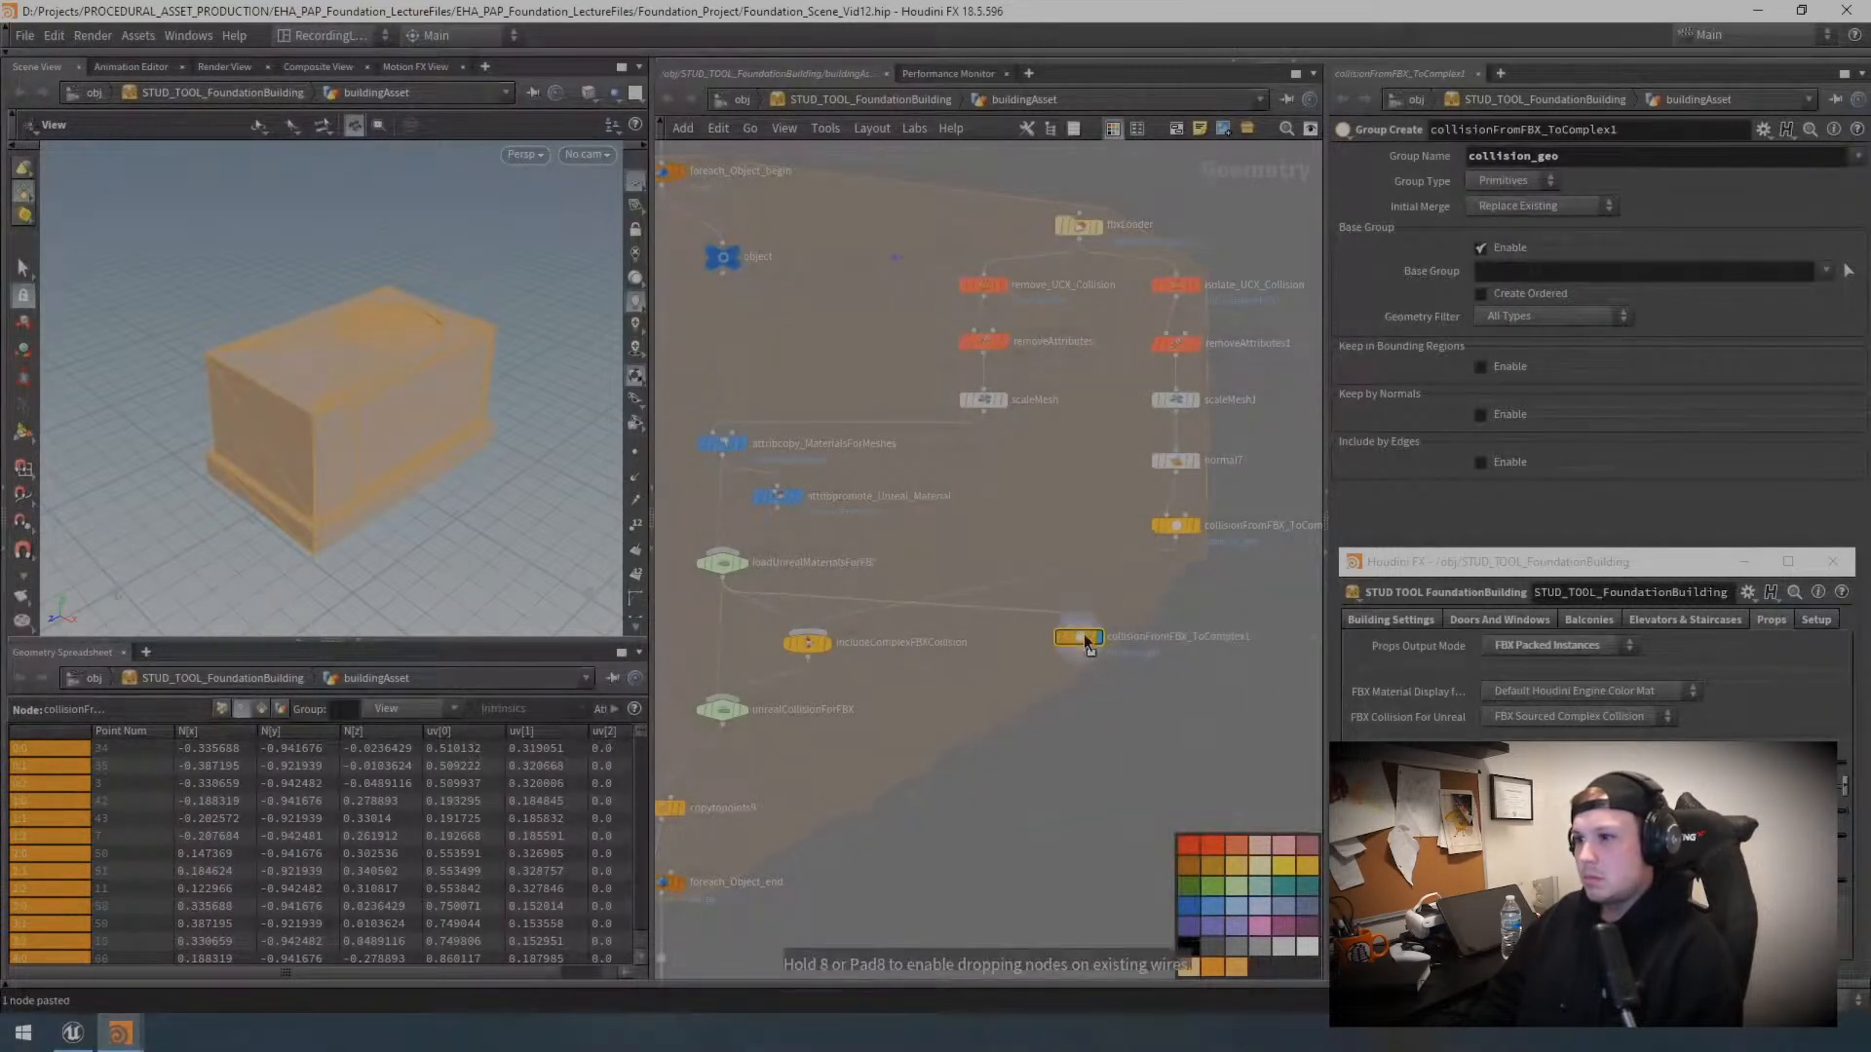
Step: Rename the copied group node rendered_collision_geo_simple
double_click(1237, 639)
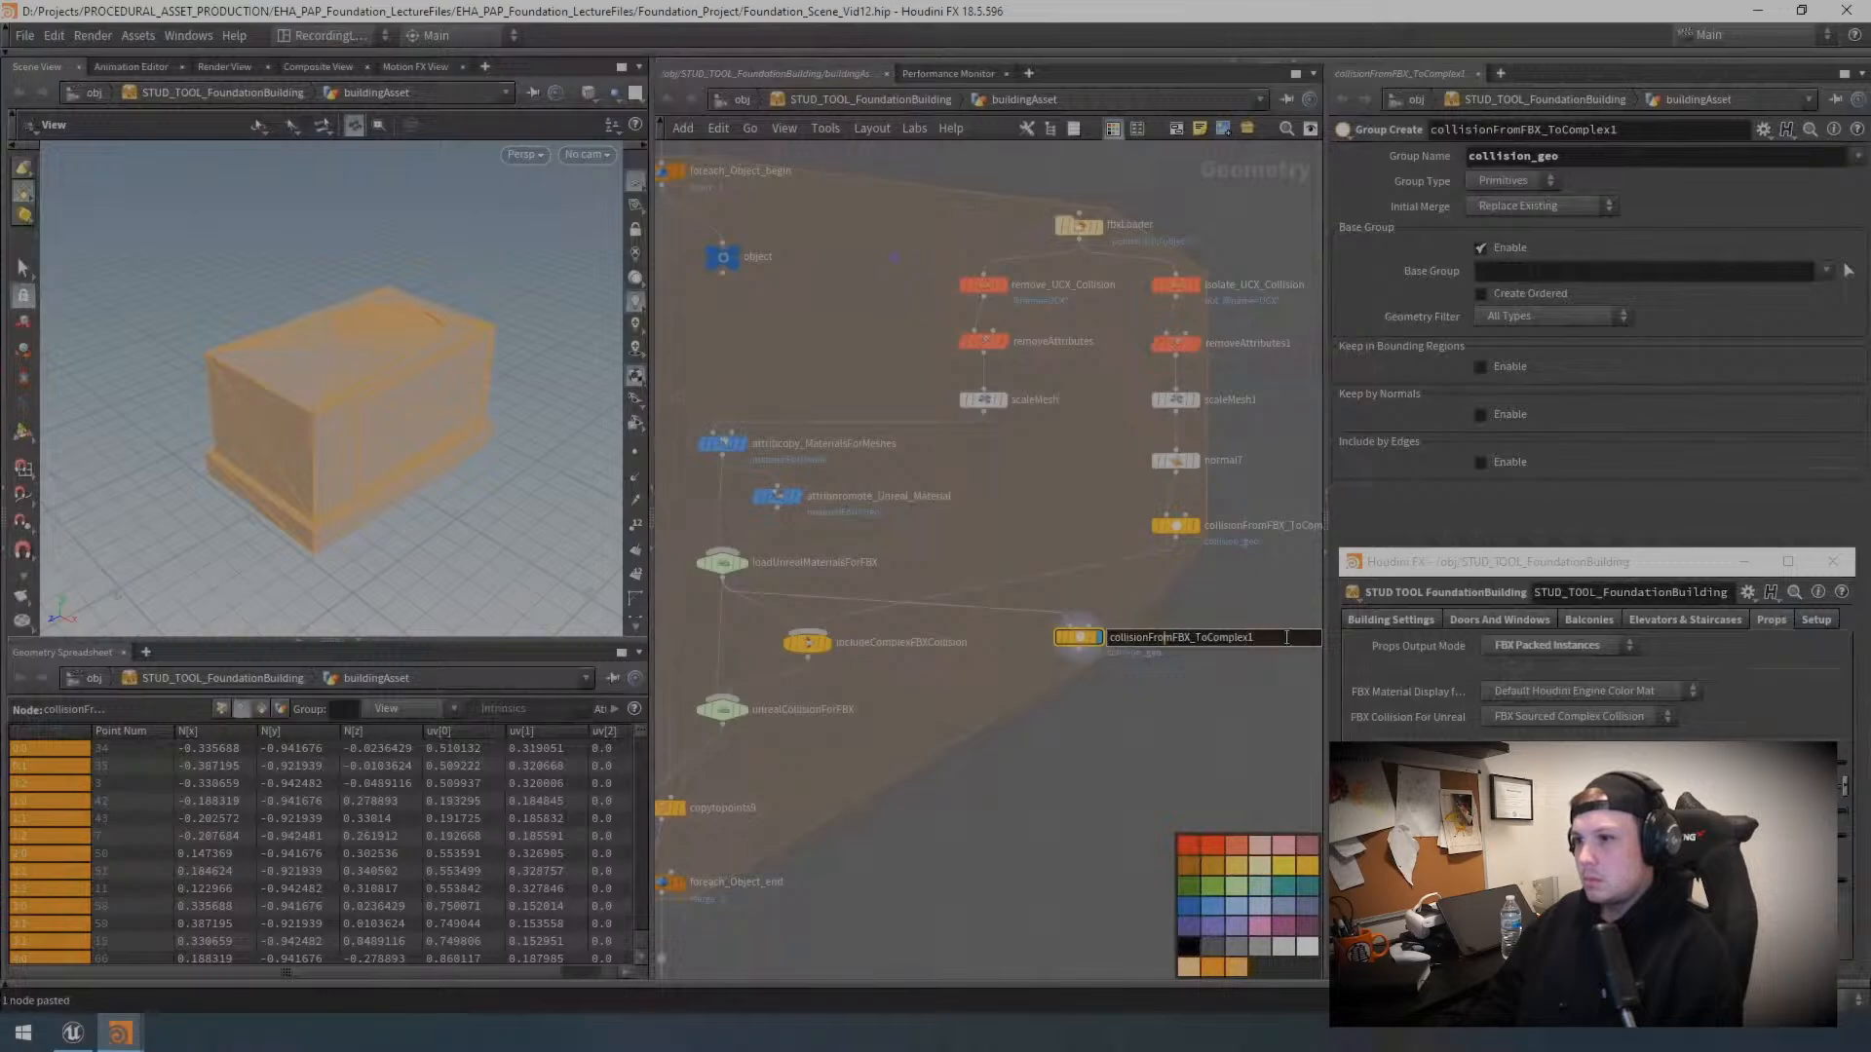
key("ctrl+a")
type("re")
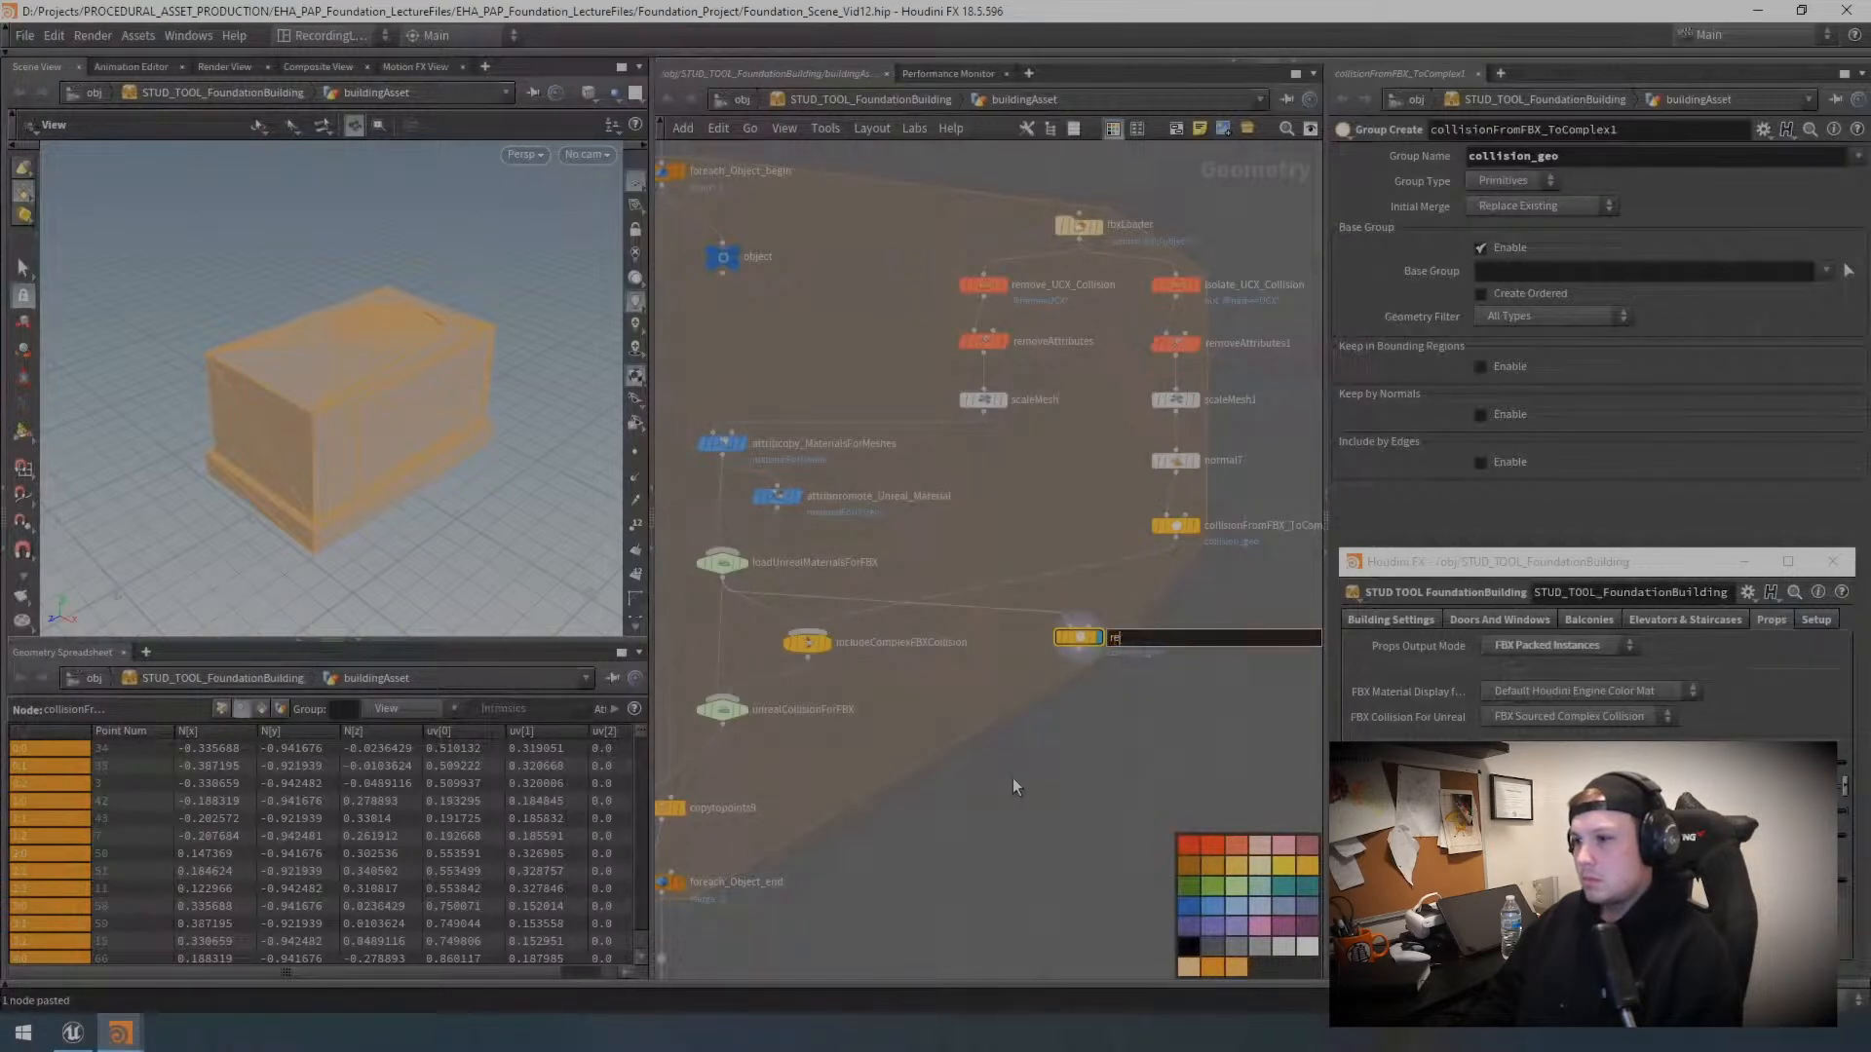
type("ndered_collis")
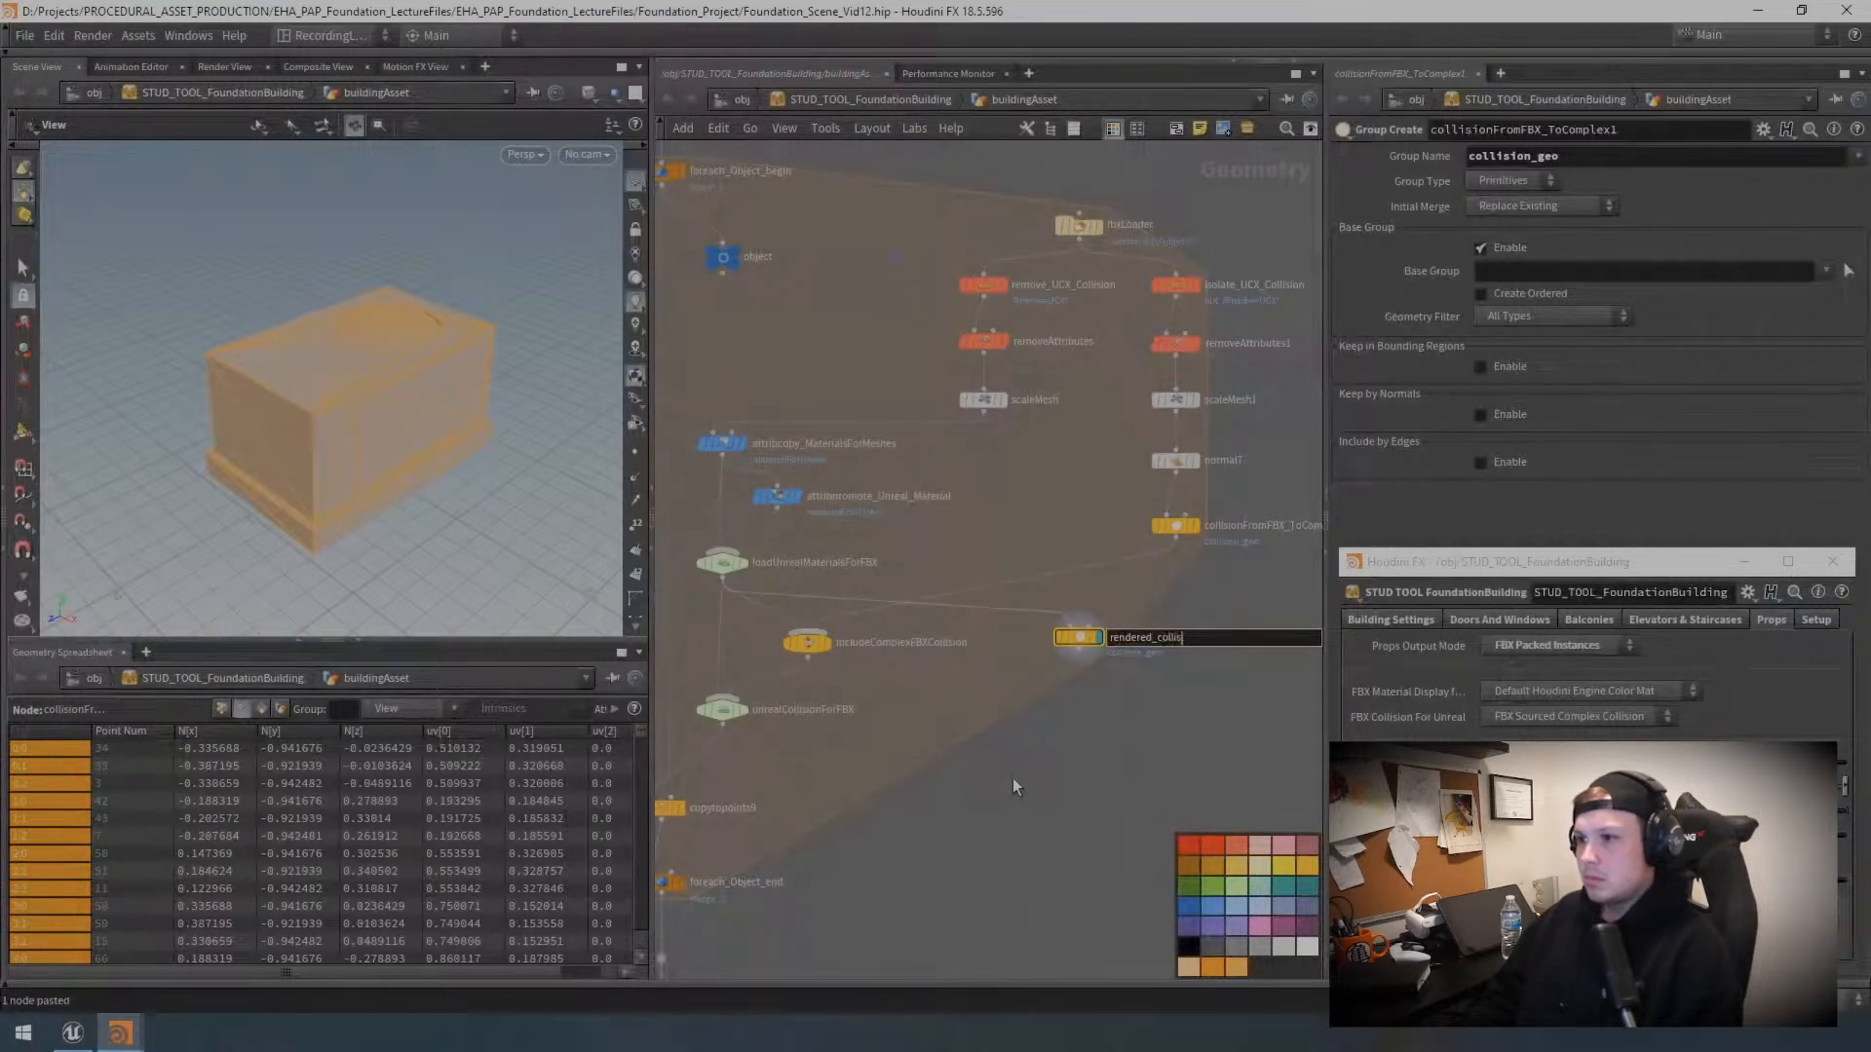
type("ion_geo_simple")
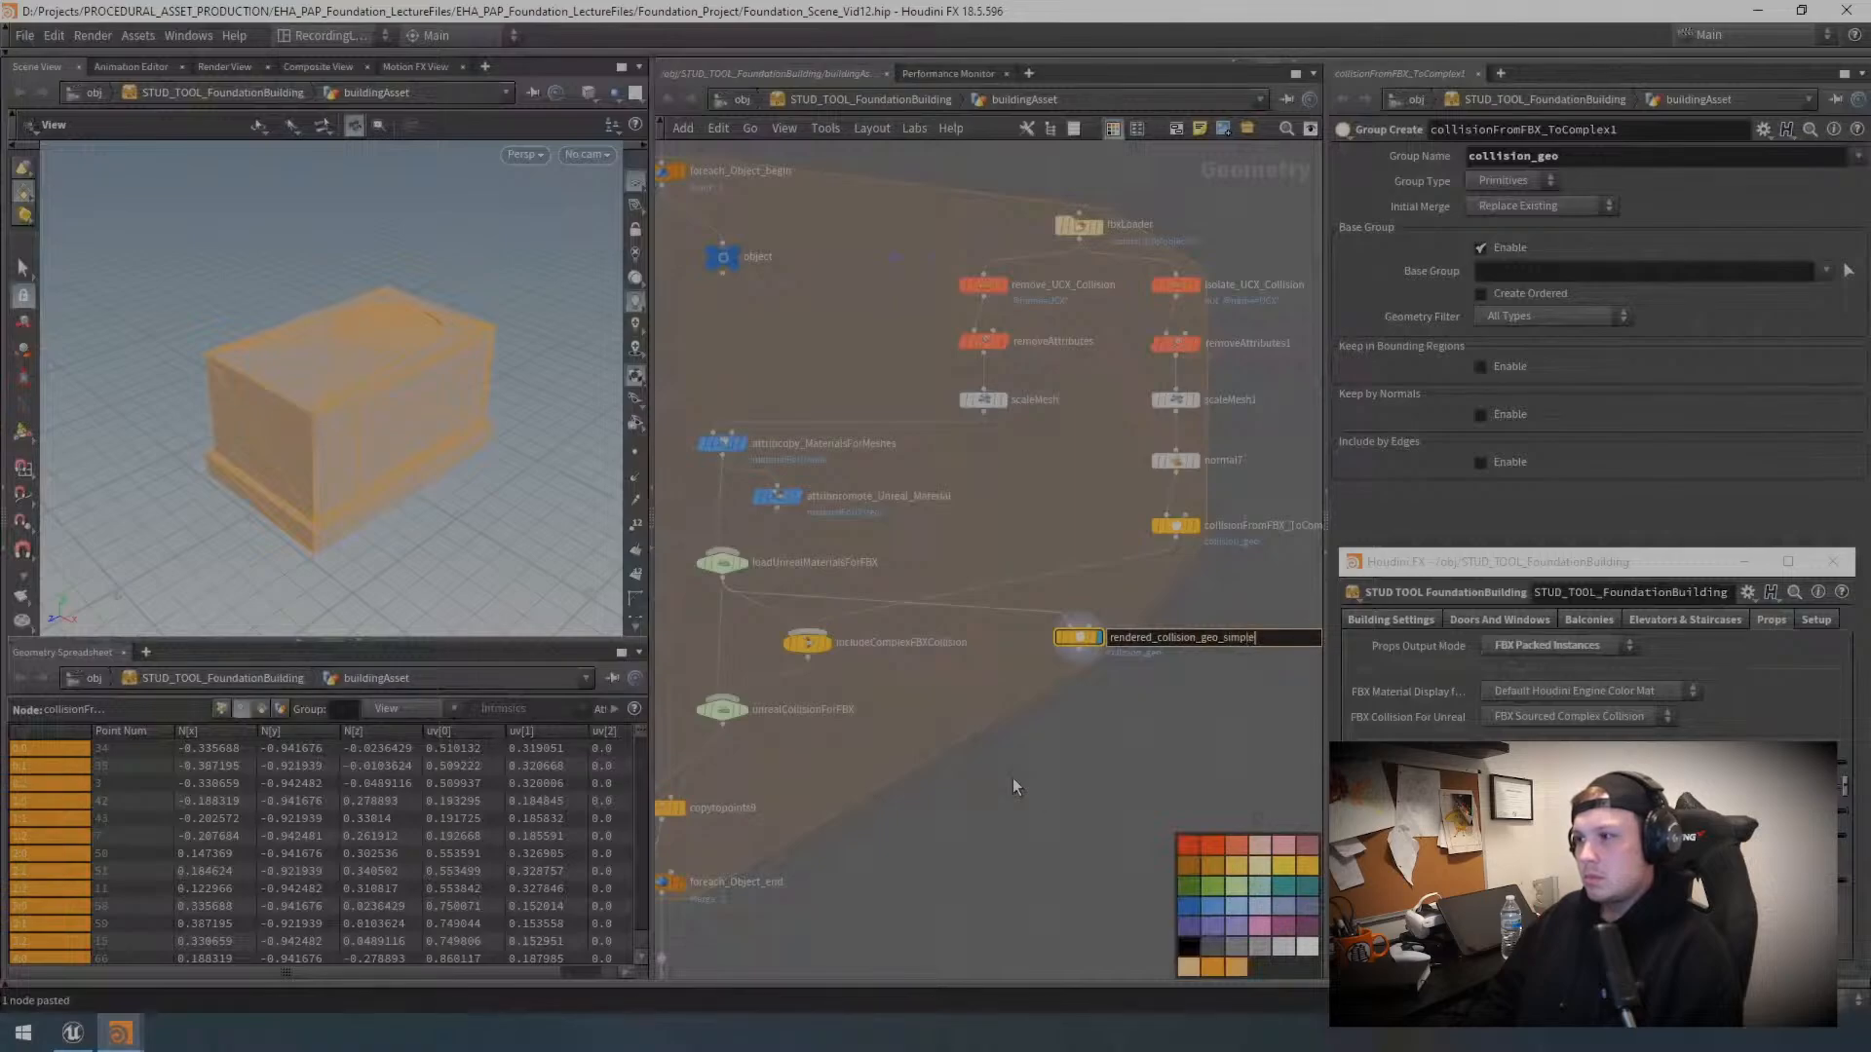
key("Return")
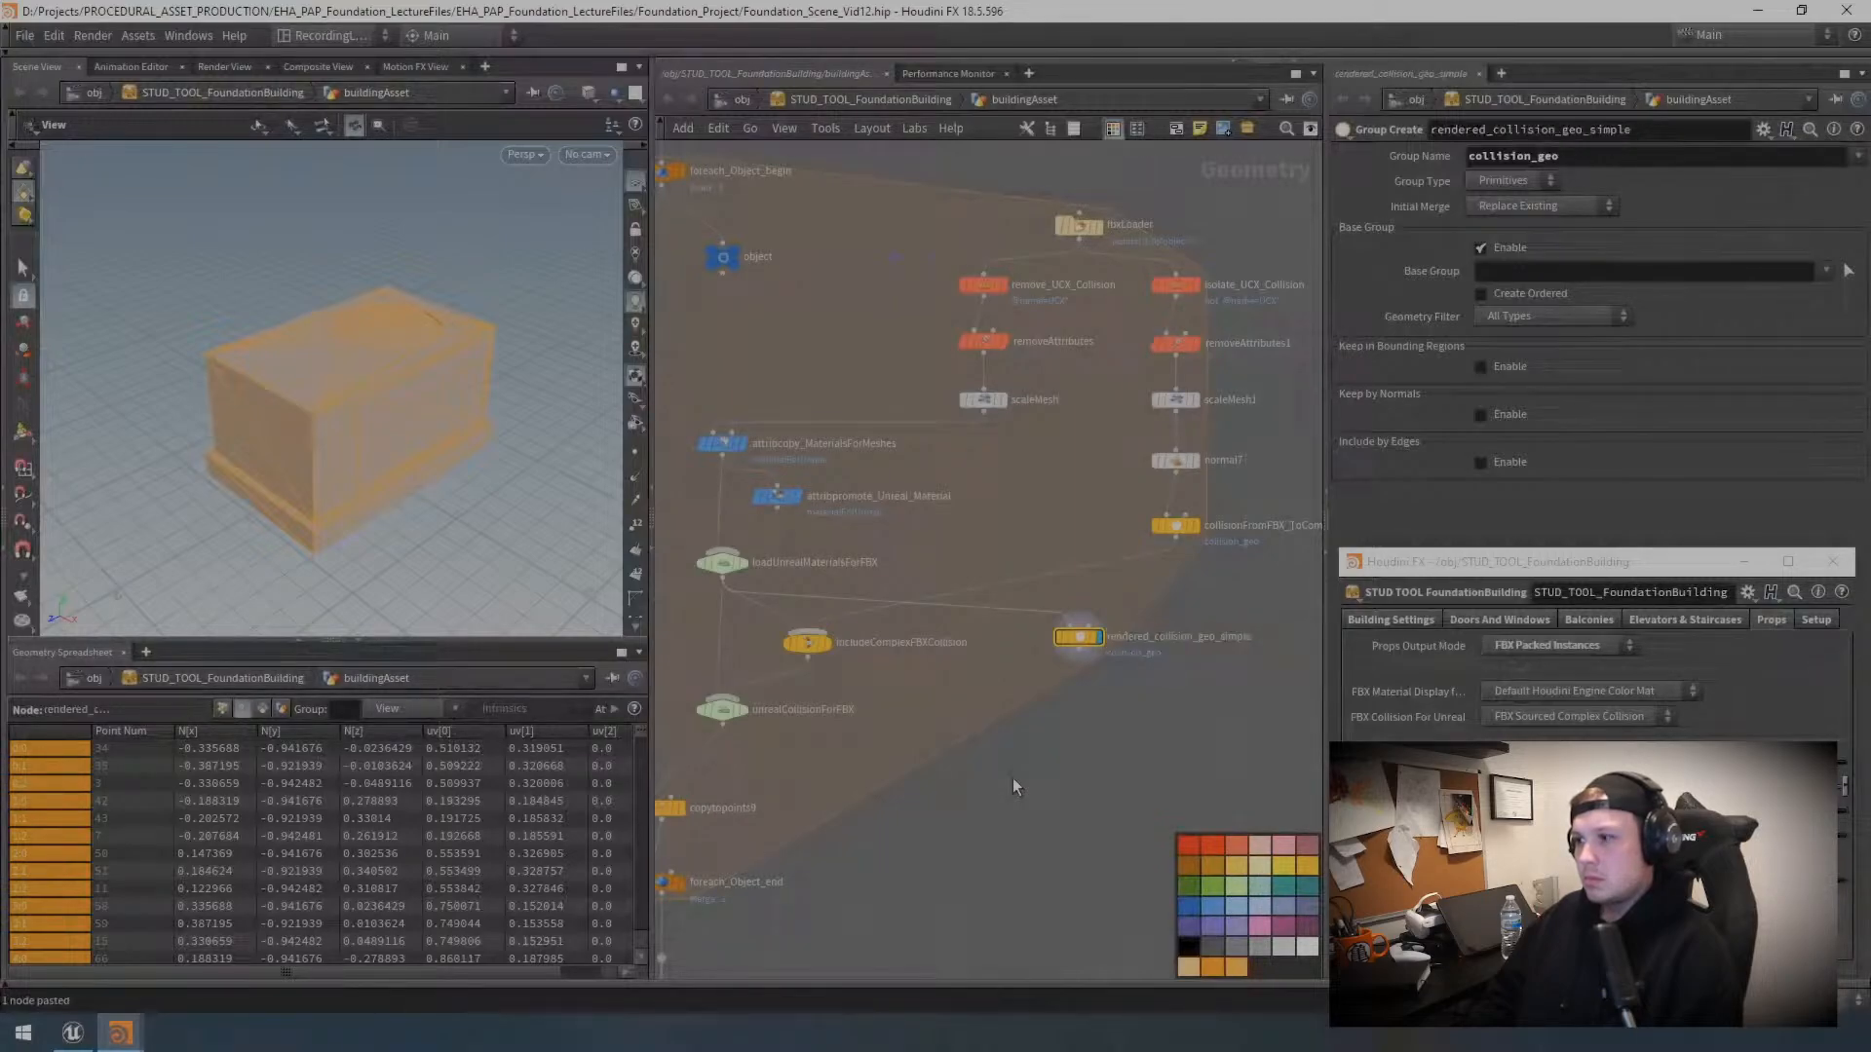
Step: Set the copied node's group name to rendered_collision_geo_simple
double_click(1513, 156)
key("ctrl+v")
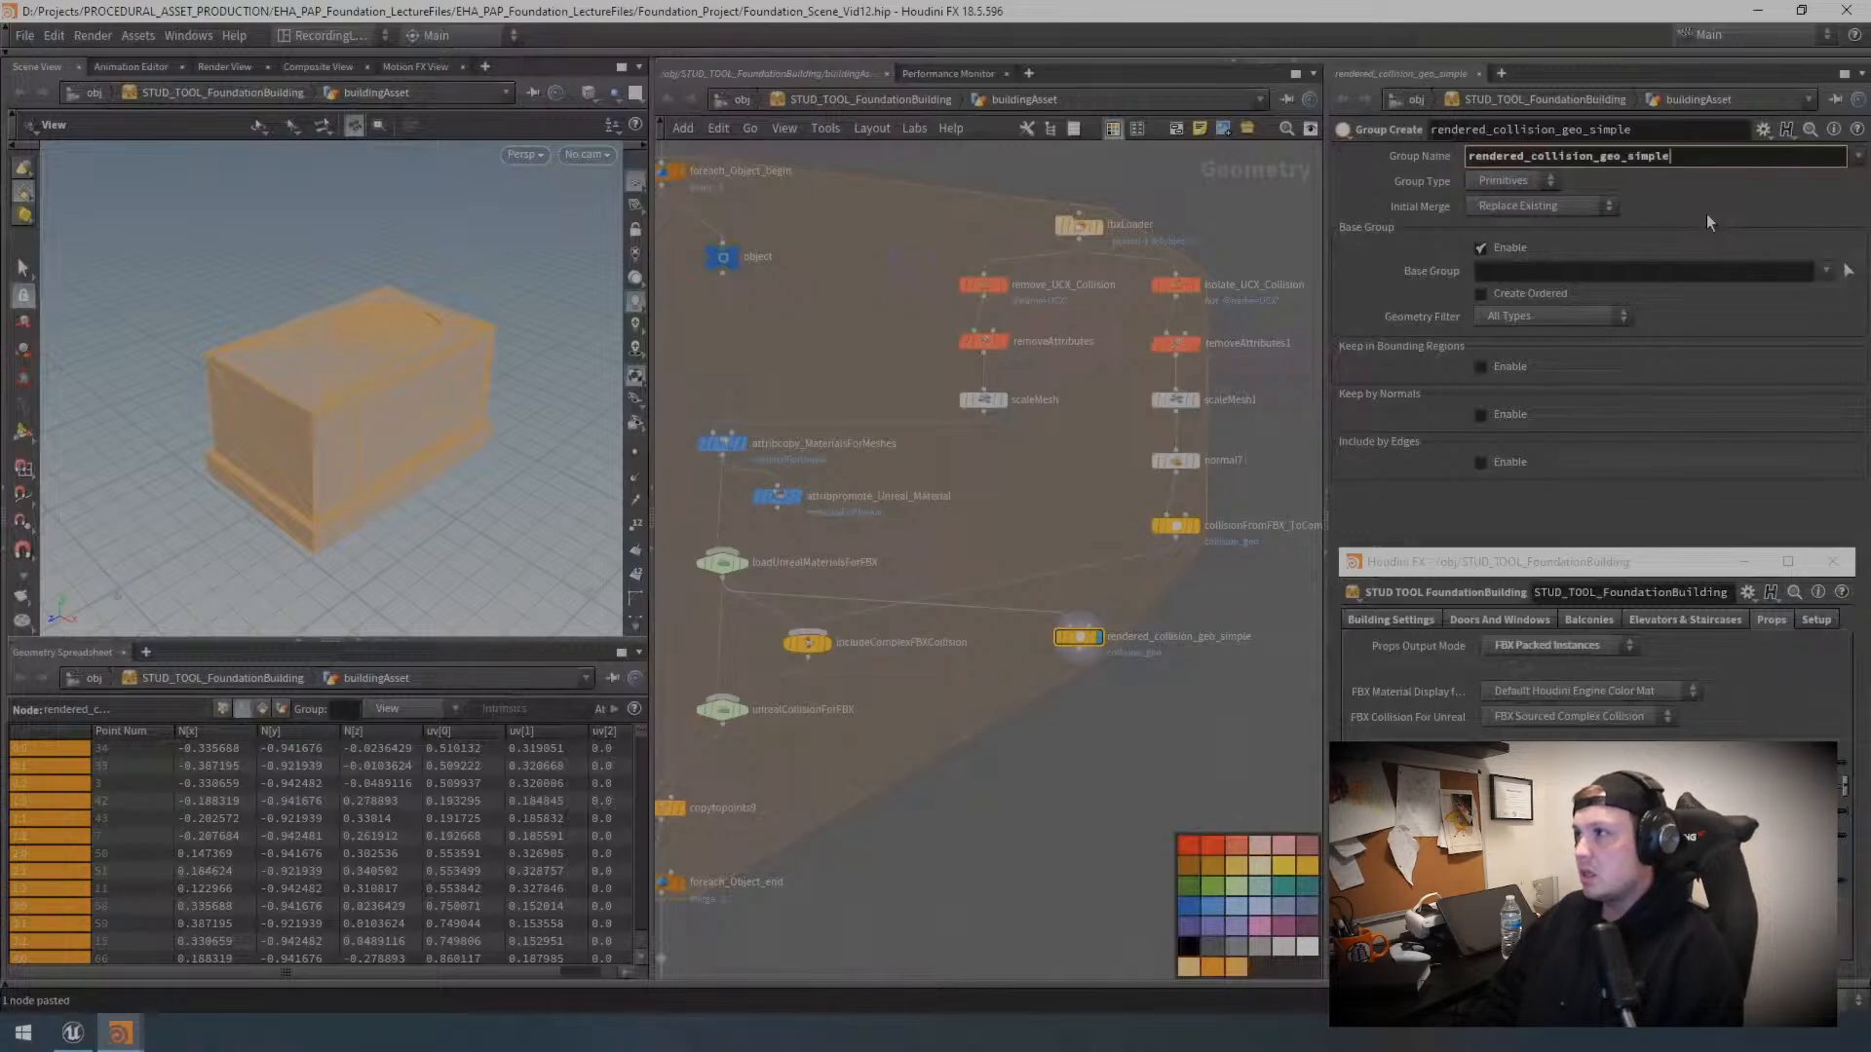
key("Return")
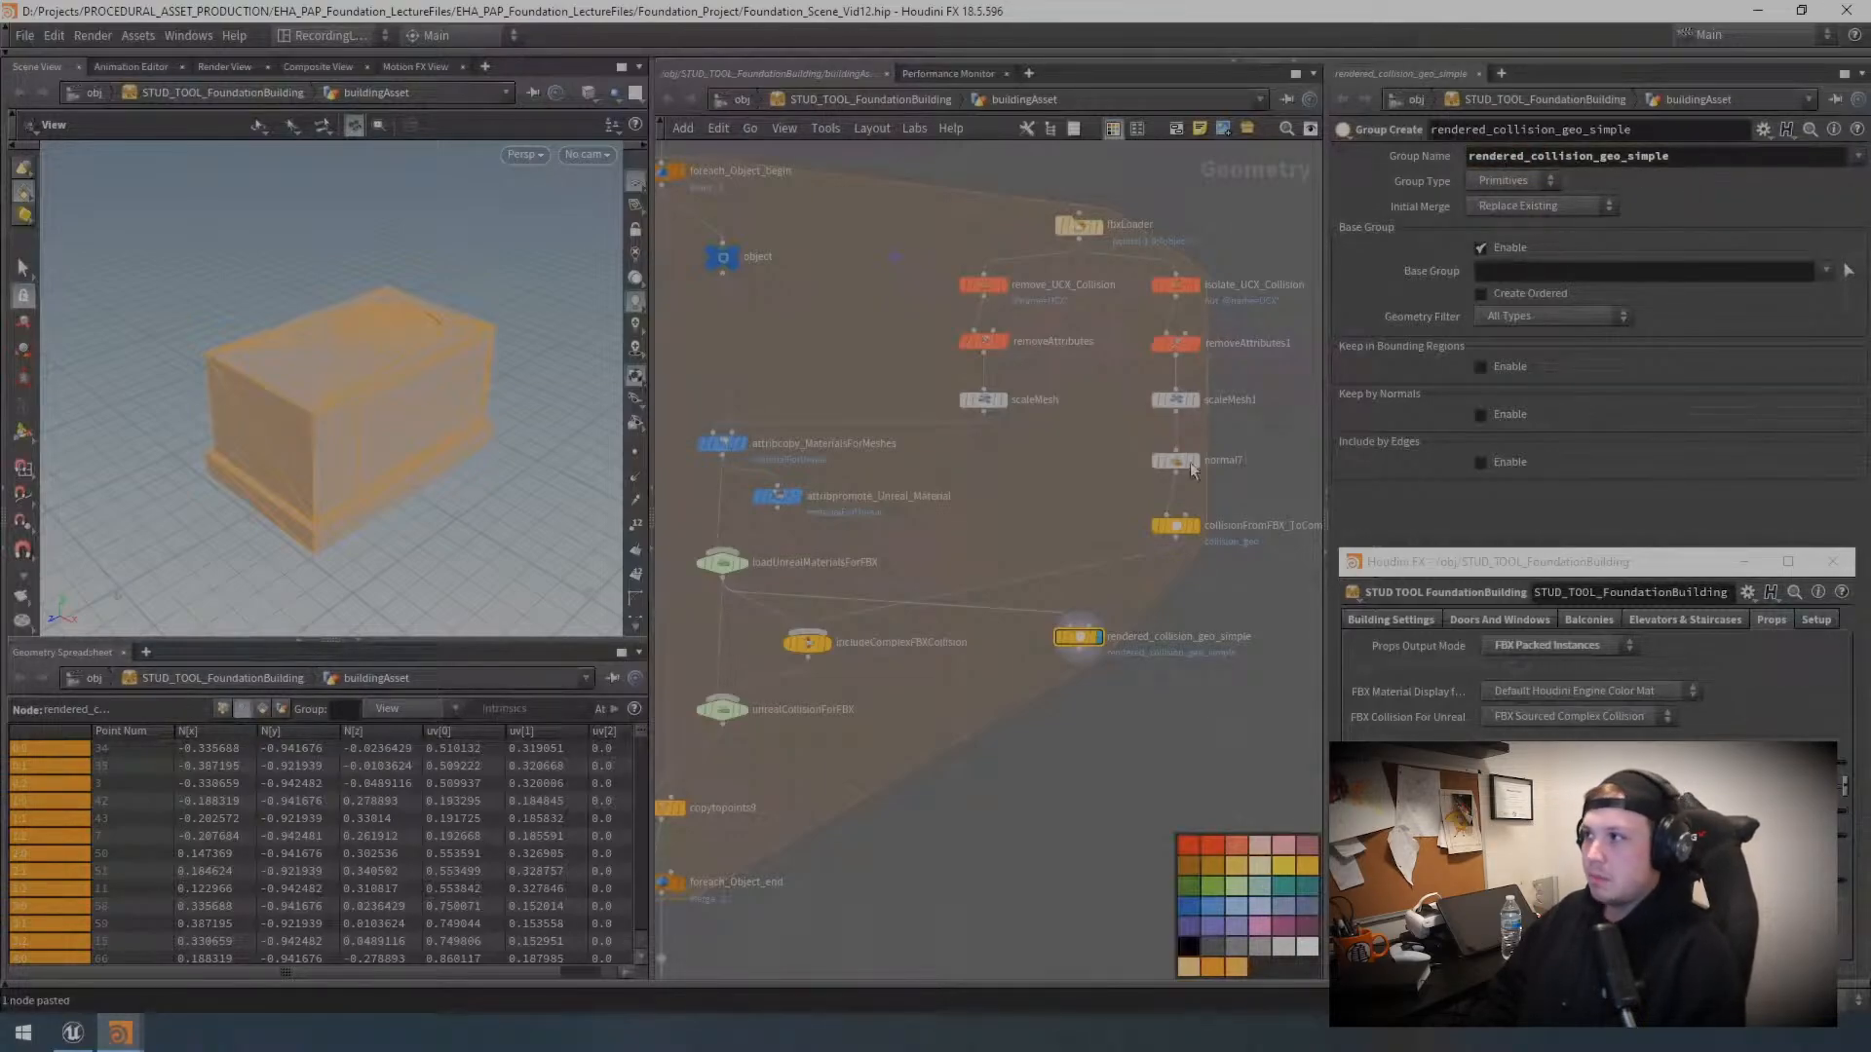
Step: Wire rendered_collision_geo_simple into unrealCollisionForFBX and align it beneath collisionFromFBX_ToComplex
left_click(1073, 657)
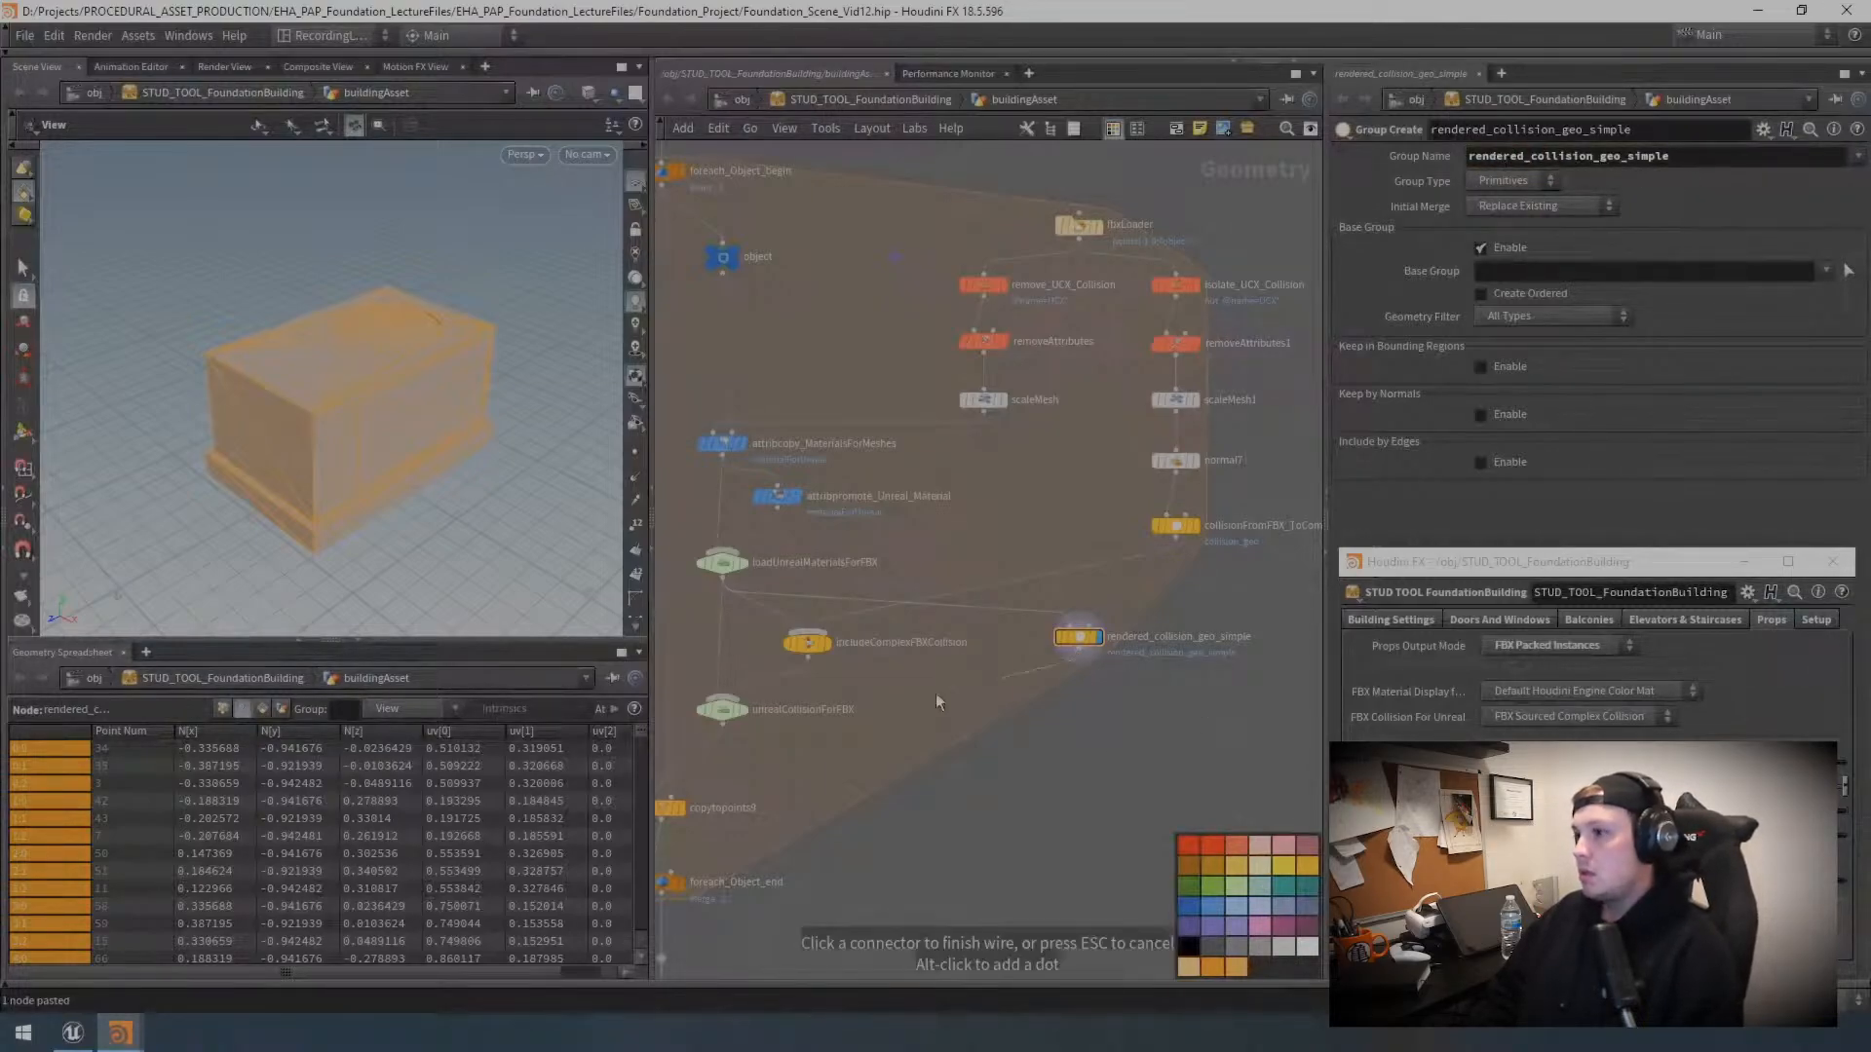
left_click(753, 704)
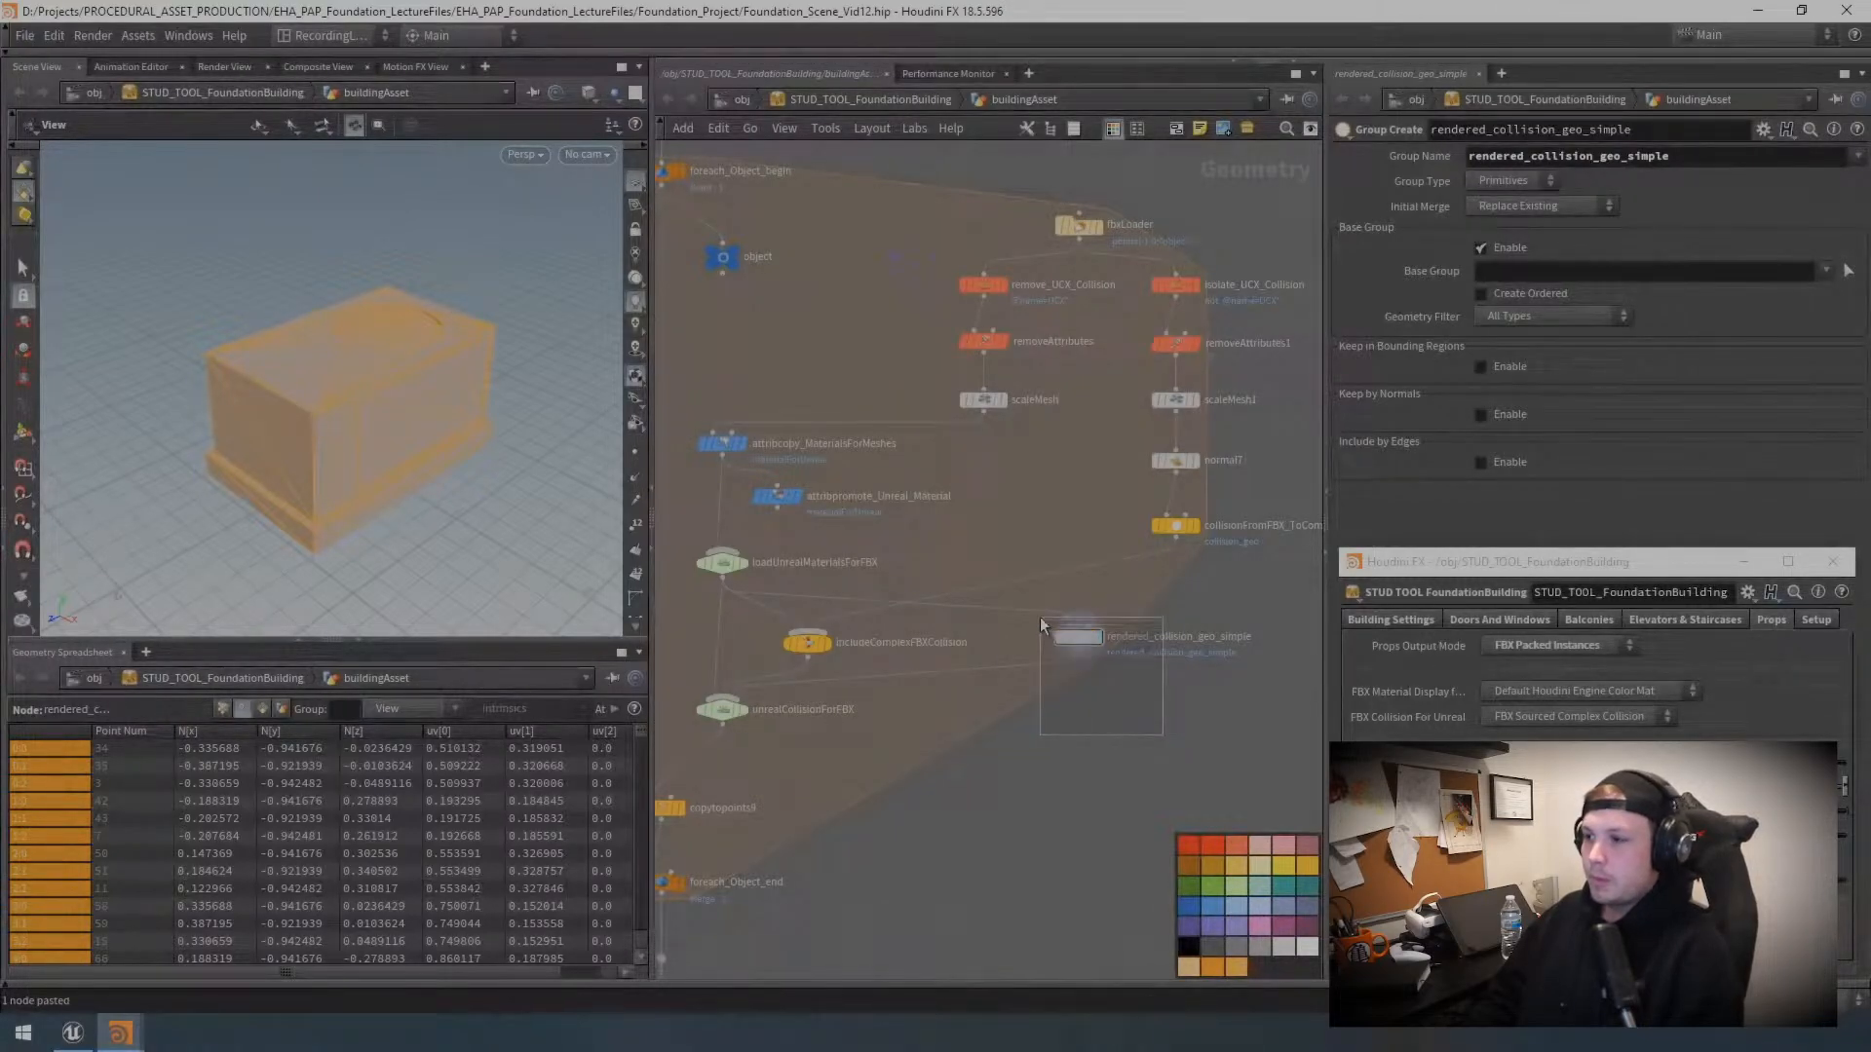
mouse_move(1084, 647)
left_click_drag(1084, 647, 1178, 622)
Step: Duplicate rendered_collision_geo_simple directly below and set the copy's node name and group name to rendered_collision_geo_ucx
middle_click_drag(1178, 622, 1063, 614)
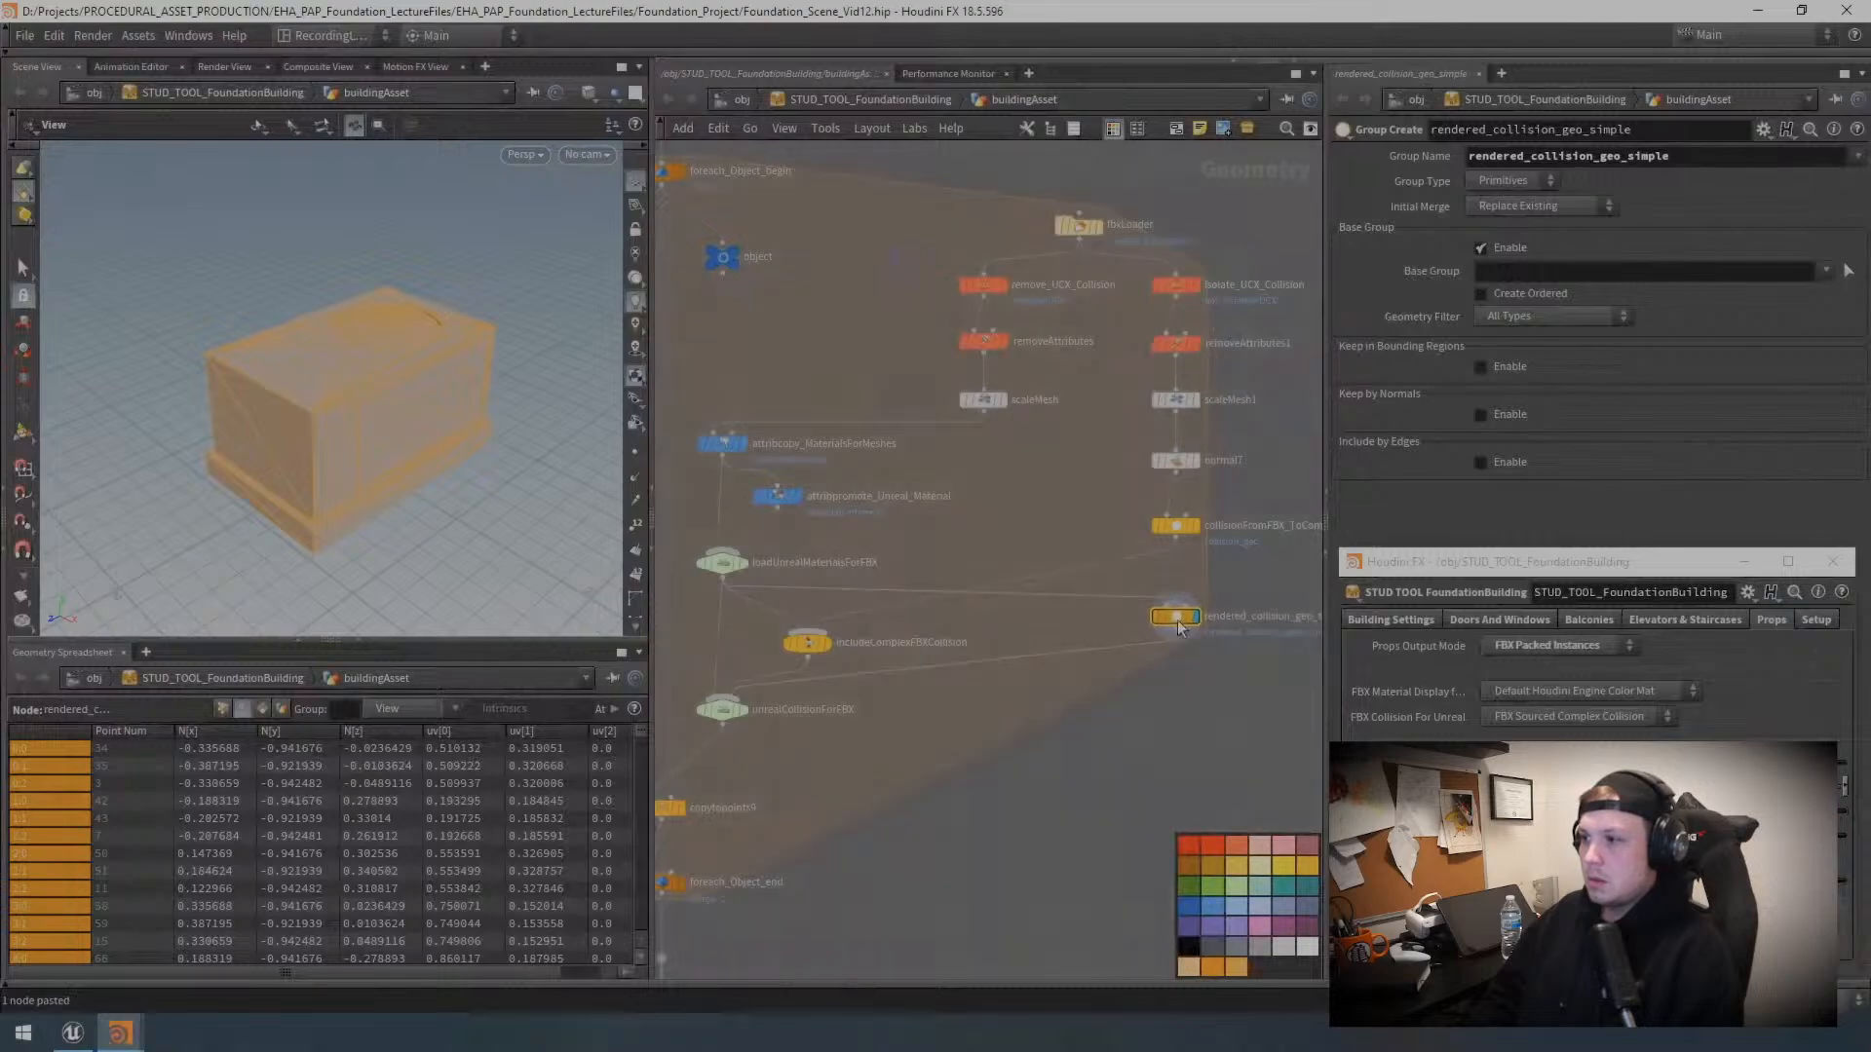
key("ctrl+v")
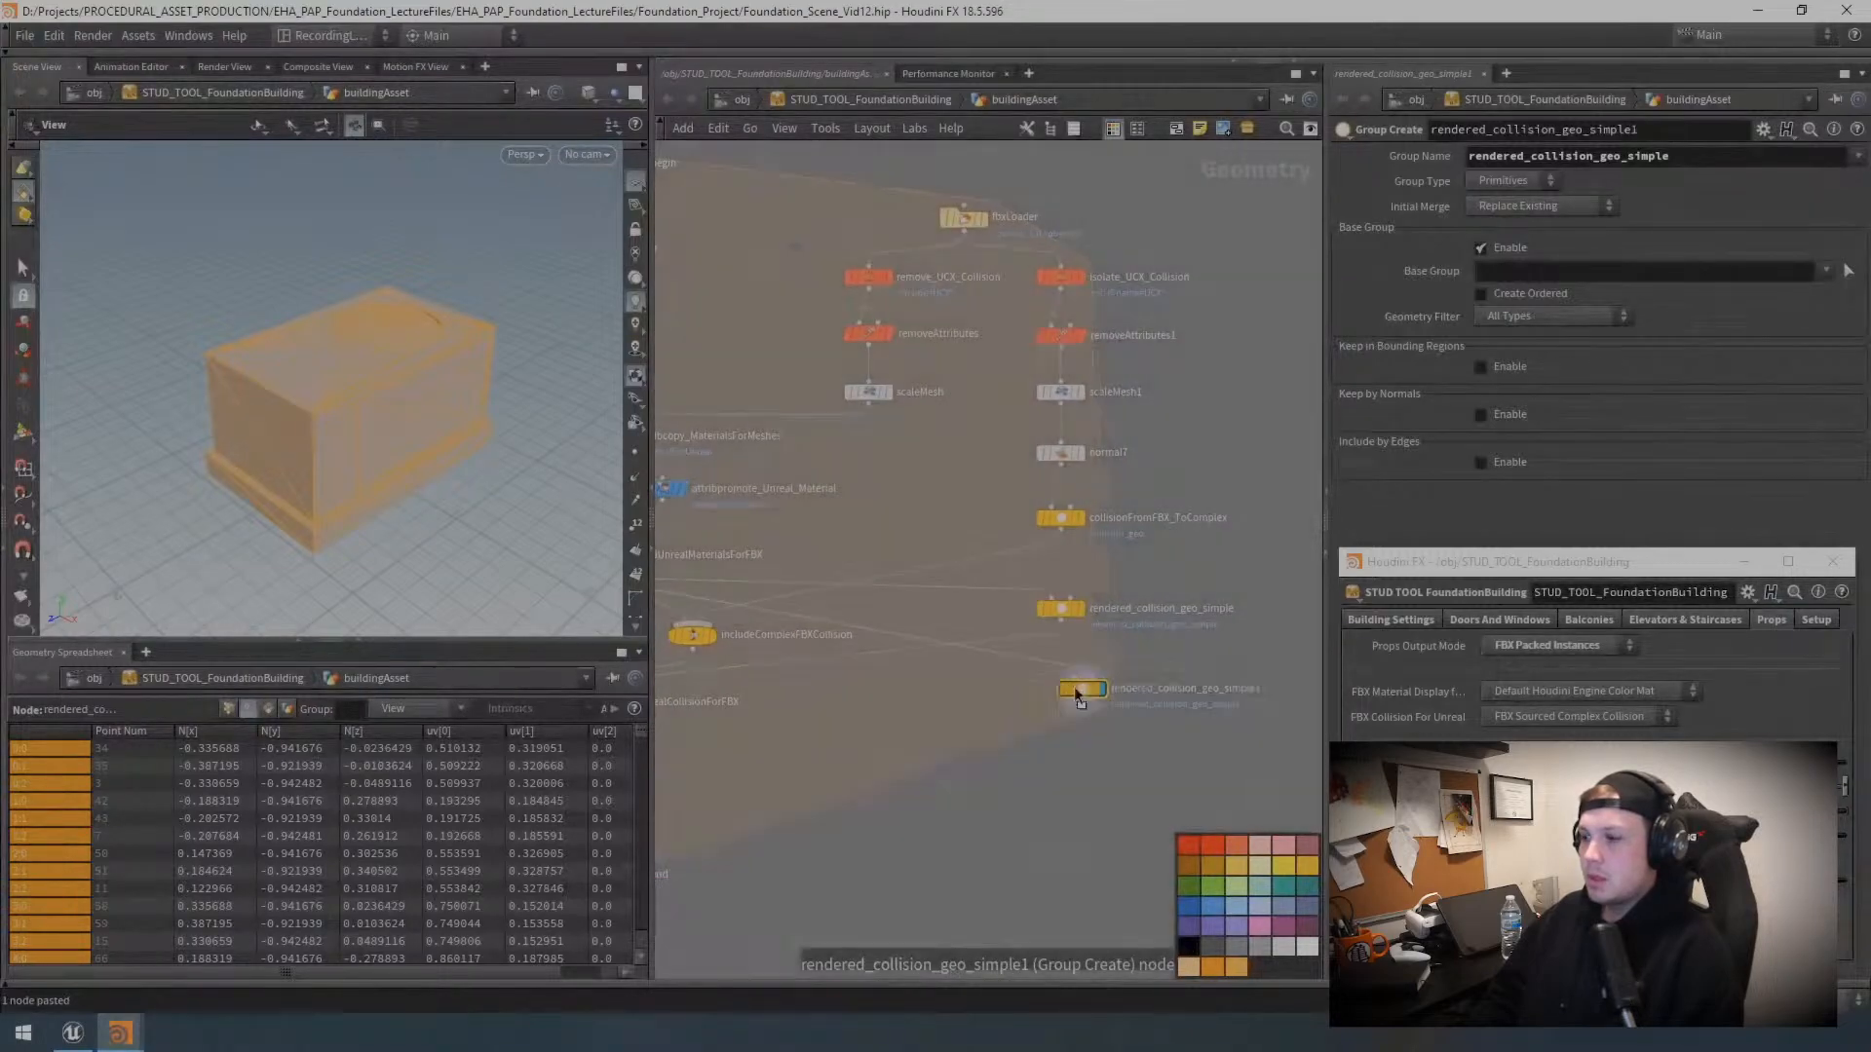
double_click(1147, 680)
left_click_drag(1208, 678, 1320, 687)
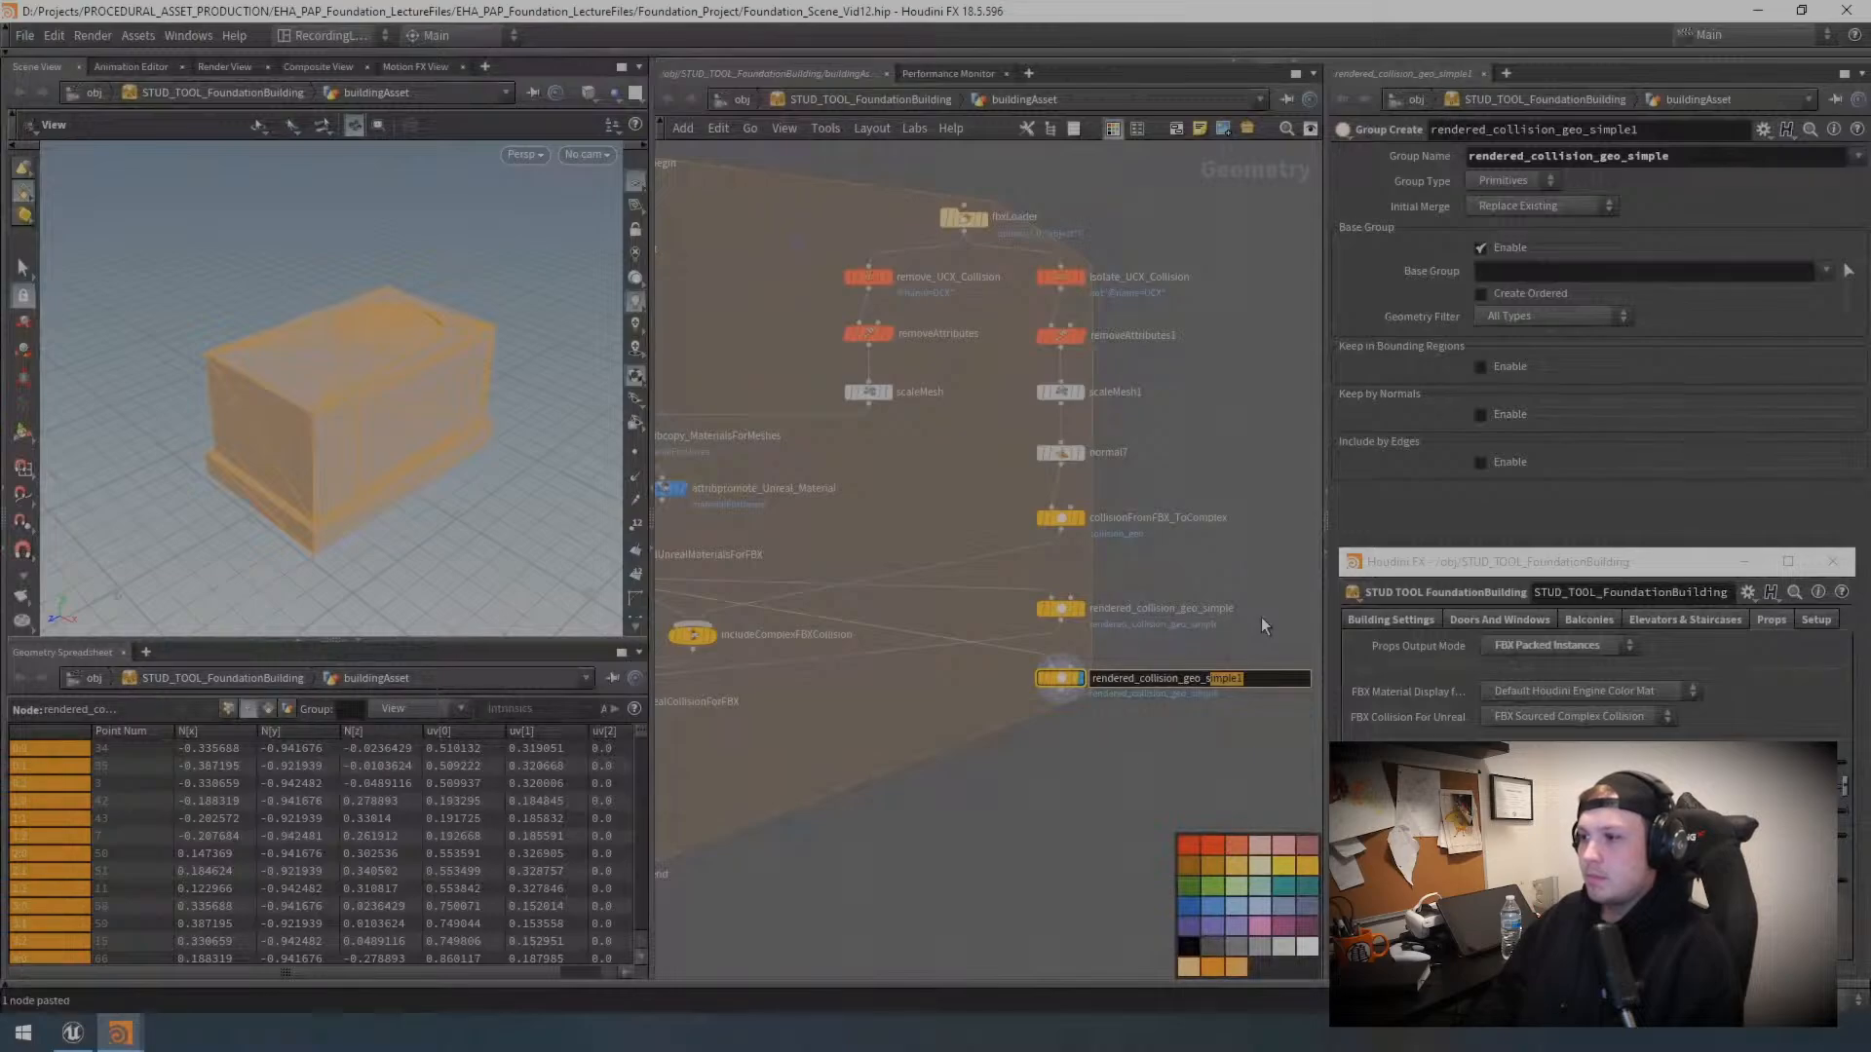
type("vucx")
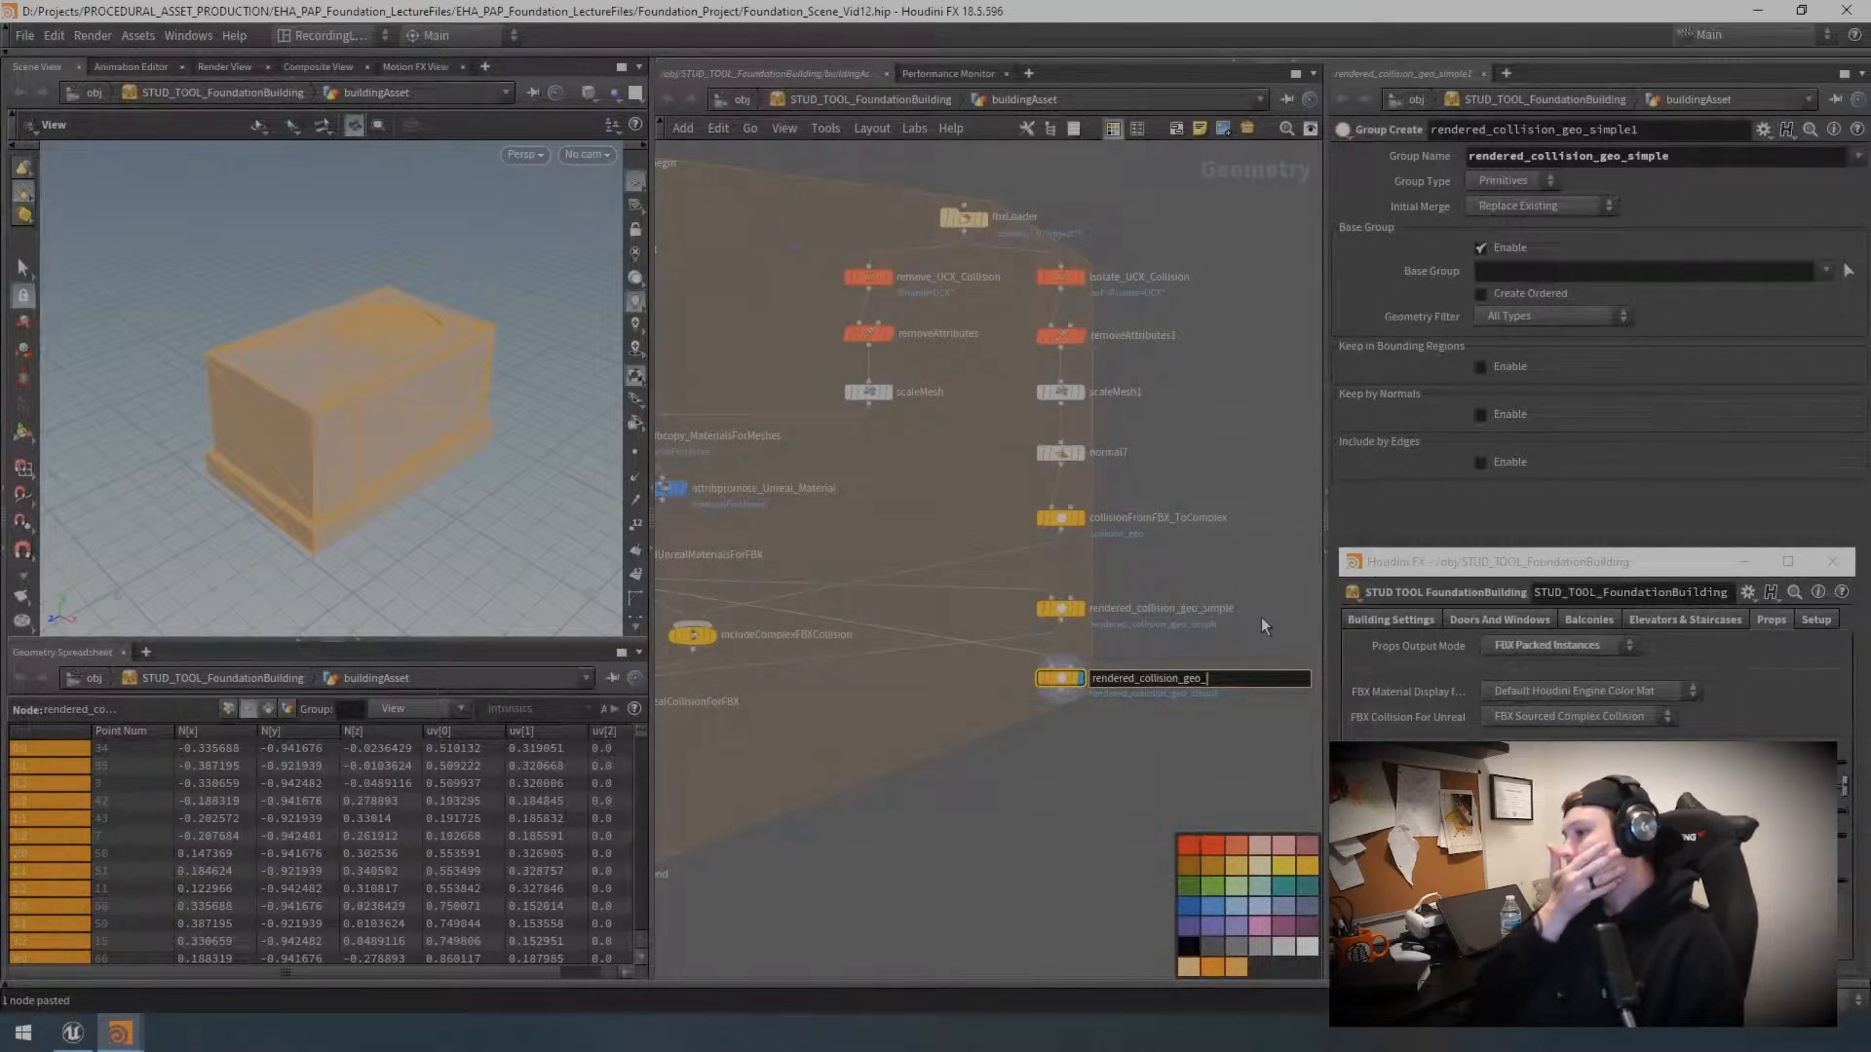
key("ctrl+a")
key("Return")
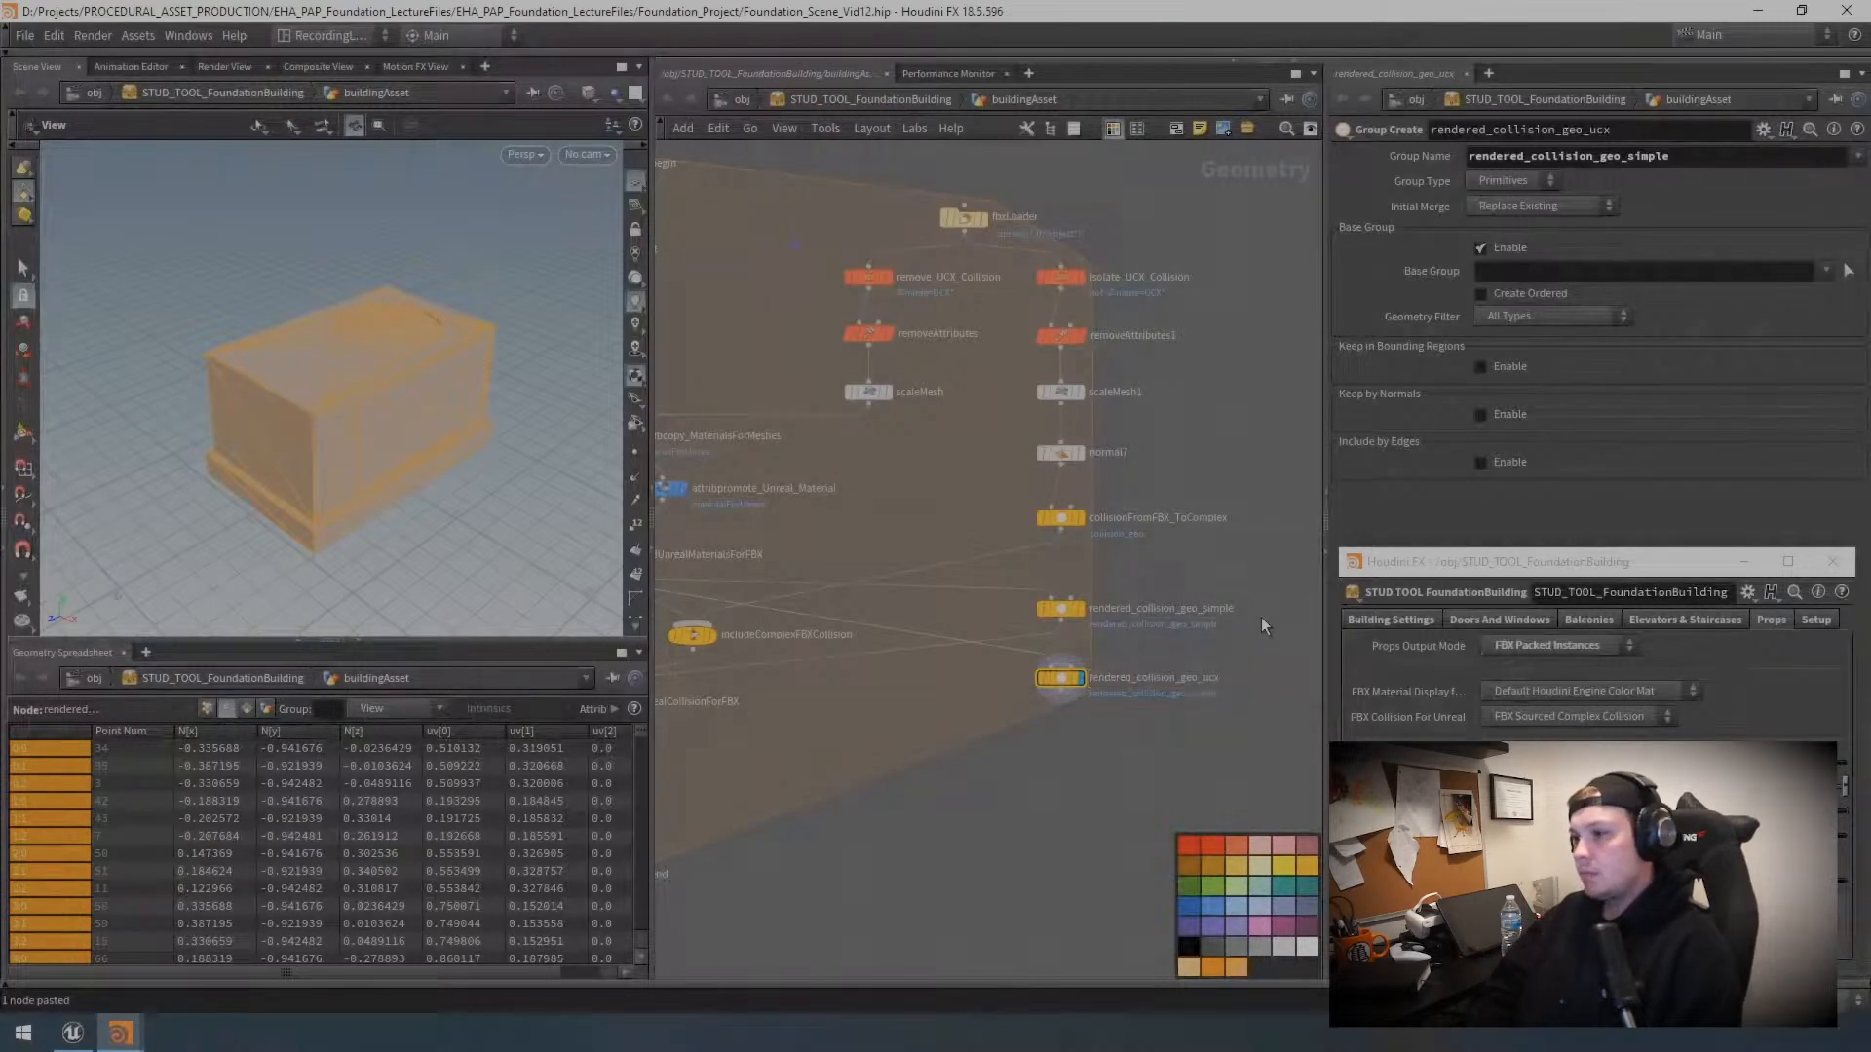
left_click(1690, 151)
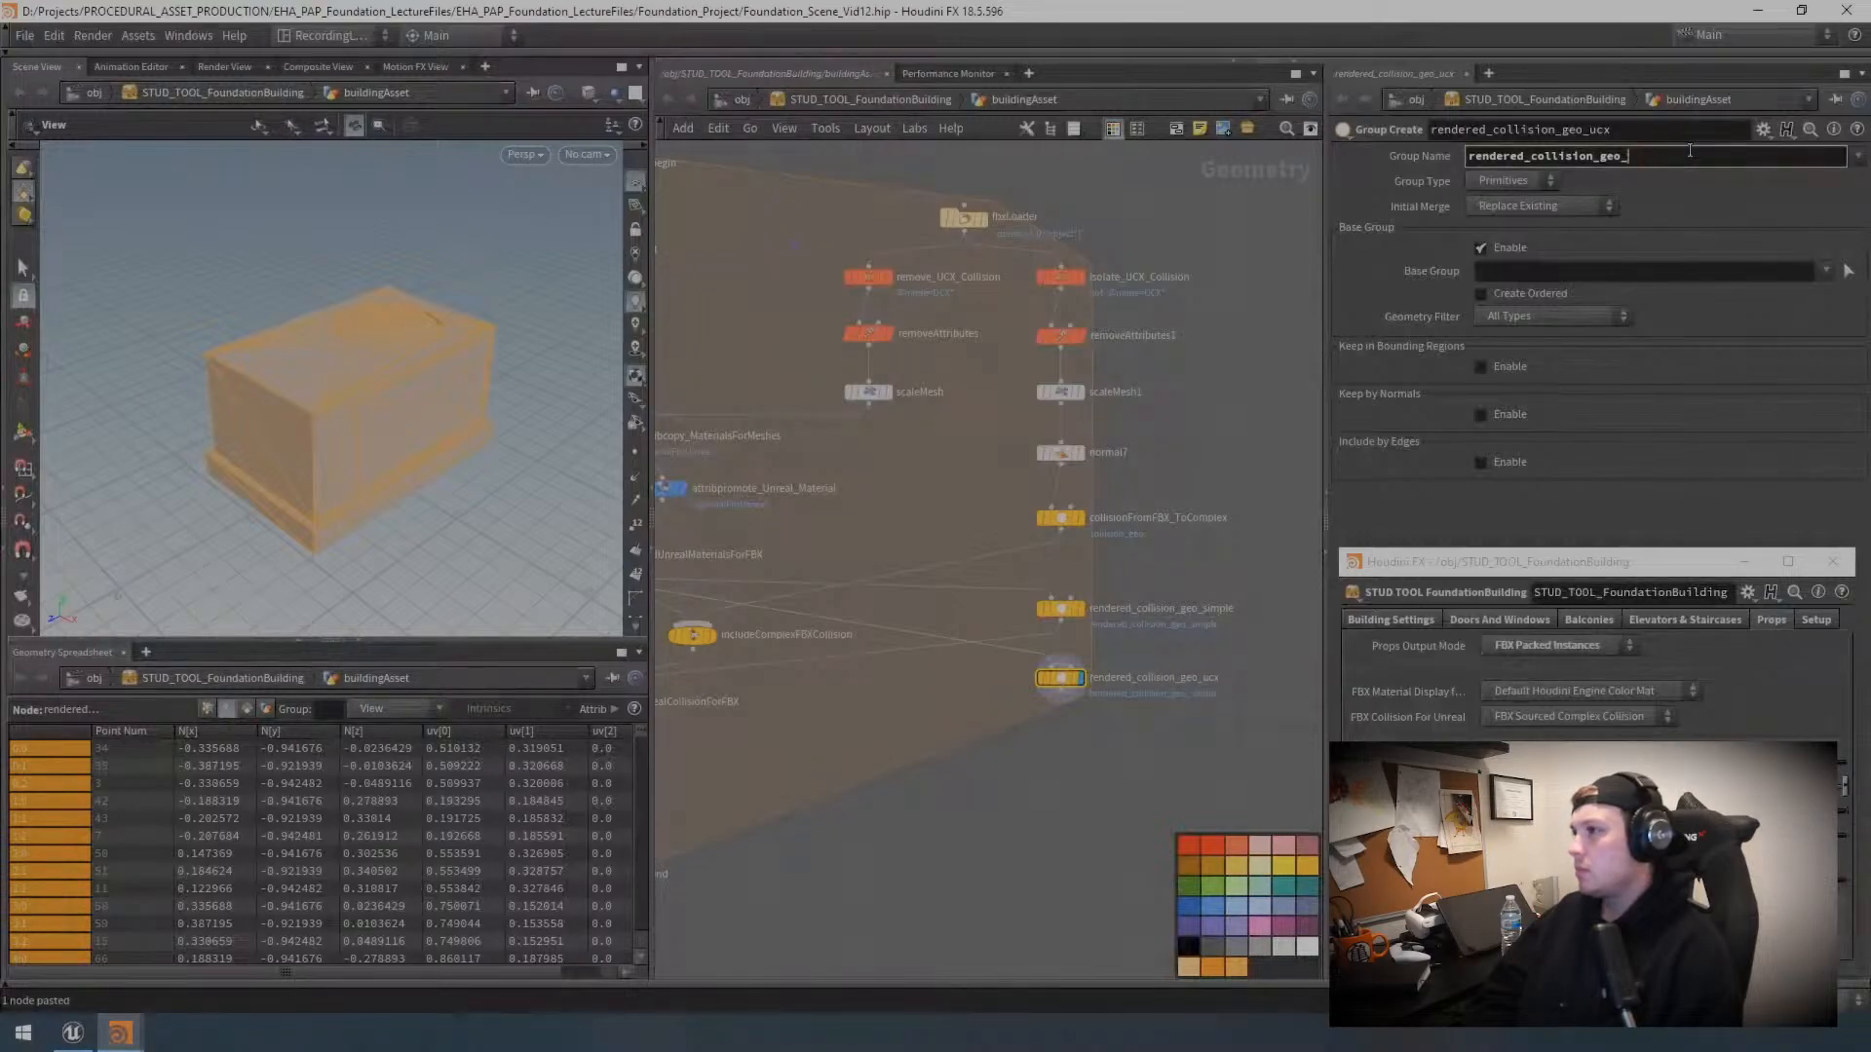
key("Return")
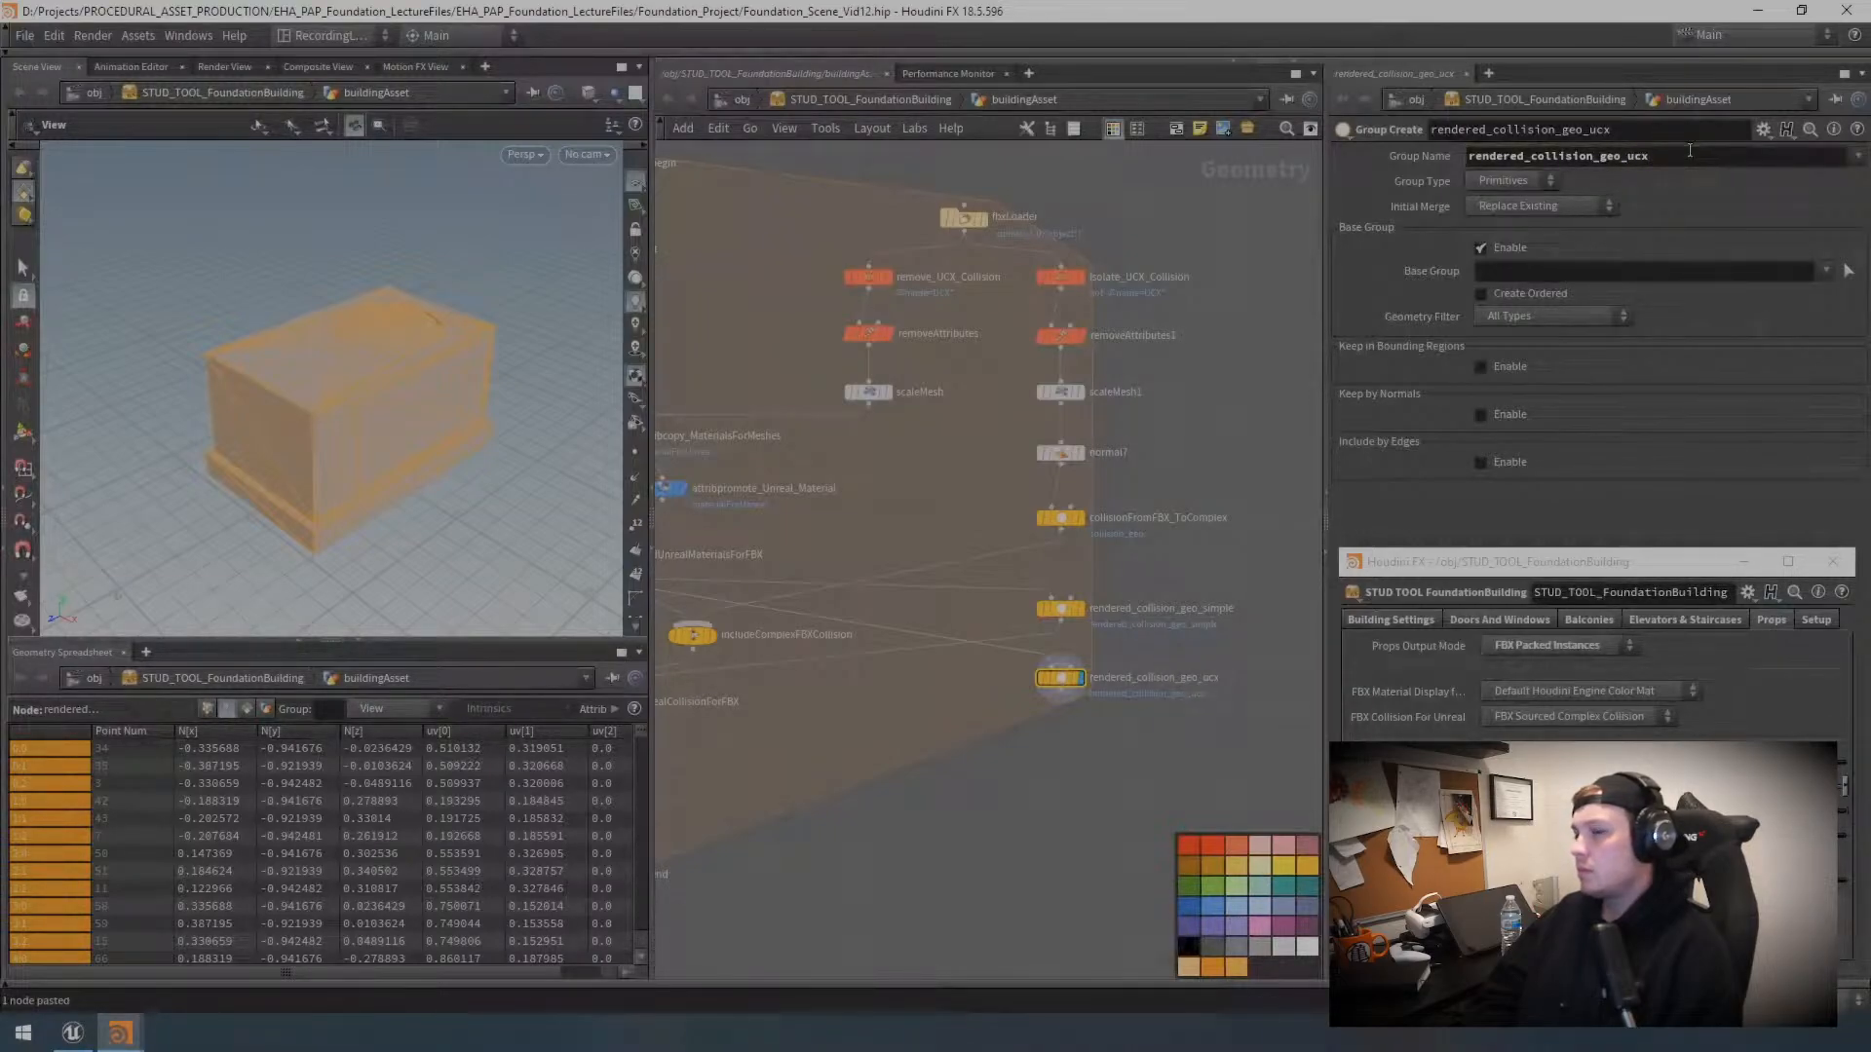
Step: Wire rendered_collision_geo_ucx into the unrealCollisionForFBX switch as its fourth input and undo the stray node move
key("h")
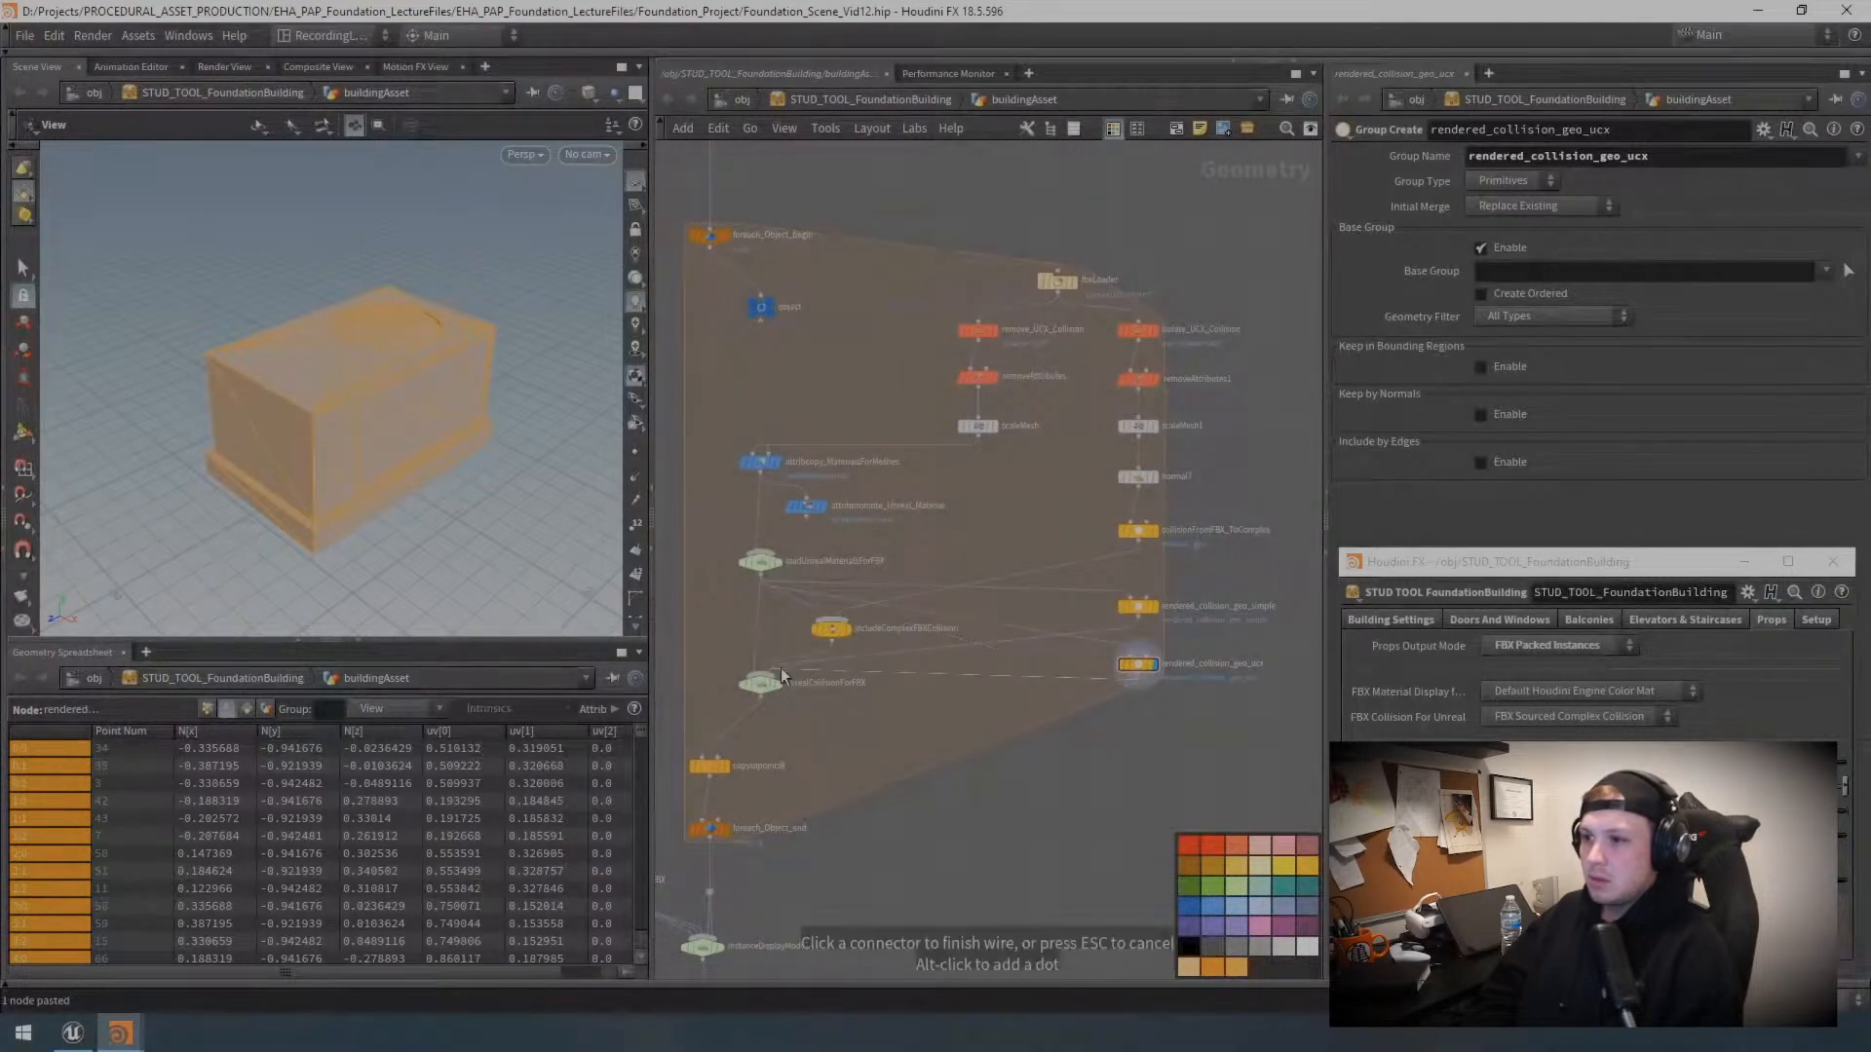
key("ctrl+z")
key("ctrl+z")
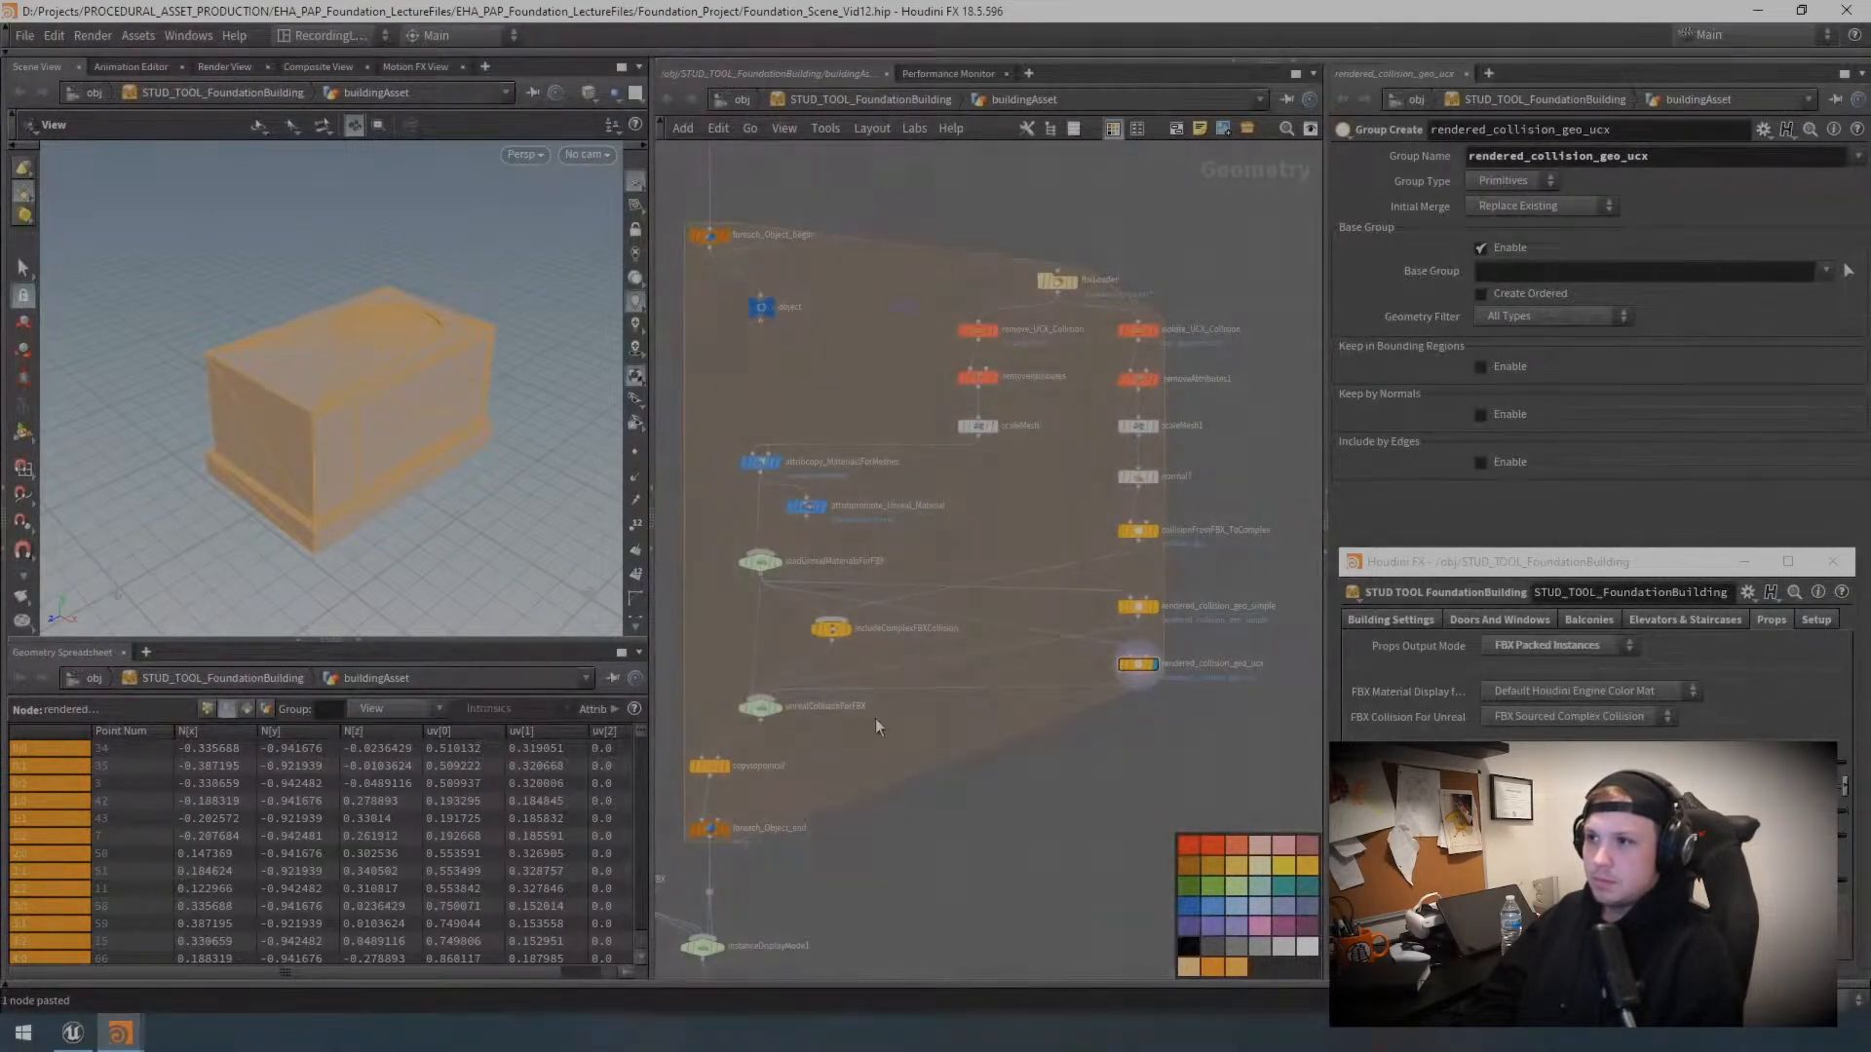
left_click_drag(1214, 249, 931, 790)
middle_click_drag(931, 789, 1100, 806)
left_click_drag(1136, 477, 1041, 476)
left_click(1133, 510)
middle_click_drag(1131, 515, 1110, 491)
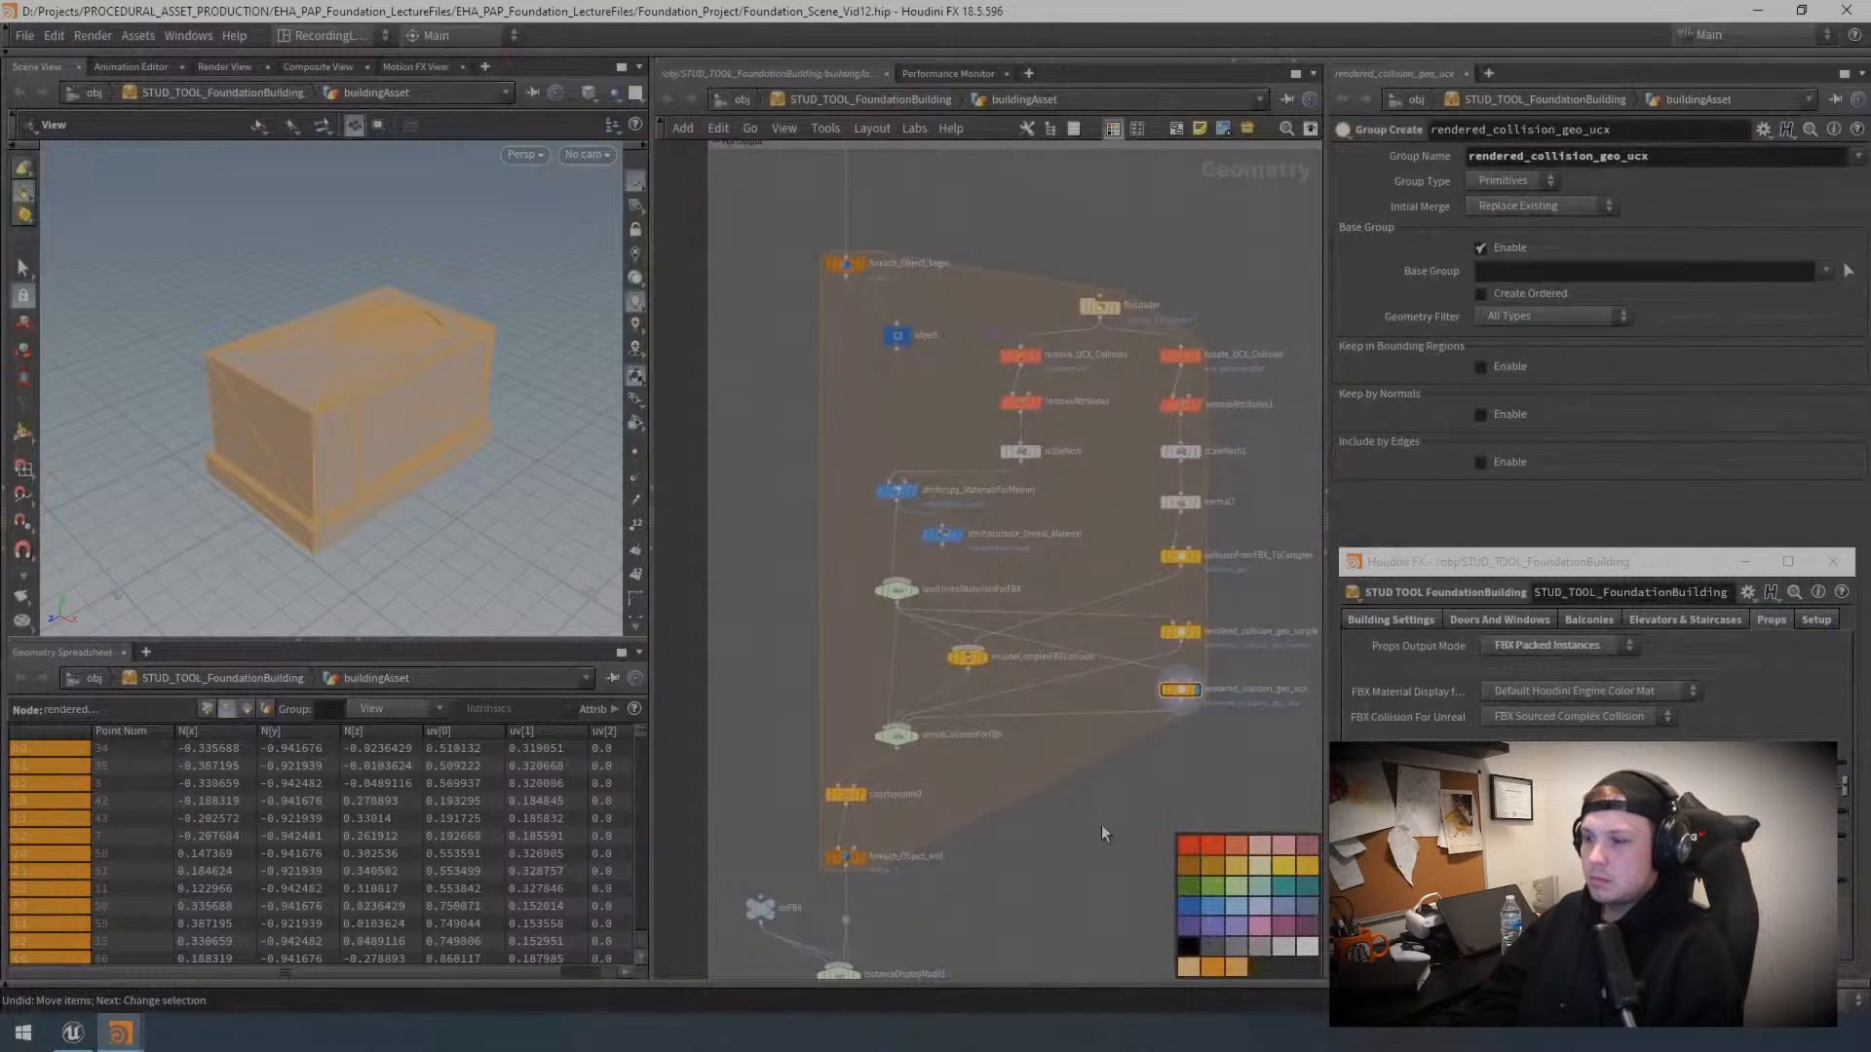
Step: Inspect the unrealCollisionForFBX switch while setting FBX Collision For Unreal to New Simple Collision and then New UCX Convex Collision
scroll(1002, 721, "up", 4)
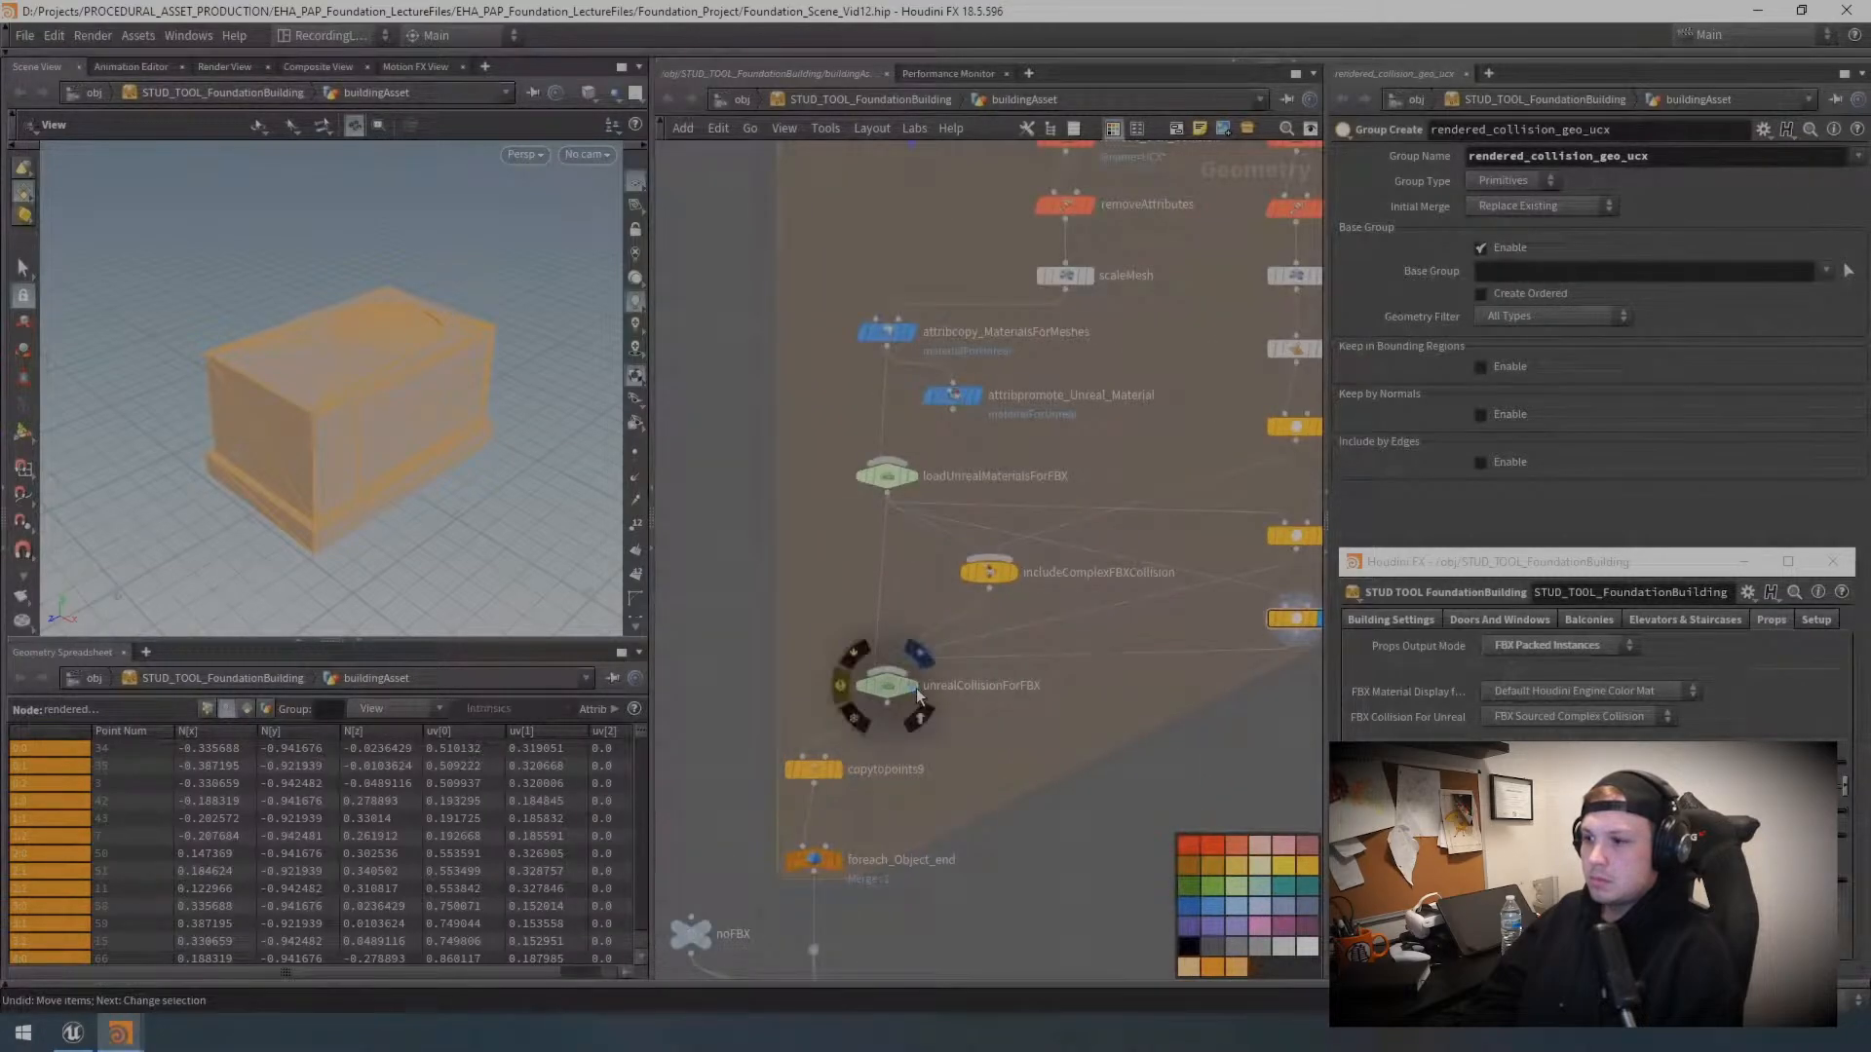
left_click(888, 689)
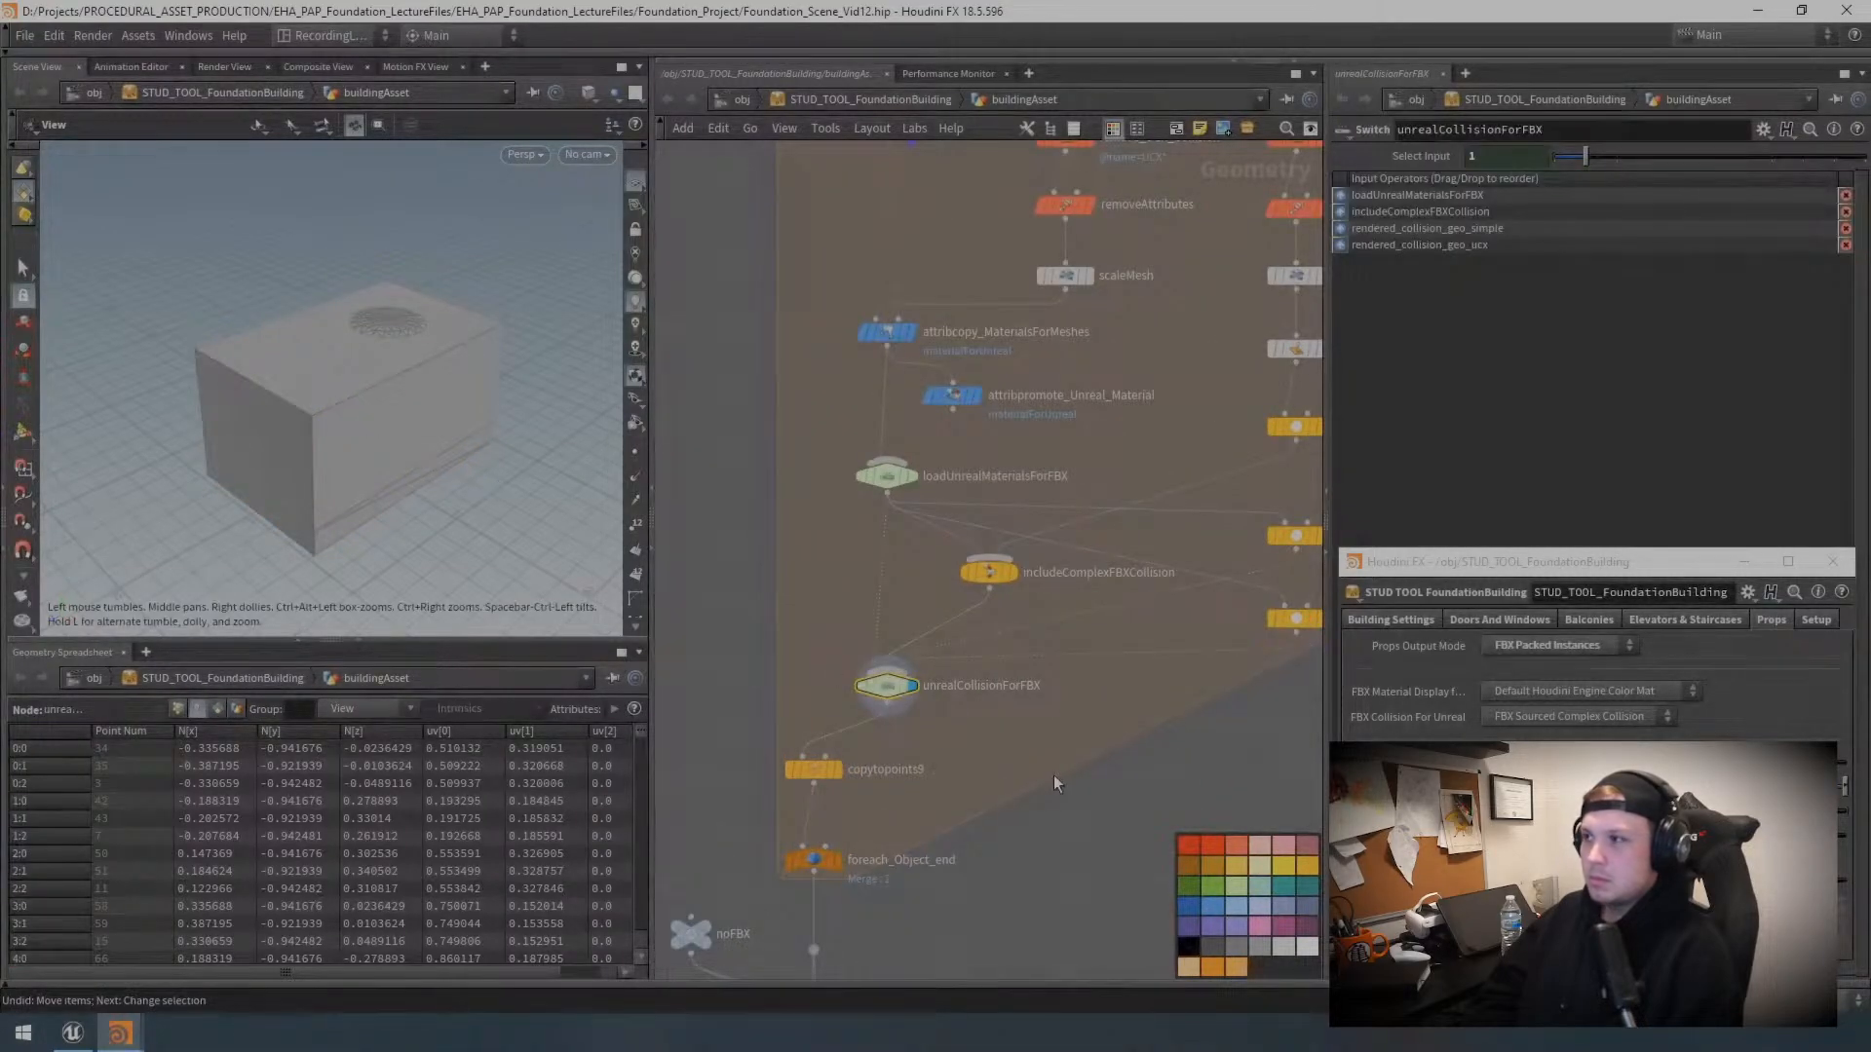
scroll(1052, 769, "down", 2)
middle_click_drag(1033, 768, 1009, 747)
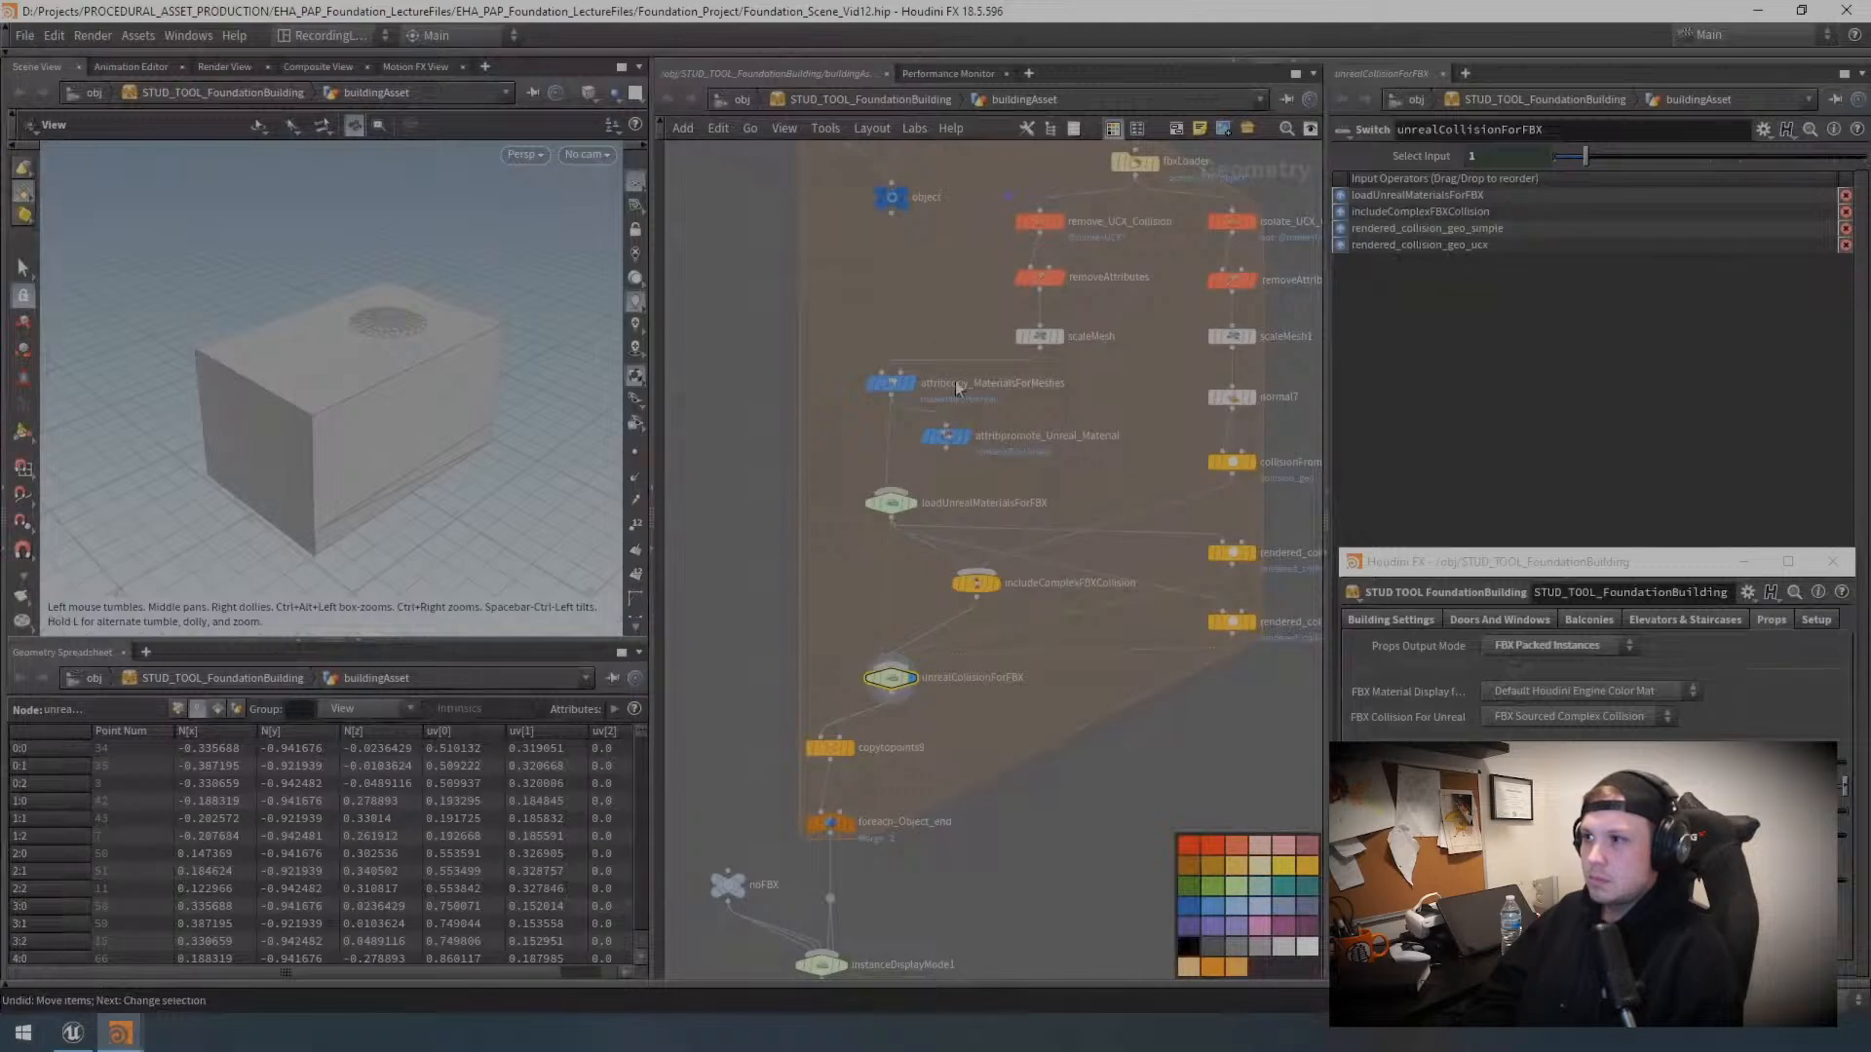
middle_click_drag(918, 697, 916, 666)
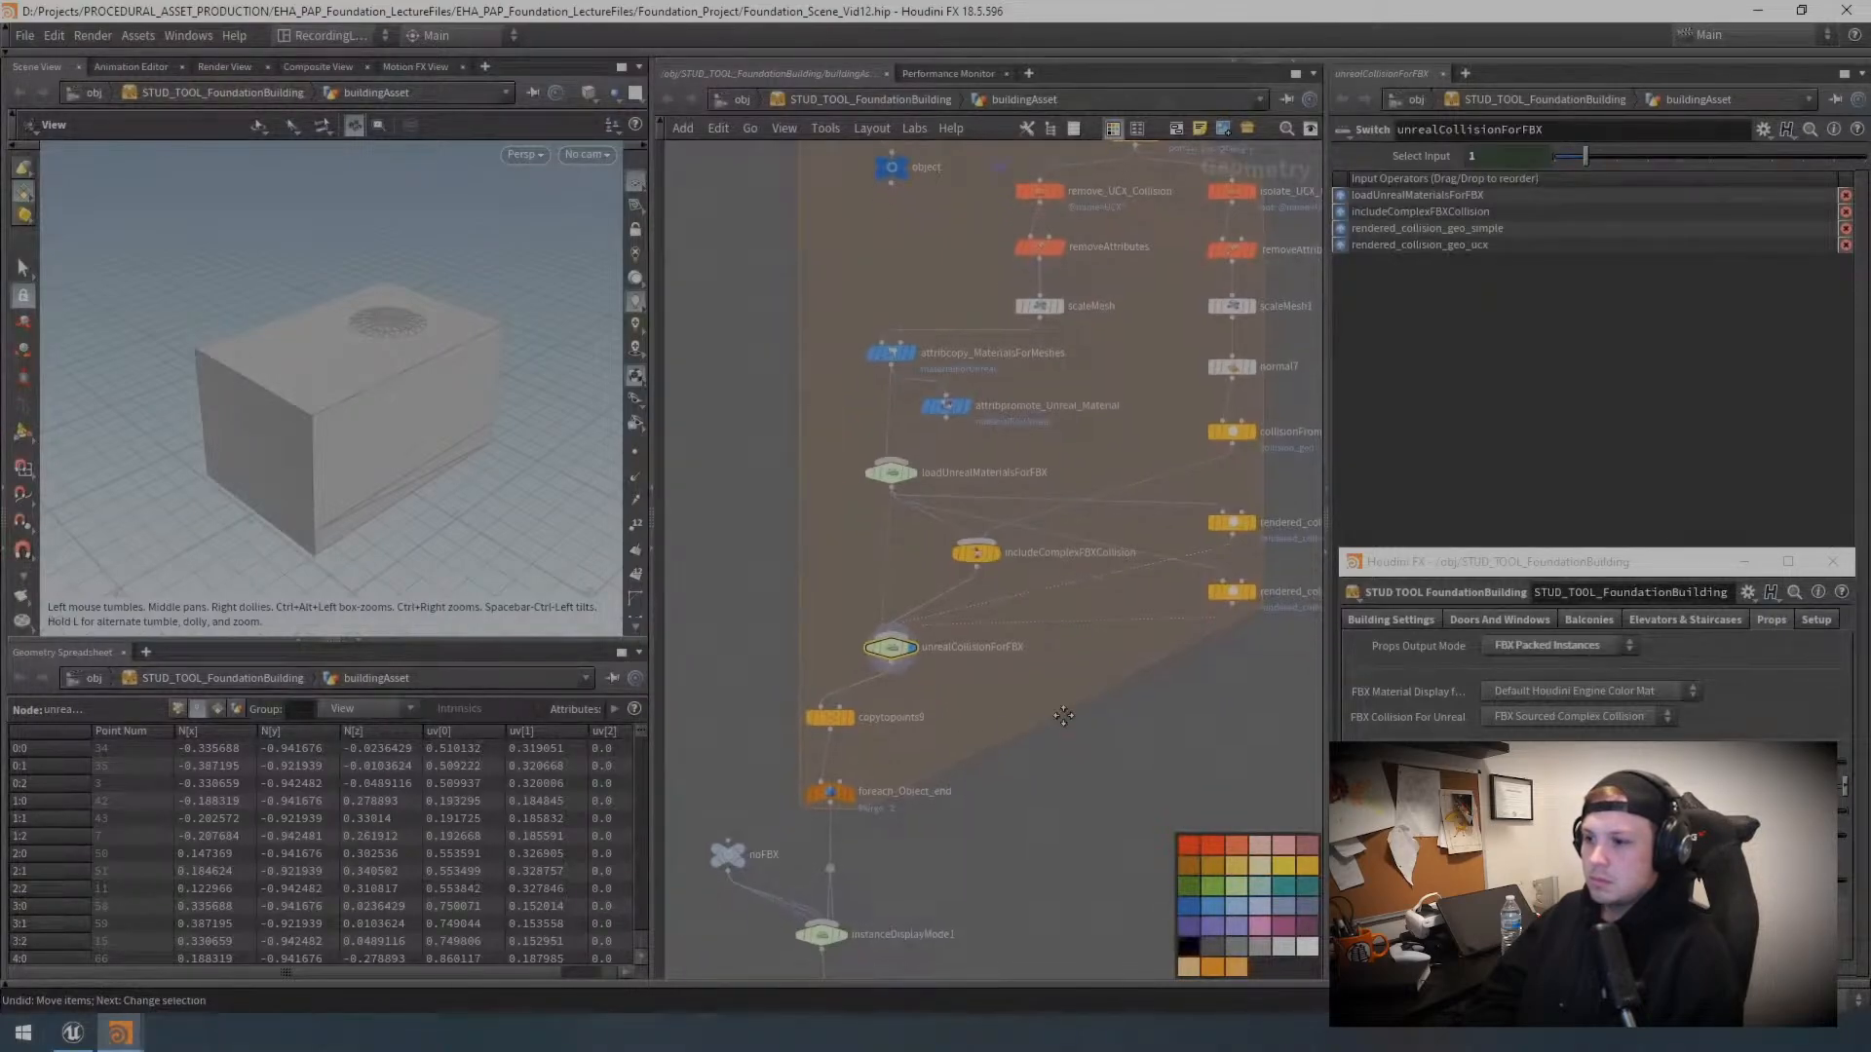
left_click(1572, 717)
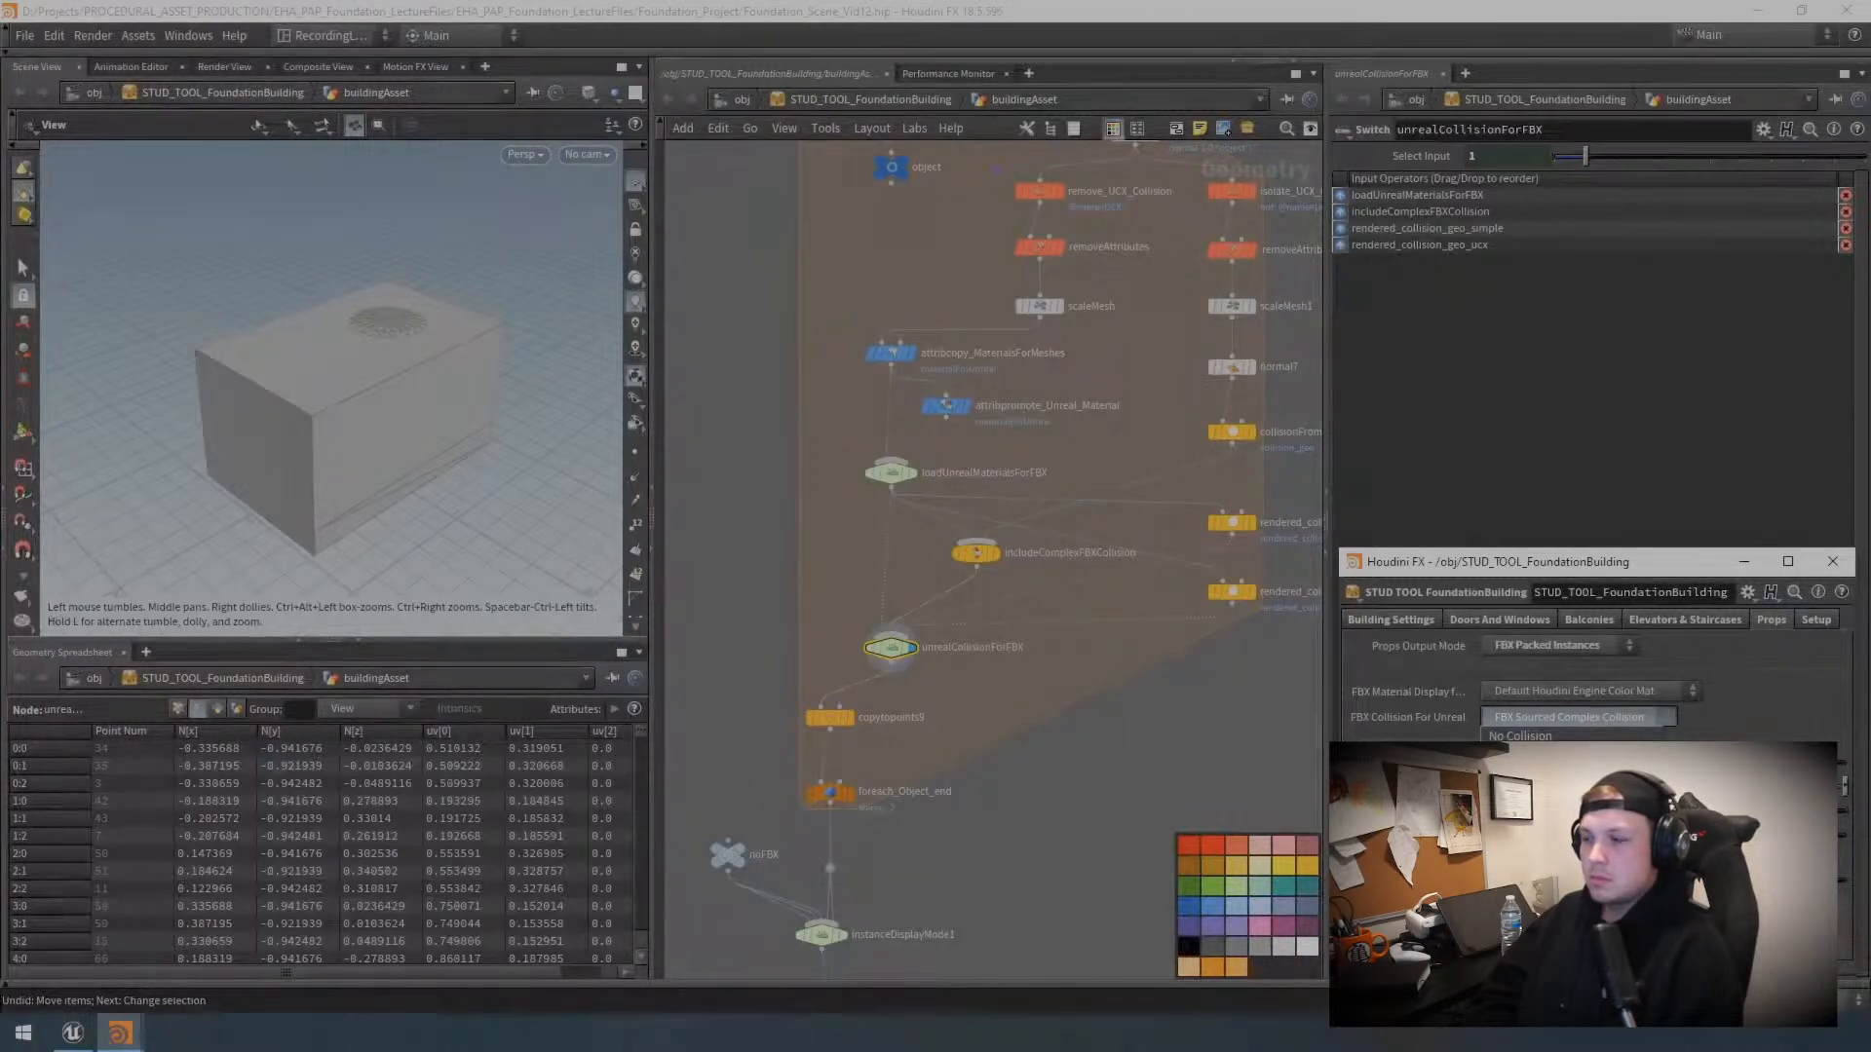
left_click(1566, 774)
left_click(1571, 719)
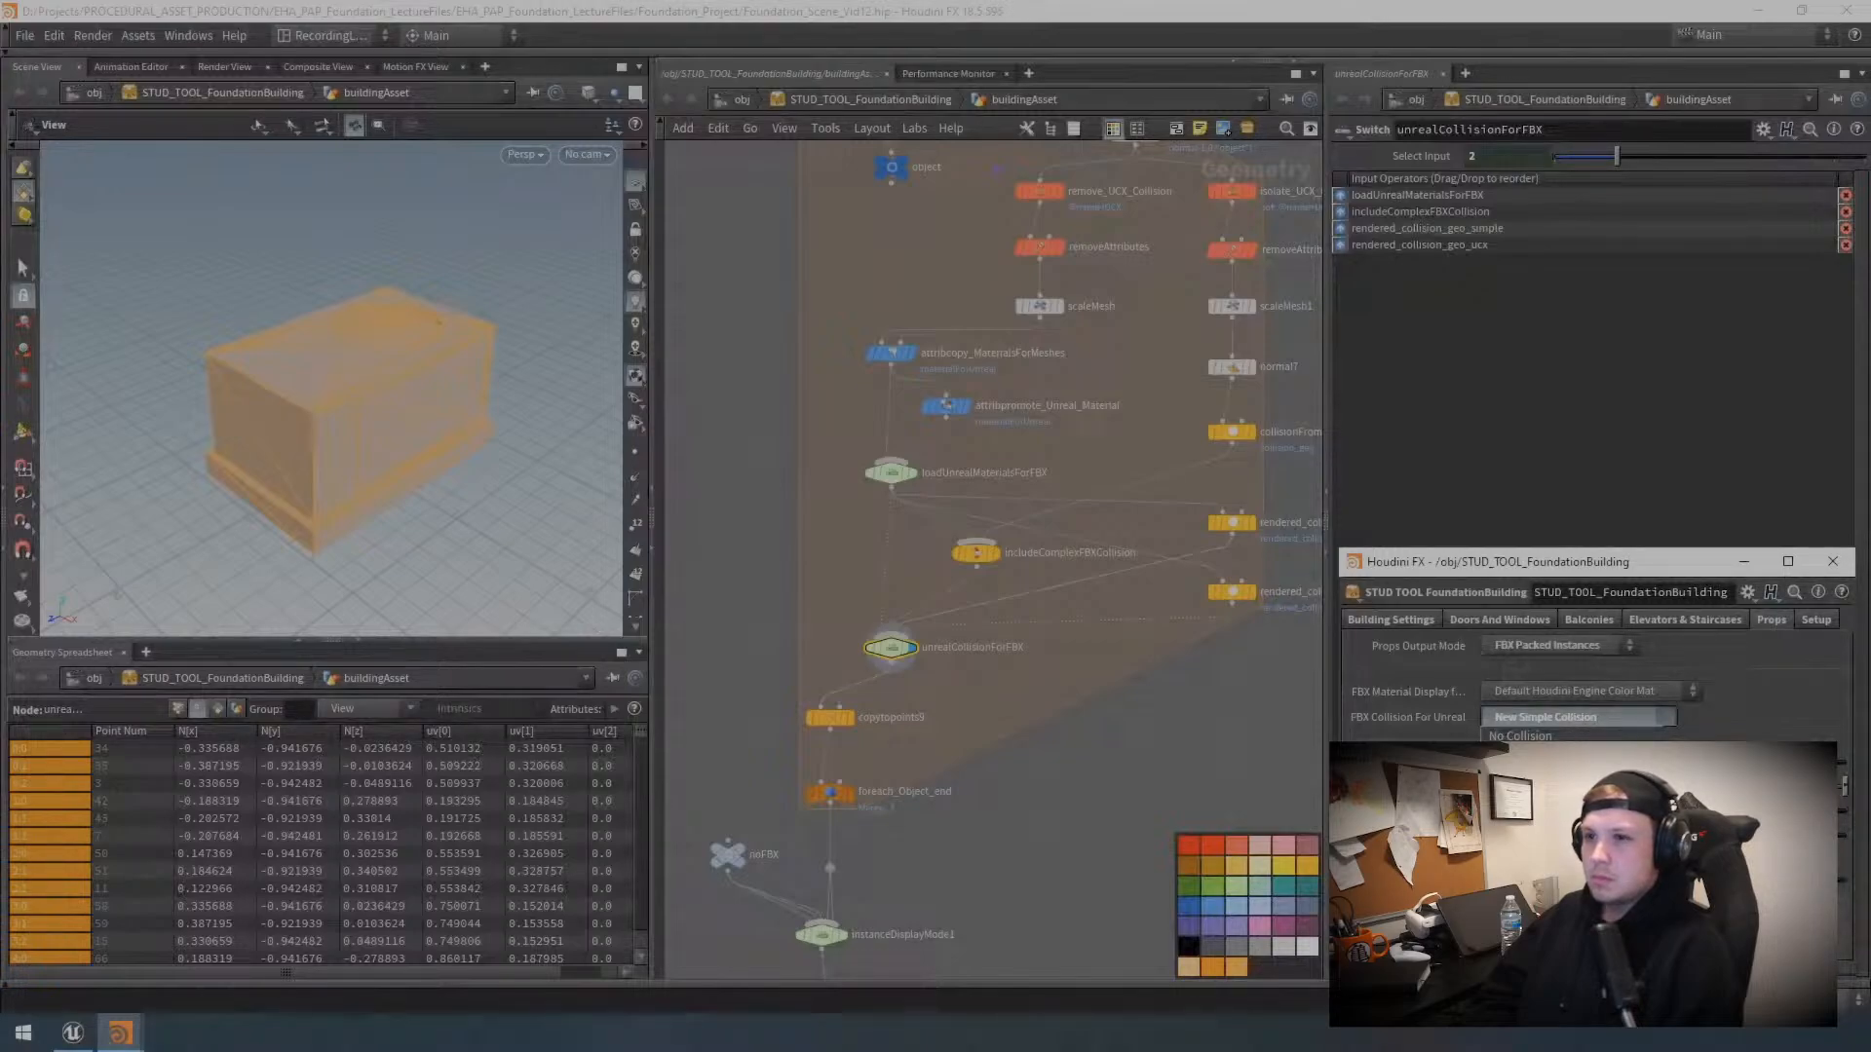
left_click(1567, 792)
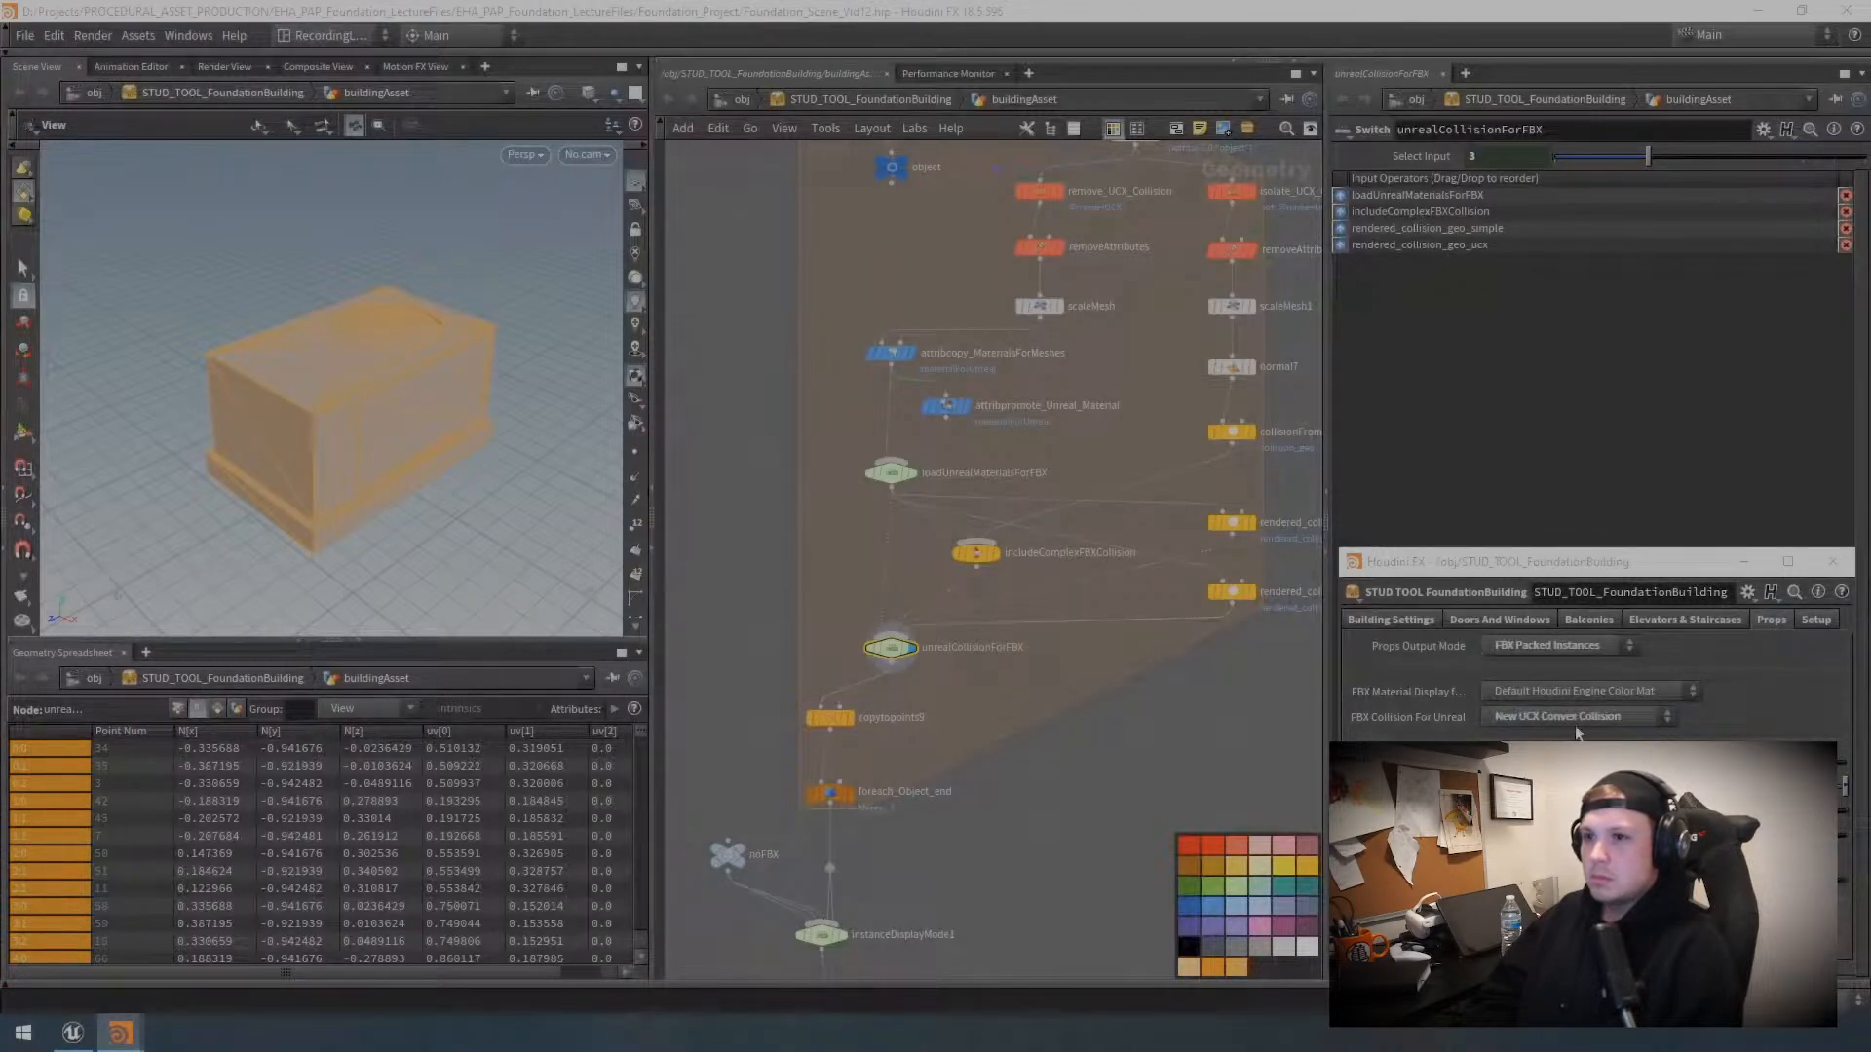
Step: Cycle FBX Collision For Unreal through No Collision and New UCX Convex Collision, then restore FBX Sourced Complex Collision
left_click(1576, 719)
left_click(1567, 737)
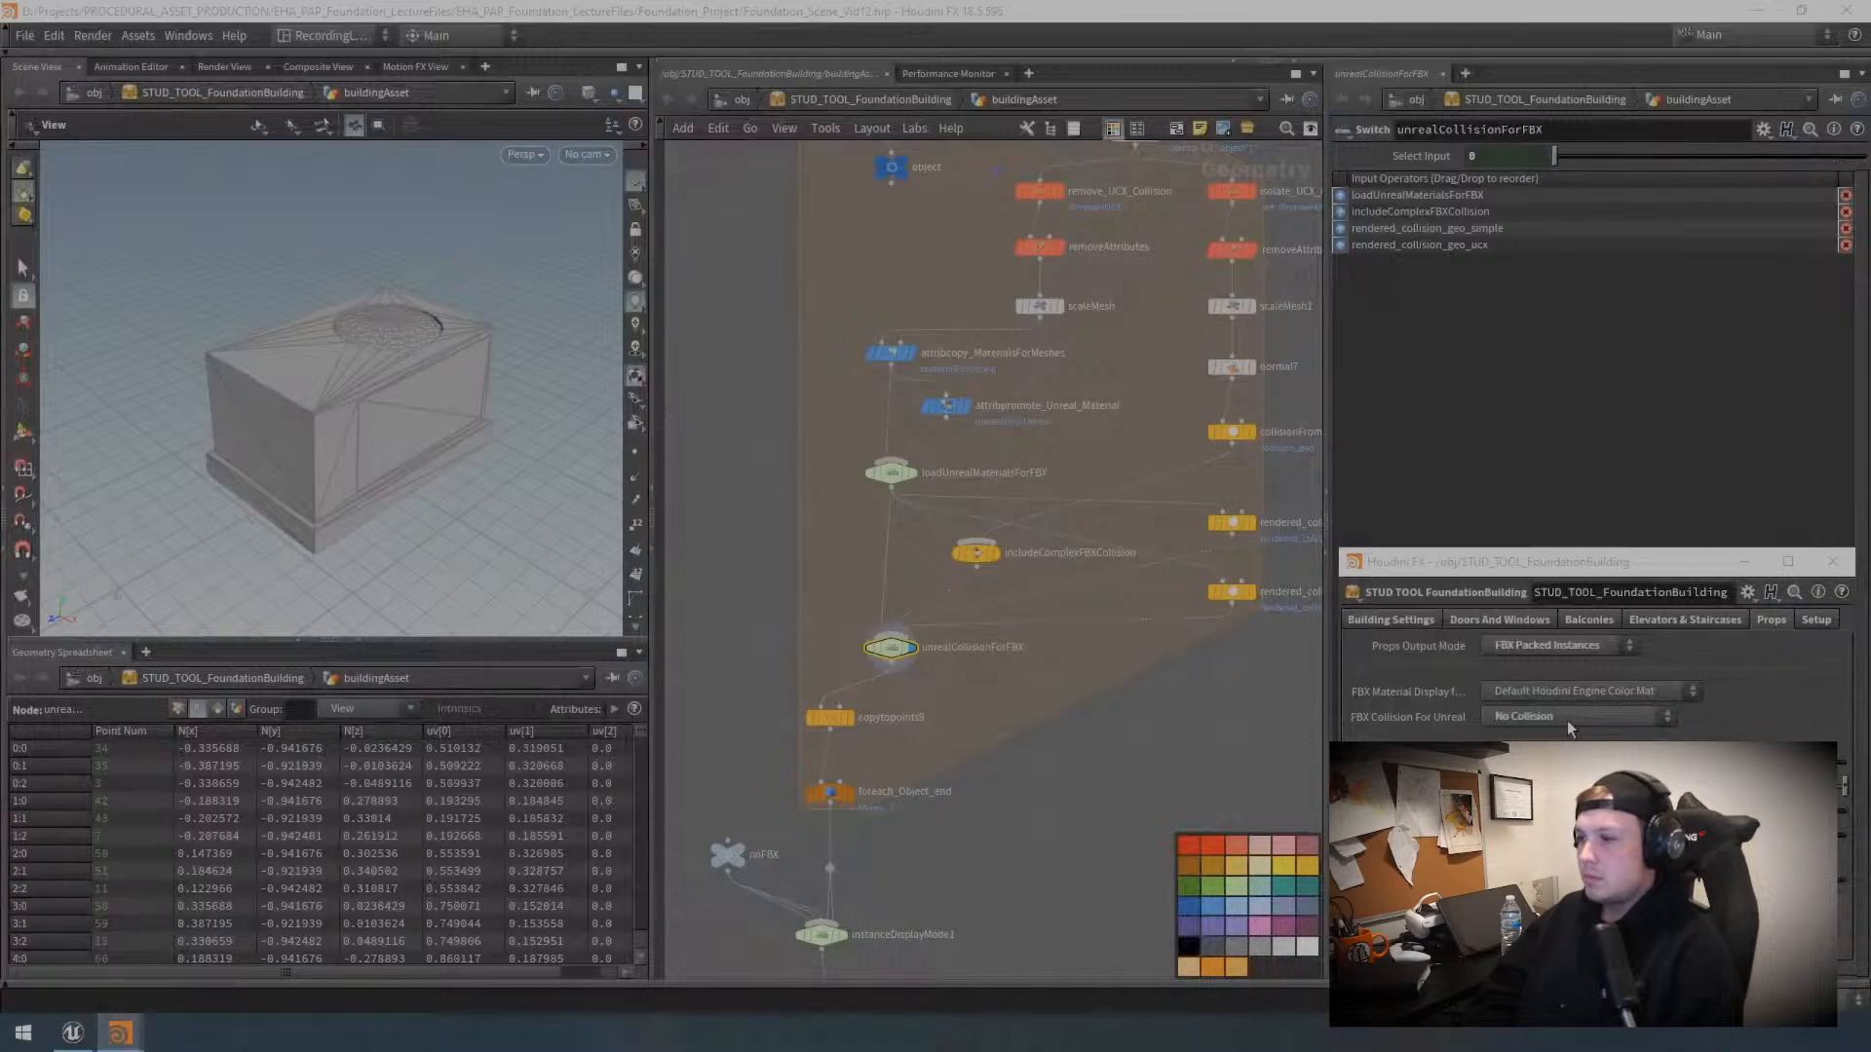
left_click(1567, 721)
left_click(1566, 792)
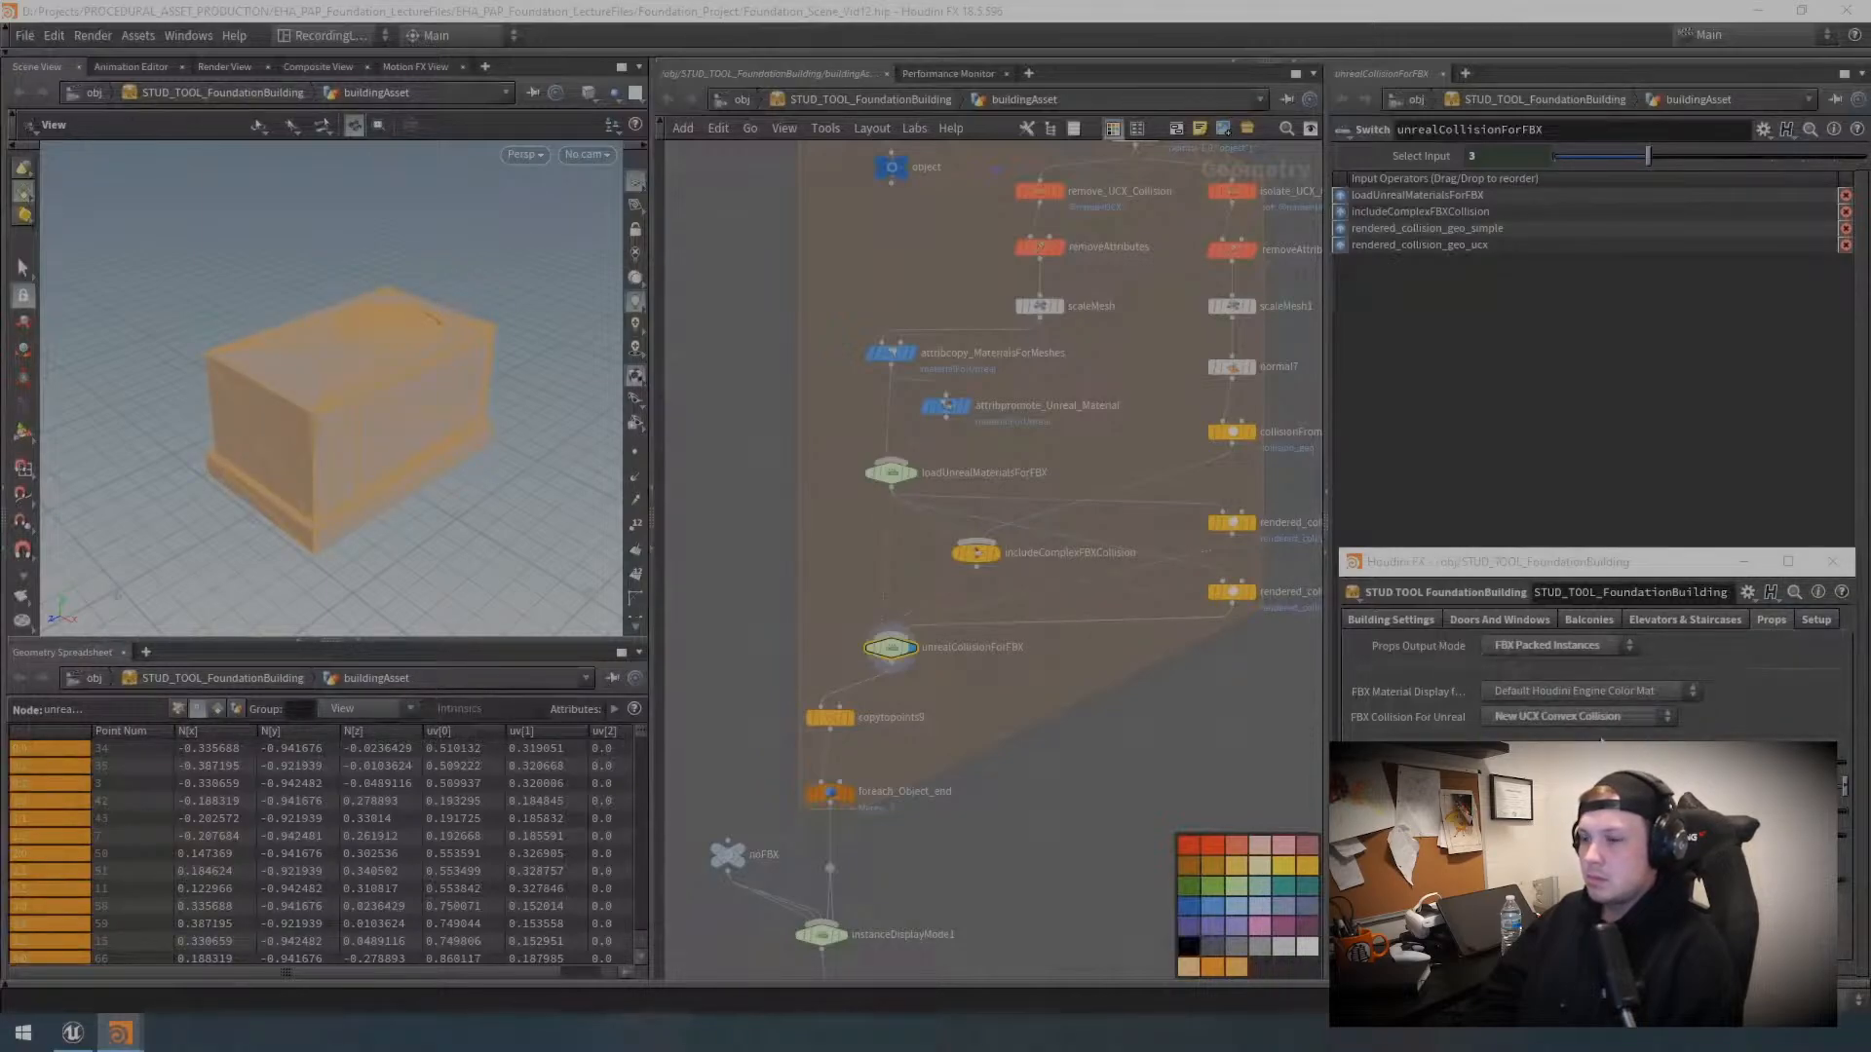
left_click(1598, 717)
left_click(1566, 756)
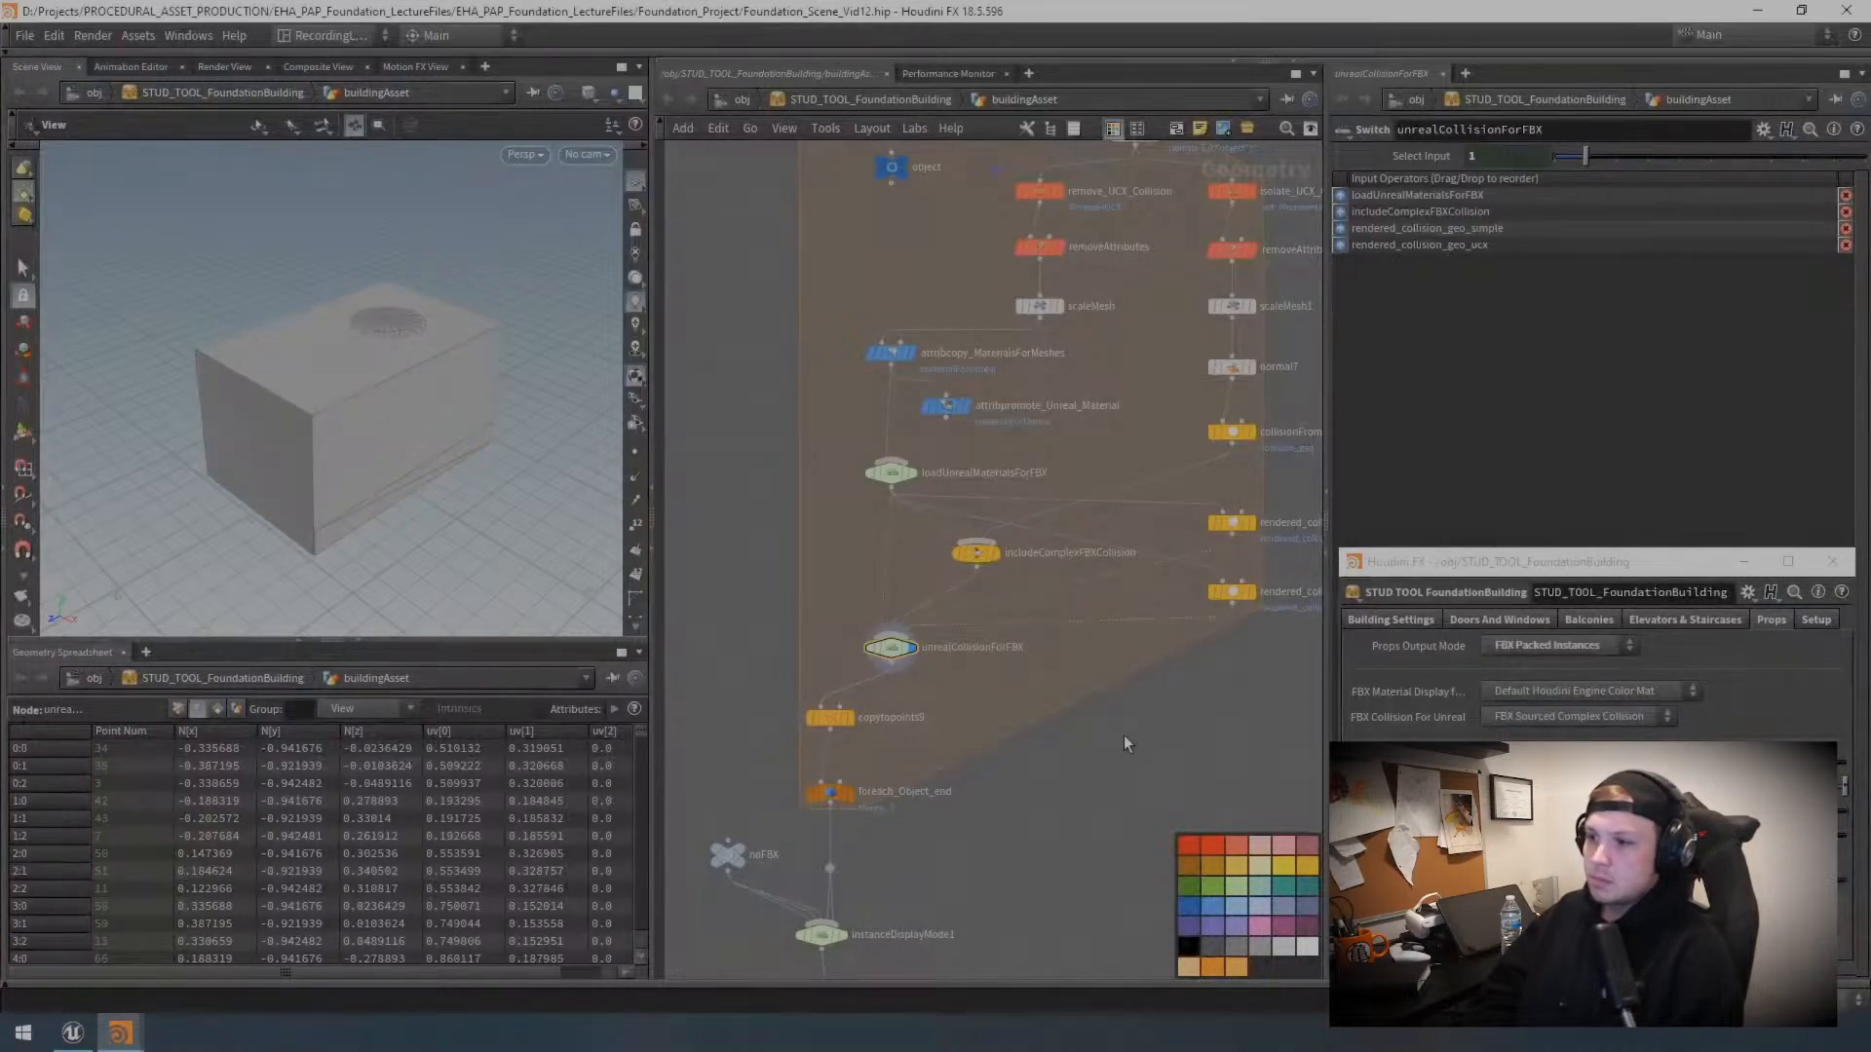
Step: Move OUT_FBX_Visualizer farther below instanceDisplayMode1 to make room for another node
scroll(1125, 734, "down", 3)
middle_click_drag(921, 881, 908, 739)
scroll(974, 768, "up", 2)
mouse_move(910, 742)
left_click_drag(910, 743, 910, 862)
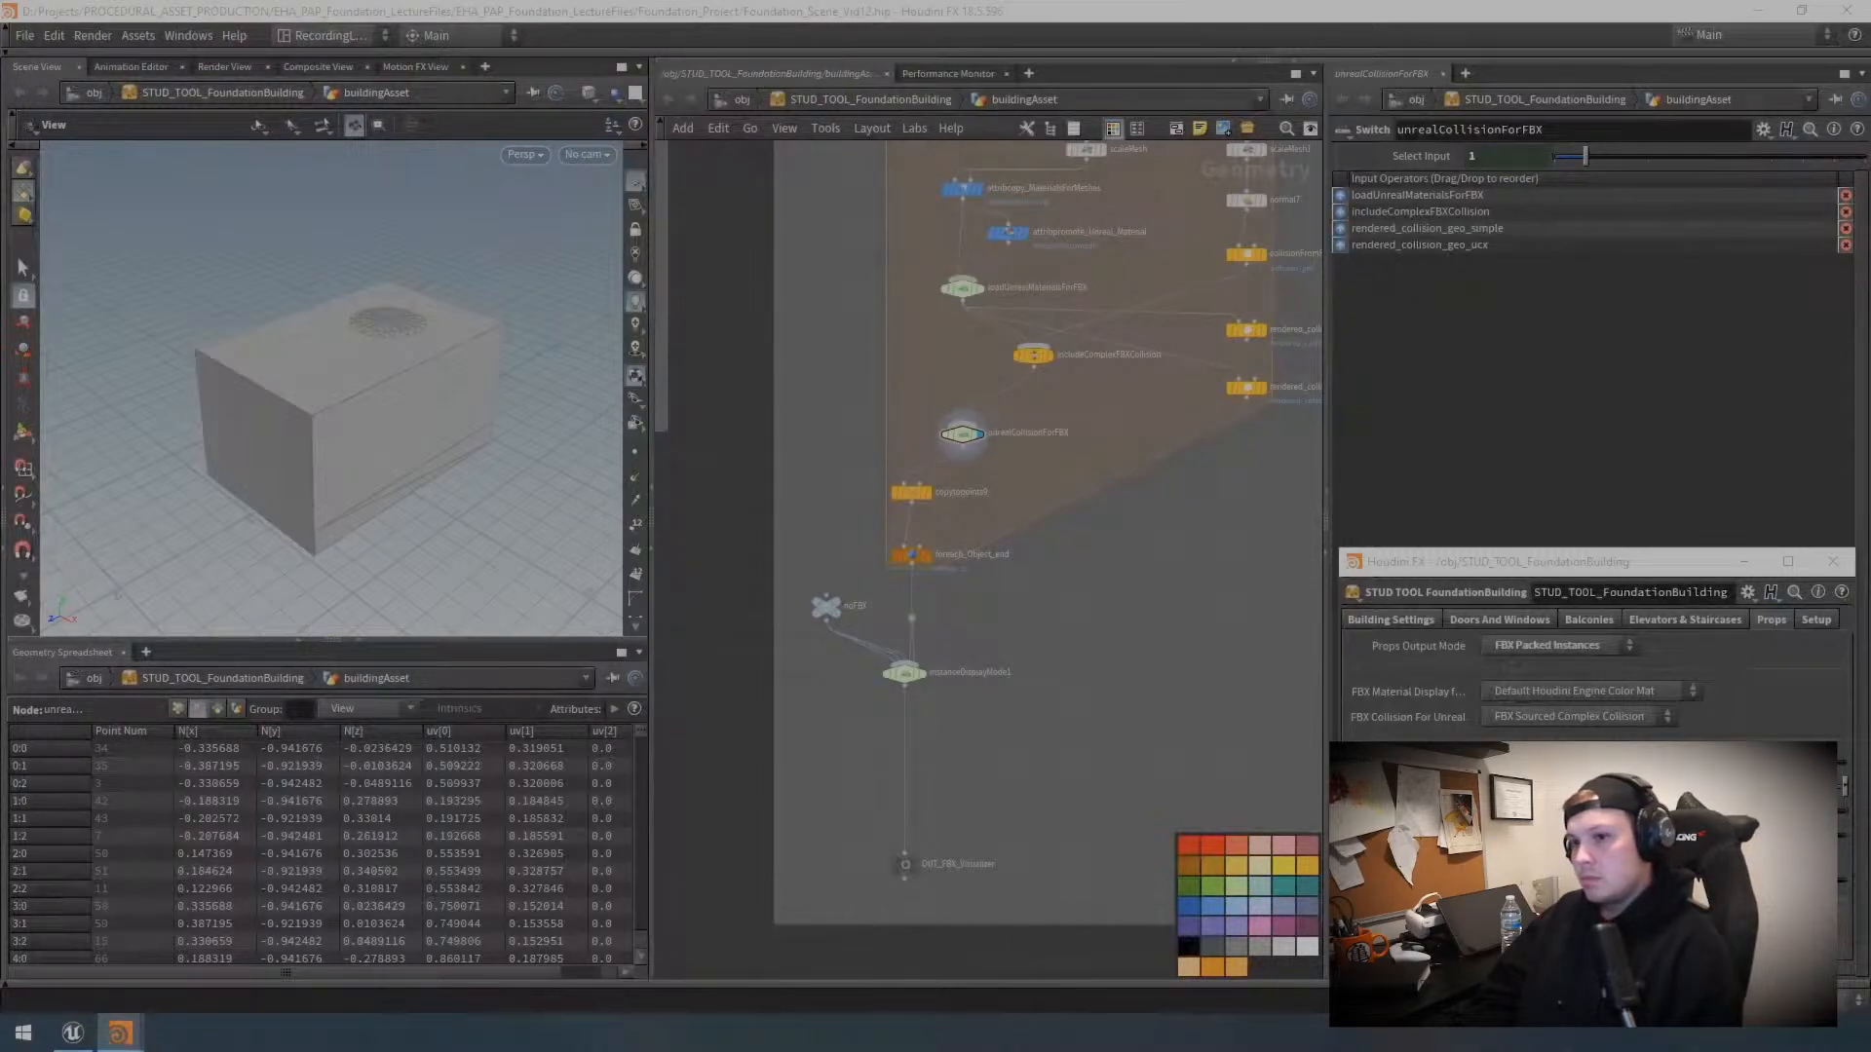
middle_click_drag(1084, 654, 1092, 613)
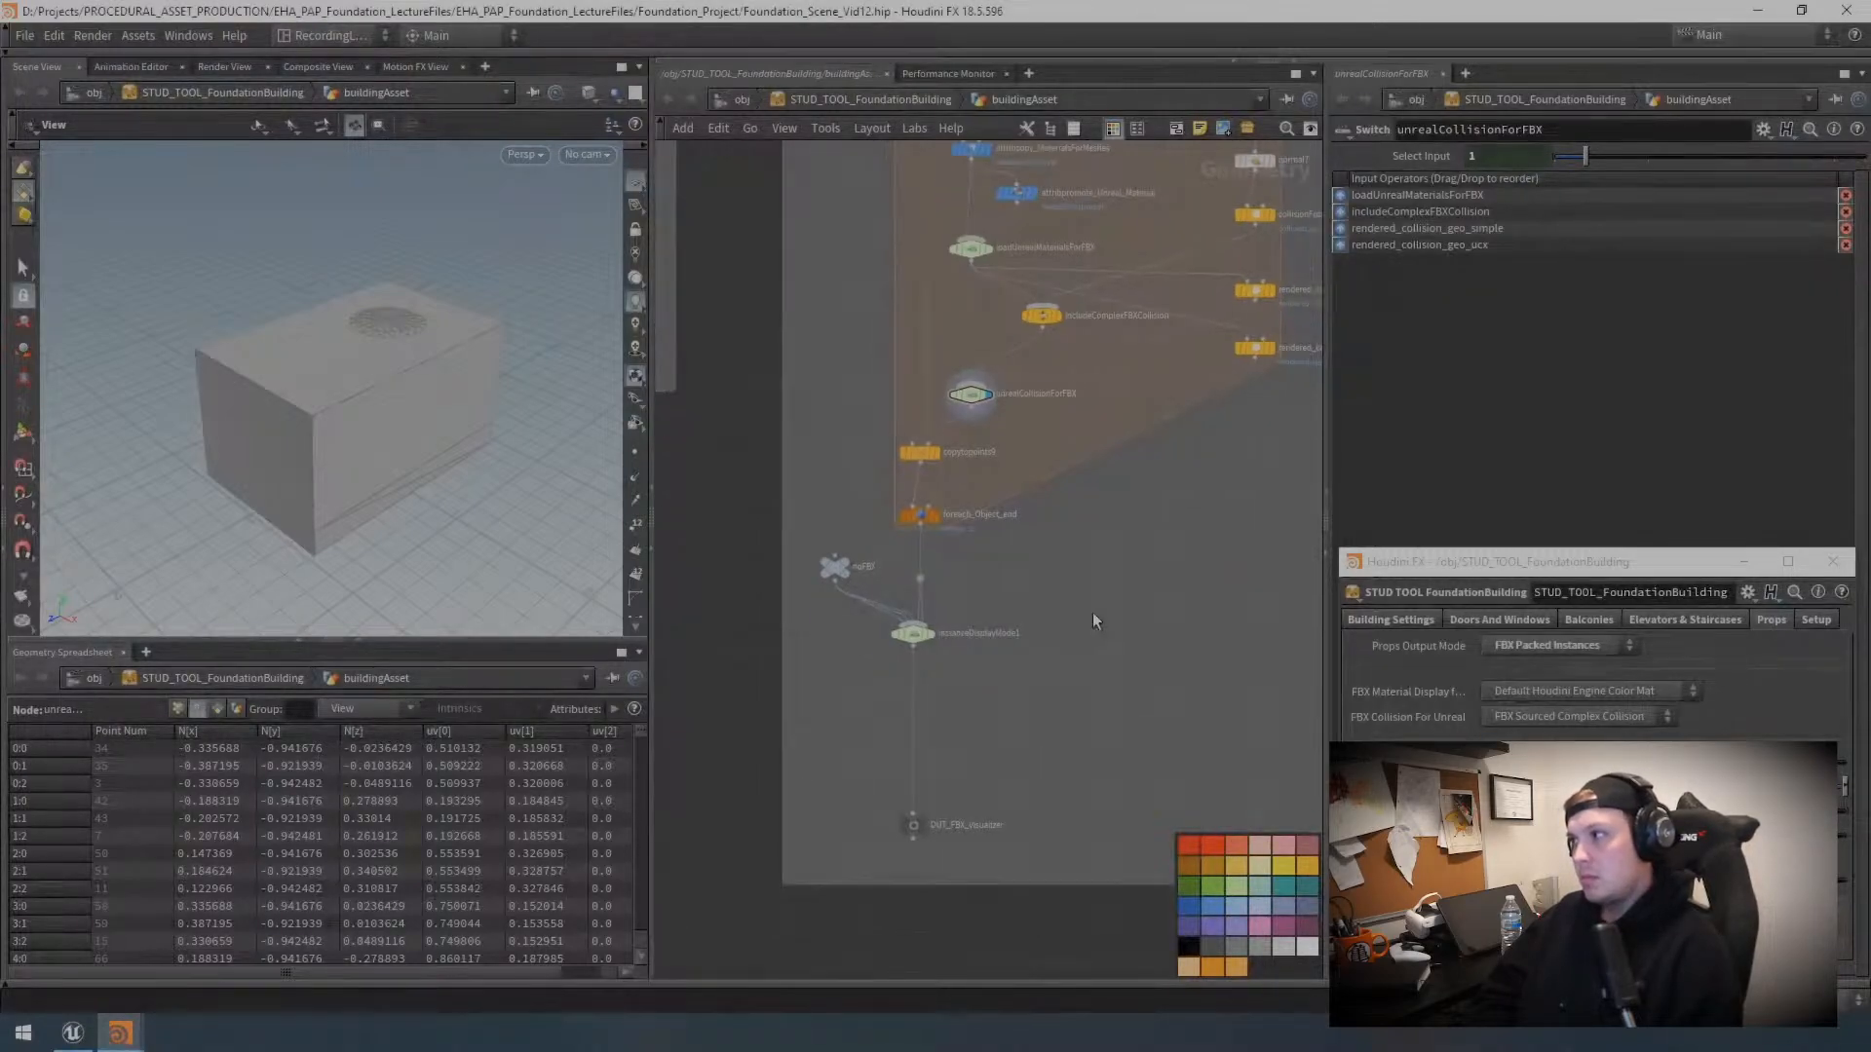
Step: Copy cleanAttribs1 from the Meshes Output network and insert the copy between instanceDisplayMode1 and OUT_FBX_Visualizer
scroll(1091, 613, "down", 4)
middle_click_drag(738, 597, 1014, 760)
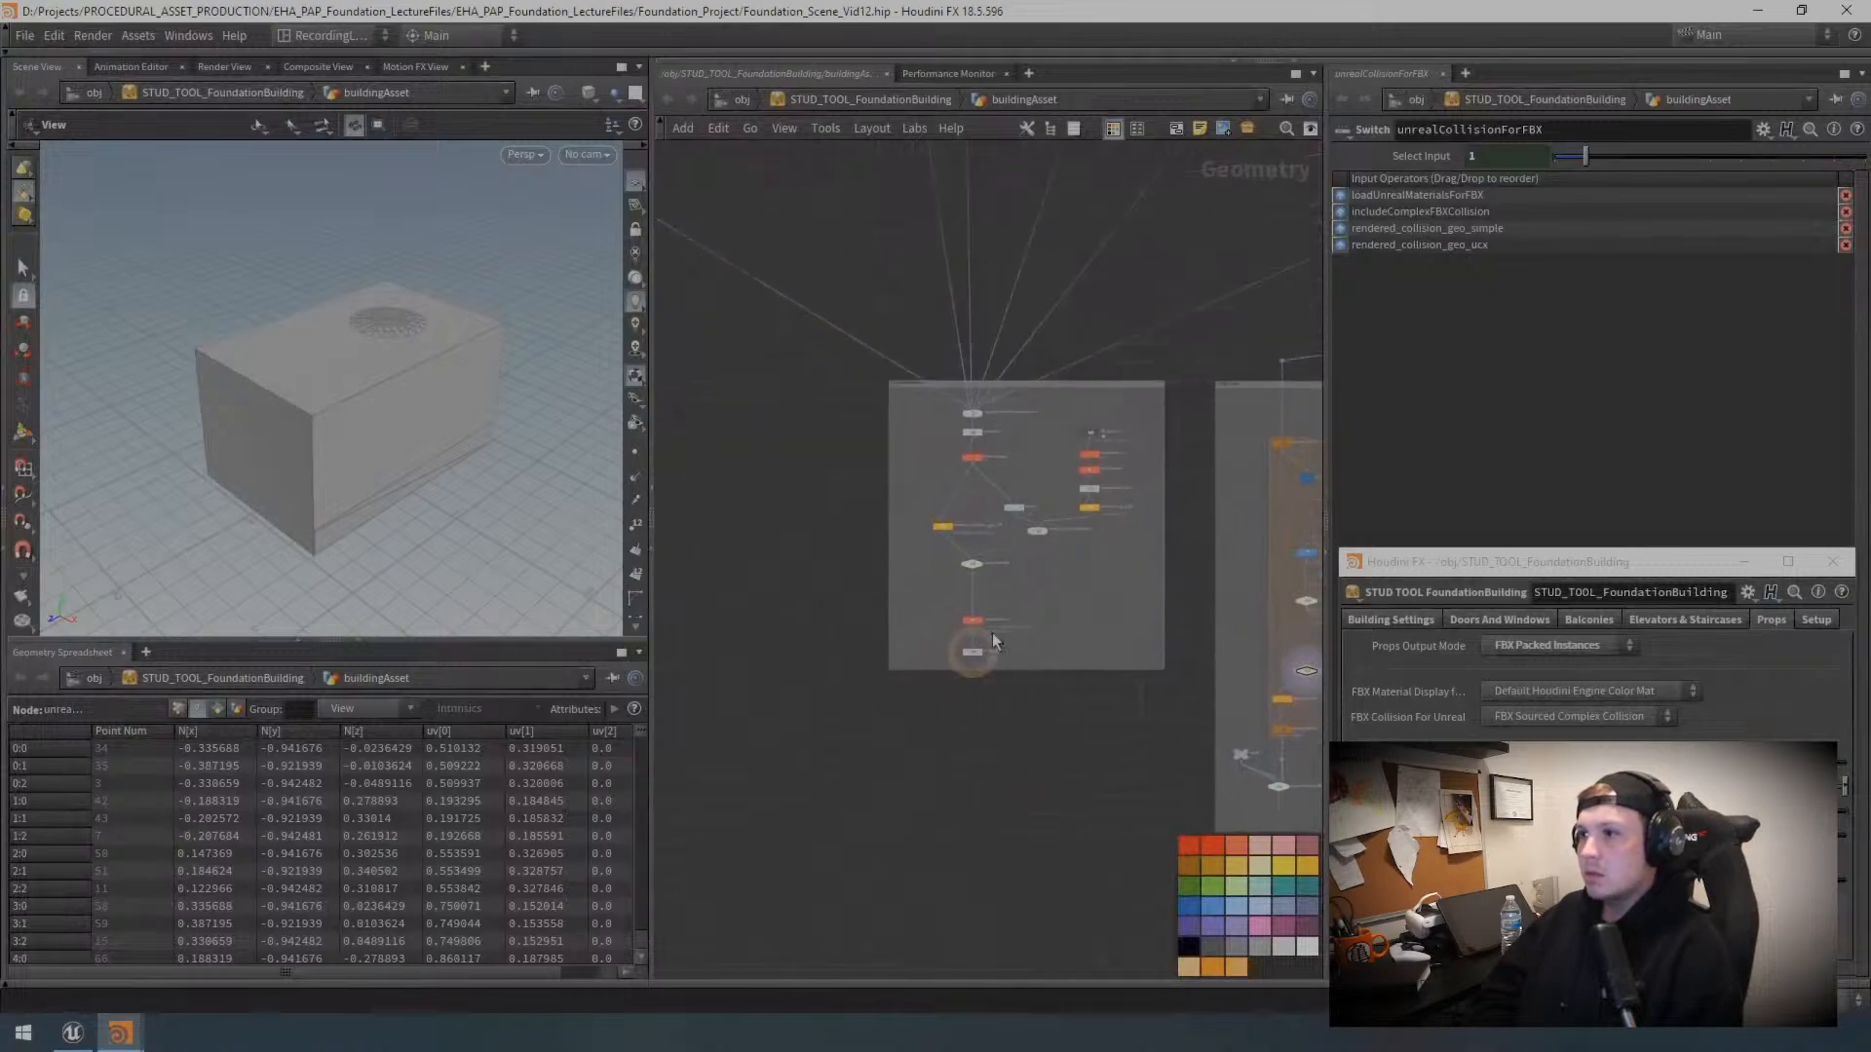
scroll(993, 631, "up", 5)
middle_click_drag(1048, 593, 1063, 697)
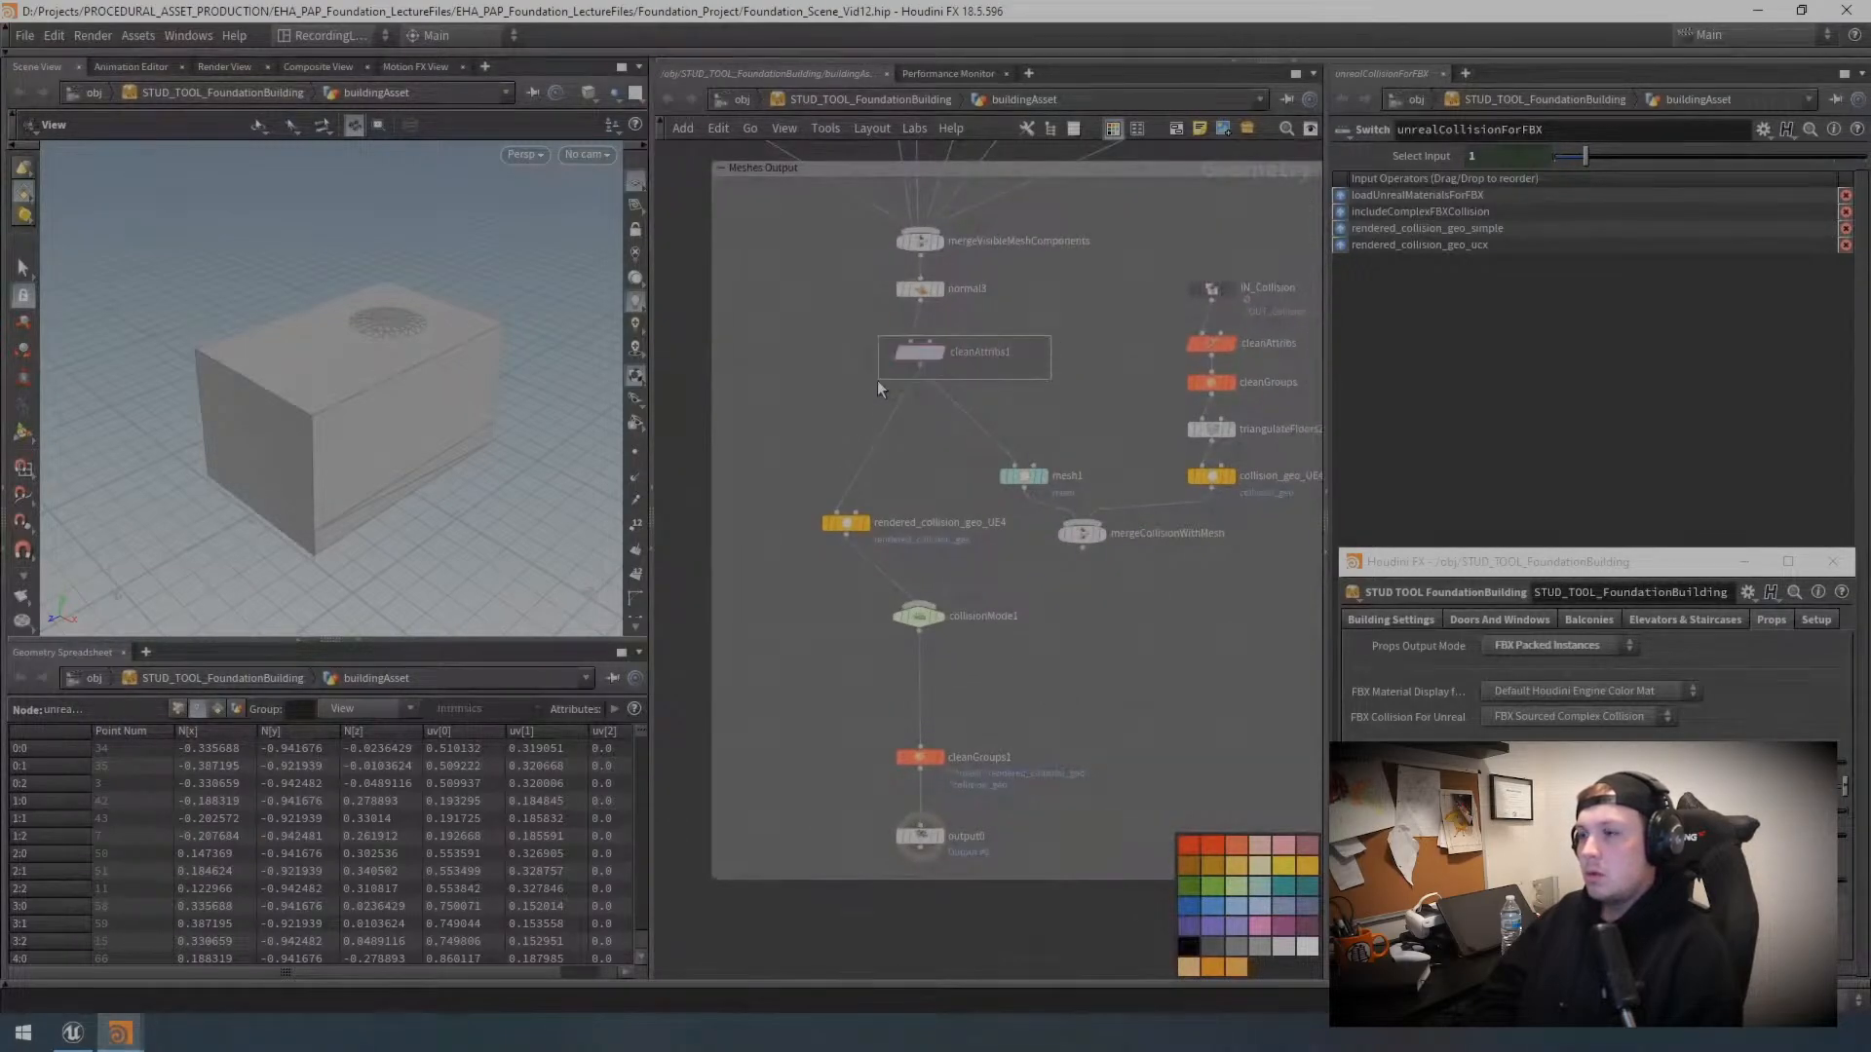
left_click(920, 353)
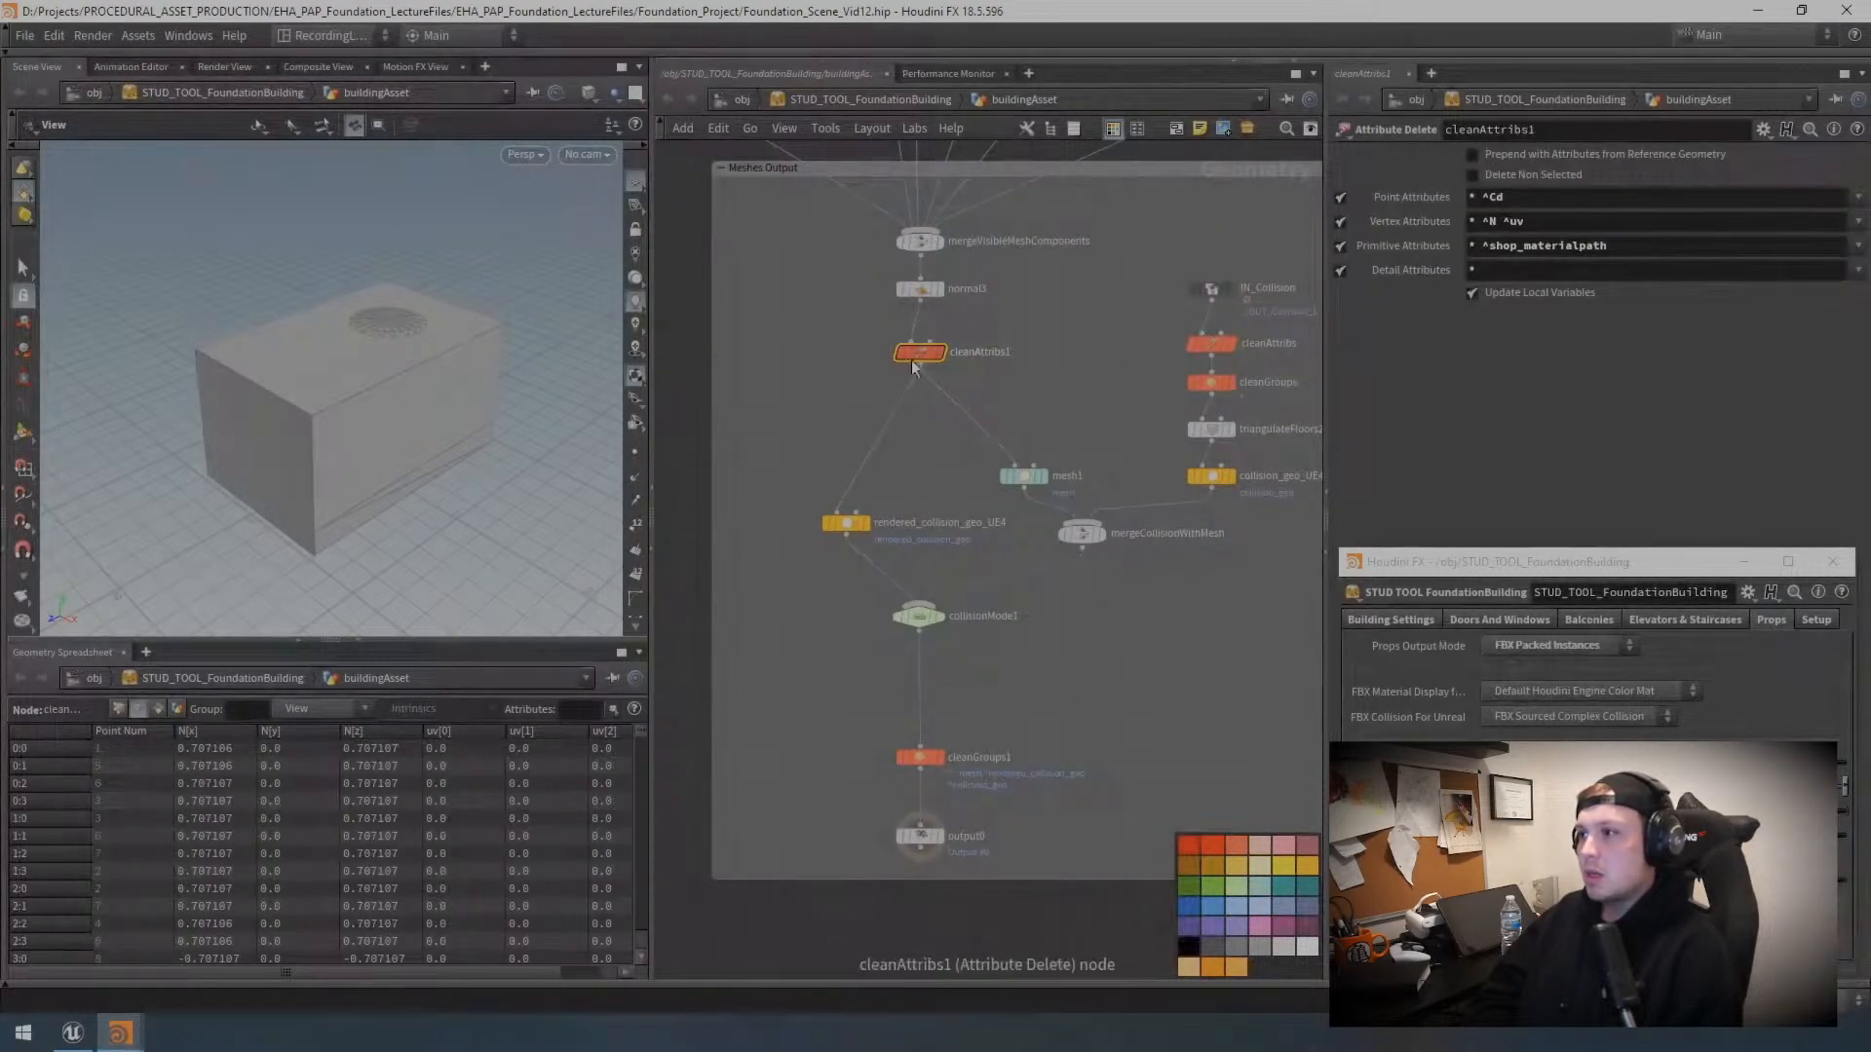
mouse_move(926, 364)
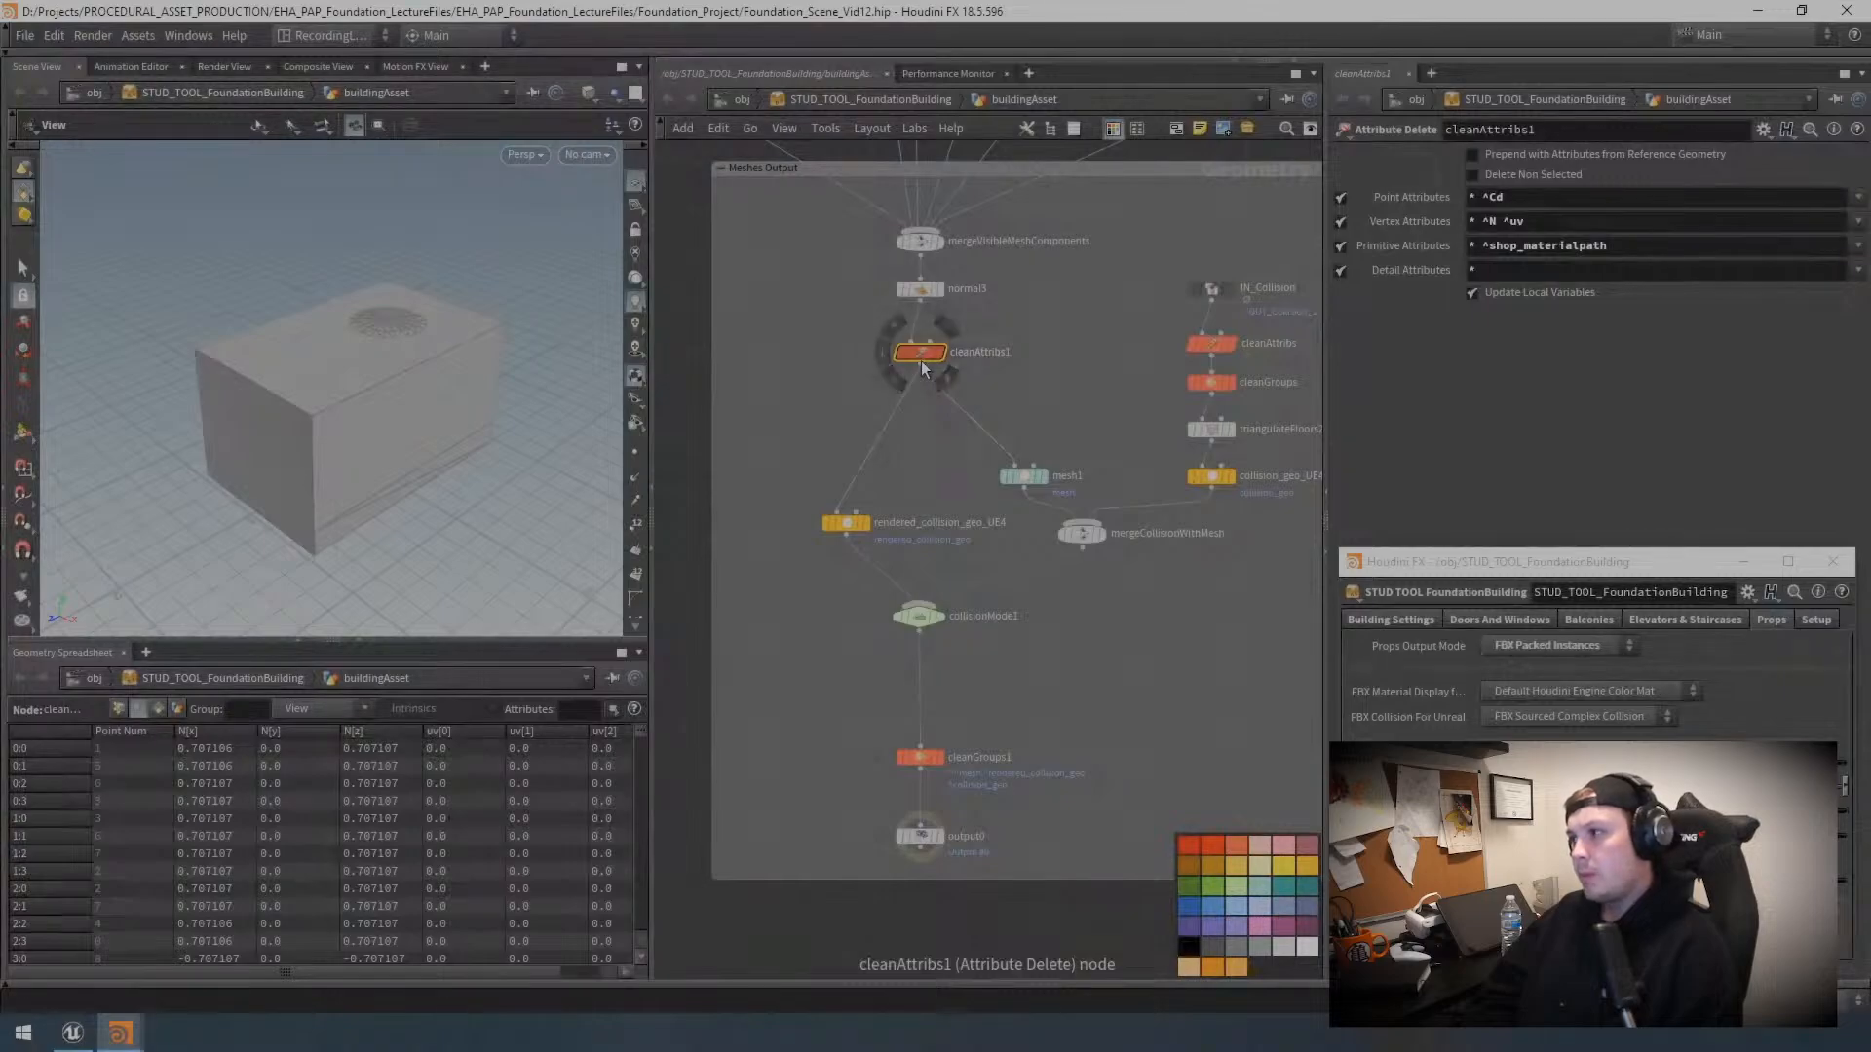
key("ctrl+c")
scroll(1019, 395, "down", 5)
middle_click_drag(1055, 502, 769, 371)
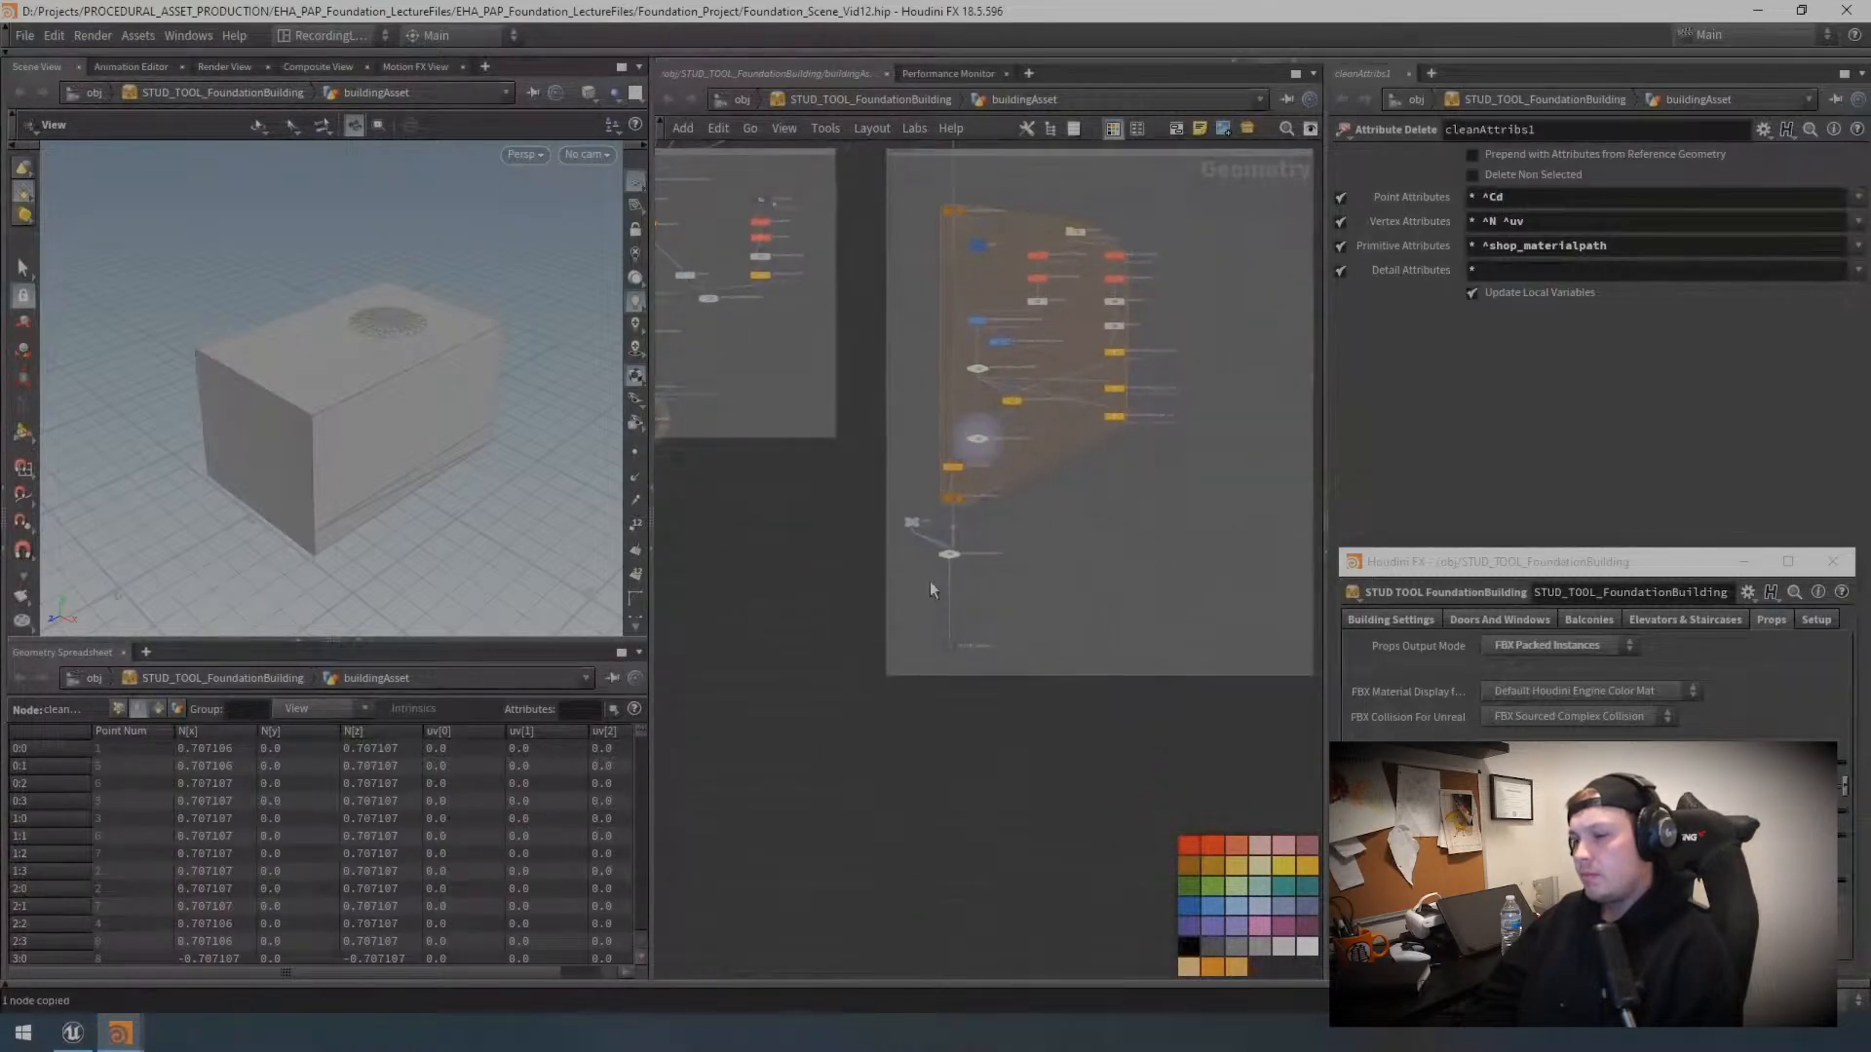
scroll(920, 581, "up", 5)
key("ctrl+v")
left_click_drag(931, 609, 896, 616)
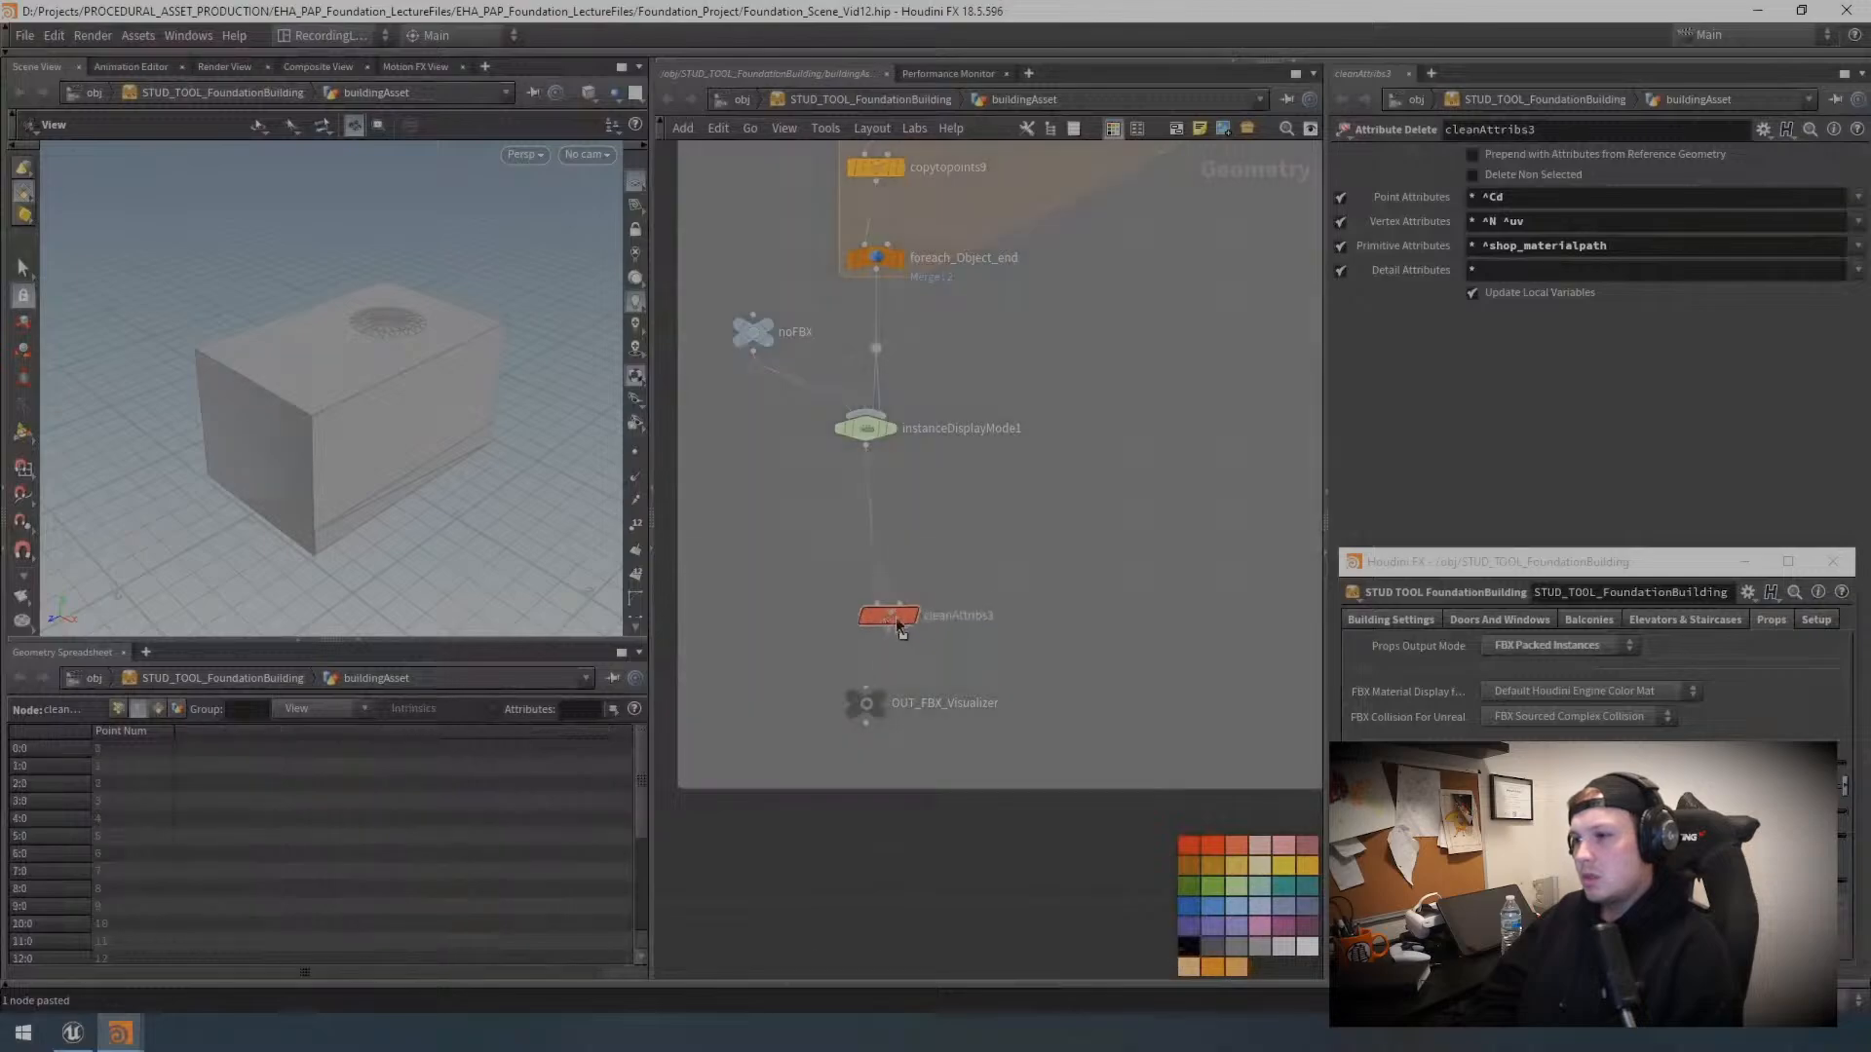
scroll(1102, 635, "up", 2)
Step: Pause the tutorial, search Google for "houdini api" in a new browser tab and open SideFX's APIs page
left_click(1265, 472)
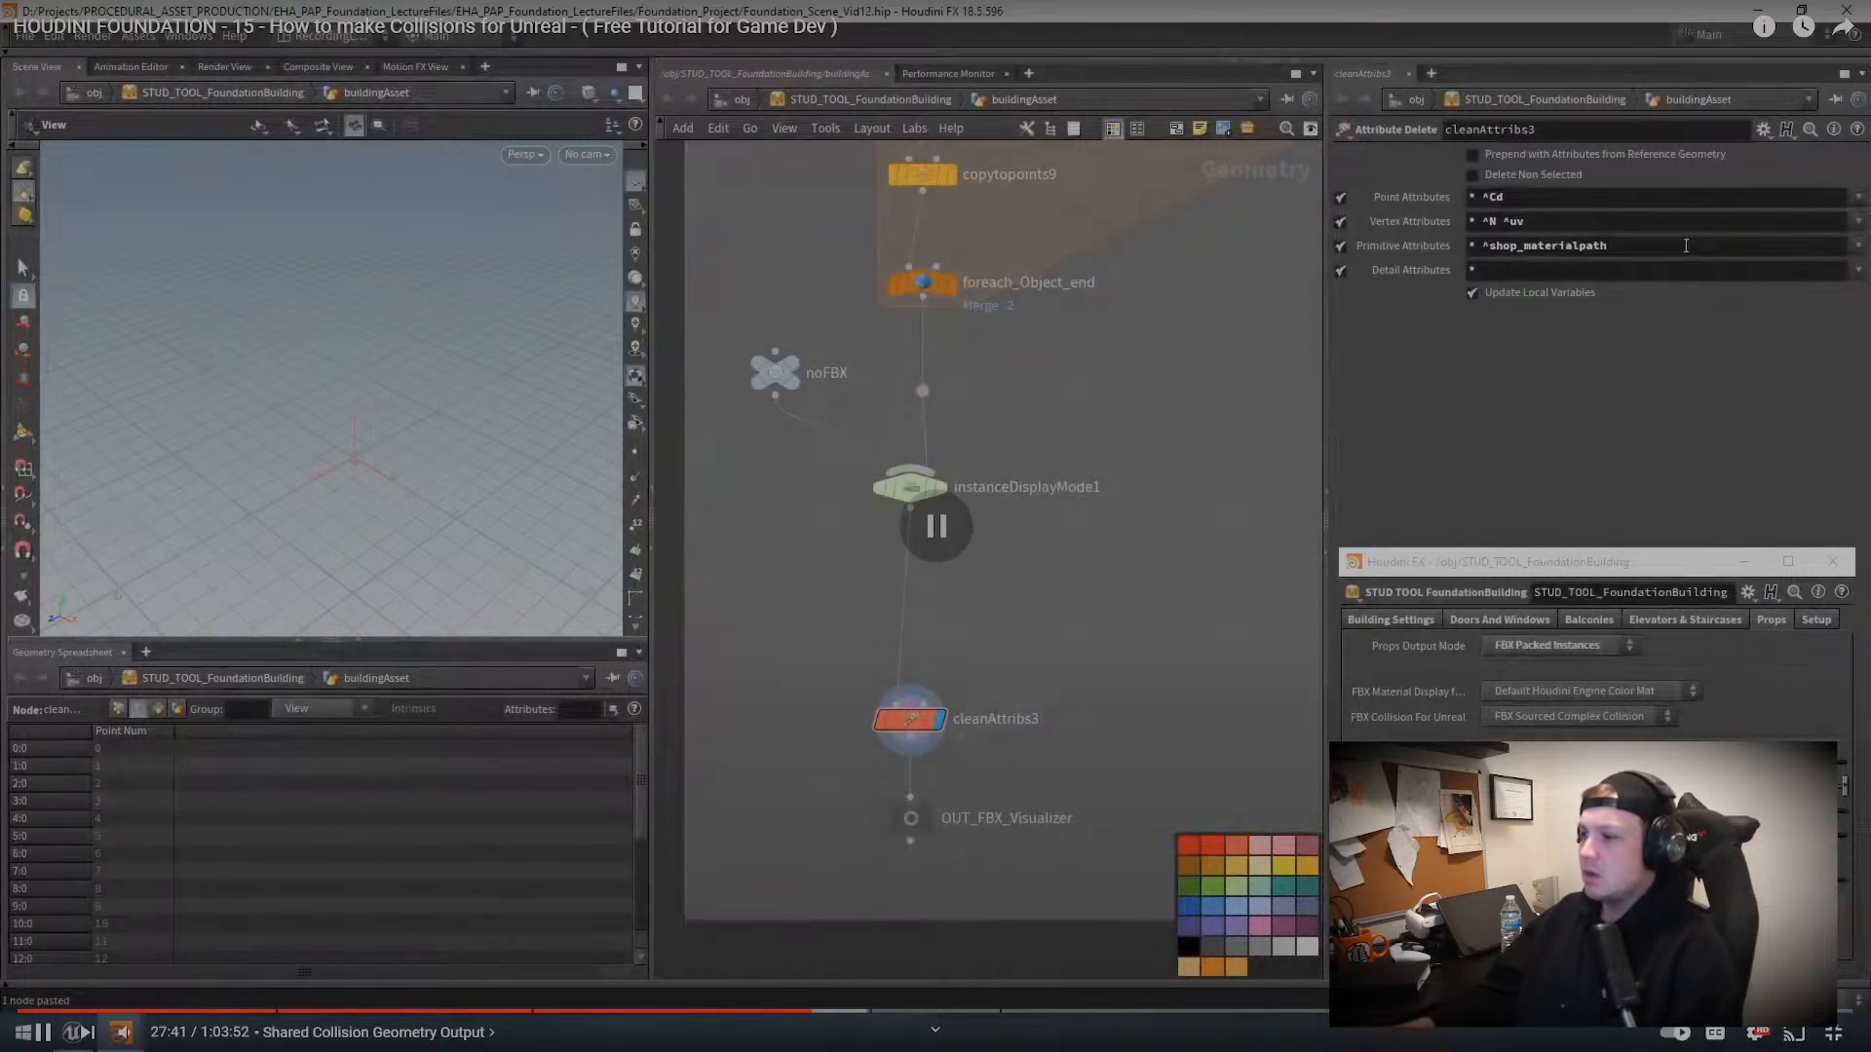
key("Escape")
key("ctrl+t")
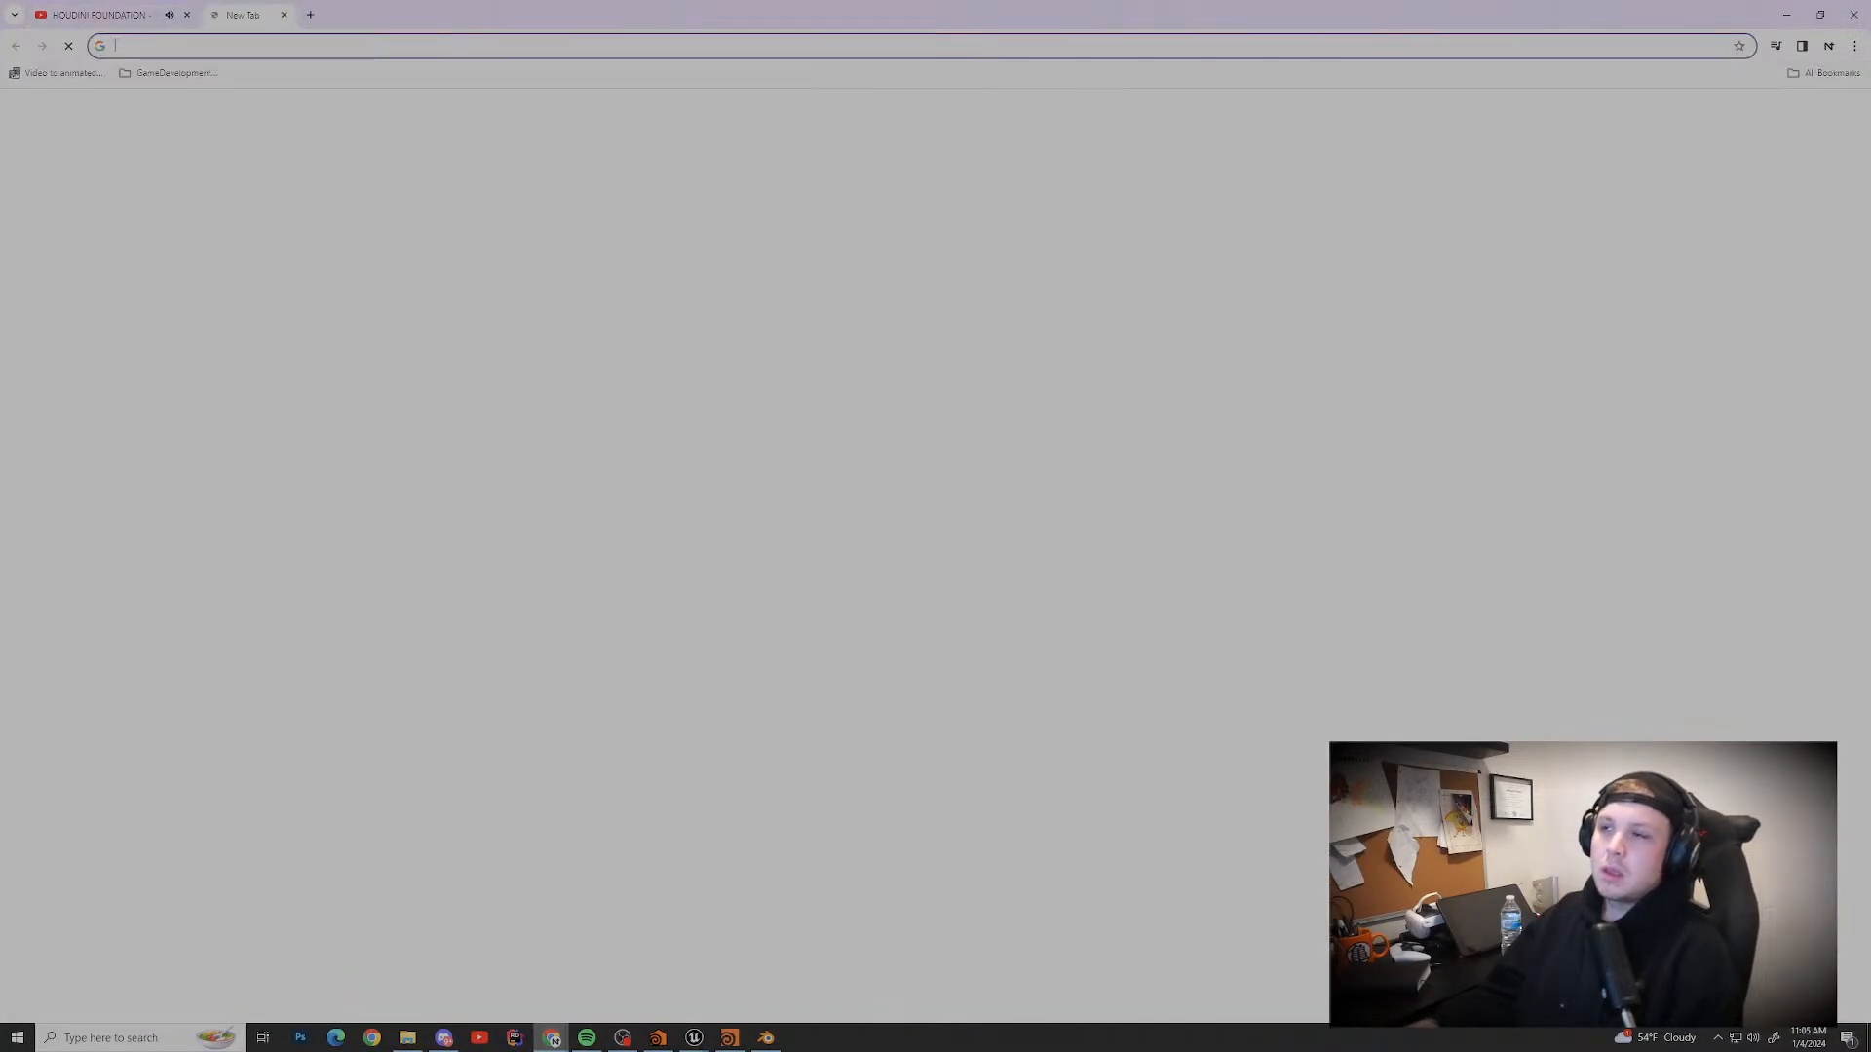
type("houdini api")
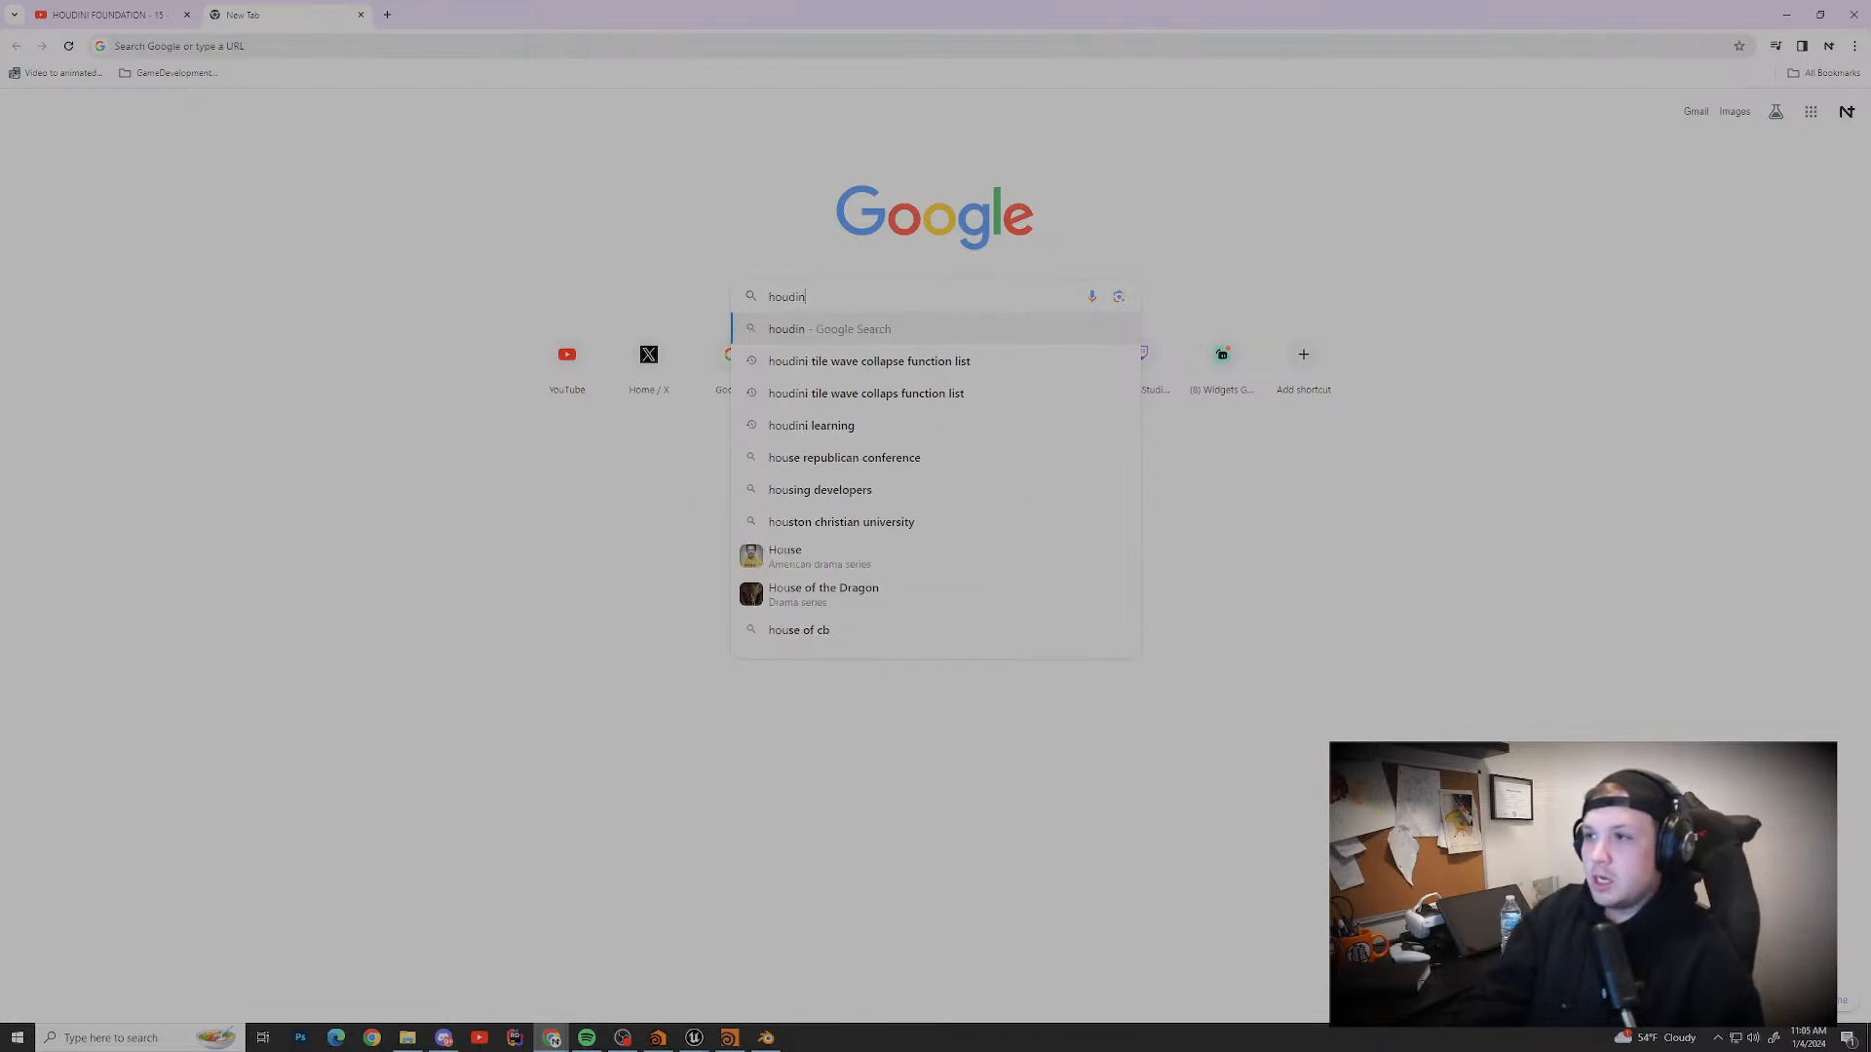
key("Return")
left_click(211, 247)
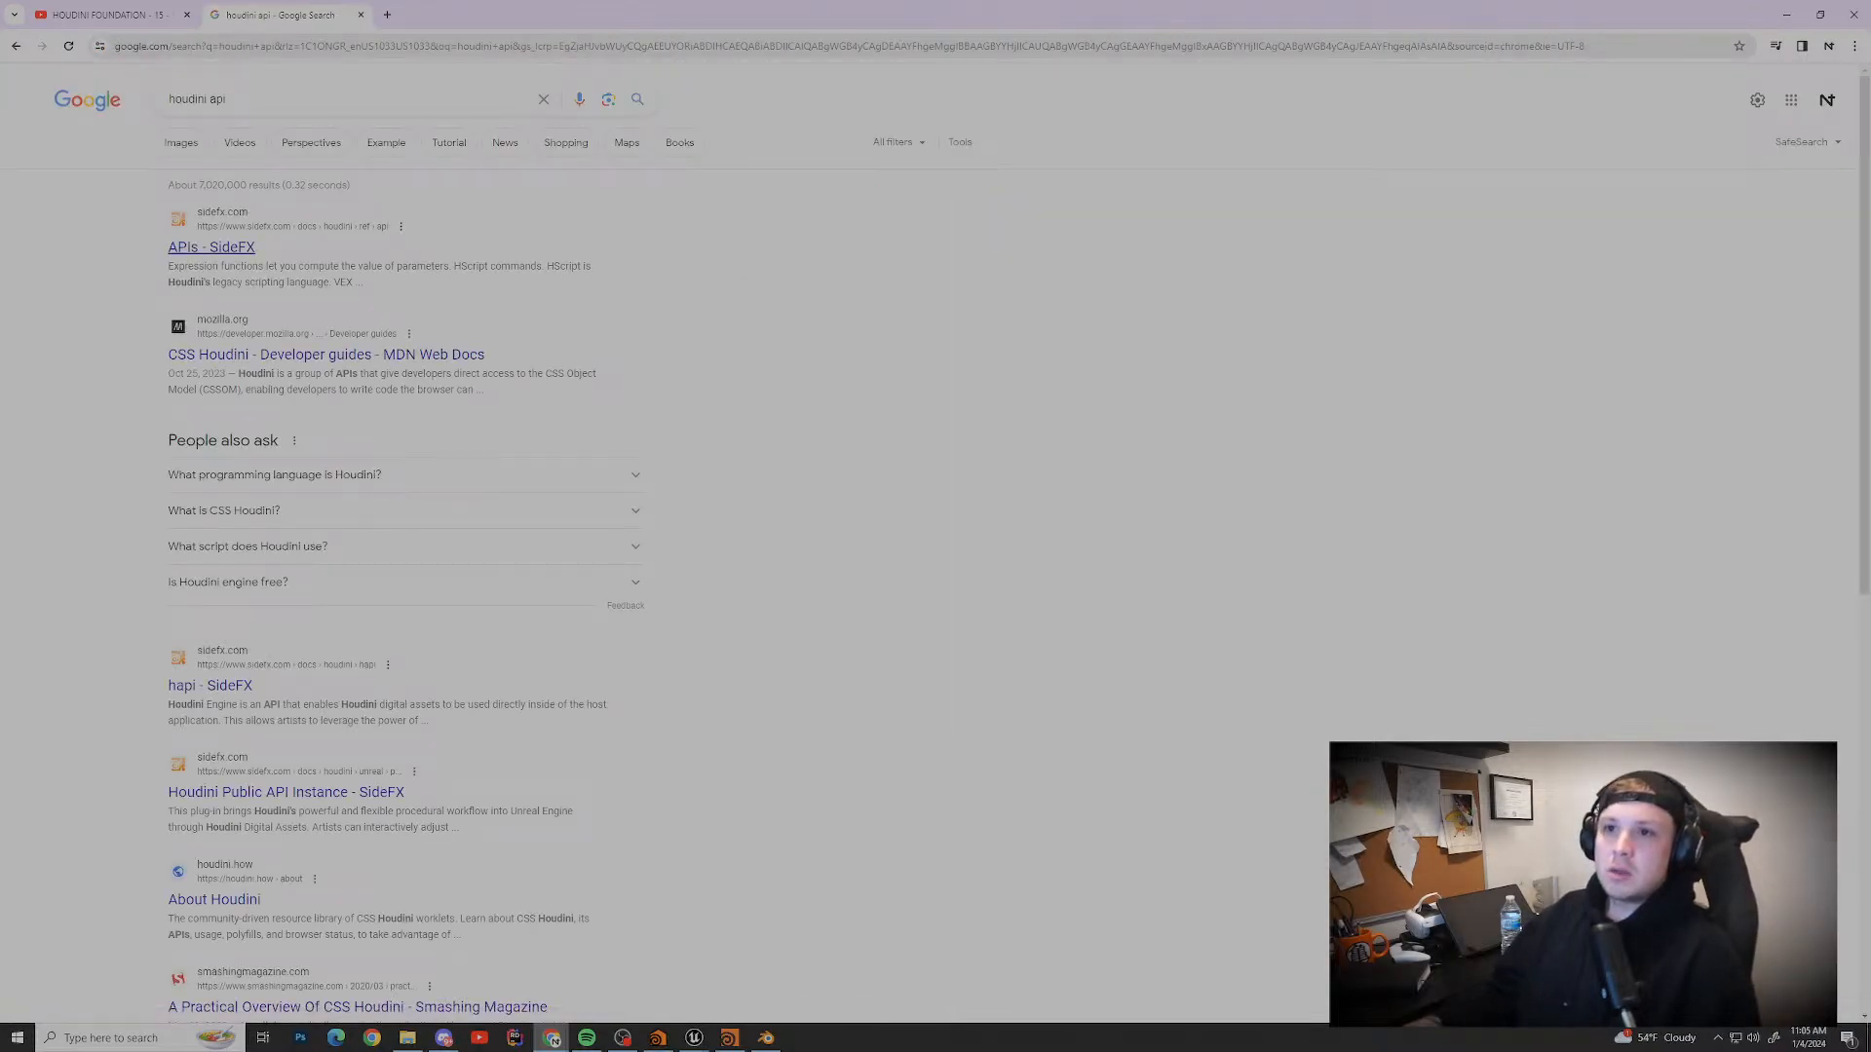
Step: Search the SideFX Houdini documentation for "Clean Attribute"
key("ctrl+1")
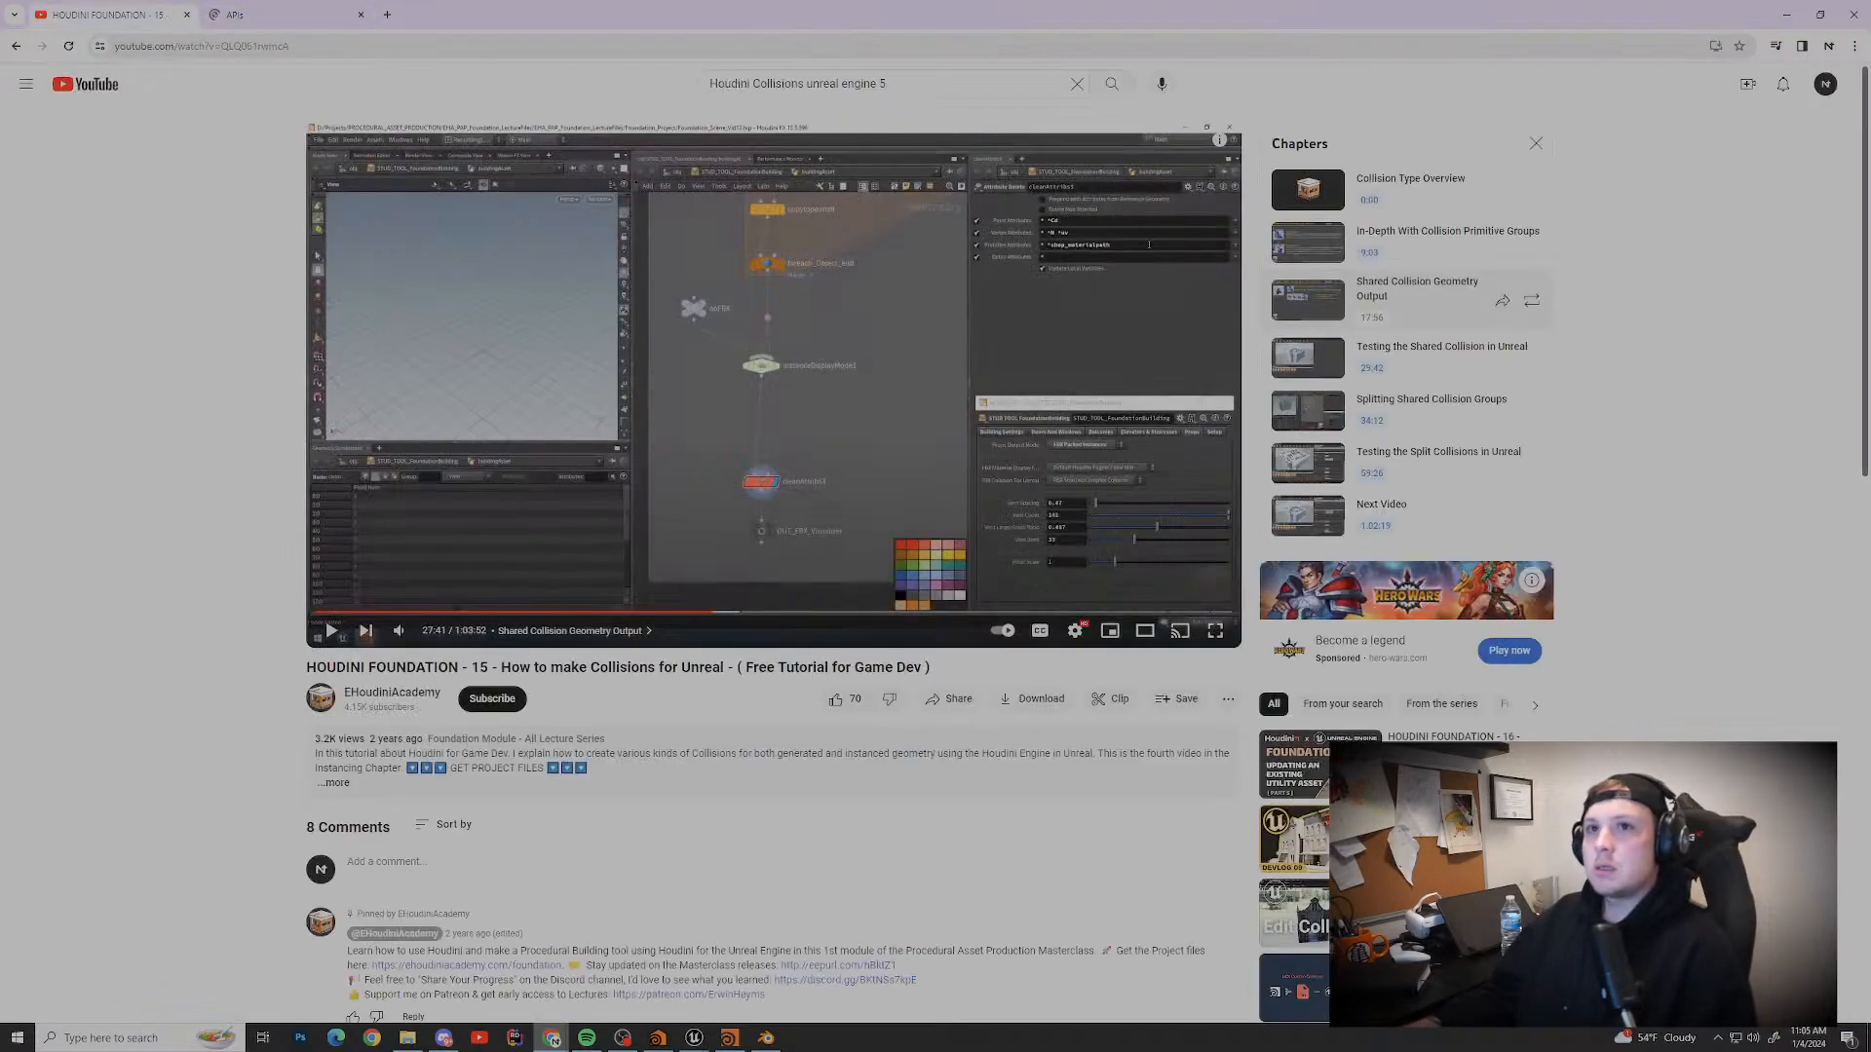
key("ctrl+2")
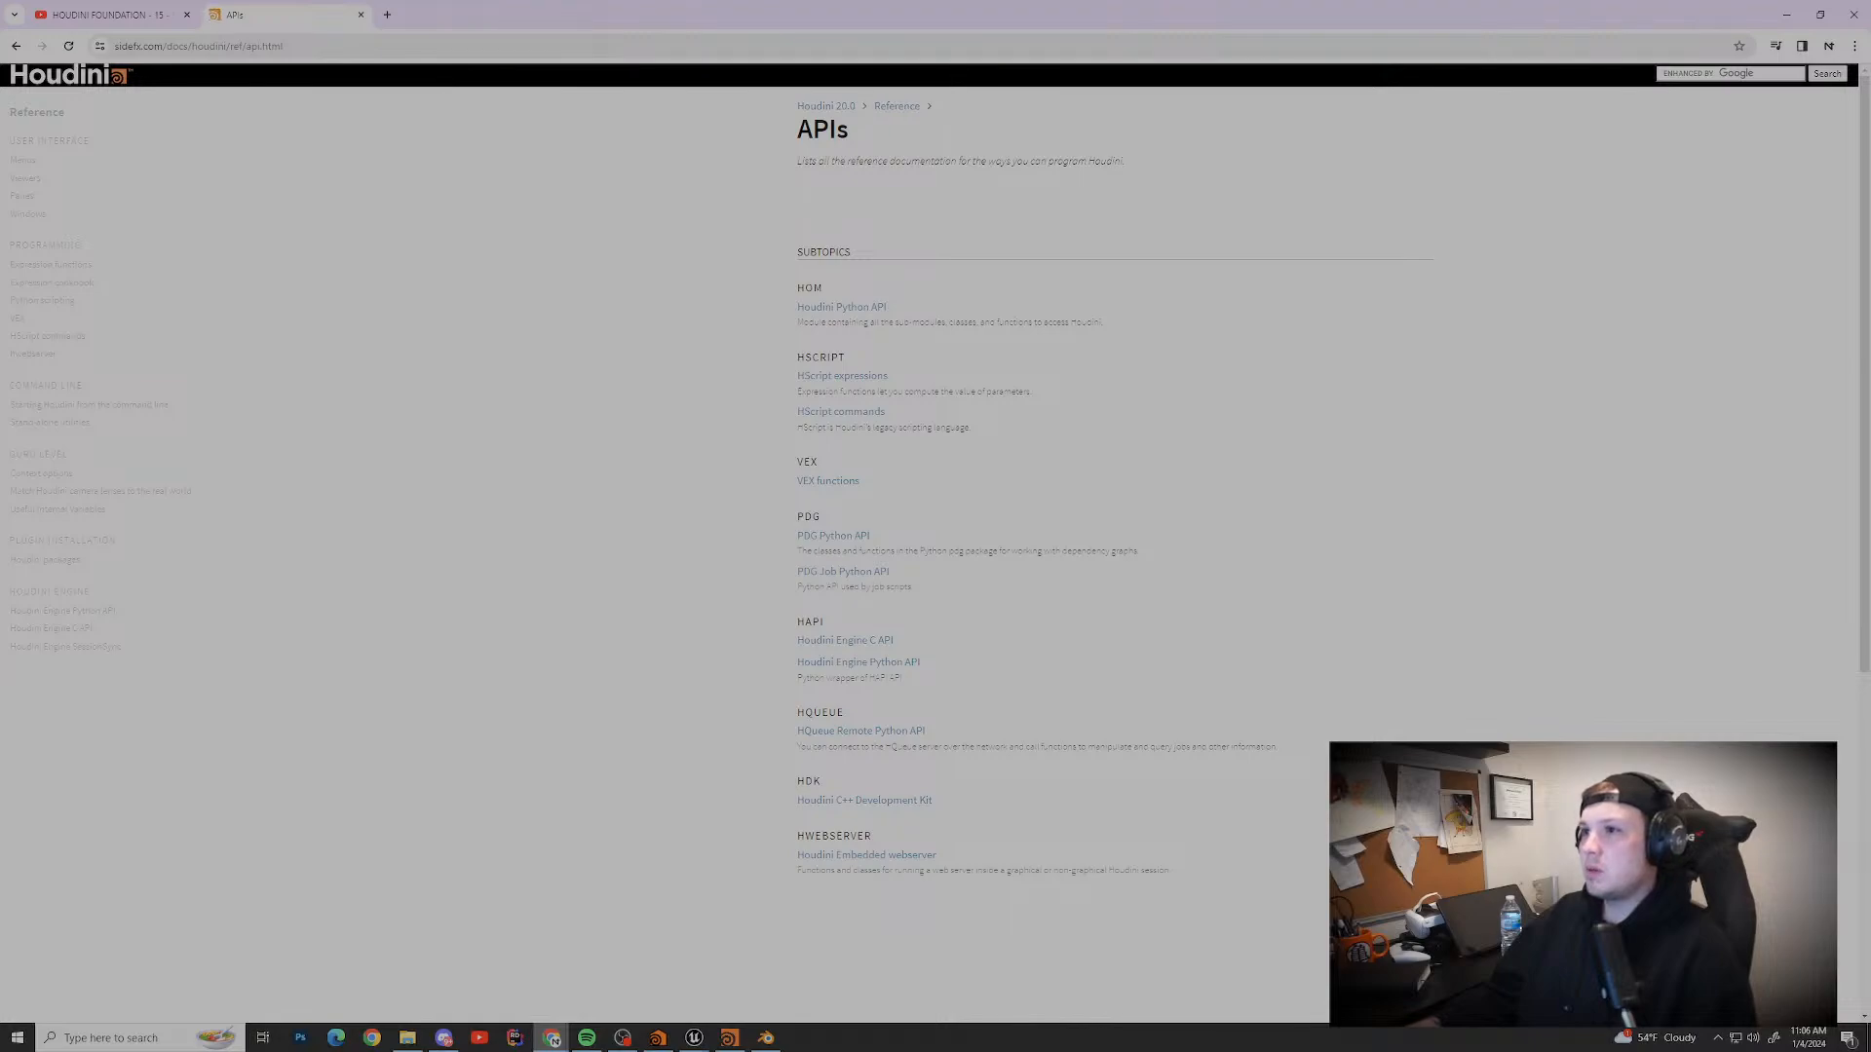
left_click(1729, 73)
type("Clean Att")
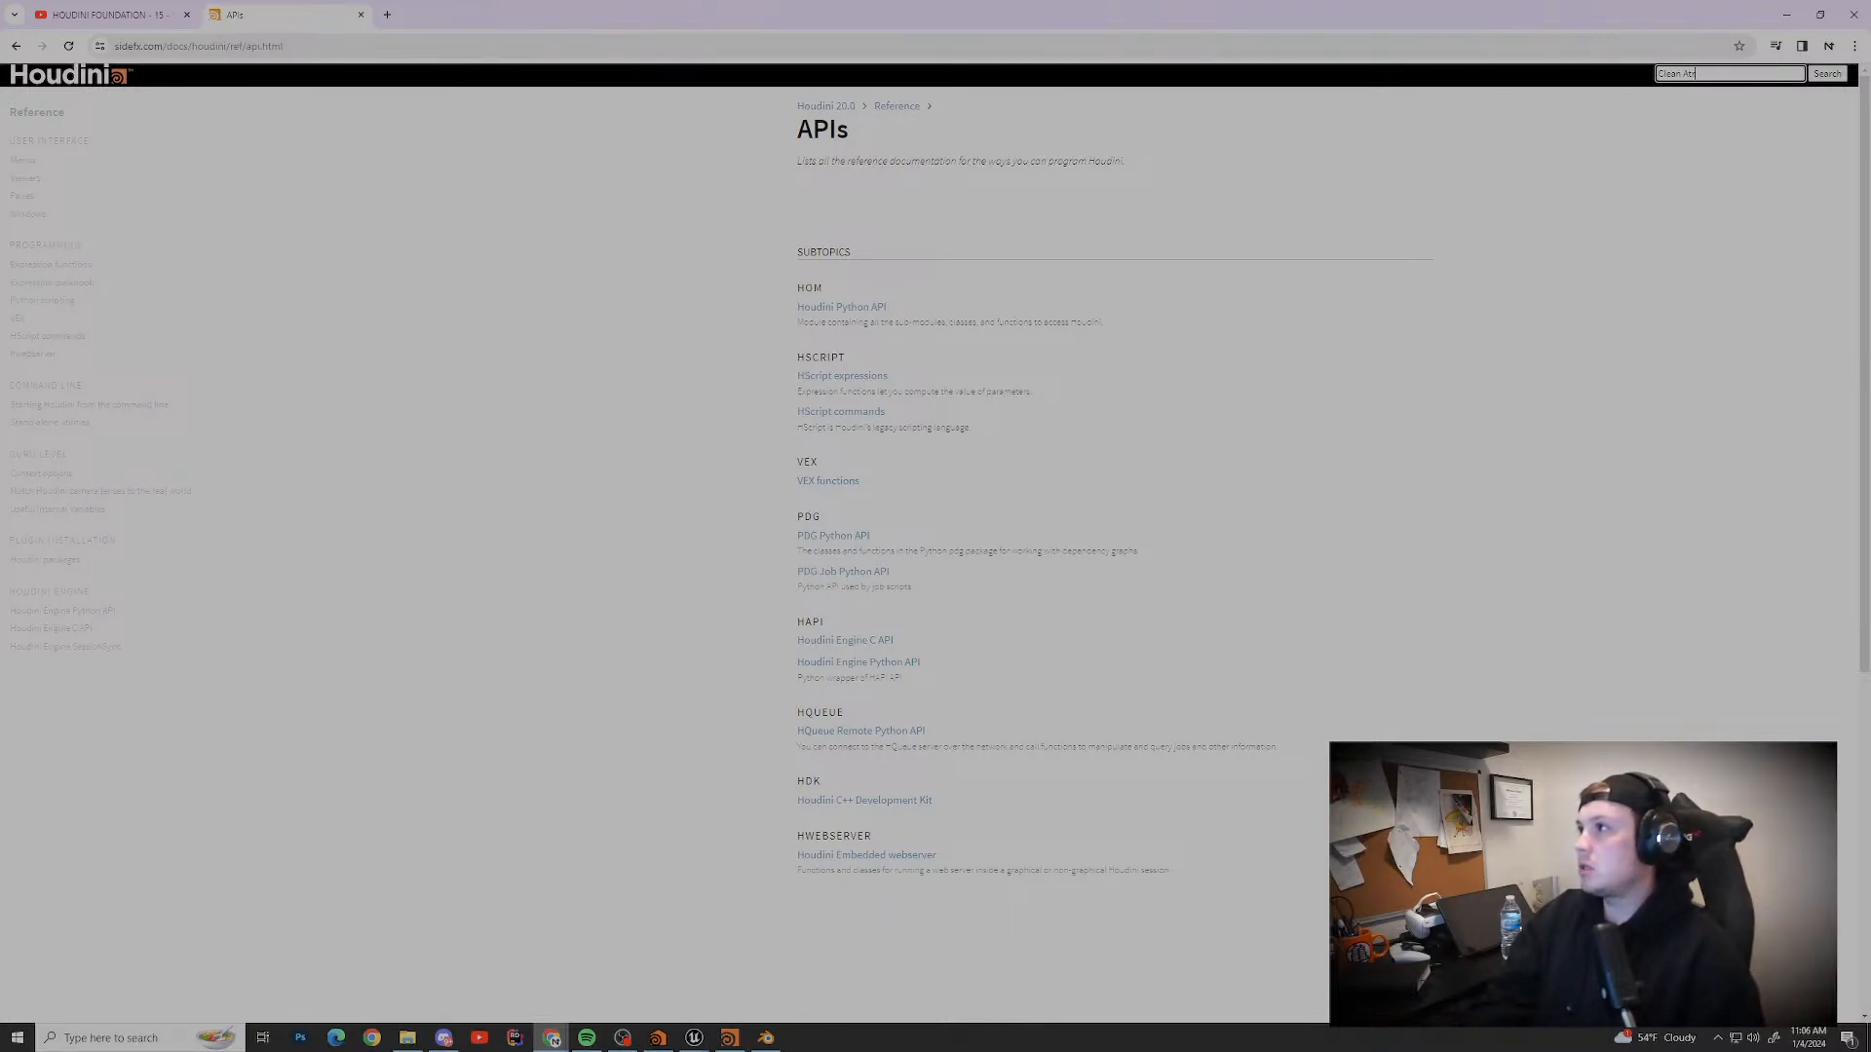
type("ribute")
key("Return")
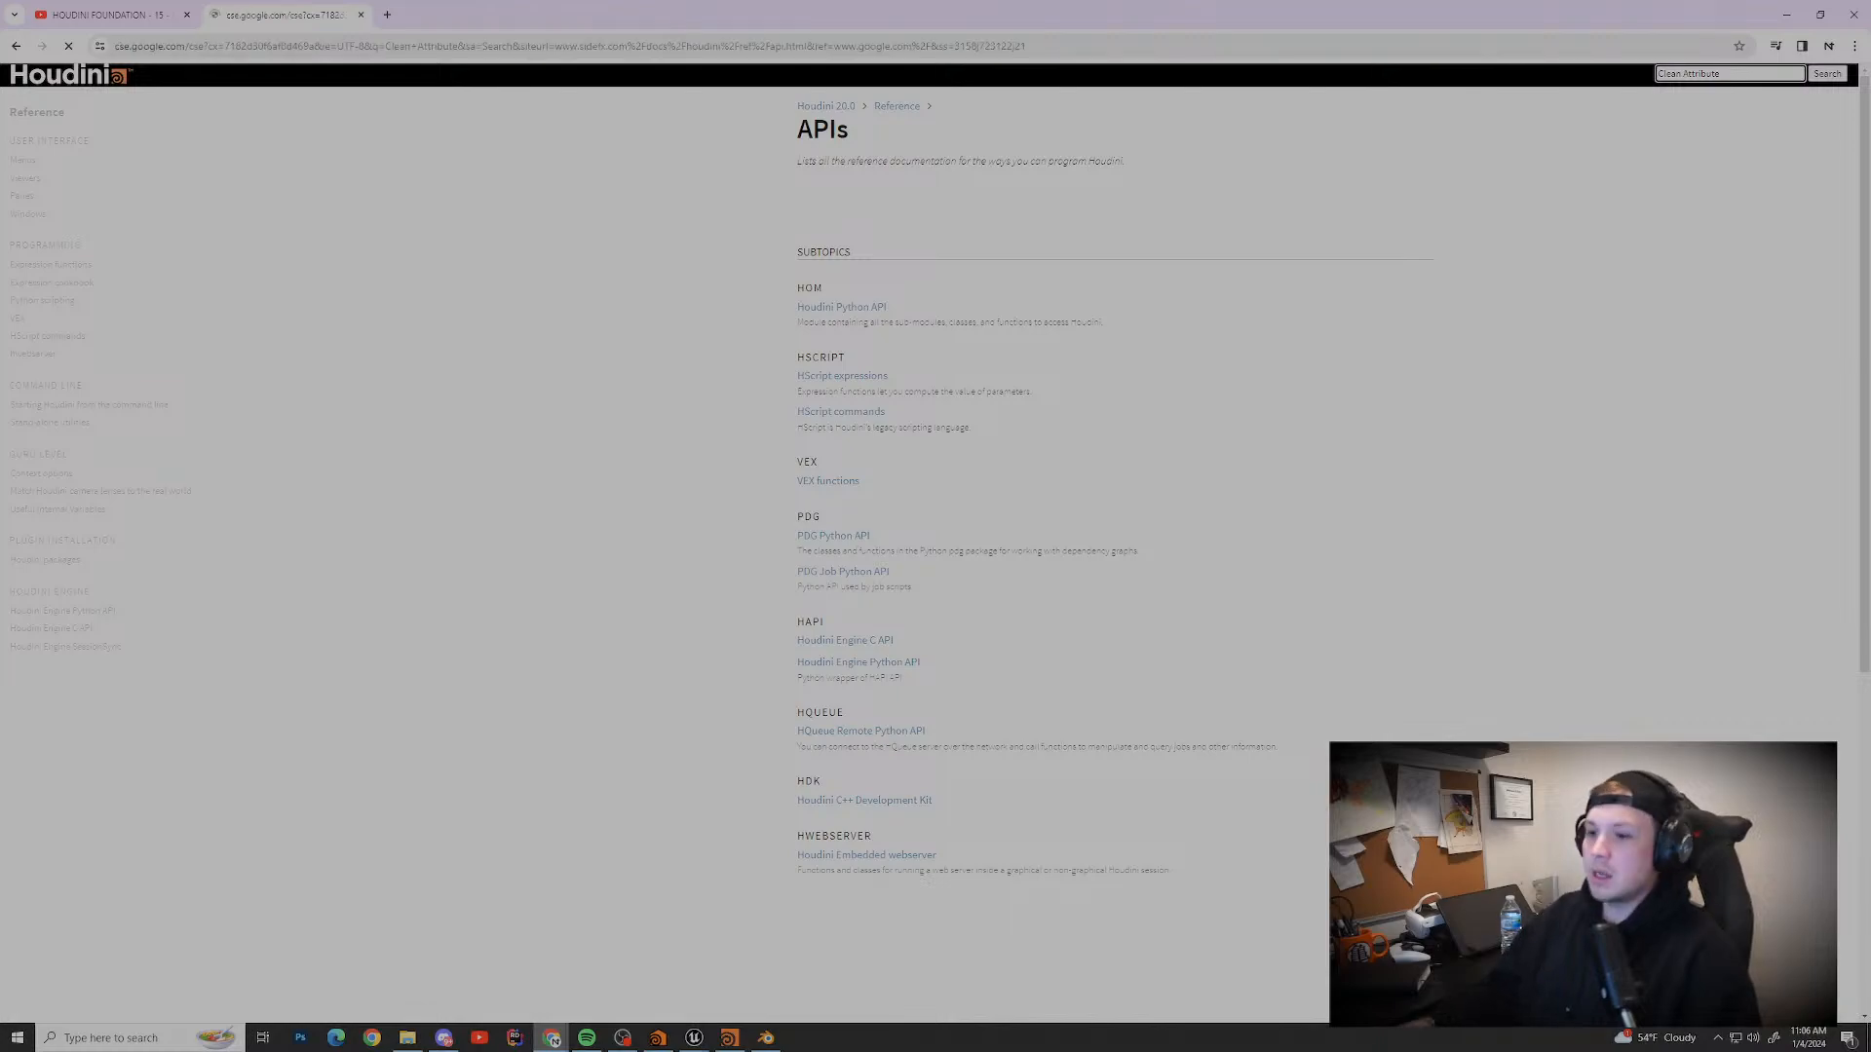
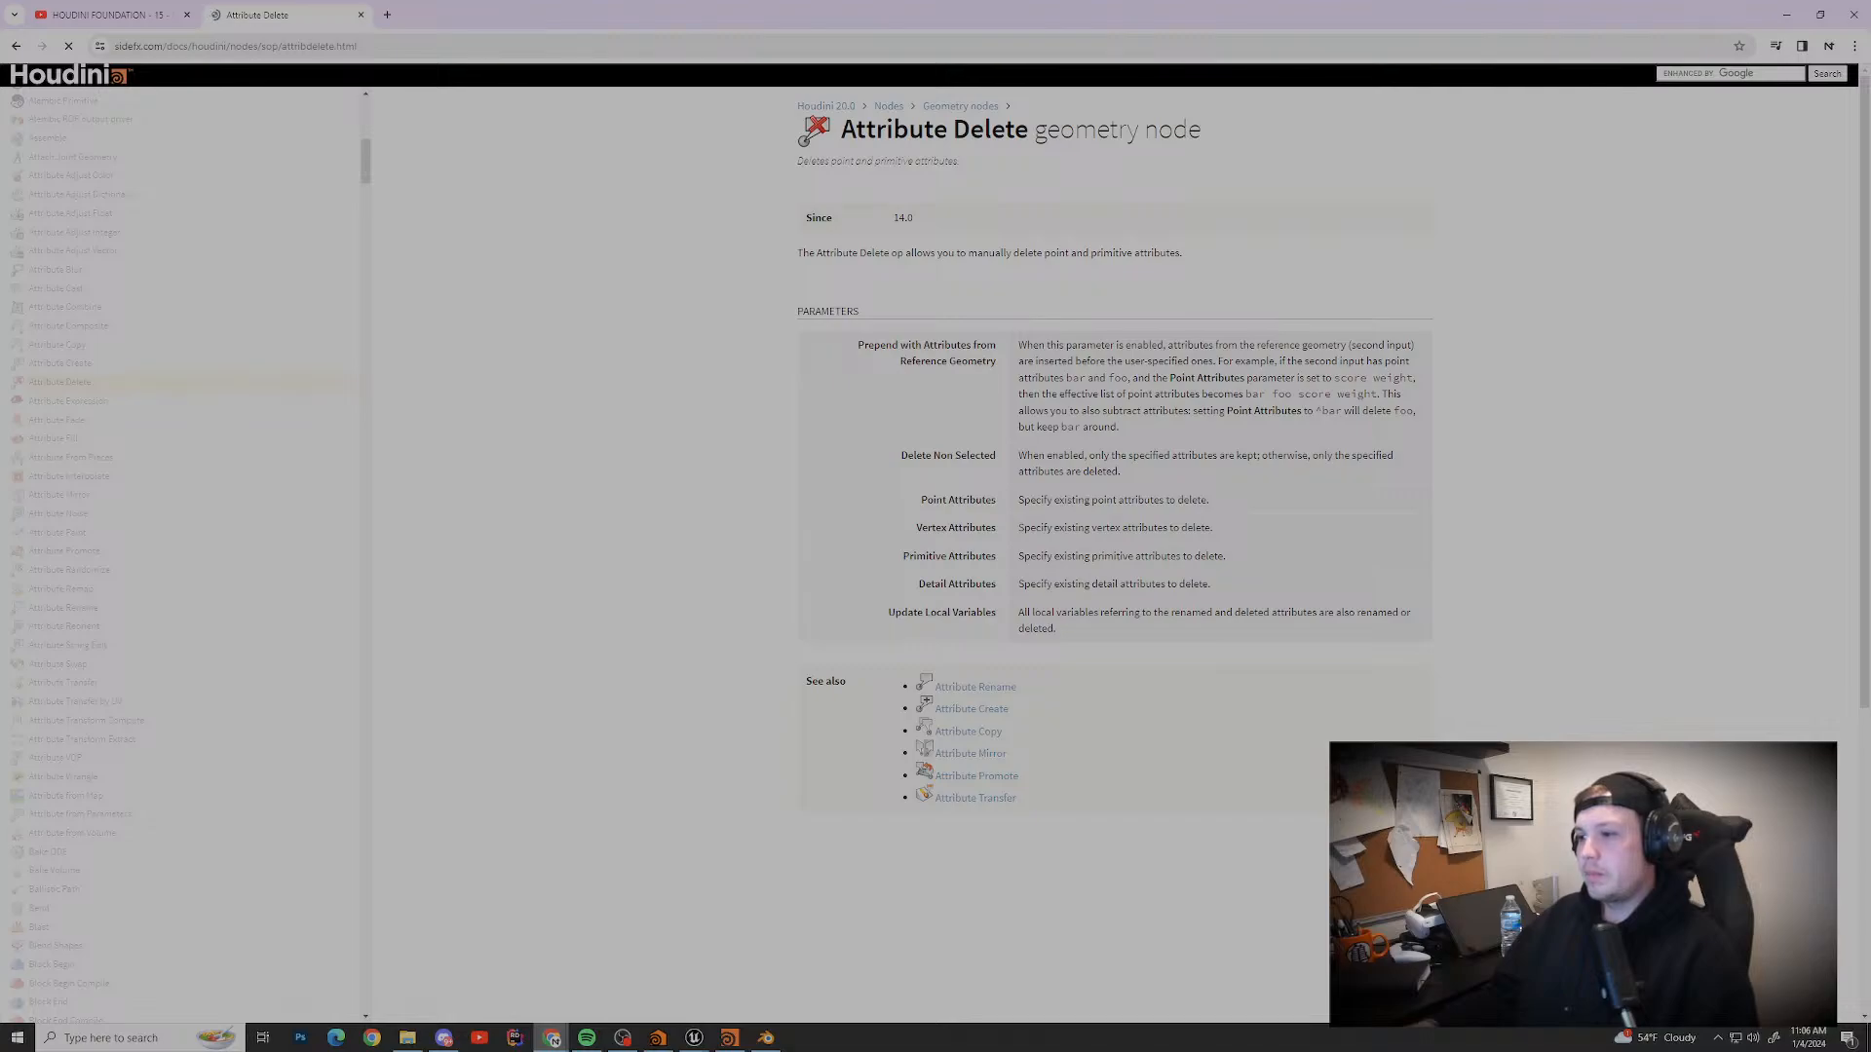
Step: Switch back to Houdini and add a Clean node below polybevel1 in the level_wave_collapse network
left_click(1786, 14)
scroll(1540, 765, "down", 5)
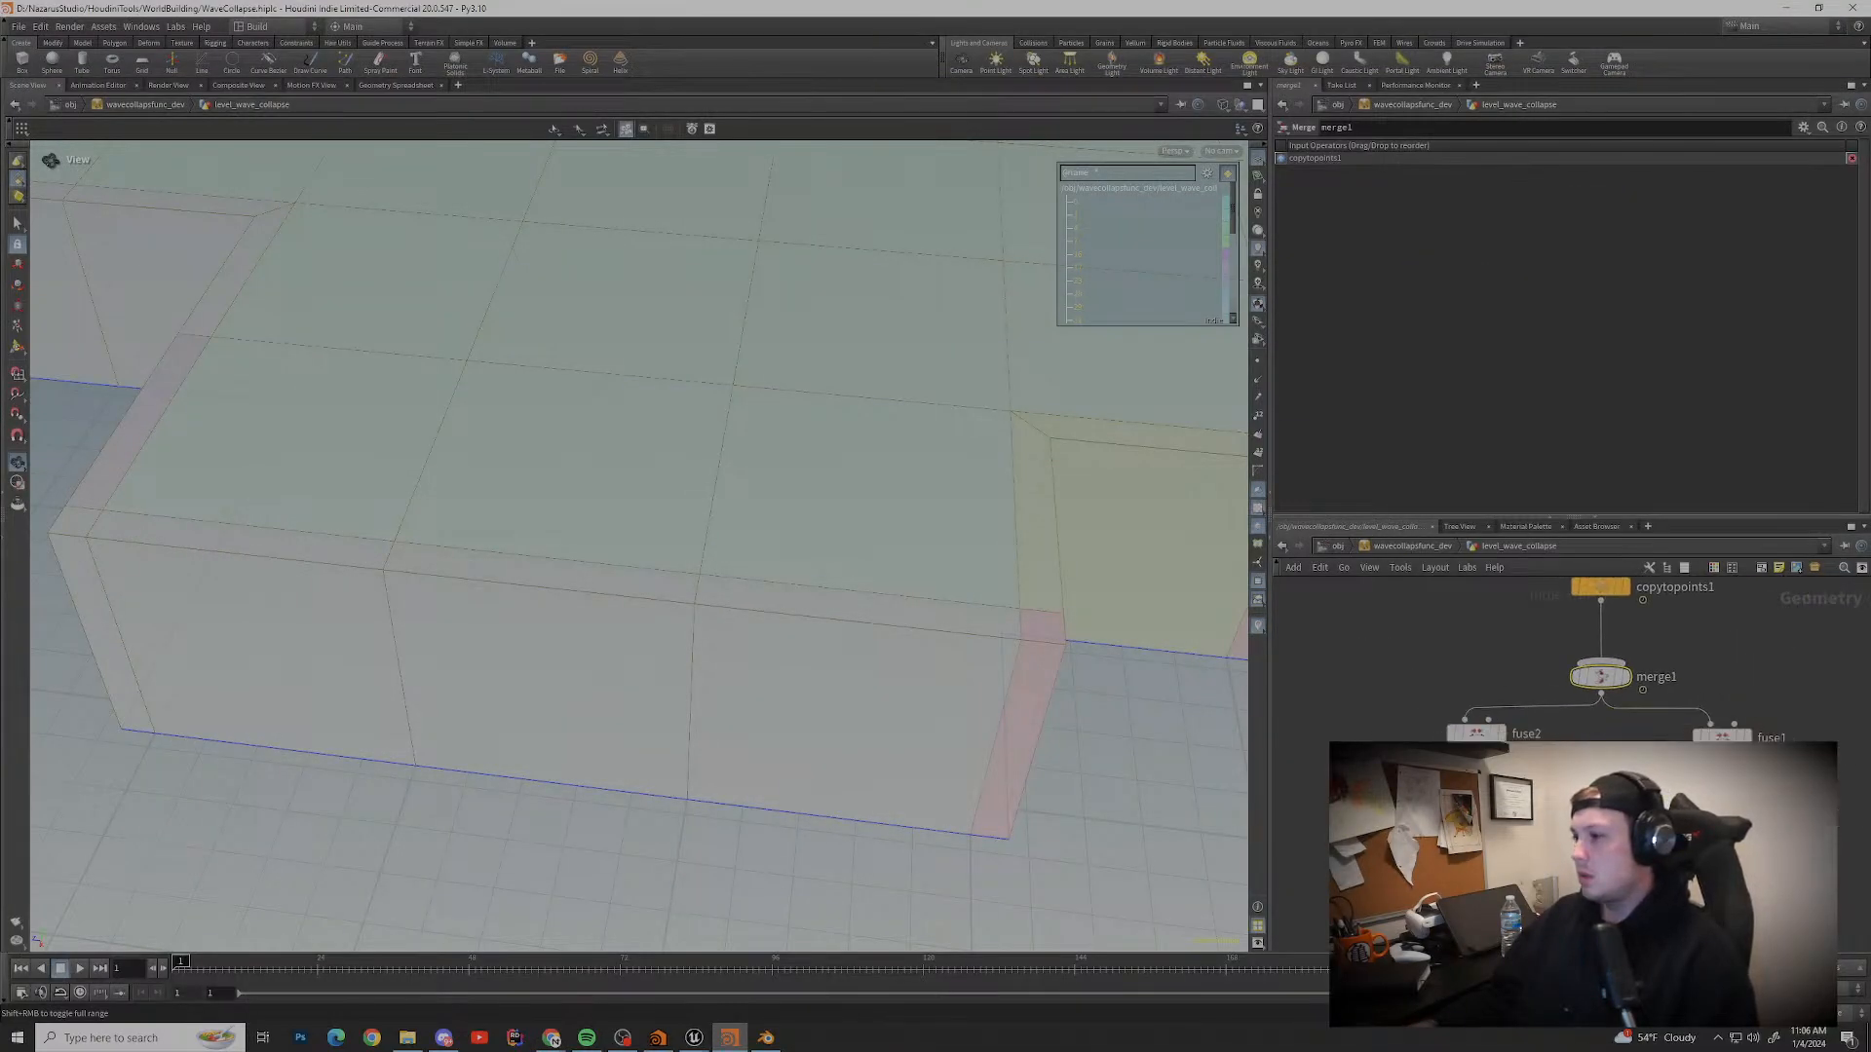
middle_click_drag(1607, 731, 1504, 662)
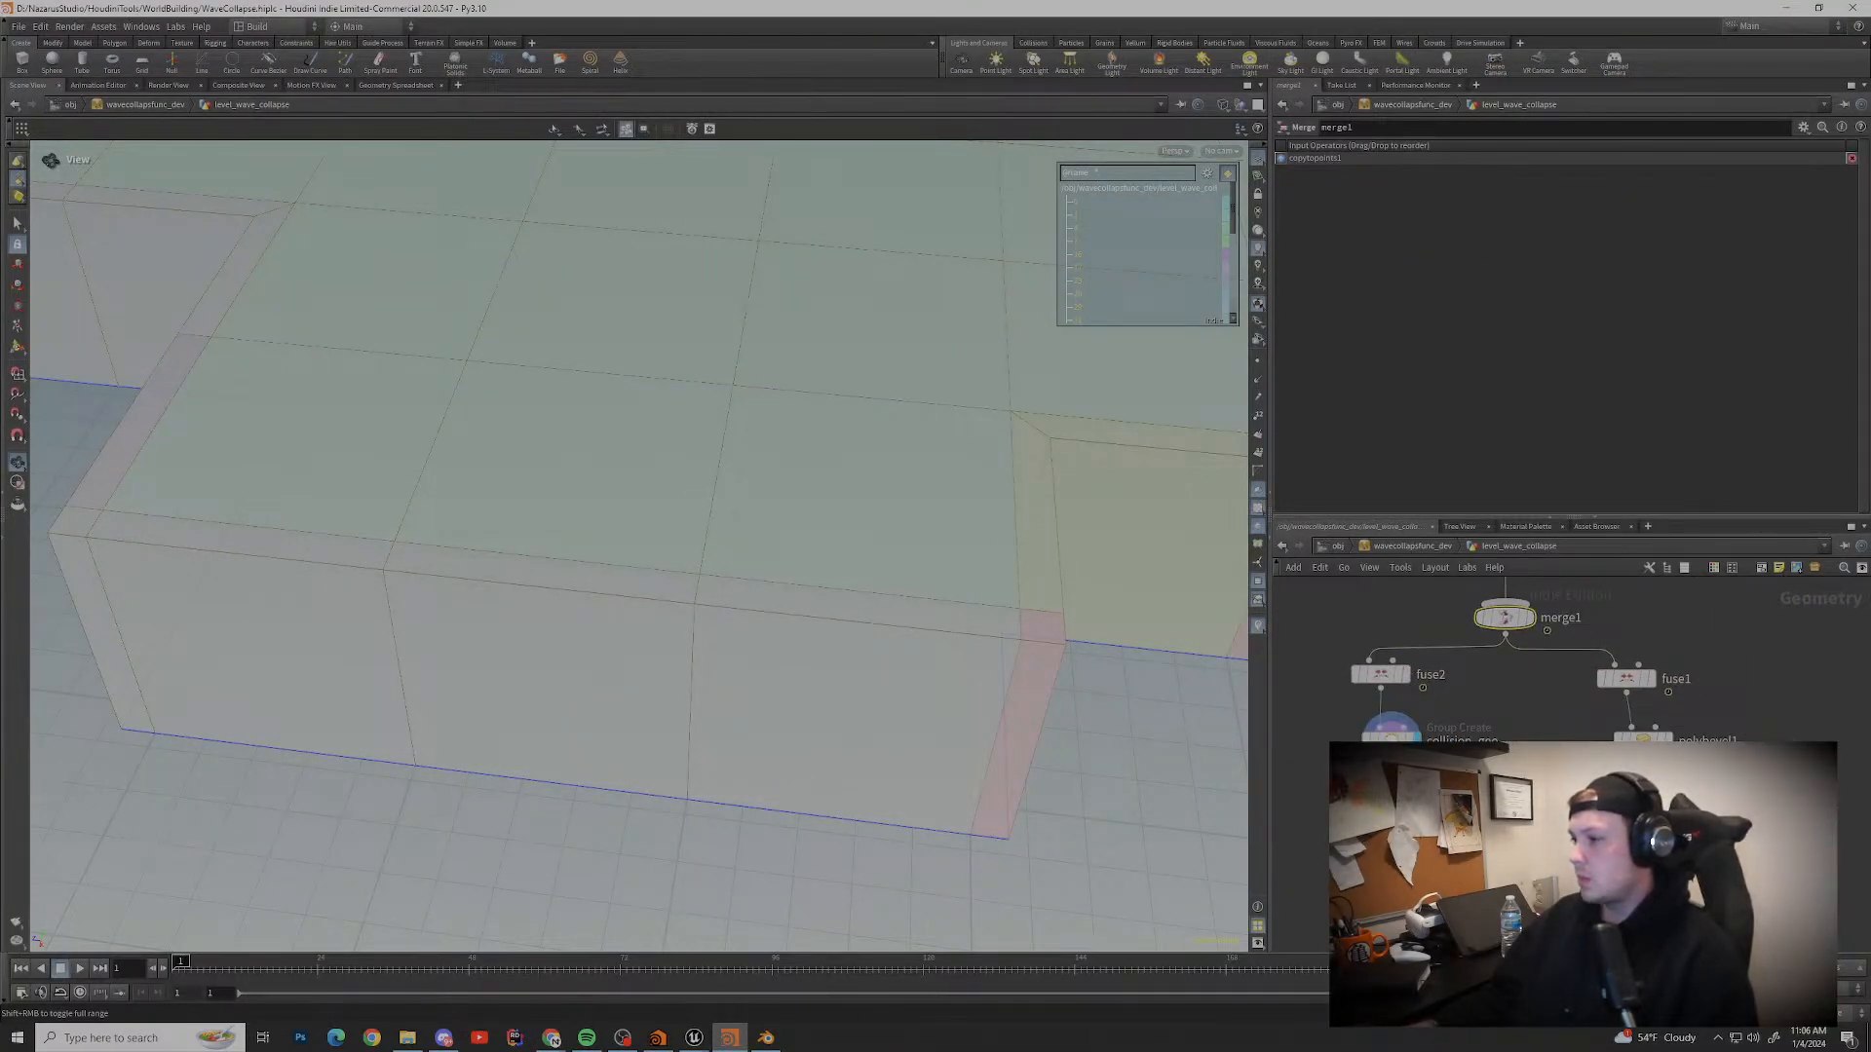
key("Tab")
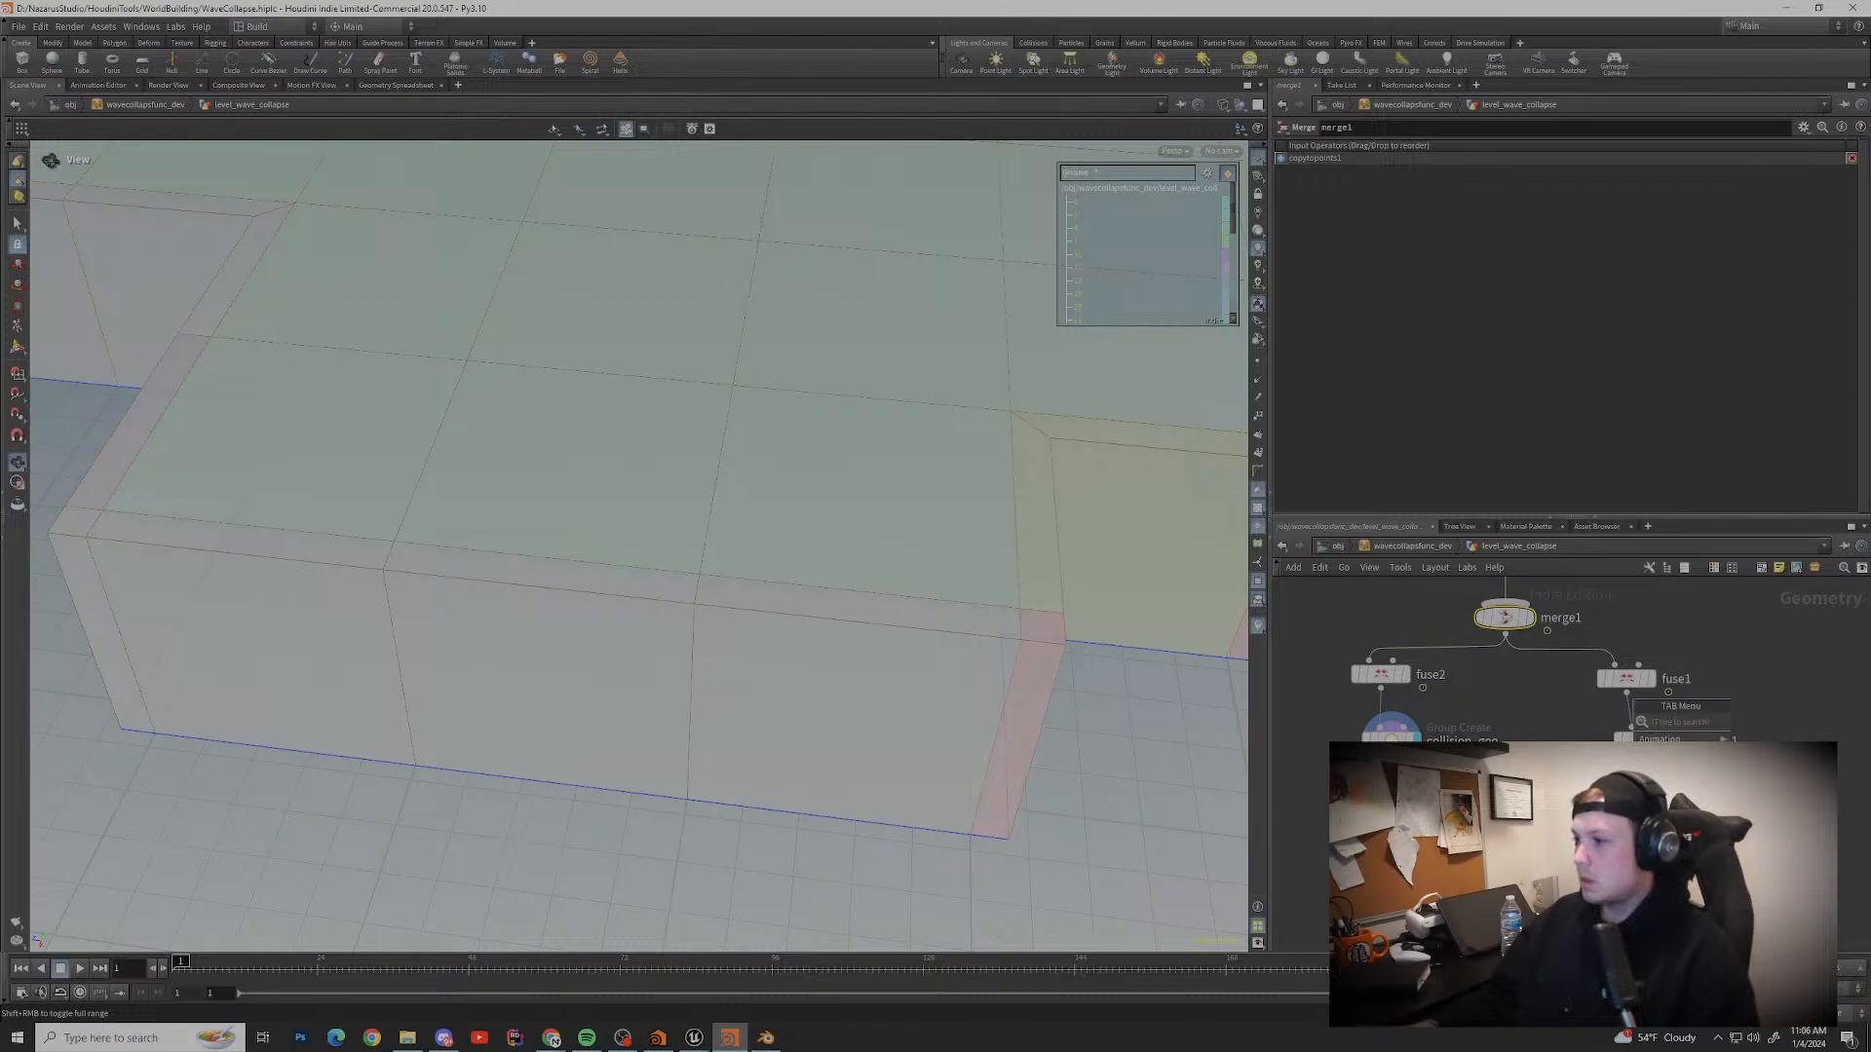
type("attrib")
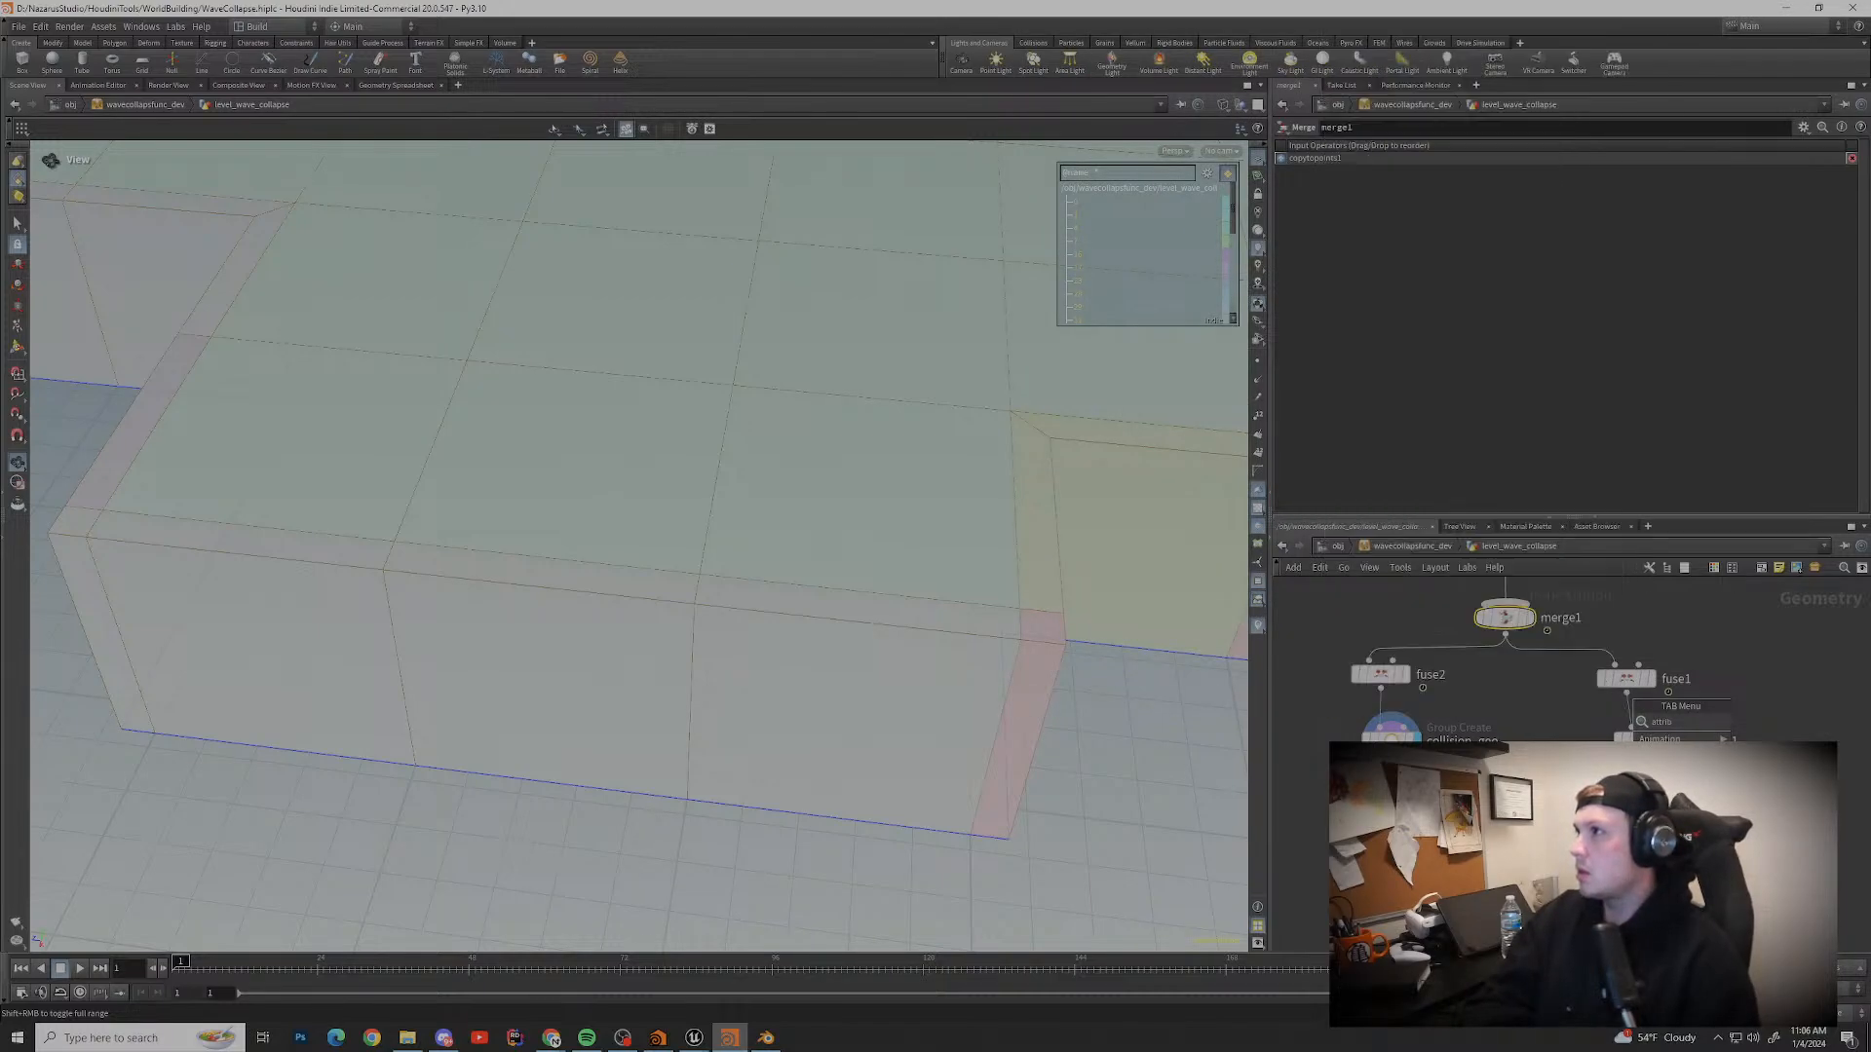
type("ute clean")
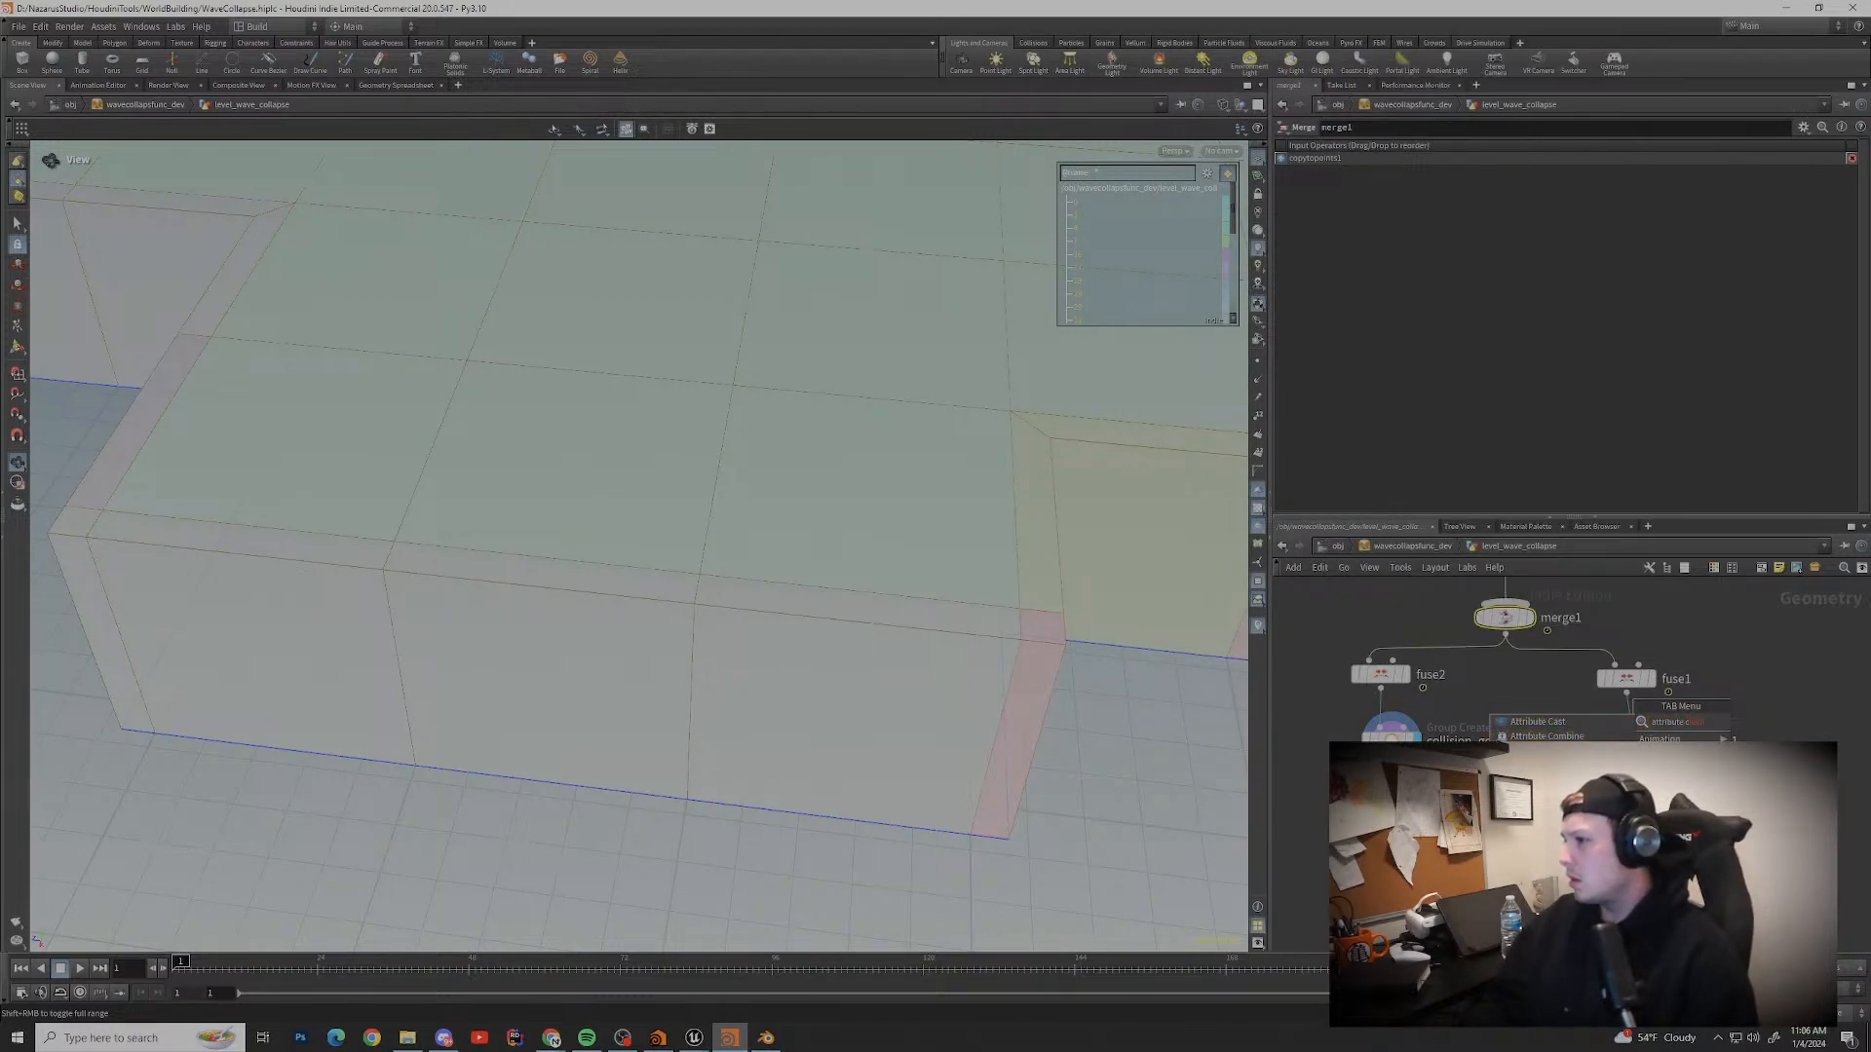
key("BackSpace")
key("BackSpace")
key("BackSpace")
key("BackSpace")
key("BackSpace")
key("BackSpace")
key("BackSpace")
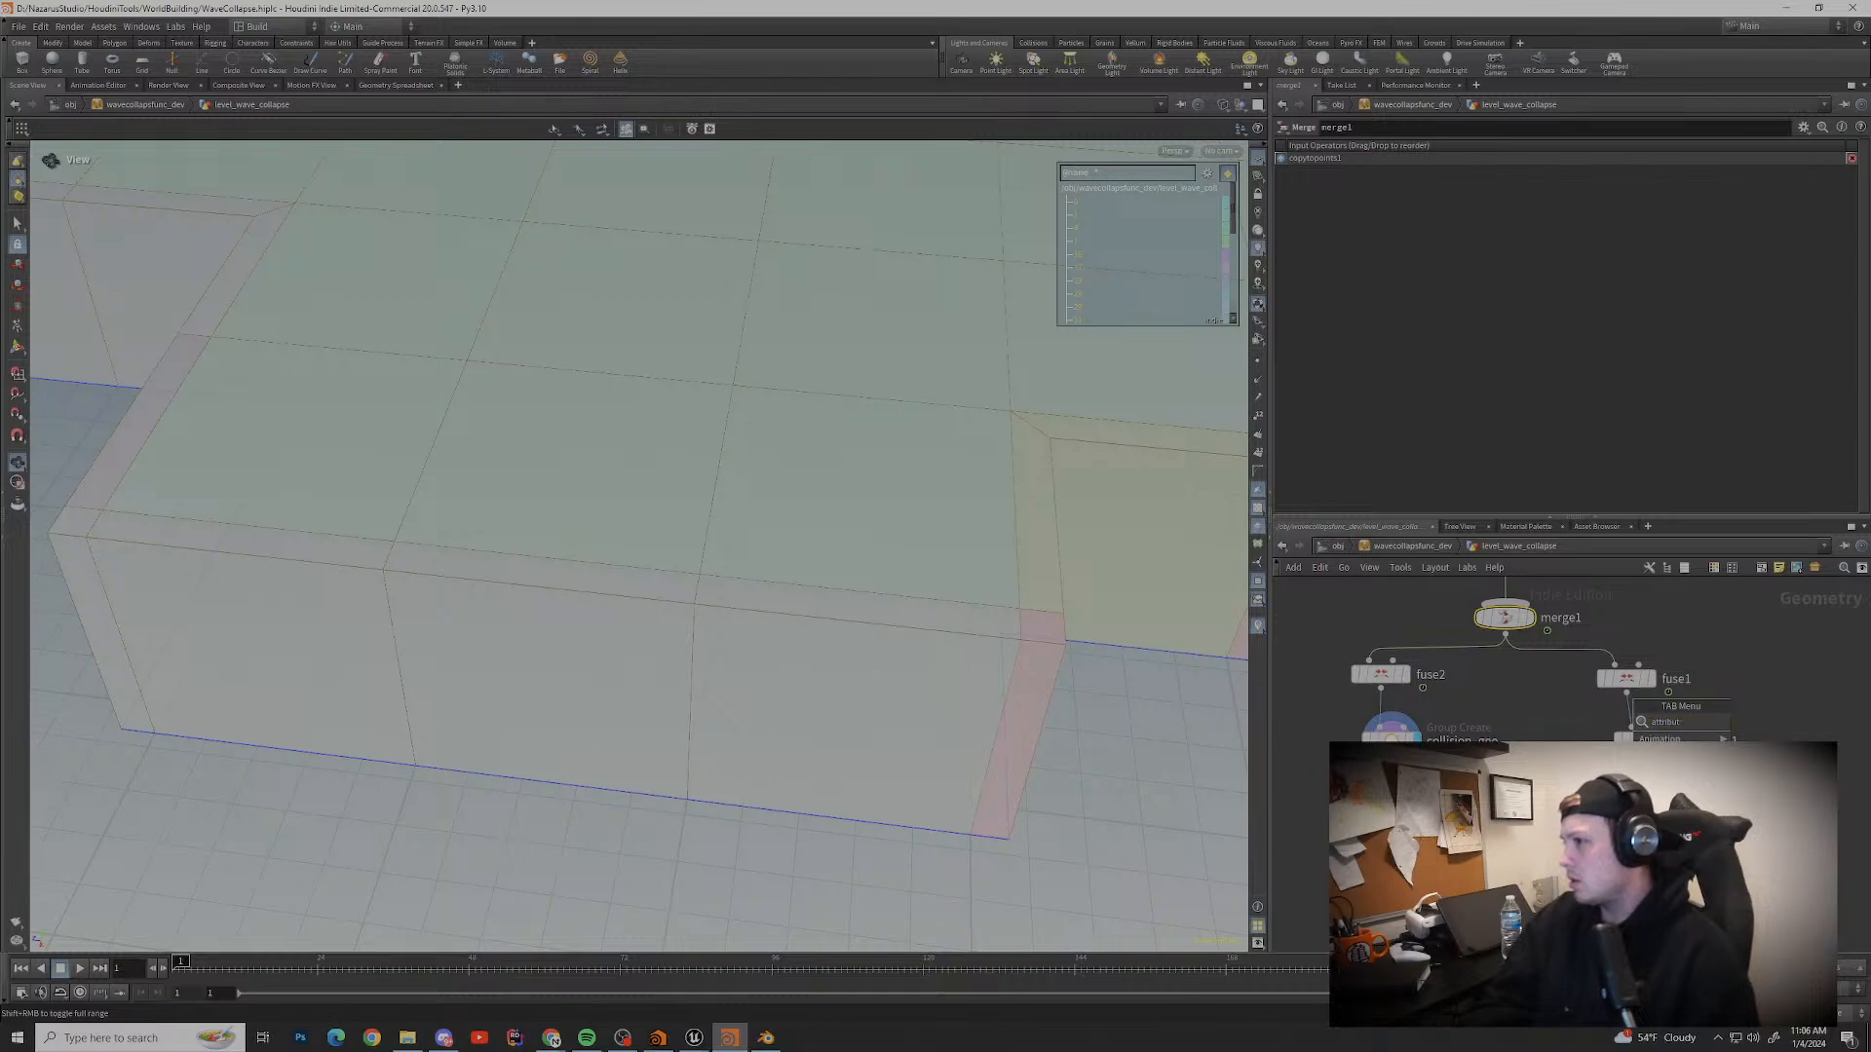
type("clea")
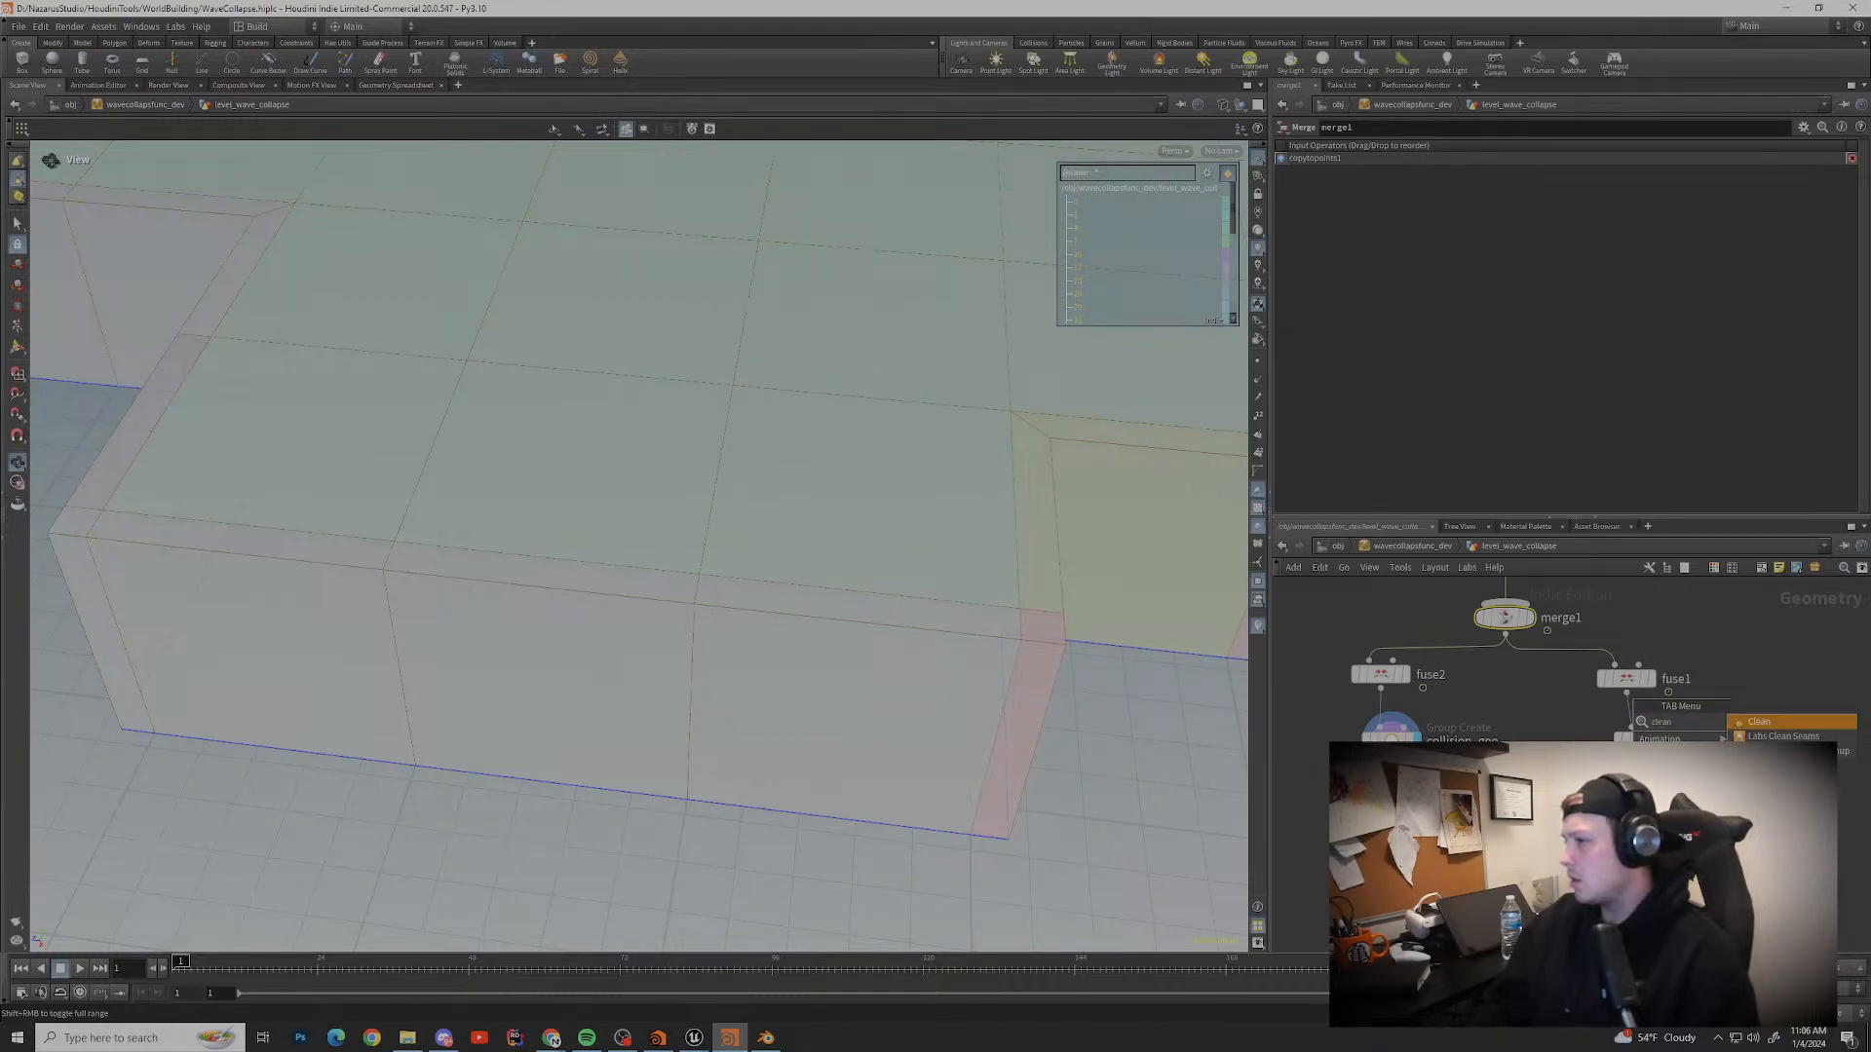
type("n")
key("Return")
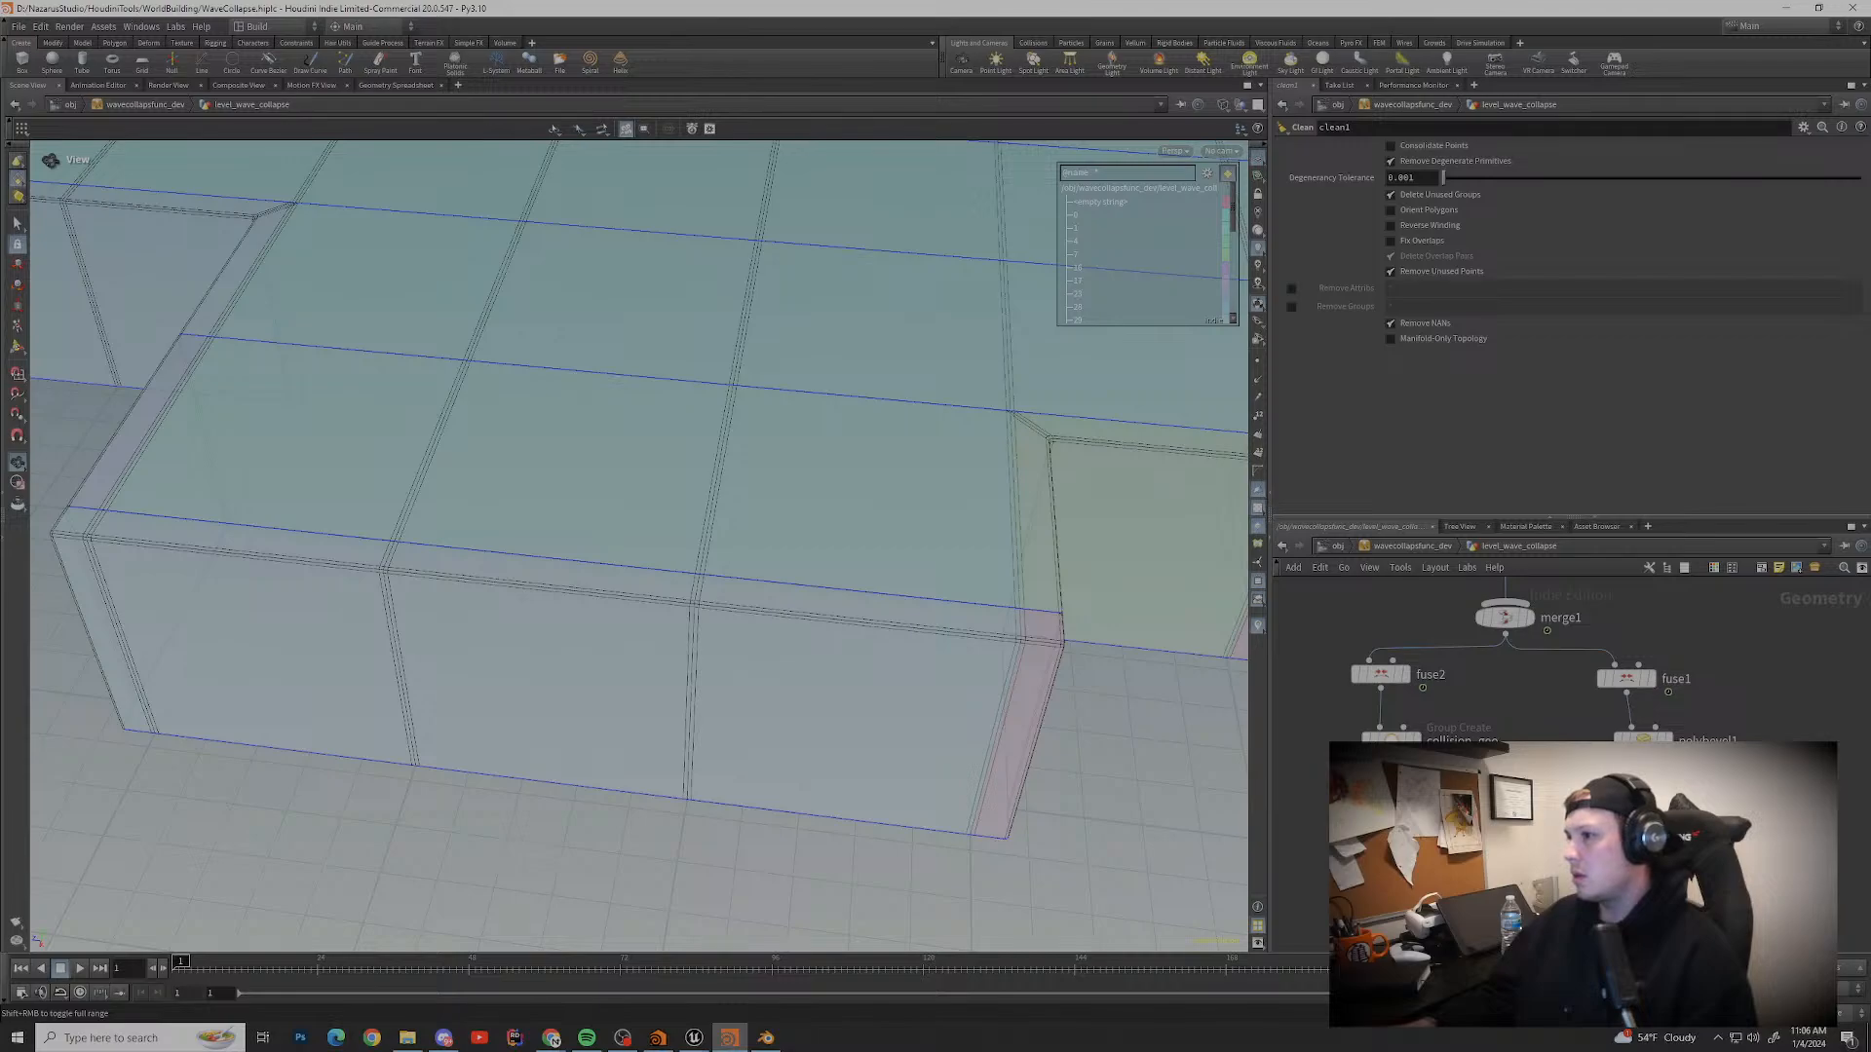
Step: Set the Clean node's Degeneracy Tolerance to 0, display polybevel1's output and inspect the collision_geo group settings
mouse_move(1443, 178)
left_mouse_down()
mouse_move(1616, 177)
mouse_move(1442, 177)
left_mouse_up()
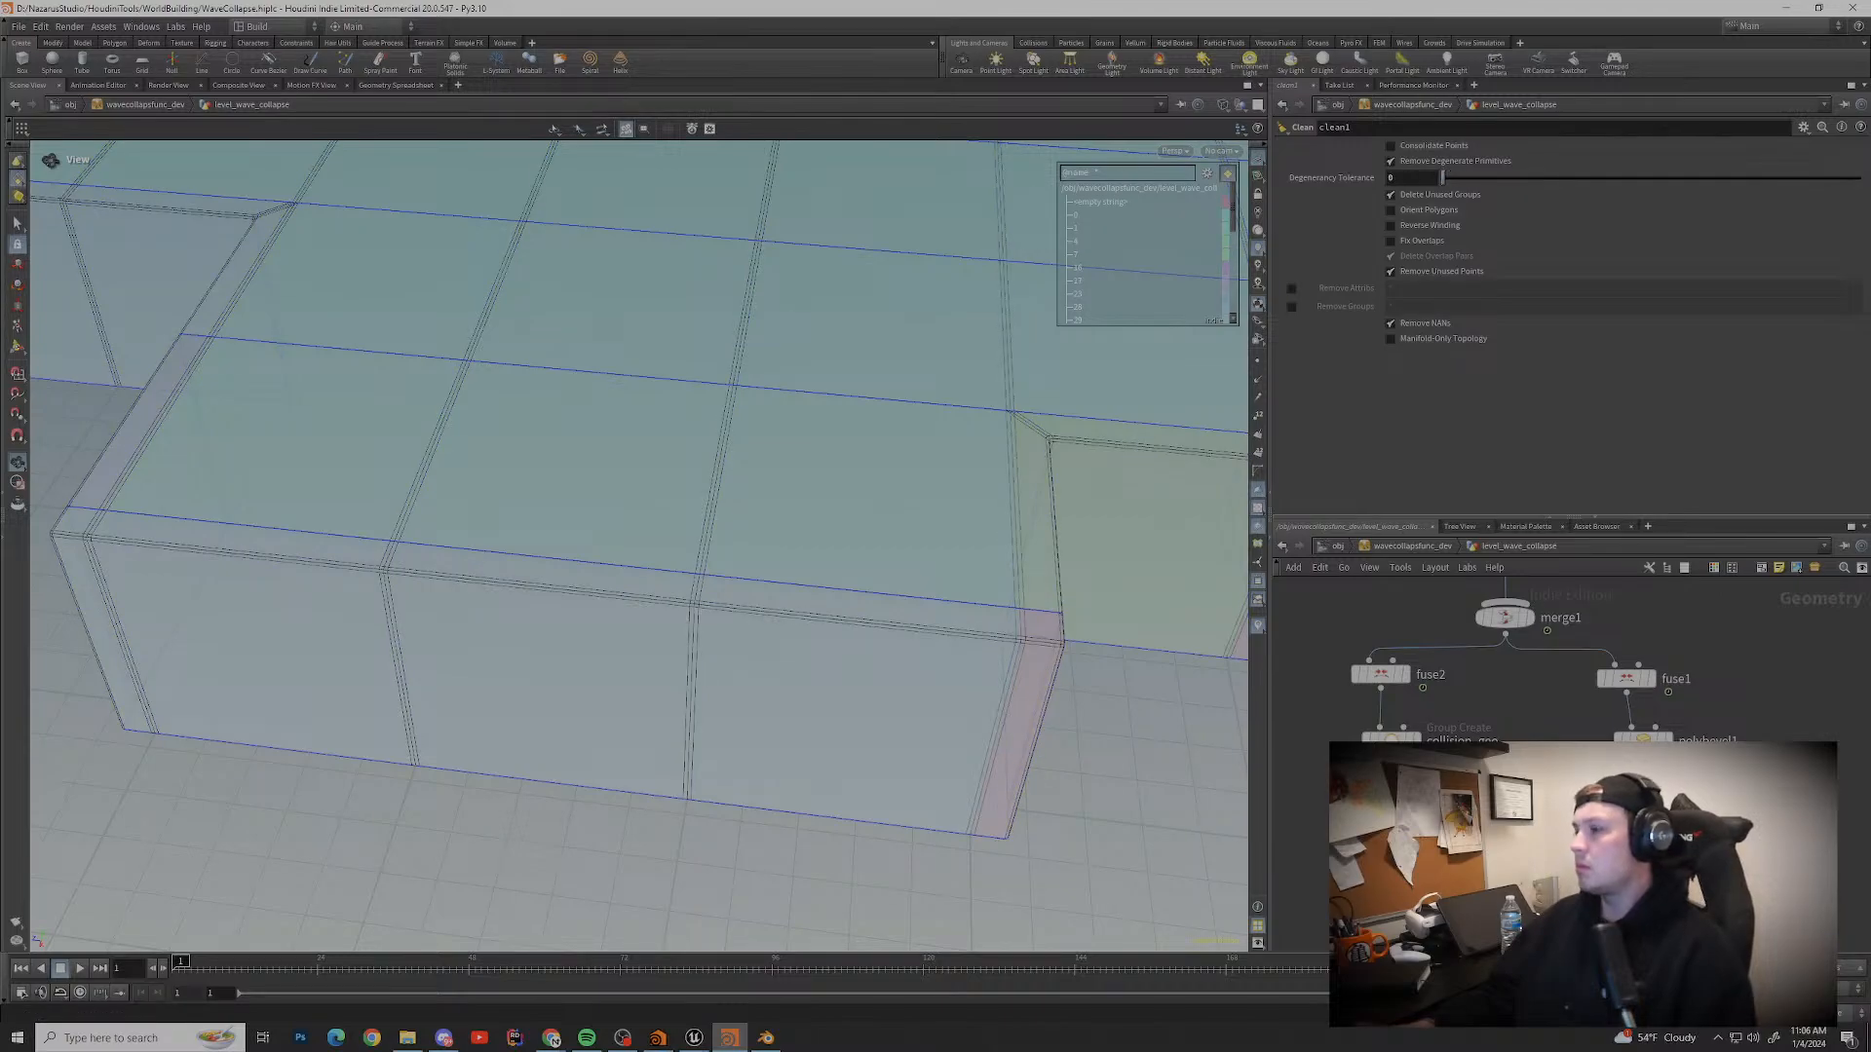
left_click(1643, 738)
left_click(1669, 738)
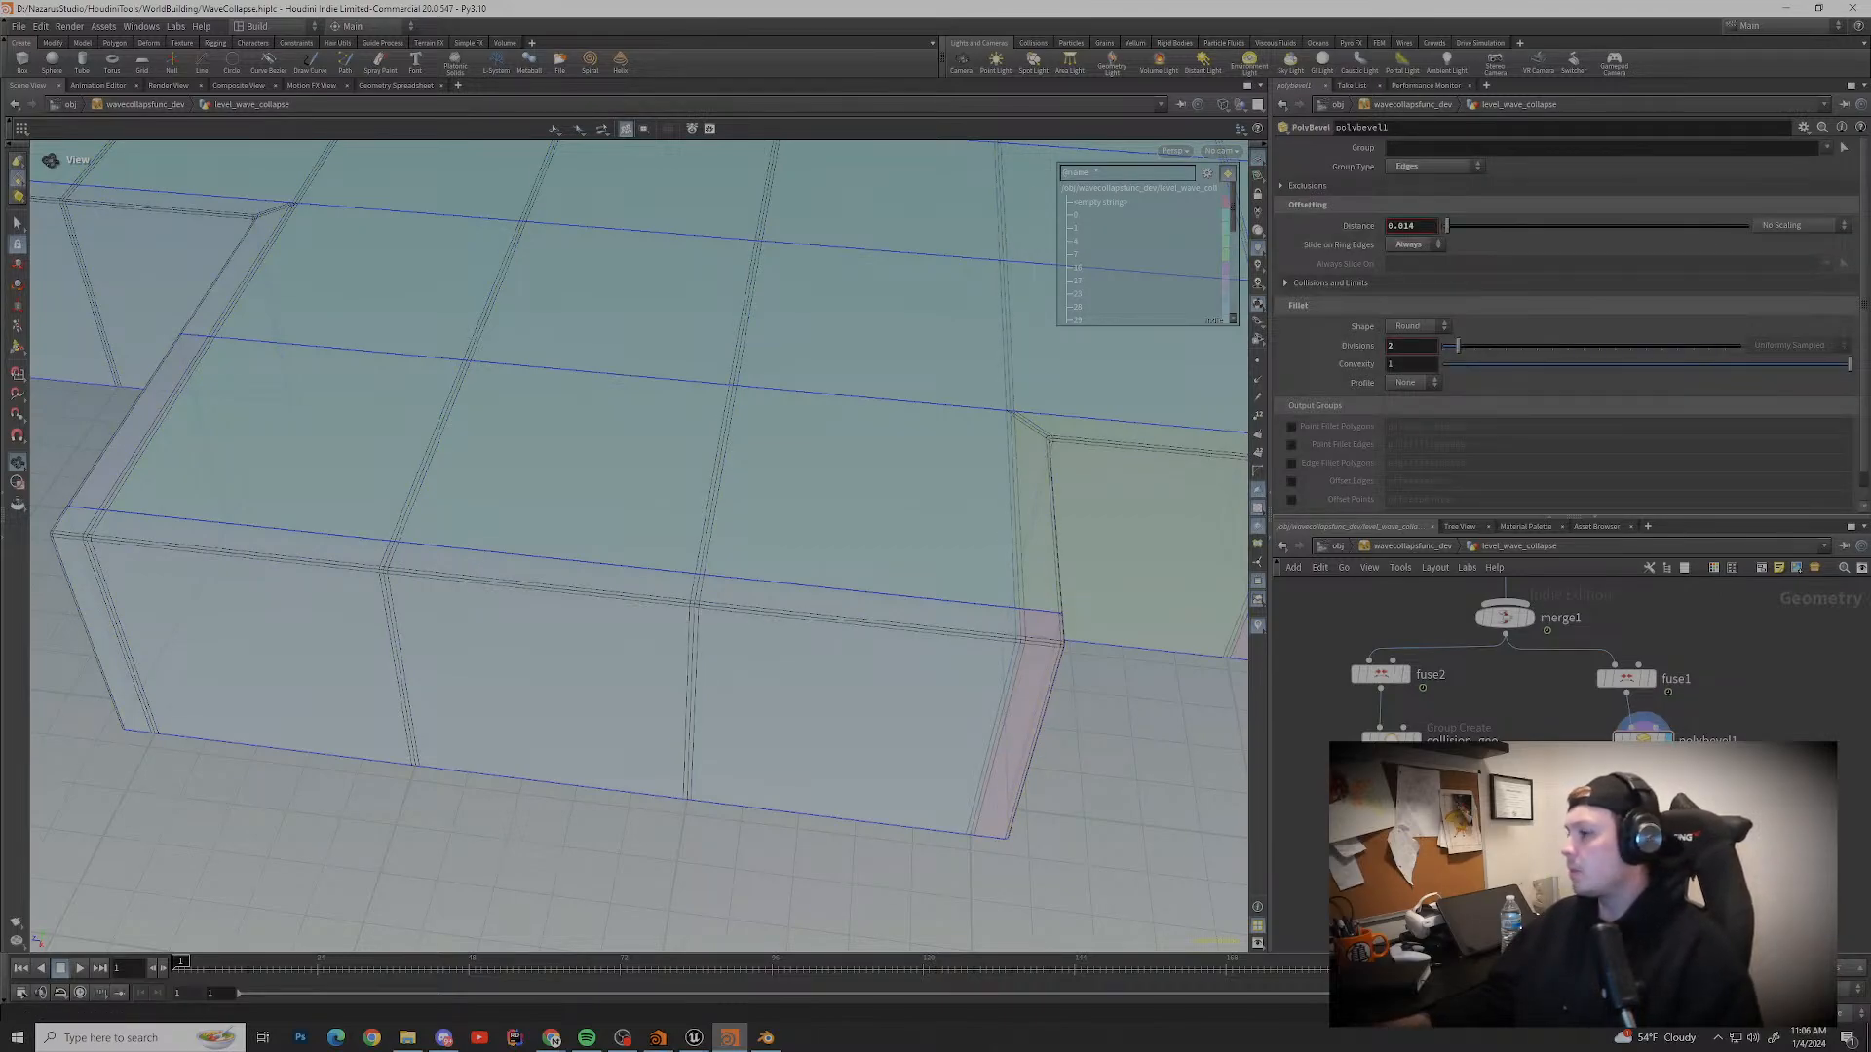
left_click(1390, 737)
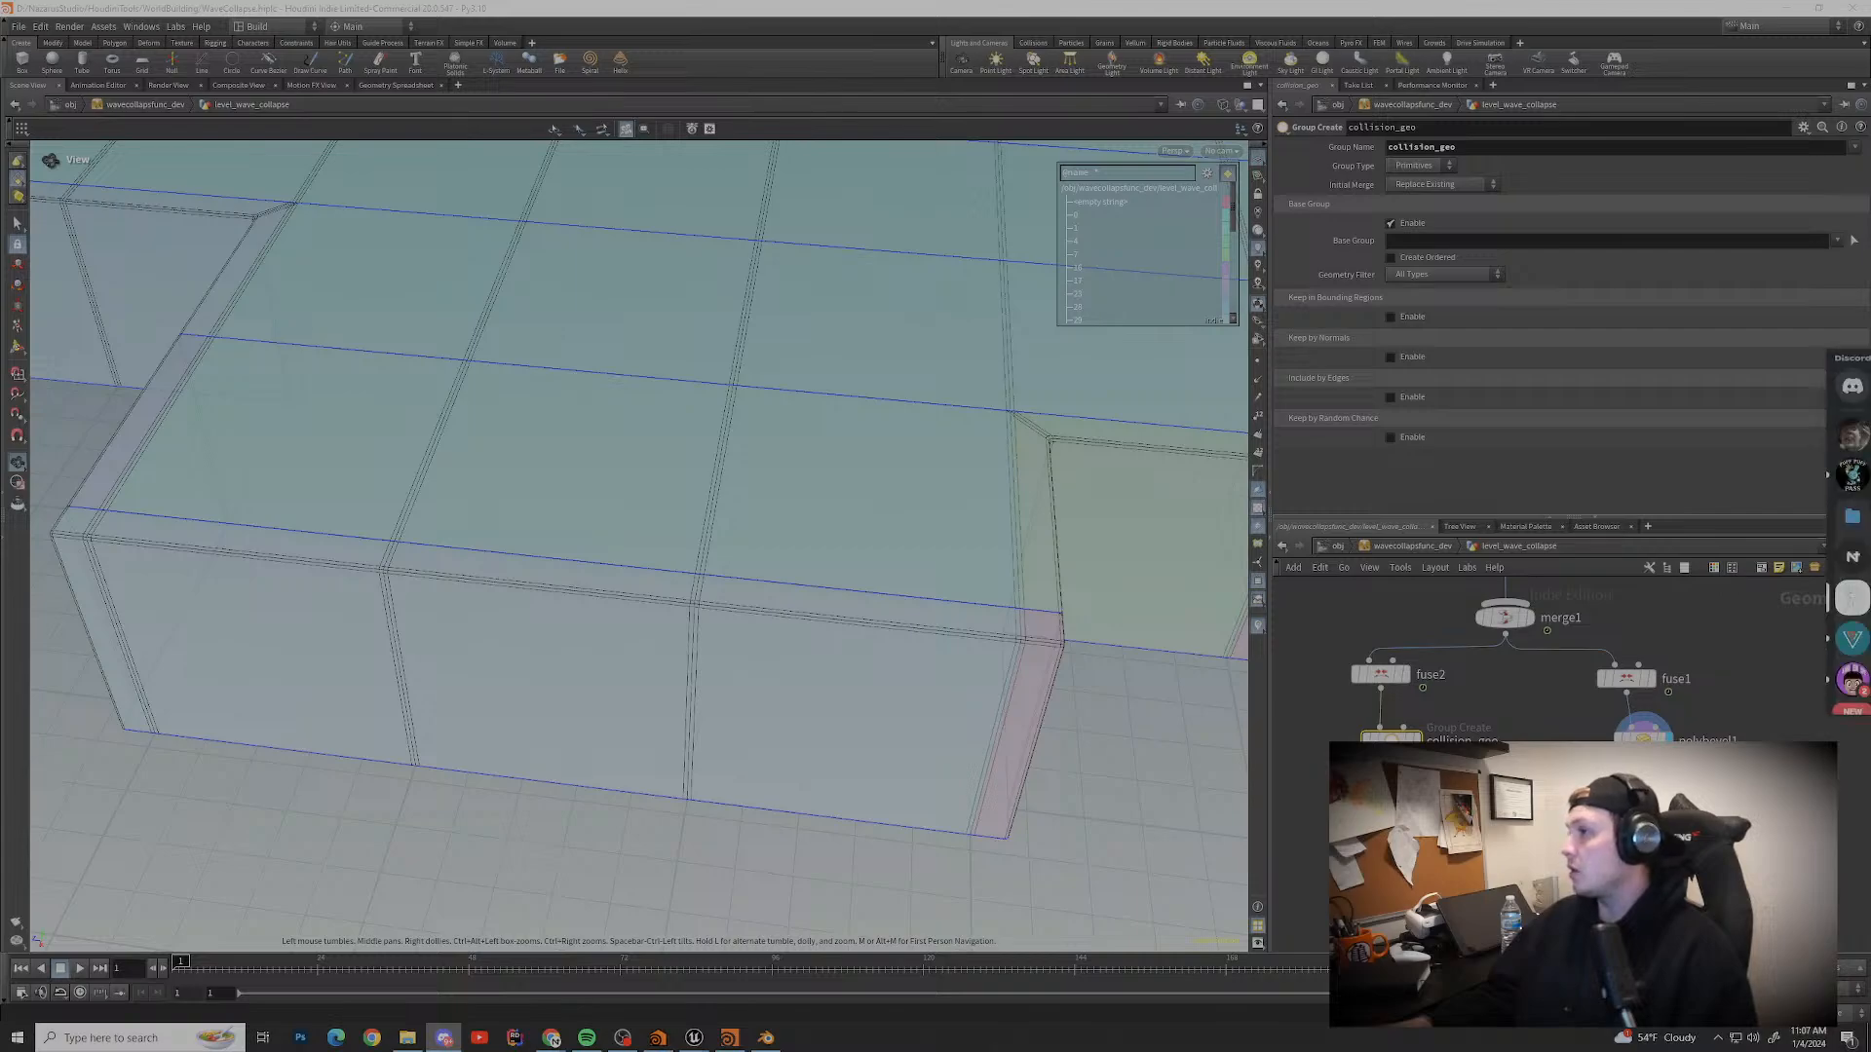
Step: Switch to Discord, read the latest 3d-art message, enlarge both bedroom renders and return to Houdini
key("alt+Tab")
left_click_drag(301, 947, 506, 947)
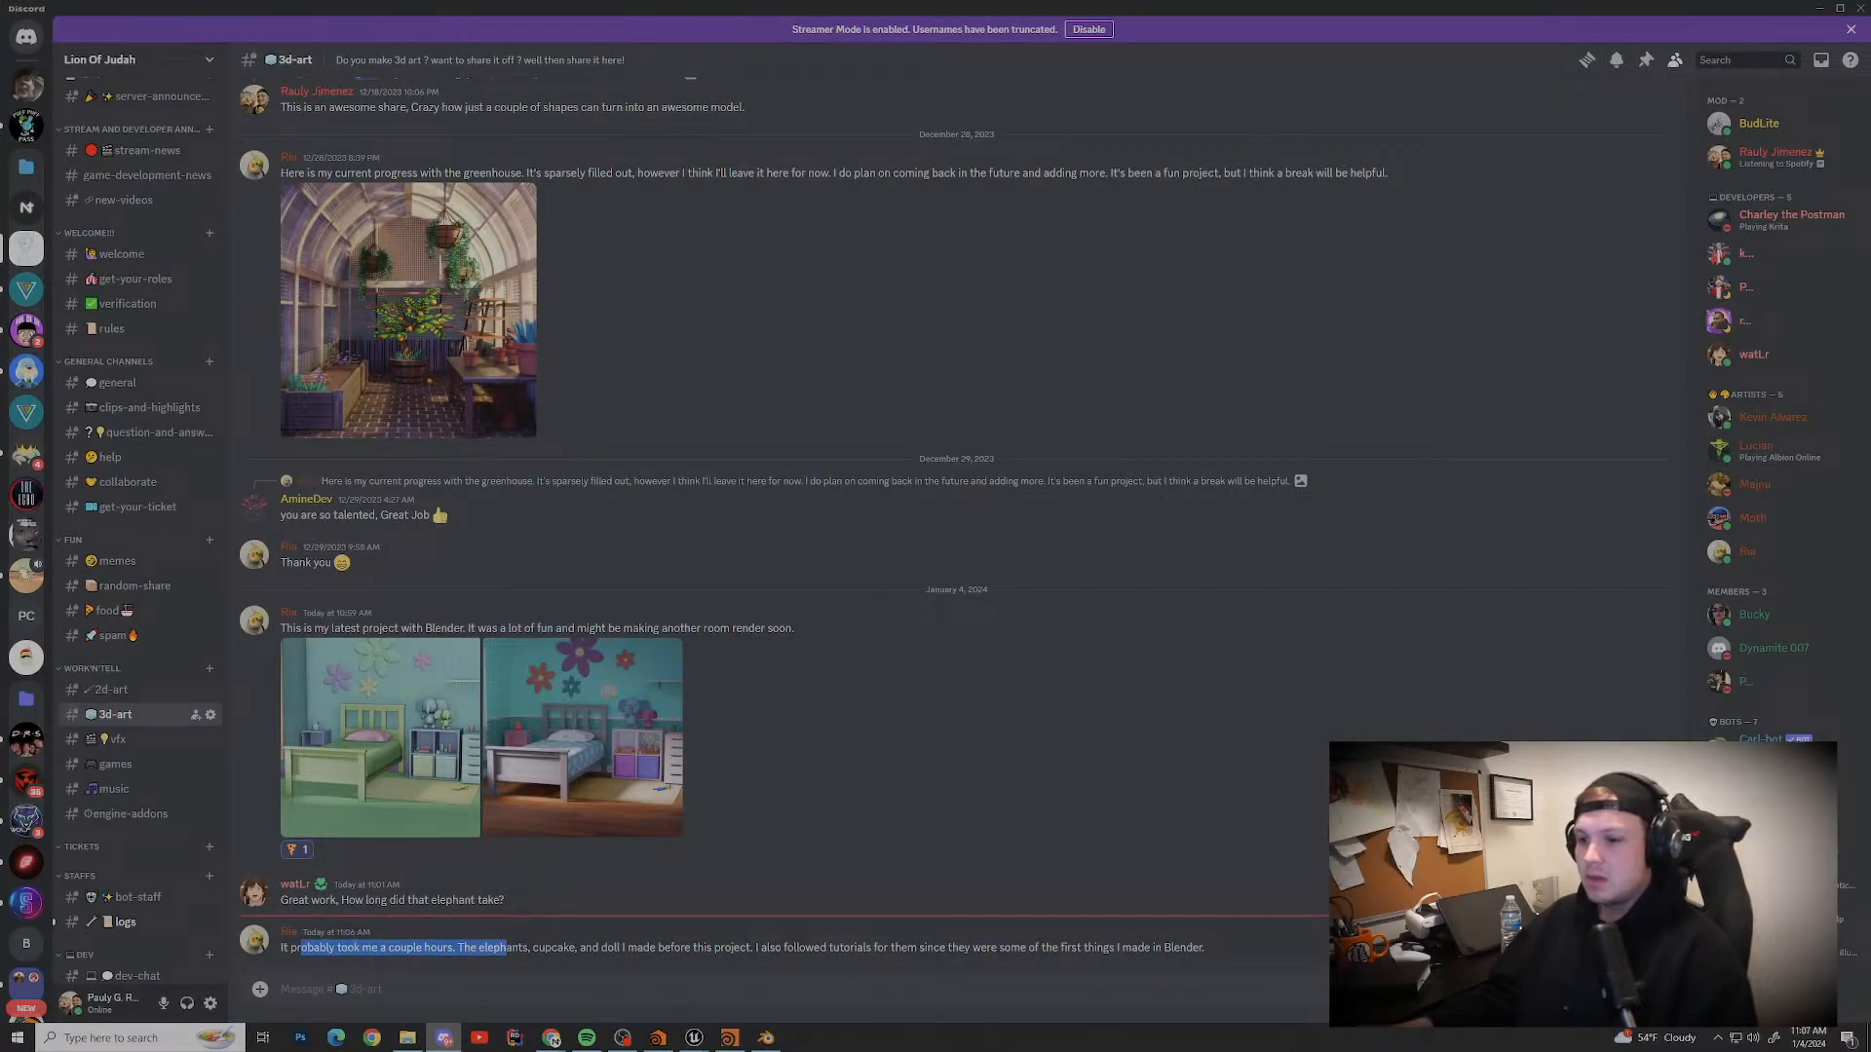
left_click(506, 947)
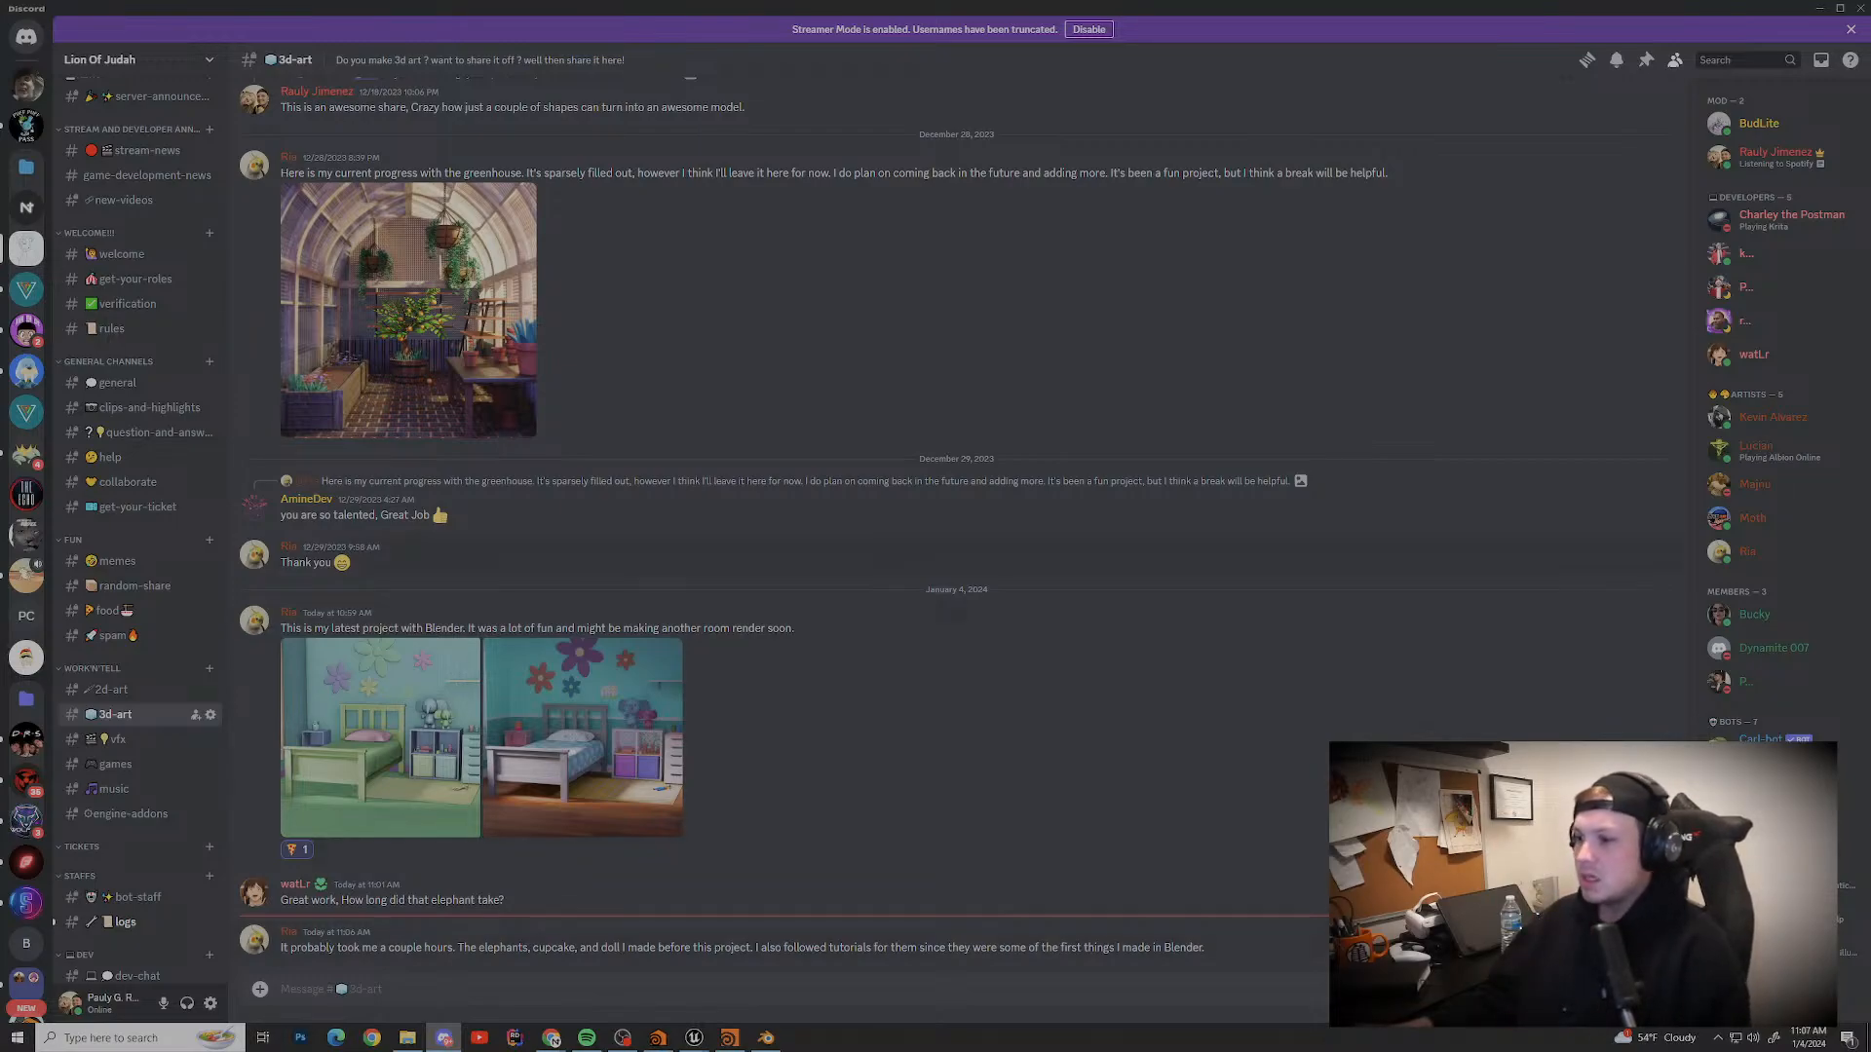
left_click(380, 737)
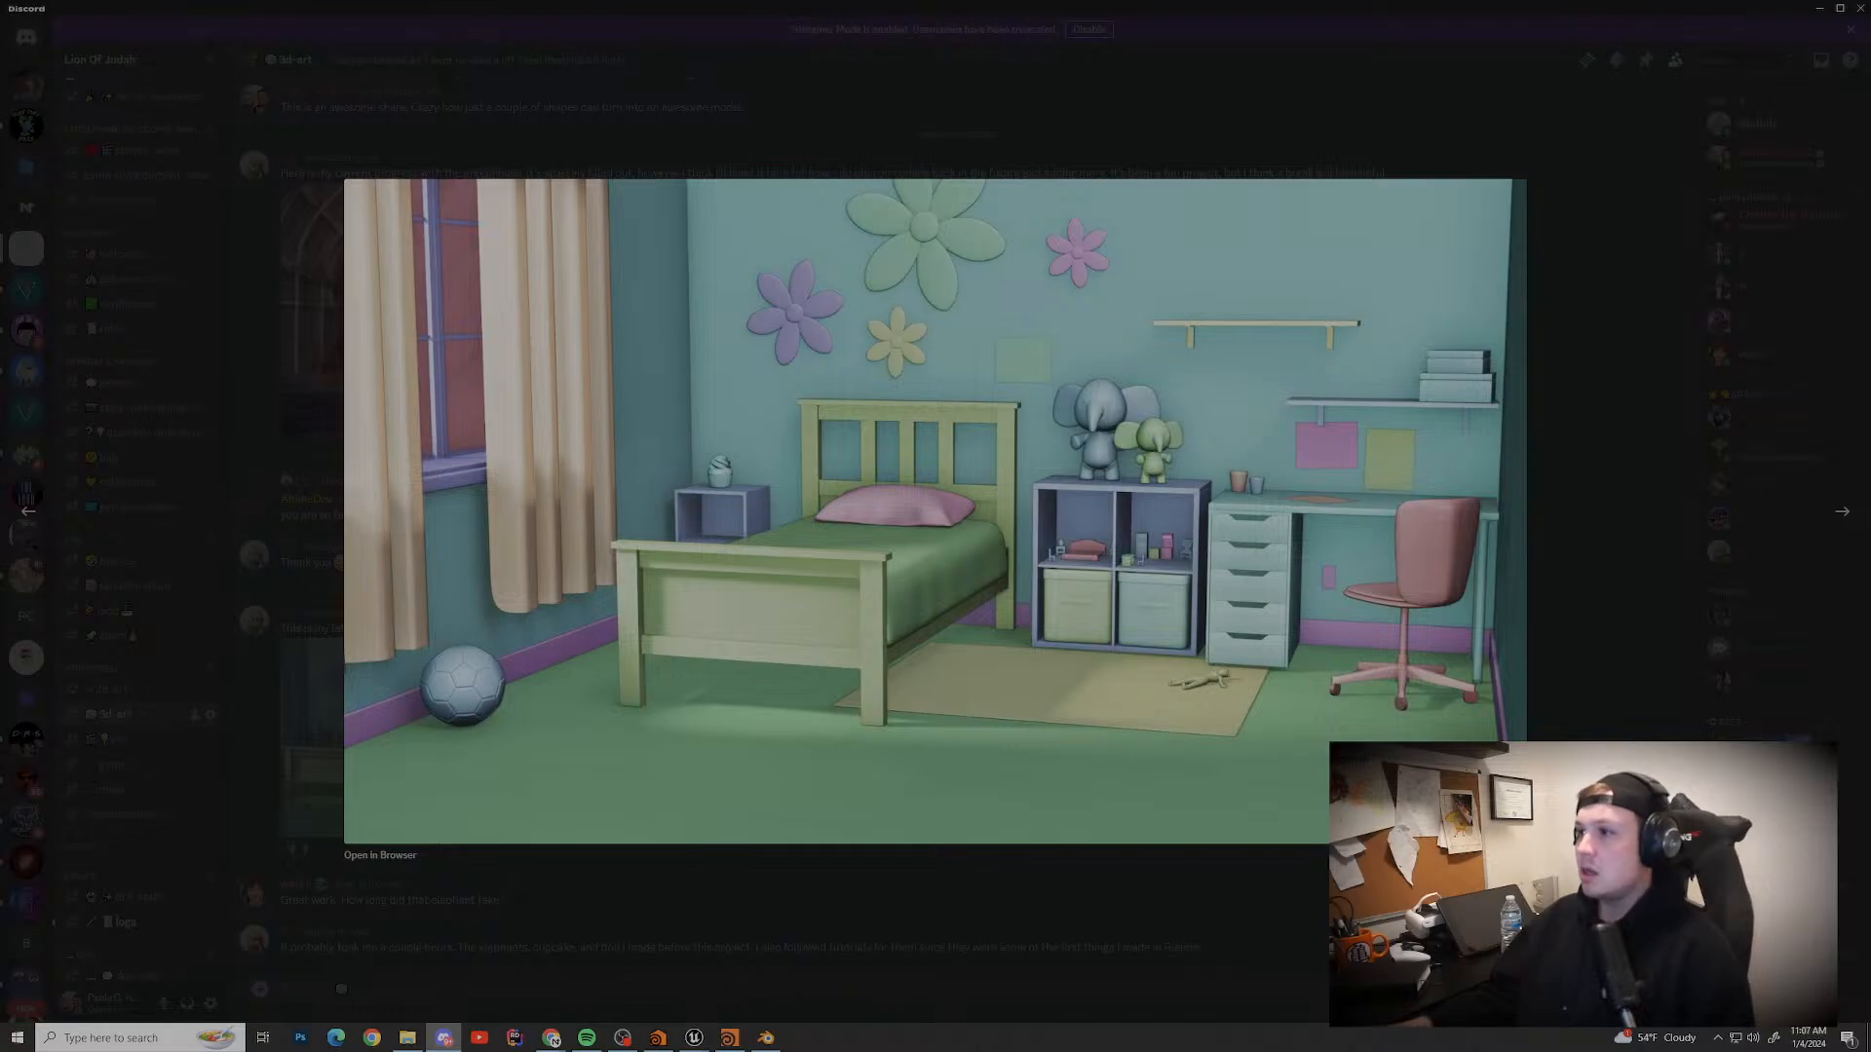
key("Escape")
left_click(589, 735)
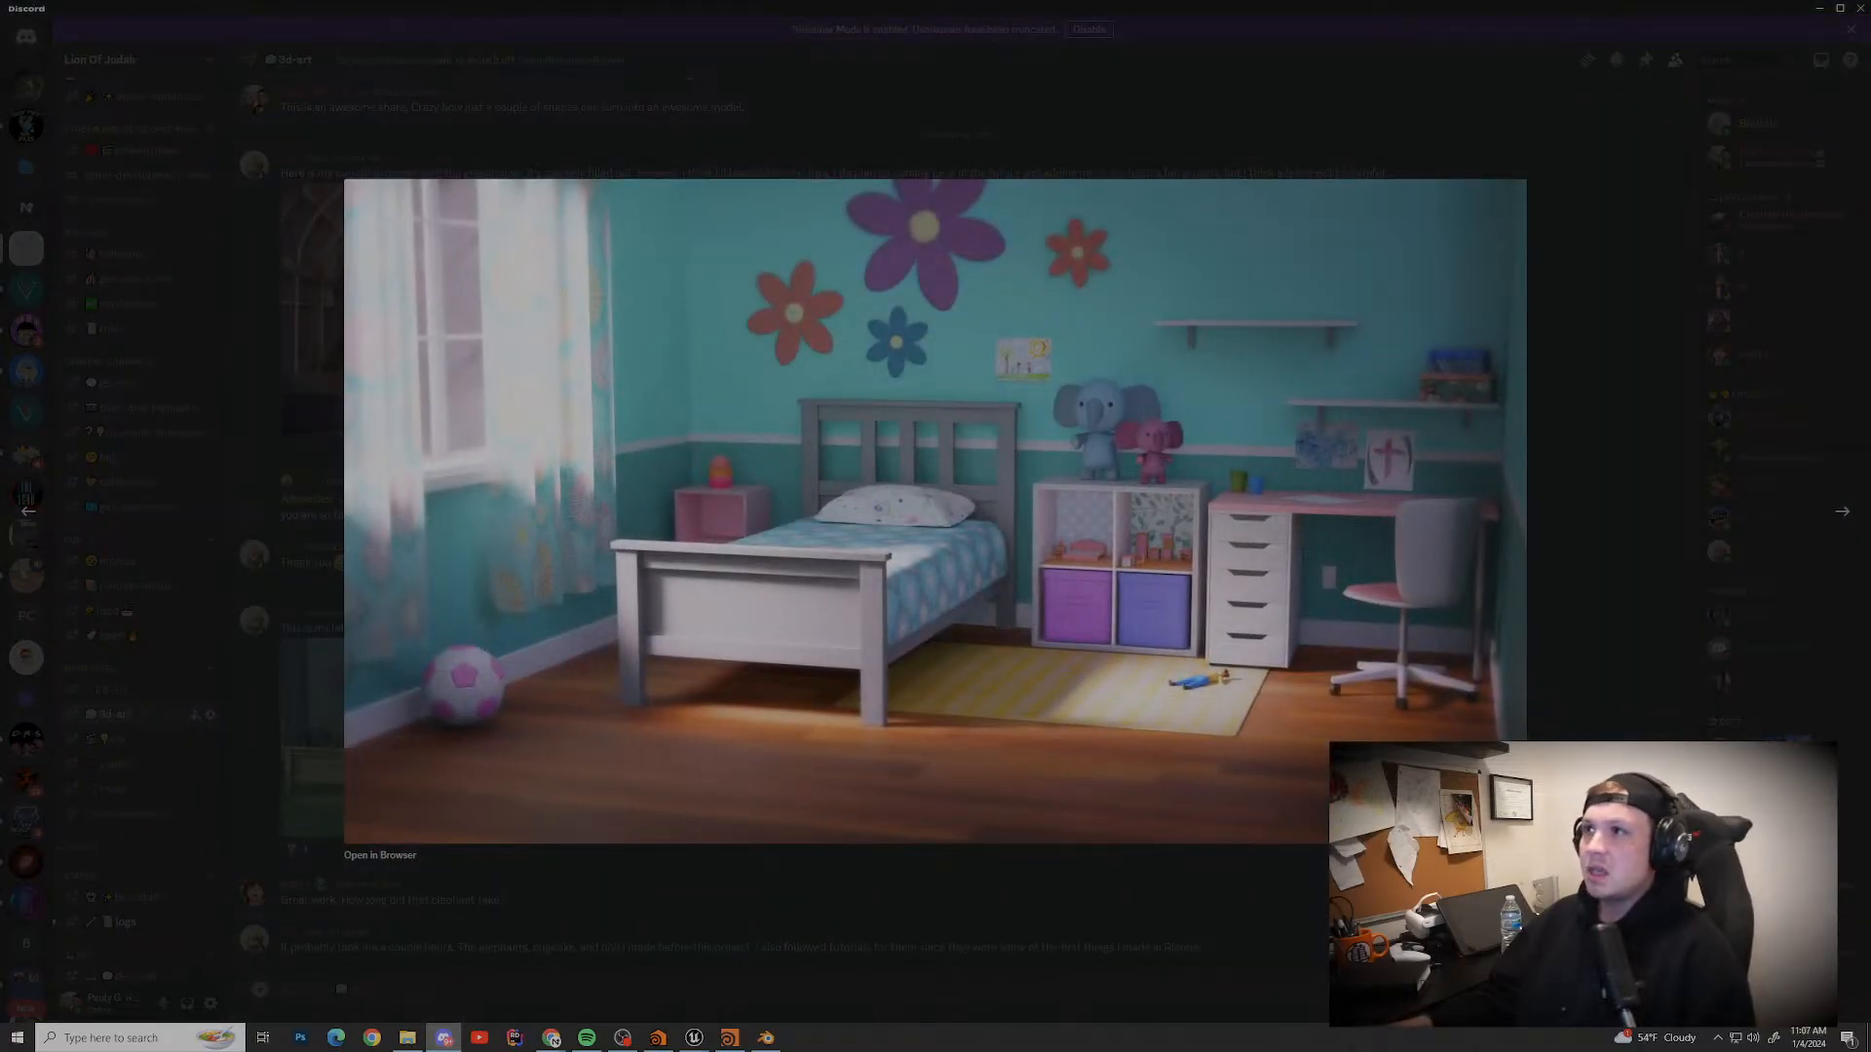
key("Escape")
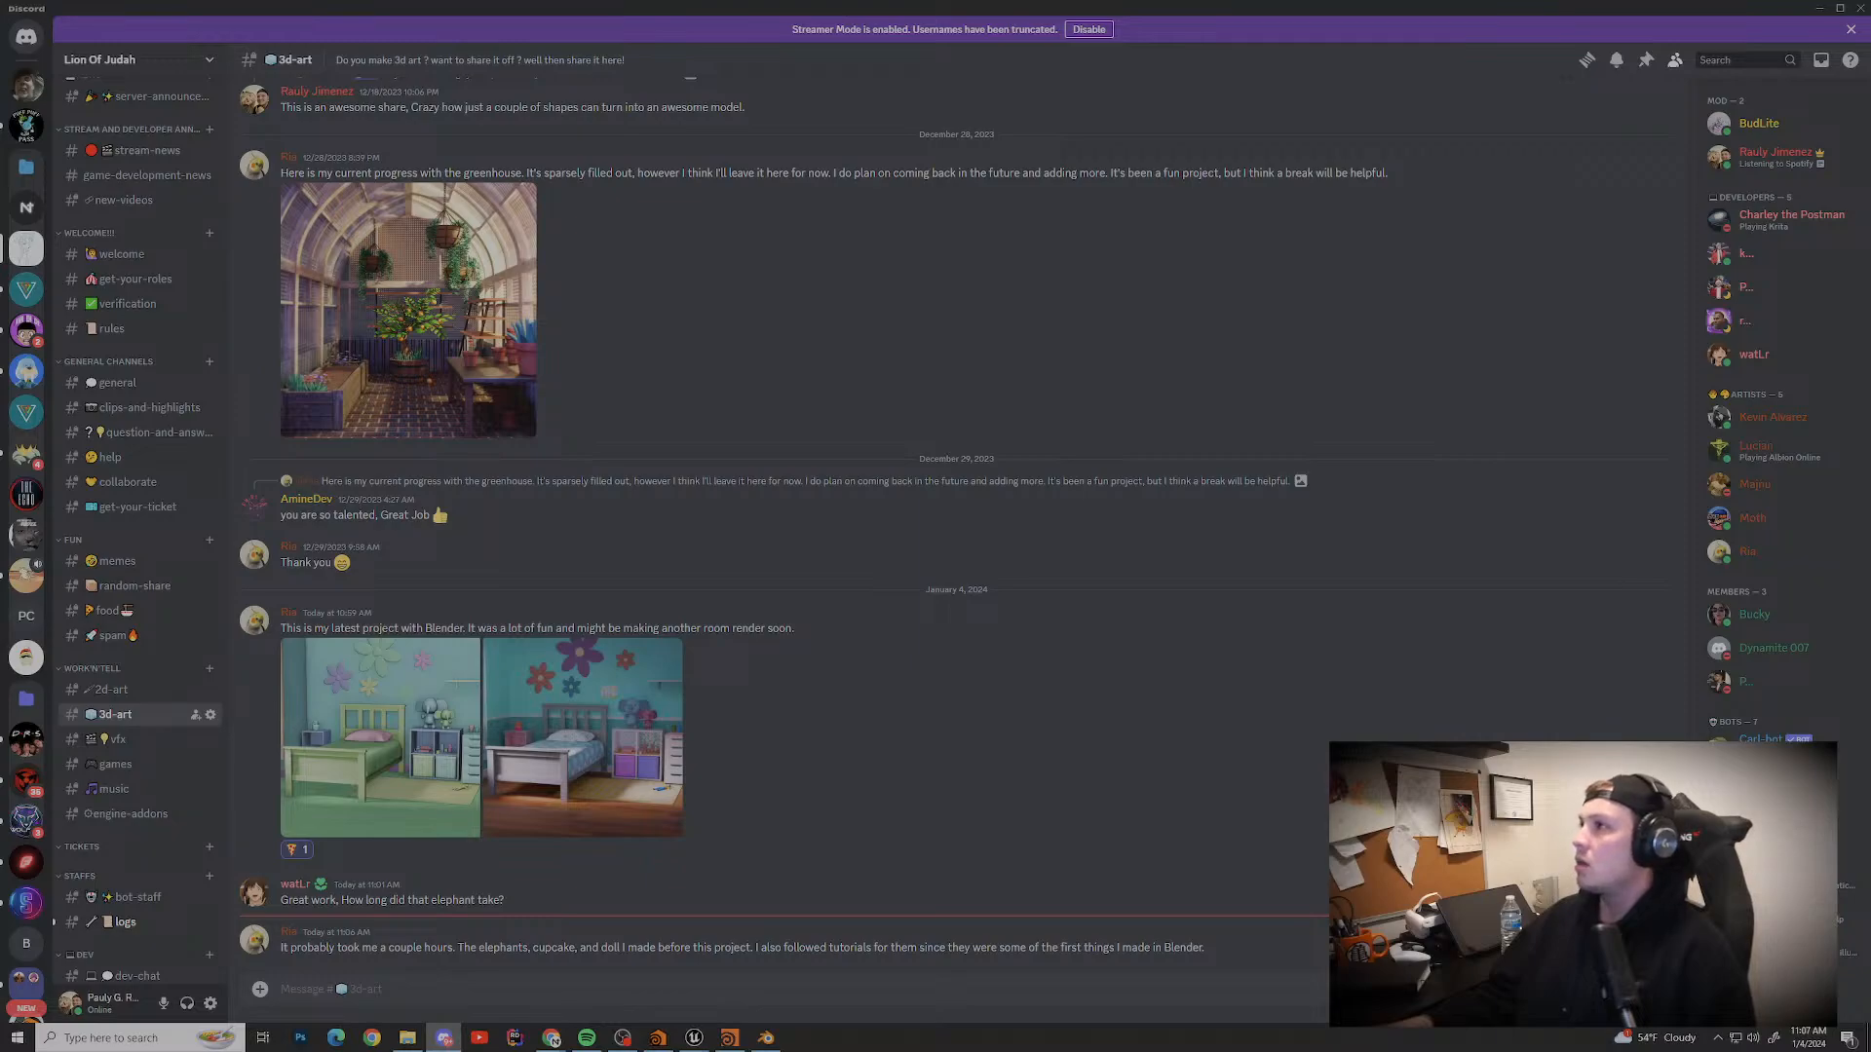
key("alt+Tab")
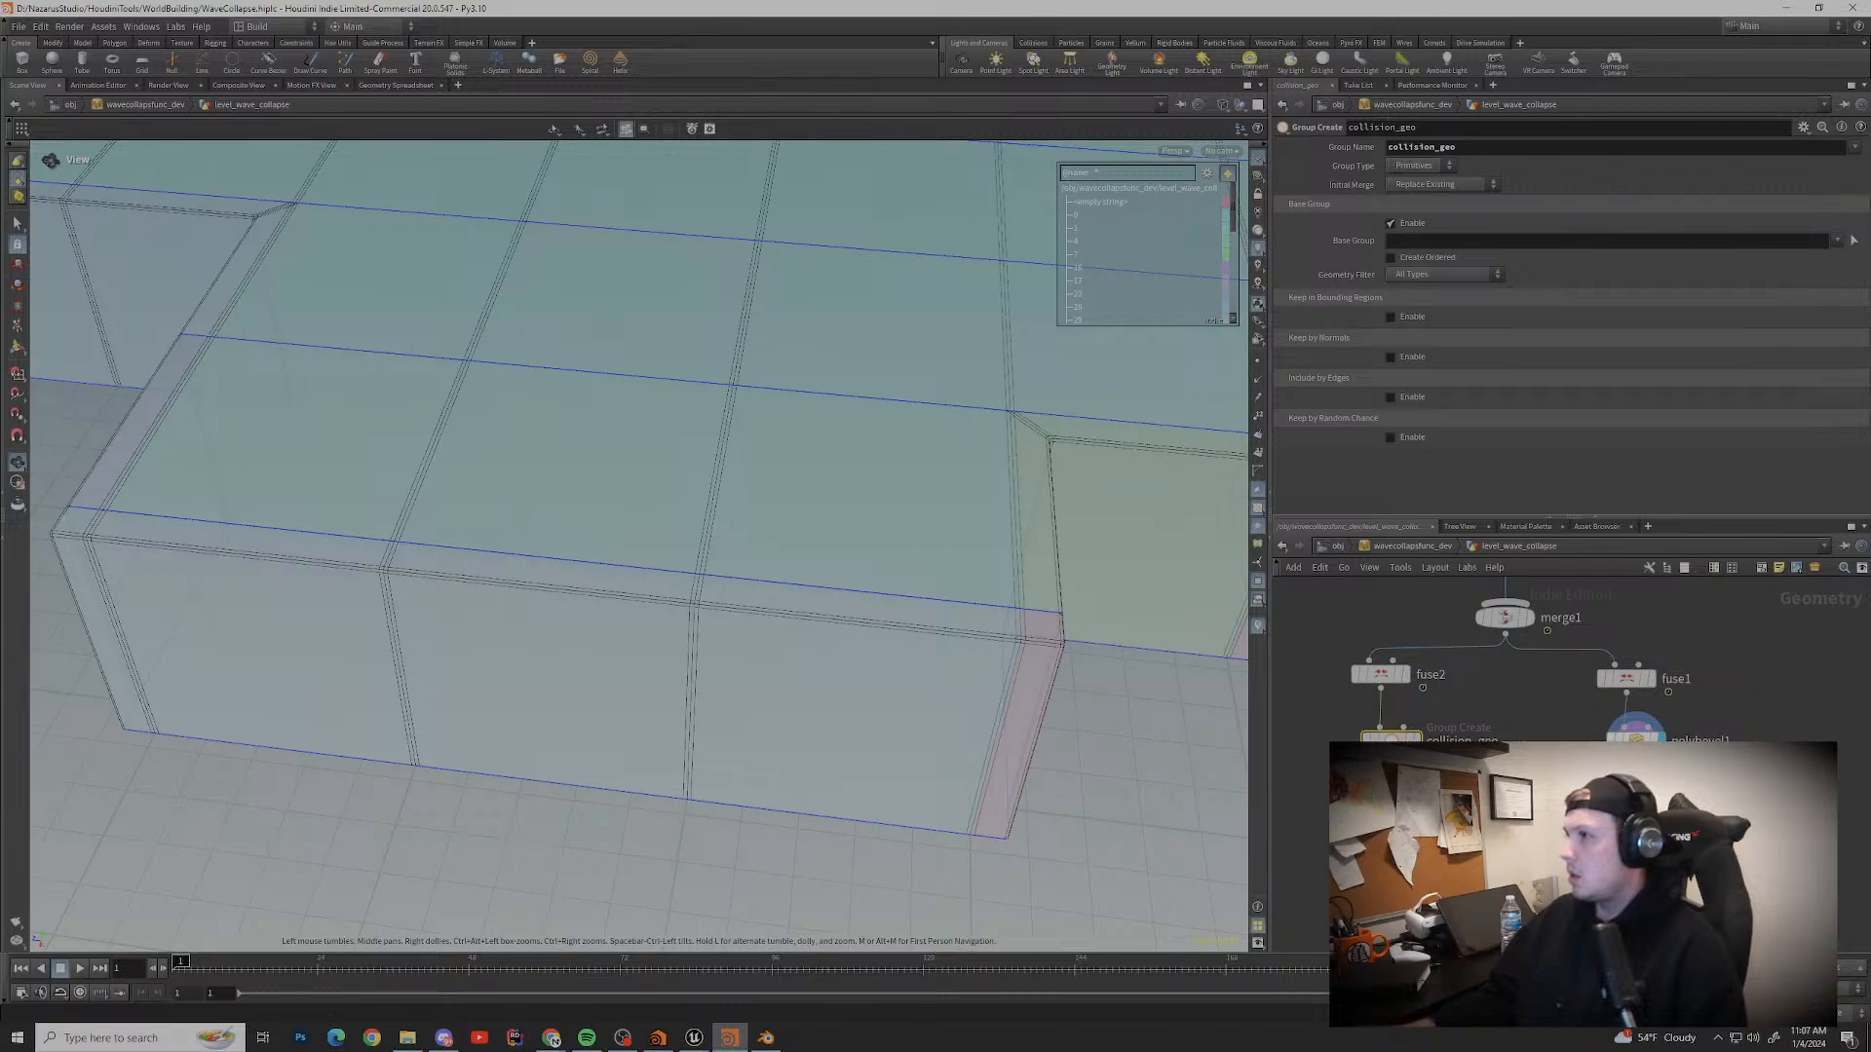
Step: Try Scale By Attribute on polybevel1's offset distance and return it to No Scaling
left_click(1636, 729)
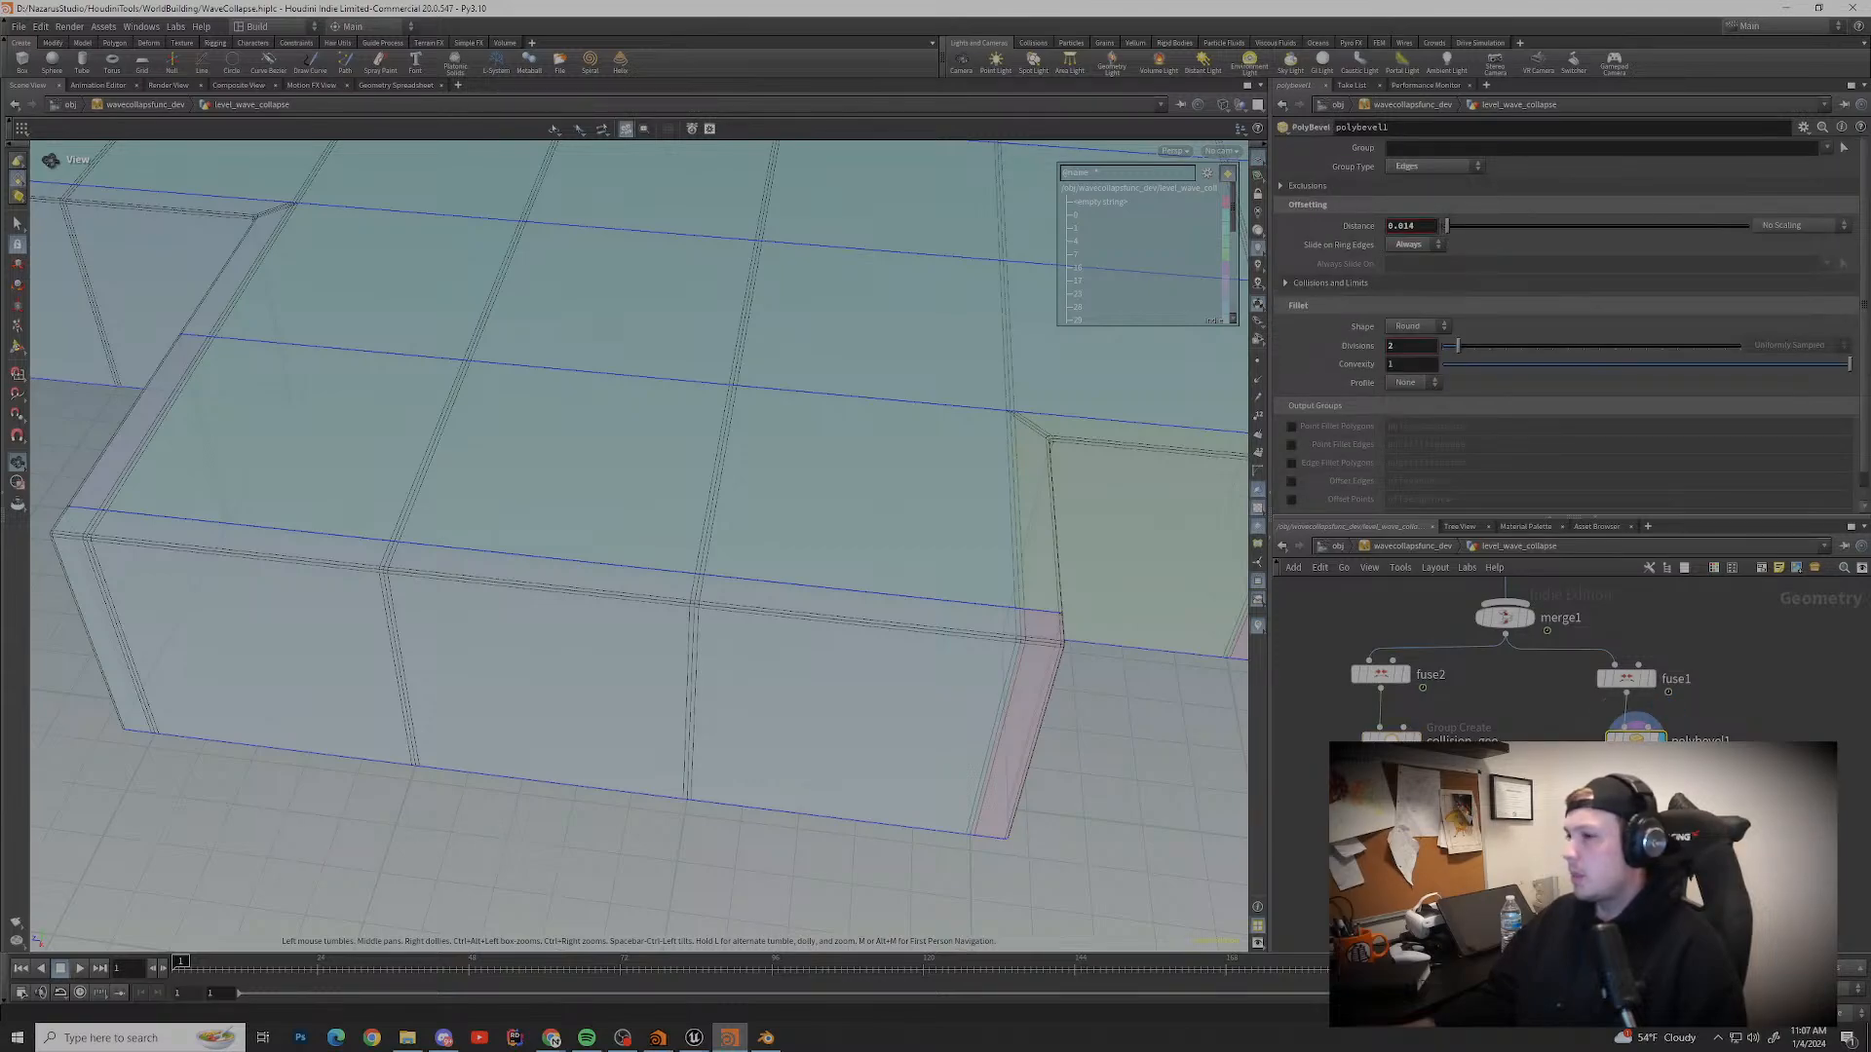
left_click(1803, 225)
left_click(1793, 255)
left_click(1803, 225)
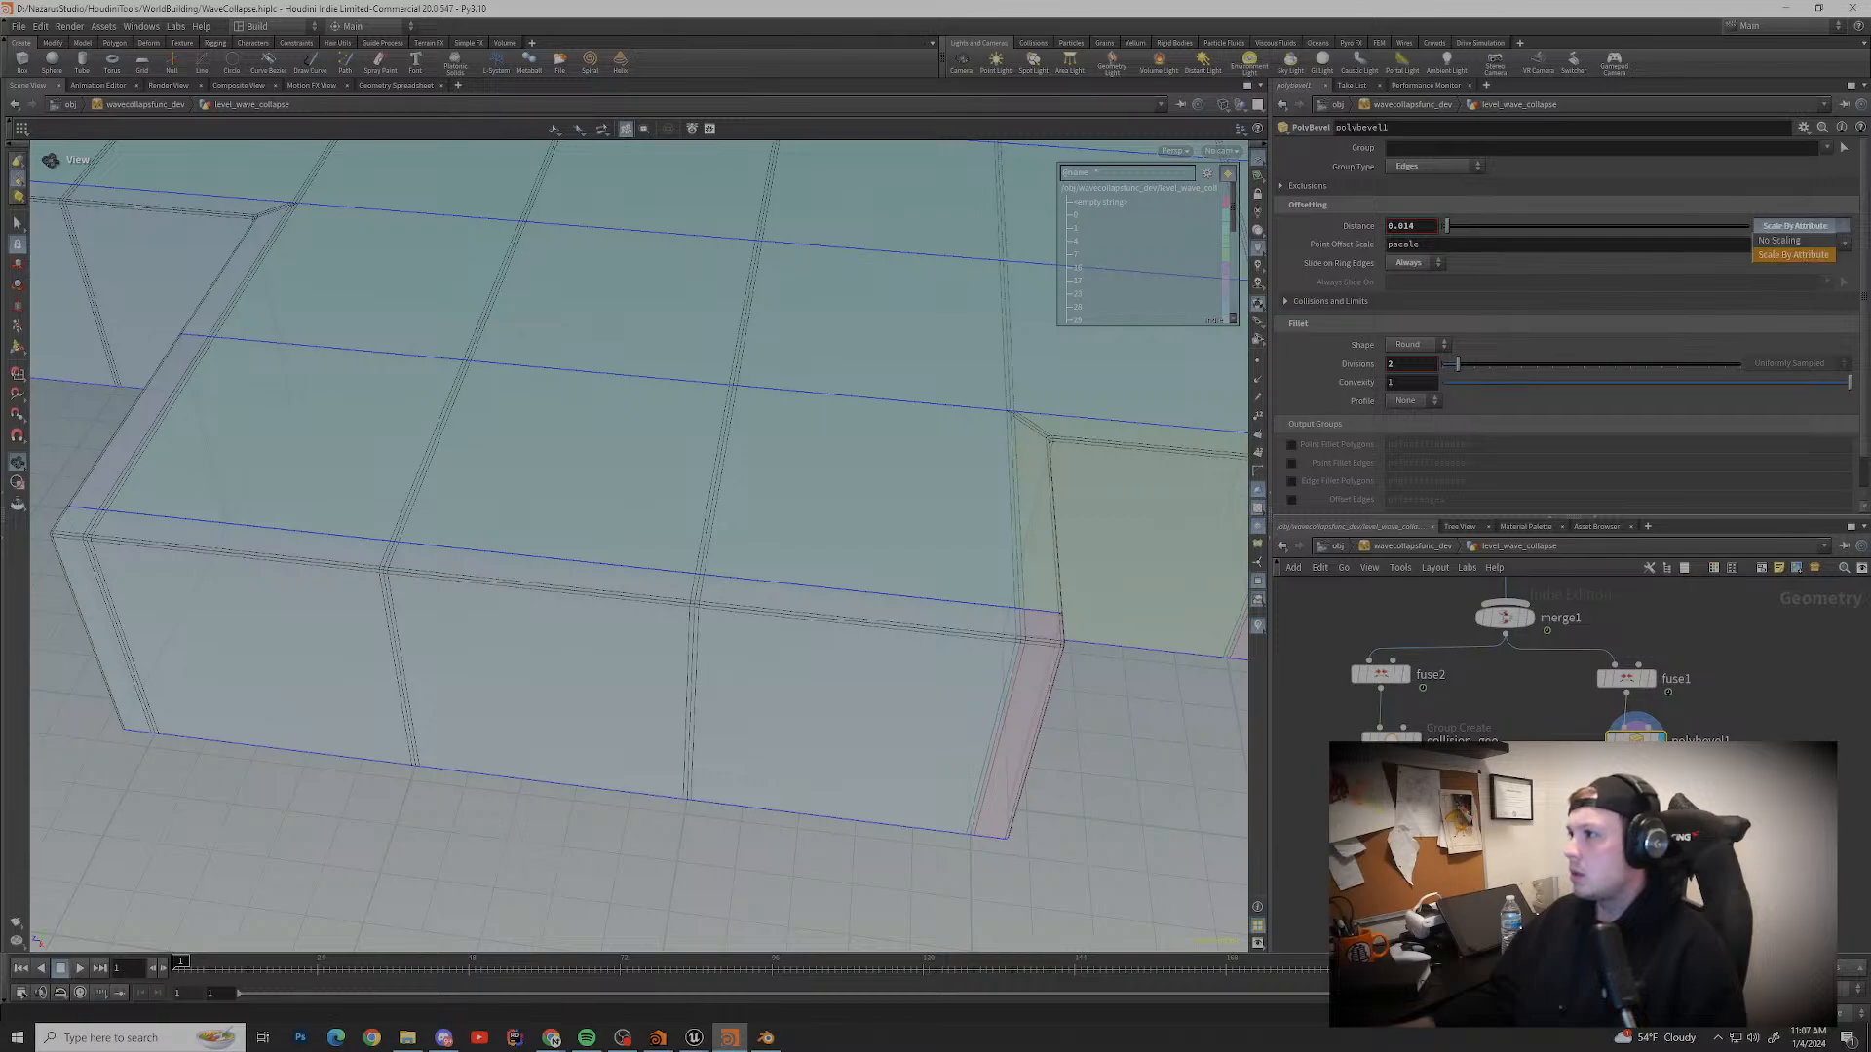
left_click(1779, 240)
Step: Compare polybevel1's Slide on Ring Edges modes, leaving it on Auto with an Asymmetry Tolerance of 0.106
left_click(1414, 245)
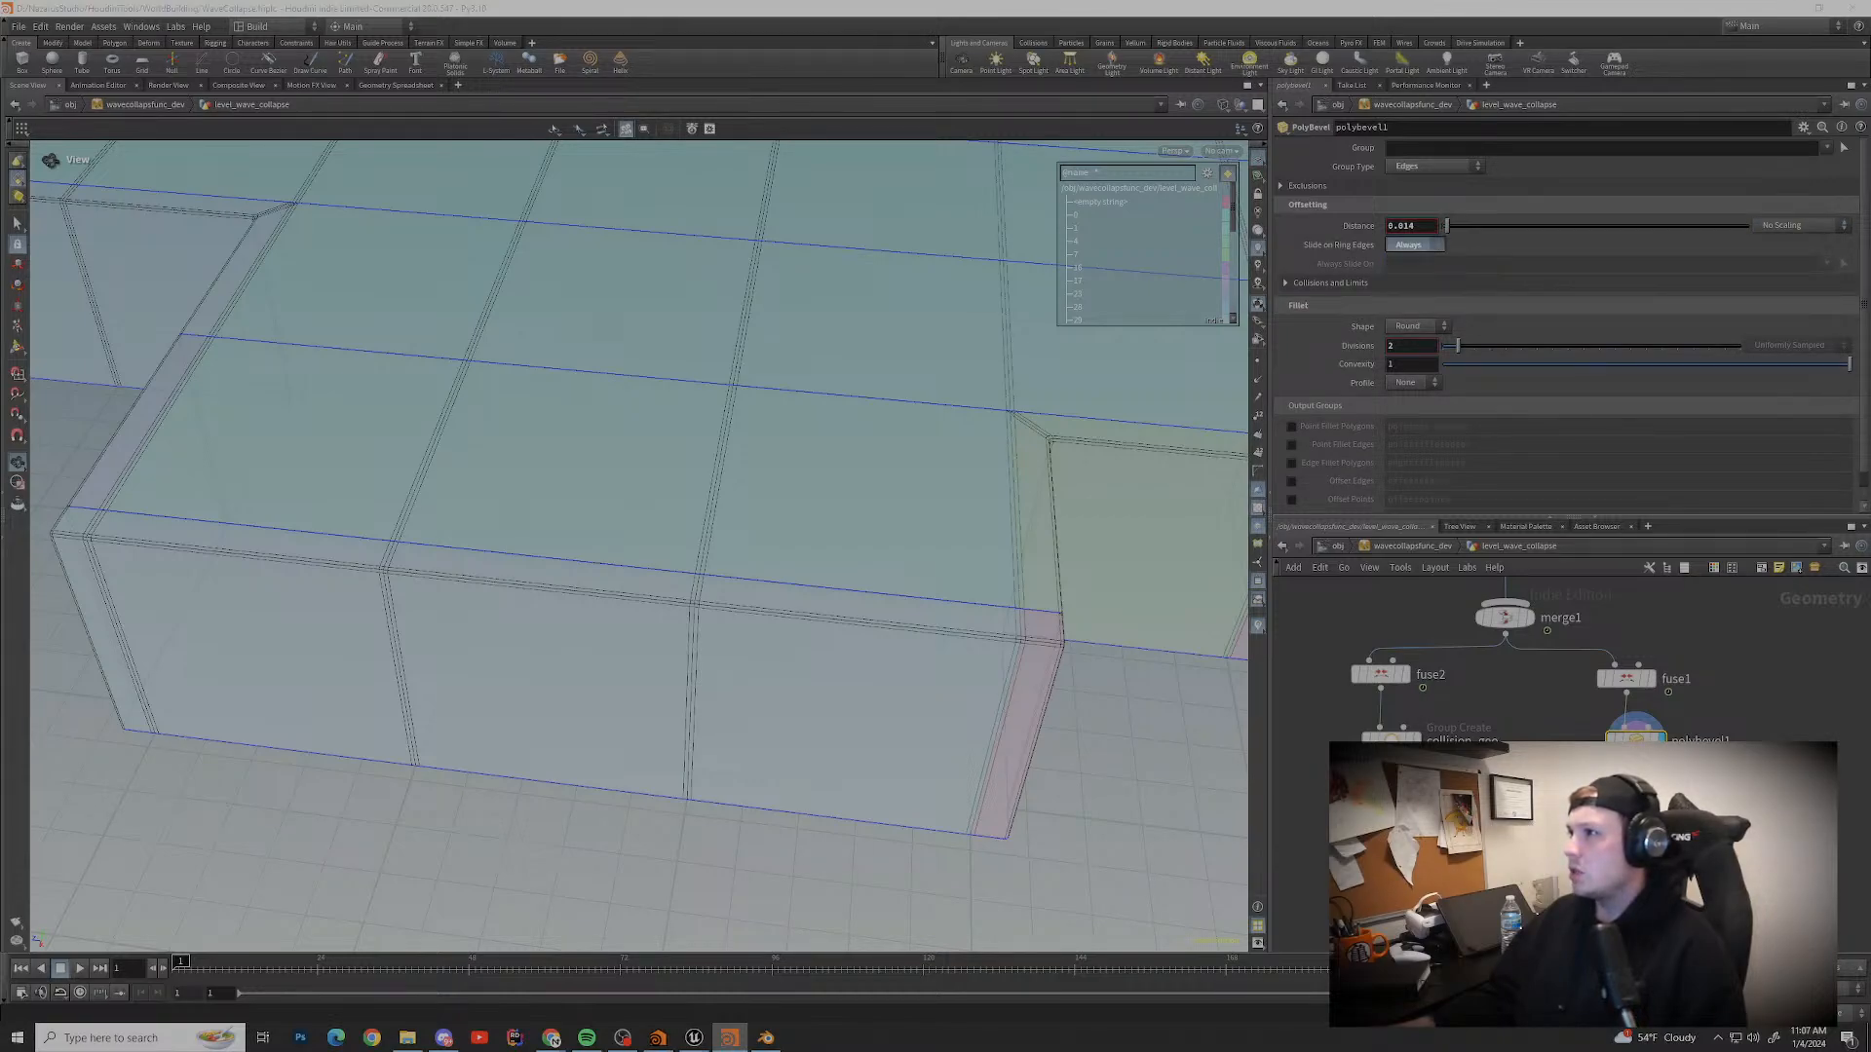
left_click(1401, 259)
mouse_move(1461, 263)
left_mouse_down()
mouse_move(1754, 263)
mouse_move(1469, 263)
mouse_move(1486, 263)
left_mouse_up()
left_click(1414, 244)
left_click(1403, 289)
left_click(1415, 245)
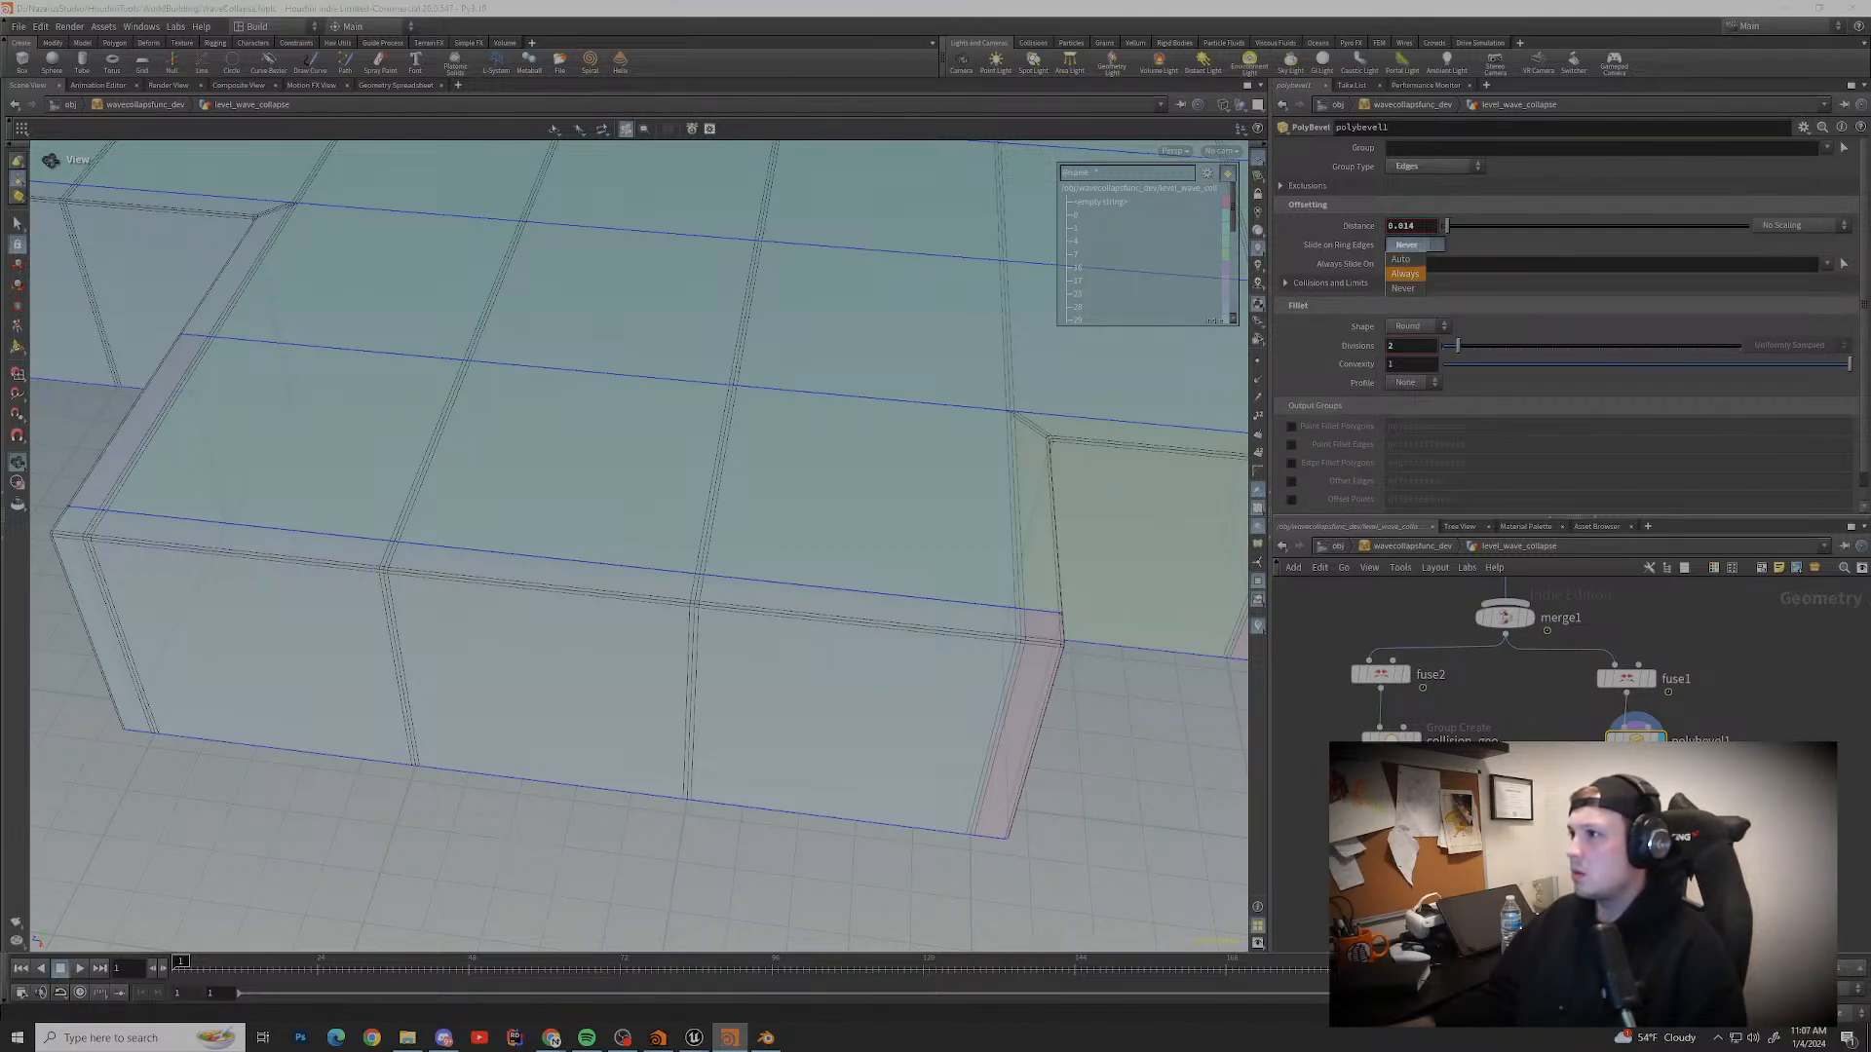
left_click(1405, 269)
left_click(1415, 245)
left_click(1405, 249)
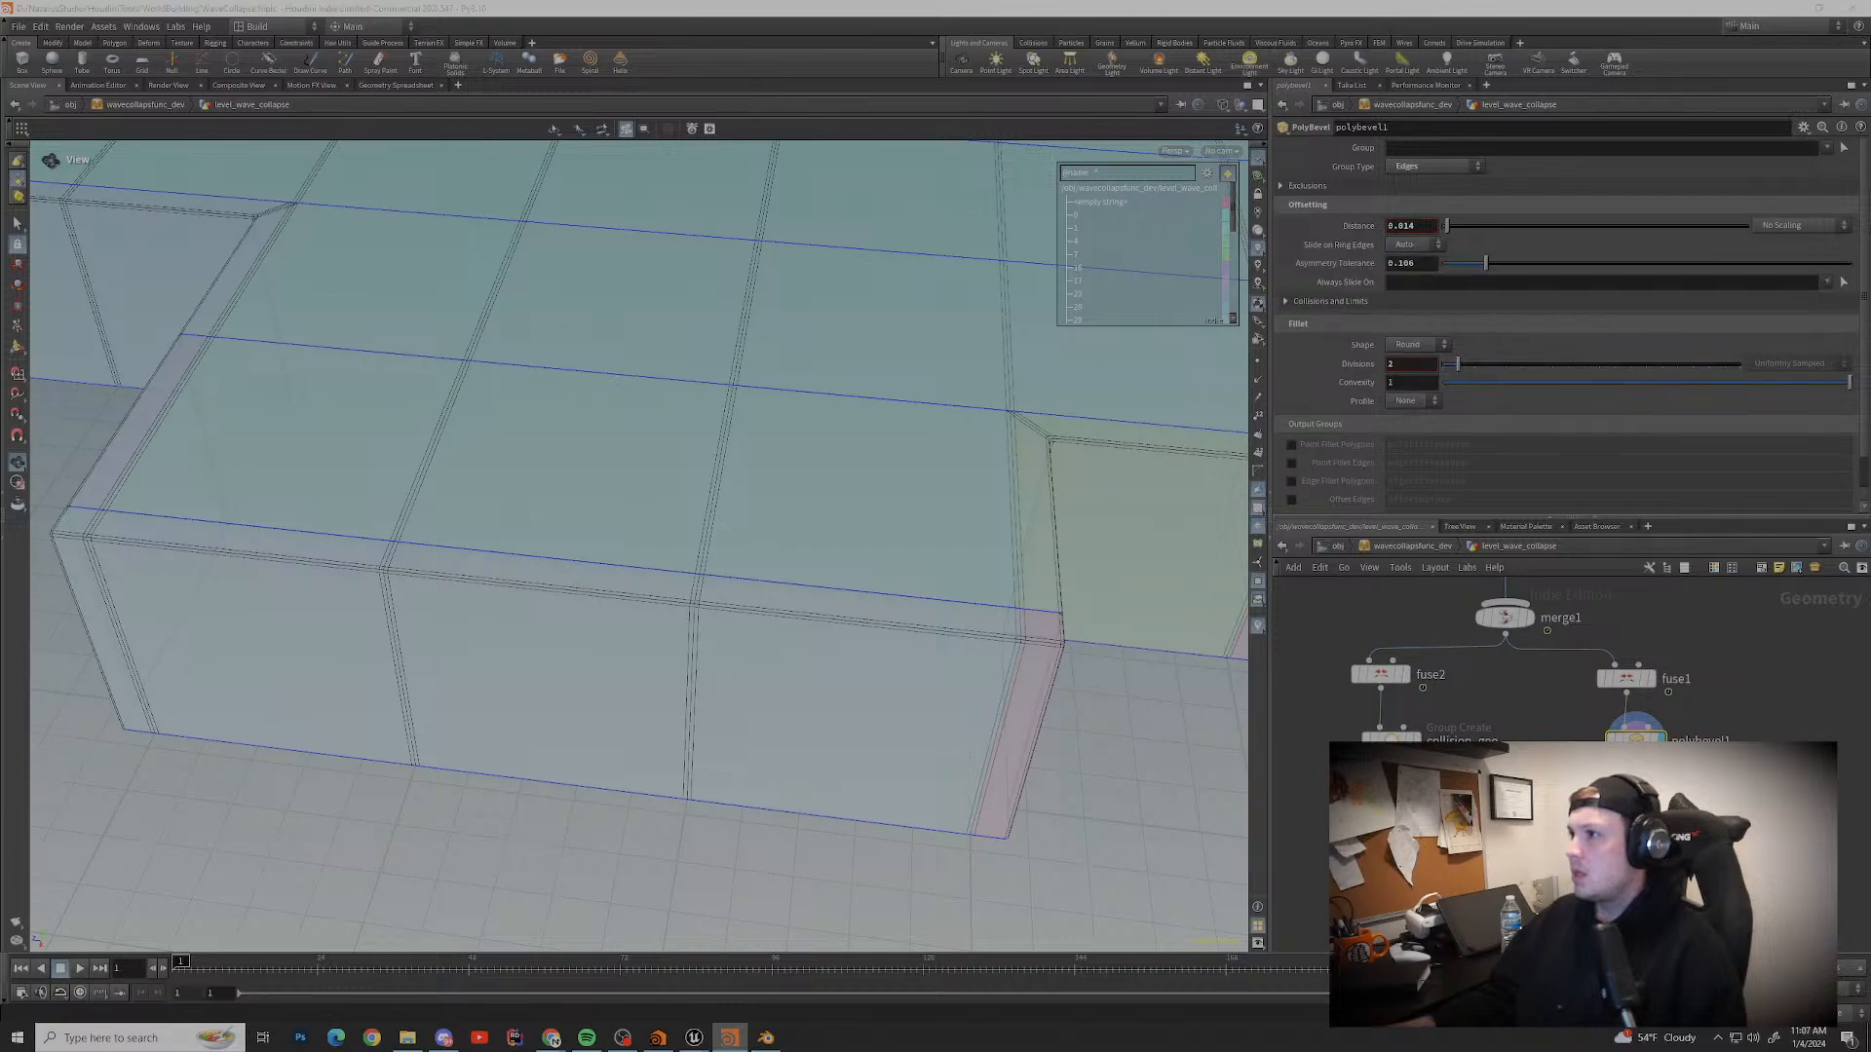
Step: Expand polybevel1's Collisions and Limits settings and try a larger Pinch Angle
left_click(1331, 301)
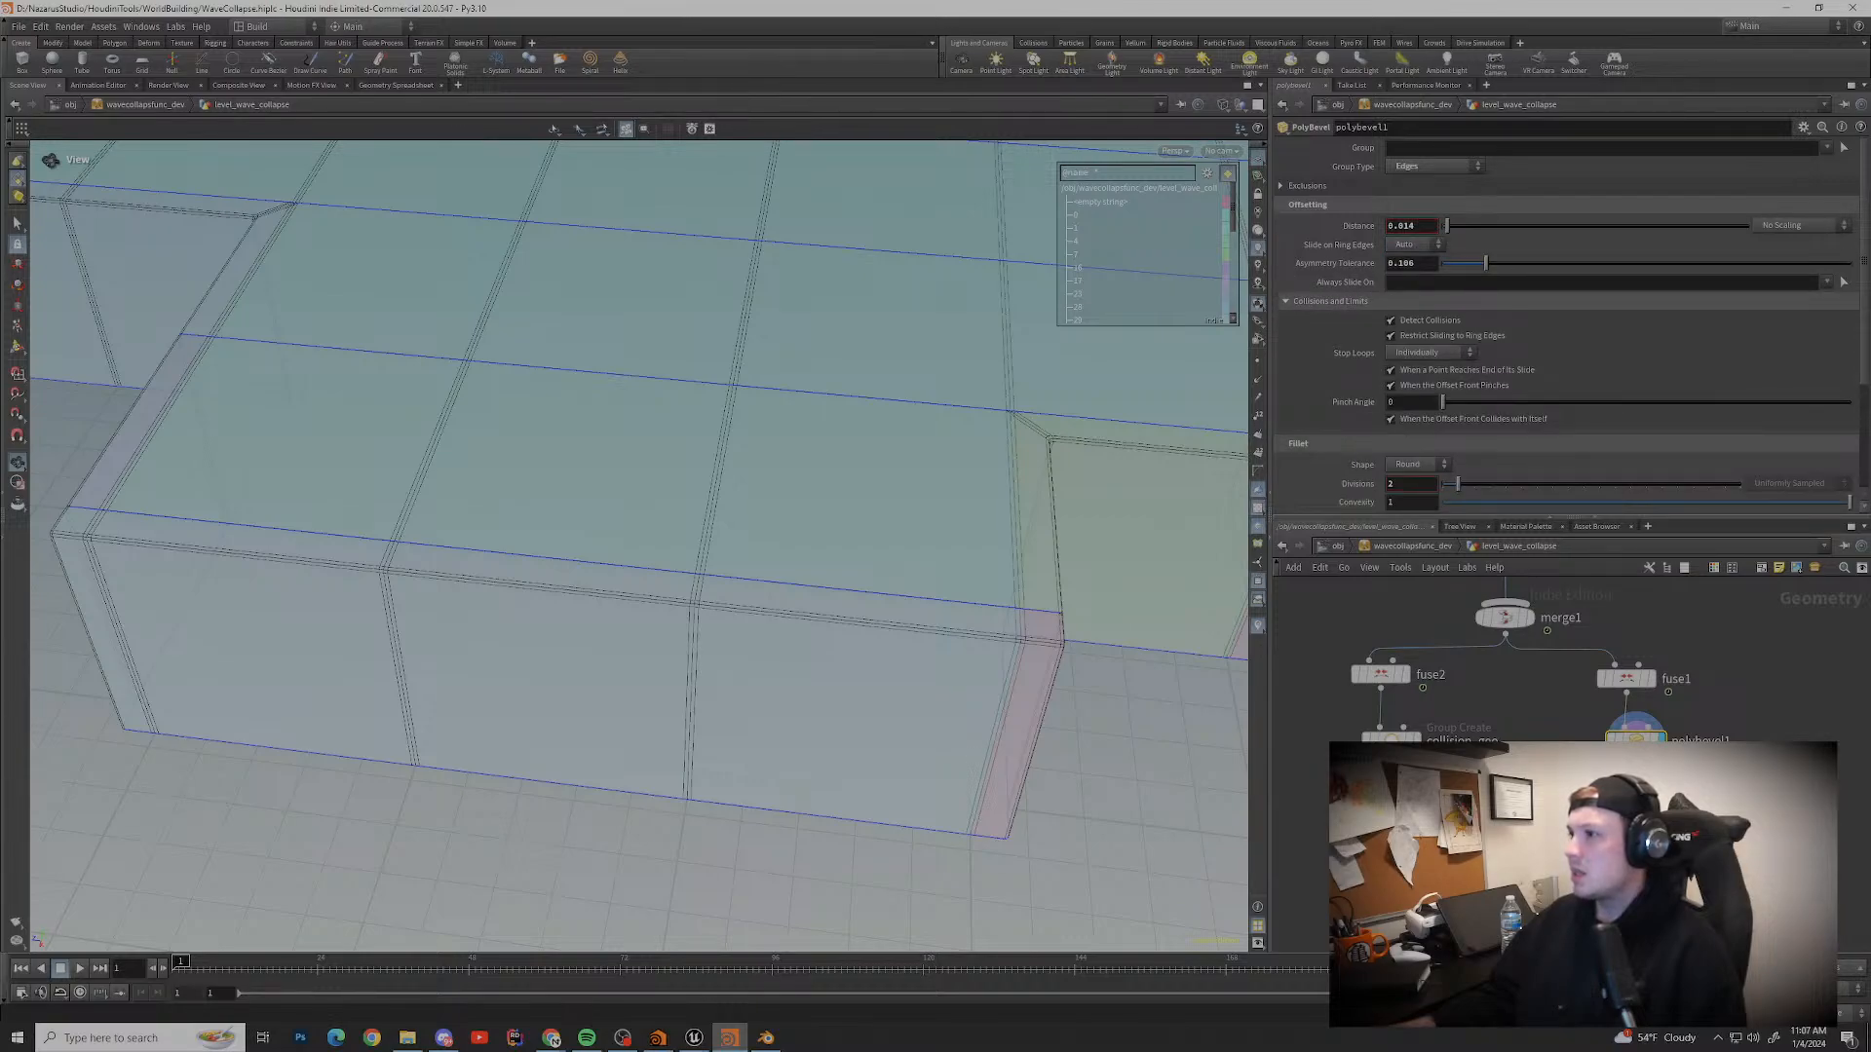
left_click_drag(1443, 403, 1581, 403)
left_click(1286, 301)
left_click(1286, 302)
Step: Try the None fillet shape on polybevel1 and switch it back to Round
scroll(1418, 457, "down", 4)
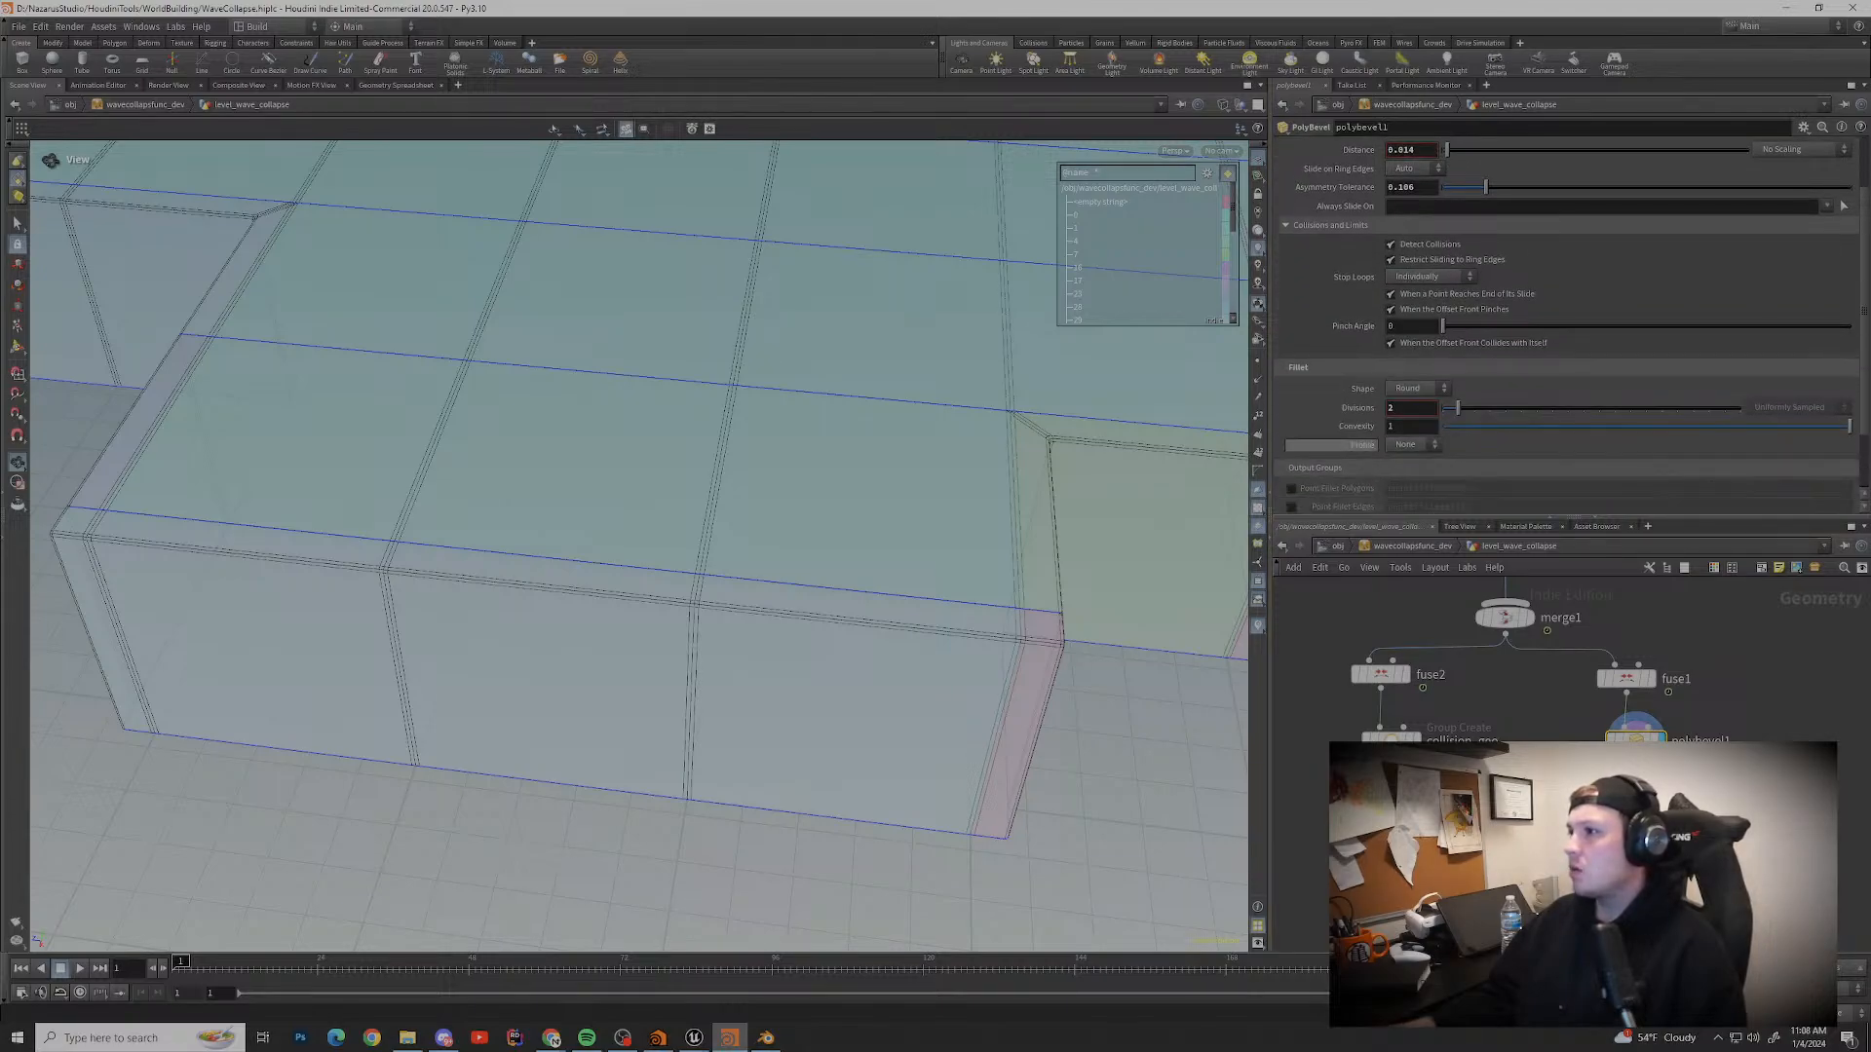
left_click(1417, 350)
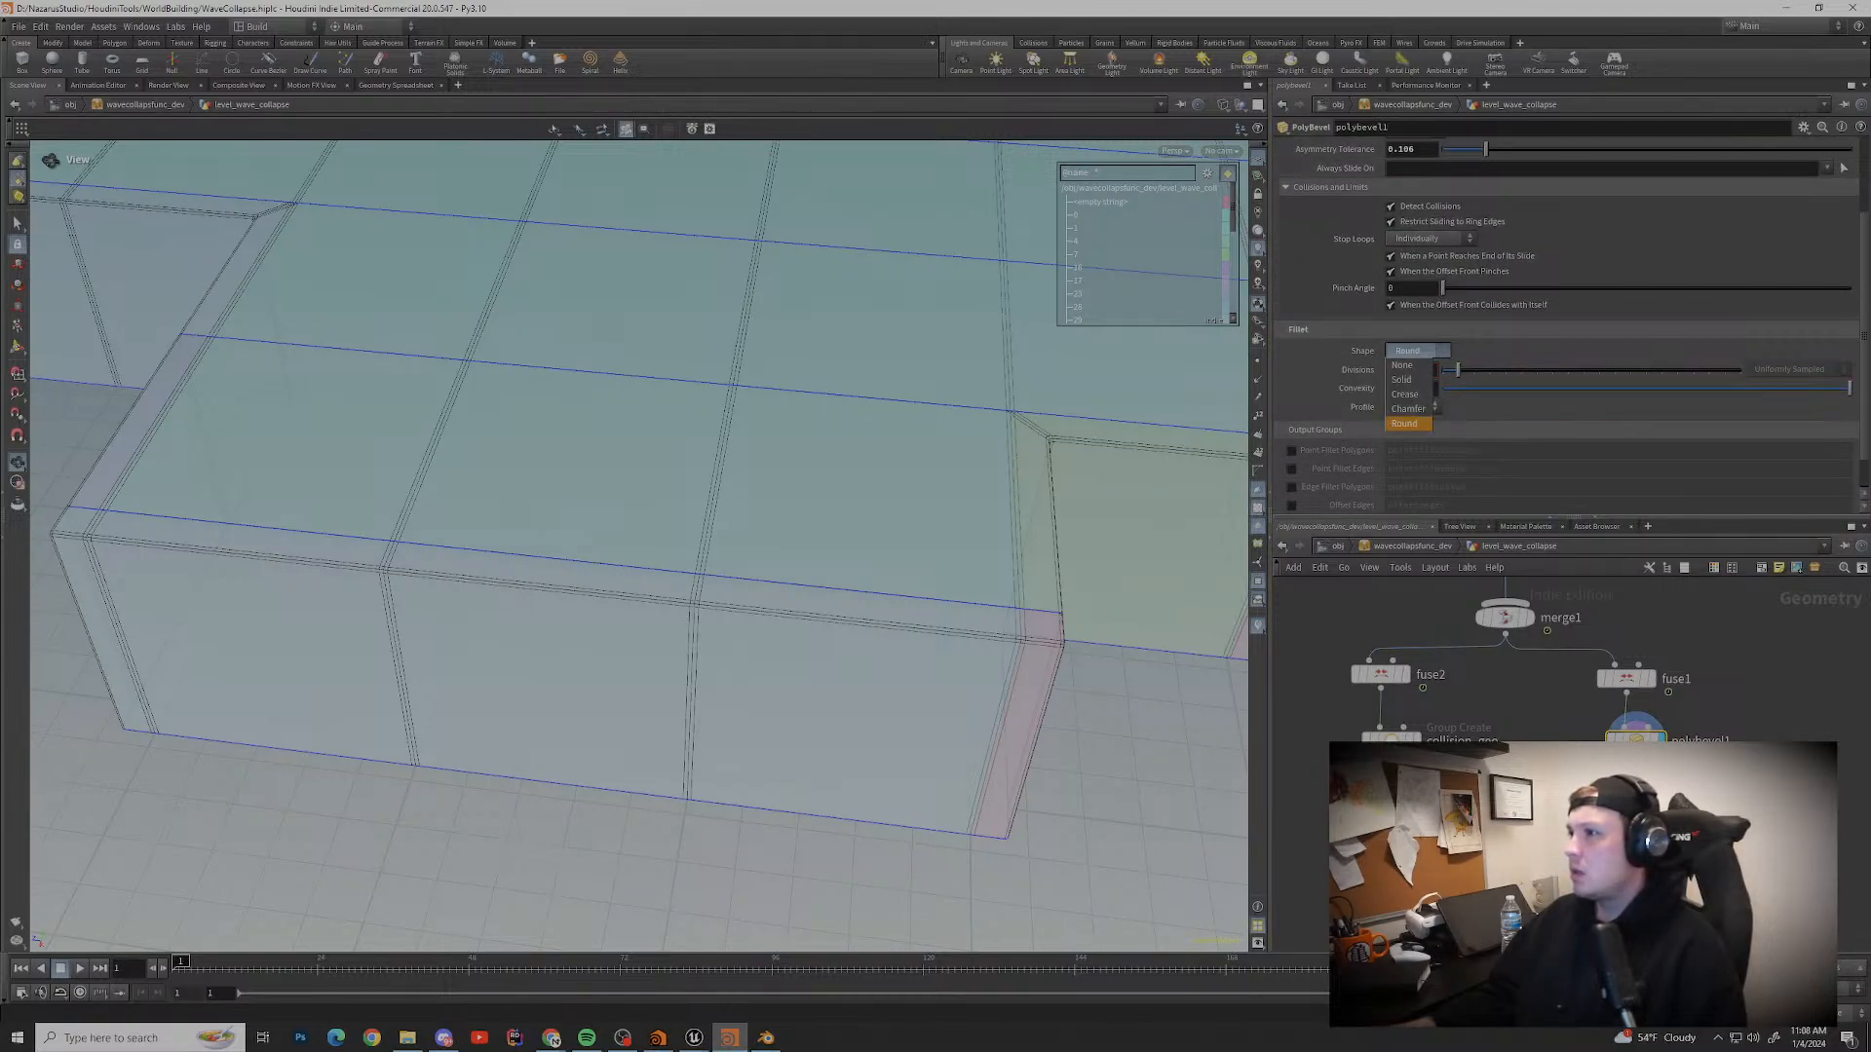
left_click(1401, 364)
left_click(1418, 350)
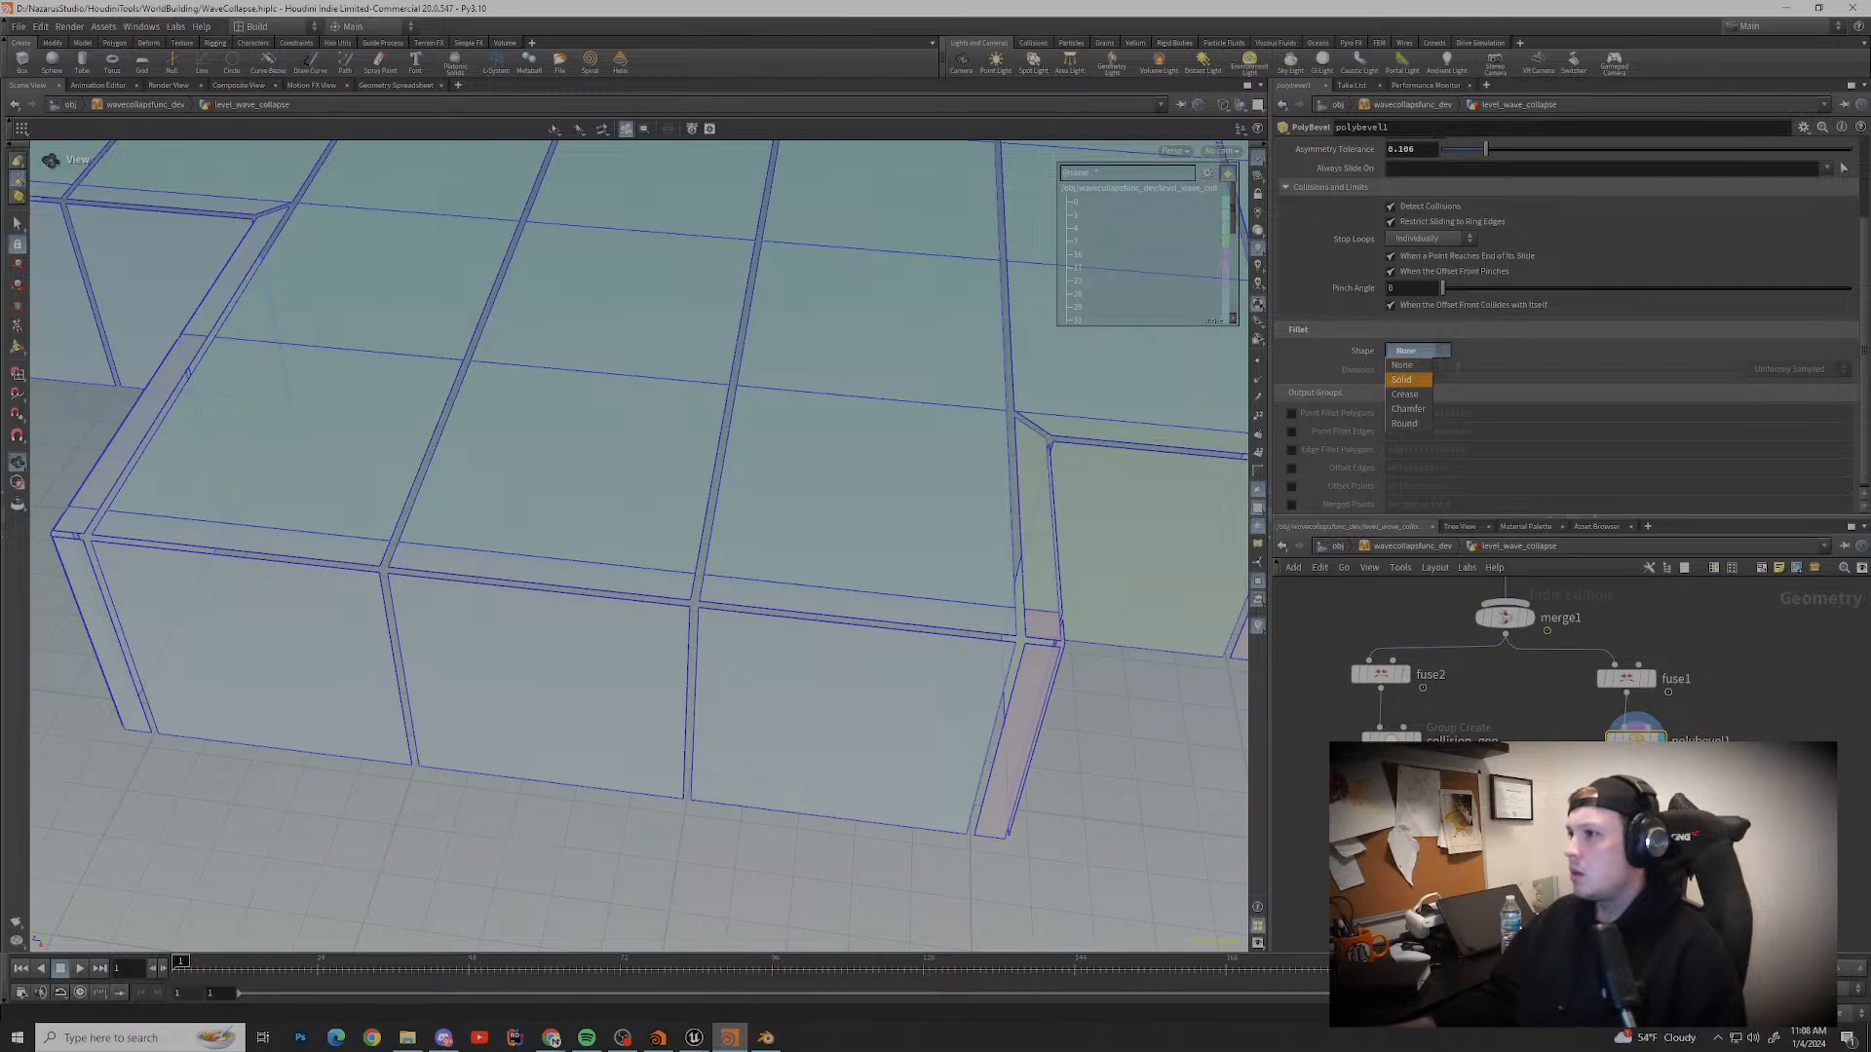
left_click(1404, 423)
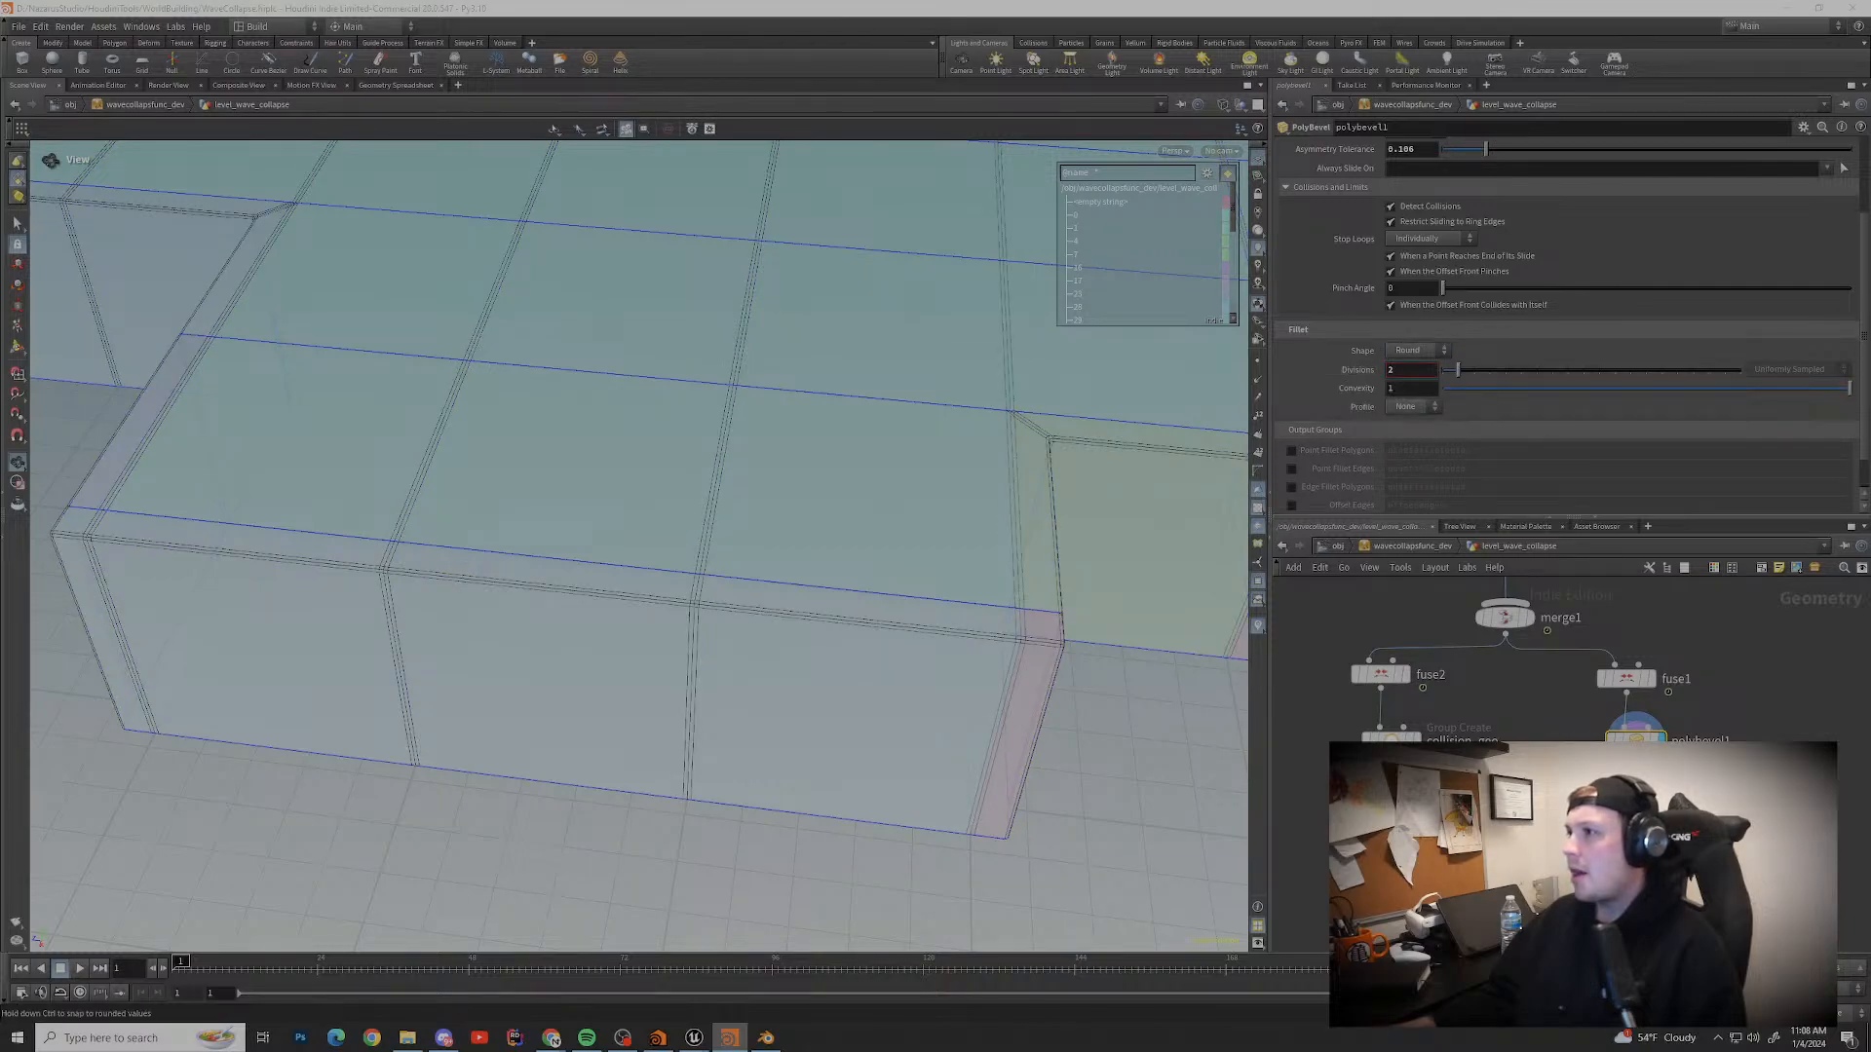
Step: Replace polybevel1 with a fresh PolyBevel node below fuse1, keeping fuse1 as the displayed node
mouse_move(1666, 709)
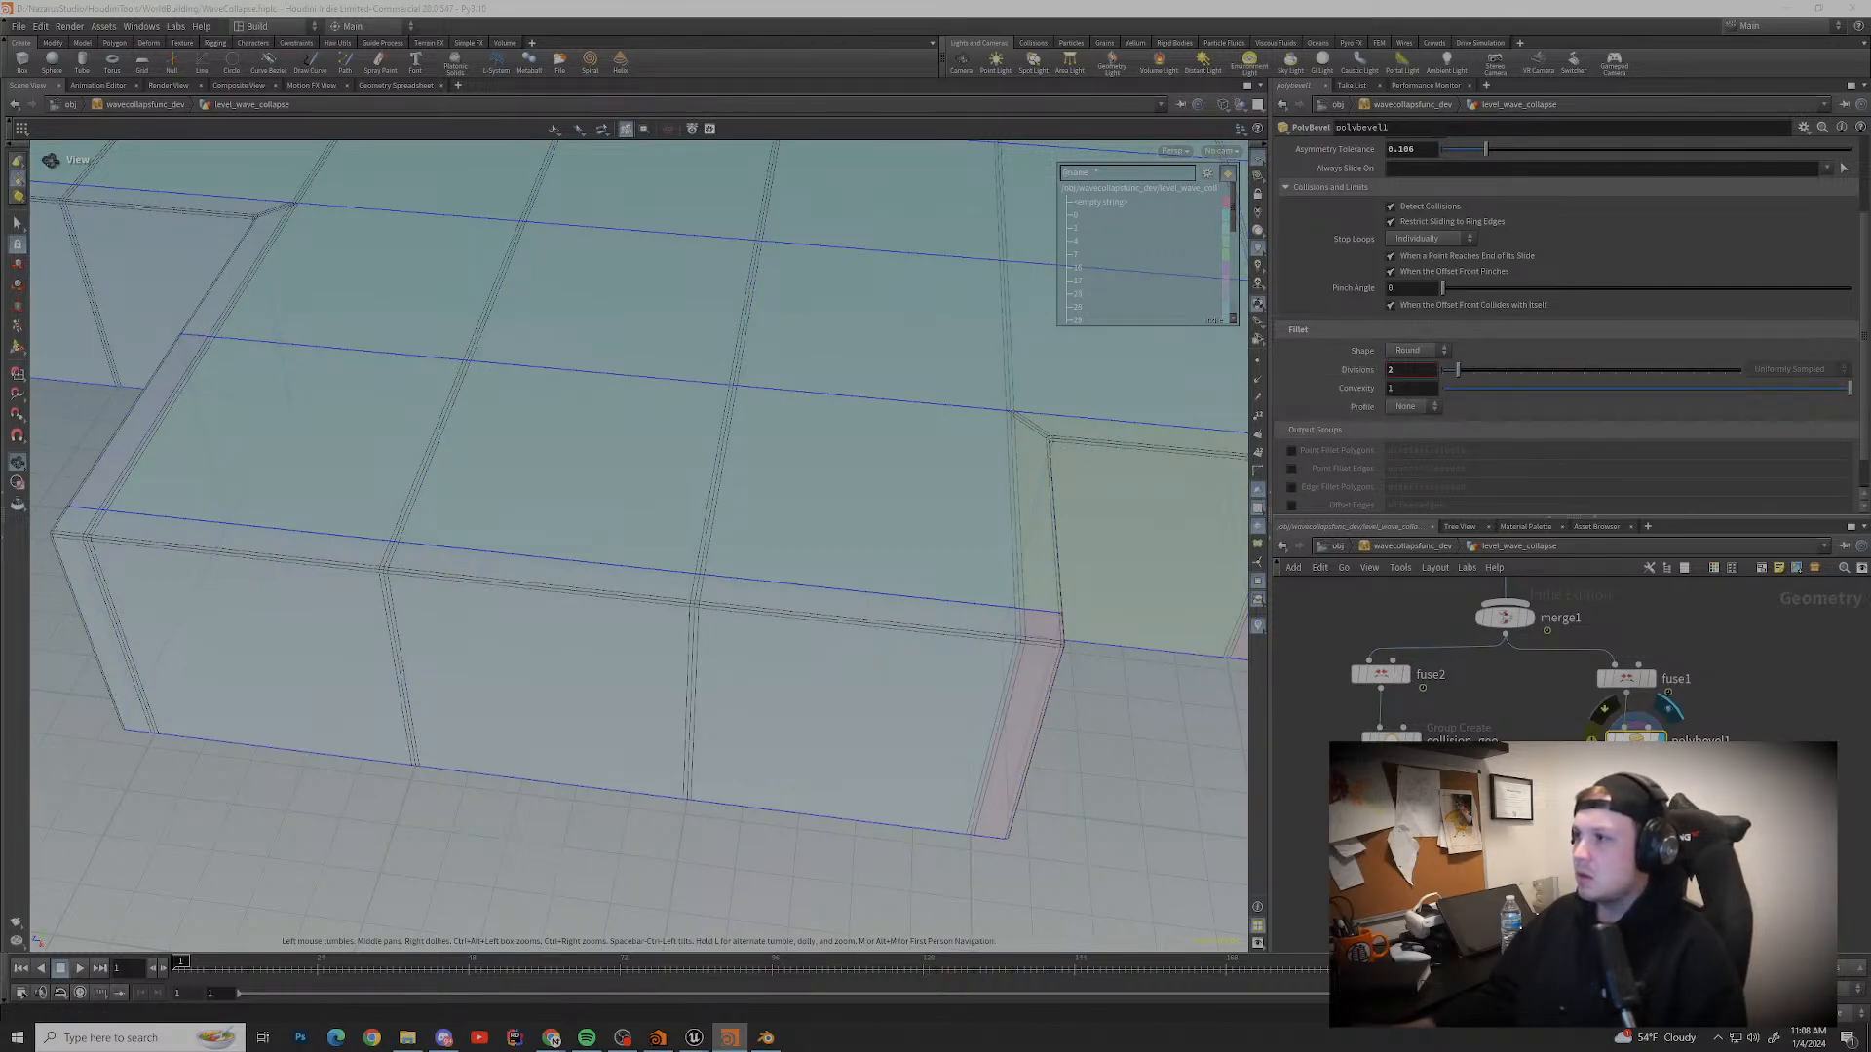
left_click(1625, 677)
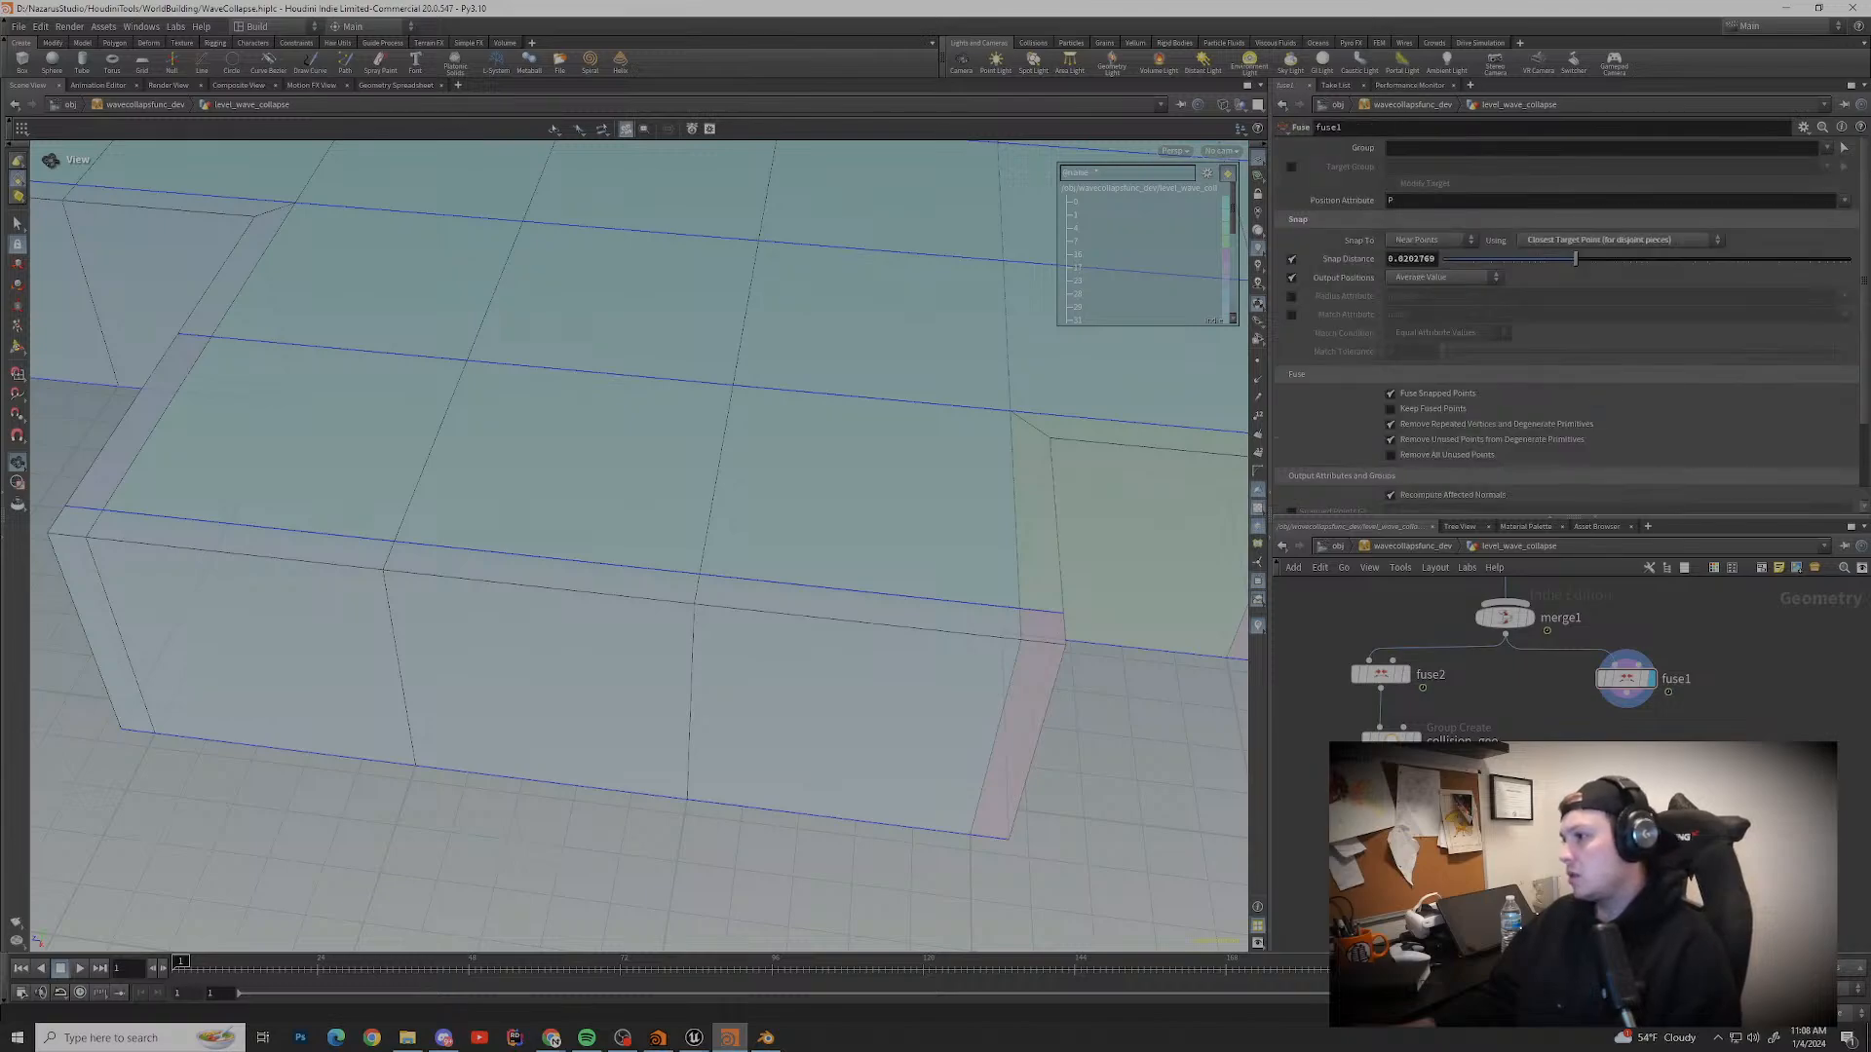
key("Tab")
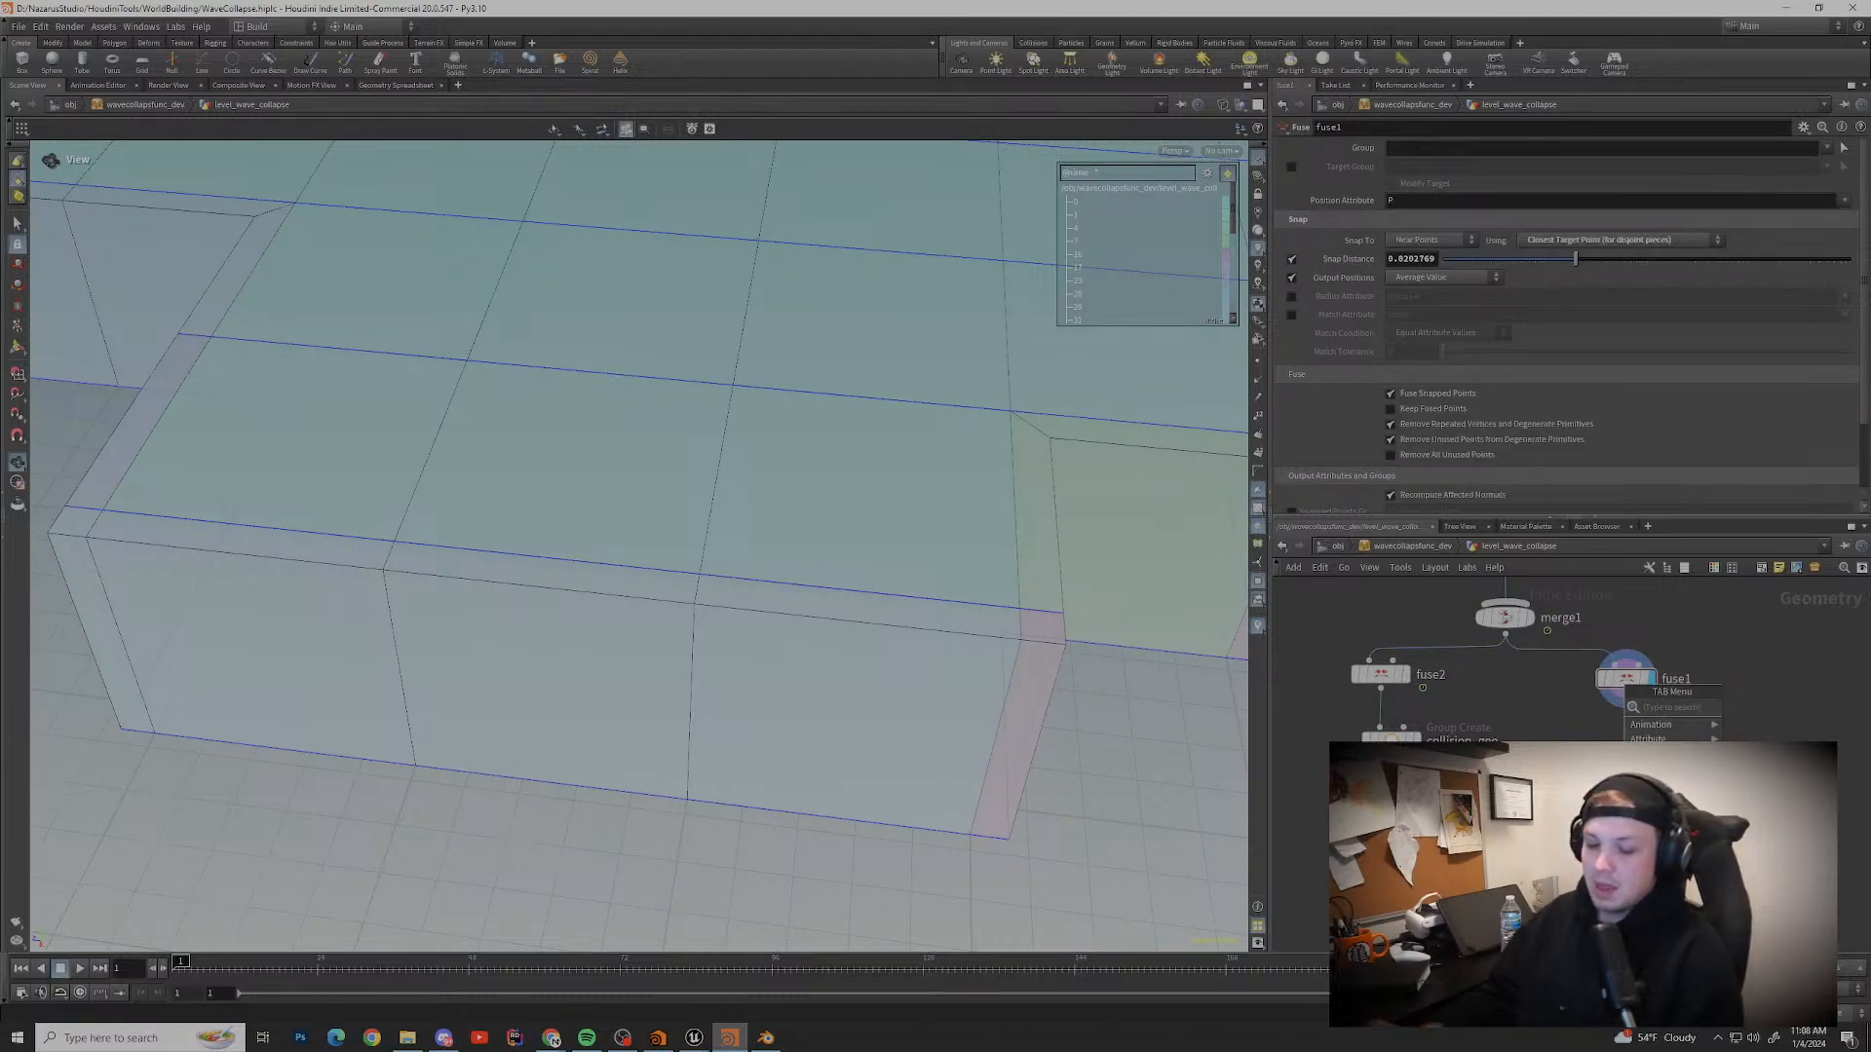
key("Escape")
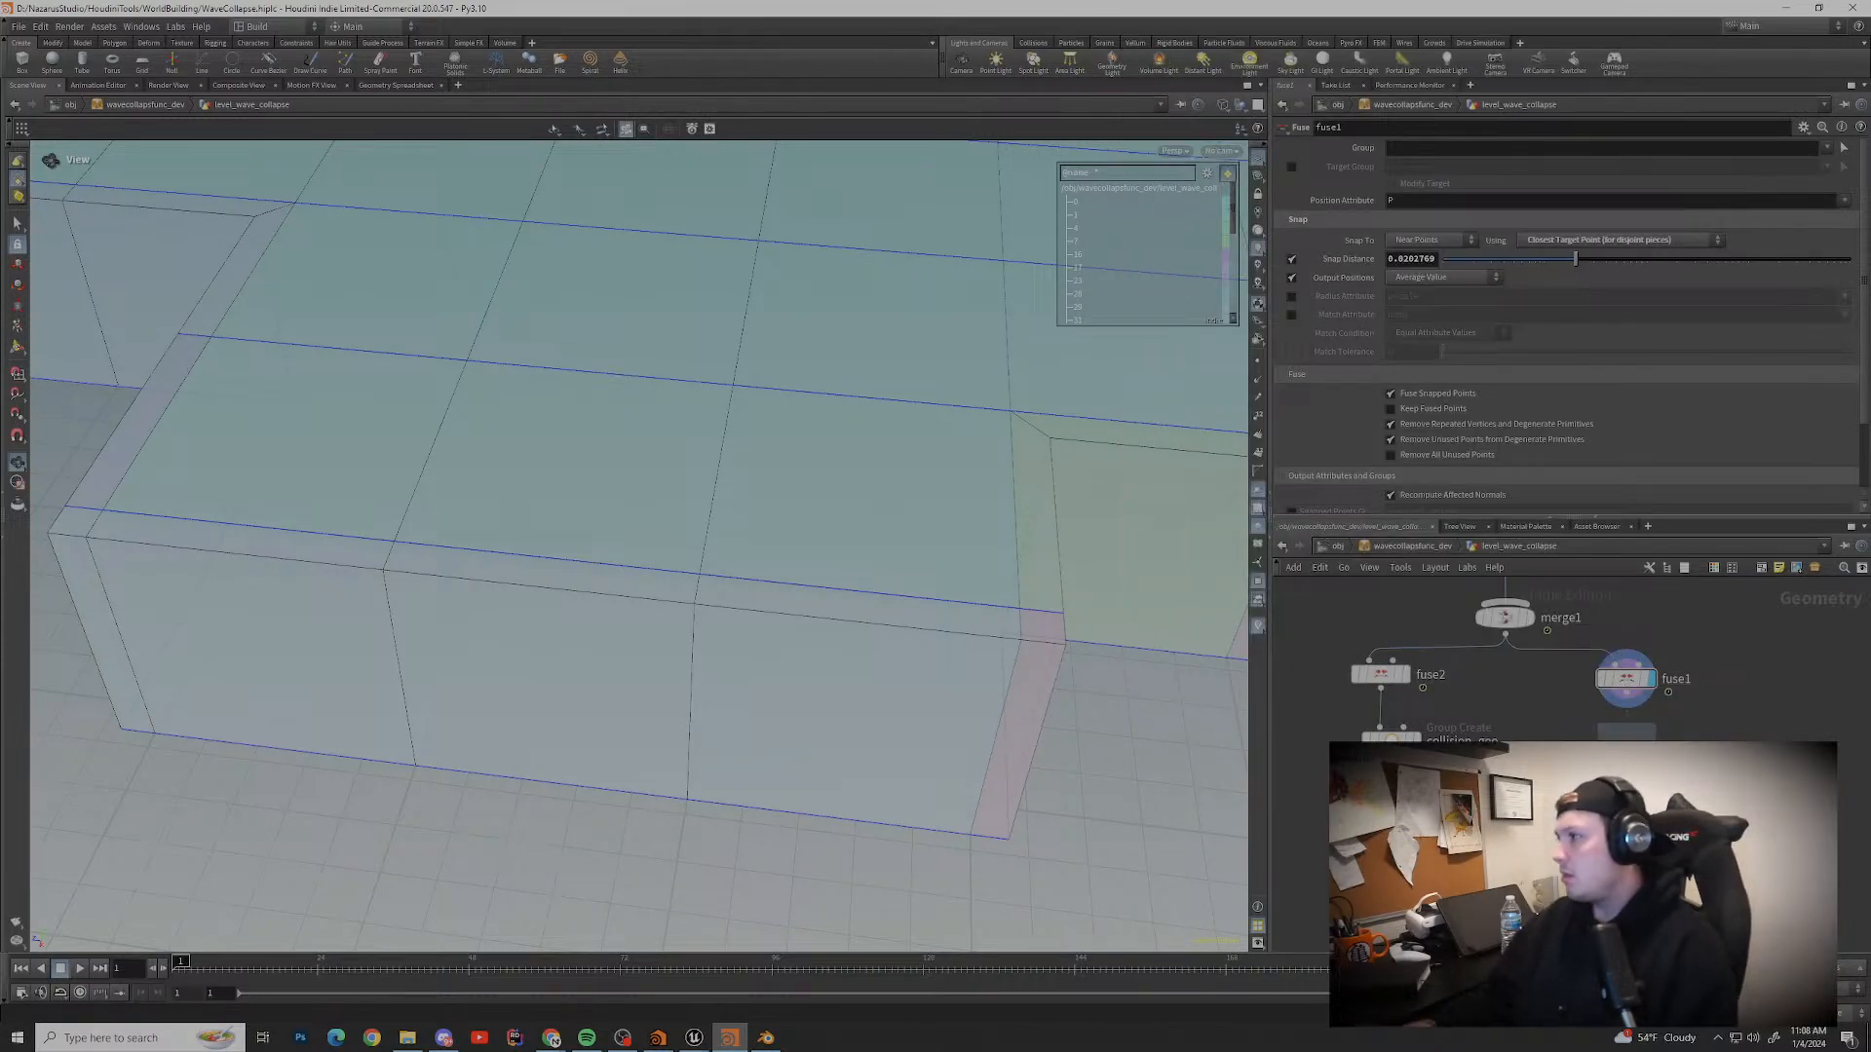
left_click(1626, 746)
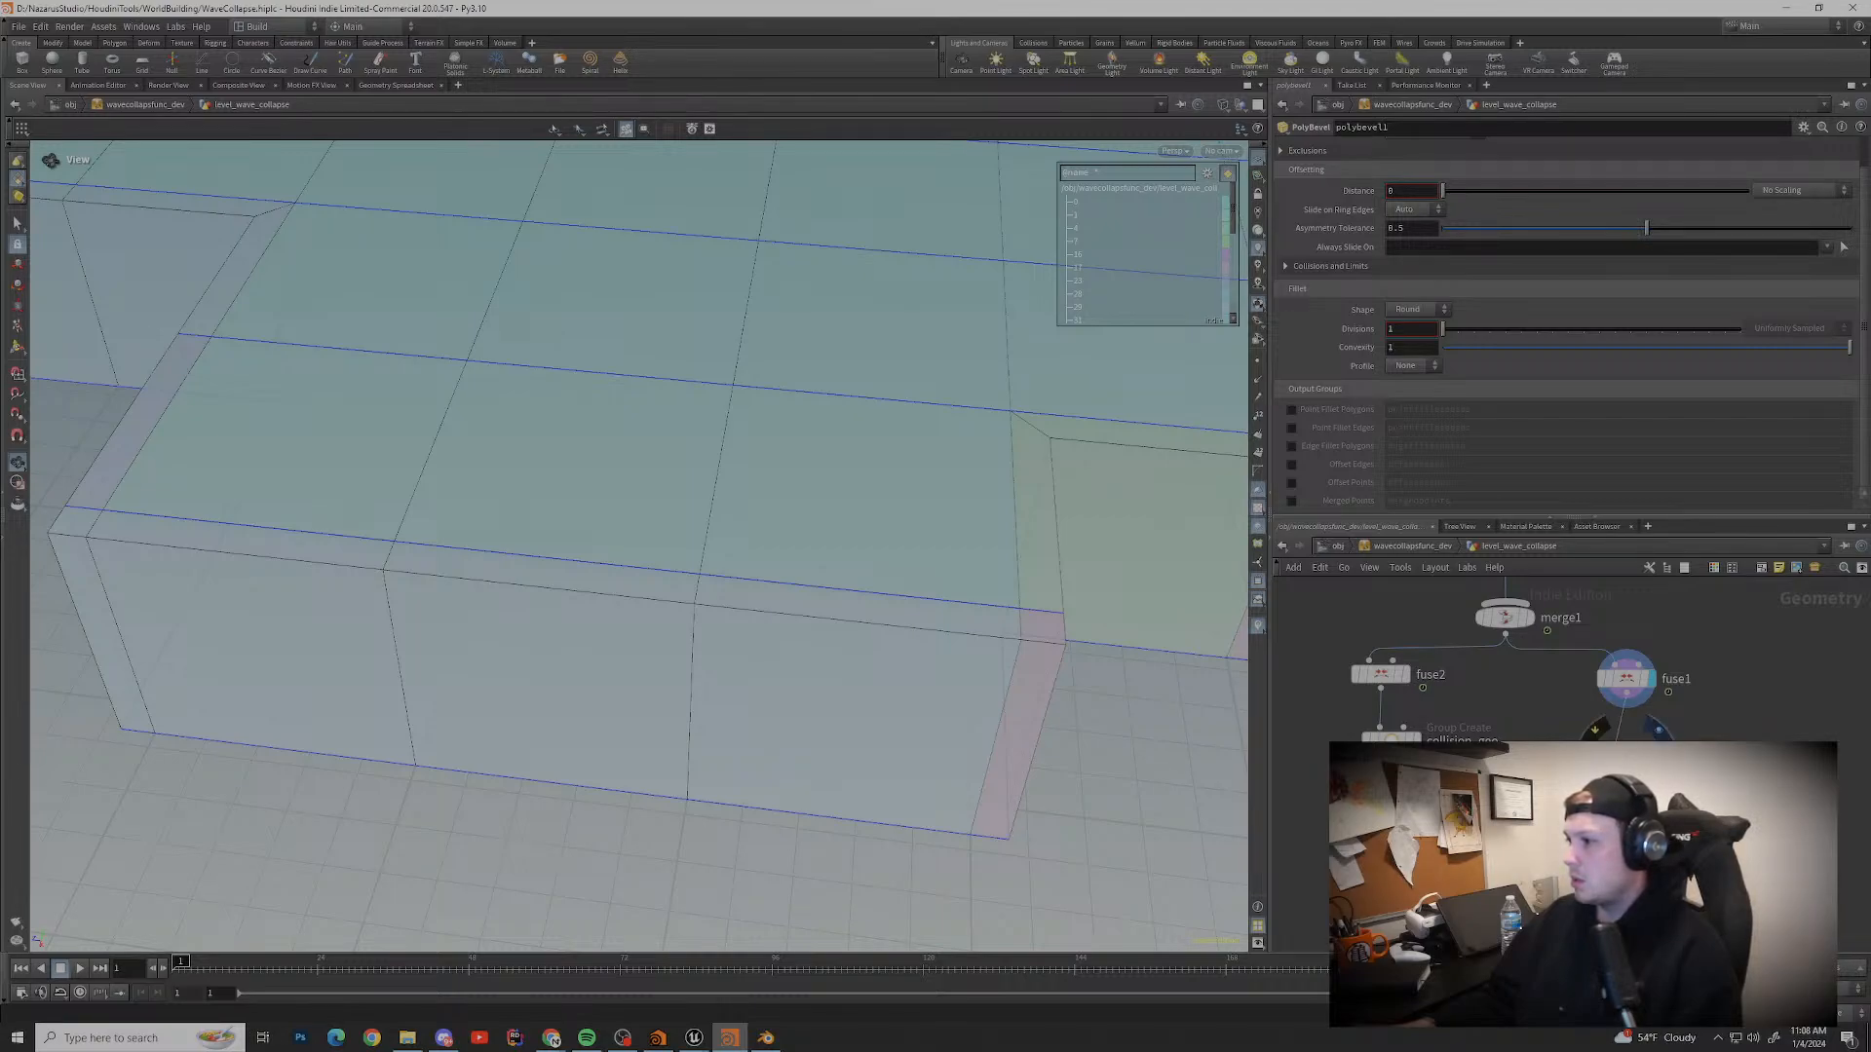
Step: Open polybevel1's node info and highlight its warning text to read it
middle_click(1626, 756)
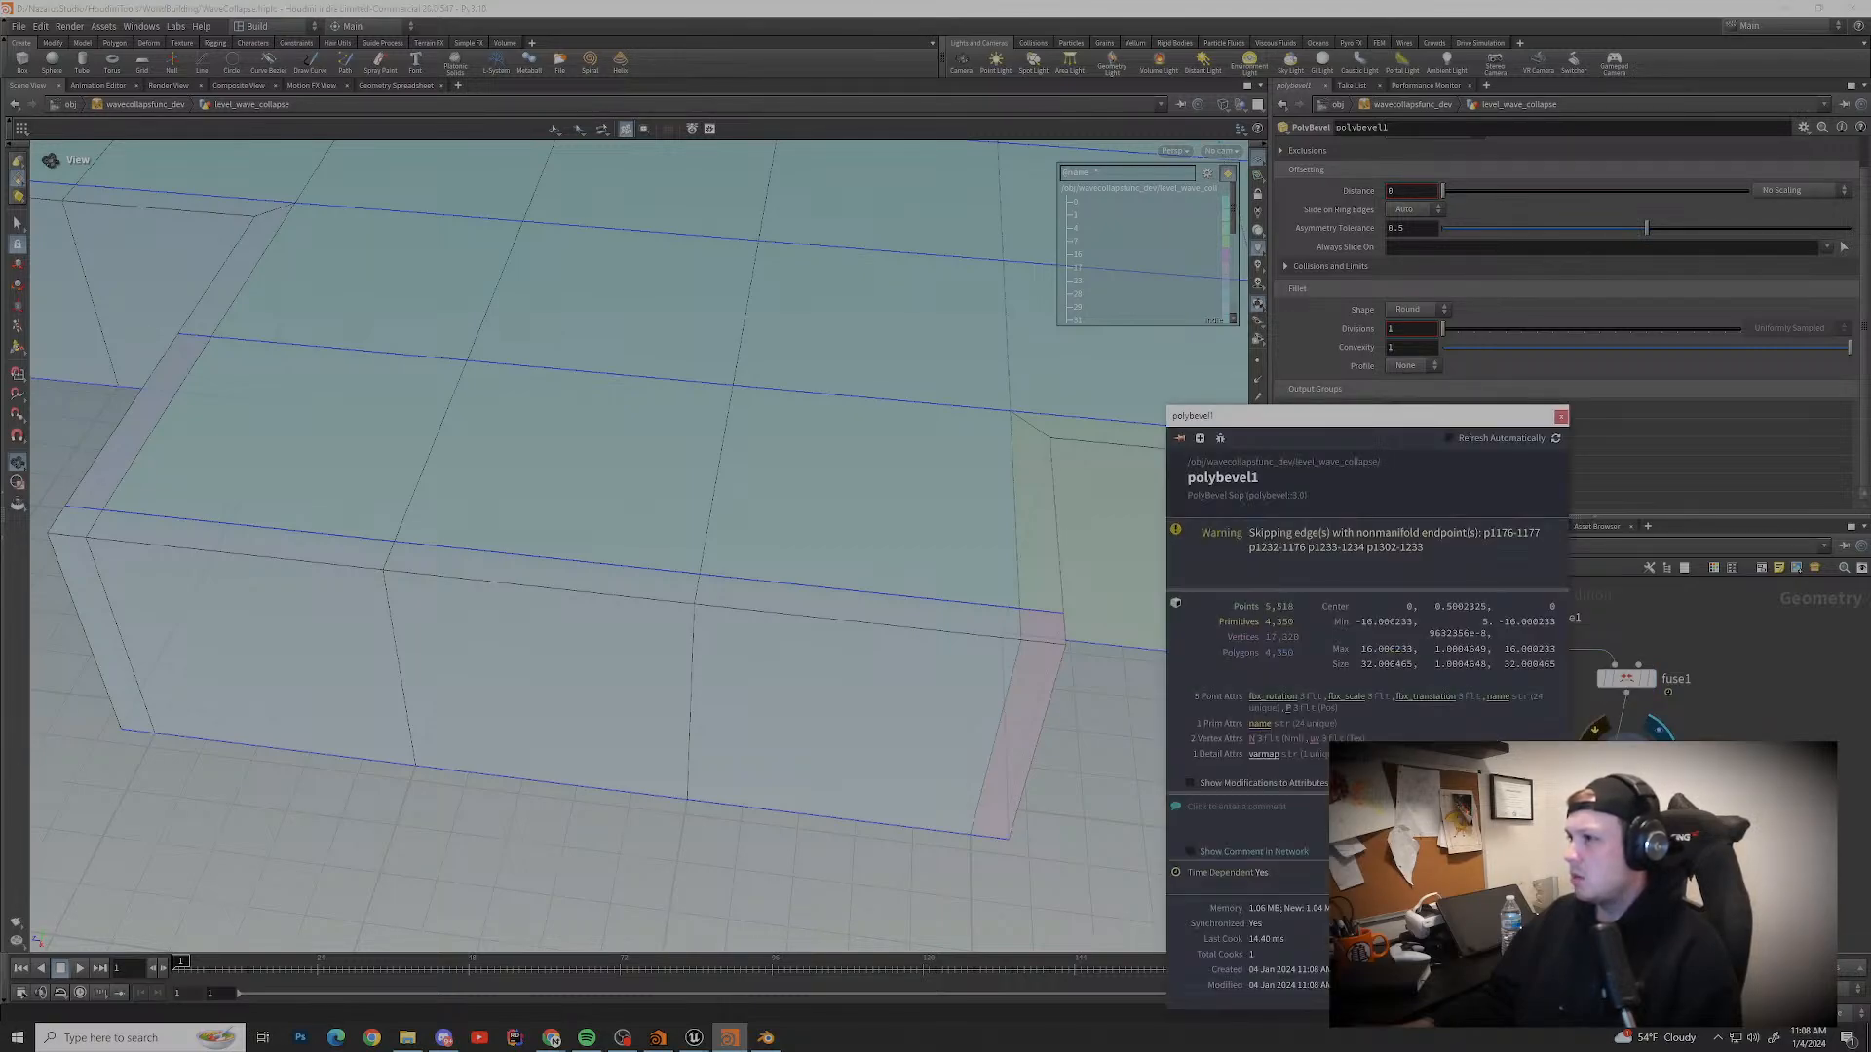
left_click_drag(1255, 533, 1343, 534)
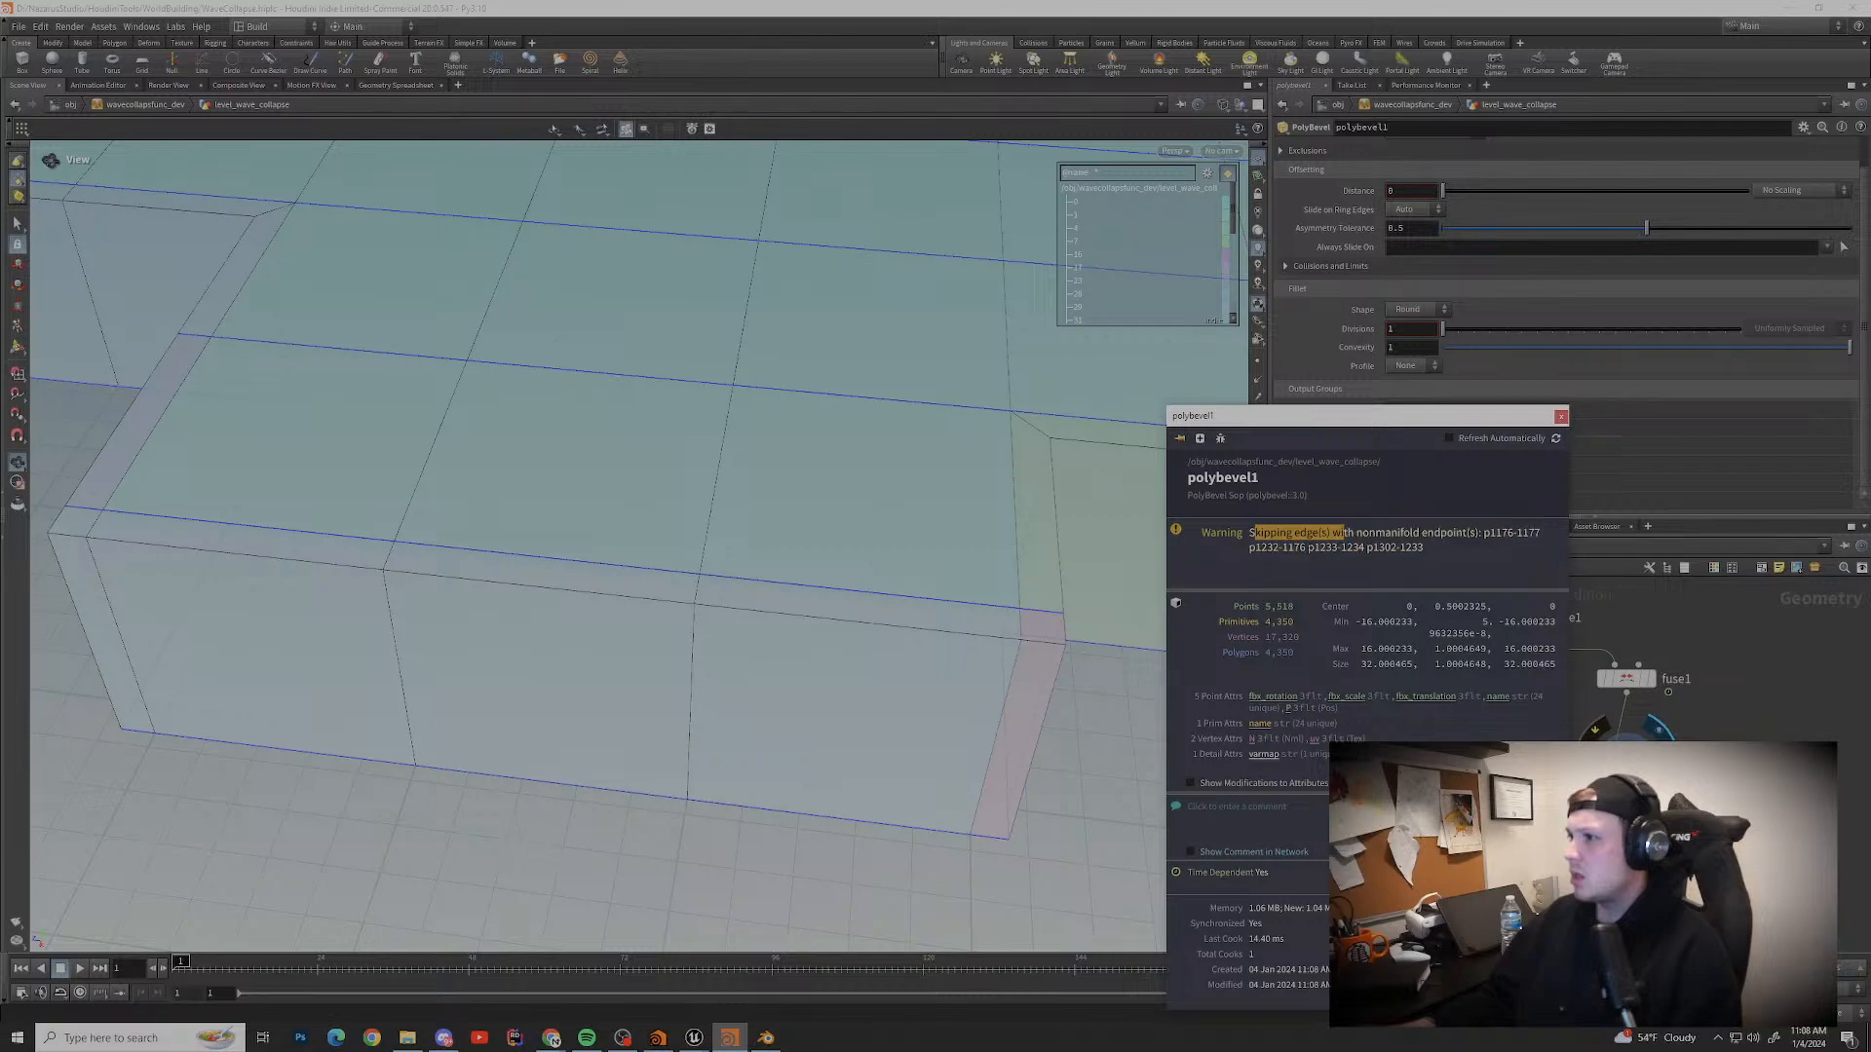
mouse_move(1342, 534)
left_mouse_down()
mouse_move(1375, 534)
mouse_move(1383, 567)
mouse_move(1364, 536)
left_mouse_up()
left_click(1384, 567)
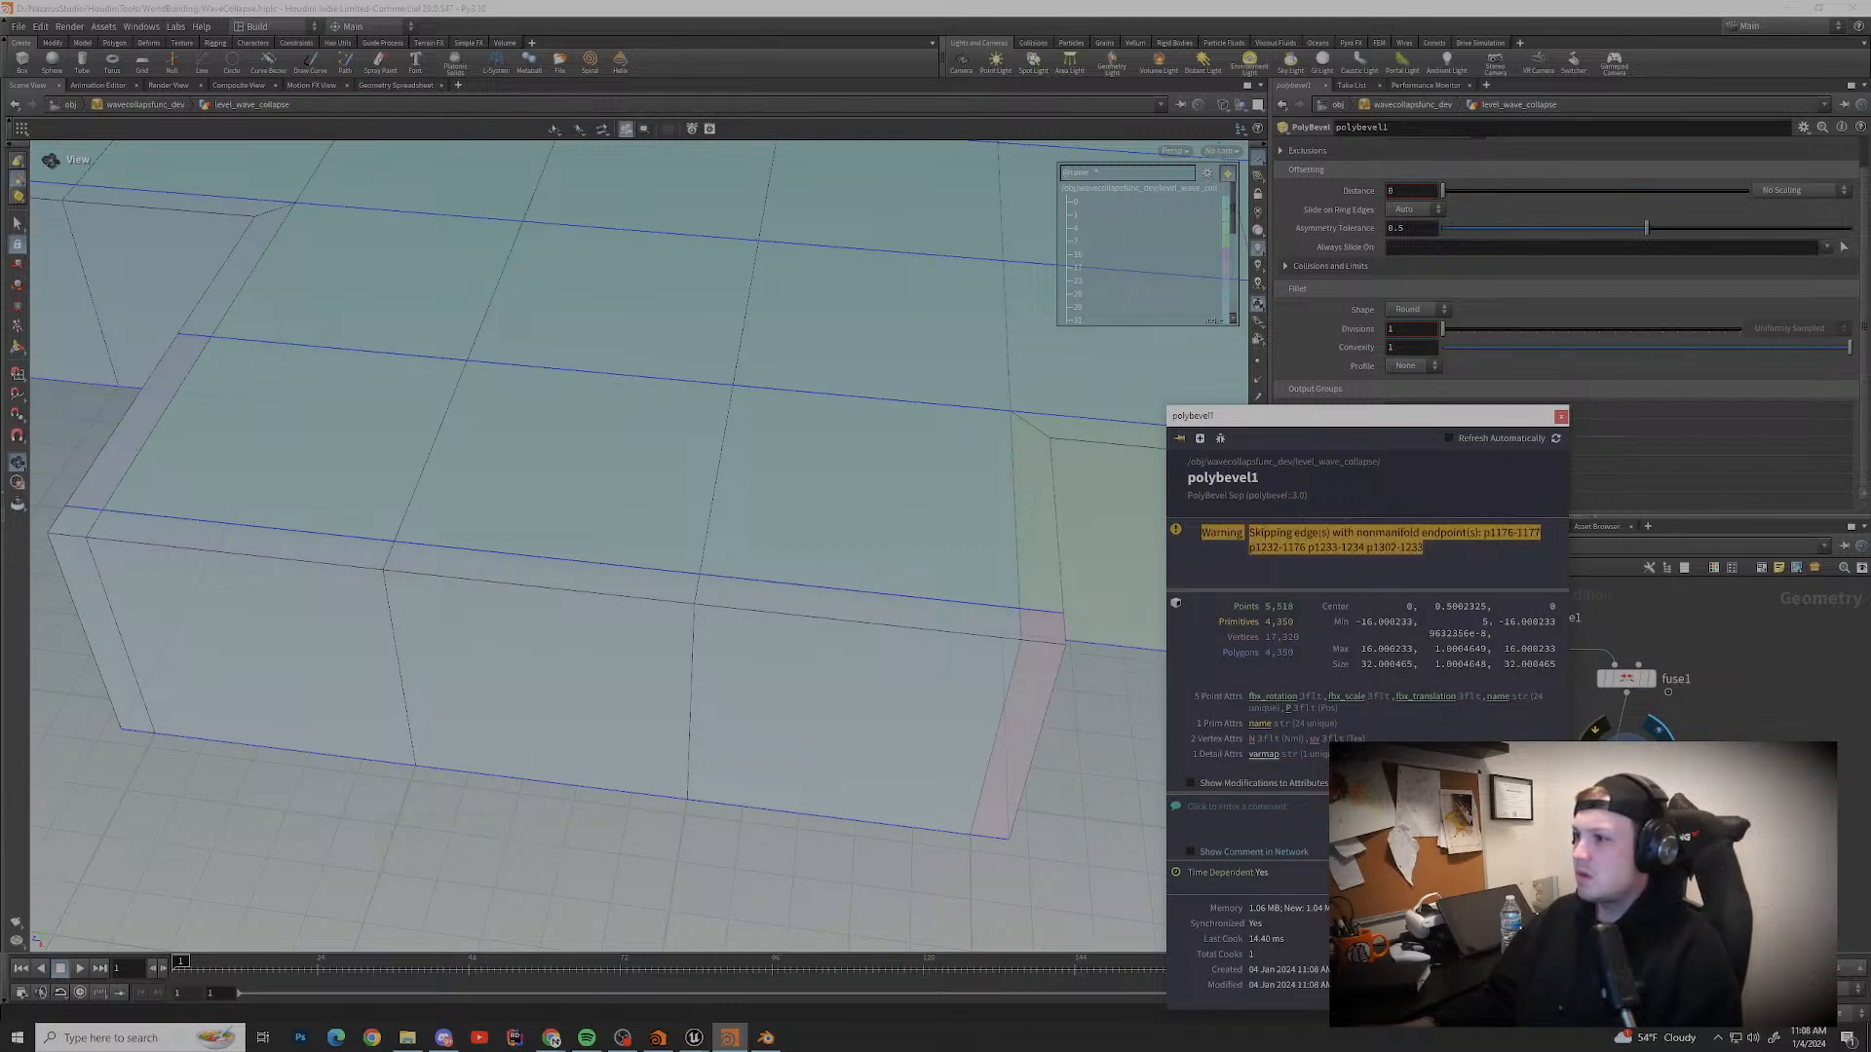
Step: Copy polybevel1's warning text, search Google in the browser for "Skipping edge(s) with nonmanifold endpoint(s", and open the SideFX forum thread on fixing non-manifold edges
left_click_drag(1477, 534, 1252, 534)
mouse_move(552, 1037)
left_click(629, 974)
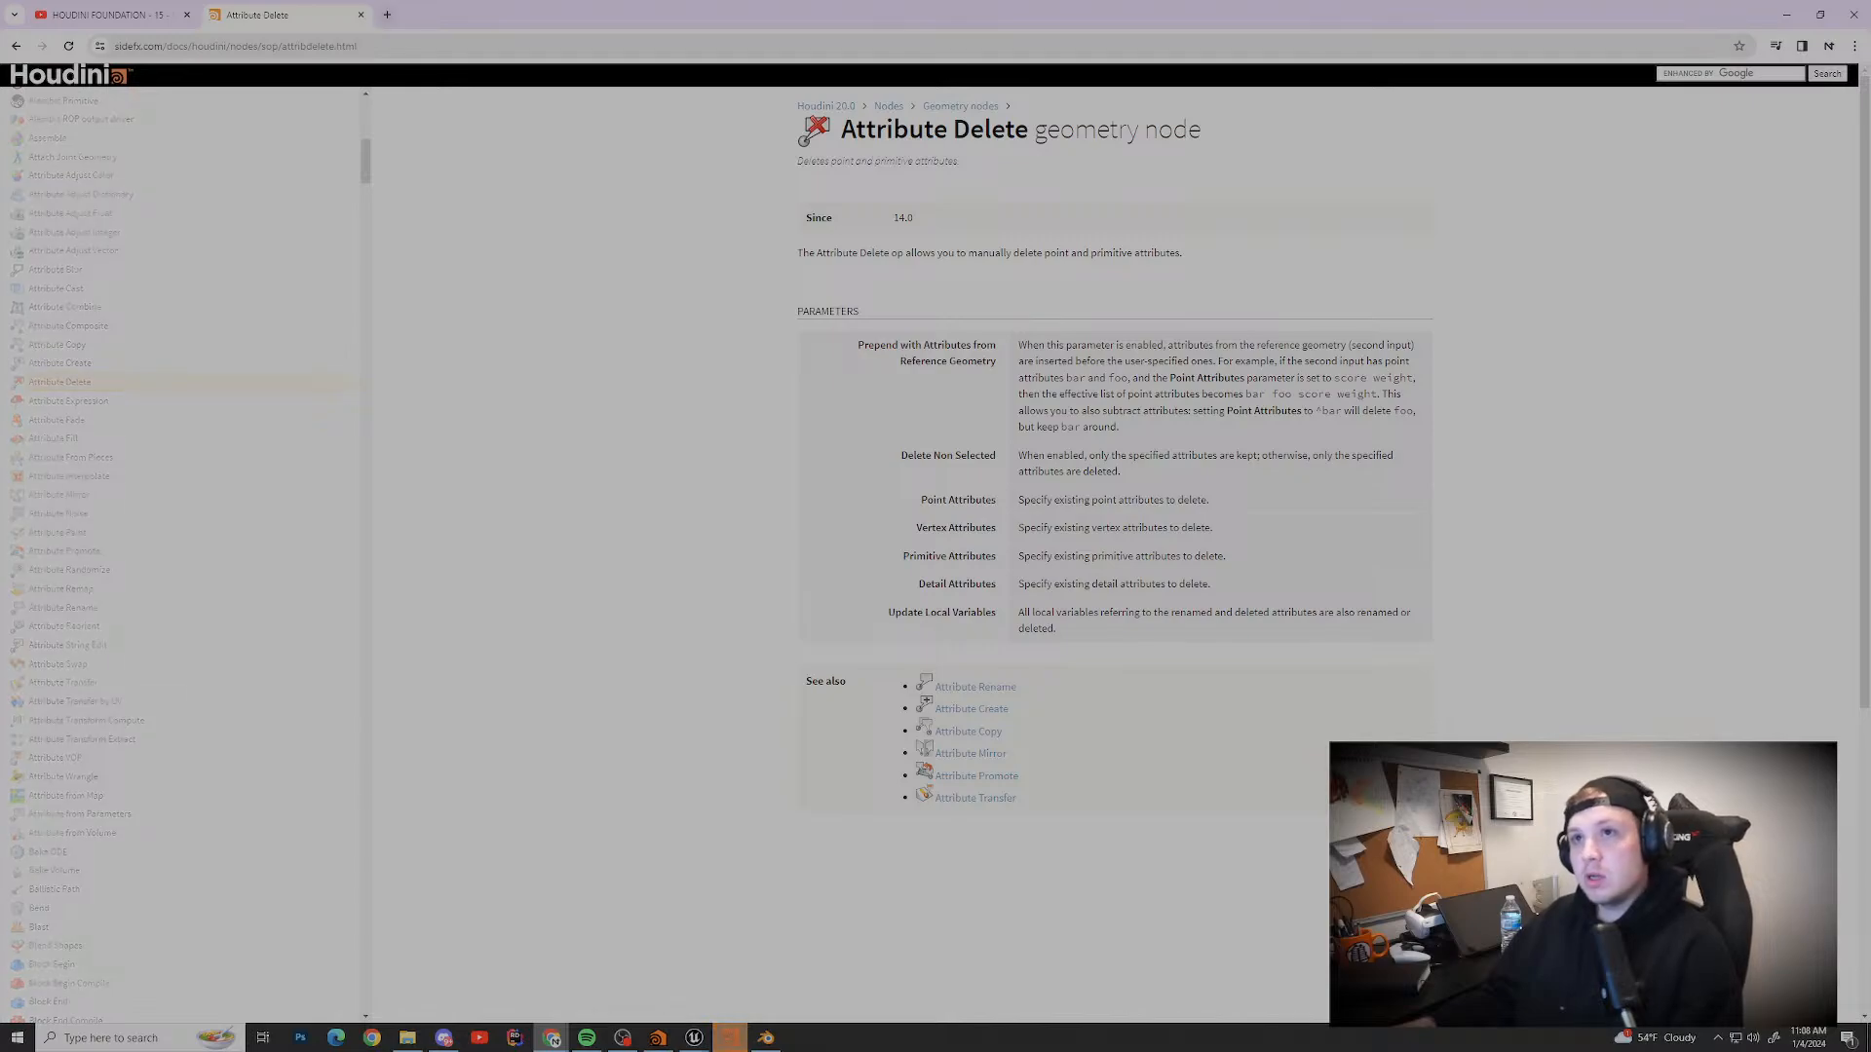
key("ctrl+t")
type("Skipping edge(s) with nonmanifold endpoint(s")
key("Return")
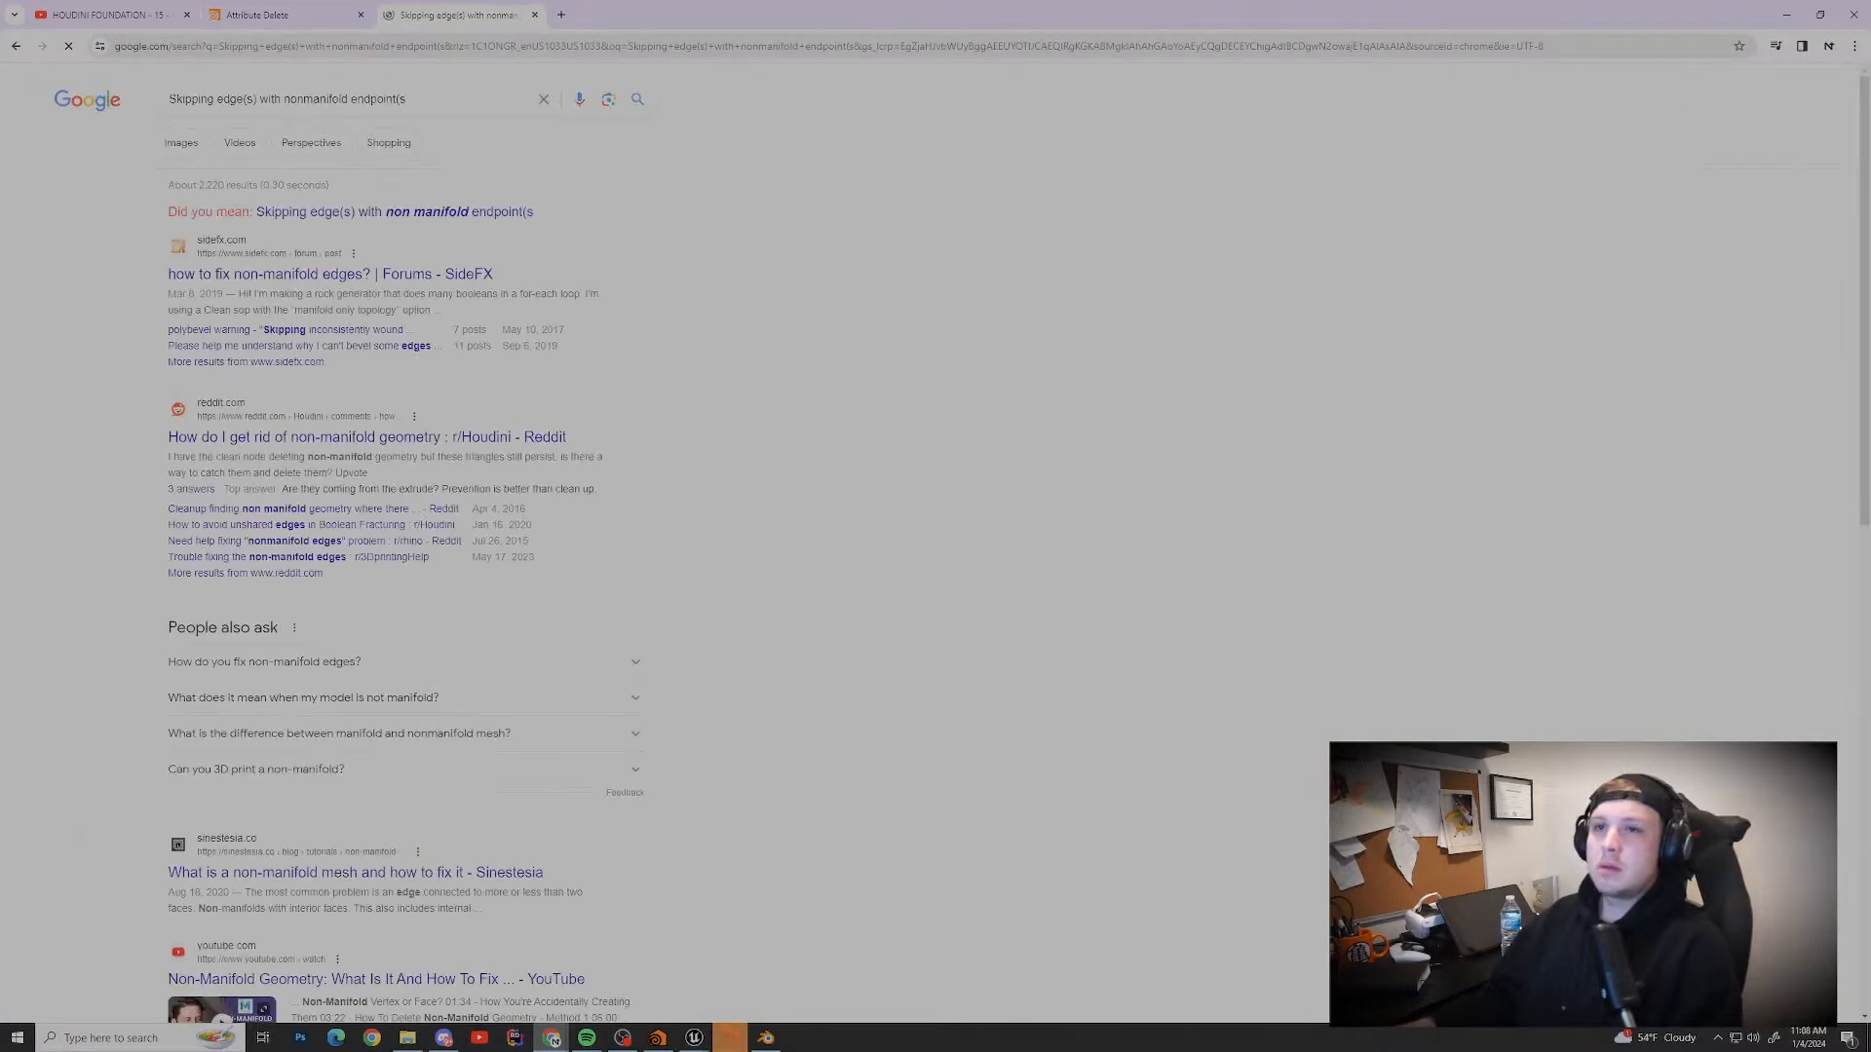
left_click(330, 274)
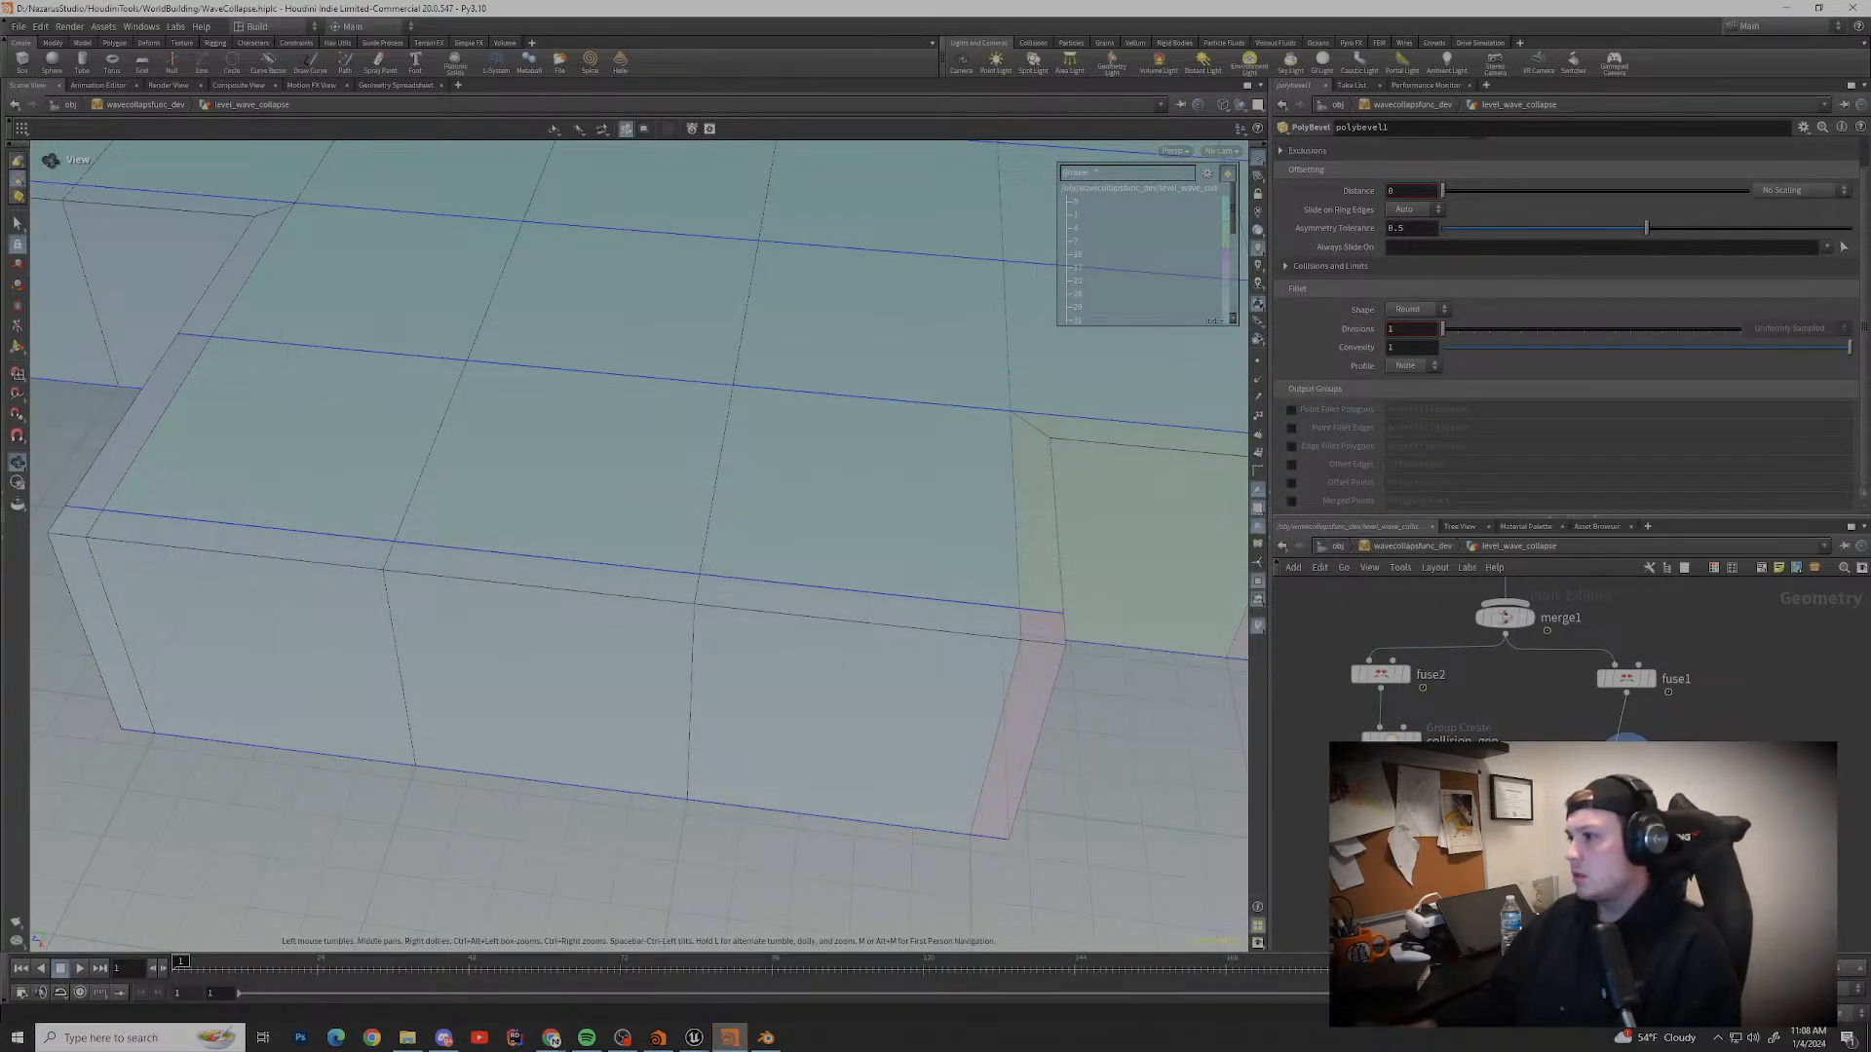
Step: Back in Houdini, add a Clean node directly below fuse1 and display its output
key("Tab")
type("clean")
key("Return")
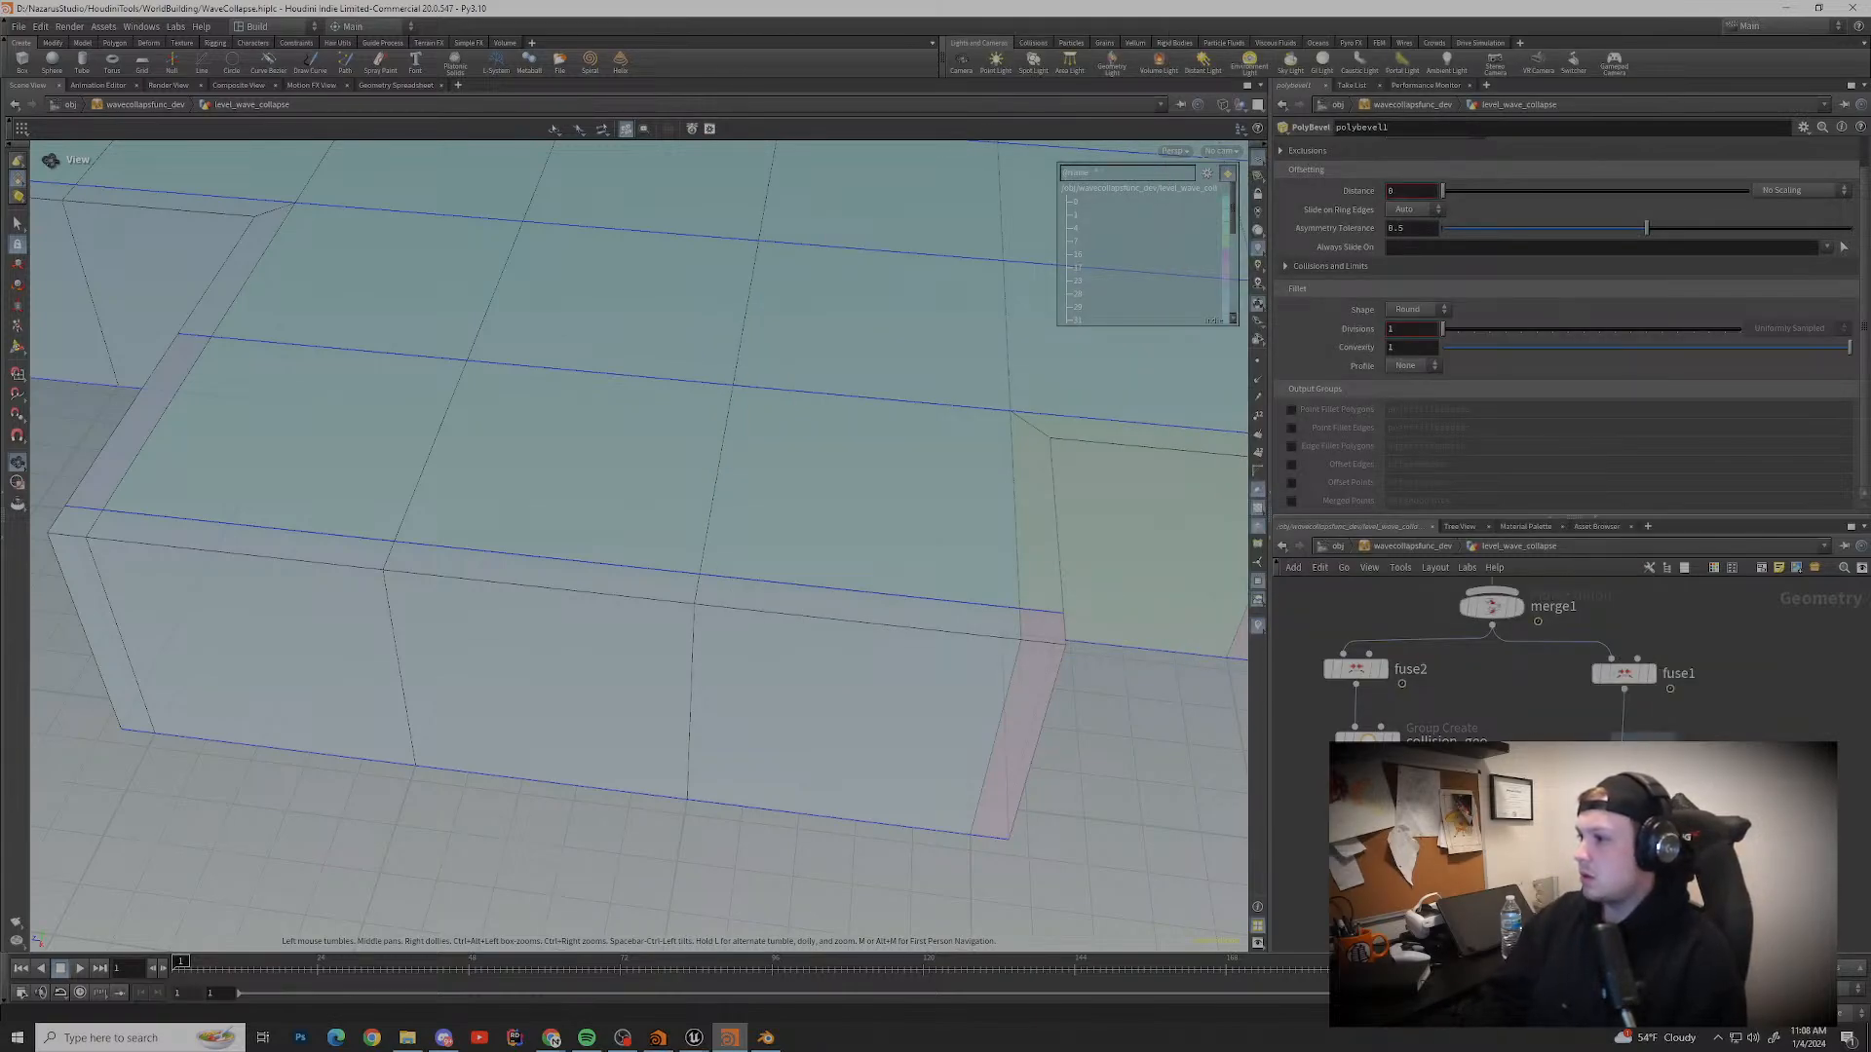
left_click(1623, 738)
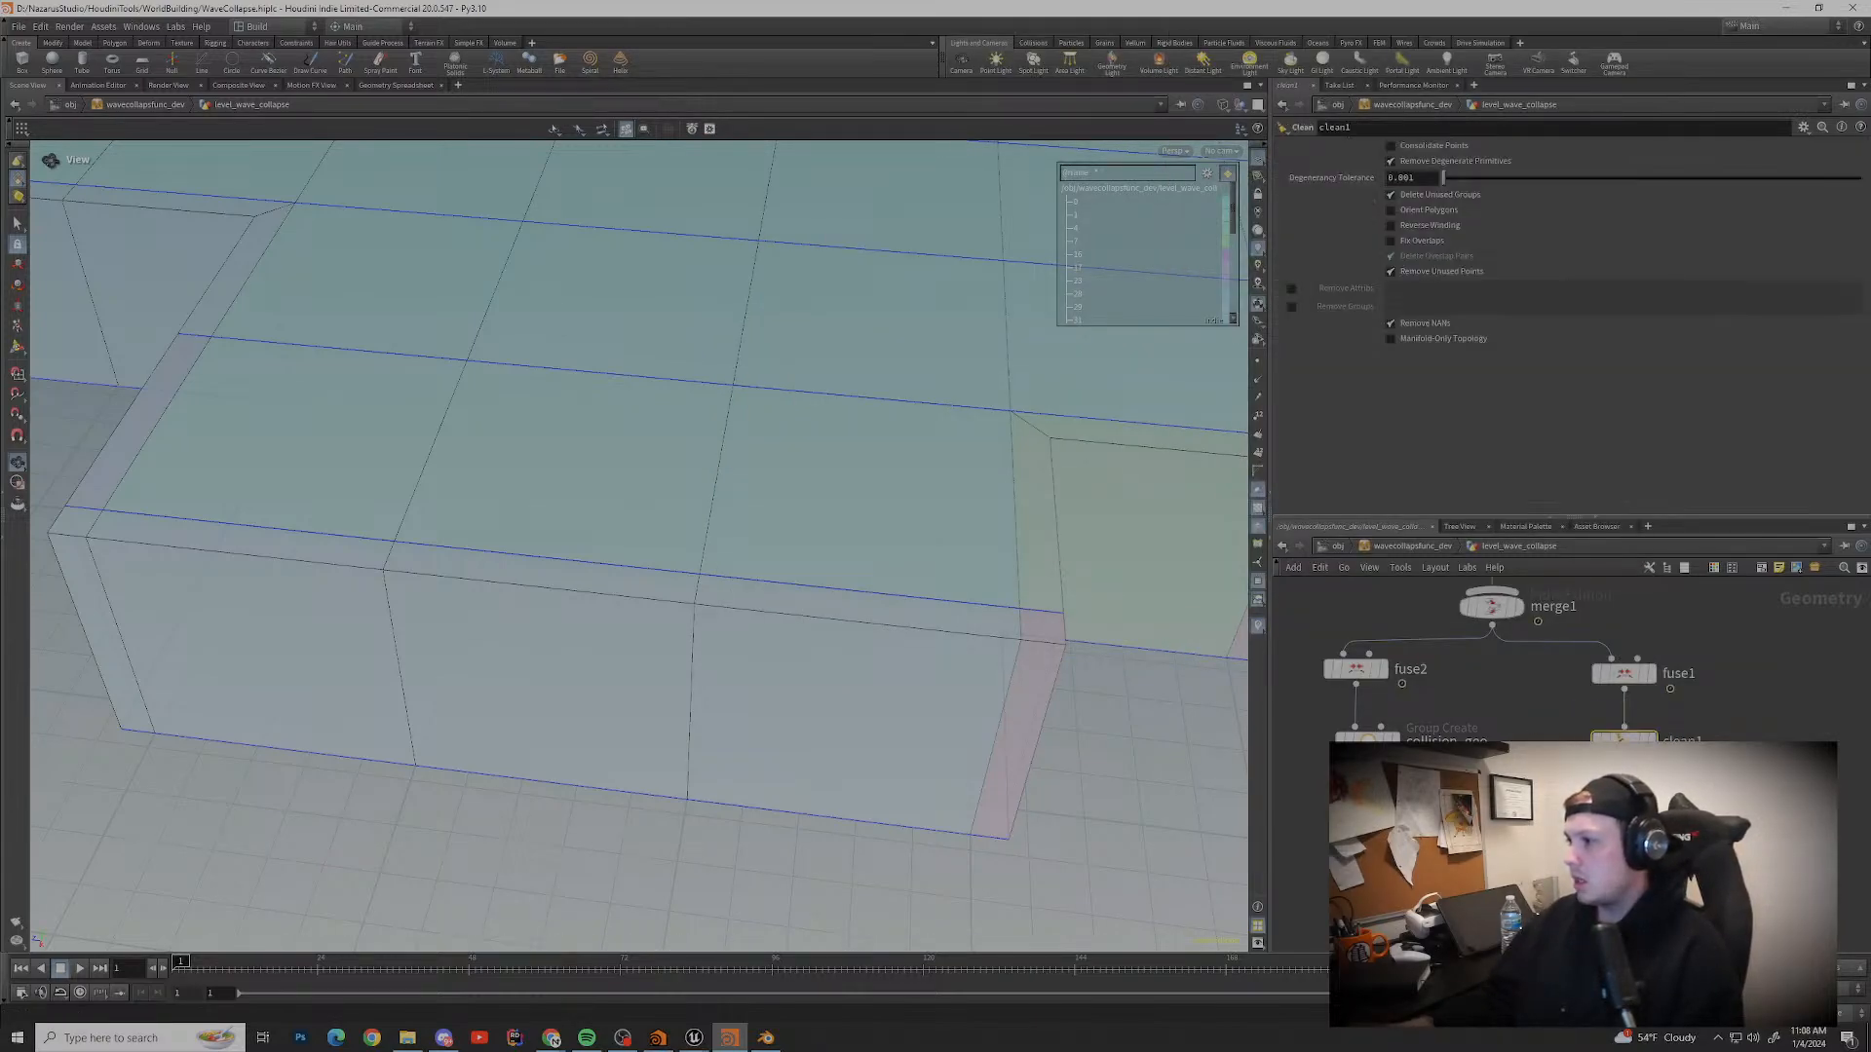
left_click(1658, 708)
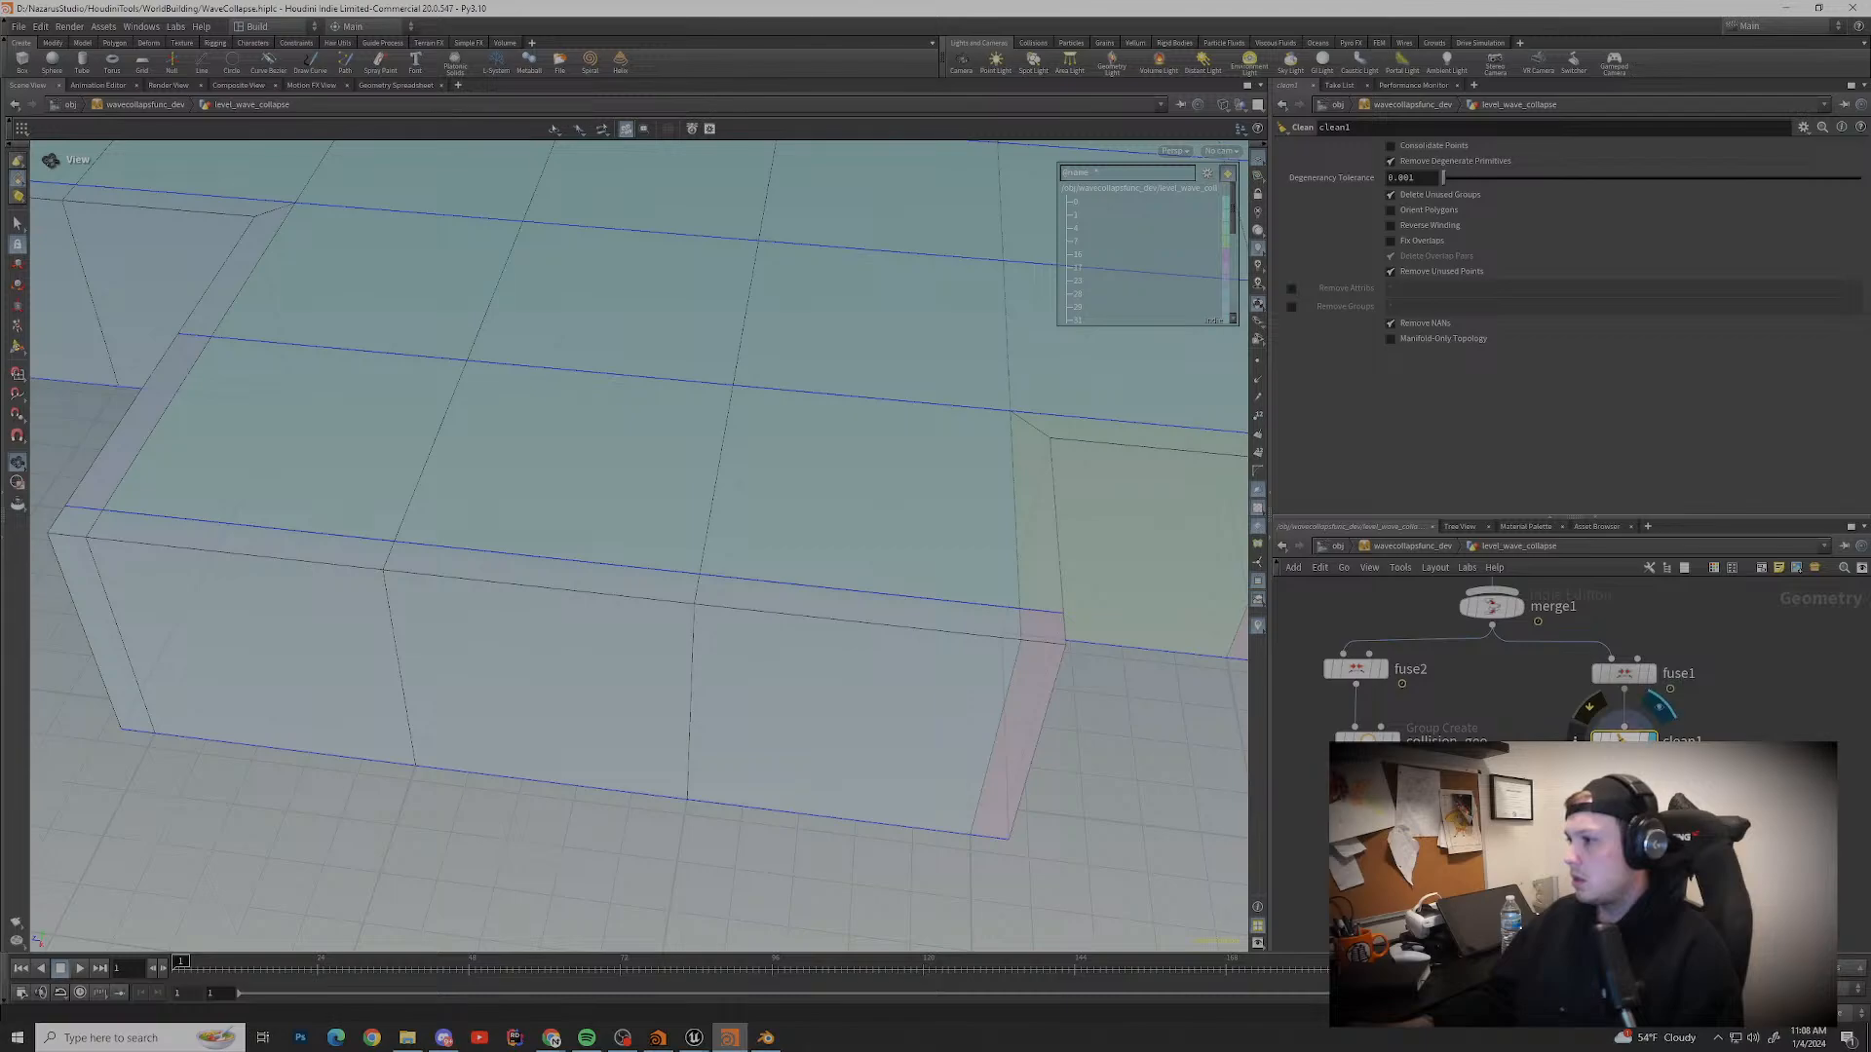
Step: Try Consolidate Points, Orient Polygons and Fix Overlaps on clean1, and turn on Manifold Only Topology
left_click(1392, 146)
left_click(1392, 146)
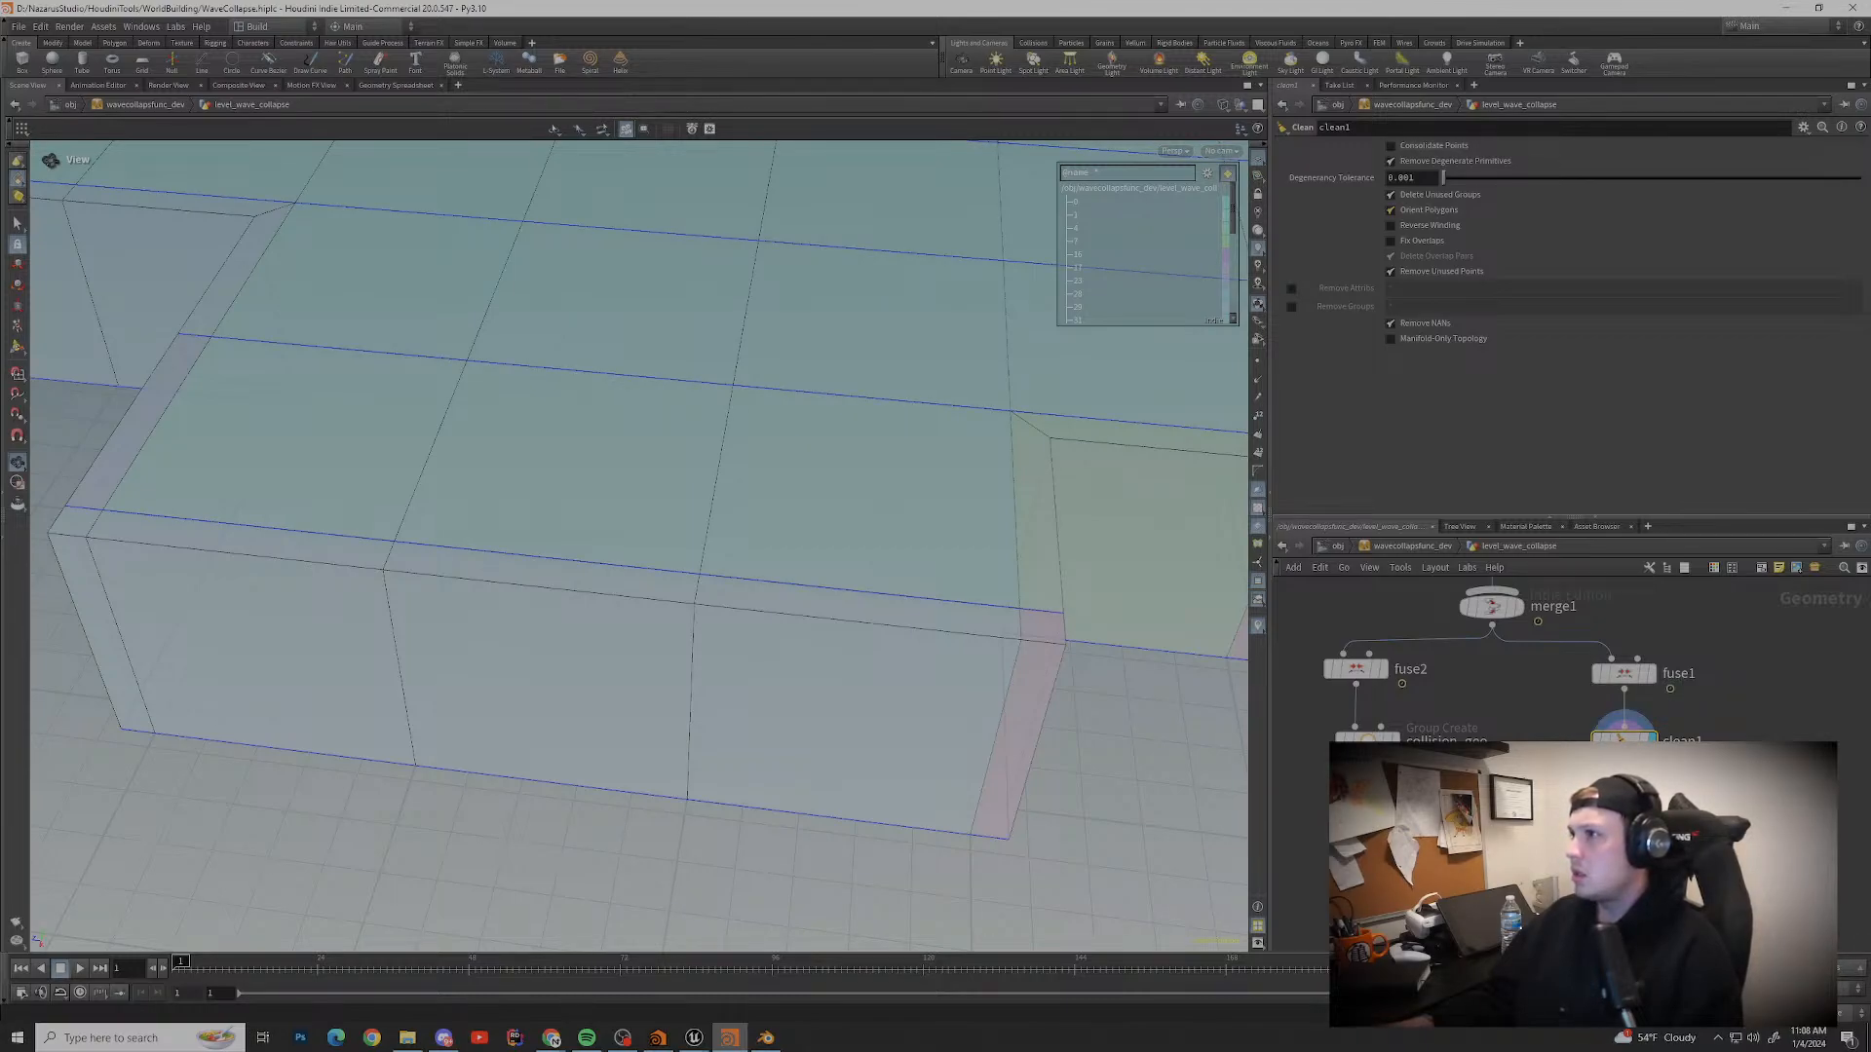
left_click(1391, 210)
left_click(1391, 241)
left_click(1390, 338)
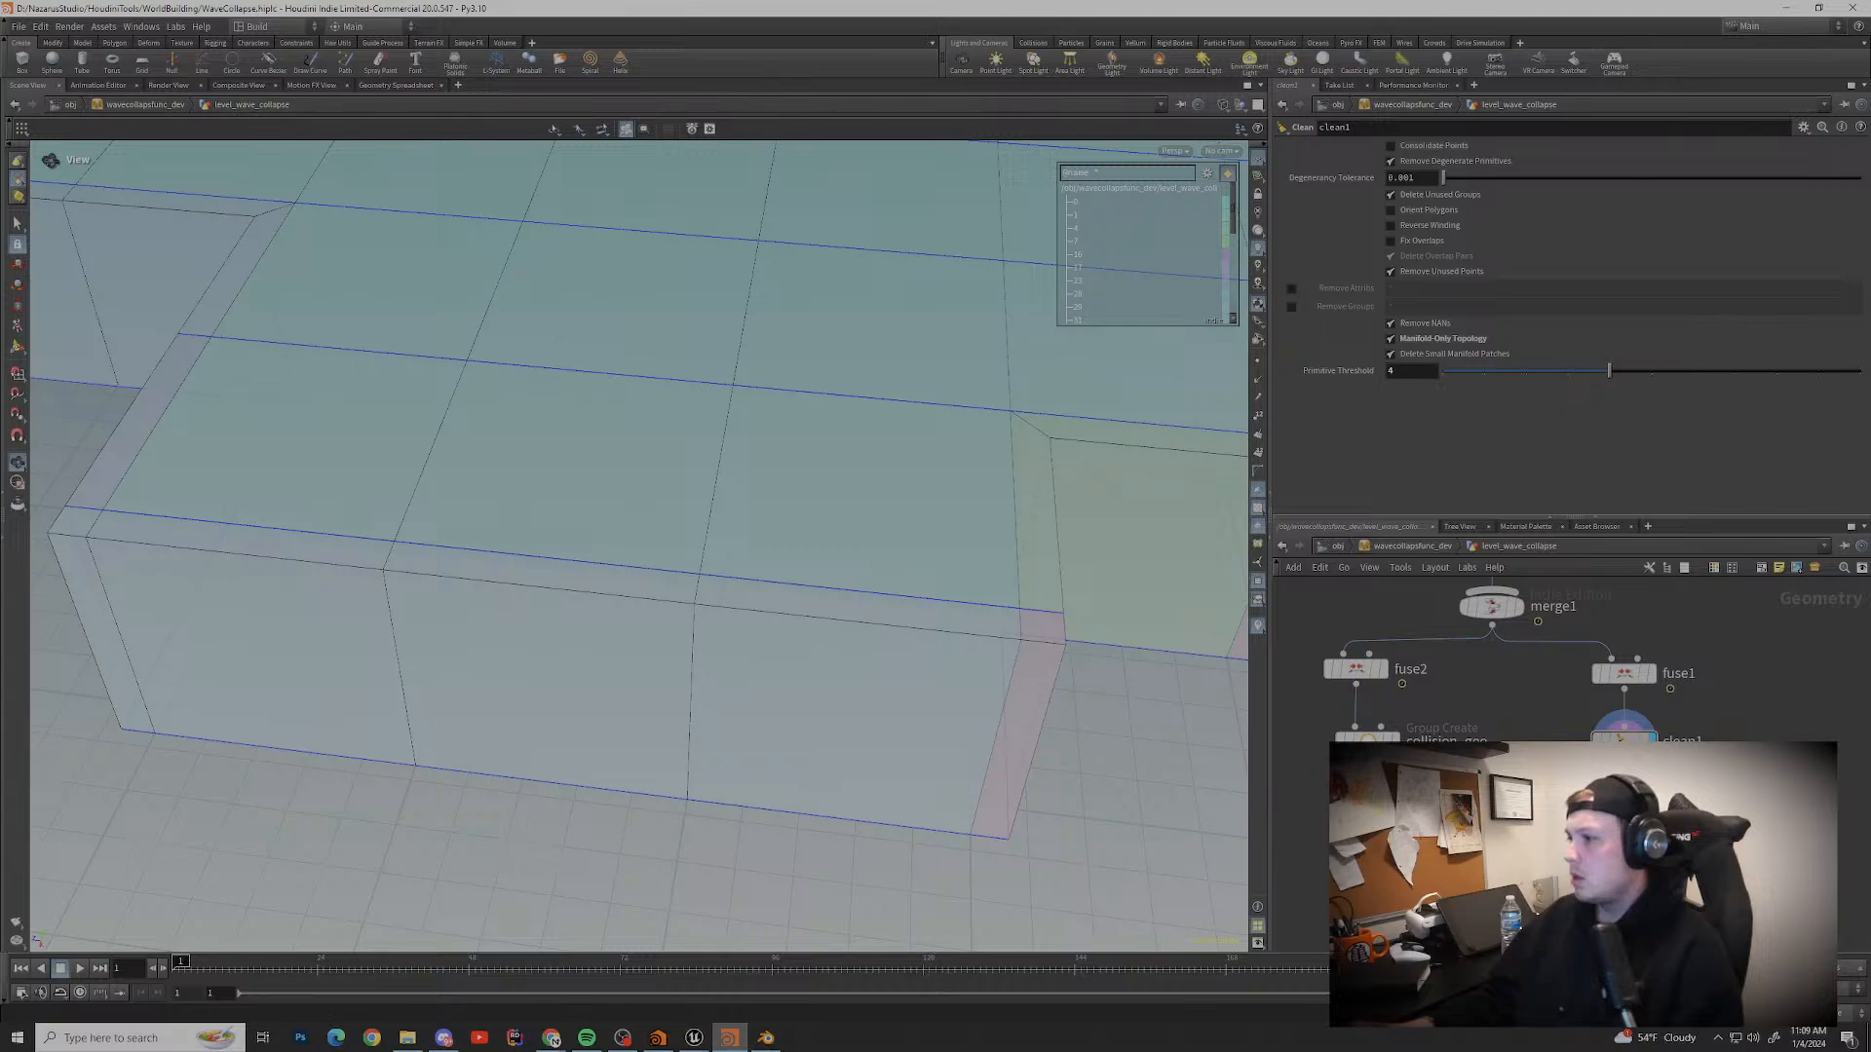
Step: Set up a PolyBevel node below clean1 and undo the last node move
key("Tab")
type("poly")
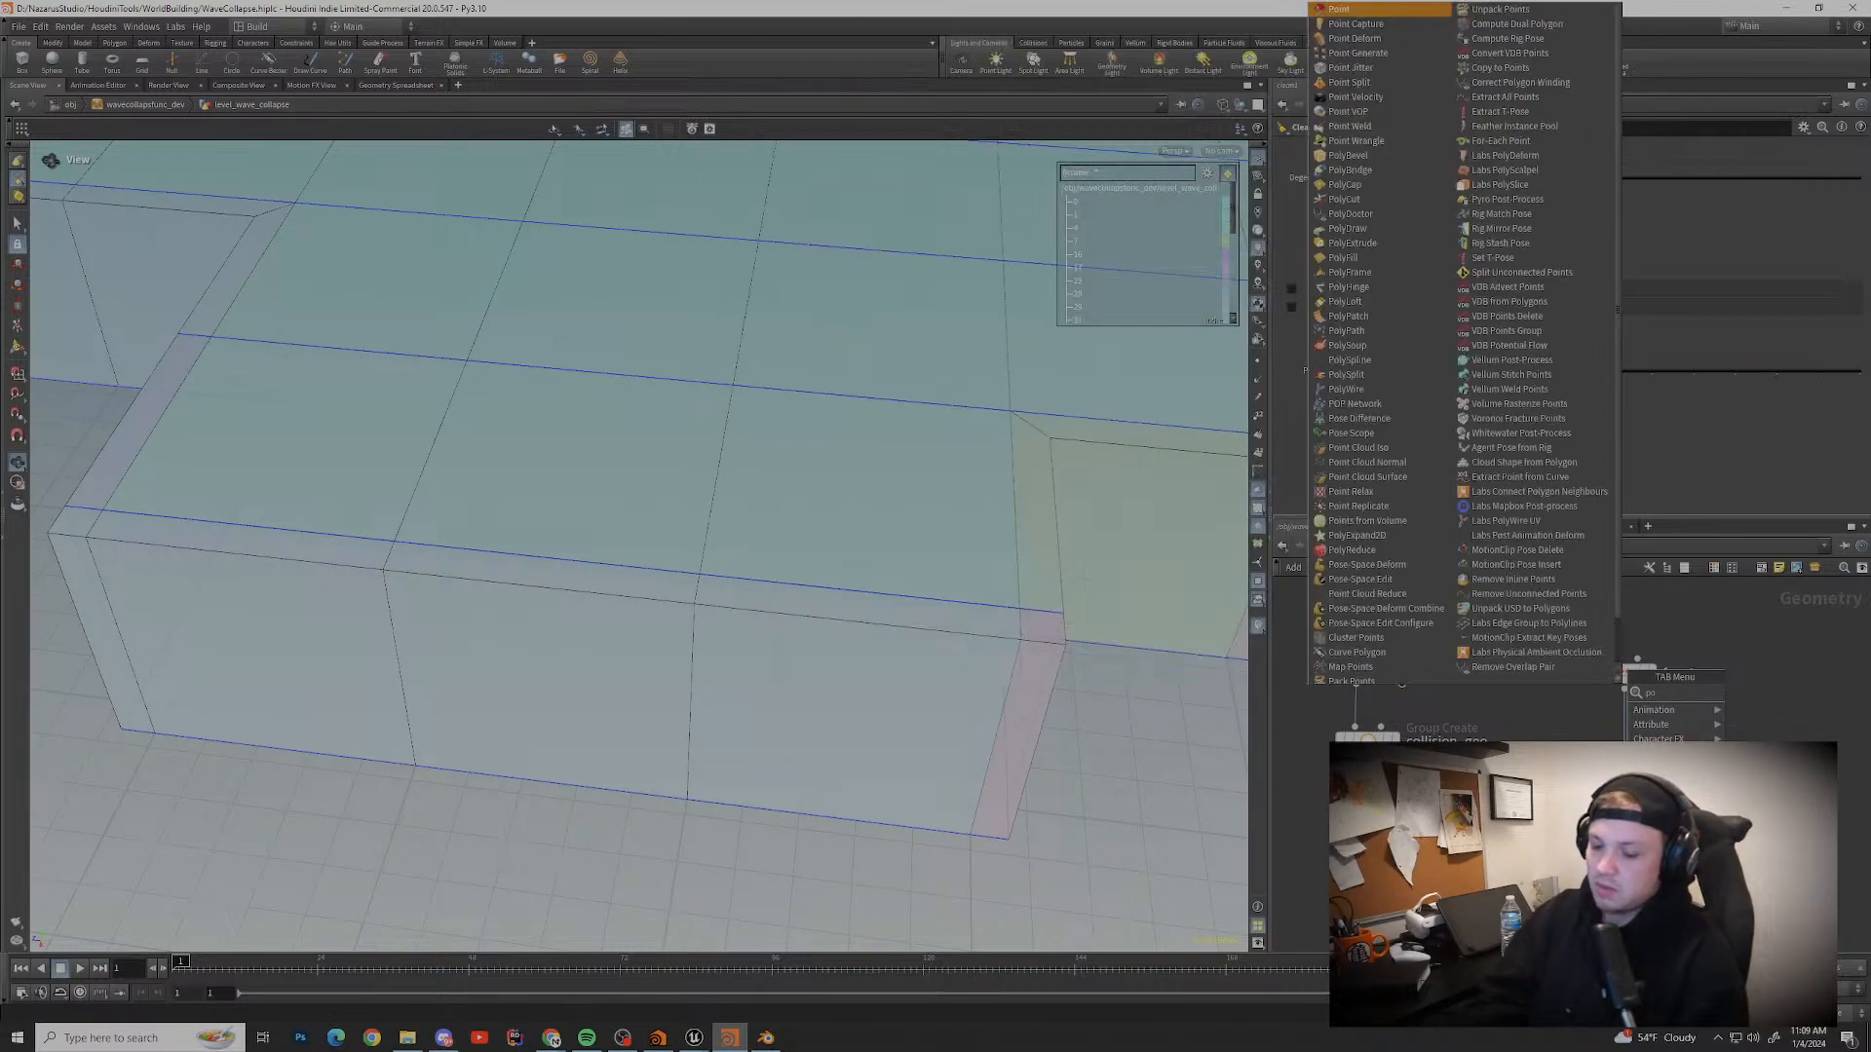
key("Return")
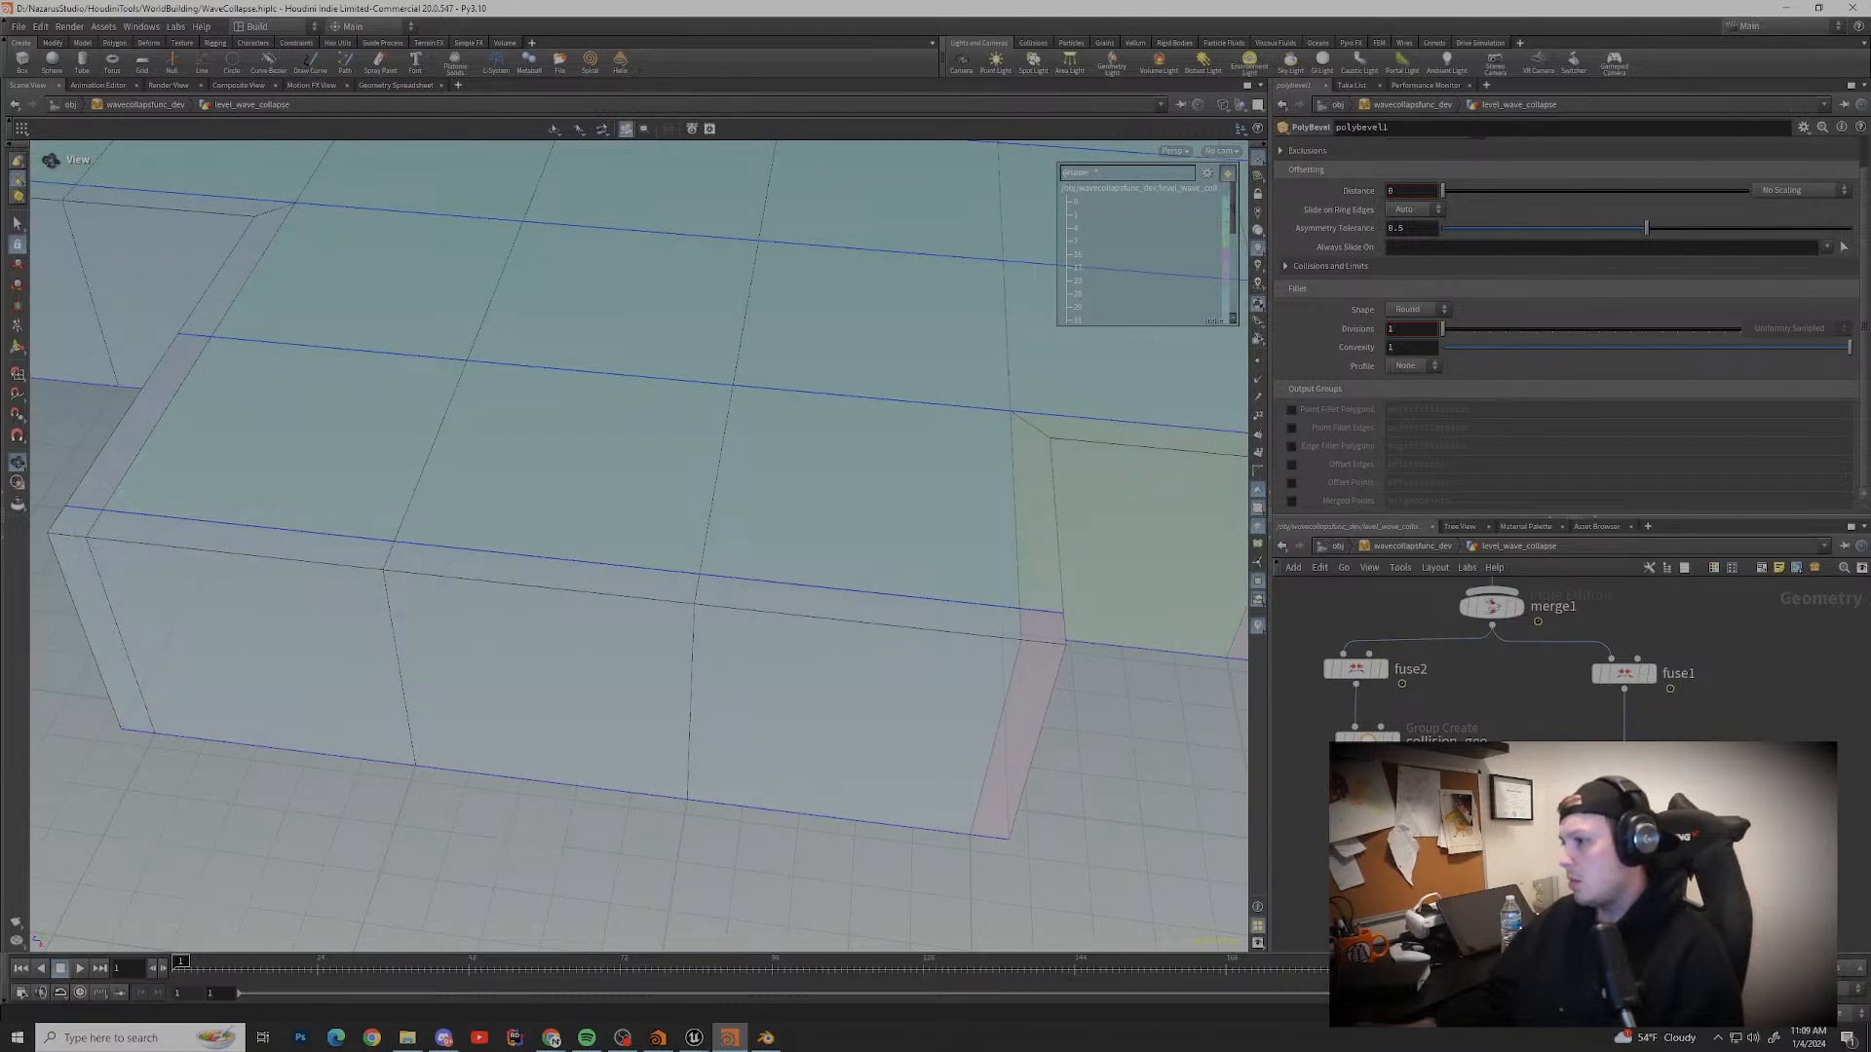
left_click(1624, 789, "shift")
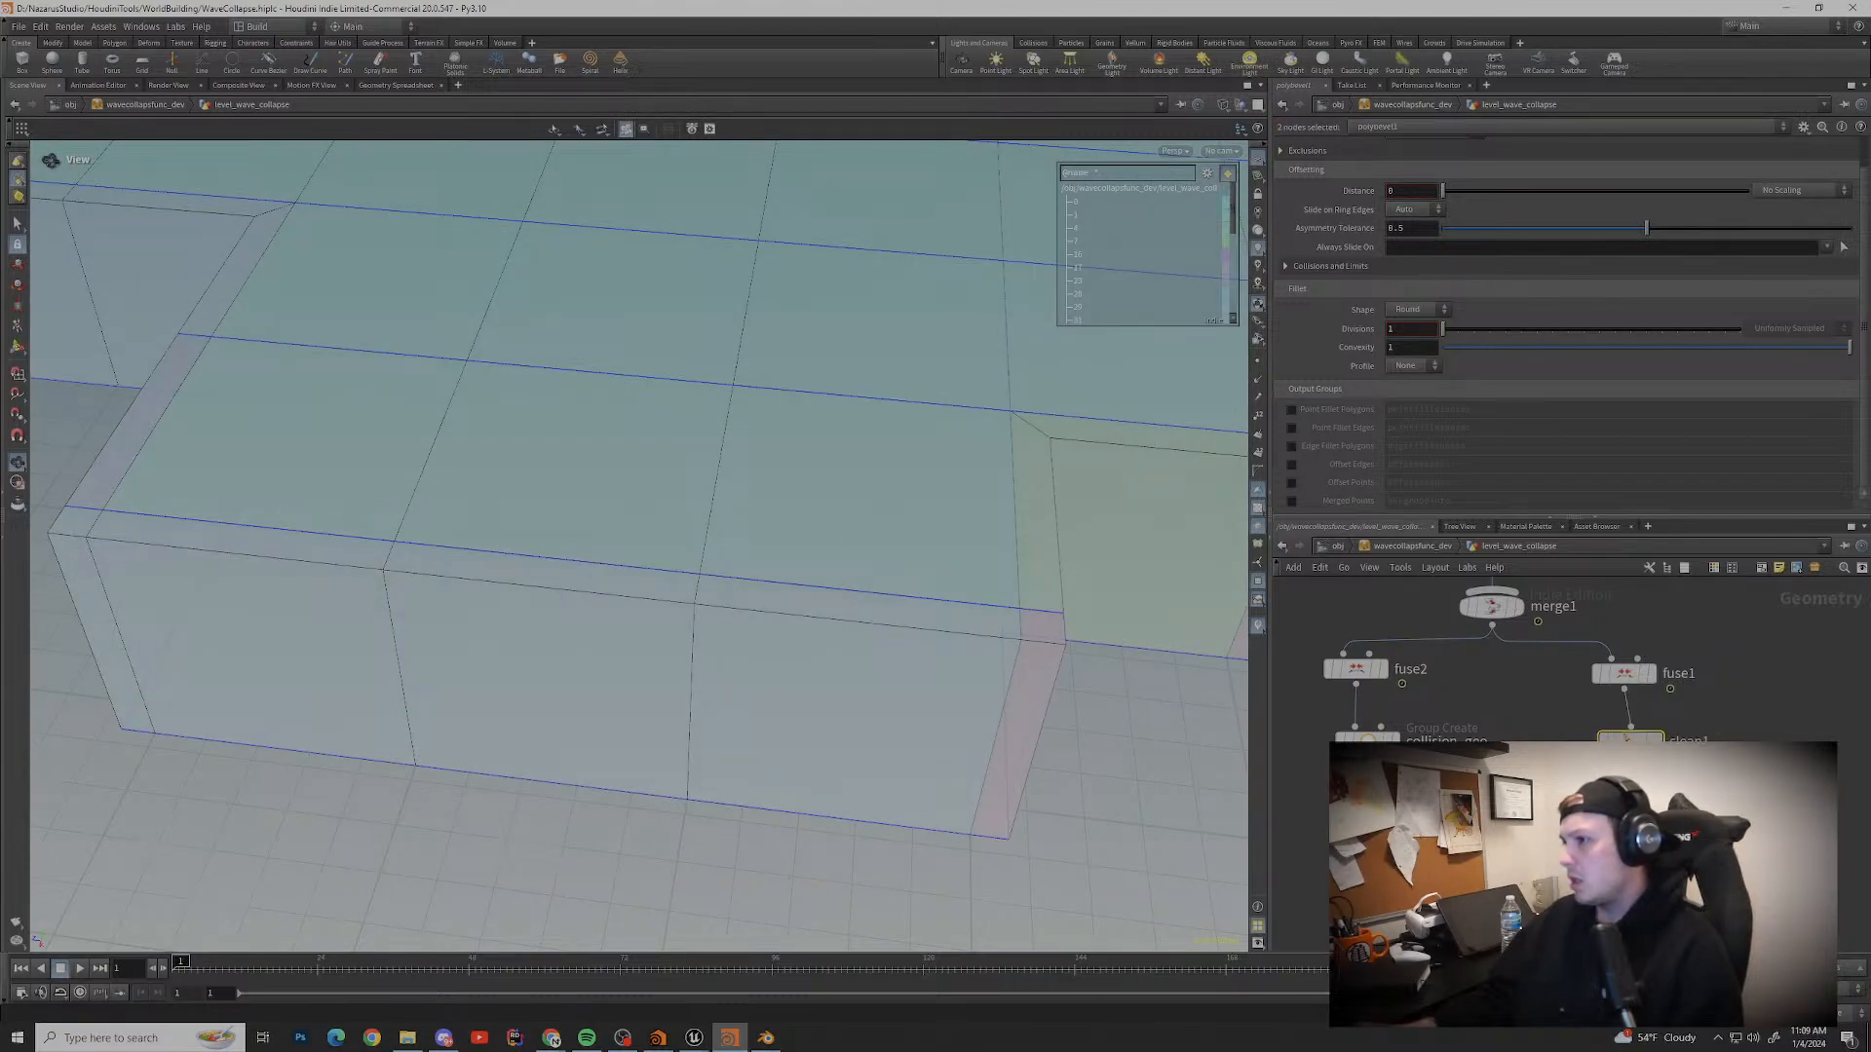
key("ctrl+z")
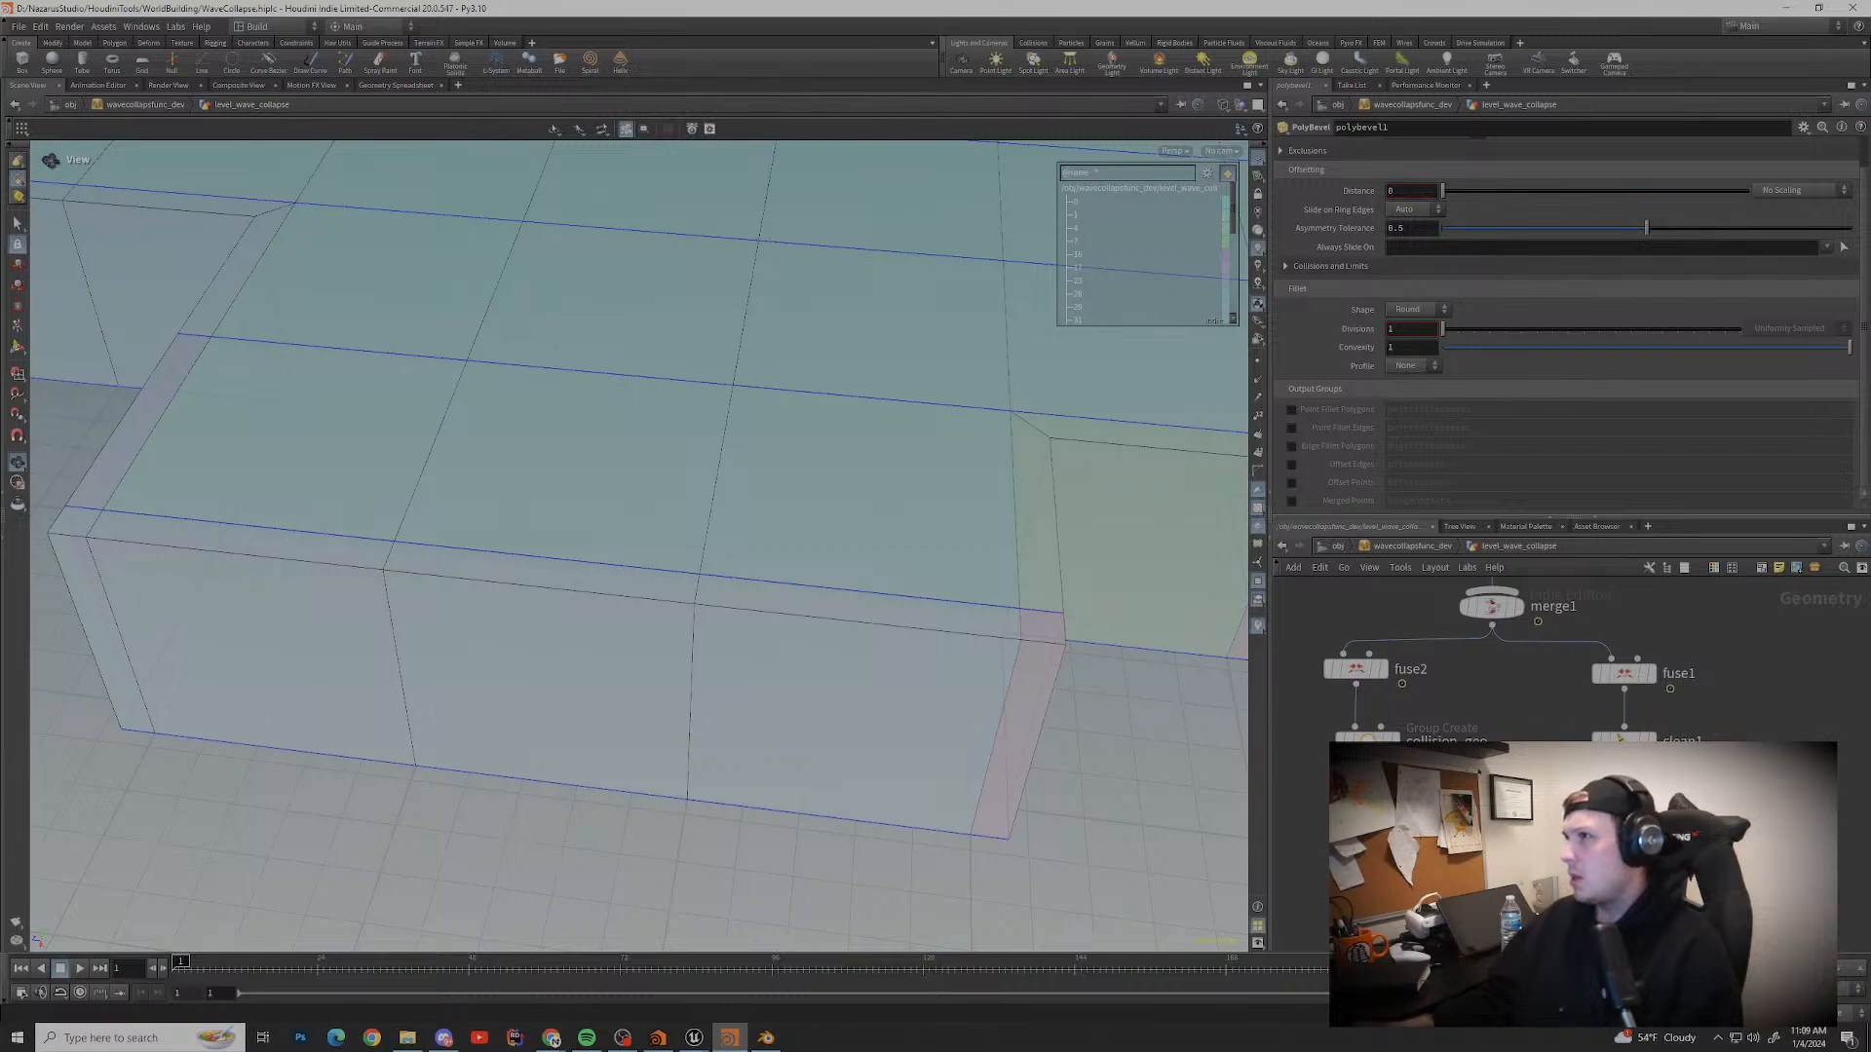
Step: Set polybevel1's bevel Distance to 0.017
left_click_drag(1443, 191, 1446, 191)
middle_click_drag(1033, 487, 814, 557)
mouse_move(877, 546)
left_mouse_down()
mouse_move(769, 506)
mouse_move(862, 521)
left_mouse_up()
scroll(828, 477, "up", 5)
scroll(862, 521, "down", 4)
Step: Set polybevel1's fillet Divisions to 2, keeping Convexity at 1
left_click_drag(1443, 329, 1443, 329)
middle_click_drag(623, 506, 1013, 513)
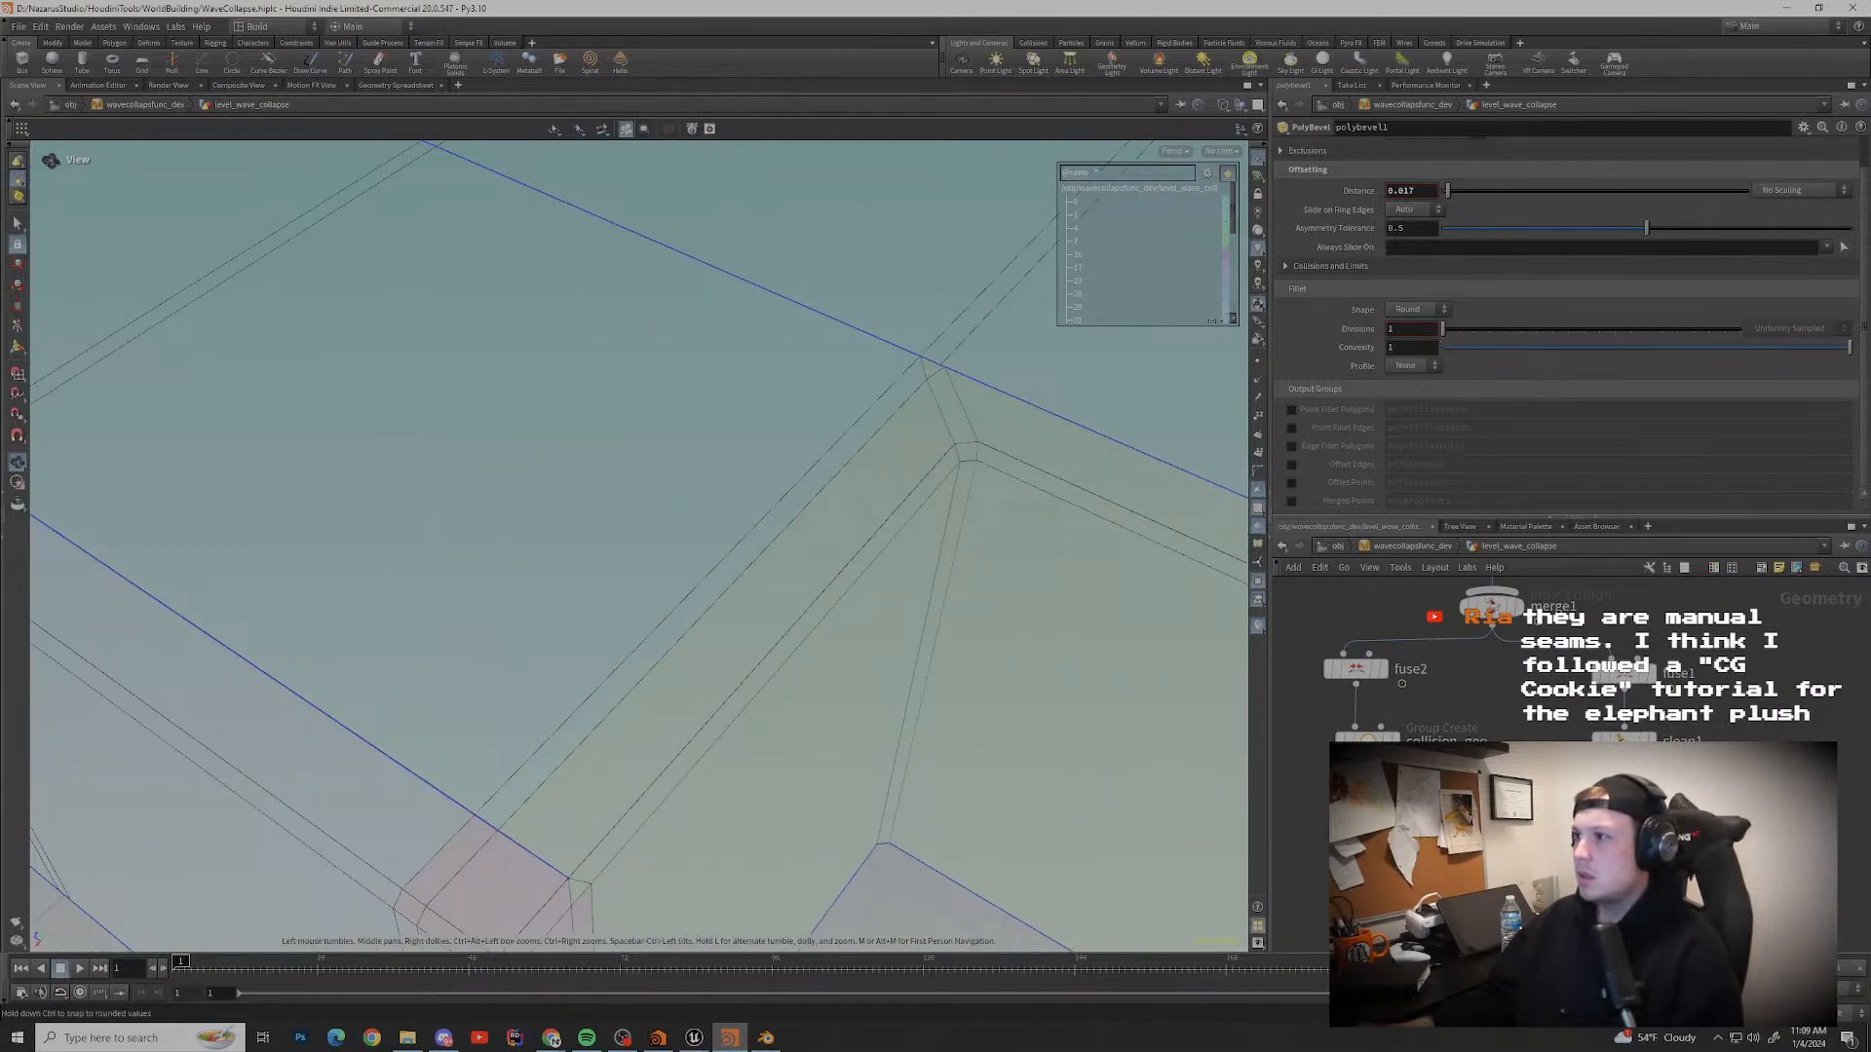
mouse_move(1848, 347)
left_mouse_down()
mouse_move(1443, 347)
mouse_move(1458, 329)
mouse_move(1848, 347)
left_mouse_up()
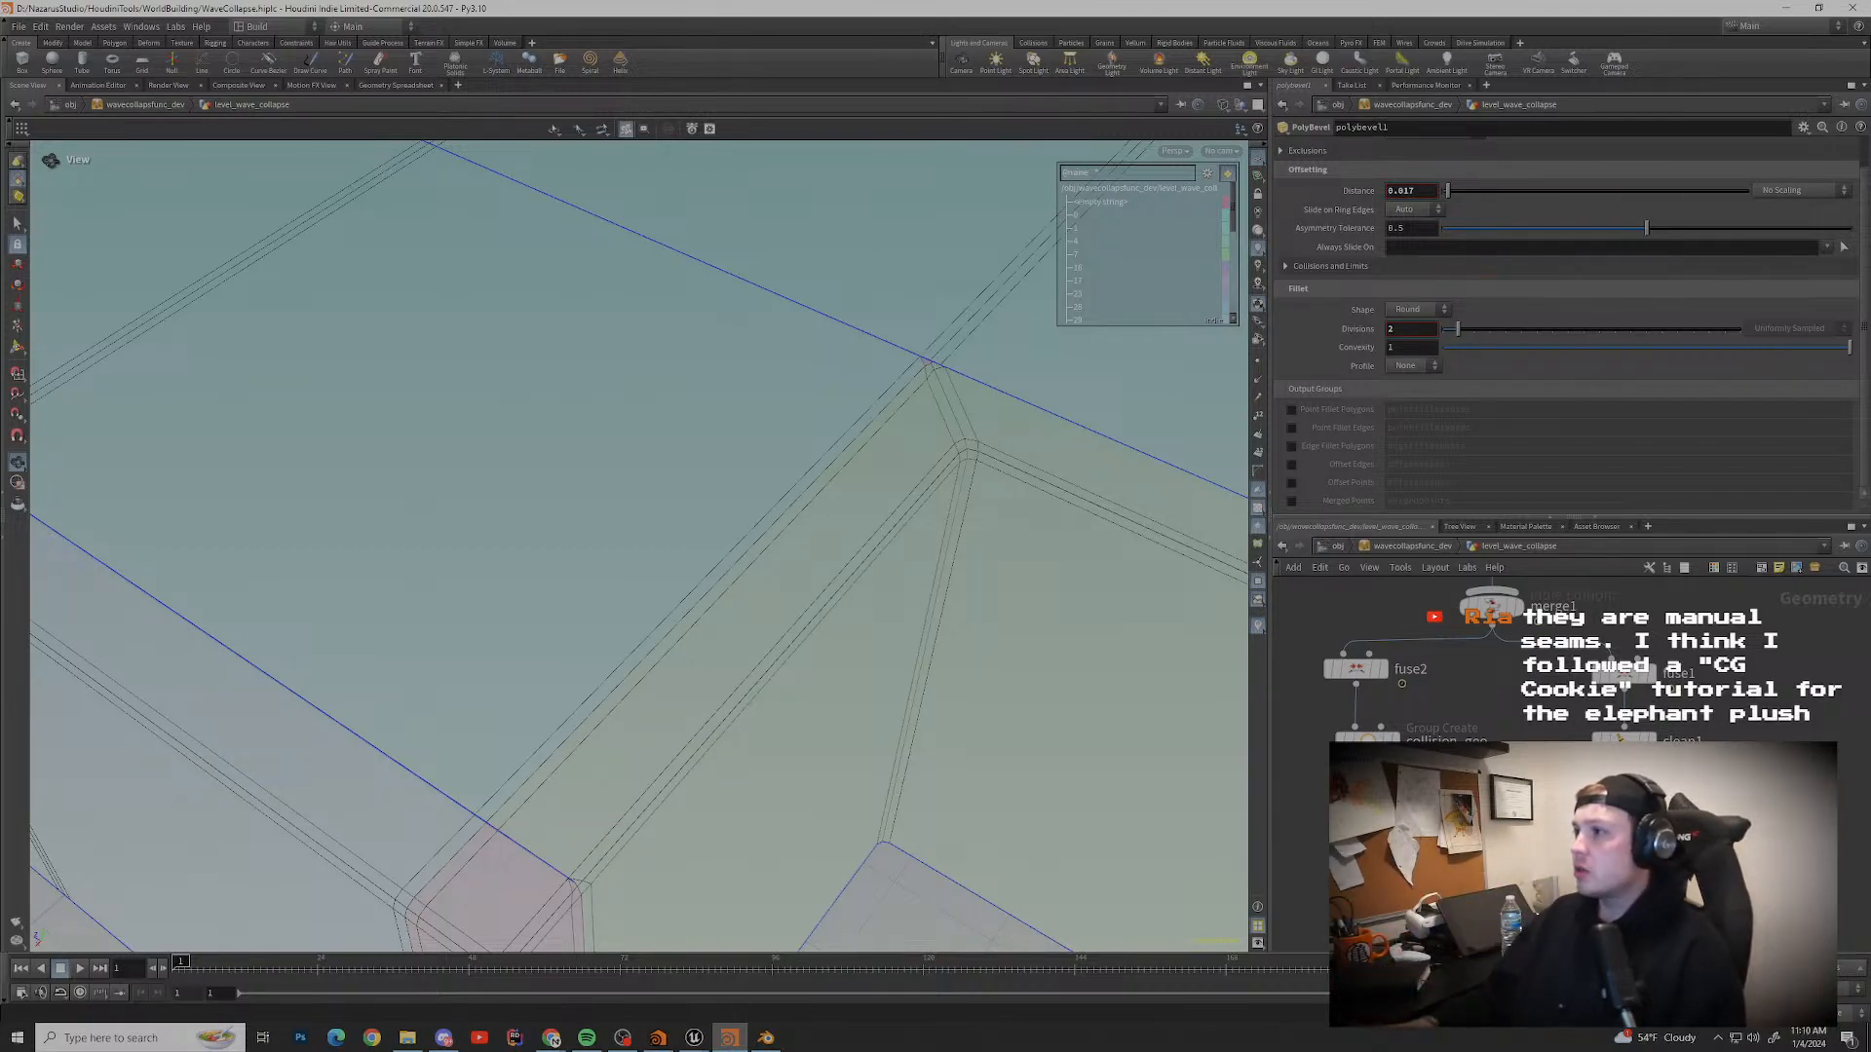
left_click_drag(1458, 328, 1458, 329)
Step: Examine the bevels along the level's tile seams, outer walls and inner corners from several sides
scroll(639, 545, "down", 1)
scroll(639, 546, "down", 8)
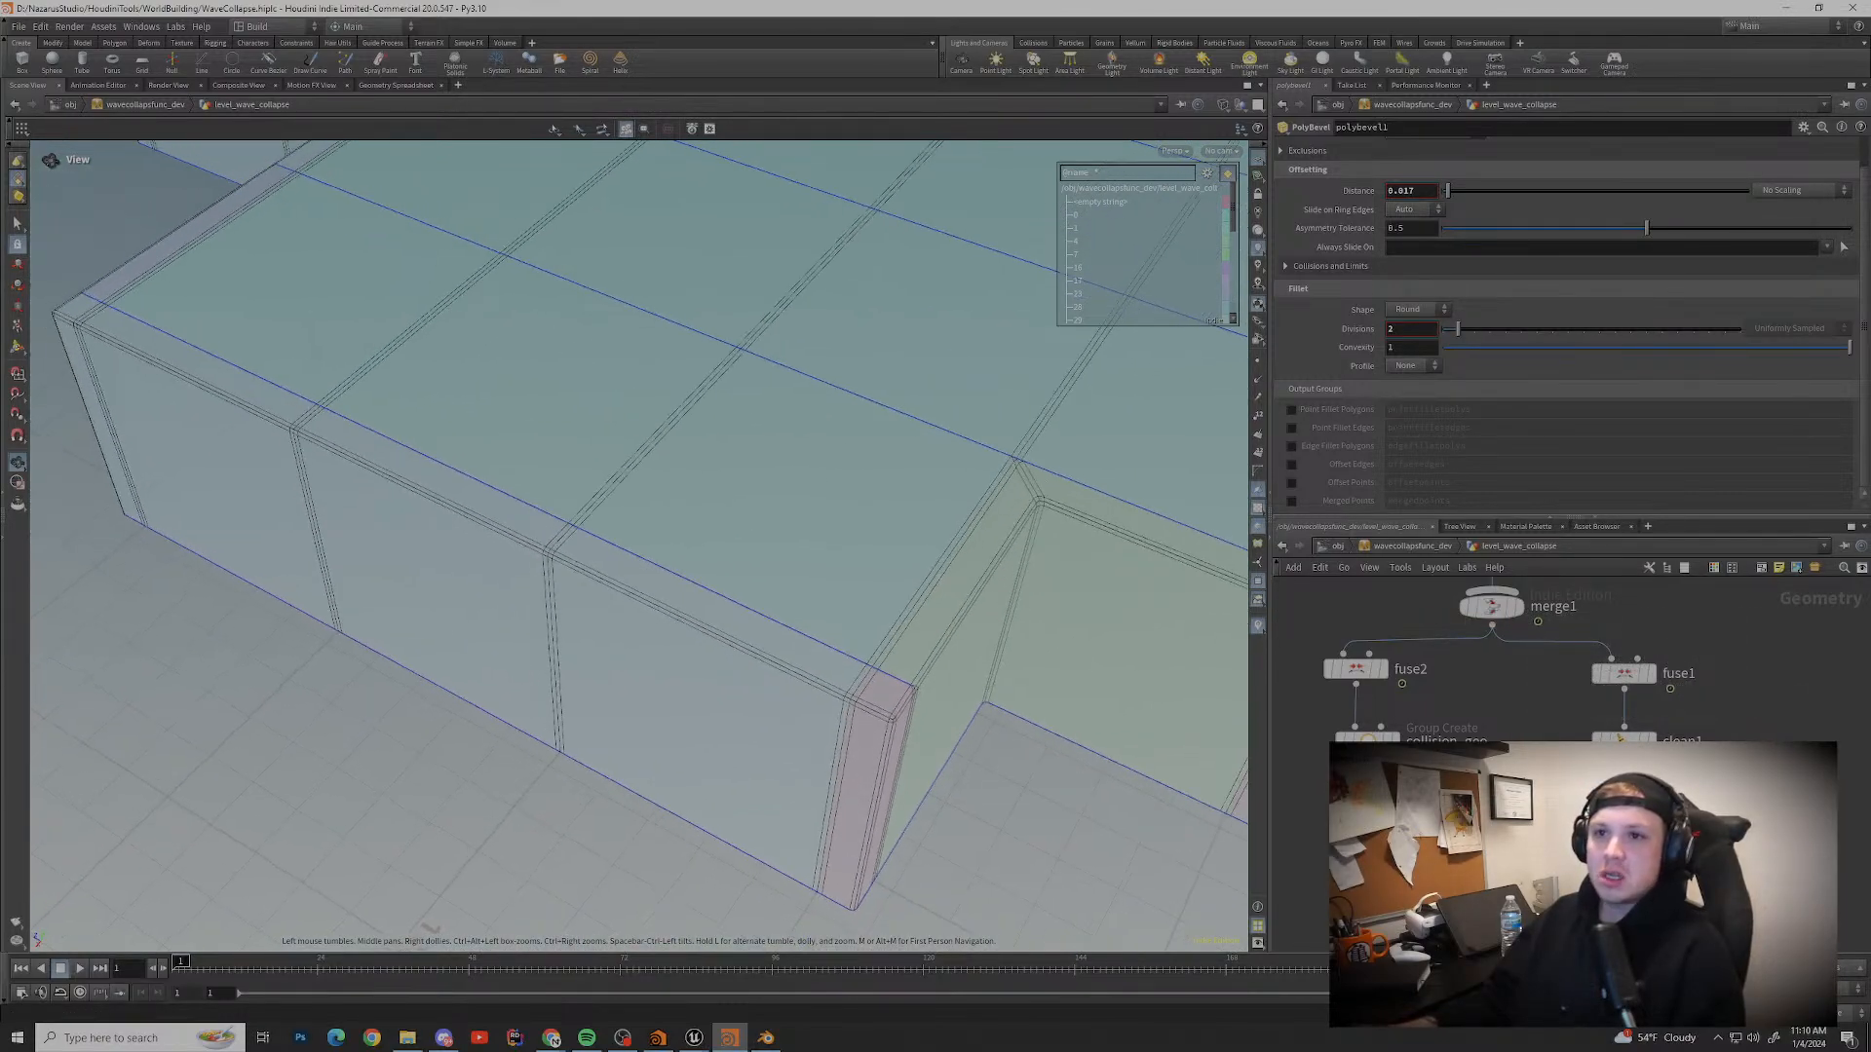
left_click_drag(430, 928, 1003, 869)
middle_click_drag(779, 828, 1097, 799)
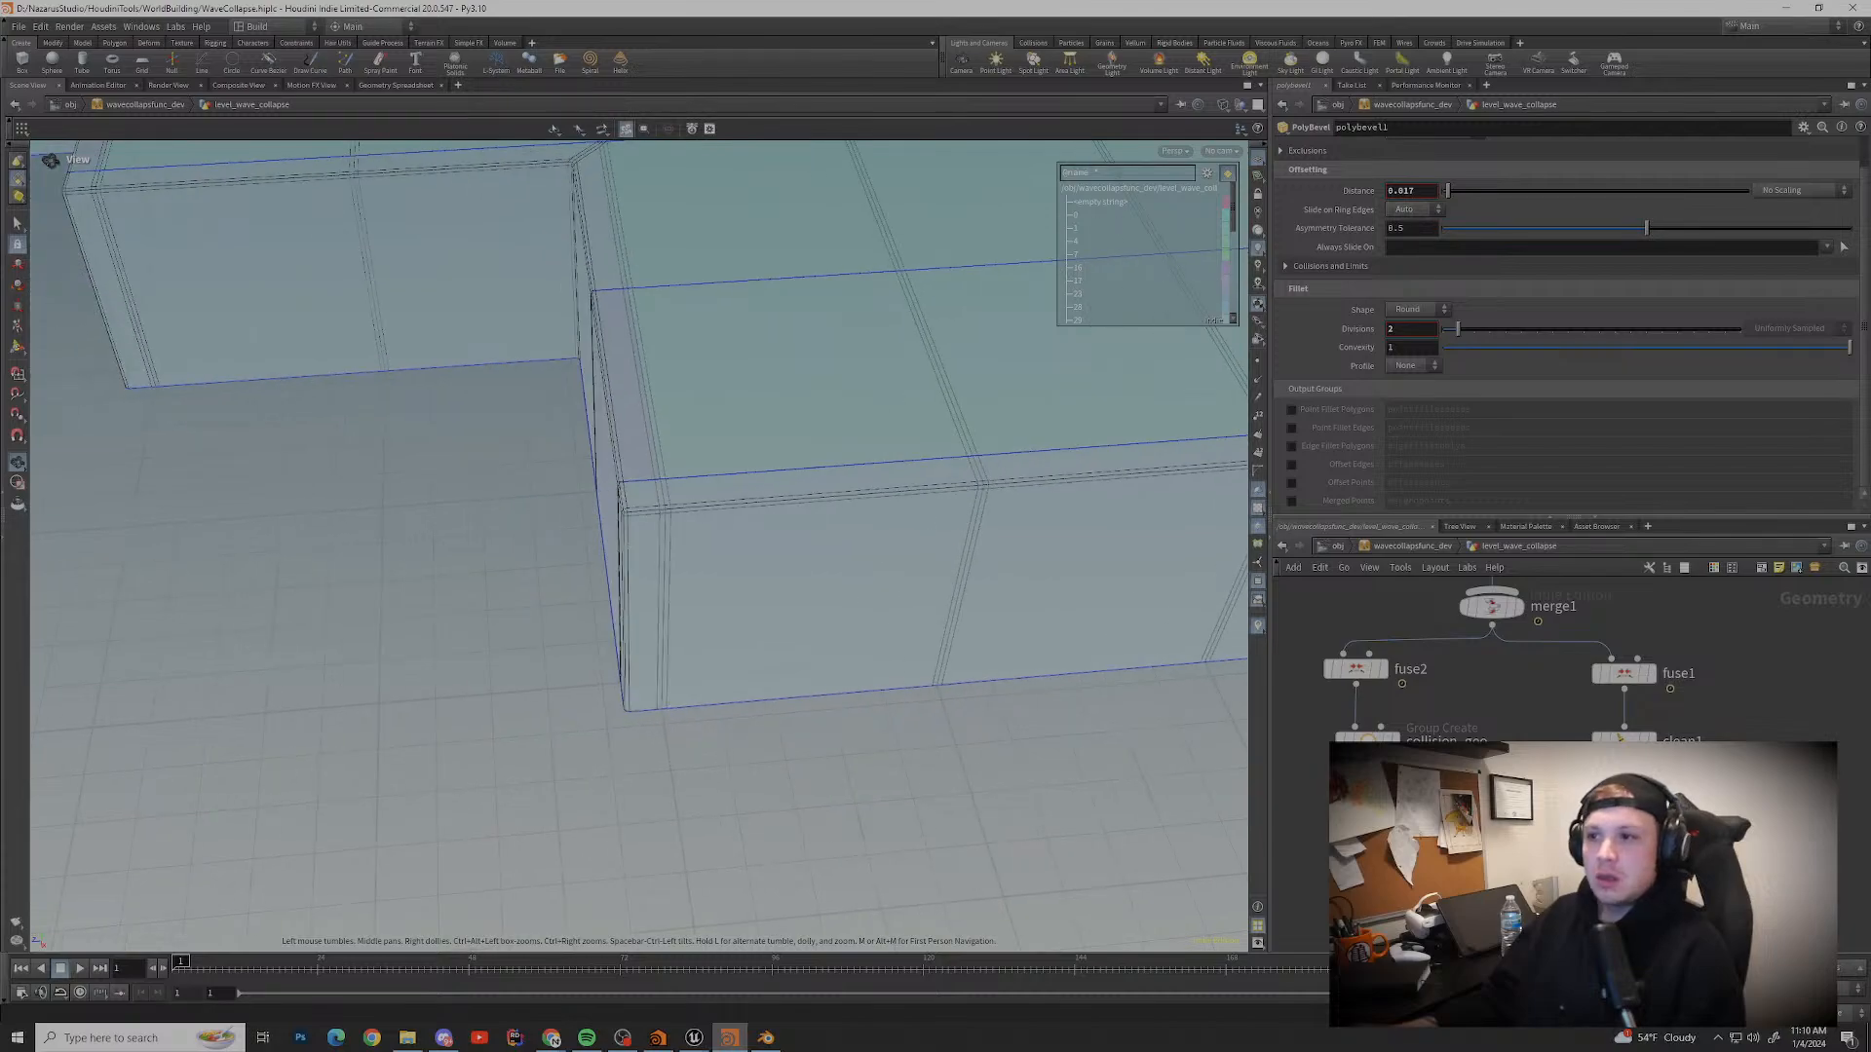
scroll(639, 546, "up", 5)
left_click_drag(487, 682, 876, 673)
left_click_drag(682, 585, 838, 585)
middle_click_drag(546, 545, 1003, 653)
scroll(639, 546, "down", 3)
middle_click_drag(487, 506, 993, 566)
left_click_drag(682, 507, 682, 604)
scroll(639, 545, "down", 5)
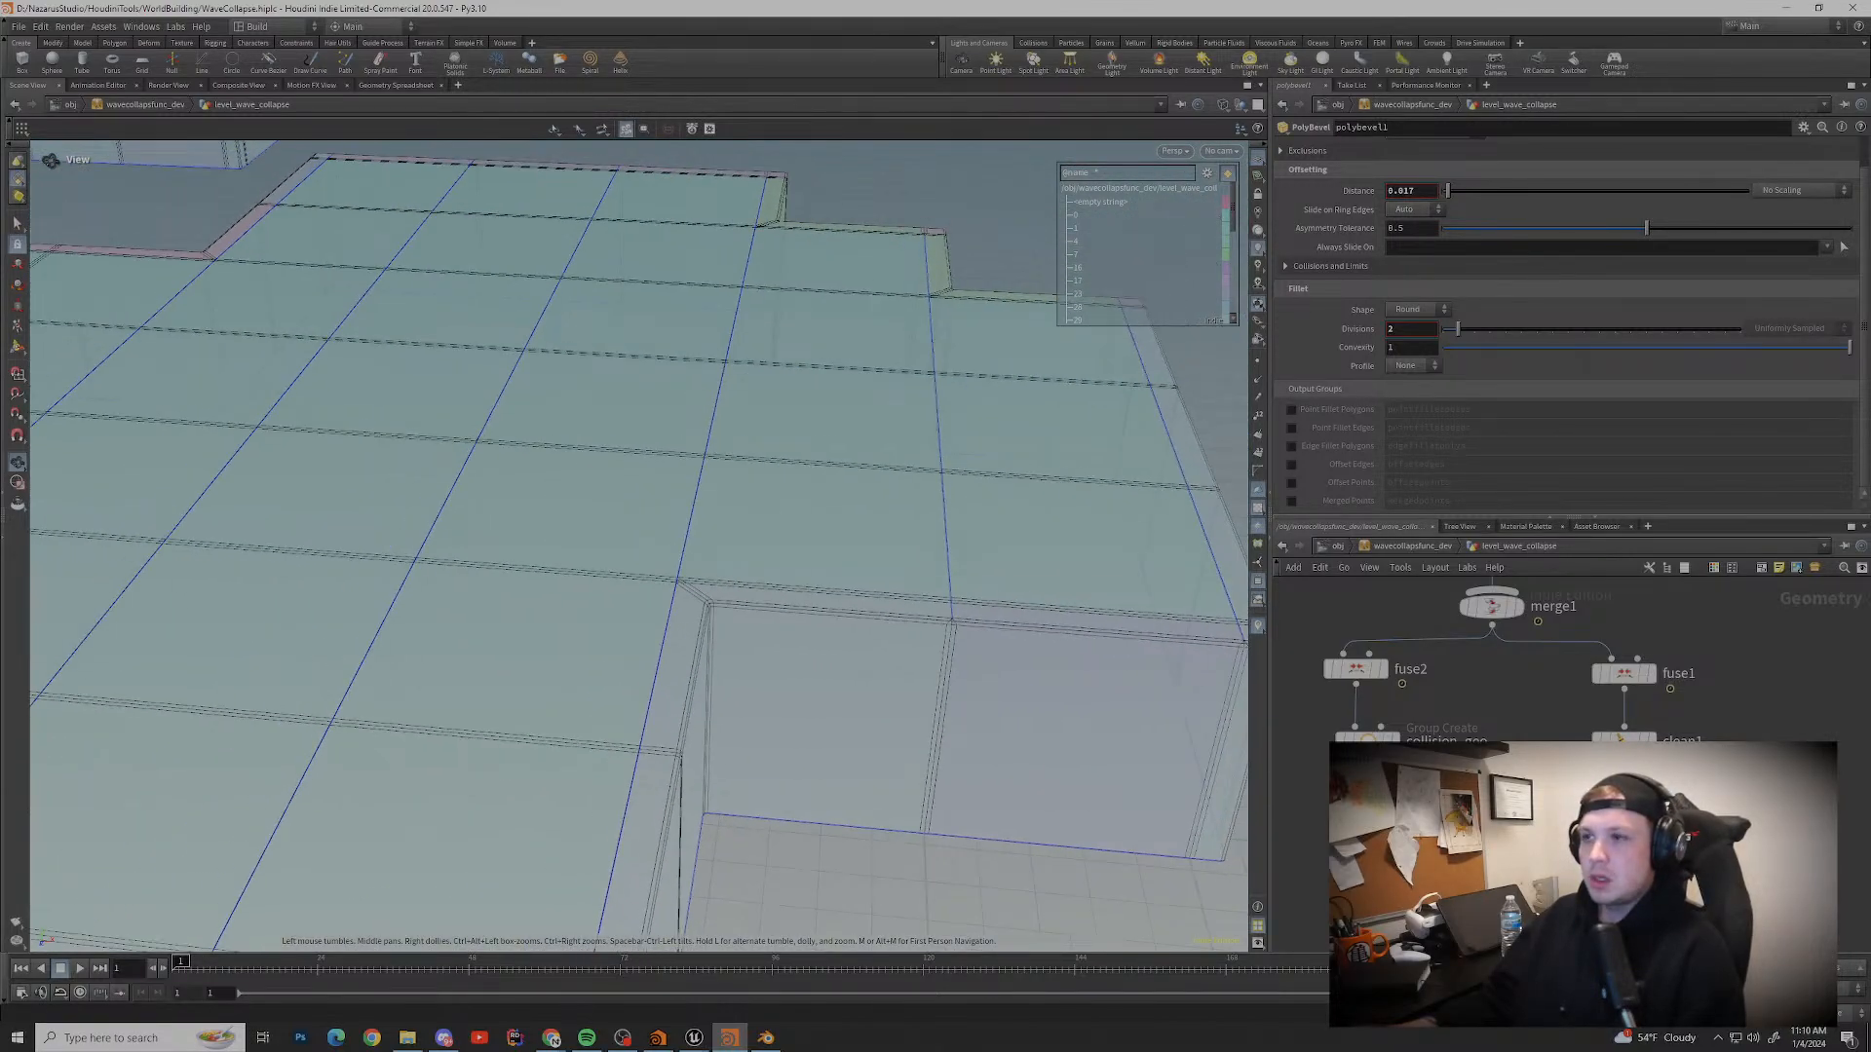
middle_click_drag(974, 468, 487, 585)
left_click_drag(438, 585, 926, 604)
middle_click_drag(1023, 585, 487, 575)
scroll(639, 546, "up", 5)
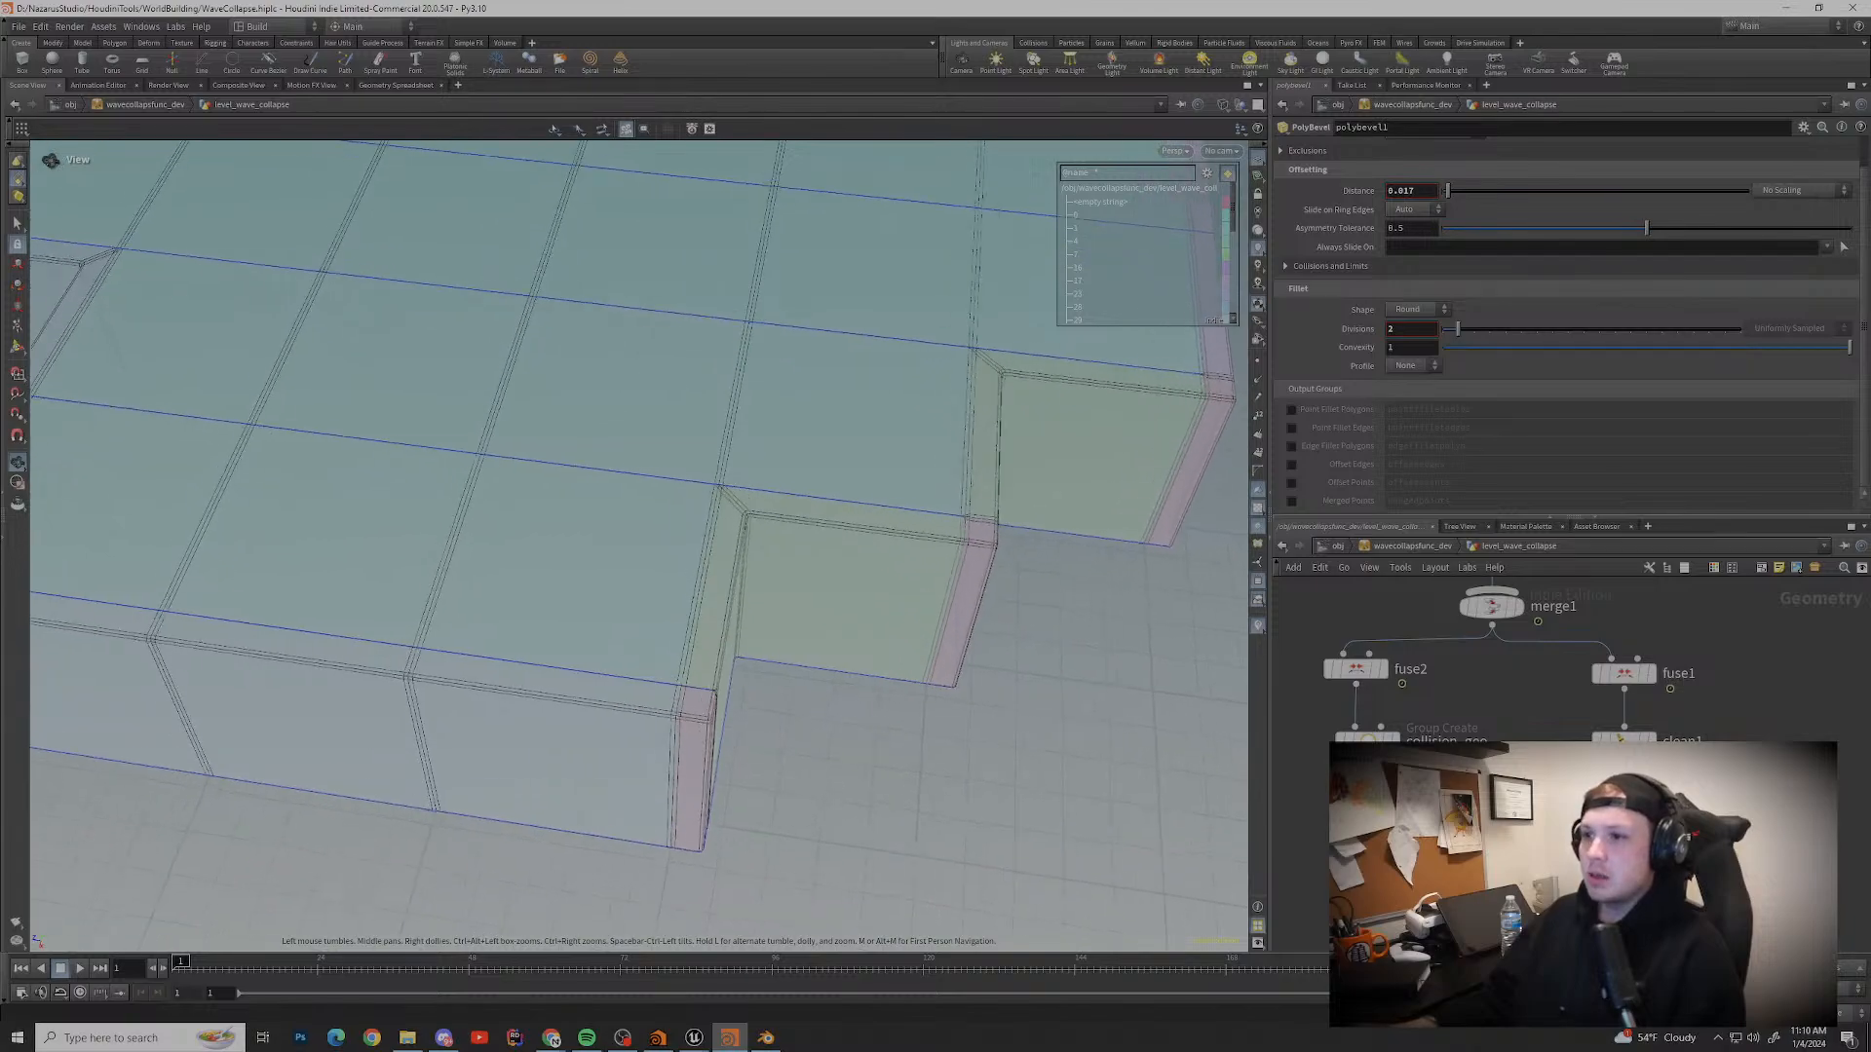
middle_click_drag(877, 439, 438, 673)
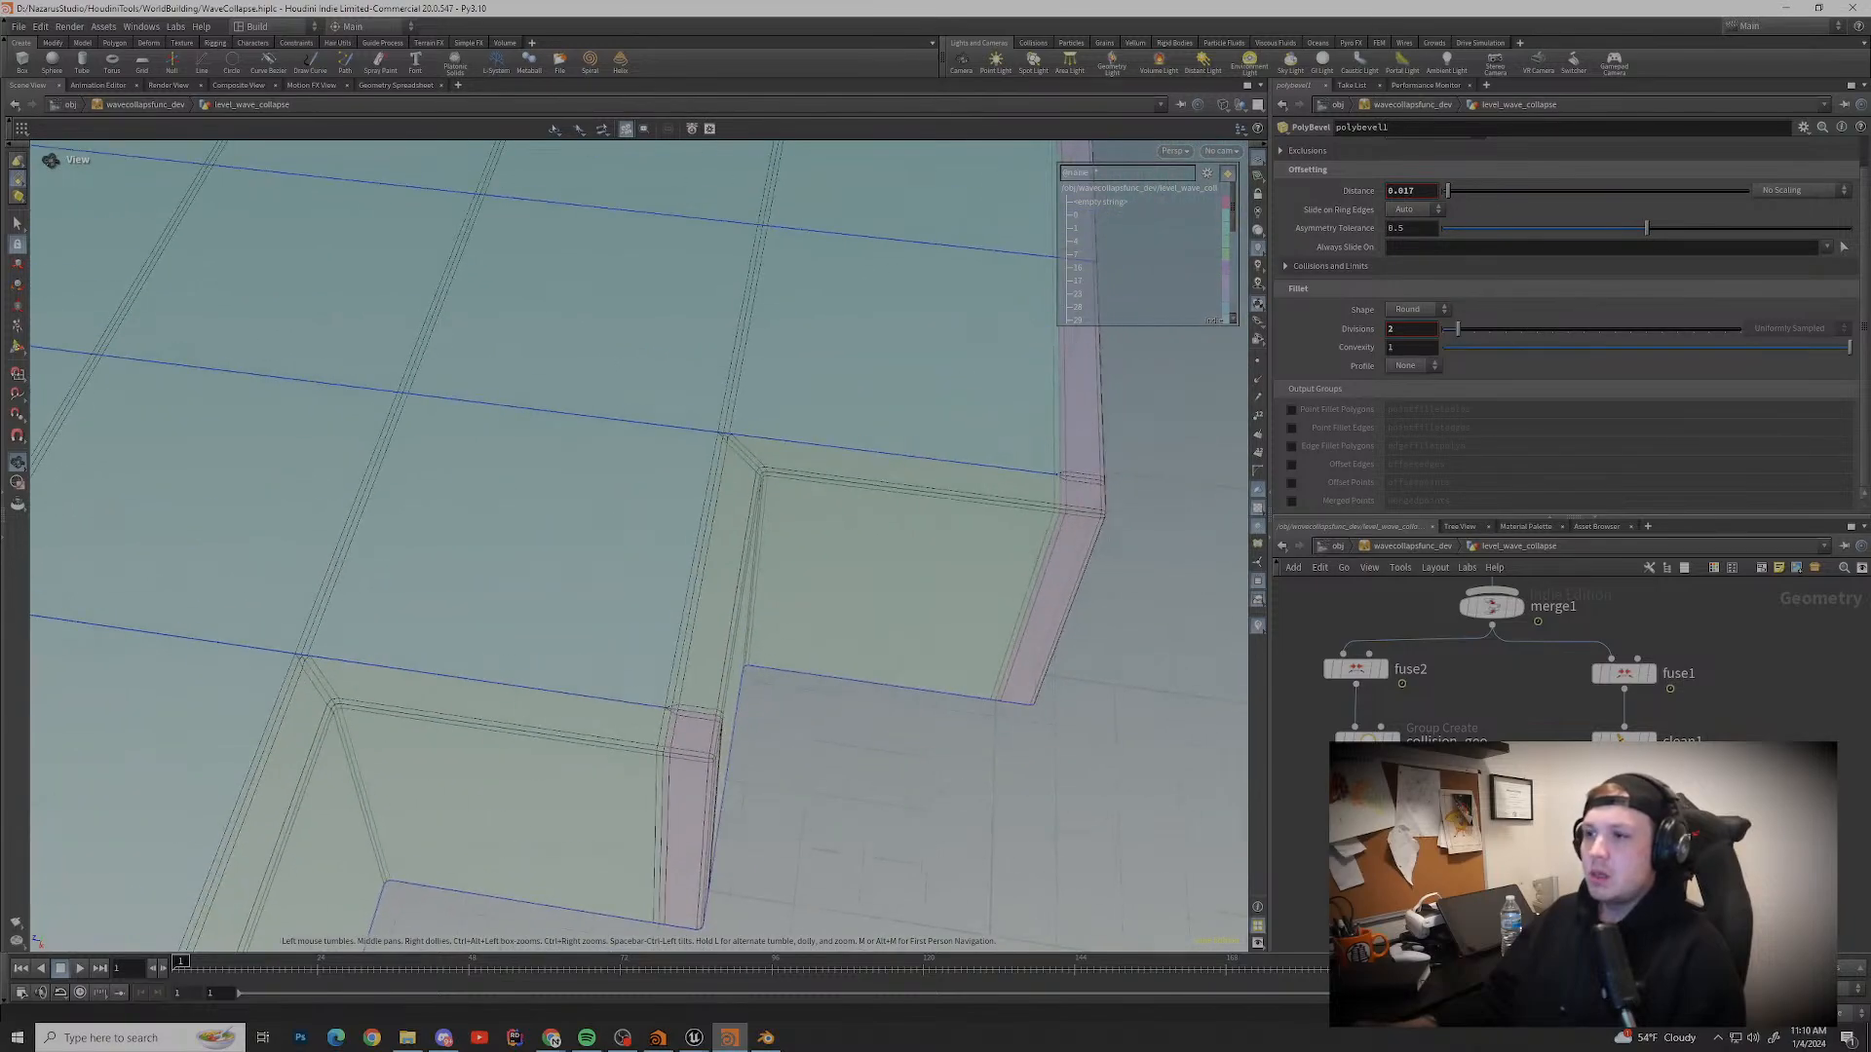
left_click_drag(633, 545, 799, 516)
scroll(640, 546, "up", 3)
scroll(640, 545, "up", 4)
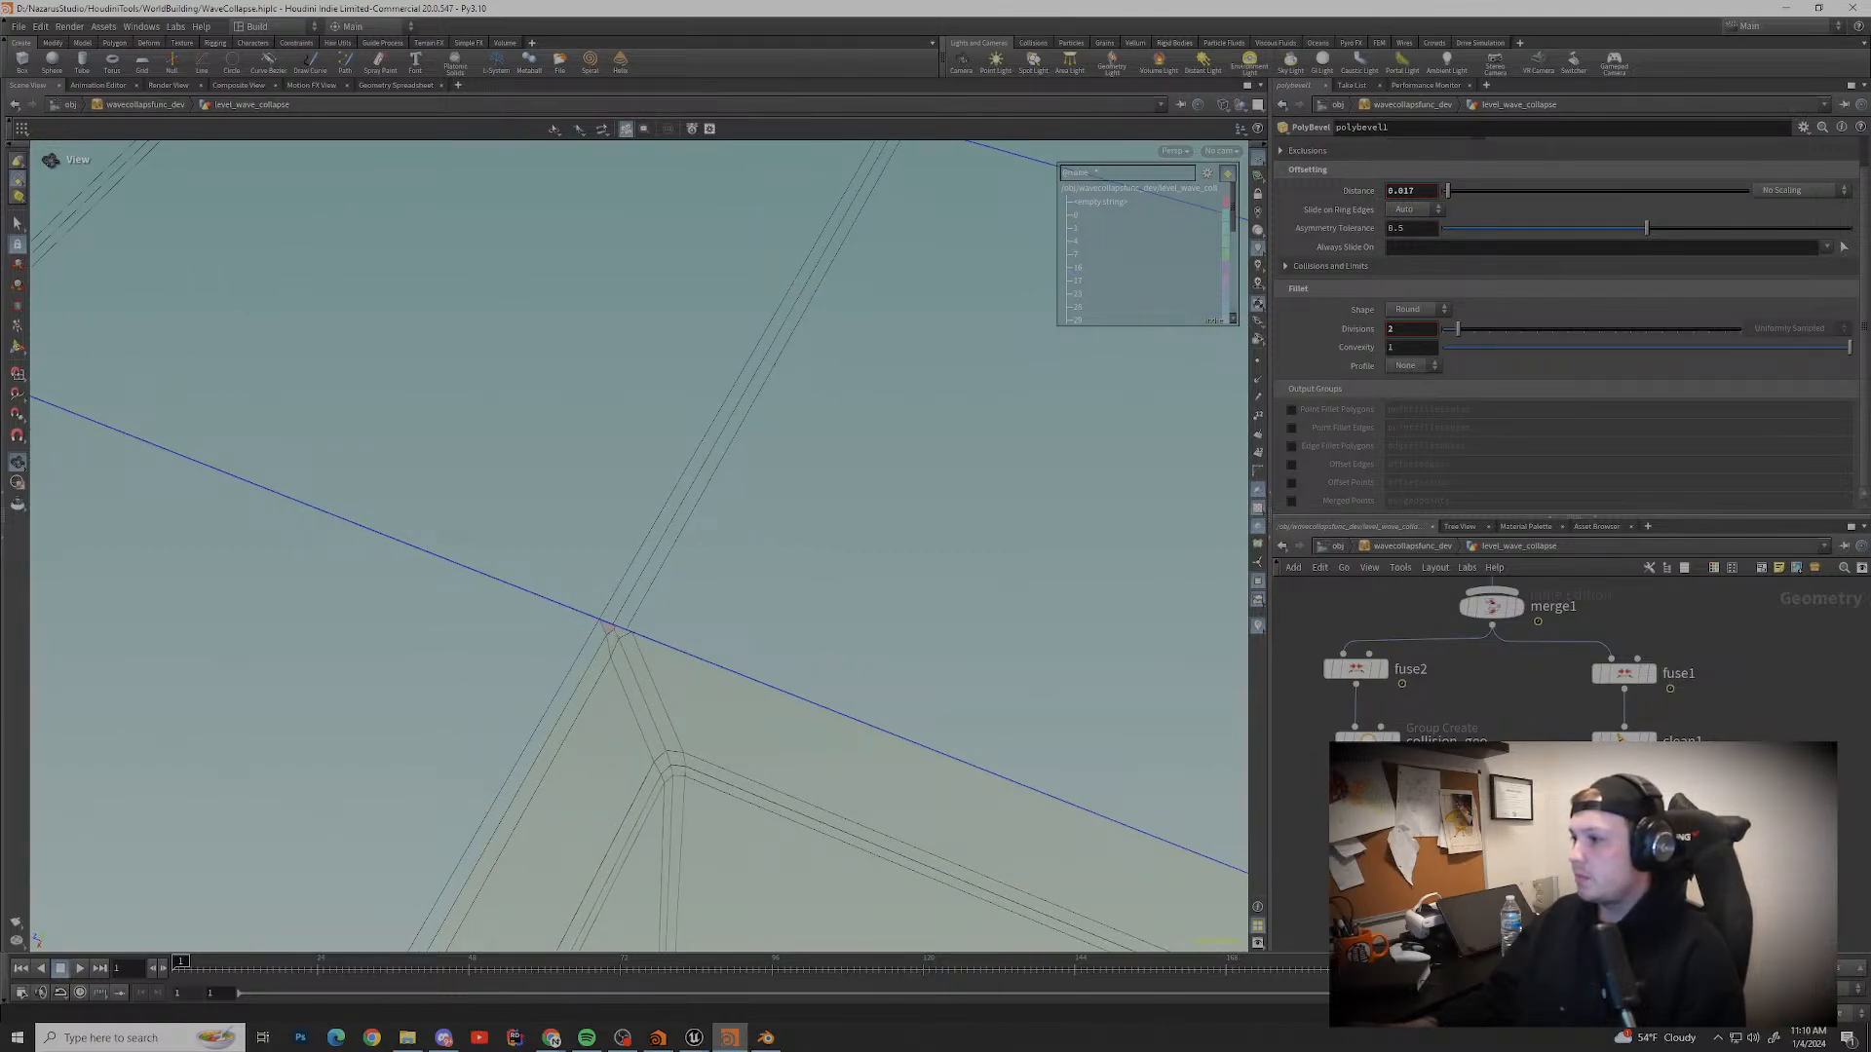
Step: Compare clean1's output with polybevel1's at the inner corner, trying Orient Polygons and Reverse Winding on clean1
left_click_drag(1623, 738, 1623, 720)
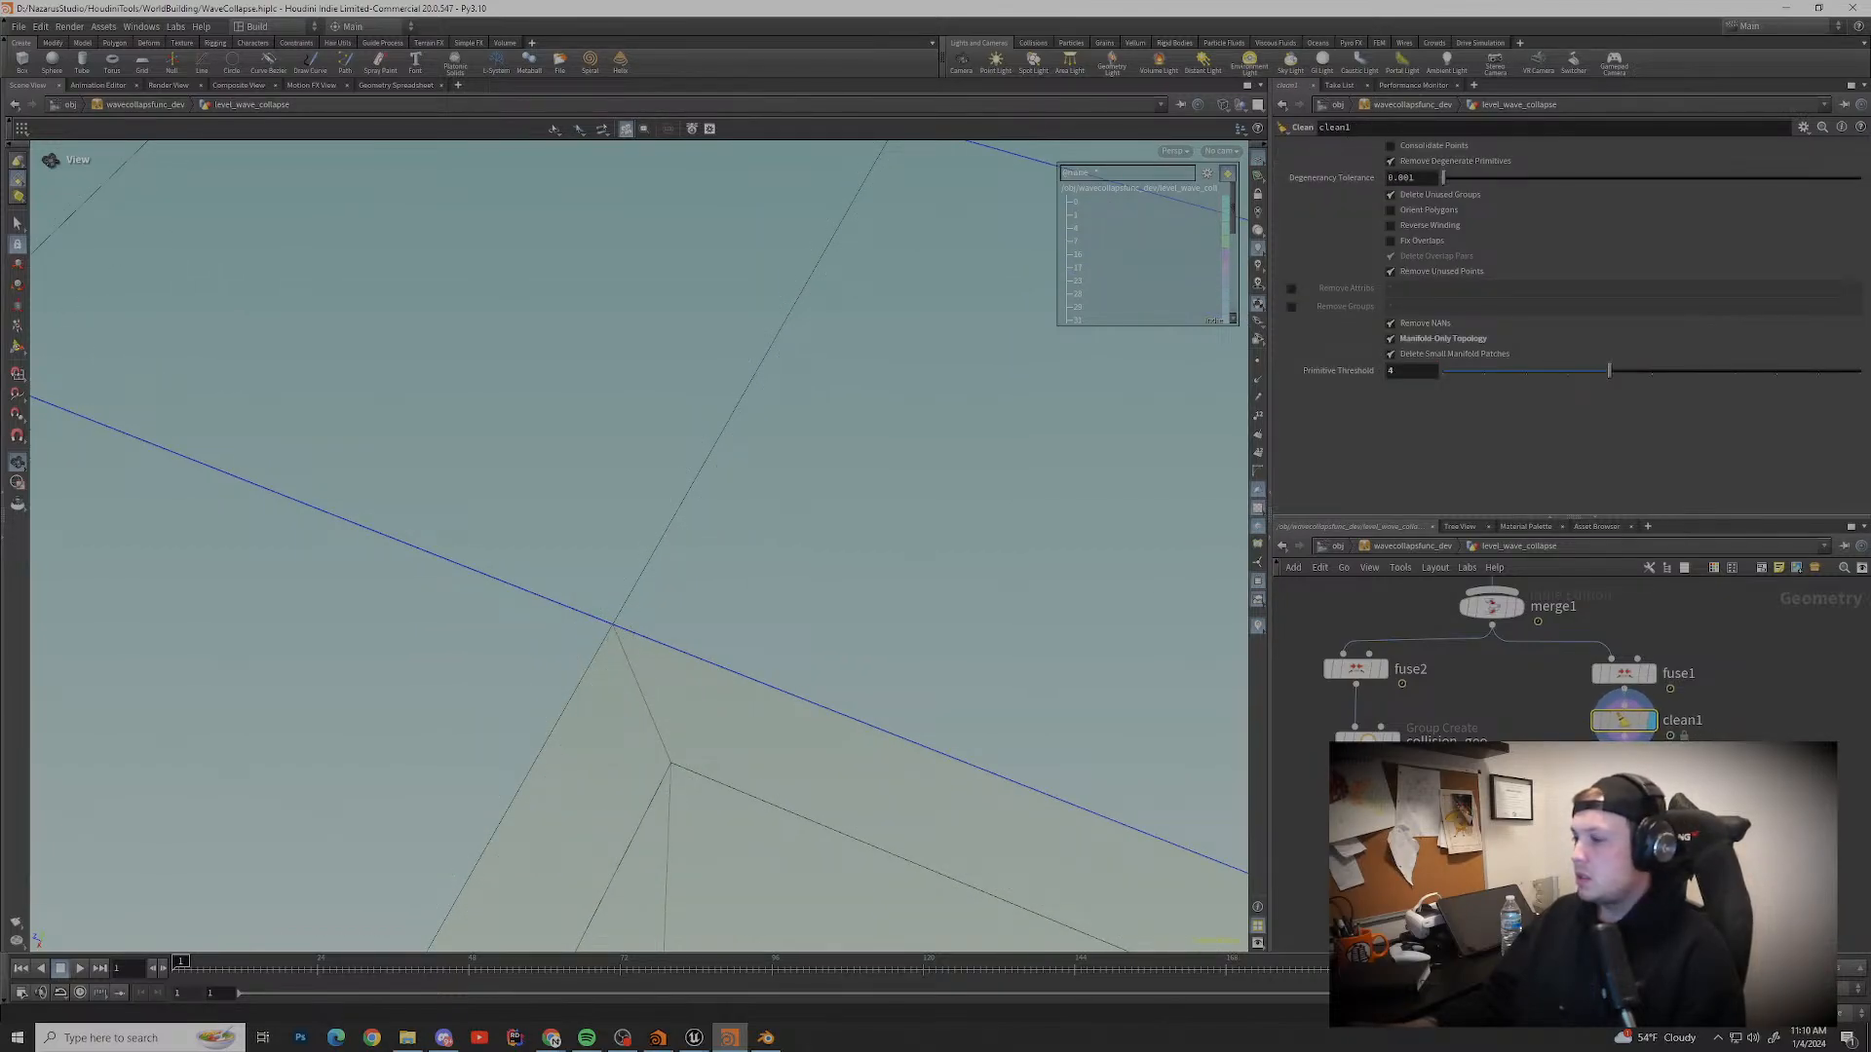
key("Down")
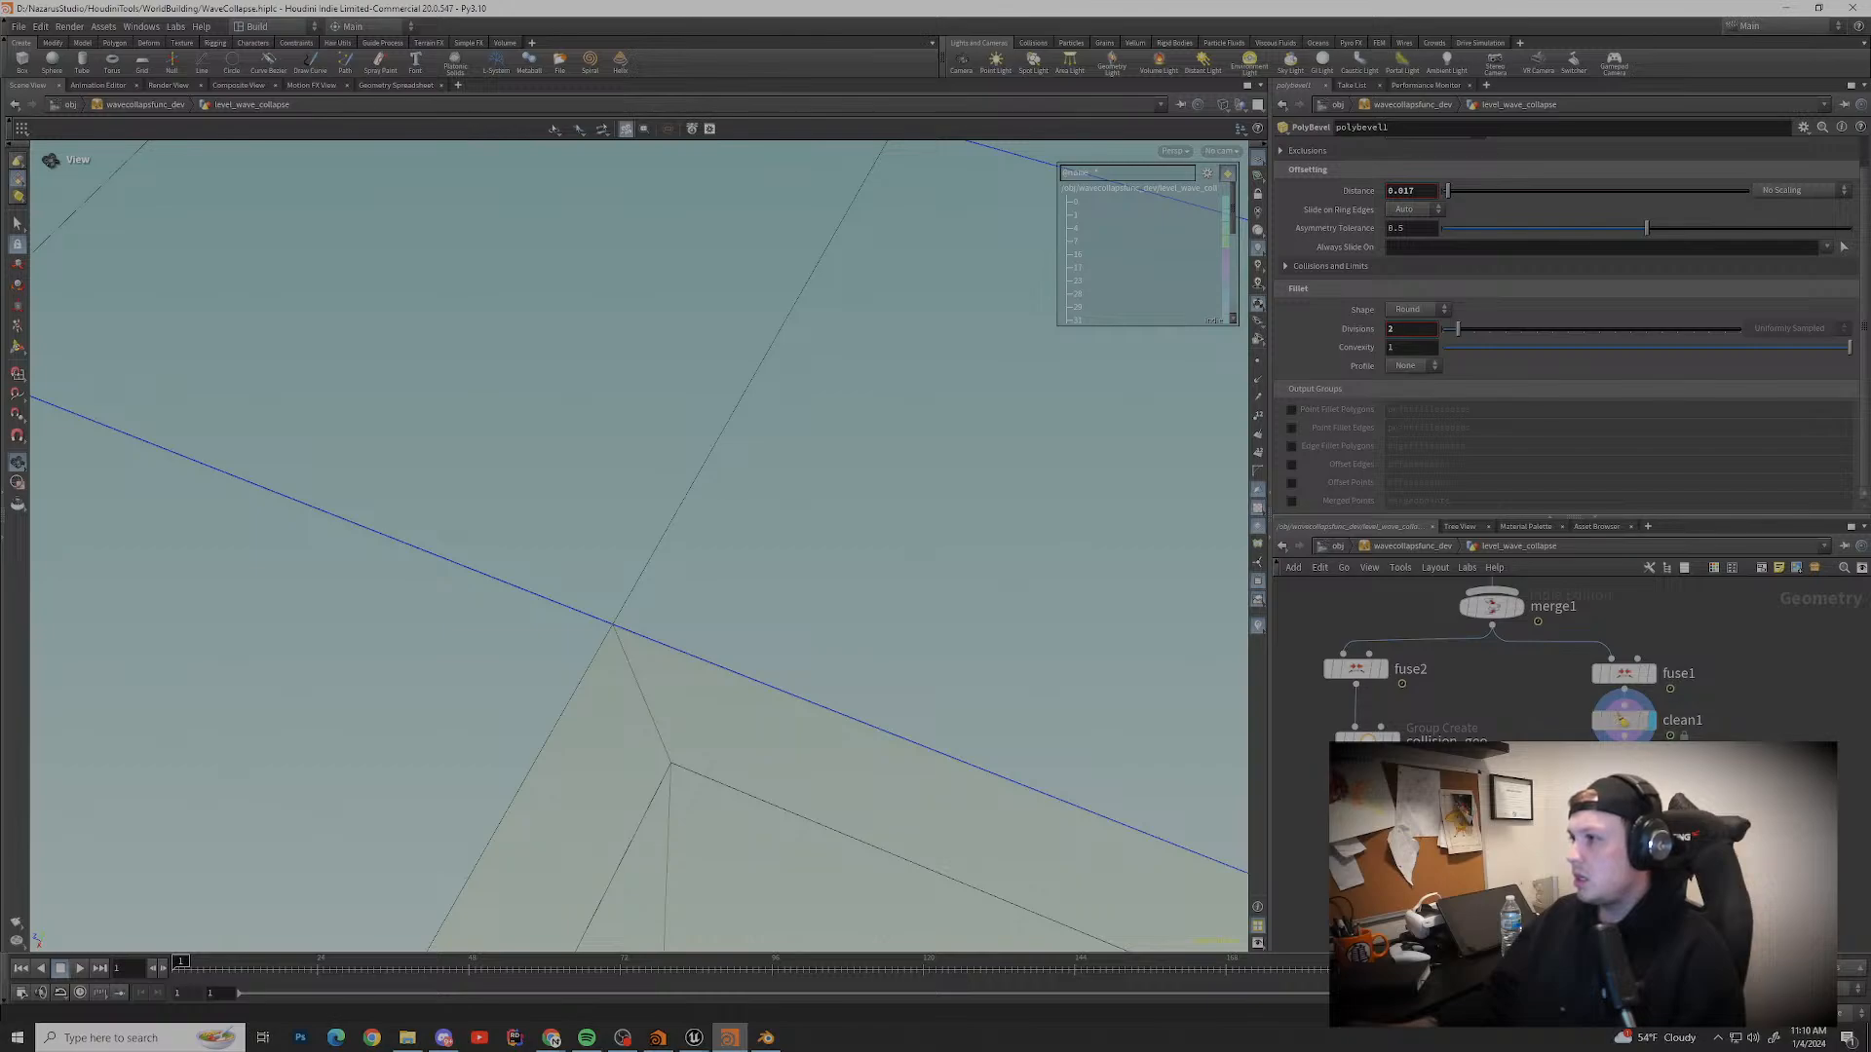
key("Up")
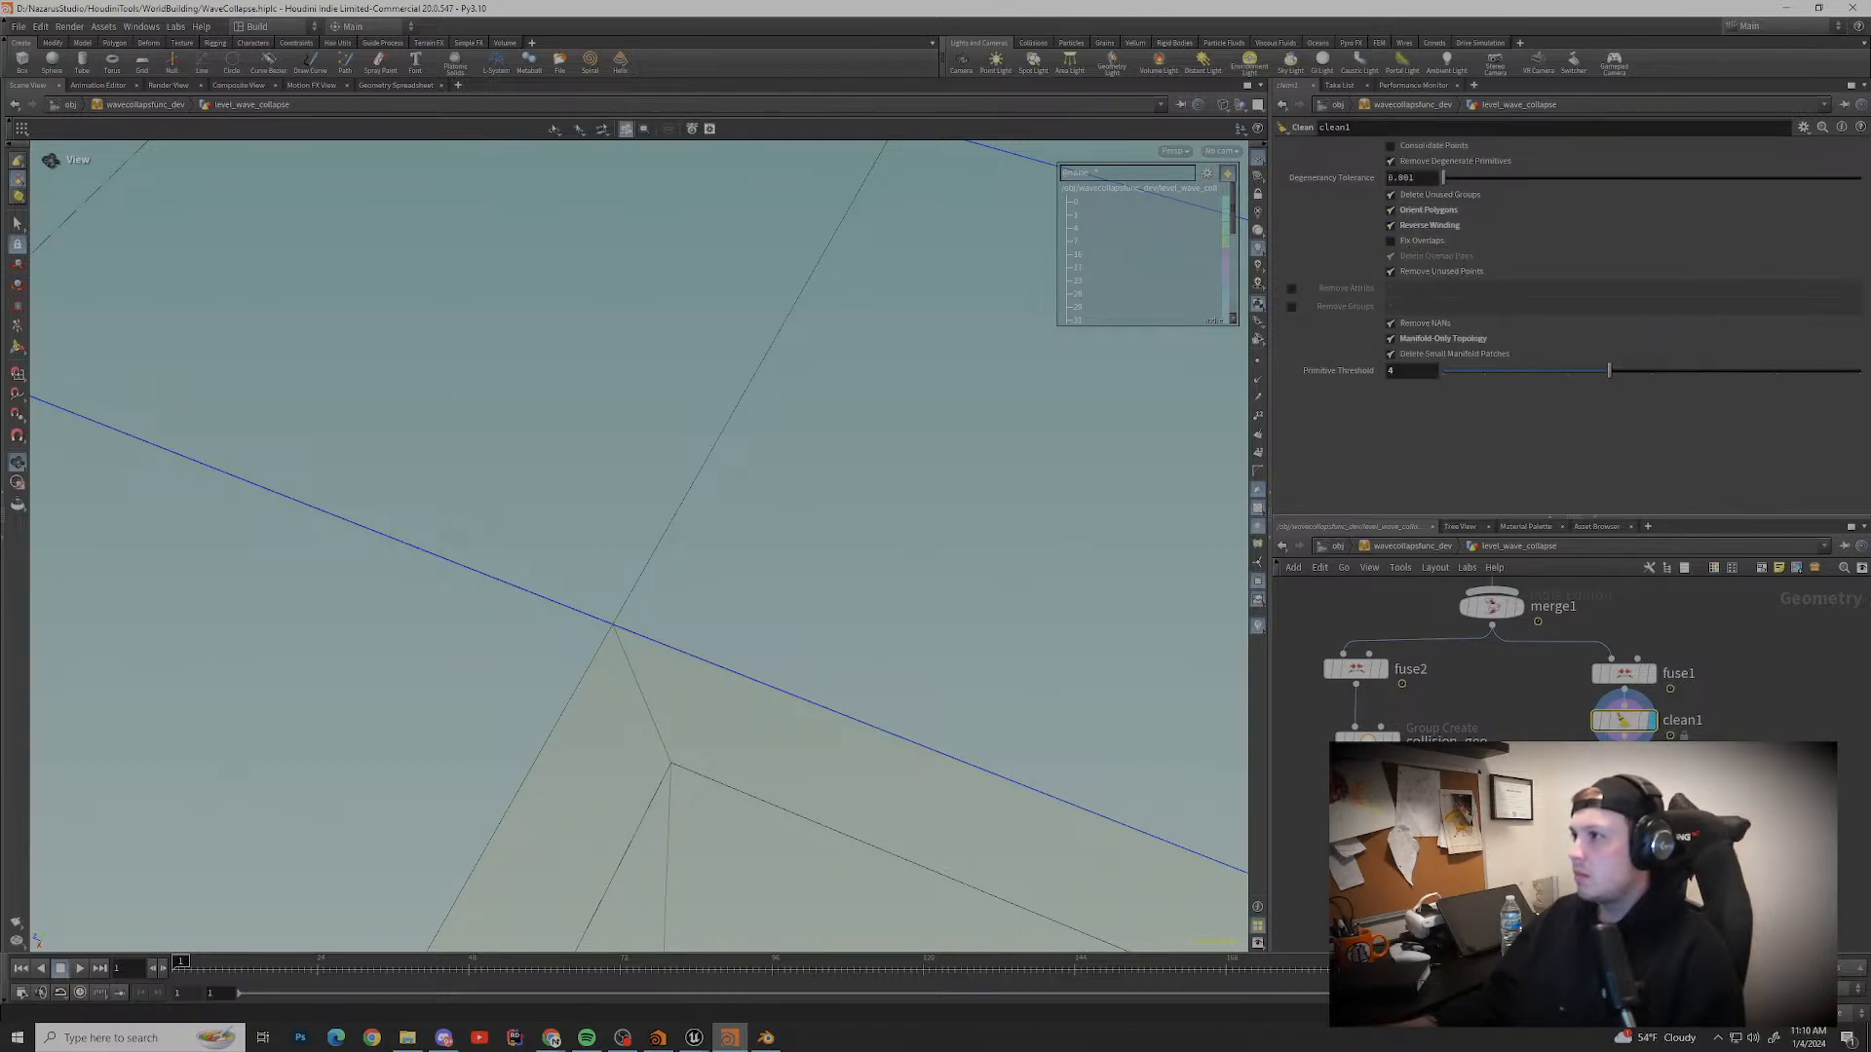
key("Down")
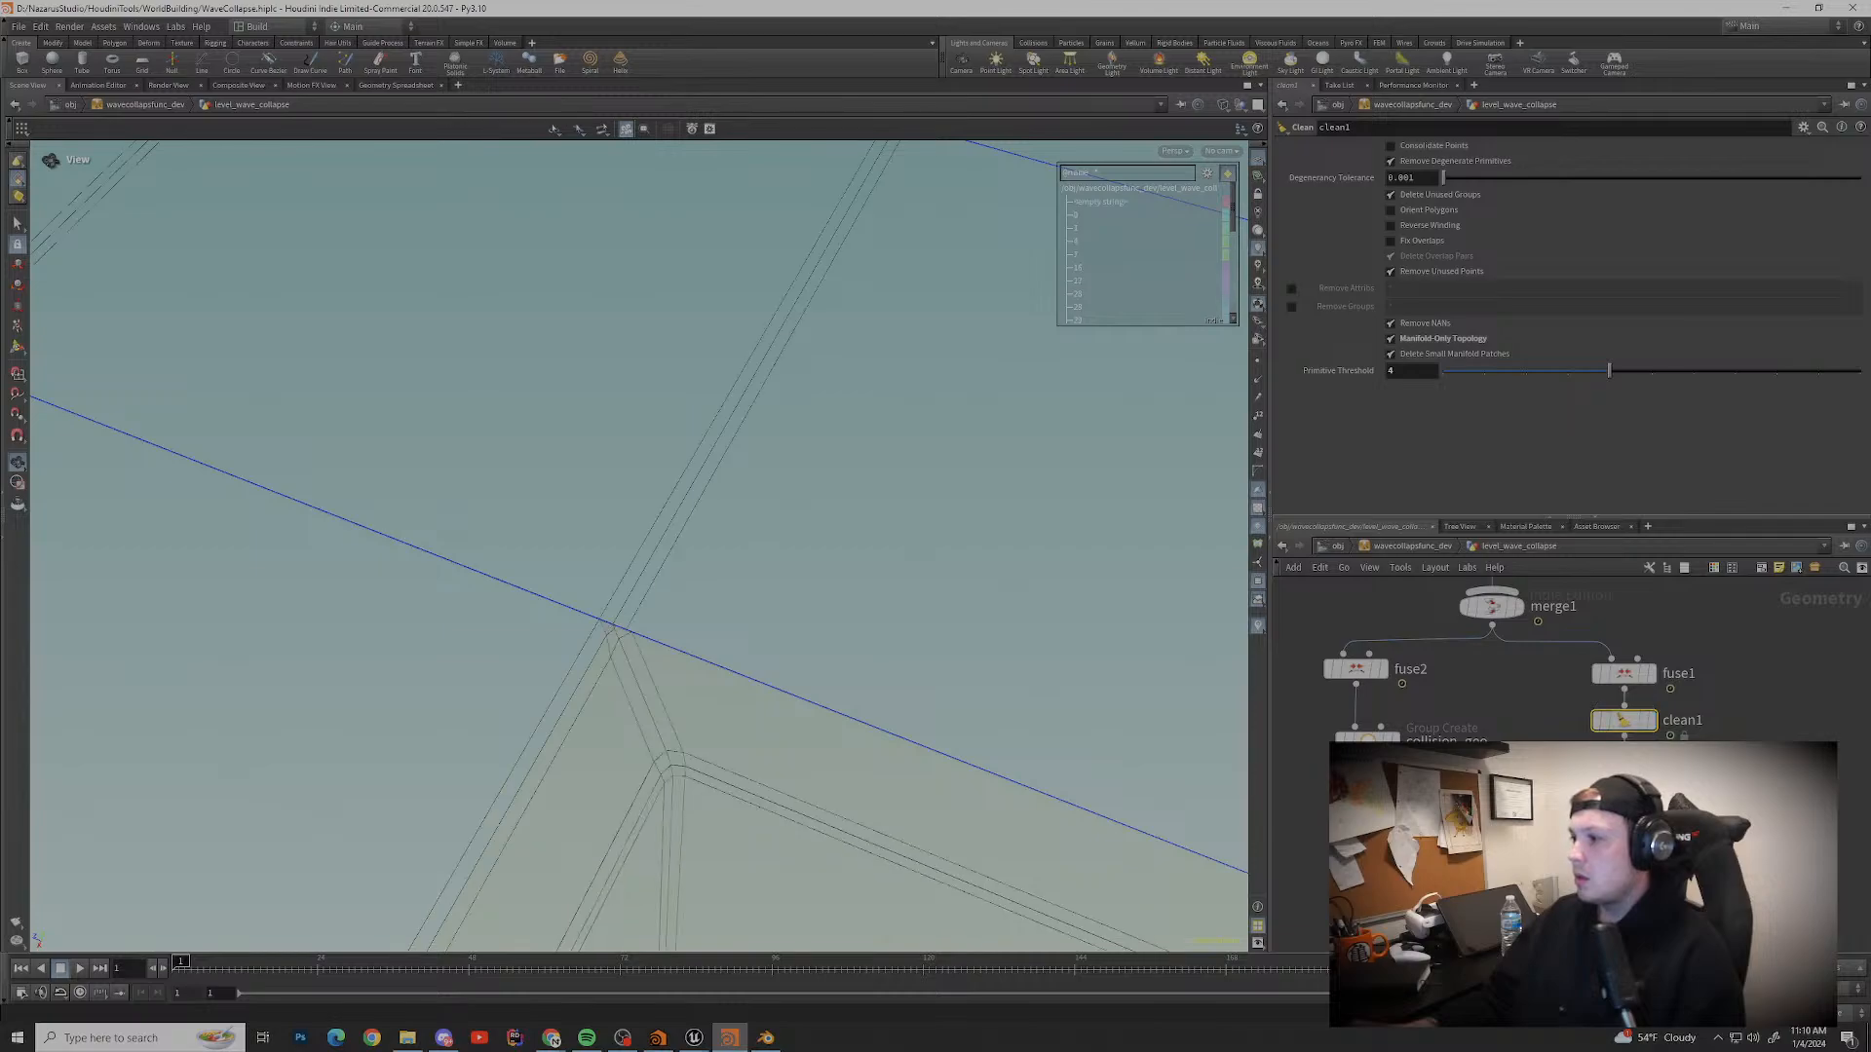
key("Up")
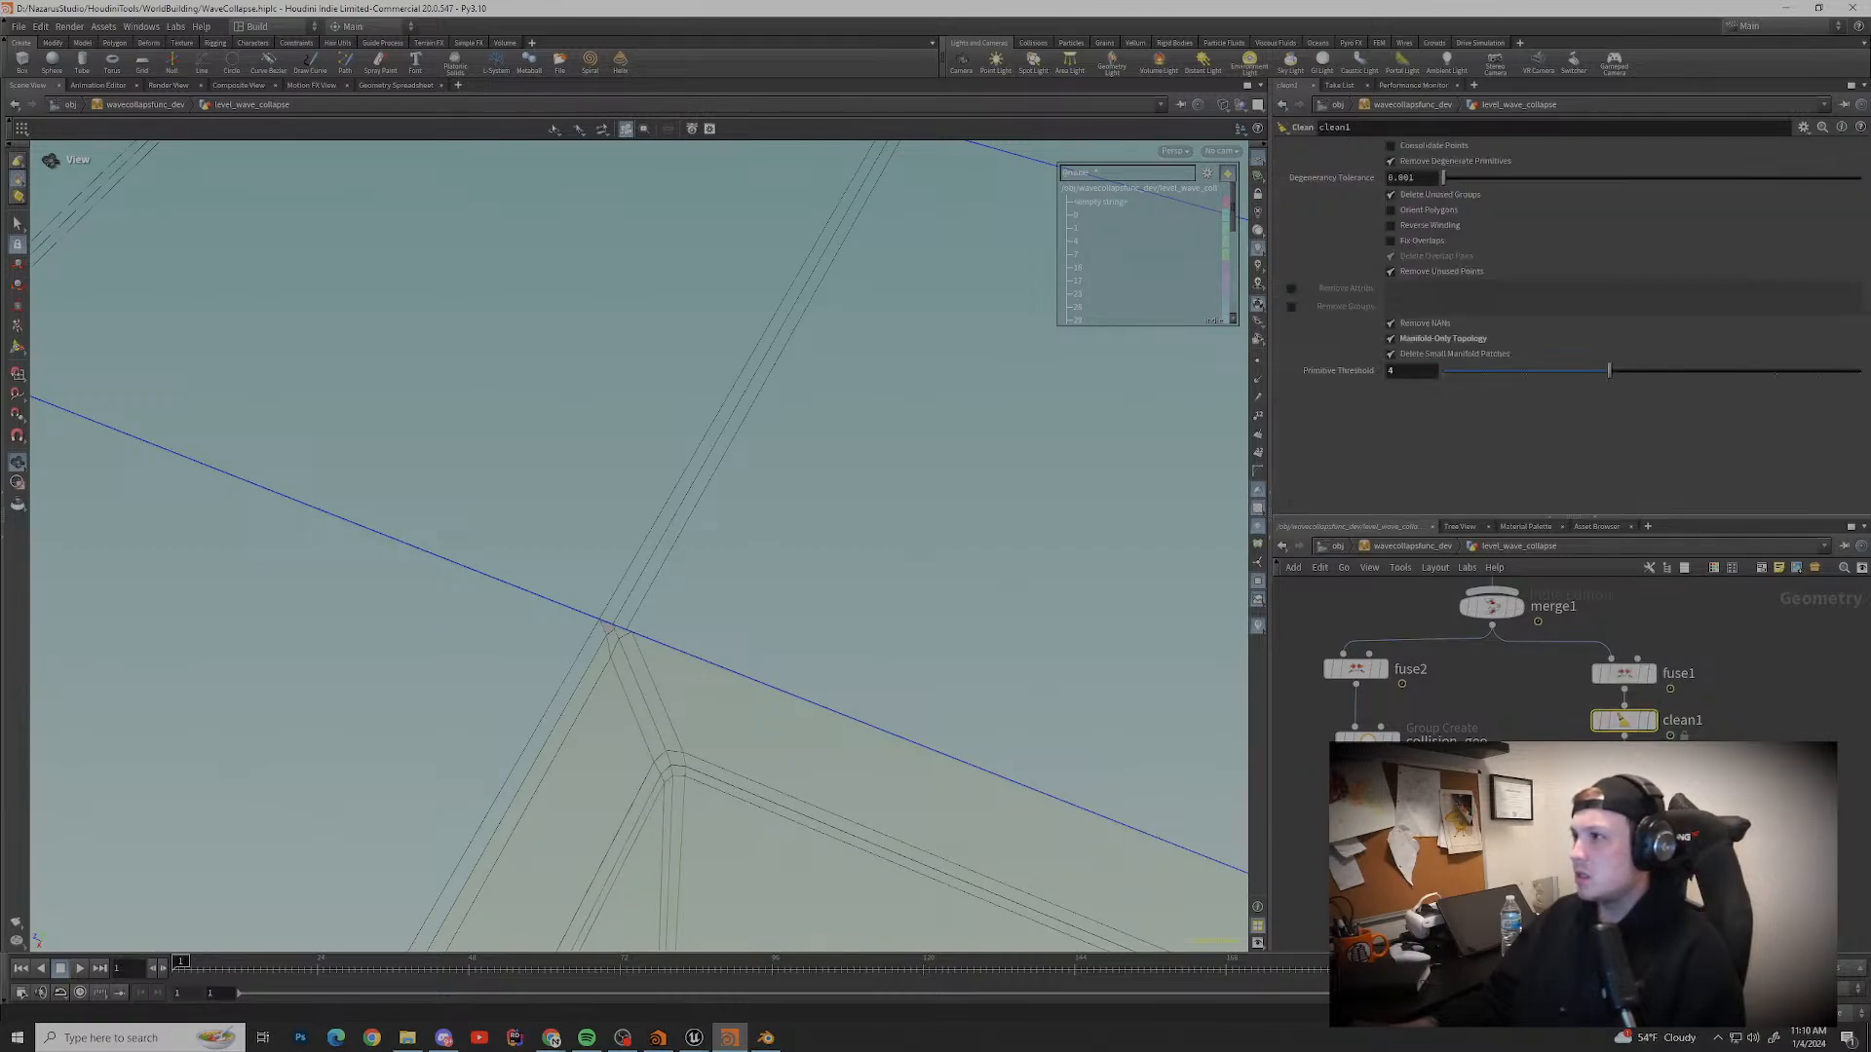
Step: Turn on Consolidate Points for clean1 and set its Degeneracy Tolerance to 0.032
left_click_drag(1525, 177, 1442, 178)
left_click_drag(624, 487, 643, 477)
left_click_drag(1442, 177, 1455, 177)
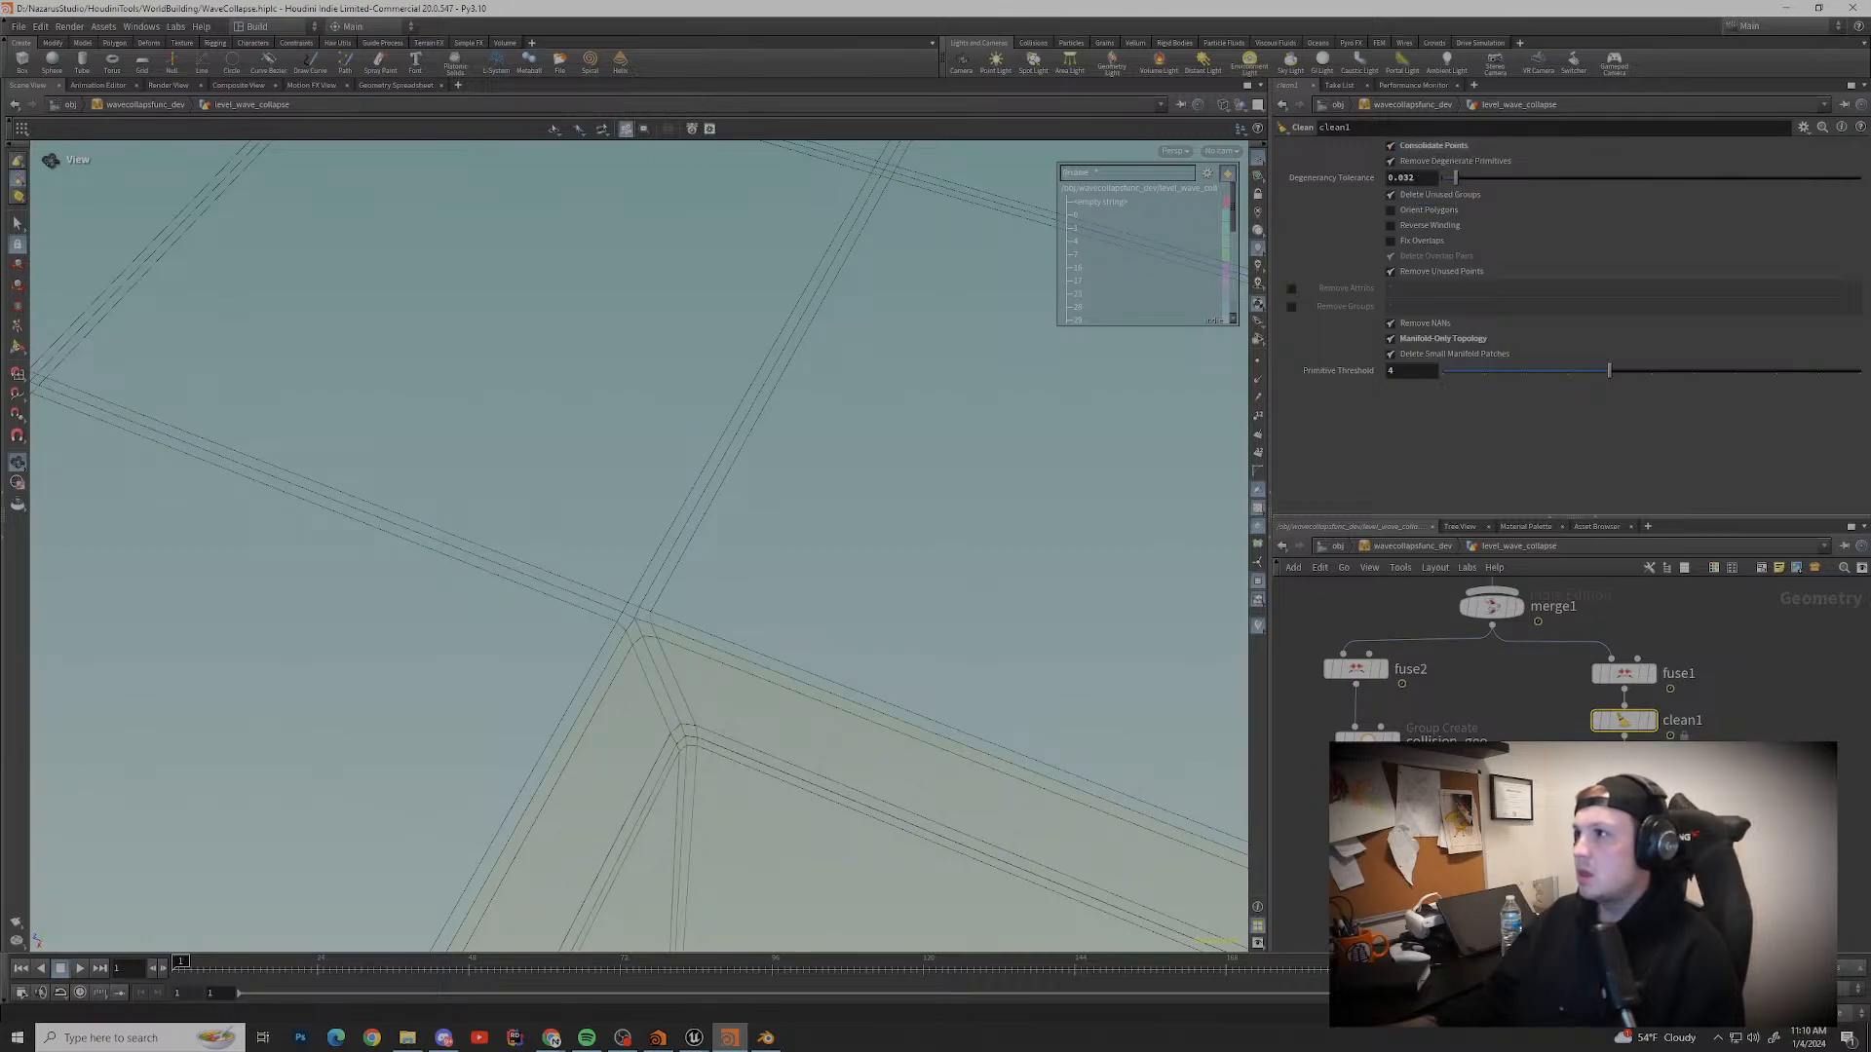
Step: Turn off Delete Unused Groups on clean1 and try the Fix Overlaps option
left_click(1433, 194)
left_click(1432, 194)
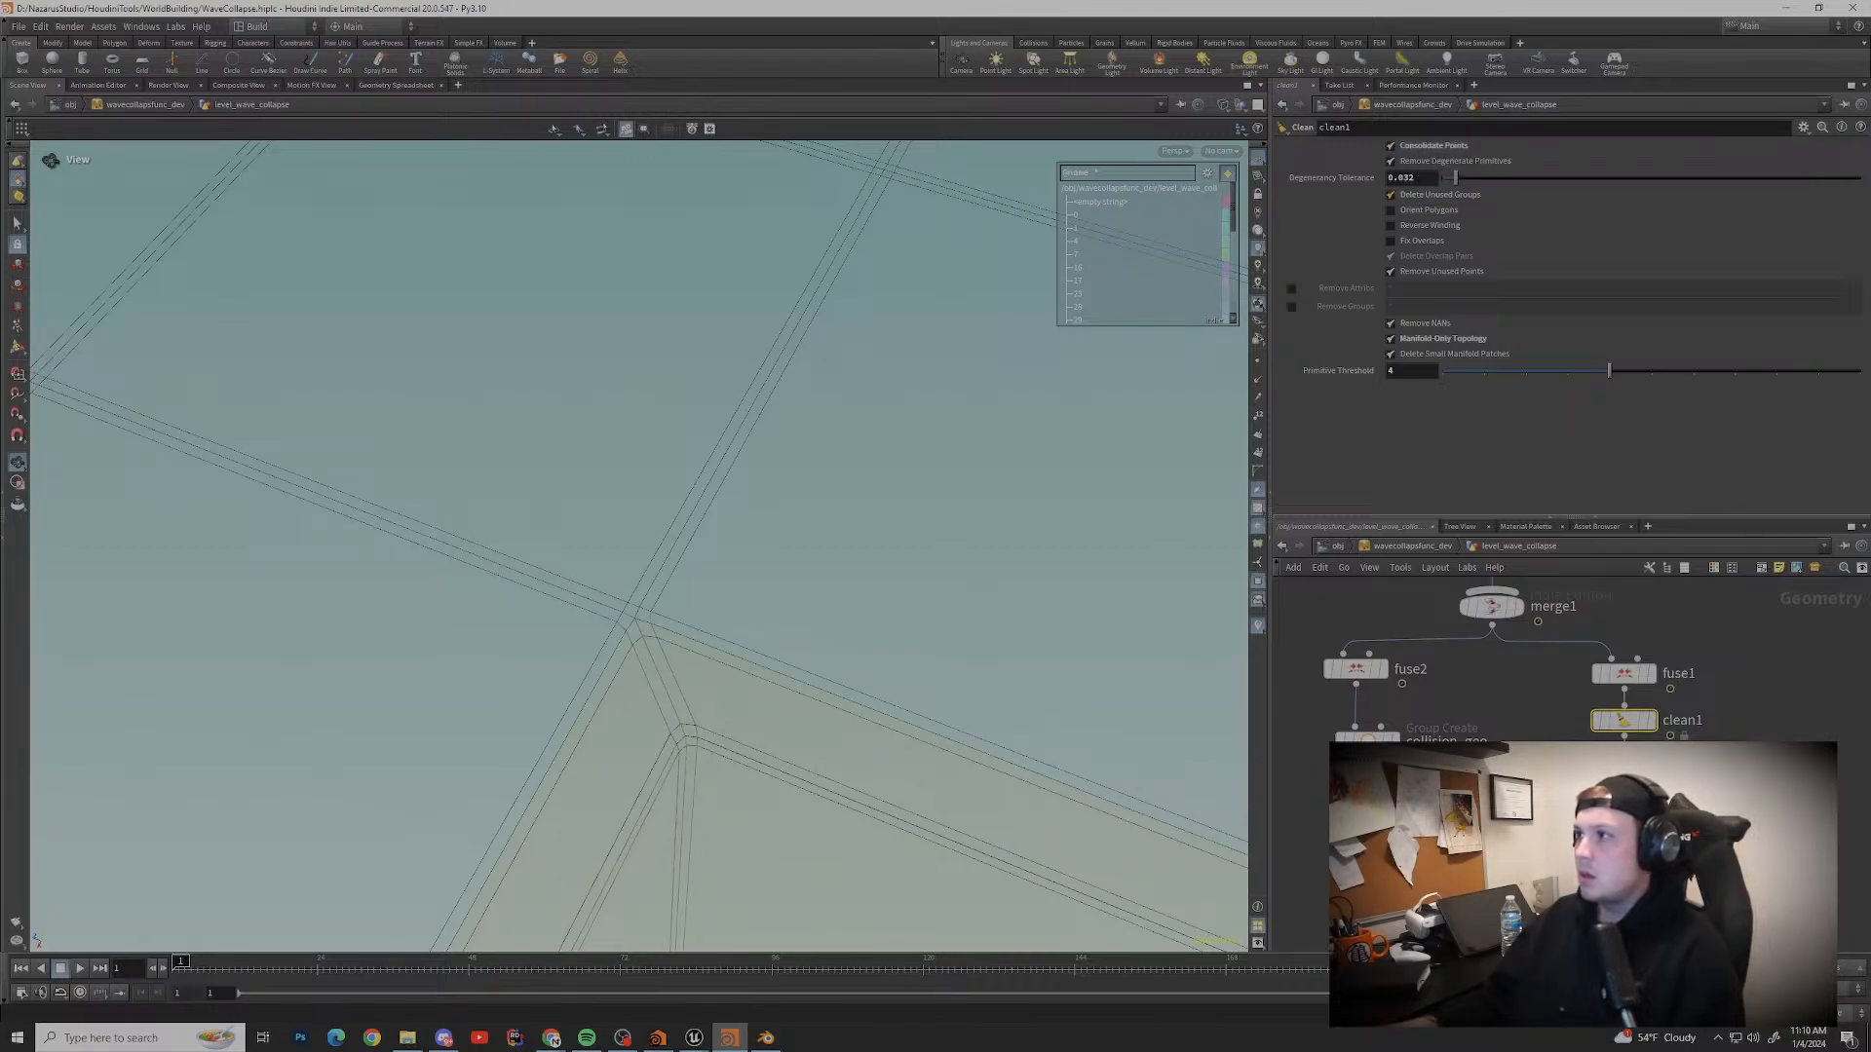
left_click(1432, 194)
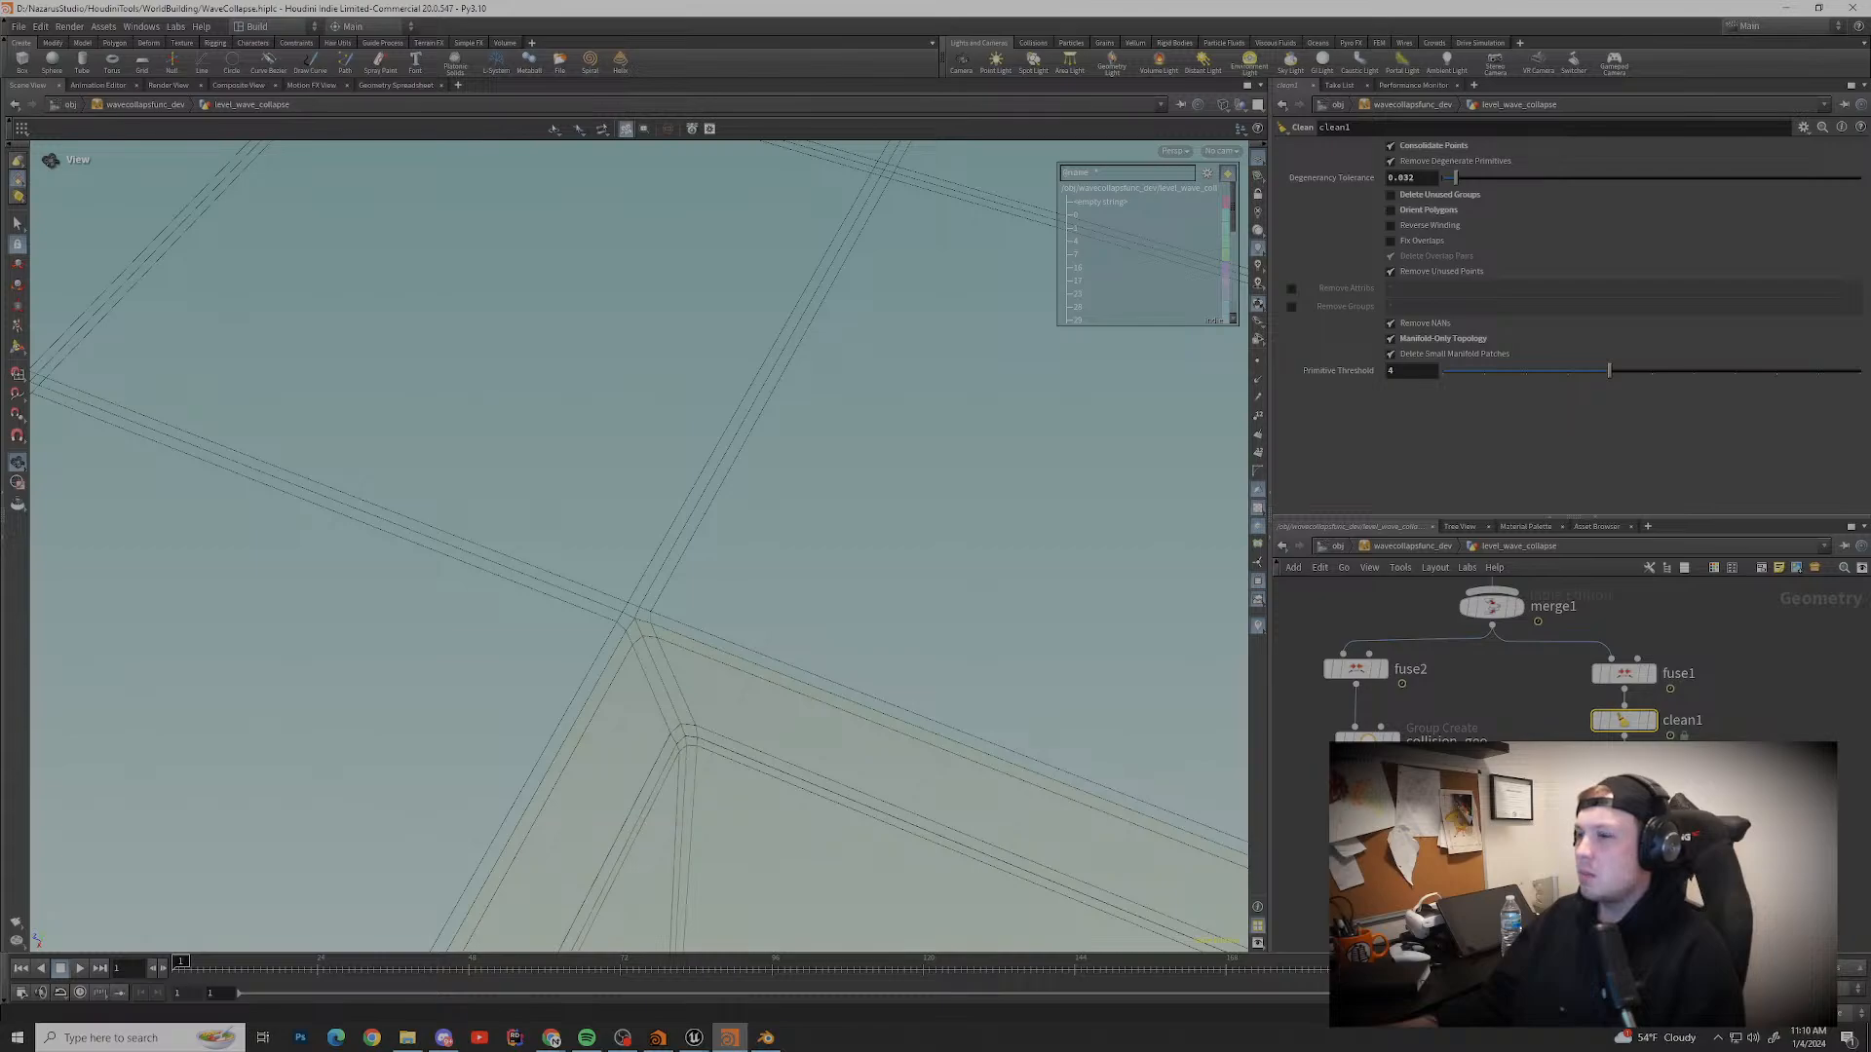
left_click(1421, 241)
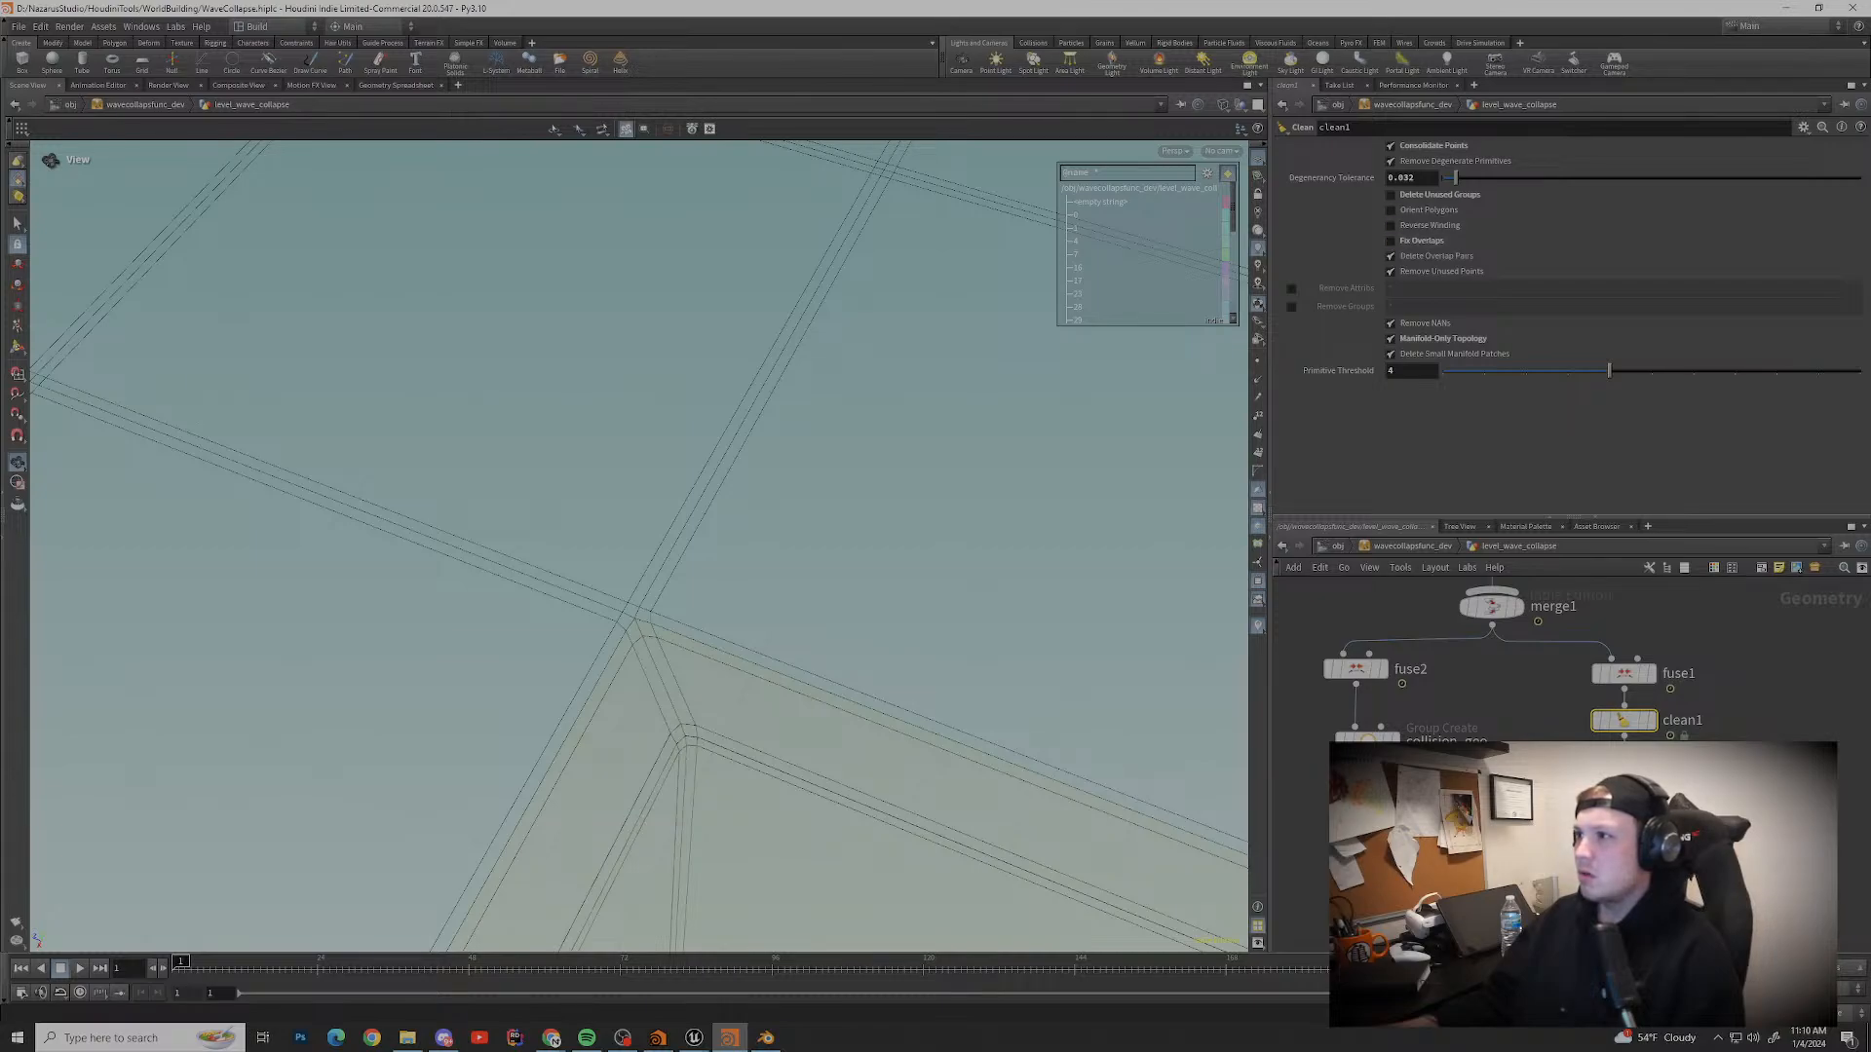
Step: Set clean1's Primitive Threshold to 1 and its Degeneracy Tolerance to 0.077
left_click_drag(1609, 370, 1483, 370)
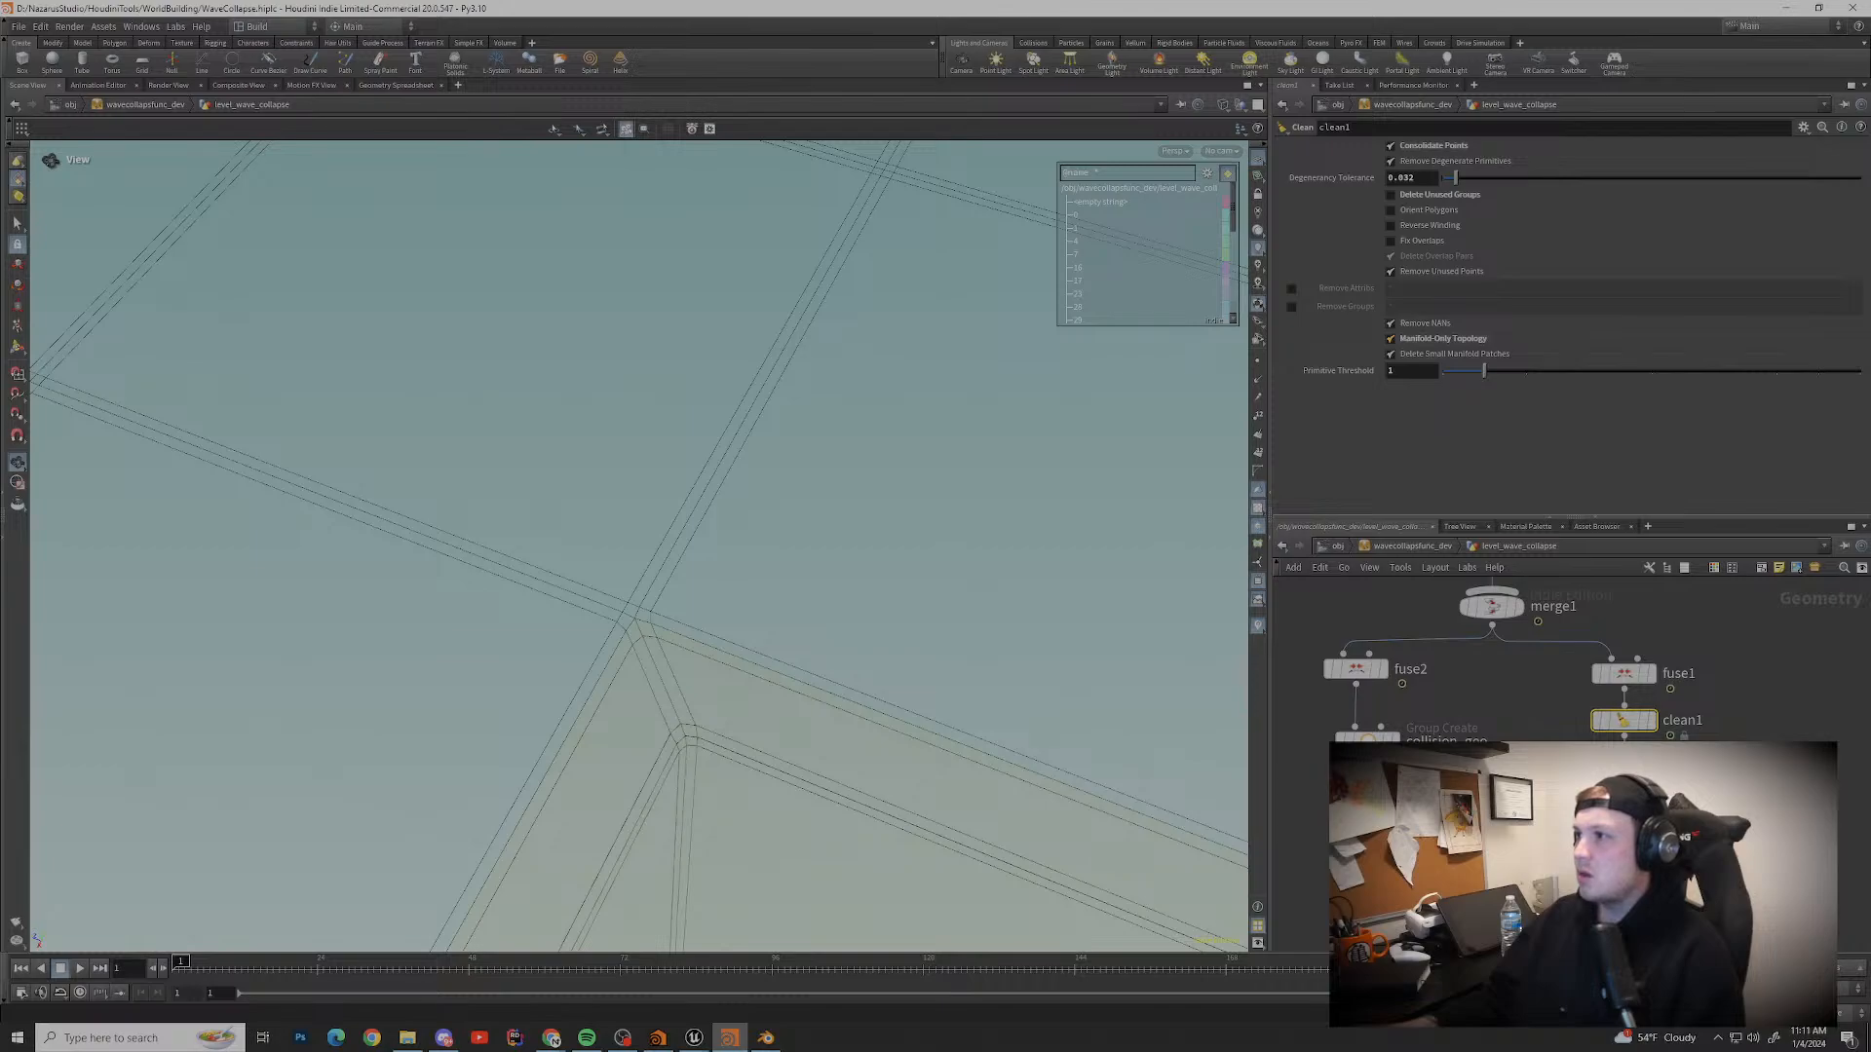
mouse_move(1455, 177)
left_mouse_down()
mouse_move(1510, 177)
mouse_move(1474, 177)
left_mouse_up()
scroll(1595, 720, "down", 5)
scroll(1627, 723, "up", 8)
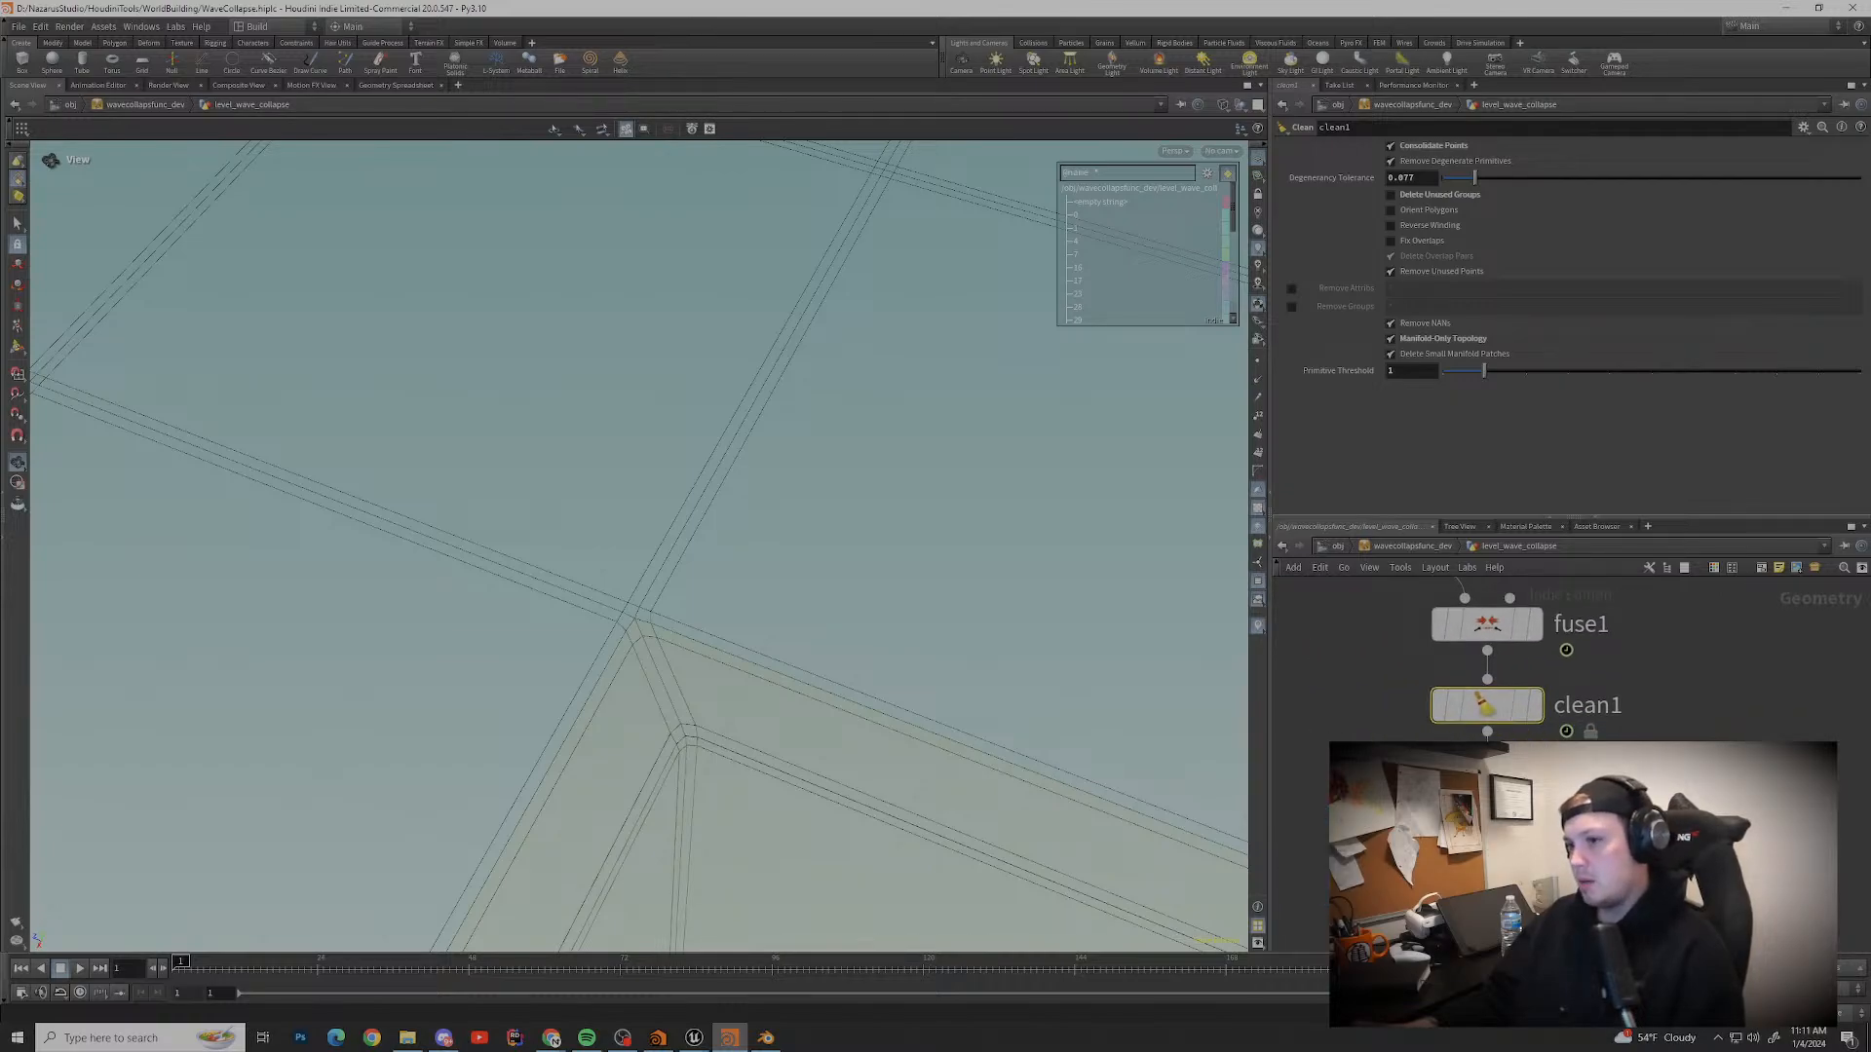
Step: Display clean1's output with polybevel1 selected and search the available nodes for edge operations
left_click(1487, 786)
left_click(1534, 705)
key("Tab")
type("edg")
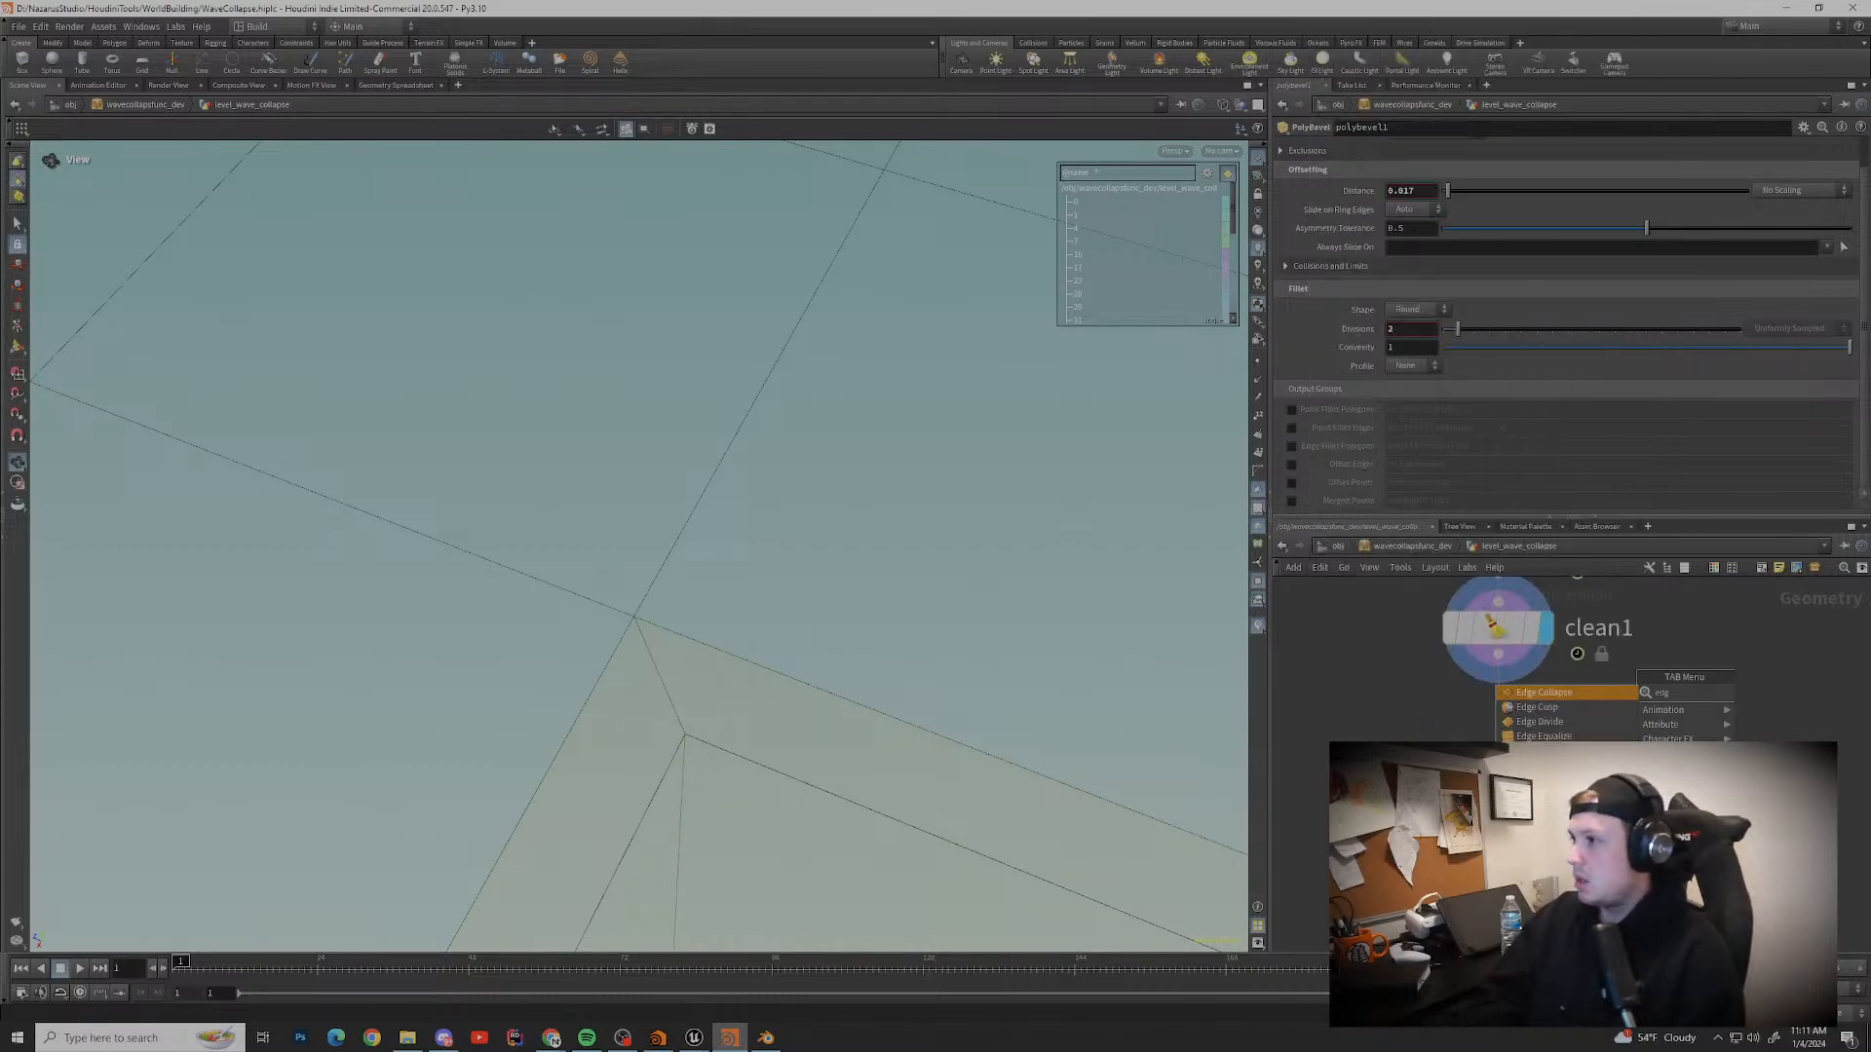
type("e")
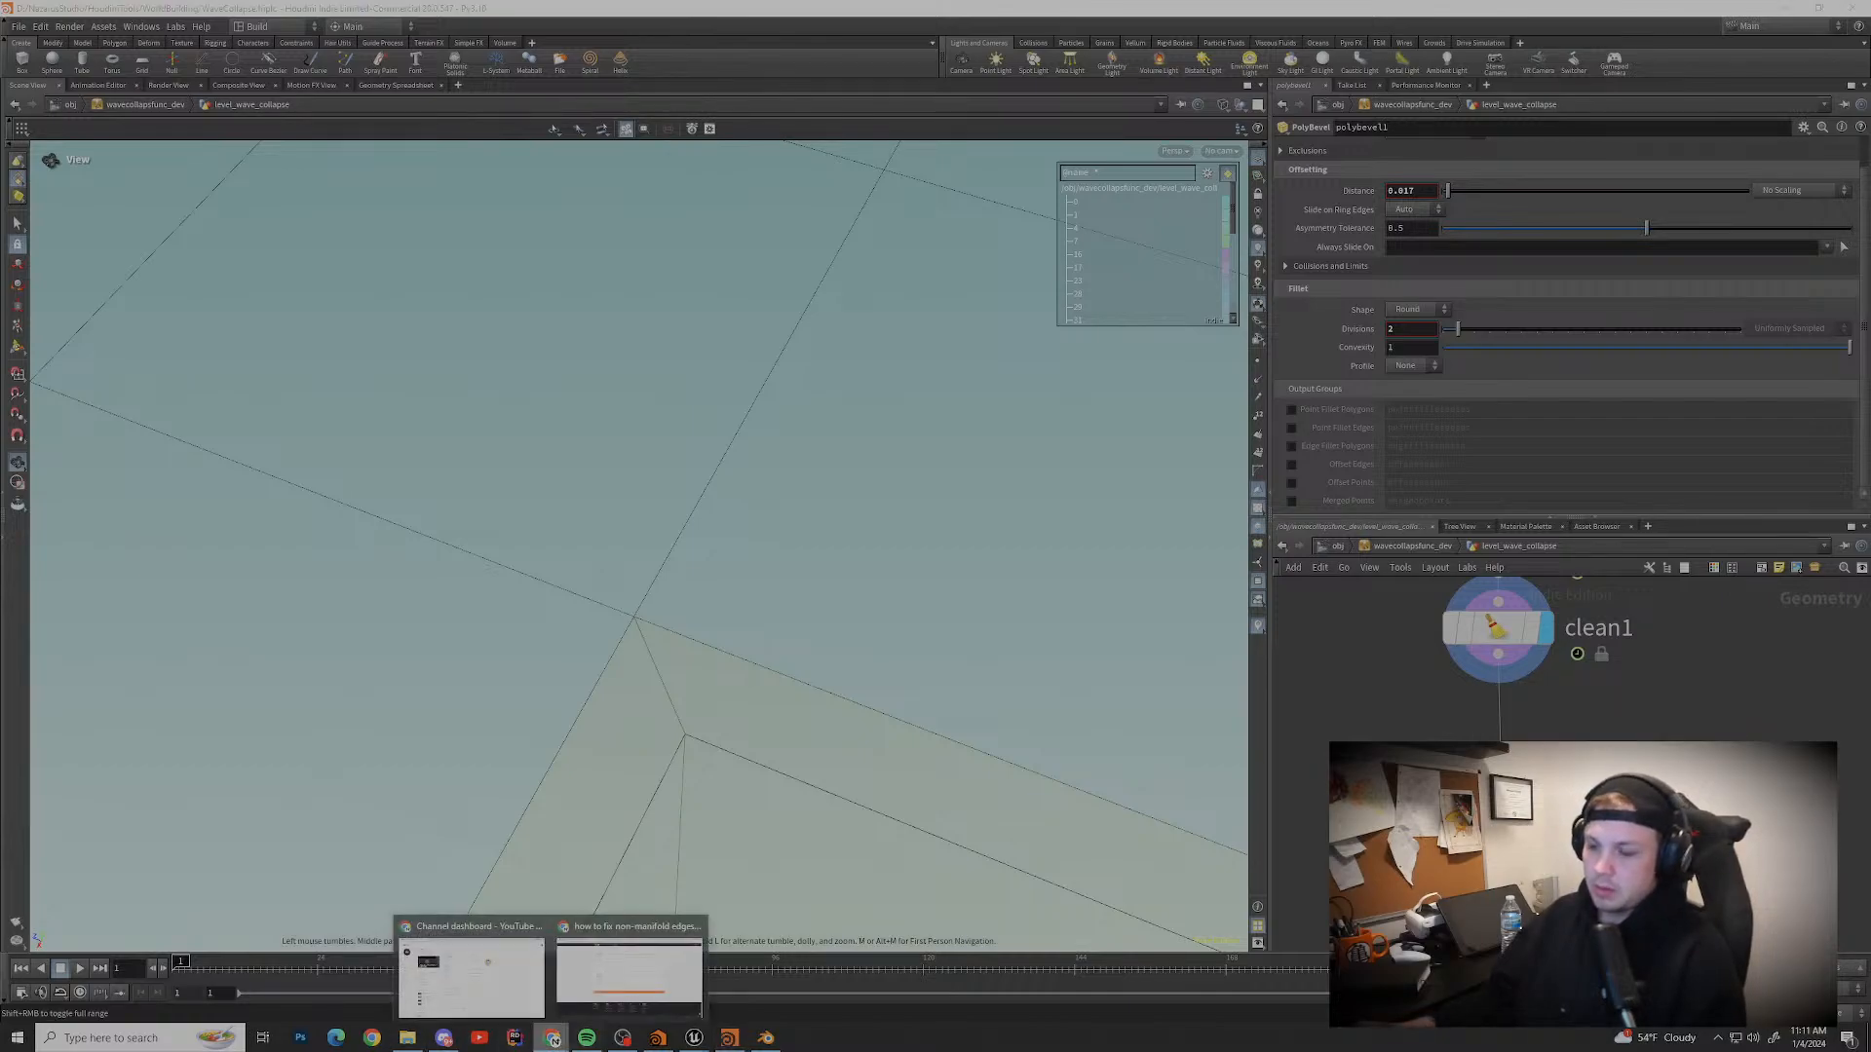
Step: Switch to the web browser and search Google for "houdini how to get edge of geometry"
left_click(472, 964)
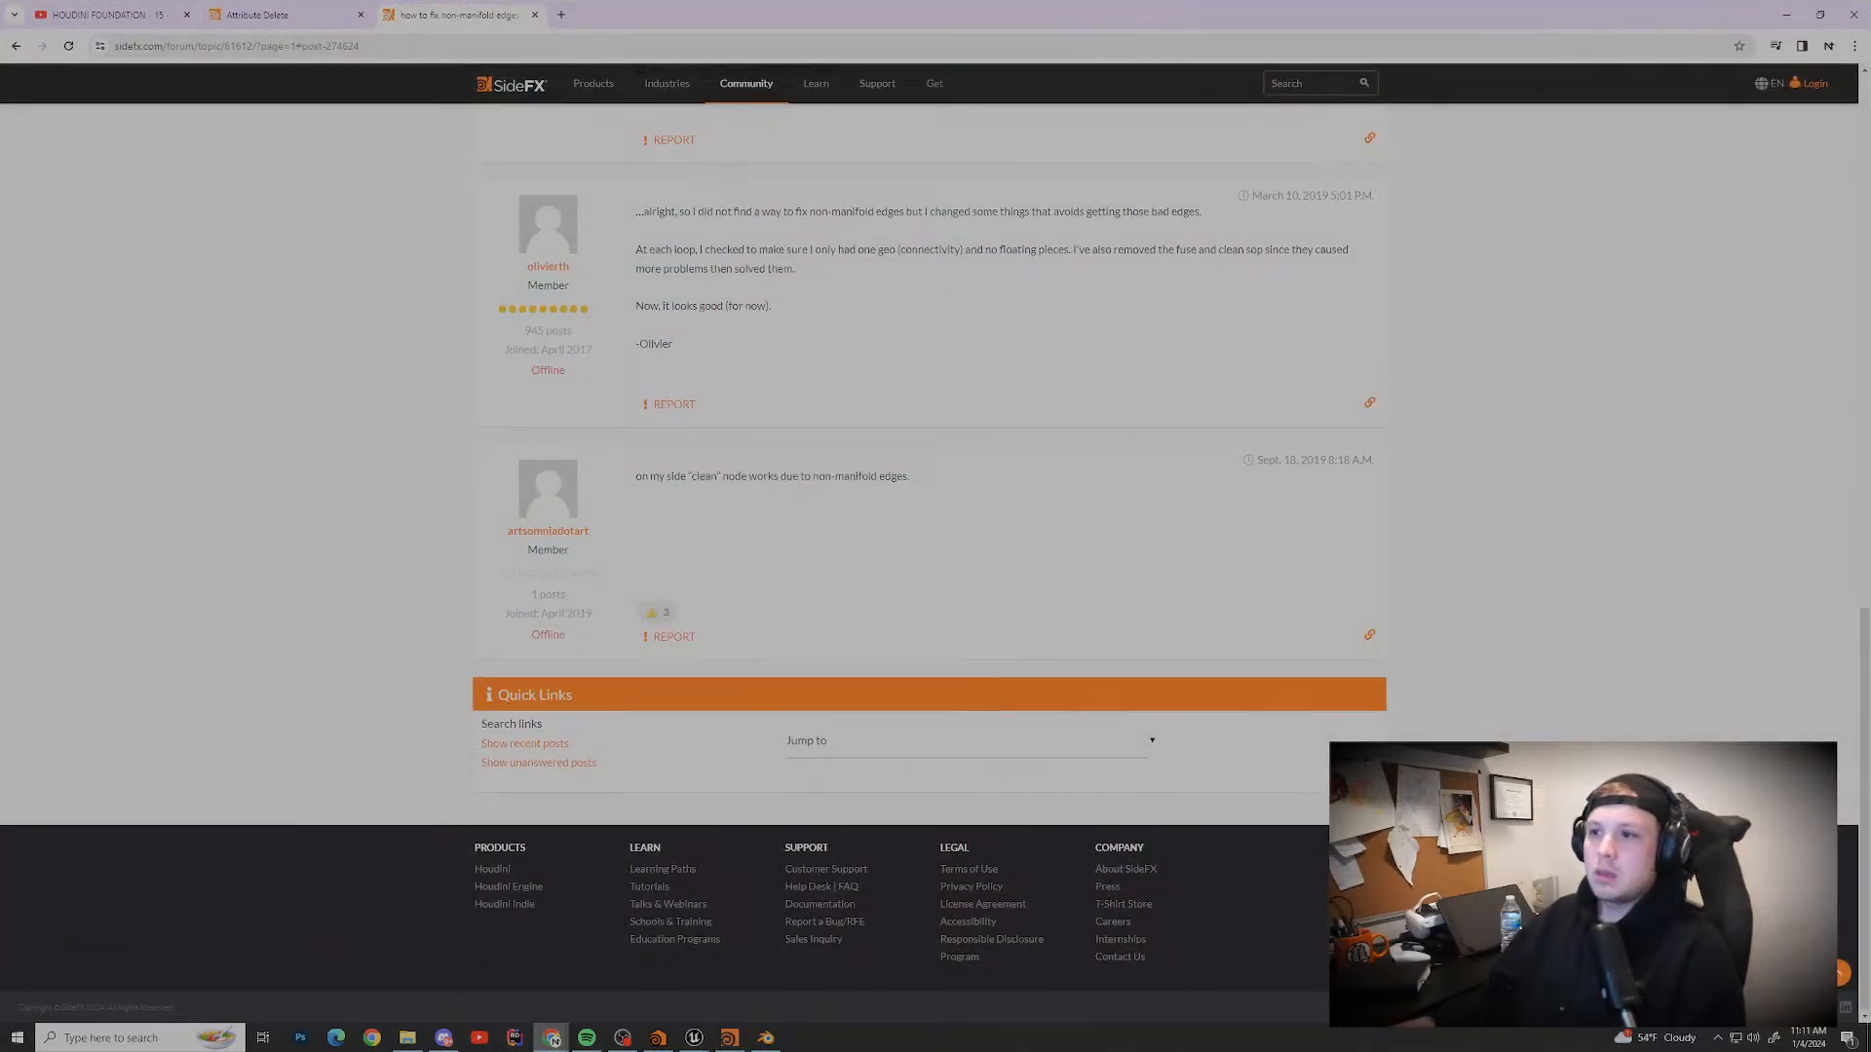
key("alt+Left")
left_click_drag(402, 99, 167, 98)
type("Houdini how to")
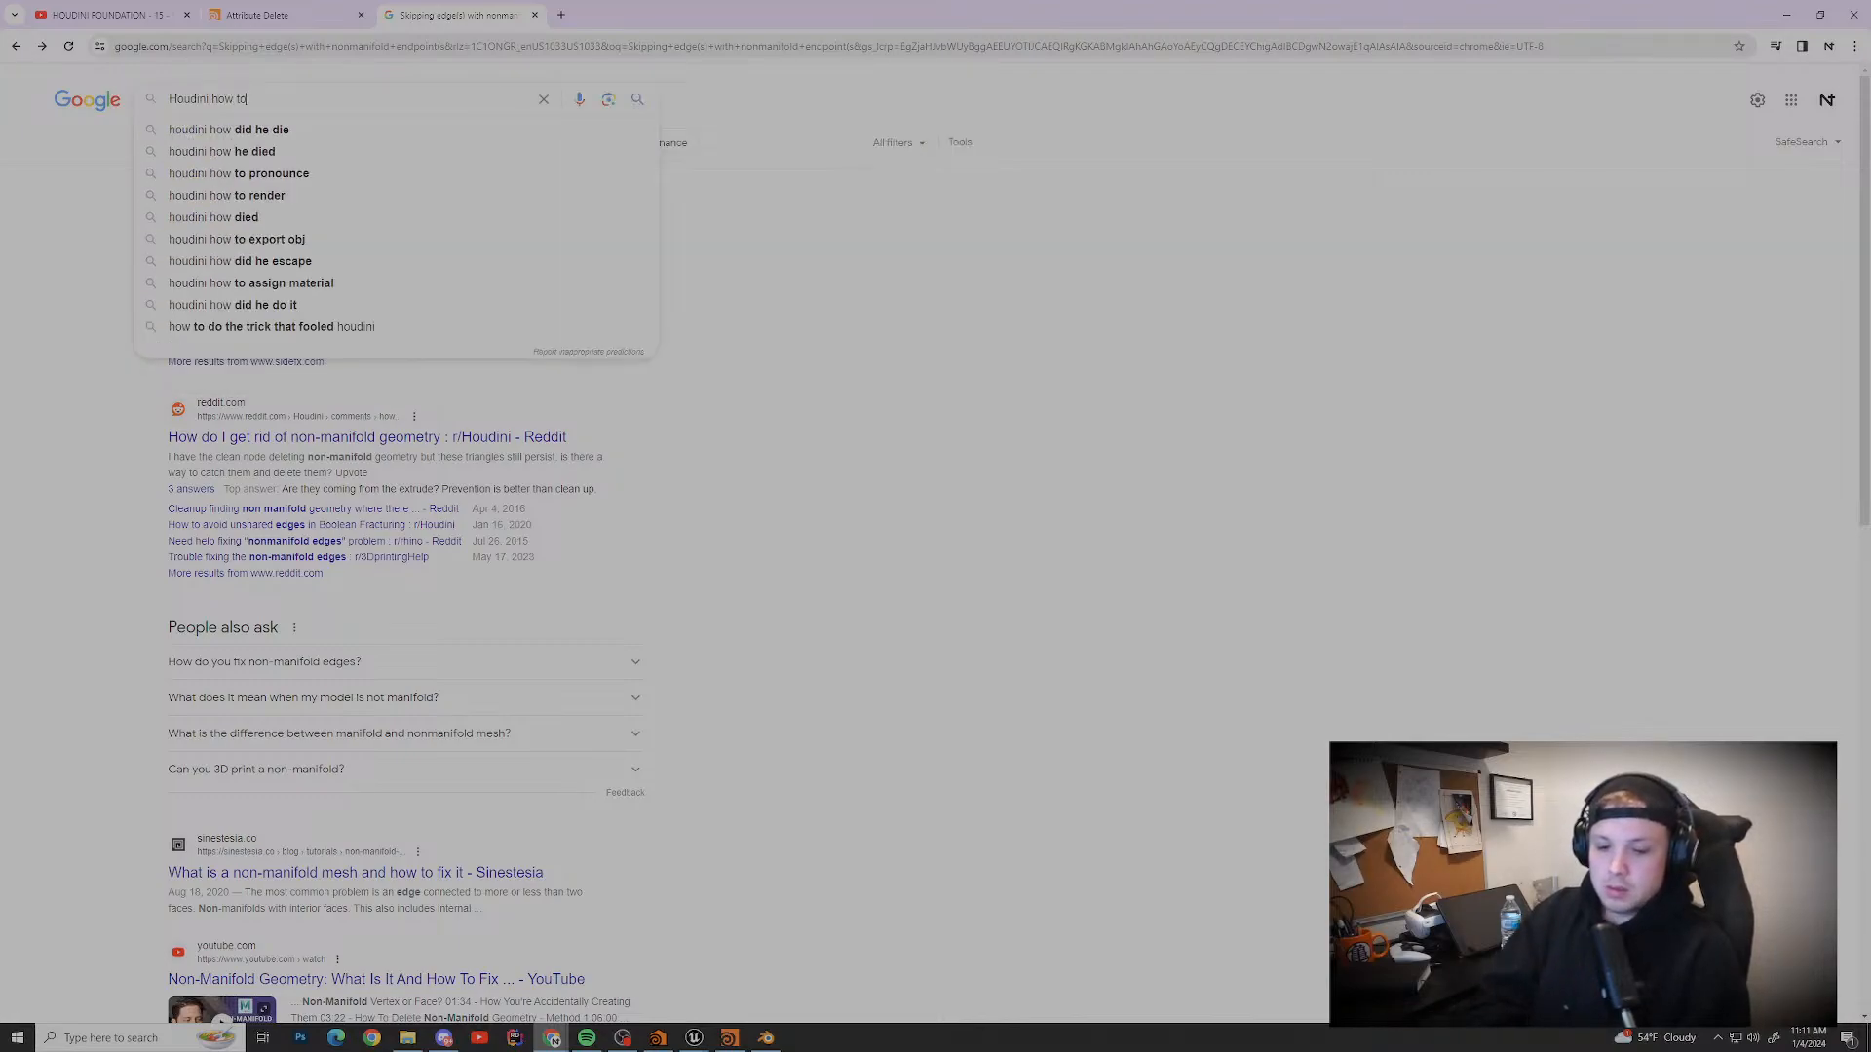
type(" get edge of geometry")
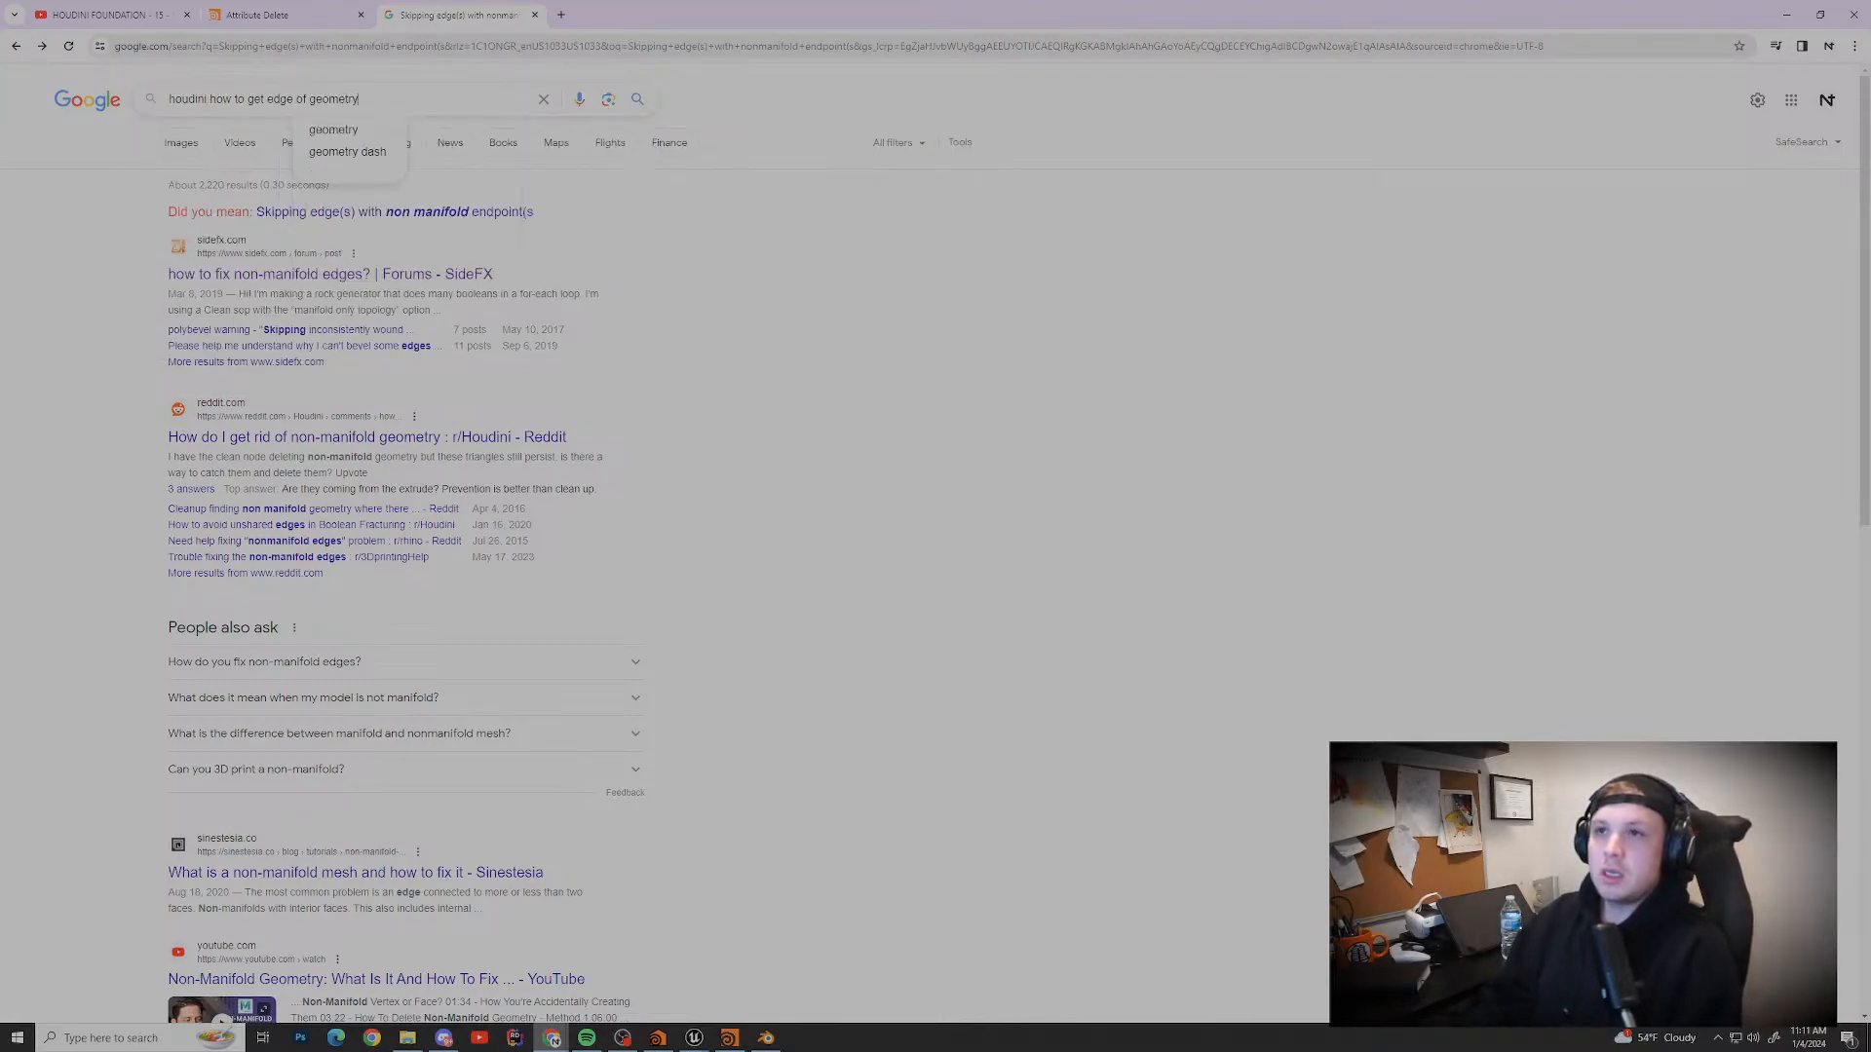
key("Return")
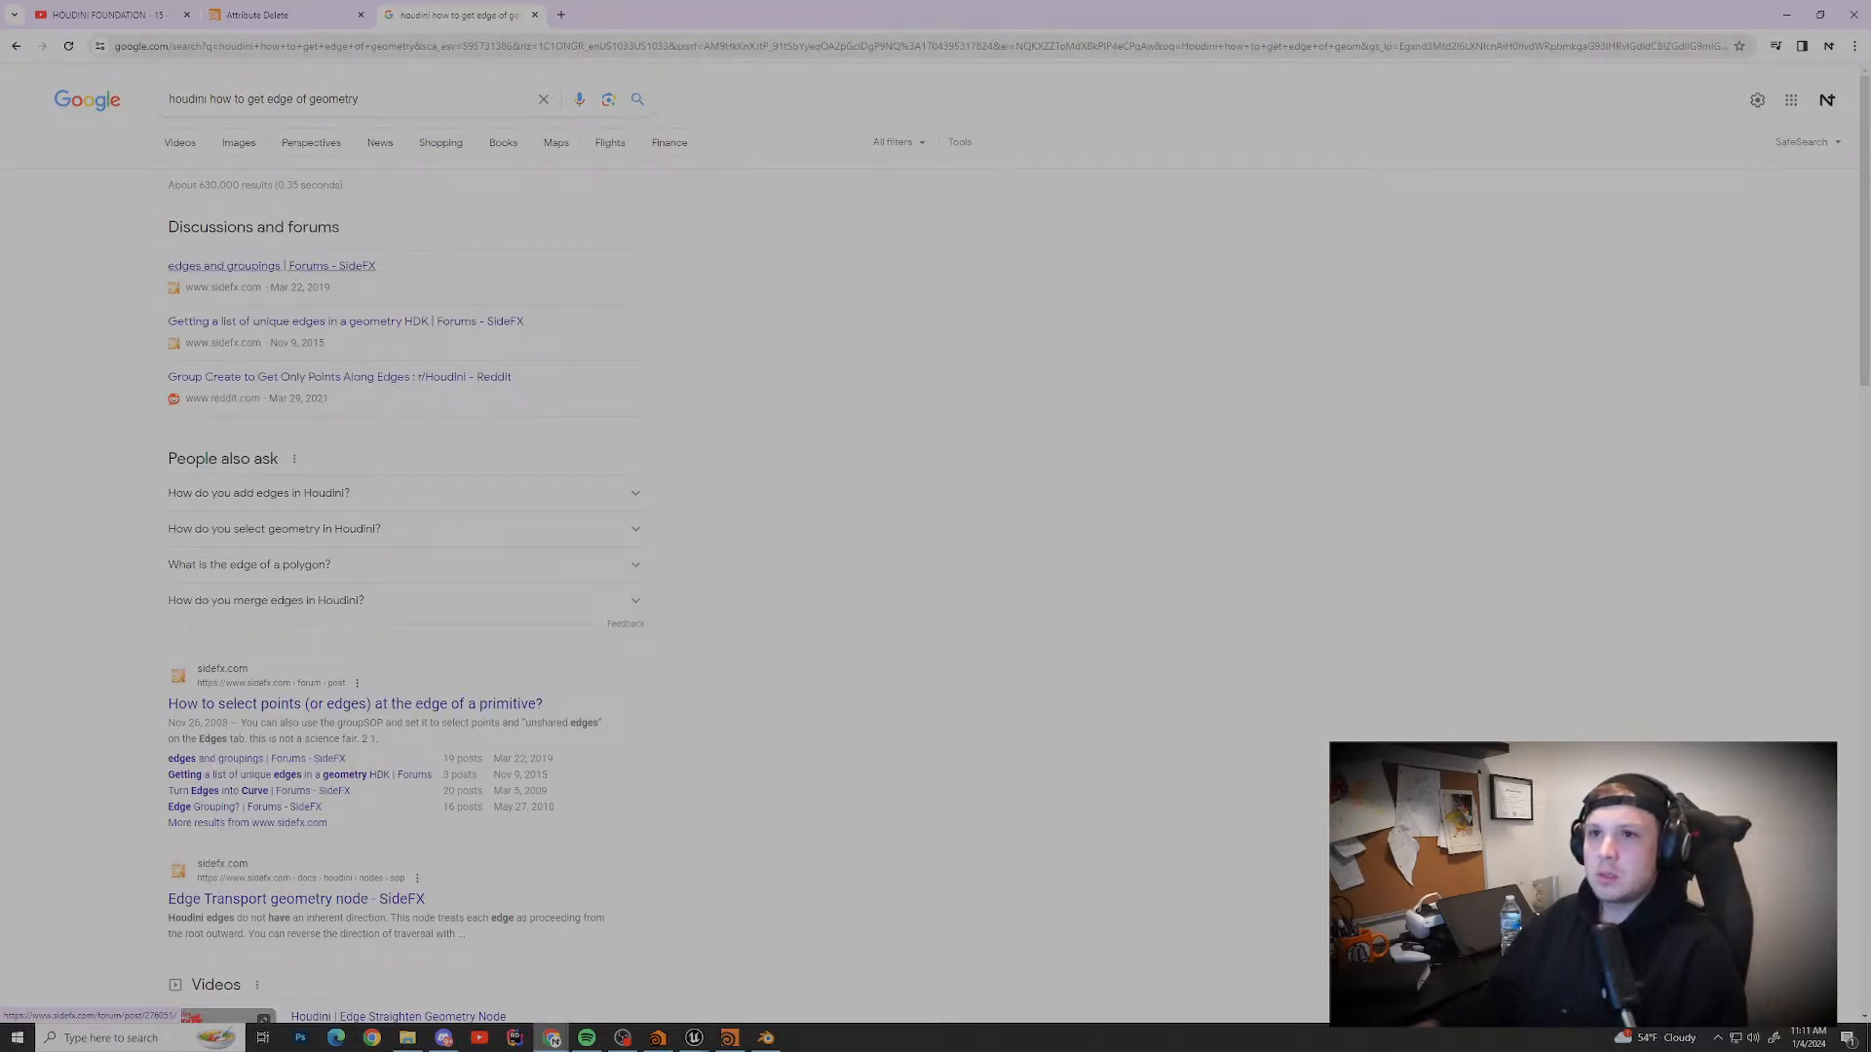
Step: Open the SideFX forum thread "edges and groupings" and read its opening question and the reply about detecting corners with a group node
left_click(271, 265)
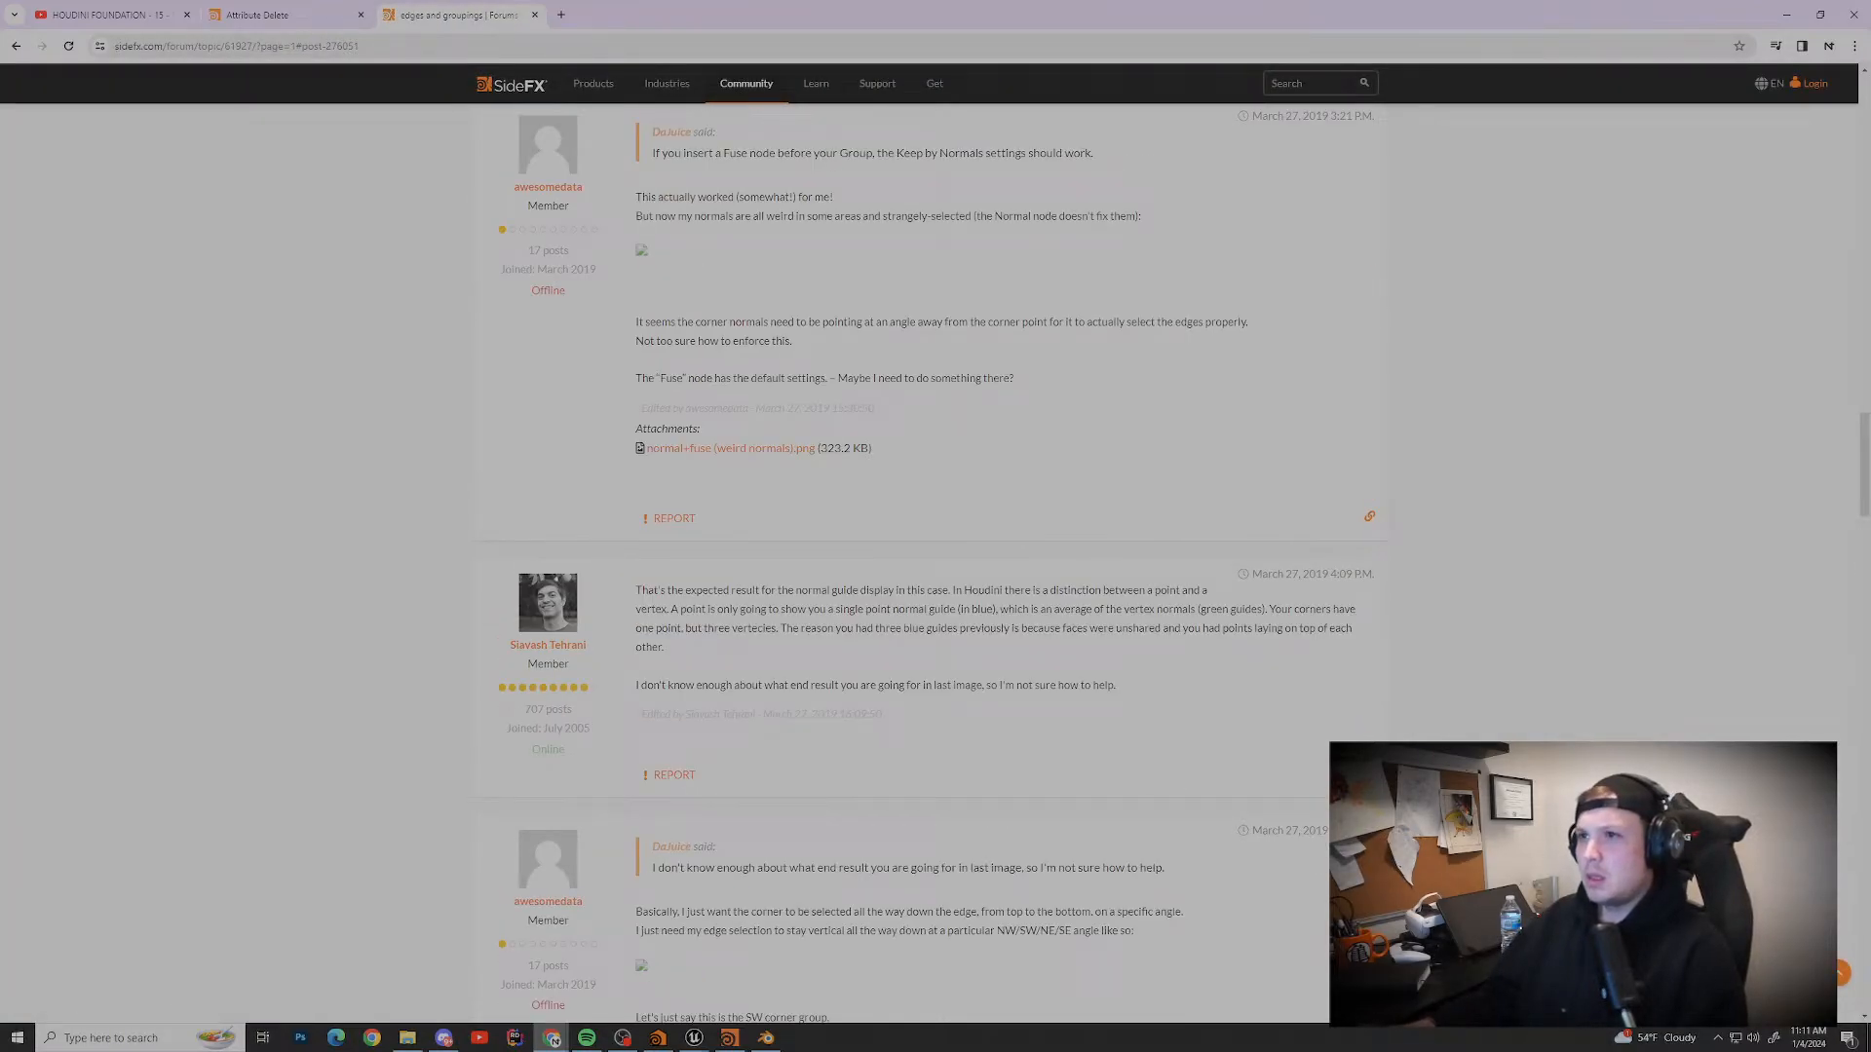
scroll(936, 561, "up", 12)
scroll(935, 561, "up", 10)
scroll(936, 562, "down", 1)
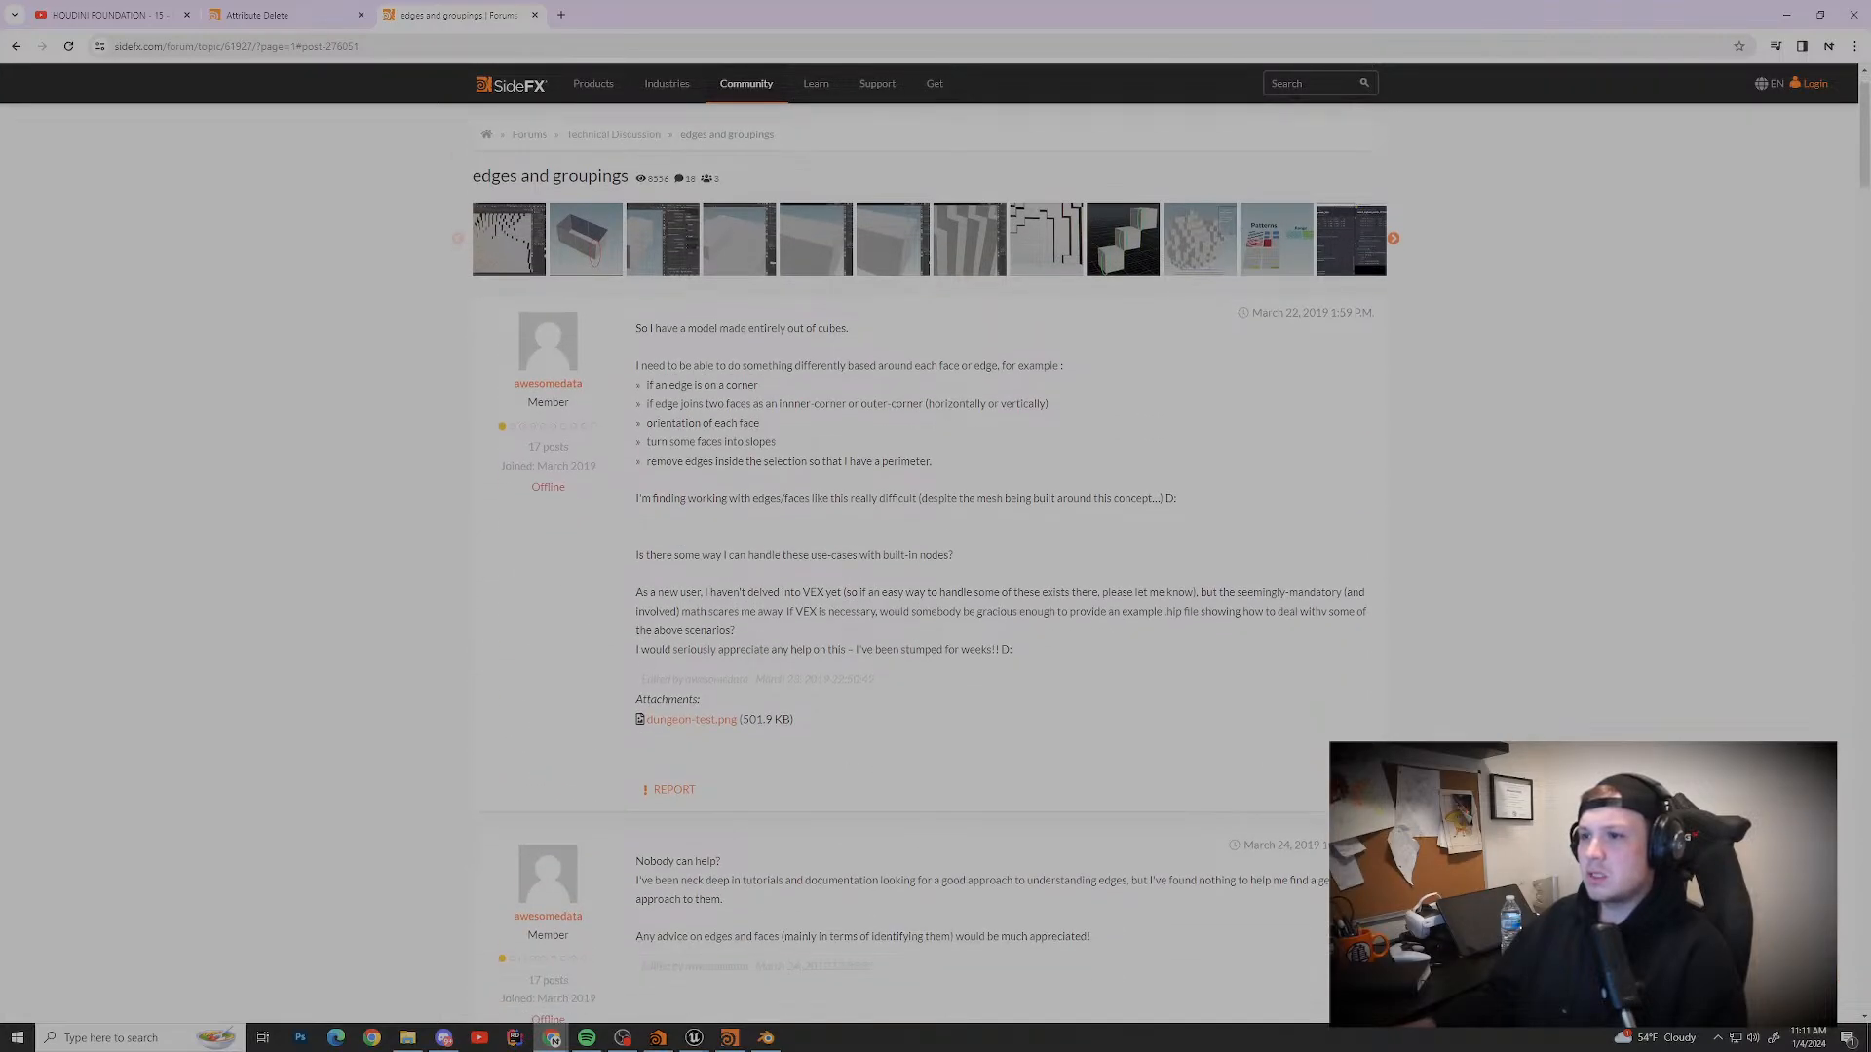
left_click_drag(647, 366, 761, 423)
left_click(638, 349)
left_click(761, 424)
scroll(761, 424, "down", 10)
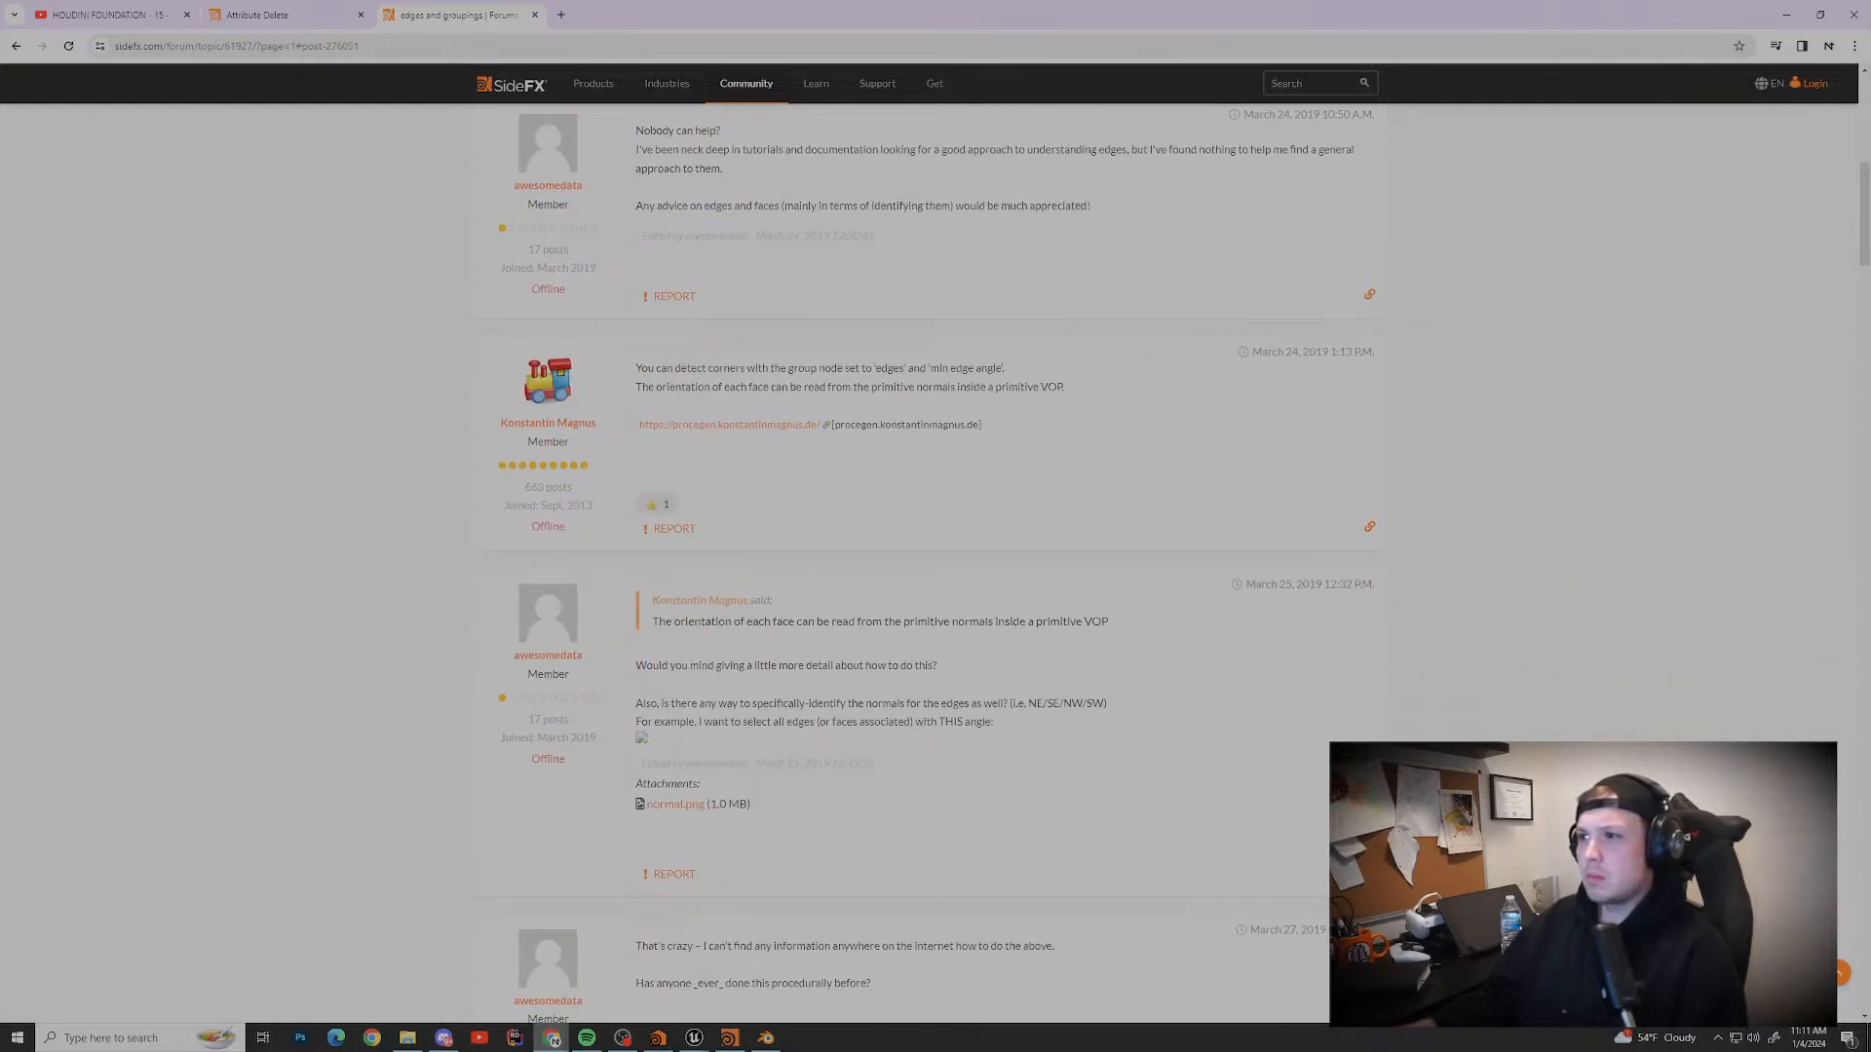
double_click(802, 368)
Step: Return to Houdini, add a Group Create node between clean1 and polybevel1, and display its output
left_click(1786, 15)
scroll(1521, 789, "down", 3)
middle_click_drag(1522, 794, 1516, 750)
key("Tab")
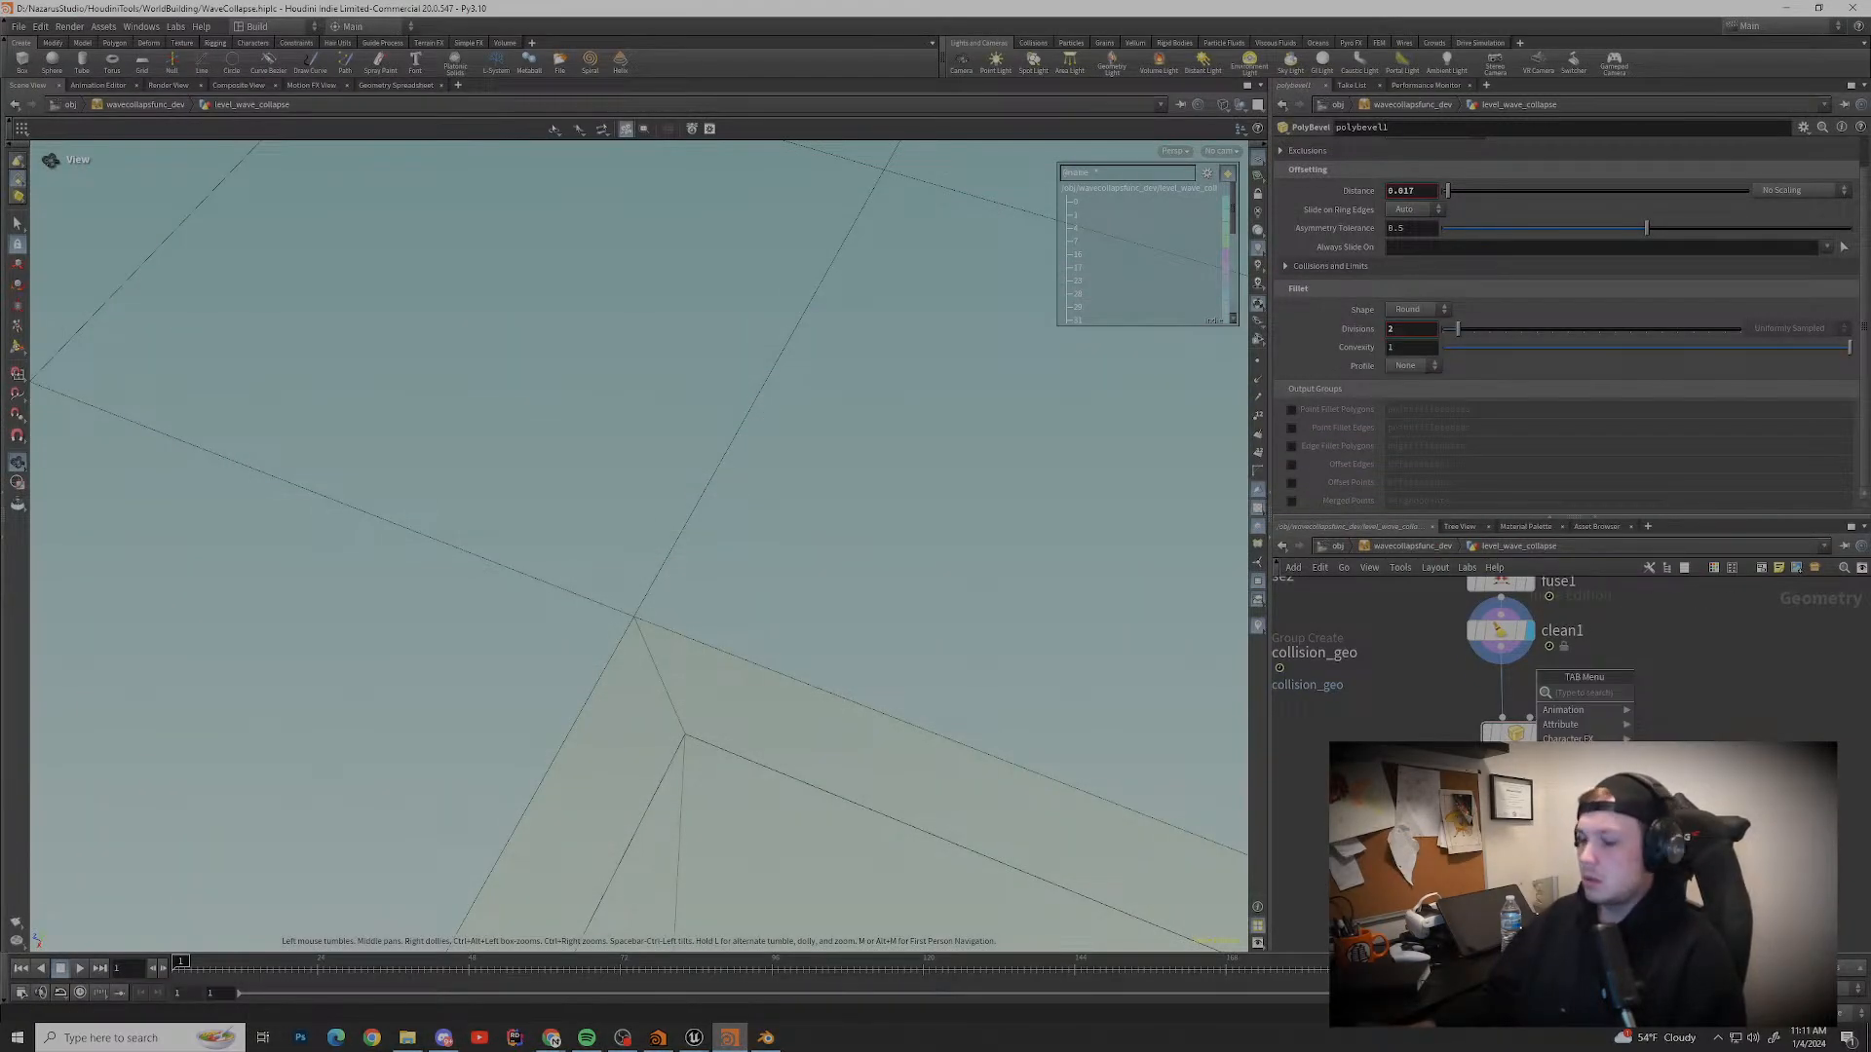
type("group")
type("s")
key("BackSpace")
key("Return")
left_click(1549, 696)
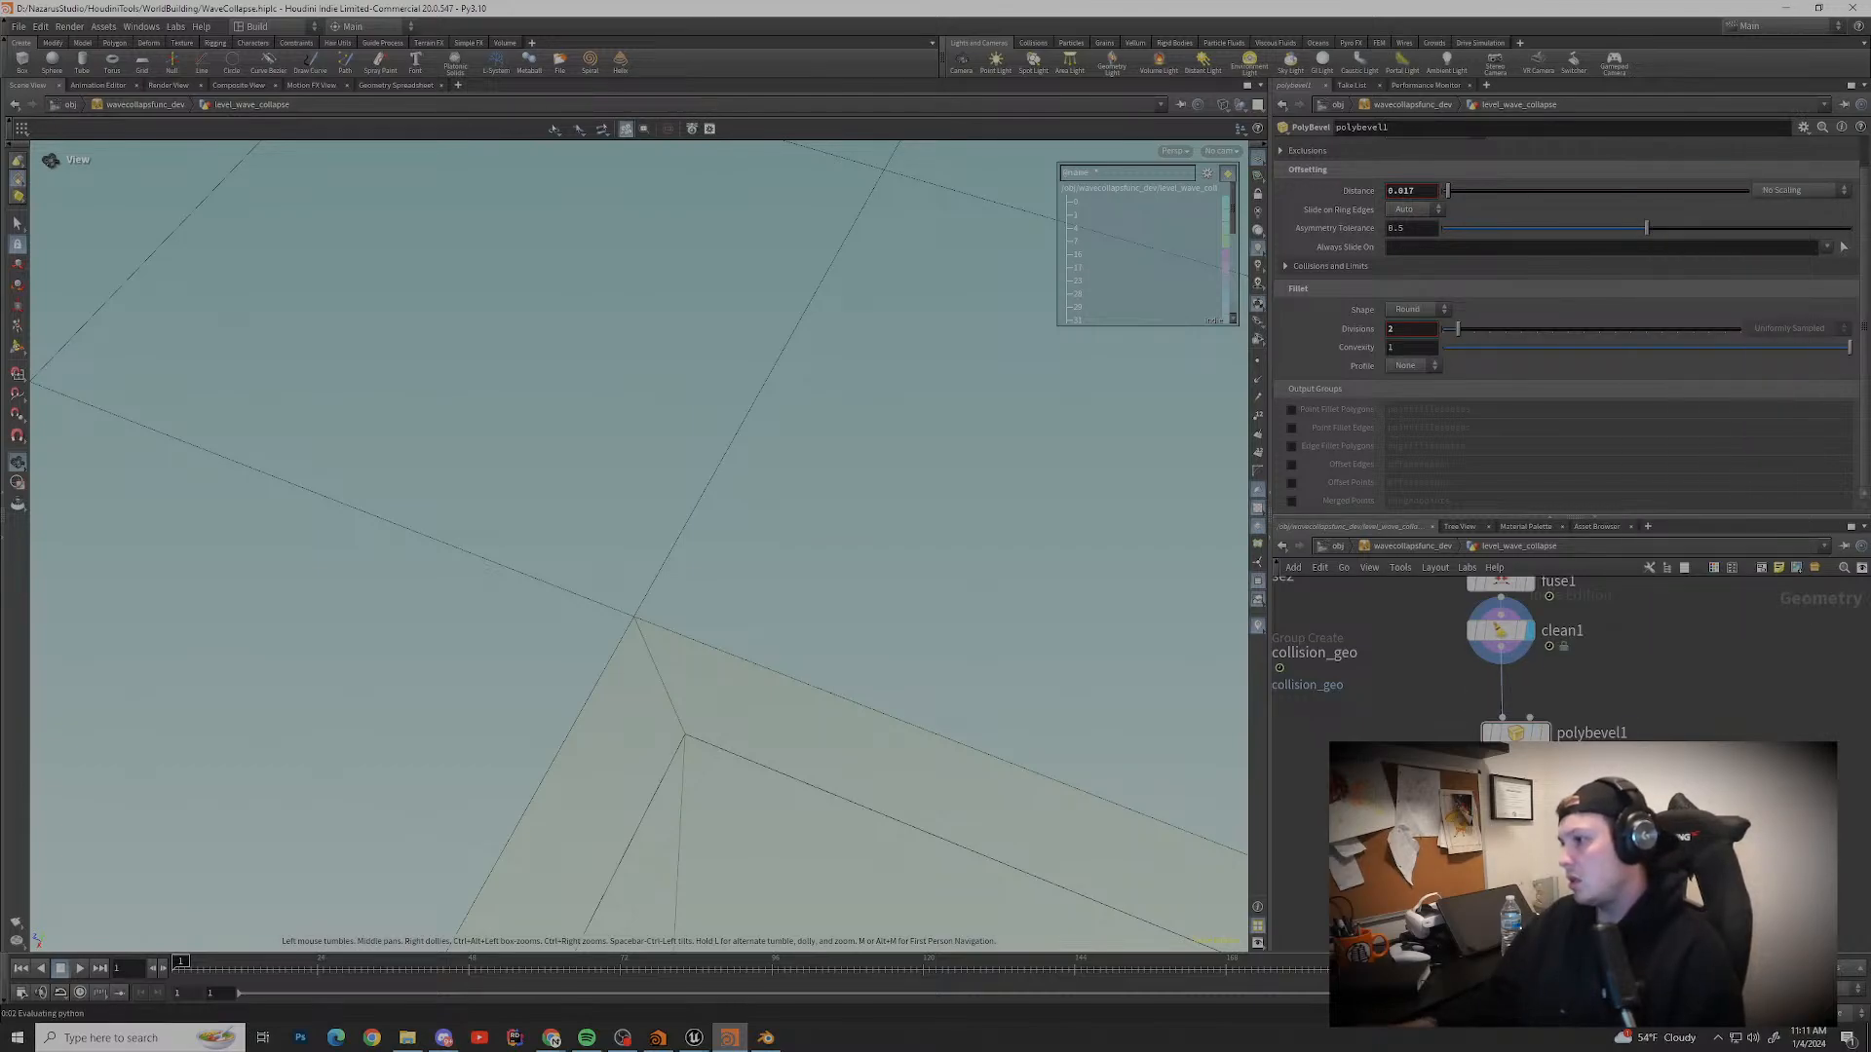
left_click(1526, 697)
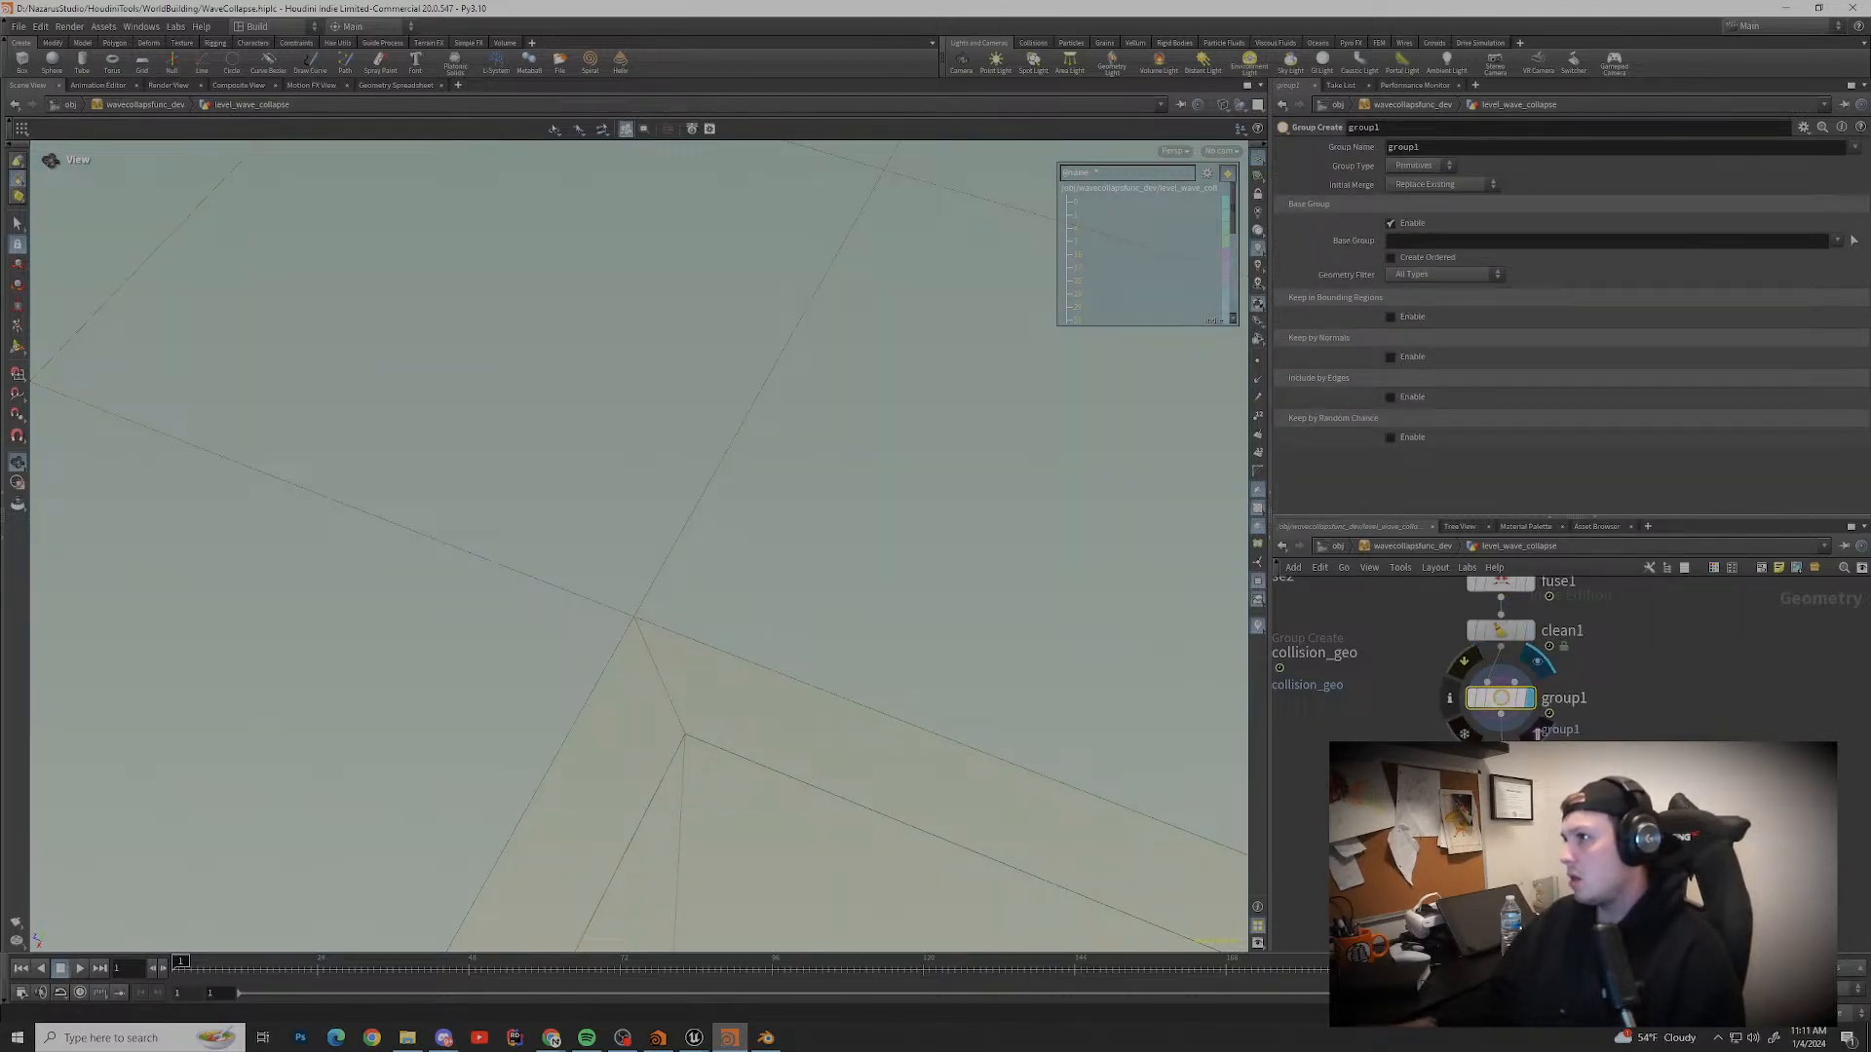
Step: Set group1's Group Type to Edges
left_click(1417, 165)
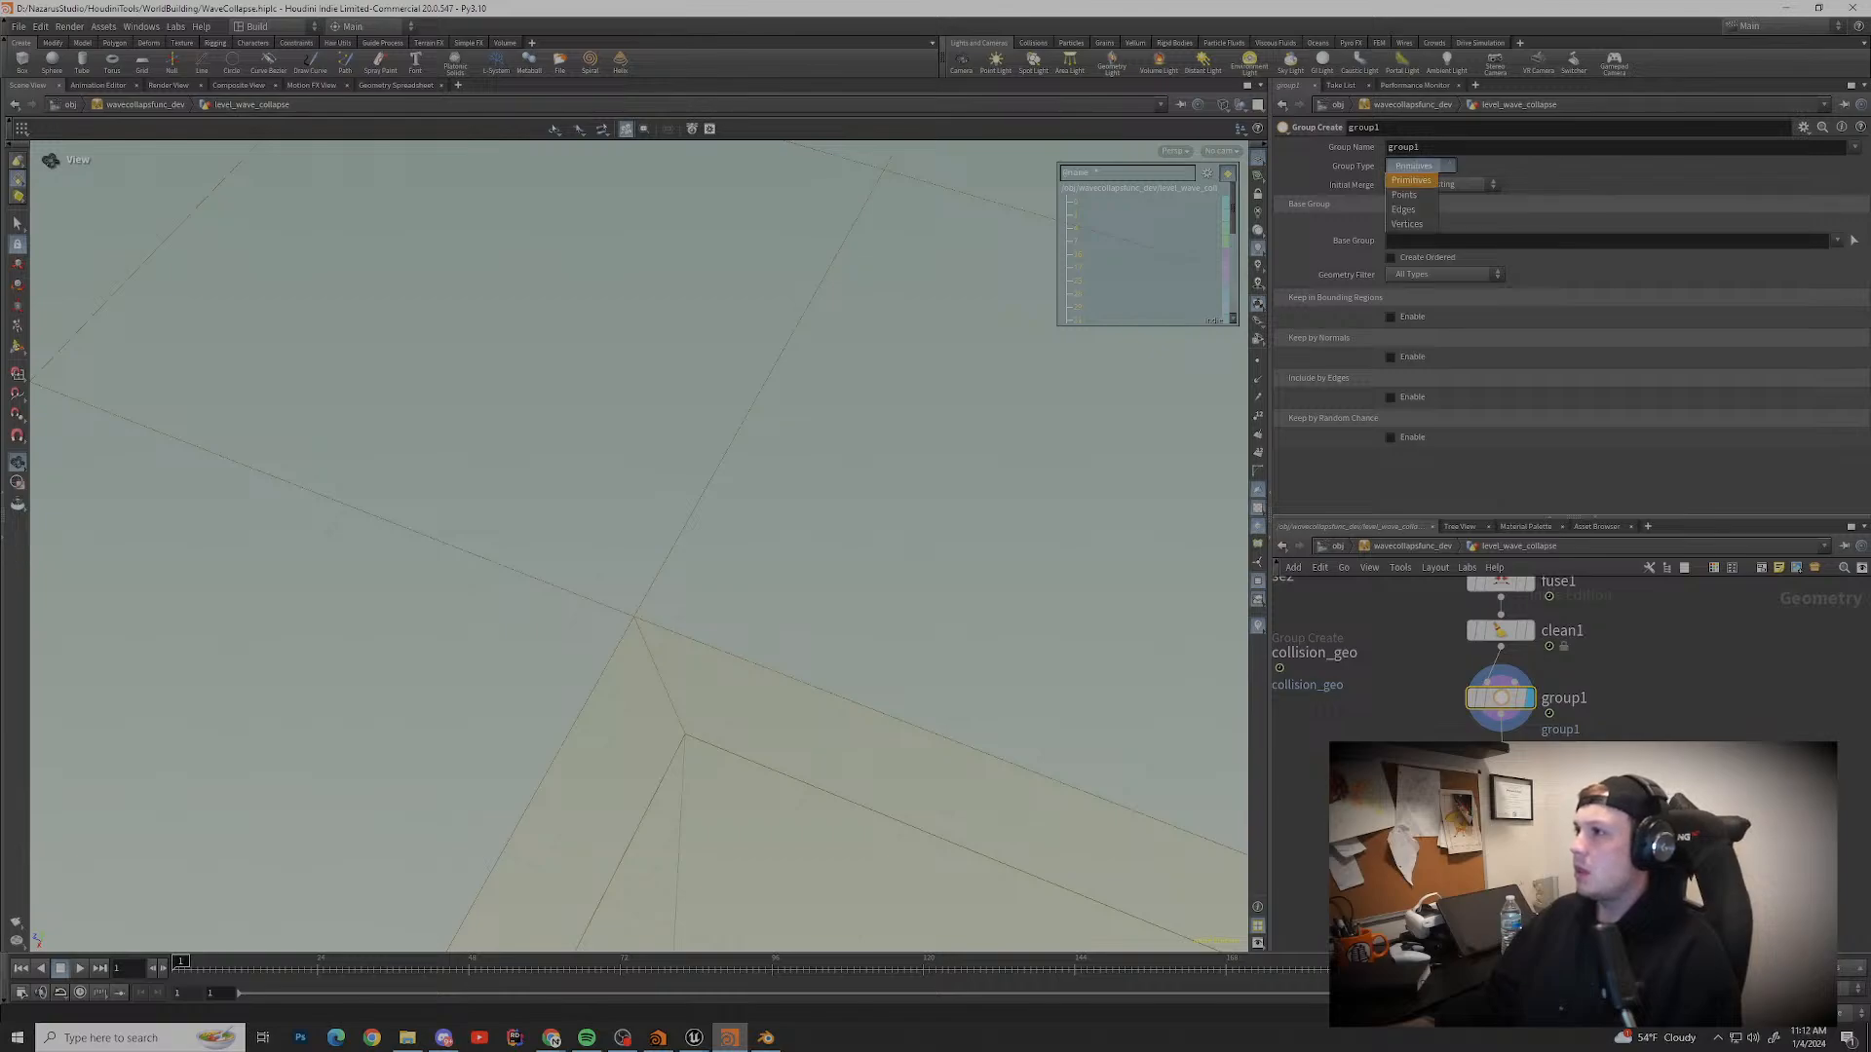
left_click(1415, 213)
scroll(955, 399, "down", 4)
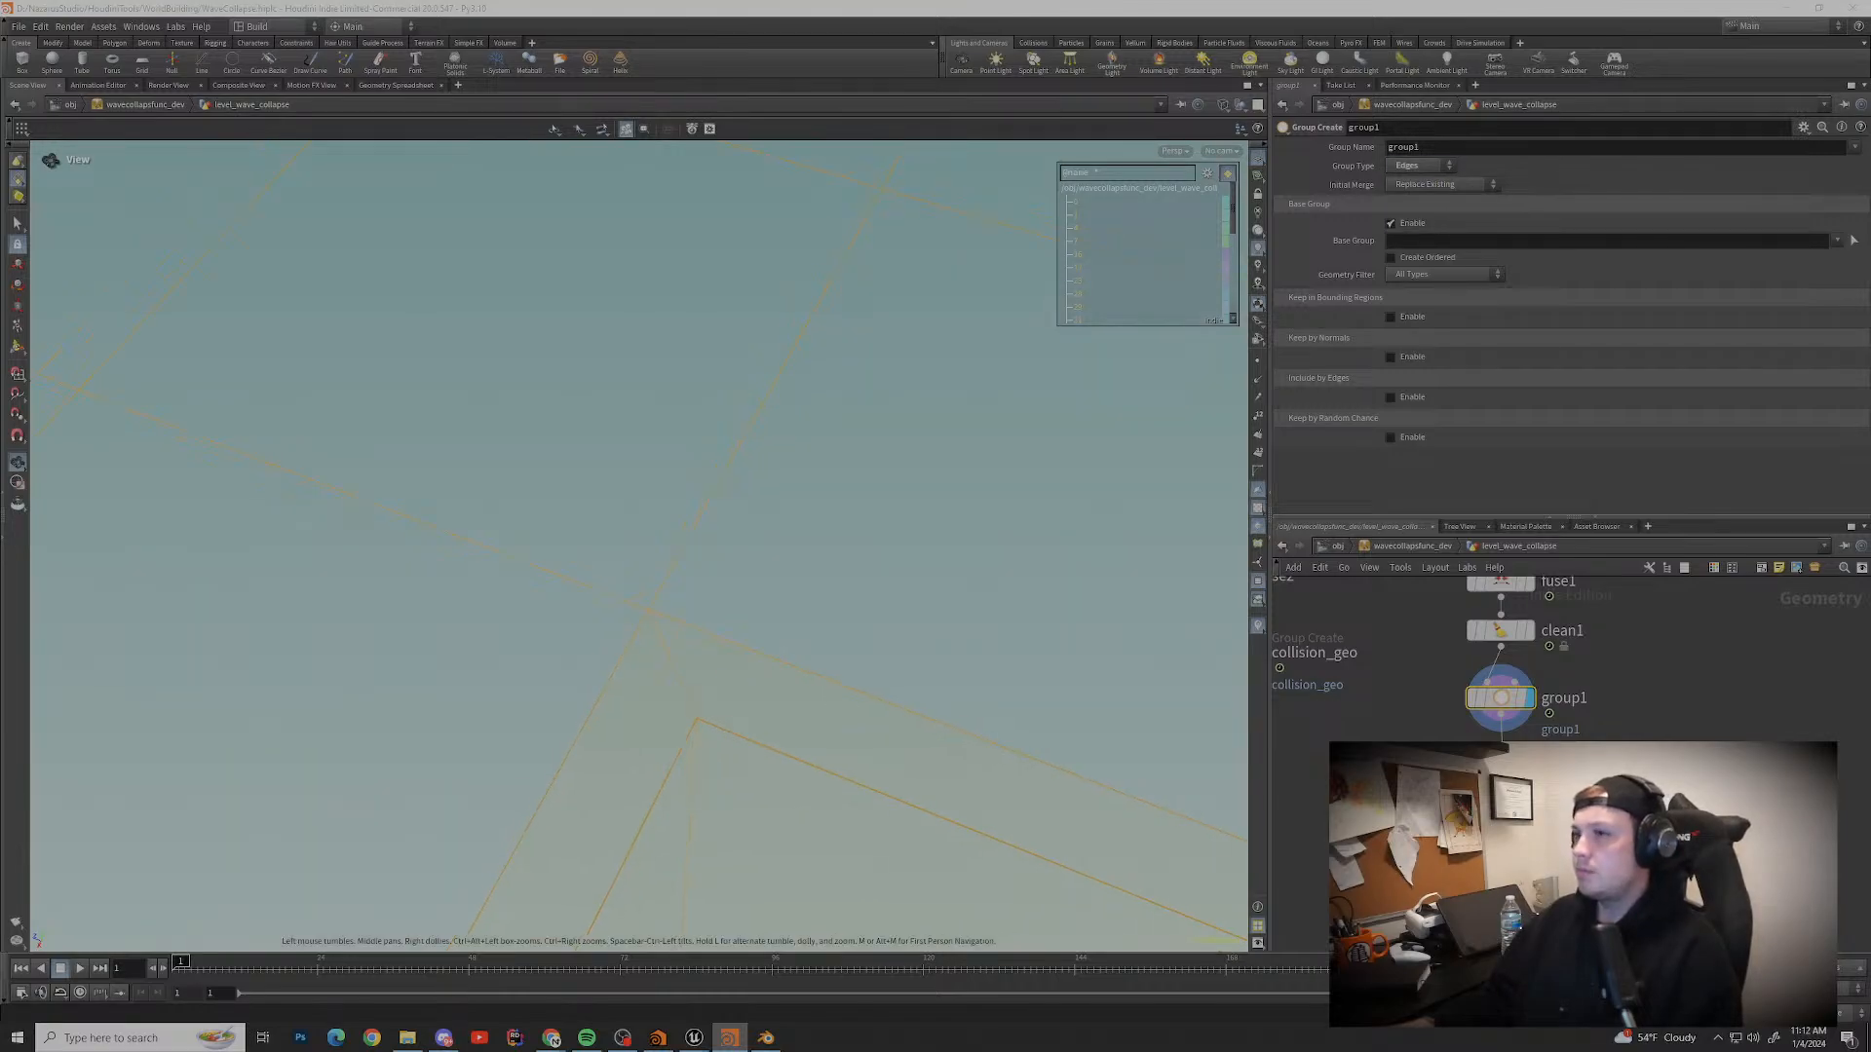
middle_click_drag(955, 400, 819, 652)
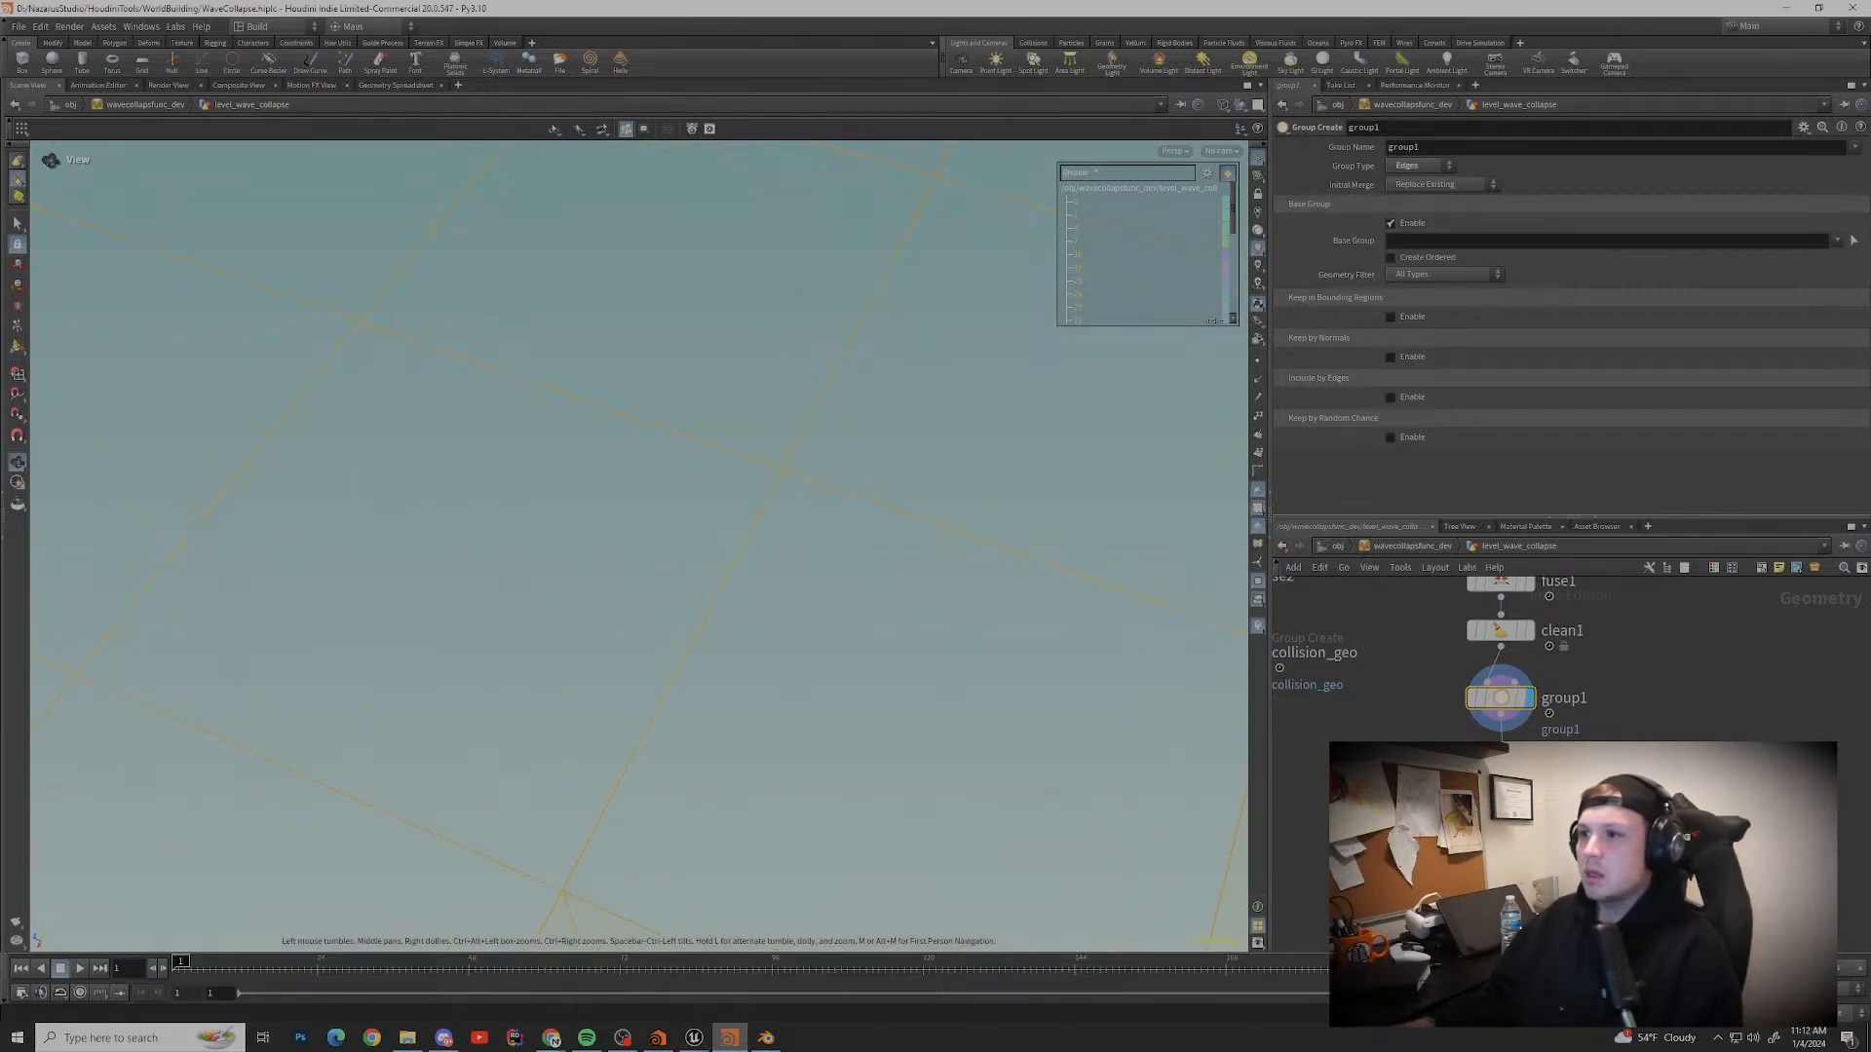
Step: Compare the Initial Merge modes on group1 and set it to Union with Existing
left_click(1440, 184)
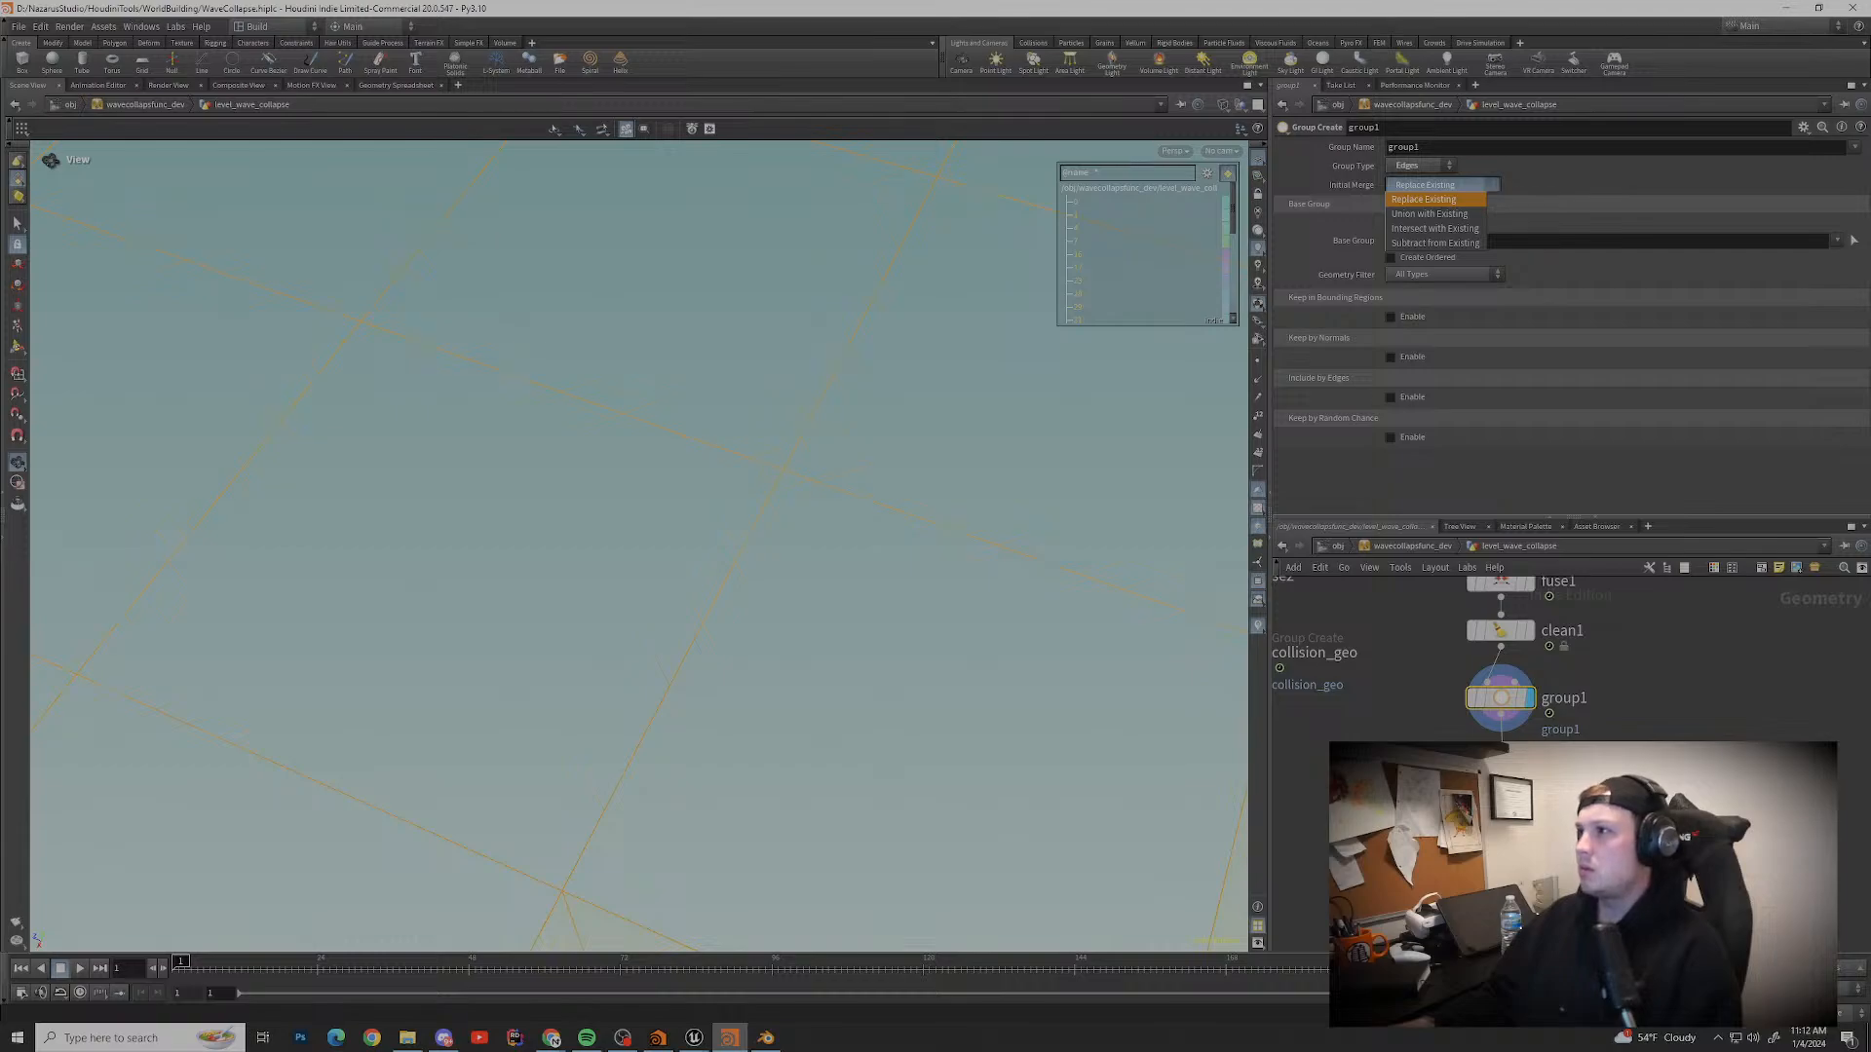
left_click(1429, 214)
left_click(1440, 184)
left_click(1435, 228)
scroll(974, 585, "down", 3)
middle_click_drag(974, 624, 624, 331)
left_click(1440, 184)
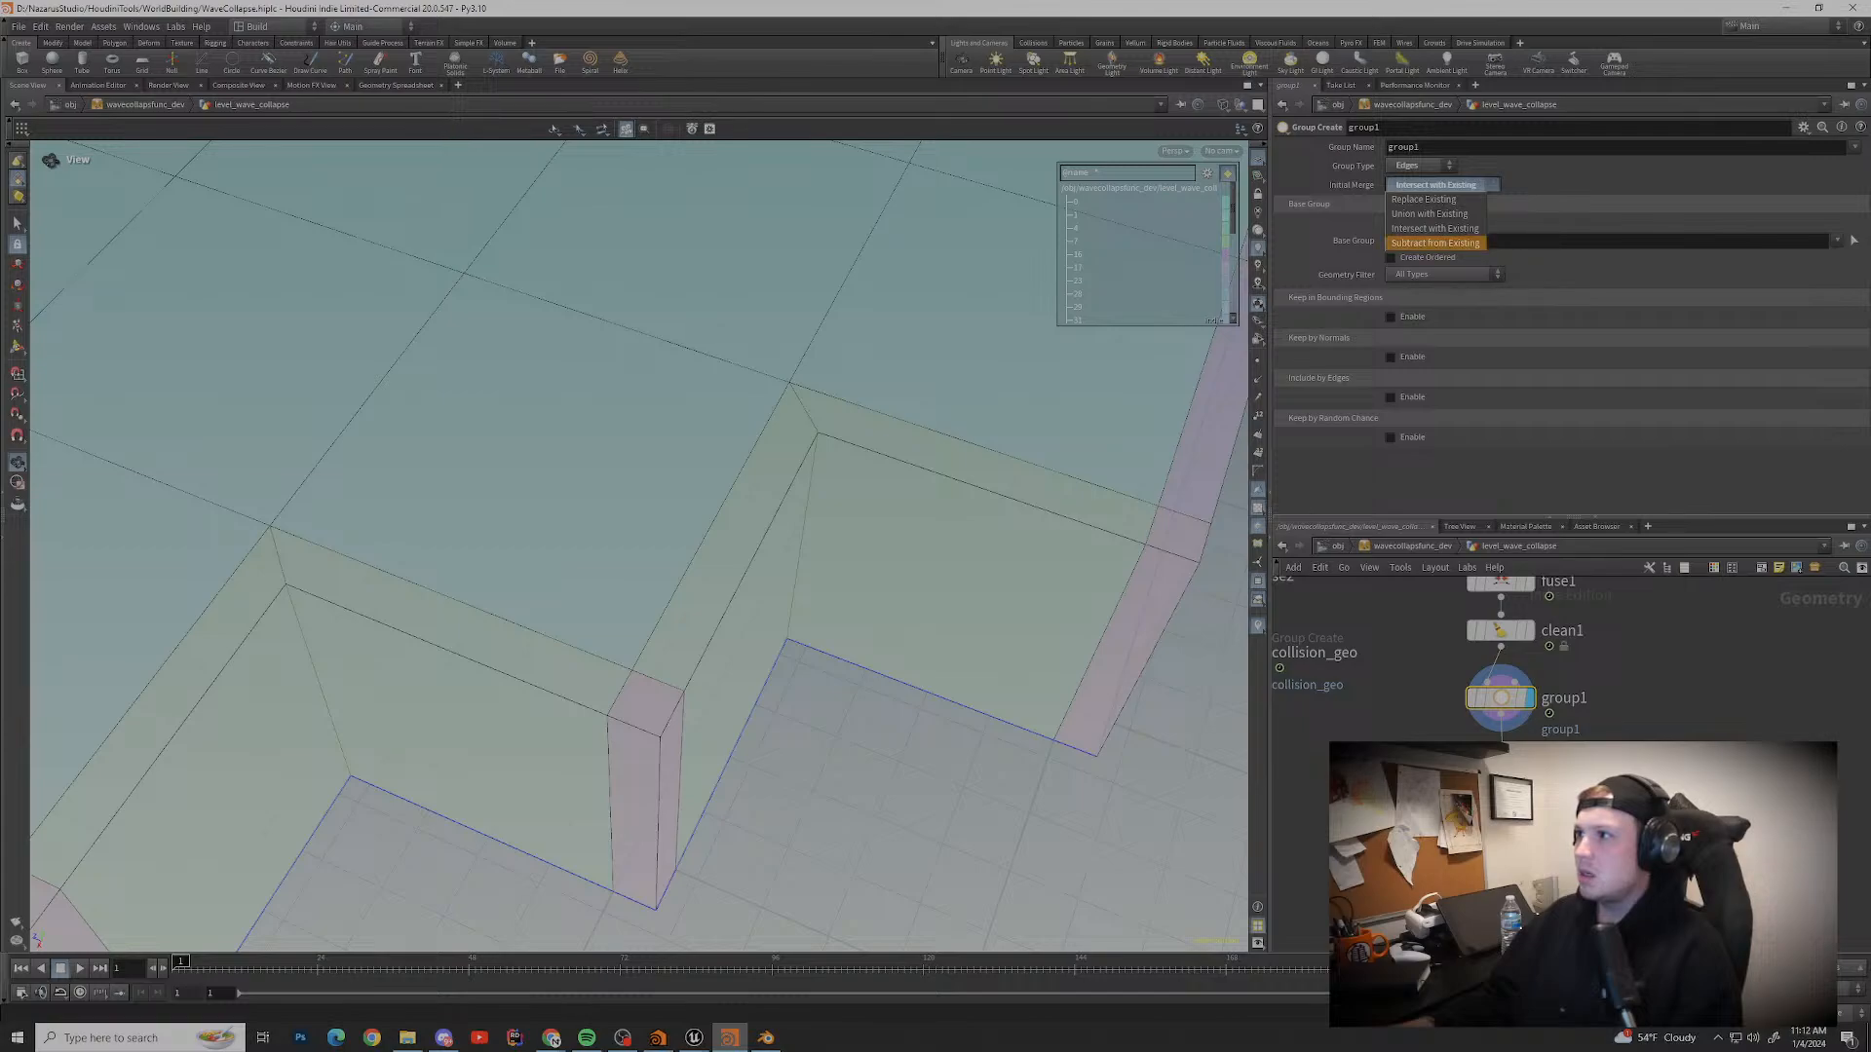
left_click(1435, 242)
left_click(1440, 184)
left_click(1429, 213)
Step: Try the Vertices and Points group types on group1 and restore its Group Type to Edges
left_click(1420, 166)
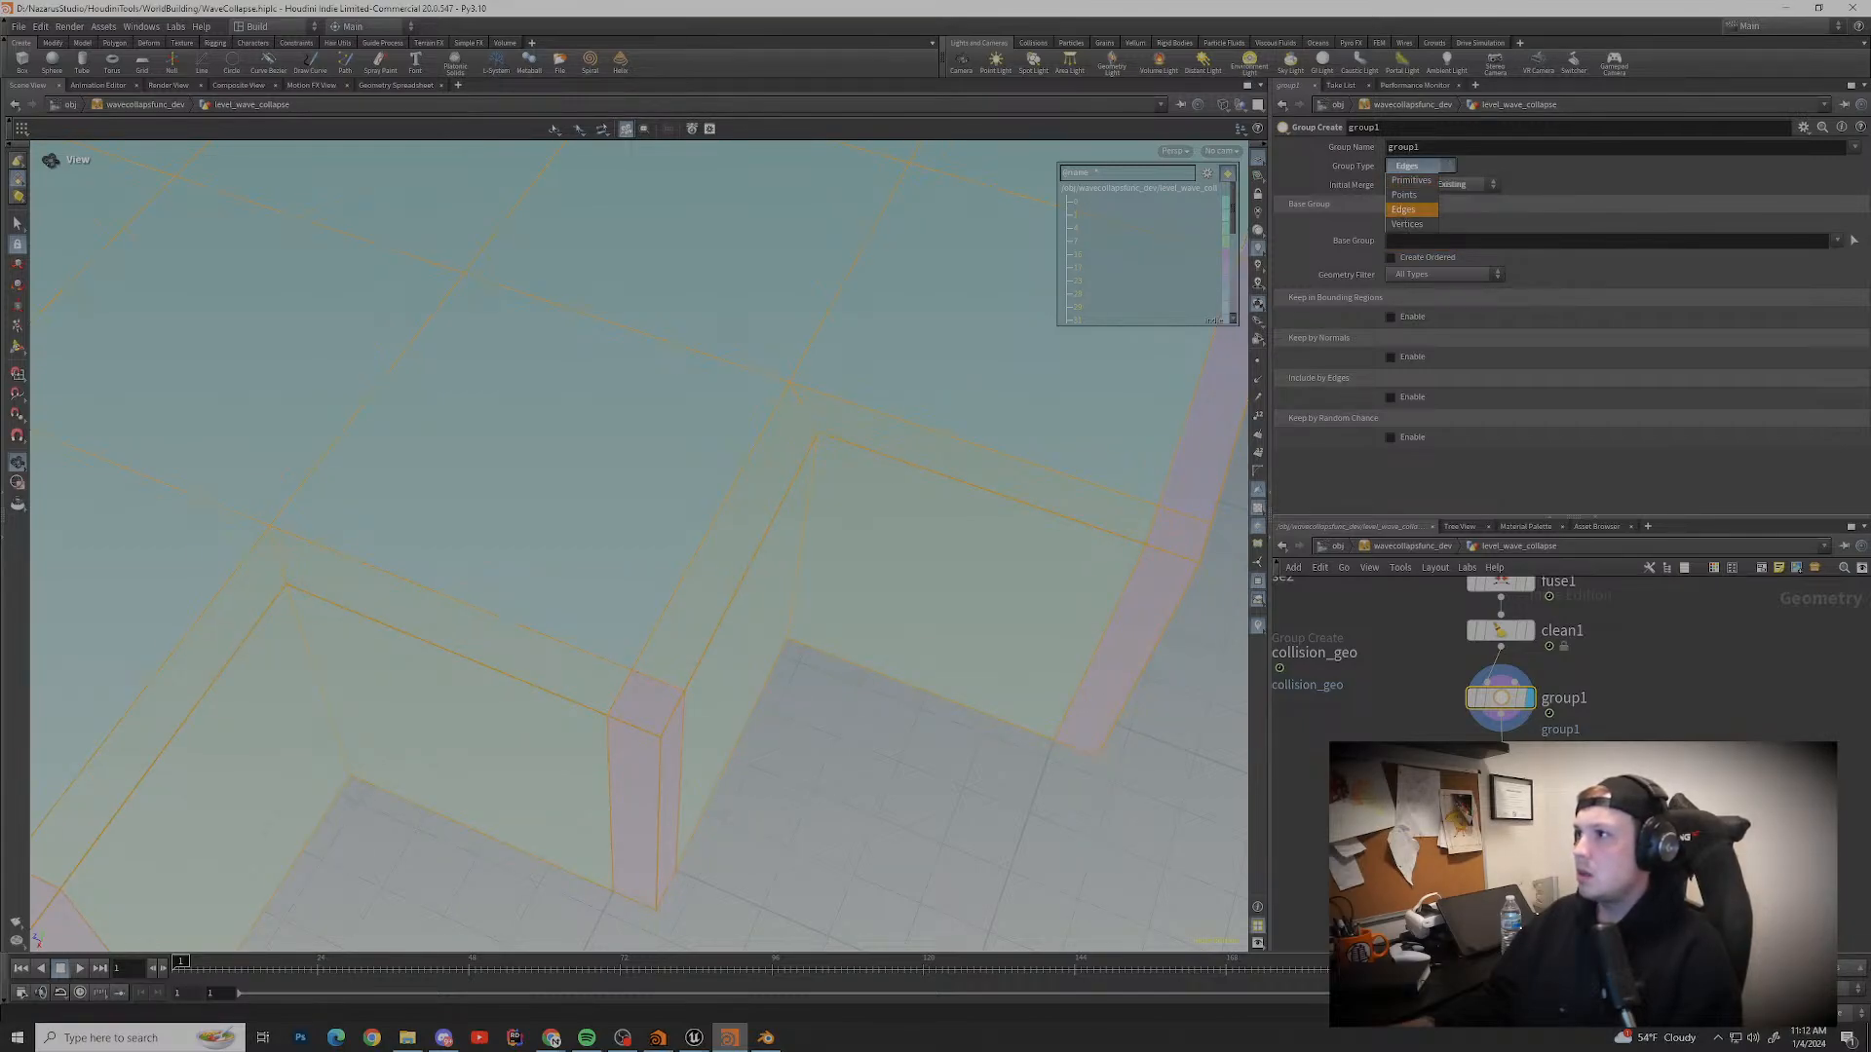
left_click(1409, 224)
left_click(1420, 165)
left_click(1404, 195)
left_click(1419, 165)
left_click(1404, 209)
scroll(701, 516, "down", 3)
middle_click_drag(701, 517, 969, 427)
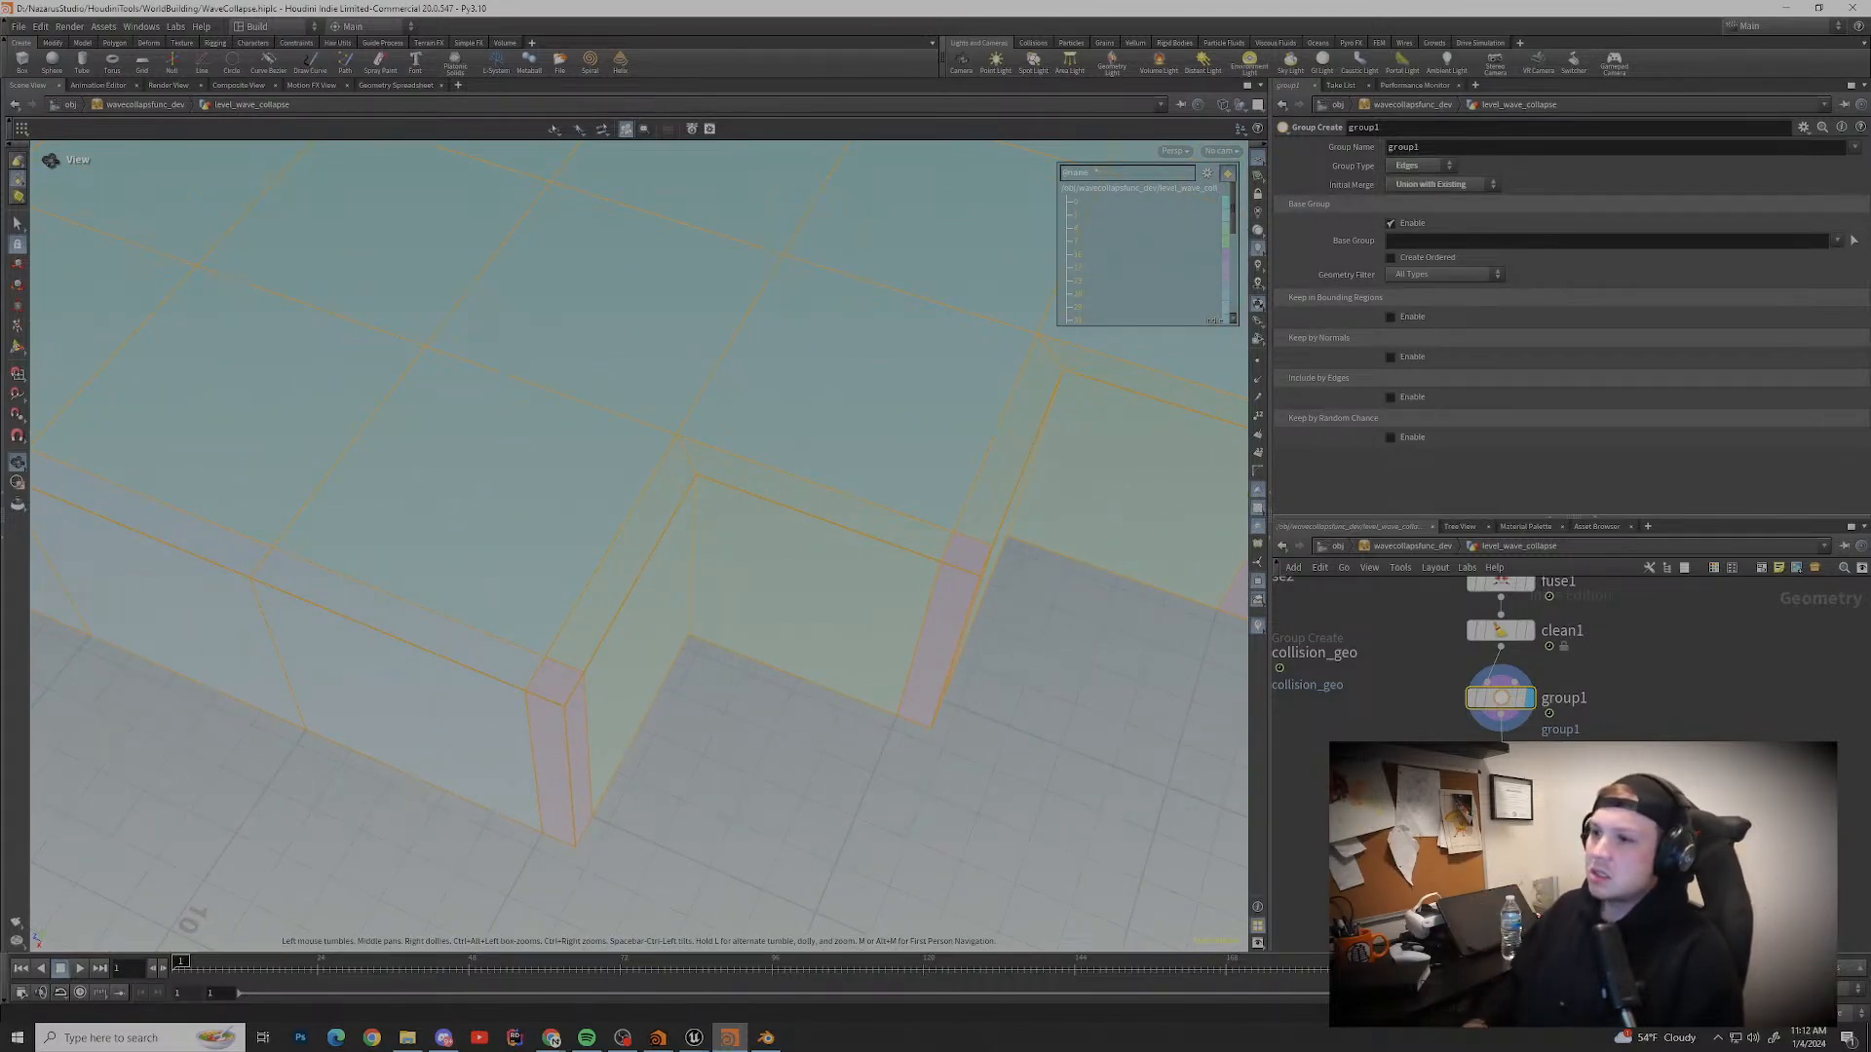
Step: Examine the grouped edges up close where the level's beveled corners and walls meet
left_click_drag(798, 799, 921, 428)
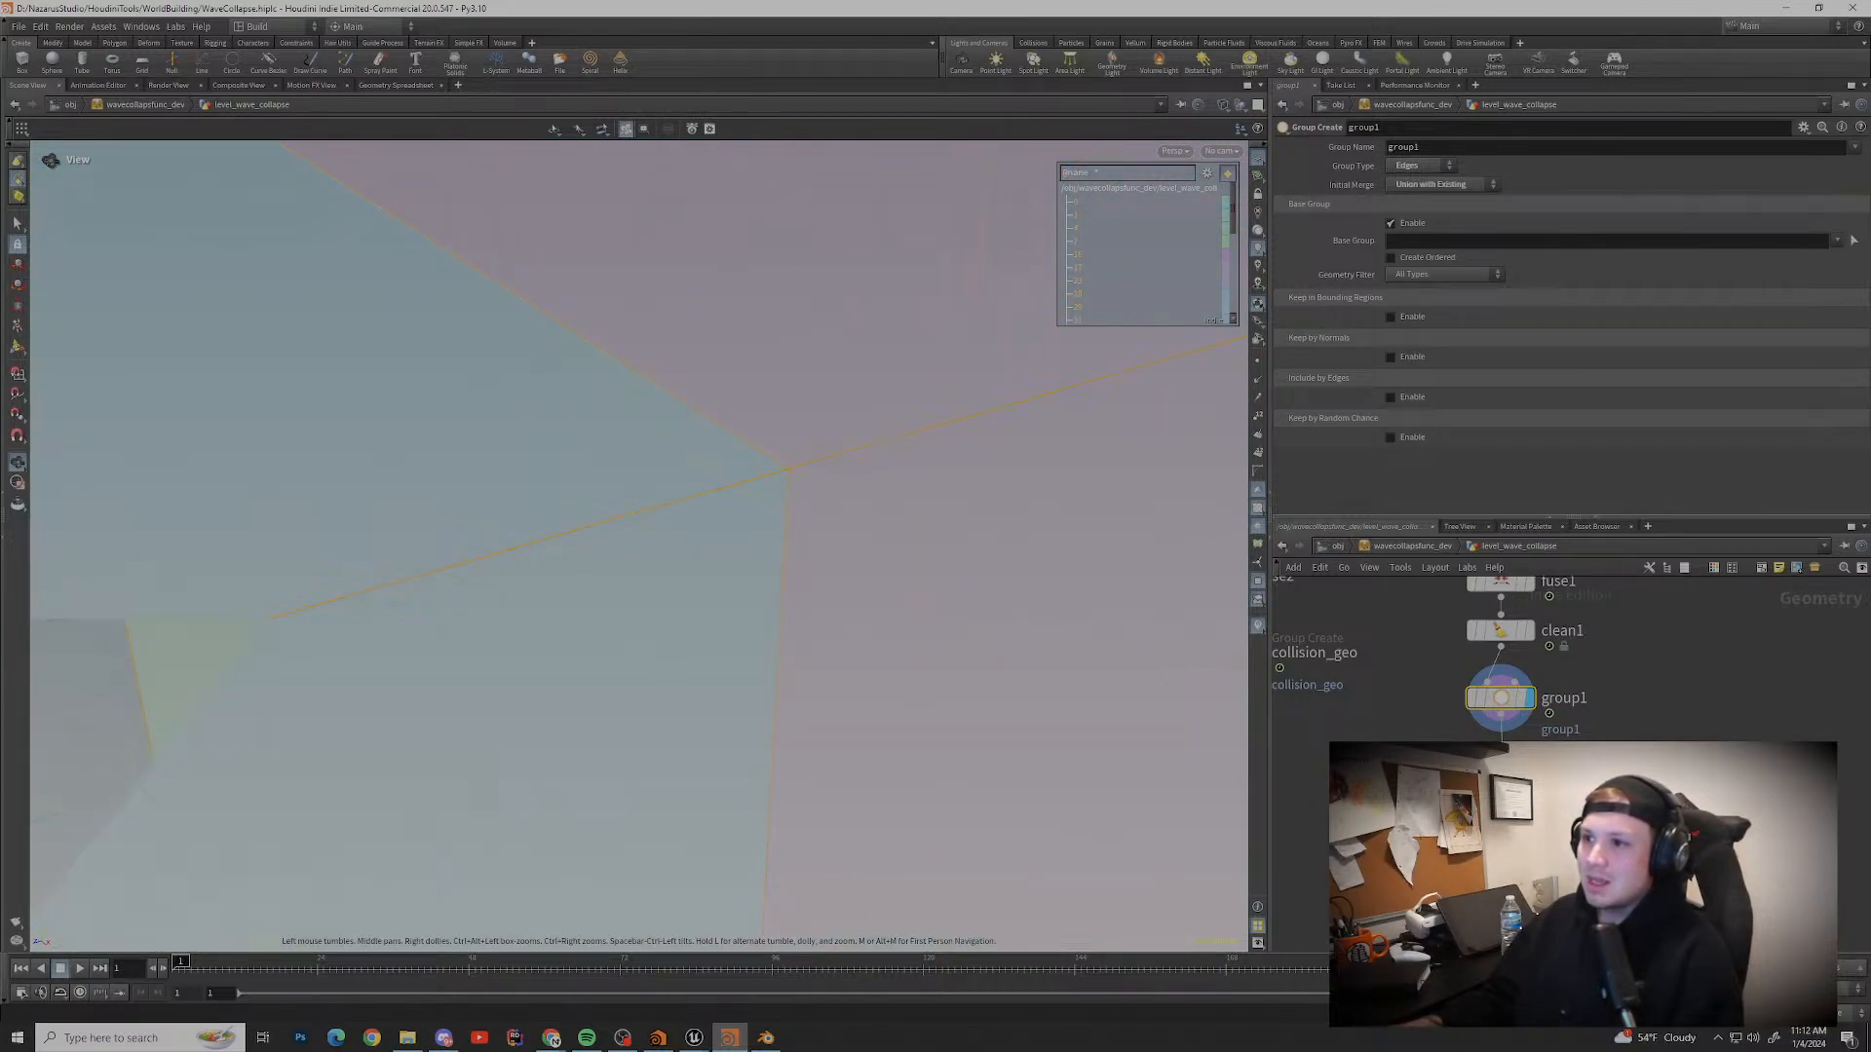
scroll(638, 546, "down", 2)
scroll(638, 546, "up", 2)
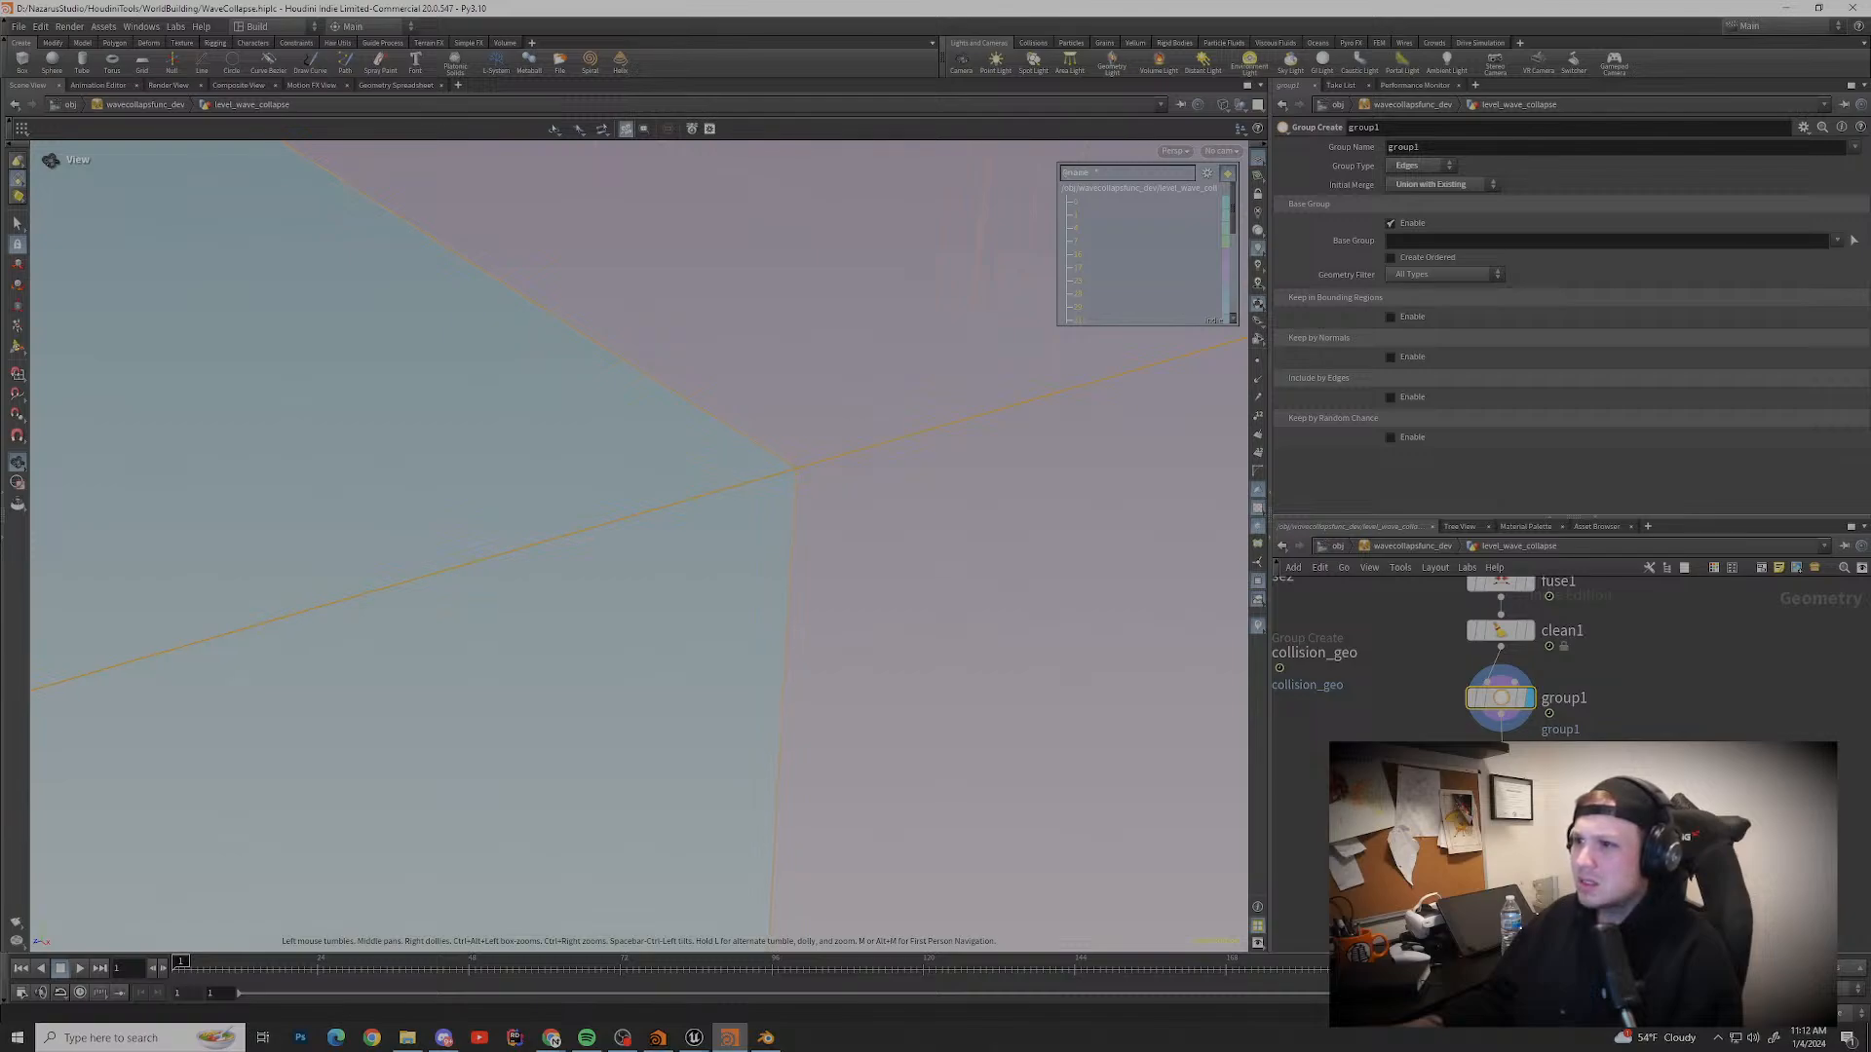
left_click_drag(639, 546, 779, 536)
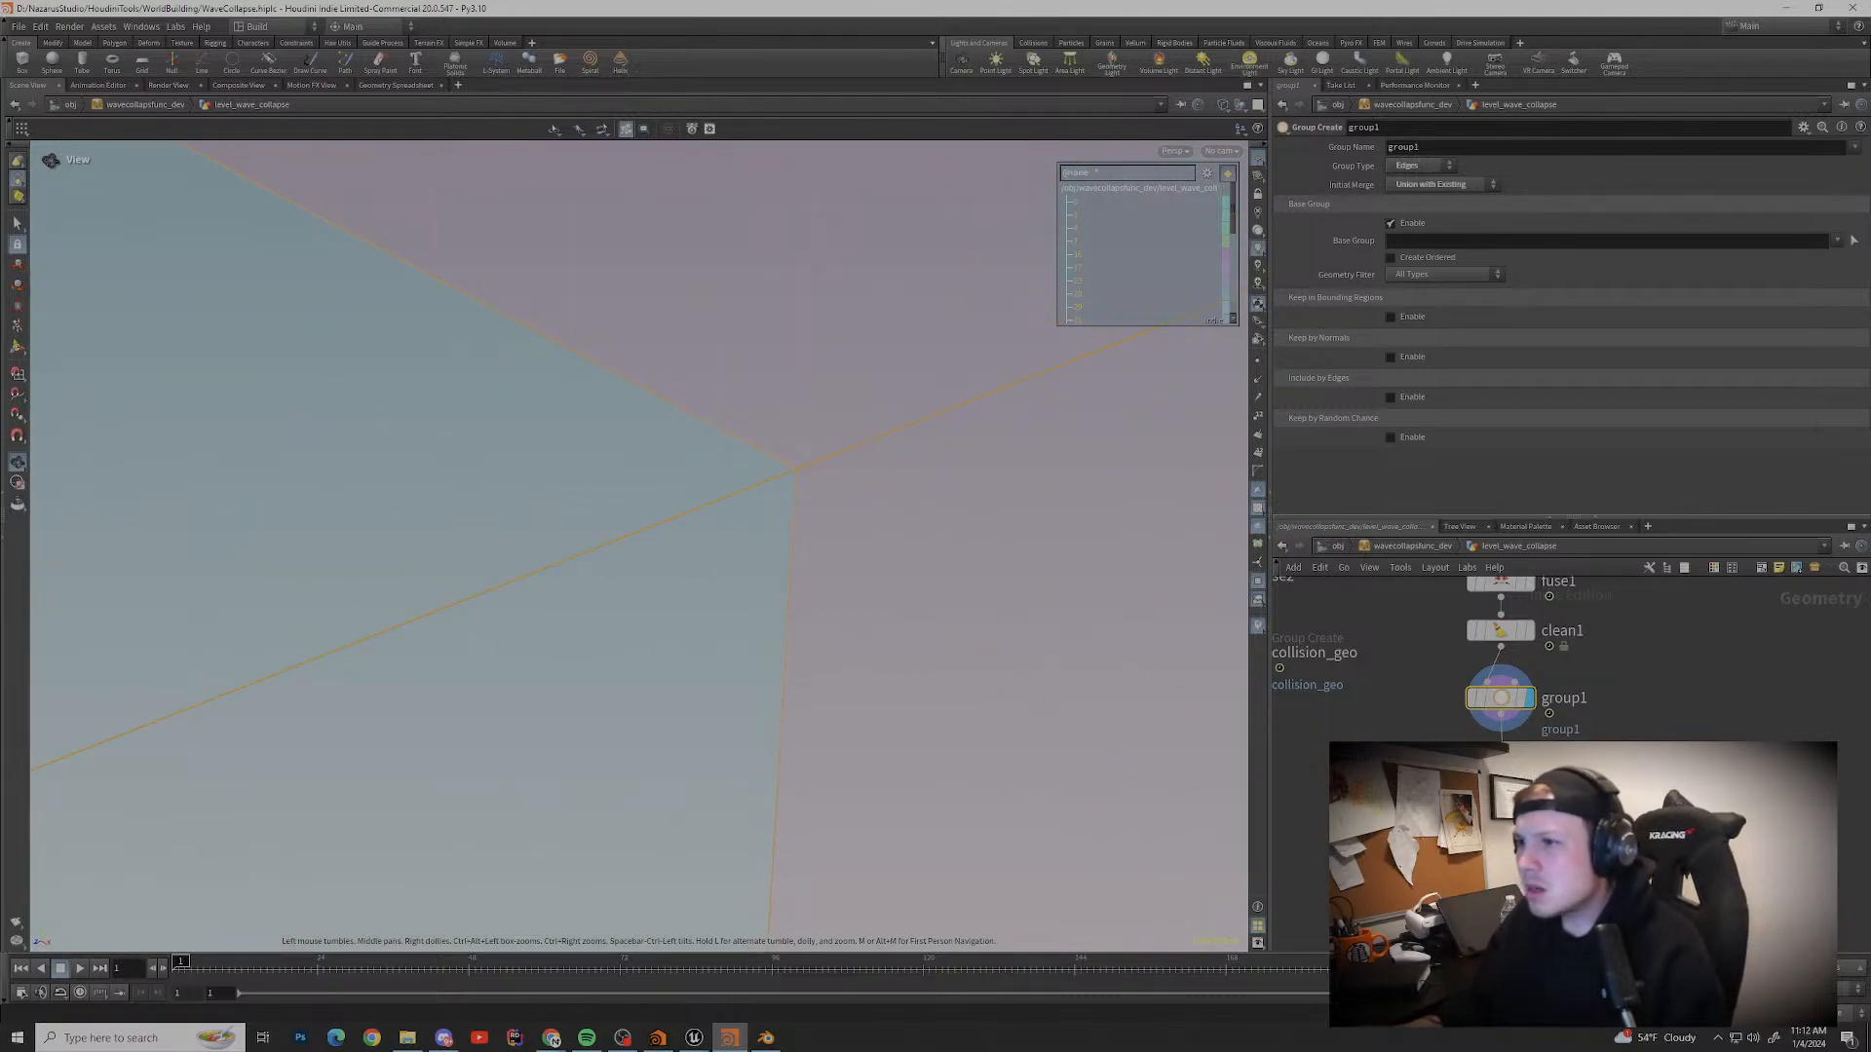
scroll(780, 535, "down", 3)
scroll(779, 536, "up", 5)
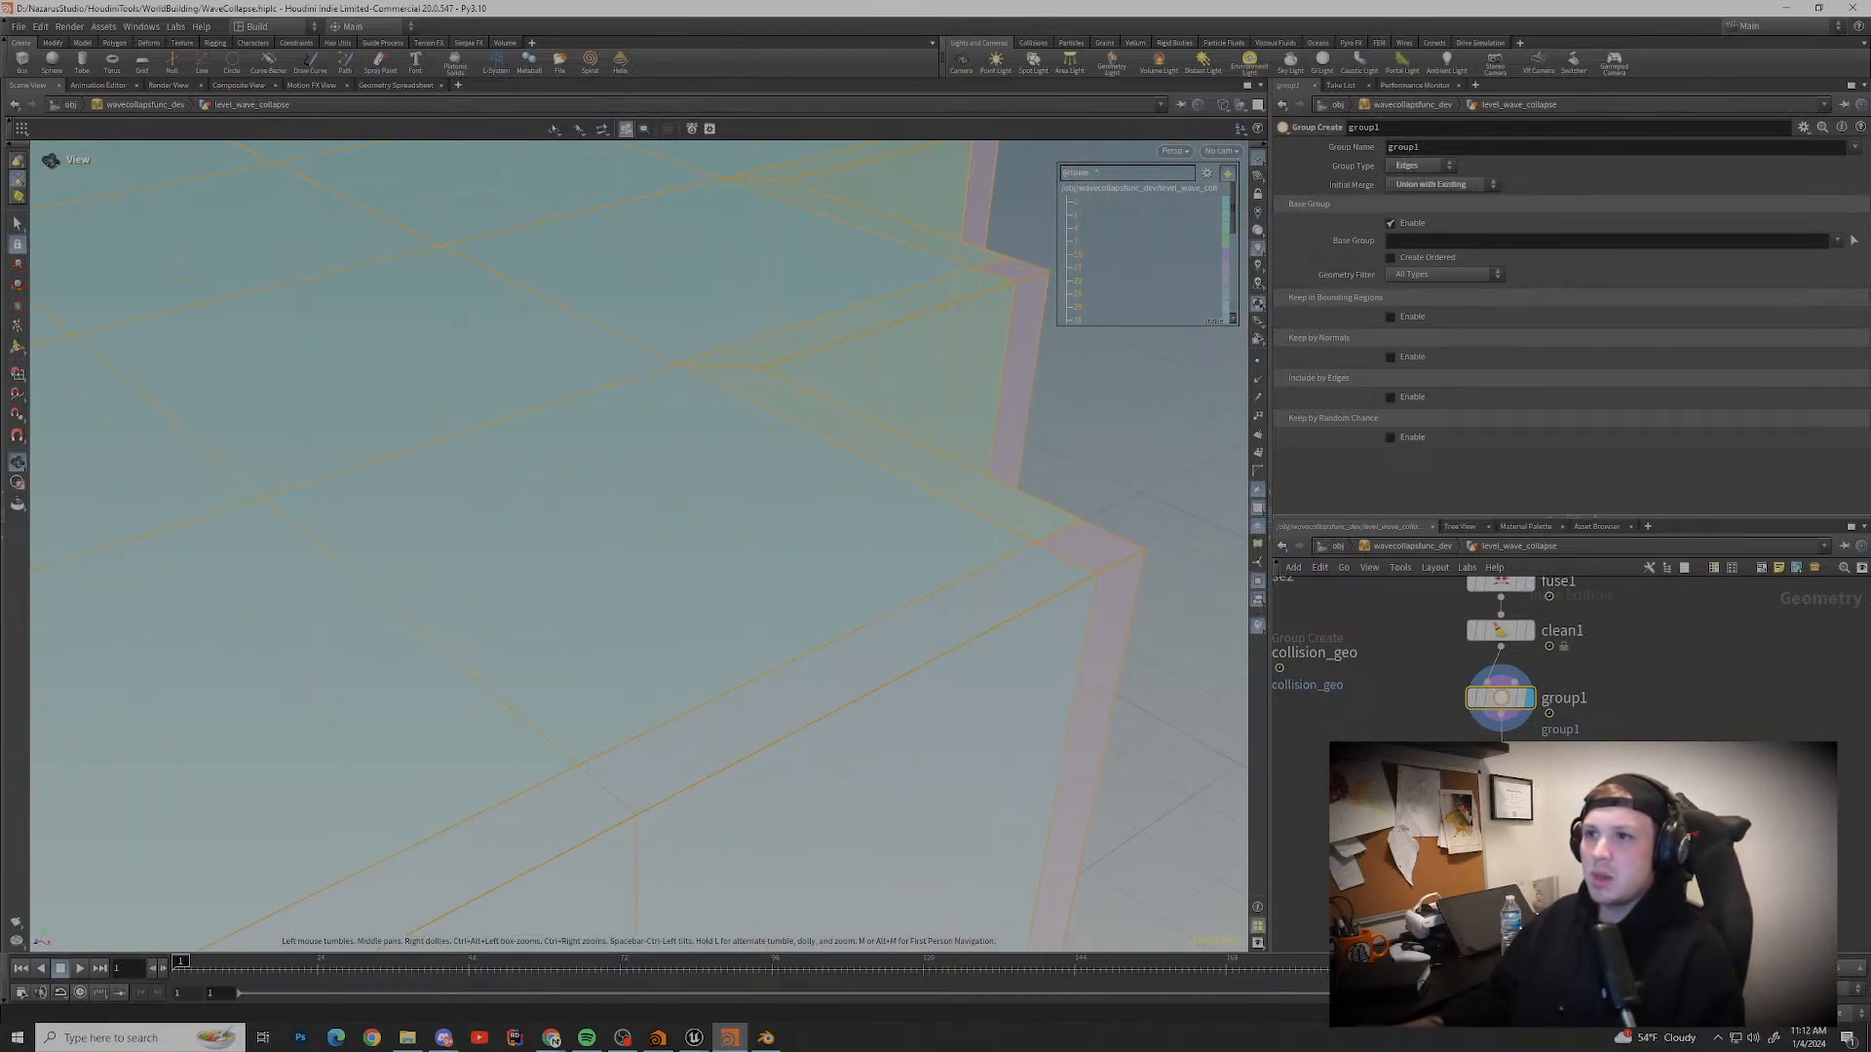
scroll(779, 536, "down", 4)
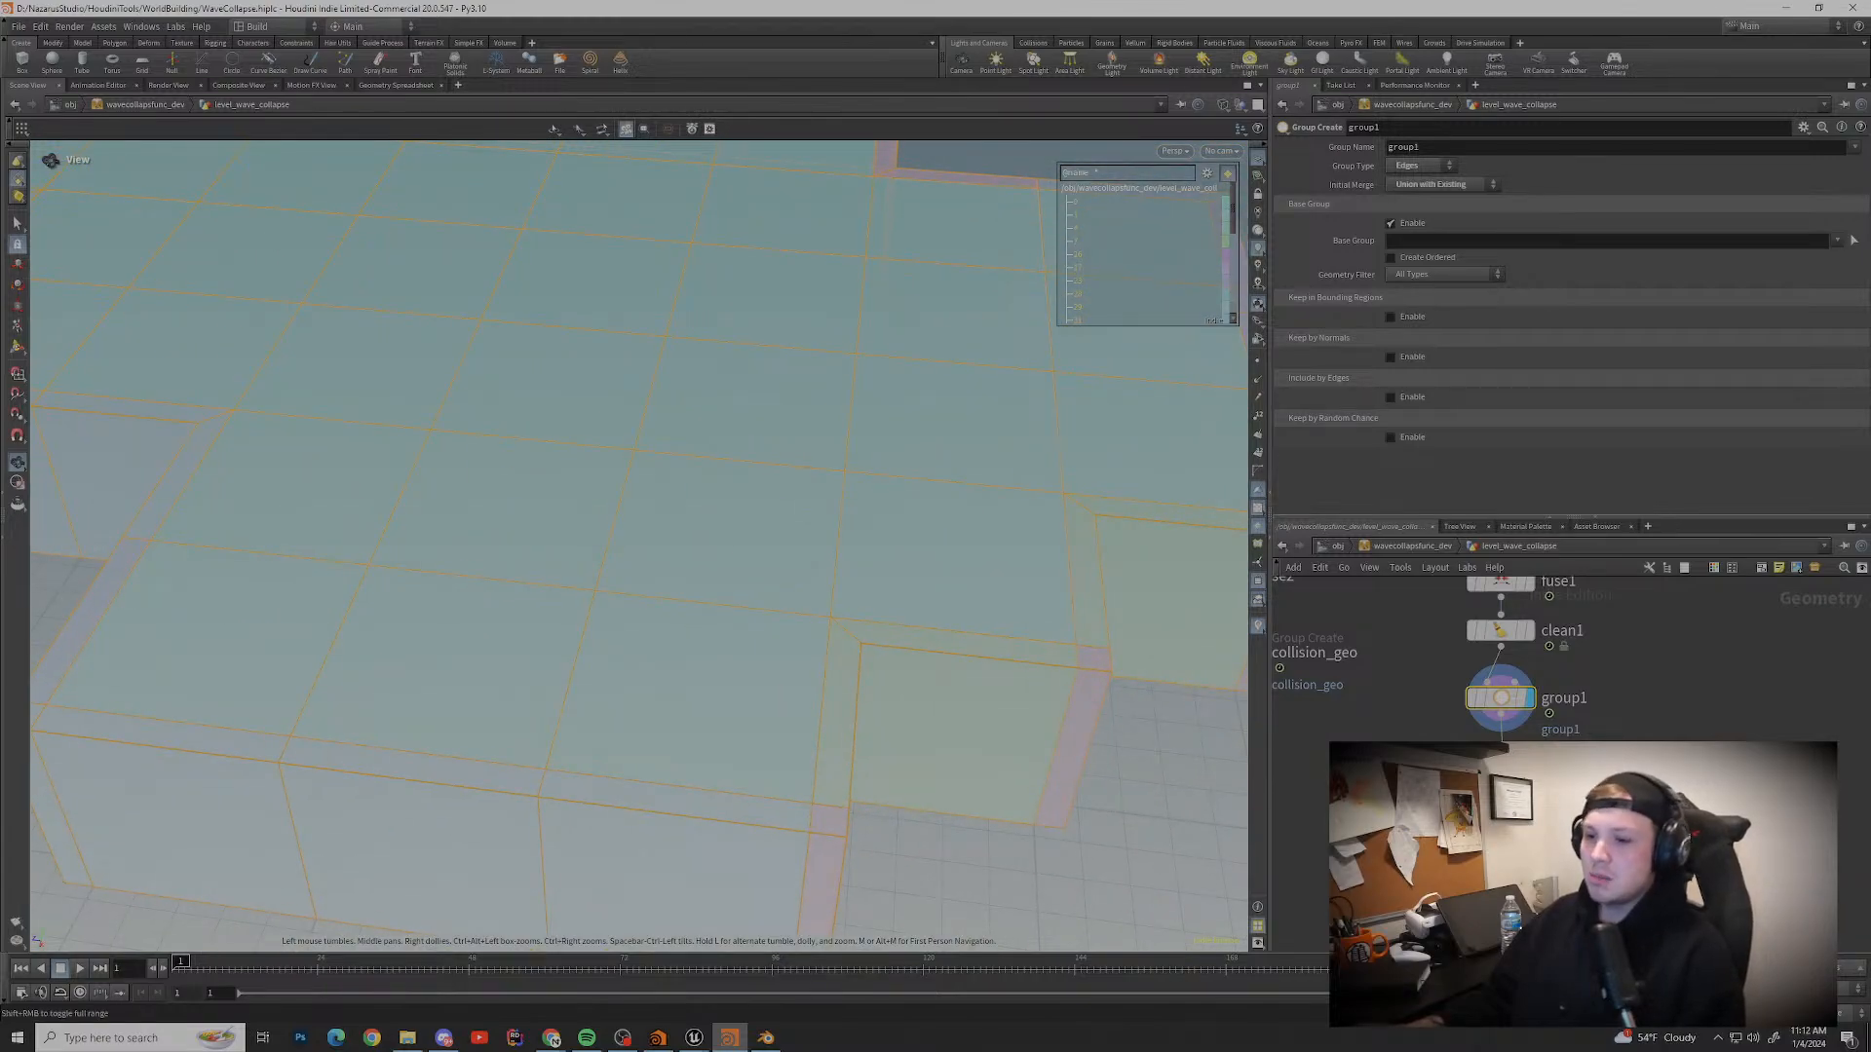
Step: Switch to Blender, examine the character's mesh edges in Edit Mode, and return to Houdini
left_click(766, 1037)
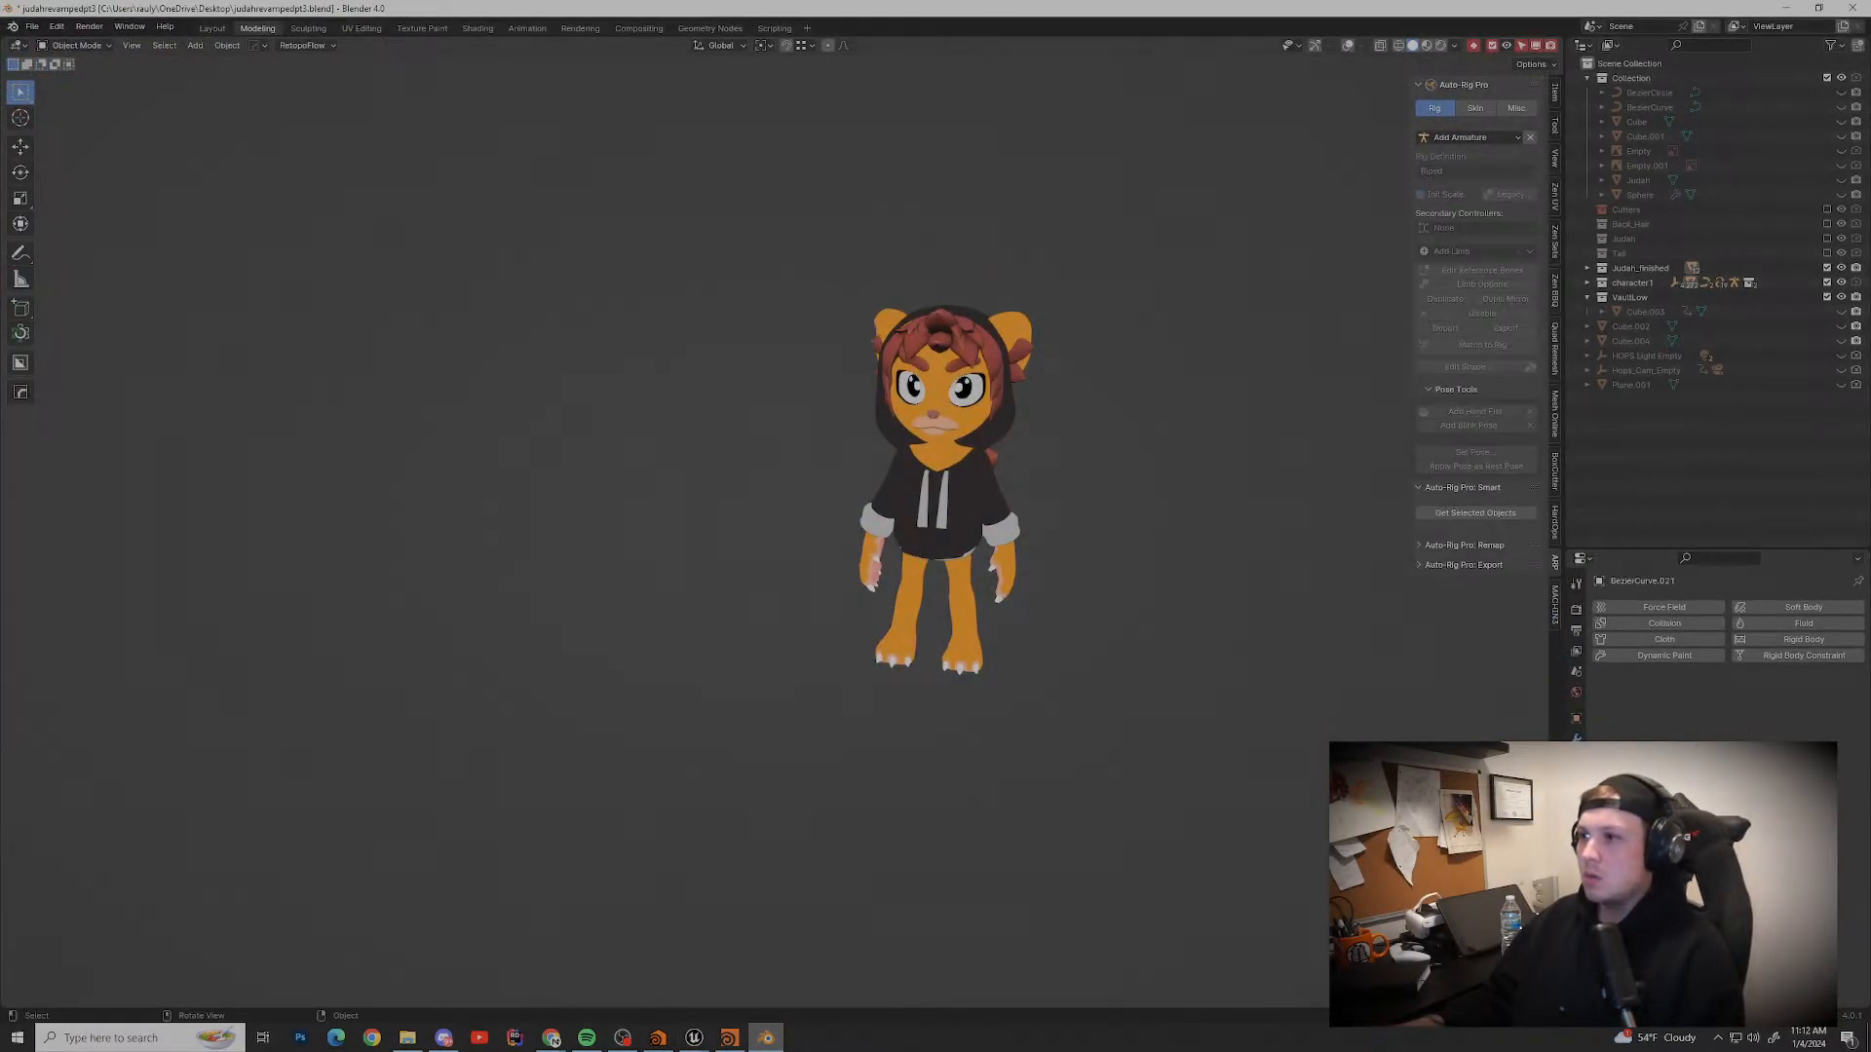
key("Tab")
scroll(936, 526, "up", 5)
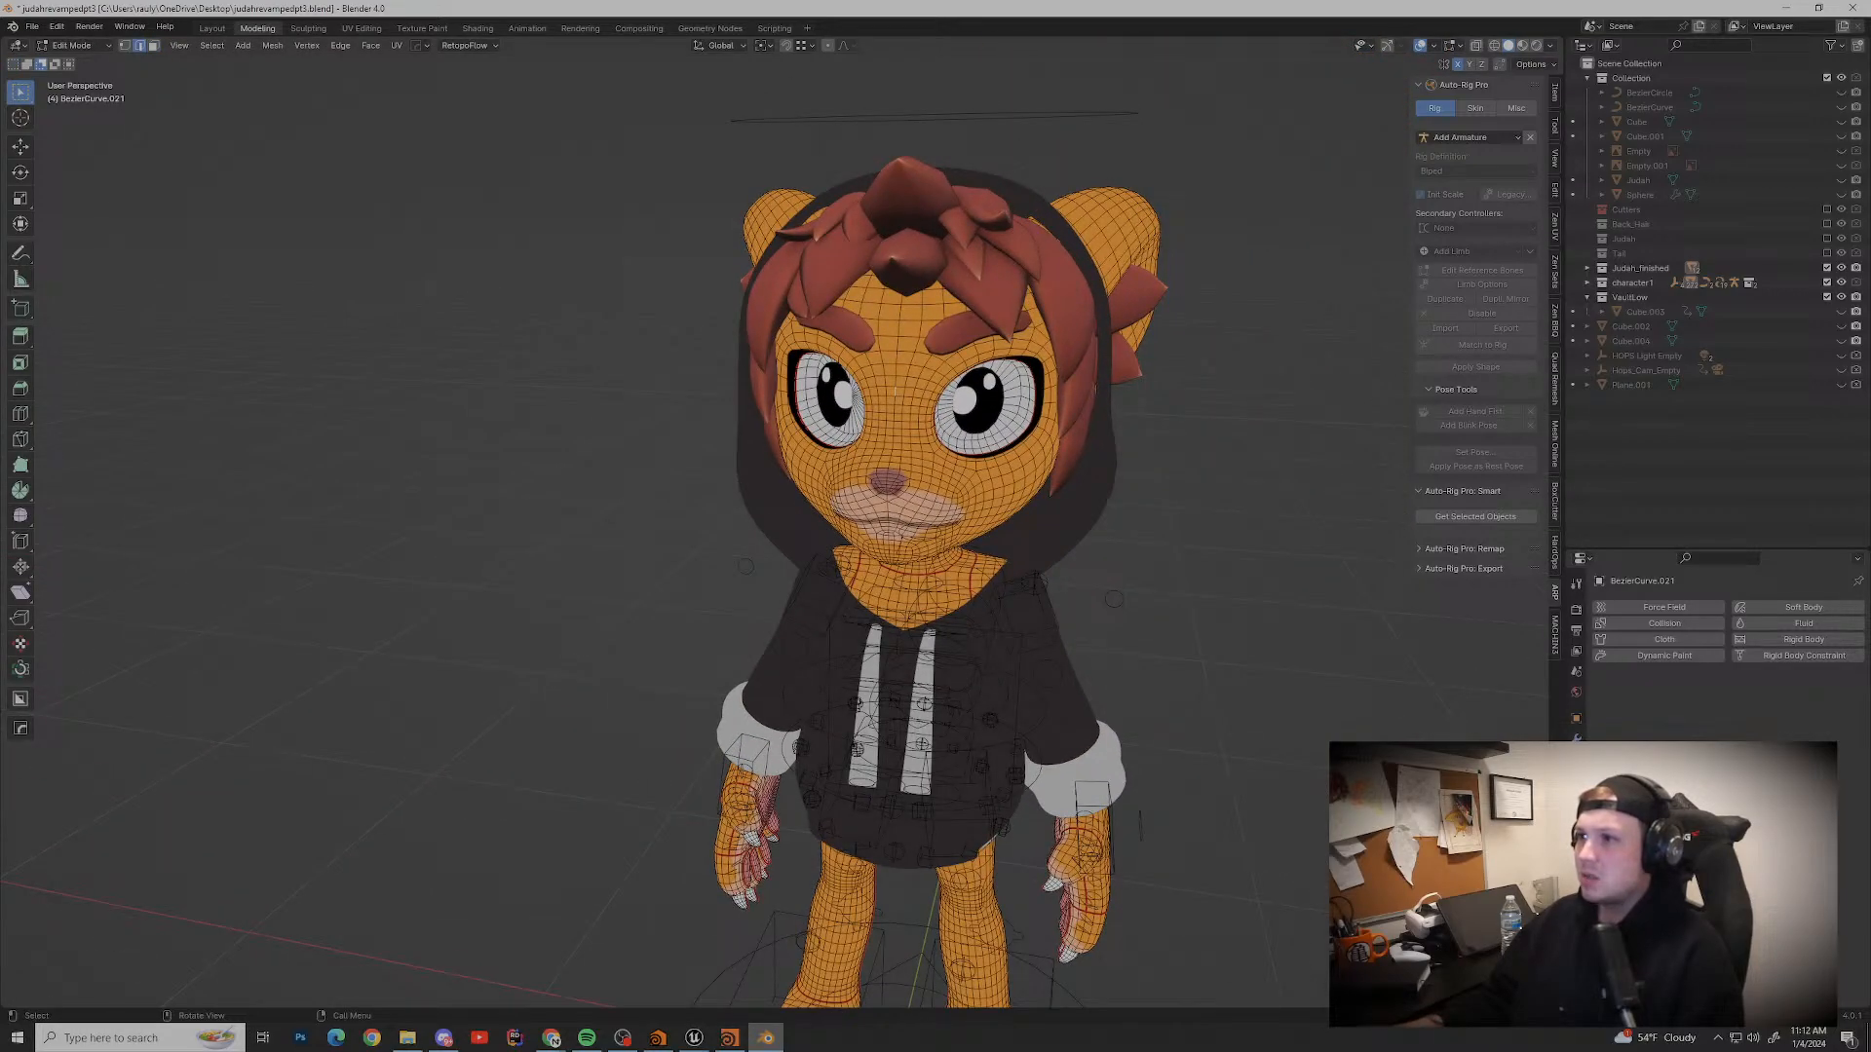
key("Tab")
key("alt+Tab")
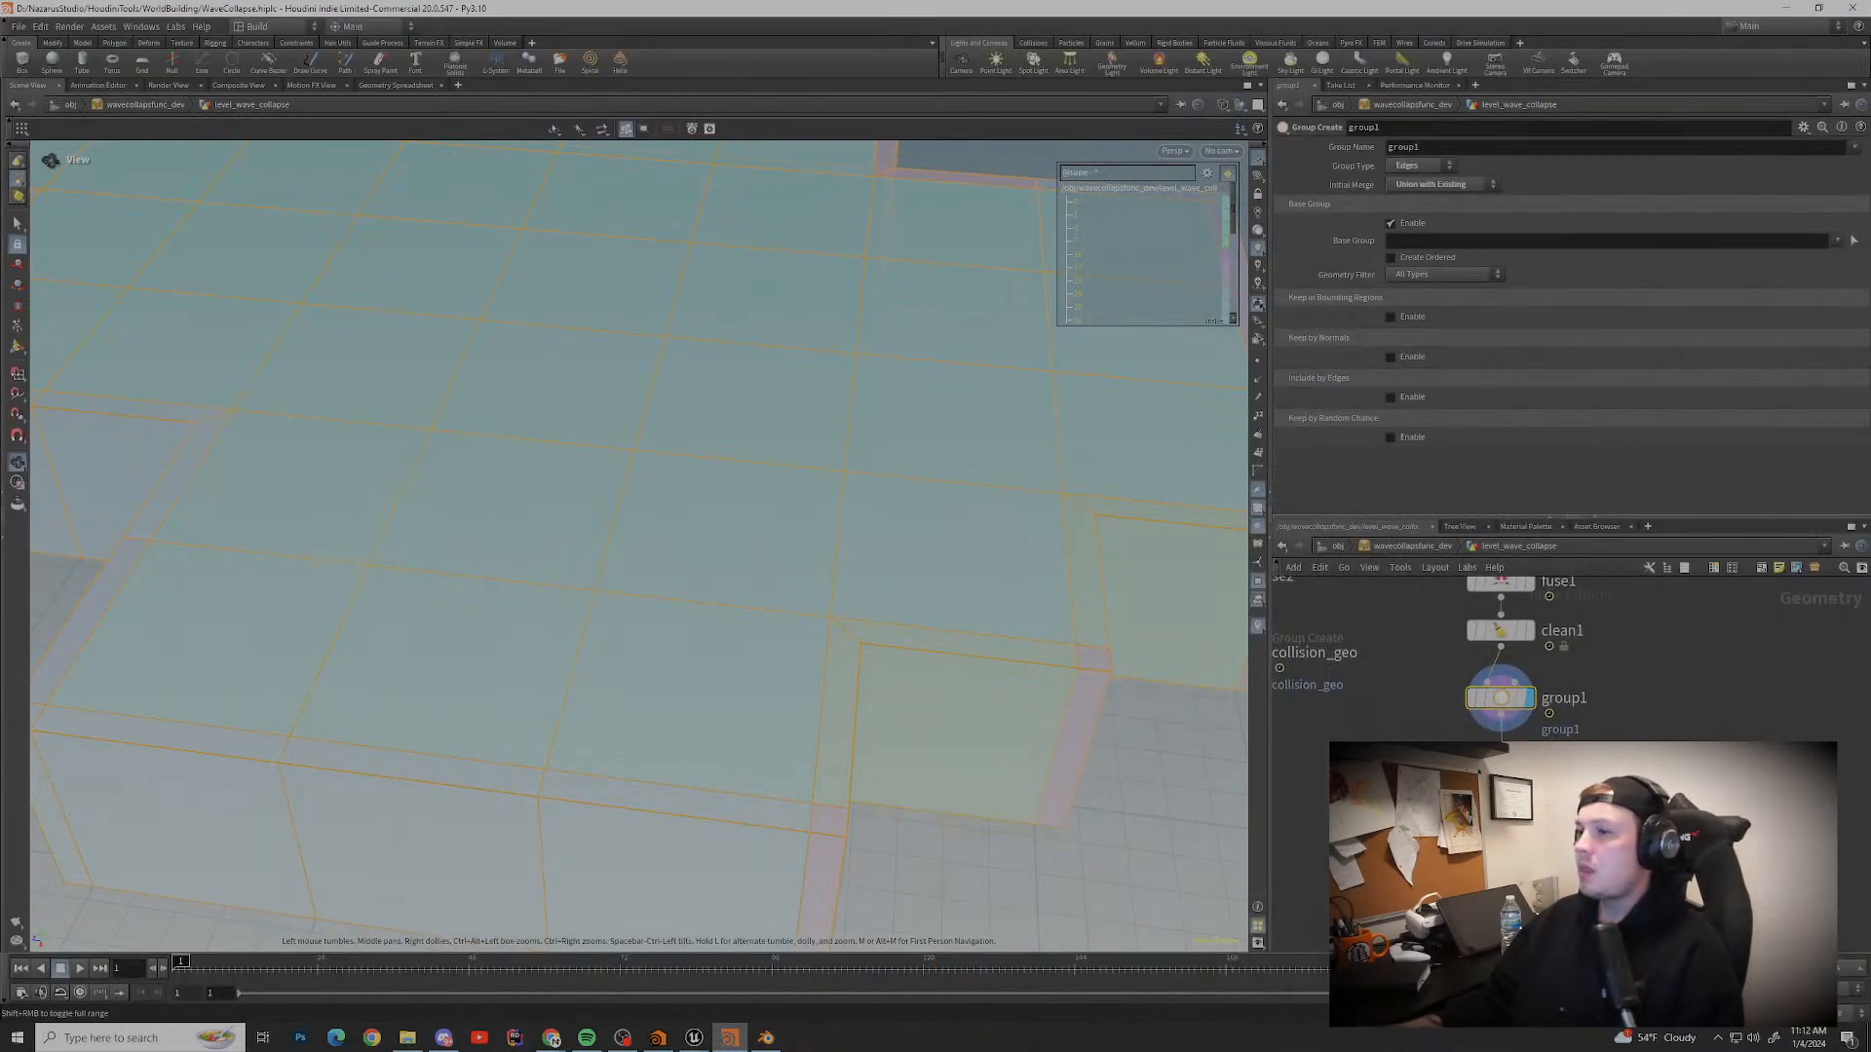
Step: Try Keep by Normals on group1 with a Spread Angle of 56.9 and Direction 1, 1, 1, and turn the filter off again
middle_click_drag(390, 597, 937, 575)
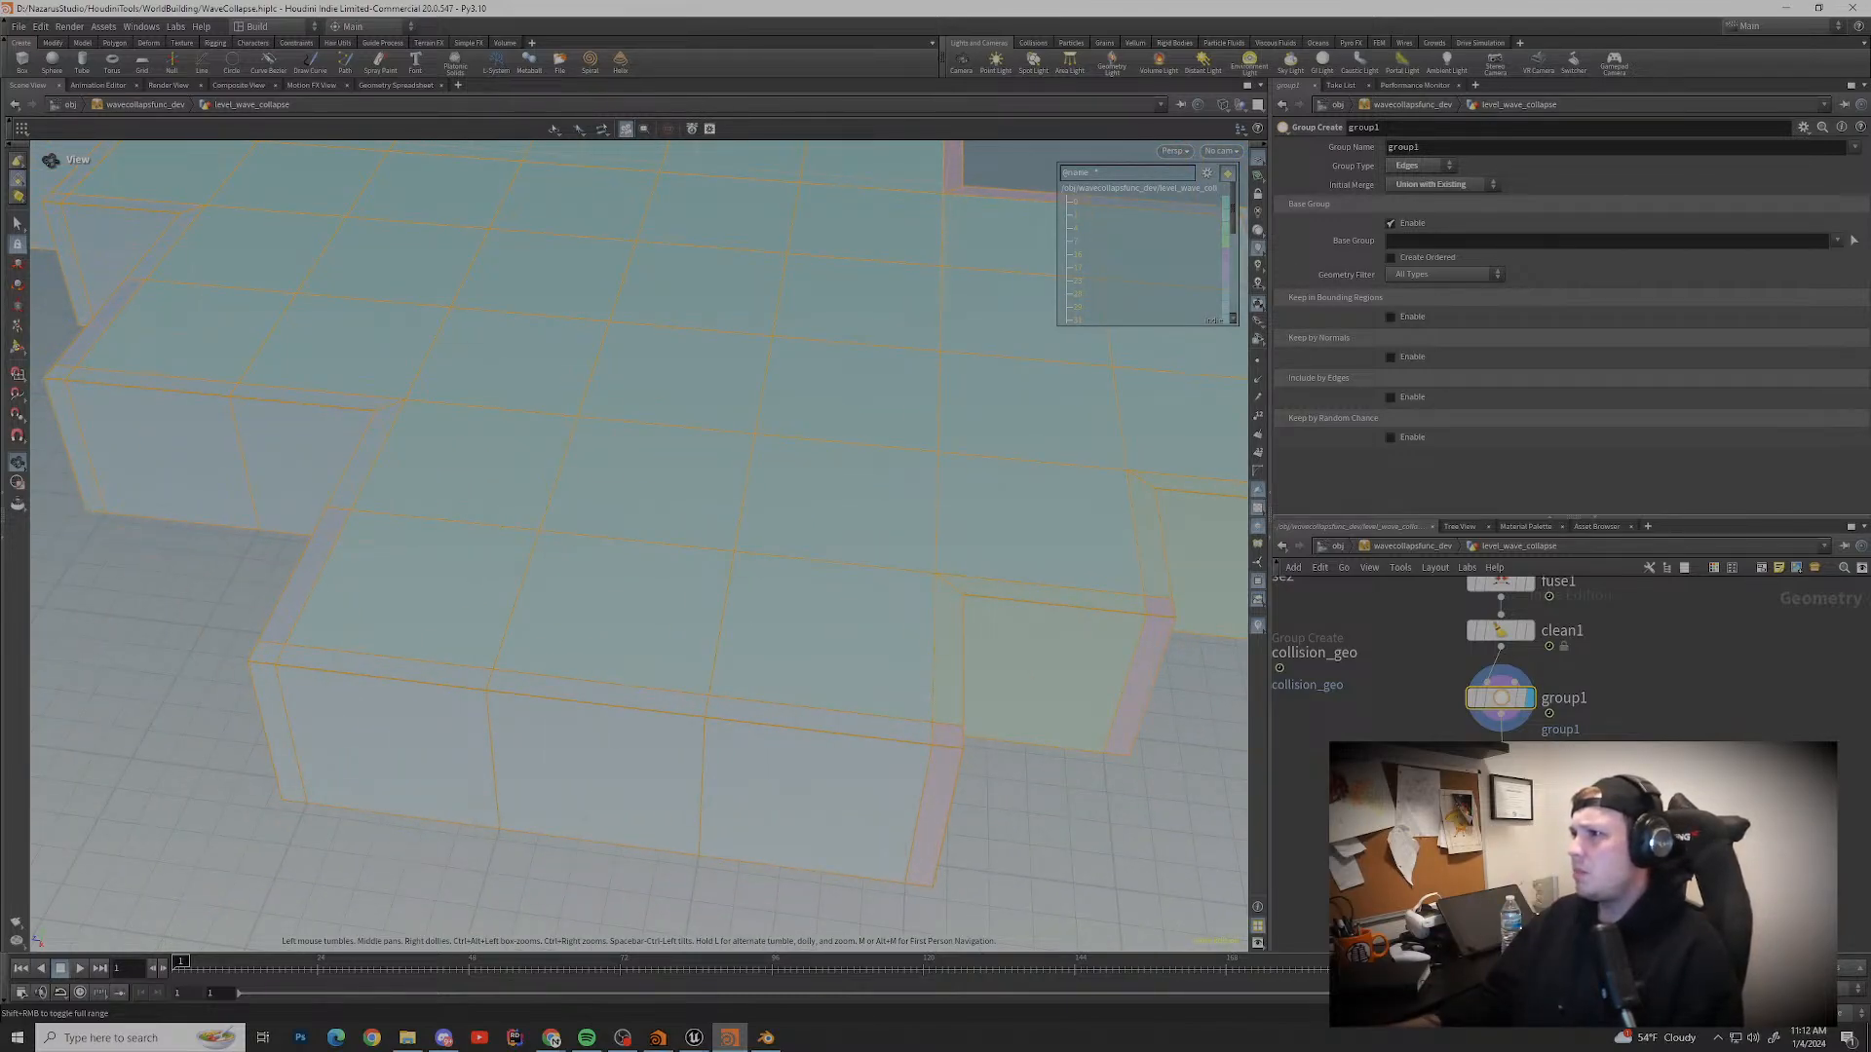
left_click(1390, 357)
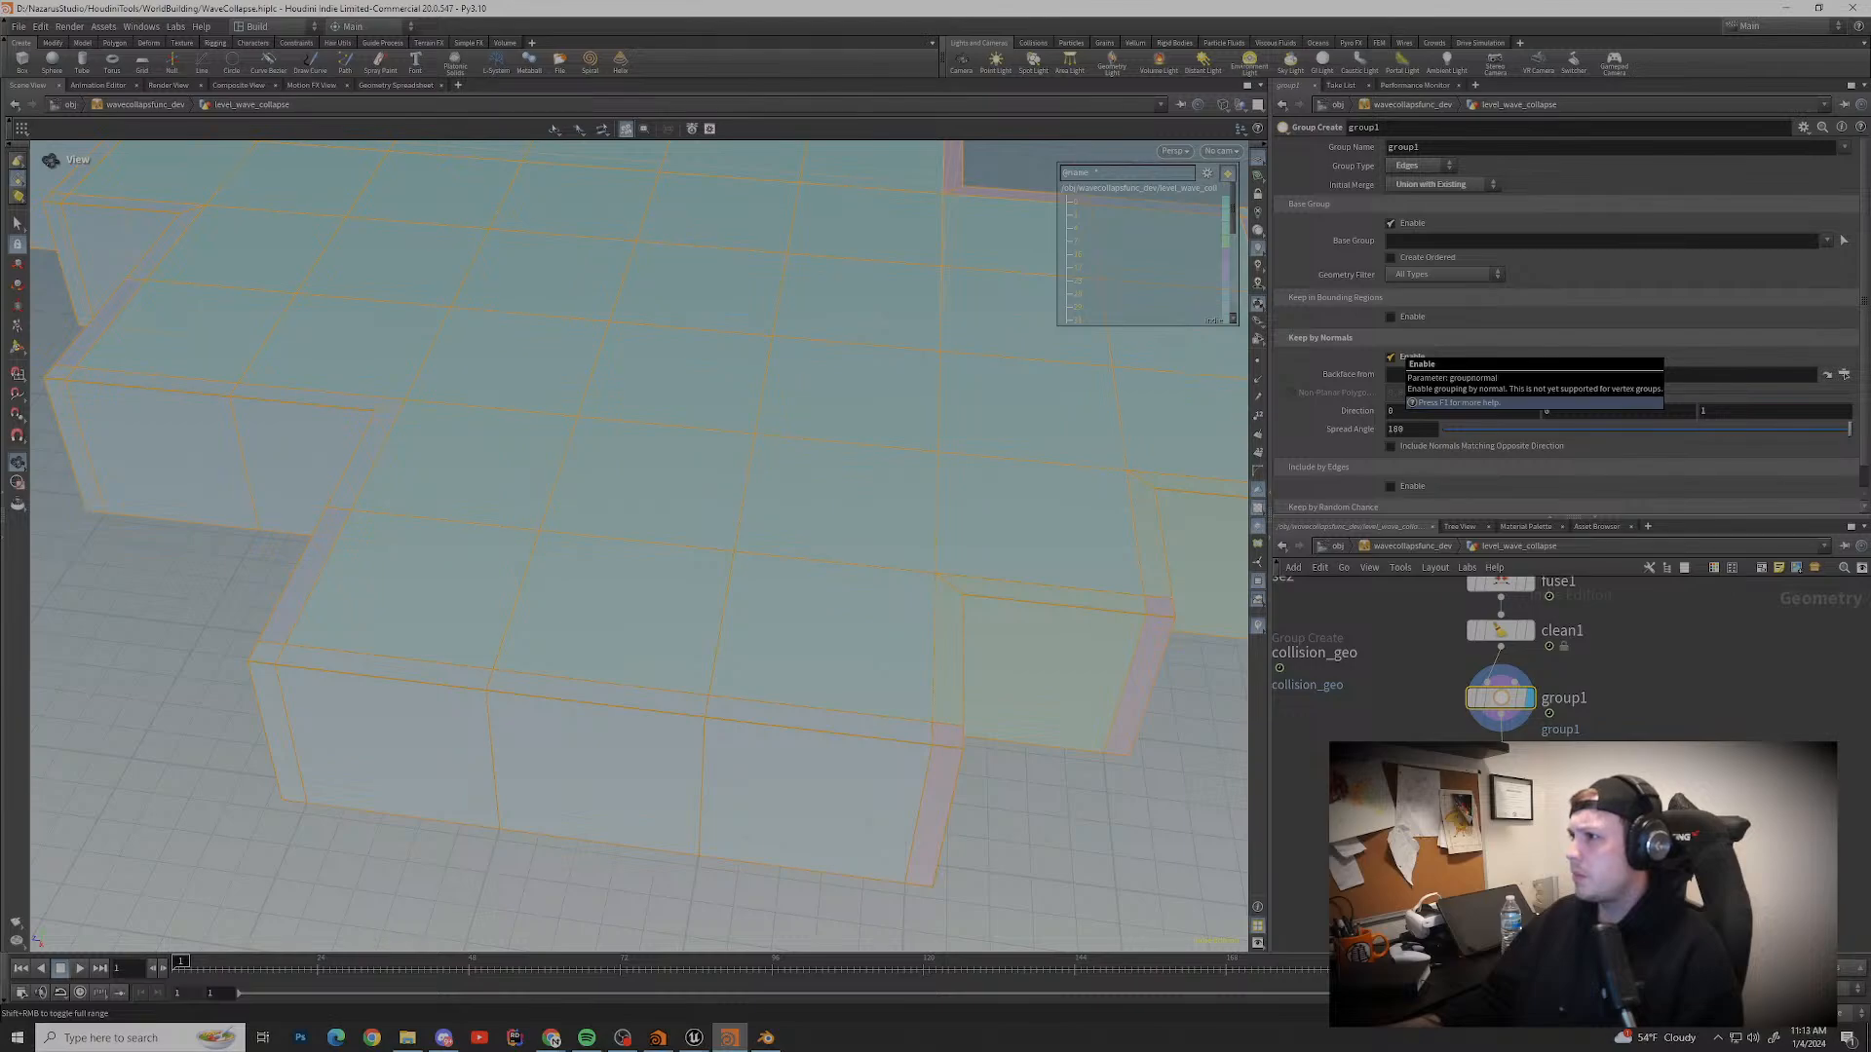
left_click_drag(1848, 429, 1609, 429)
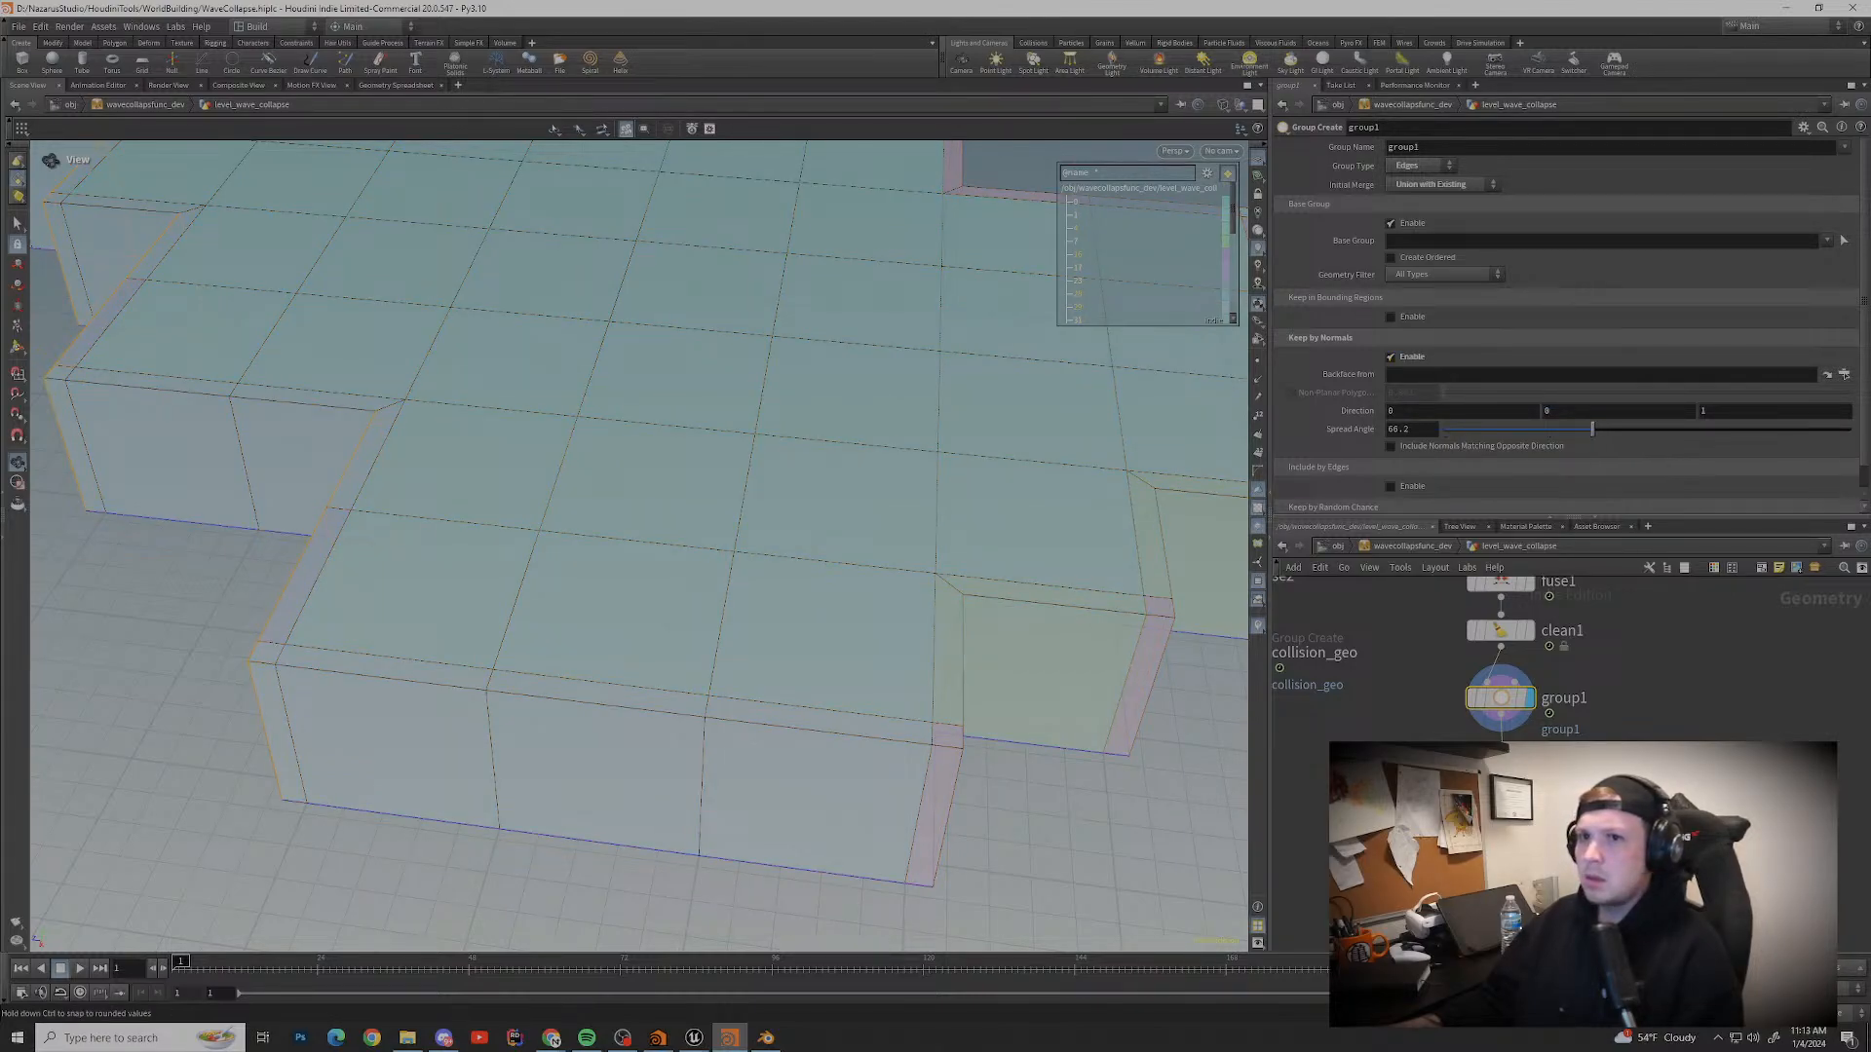
mouse_move(1559, 429)
left_mouse_down()
mouse_move(1684, 429)
mouse_move(1544, 411)
left_mouse_up()
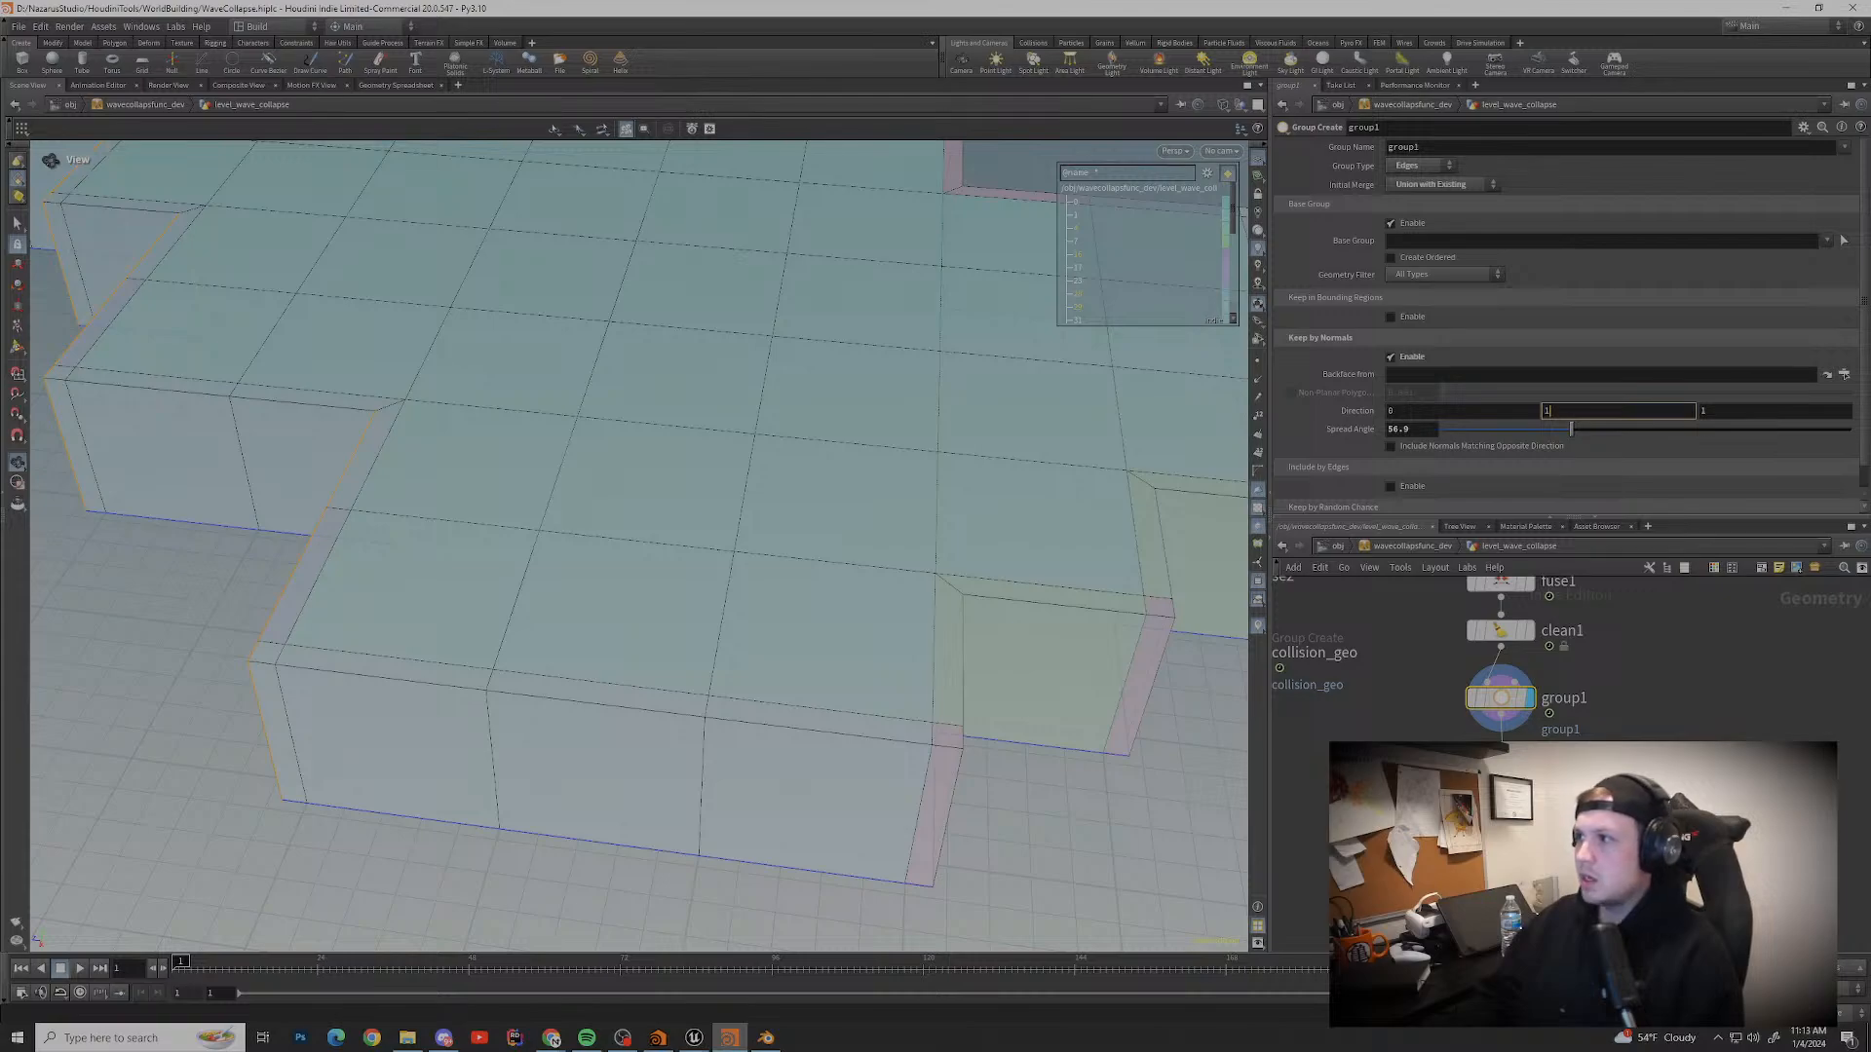
key("Return")
left_click_drag(1403, 411, 1387, 411)
type("1")
key("Return")
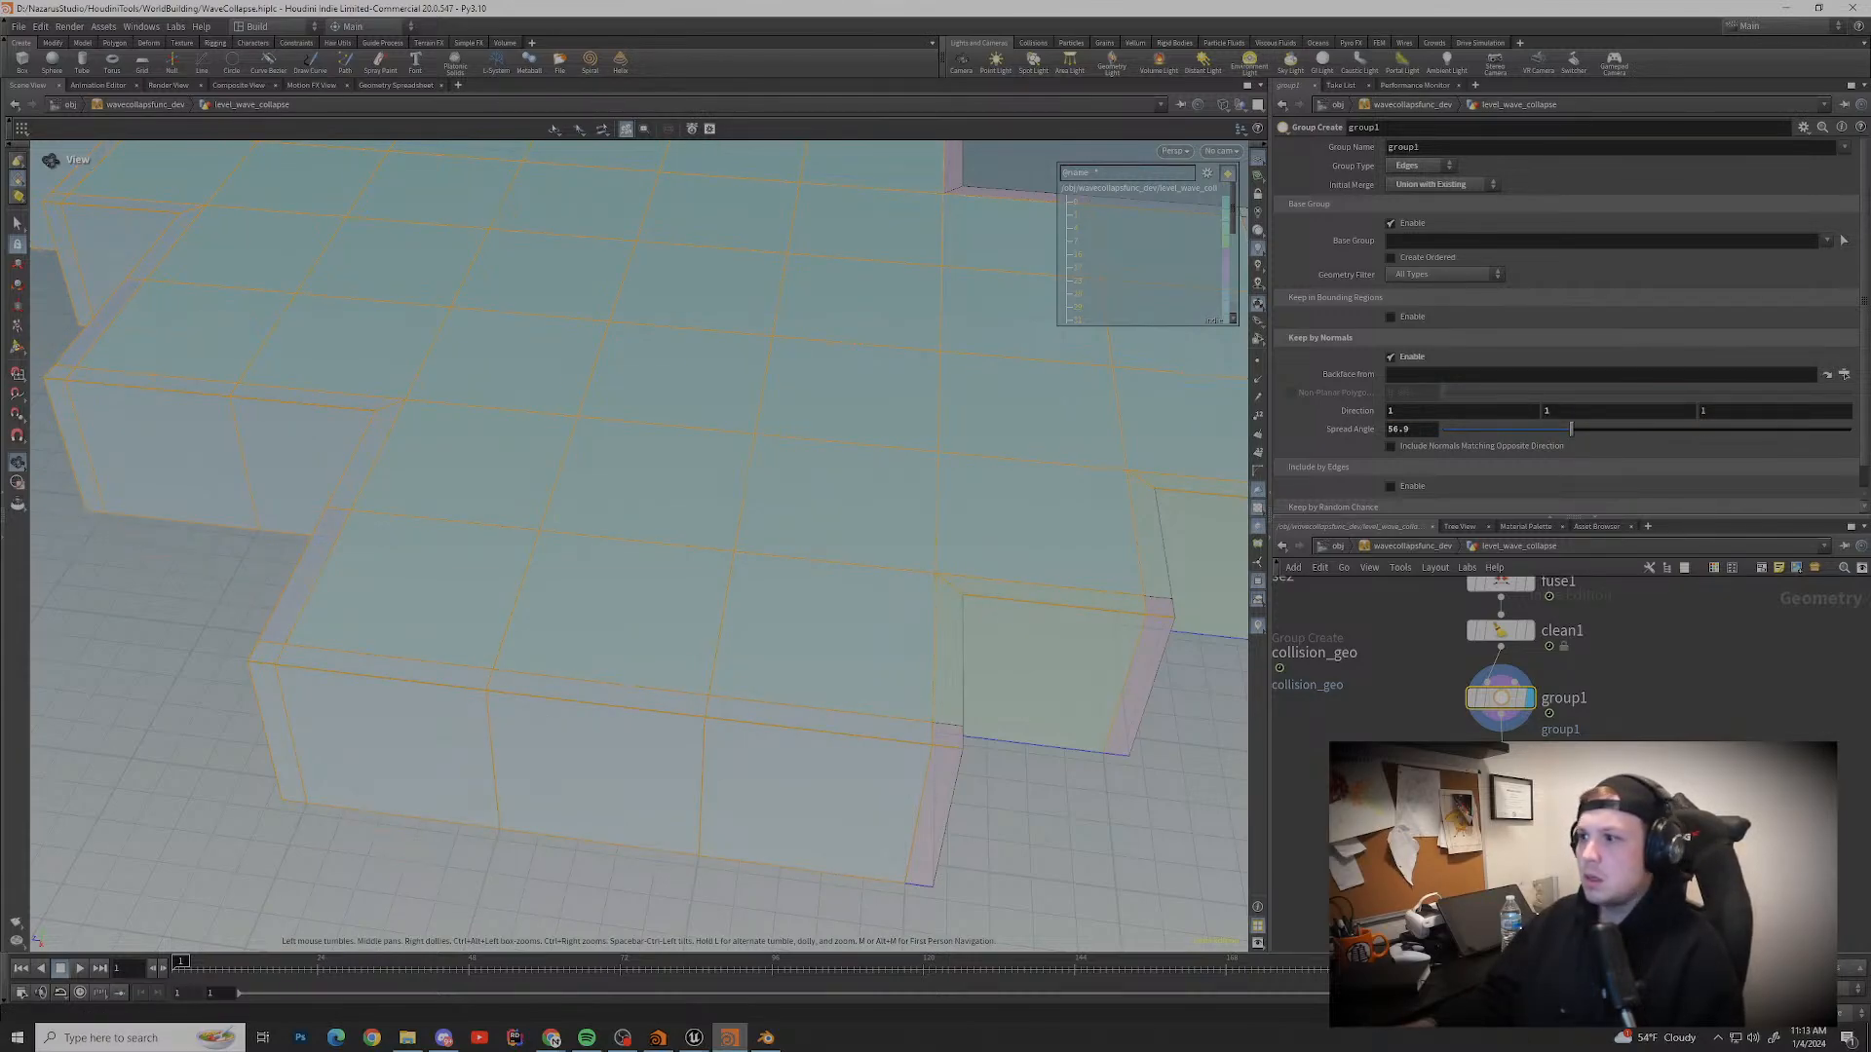
left_click_drag(740, 565, 565, 499)
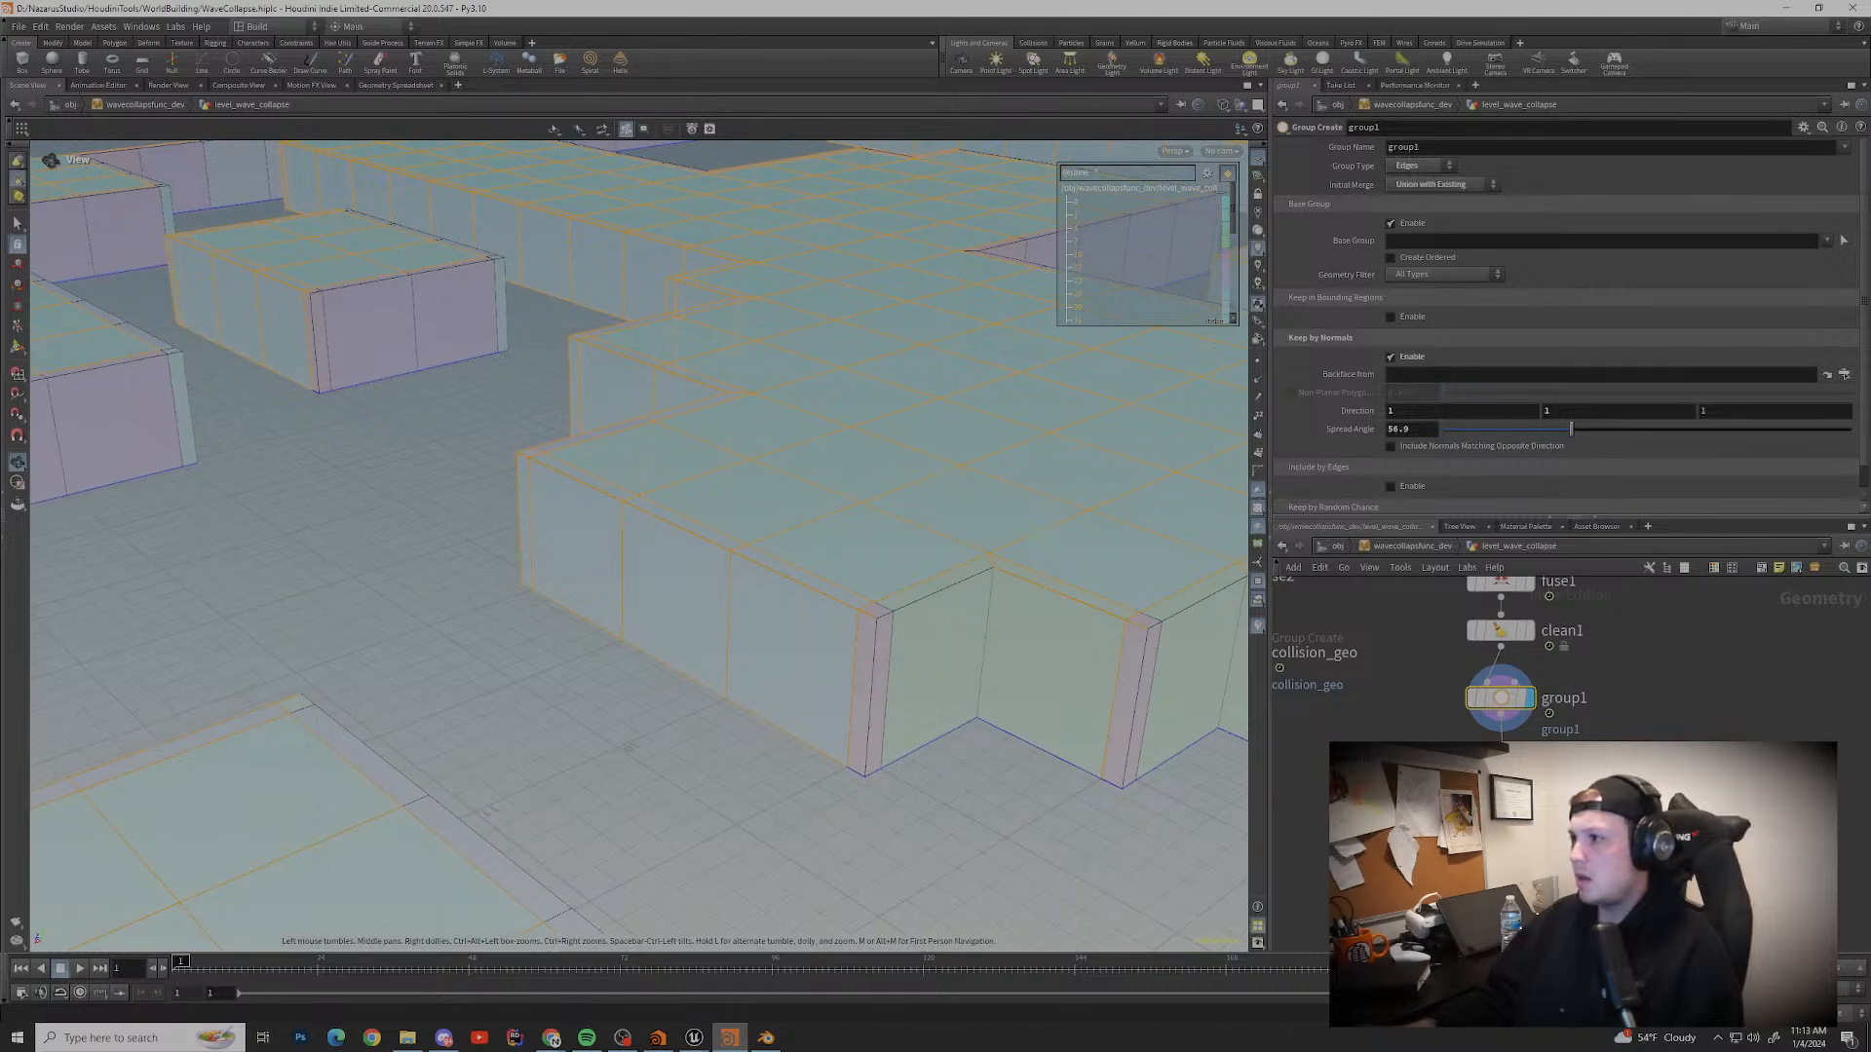
left_click(1390, 357)
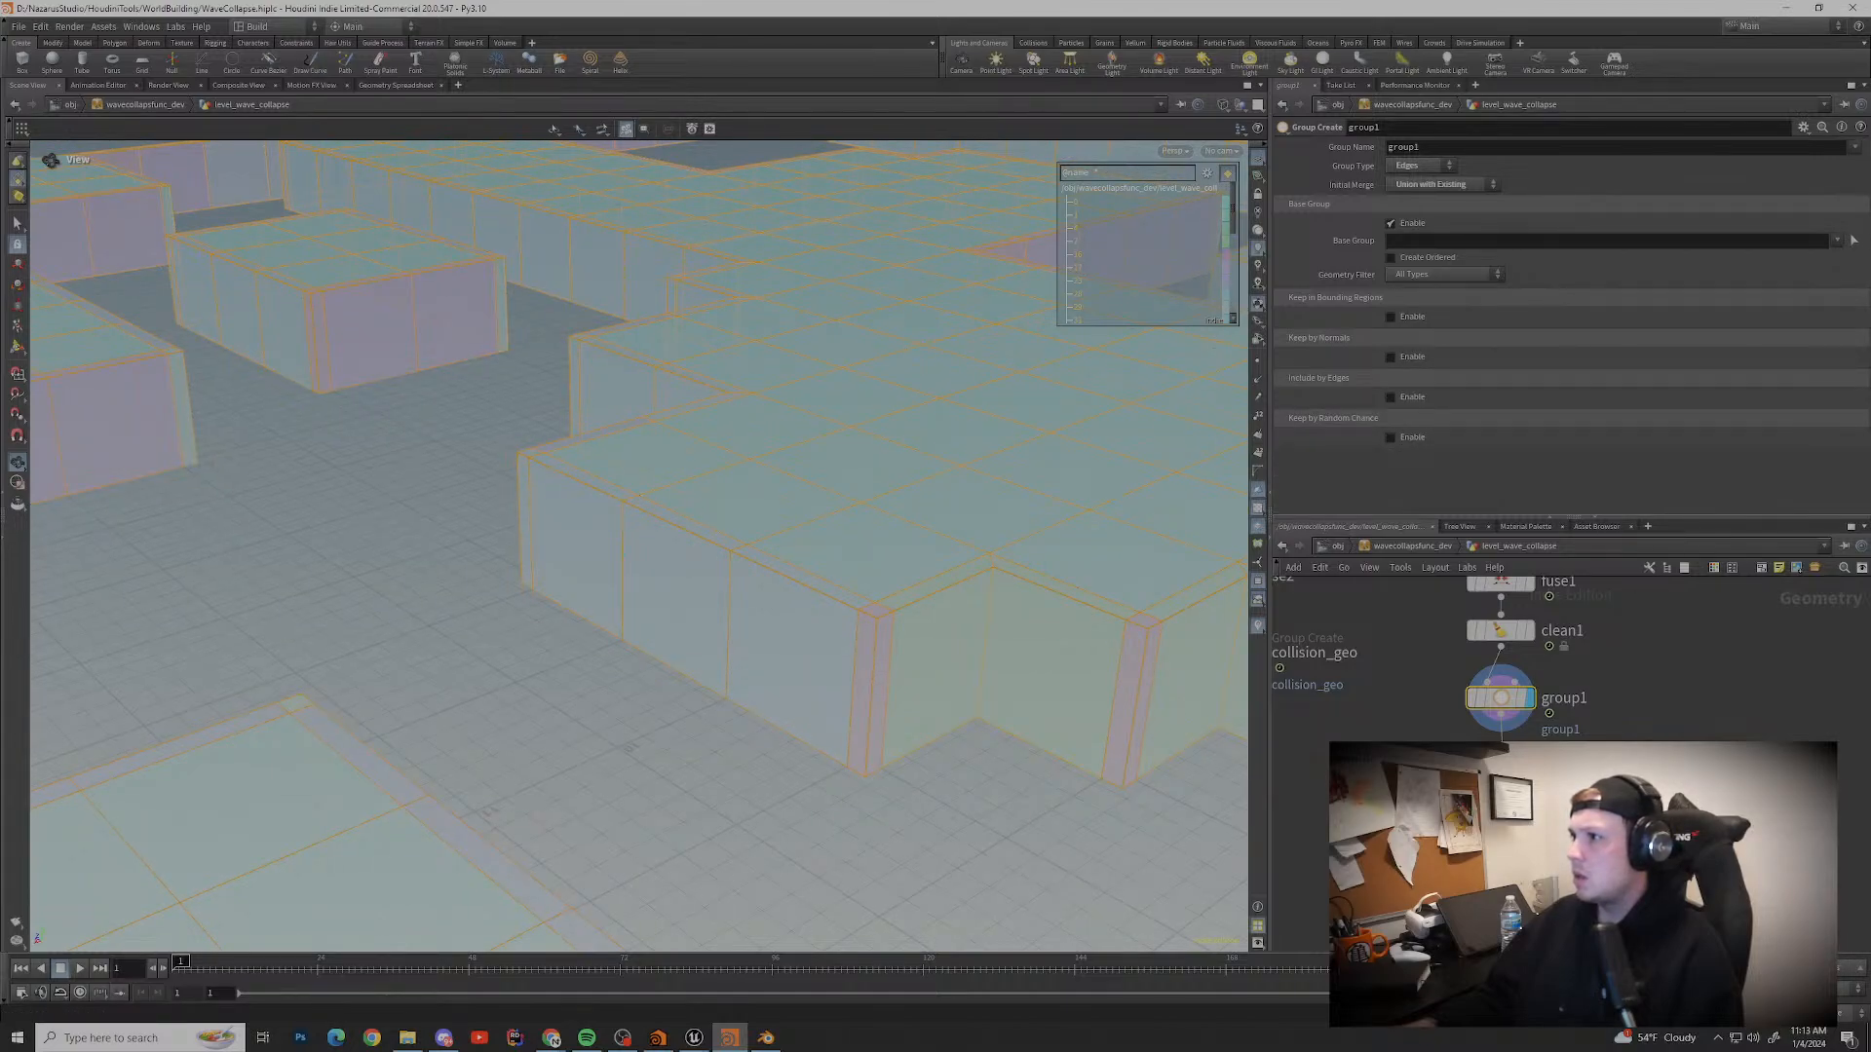
Step: Enable Include by Edges on group1 and set its Group Type to Points
left_click(1390, 396)
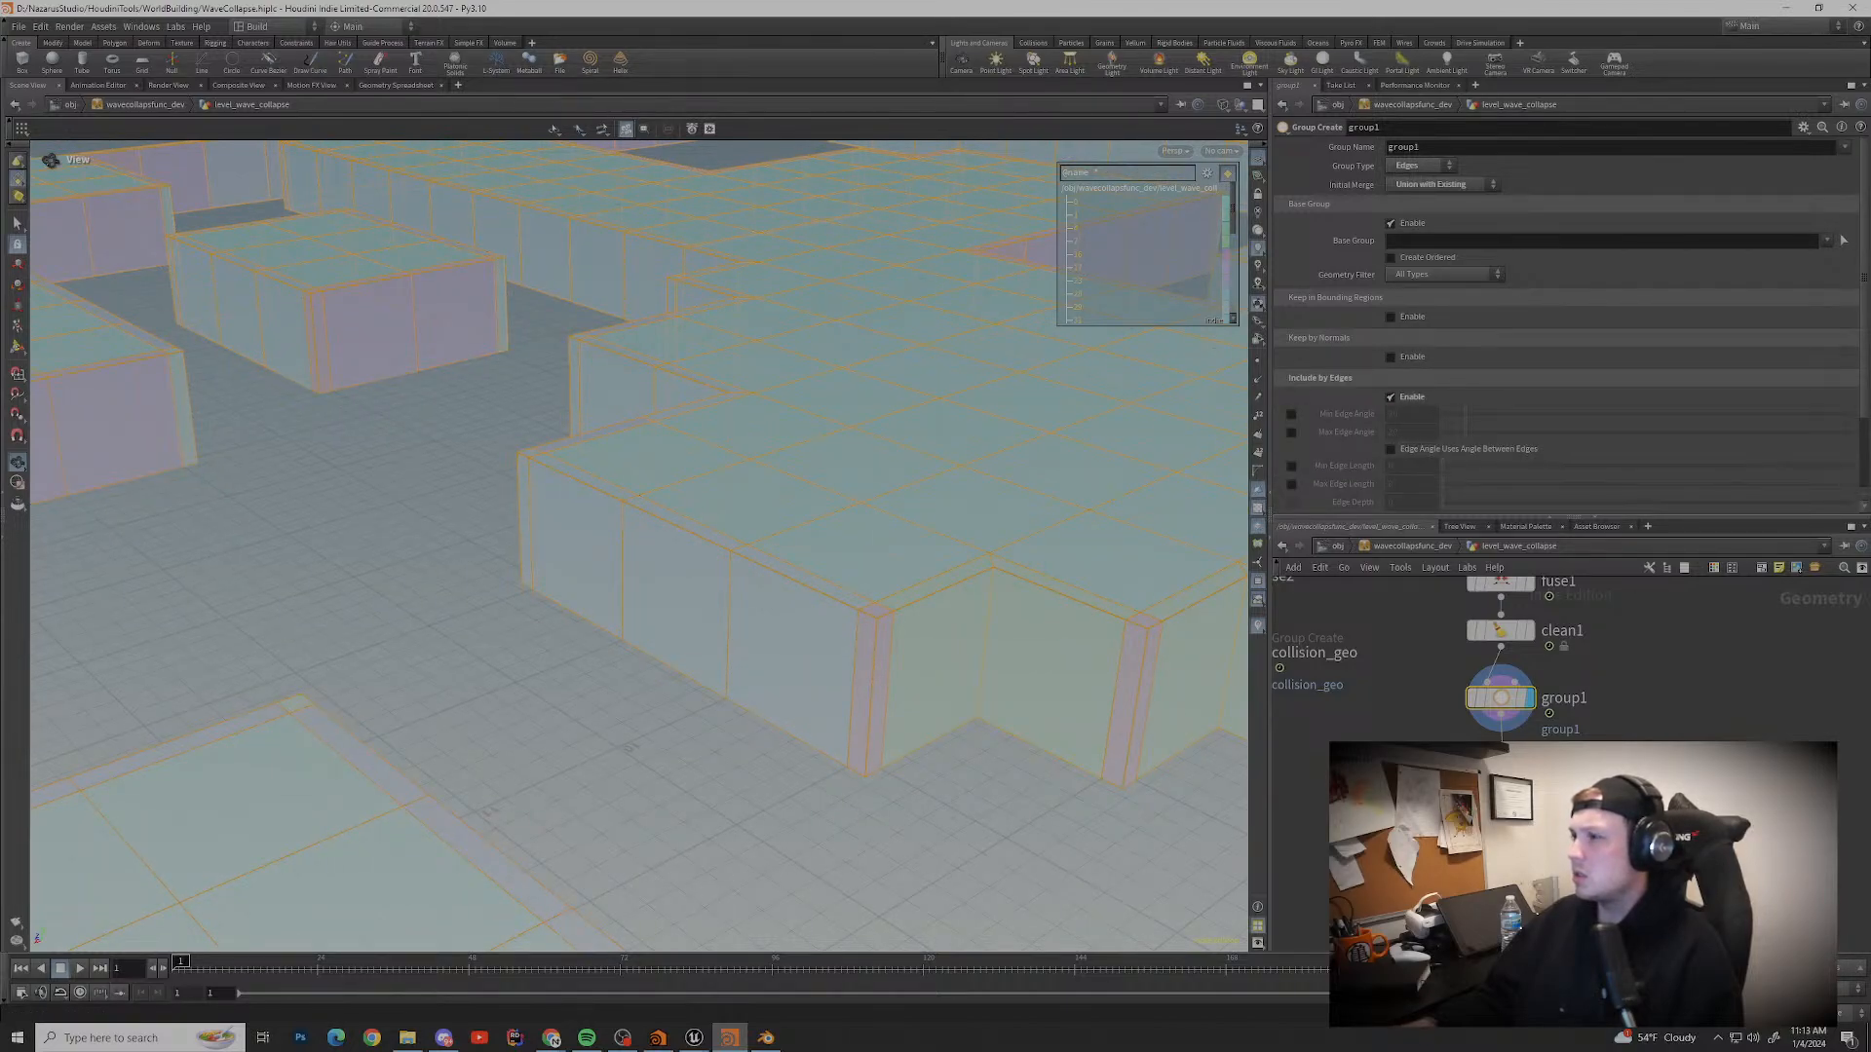
scroll(1413, 292, "down", 3)
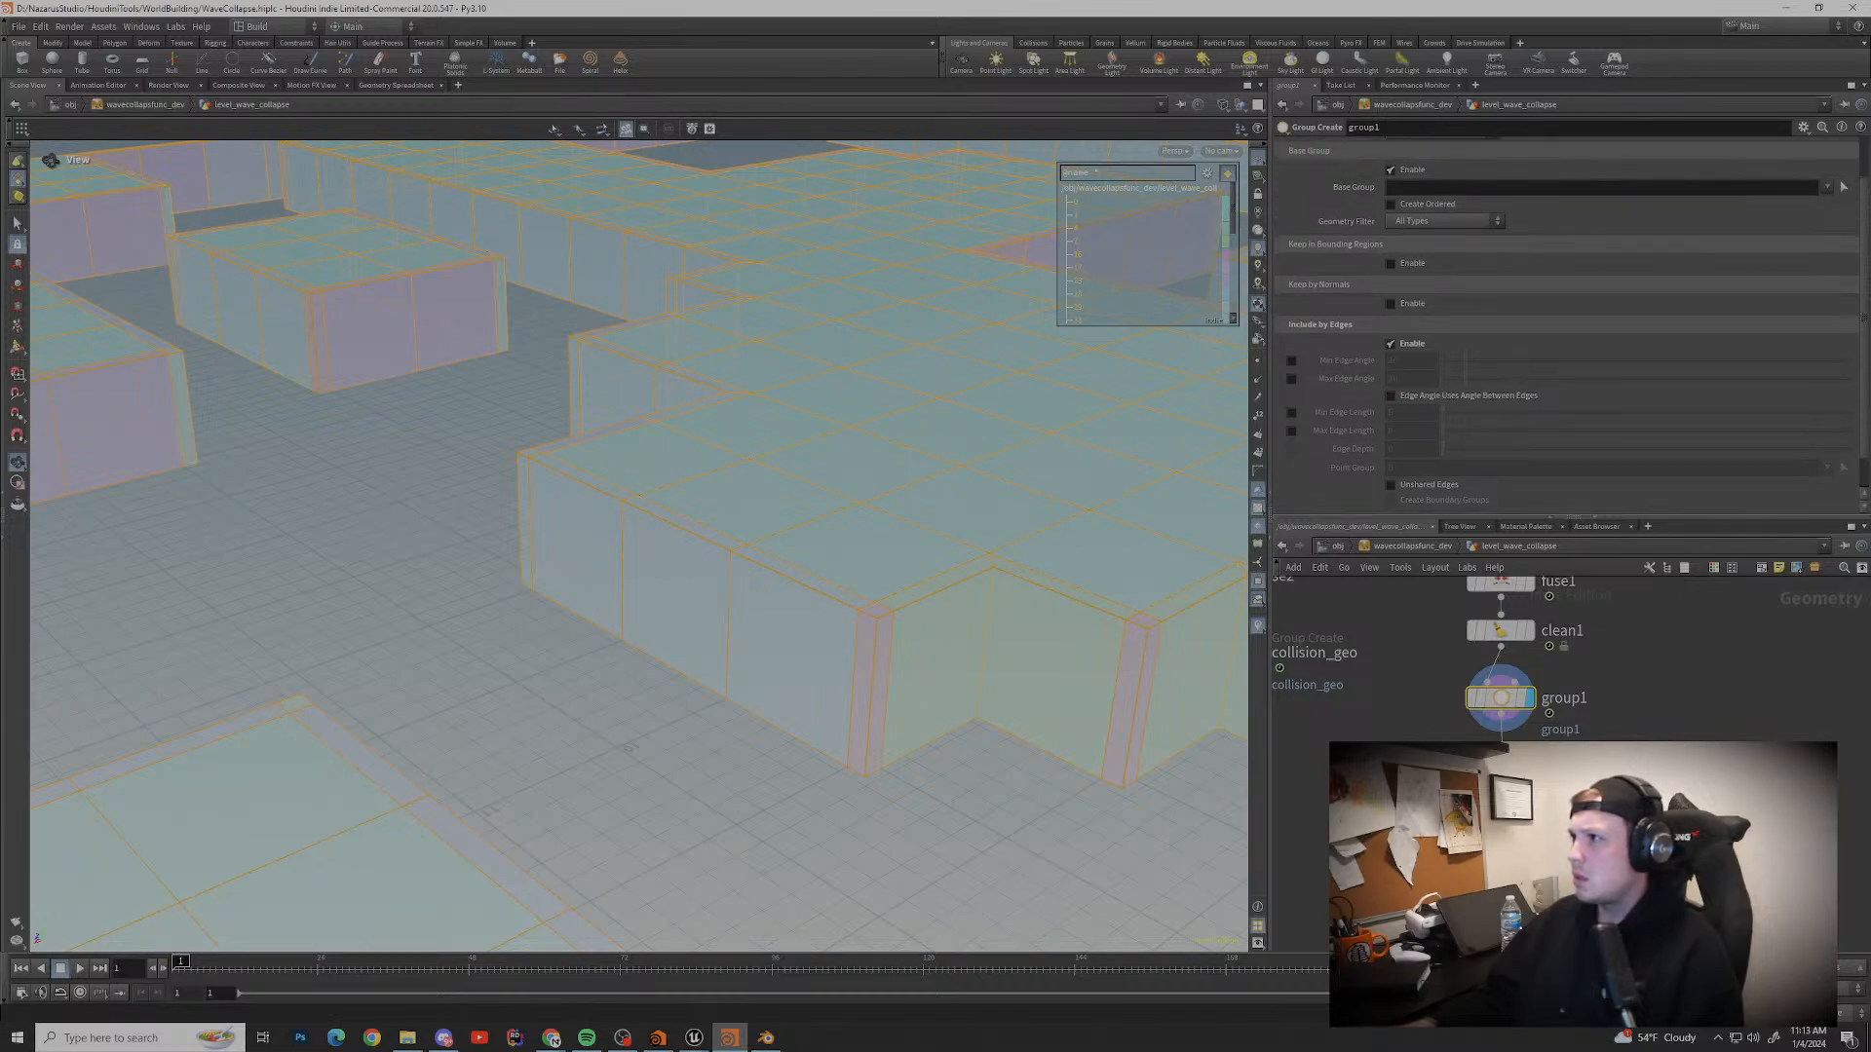
scroll(1570, 325, "up", 2)
scroll(1571, 324, "up", 1)
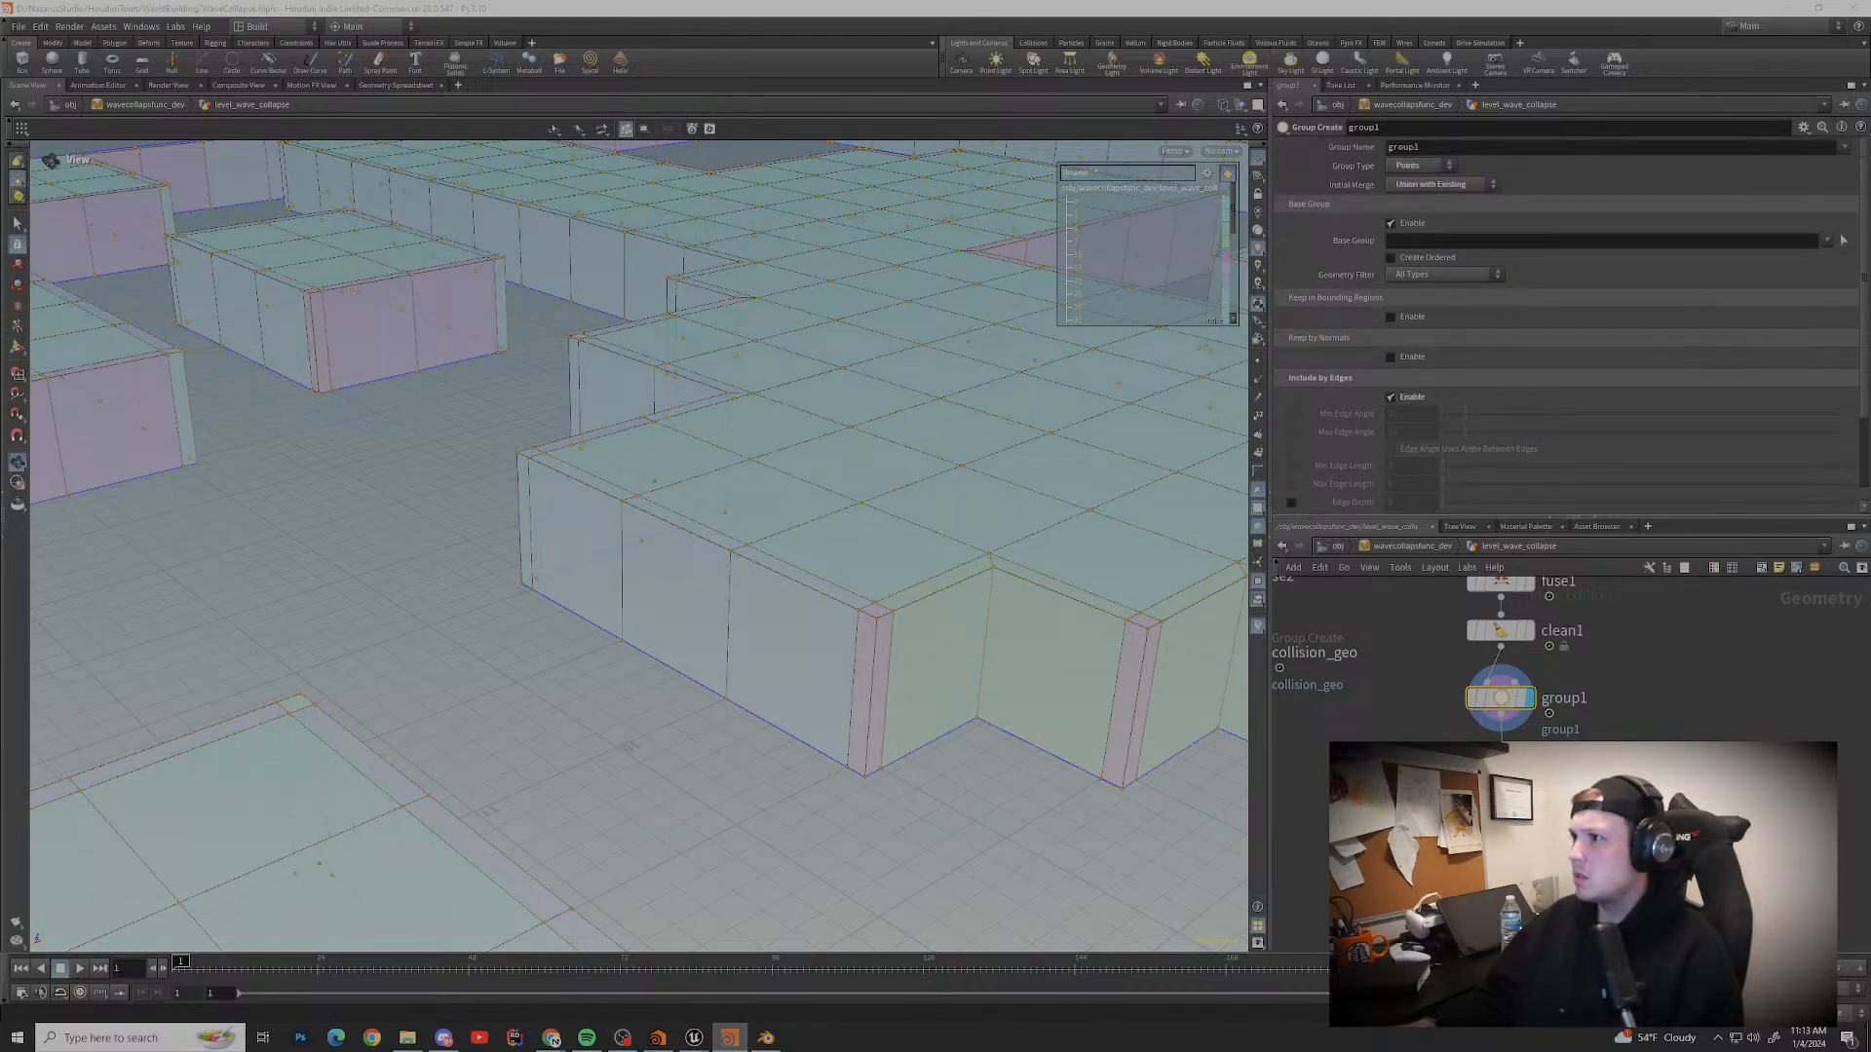
Step: Compare the level's beveled walls with group1's Include by Edges filter turned off and on again
left_click_drag(624, 545, 545, 624)
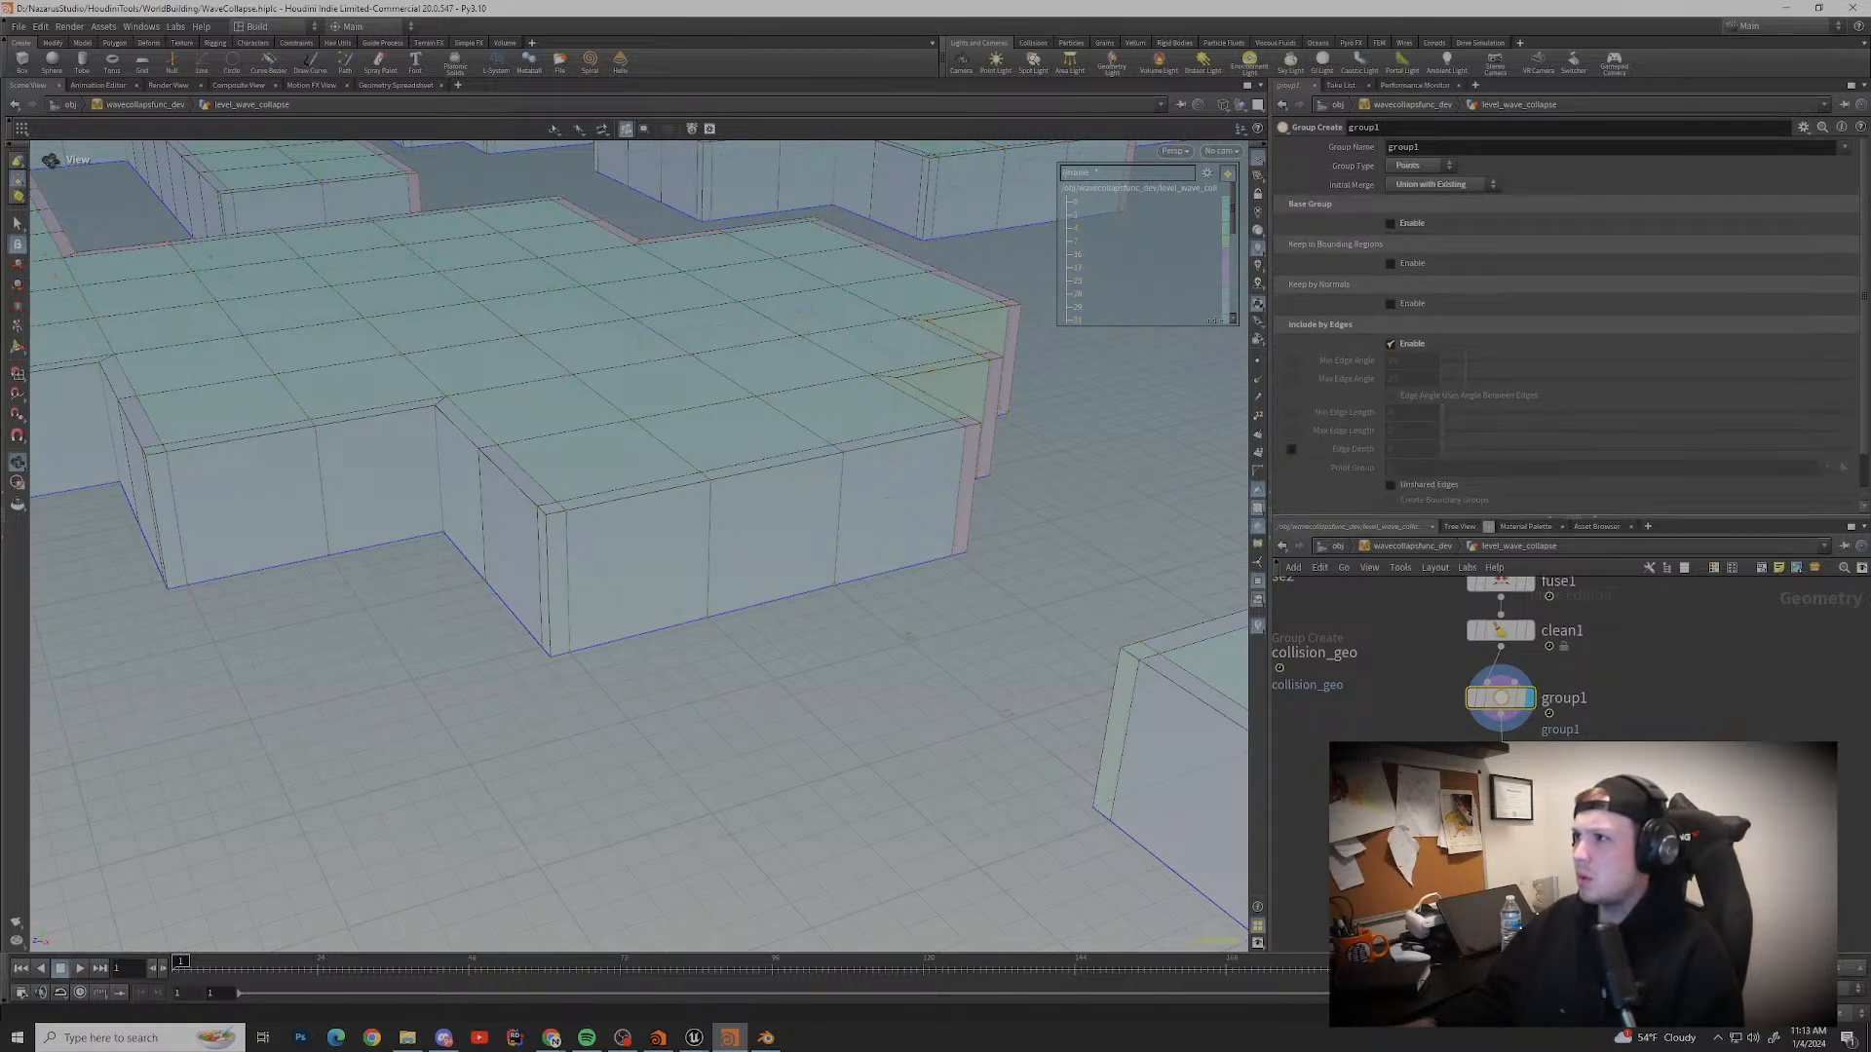
left_click(1391, 396)
left_click(1390, 397)
left_click_drag(837, 487, 643, 545)
scroll(584, 467, "up", 5)
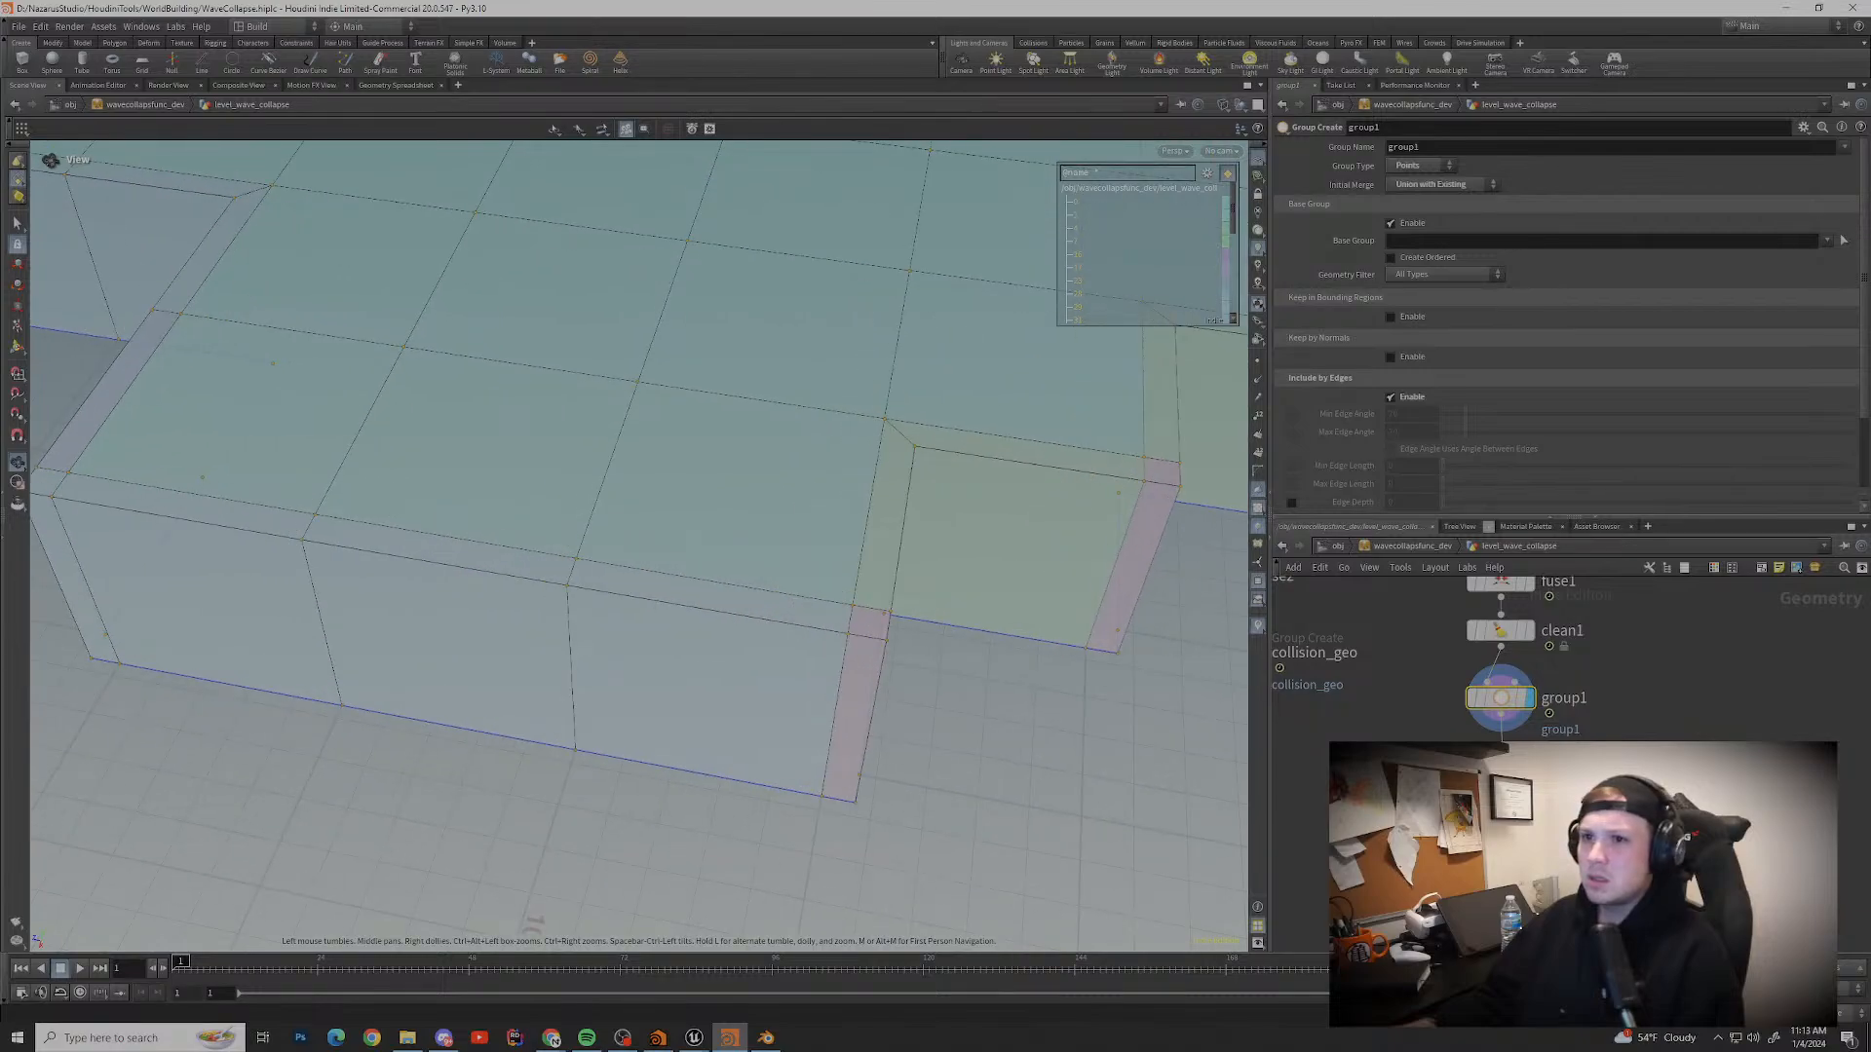
middle_click_drag(585, 487, 960, 521)
scroll(1559, 389, "down", 3)
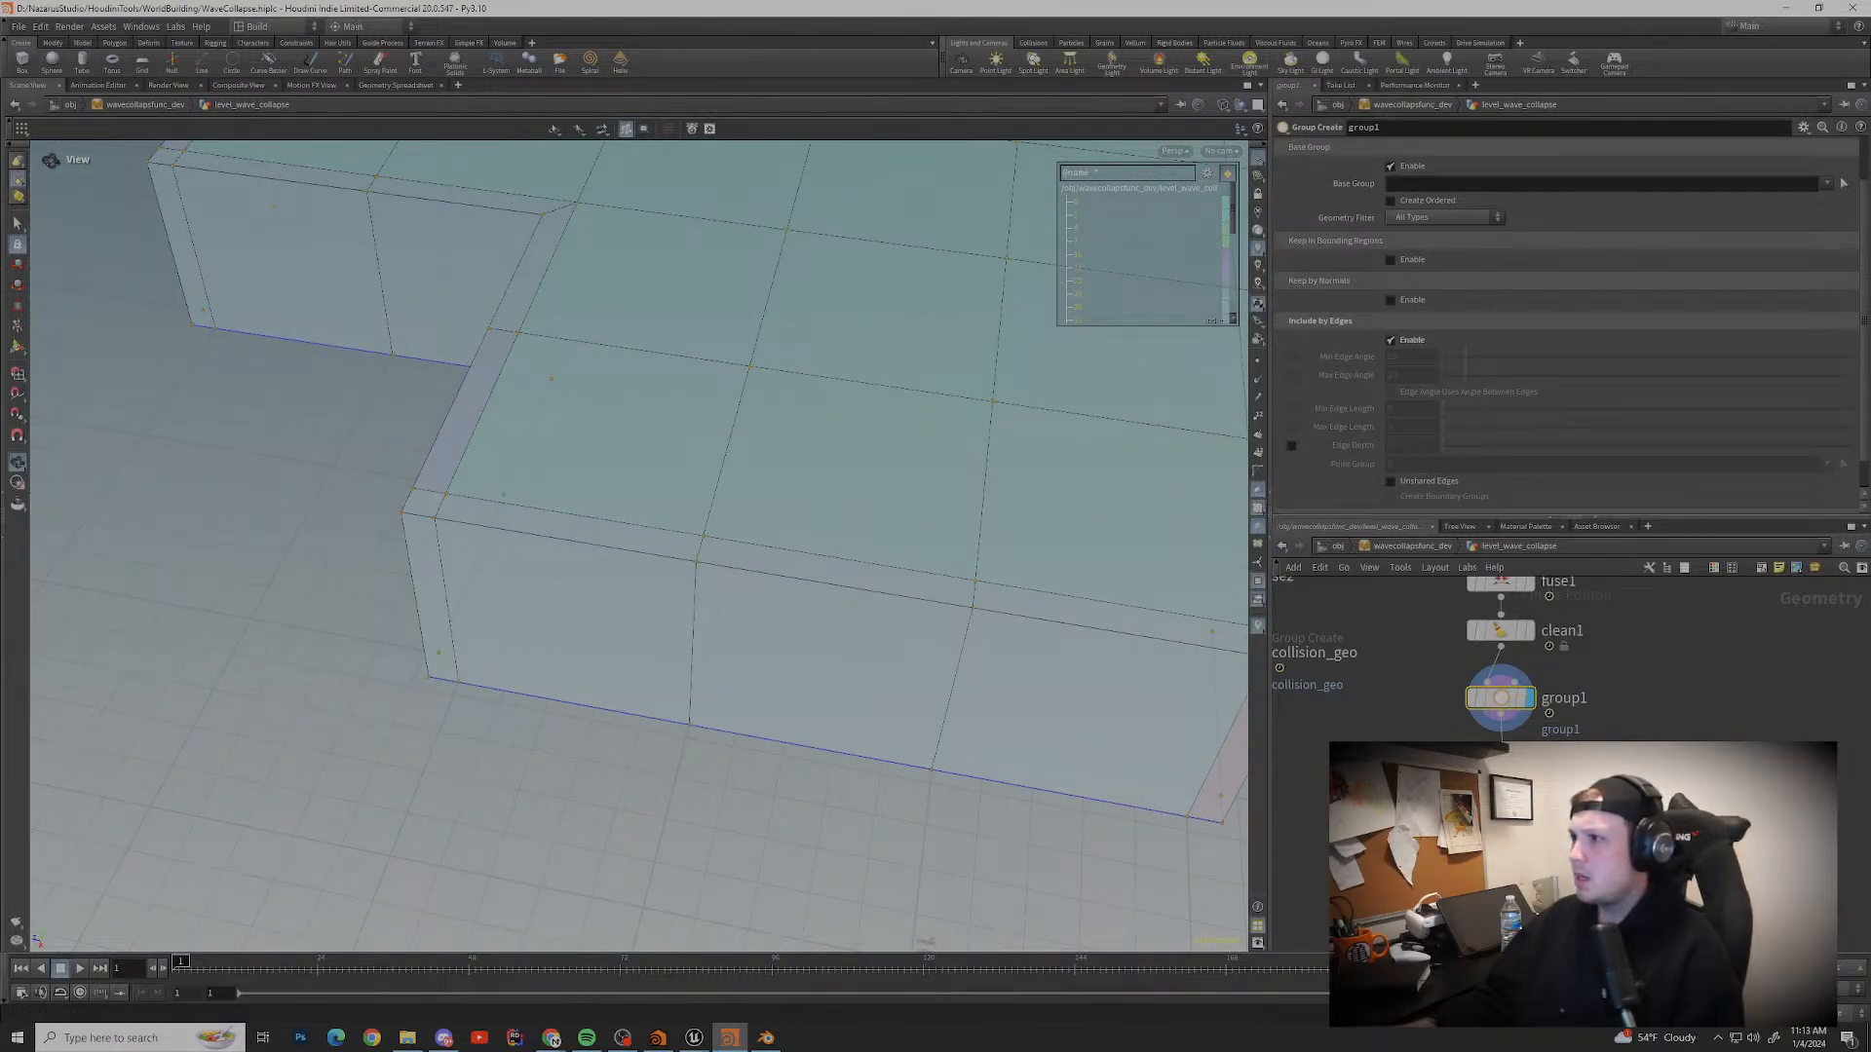
Step: Enable Edge Depth on group1 and set its Group Type to Edges
left_click(1291, 445)
left_click_drag(1564, 445, 1444, 445)
scroll(1559, 341, "up", 1)
left_click(1420, 166)
left_click(1403, 210)
scroll(1364, 429, "down", 2)
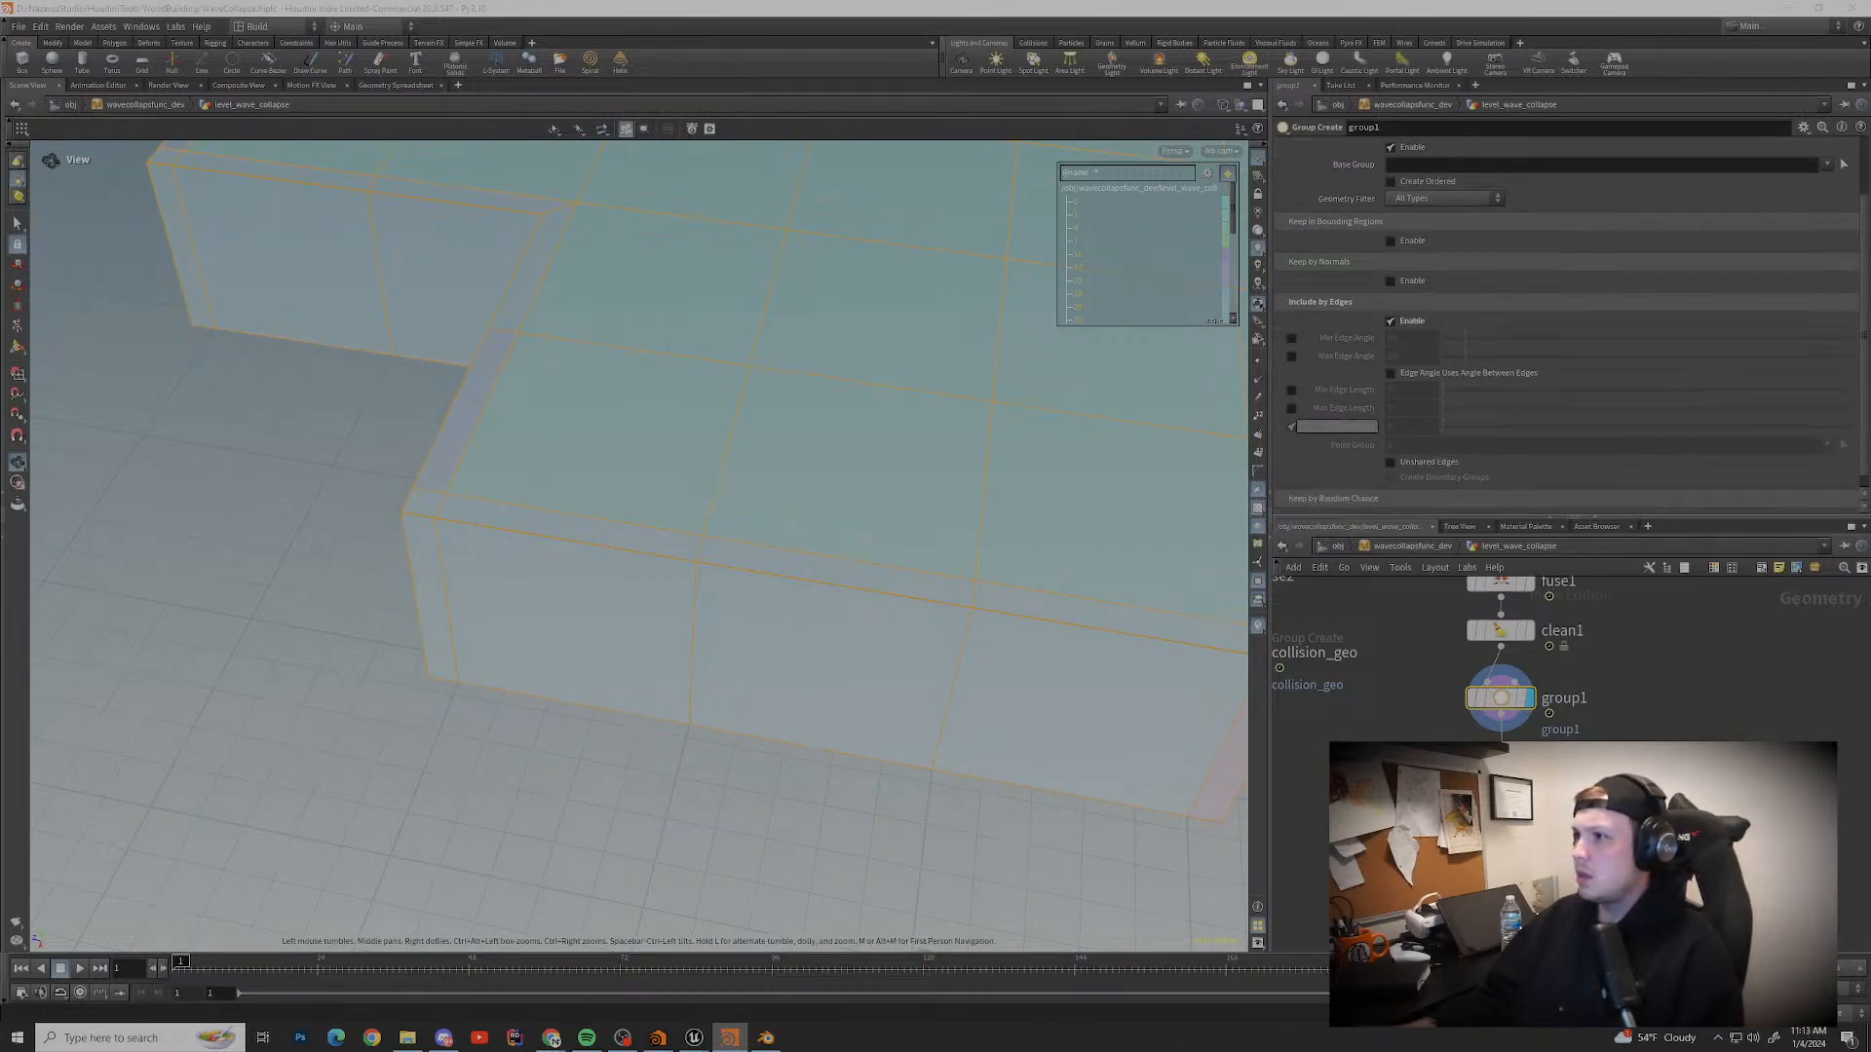
Step: Enable group1's edge angle limits at Min 54.9 and Max 224.9, using the angle between edges
scroll(1569, 326, "down", 1)
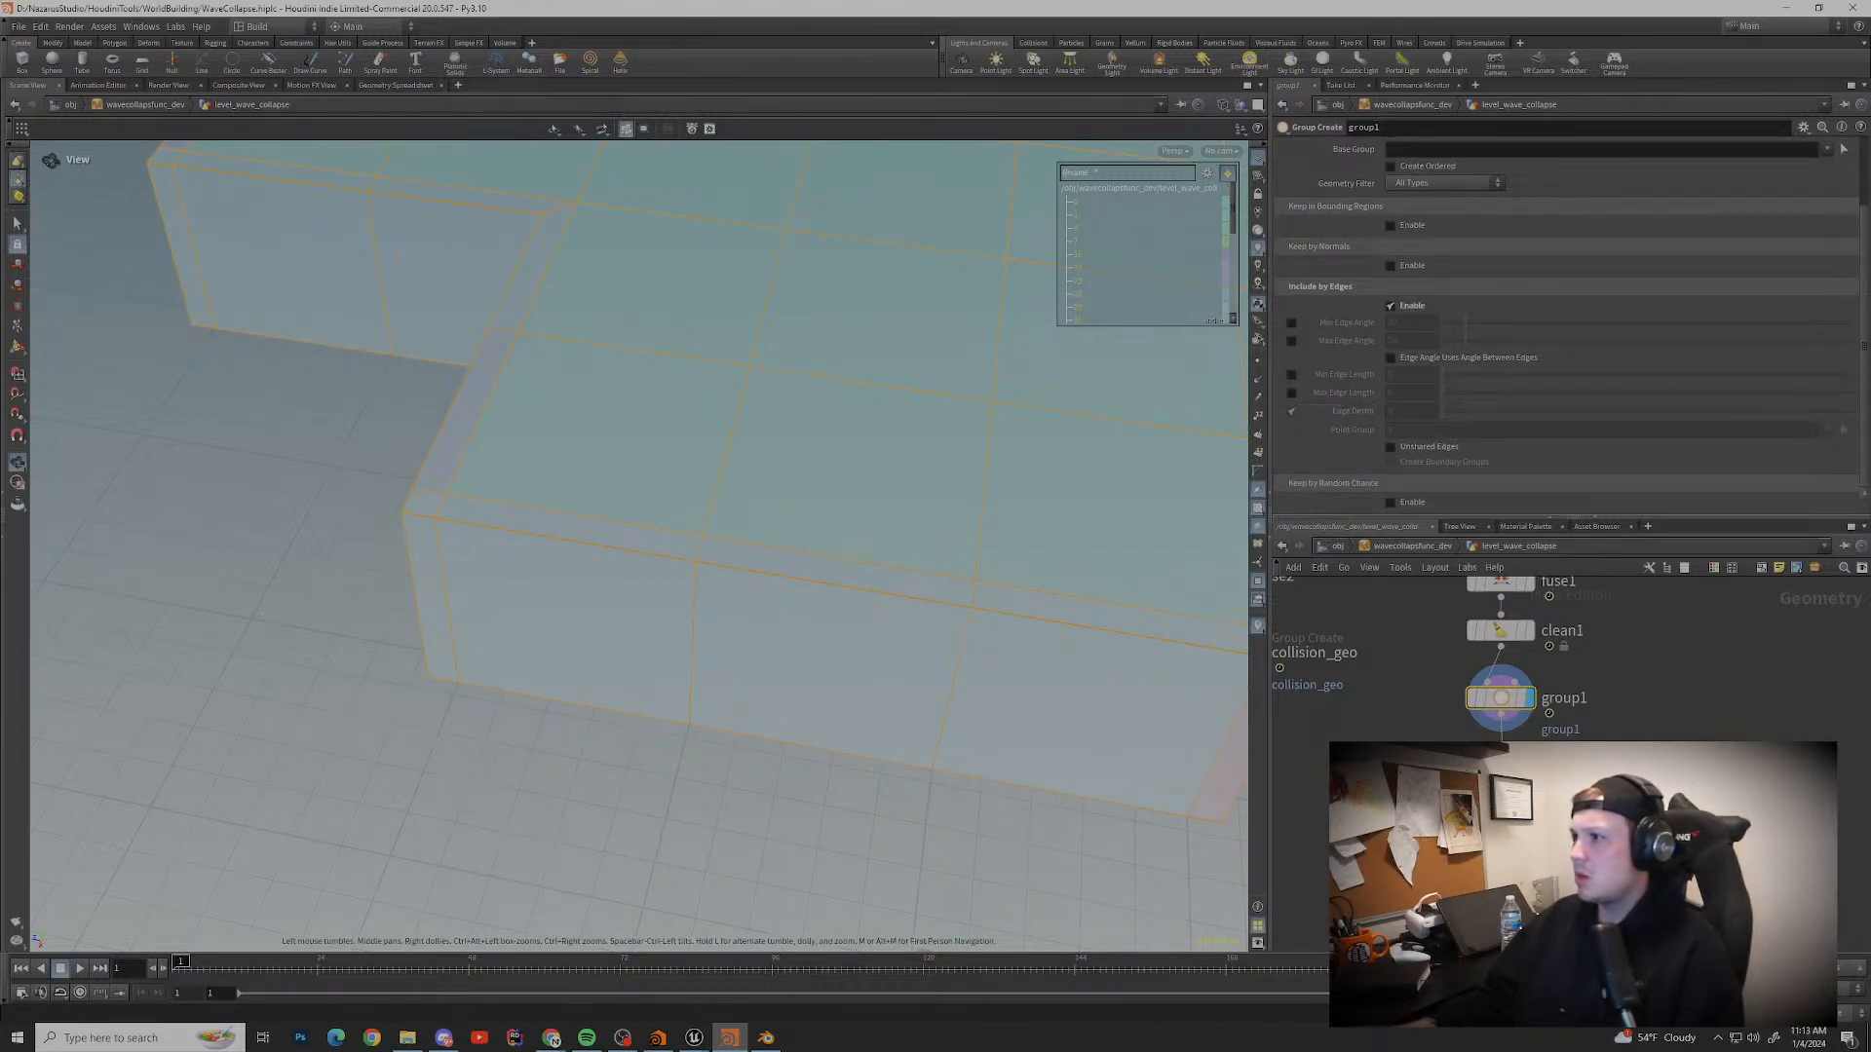
scroll(1569, 321, "up", 1)
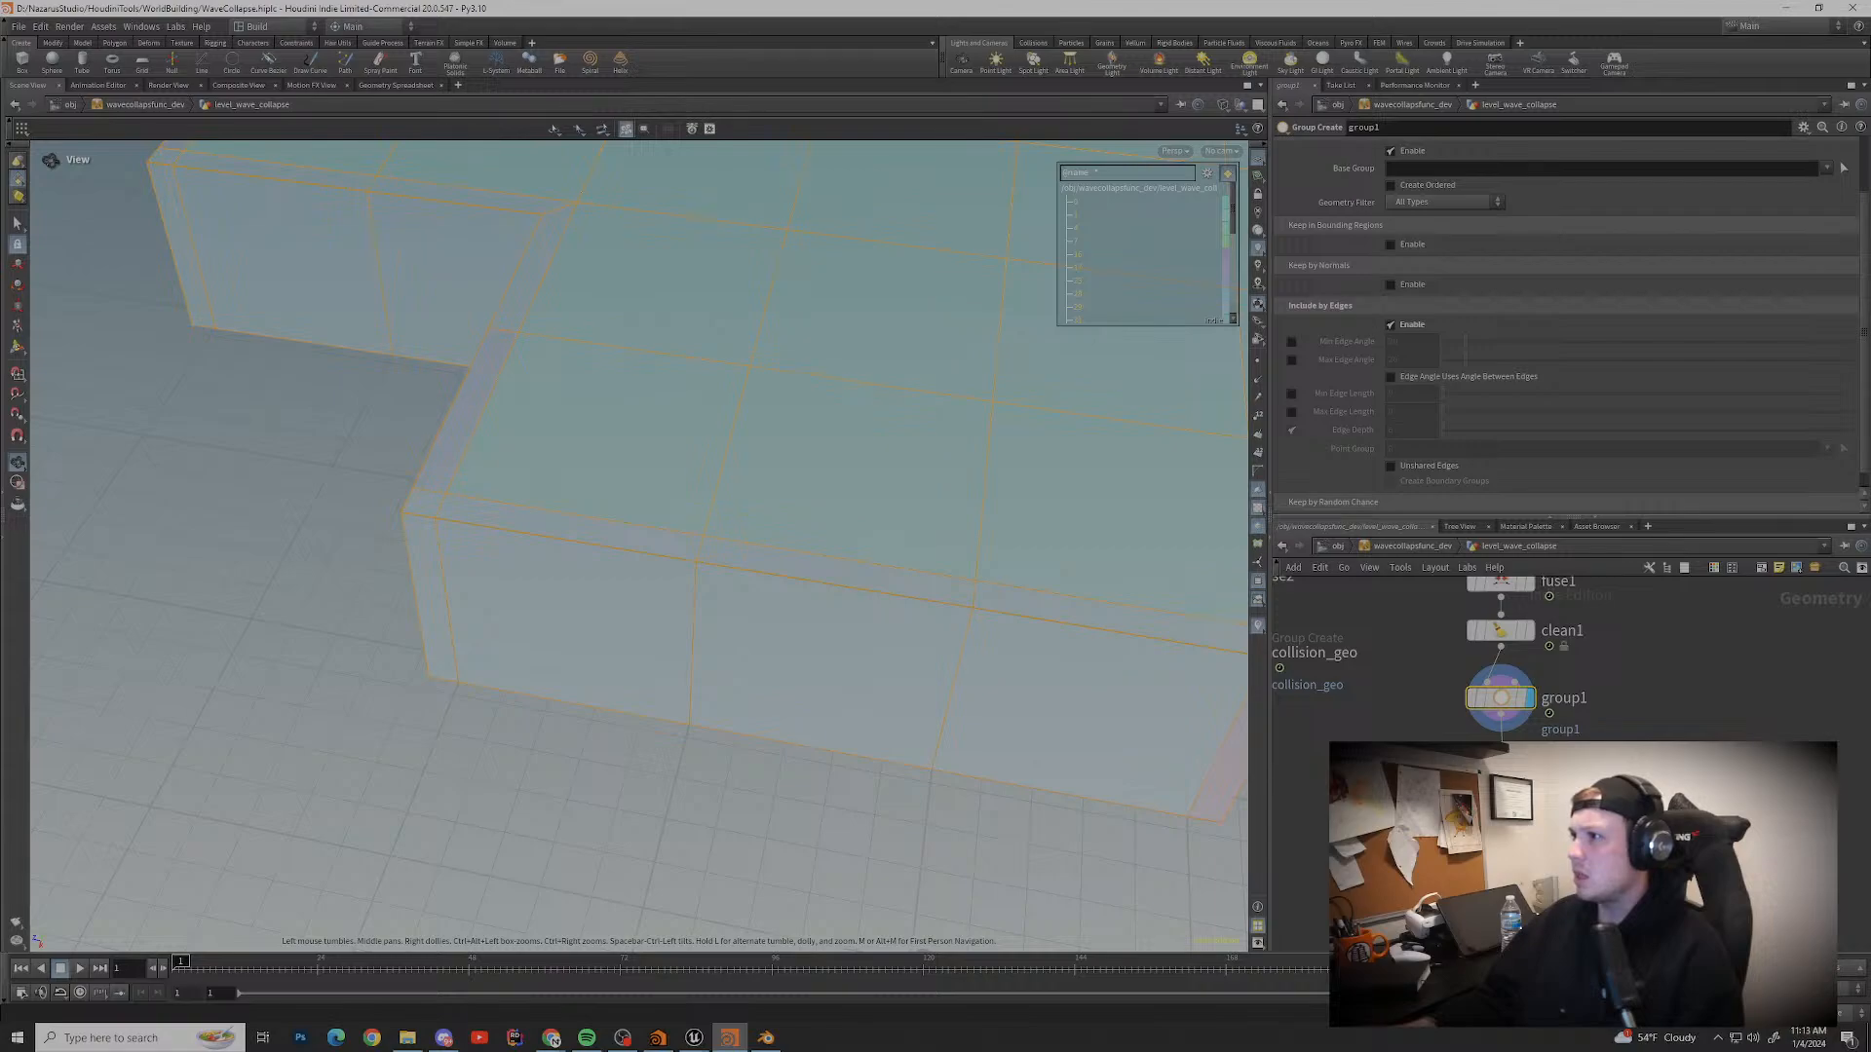
scroll(1568, 326, "up", 2)
left_click(1291, 379)
left_click(1291, 398)
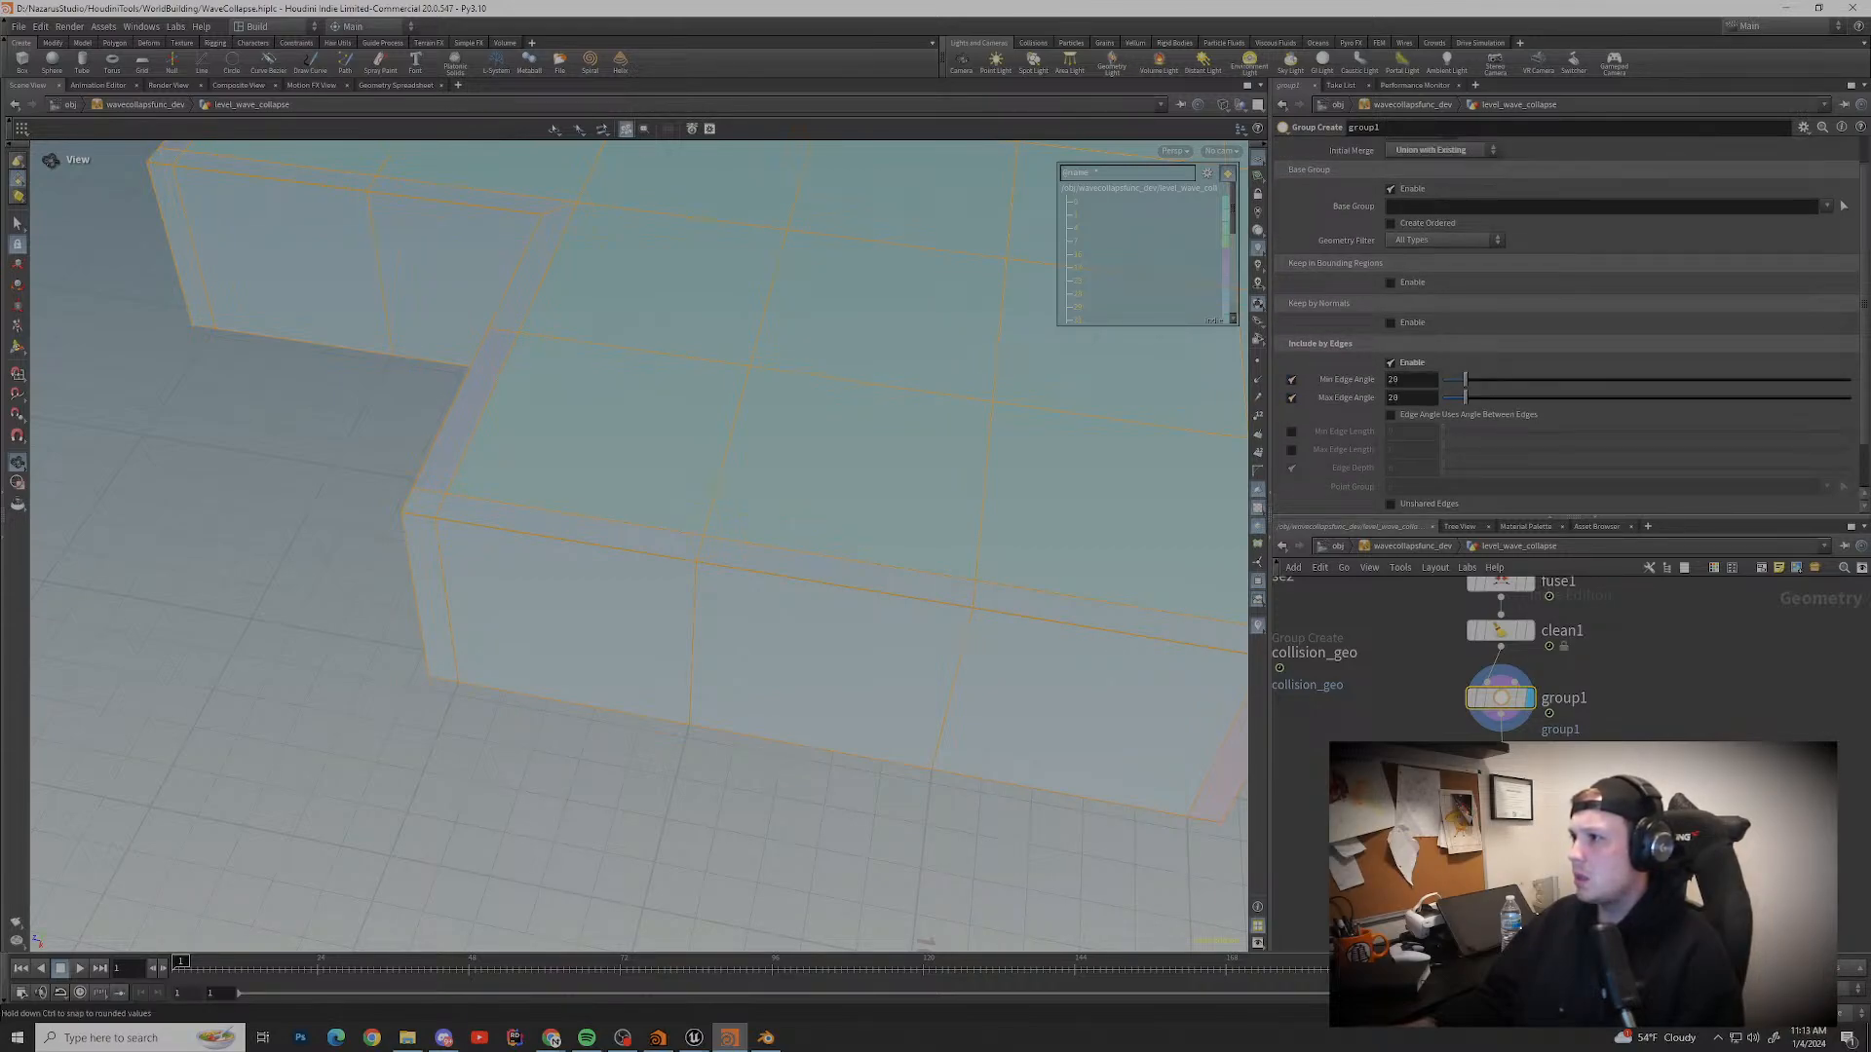
left_click_drag(1666, 379, 1840, 398)
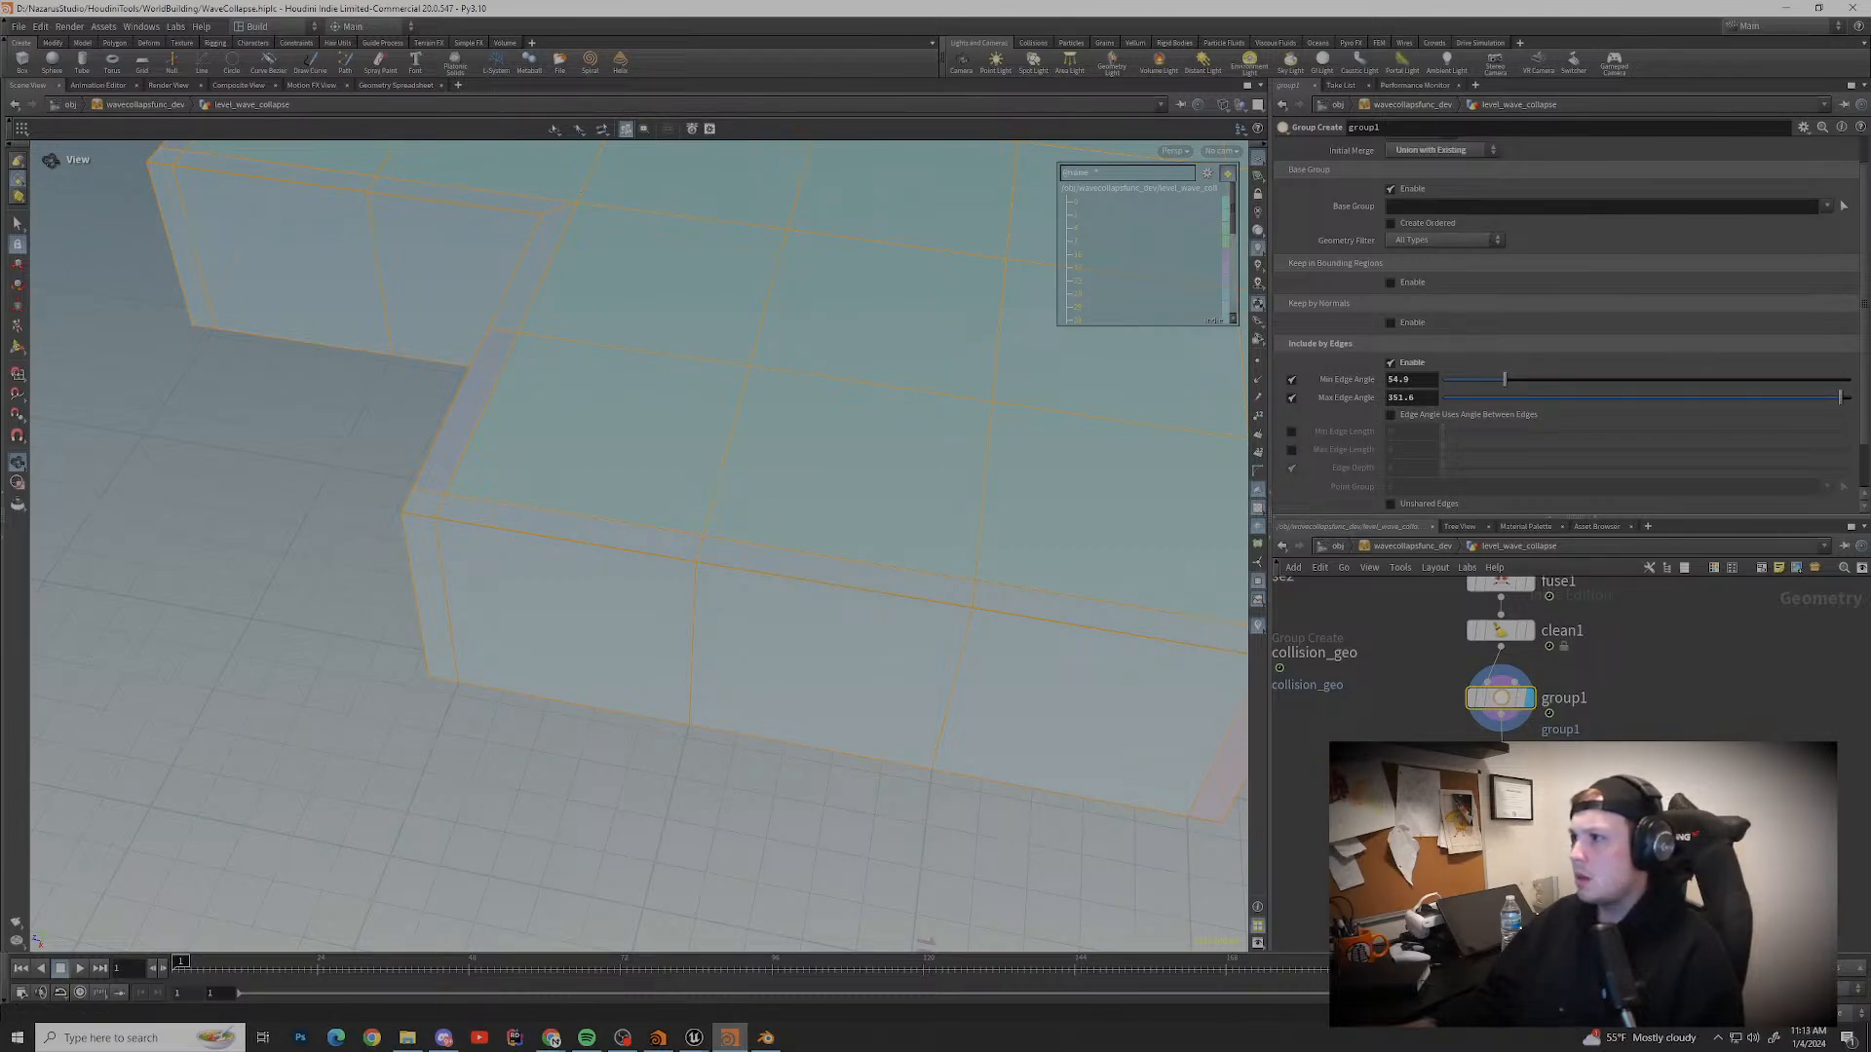
left_click(1391, 415)
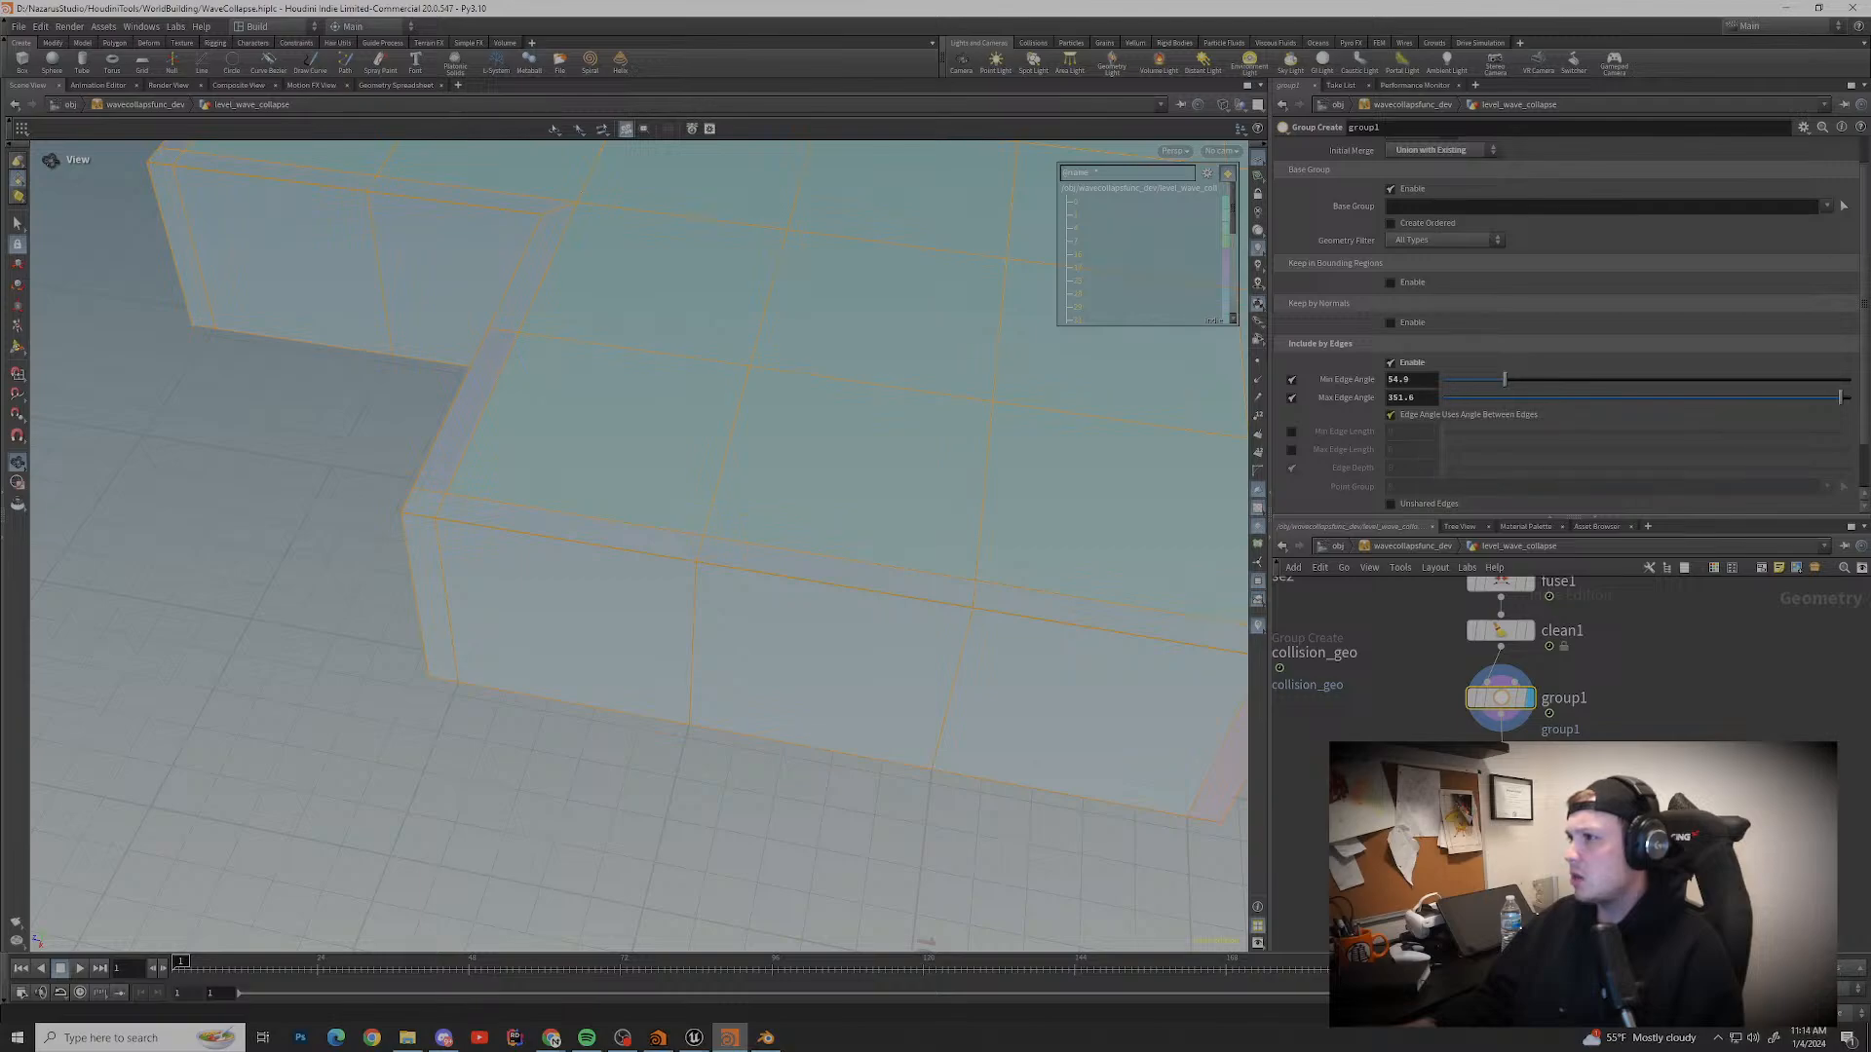
left_click_drag(1840, 398, 1548, 398)
Step: Enable group1's edge length limits with Min 56 and Max 79.5, and lower Min Edge Angle to 21.3
left_click(1292, 431)
left_click(1292, 449)
left_click_drag(1442, 449, 1765, 449)
scroll(1334, 466, "down", 1)
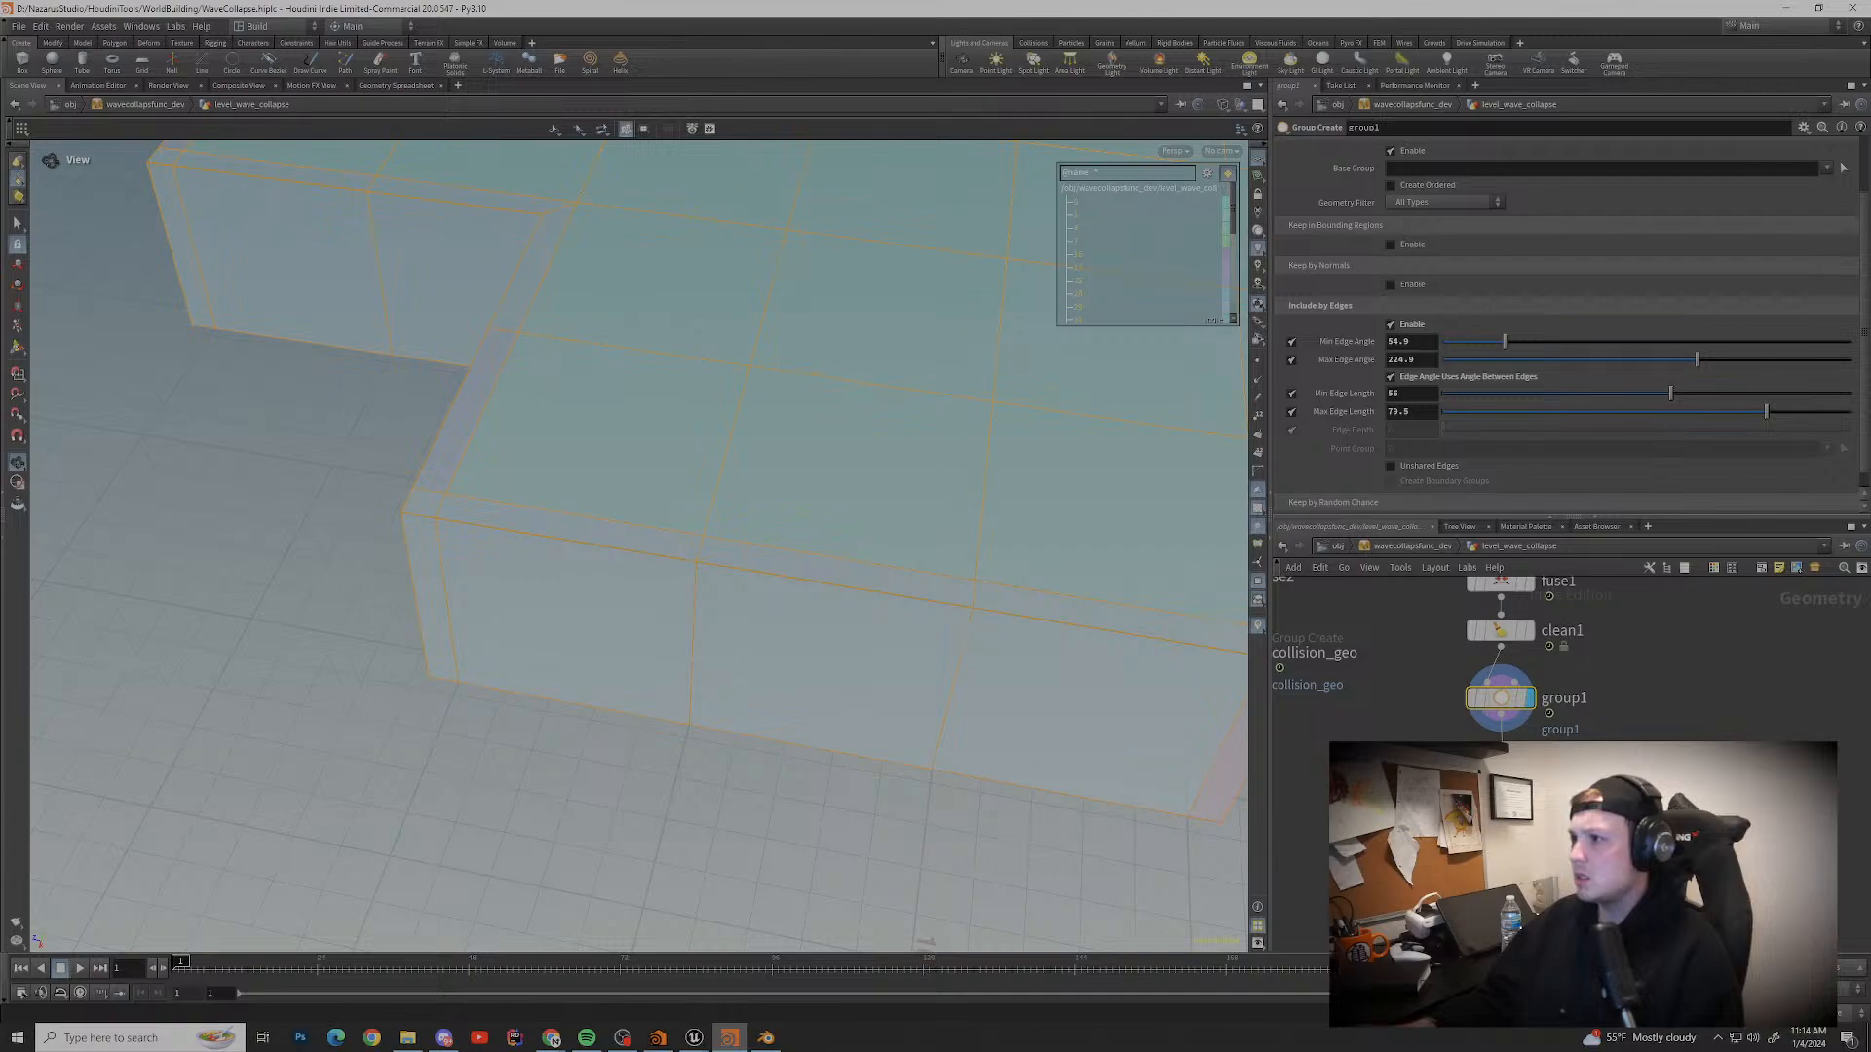
left_click(1390, 465)
scroll(1390, 465, "down", 1)
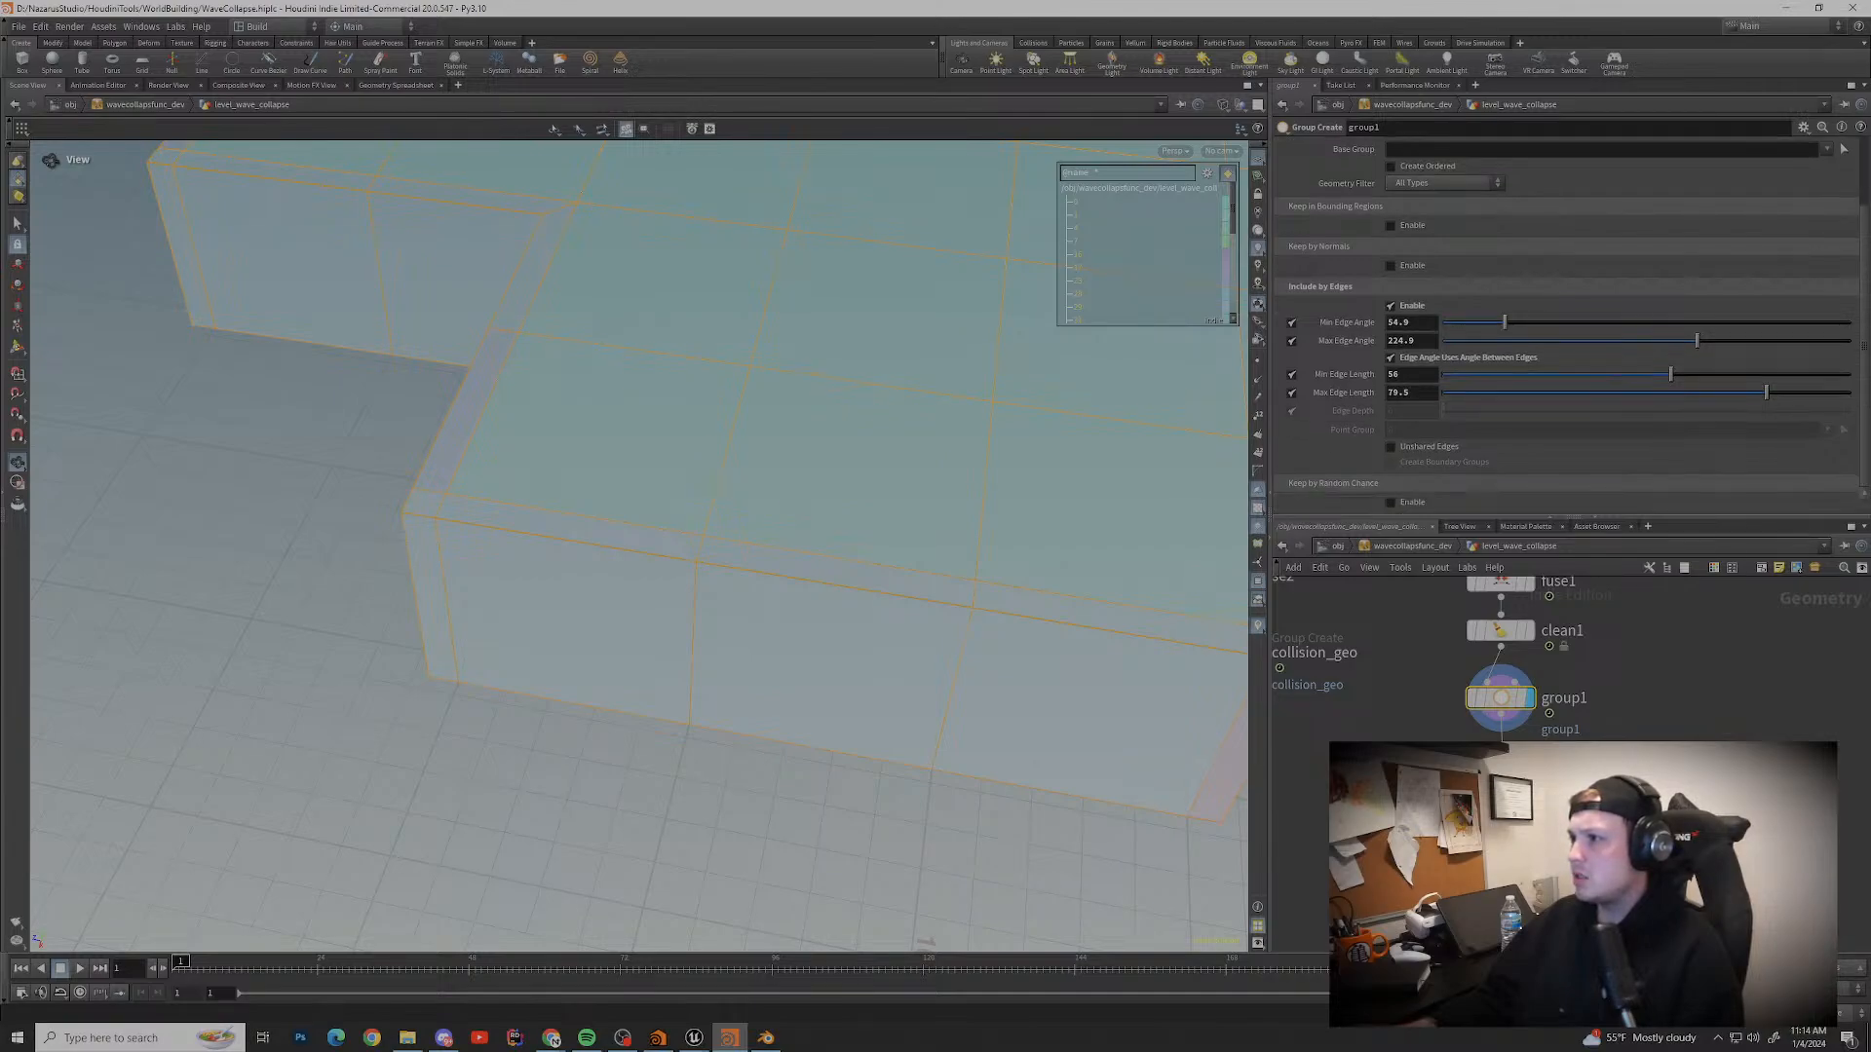
scroll(1390, 464, "up", 2)
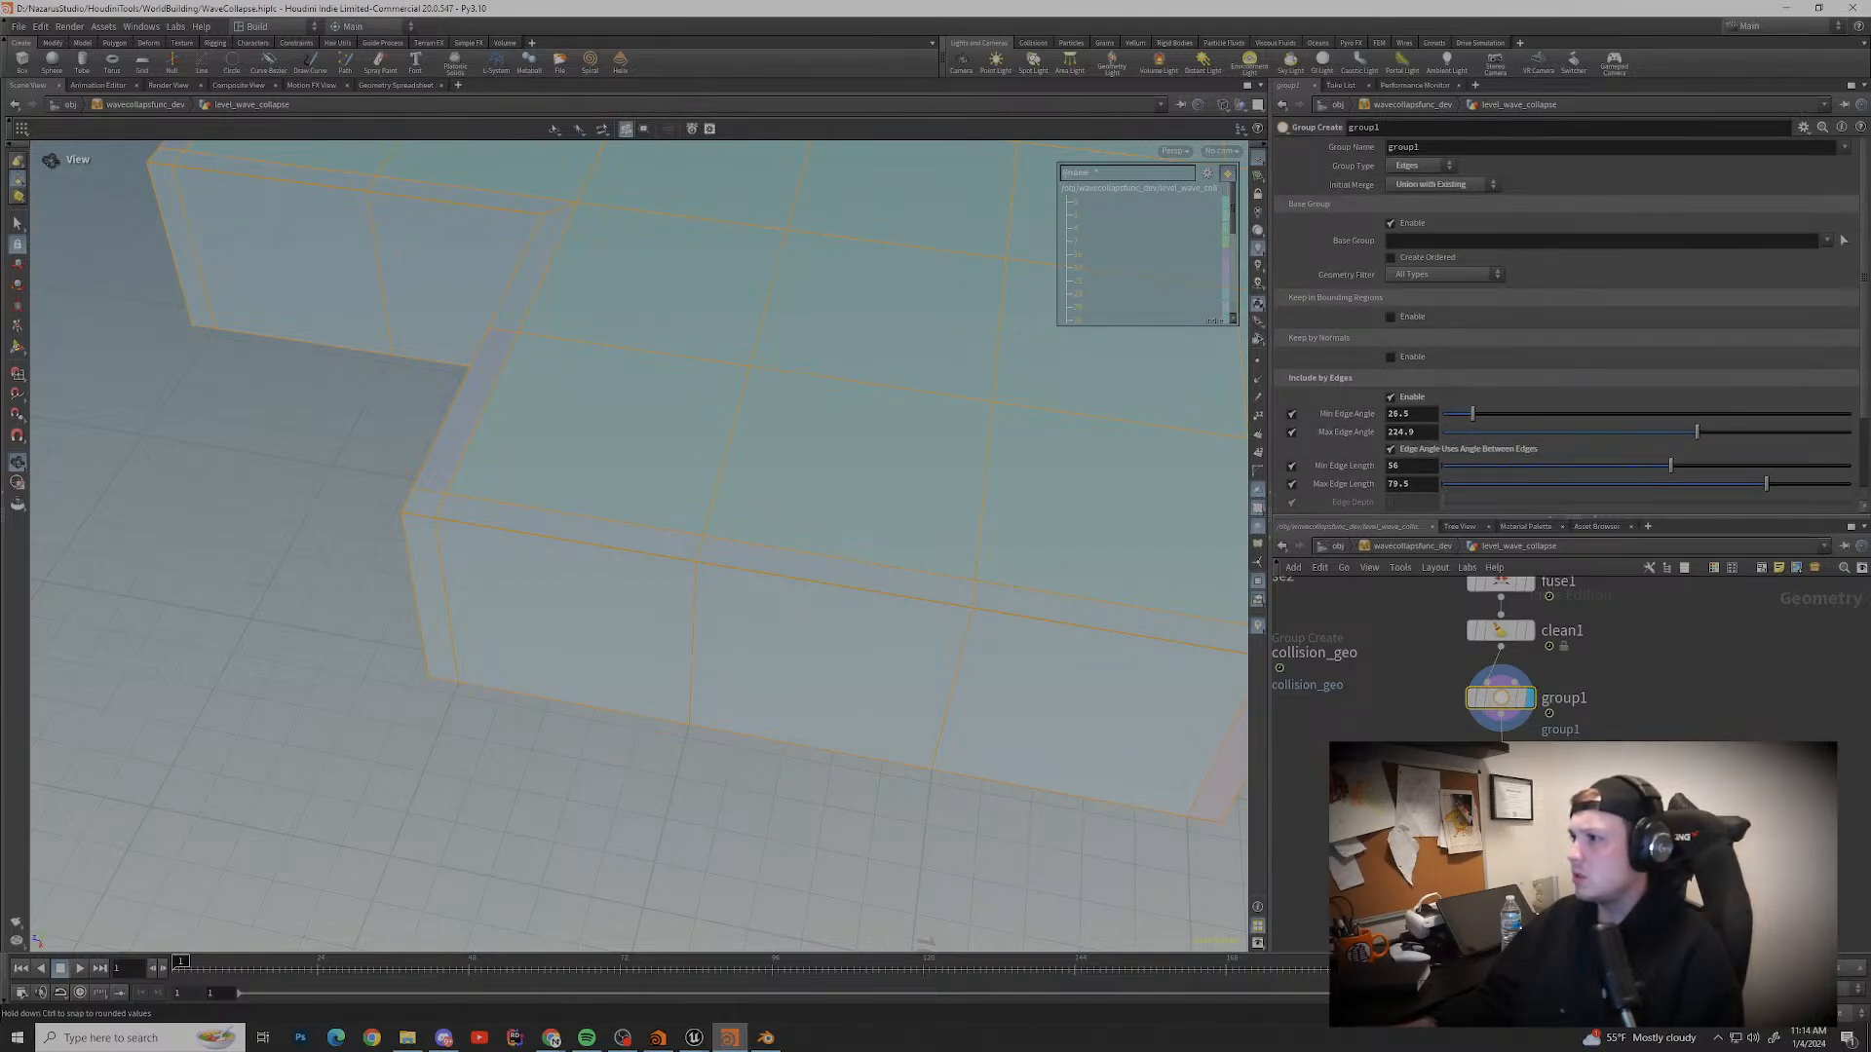
left_click_drag(1475, 414, 1467, 414)
scroll(647, 497, "down", 2)
Step: Examine which wall, top and corner edges of the level group1 currently includes
middle_click_drag(488, 468, 819, 697)
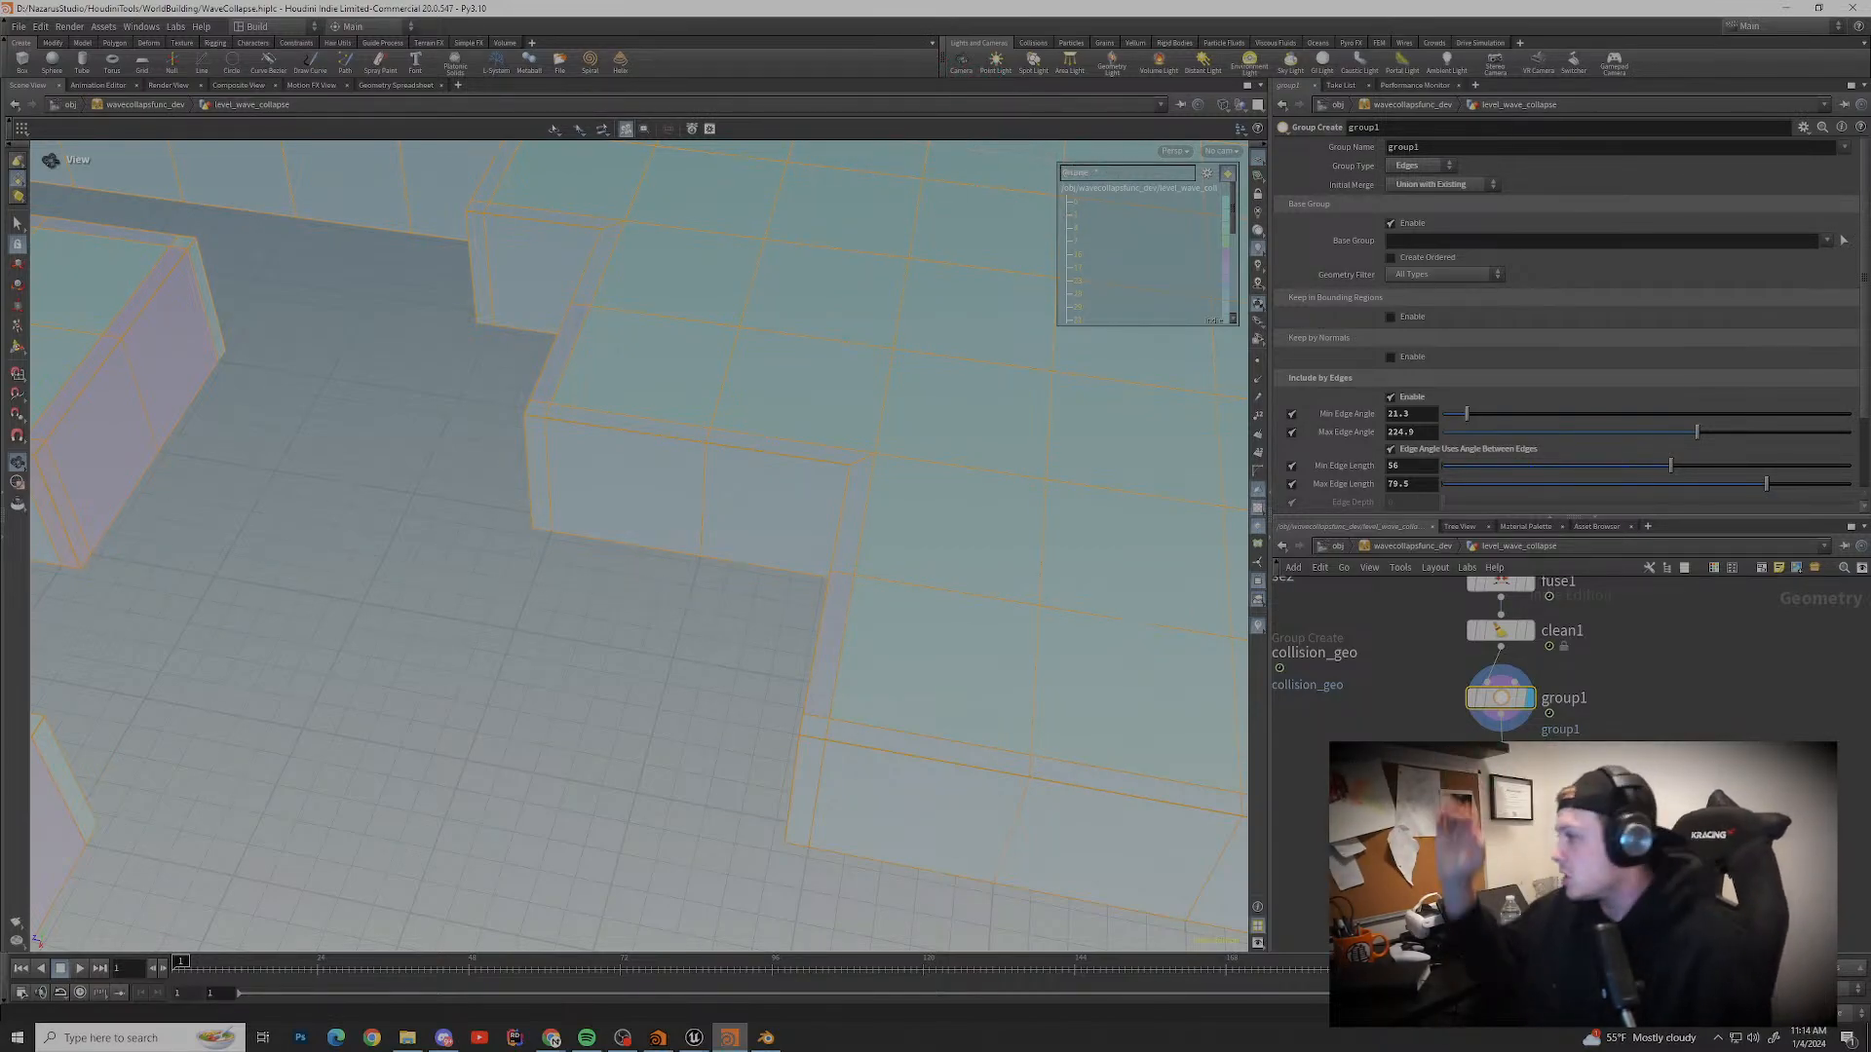
scroll(638, 487, "down", 5)
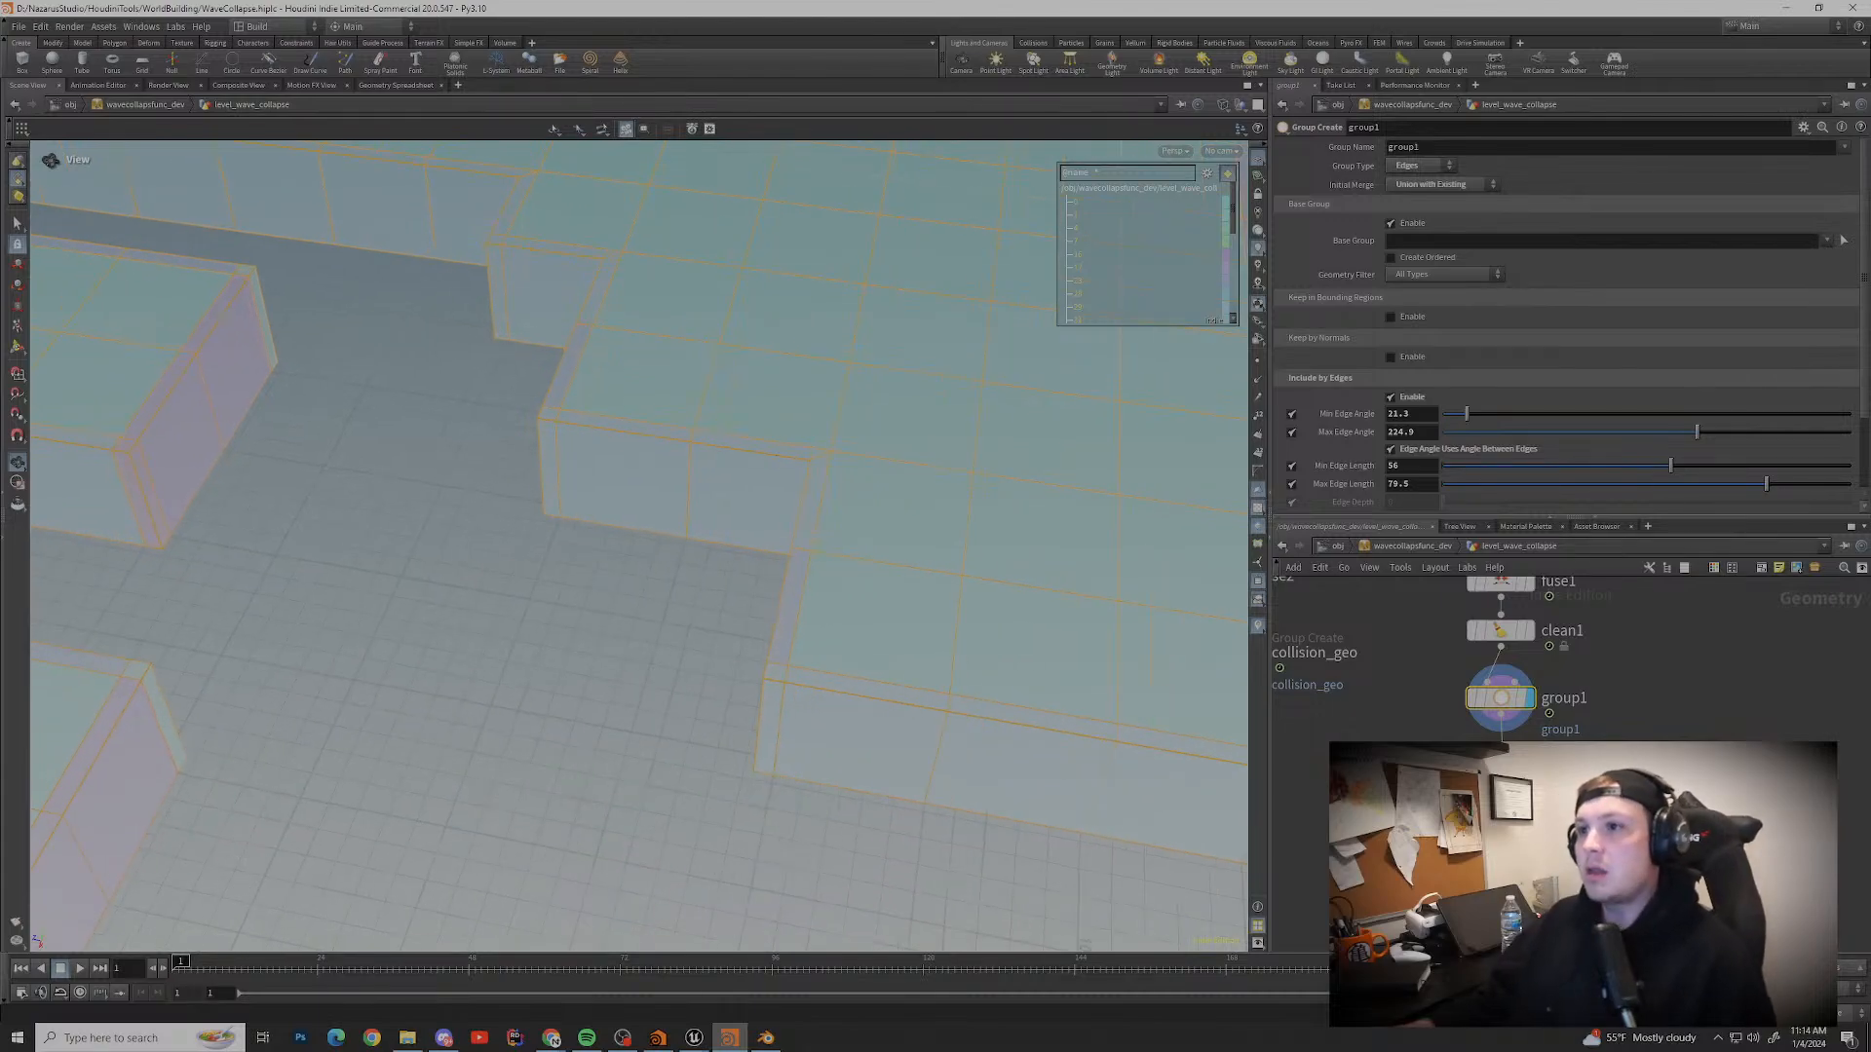
scroll(1033, 556, "up", 5)
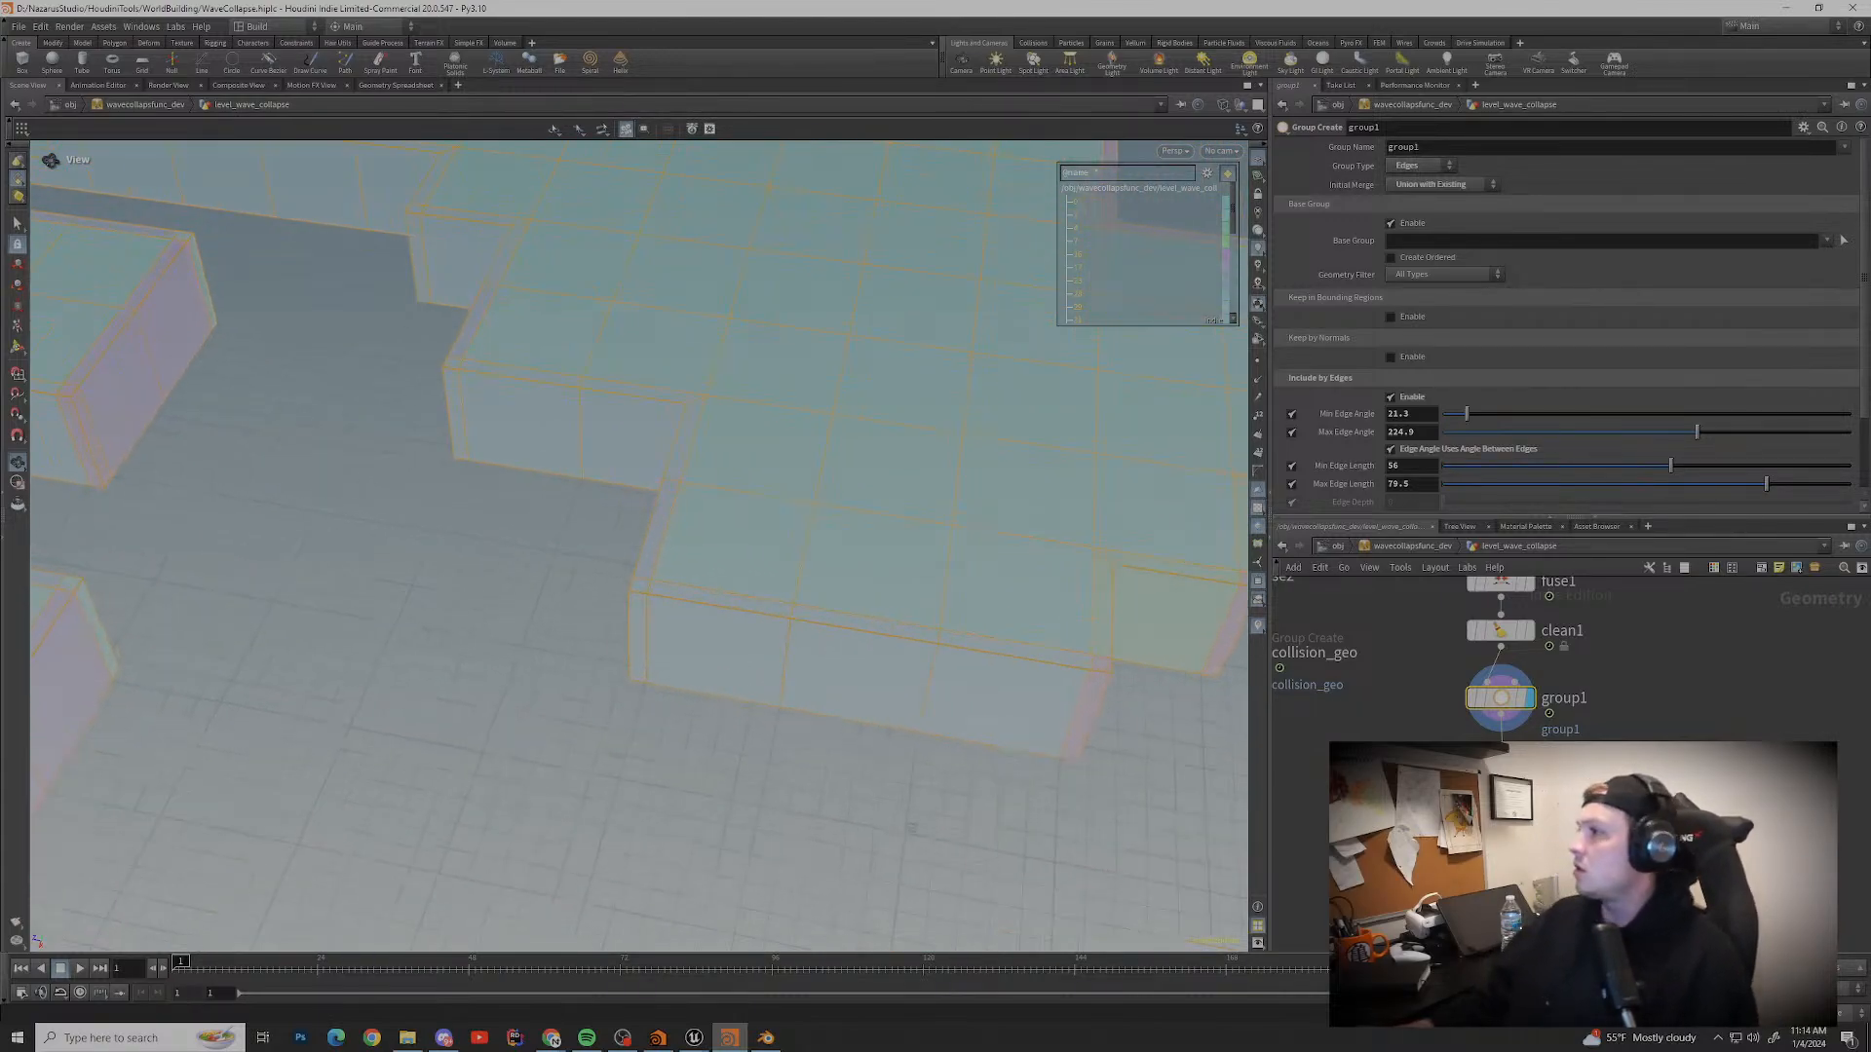
middle_click_drag(1033, 555, 565, 585)
left_click_drag(565, 584, 604, 623)
scroll(639, 545, "up", 4)
left_click_drag(638, 545, 692, 438)
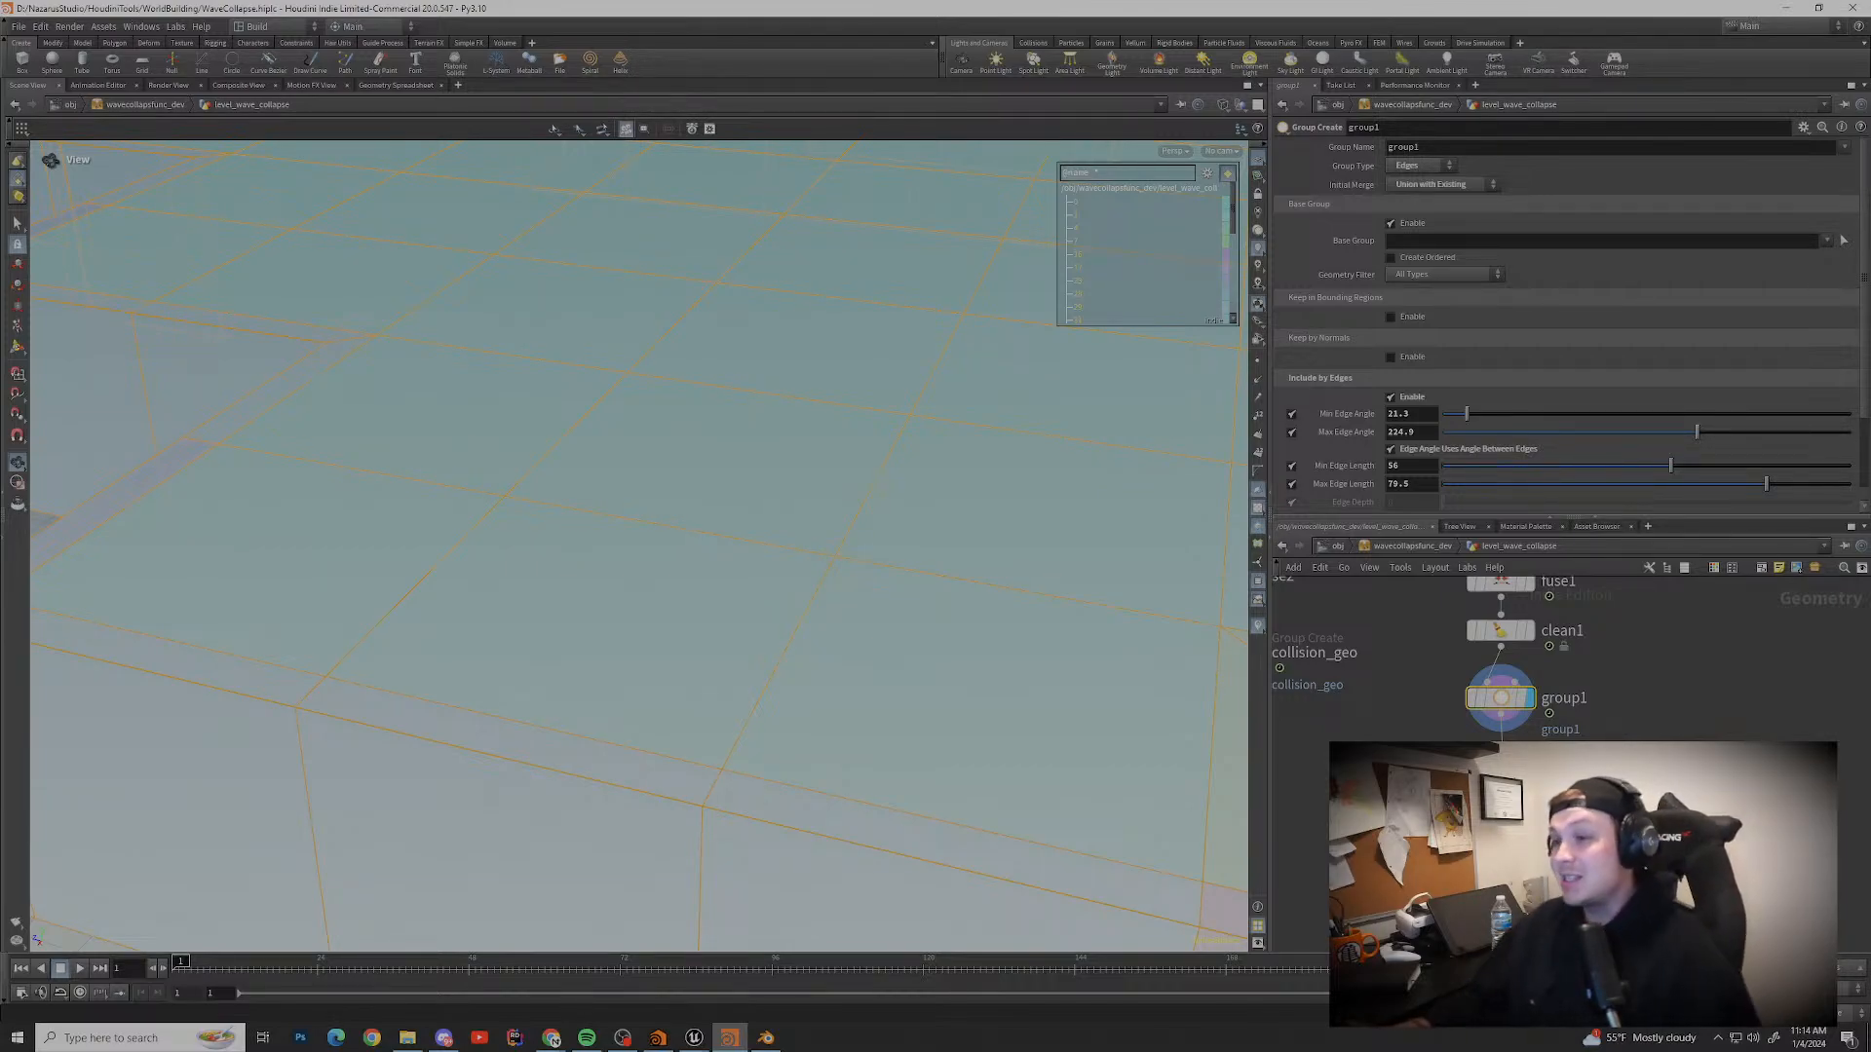
scroll(638, 545, "down", 5)
middle_click_drag(639, 546, 492, 480)
scroll(638, 546, "up", 4)
scroll(638, 546, "down", 3)
left_click_drag(638, 546, 414, 623)
scroll(638, 545, "down", 3)
scroll(638, 546, "up", 3)
scroll(638, 546, "up", 4)
left_click_drag(638, 545, 818, 585)
scroll(814, 541, "down", 5)
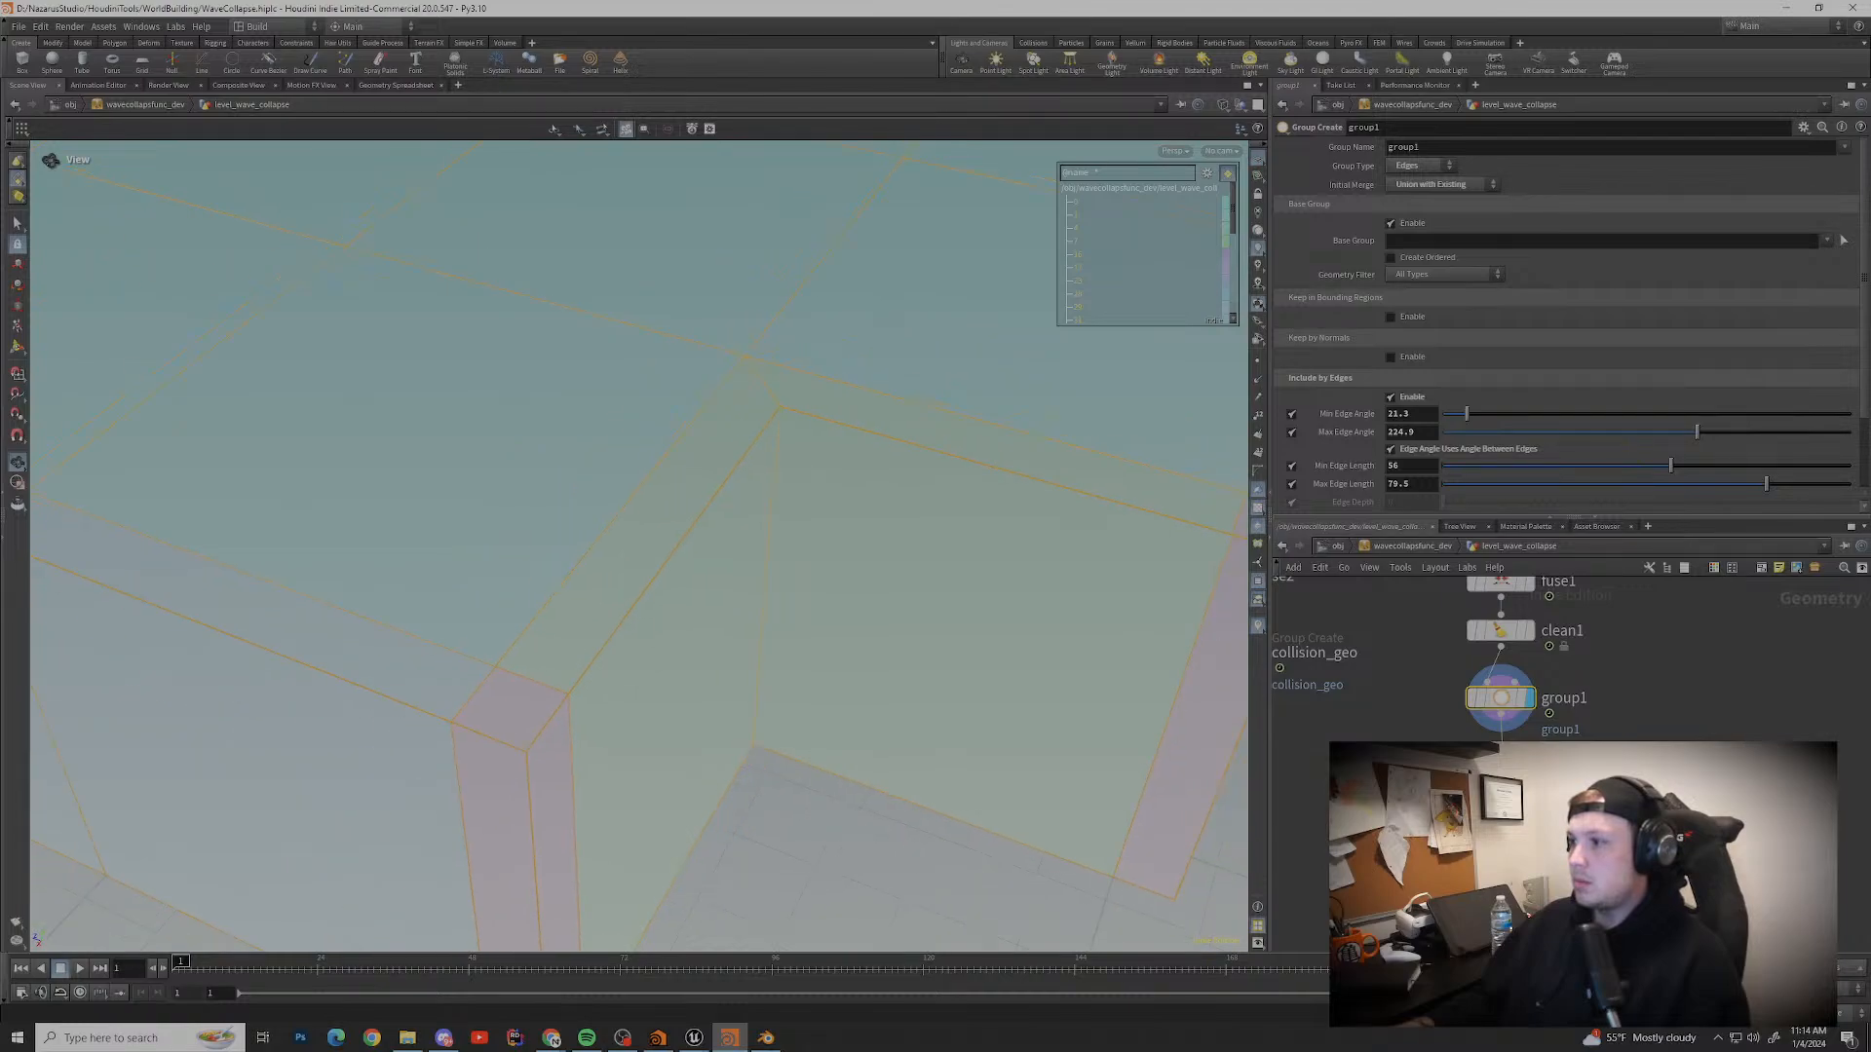
Step: Try Group Type Points on group1 with a raised Edge Depth, and return the depth to 0
left_click(1390, 397)
left_click(1390, 397)
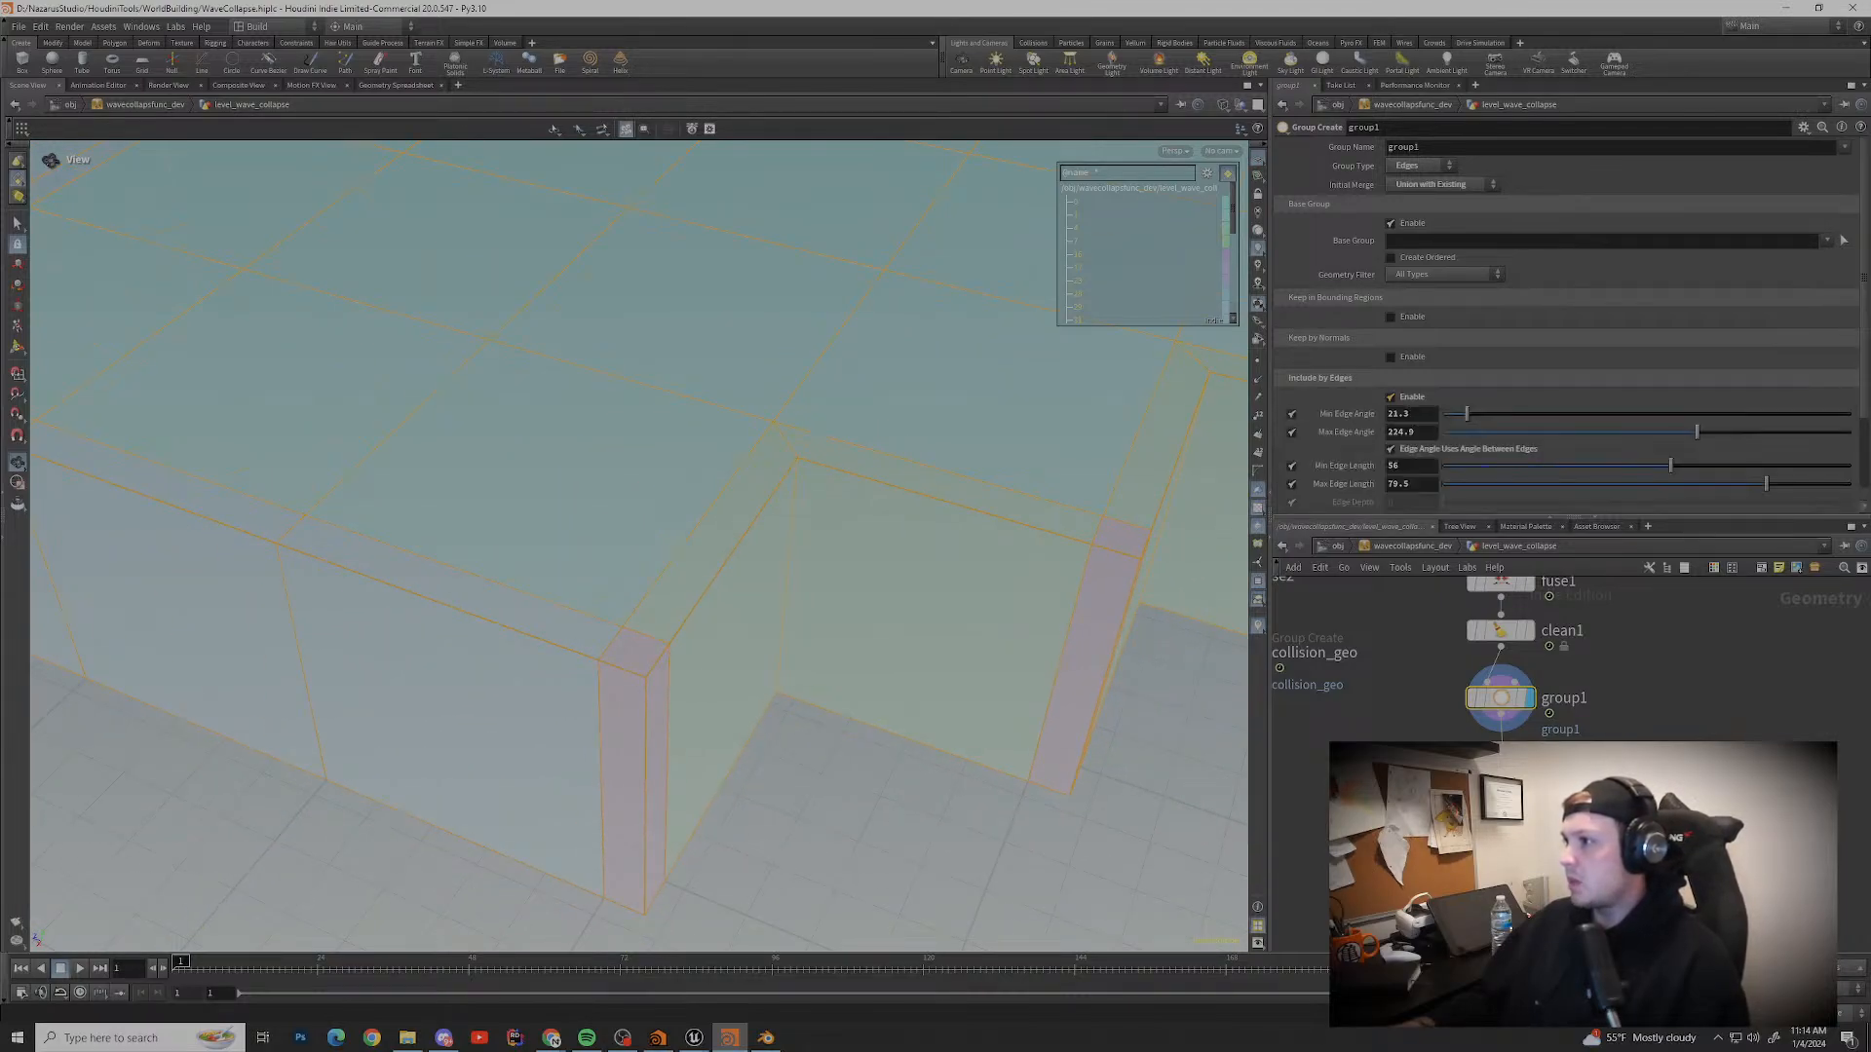
left_click(1418, 166)
left_click(1404, 194)
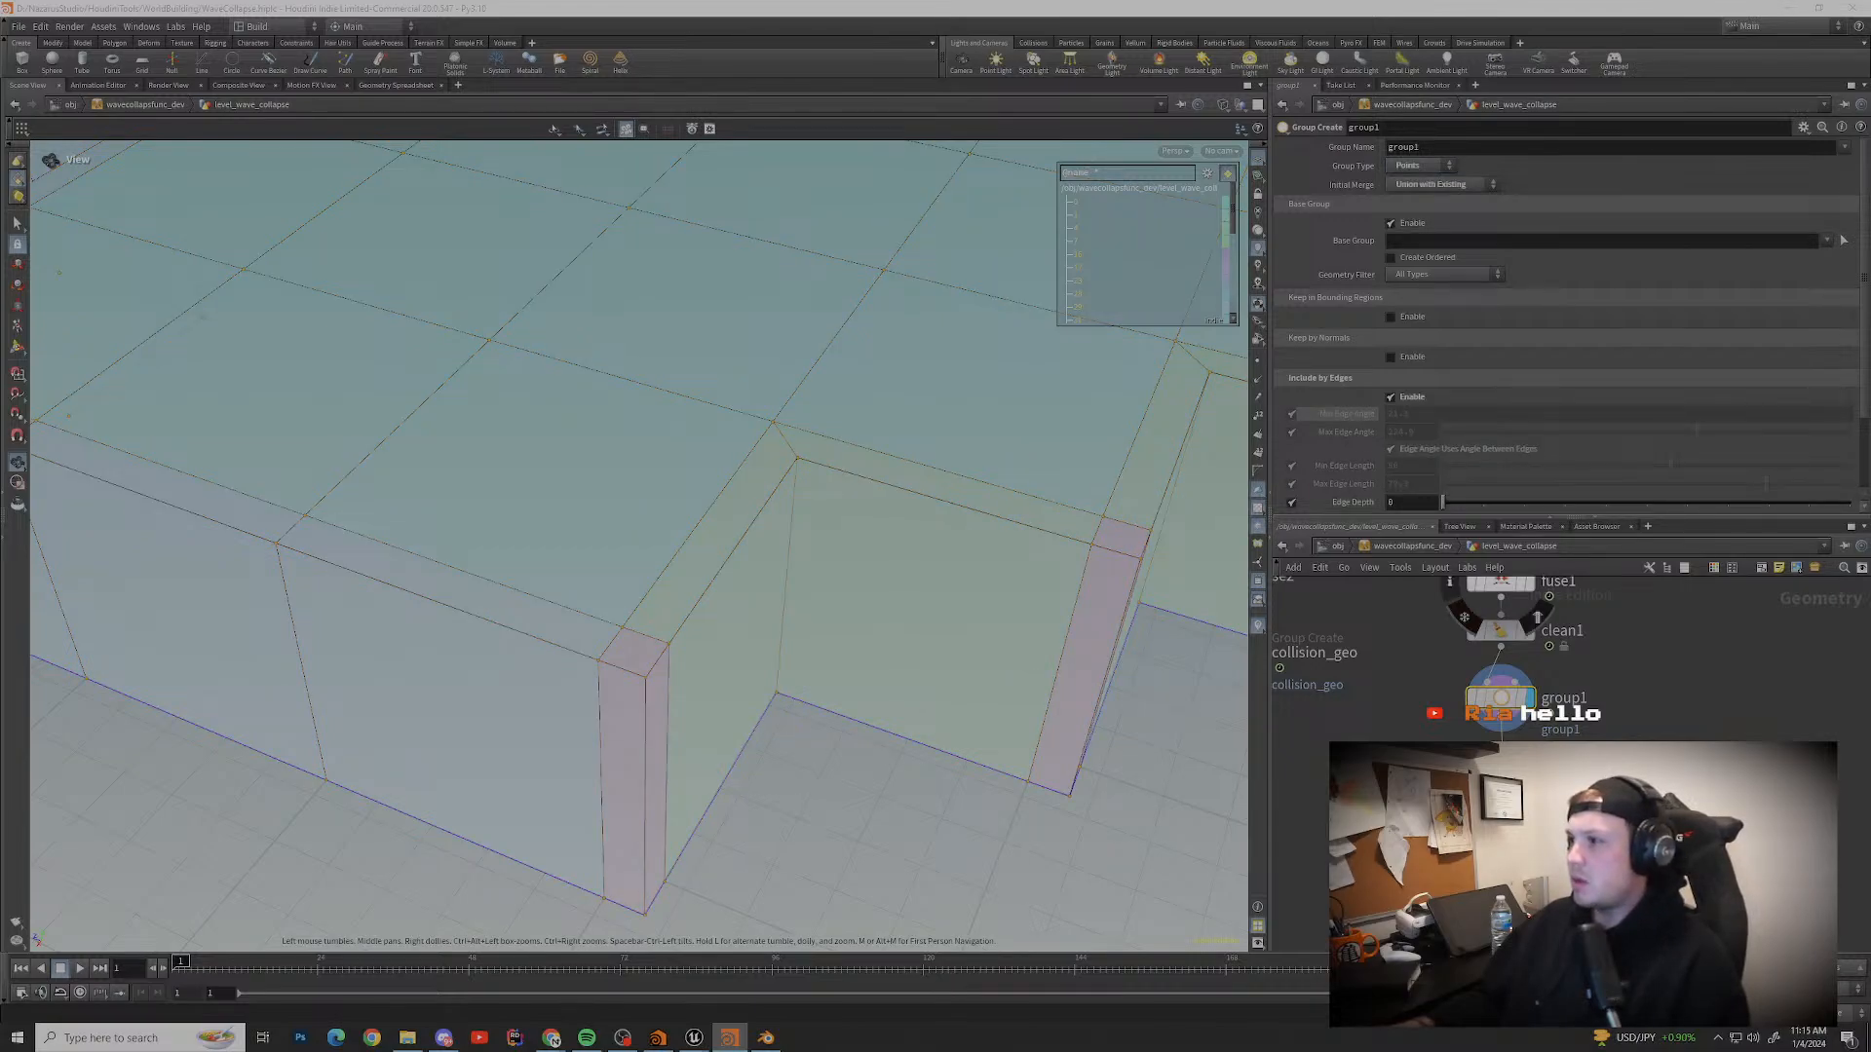
scroll(1568, 321, "down", 3)
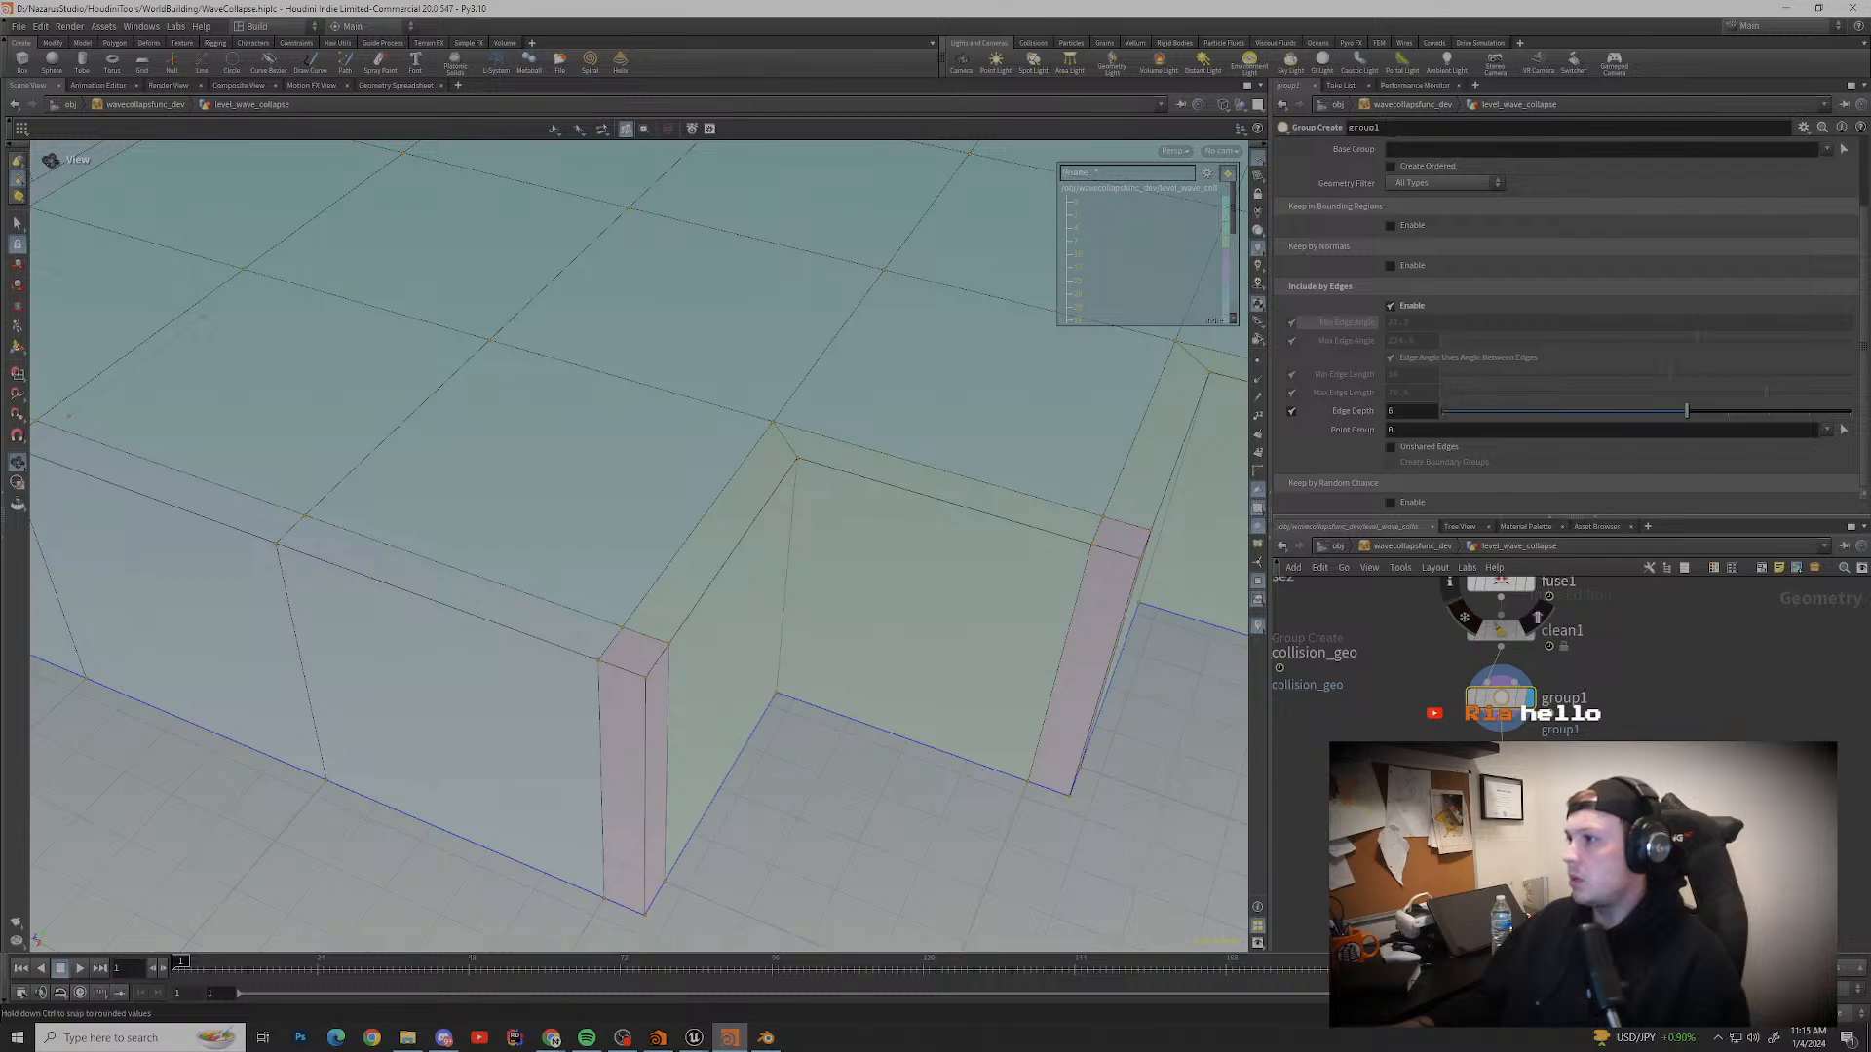
scroll(758, 458, "down", 3)
left_click_drag(682, 546, 634, 516)
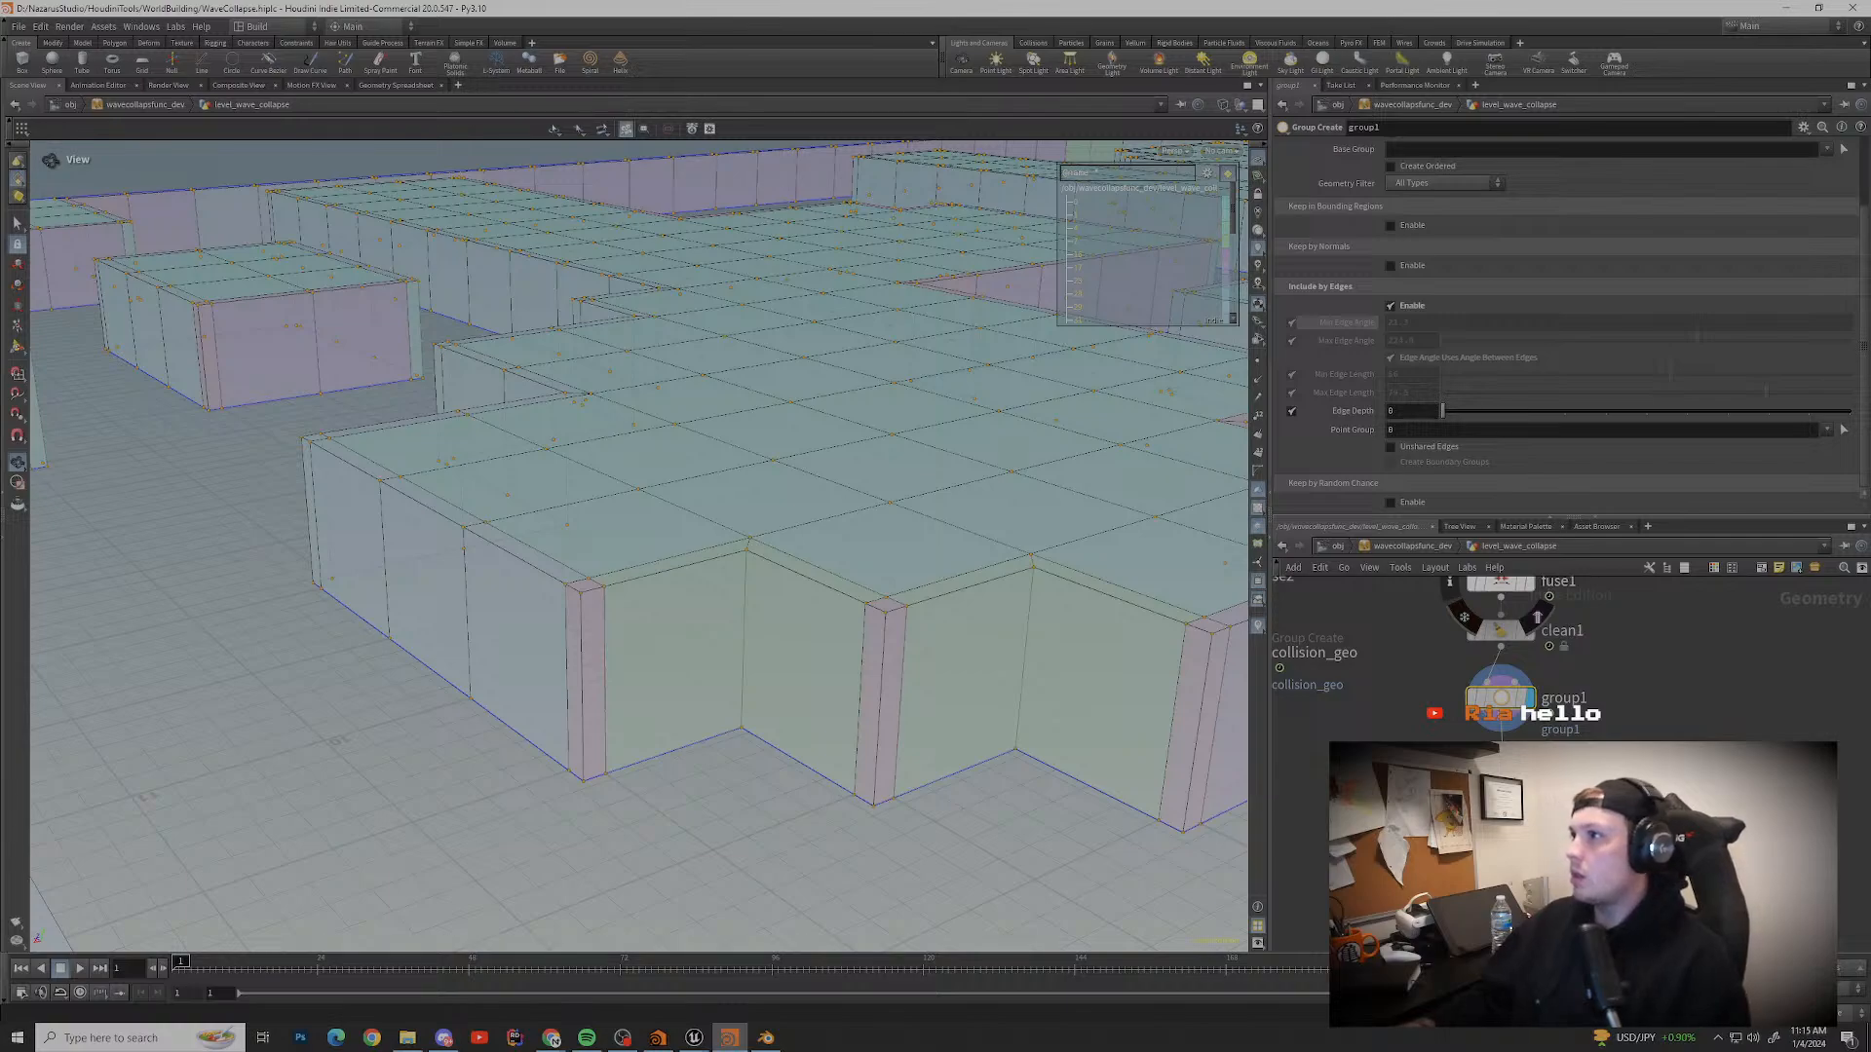
Step: Set group1's Group Type to Primitives
scroll(1569, 321, "up", 3)
left_click(1419, 165)
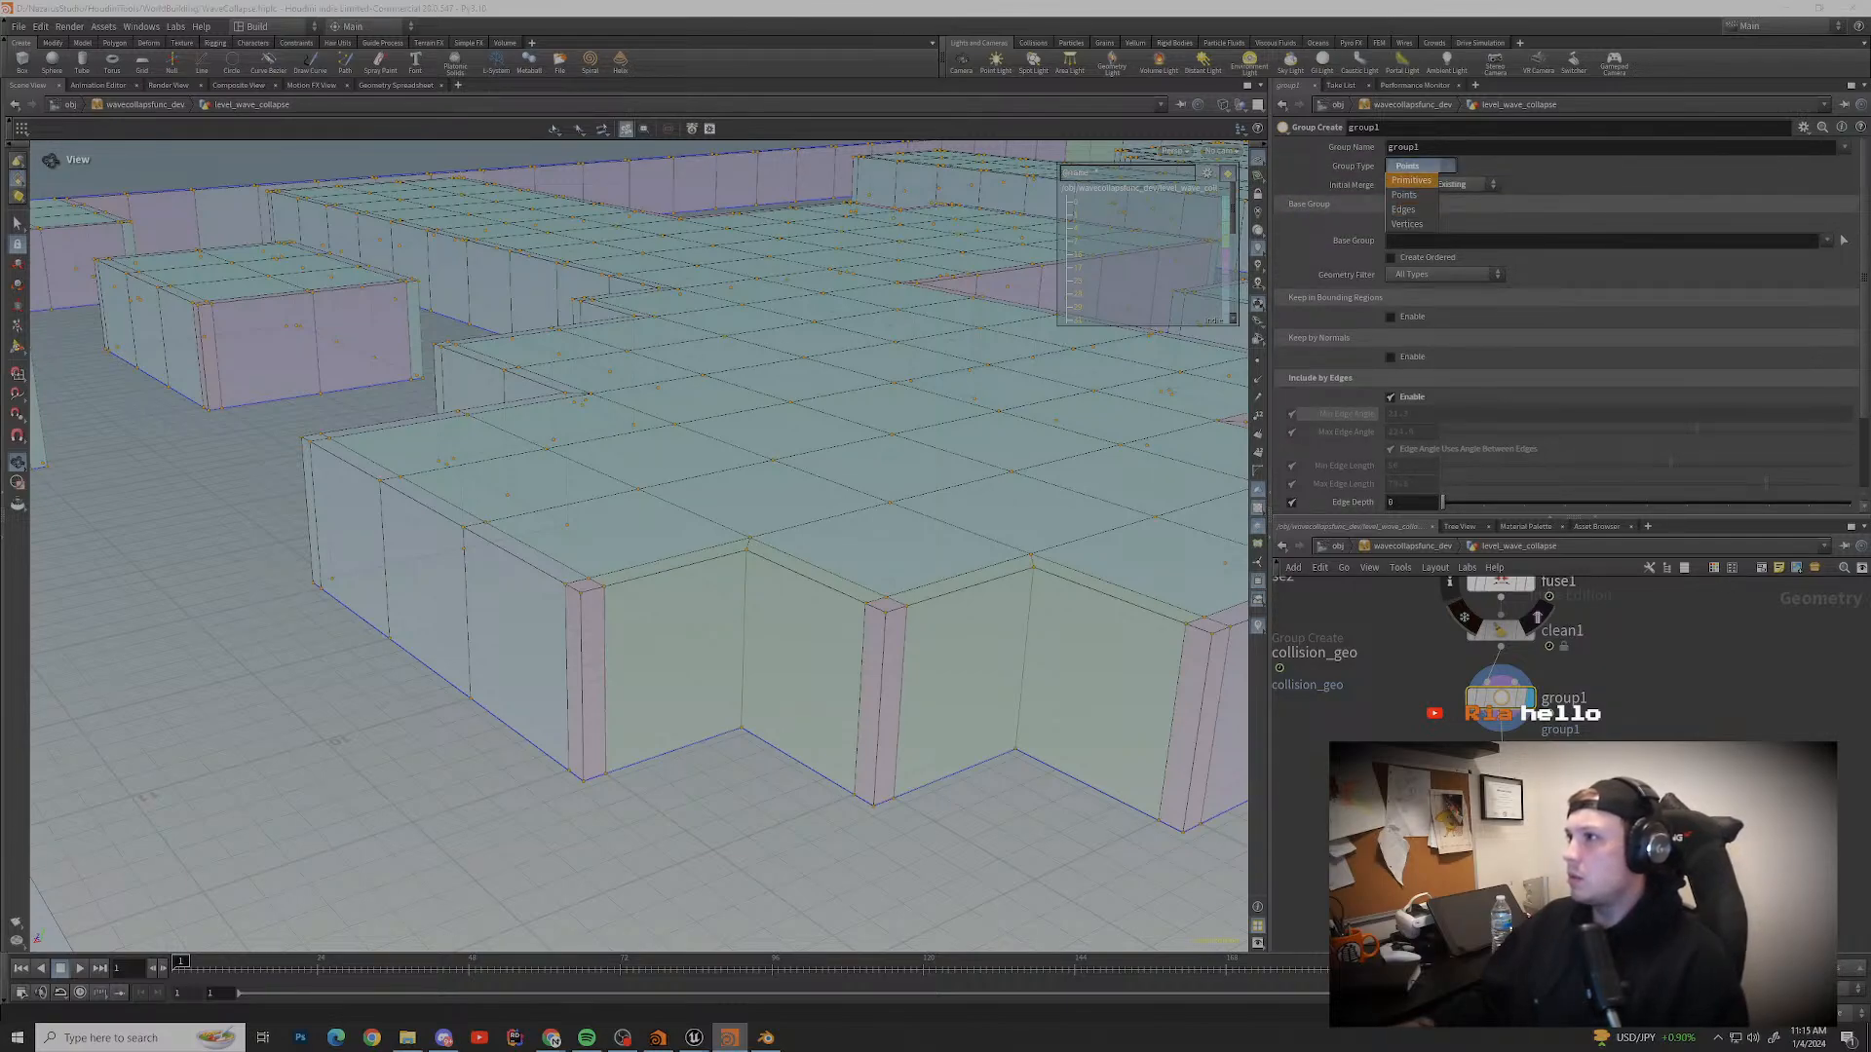
left_click(1412, 182)
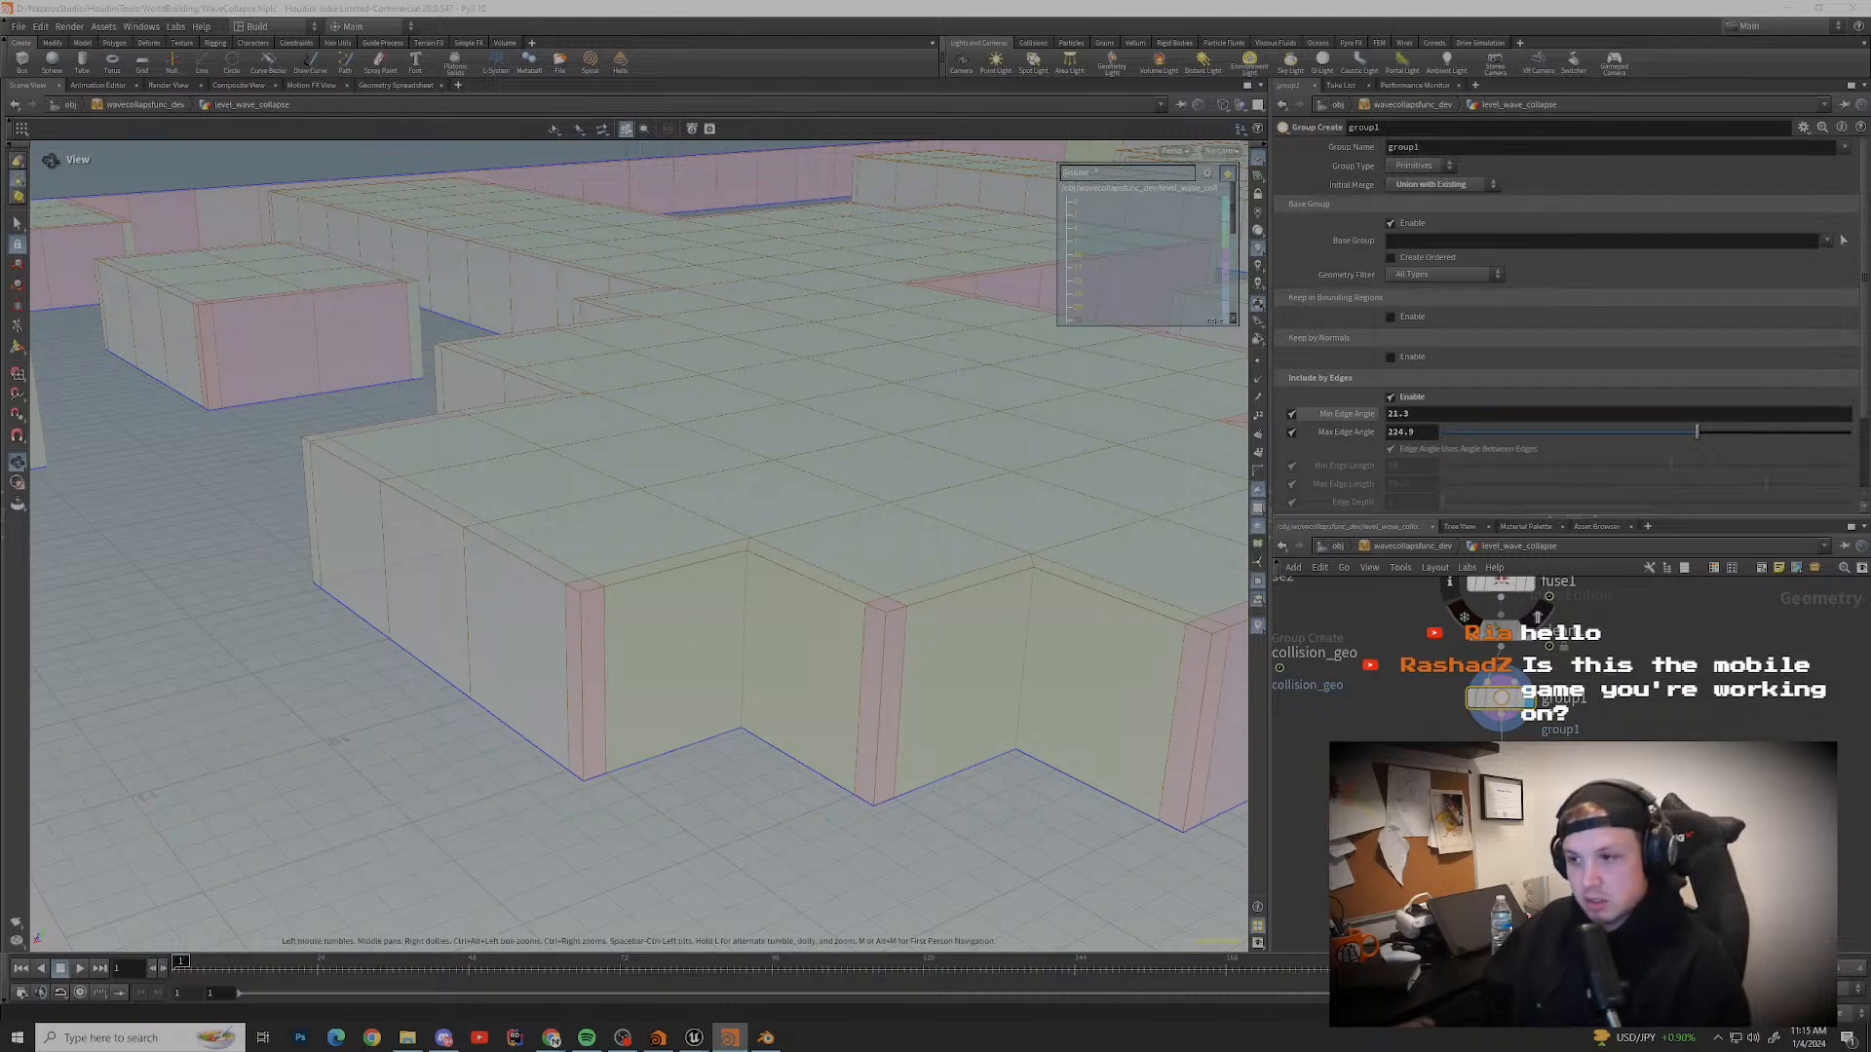
scroll(558, 473, "down", 2)
scroll(584, 467, "down", 2)
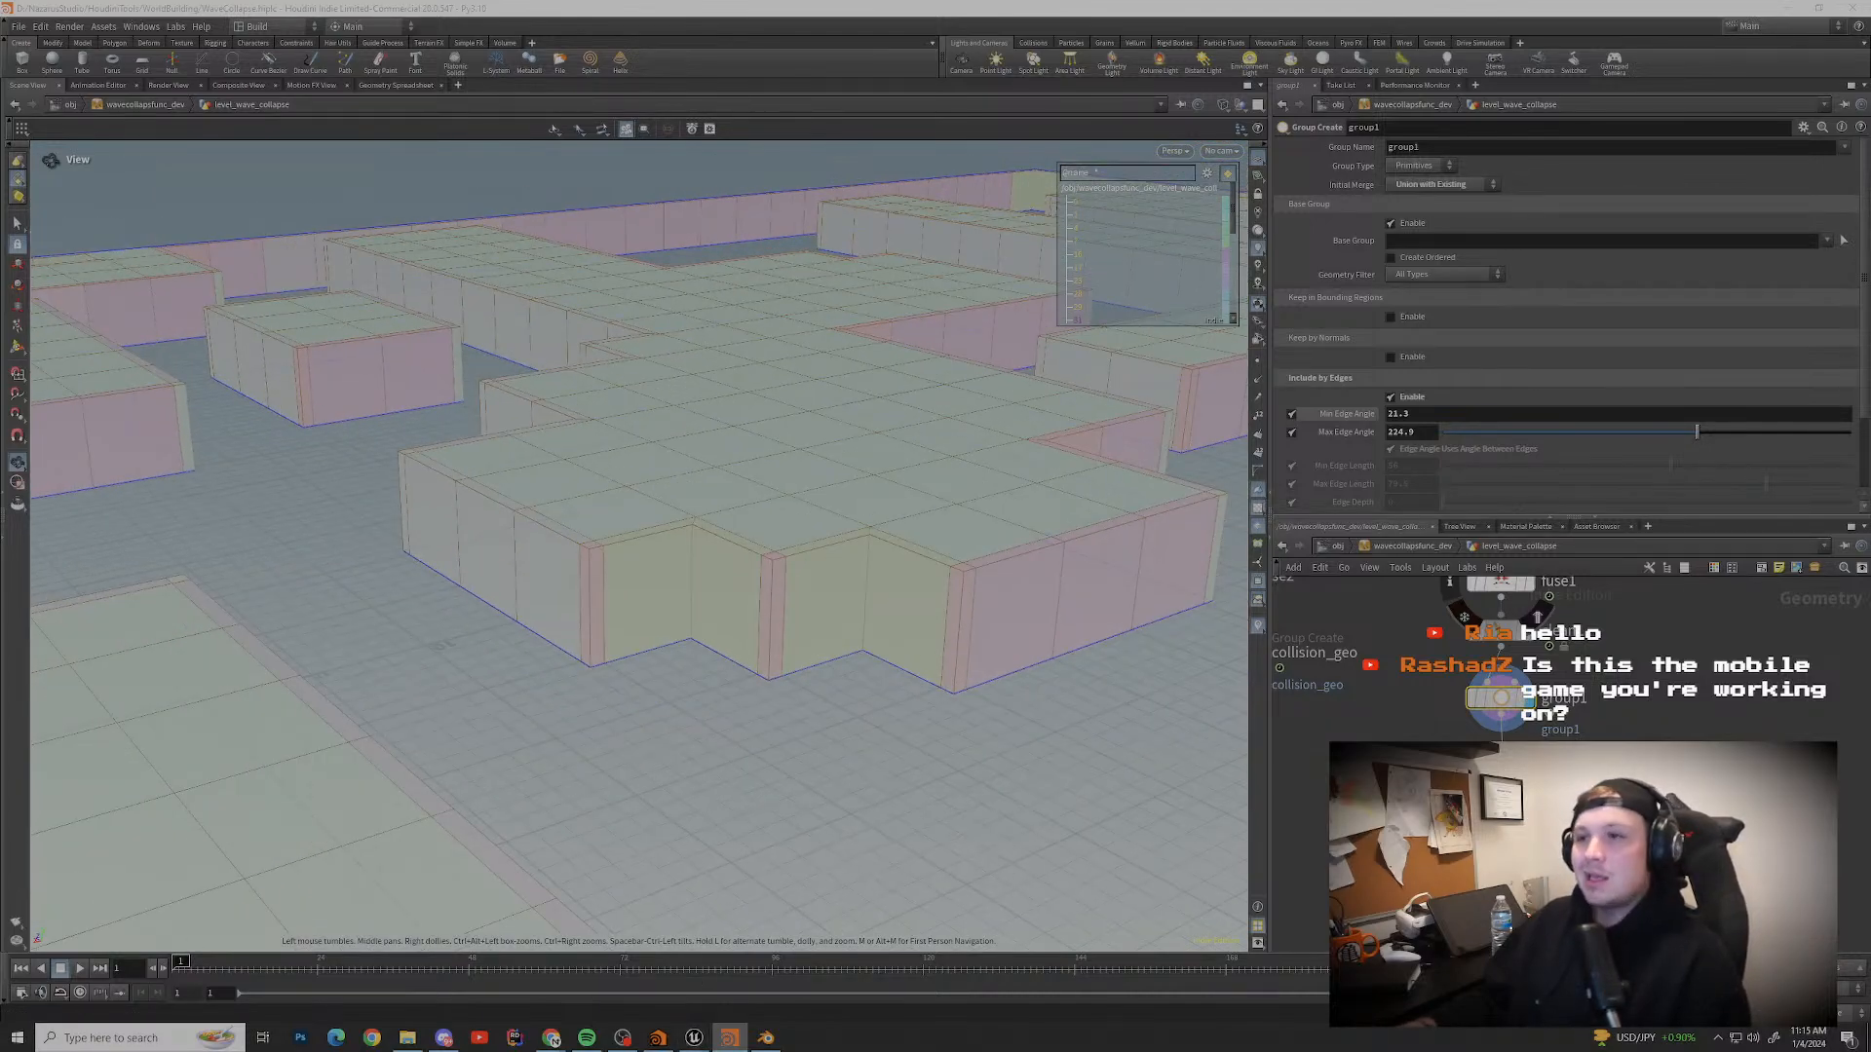
Step: Examine the whole level layout from above with the primitives grouped
left_click_drag(584, 467, 663, 565)
middle_click_drag(584, 439, 828, 701)
left_click_drag(624, 526, 702, 536)
scroll(624, 546, "down", 2)
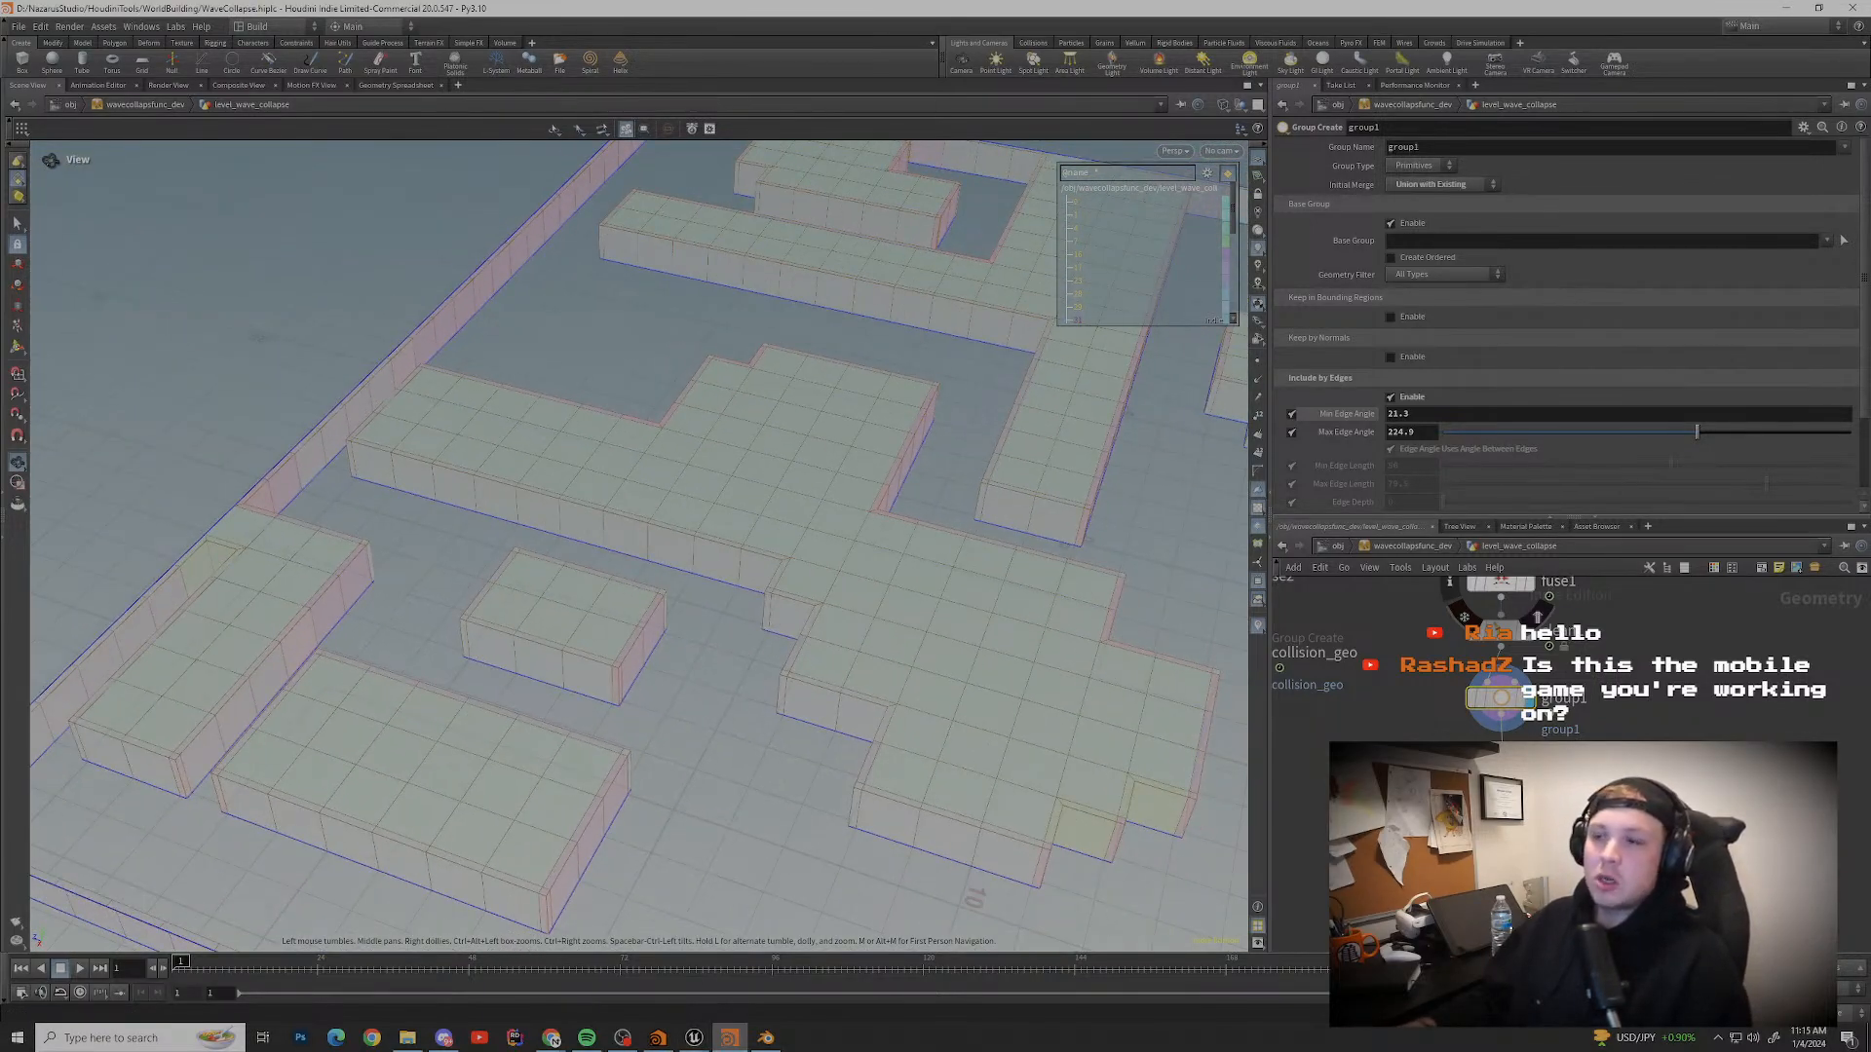
left_click_drag(585, 487, 702, 545)
middle_click_drag(740, 390, 507, 575)
scroll(779, 565, "down", 2)
left_click_drag(682, 507, 575, 565)
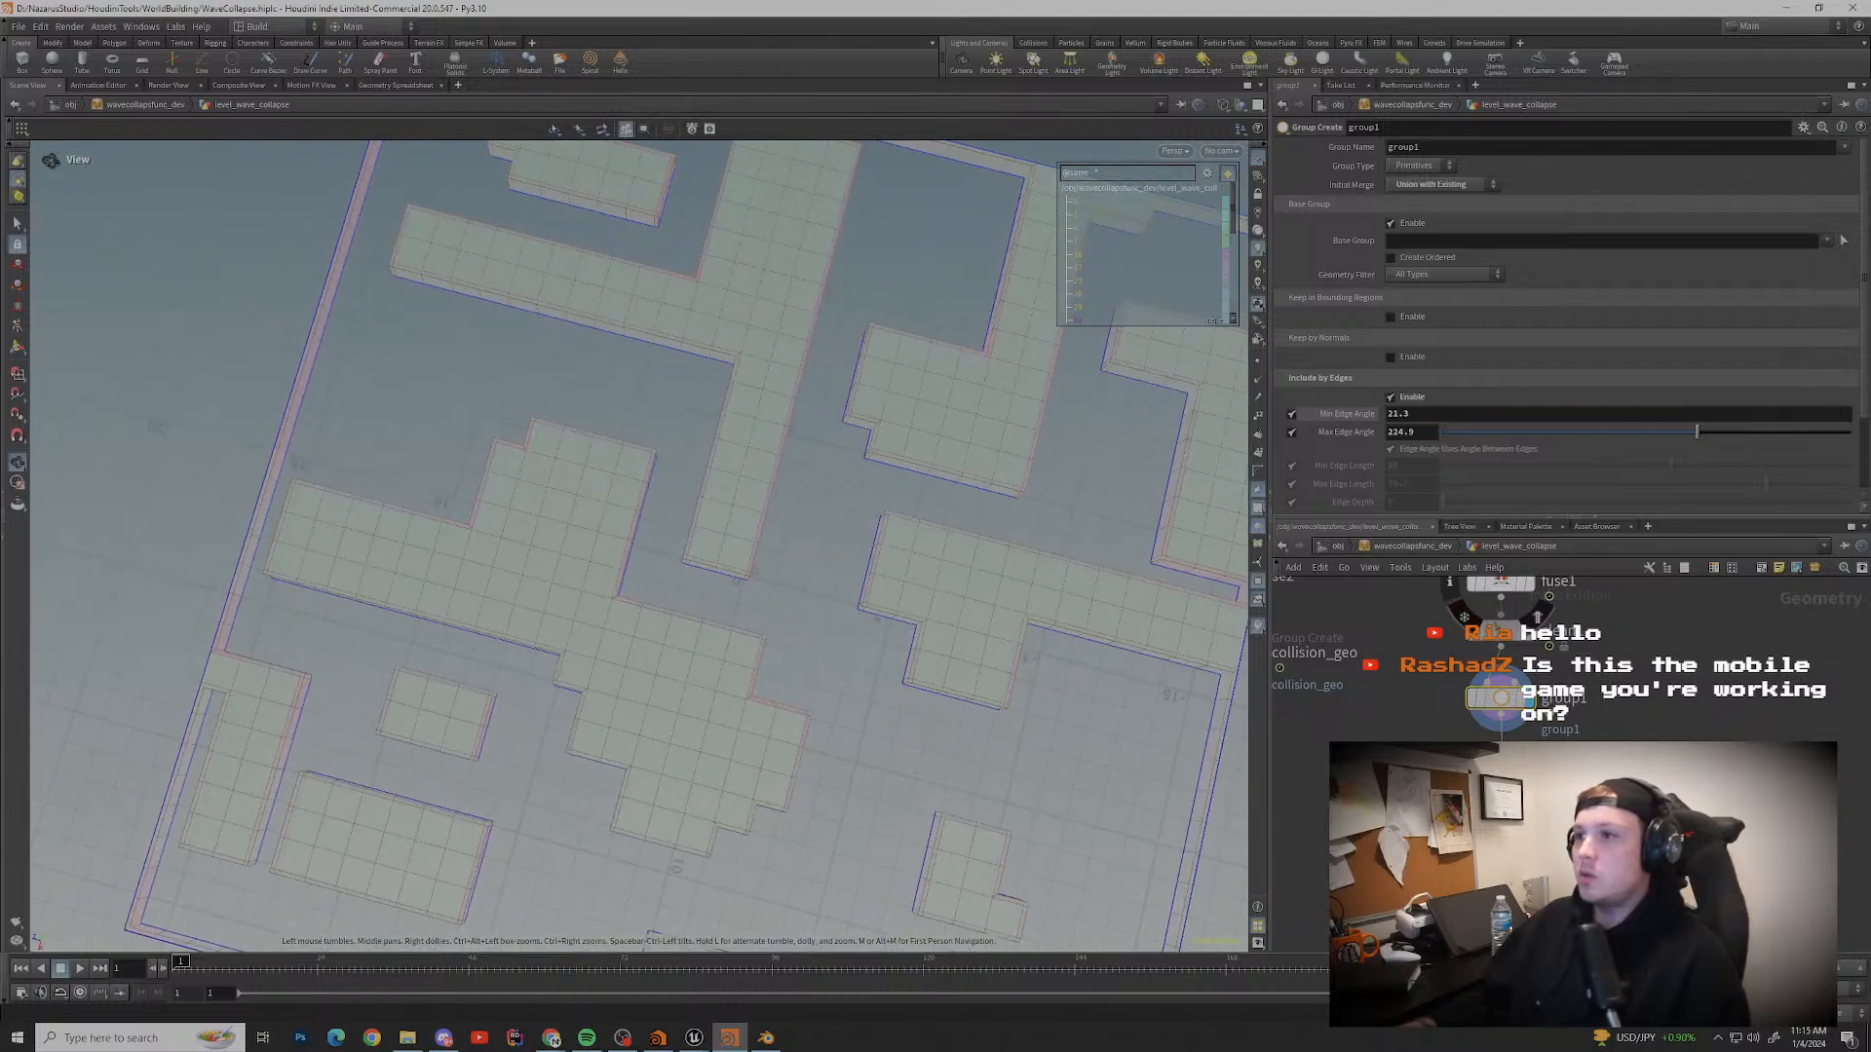
middle_click_drag(779, 546, 507, 487)
scroll(623, 546, "up", 2)
middle_click_drag(389, 526, 936, 507)
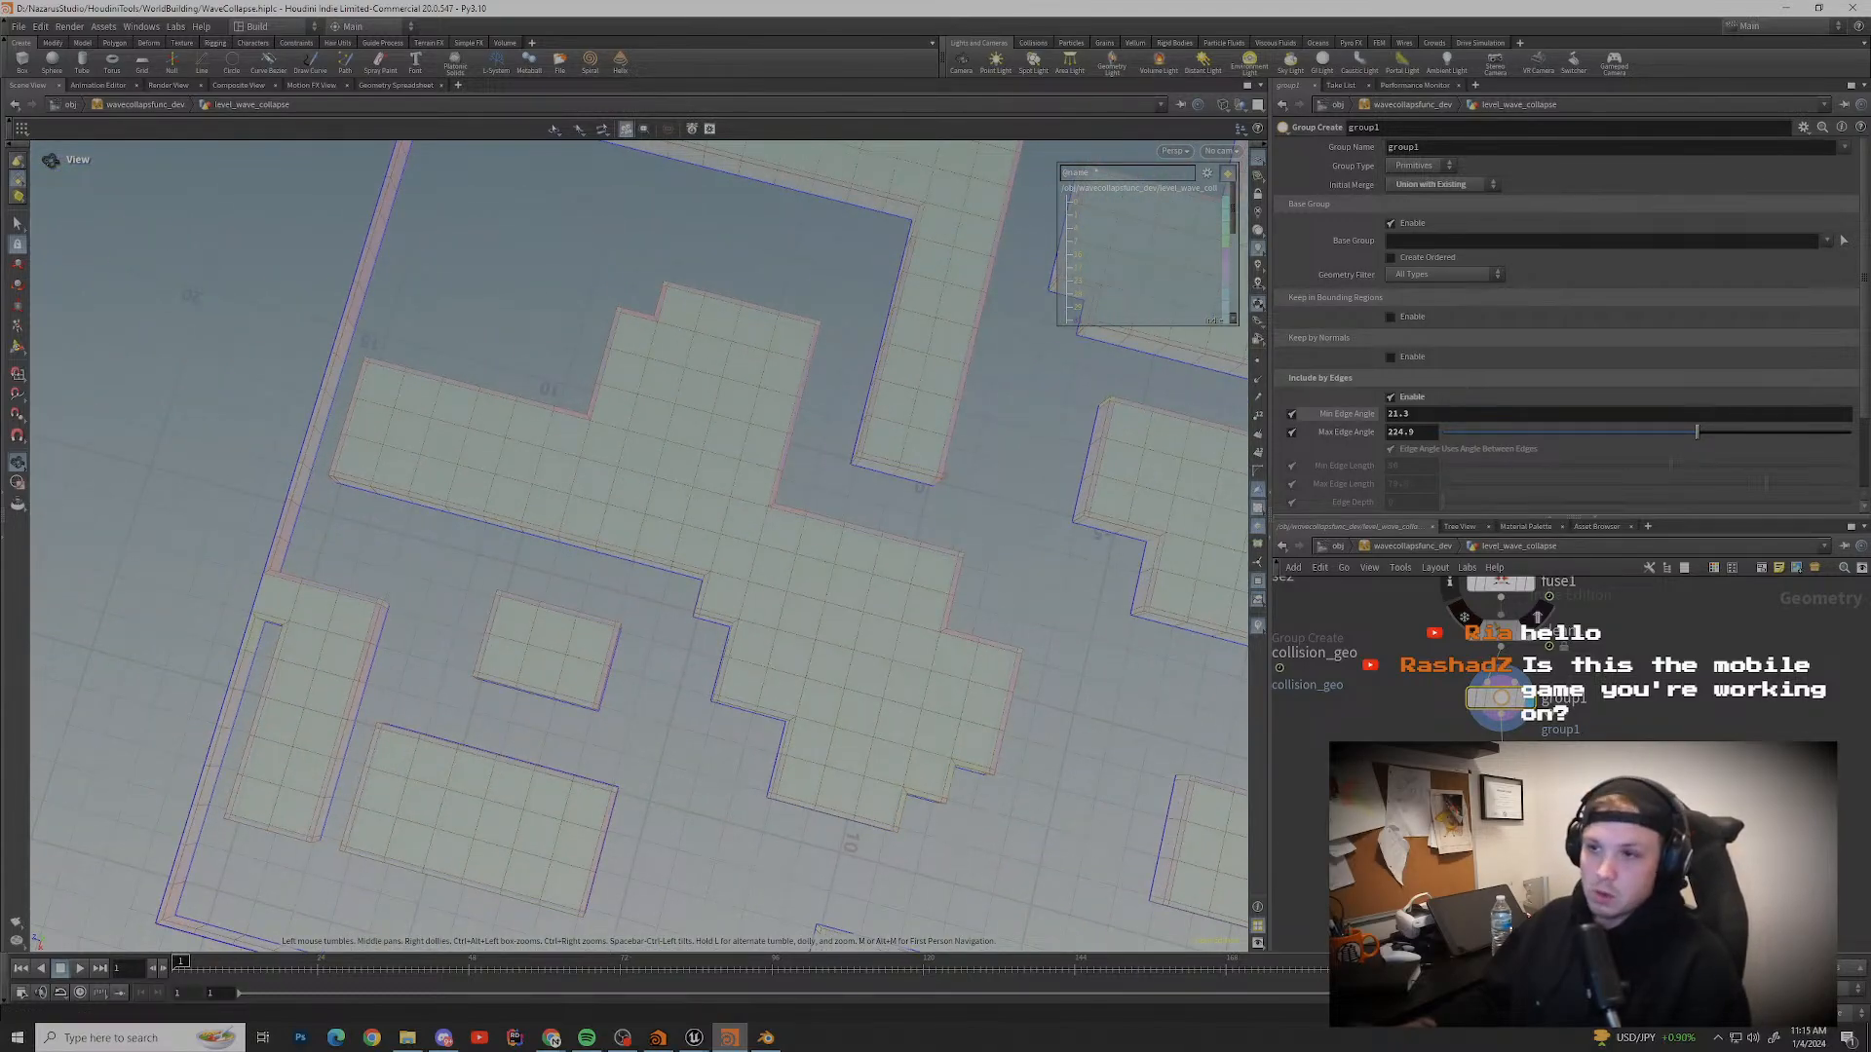
Step: Inspect the beveled rims and stepped corners of the large wall block up close
scroll(623, 546, "up", 5)
scroll(624, 545, "down", 4)
left_click_drag(545, 526, 687, 517)
middle_click_drag(468, 507, 891, 575)
left_click_drag(780, 546, 701, 575)
scroll(623, 545, "up", 3)
scroll(624, 546, "up", 3)
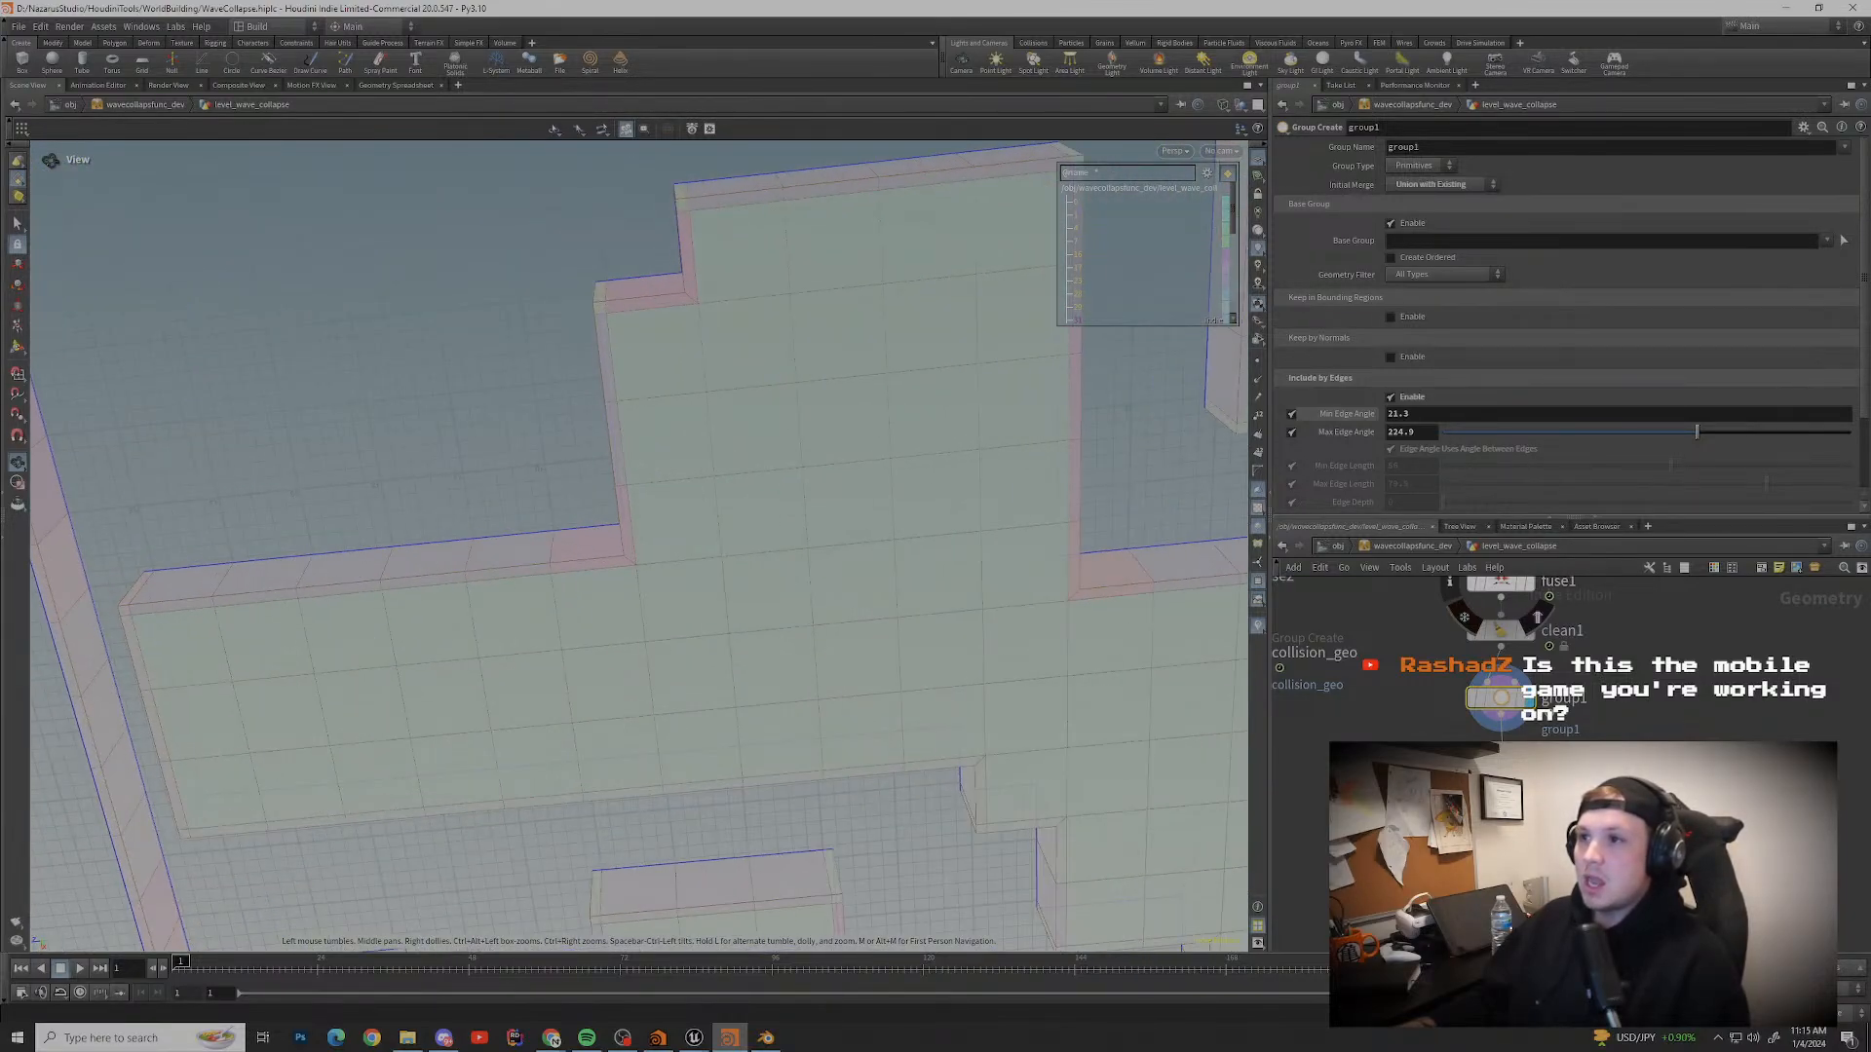
middle_click_drag(721, 390, 546, 682)
left_click_drag(623, 545, 608, 589)
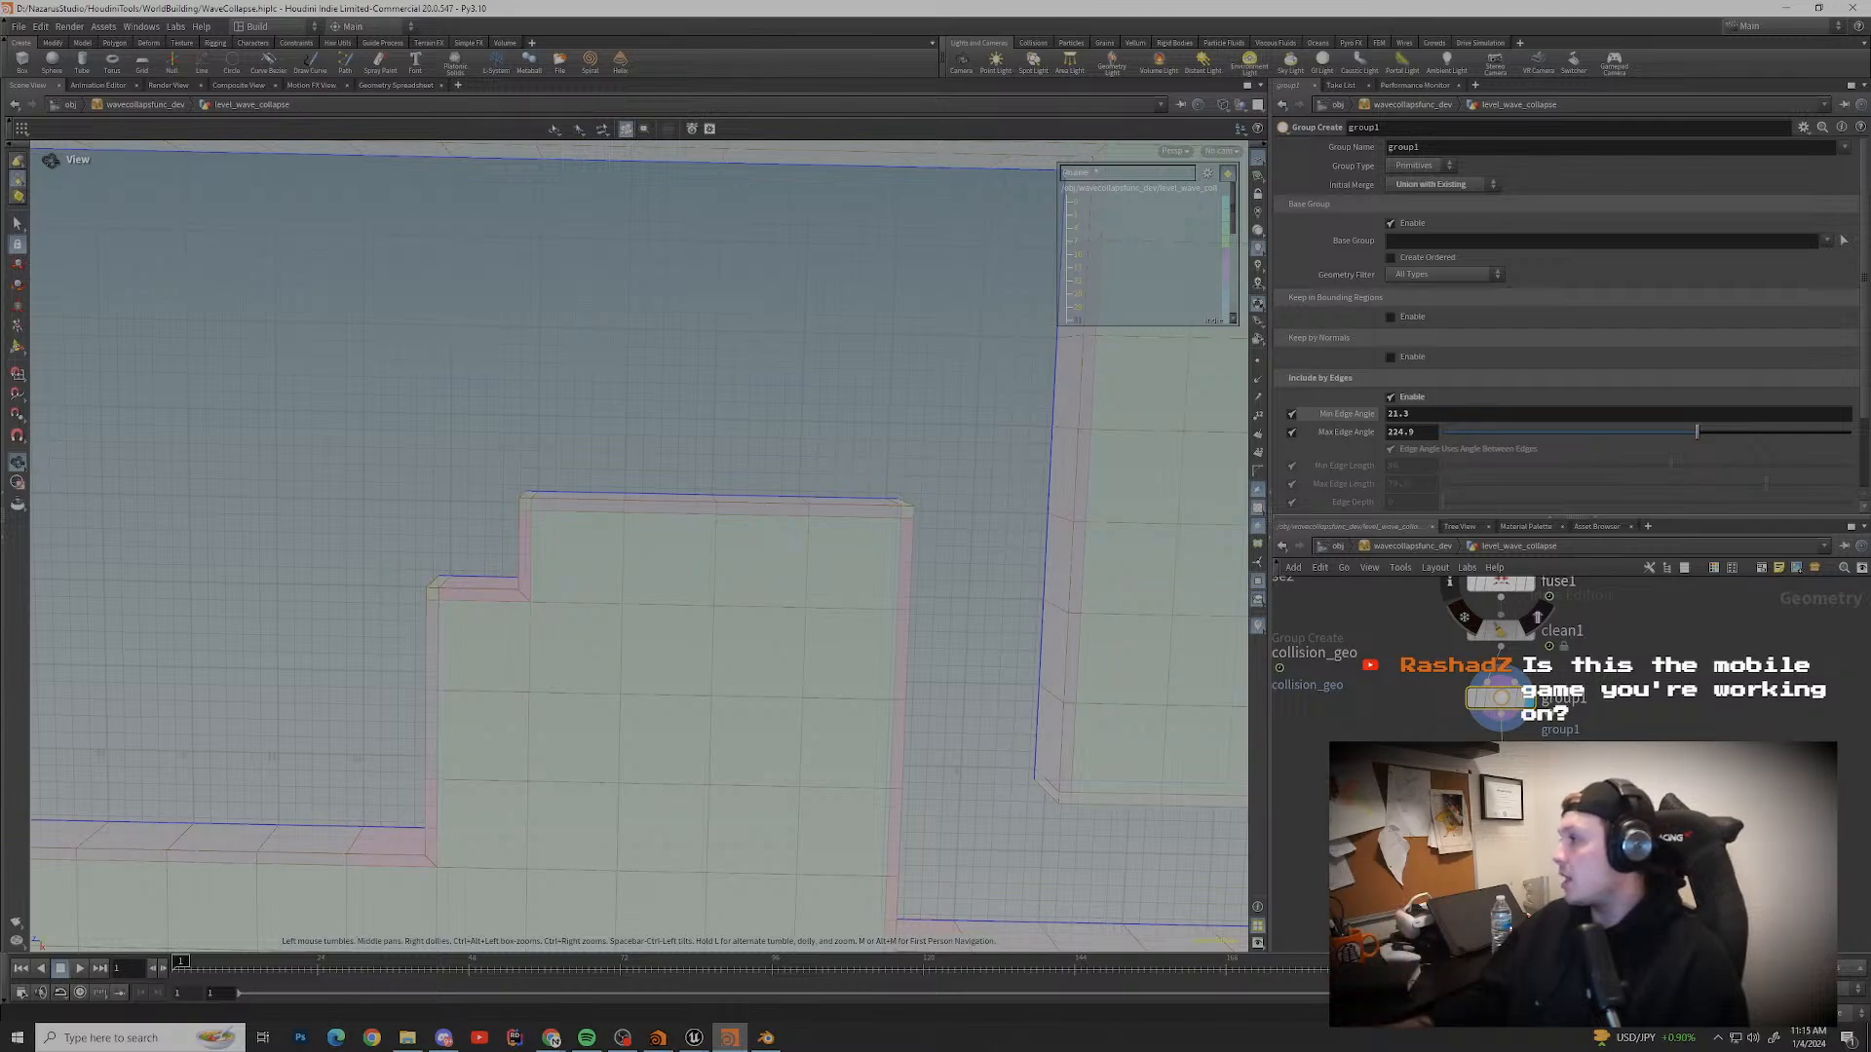
scroll(745, 507, "up", 5)
middle_click_drag(745, 506, 561, 606)
scroll(633, 584, "up", 4)
scroll(634, 585, "down", 1)
scroll(875, 591, "down", 3)
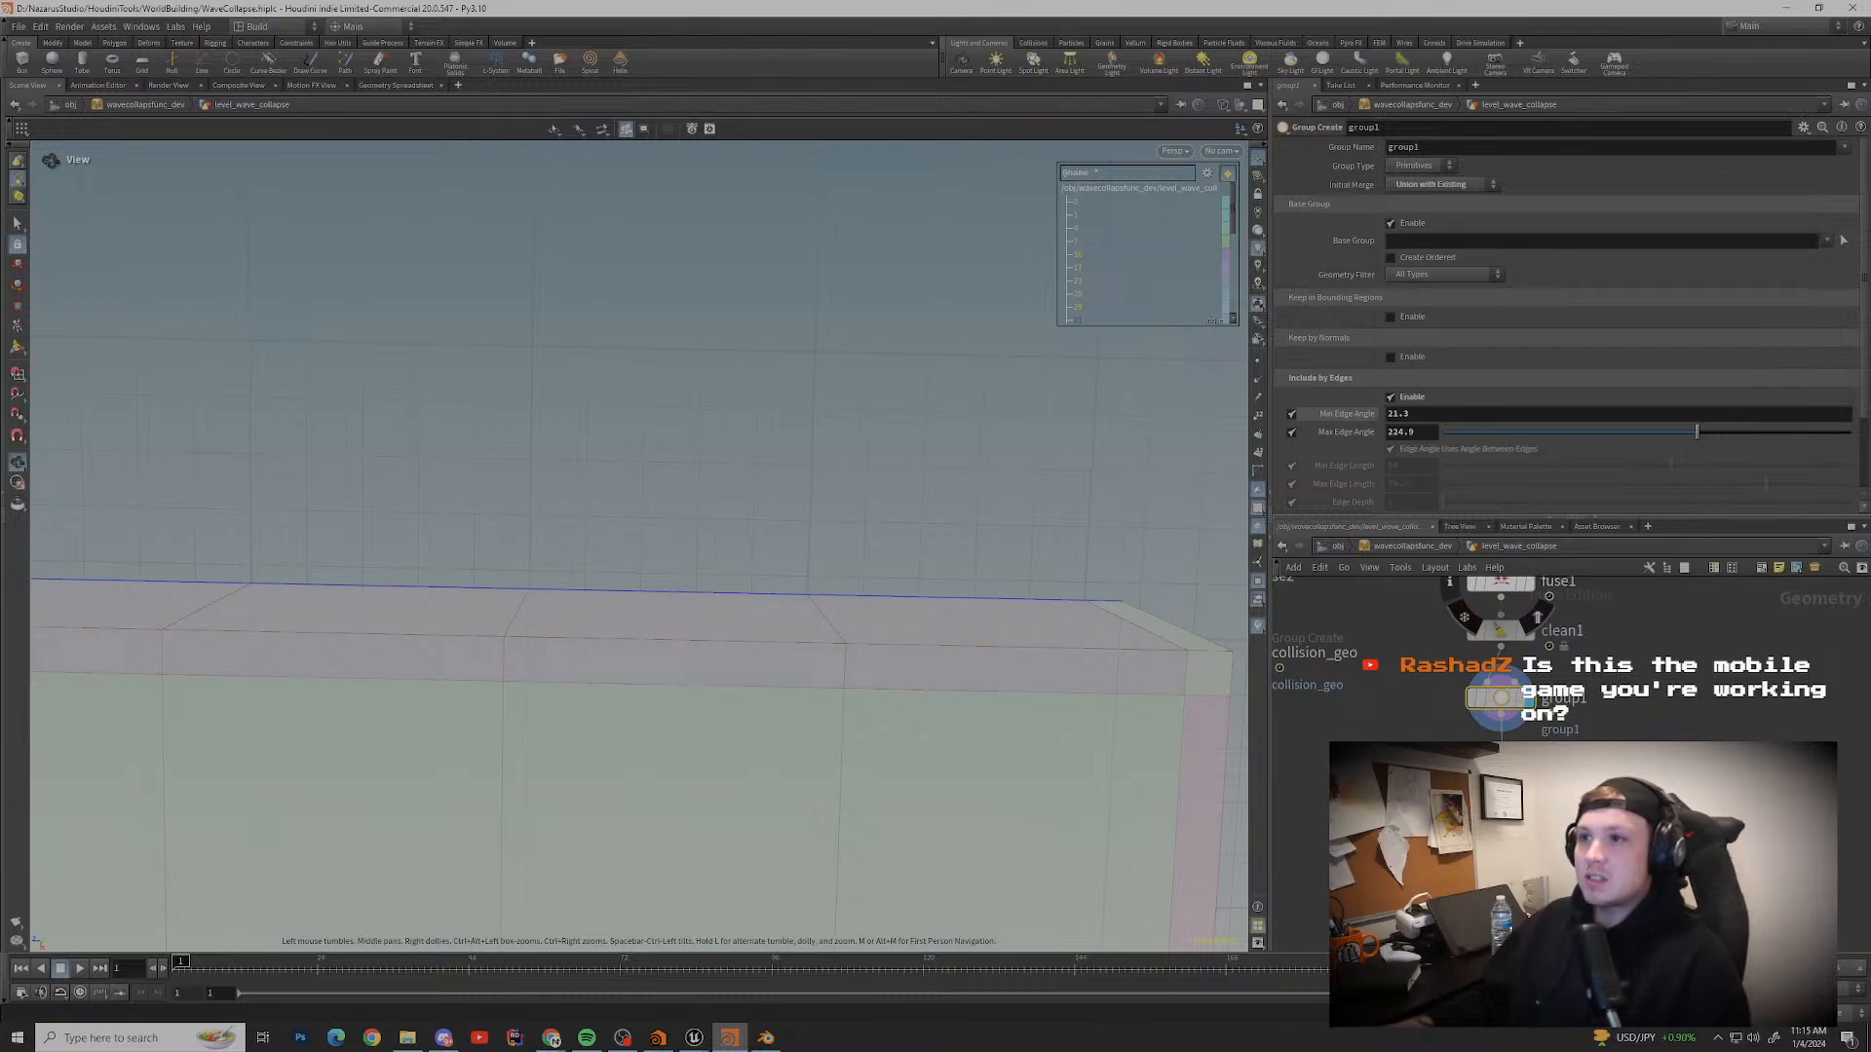
middle_click_drag(682, 545, 256, 518)
left_click_drag(256, 518, 312, 546)
Step: Switch to Unreal Engine and playtest the TestWorld level in a preview window
left_click(760, 964)
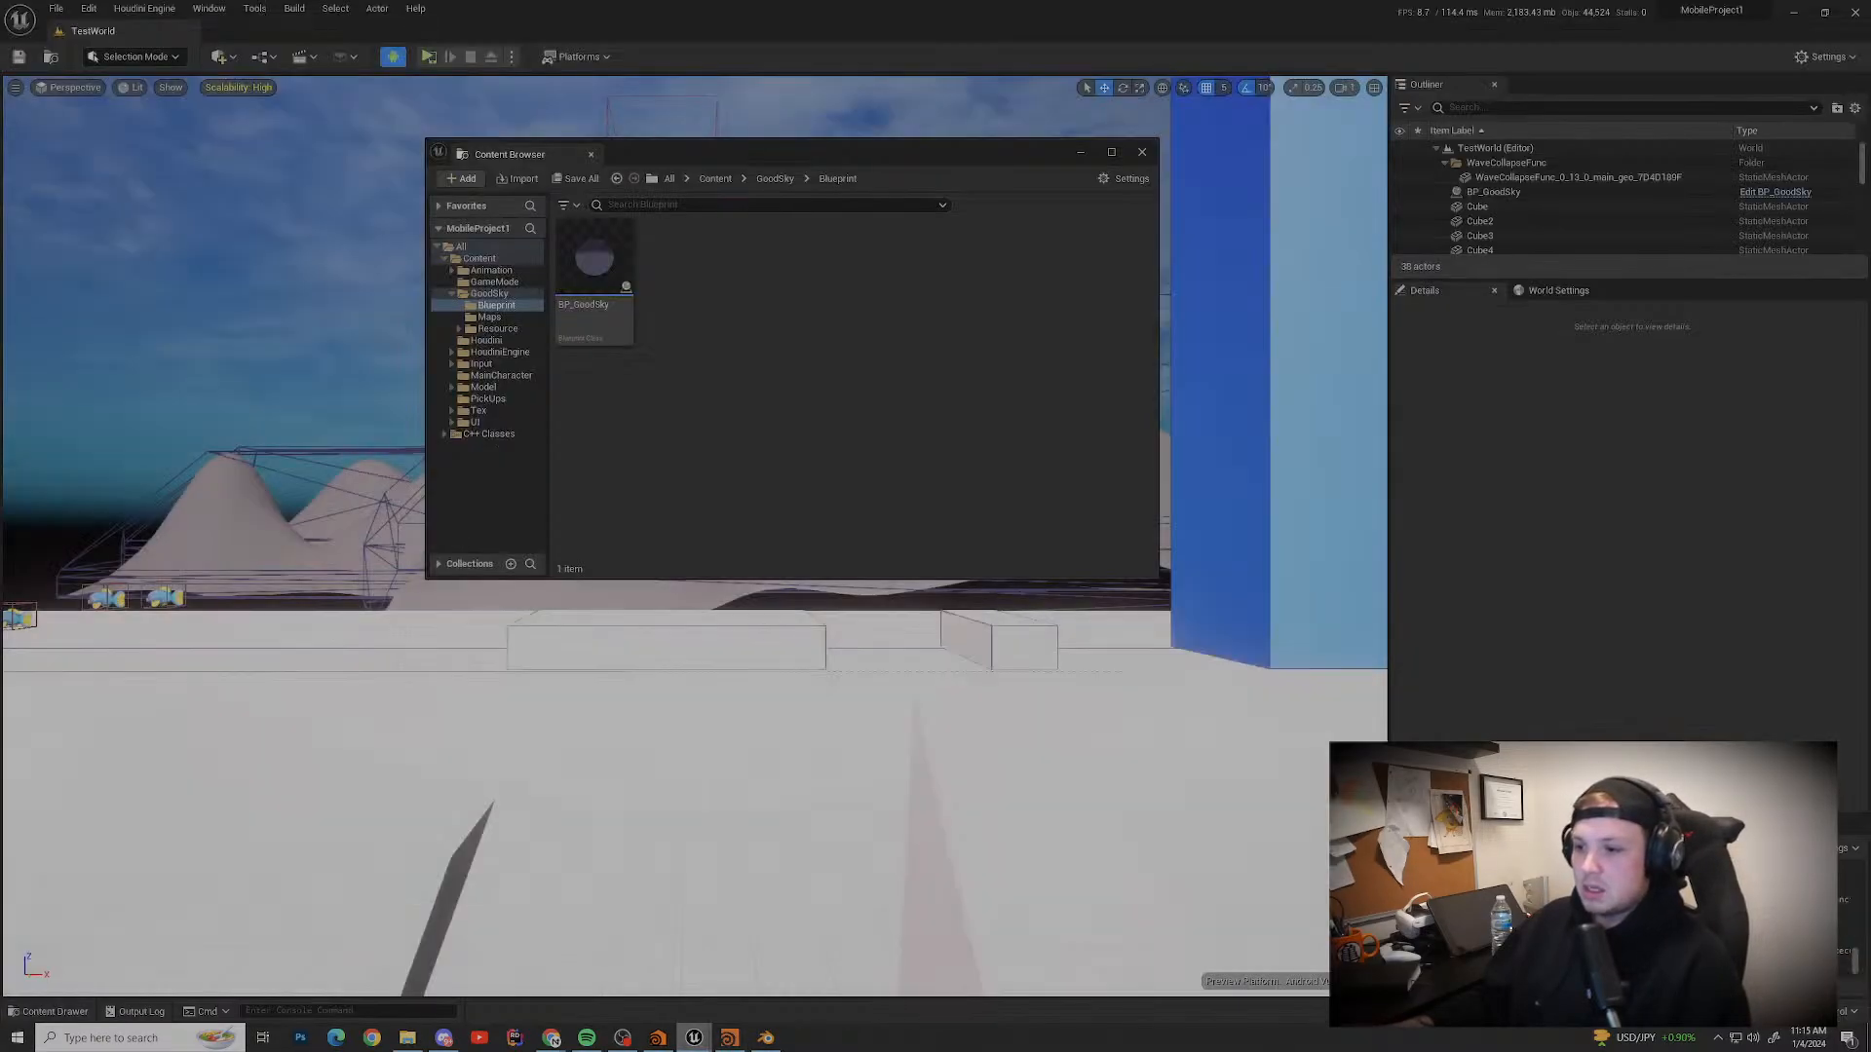
left_click(1142, 152)
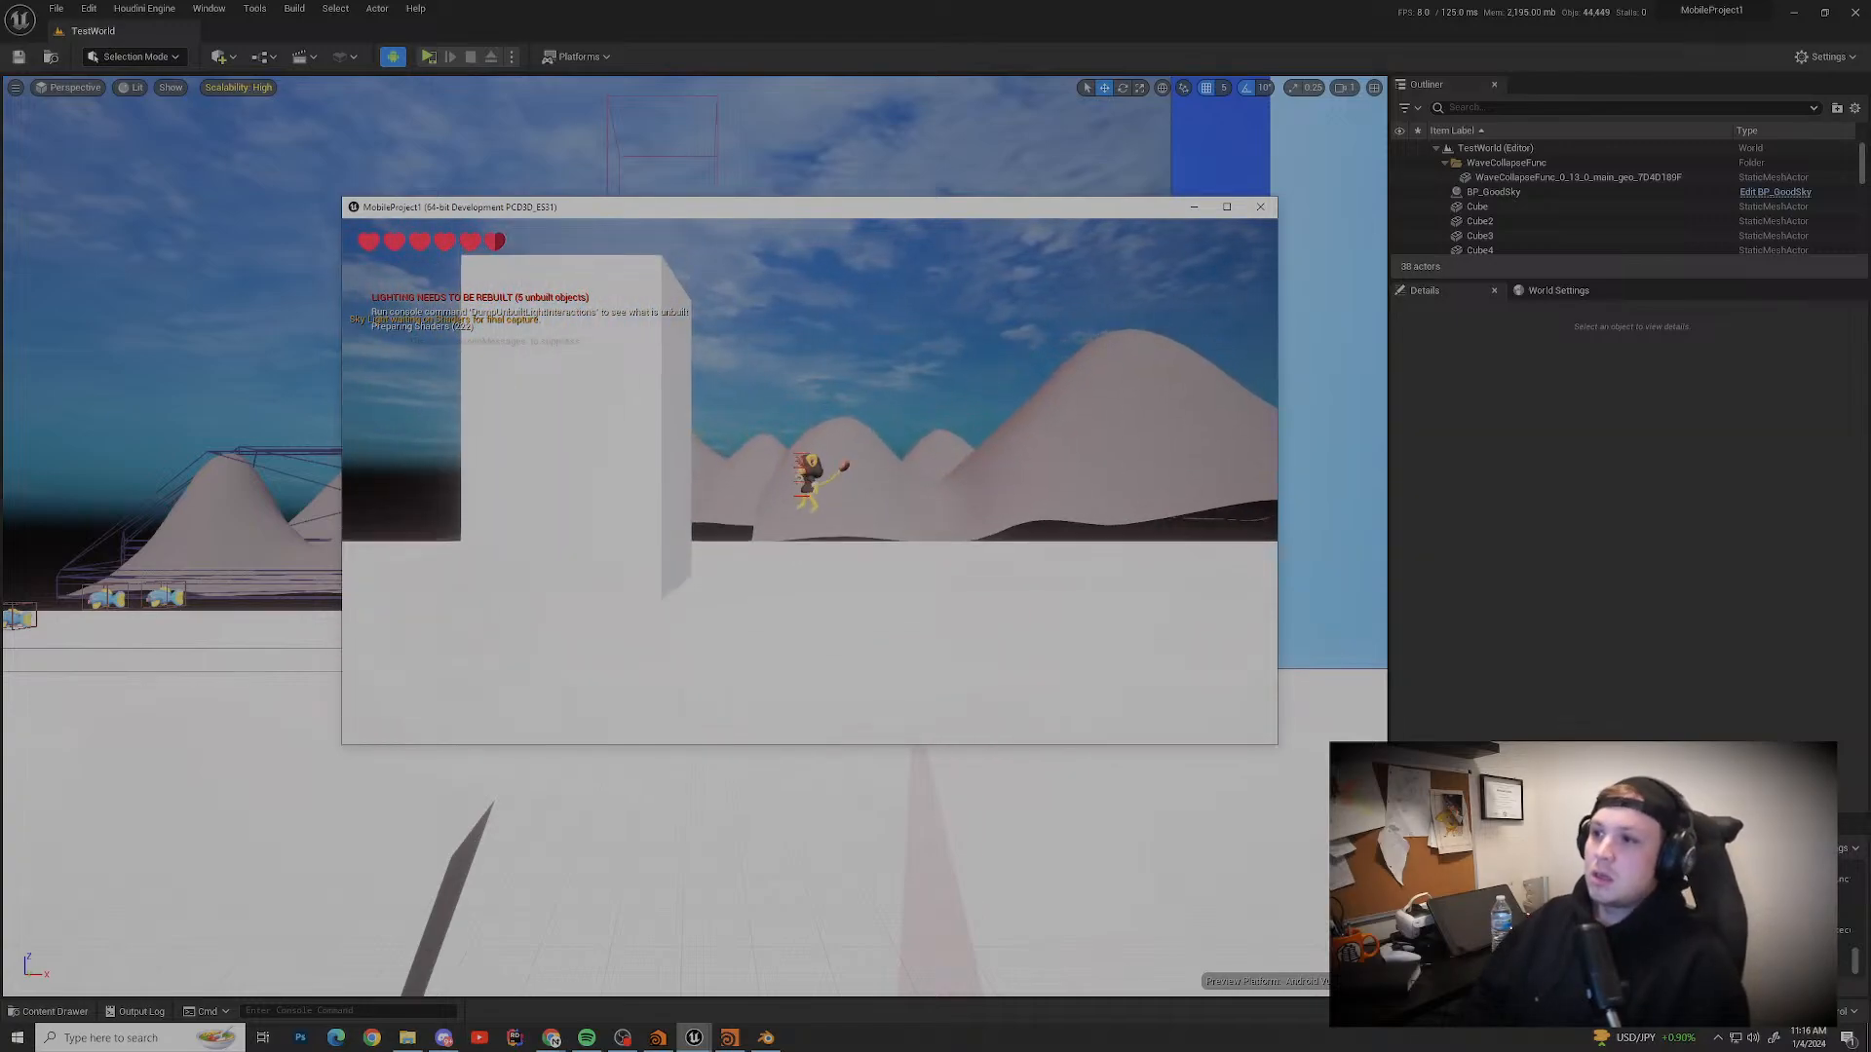
key("Escape")
Step: Select the BP_GoodSky actor in TestWorld and look around the level's blocks and background hills
mouse_move(694, 1038)
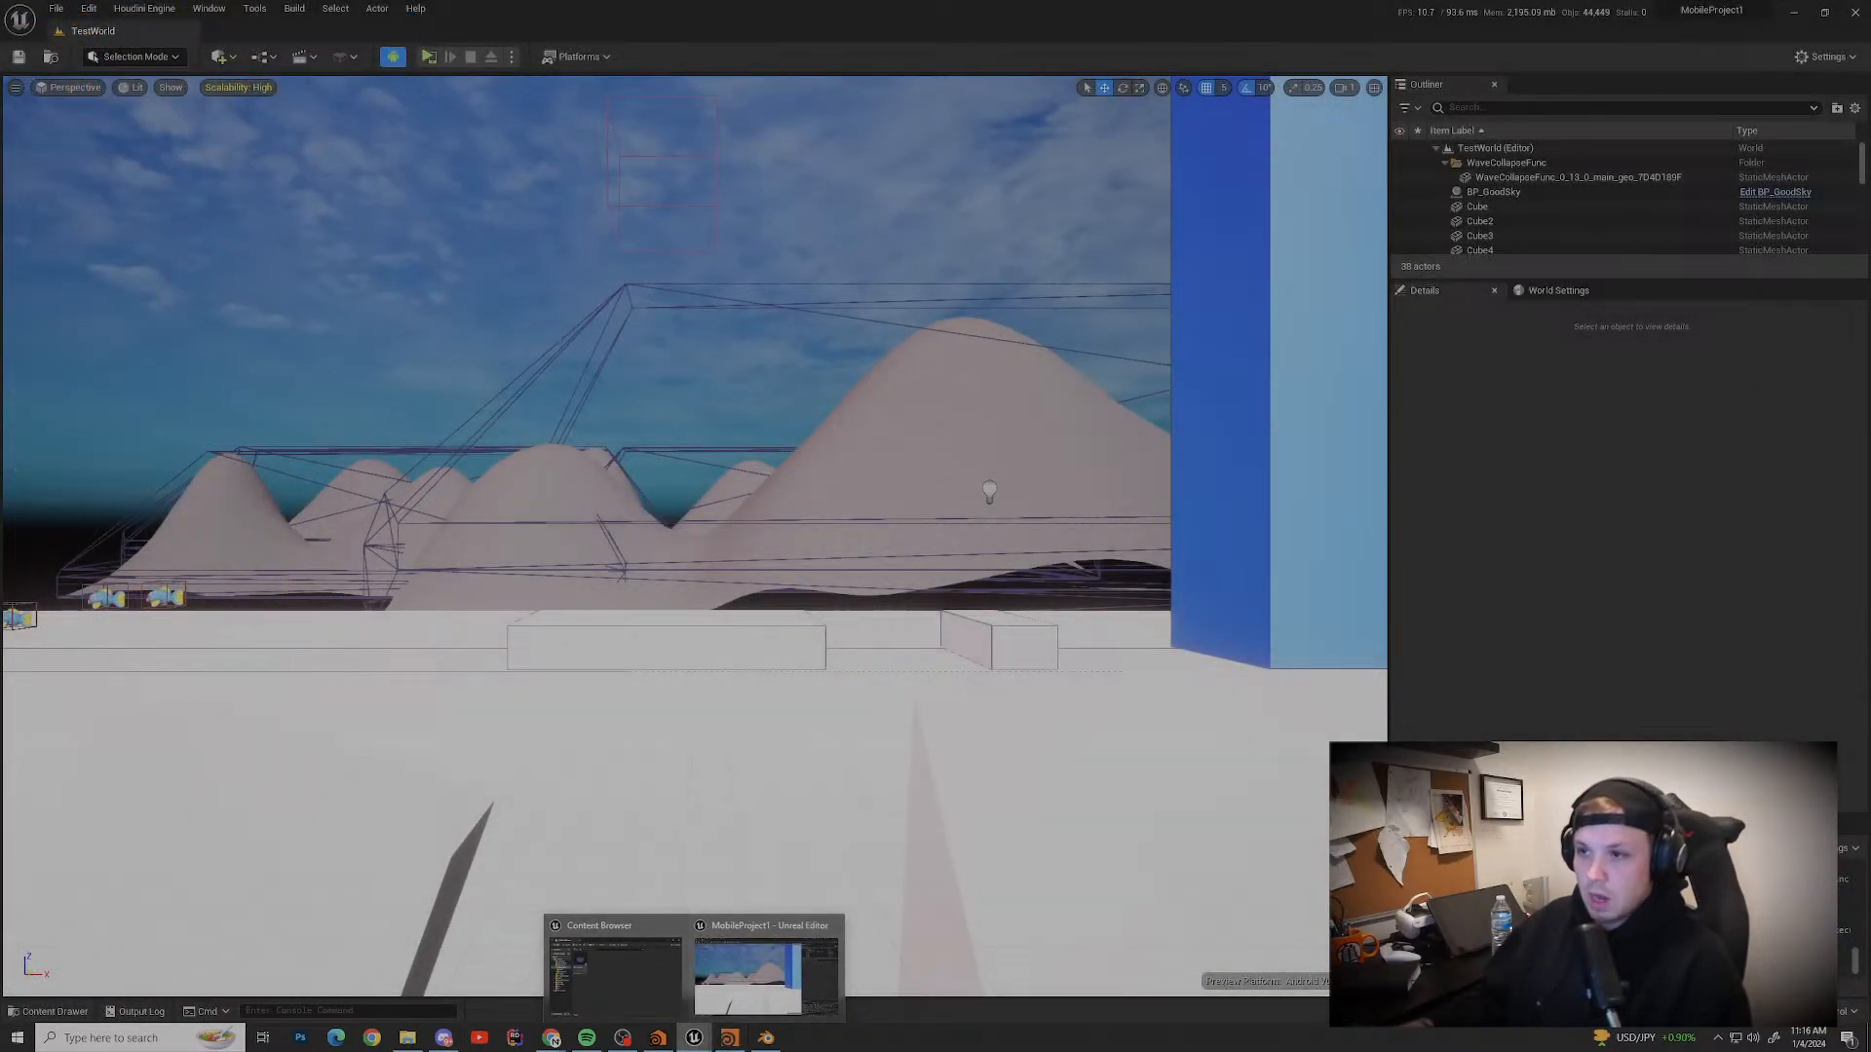
left_click(799, 243)
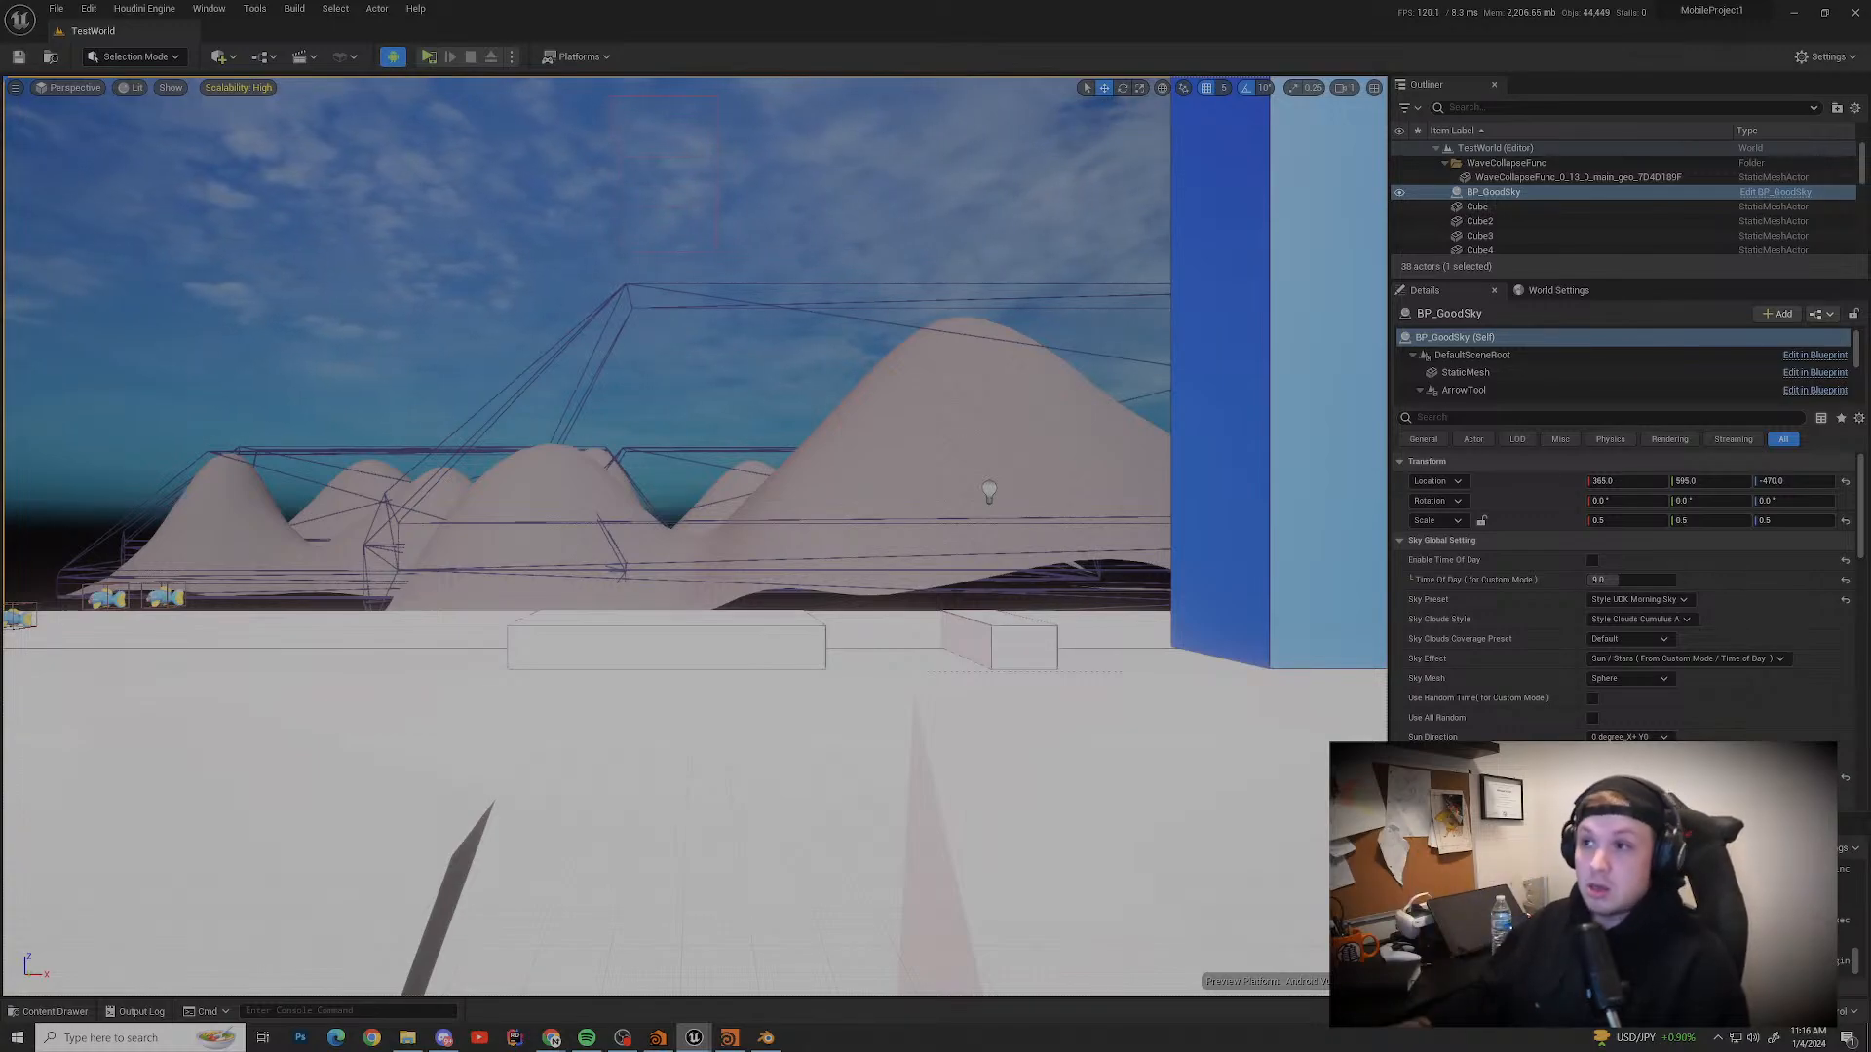
scroll(694, 536, "down", 3)
mouse_move(693, 535)
right_mouse_down()
mouse_move(561, 519)
mouse_move(409, 604)
mouse_move(410, 546)
mouse_move(701, 547)
mouse_move(648, 528)
mouse_move(682, 528)
right_mouse_up()
key("s")
key("w")
key("w")
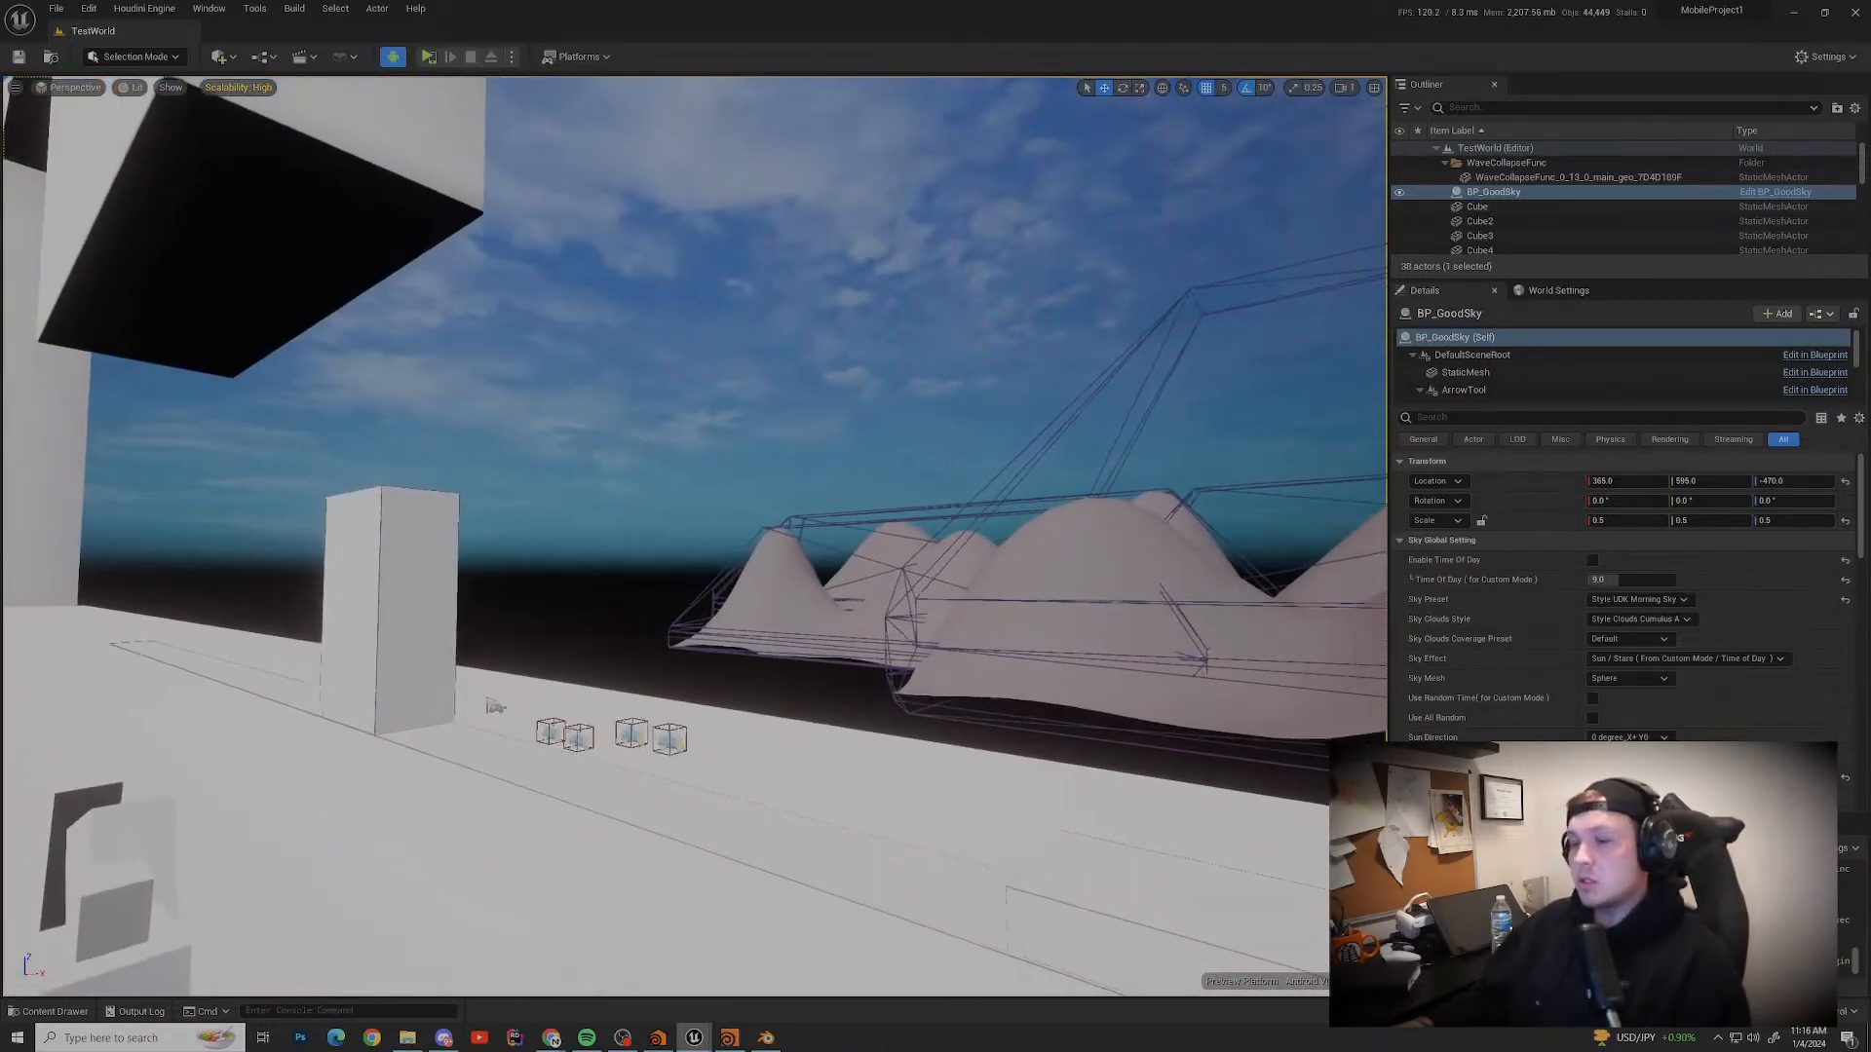
Step: Fly through the TestWorld level to examine the floating wall blocks and the hills behind them
key("w")
right_click_drag(694, 536, 643, 458)
scroll(682, 536, "down", 2)
scroll(1096, 448, "up", 15)
key("w")
key("s")
key("w")
key("s")
key("w")
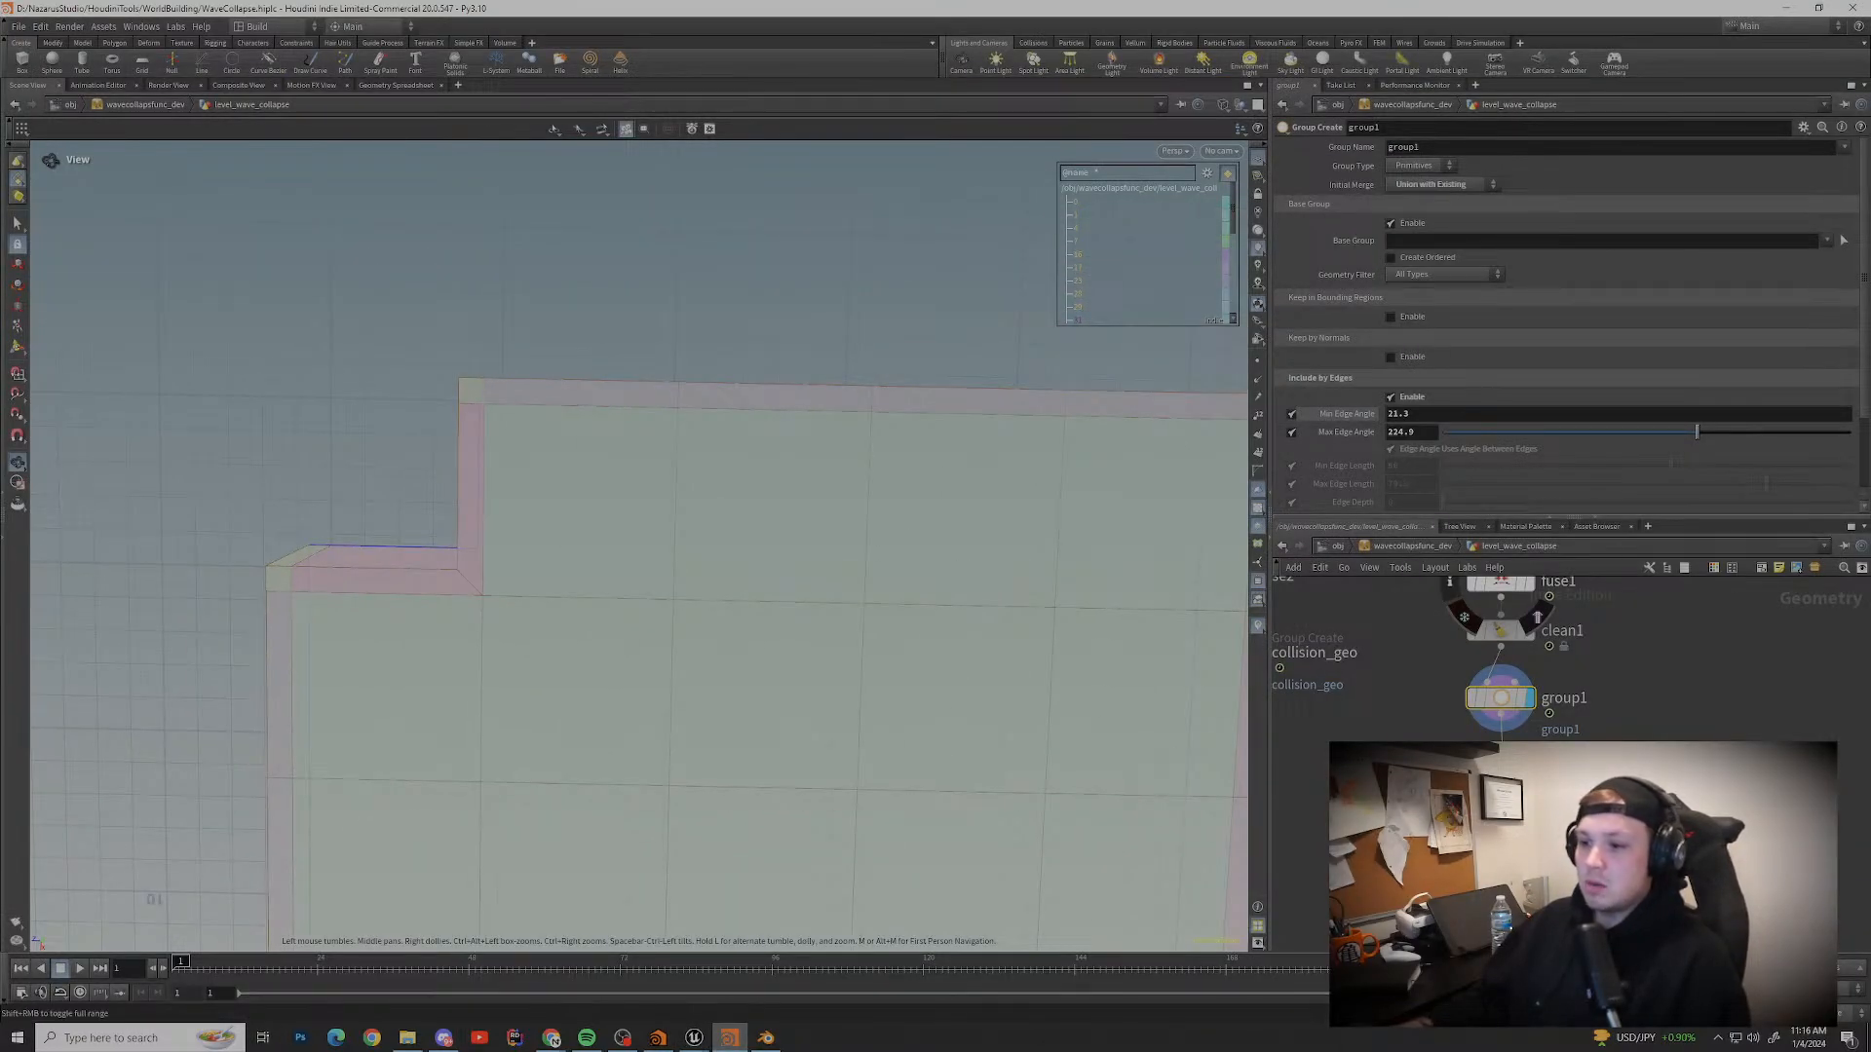
Step: Switch back to Unreal Engine and select the WaveCollapseFunc static mesh in the TestWorld level
left_click(694, 1037)
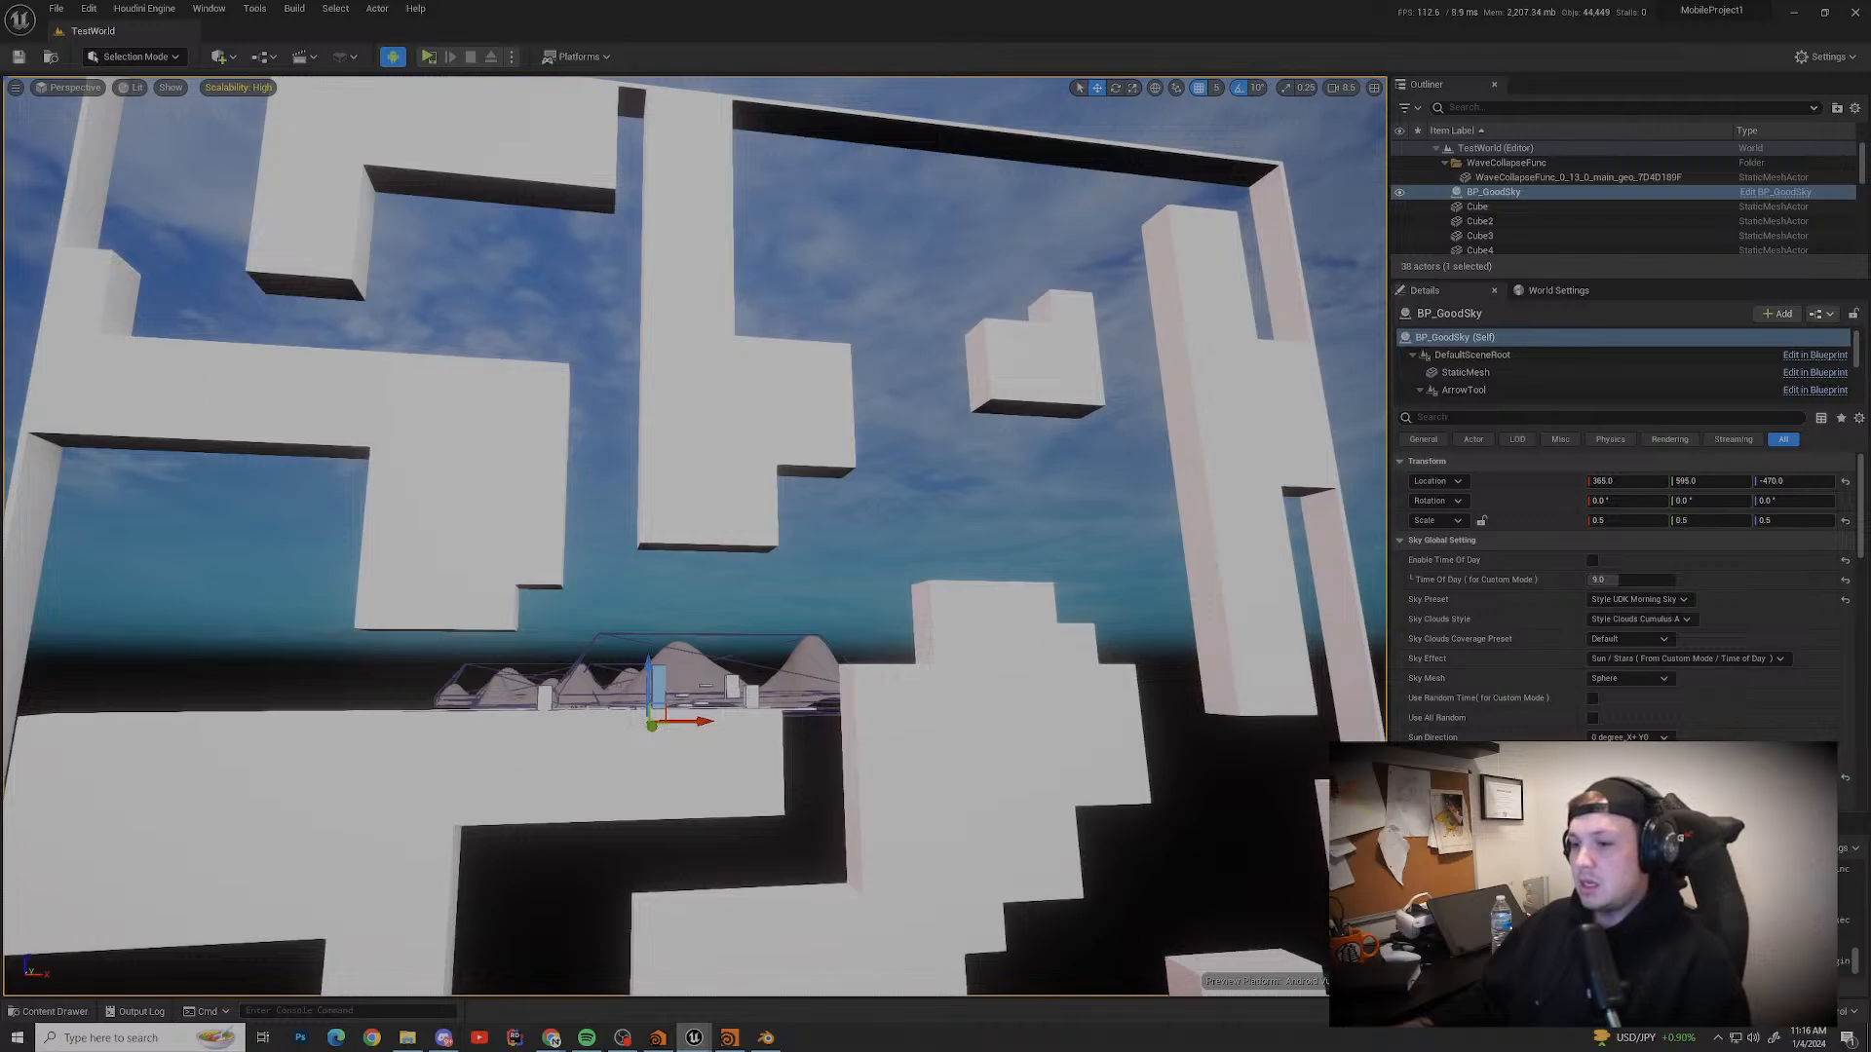
right_click_drag(693, 487, 546, 546)
left_click(694, 444)
right_click_drag(543, 617, 589, 634)
left_click(543, 618)
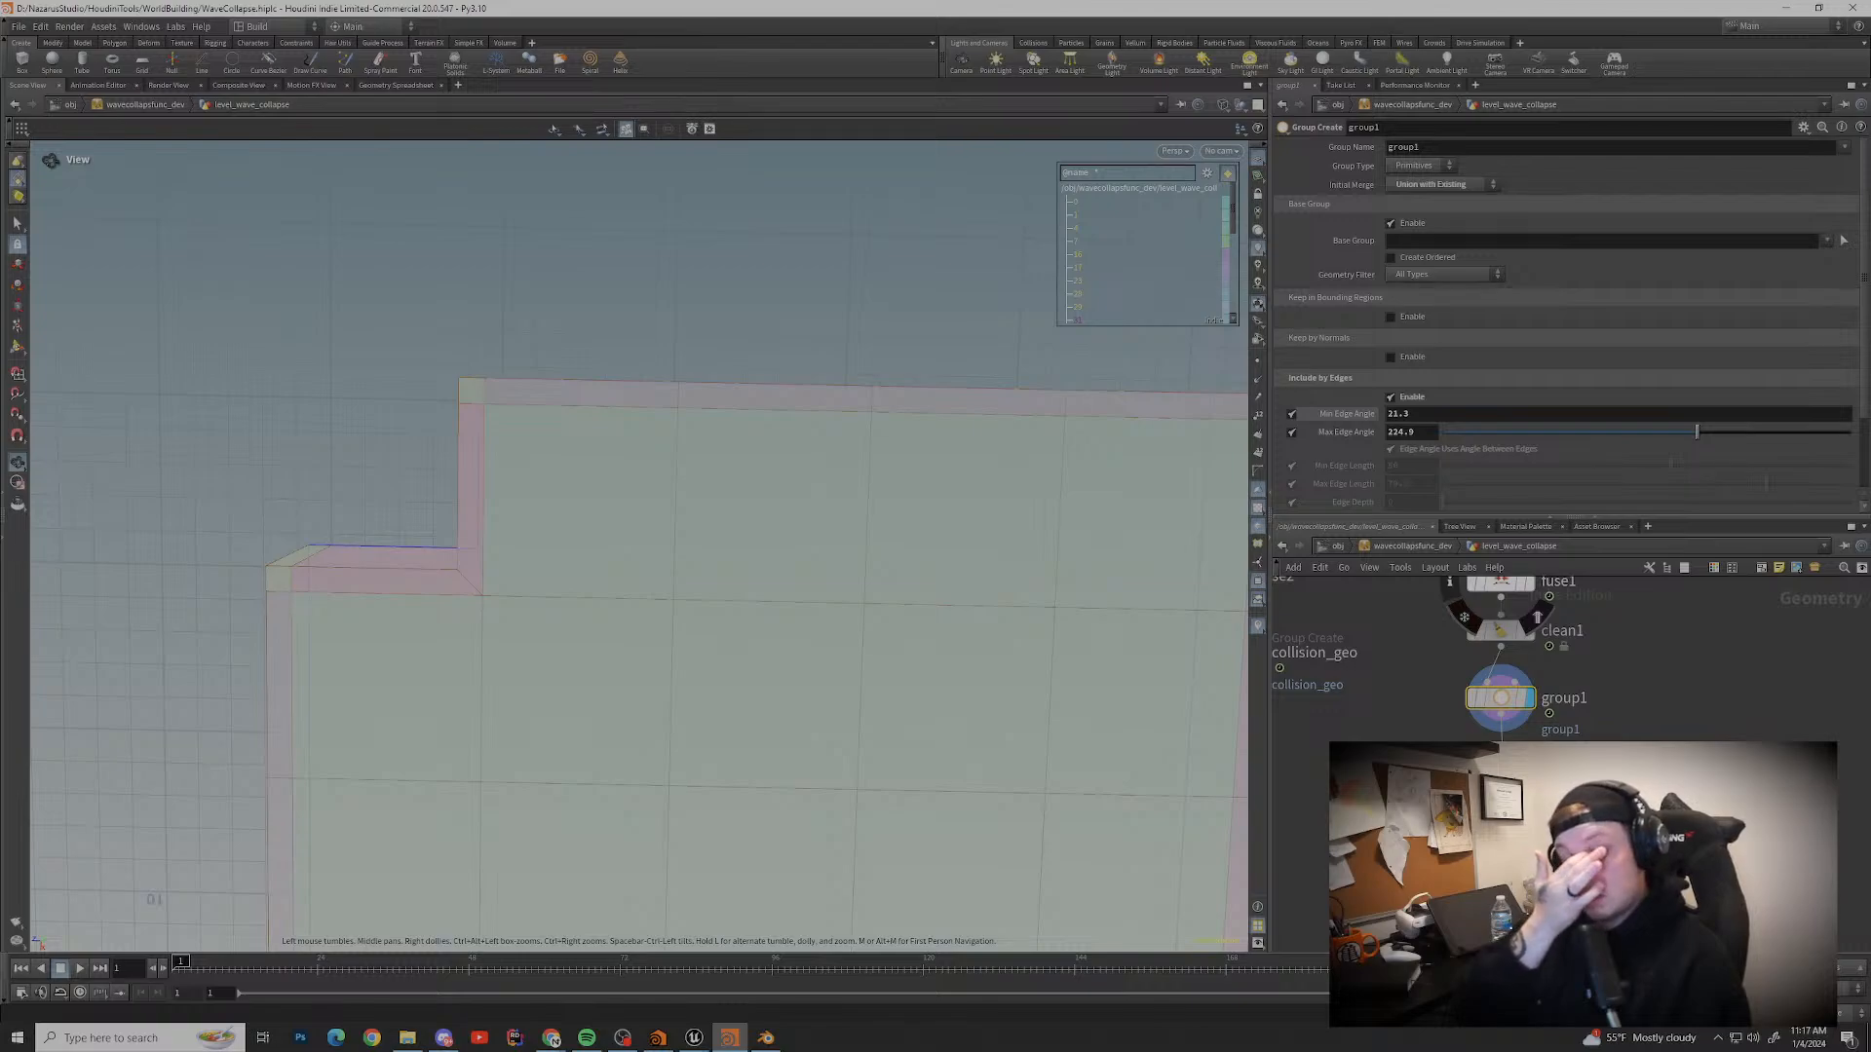
Step: In Houdini, inspect the grouped rims and stepped corners of the long wall blocks from an angled overview
left_click_drag(640, 546, 604, 468)
middle_click_drag(639, 468, 506, 663)
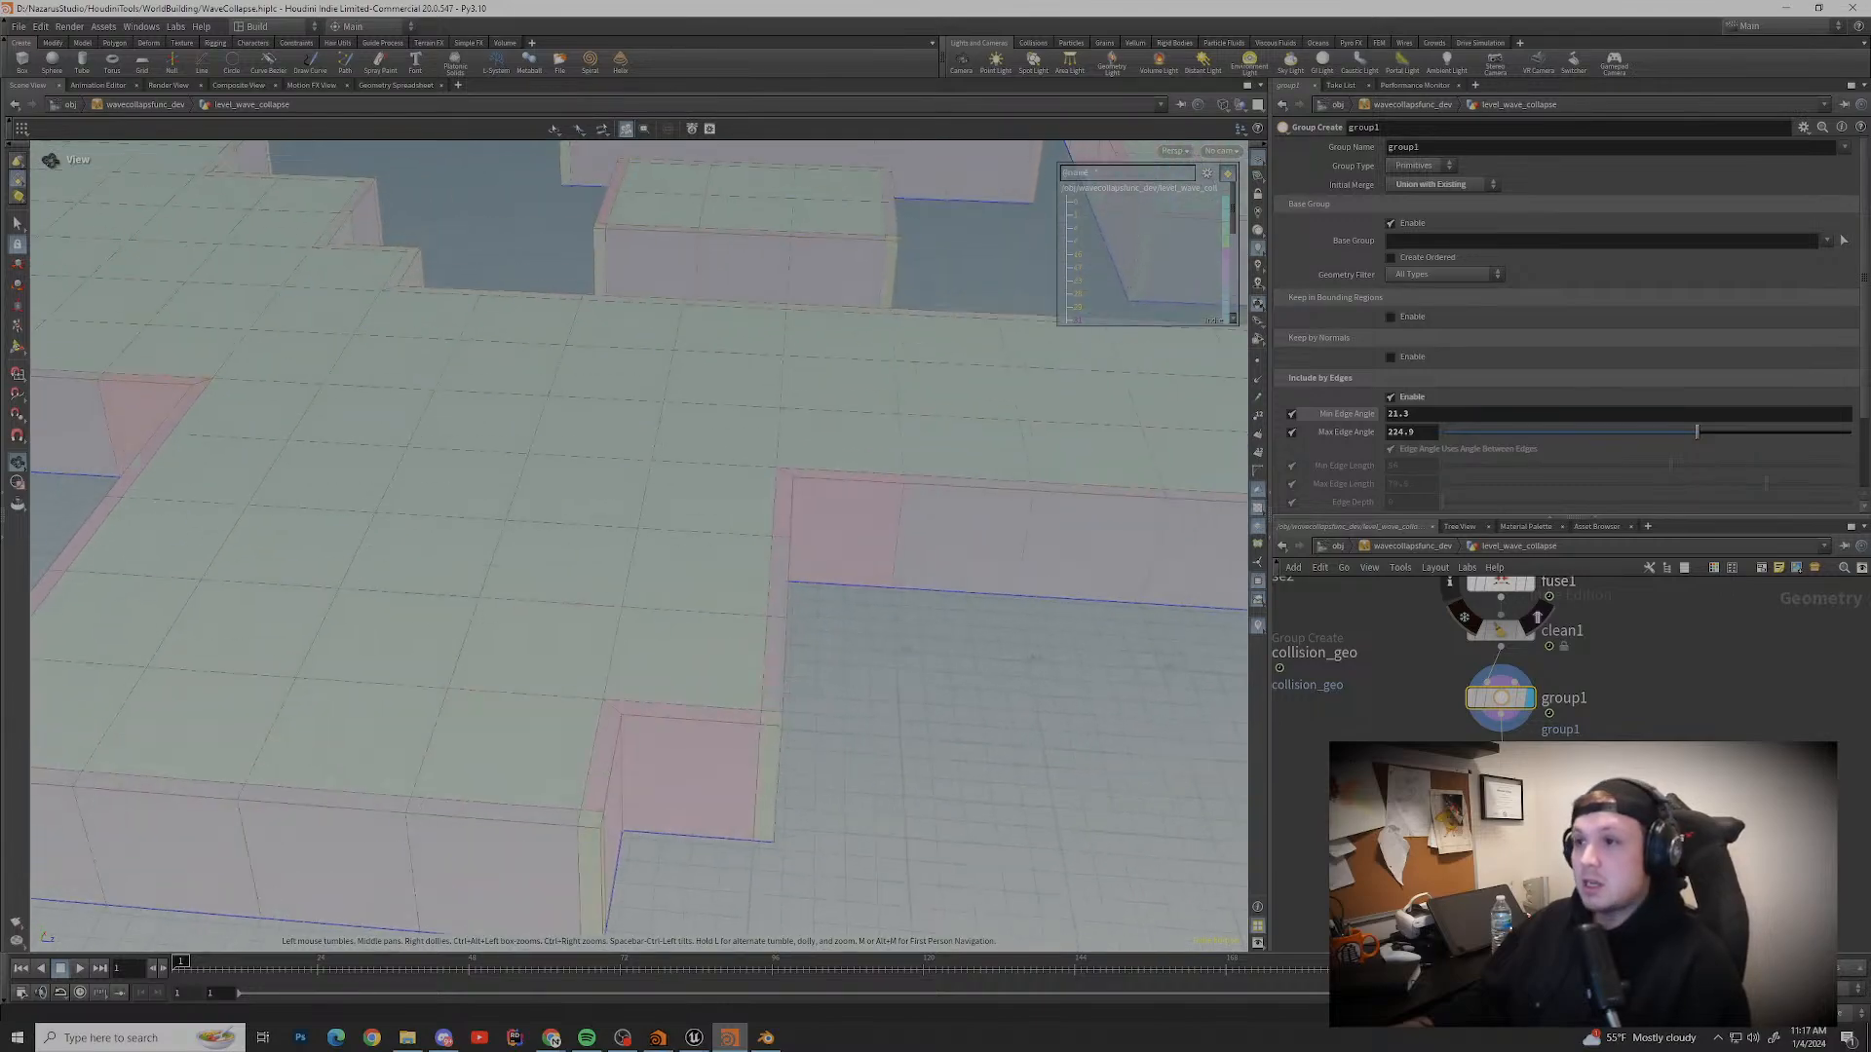
scroll(639, 546, "down", 4)
middle_click_drag(682, 517, 497, 584)
scroll(639, 546, "down", 2)
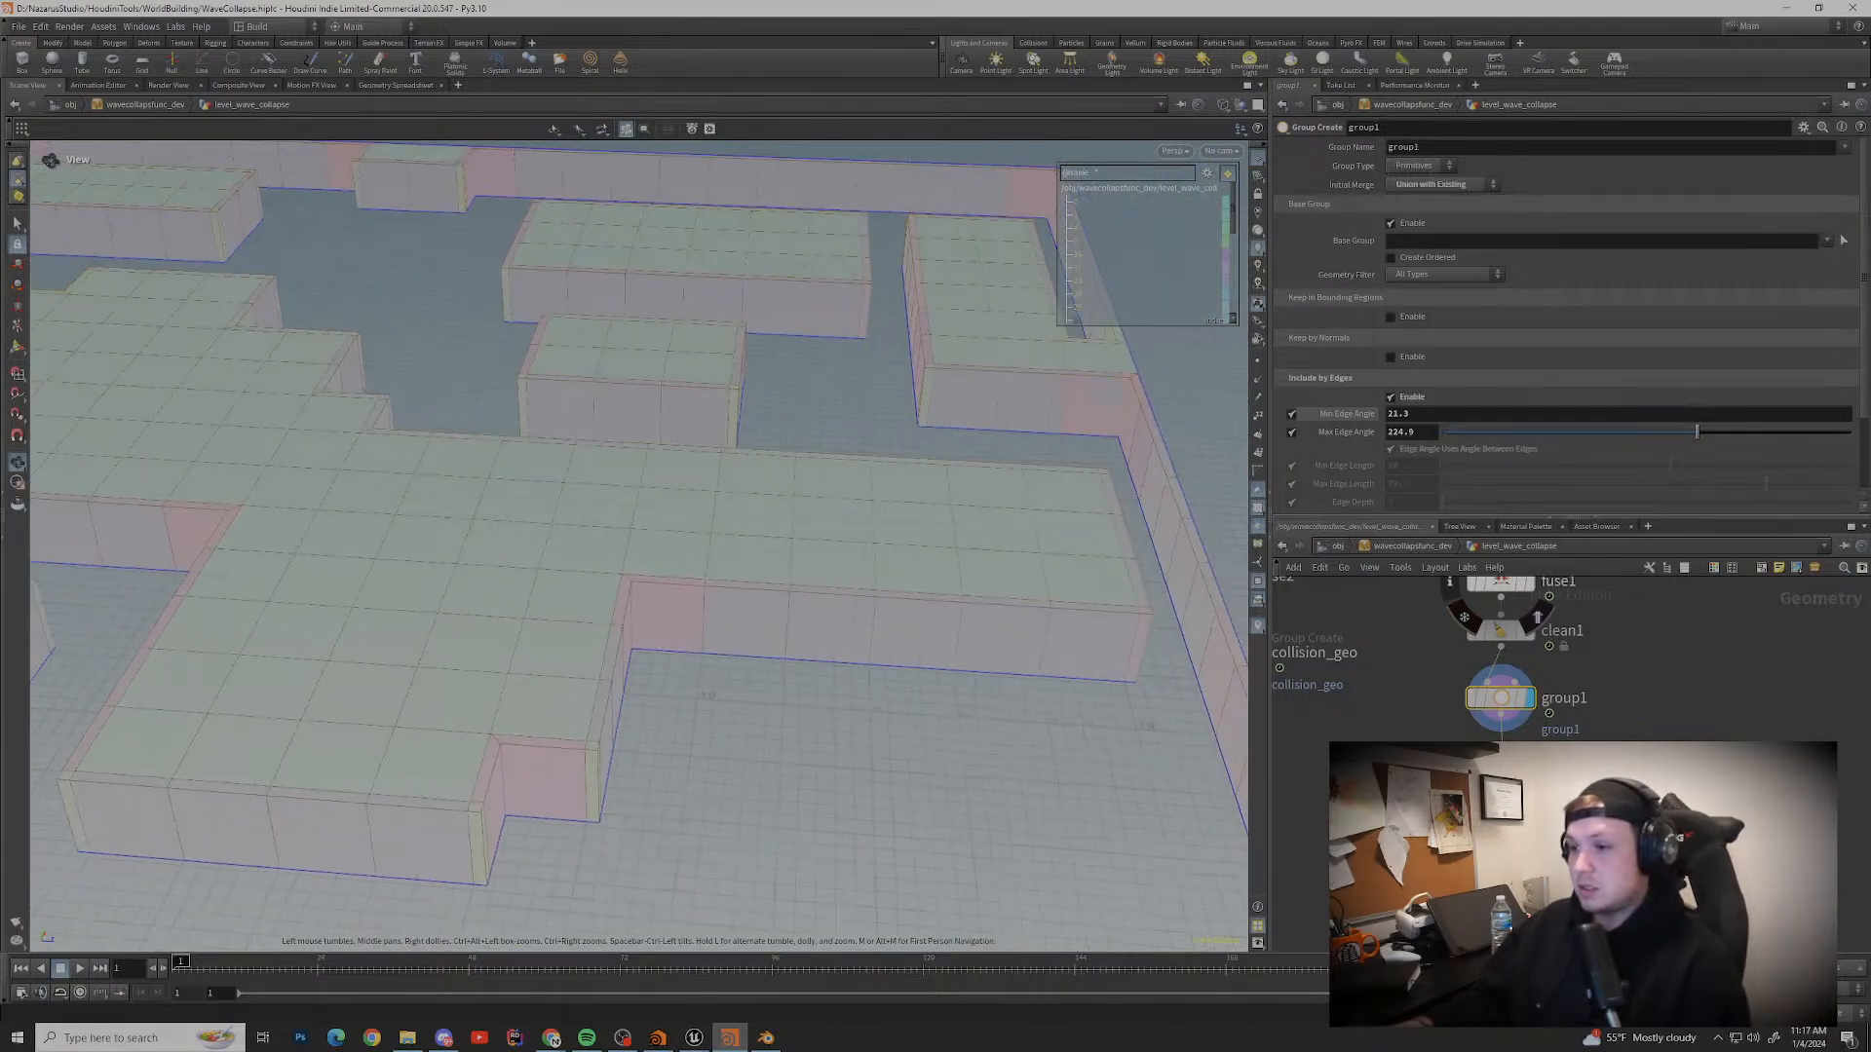
Step: Check the selected WaveCollapseFunc mesh in Unreal Engine for comparison and return to Houdini
left_click(693, 1037)
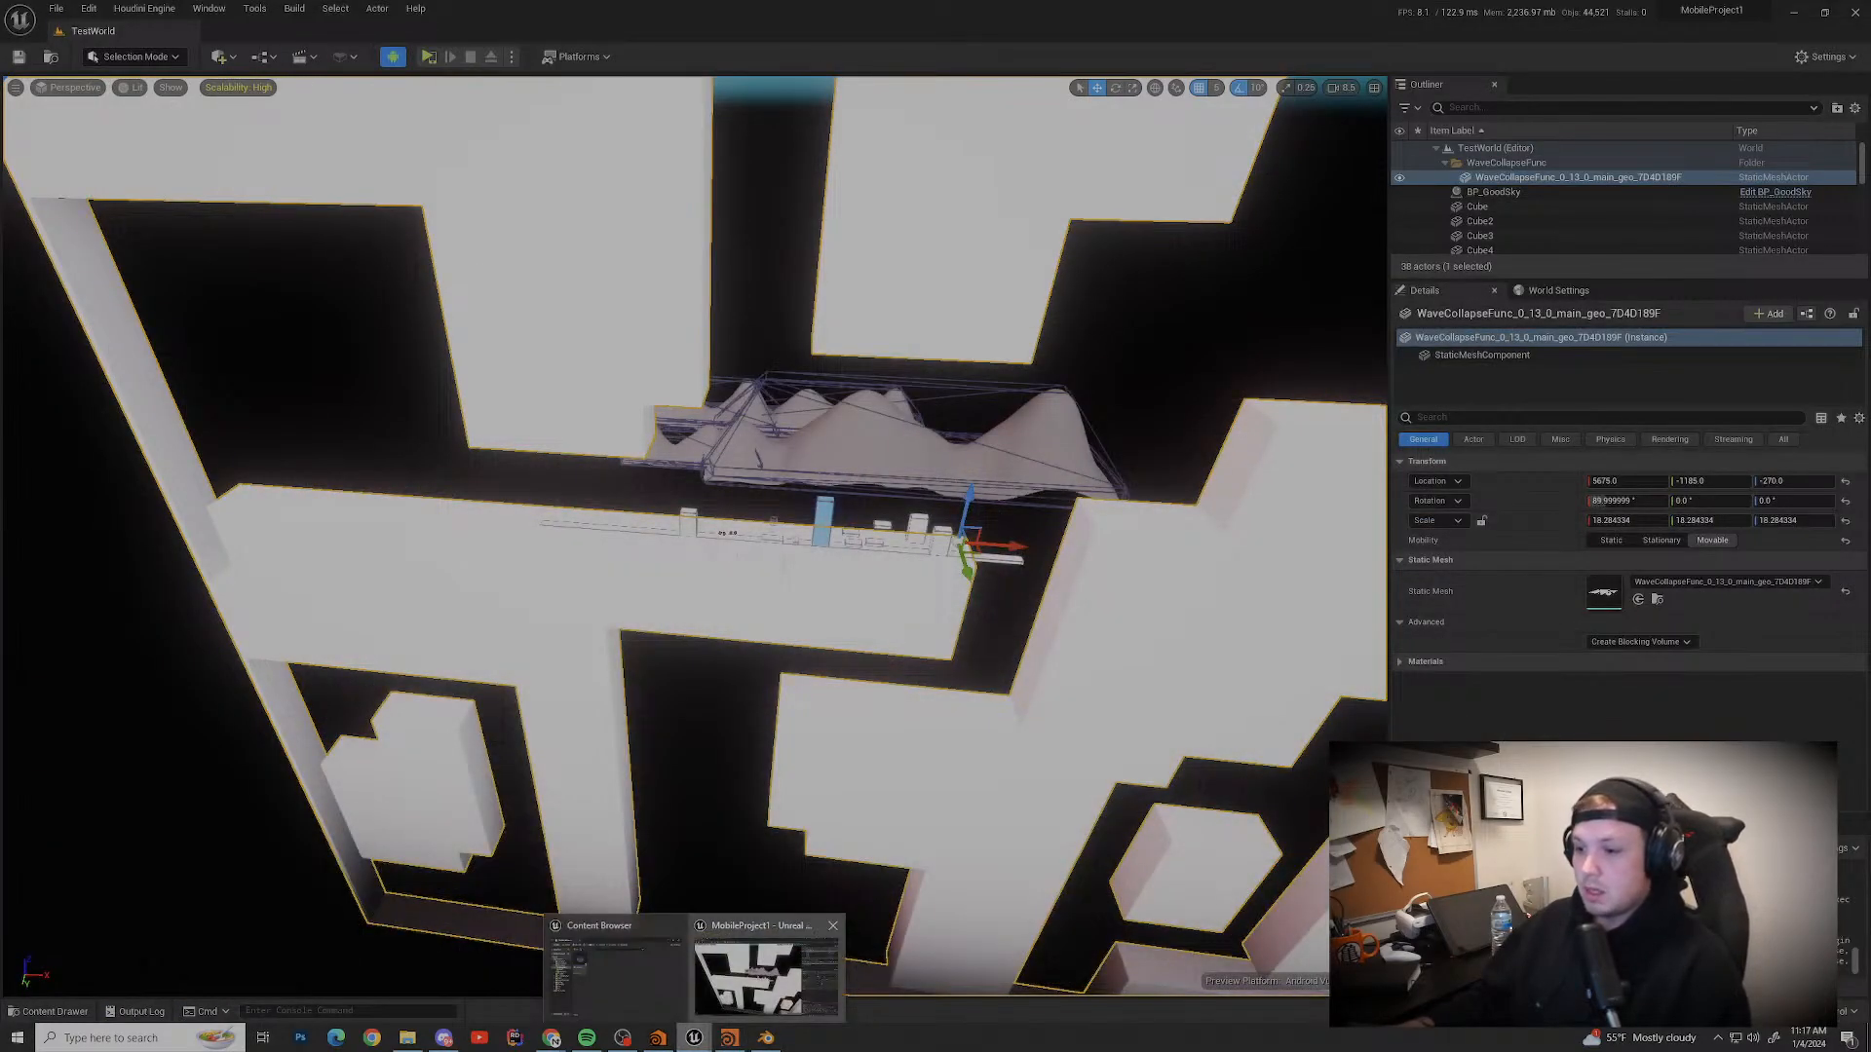
scroll(695, 536, "up", 2)
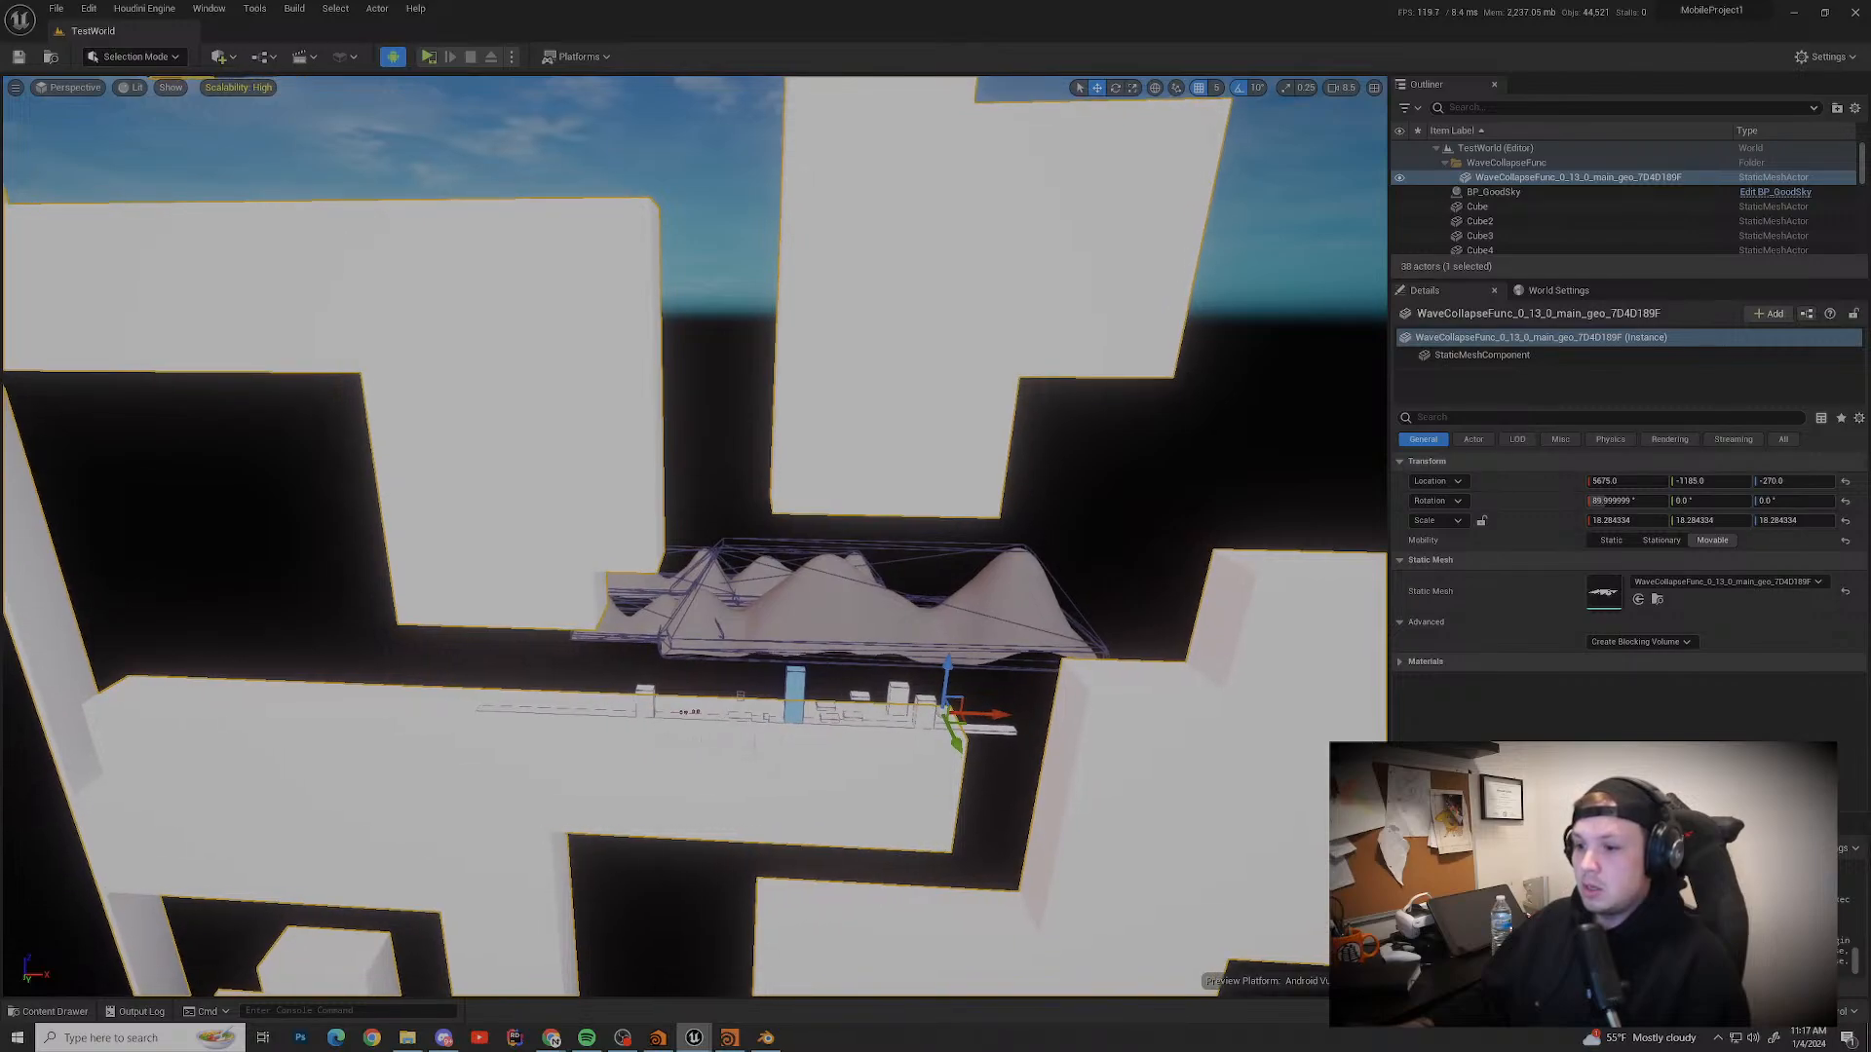
key("alt+Tab")
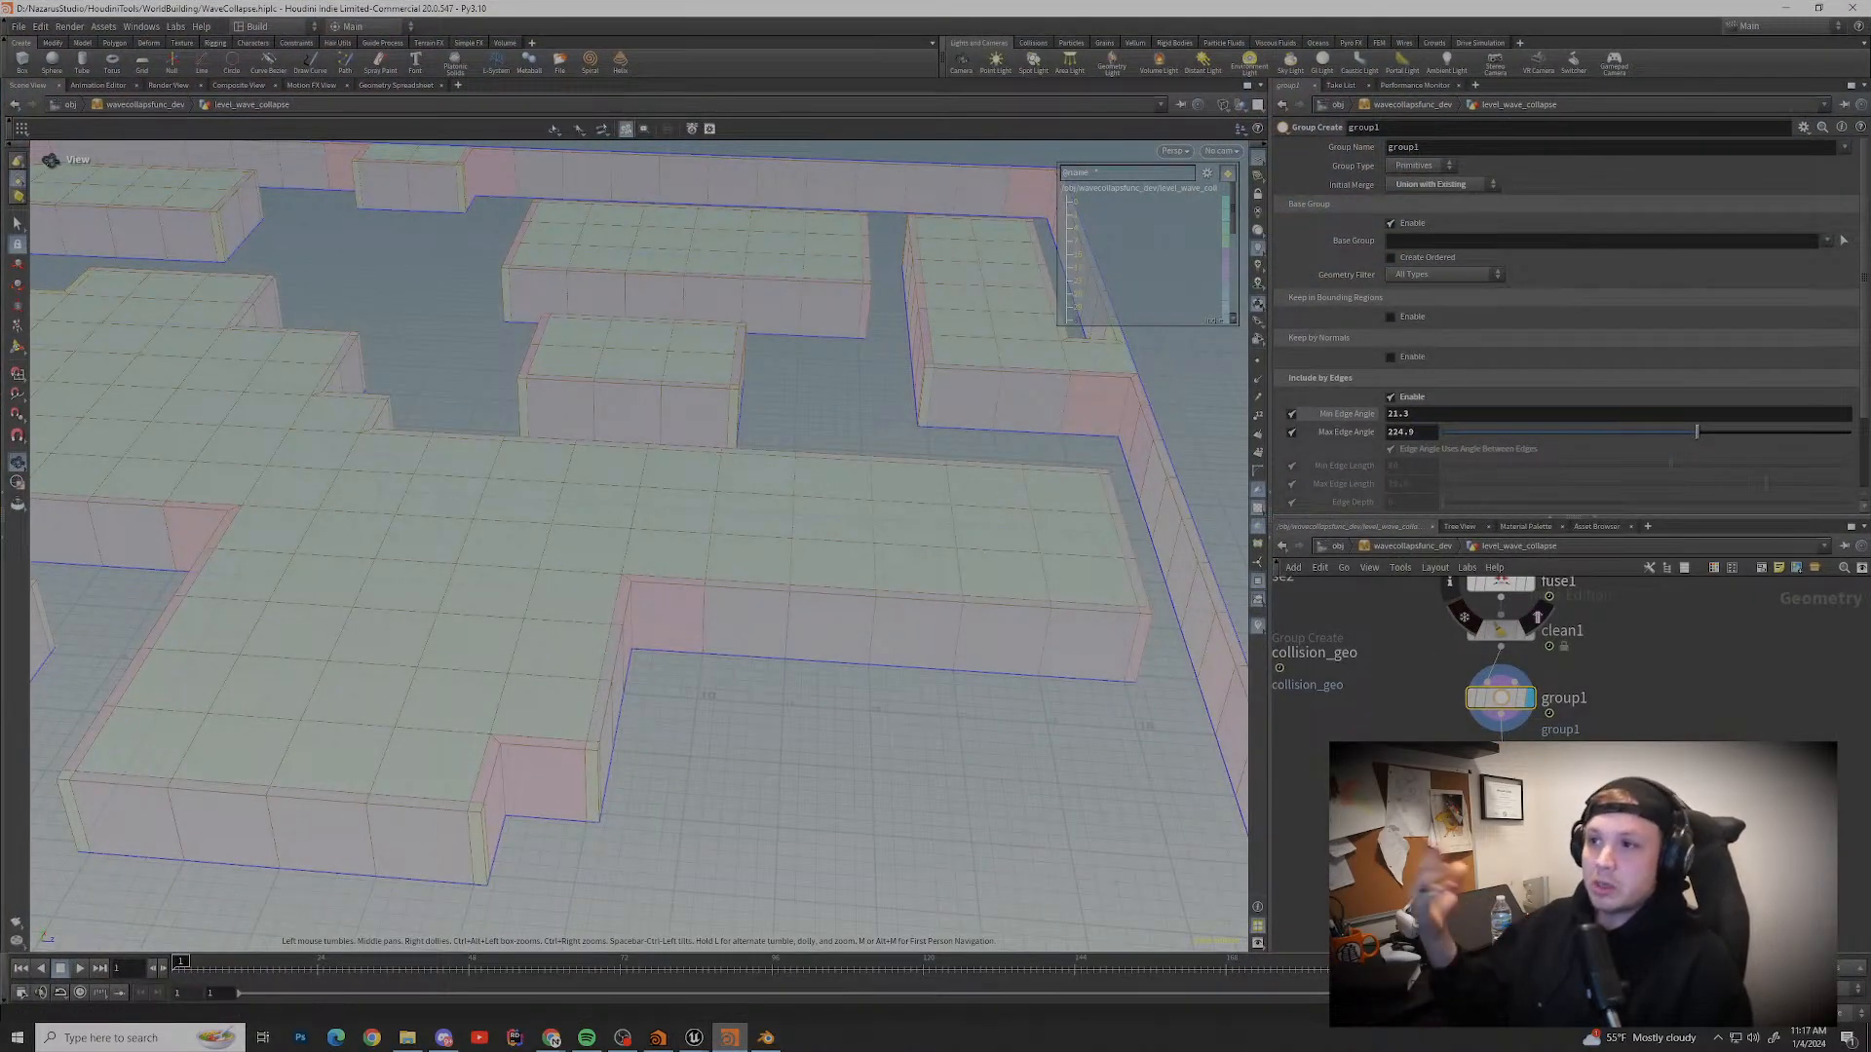
Step: Examine the grouped edges and inner corners of the neighbouring wall blocks across the level from several angles
left_click_drag(701, 517, 506, 550)
middle_click_drag(507, 551, 1091, 555)
scroll(639, 546, "down", 3)
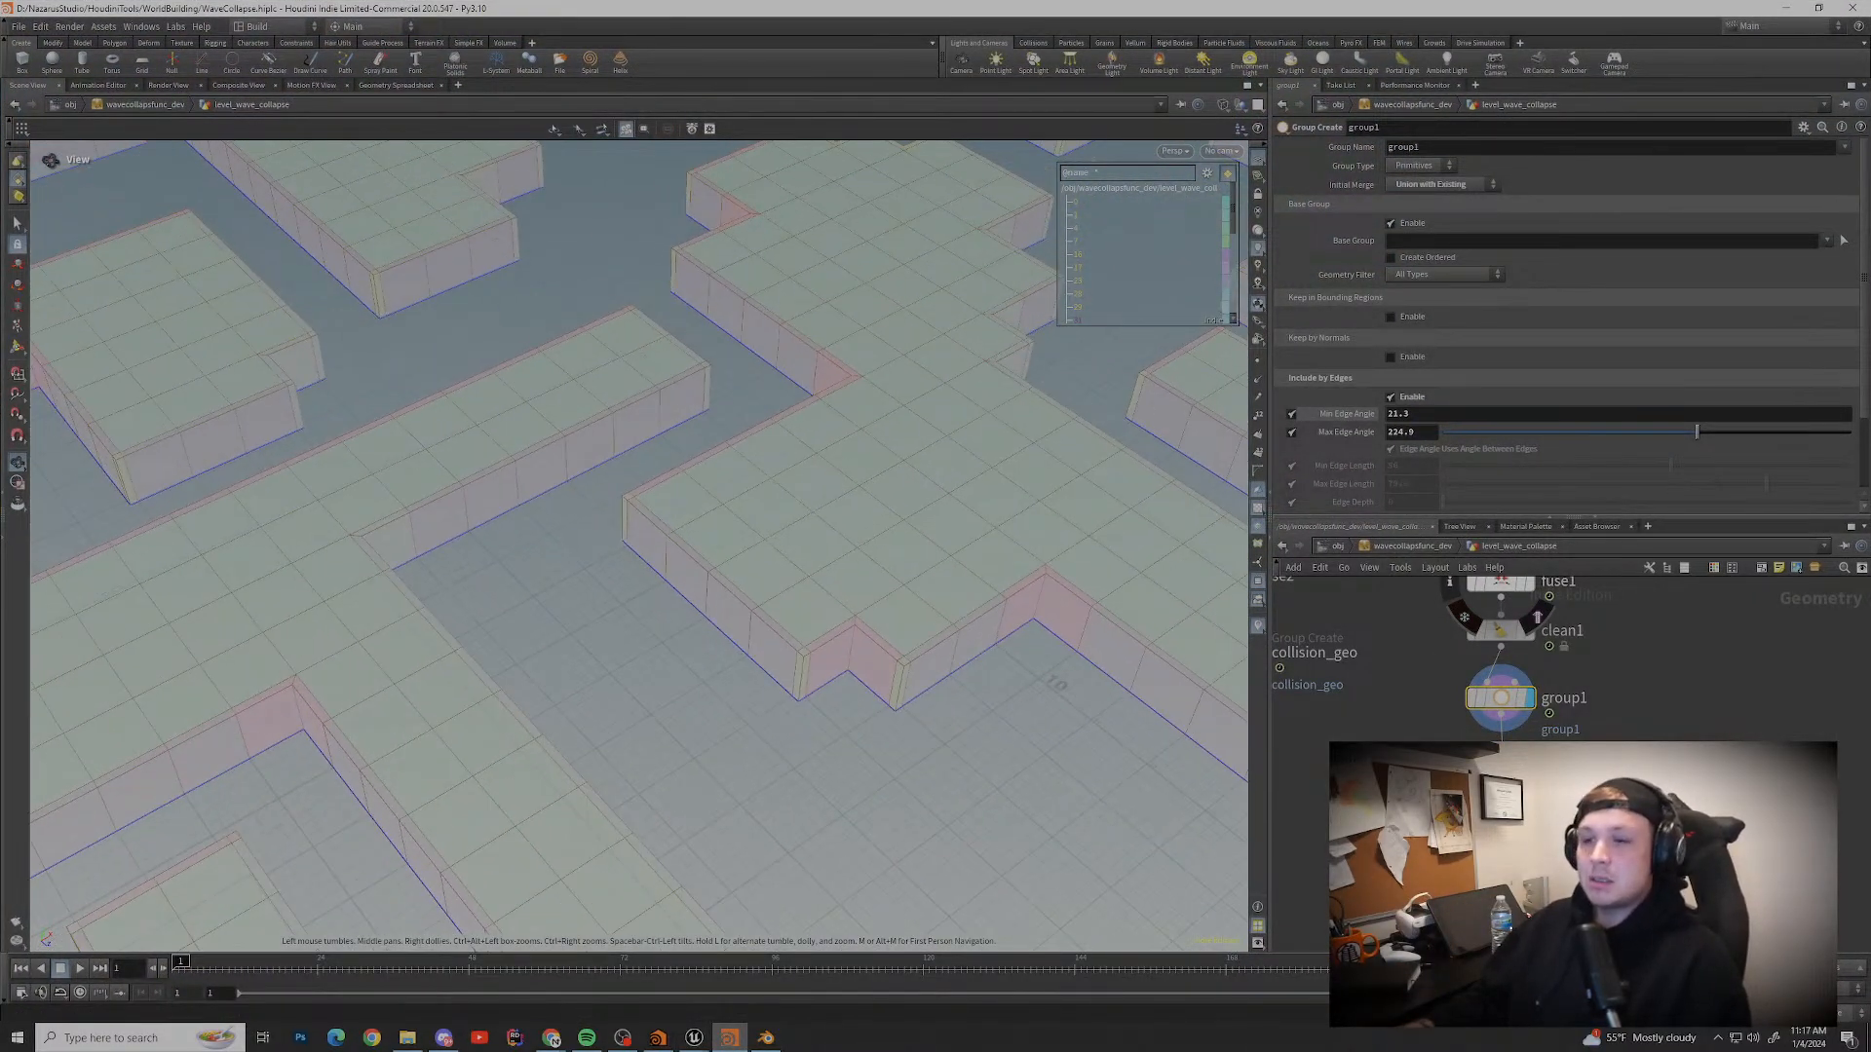
middle_click_drag(585, 546, 935, 487)
left_click_drag(584, 545, 838, 546)
middle_click_drag(409, 604, 1013, 438)
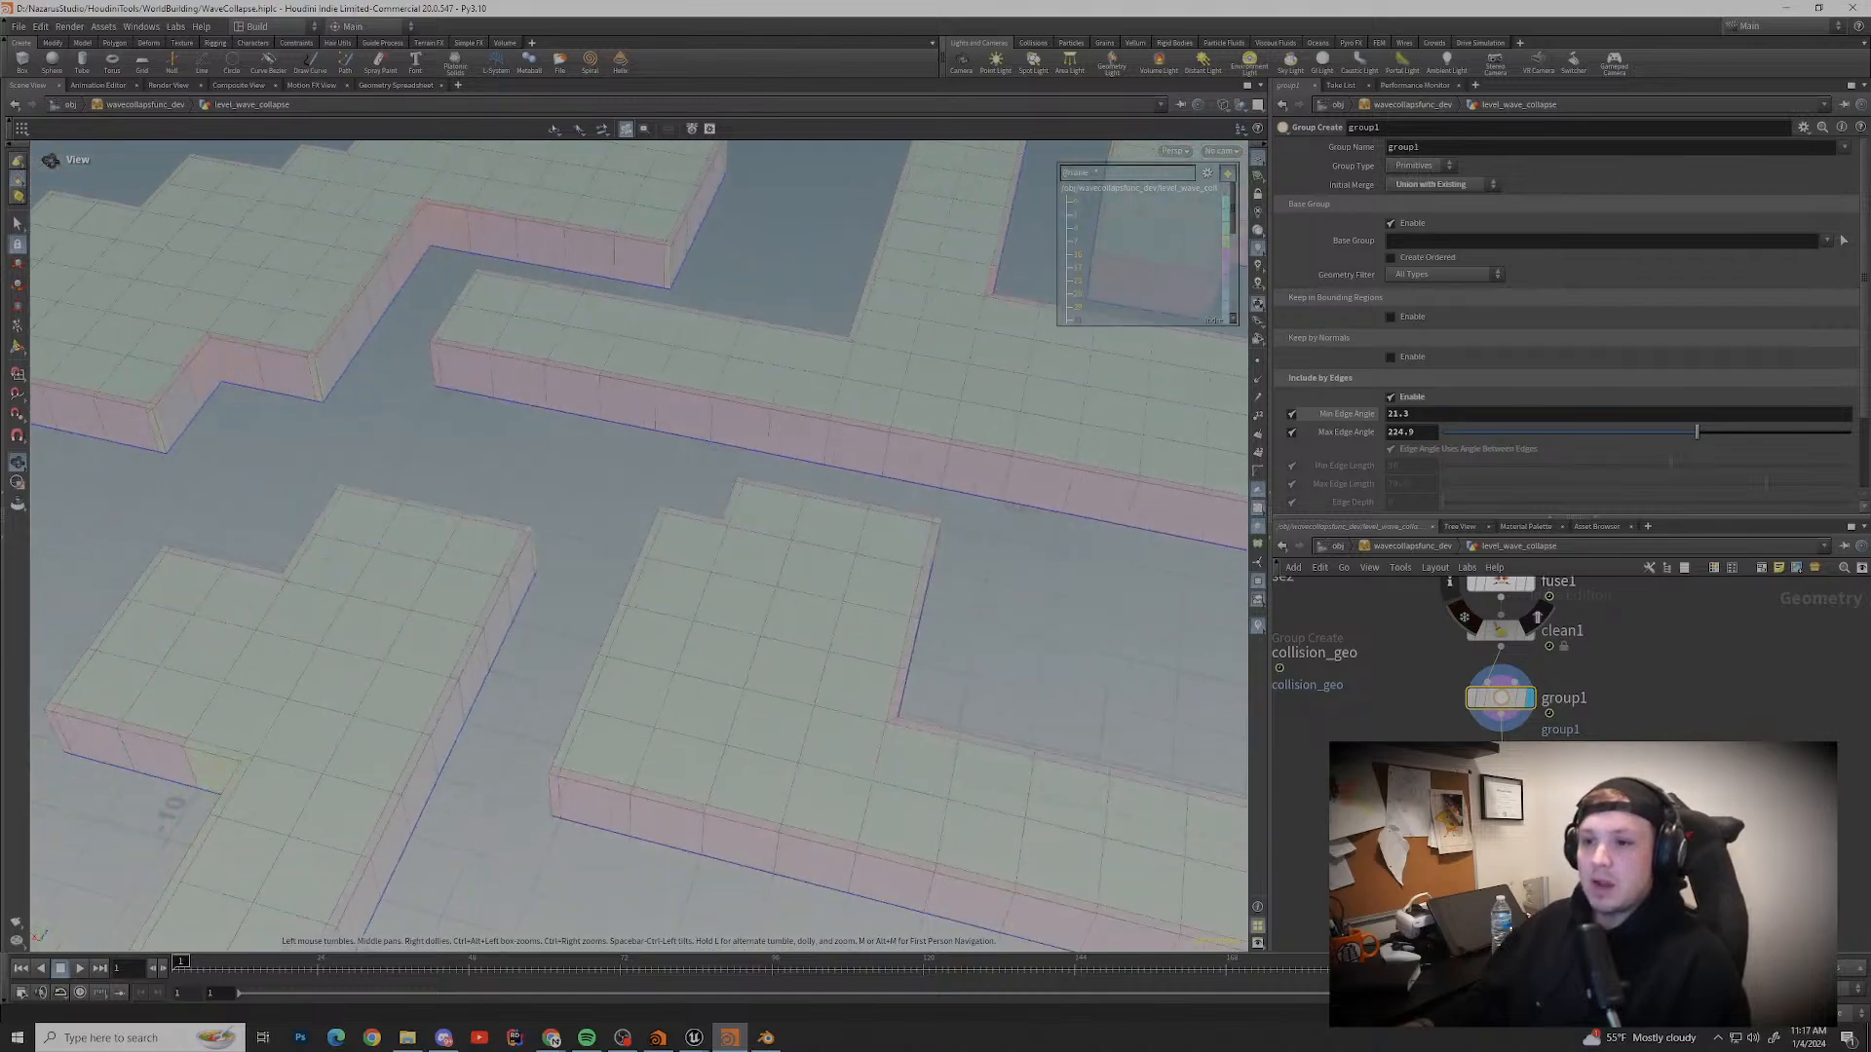
Step: Examine the walls and outer edges of the level geometry around the group1 selection from several angles
left_click_drag(585, 526, 760, 516)
middle_click_drag(838, 624, 546, 409)
left_click_drag(584, 526, 799, 526)
middle_click_drag(487, 565, 926, 526)
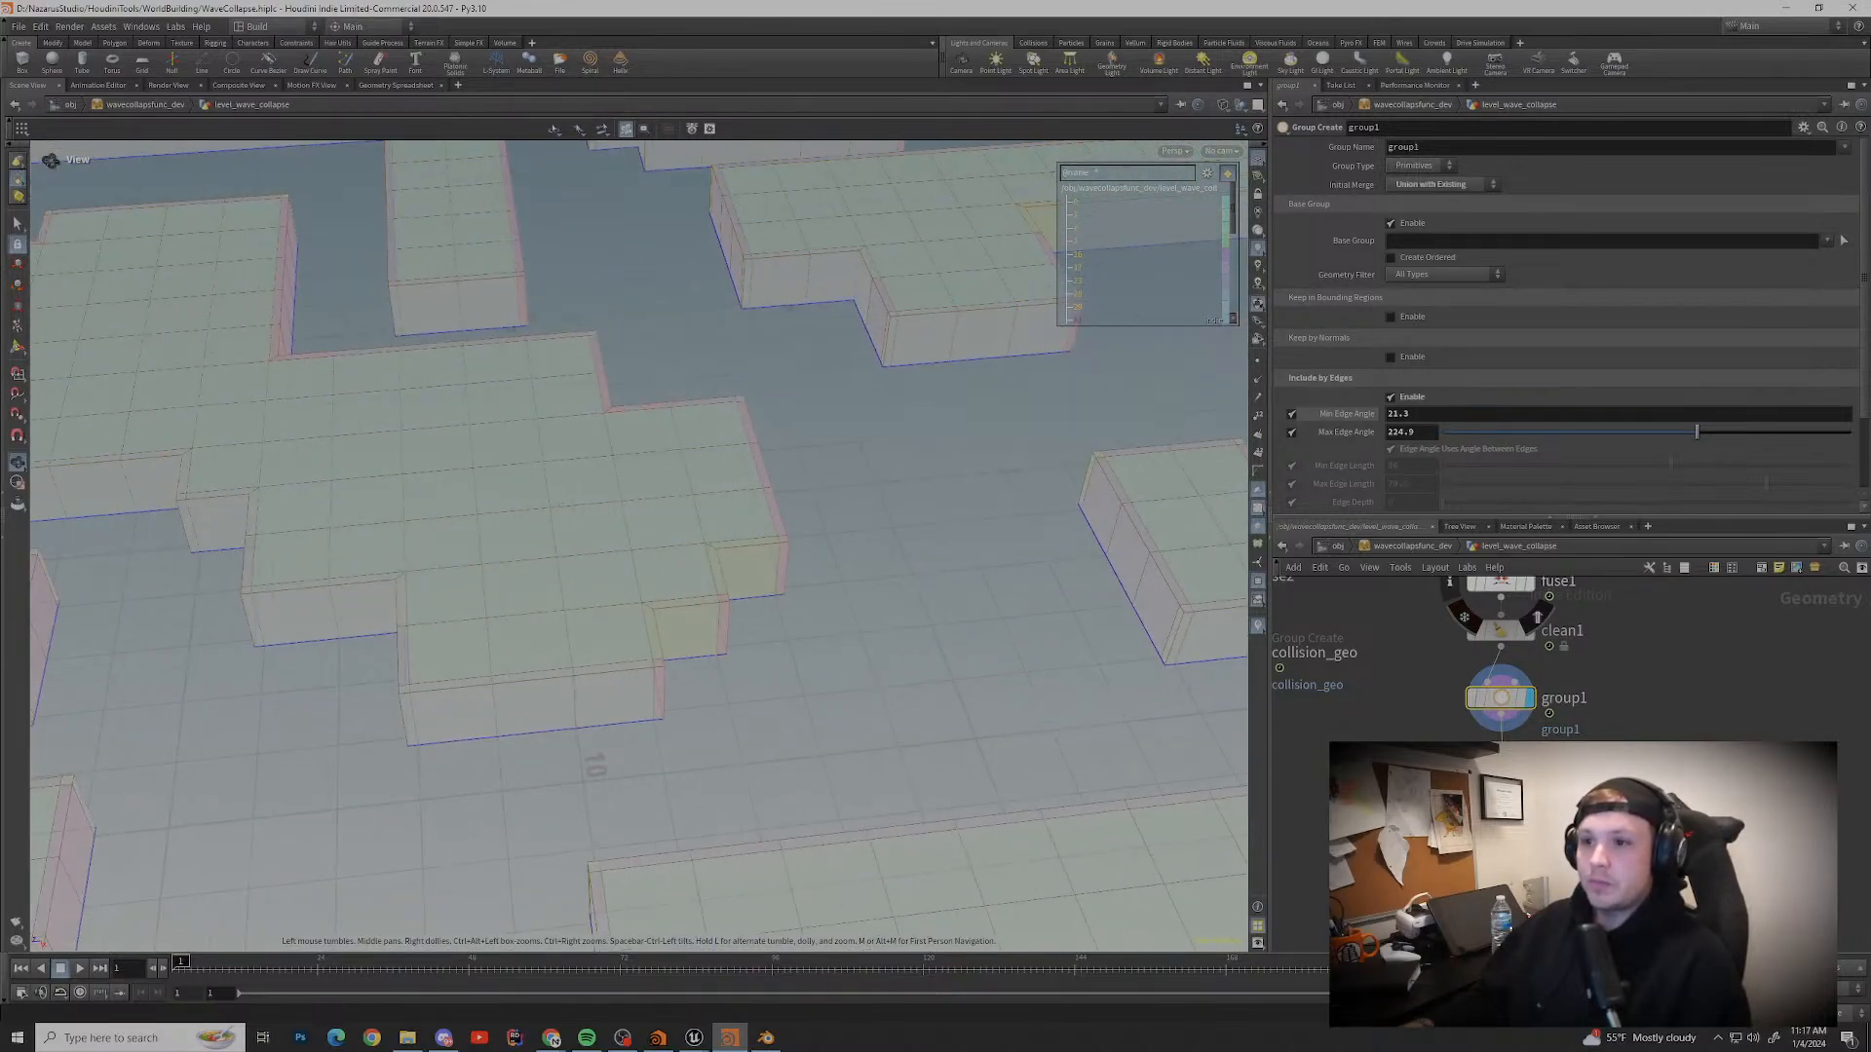
scroll(639, 546, "up", 5)
scroll(639, 546, "down", 5)
left_click_drag(682, 585, 546, 521)
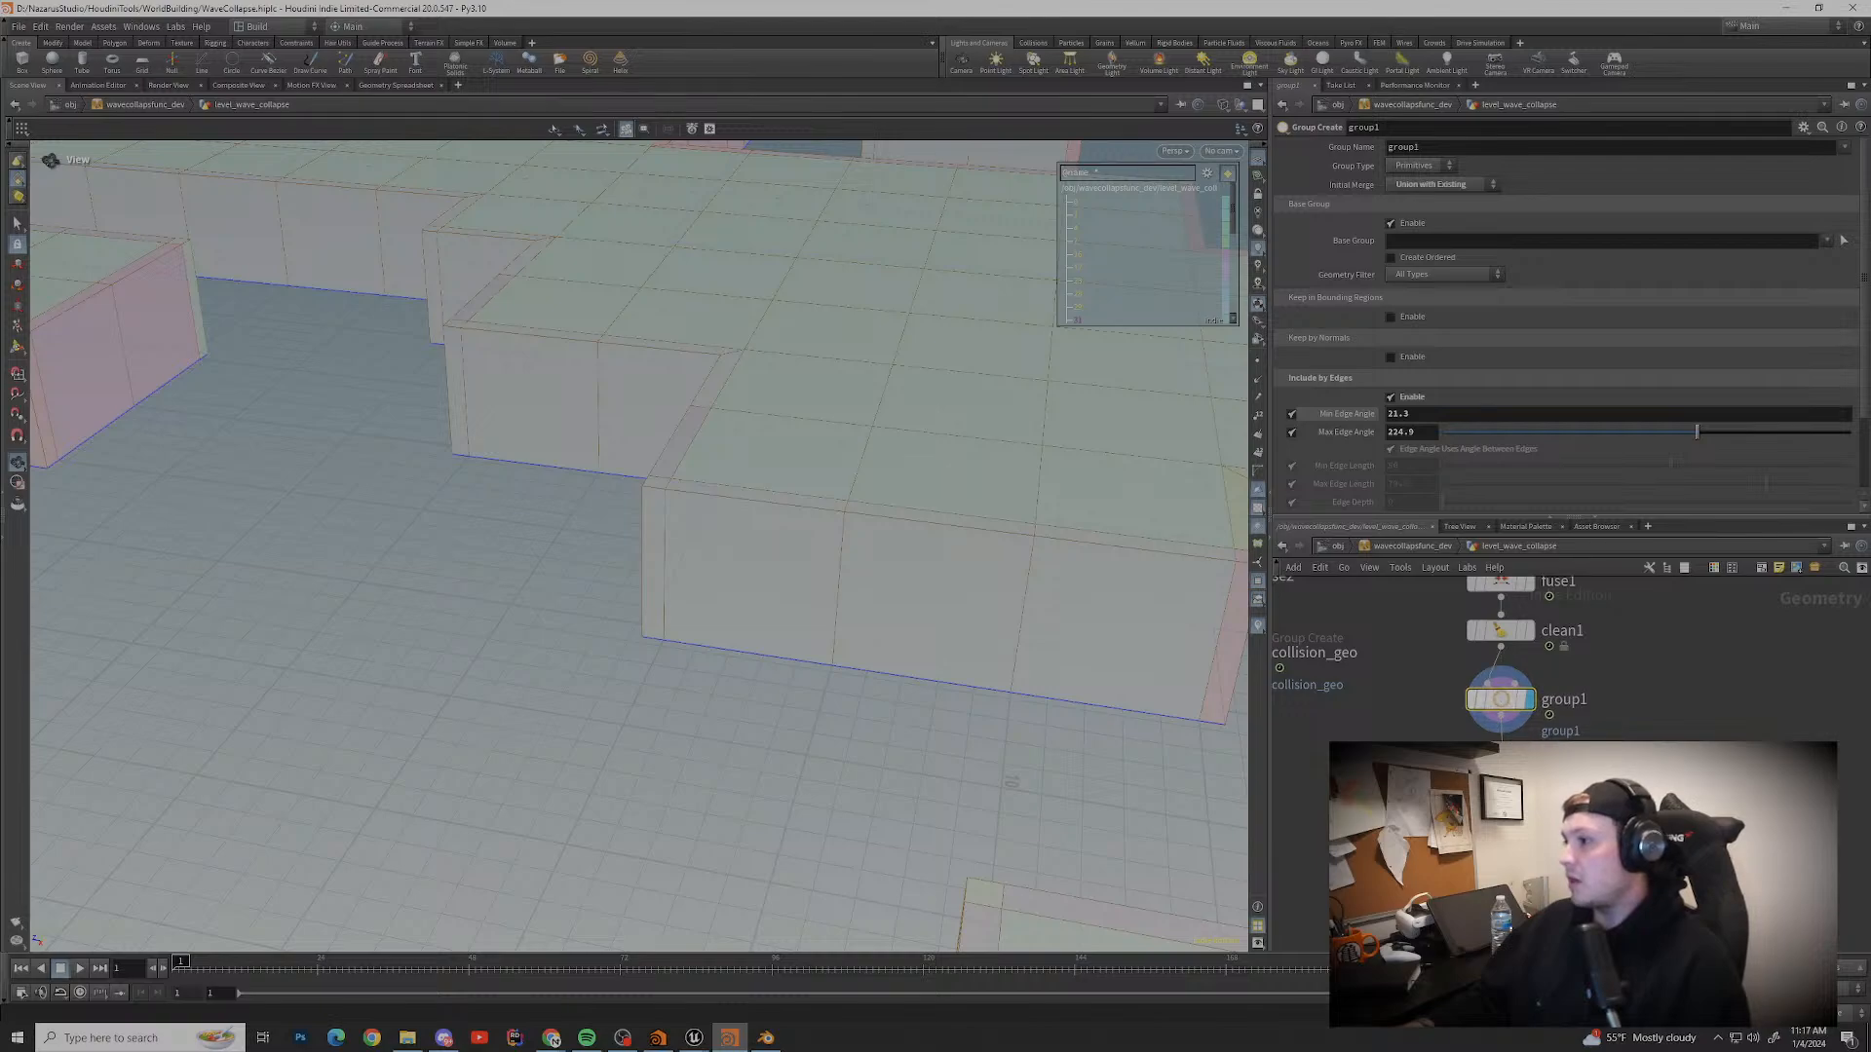
Step: Set group1's minimum edge angle to 90 and its maximum edge angle to 79.5 for including by edges
scroll(1569, 322, "down", 2)
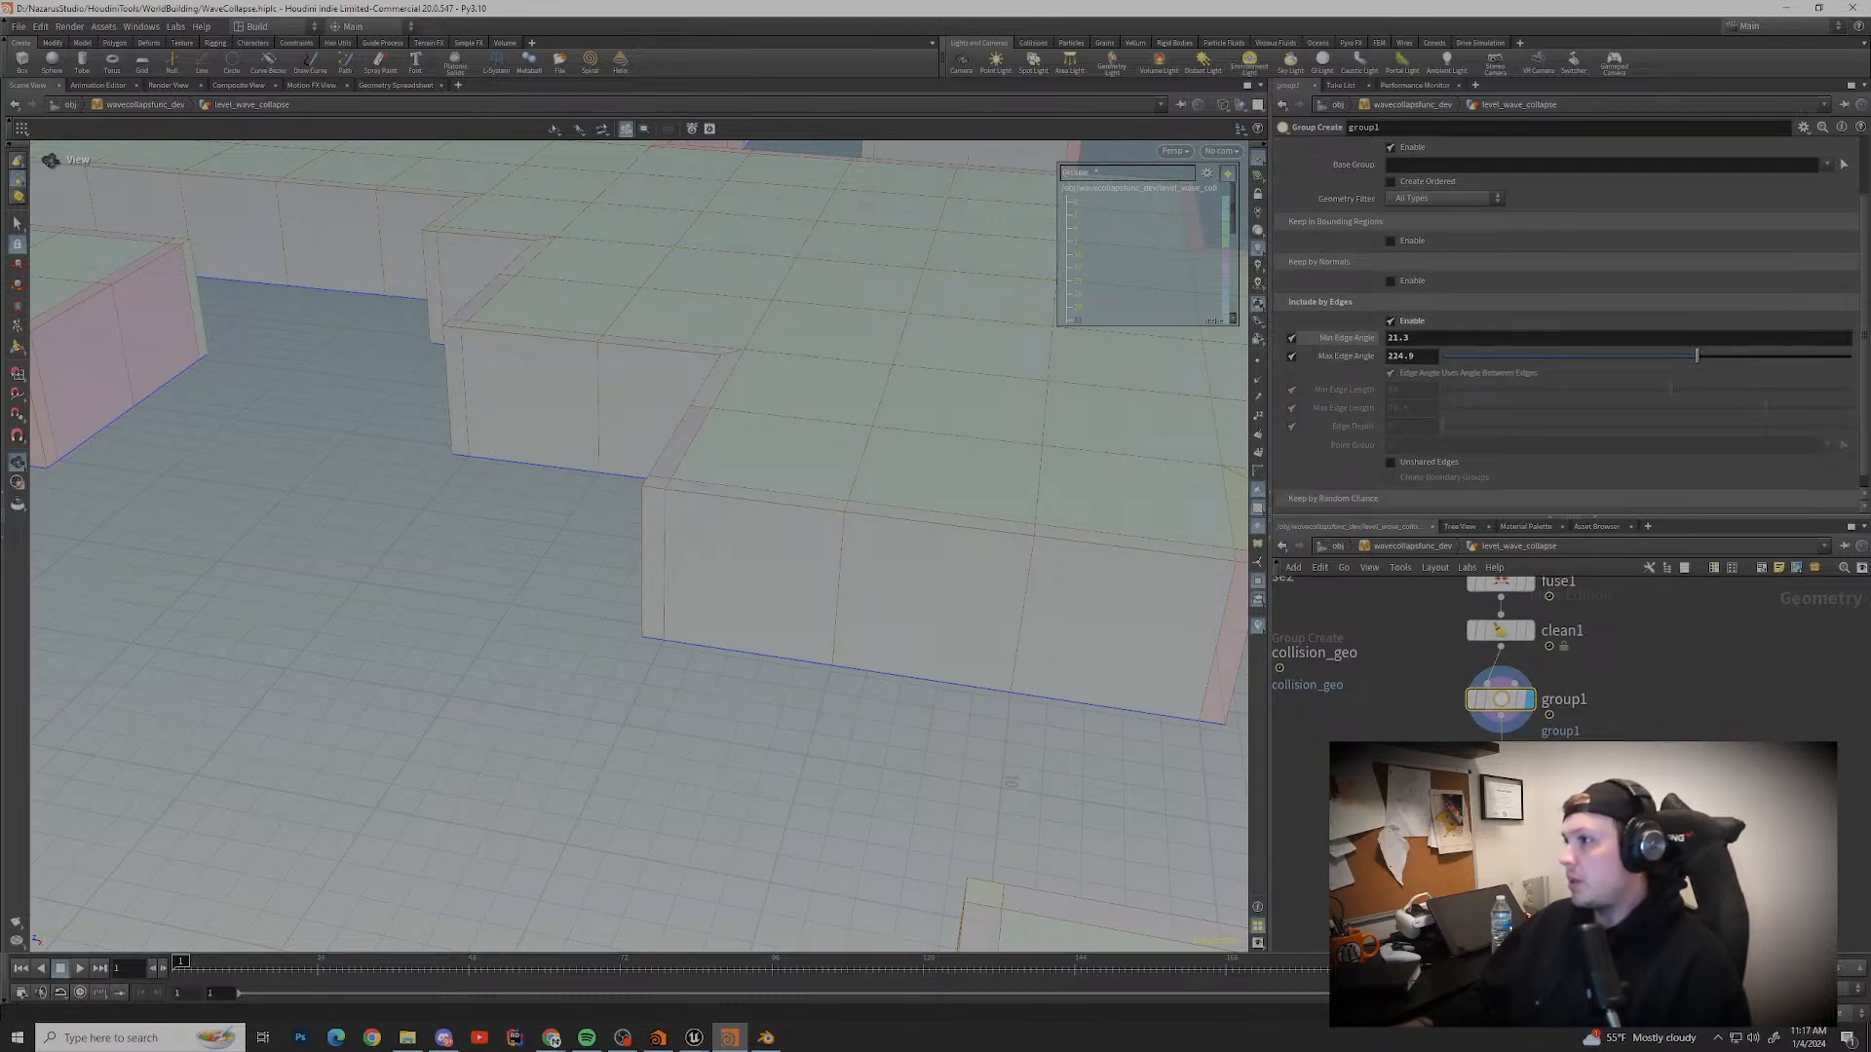
left_click(1399, 337)
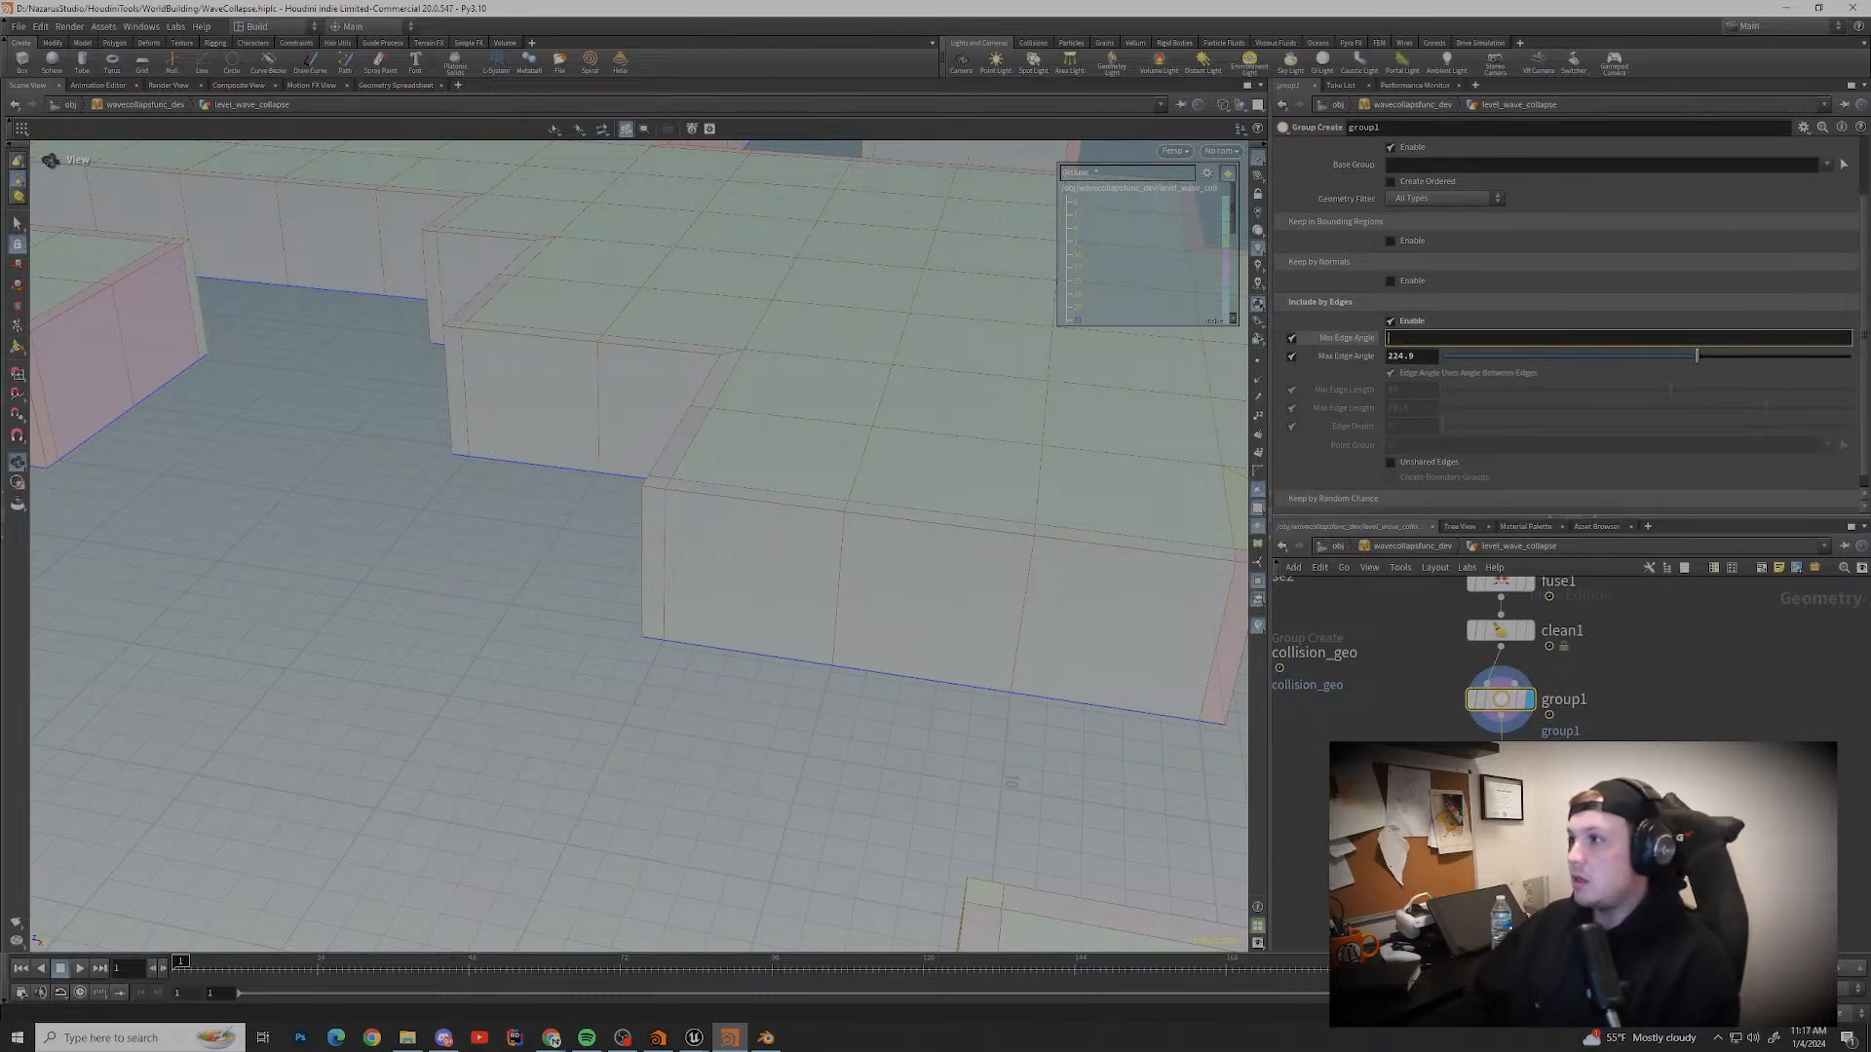
key("Return")
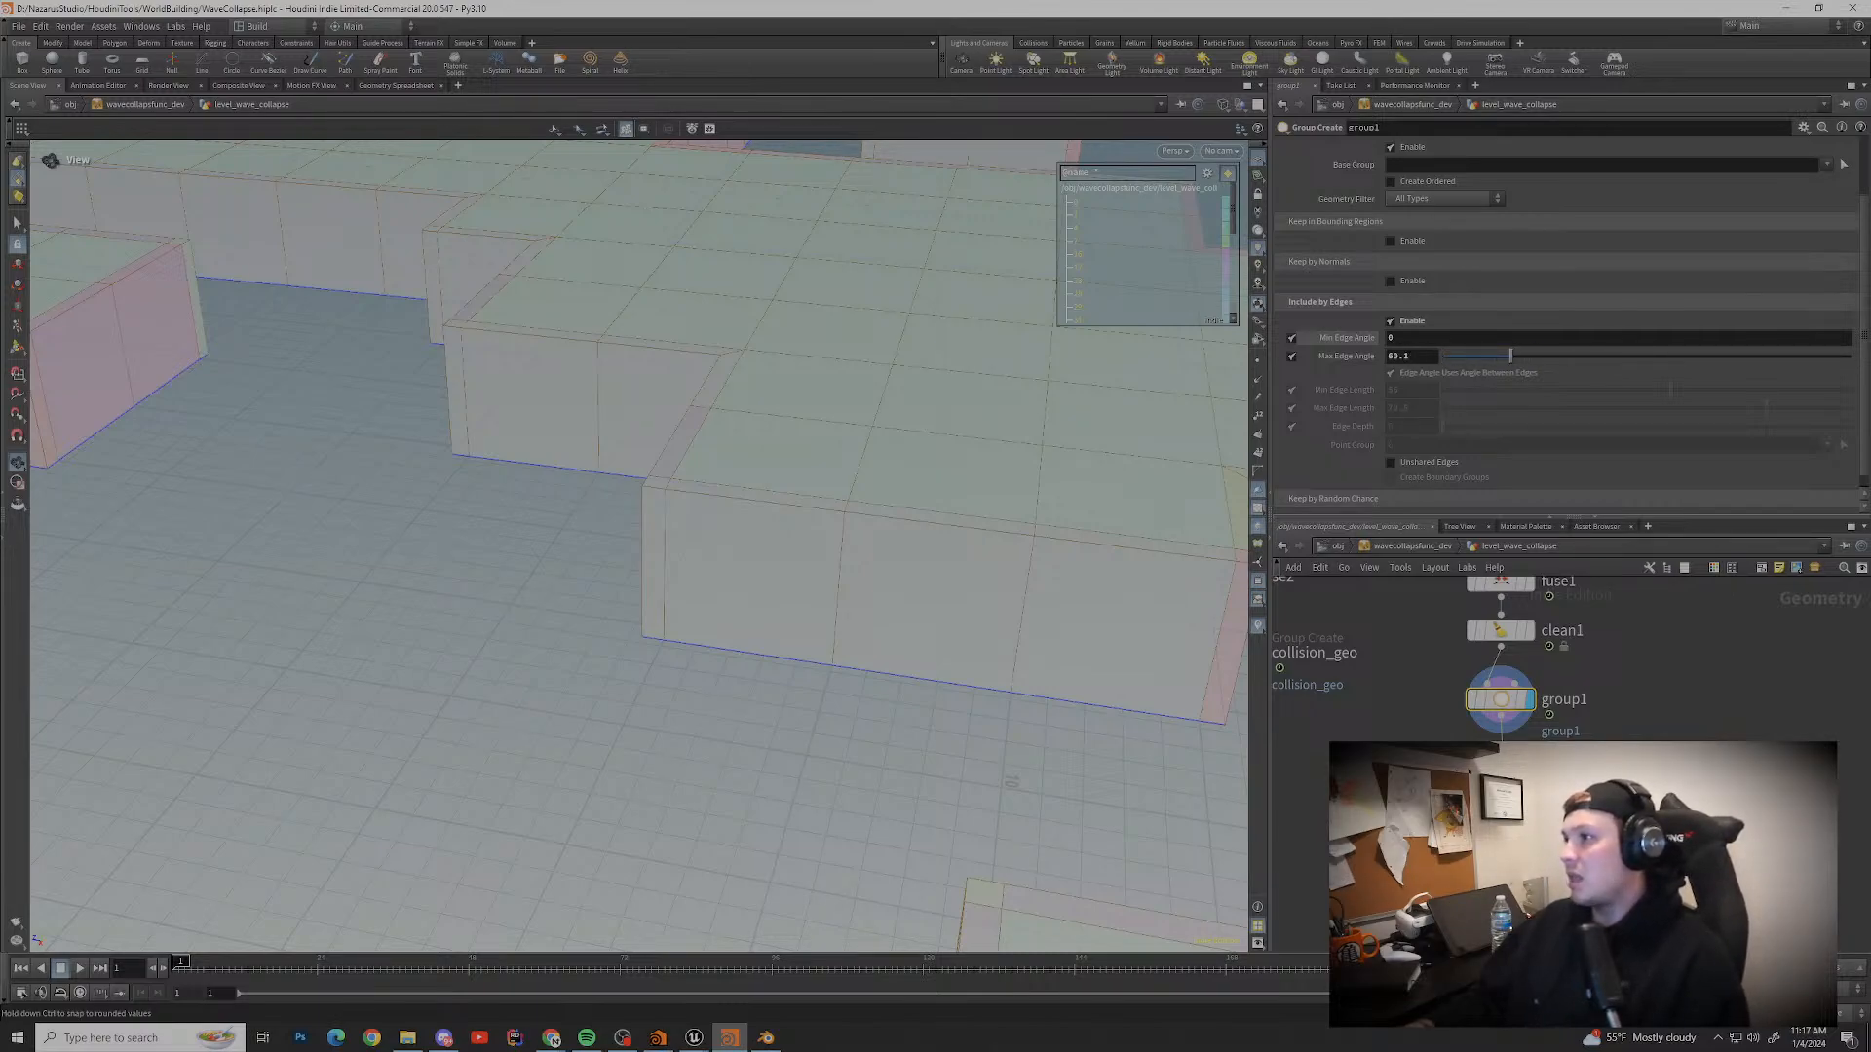
left_click_drag(1408, 338, 1259, 339)
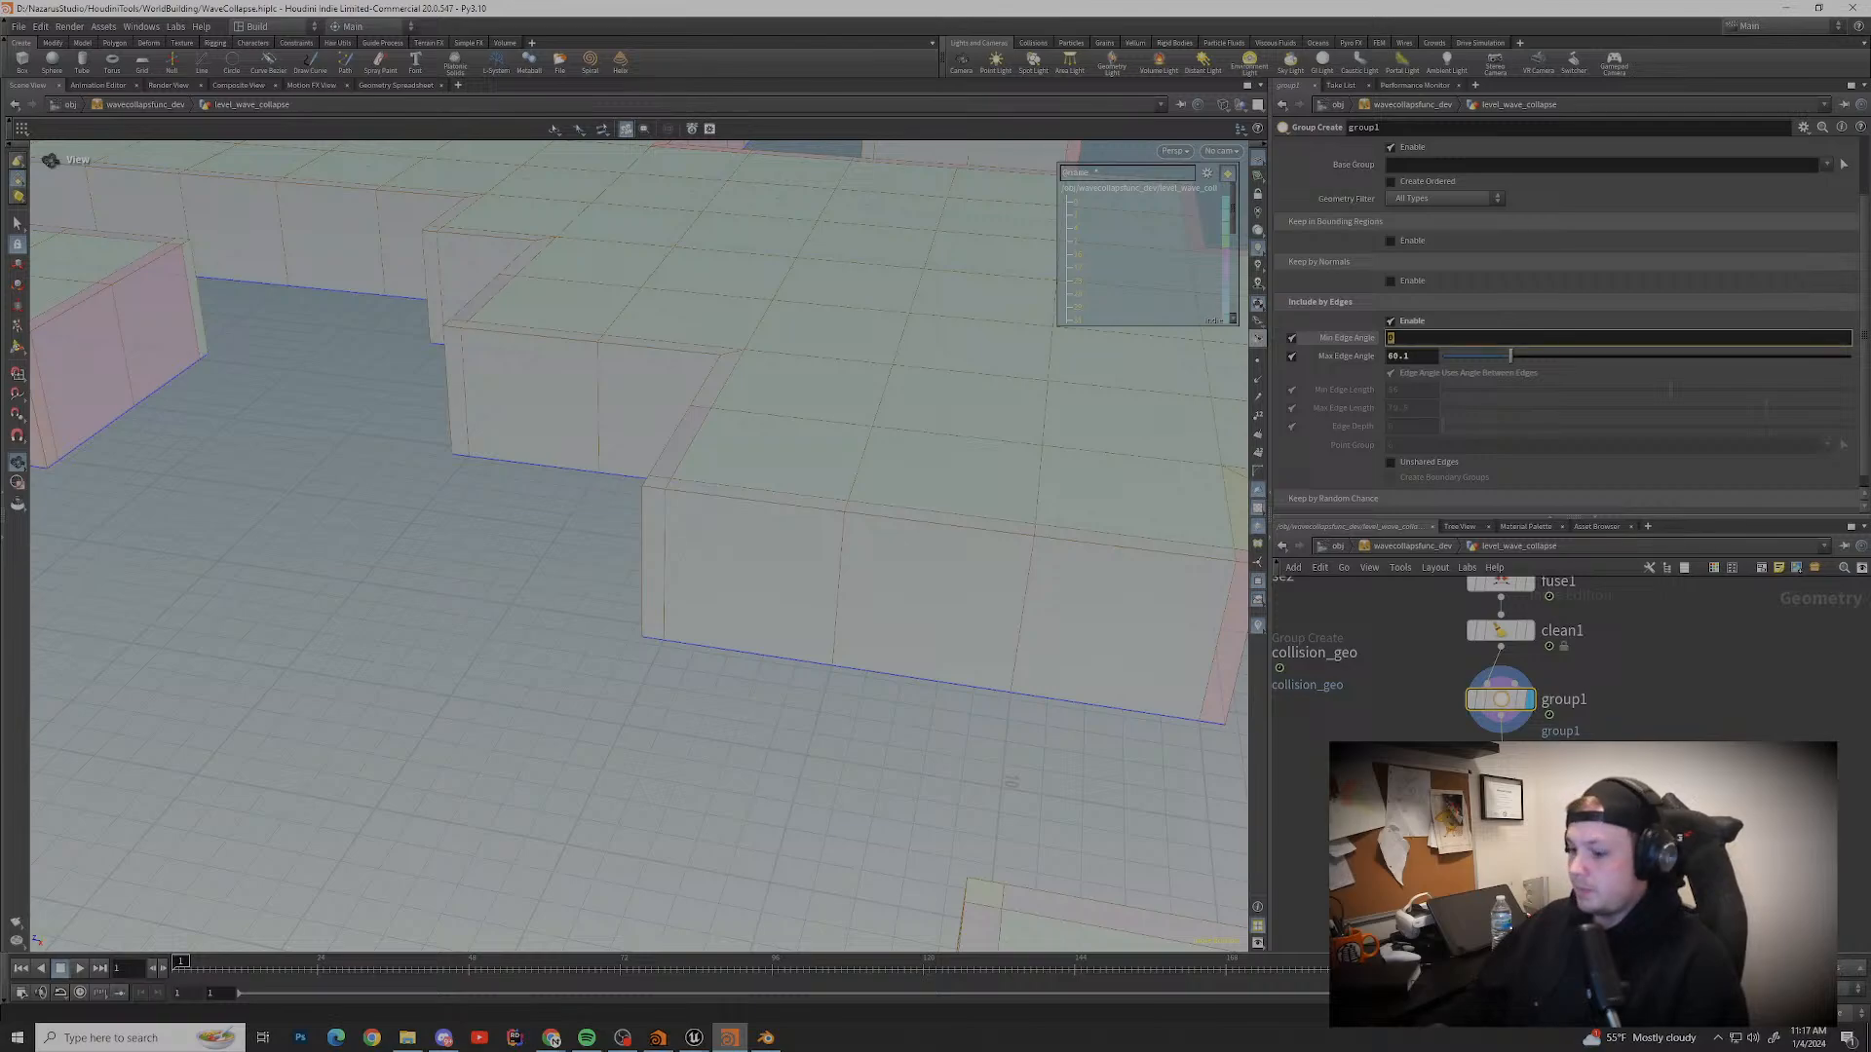
type("90")
key("Return")
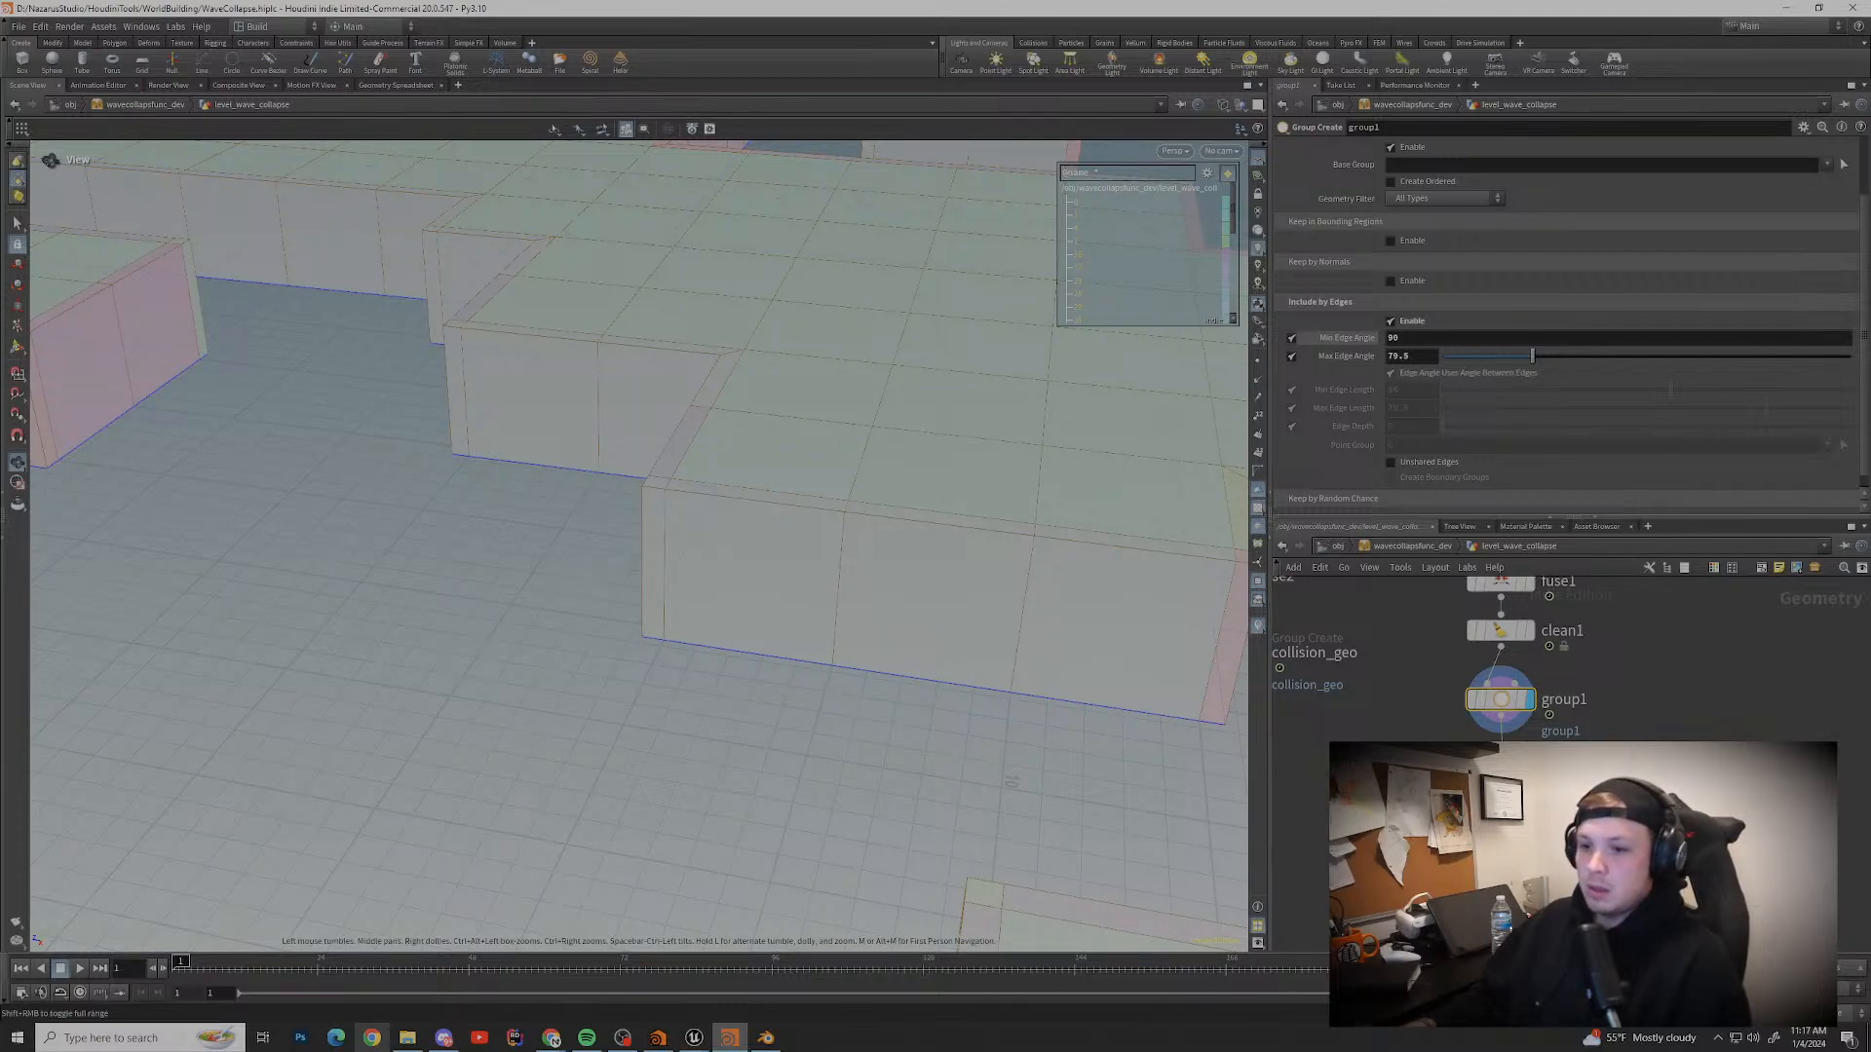
Step: Switch to Chrome, search Google for "houdini how to get edges of combined geometry based on angle" and open the "Select primitives or edges by angle" thread
left_click(552, 1038)
left_click(629, 975)
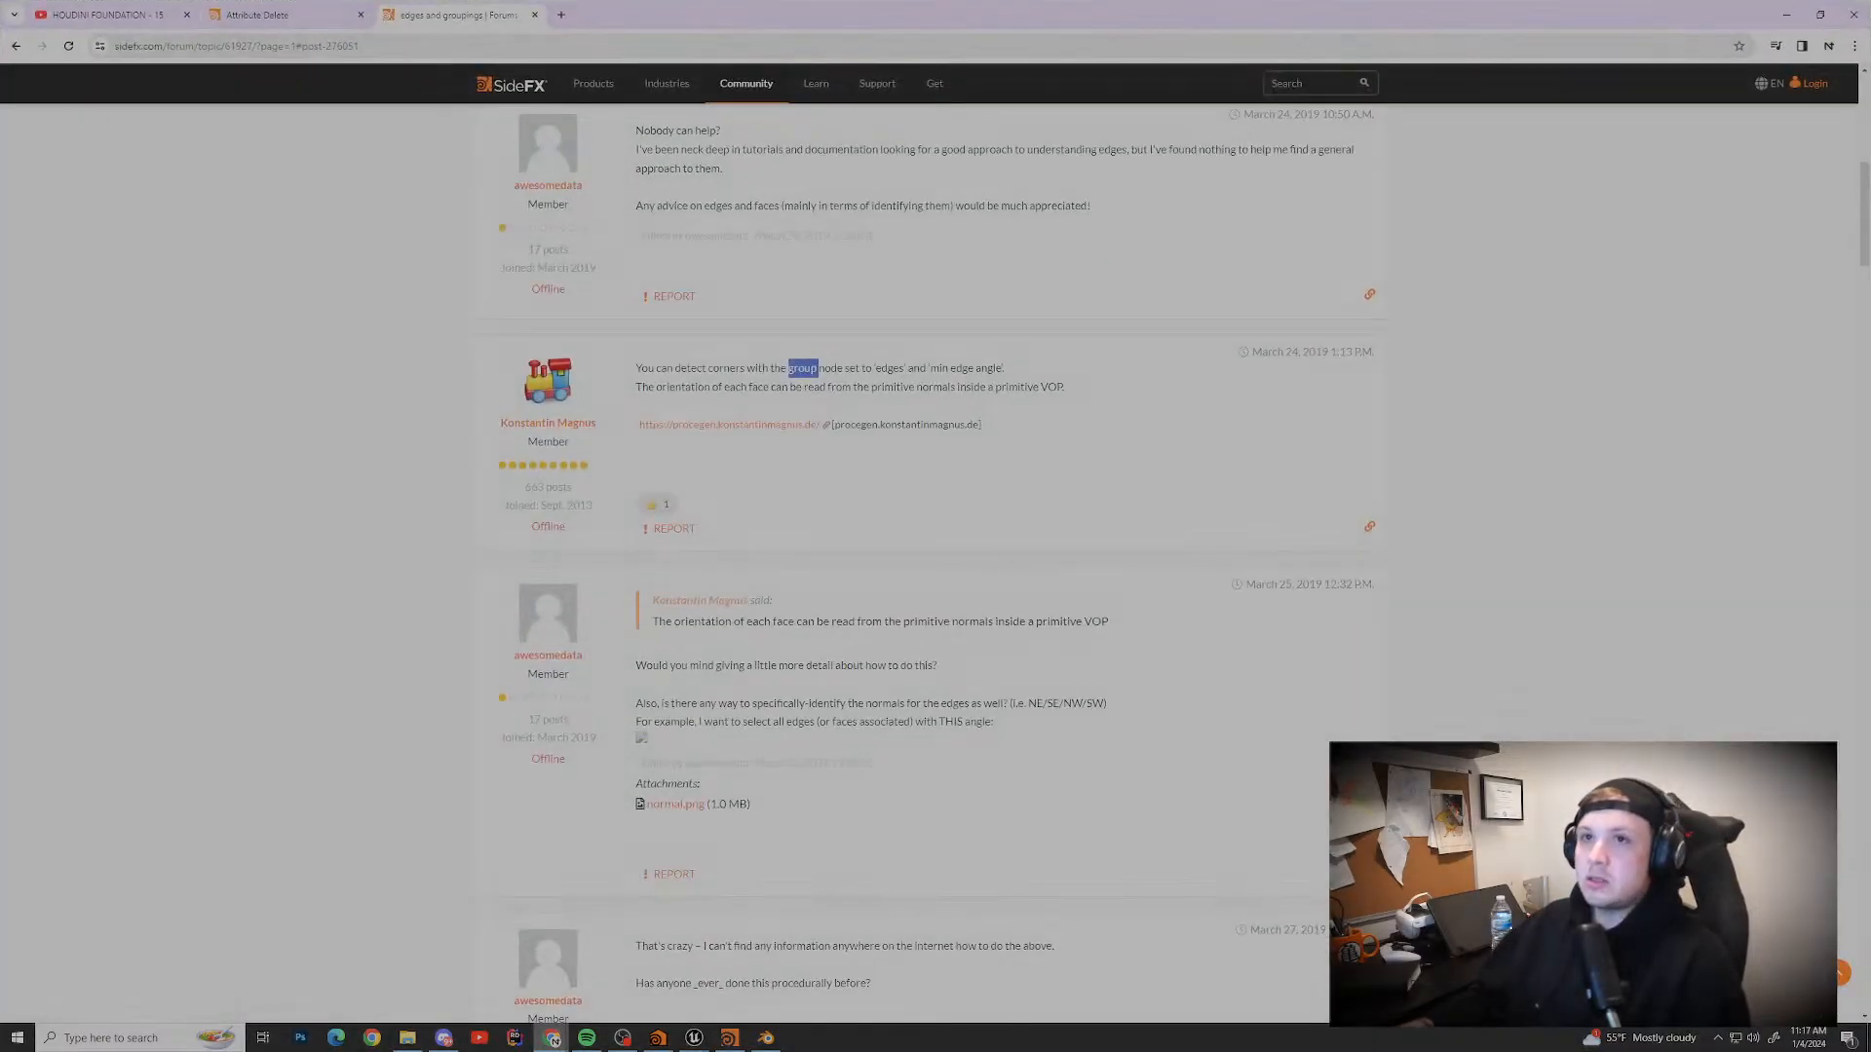
key("alt+Left")
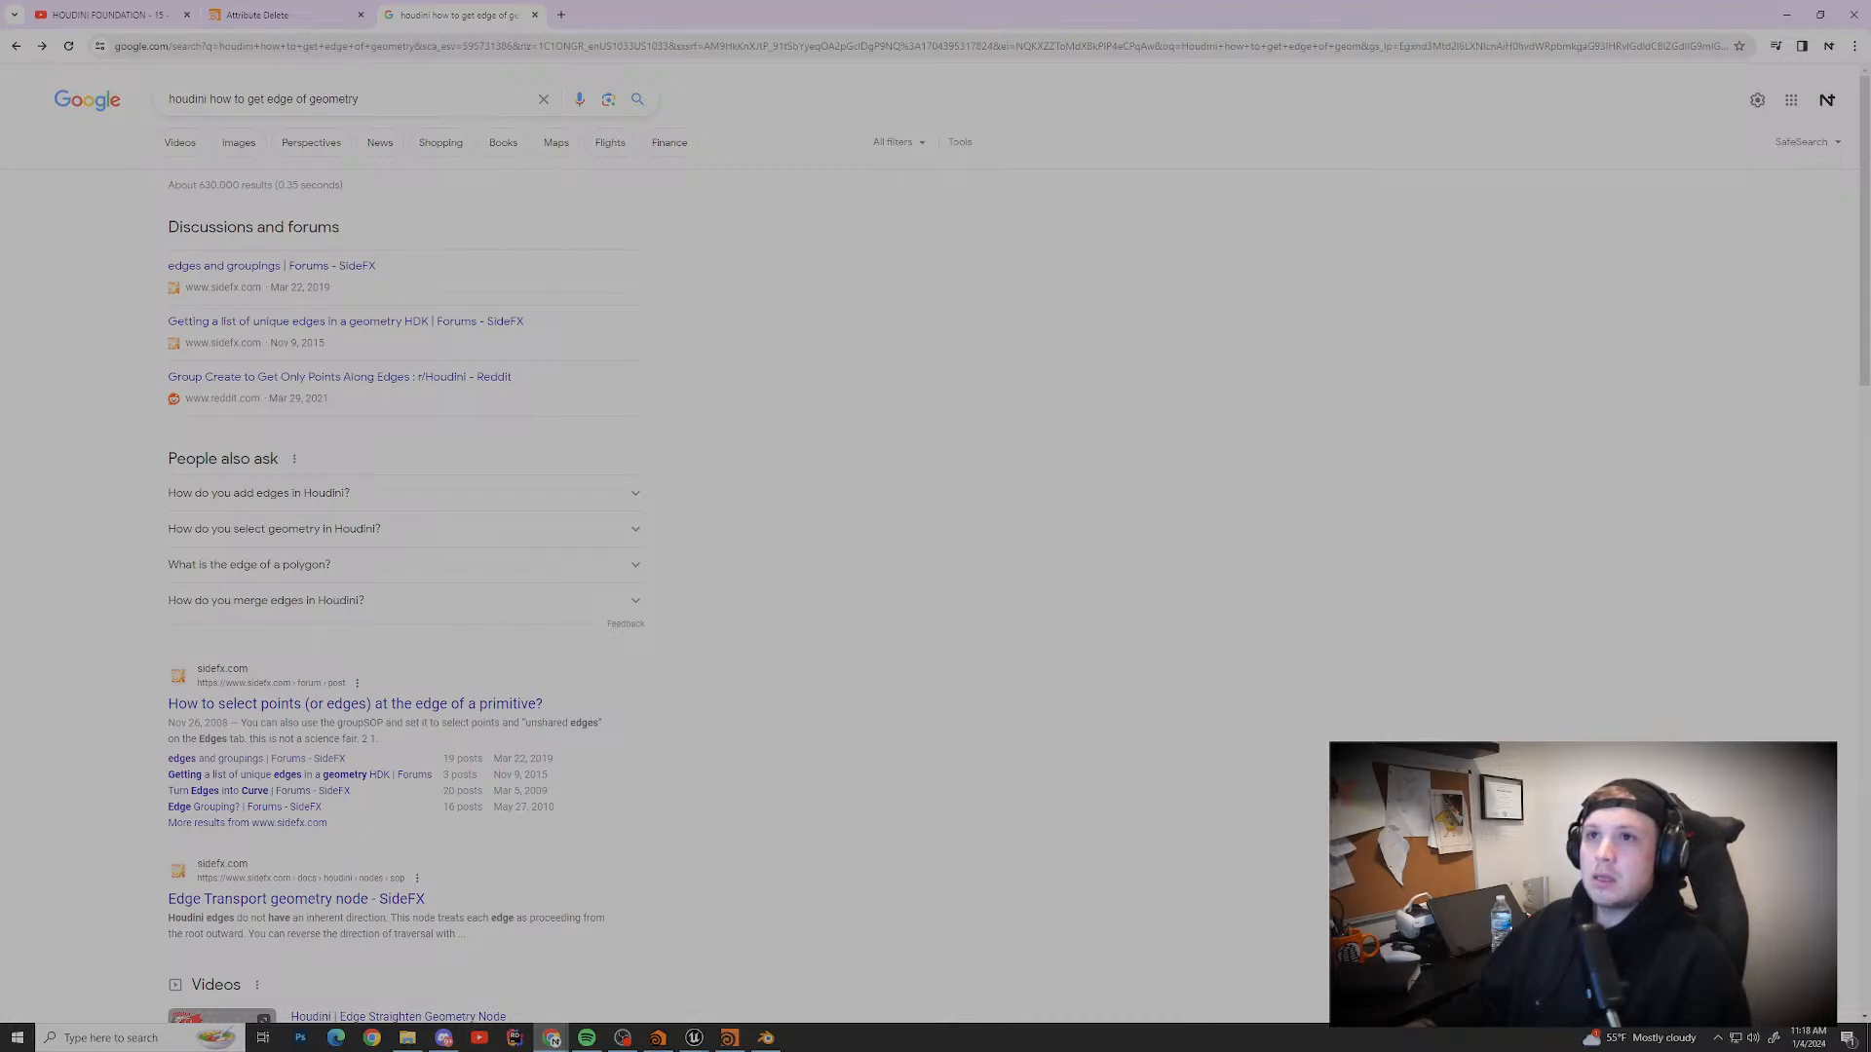
left_click(293, 100)
type("s of combined")
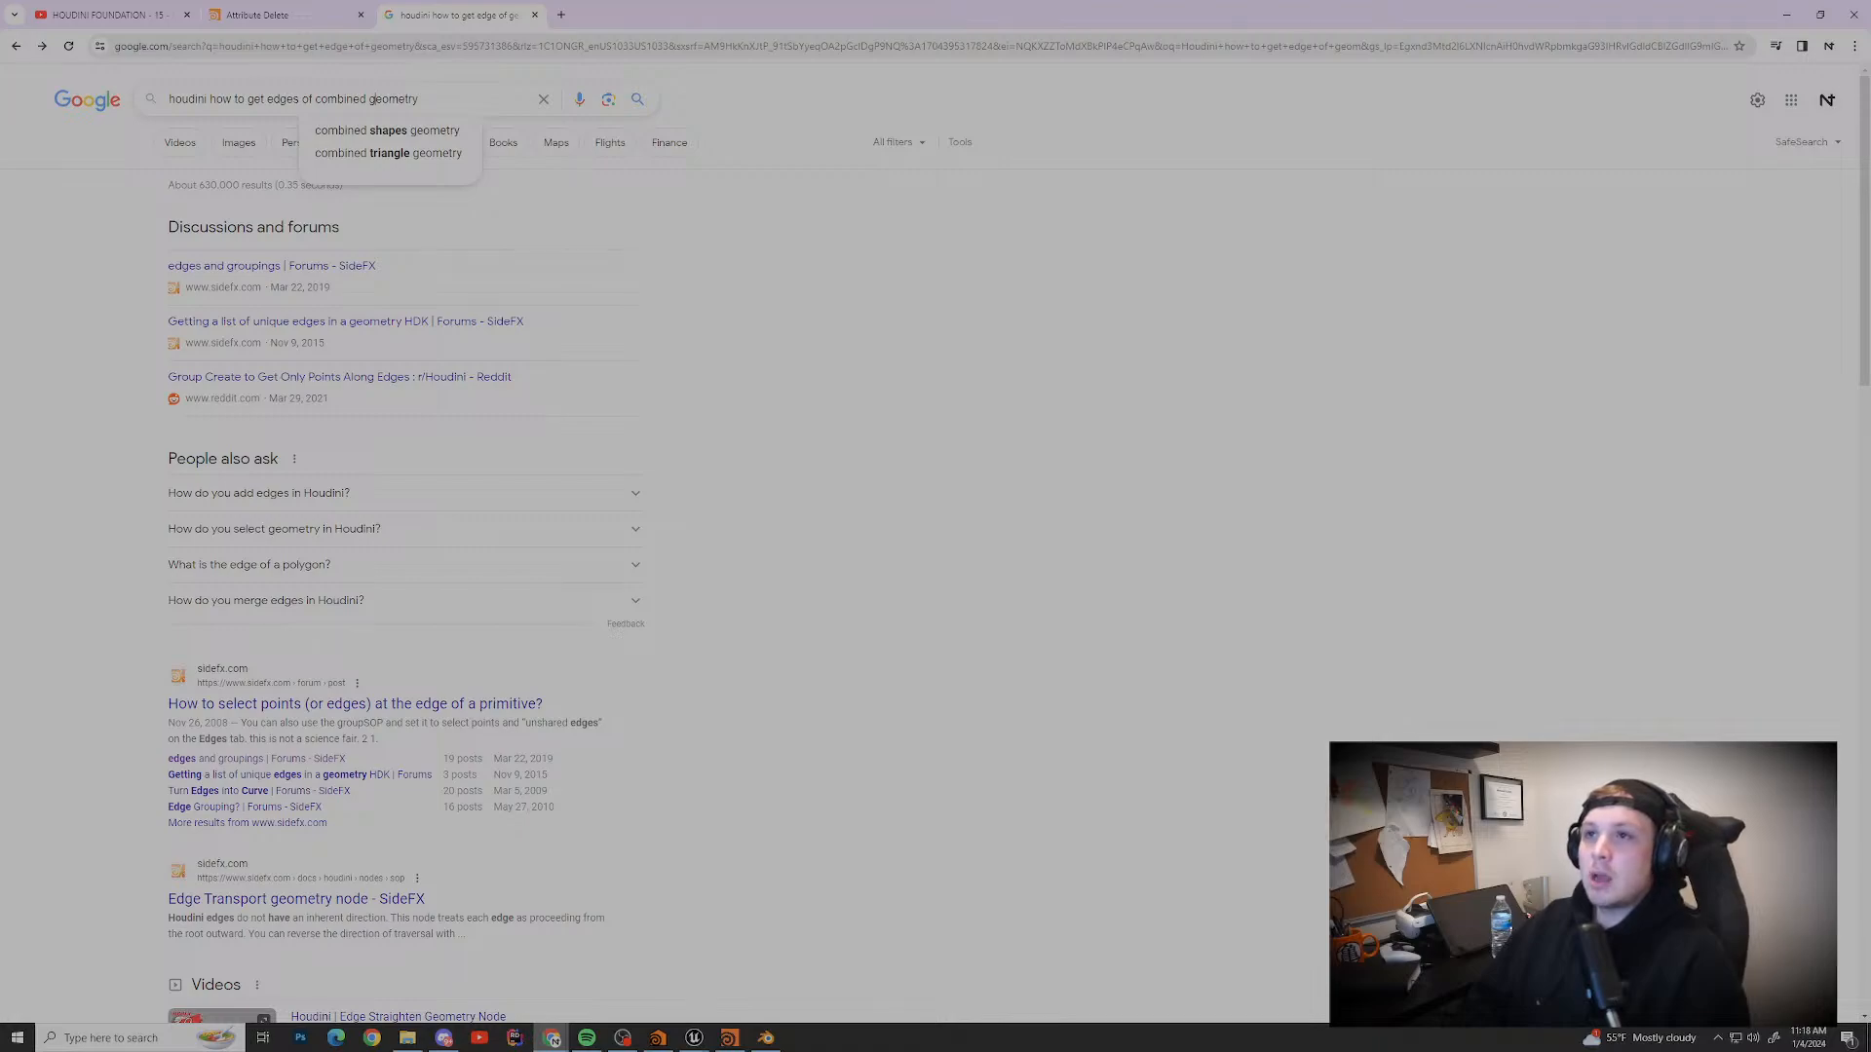
key("End")
type("base")
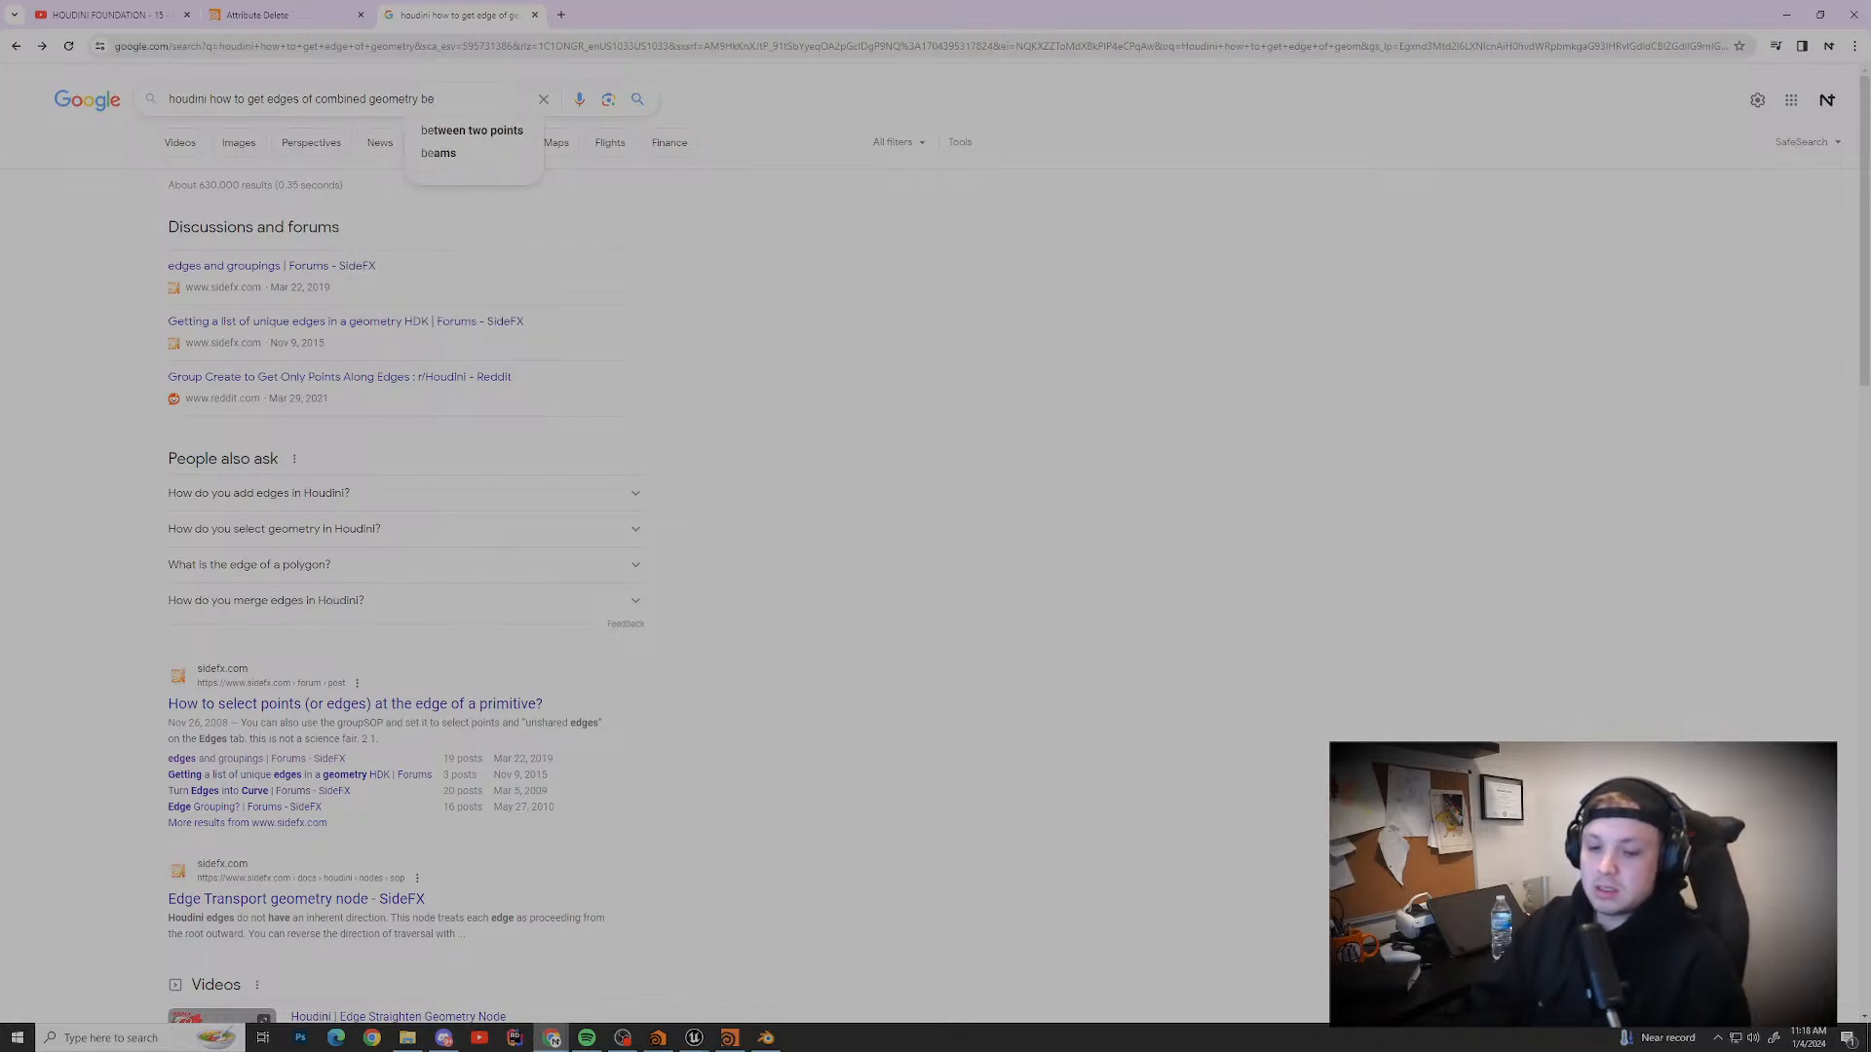
type("d")
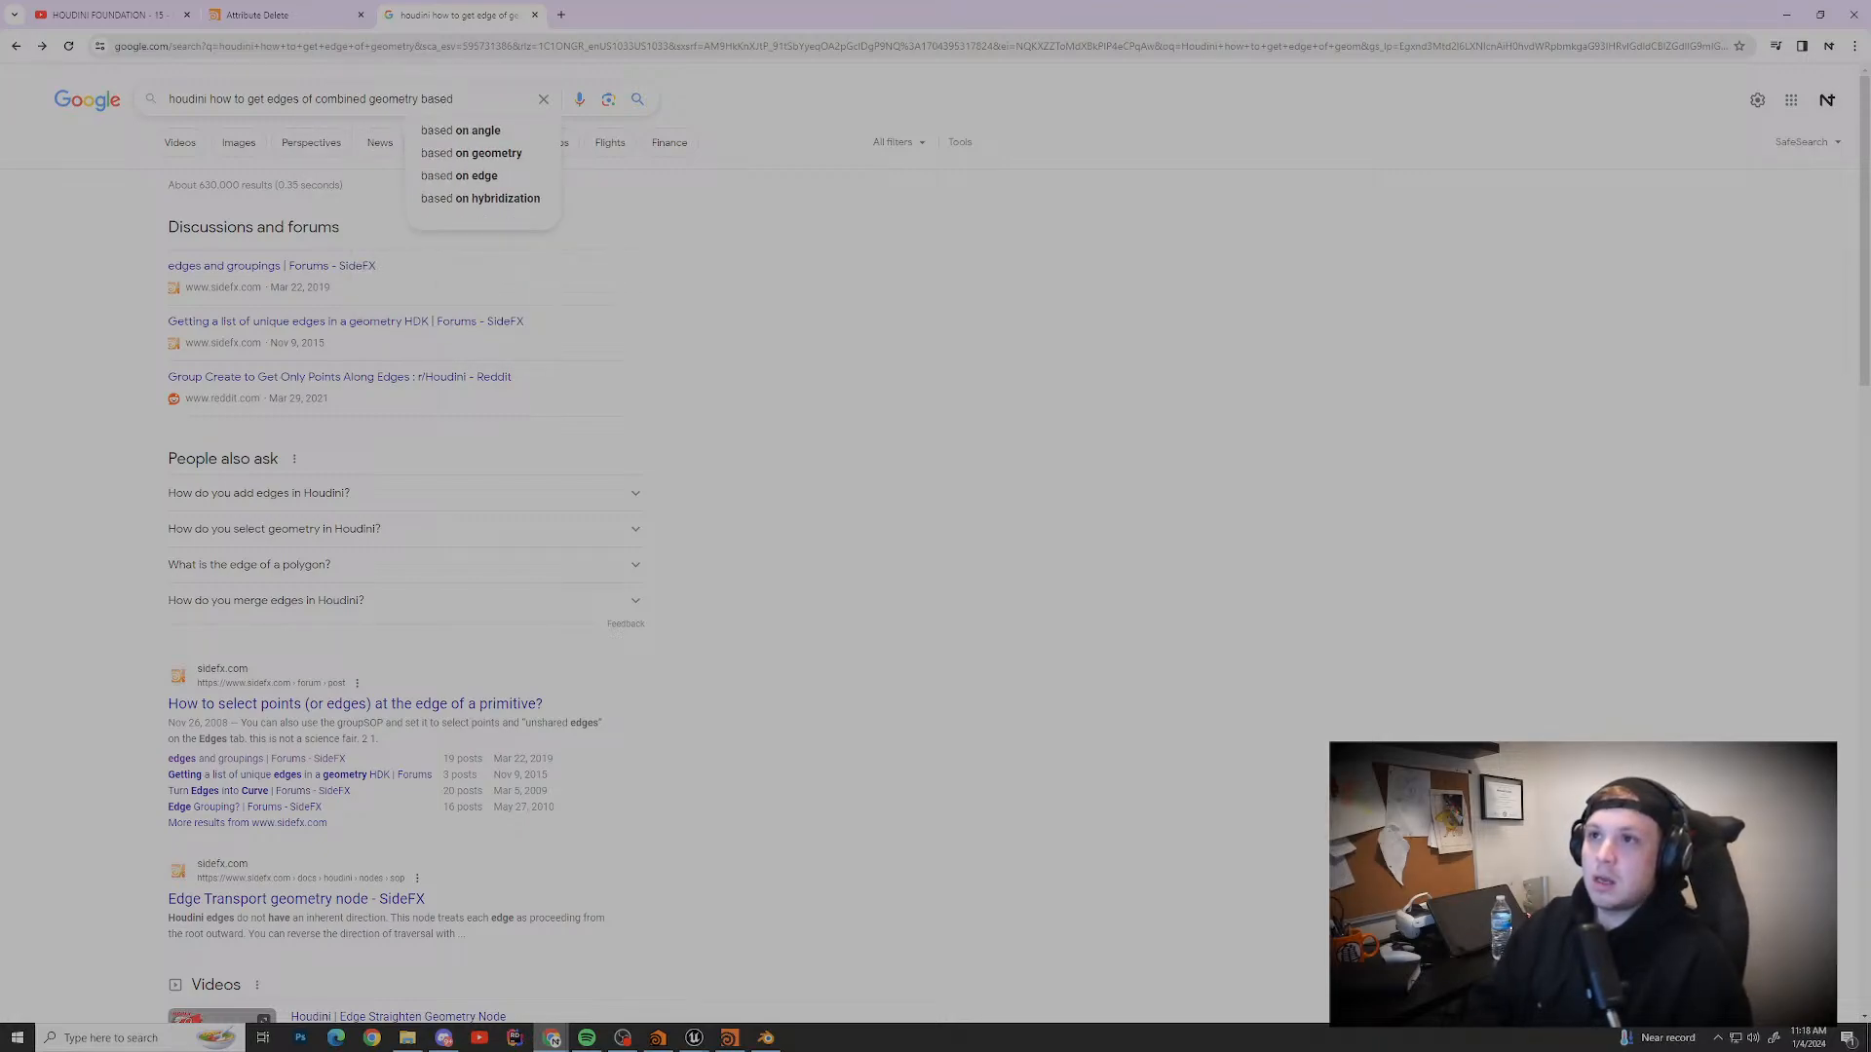
type(" on angle")
key("Return")
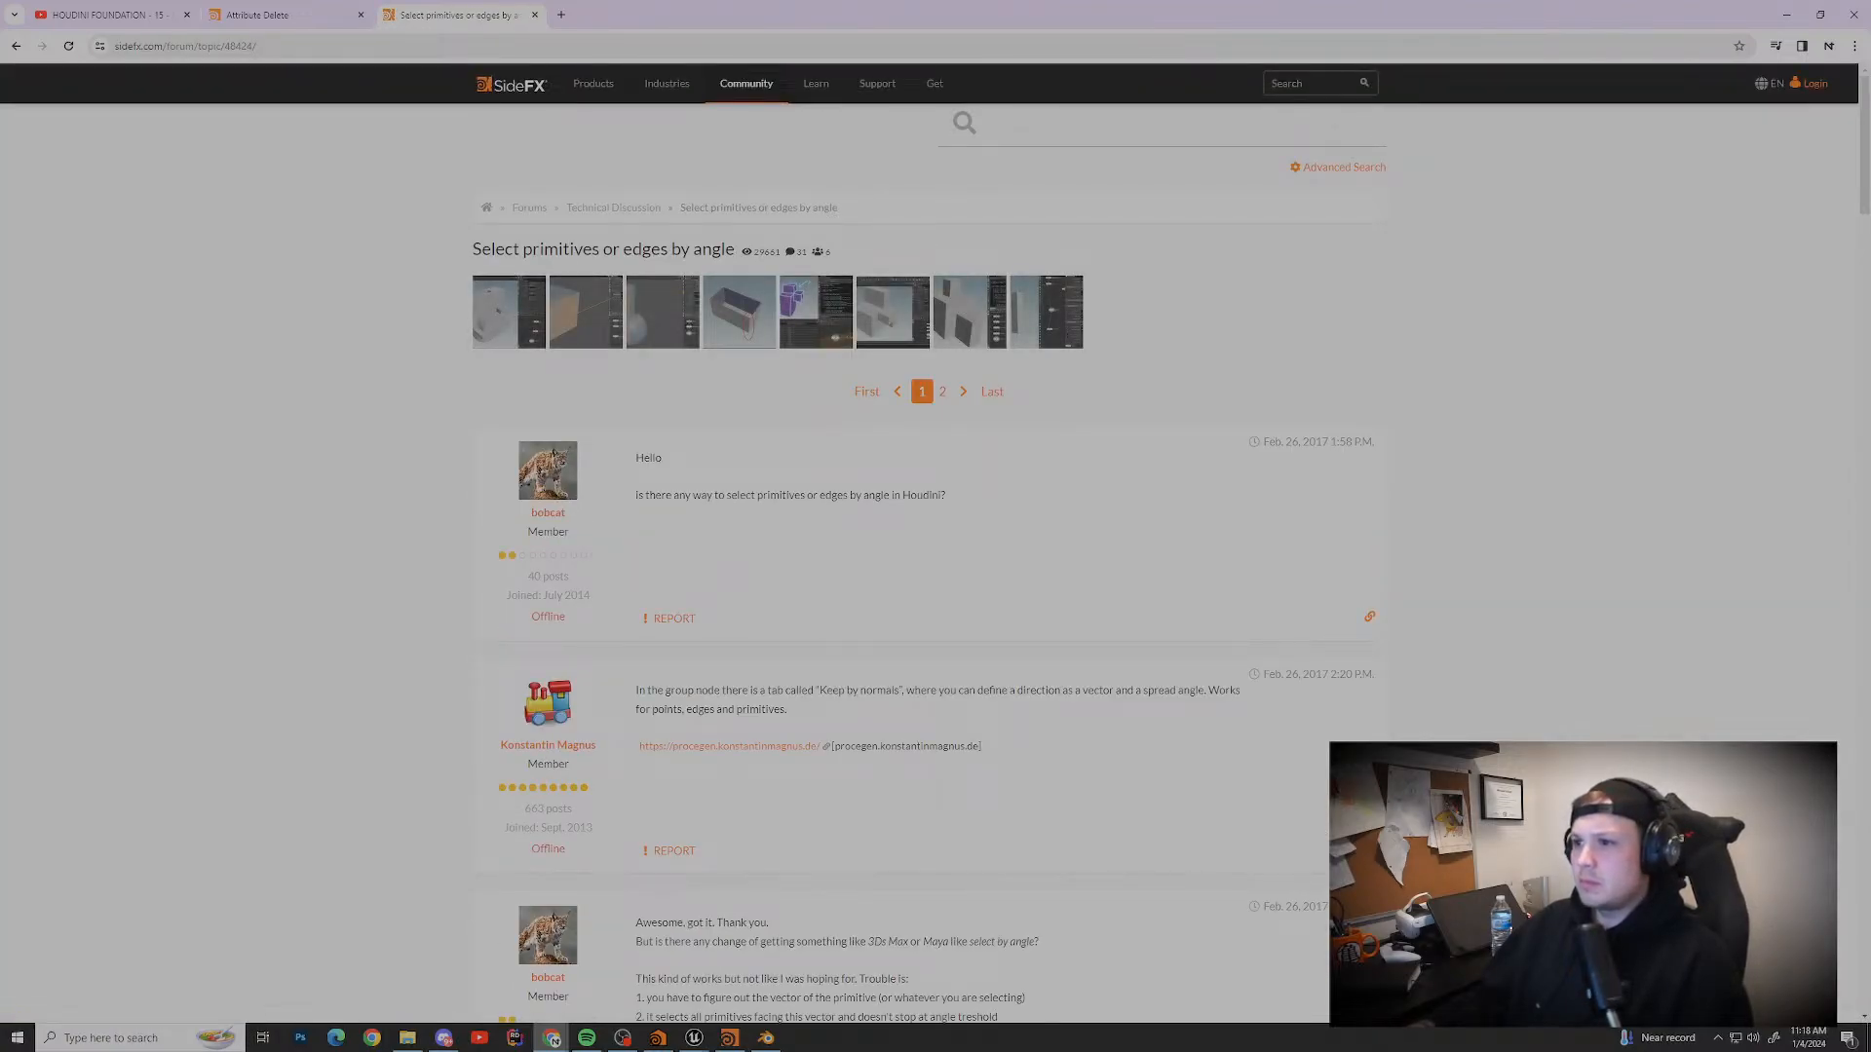
Step: Read the forum replies on selecting primitives or edges by angle, including those on Keep by normals, spread angle and contiguous selection
scroll(936, 545, "down", 2)
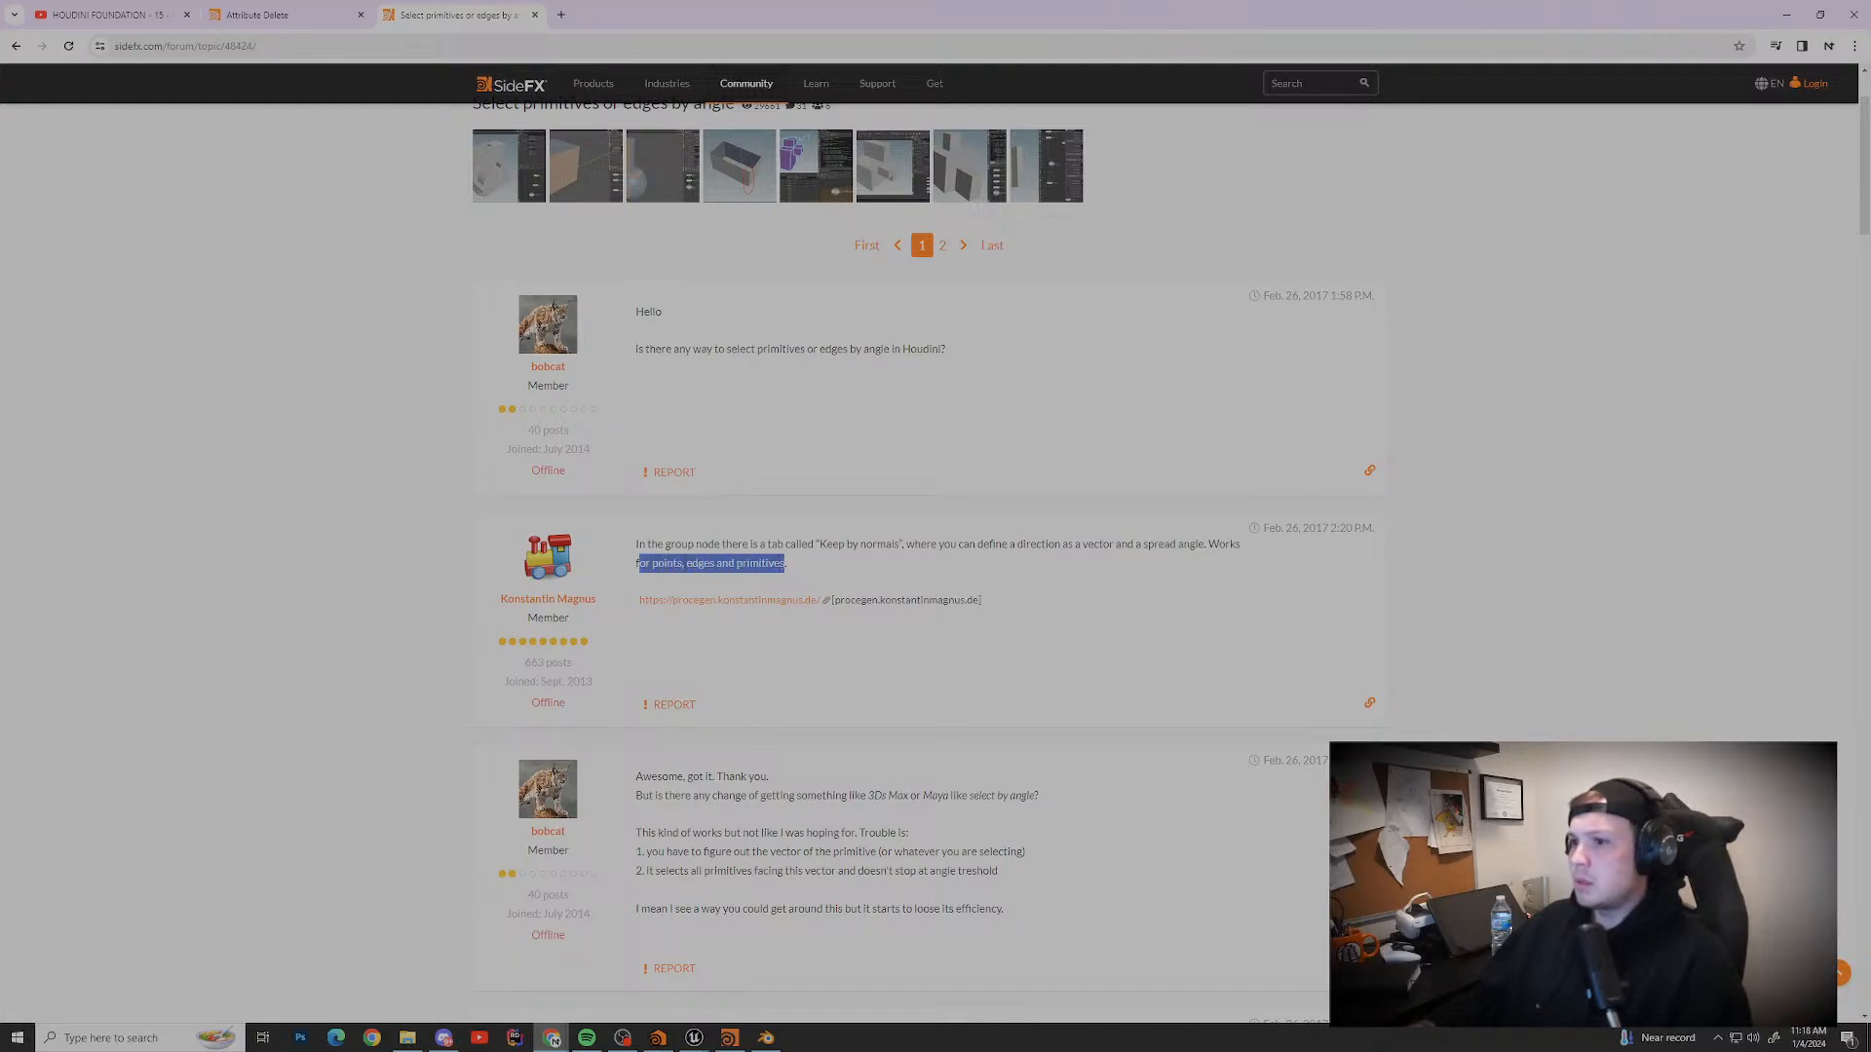
scroll(935, 545, "down", 4)
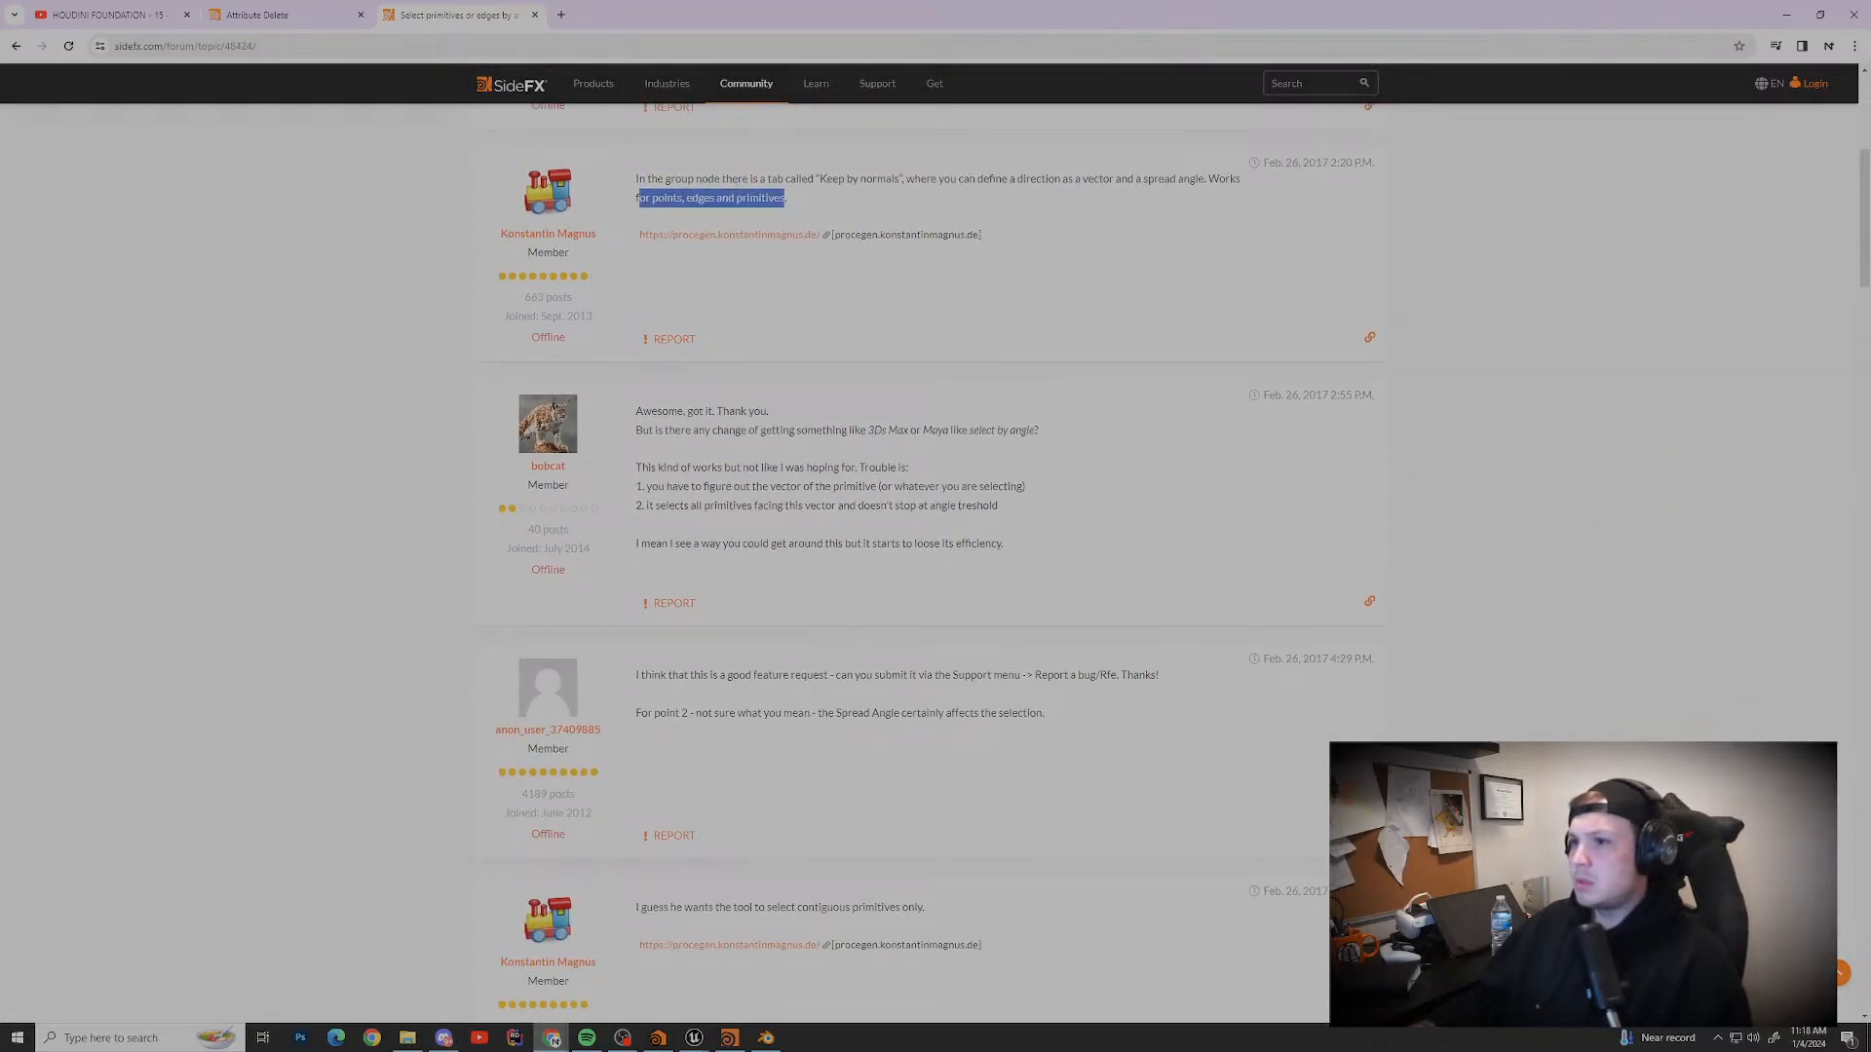
left_click_drag(658, 486, 1025, 486)
left_click_drag(649, 504, 997, 505)
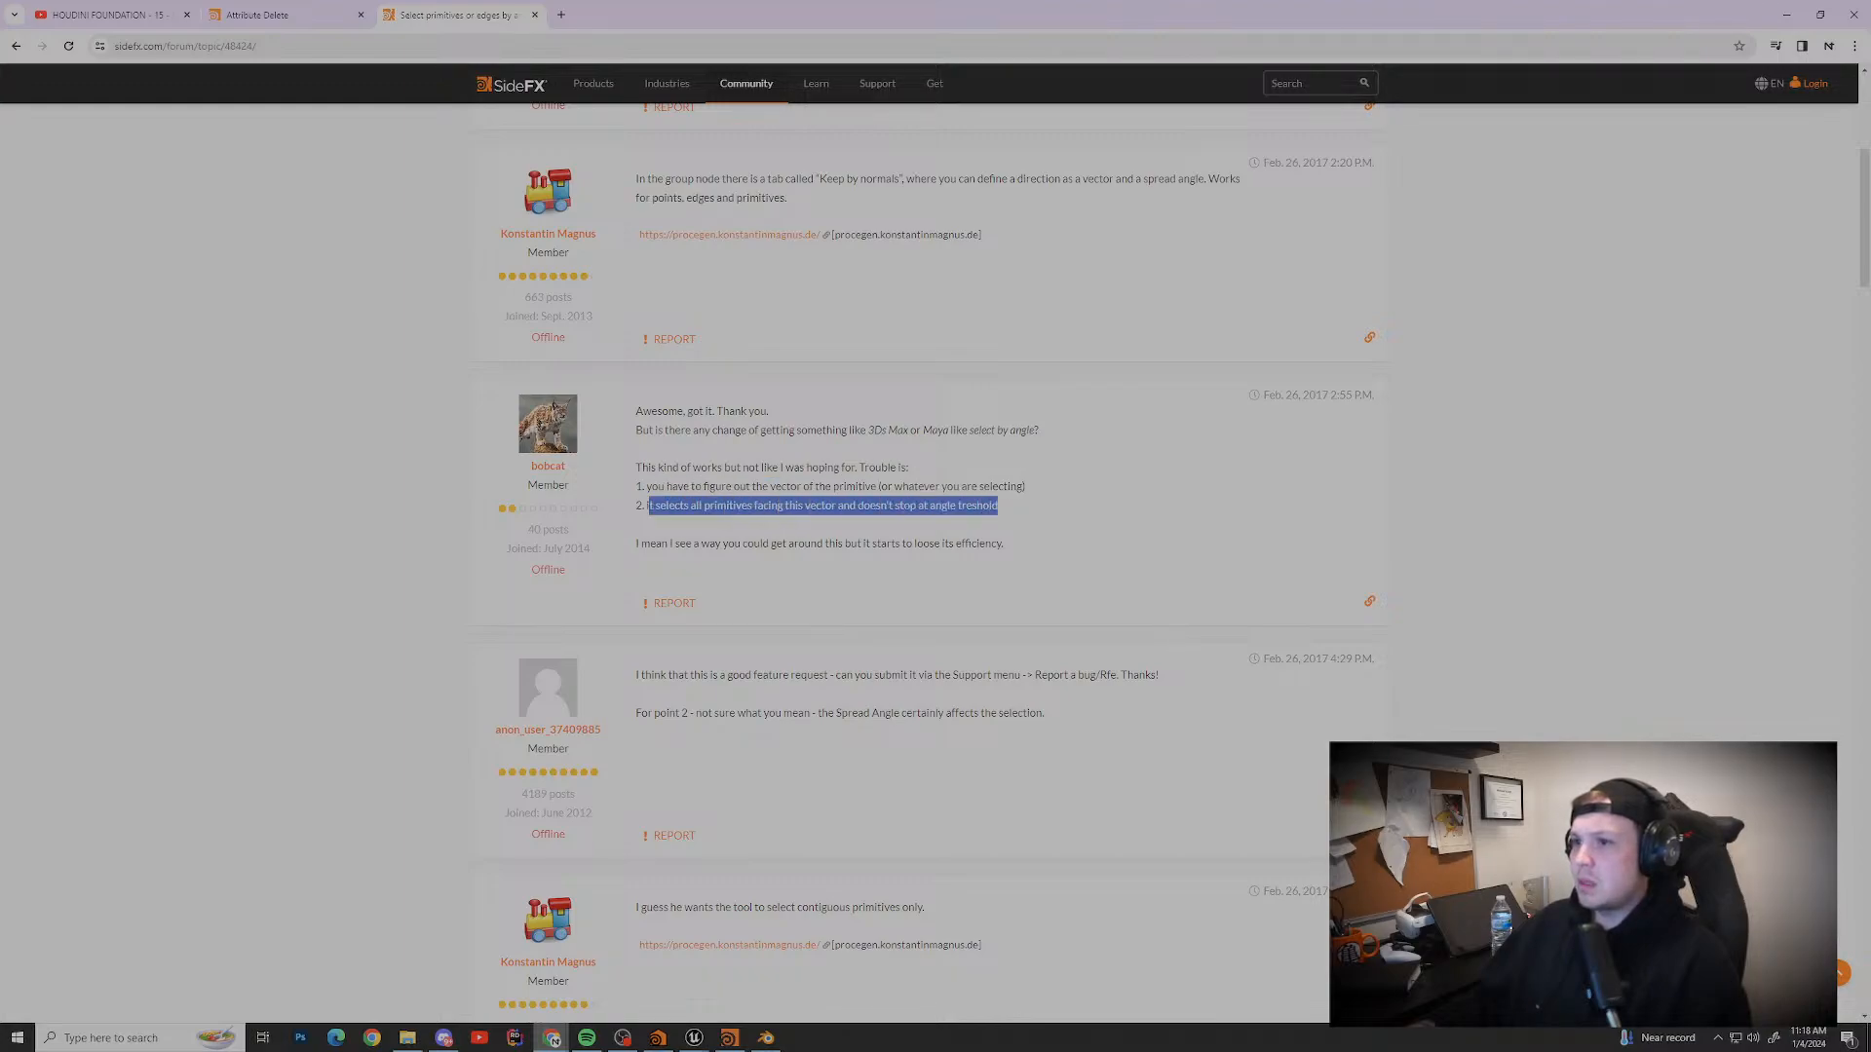
left_click_drag(655, 543, 1004, 543)
scroll(1004, 543, "down", 2)
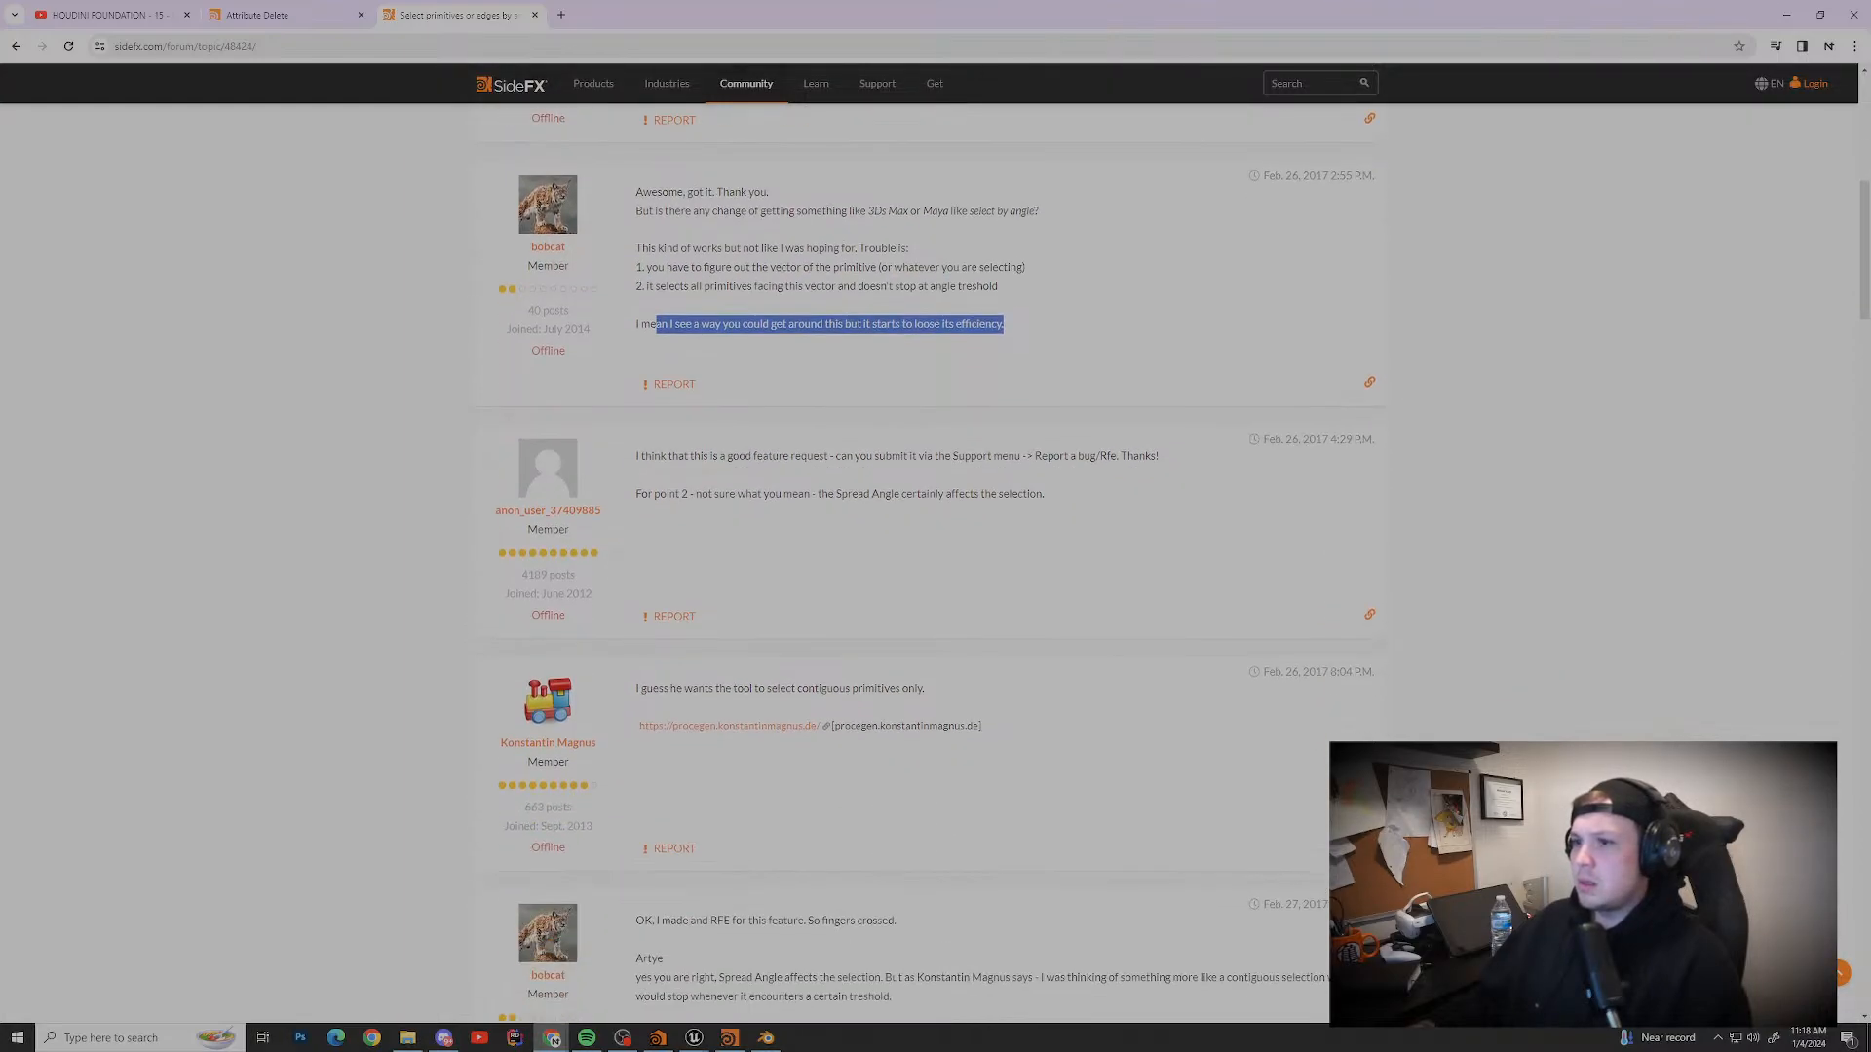
left_click_drag(640, 455, 1008, 455)
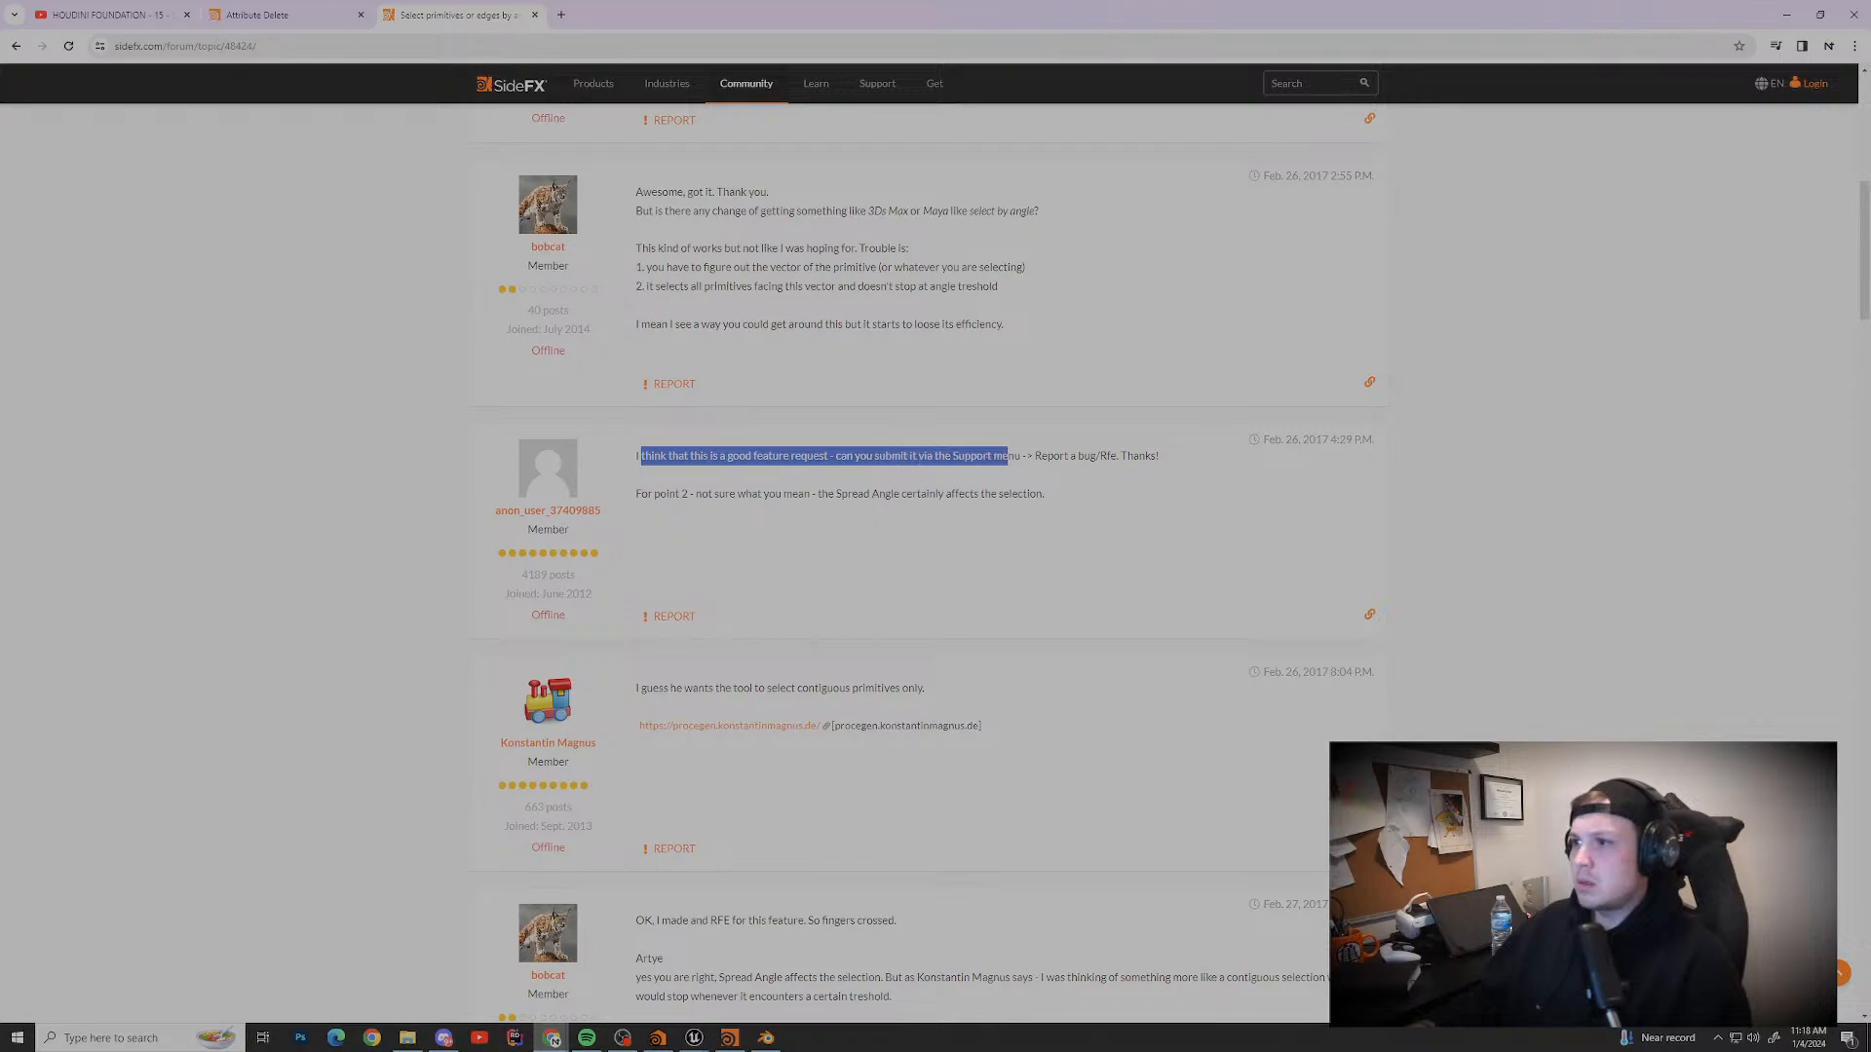
left_click_drag(638, 475, 908, 494)
left_click(908, 494)
scroll(908, 494, "down", 2)
left_click_drag(636, 469, 865, 469)
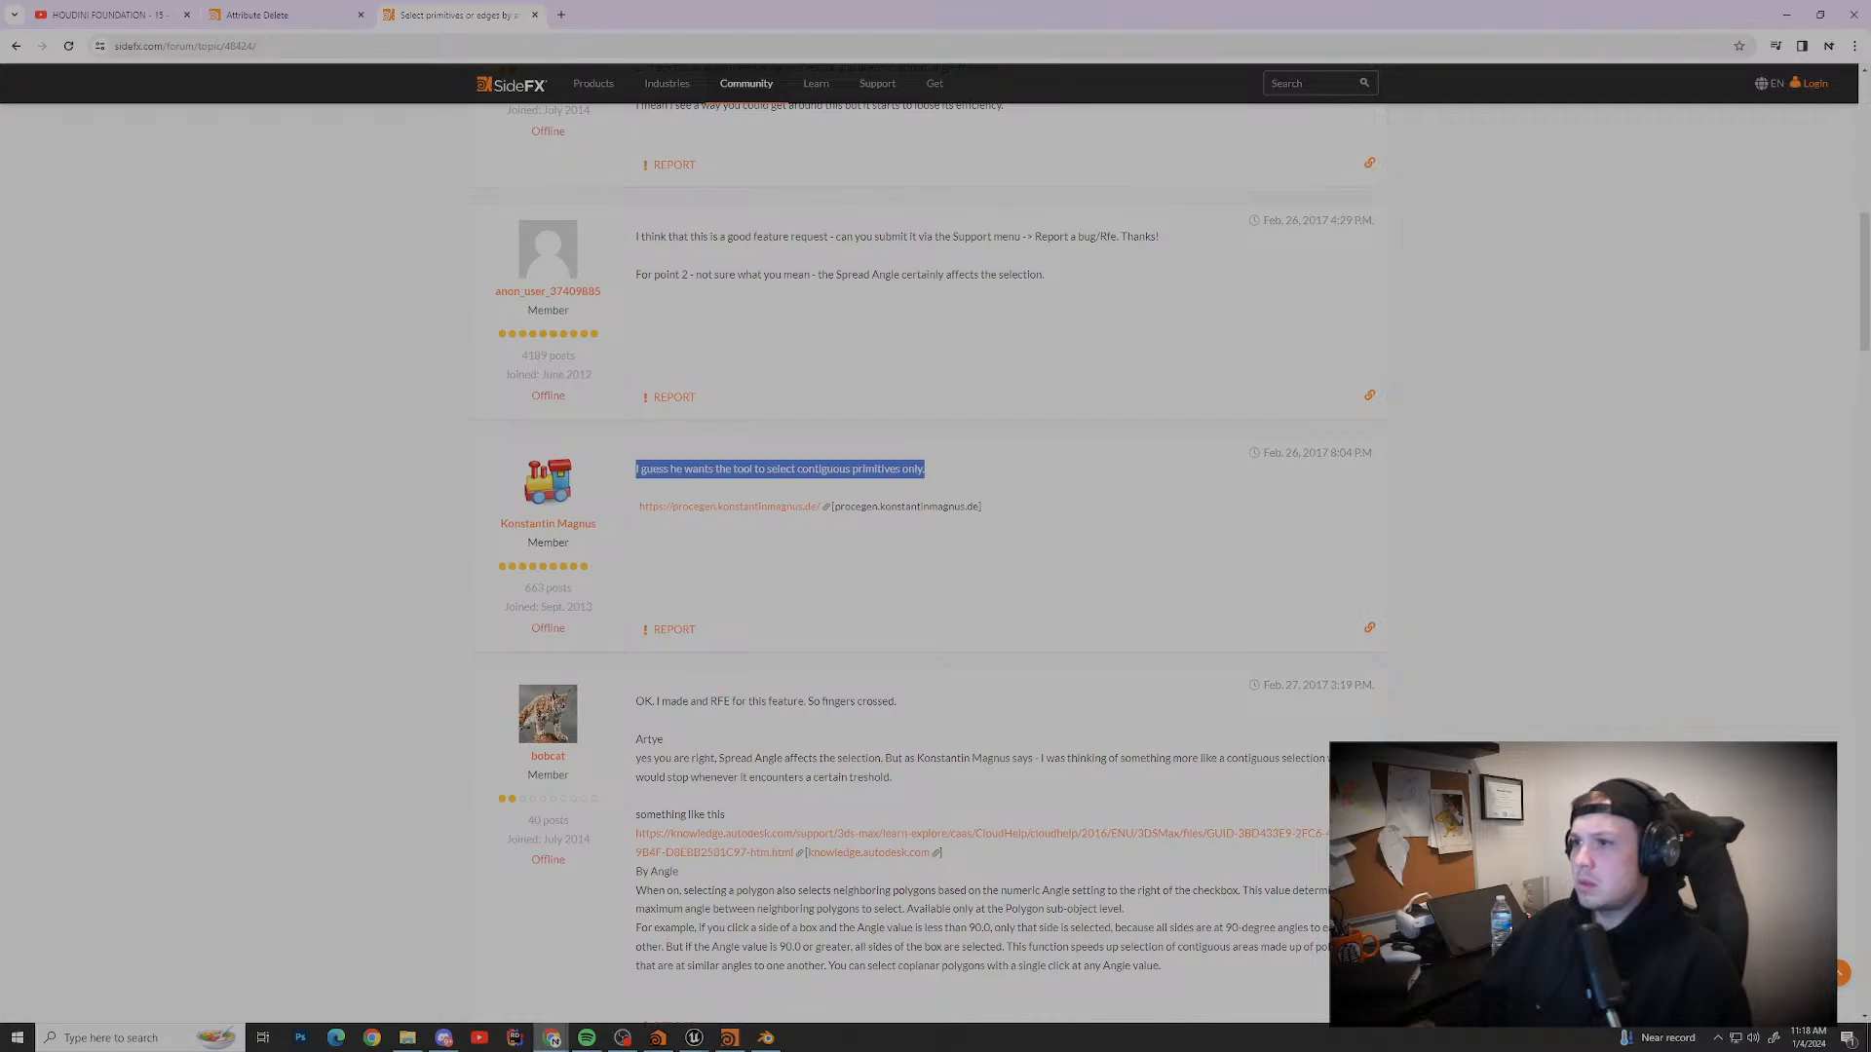
scroll(936, 562, "down", 2)
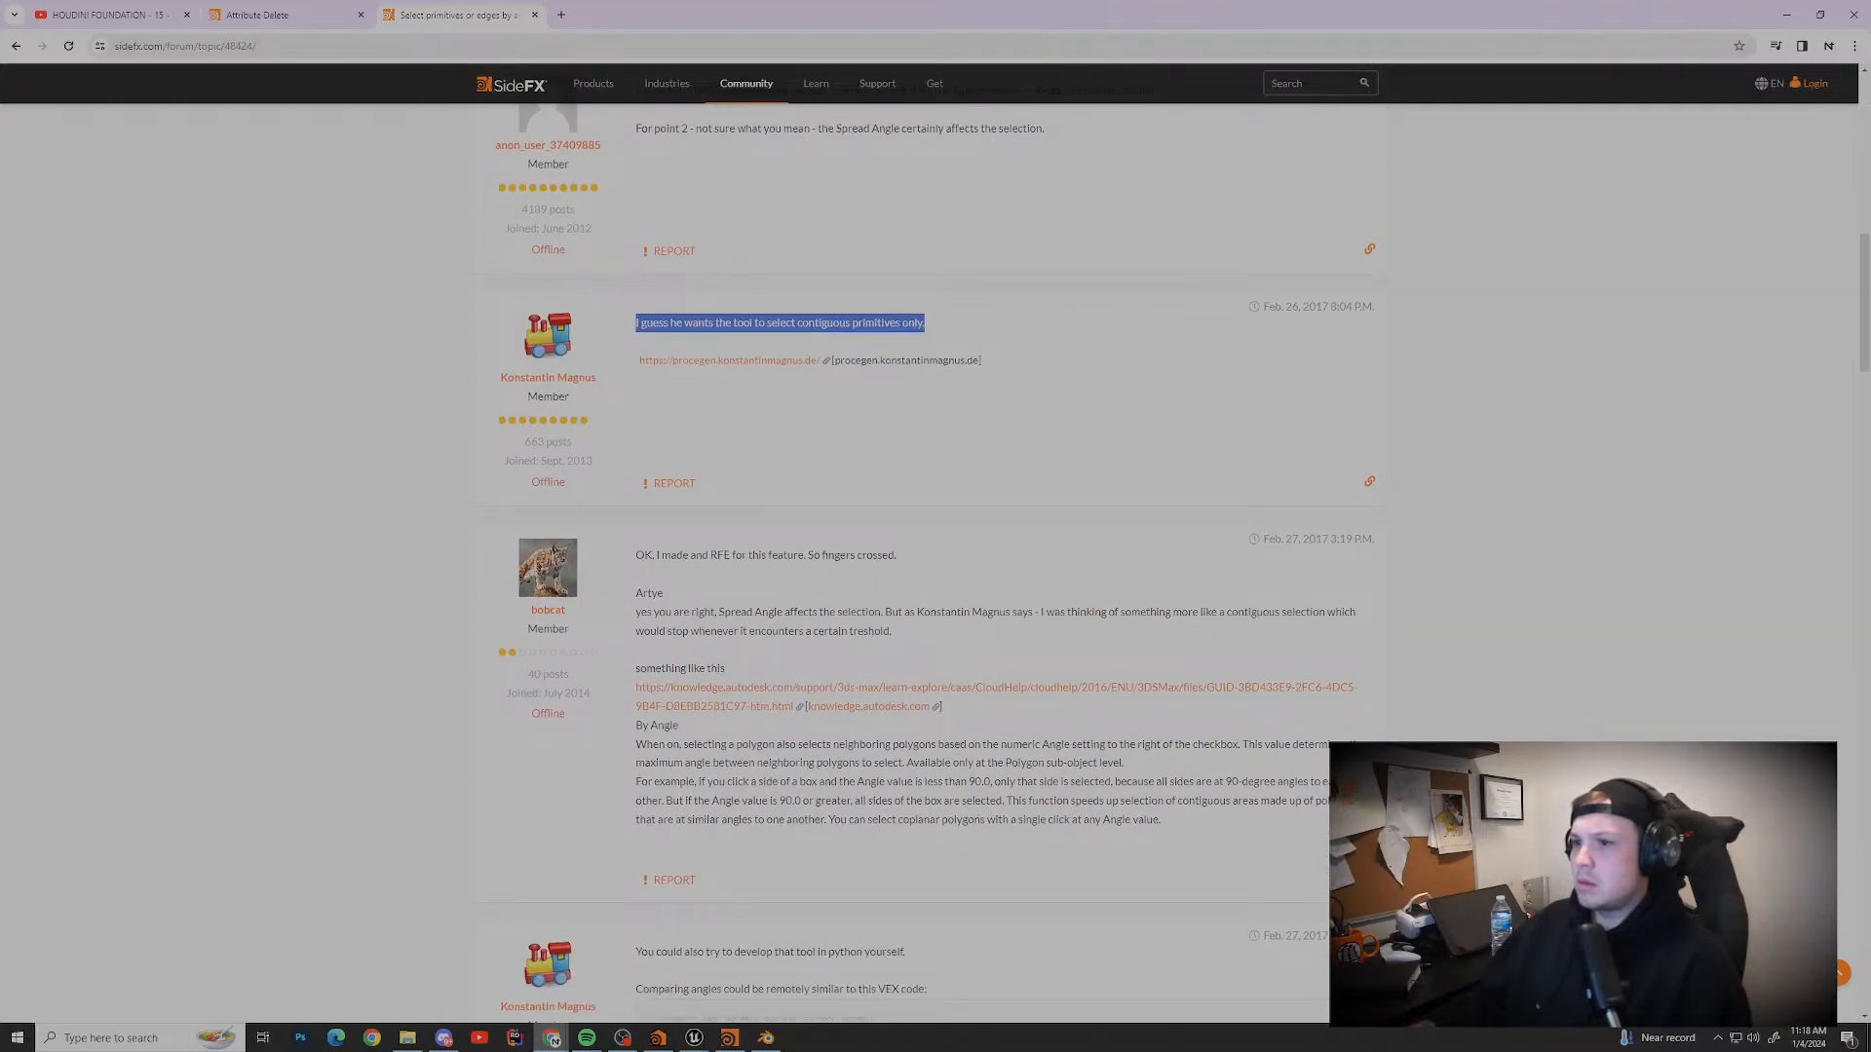
scroll(936, 563, "down", 1)
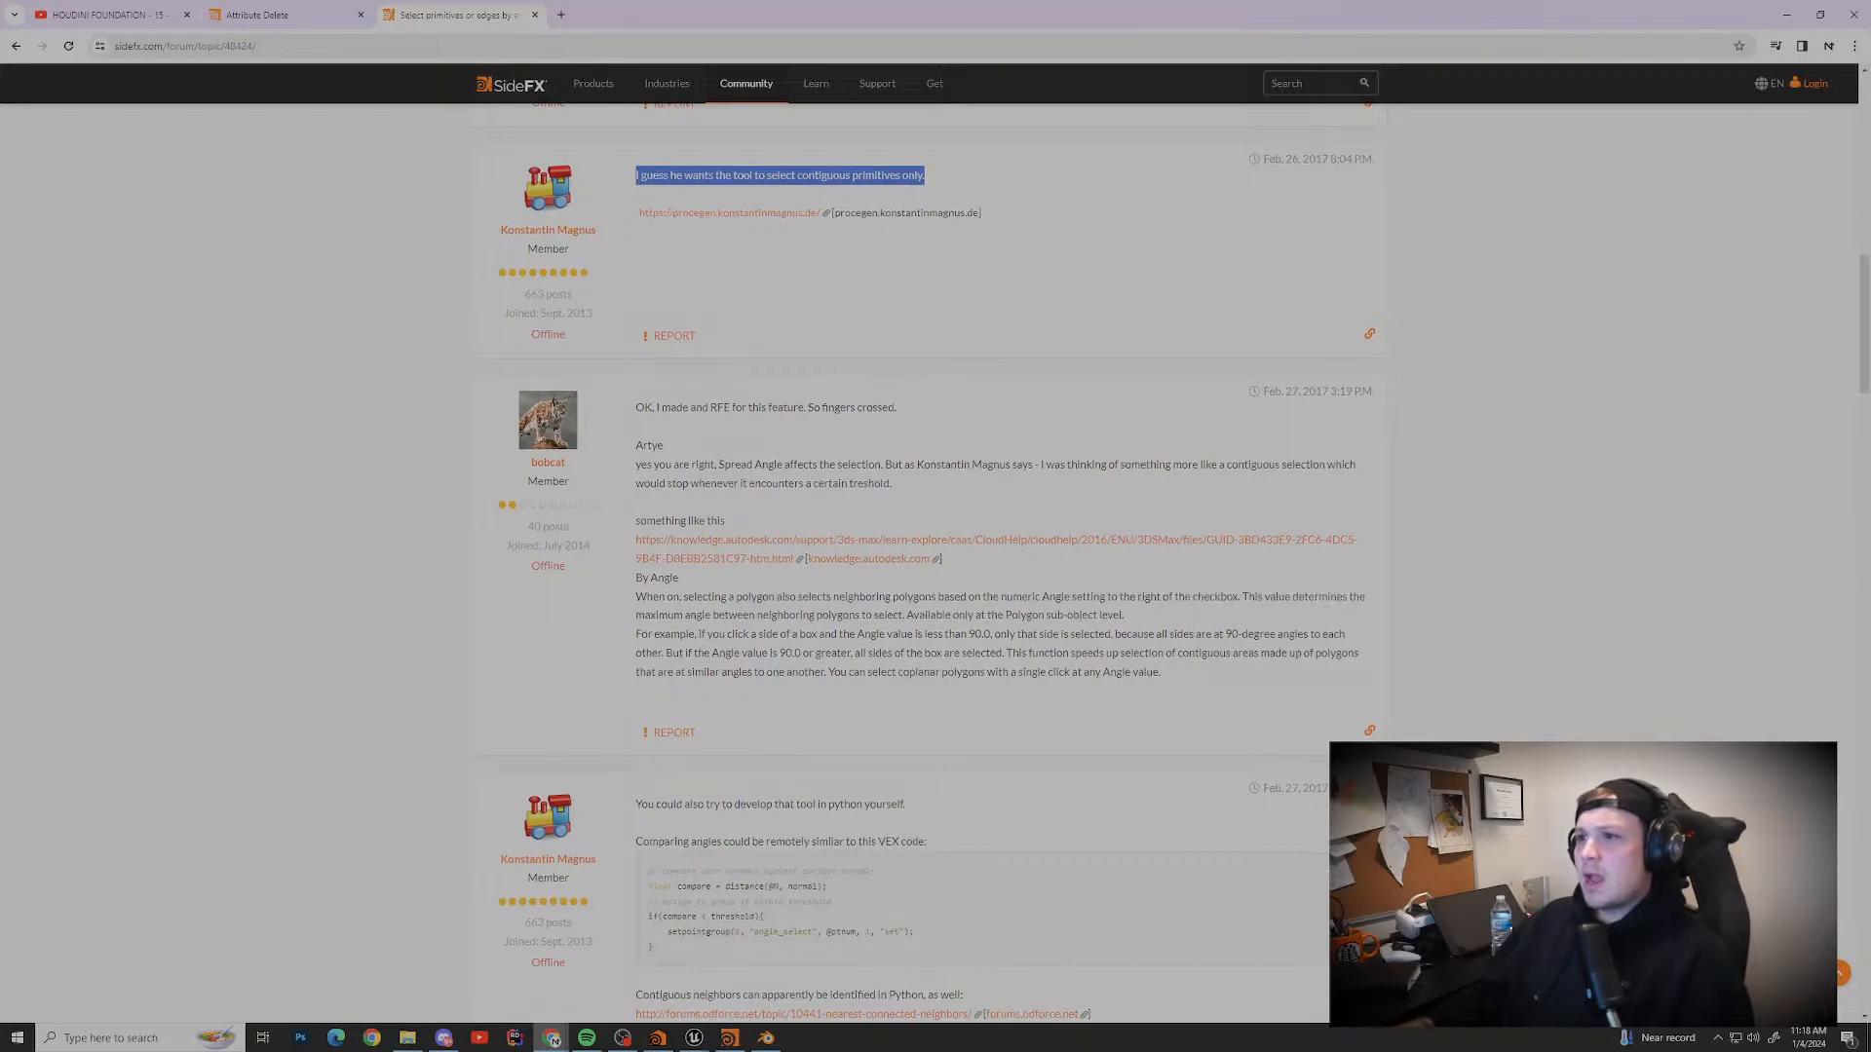
scroll(936, 562, "down", 2)
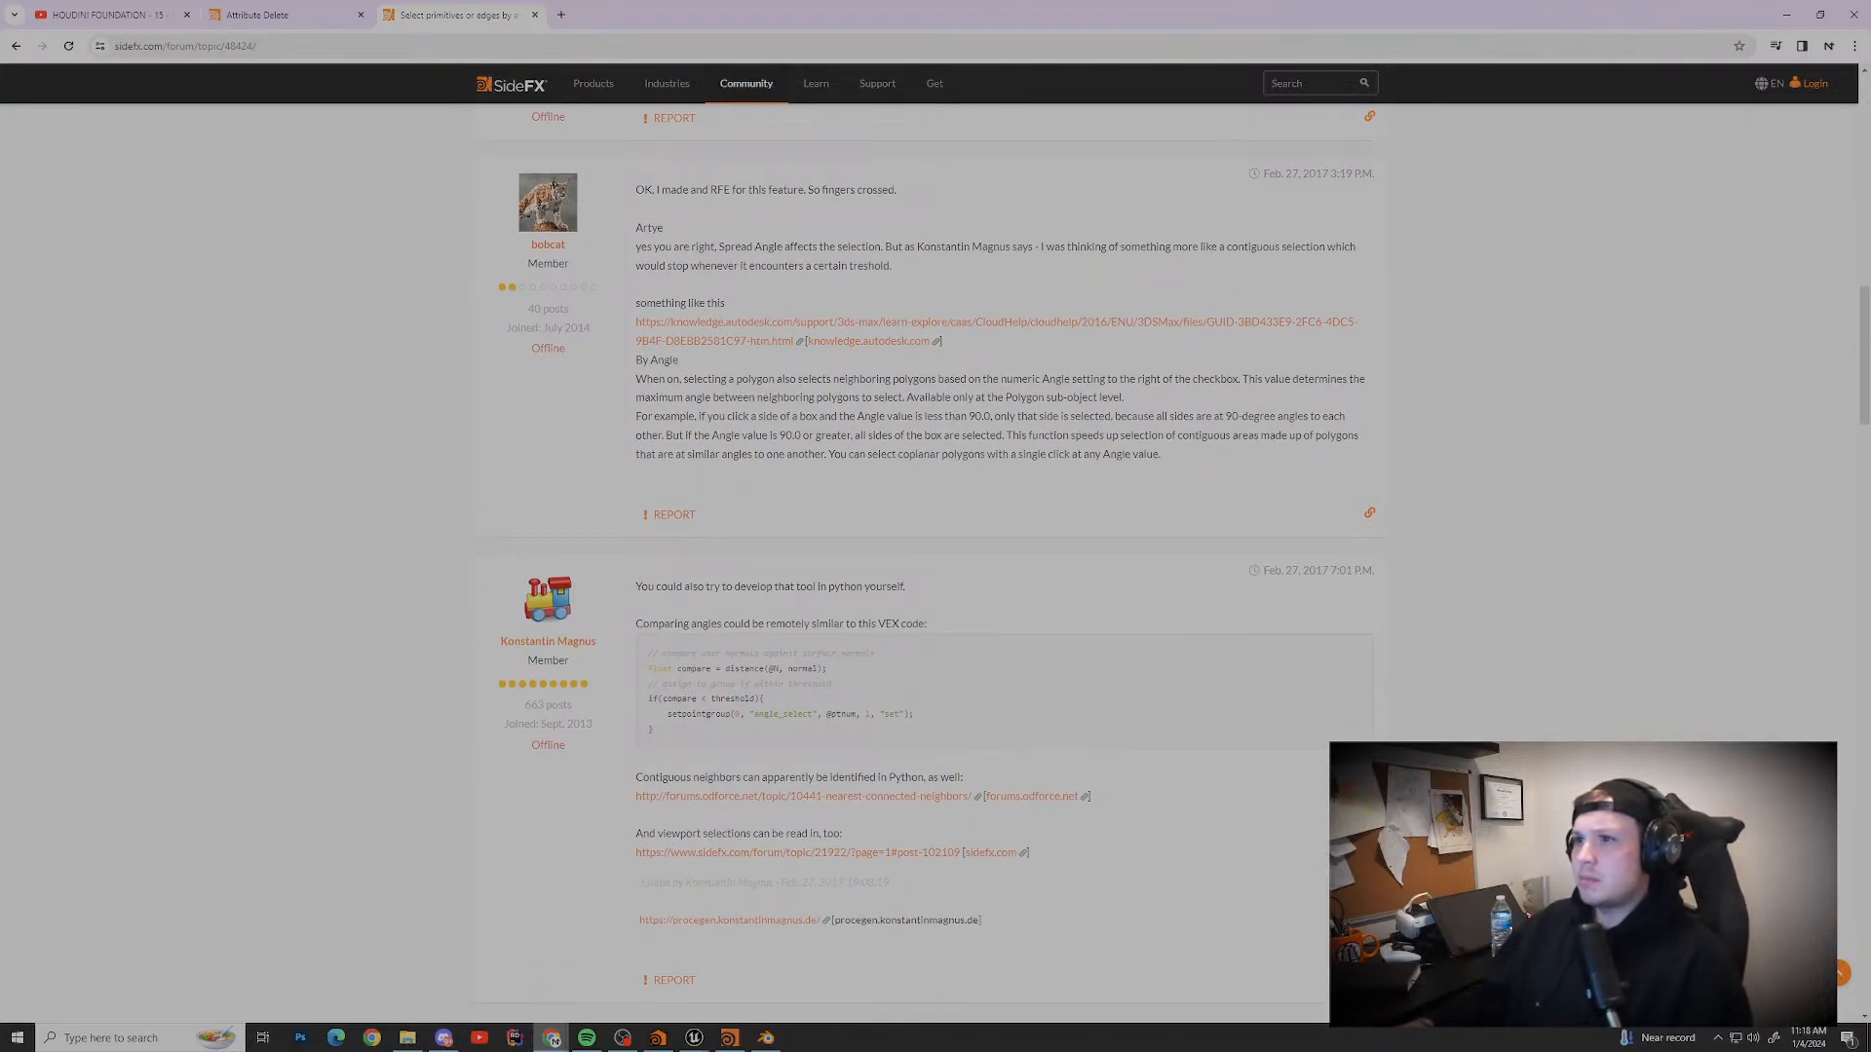
Step: Open the linked Autodesk help page in a new tab, skim its Selection Rollout section on converting sub-object selections, and close it
right_click(808, 324)
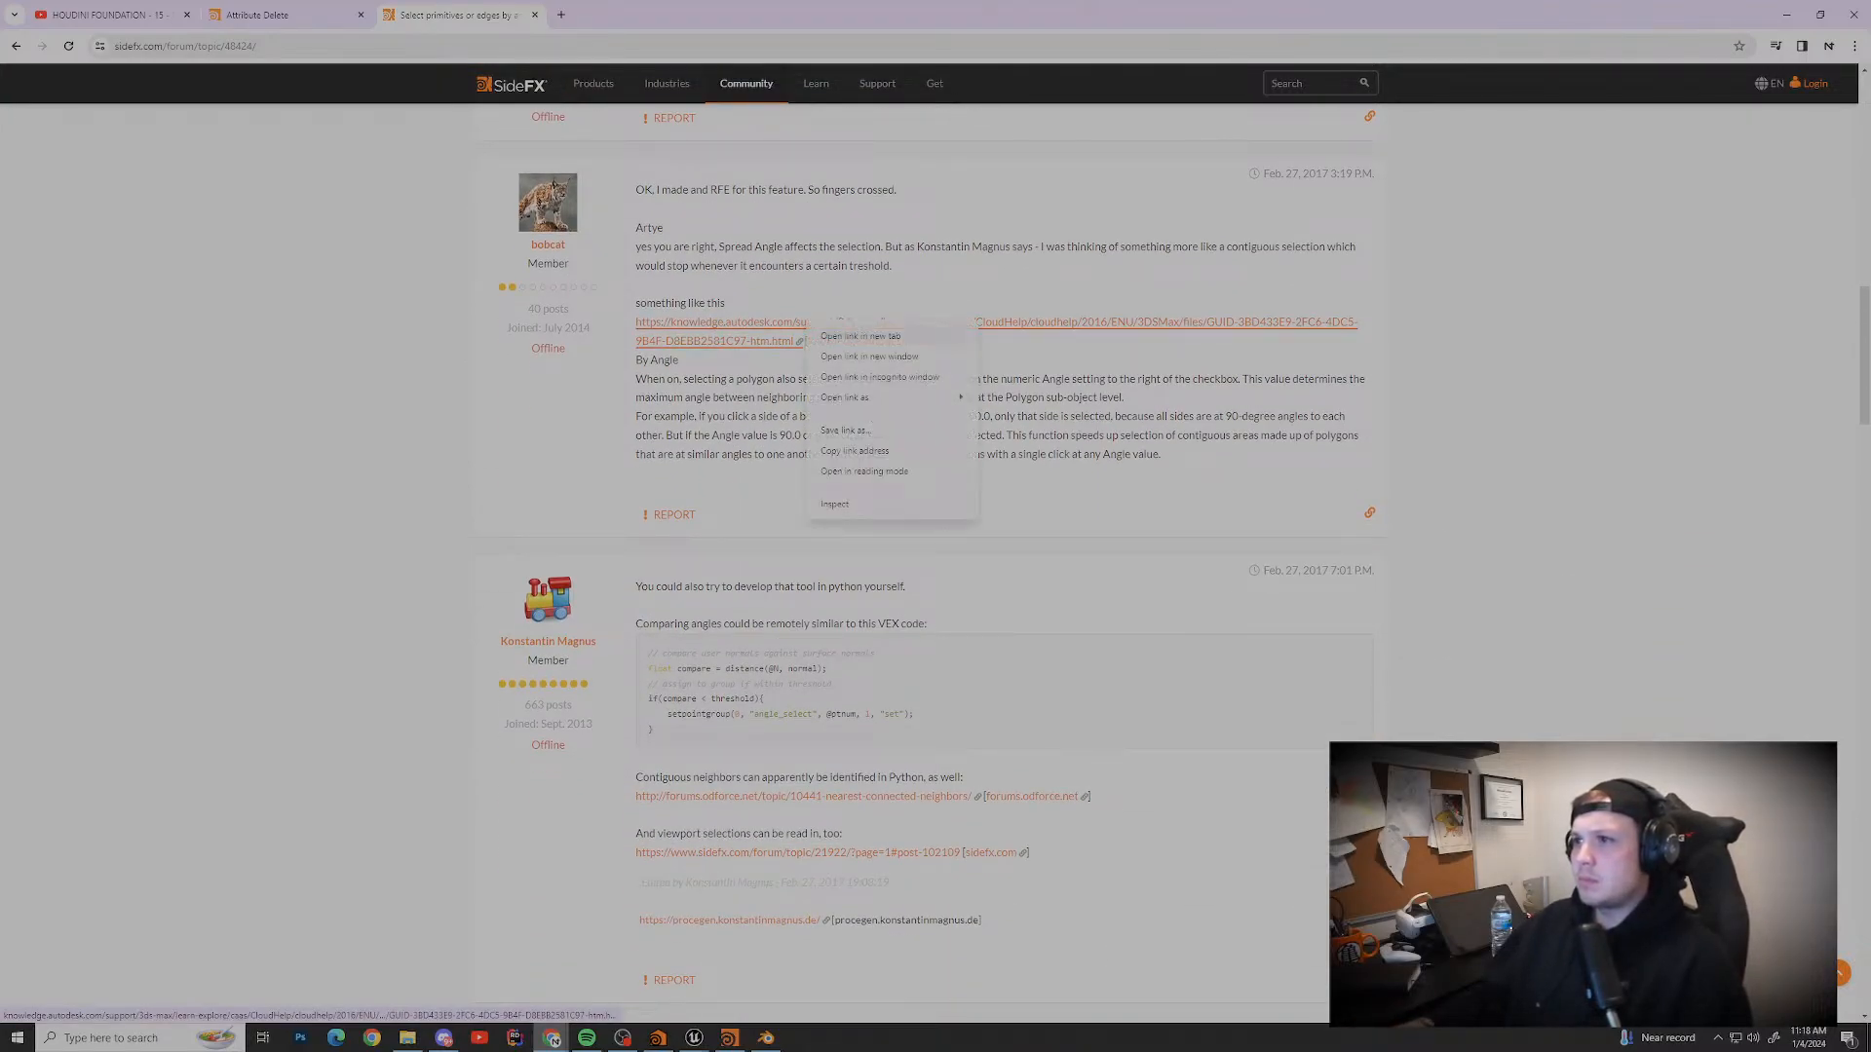
left_click(858, 335)
left_click(631, 15)
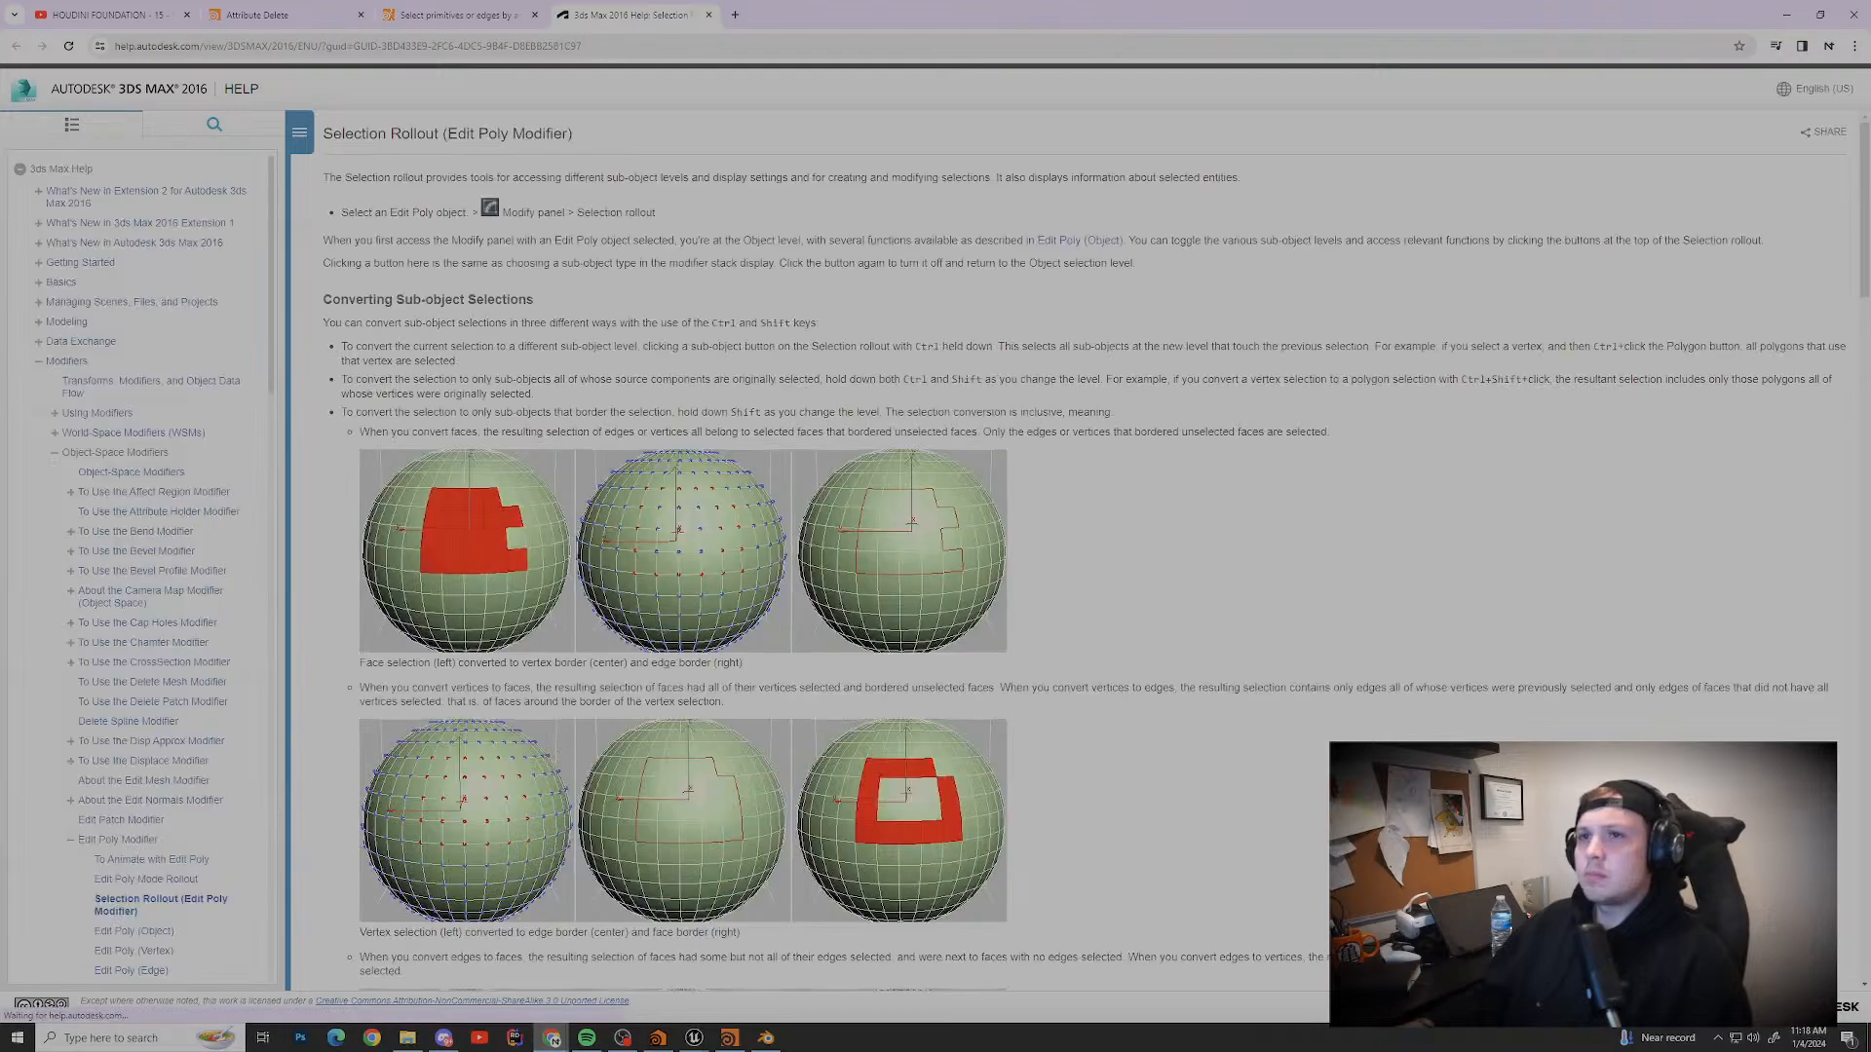
scroll(1085, 550, "down", 2)
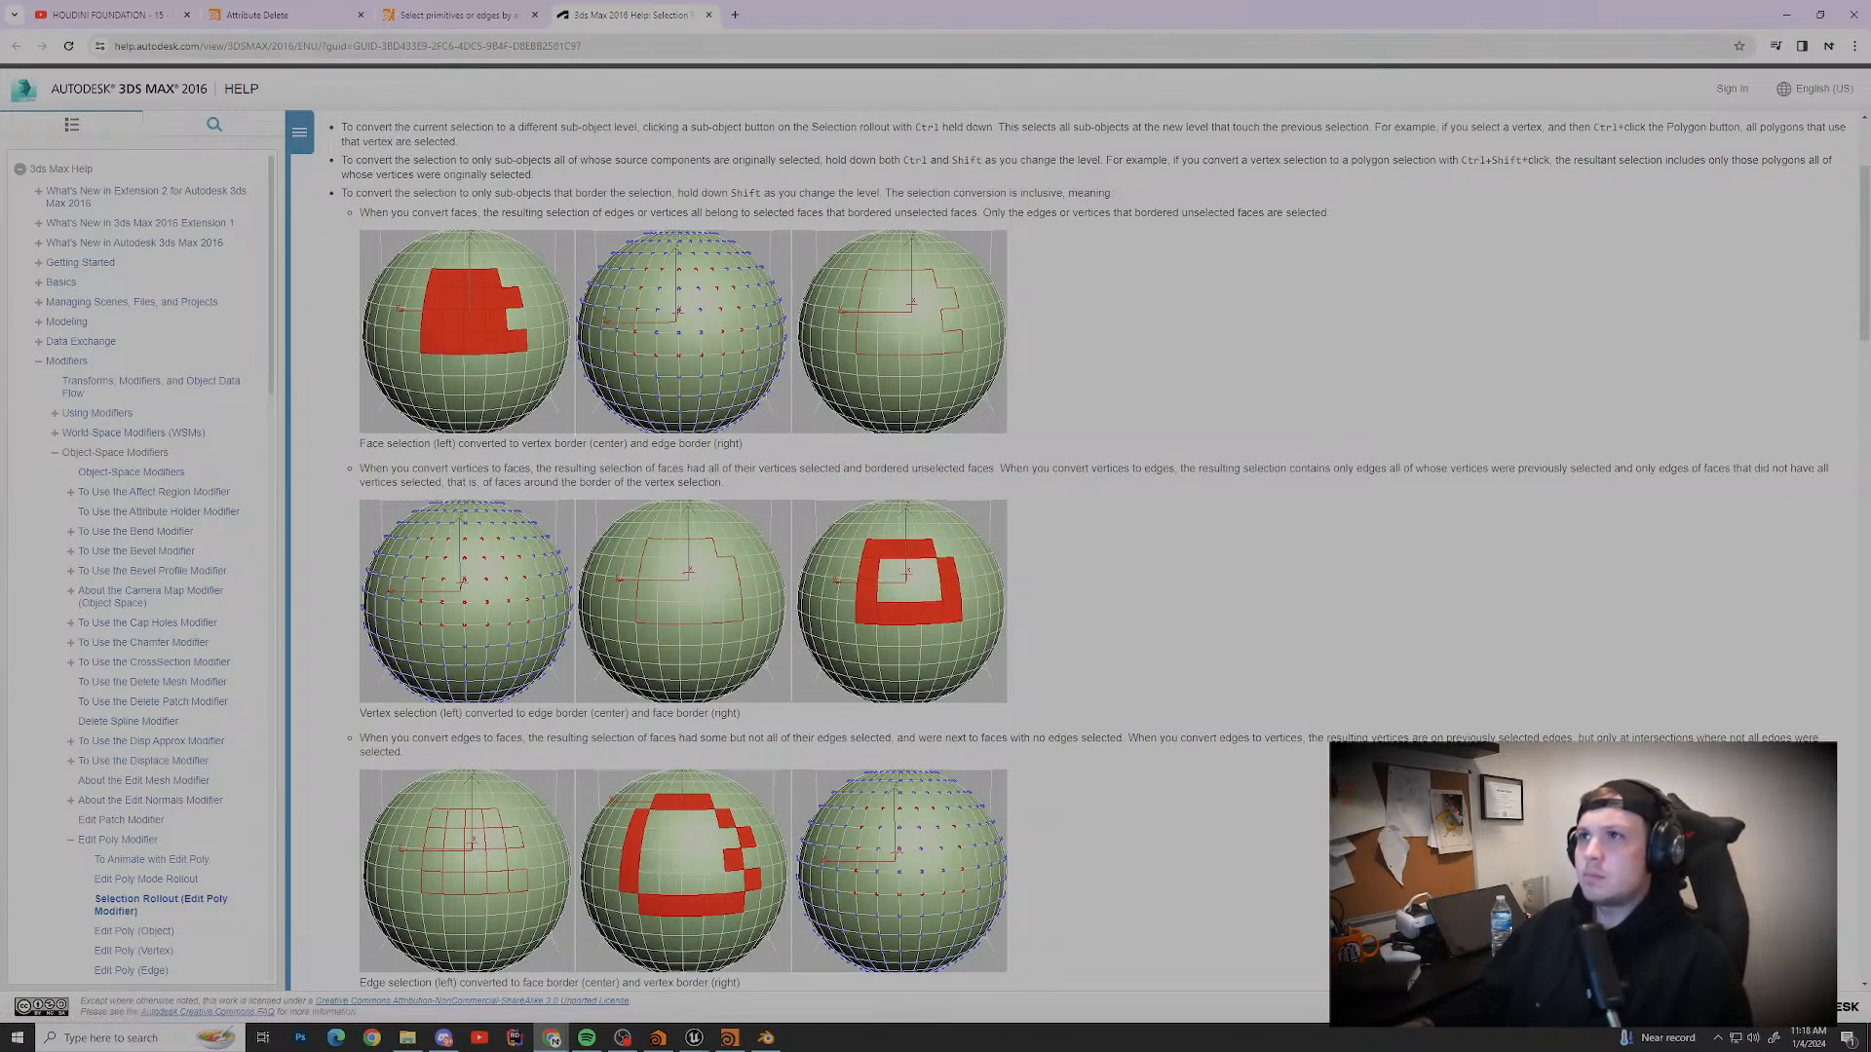
key("ctrl+w")
Step: Read the forum reply with the VEX code that compares normals and assigns points to the angle_select group
scroll(936, 565, "down", 2)
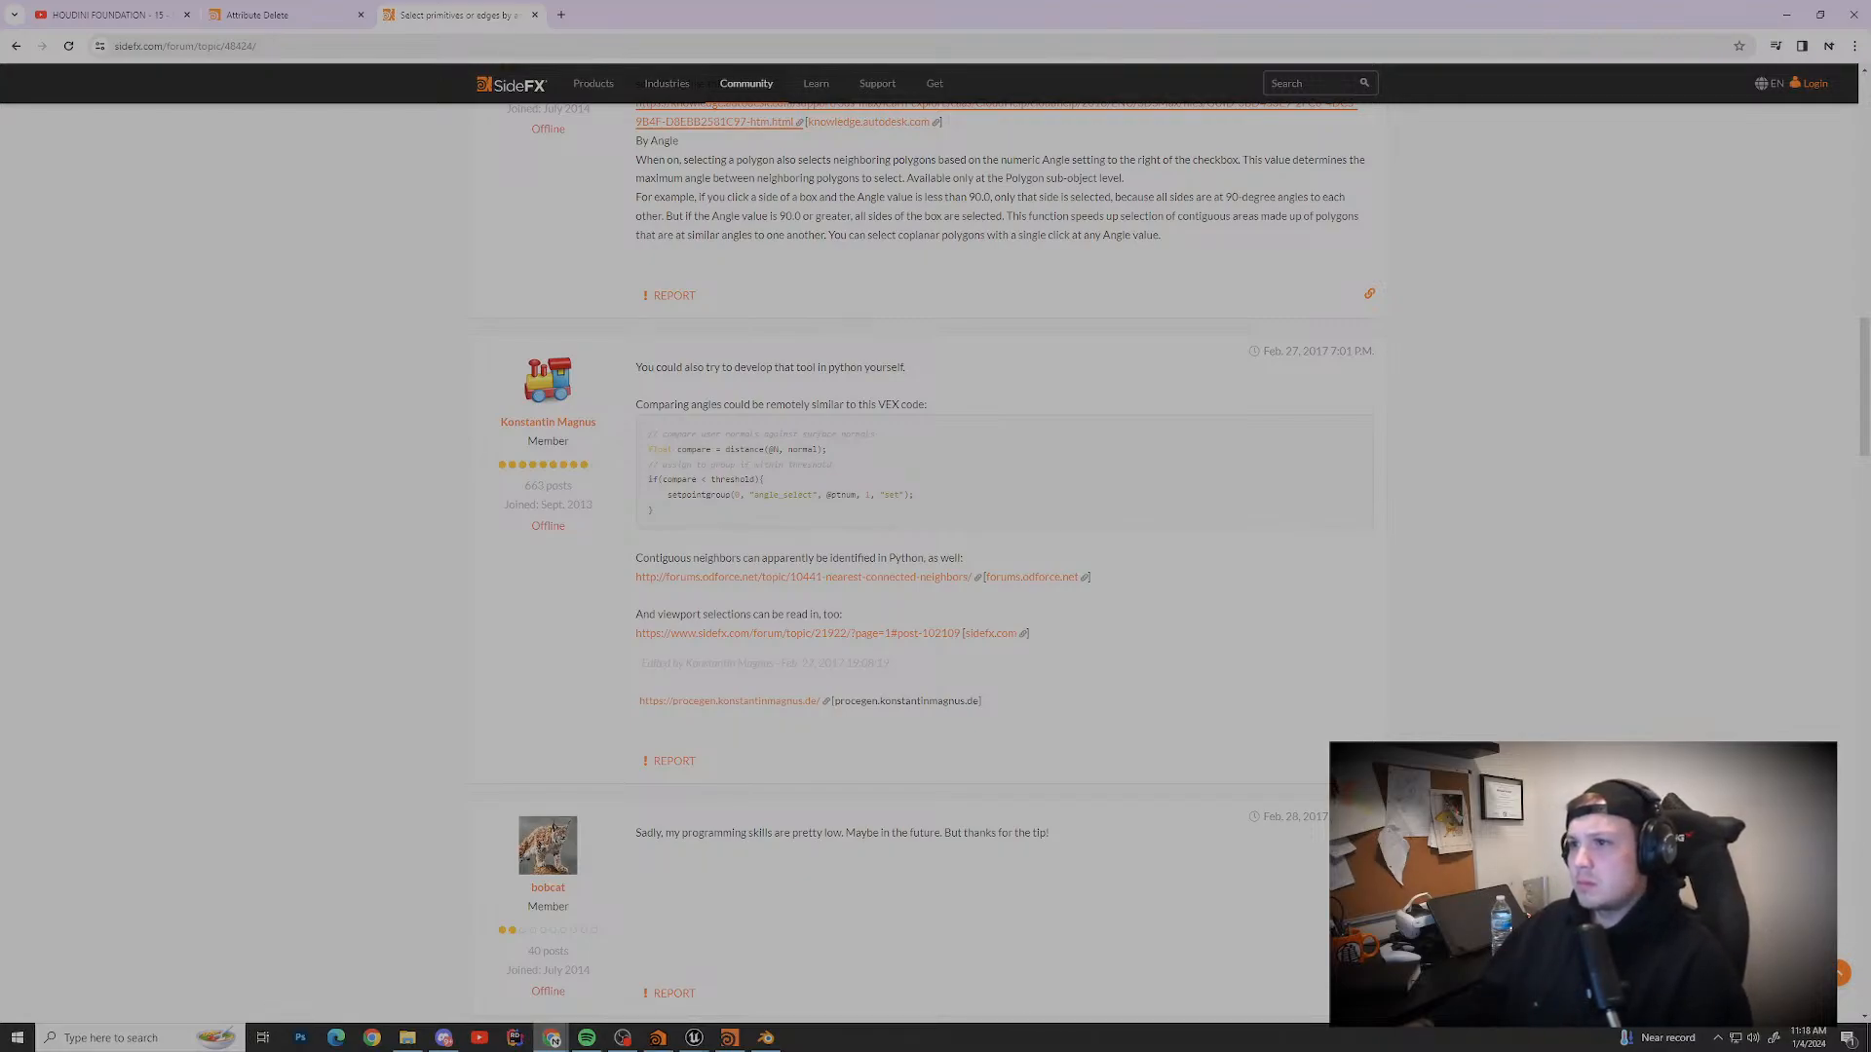
scroll(935, 565, "down", 1)
left_click_drag(655, 438, 652, 377)
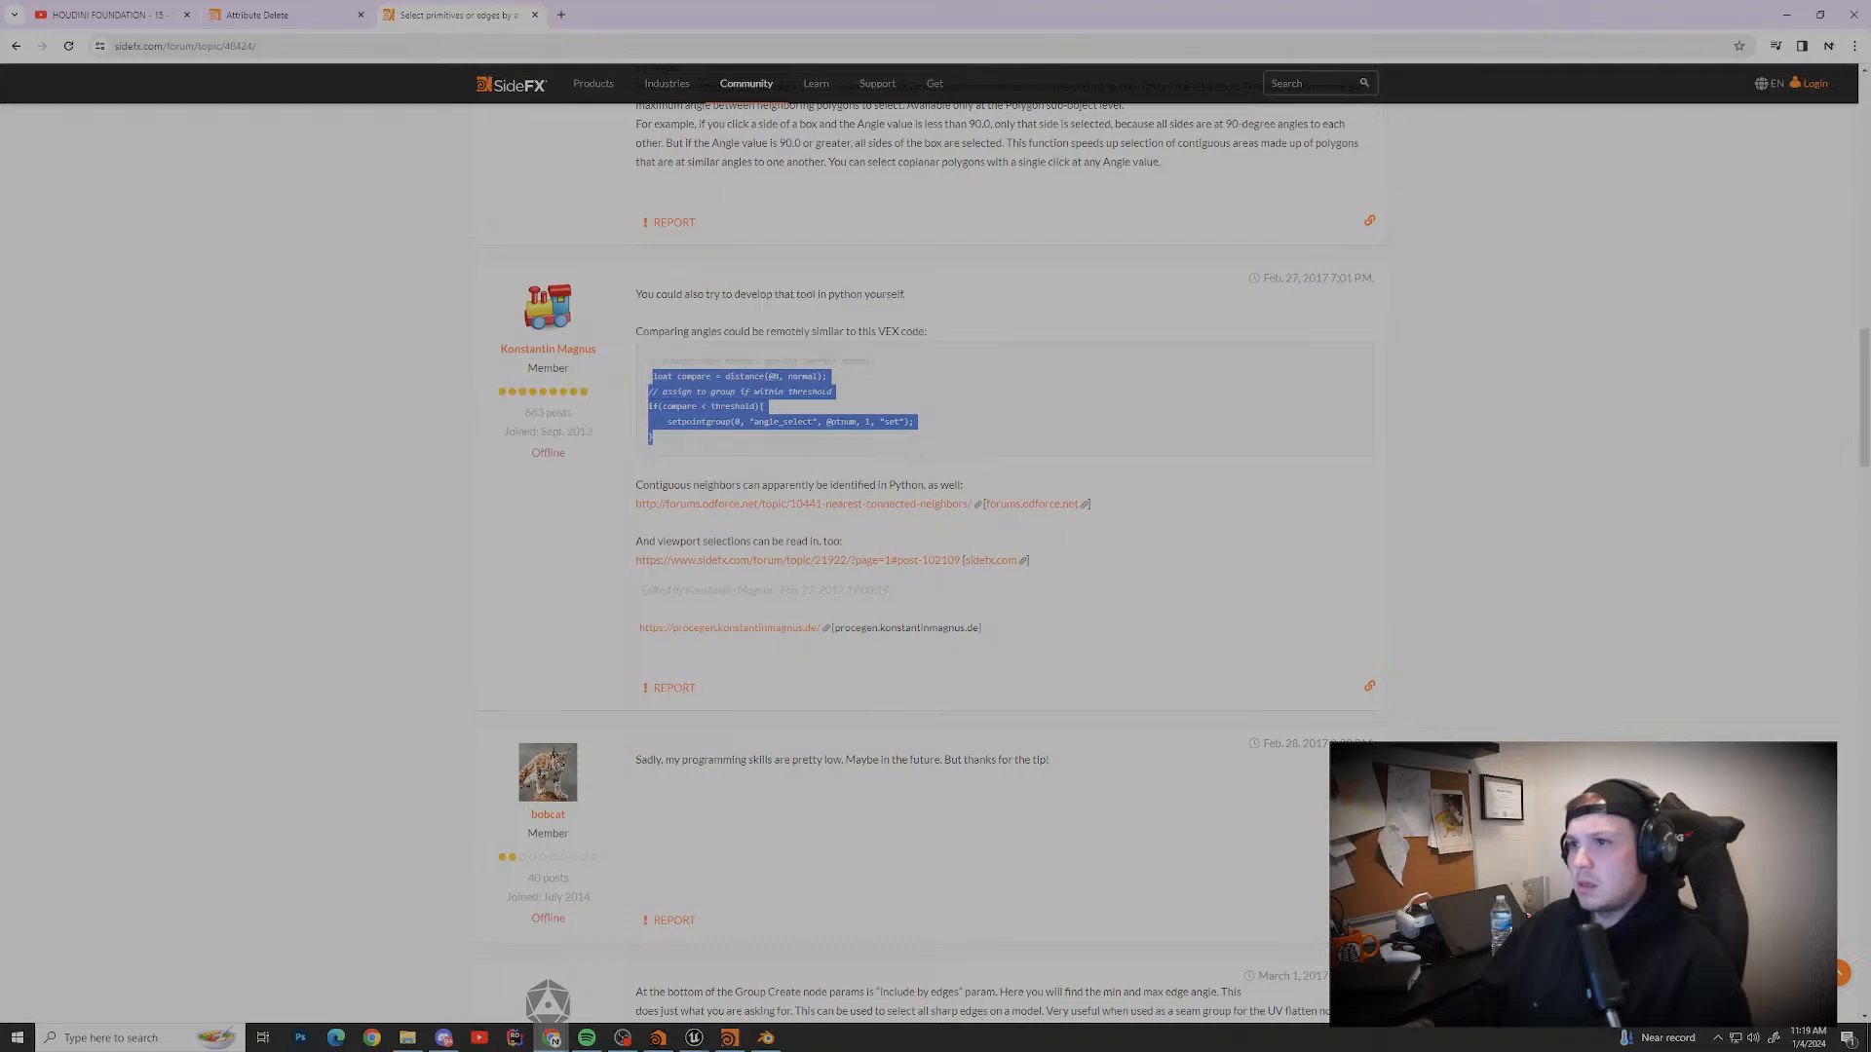
left_click(761, 305)
left_click_drag(648, 391, 648, 360)
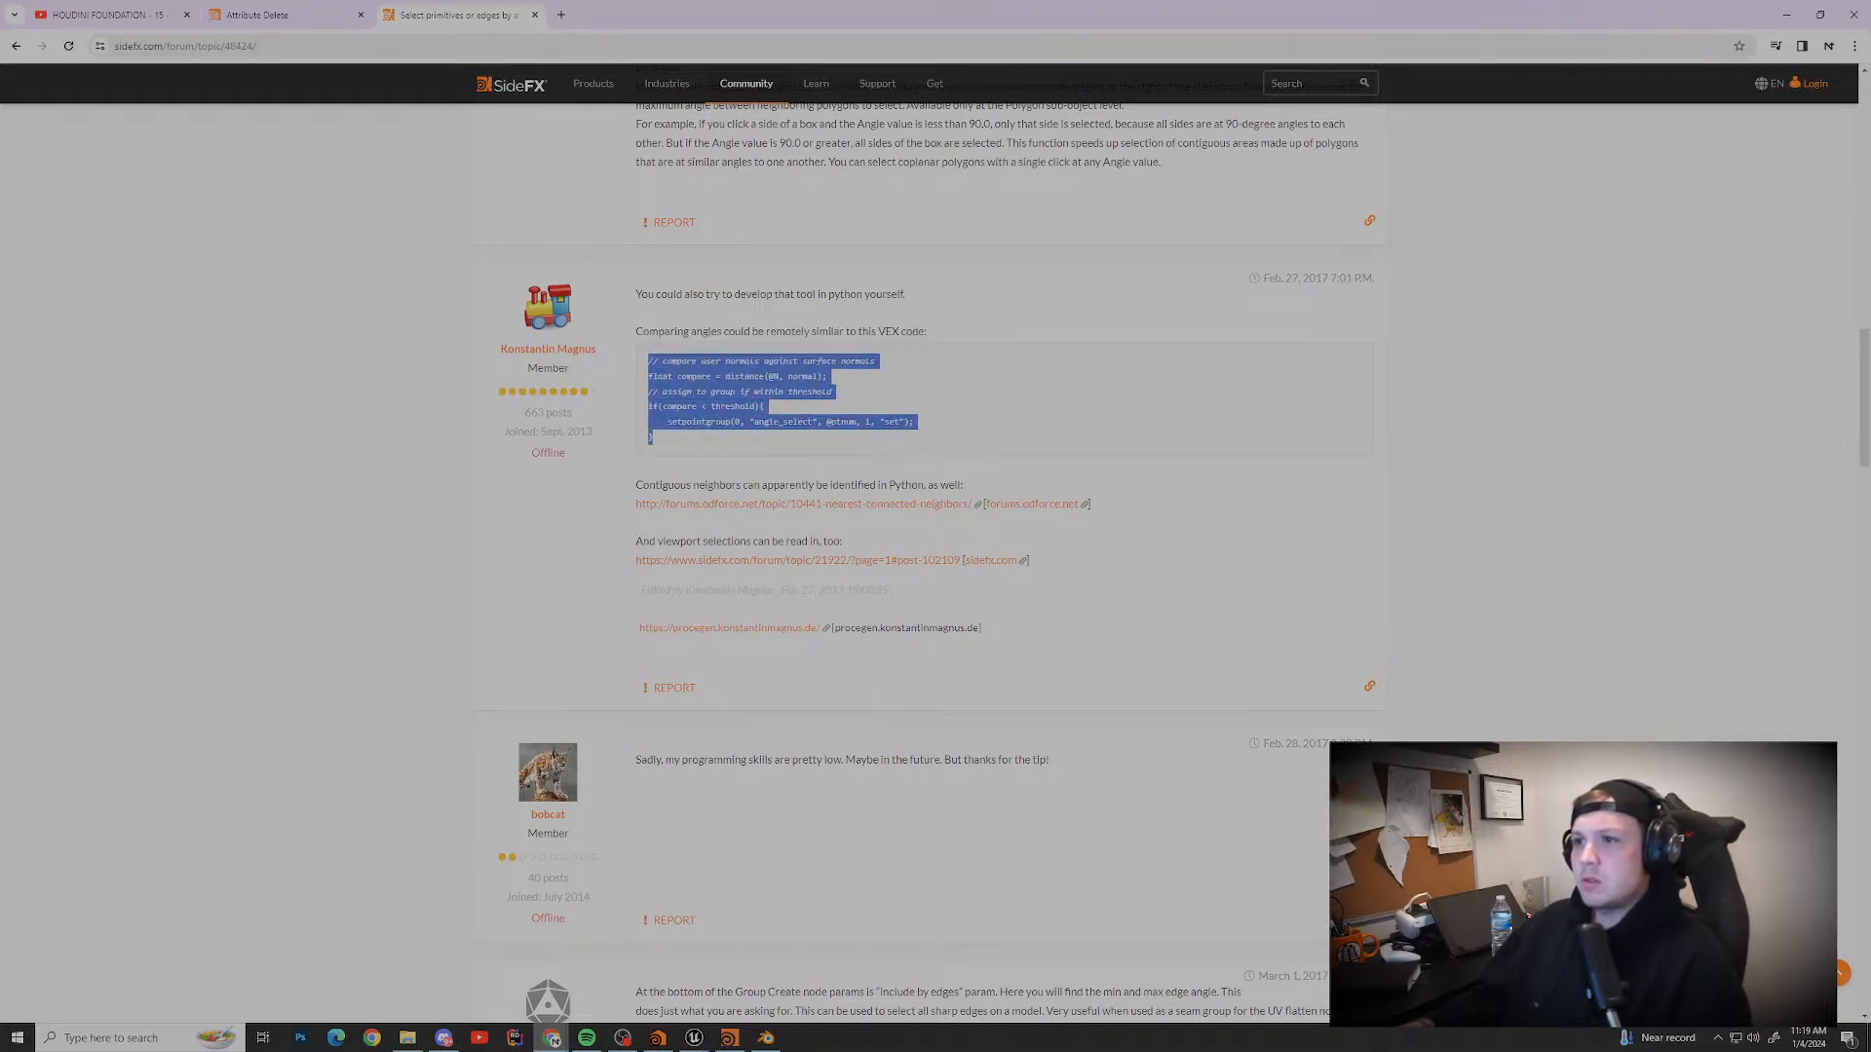
left_click(760, 305)
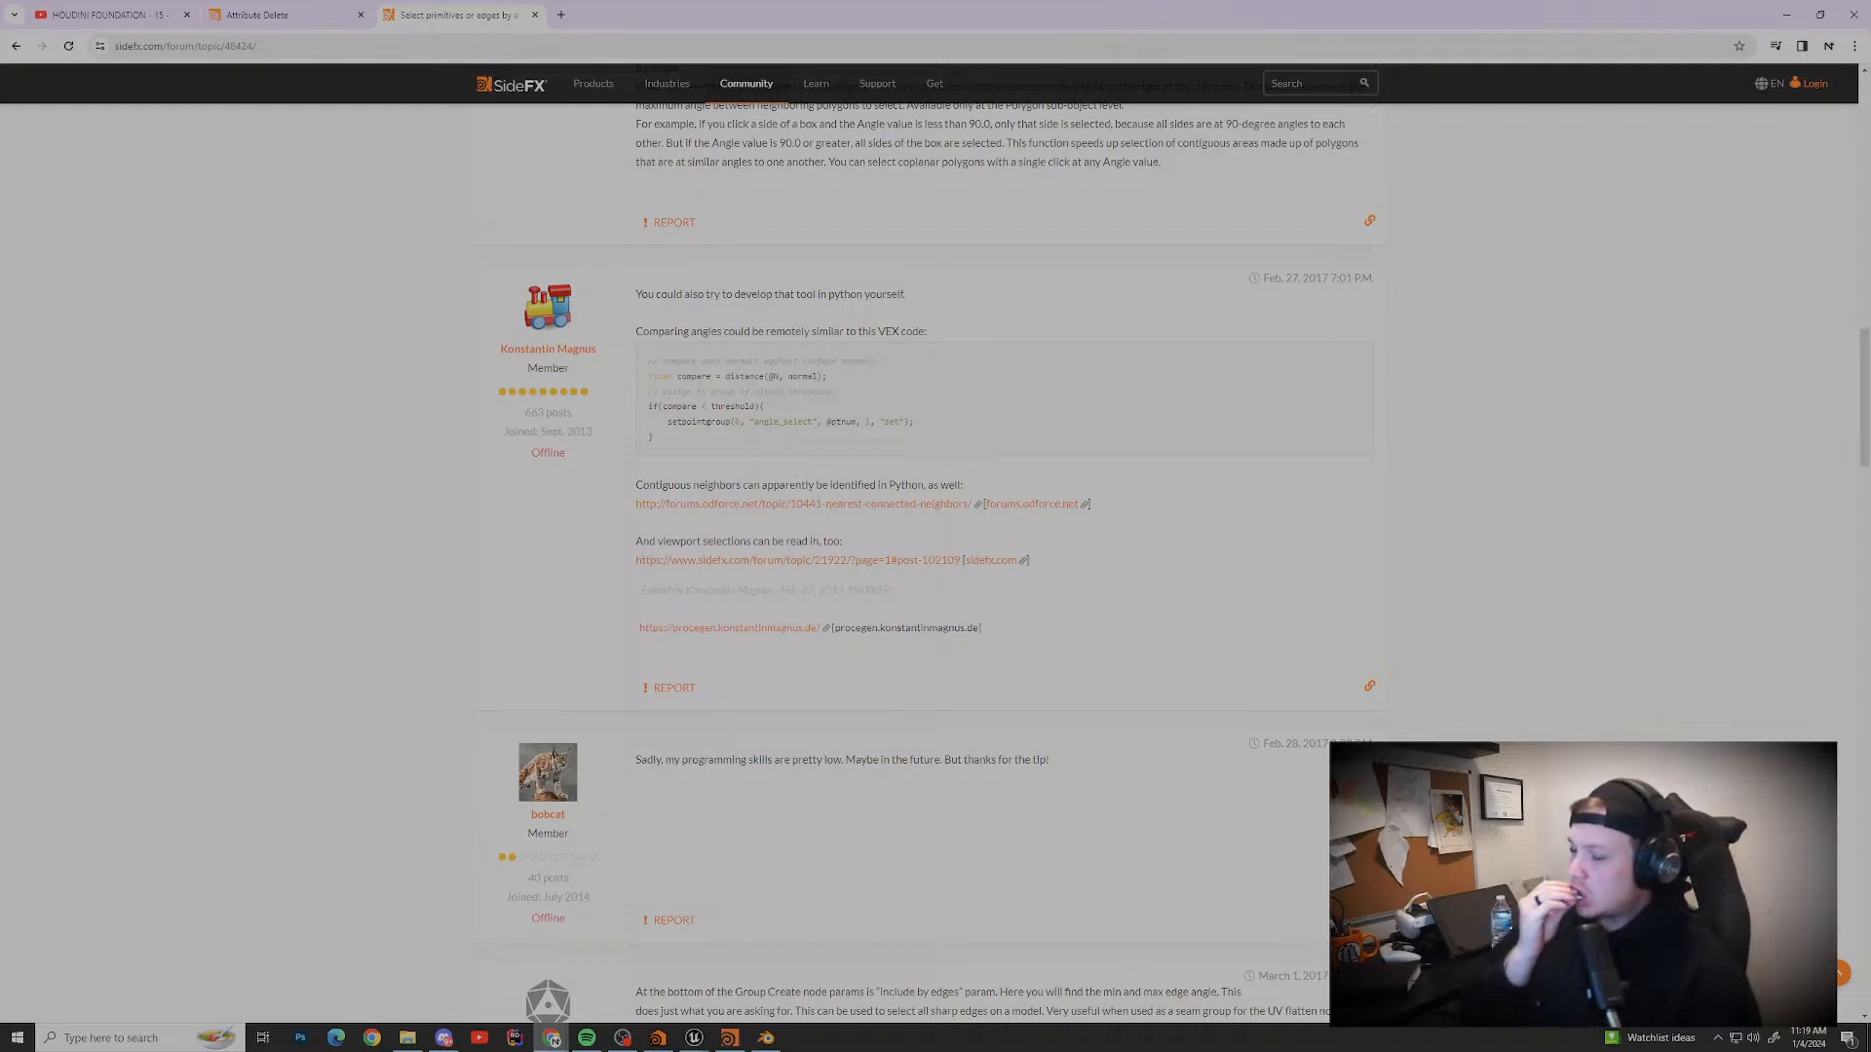
Step: Switch back to Houdini and add an Attribute Wrangle node to the level_wave_collapse network
left_click(729, 1037)
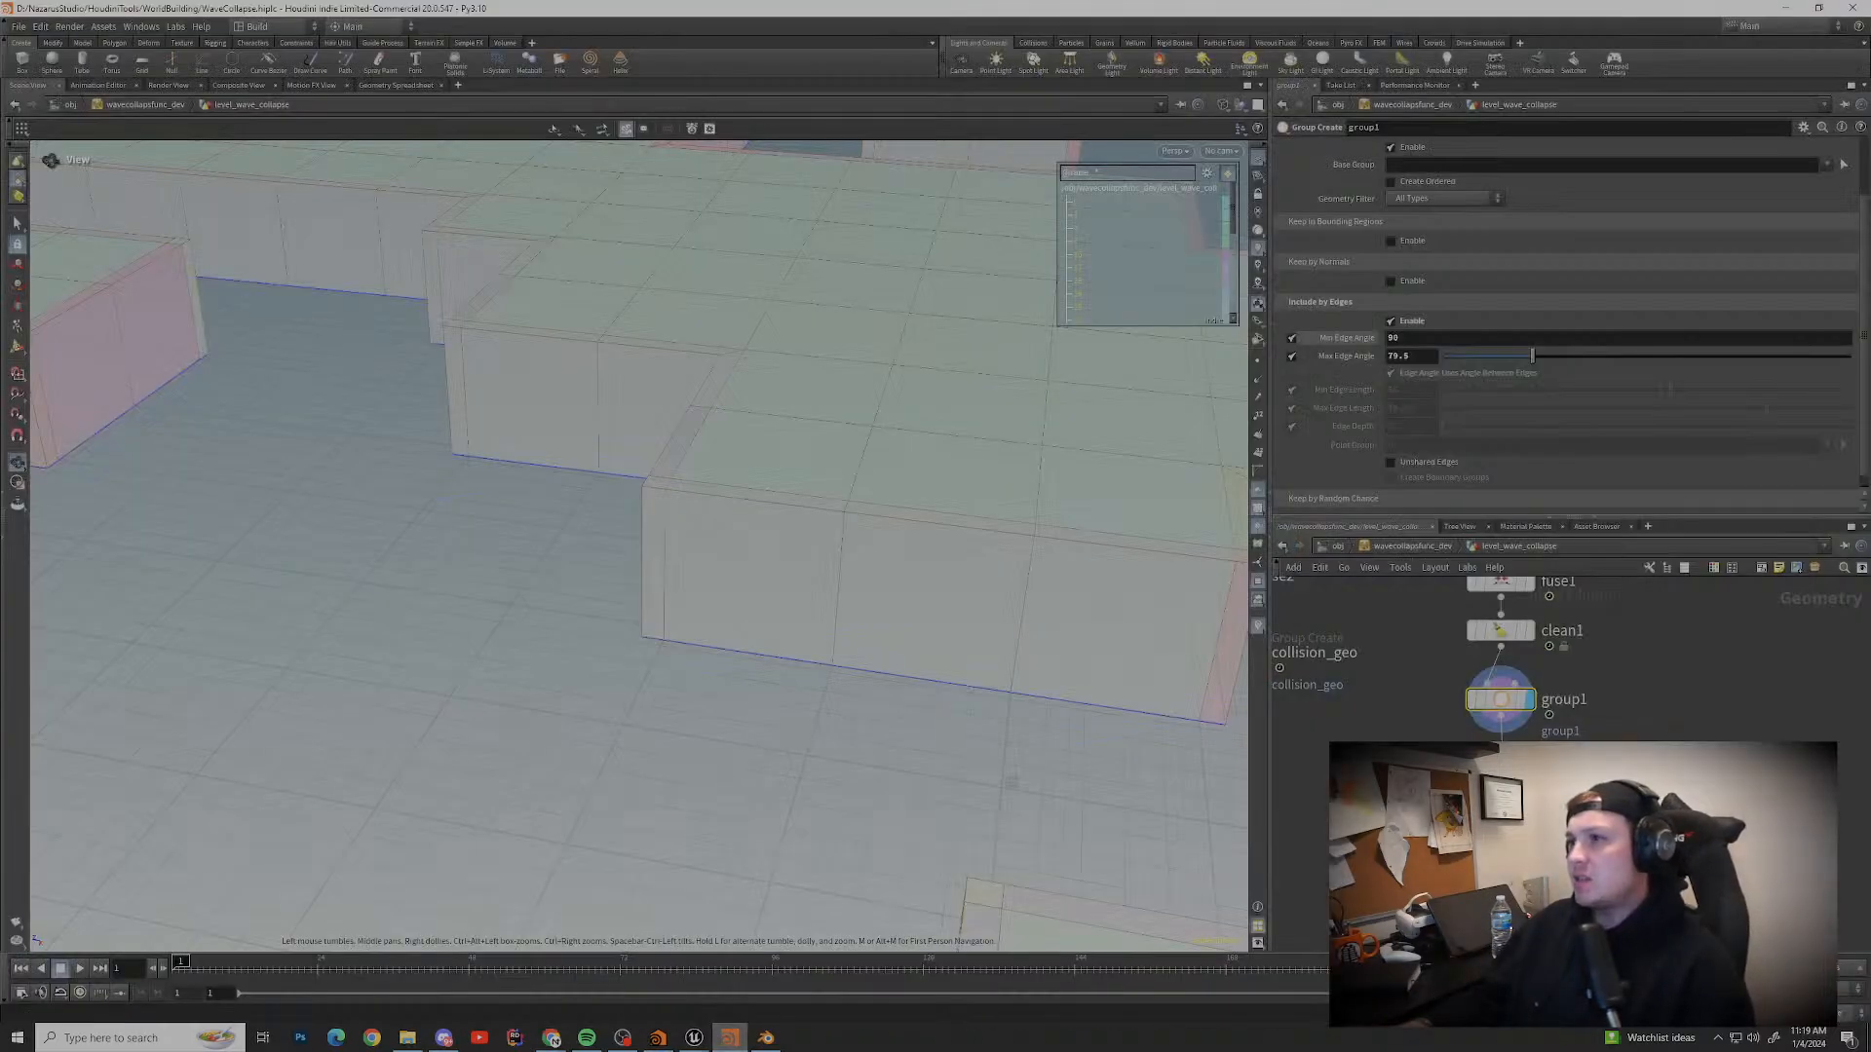
scroll(863, 488, "up", 2)
scroll(862, 487, "down", 4)
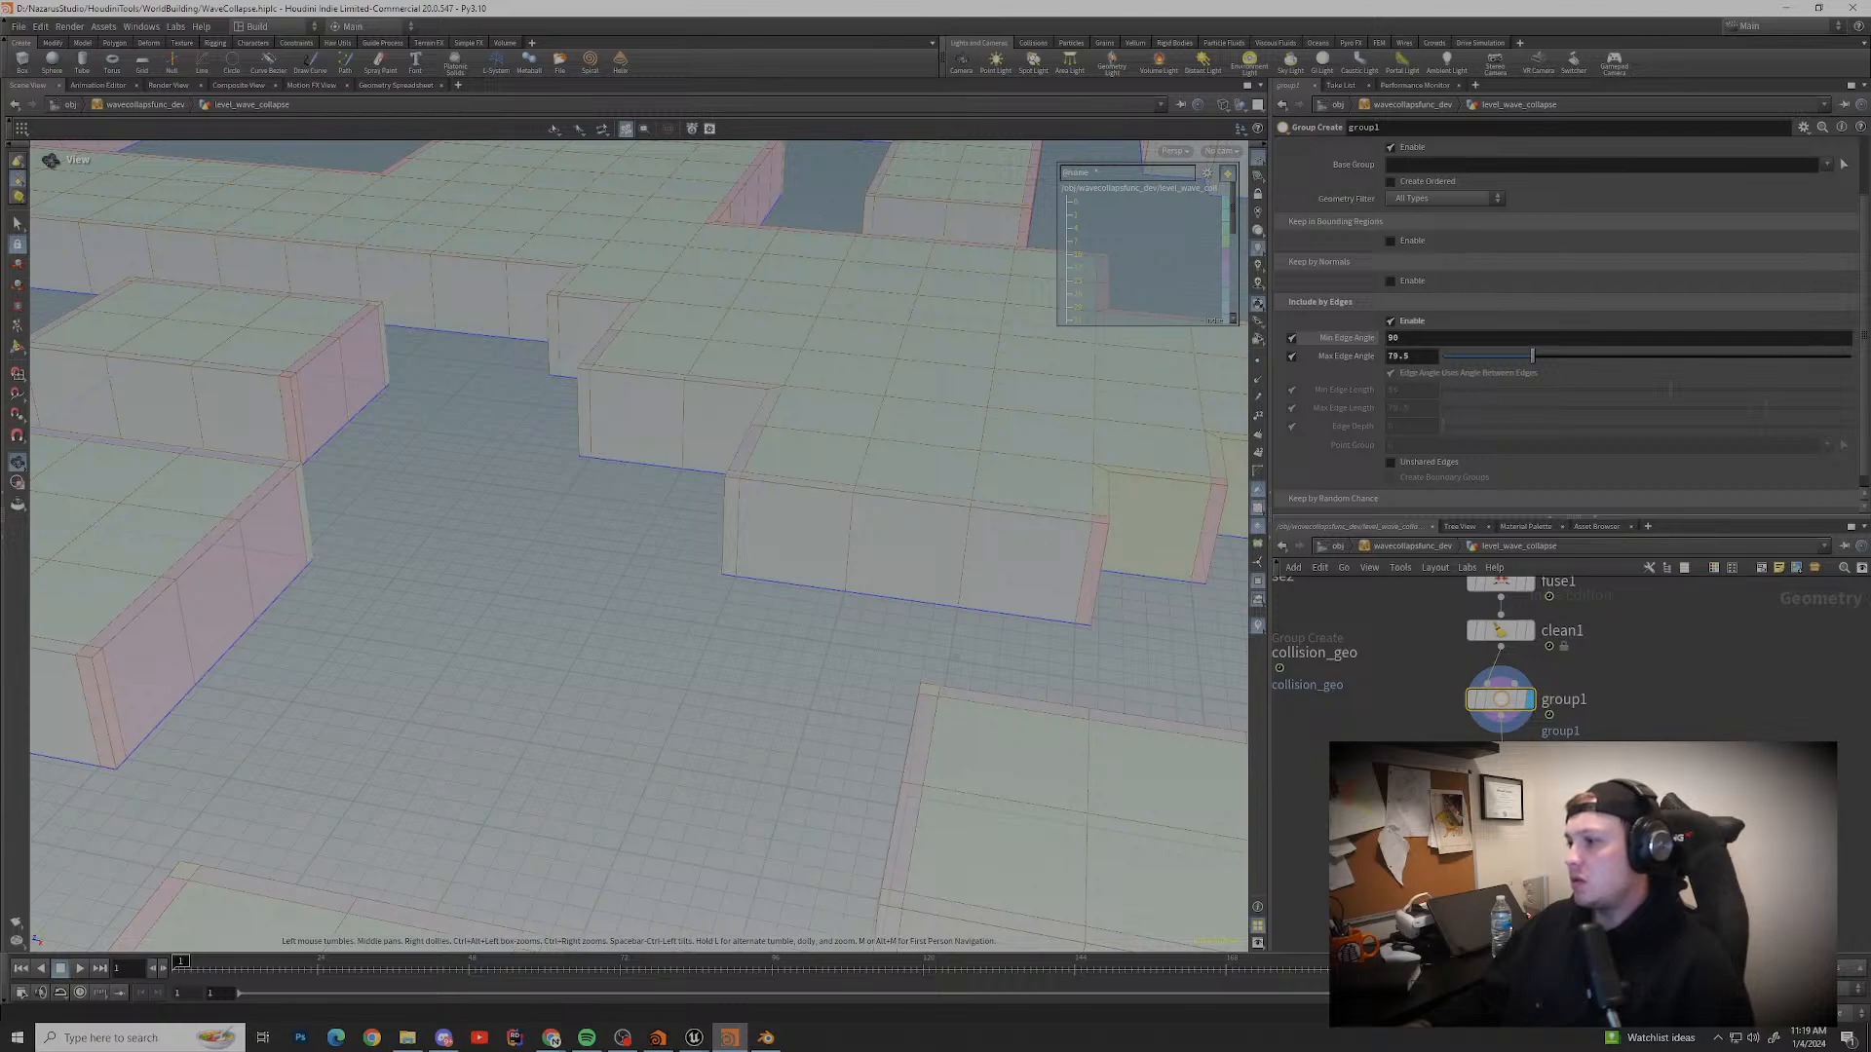
key("Tab")
type("wr")
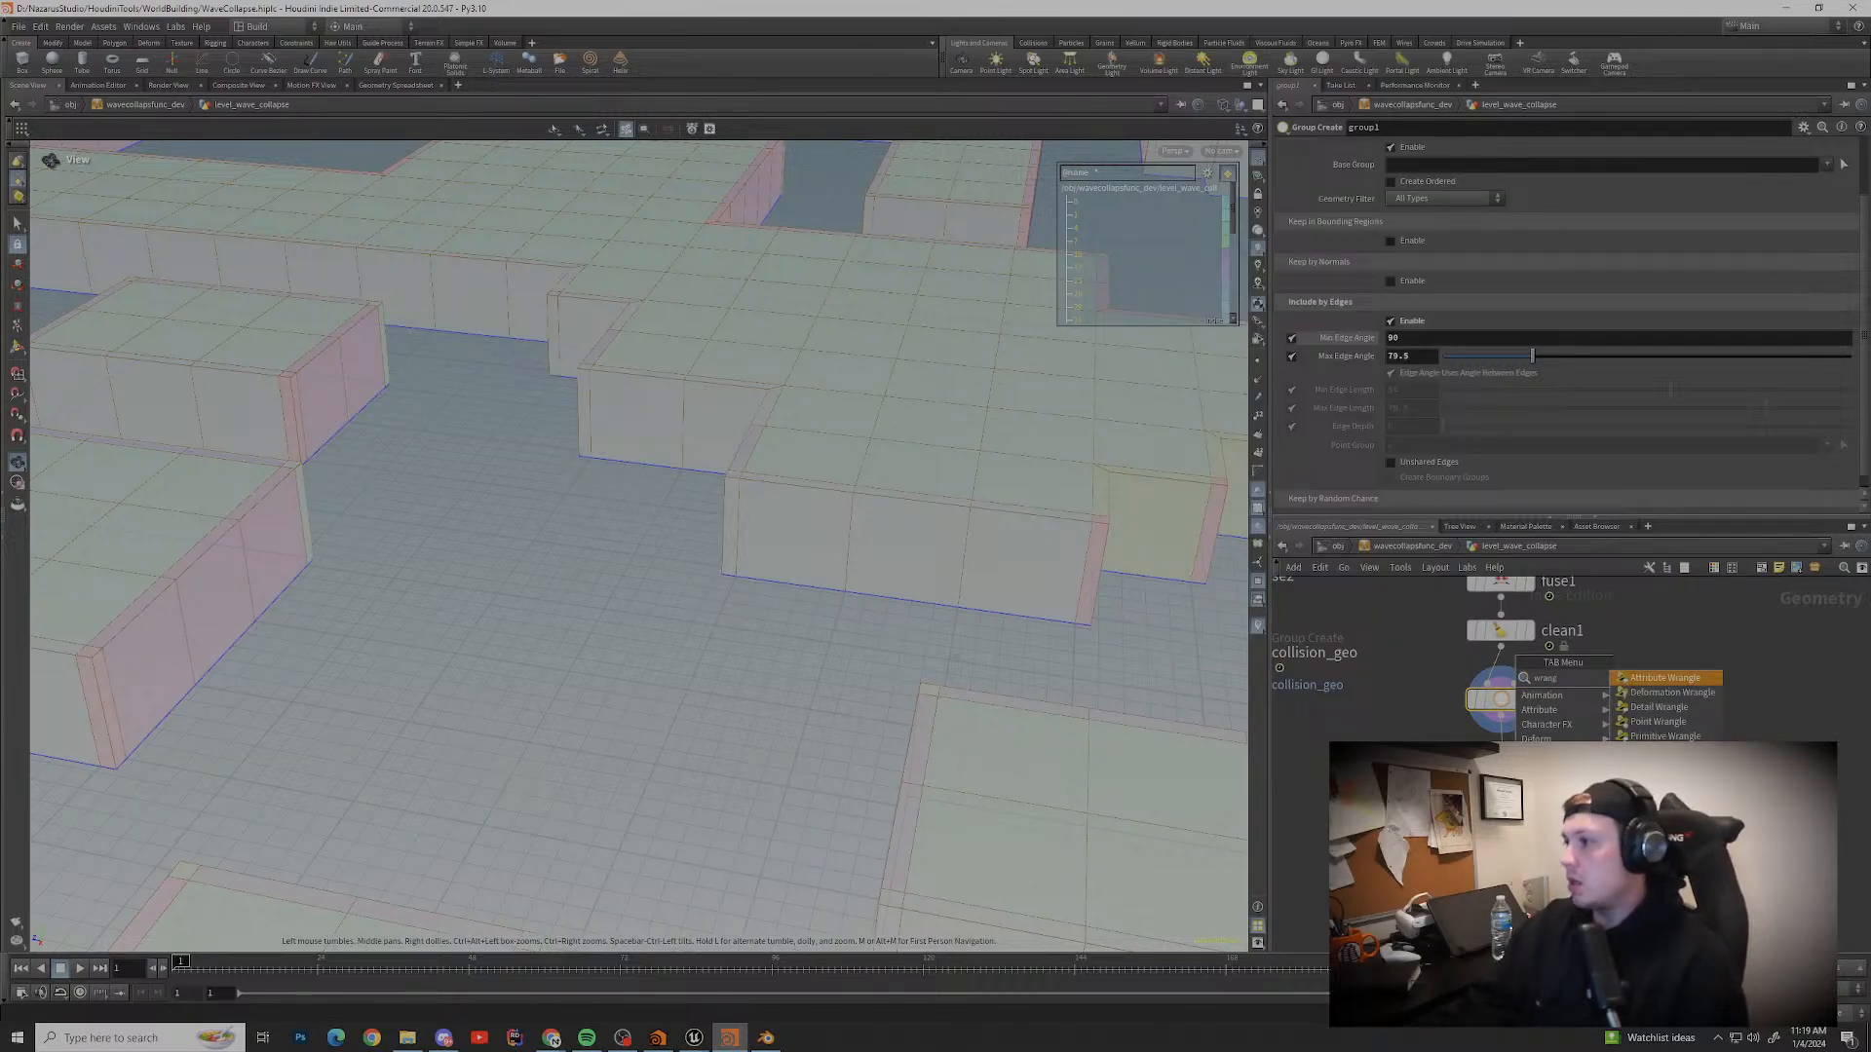
key("Escape")
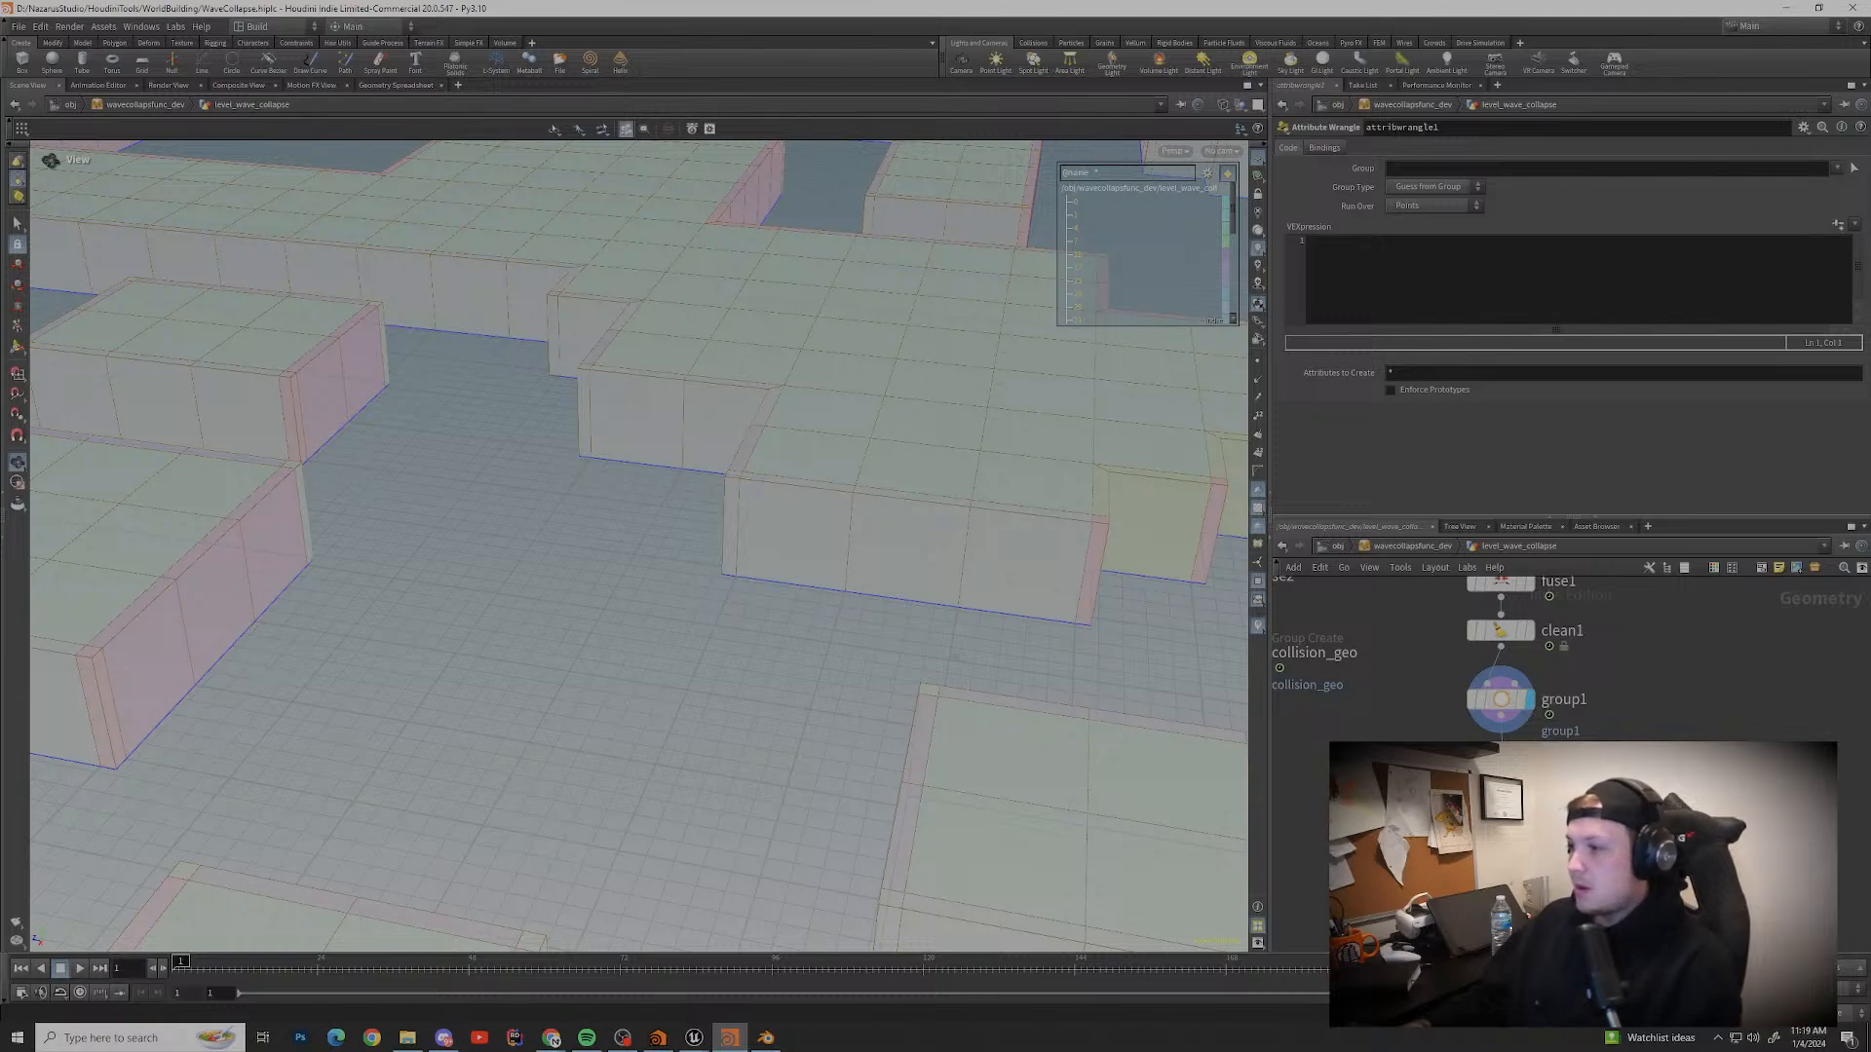
Step: Reselect the group1 node and examine the level blocks' top and bottom edges from above
left_click(1500, 699)
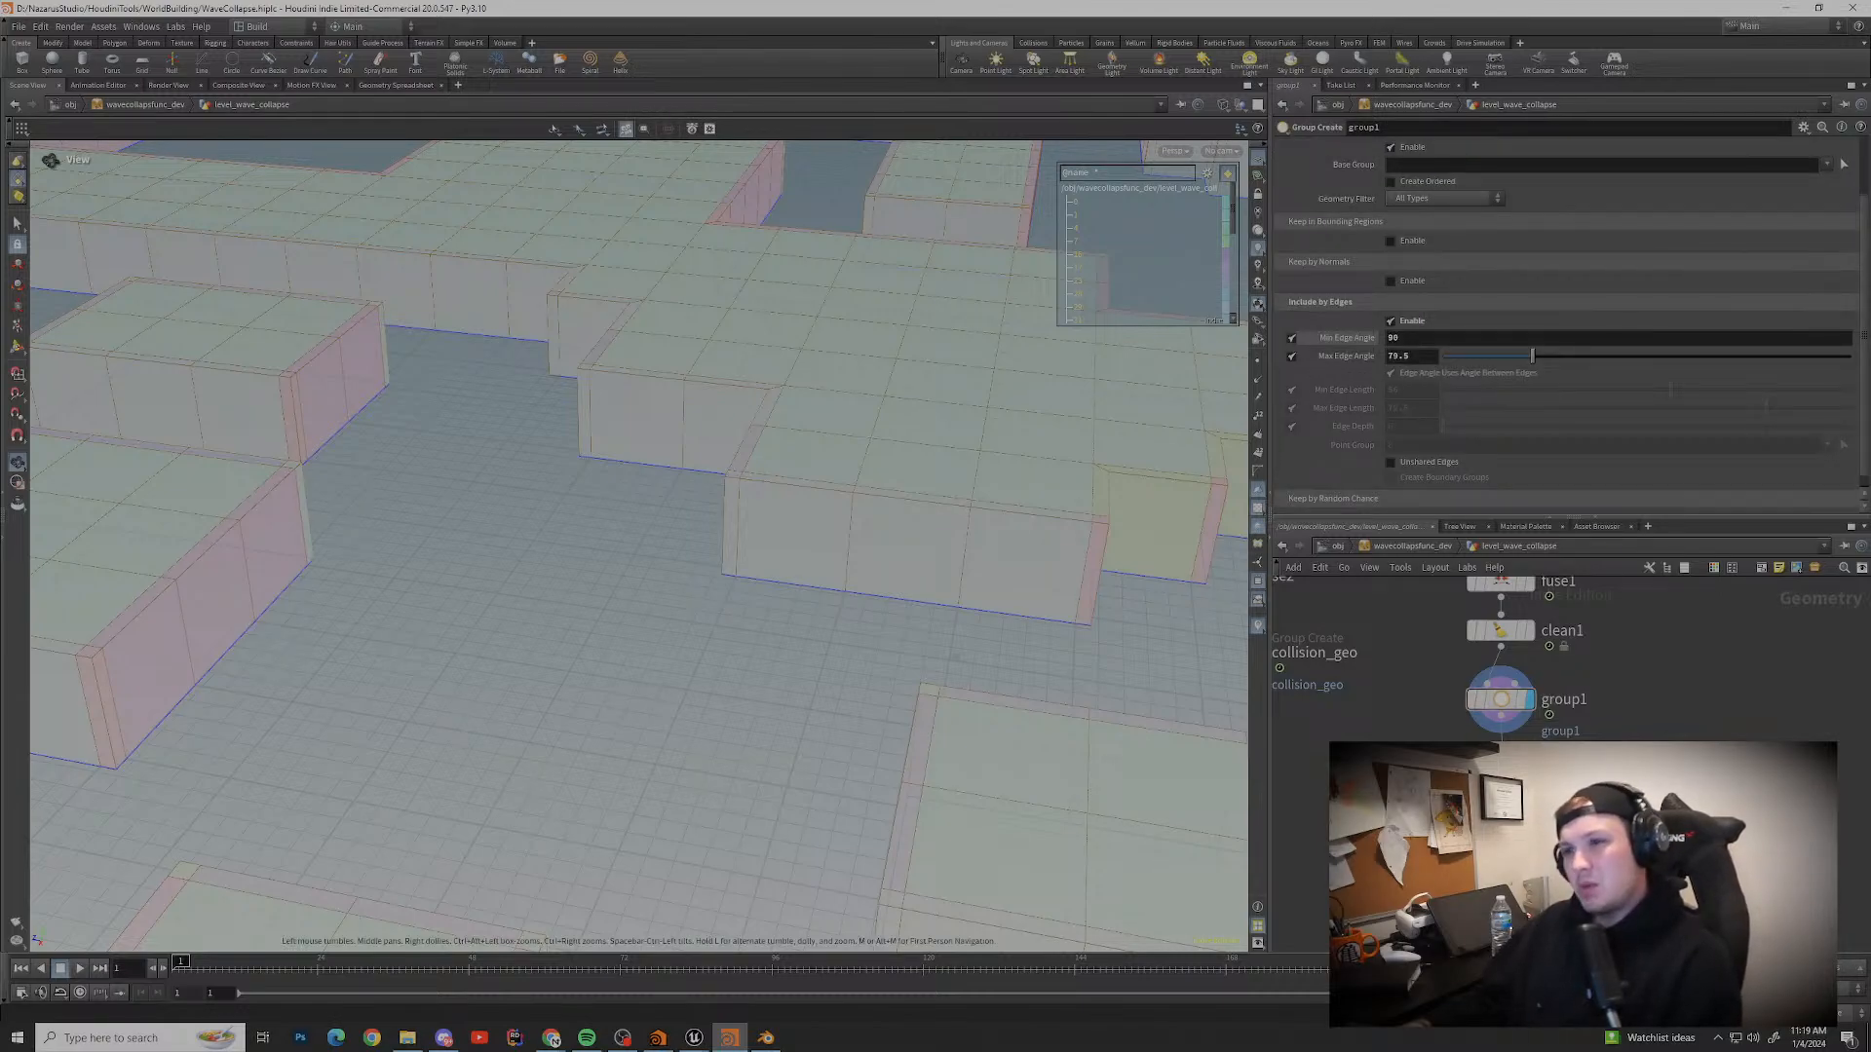
scroll(955, 658, "down", 2)
left_click_drag(908, 622, 972, 722)
scroll(638, 545, "up", 5)
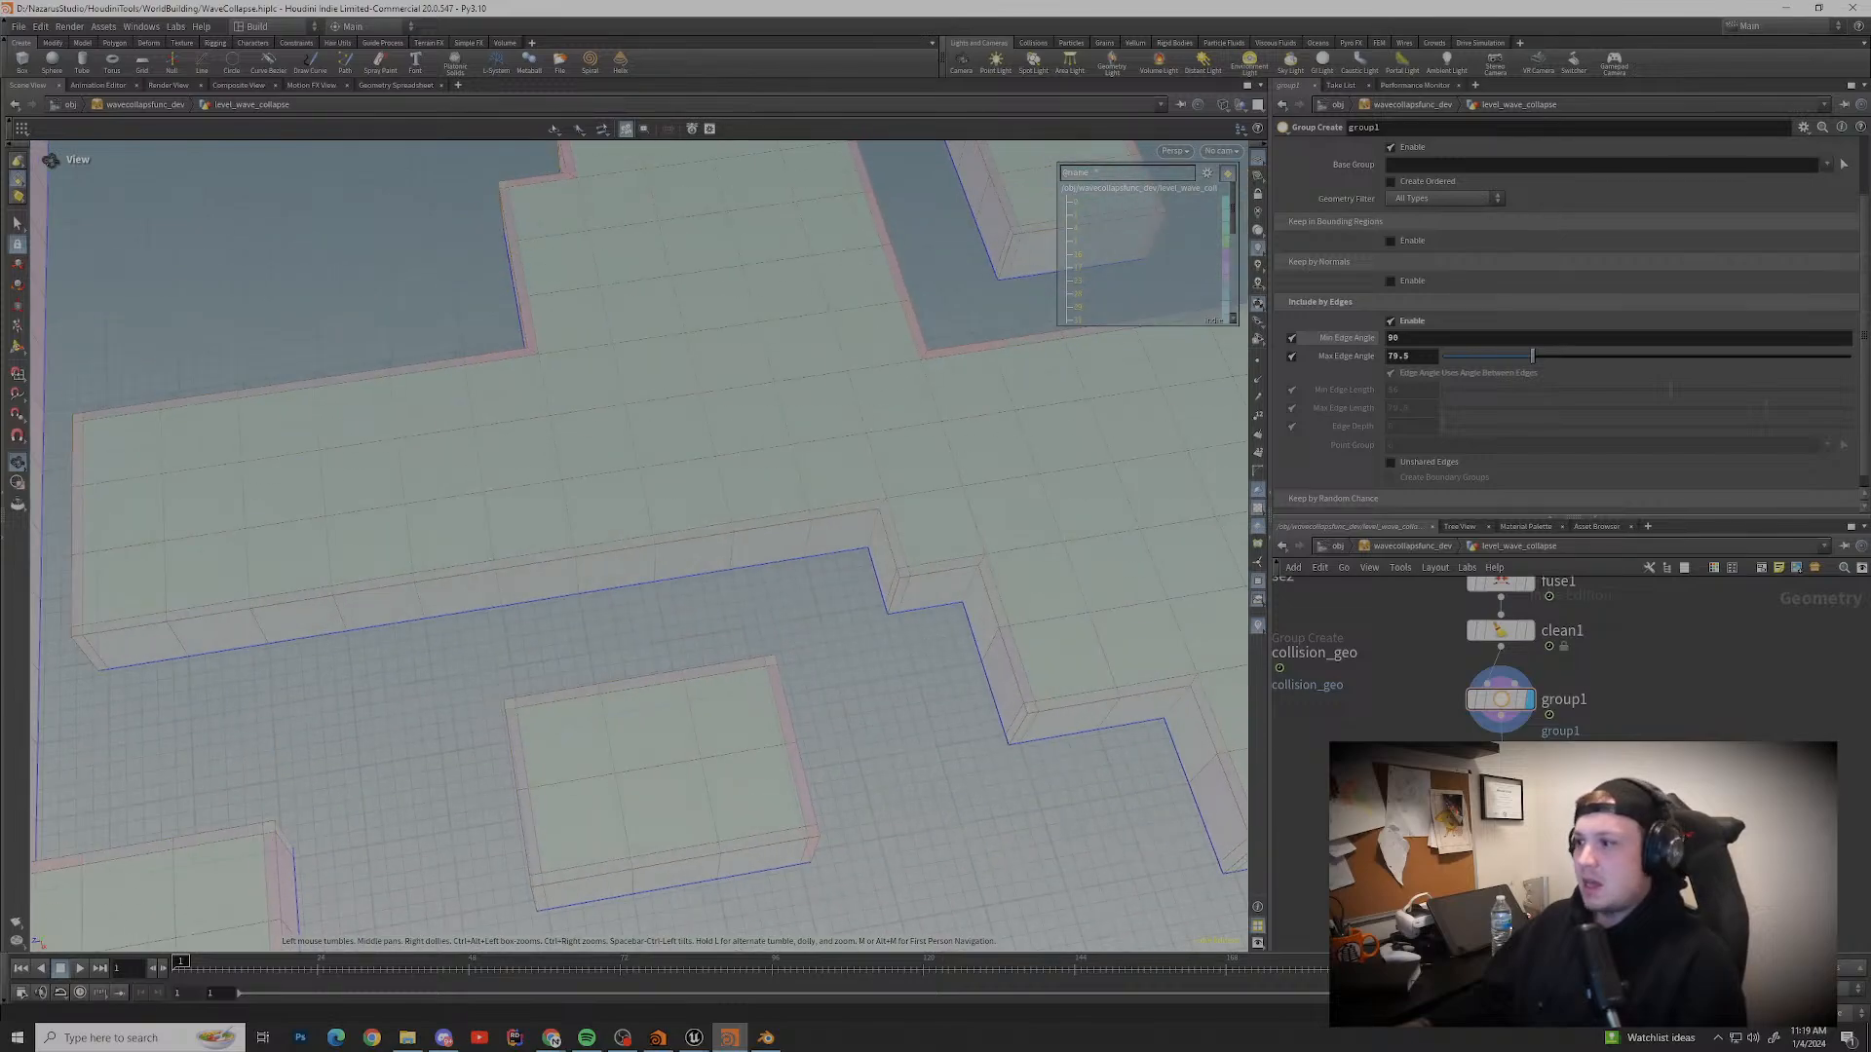
Step: Search the available nodes for group operations below clean1 and look through them for one that groups by angle
left_click(1501, 631)
key("Tab")
type("group by a")
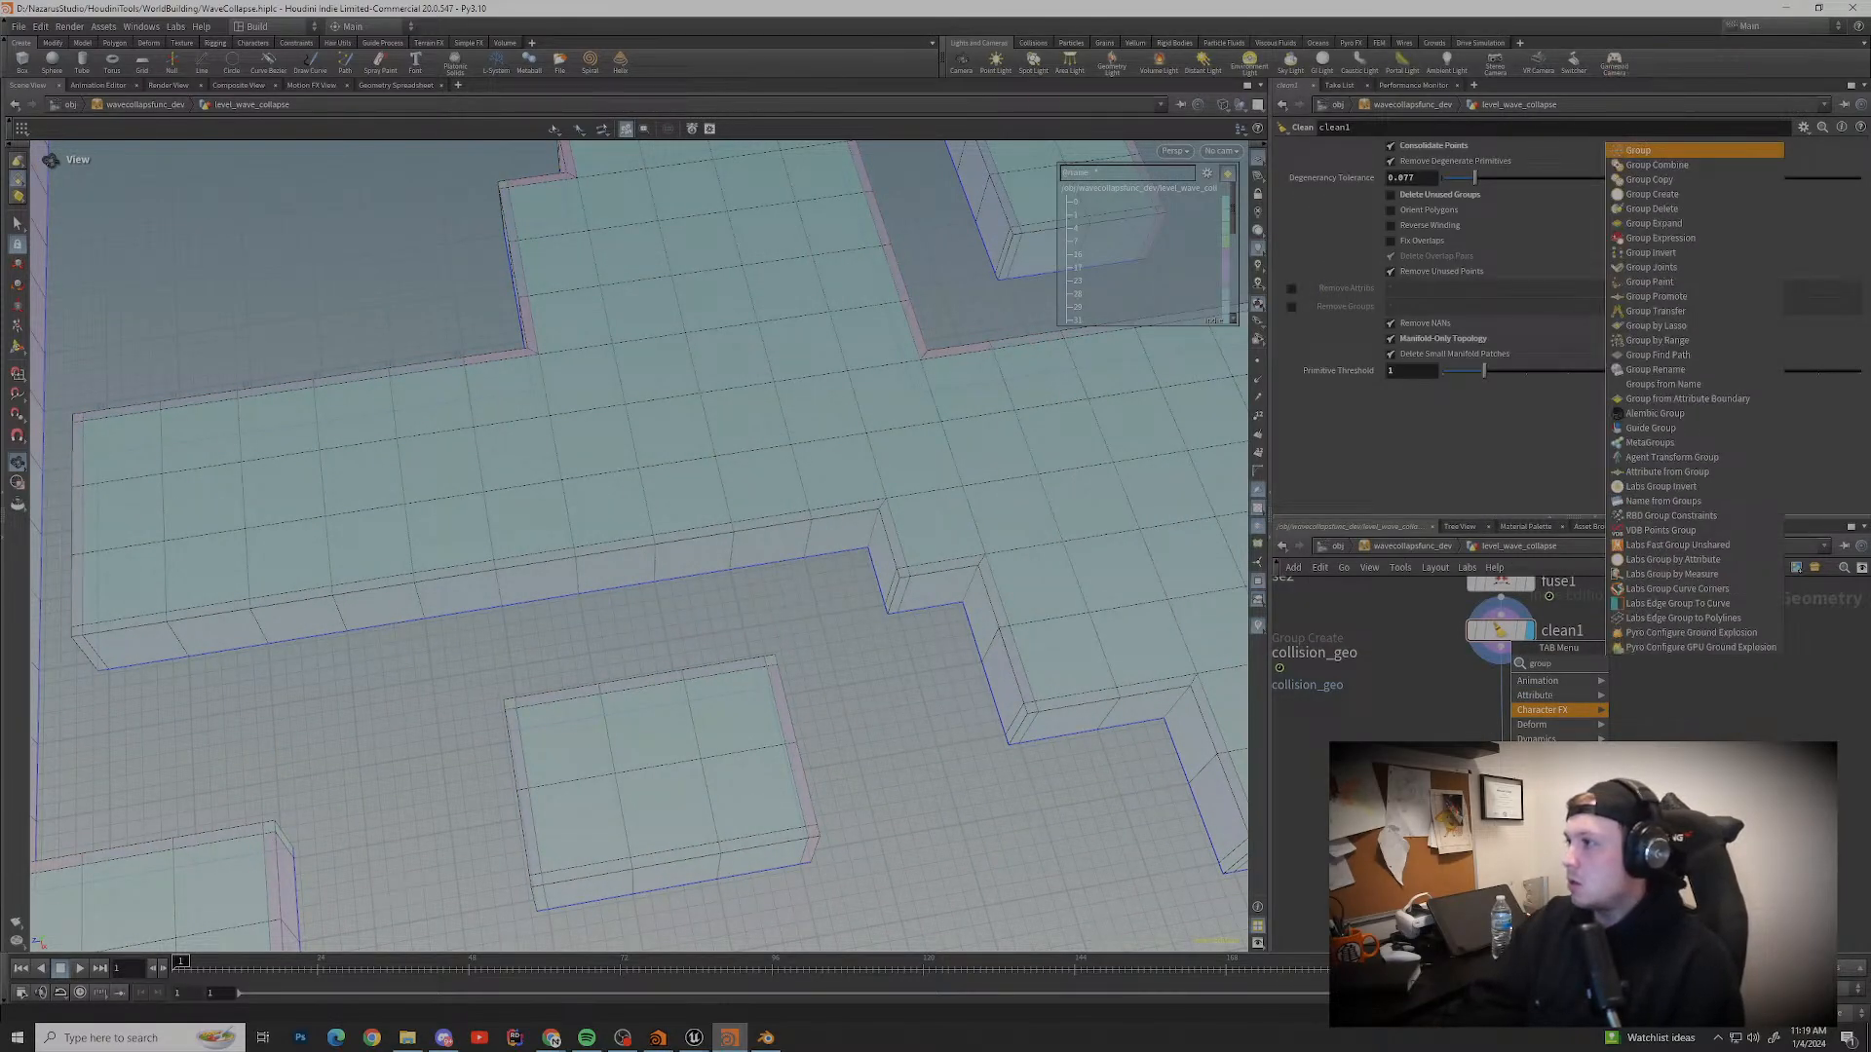
key("BackSpace")
key("BackSpace")
key("BackSpace")
key("BackSpace")
key("BackSpace")
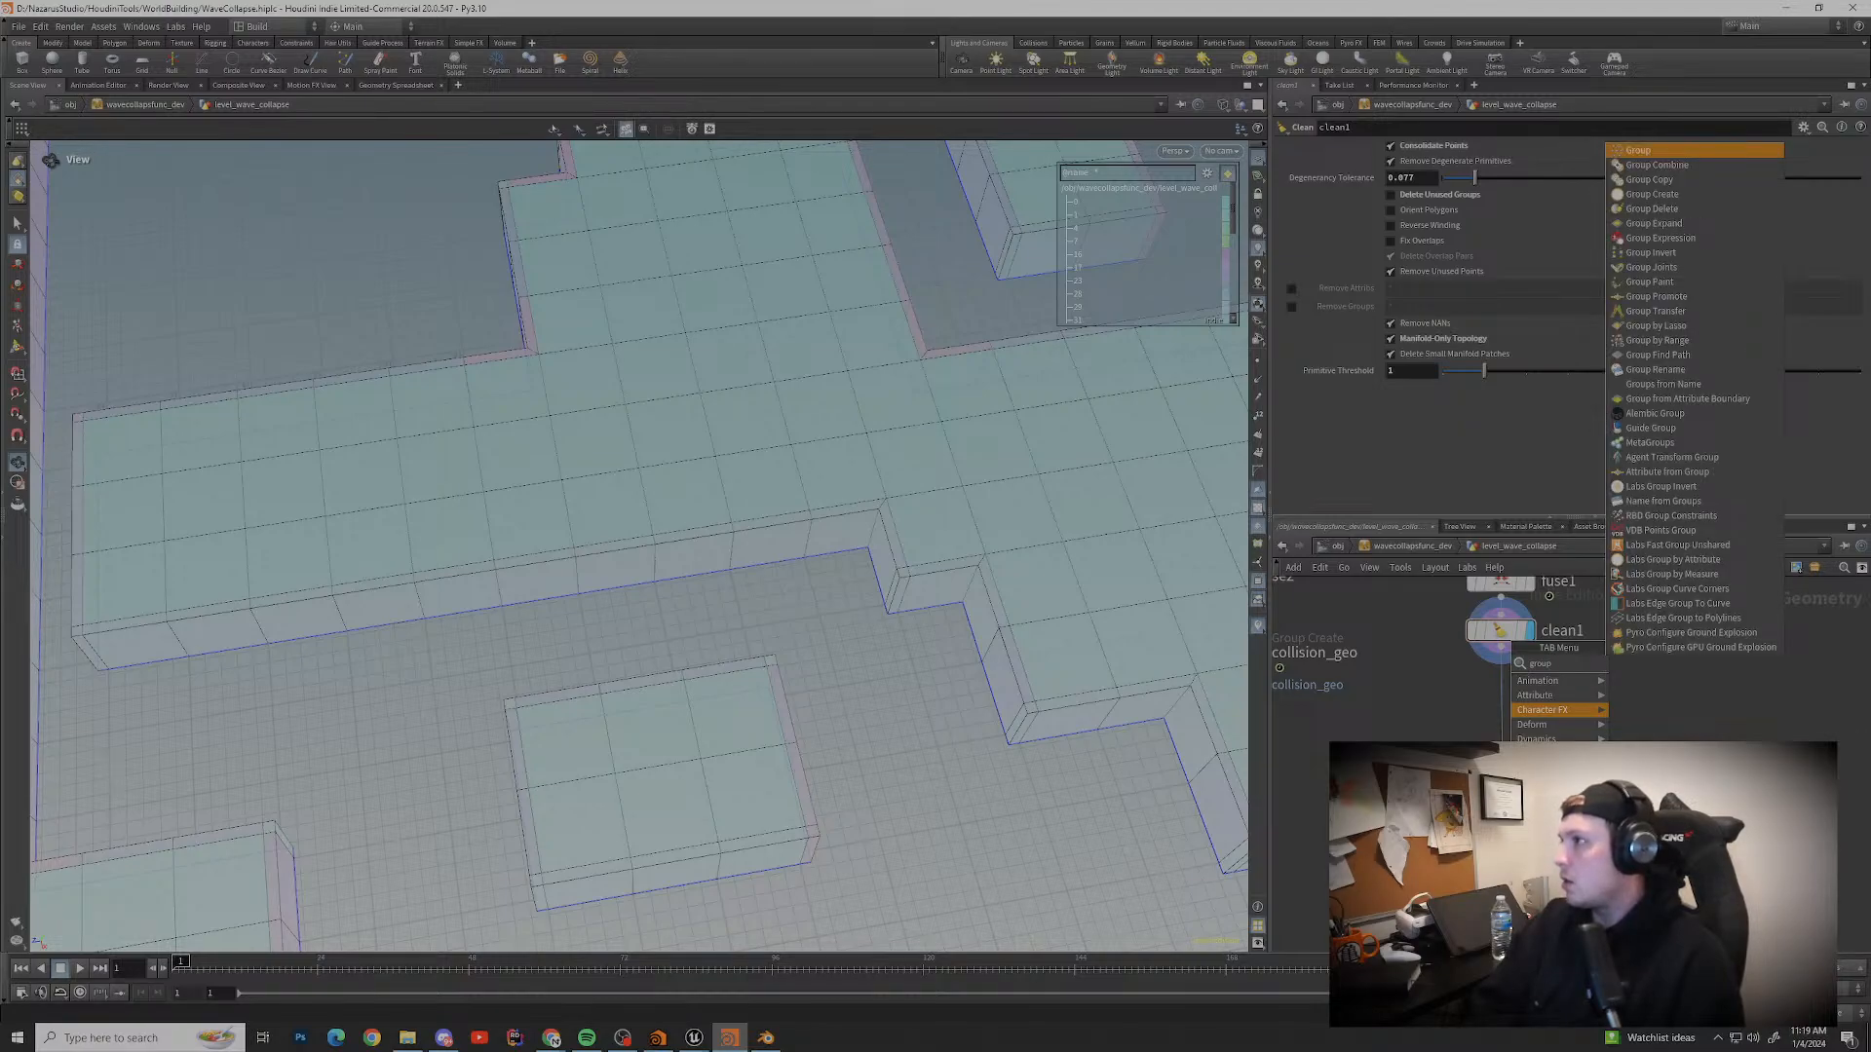
key("Down")
key("Down")
key("Down")
key("Down")
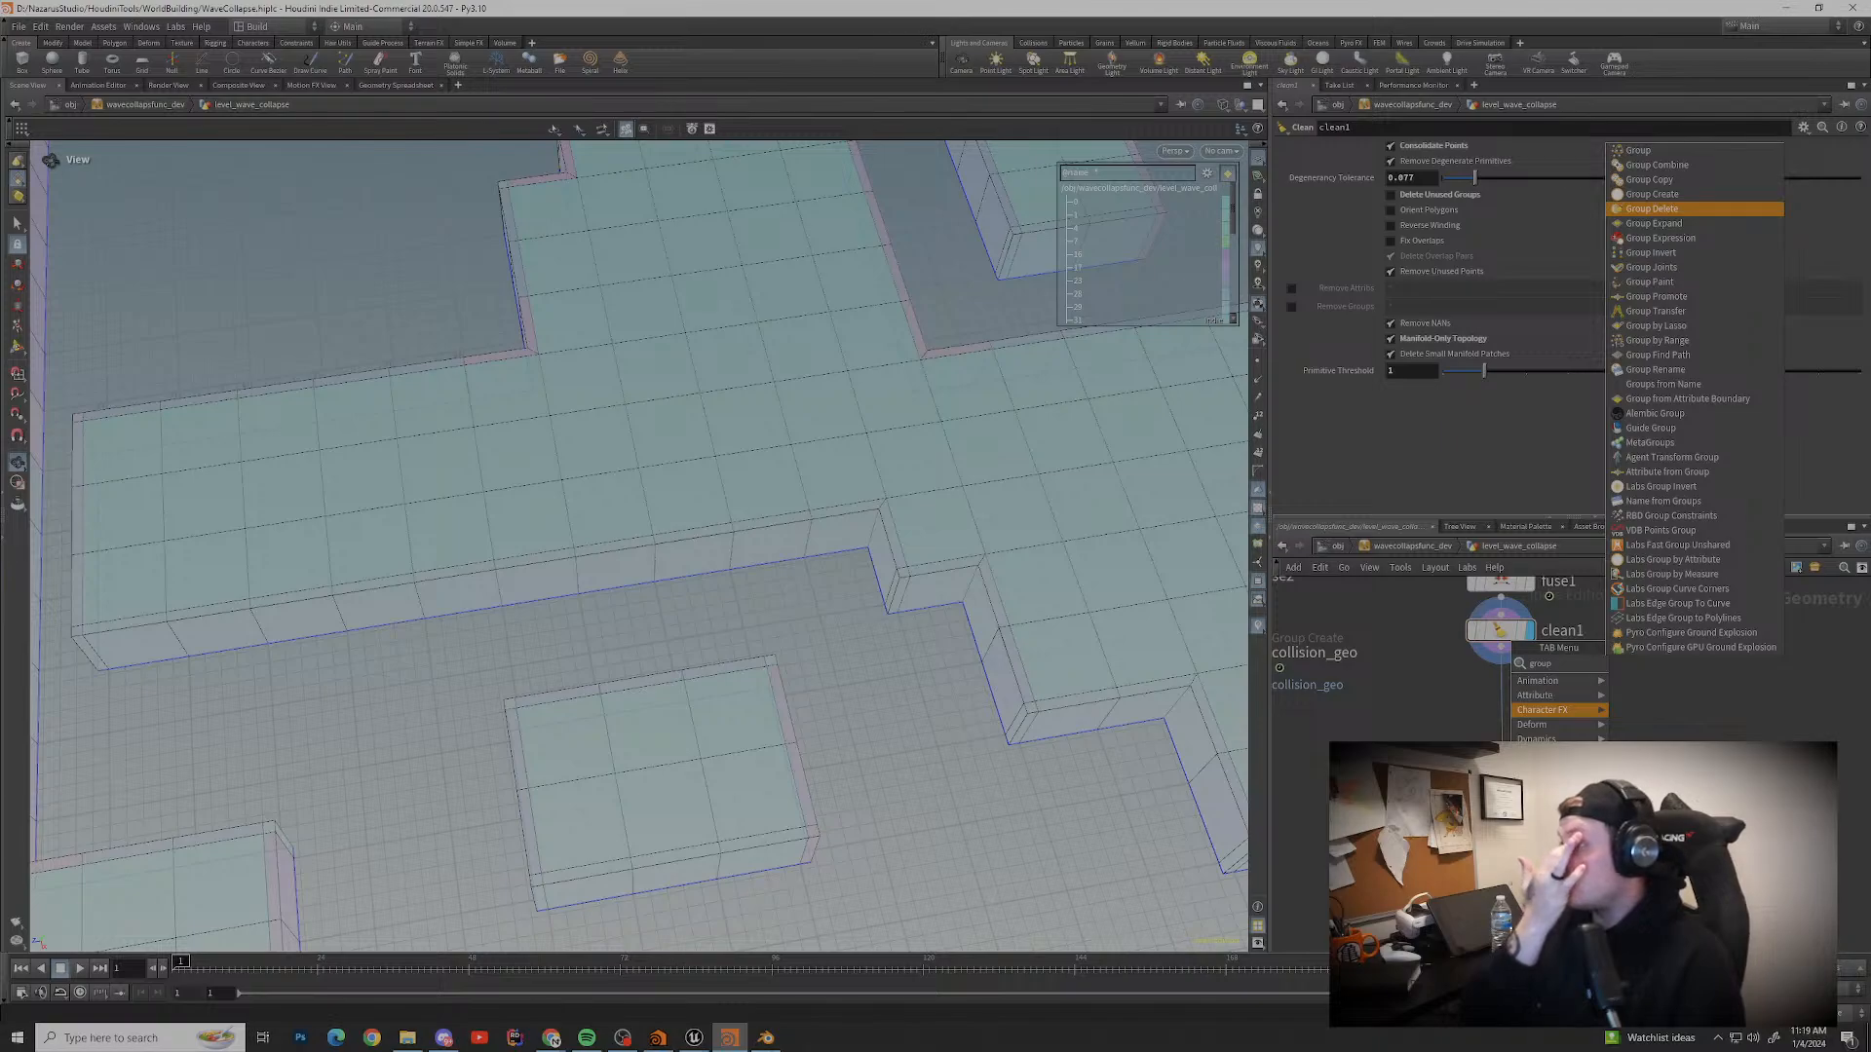
key("Down")
key("Down")
key("Down")
key("Down")
key("Down")
key("Down")
key("Down")
key("Down")
key("Down")
key("Down")
key("Down")
key("Down")
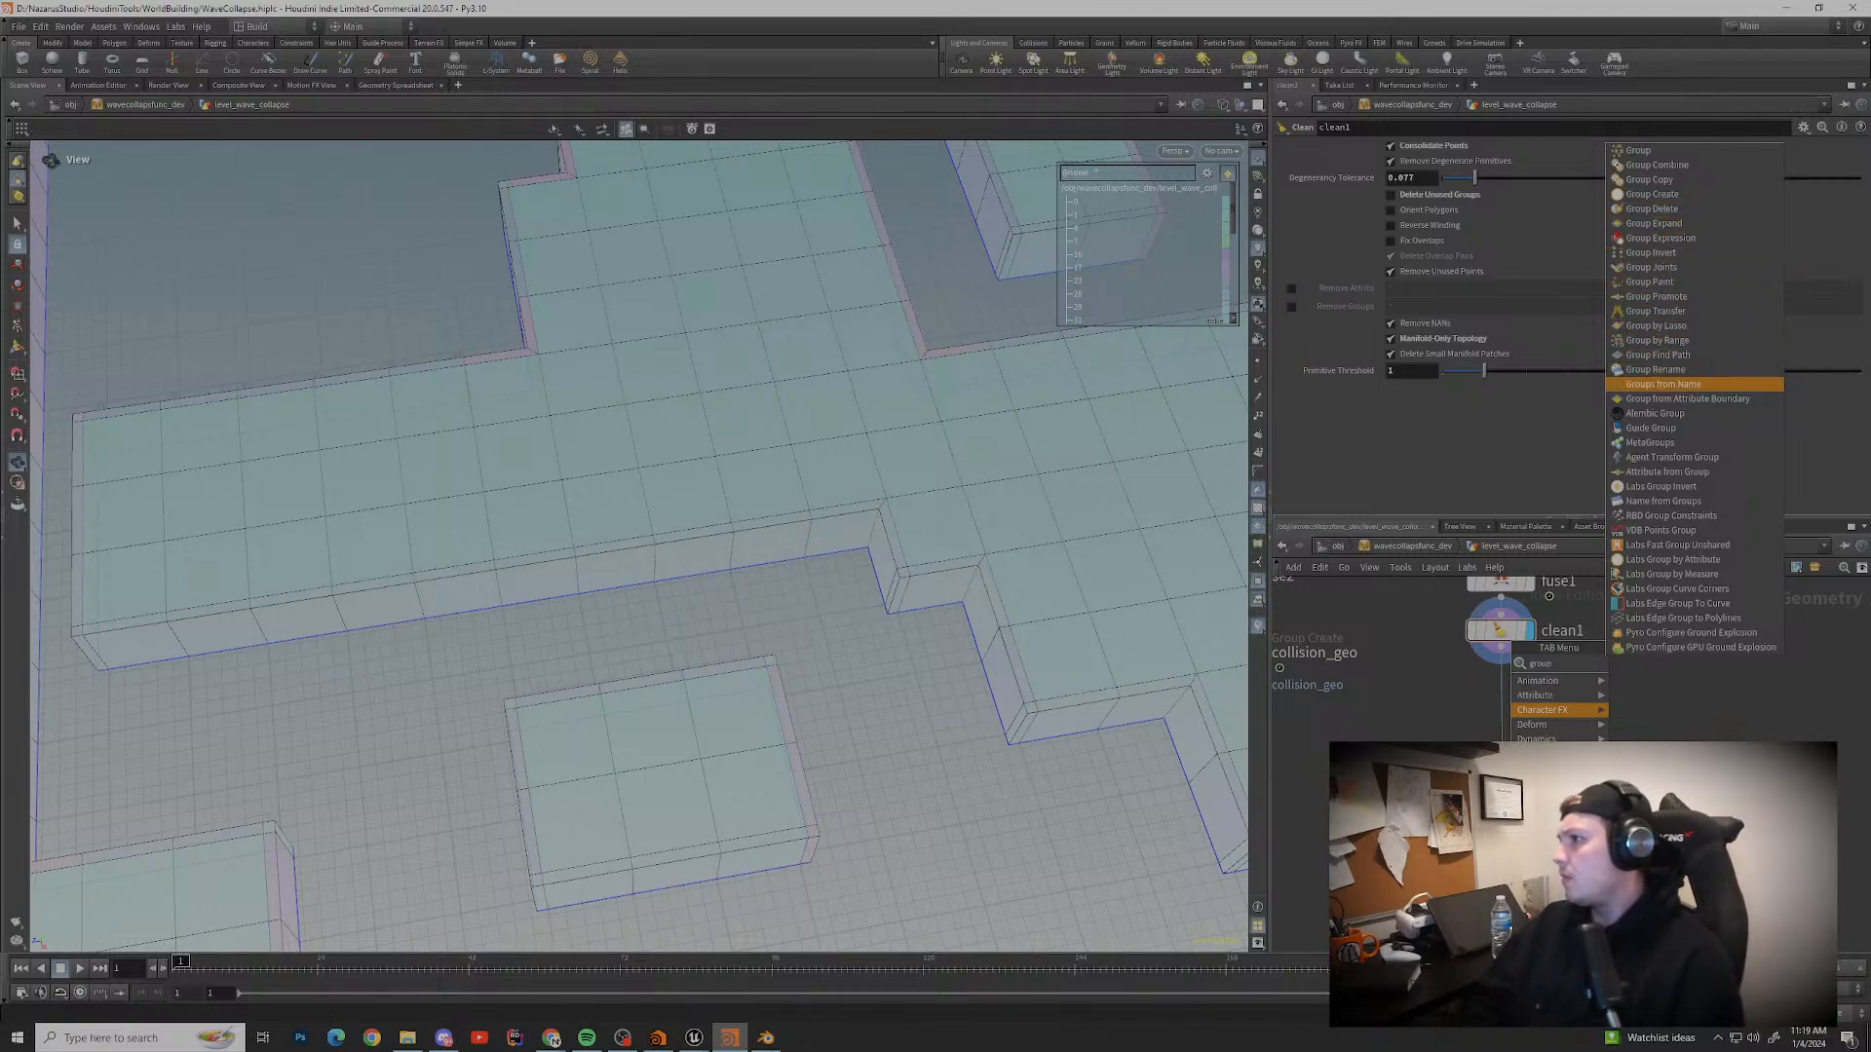
key("Up")
key("Up")
key("Up")
key("Up")
key("Up")
key("Up")
key("Up")
key("Up")
key("Up")
key("Up")
key("Up")
key("Up")
key("Up")
key("Up")
key("Up")
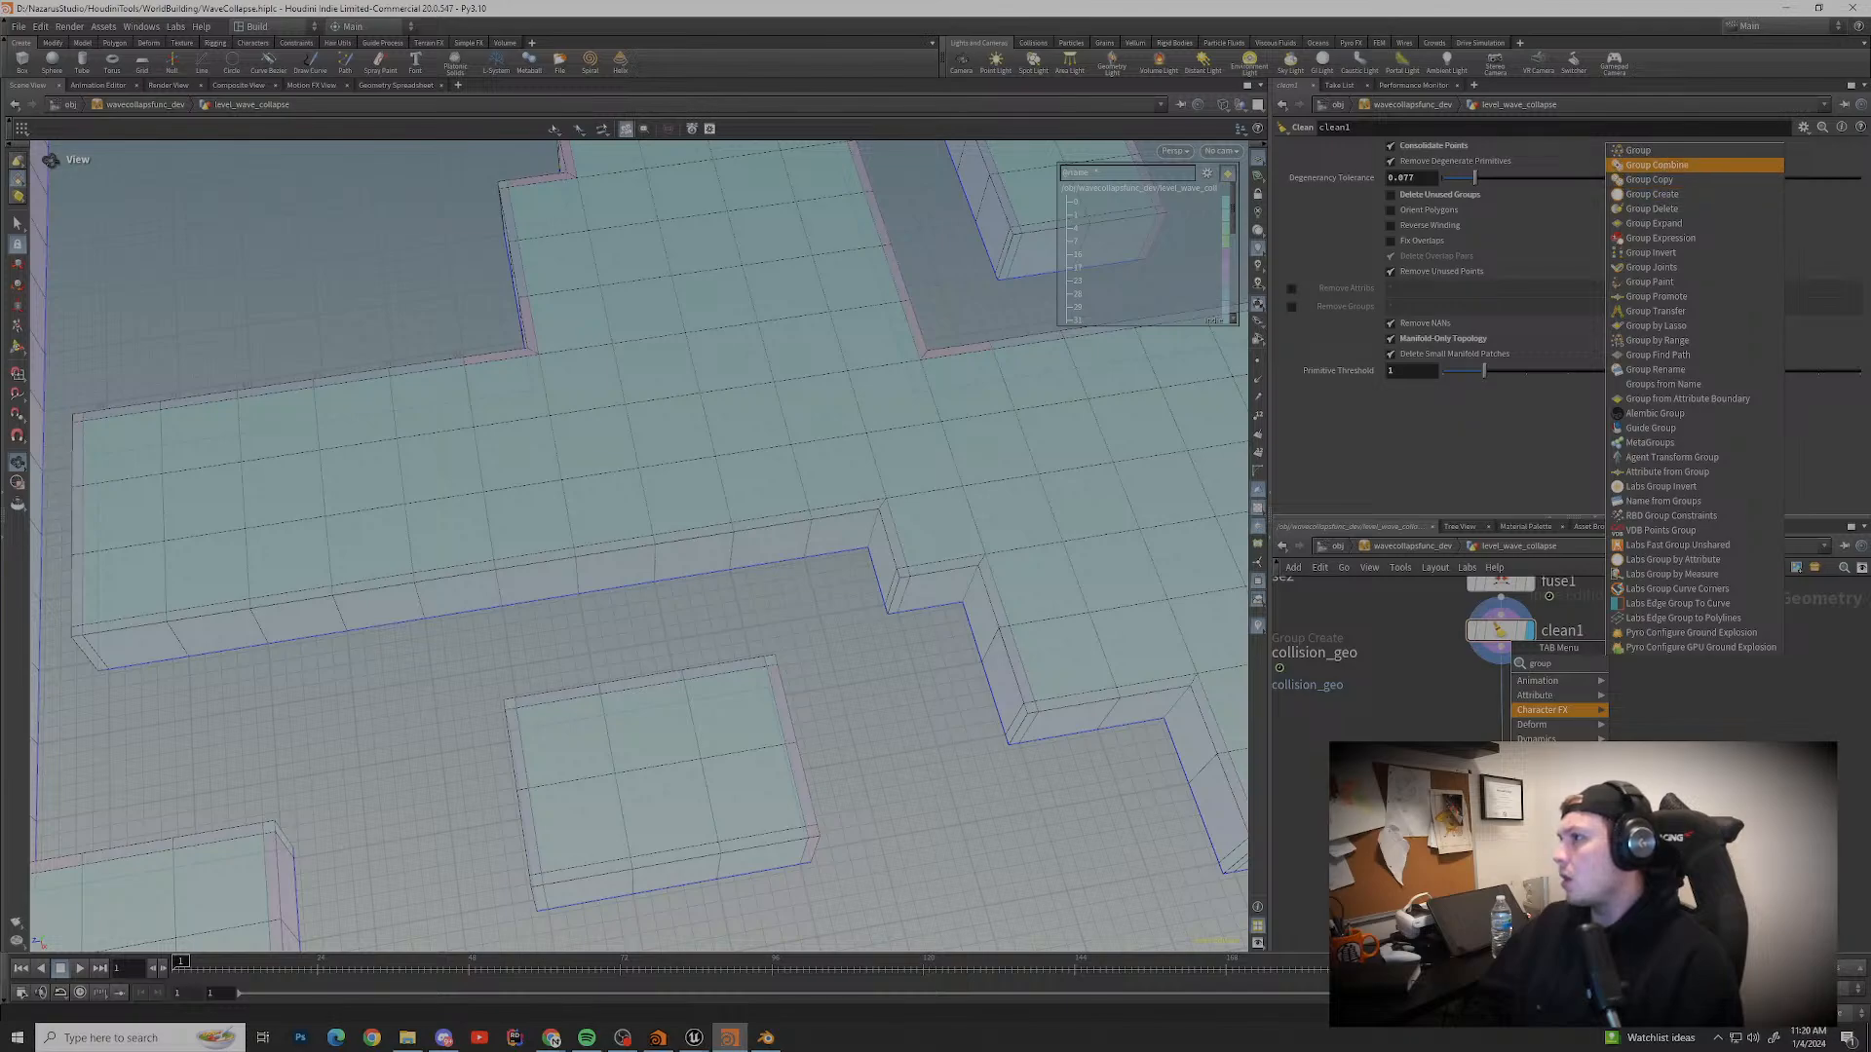
Step: Add a new Group node directly below clean1 and display its output
key("Down")
key("Up")
key("Up")
key("Return")
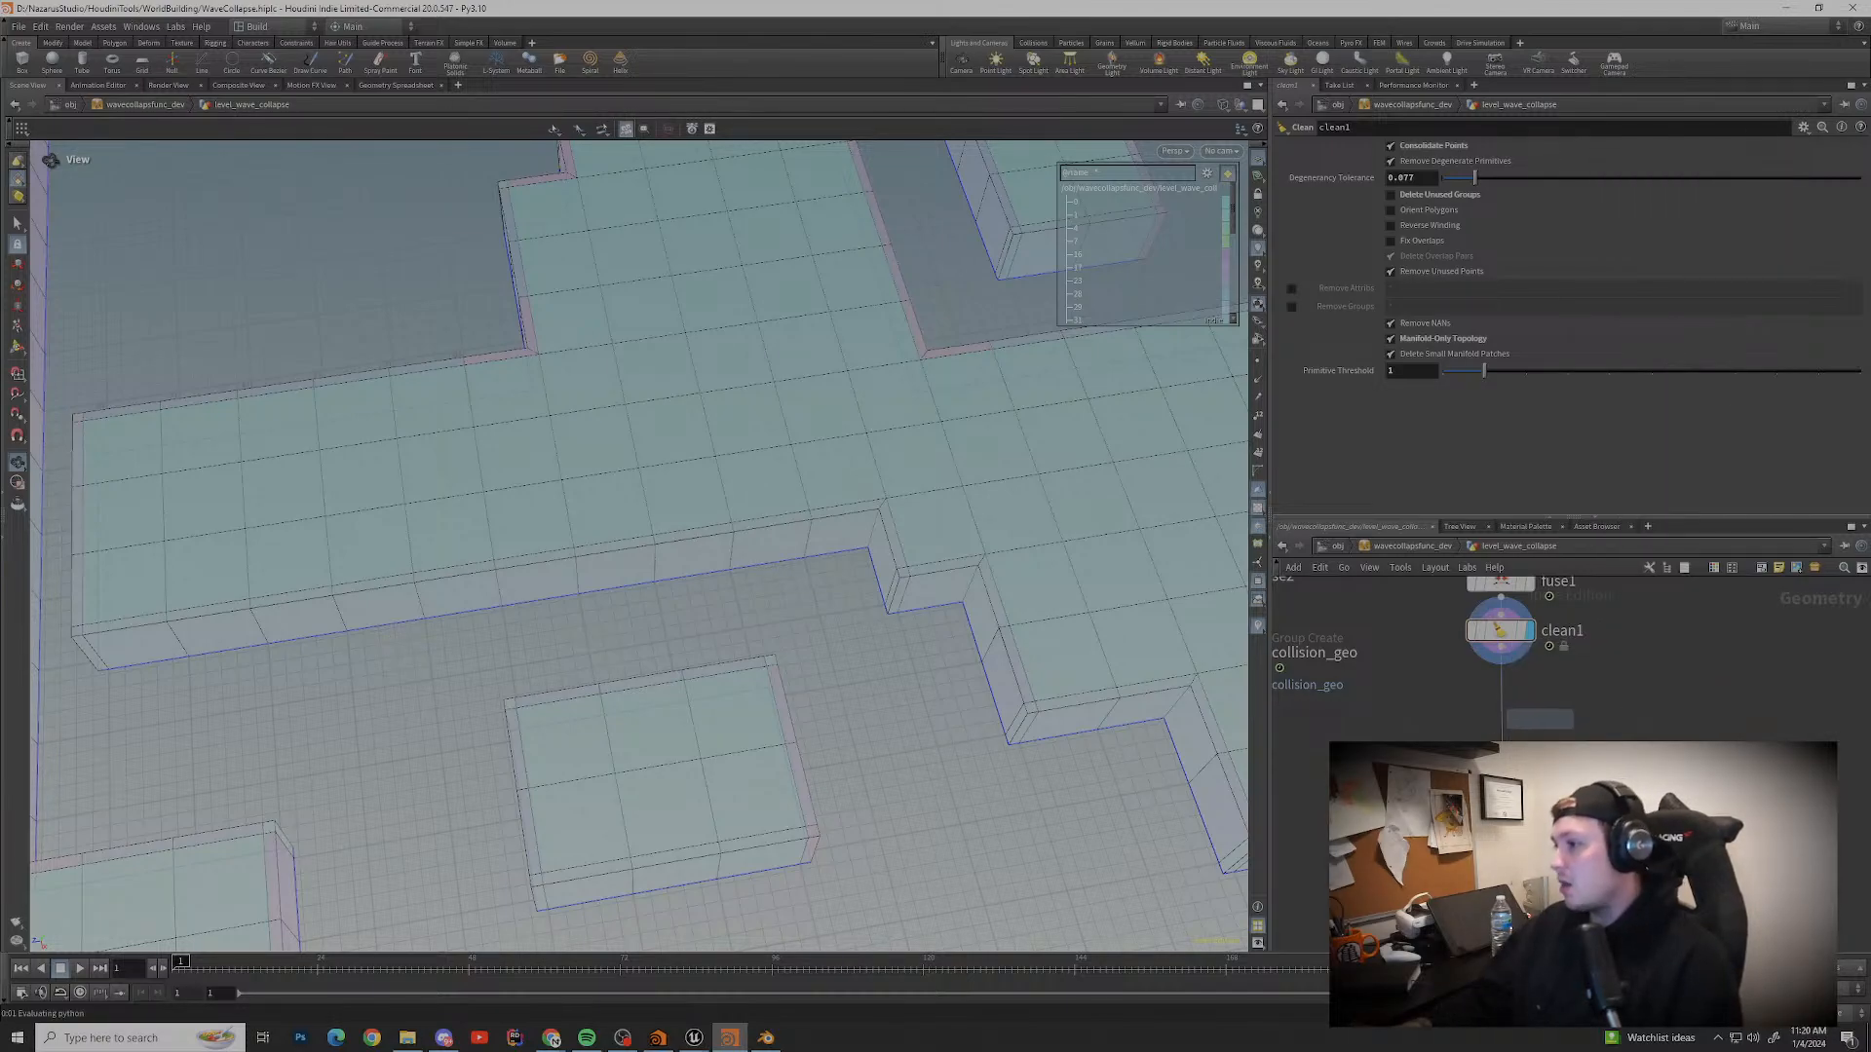
left_click(1515, 711)
left_click_drag(1515, 711, 1515, 702)
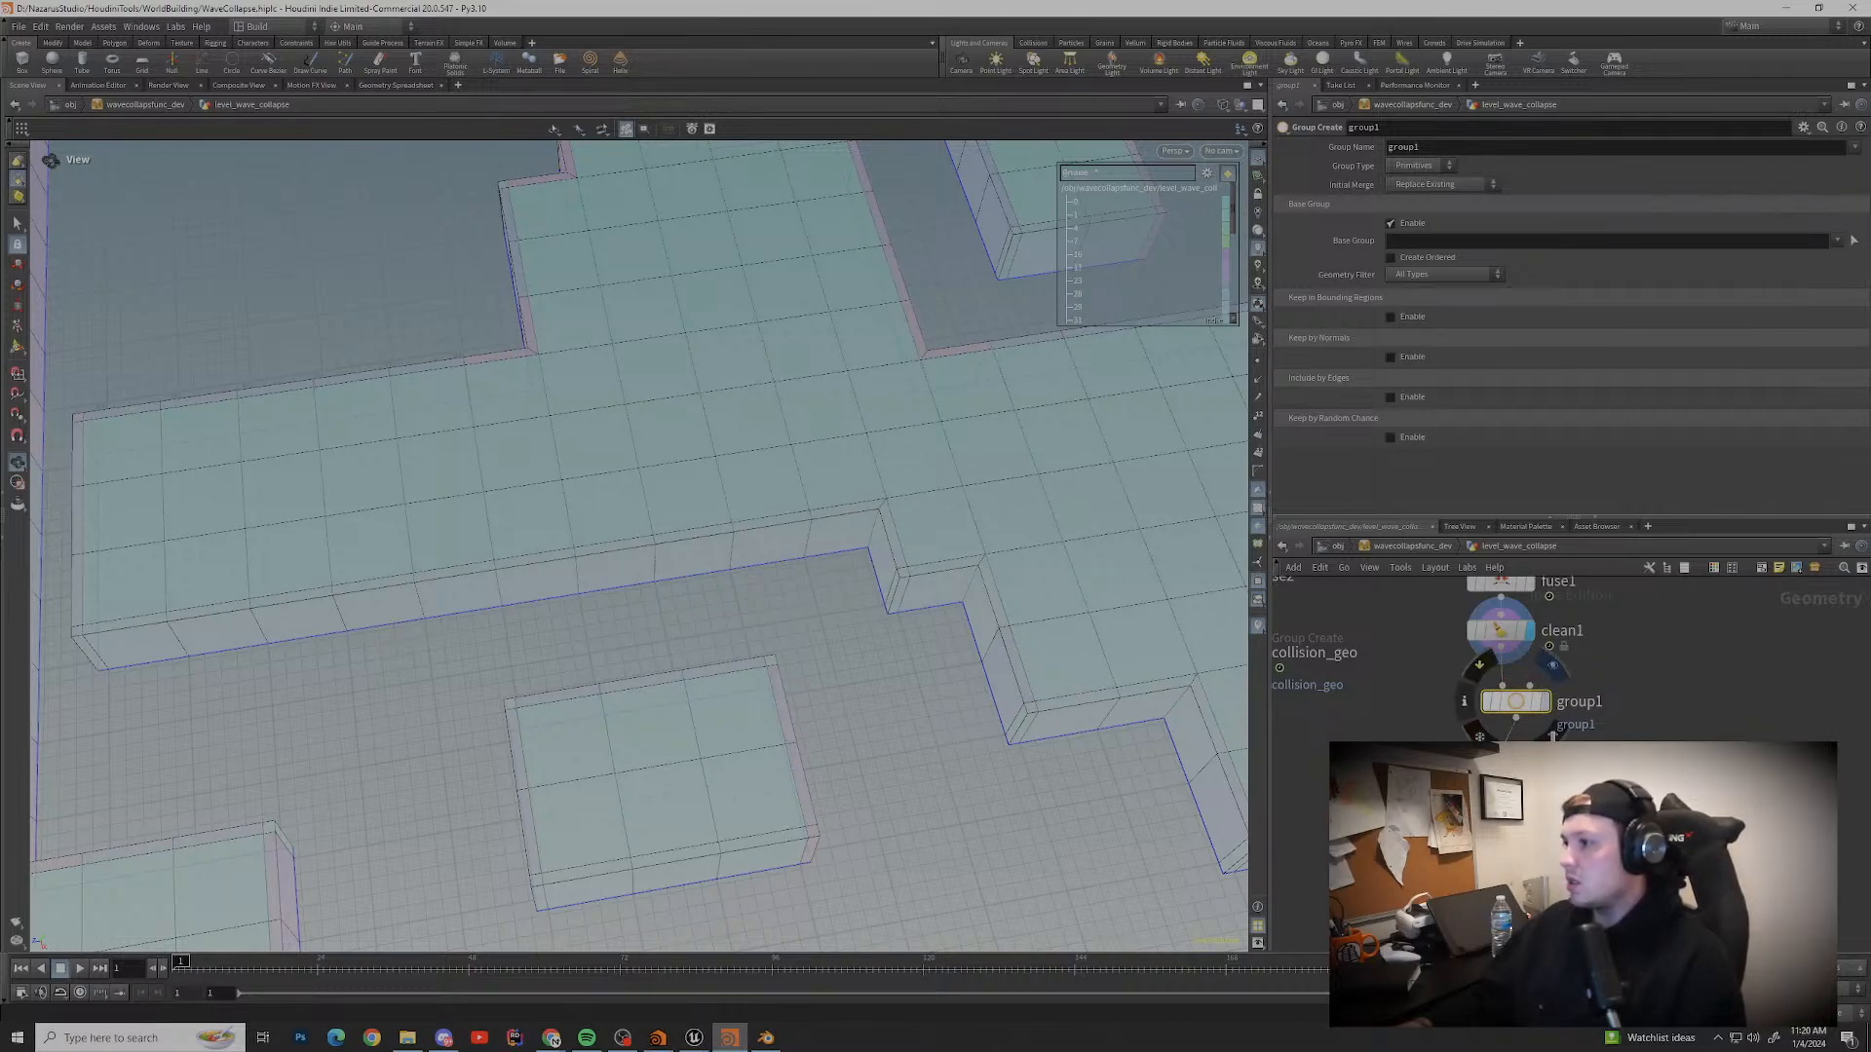
left_click(1545, 702)
Step: Set the new group1 node's group type to Edges
scroll(750, 672, "down", 3)
left_click_drag(750, 672, 492, 579)
scroll(595, 624, "up", 4)
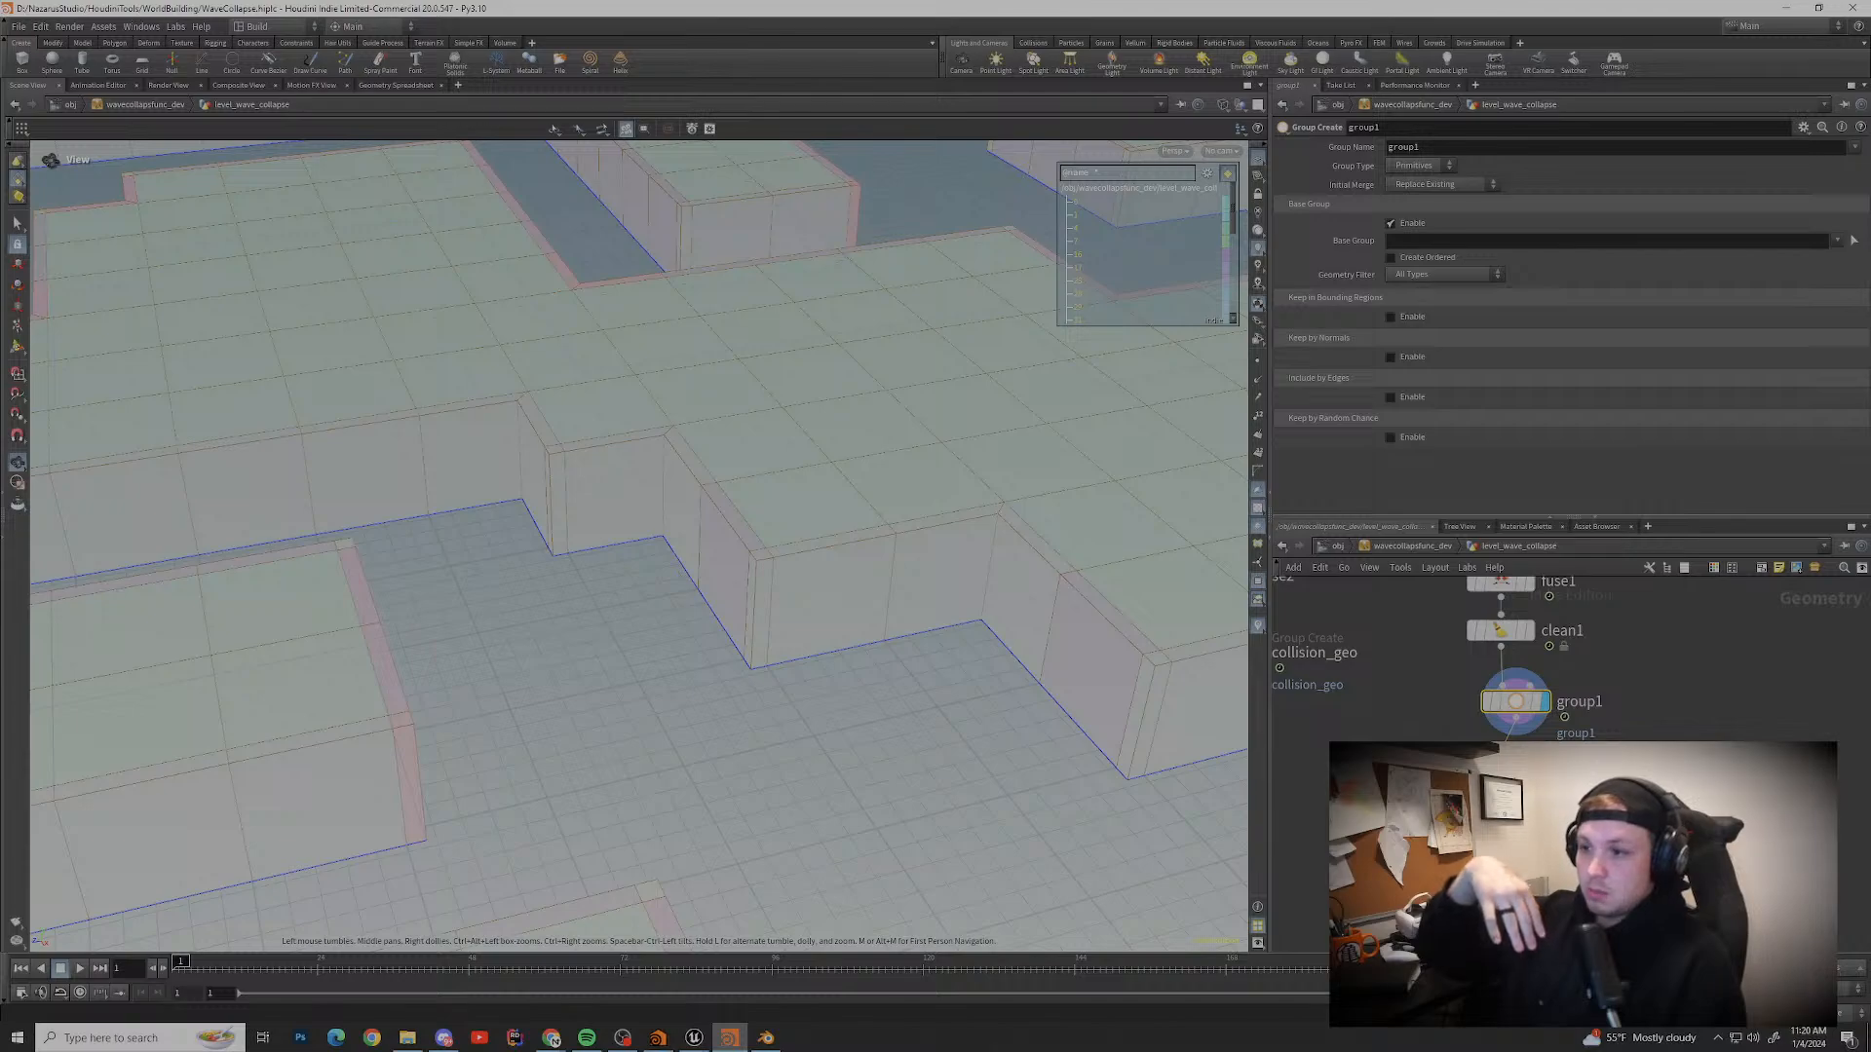
left_click_drag(624, 545, 526, 531)
left_click(1417, 166)
left_click(1413, 202)
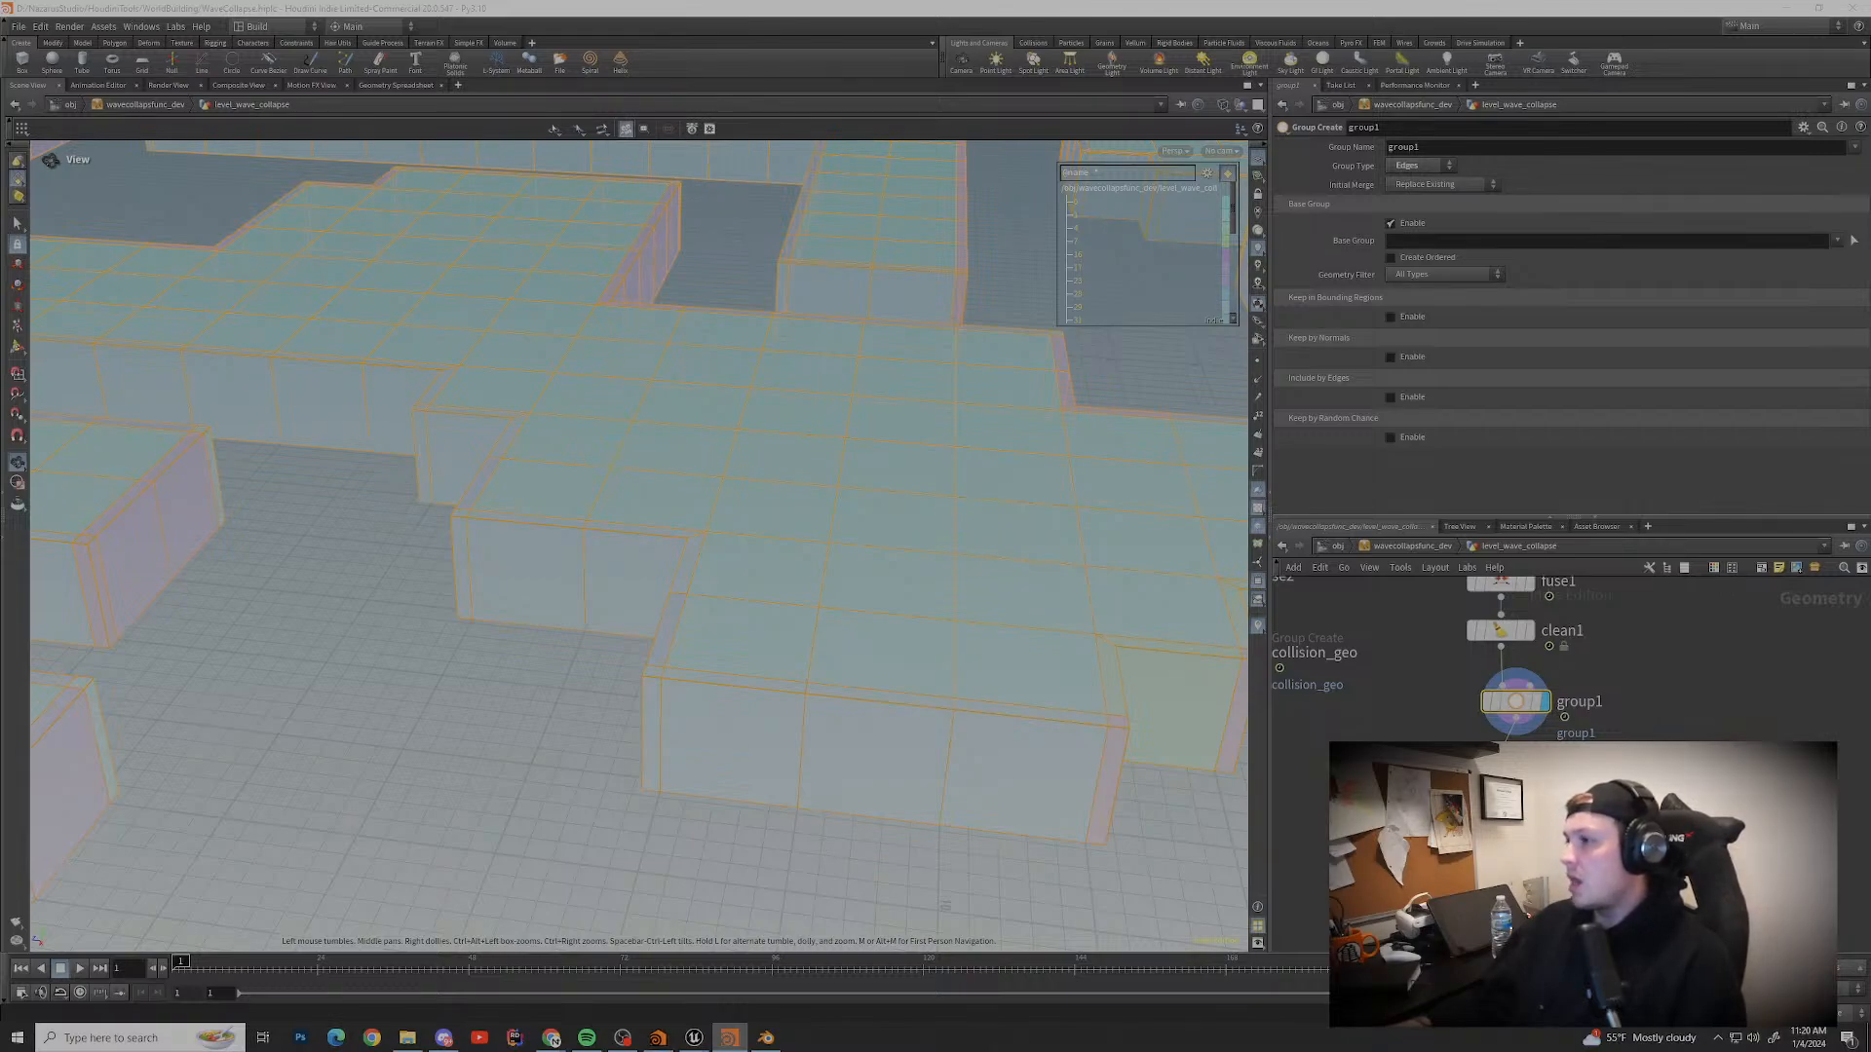
Step: Try keeping group1 edges by normals with a spread angle of 78.9, including normals that match the opposite direction
left_click(1390, 356)
left_click_drag(1848, 428, 1621, 429)
scroll(624, 545, "up", 10)
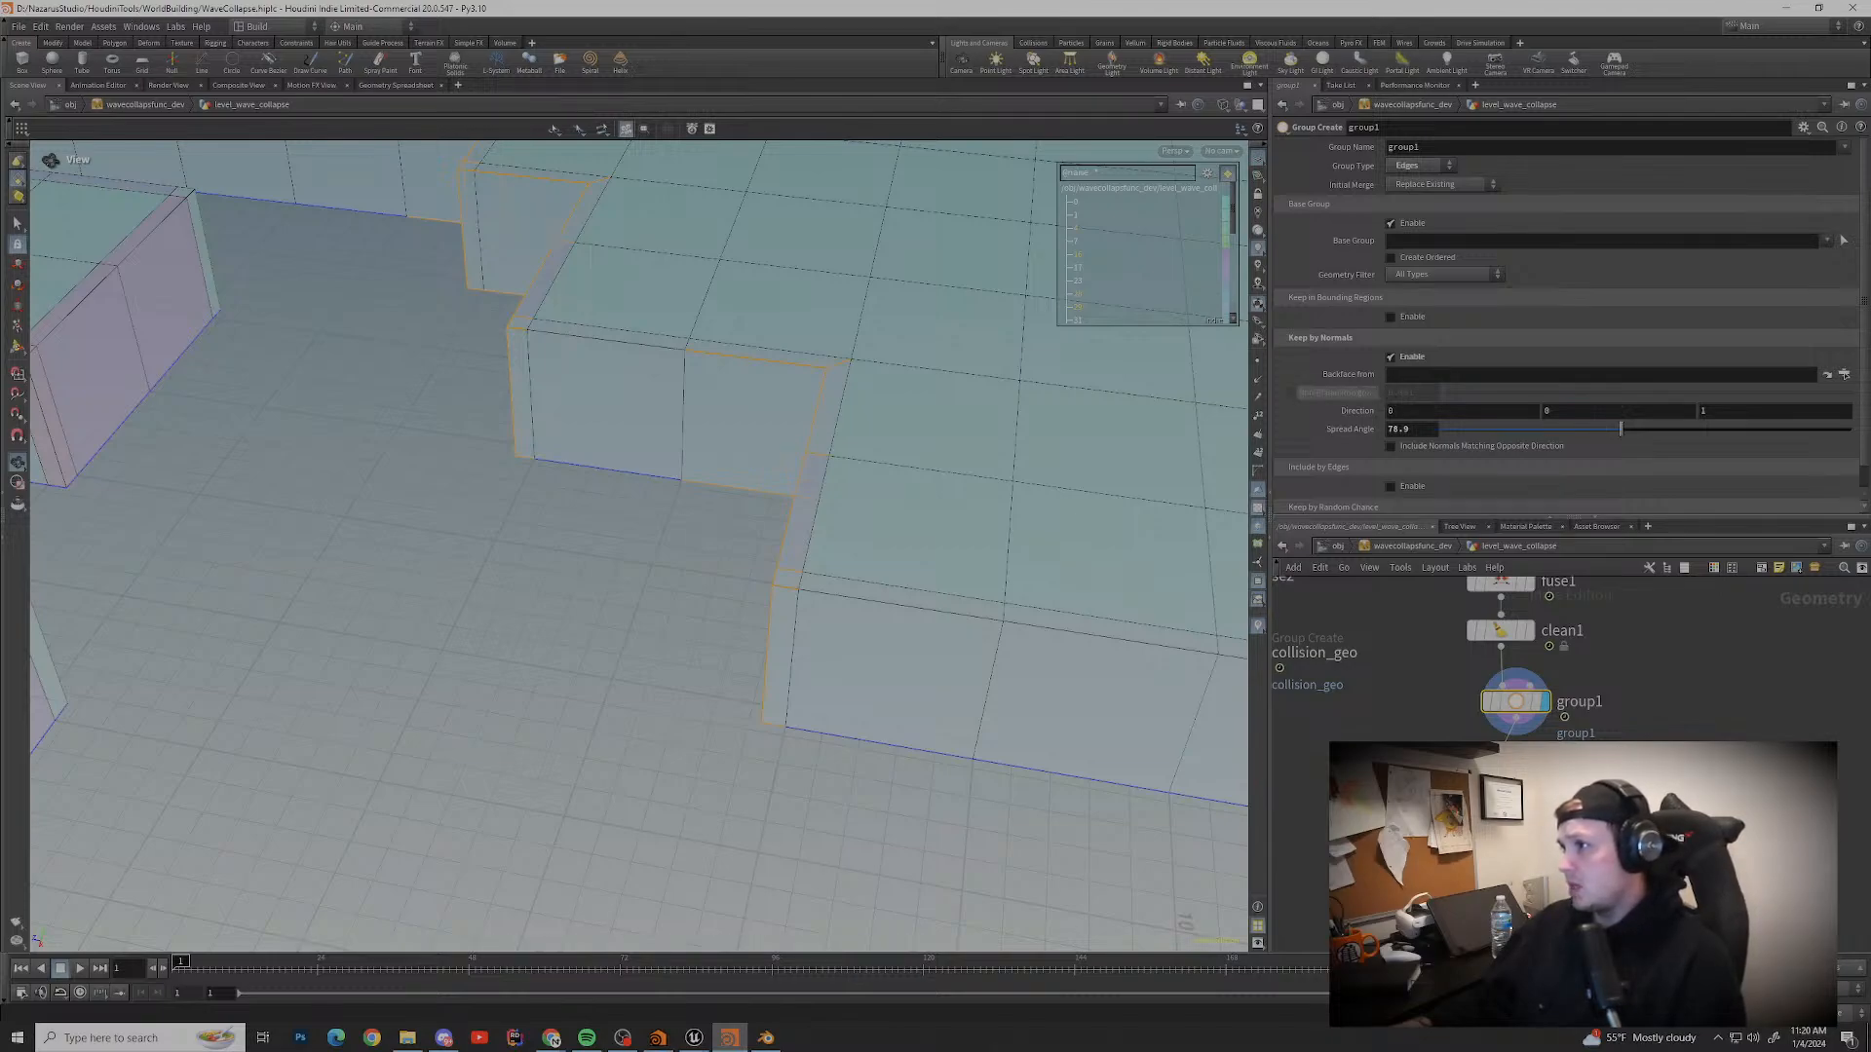
left_click(1391, 447)
scroll(624, 546, "down", 10)
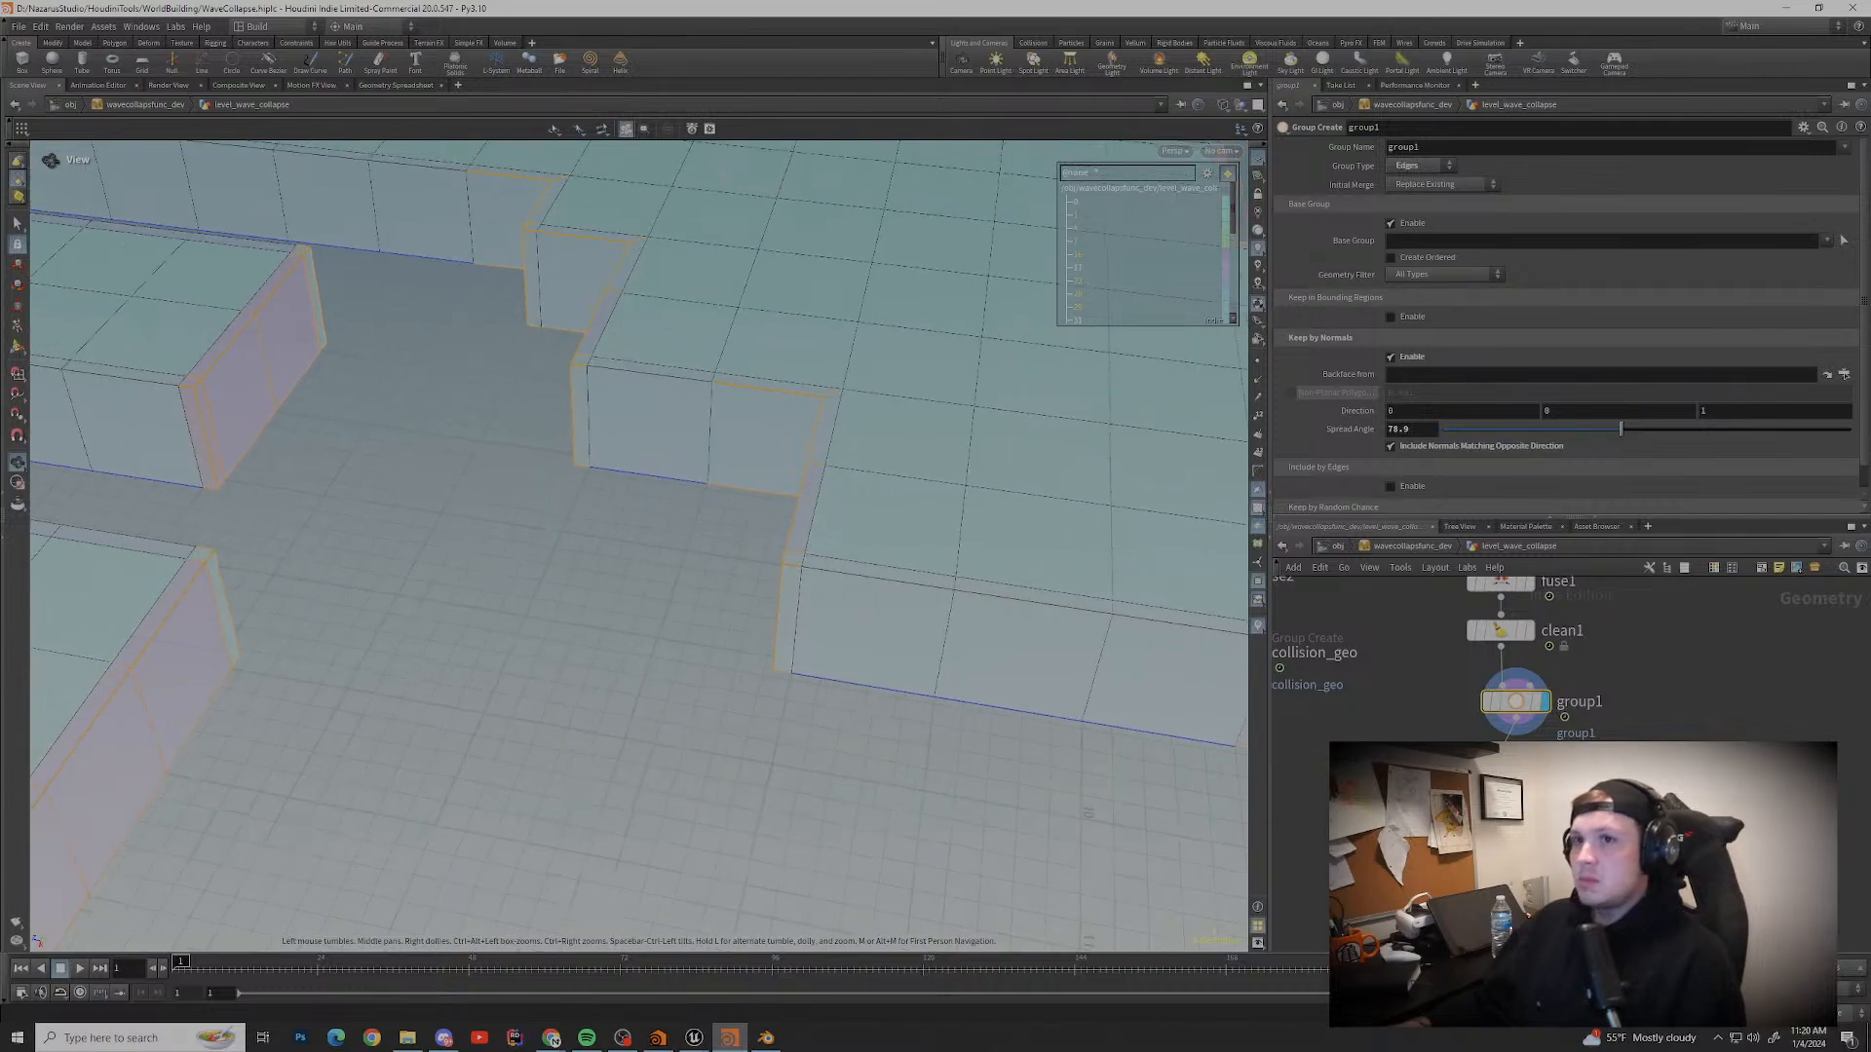
scroll(857, 516, "up", 2)
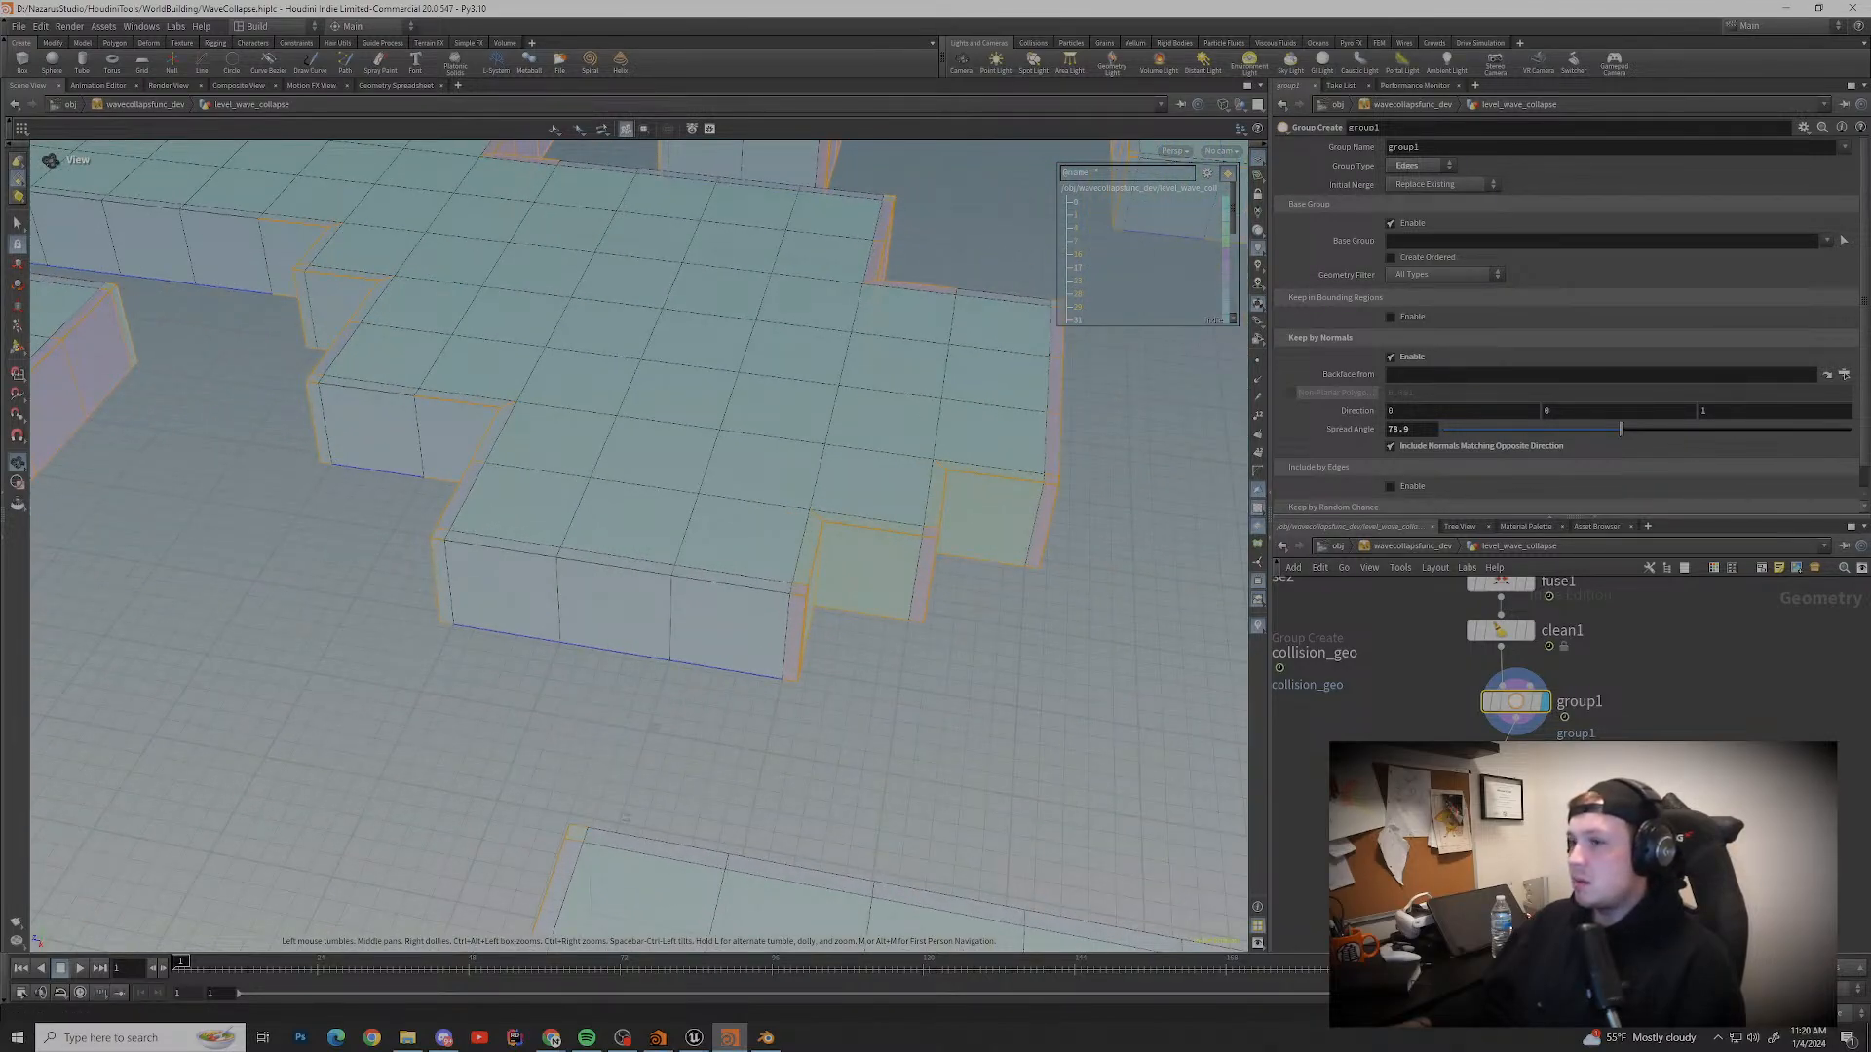
Step: Try a Y value of 1 for the normals direction, and return it to 0
left_click(1547, 410)
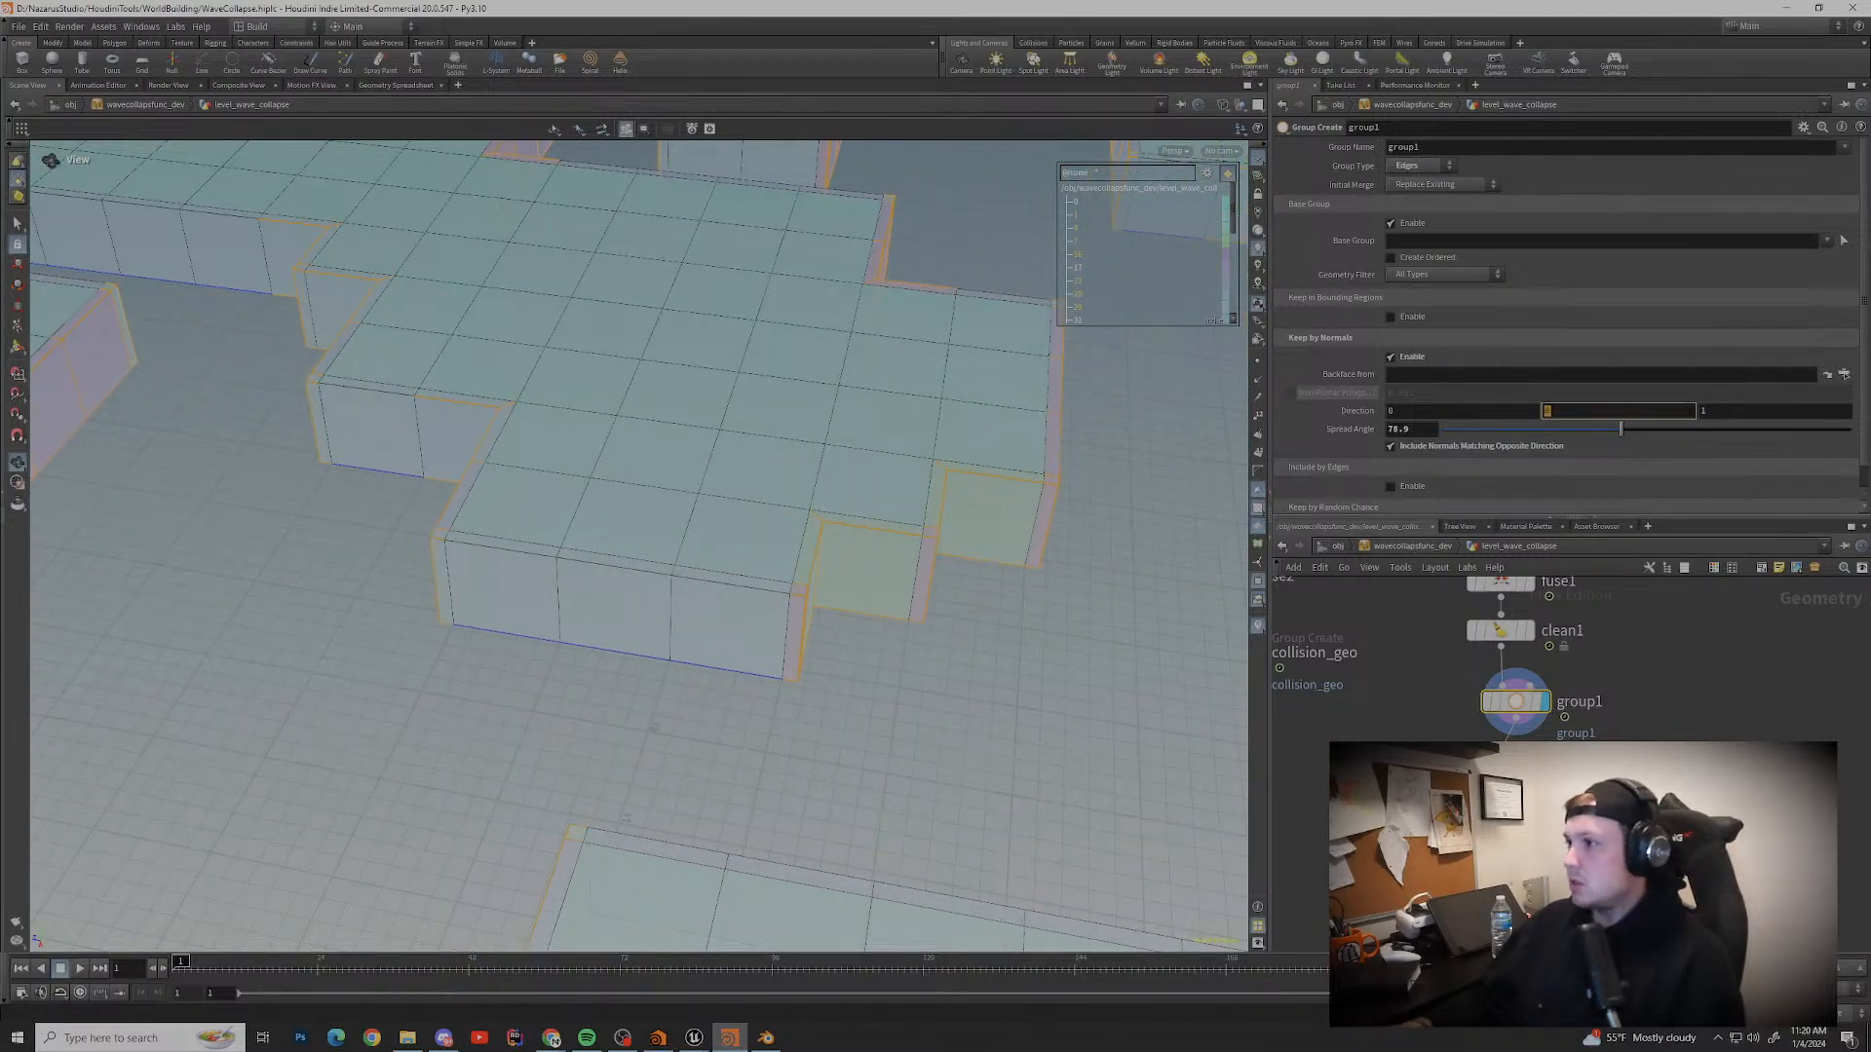
type("1")
key("Return")
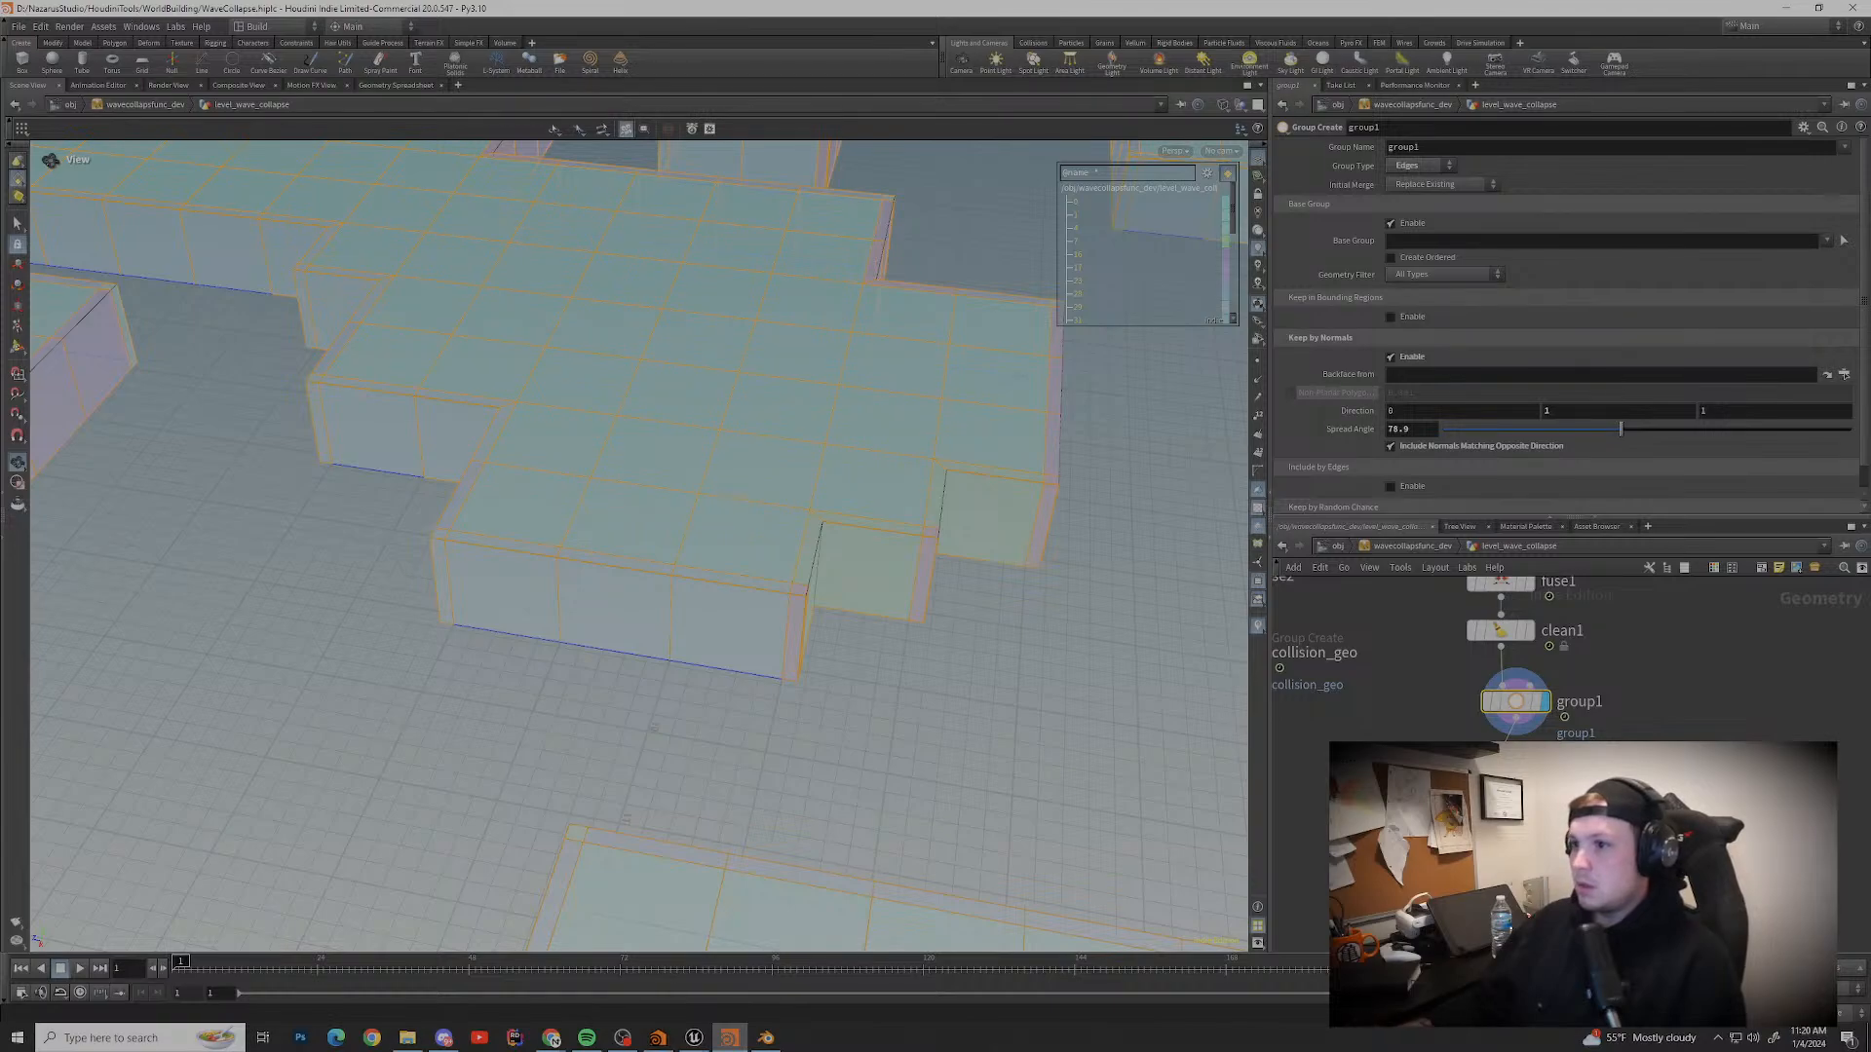
left_click(1548, 410)
type("0")
key("Return")
Step: Set the X value of the normals direction to 1 and inspect the highlighted edges across the level
left_click(1462, 410)
type("1")
key("Return")
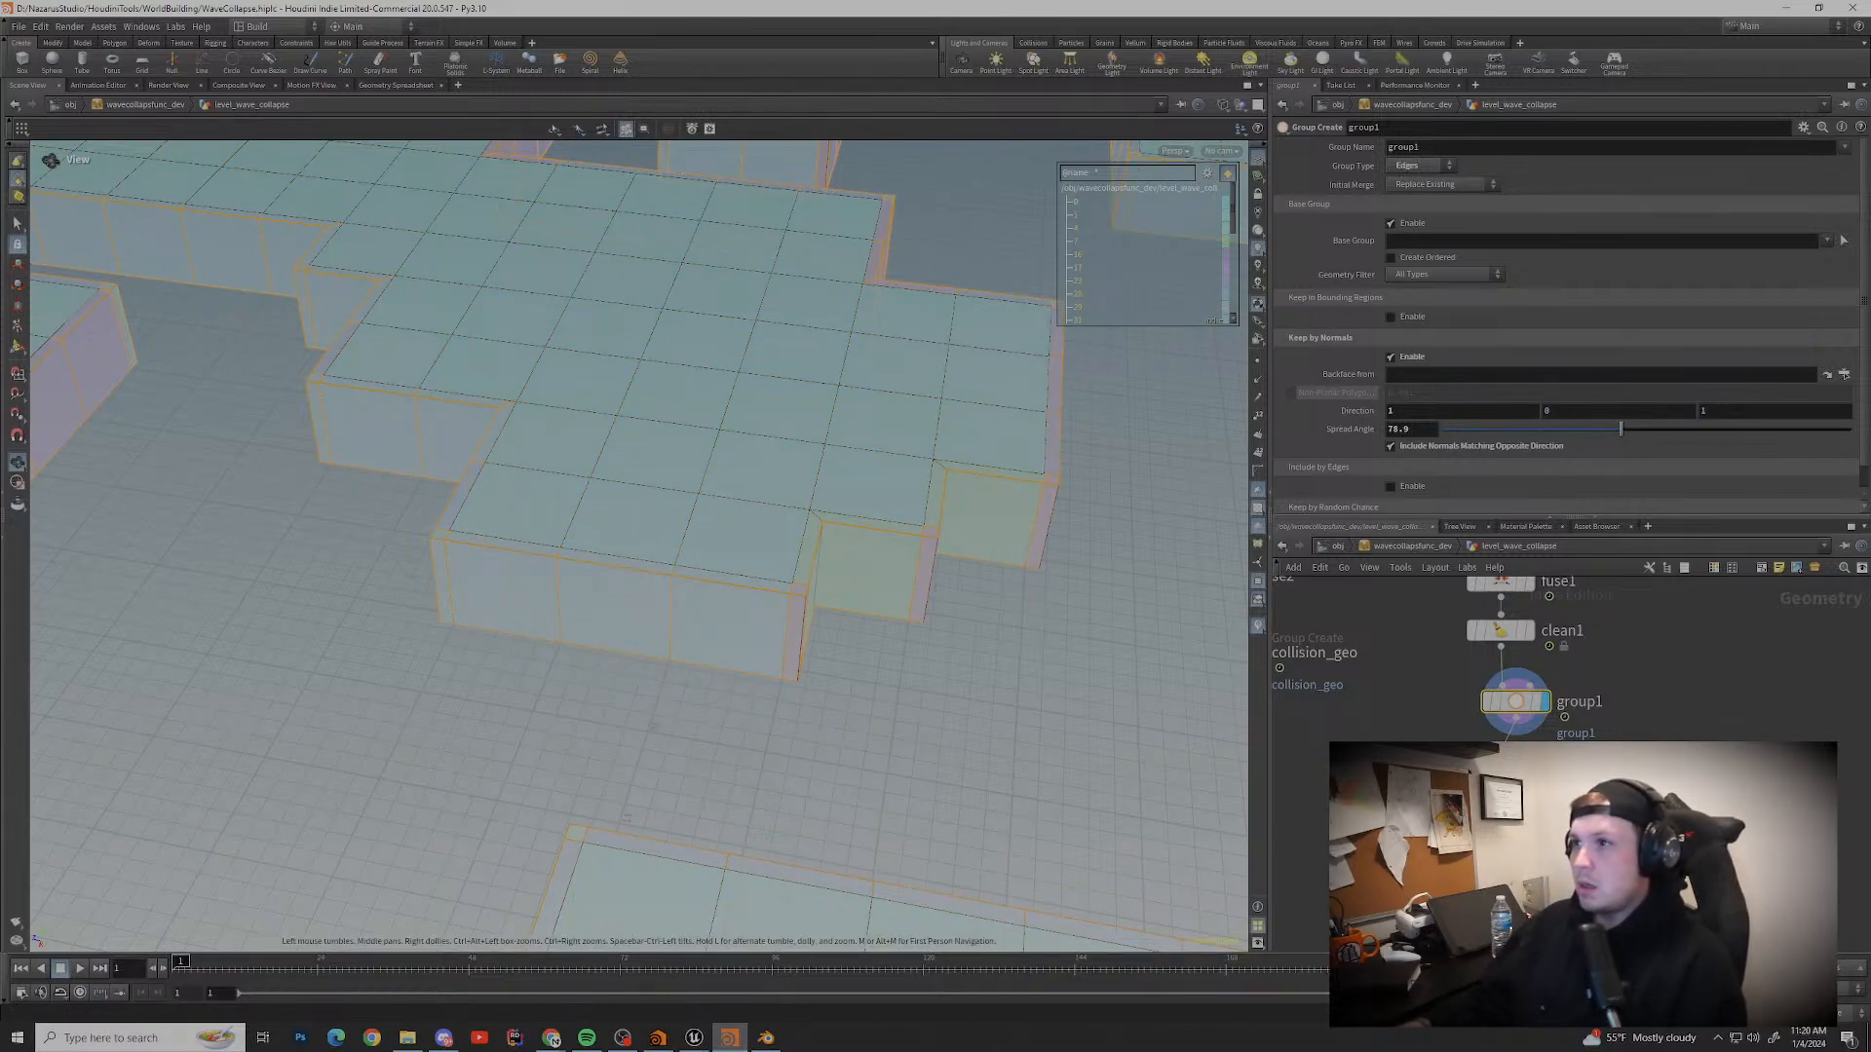
scroll(640, 546, "down", 4)
left_click_drag(643, 584, 623, 371)
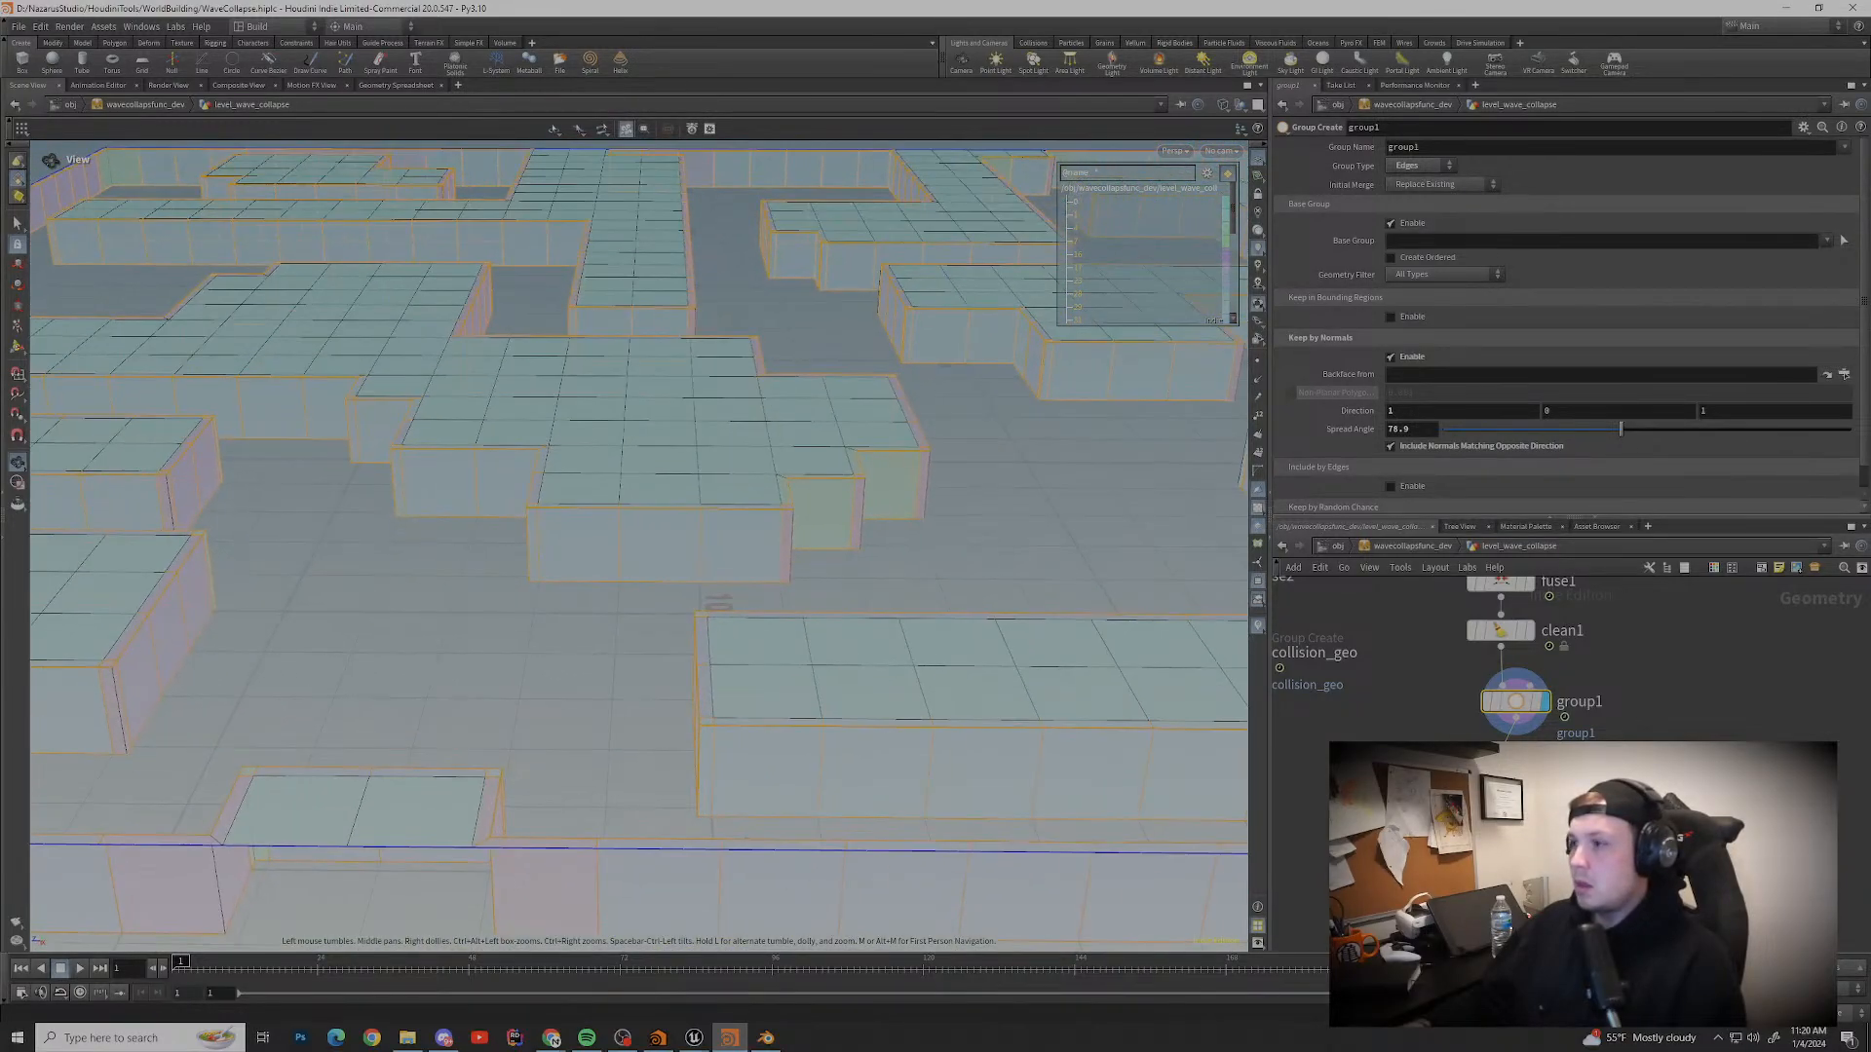
Step: Try a spread angle of 90 for the normals filter, and lower it to 88.2
double_click(1399, 428)
type("90")
key("Return")
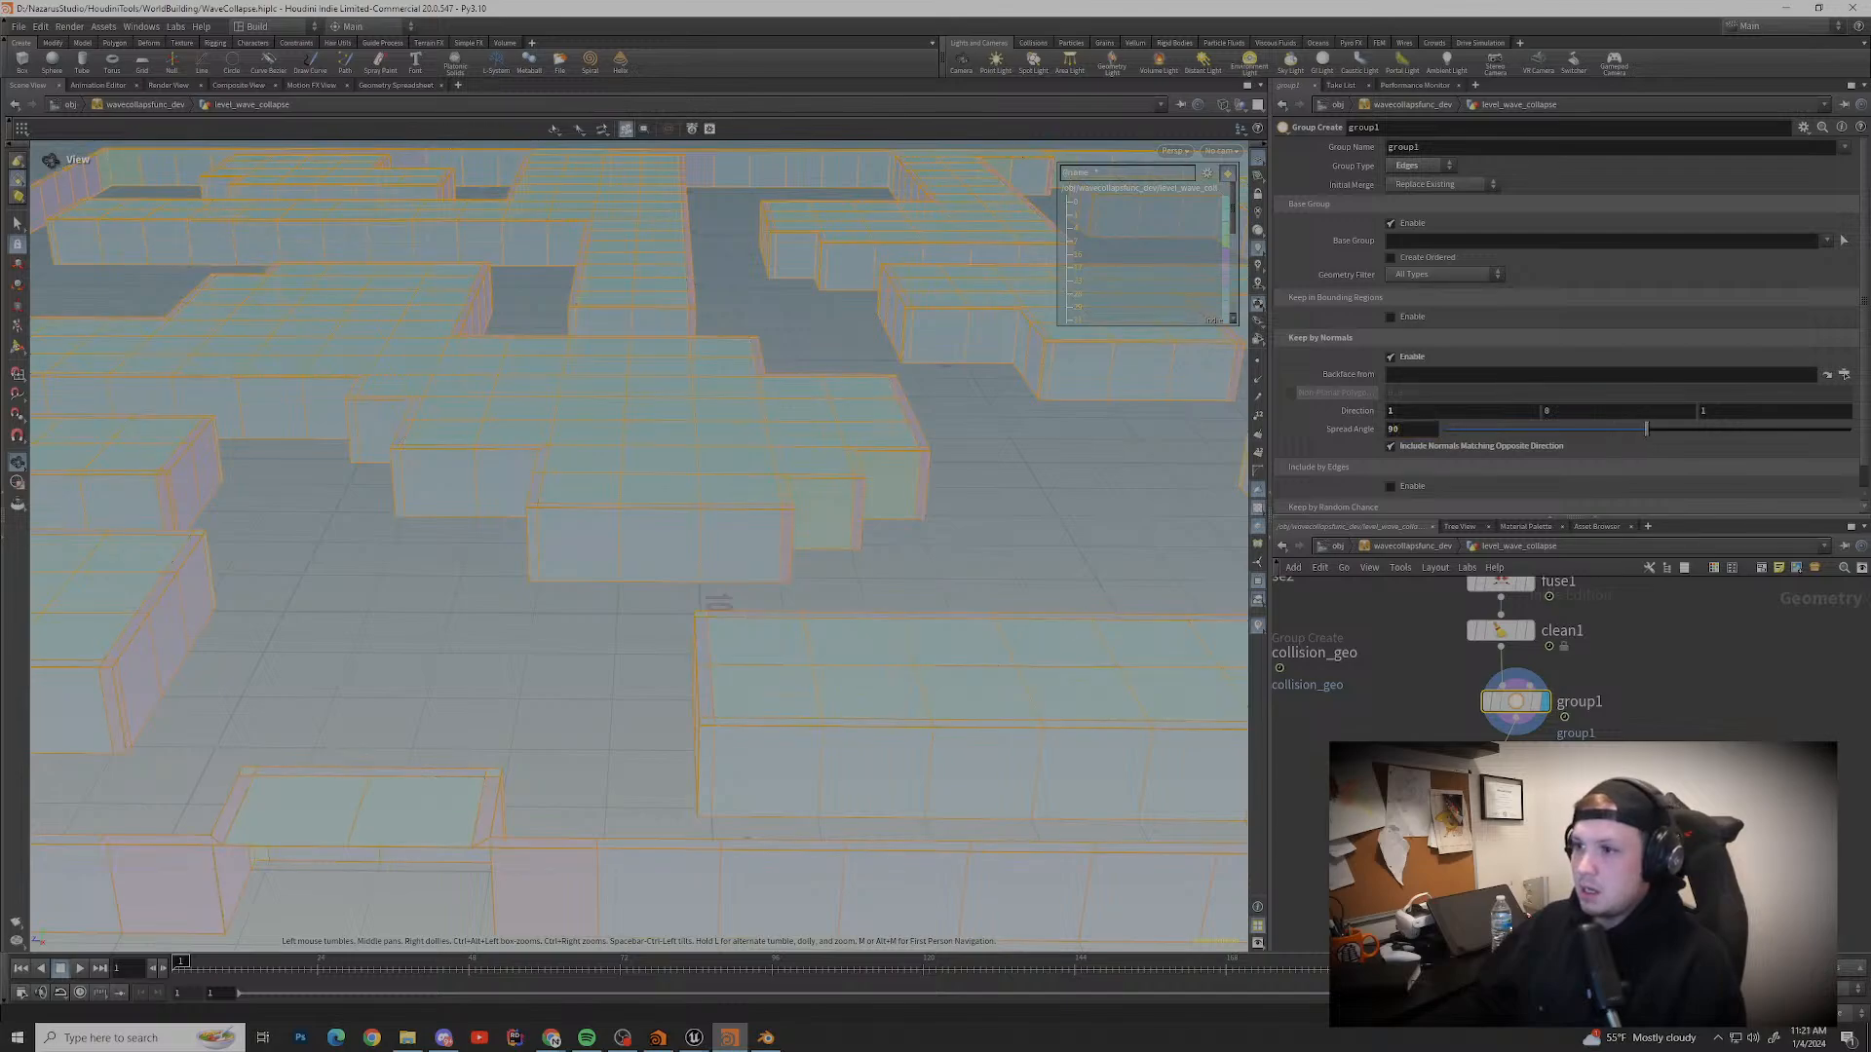
mouse_move(1646, 429)
left_mouse_down()
mouse_move(1524, 429)
mouse_move(1642, 428)
left_mouse_up()
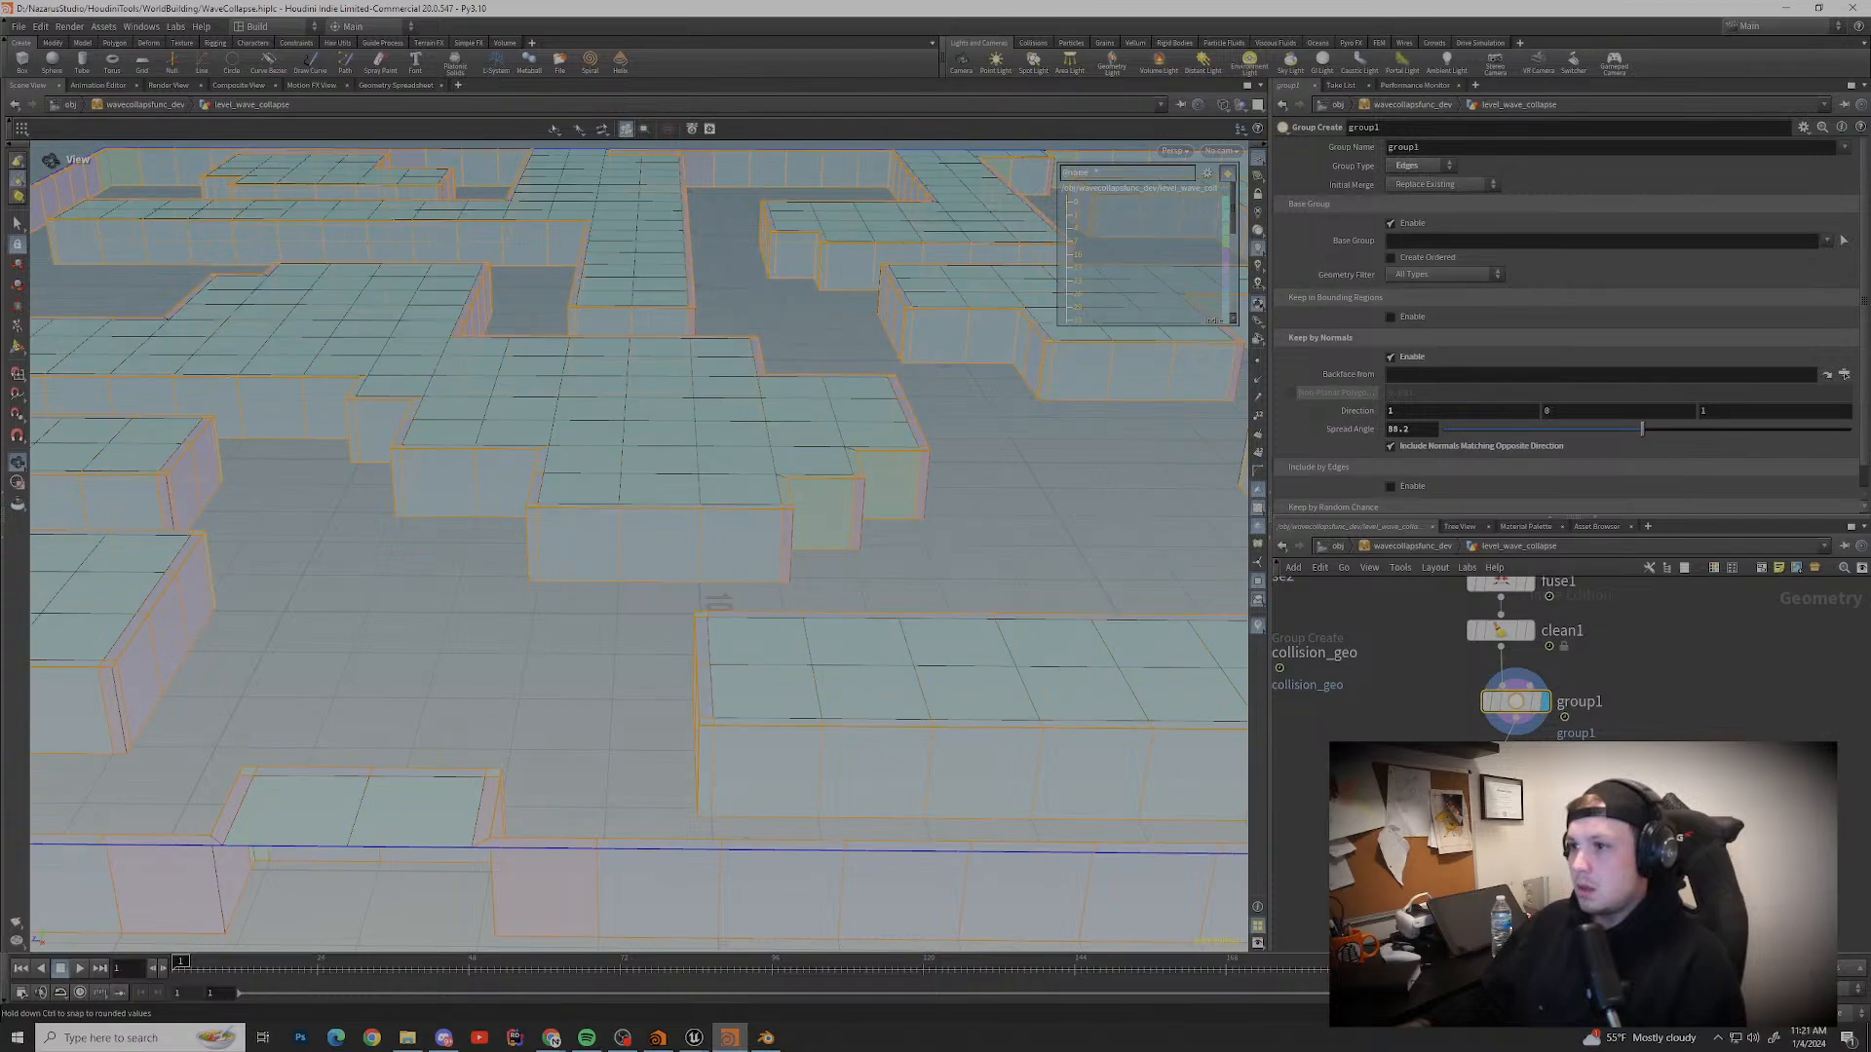
Step: Inspect the grouped edges on the block corners and raise the normals spread angle to about 97
left_click_drag(624, 487, 506, 473)
scroll(623, 488, "down", 1)
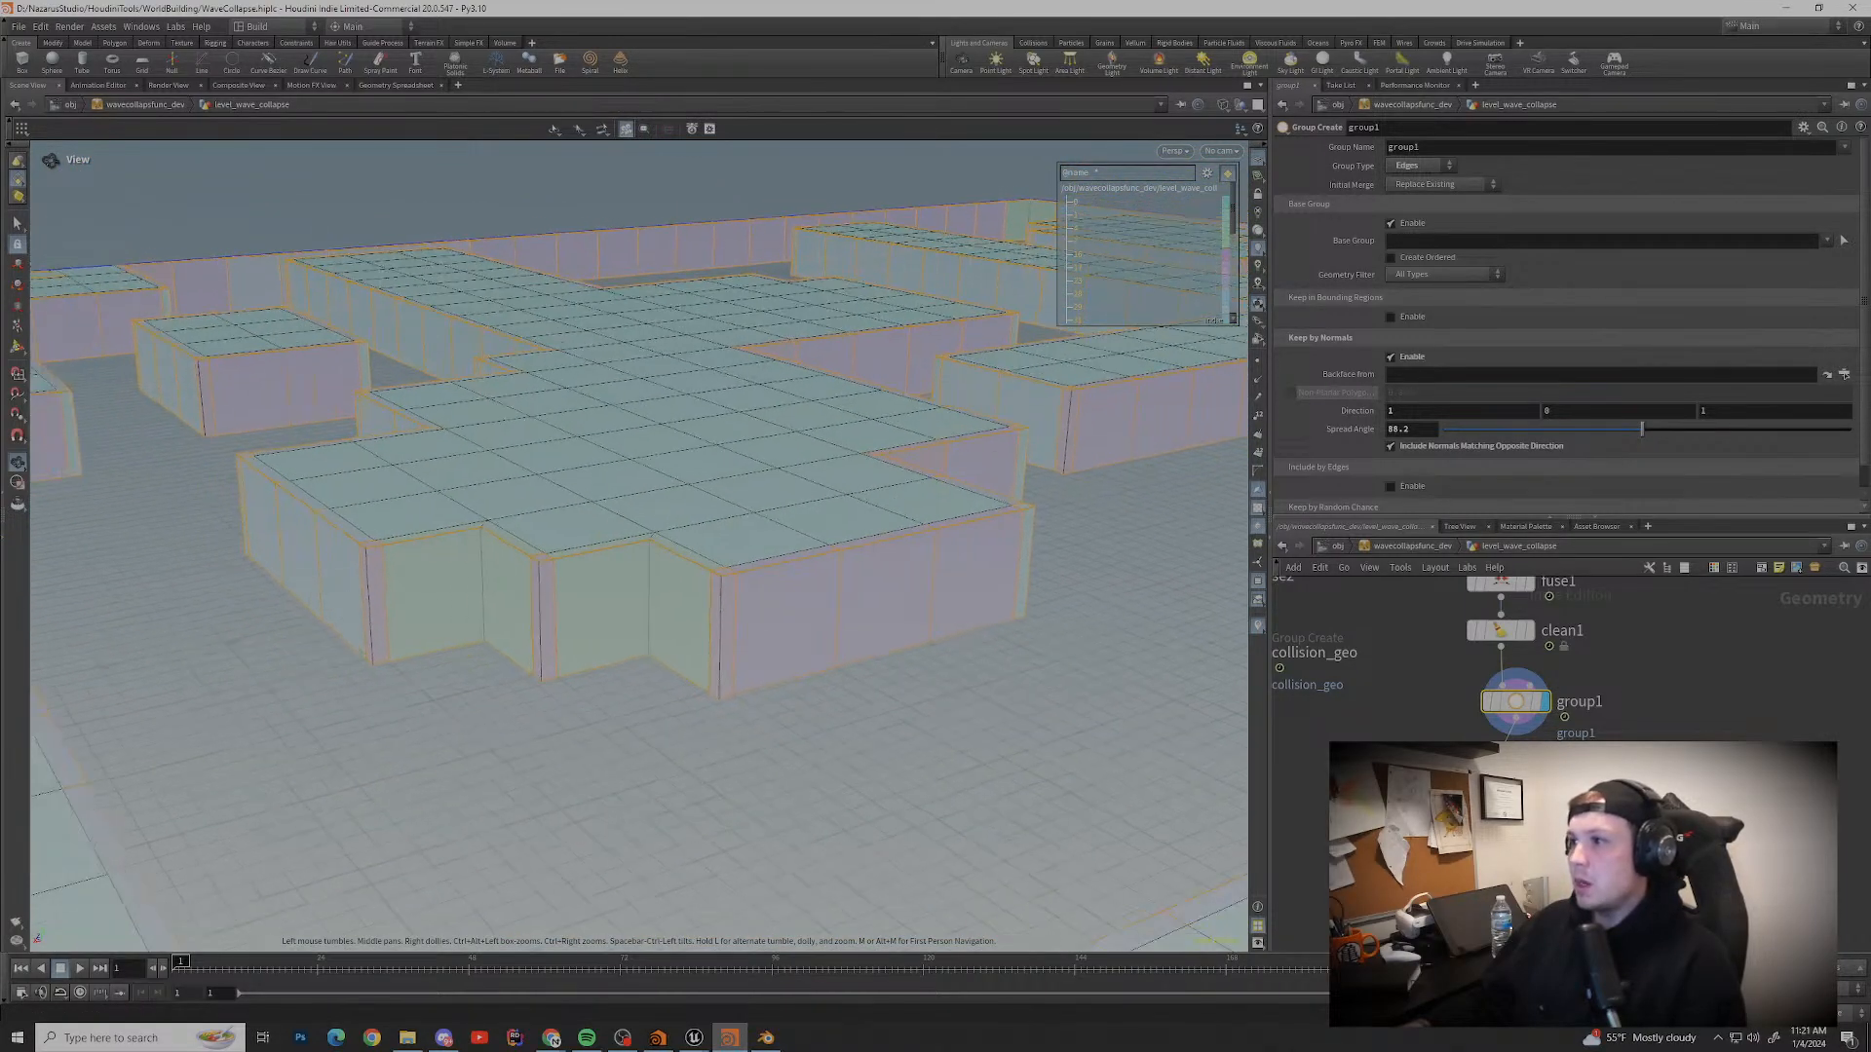
middle_click_drag(546, 468, 789, 565)
left_click_drag(682, 487, 780, 585)
middle_click_drag(585, 585, 877, 580)
left_click_drag(682, 546, 799, 332)
left_click_drag(1642, 429, 1661, 429)
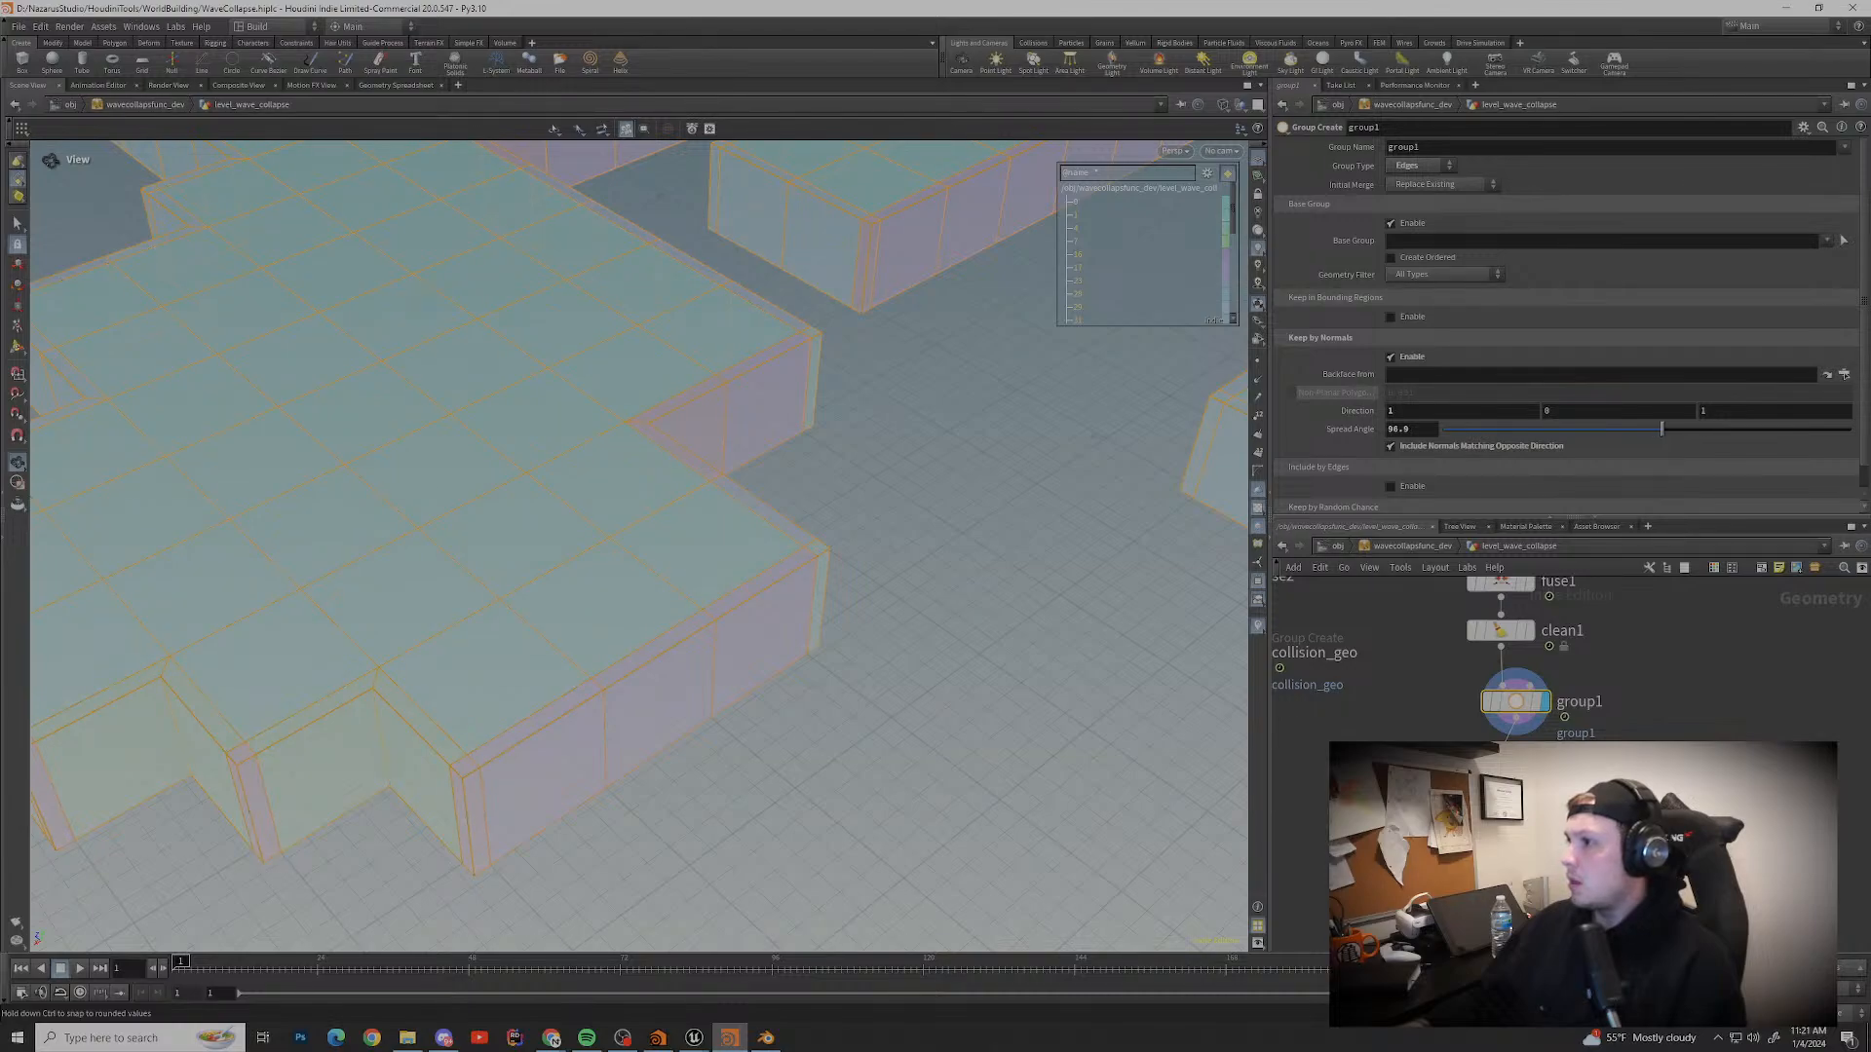
Step: Turn off Keep by Normals on group1 and enable Include by Edges with a Min Edge Angle of 9
left_click(1391, 357)
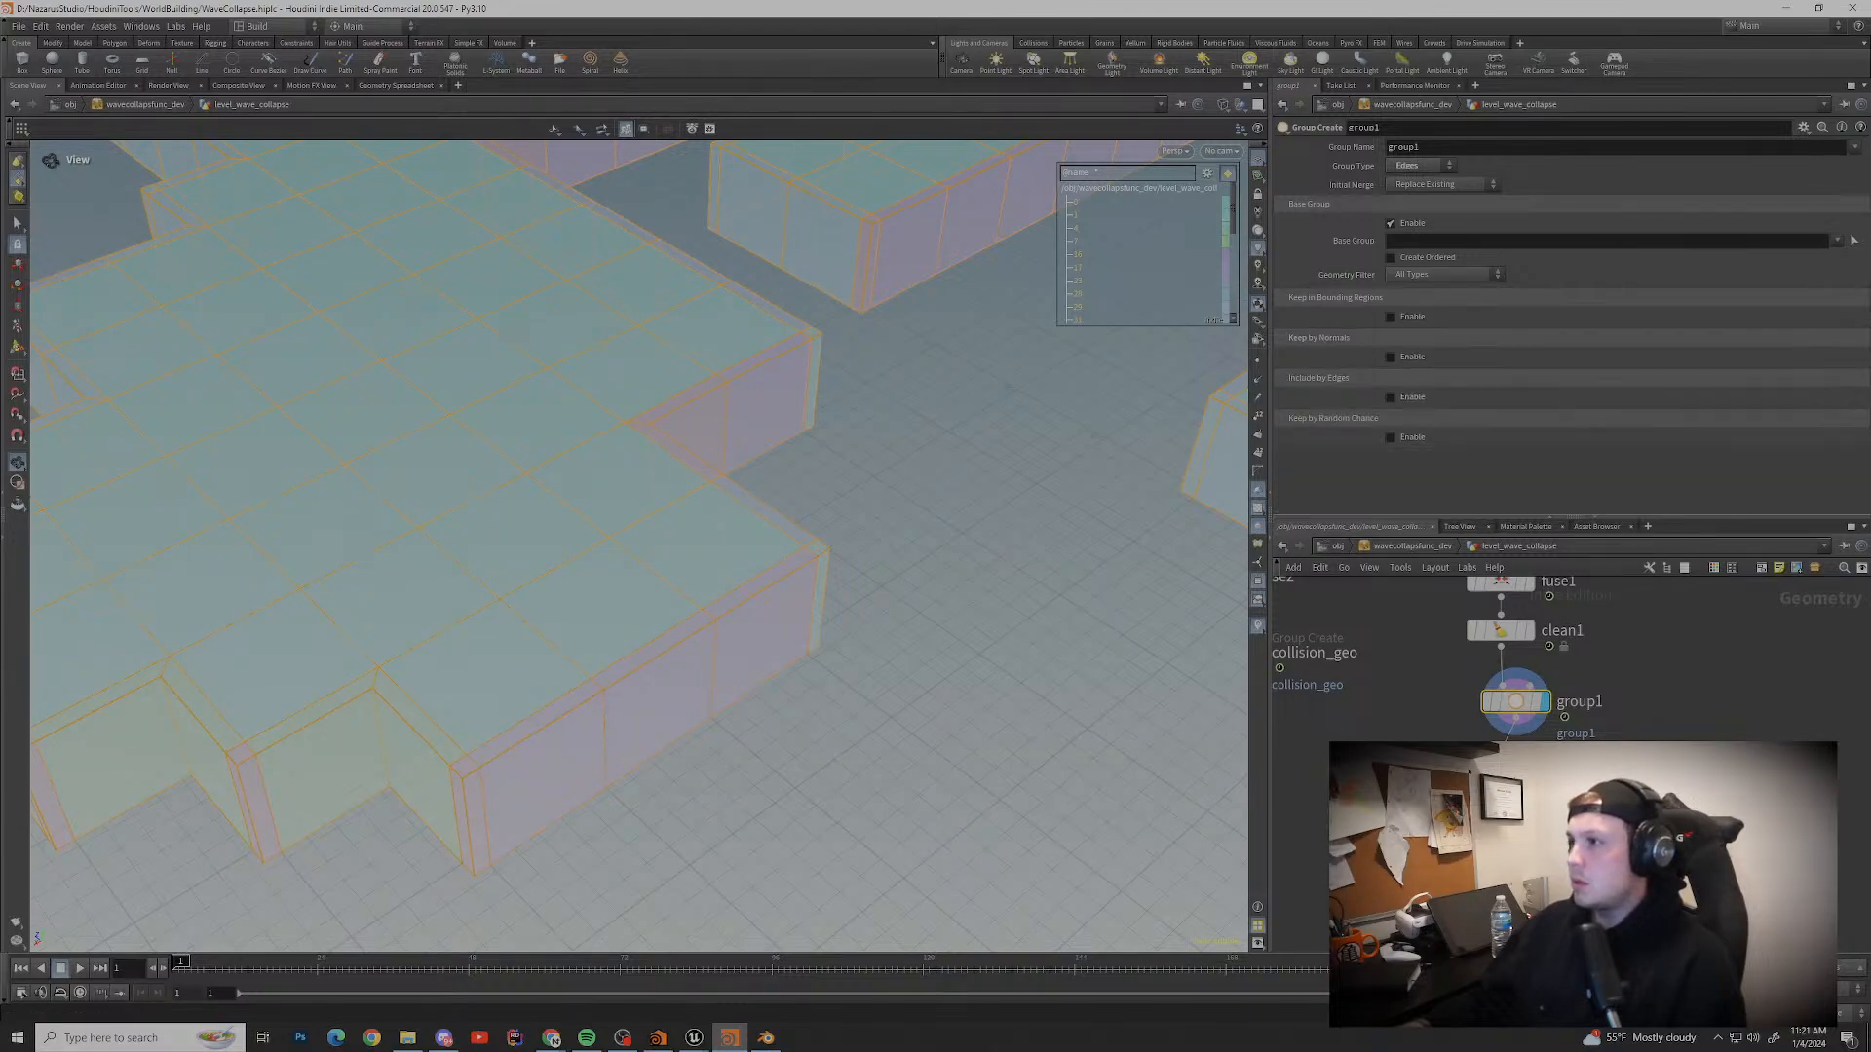
left_click(1391, 397)
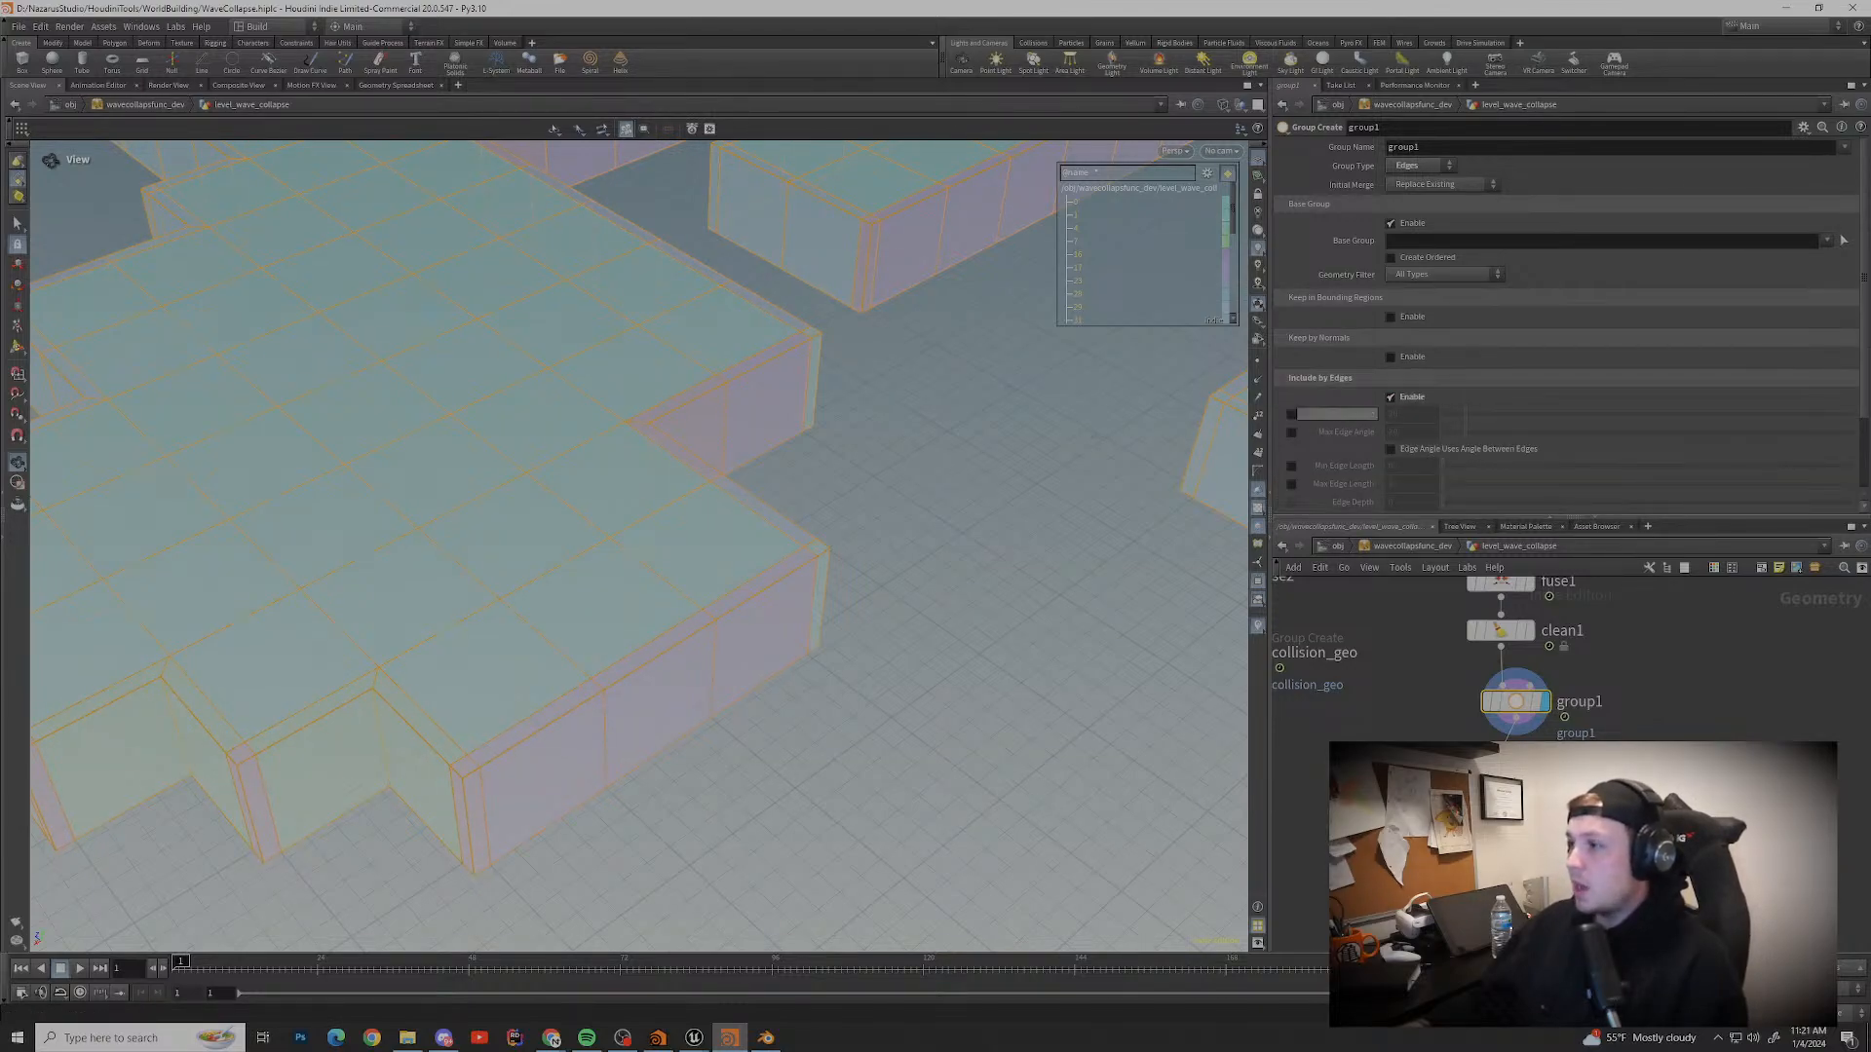
left_click(1291, 413)
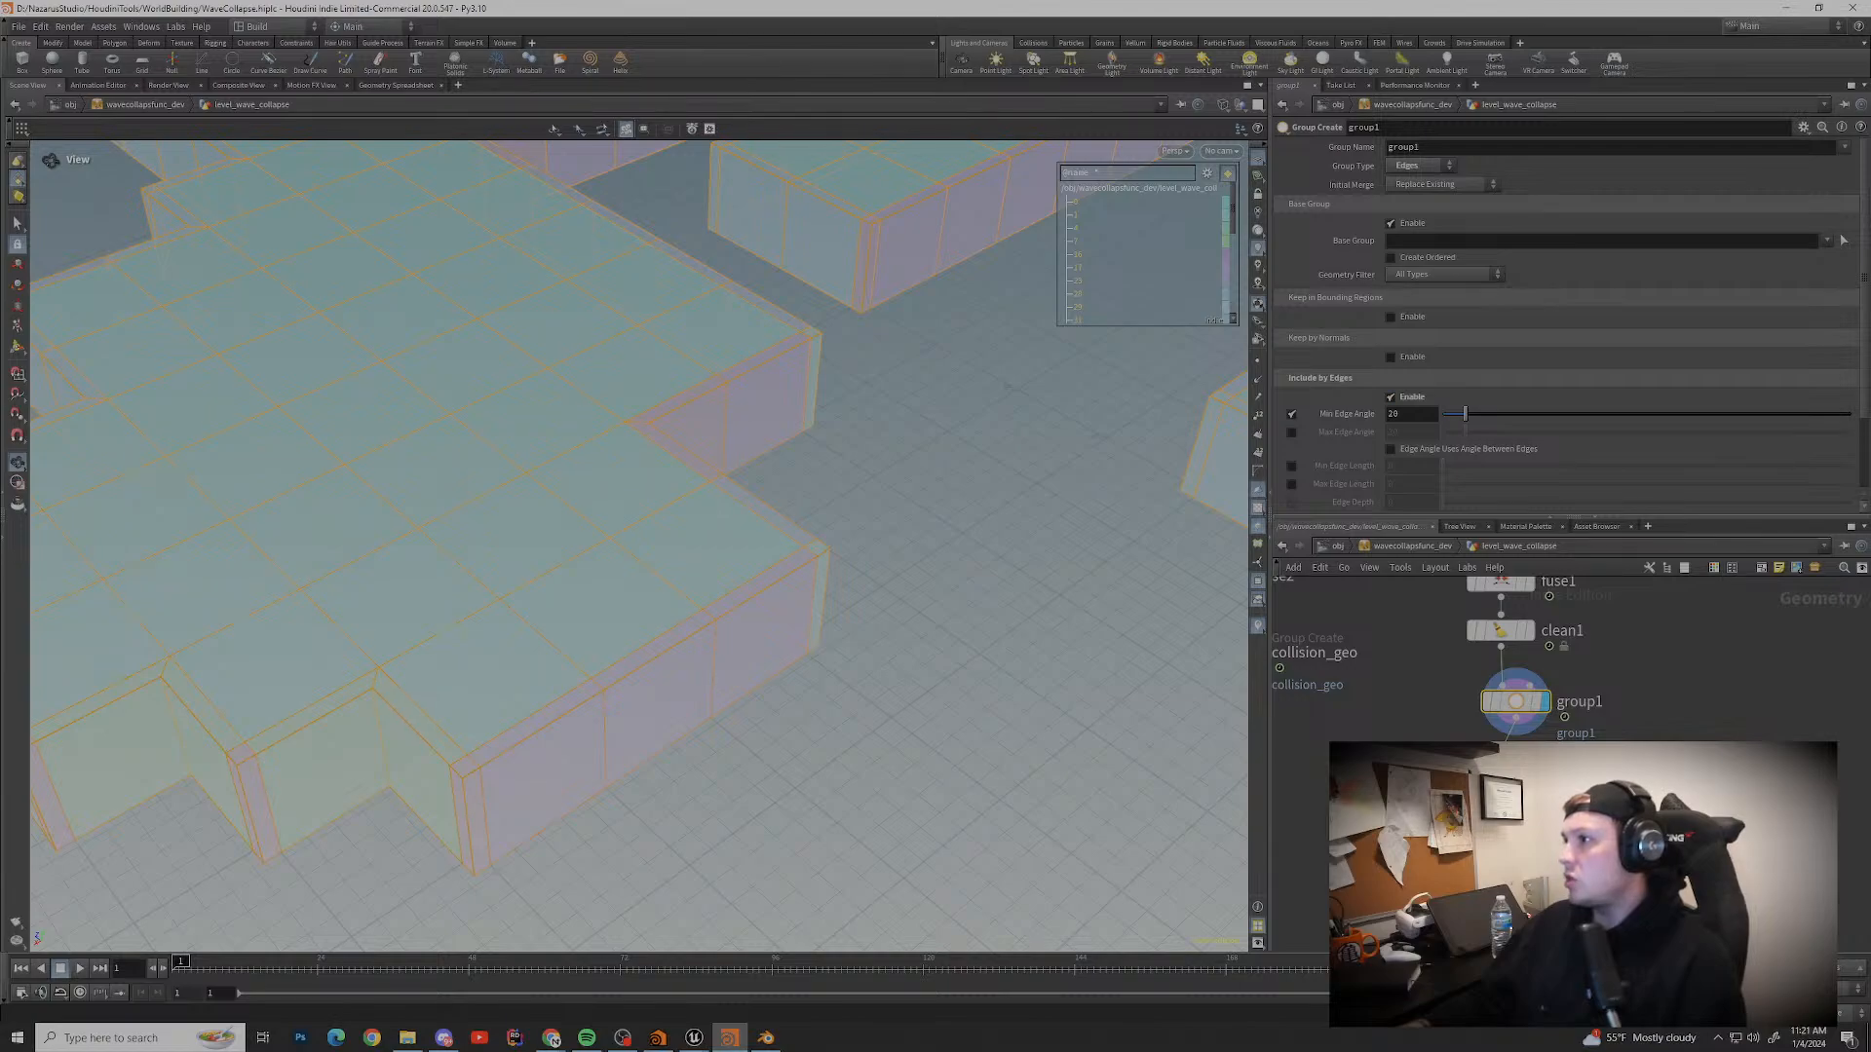
mouse_move(1465, 413)
left_mouse_down()
mouse_move(1543, 414)
mouse_move(1450, 414)
left_mouse_up()
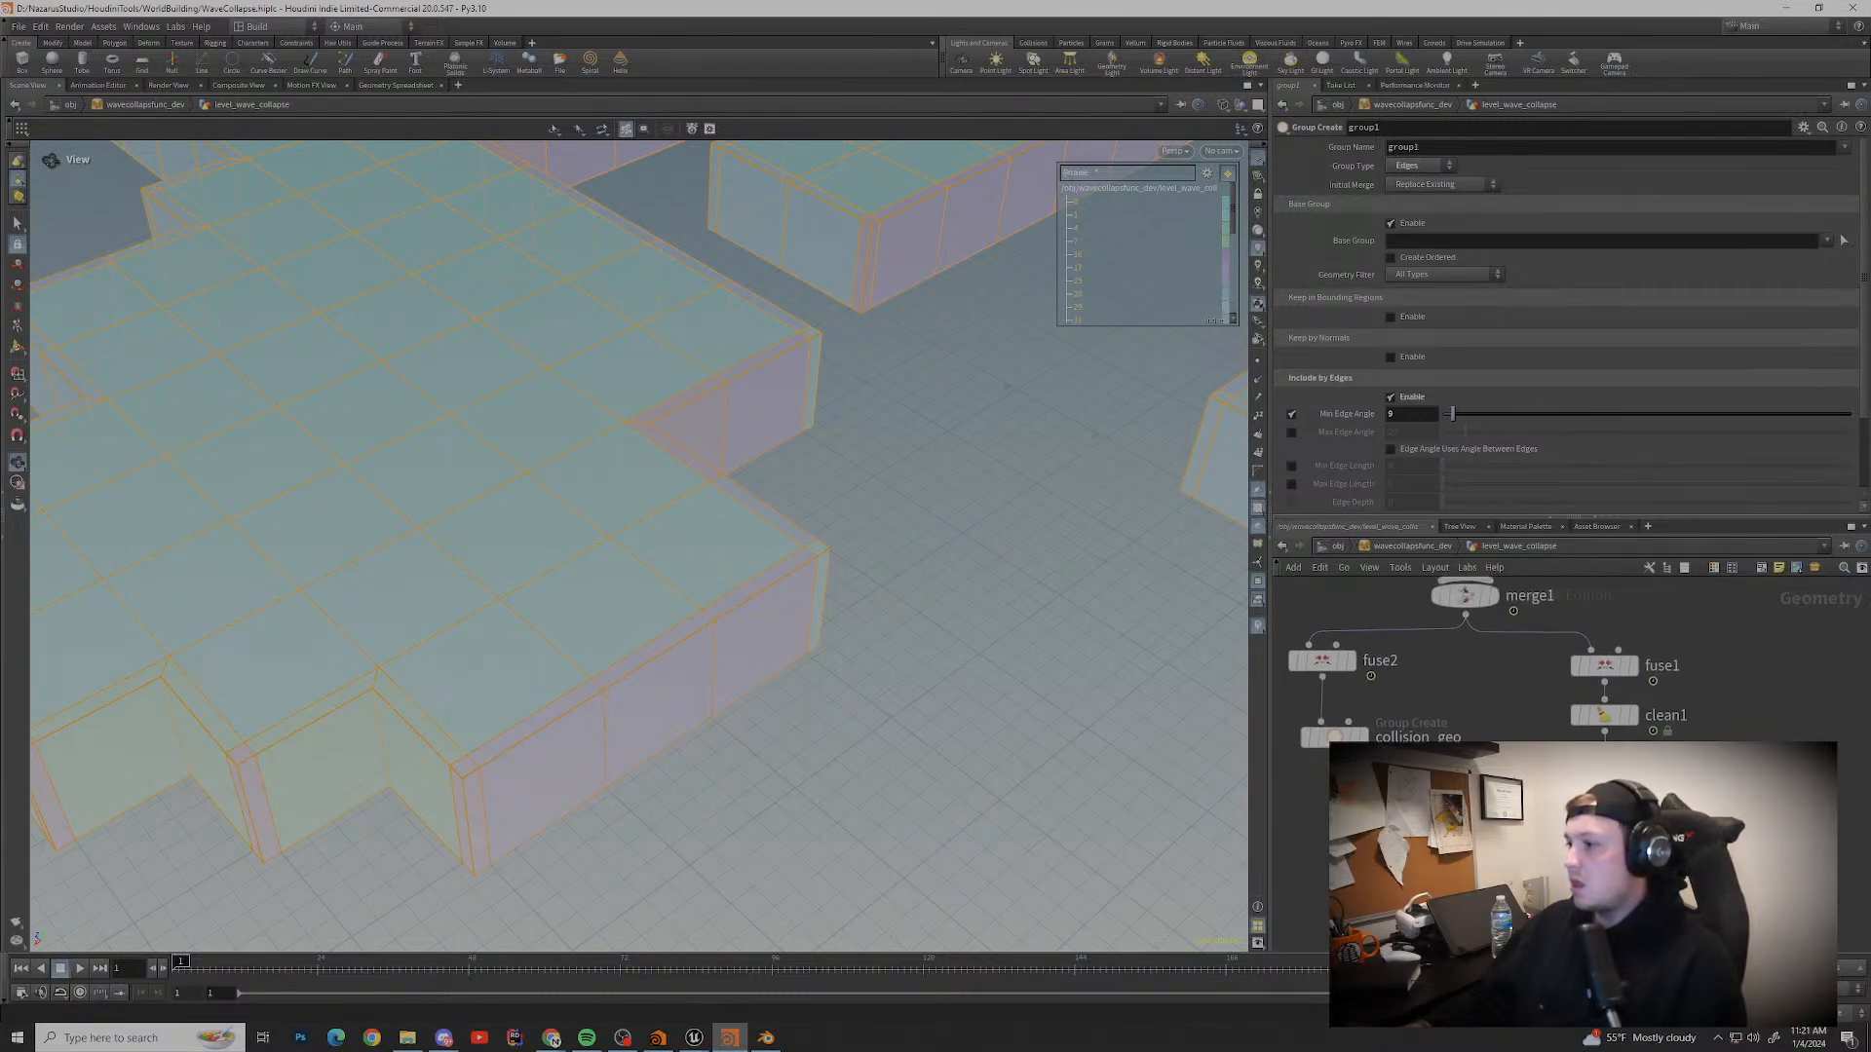
Step: Display the merge1 output, insert another Group node between merge1 and fuse1, and display it
middle_click_drag(1453, 596, 1527, 715)
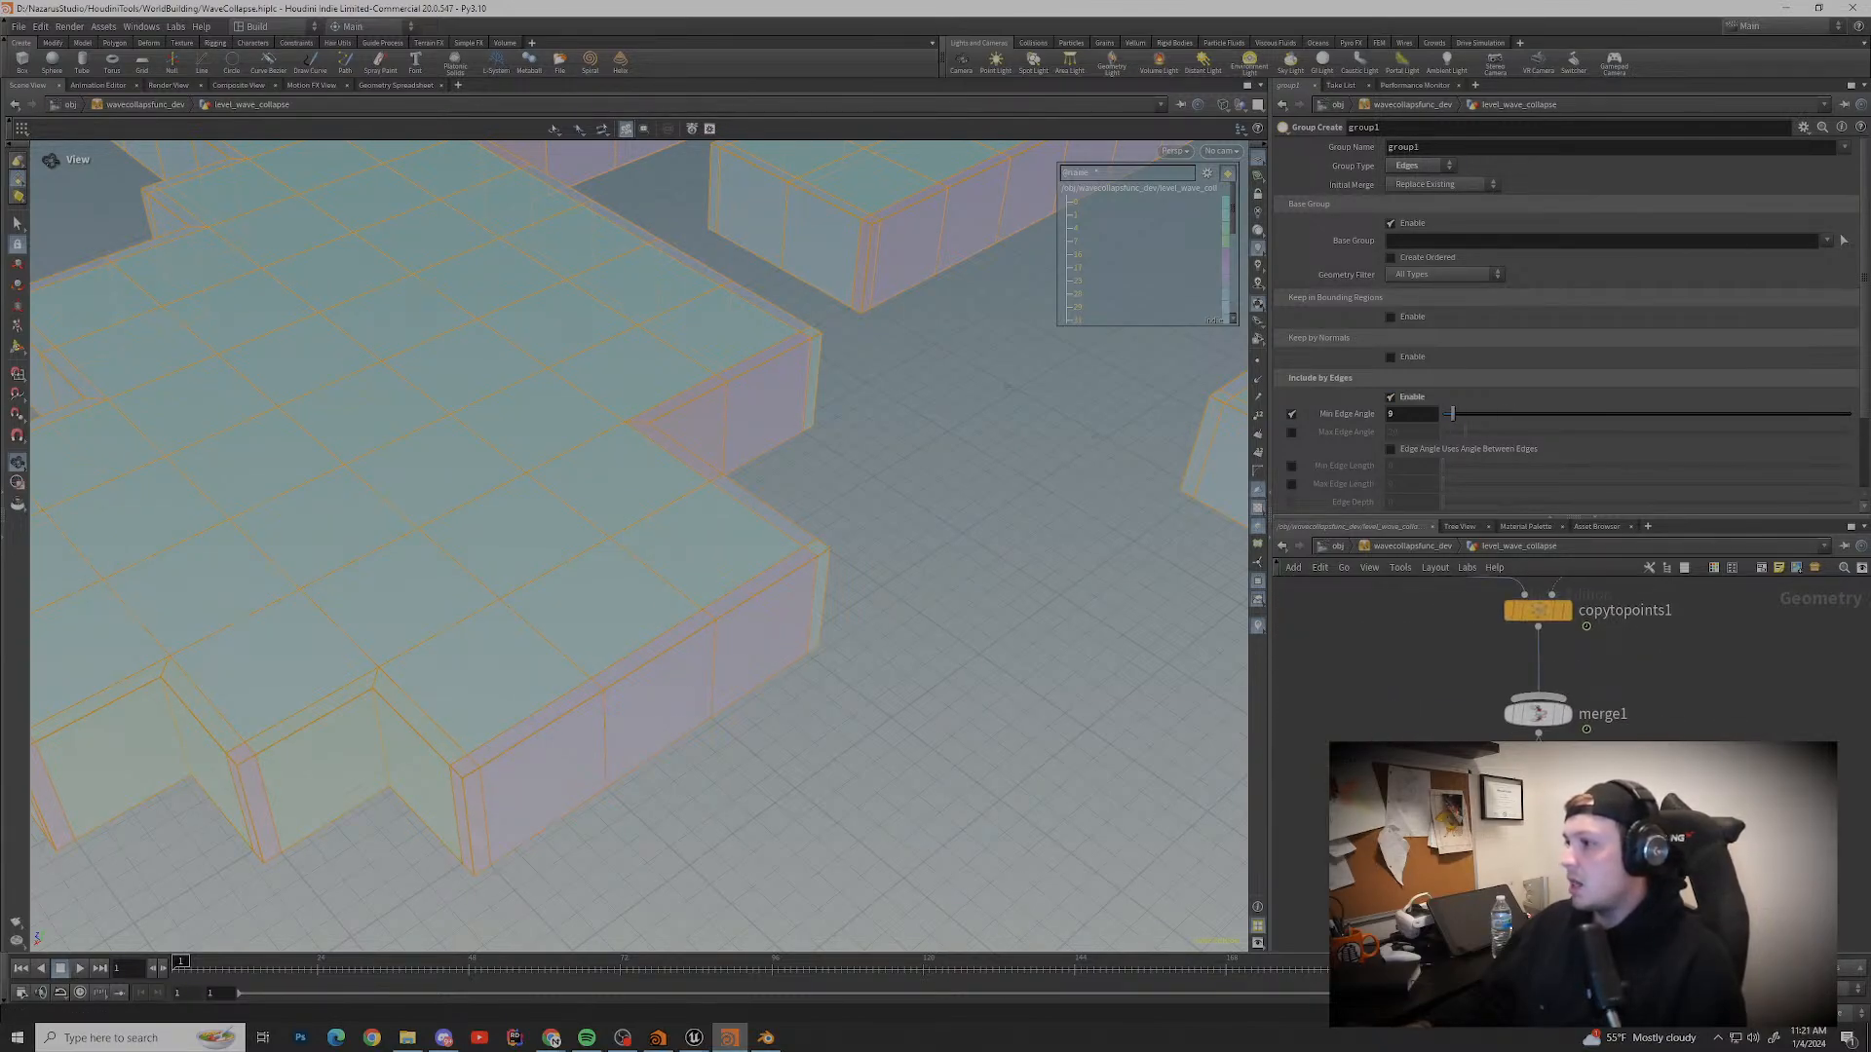
left_click(1575, 676)
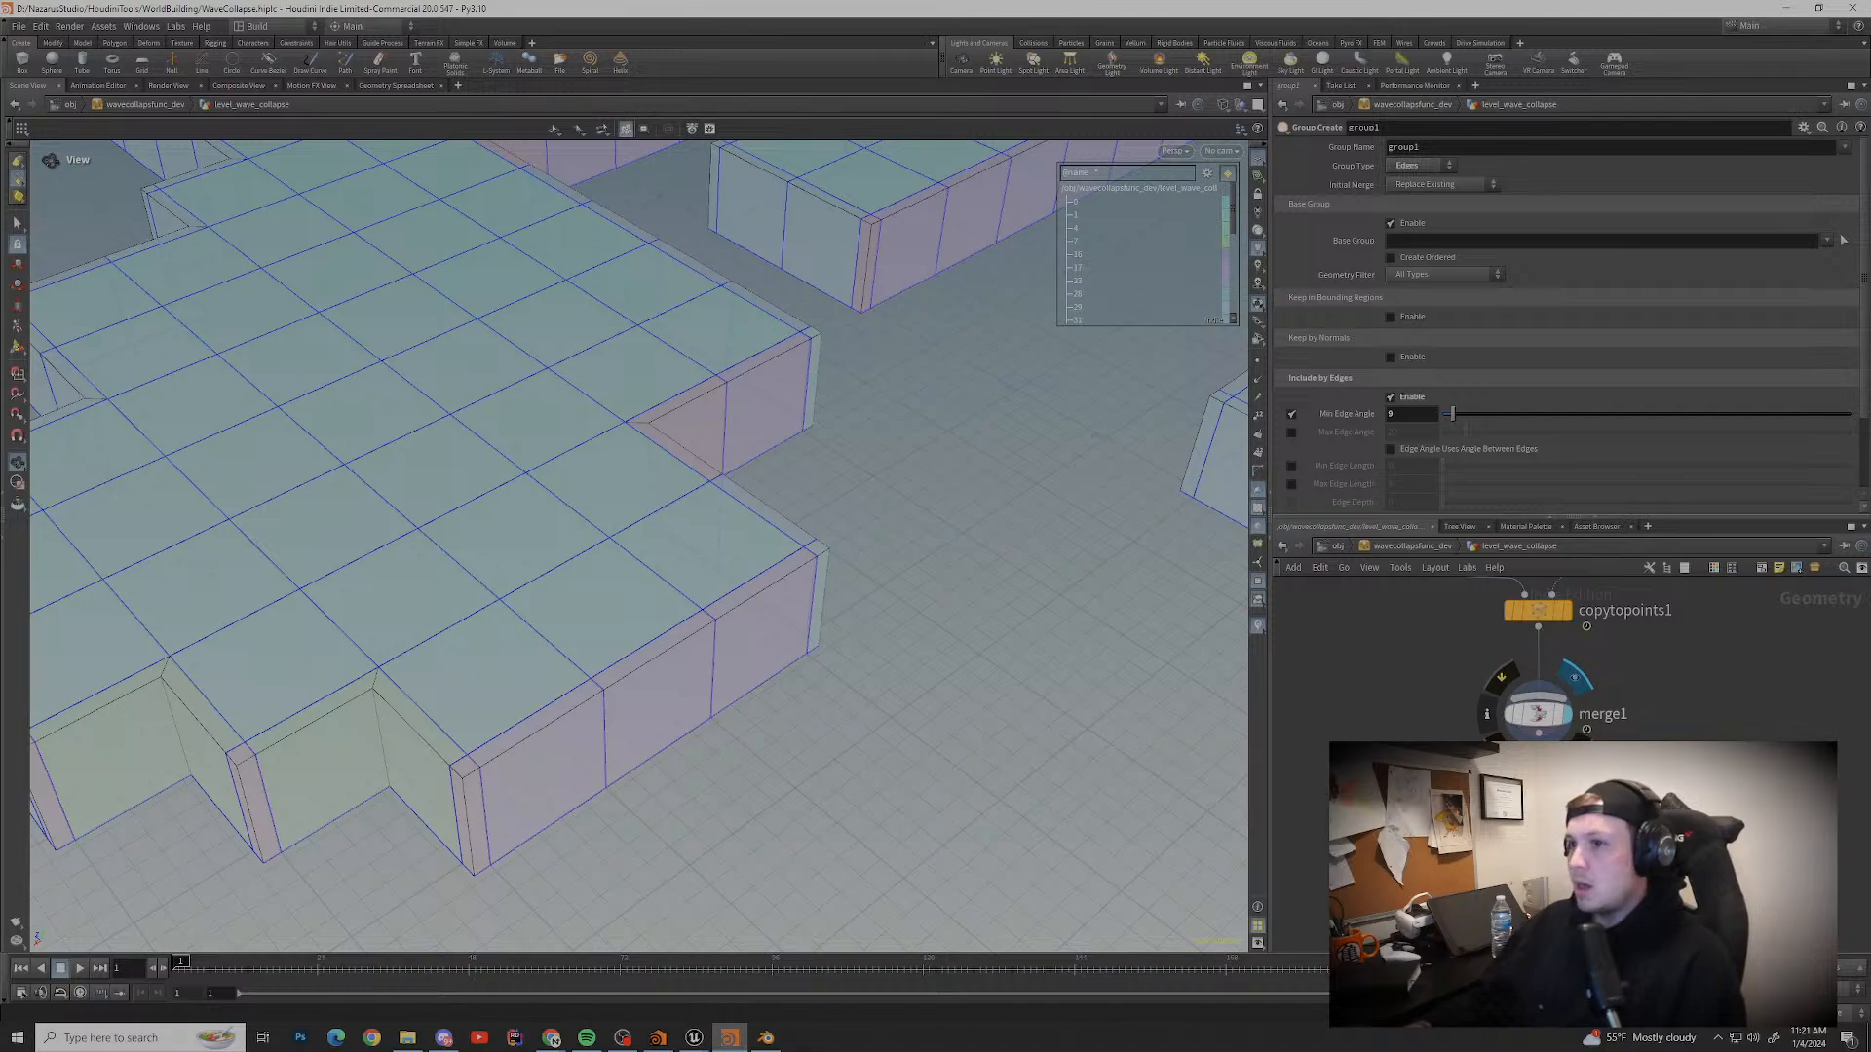
middle_click_drag(1538, 658, 1508, 589)
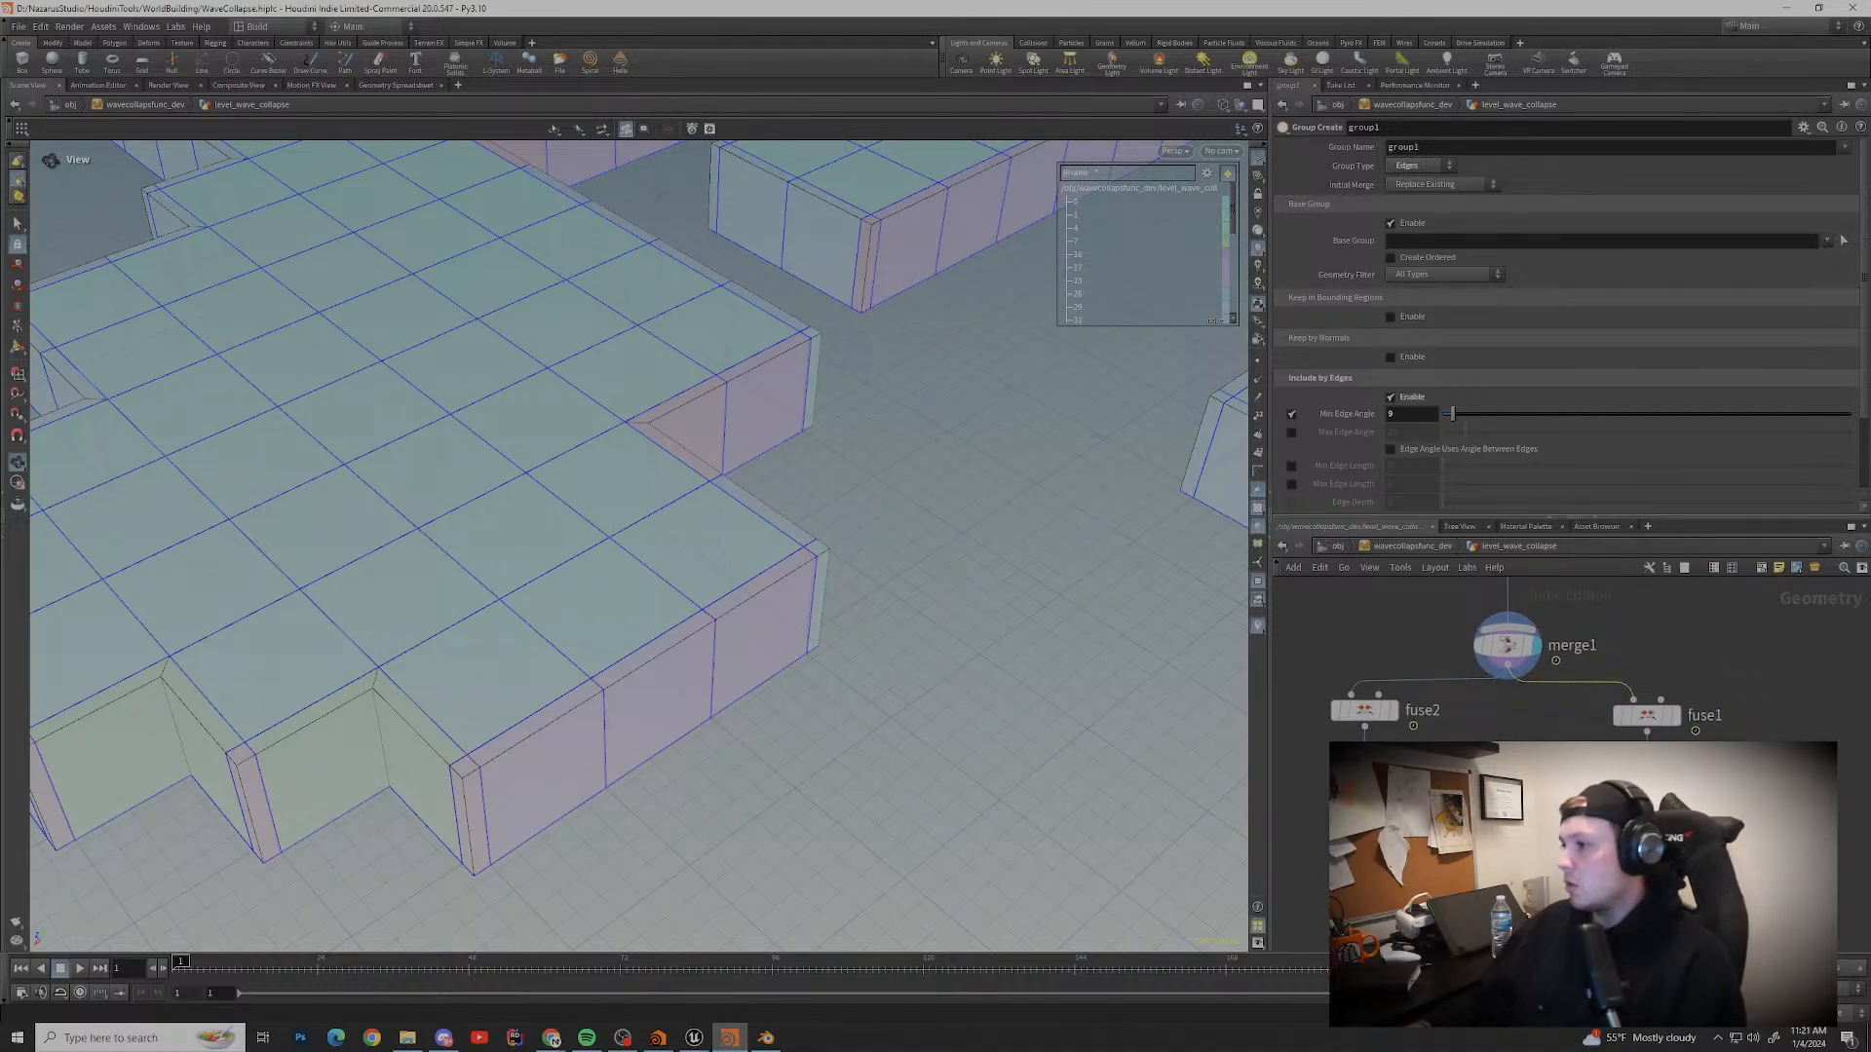
key("Tab")
type("gr")
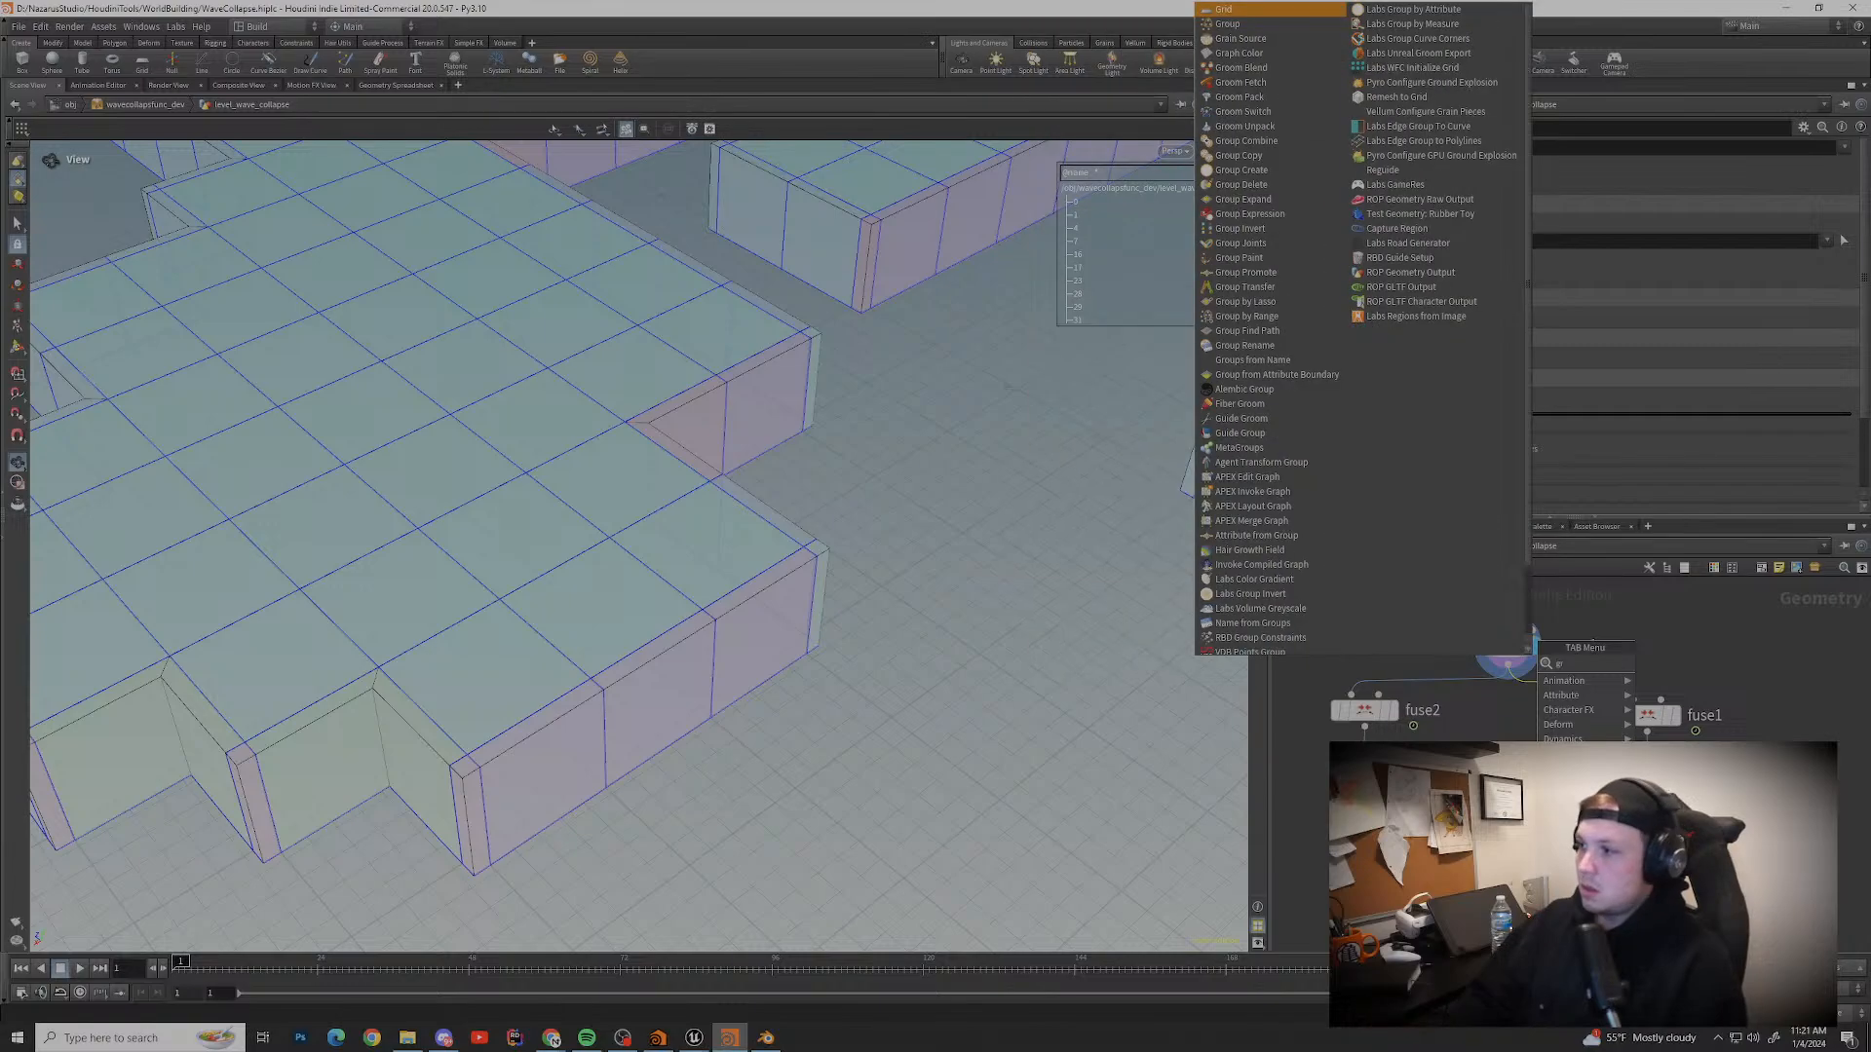
key("Down")
key("Return")
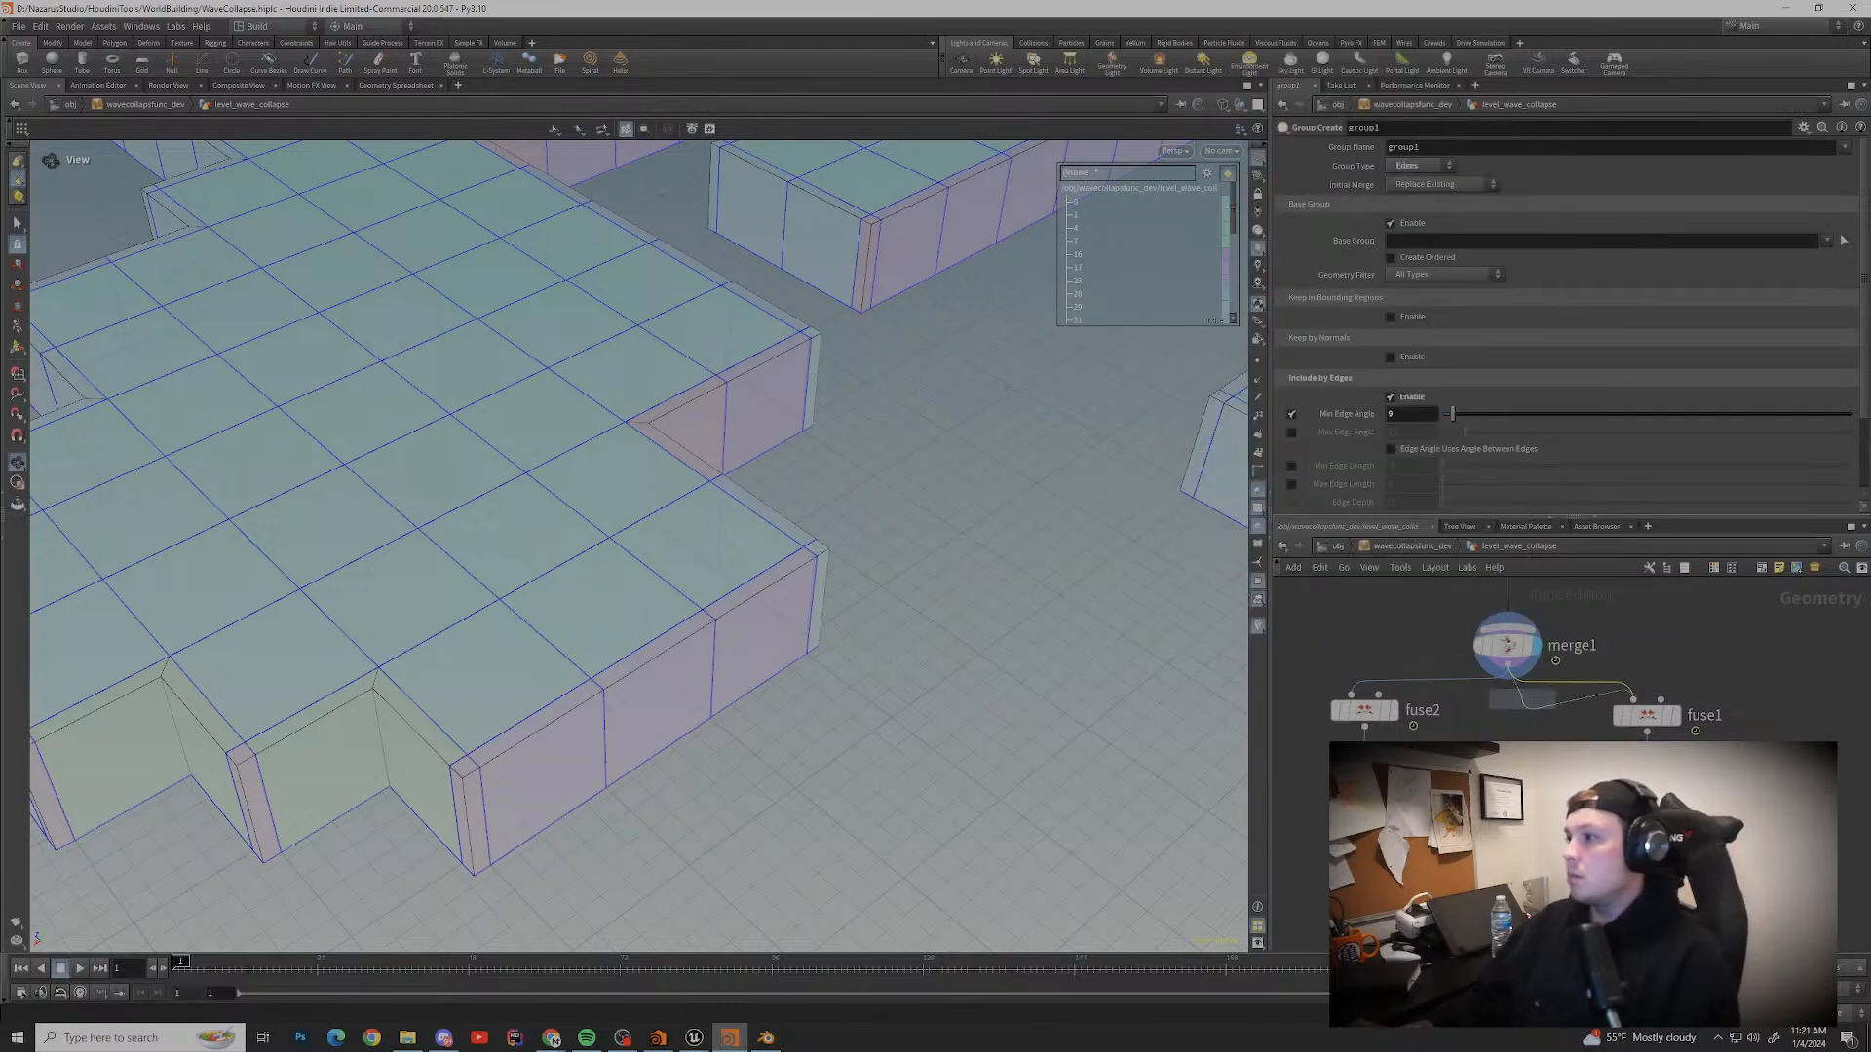
left_click(1573, 686)
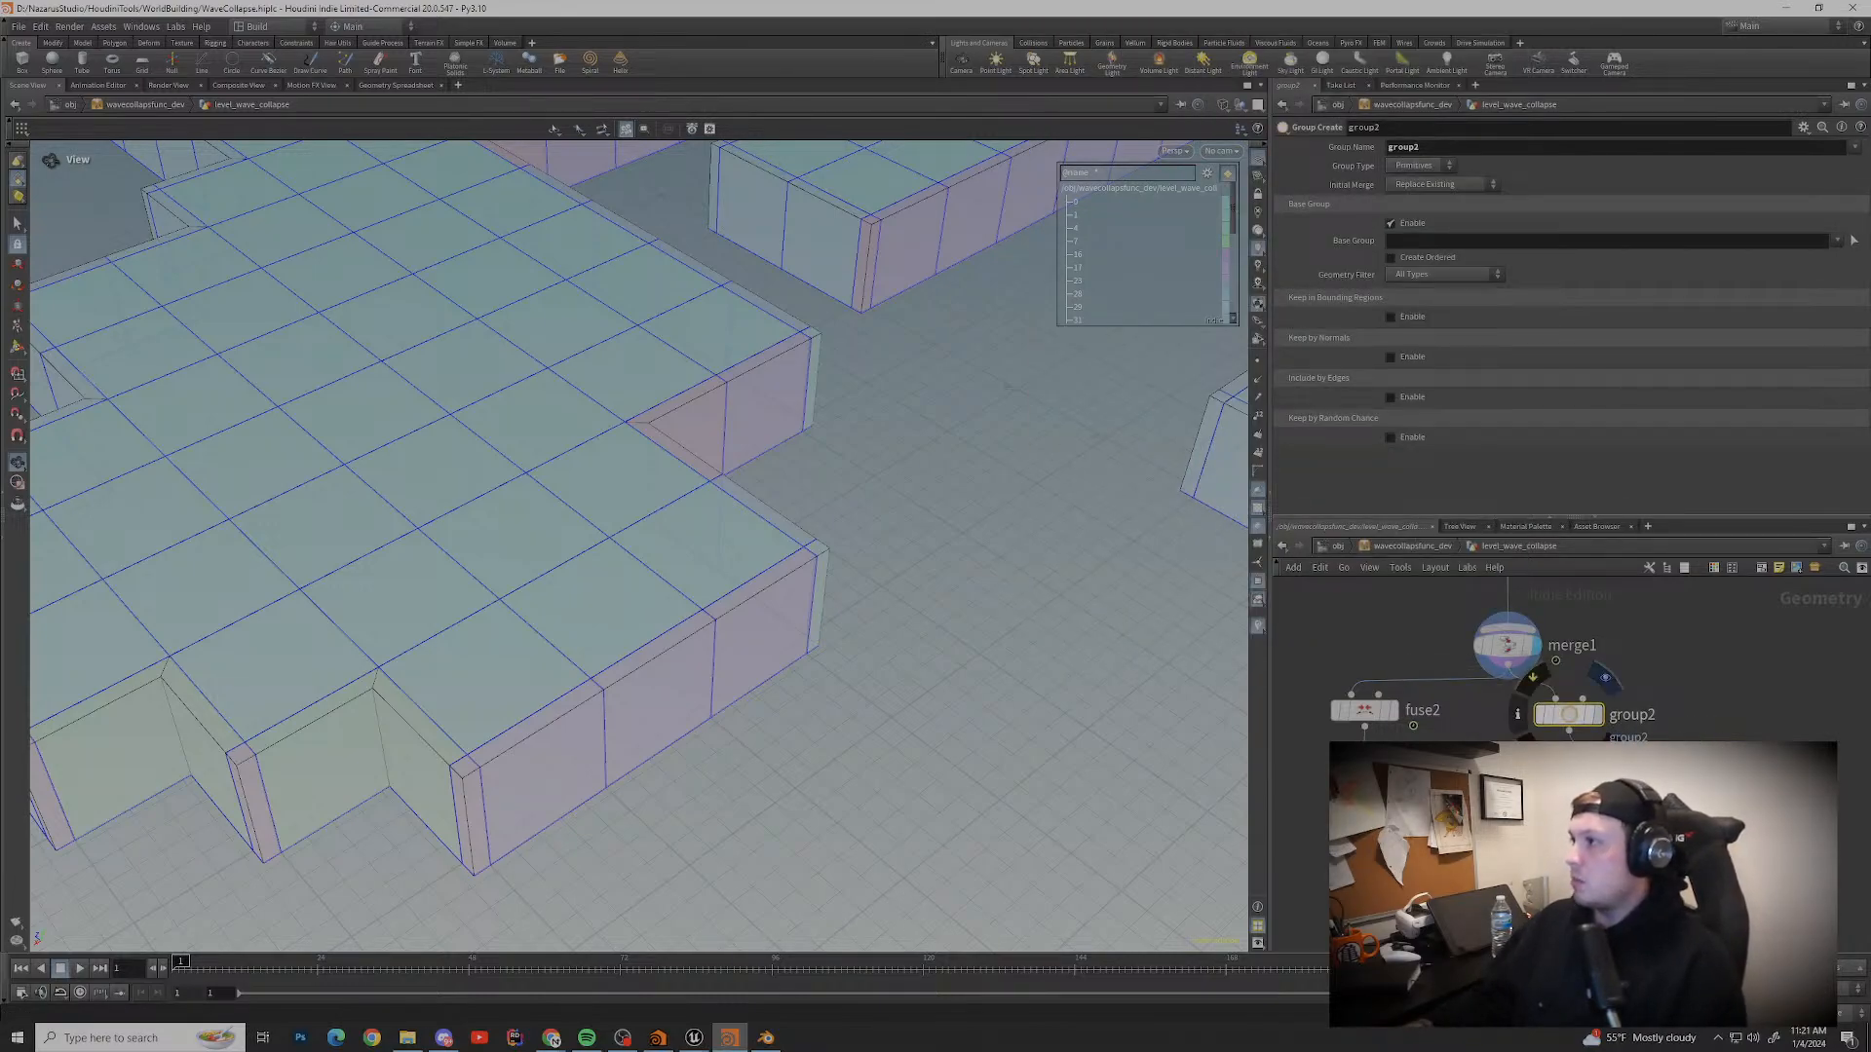
Step: Enable Include by Edges with minimum and maximum edge angle limits on group2, and set its group type to Edges
scroll(1008, 388, "down", 3)
middle_click_drag(701, 419, 1033, 399)
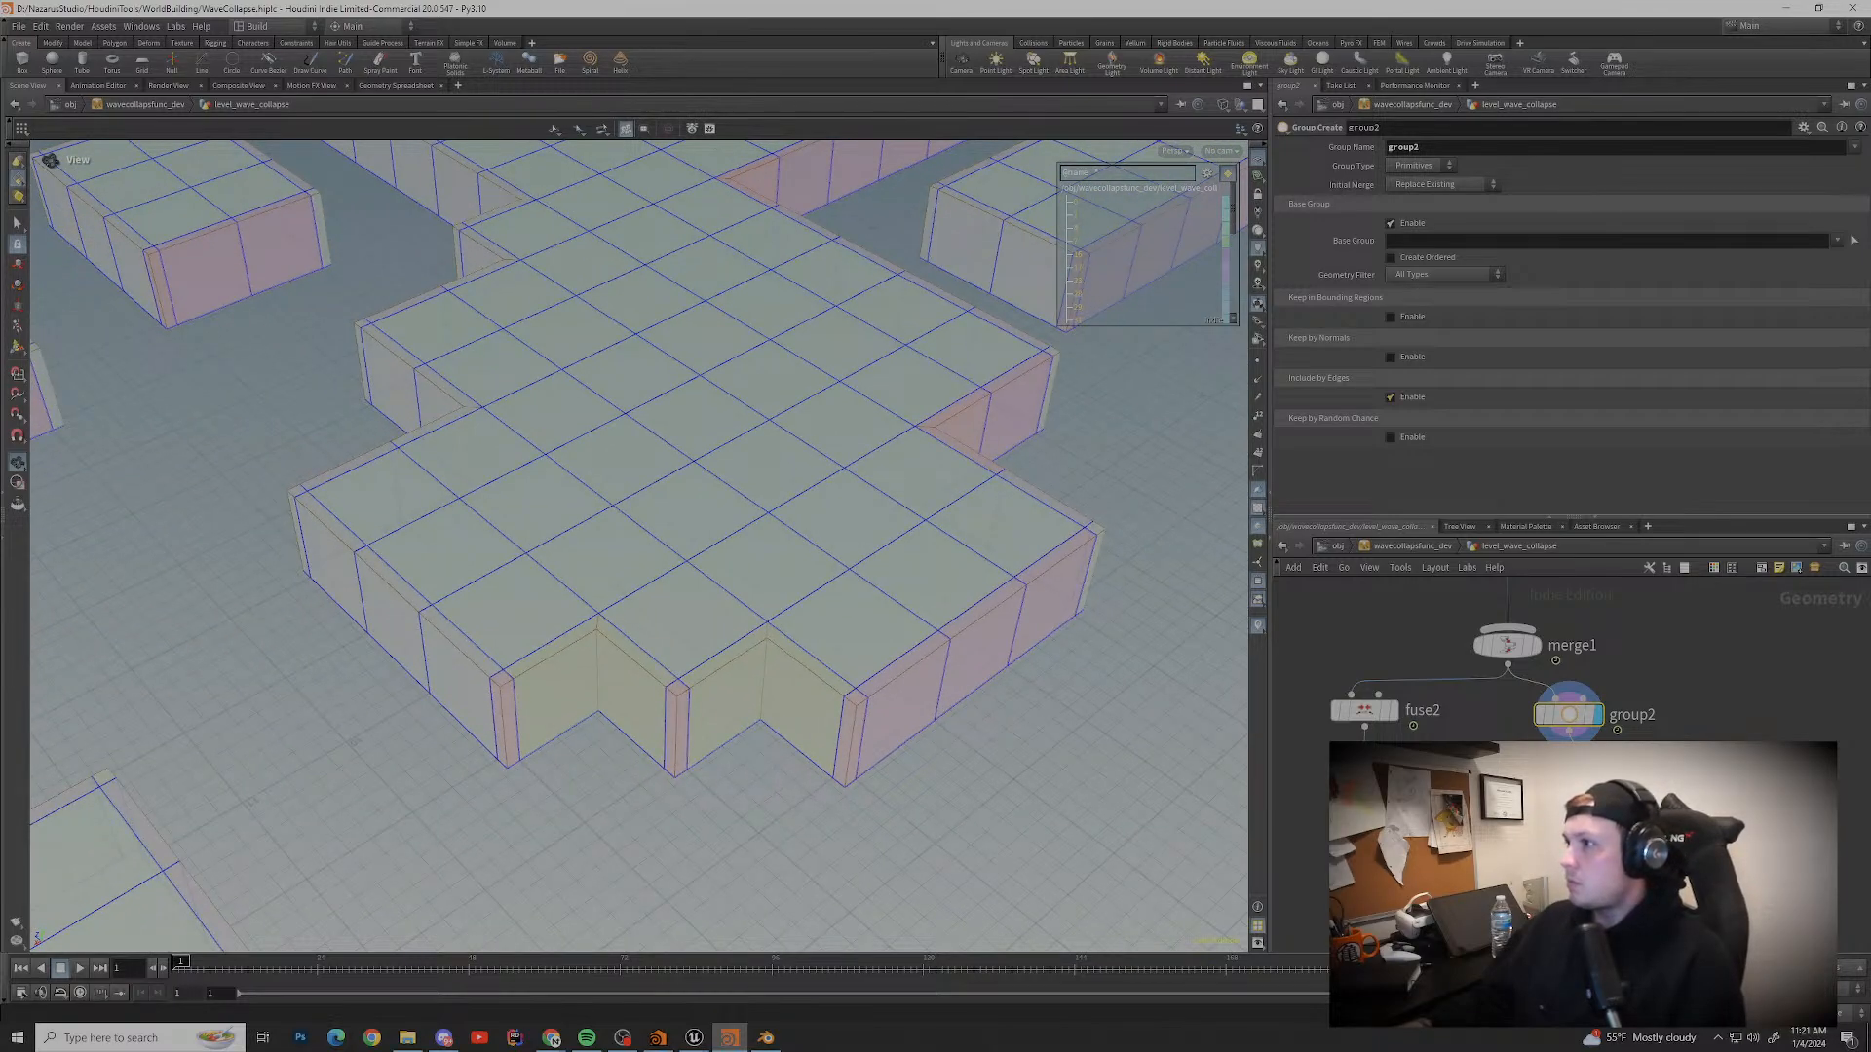
left_click(1292, 414)
left_click(1292, 432)
left_click(1419, 166)
left_click(1420, 165)
left_click(1419, 166)
left_click(1410, 209)
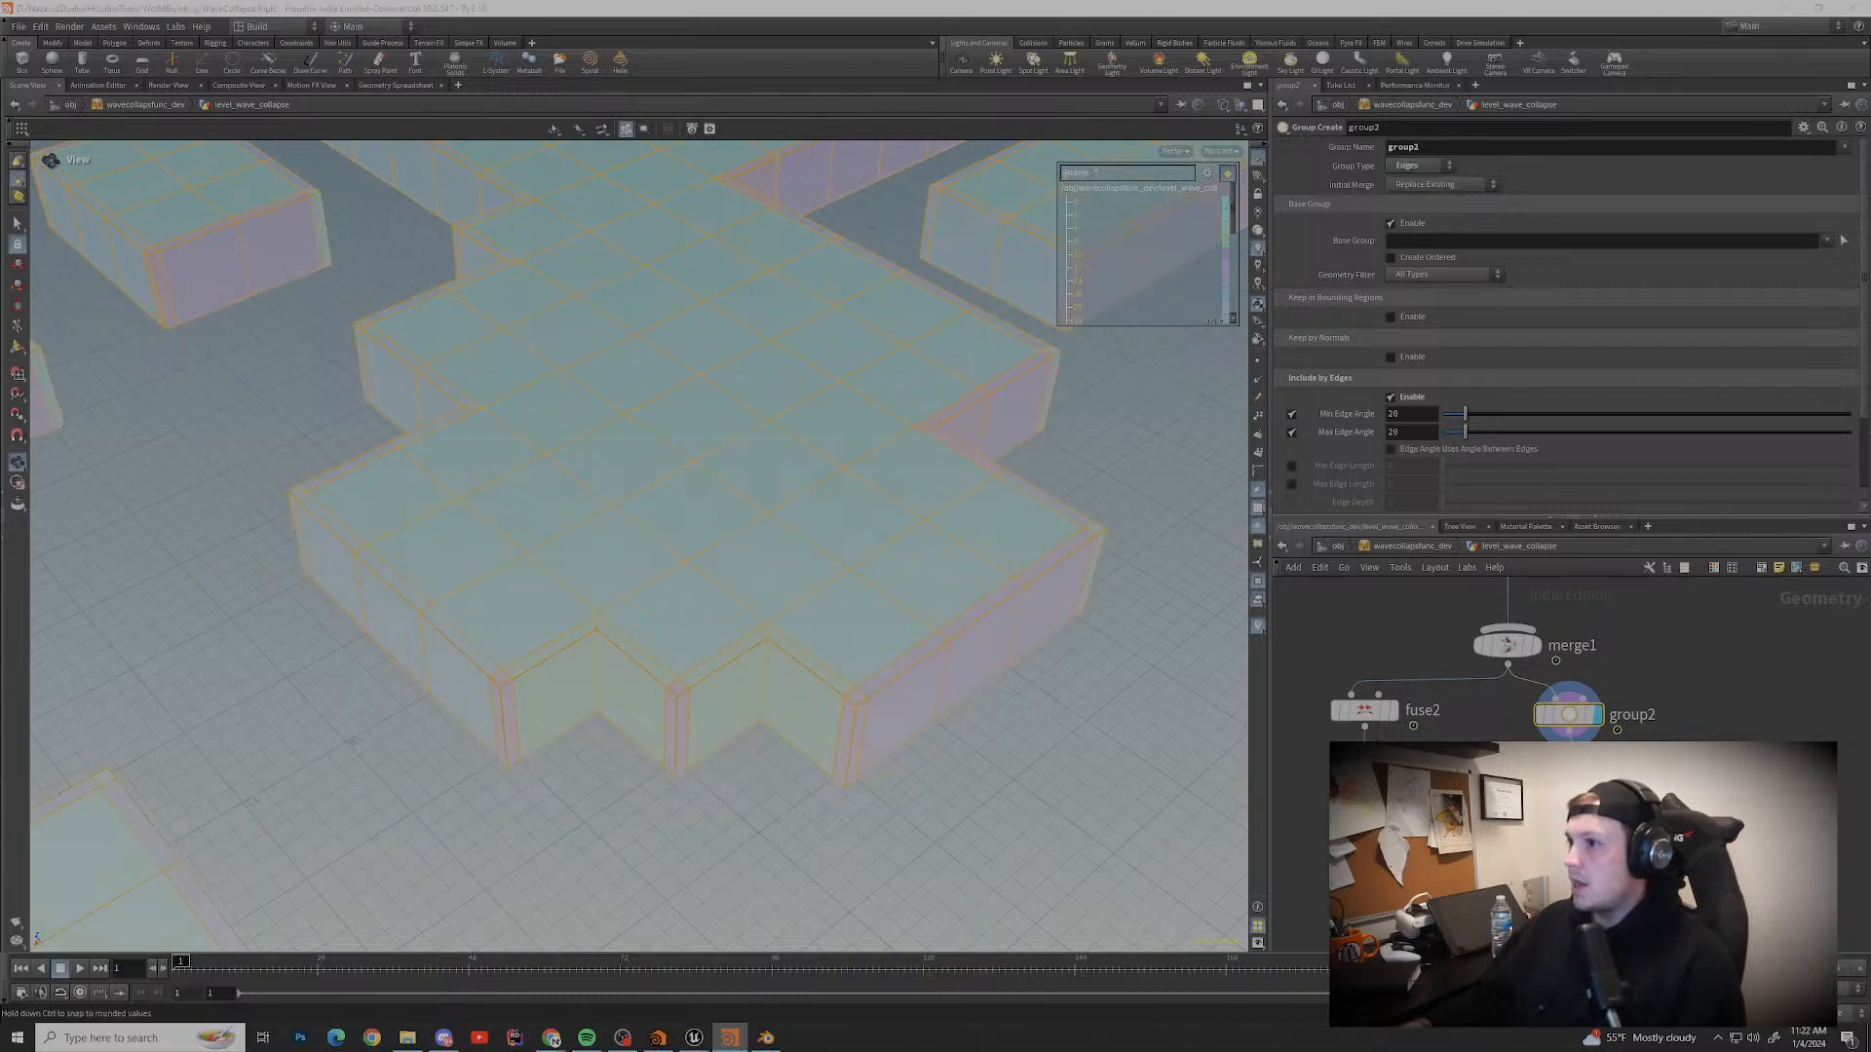
Step: Try several minimum and maximum edge angle limits on group2, including a minimum of 273.4 and a maximum of 198.4
left_click_drag(1464, 414, 1751, 414)
left_click_drag(1464, 432, 1848, 432)
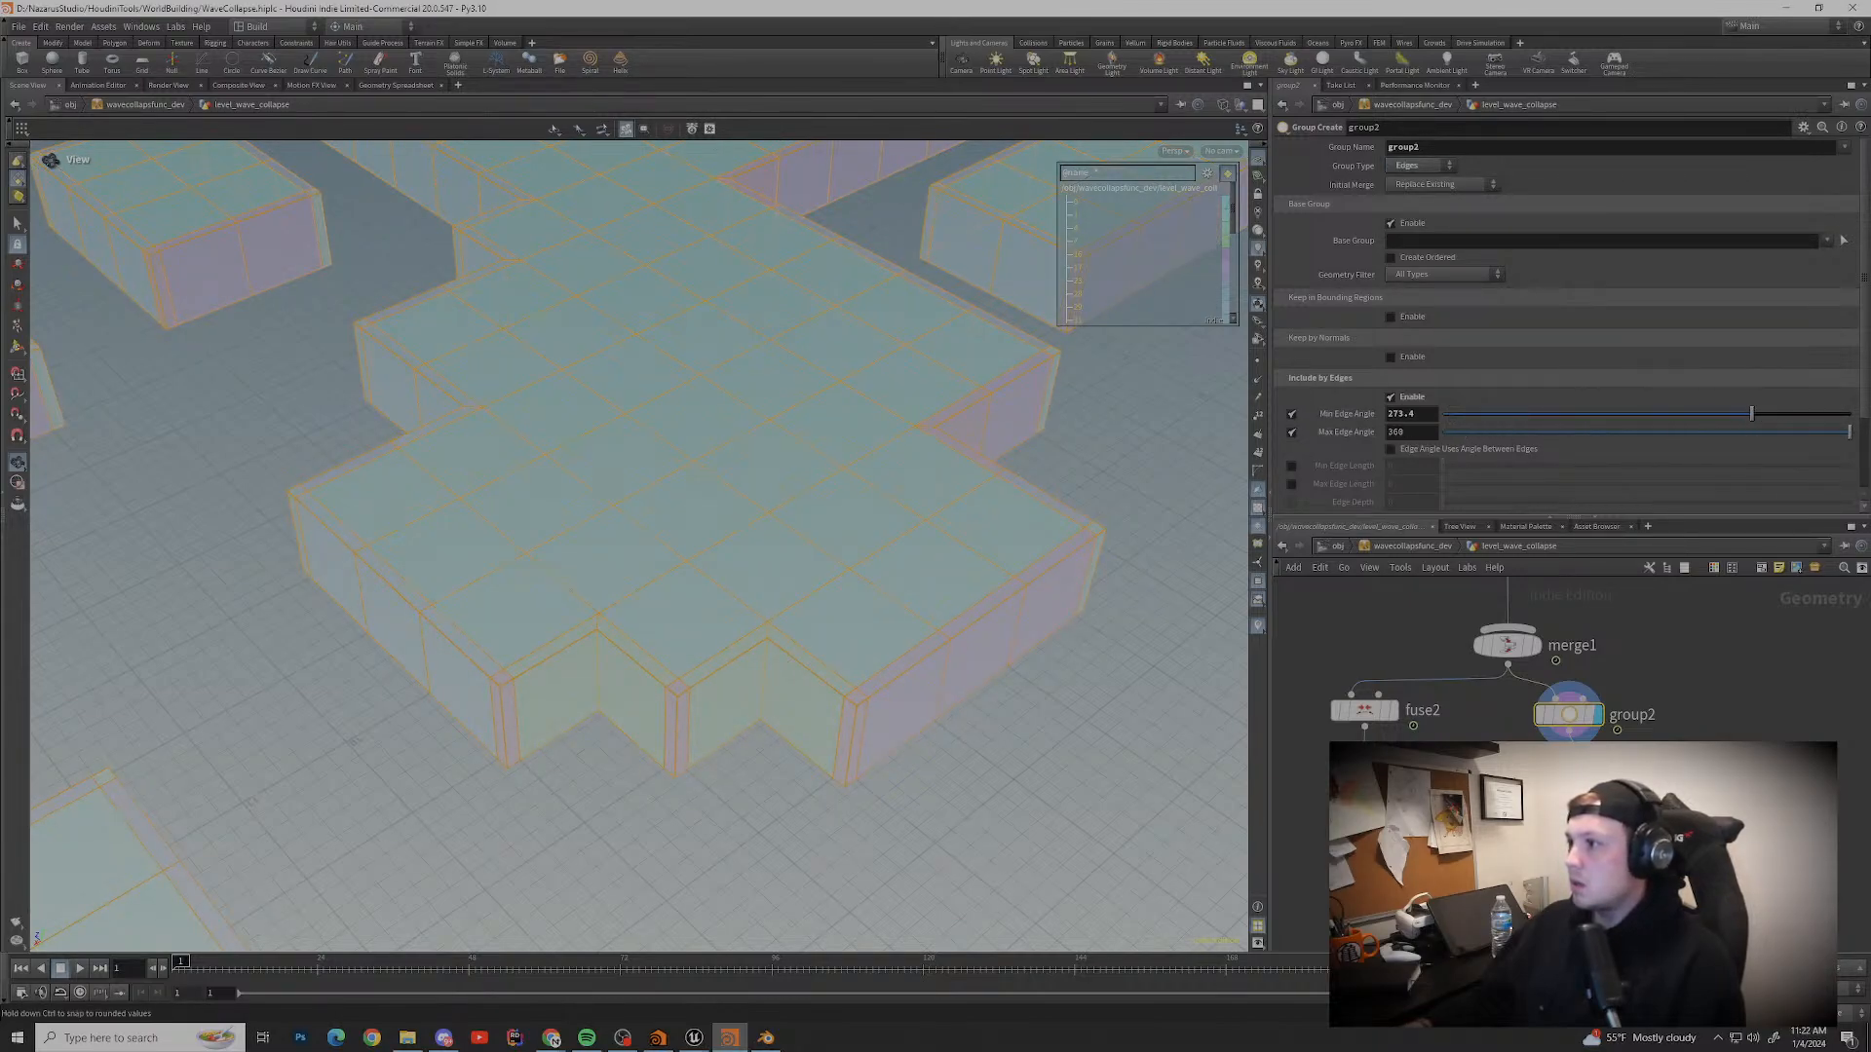
left_click_drag(1738, 414, 1641, 432)
left_click_drag(1442, 414, 1530, 414)
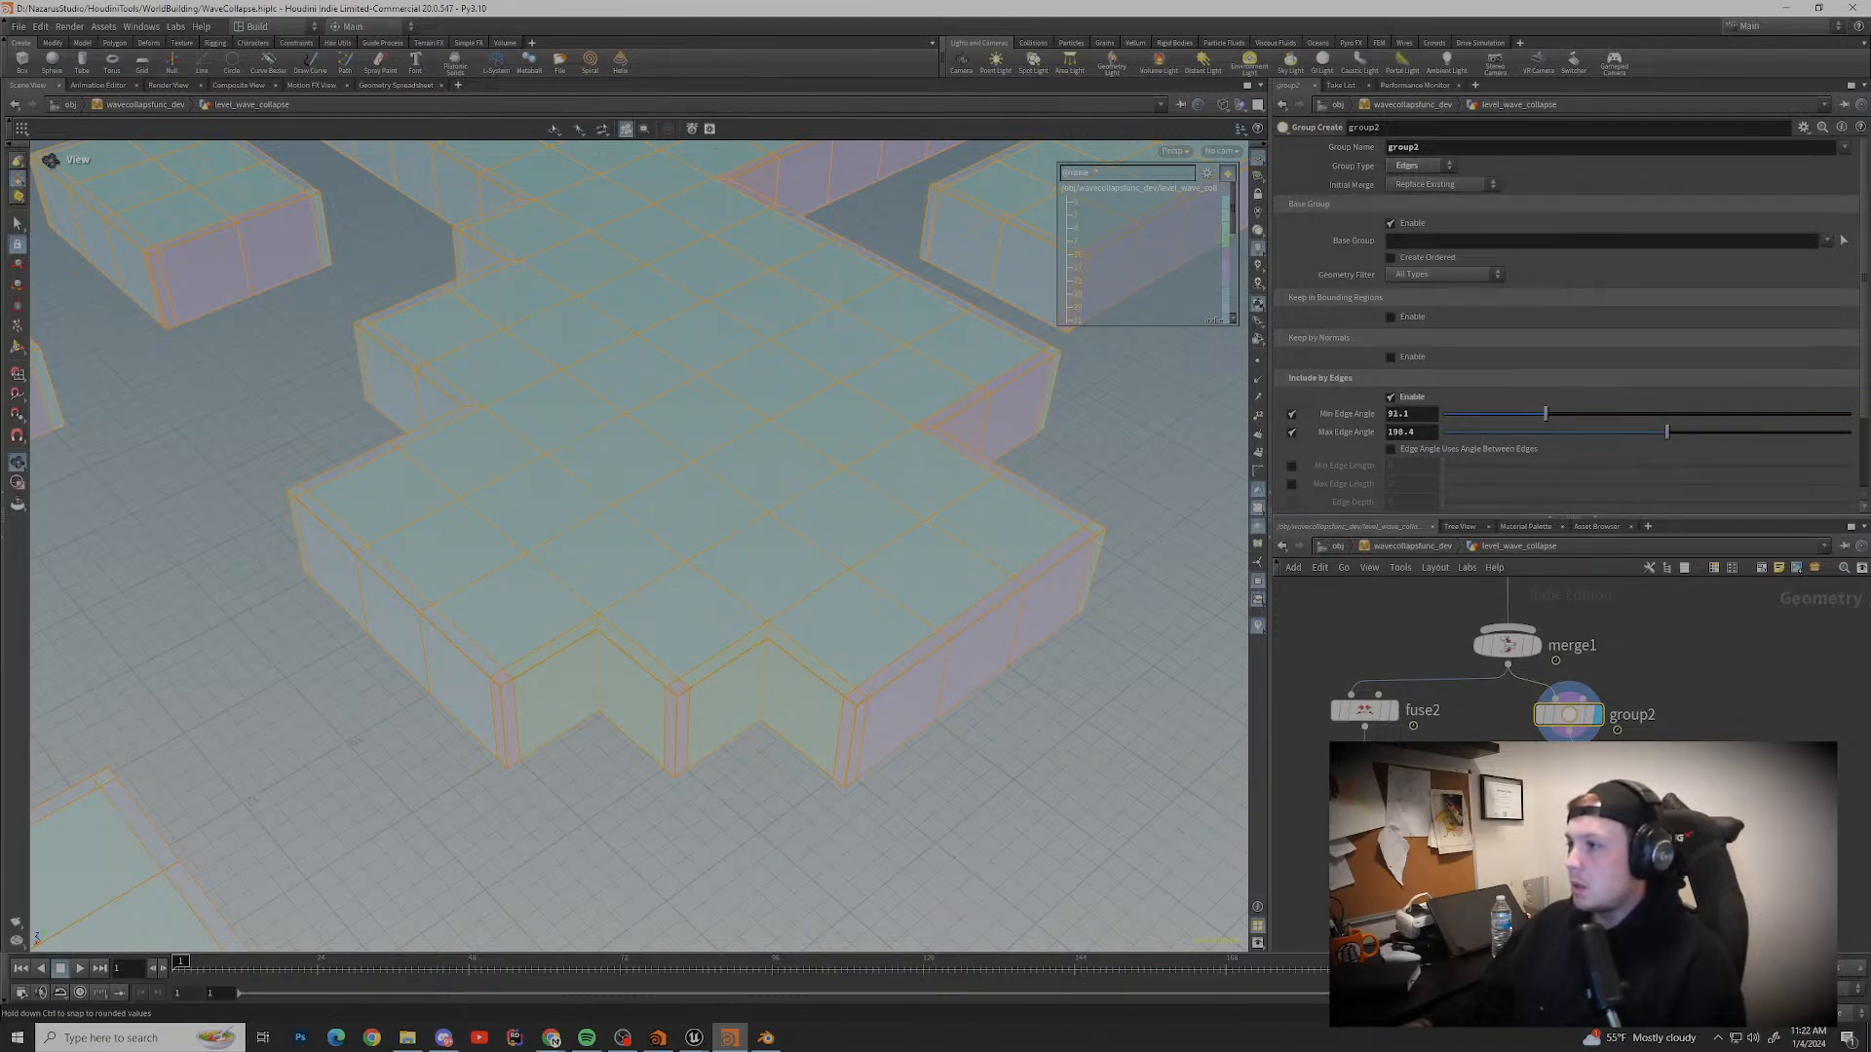
left_click_drag(1666, 431, 1599, 431)
Step: Turn off both edge angle limits on group2 and leave only the Max Edge Length limit enabled
left_click(1291, 413)
left_click(1291, 431)
left_click(1291, 466)
left_click(1291, 484)
left_click(1291, 465)
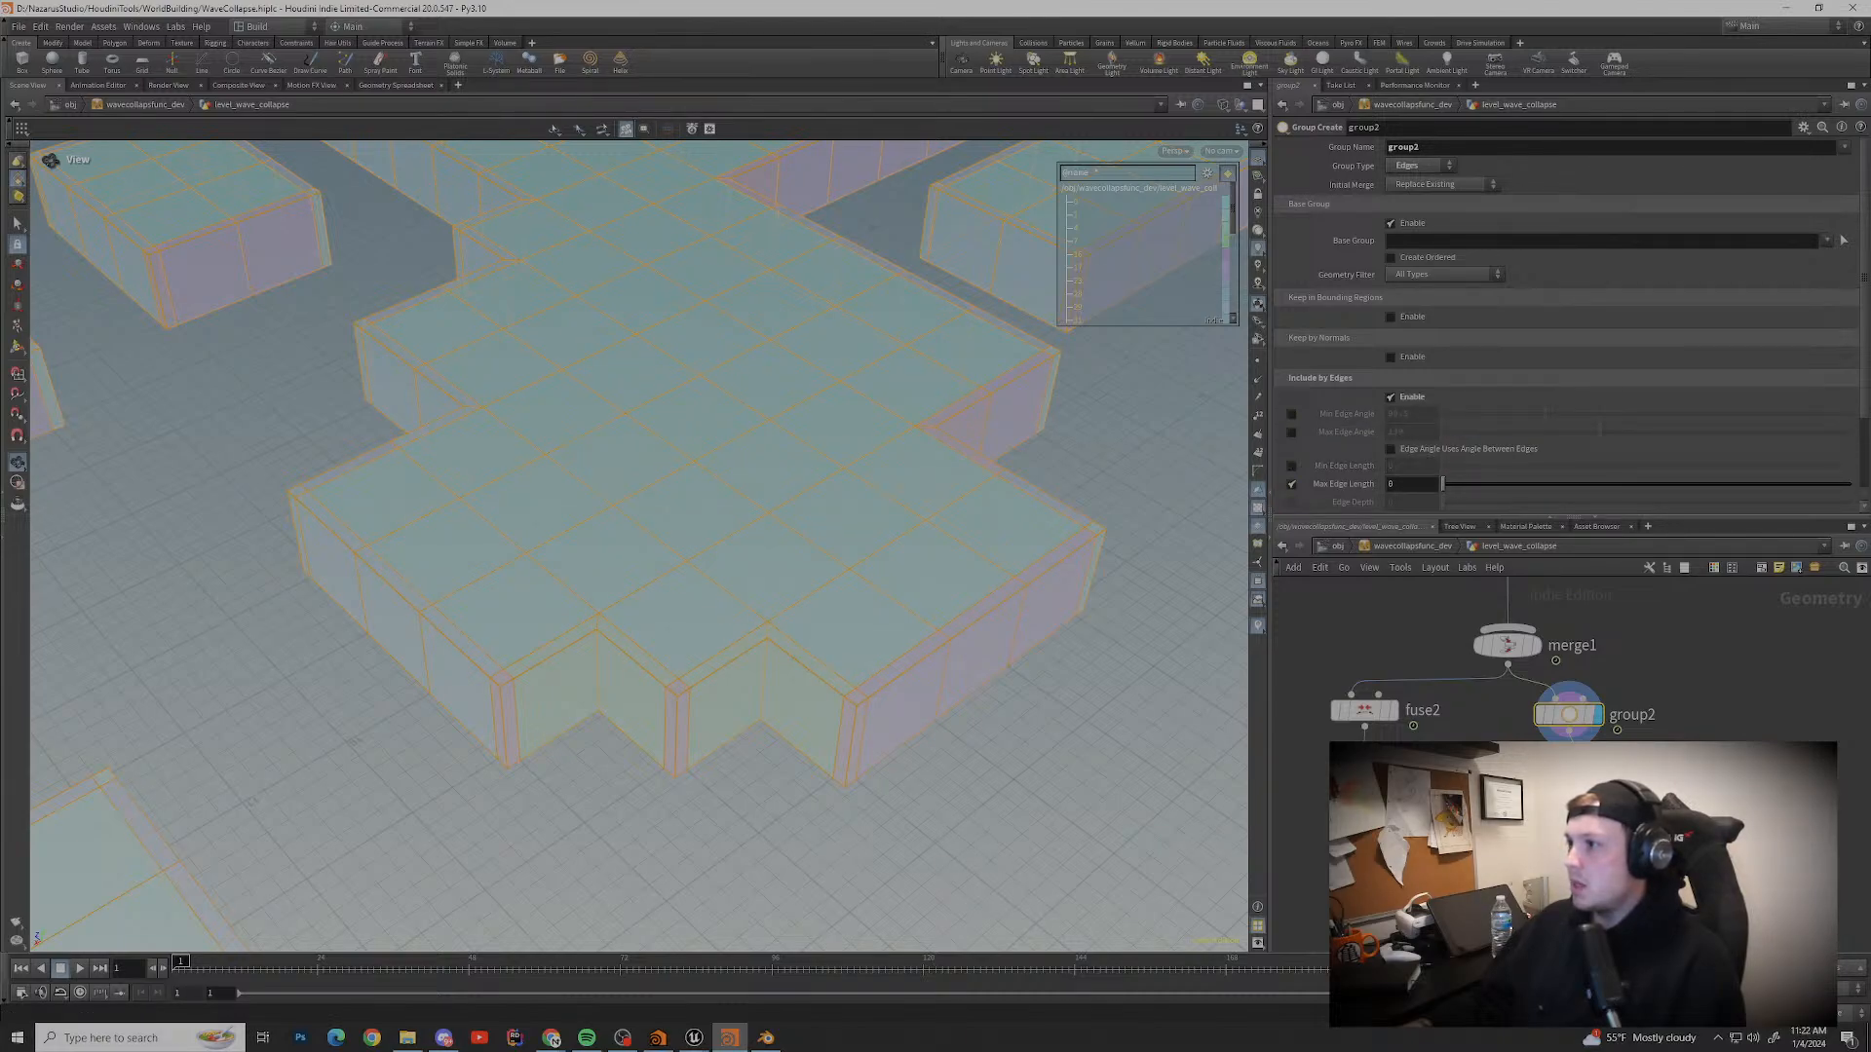
Step: On group2, turn off the maximum edge length limit, enable both edge angle limits and raise the minimum edge angle to 250.1
left_click(1291, 484)
left_click(1290, 431)
left_click(1291, 413)
left_click_drag(1544, 413, 1664, 413)
left_click_drag(1707, 414, 1725, 414)
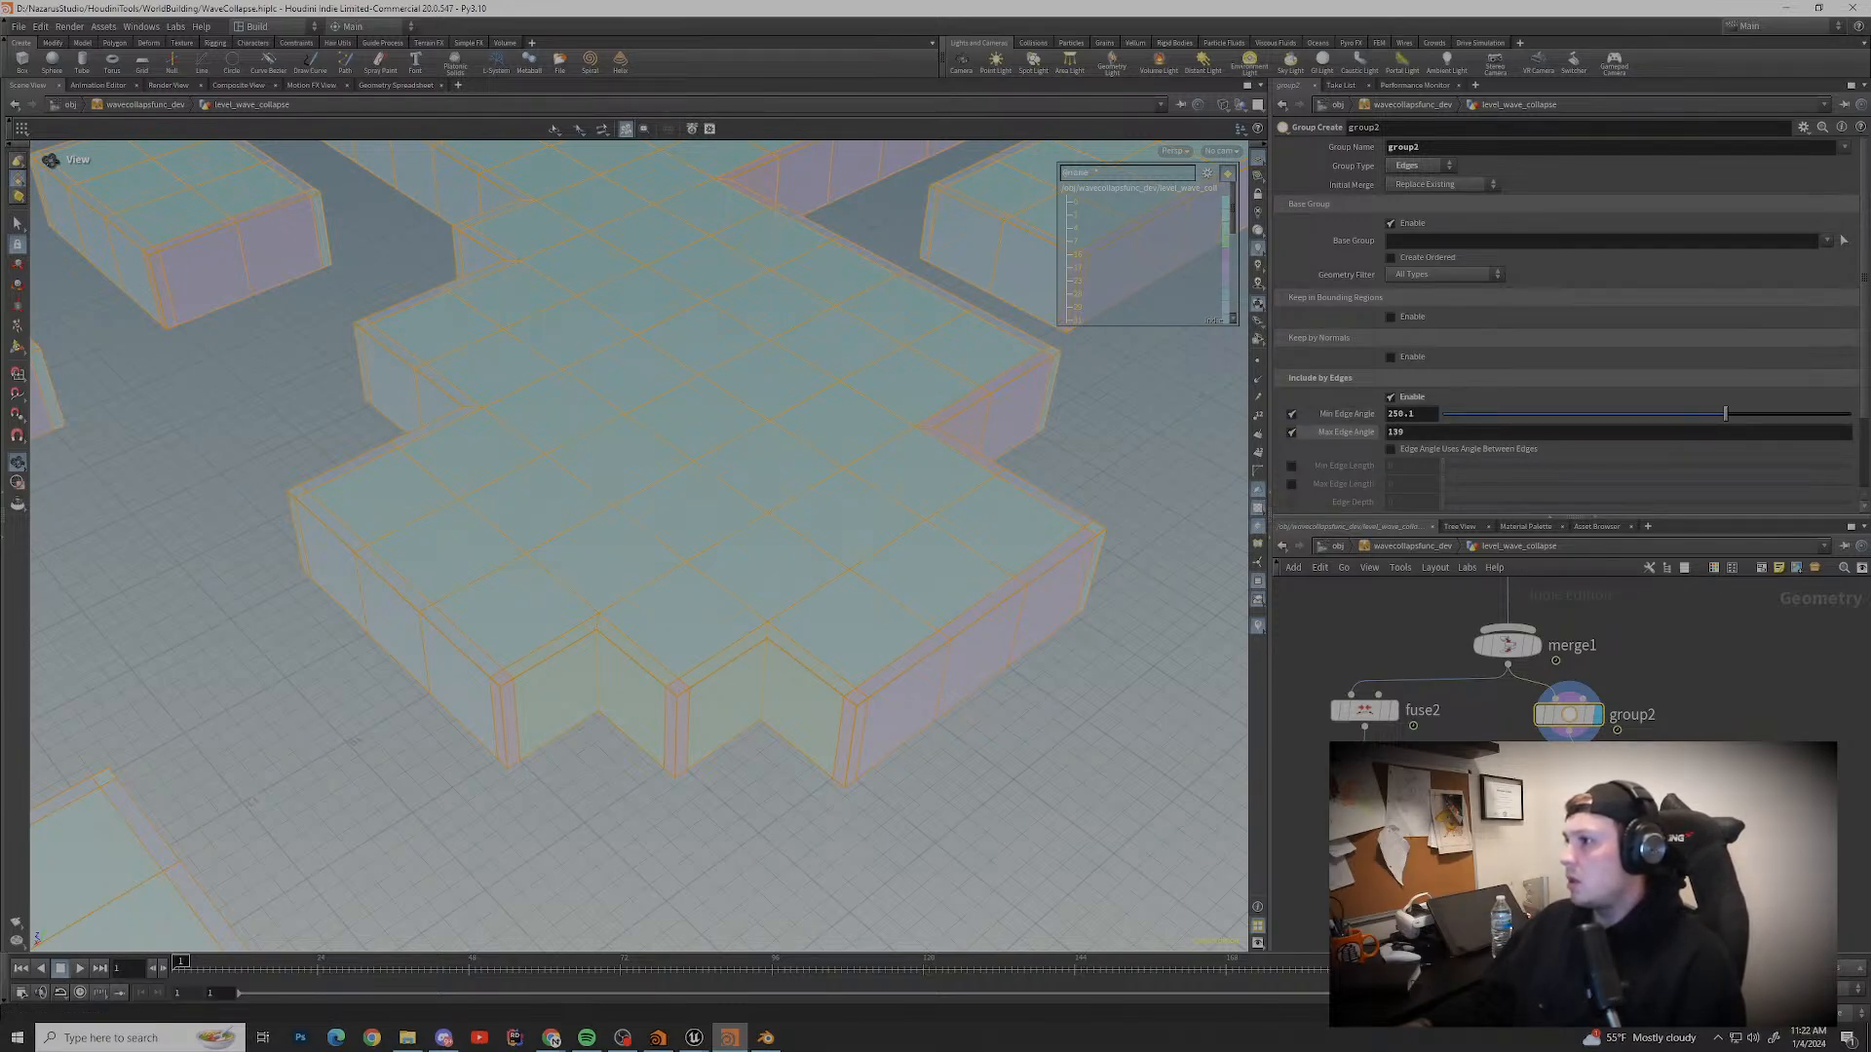
Step: Try the Points, Primitives and Vertices group types on group2, with Edge Angle Uses Angle Between Edges on and a minimum edge angle of 160.3
left_click_drag(623, 487, 438, 405)
left_click_drag(1725, 415, 1586, 414)
left_click(1420, 166)
left_click(1404, 195)
left_click(1420, 165)
left_click(1411, 180)
mouse_move(1586, 414)
left_mouse_down()
mouse_move(1449, 414)
mouse_move(1623, 414)
left_mouse_up()
left_click(1420, 166)
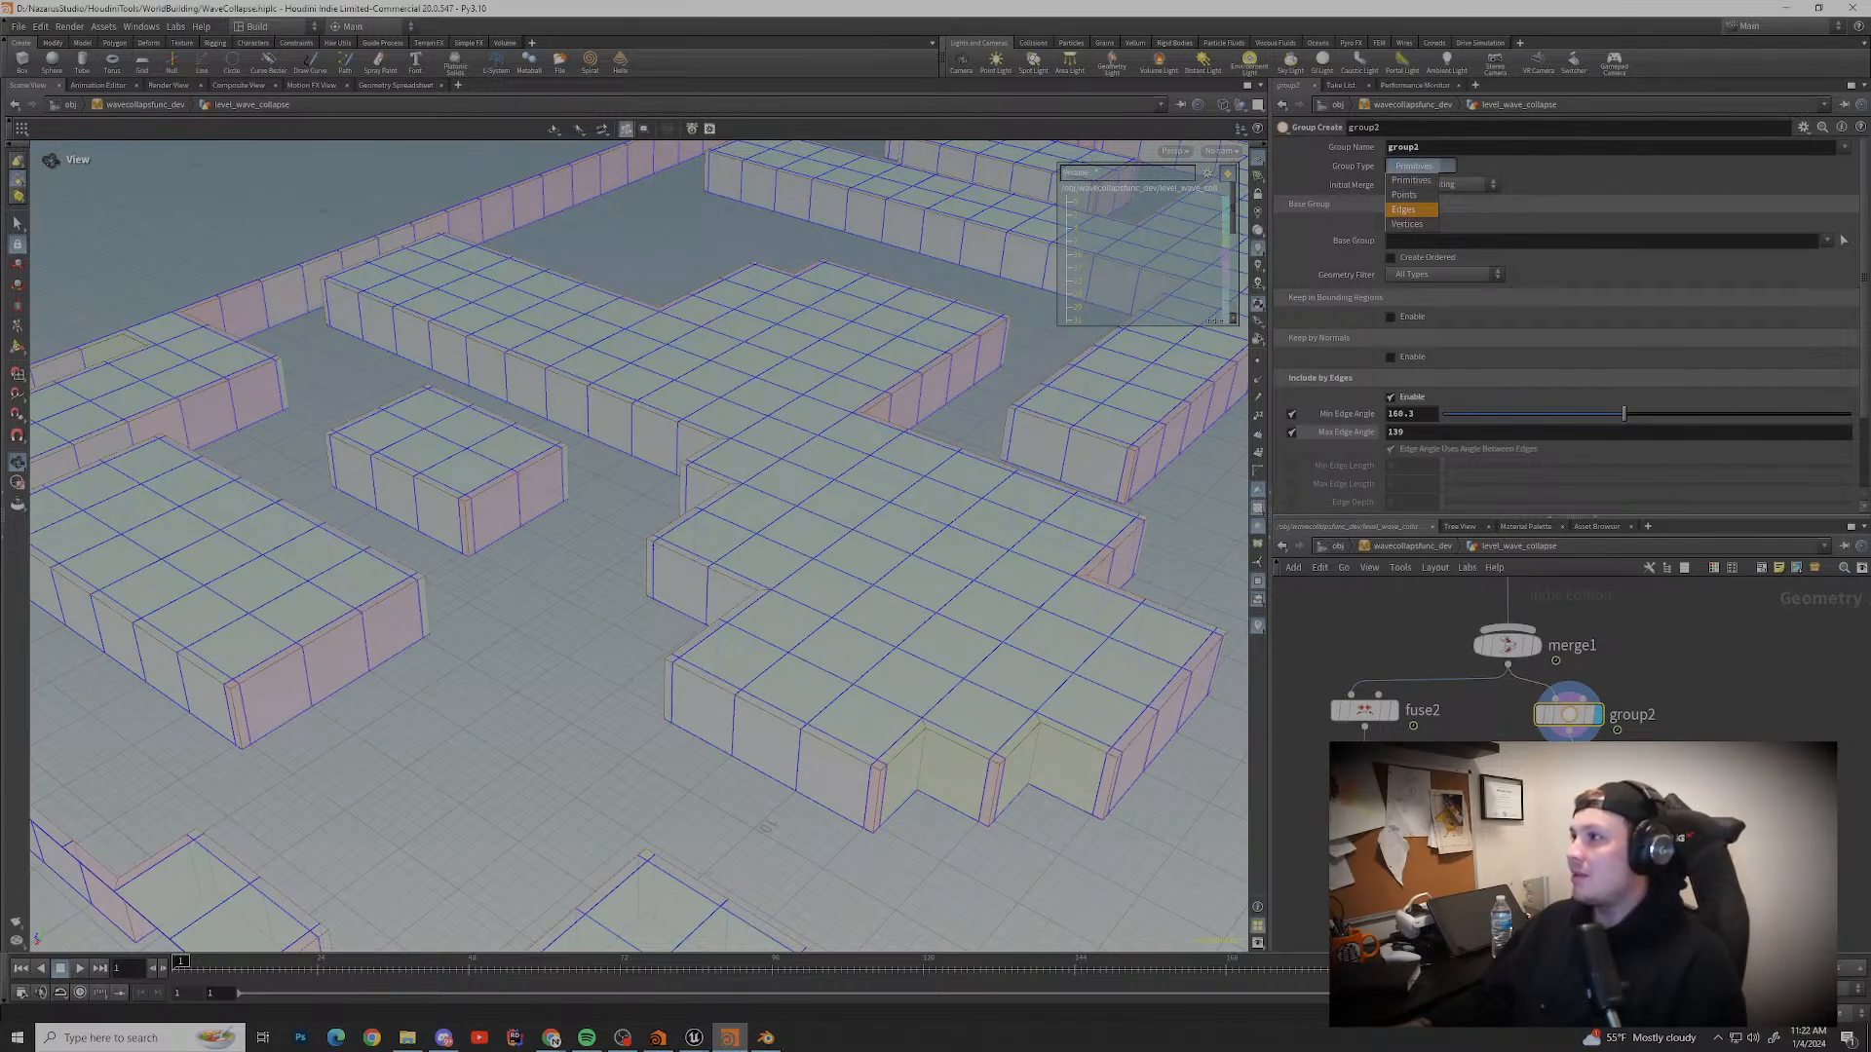
left_click(1407, 224)
scroll(624, 487, "up", 5)
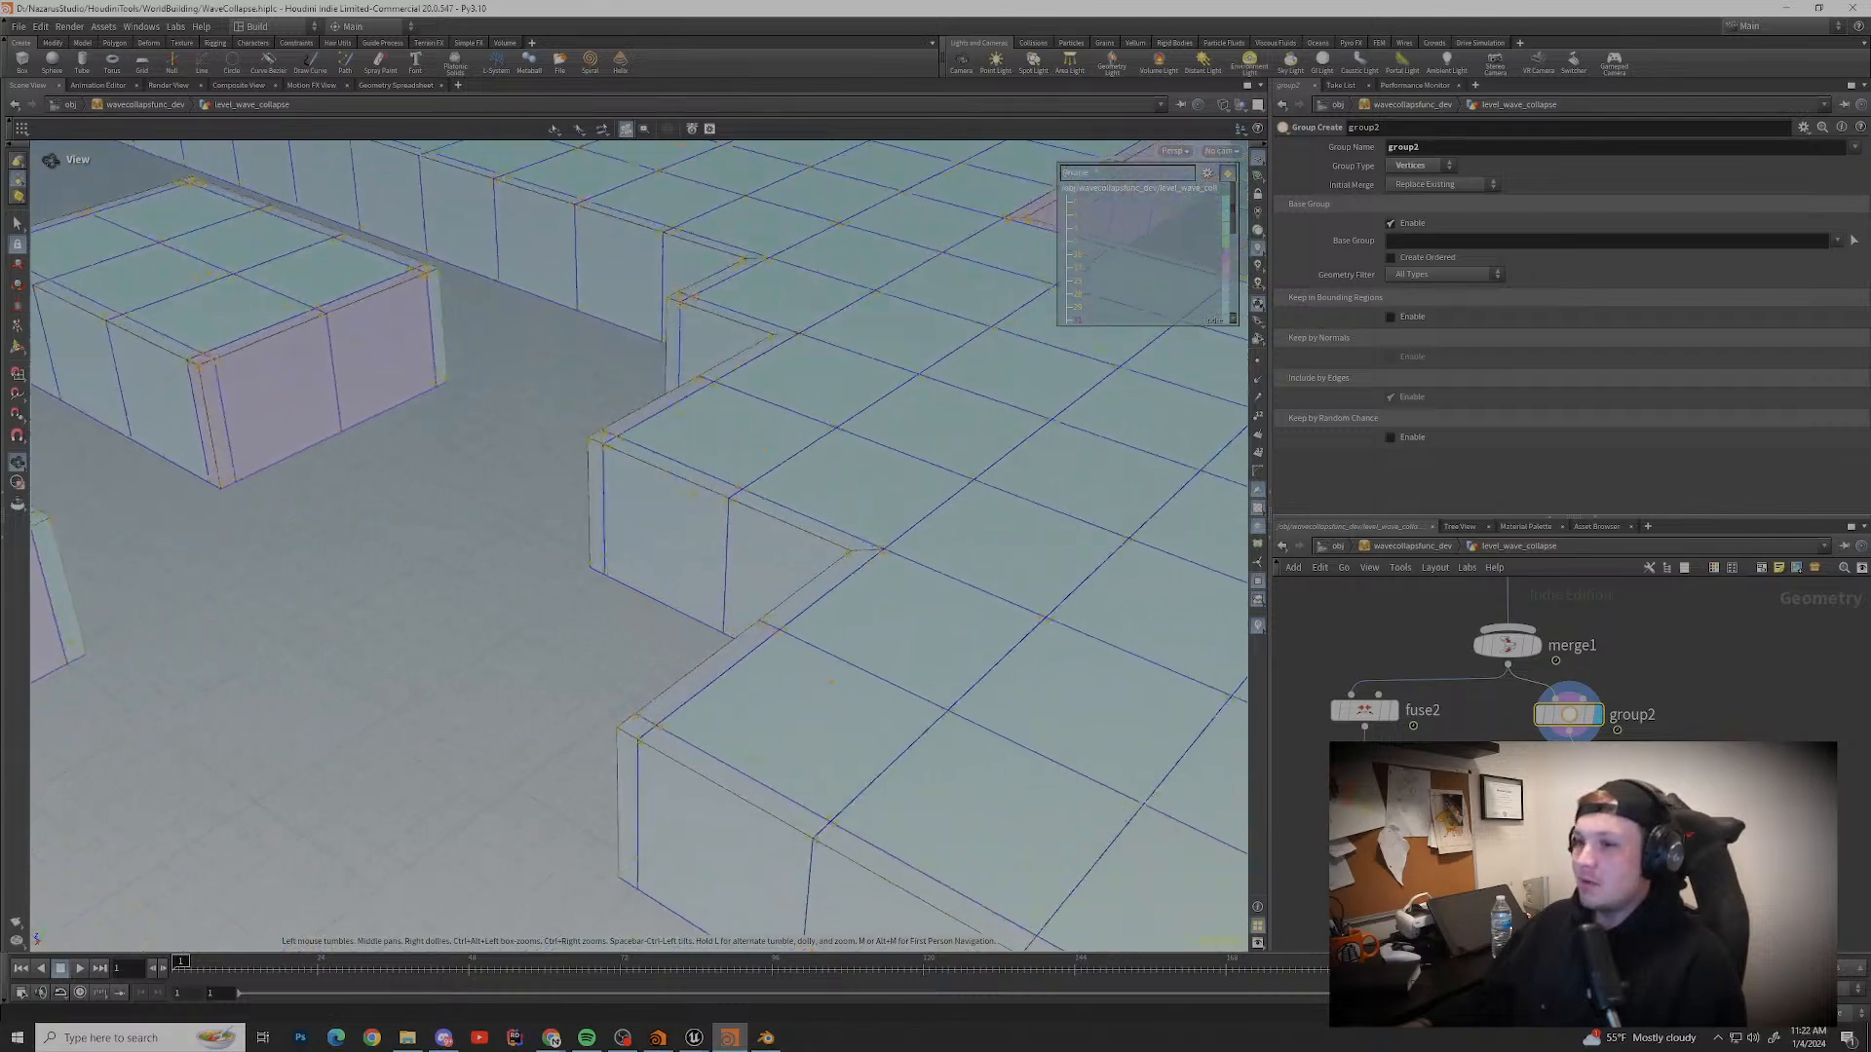
left_click_drag(623, 546, 584, 438)
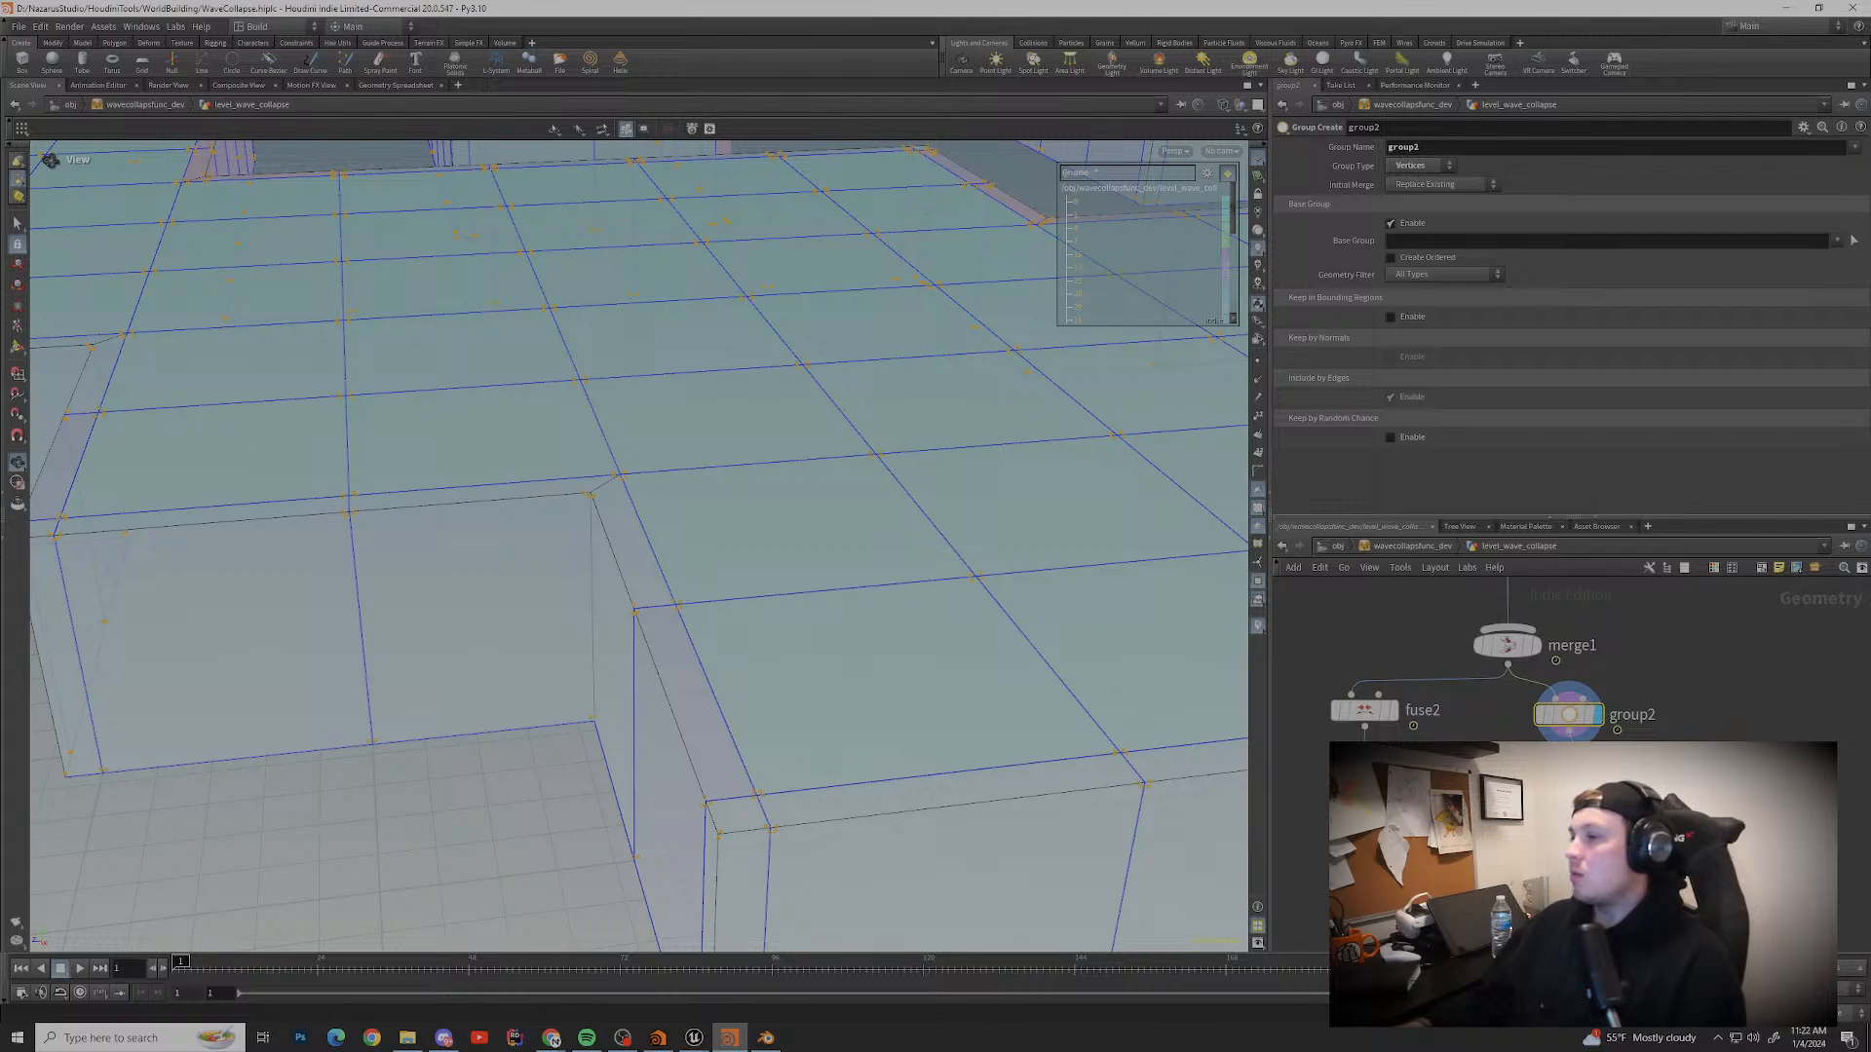
Step: Set group2 back to Edges, turn off Edge Angle Uses Angle Between Edges, and try a minimum angle of 77.6 with a much higher maximum
left_click(1422, 166)
left_click(1407, 207)
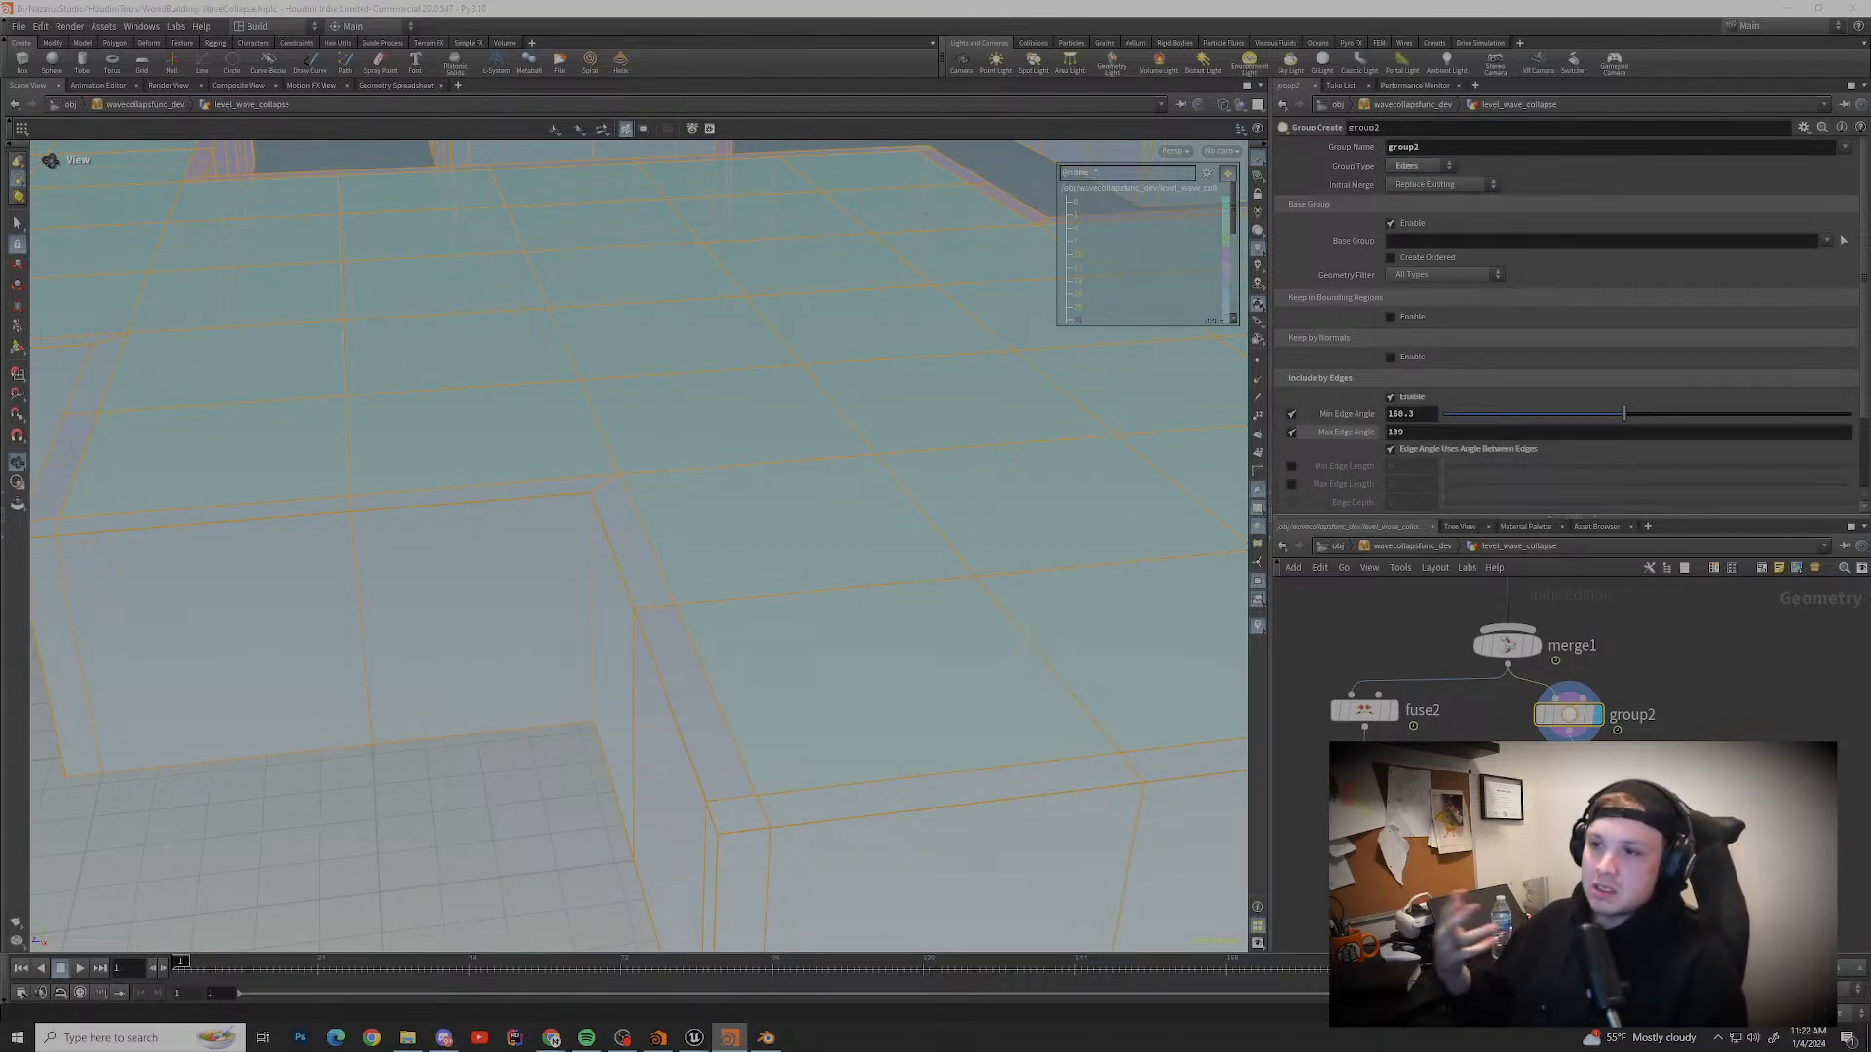
left_click_drag(682, 545, 565, 545)
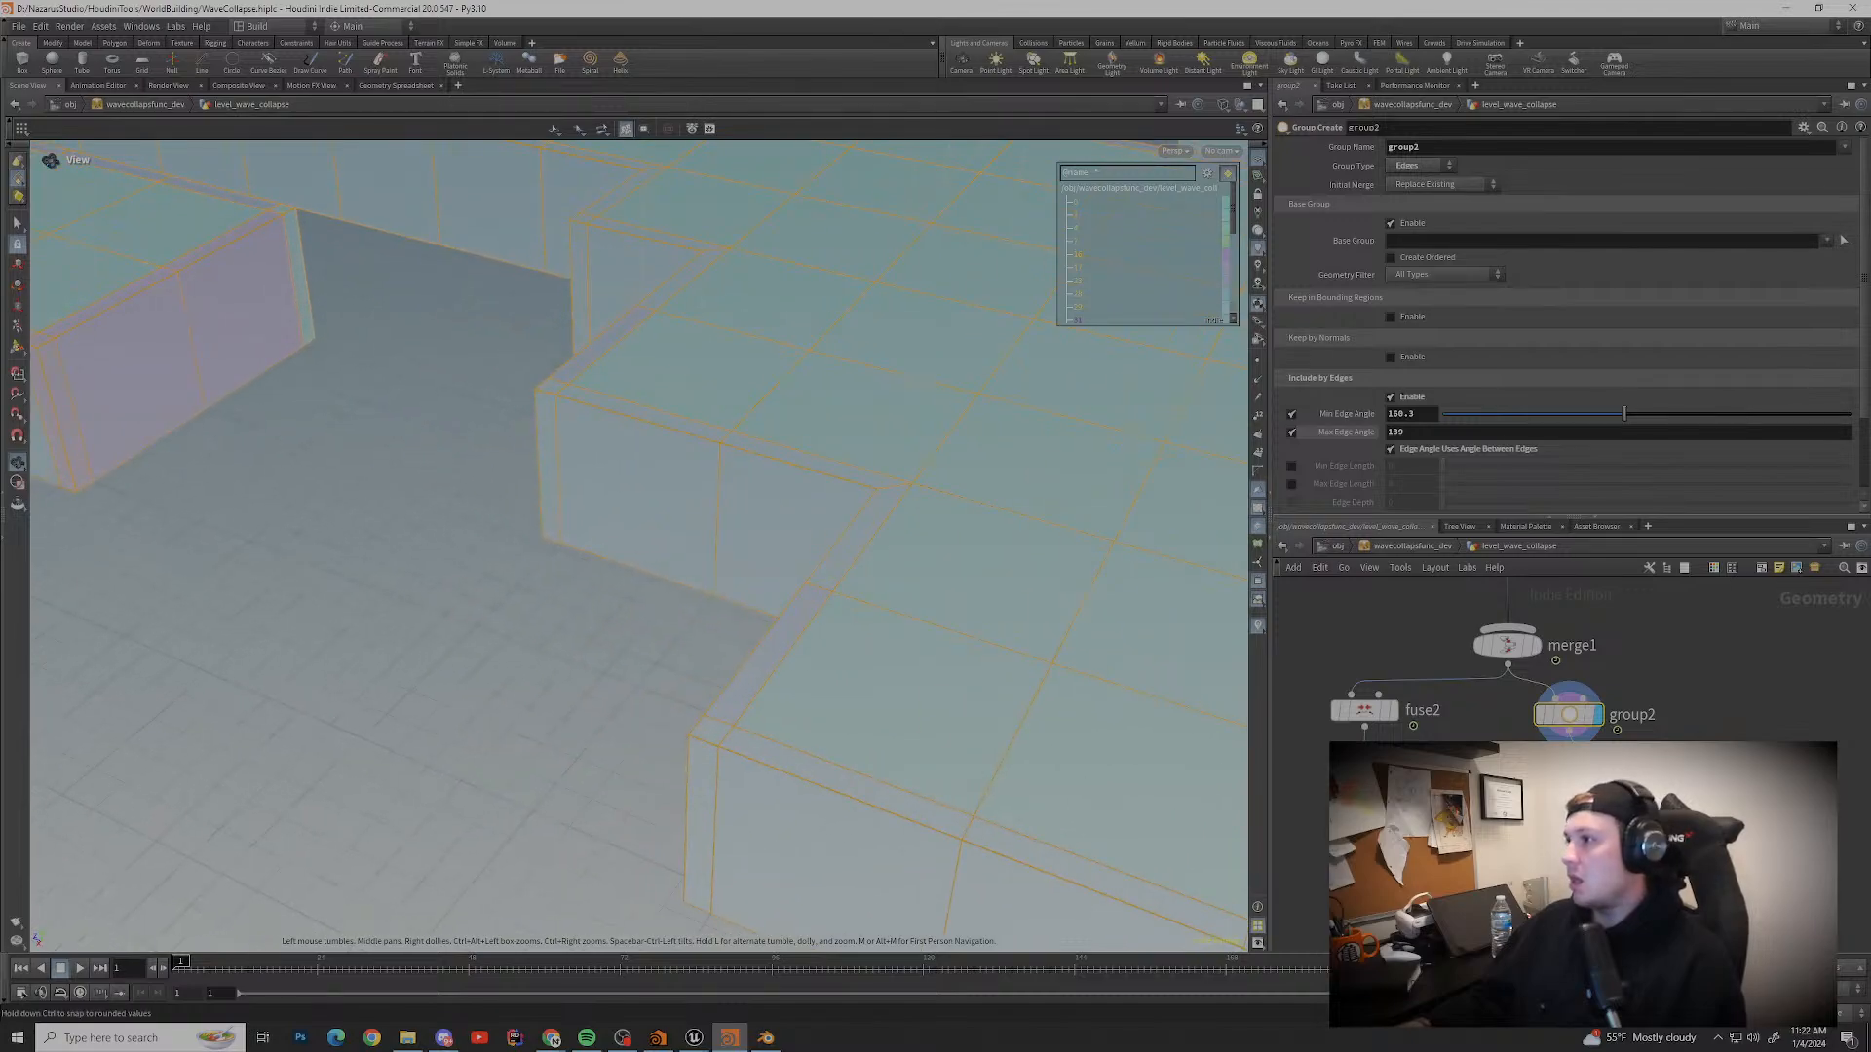
left_click_drag(1623, 414, 1530, 414)
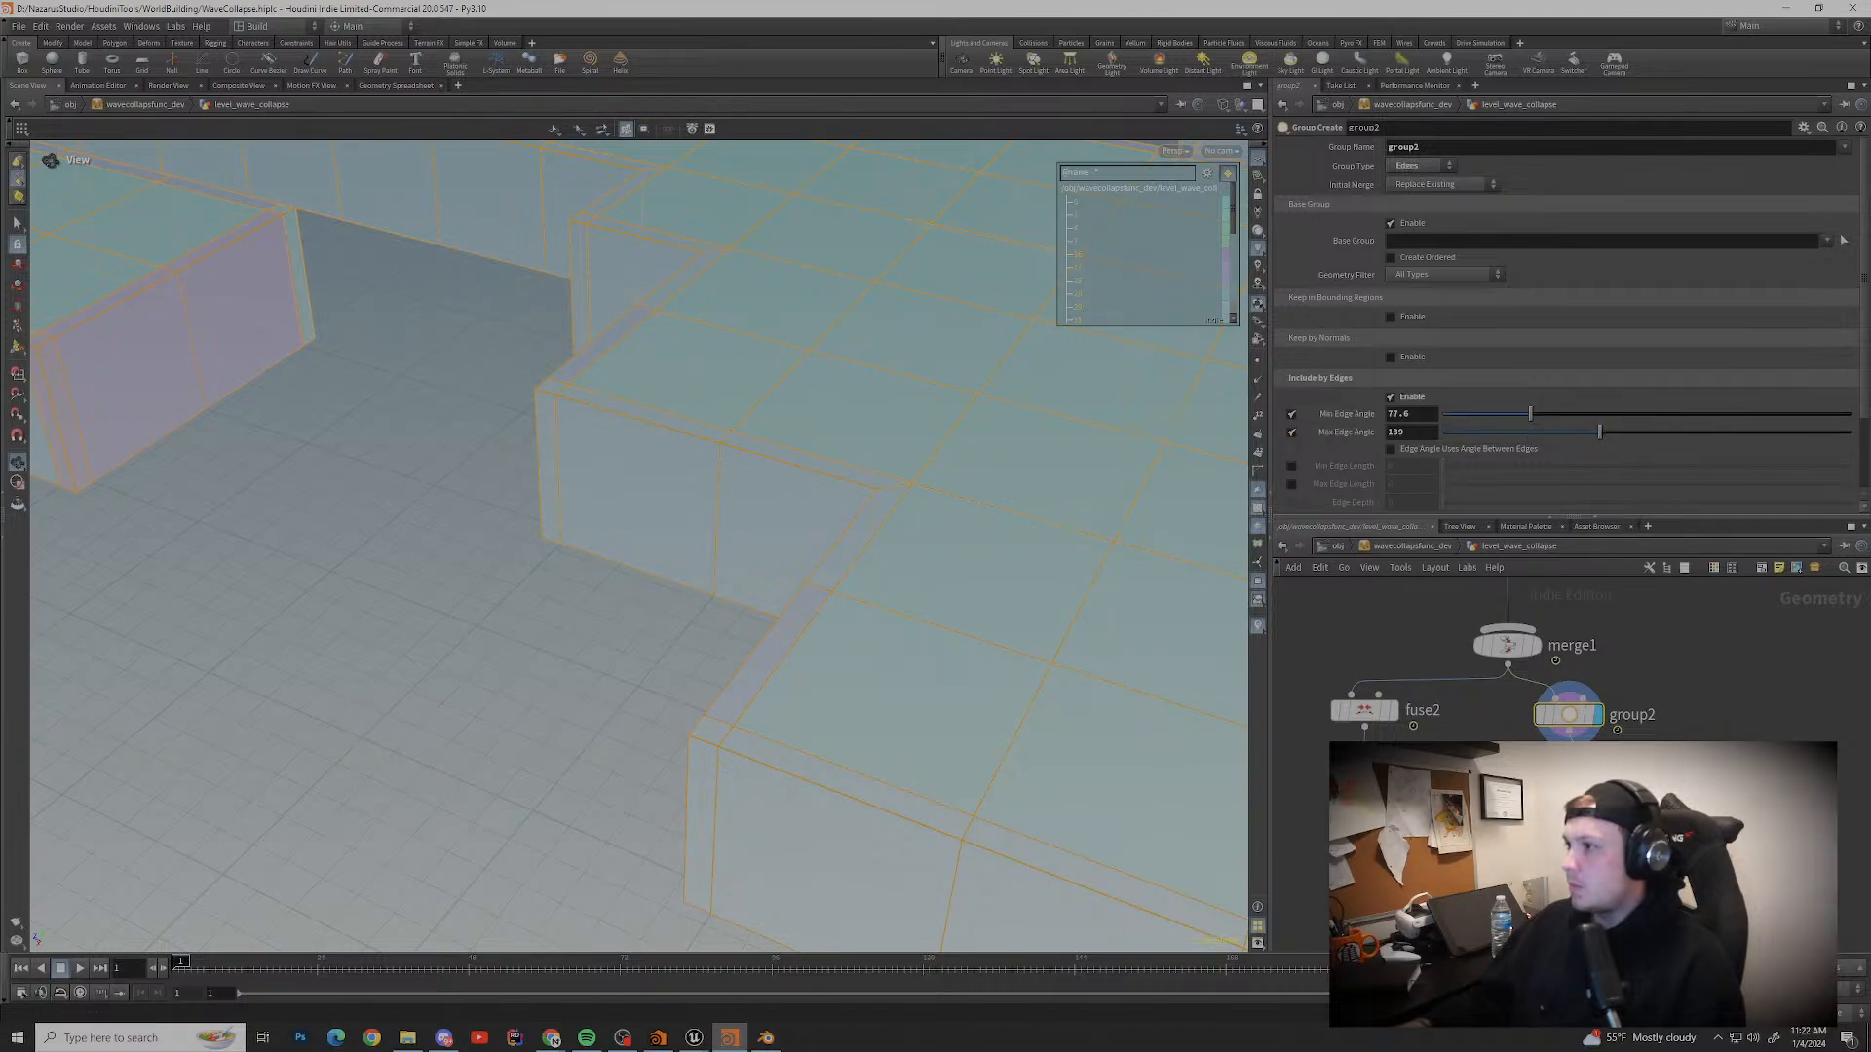
left_click_drag(1598, 432, 1790, 432)
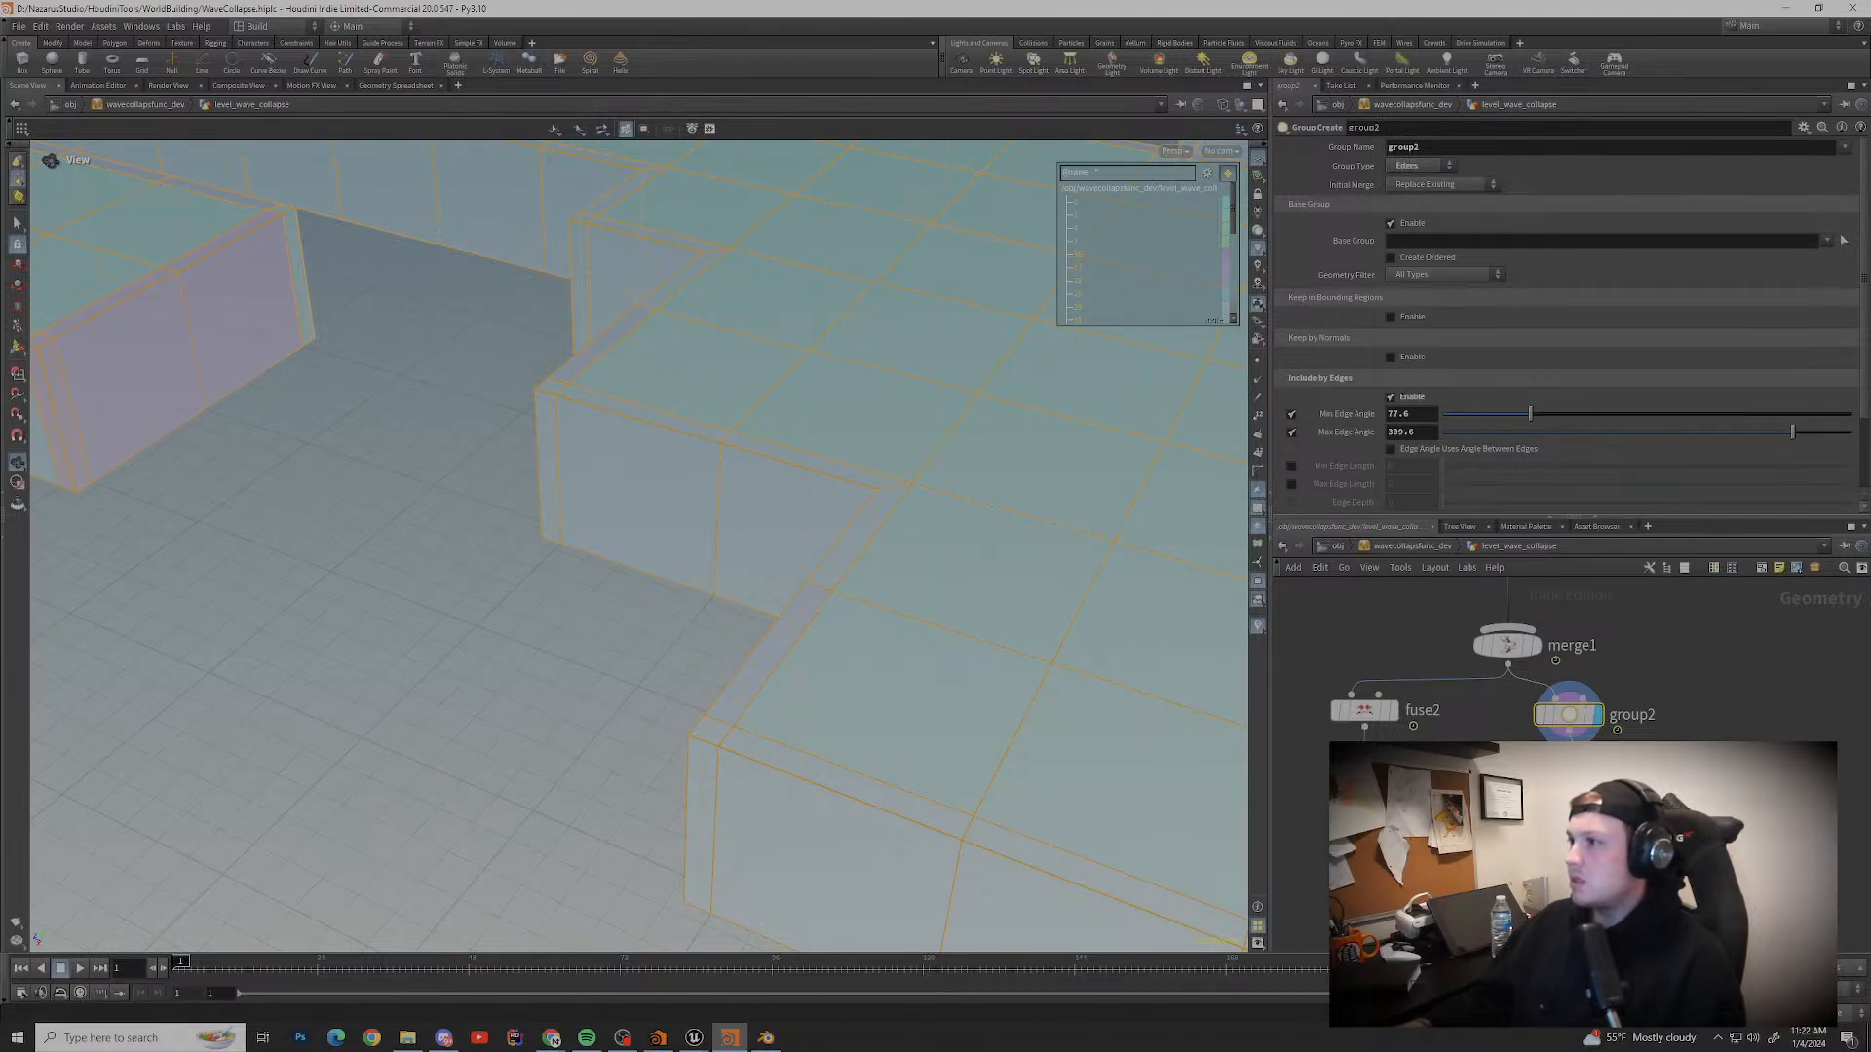
Step: Delete the group2 node below merge1
key("Delete")
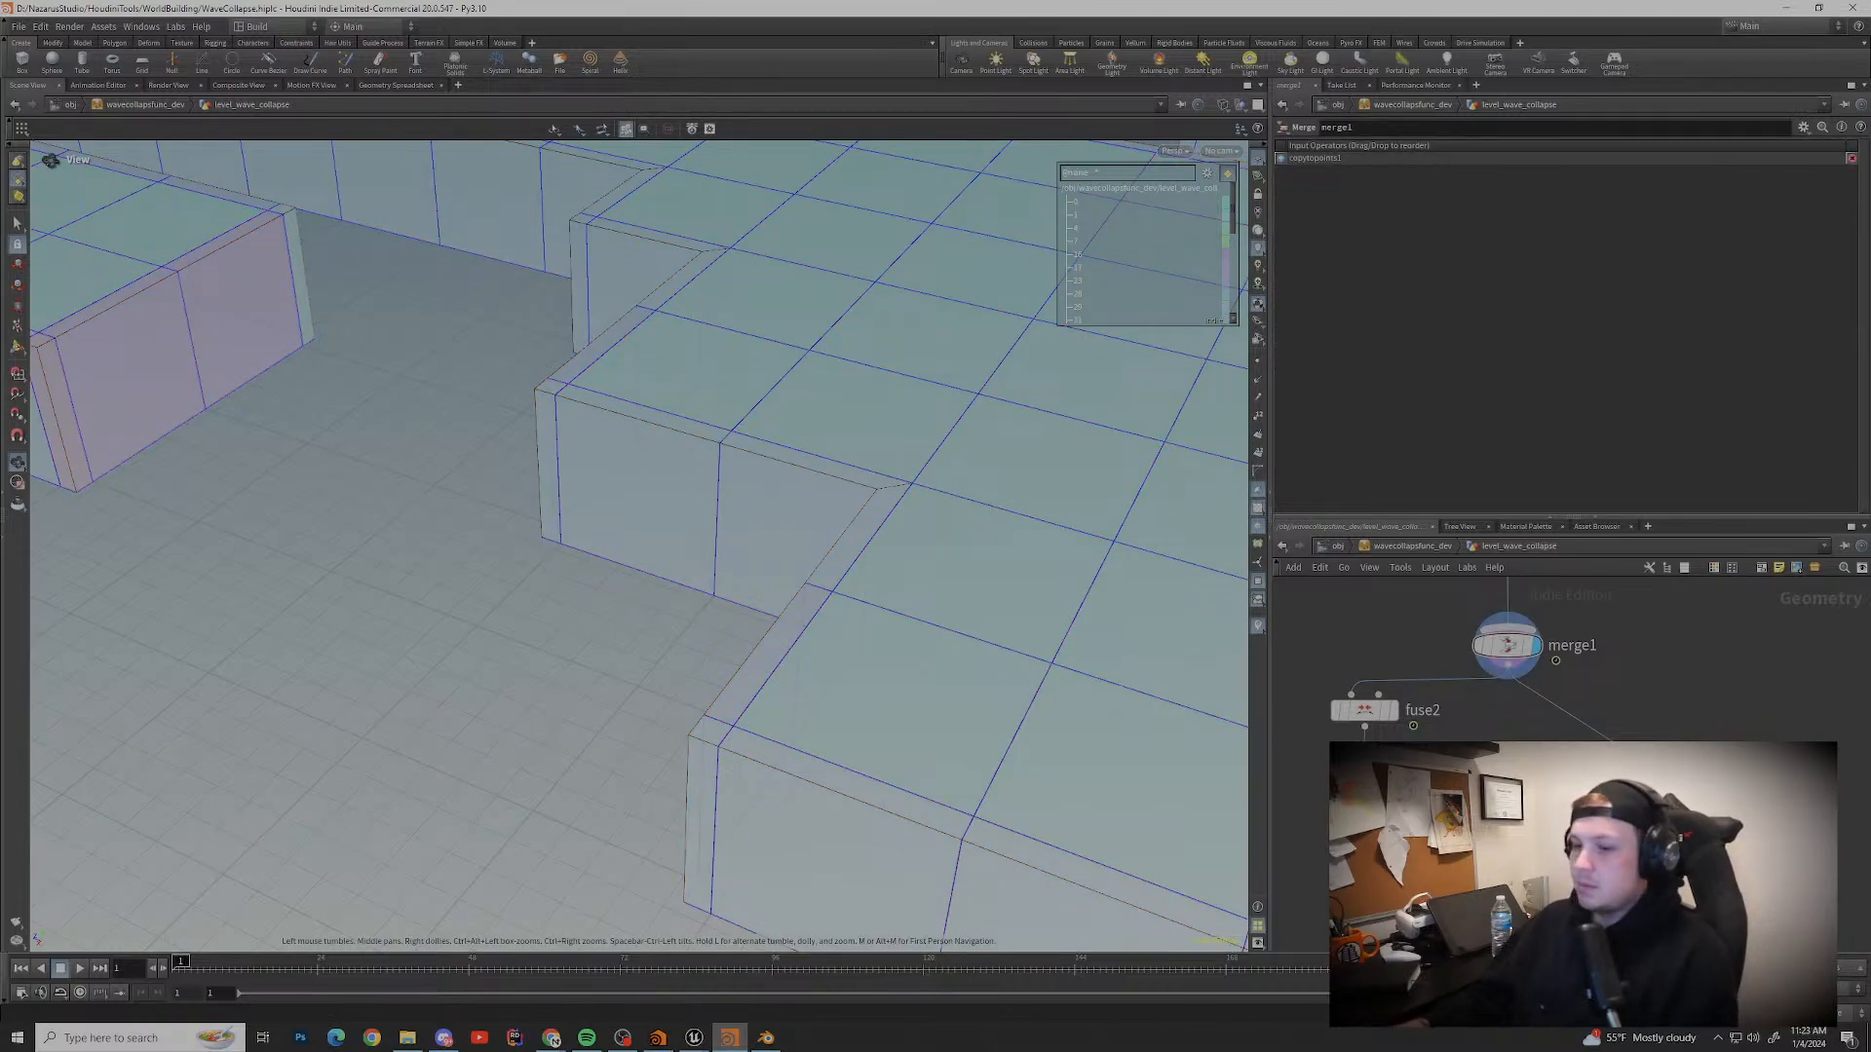
scroll(1399, 600, "down", 2)
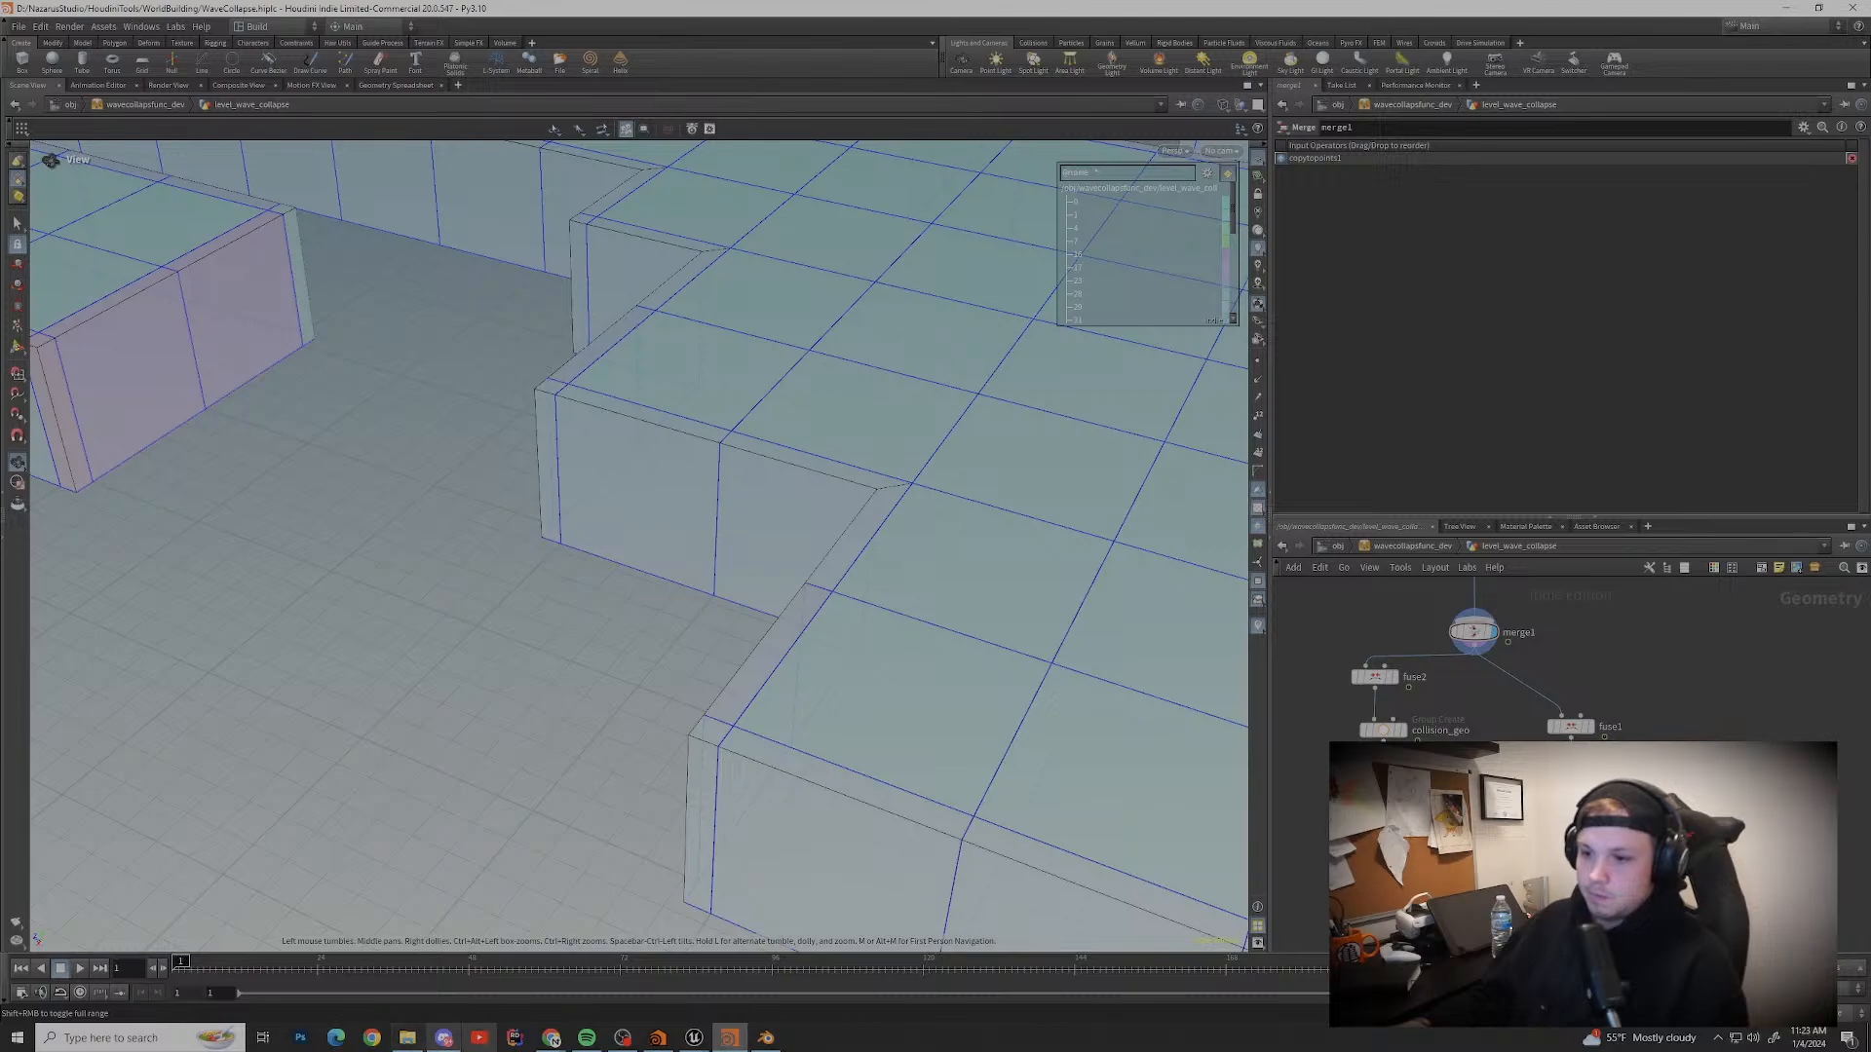
Step: Switch to the Chrome window and search Google for "houdini how to get edges based off of angle"
mouse_move(550, 1038)
left_click(458, 964)
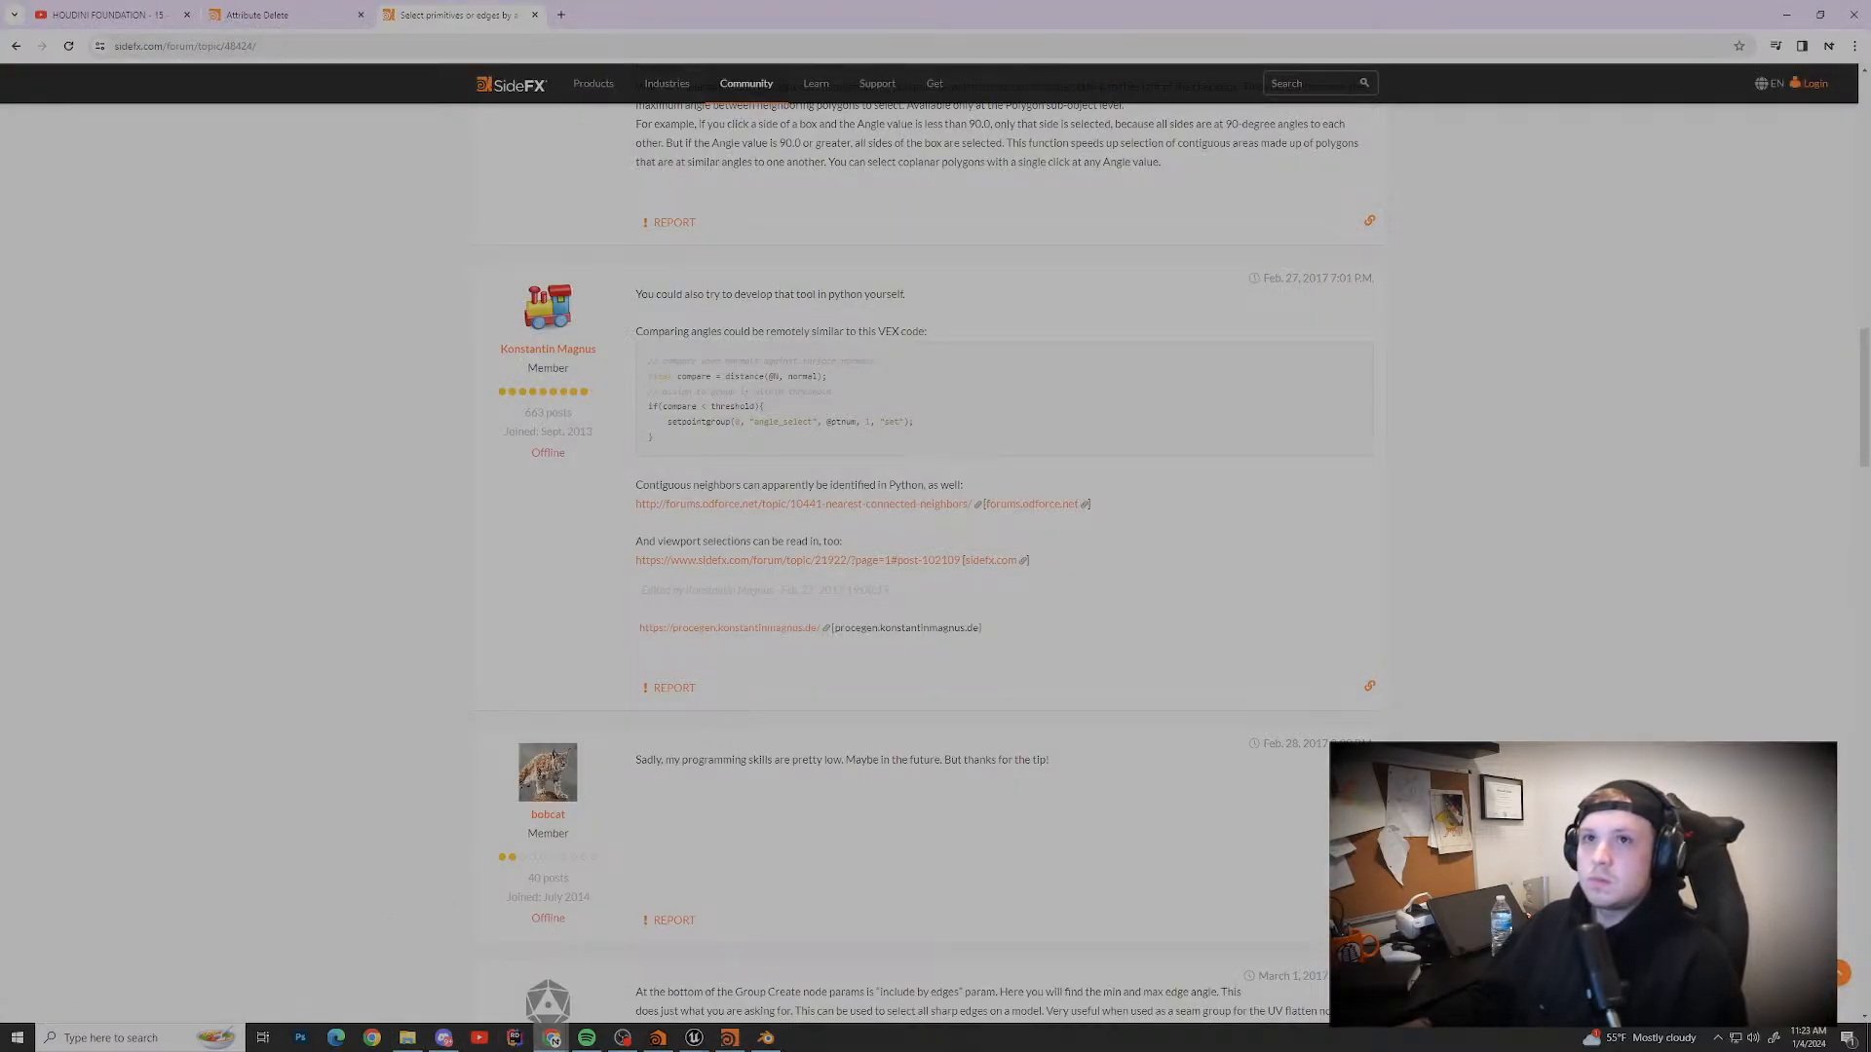
key("alt+Left")
left_click_drag(504, 99, 254, 99)
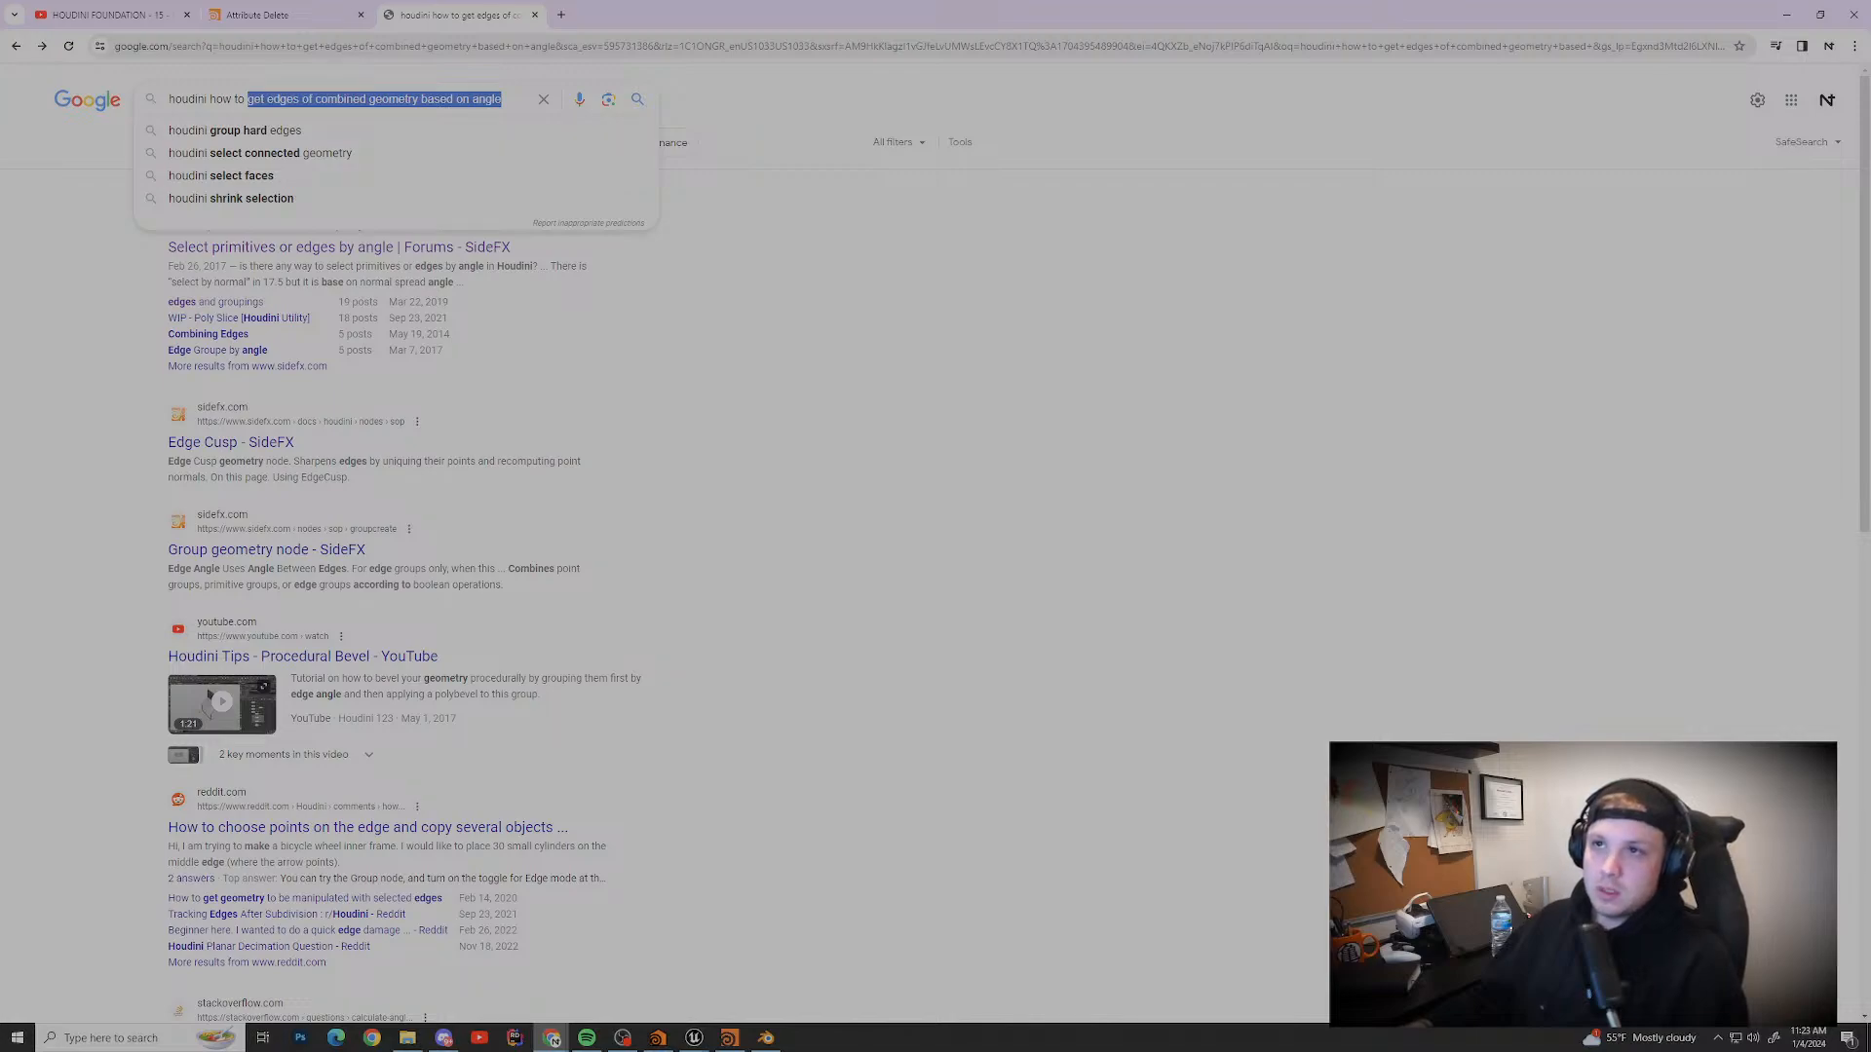
left_click_drag(502, 99, 318, 100)
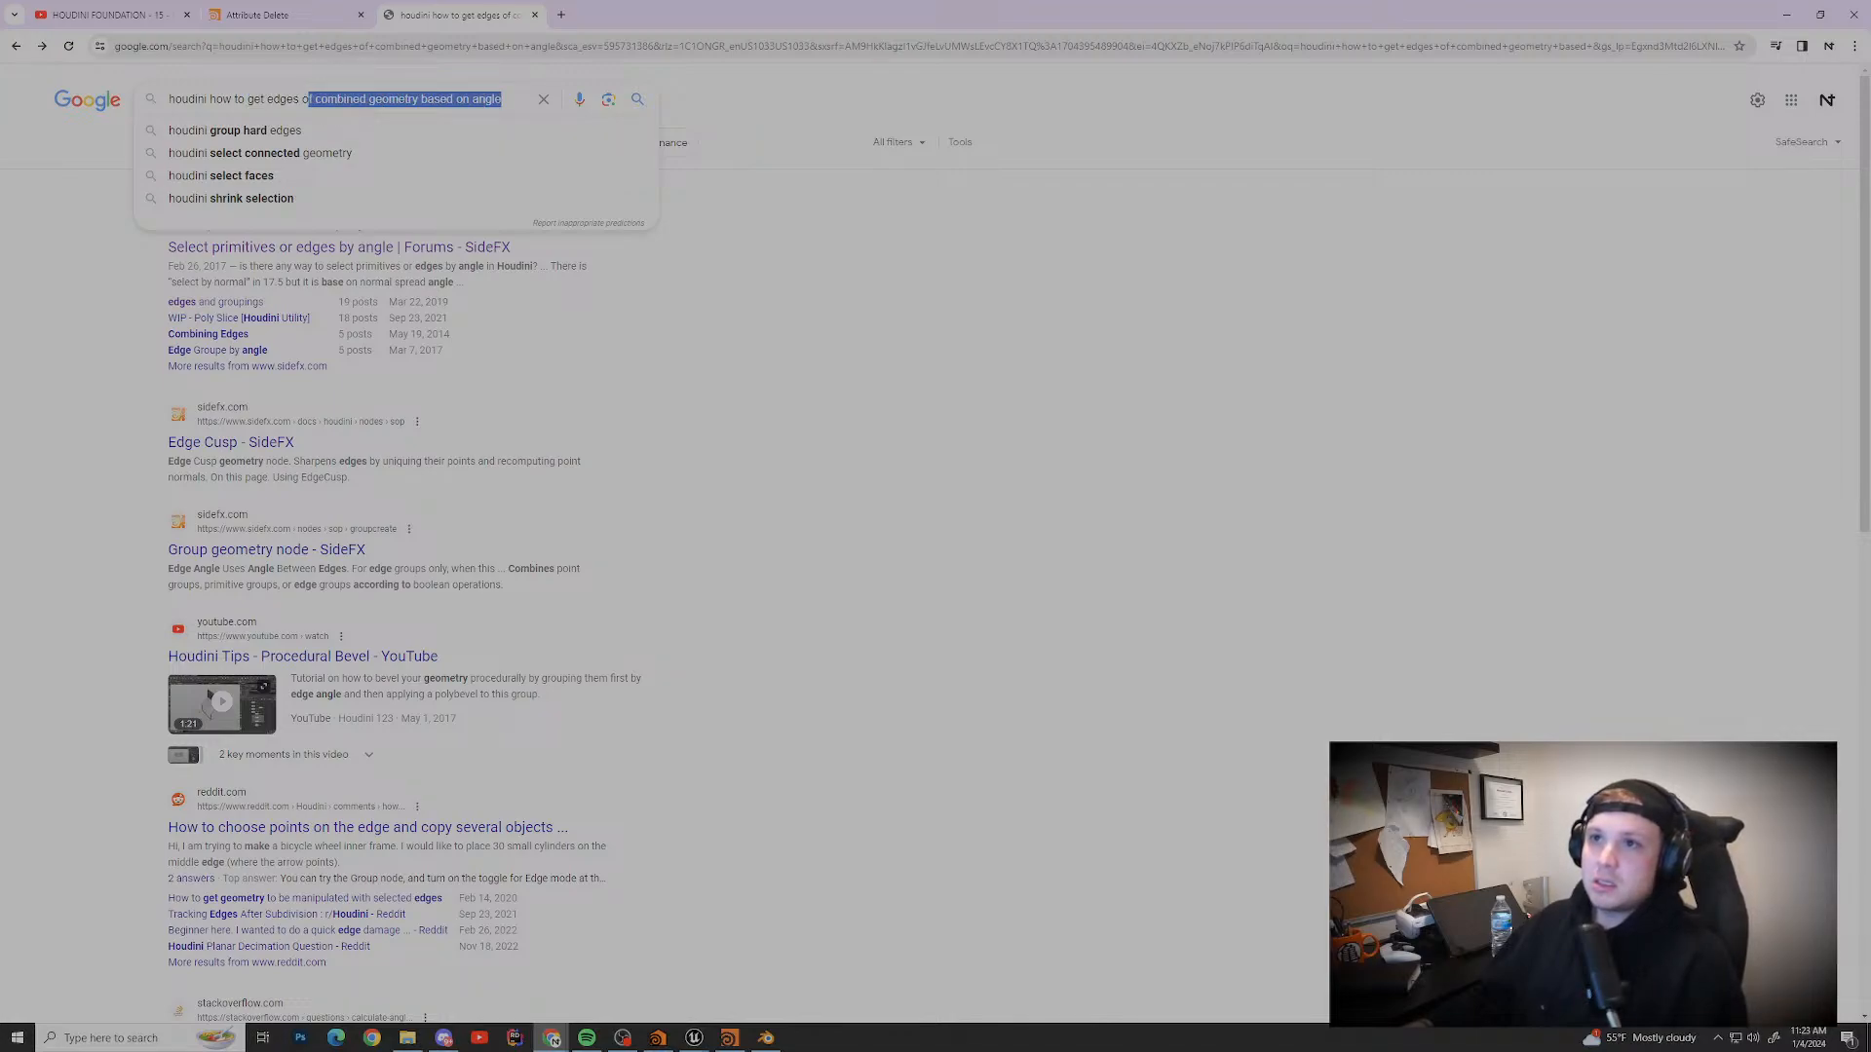
type("based ")
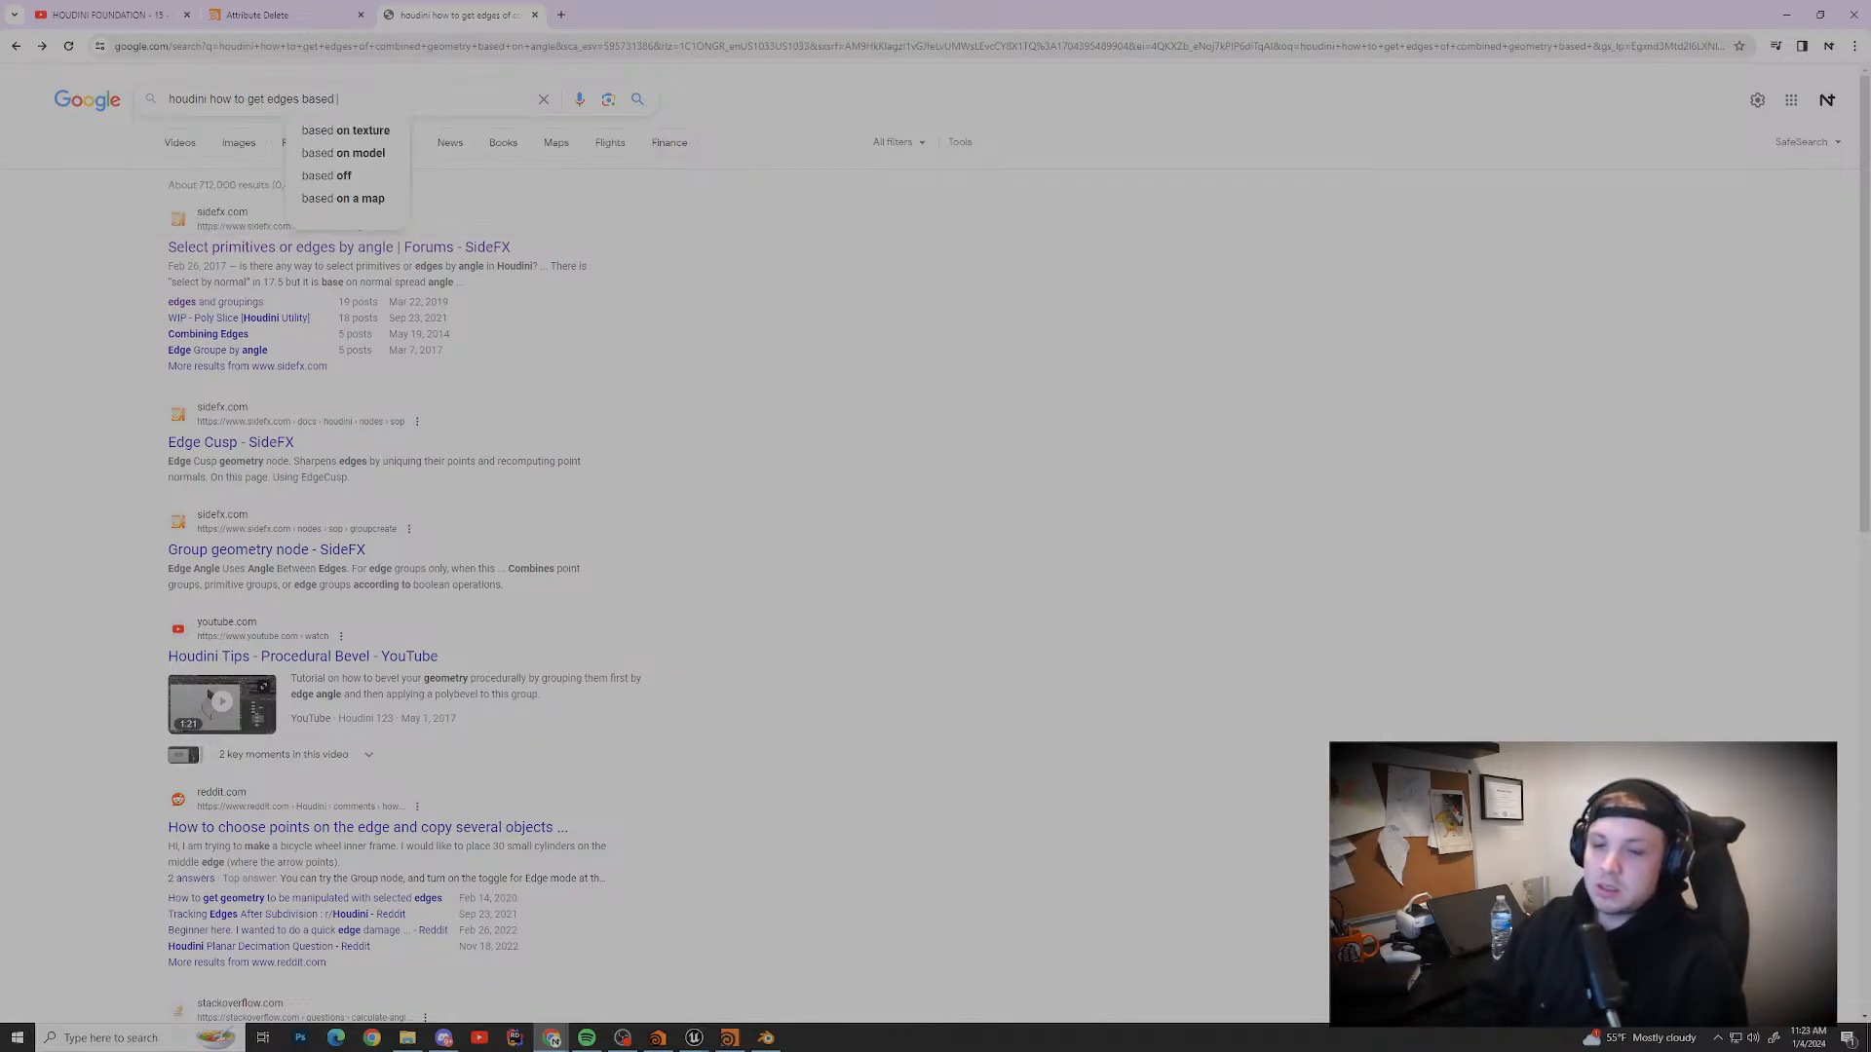
type("off of angel")
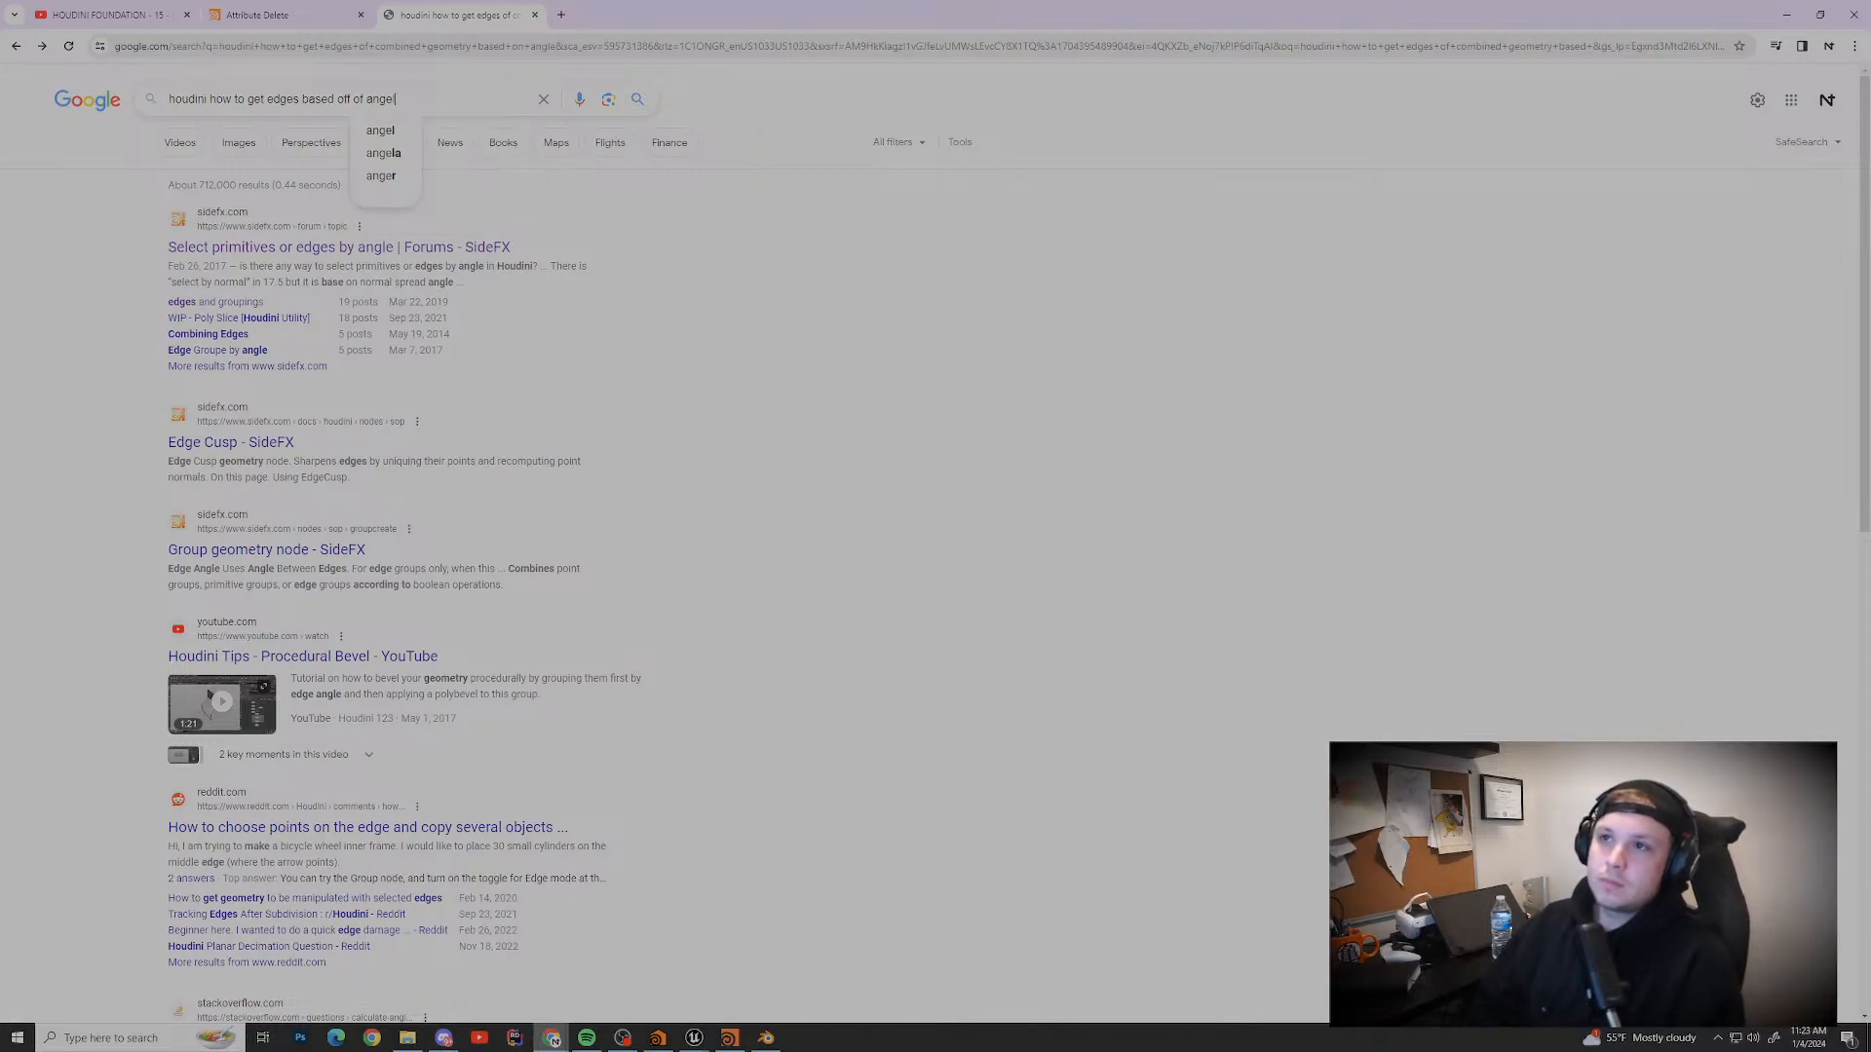
key("Return")
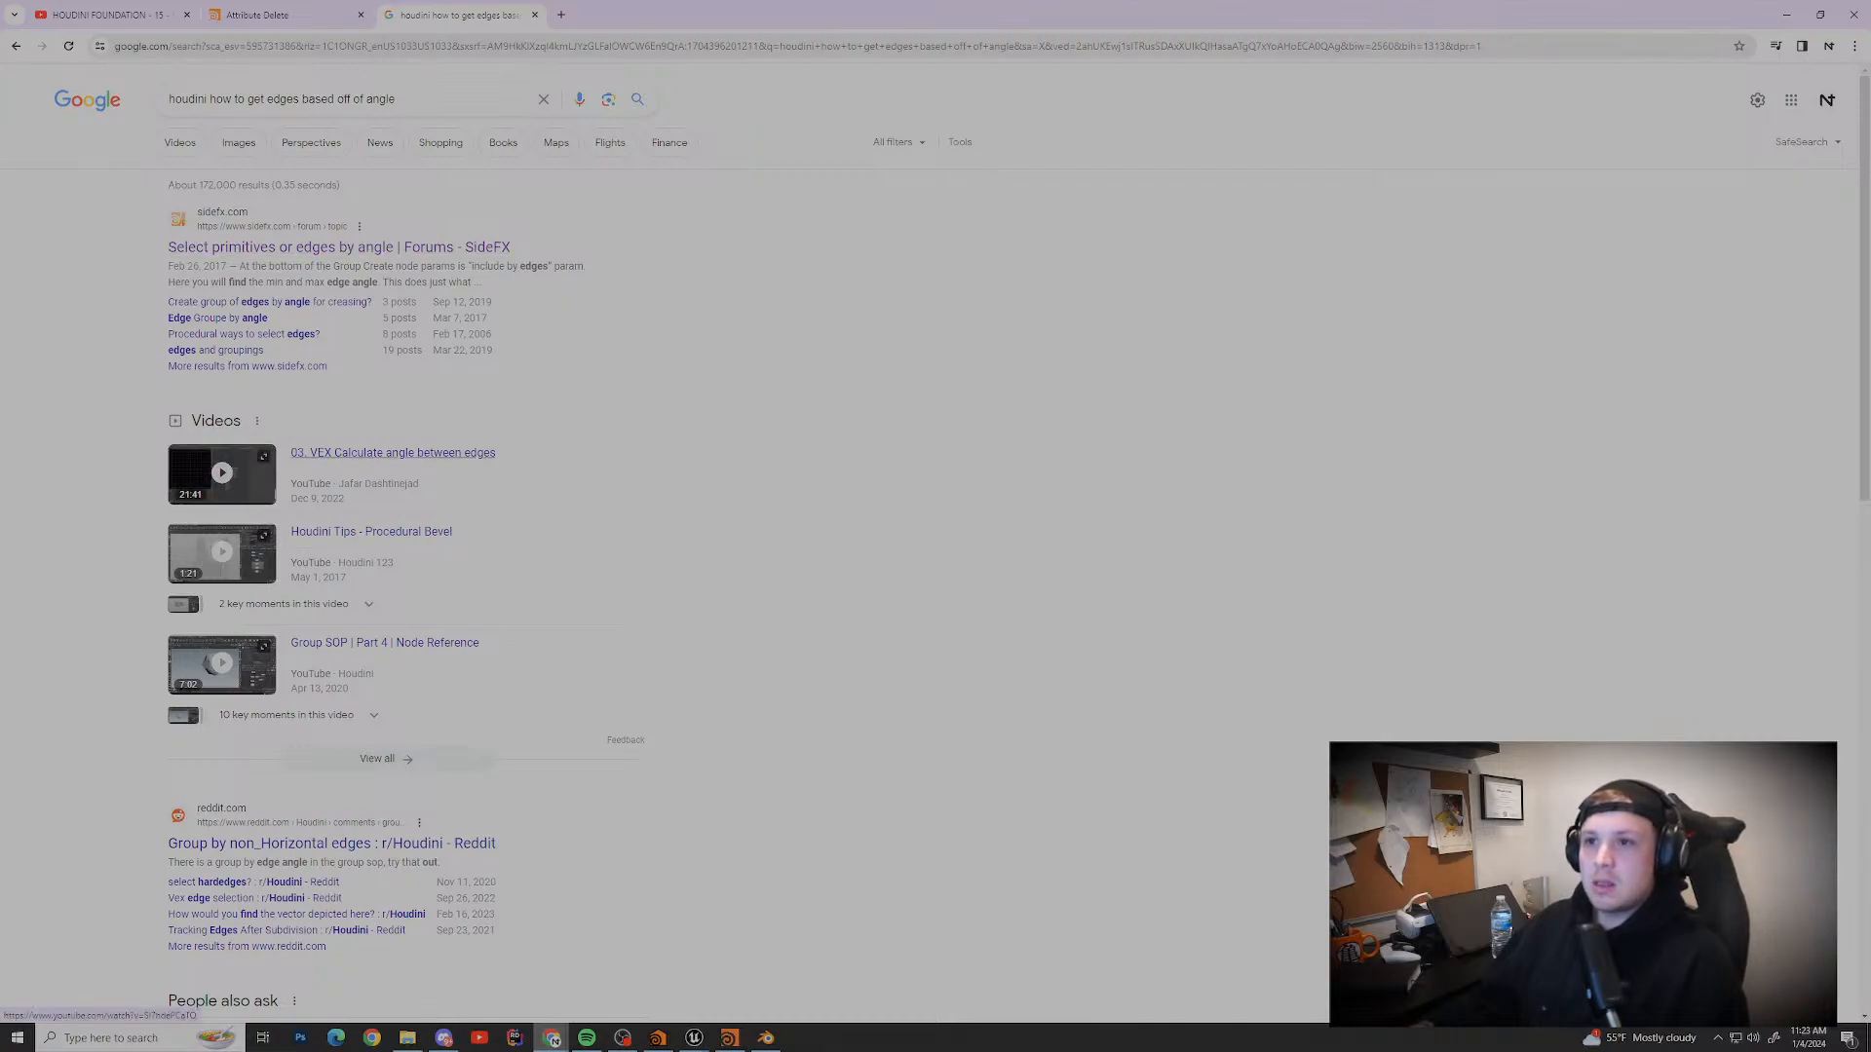
Step: Look through the search results and open the video "03. VEX Calculate angle between edges" in full screen, skipping its ad
scroll(390, 452, "down", 3)
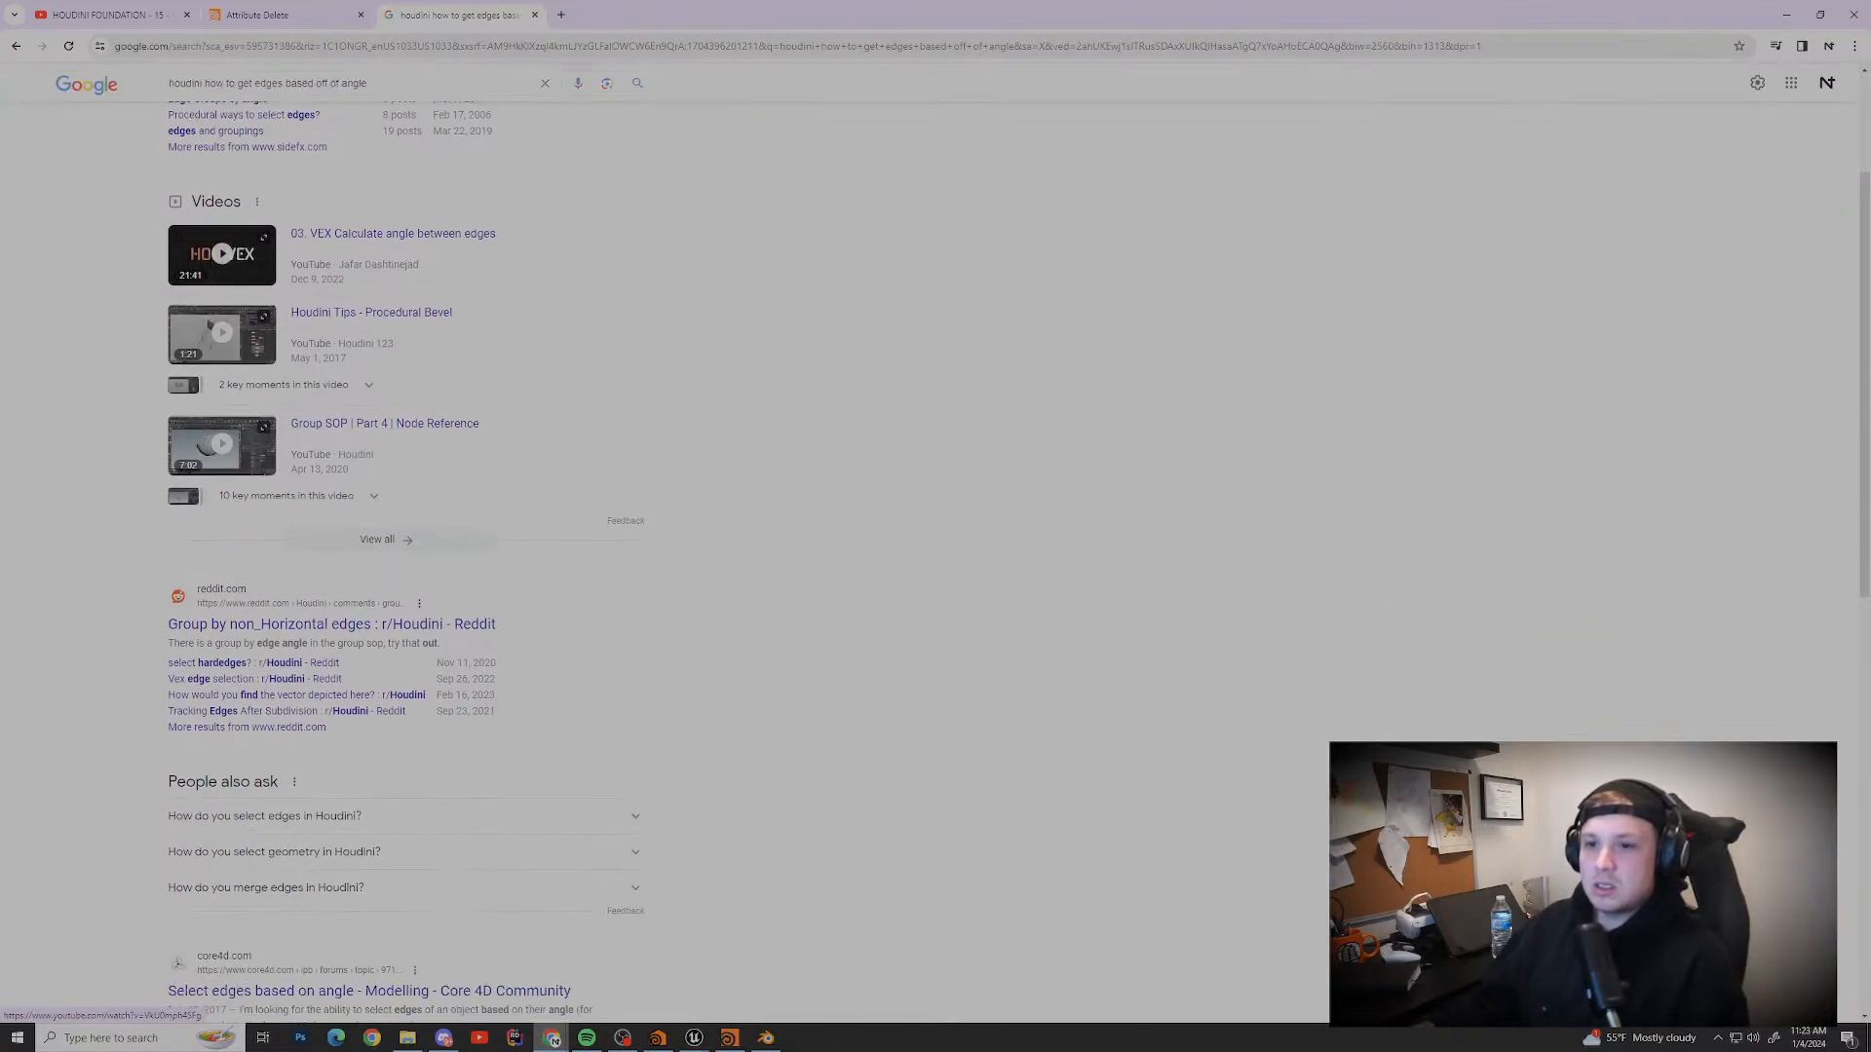
scroll(390, 452, "down", 4)
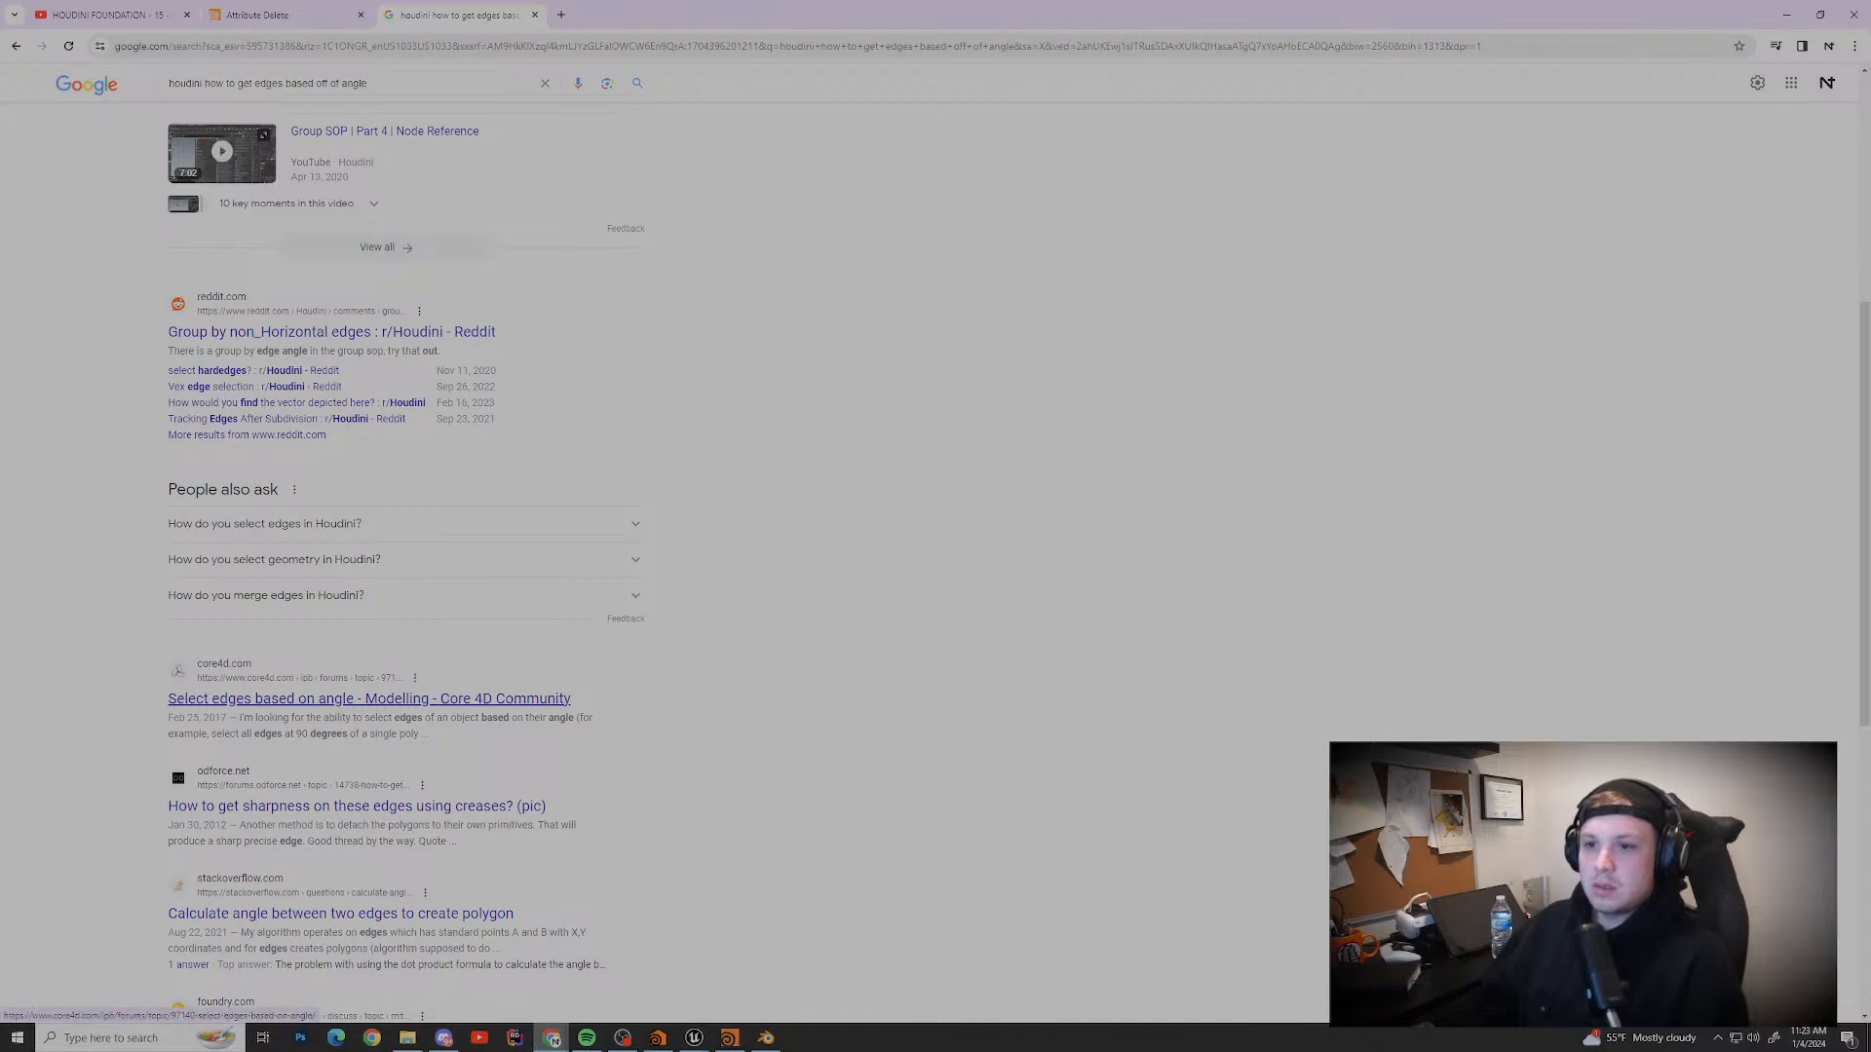
scroll(390, 643, "up", 5)
left_click(393, 452)
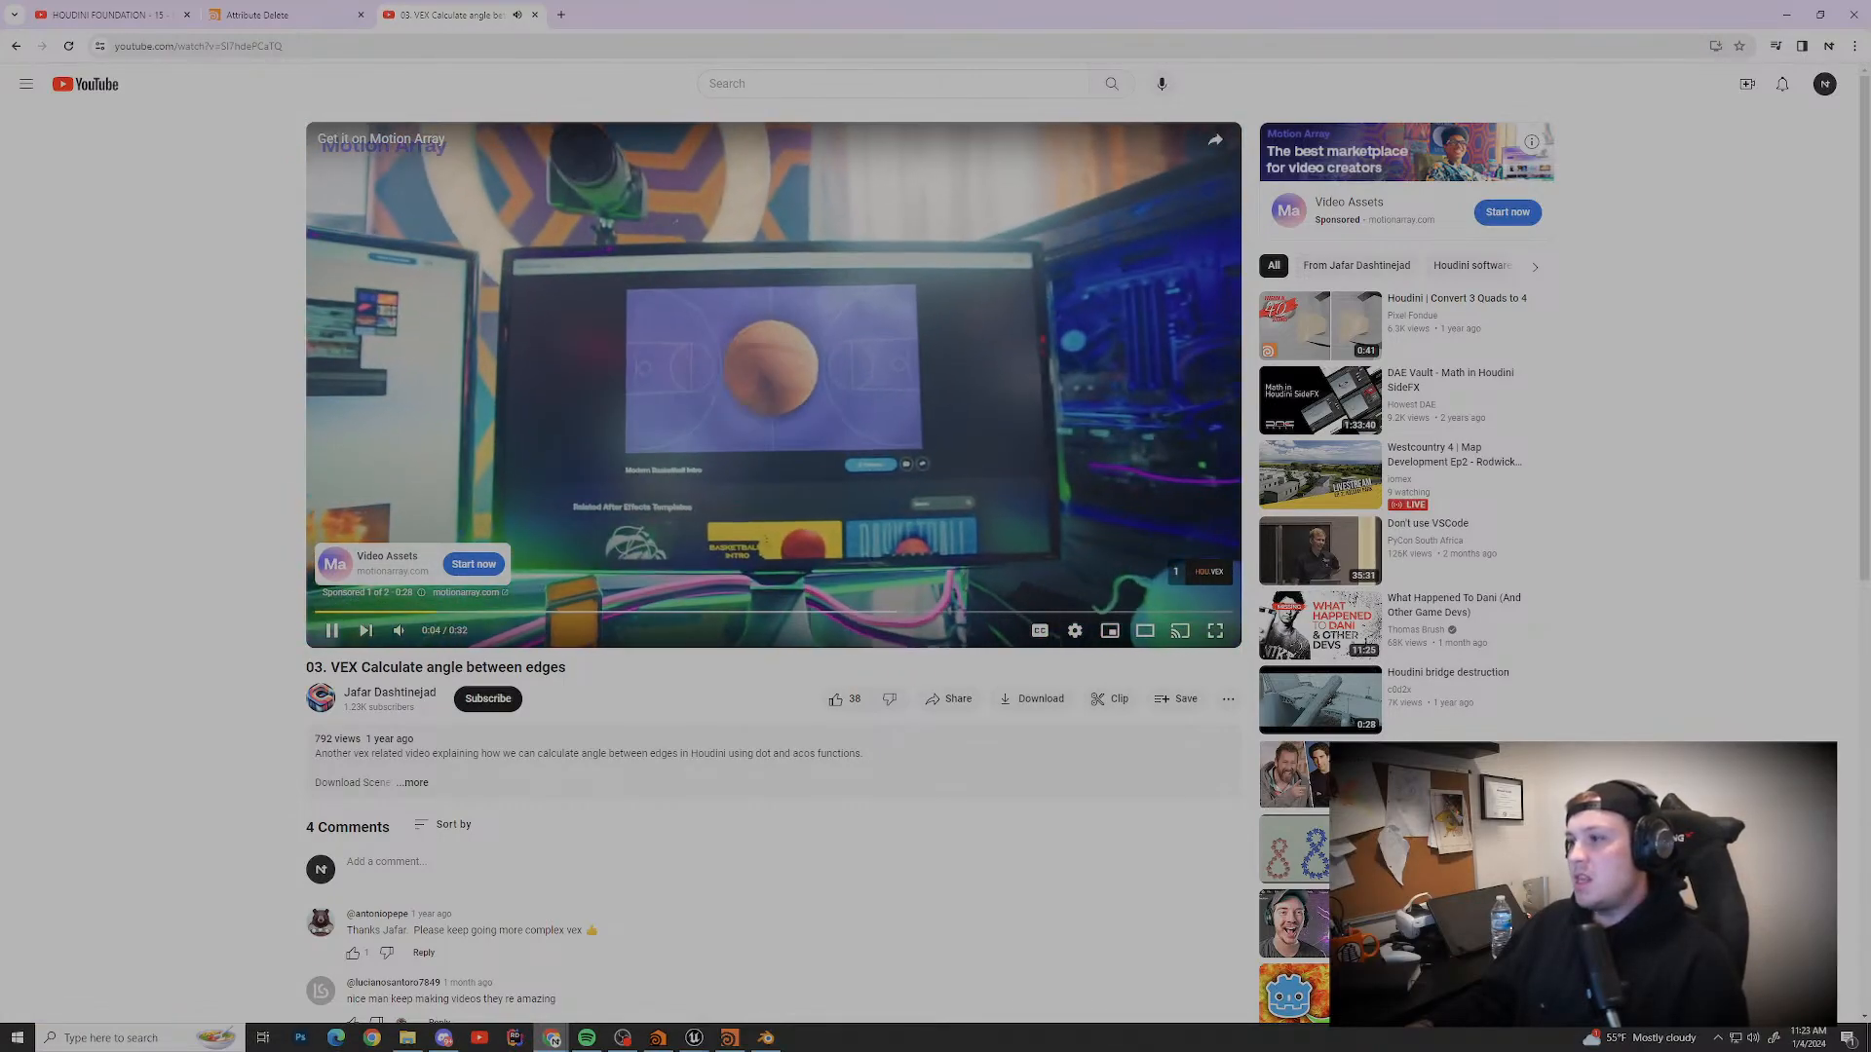
left_click(1204, 572)
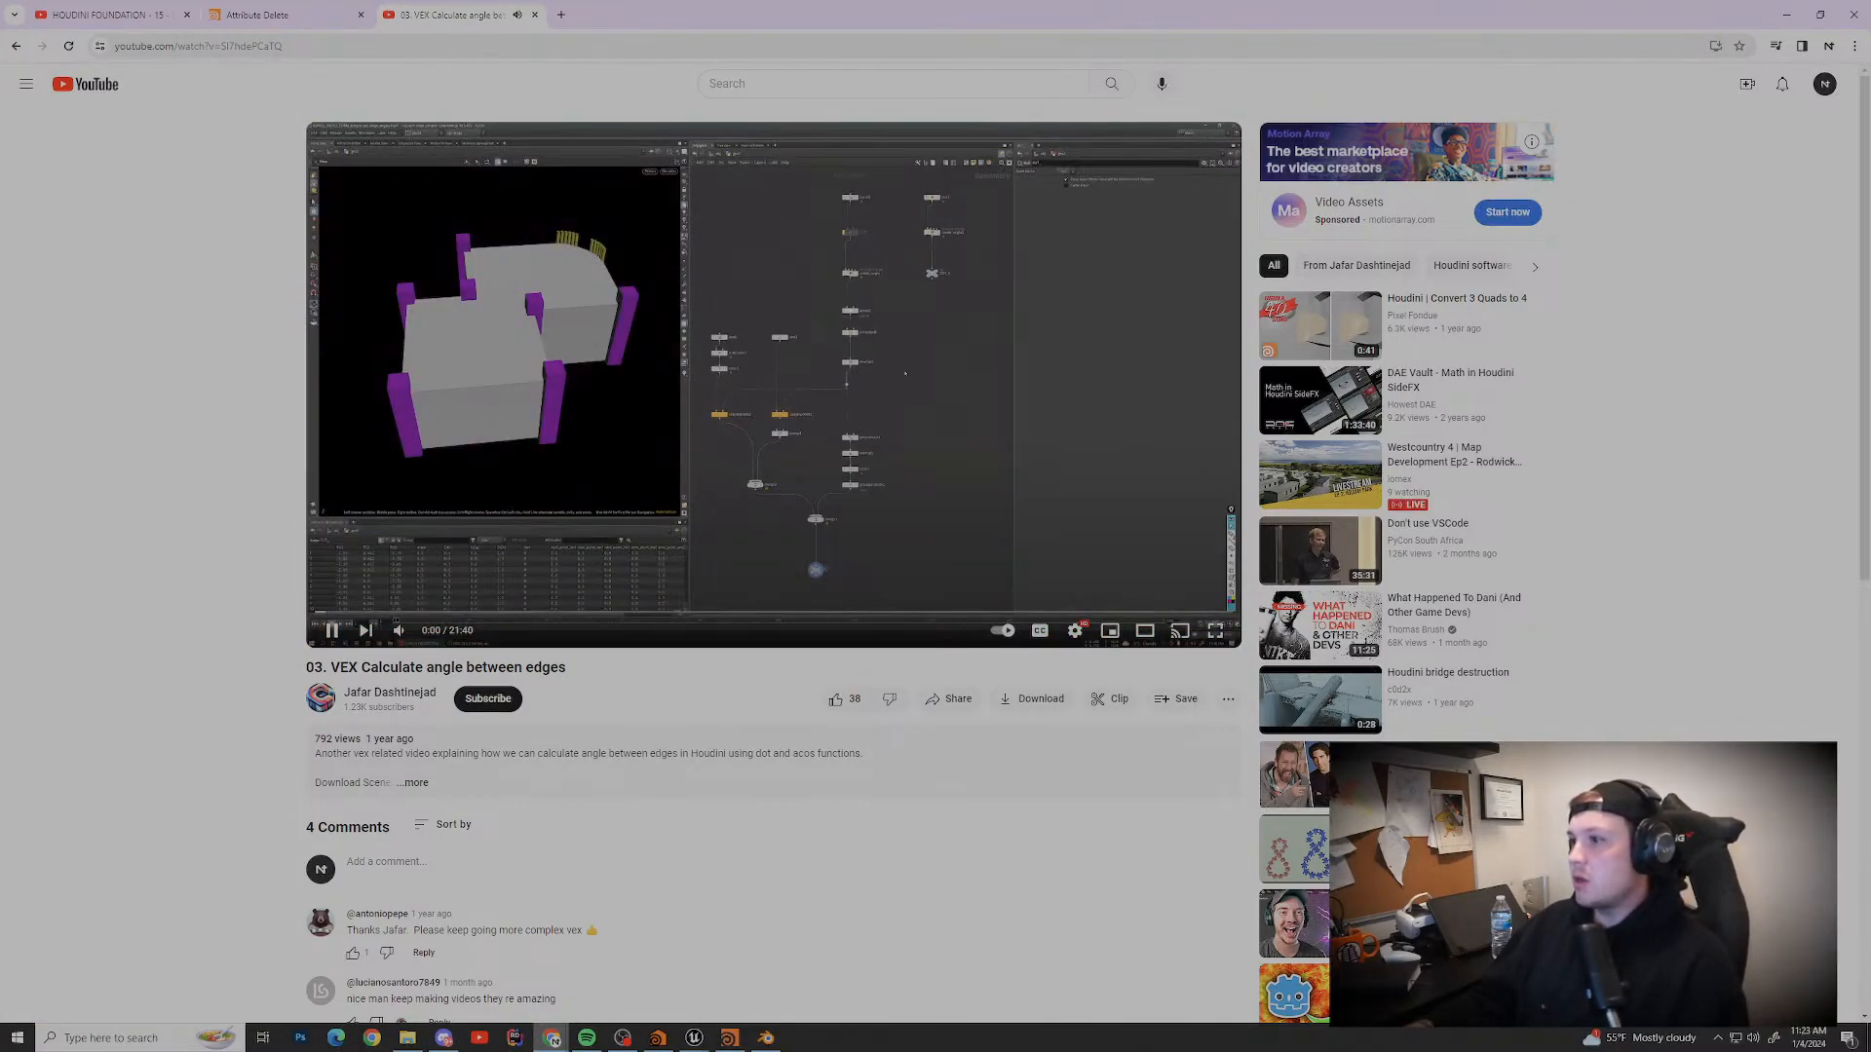
key("f")
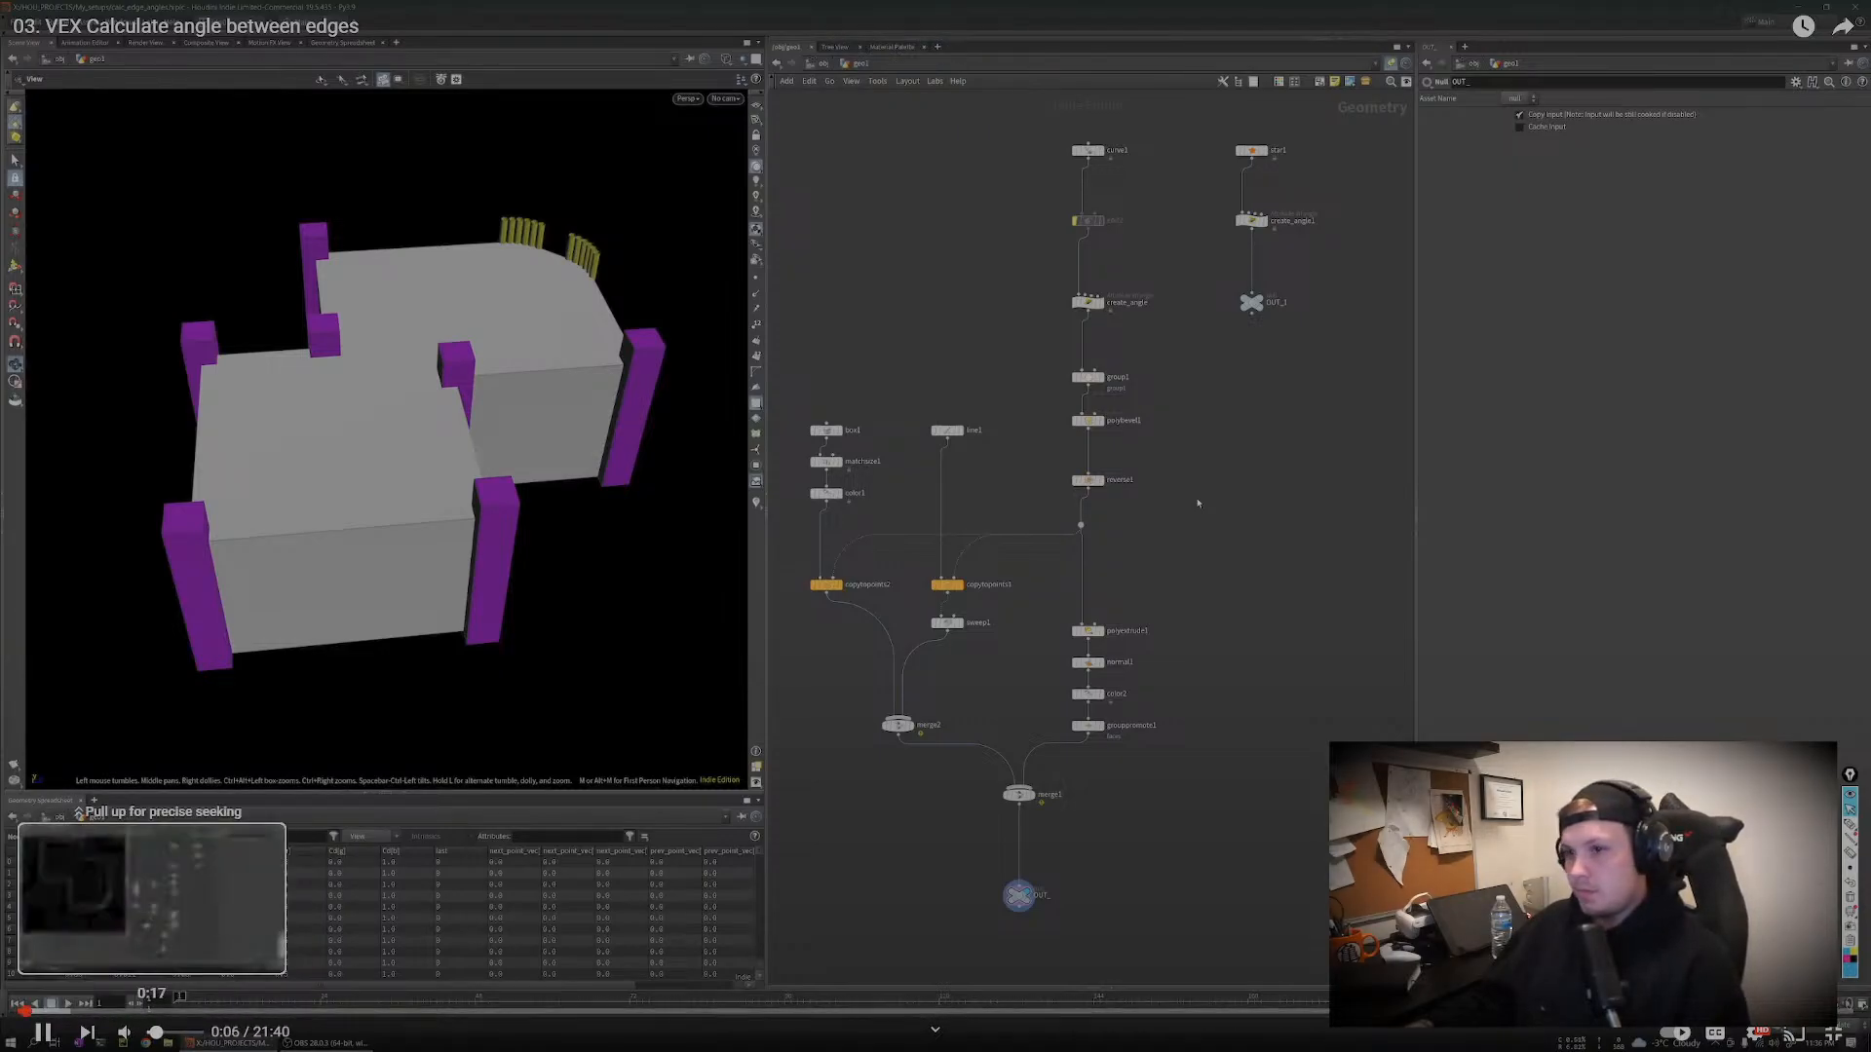
Step: Skim the video up to about 6:23 to examine how its wrangle code gets the previous and next points for the angle calculation
left_click_drag(29, 1010, 300, 1011)
key("l")
key("l")
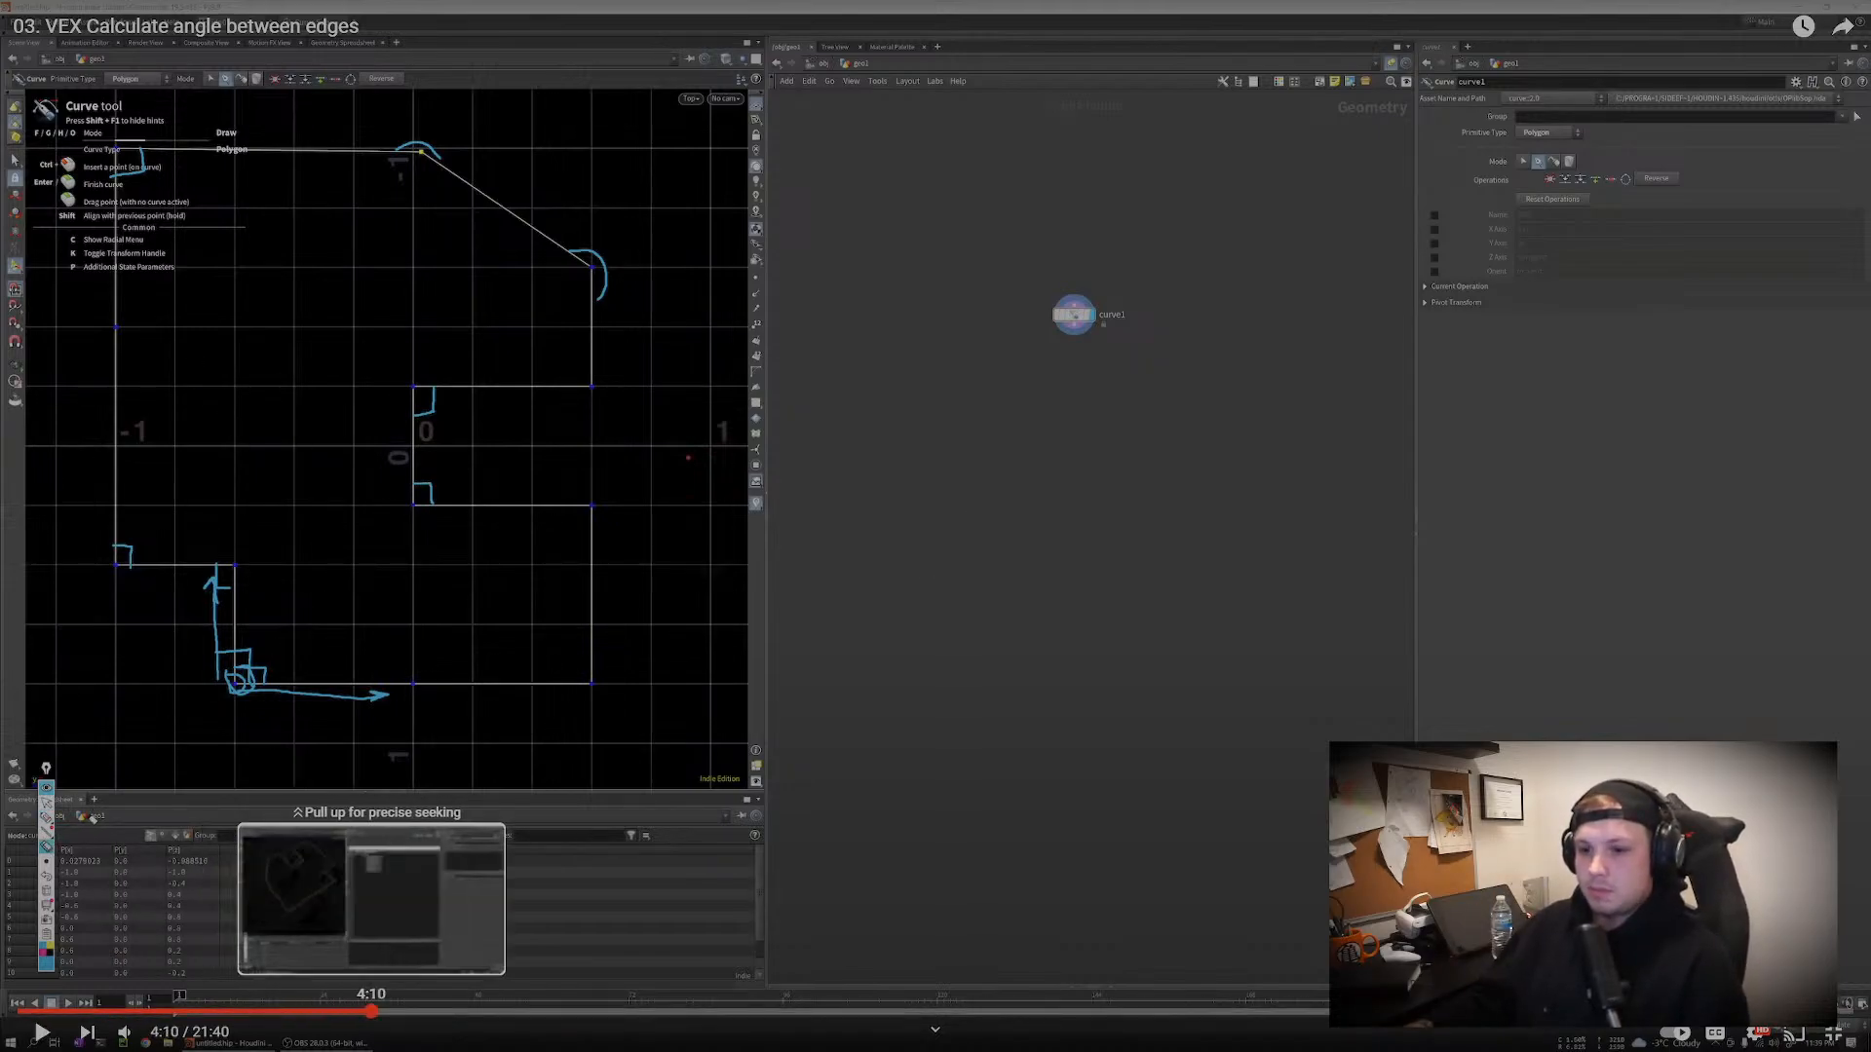
left_click(370, 1010)
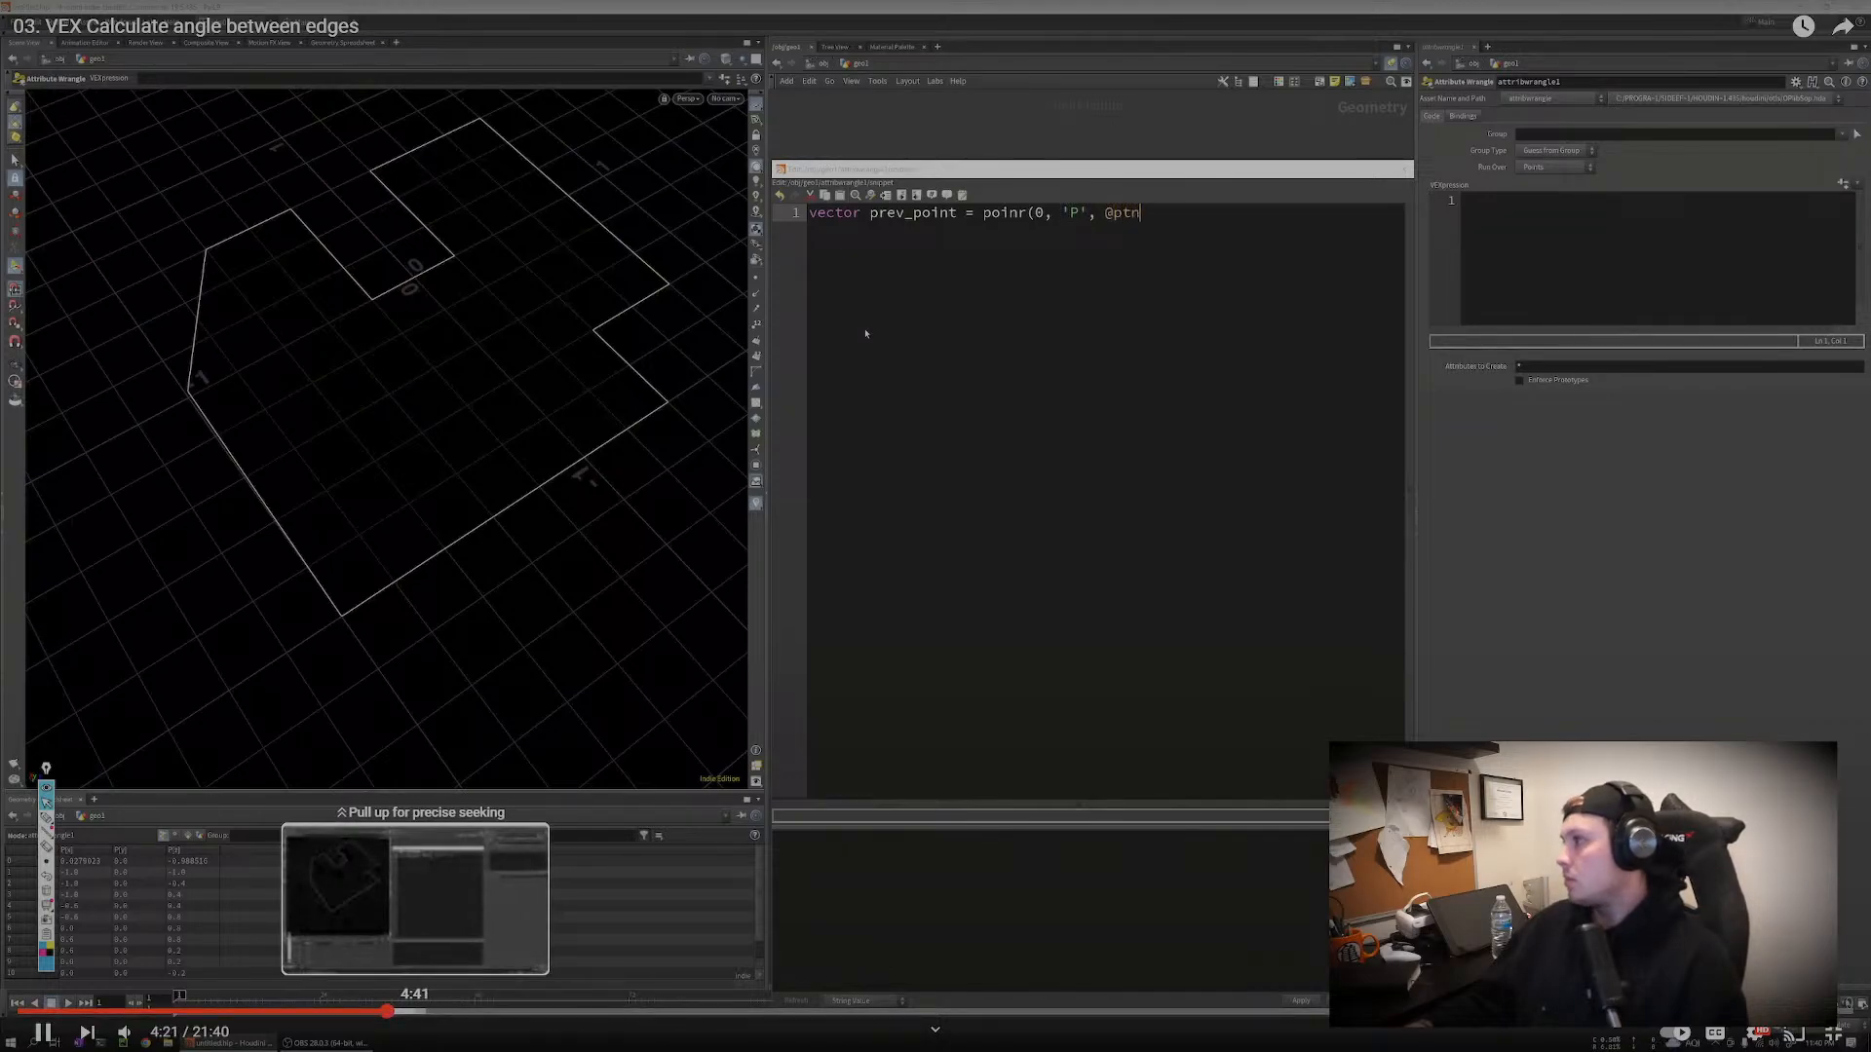
left_click(417, 1011)
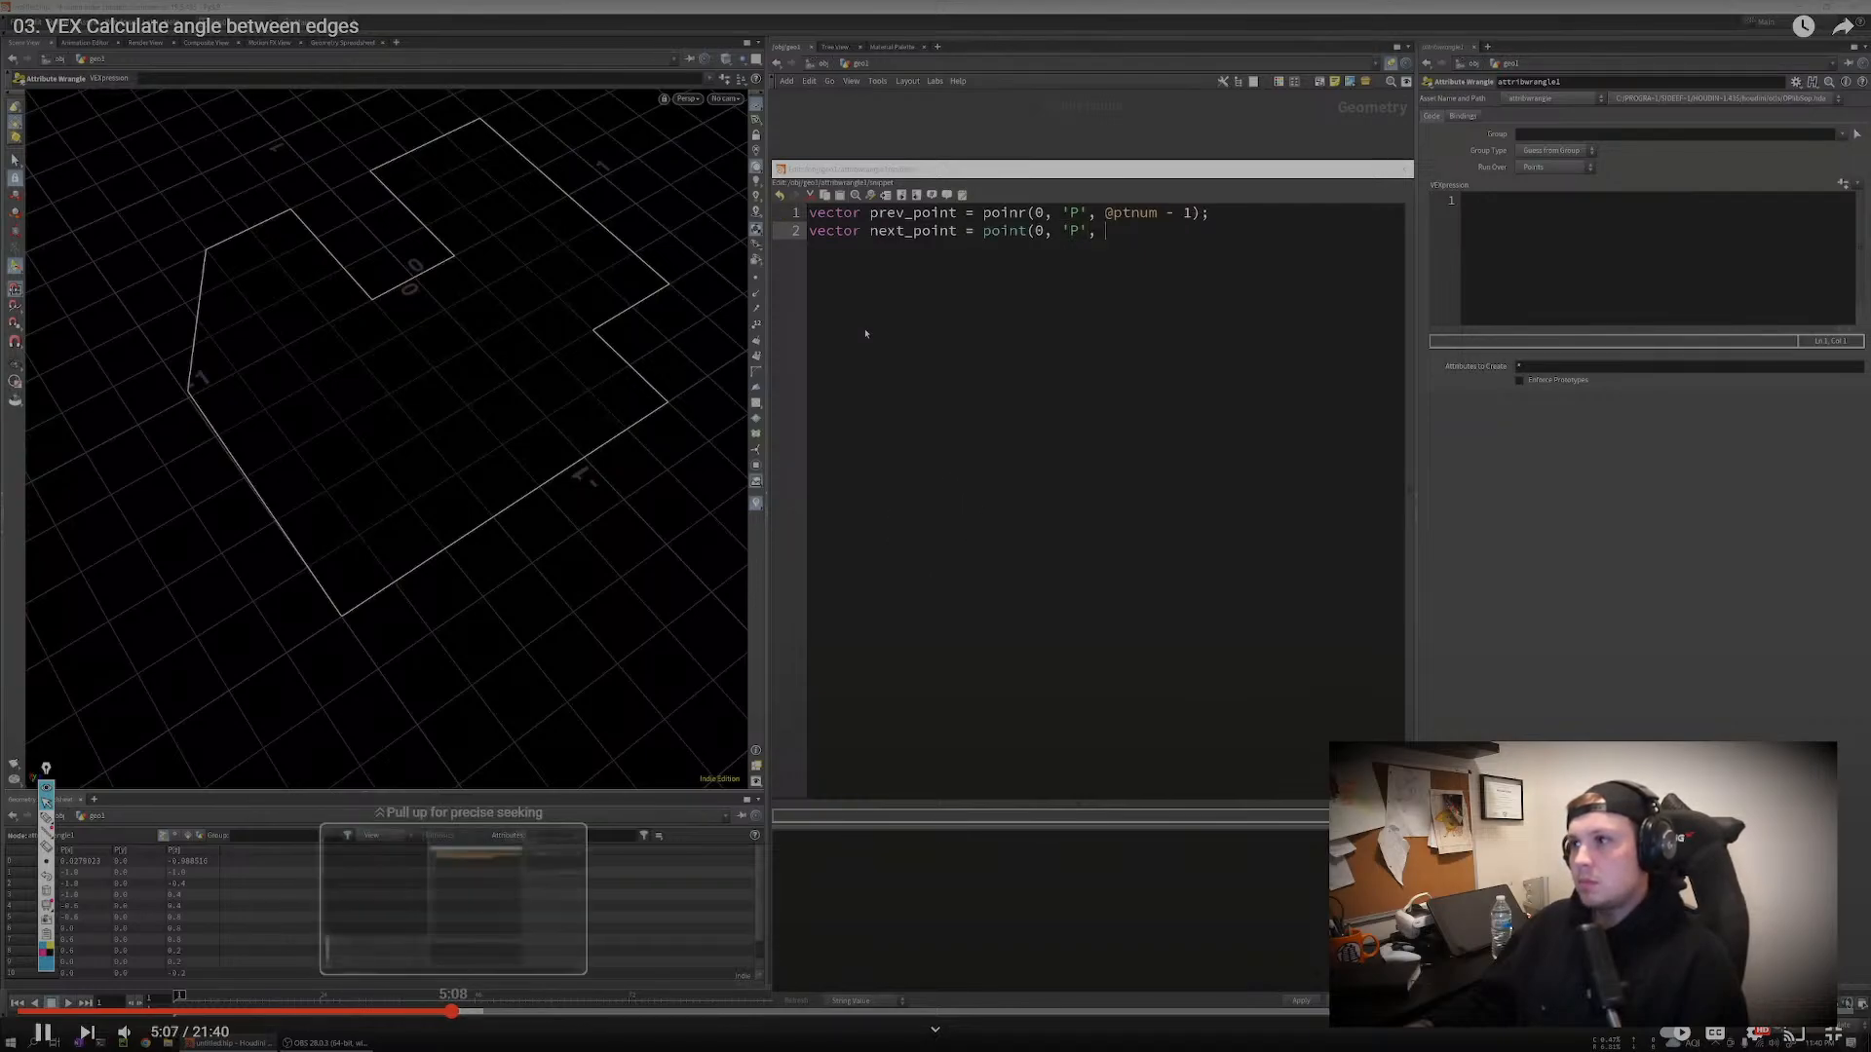
left_click(454, 1012)
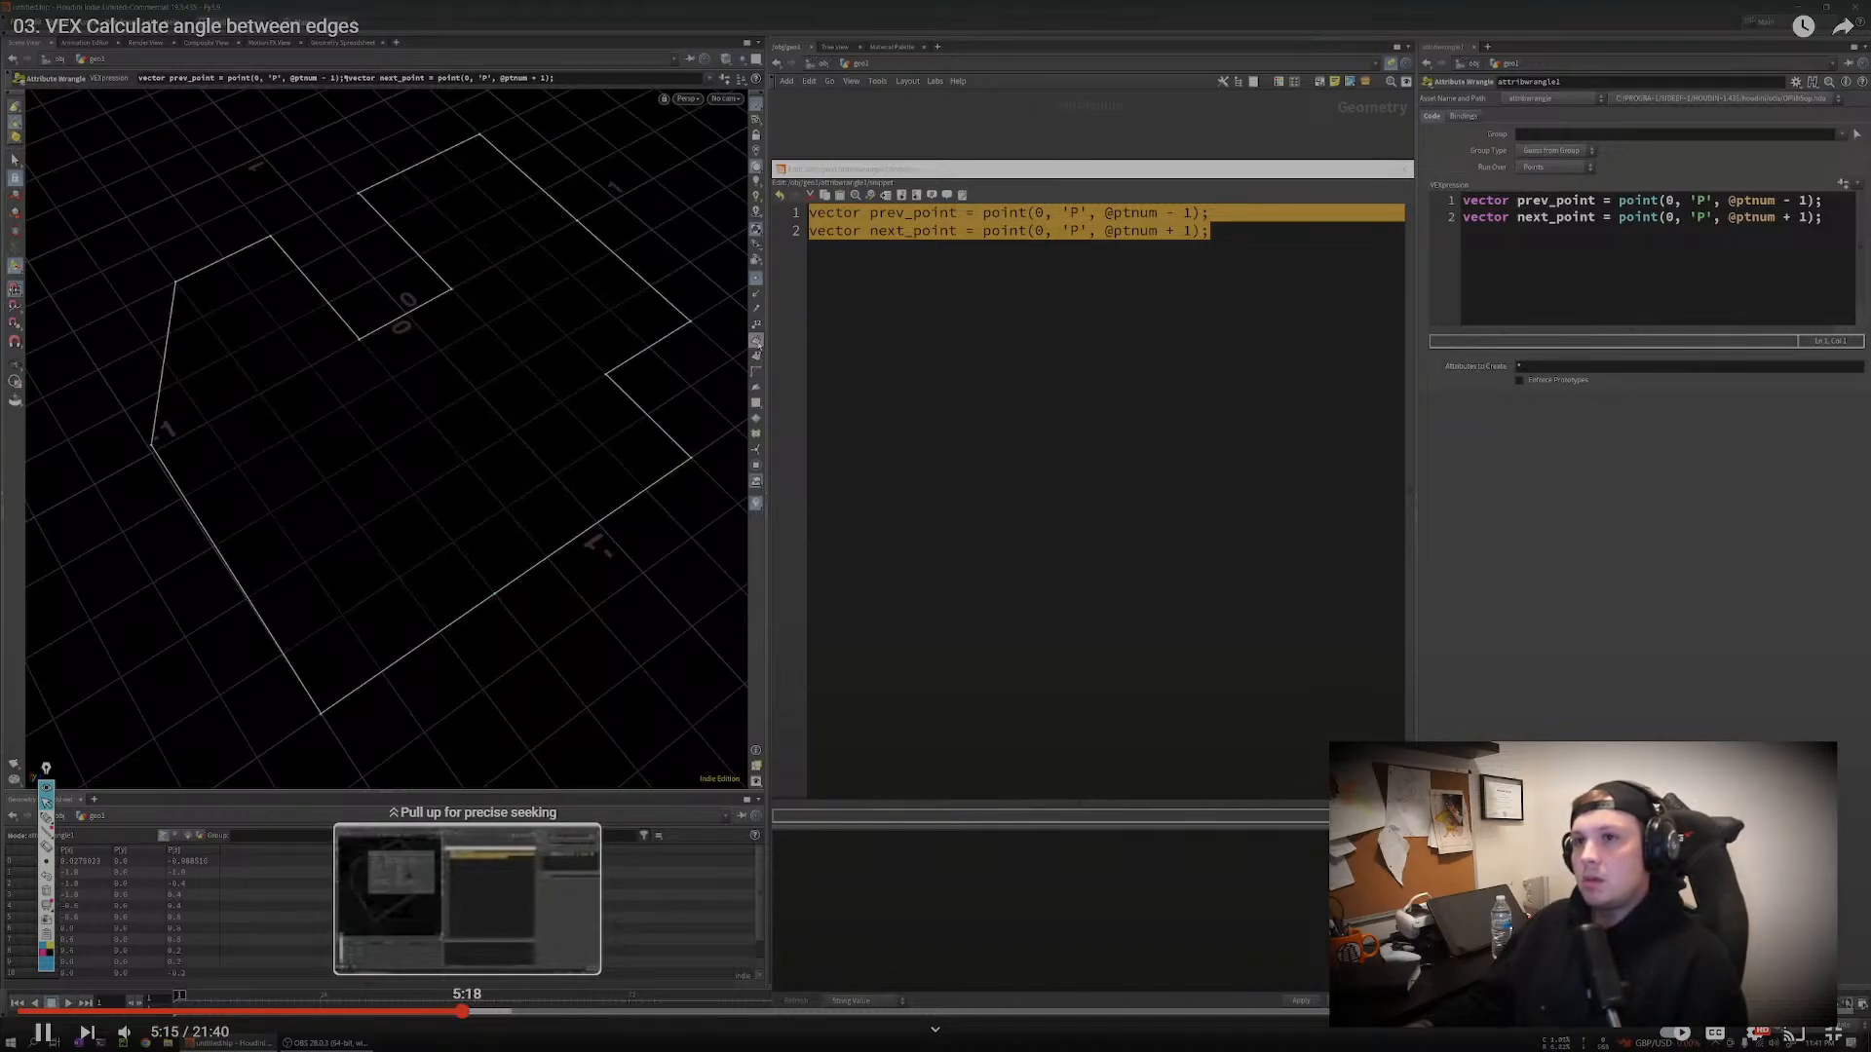
key("space")
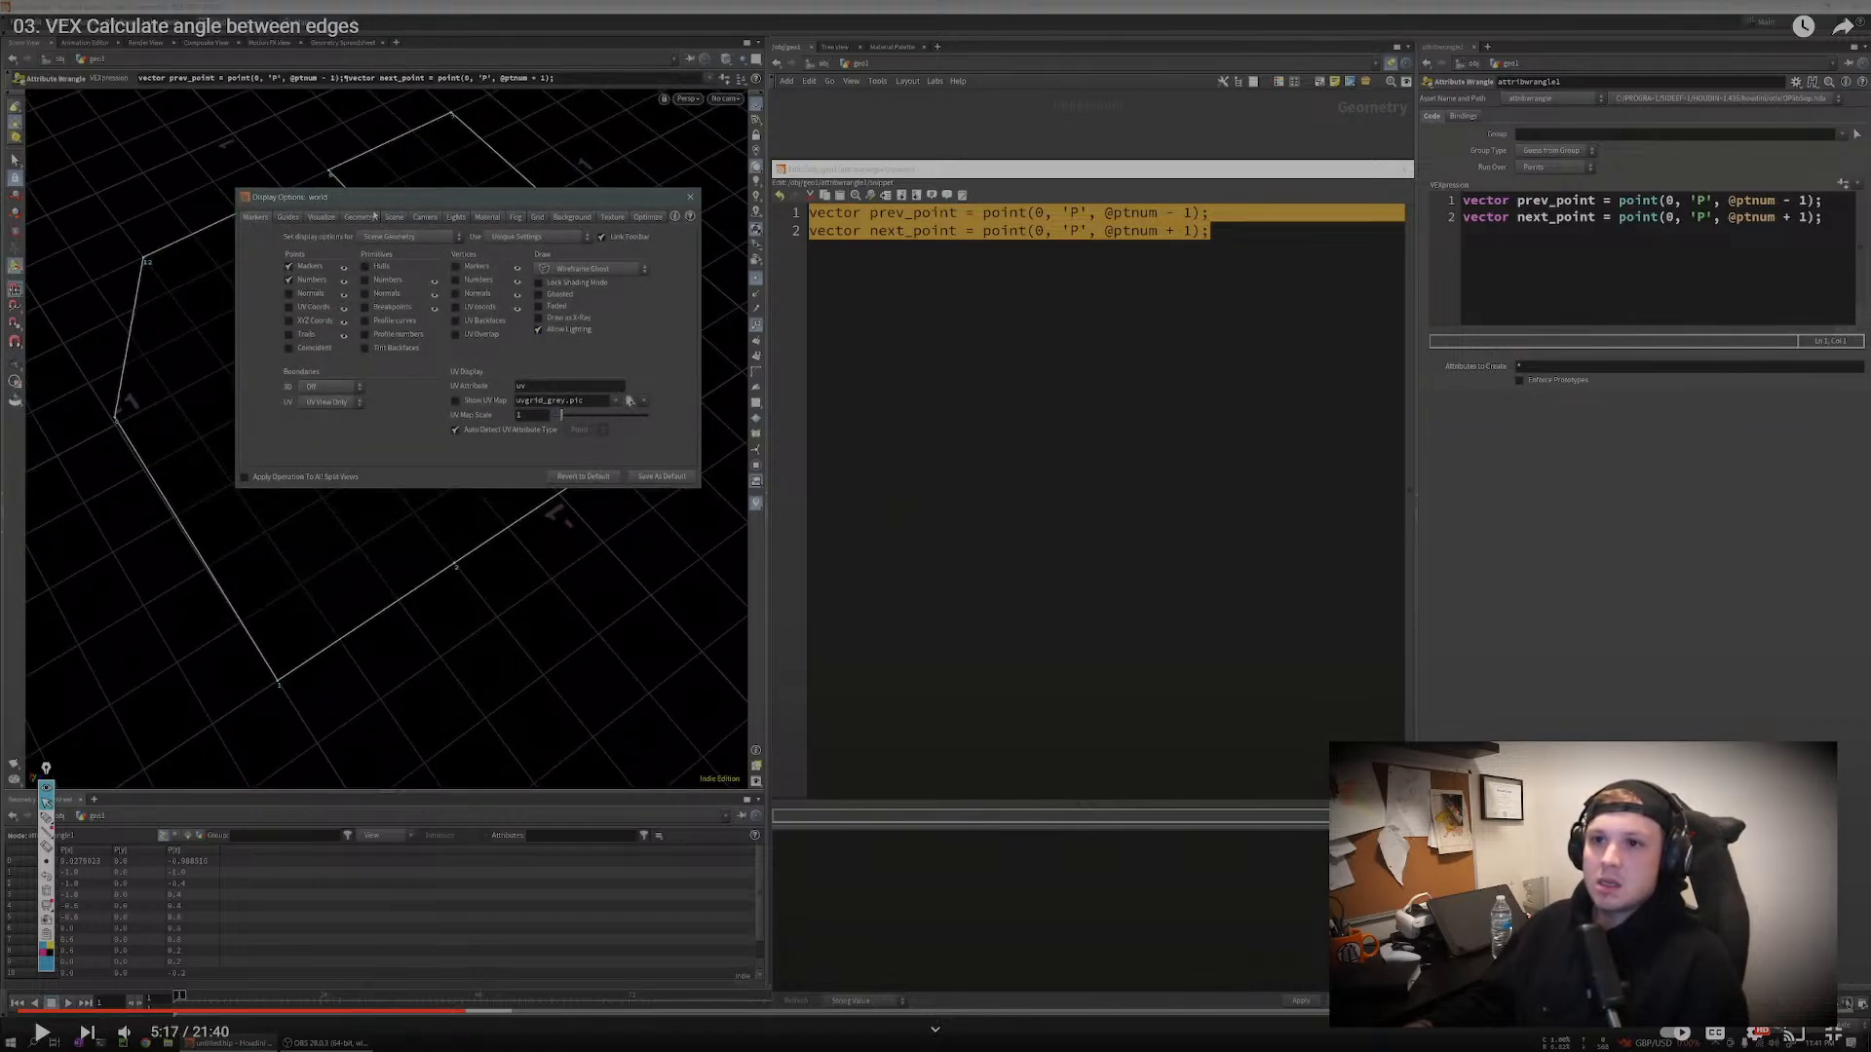
key("space")
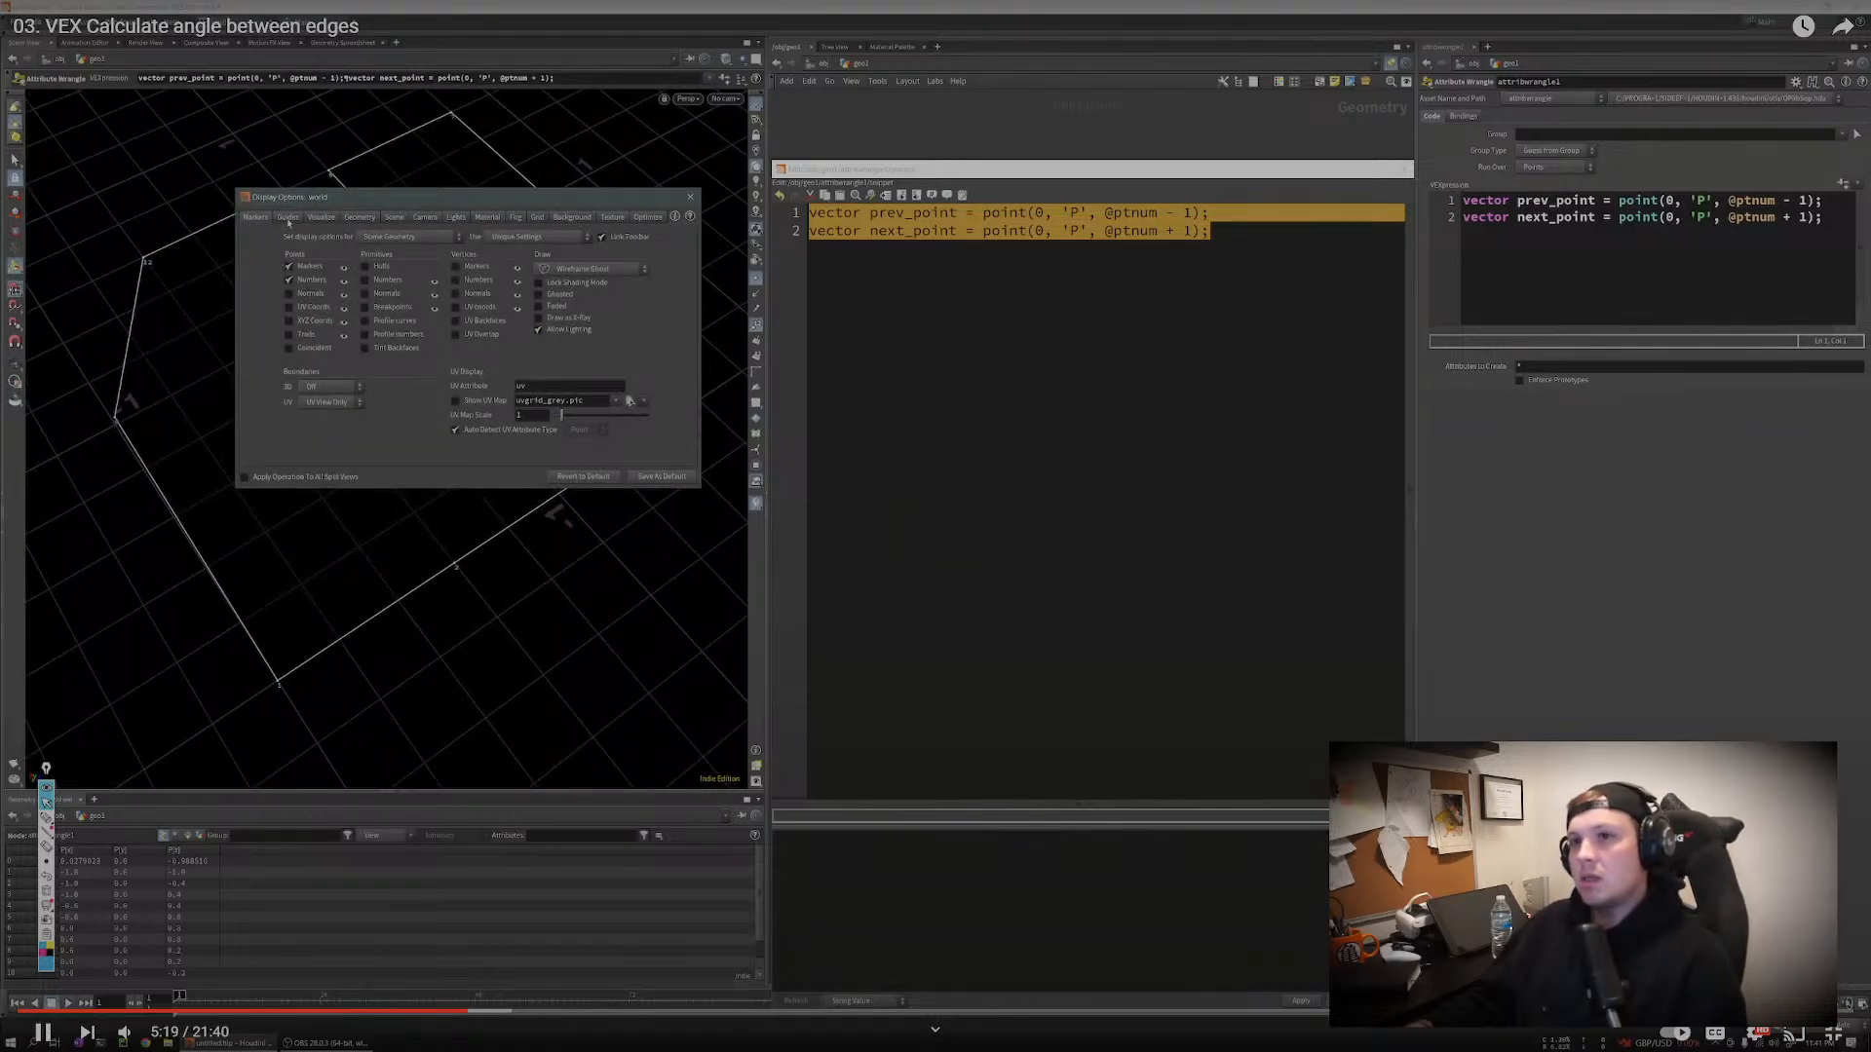
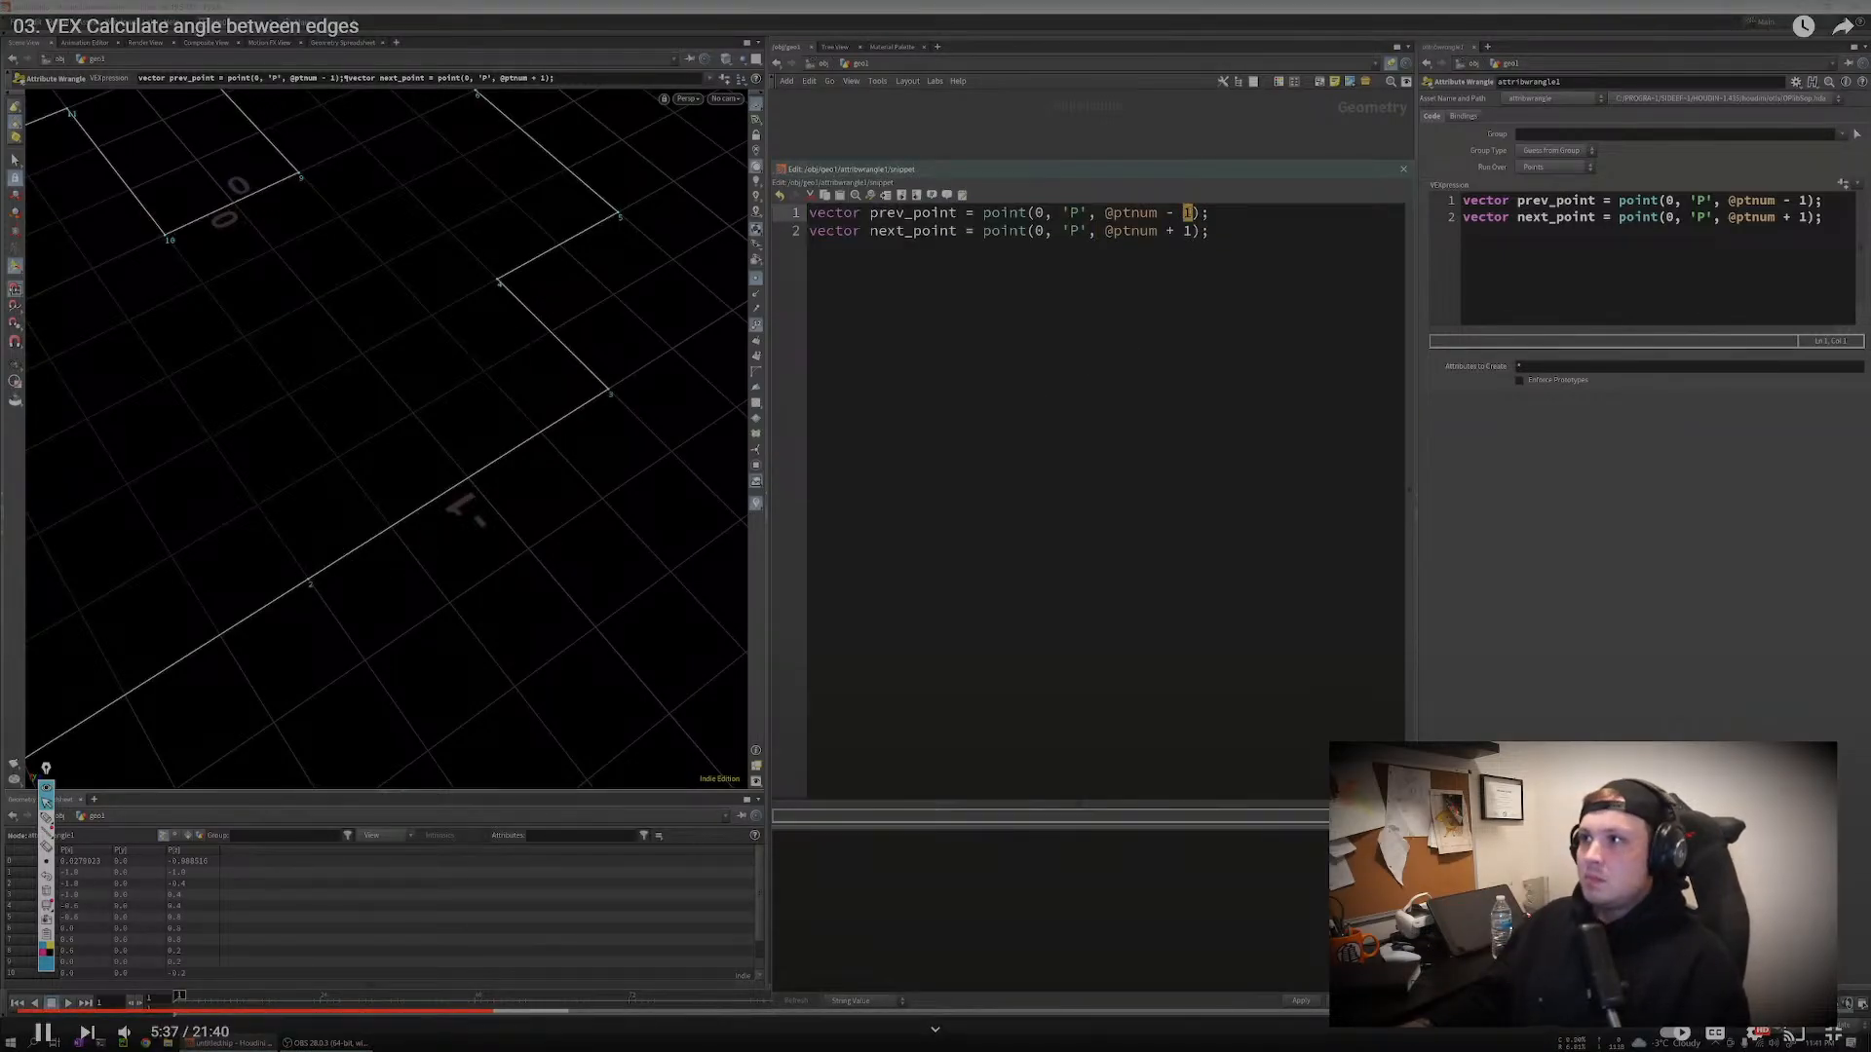
left_click(534, 1011)
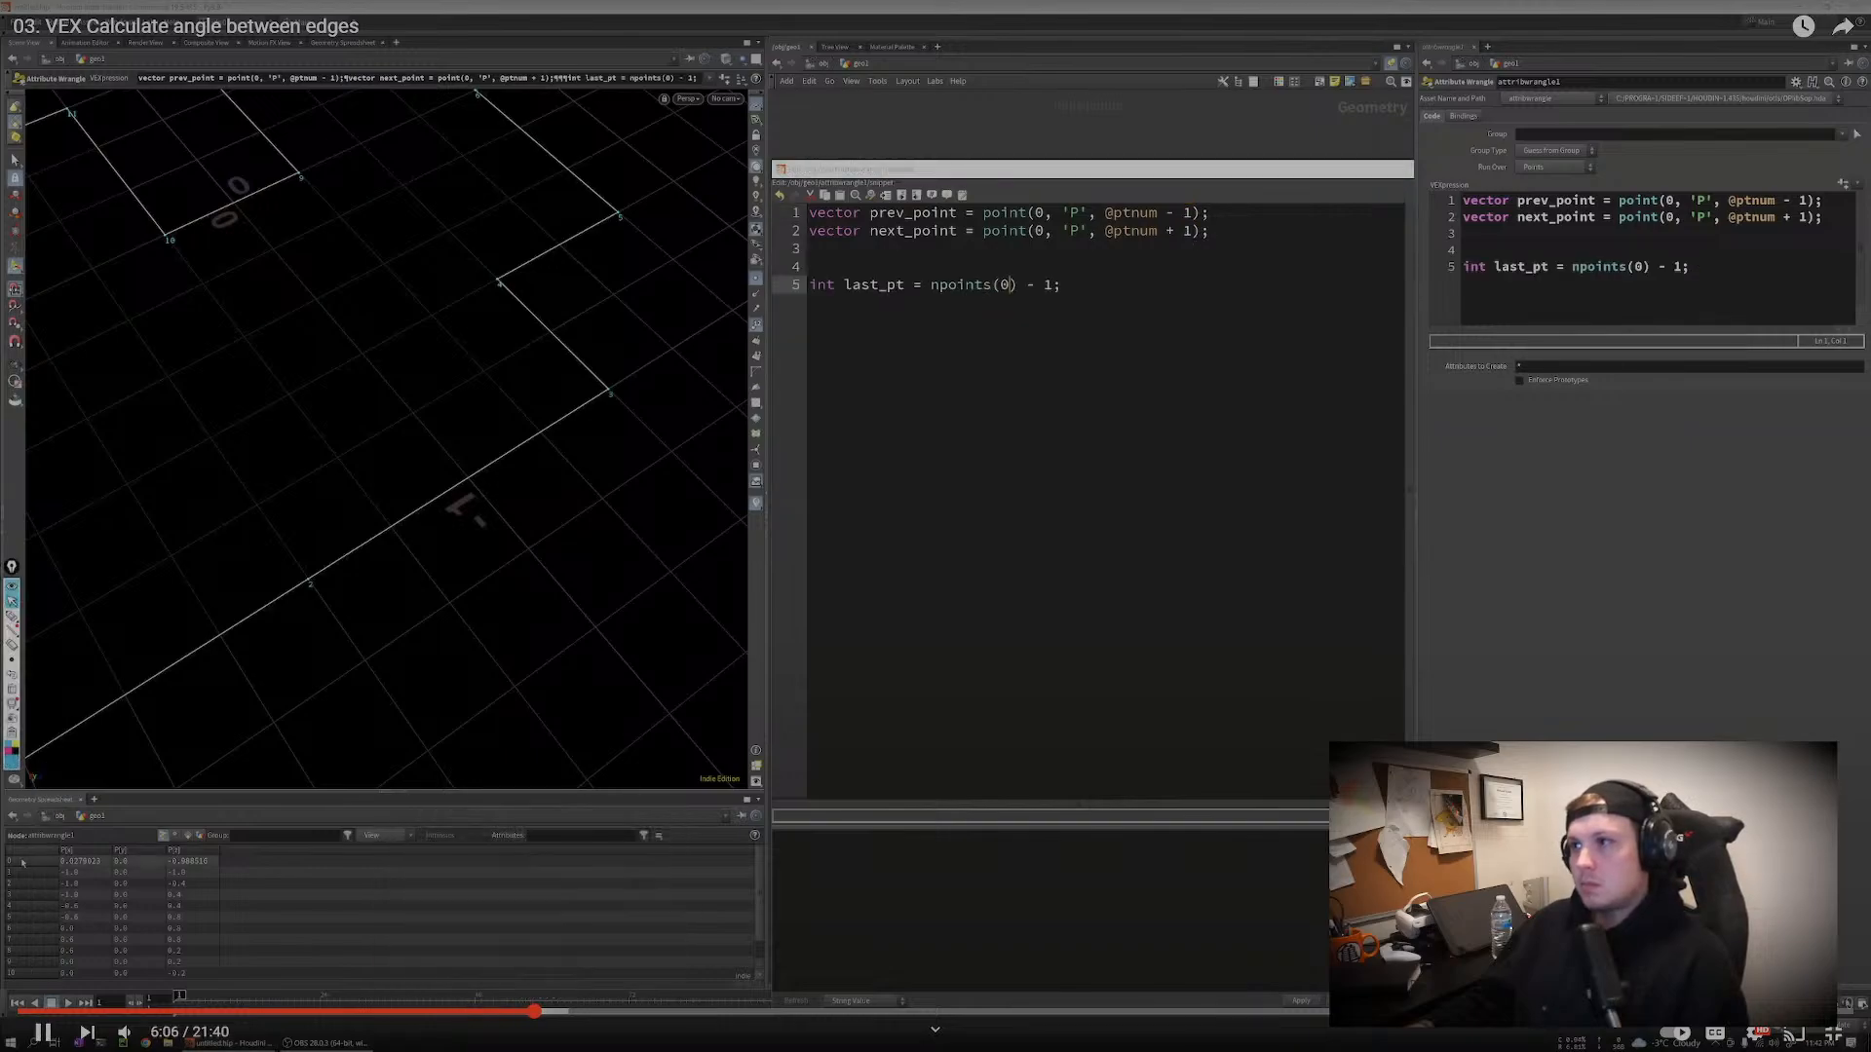
key("space")
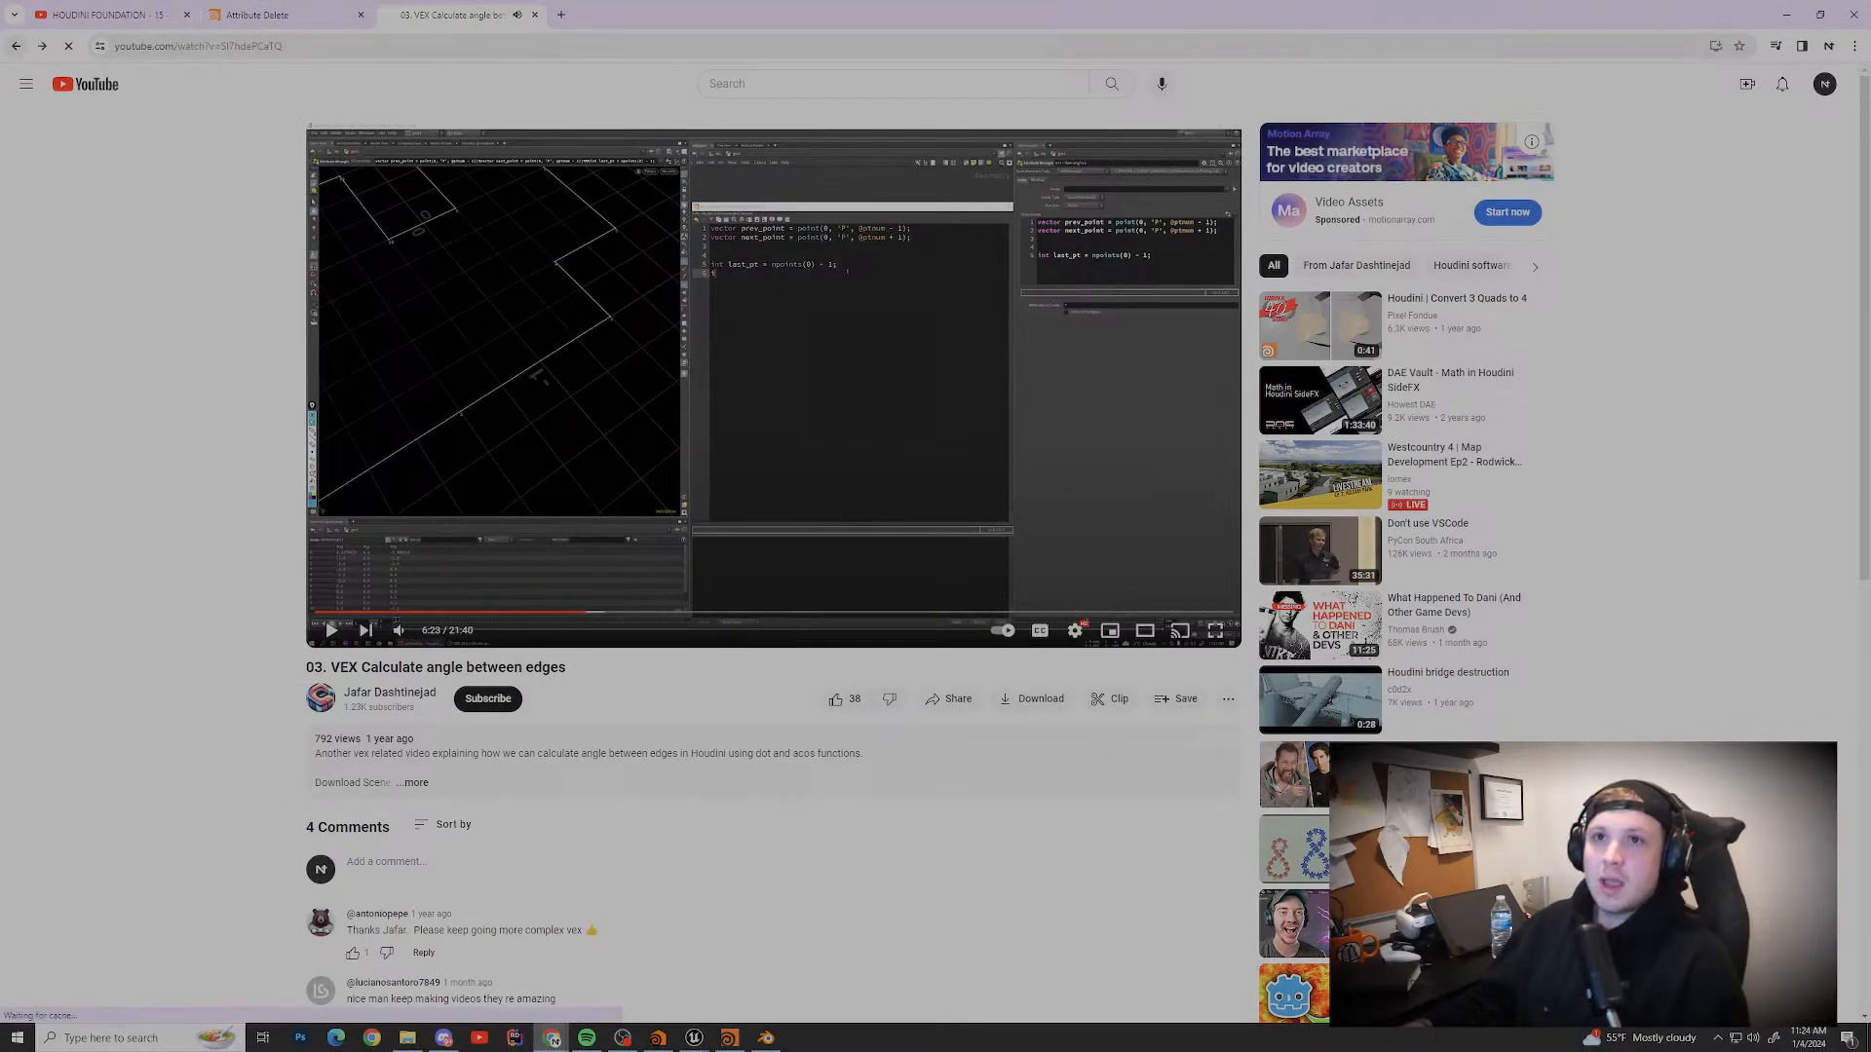
Step: Return to the search results and read the replies in the SideFX forum thread "Select primitives or edges by angle"
left_click(15, 46)
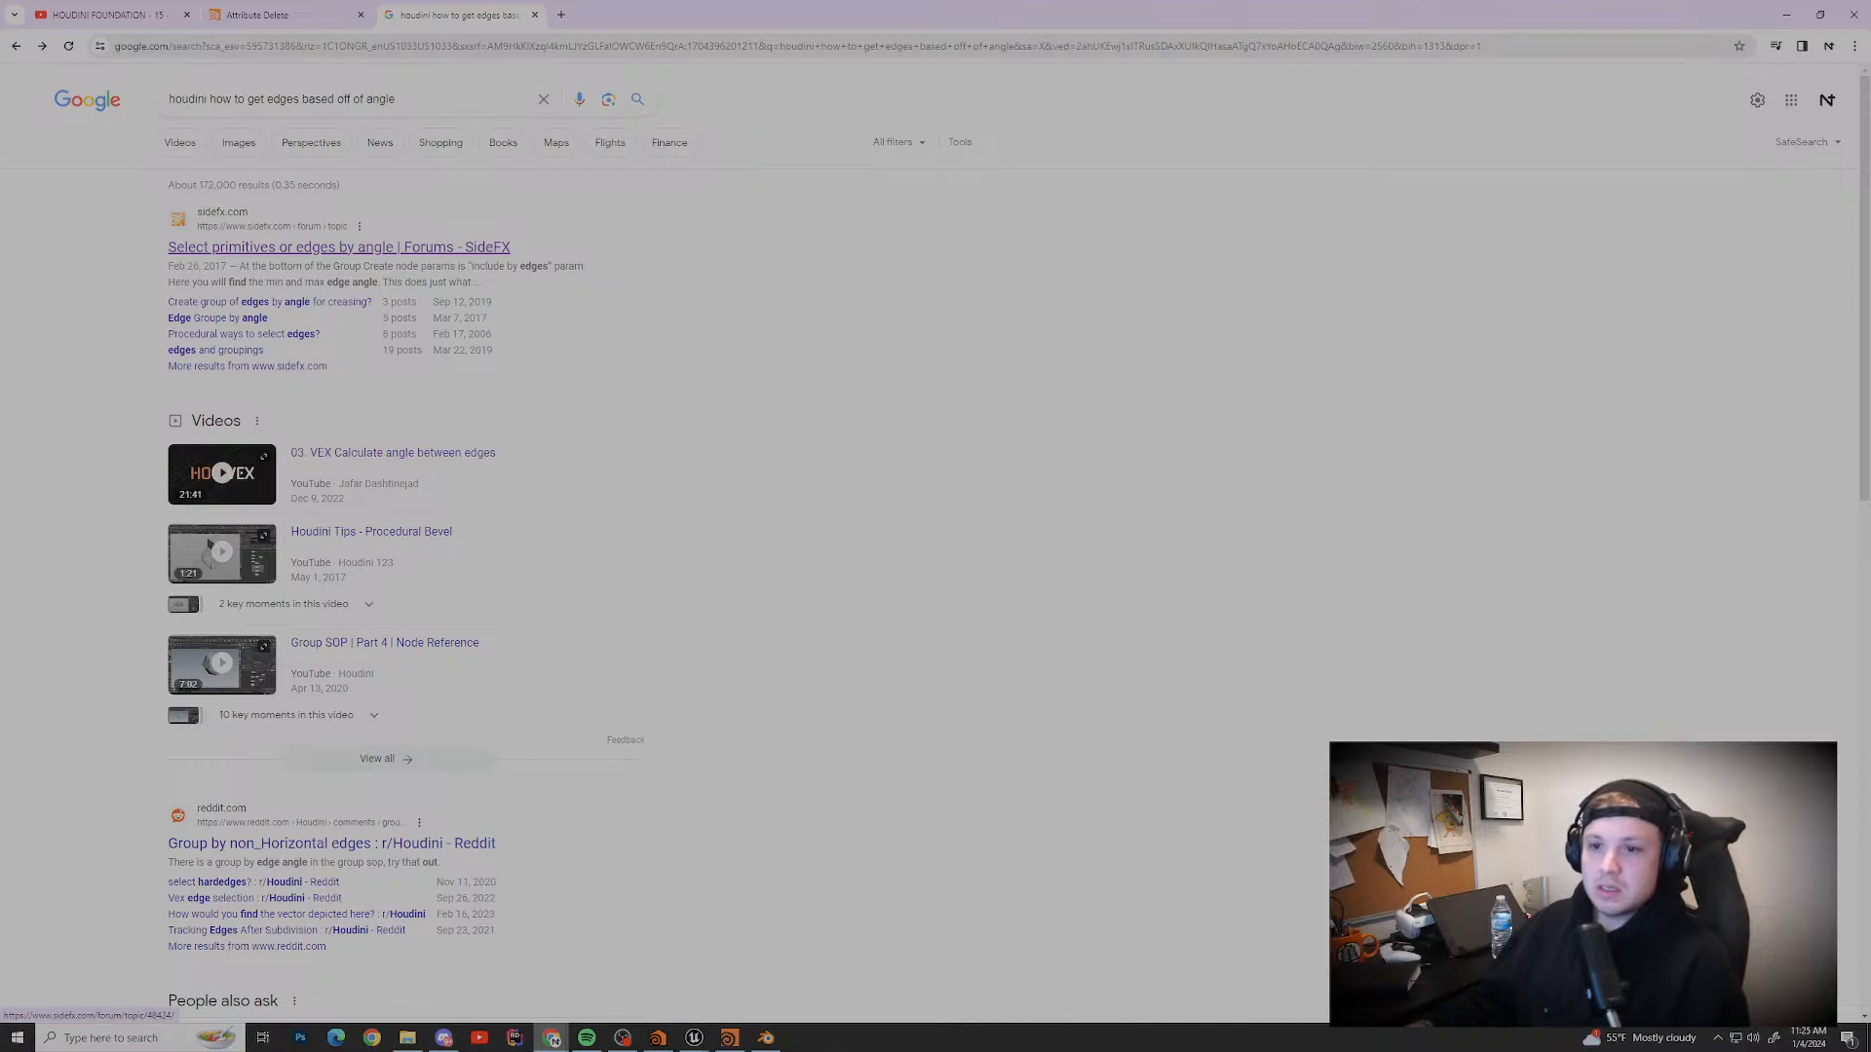
left_click(338, 247)
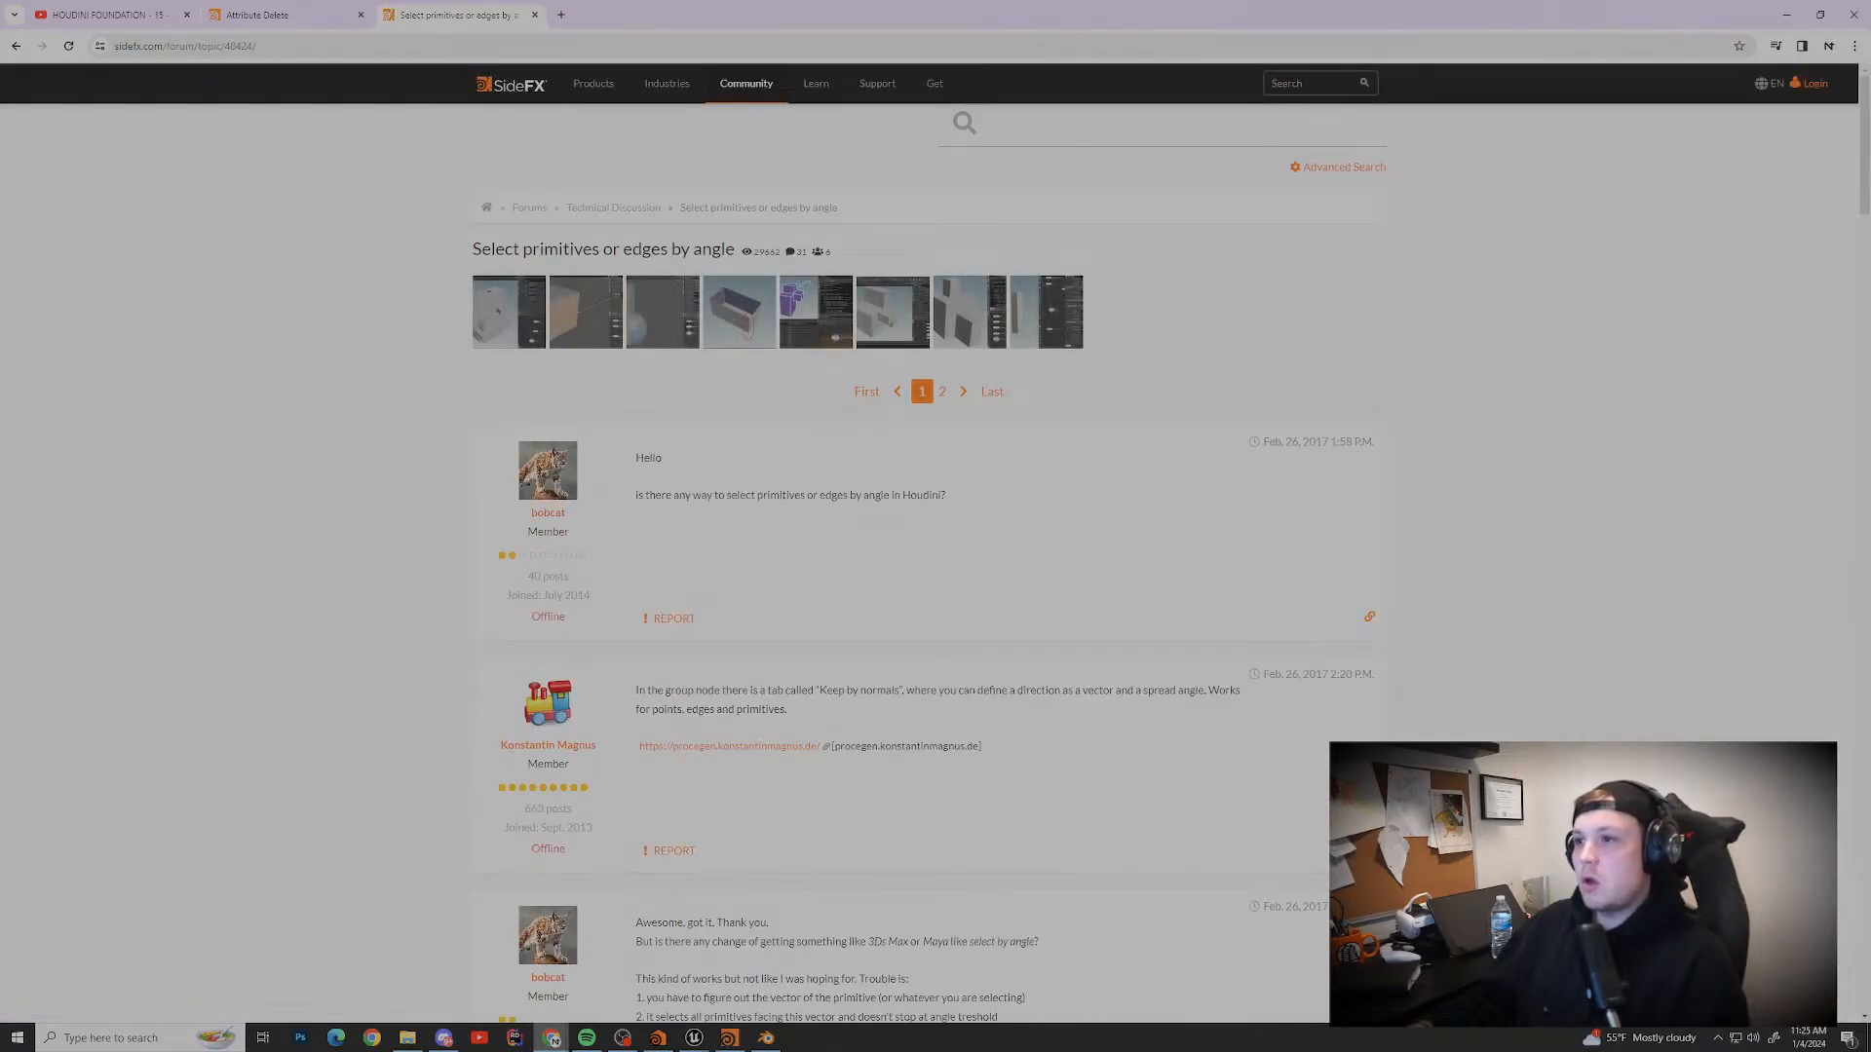
scroll(935, 545, "down", 2)
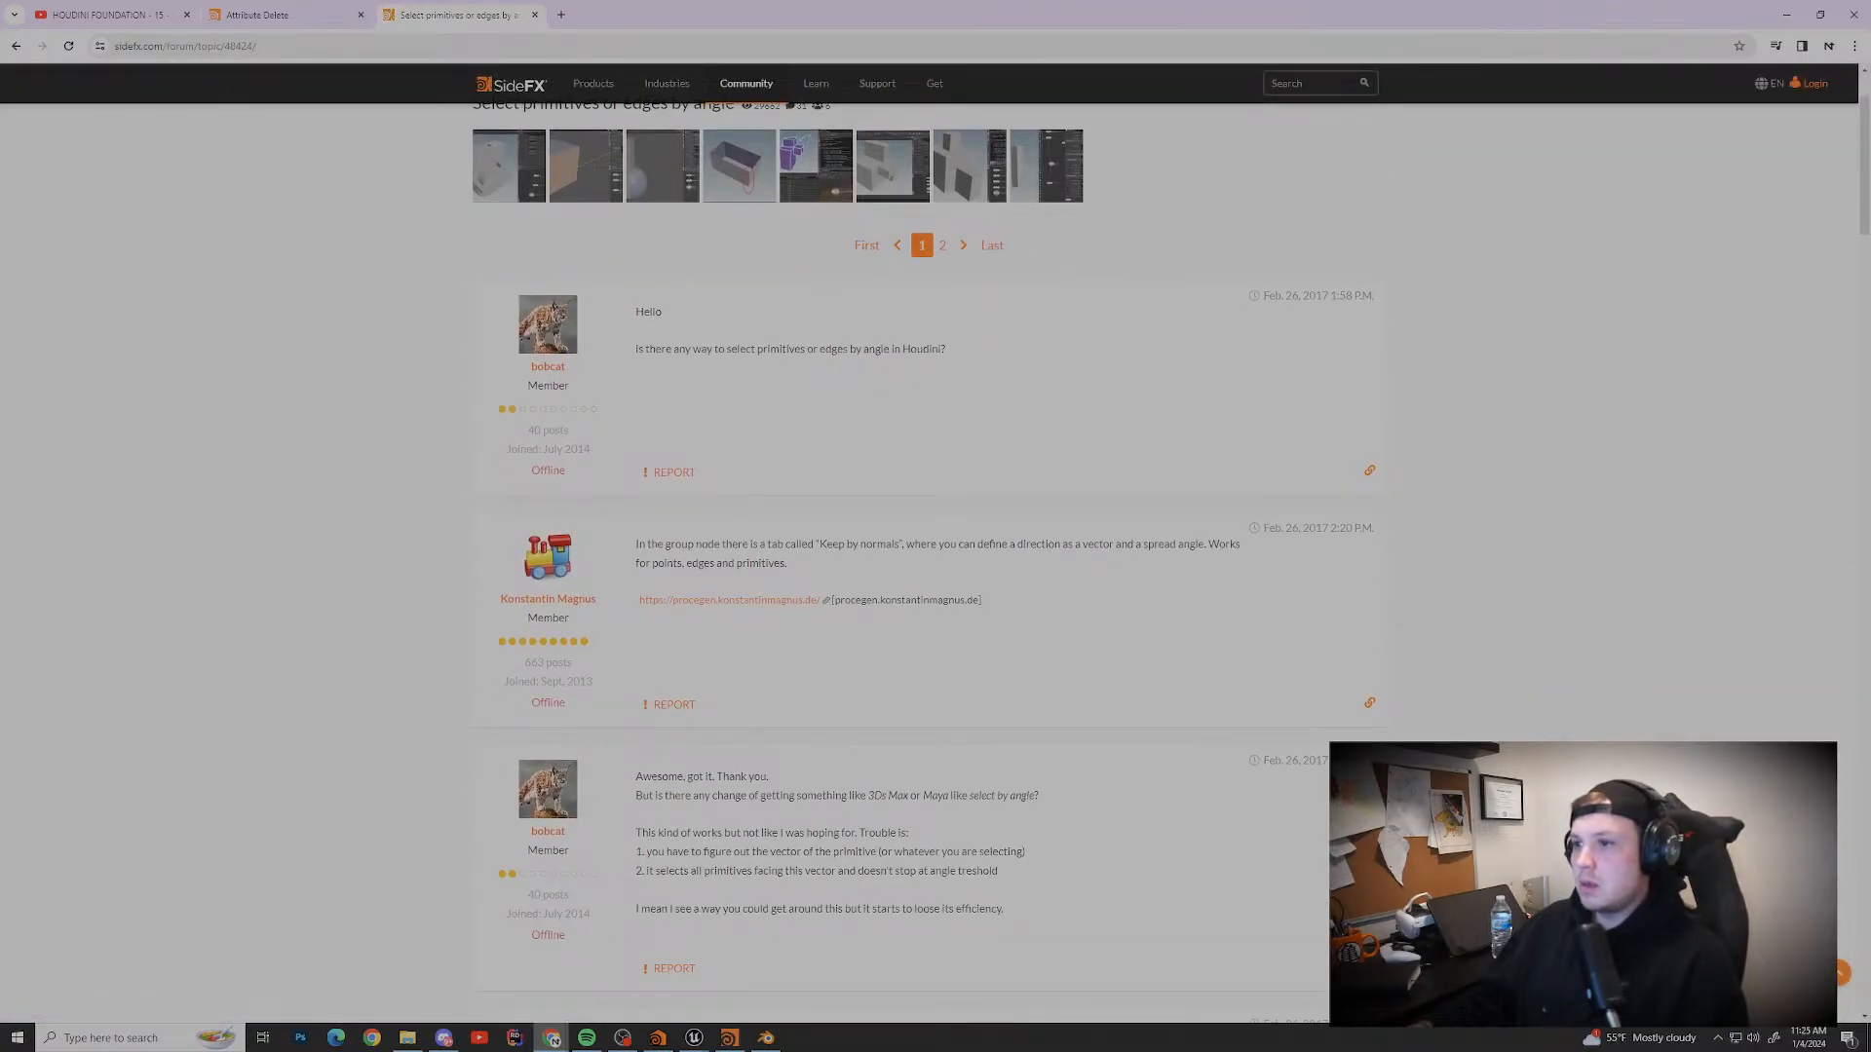
left_click_drag(668, 544, 788, 565)
scroll(936, 546, "down", 6)
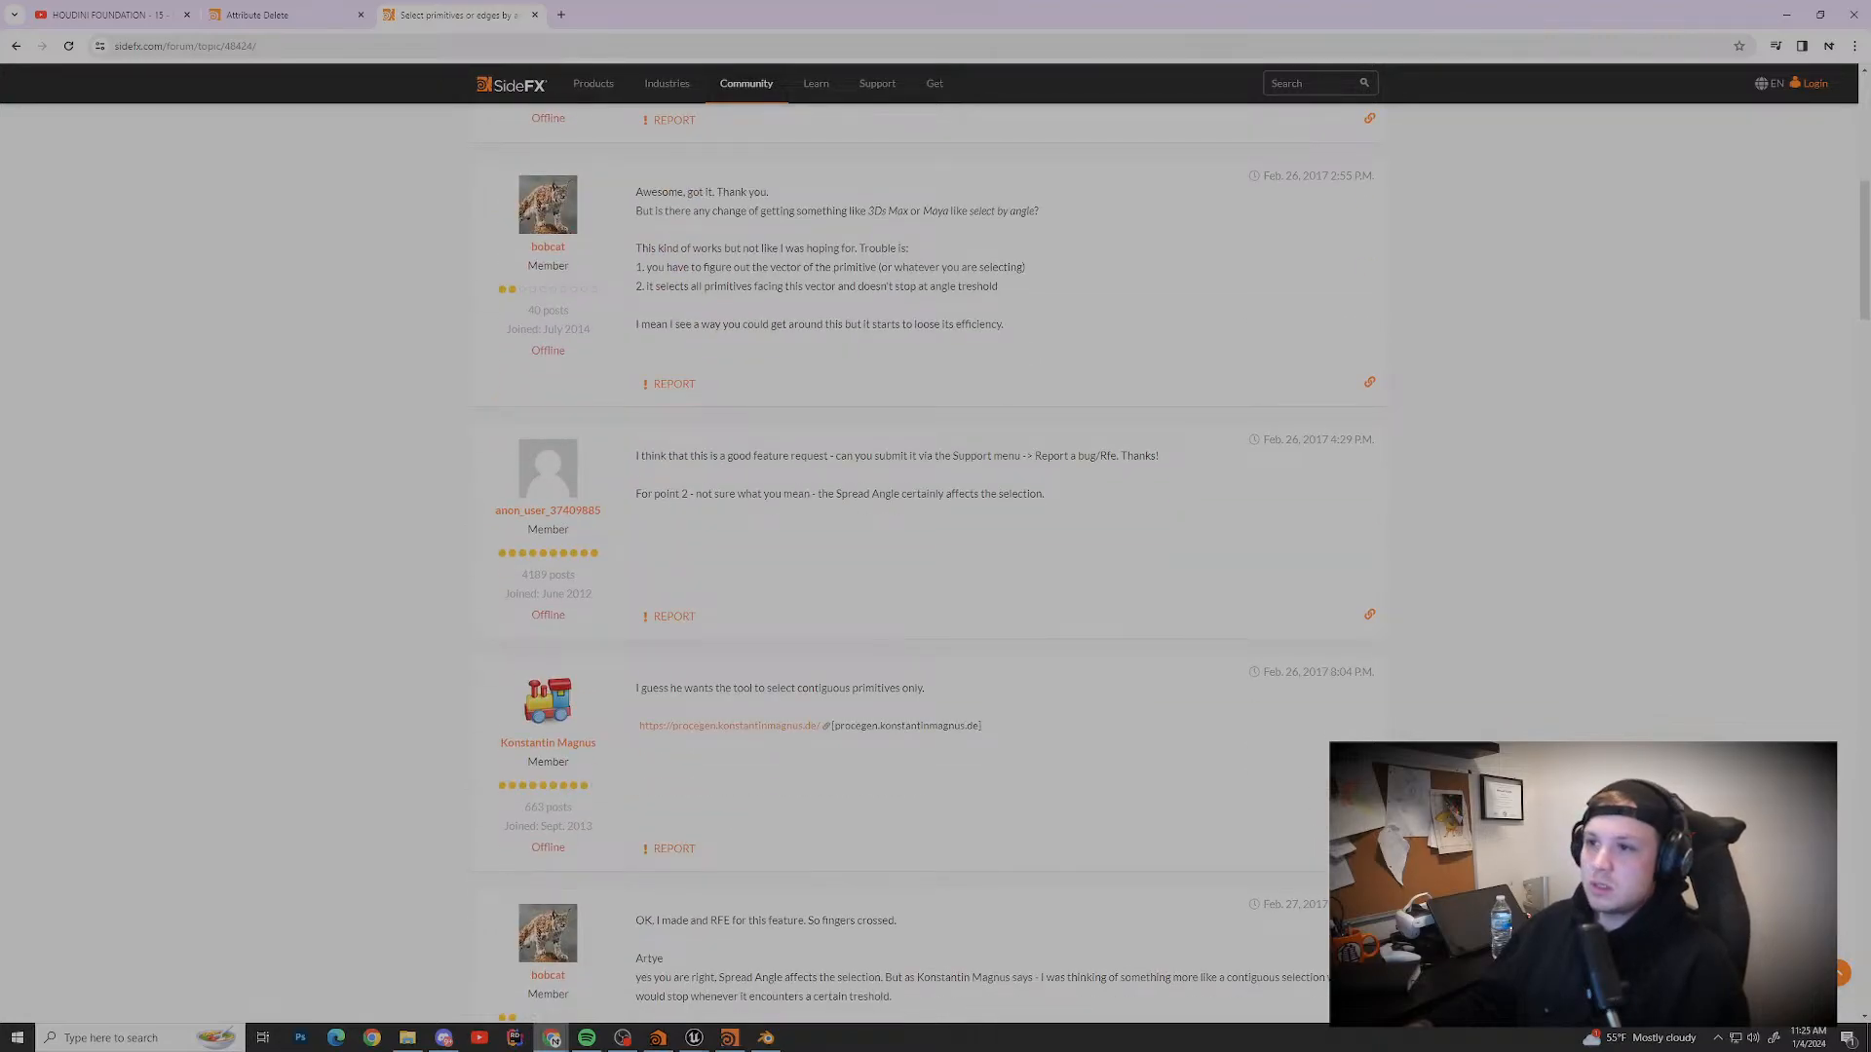
left_click_drag(639, 456, 812, 456)
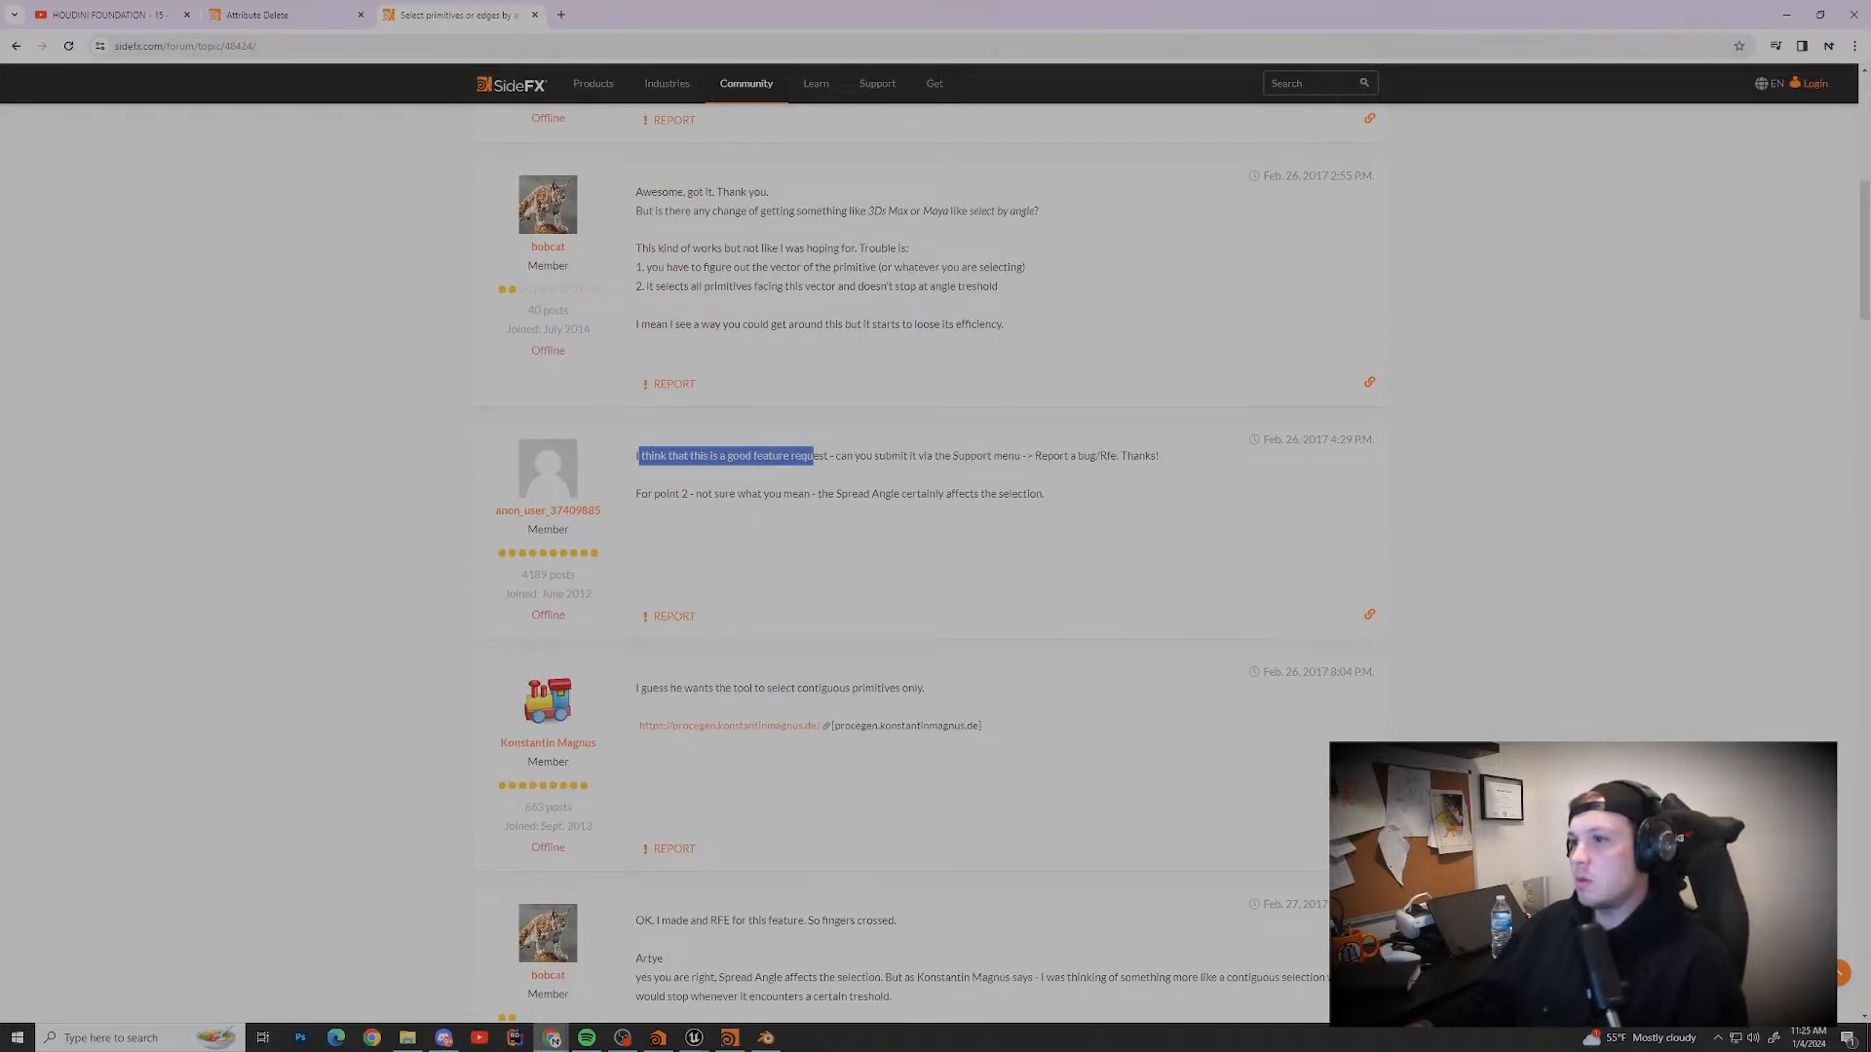
Step: Read on through the SideFX forum thread's replies dated Feb. 26 to Feb. 28, 2017
scroll(813, 456, "down", 1)
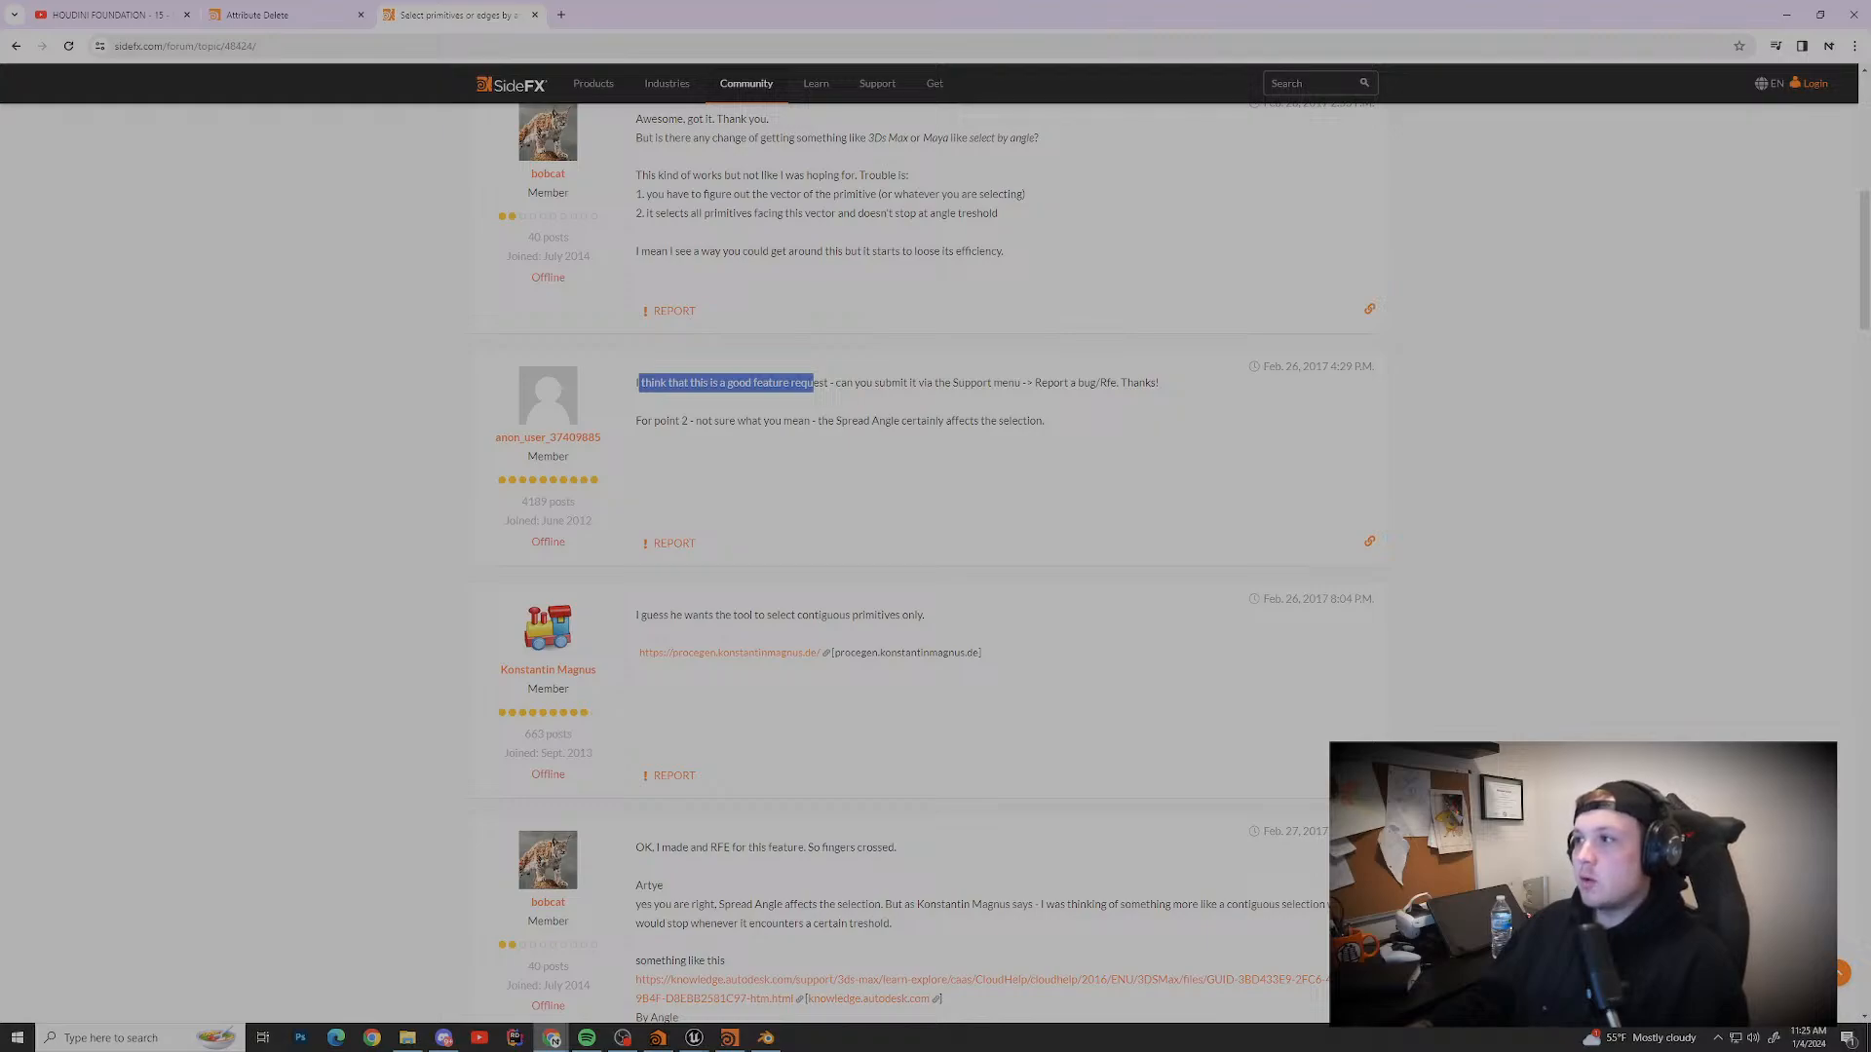
left_click_drag(1275, 366, 1330, 367)
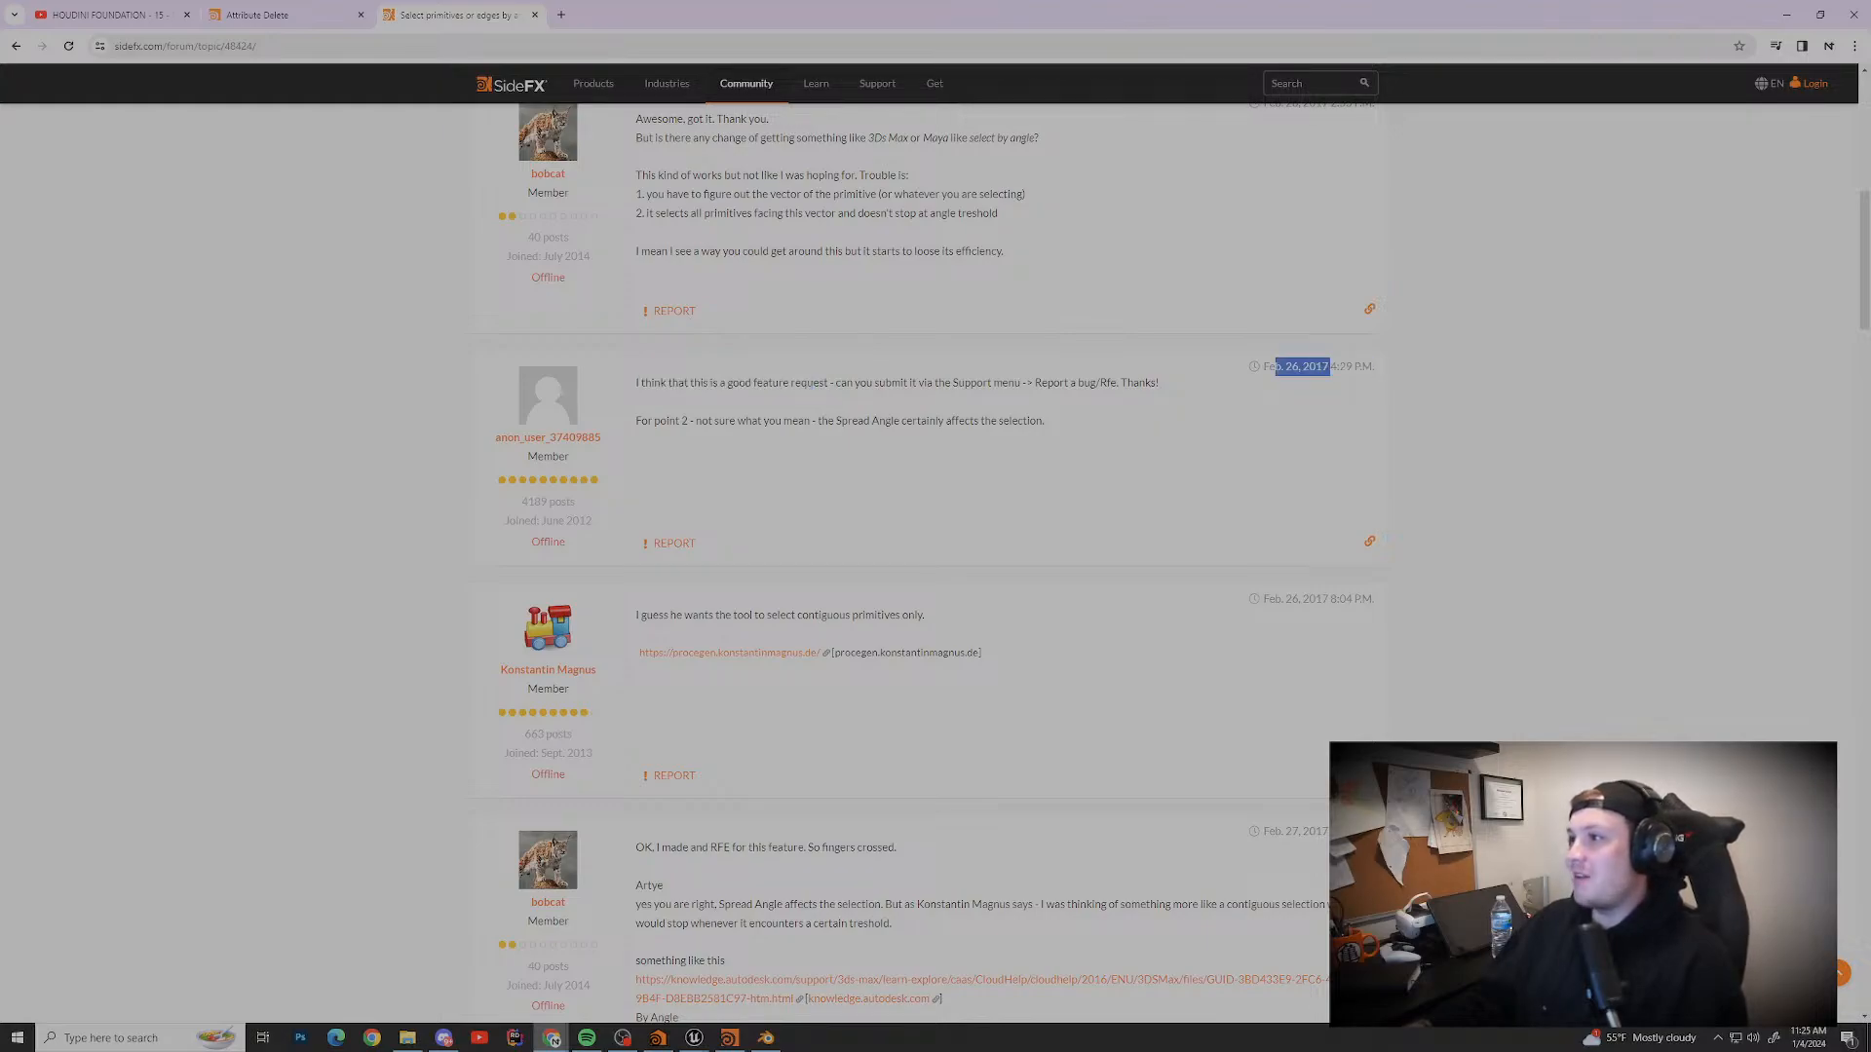
left_click(1328, 368)
scroll(935, 565, "down", 5)
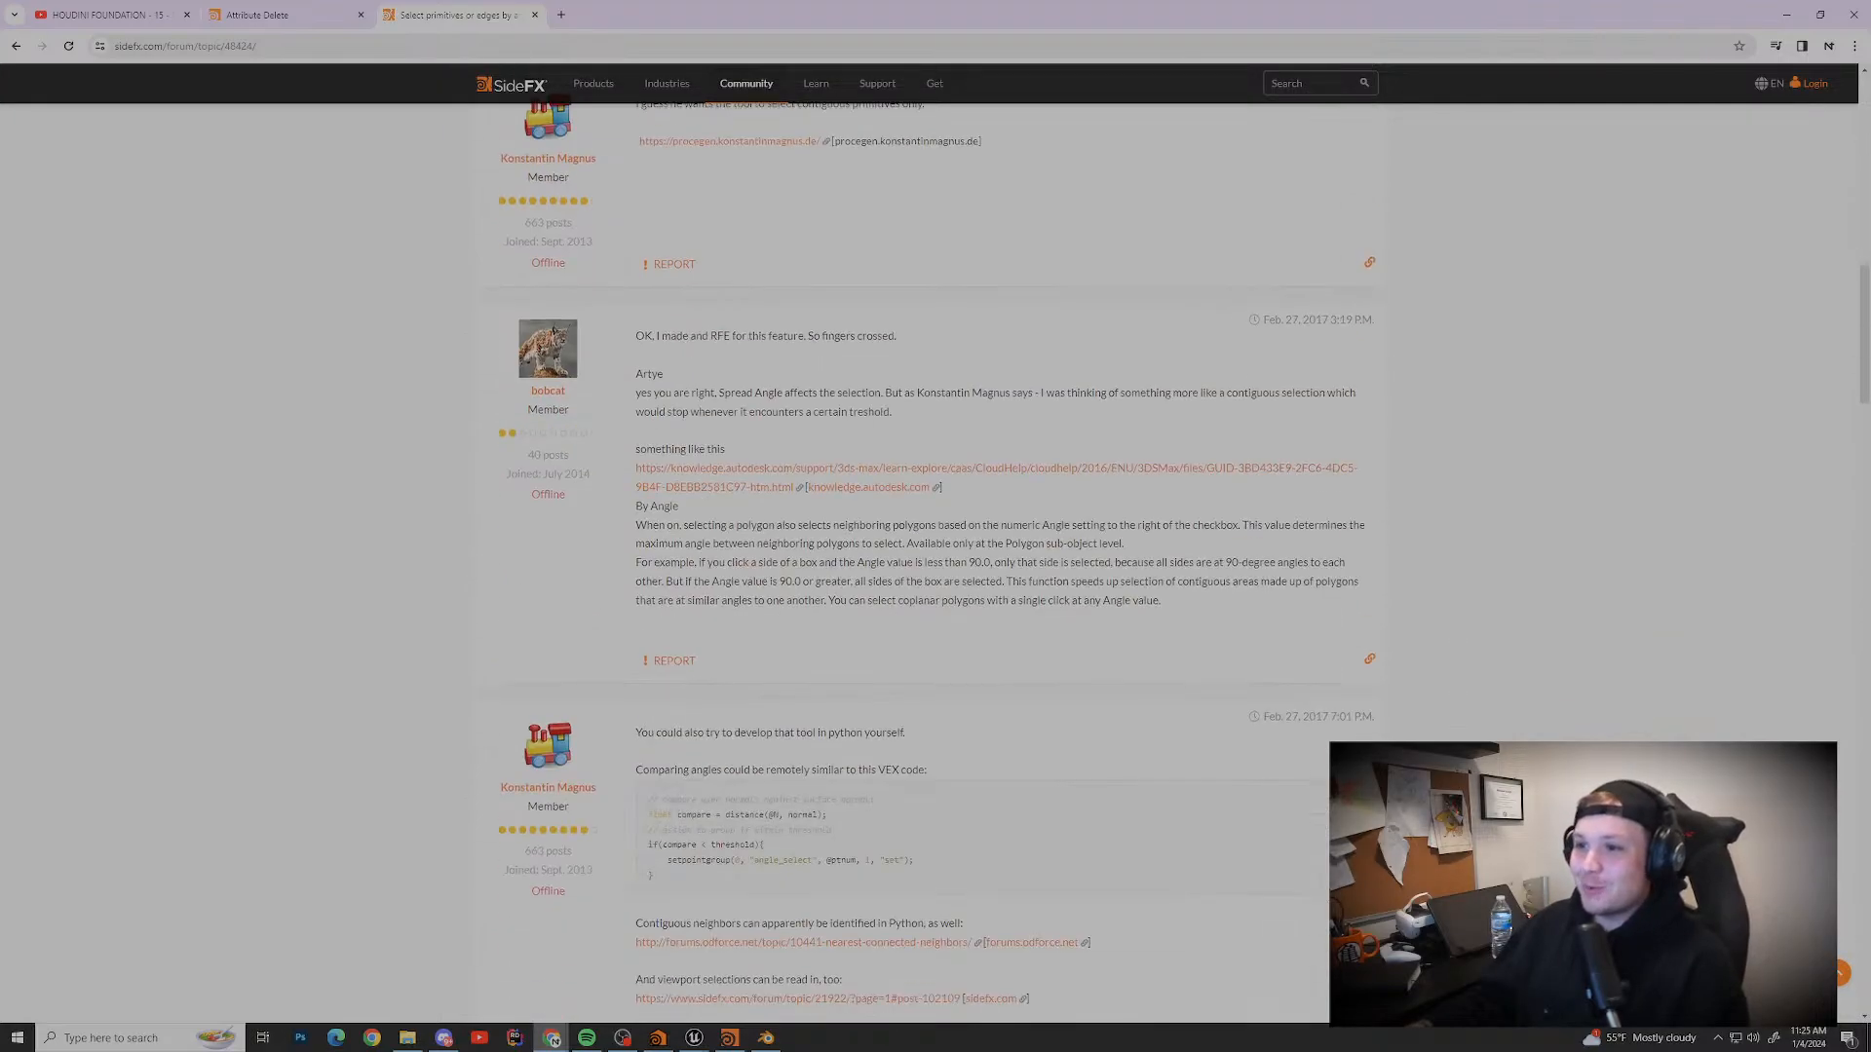
scroll(936, 565, "down", 8)
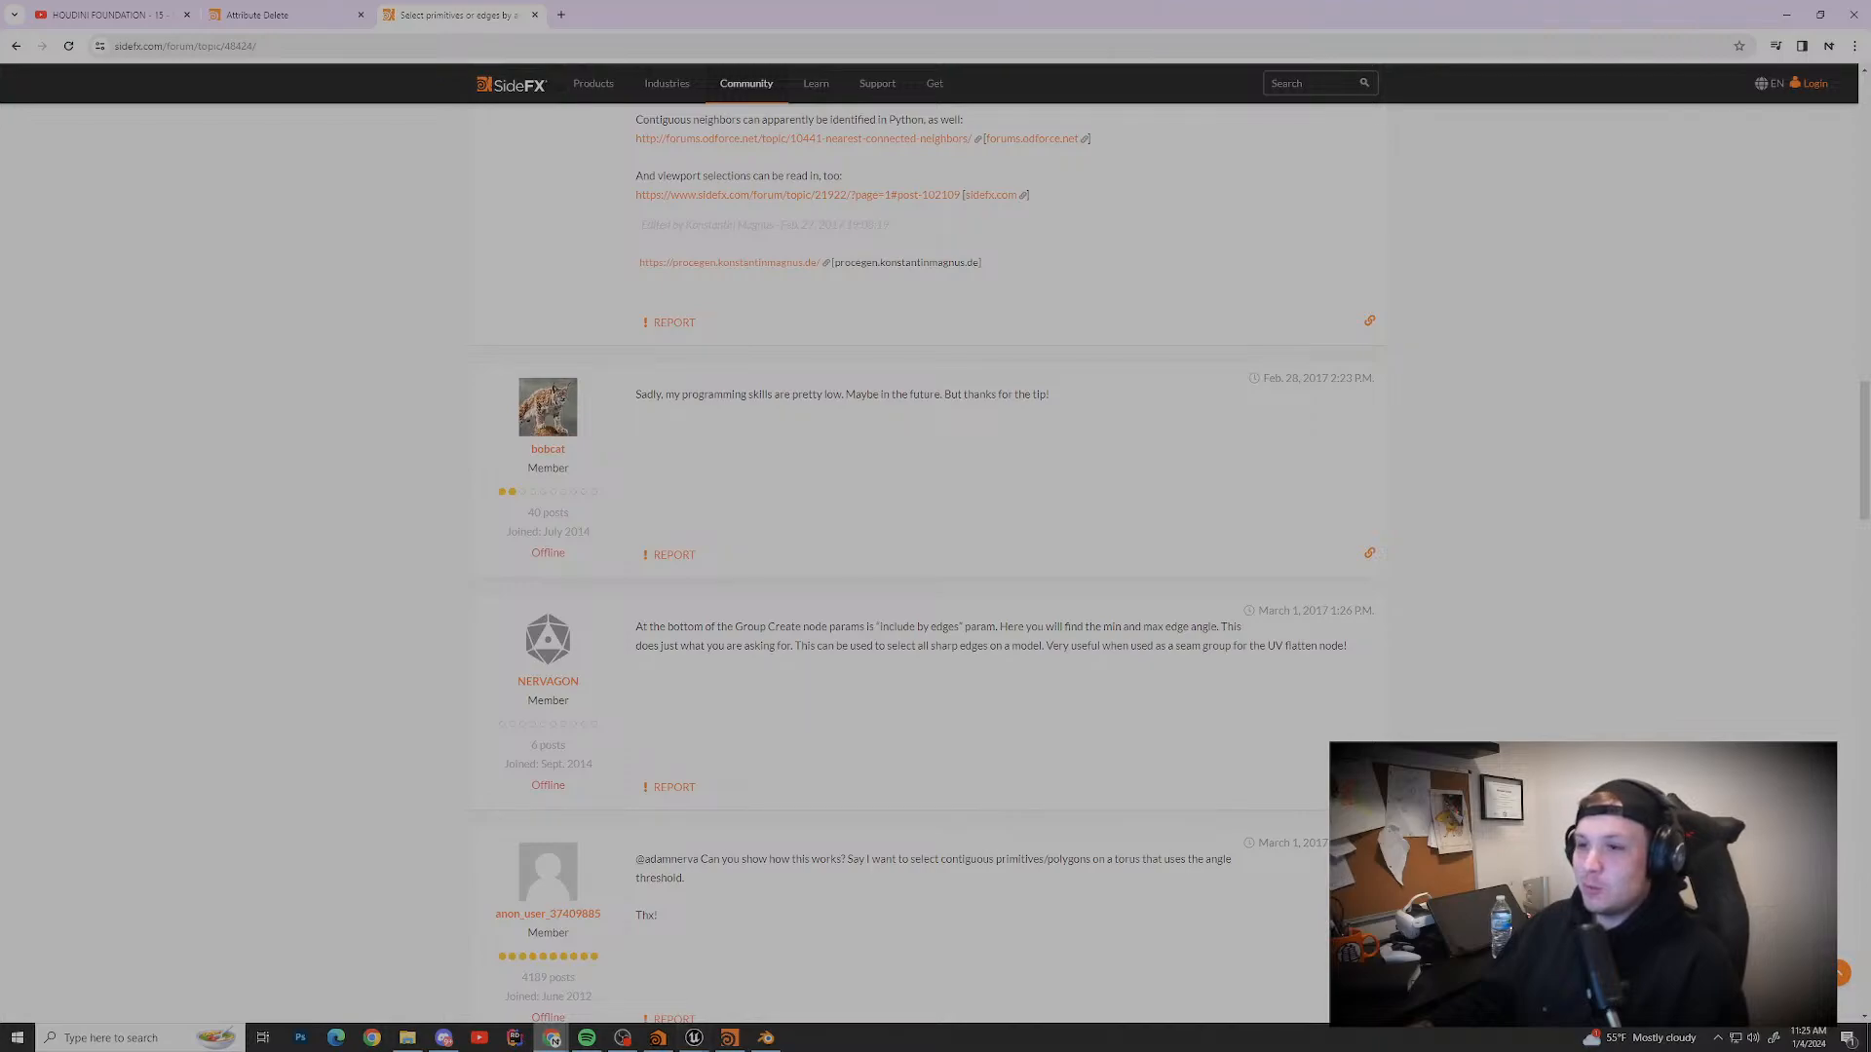
left_click_drag(1049, 394, 662, 393)
scroll(662, 393, "up", 4)
Step: Examine the reply whose VEX code compares normals against a threshold to fill the angle_select point group, including its note on contiguous neighbors
left_click_drag(984, 702, 655, 367)
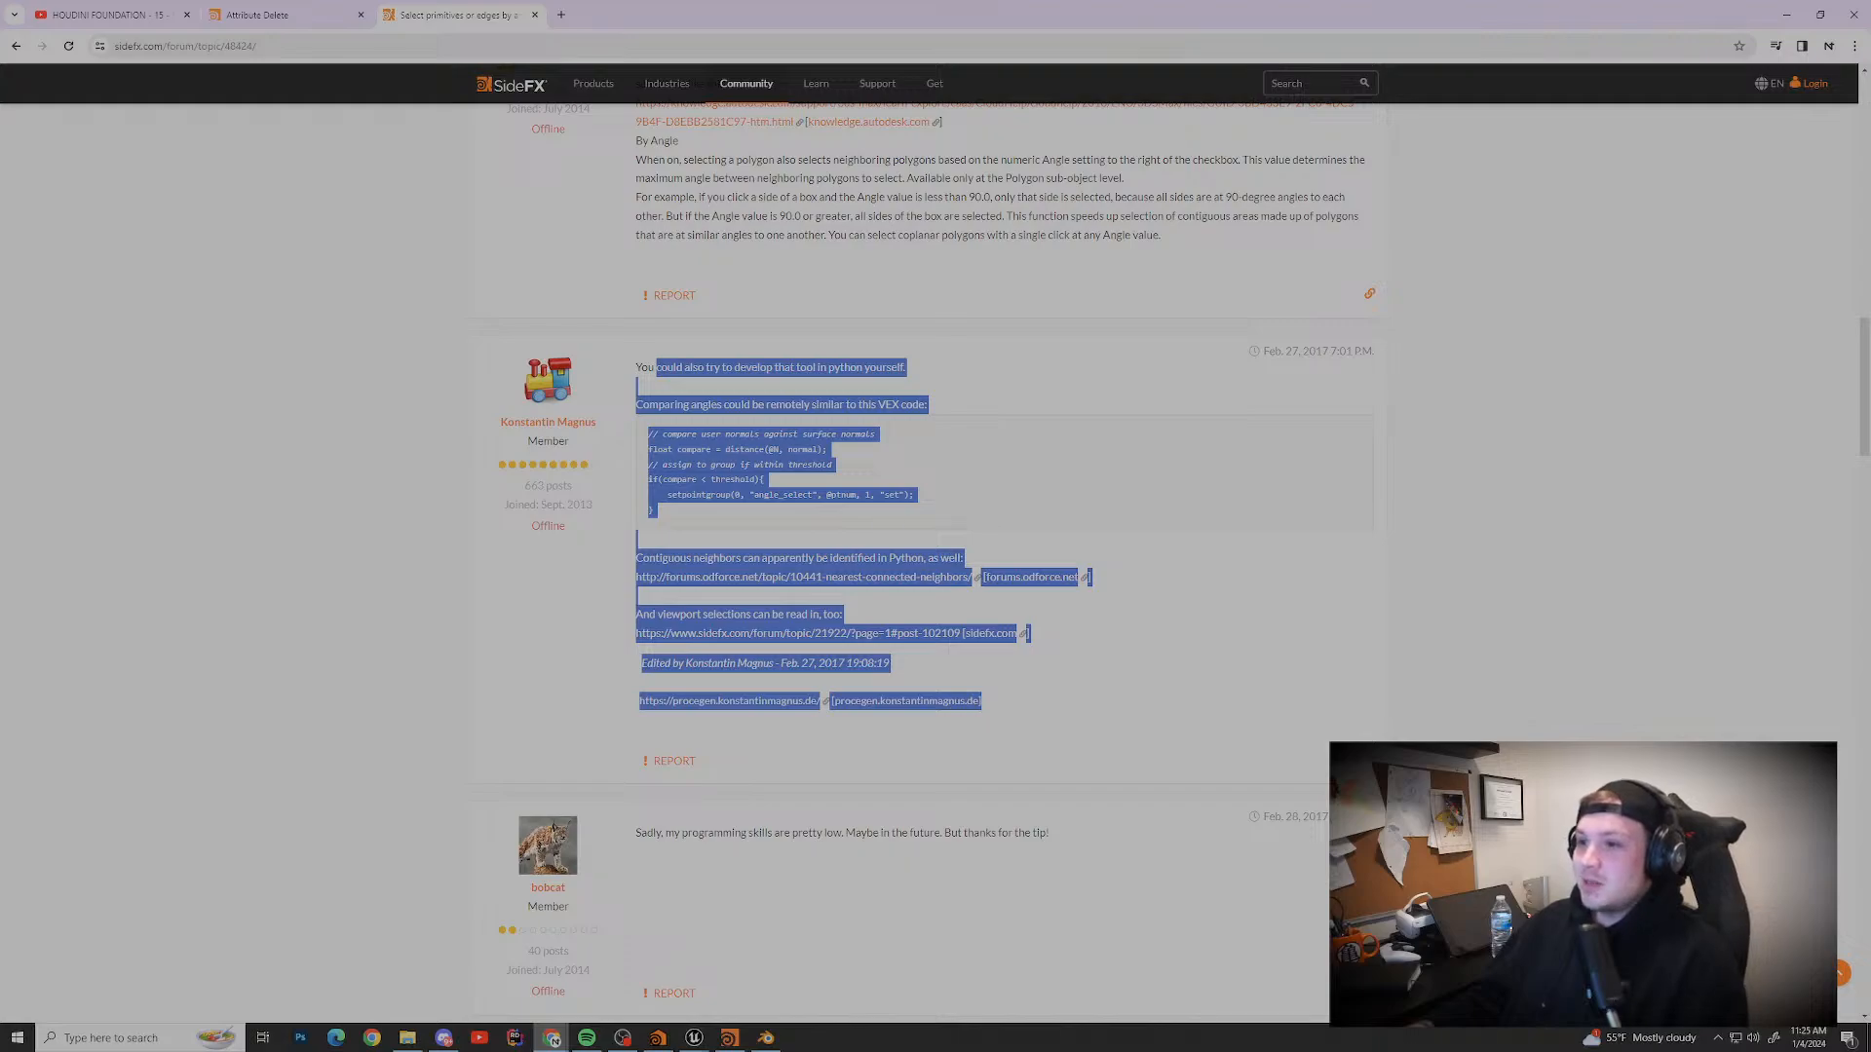
left_click(952, 529)
left_click_drag(658, 480, 765, 480)
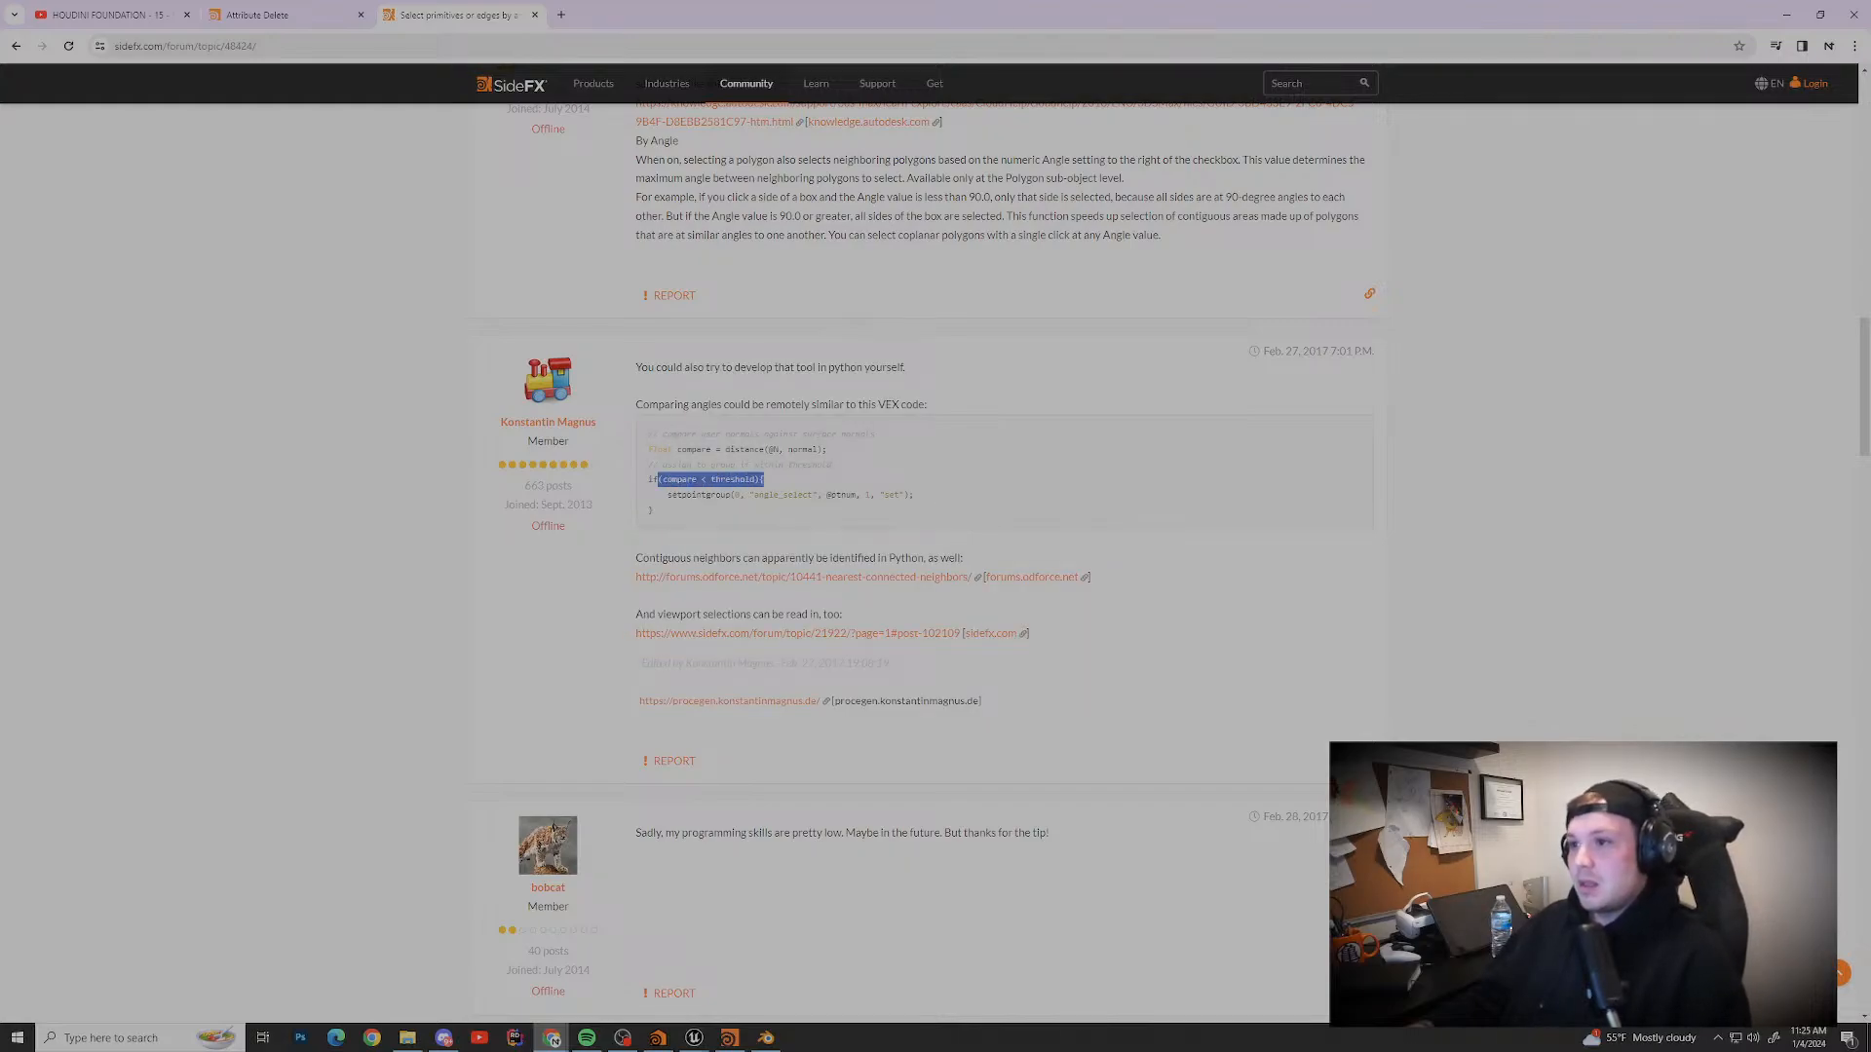
left_click_drag(648, 434, 765, 479)
left_click(834, 464)
left_click(648, 464)
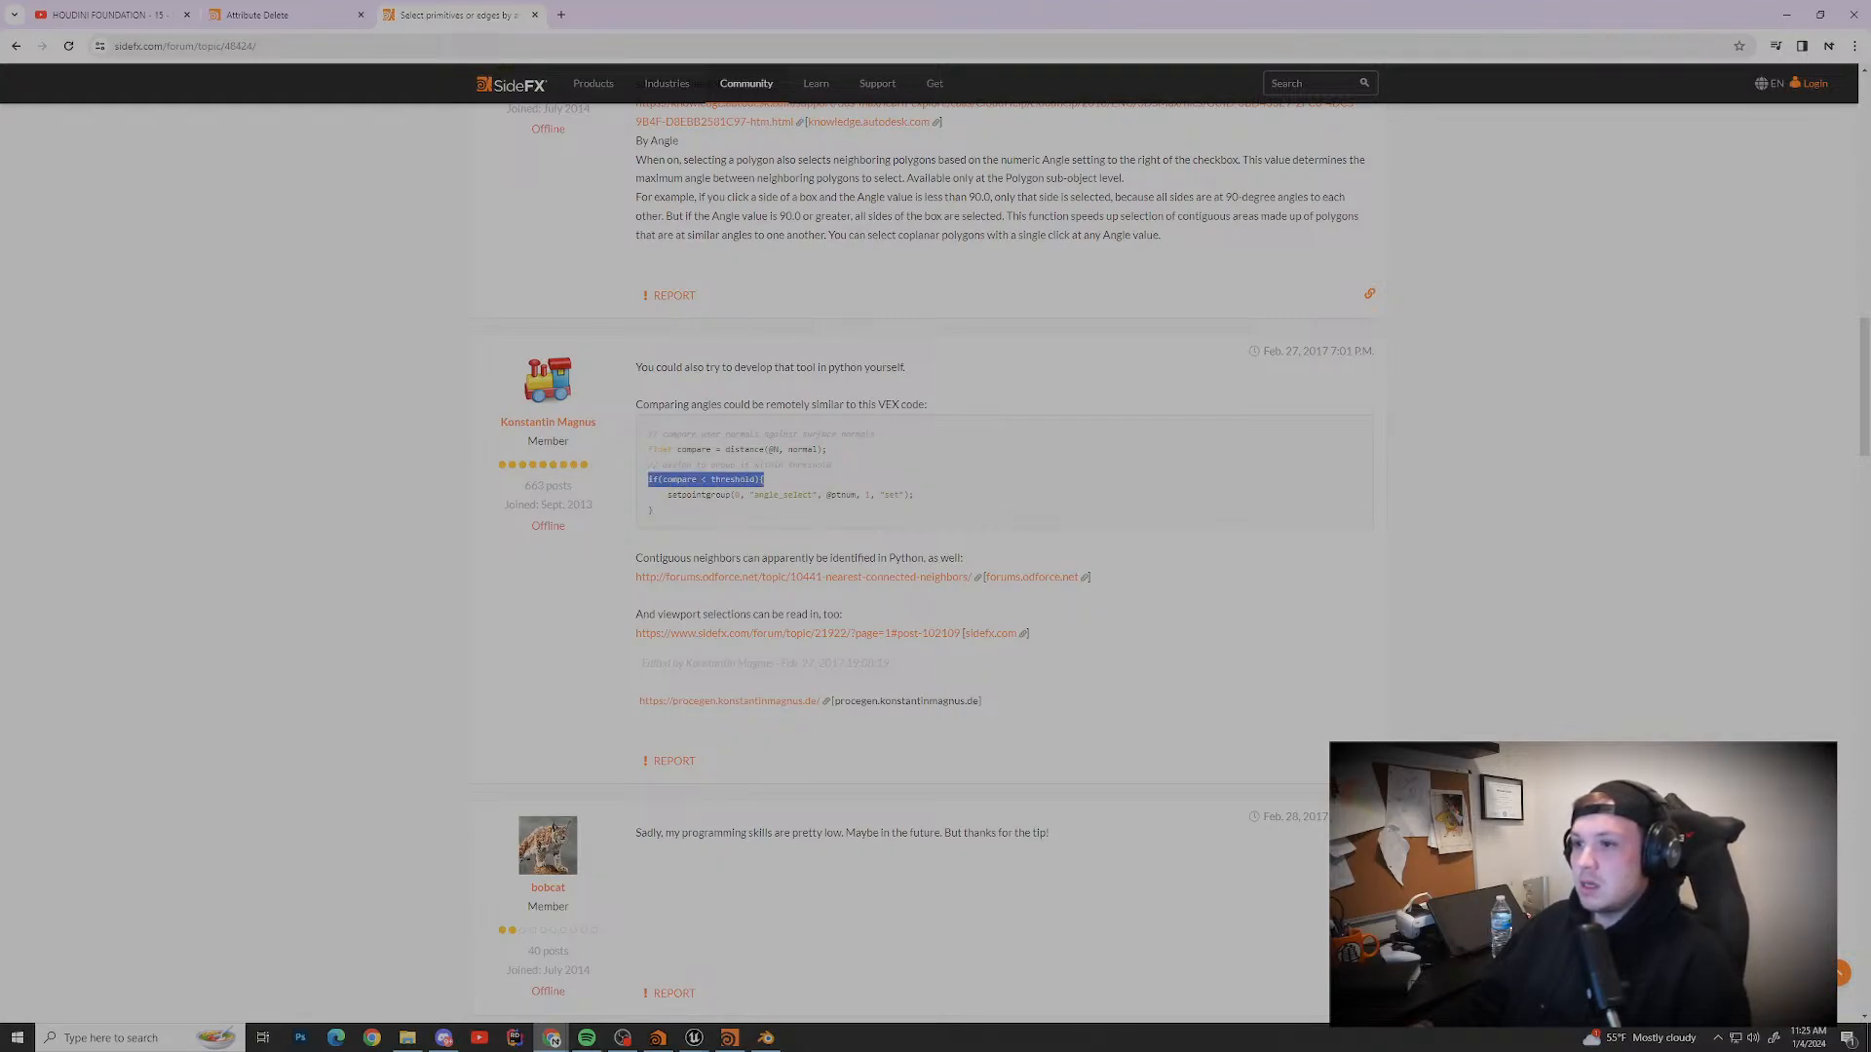
left_click(765, 479)
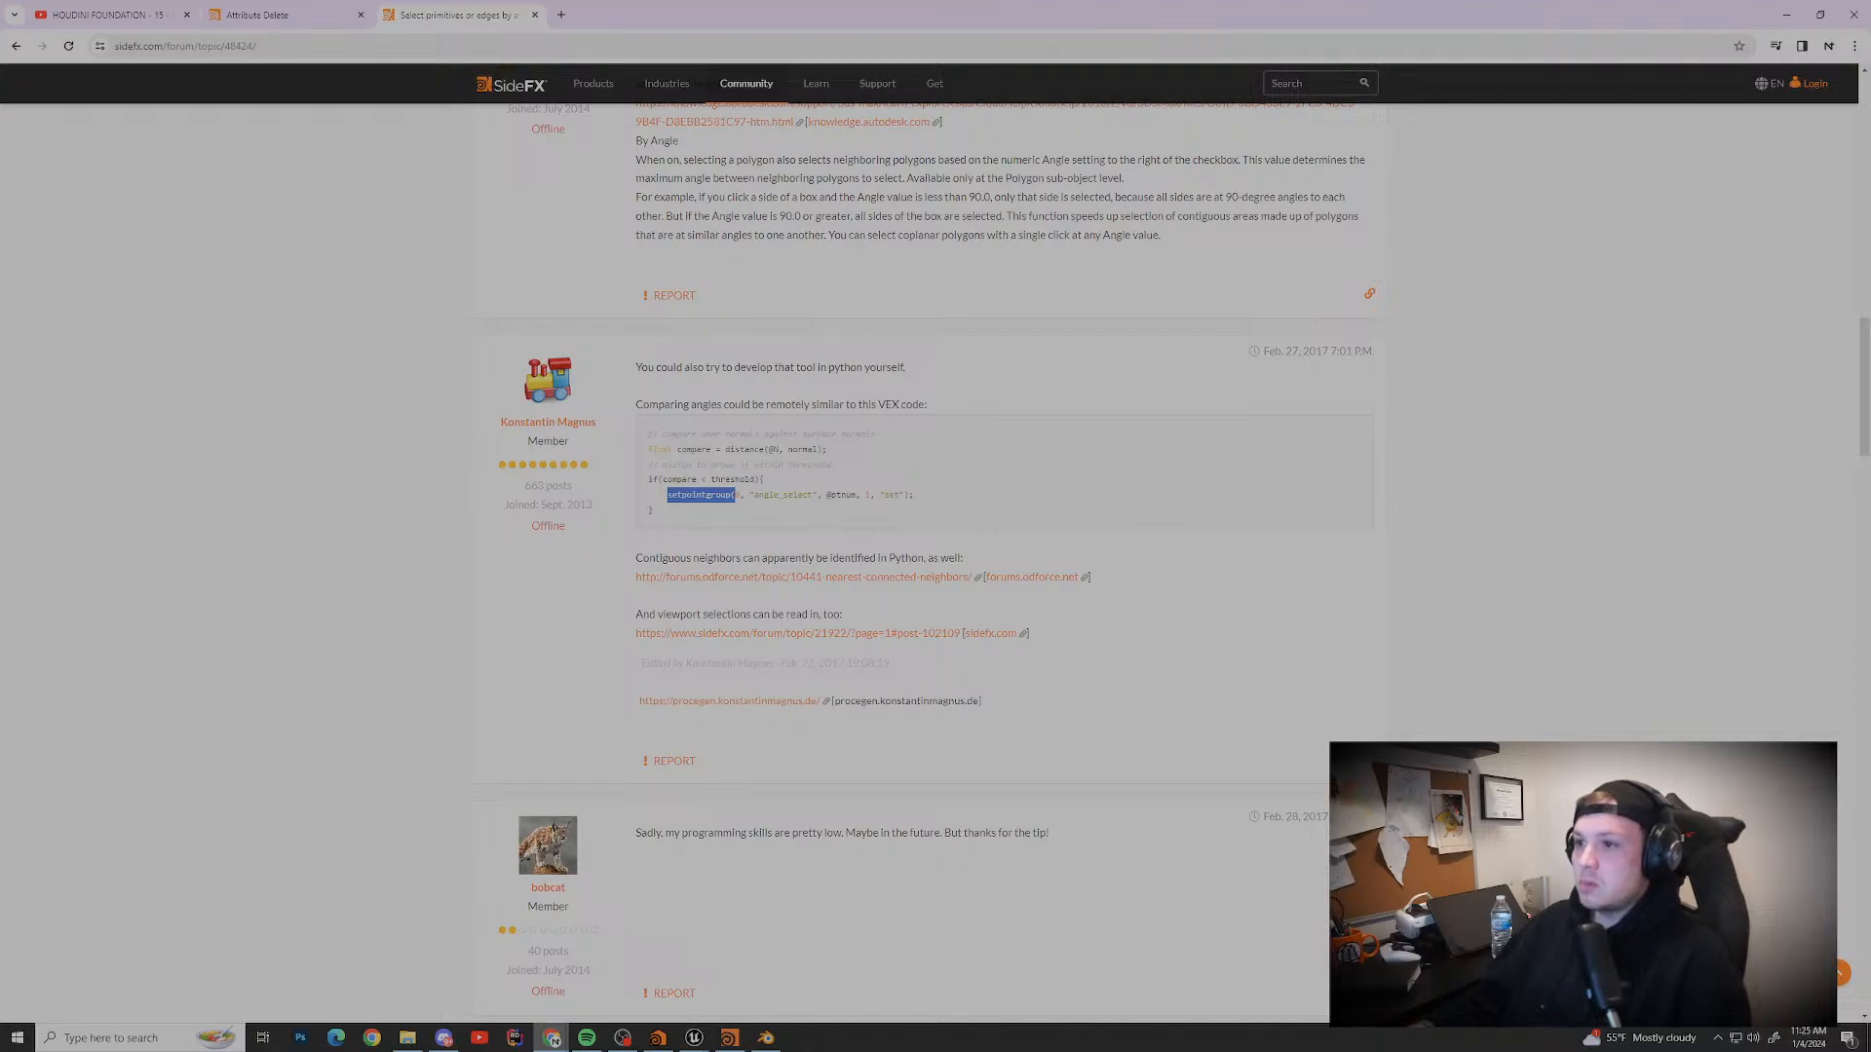
left_click_drag(757, 495, 811, 495)
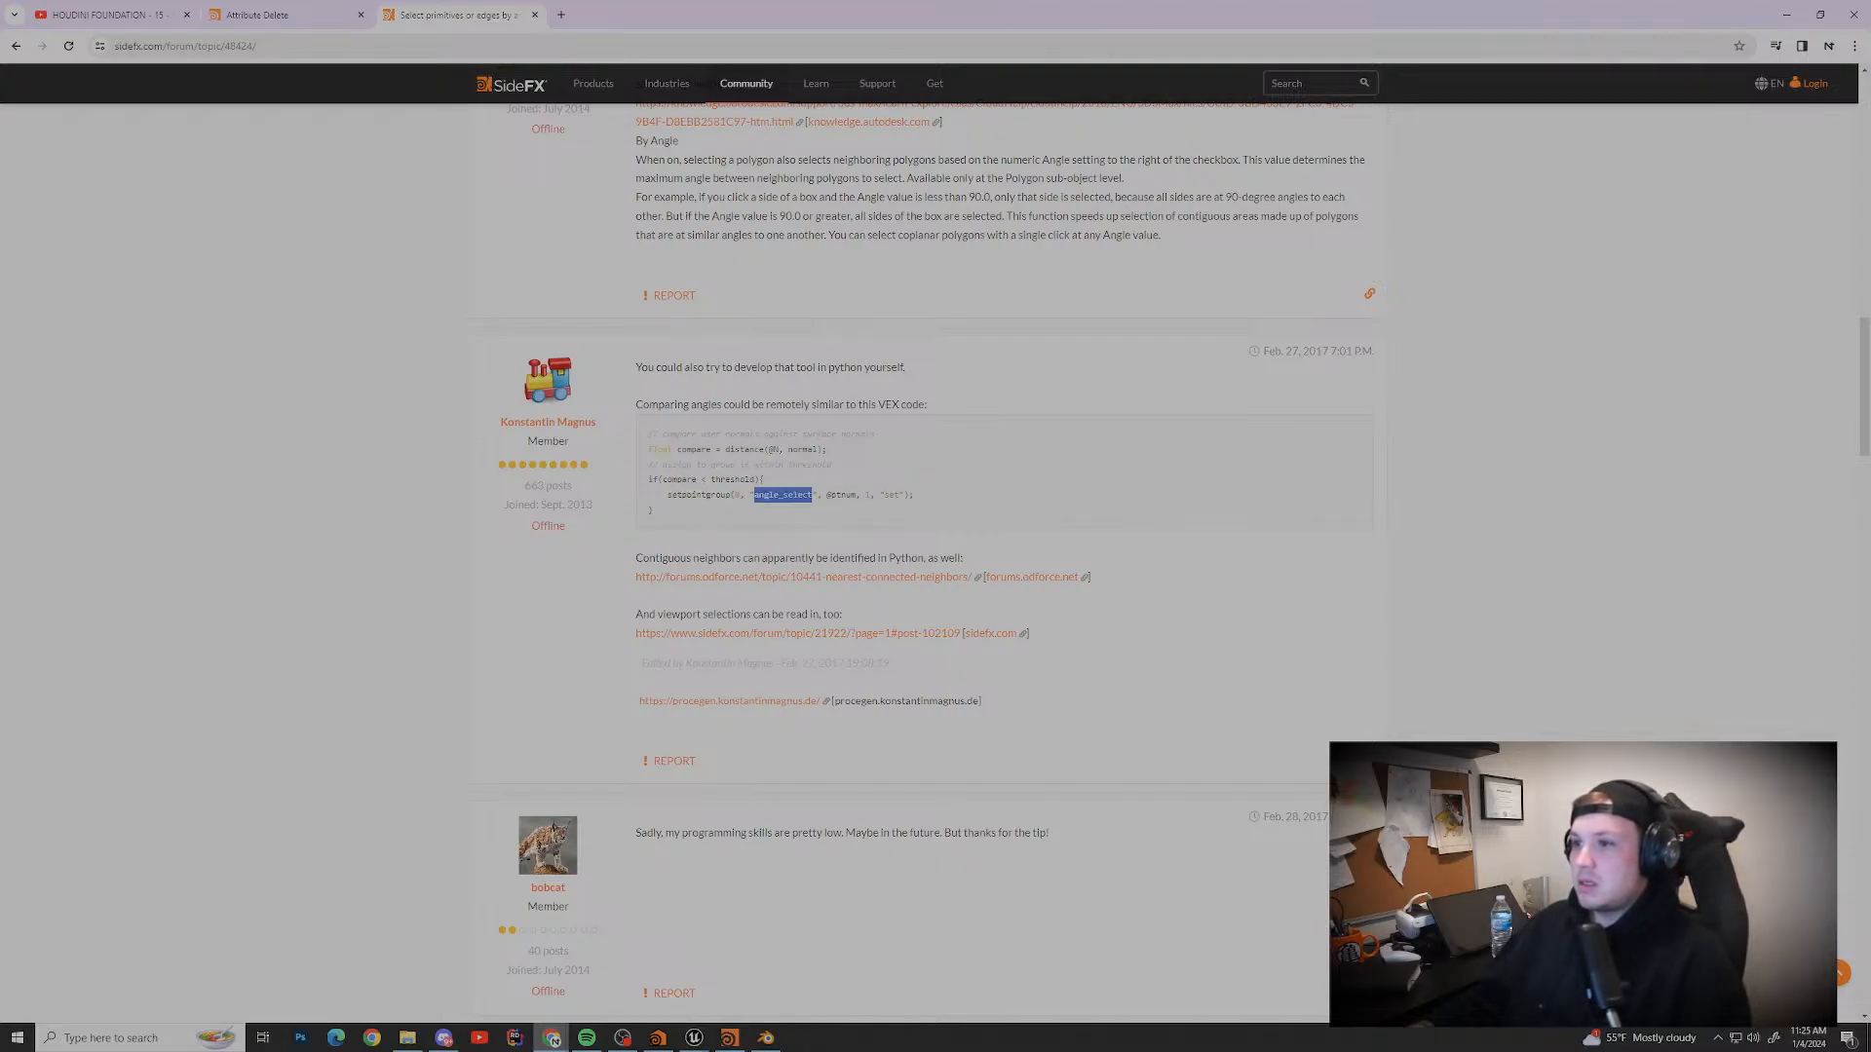
double_click(891, 495)
triple_click(638, 558)
left_click(639, 558)
triple_click(638, 557)
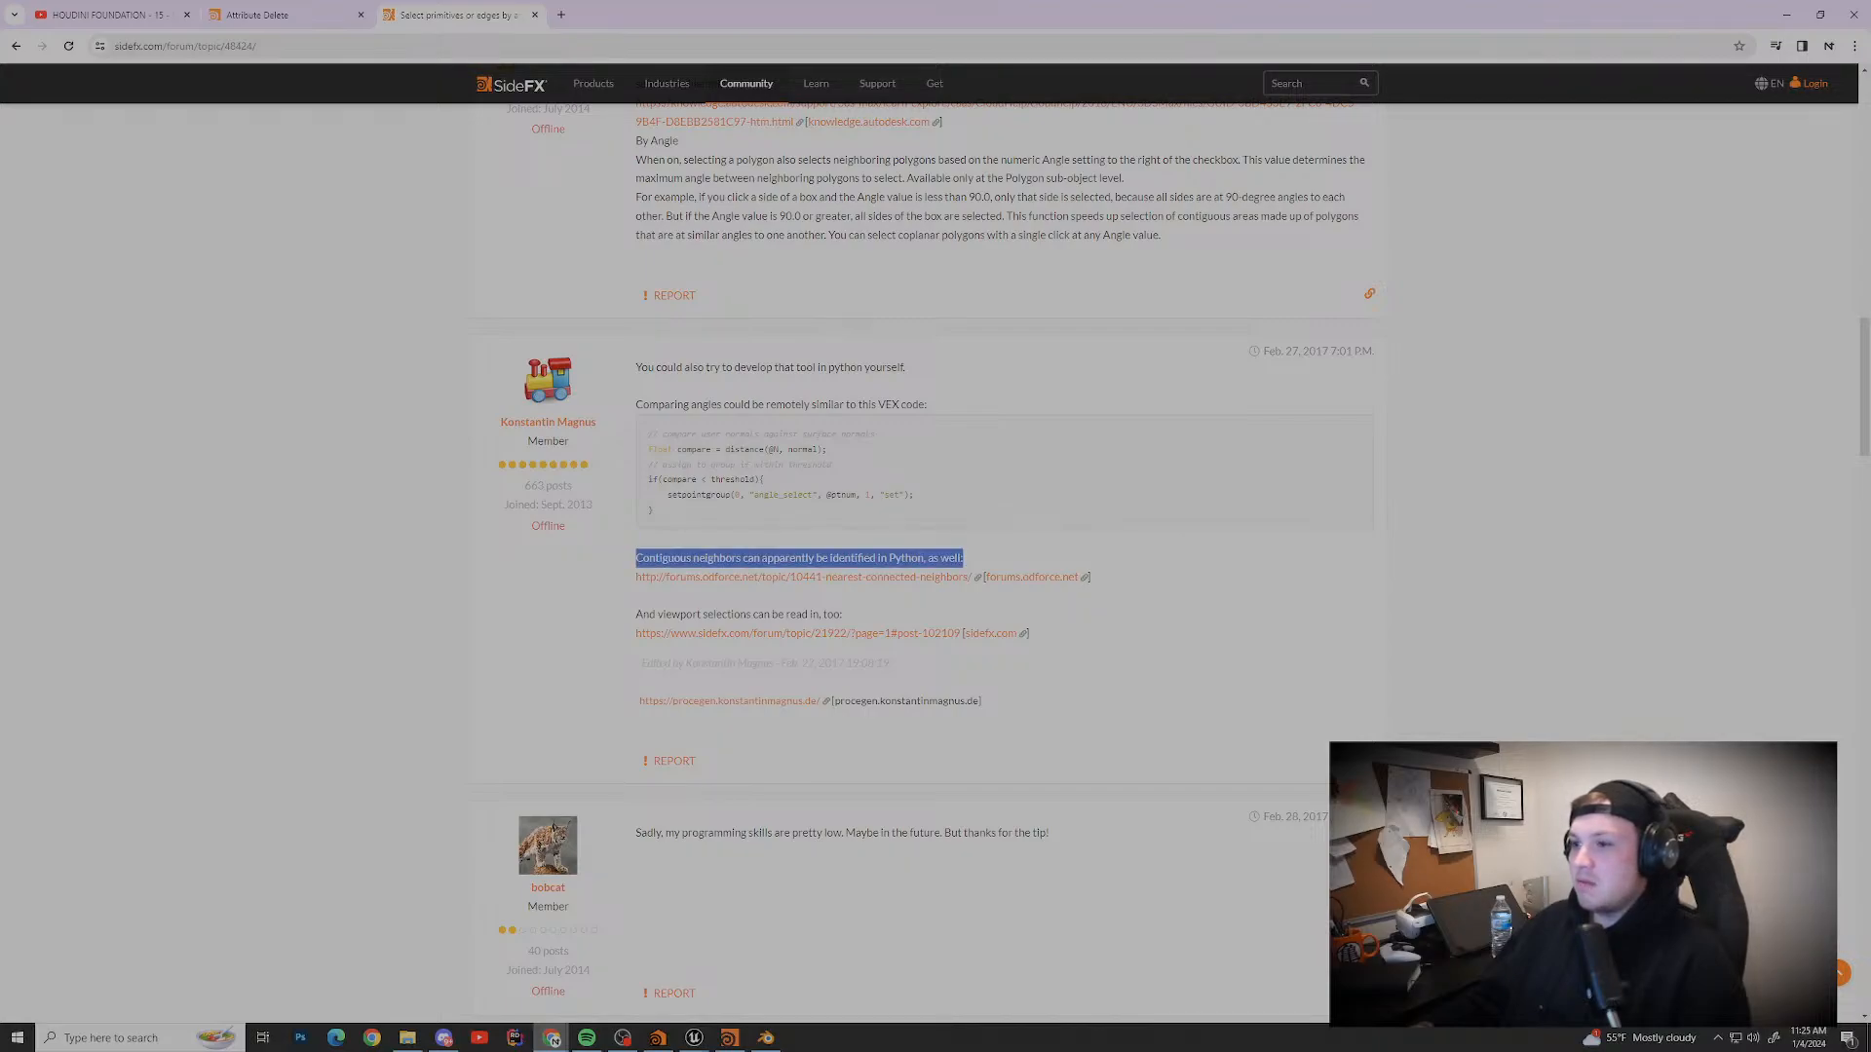
Step: Open the linked odforce thread "Nearest Connected Neighbors" in a new tab, skim its first posts and close it
right_click(838, 579)
left_click(877, 599)
key("ctrl+Tab")
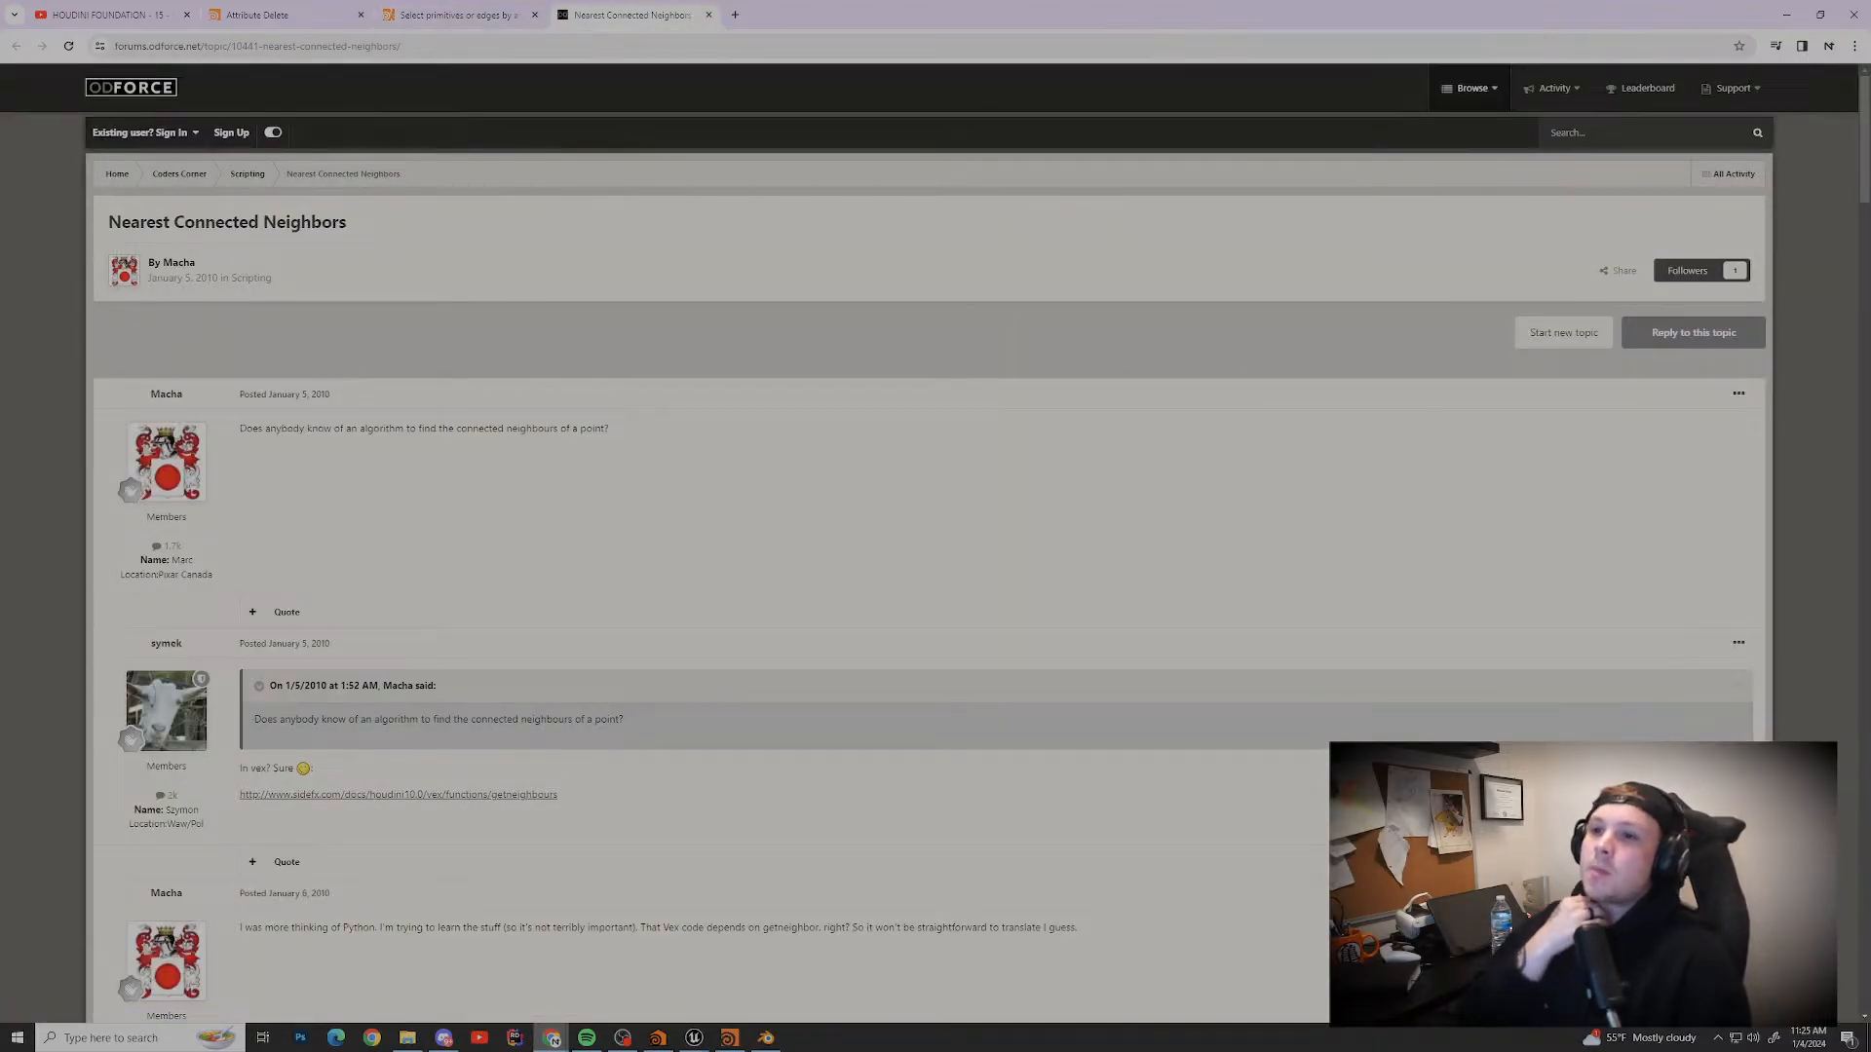
scroll(925, 566, "down", 2)
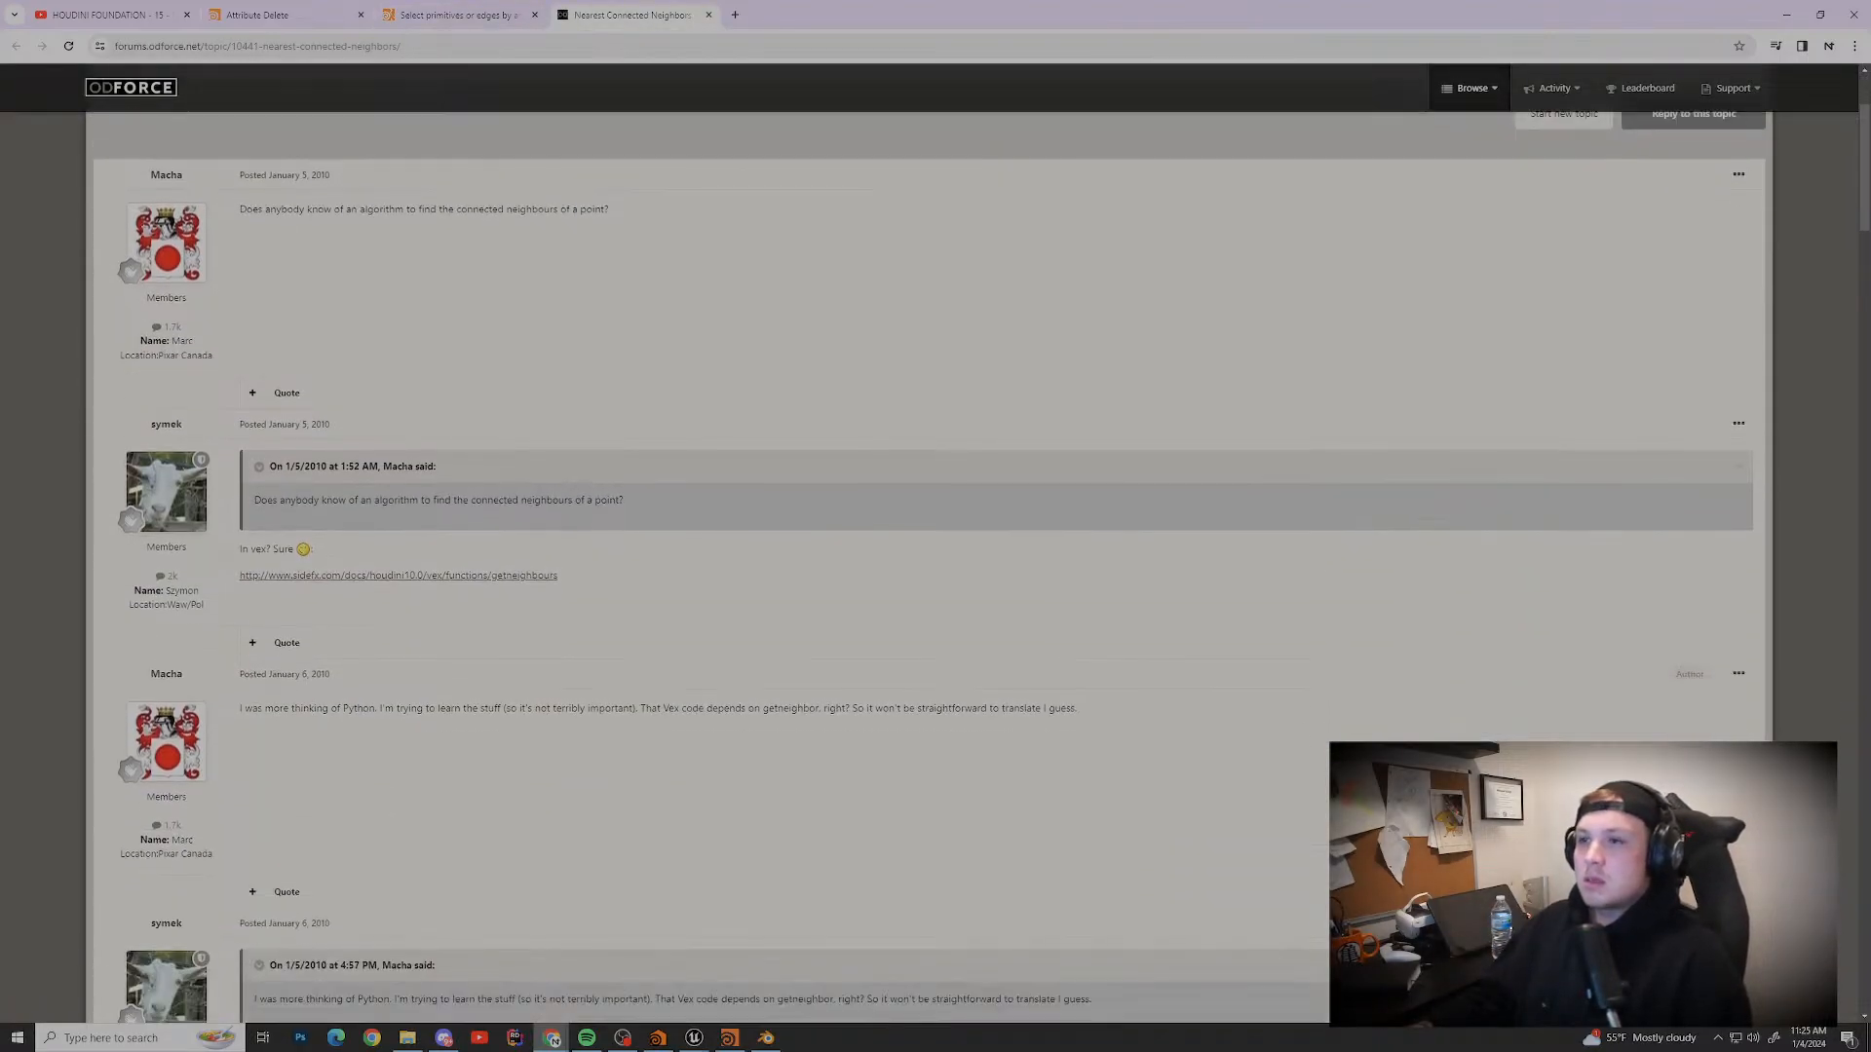
key("ctrl+w")
Step: Read the March 1, 2017 reply about the Group Create node's "include by edges" parameter with its min and max edge angle
scroll(926, 565, "down", 3)
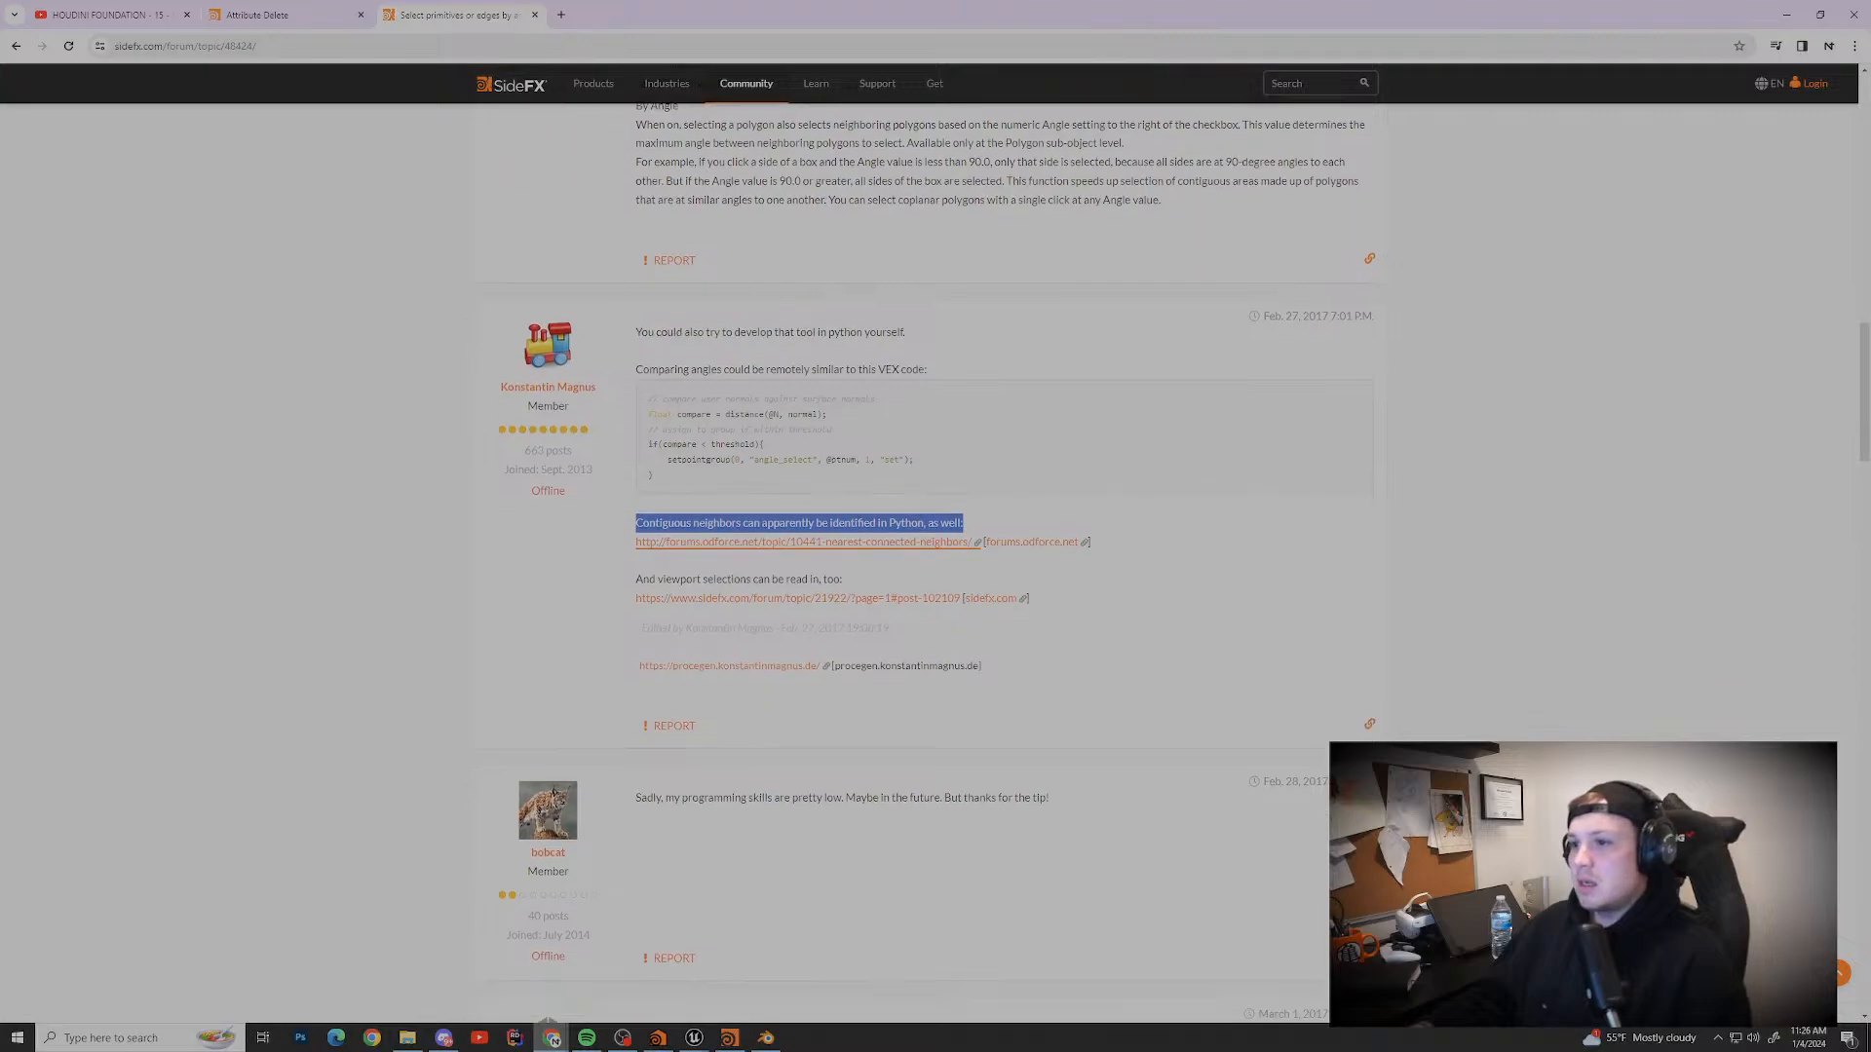
left_click_drag(635, 320, 842, 323)
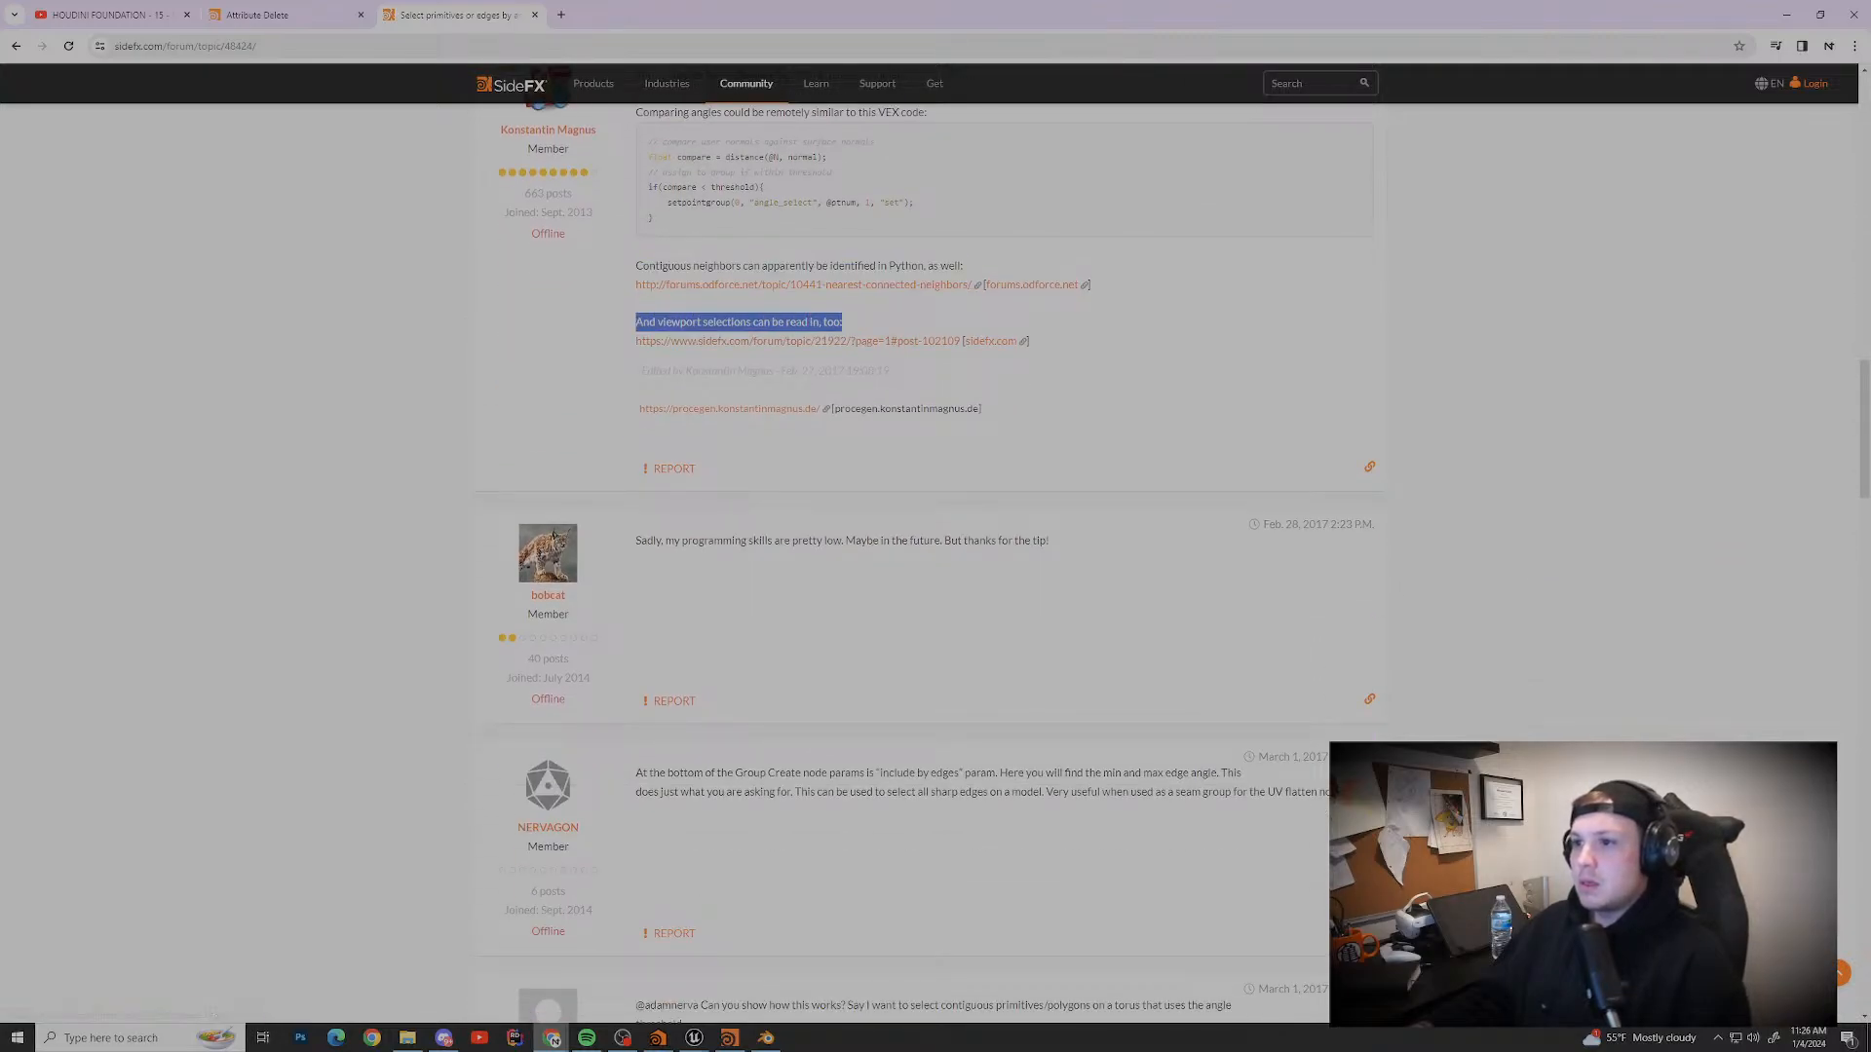
scroll(842, 323, "down", 3)
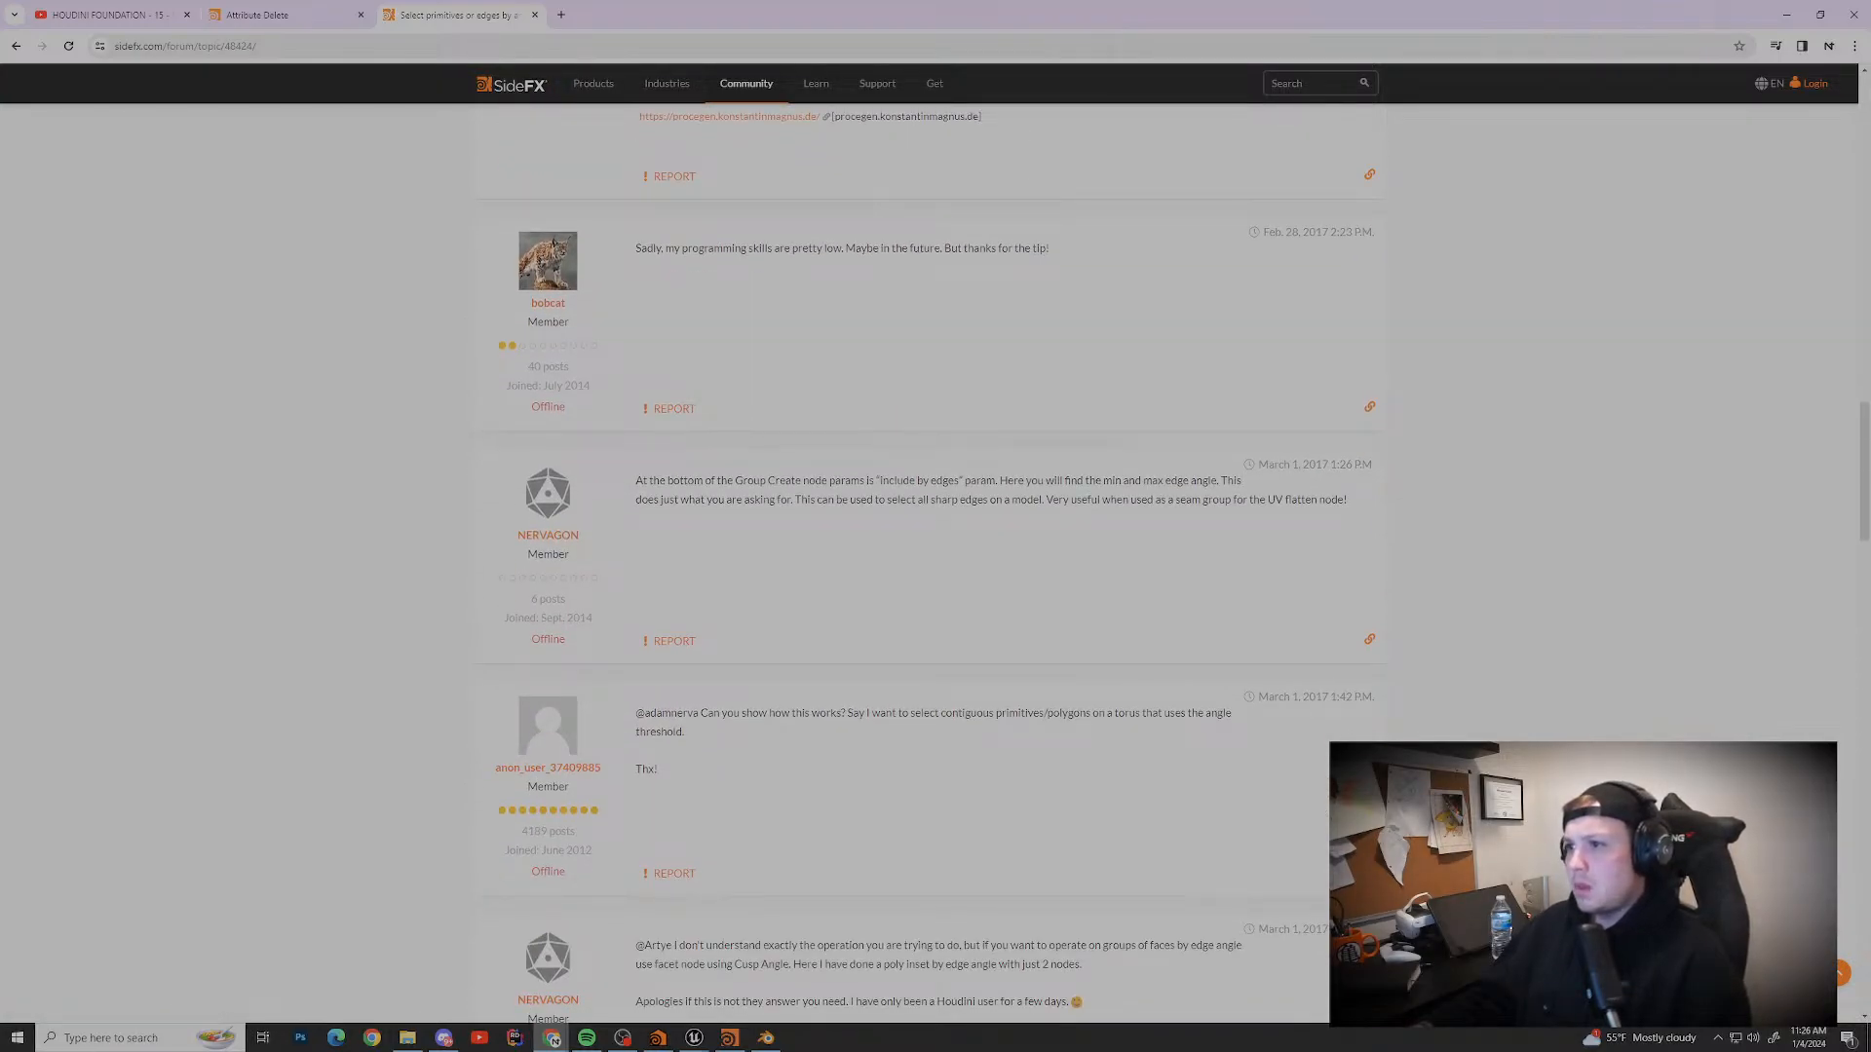
left_click_drag(880, 481, 1164, 482)
left_click_drag(635, 500, 1034, 500)
left_click(1034, 500)
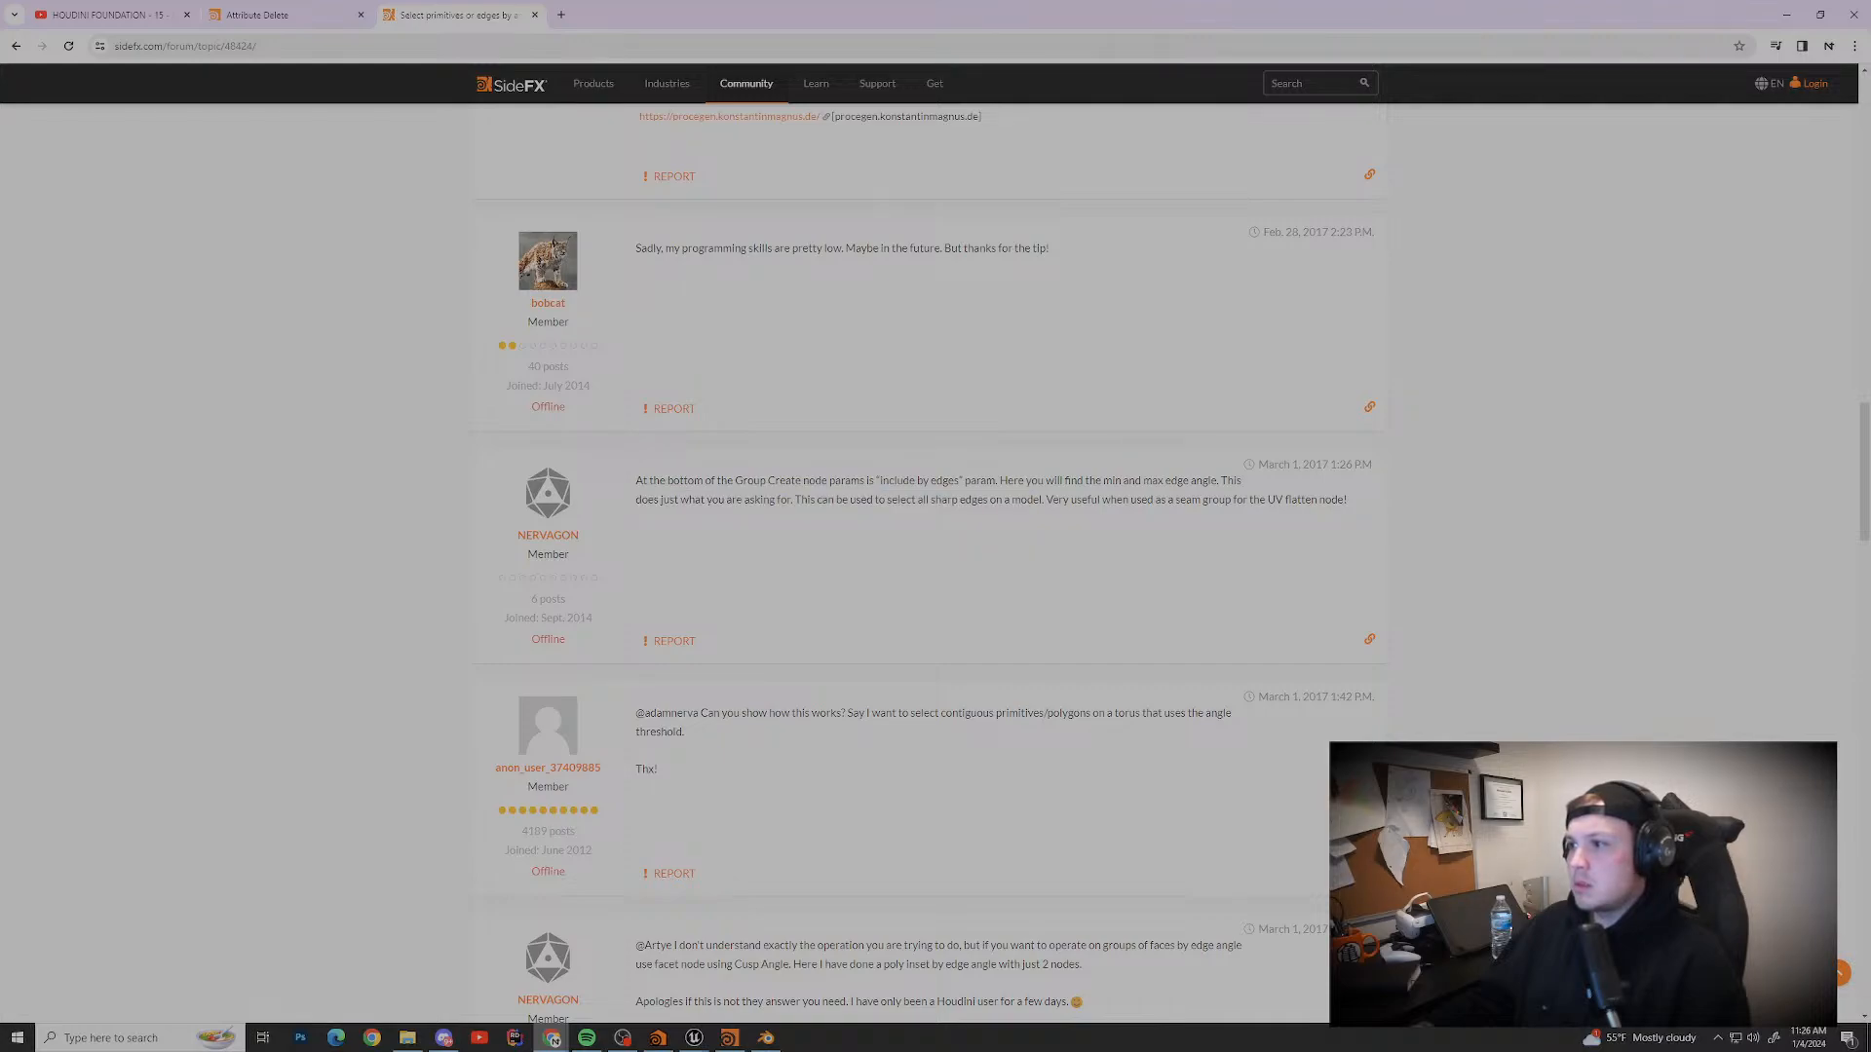
left_click_drag(1063, 500, 1347, 500)
left_click(1347, 499)
scroll(935, 561, "down", 1)
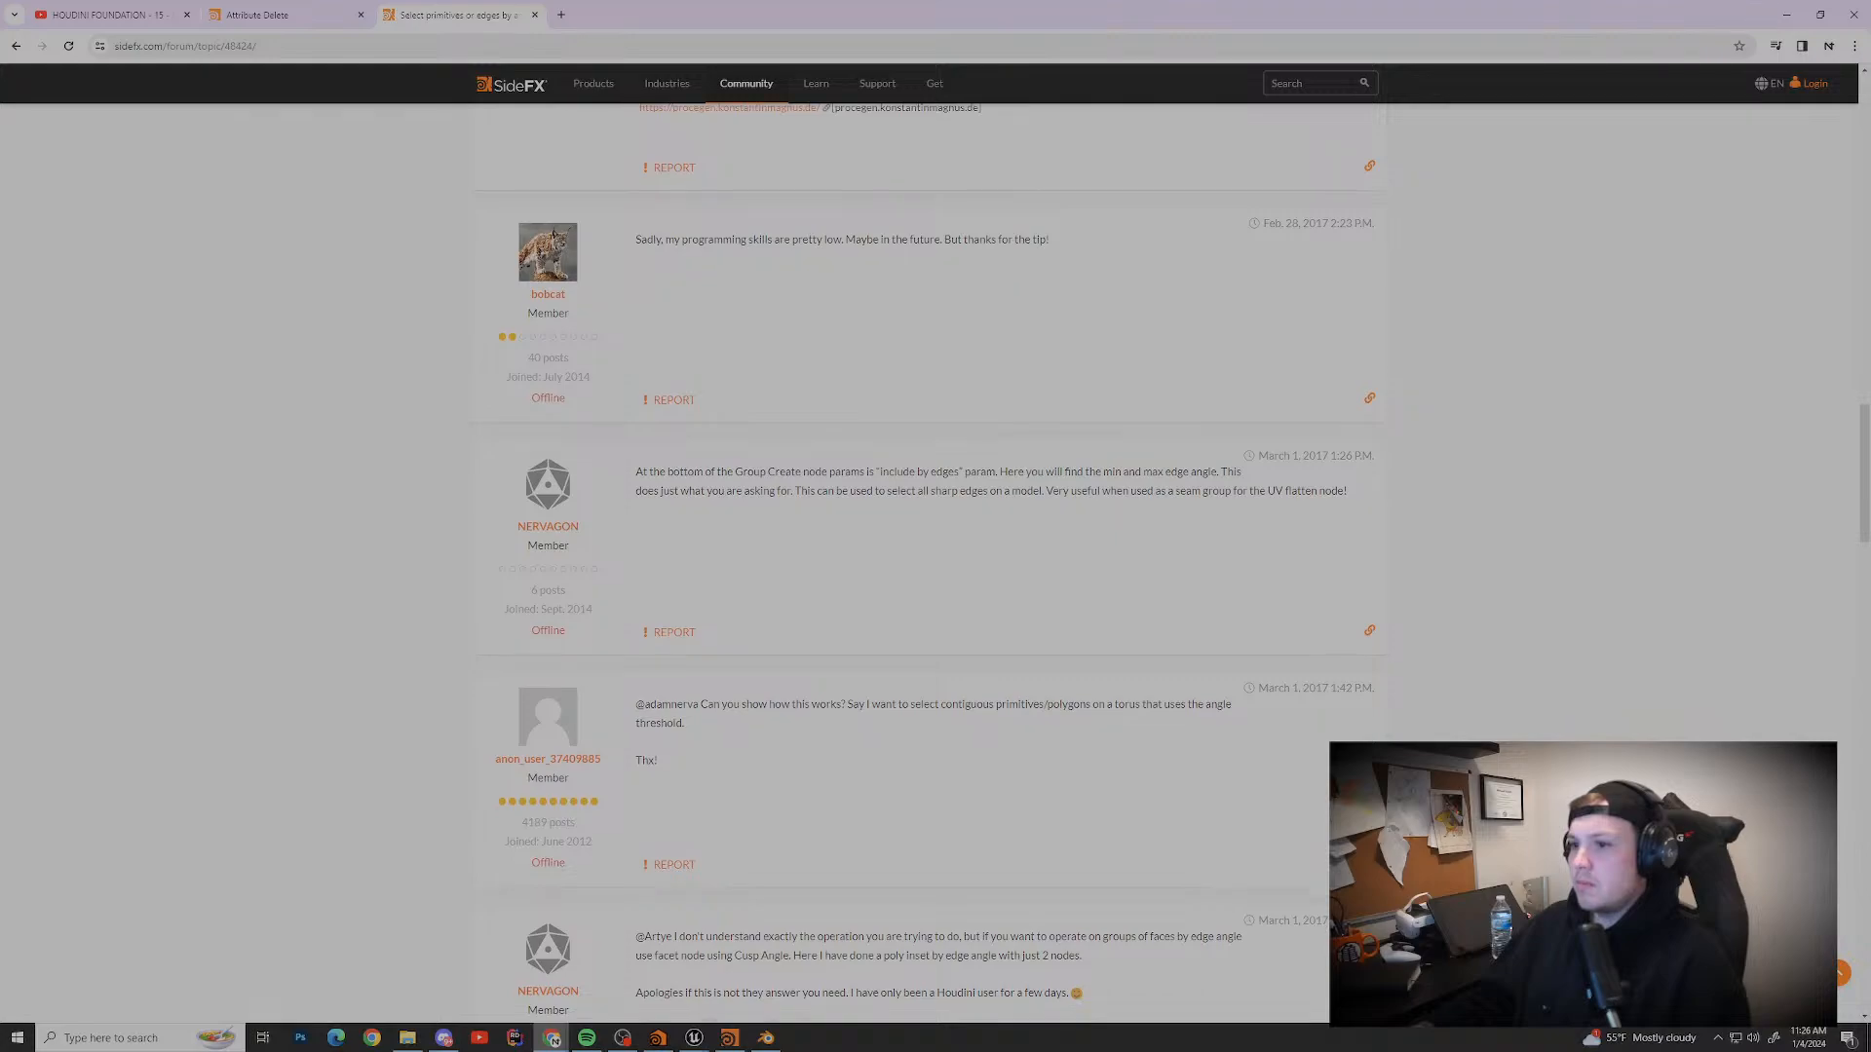
left_click_drag(1347, 426, 635, 426)
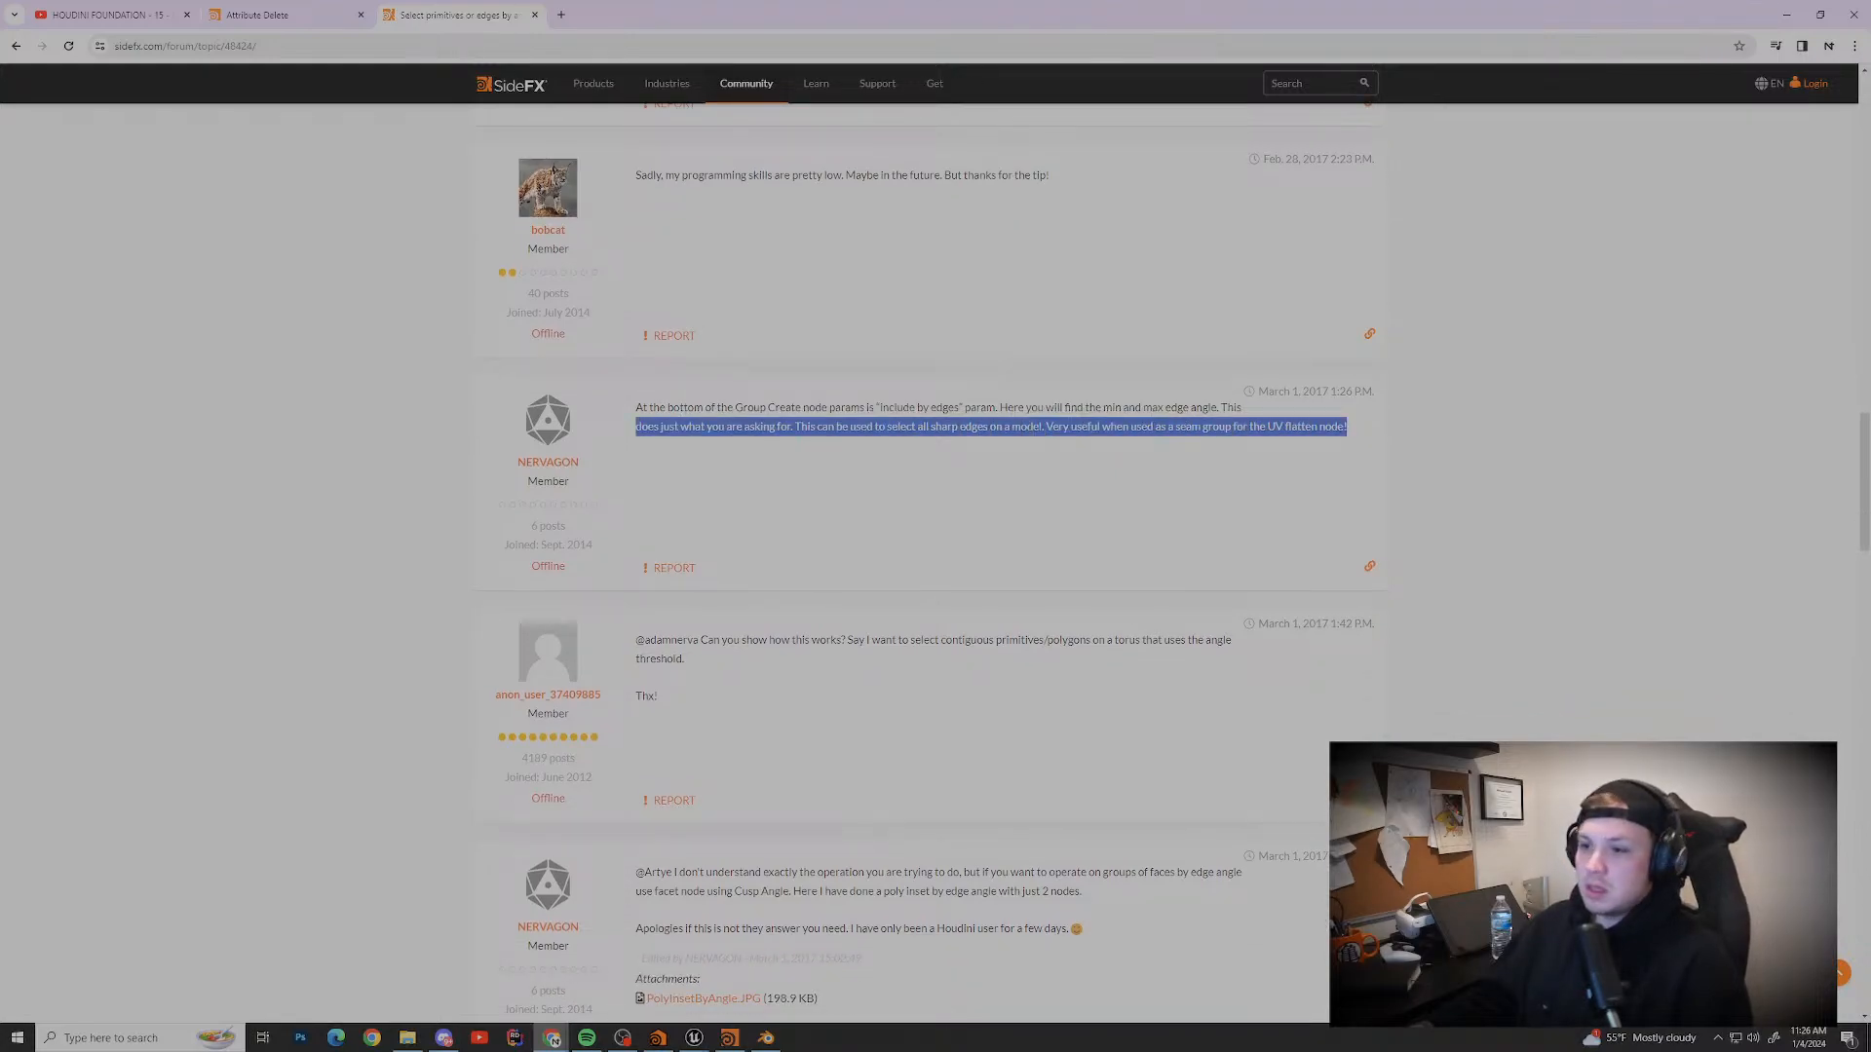
scroll(936, 561, "down", 2)
Step: Switch to Houdini and insert a Group node between the fuse1 and clean1 nodes
left_click(730, 1037)
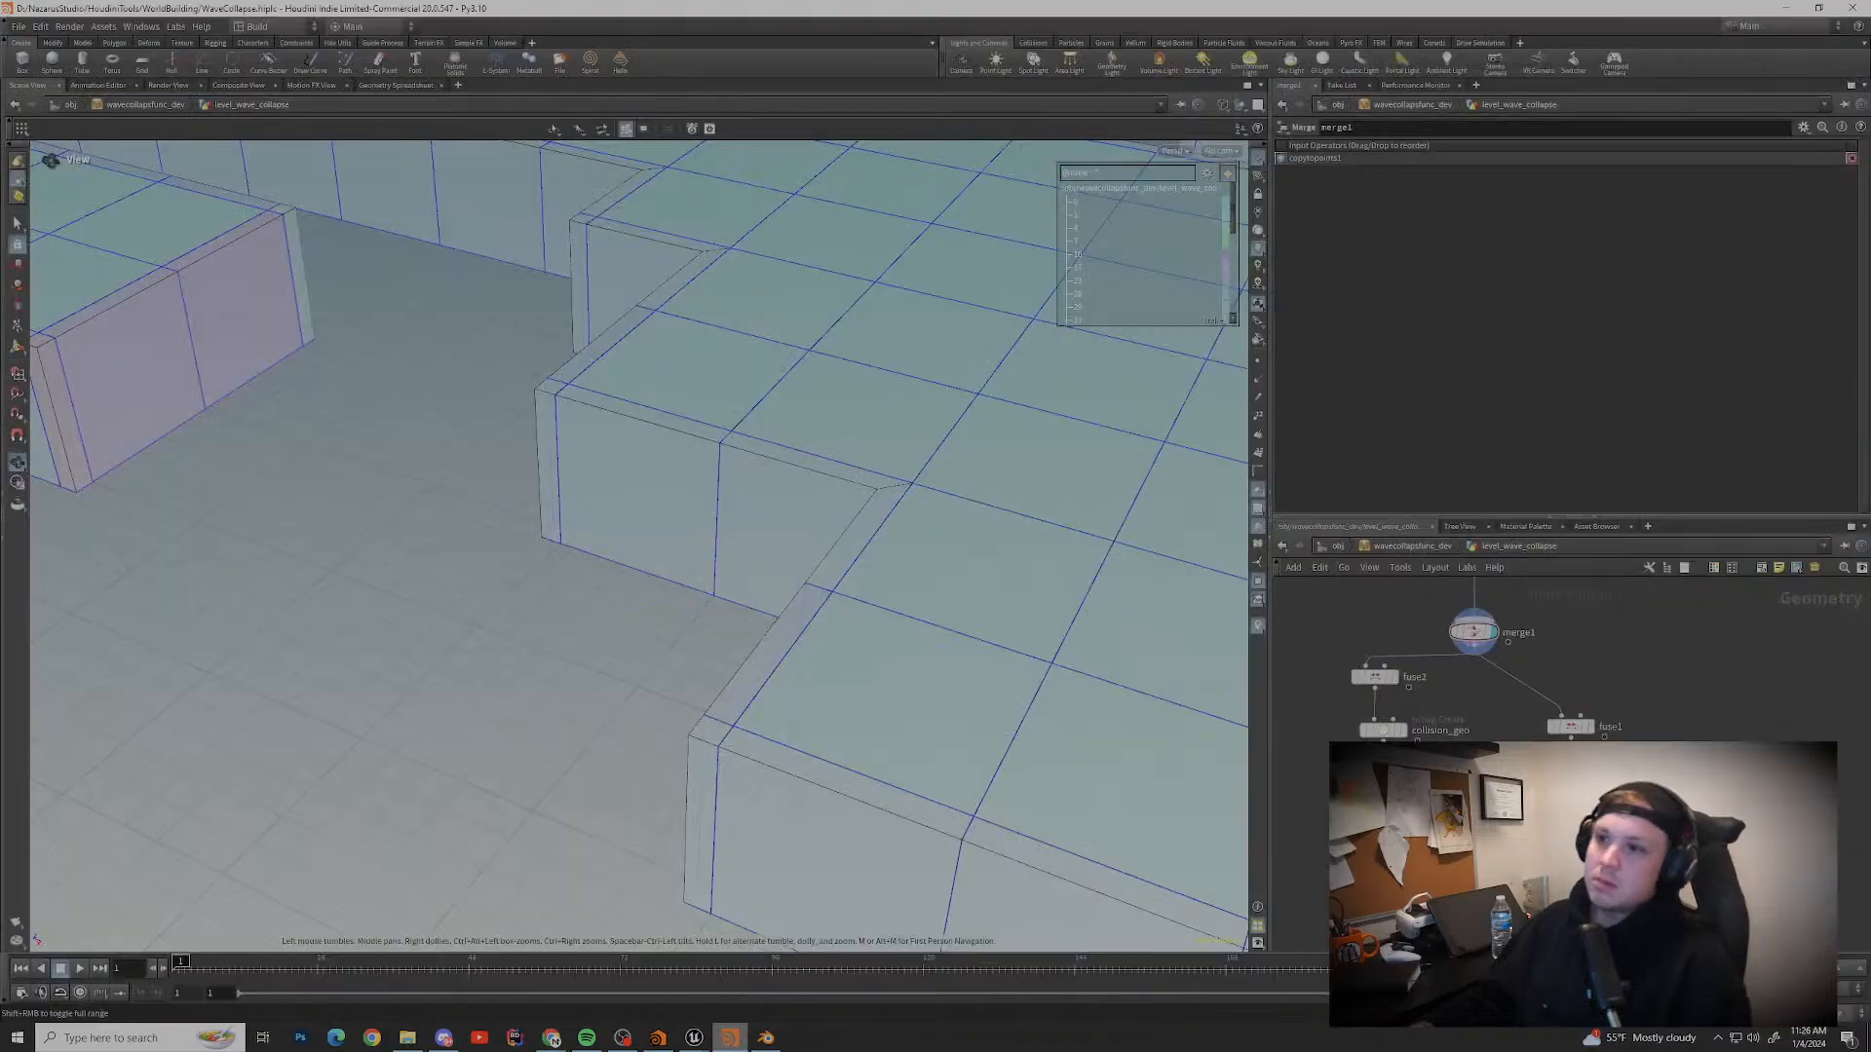
scroll(1525, 639, "up", 2)
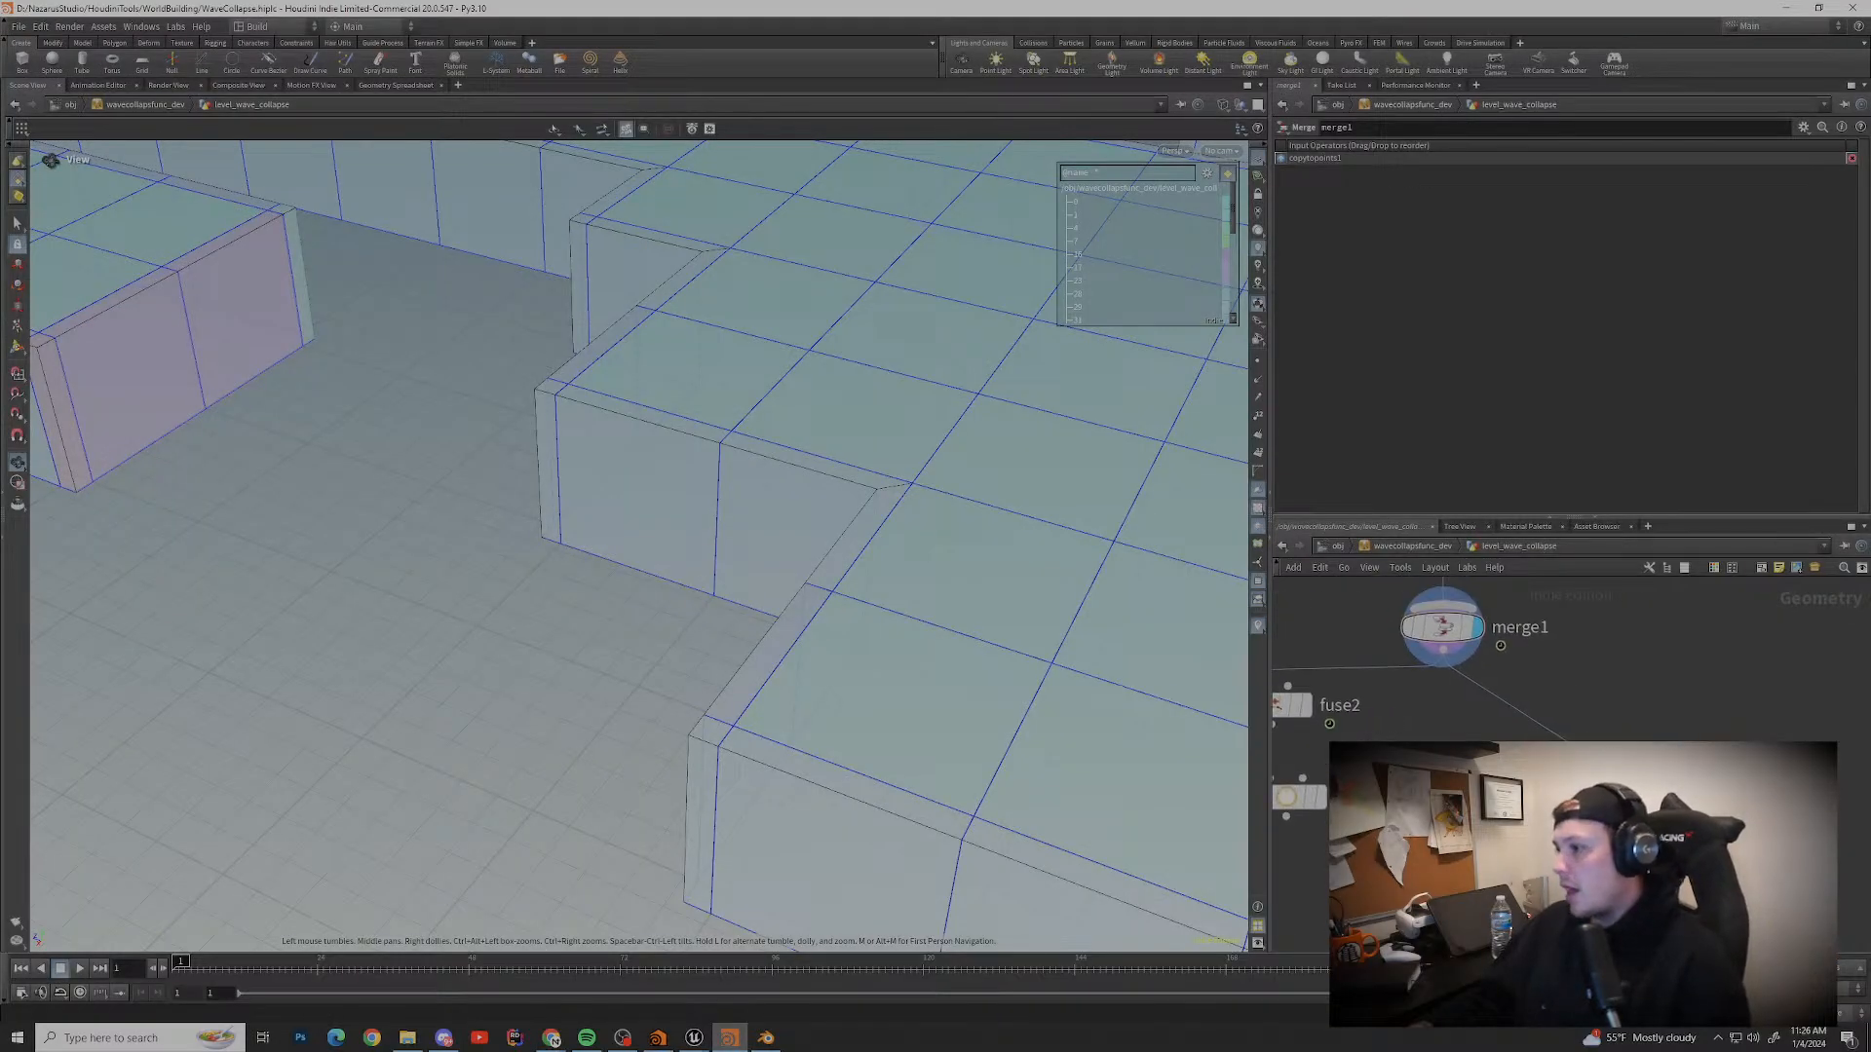
key("Tab")
type("gro")
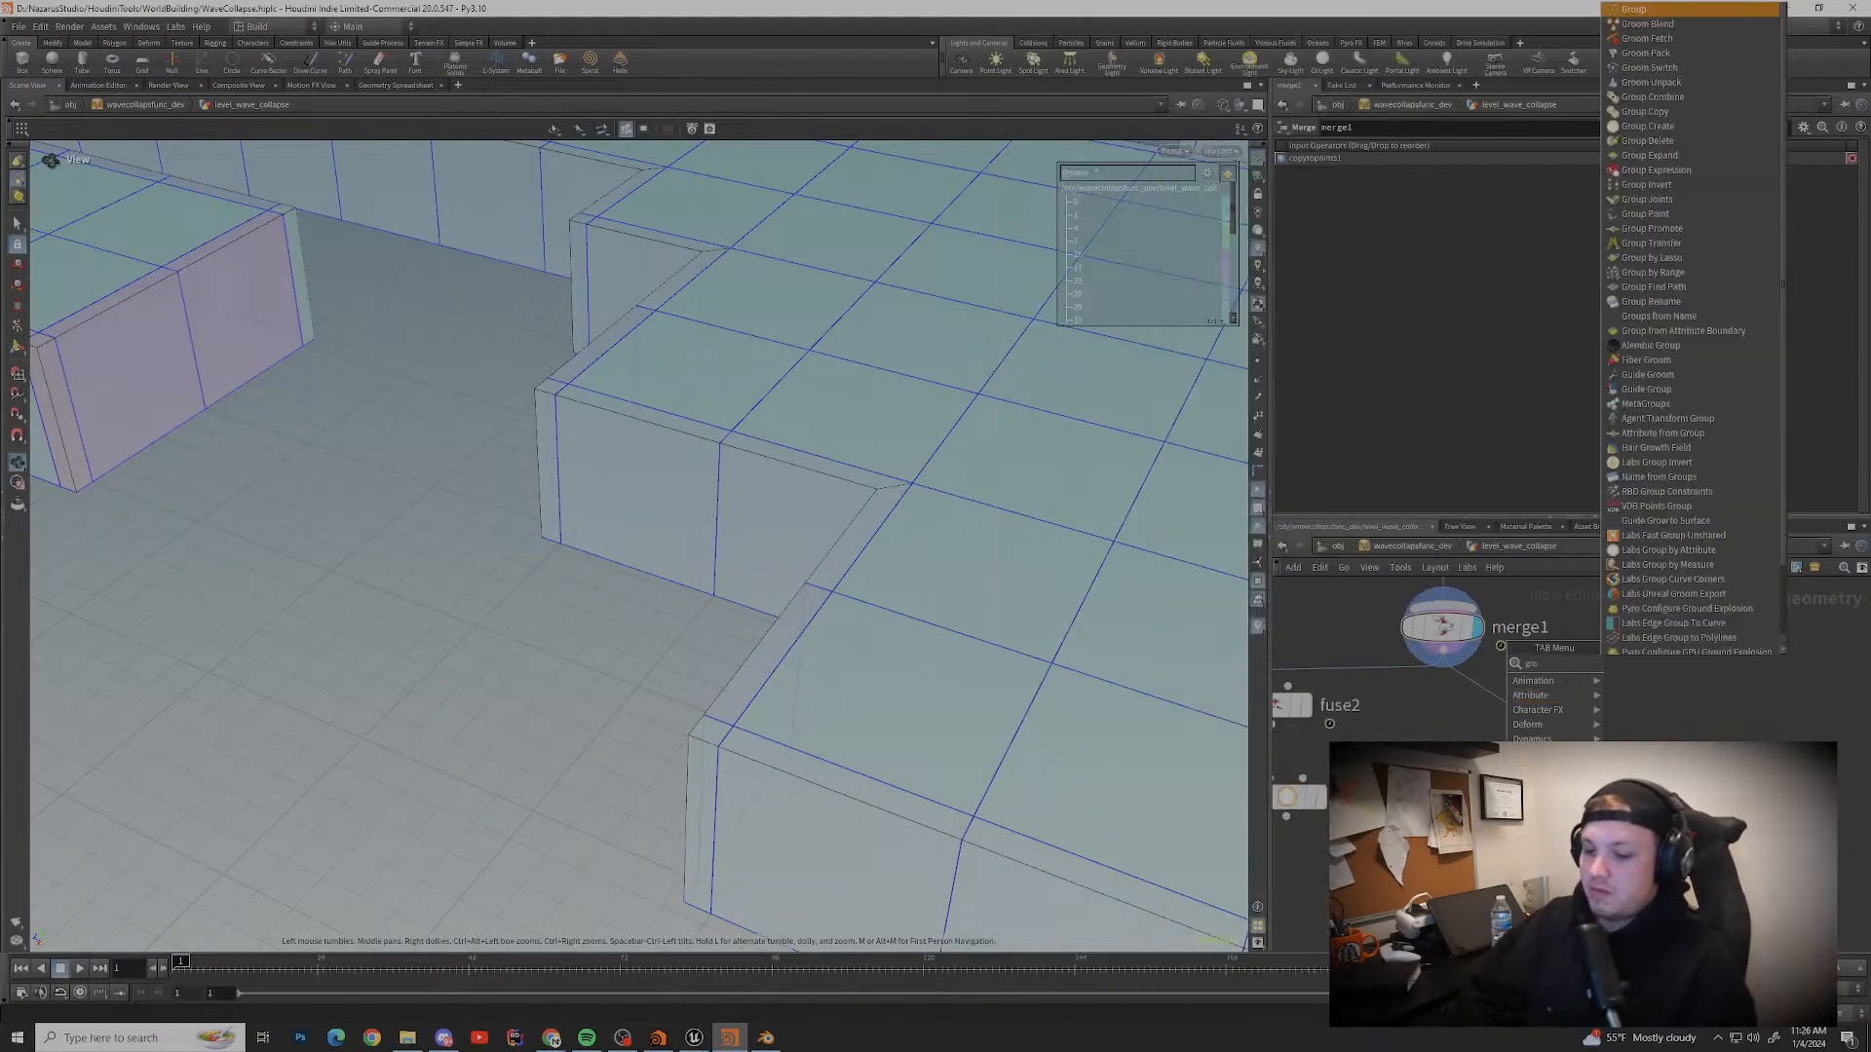
key("Return")
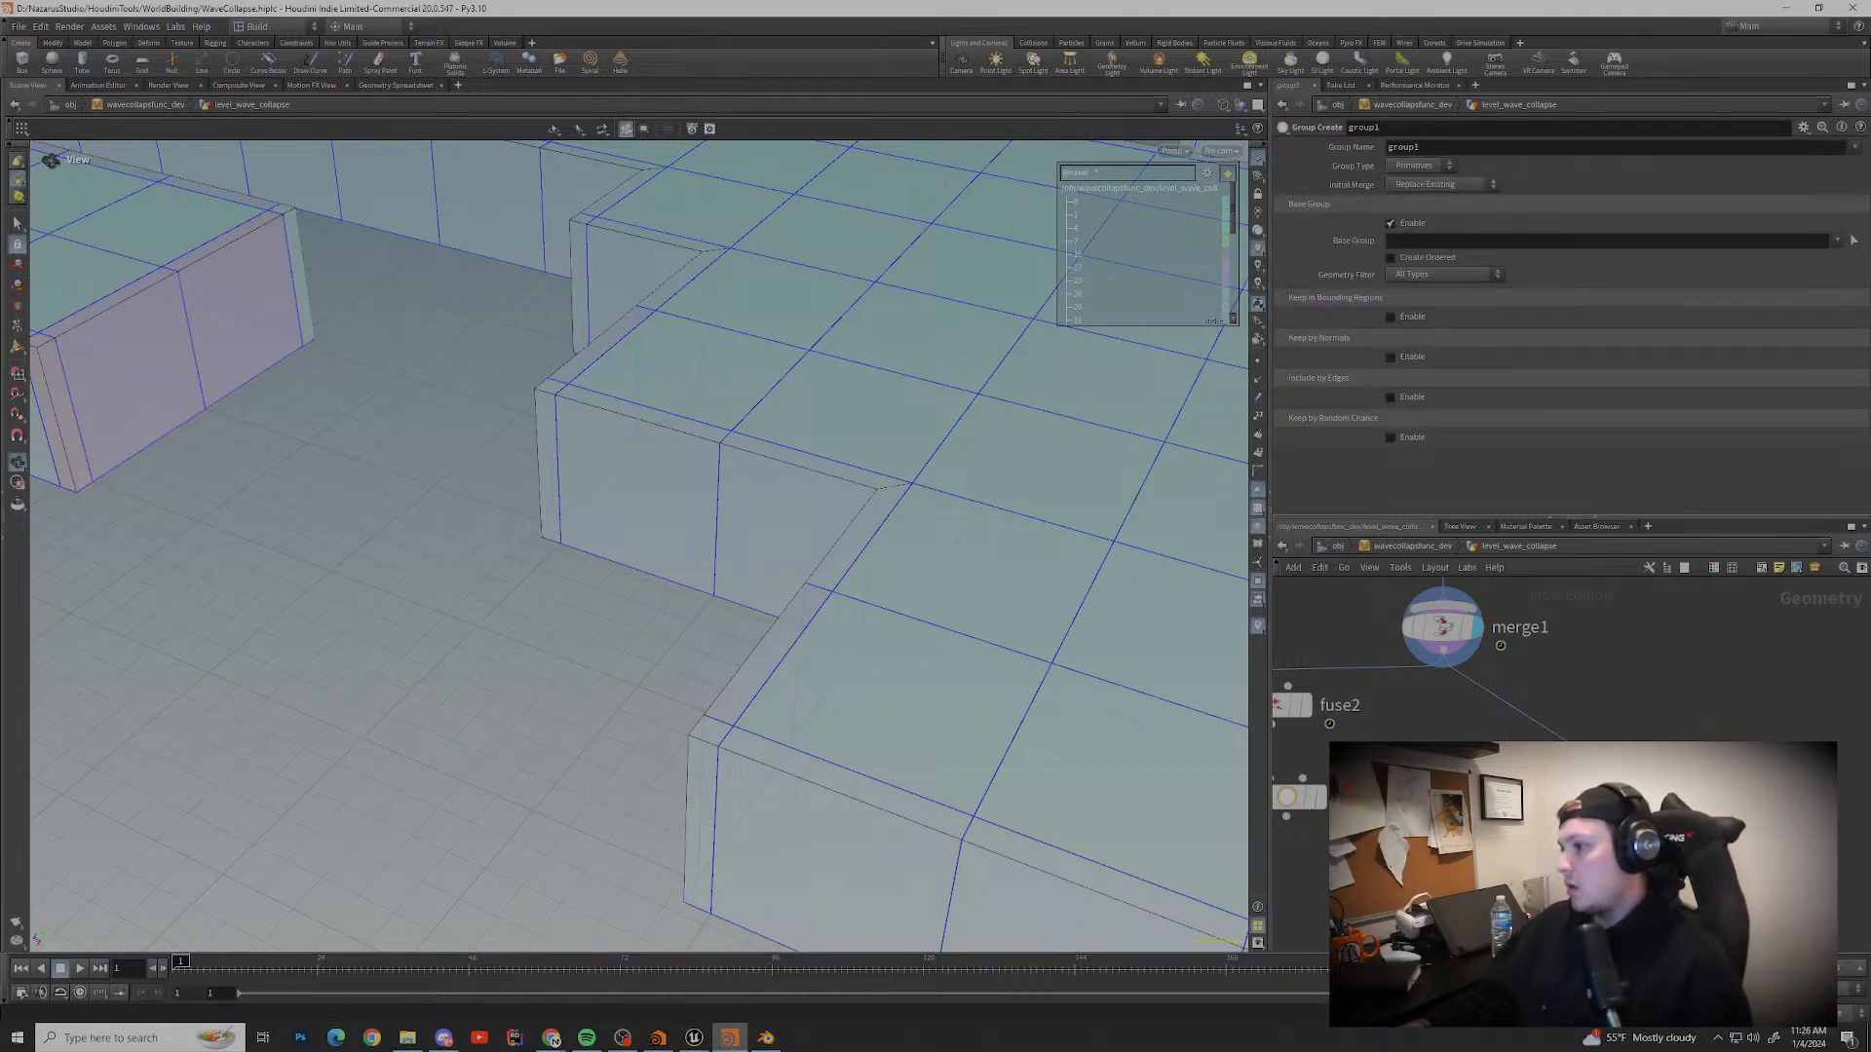
middle_click_drag(1671, 794, 1646, 726)
left_click(1651, 729)
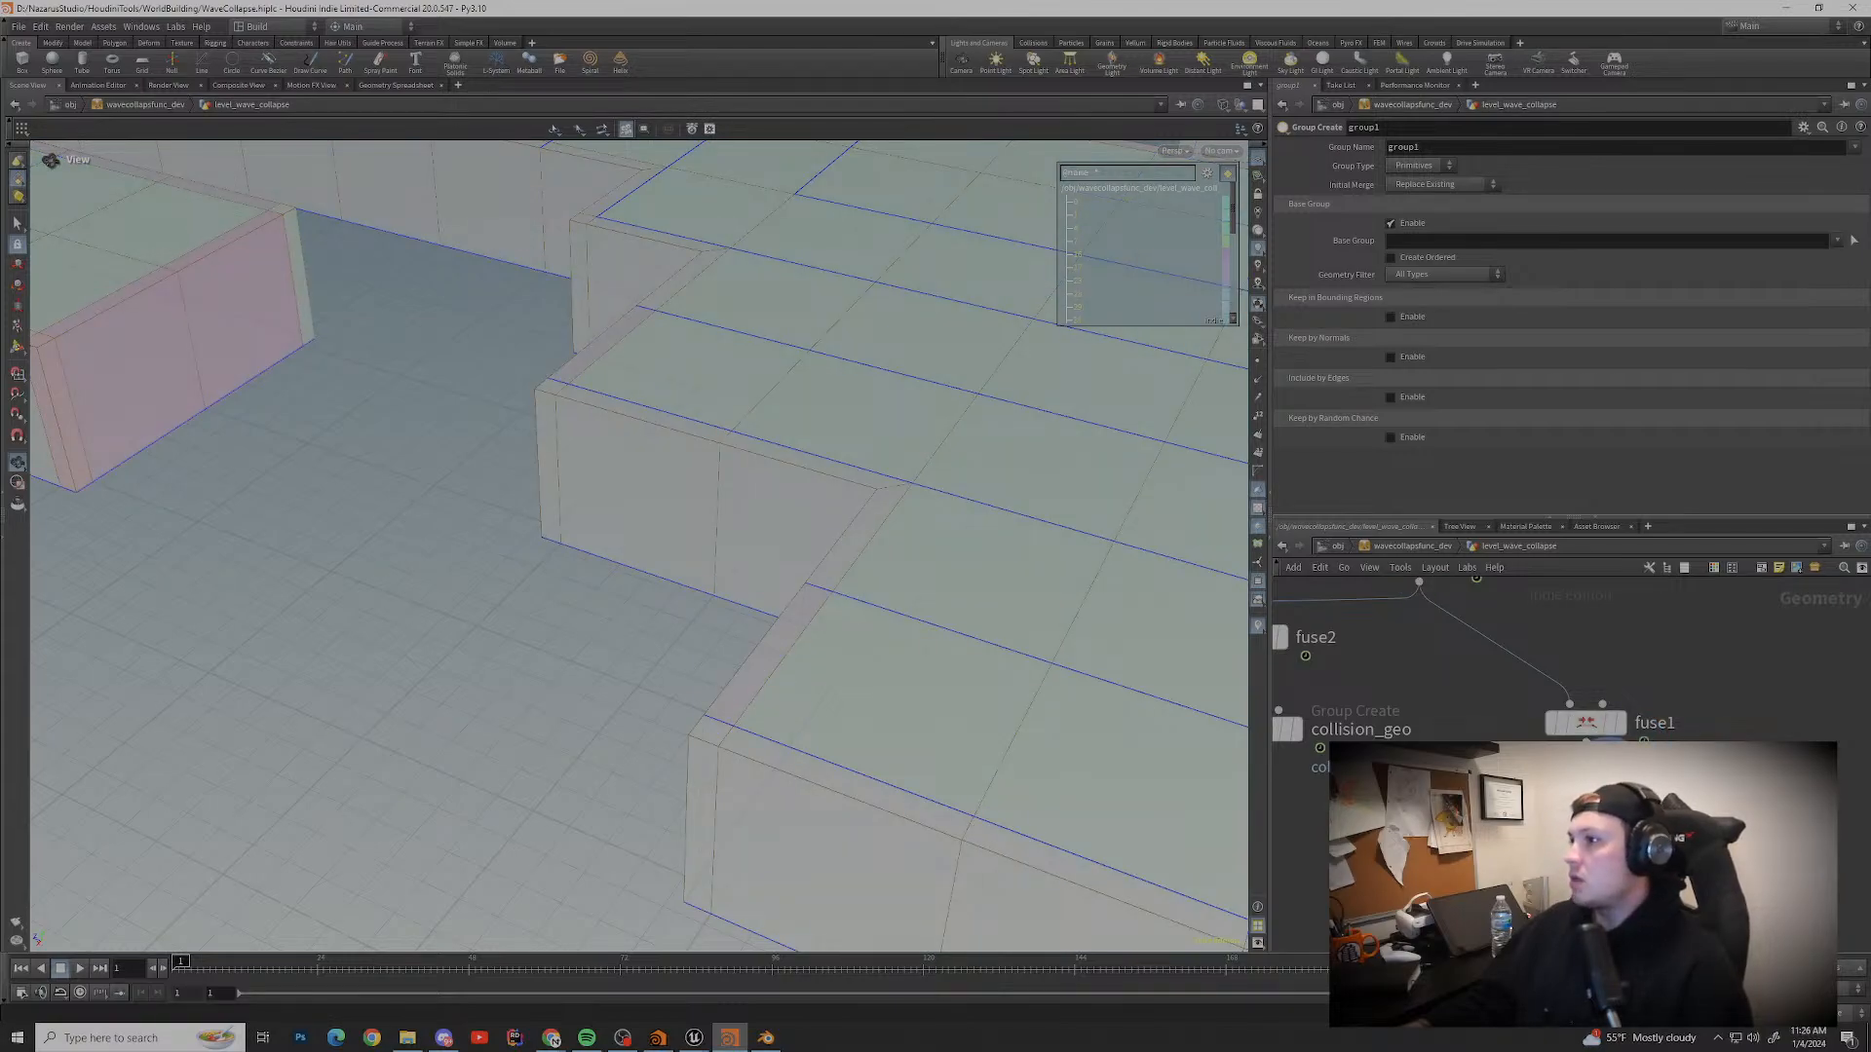
Step: Set the new group's type to Edges and enable Include by Edges with Min Edge Angle 158.3 and Max Edge Angle 110.5
left_click(1390, 397)
left_click(1419, 166)
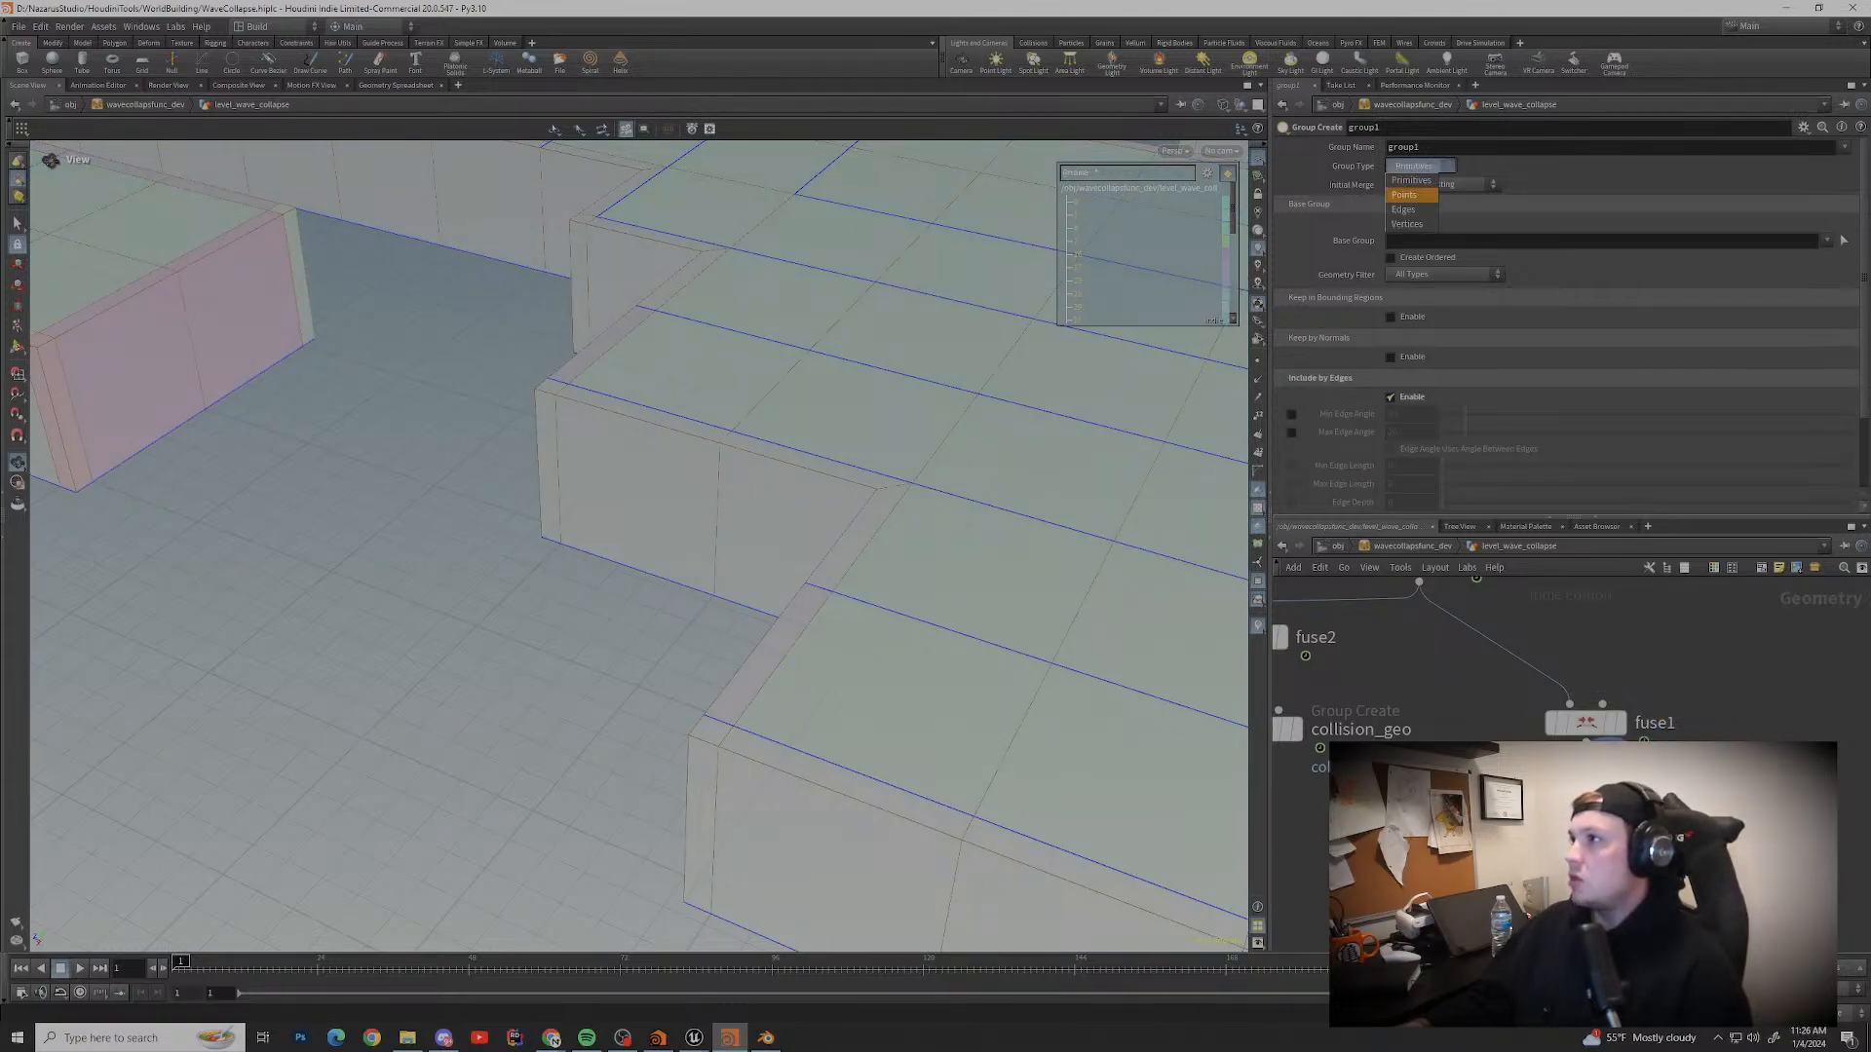
left_click(1413, 204)
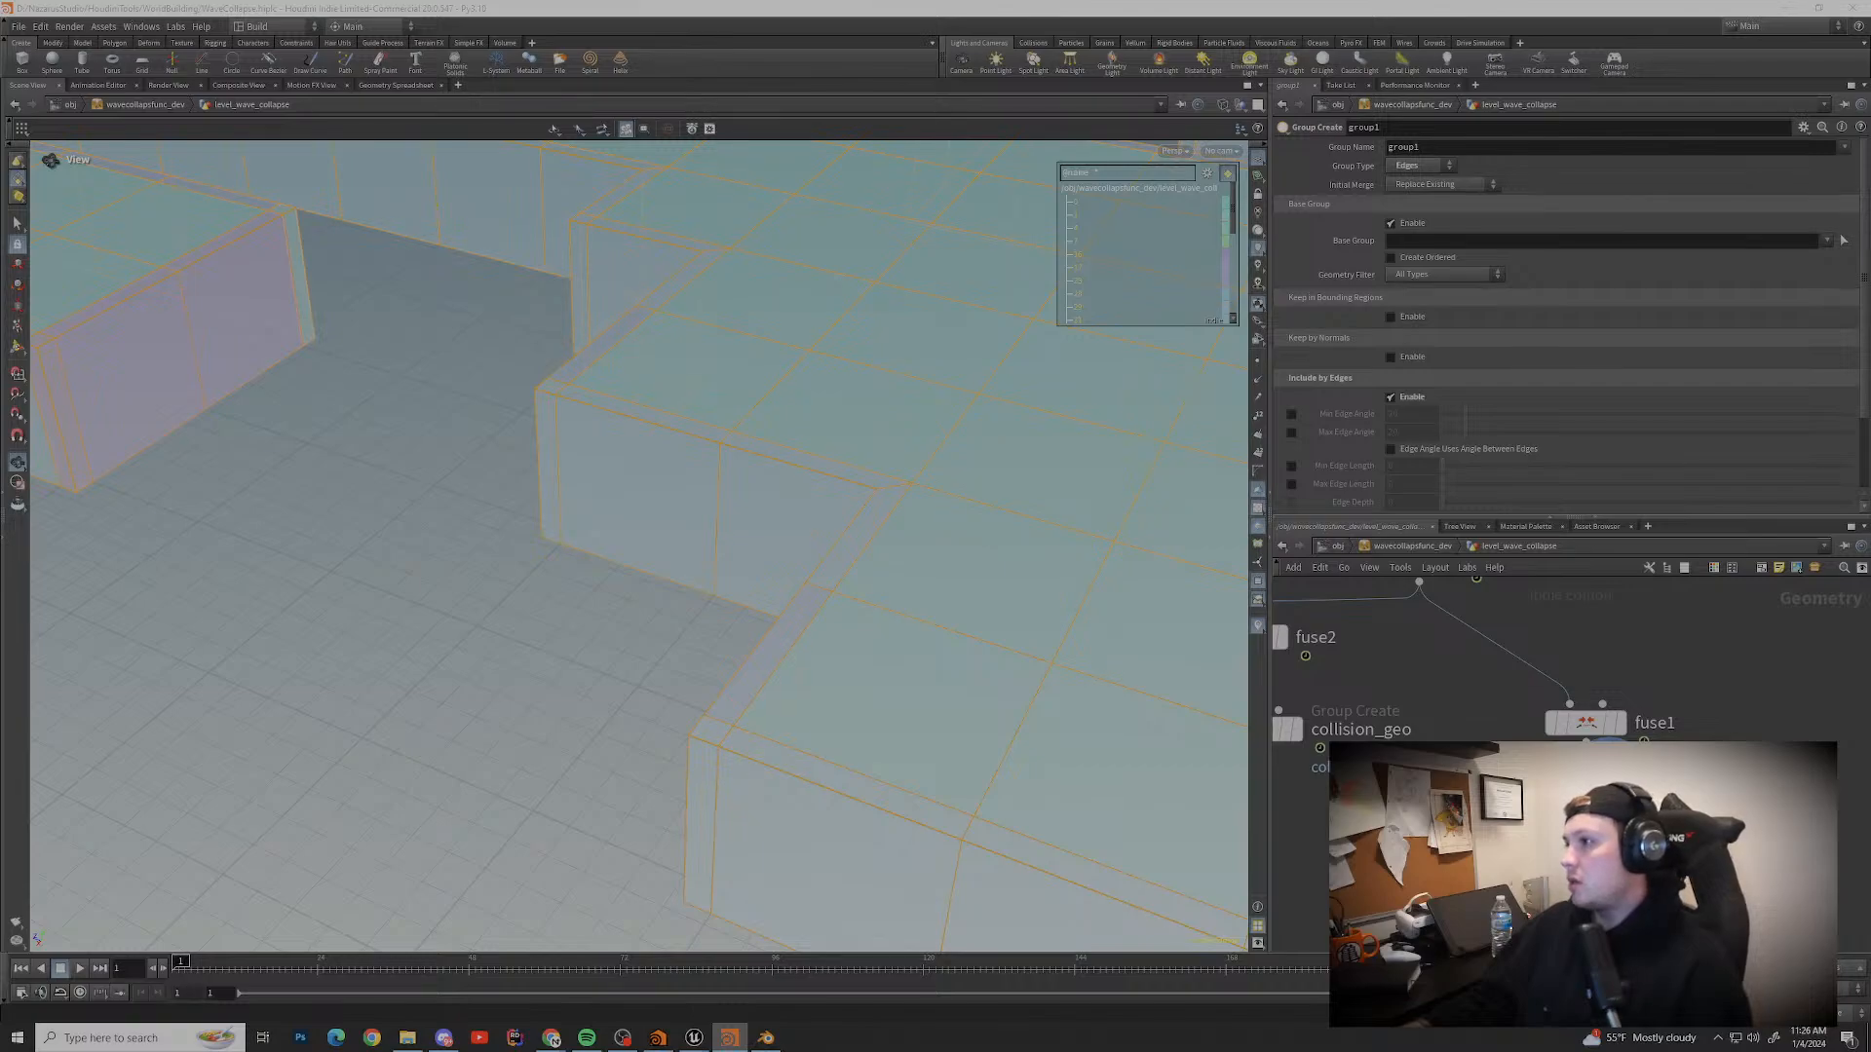
left_click(1292, 432)
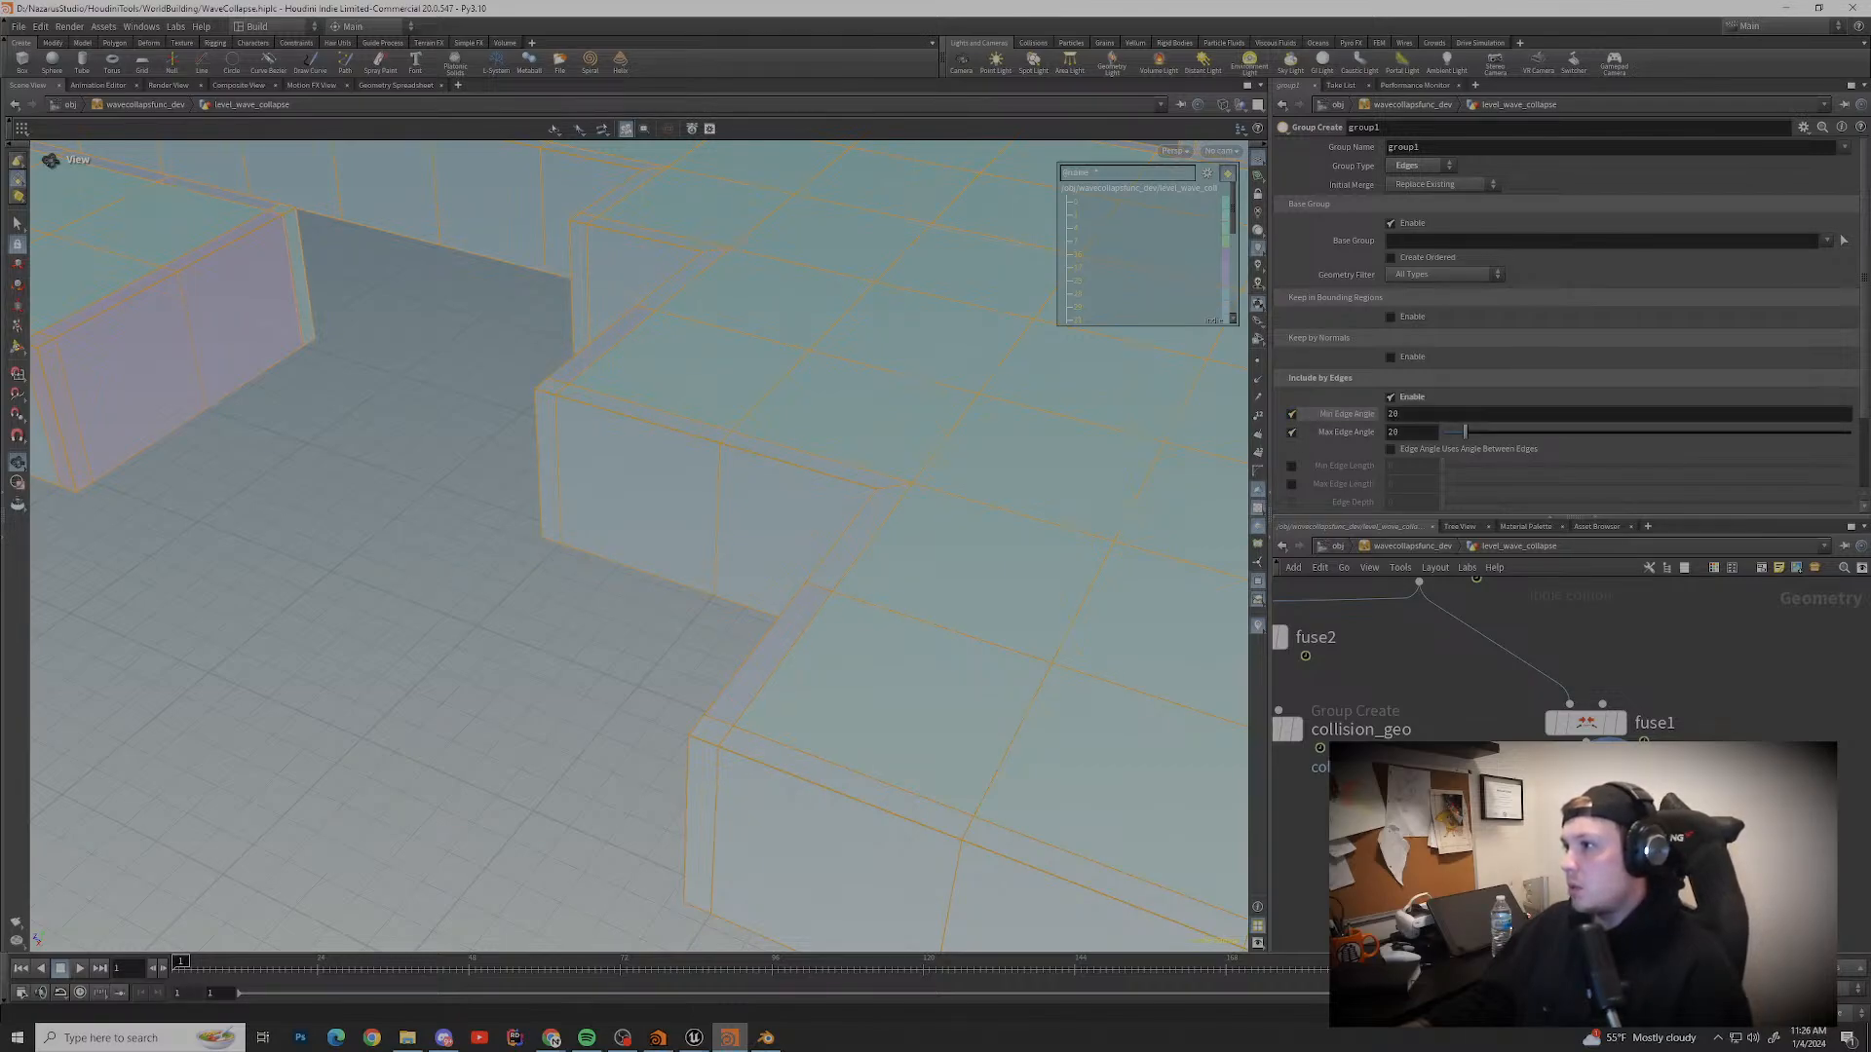
left_click(1292, 413)
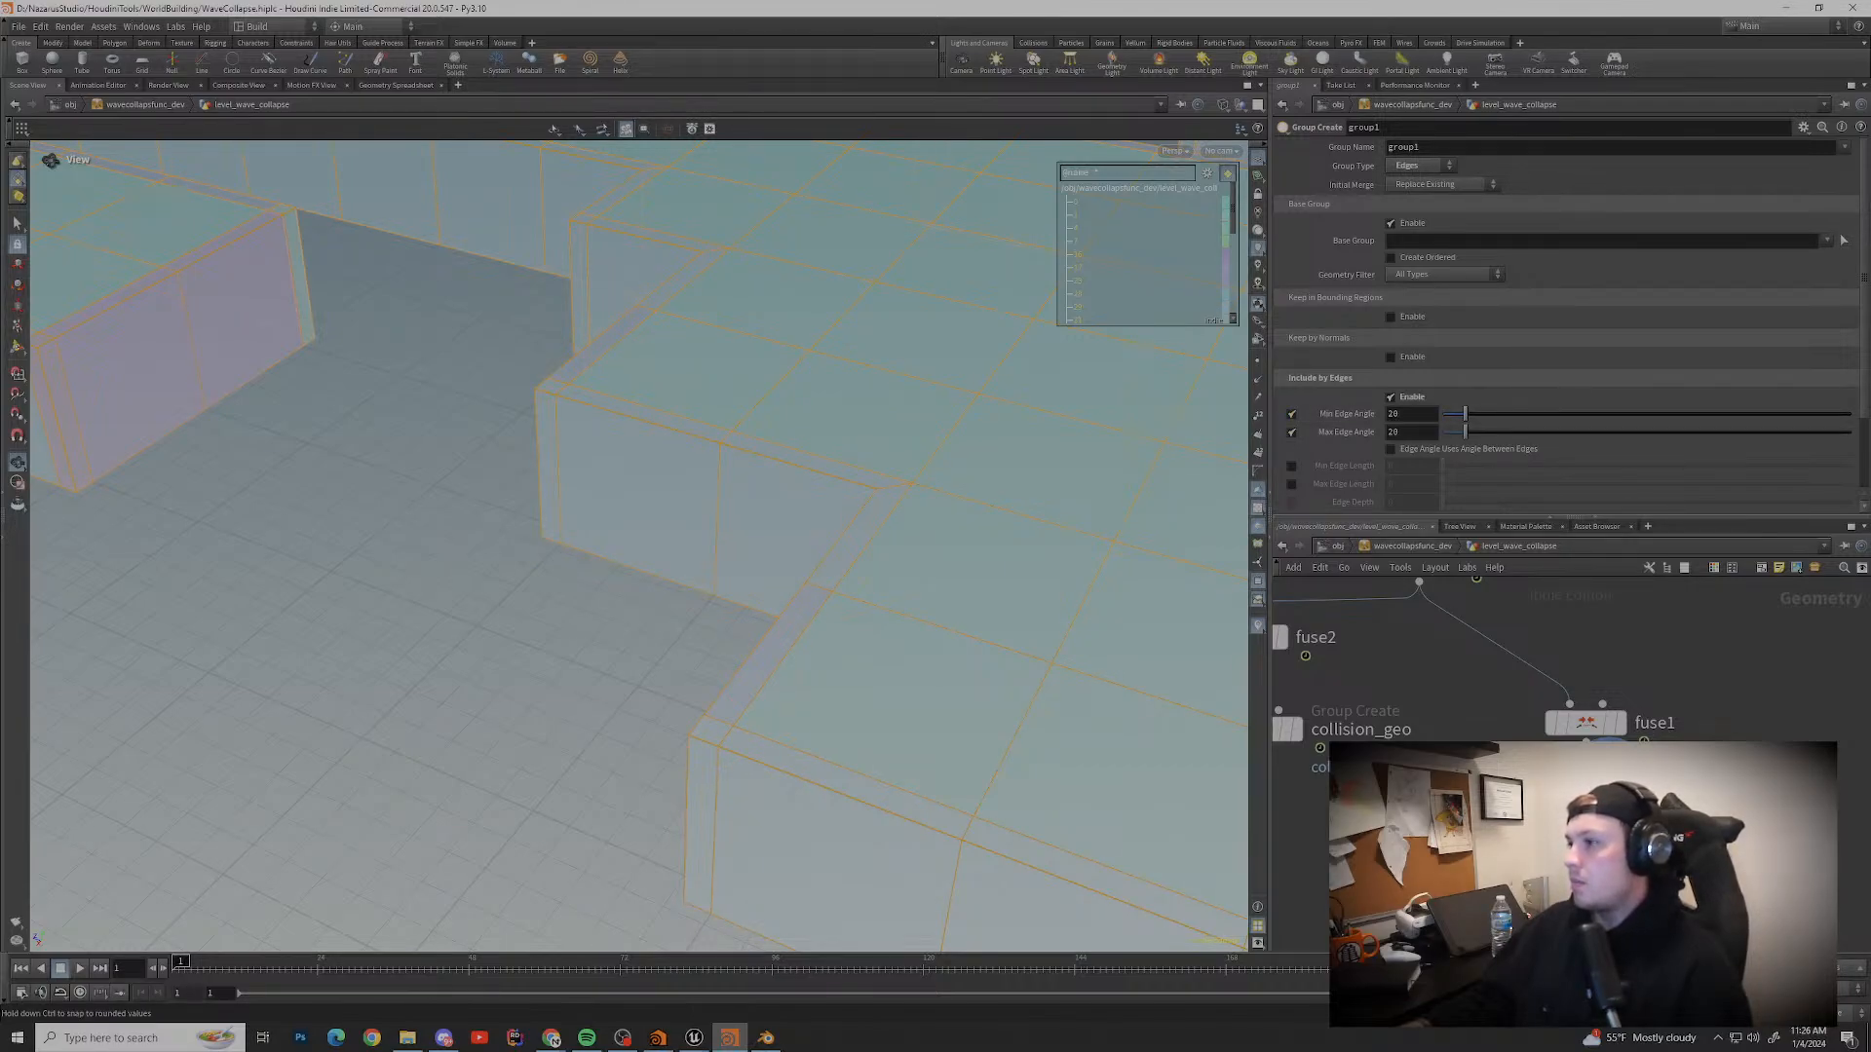
left_click_drag(1465, 432, 1622, 413)
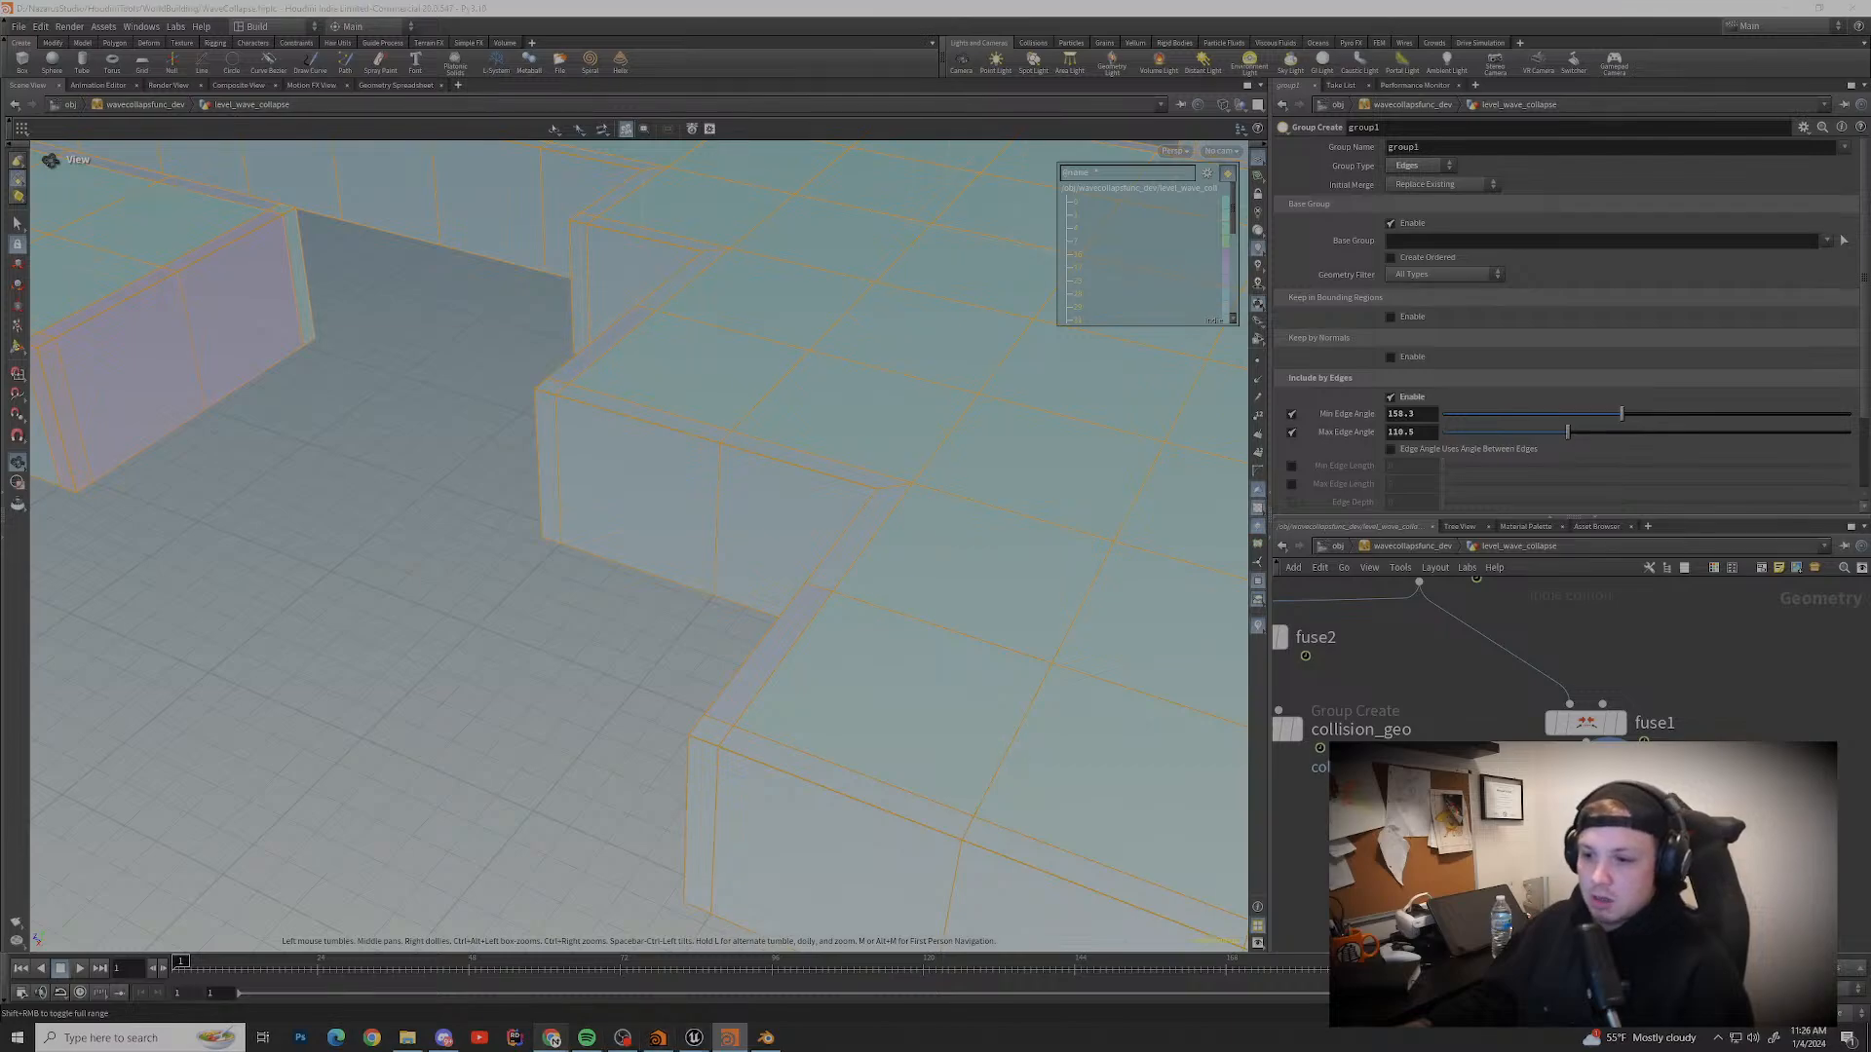
Step: Switch back to the Chrome forum thread, read the reply about the Facet node's Cusp Angle and open its PolyInsetByAngle.JPG attachment
mouse_move(552, 1038)
left_click(628, 970)
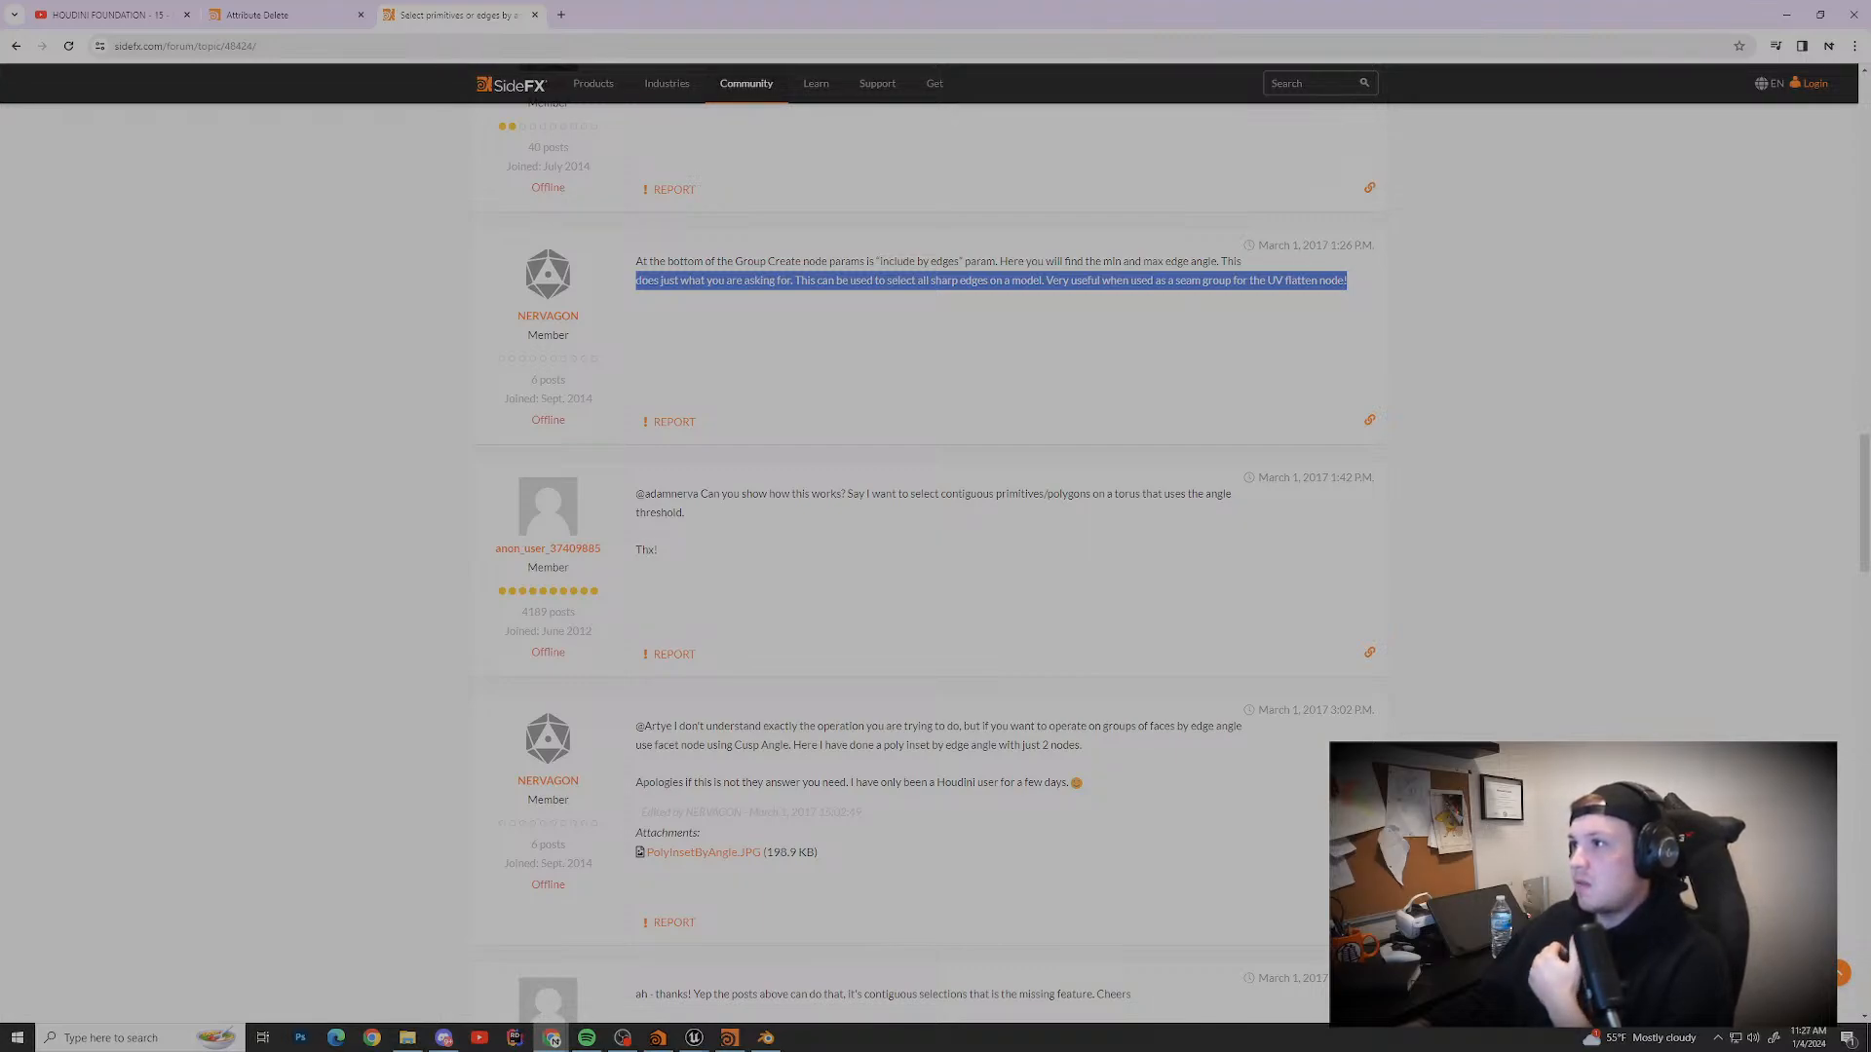
scroll(936, 565, "down", 1)
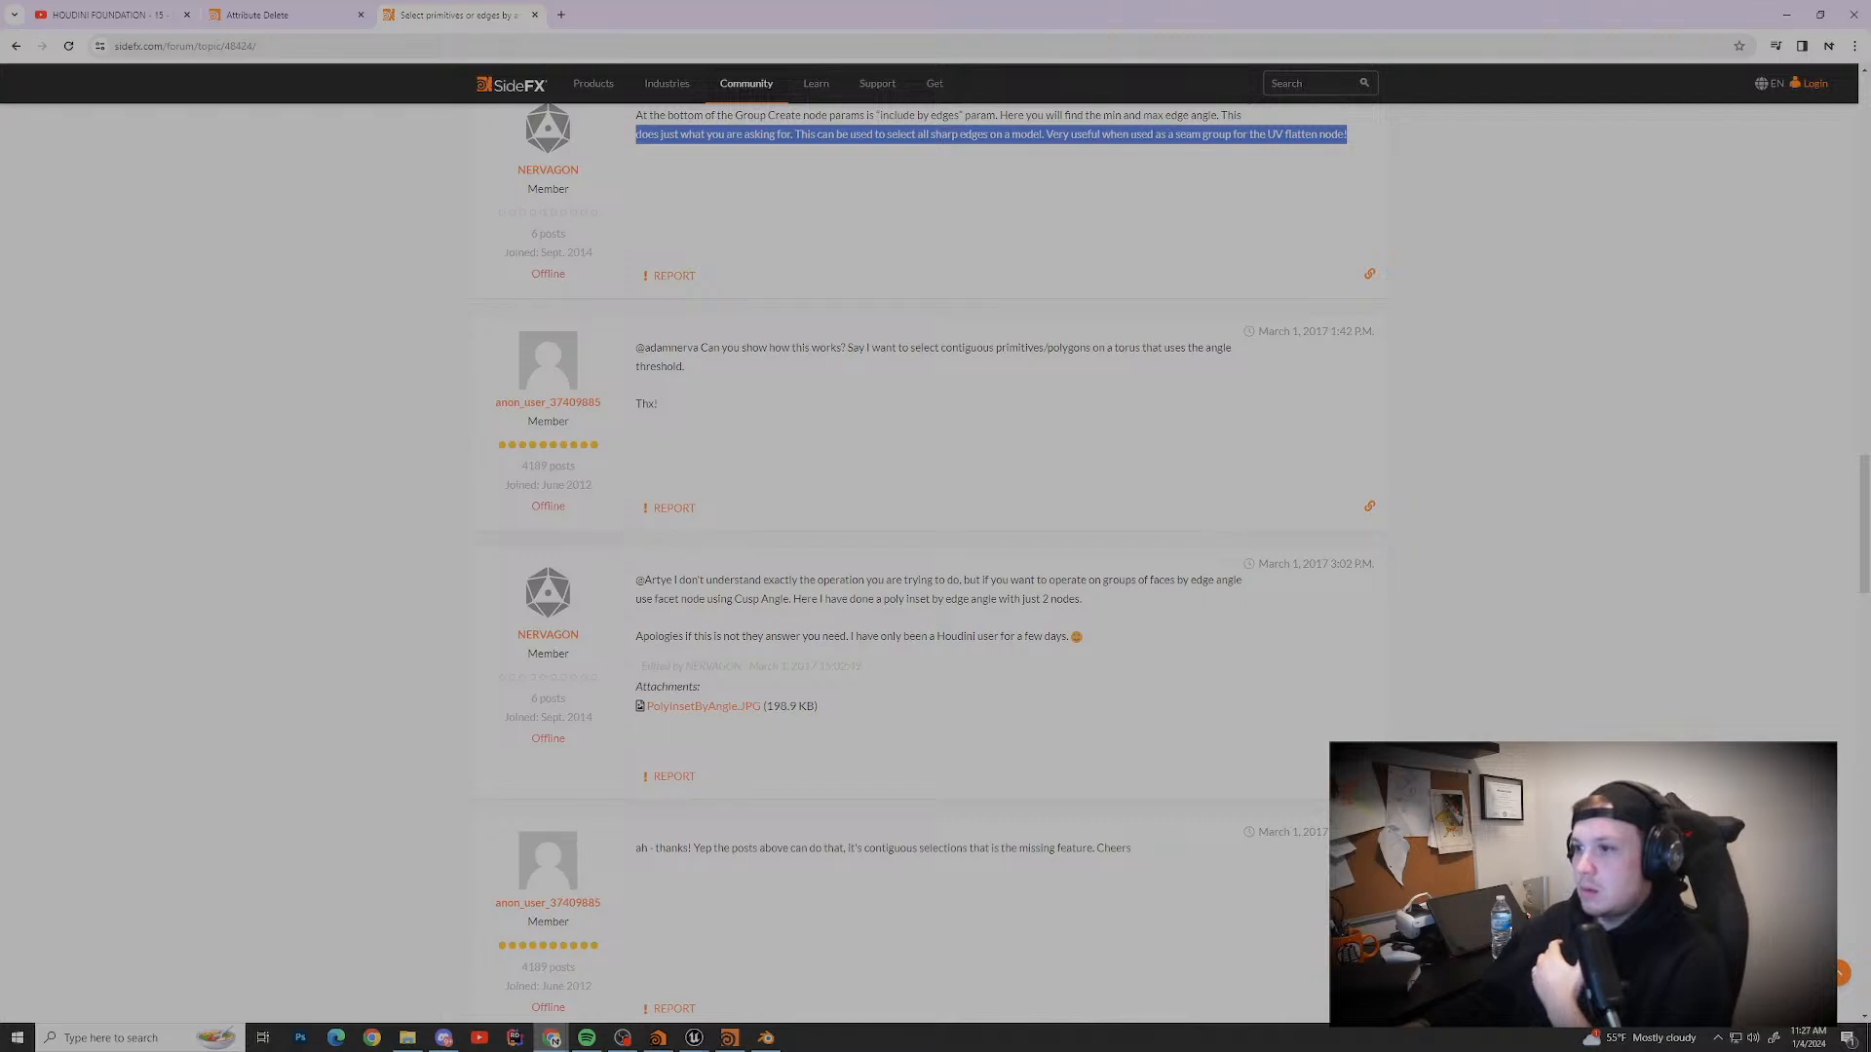
left_click_drag(975, 579, 1040, 580)
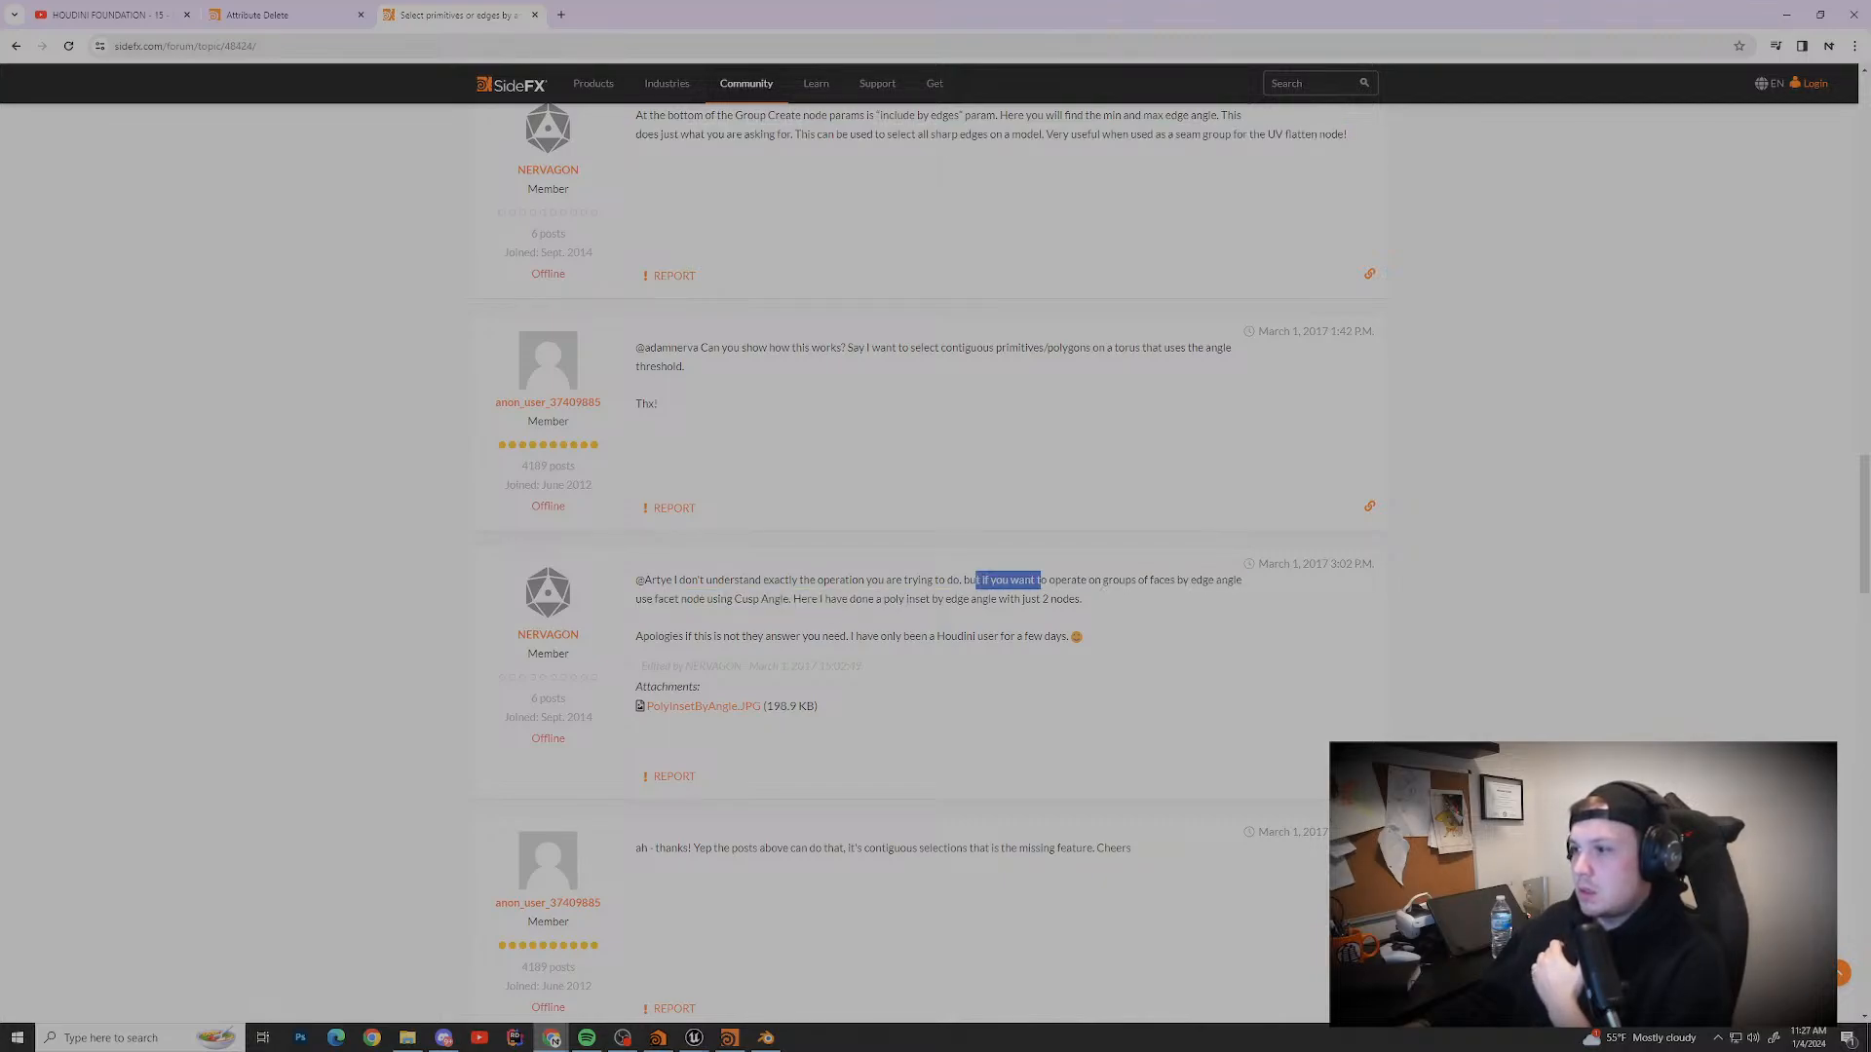
left_click_drag(636, 598, 669, 598)
left_click(670, 598)
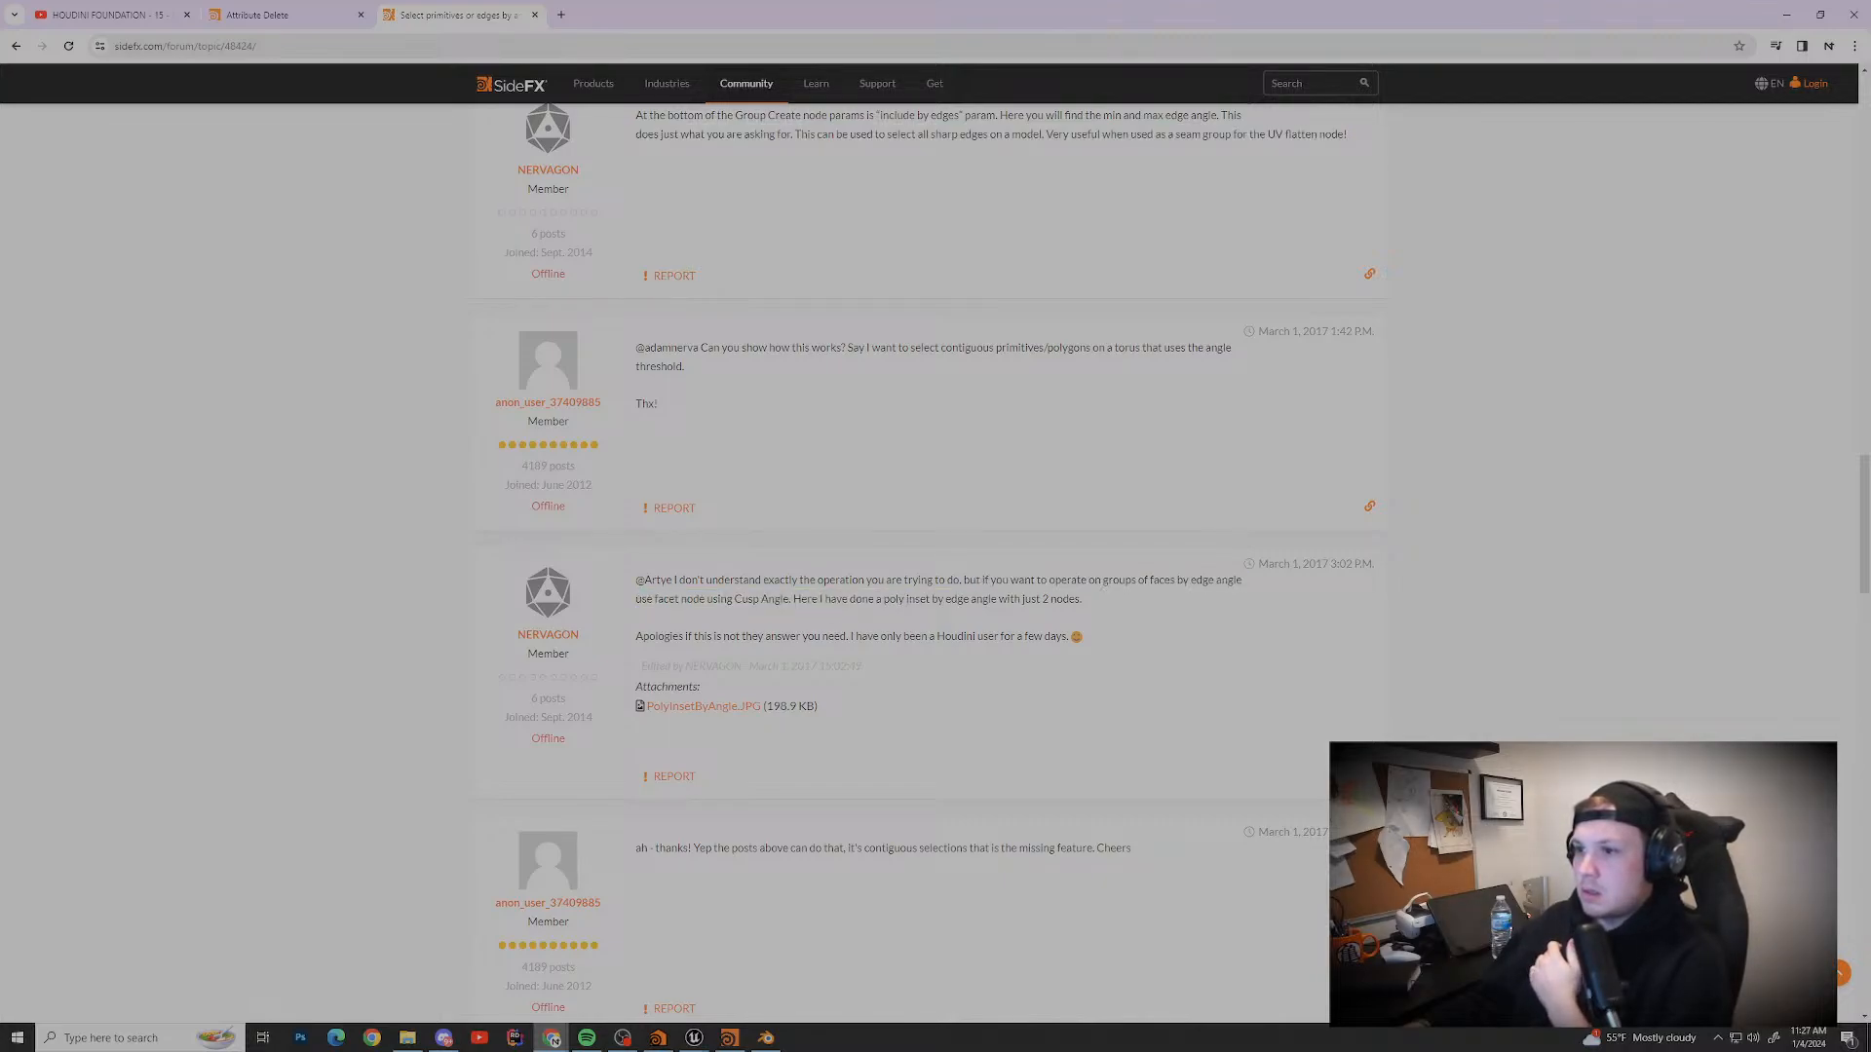
double_click(761, 598)
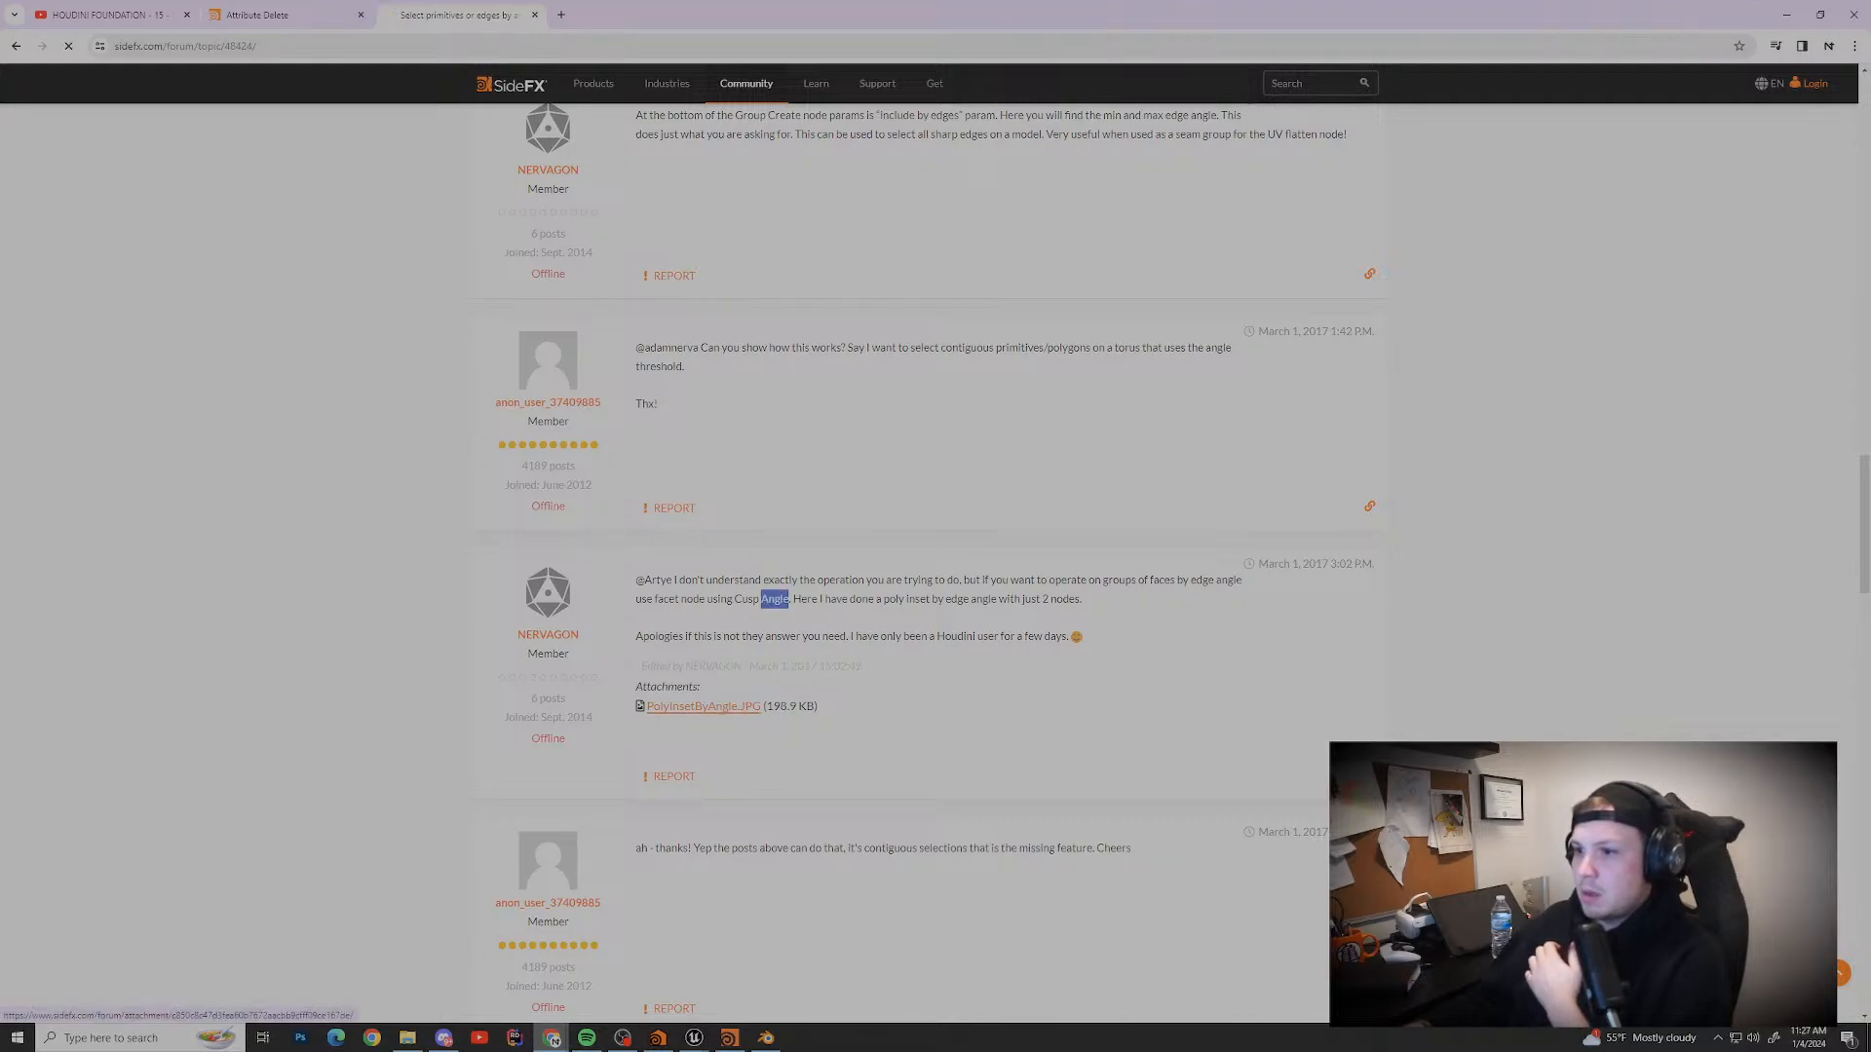
left_click(704, 706)
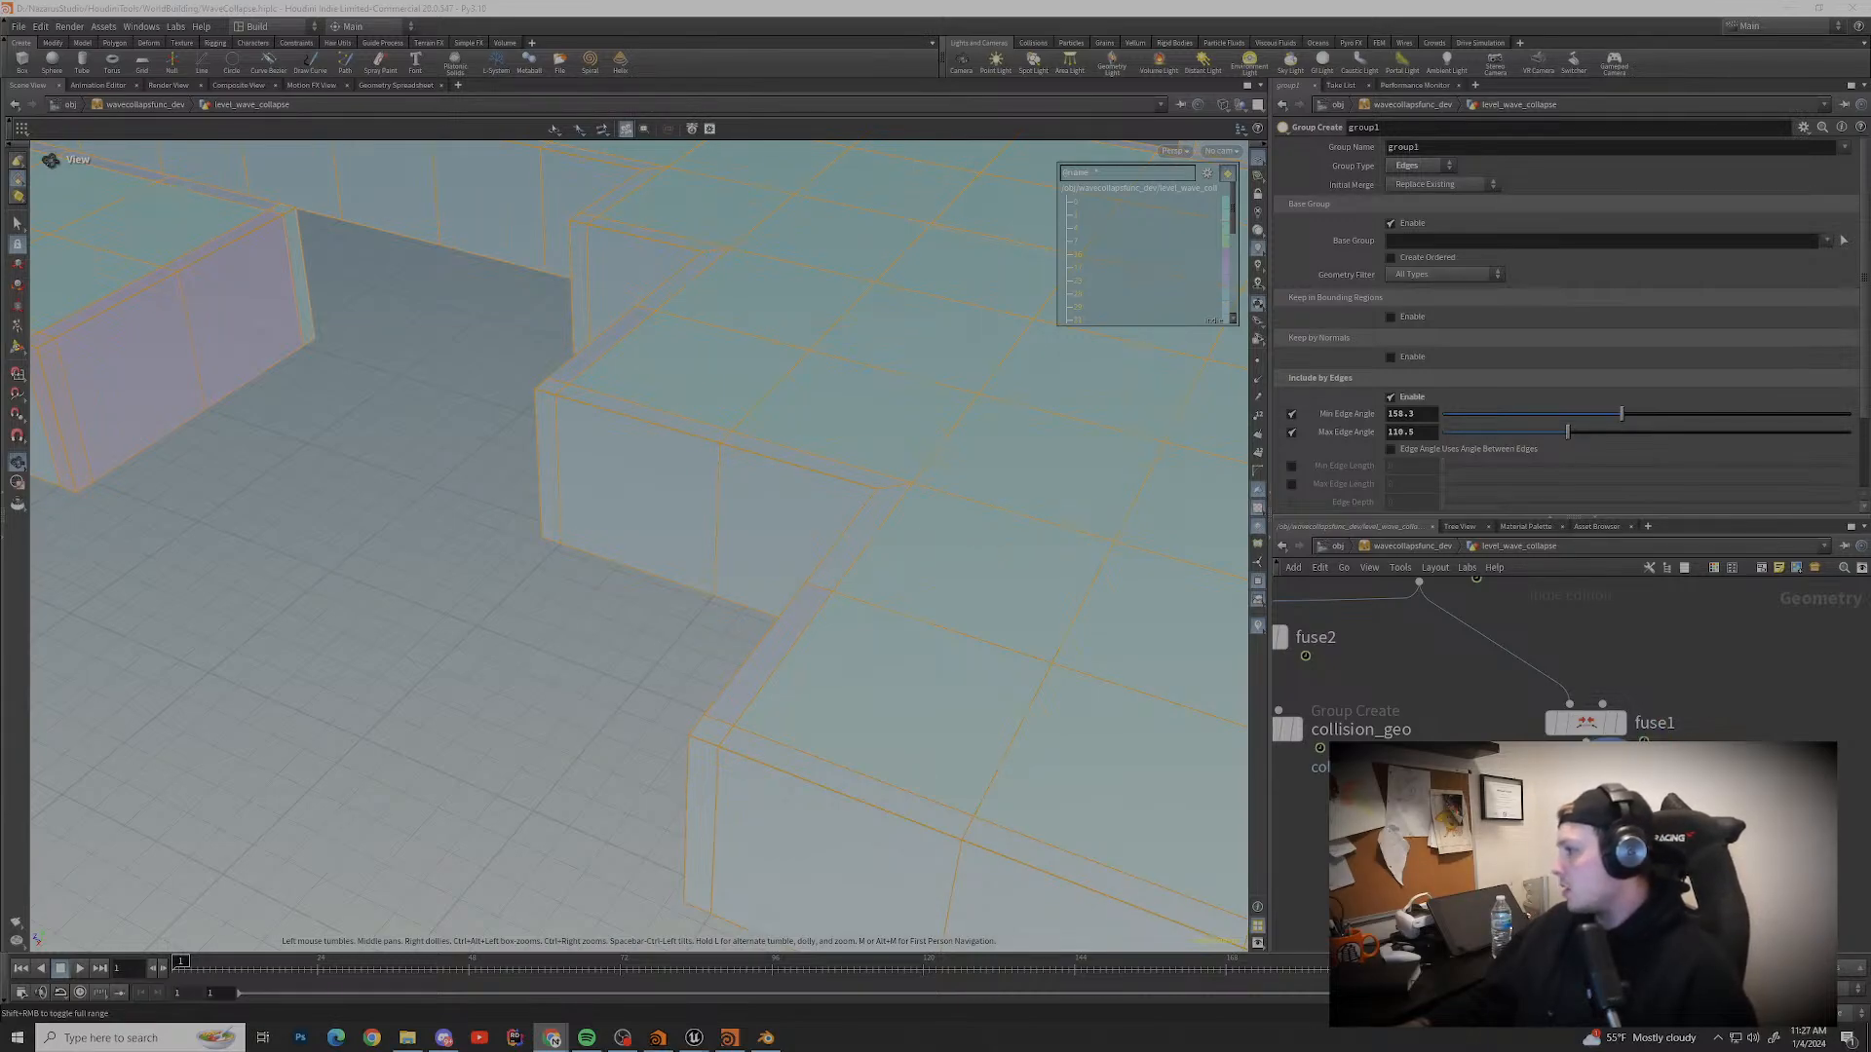
Step: Remove the group1 node between fuse1 and clean1 and display the fuse1 node's result
middle_click_drag(1570, 770, 1444, 651)
mouse_move(1480, 659)
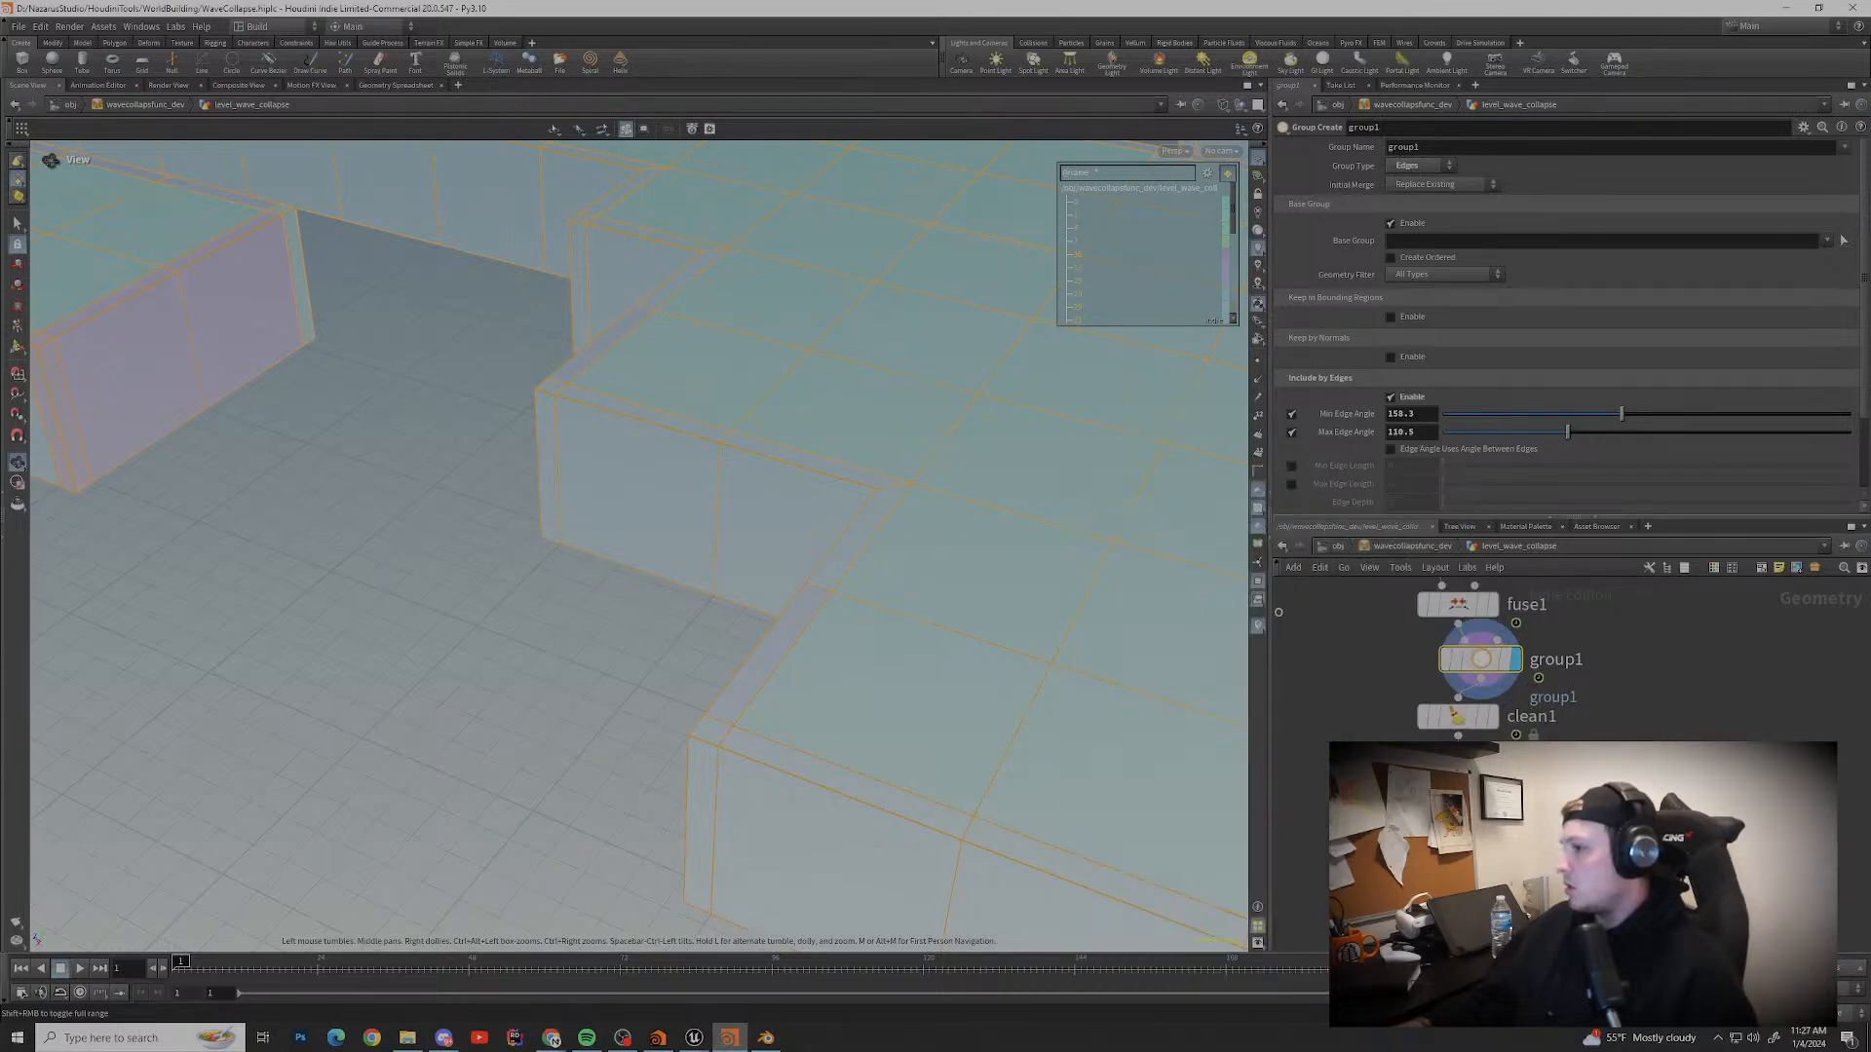
middle_click_drag(1480, 660, 1584, 780)
mouse_move(1559, 727)
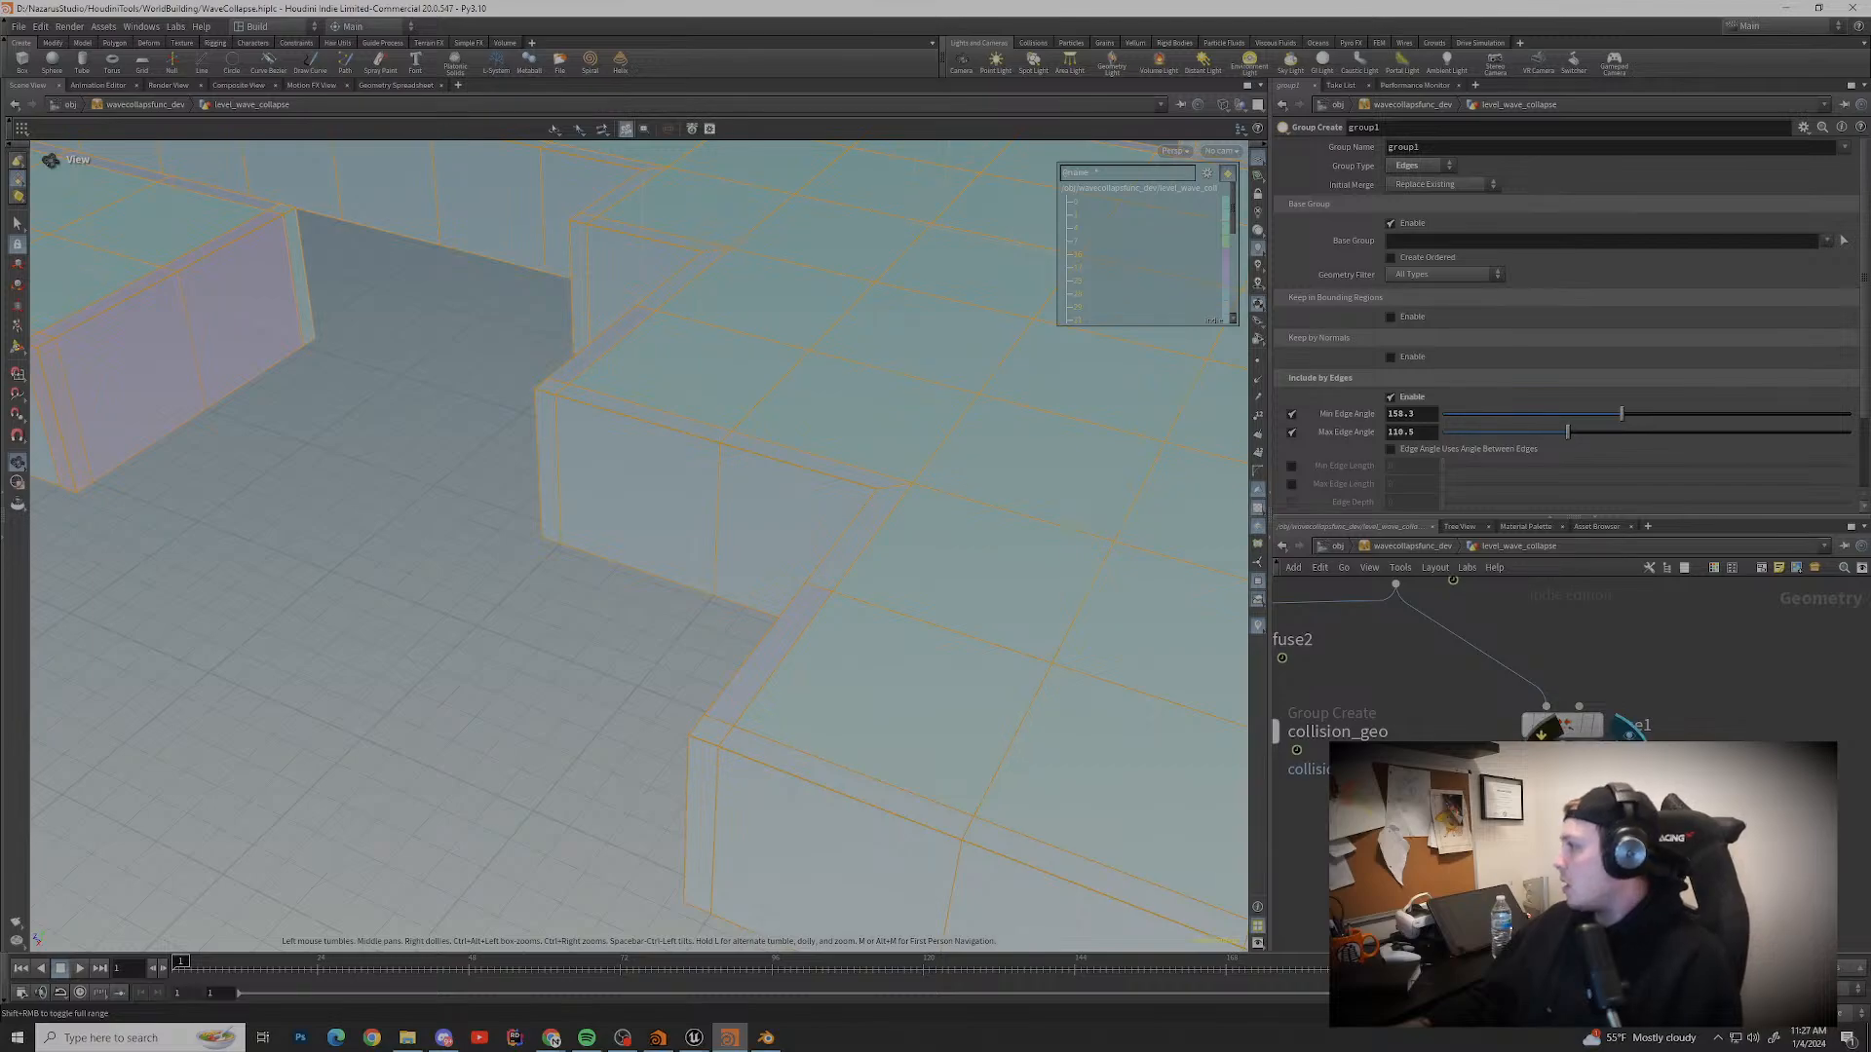
left_click(1559, 727)
middle_click_drag(1559, 727, 1562, 689)
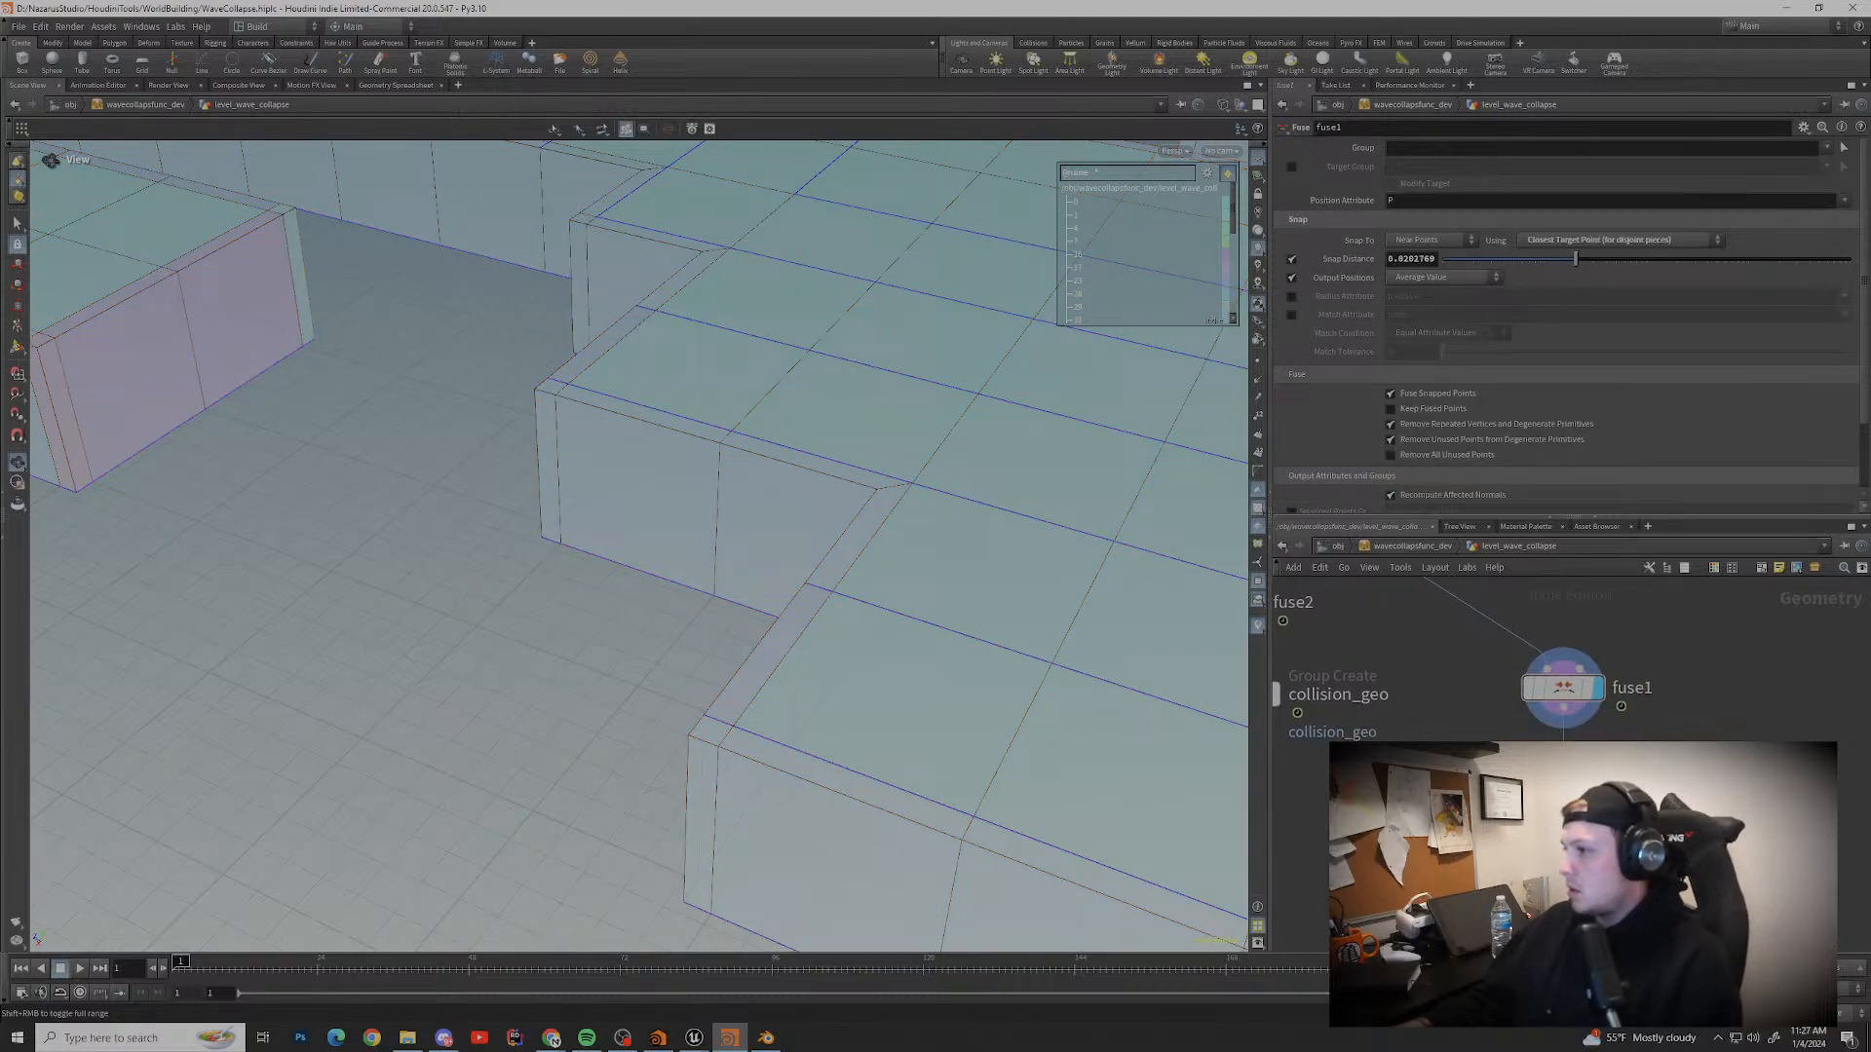
Step: Add a Facet node downstream of fuse1 and display its result
key("Tab")
key("Escape")
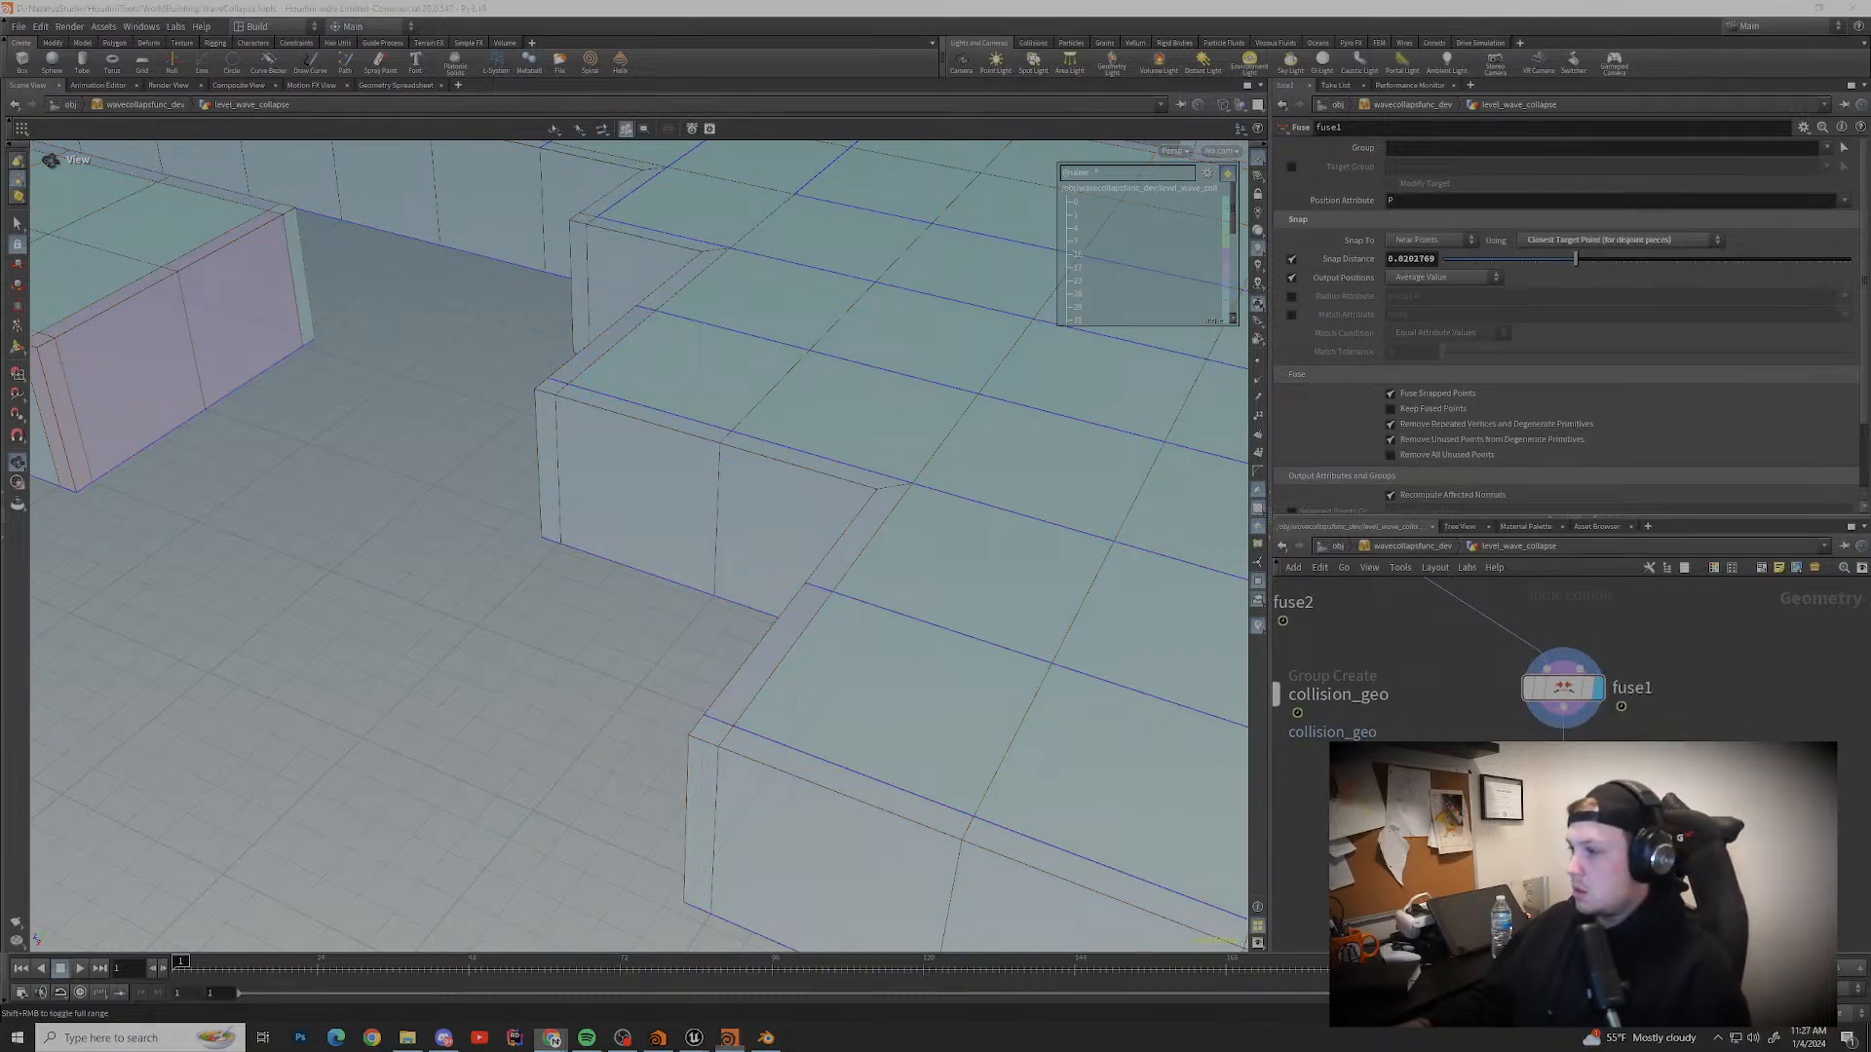
middle_click_drag(1562, 688, 1547, 596)
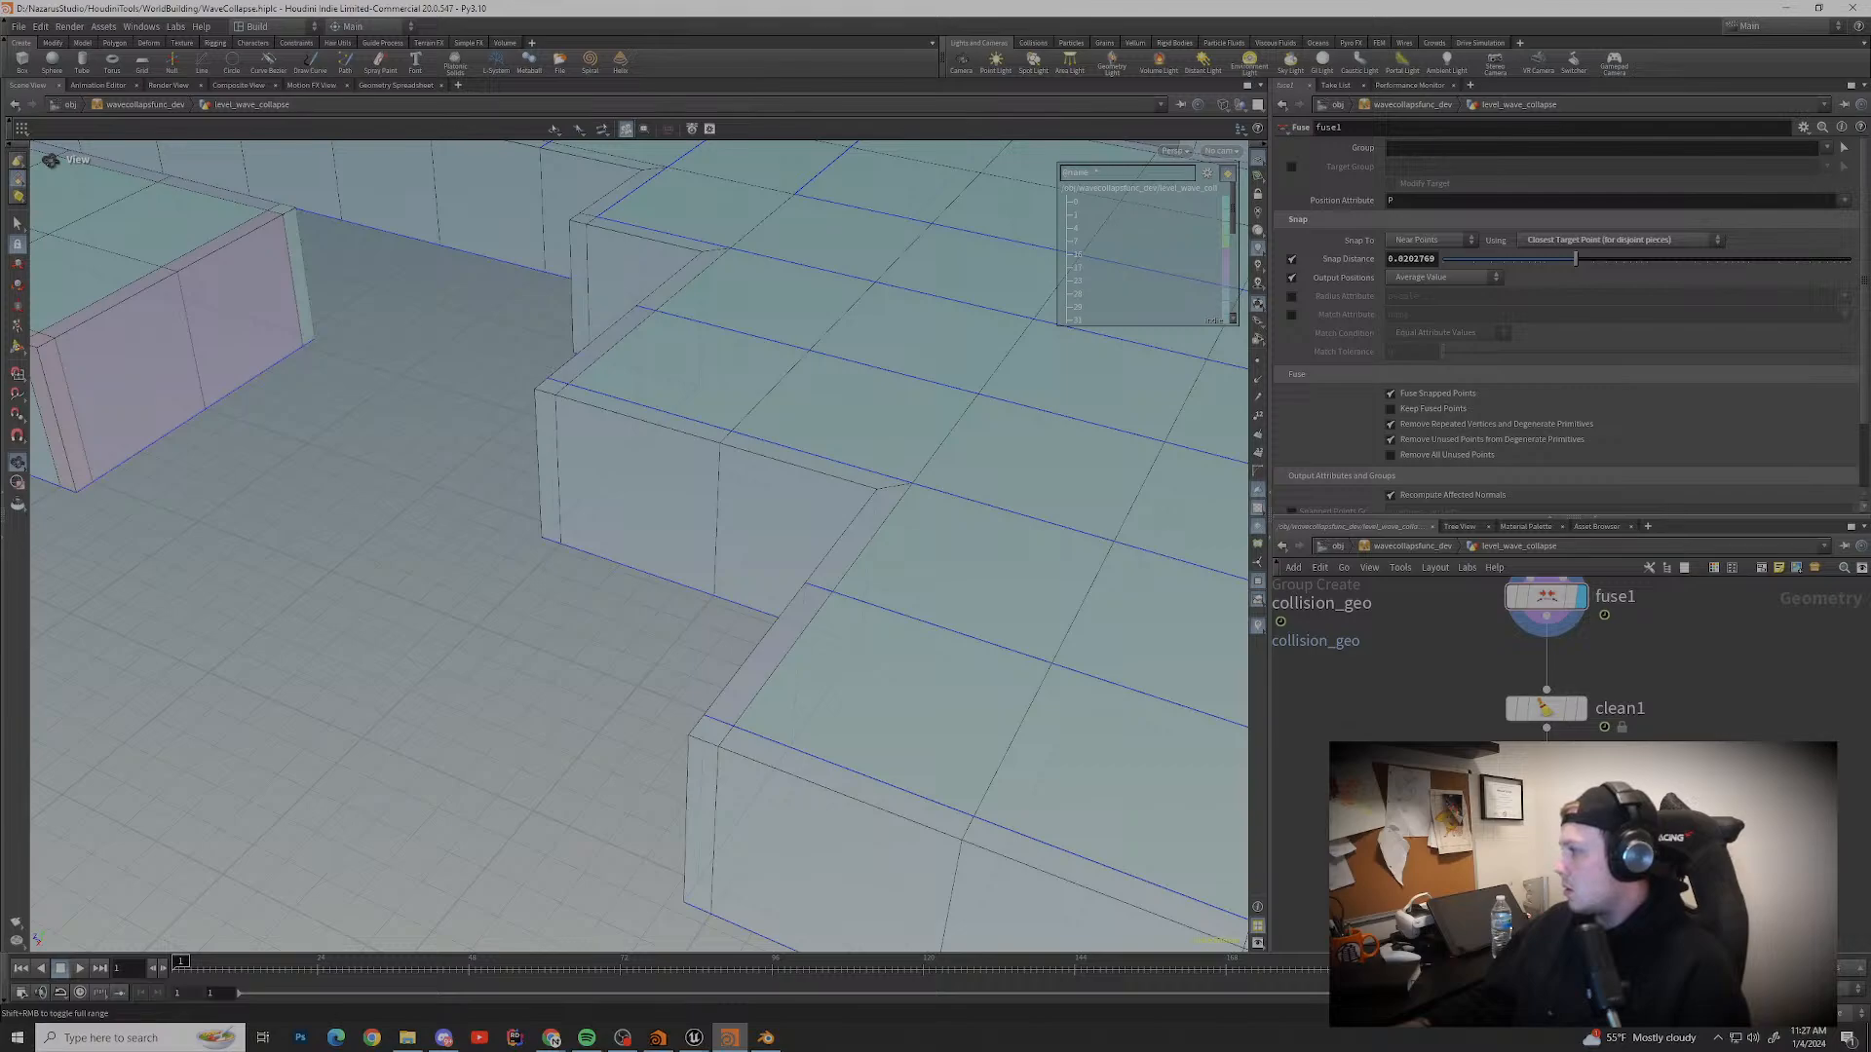
key("Tab")
type("face")
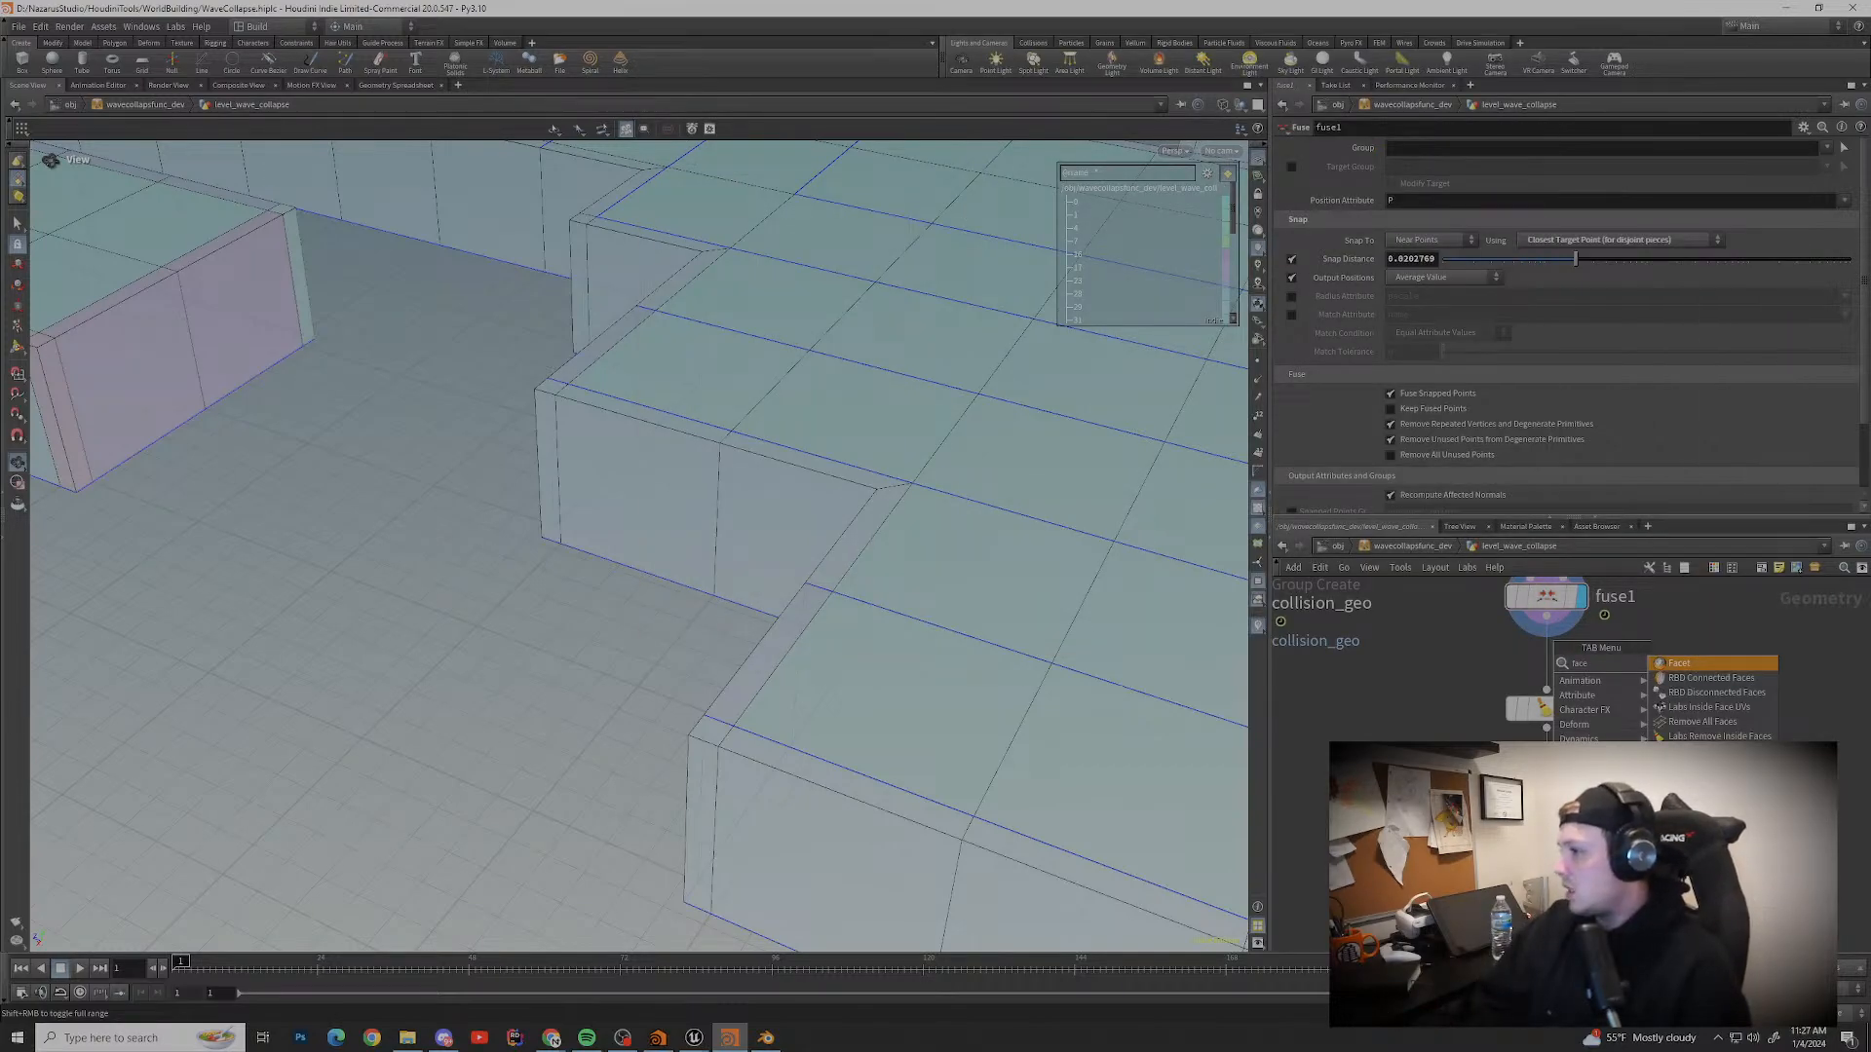
key("Return")
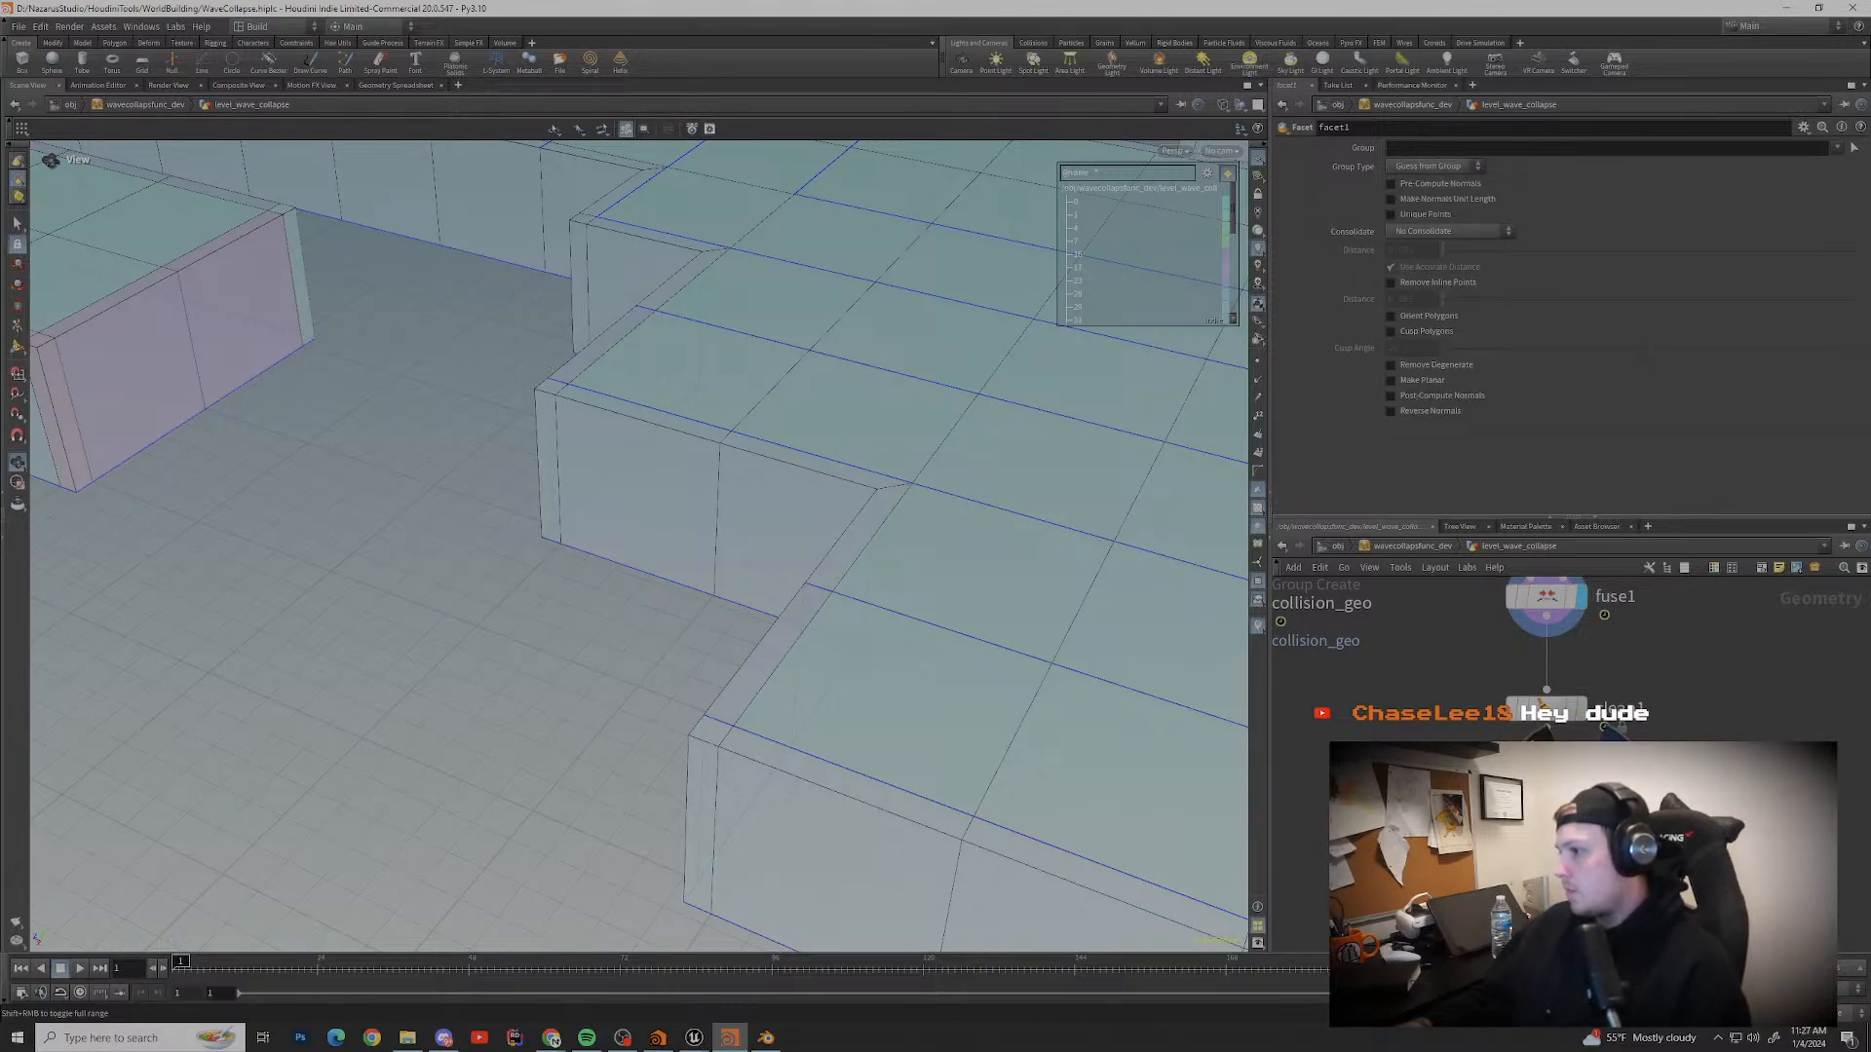
left_click(1605, 727)
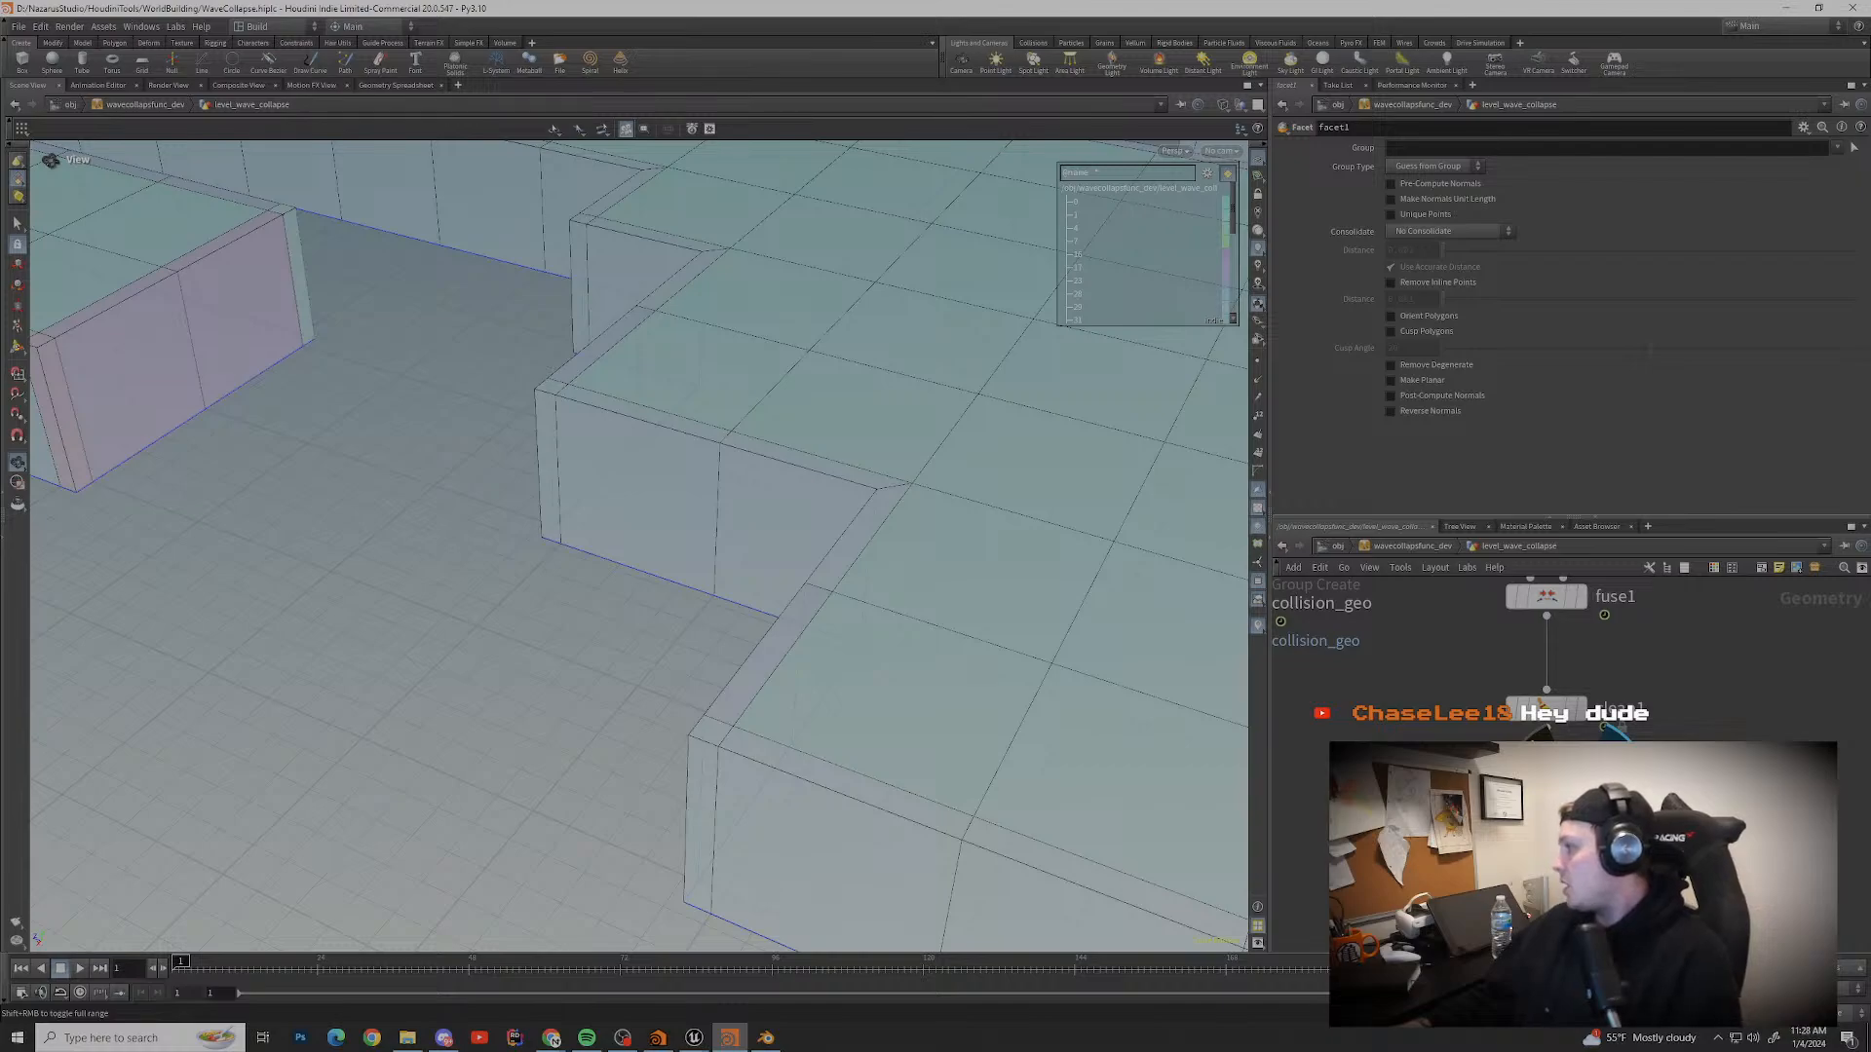
Step: Enable Cusp Polygons on the Facet node and set its Group Type to Points
mouse_move(1559, 711)
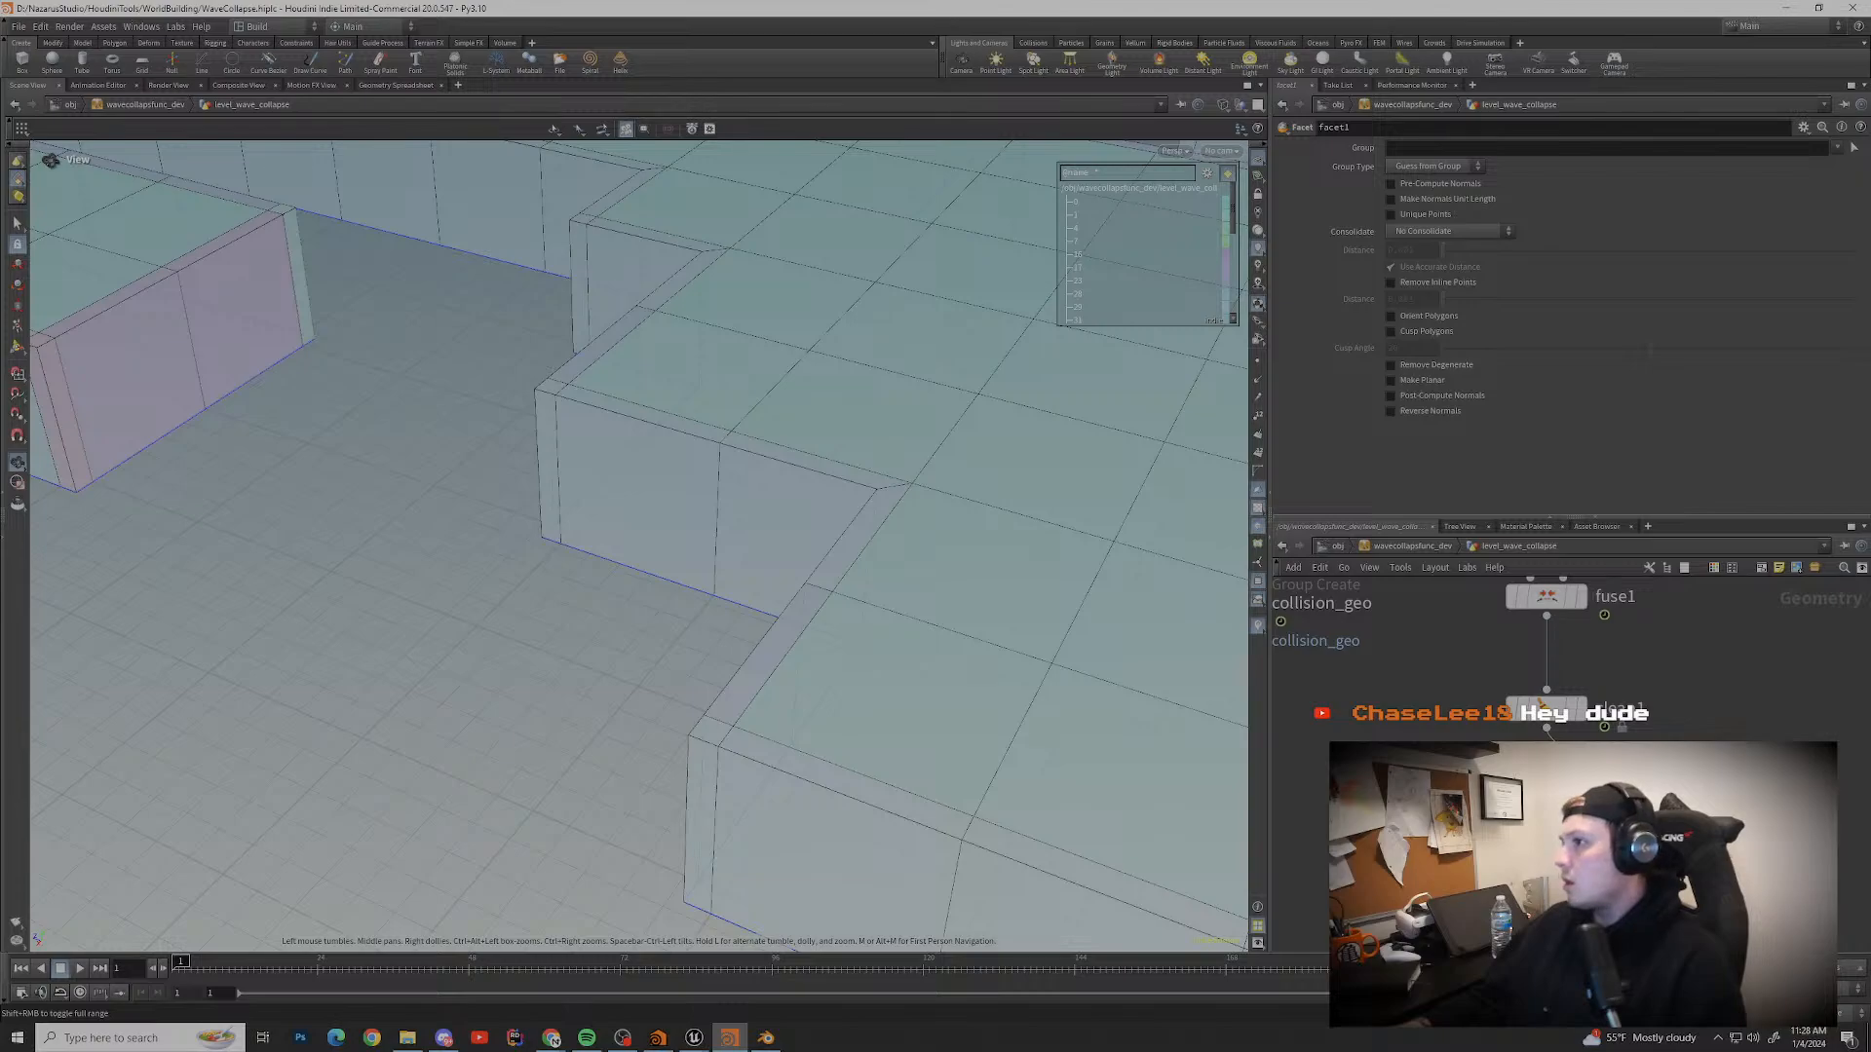
left_click(1391, 331)
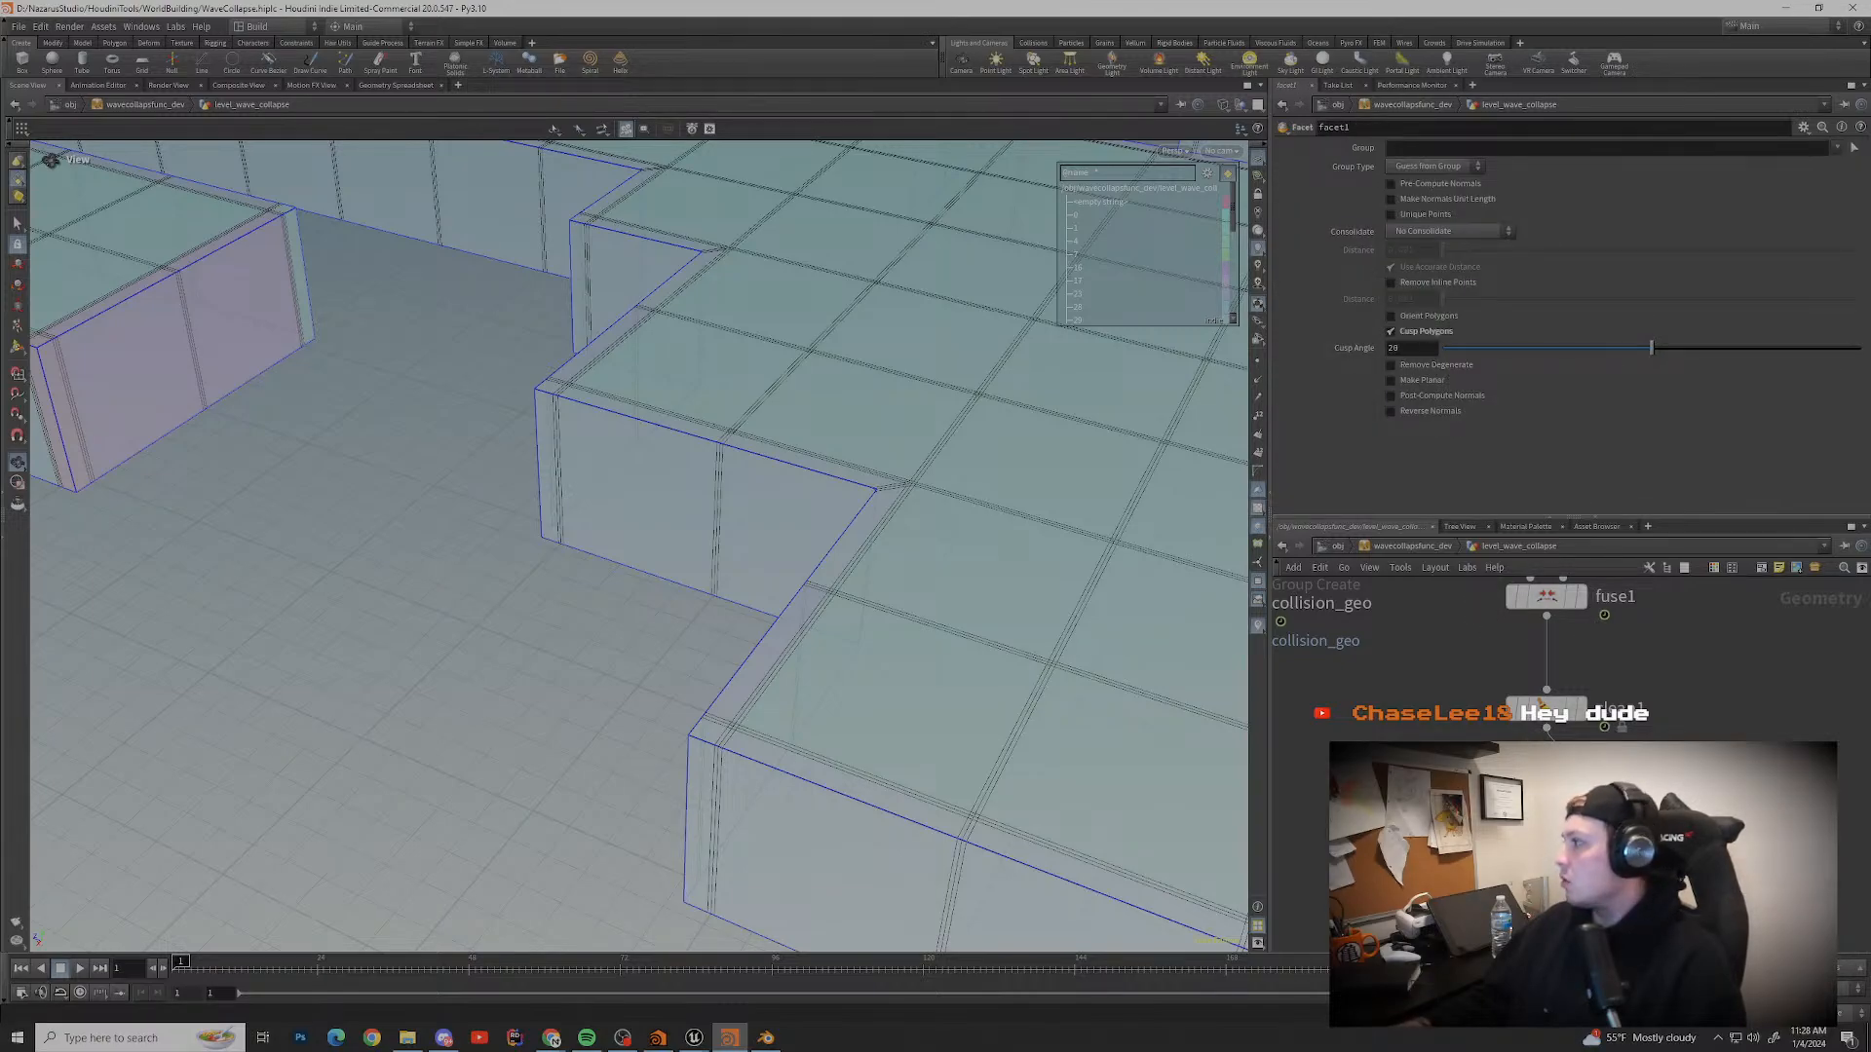
left_click(1836, 148)
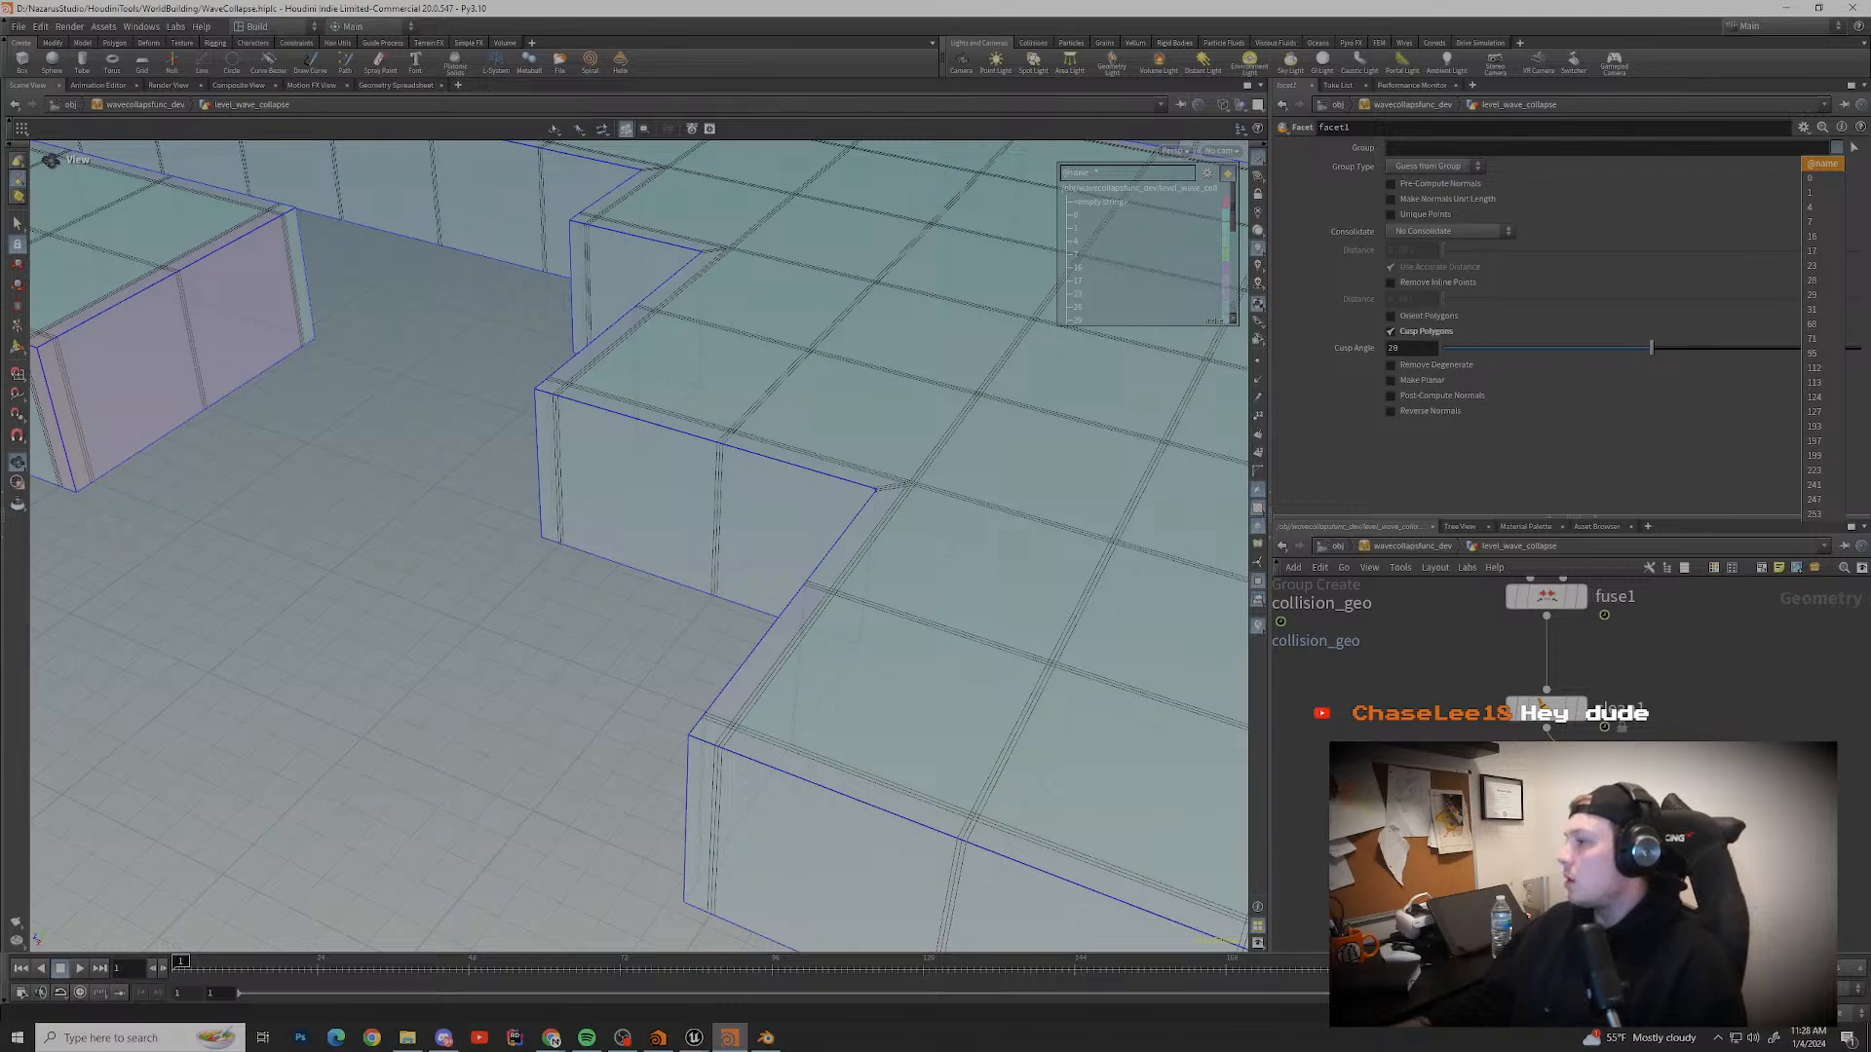
key("Escape")
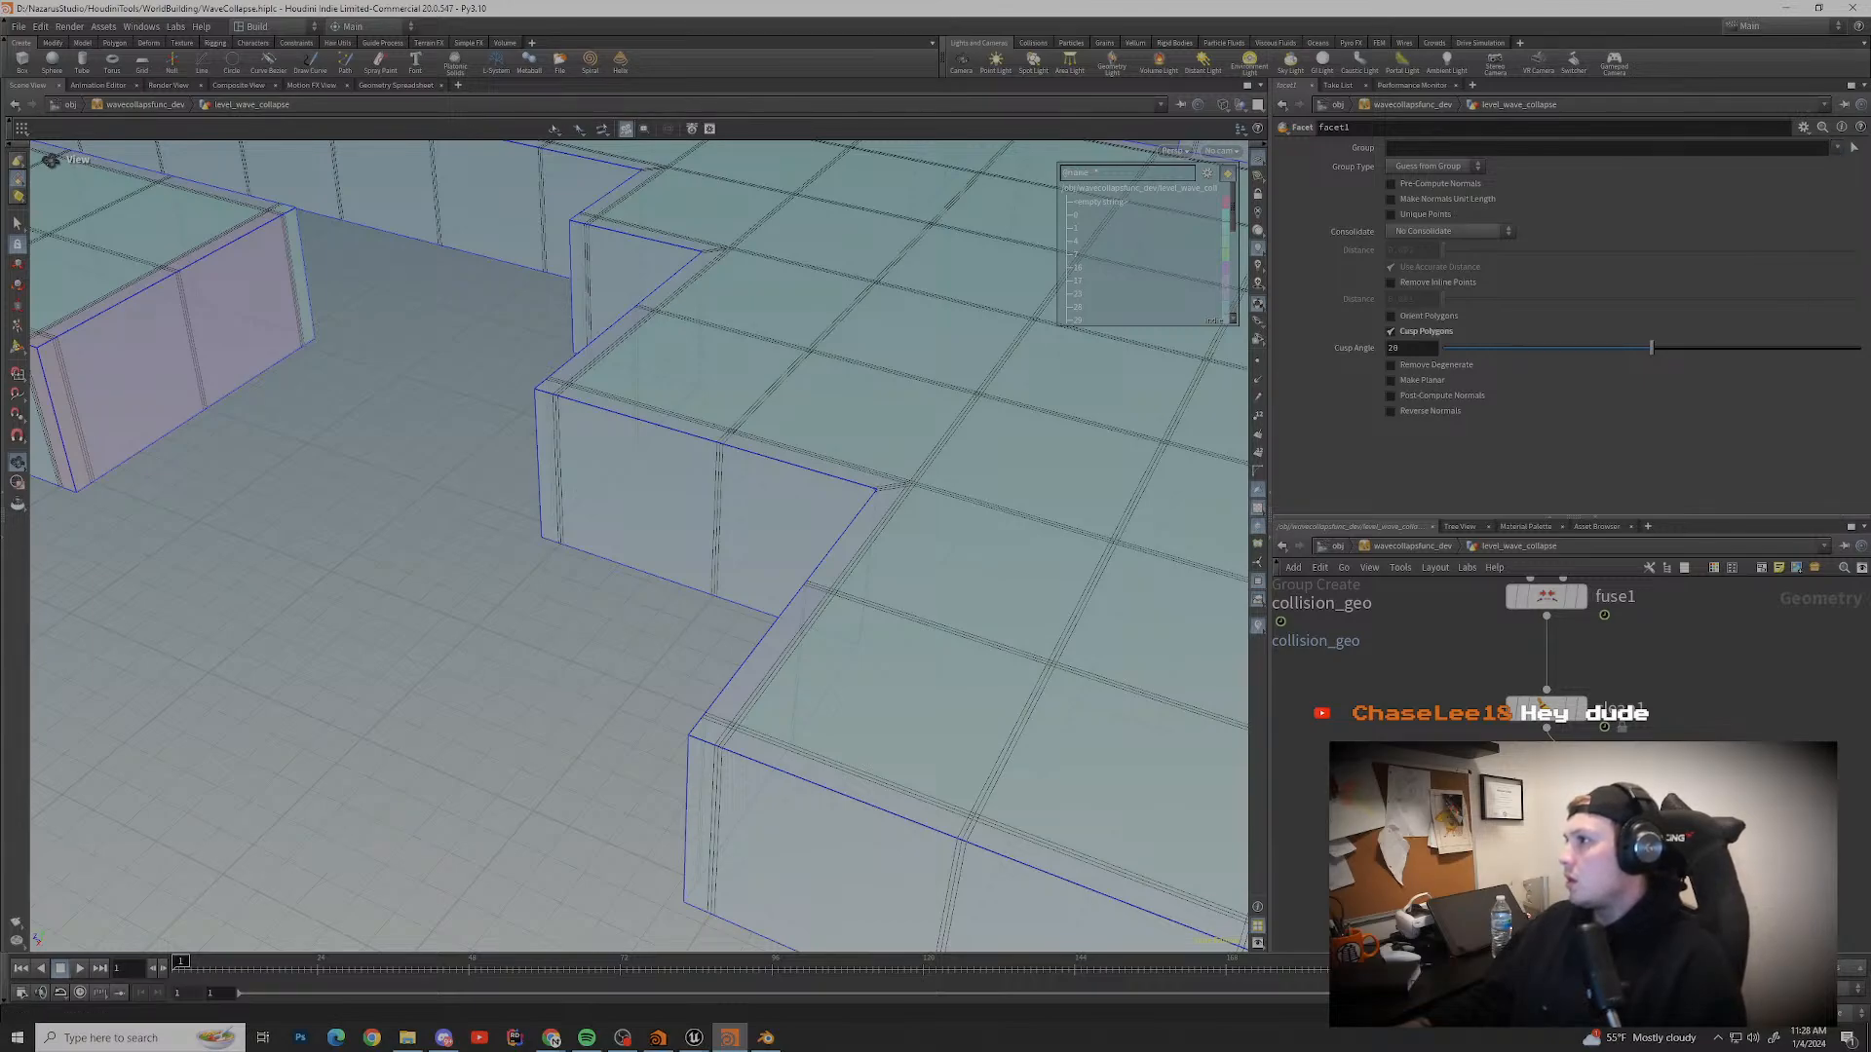
left_click(1432, 166)
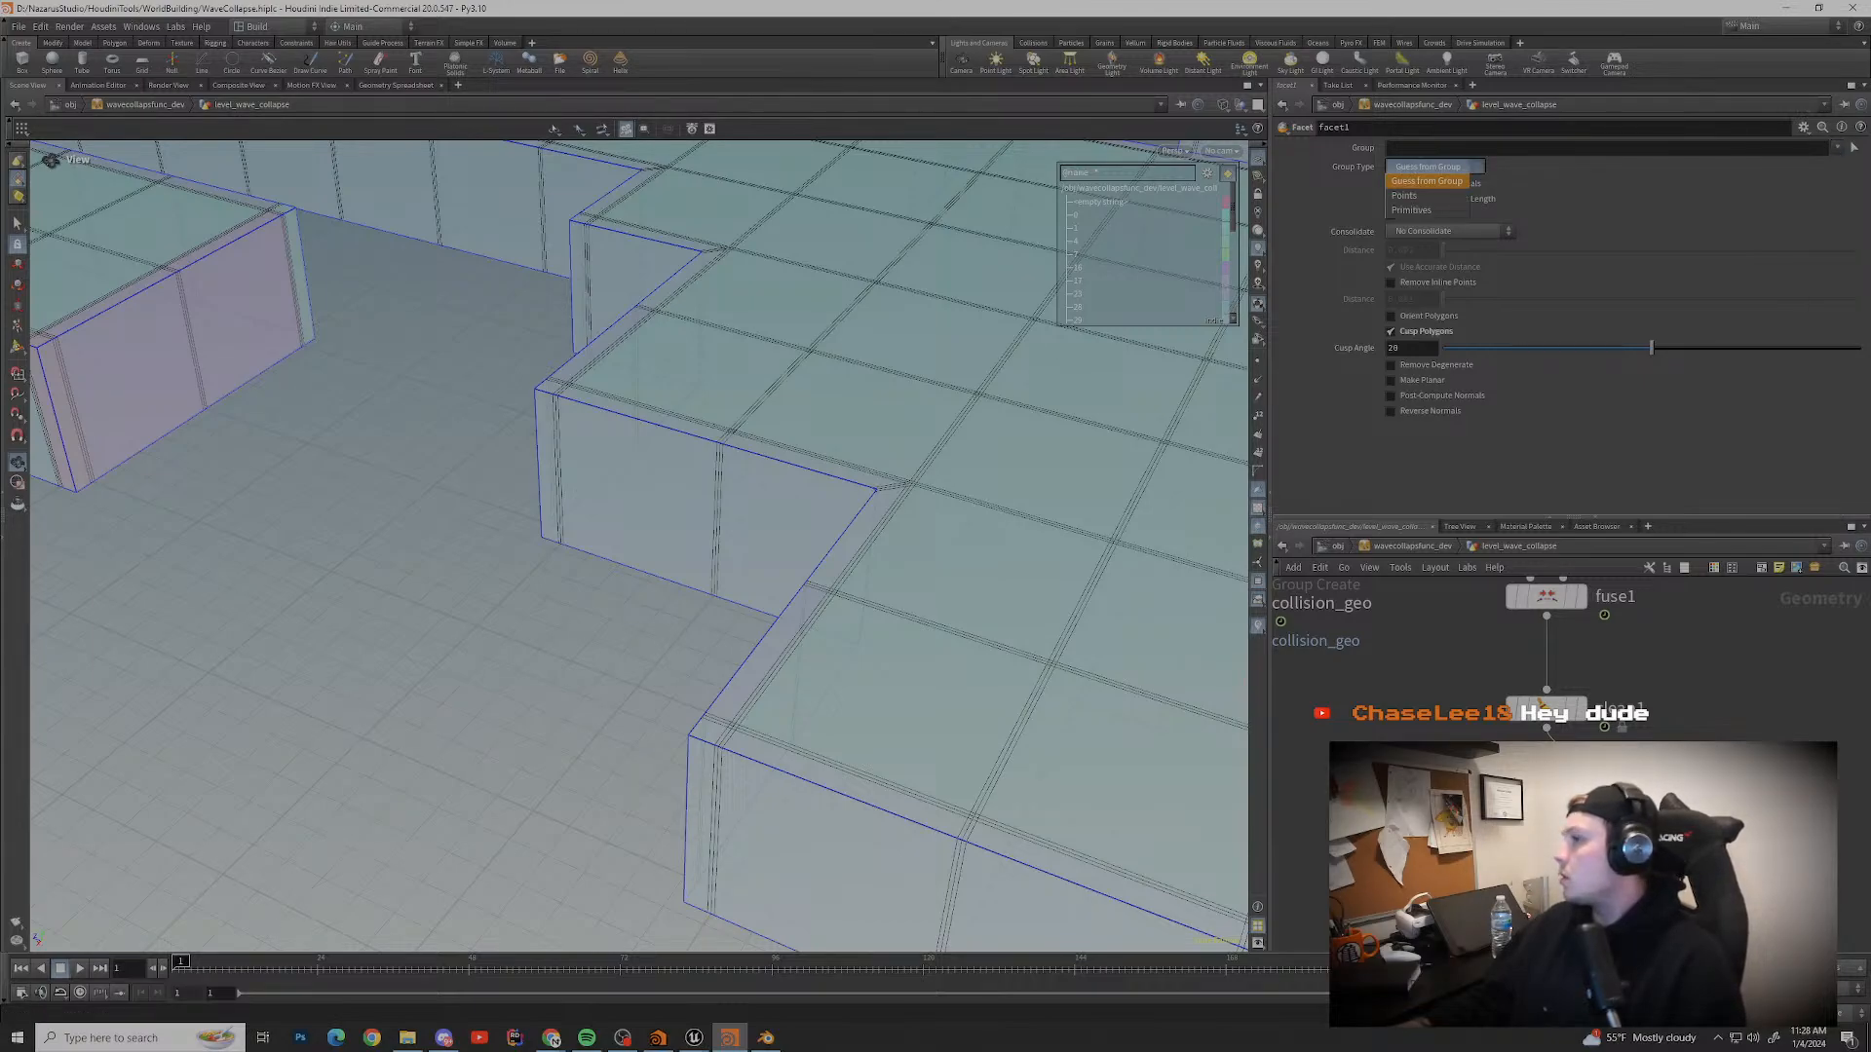
left_click(1405, 195)
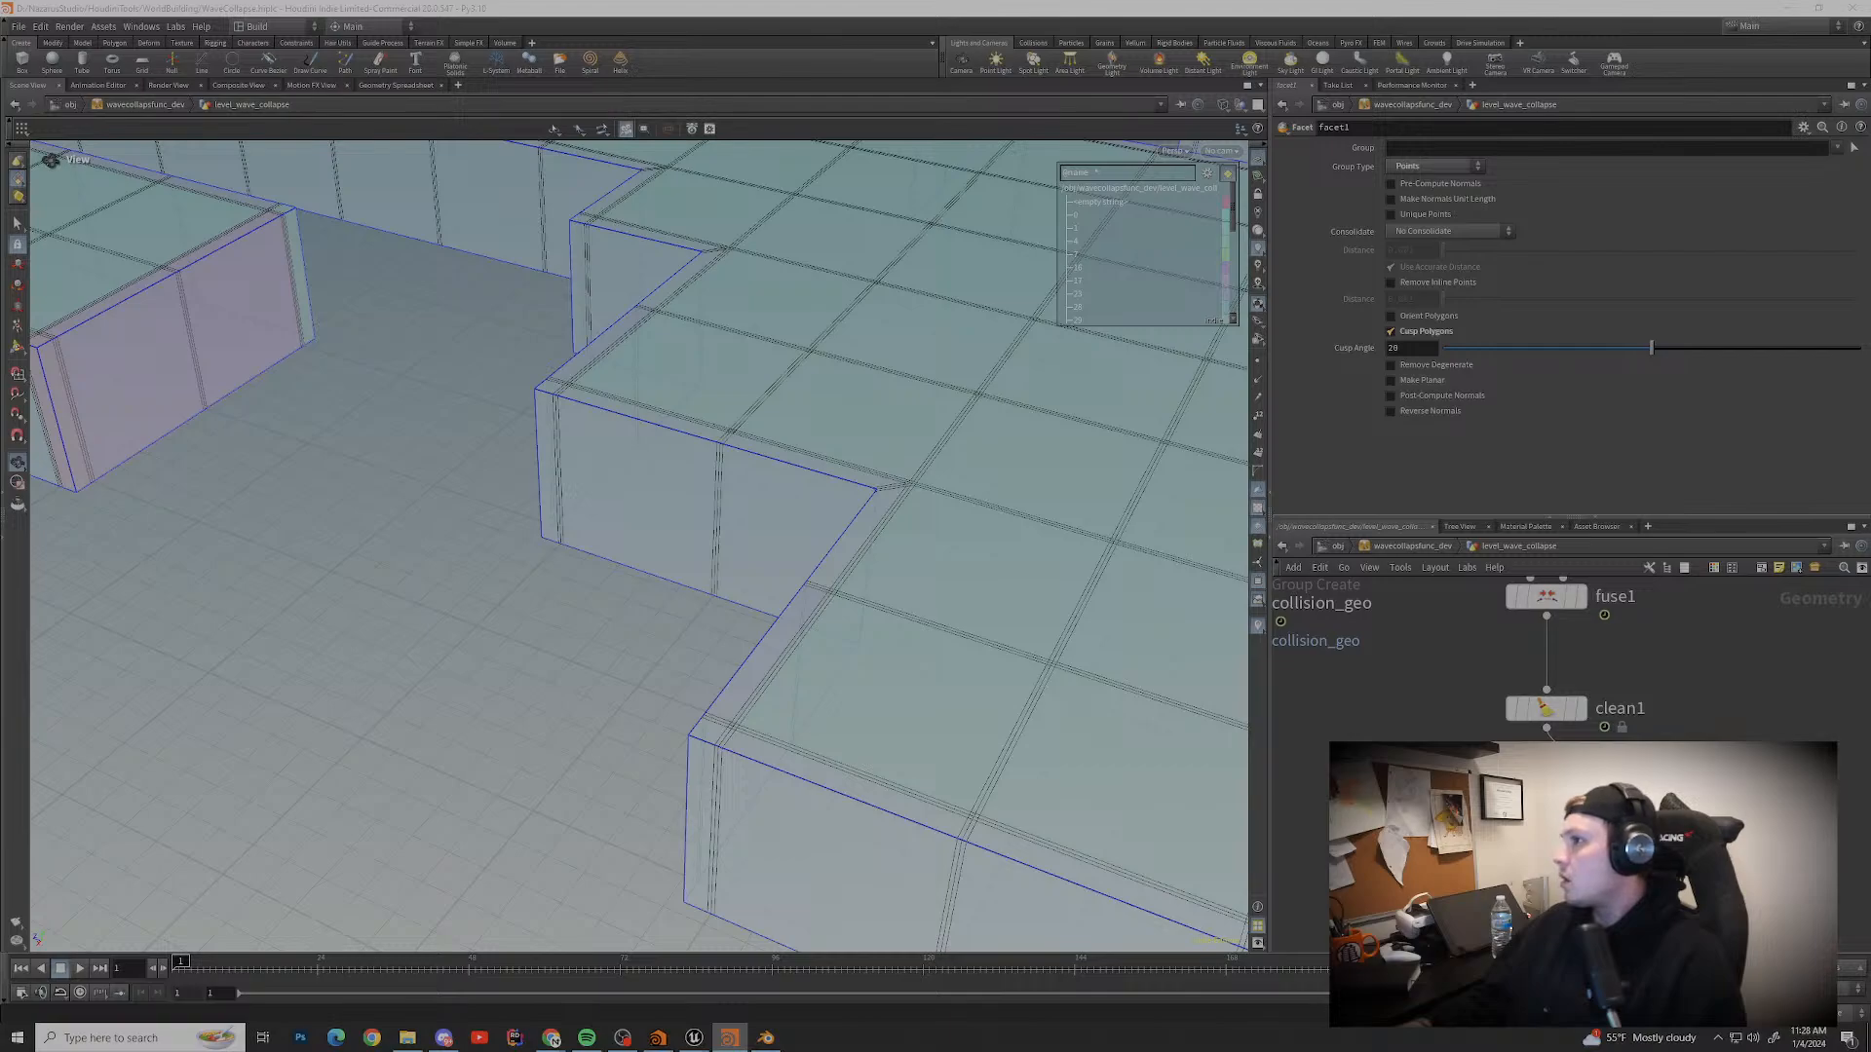
Step: Try the Facet node's Consolidate Points Slow option and return the setting to No Consolidate
left_click(1451, 231)
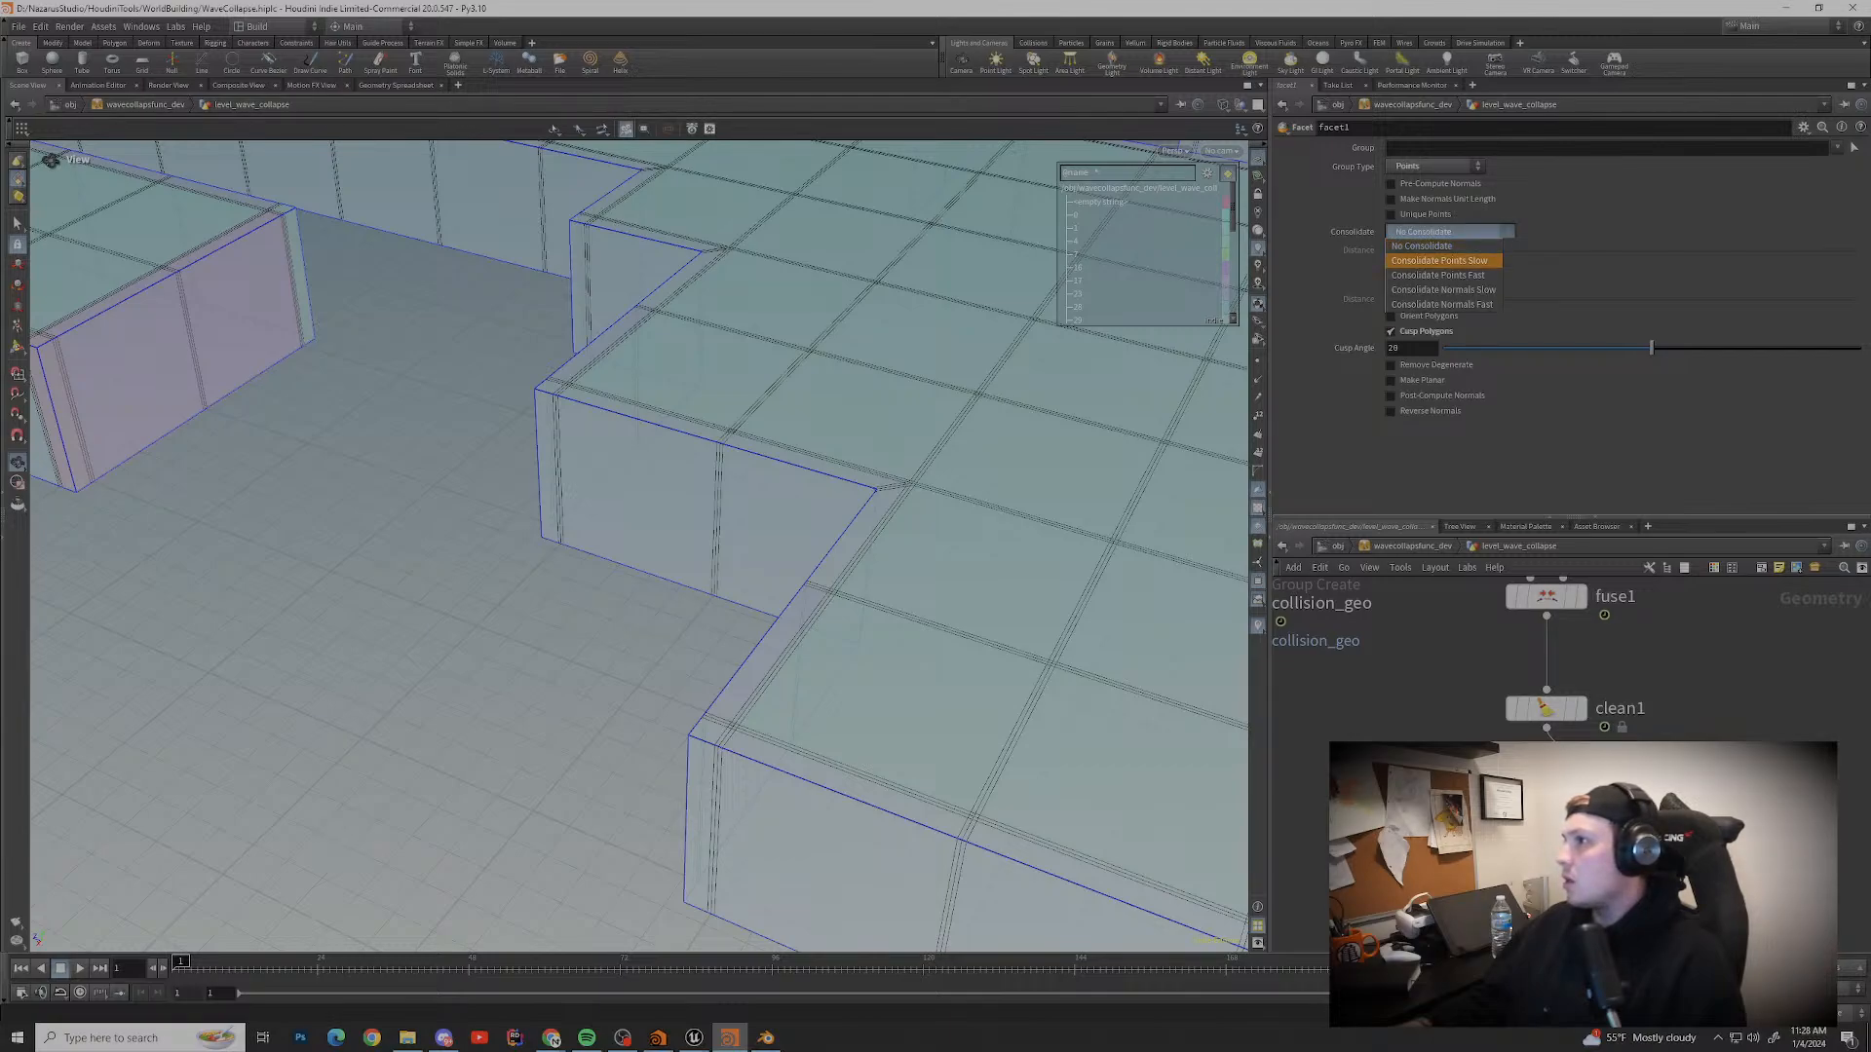
left_click(1440, 262)
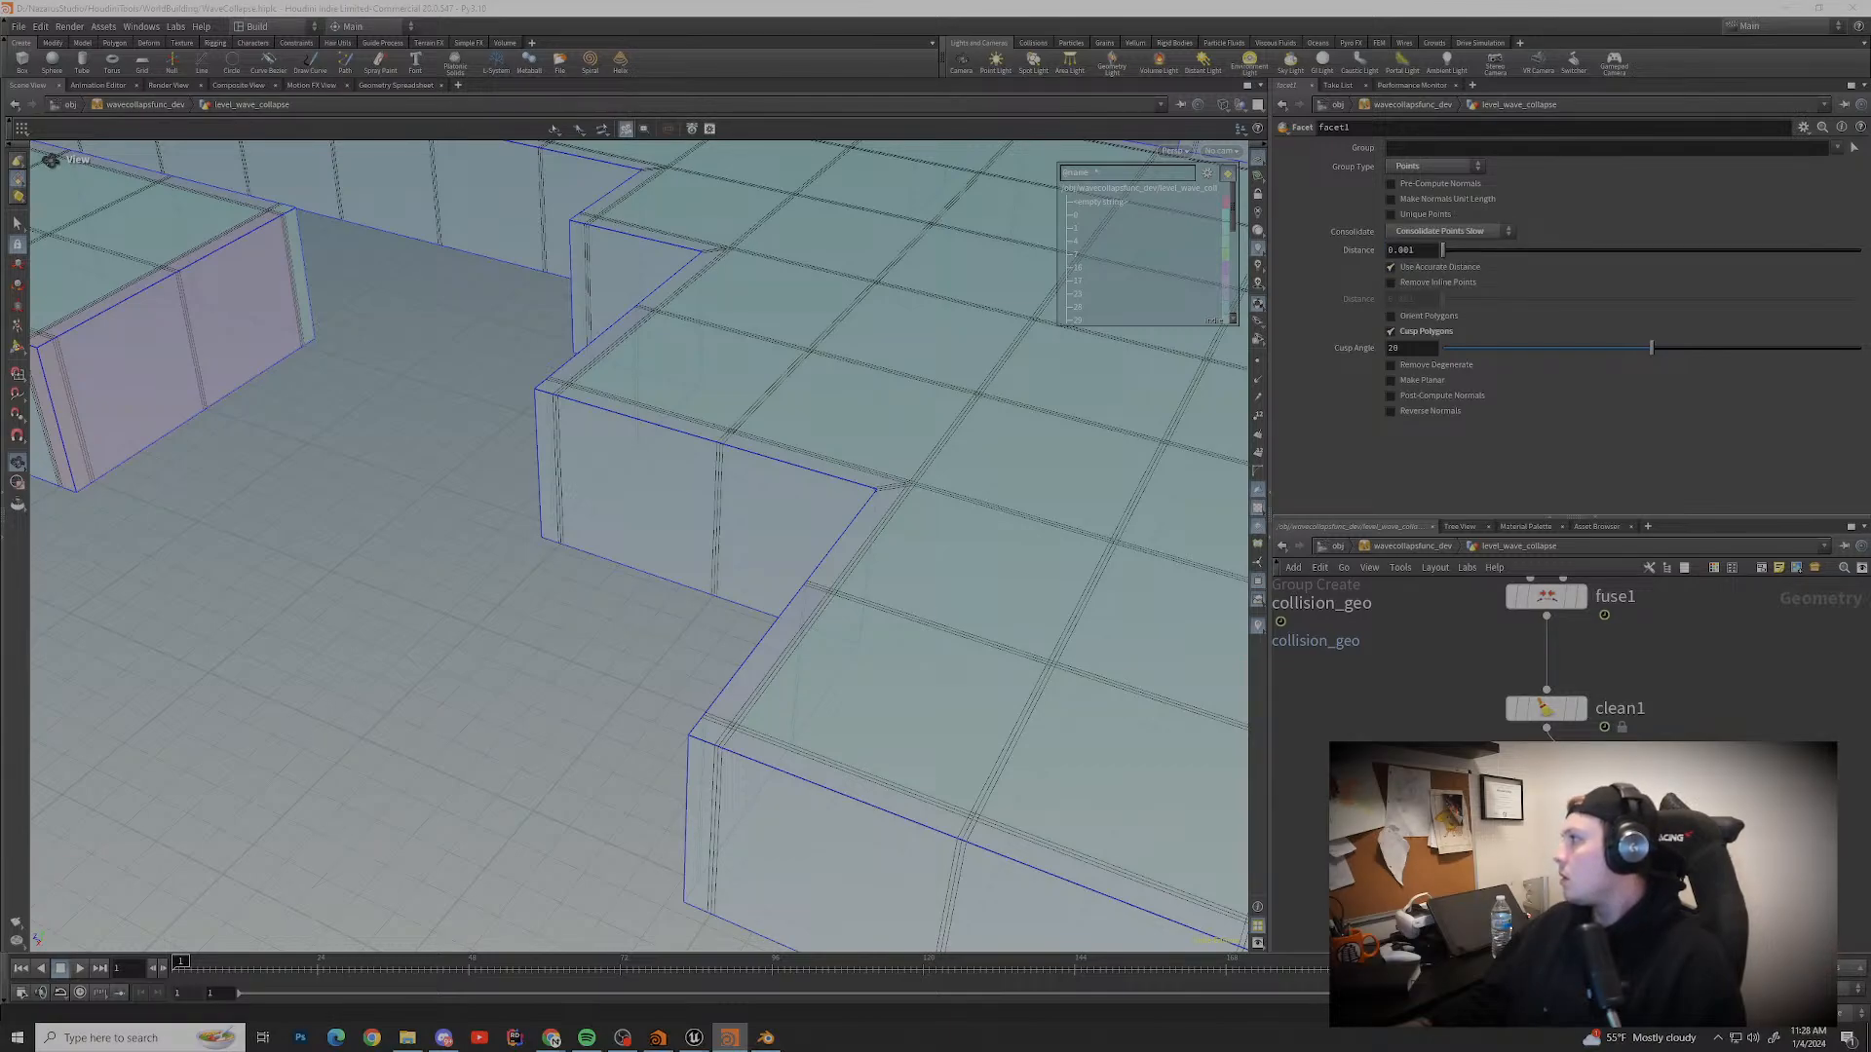
left_click(1450, 231)
left_click(1432, 231)
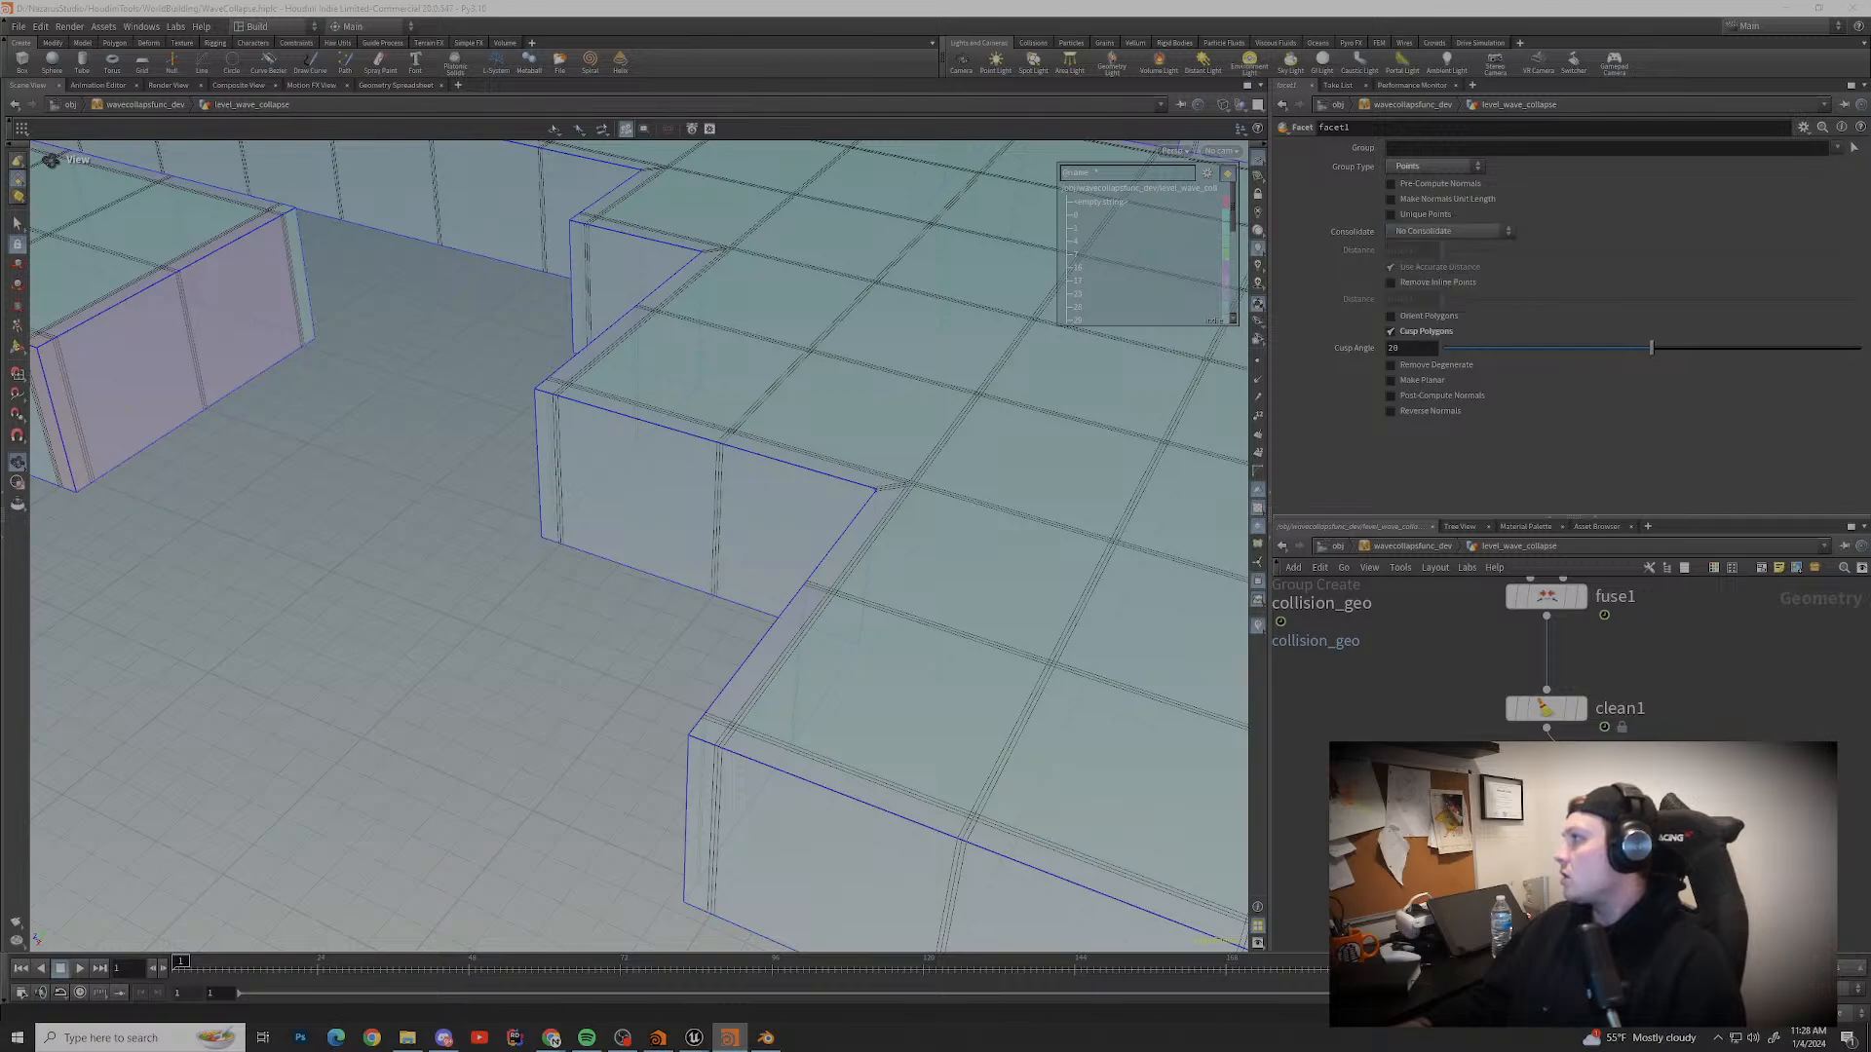
left_click(1451, 231)
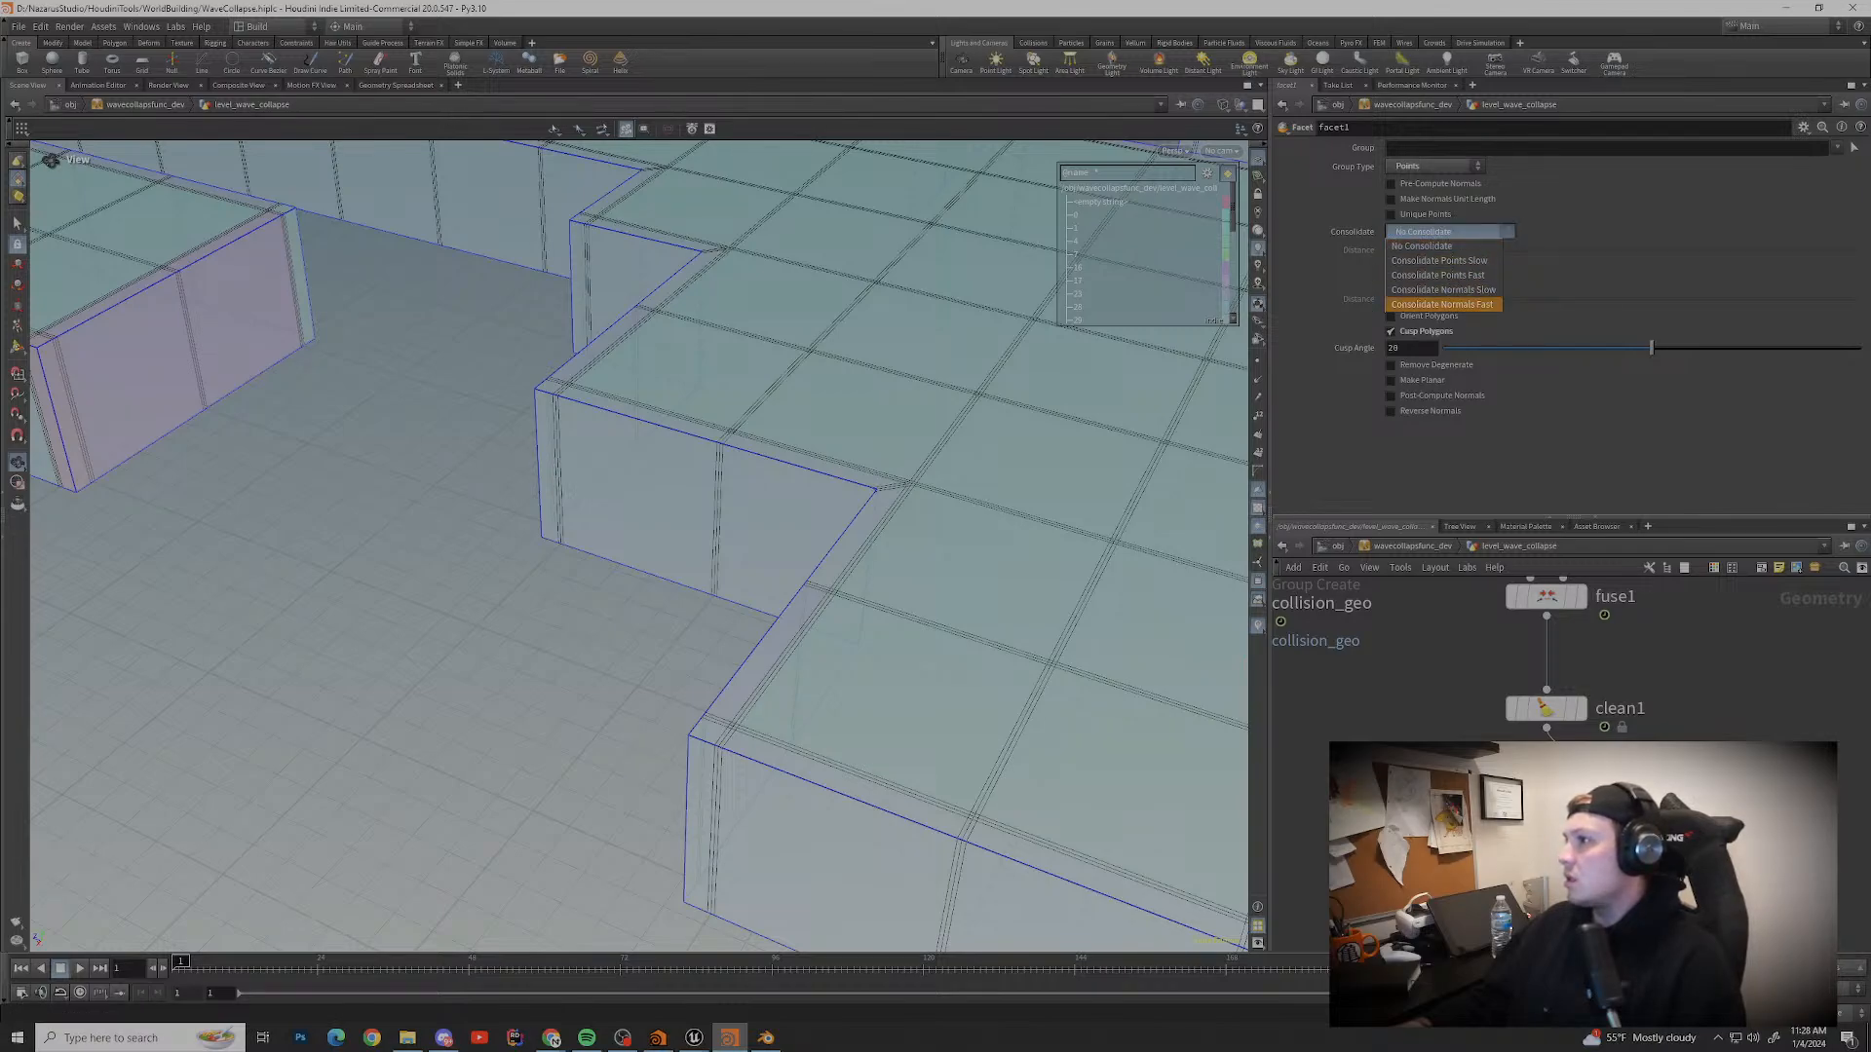
key("Escape")
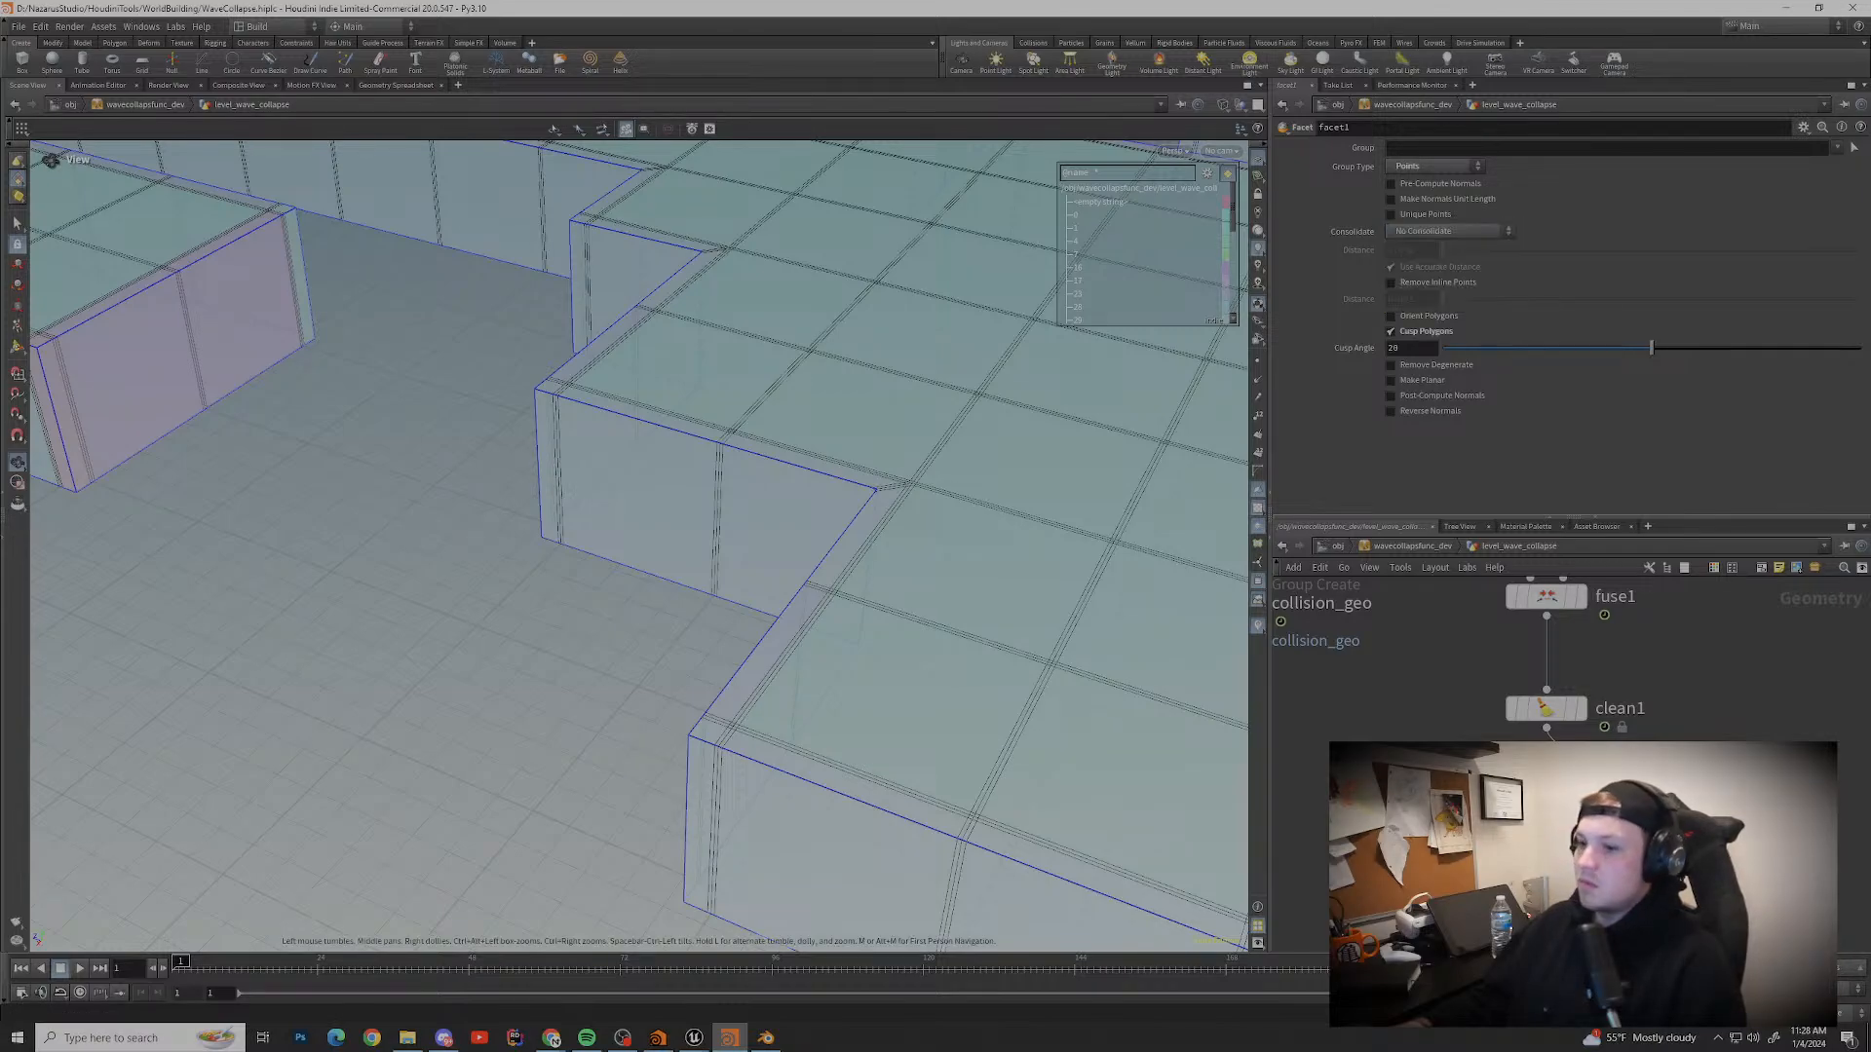
left_click(622, 1037)
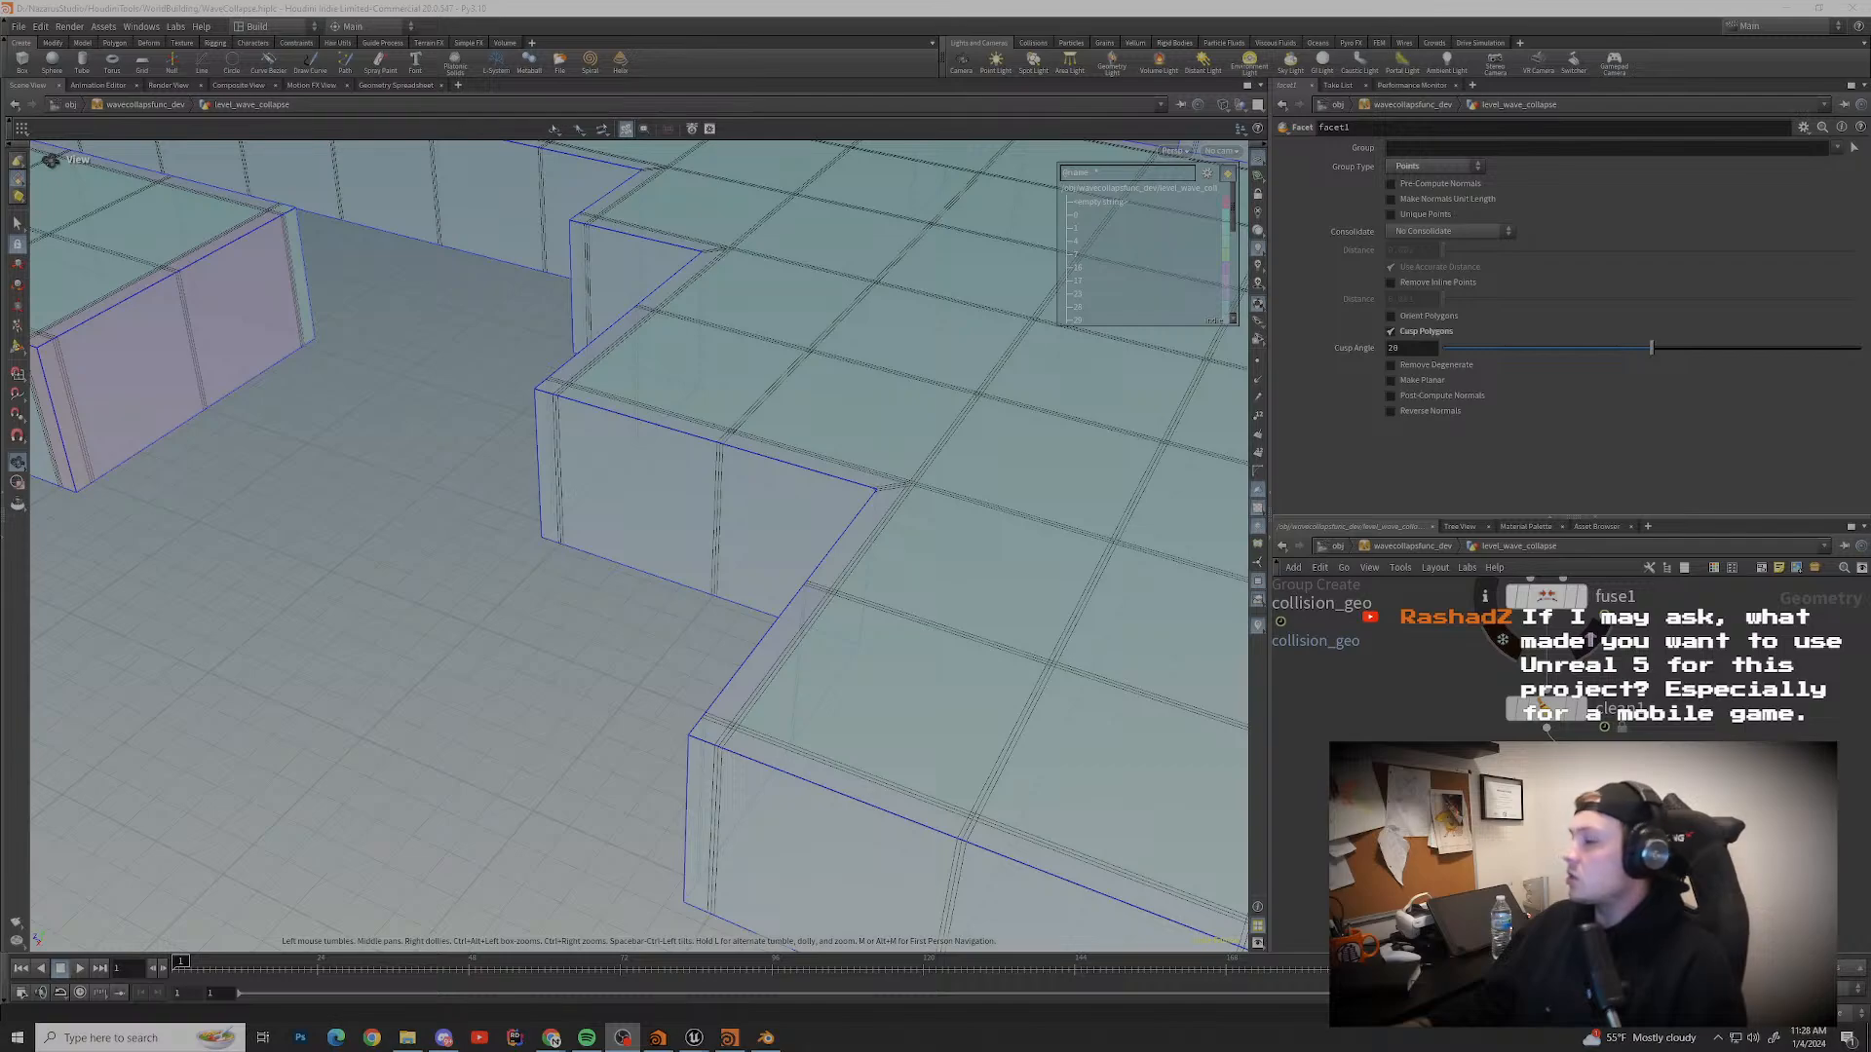
scroll(872, 411, "down", 2)
scroll(872, 411, "down", 2)
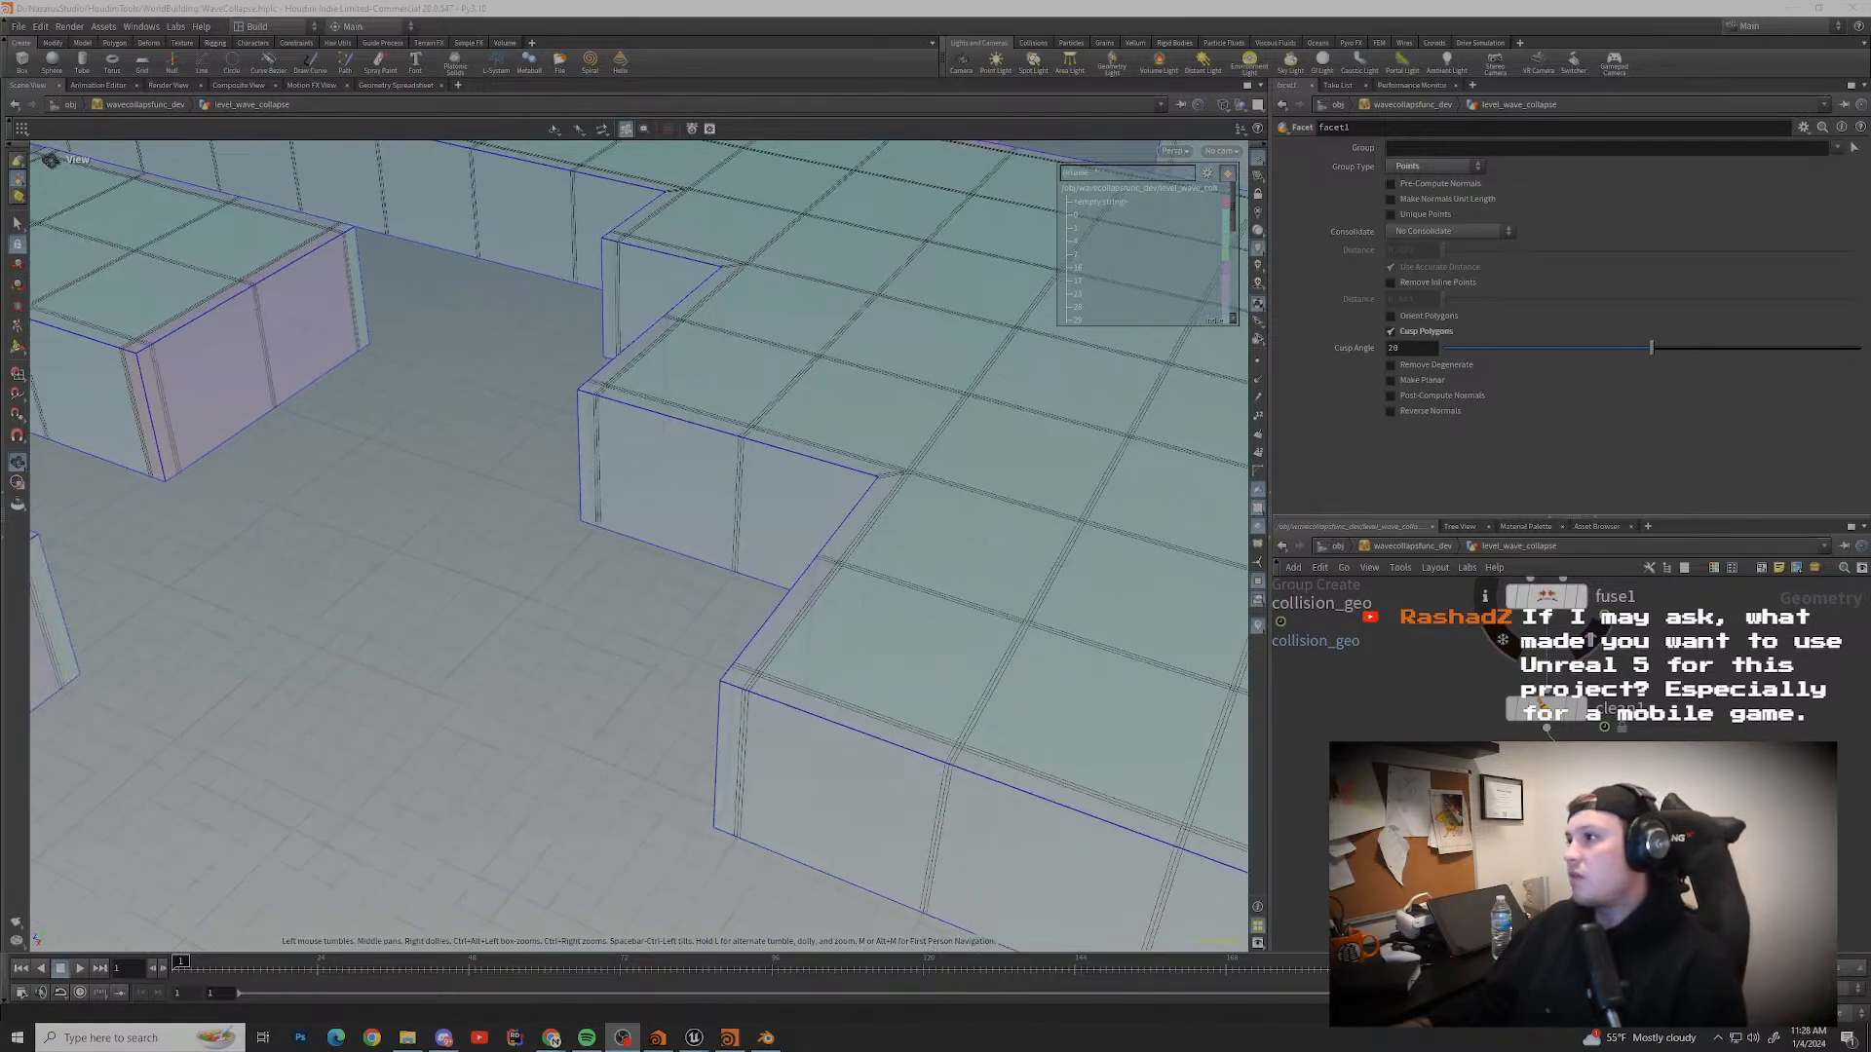
middle_click_drag(872, 411, 791, 494)
scroll(541, 516, "down", 1)
scroll(807, 516, "down", 3)
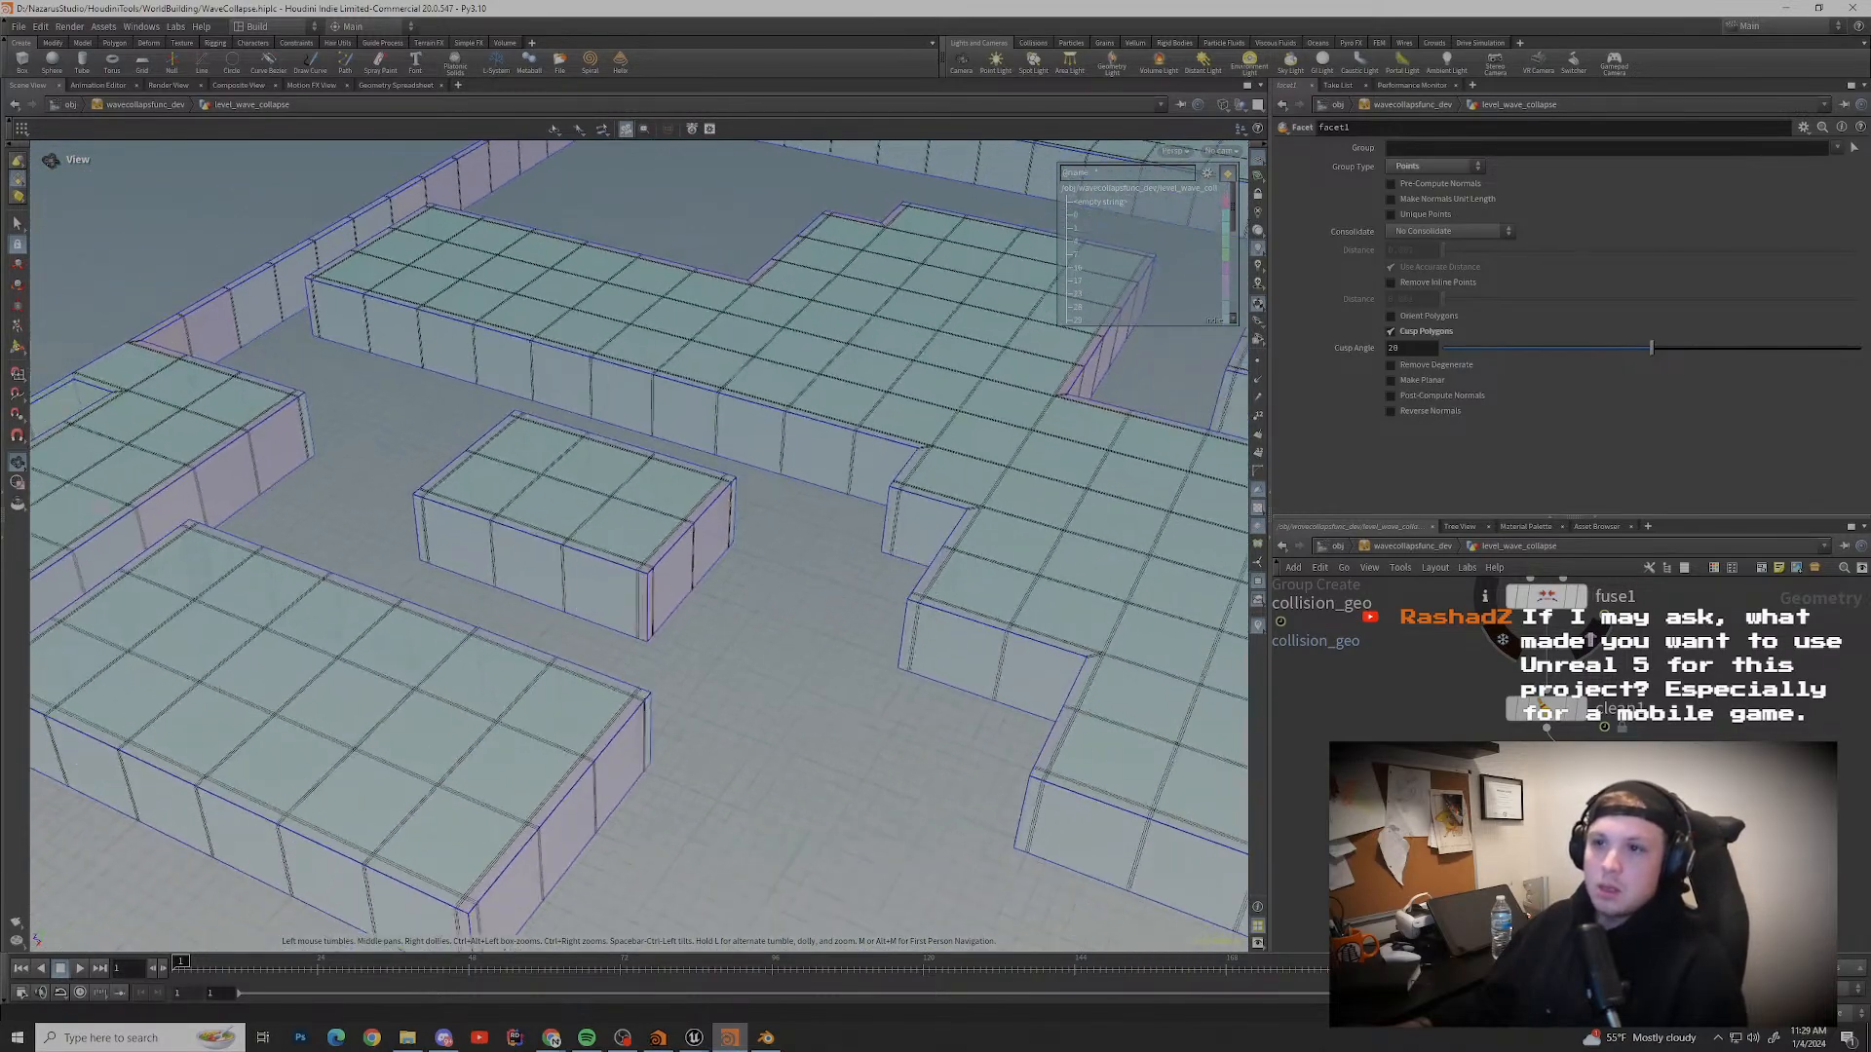
Step: Switch to Google Play Console in Chrome, open the City Destruction dashboard, view its store page, and return to Houdini
left_click(551, 1037)
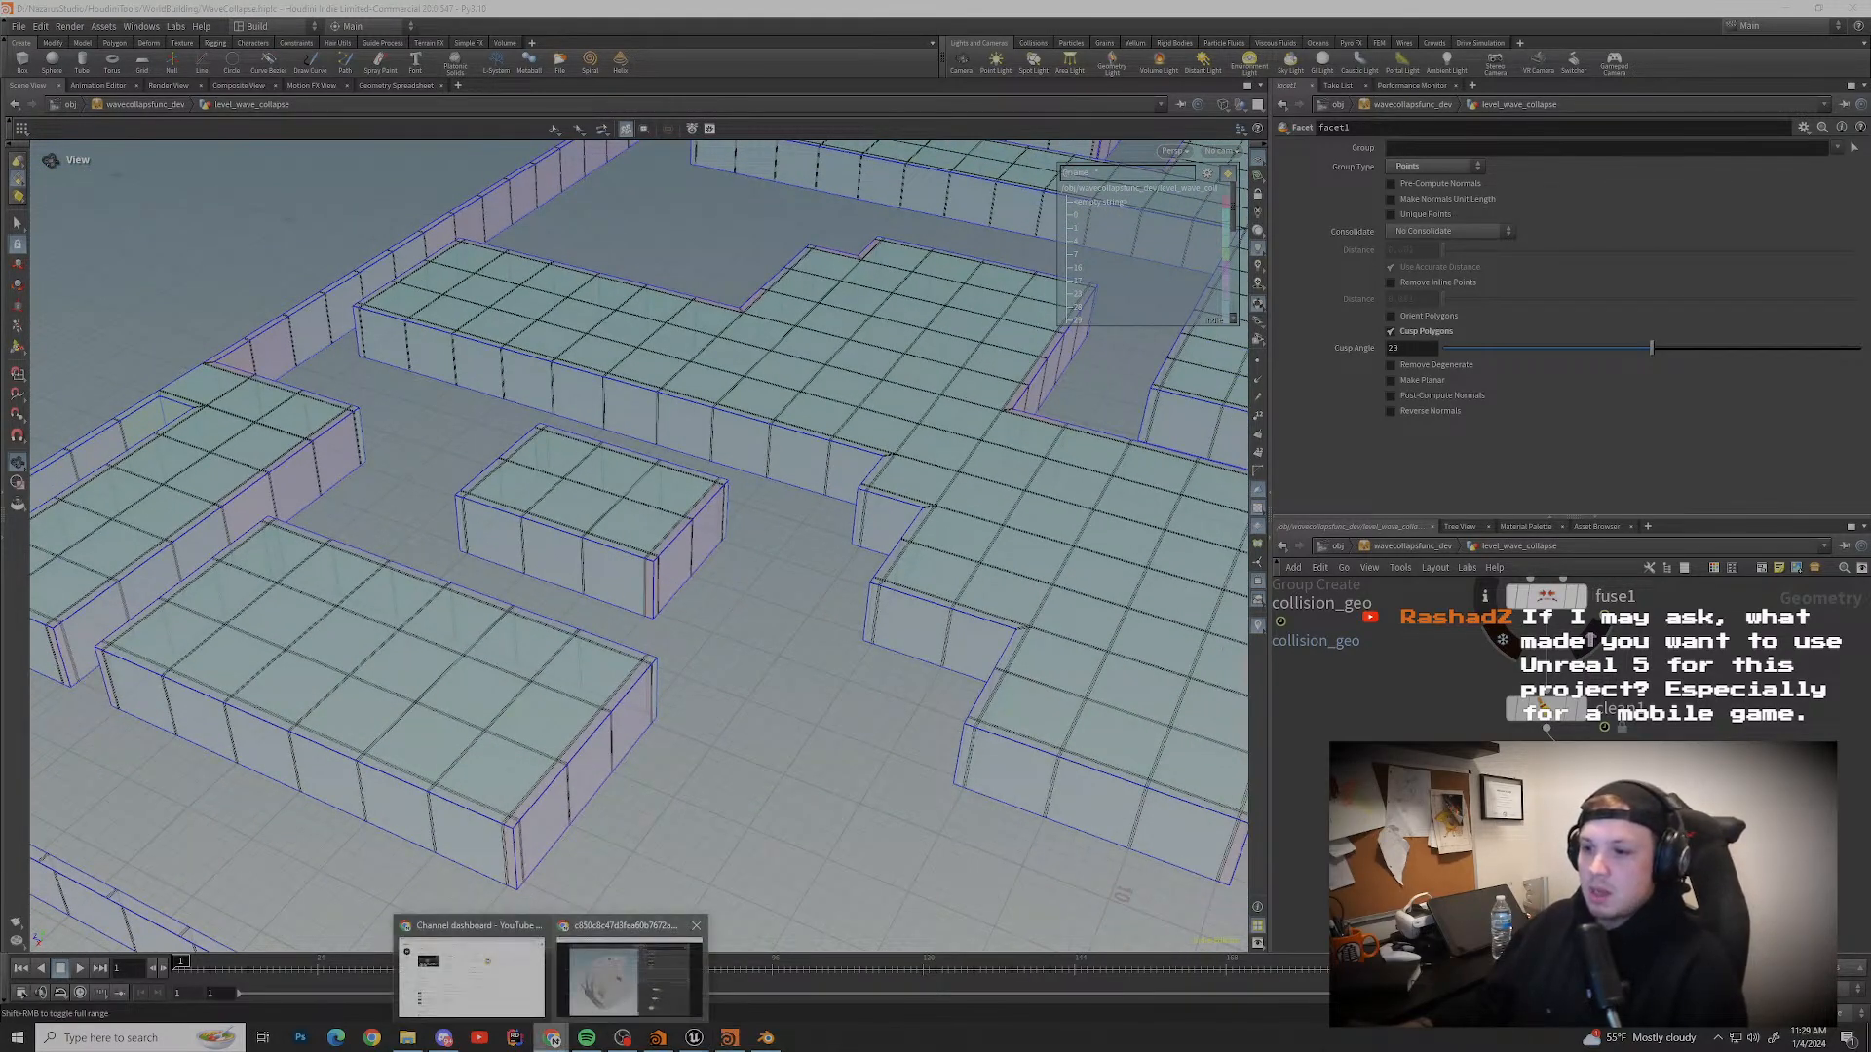
left_click(371, 1037)
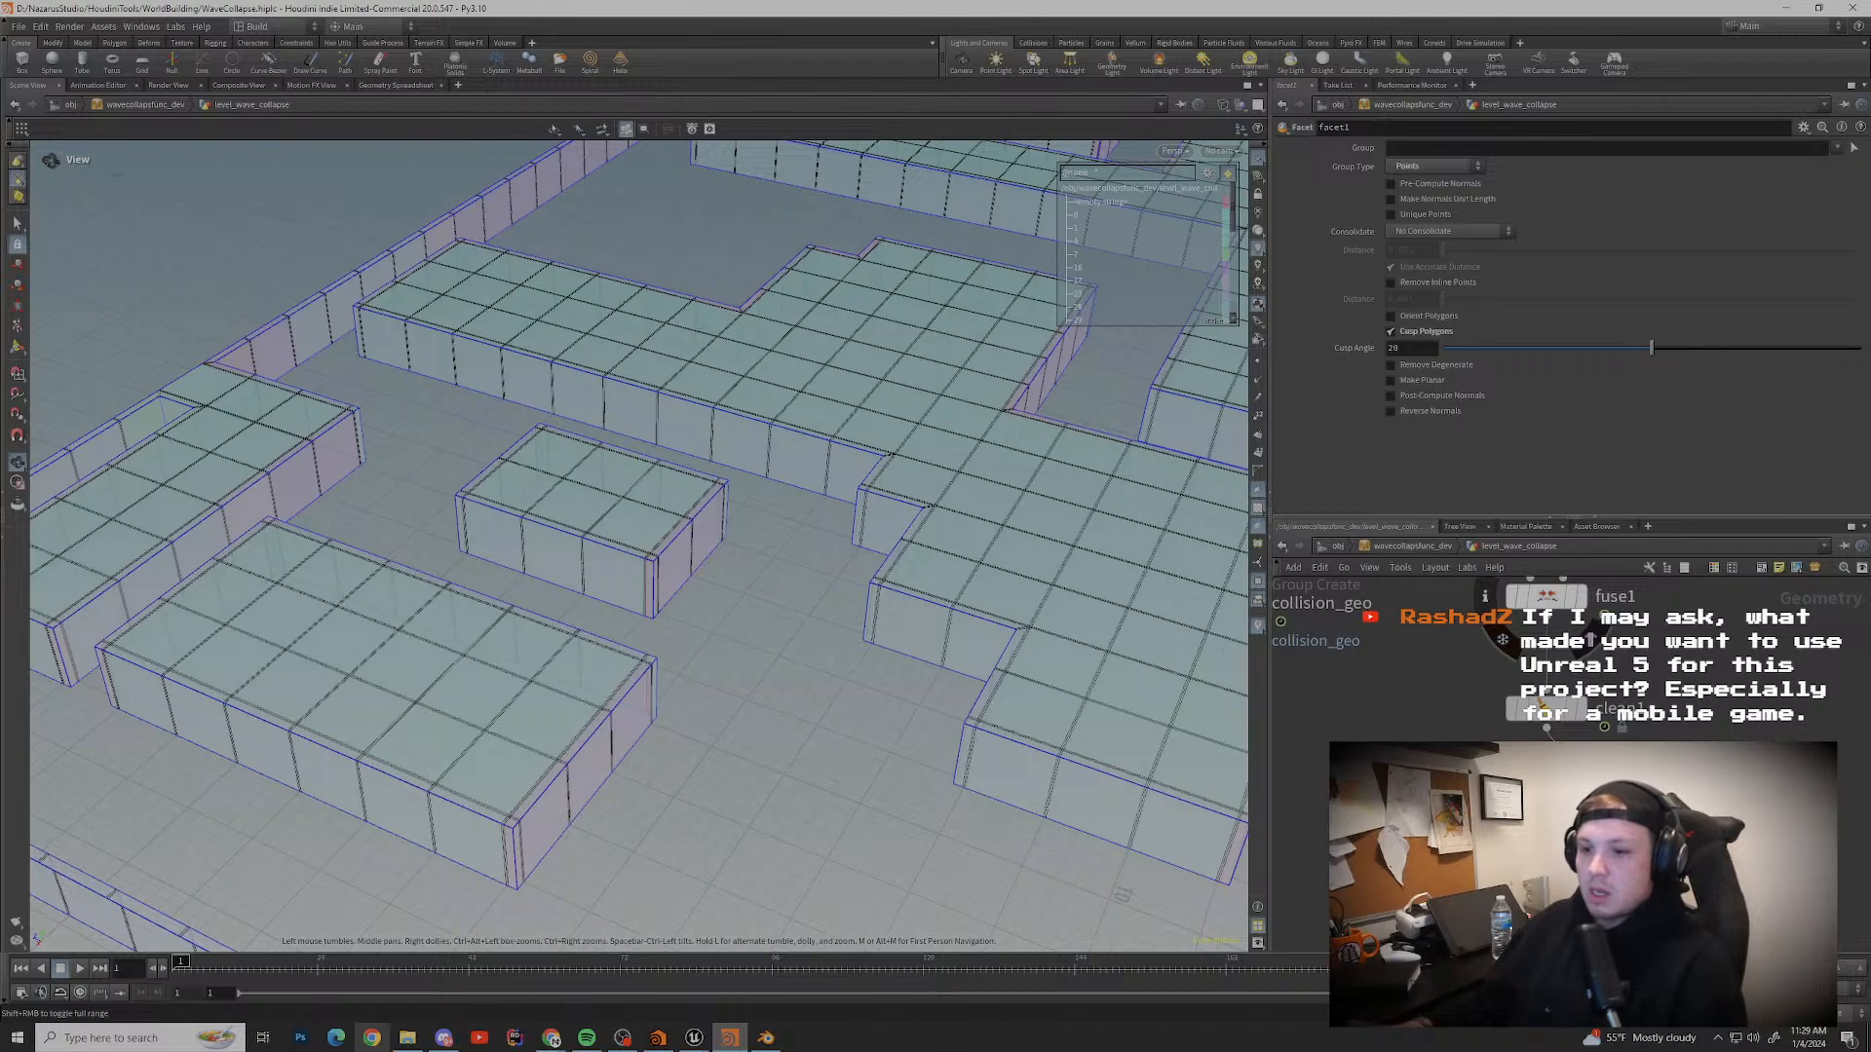
left_click(741, 621)
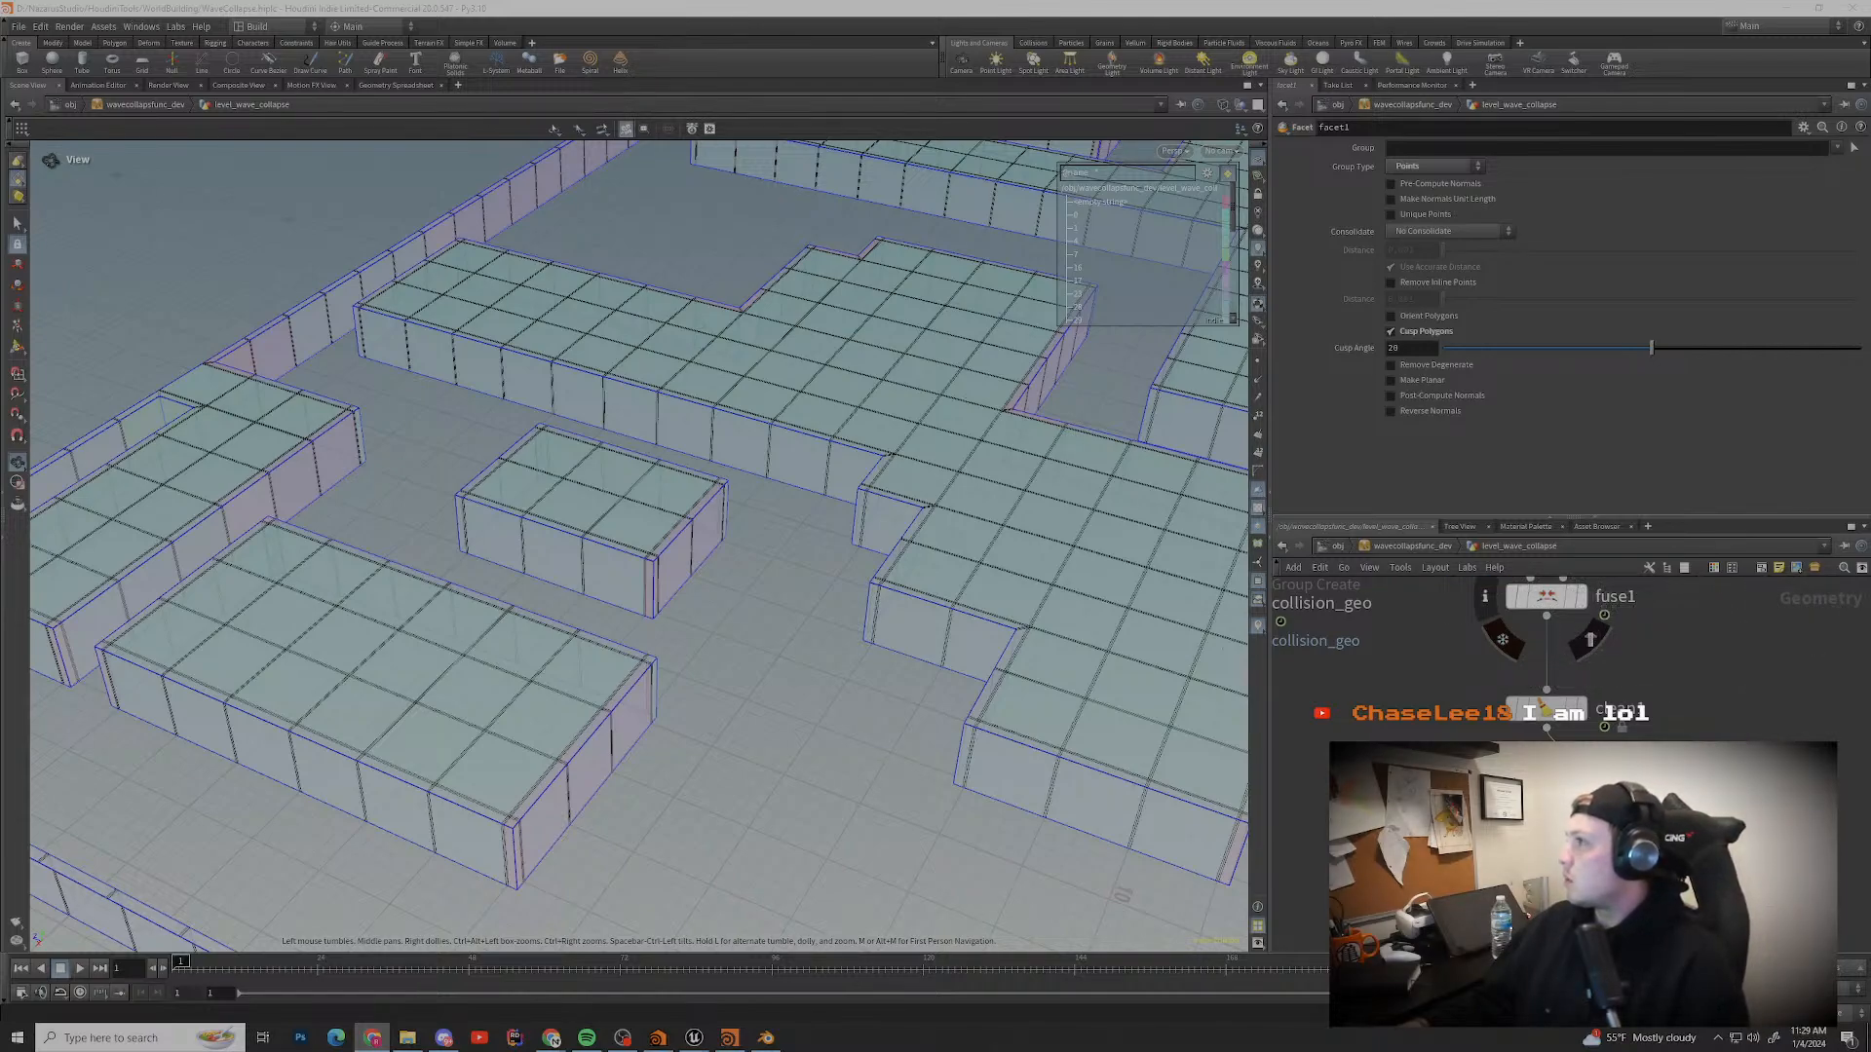
left_click_drag(1870, 390, 1364, 0)
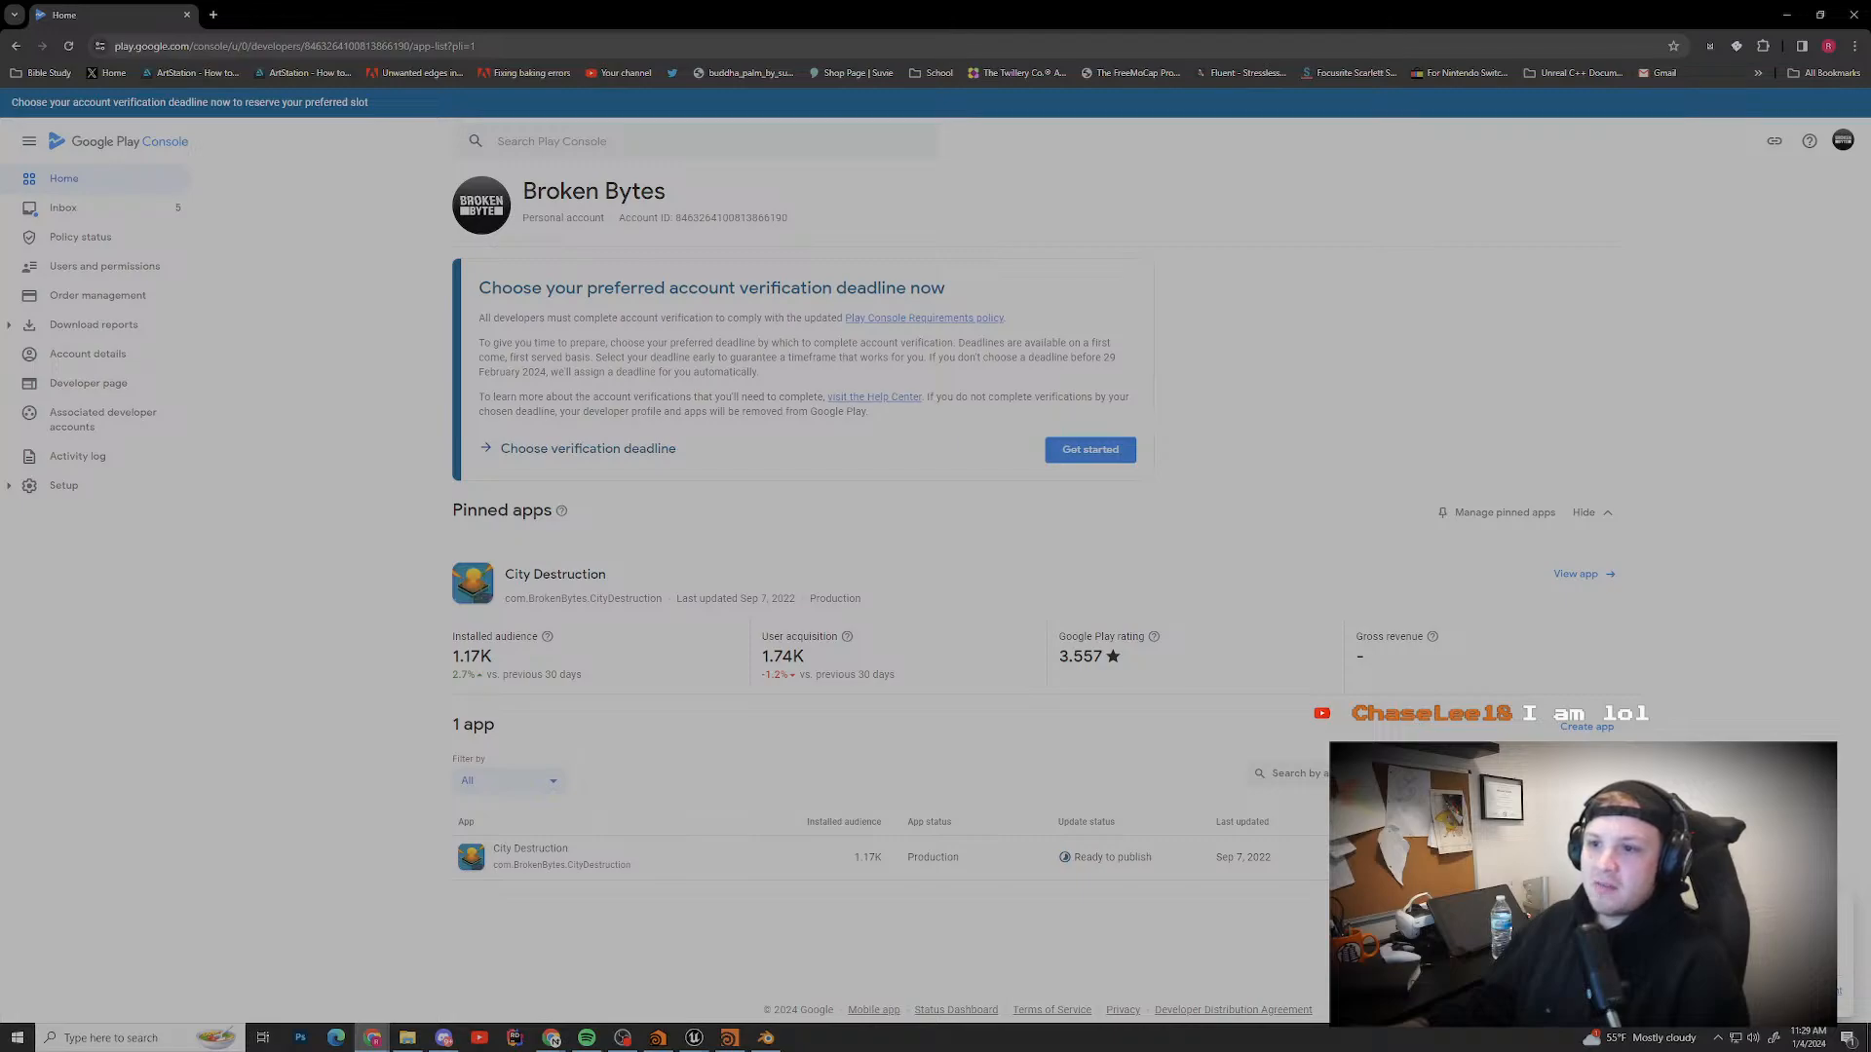
double_click(473, 657)
left_click(473, 657)
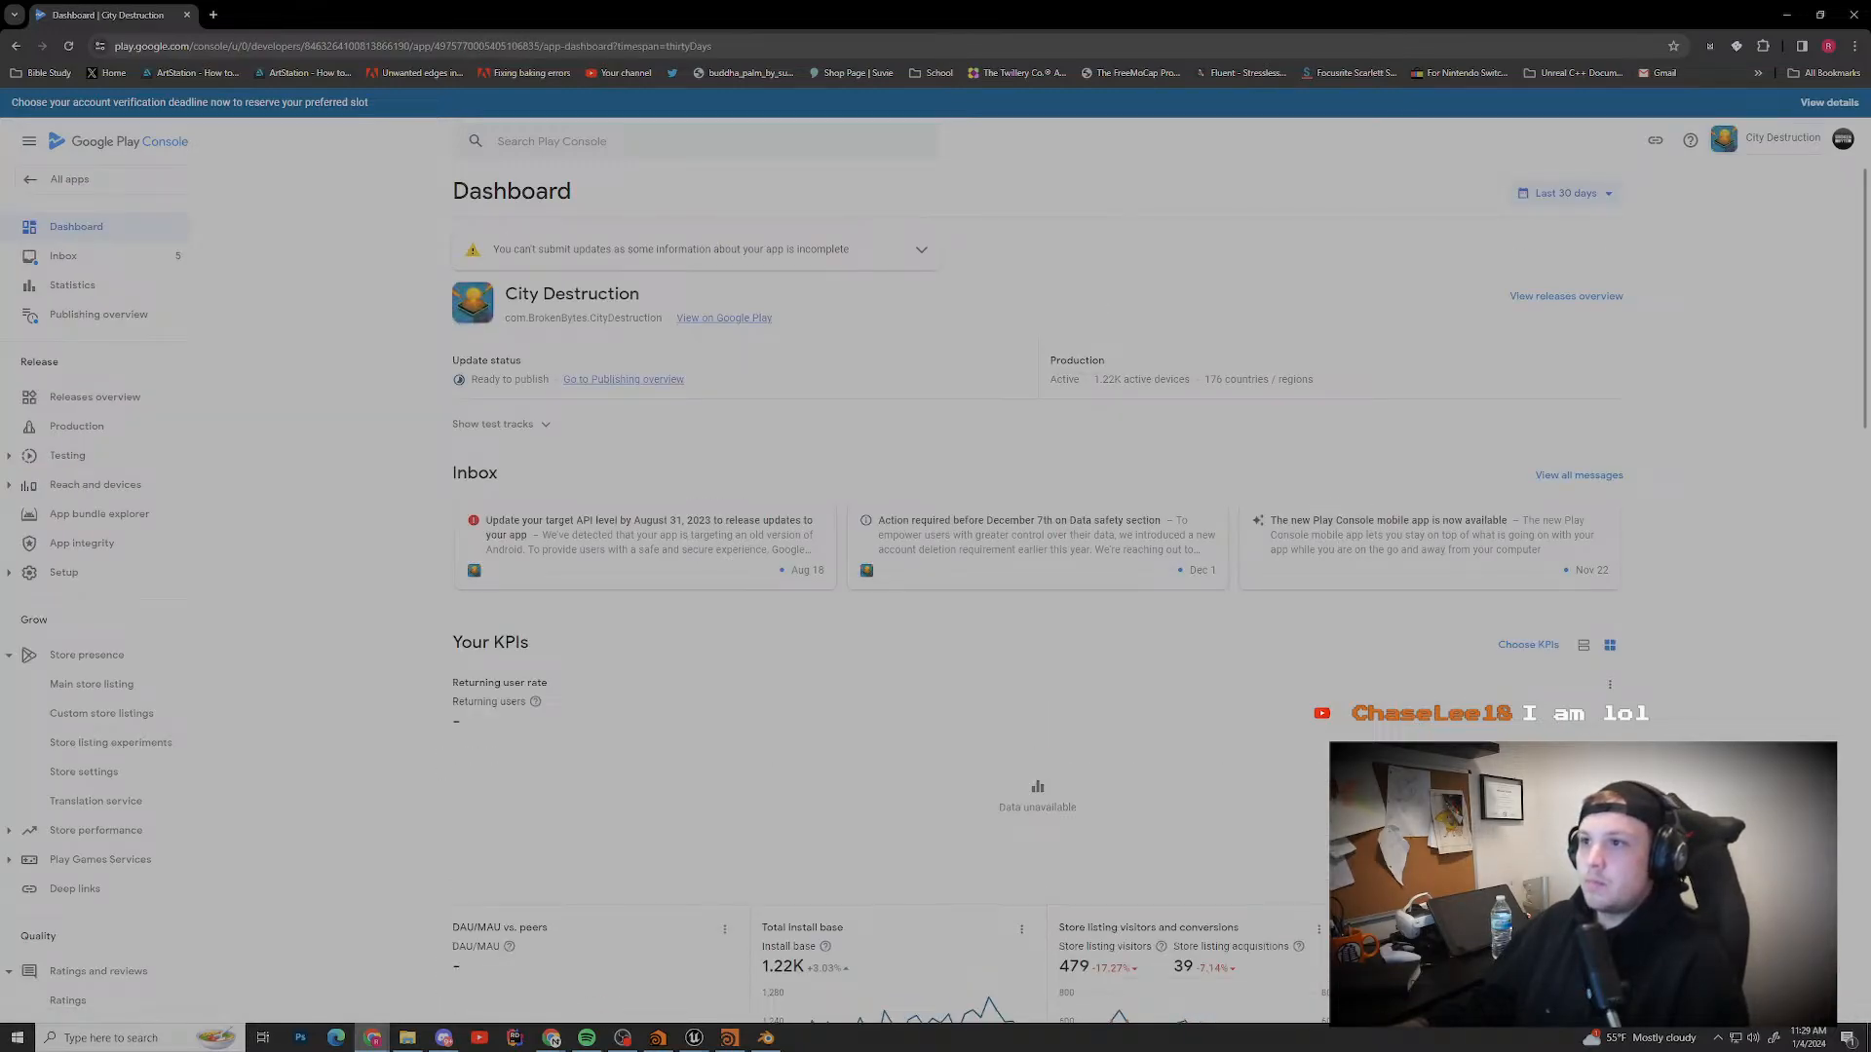
left_click(724, 317)
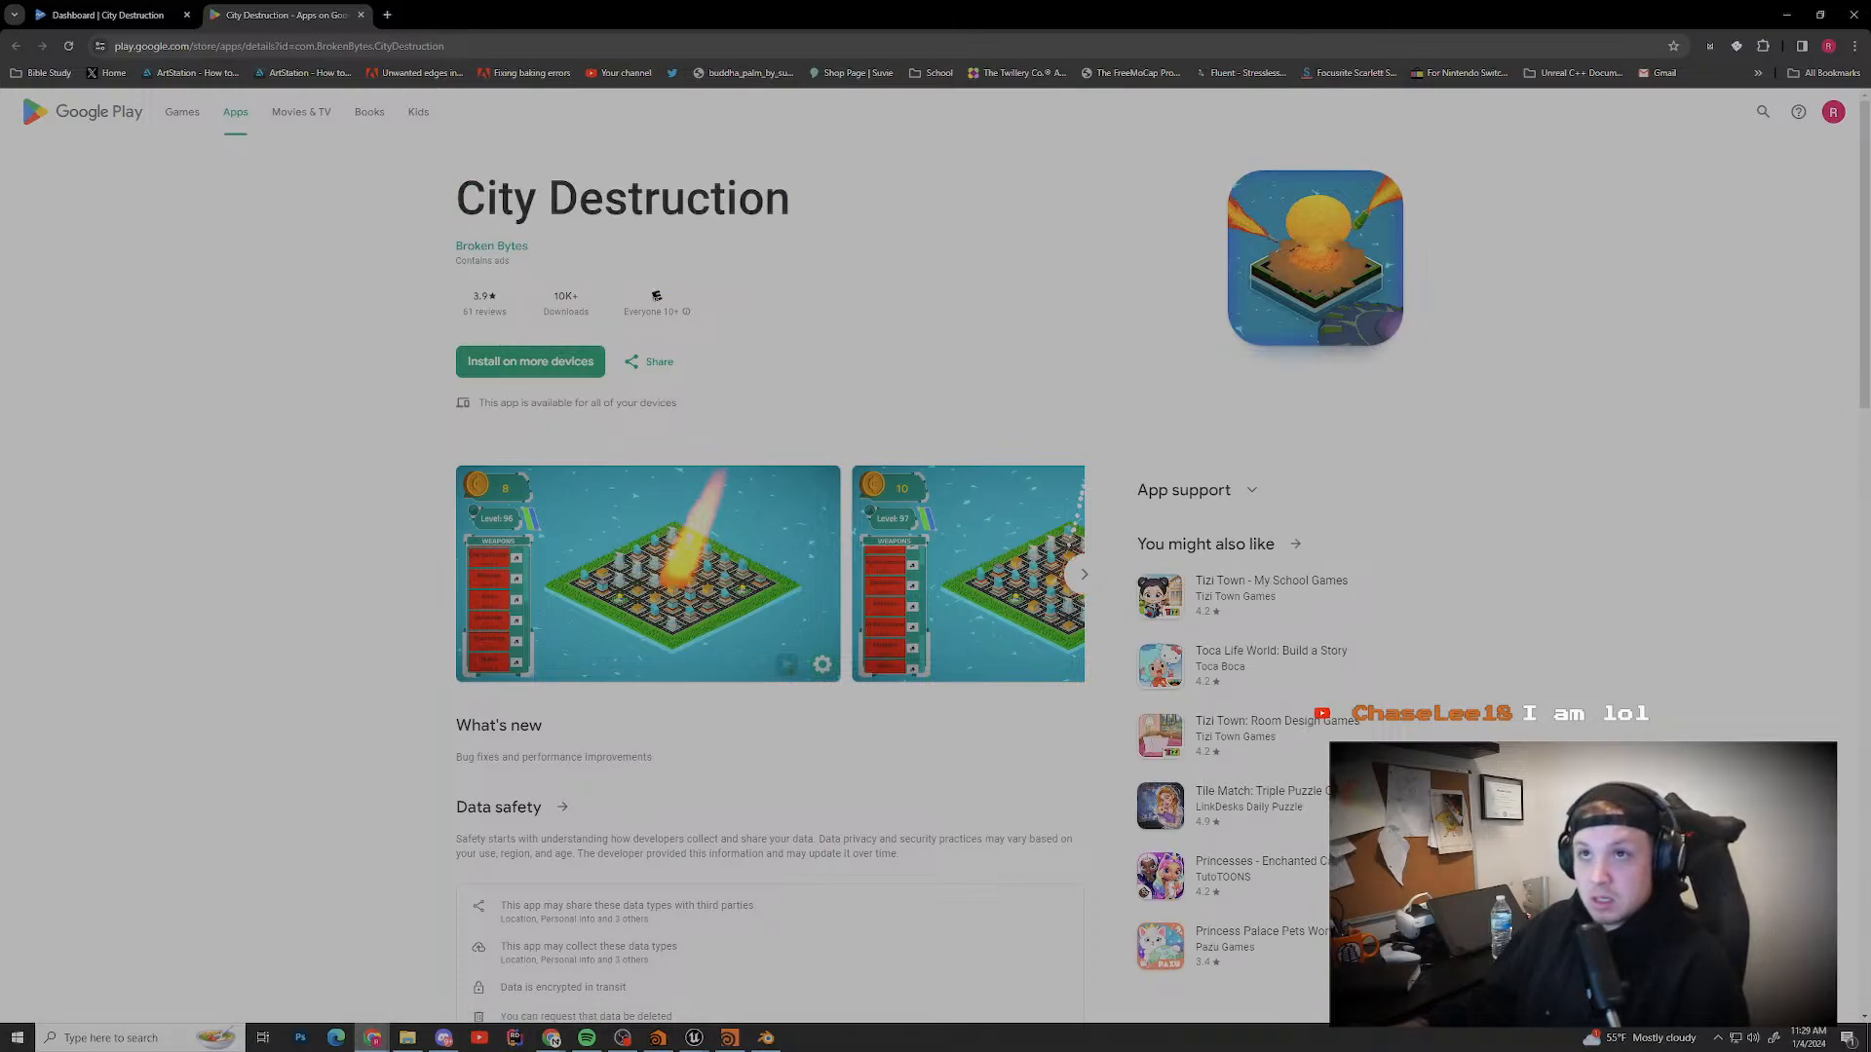
key("ctrl+w")
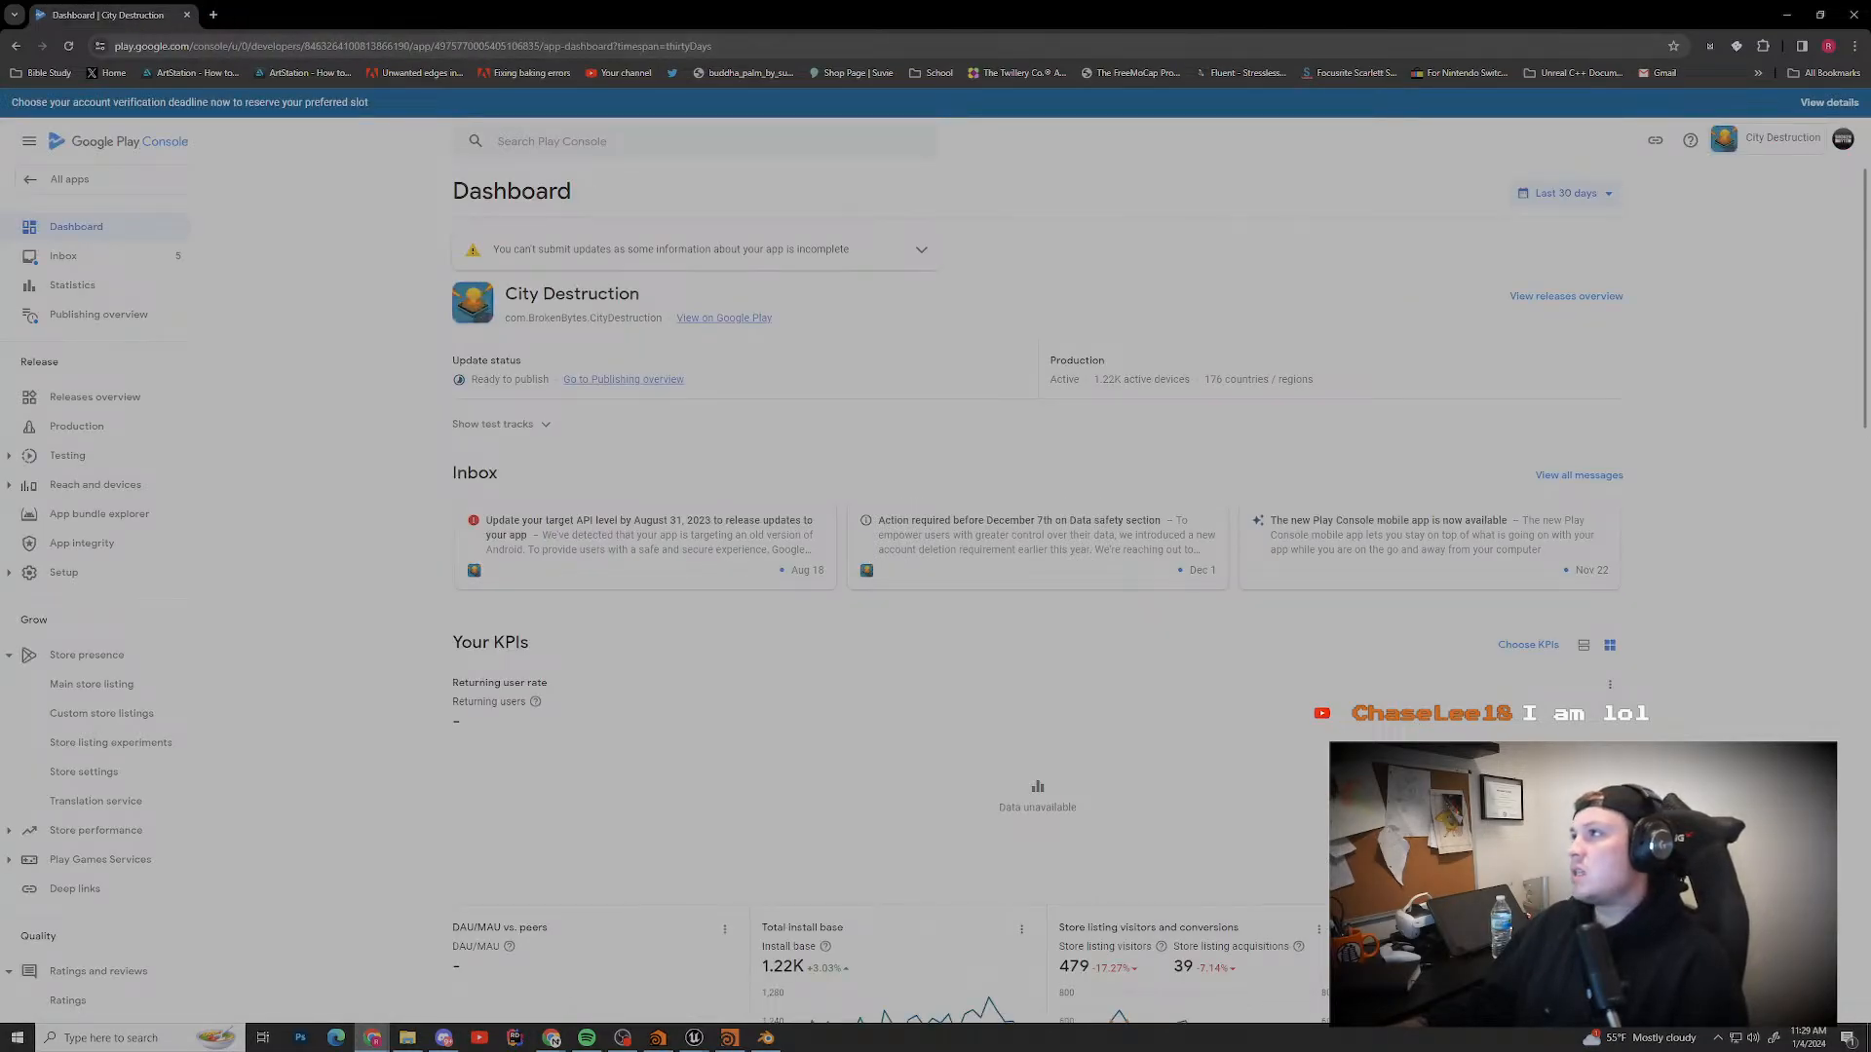
key("alt+Tab")
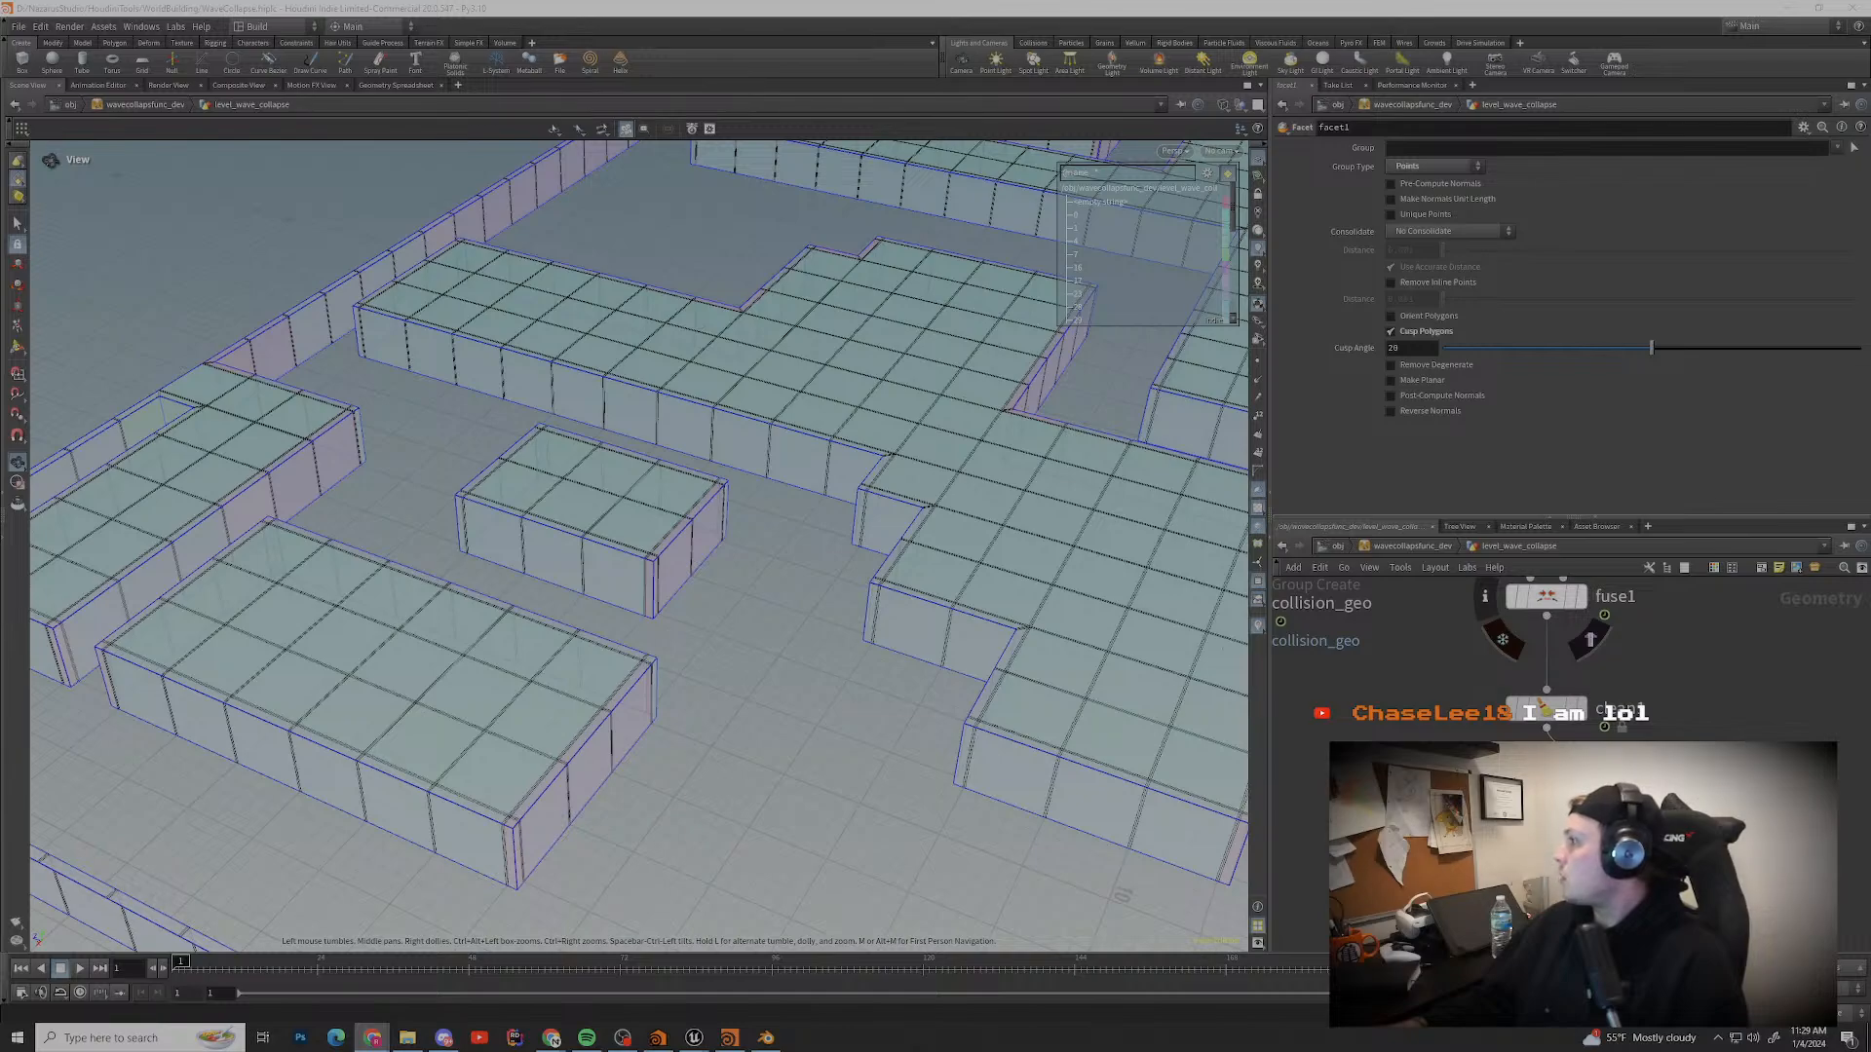
scroll(818, 433, "down", 2)
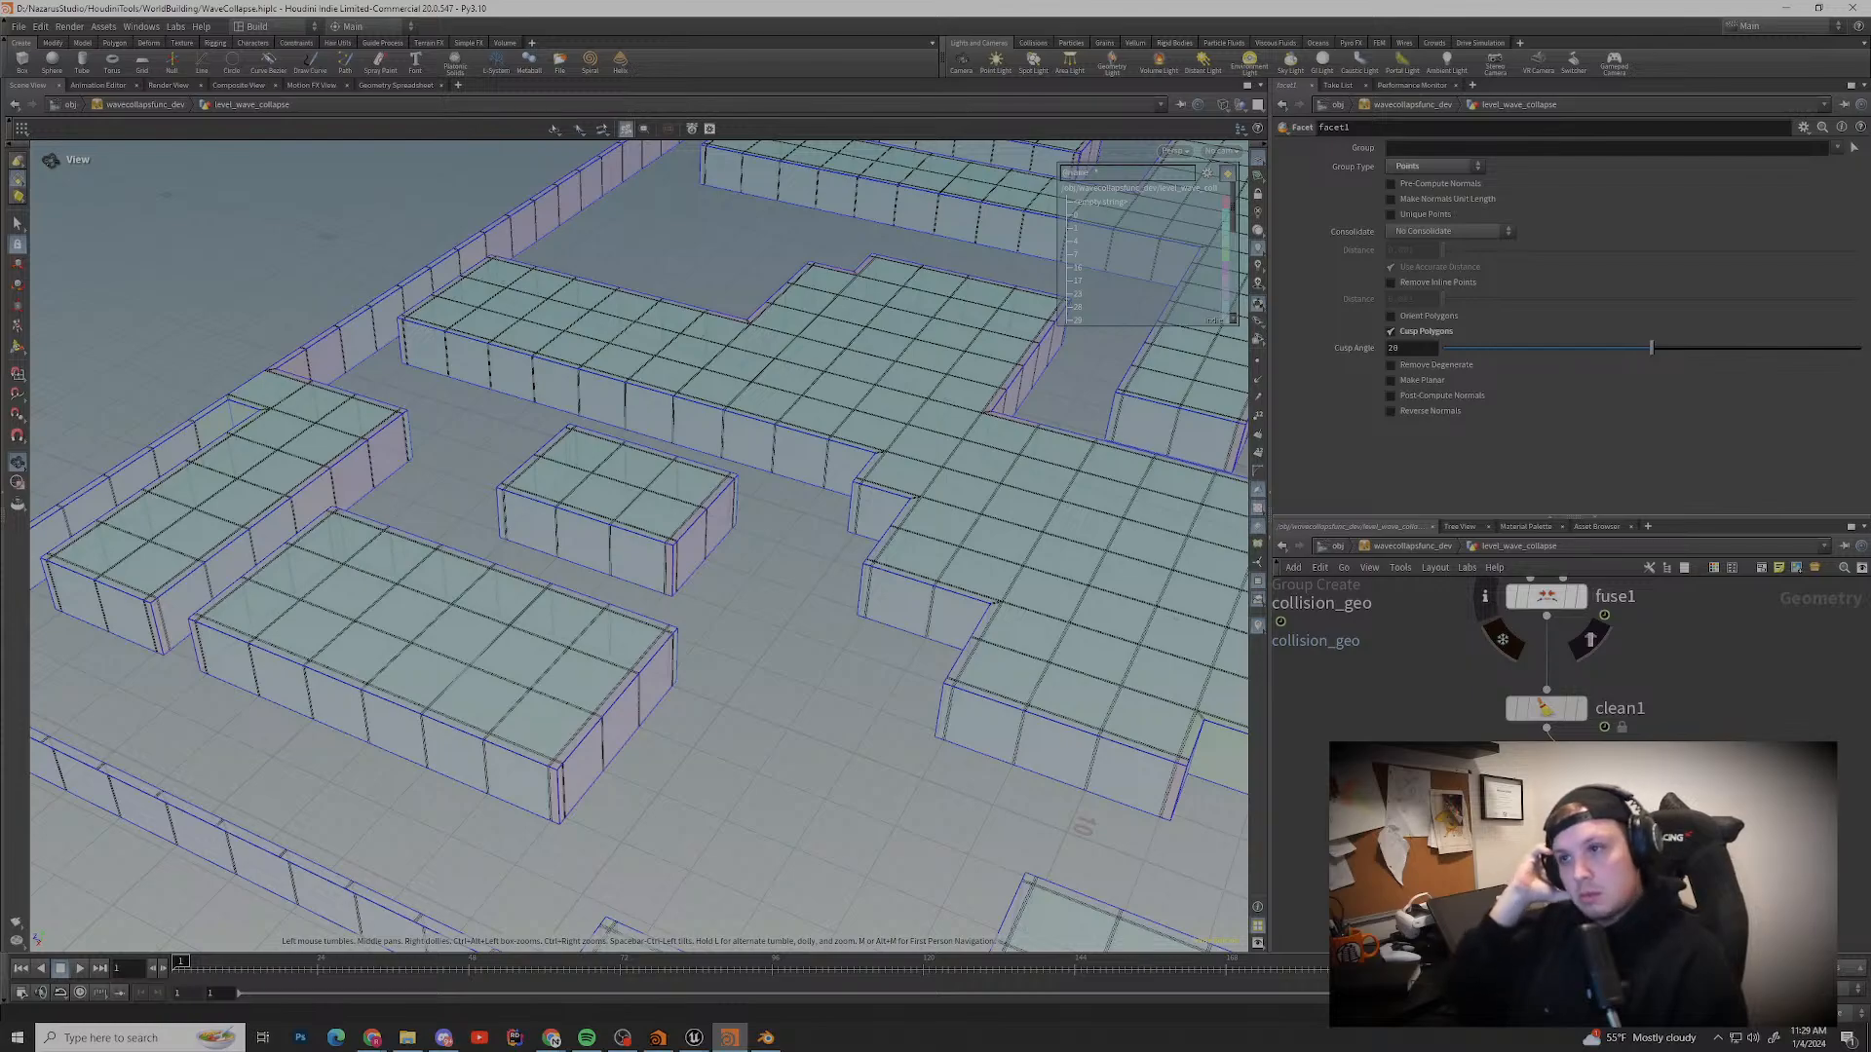
scroll(769, 428, "down", 2)
middle_click_drag(896, 623, 726, 704)
scroll(618, 555, "up", 3)
scroll(560, 643, "up", 2)
scroll(726, 704, "down", 2)
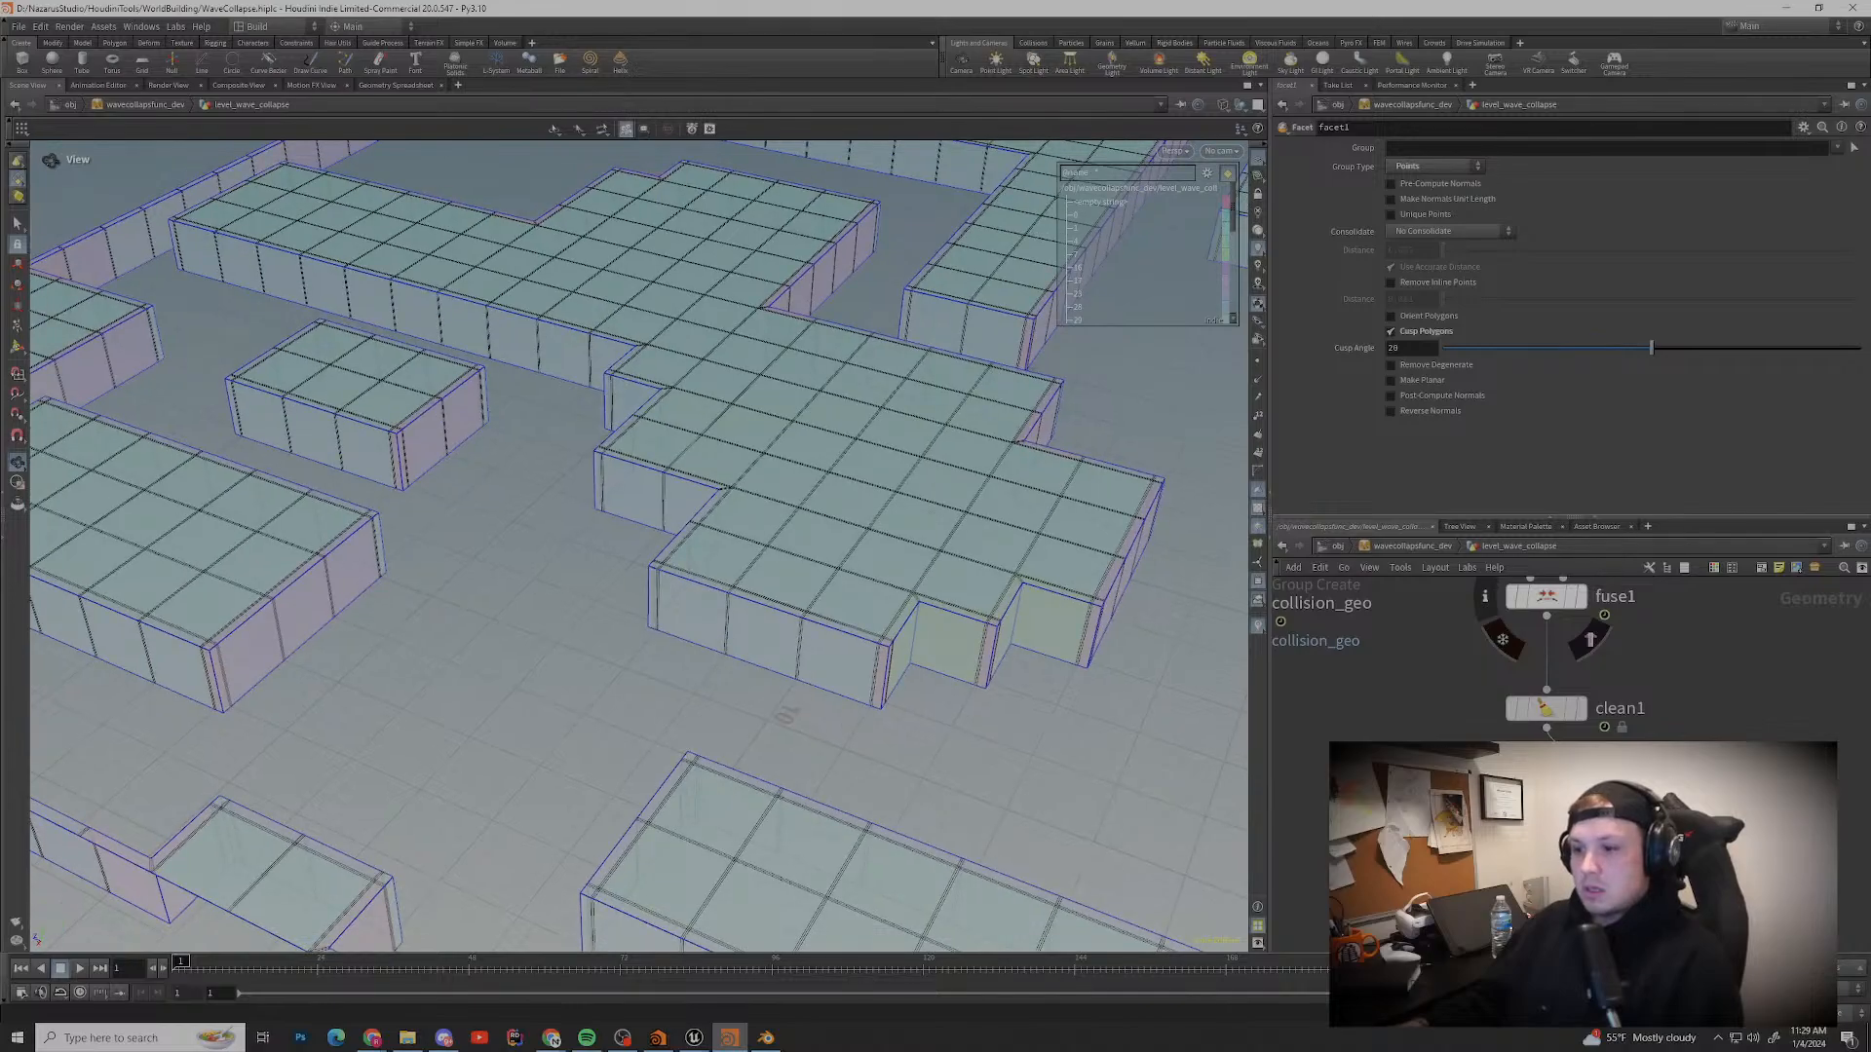
Step: Switch to the Unreal Editor, look at the wave-collapse mesh in TestWorld, and return to Houdini
left_click(694, 1038)
left_click(769, 977)
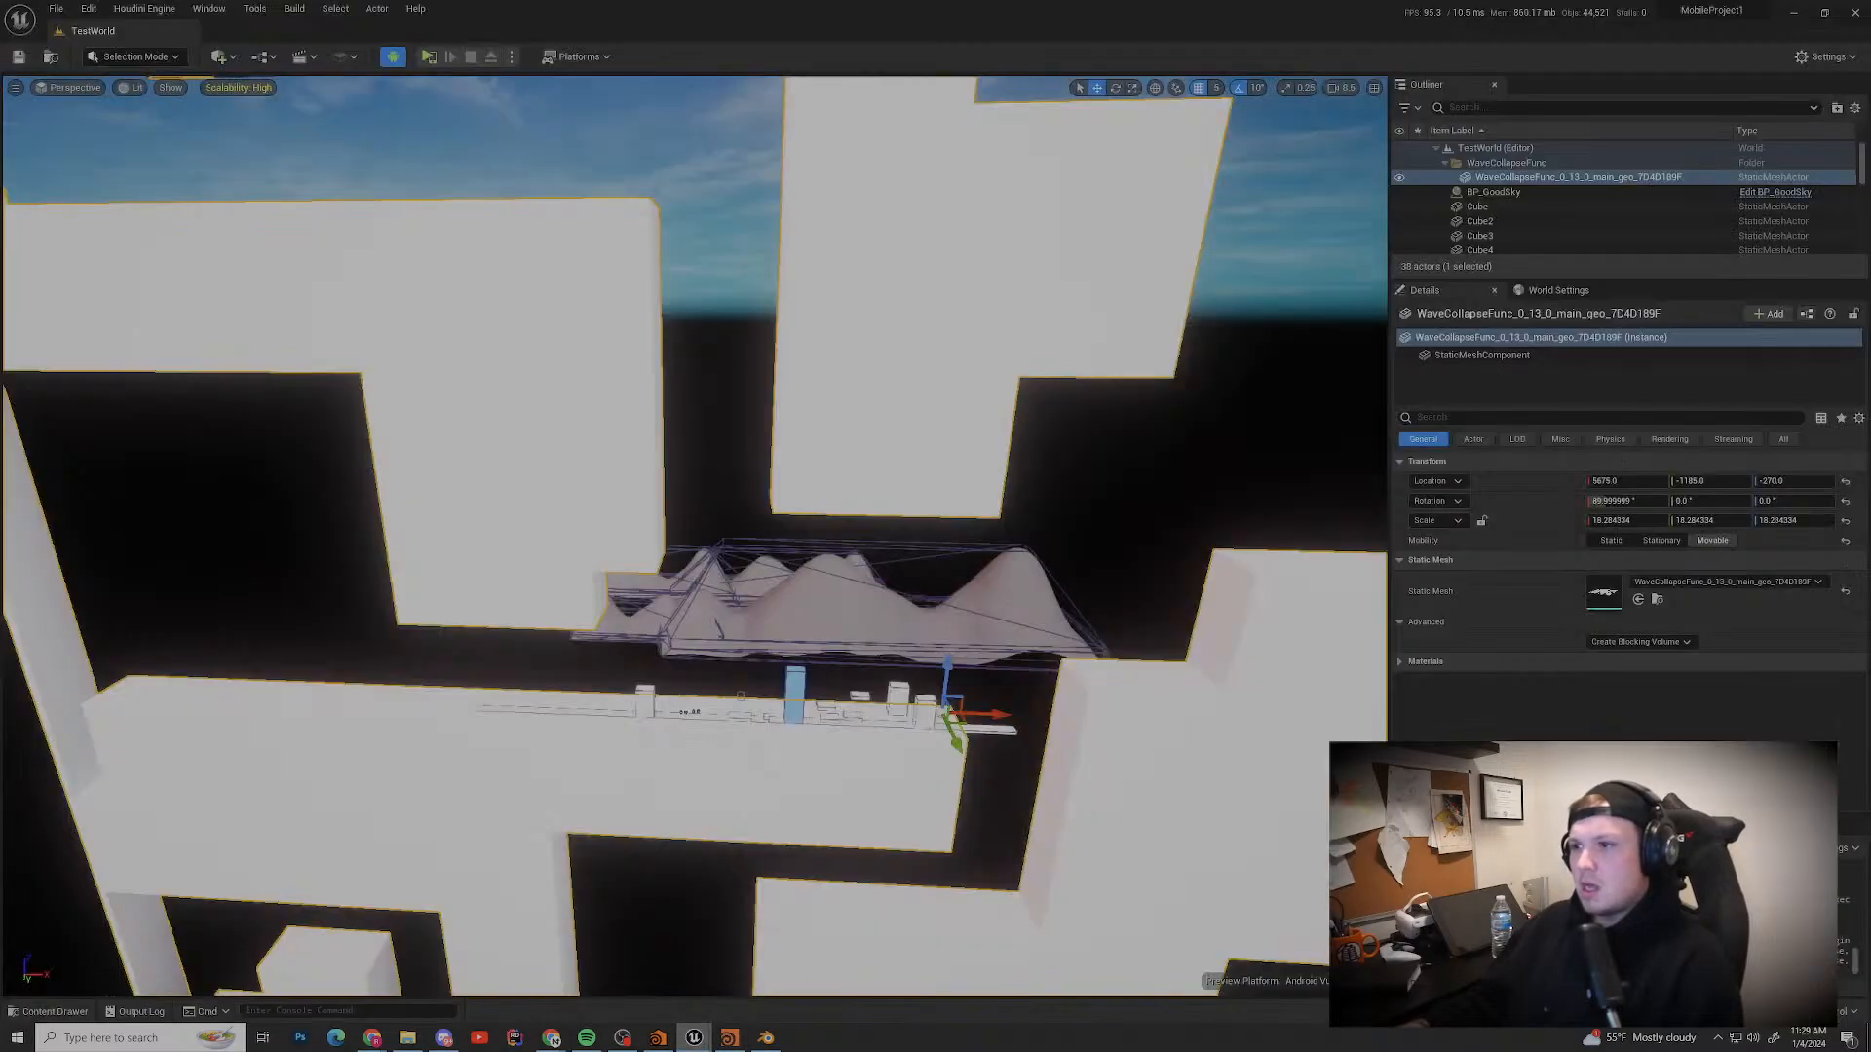
right_click_drag(721, 623, 875, 594)
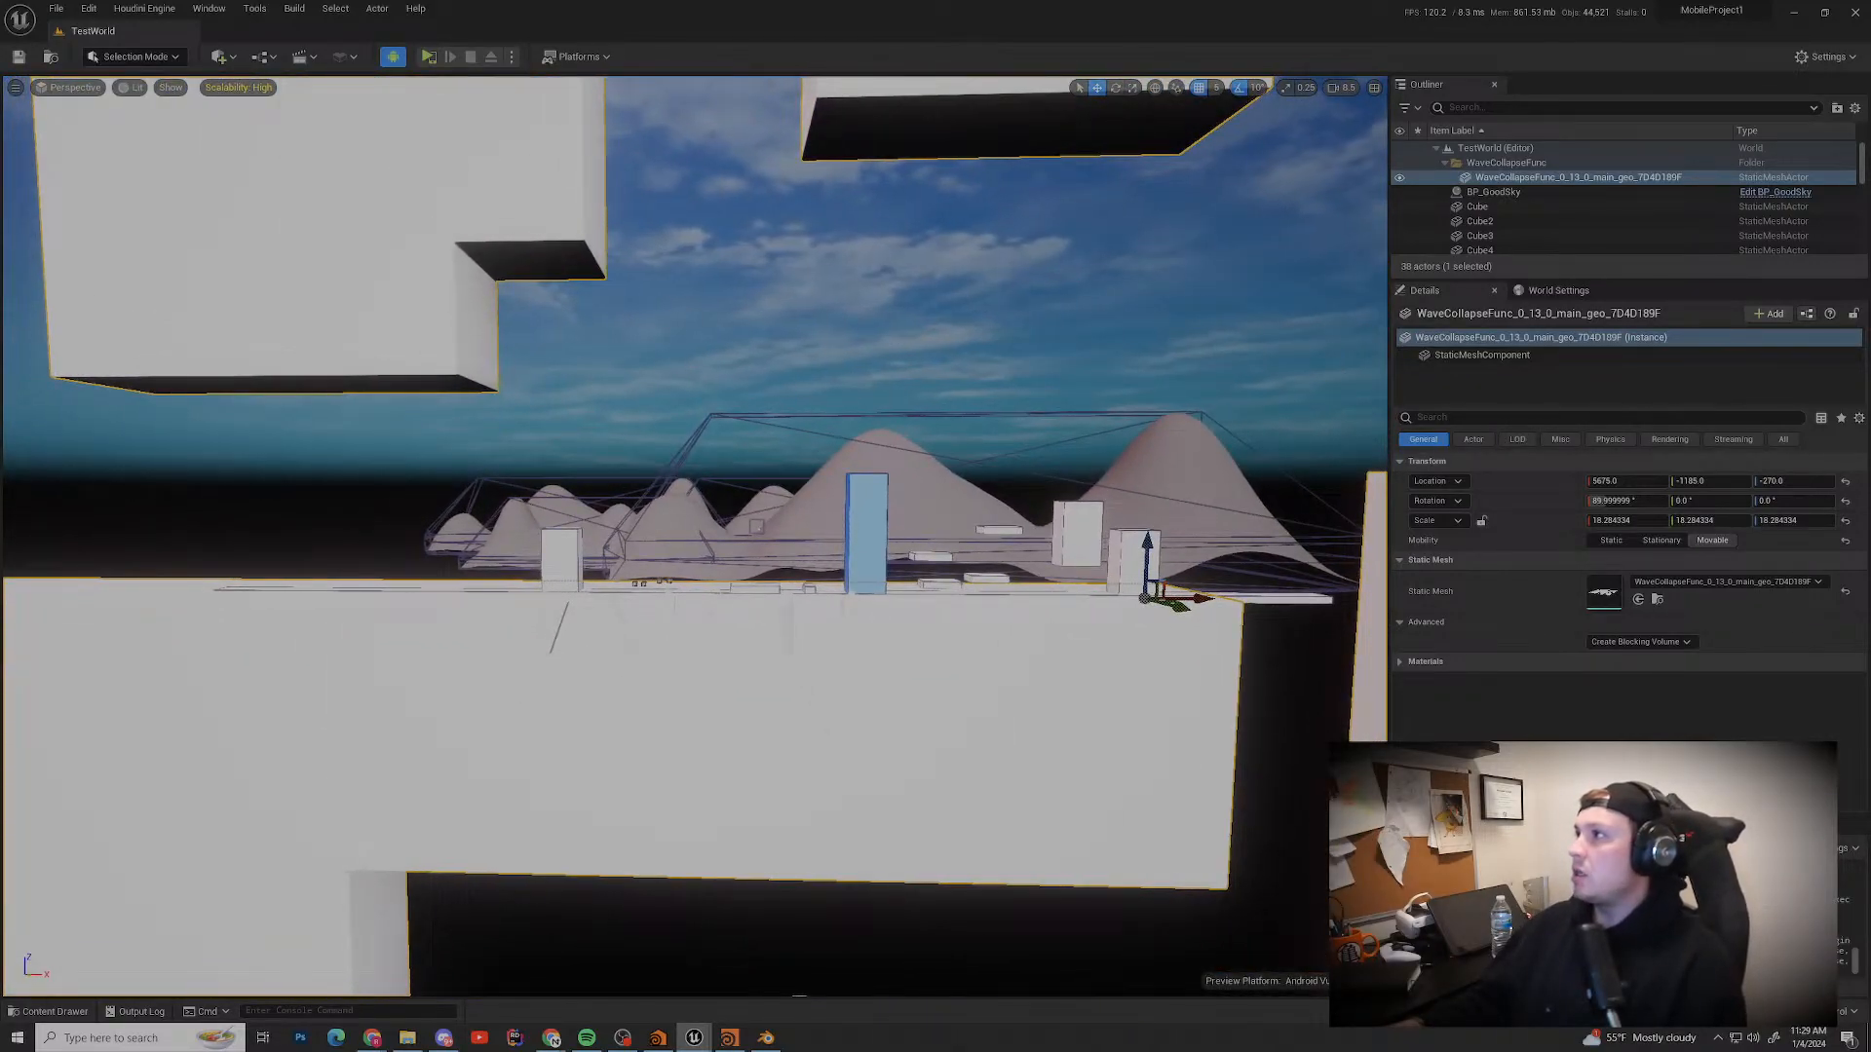
key("alt+Tab")
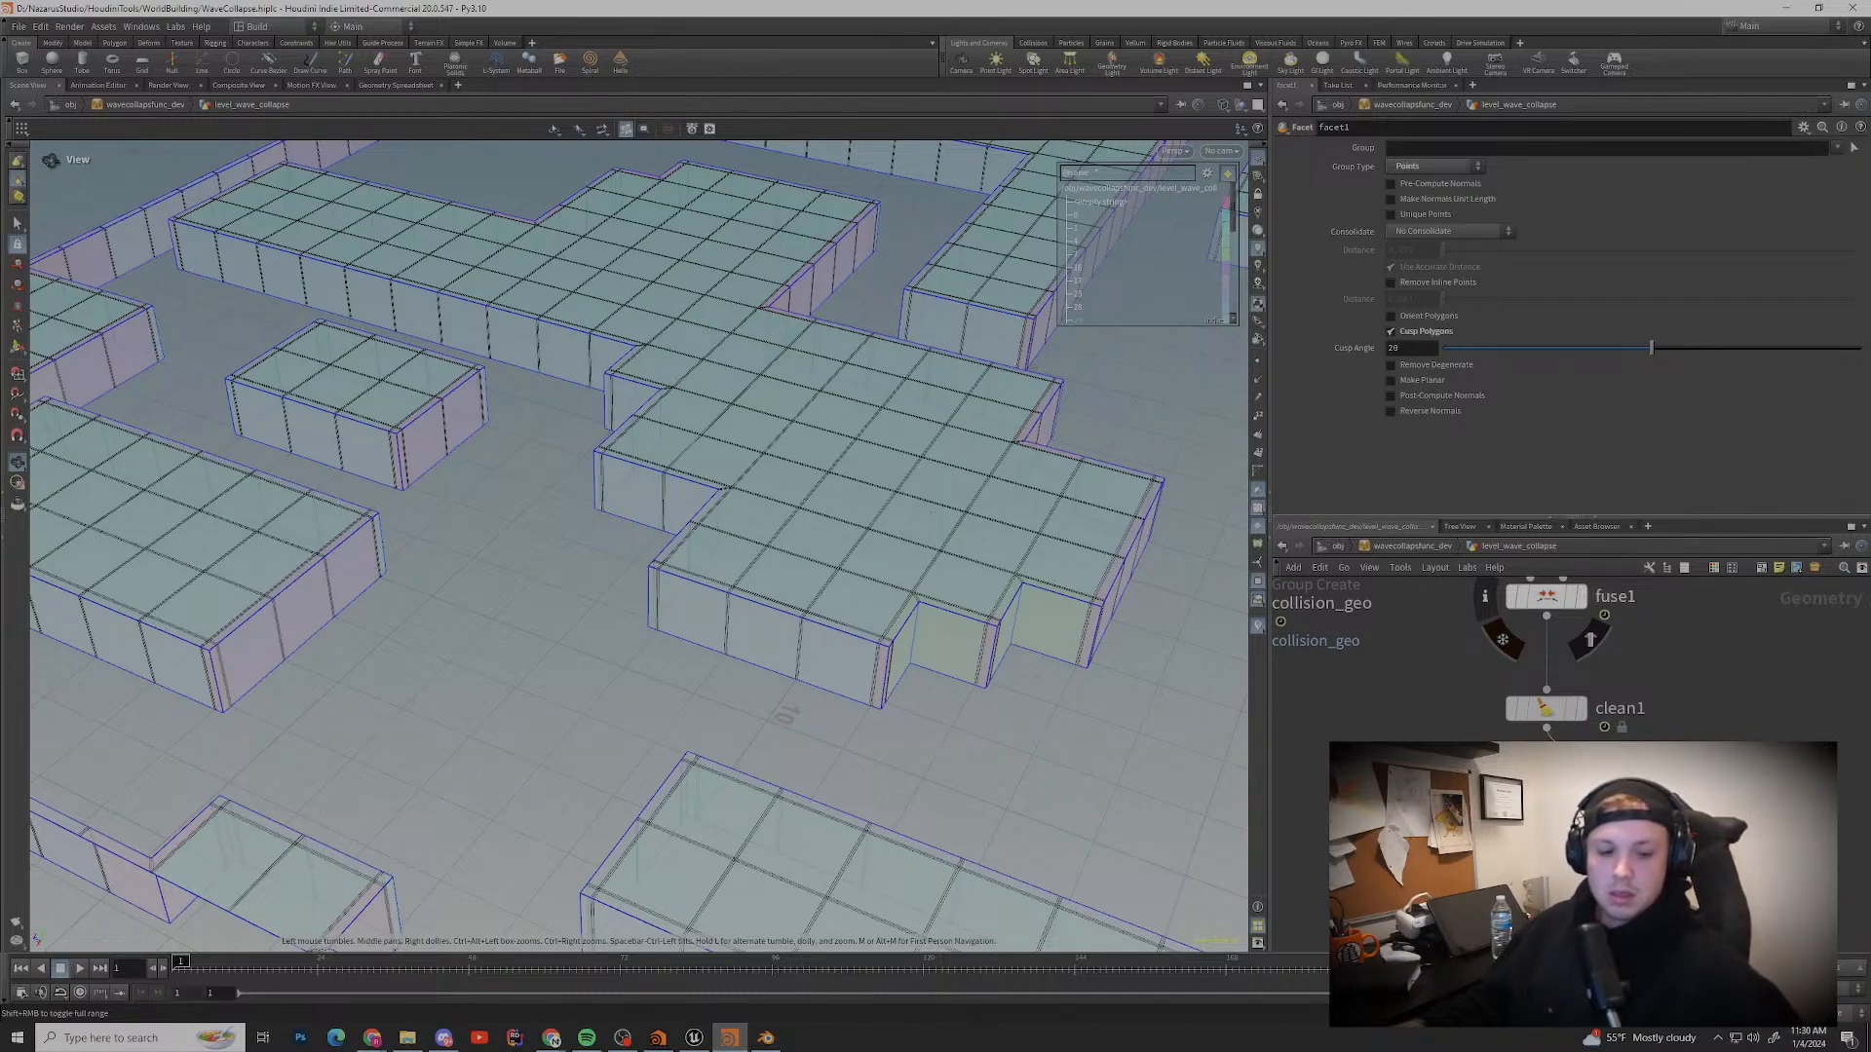
Step: Examine the outer edges and grid lines of the cusped level geometry up close and from several viewpoints
scroll(789, 585, "up", 4)
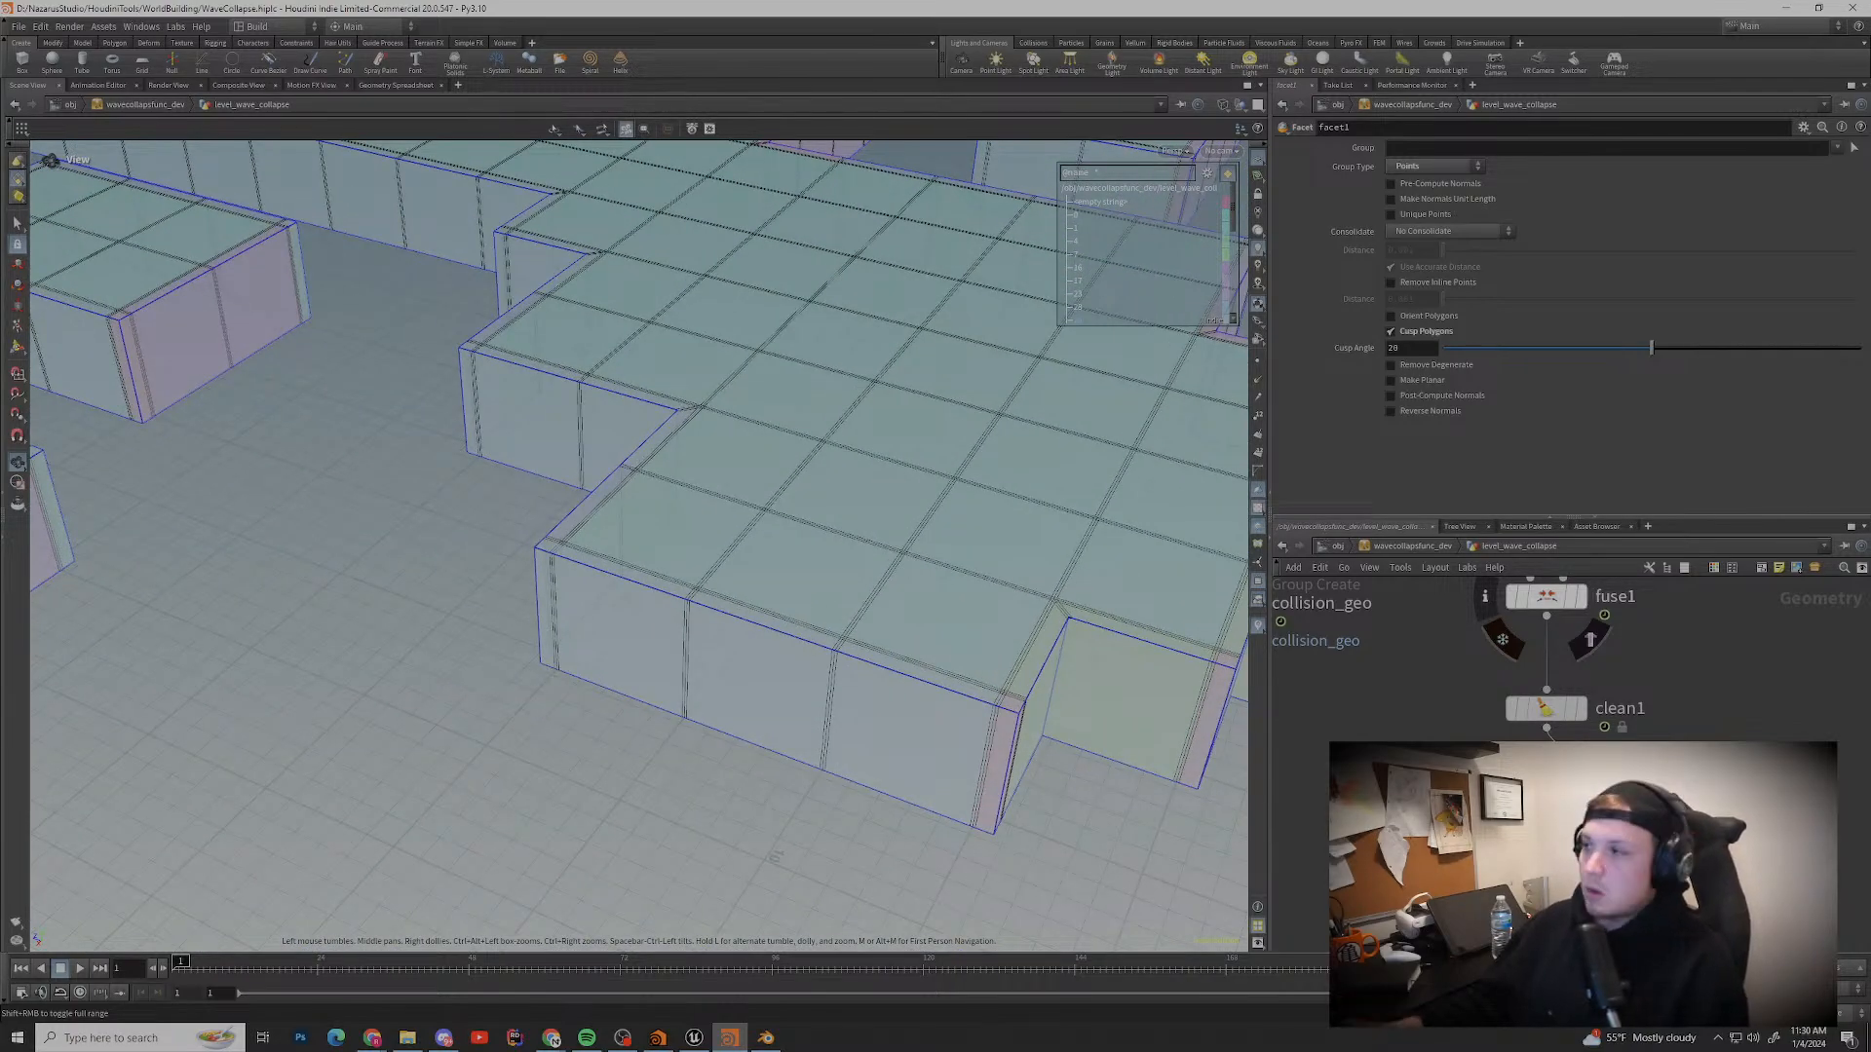
left_click_drag(774, 855, 614, 833)
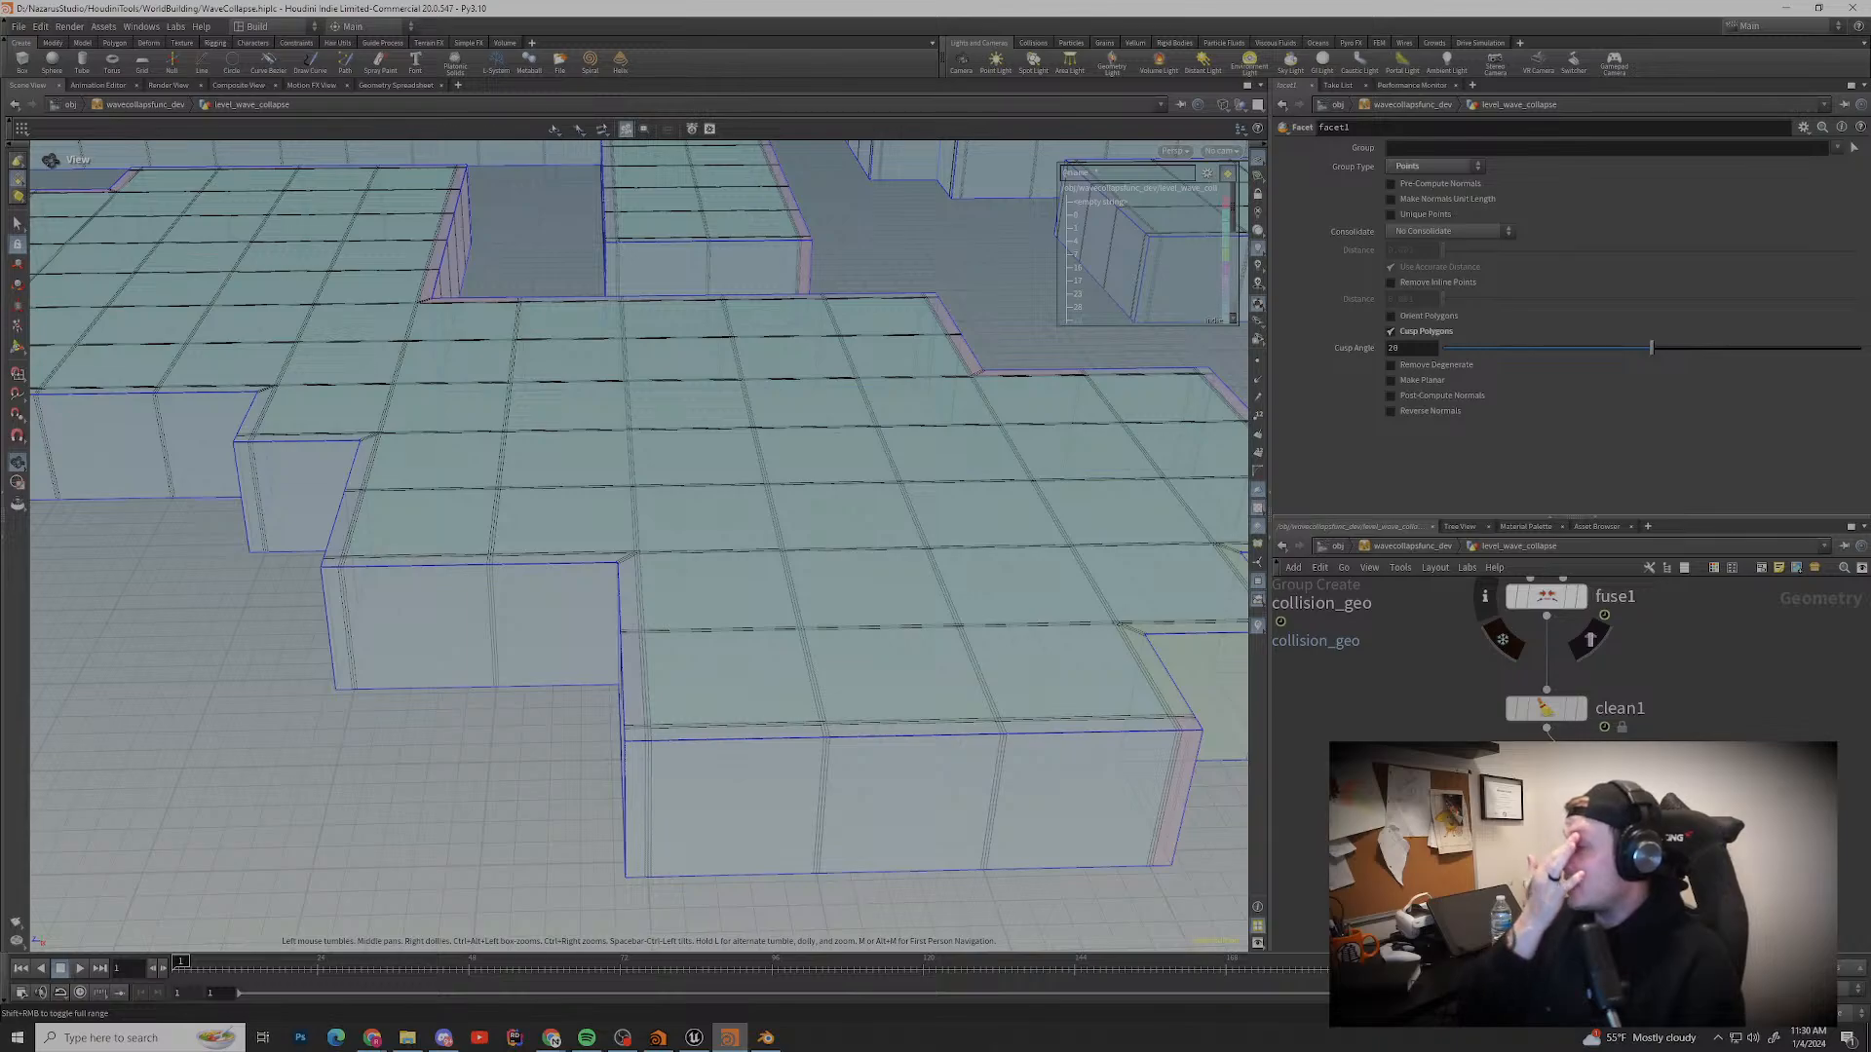
scroll(638, 545, "down", 3)
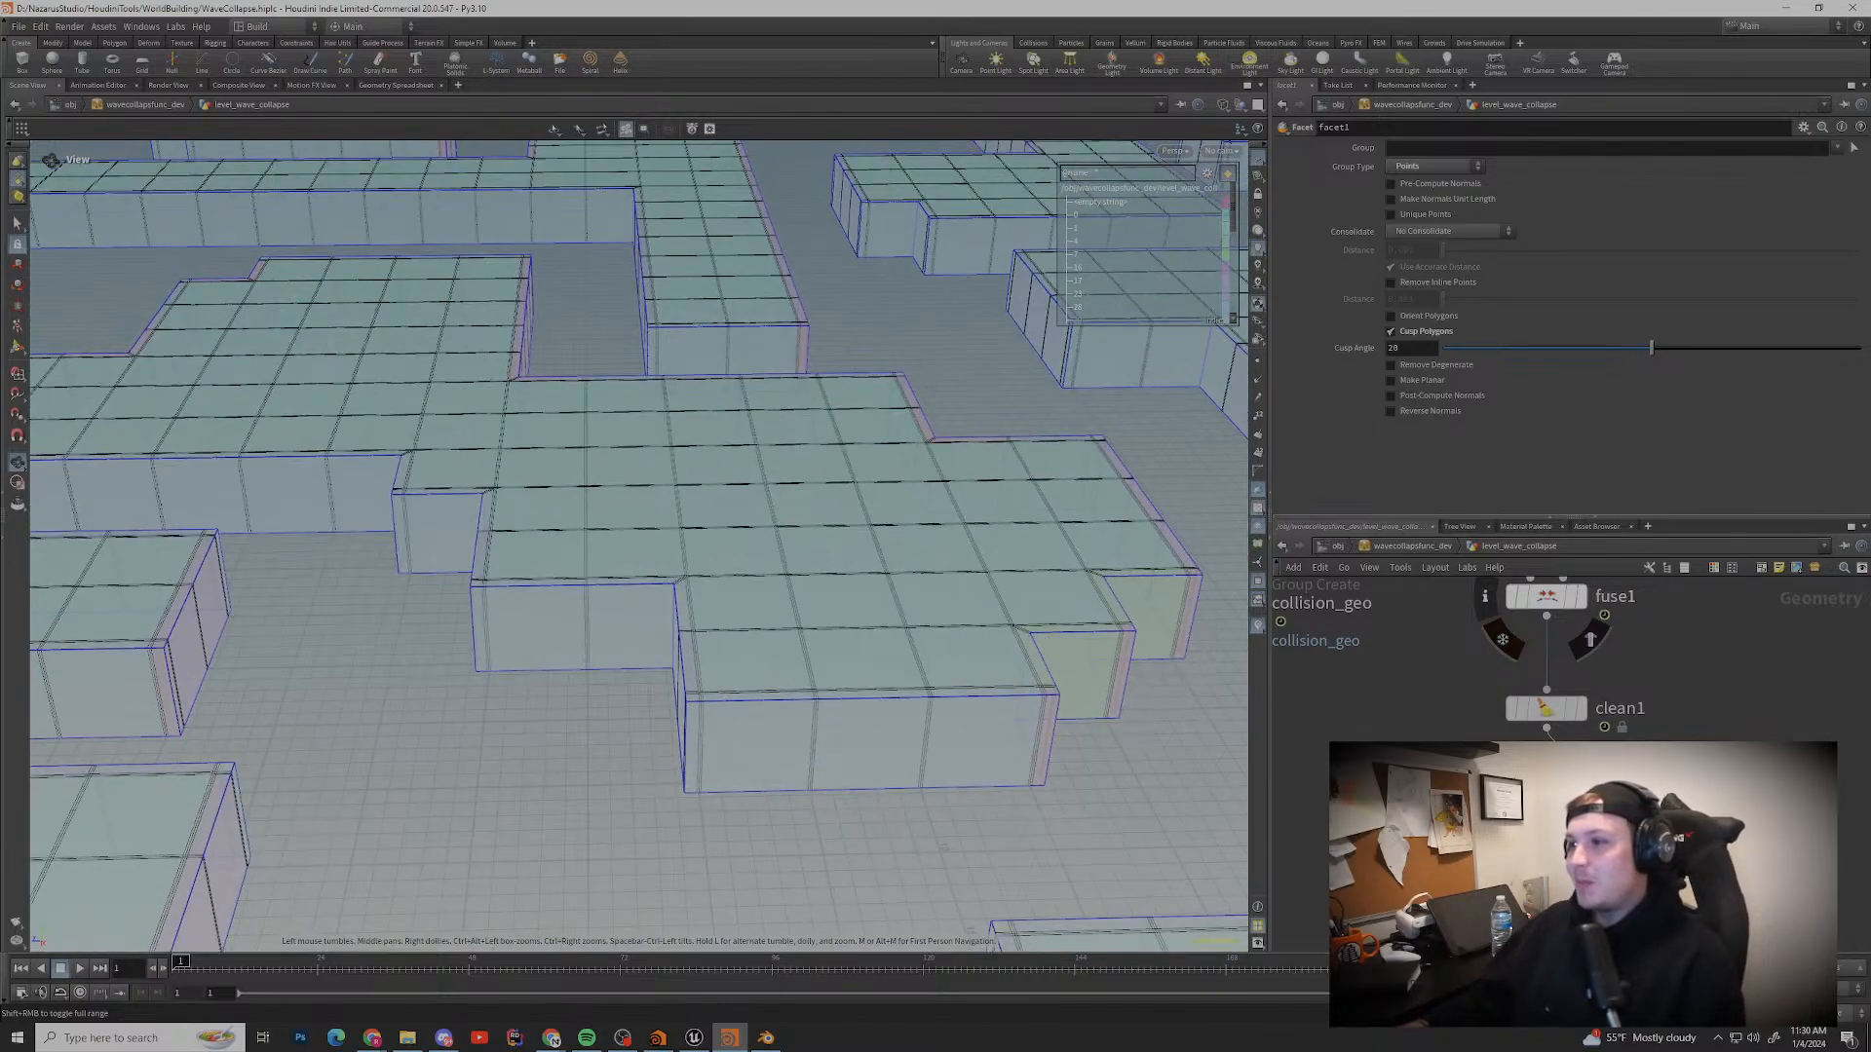
scroll(638, 546, "down", 2)
left_click_drag(638, 545, 702, 551)
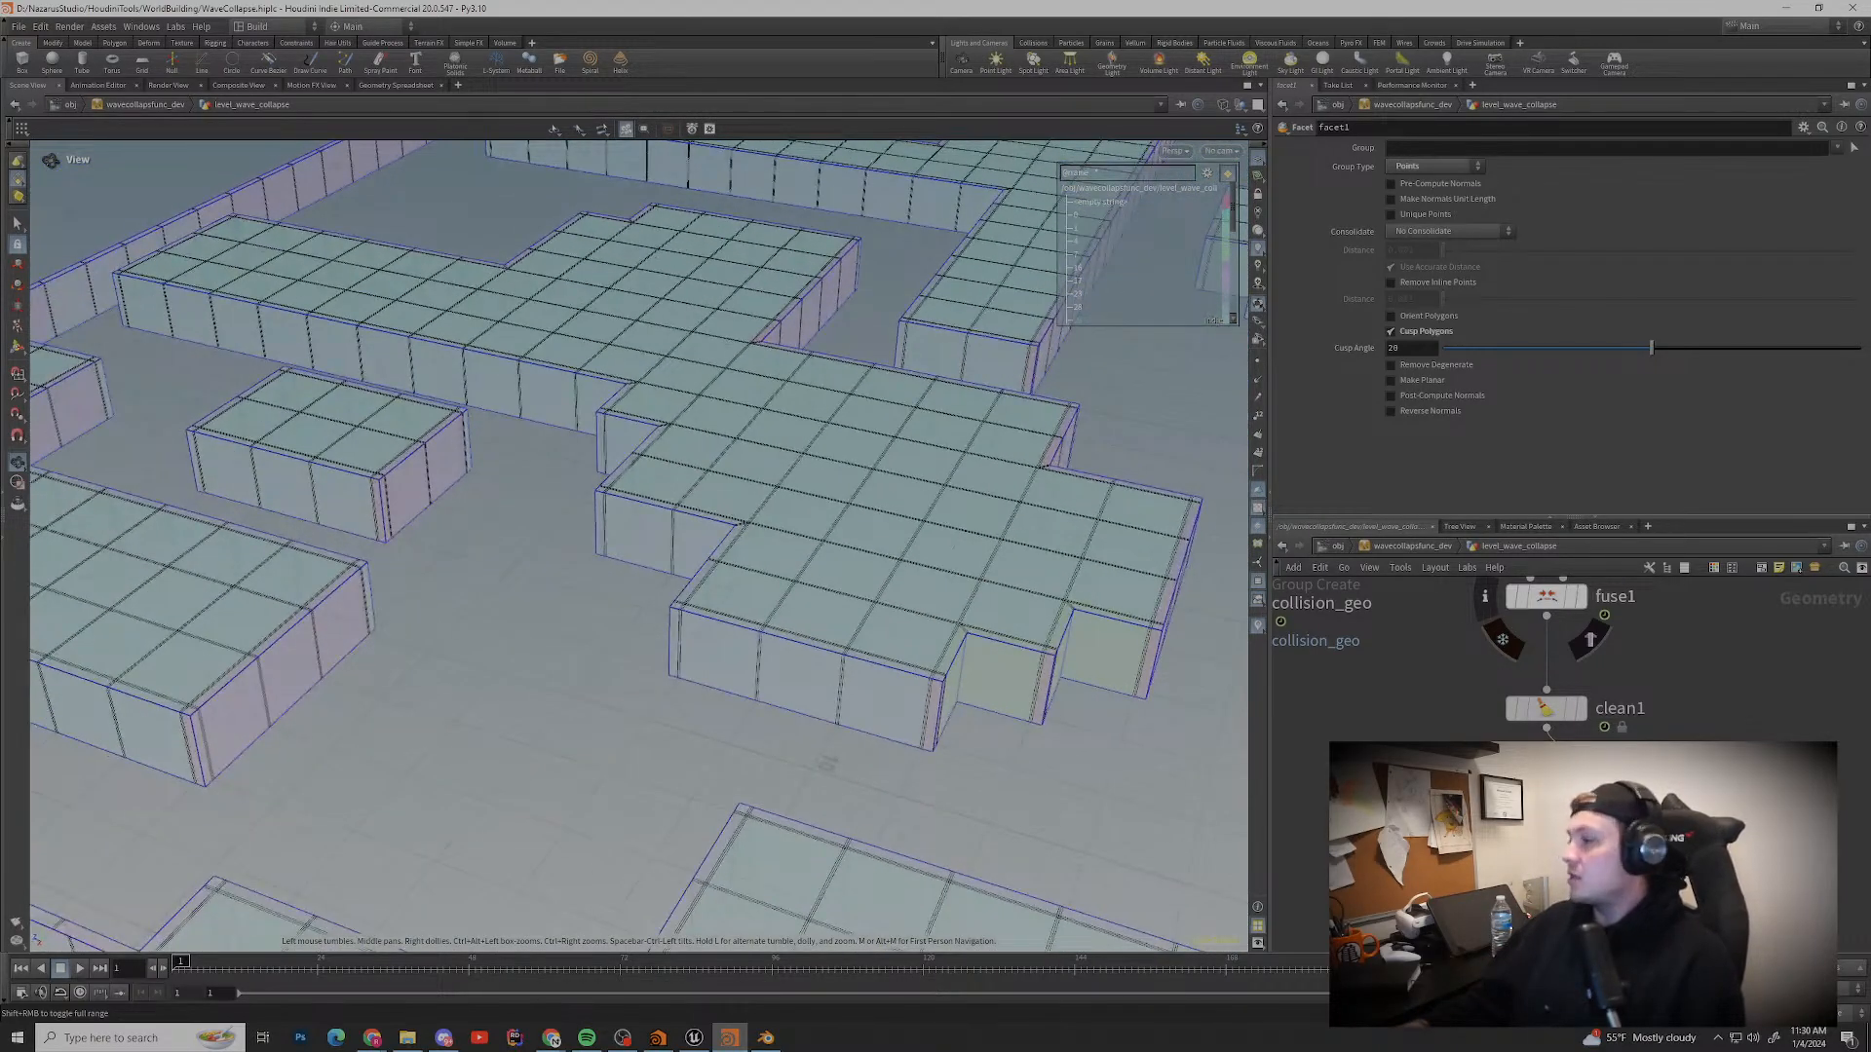
scroll(638, 546, "up", 10)
scroll(638, 545, "down", 6)
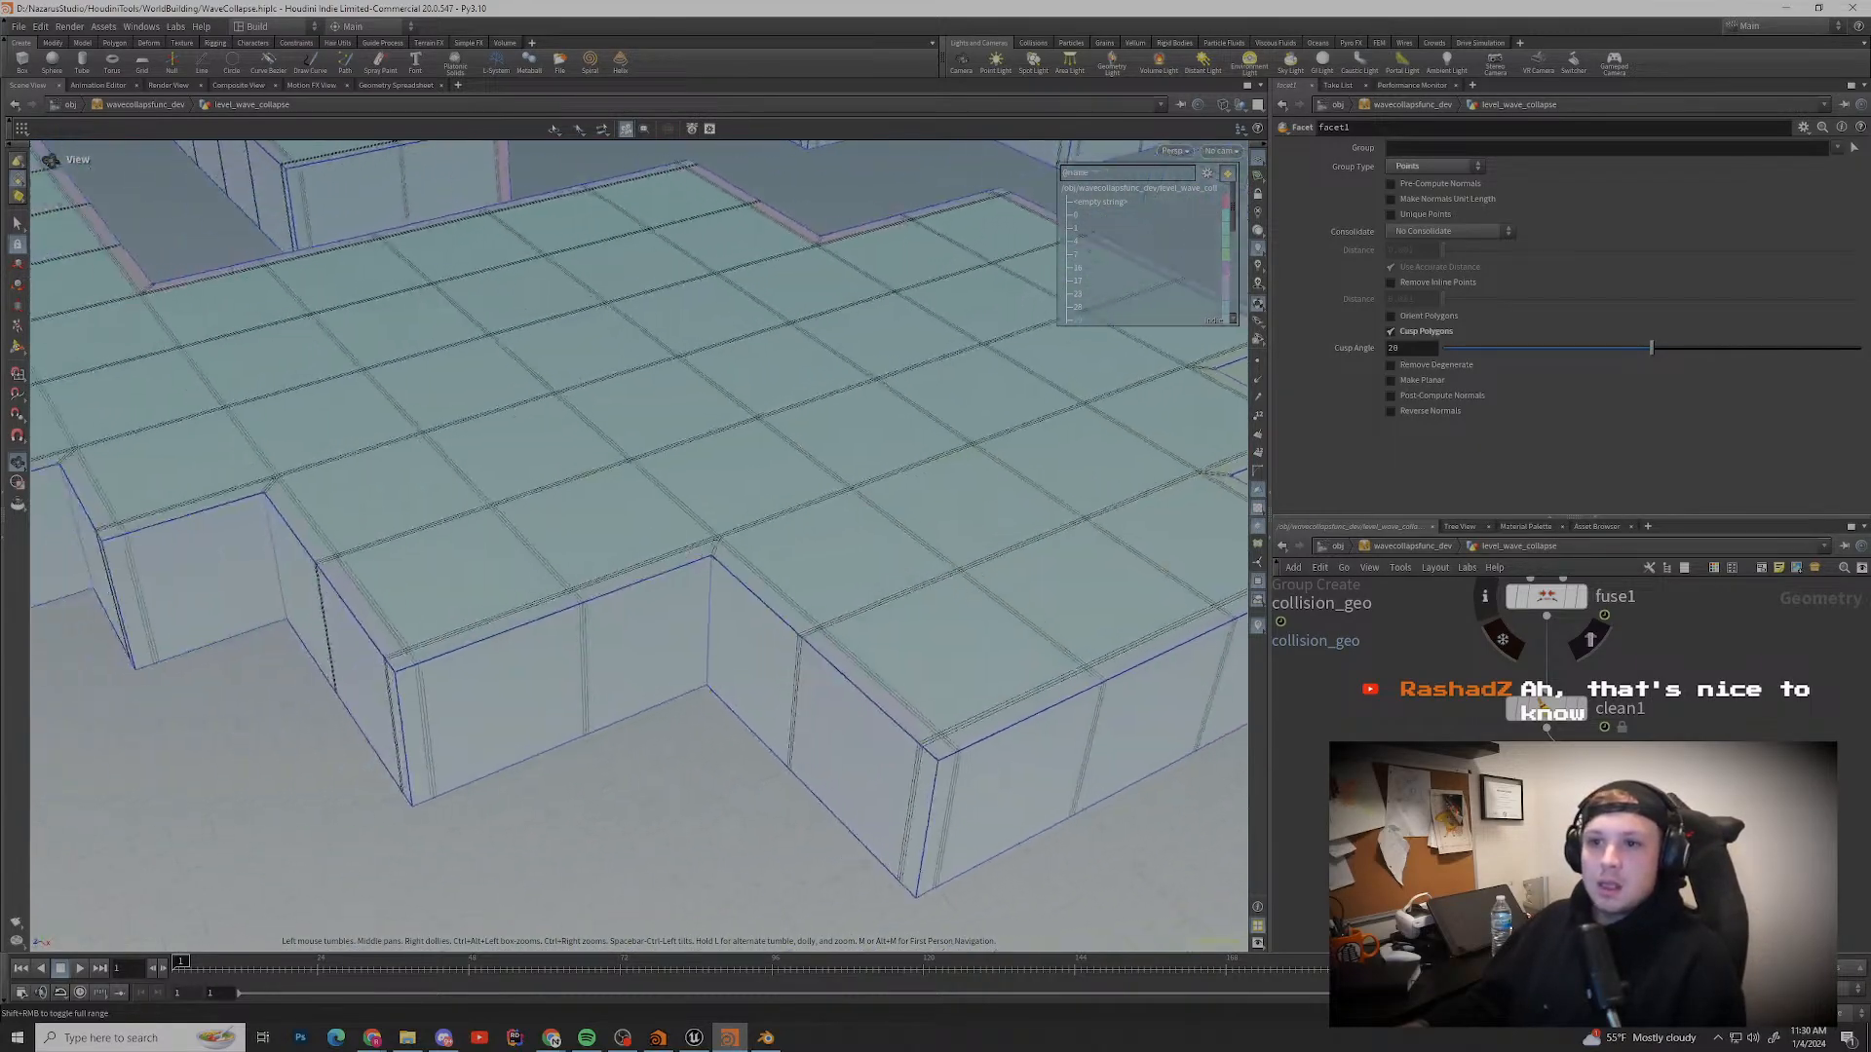
scroll(638, 546, "down", 8)
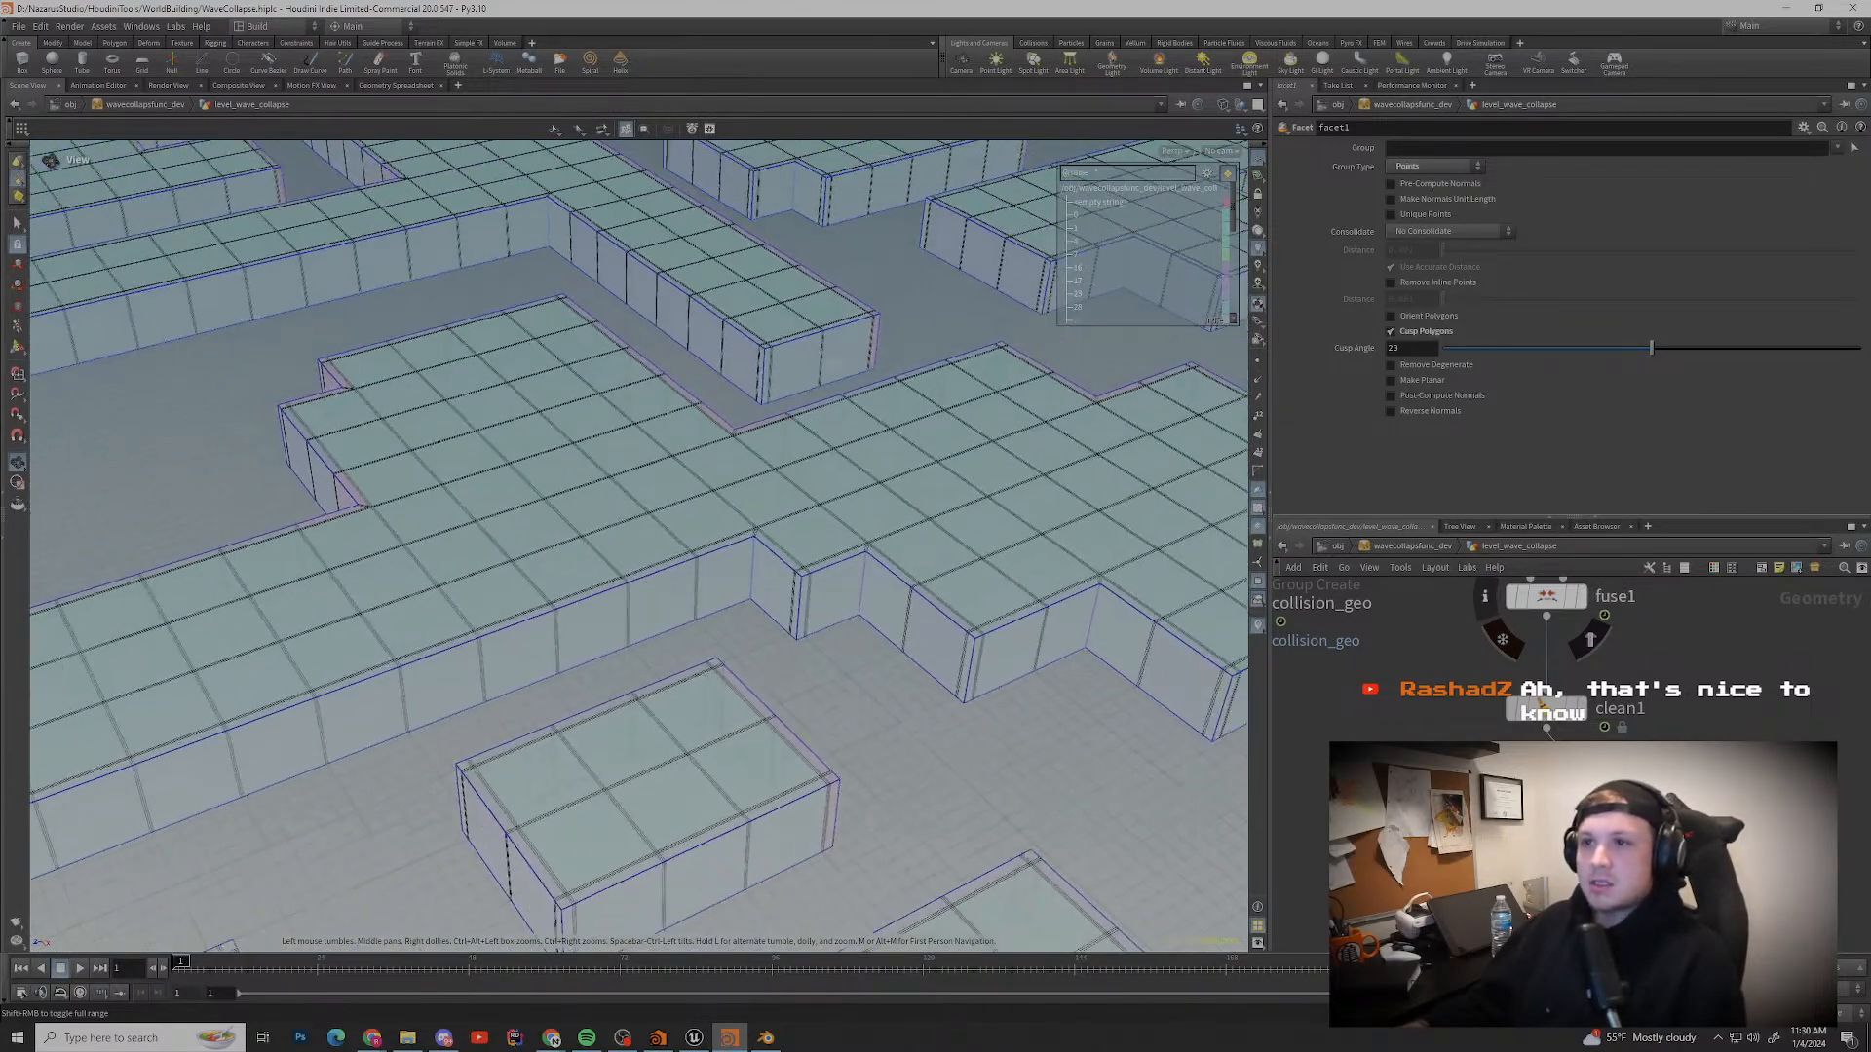
scroll(638, 546, "down", 2)
middle_click_drag(487, 585, 857, 526)
left_click_drag(467, 546, 779, 546)
middle_click_drag(546, 389, 925, 556)
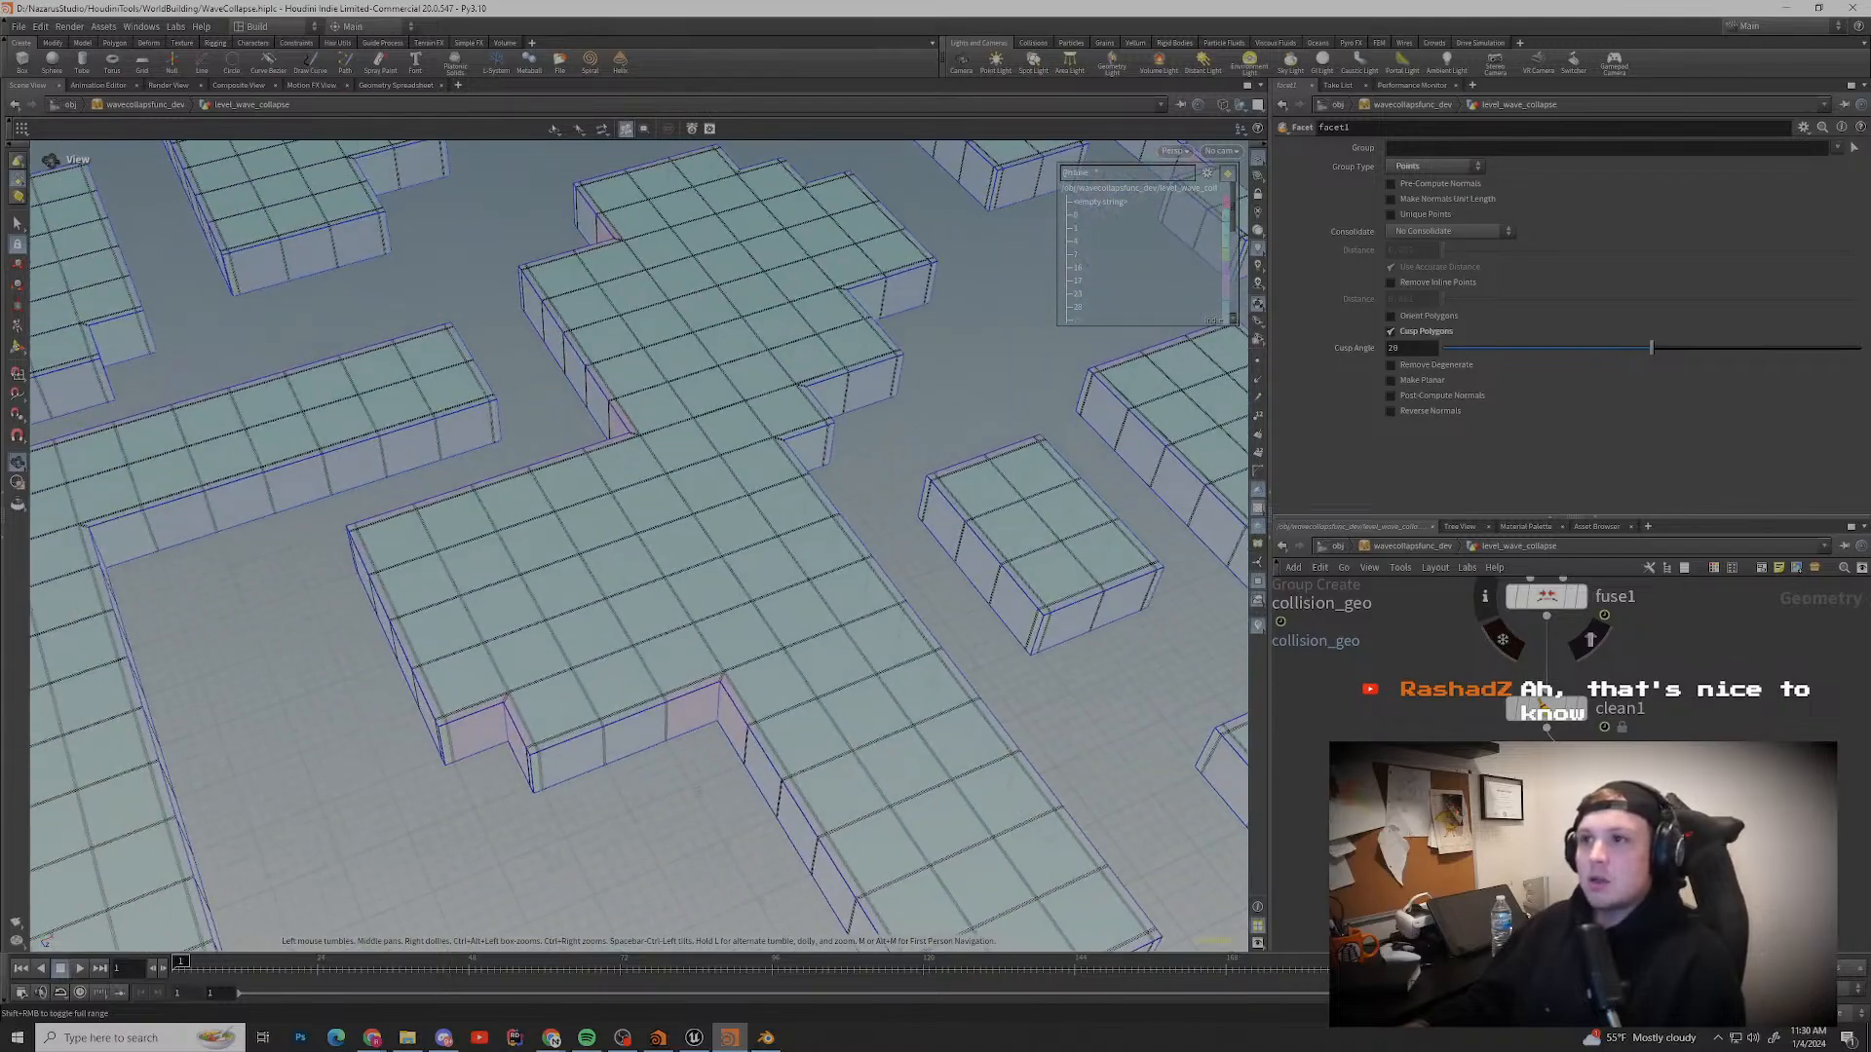
left_click_drag(623, 545, 350, 565)
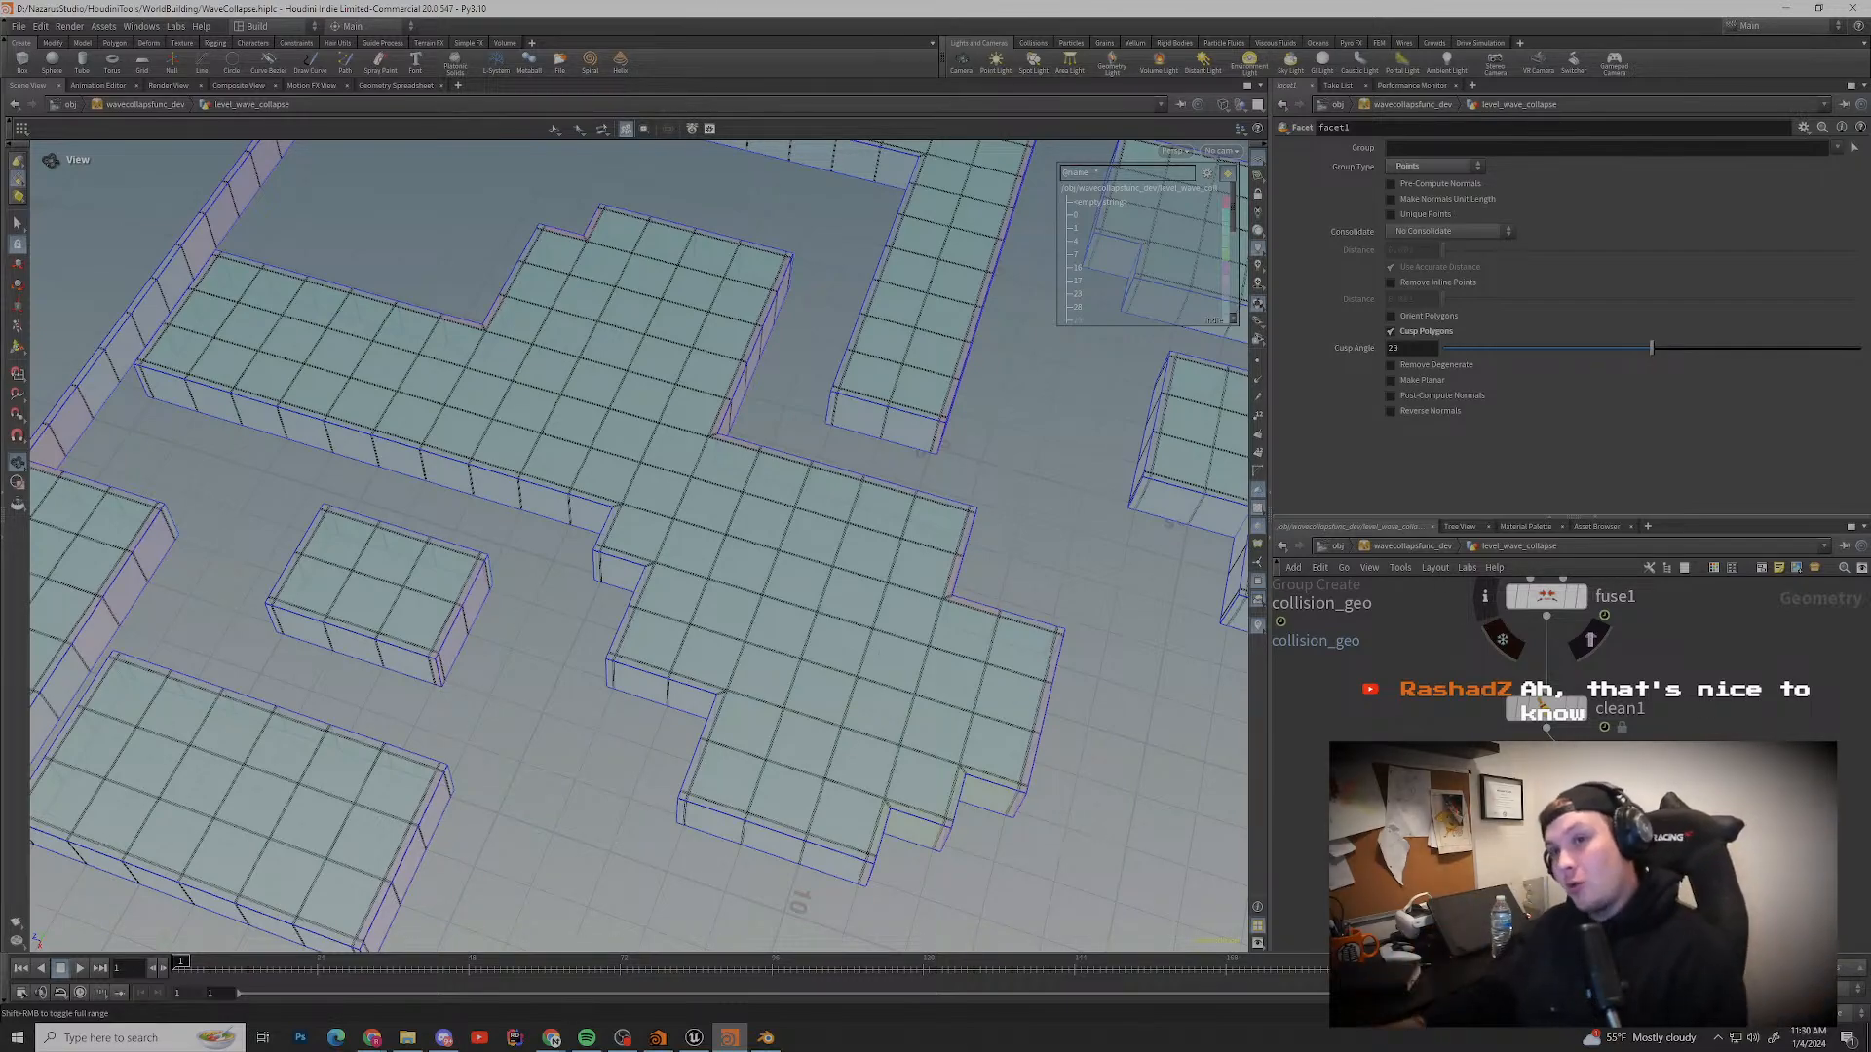
scroll(791, 604, "up", 6)
middle_click_drag(791, 604, 707, 926)
scroll(707, 926, "down", 2)
scroll(701, 838, "down", 2)
left_click_drag(545, 838, 653, 896)
middle_click_drag(595, 896, 854, 629)
scroll(843, 638, "down", 4)
Step: Switch to the Unreal Editor, inspect the wave-collapse mesh among the TestWorld objects, and return to Houdini
left_click(693, 1037)
key("f")
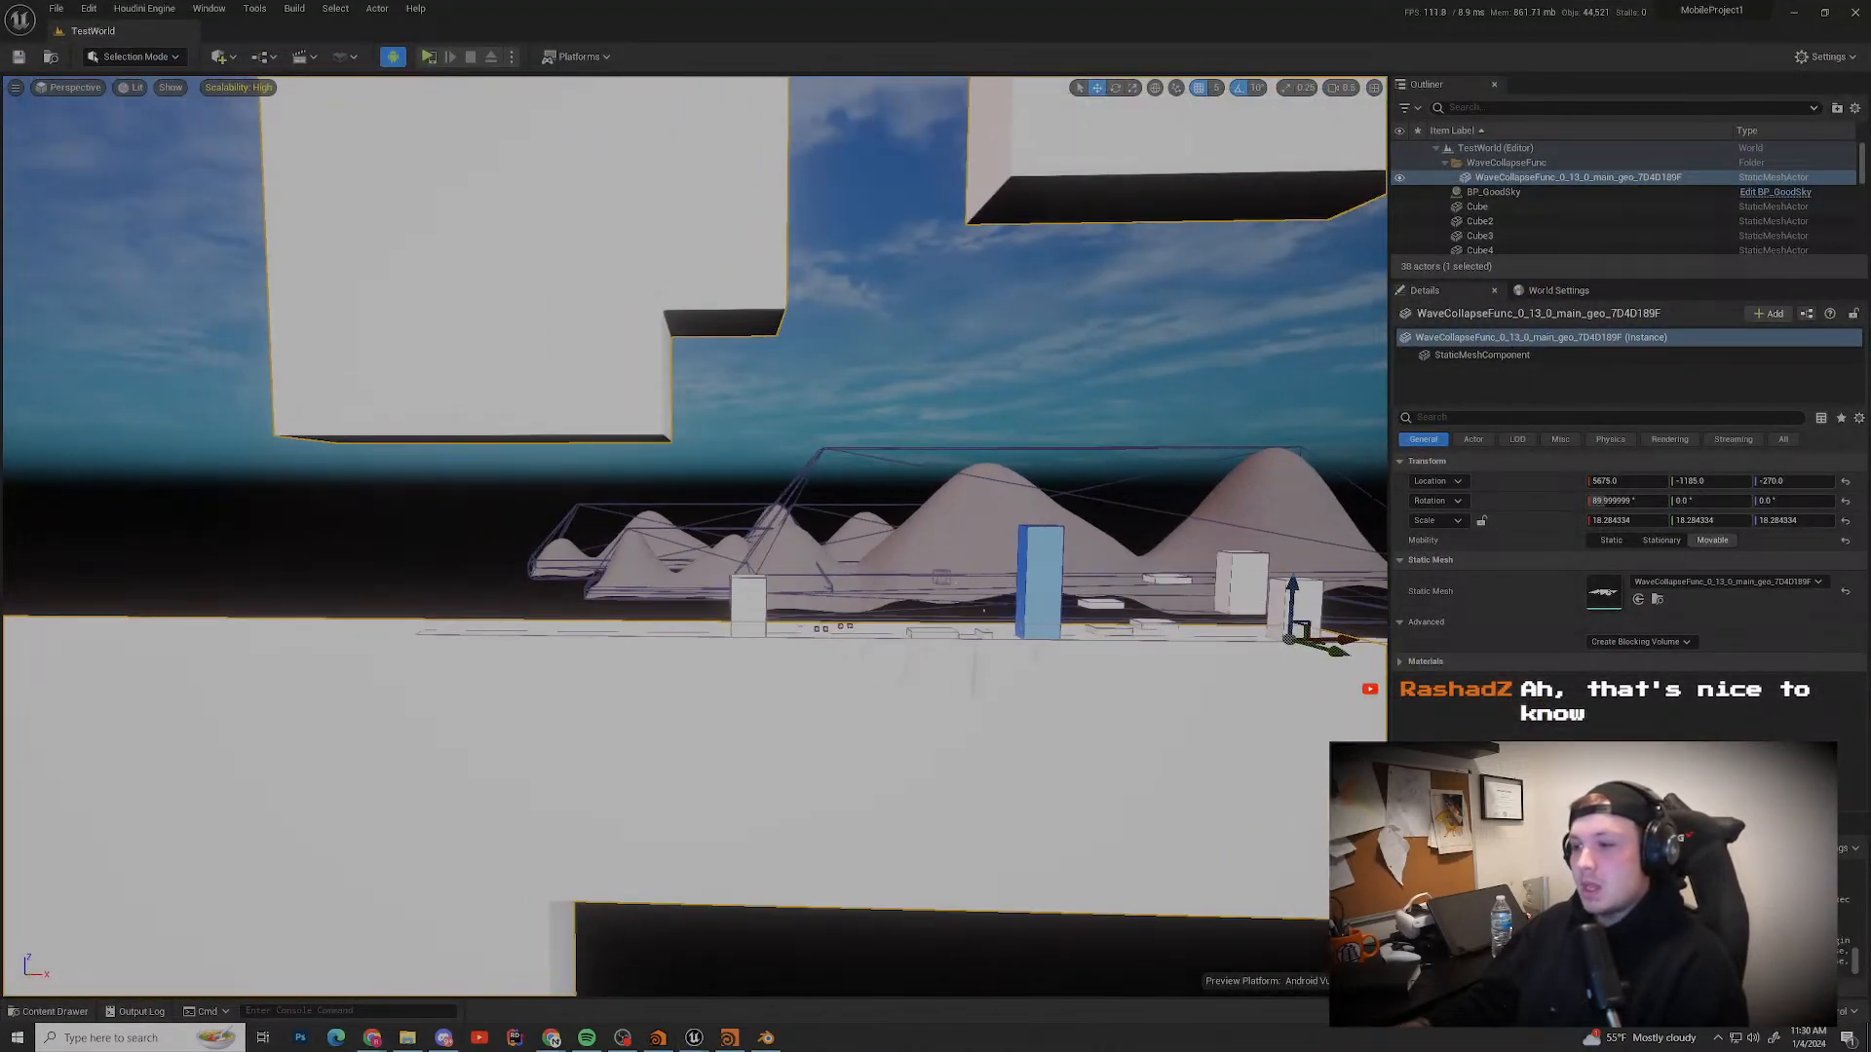
middle_click_drag(694, 536, 830, 635)
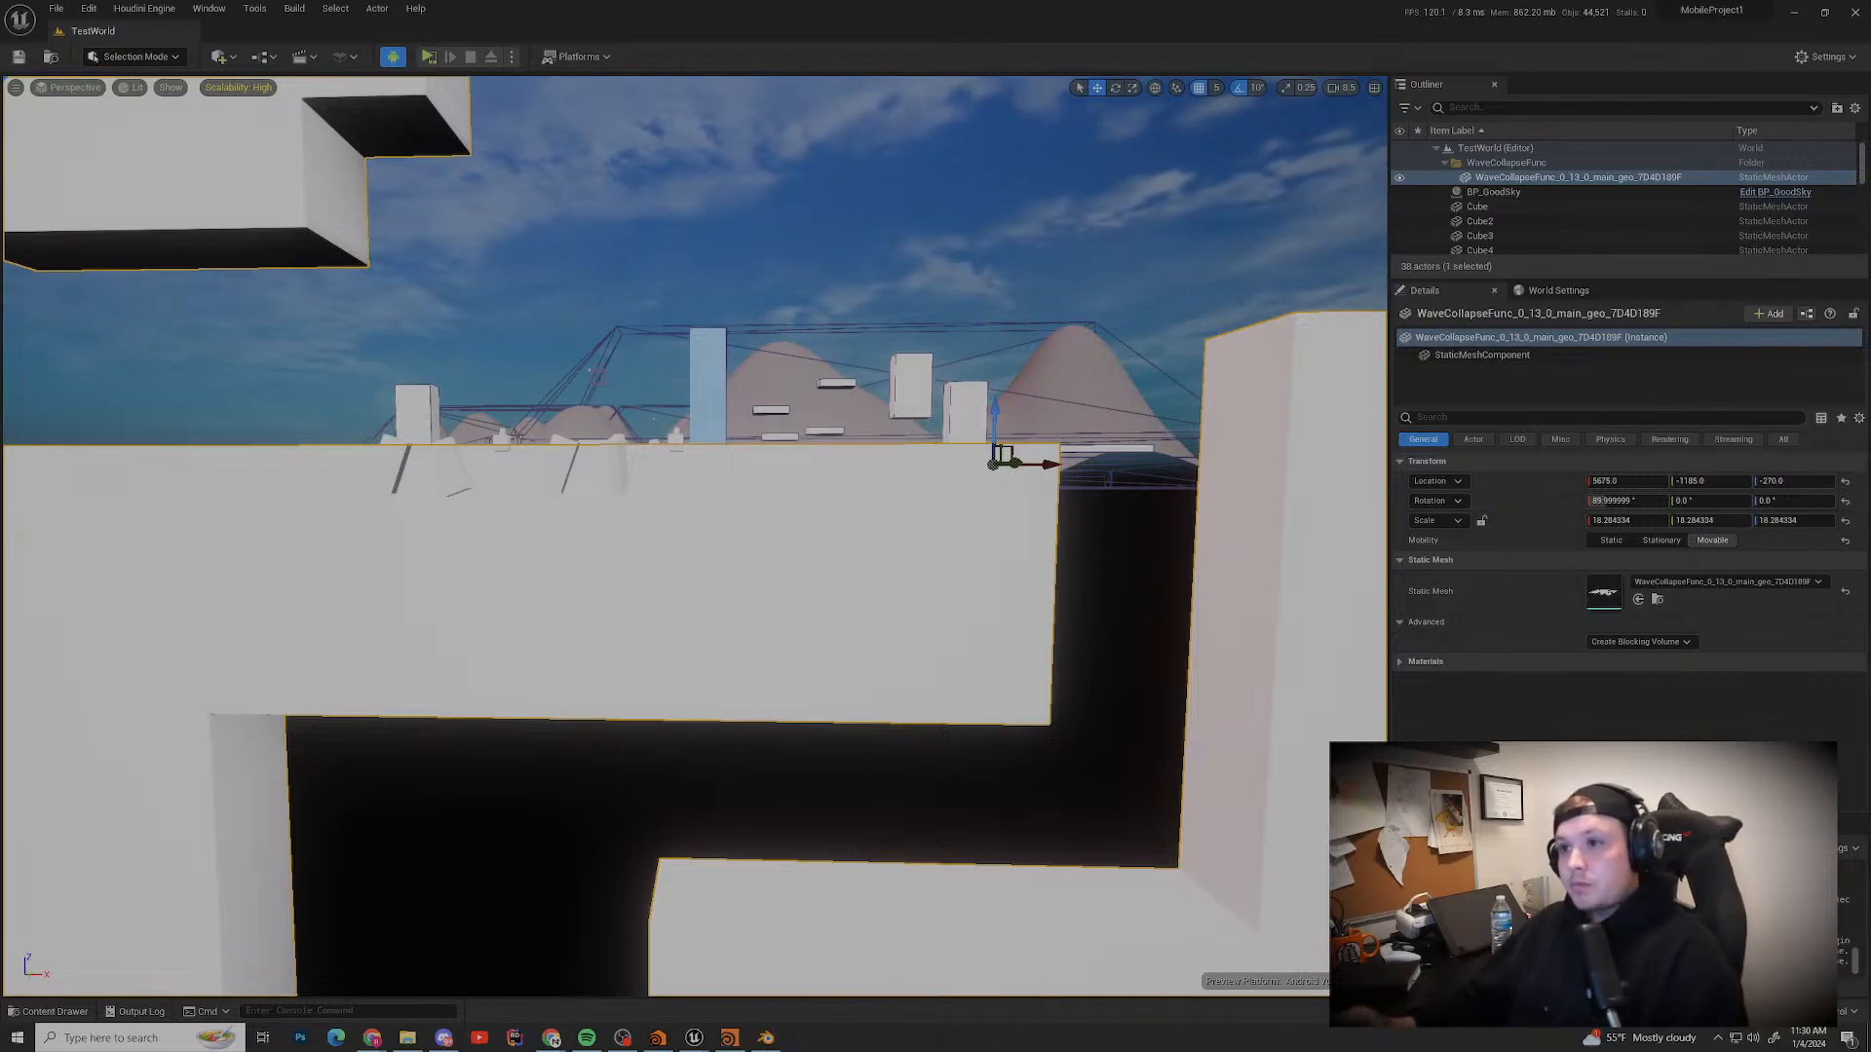
scroll(694, 536, "down", 1)
mouse_move(695, 535)
middle_mouse_down()
mouse_move(647, 575)
mouse_move(726, 526)
middle_mouse_up()
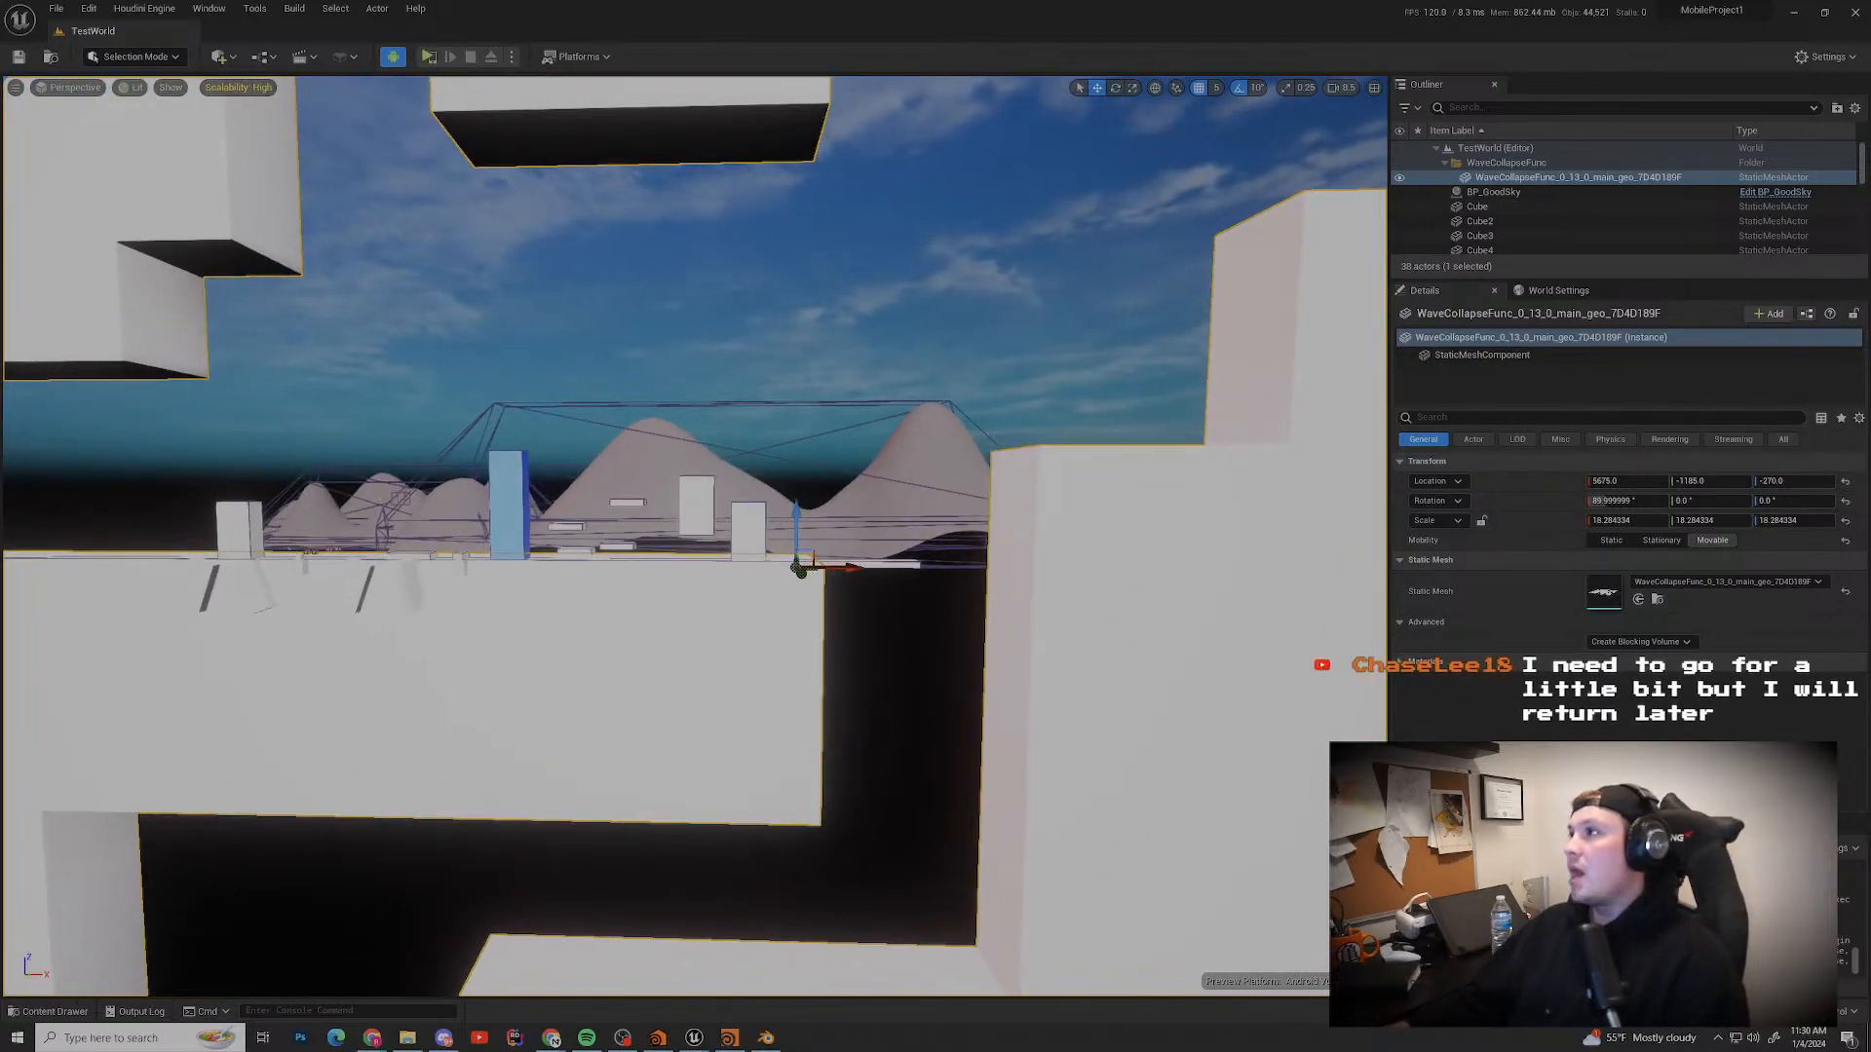
key("alt+Tab")
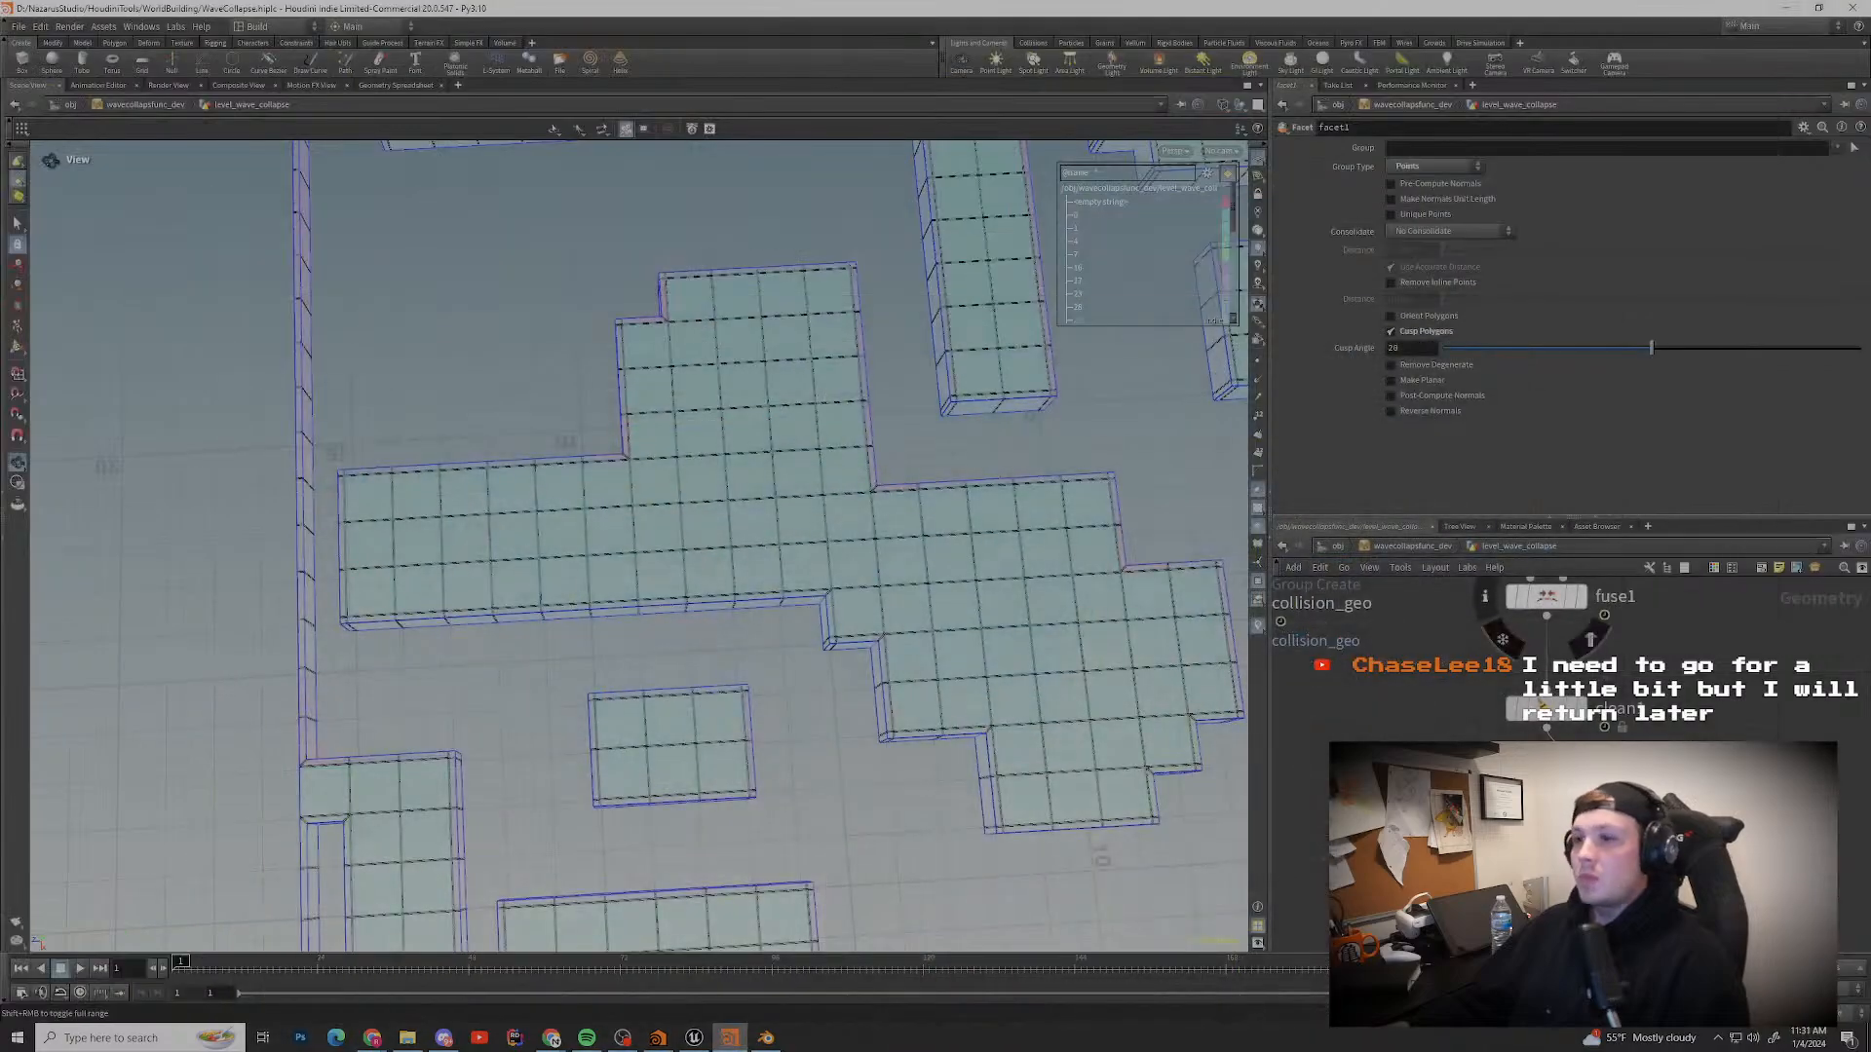
Step: Inspect the level mesh's edges from above and from a low angle, with the network centred on the clean1 node
scroll(926, 769, "up", 5)
middle_click_drag(925, 770, 527, 894)
scroll(1560, 779, "up", 3)
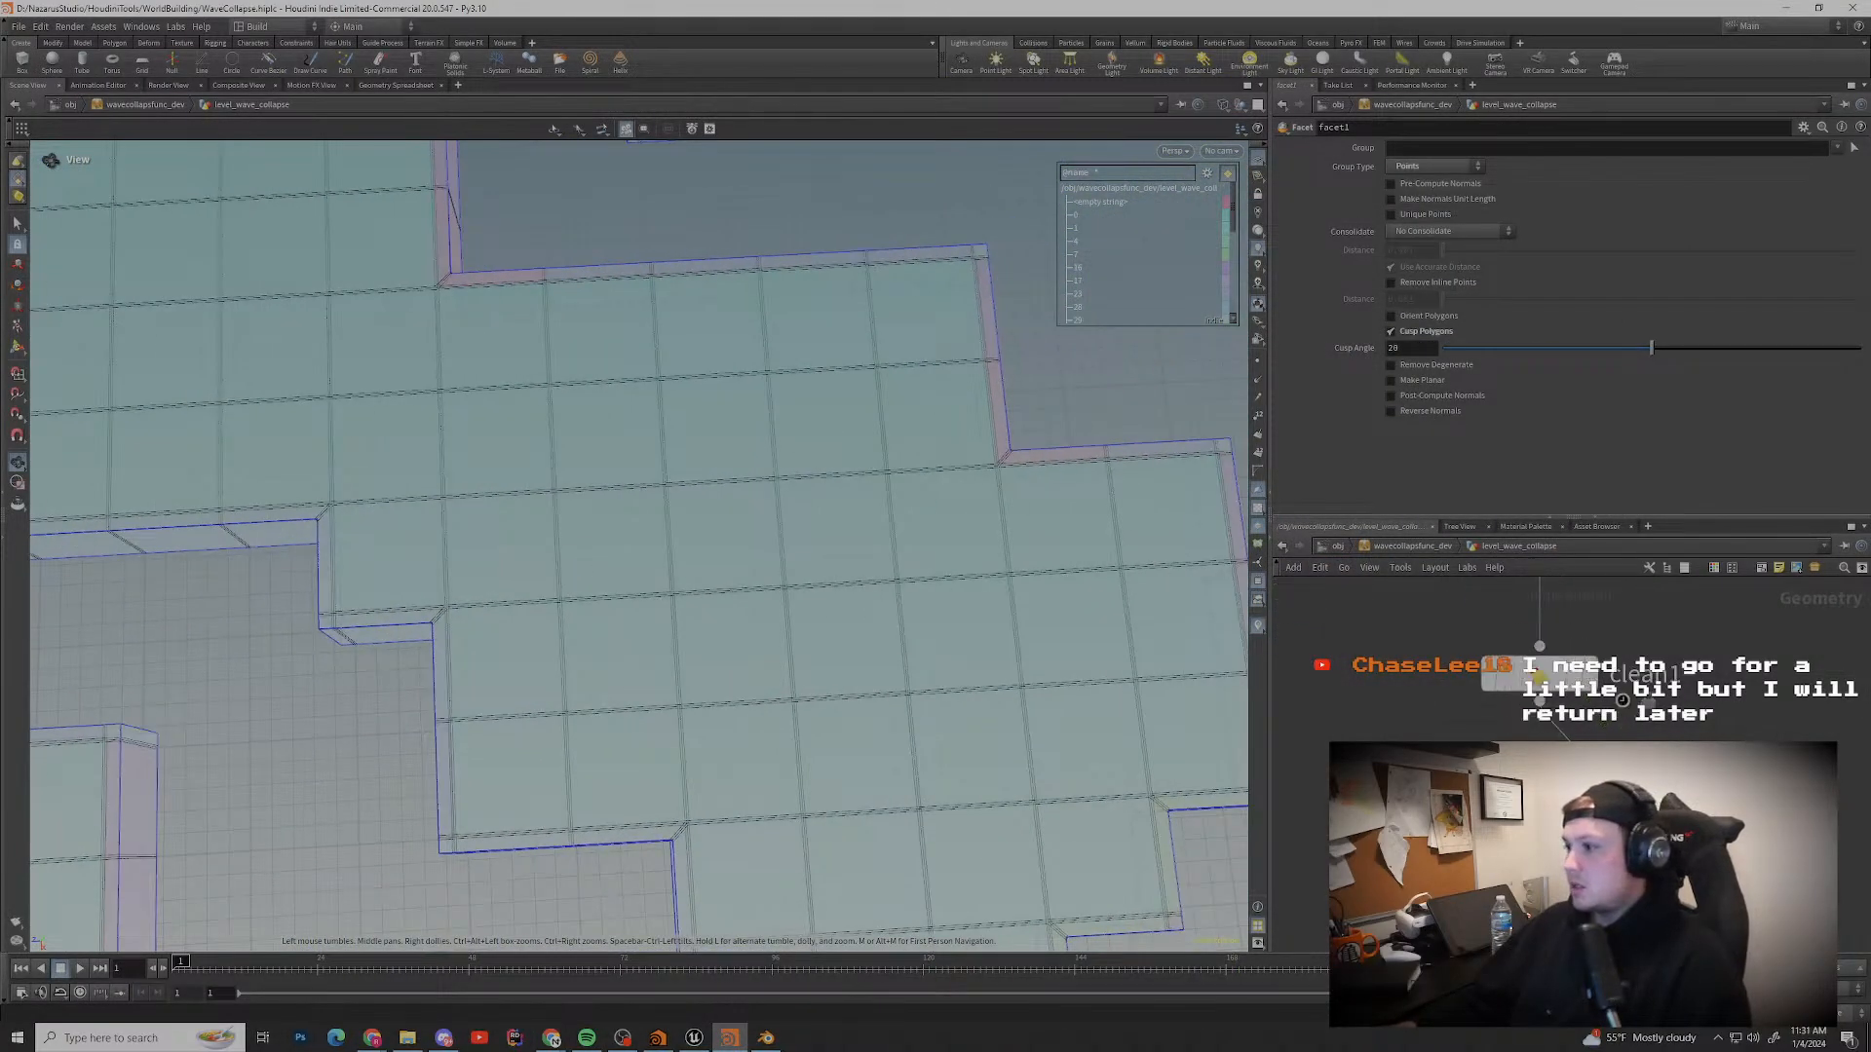
left_click(1666, 711)
scroll(891, 529, "down", 4)
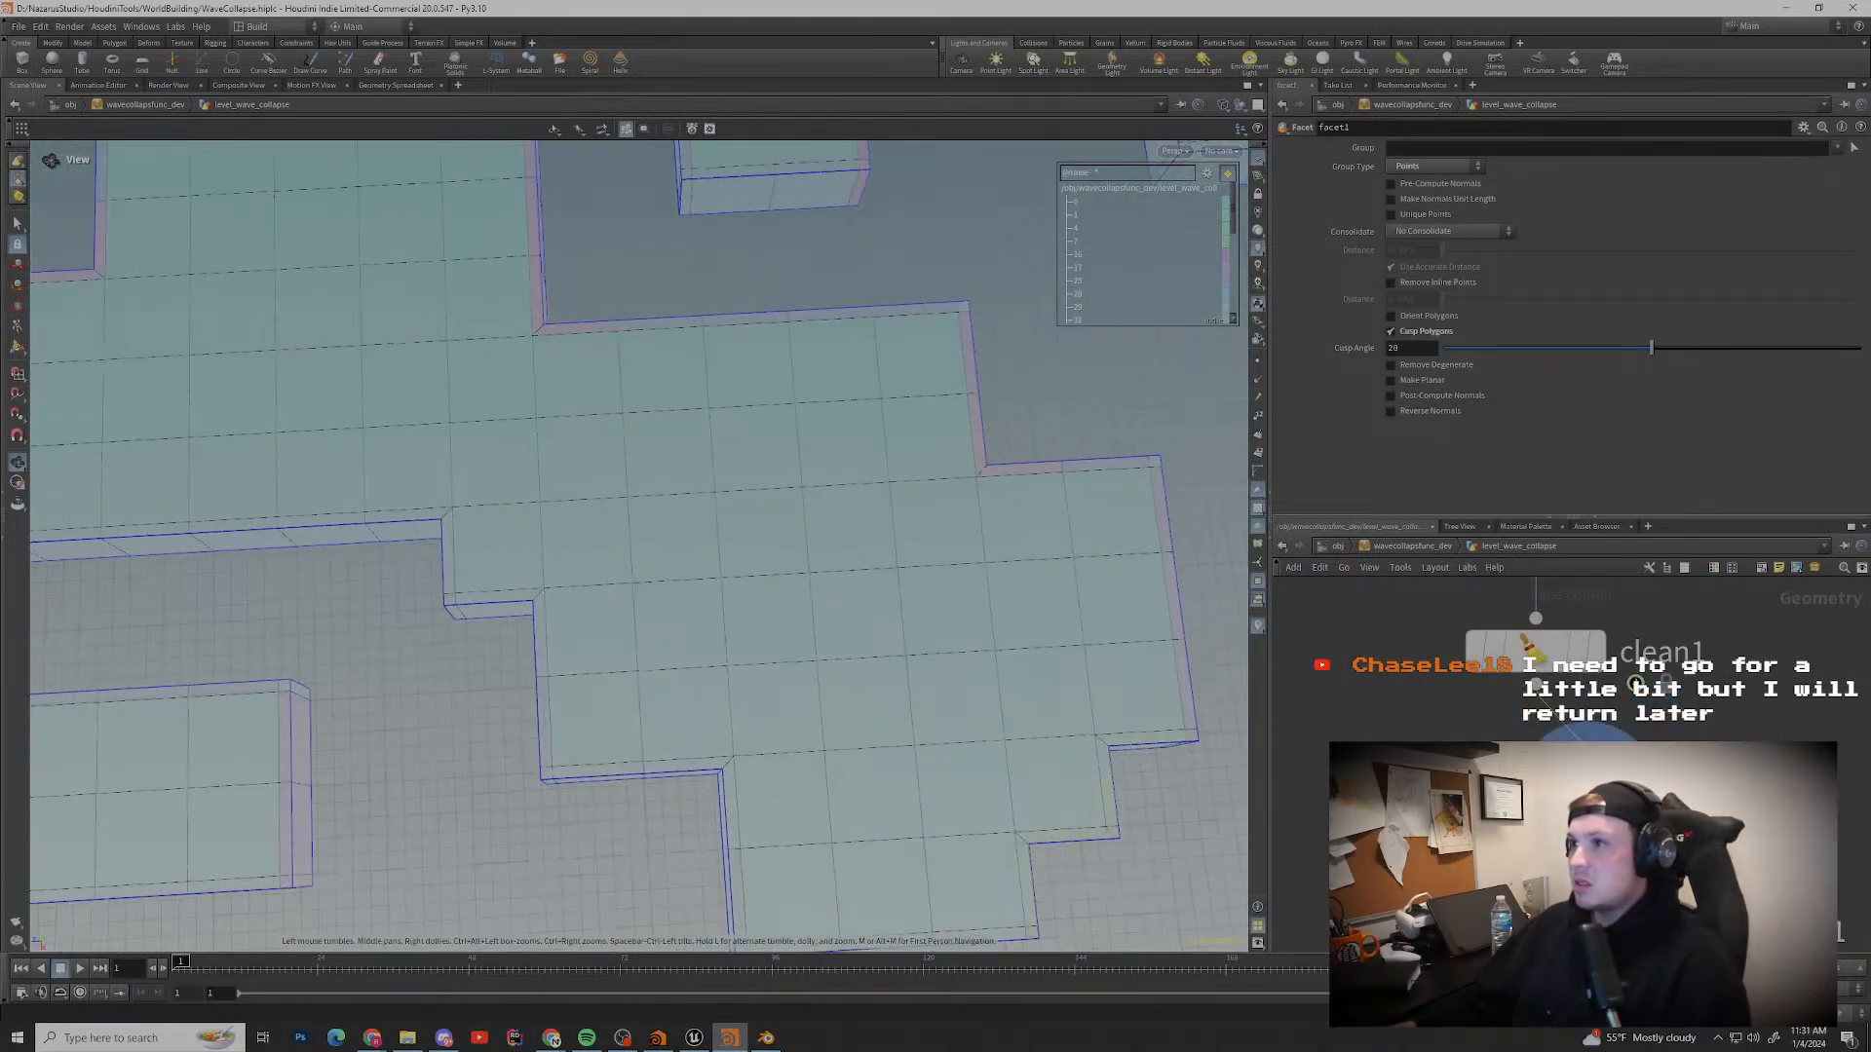
left_click_drag(892, 530, 881, 312)
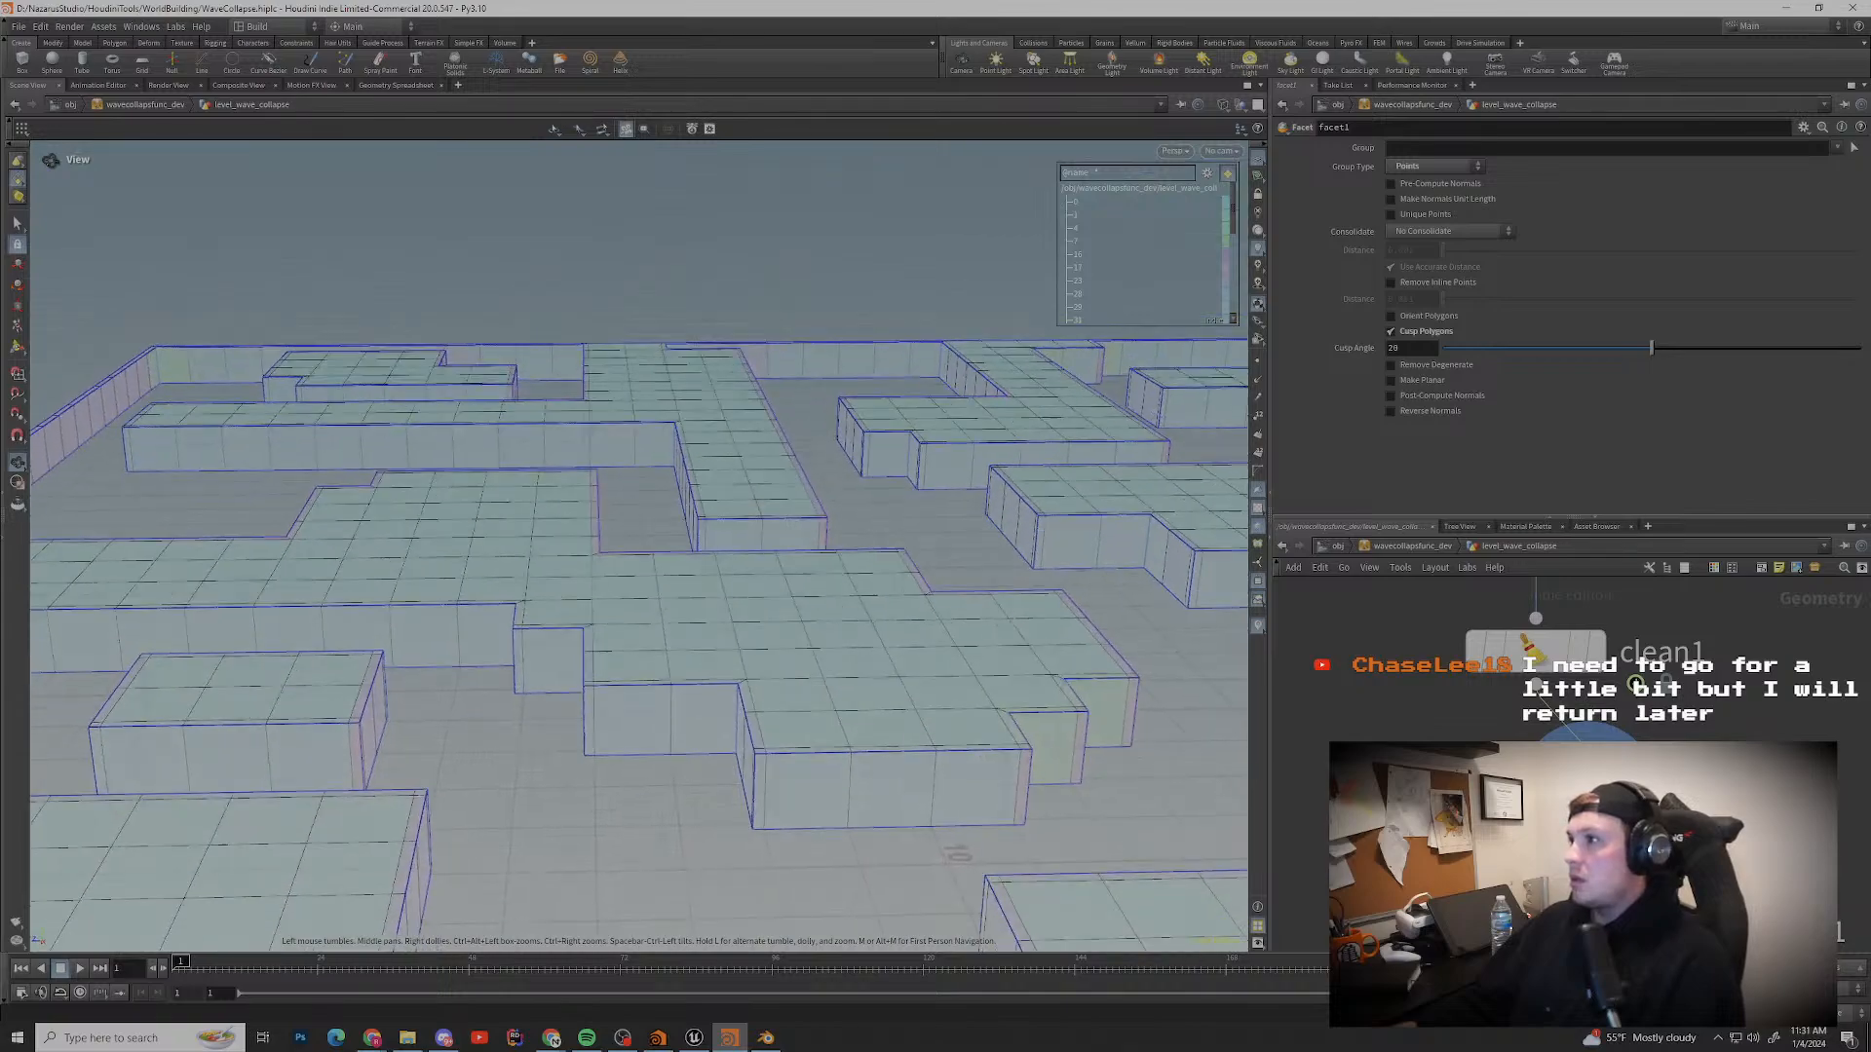
middle_click_drag(882, 311, 887, 215)
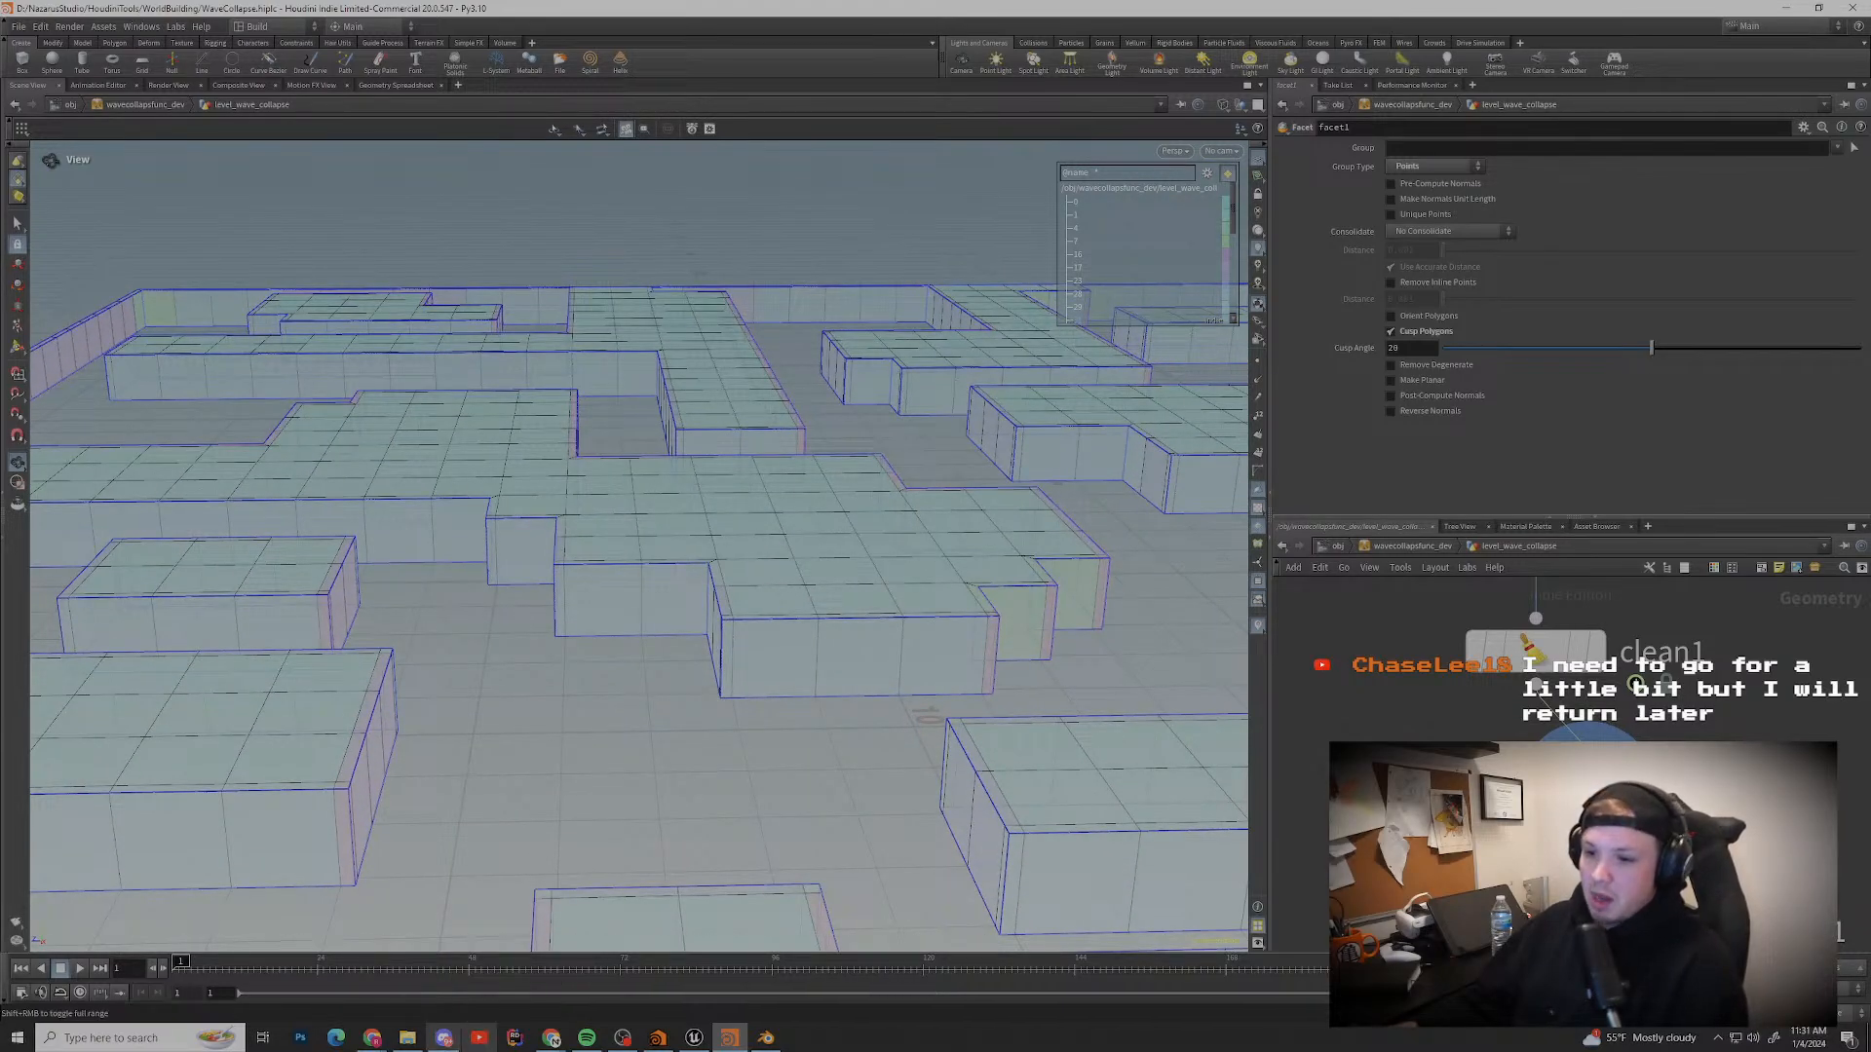
Step: Switch to the SideFX forum thread in Chrome and read the posts on Facet Cusp Angle and contiguous polygon selection
mouse_move(443, 1038)
mouse_move(552, 1037)
left_click(633, 974)
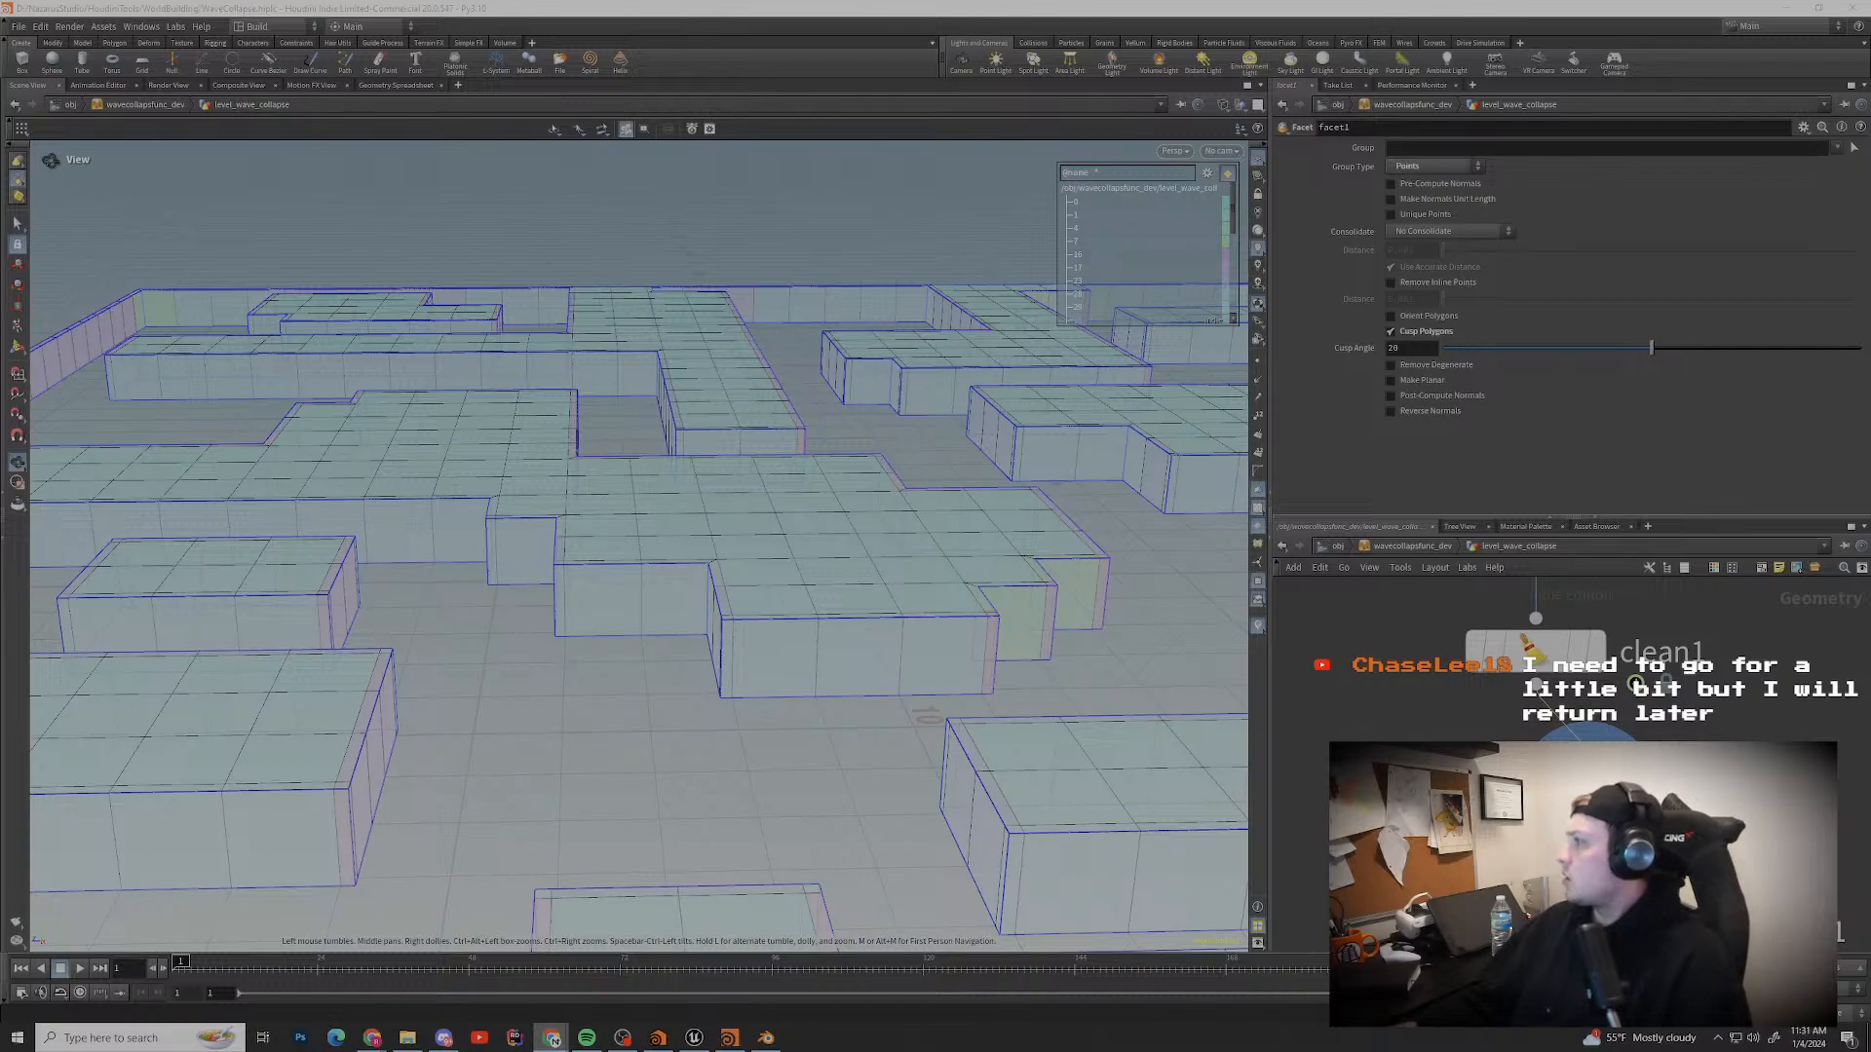
left_click_drag(1870, 185, 896, 2)
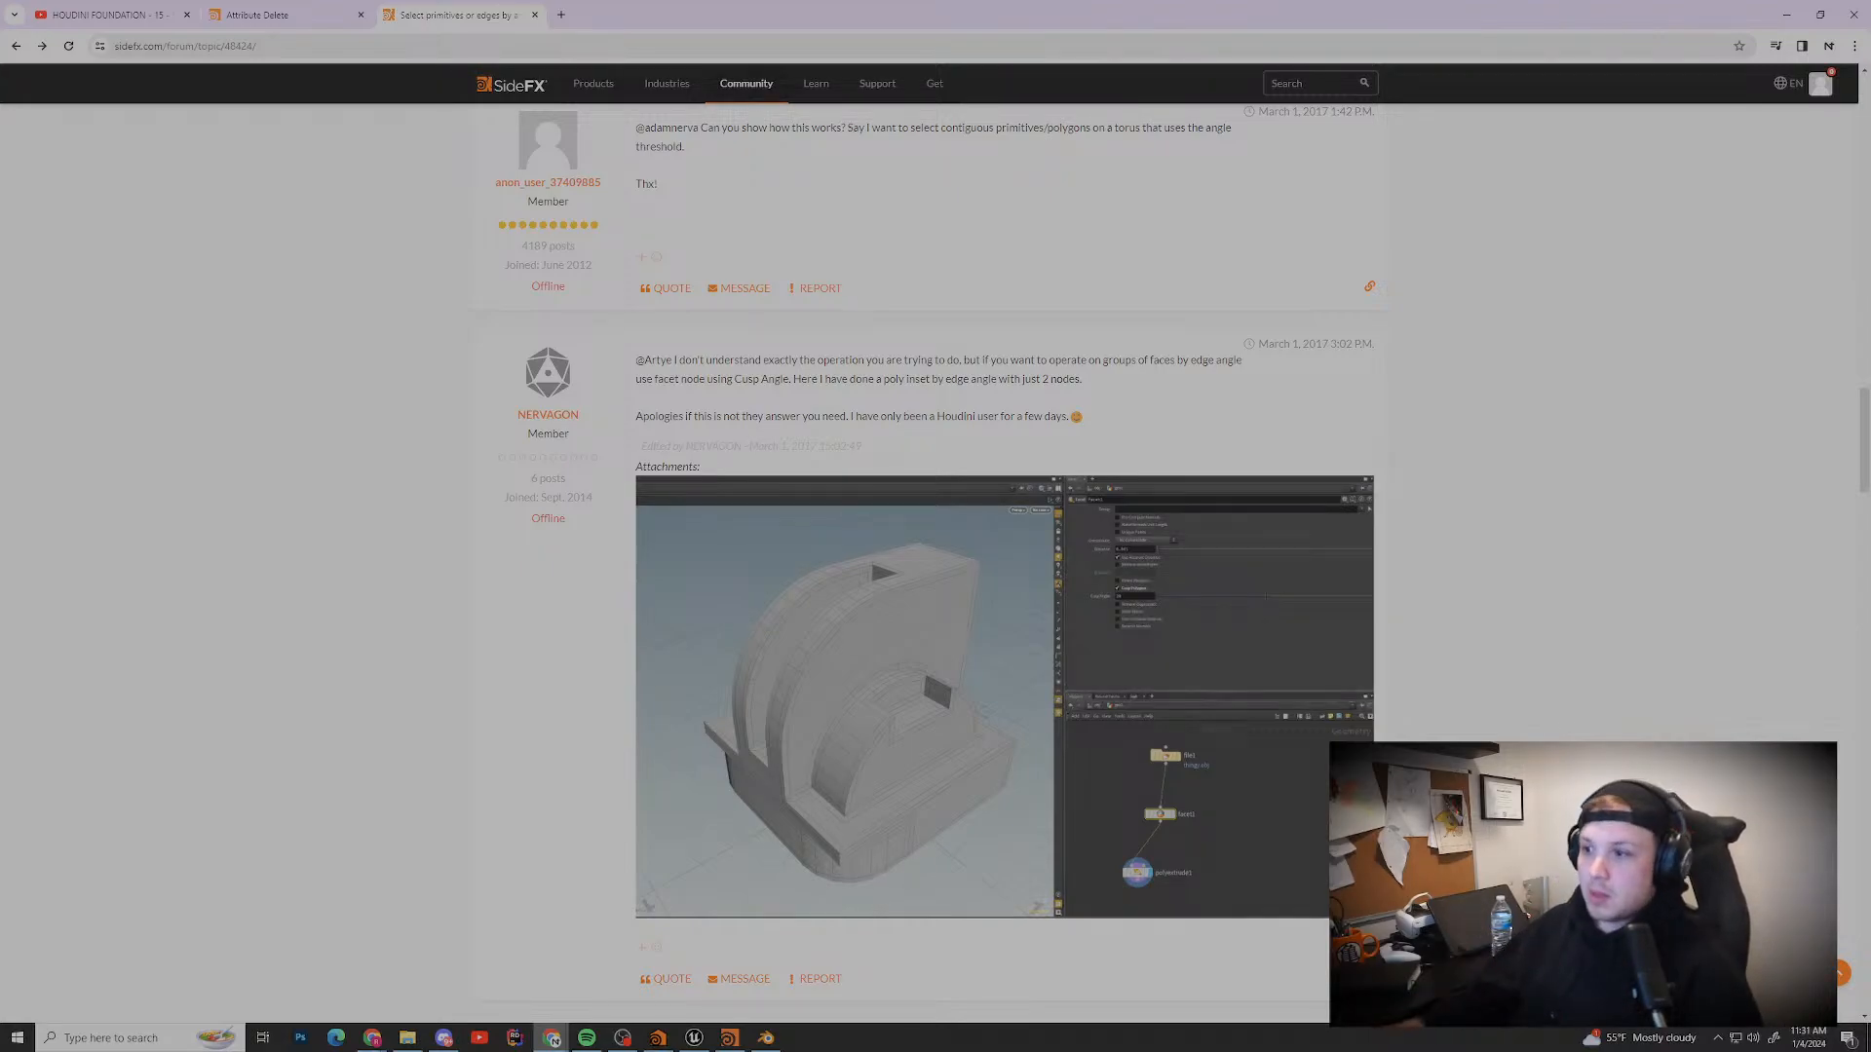
scroll(1004, 565, "down", 5)
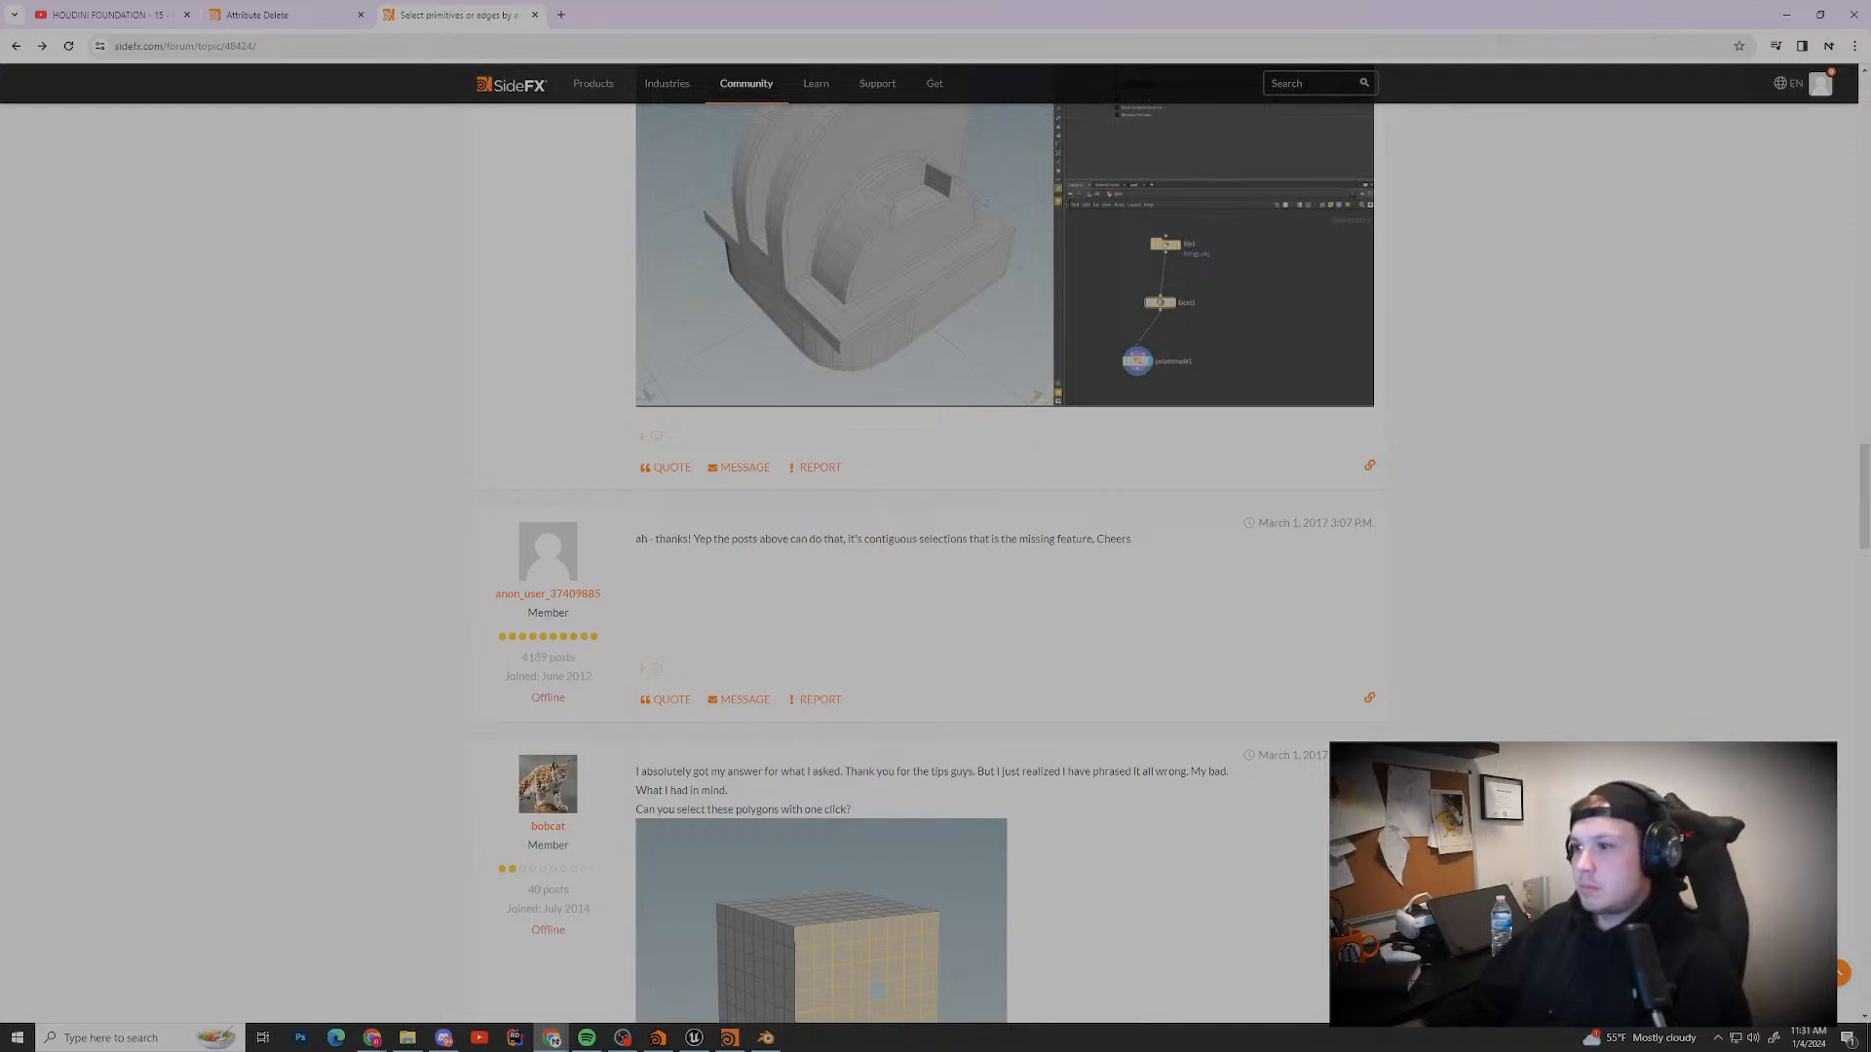
scroll(1004, 585, "up", 1)
left_click_drag(1029, 612, 979, 612)
scroll(1003, 612, "up", 1)
scroll(1003, 584, "up", 1)
double_click(890, 673)
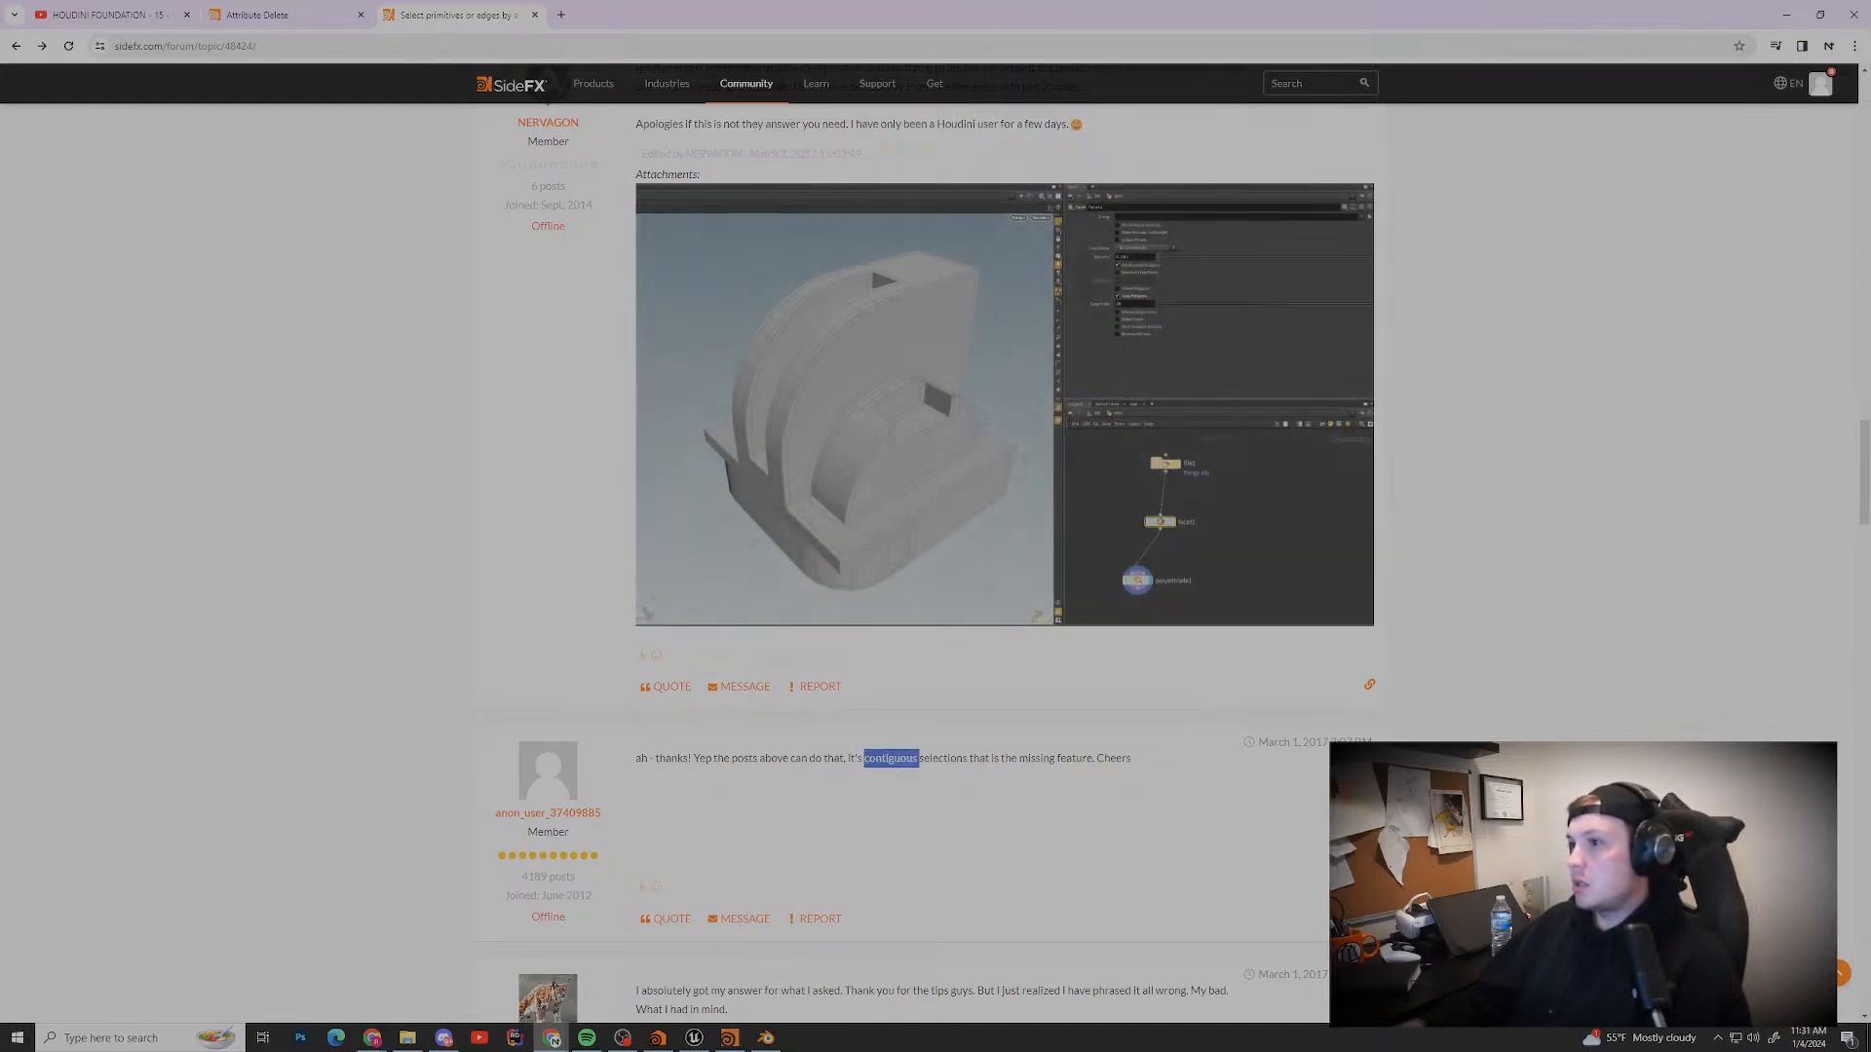
scroll(936, 566, "down", 4)
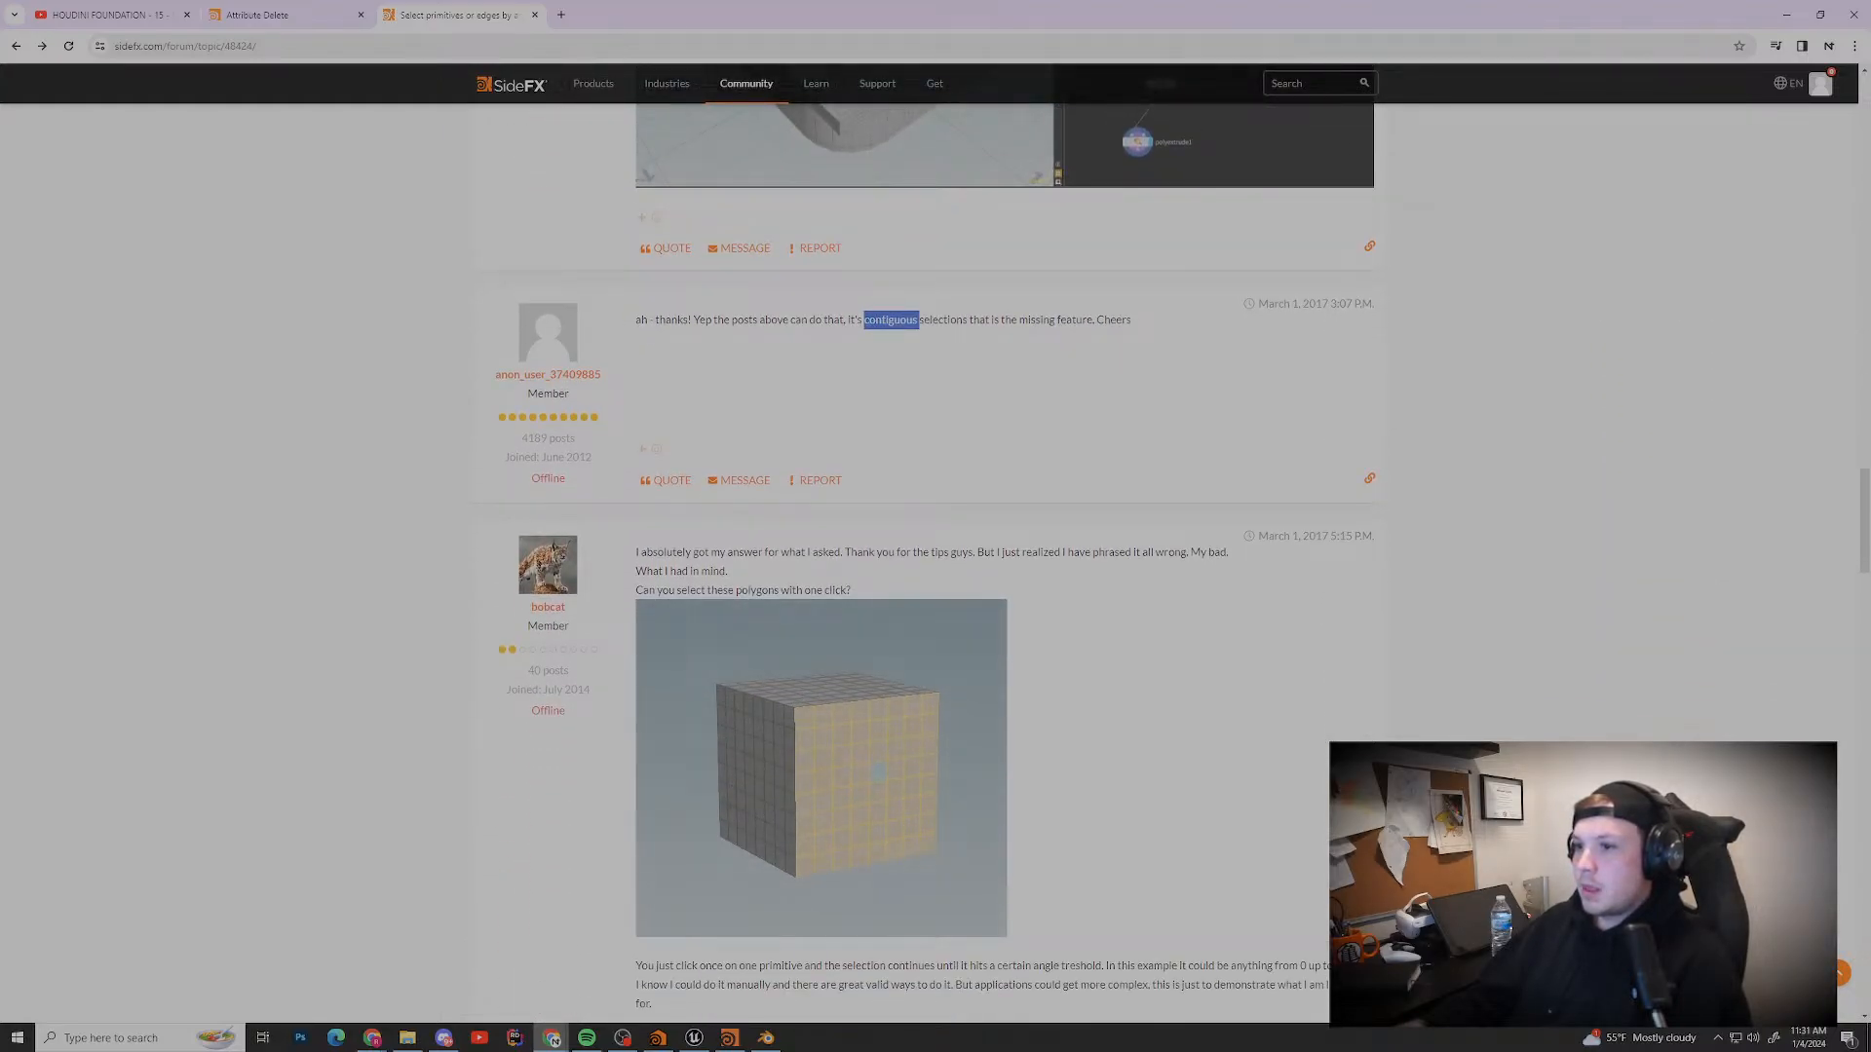
scroll(936, 546, "down", 2)
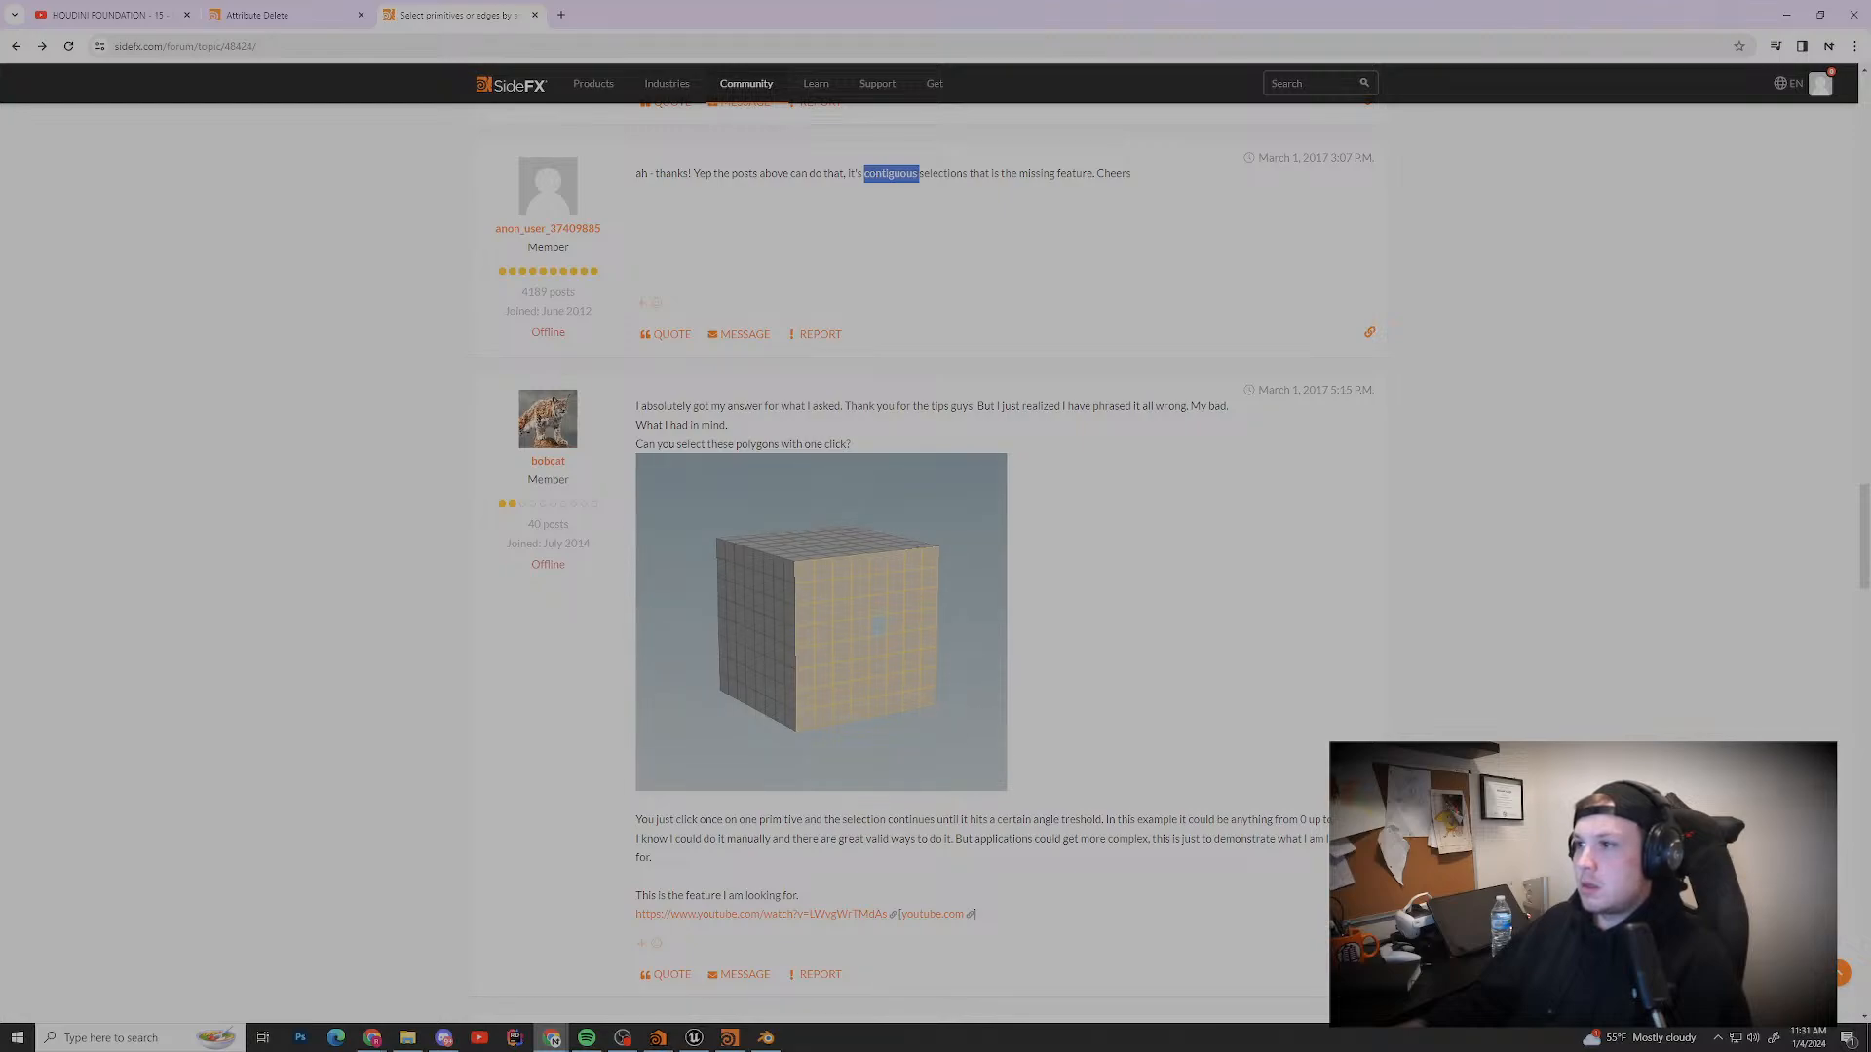
left_click_drag(888, 406, 1096, 406)
left_click_drag(635, 444, 850, 445)
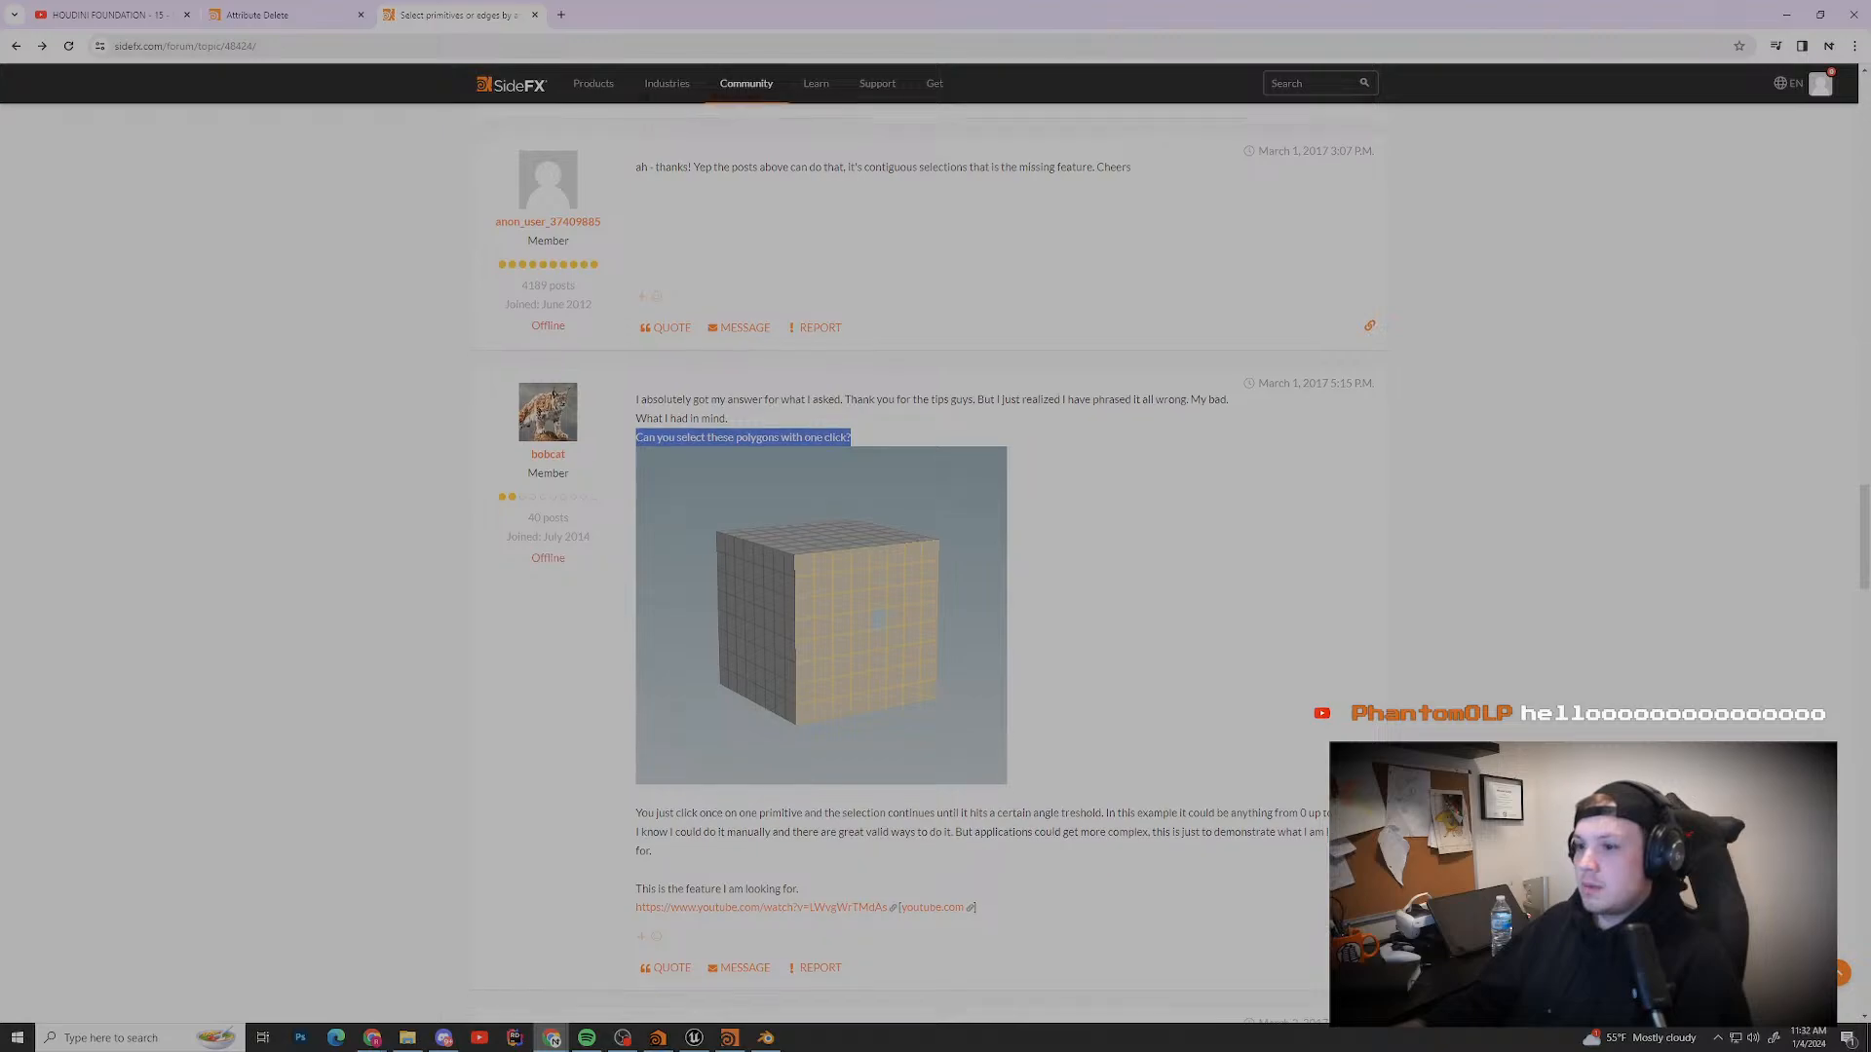
Step: Read the remaining forum replies on groups, selecting by normal, and getting all NW corner edges
scroll(935, 564, "down", 6)
scroll(936, 563, "down", 10)
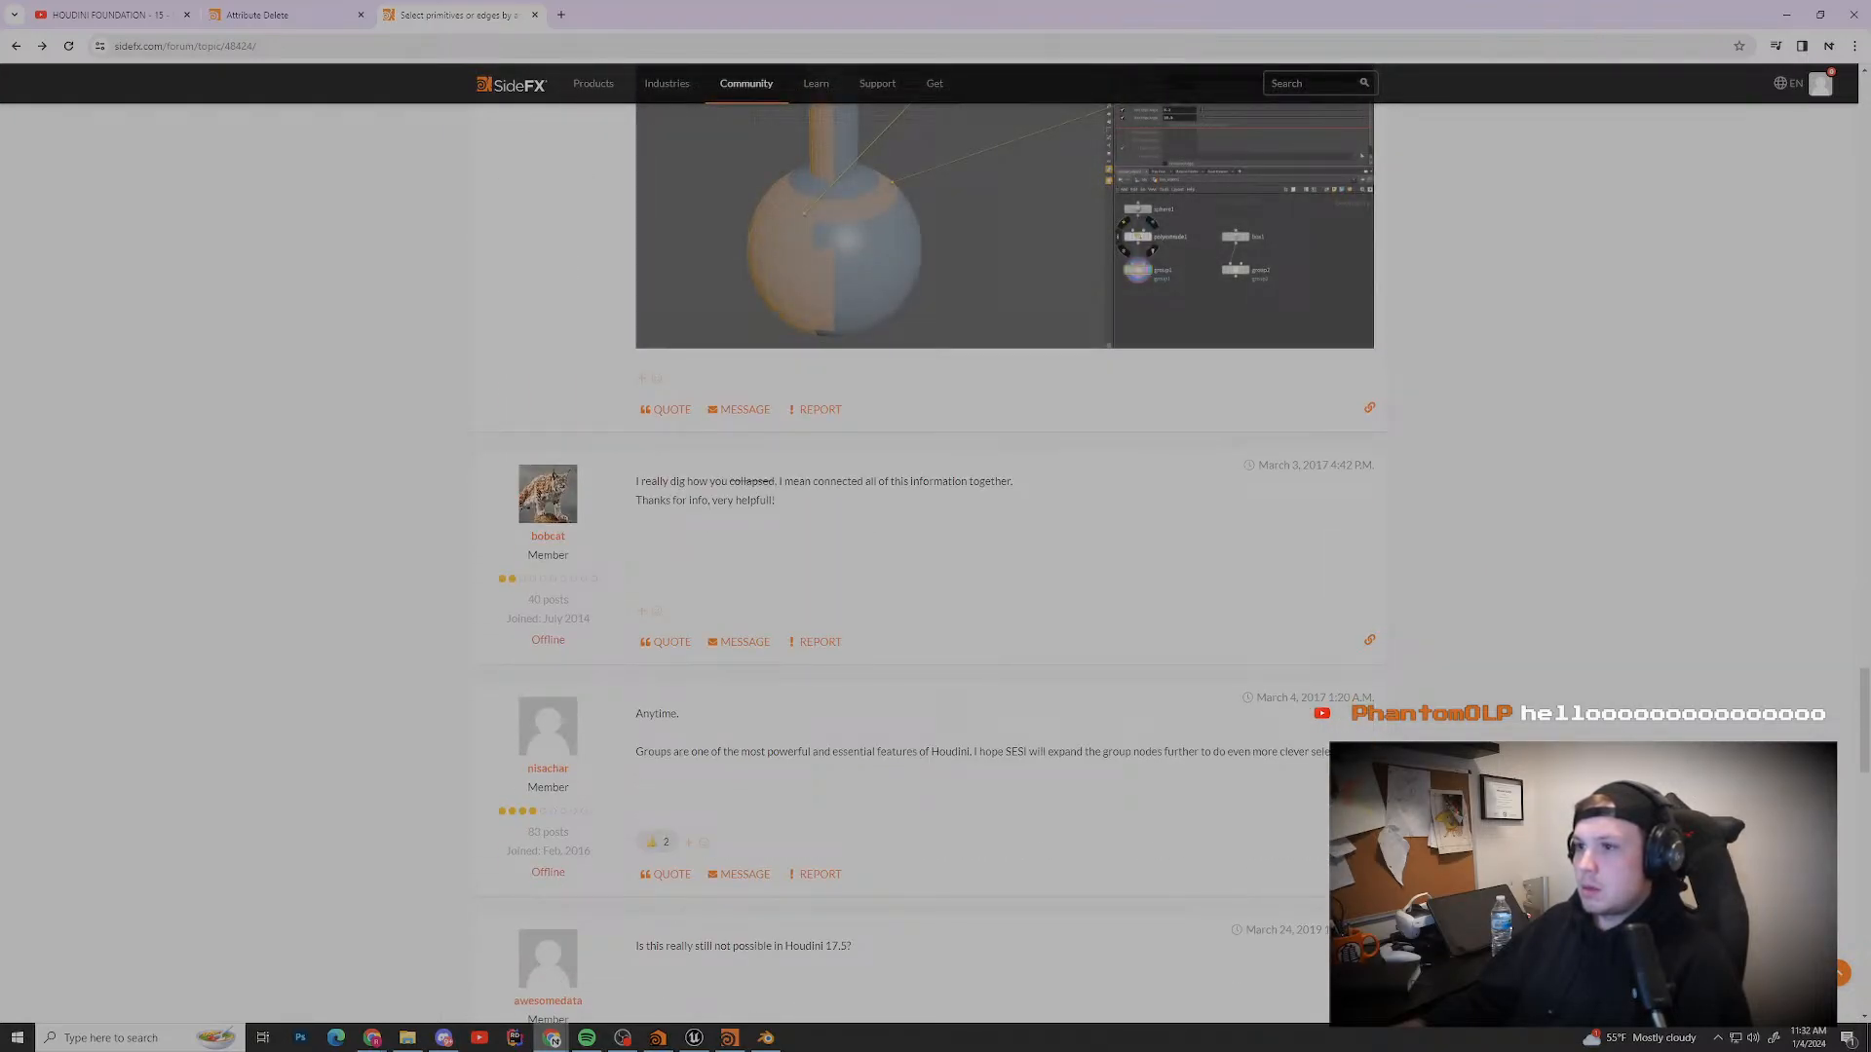
left_click_drag(641, 481, 819, 481)
scroll(818, 481, "down", 9)
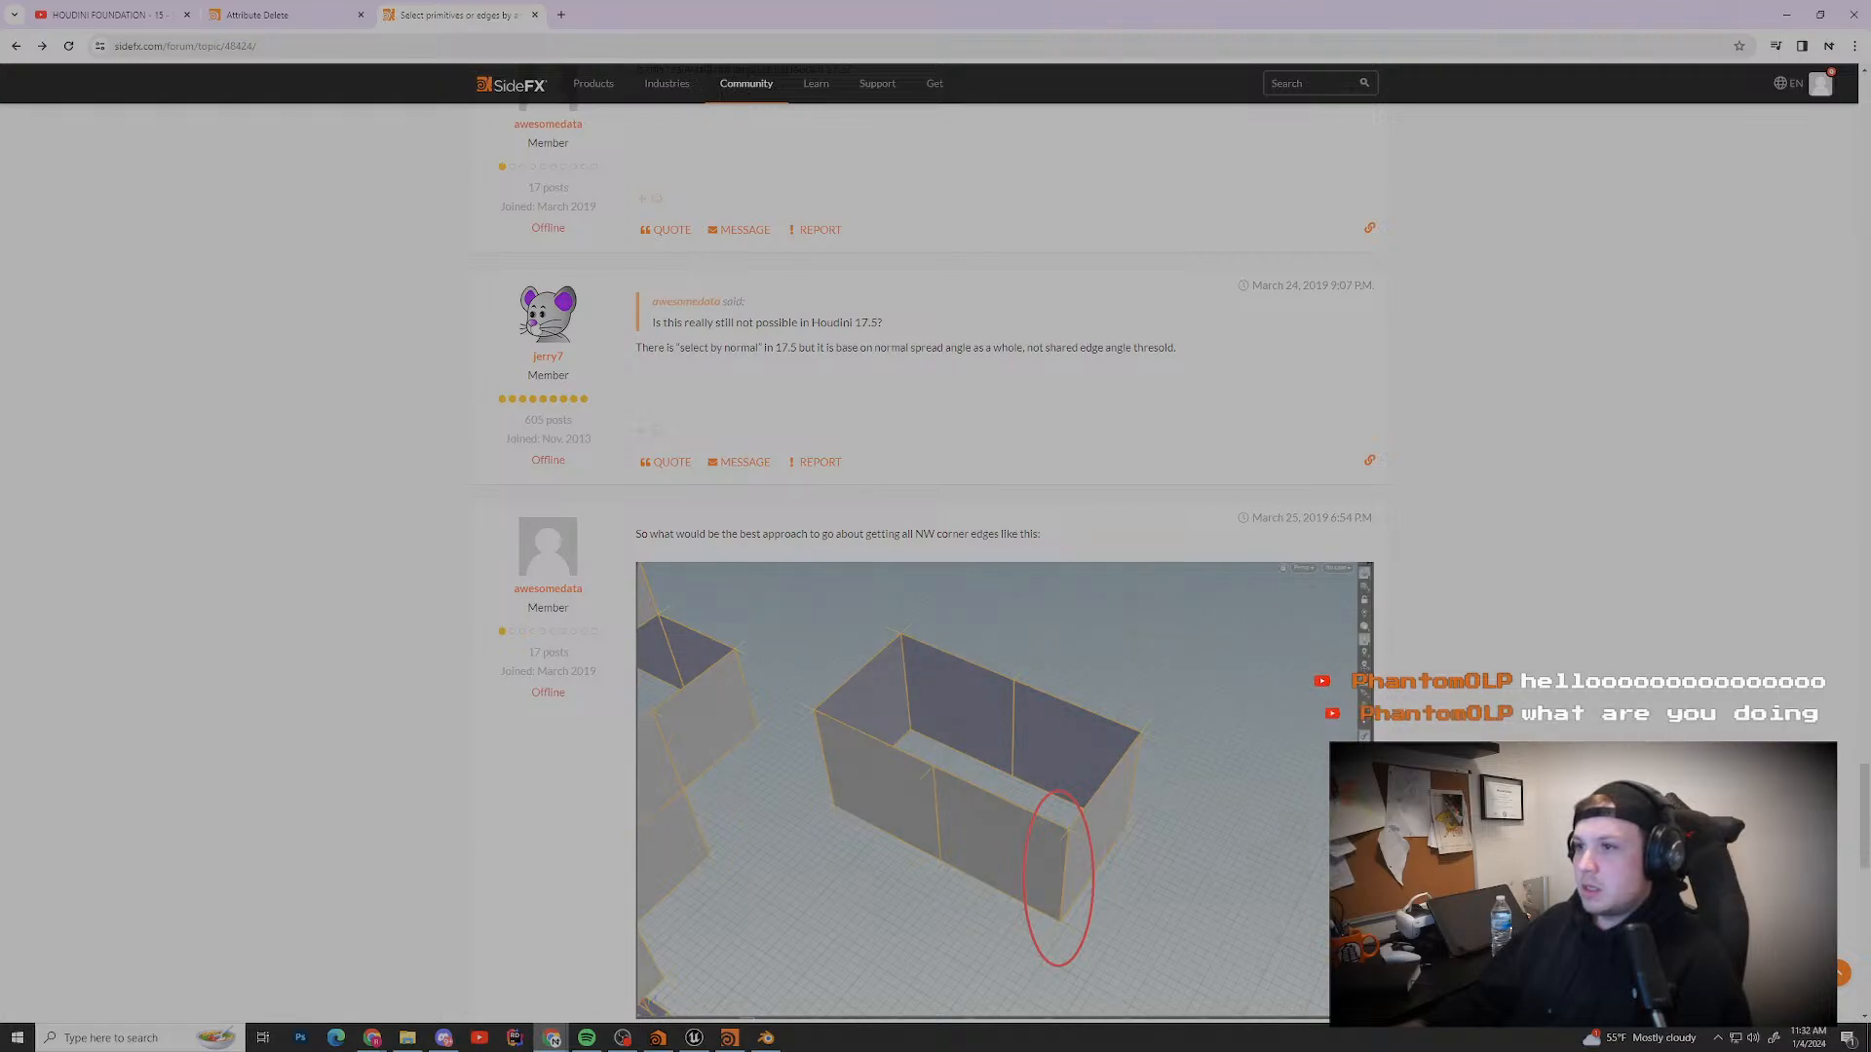
left_click_drag(635, 534, 1040, 534)
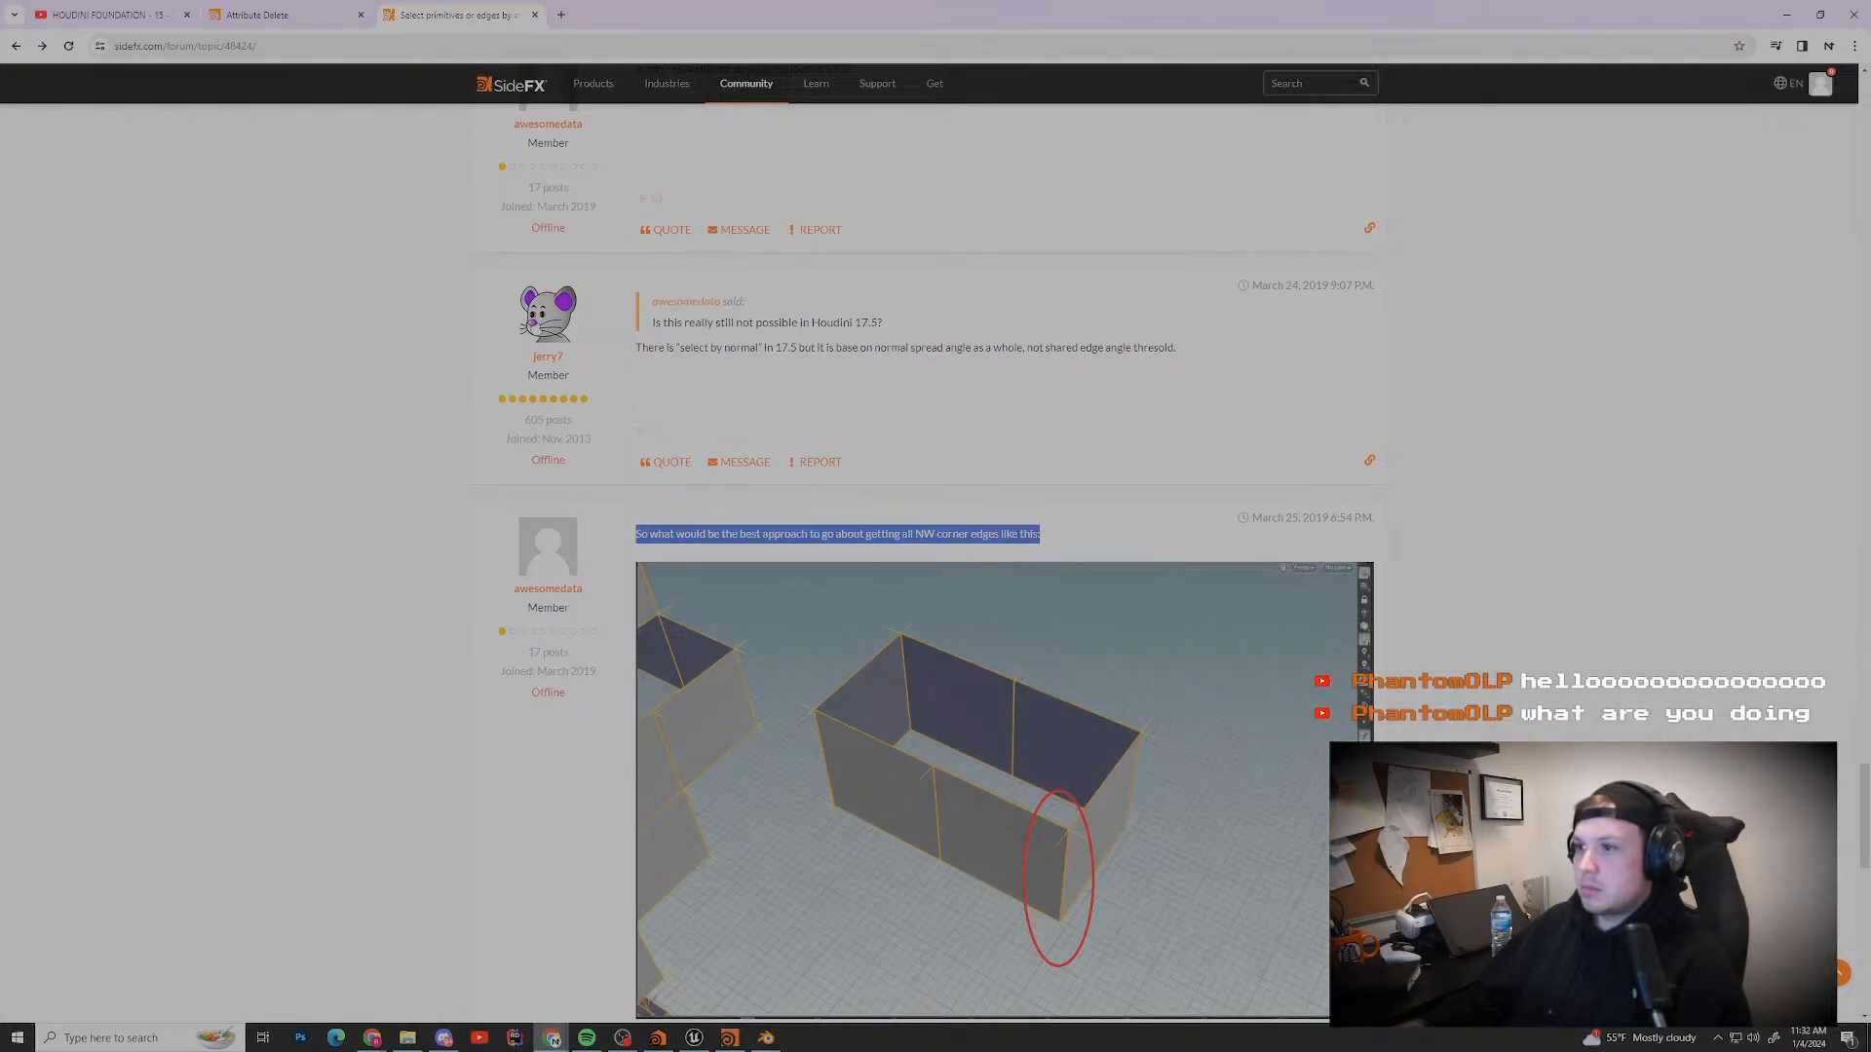
scroll(1003, 563, "down", 4)
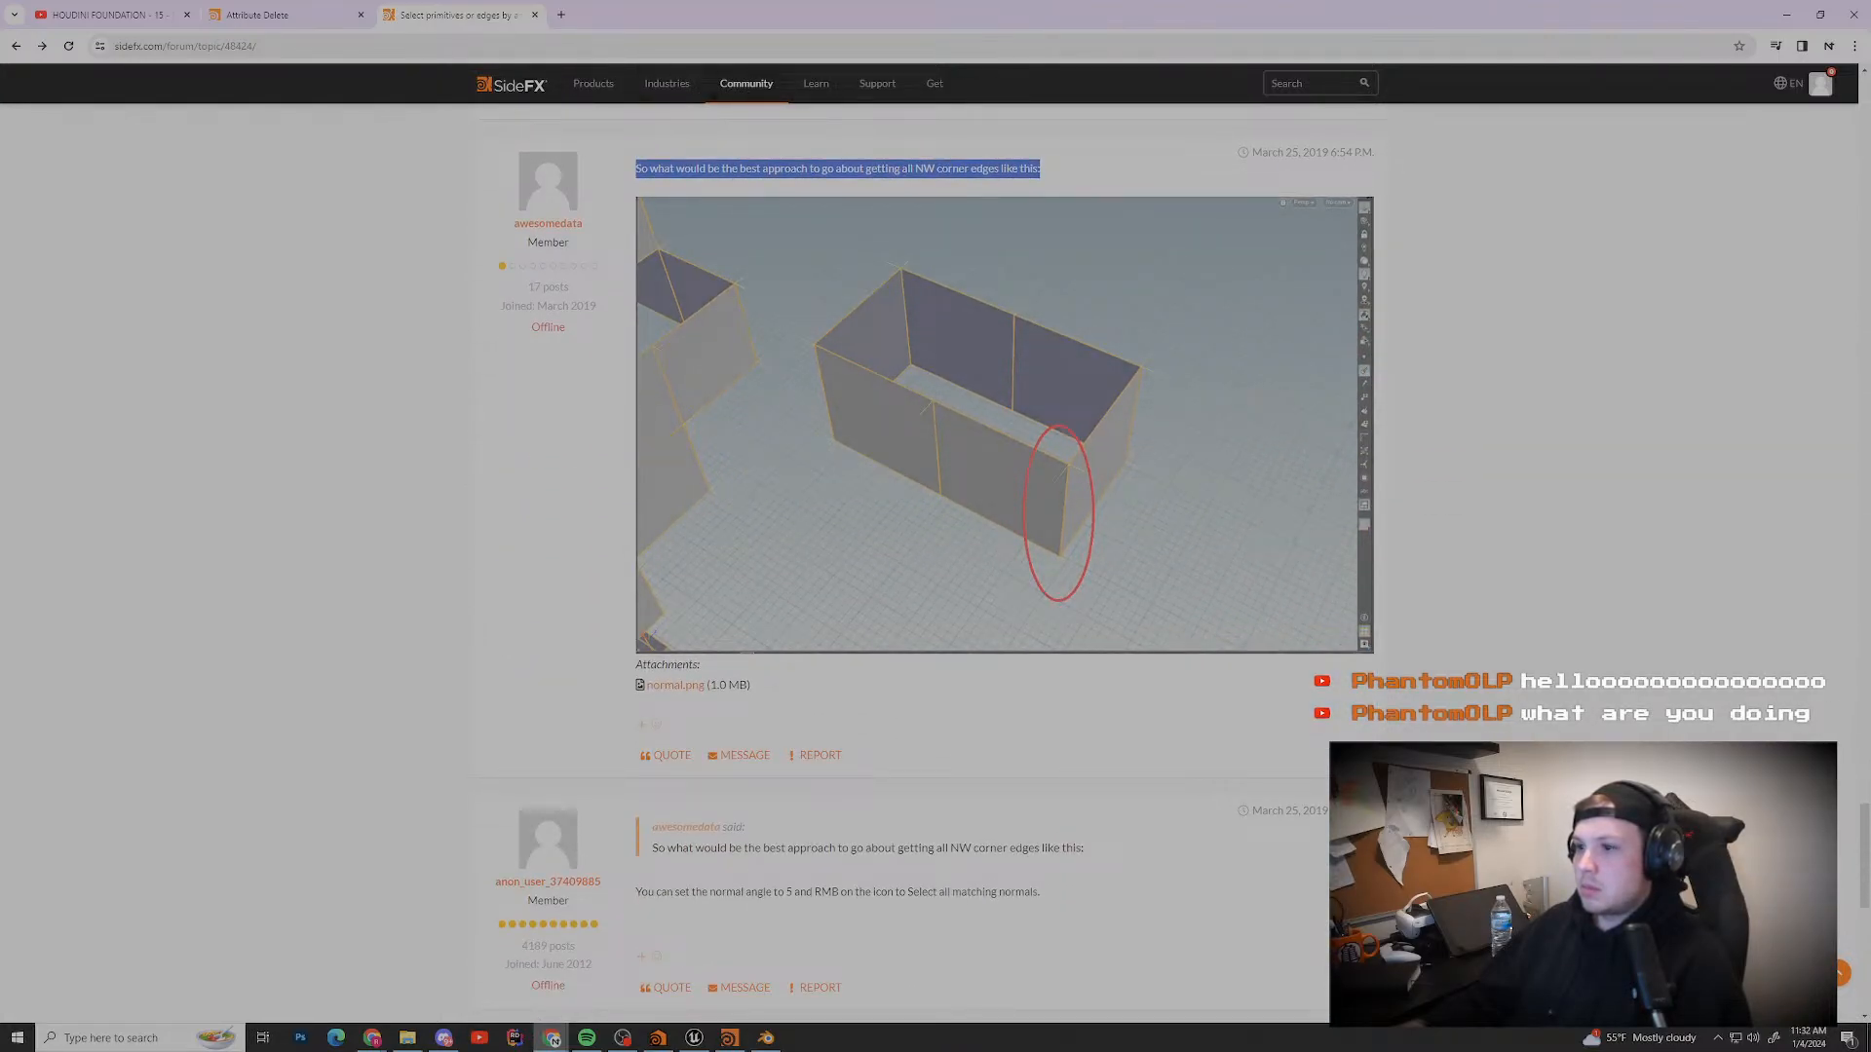
scroll(1004, 563, "down", 1)
scroll(1004, 563, "up", 5)
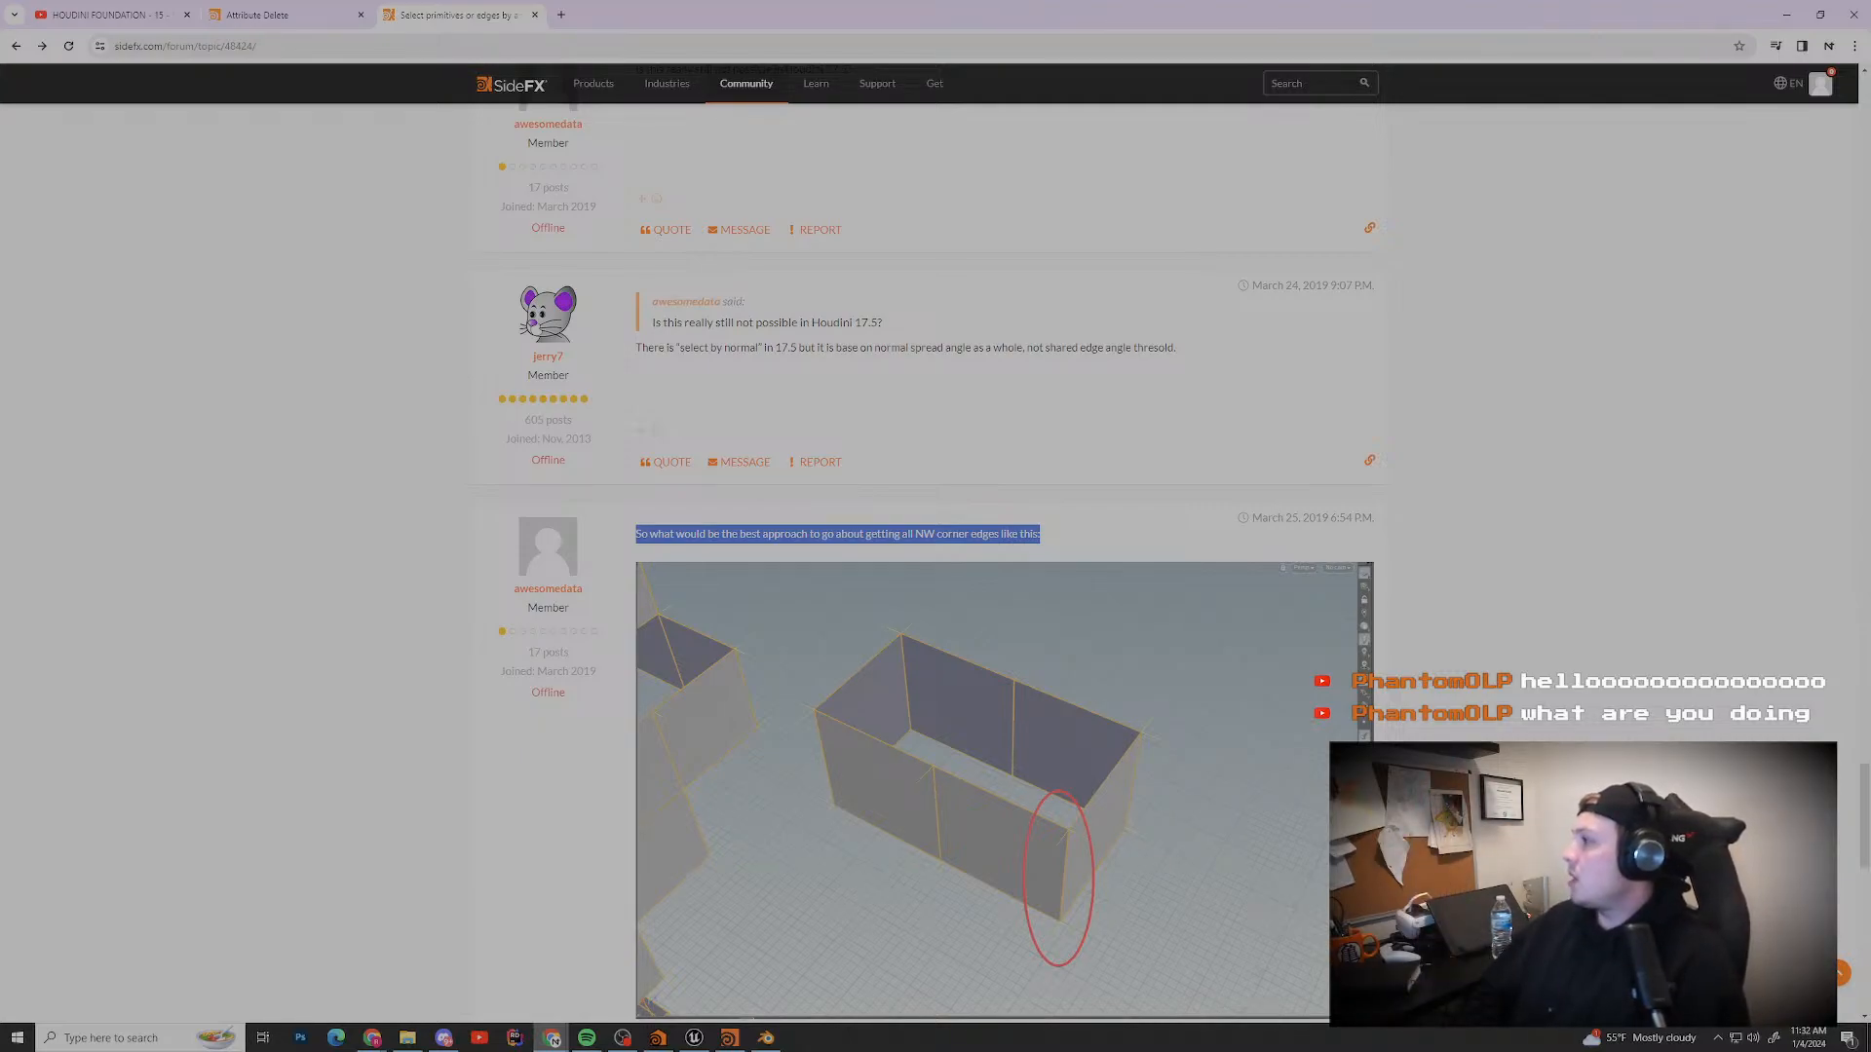
scroll(1003, 563, "down", 5)
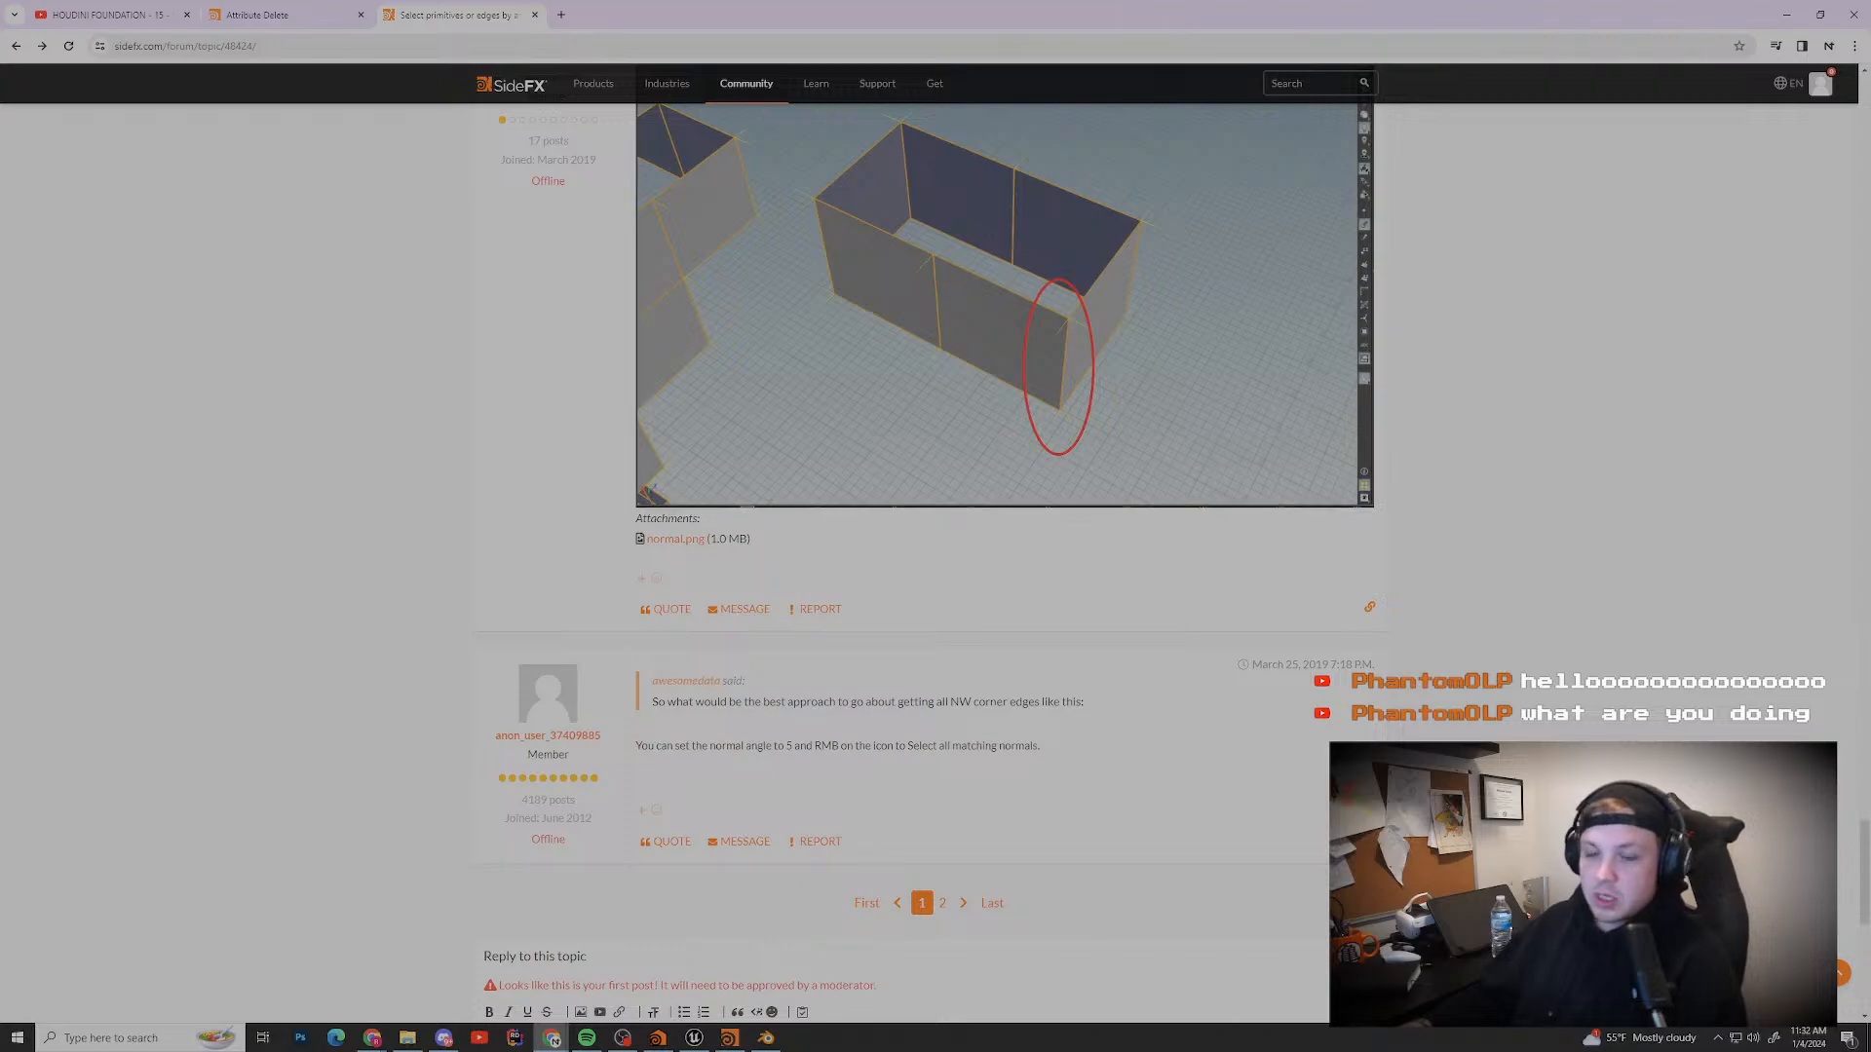
Step: Return to Houdini, then view the Youtubebanner.png image and close it
left_click(729, 1038)
scroll(639, 546, "down", 2)
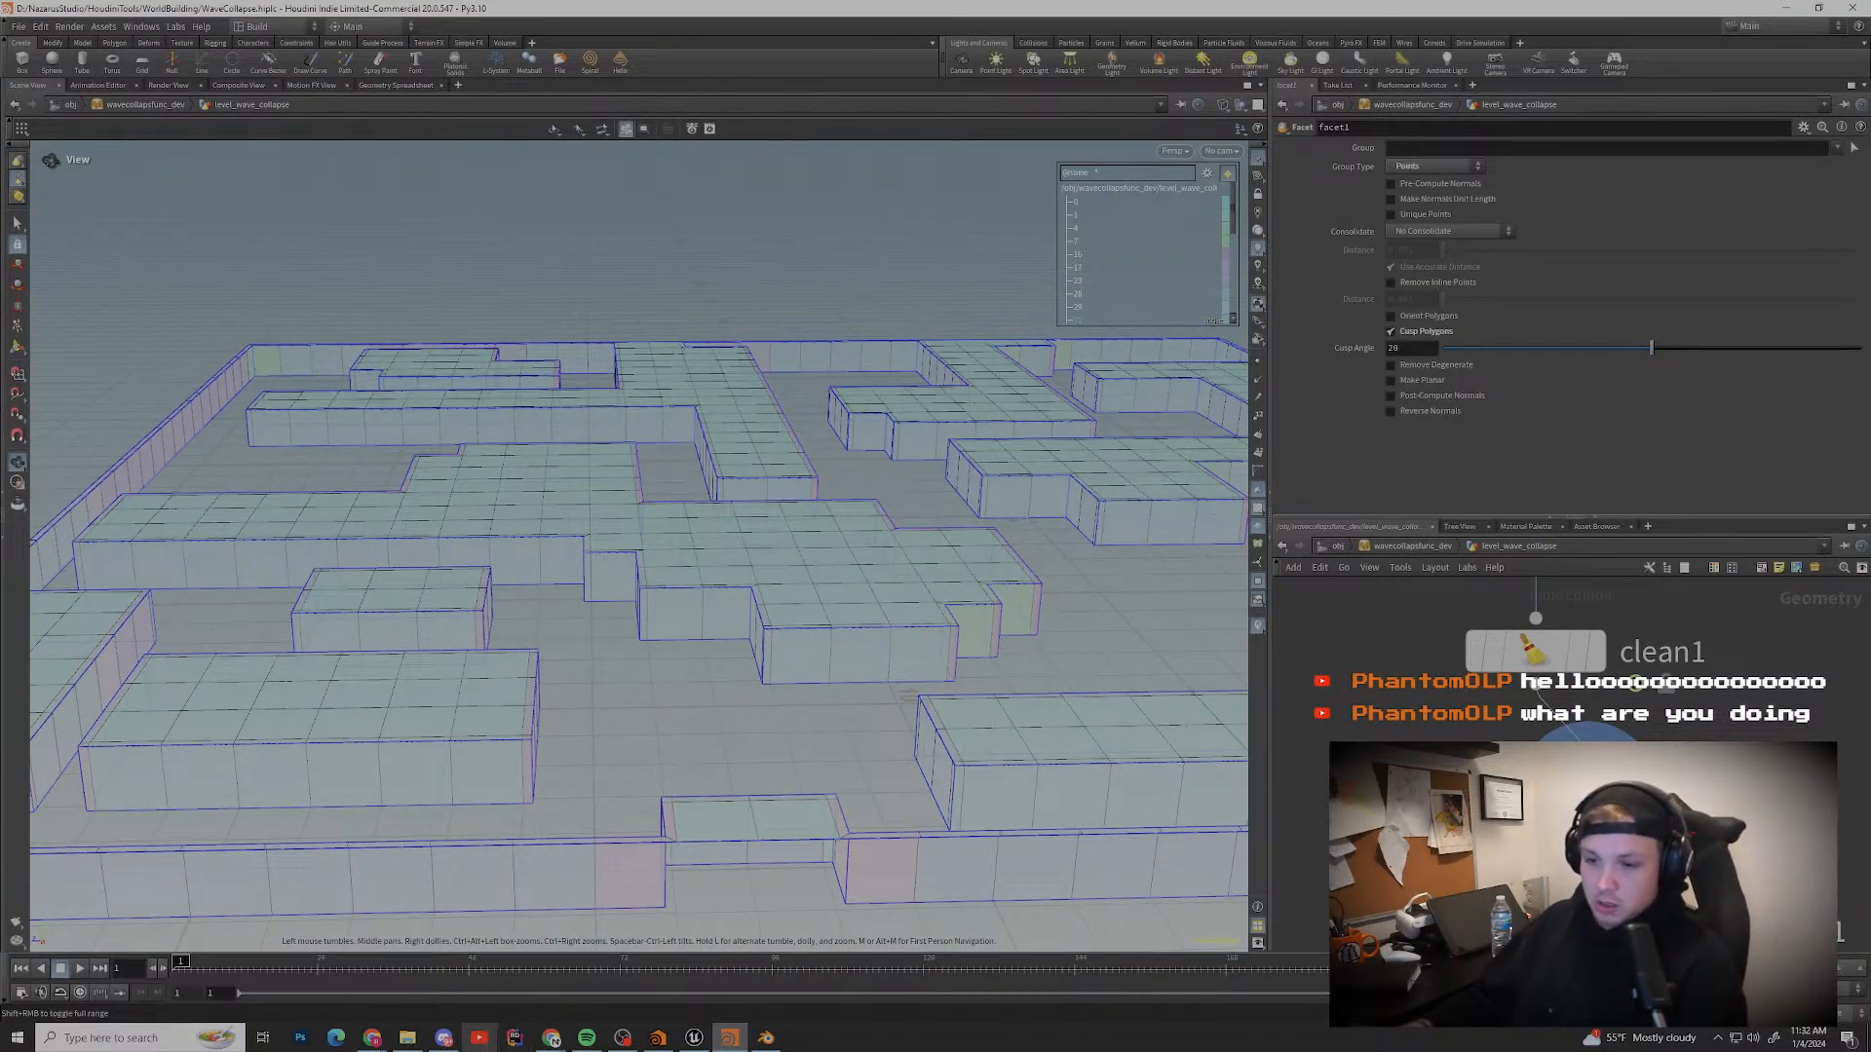
left_click(407, 1038)
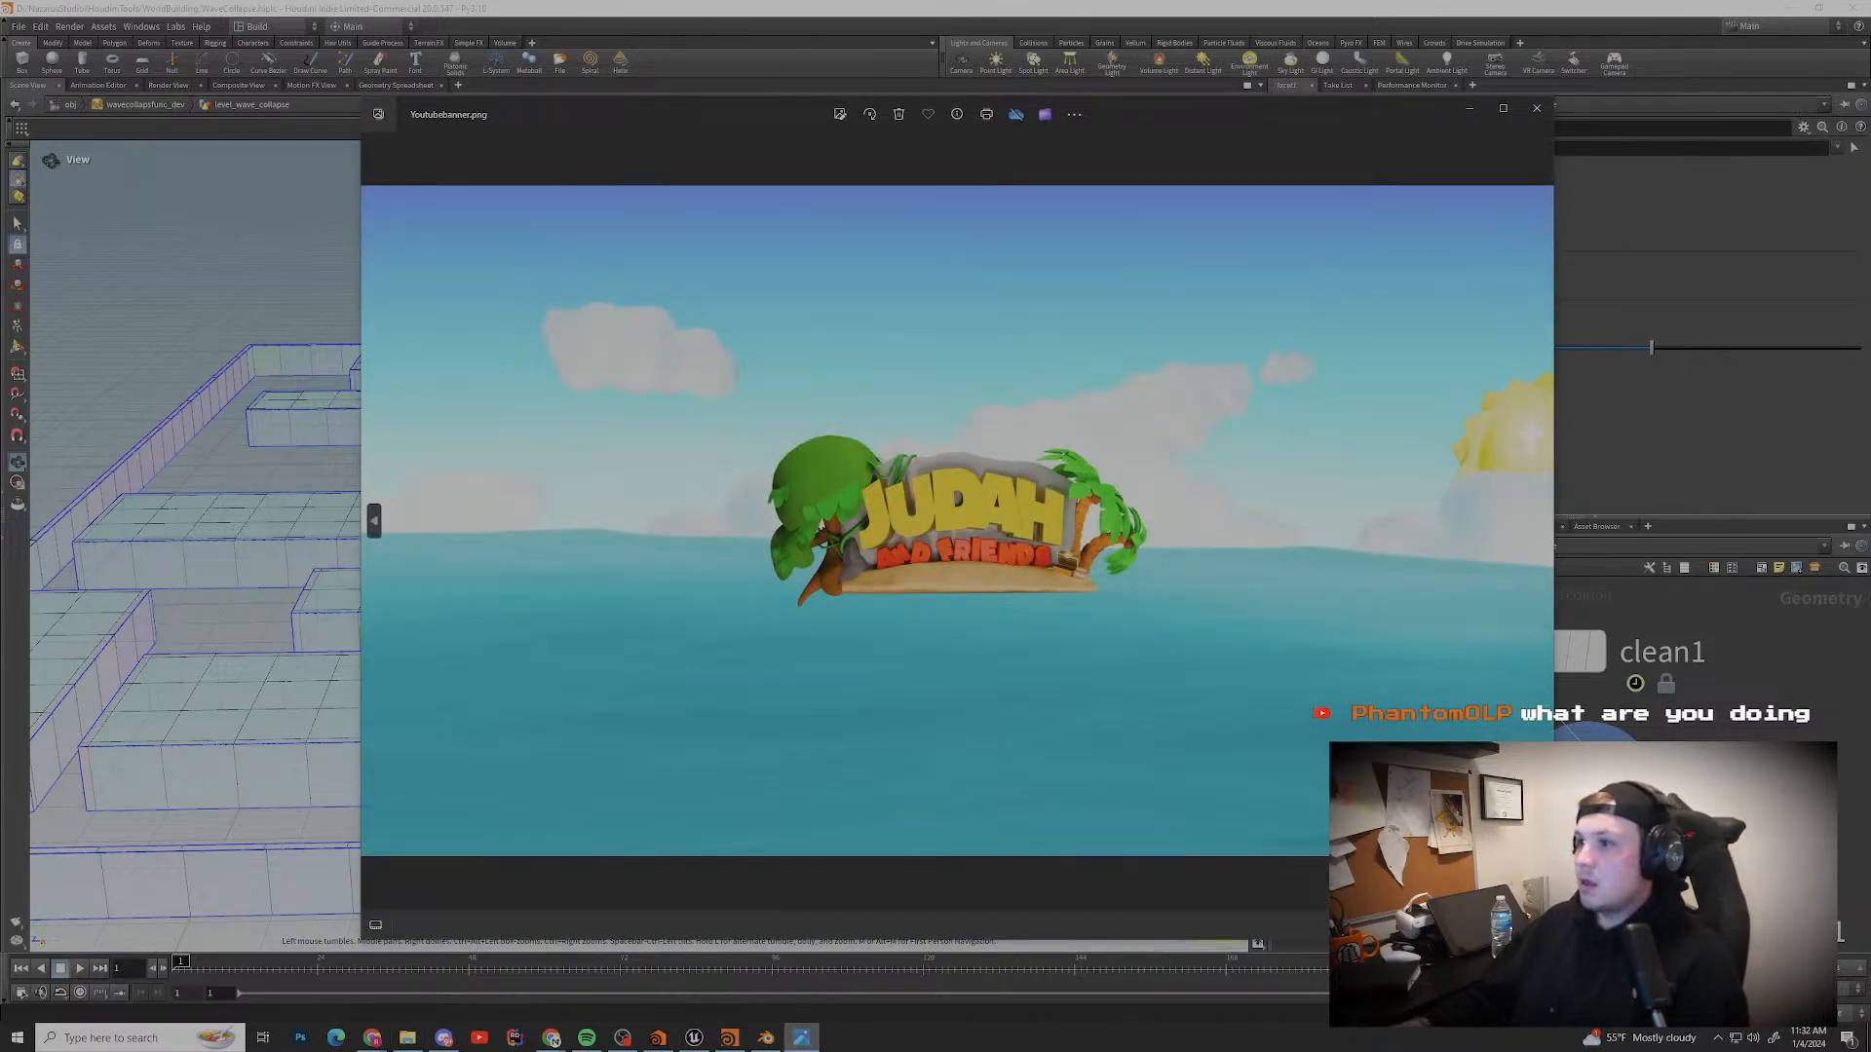
left_click_drag(713, 121, 659, 86)
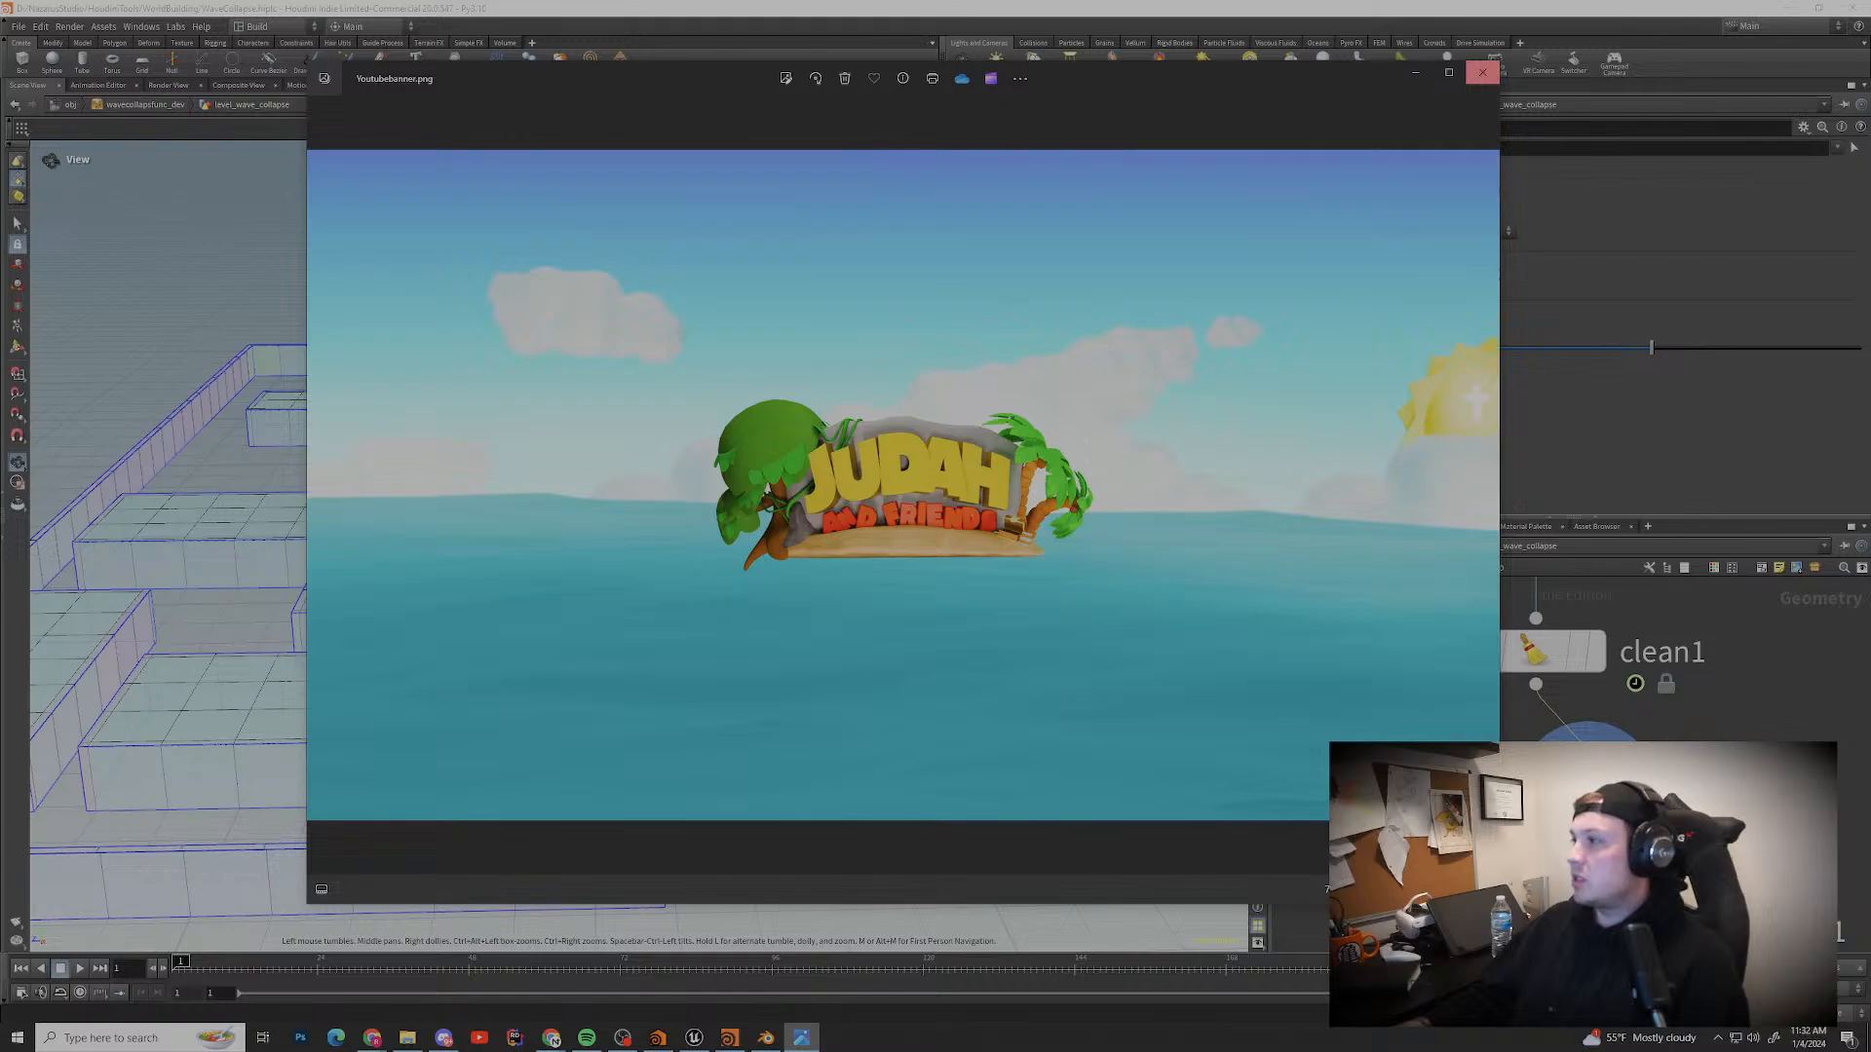
left_click(1482, 72)
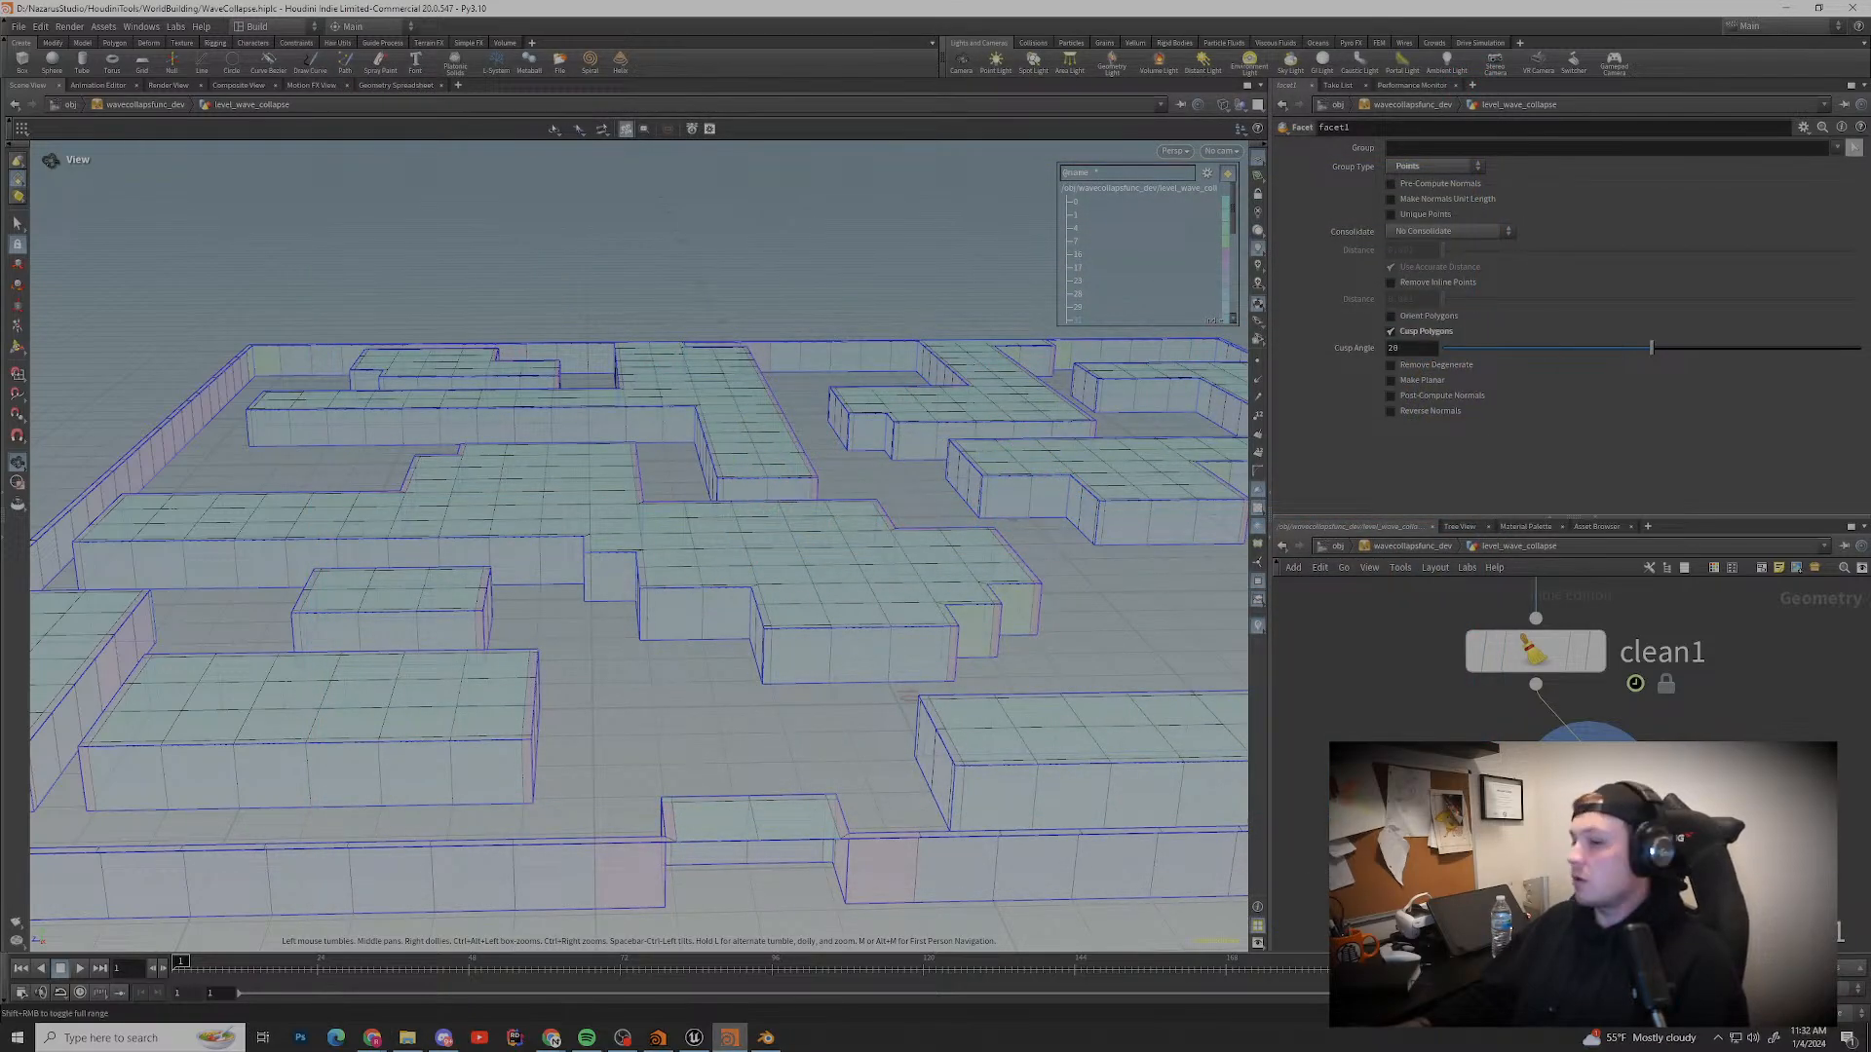
Step: Switch back to the SideFX forum thread on selecting primitives or edges in Chrome
mouse_move(586, 1038)
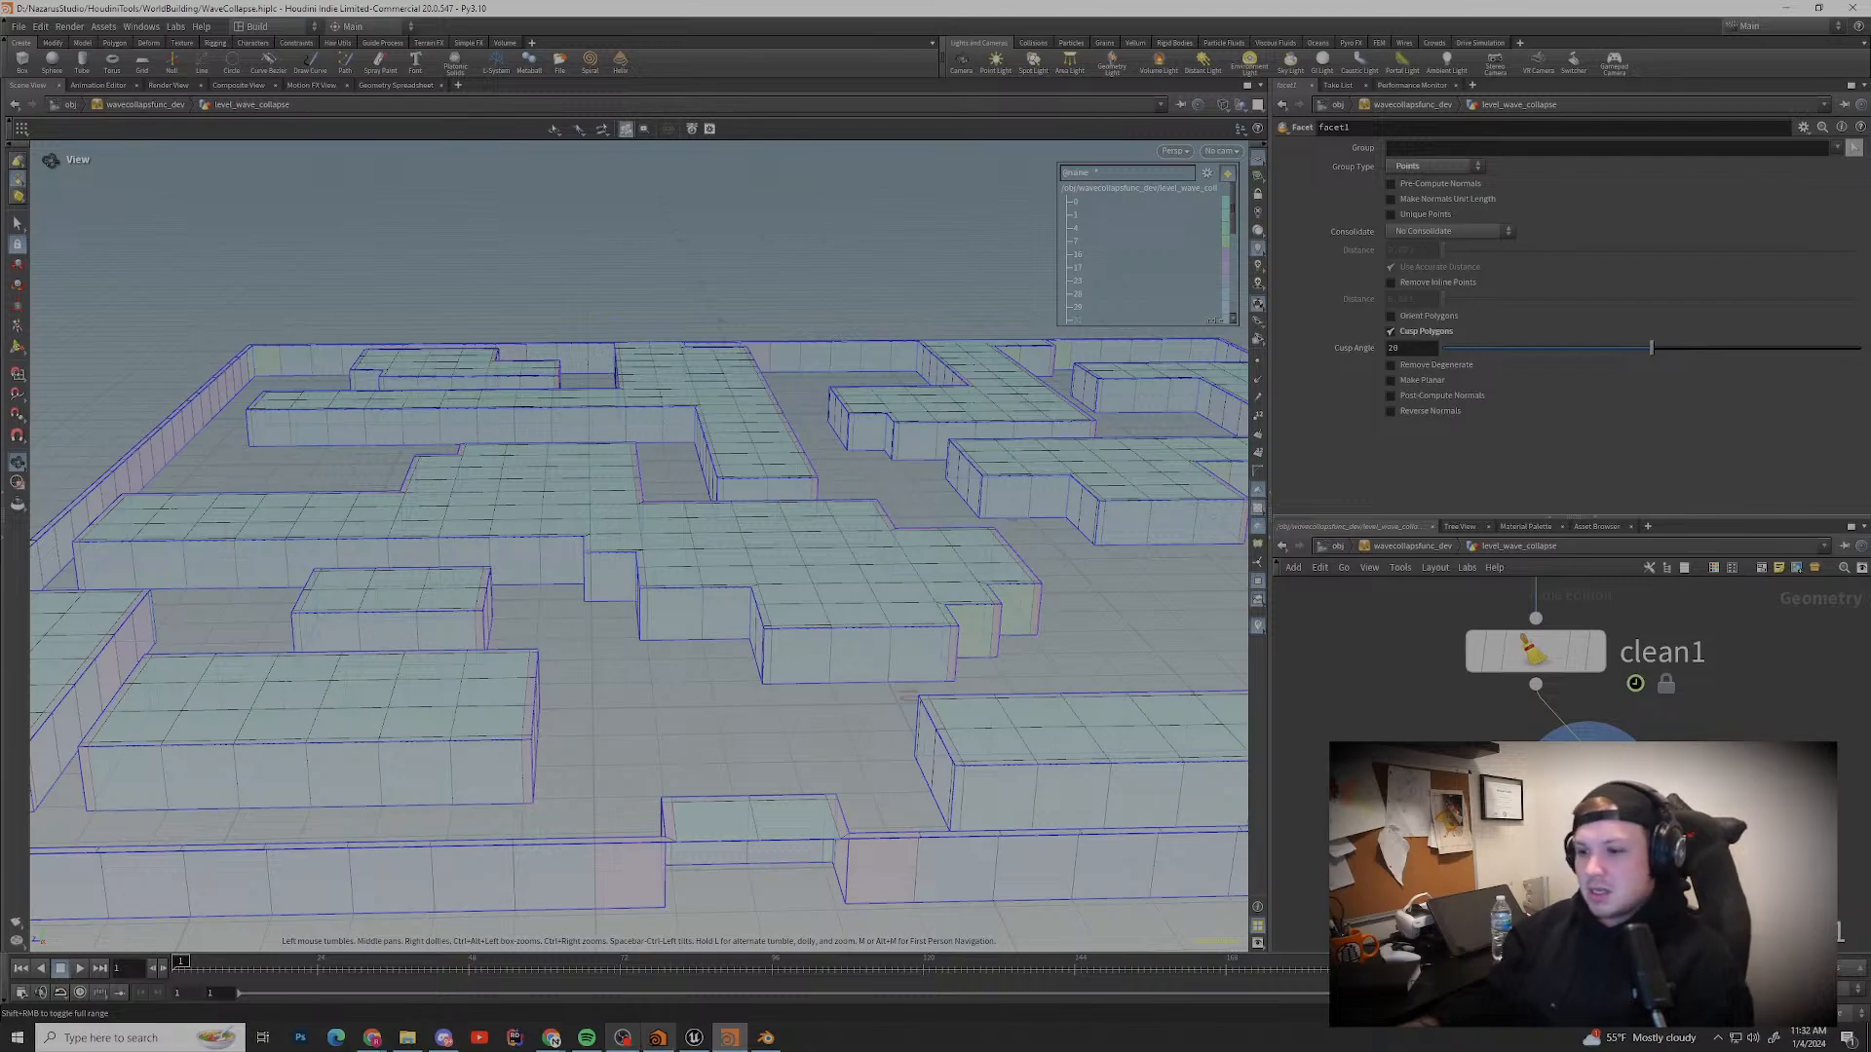
left_click(629, 965)
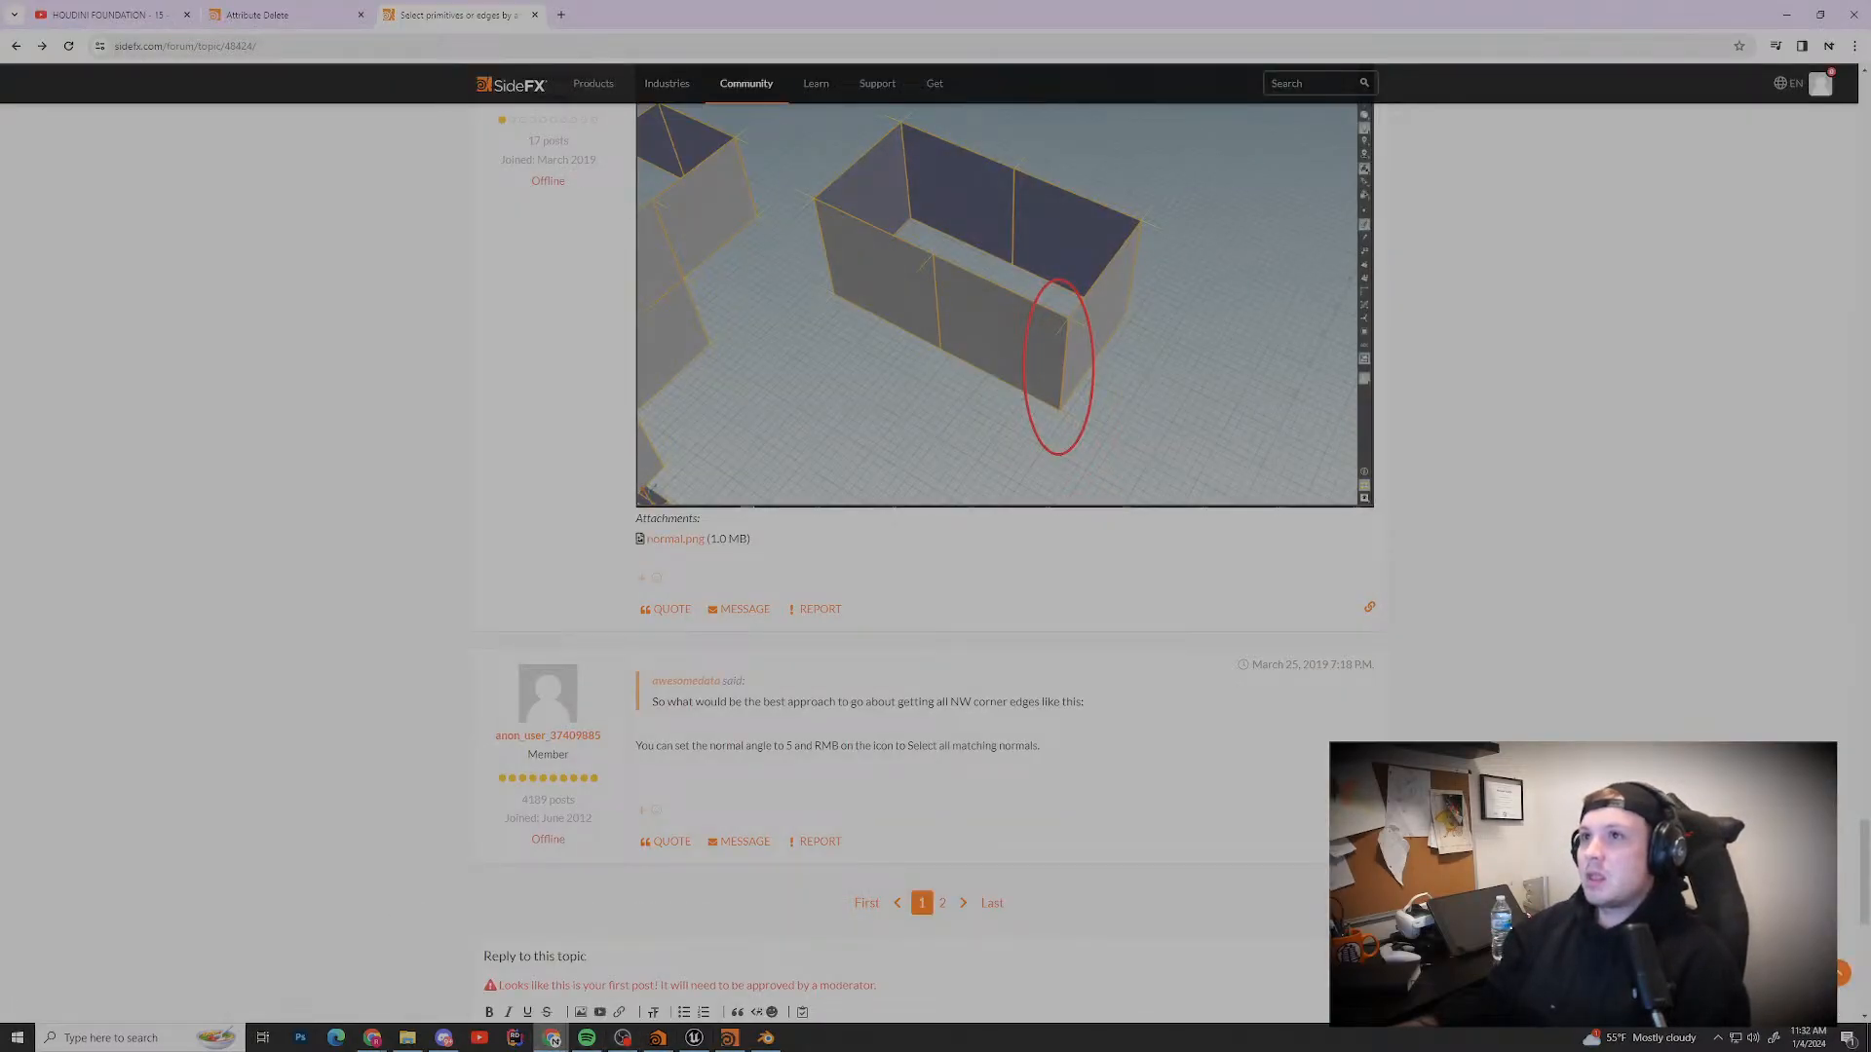
Step: Open x.com/home in a new browser tab and view the studio's profile page
key("ctrl+t")
type("x.com/home")
key("Return")
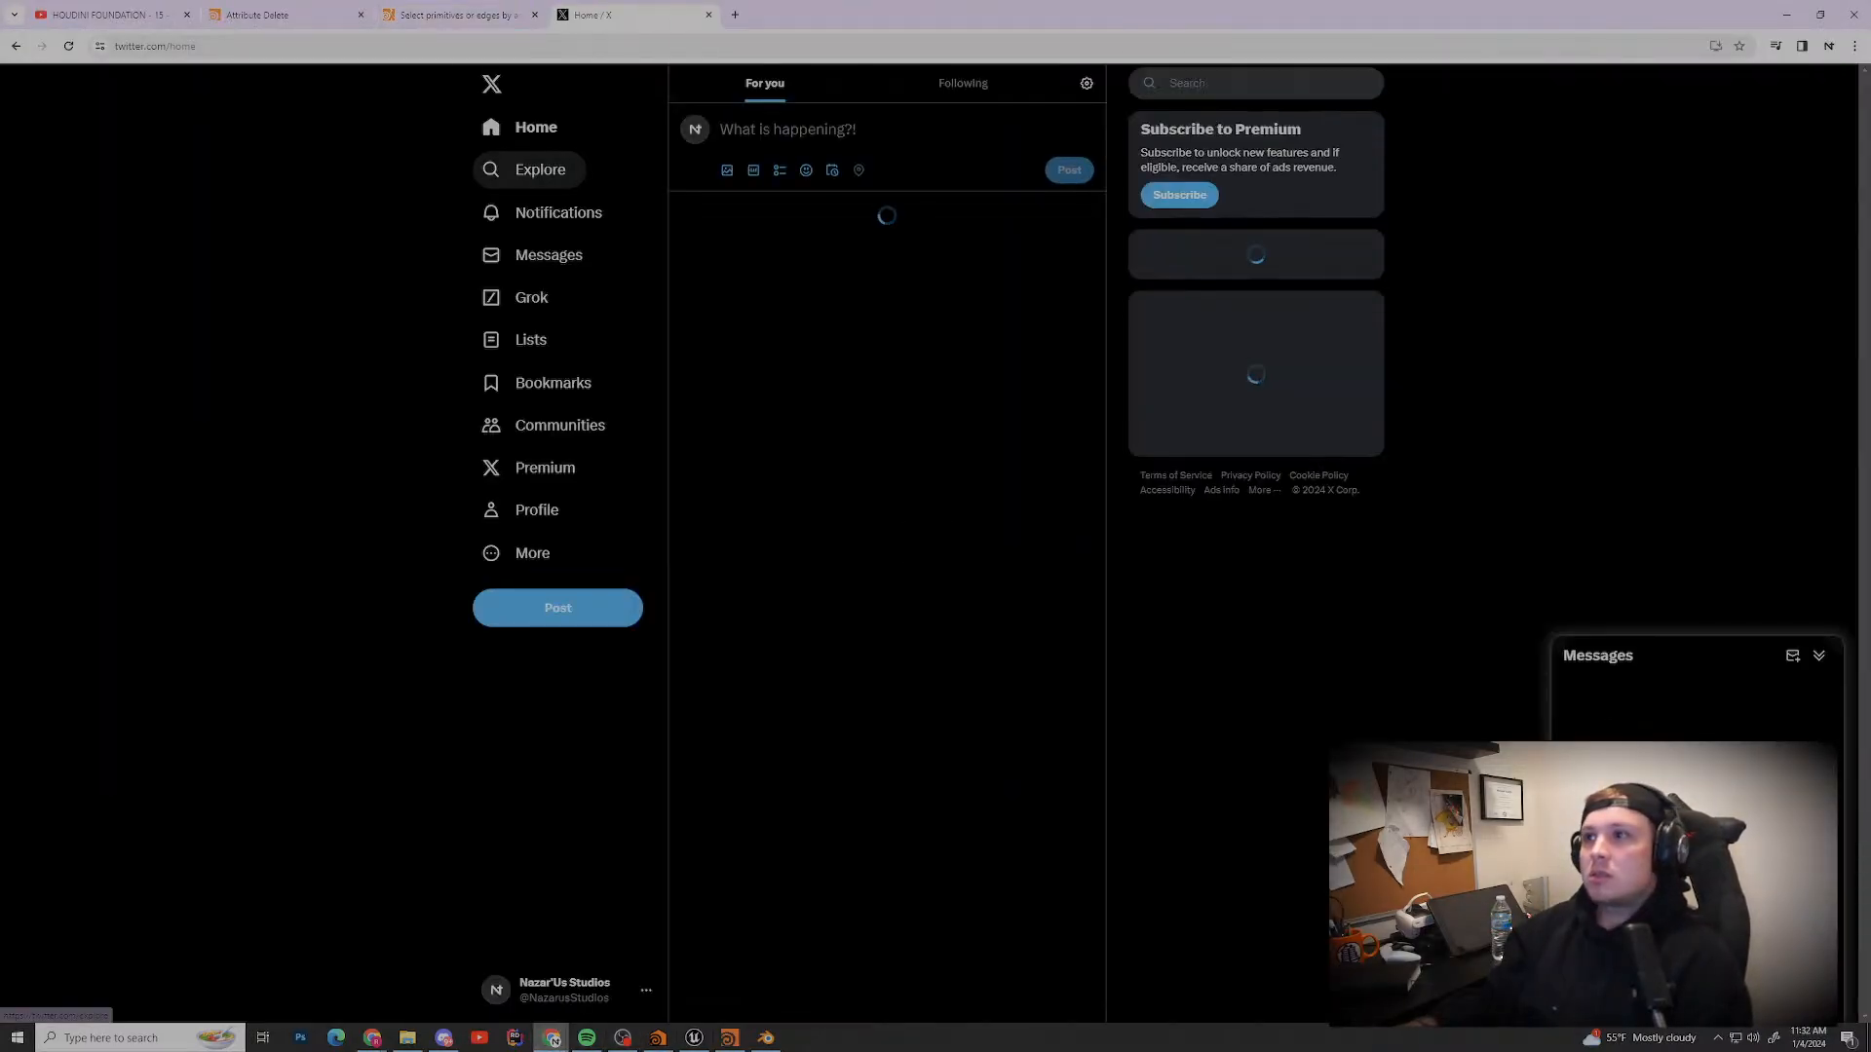
left_click(537, 509)
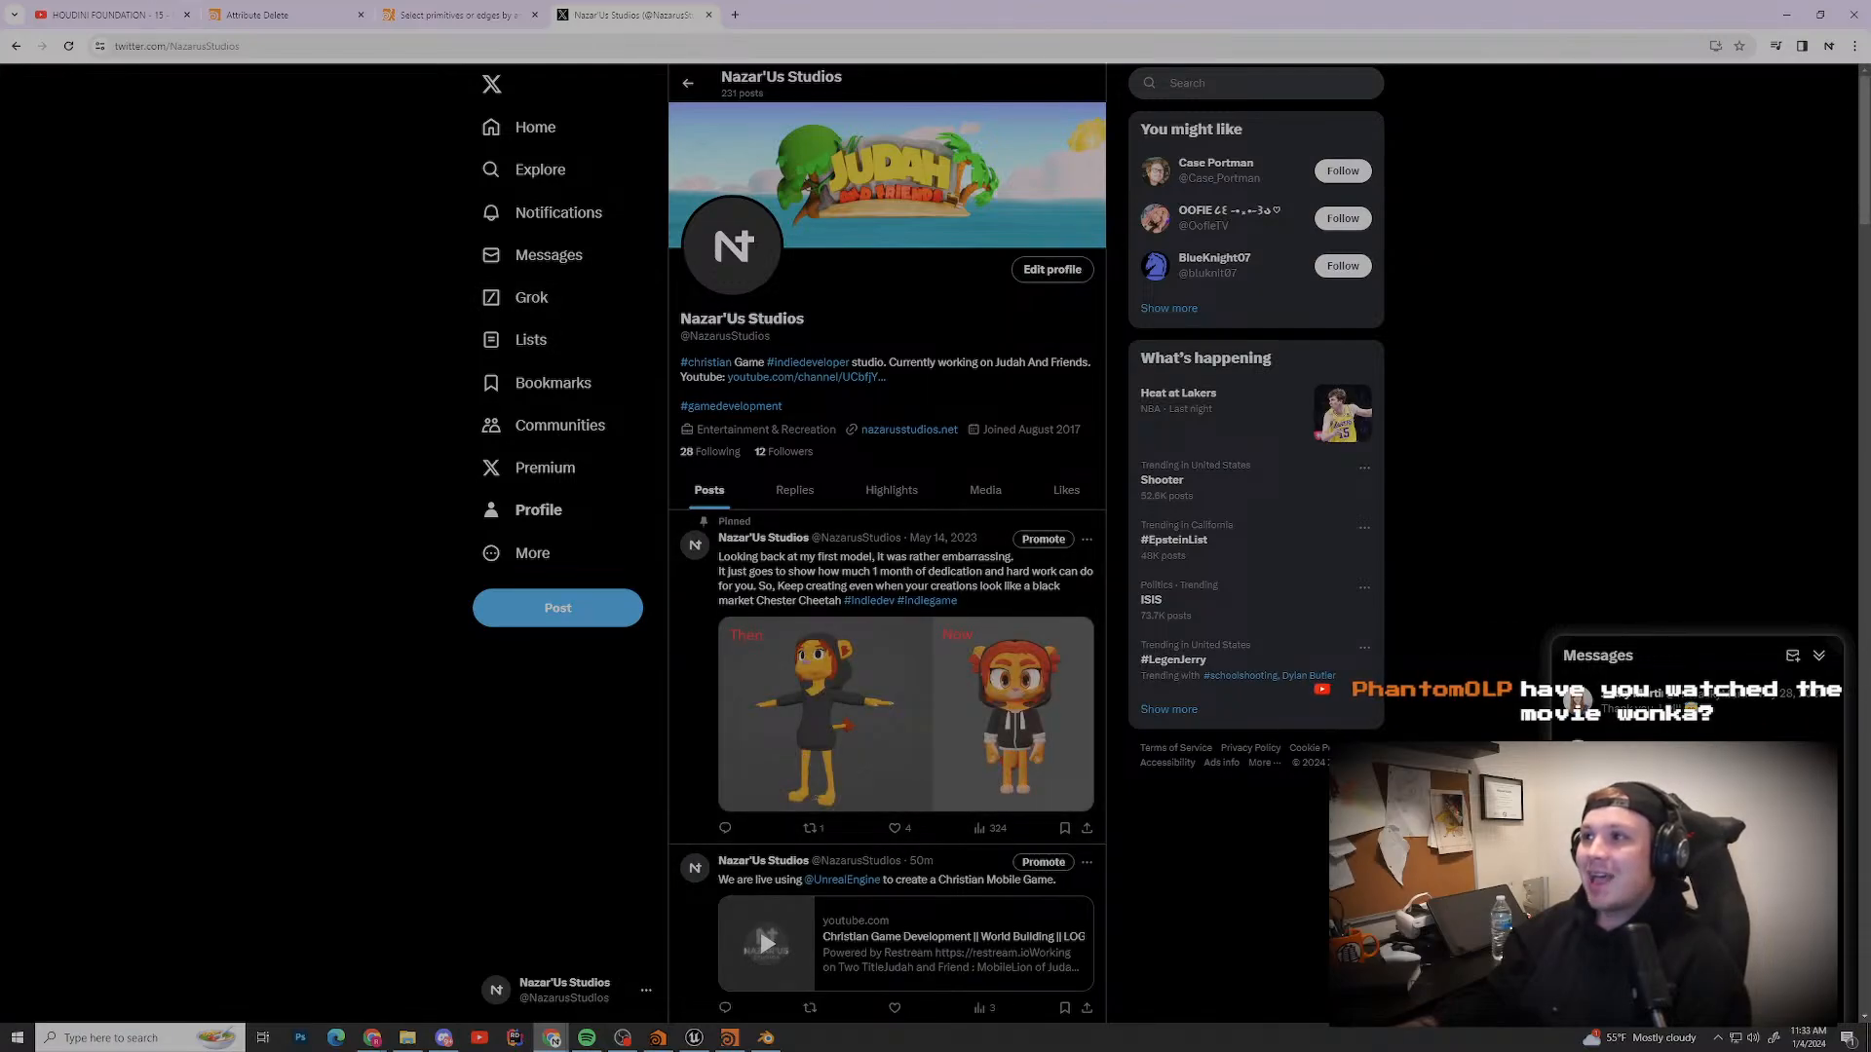
Step: Return to Houdini and inspect the faceted edges on the level's outer wall and raised blocks
left_click(1787, 13)
left_click_drag(809, 634, 827, 839)
middle_click_drag(827, 839, 824, 562)
left_click_drag(824, 562, 860, 322)
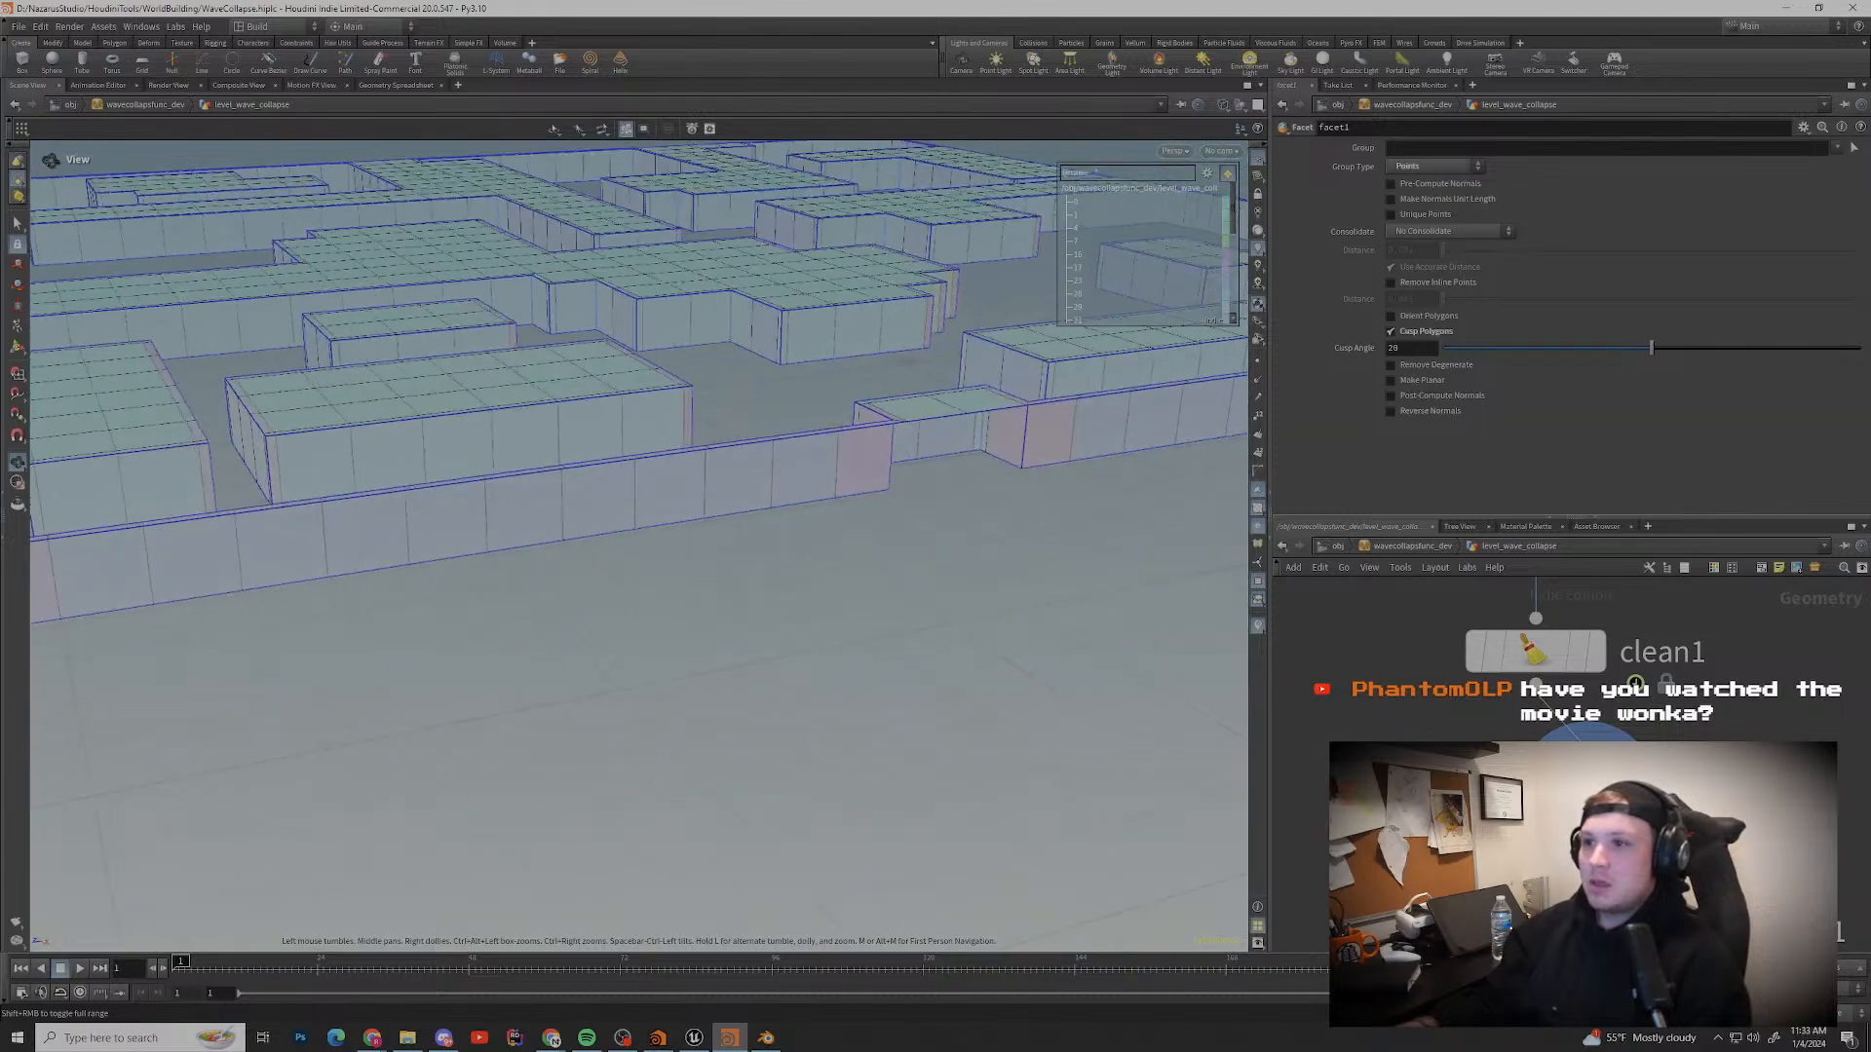
middle_click_drag(859, 321, 1019, 504)
right_click_drag(1019, 503, 1072, 545)
left_click_drag(1072, 546, 989, 662)
middle_click_drag(989, 663, 711, 712)
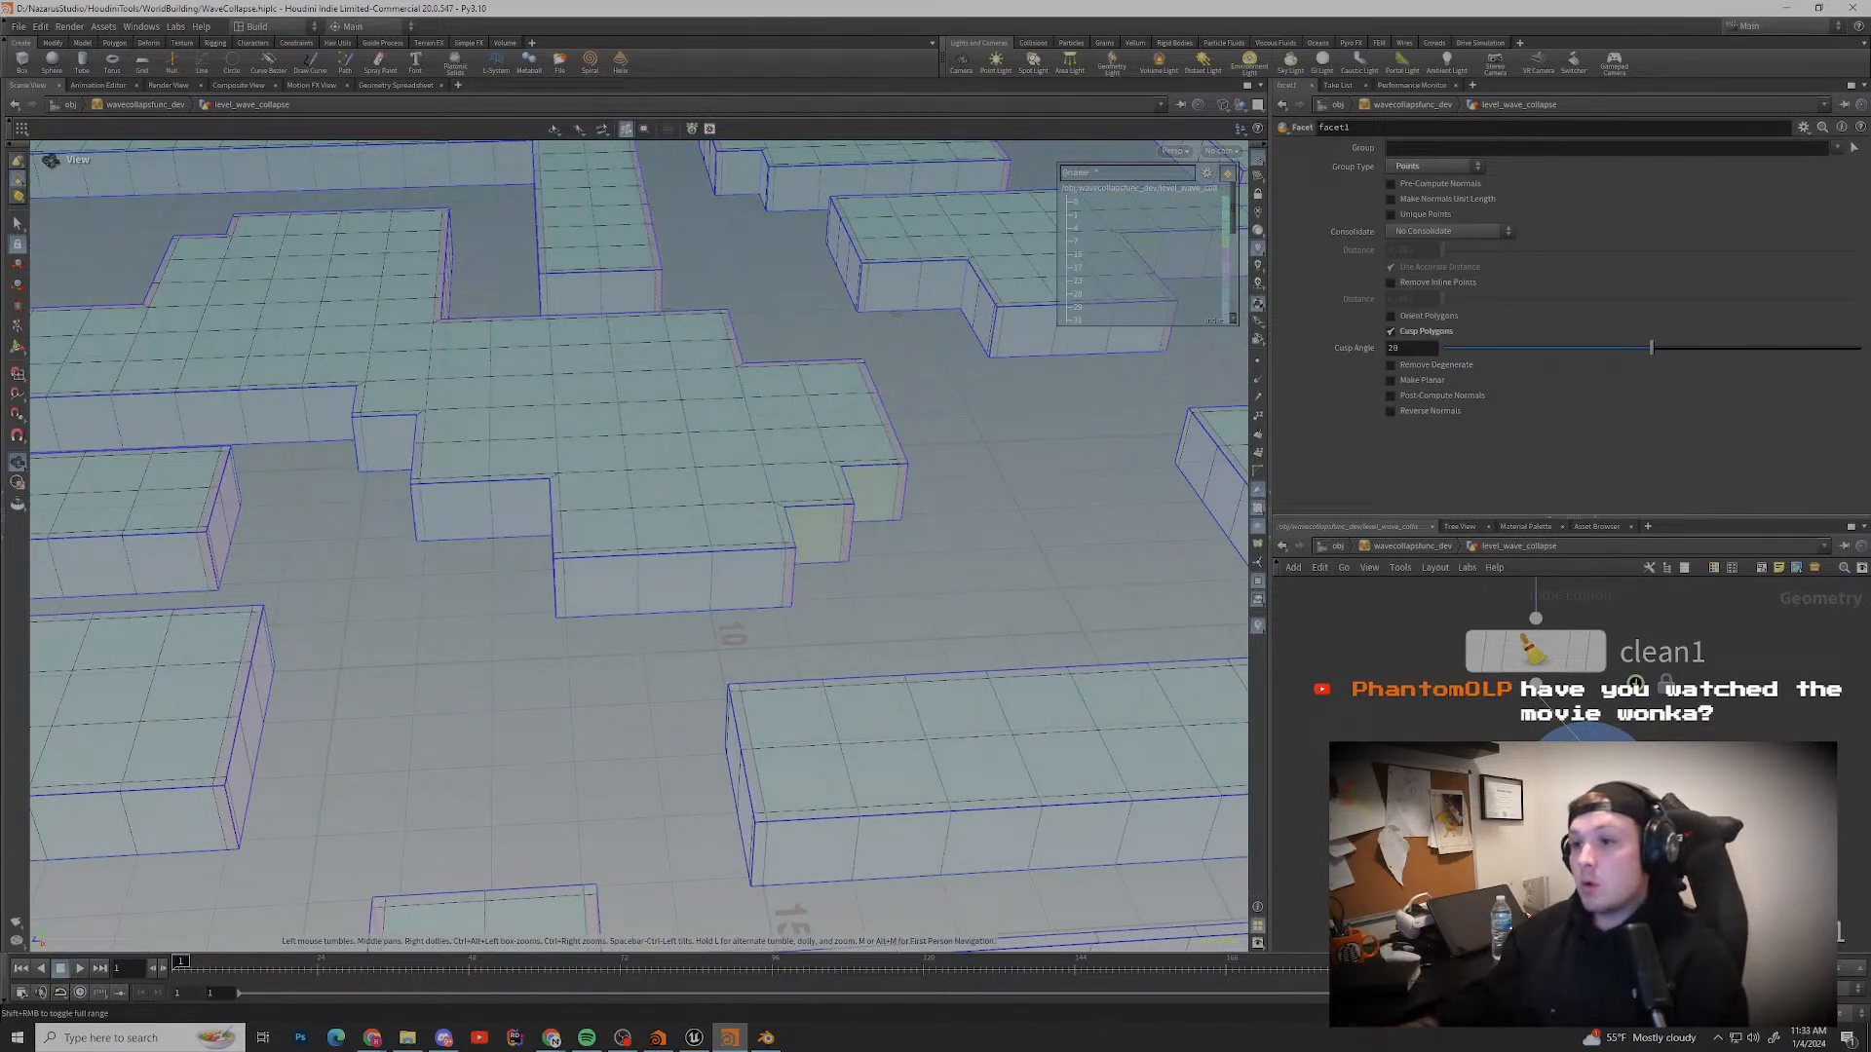
right_click_drag(801, 544, 877, 604)
left_click_drag(877, 604, 585, 517)
middle_click_drag(584, 517, 916, 682)
right_click_drag(916, 682, 818, 599)
middle_click_drag(585, 536, 925, 633)
right_click_drag(926, 633, 896, 609)
left_click_drag(682, 594, 926, 580)
middle_click_drag(682, 555, 826, 581)
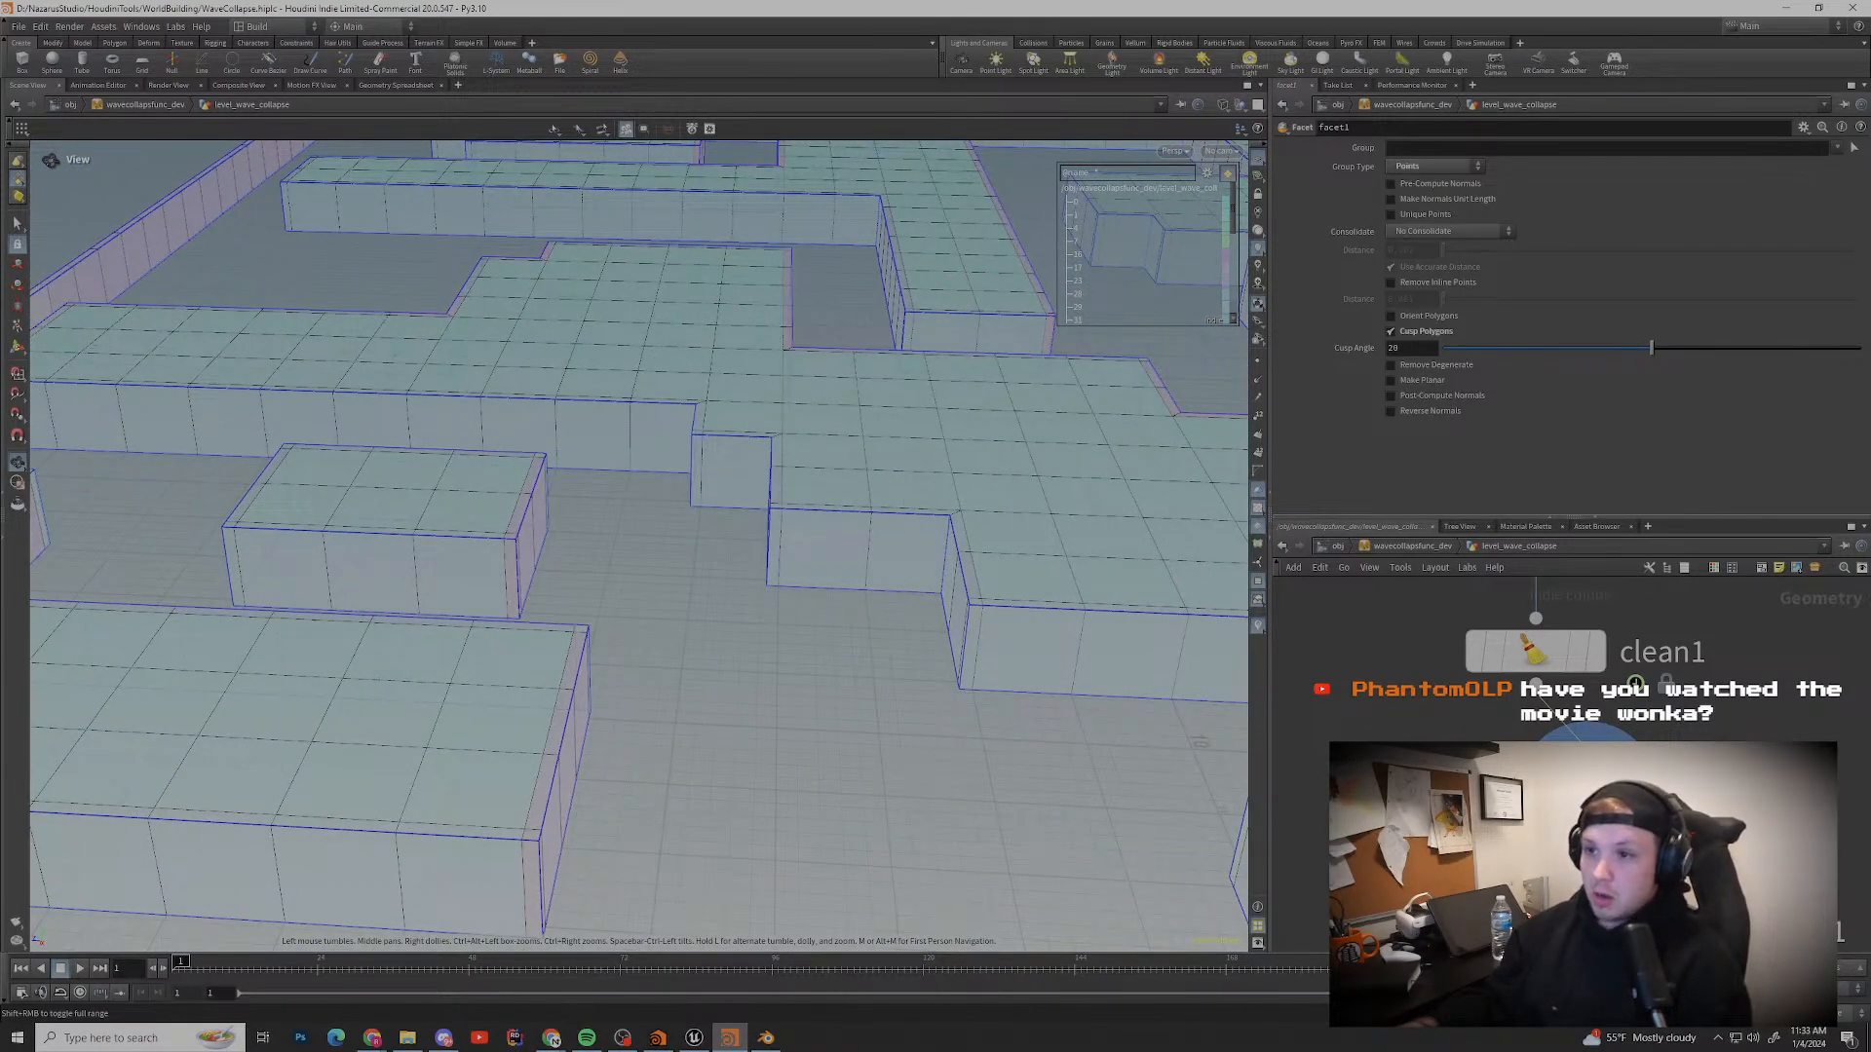
Step: Compare the clean1 and facet1 results in the viewport around the level's wall and block corners
middle_click_drag(526, 546, 1014, 536)
right_click_drag(1014, 536, 999, 521)
middle_click_drag(584, 605, 871, 436)
left_click_drag(683, 546, 867, 458)
right_click_drag(867, 458, 994, 570)
left_click_drag(935, 555, 595, 570)
scroll(867, 624, "down", 2)
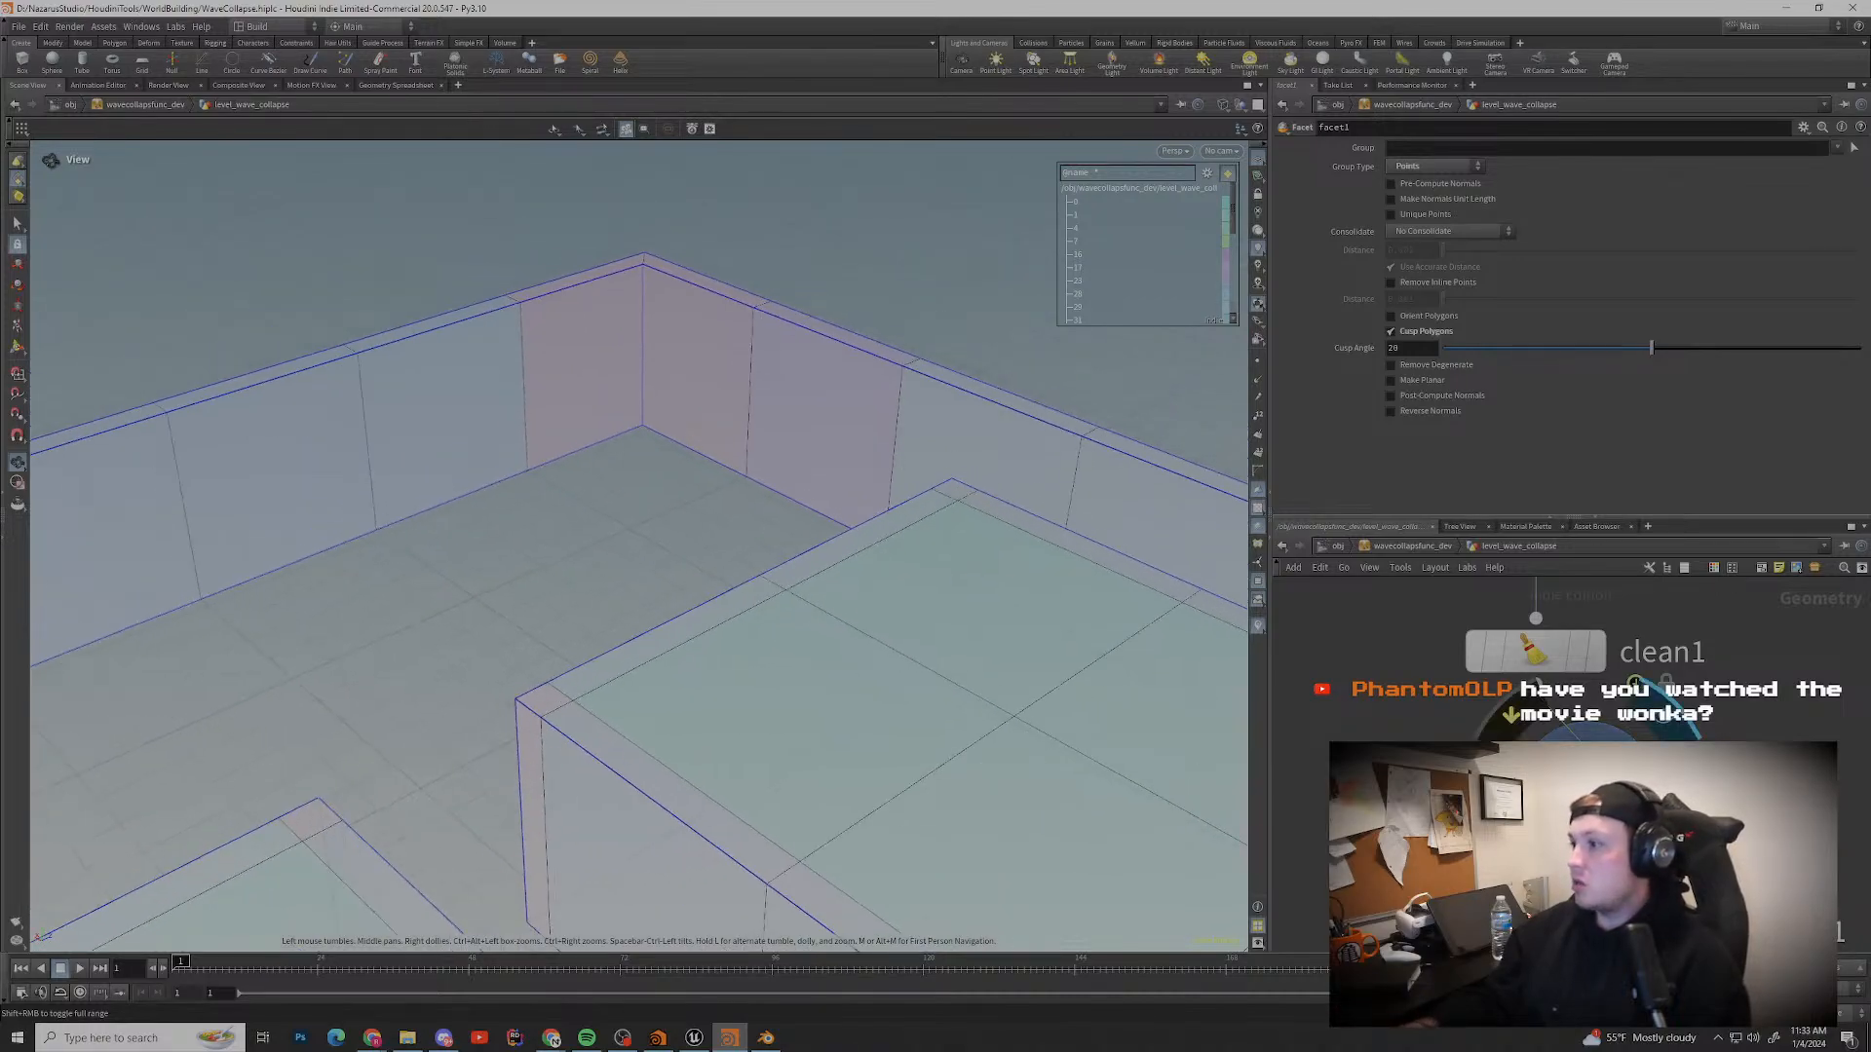
left_click(1596, 650)
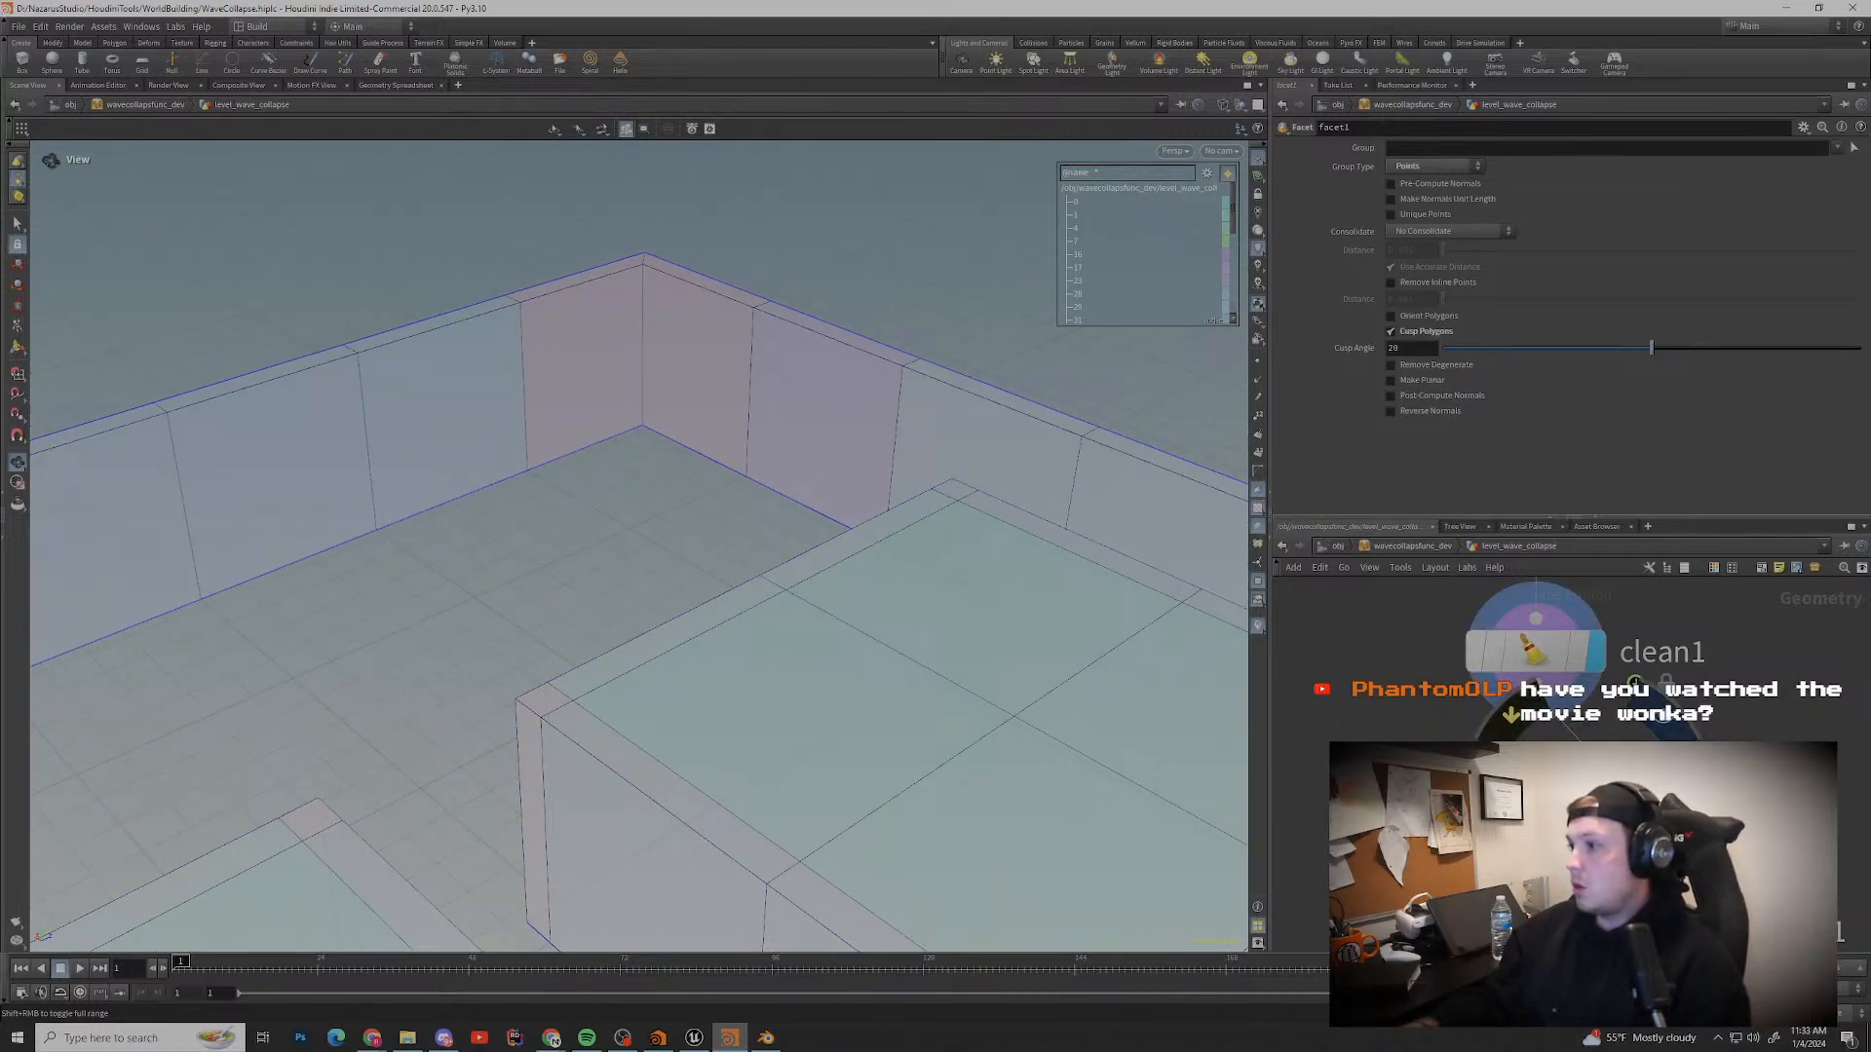
left_click(1653, 790)
scroll(867, 604, "down", 4)
left_click_drag(867, 604, 1052, 594)
middle_click_drag(1052, 594, 1155, 502)
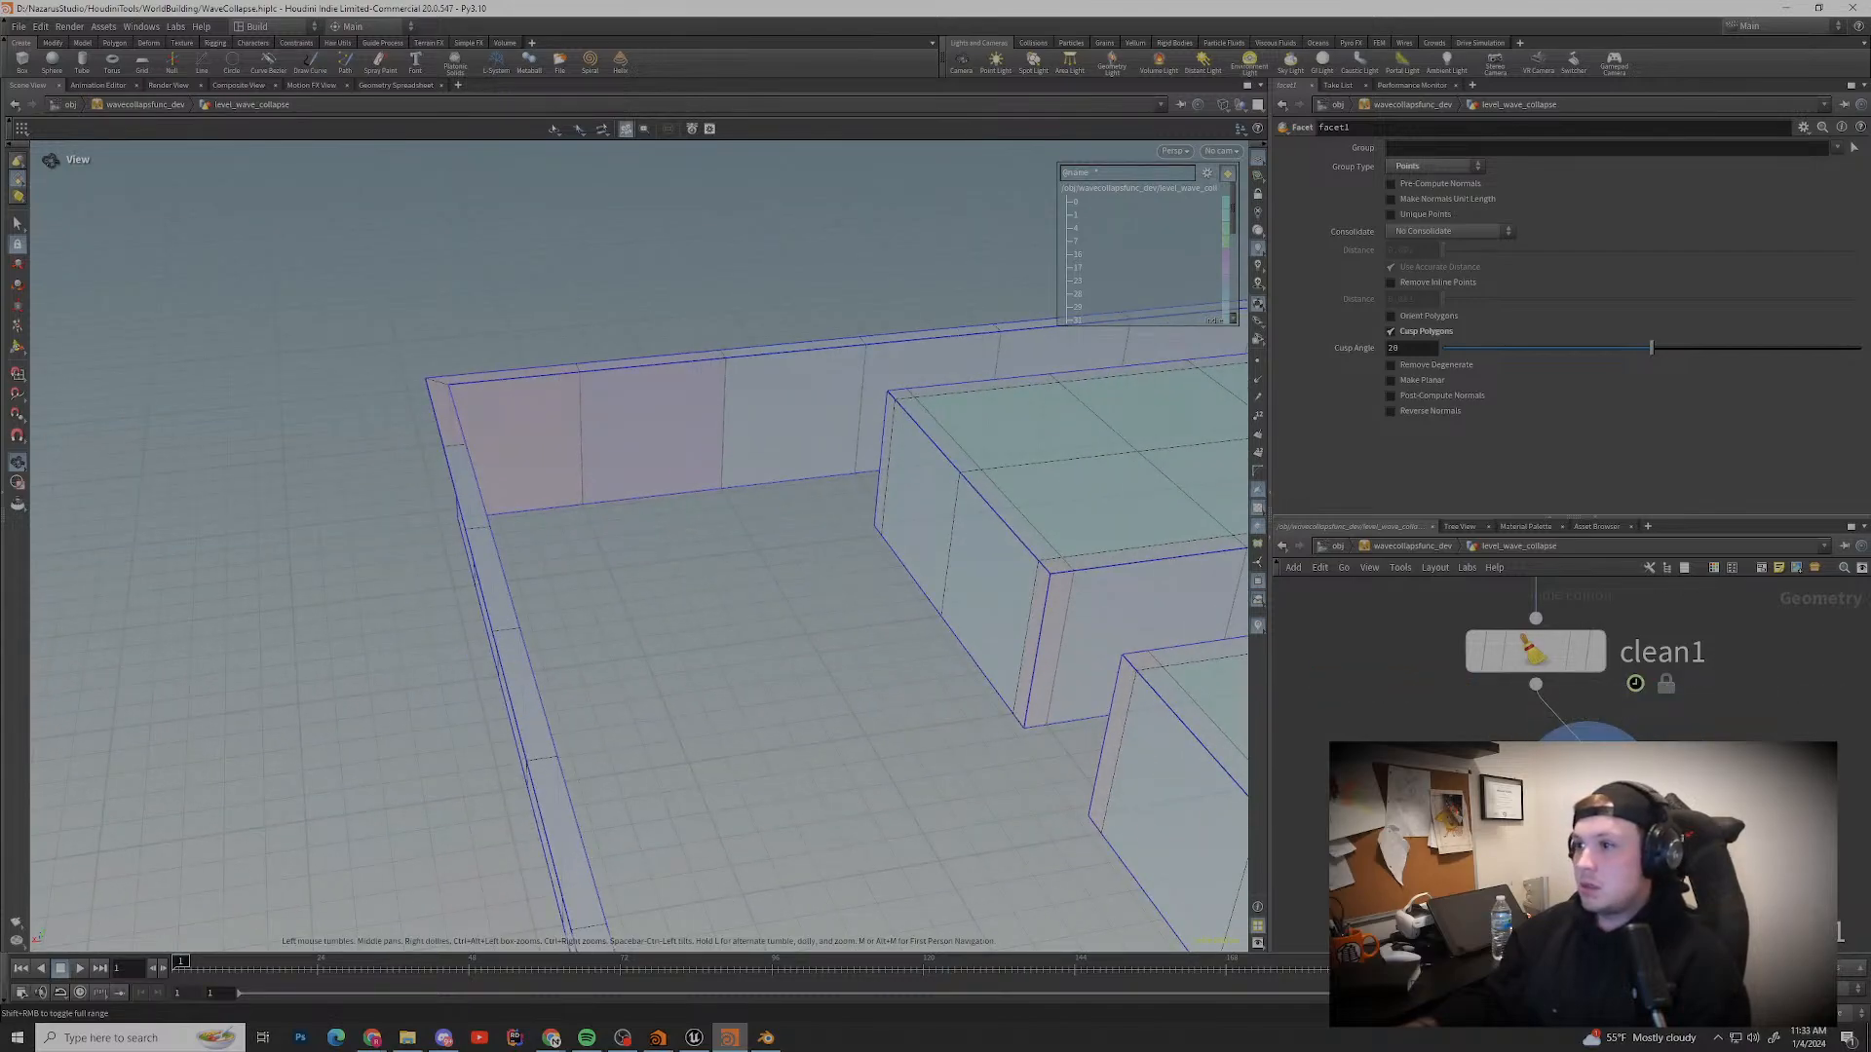
left_click(1594, 651)
scroll(644, 546, "down", 10)
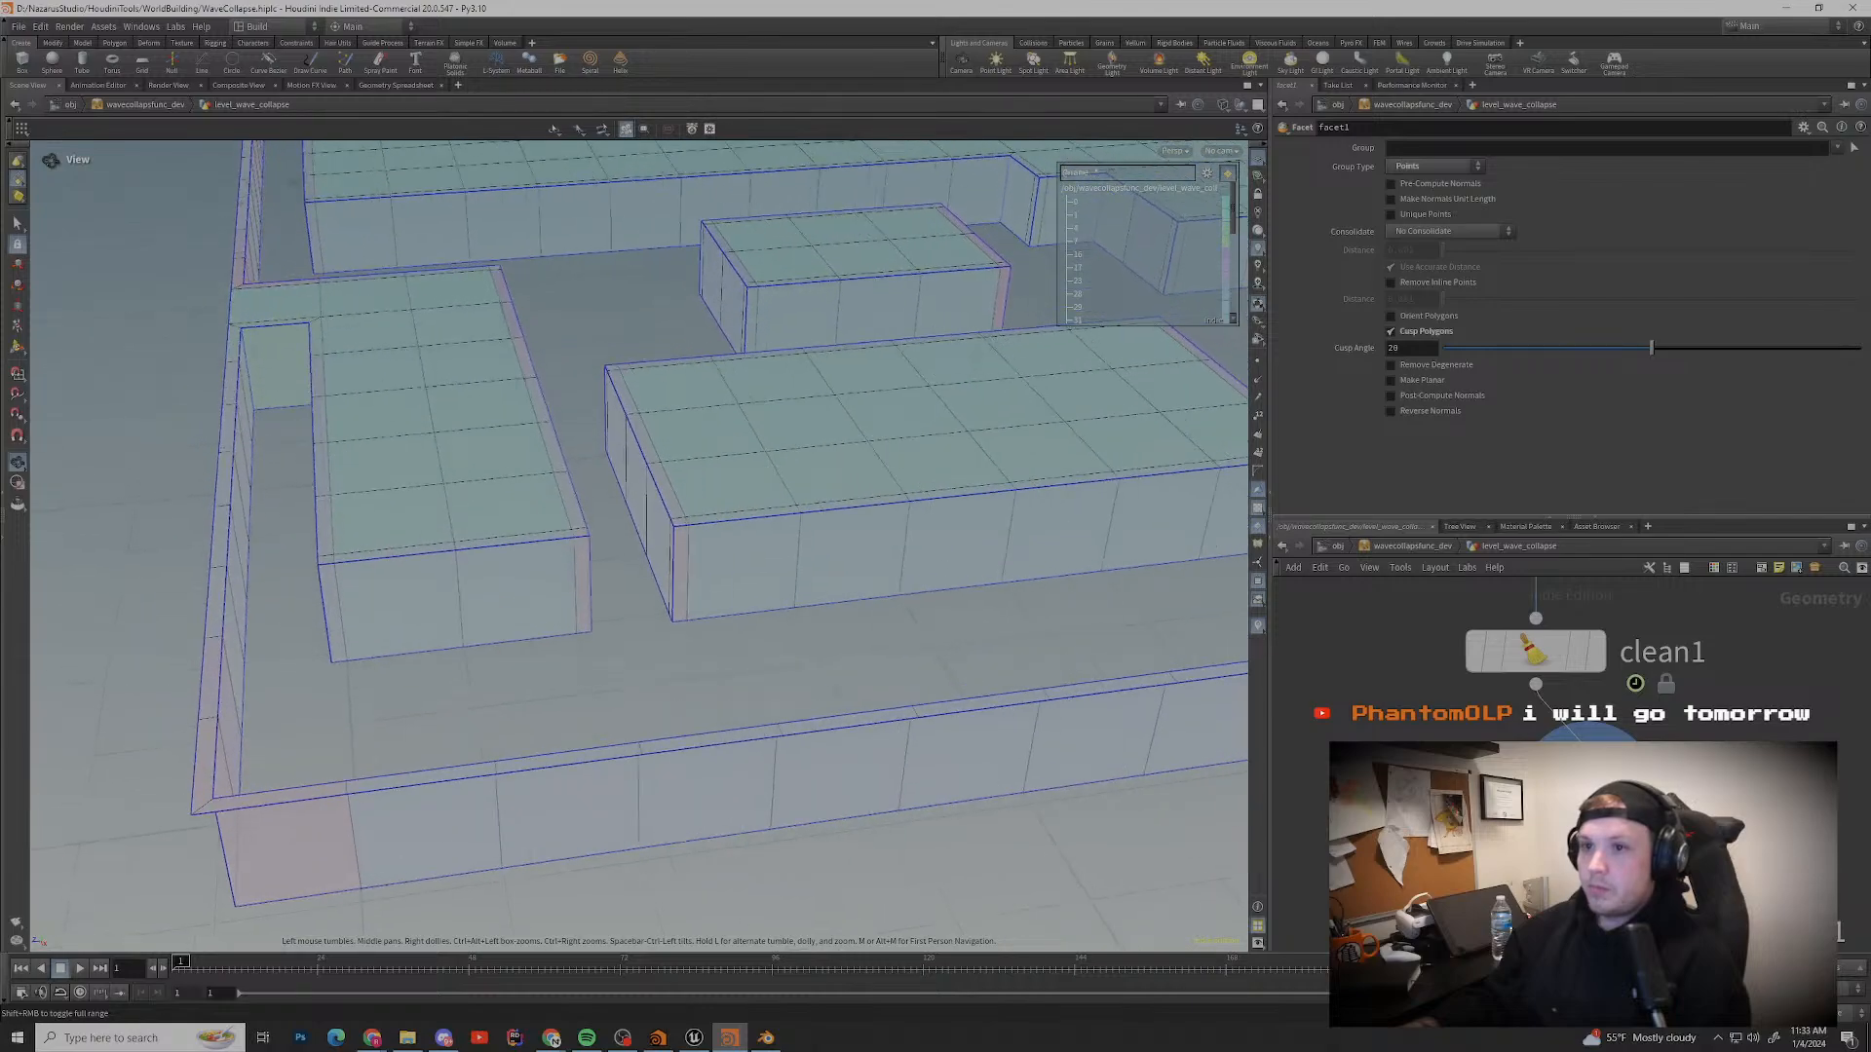
Step: Look through the poly nodes available after facet1, then select the polybevel1 node
middle_click_drag(1634, 682, 1592, 624)
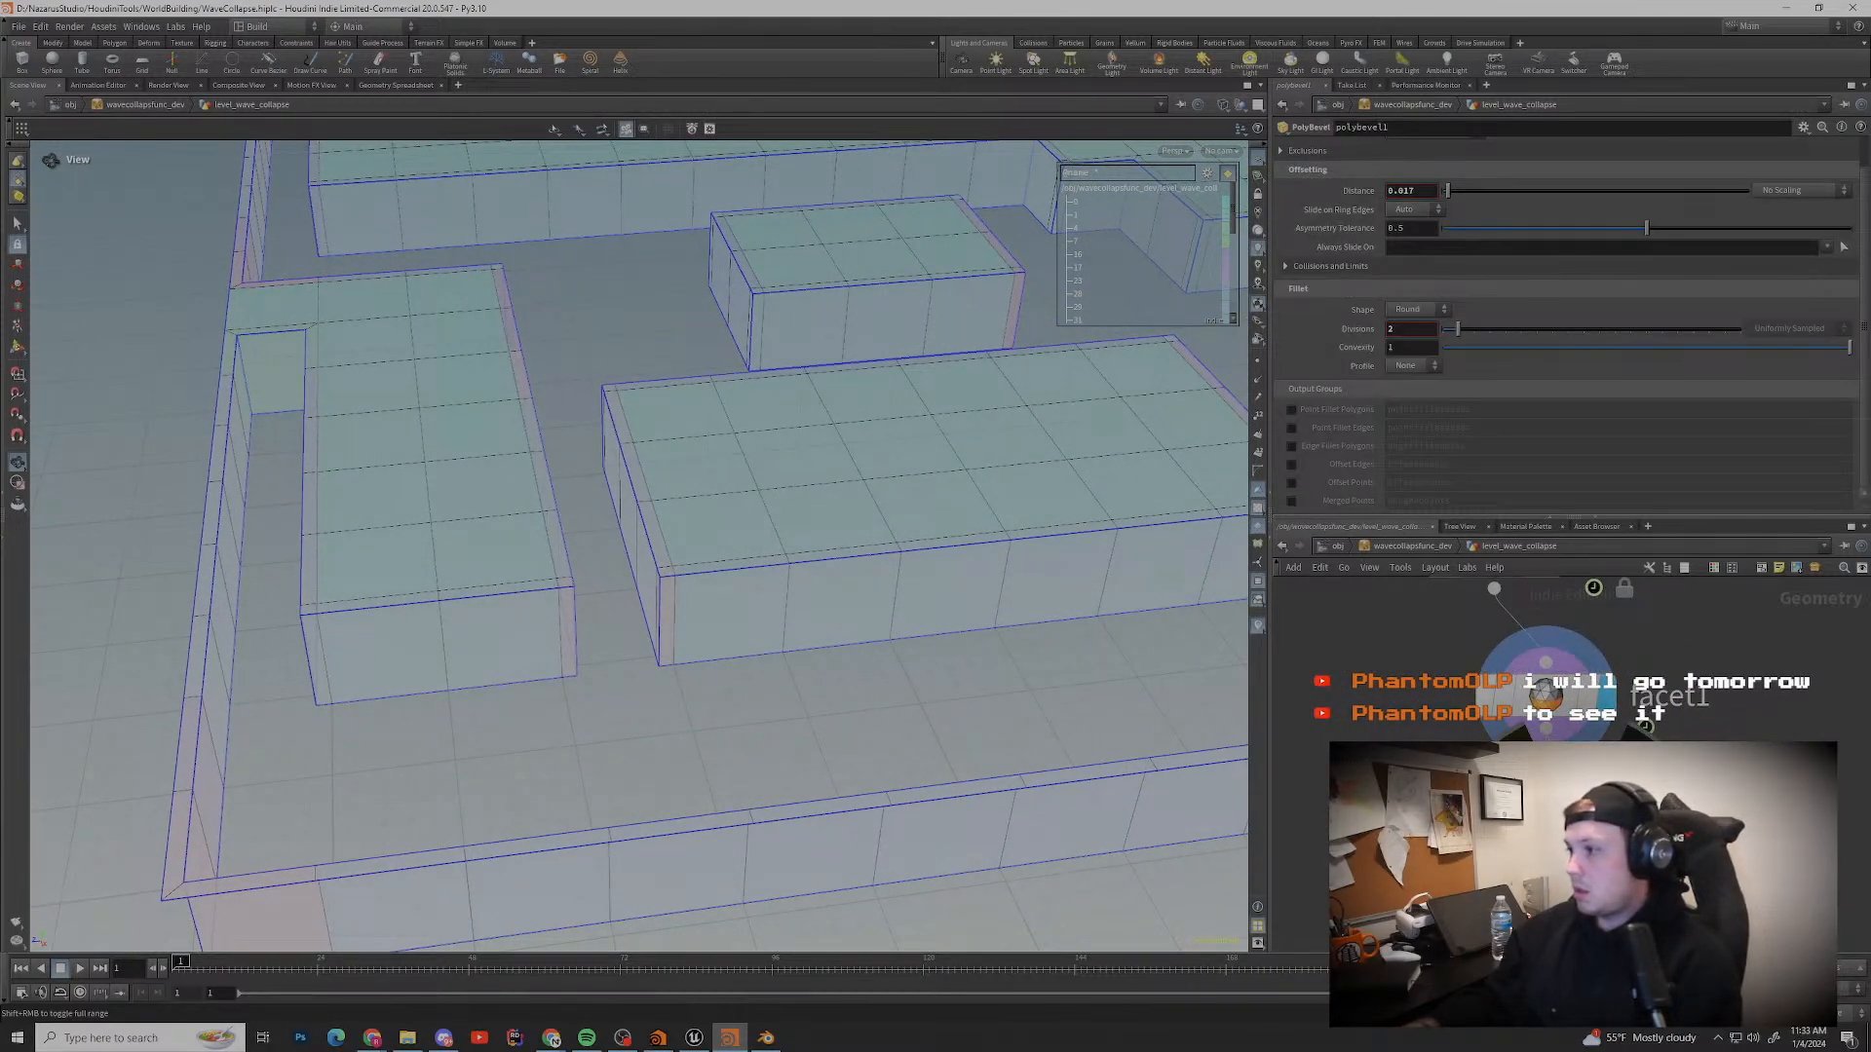
left_click(1644, 726)
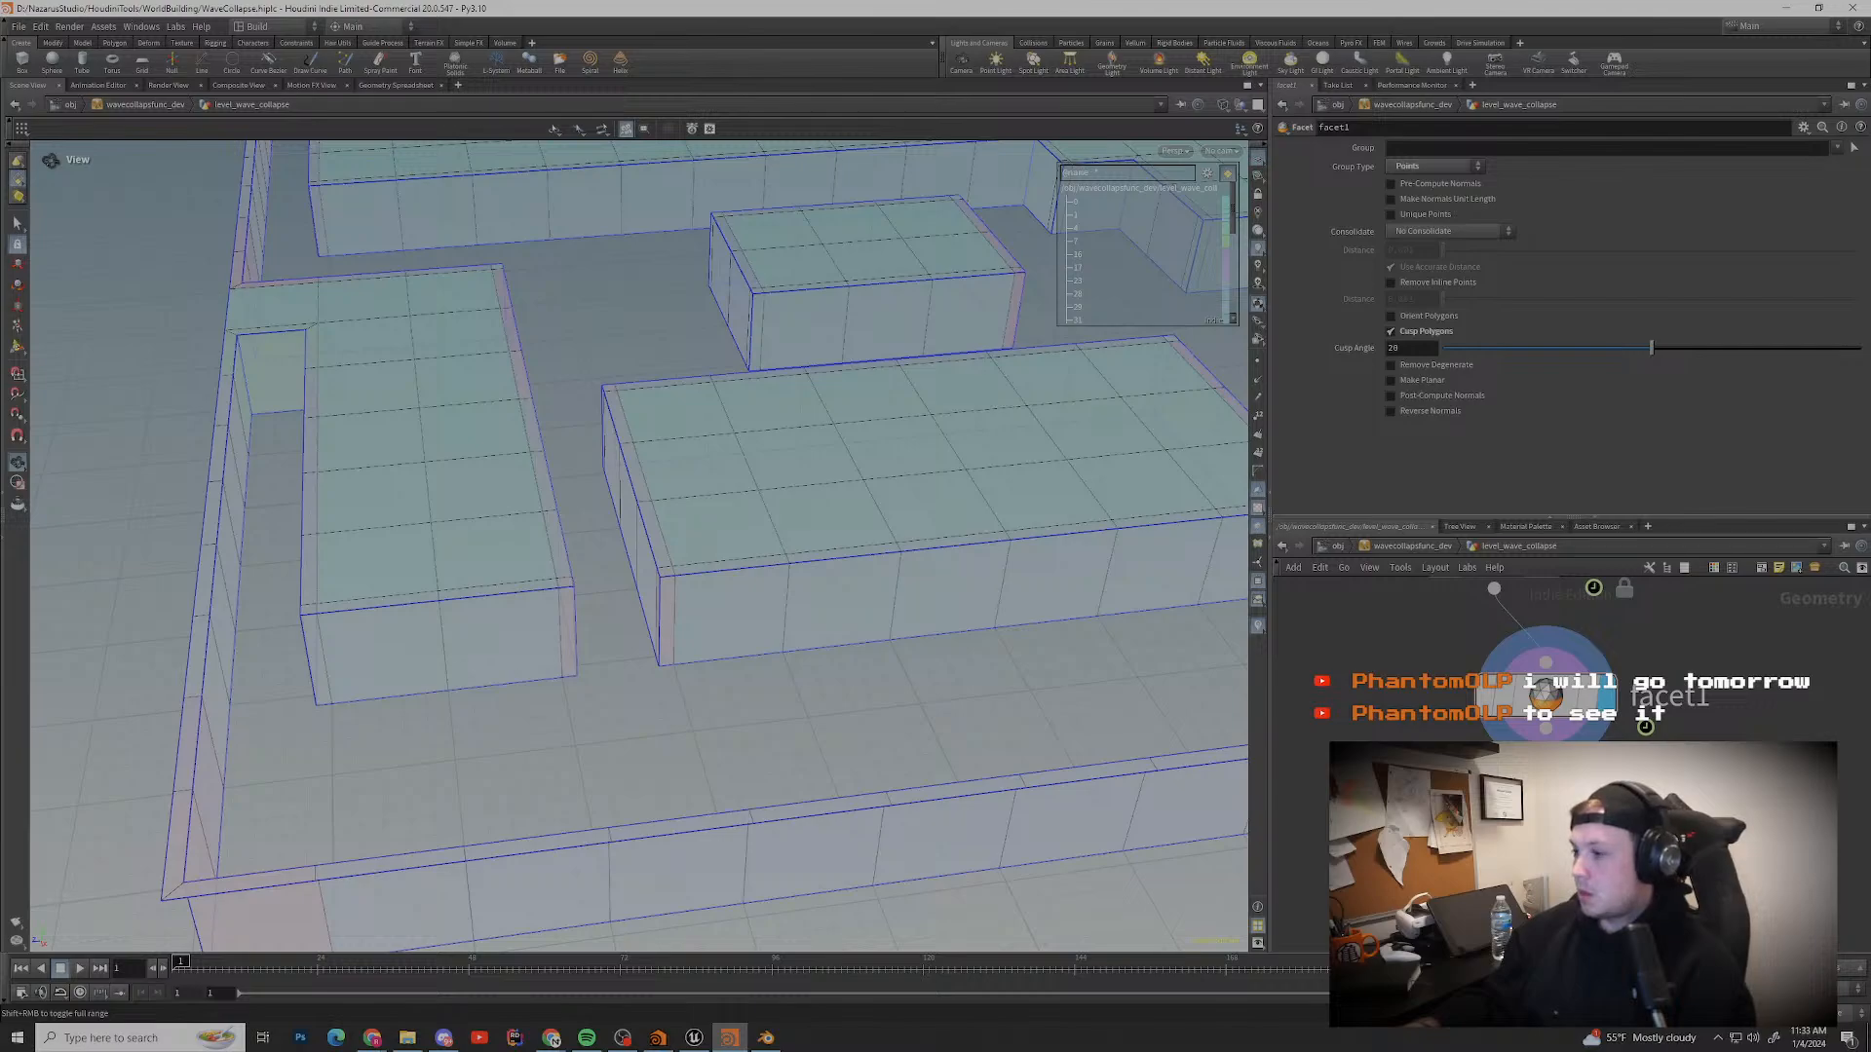
key("Tab")
type("poly")
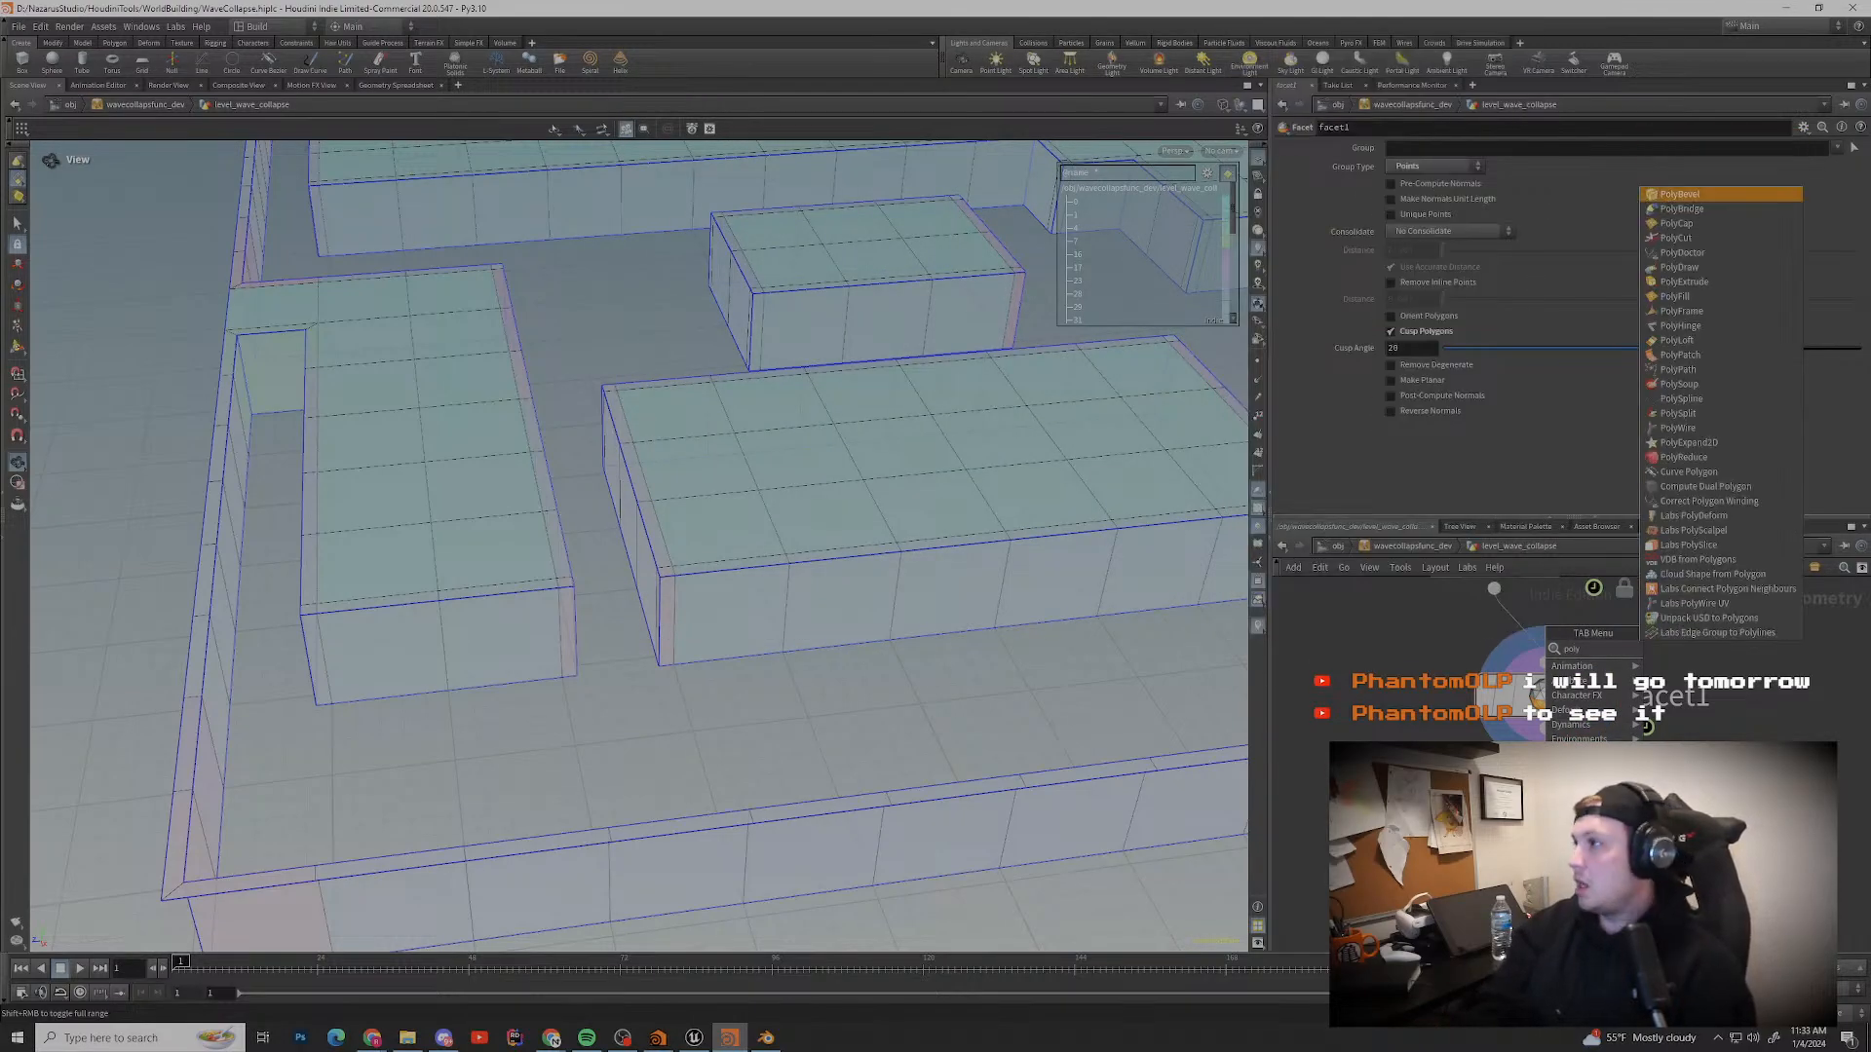
key("Escape")
left_click(1545, 807)
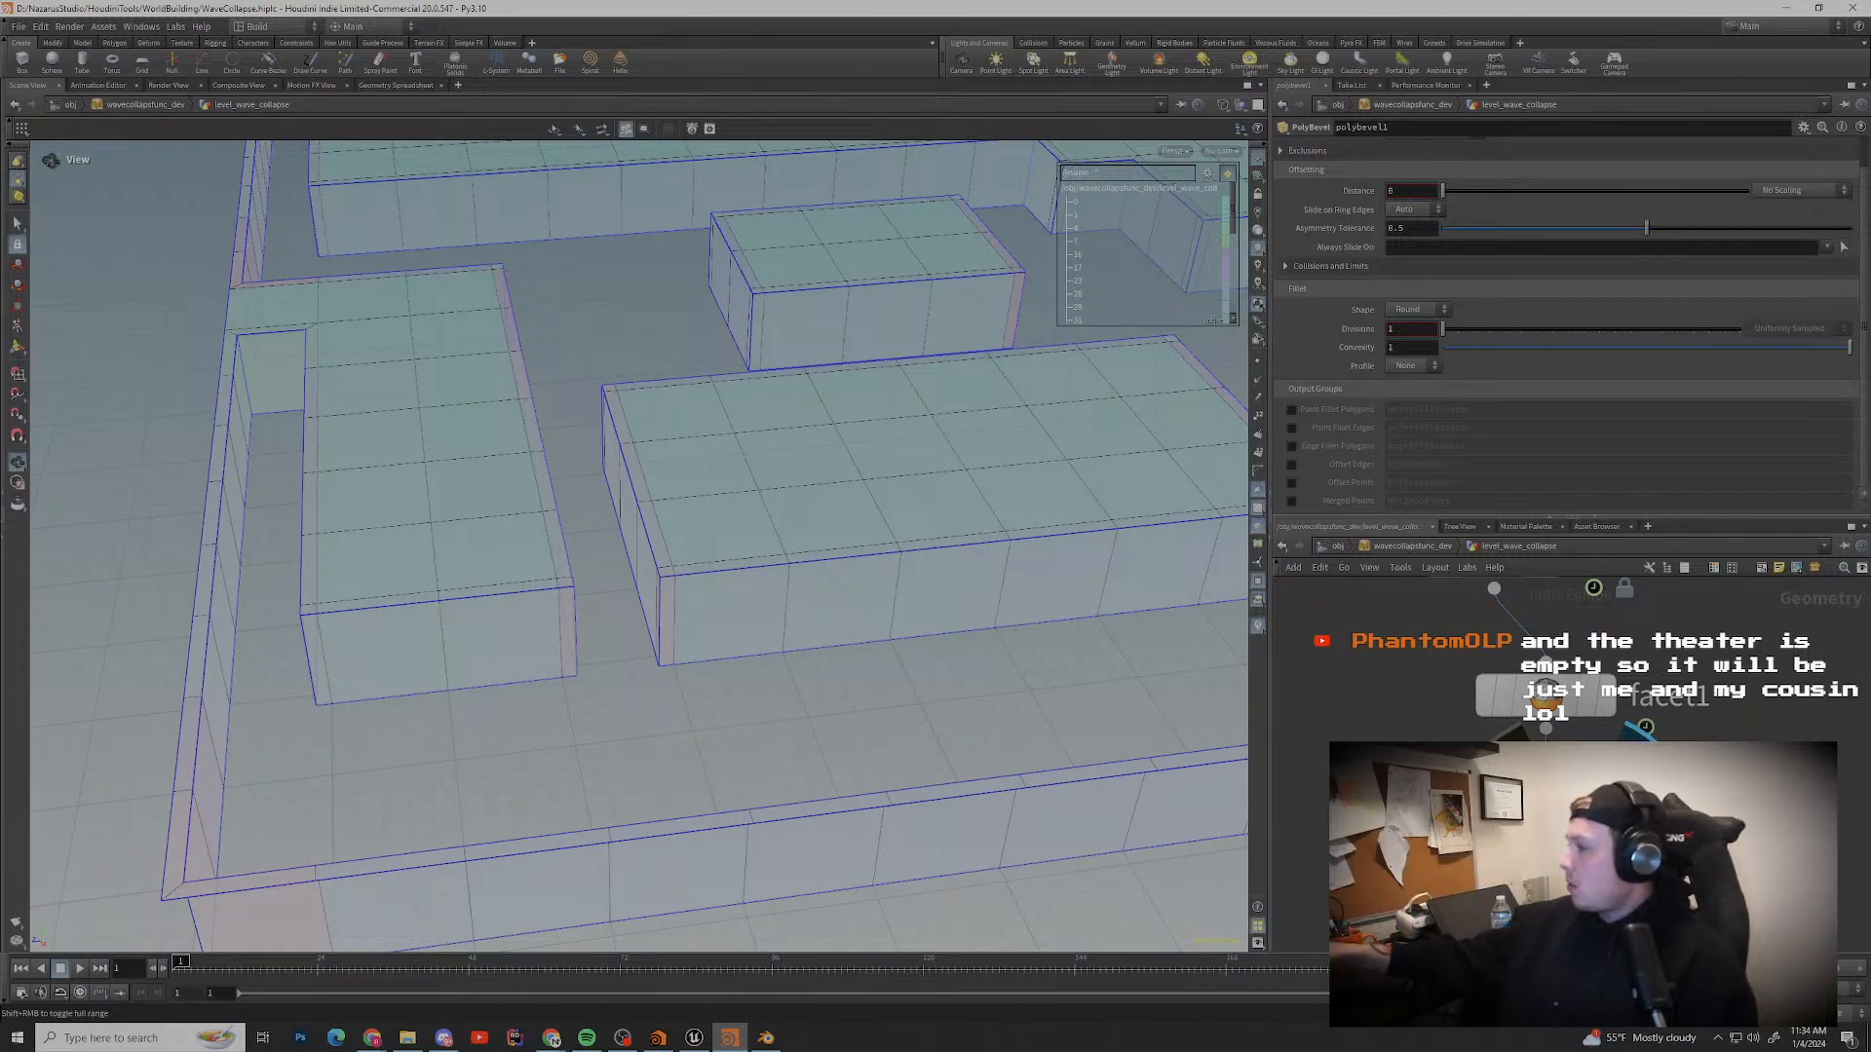
Step: Examine the edges of the stepped blocks and corridors across the middle of the level
scroll(857, 545, "down", 3)
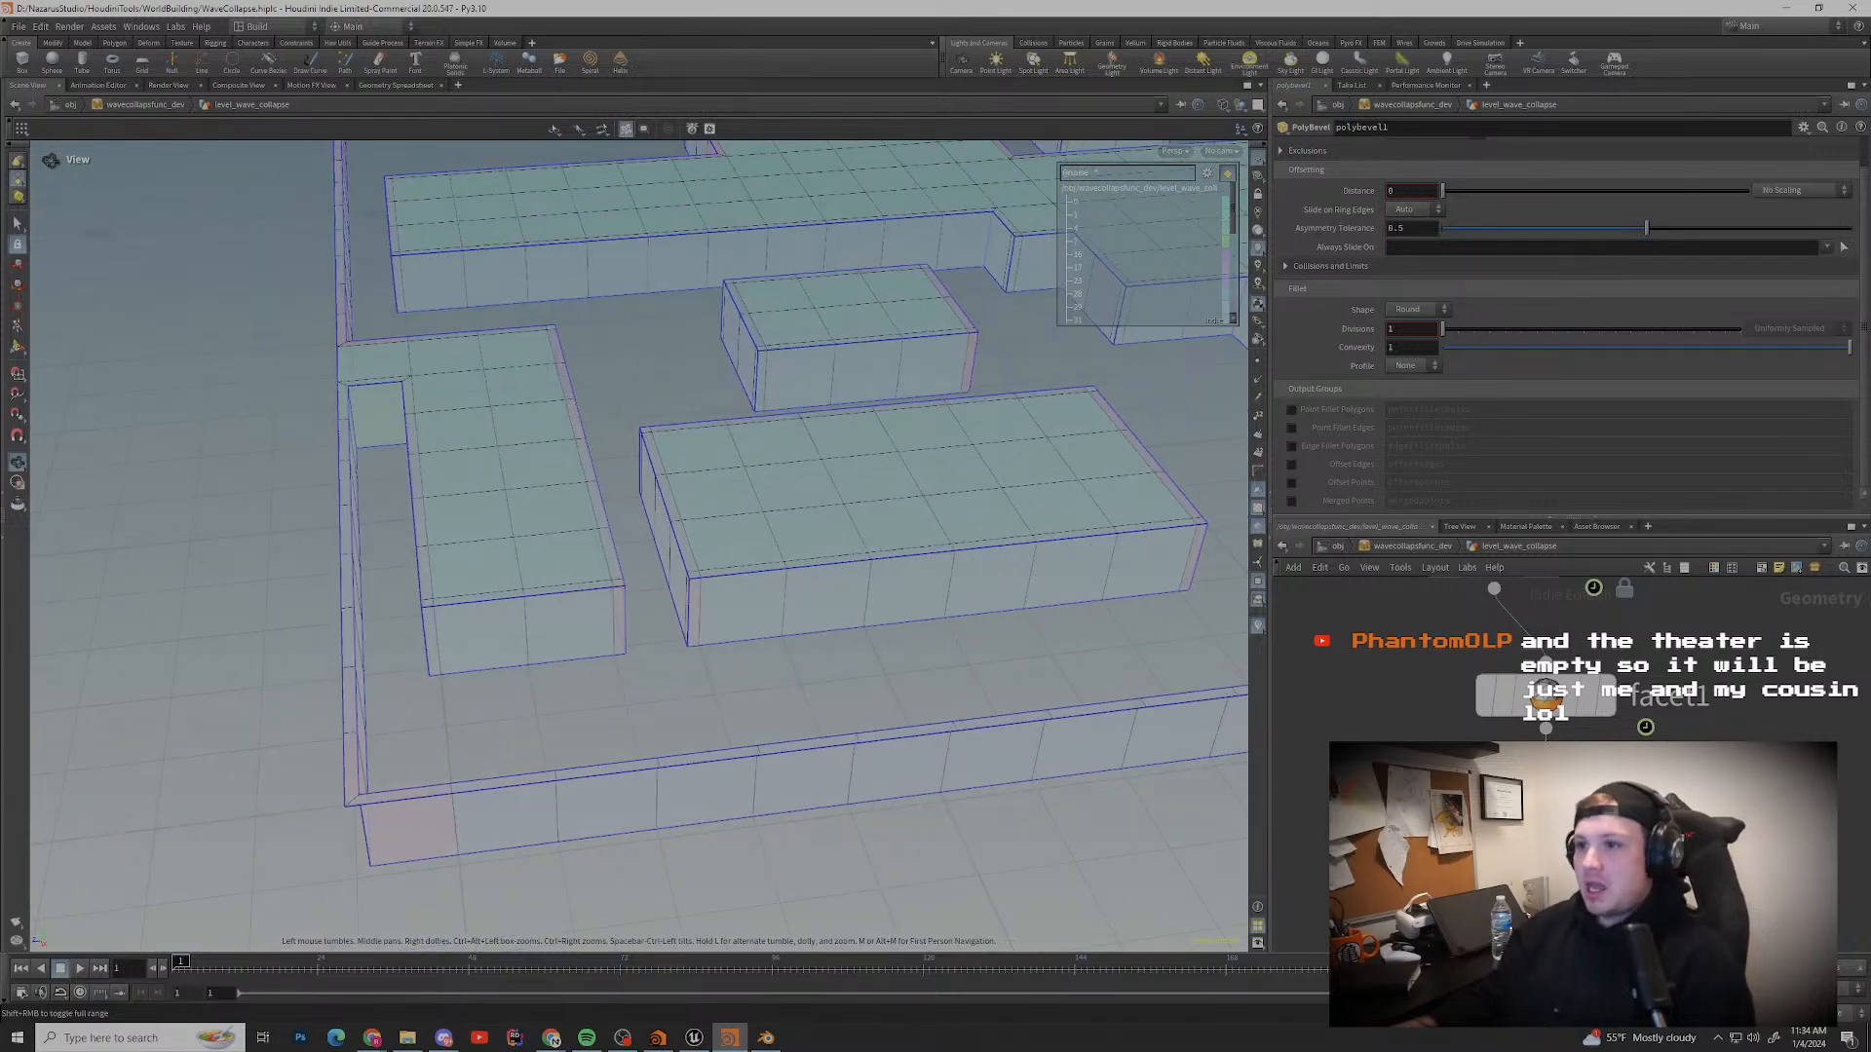
middle_click_drag(858, 546, 575, 588)
scroll(624, 546, "up", 3)
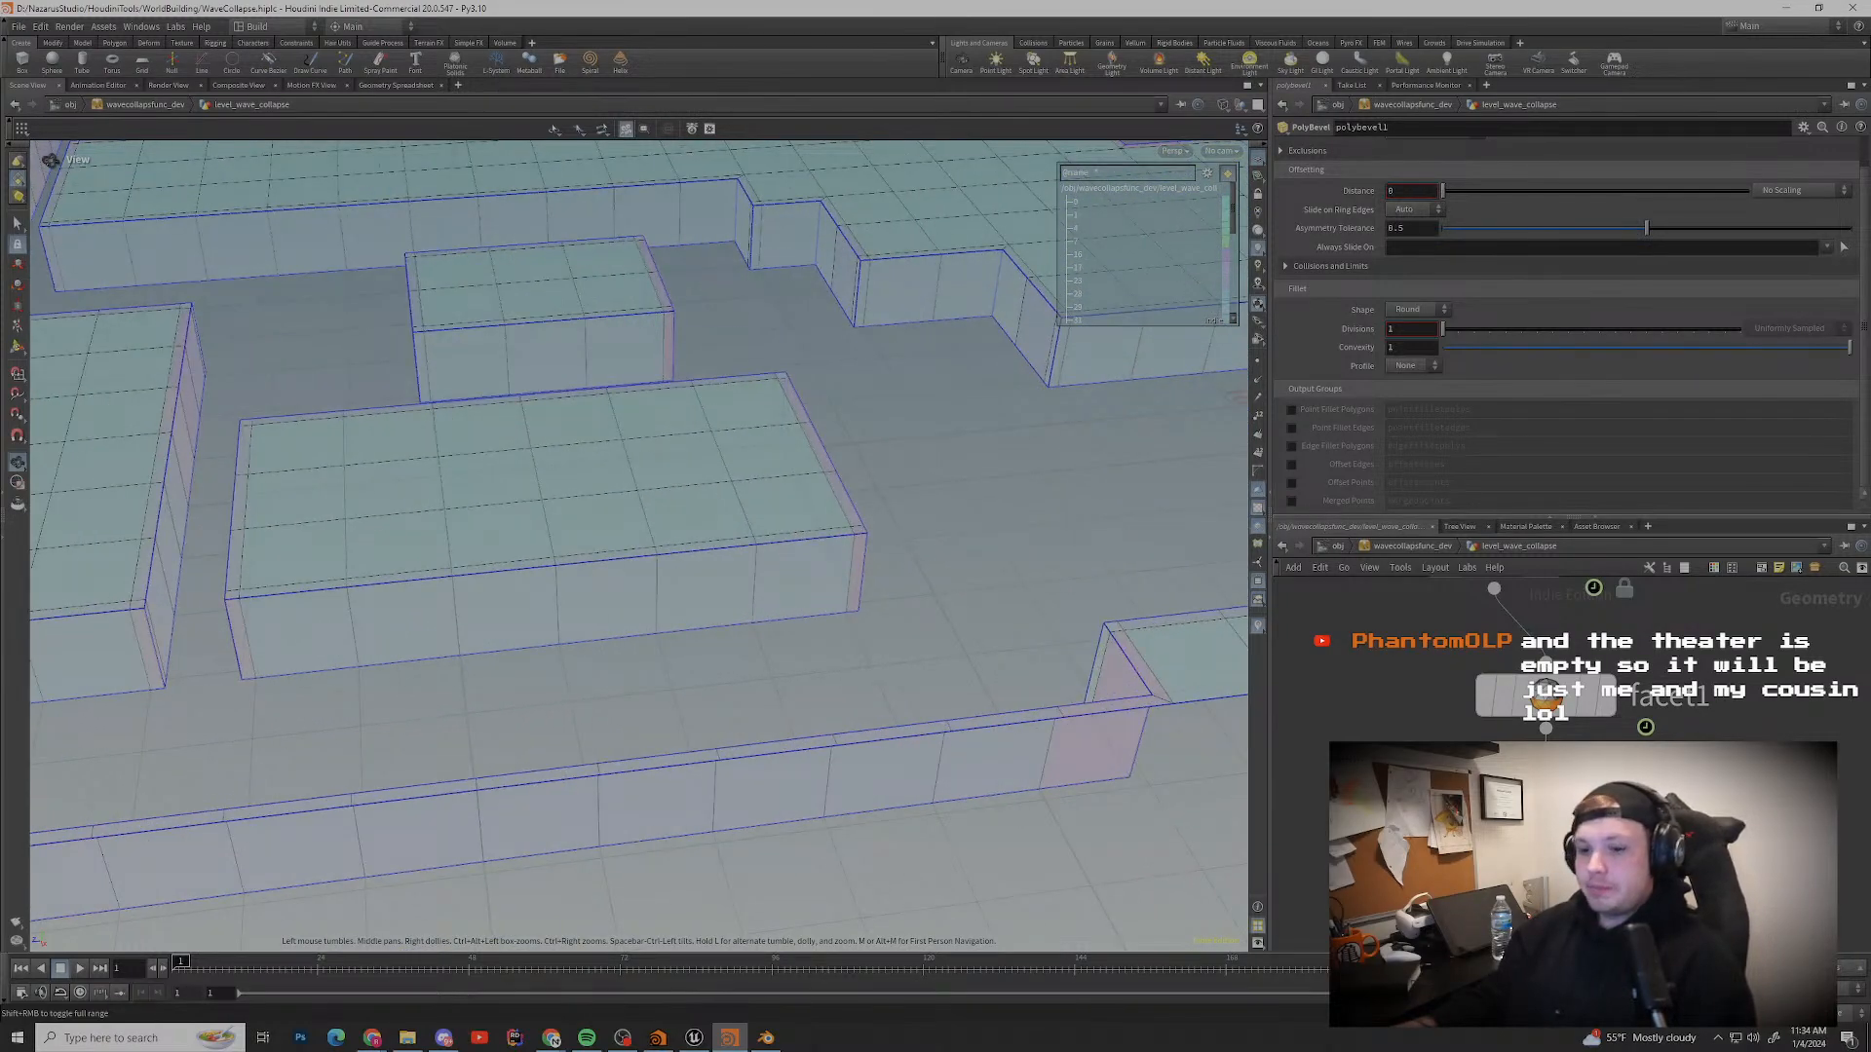
left_click_drag(682, 546, 585, 624)
scroll(633, 546, "up", 3)
left_click_drag(633, 546, 507, 492)
left_click_drag(503, 609, 741, 585)
right_click_drag(740, 584, 663, 546)
middle_click_drag(663, 546, 429, 258)
right_click_drag(428, 258, 370, 234)
middle_click_drag(370, 234, 585, 226)
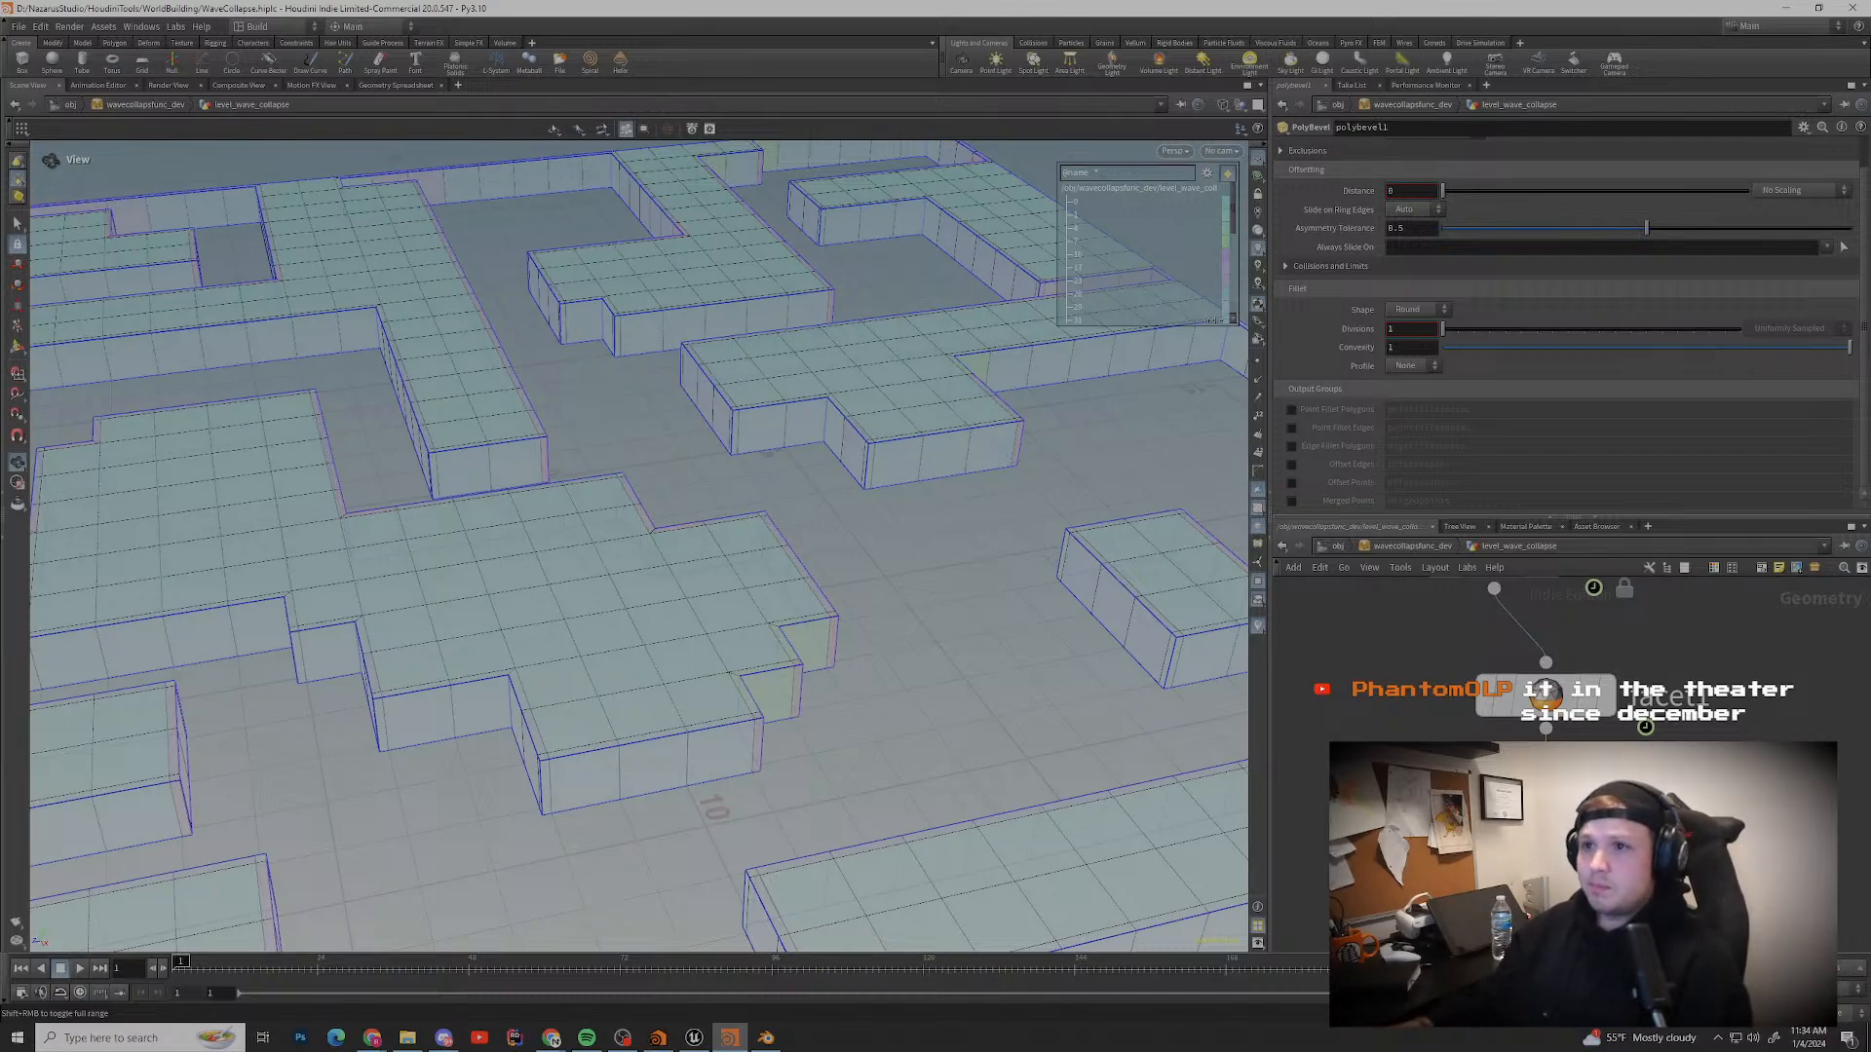
left_click_drag(585, 526, 809, 497)
middle_click_drag(634, 419, 960, 633)
right_click_drag(639, 526, 697, 551)
mouse_move(639, 545)
left_mouse_down()
mouse_move(818, 555)
mouse_move(673, 550)
left_mouse_up()
middle_click_drag(639, 546, 669, 474)
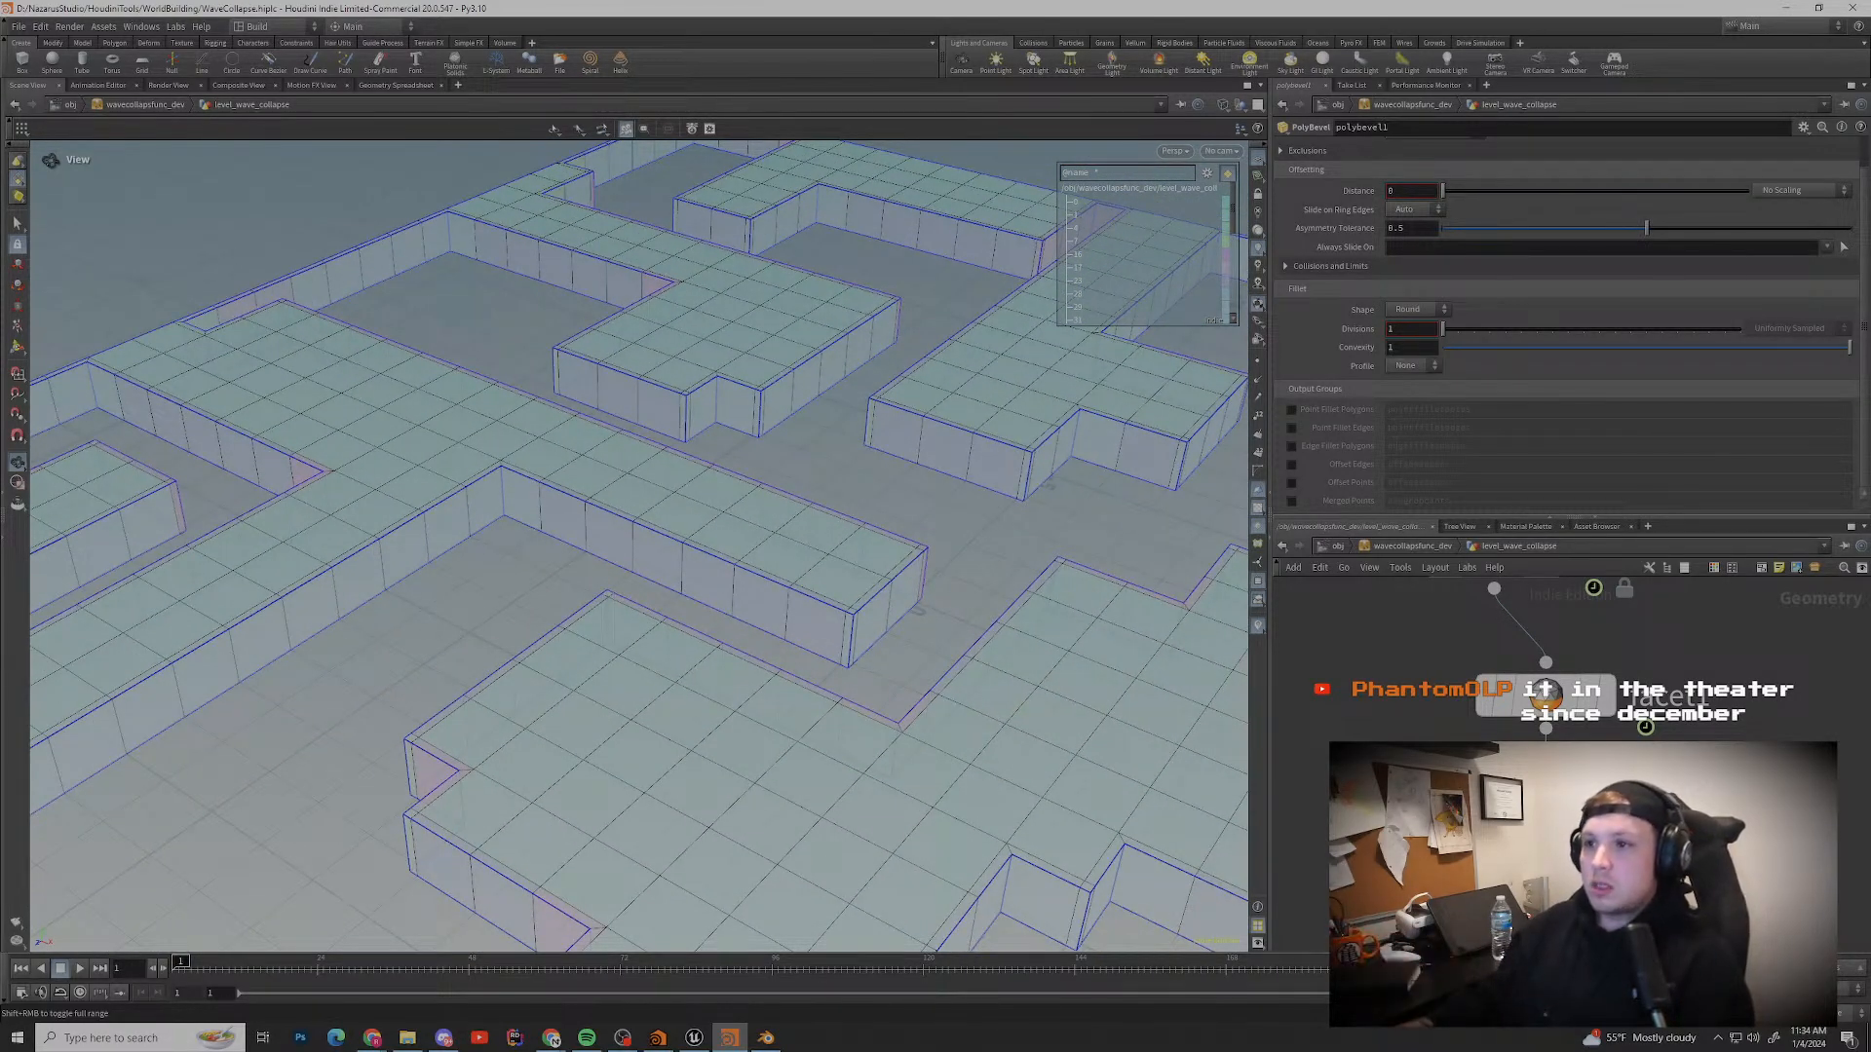
left_click_drag(639, 545, 448, 530)
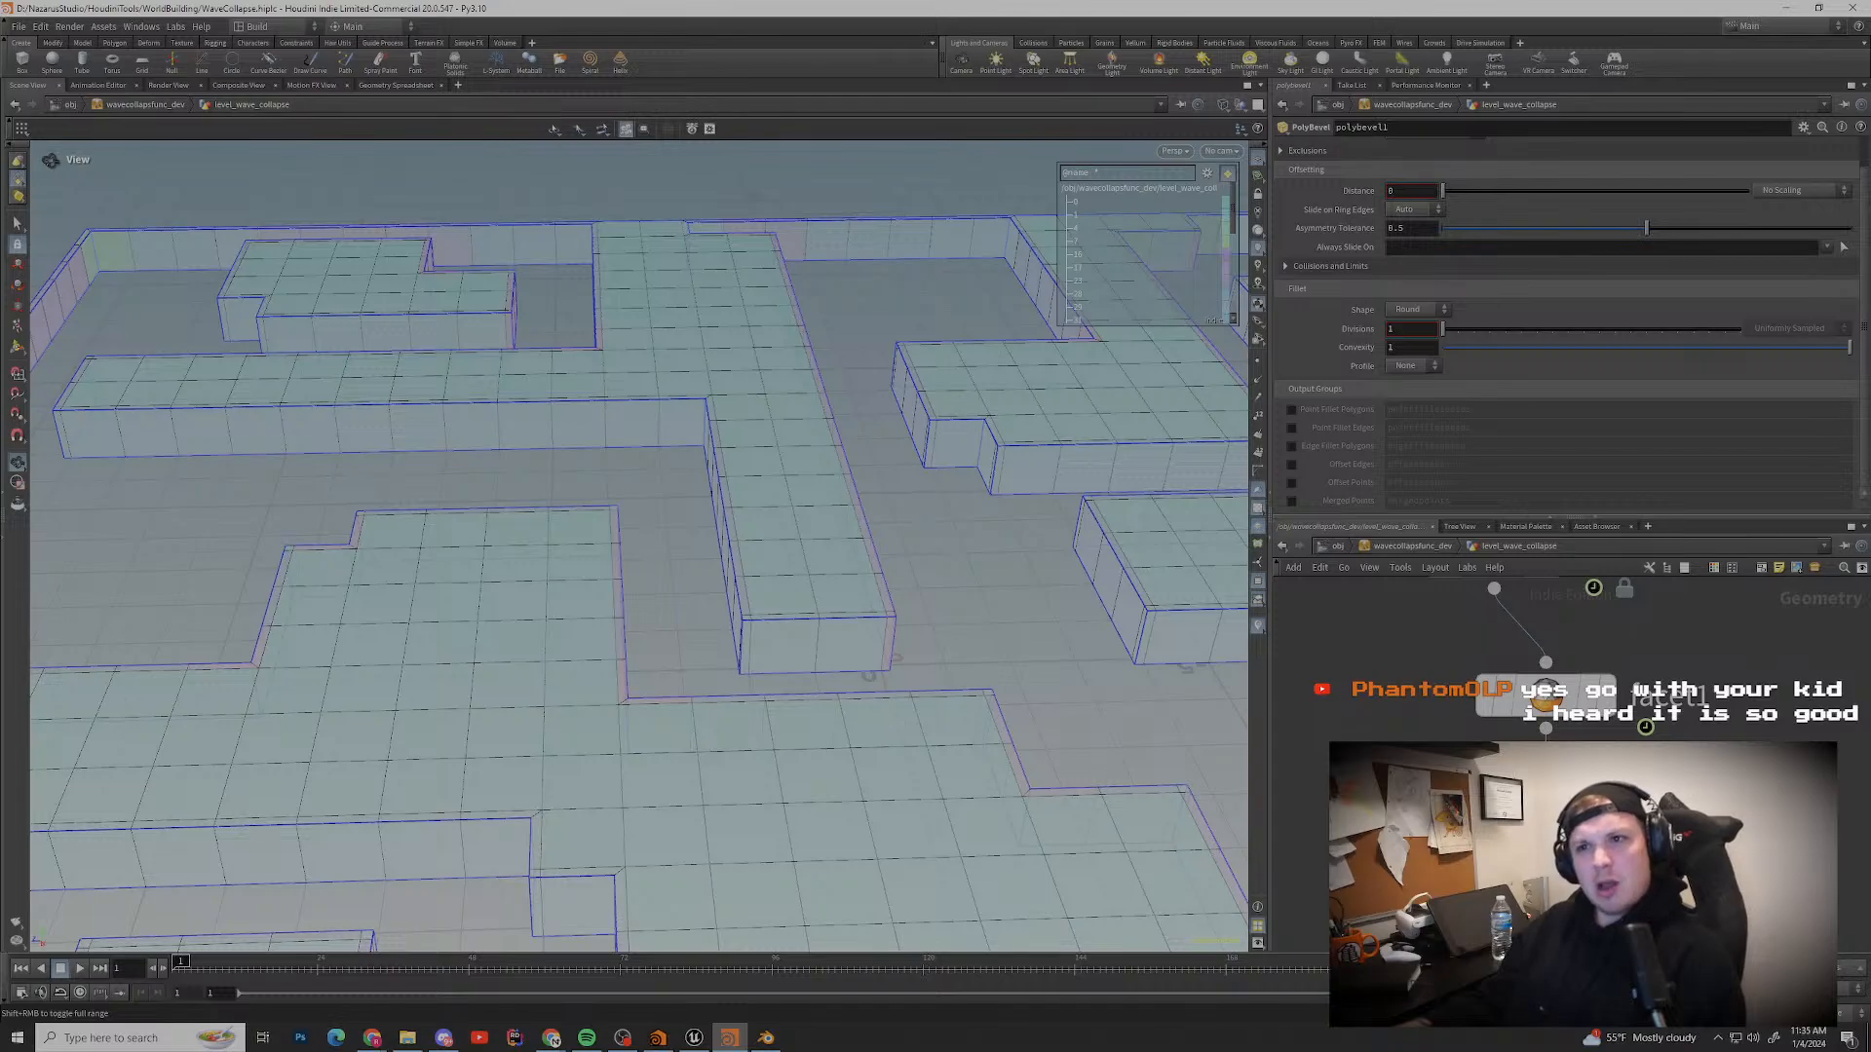
Step: Examine the level's boundary walls and the blocks joined to them from several sides
scroll(721, 565, "down", 2)
middle_click_drag(721, 566, 234, 337)
scroll(639, 546, "up", 2)
scroll(639, 546, "down", 2)
left_click_drag(740, 545, 955, 555)
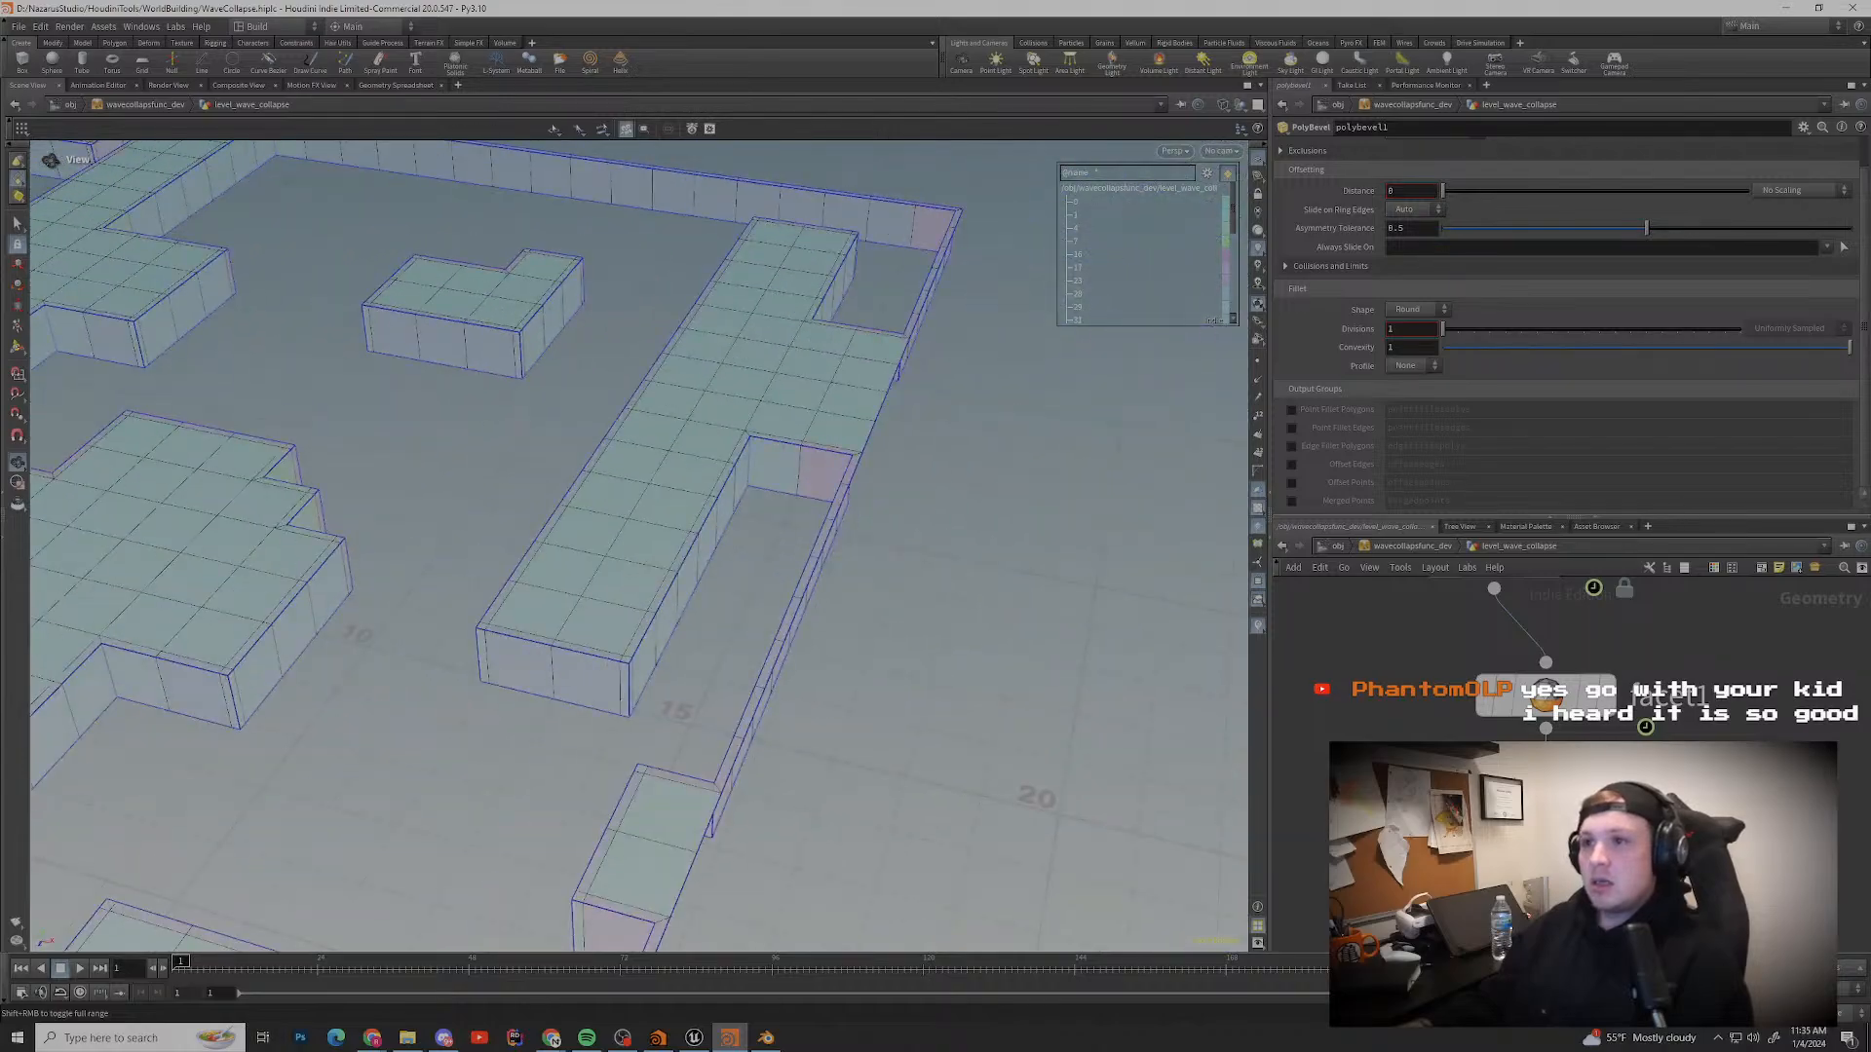
middle_click_drag(487, 487, 819, 502)
left_click_drag(818, 501, 566, 516)
middle_click_drag(565, 516, 438, 361)
left_click_drag(439, 439, 838, 380)
middle_click_drag(585, 487, 916, 487)
left_click_drag(916, 487, 945, 458)
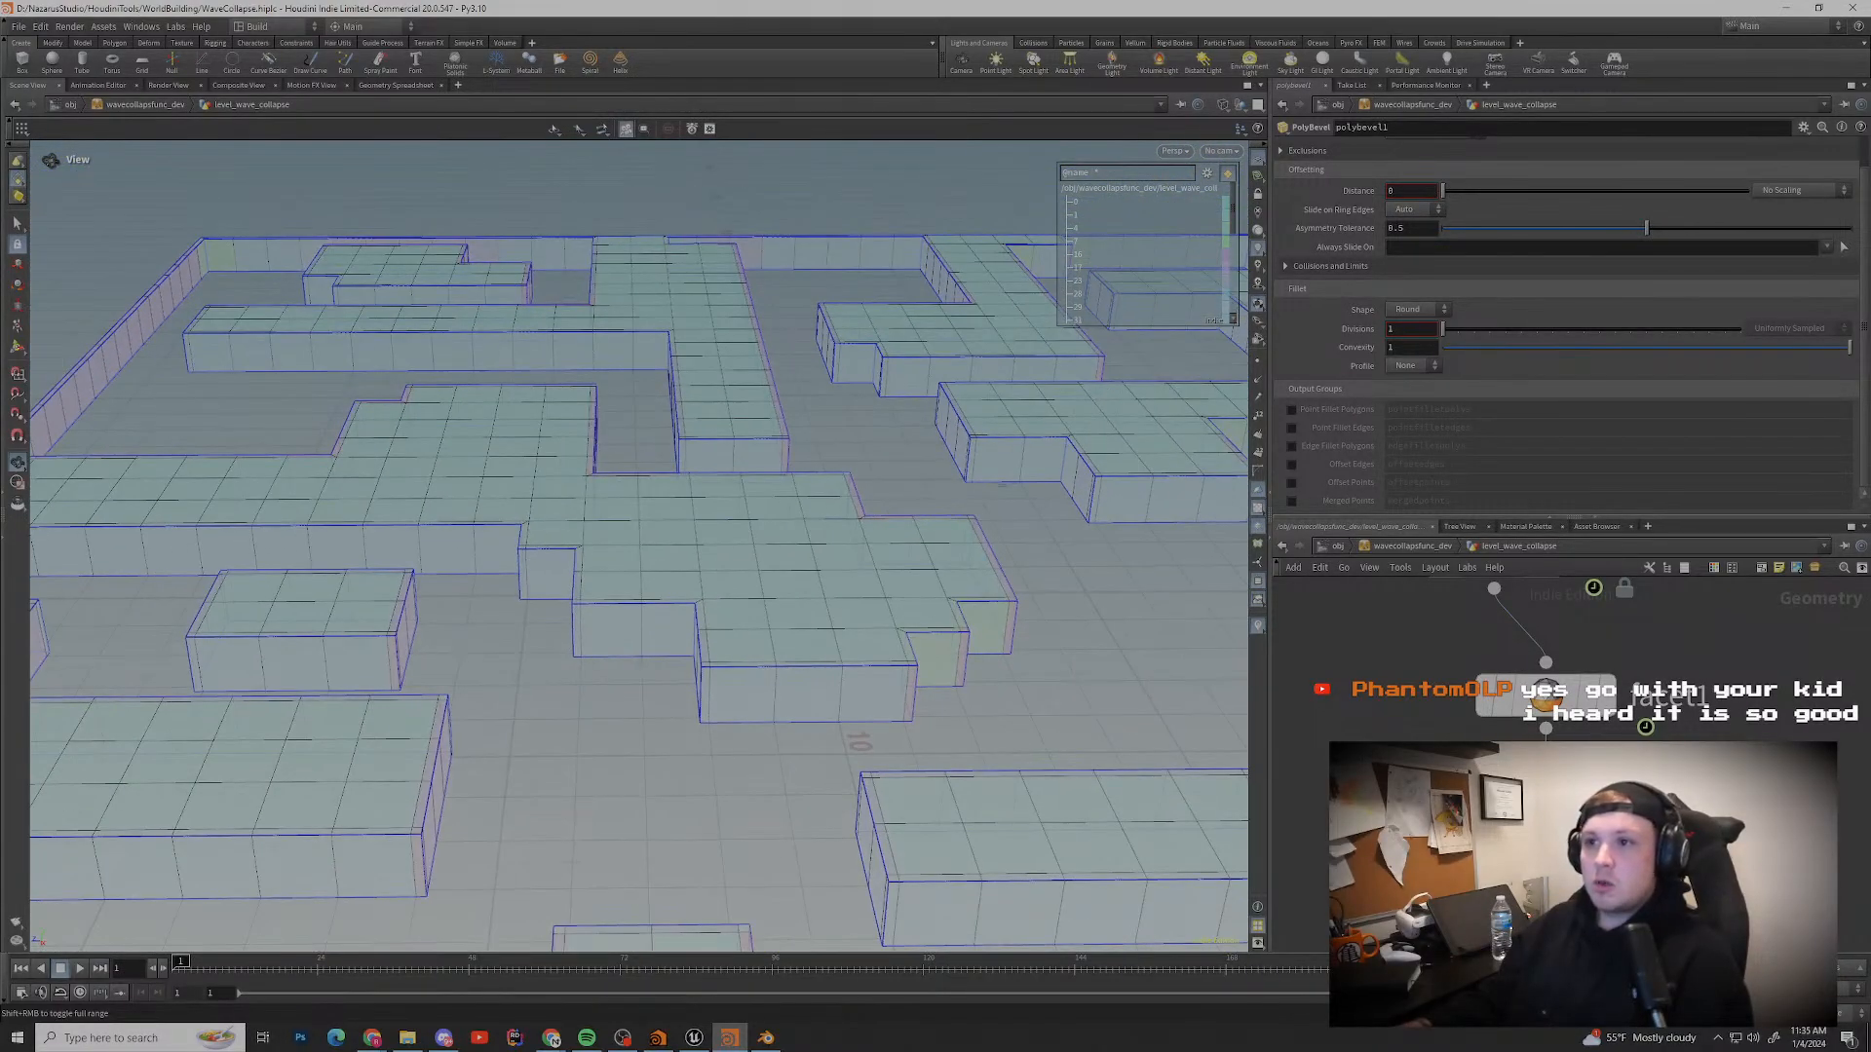
scroll(638, 546, "down", 2)
left_click_drag(467, 487, 877, 487)
middle_click_drag(487, 507, 1018, 524)
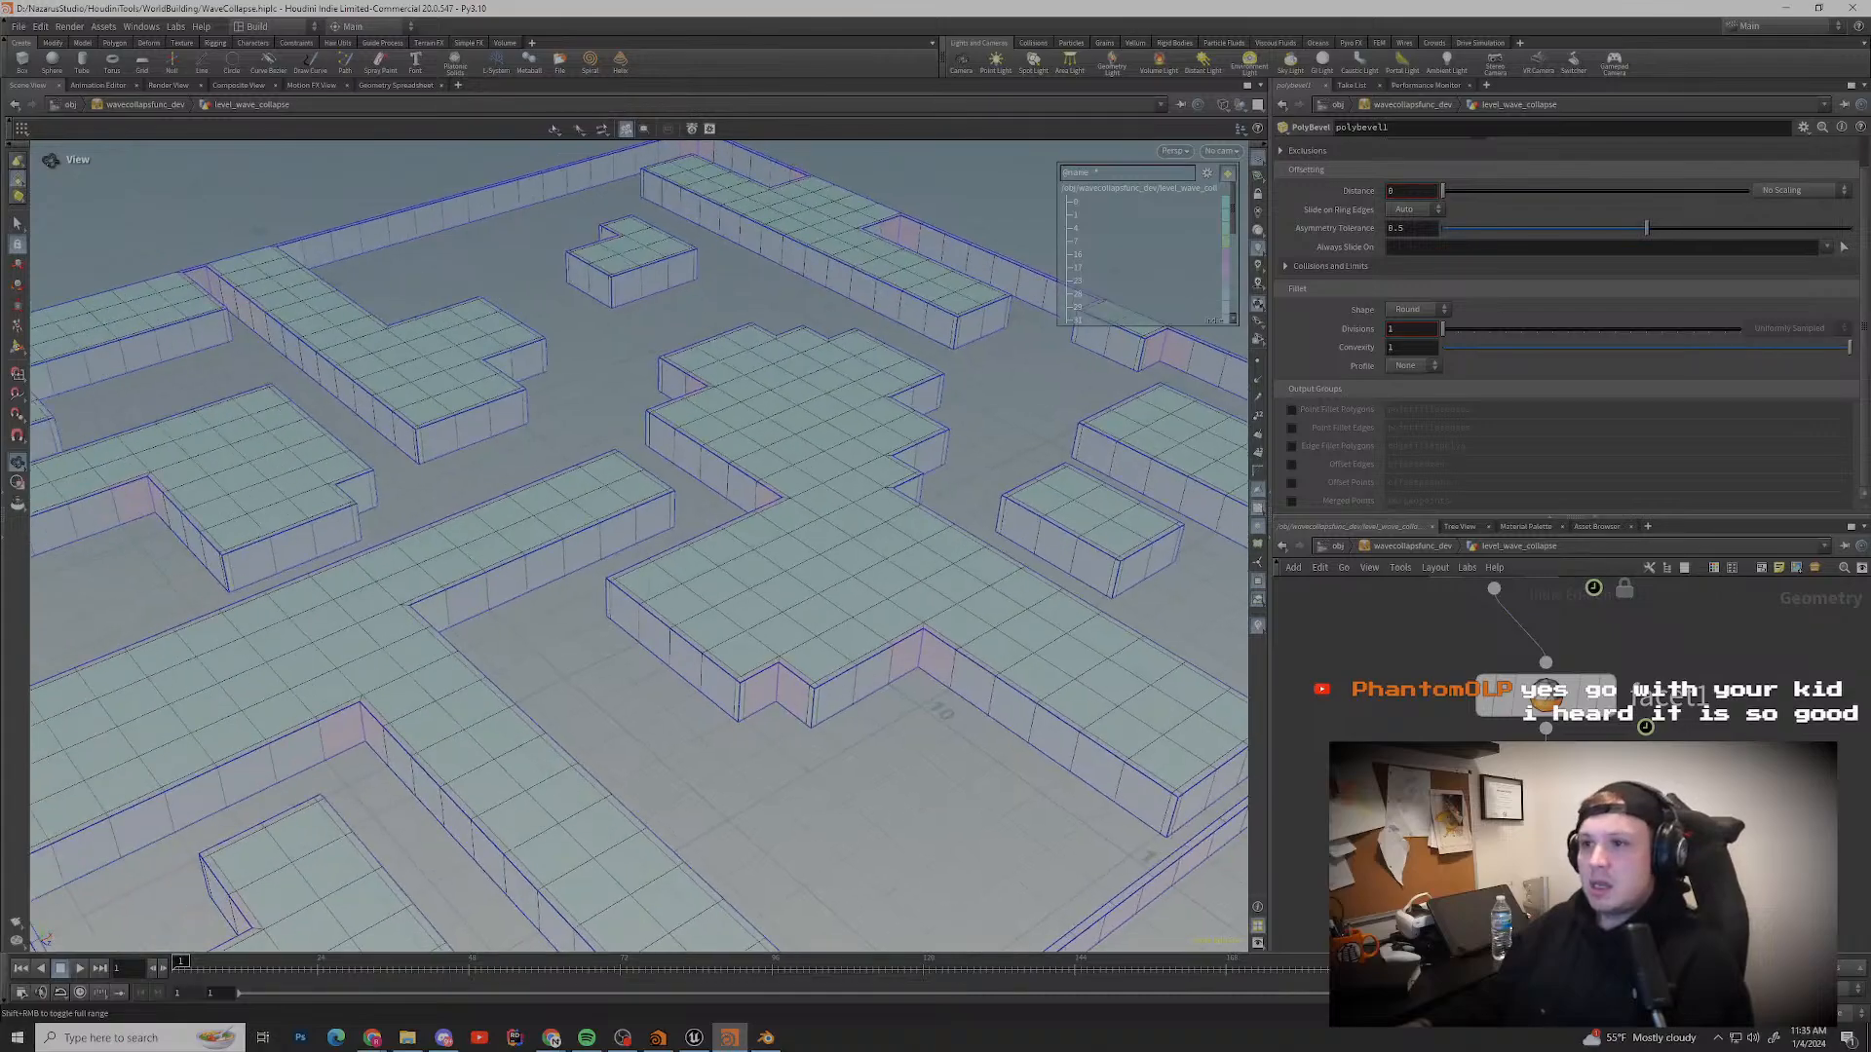
left_click_drag(877, 487, 682, 526)
middle_click_drag(585, 487, 770, 526)
left_click_drag(769, 527, 546, 545)
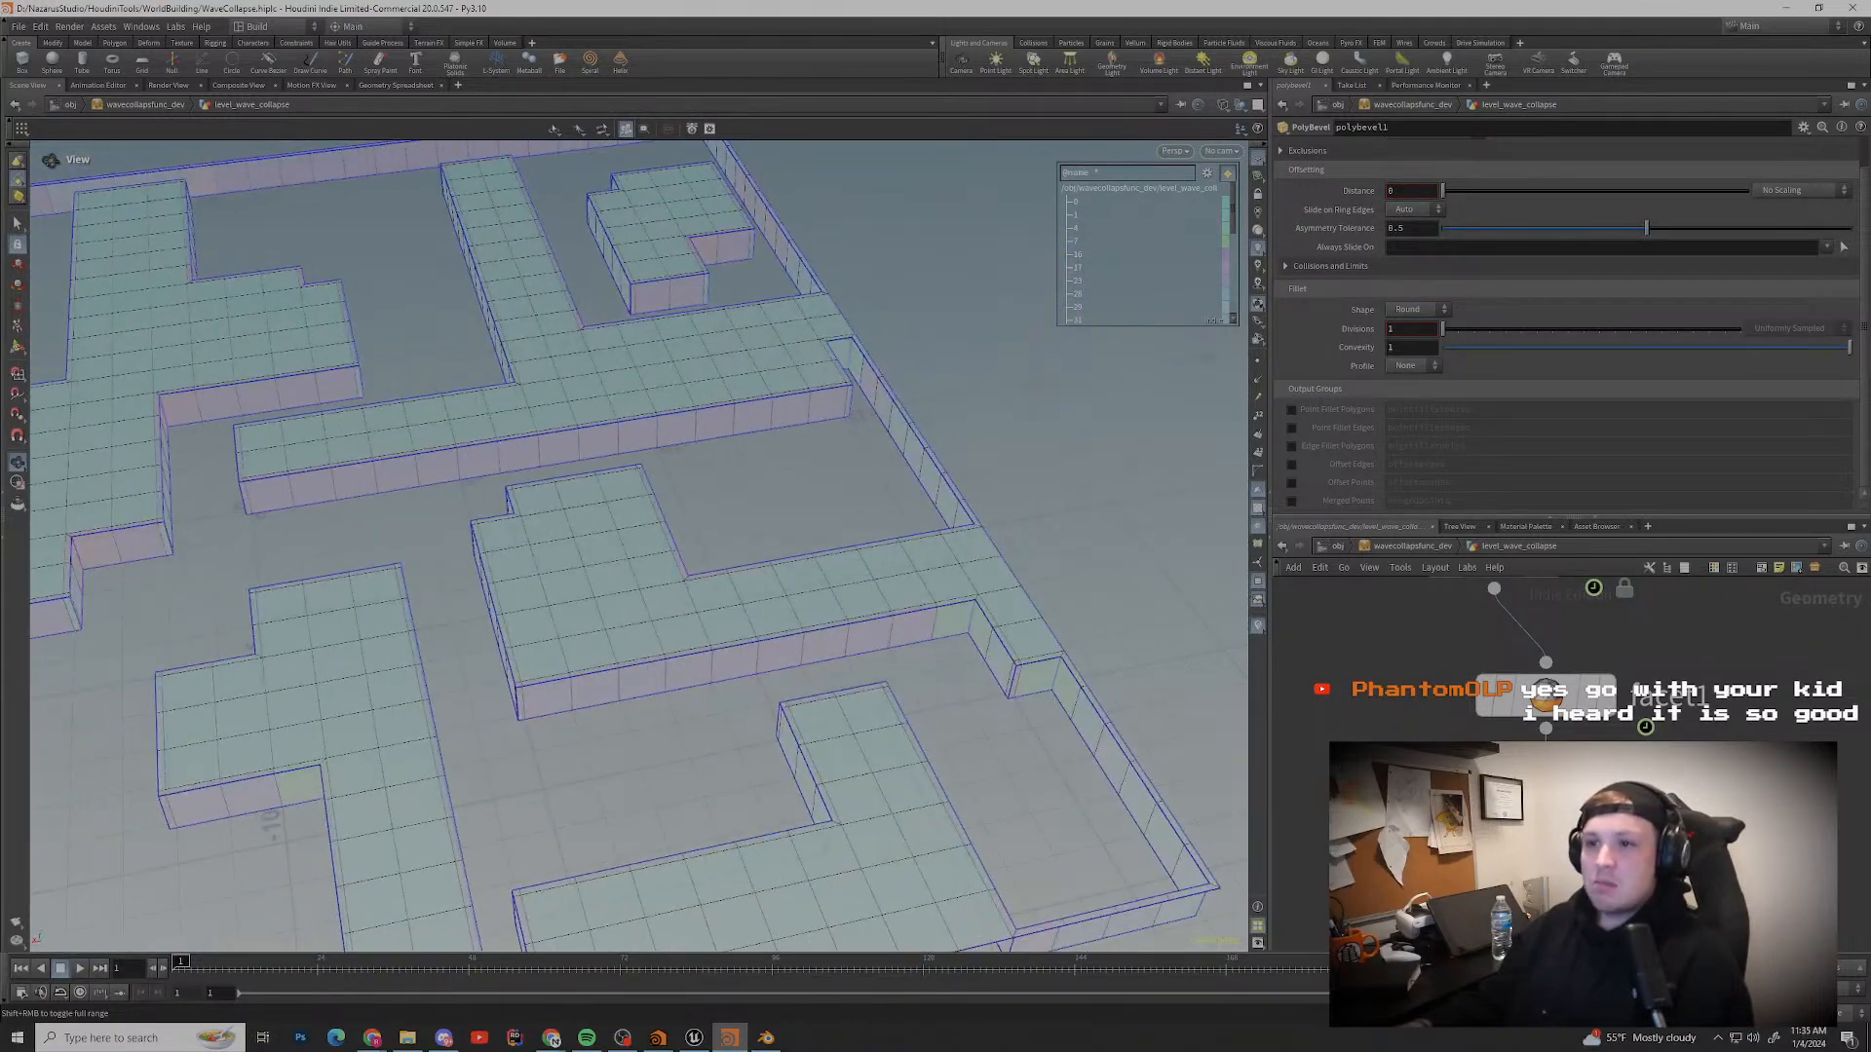
middle_click_drag(545, 546, 804, 567)
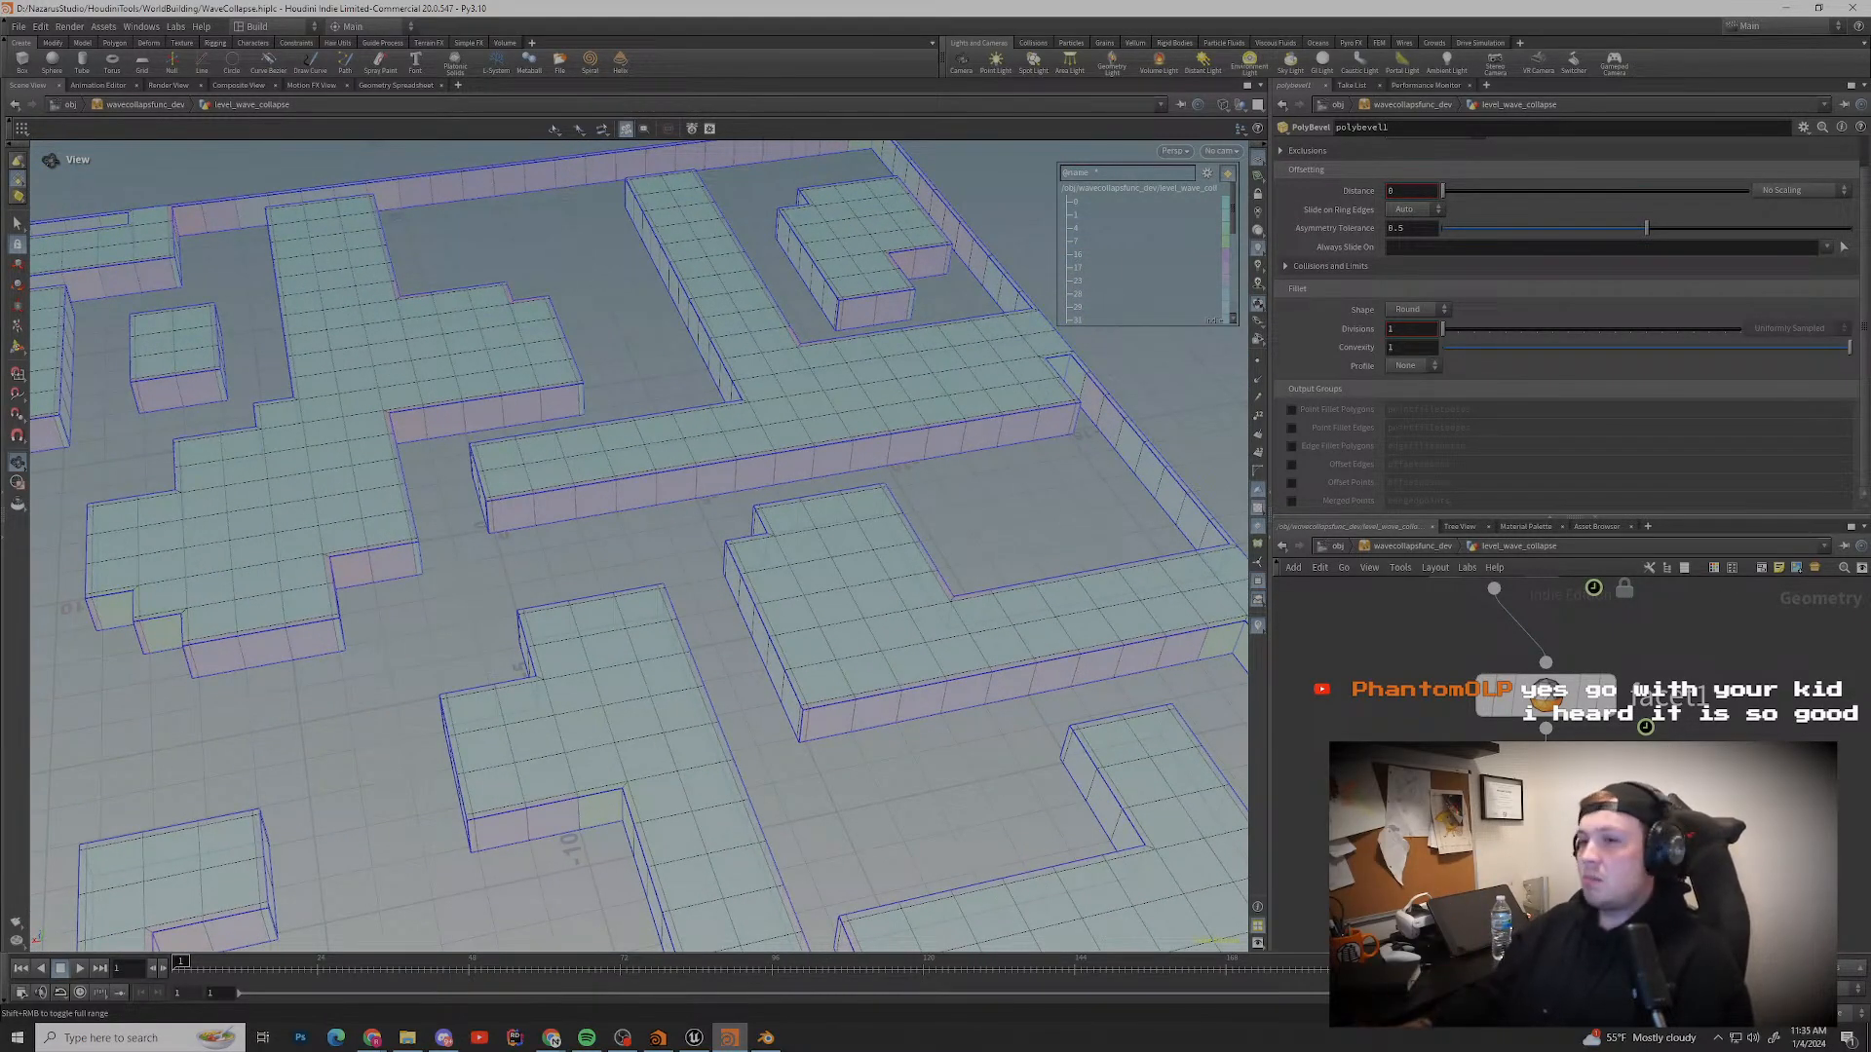
Step: Check the block corners and inner wall junctions up close for edge and shading differences
scroll(638, 546, "up", 3)
left_click_drag(740, 585, 526, 545)
middle_click_drag(526, 624, 828, 380)
left_click_drag(507, 604, 760, 516)
middle_click_drag(507, 526, 936, 565)
left_click_drag(682, 565, 730, 536)
left_click_drag(546, 546, 936, 560)
middle_click_drag(585, 546, 848, 541)
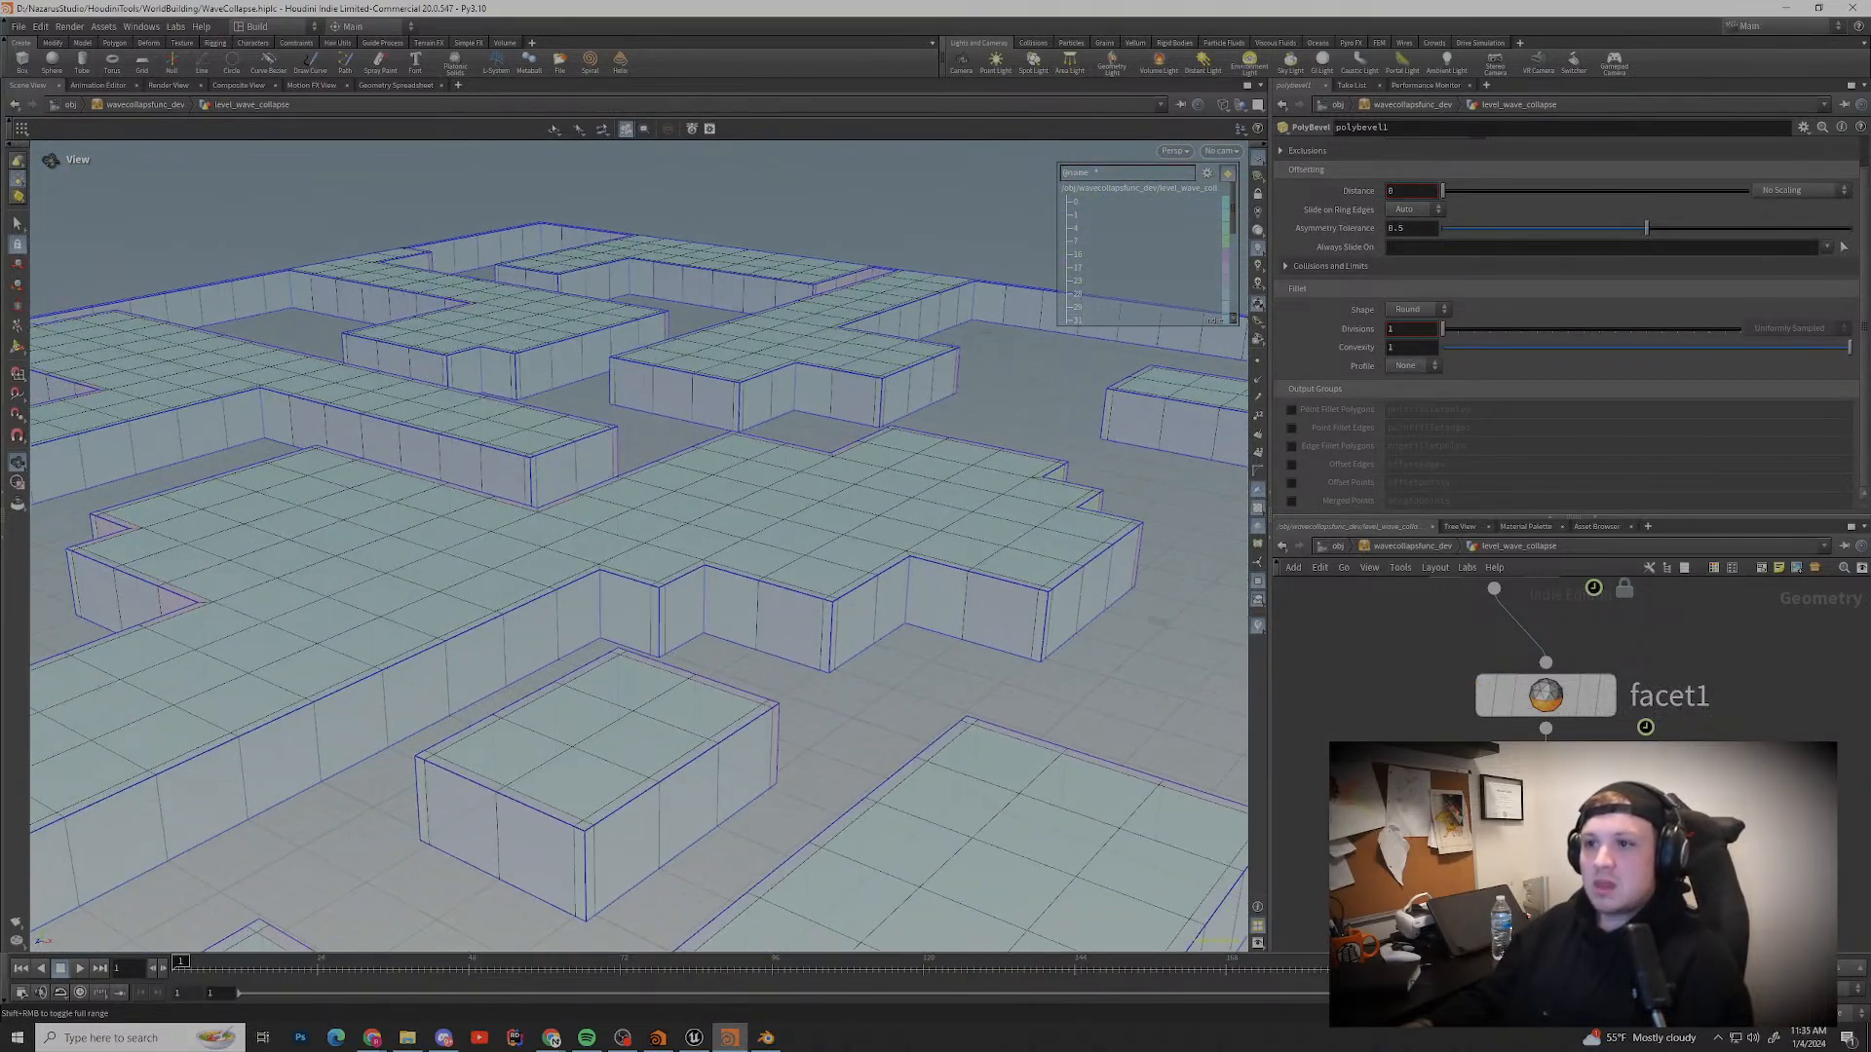
middle_click_drag(546, 565, 906, 545)
left_click_drag(838, 526, 575, 653)
middle_click_drag(877, 565, 482, 538)
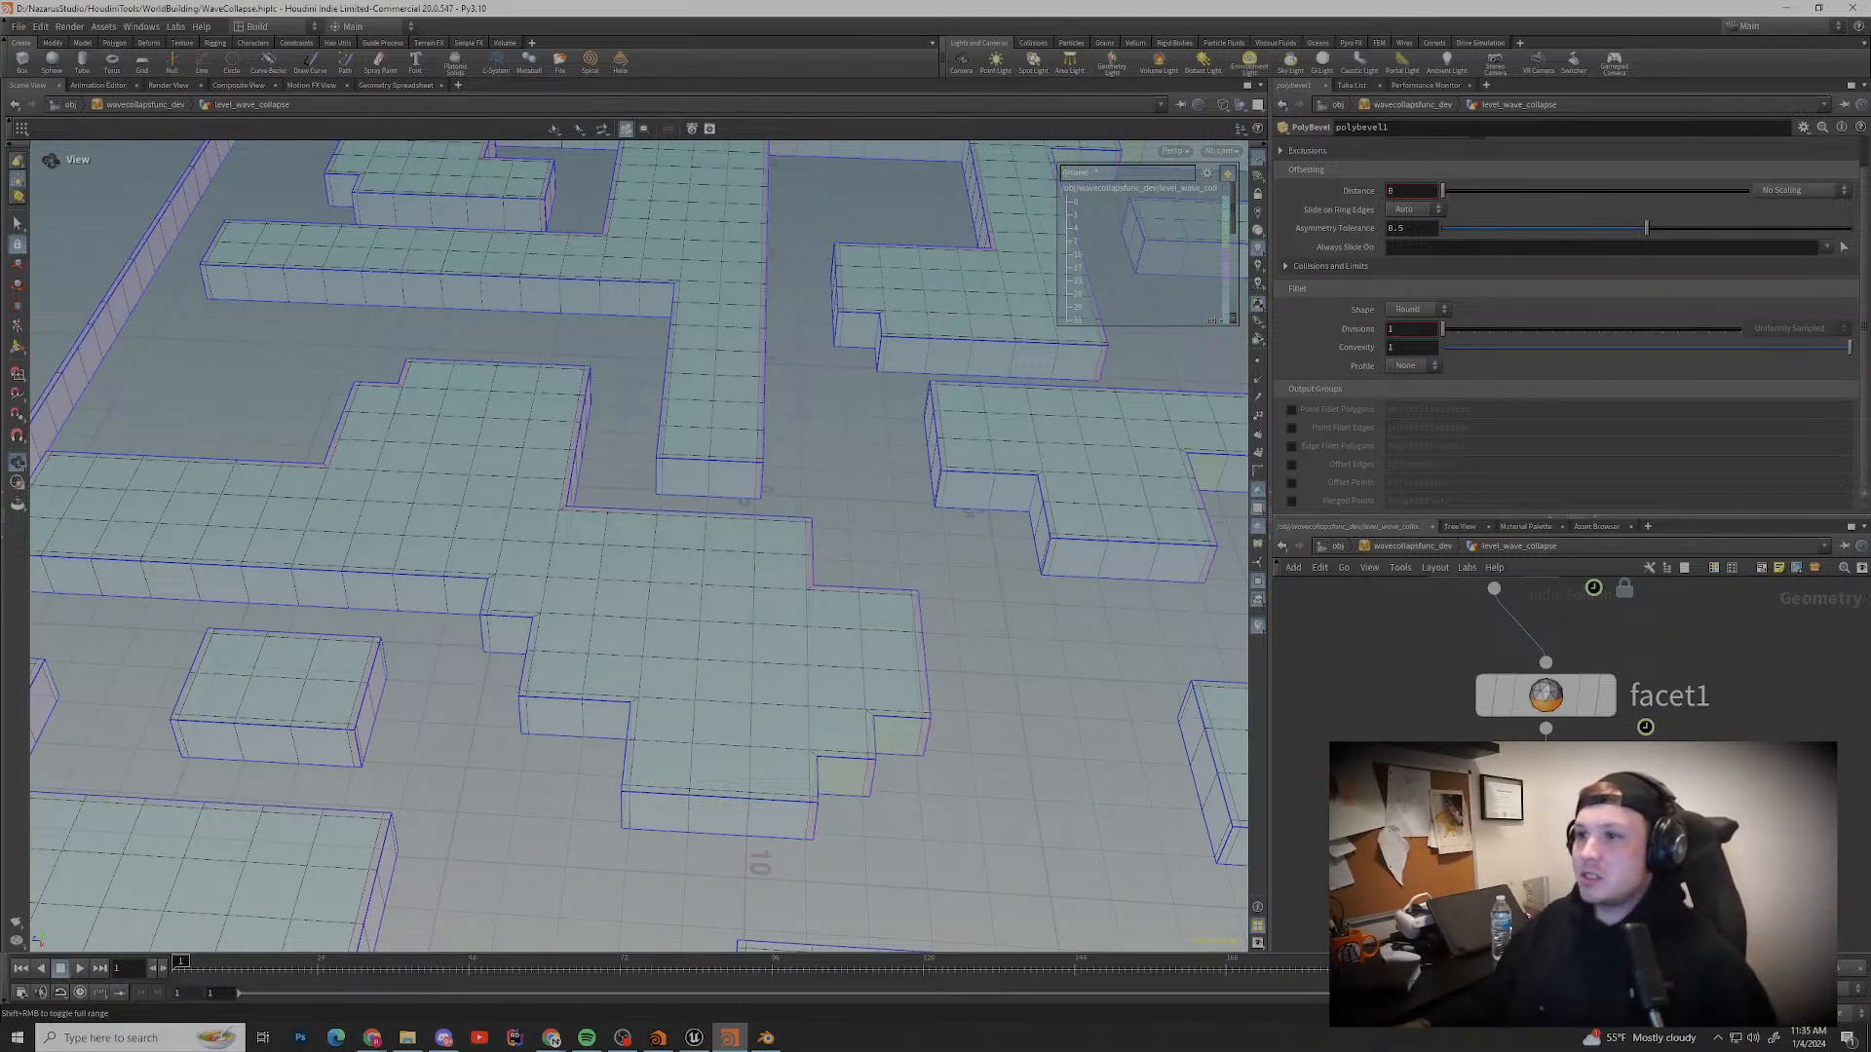
left_click_drag(623, 546, 399, 423, "alt")
middle_click_drag(439, 584, 1082, 463)
left_click_drag(682, 546, 409, 428)
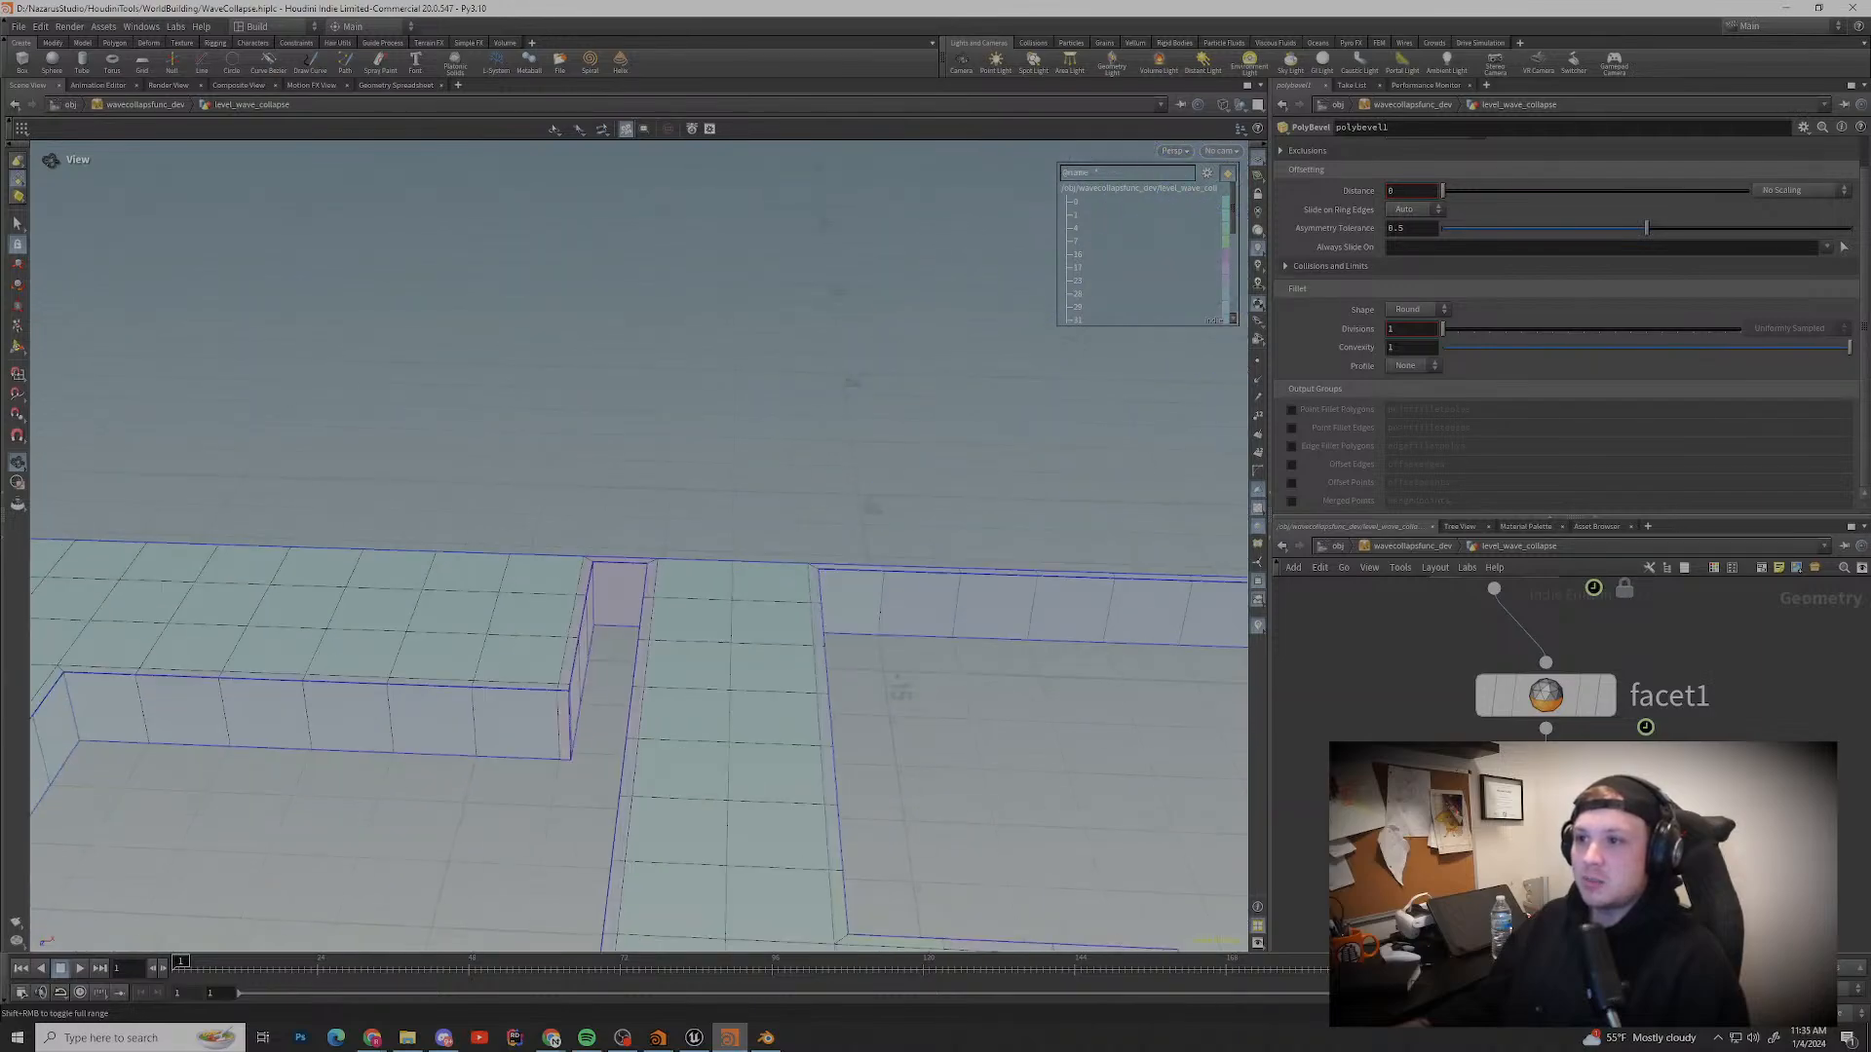
middle_click_drag(390, 702, 1057, 341)
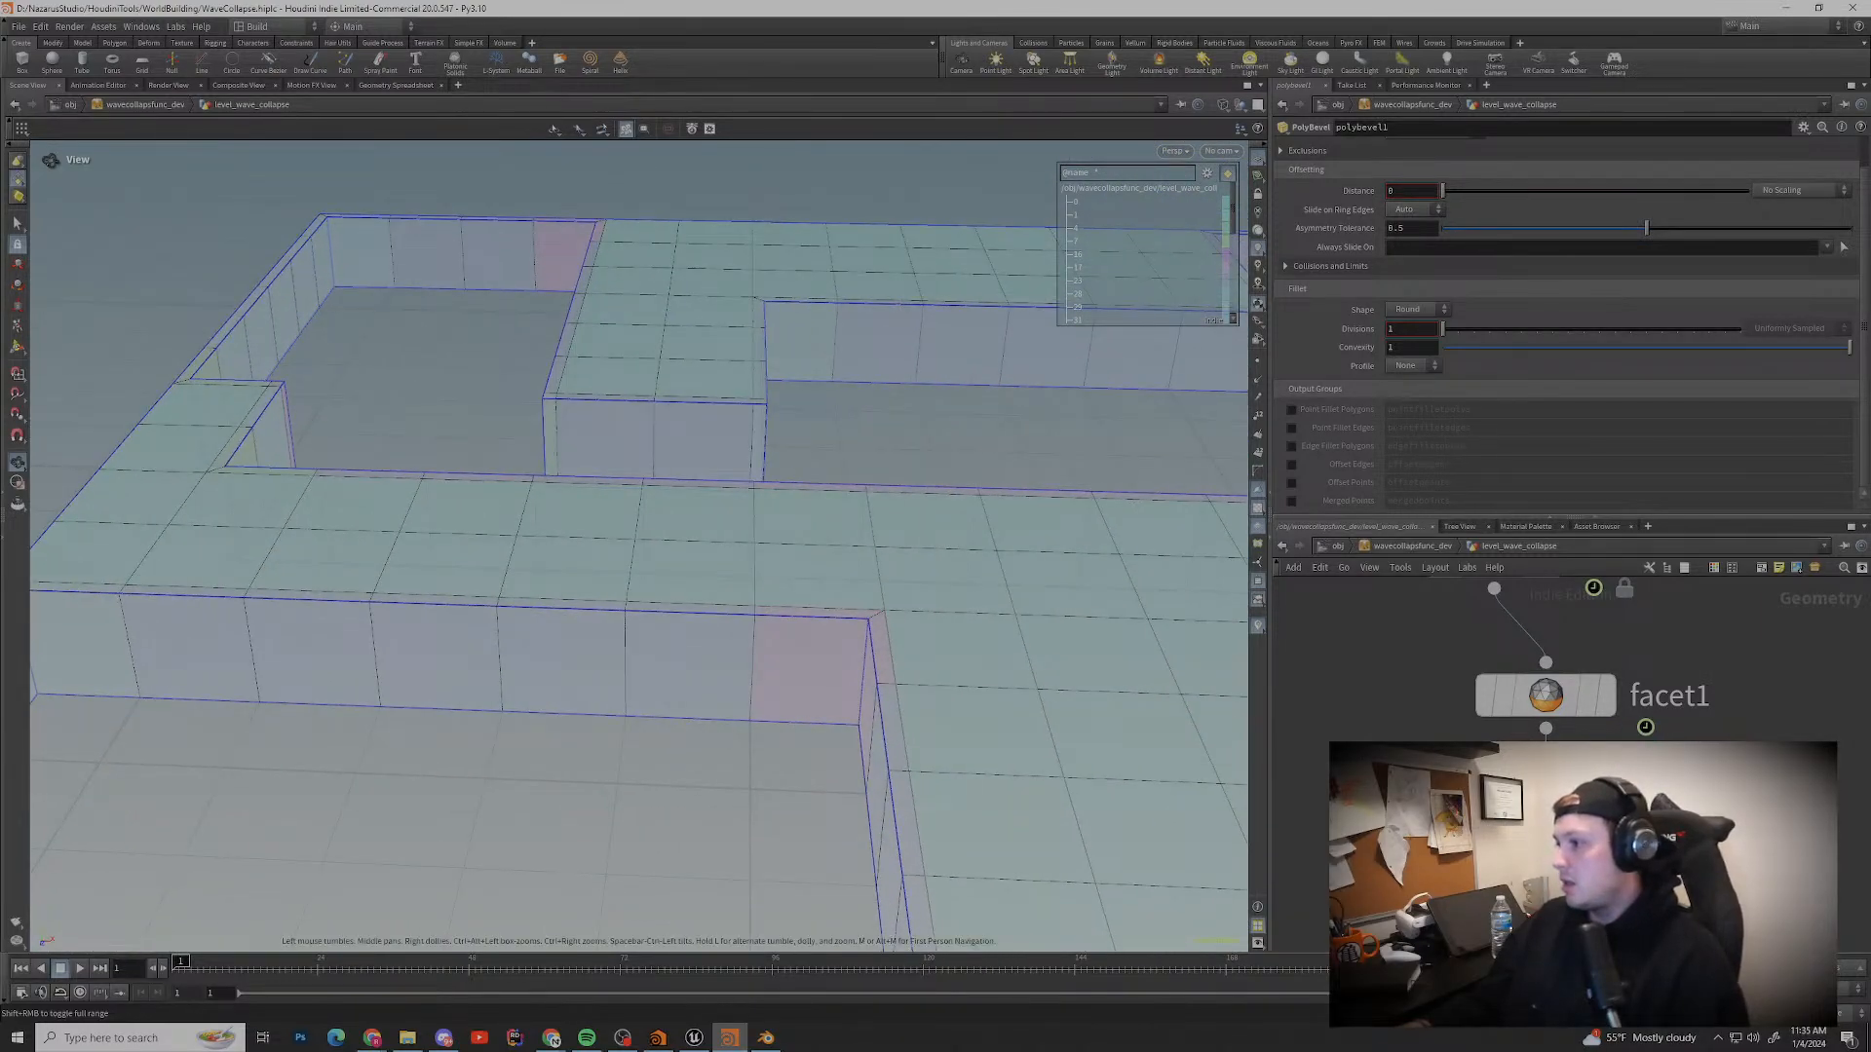
Step: Rearrange the clean1, facet1 and polybevel1 nodes into a column beneath fuse1 in the network
scroll(1559, 663, "down", 3)
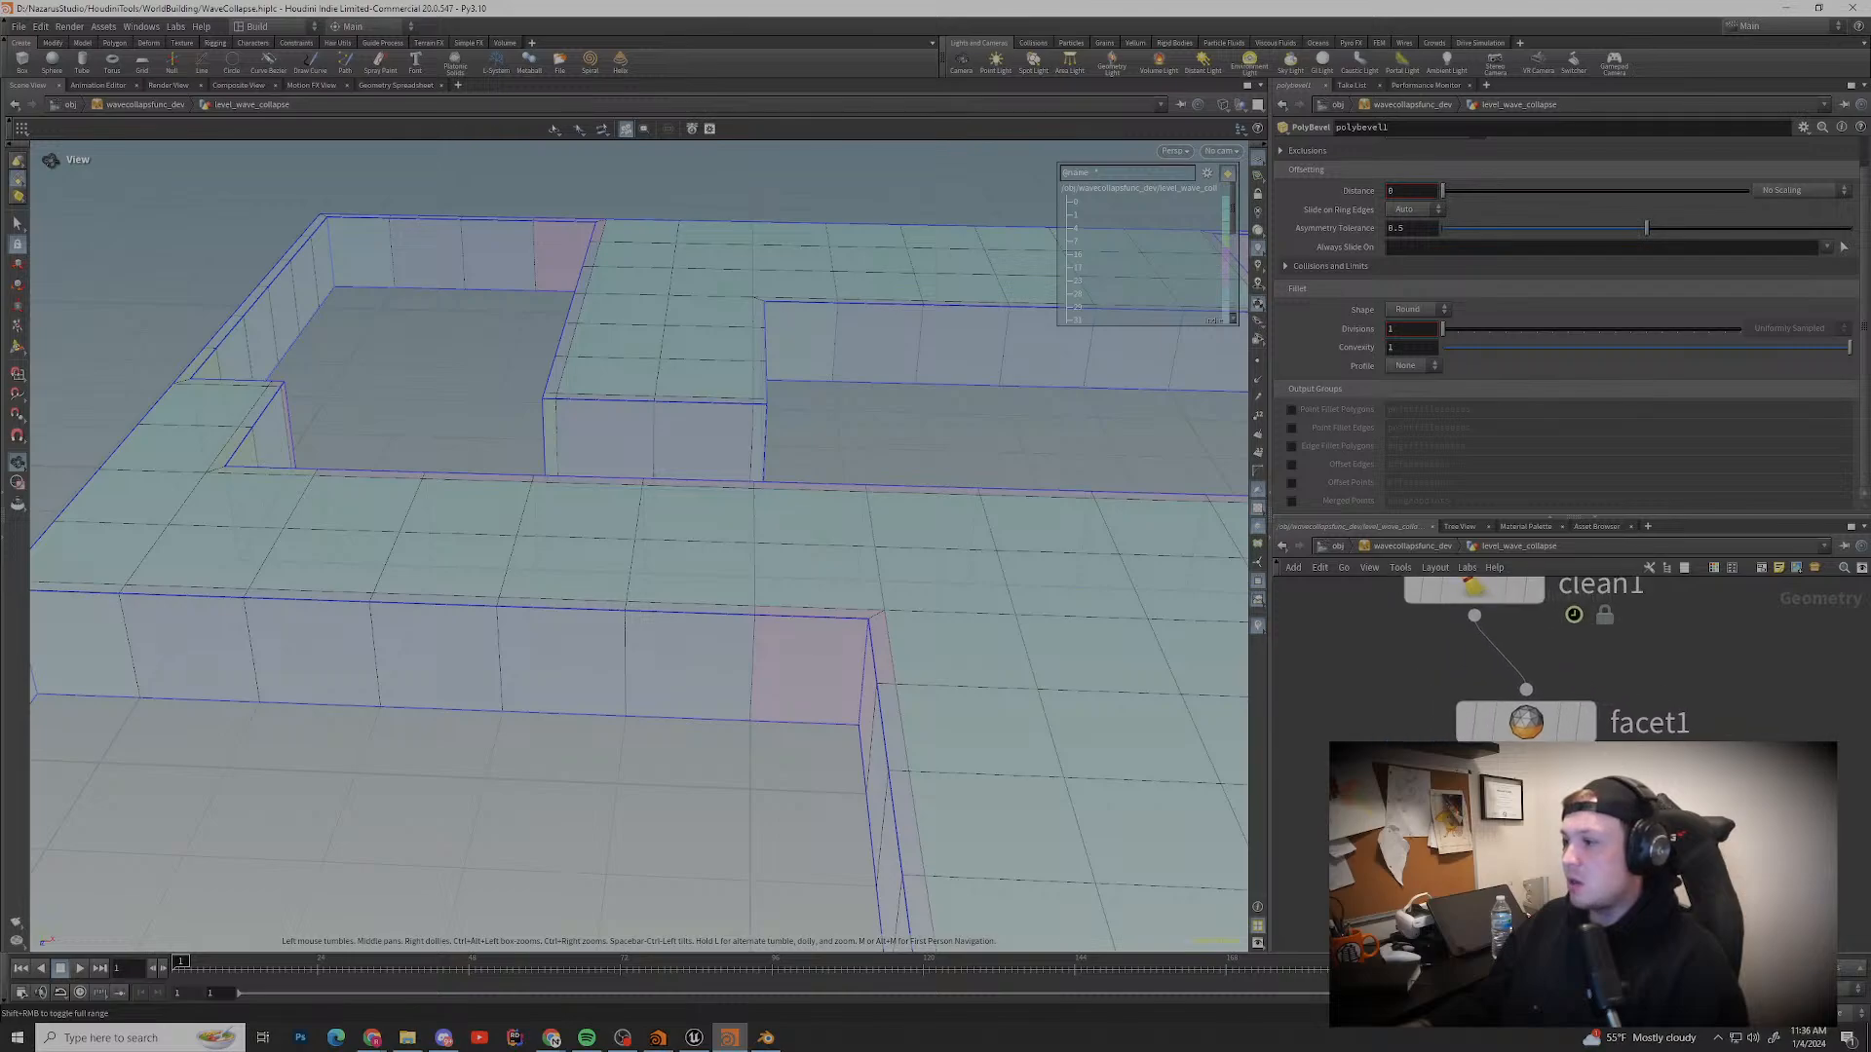
left_click(1578, 733, "shift")
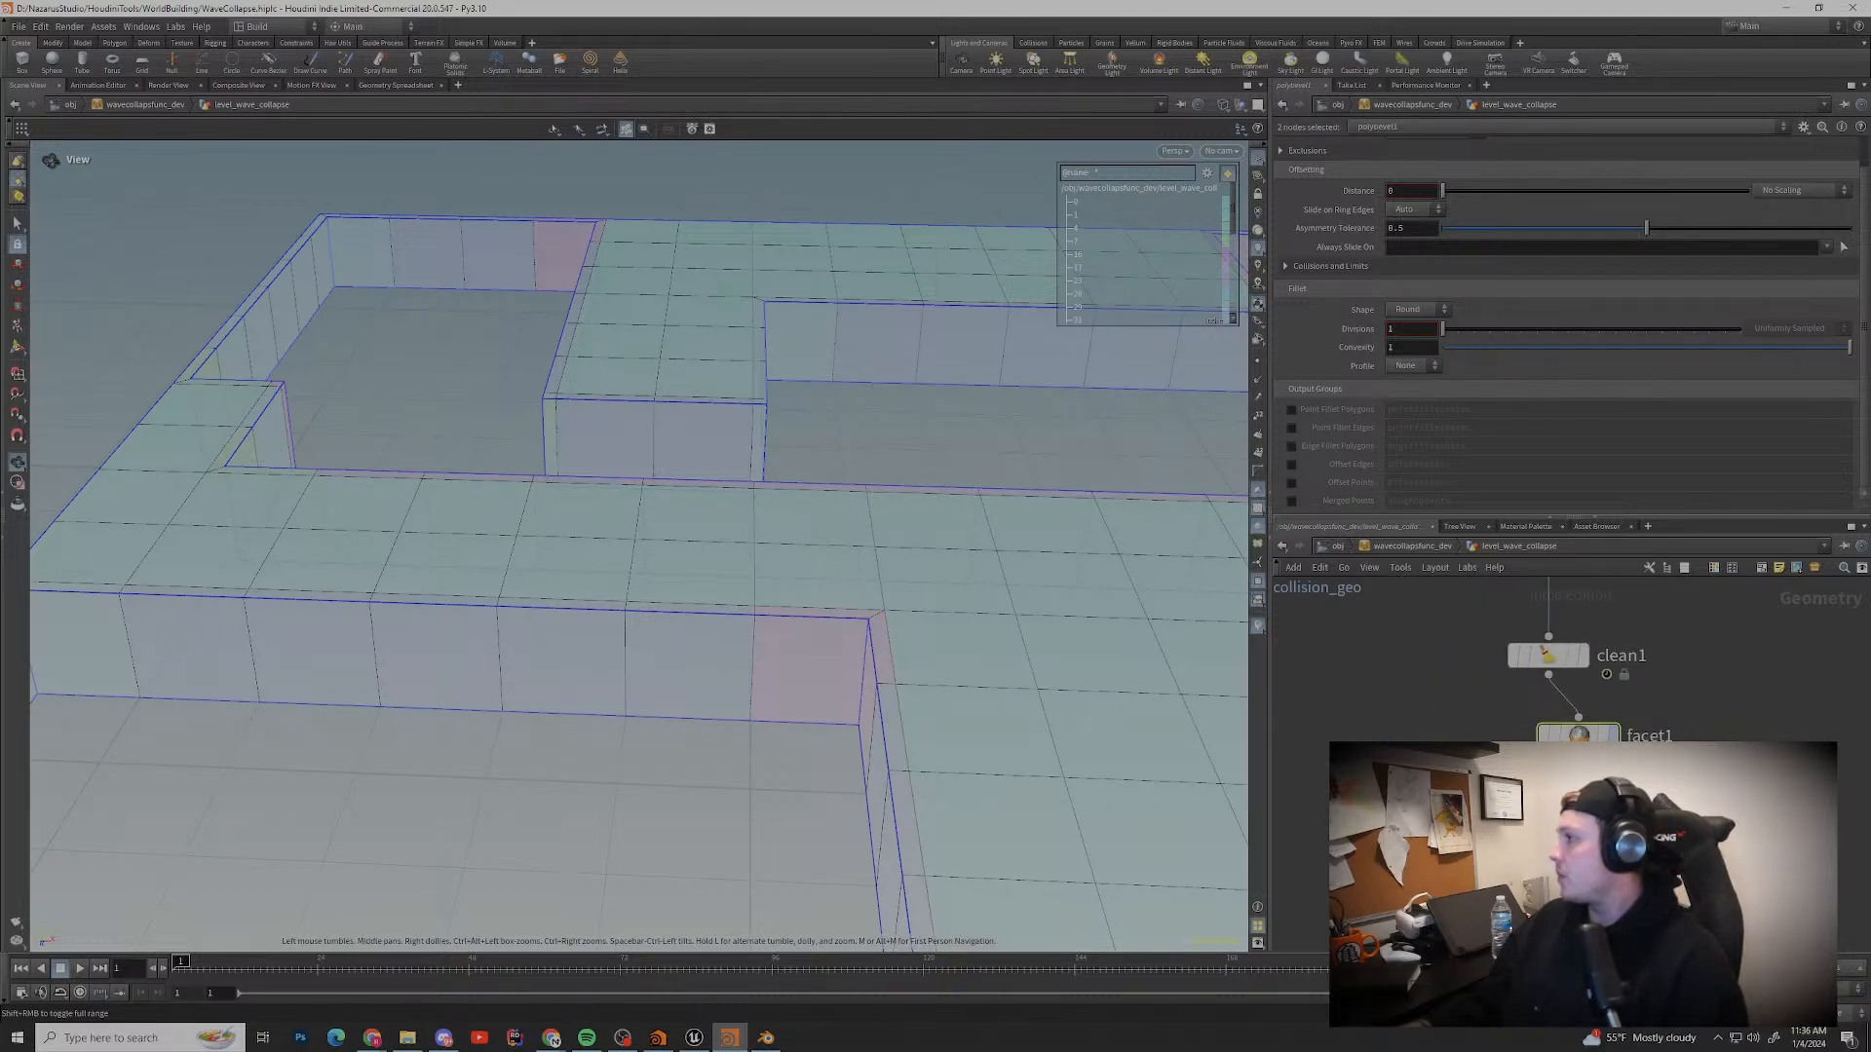
mouse_move(1578, 729)
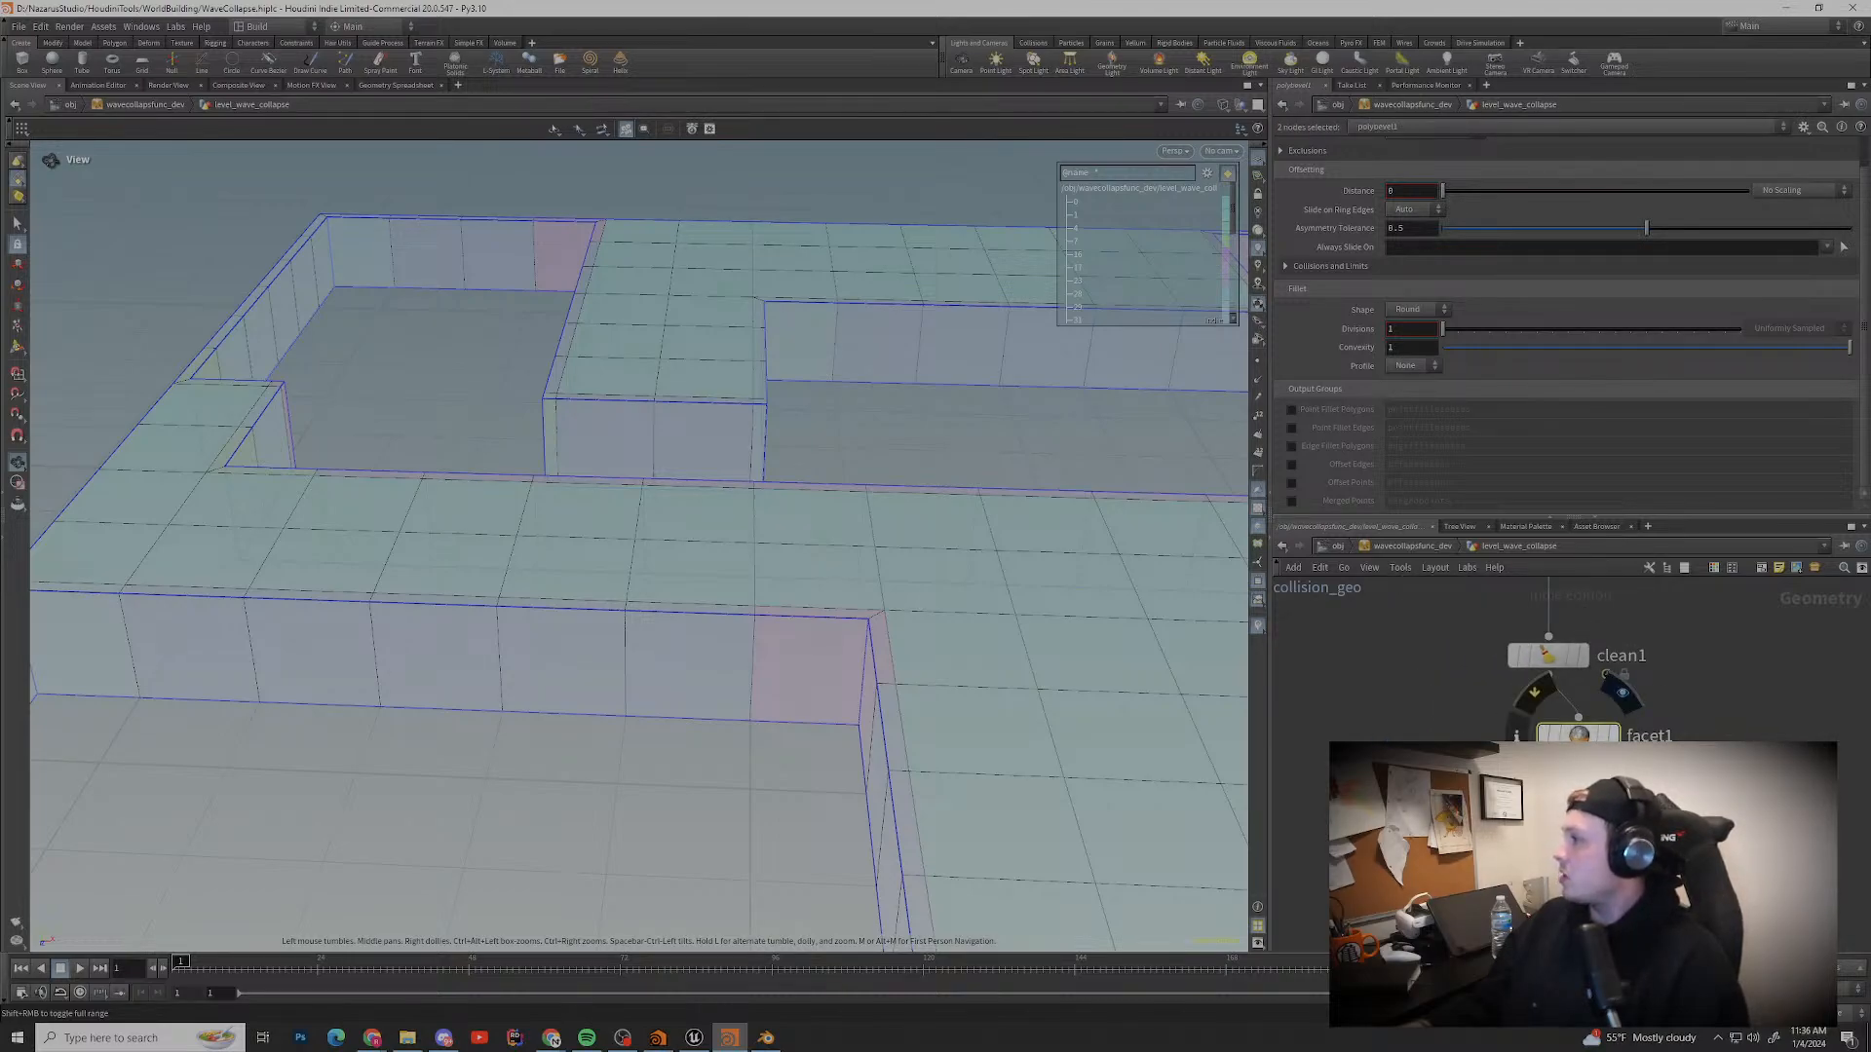
left_click_drag(1578, 733, 1549, 735)
left_click_drag(1465, 627, 1704, 862)
middle_click_drag(1637, 701, 1595, 860)
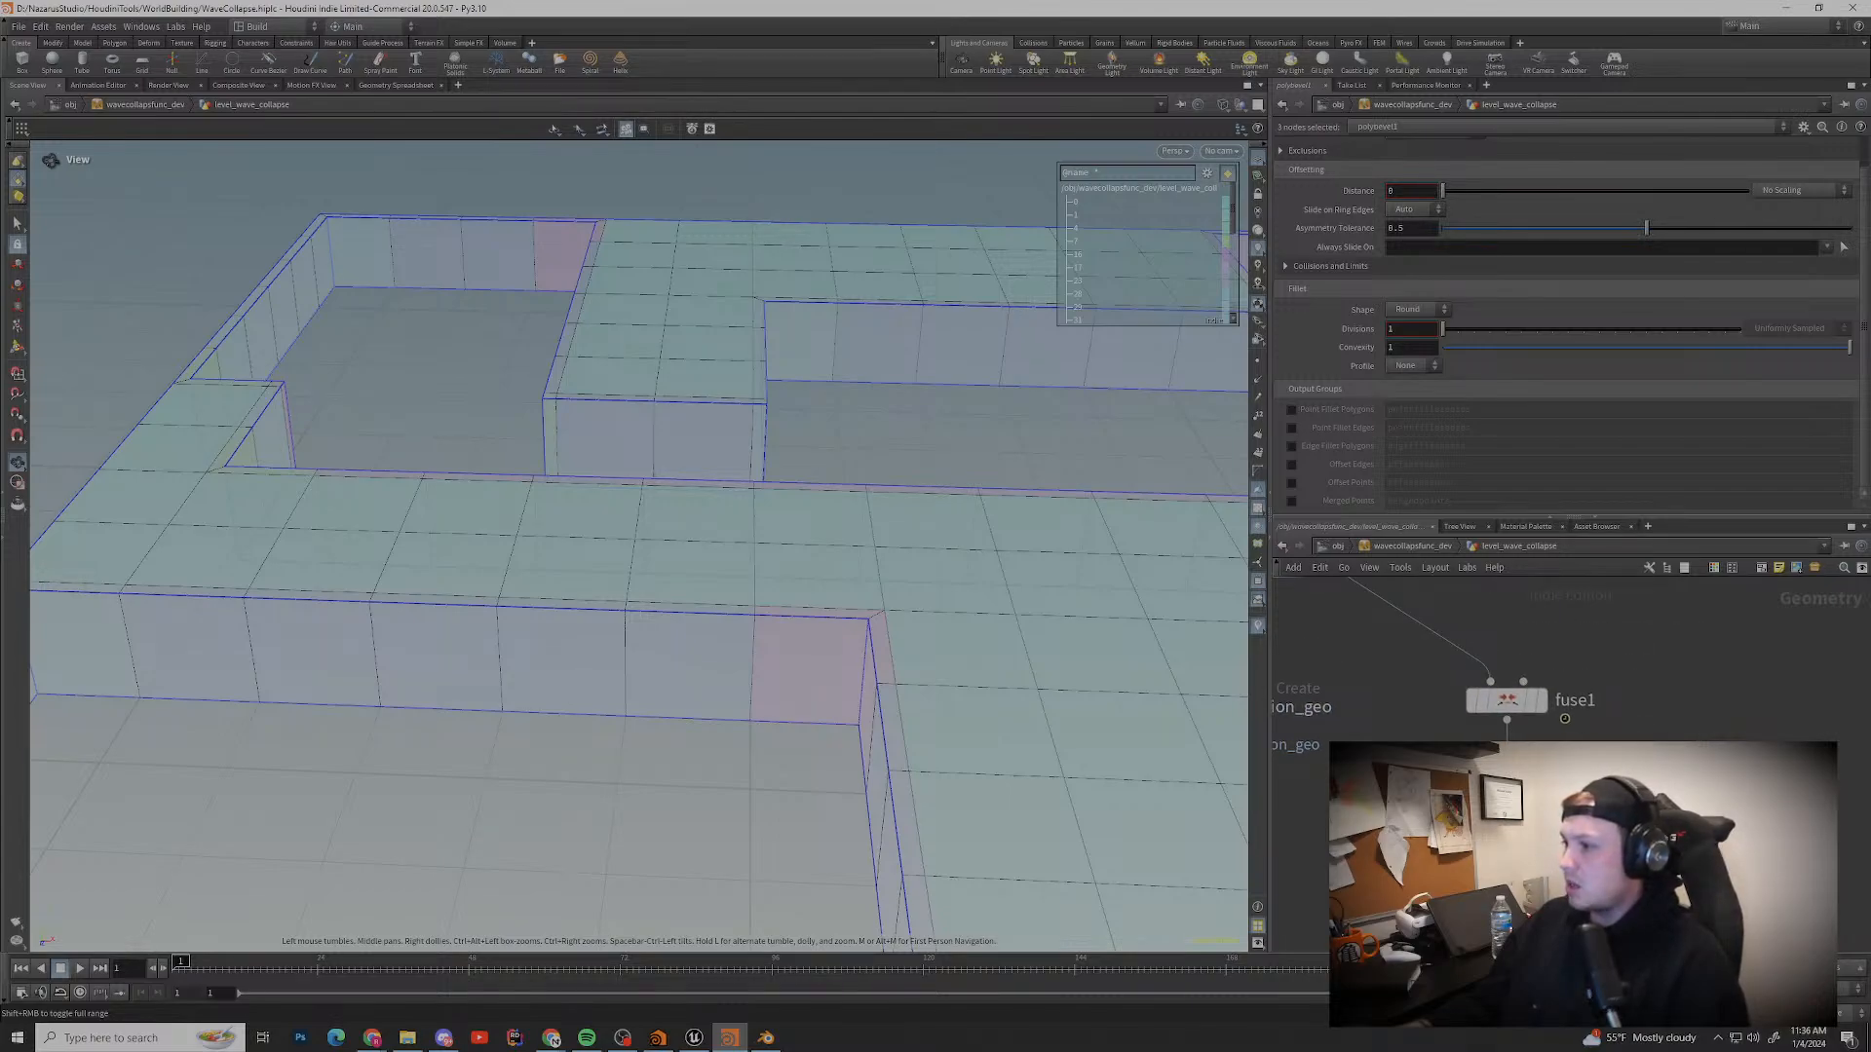
left_click(1594, 859)
middle_click_drag(1595, 859, 1610, 802)
left_click_drag(1611, 802, 1472, 935)
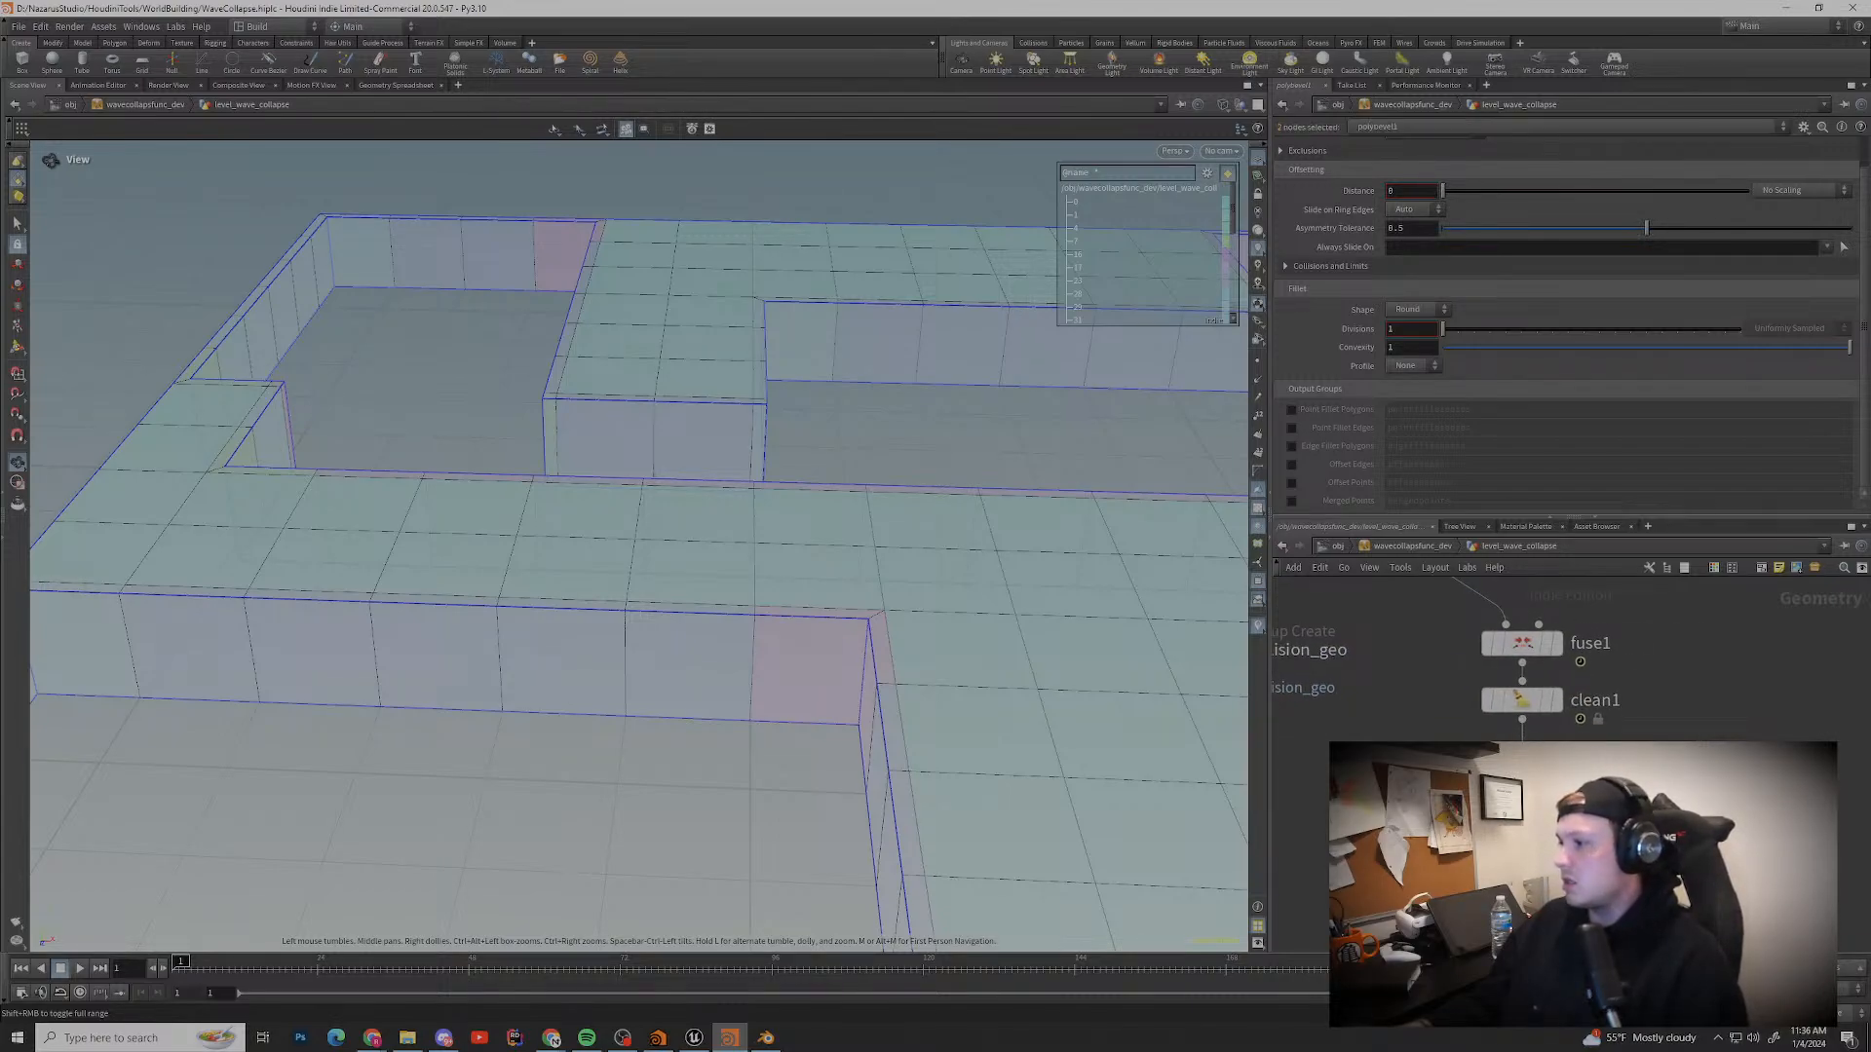
Step: Expand the Exclusions settings of polybevel1 and enable Ignore Flat Edges (Coplanar Incident Polygons)
left_click(1522, 847)
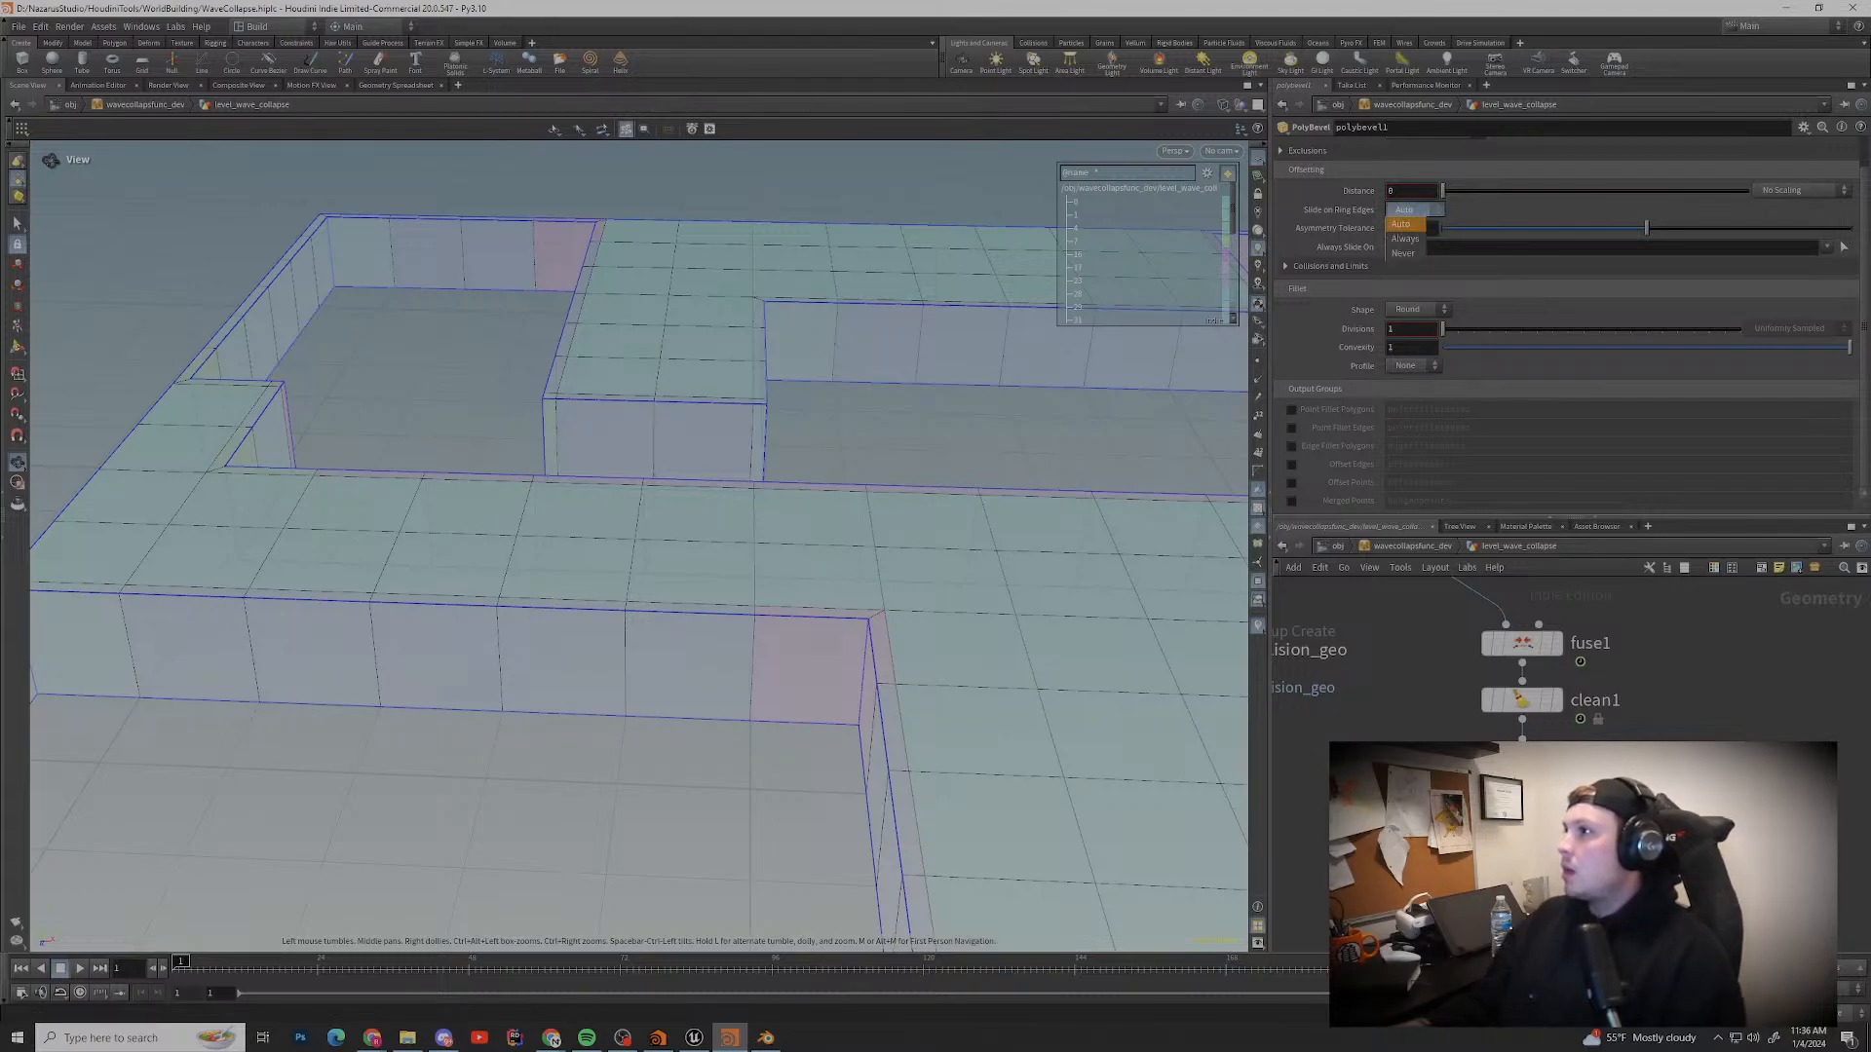
left_click(1307, 150)
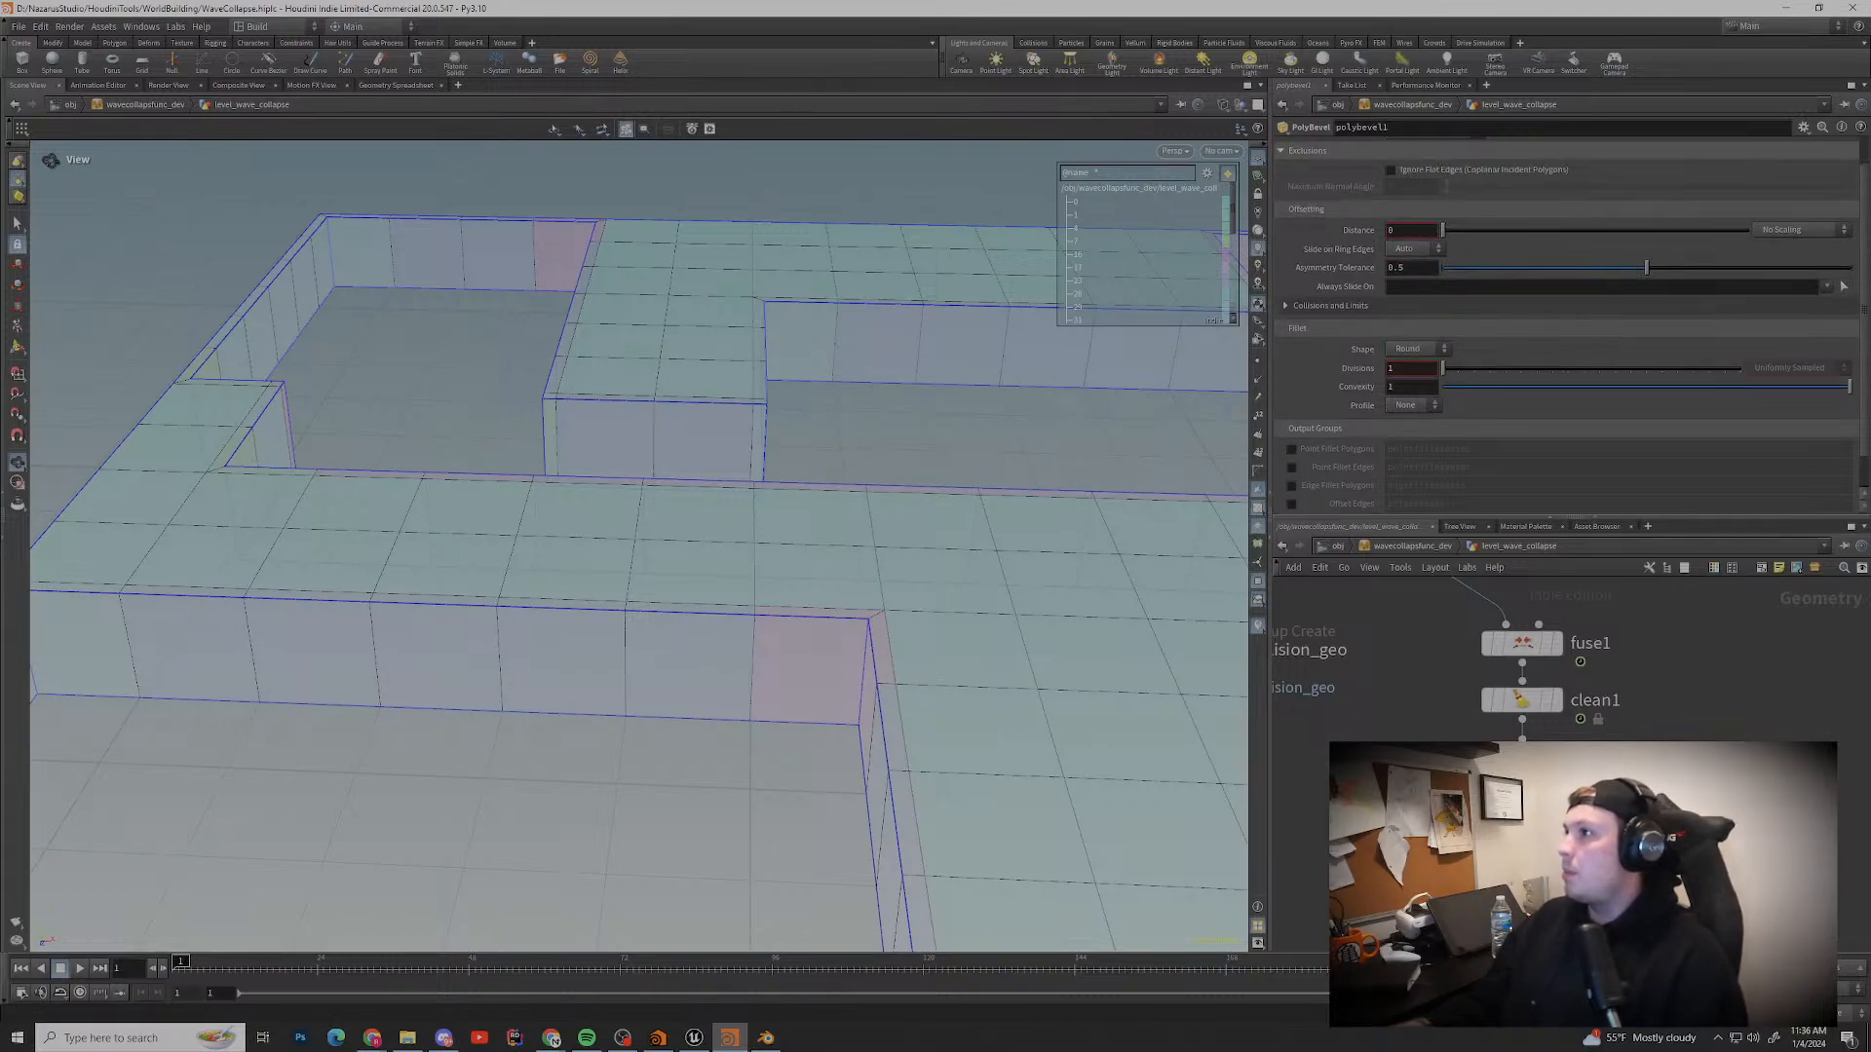
left_click(1390, 169)
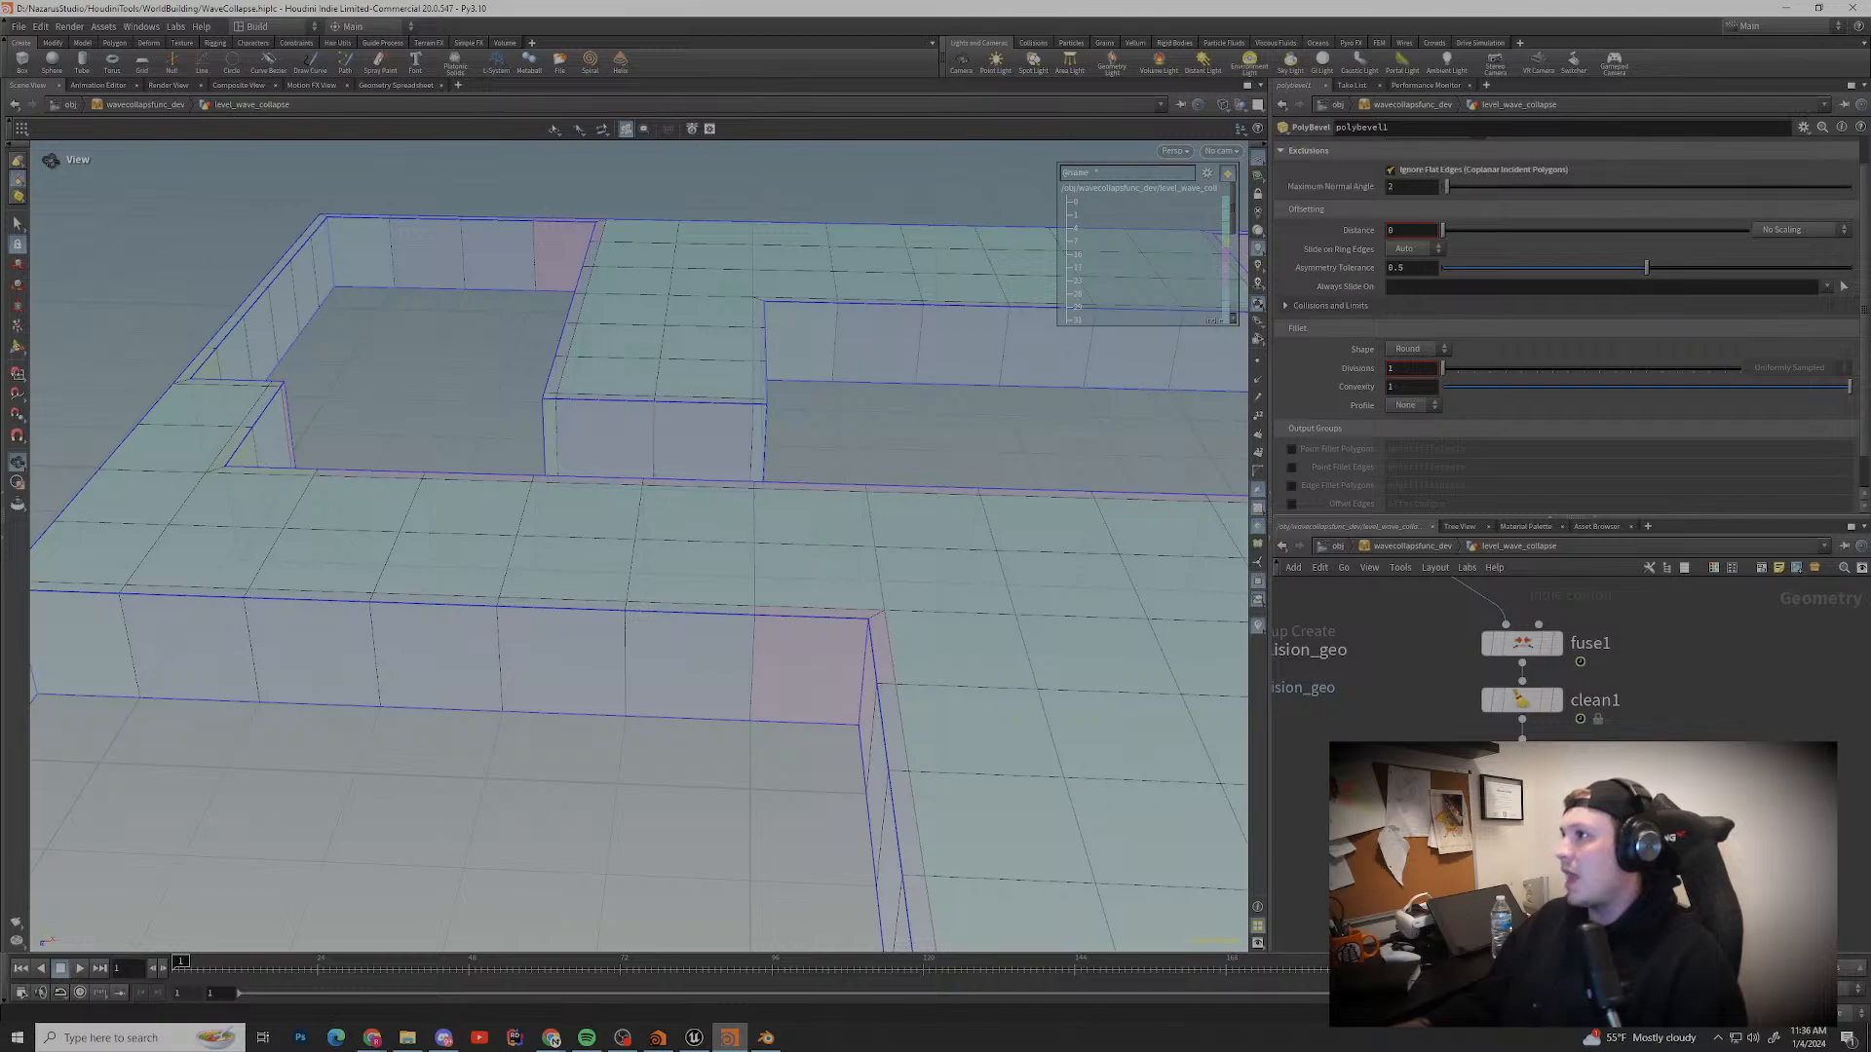
Step: Try a PolyBevel distance of 0.179 and compare the bevel with Ignore Flat Edges enabled and disabled
left_click_drag(1443, 230, 1496, 230)
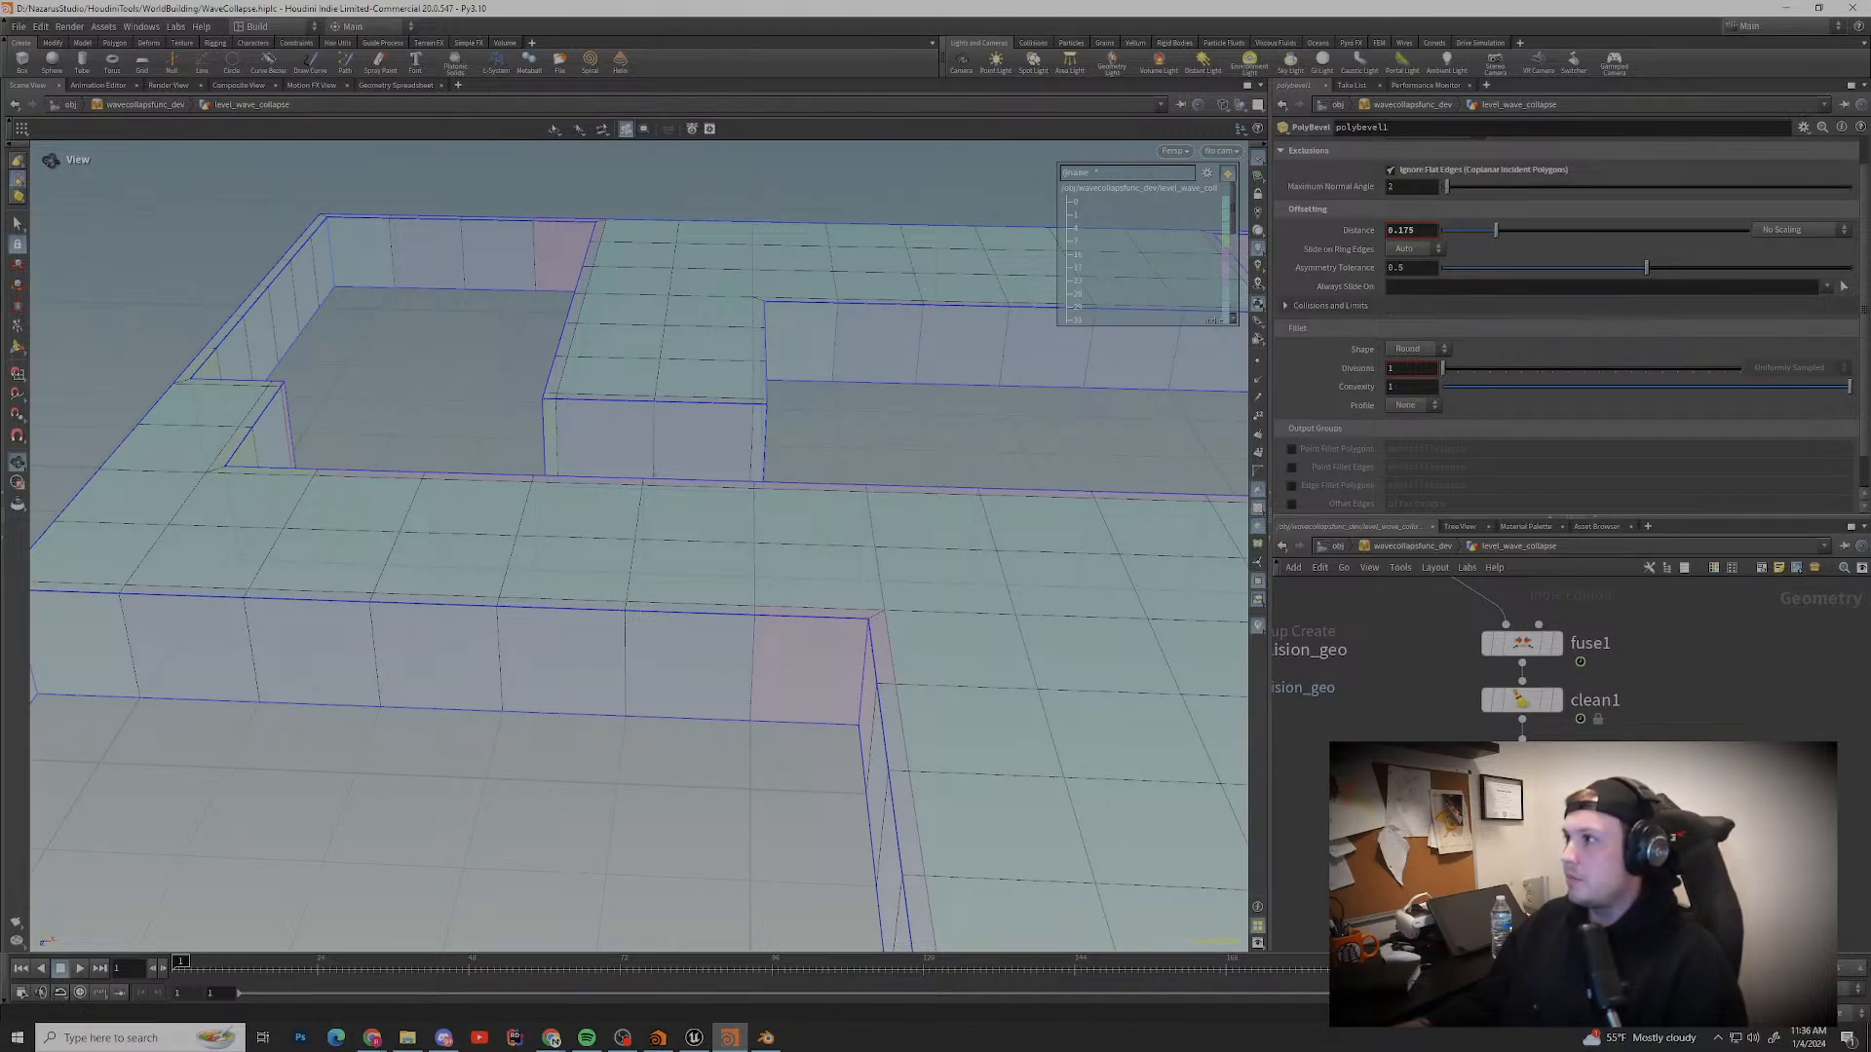
left_click(1390, 171)
left_click(1391, 170)
left_click(1390, 171)
left_click(1390, 170)
left_click(1390, 170)
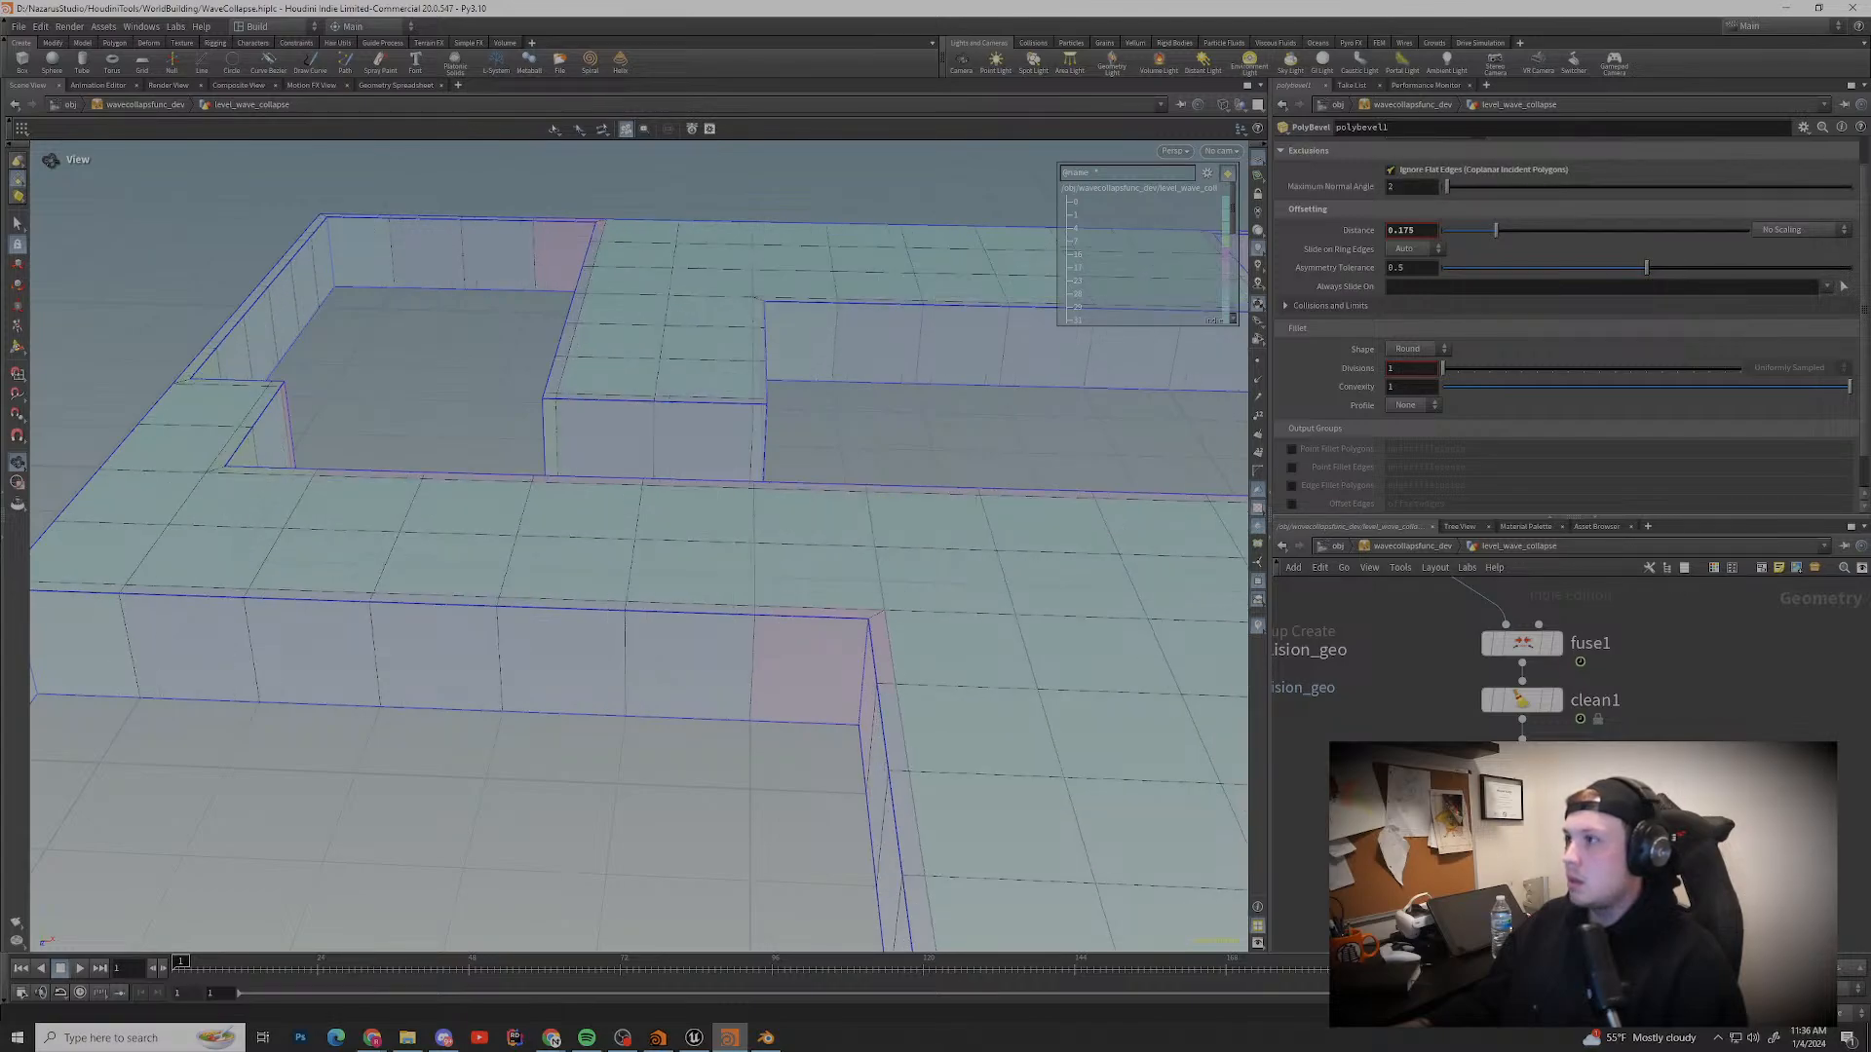
left_click(1390, 170)
Step: Try a smaller PolyBevel distance and an Asymmetry Tolerance of 0.442 while checking the inner wall corner
left_click_drag(1496, 230, 1469, 230)
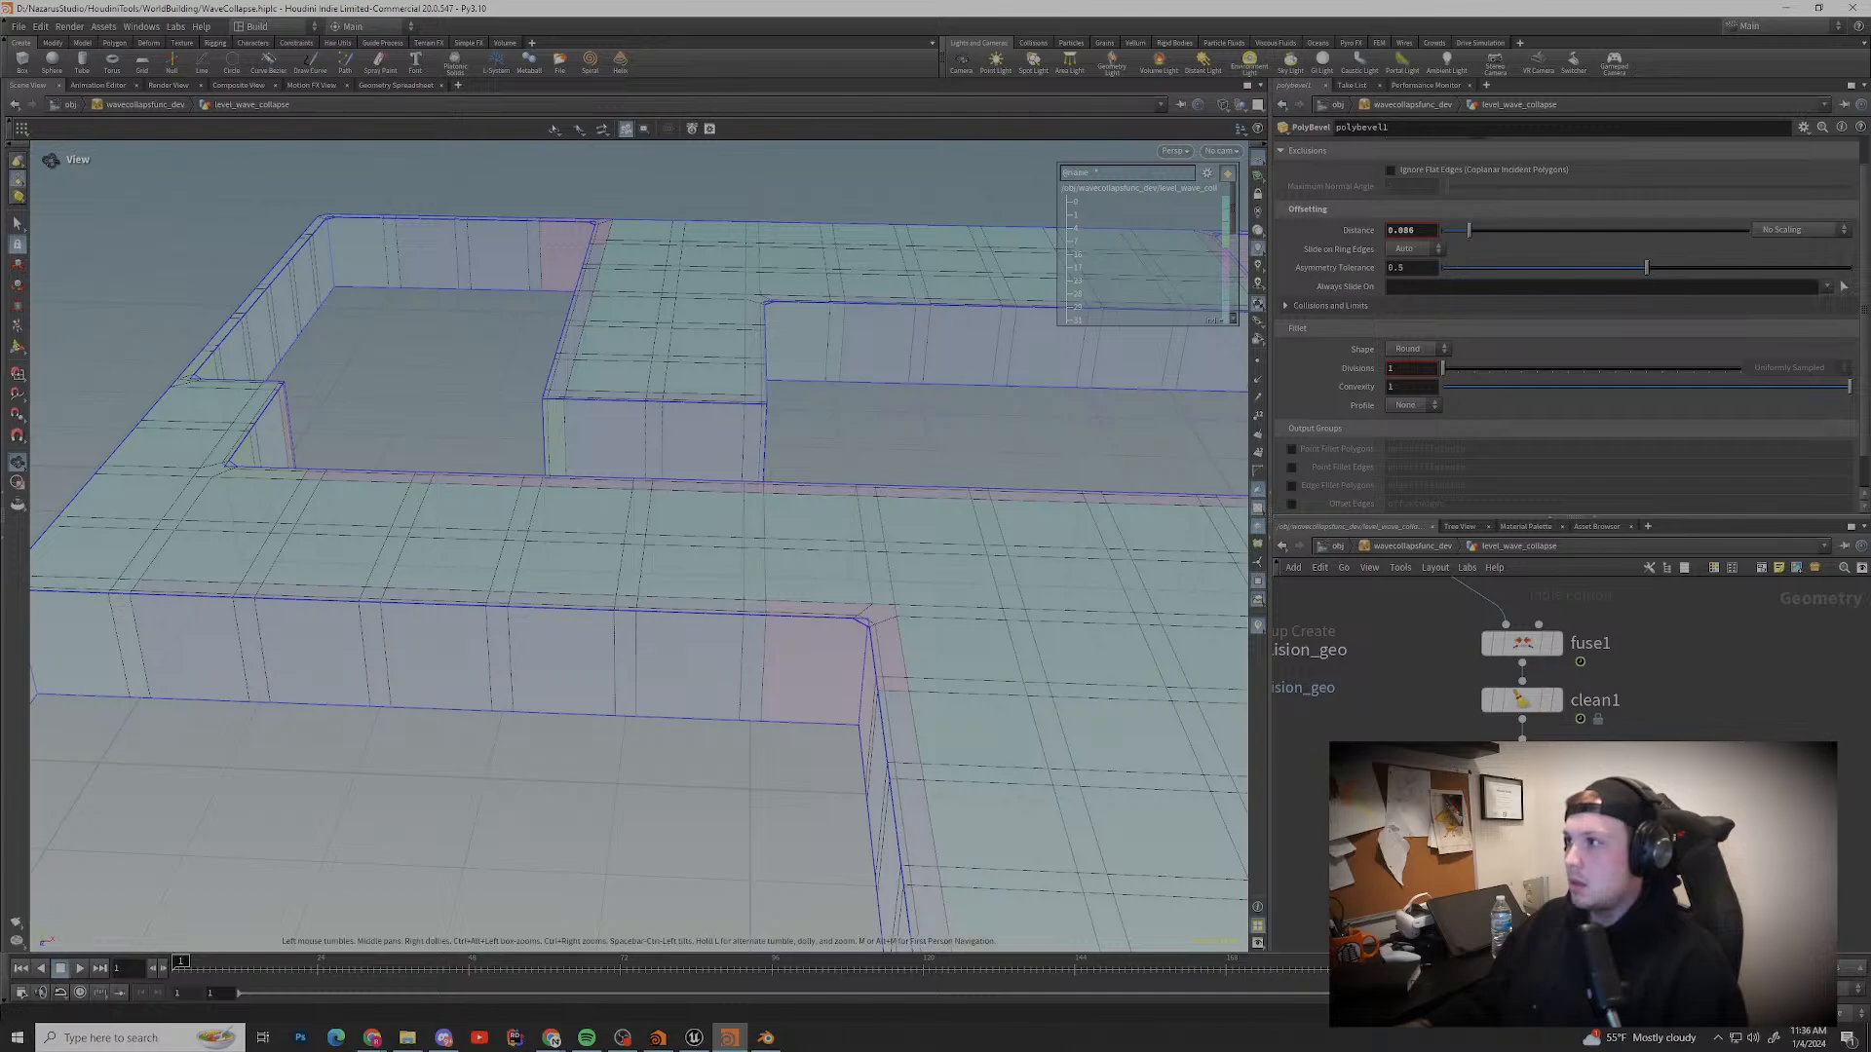
scroll(945, 688, "up", 5)
scroll(945, 688, "up", 2)
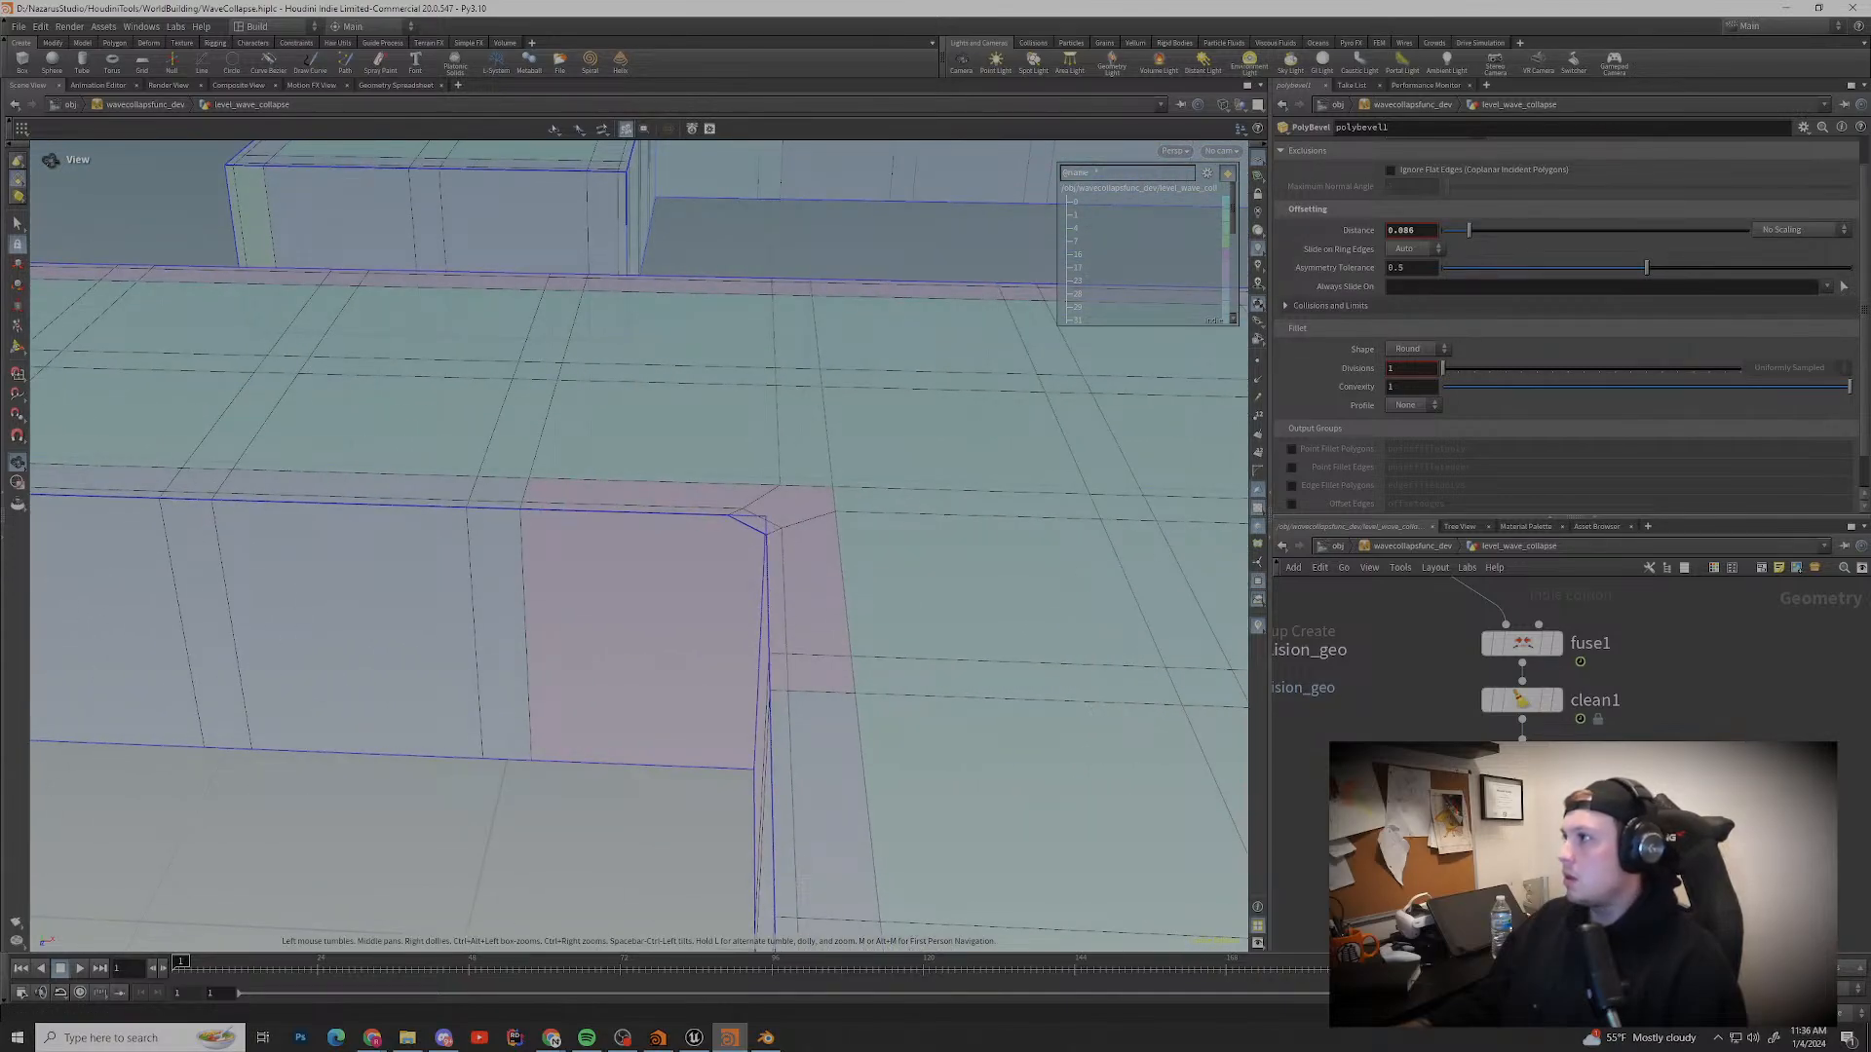
left_click_drag(1645, 267, 1621, 267)
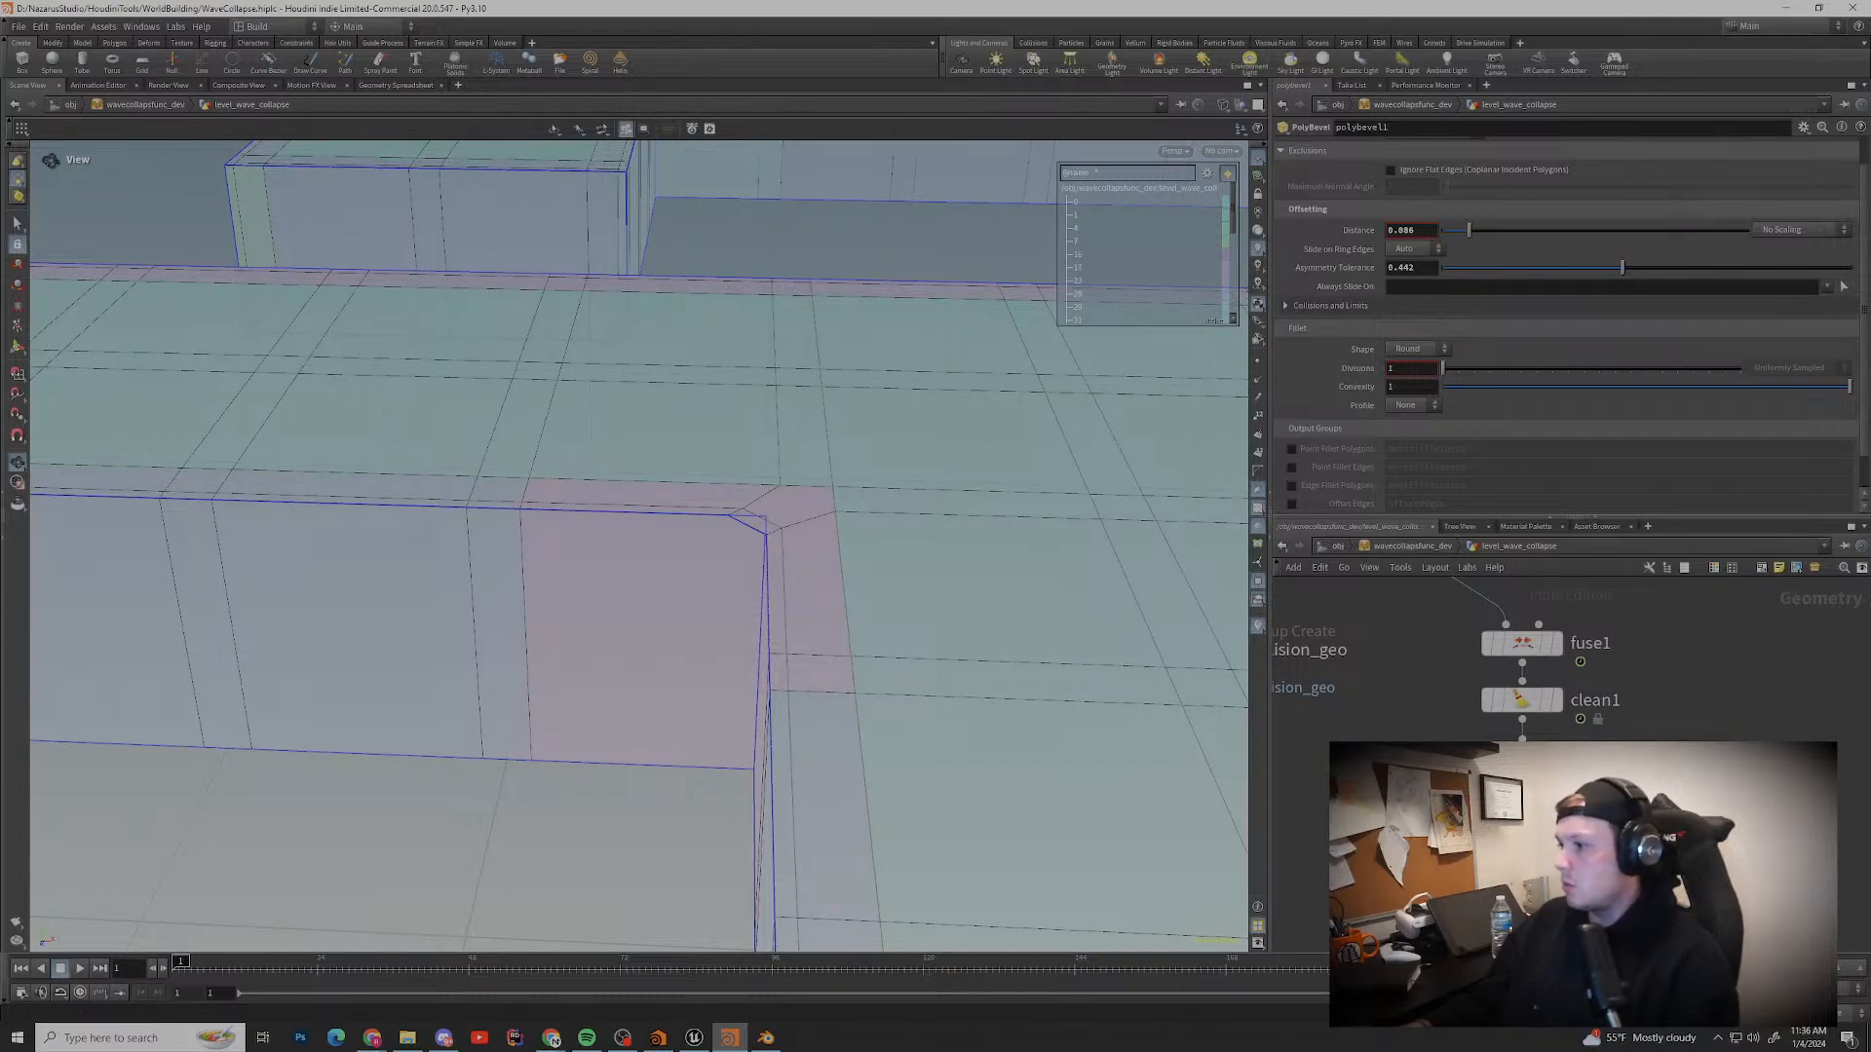
Step: Delete the polybevel1 node and add a fresh PolyBevel node with default settings
key("Delete")
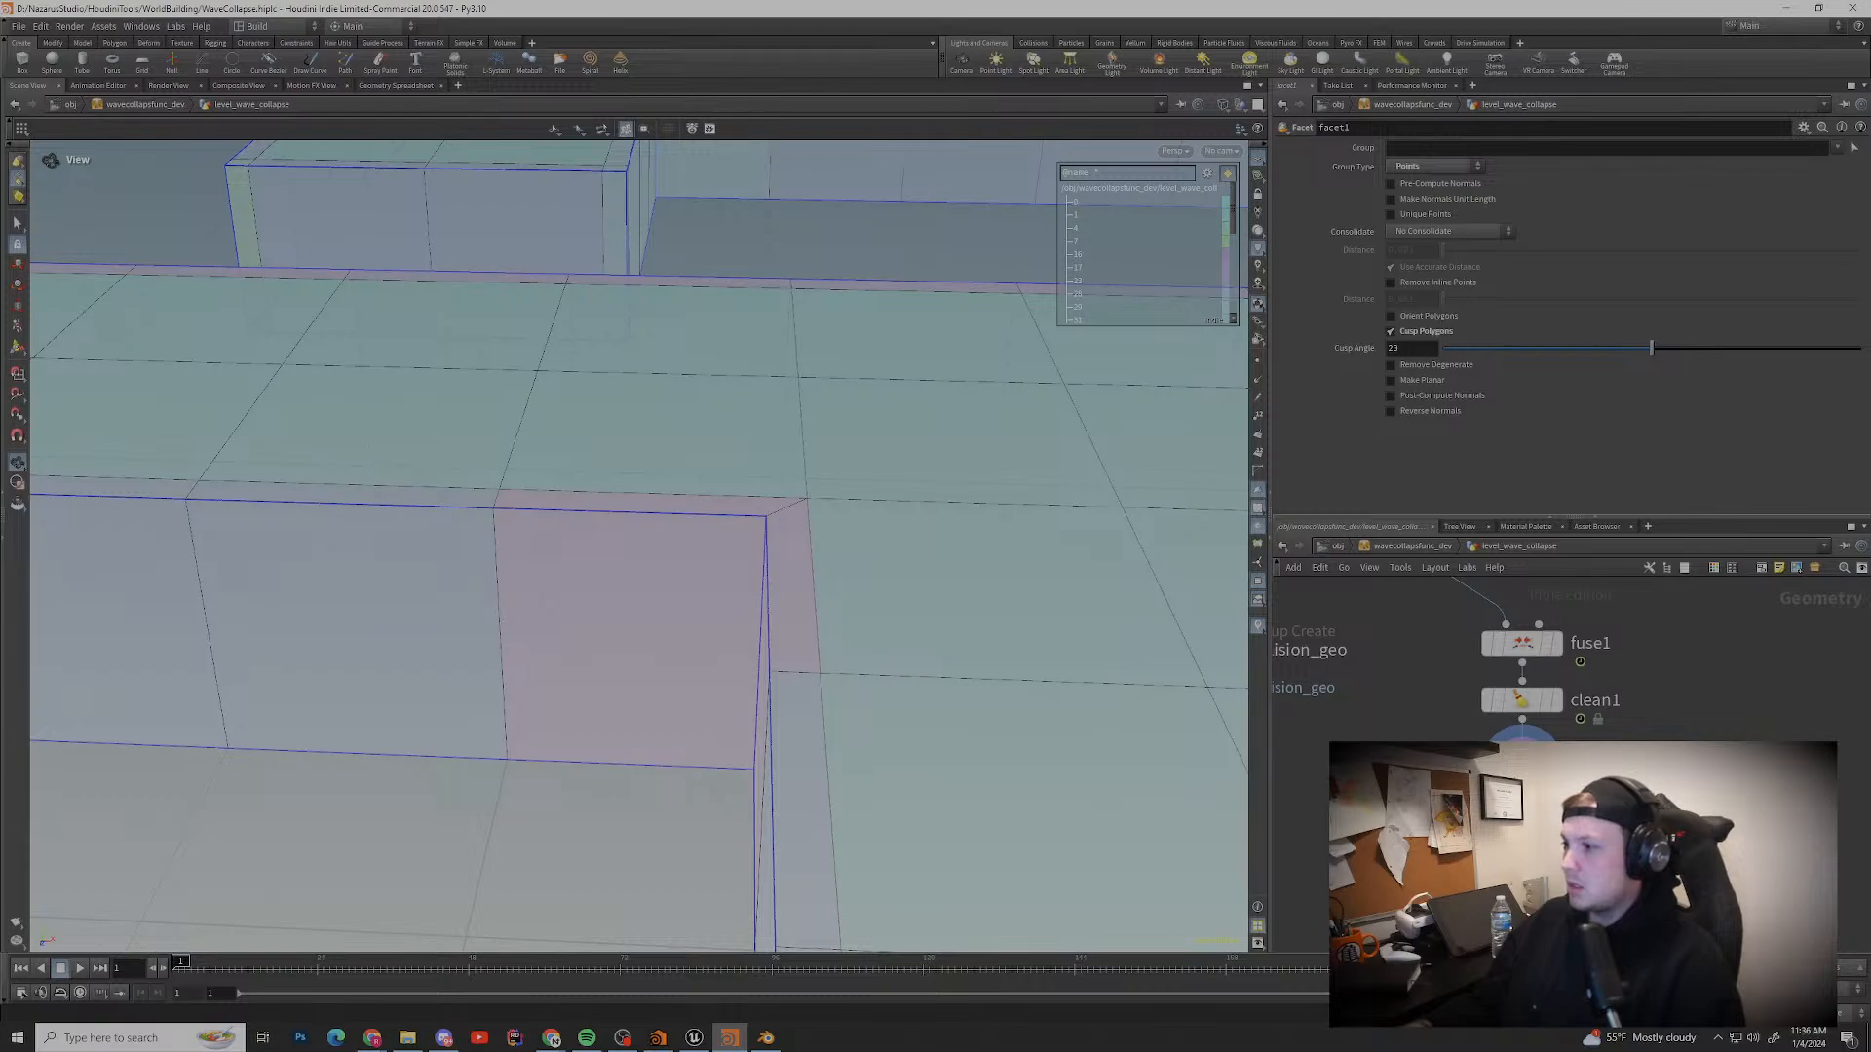
key("Tab")
type("poly")
key("Return")
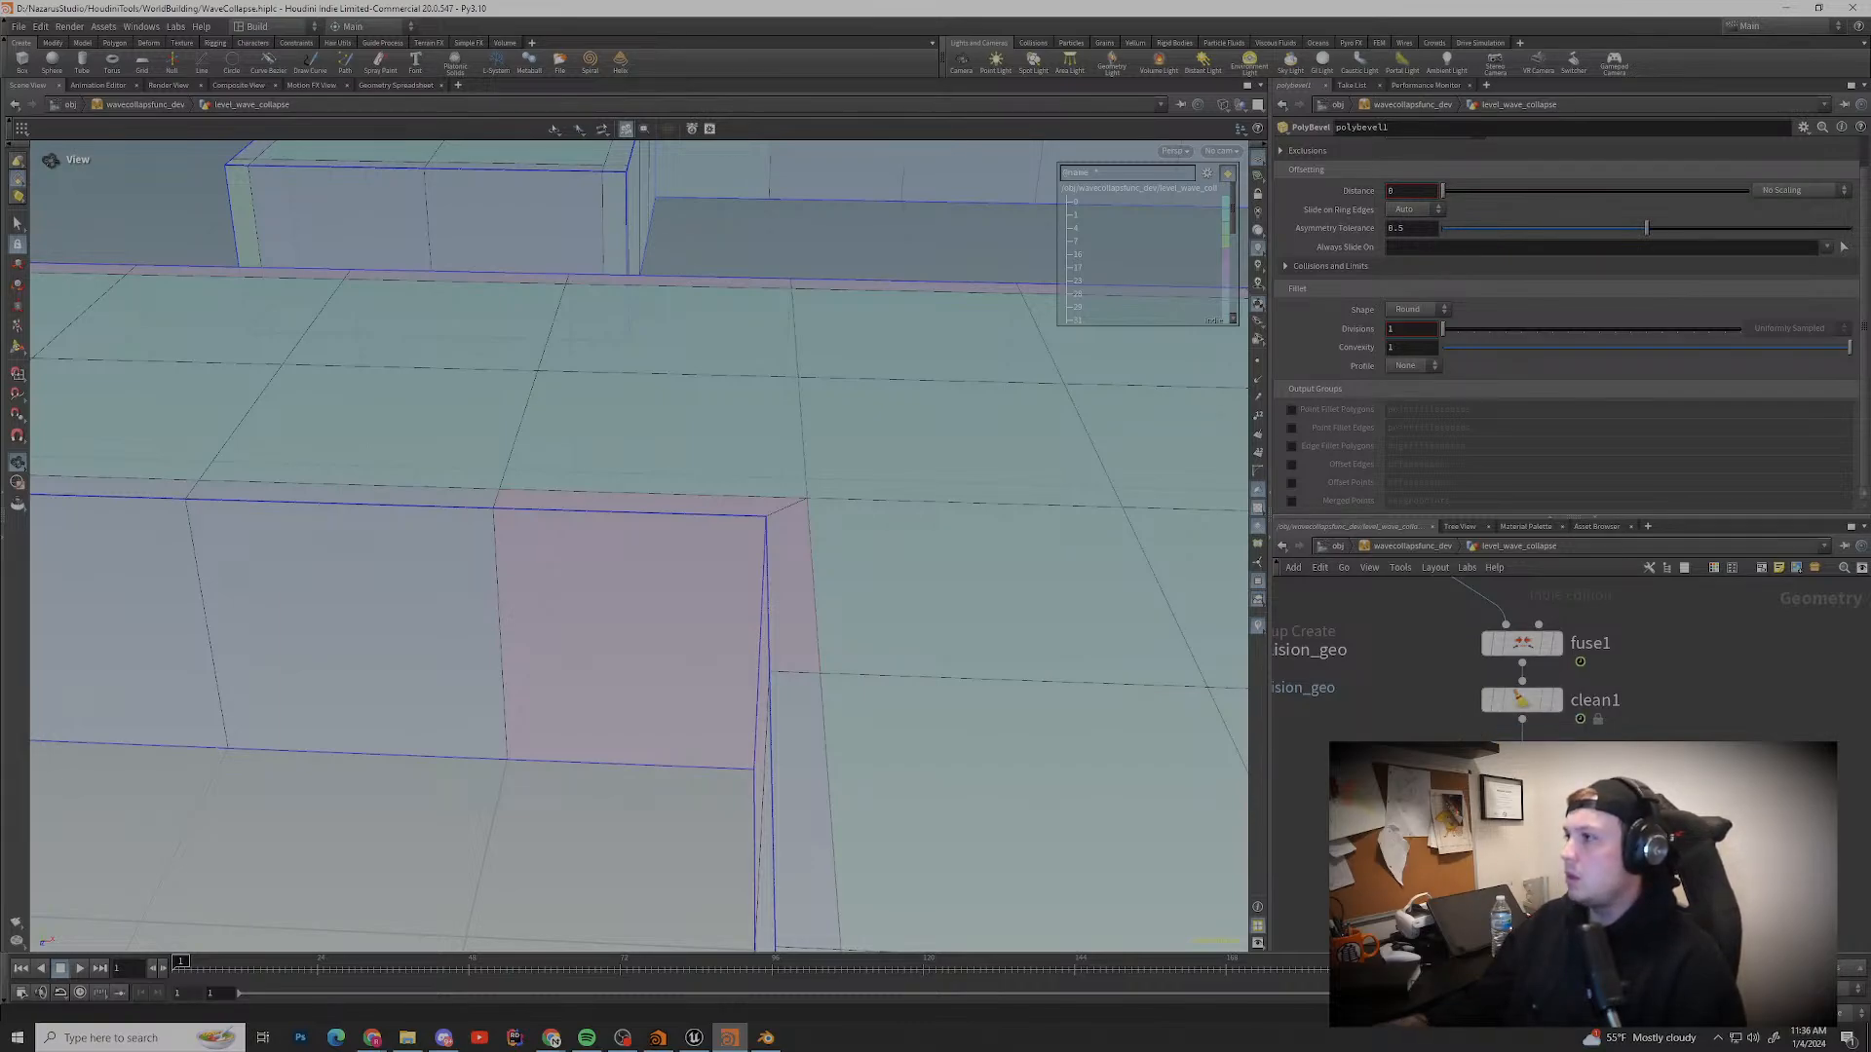
Step: Set the new PolyBevel's distance to 0.062, keeping Slide on Ring Edges on Auto and No Scaling
mouse_move(1647, 228)
left_mouse_down()
mouse_move(1511, 228)
mouse_move(1647, 228)
left_mouse_up()
left_click(1411, 209)
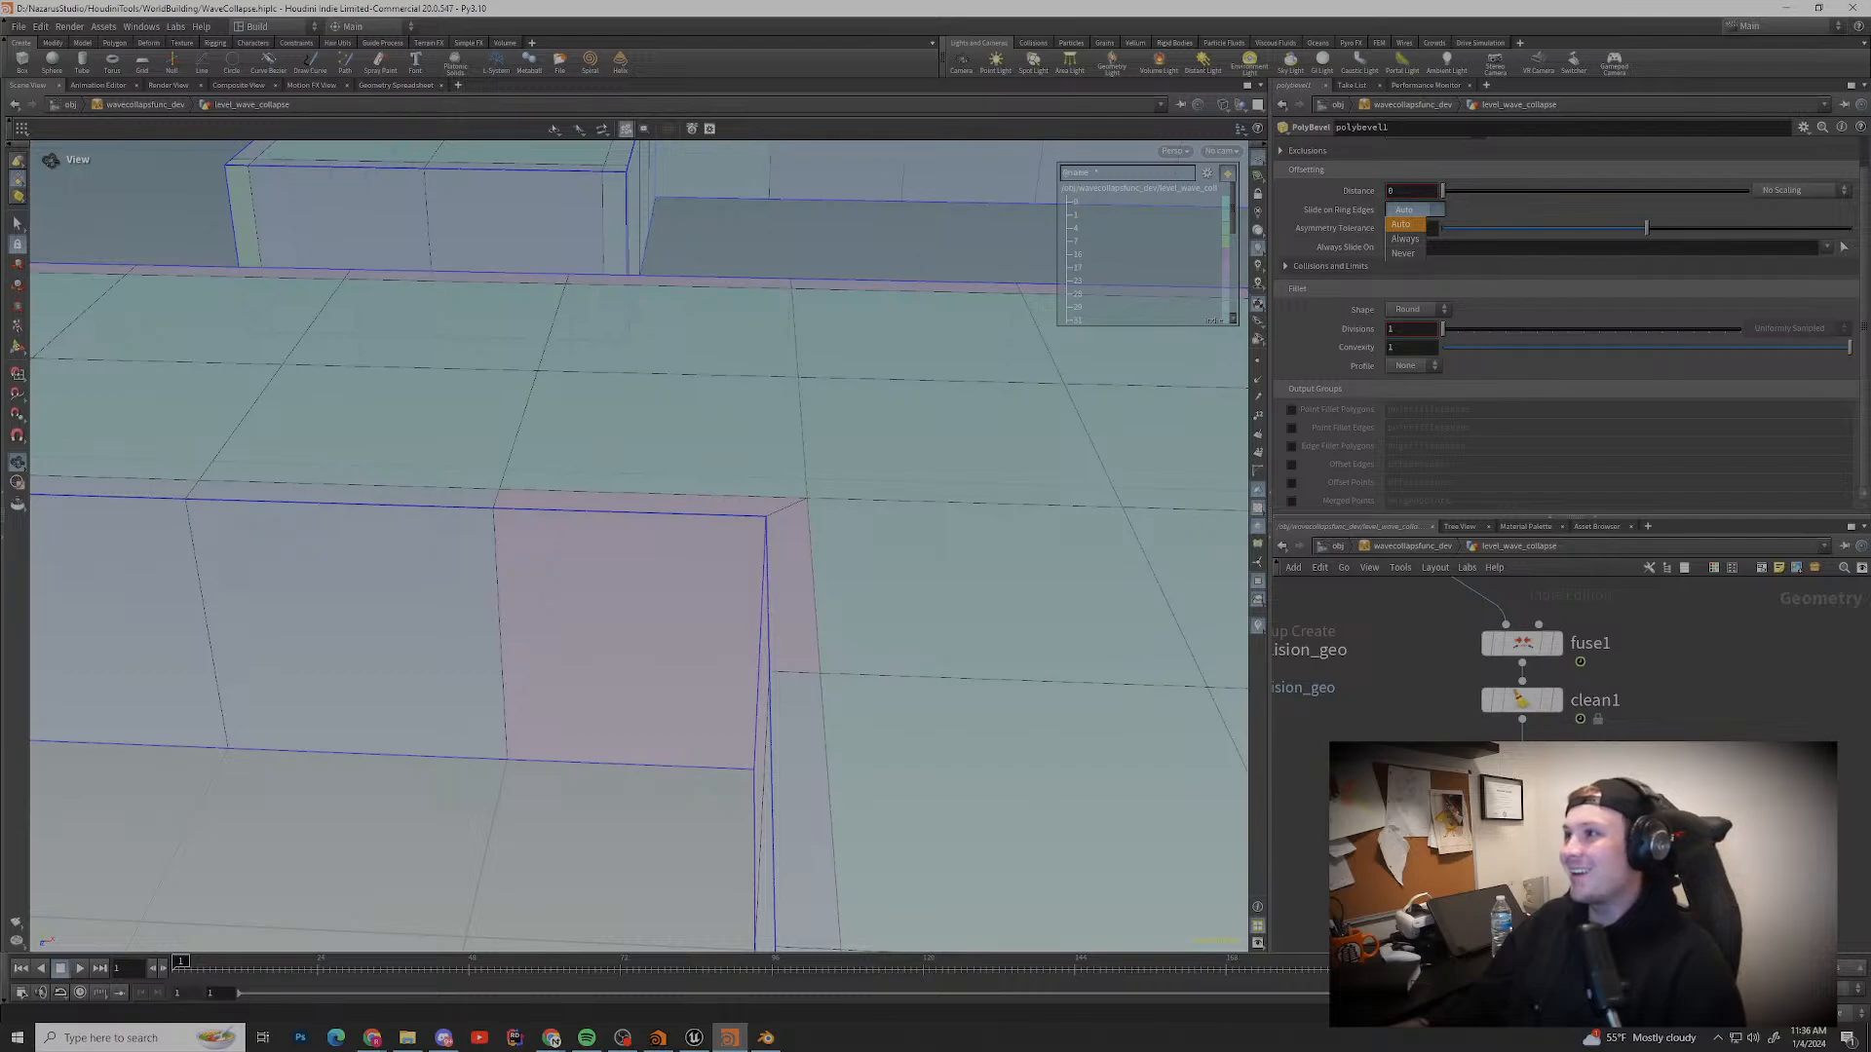
left_click(1401, 224)
left_click_drag(1442, 190, 1475, 190)
left_click(1800, 190)
left_click(1779, 205)
mouse_move(1475, 190)
left_mouse_down()
mouse_move(1597, 190)
mouse_move(1461, 190)
left_mouse_up()
left_click_drag(682, 487, 507, 594)
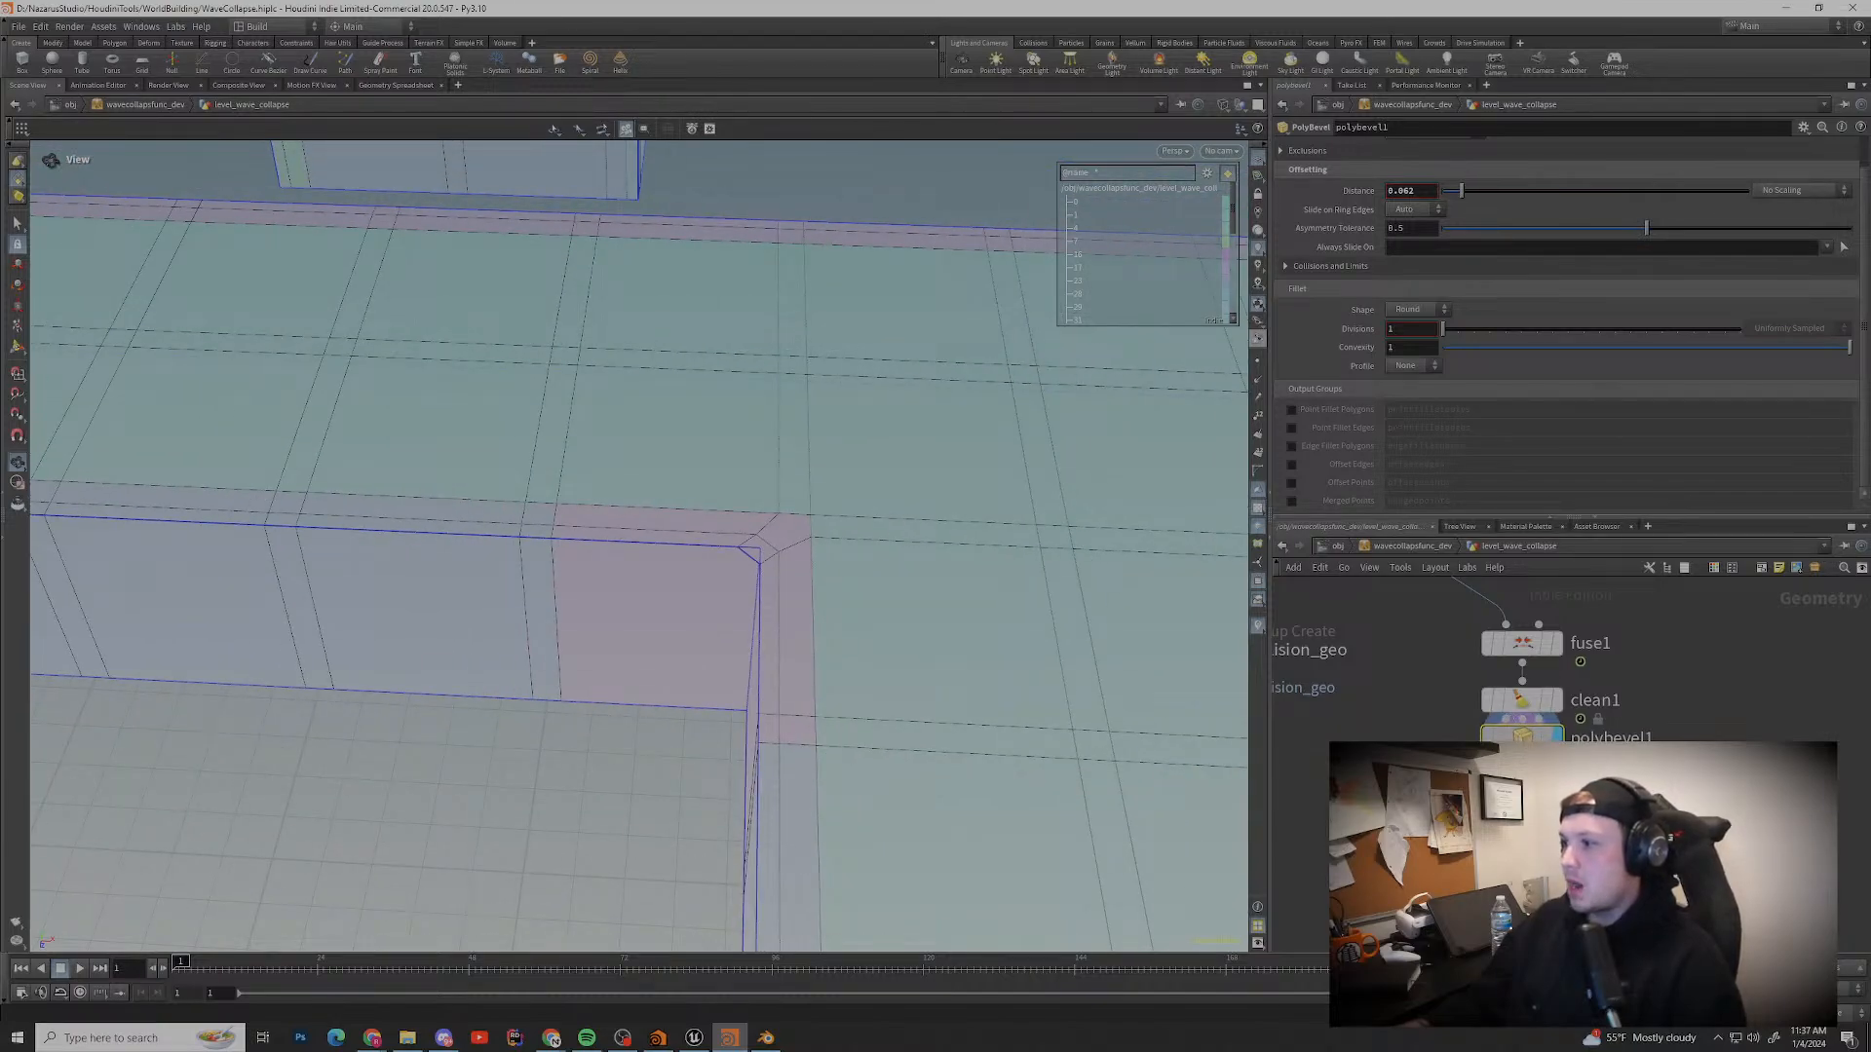
Step: Move the polybevel1 node lower in the network and check the bevelled inner wall corner
left_click_drag(1522, 733, 1510, 779)
left_click_drag(623, 546, 760, 488)
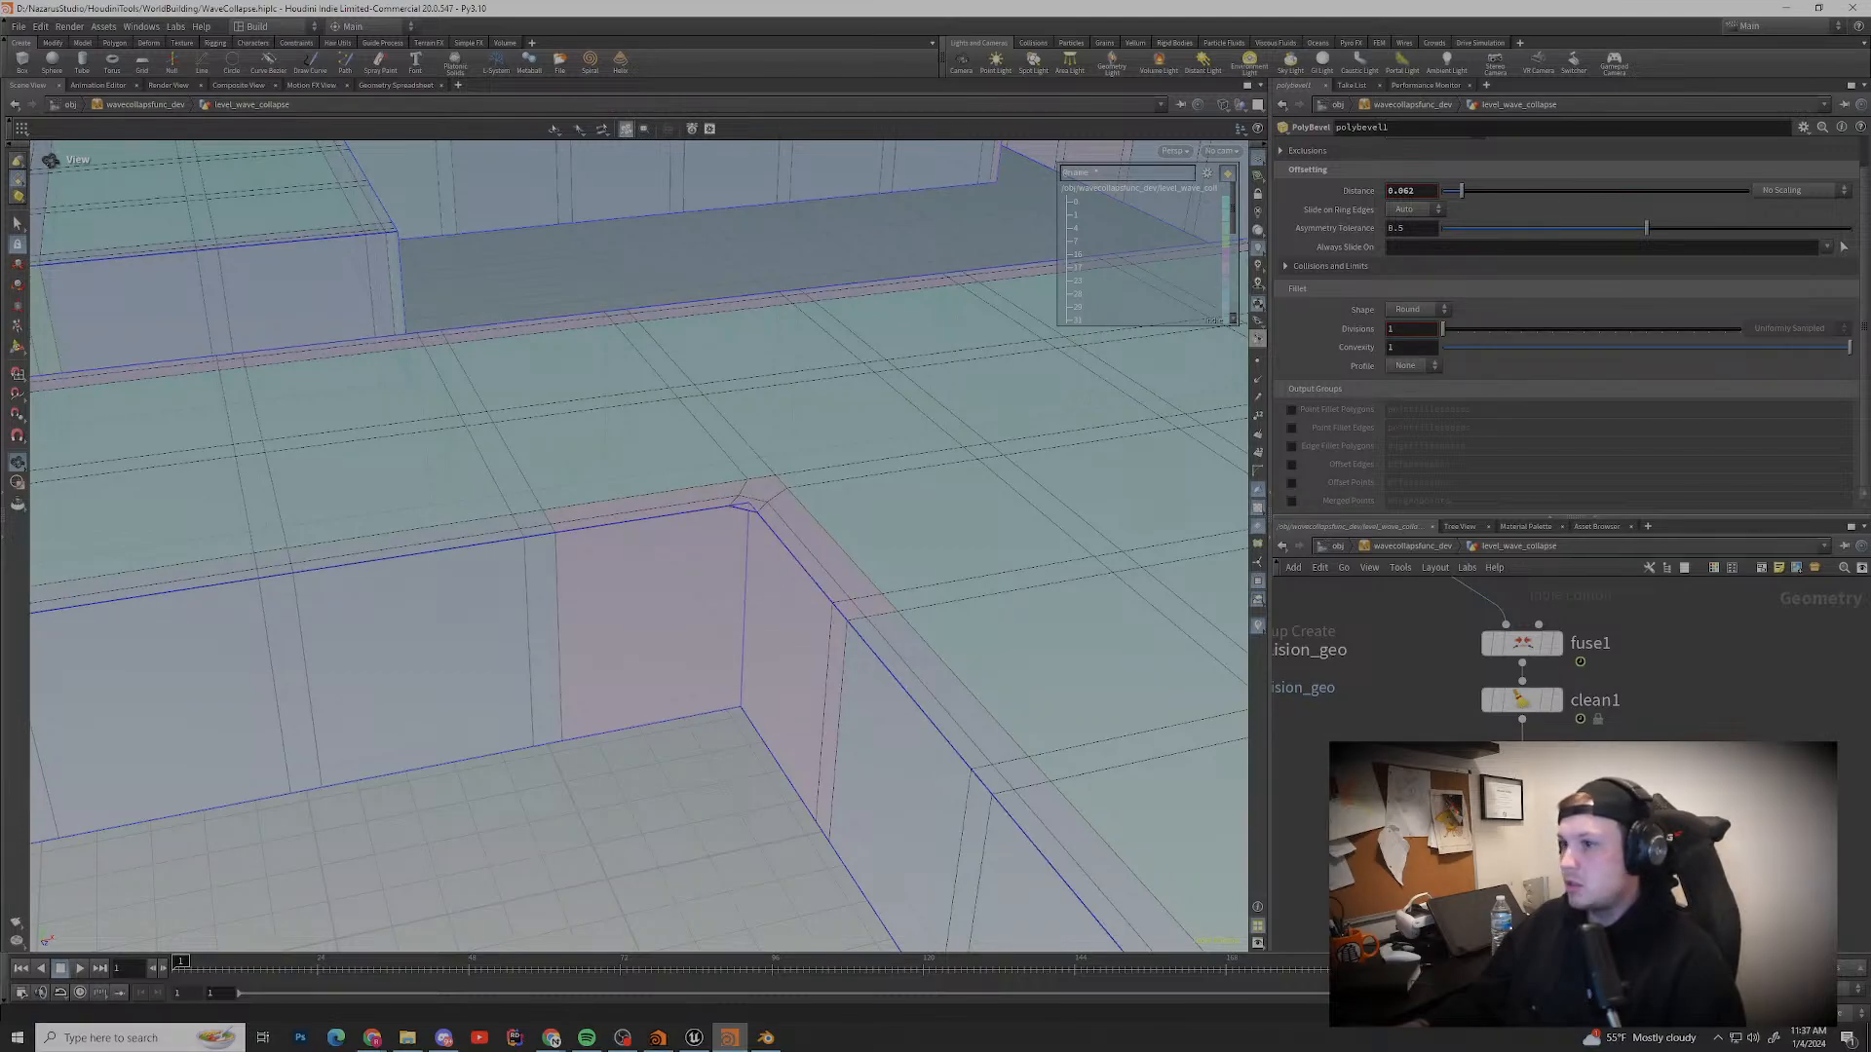
left_click_drag(623, 487, 599, 604)
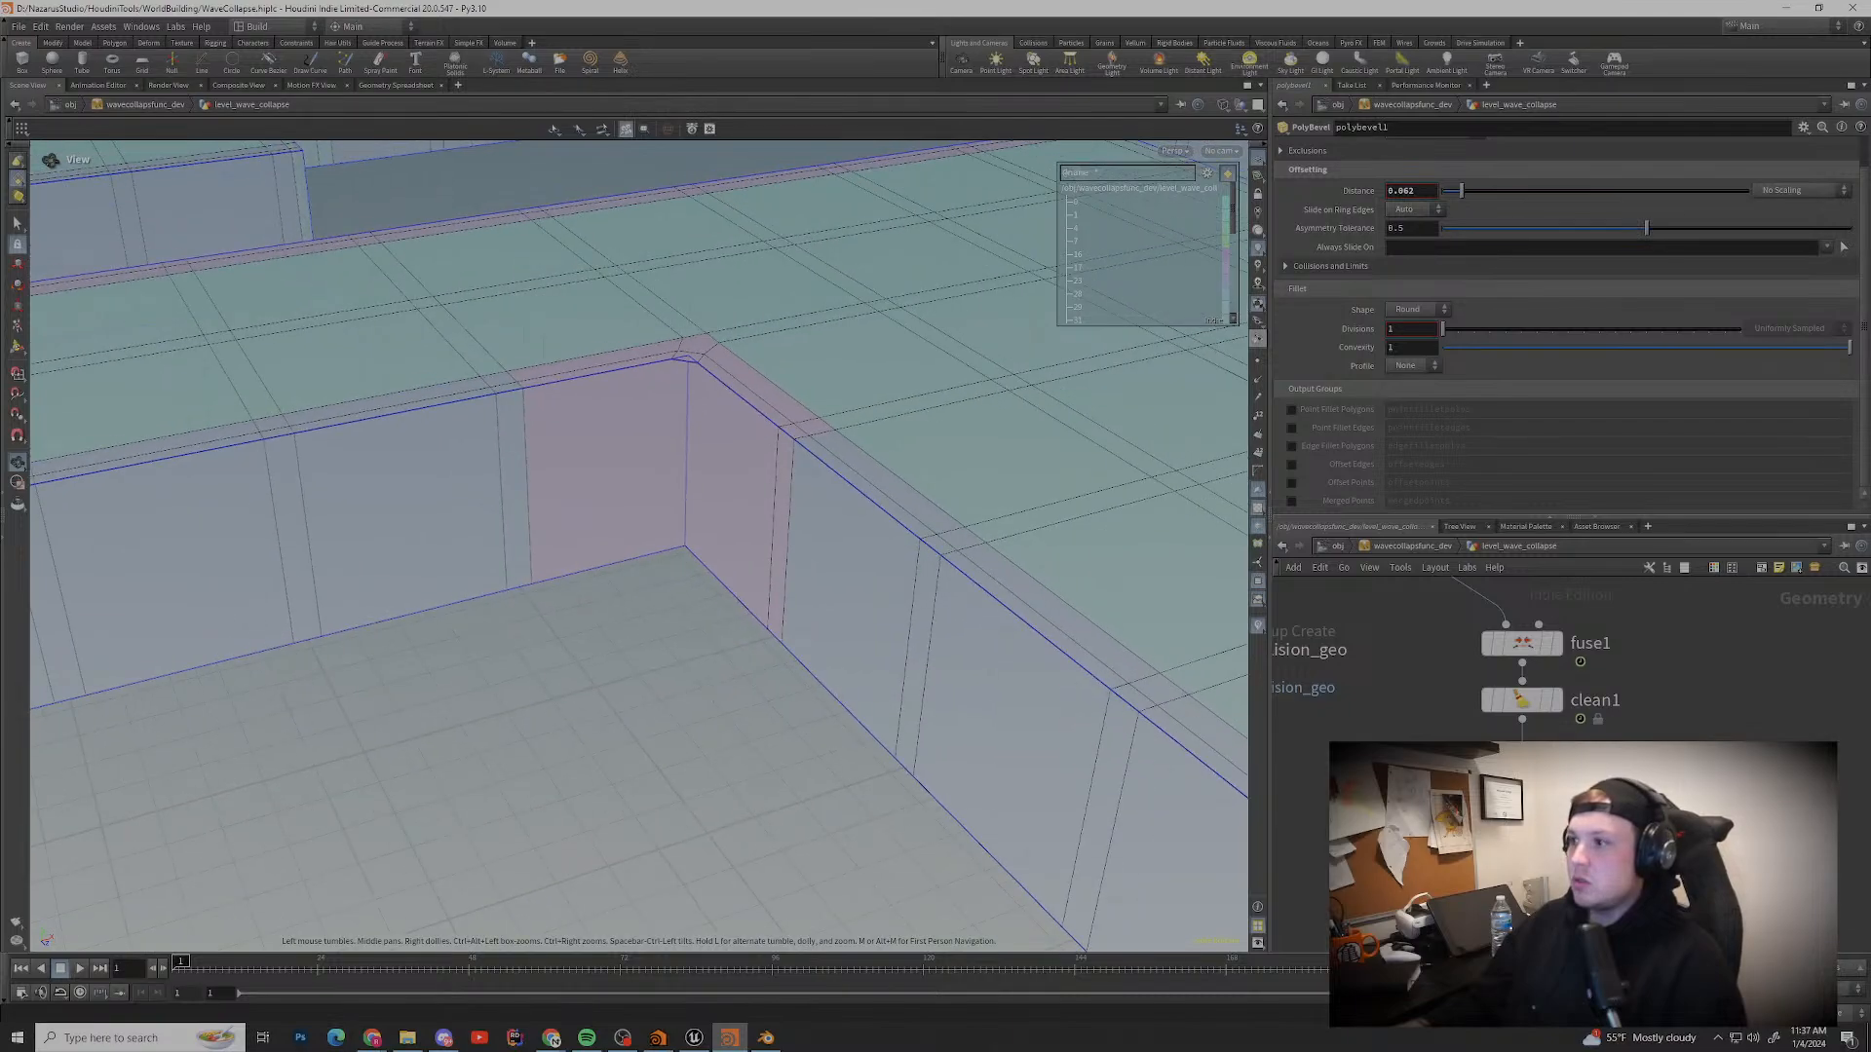
Step: Try a Cusp Angle of about 11.6 on facet1 and restore it to 20
left_click(1522, 758)
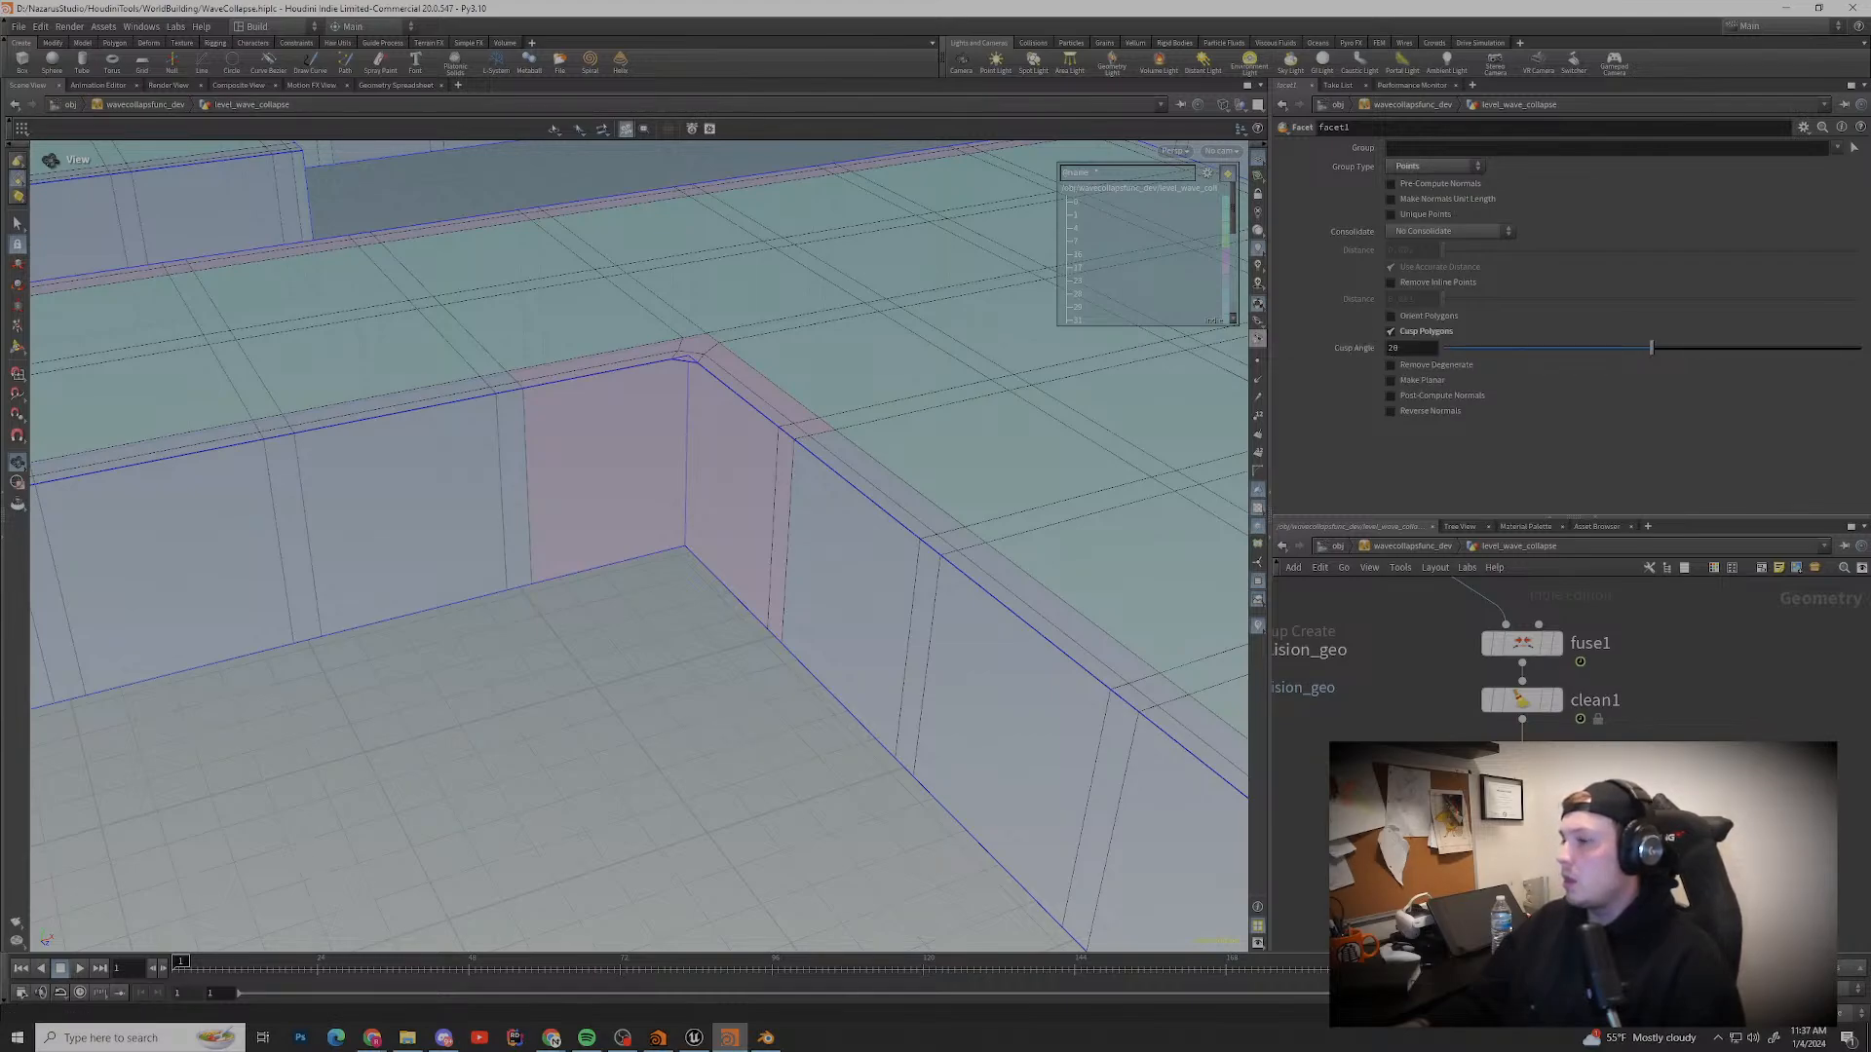
left_click_drag(1650, 348, 1562, 348)
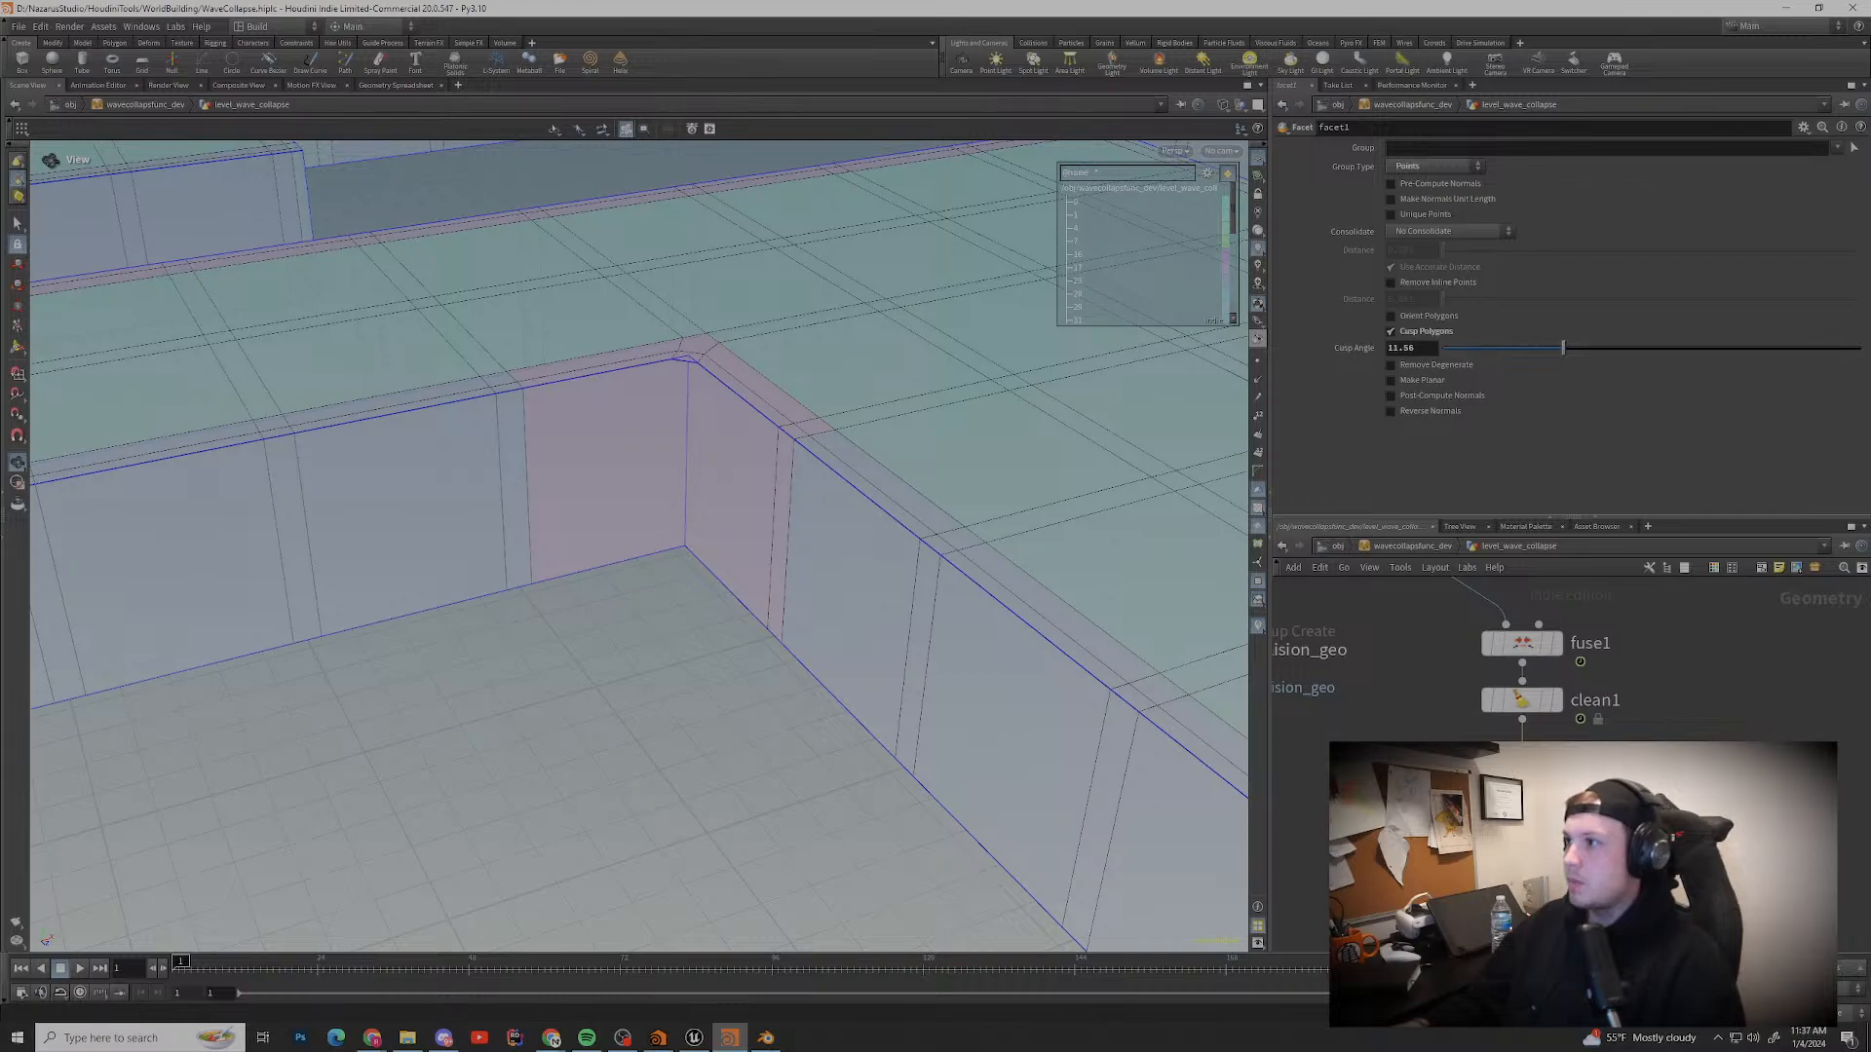
key("Return")
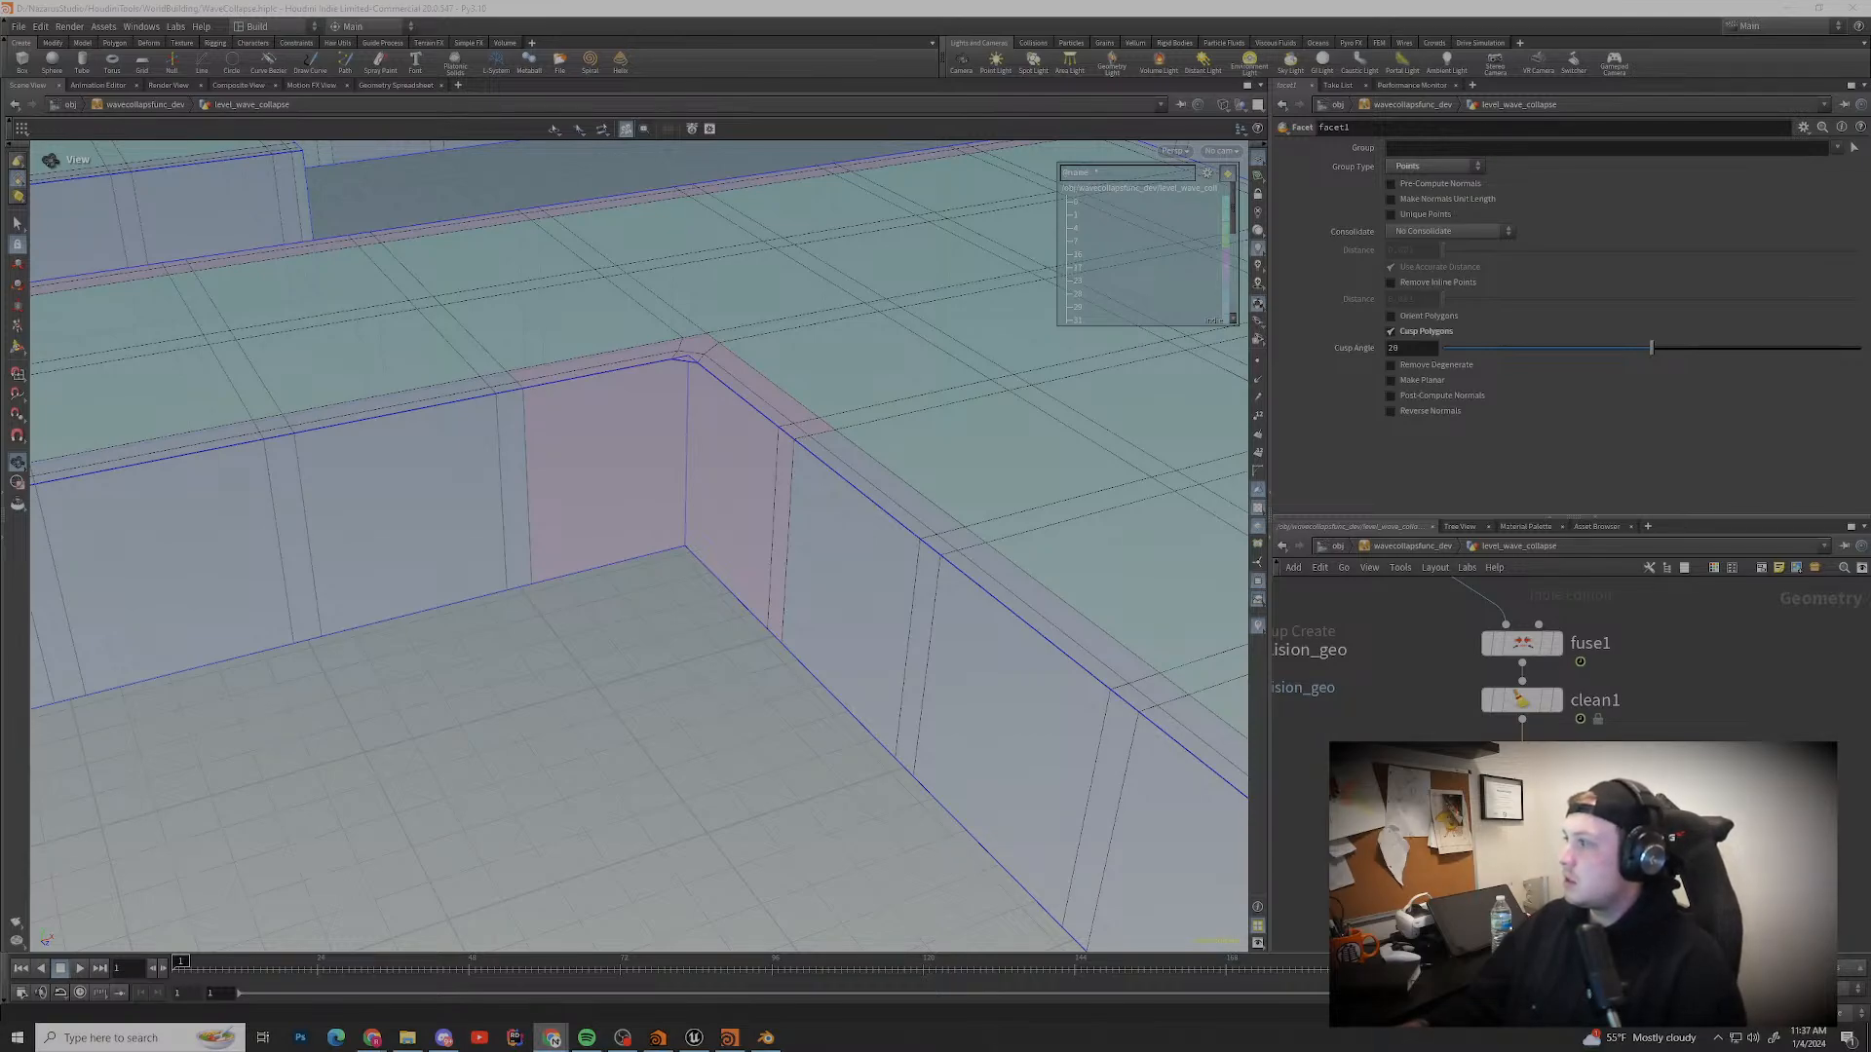
key("alt+Tab")
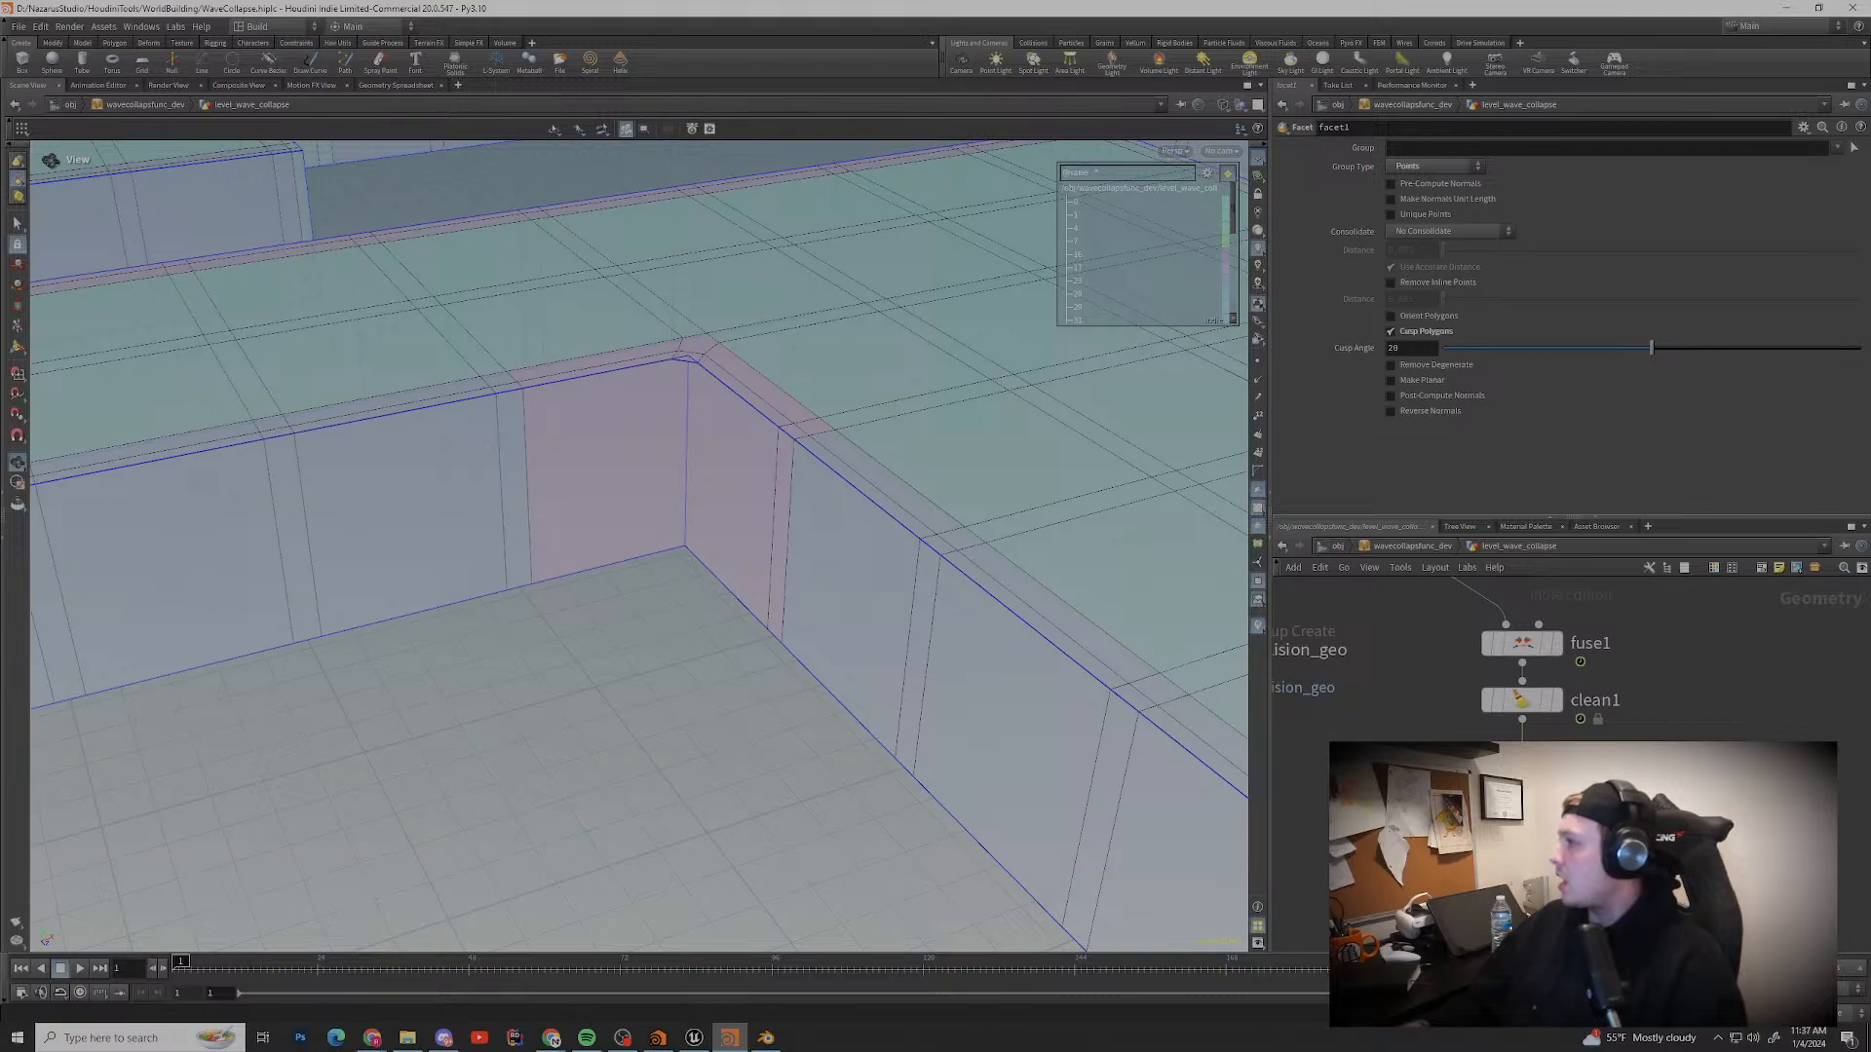
Step: Inspect the bevelled wall edges from the inner corner to the block's outer corner
middle_click_drag(780, 545, 587, 497)
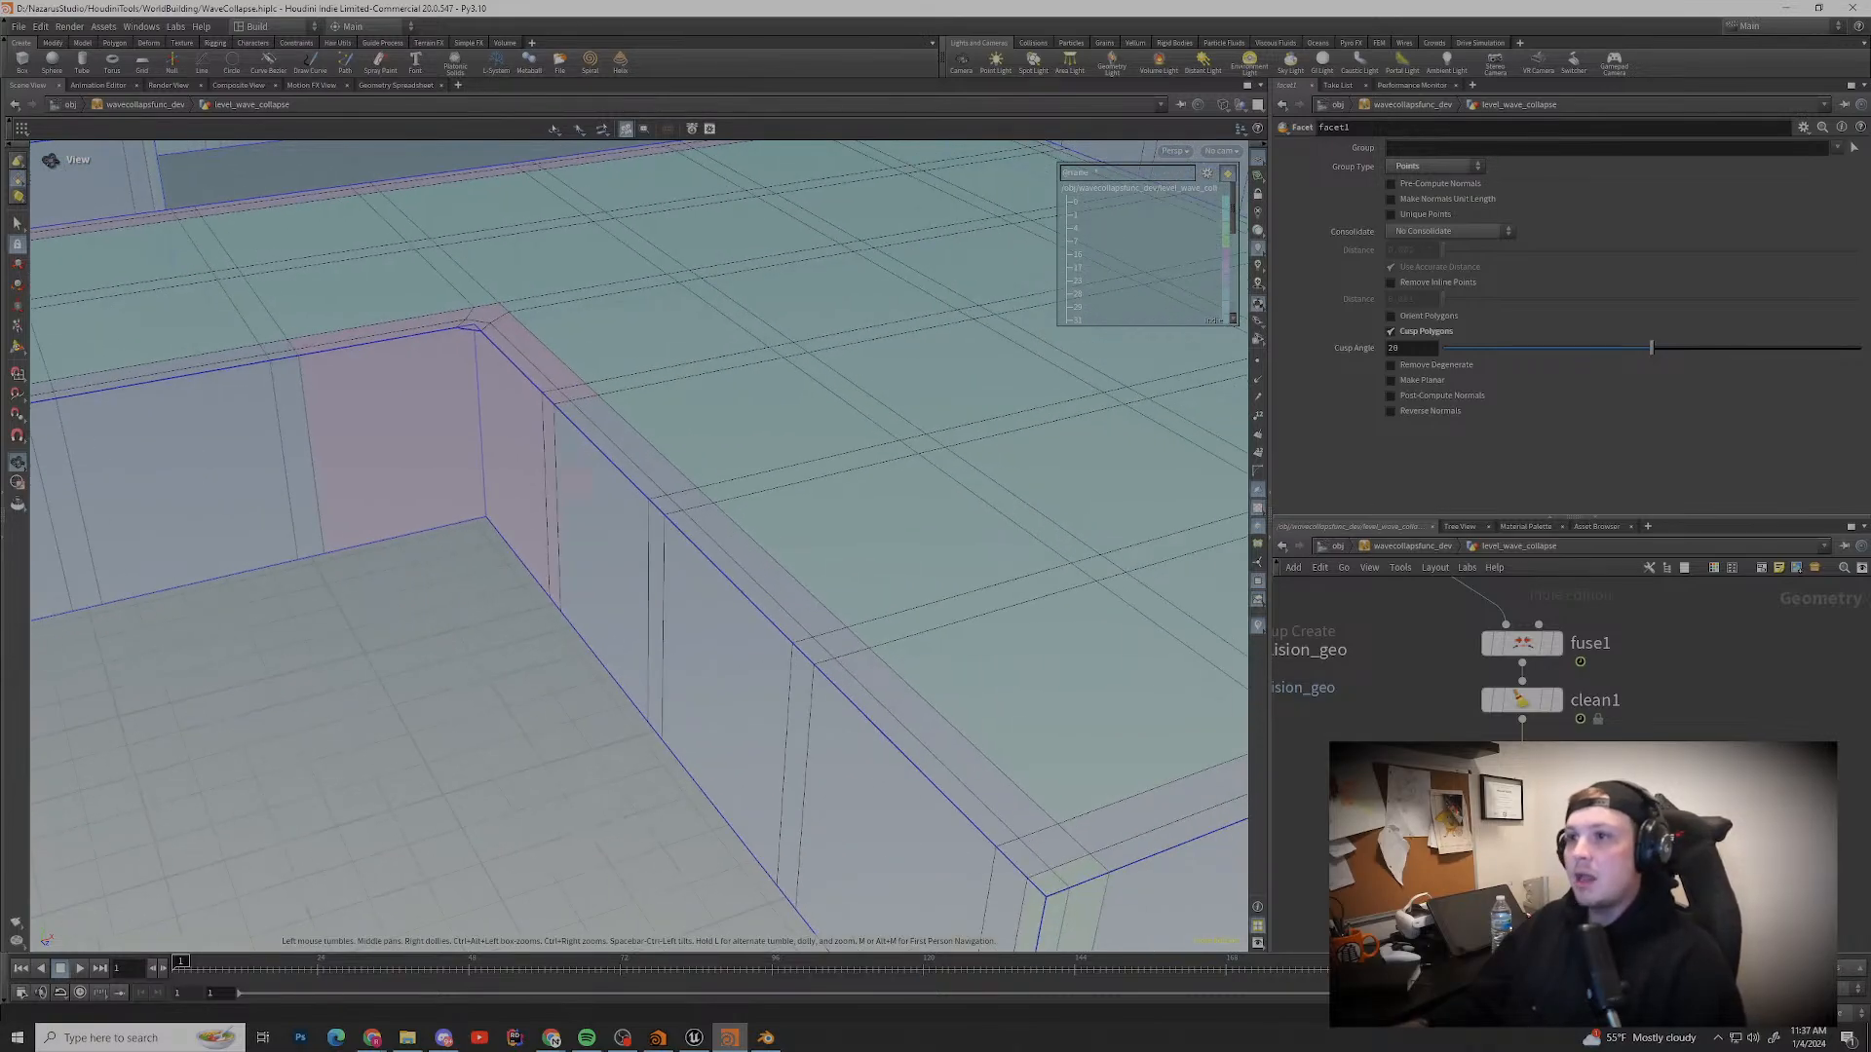
scroll(623, 516, "down", 4)
left_click_drag(624, 517, 429, 516)
middle_click_drag(877, 623, 546, 477)
left_click_drag(545, 478, 779, 487)
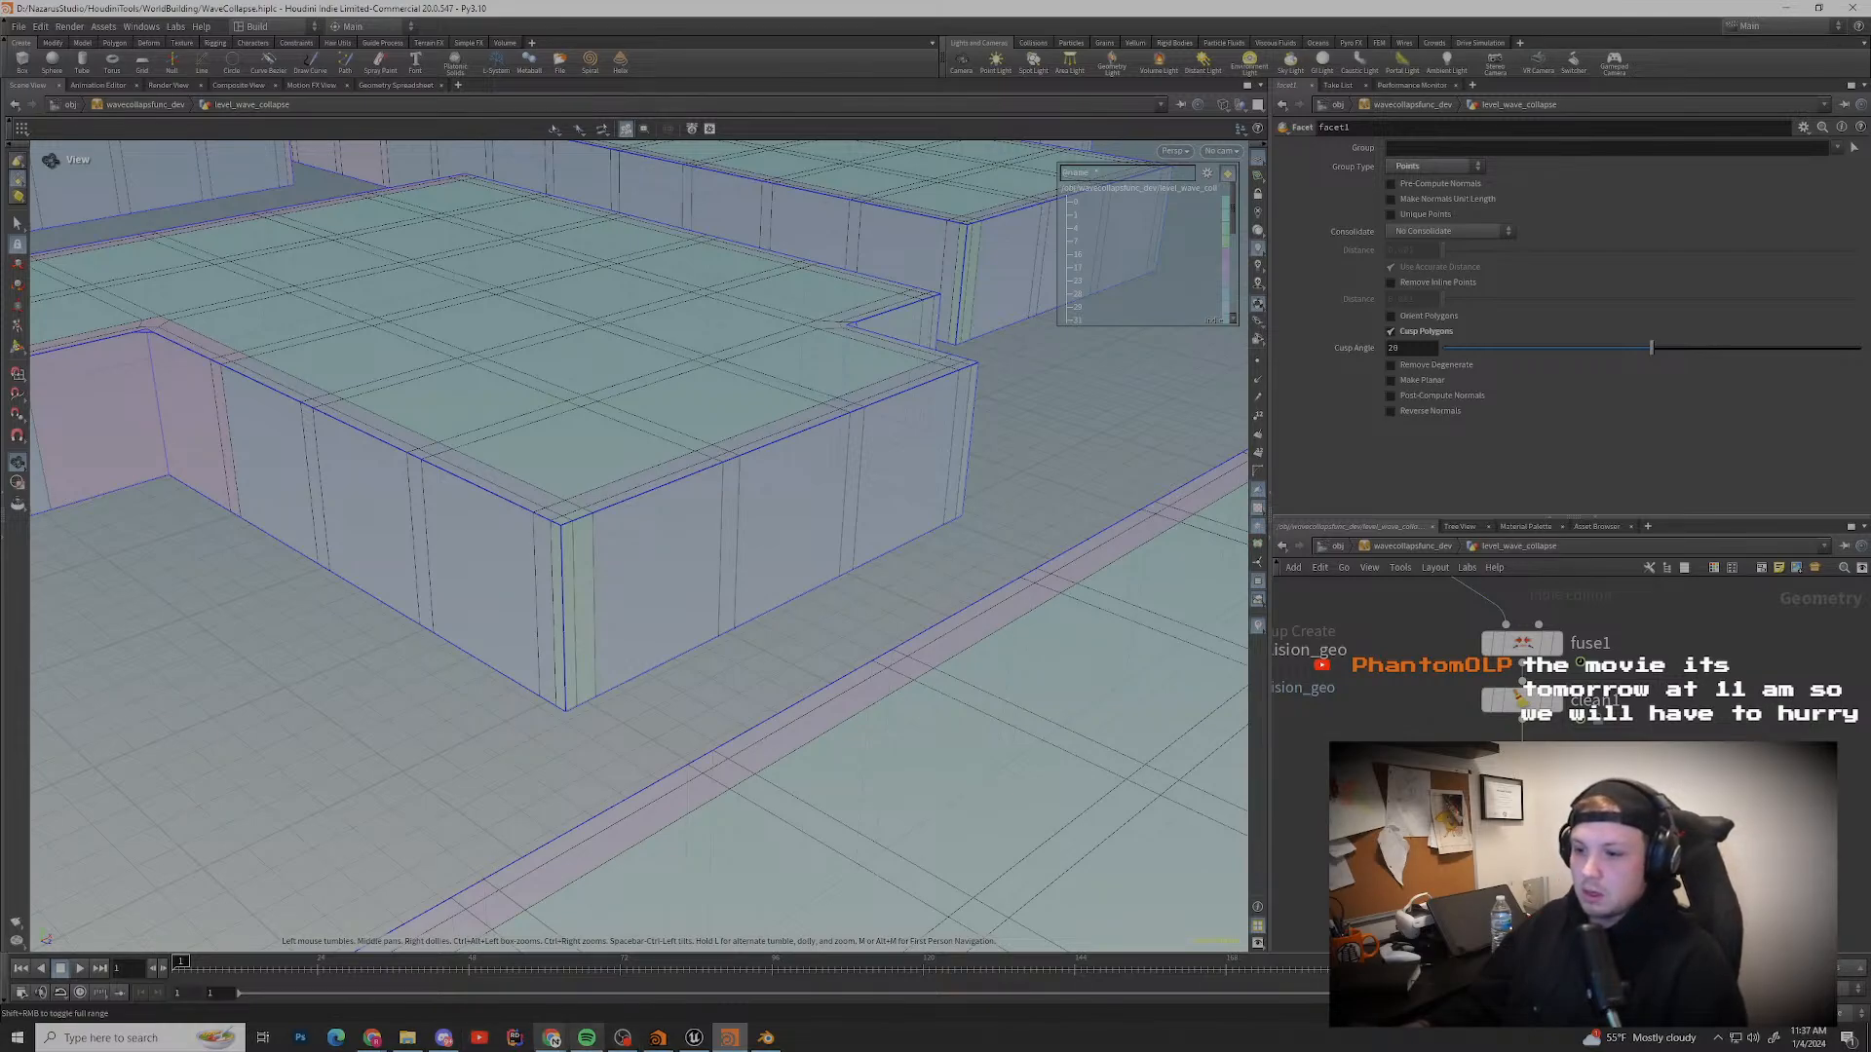
mouse_move(551, 1038)
left_click(629, 975)
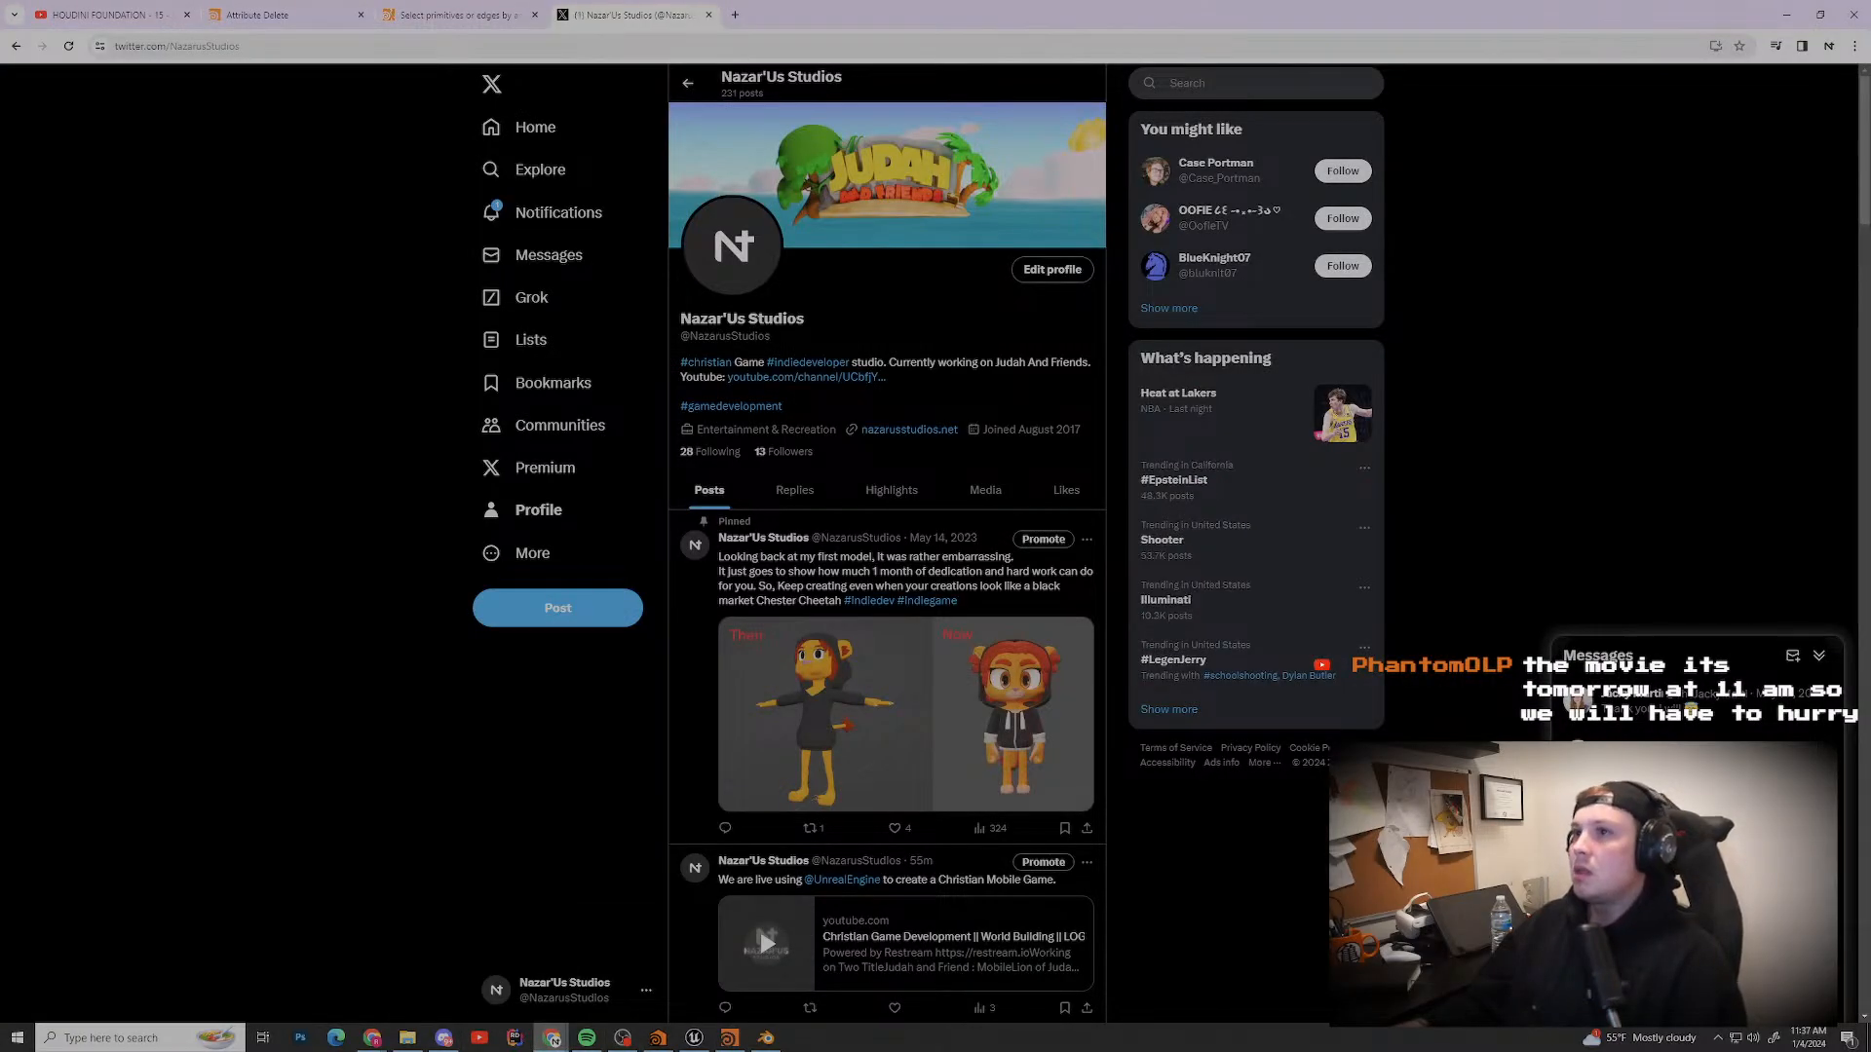
left_click(1786, 15)
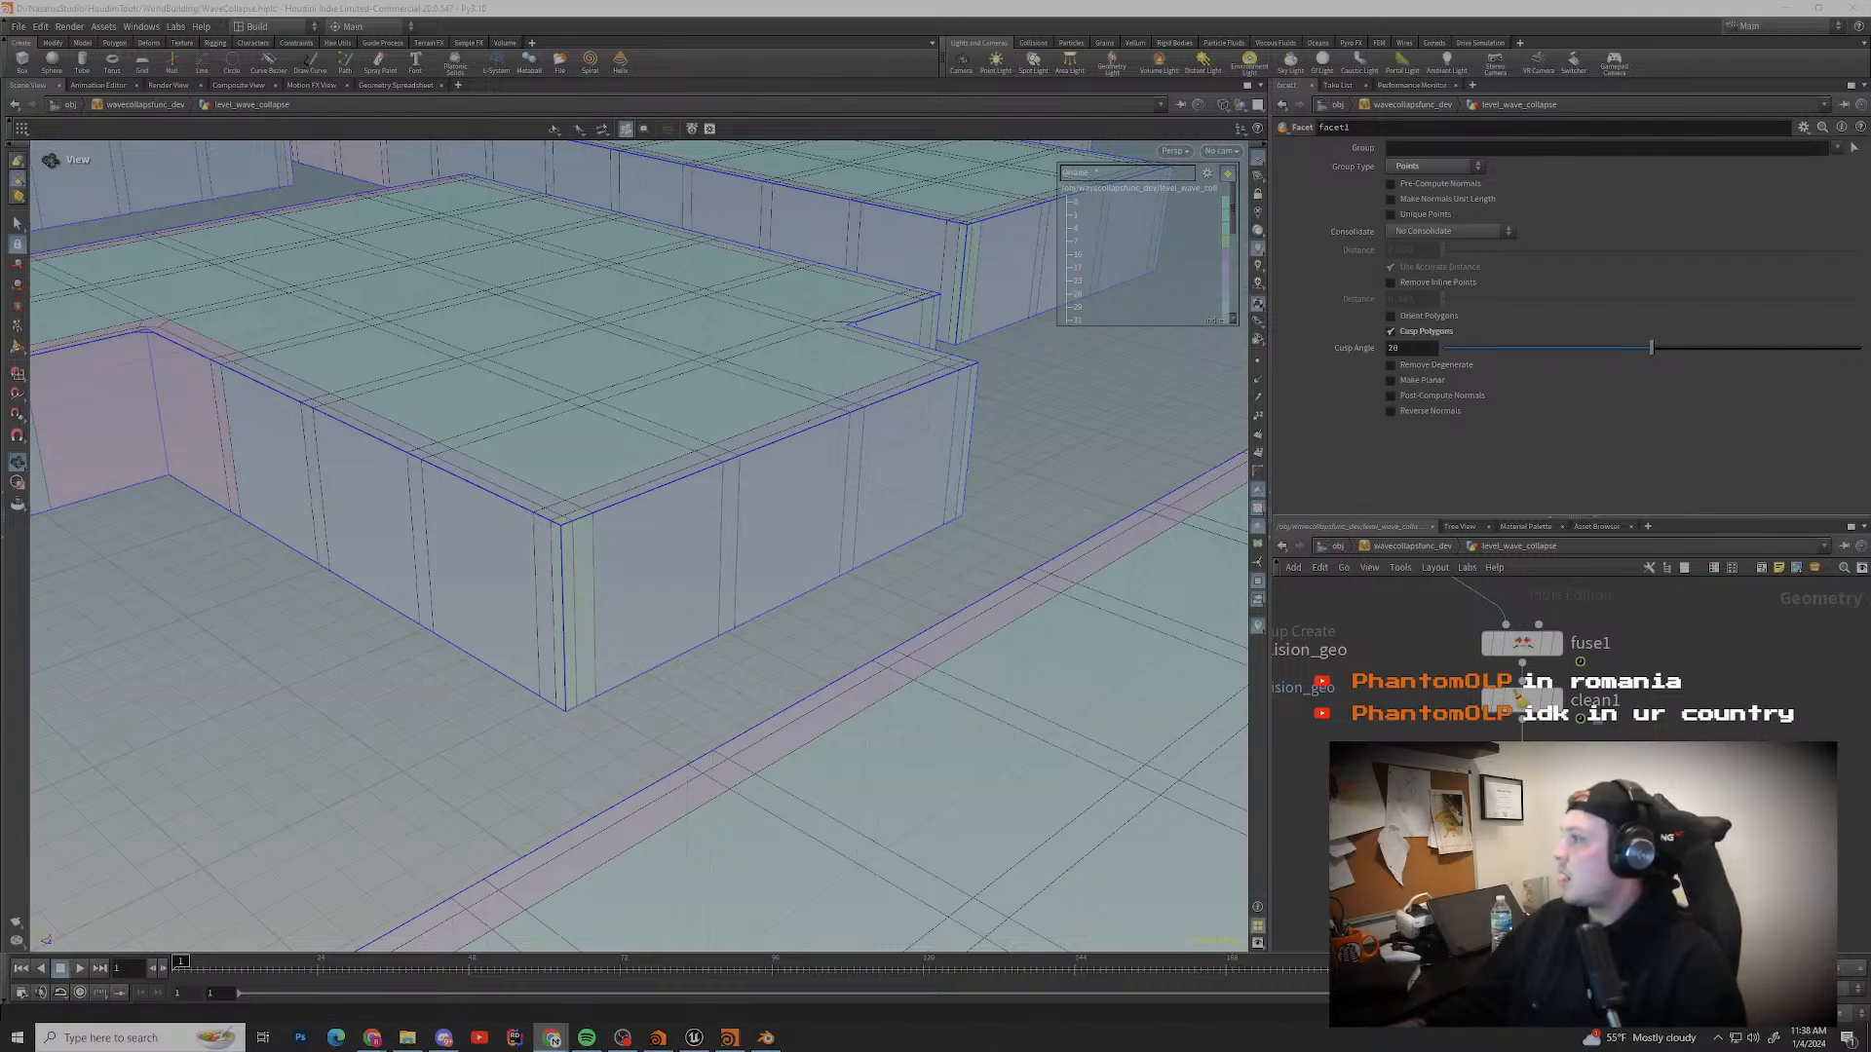
left_click(638, 546)
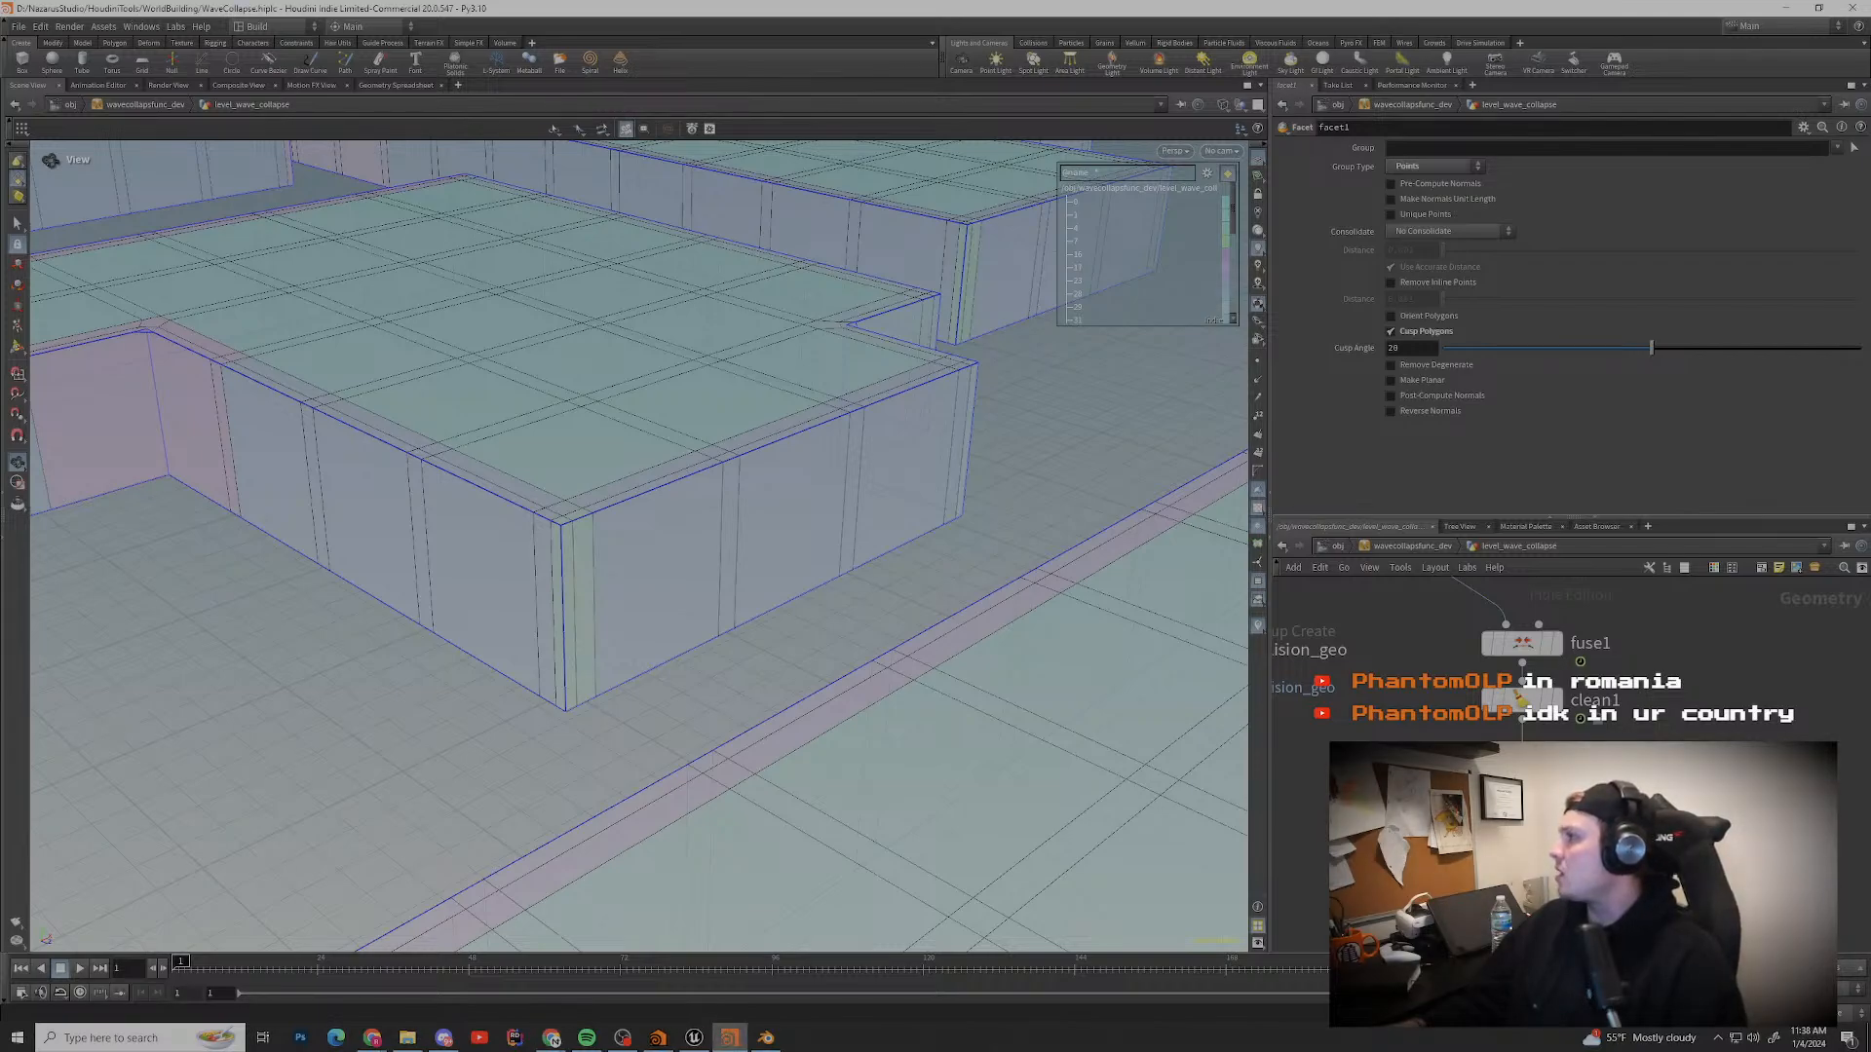
Step: Examine the bevel around the neighbouring blocks and up close where the inner wall corner meets the top face
left_click_drag(638, 545, 448, 565)
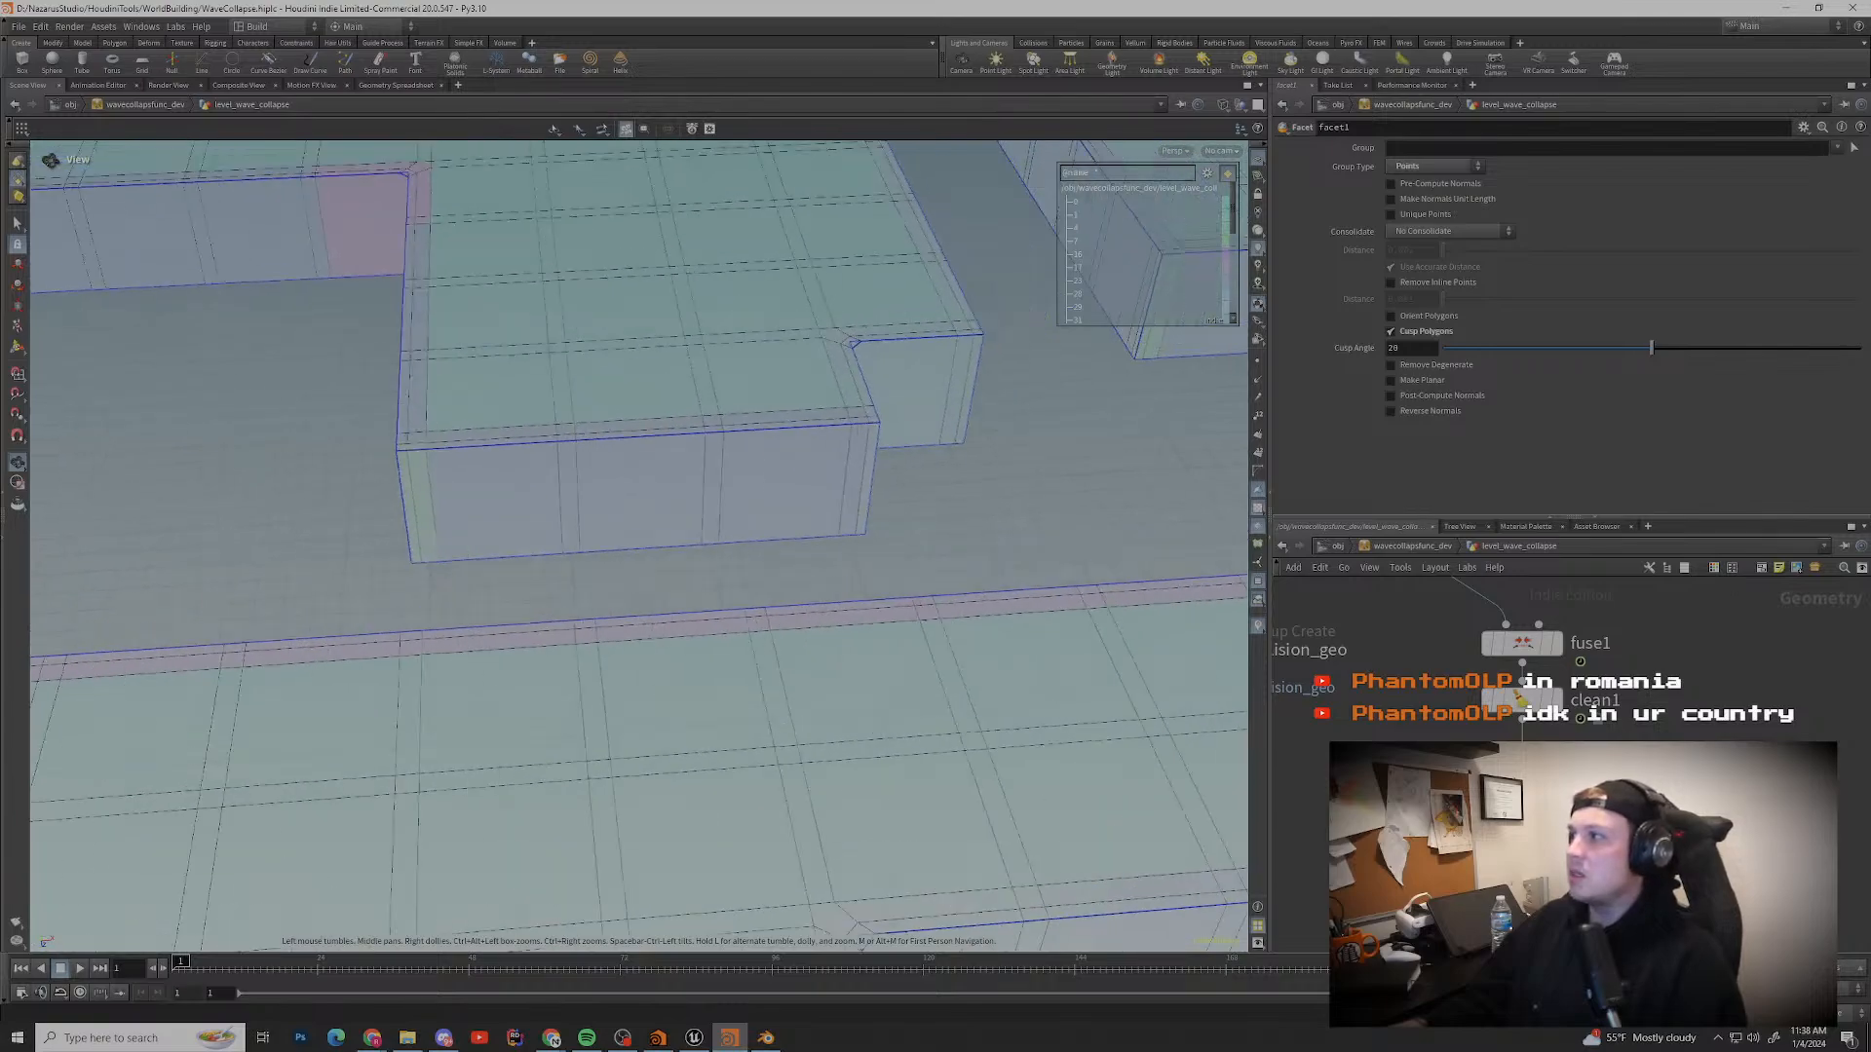
middle_click_drag(448, 565, 258, 741)
left_click_drag(258, 740, 302, 755)
middle_click_drag(302, 755, 1159, 779)
left_click_drag(1160, 779, 1120, 721)
middle_click_drag(1121, 721, 623, 634)
scroll(623, 634, "up", 5)
left_click_drag(624, 633, 877, 731)
middle_click_drag(877, 731, 921, 807)
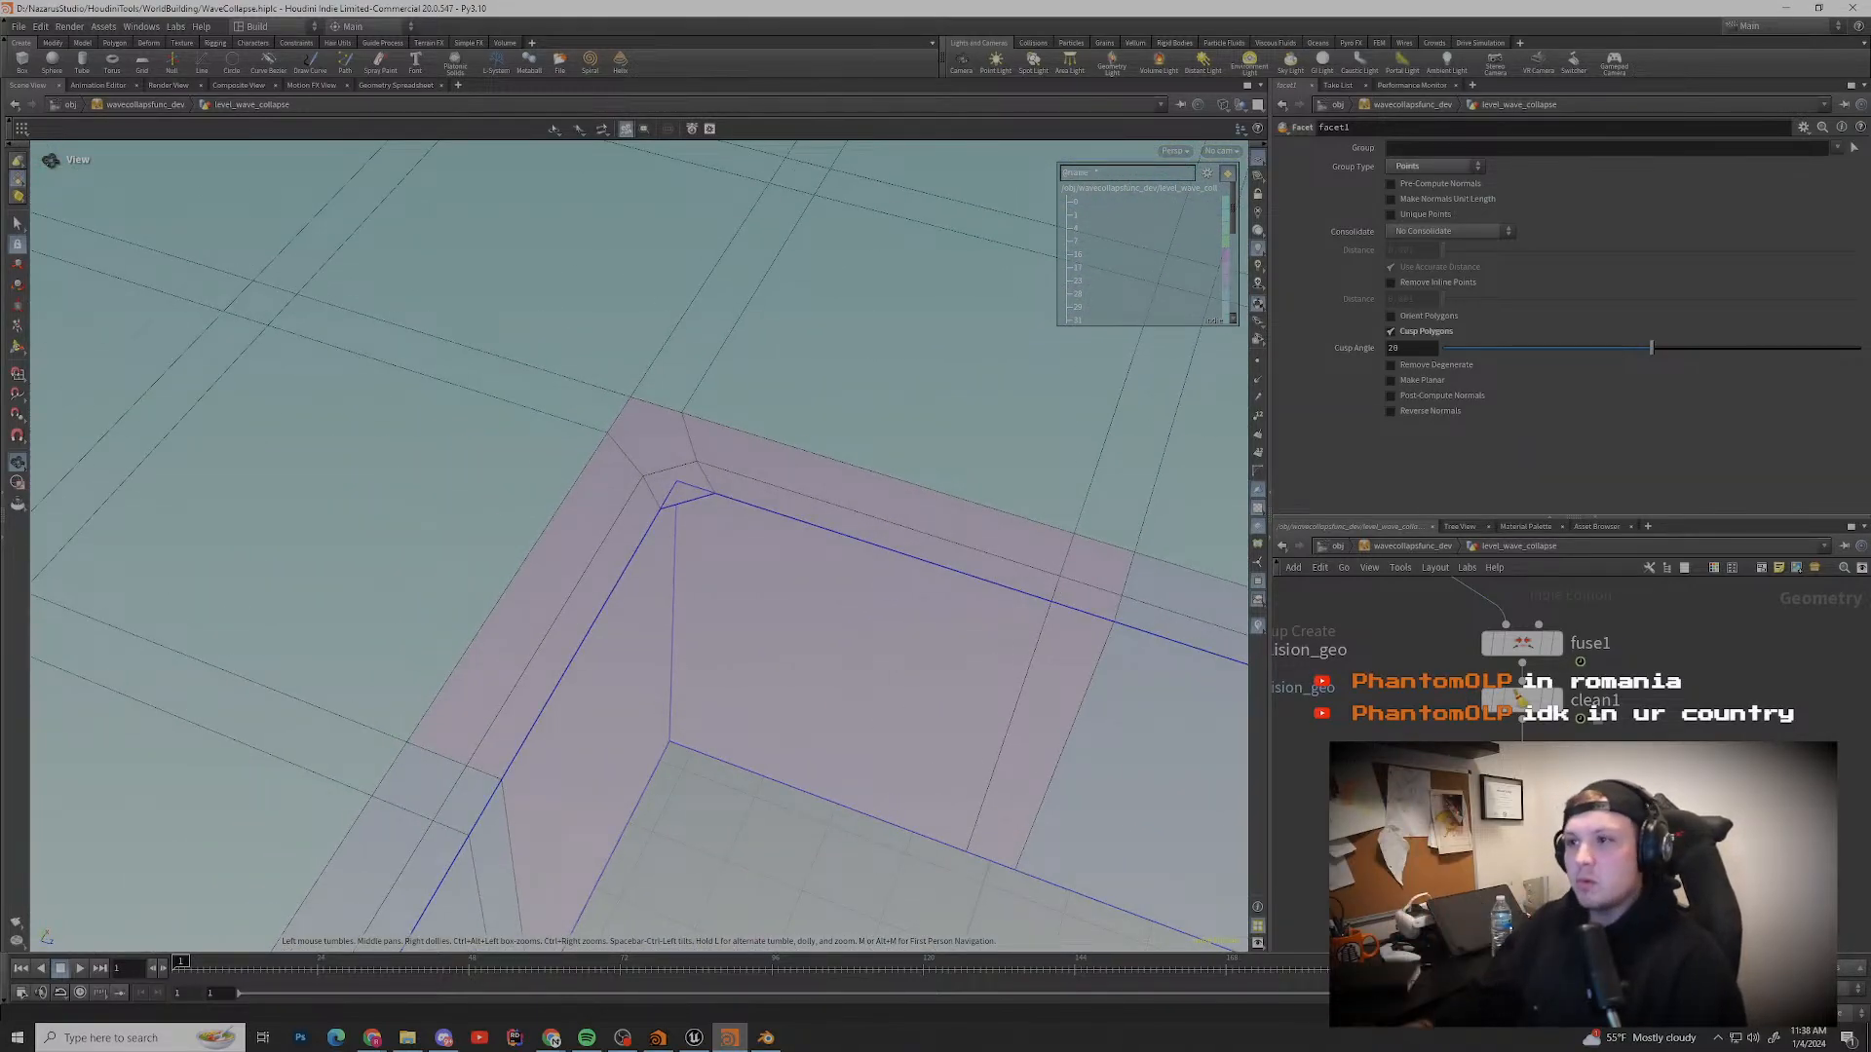
Step: Compare the bevel strips on the block's outer corner with those on its inner corner
scroll(717, 482, "down", 4)
left_click_drag(926, 565, 624, 555)
middle_click_drag(806, 565, 521, 448)
scroll(639, 526, "down", 5)
middle_click_drag(829, 624, 638, 443)
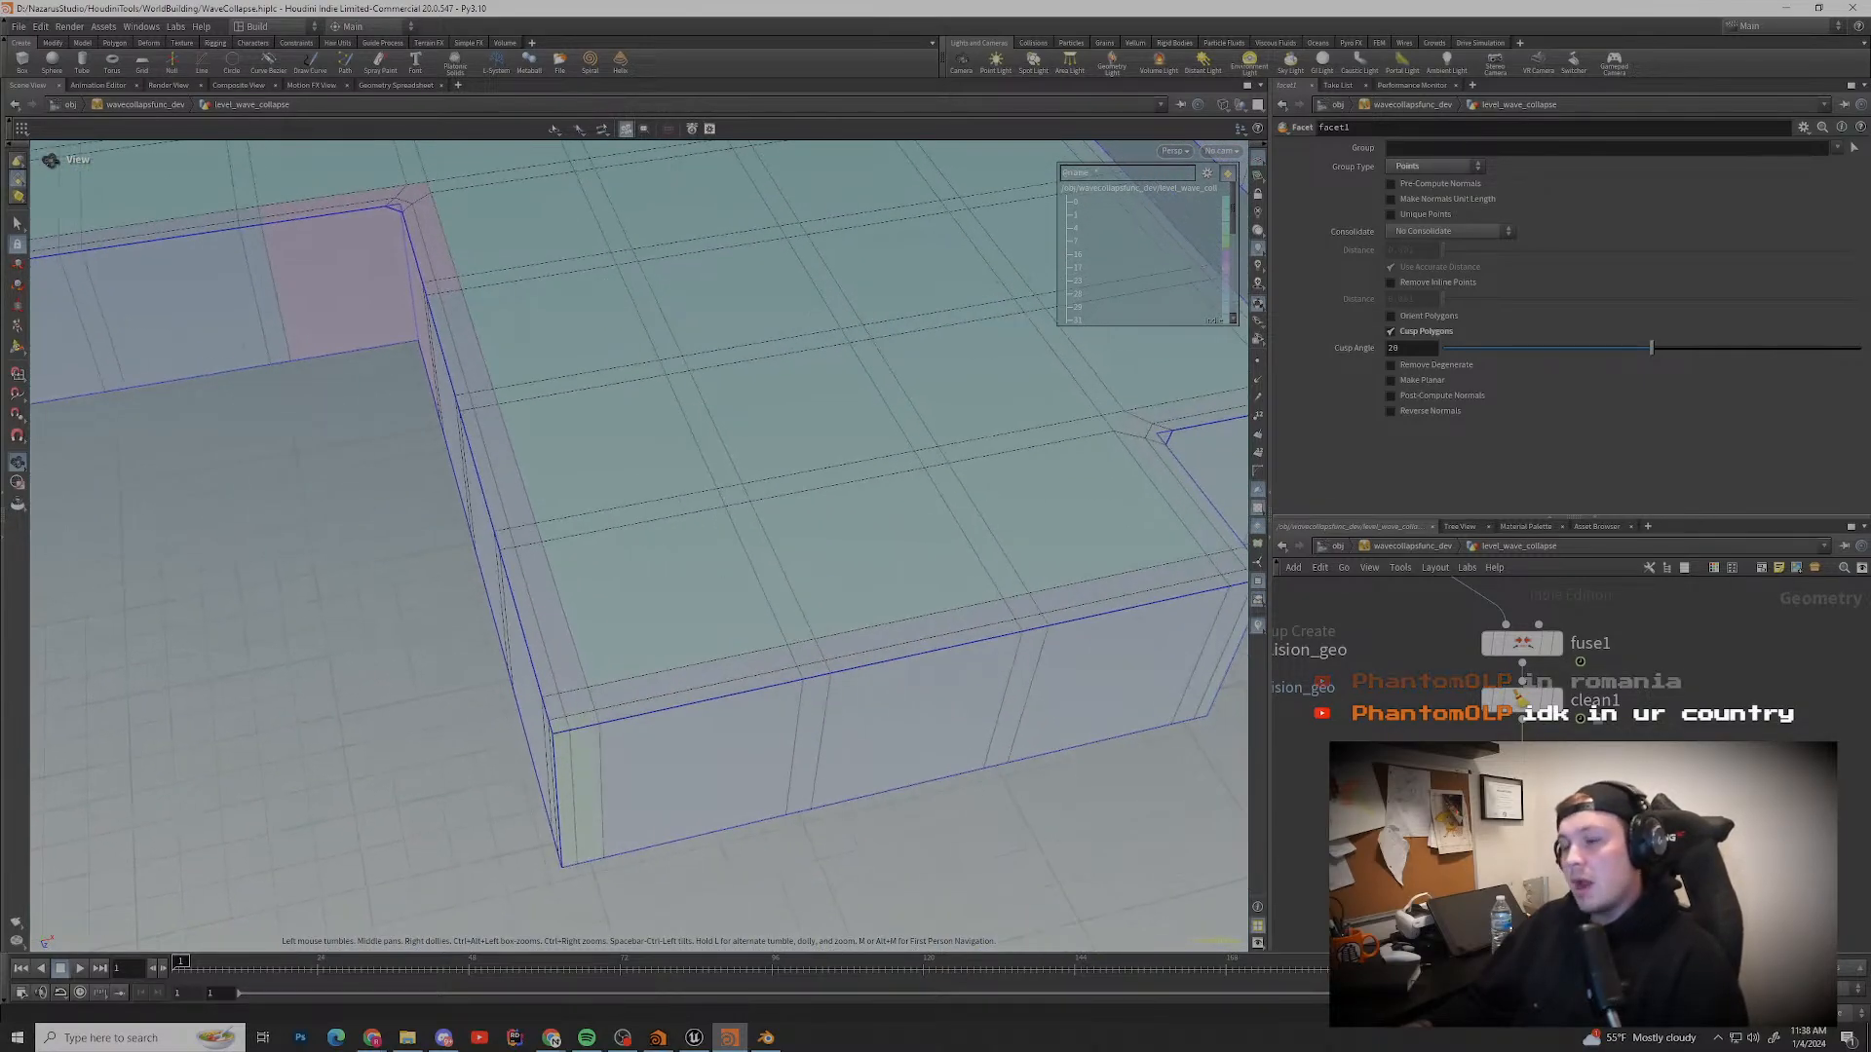
middle_click_drag(682, 584, 624, 541)
left_click_drag(624, 541, 799, 487)
middle_click_drag(545, 584, 964, 508)
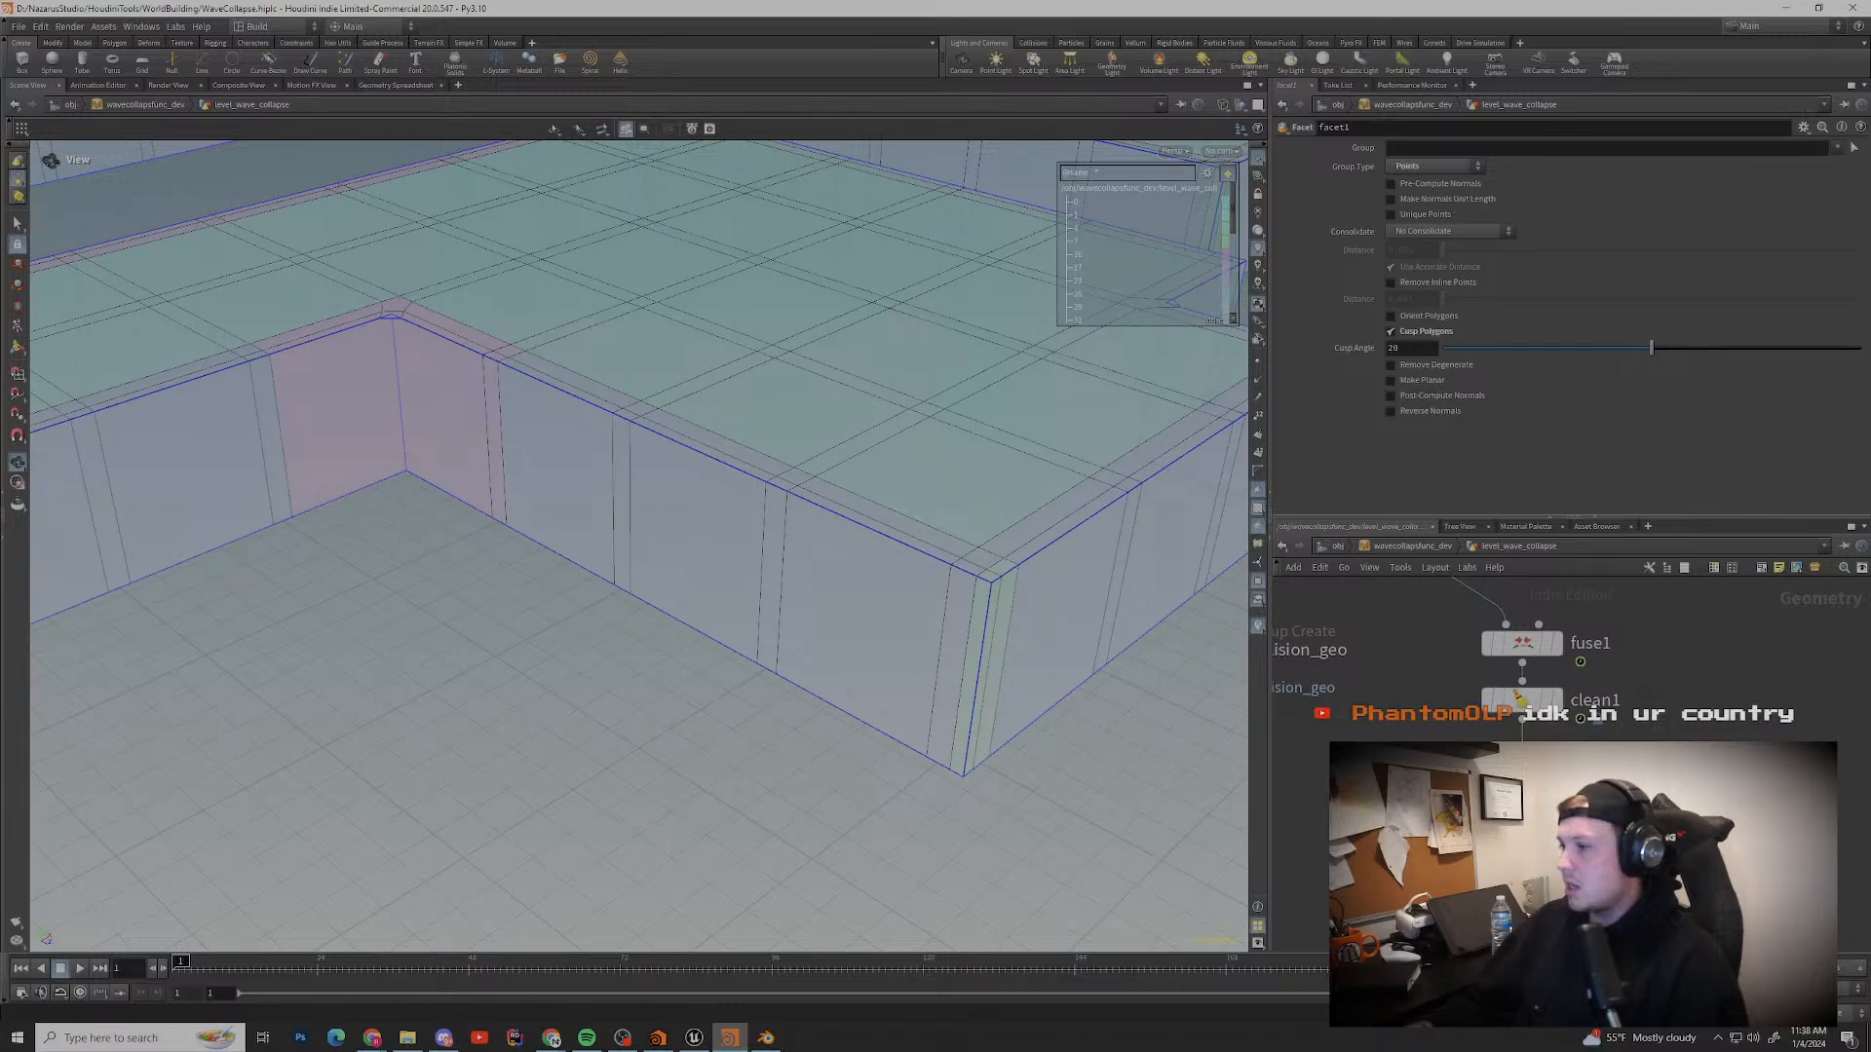
Step: Select the polybevel1 node, check clean1's geometry information and bring the facet1 and polybevel1 nodes into view
left_click_drag(1647, 877, 1462, 780)
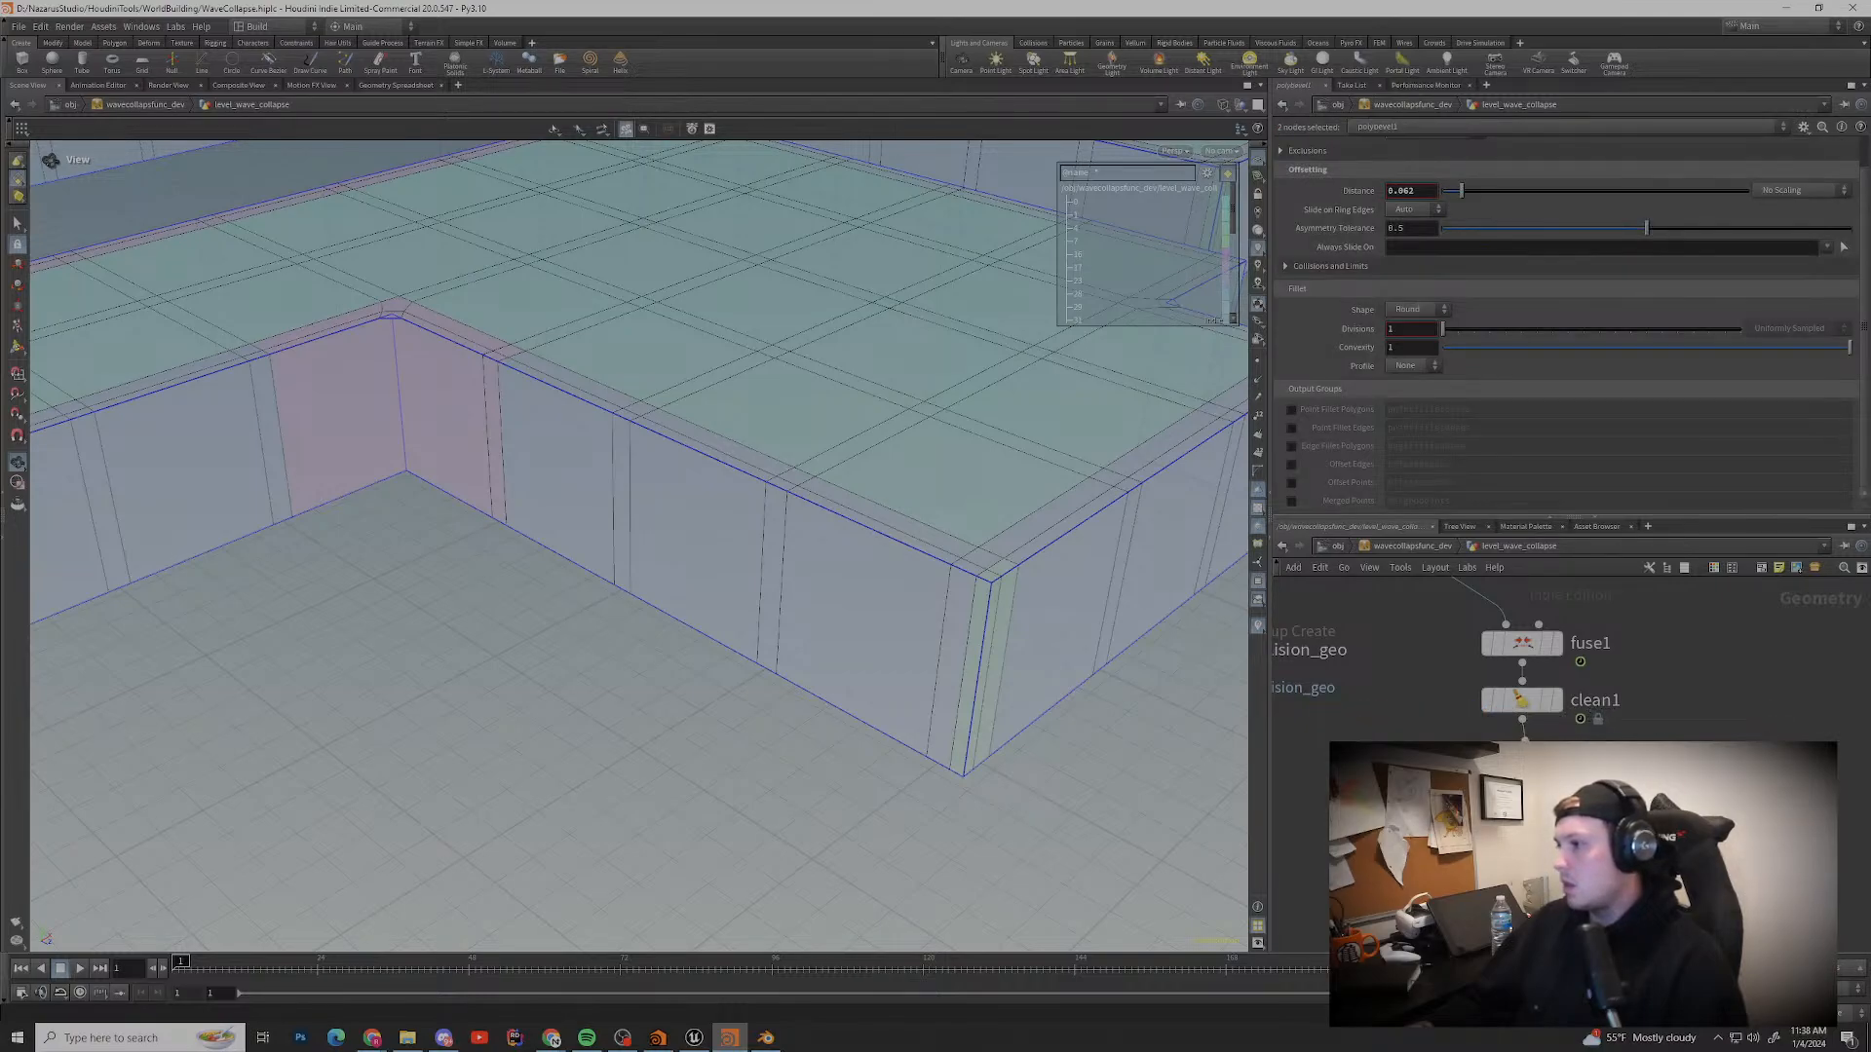
left_click(1522, 814)
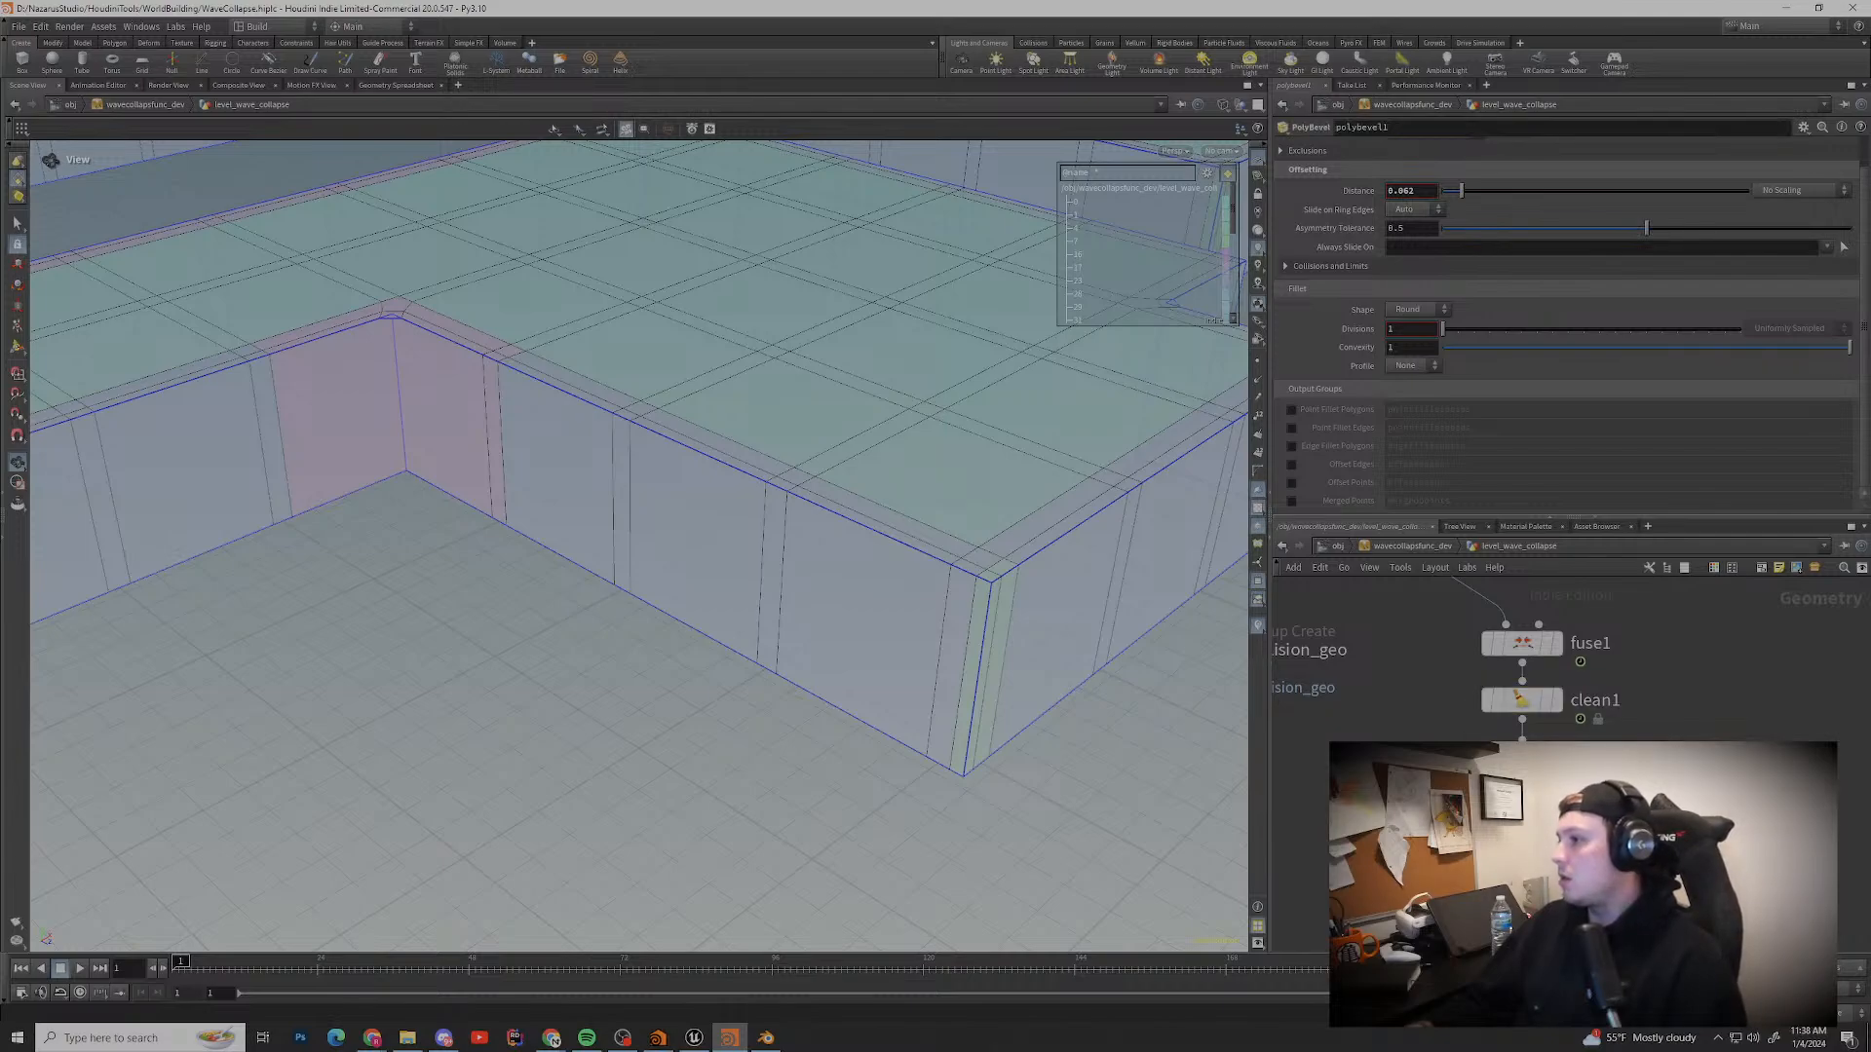
scroll(760, 536, "down", 4)
left_click_drag(829, 545, 604, 531)
middle_click(1522, 700)
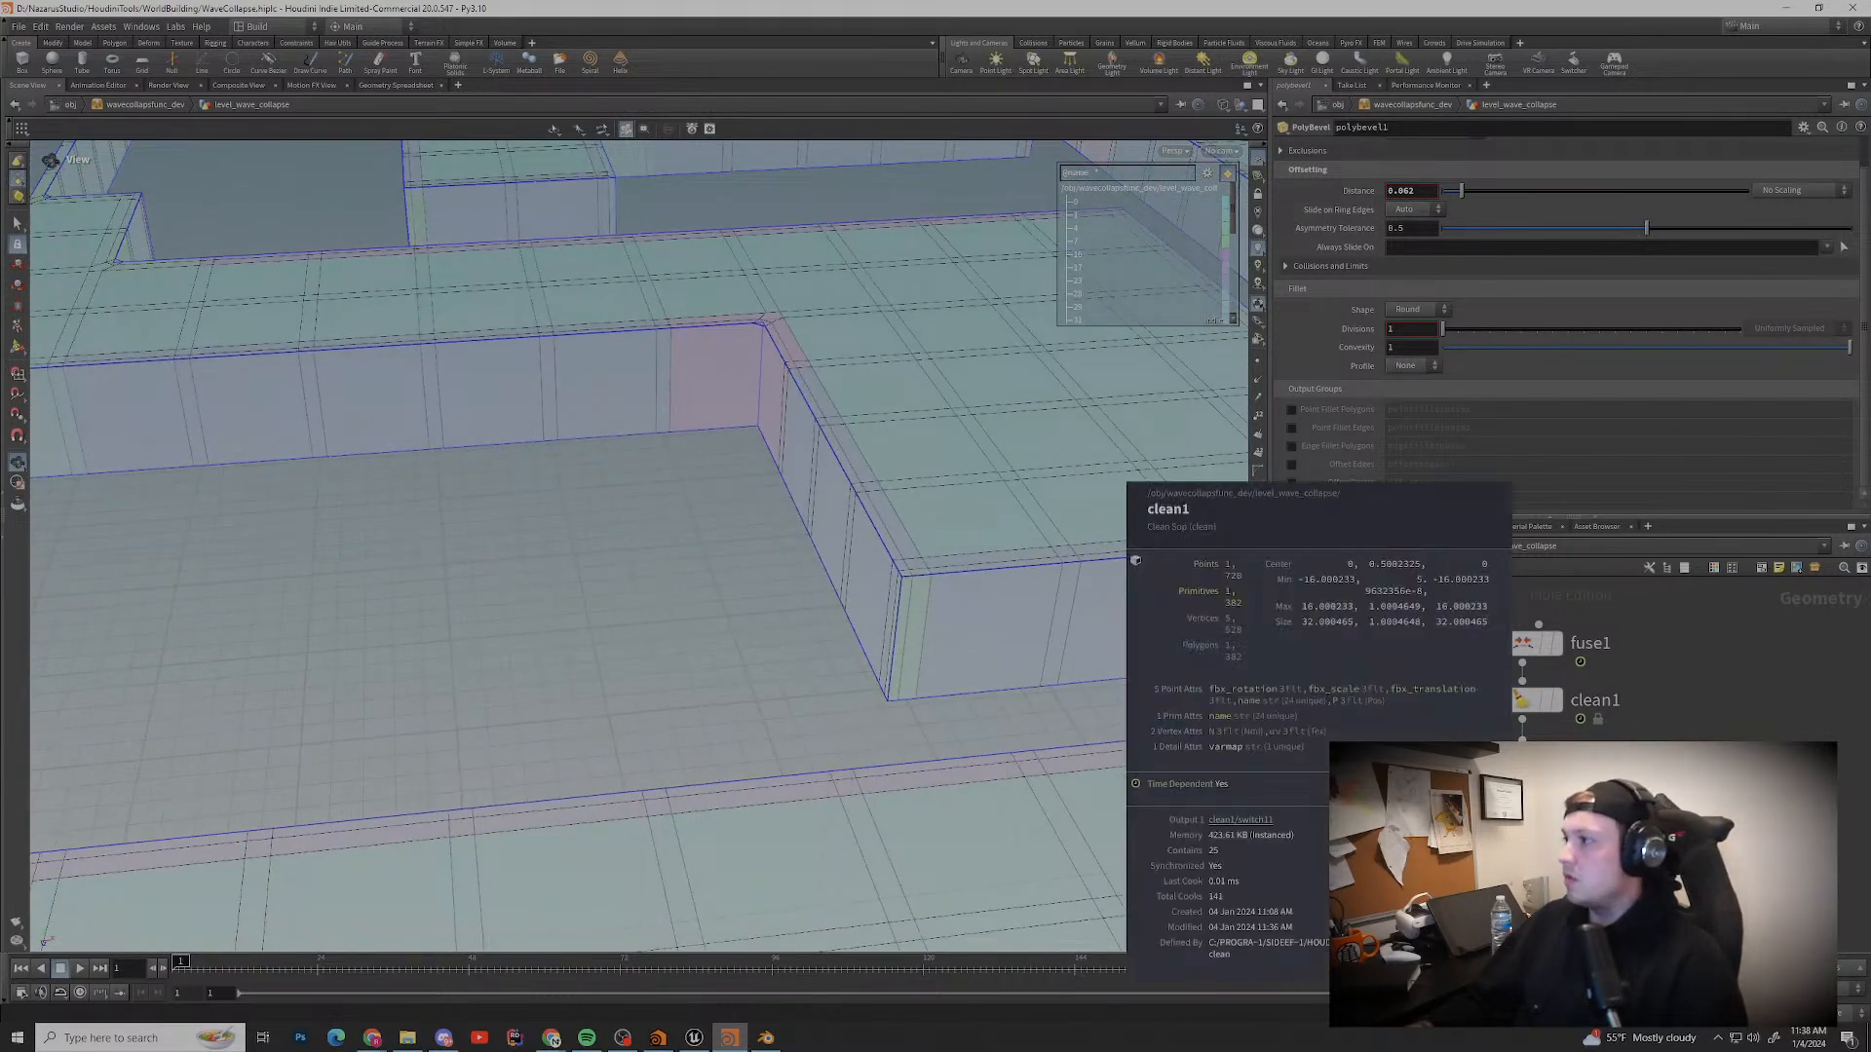
middle_click_drag(1541, 816, 1551, 732)
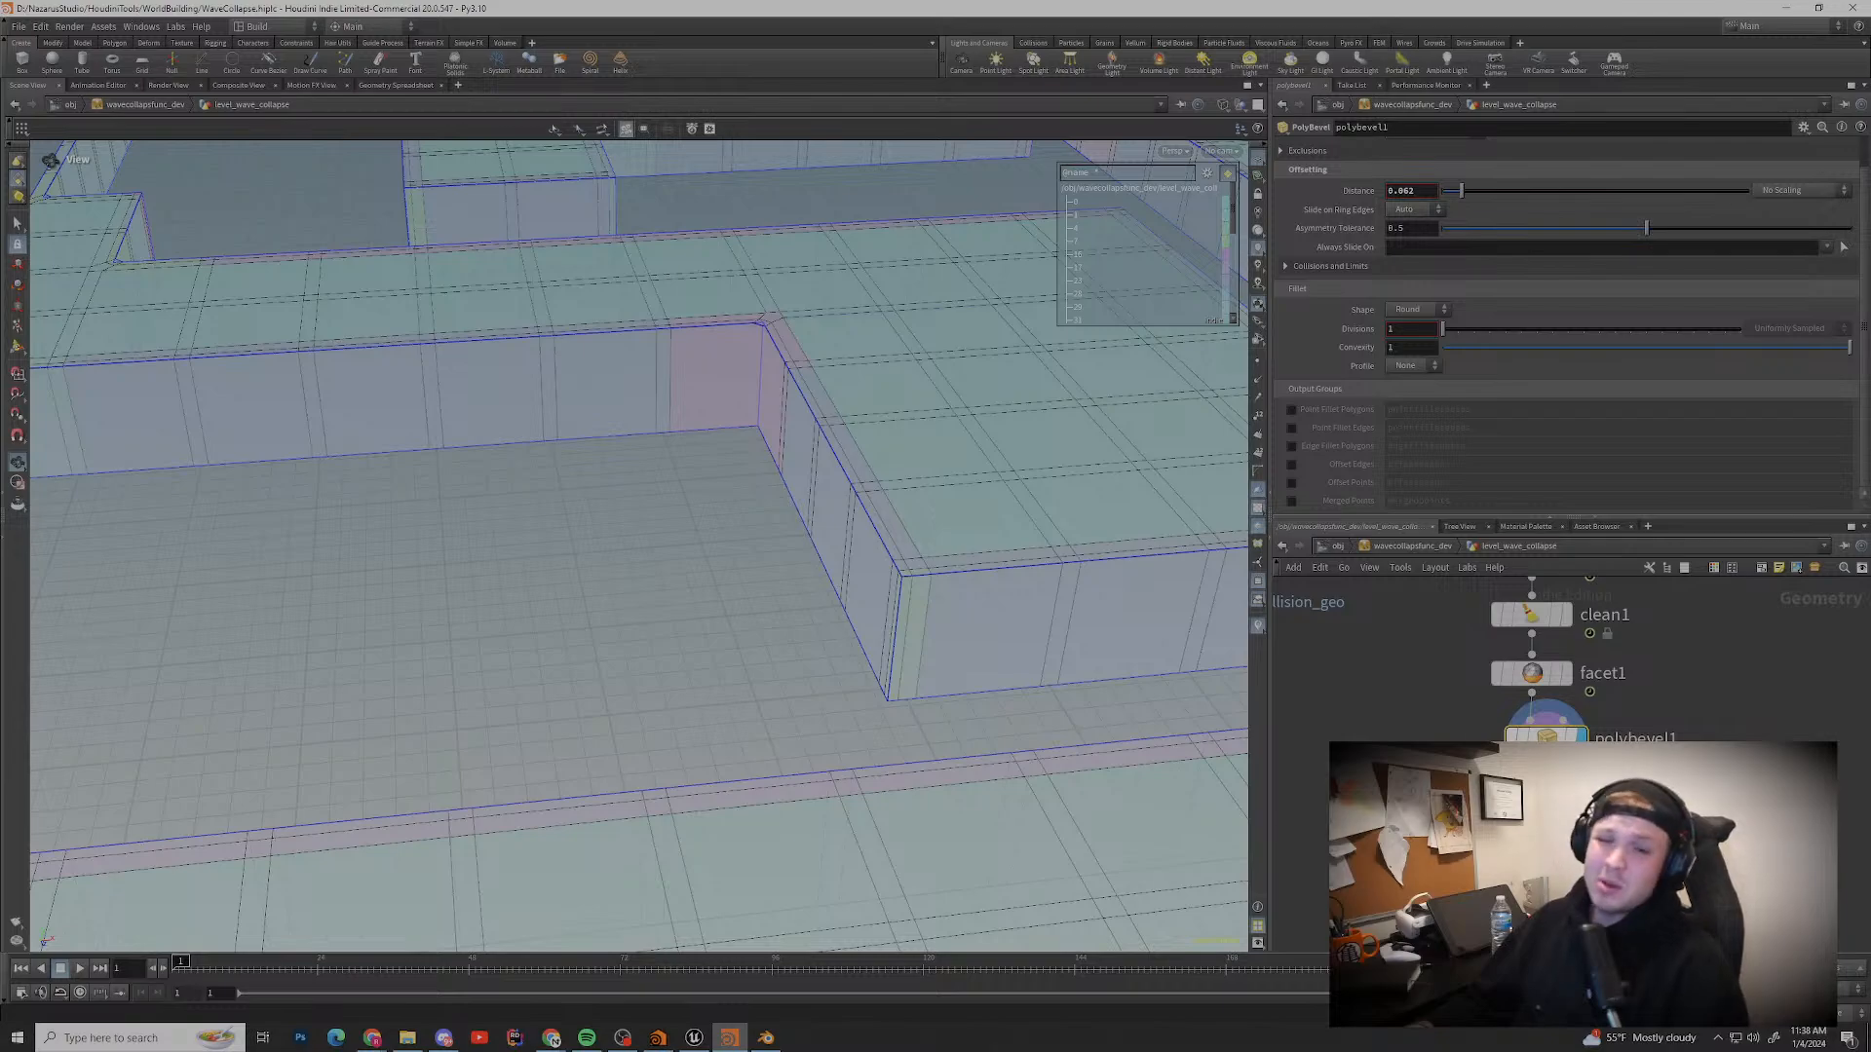
Step: Examine the bevelled edges of the notched block from several sides, including its outer and recessed corners
scroll(638, 546, "down", 3)
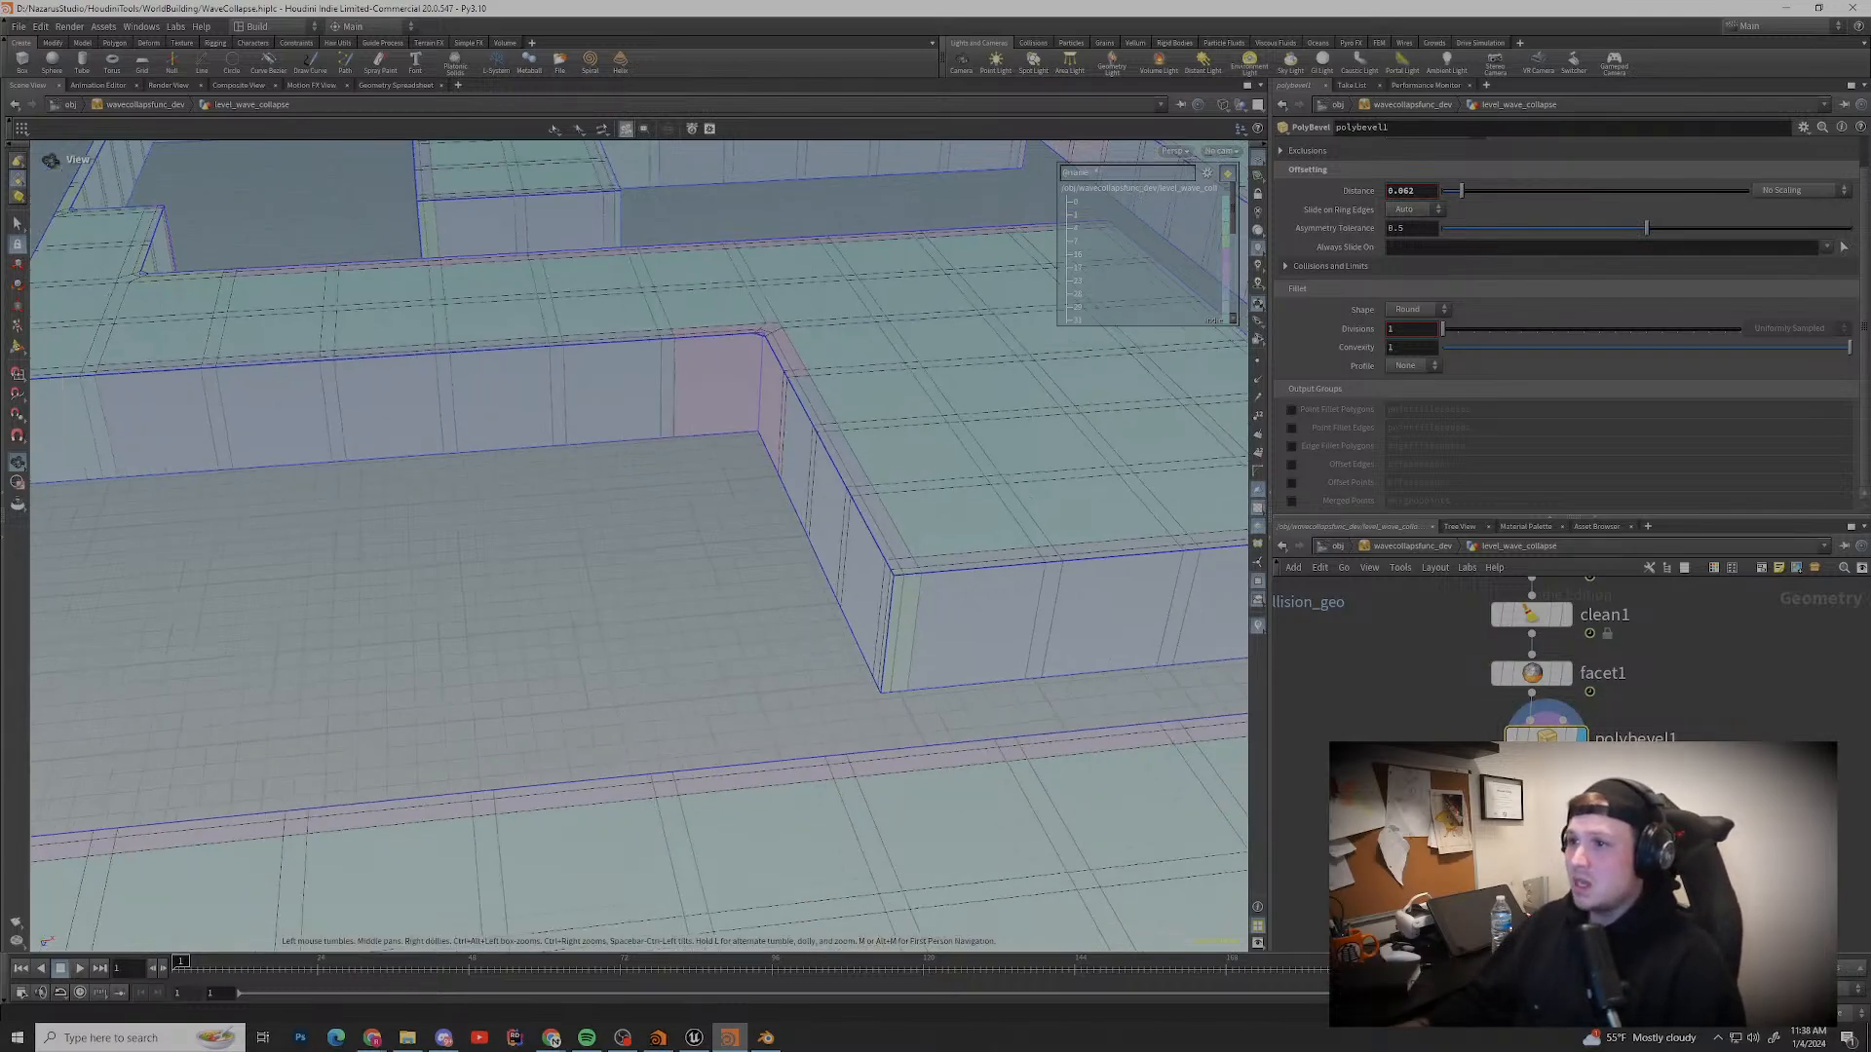
left_click_drag(779, 546, 624, 536)
middle_click_drag(877, 585, 410, 497)
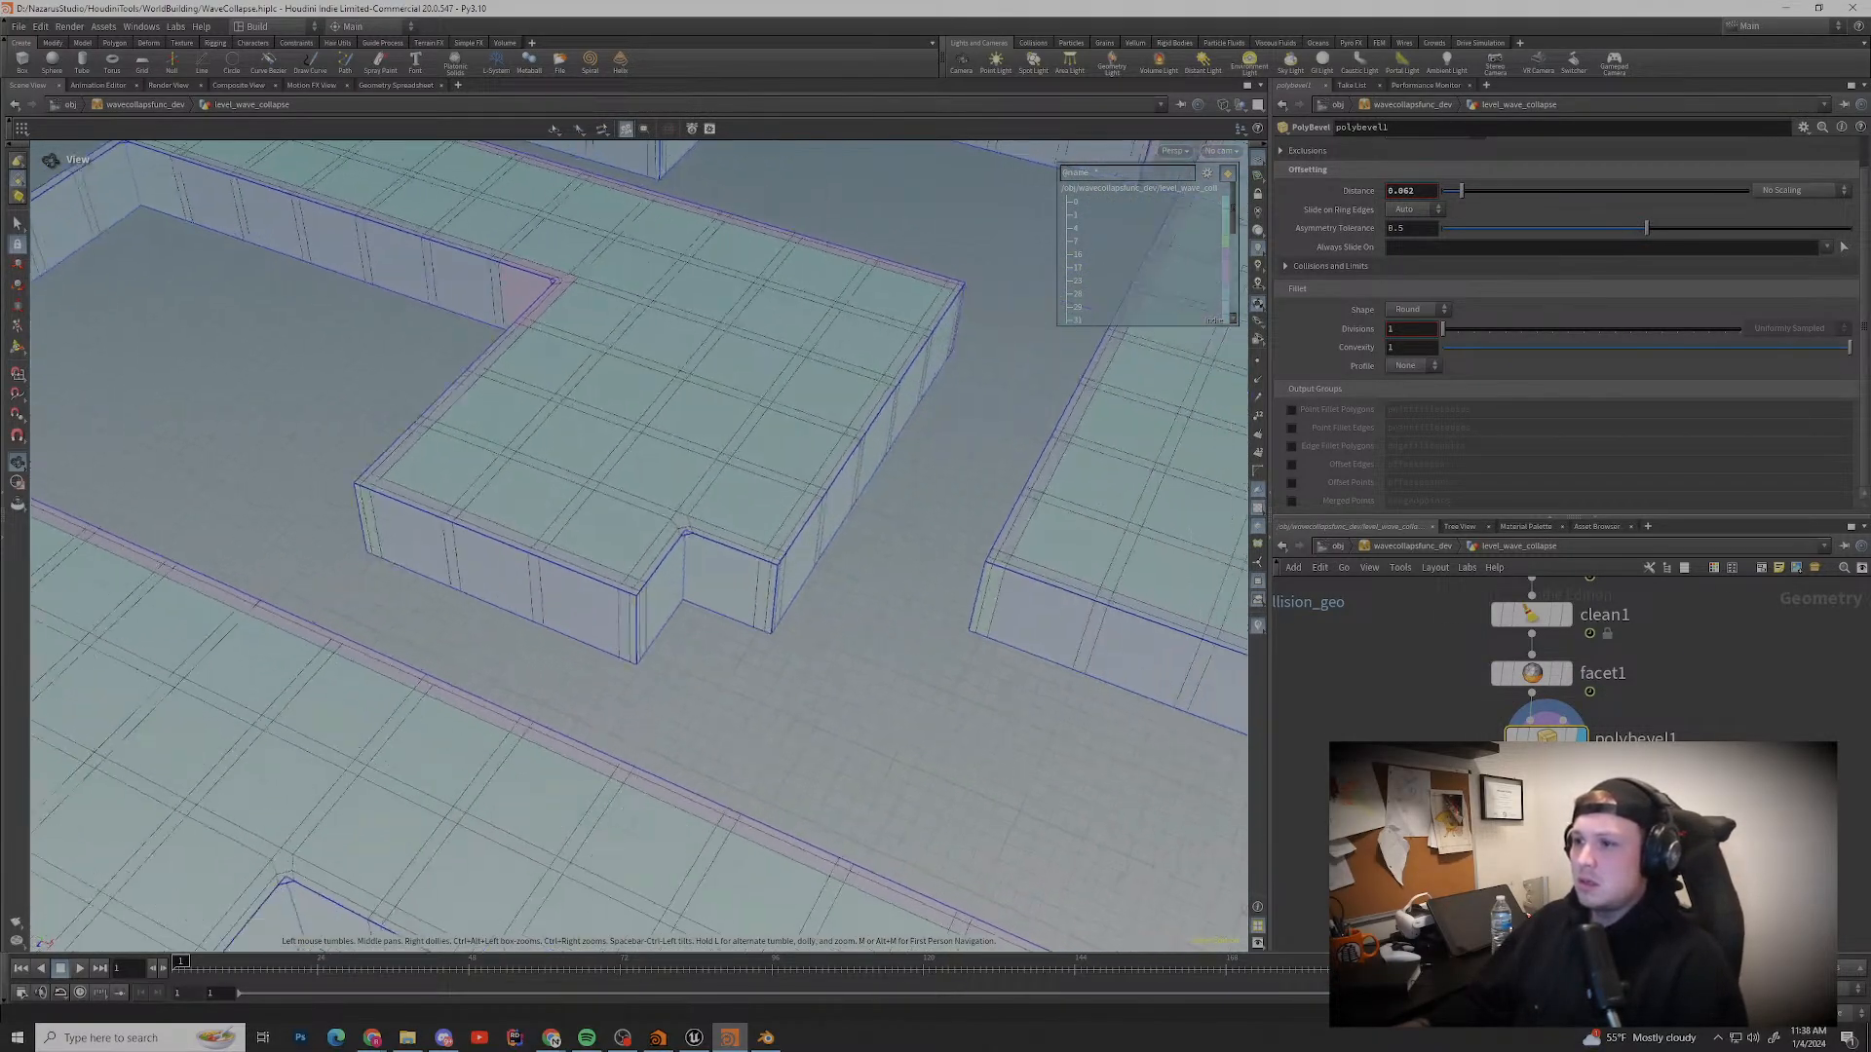
scroll(638, 546, "up", 3)
left_click_drag(701, 546, 545, 468)
middle_click_drag(546, 390, 696, 584)
scroll(638, 545, "up", 4)
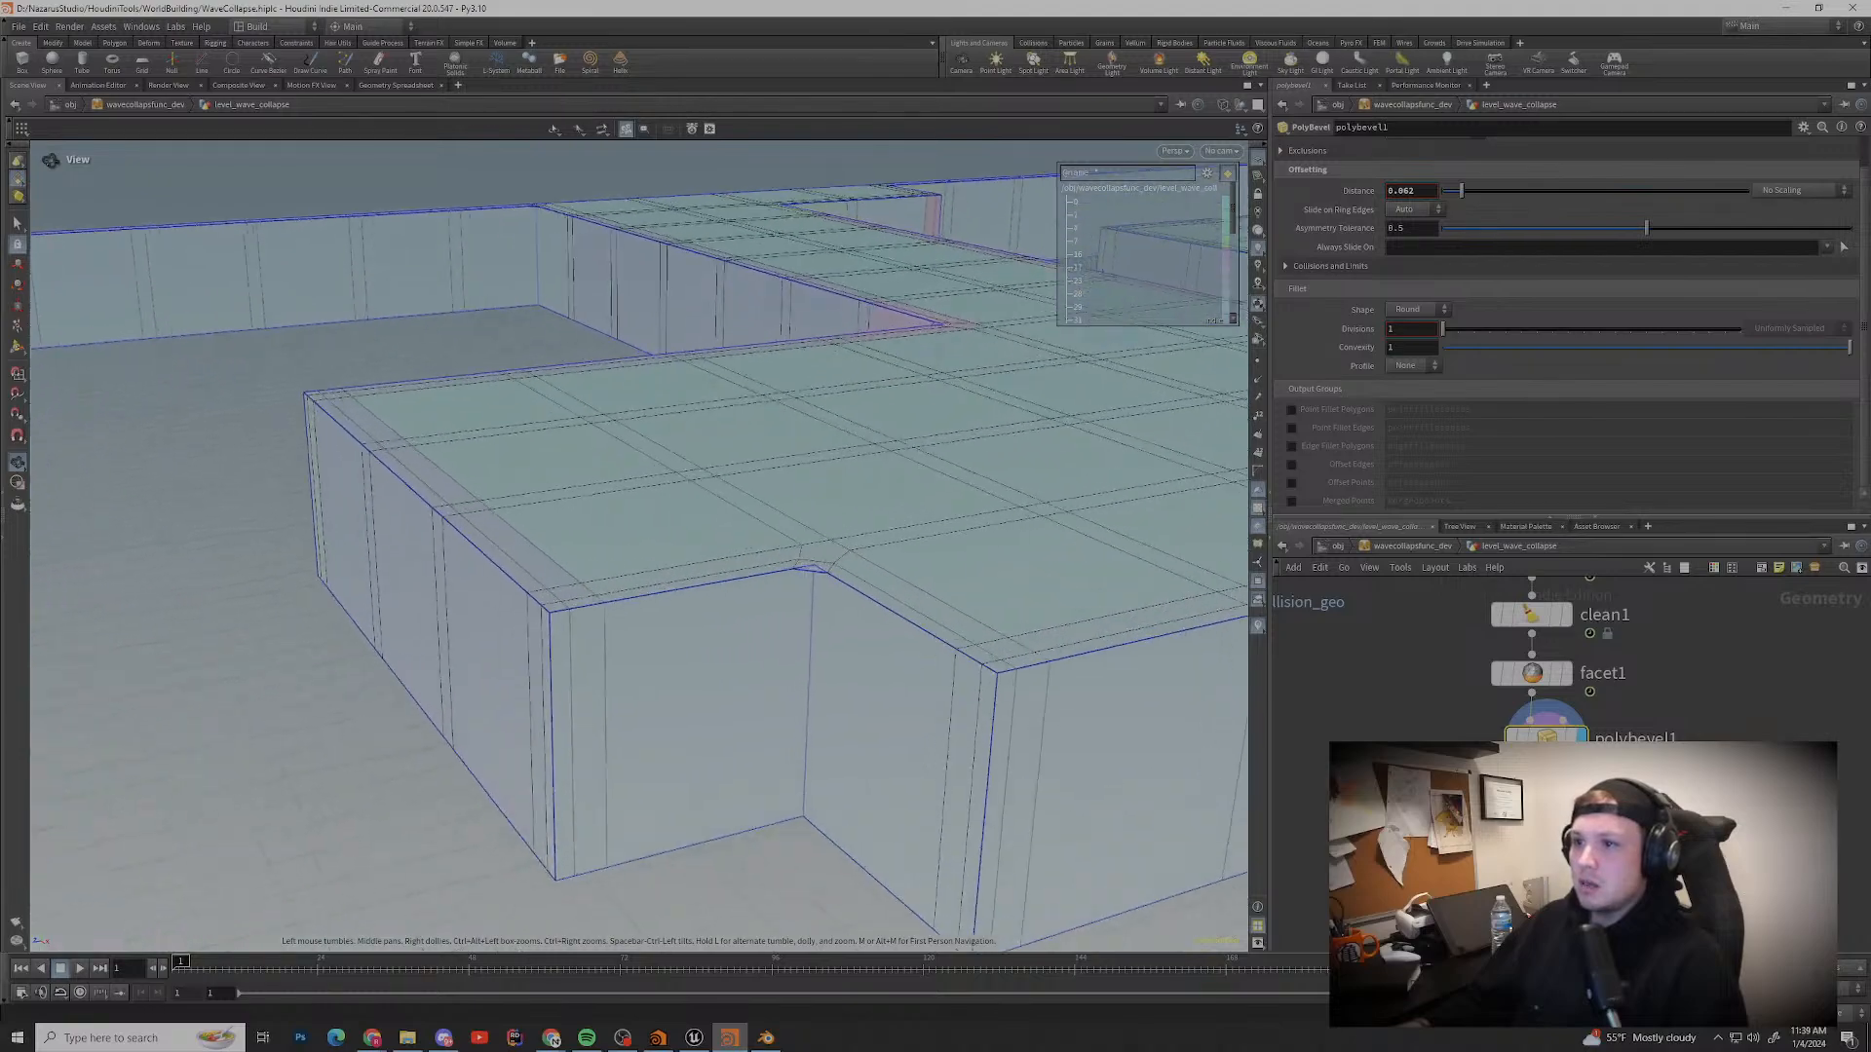
left_click_drag(584, 487, 838, 585)
scroll(638, 487, "down", 5)
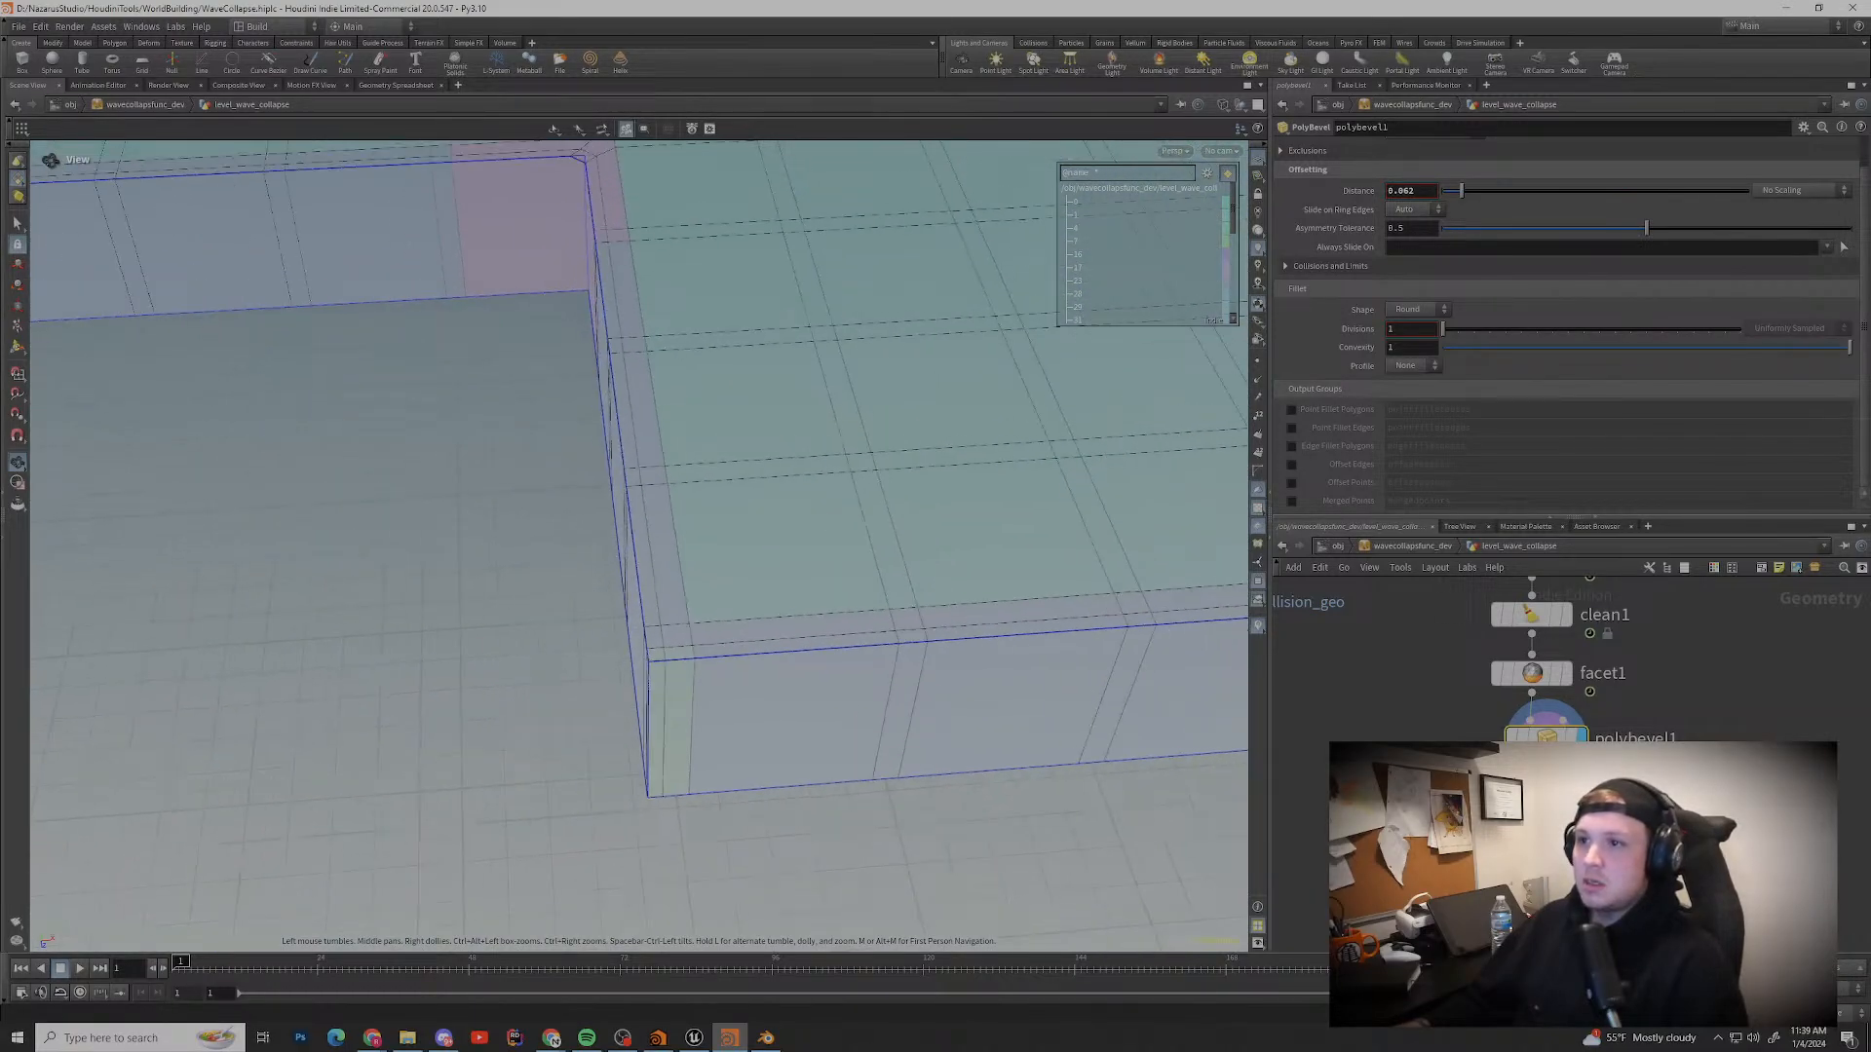
middle_click_drag(701, 506, 517, 565)
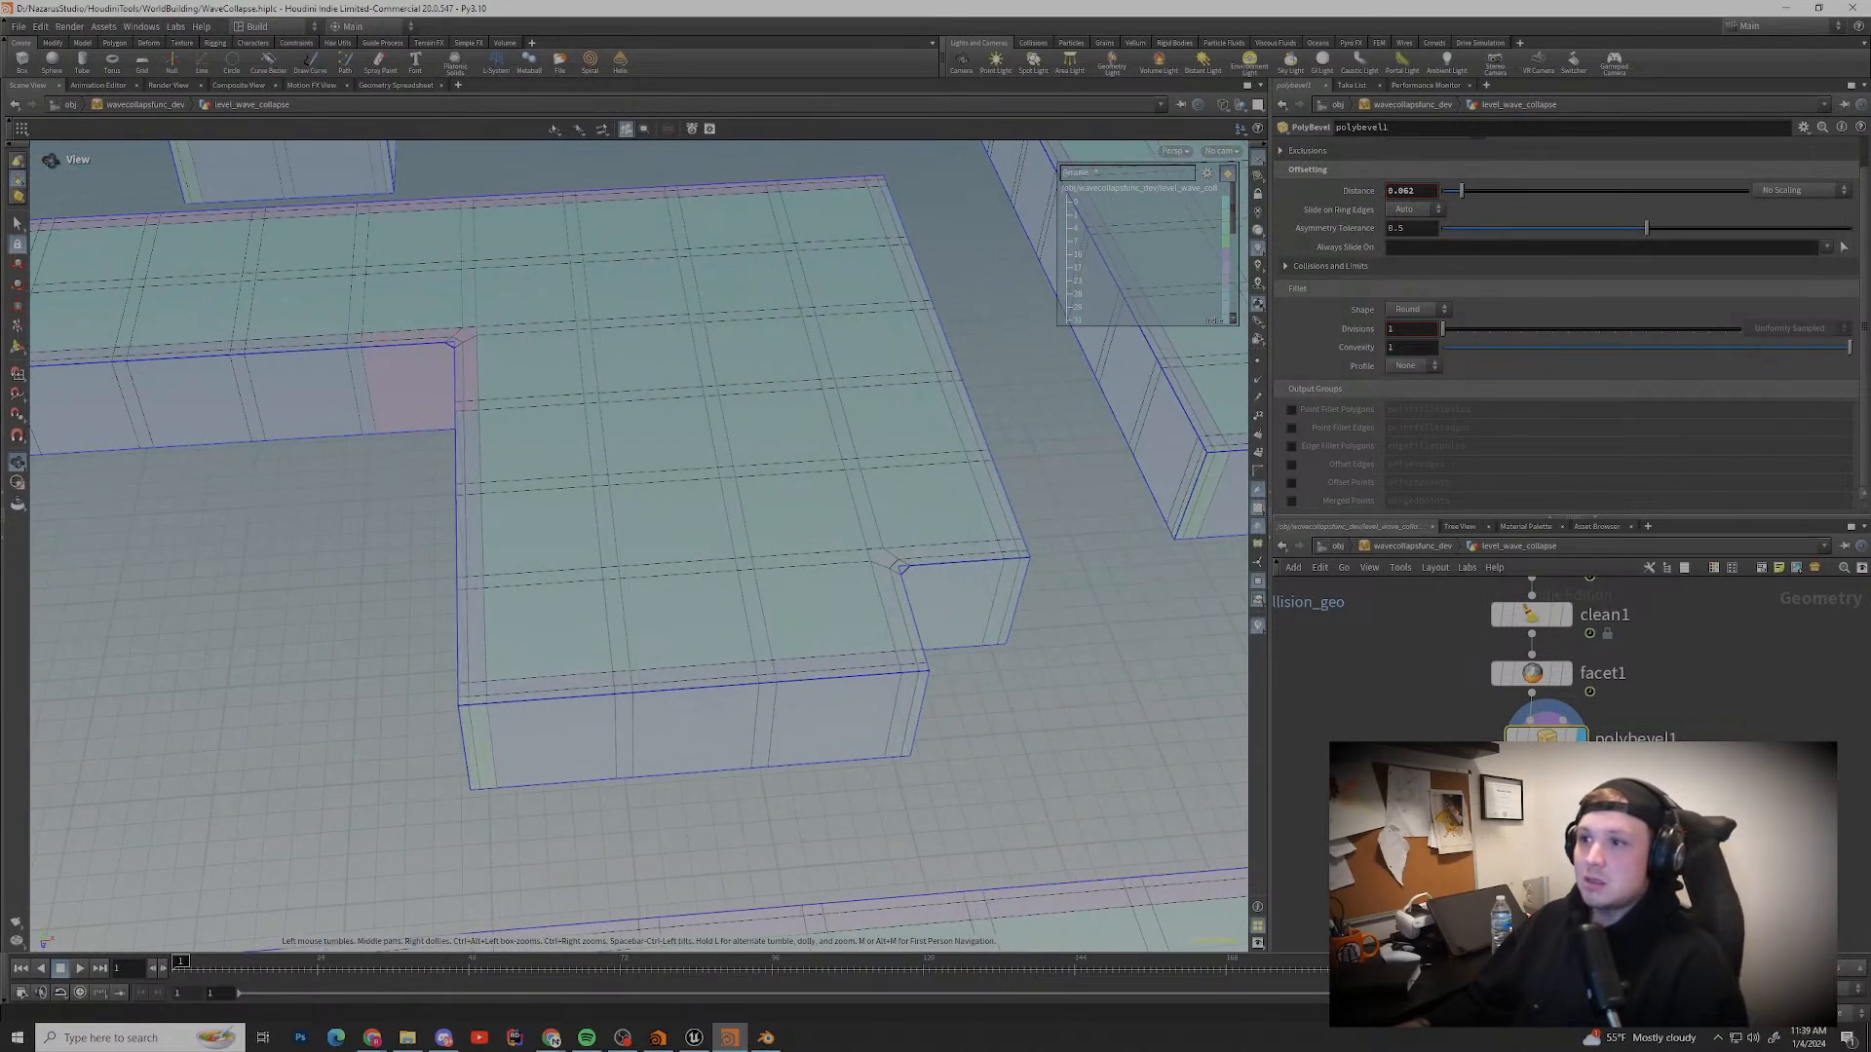
Step: Examine the inner corner's bevel topology up close and display facet1's output for comparison with the unbevelled edges
left_click_drag(1150, 633, 945, 609)
scroll(945, 609, "up", 5)
left_click_drag(623, 546, 458, 556)
scroll(624, 545, "up", 5)
left_click_drag(624, 546, 721, 584)
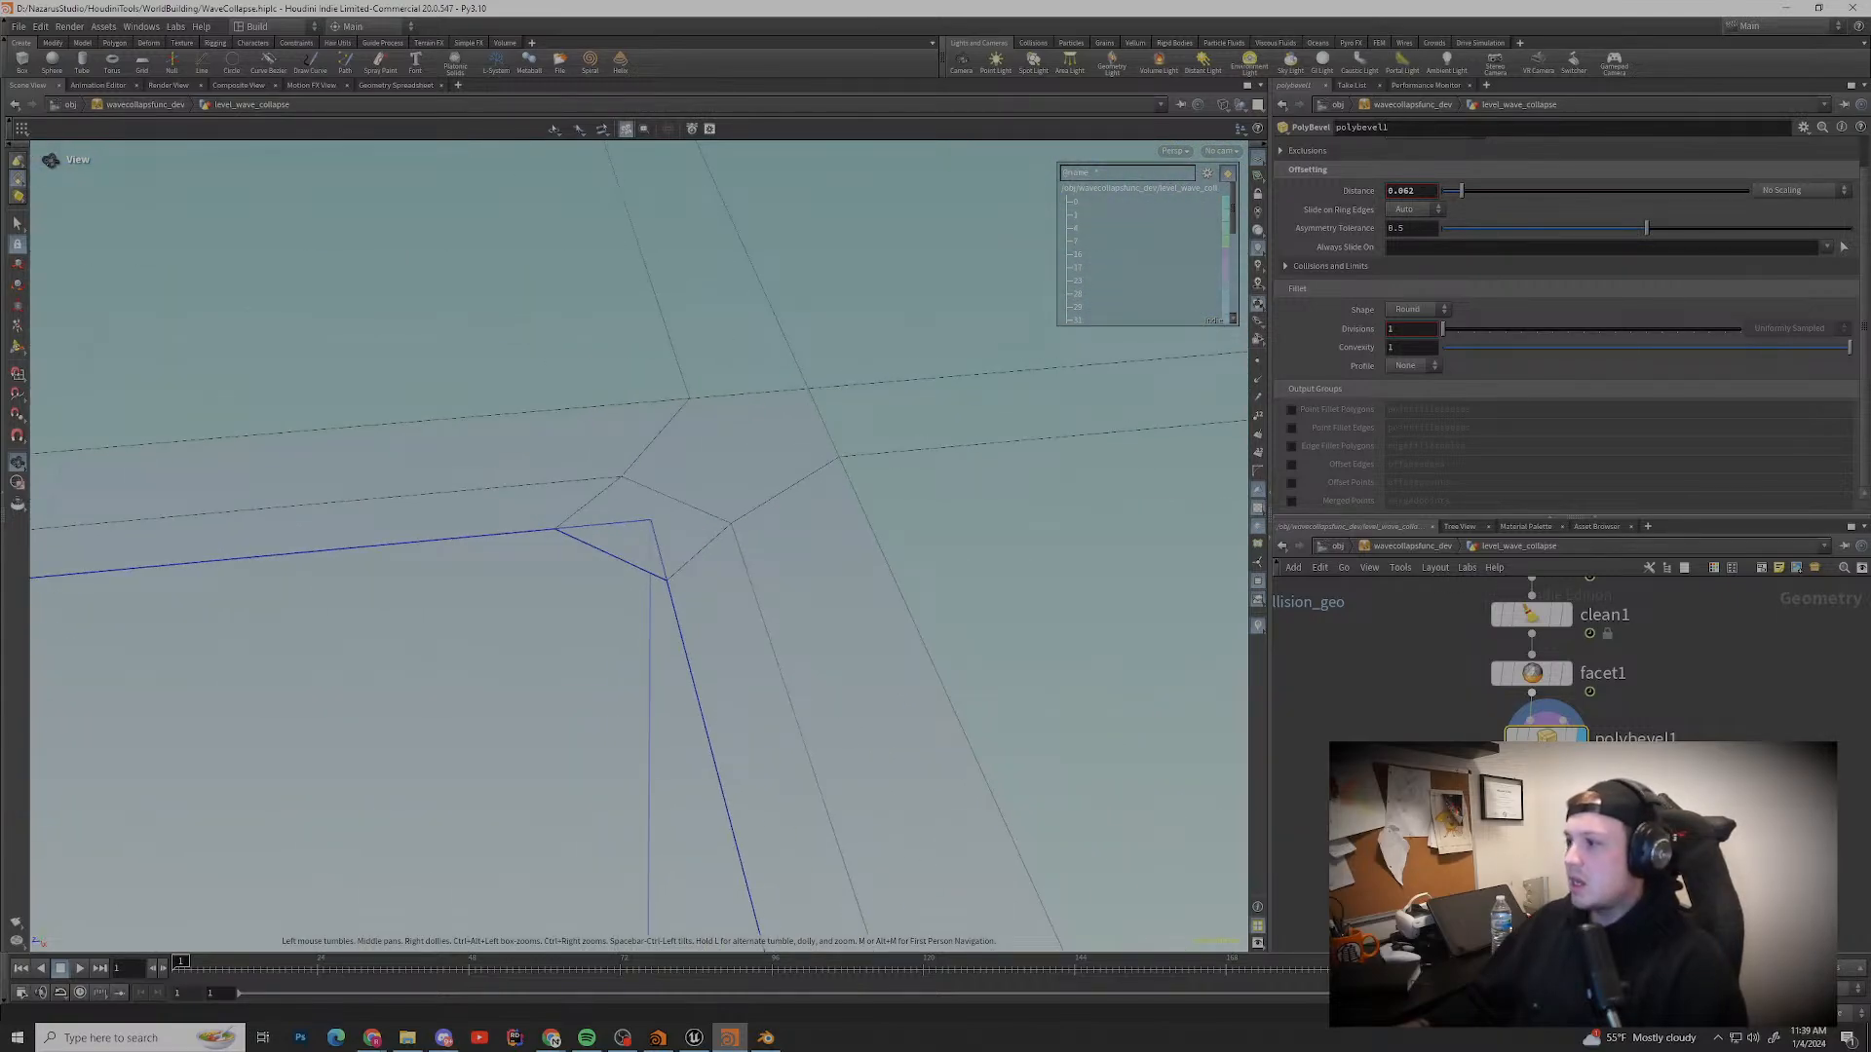
left_click(1531, 673)
left_click(1566, 673)
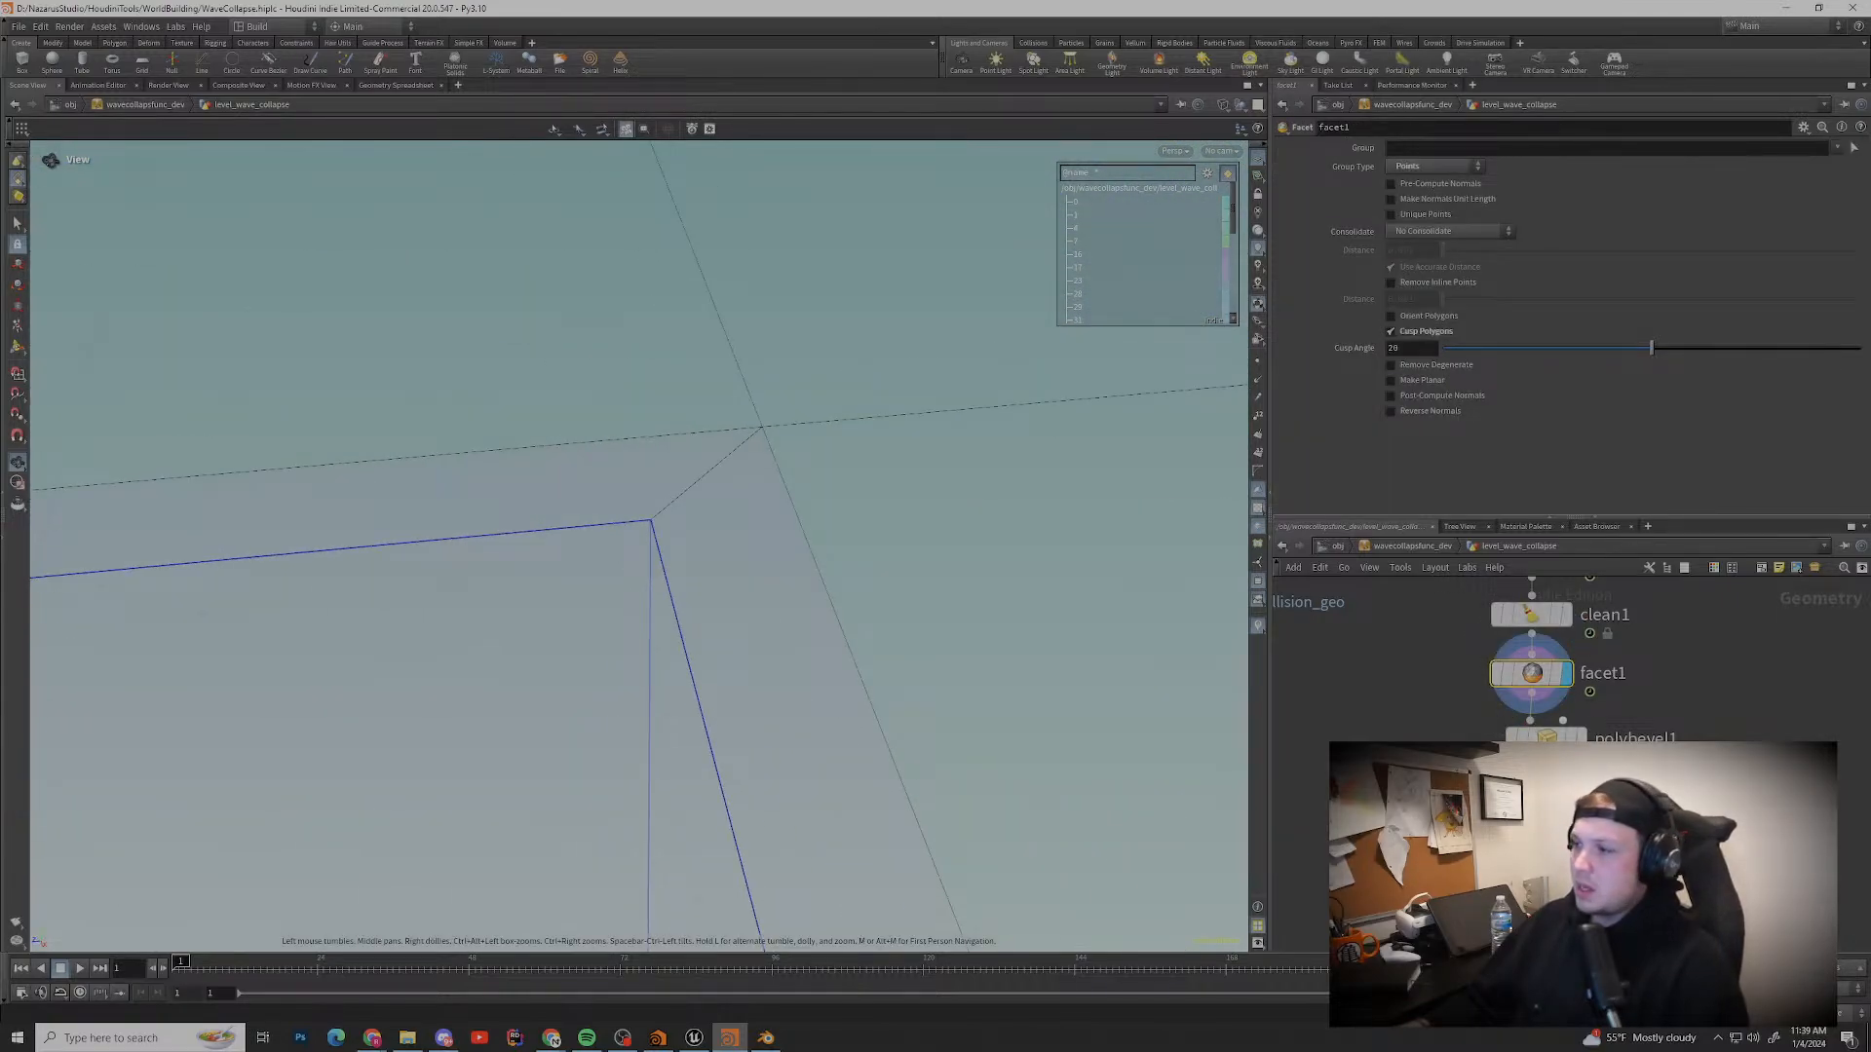
Step: Compare clean1's output with the bevelled result of polybevel1 around the block's inner corner
scroll(624, 545, "down", 3)
scroll(623, 546, "down", 4)
middle_click_drag(623, 546, 1021, 618)
left_click(1566, 615)
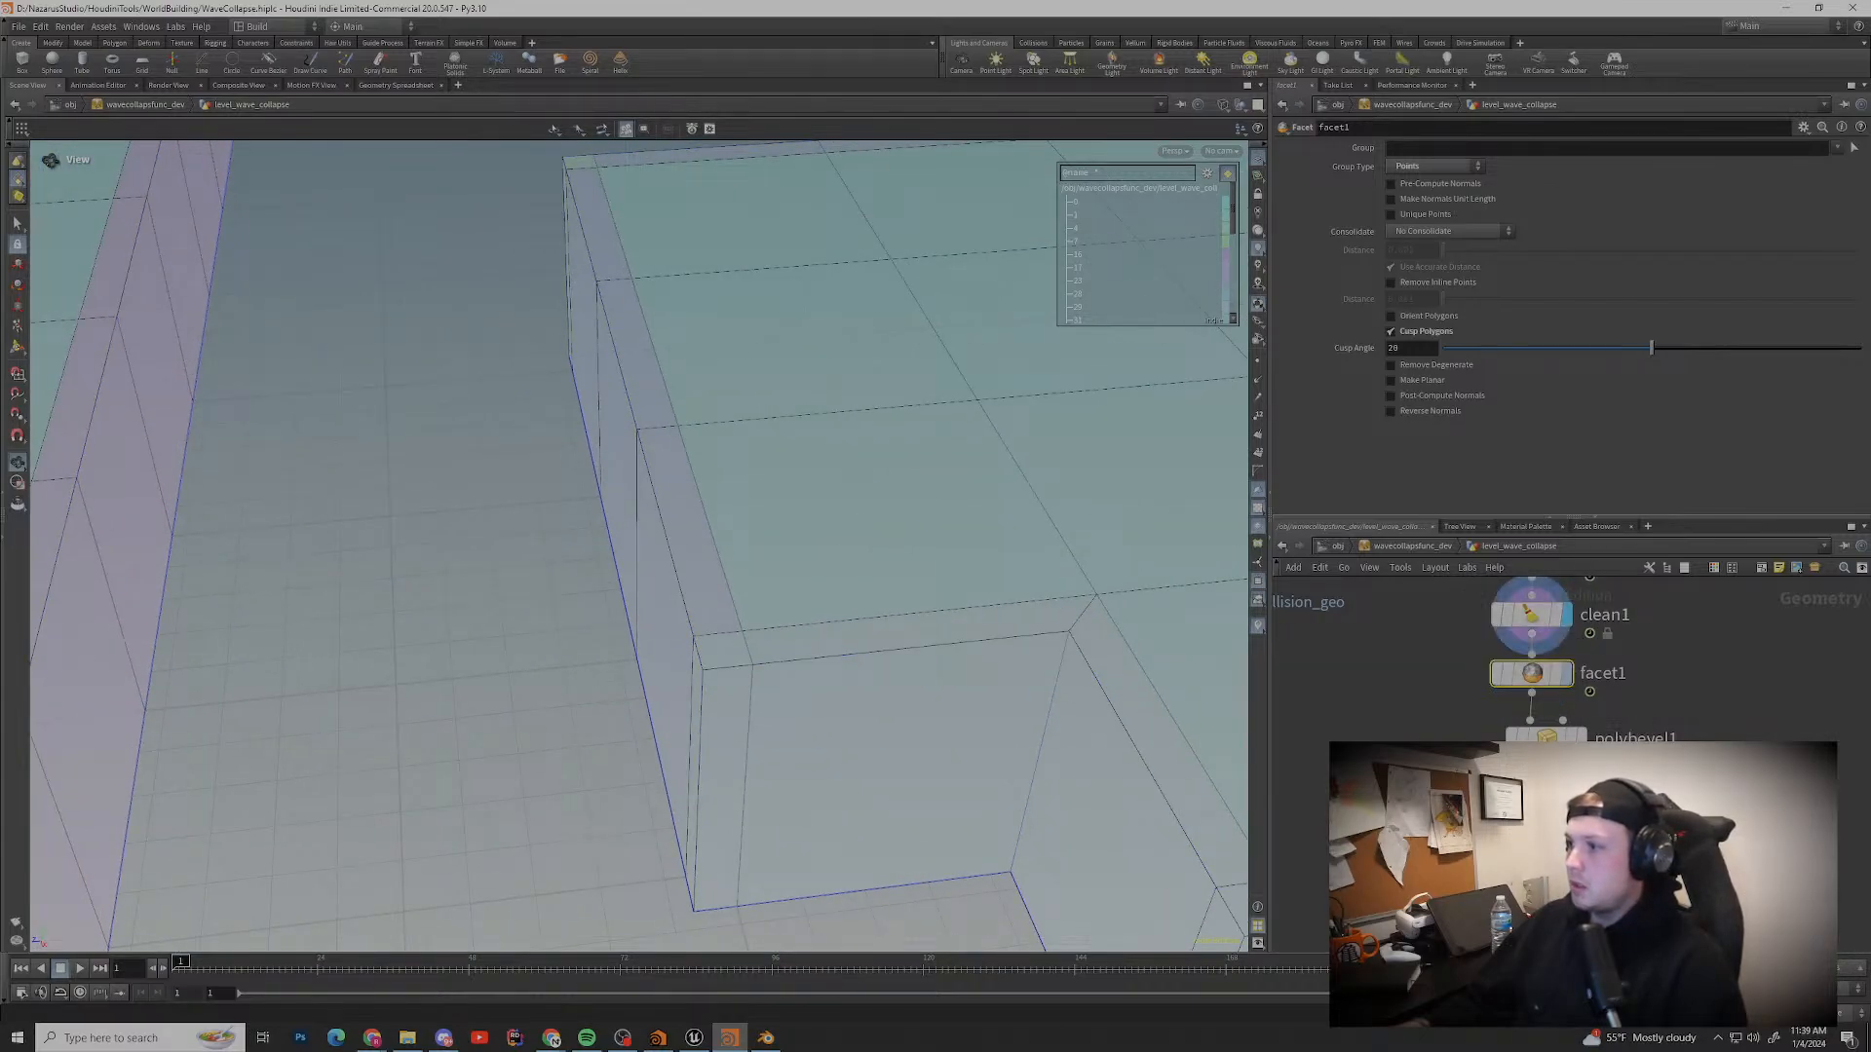
left_click(1590, 693)
scroll(780, 585, "up", 6)
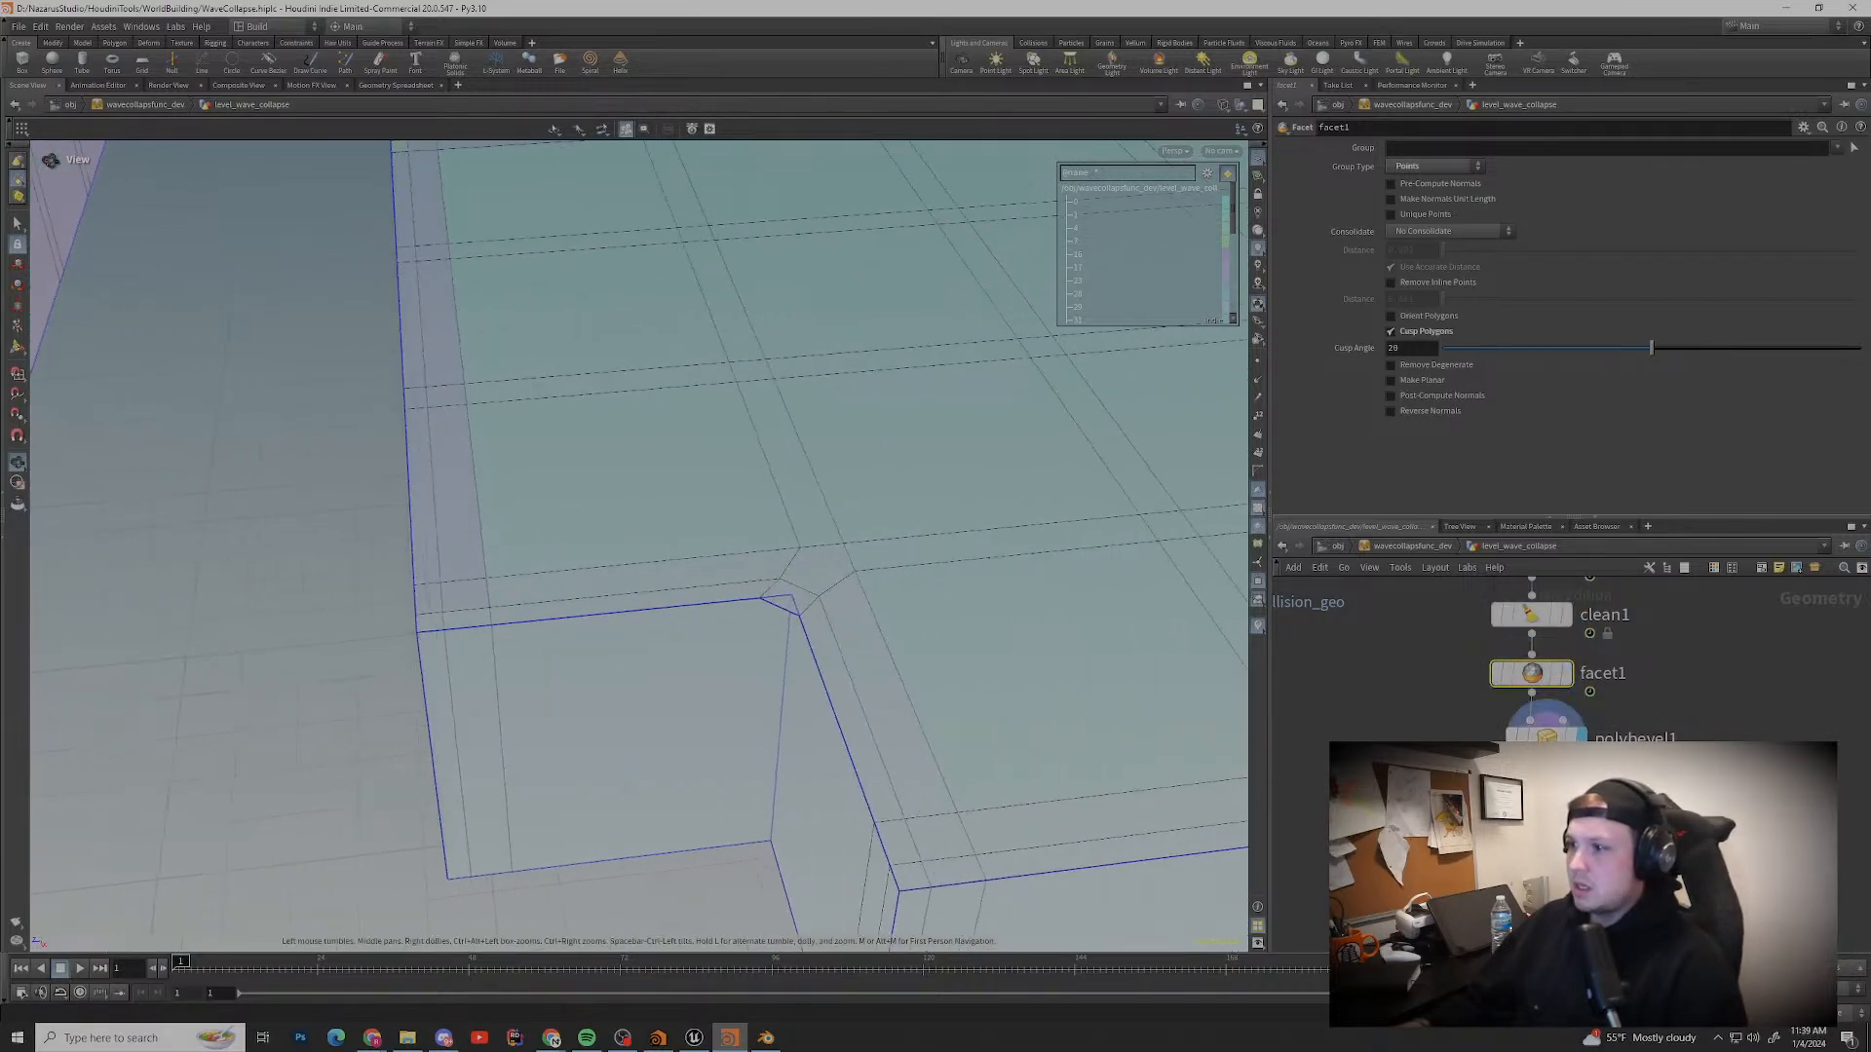
scroll(782, 590, "up", 1)
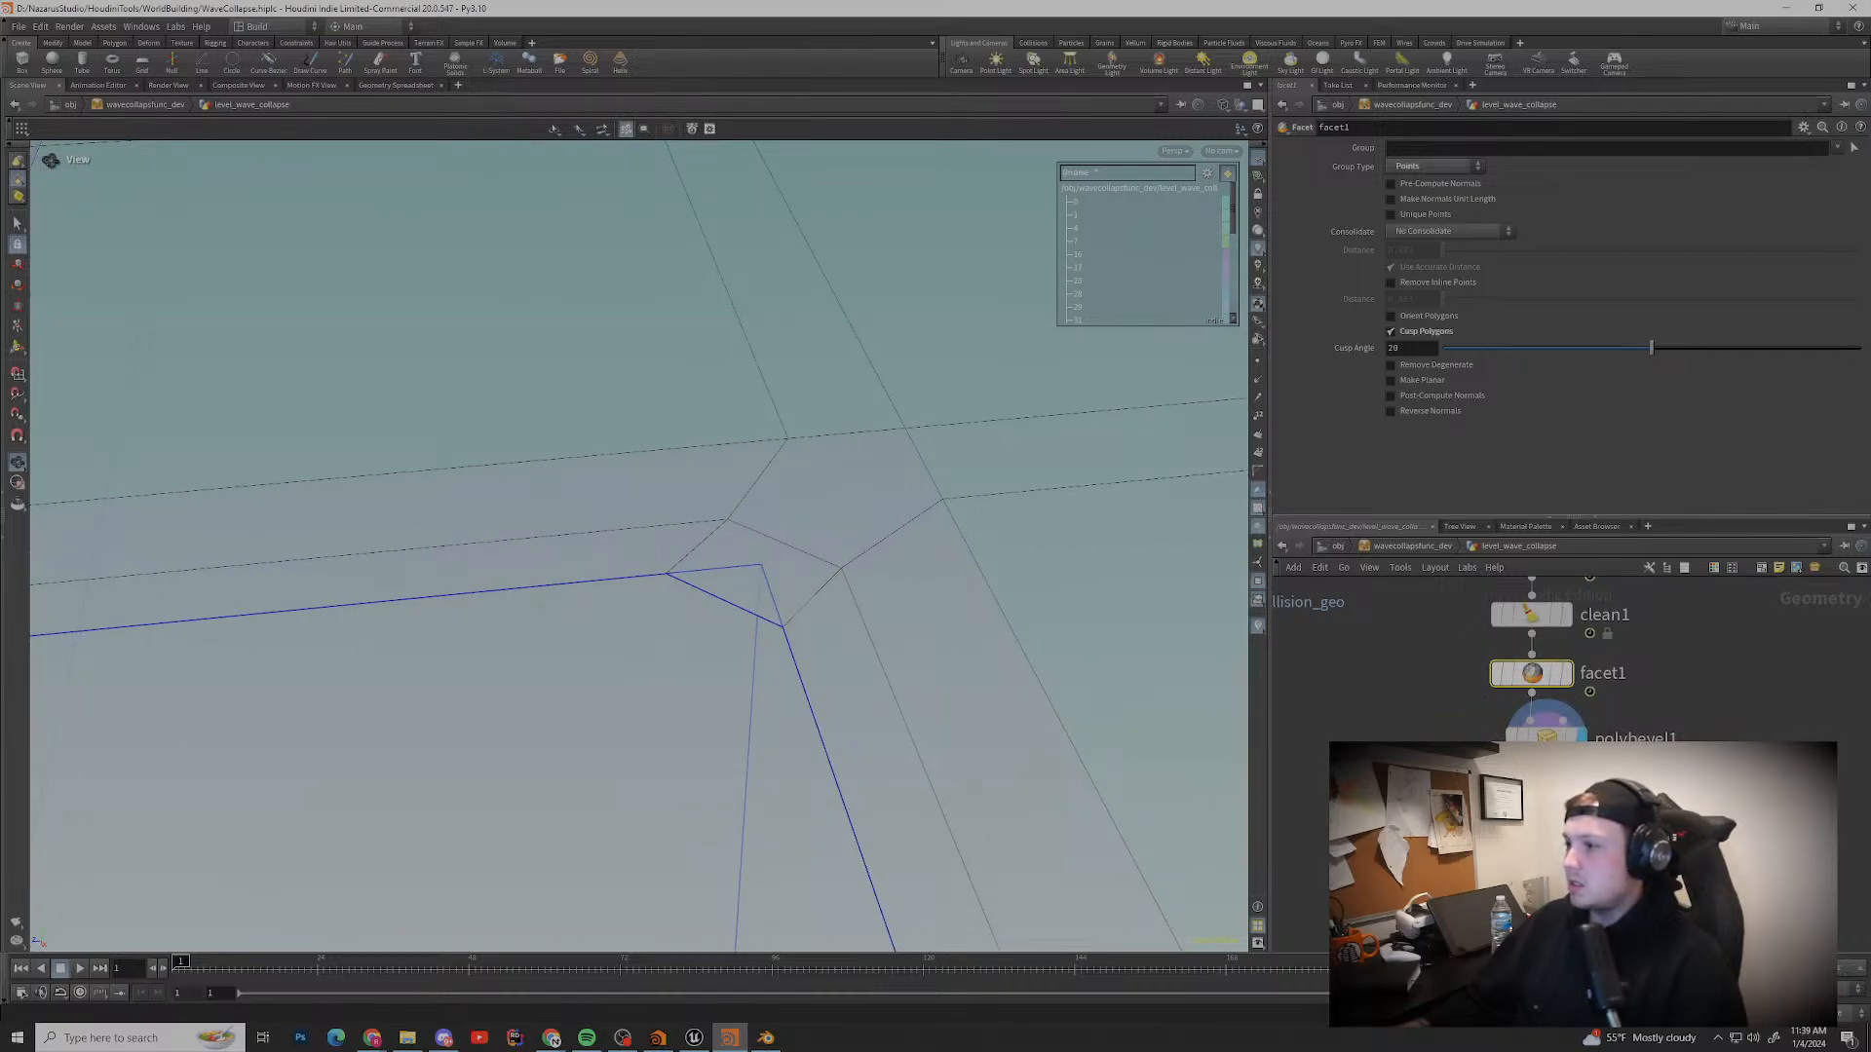
Step: Compare facet1's and polybevel1's outputs at the inner corner and space the two nodes further apart
left_click(1563, 673)
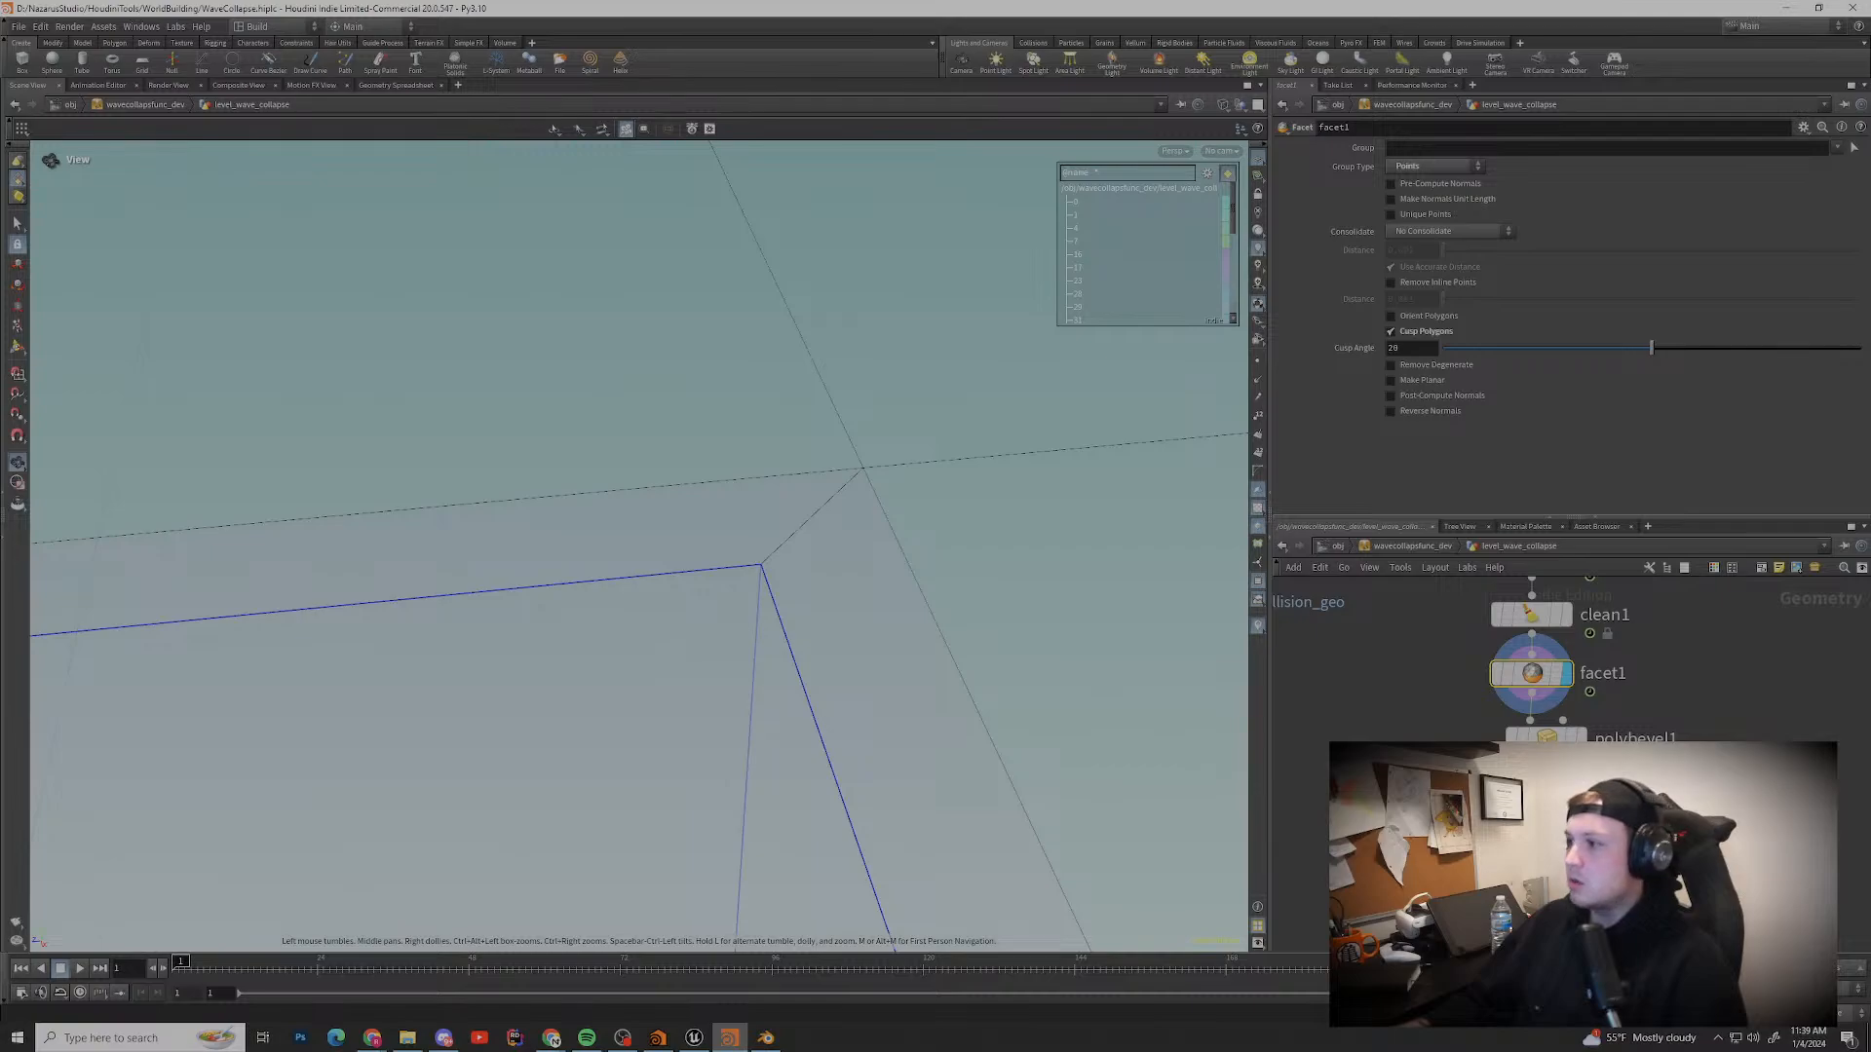
left_click(1579, 737)
scroll(984, 584, "down", 3)
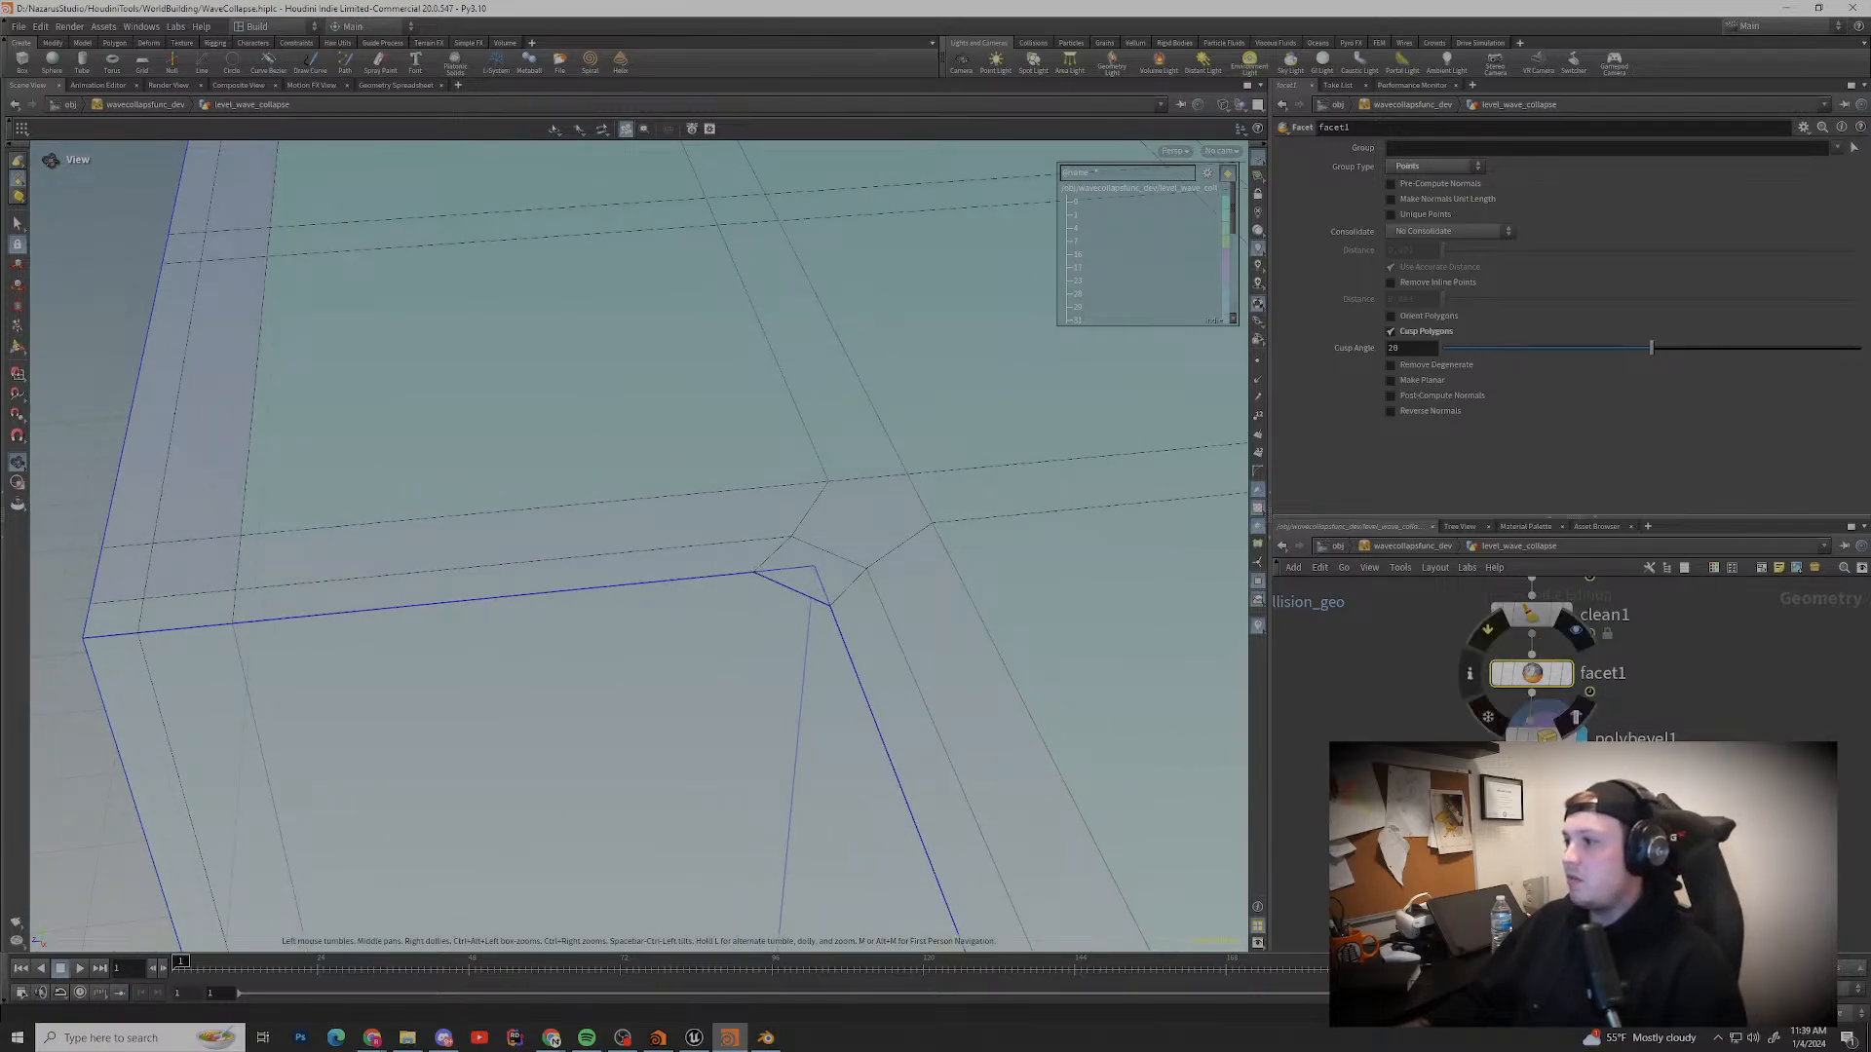
middle_click_drag(1557, 686, 1551, 617)
left_click_drag(1541, 669, 1544, 704)
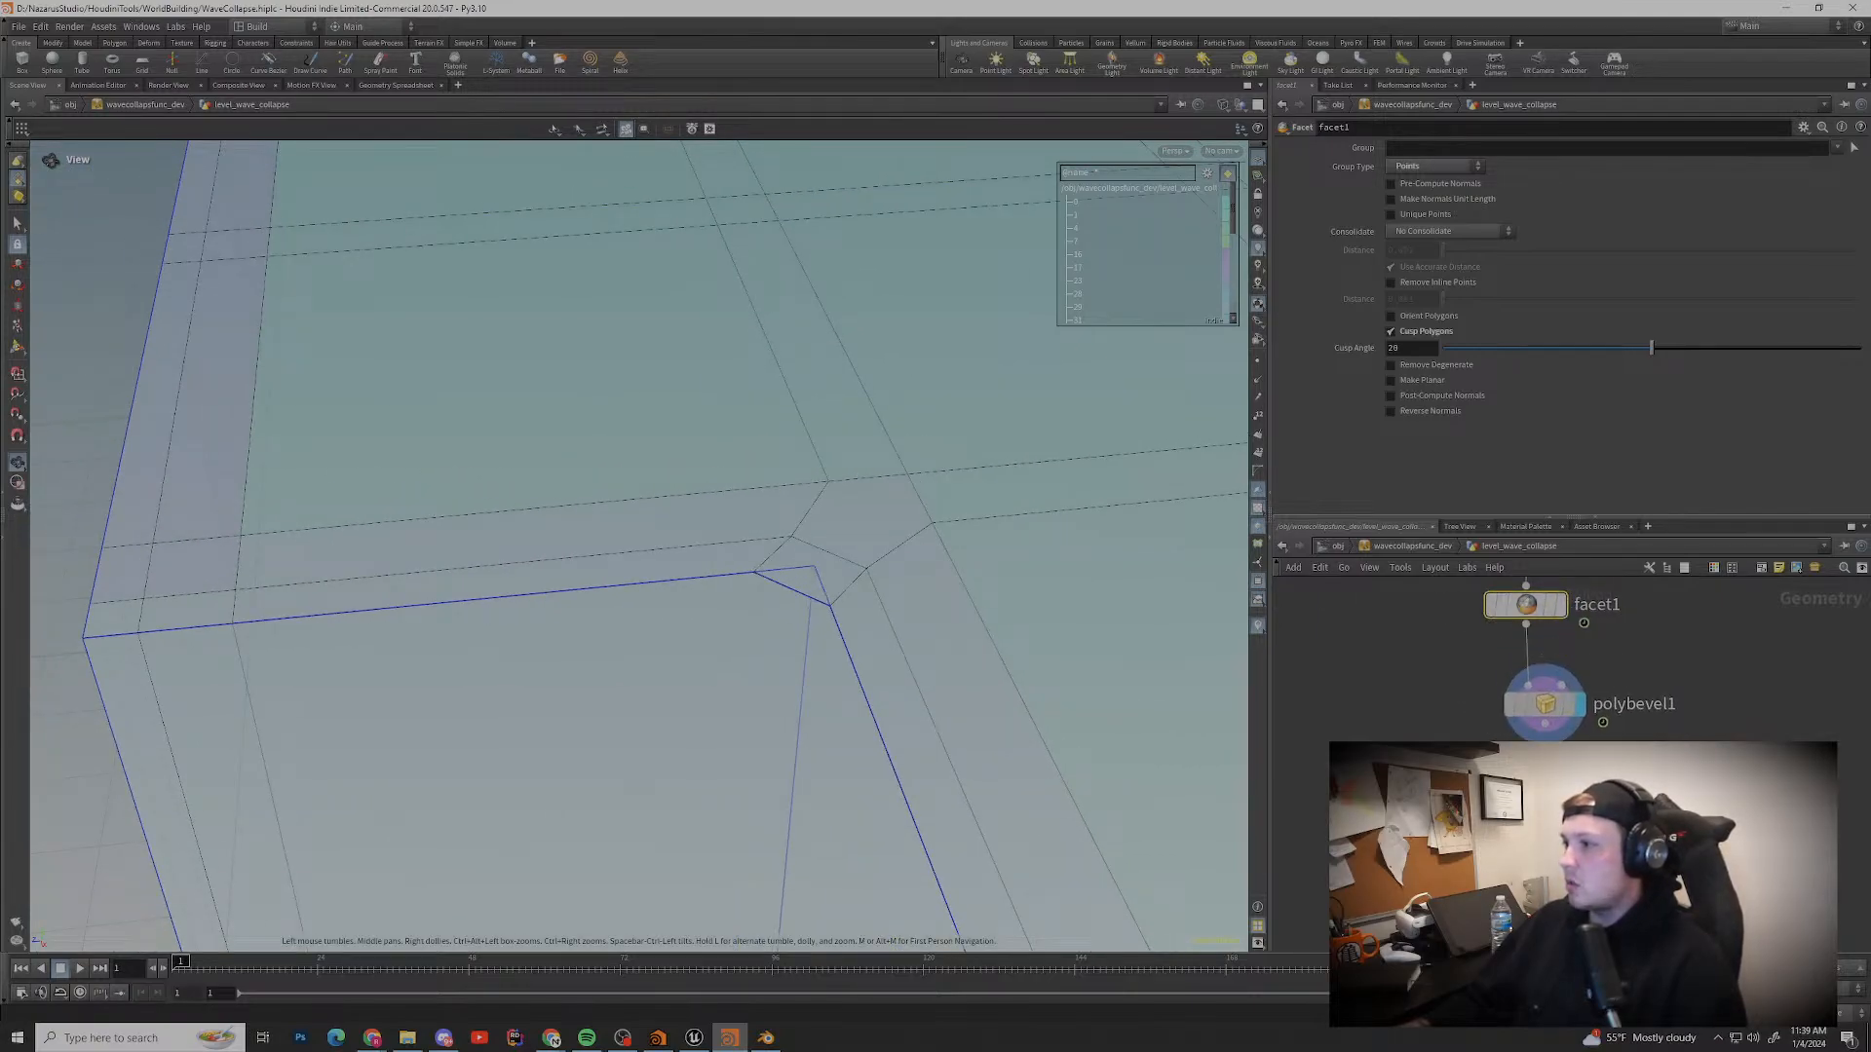
middle_click_drag(1544, 682, 1548, 724)
left_click(1564, 647)
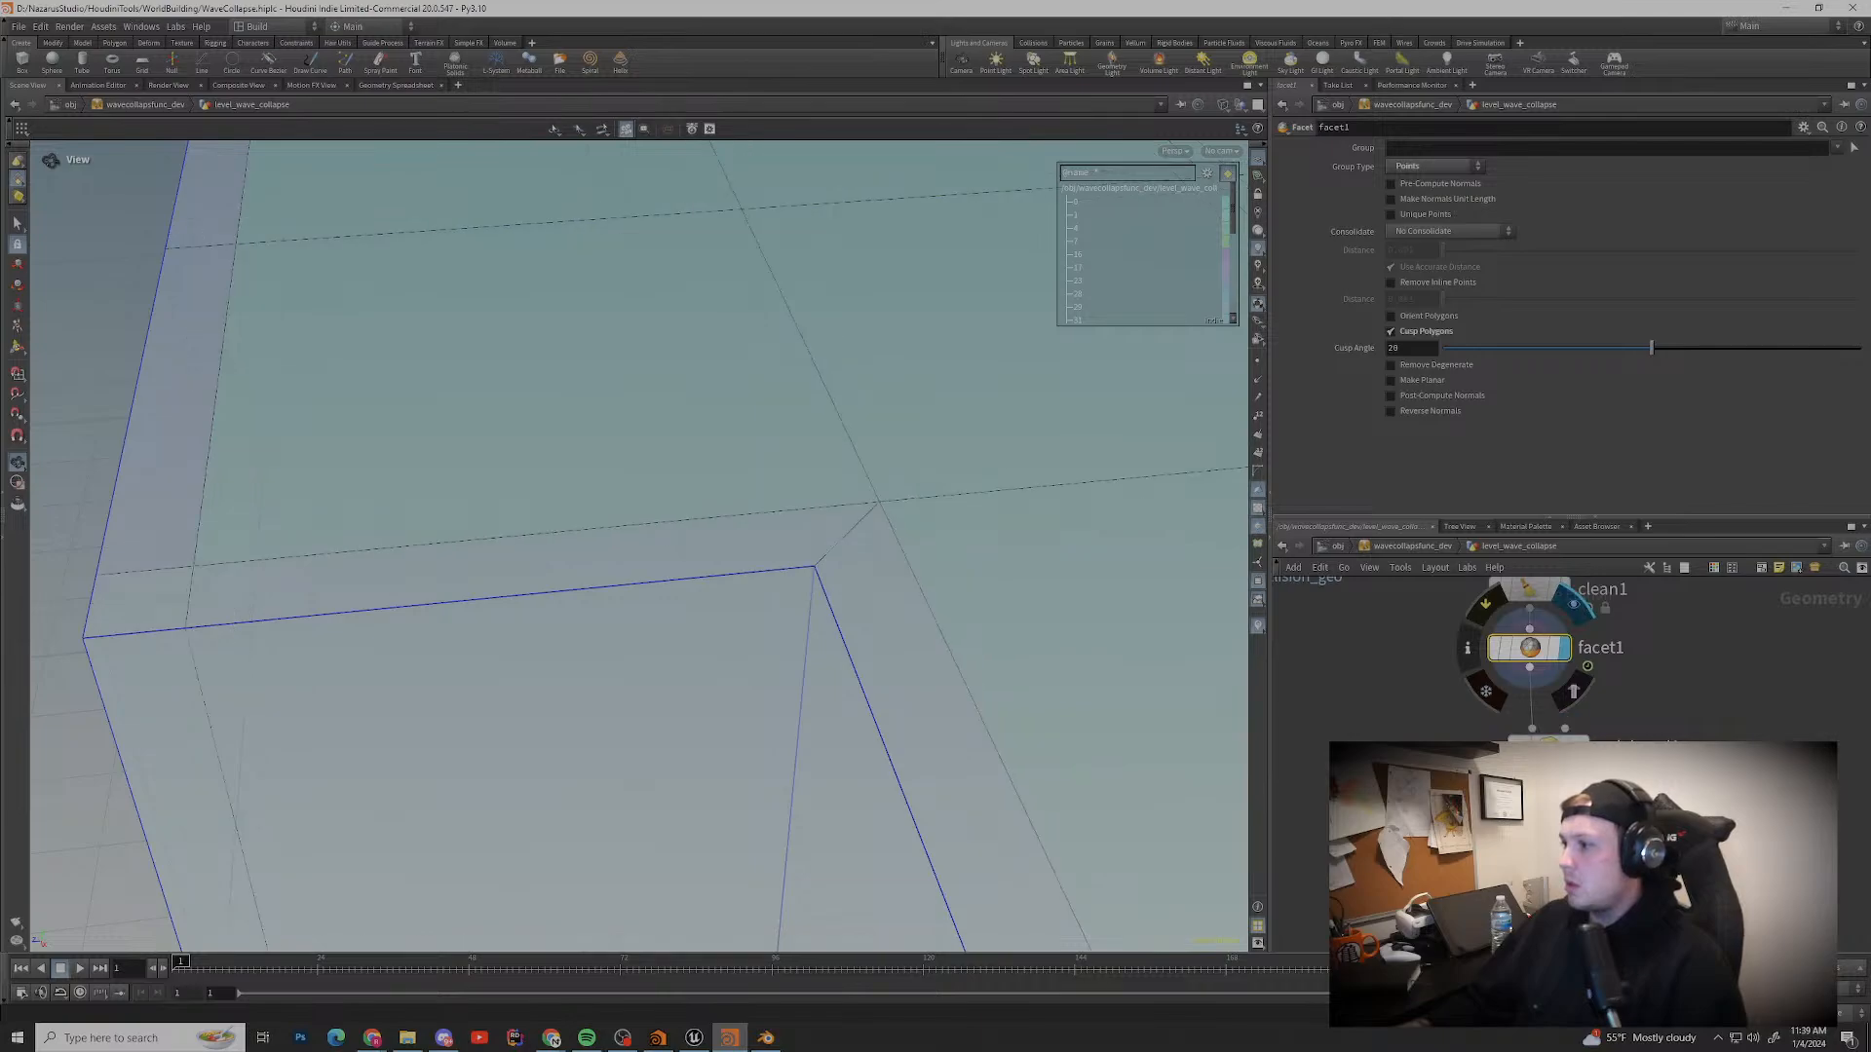
Step: Set polybevel1's group type to Edges, display its output and move the node further below facet1
left_click(1546, 745)
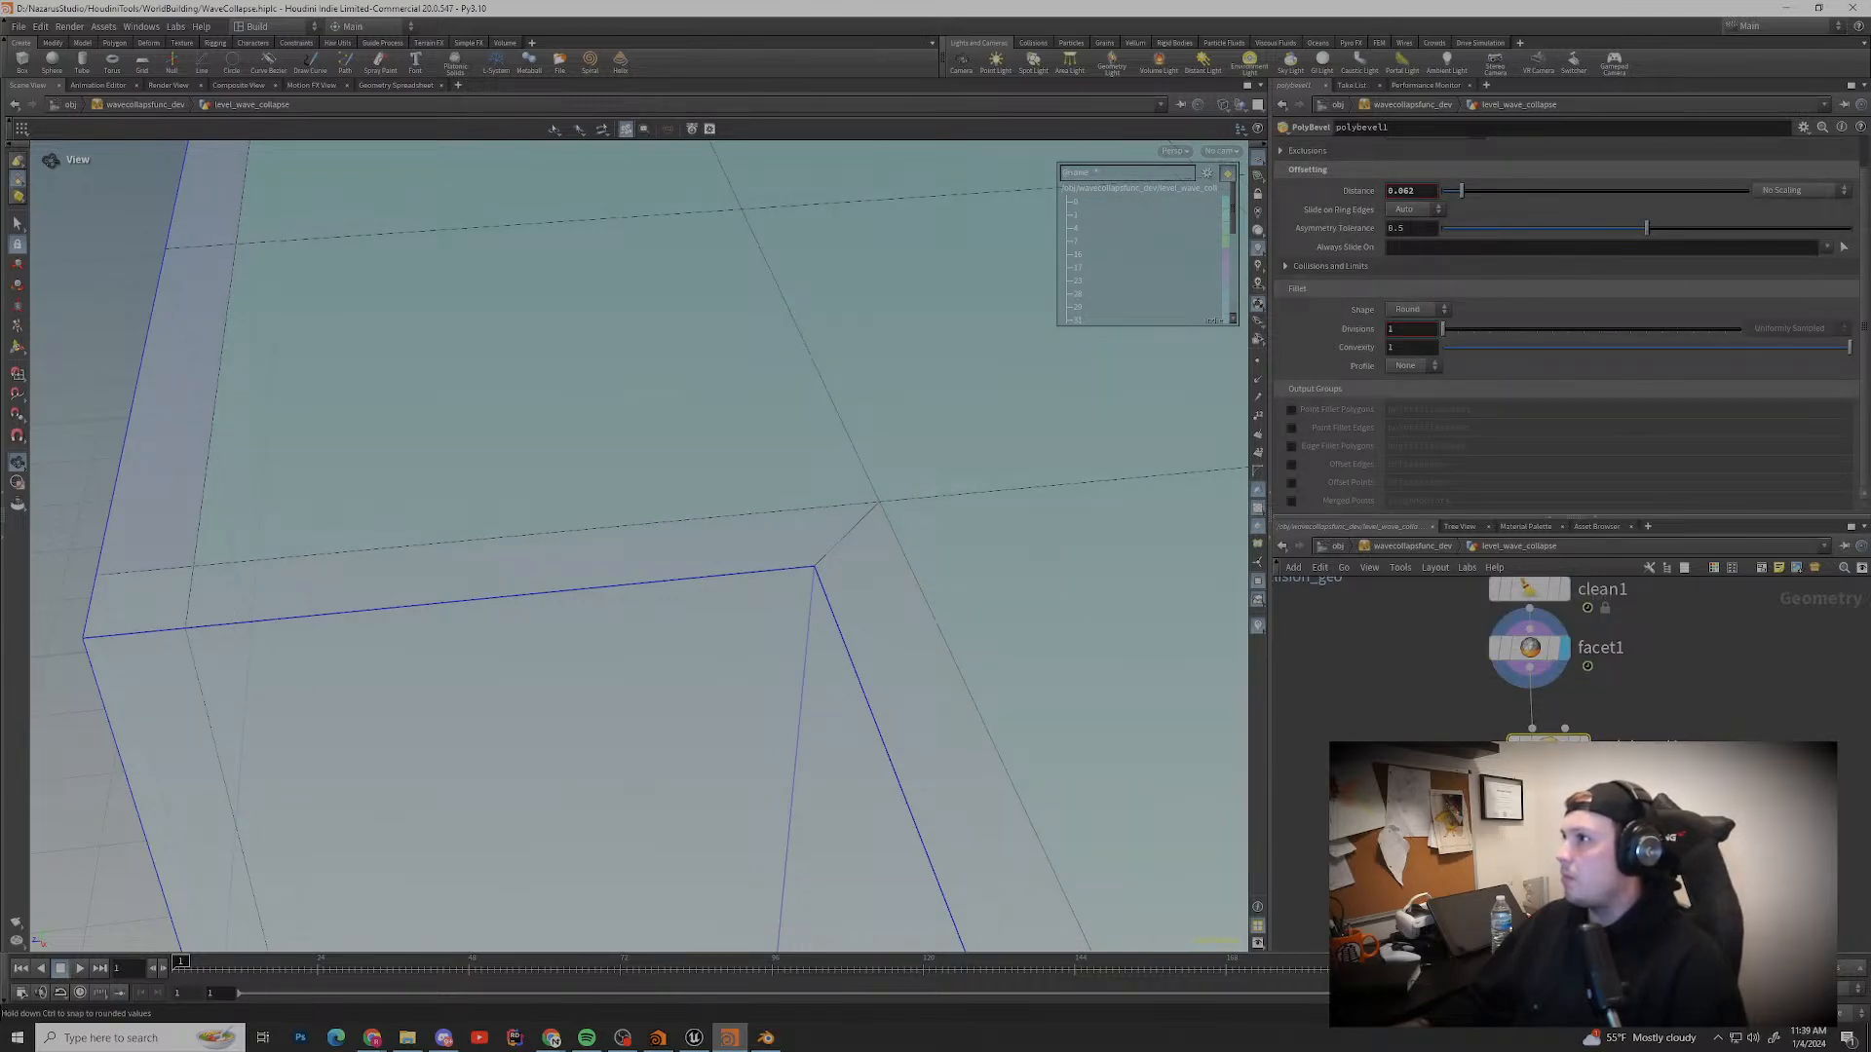
scroll(1569, 311, "up", 1)
left_click(1826, 147)
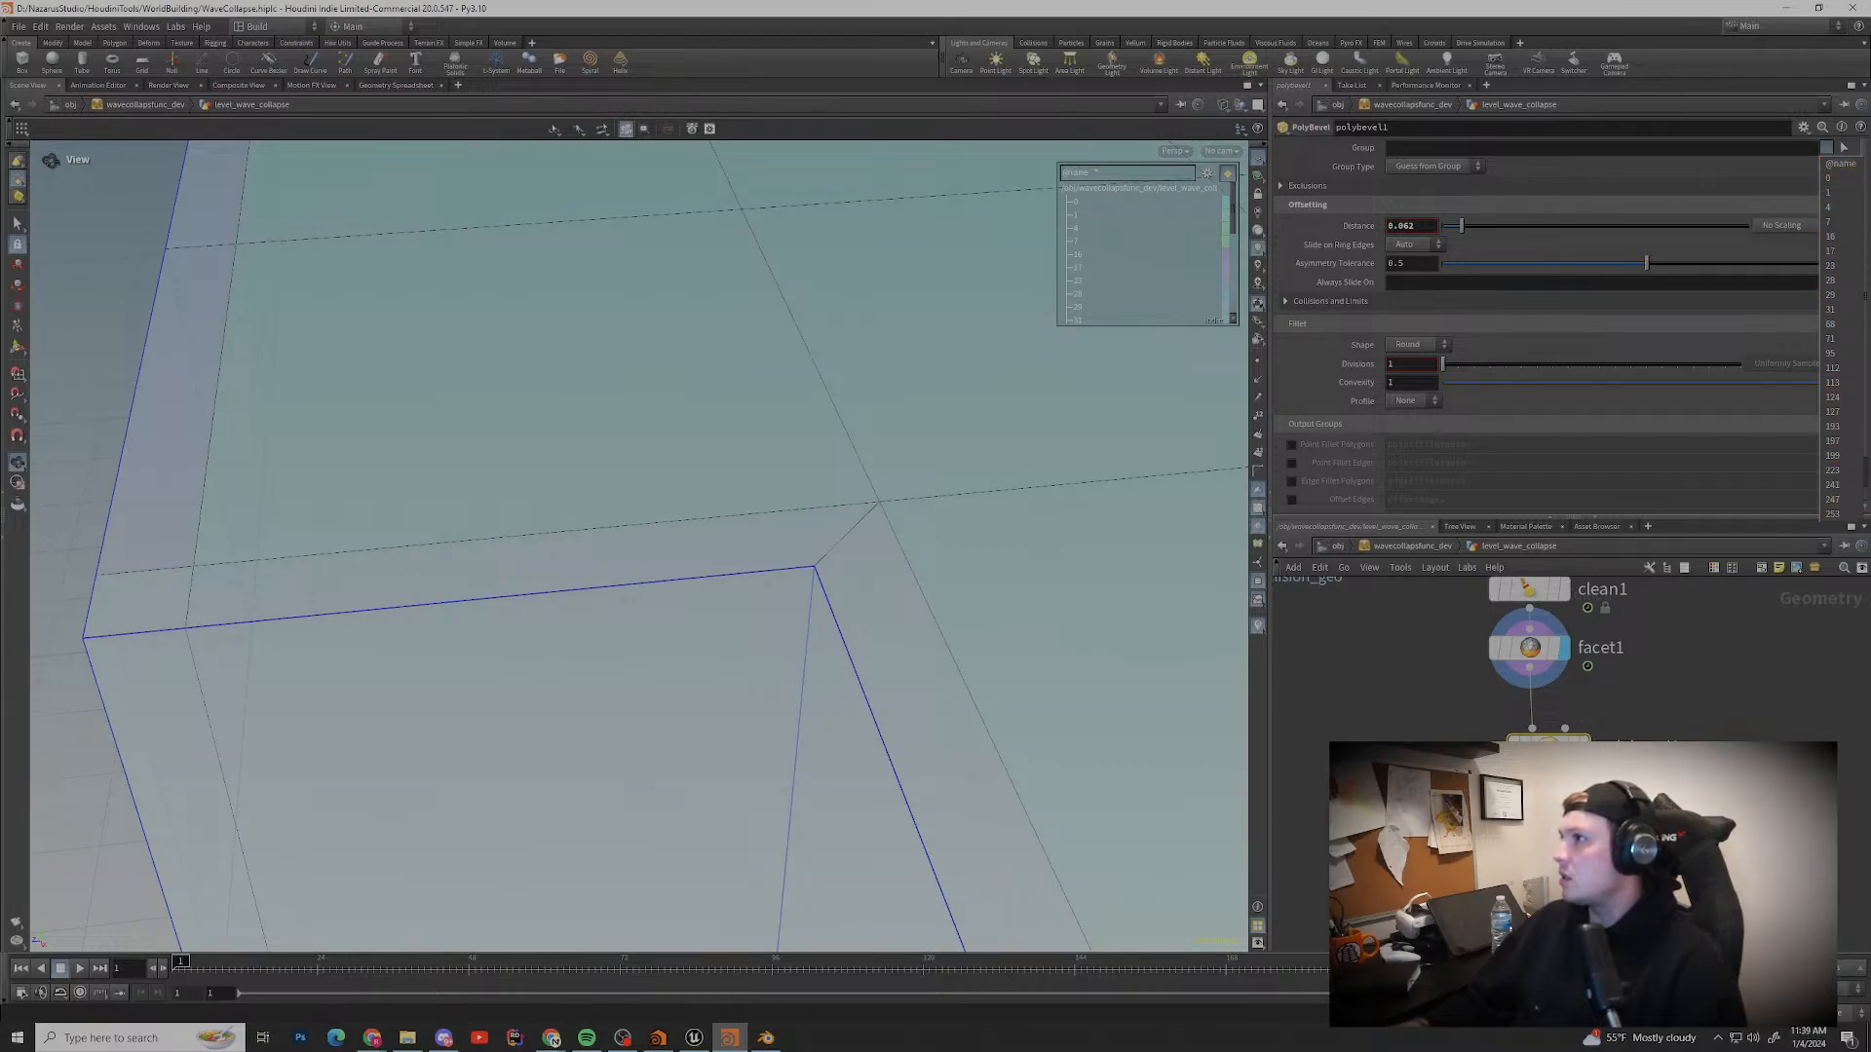
left_click(1430, 167)
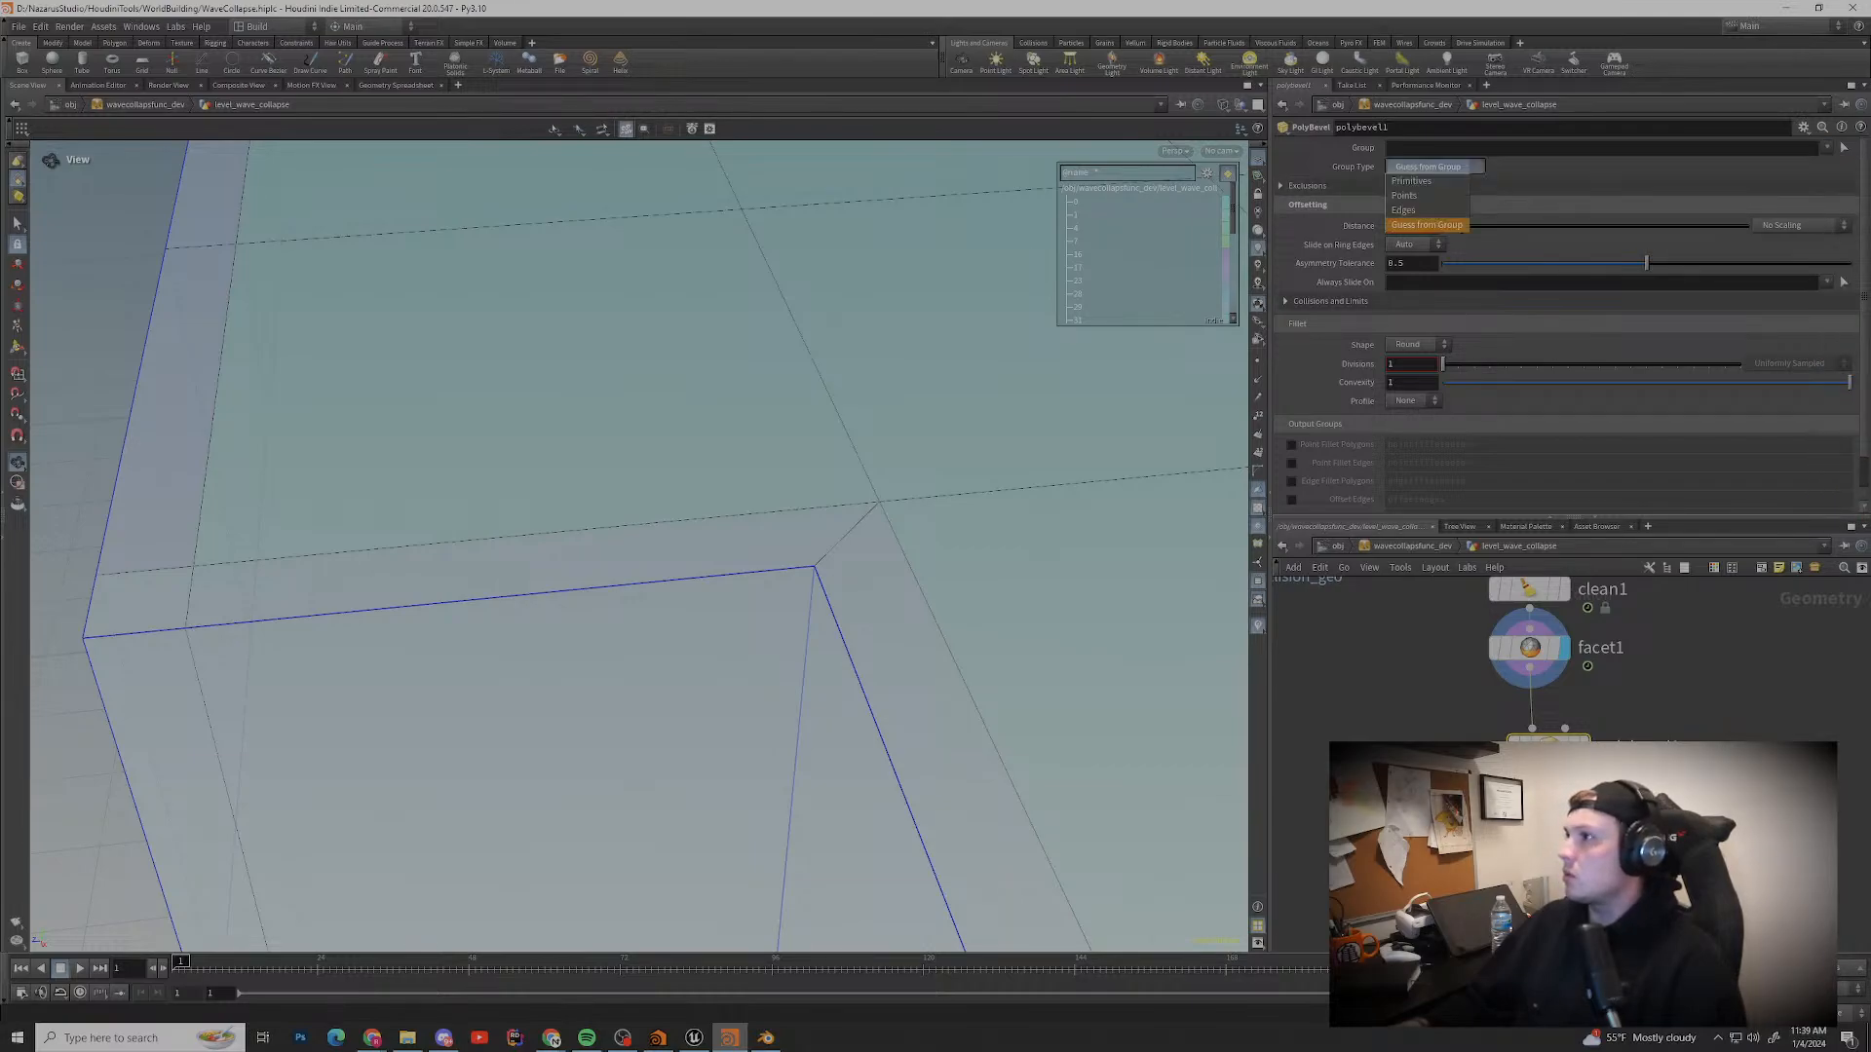
left_click(1404, 210)
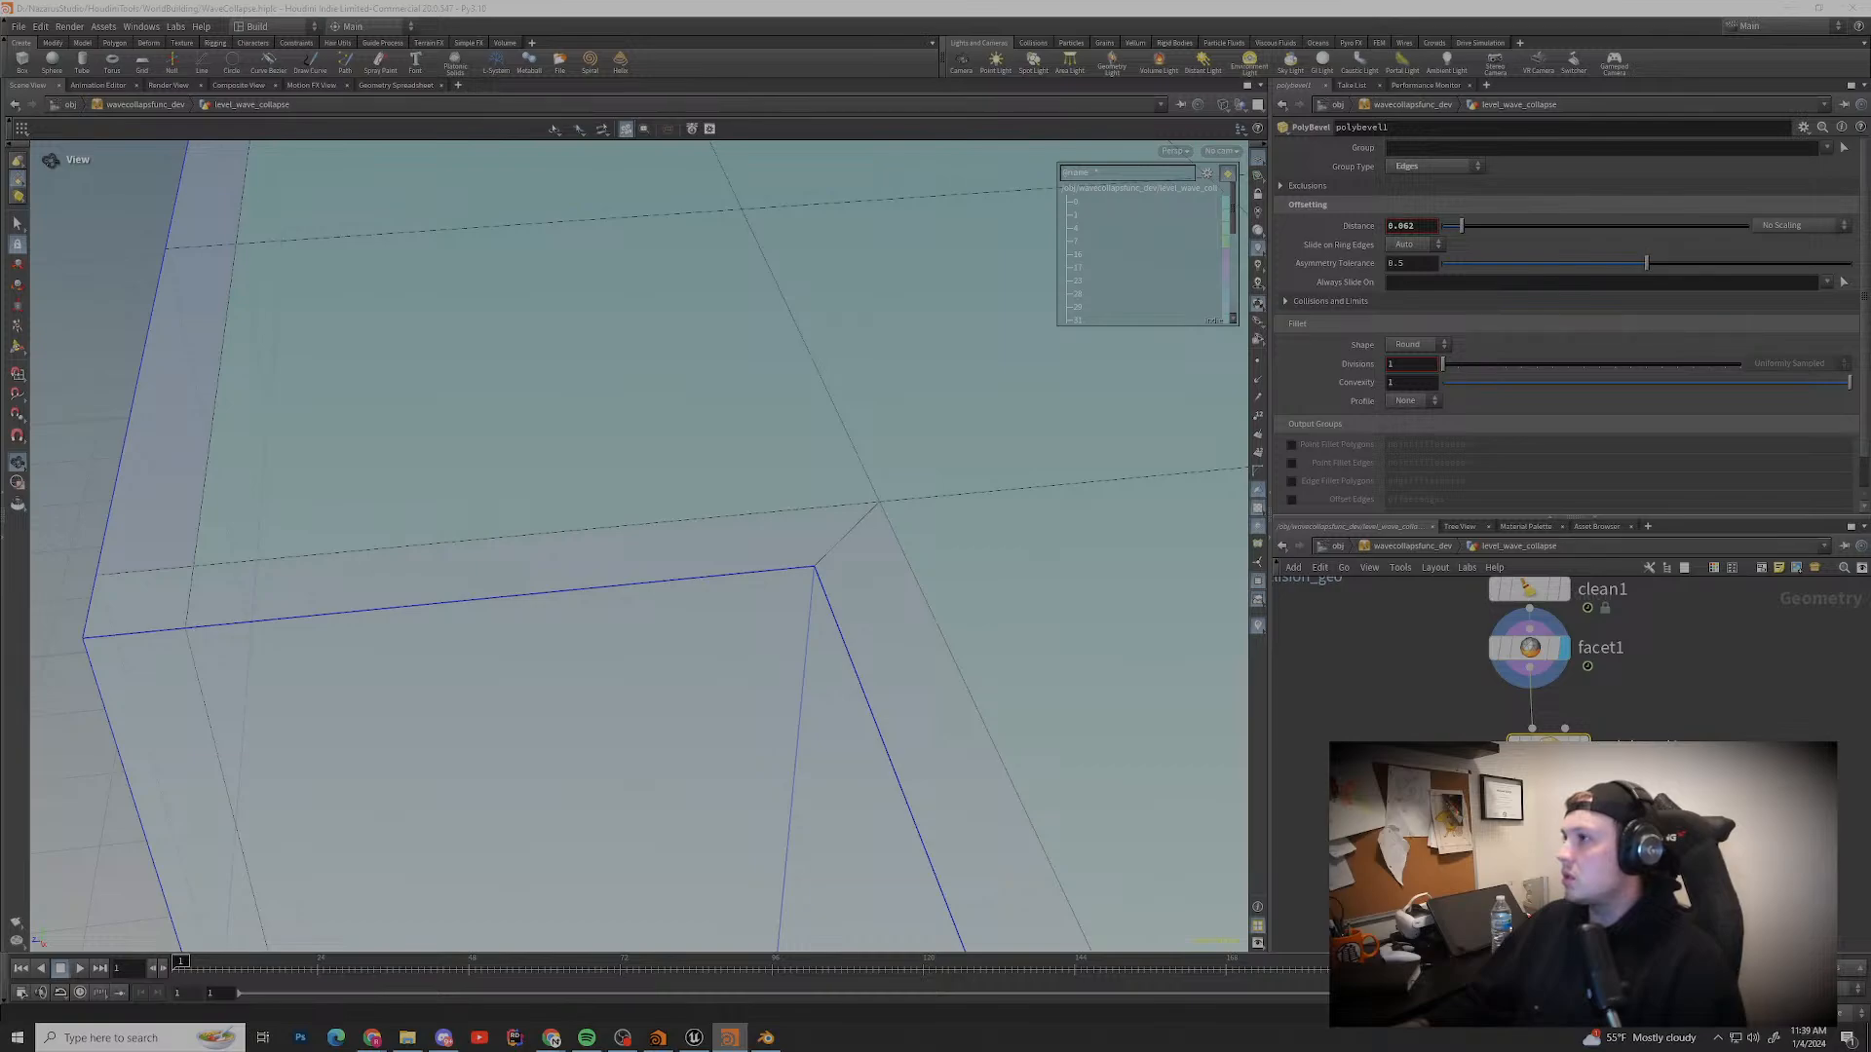
scroll(638, 546, "down", 2)
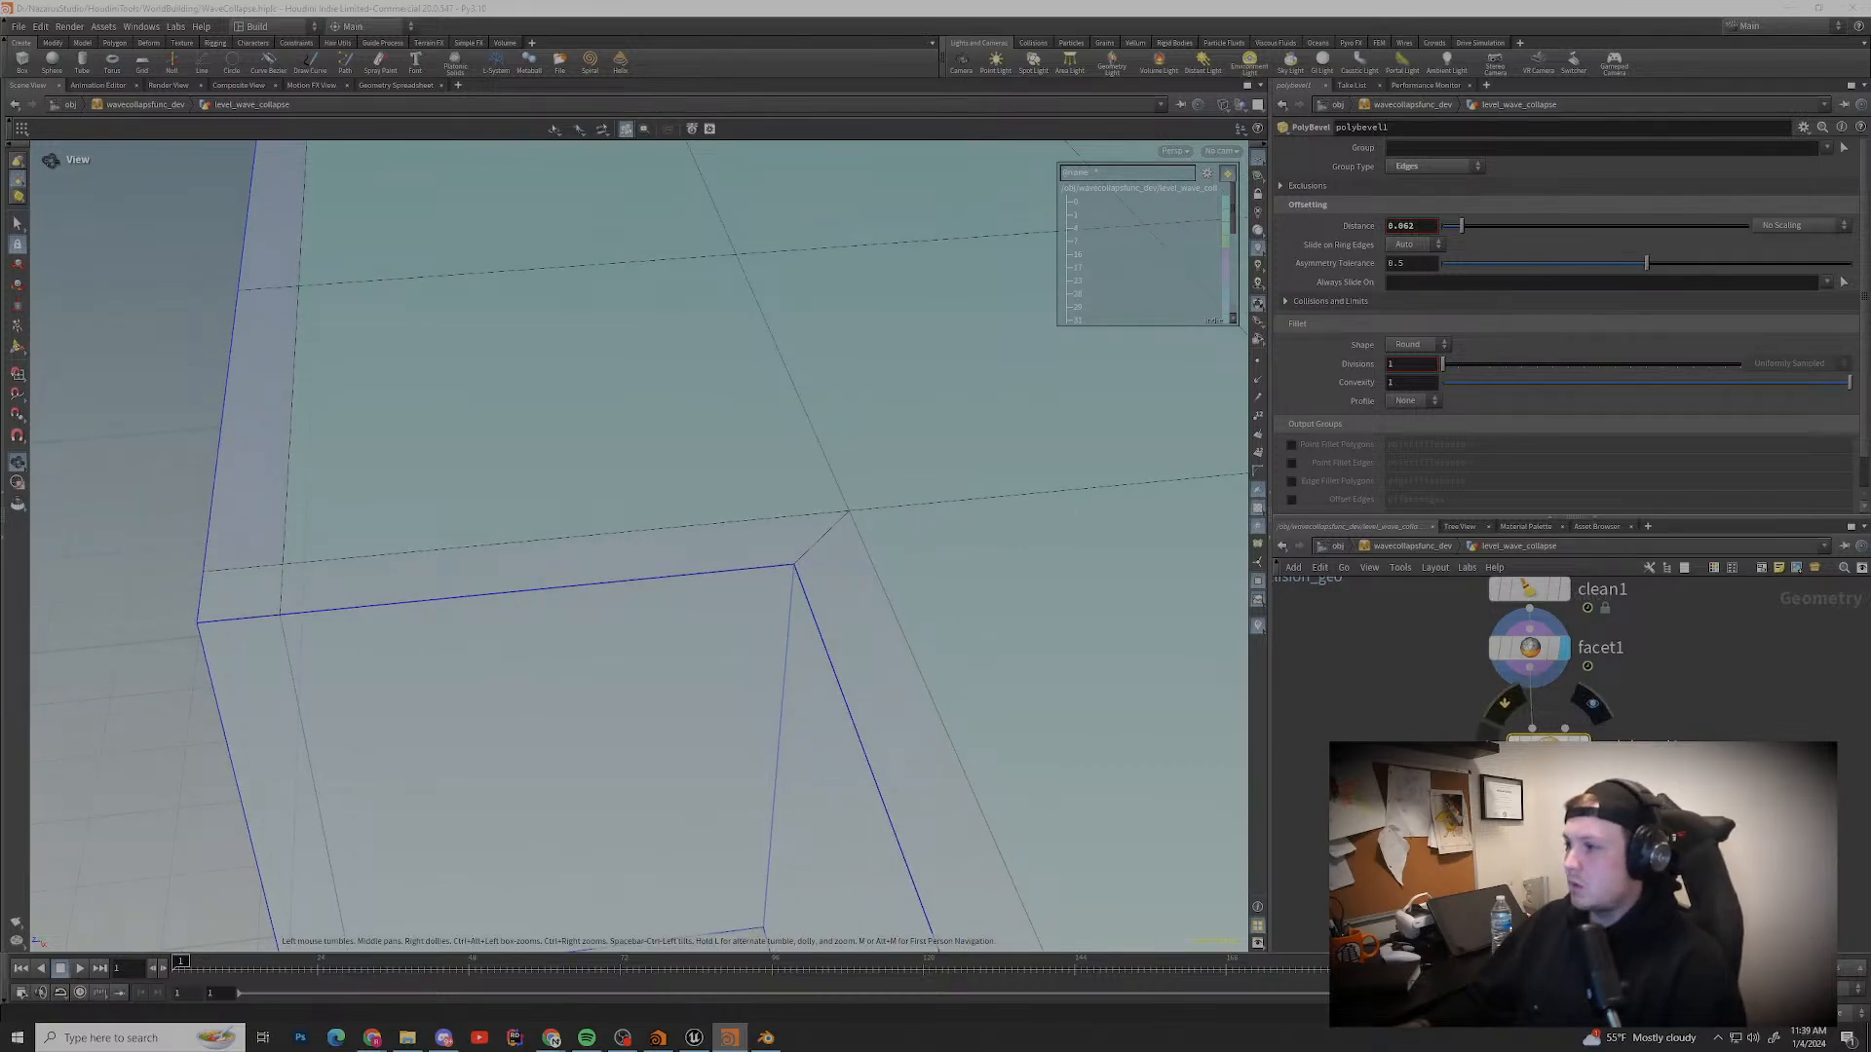
left_click(1564, 720)
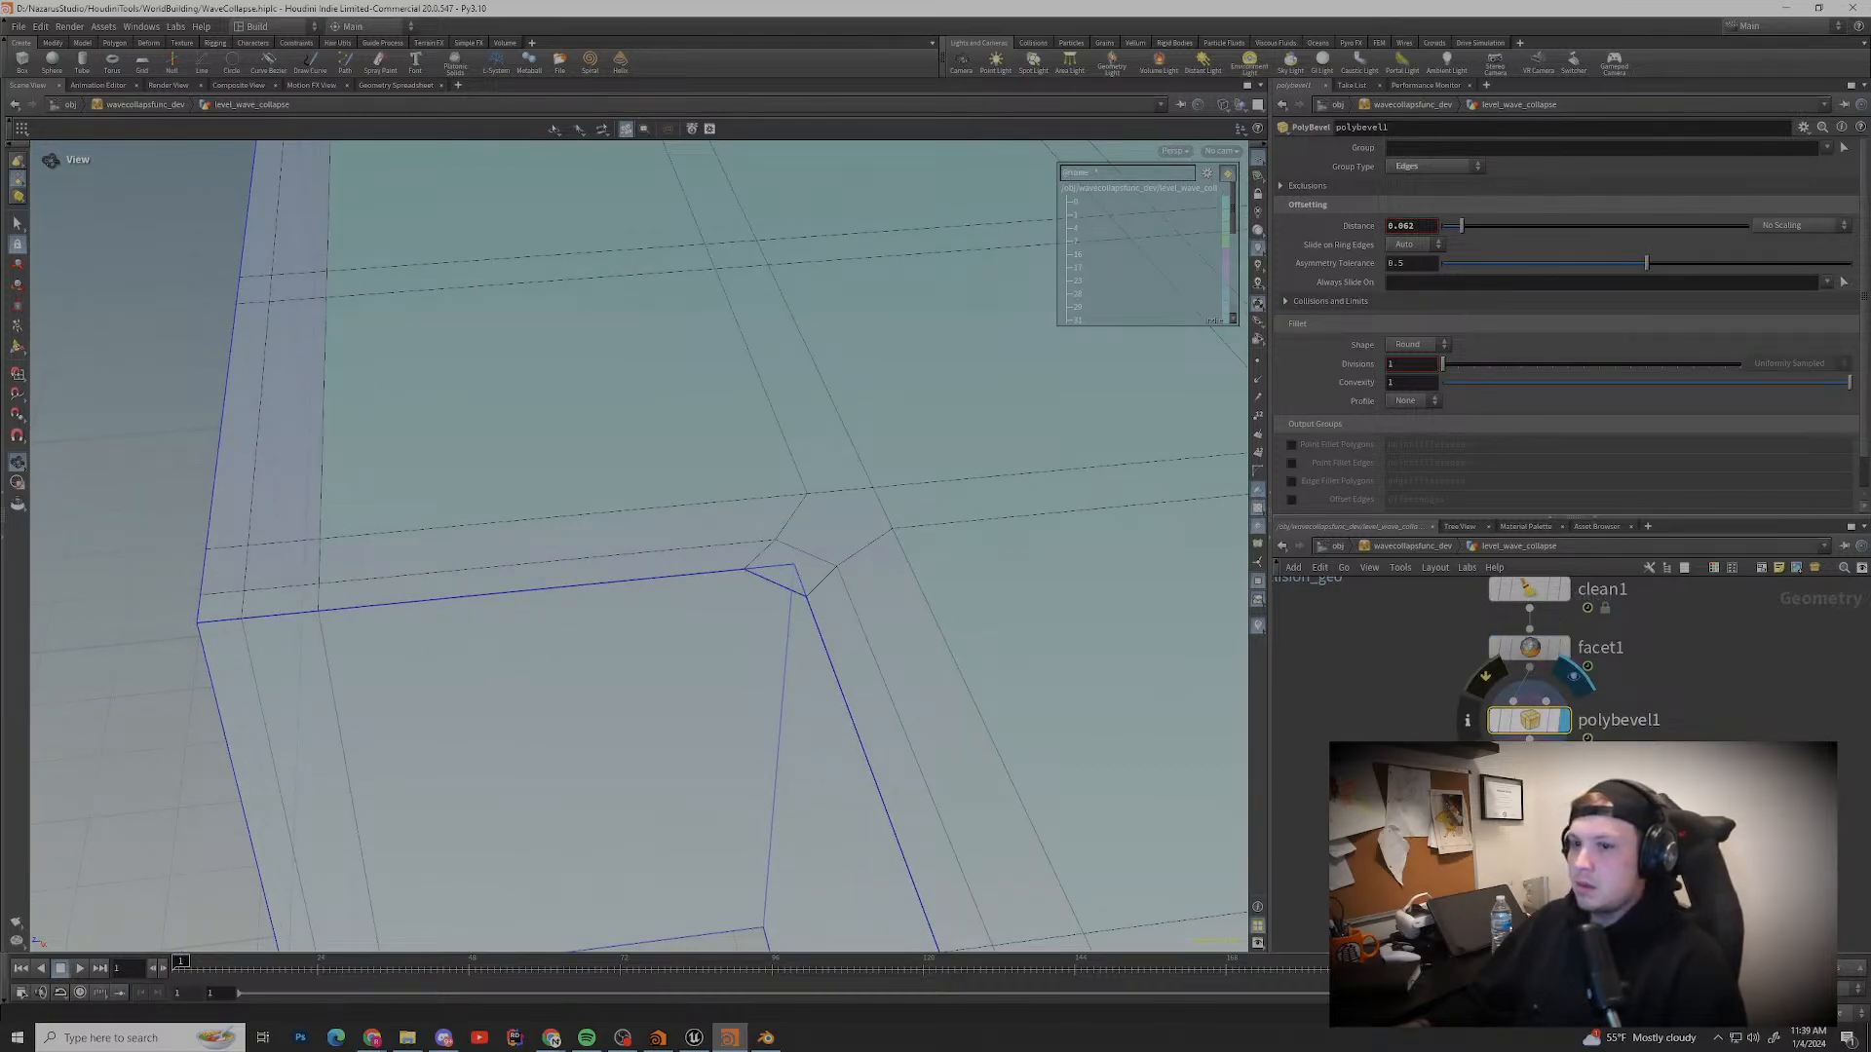
left_click_drag(1530, 720, 1546, 770)
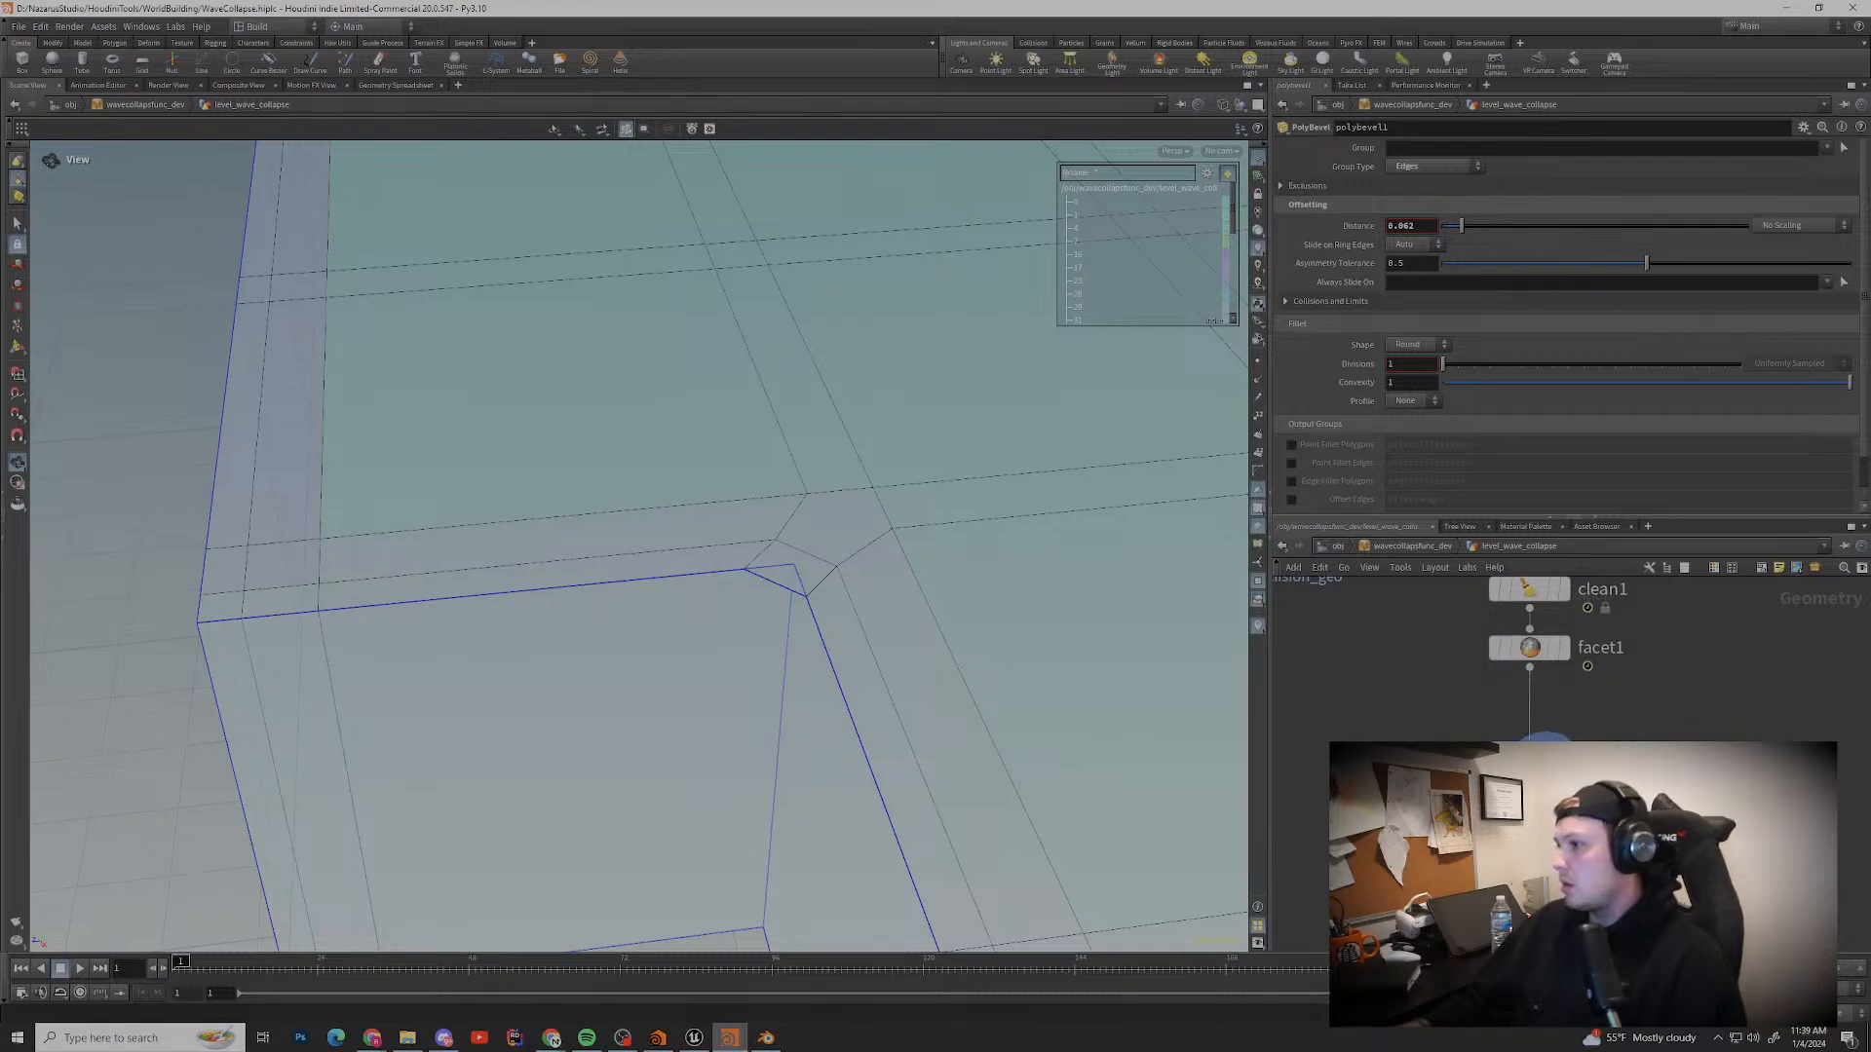
Step: Display facet1's output and examine the notched block's unbevelled edges from the corner out to the whole block
left_click(1530, 648)
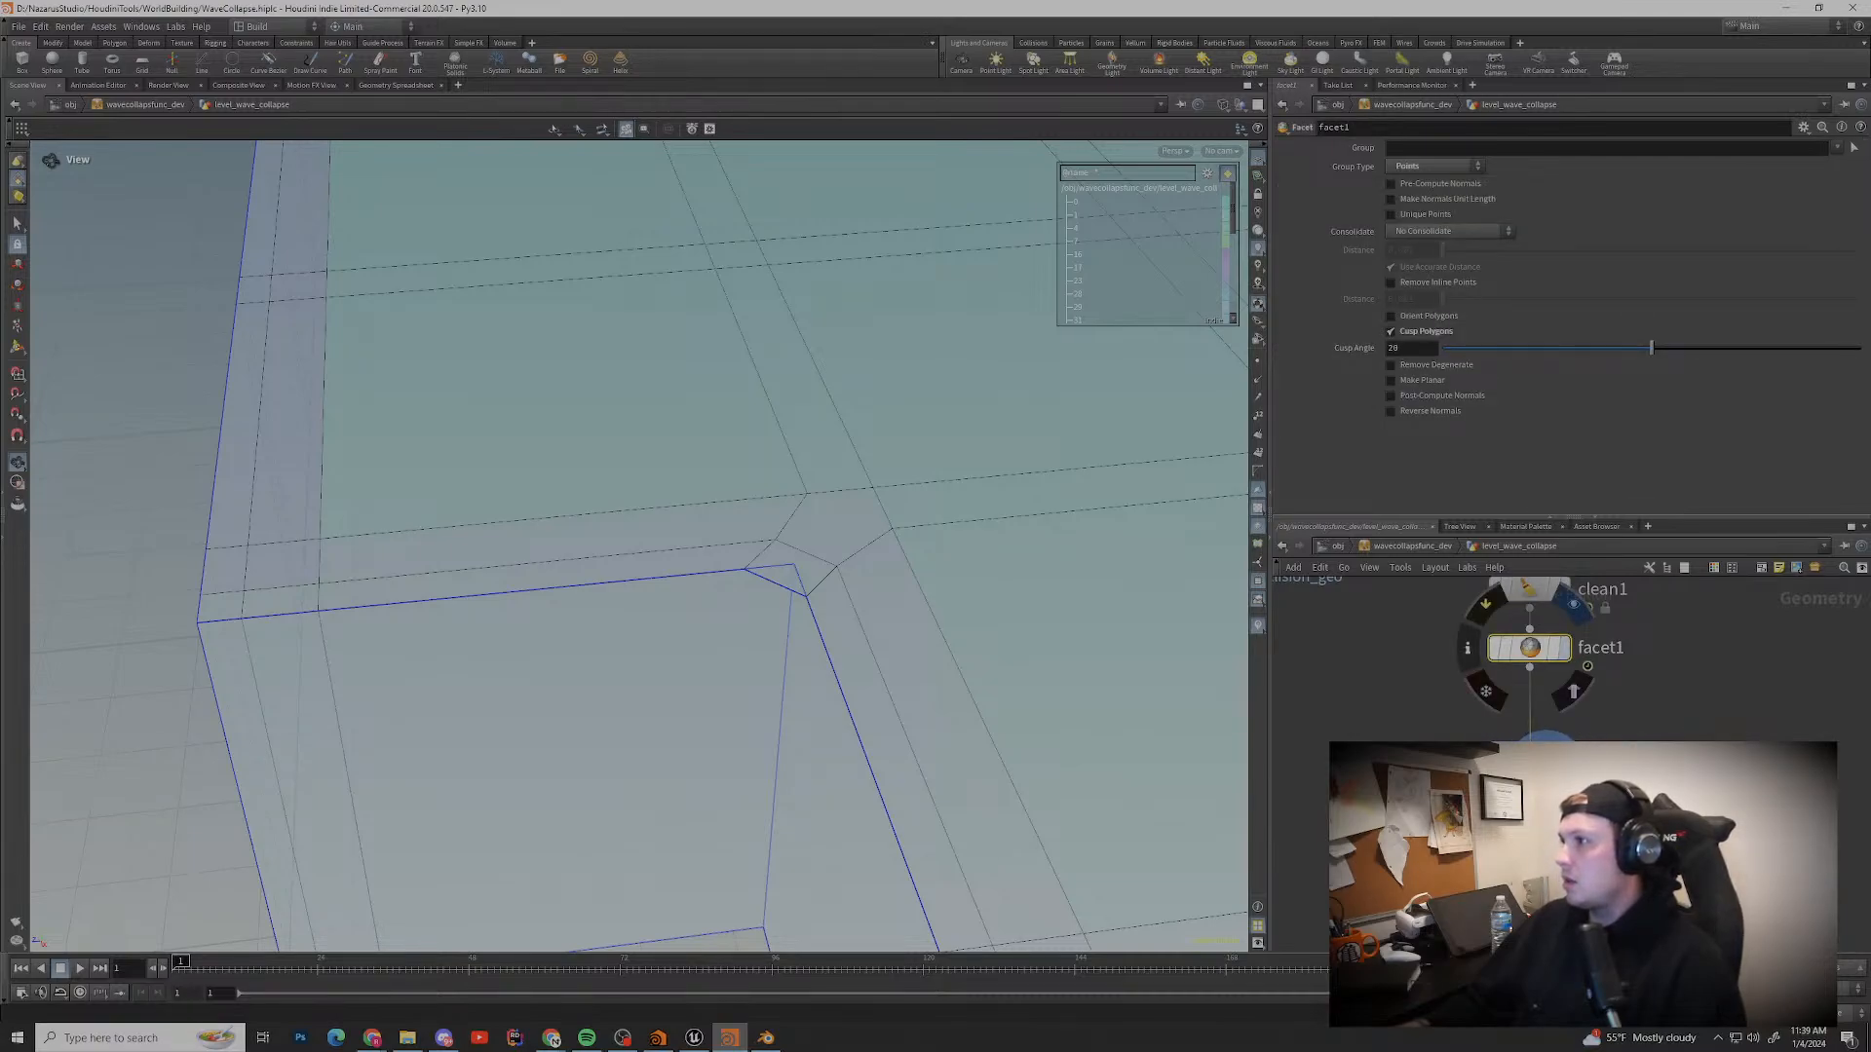
left_click(1560, 648)
scroll(390, 618, "down", 4)
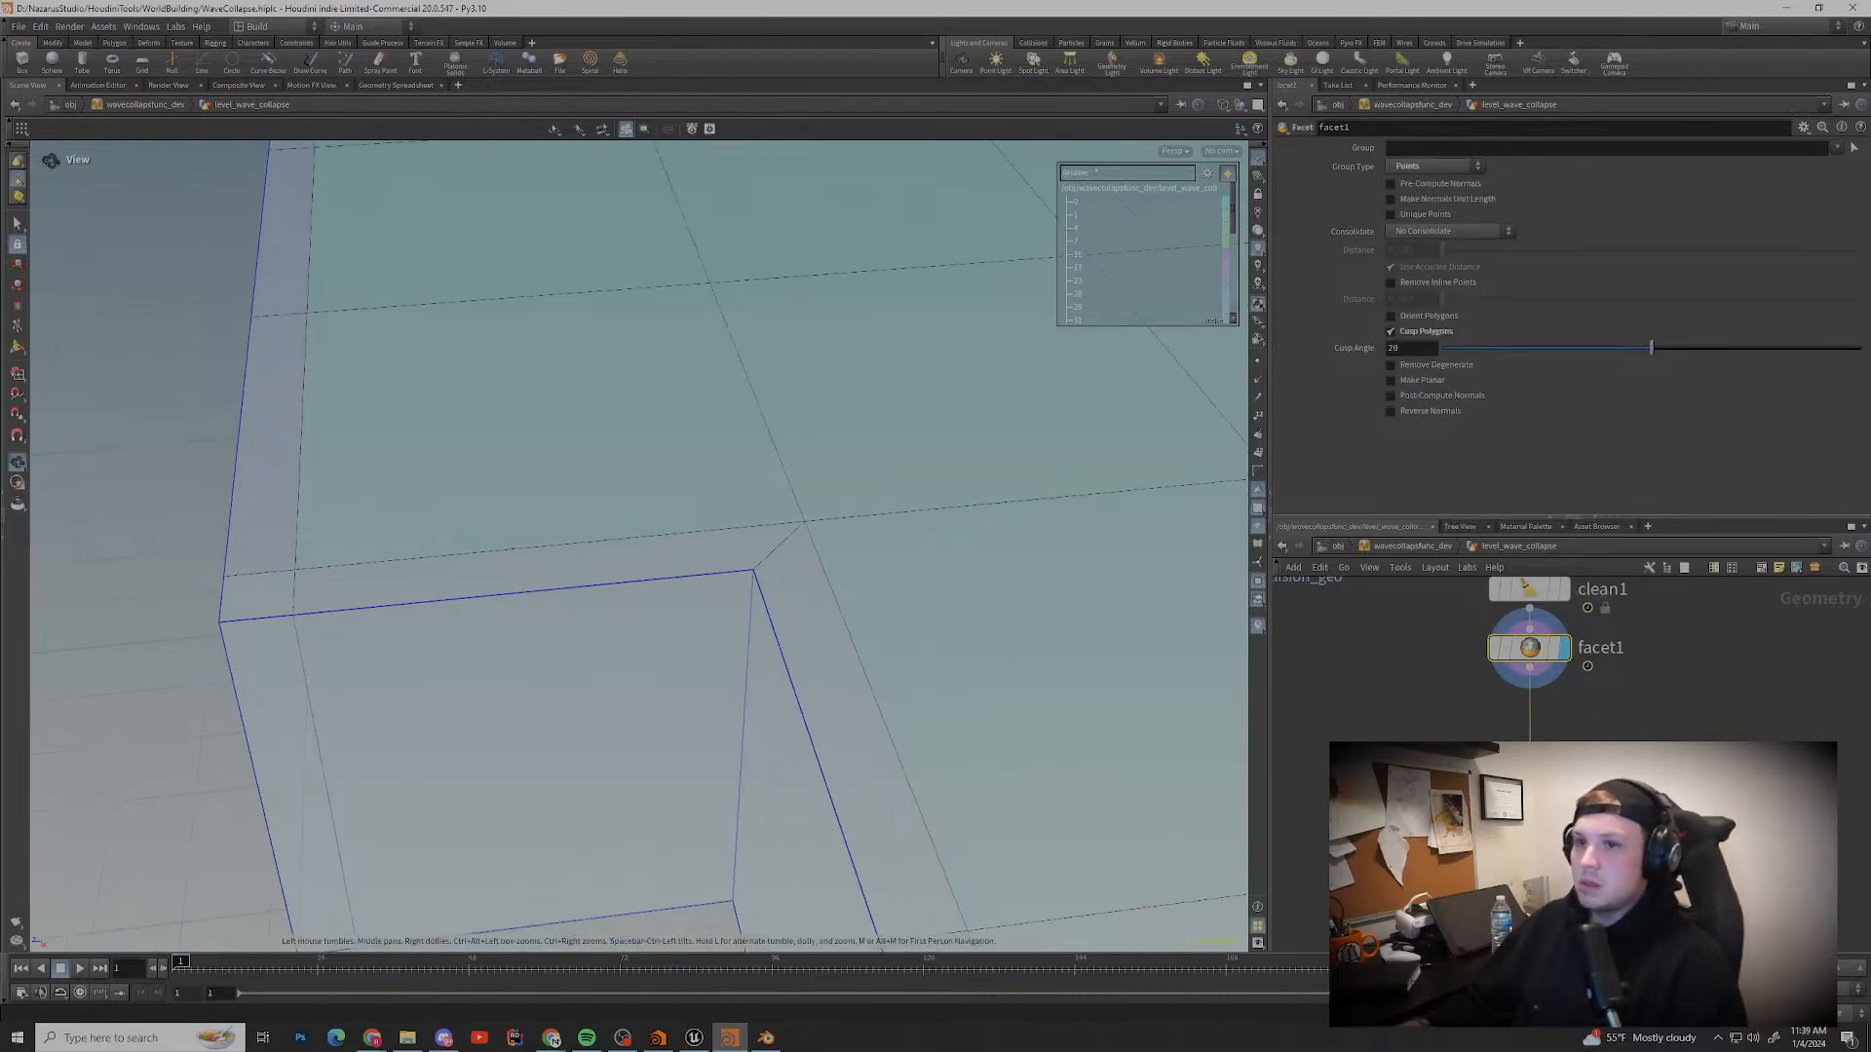
middle_click_drag(389, 618, 588, 595)
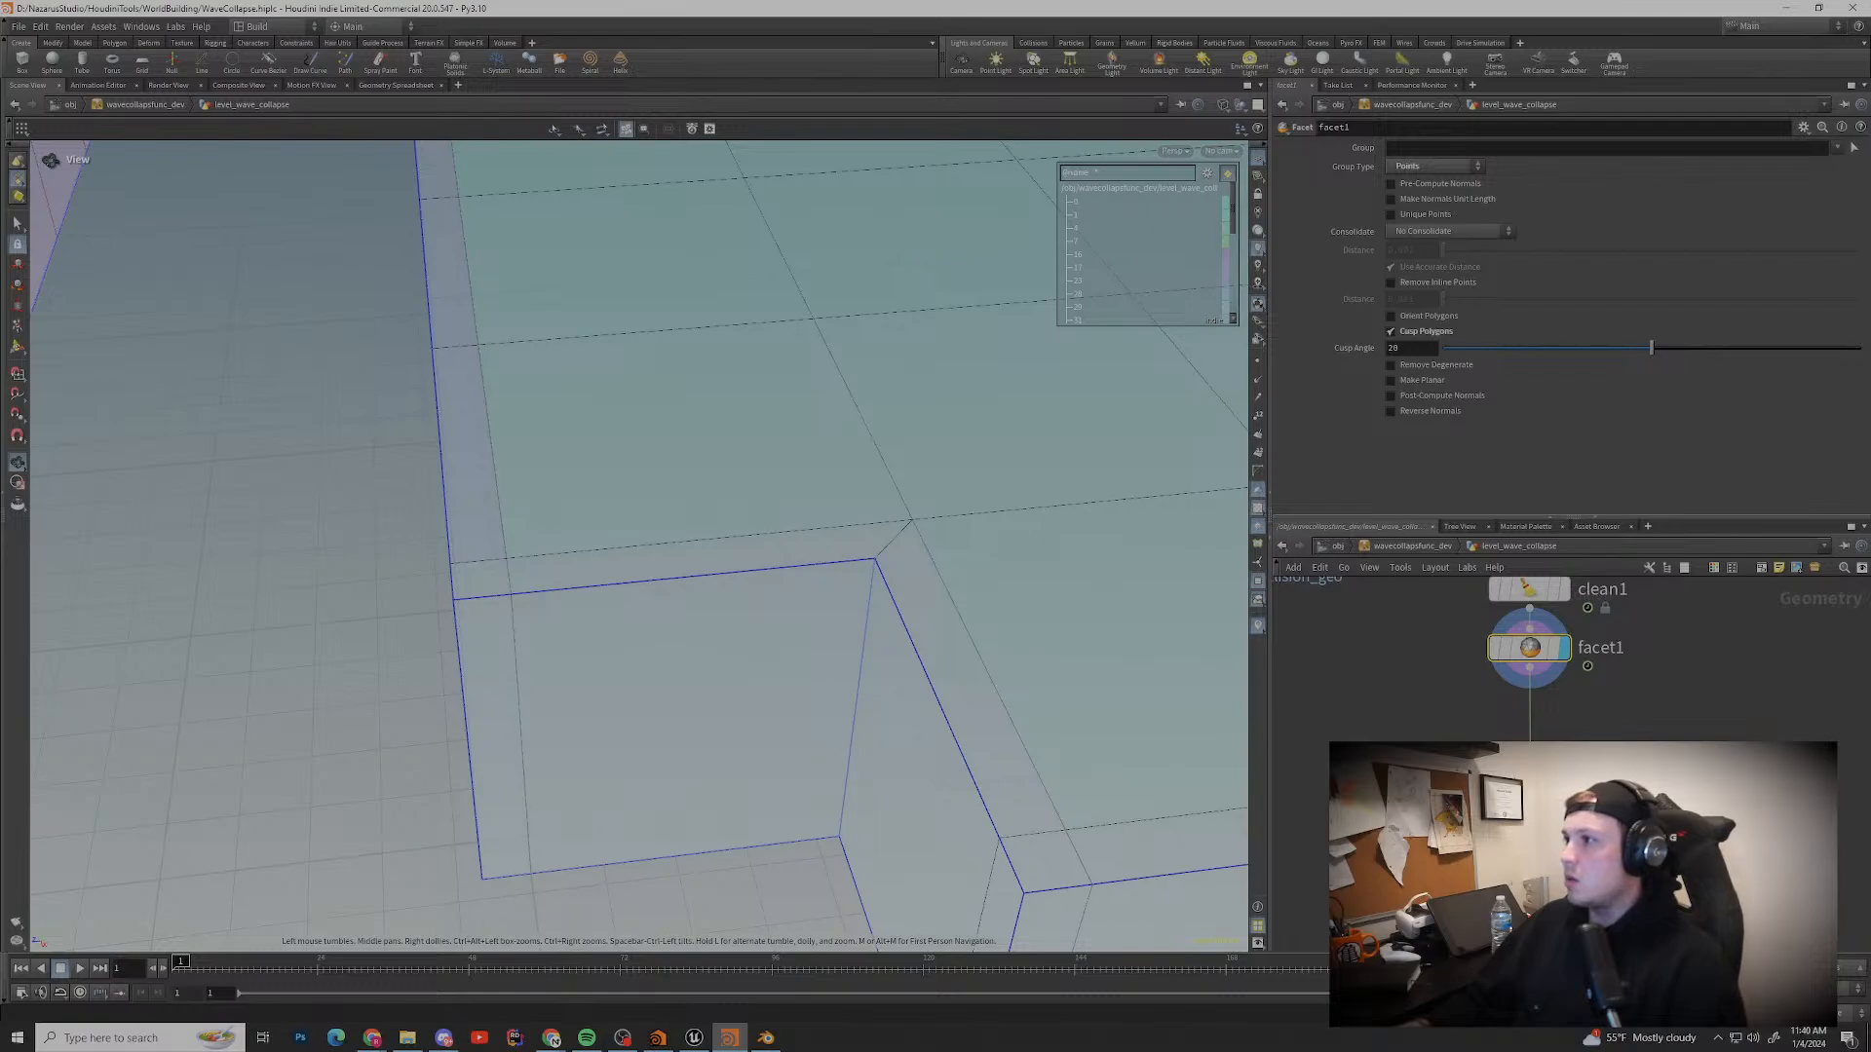
mouse_move(1530, 648)
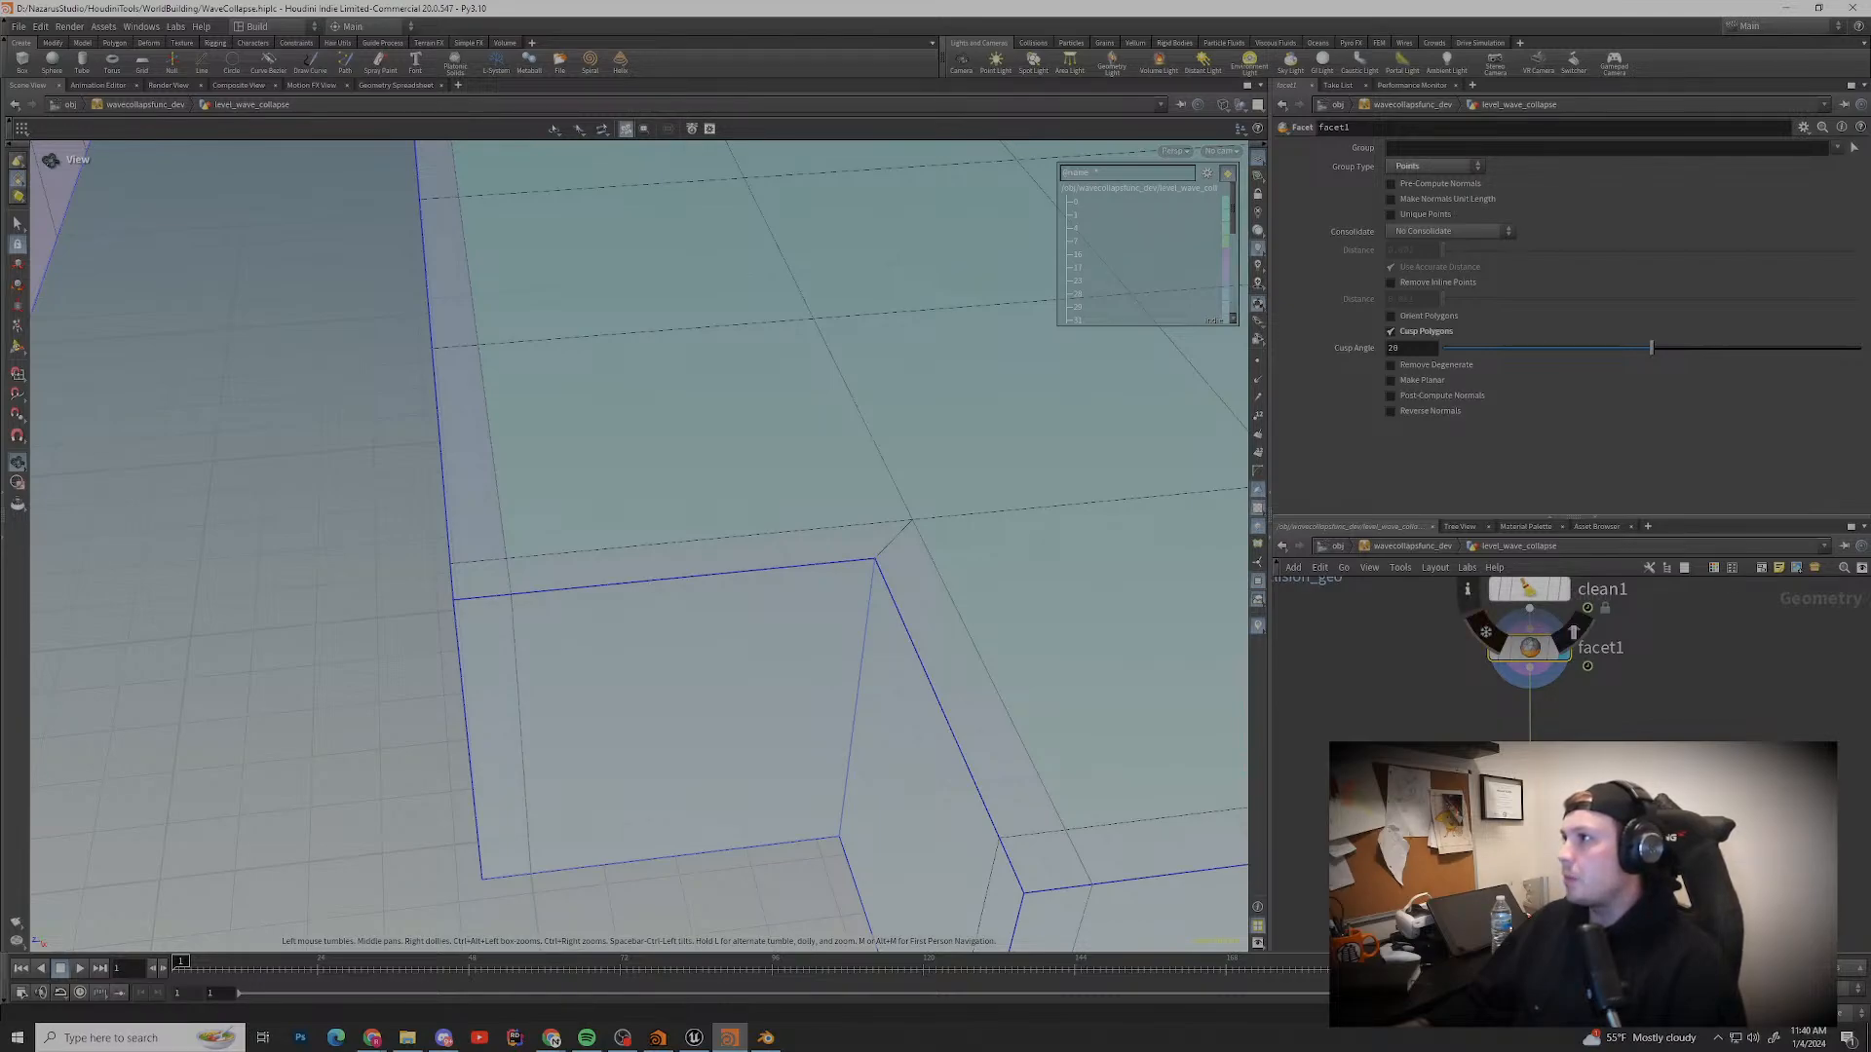
scroll(1537, 677, "up", 2)
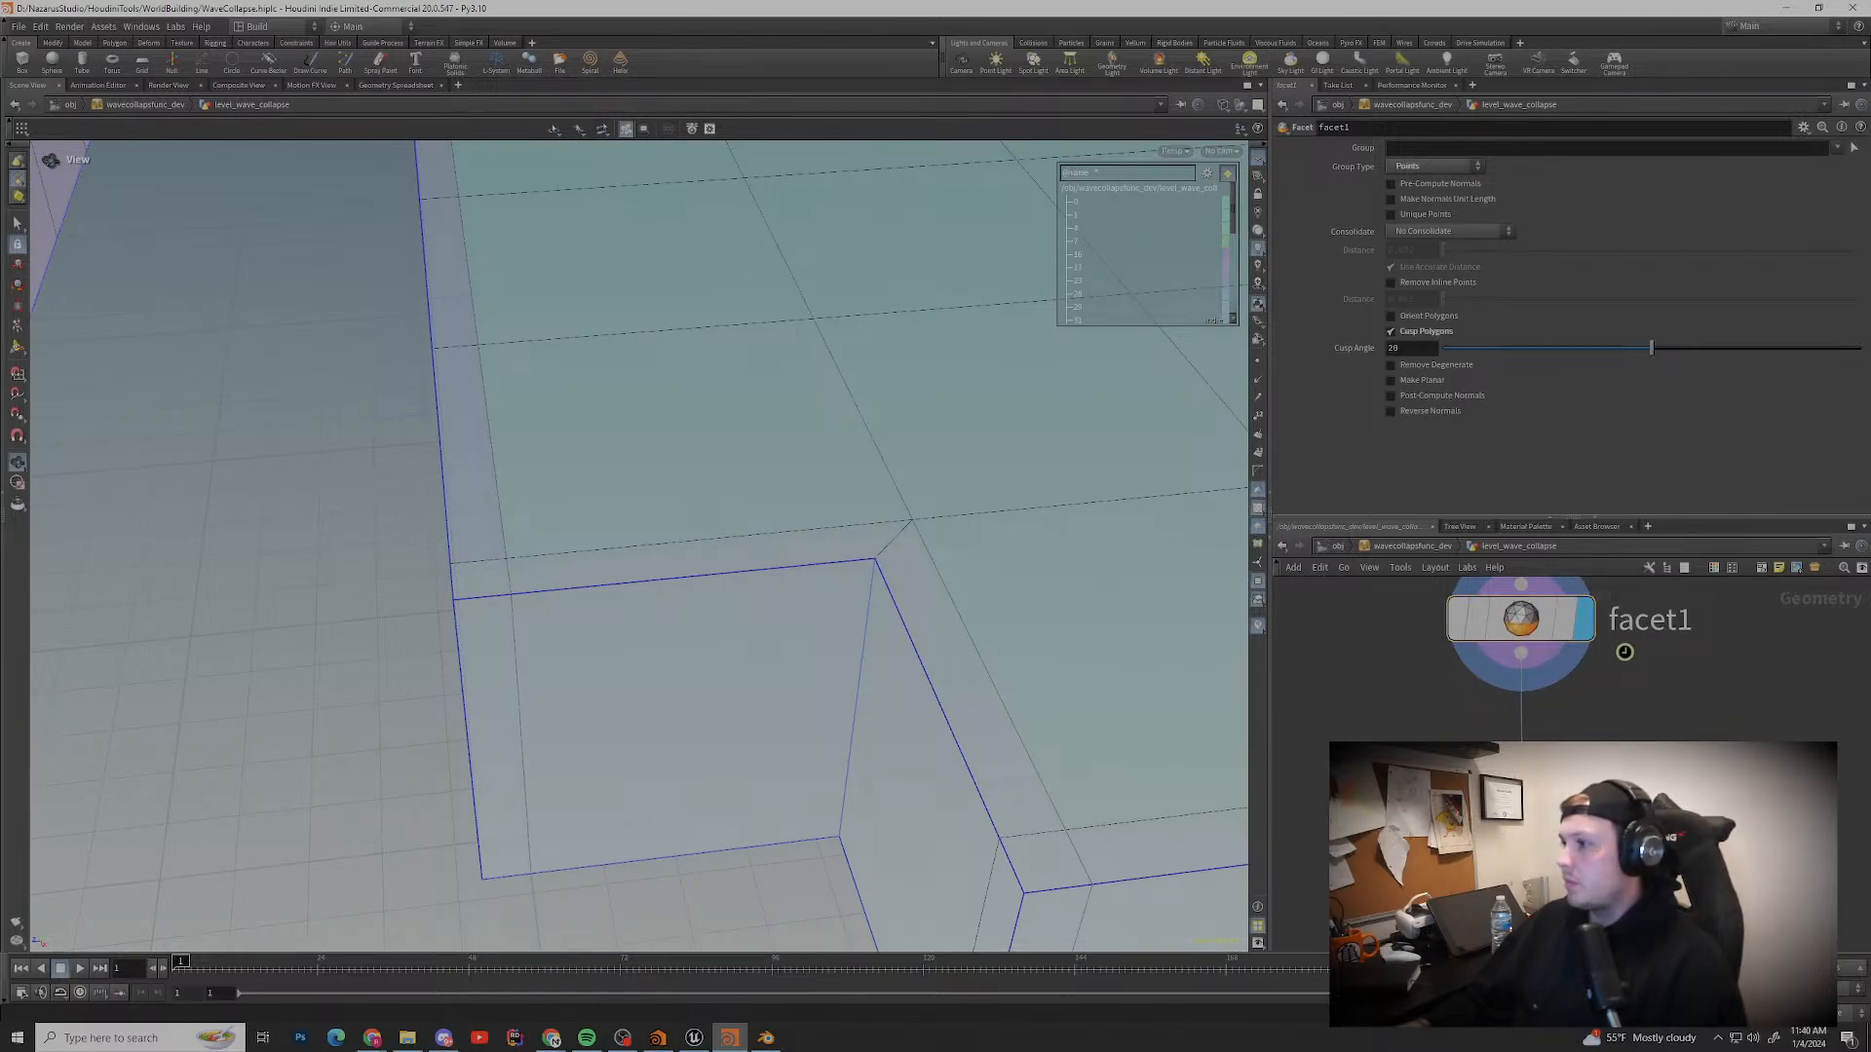
scroll(877, 574, "down", 6)
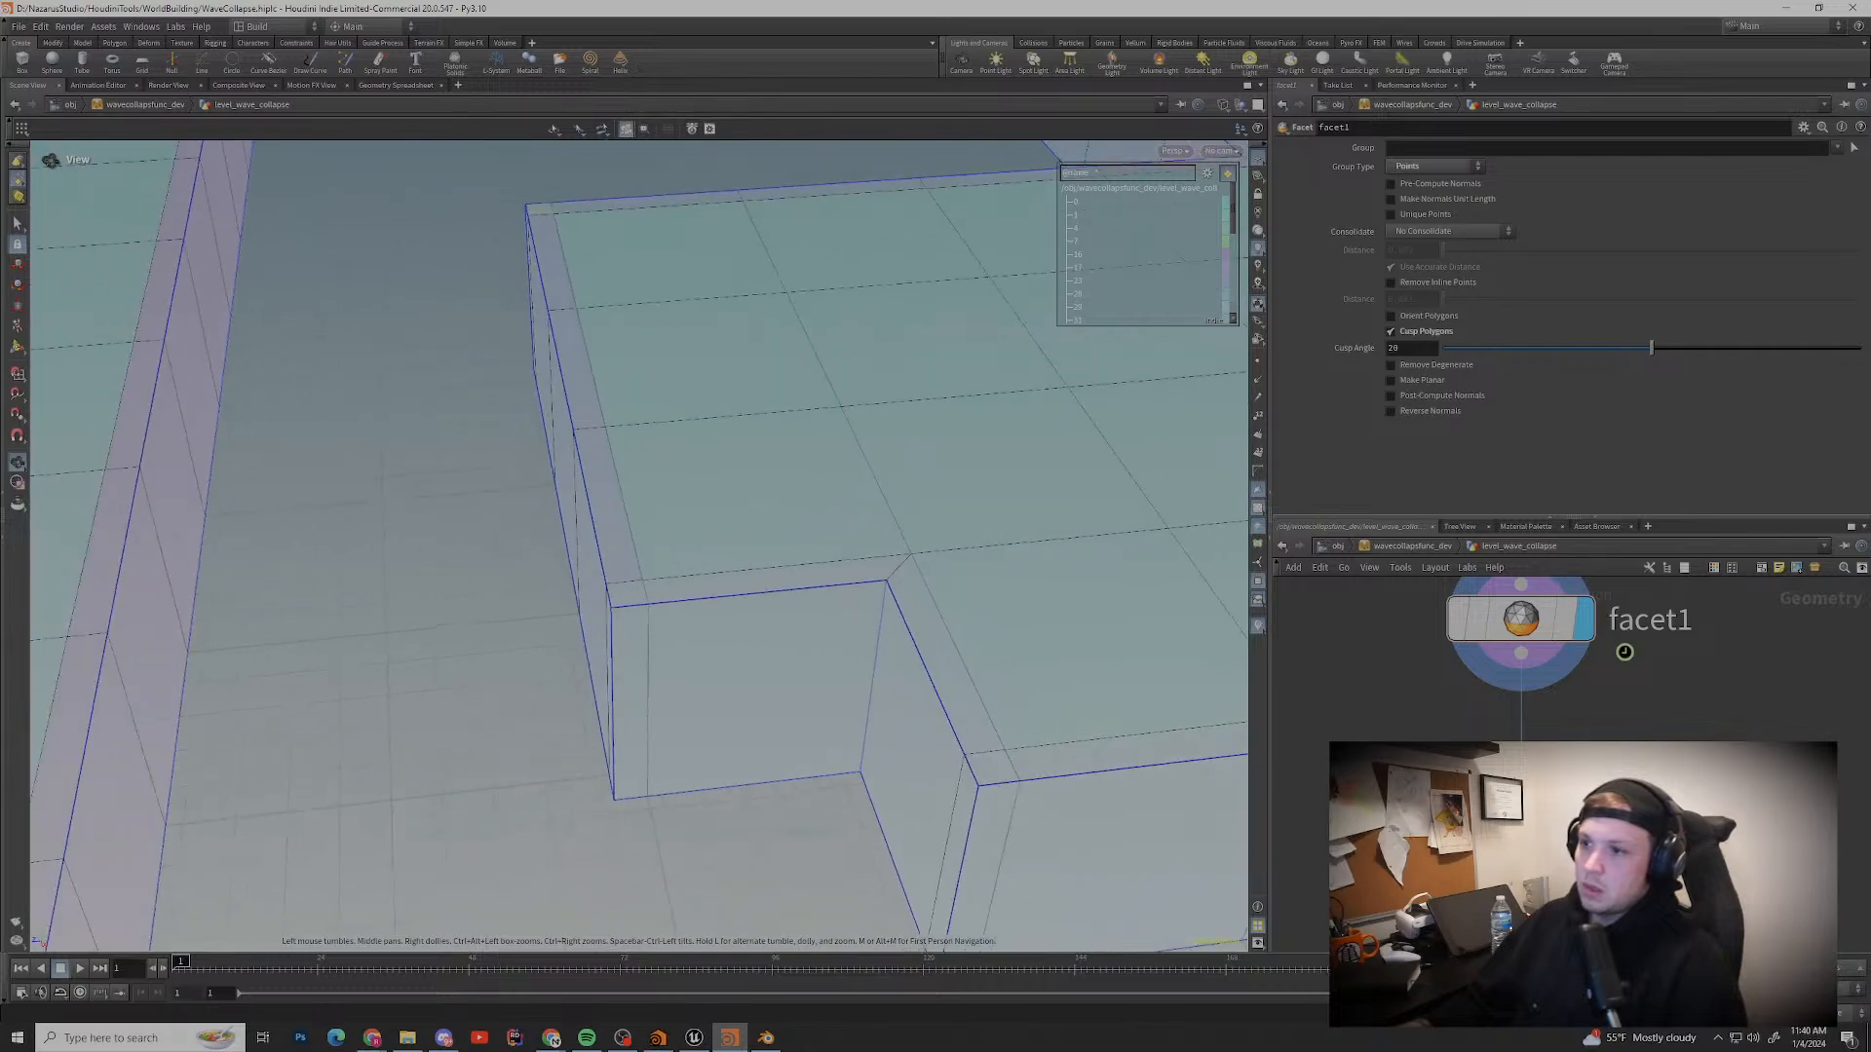
scroll(877, 575, "down", 5)
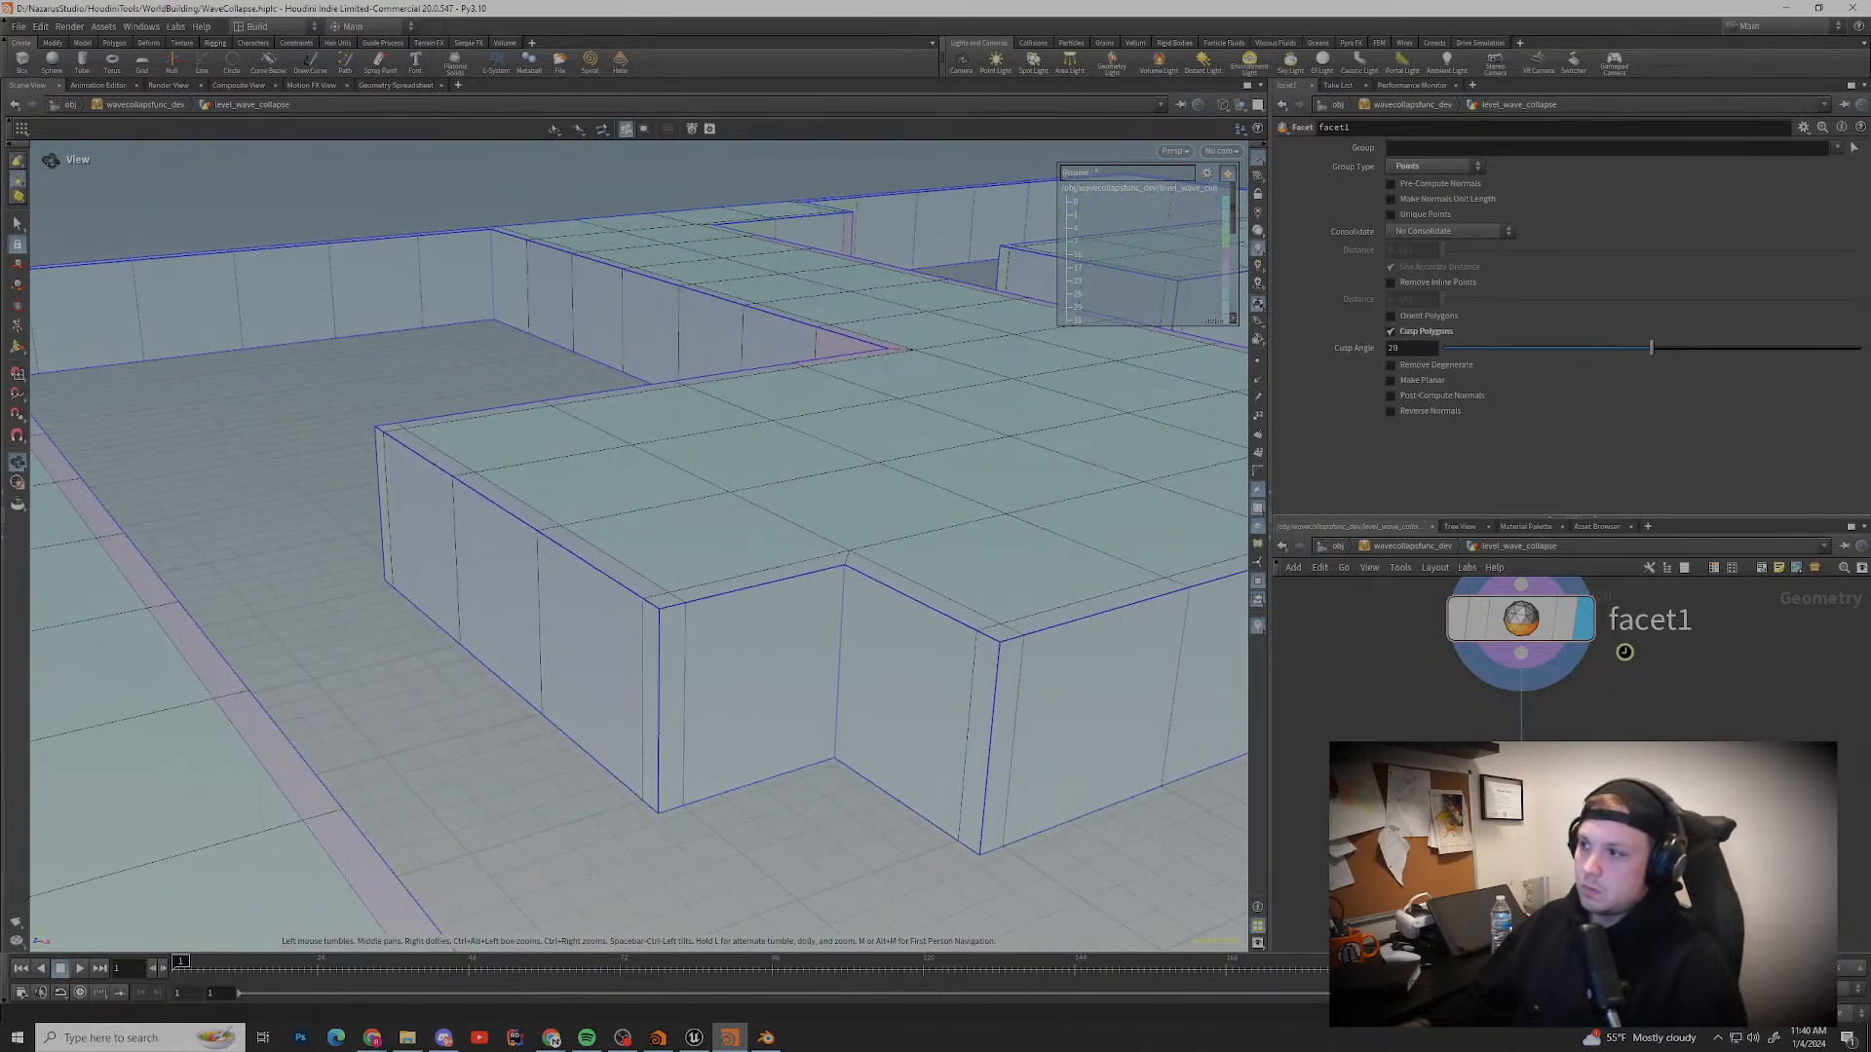
Step: Insert a Group Create node between facet1 and polybevel1 and display its output
key("Tab")
type("gr")
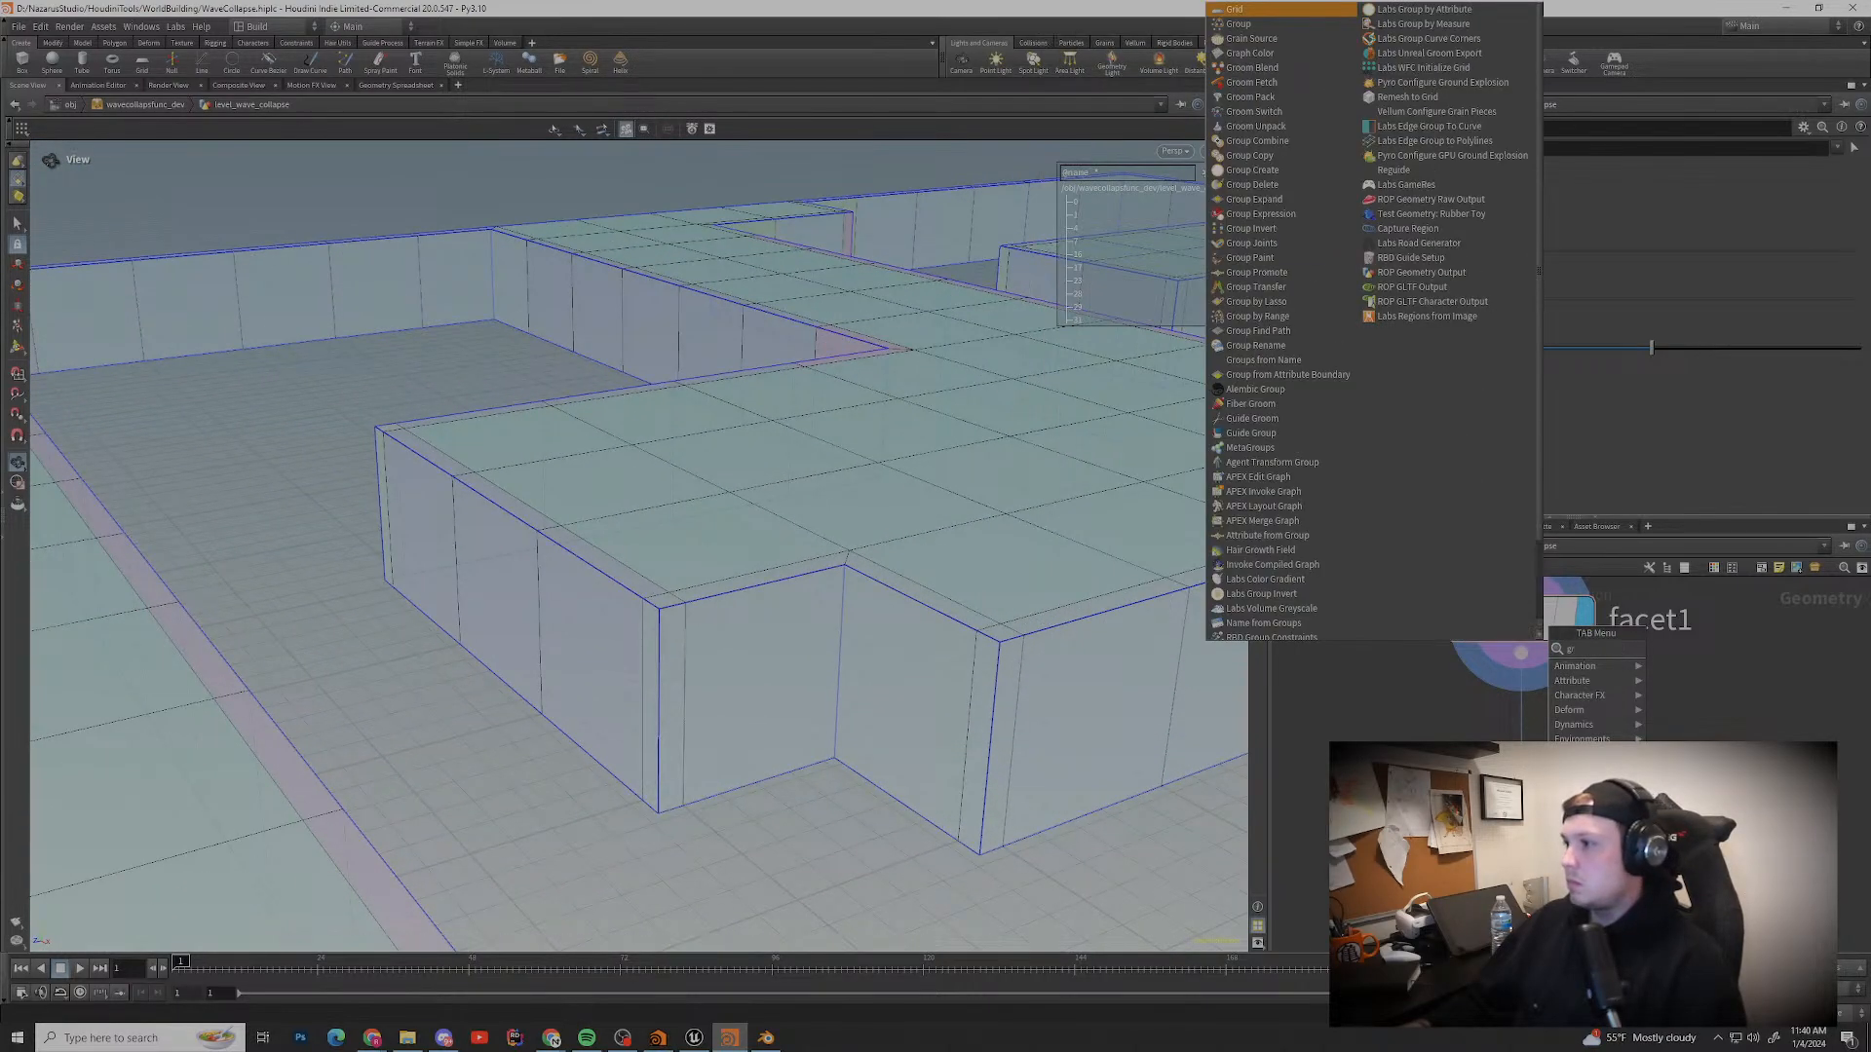
type("oup")
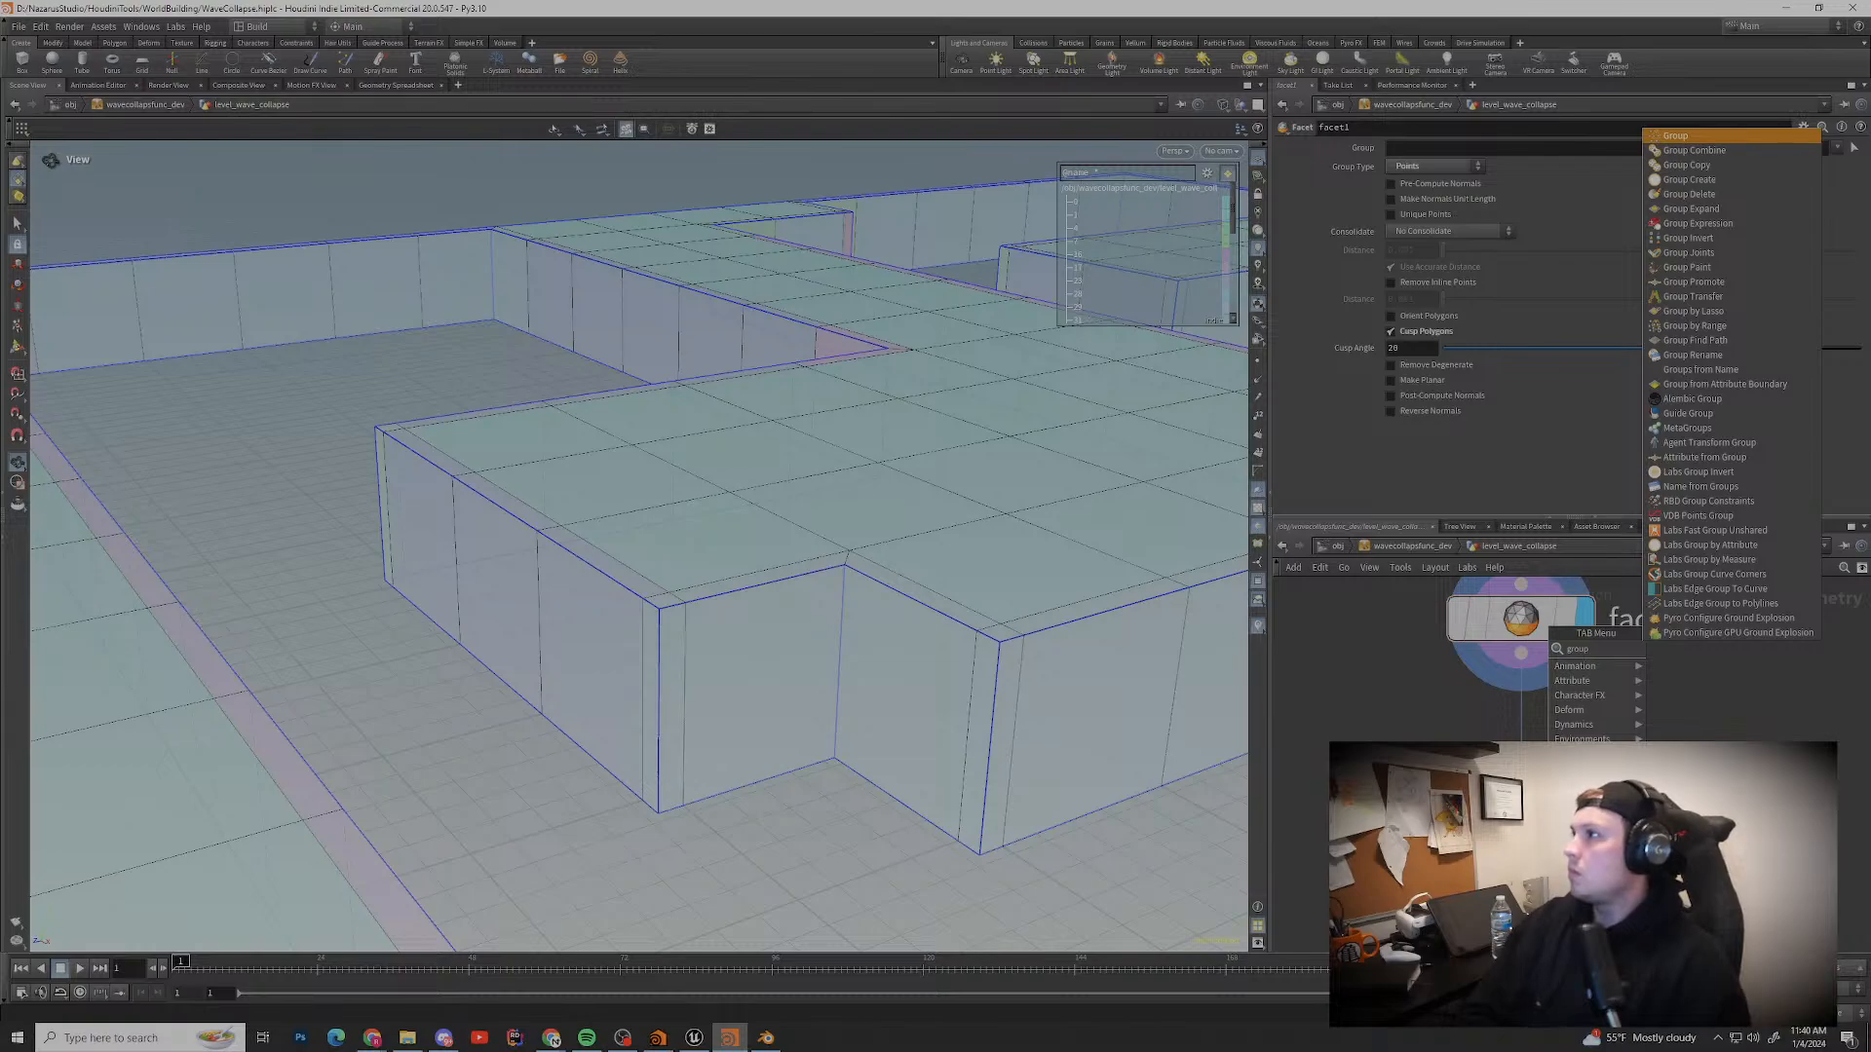
key("Return")
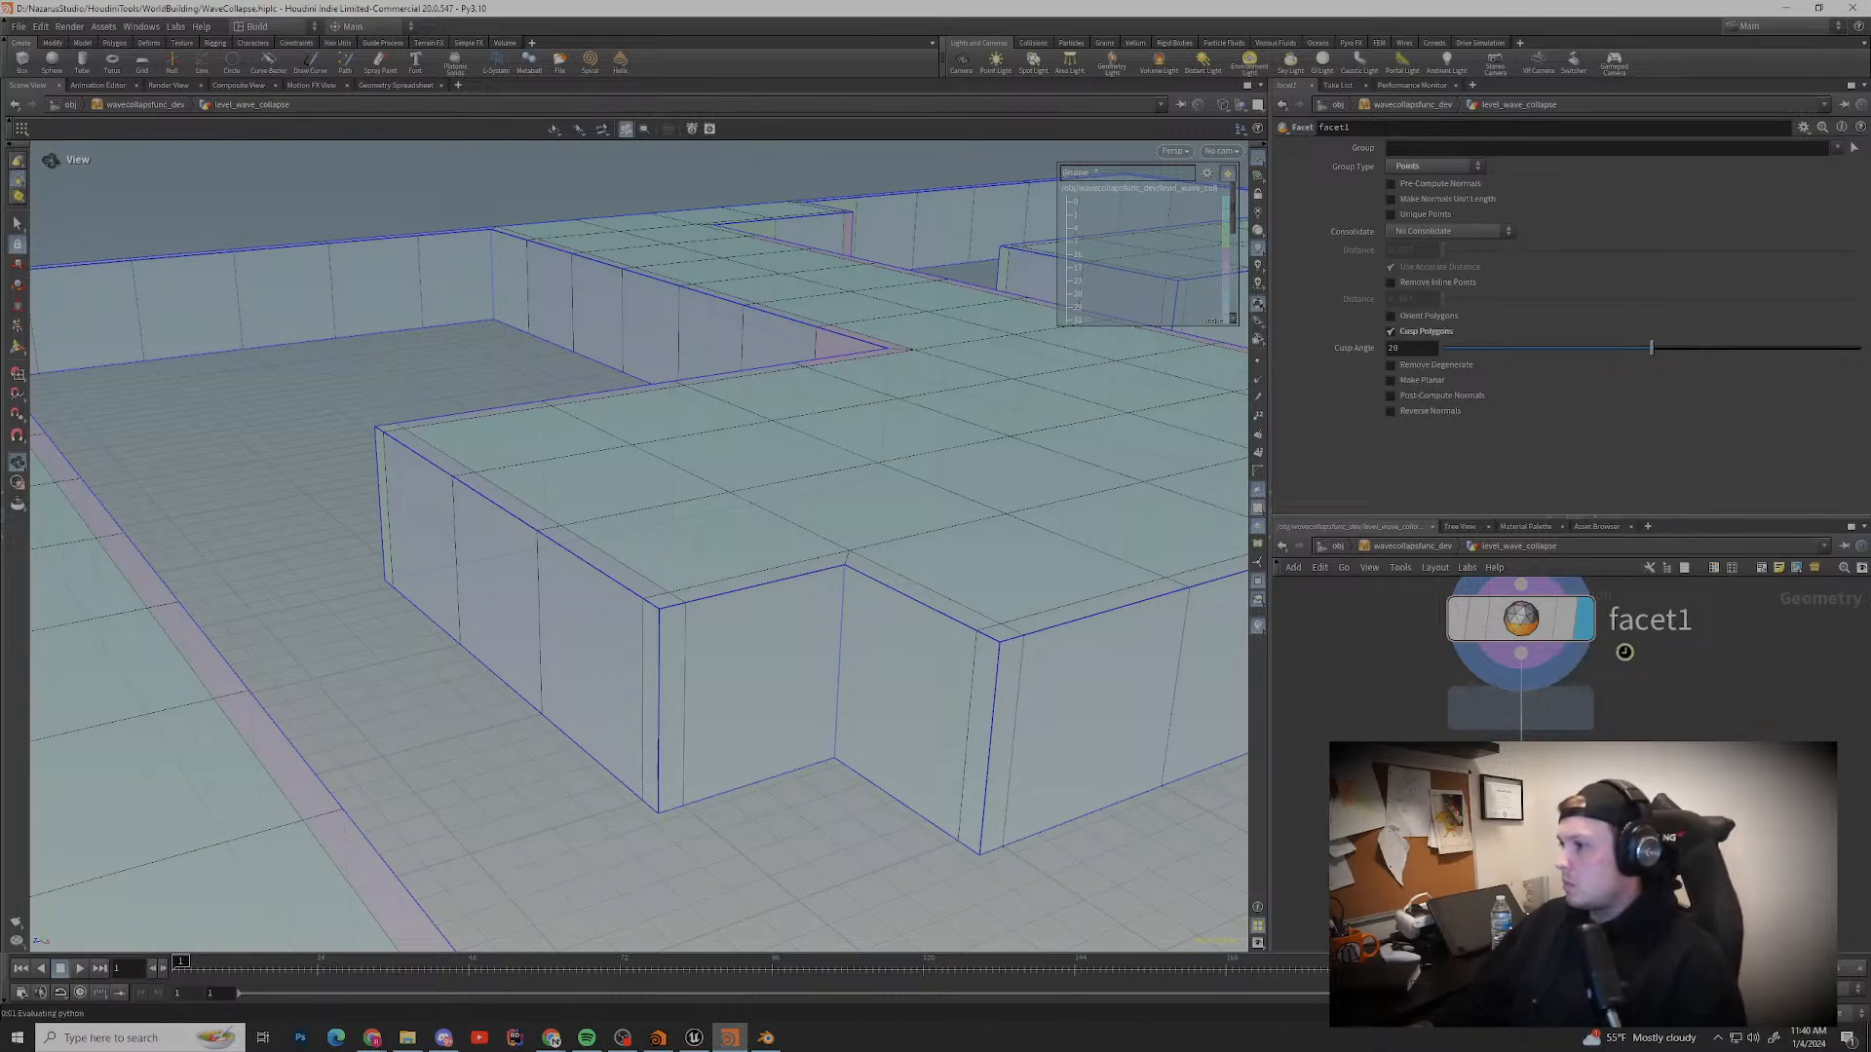
left_click(1550, 739)
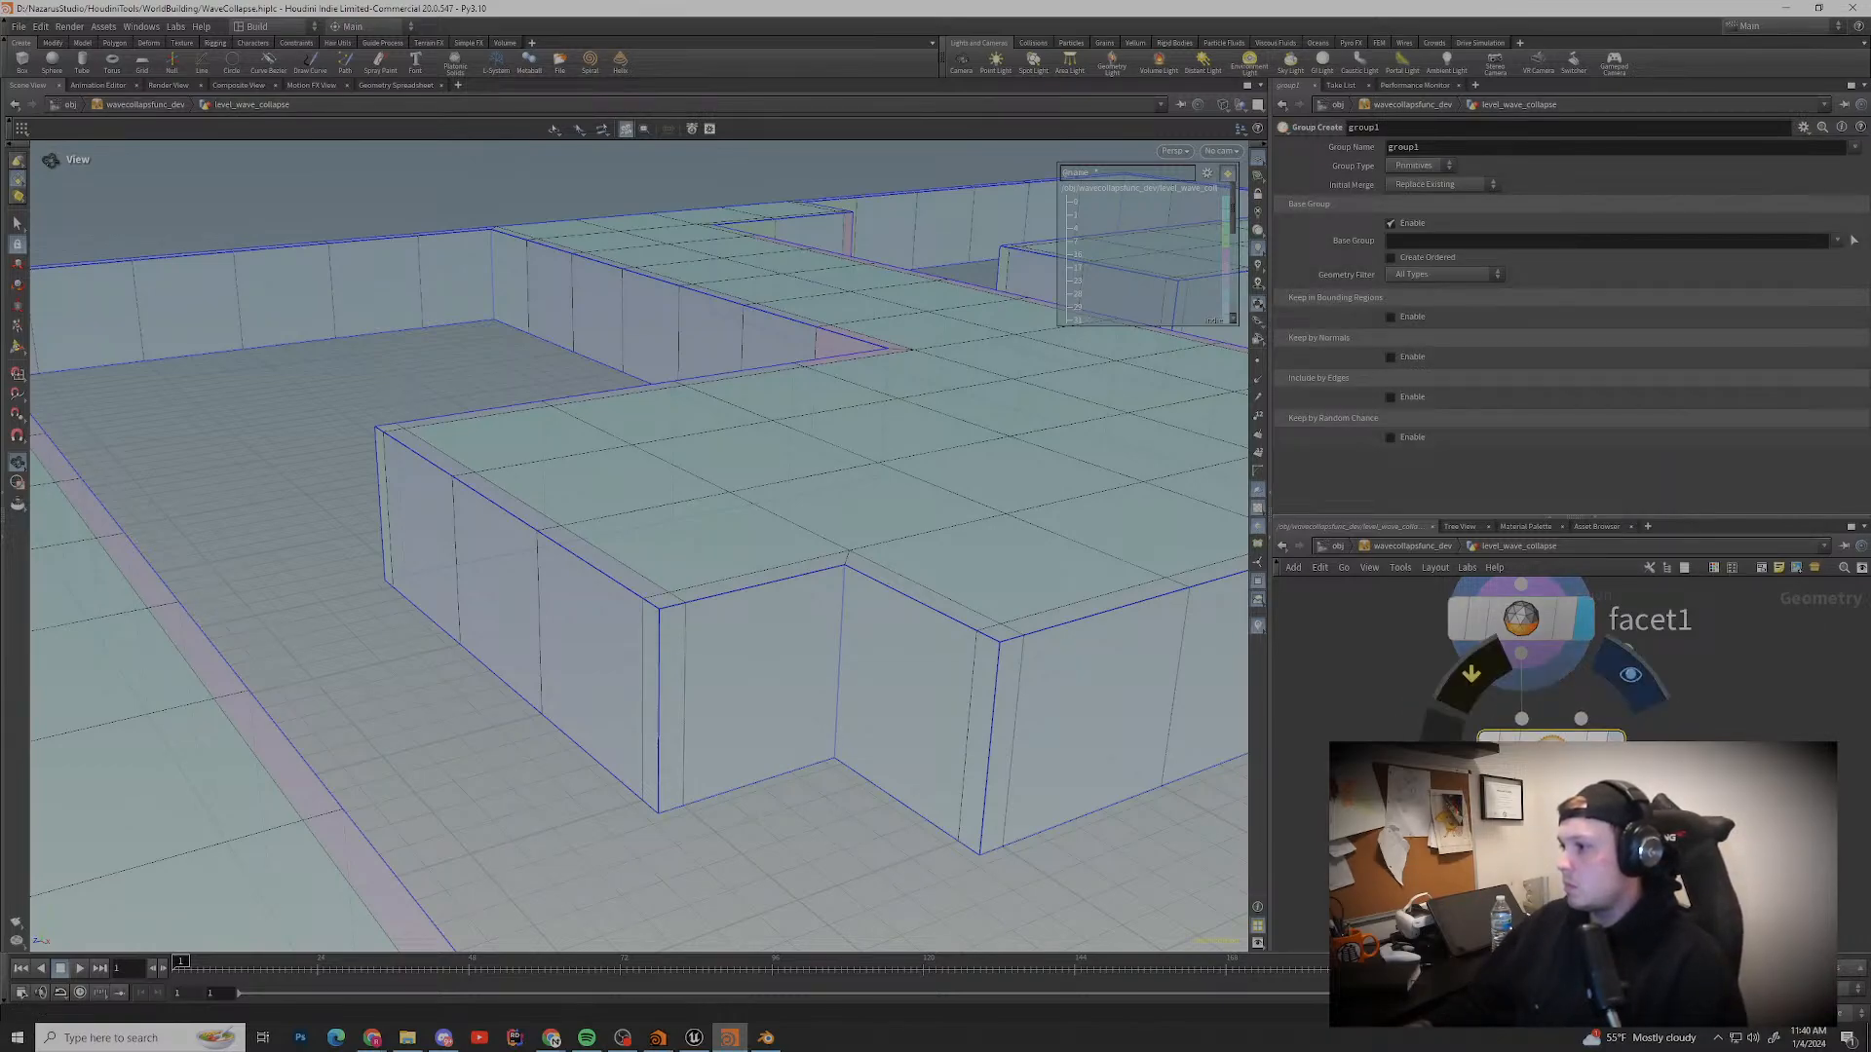
left_click(1549, 622)
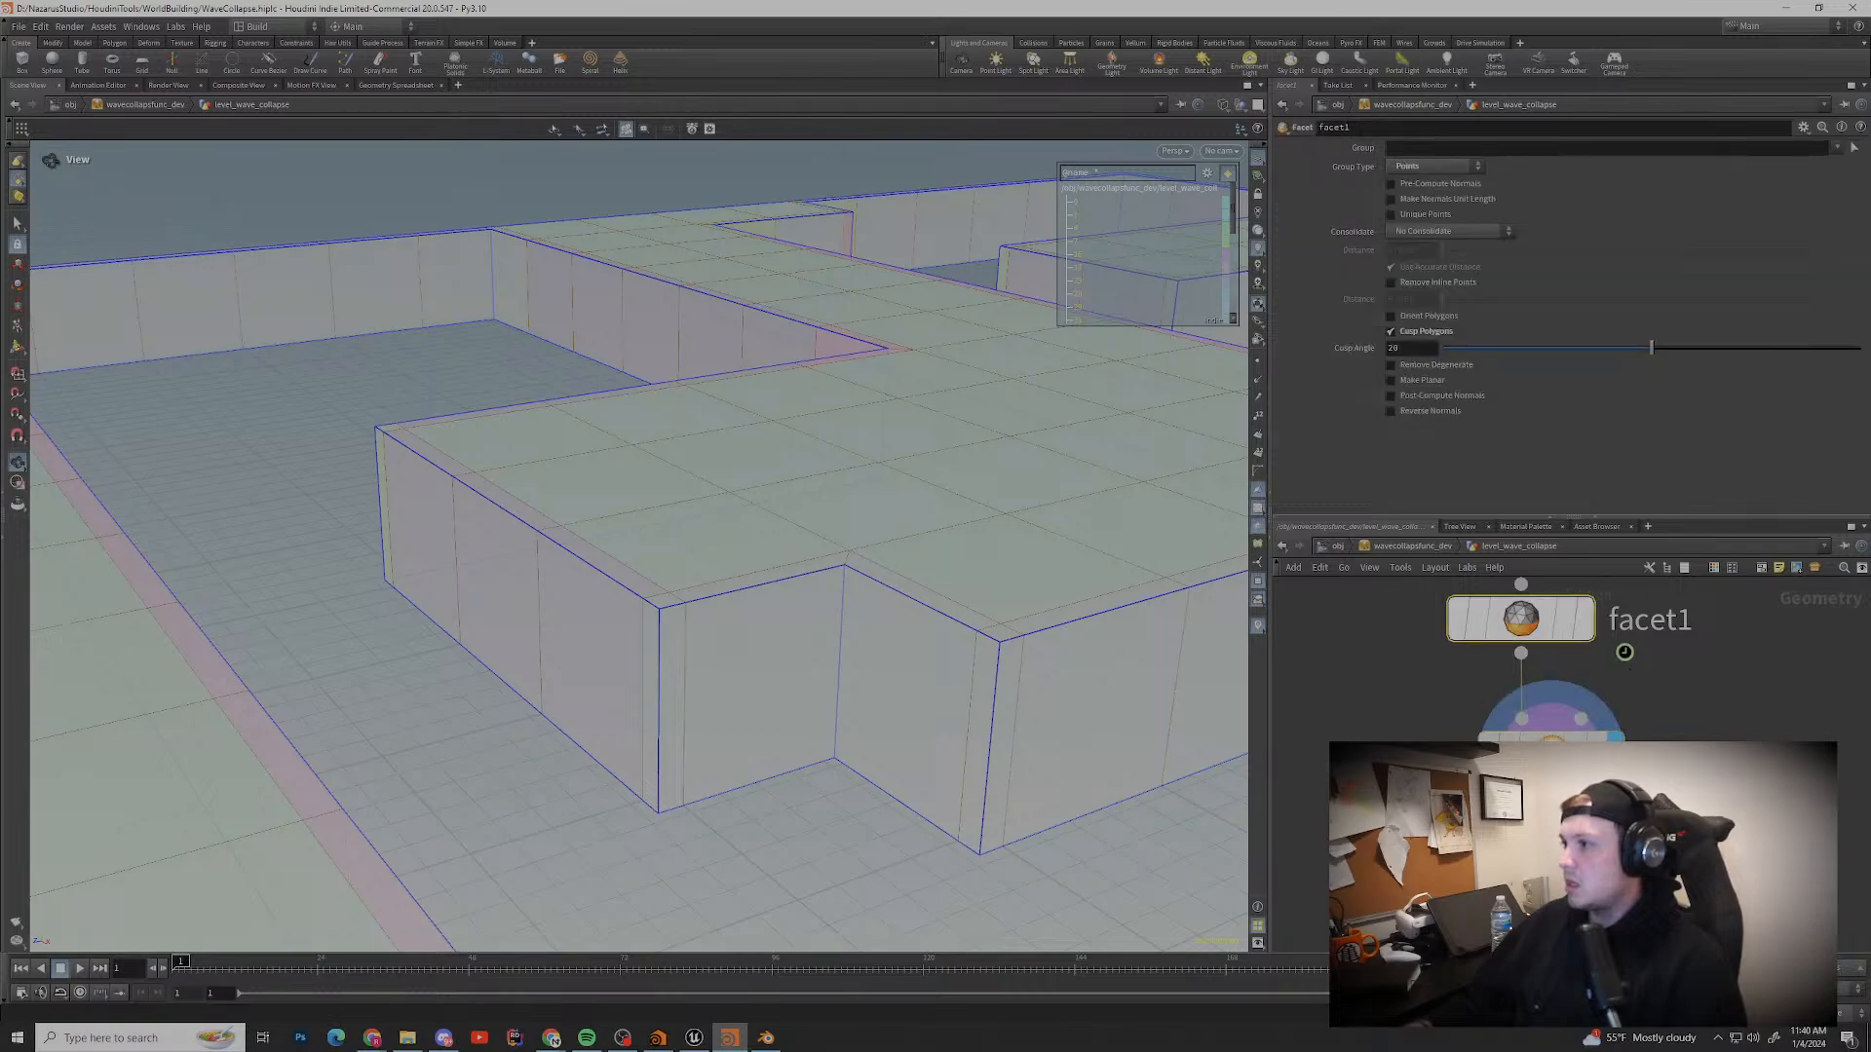
left_click(1630, 675)
Step: Examine the grouped level geometry from several angles, including the wall blocks and their corners
left_click_drag(467, 546, 1110, 648)
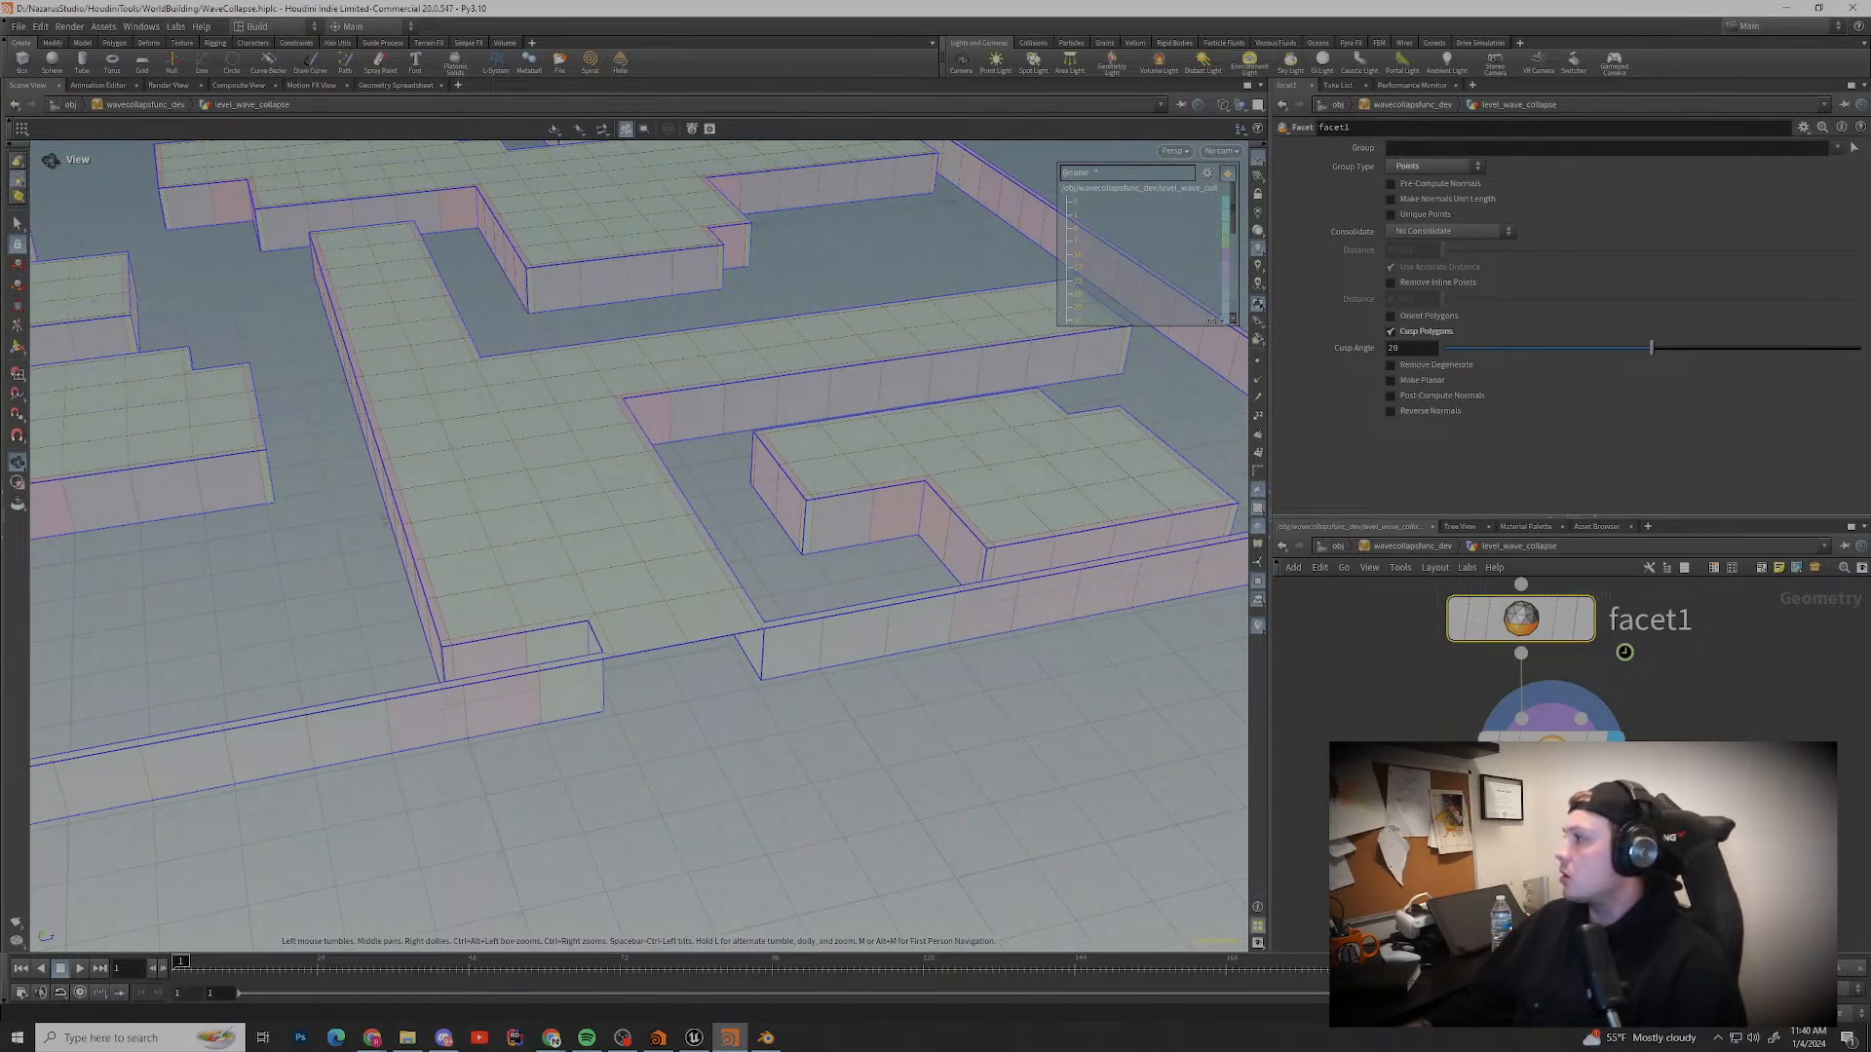
middle_click_drag(682, 438, 751, 589)
scroll(751, 589, "up", 4)
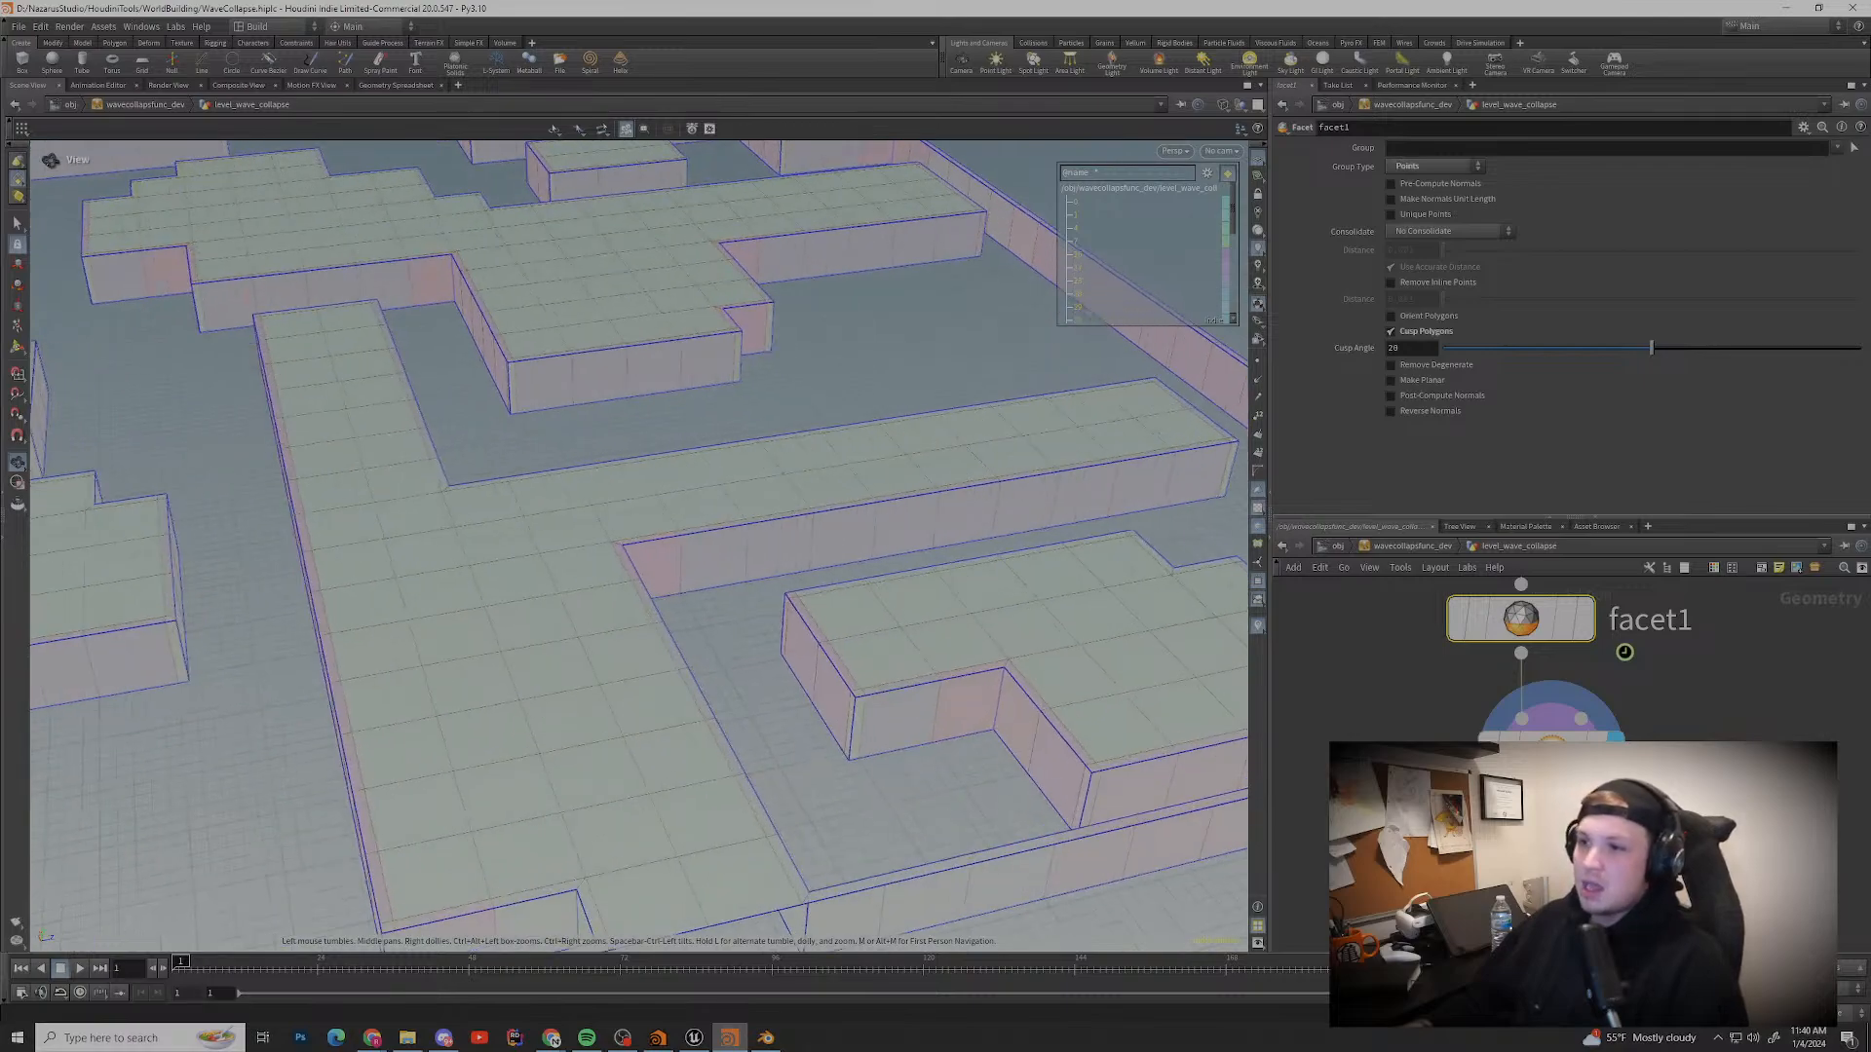
left_click_drag(751, 589, 741, 546)
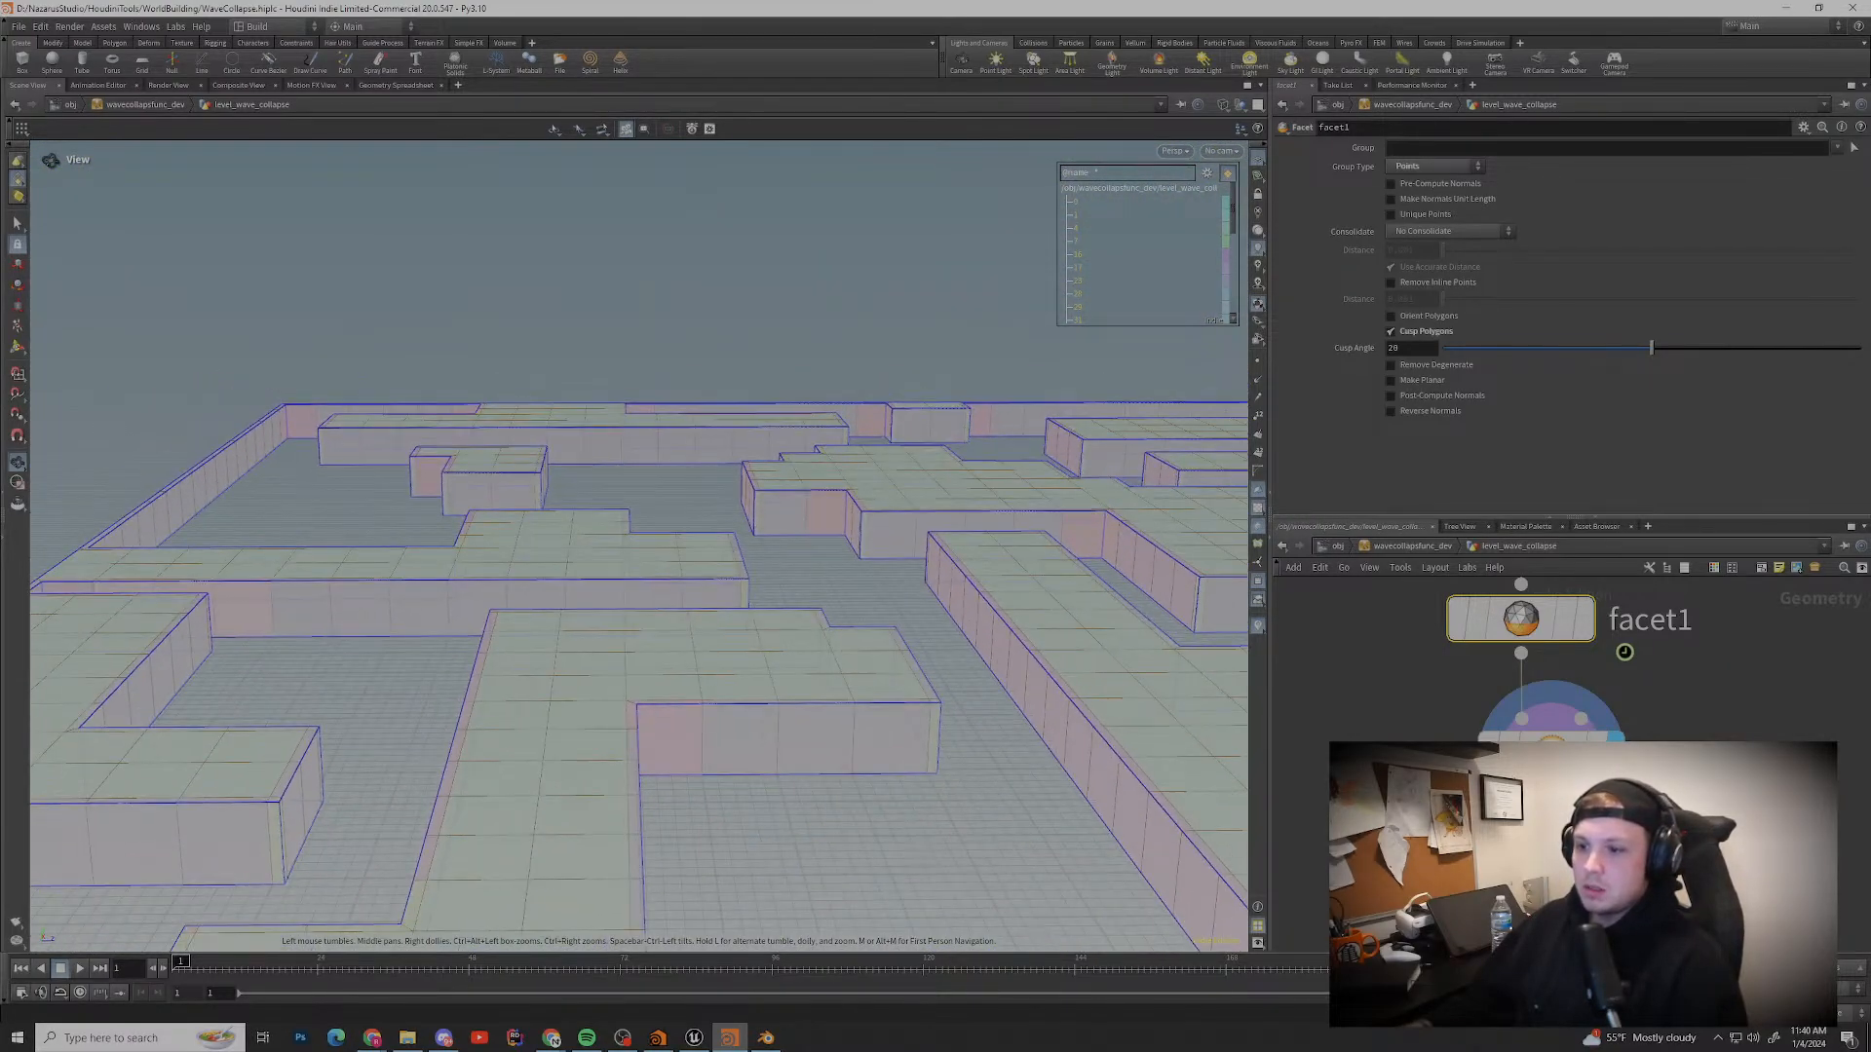
mouse_move(551, 1037)
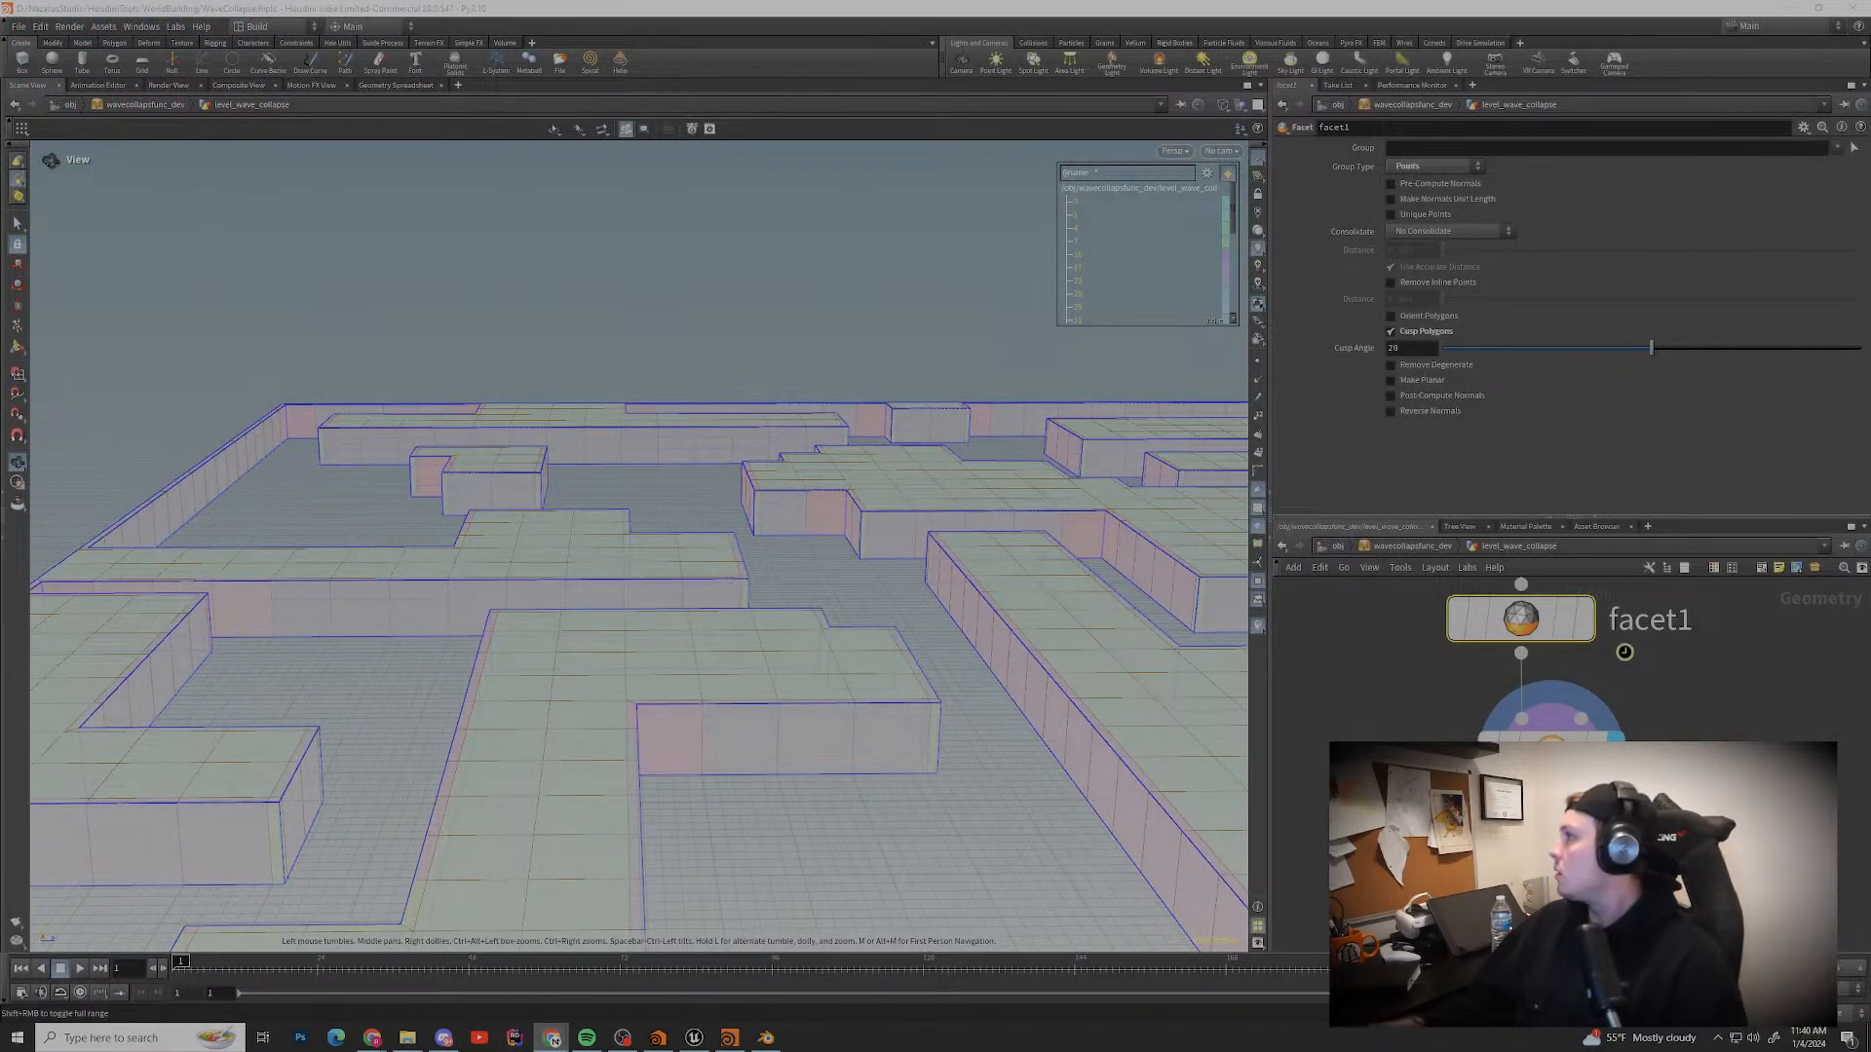
left_click(638, 546)
left_click_drag(638, 545, 760, 673)
middle_click_drag(760, 585, 511, 607)
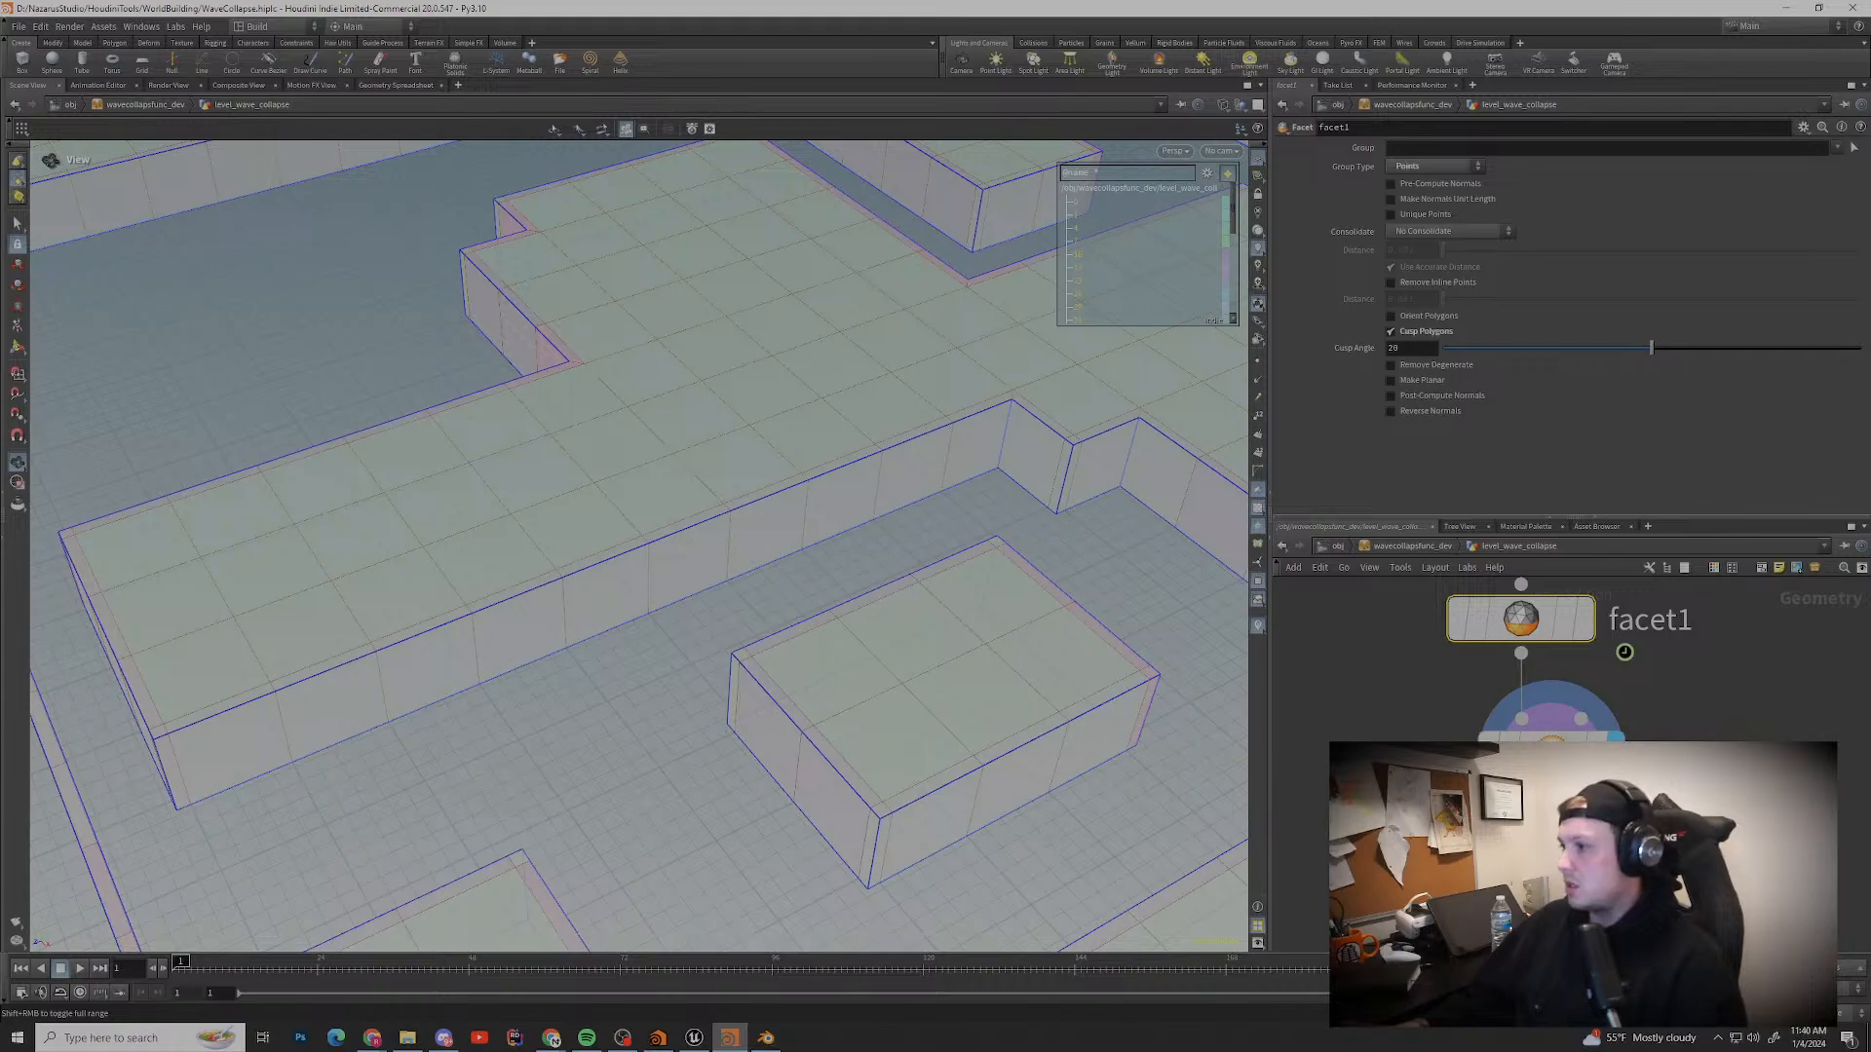
Step: Reposition the Group Create node below facet1, display polybevel1's output and set its Group to group1
left_click_drag(1675, 916, 1547, 751)
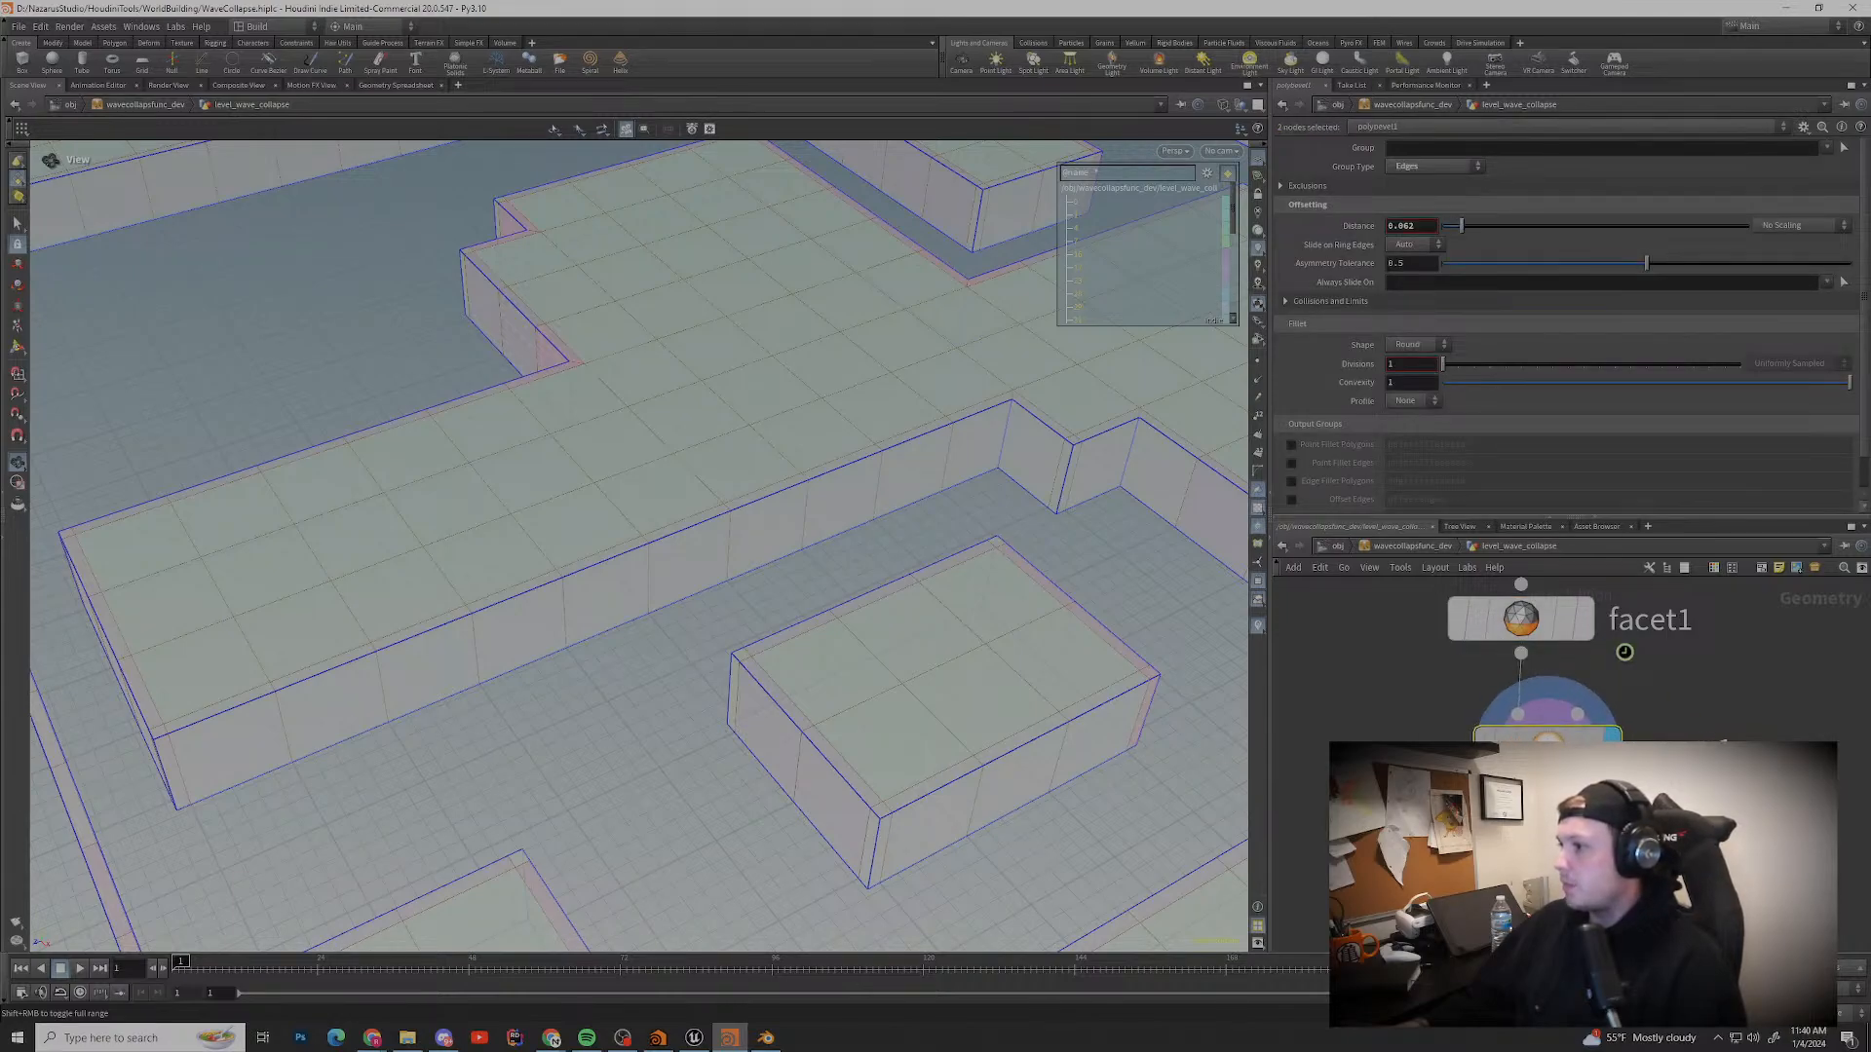
left_click(1720, 770)
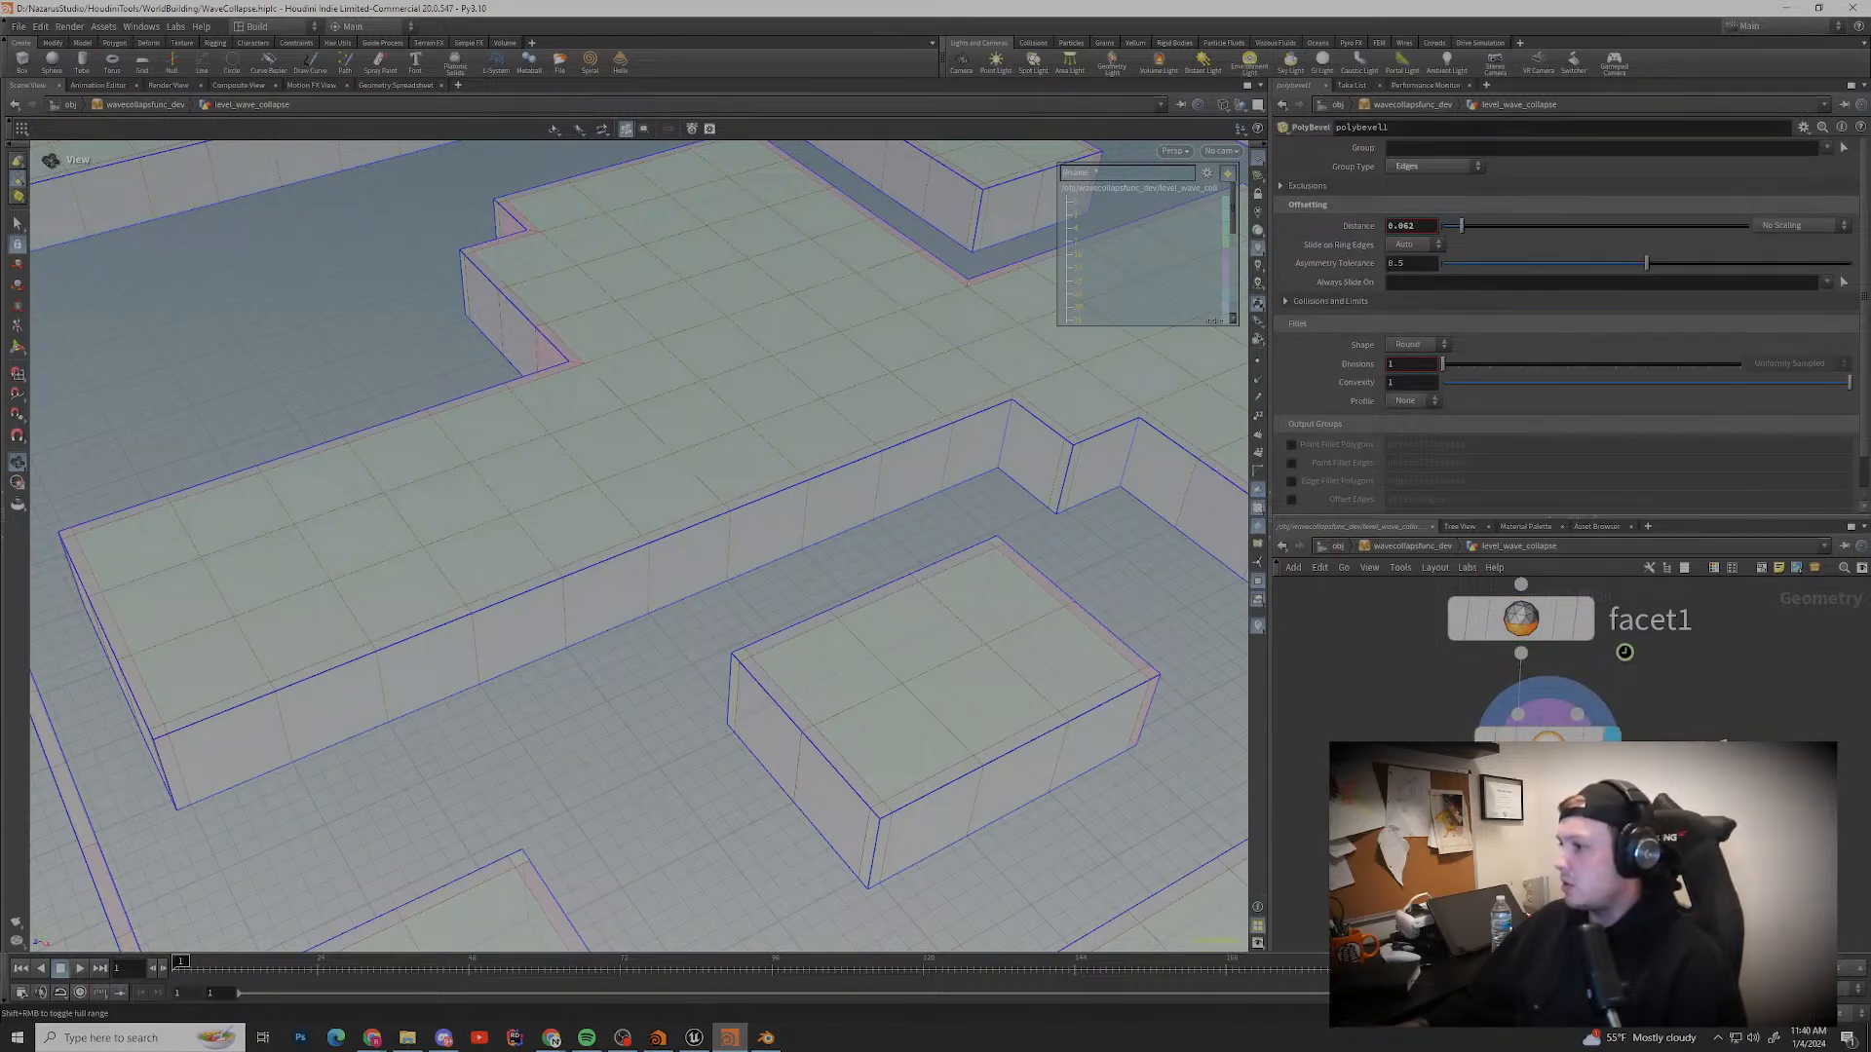
left_click(1612, 872)
middle_click_drag(857, 468, 687, 538)
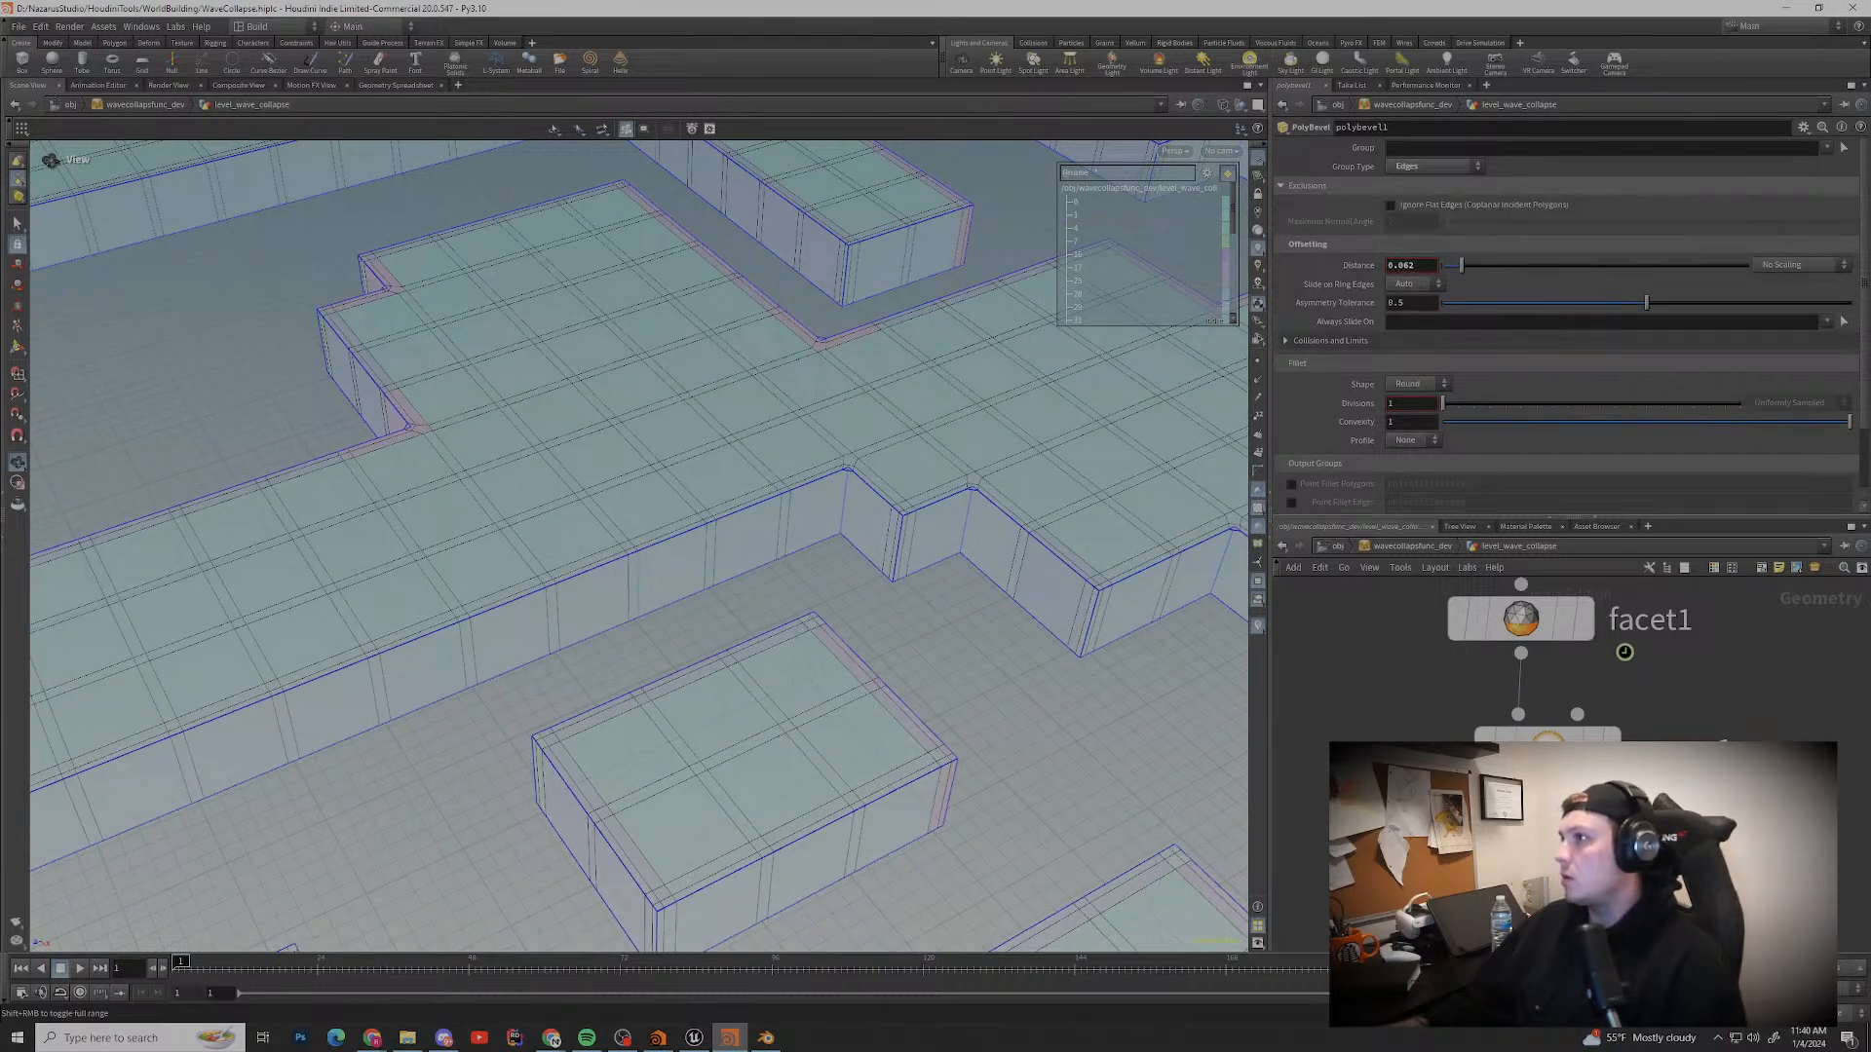
left_click(1827, 148)
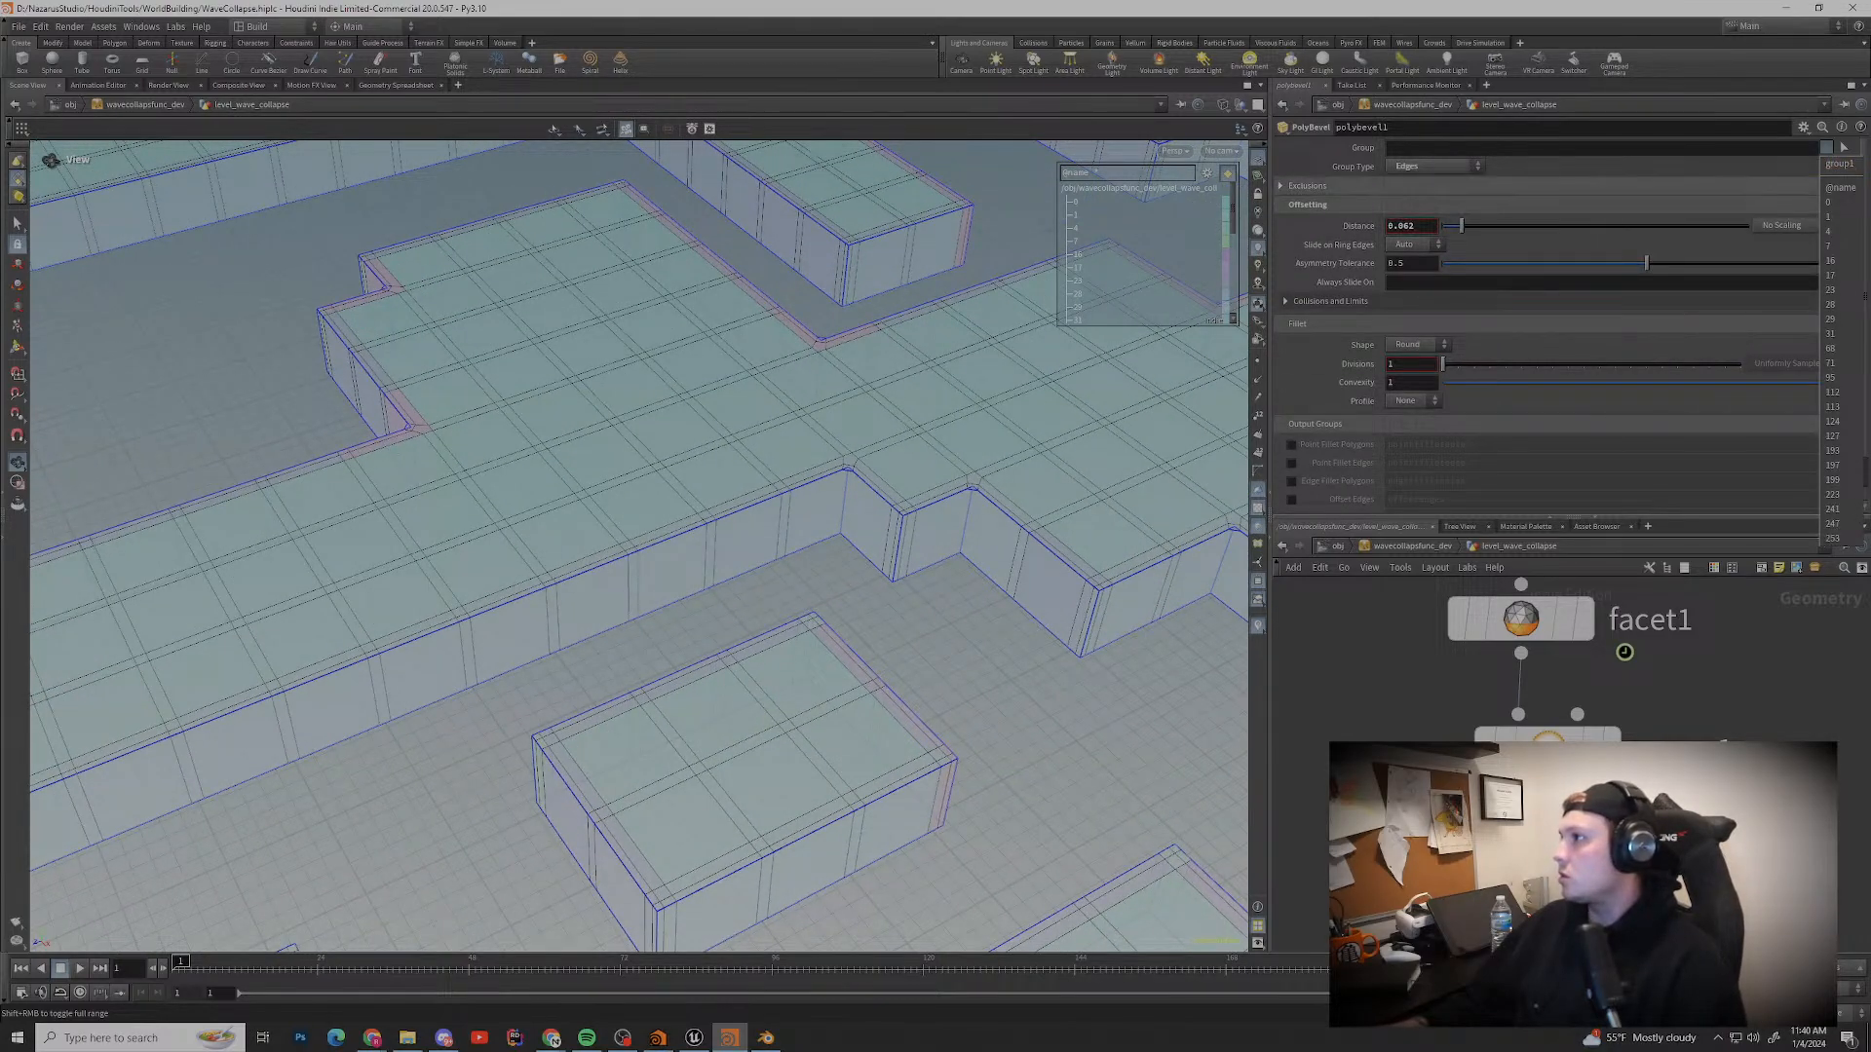
left_click(1840, 163)
Step: Set the Group Create node's group type to Edges
left_click(1548, 746)
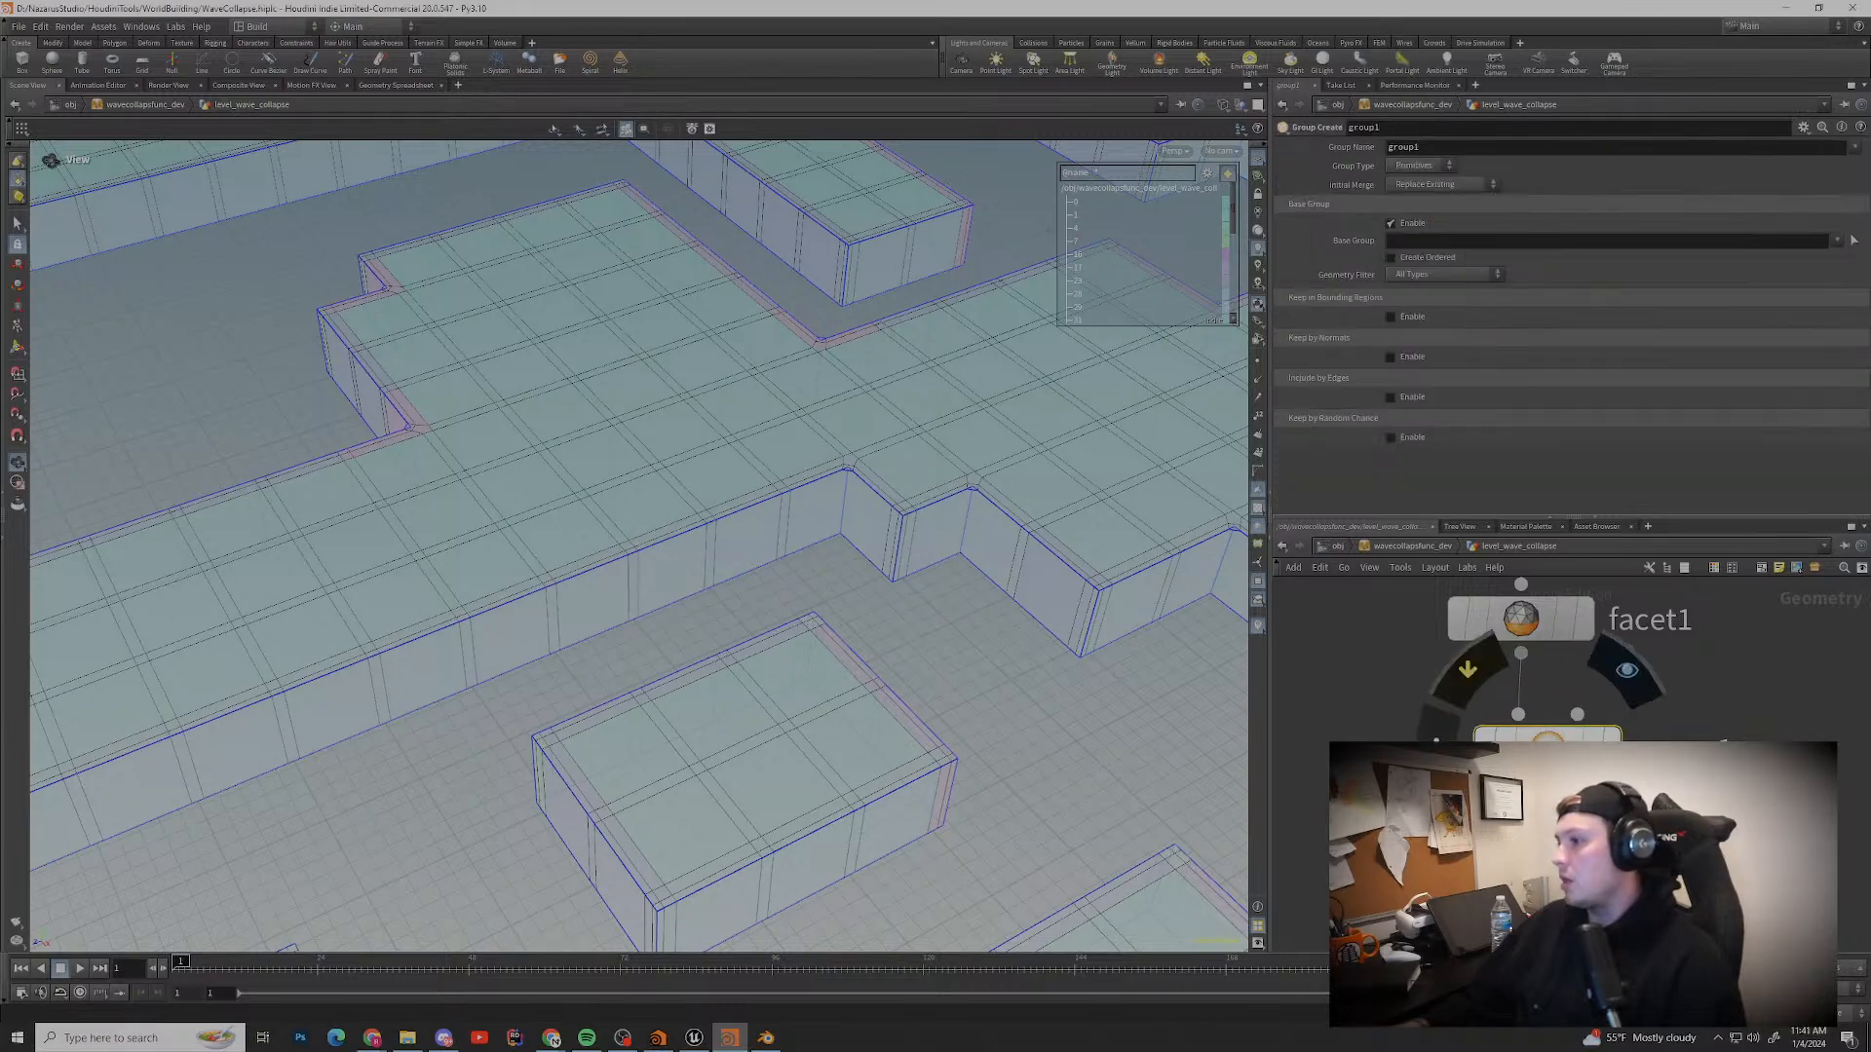
middle_click_drag(448, 488, 629, 458)
left_click(1416, 165)
left_click(1411, 210)
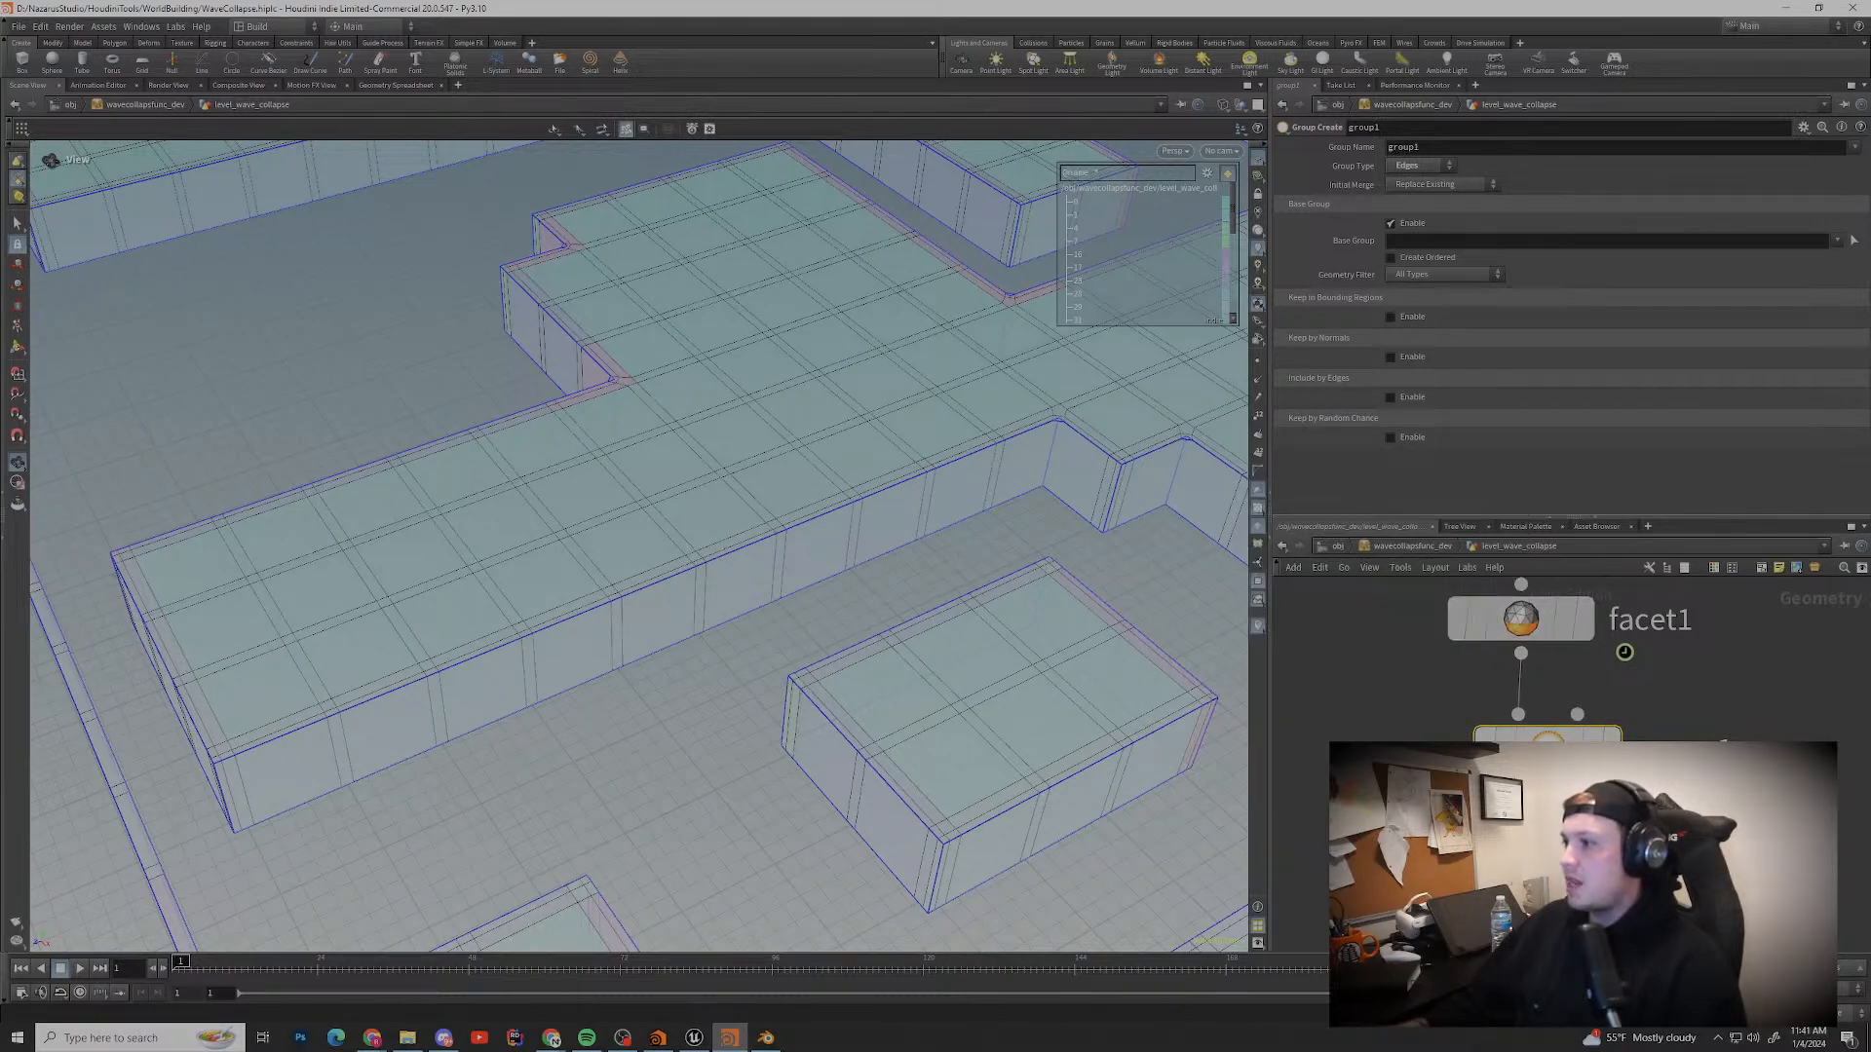
Step: Open facet1's node information and inspect its geometry counts and attributes
left_click(1520, 619)
left_click(1408, 619)
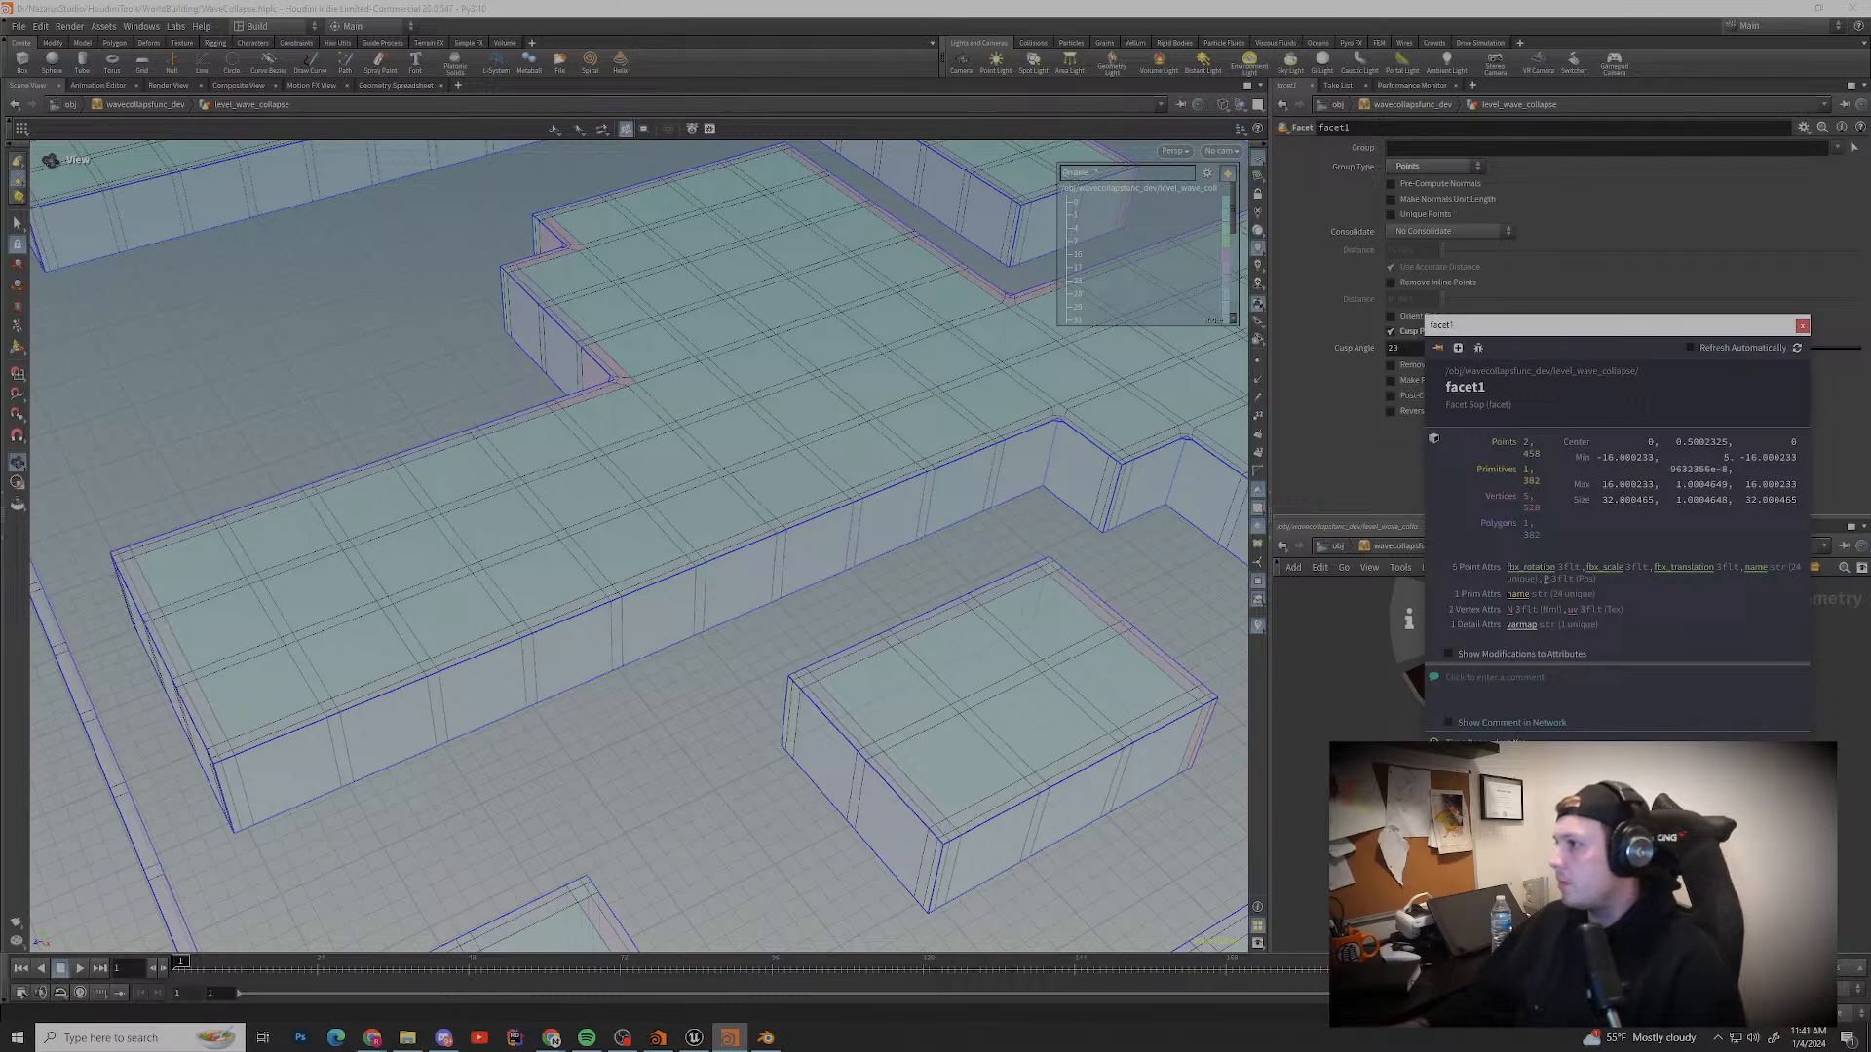
left_click_drag(1446, 404, 1514, 405)
left_click(1513, 405)
left_click_drag(1514, 406, 1446, 406)
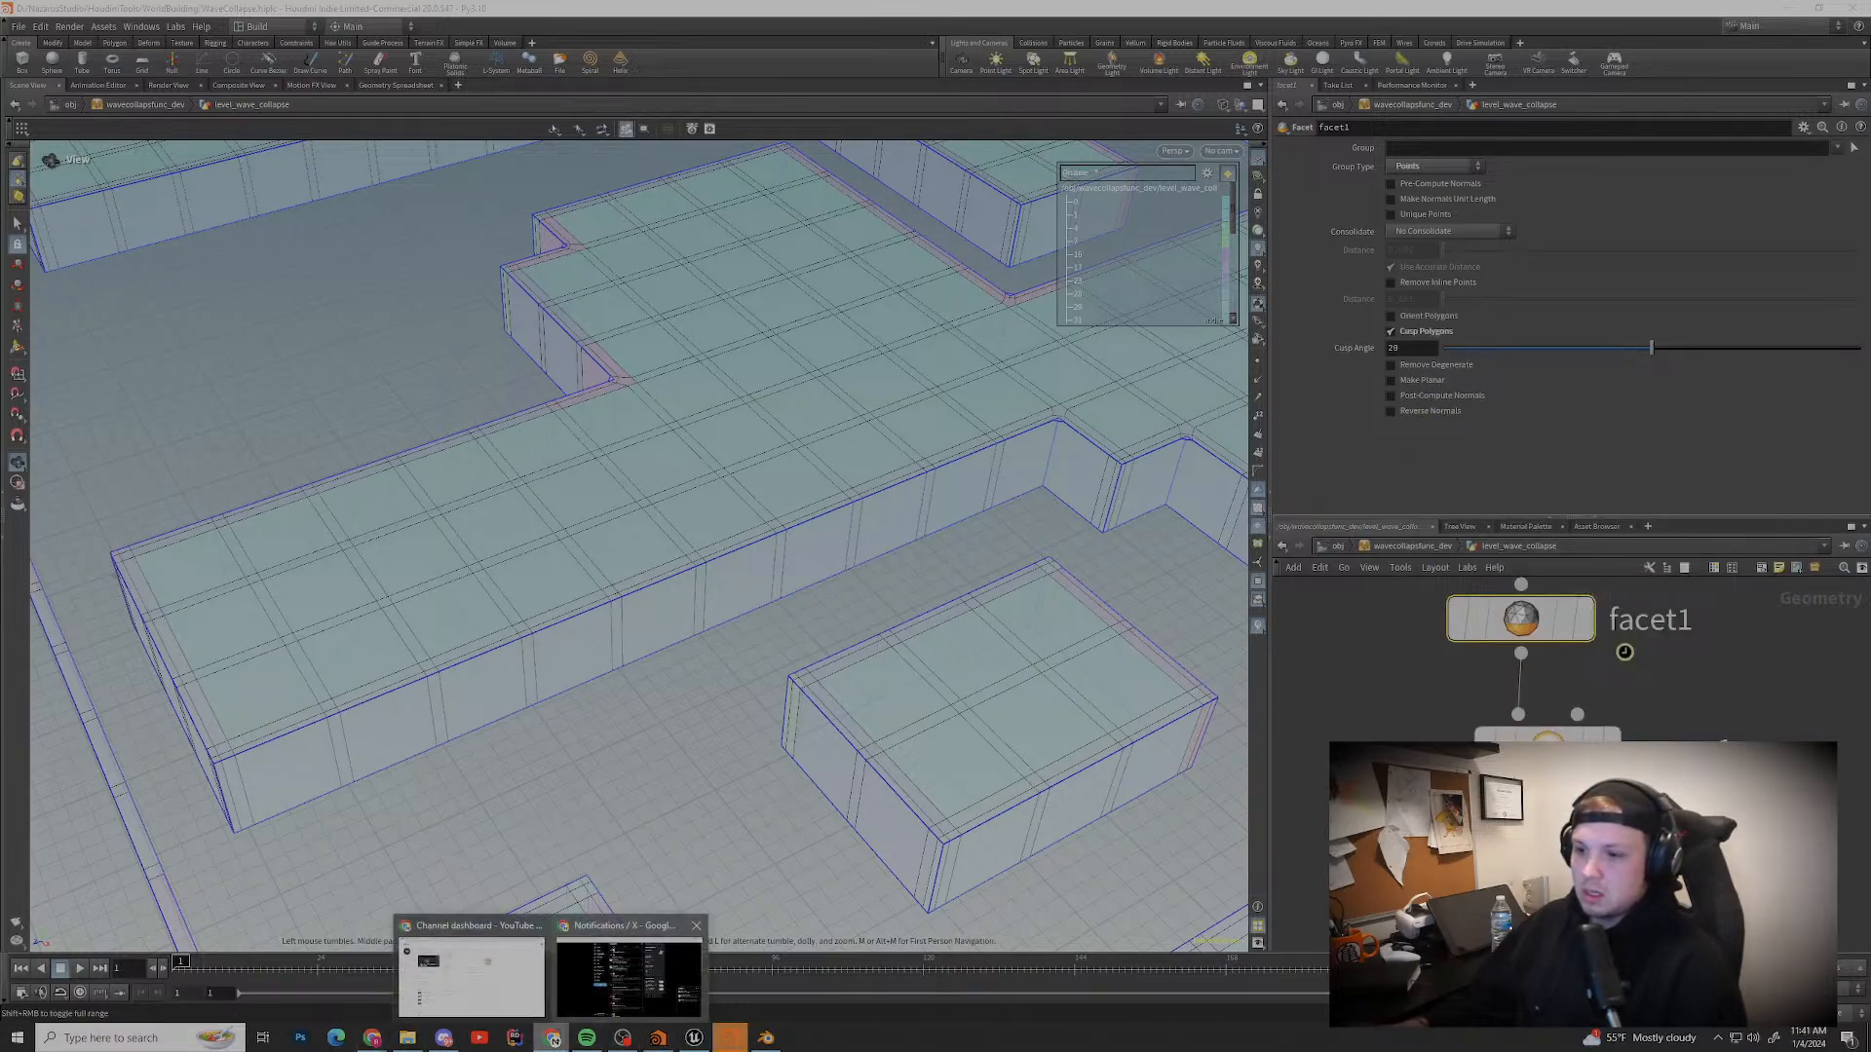
Step: Switch to Chrome, search the web for "houdini api" and open the SideFX APIs reference page
mouse_move(372, 1037)
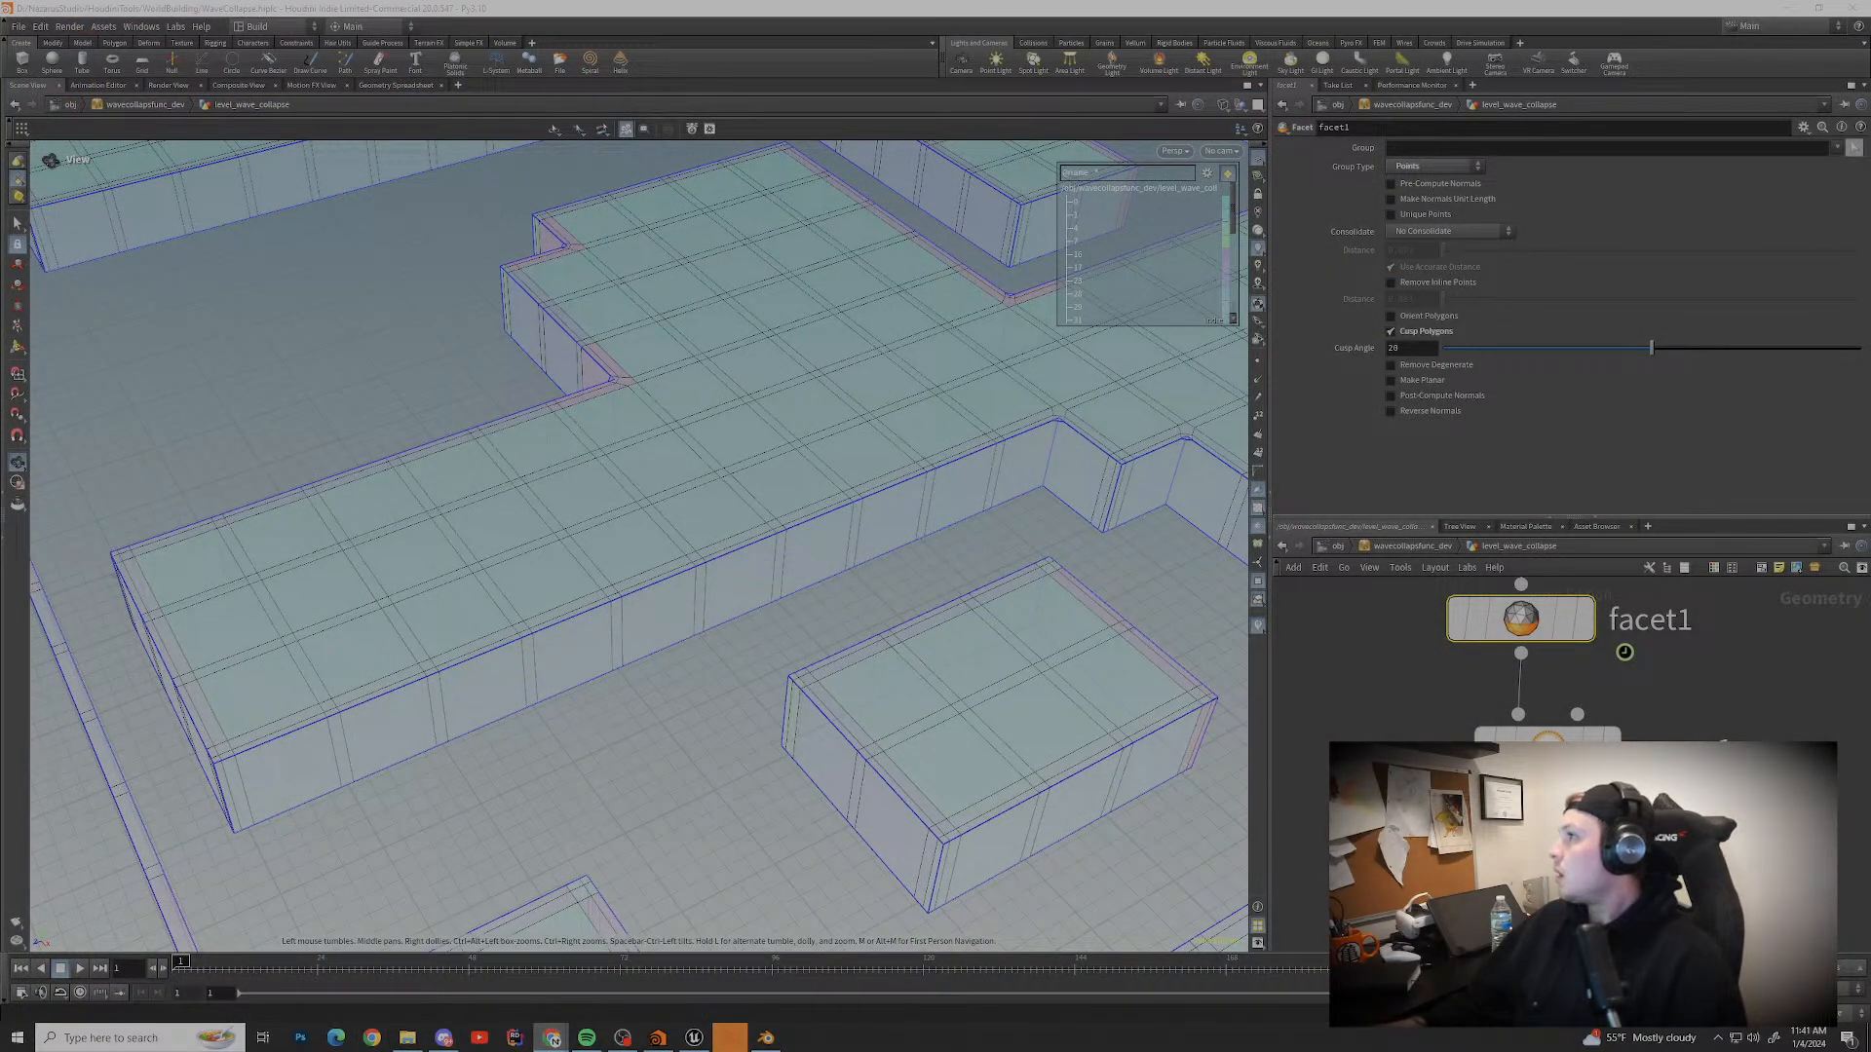
left_click_drag(1869, 269, 1013, 269)
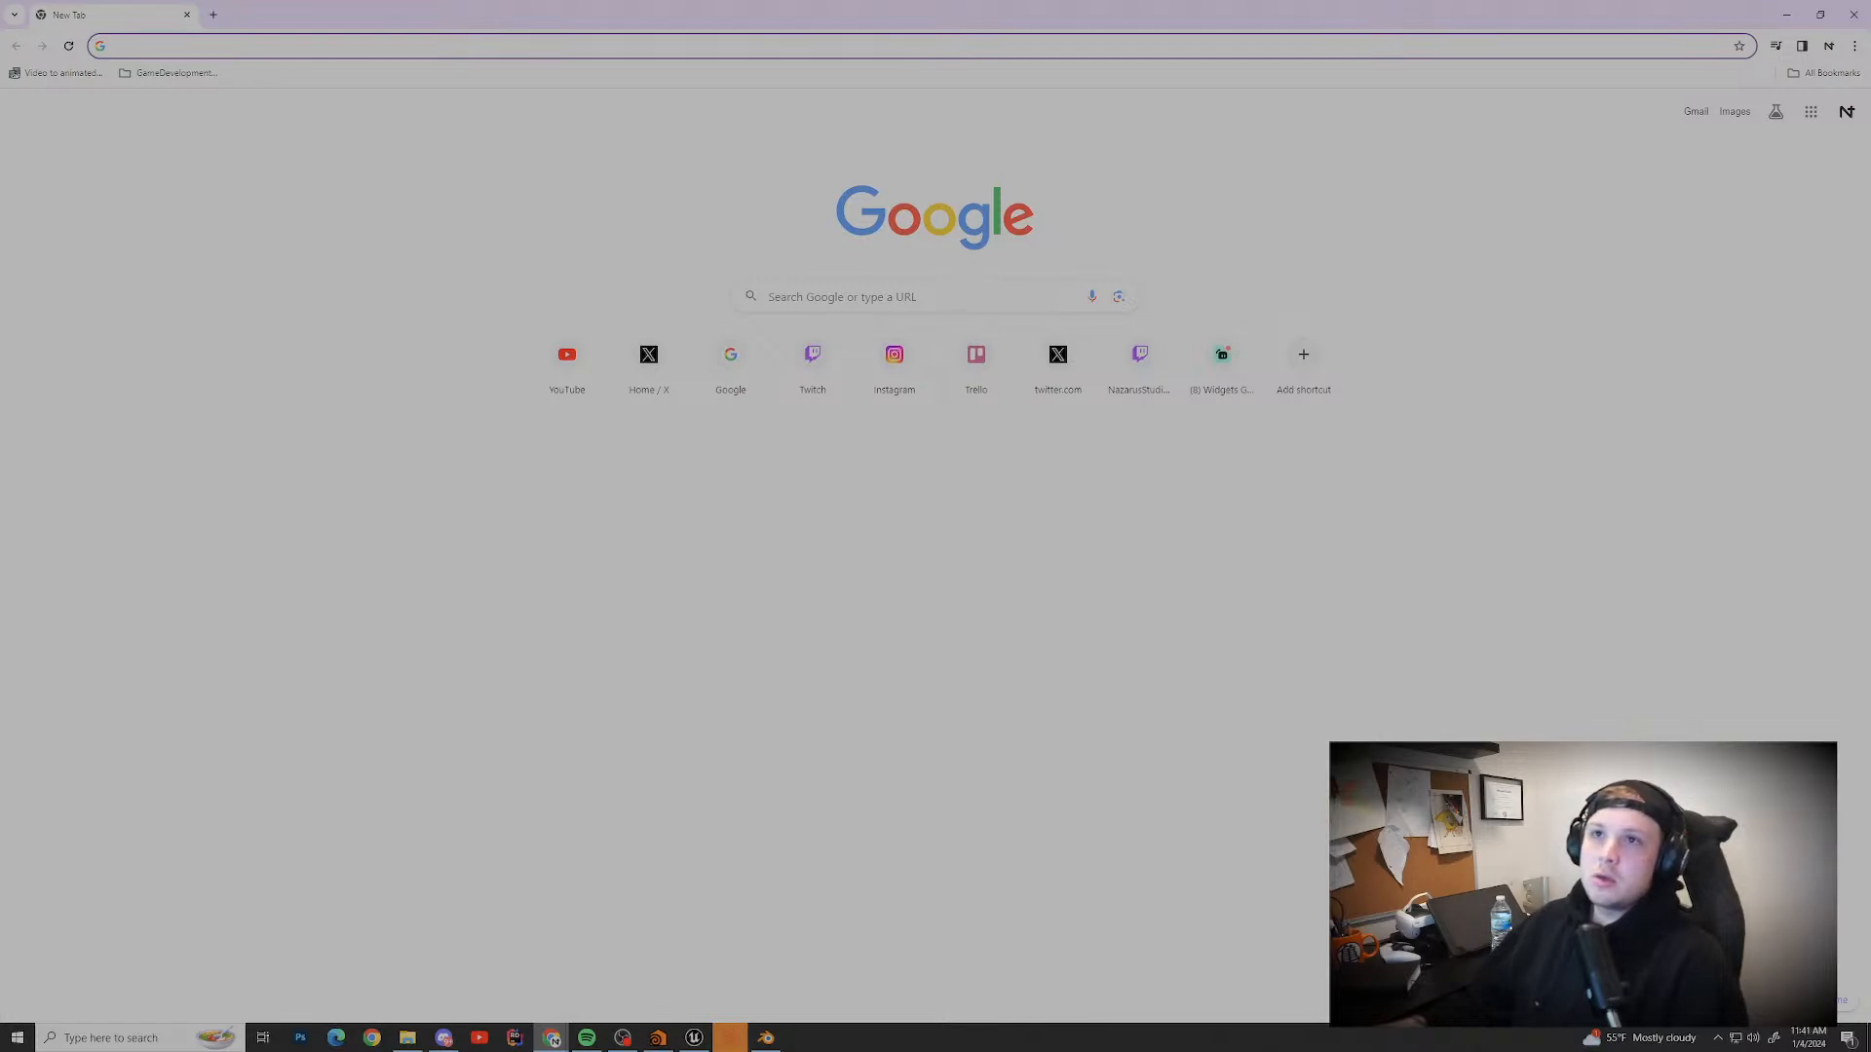
left_click(125, 46)
type("houdini")
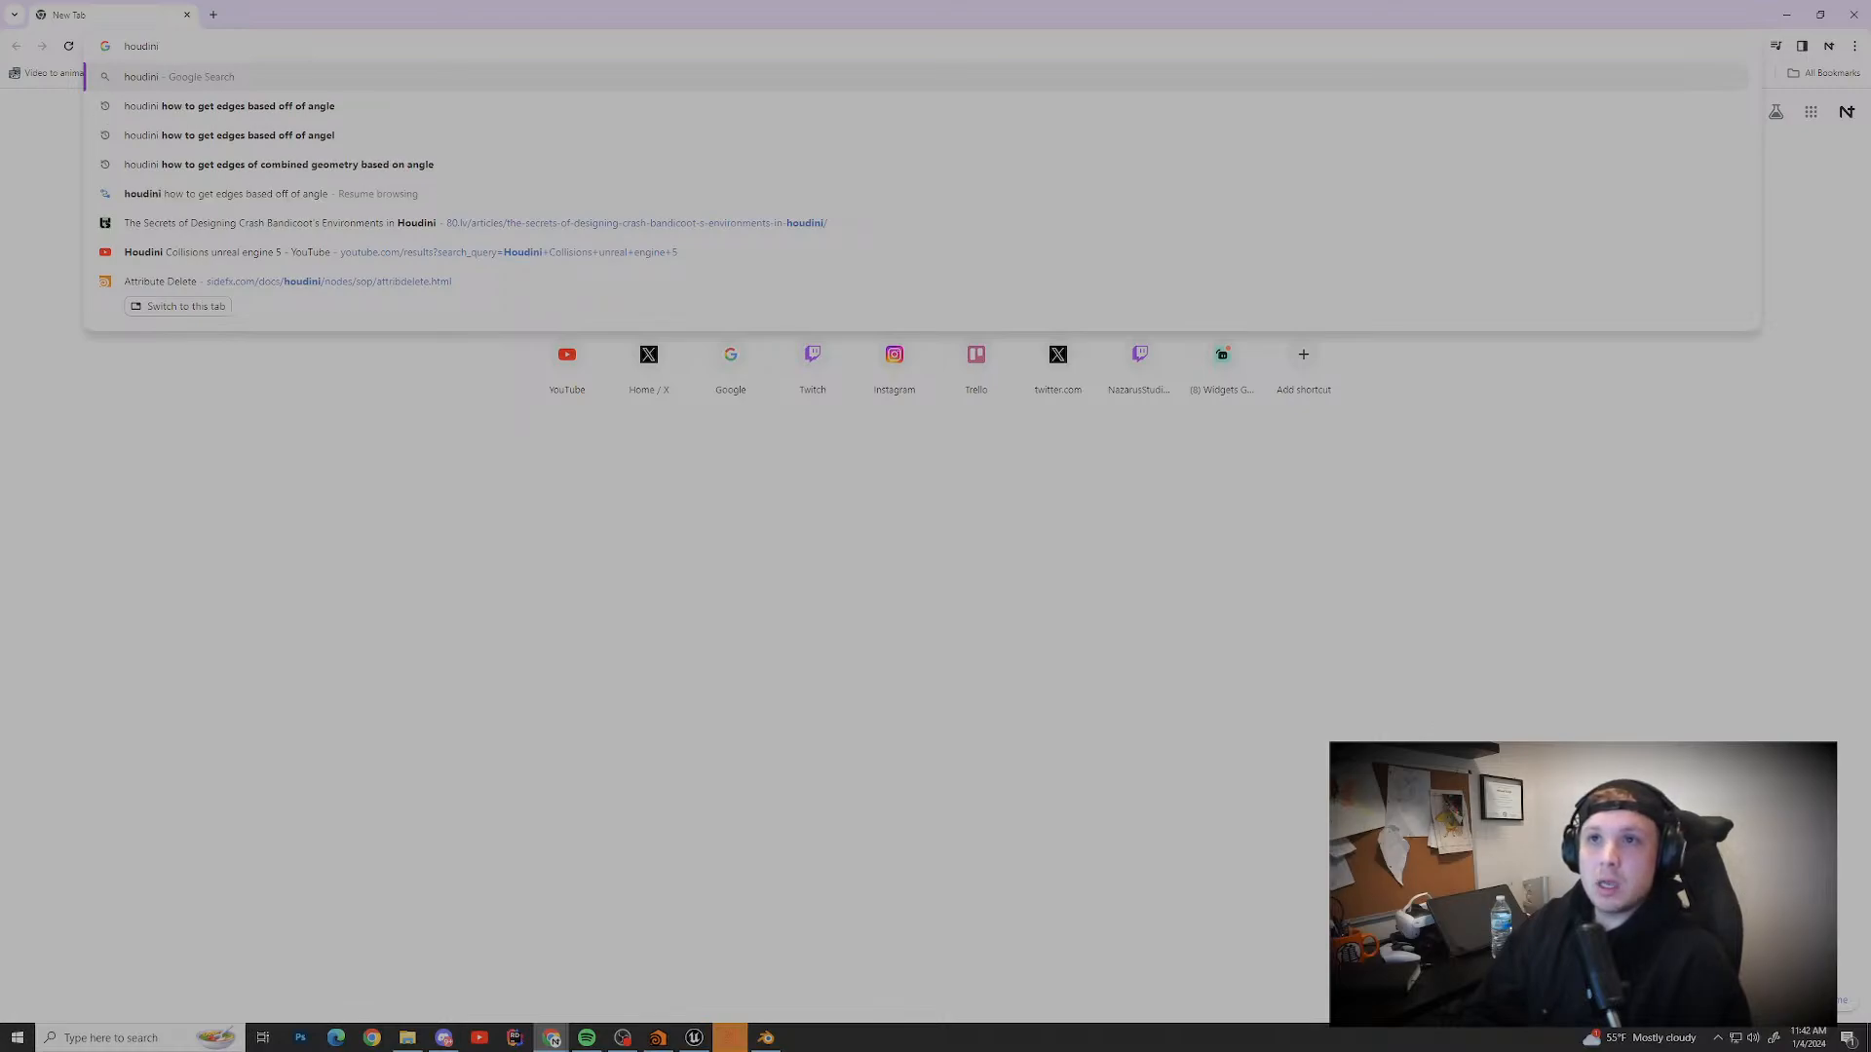
type("ho")
key("BackSpace")
key("BackSpace")
key("BackSpace")
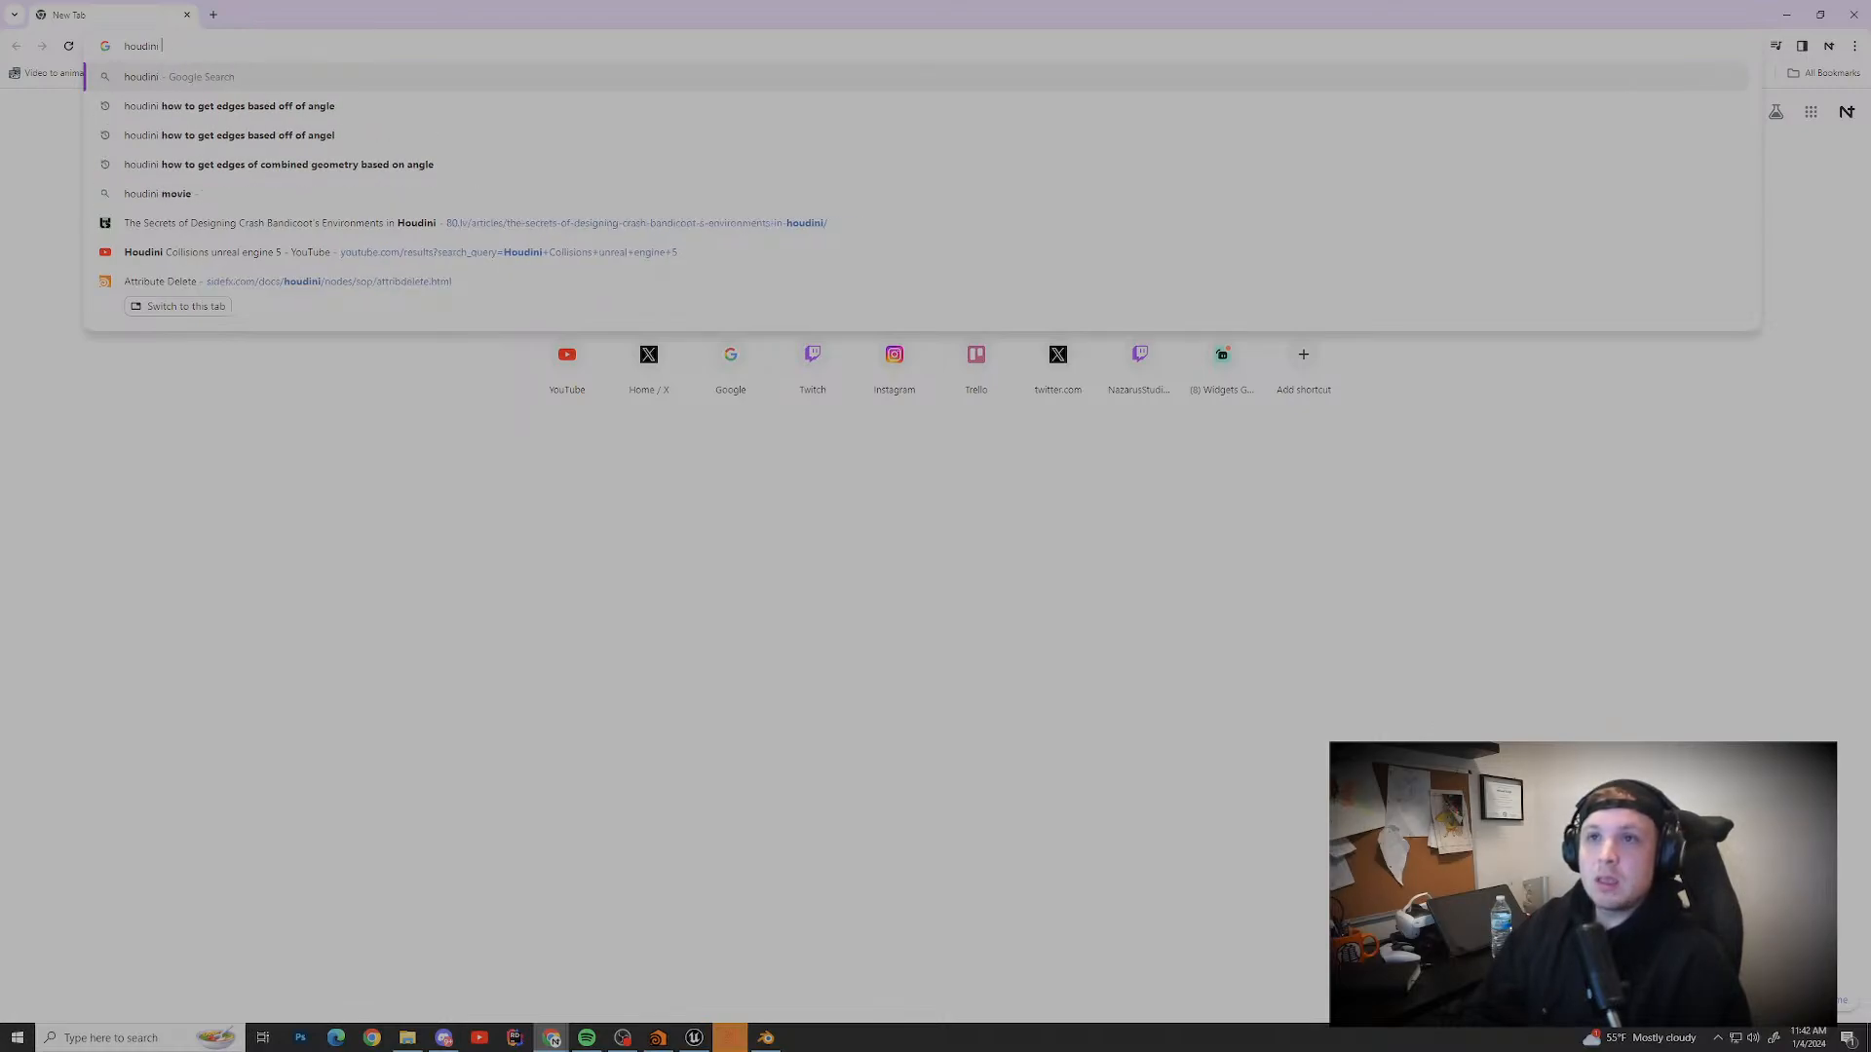
type("api")
key("Return")
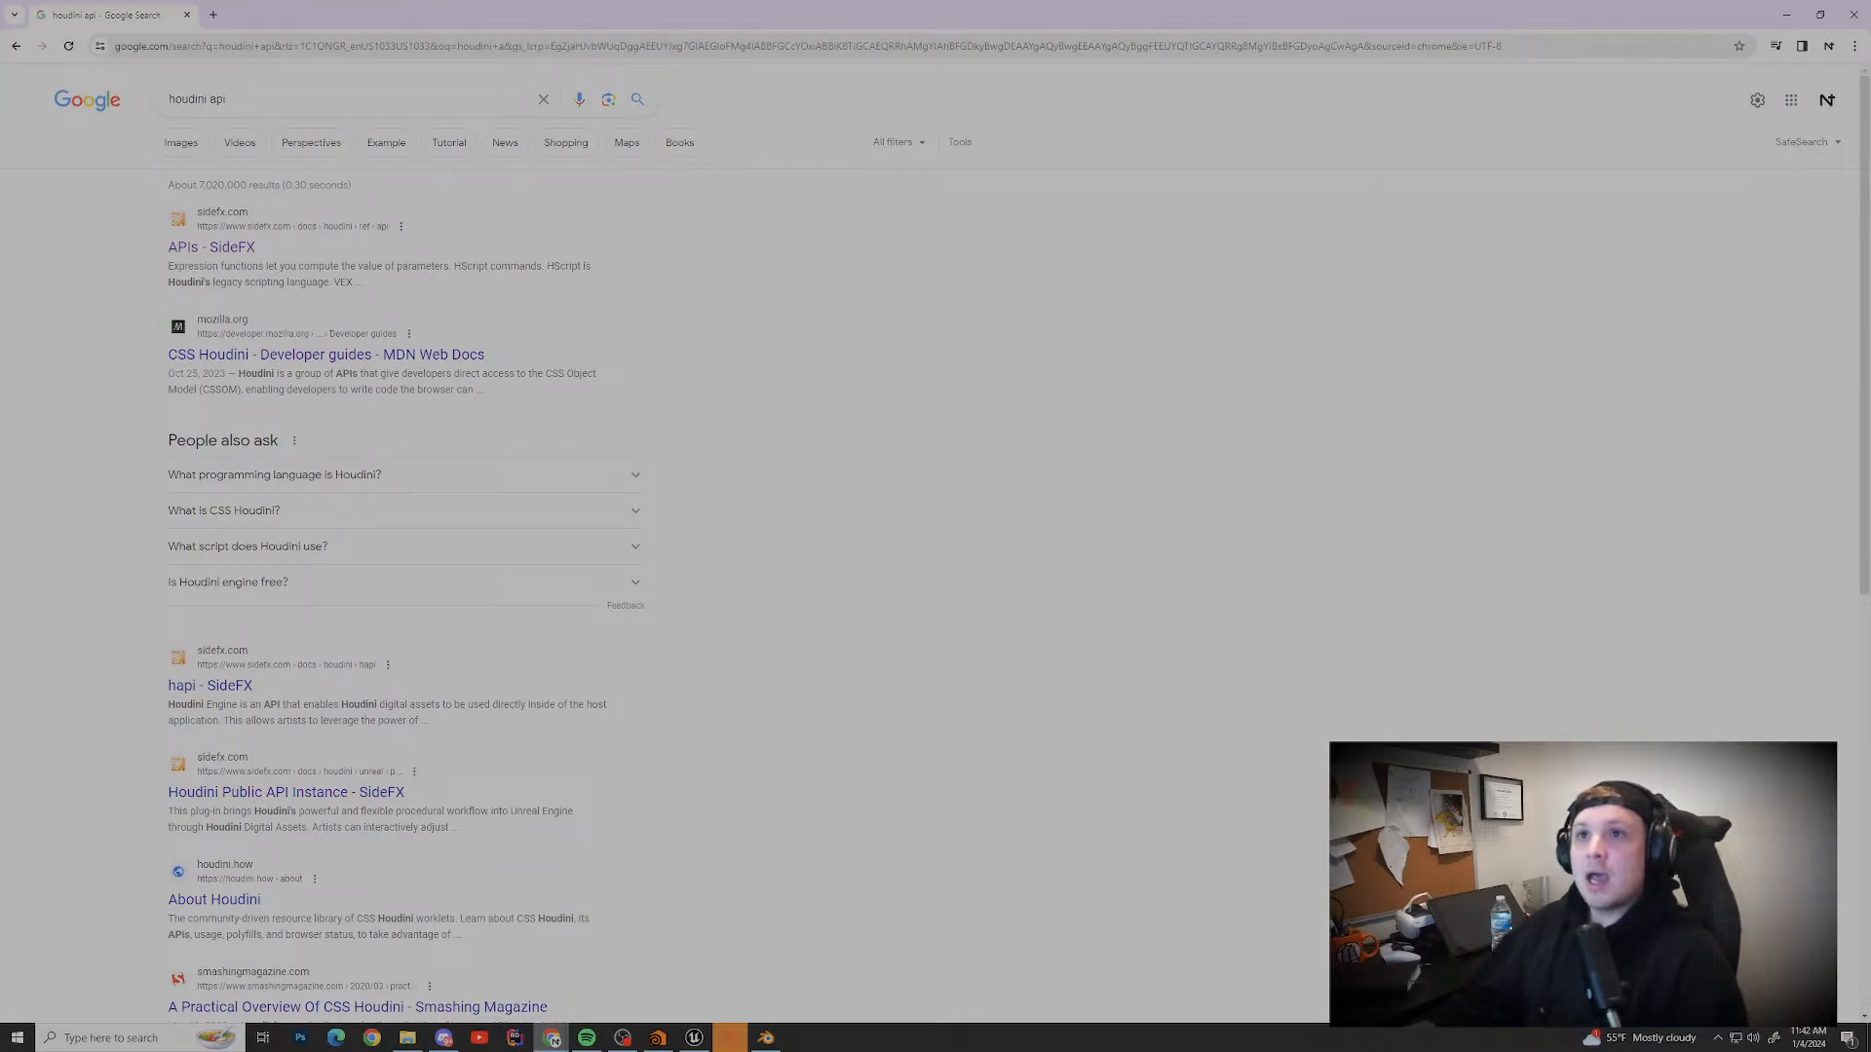
left_click(211, 247)
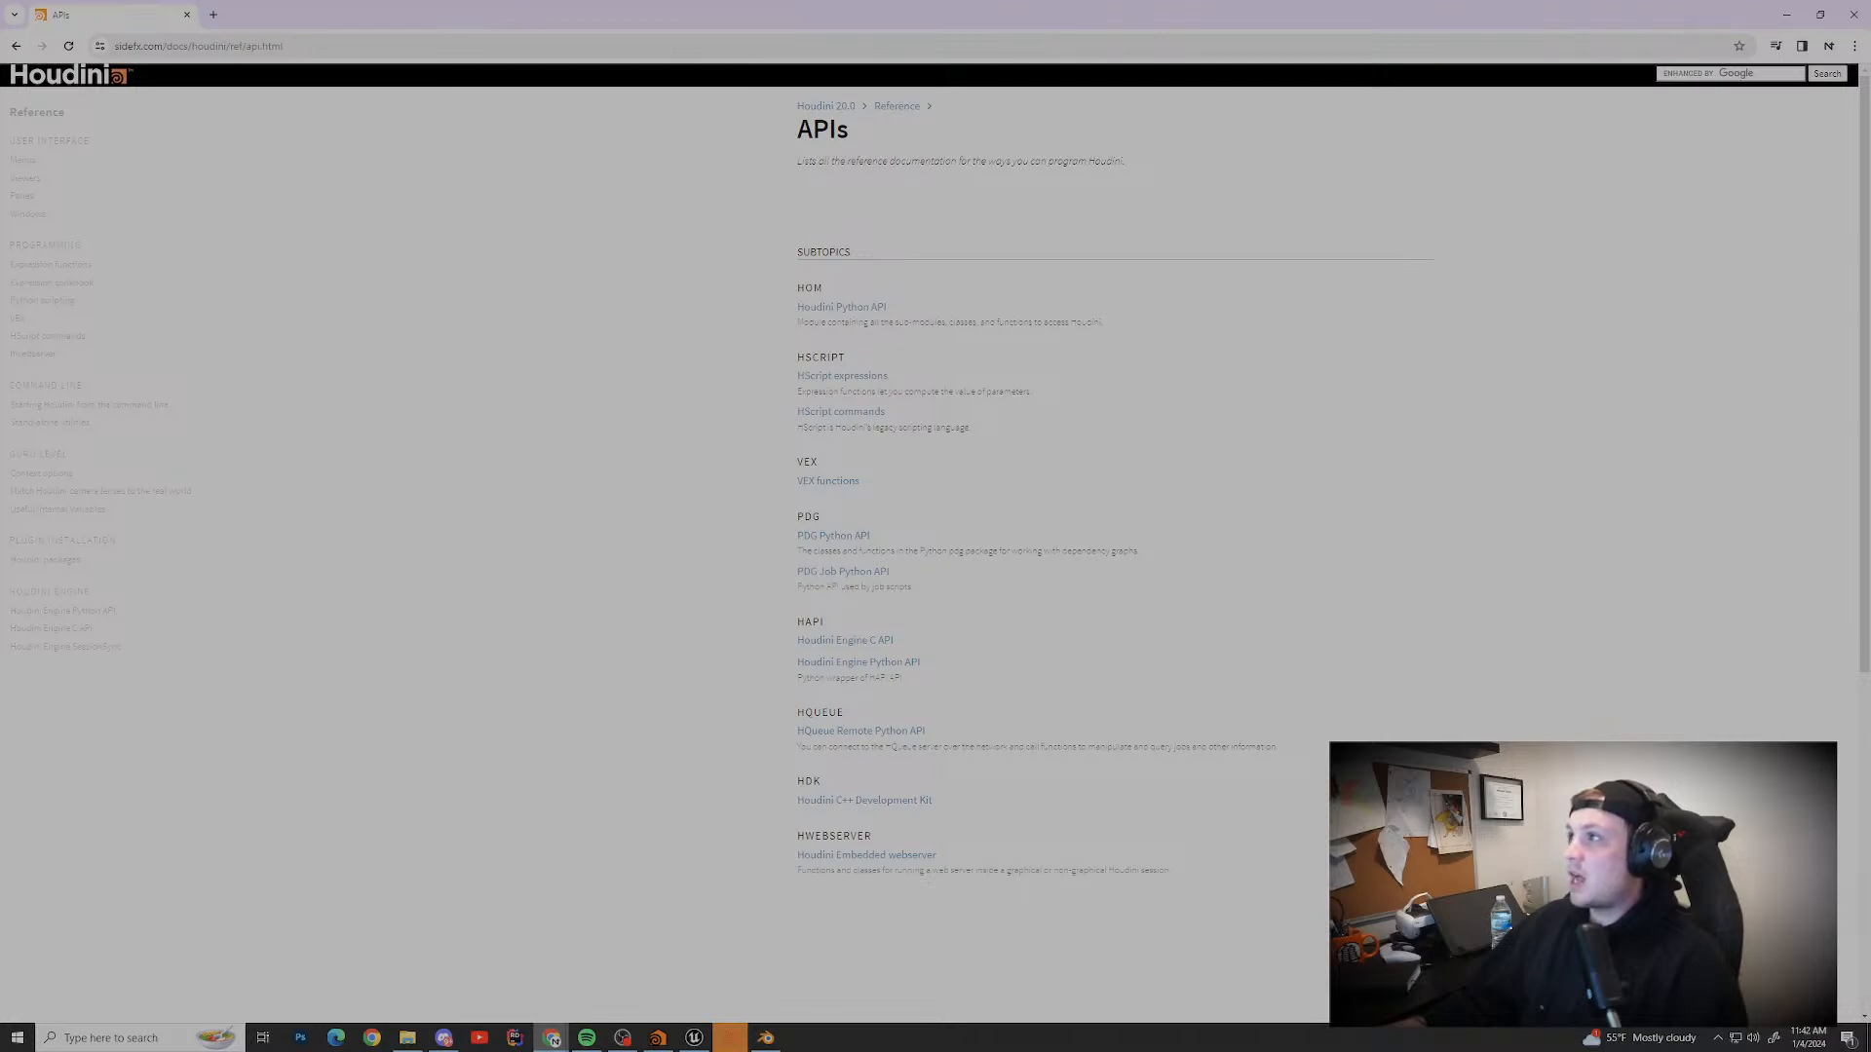
Step: Search the Houdini documentation for "facet" and open the Facet geometry node page
left_click(1729, 76)
type("facet")
key("Return")
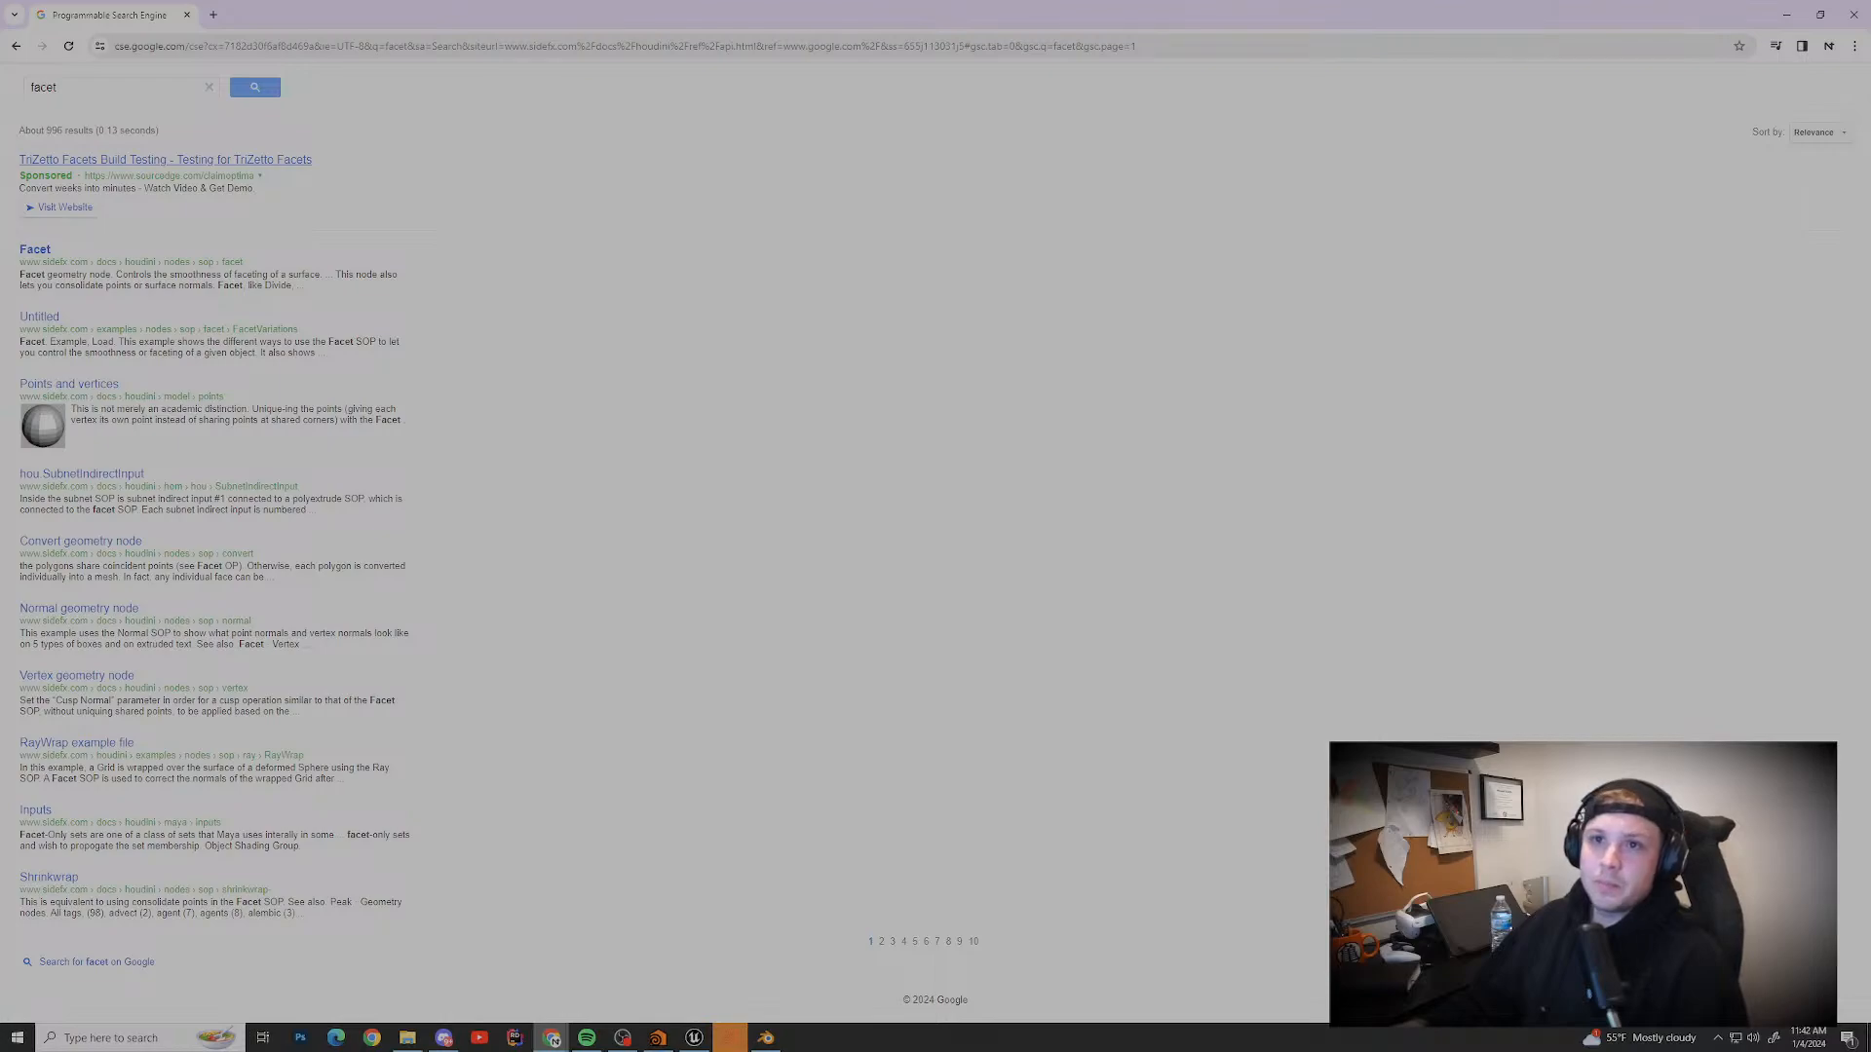
left_click(35, 249)
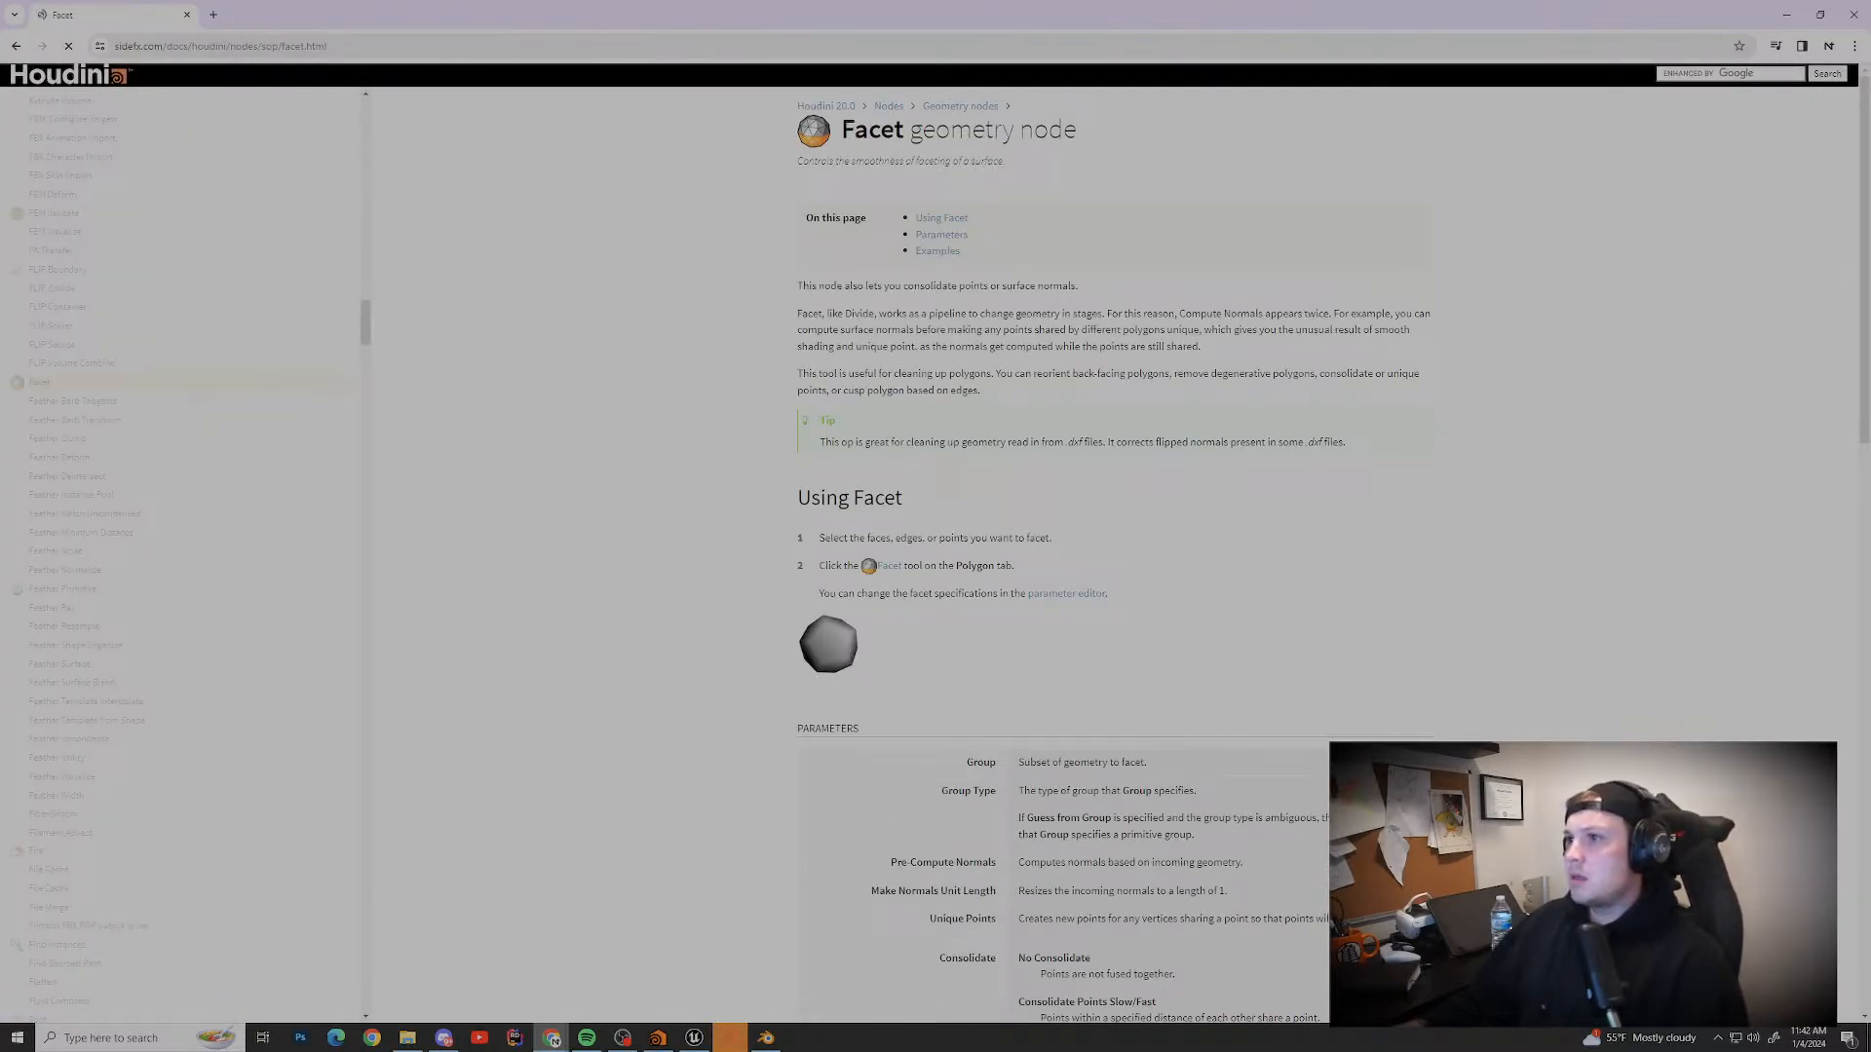
Step: Look up the word "consolidate" from the Facet page in a new browser tab, then close that tab
double_click(930, 285)
key("ctrl+c")
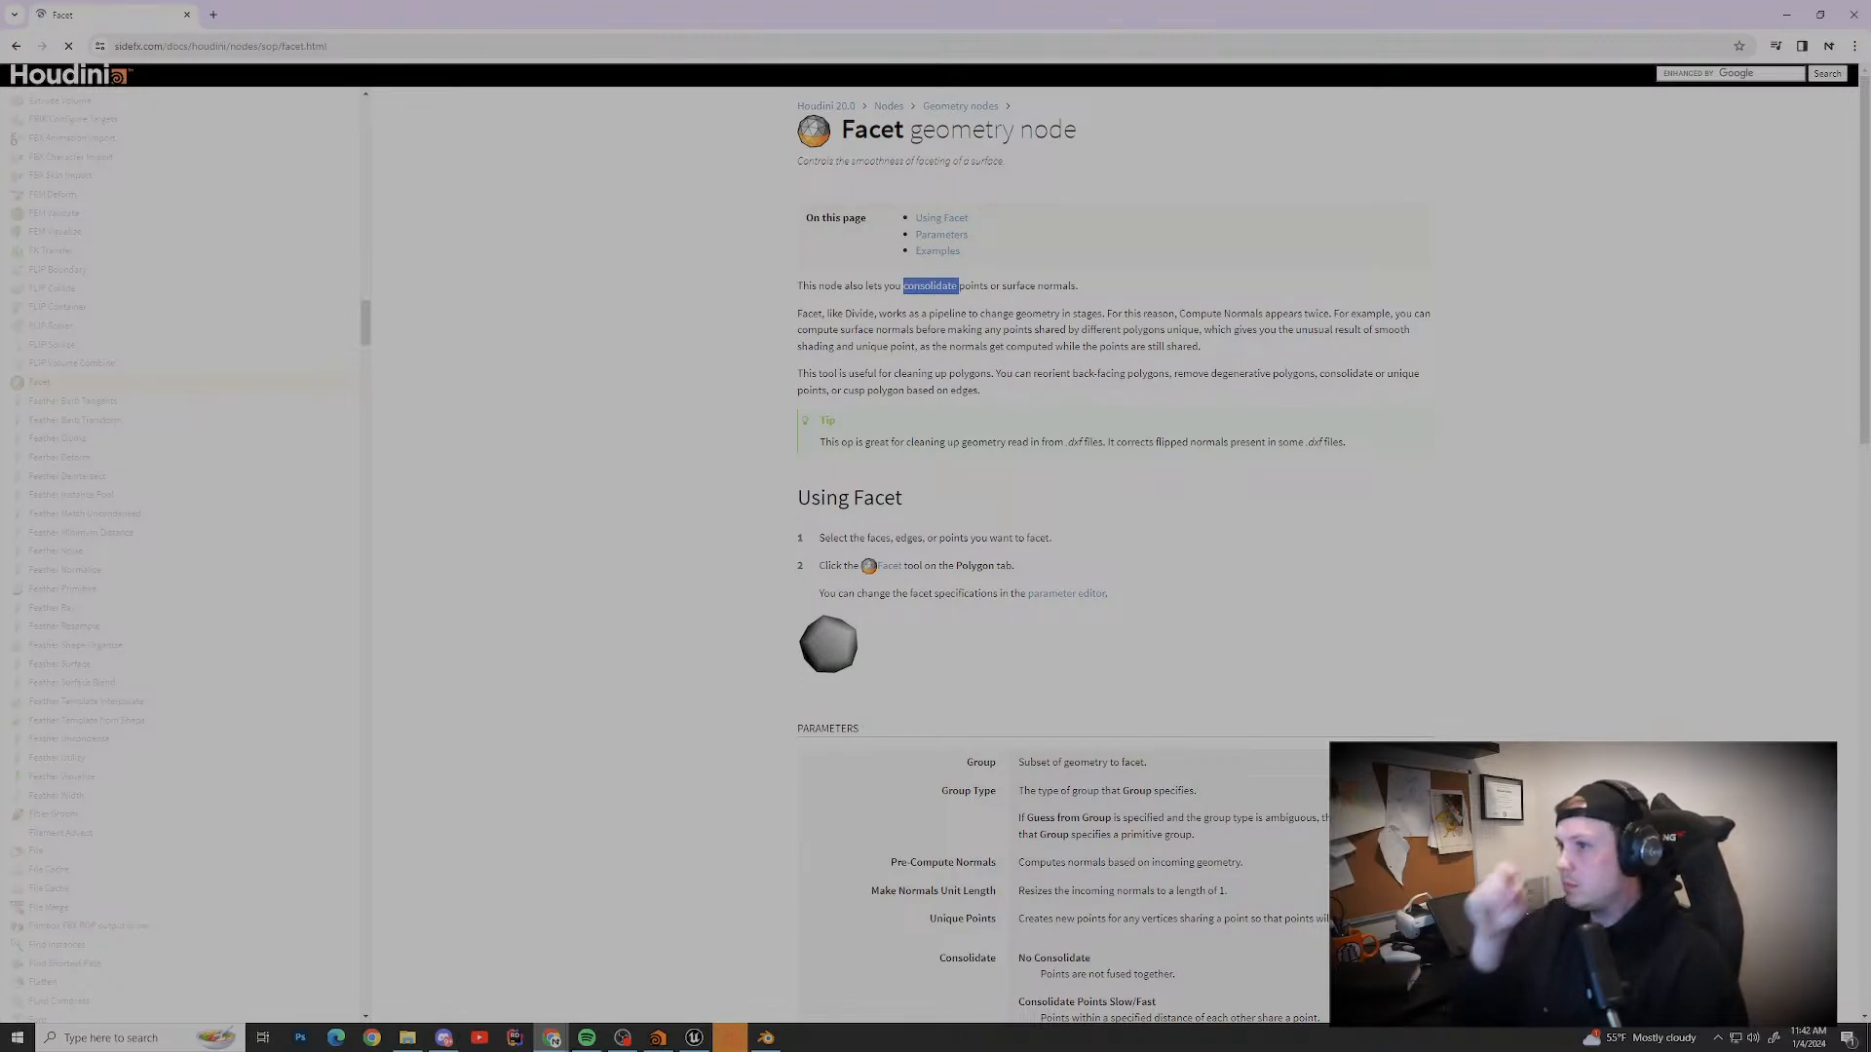
key("ctrl+t")
key("ctrl+v")
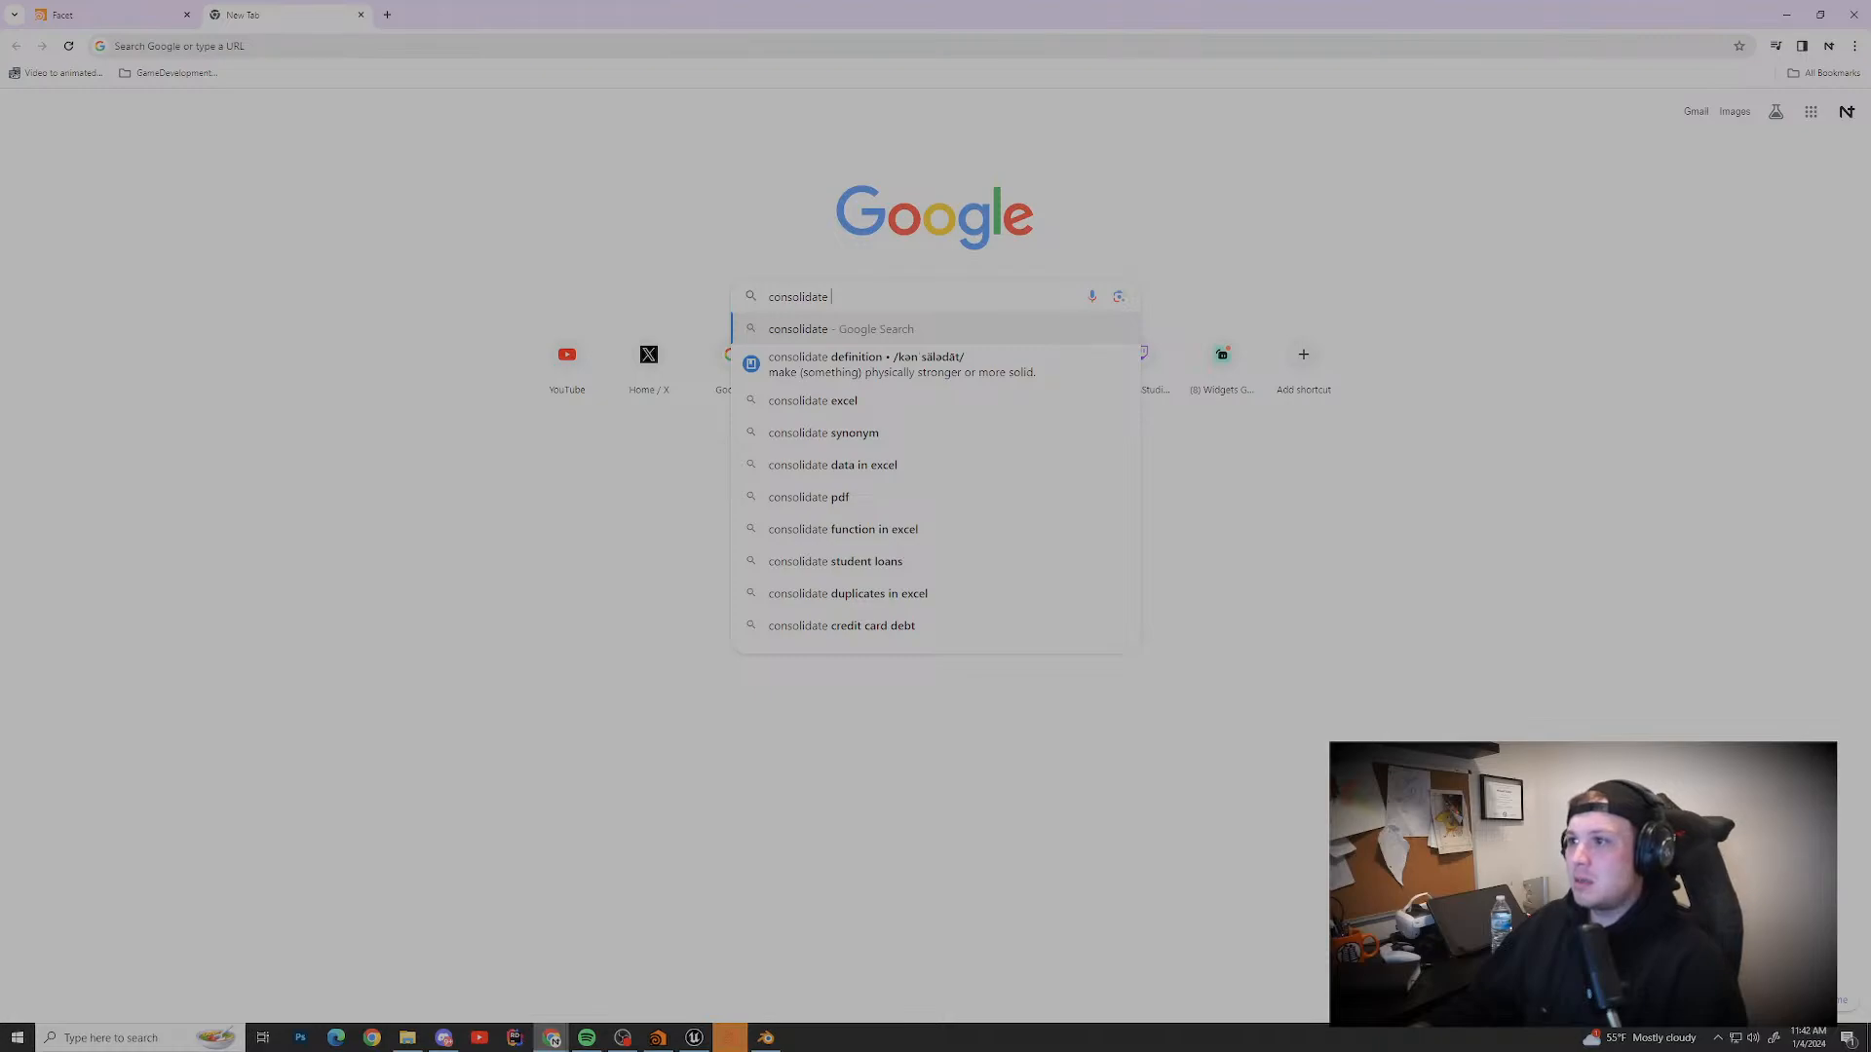
key("ctrl+w")
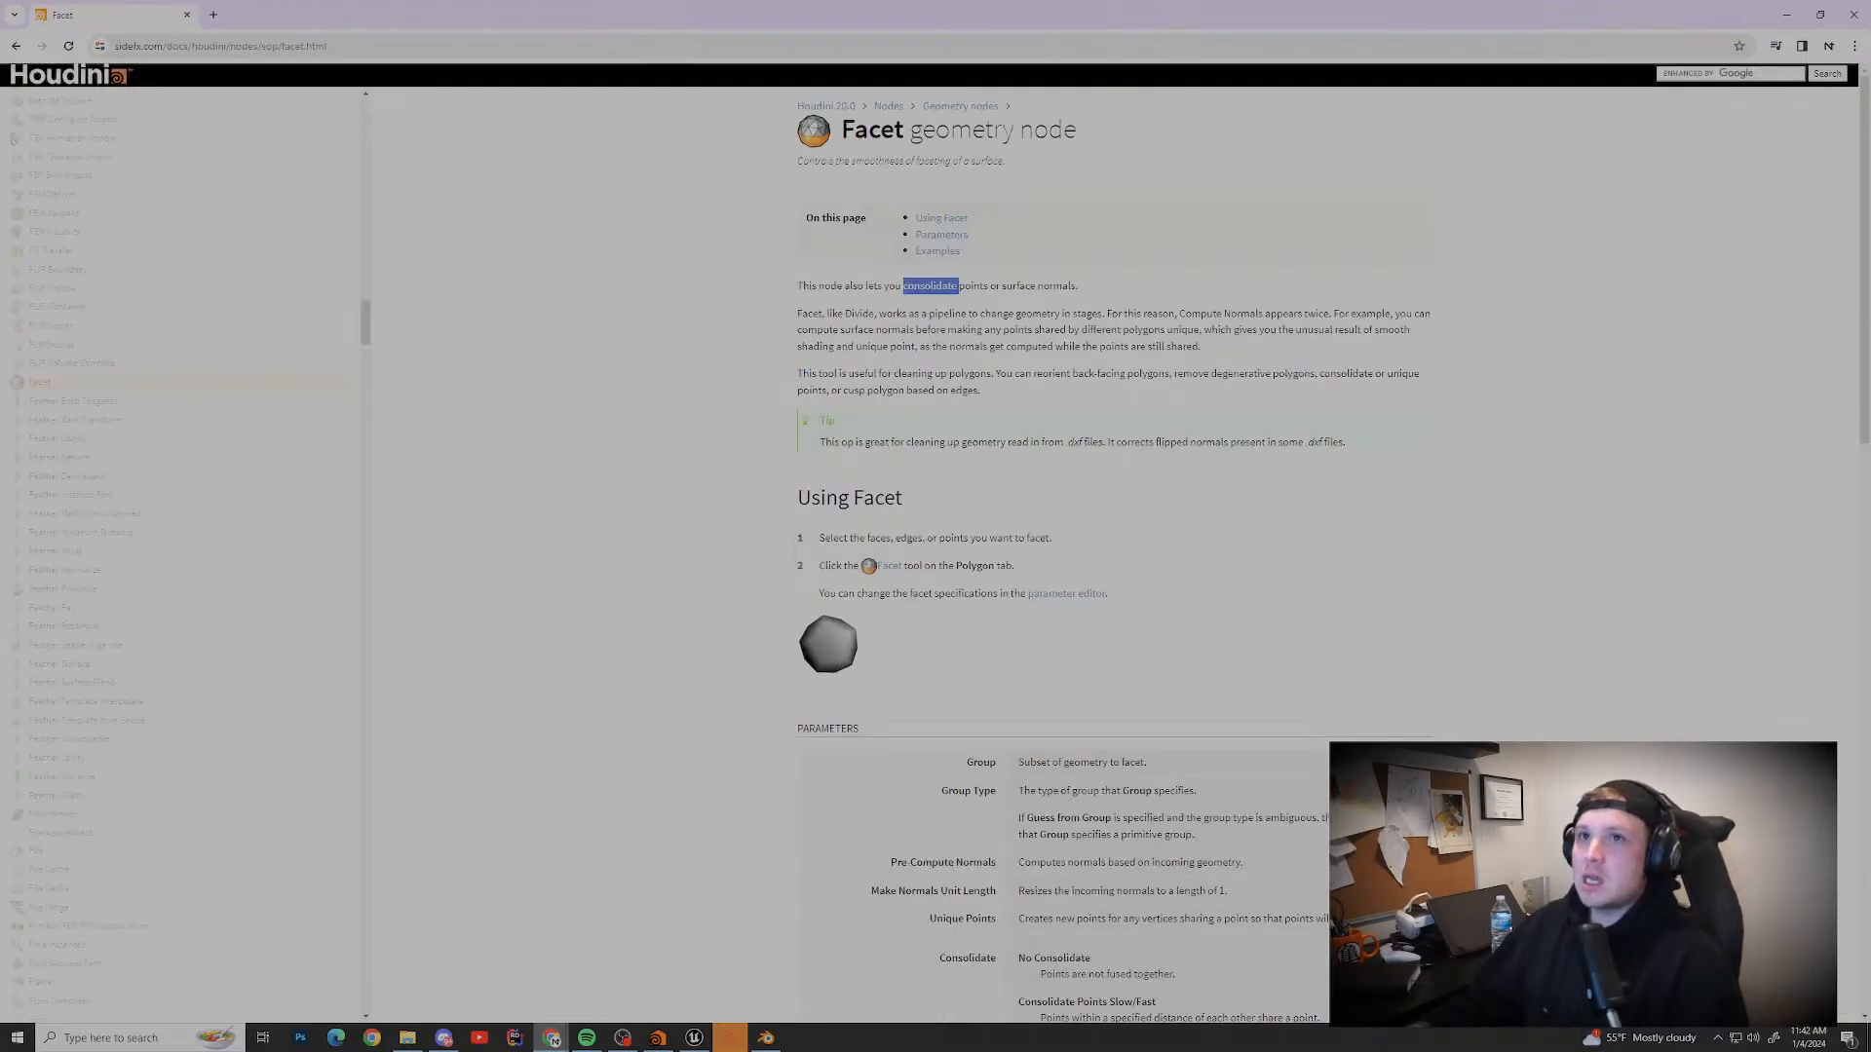
Step: Read the Facet page's introduction and its parameter descriptions, including Group Type
left_click_drag(797, 313, 1430, 313)
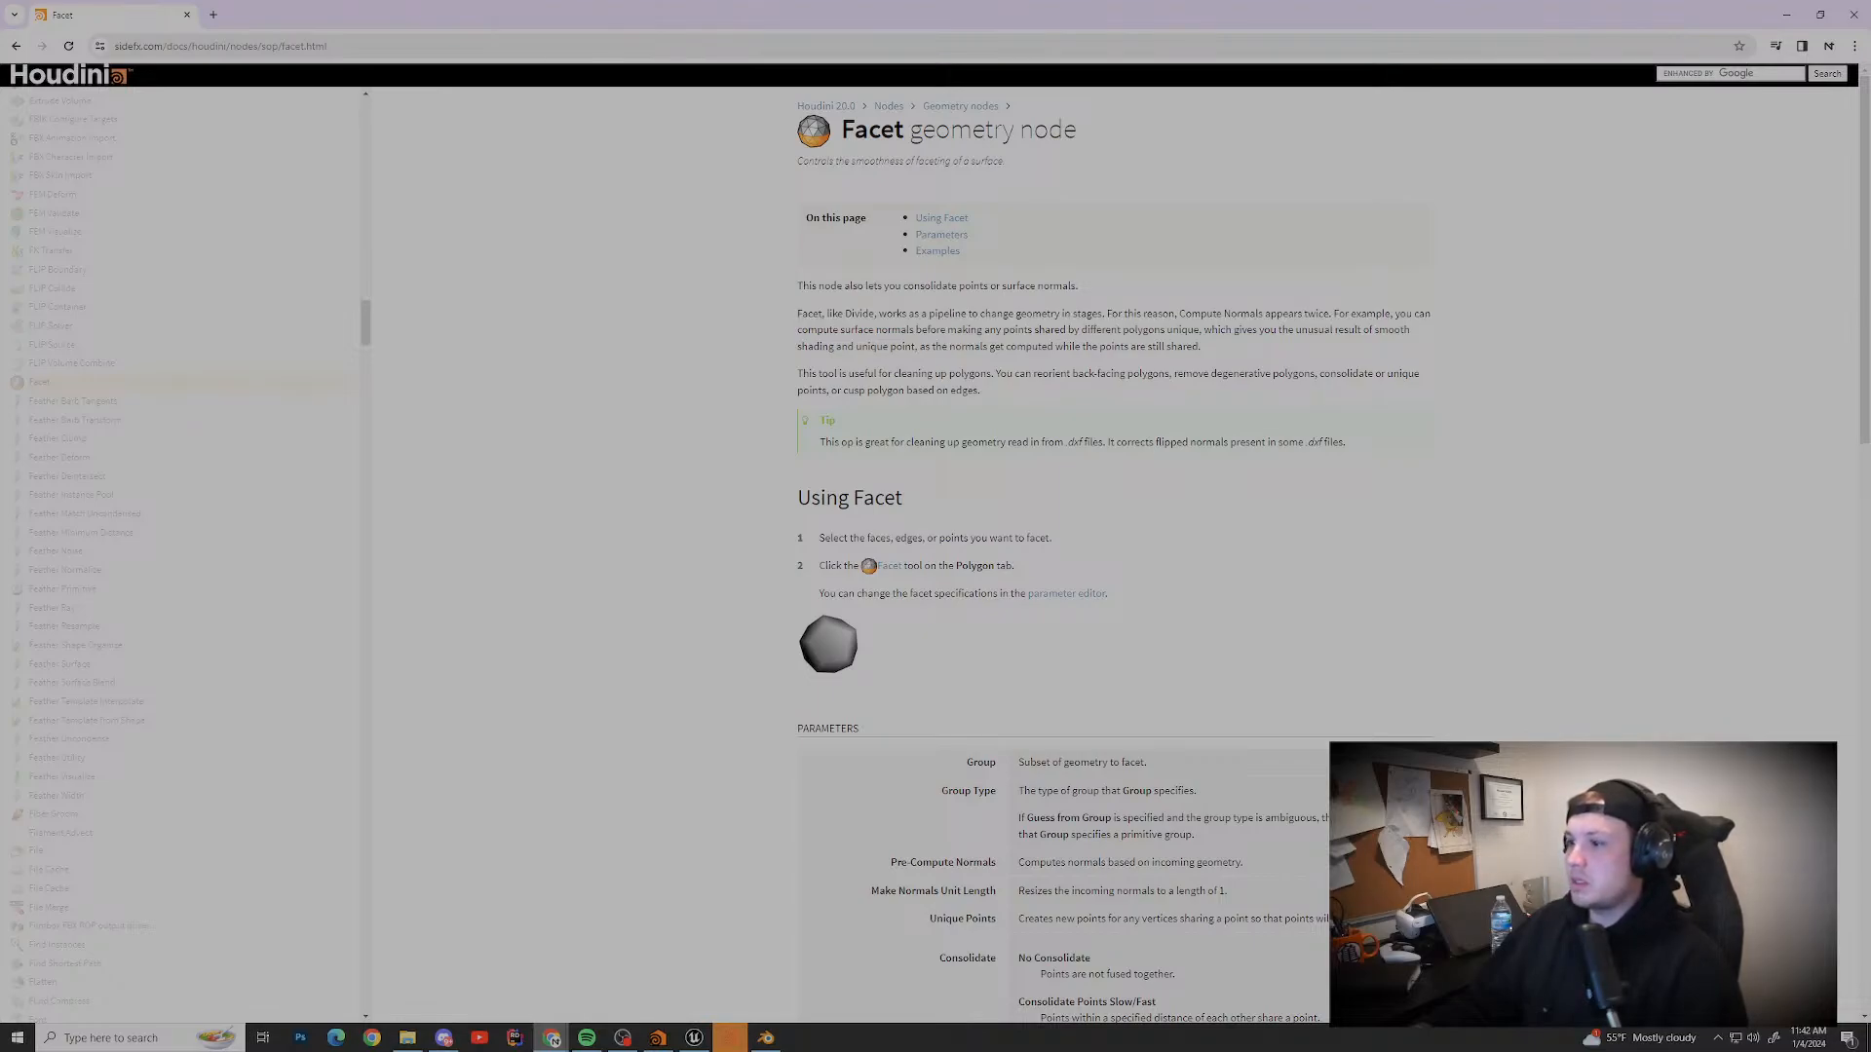
scroll(1111, 554, "down", 4)
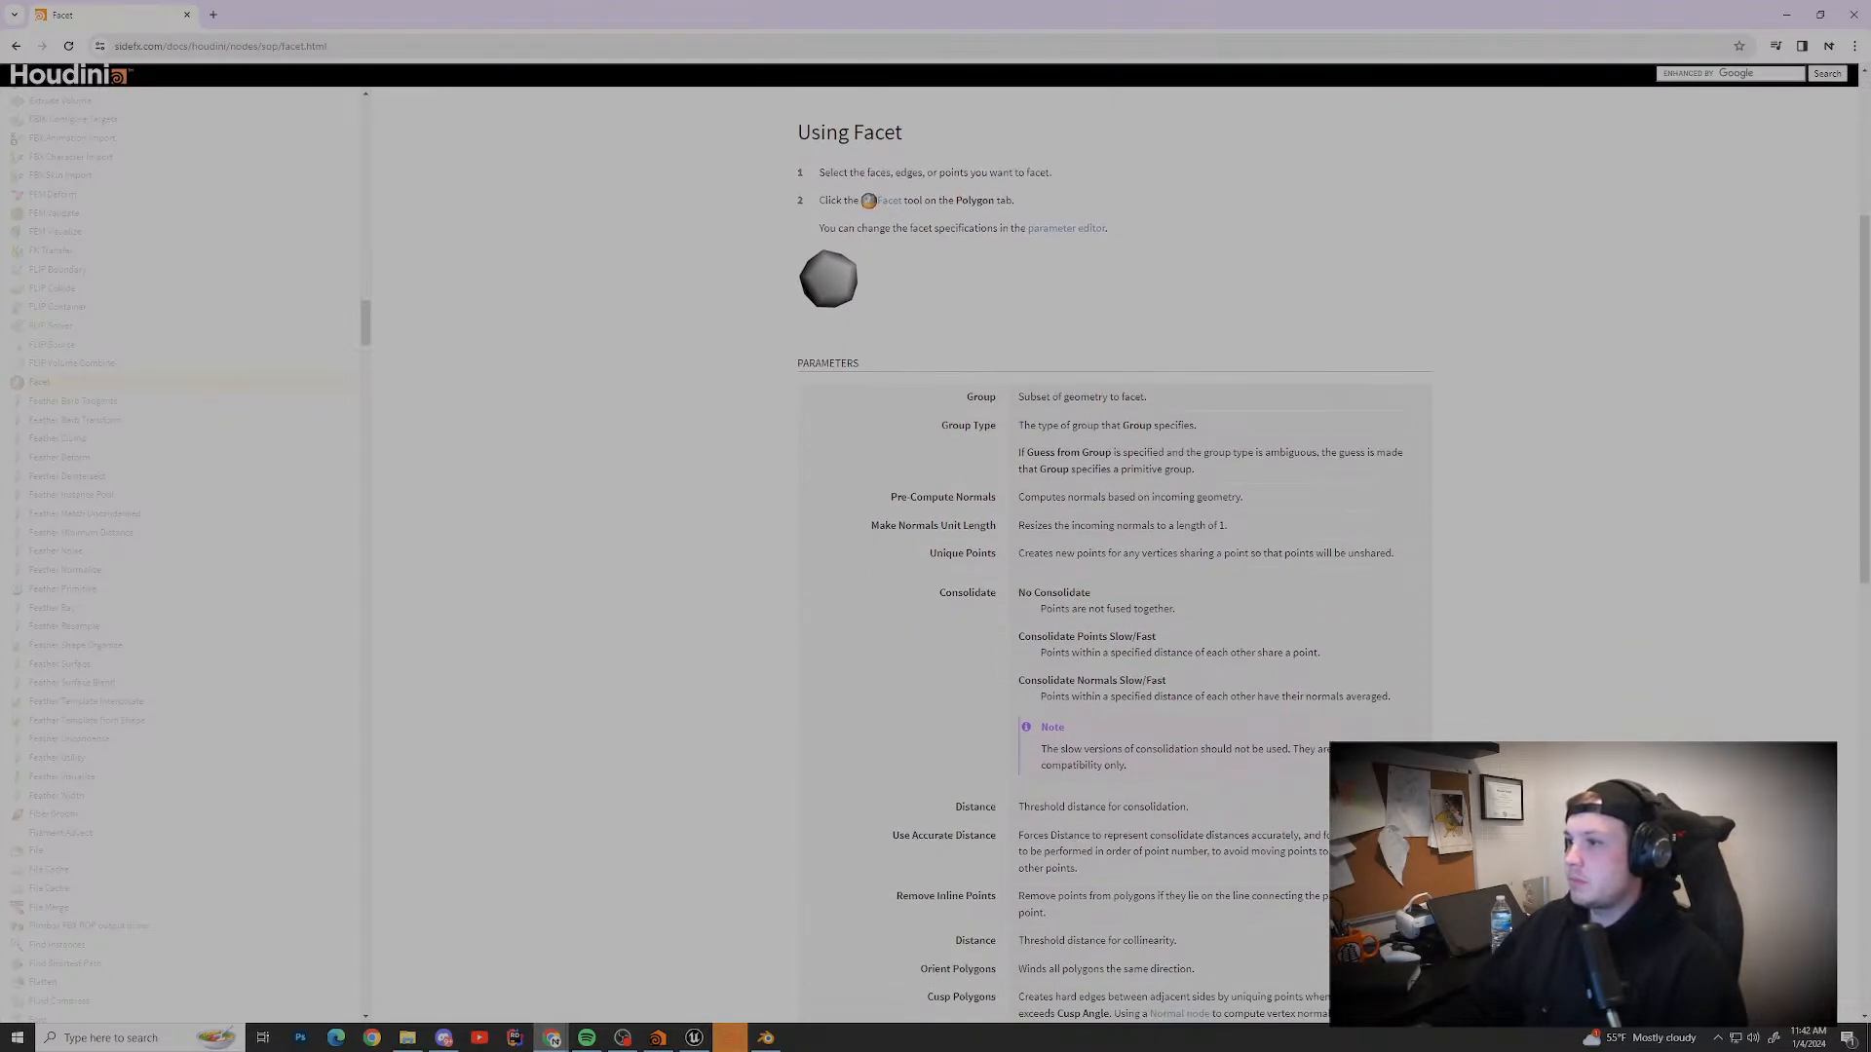
triple_click(1107, 426)
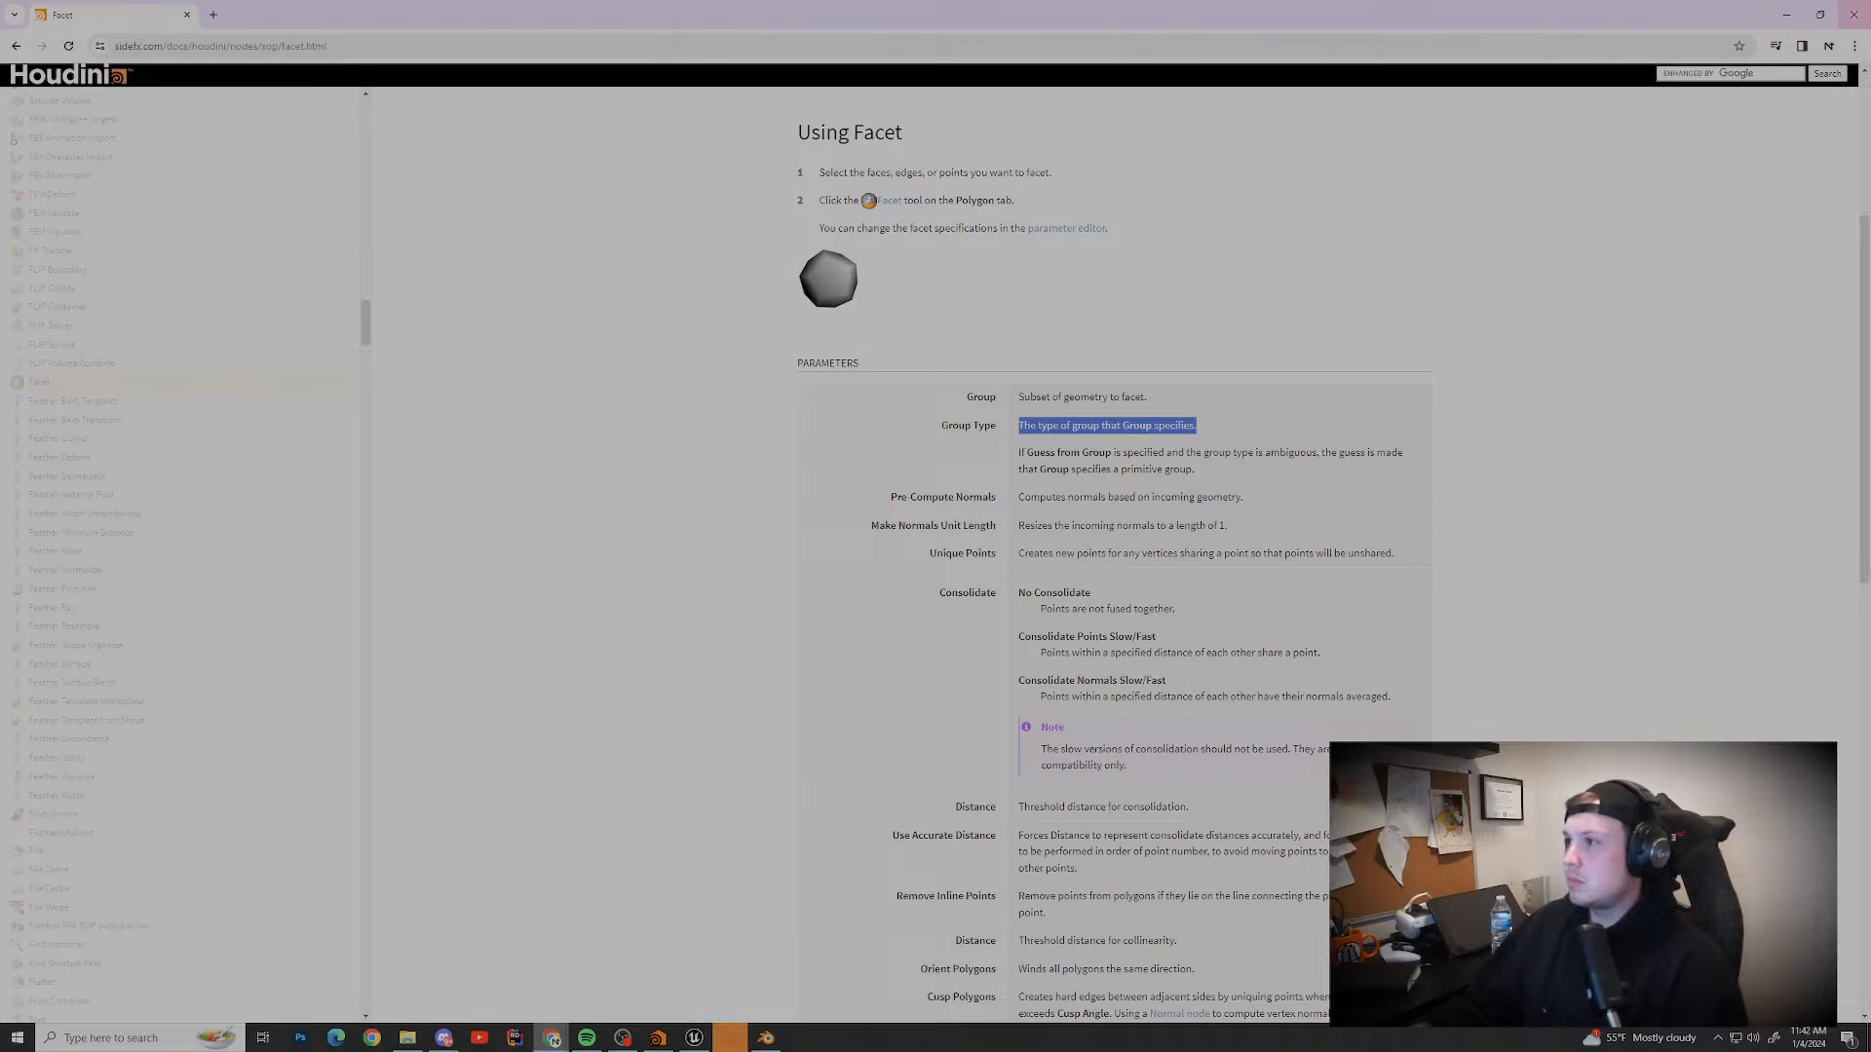
Step: Return to Houdini and delete the Group Create node between facet1 and polybevel1
left_click(1787, 15)
left_click(1547, 735)
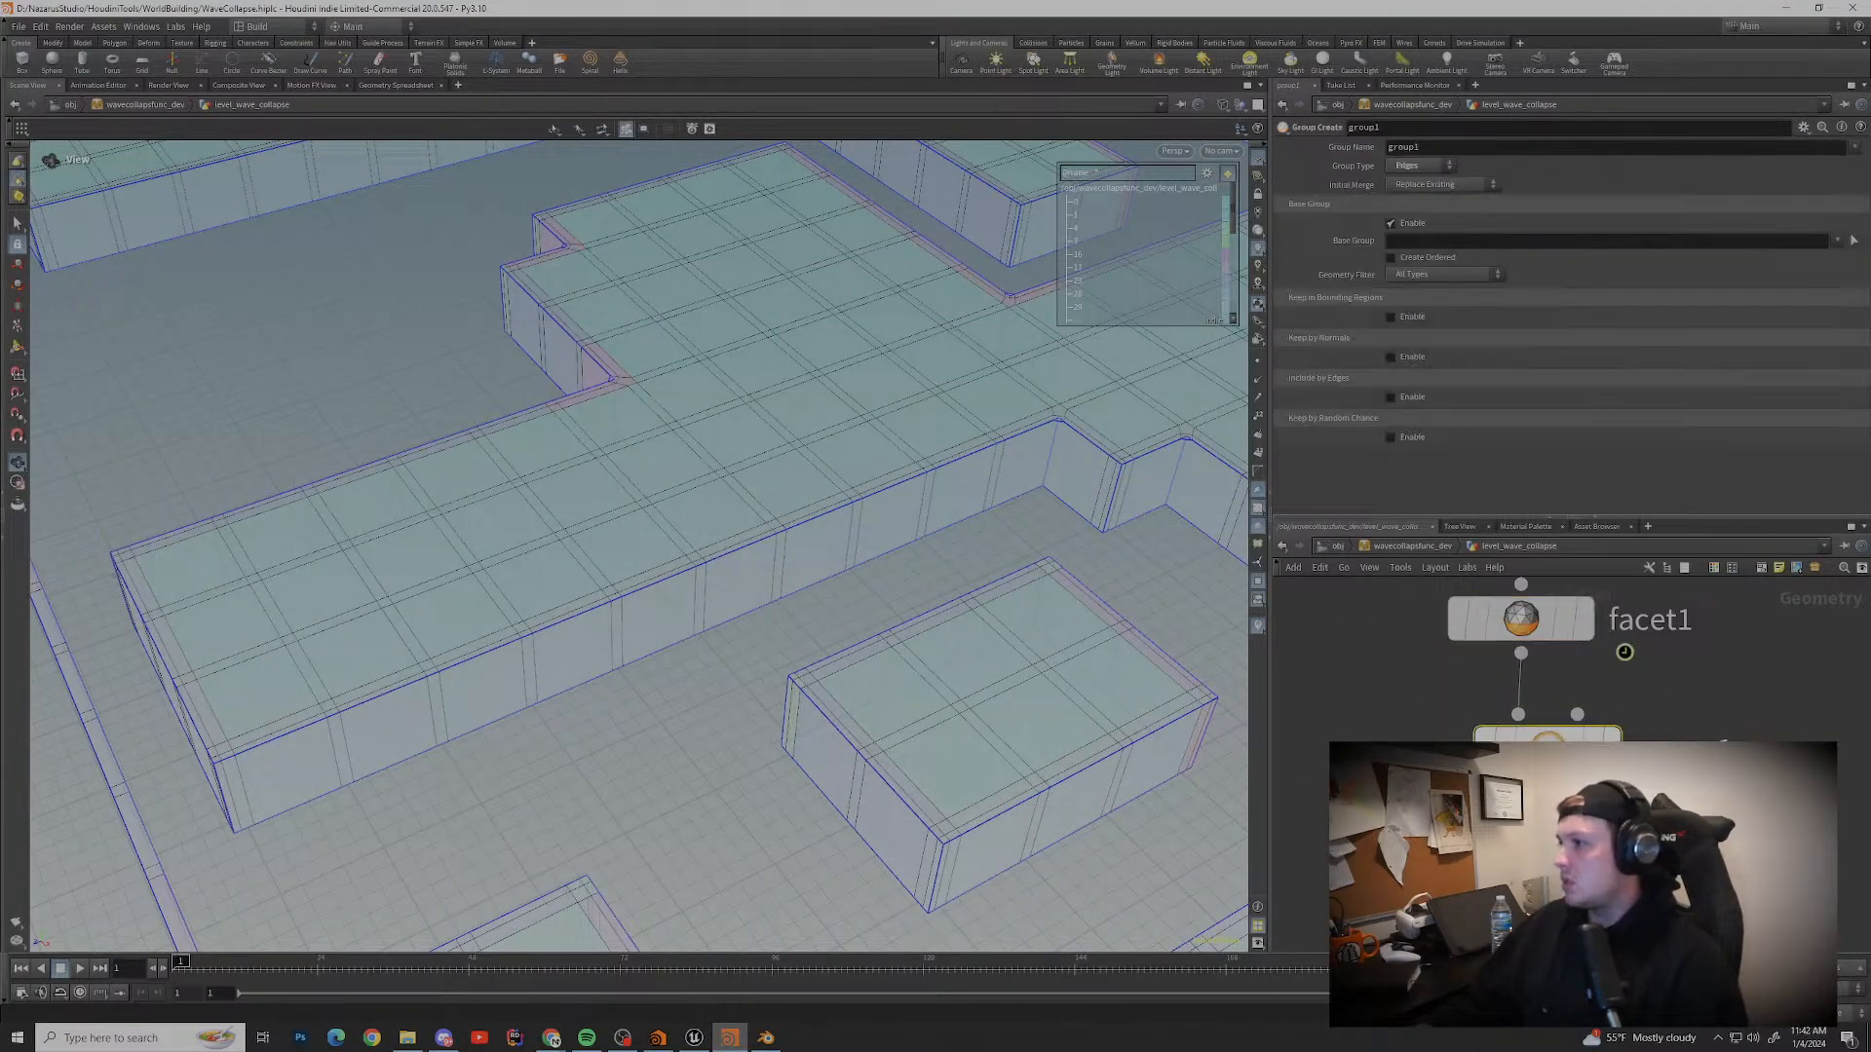
key("Delete")
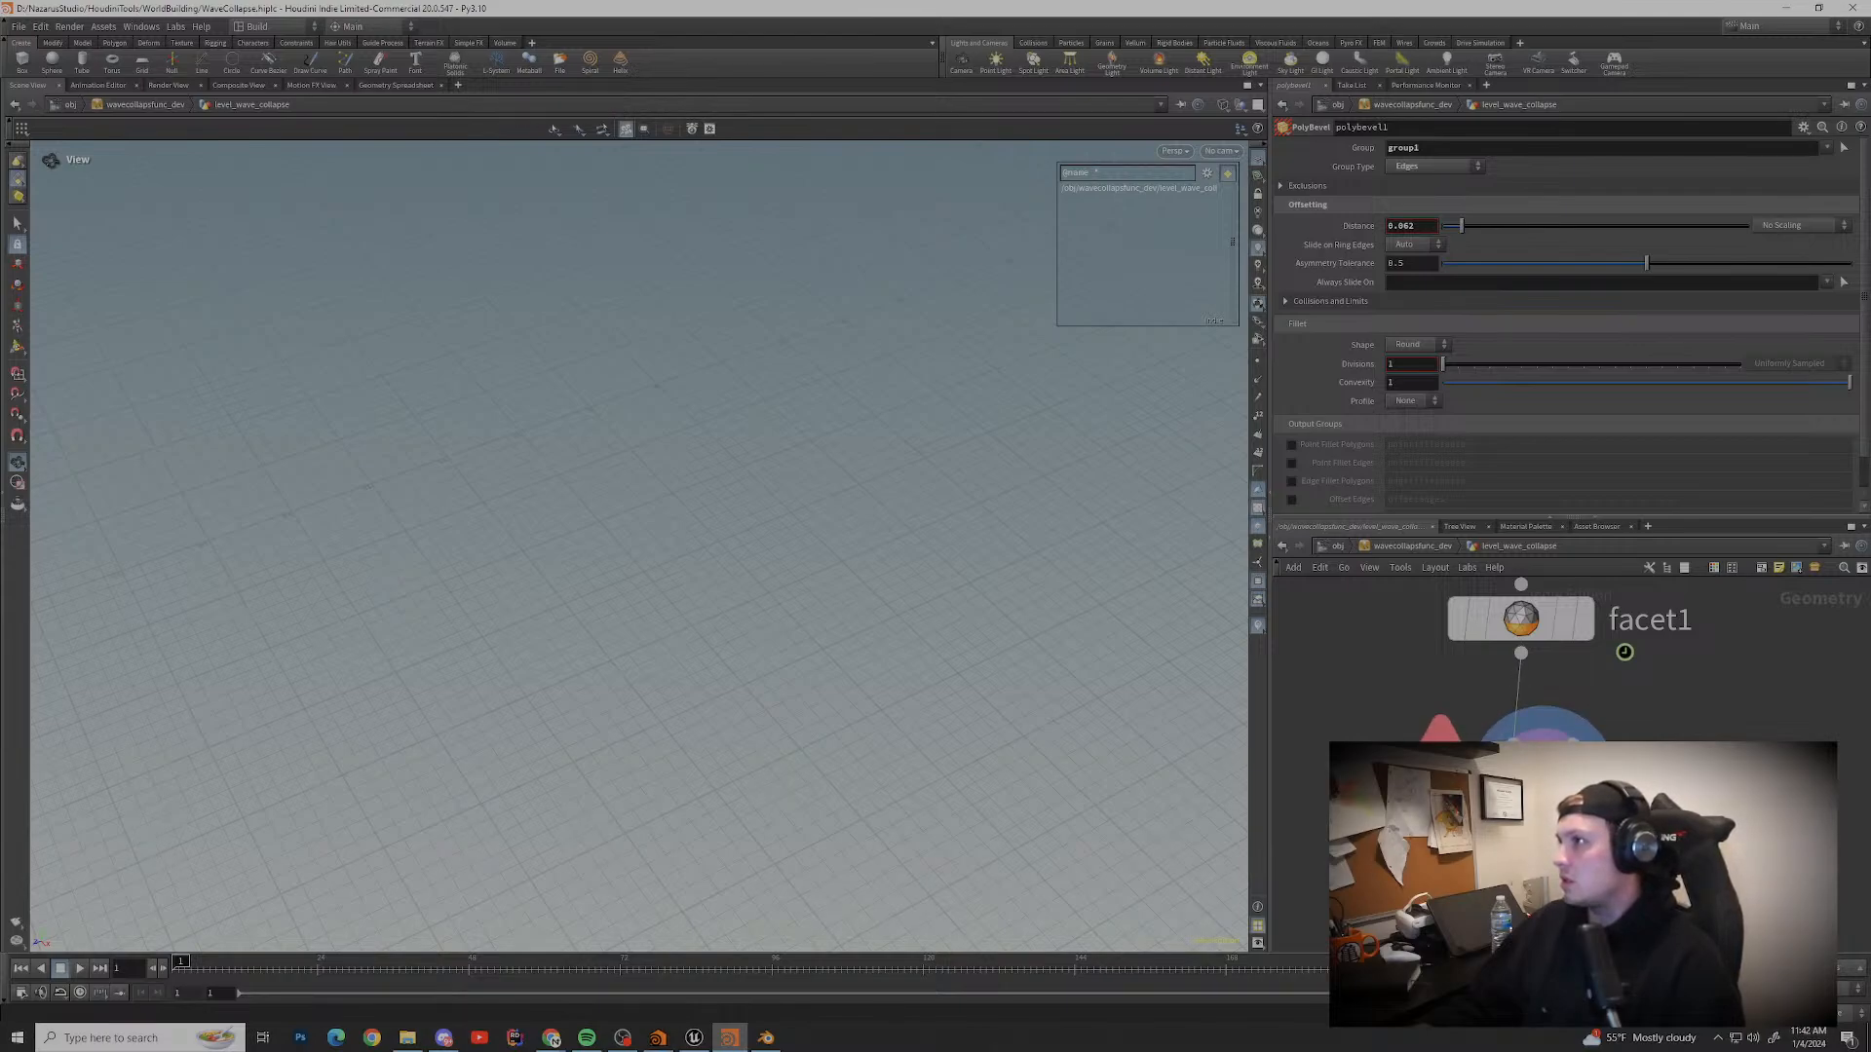
Step: Set polybevel1's group type to Primitives and display facet1's output
left_click(1432, 165)
left_click(1410, 180)
left_click(1433, 166)
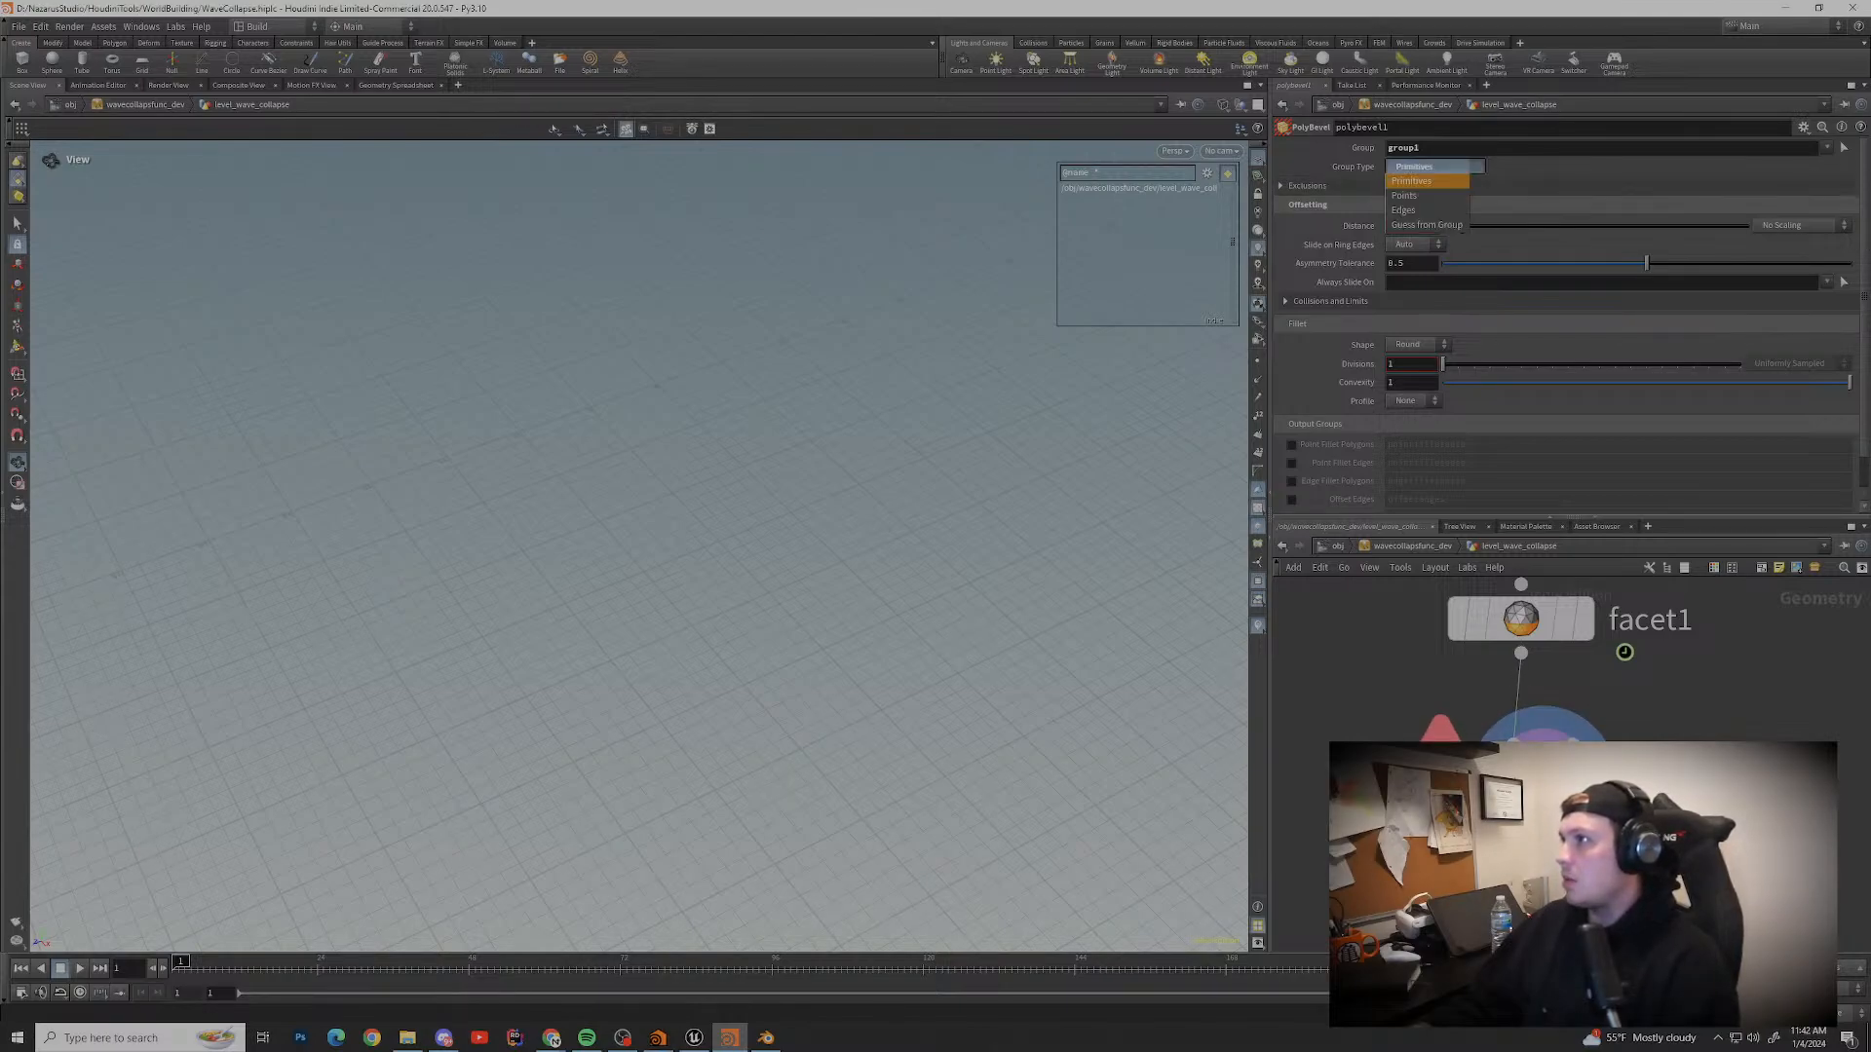
left_click(1580, 619)
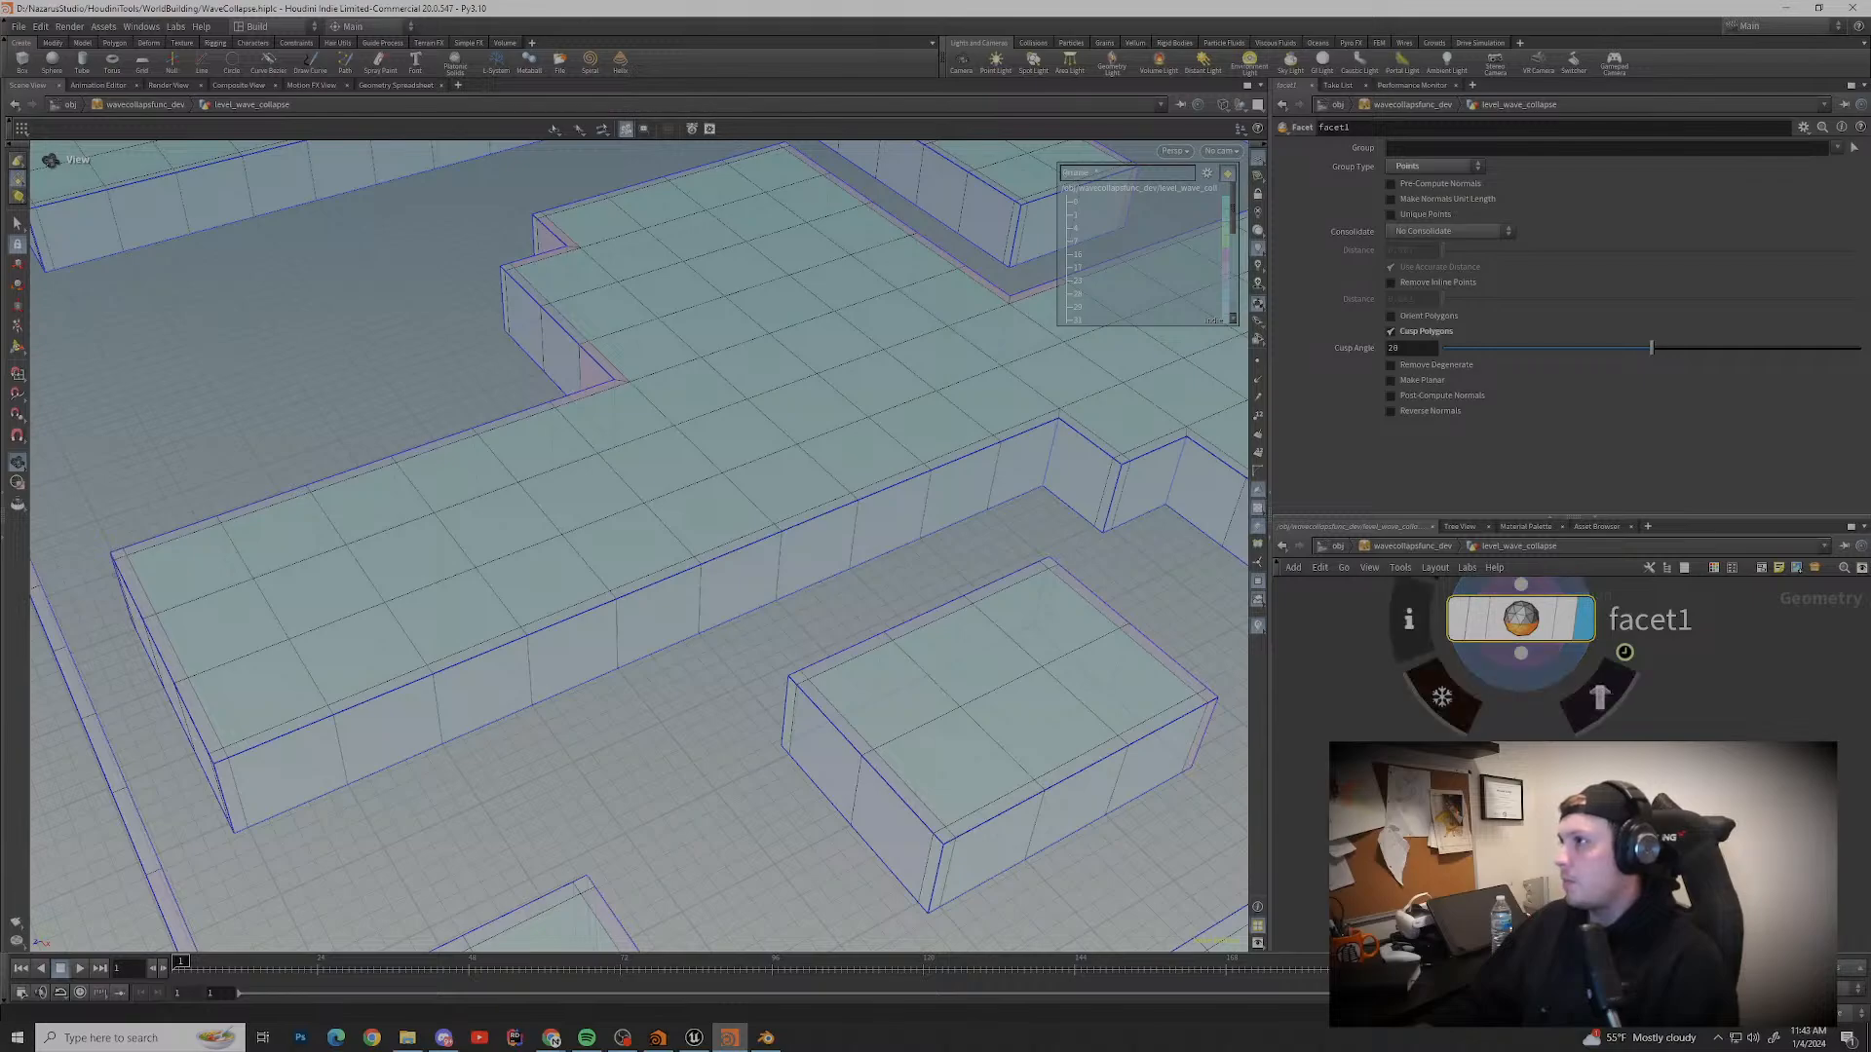
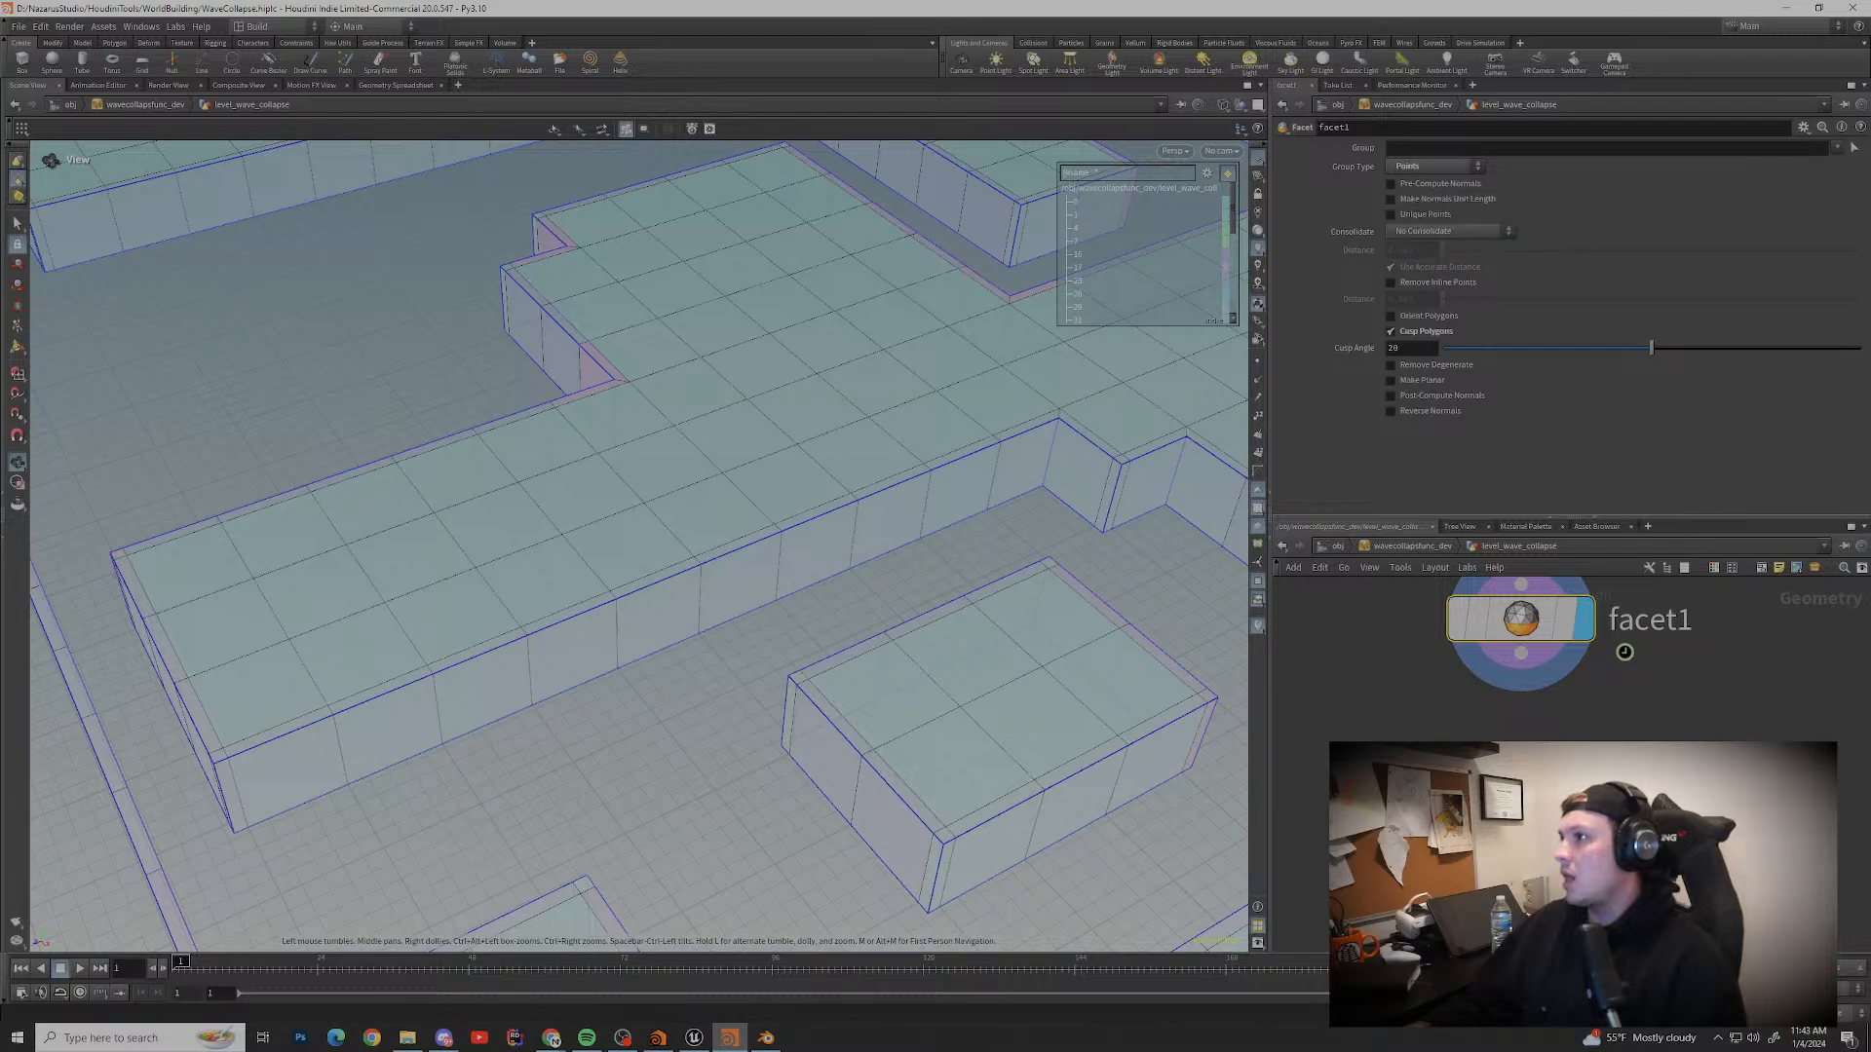
Step: Review facet1's Consolidate options and keep it on No Consolidate
left_click(1451, 231)
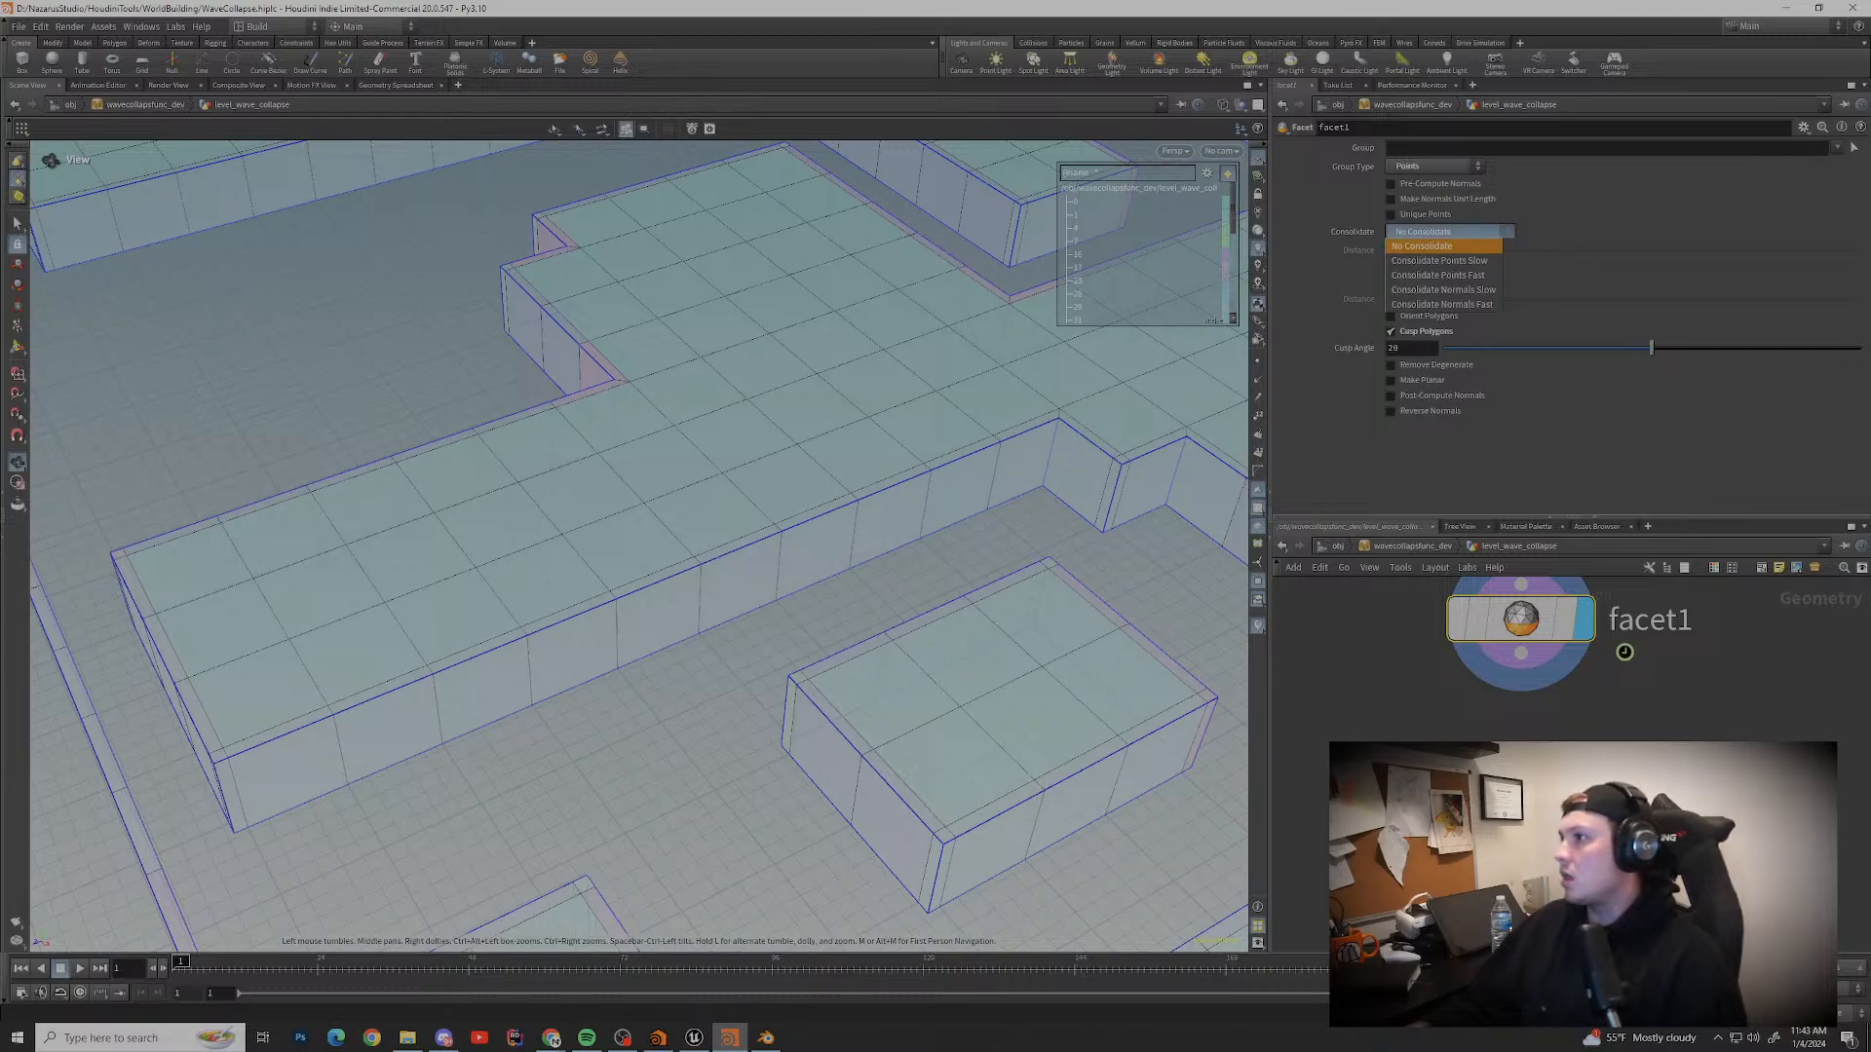
left_click(1422, 245)
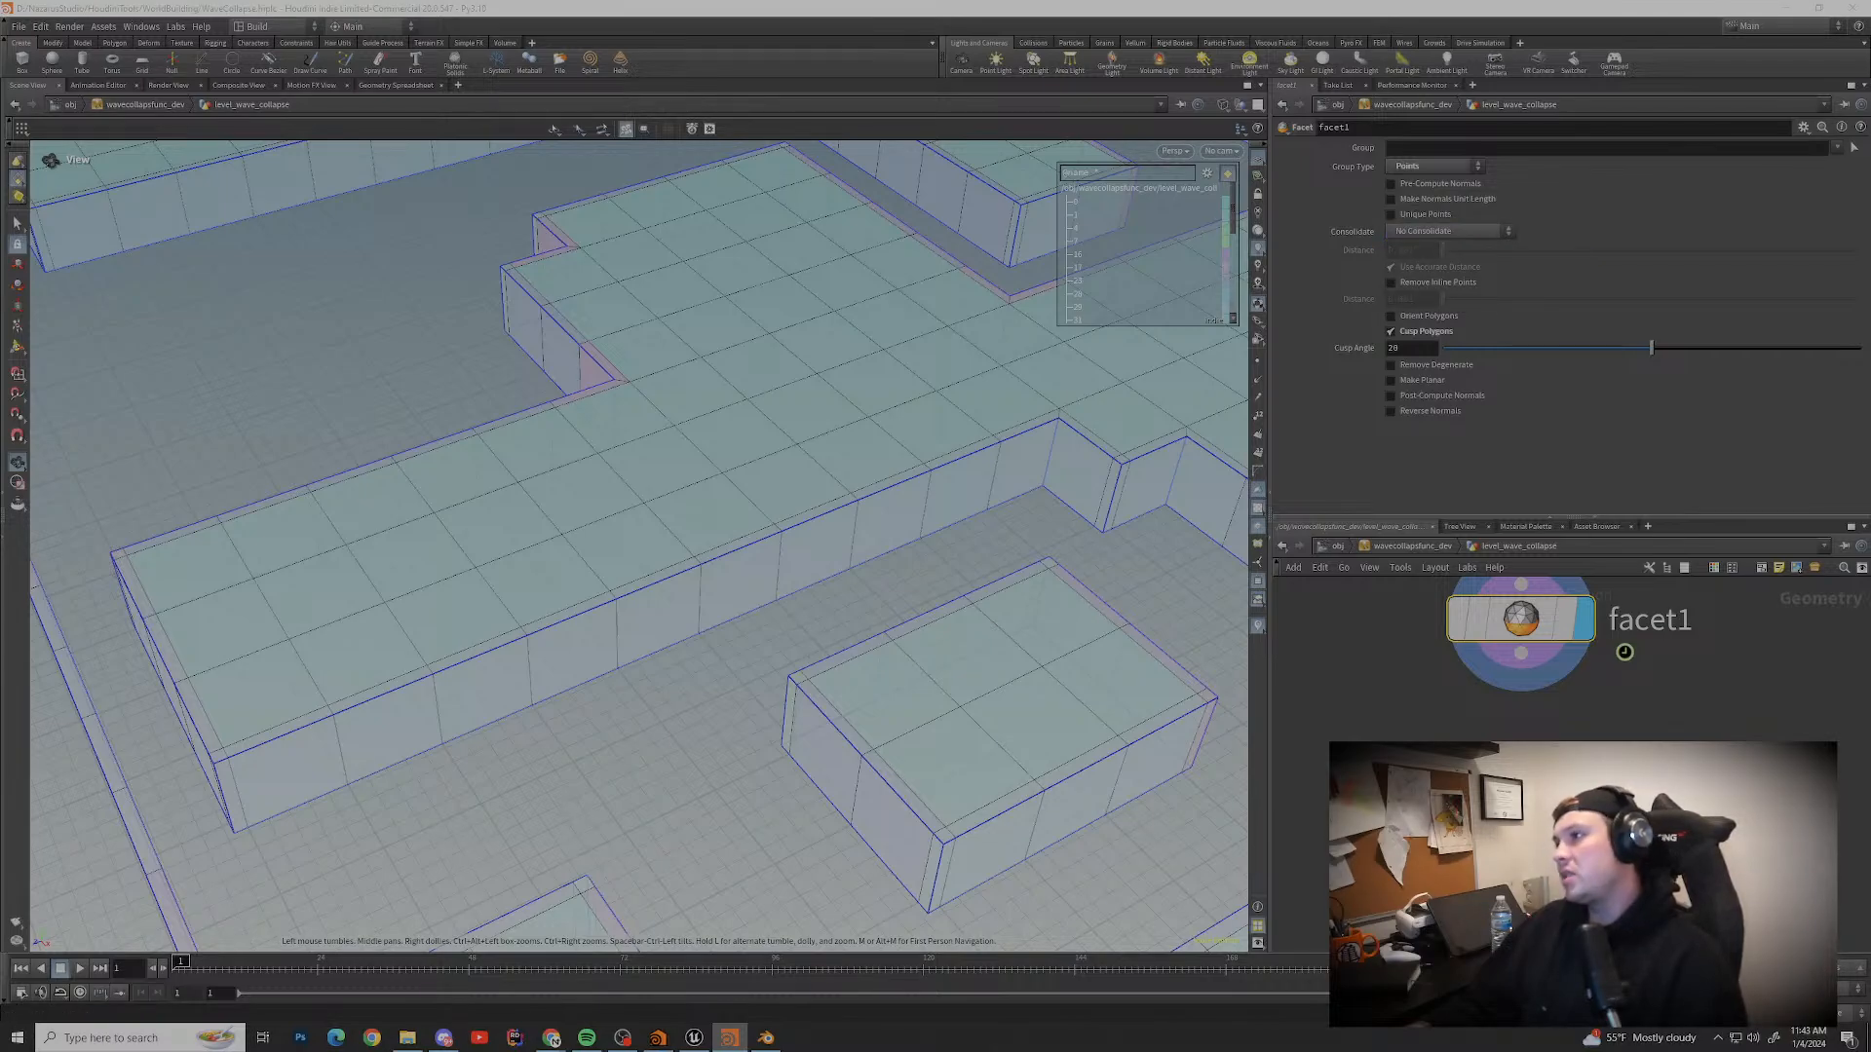
left_click(1442, 231)
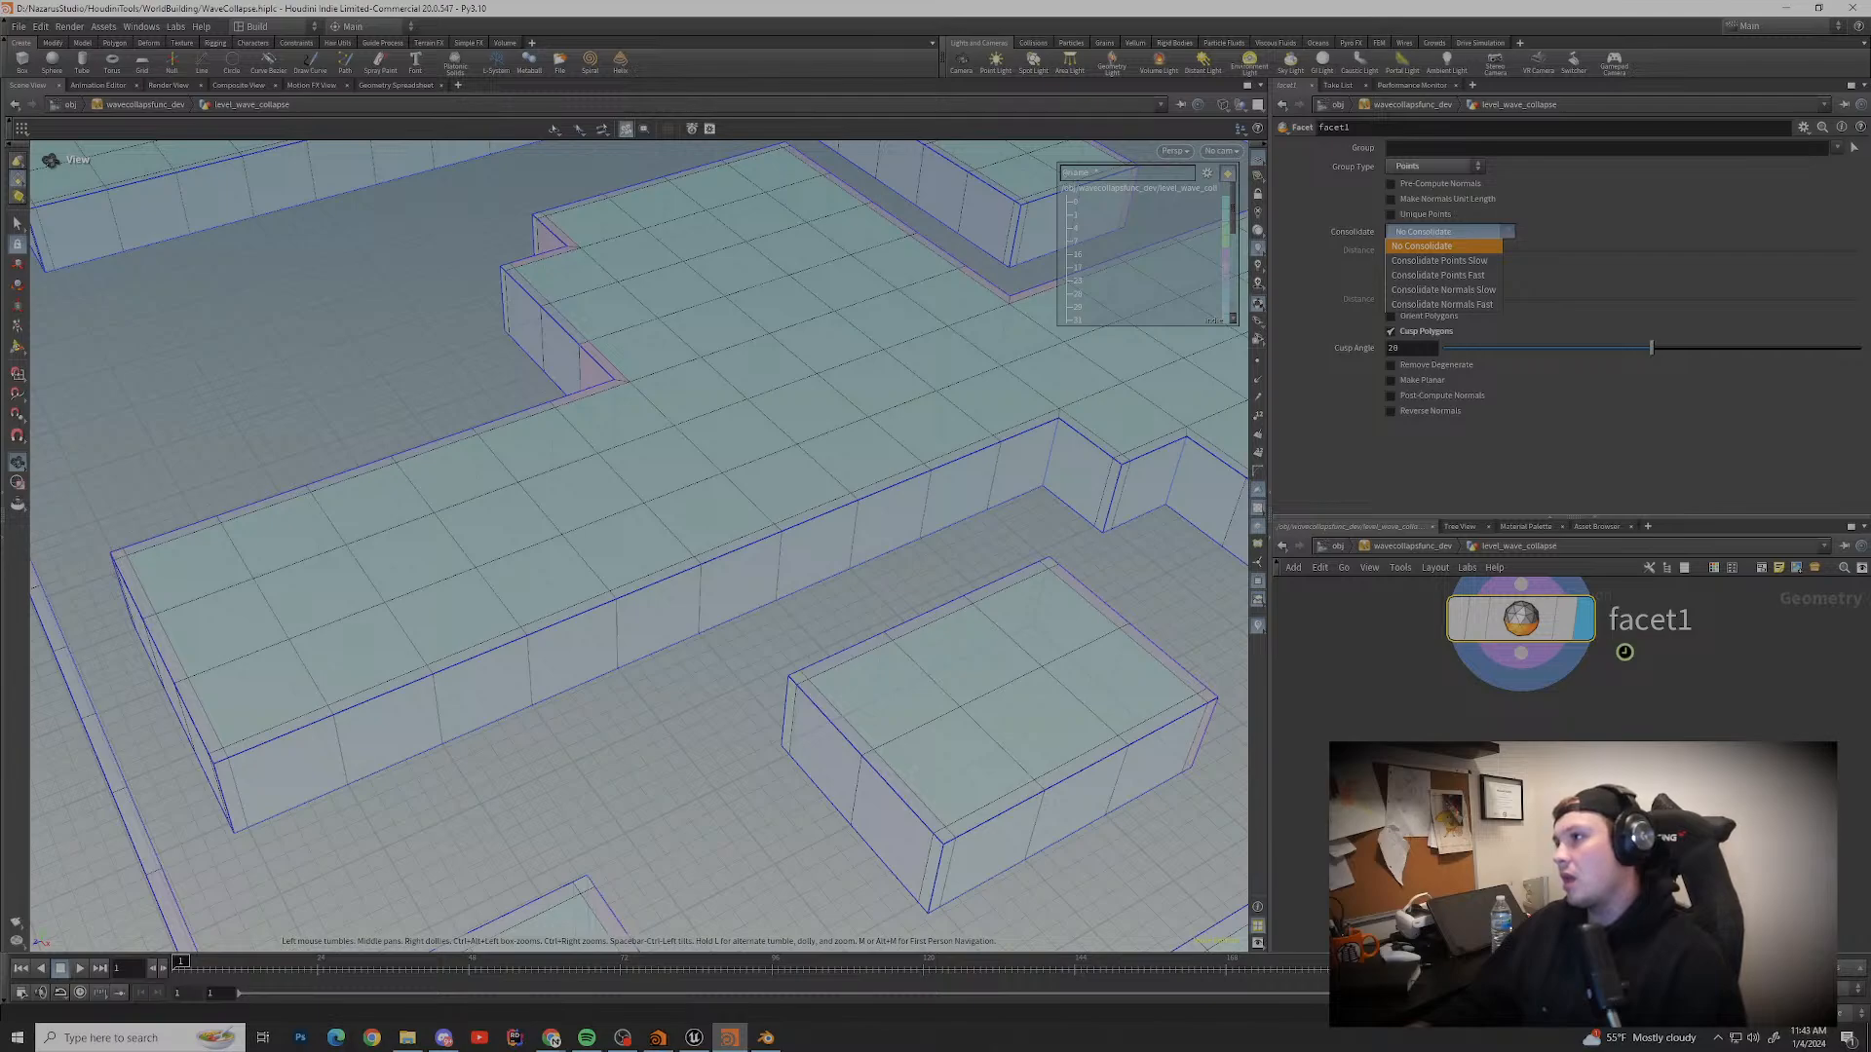
left_click(1423, 245)
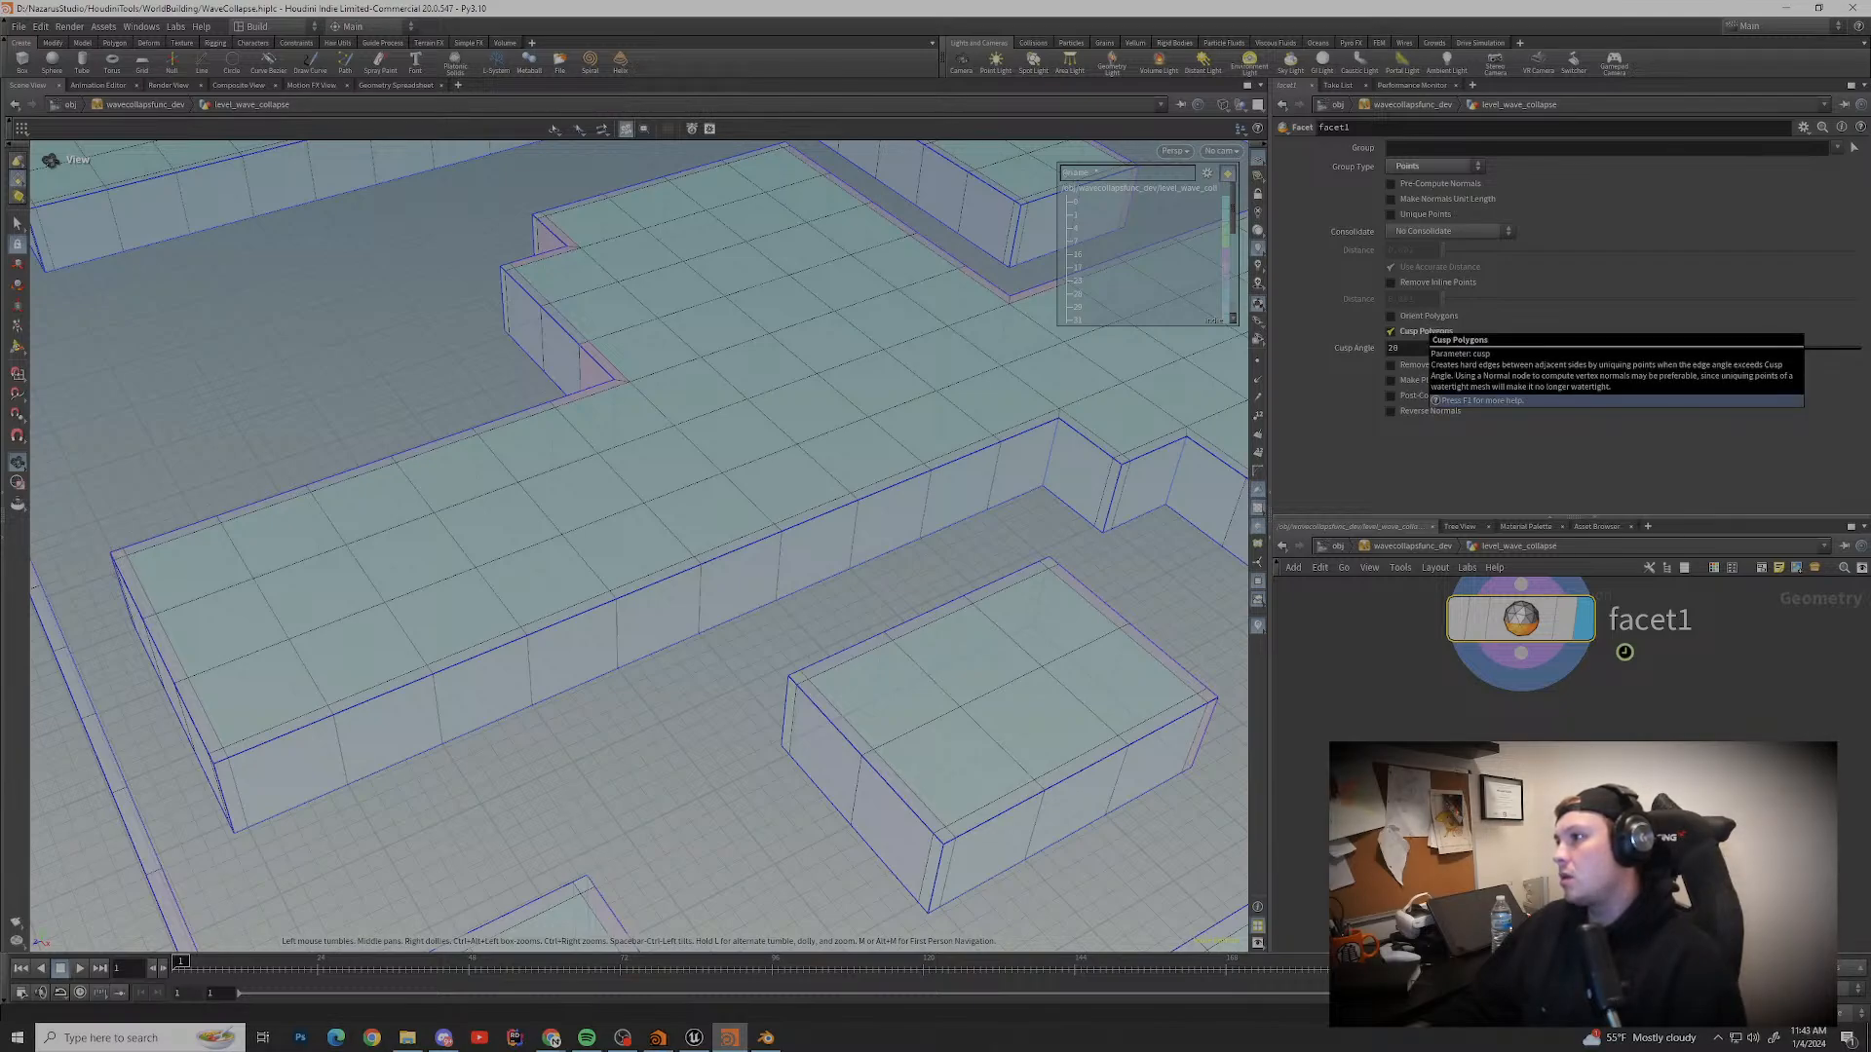
Step: Add an Edge Cusp node to the network near facet1
middle_click_drag(1423, 634, 1418, 724)
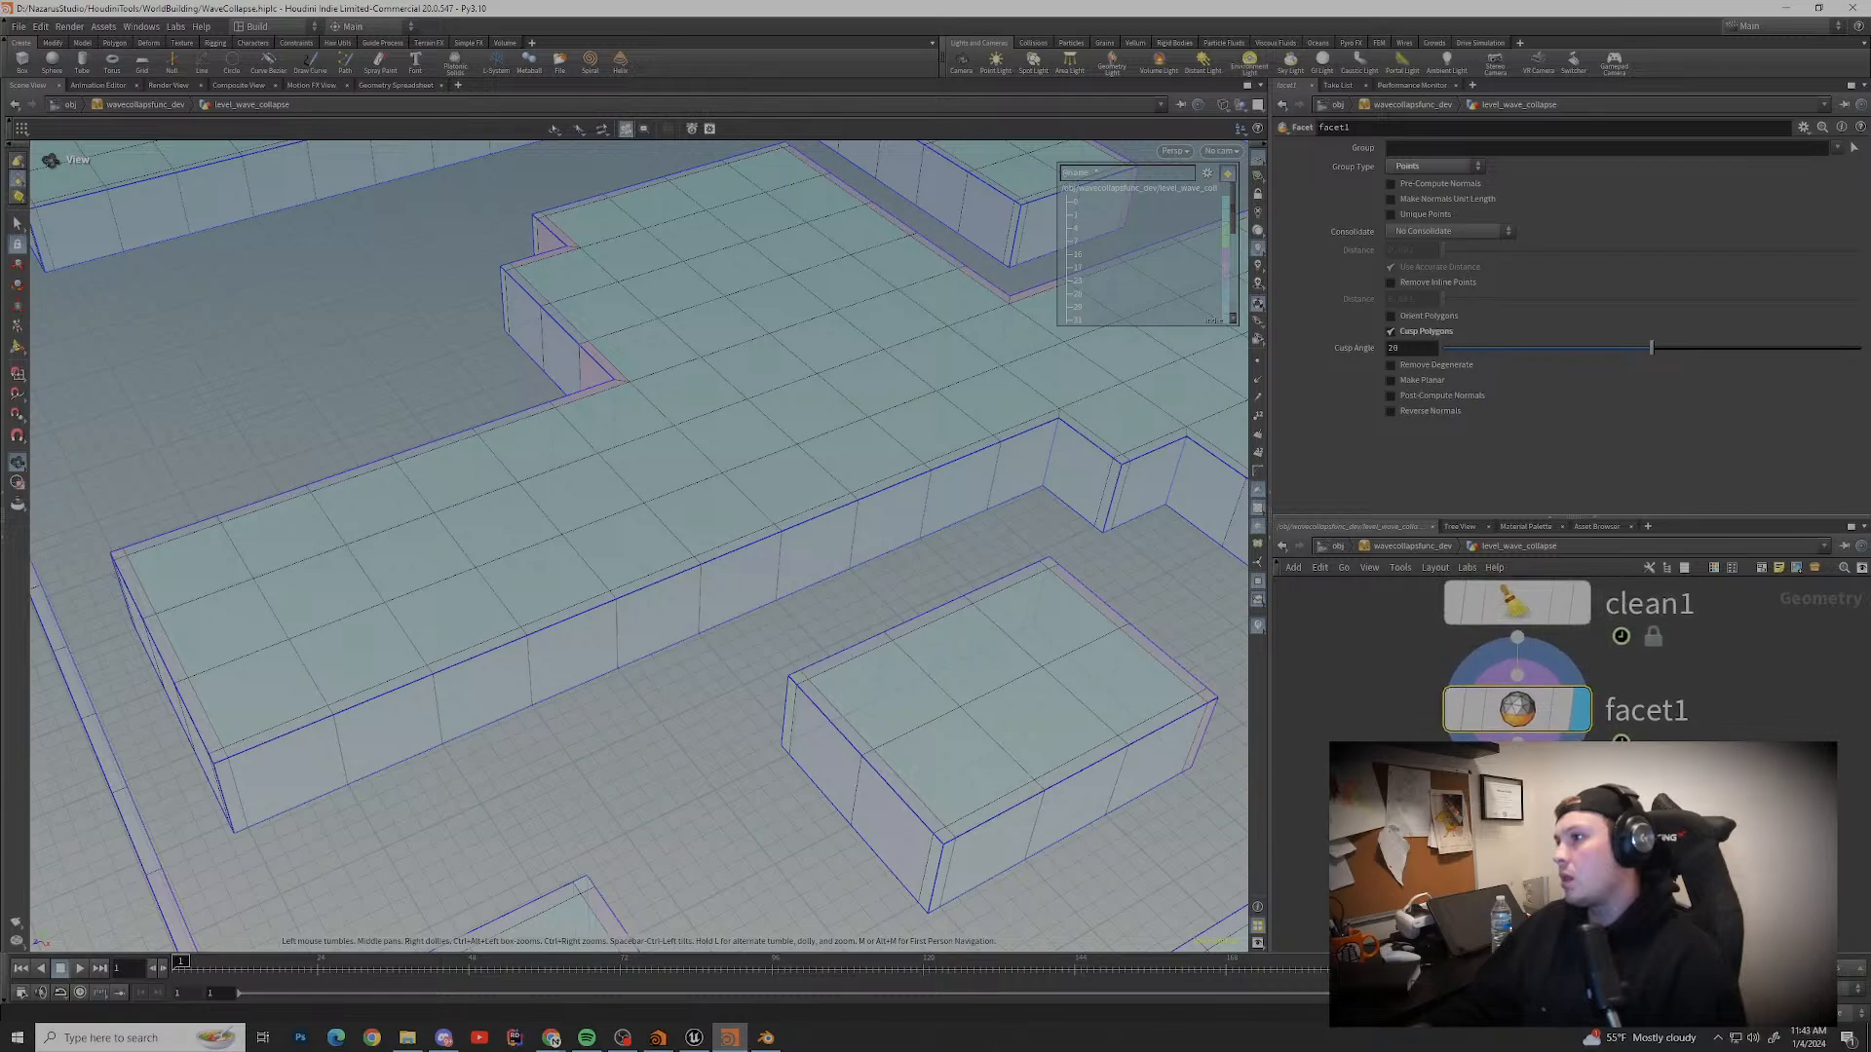
key("Tab")
type("cusp")
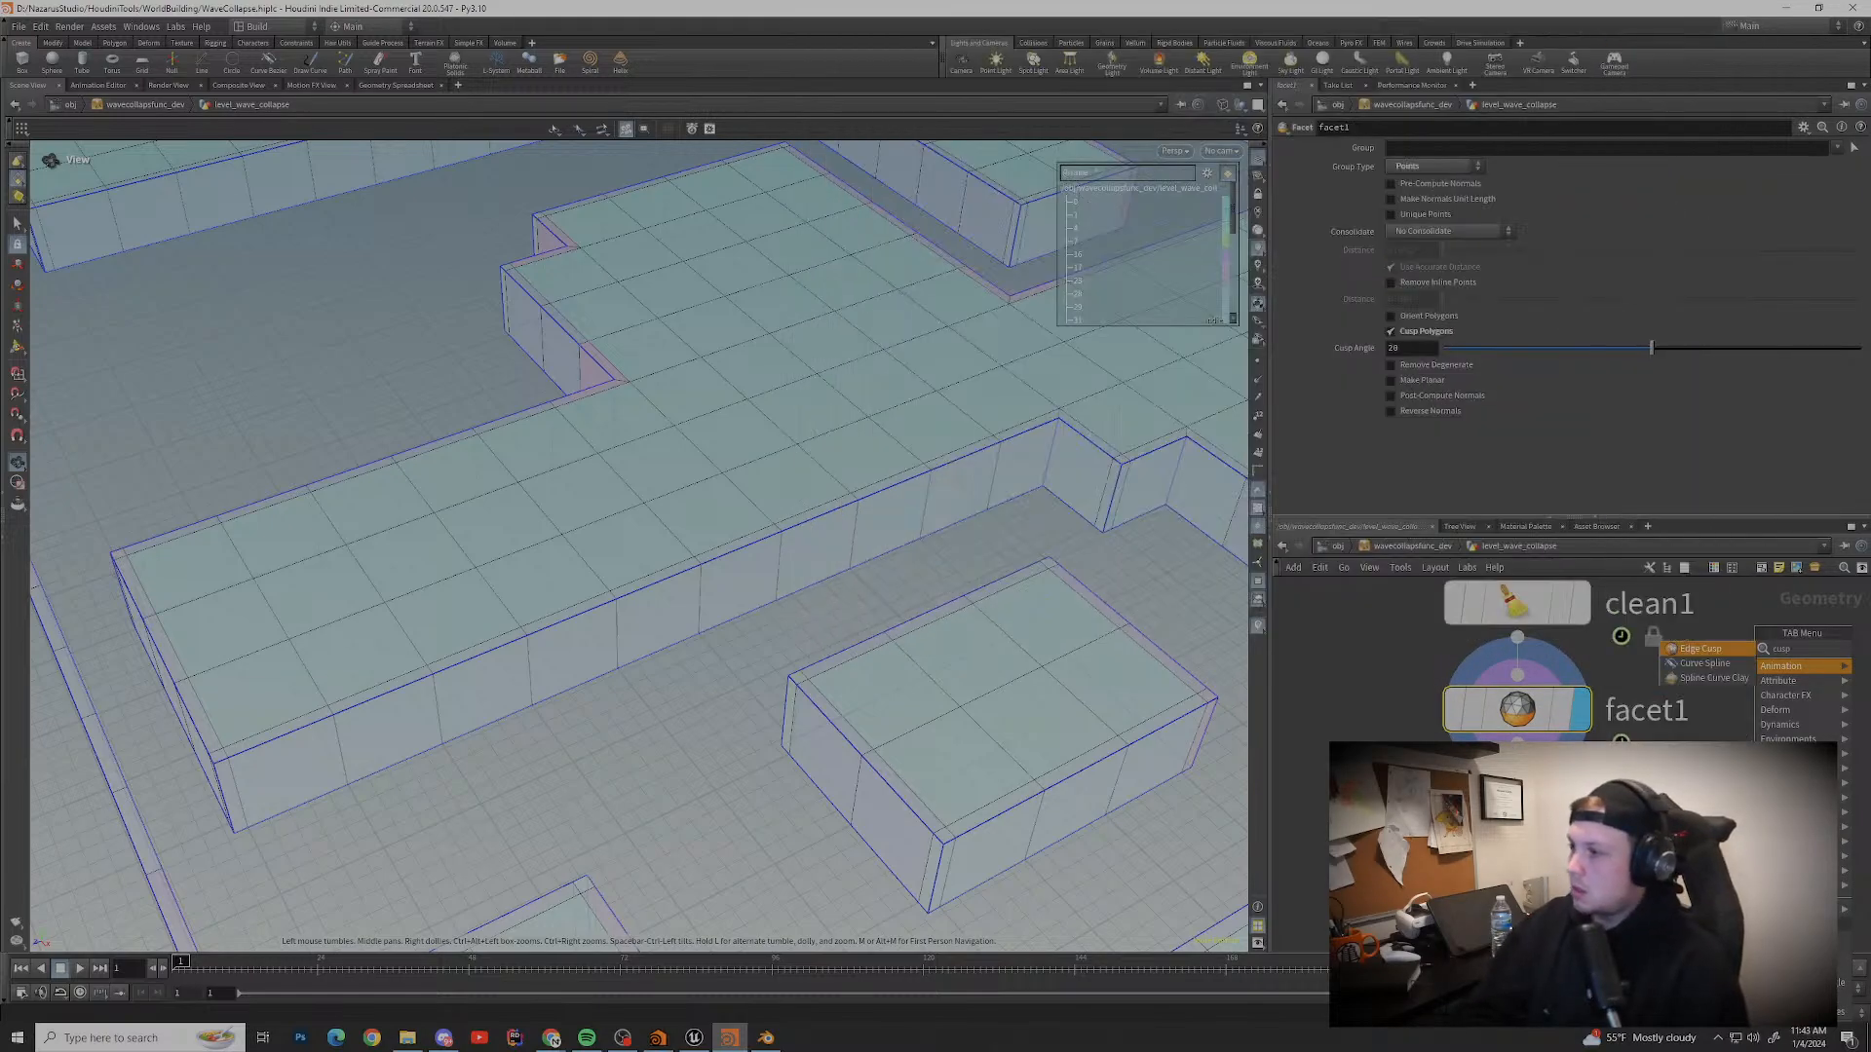
key("Return")
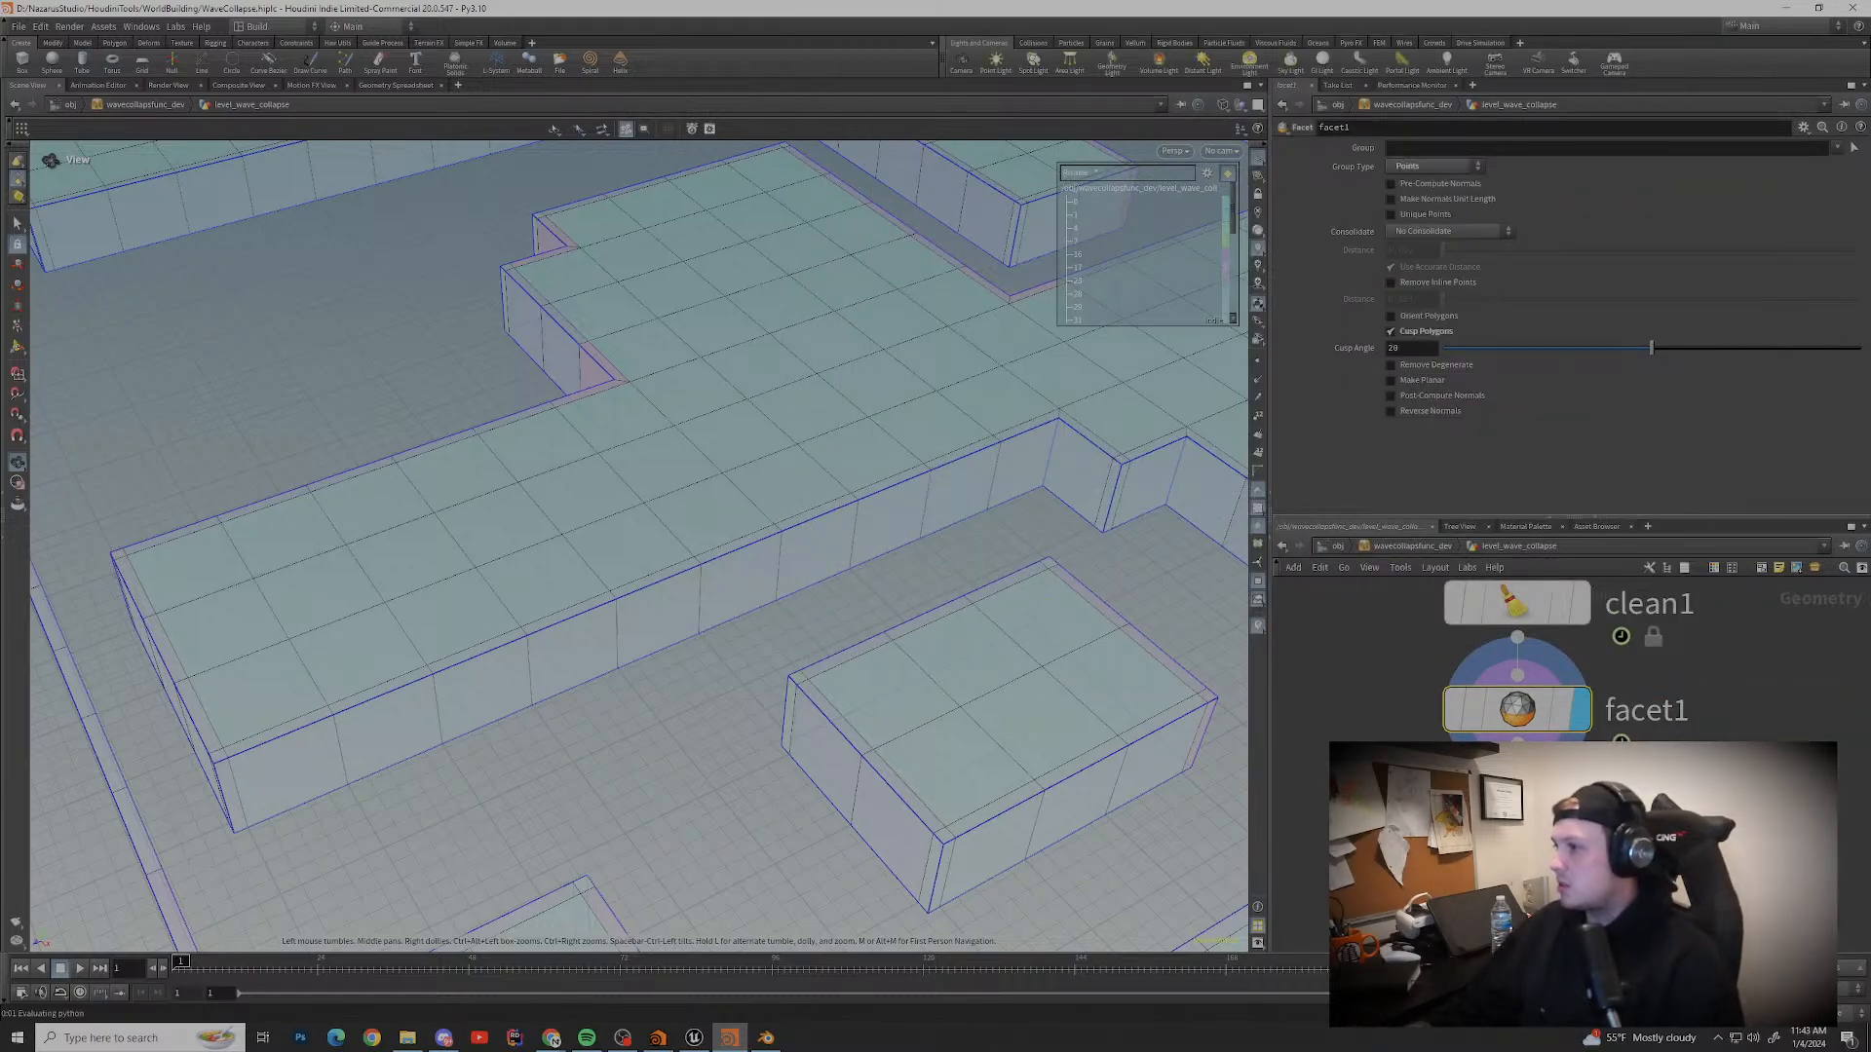
Step: Delete facet1, place the Edge Cusp node directly under clean1 in its place and display its output
left_click_drag(1517, 709, 1690, 718)
left_click(1690, 718)
key("Delete")
left_click_drag(1491, 824, 1517, 752)
left_click(1596, 669)
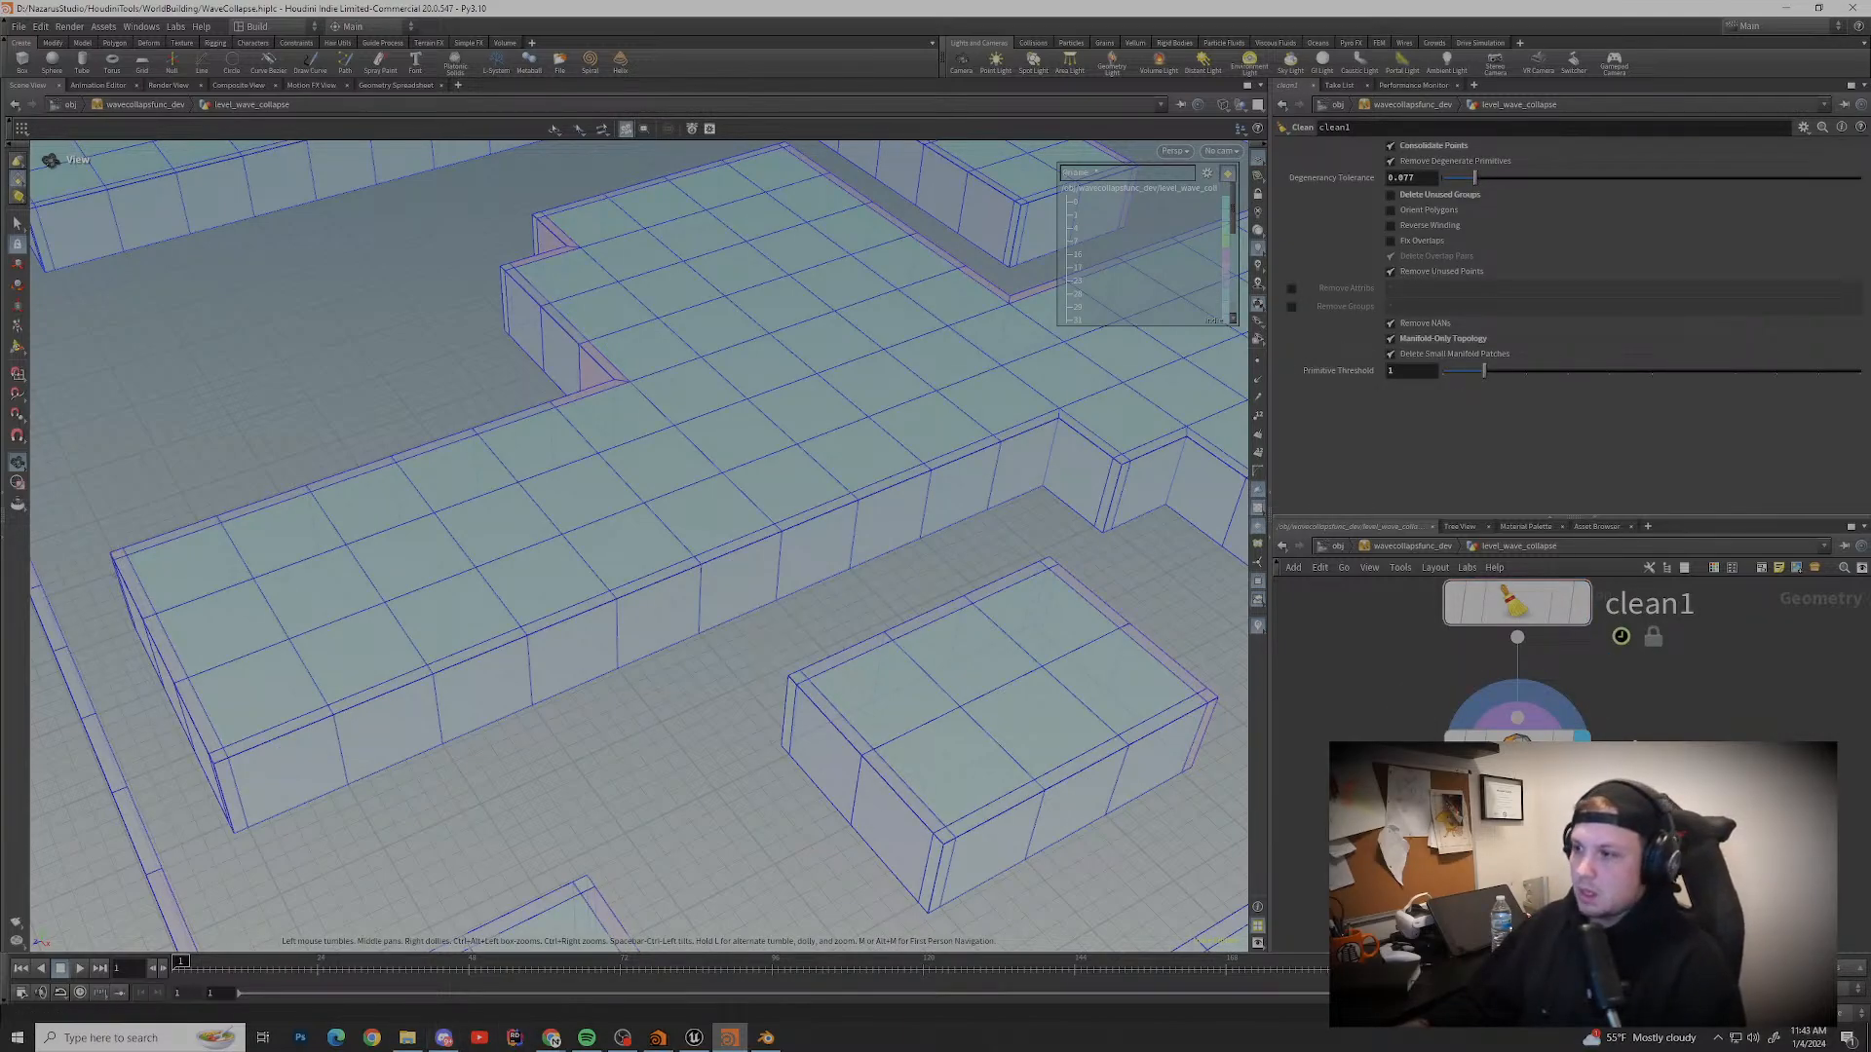
Step: Try the Cut Boundary Points option on the Edge Cusp node and check the block edges
scroll(984, 799, "up", 3)
middle_click_drag(984, 799, 809, 784)
left_click(1517, 733)
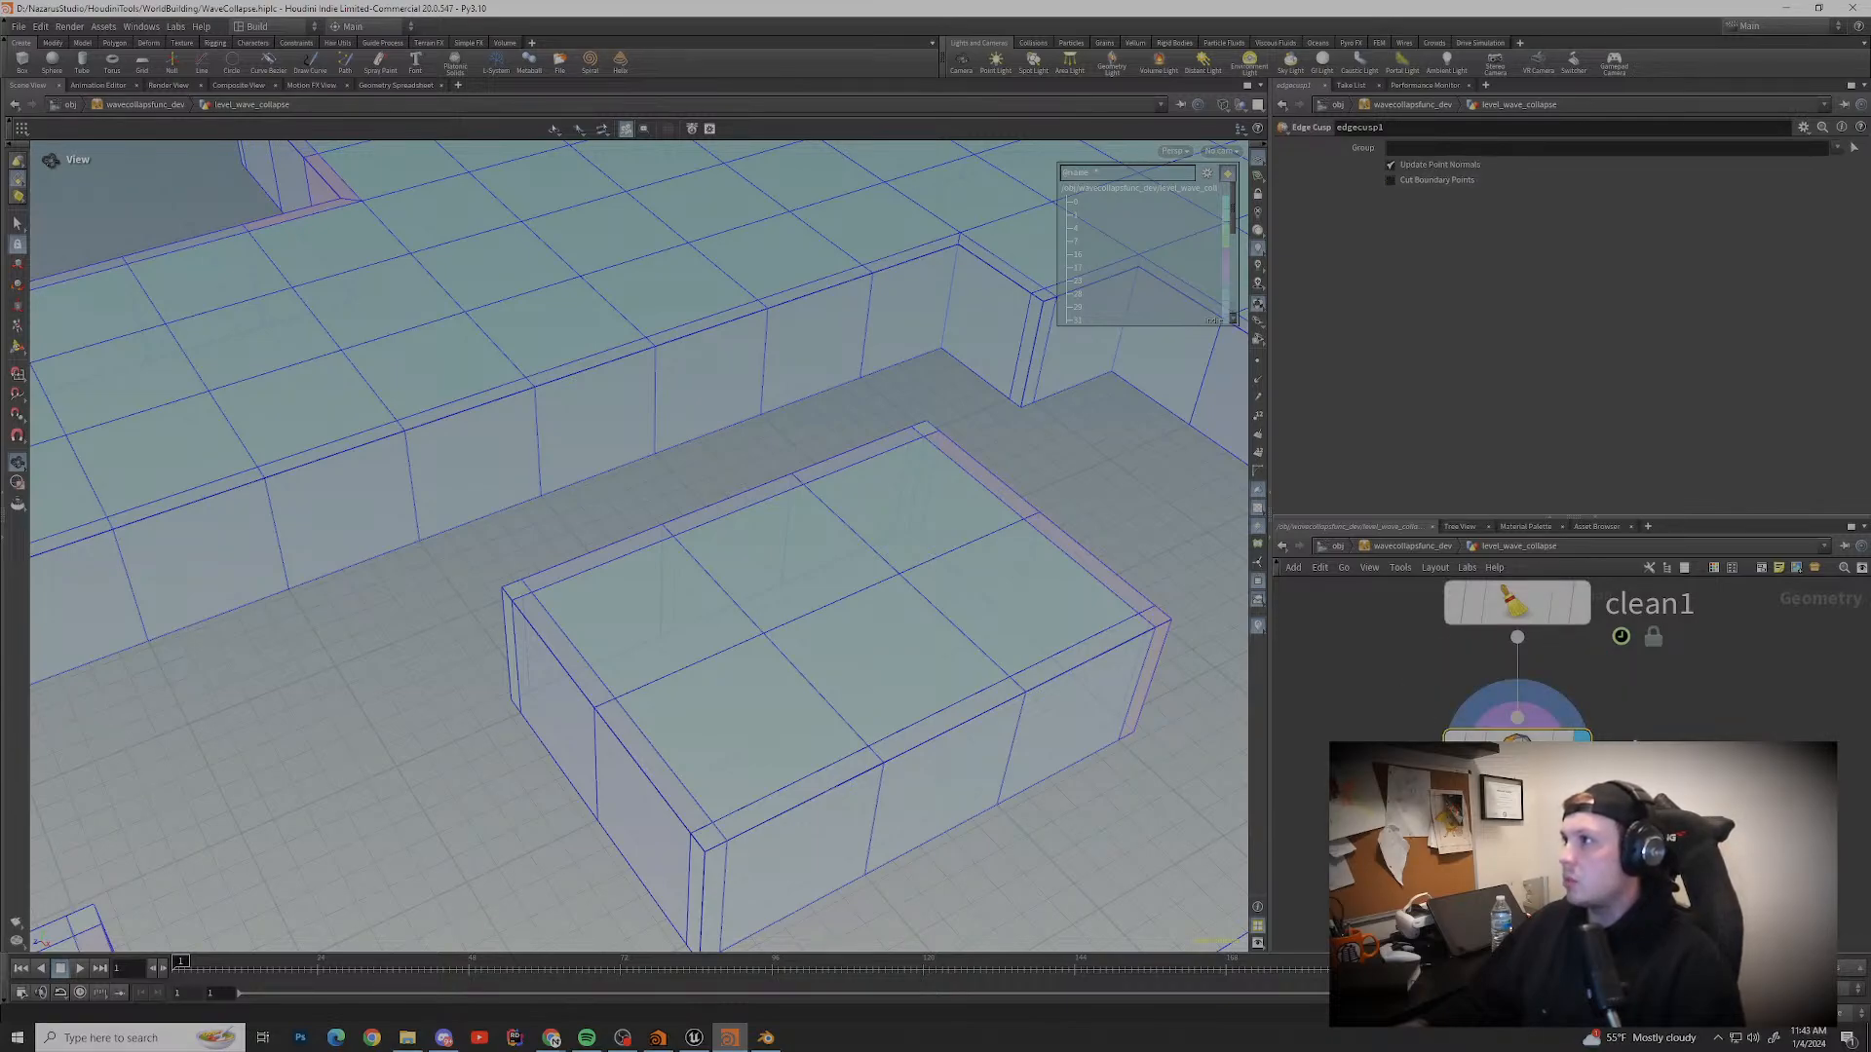
left_click(1390, 180)
scroll(926, 609, "down", 2)
middle_click_drag(925, 609, 1115, 554)
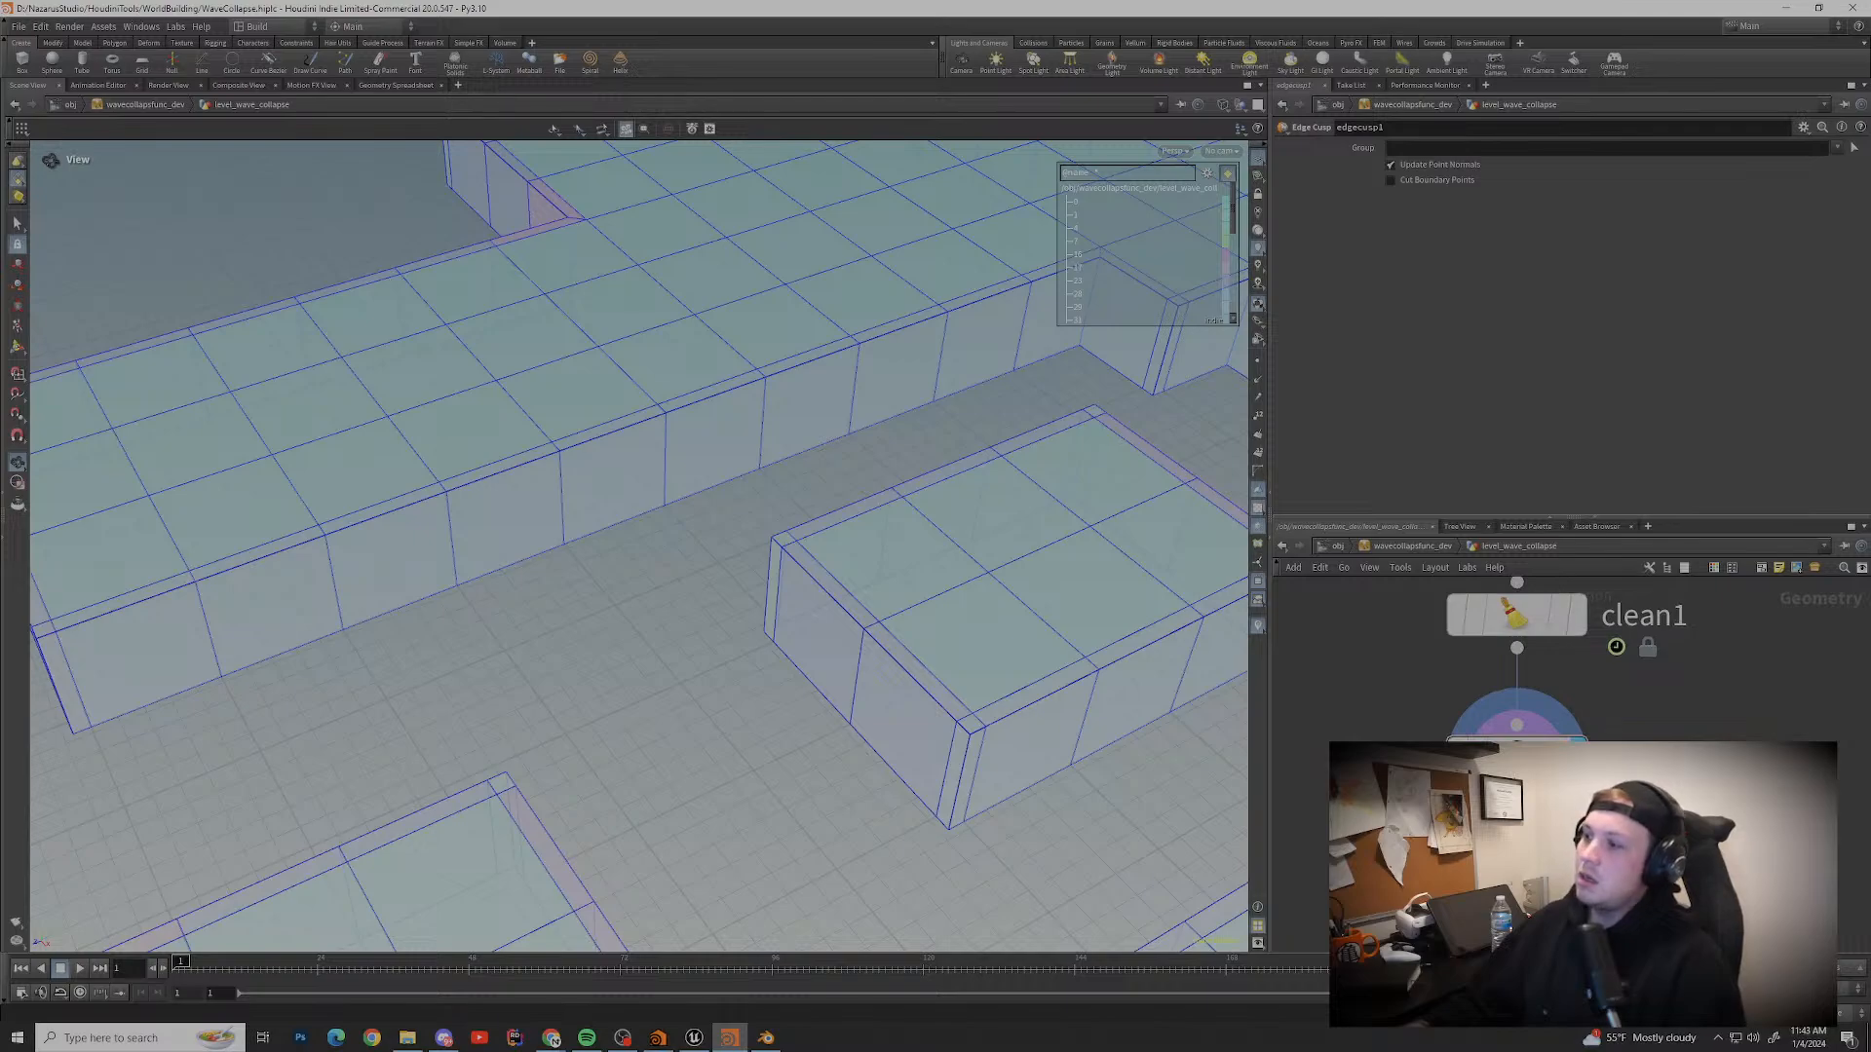
Step: Add a PolyBevel node below the Edge Cusp node and display its output
key("Tab")
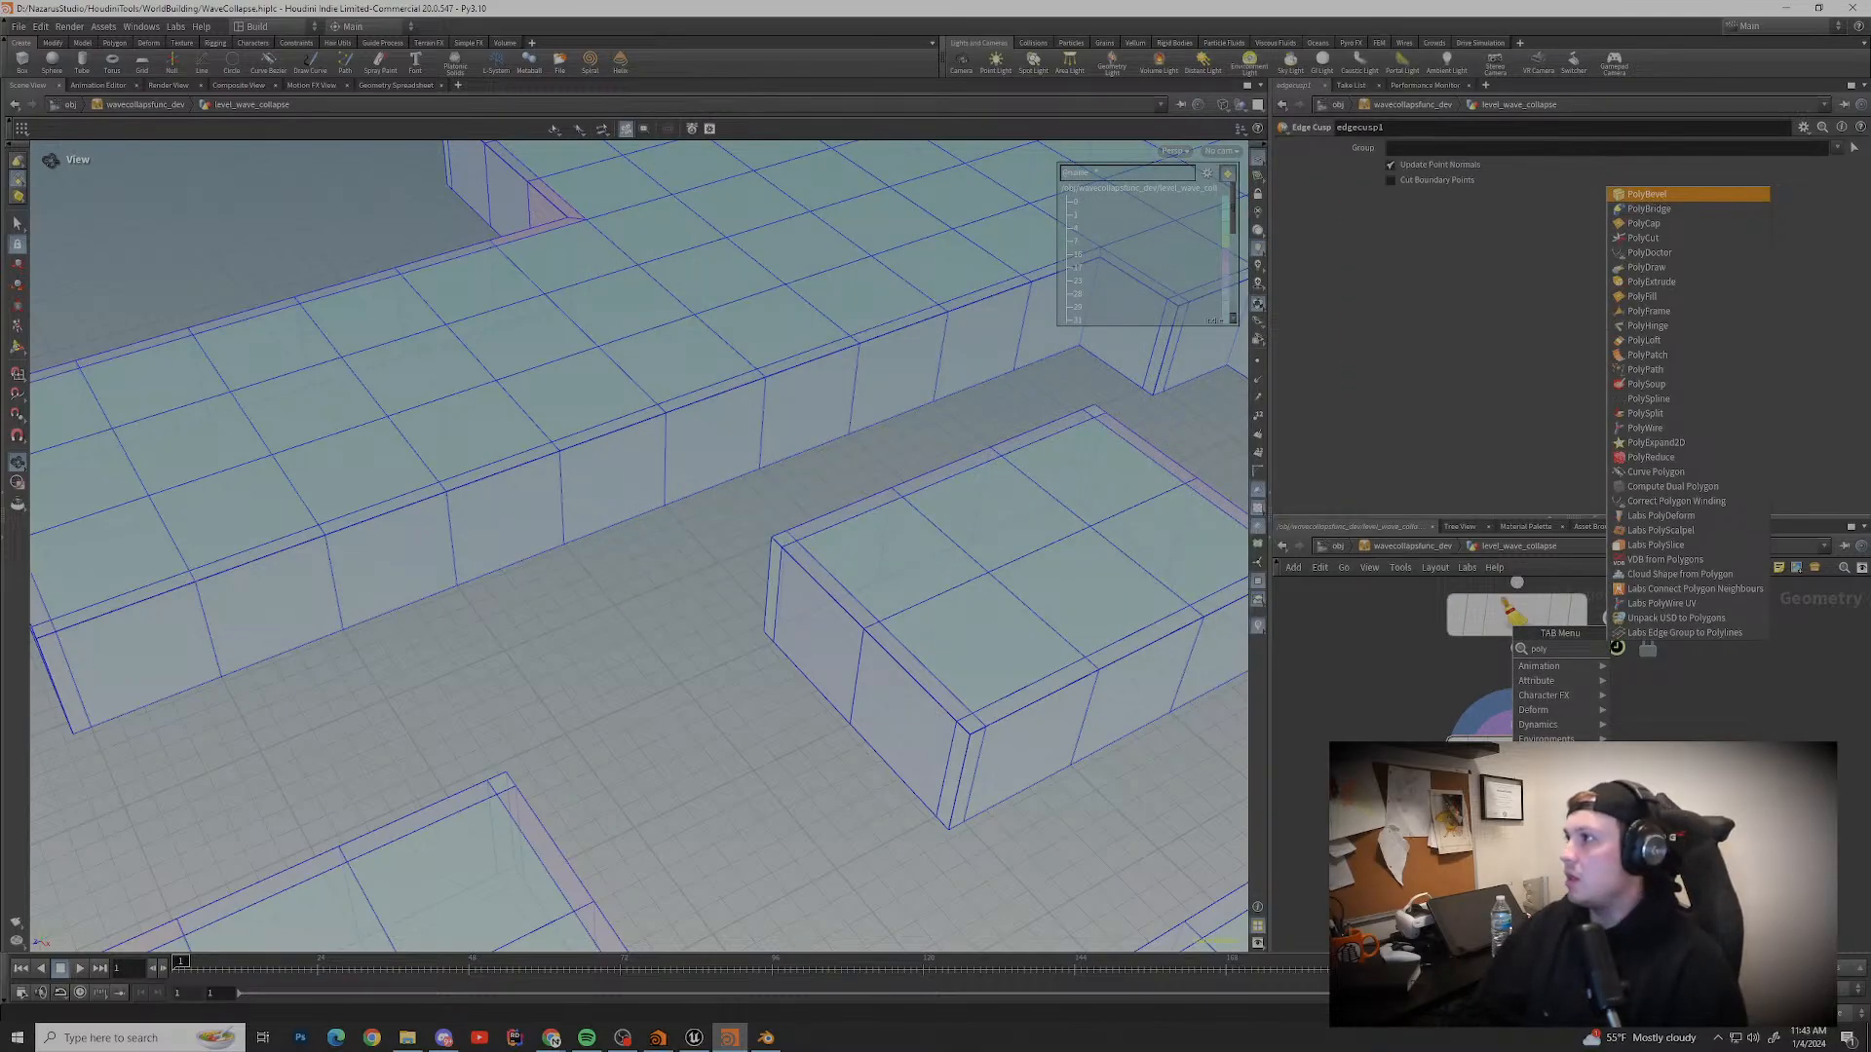
key("Escape")
left_click(1517, 857)
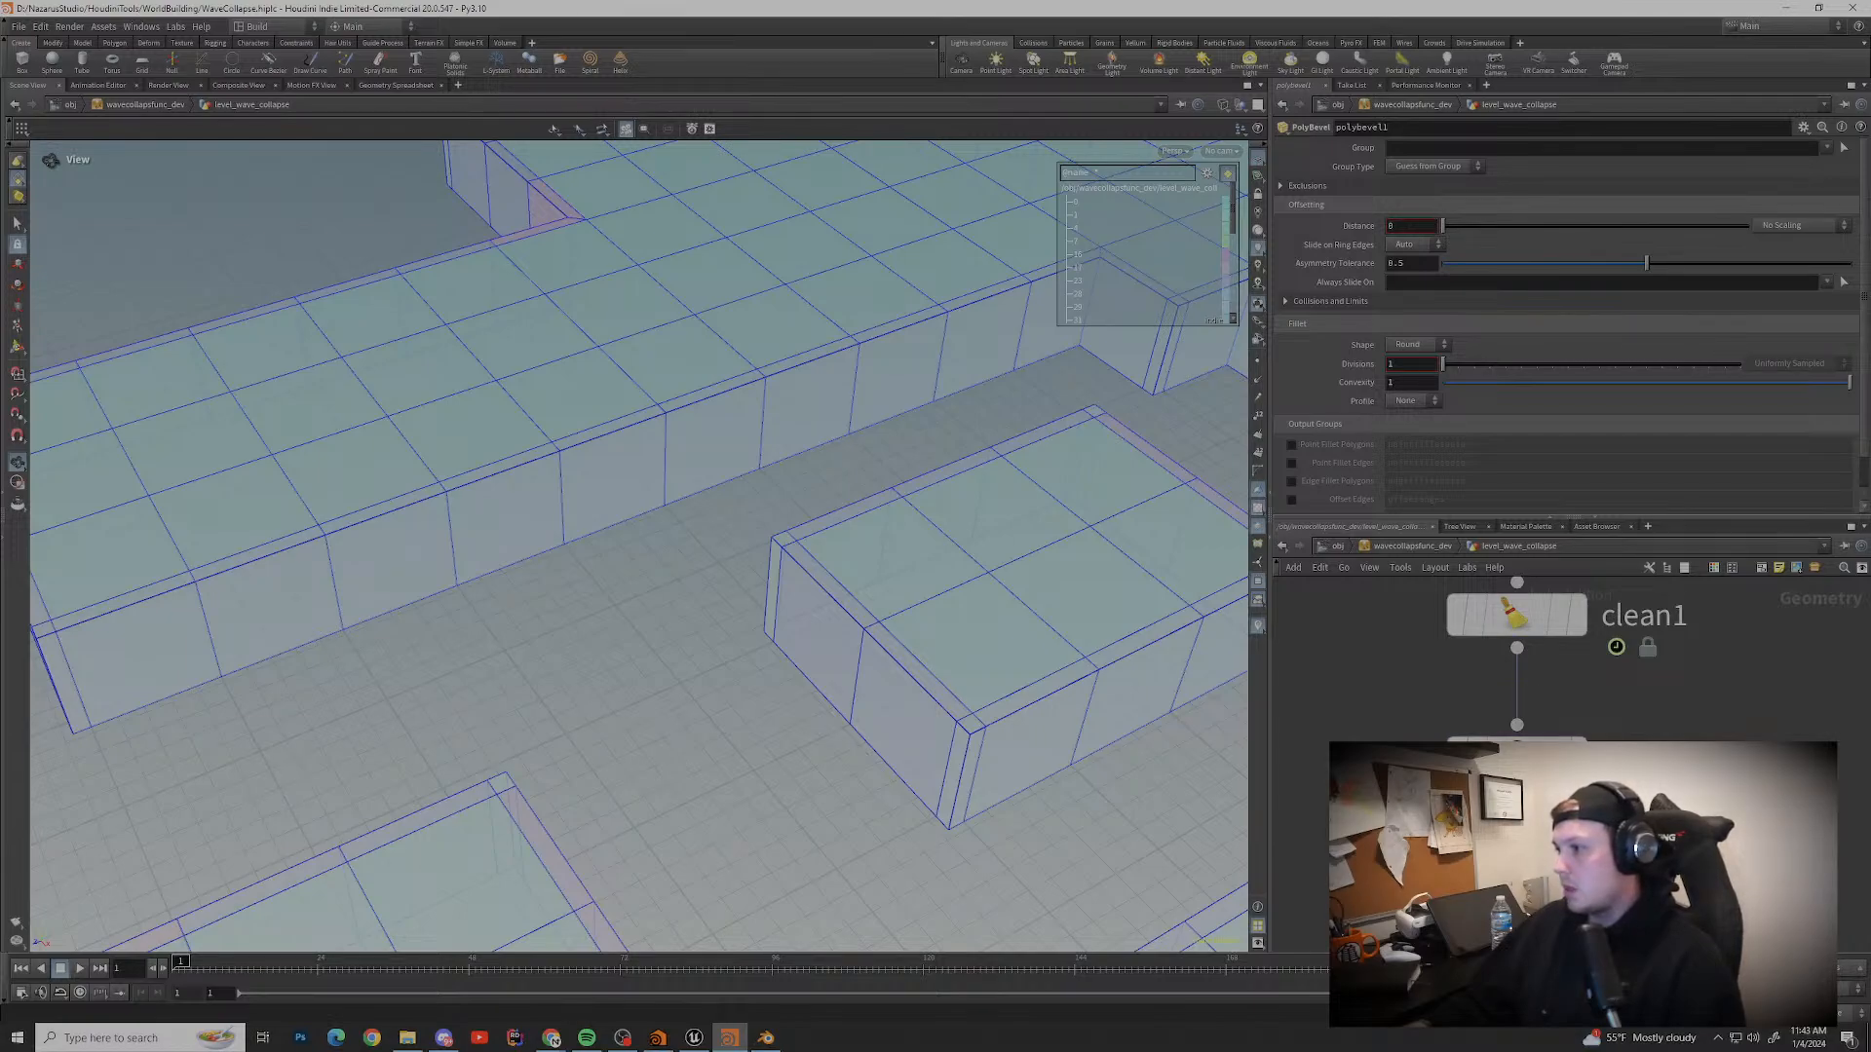
left_click_drag(624, 546, 673, 531)
Step: Set the PolyBevel Distance to 0.163 and its Group Type to Edges
left_click_drag(1443, 225, 1461, 225)
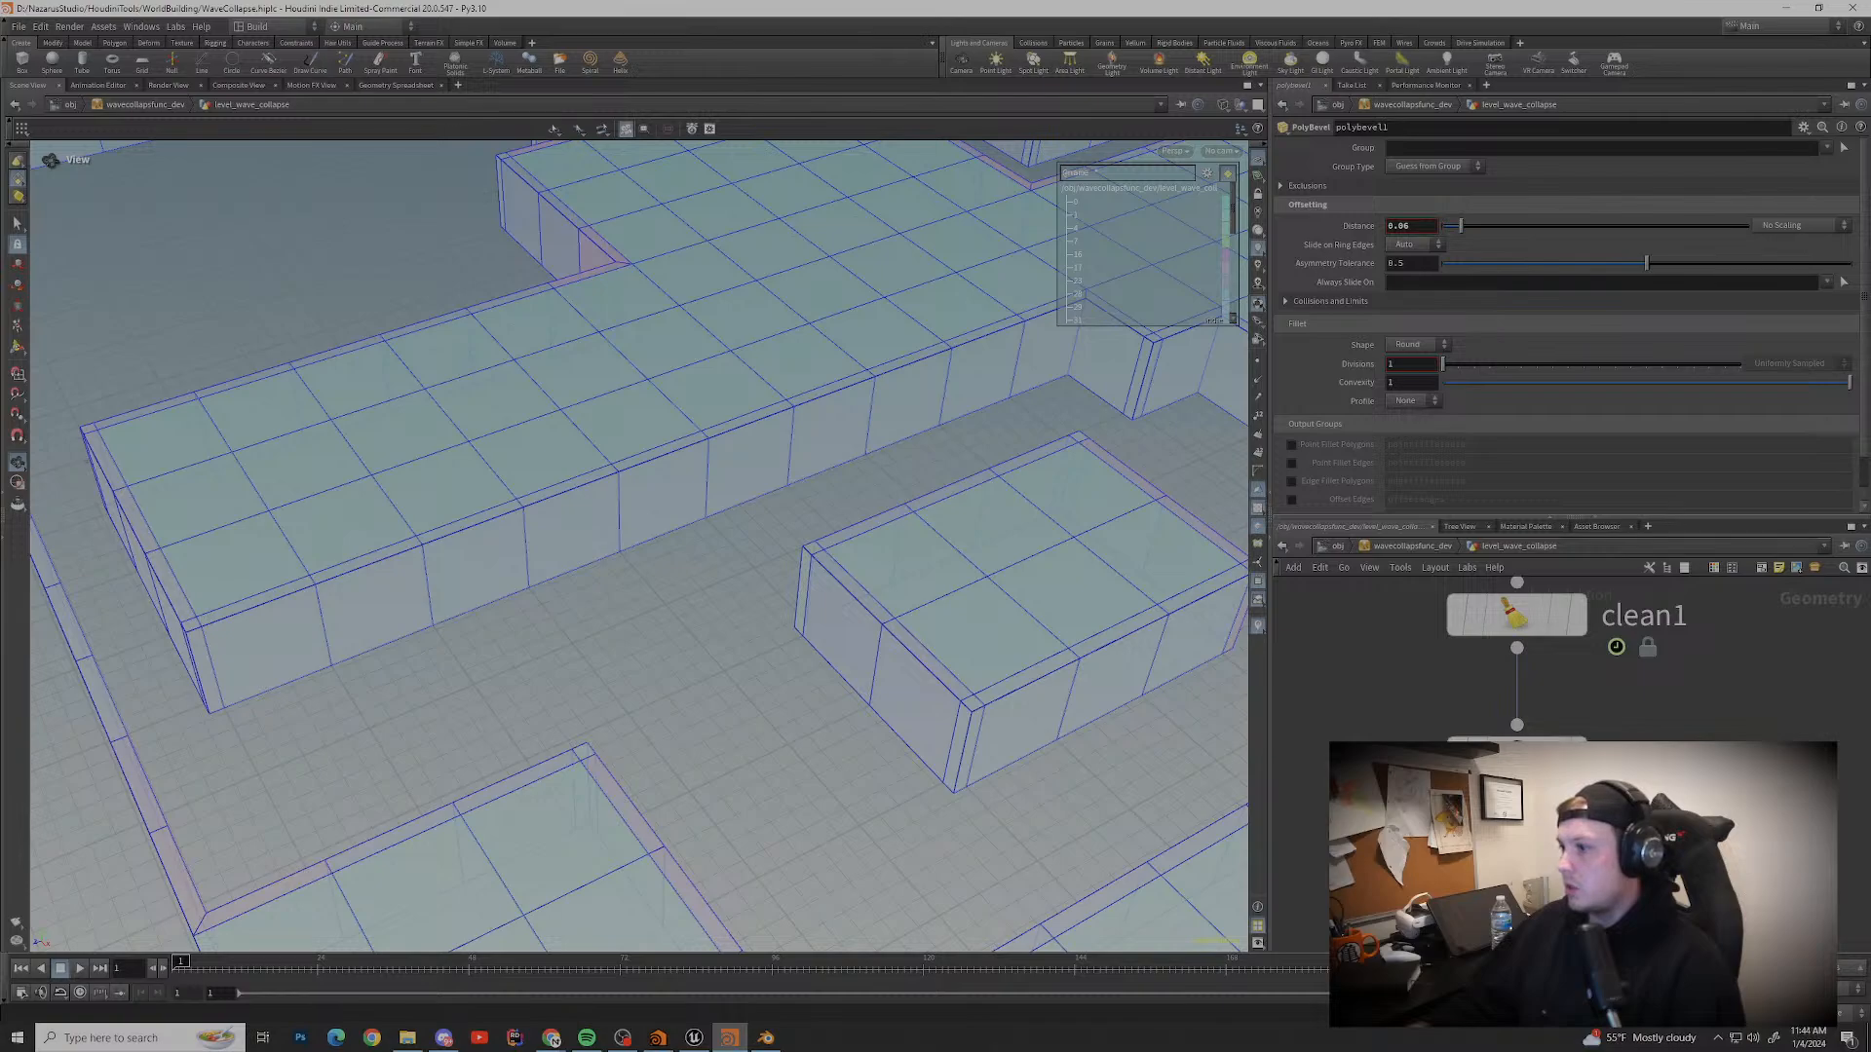
left_click_drag(1460, 225, 1519, 225)
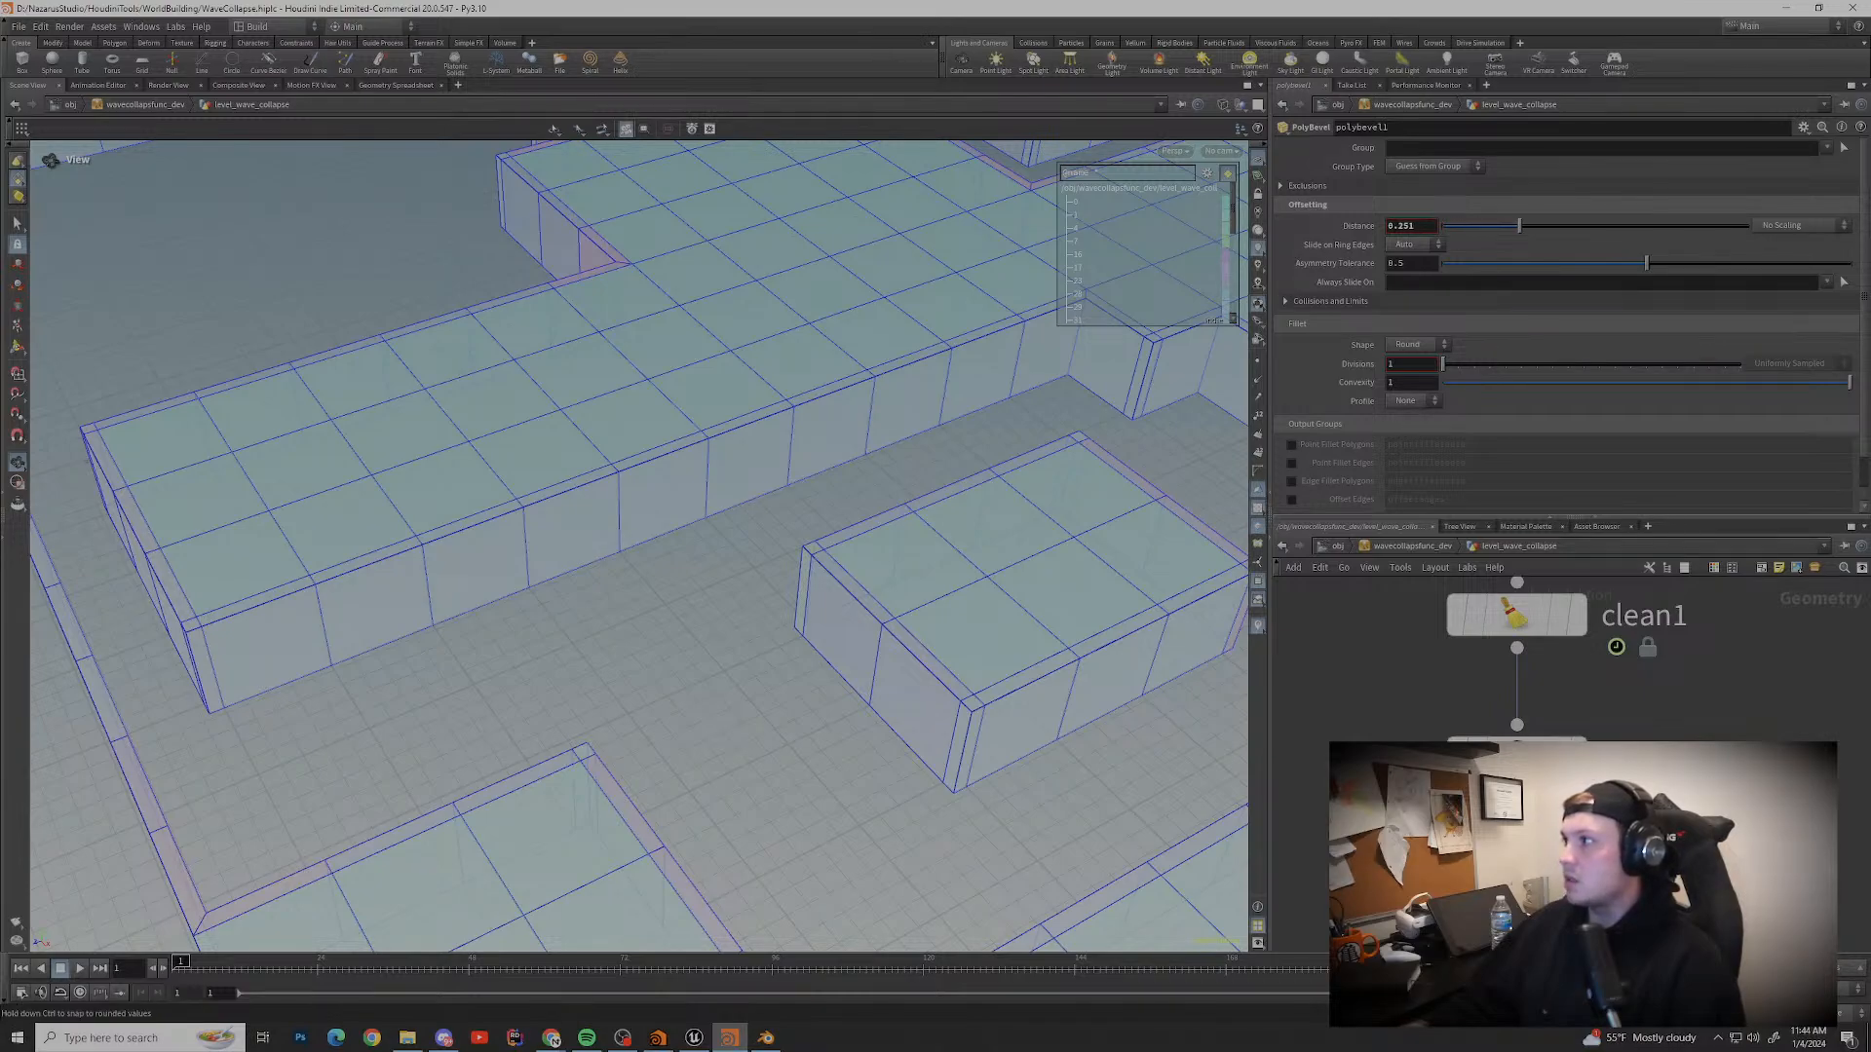
left_click_drag(1519, 225, 1506, 225)
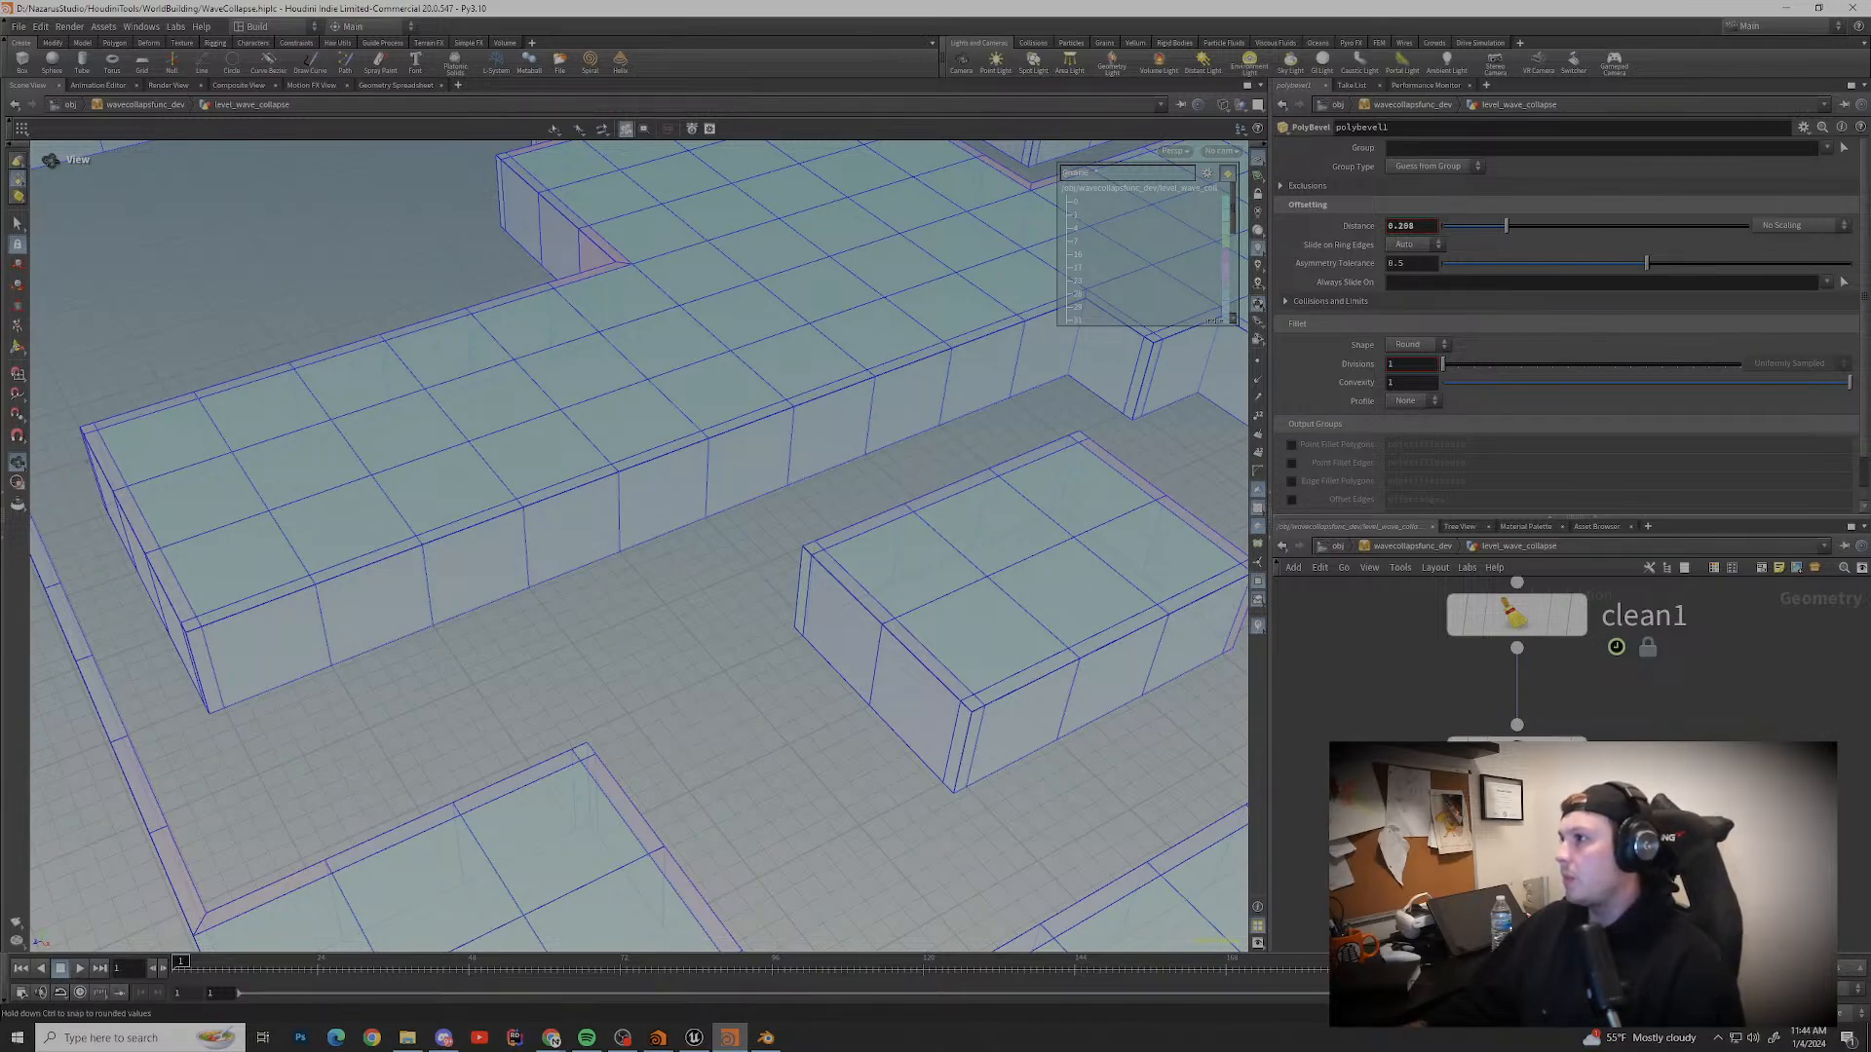
left_click_drag(1457, 363, 1443, 363)
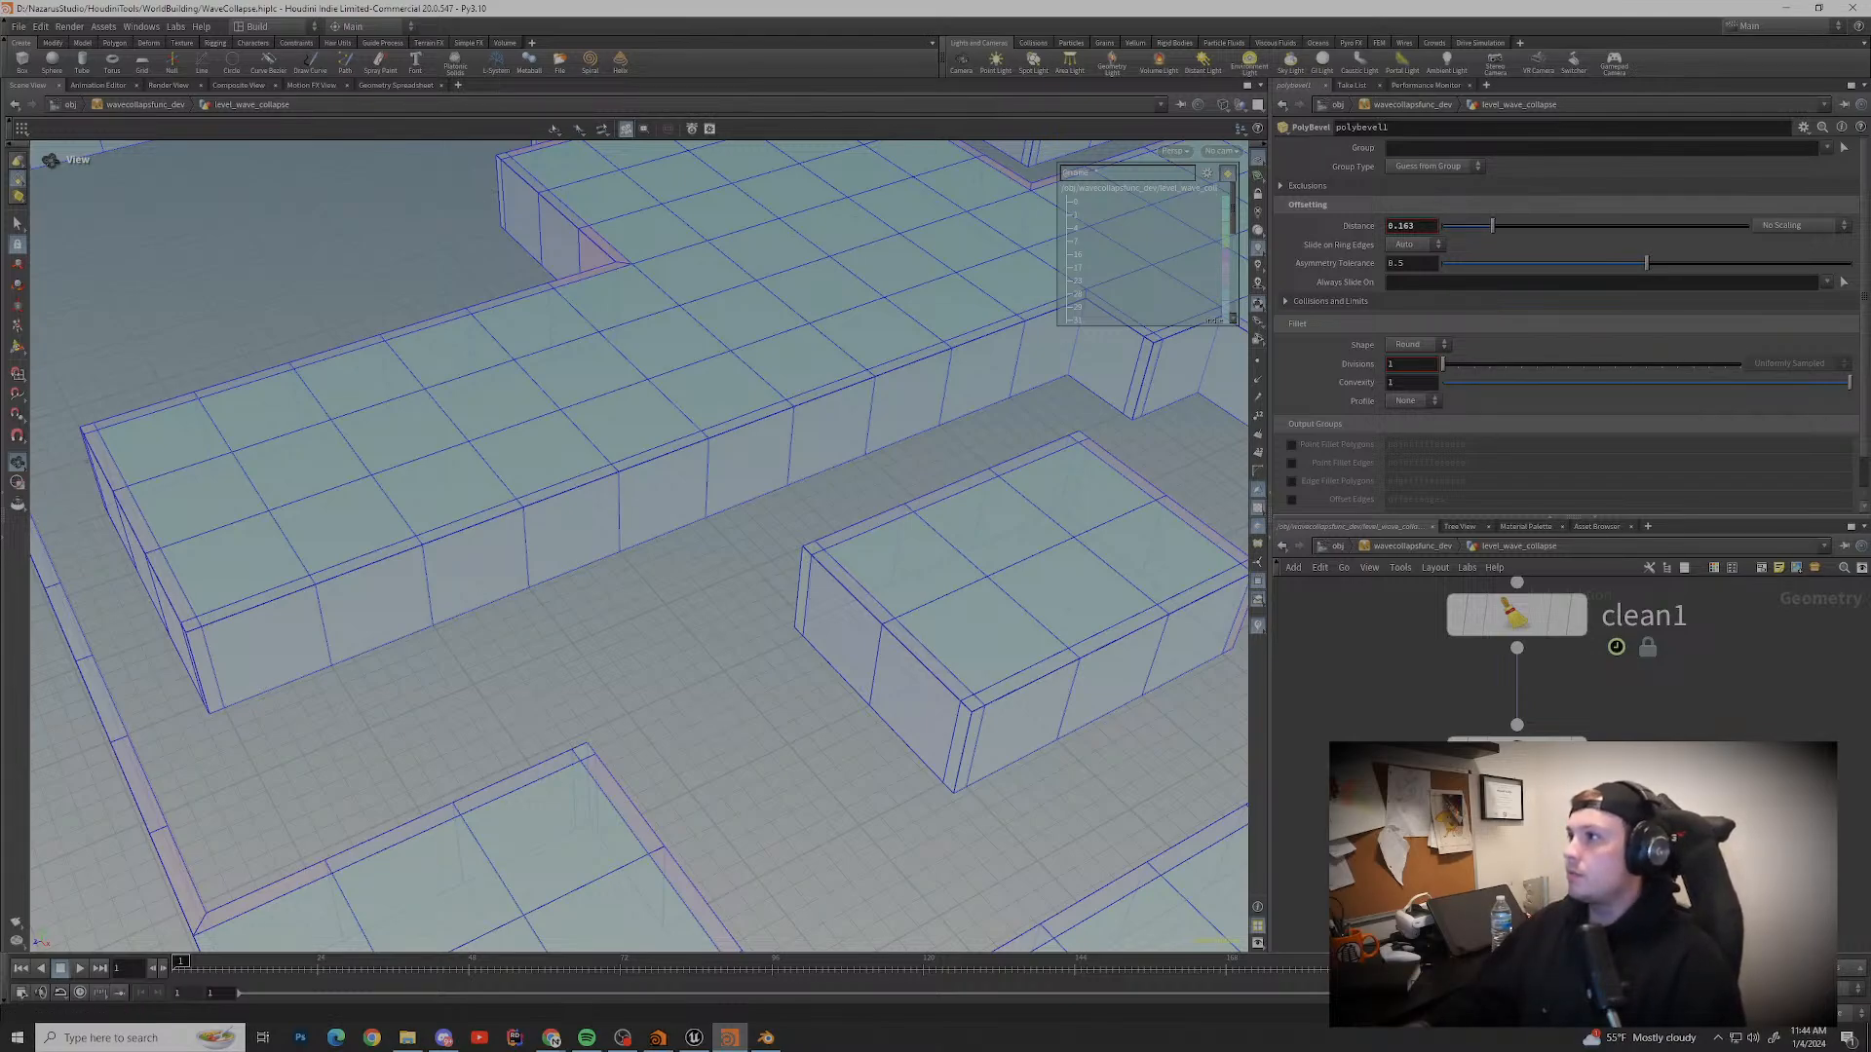
left_click(1431, 165)
left_click(1403, 209)
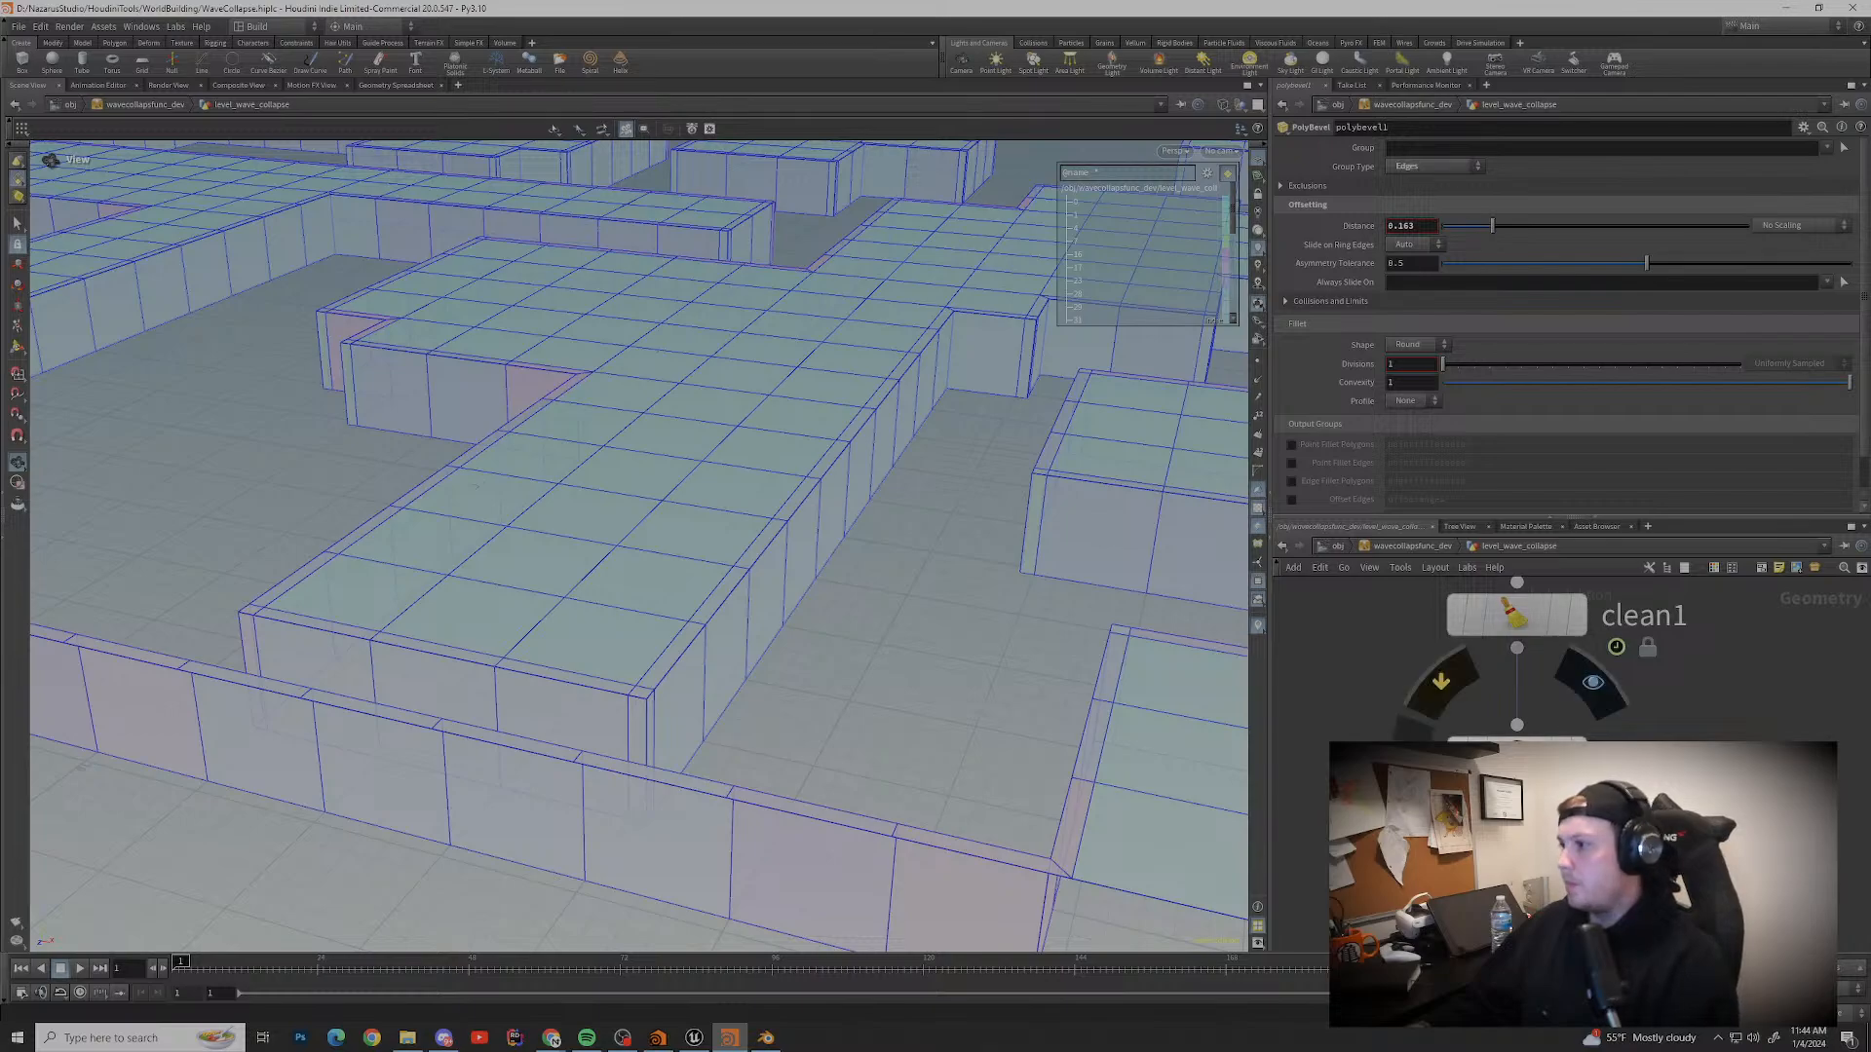
Step: Delete the PolyBevel and Edge Cusp nodes and display clean1's output
left_click(1517, 739)
left_click(1517, 614)
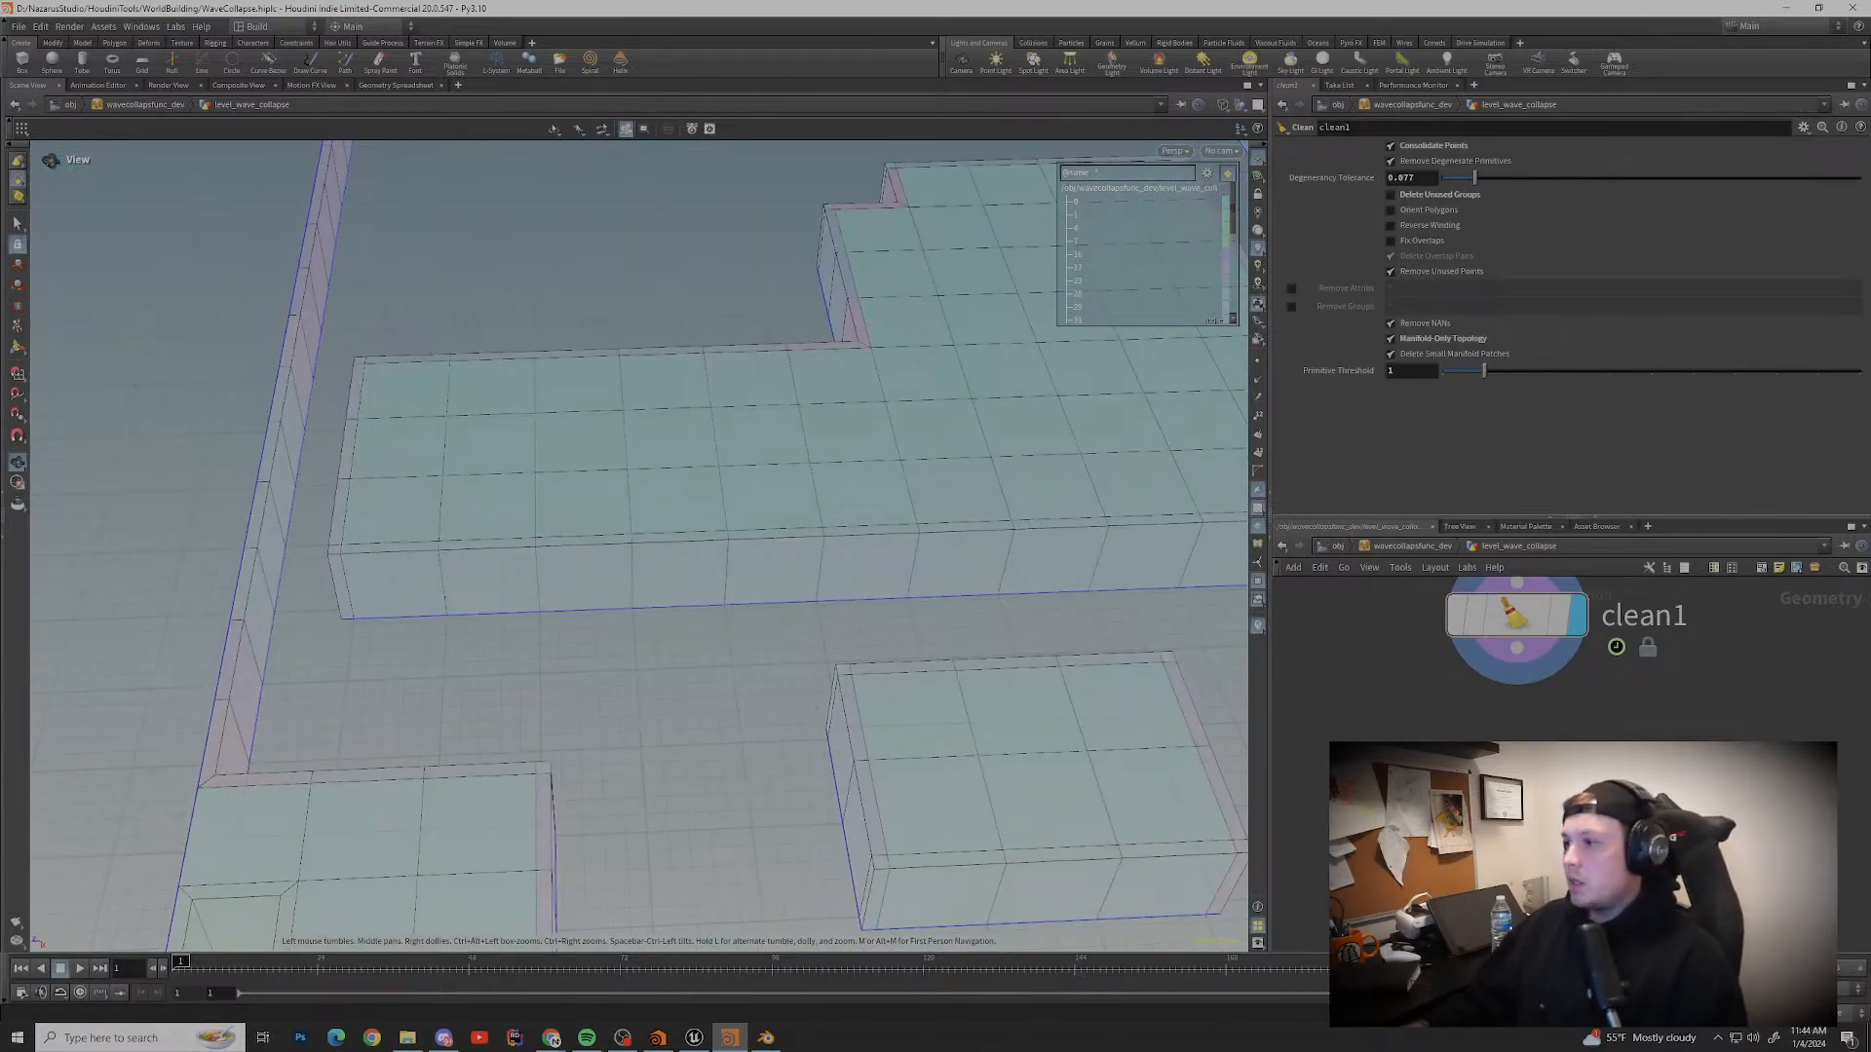
left_click(1517, 731)
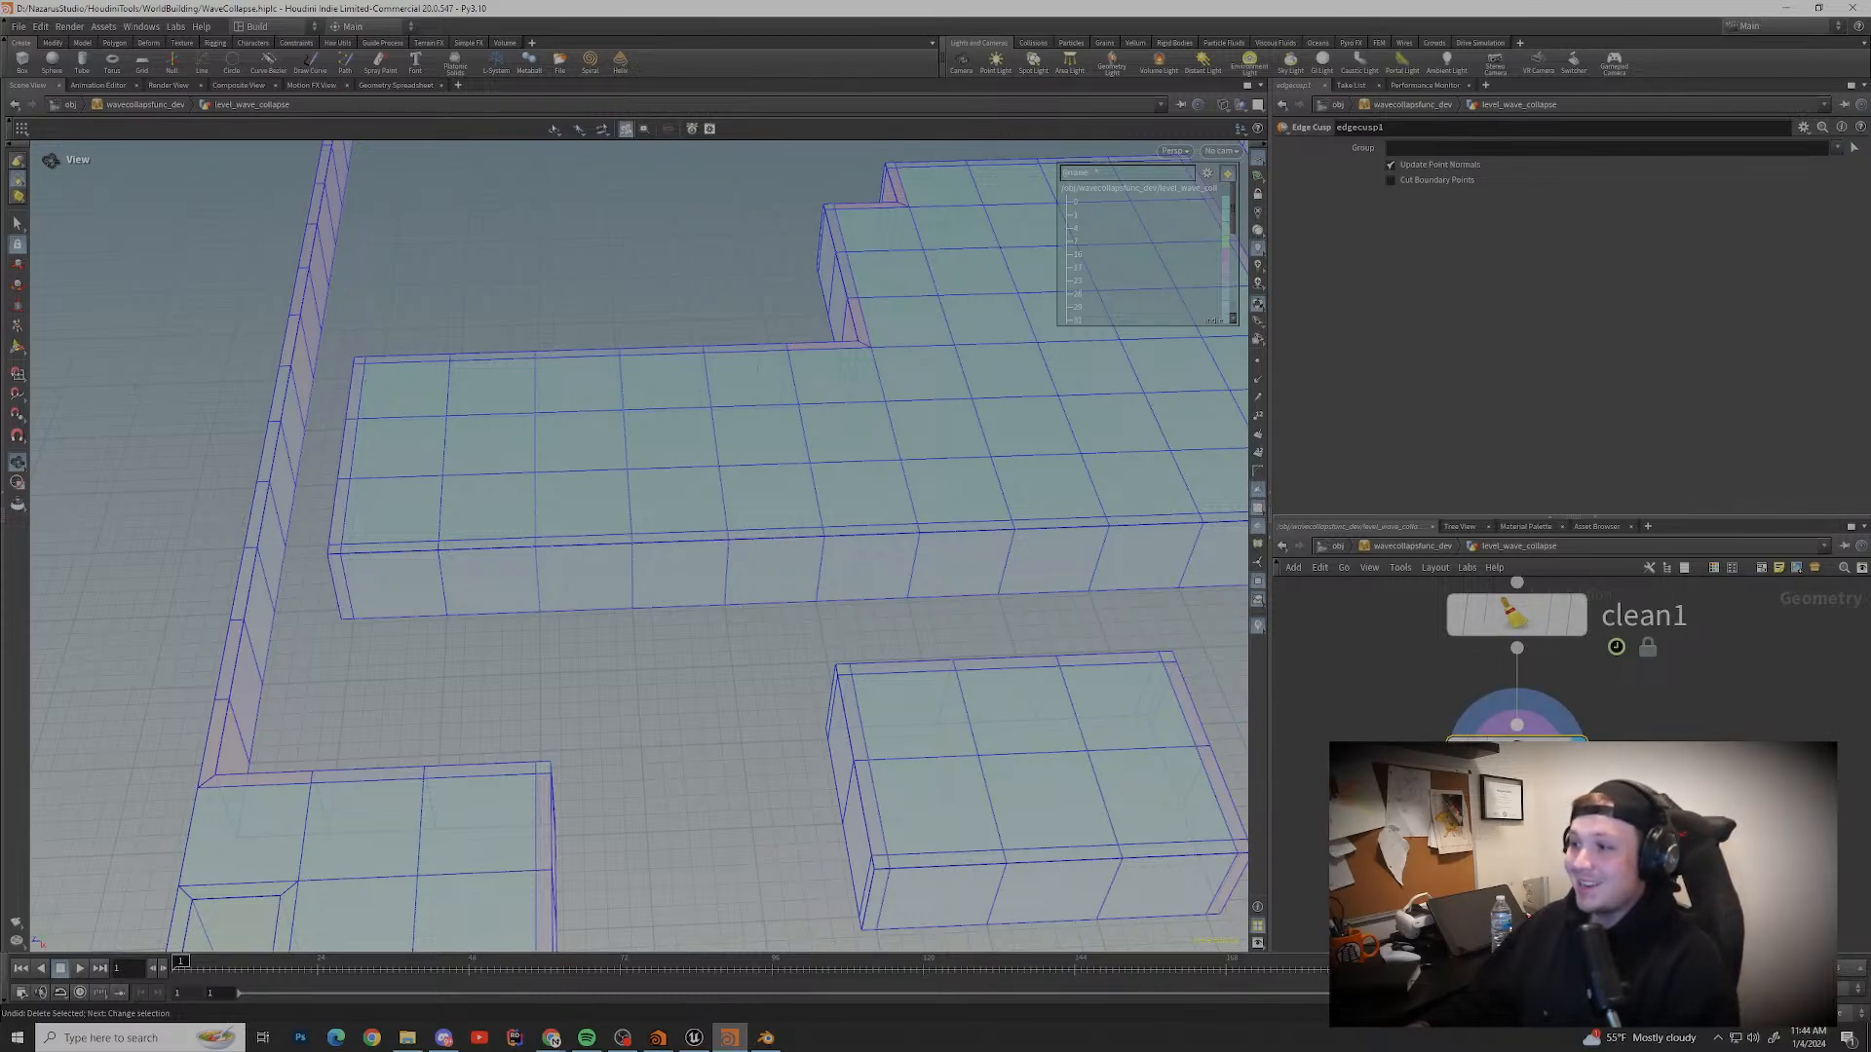
left_click(1516, 615)
Step: Add a Facet node directly below clean1 and display its output
key("Tab")
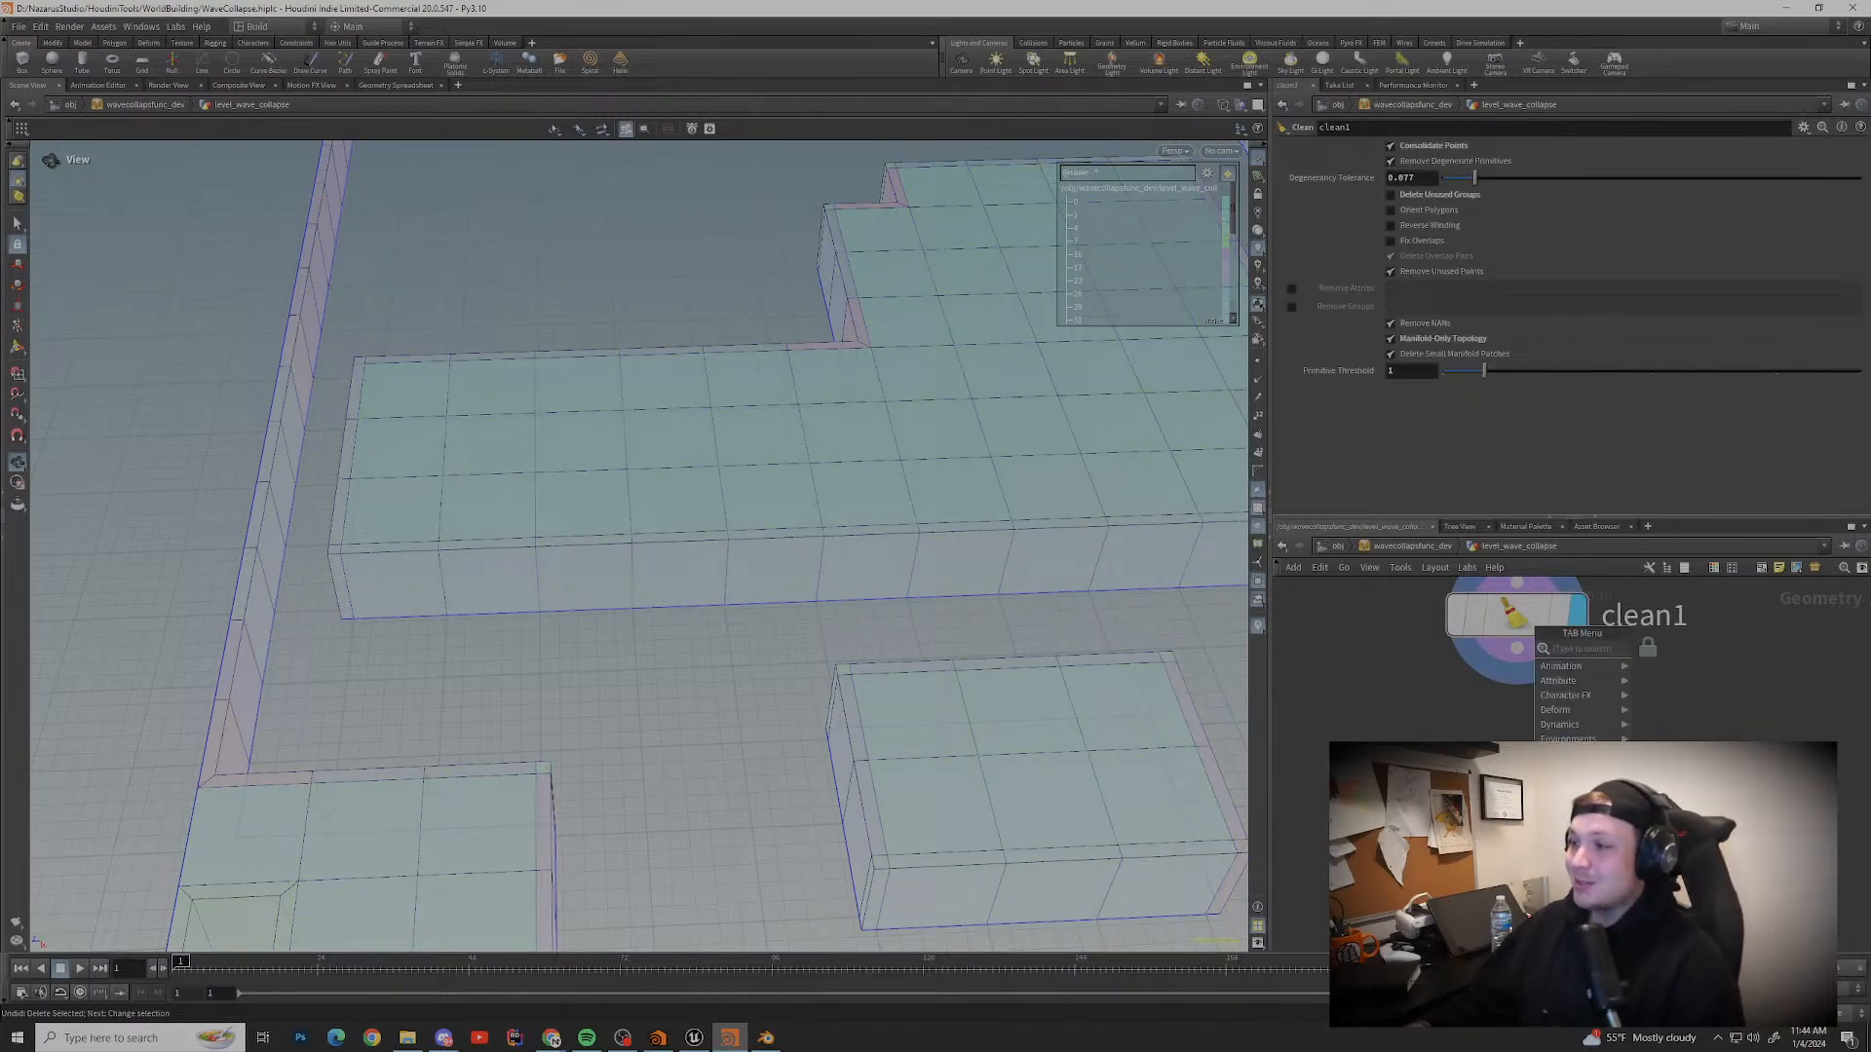
type("cusp")
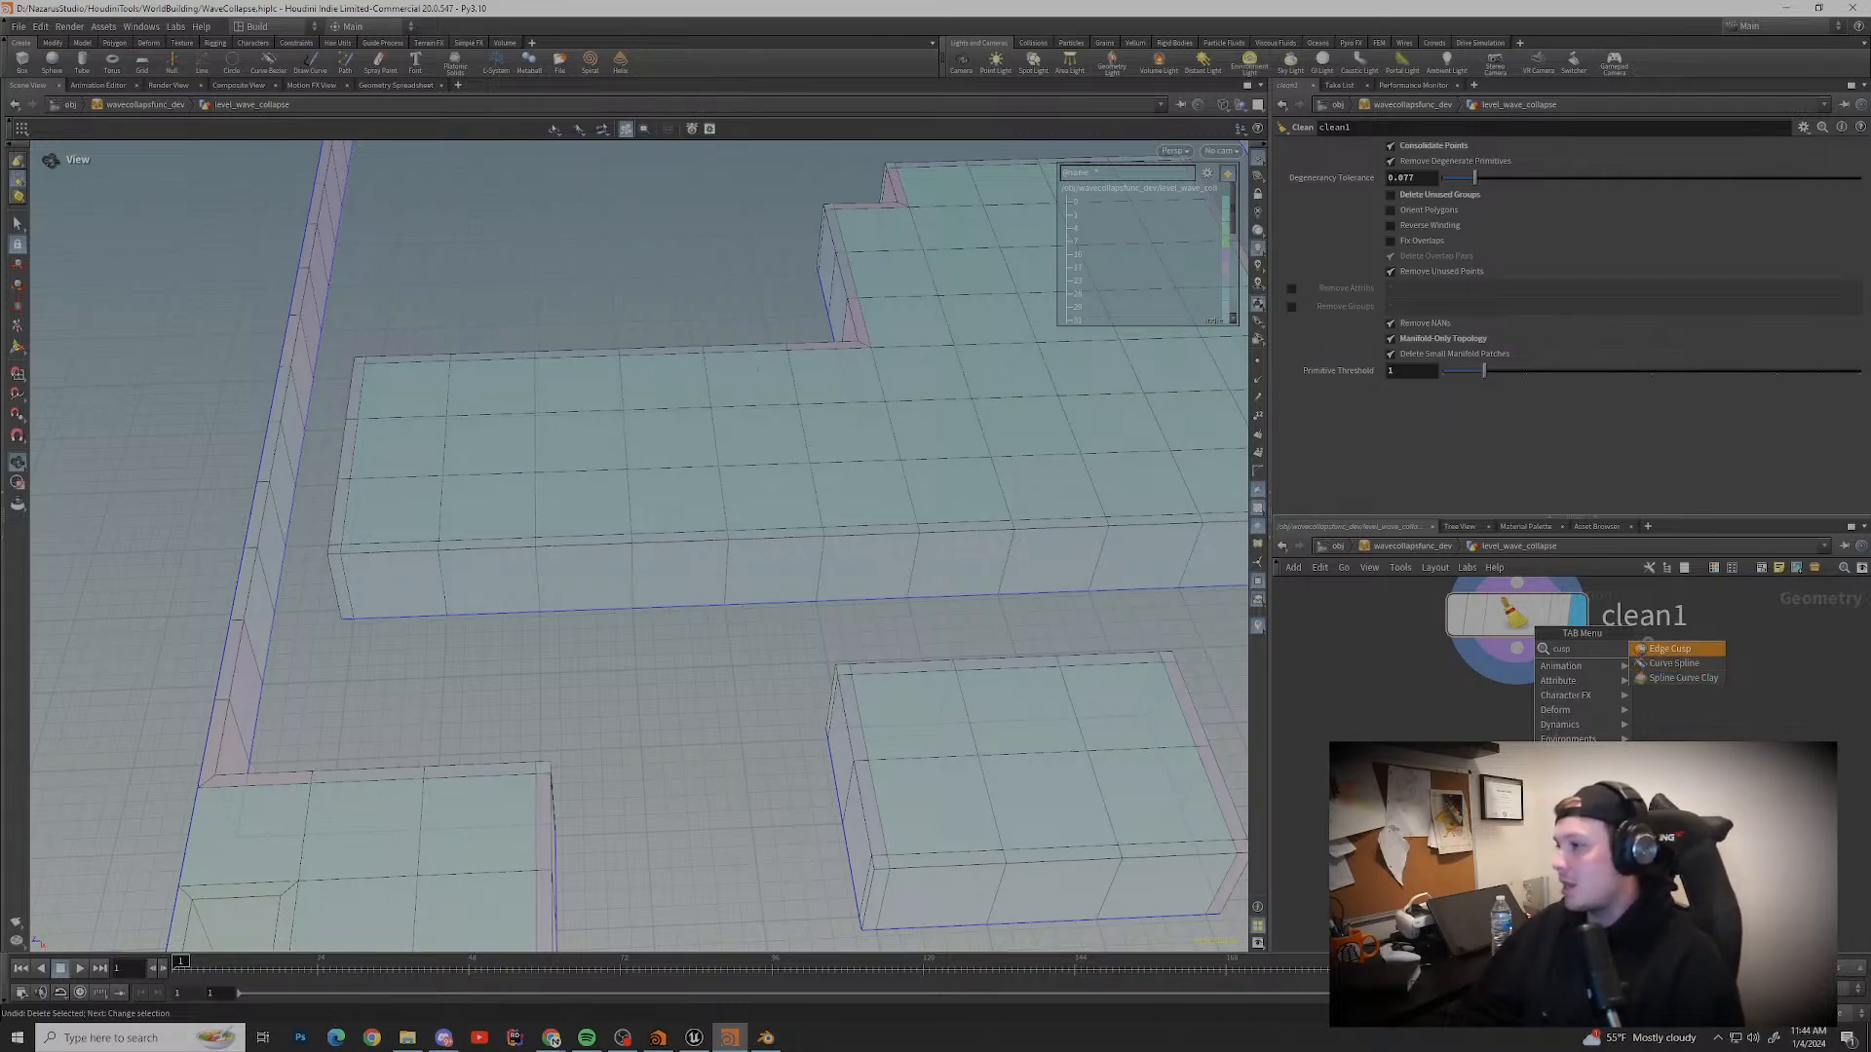
key("BackSpace")
key("BackSpace")
key("BackSpace")
key("BackSpace")
type("face")
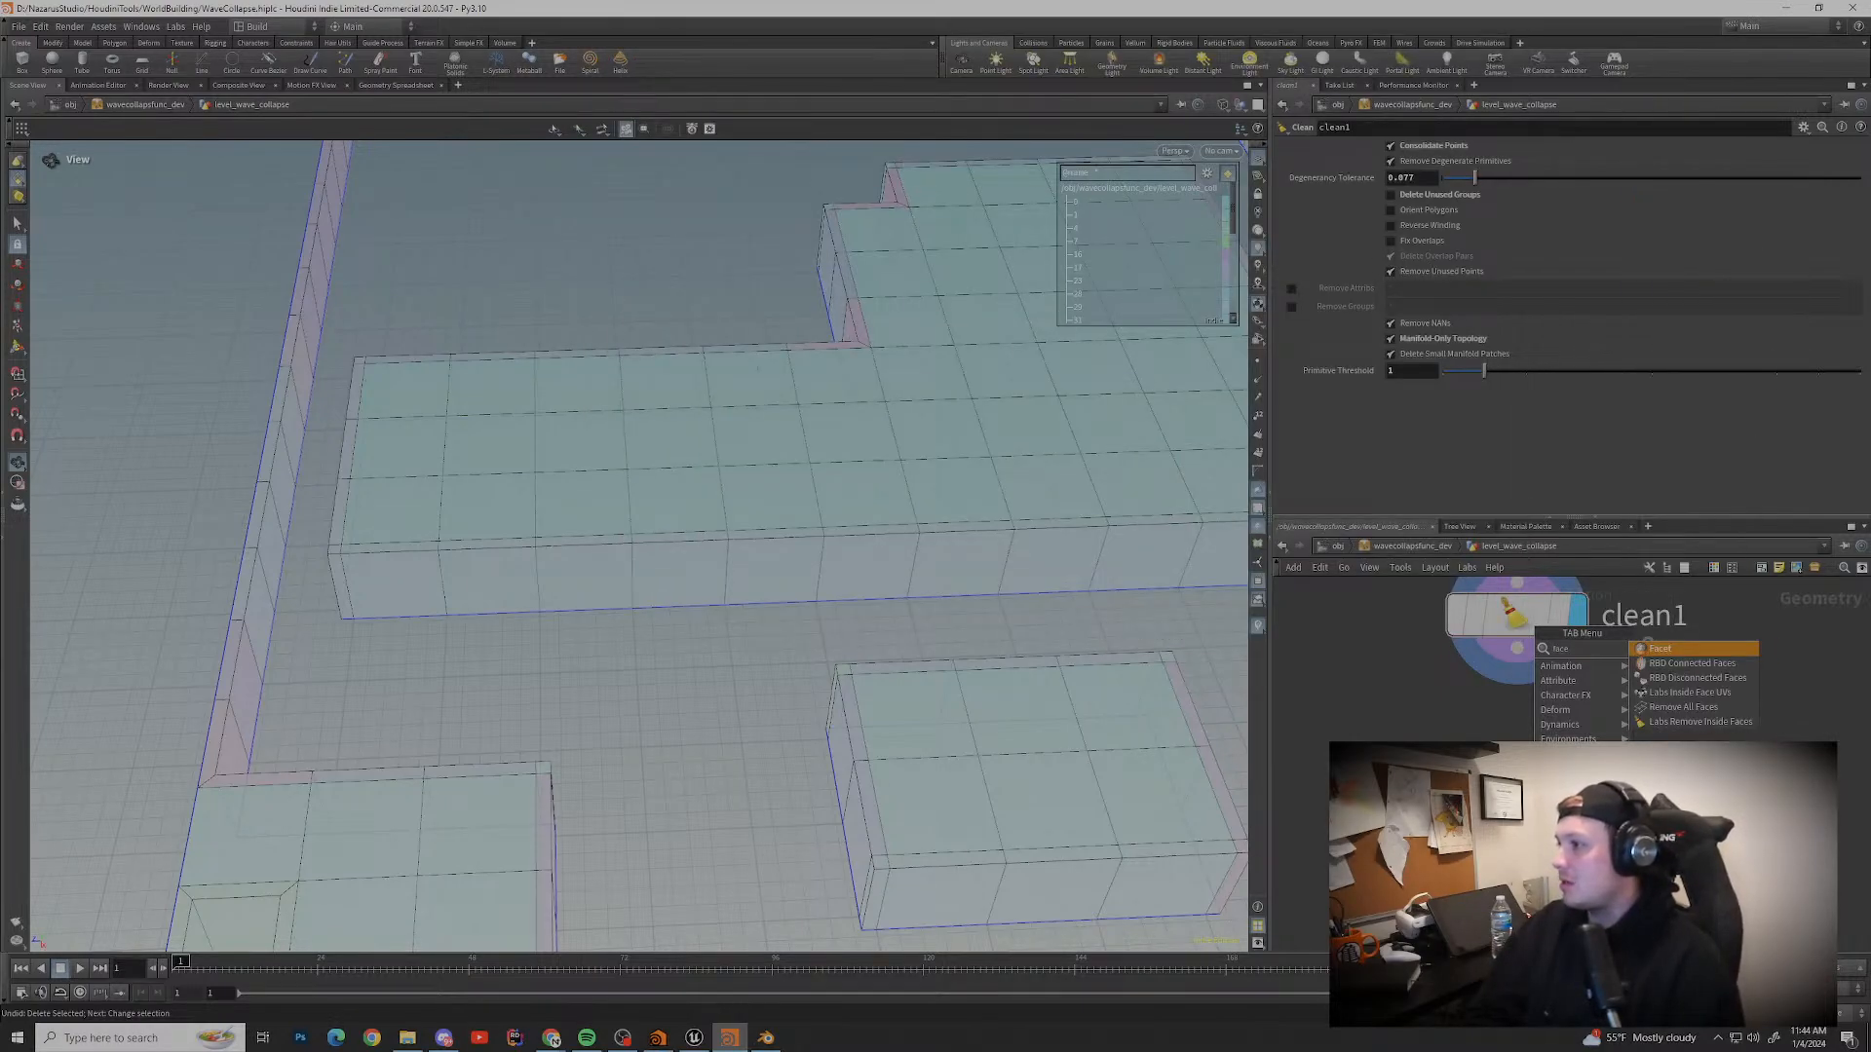
key("Return")
left_click(1517, 729)
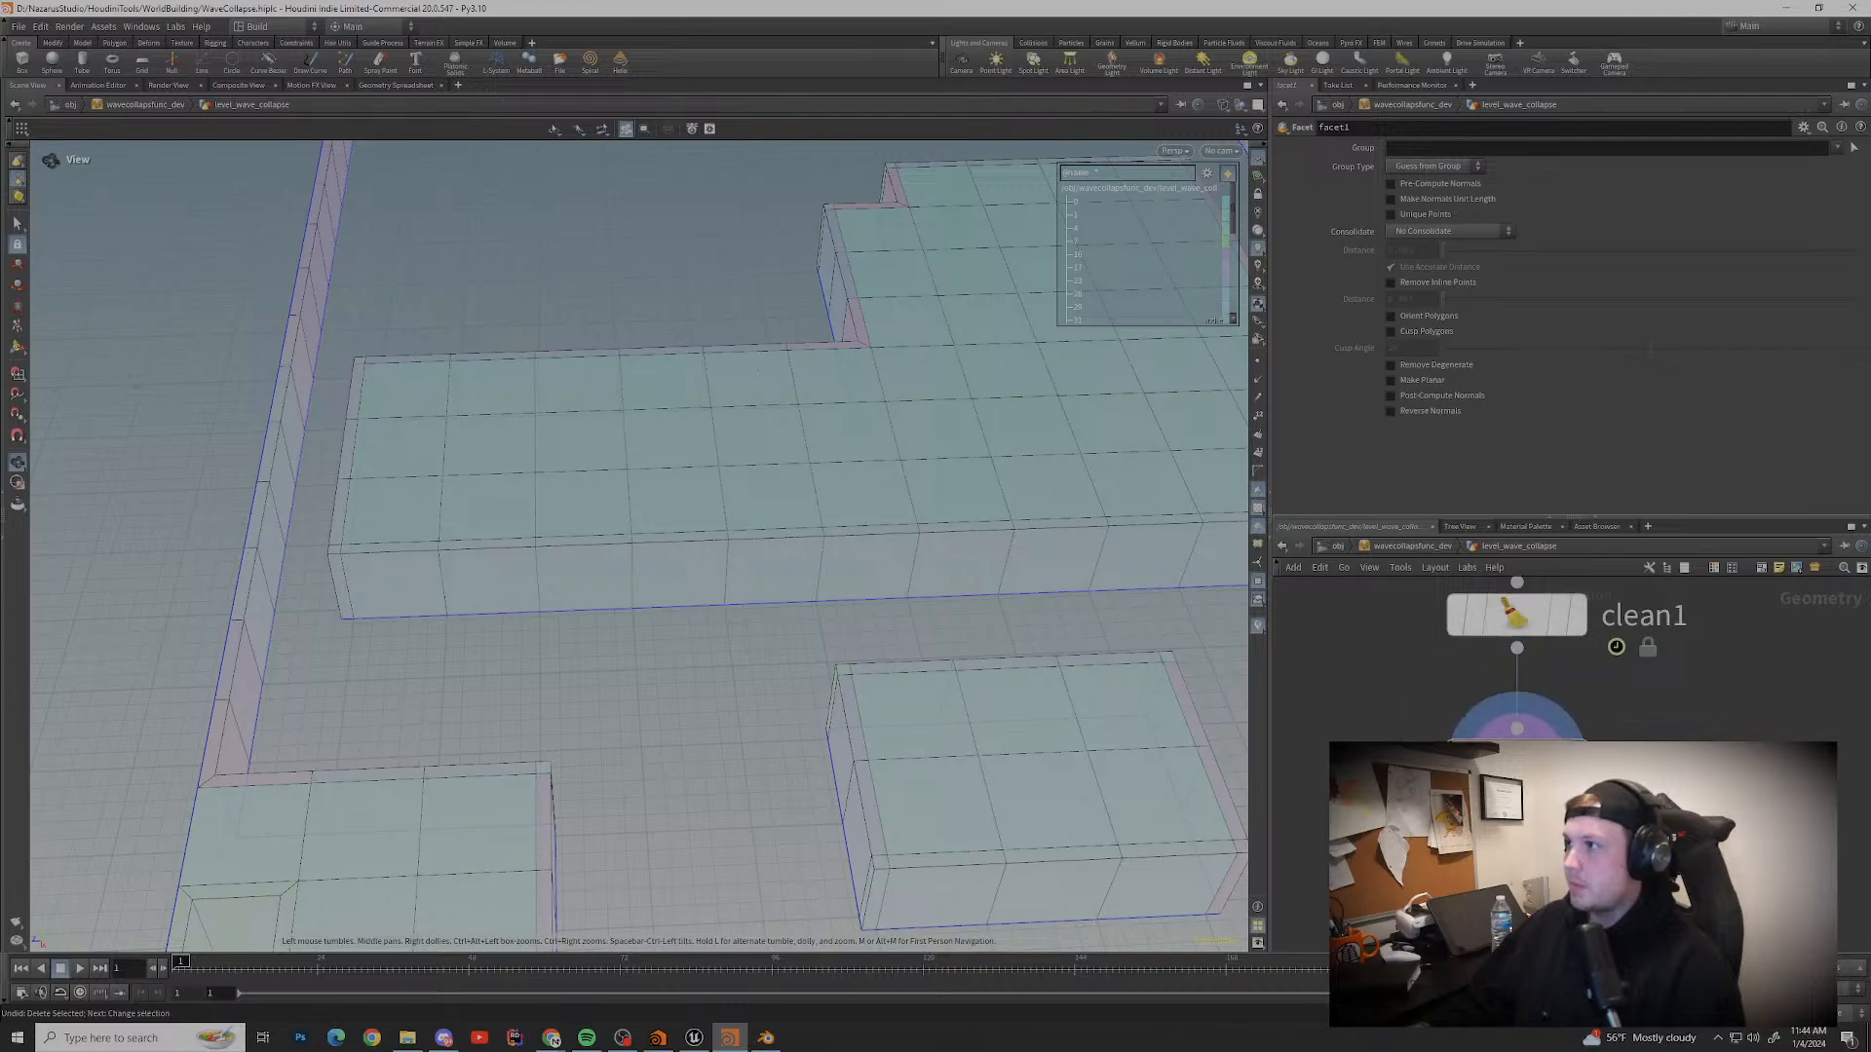
Step: Try Cusp Polygons on the Facet node and inspect the block edges across the level
left_click(1391, 331)
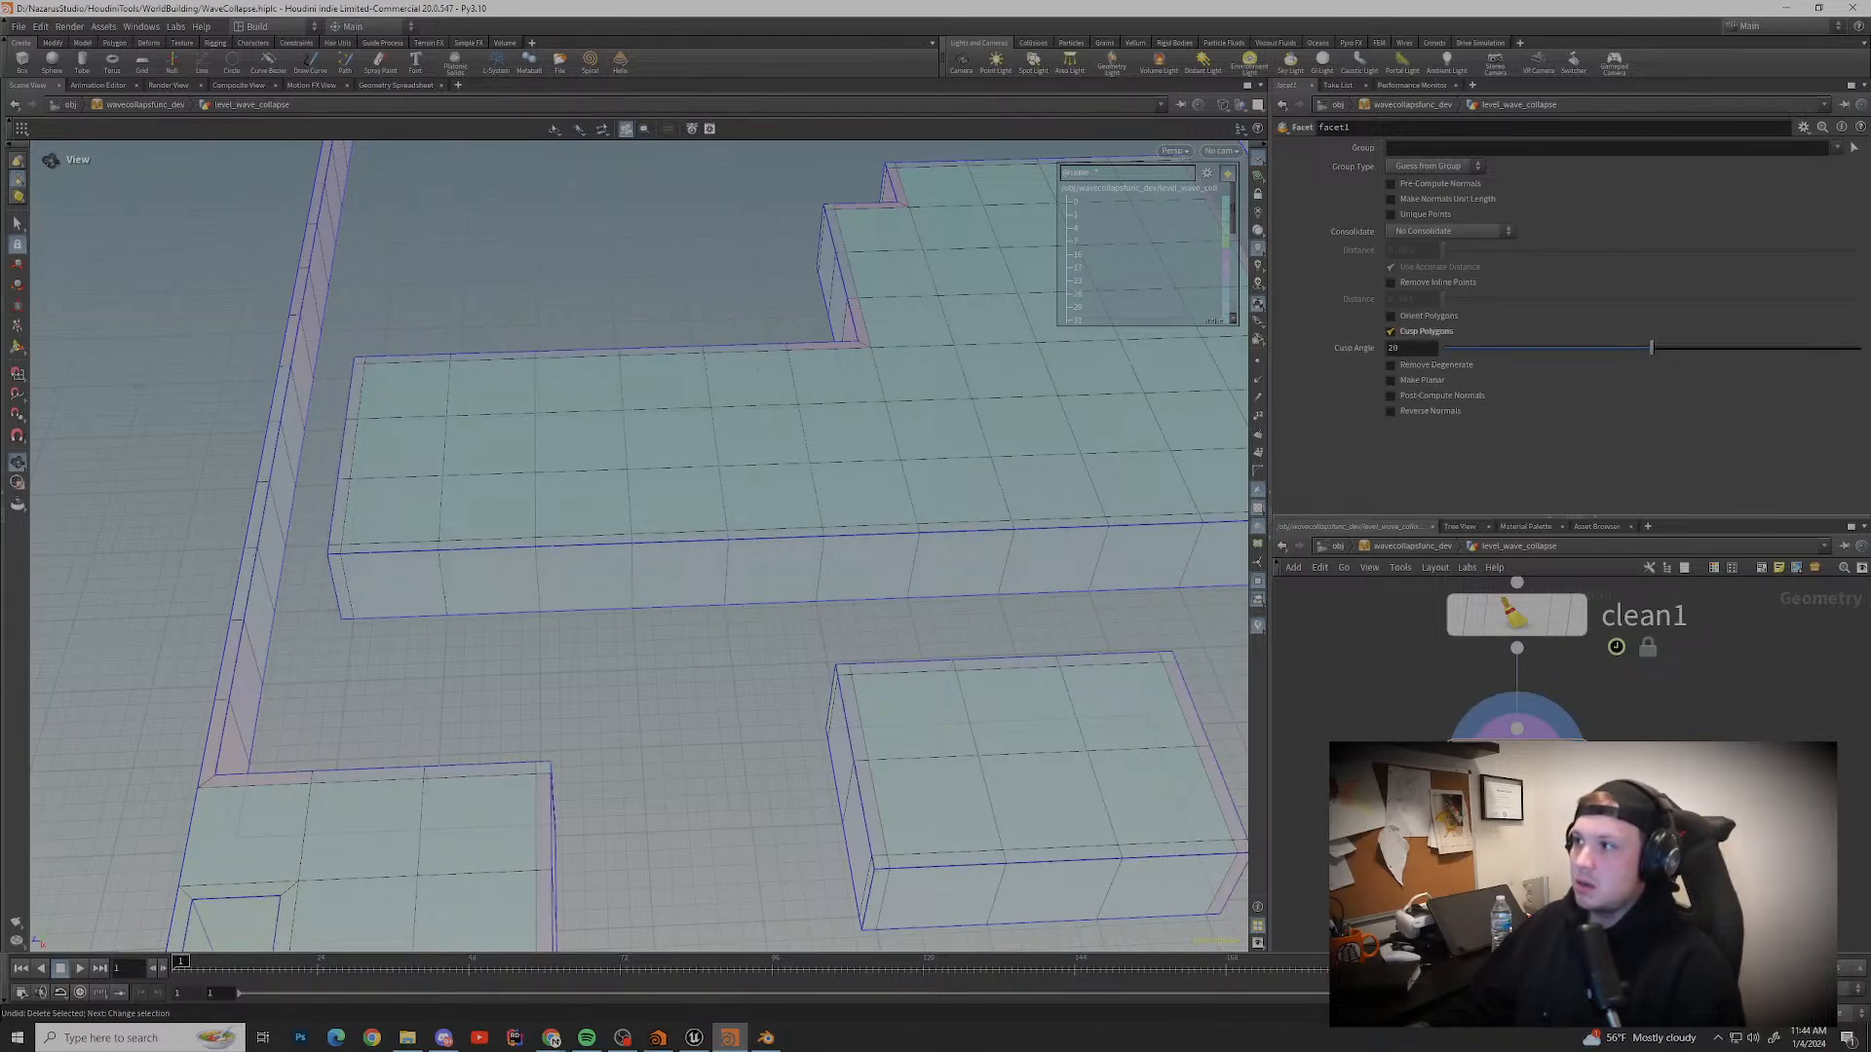
left_click(1392, 331)
left_click(1391, 331)
left_click_drag(468, 527, 741, 526)
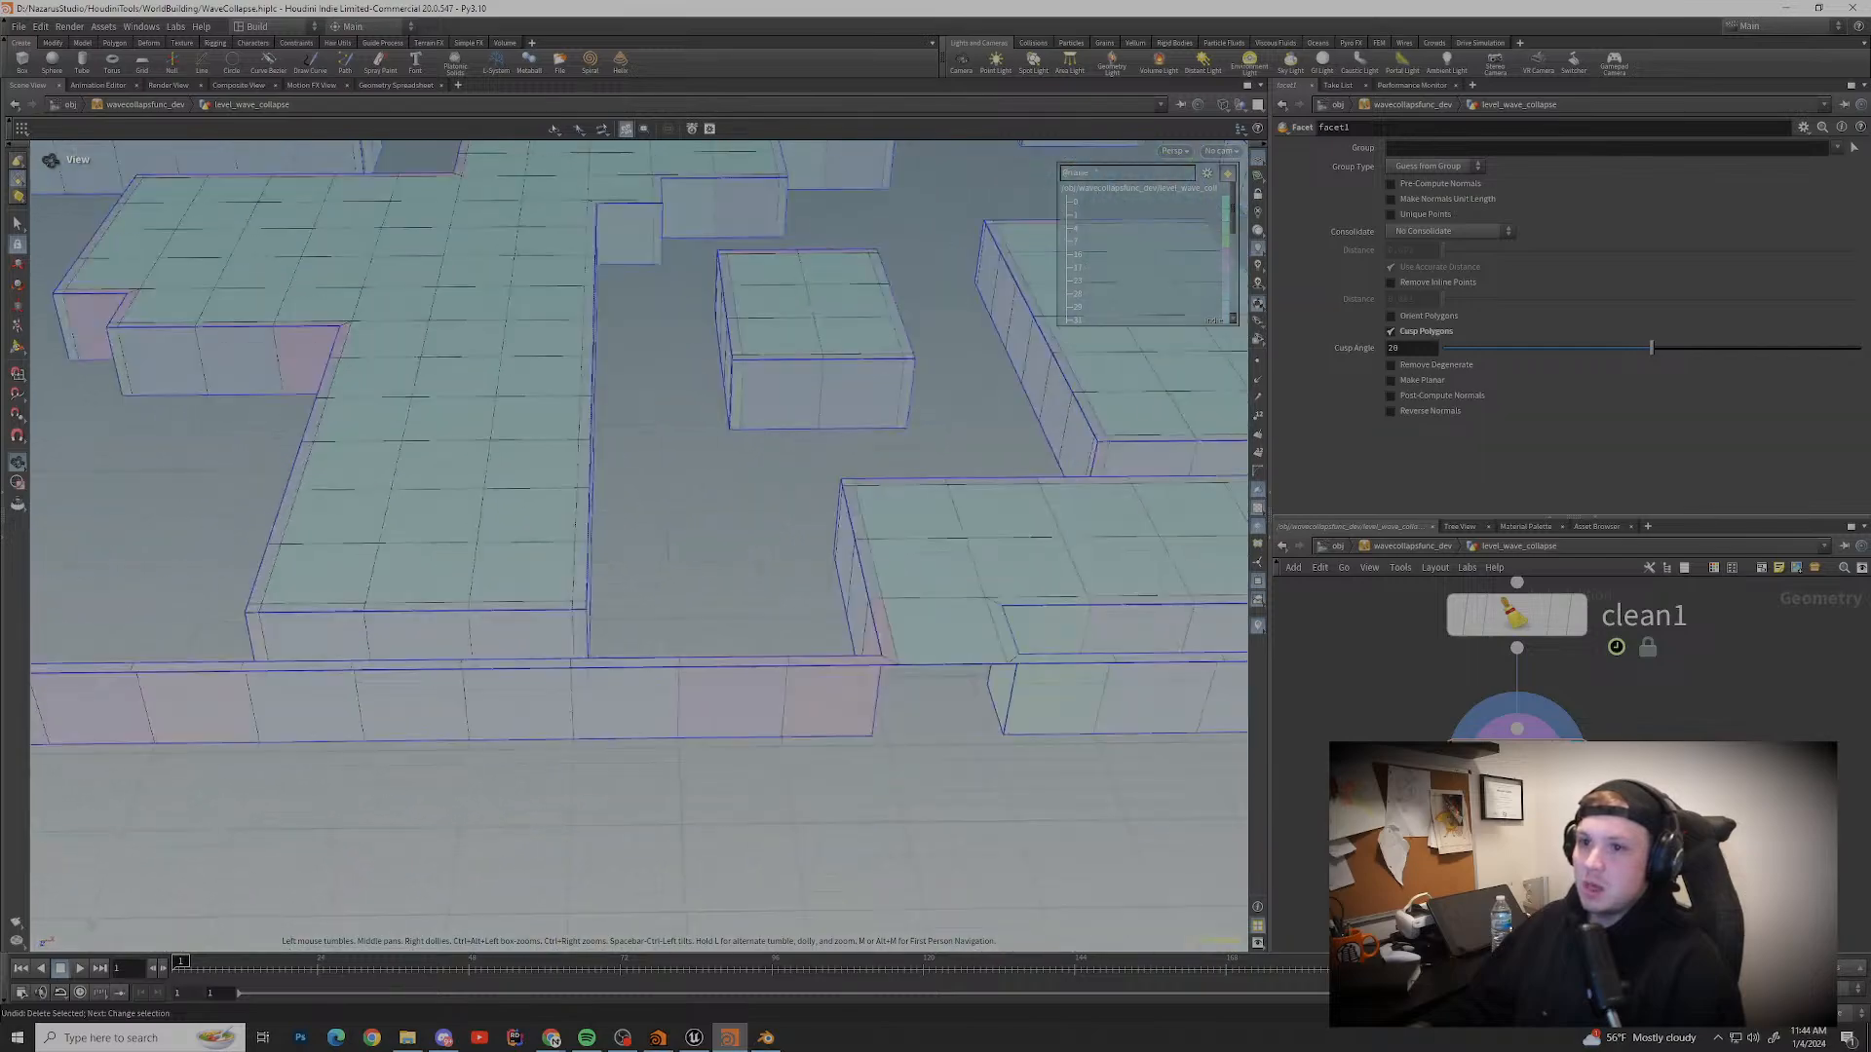
middle_click_drag(623, 526, 1052, 536)
scroll(639, 526, "down", 3)
middle_click_drag(546, 506, 984, 536)
left_click_drag(546, 526, 838, 536)
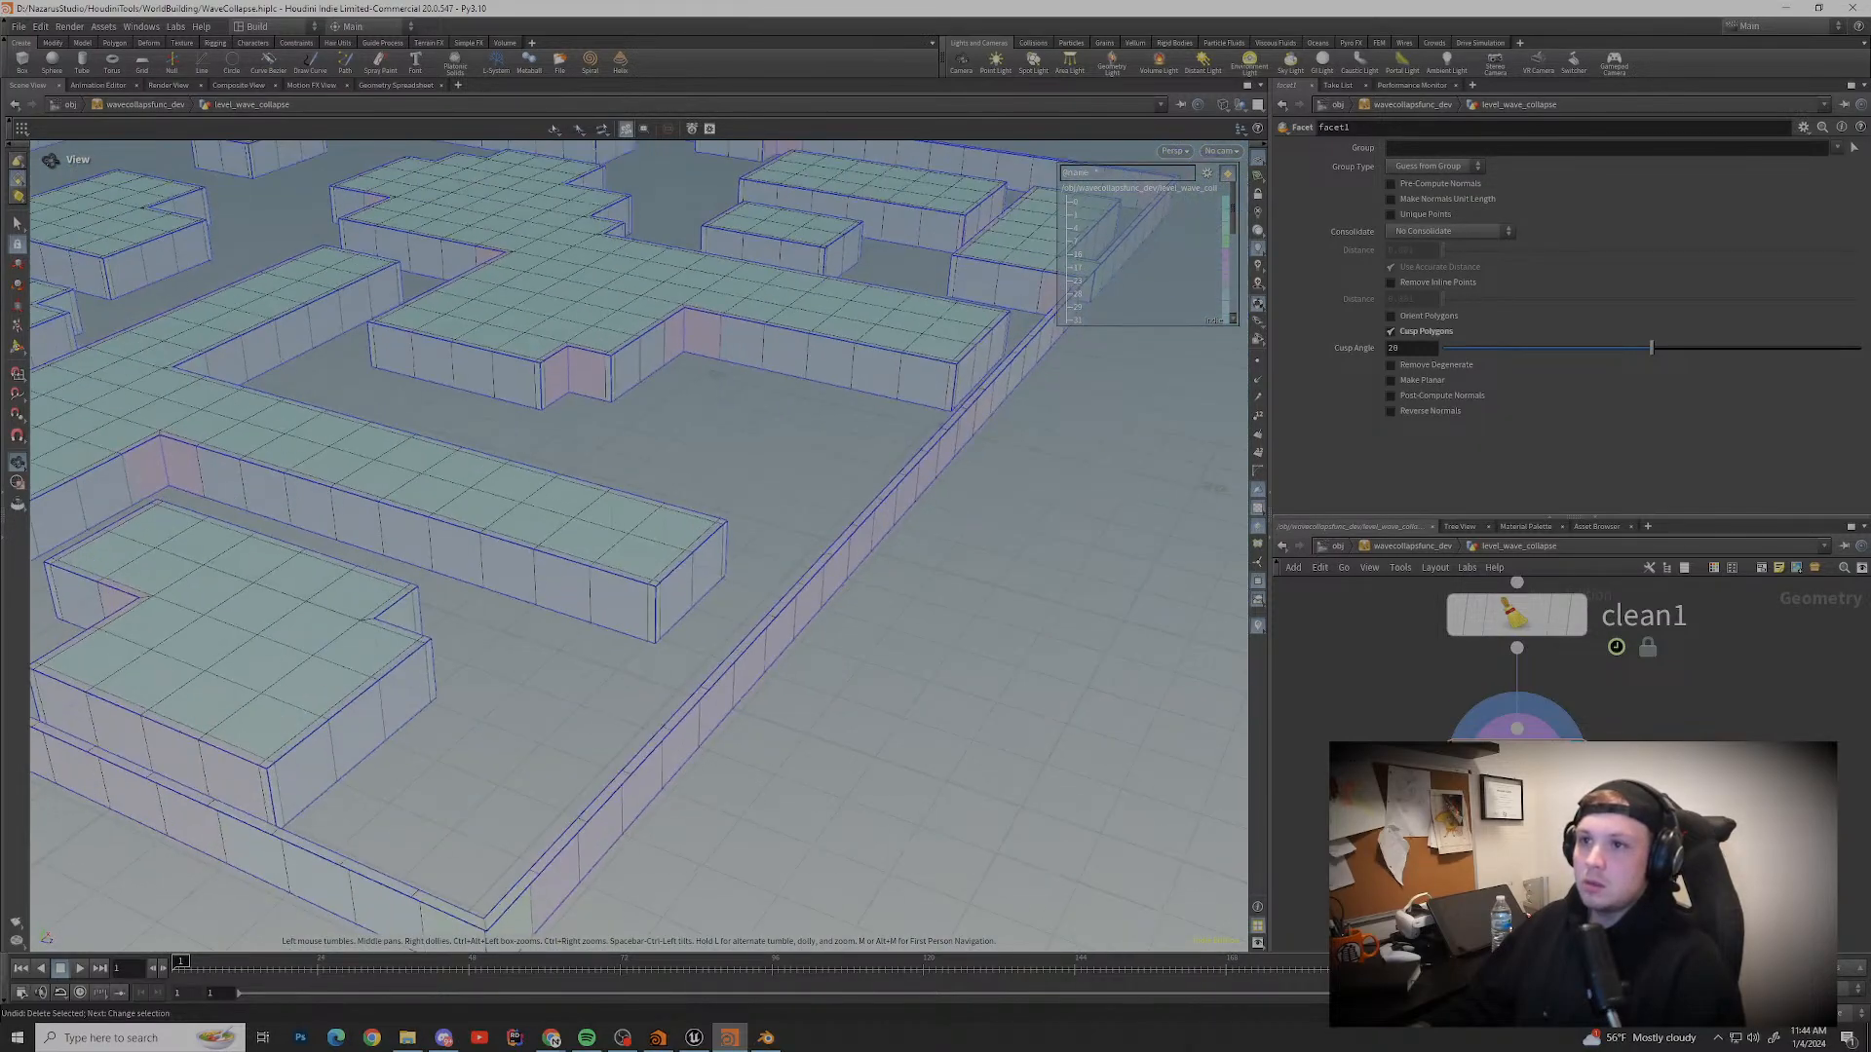
middle_click_drag(546, 545, 906, 526)
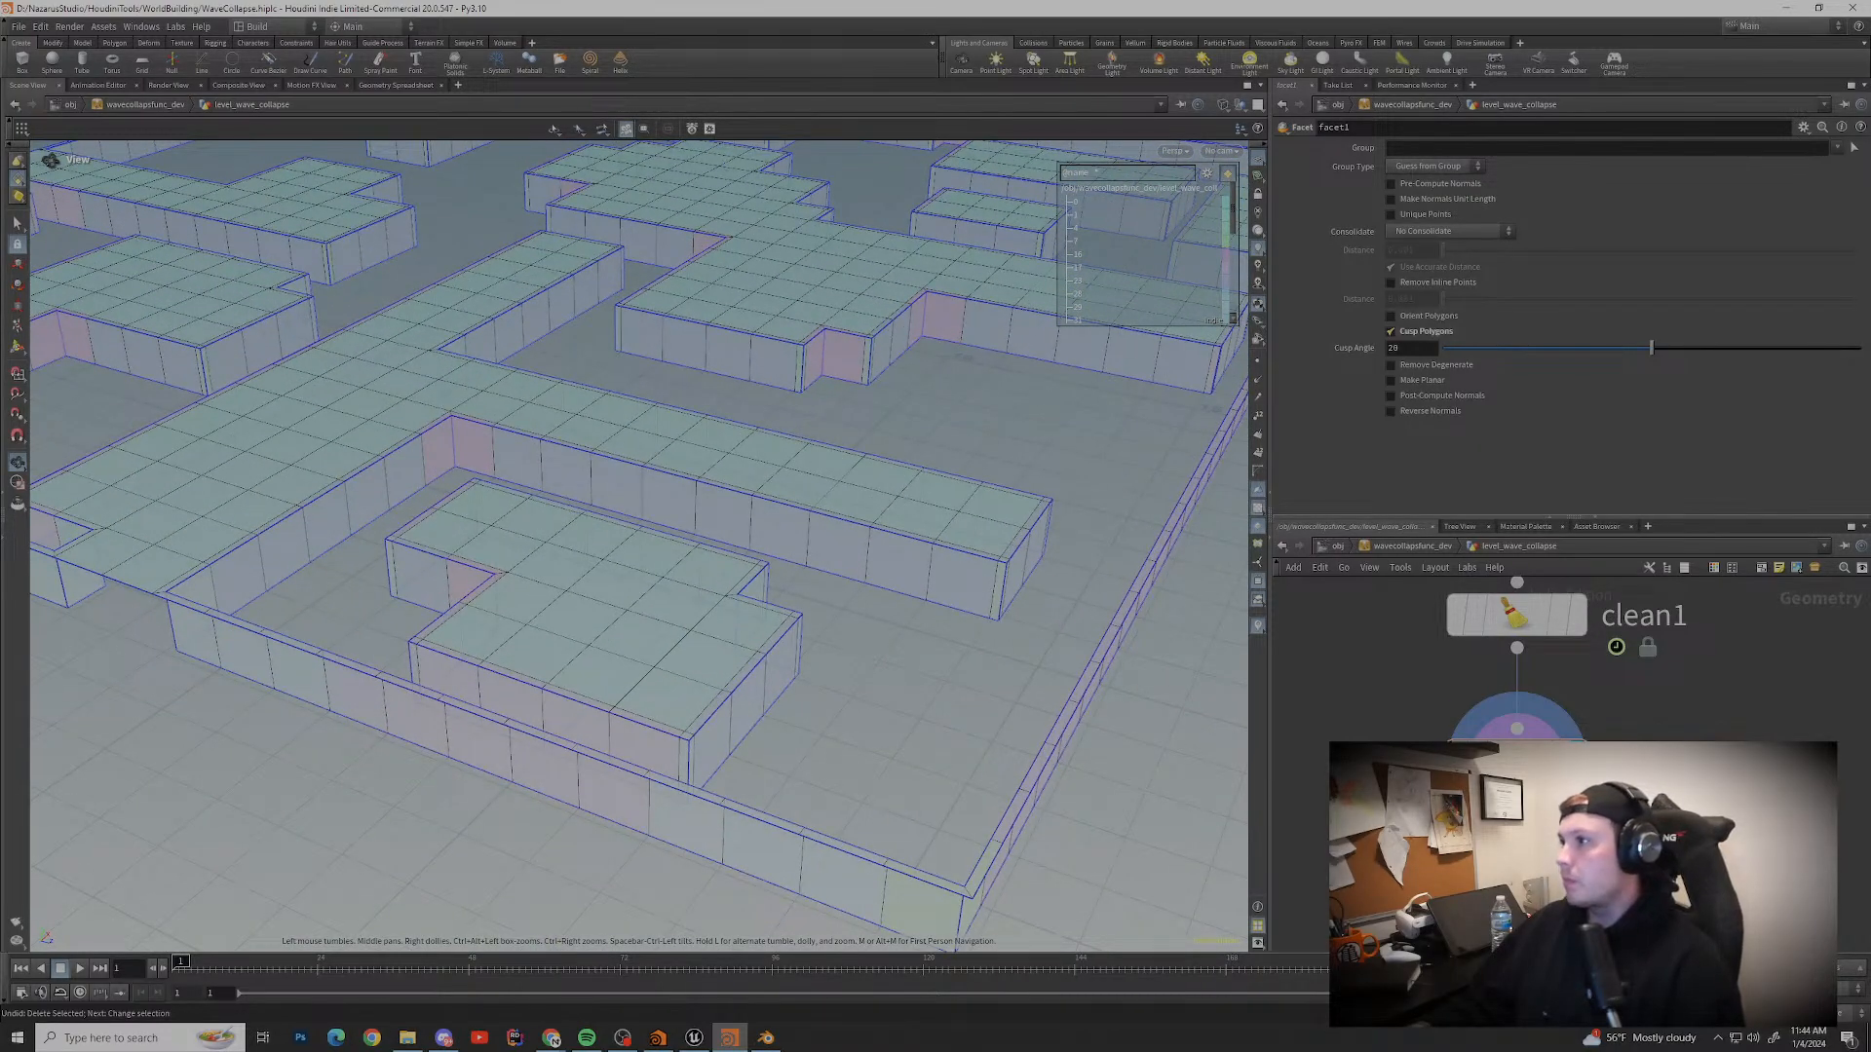
Step: Add a PolyBevel node below facet1, display its output and set its Distance to 0.029
key("Tab")
type("p")
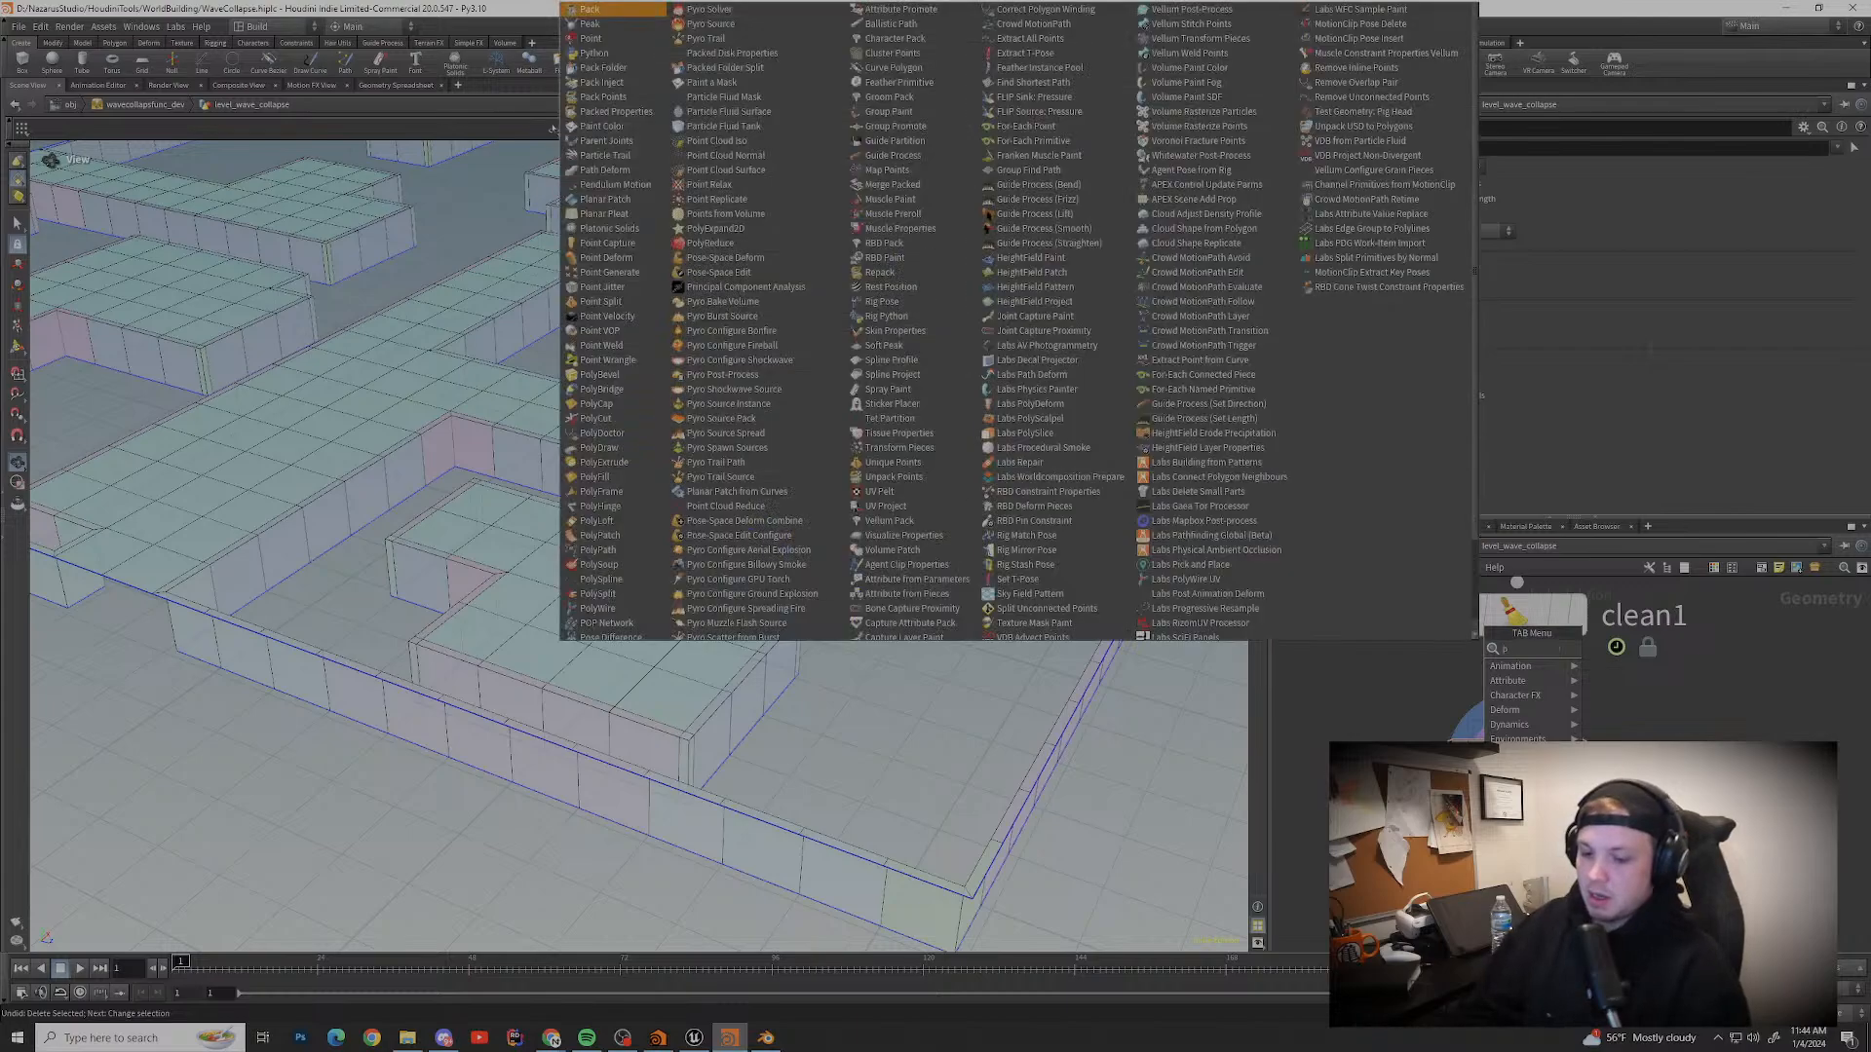
type("oly")
key("Escape")
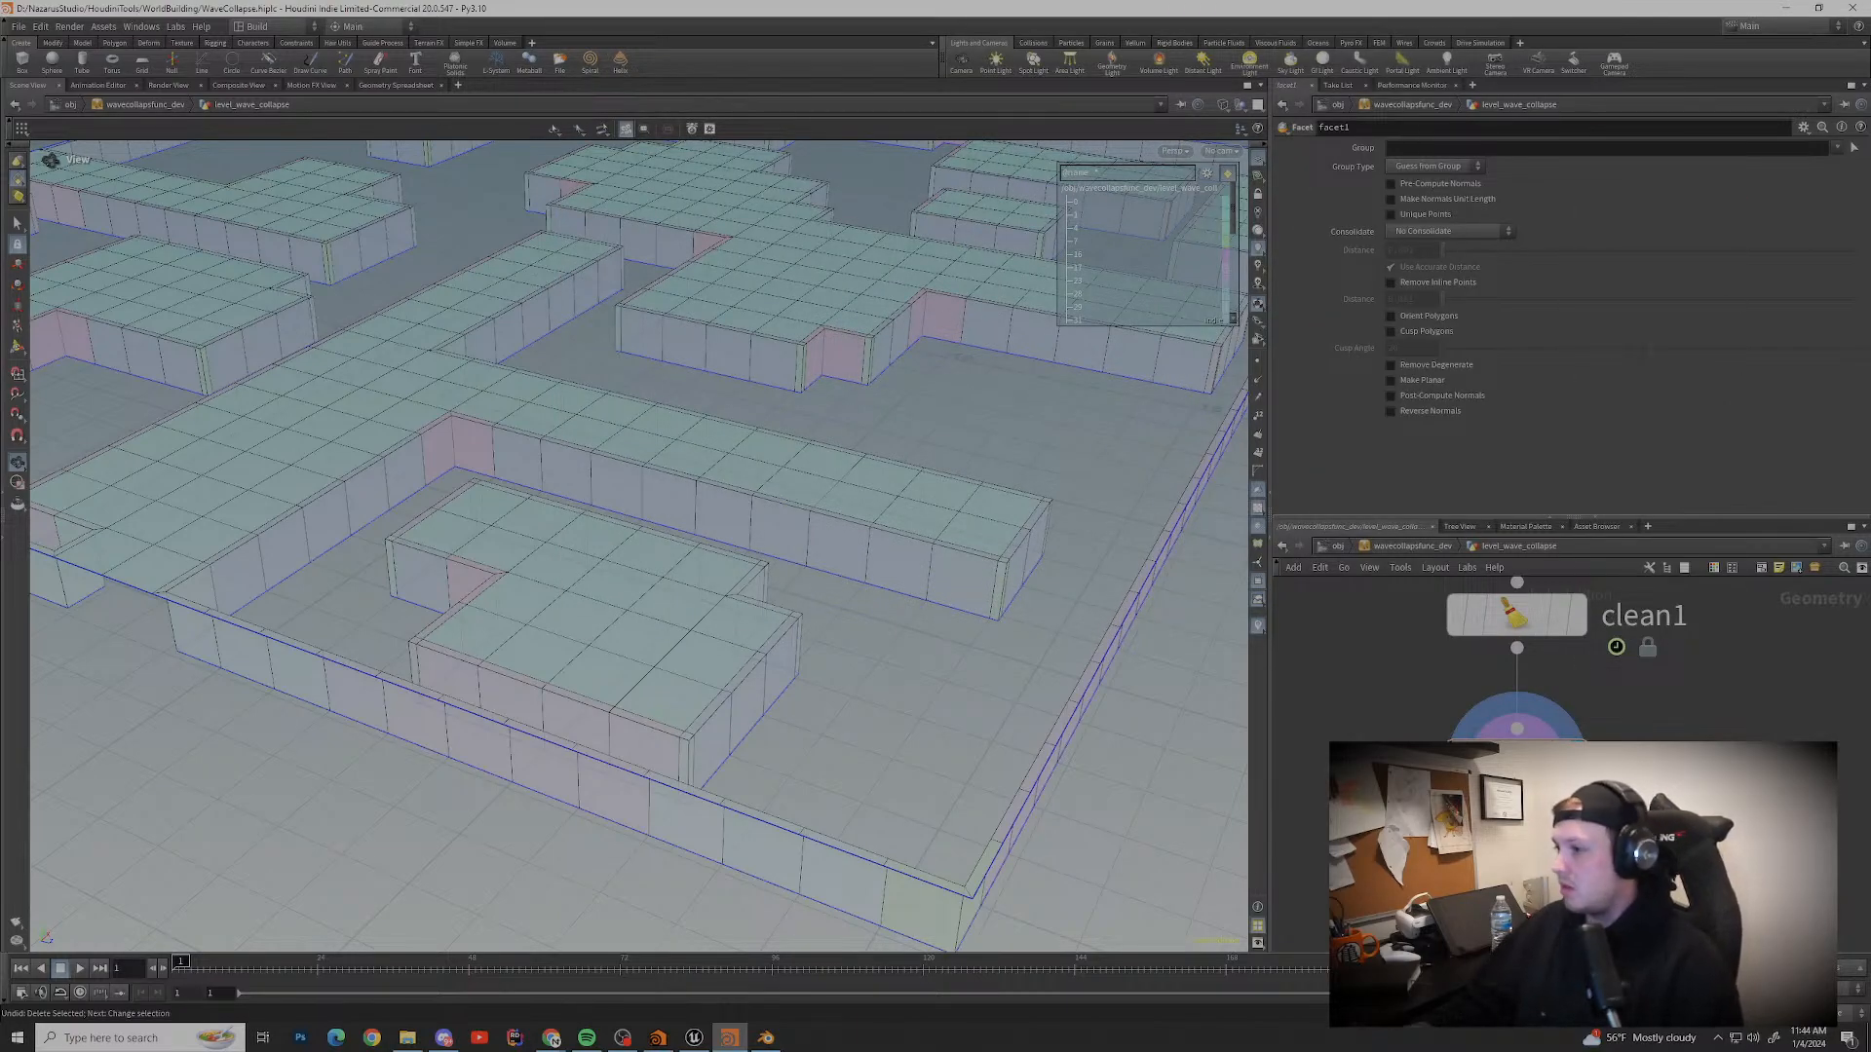
left_click(1517, 761)
left_click_drag(838, 604, 429, 595)
scroll(750, 604, "up", 4)
left_click_drag(1442, 226, 1450, 225)
Step: Examine the bevelled edges and grid lines on the block tops, inner corners and side walls up close
middle_click_drag(858, 468, 624, 594)
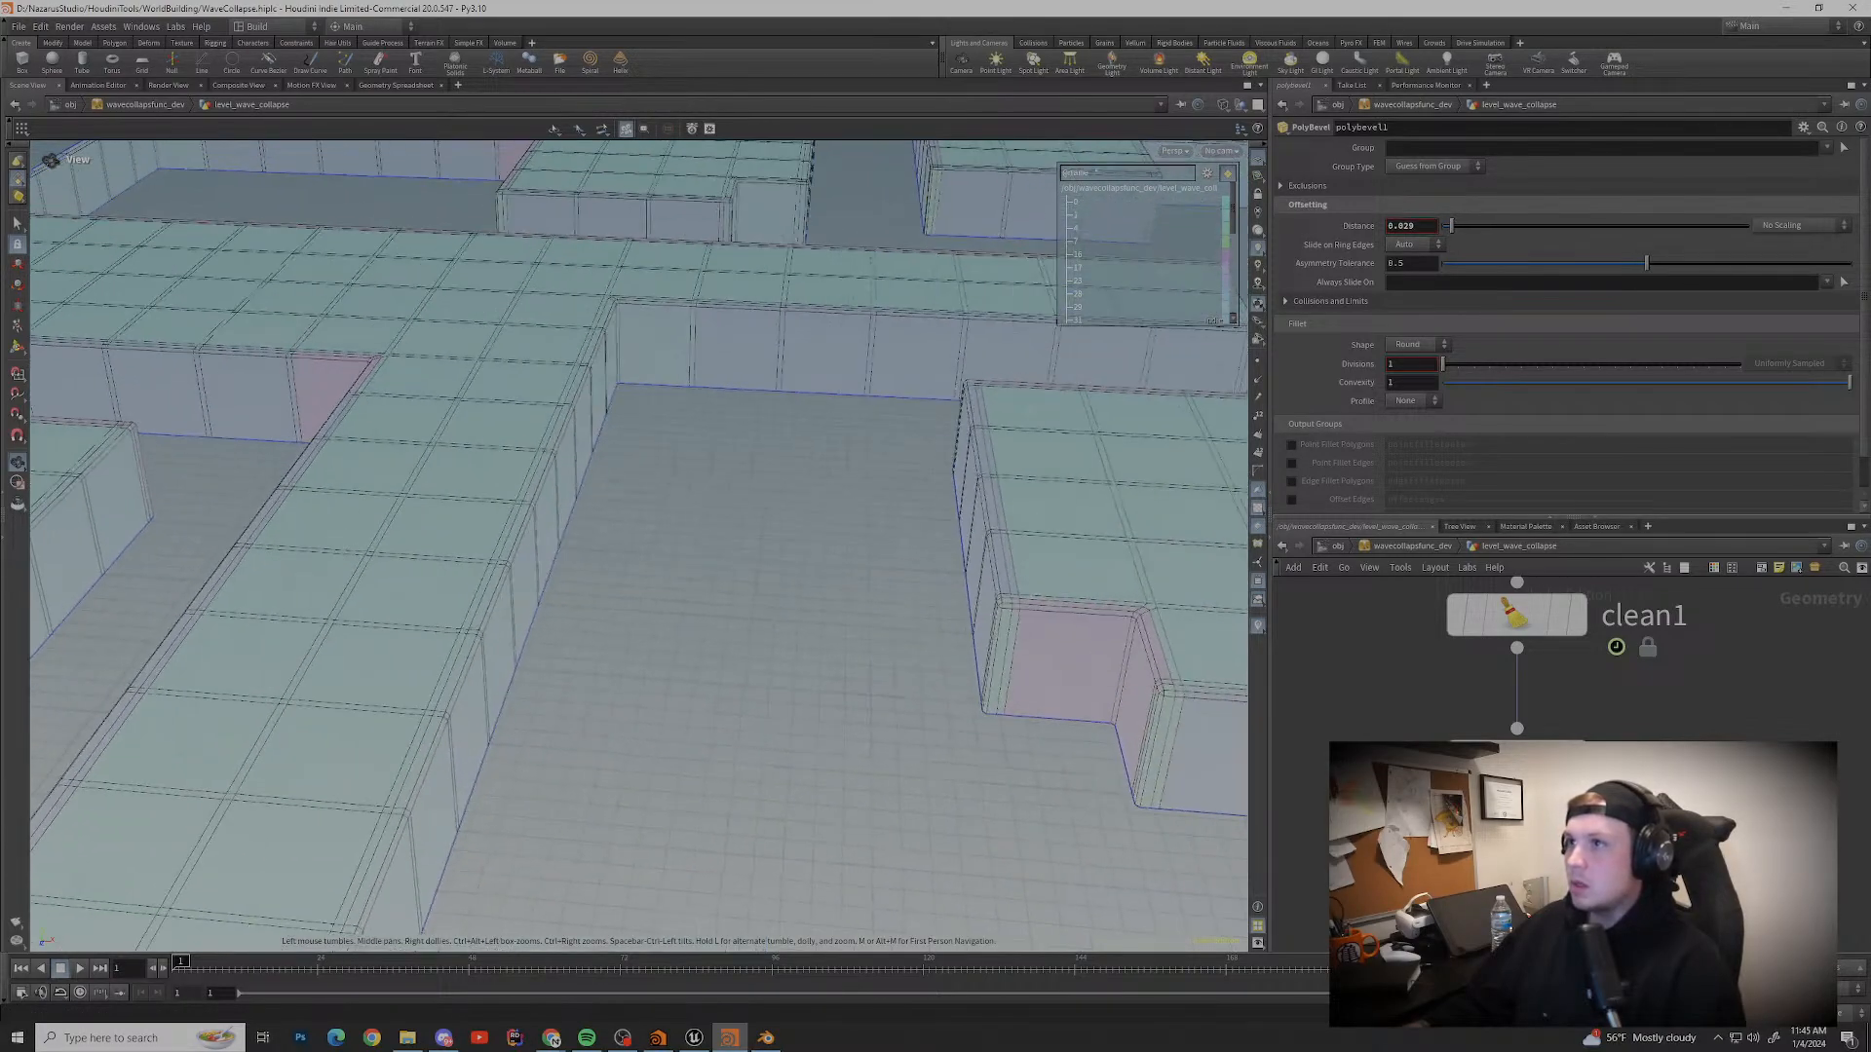
scroll(838, 565, "down", 2)
left_click_drag(838, 565, 516, 565)
scroll(516, 565, "up", 2)
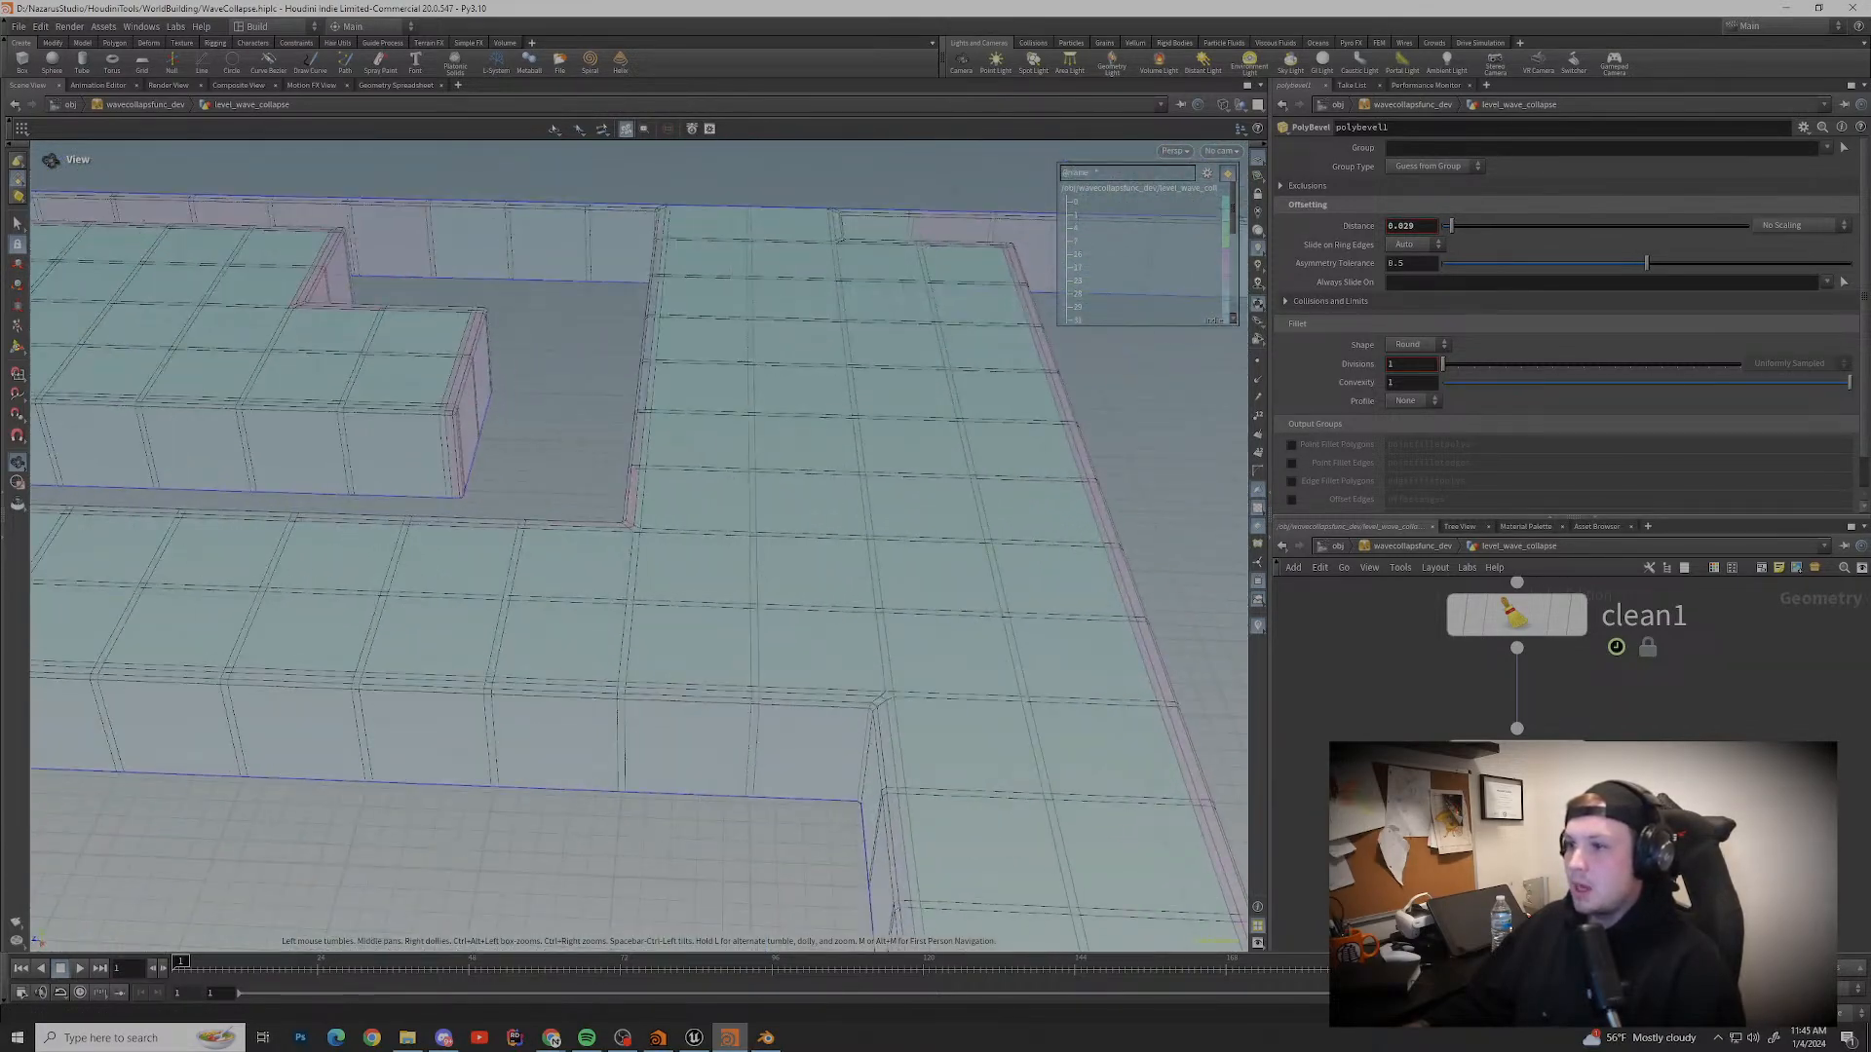
scroll(604, 633, "up", 3)
scroll(604, 643, "up", 4)
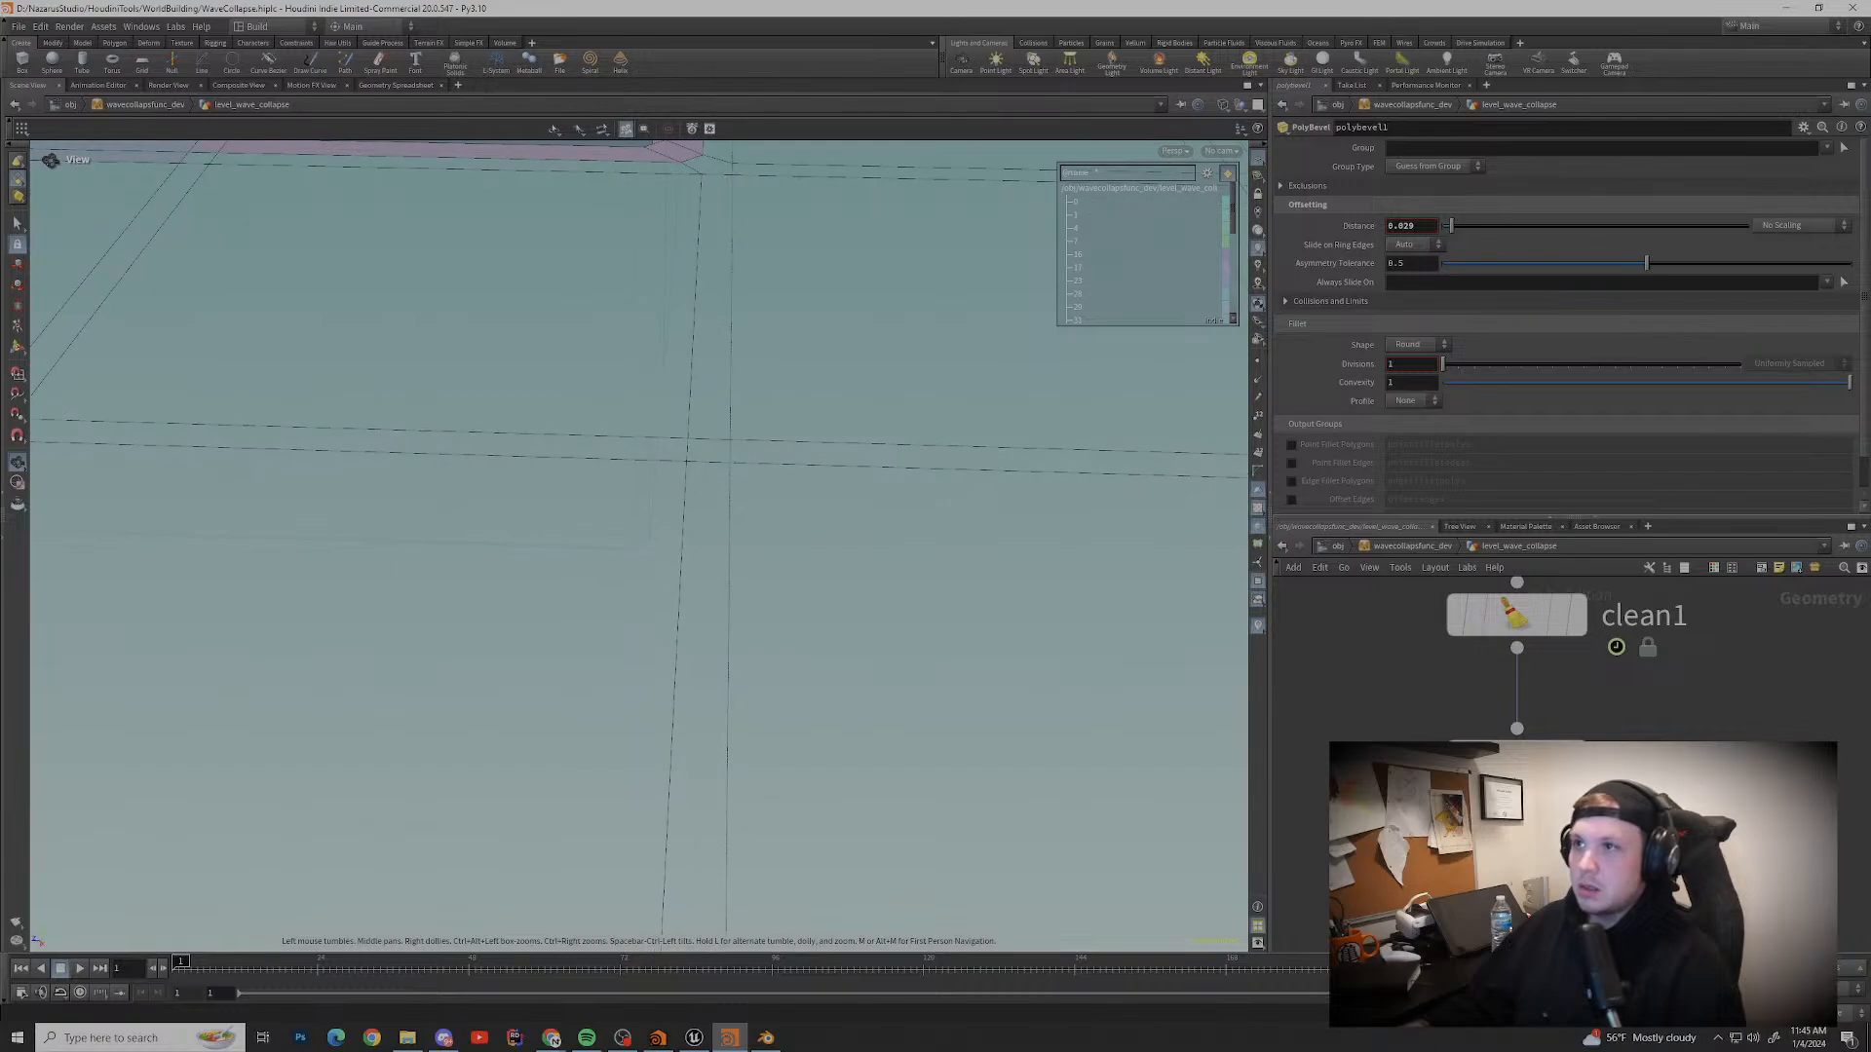
middle_click_drag(624, 487, 585, 828)
scroll(624, 682, "down", 1)
scroll(624, 546, "down", 5)
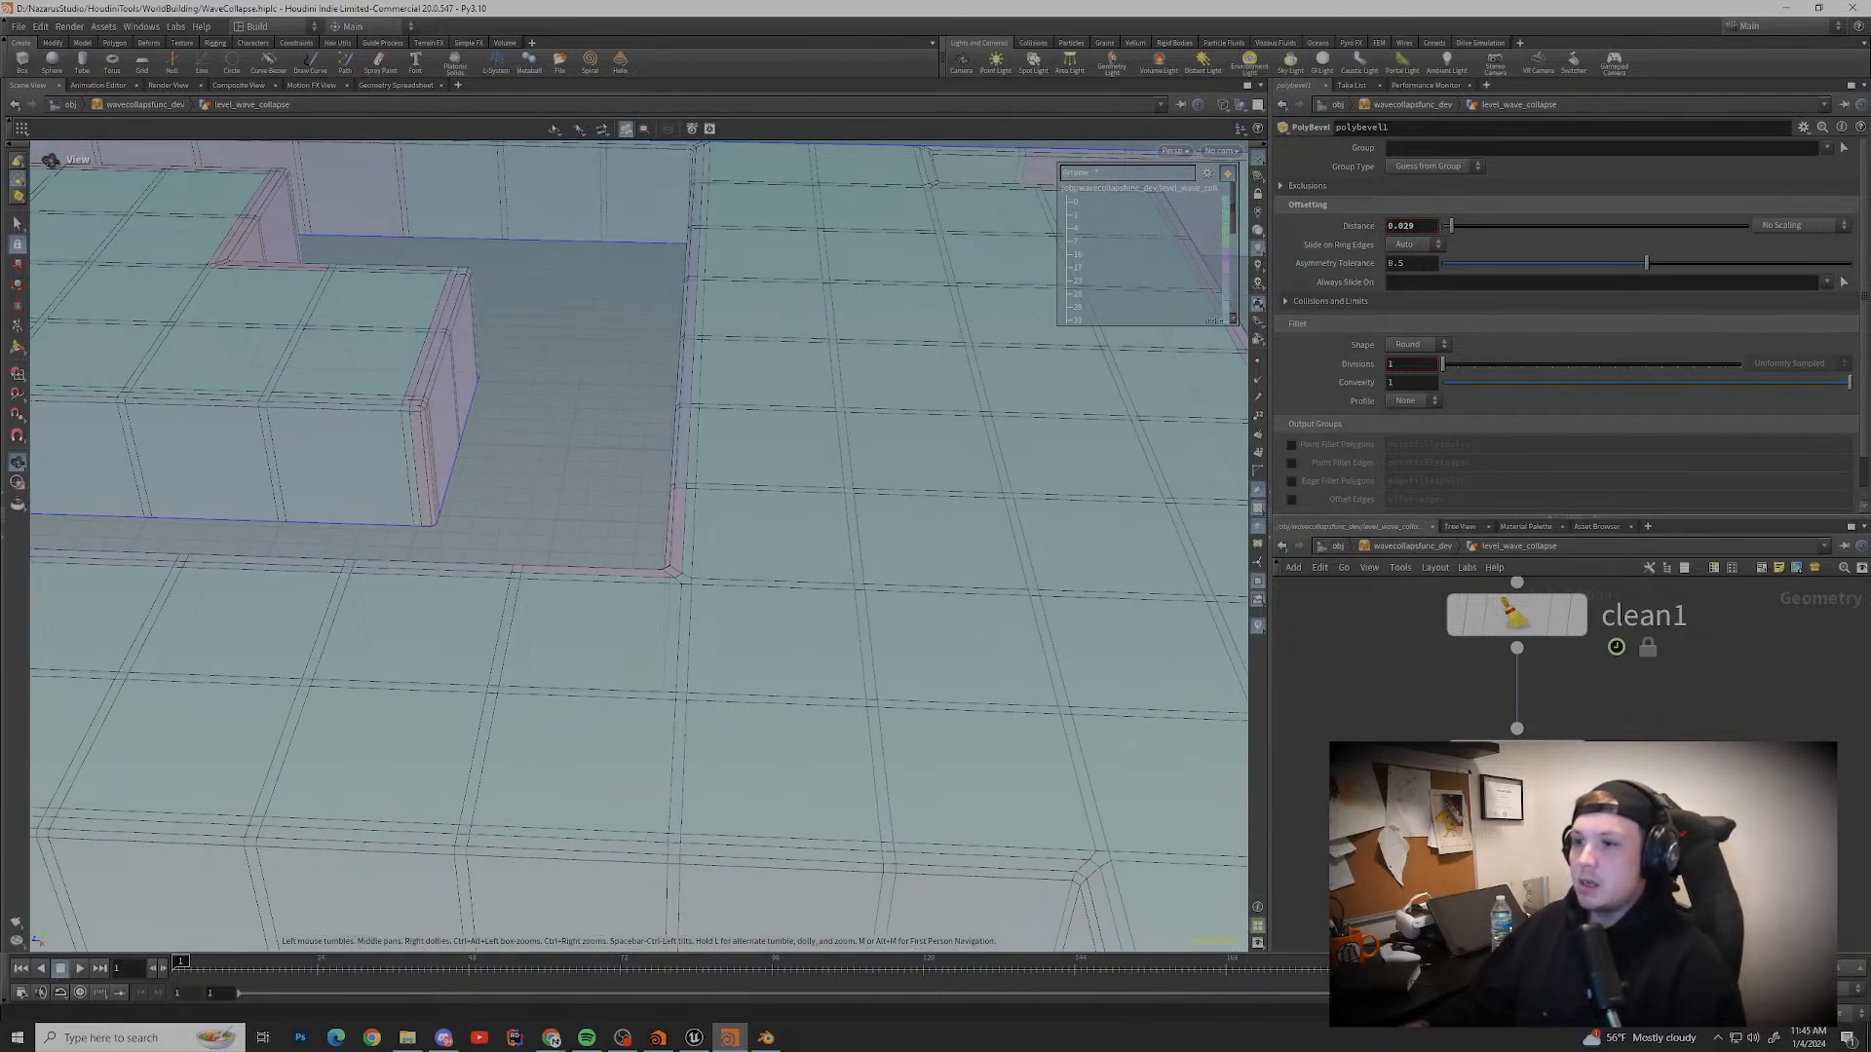
scroll(701, 565, "up", 5)
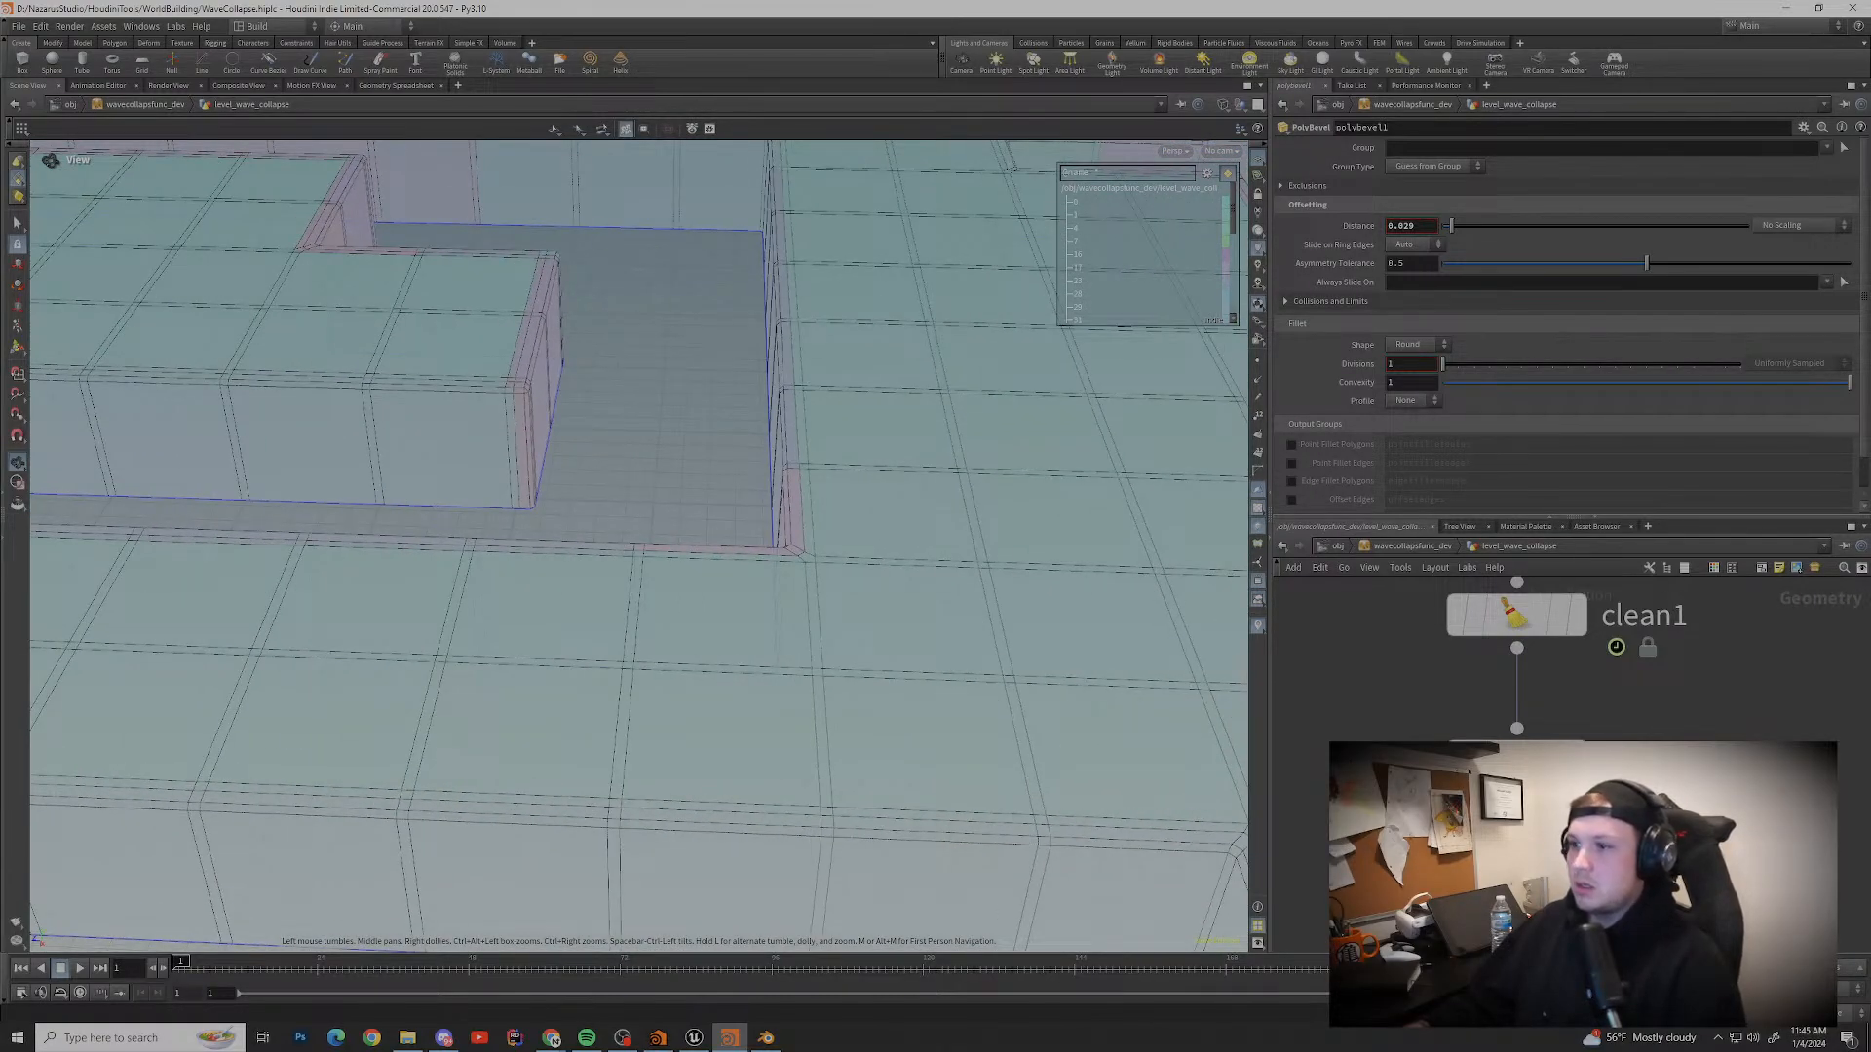
scroll(741, 575, "down", 5)
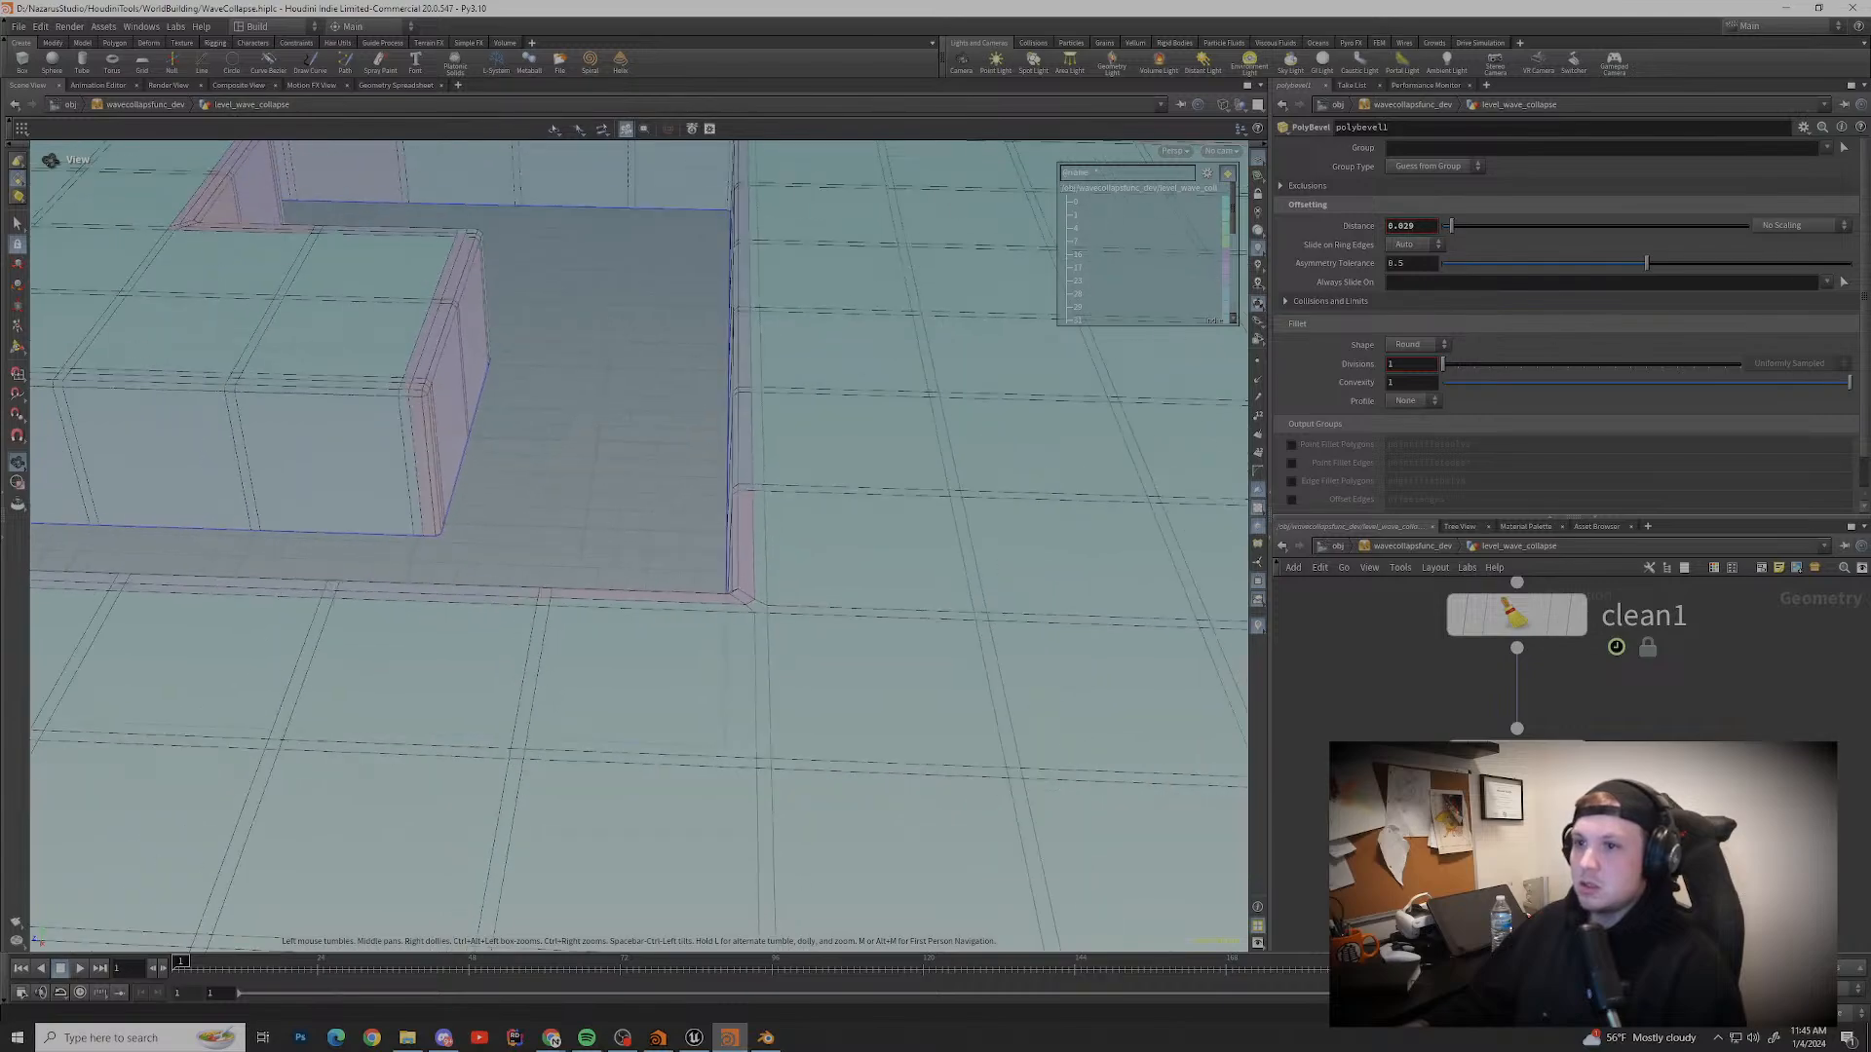
left_click_drag(468, 566, 779, 546)
middle_click_drag(584, 555, 804, 448)
scroll(702, 546, "down", 3)
left_click_drag(507, 555, 740, 545)
middle_click_drag(546, 487, 390, 497)
scroll(639, 546, "down", 3)
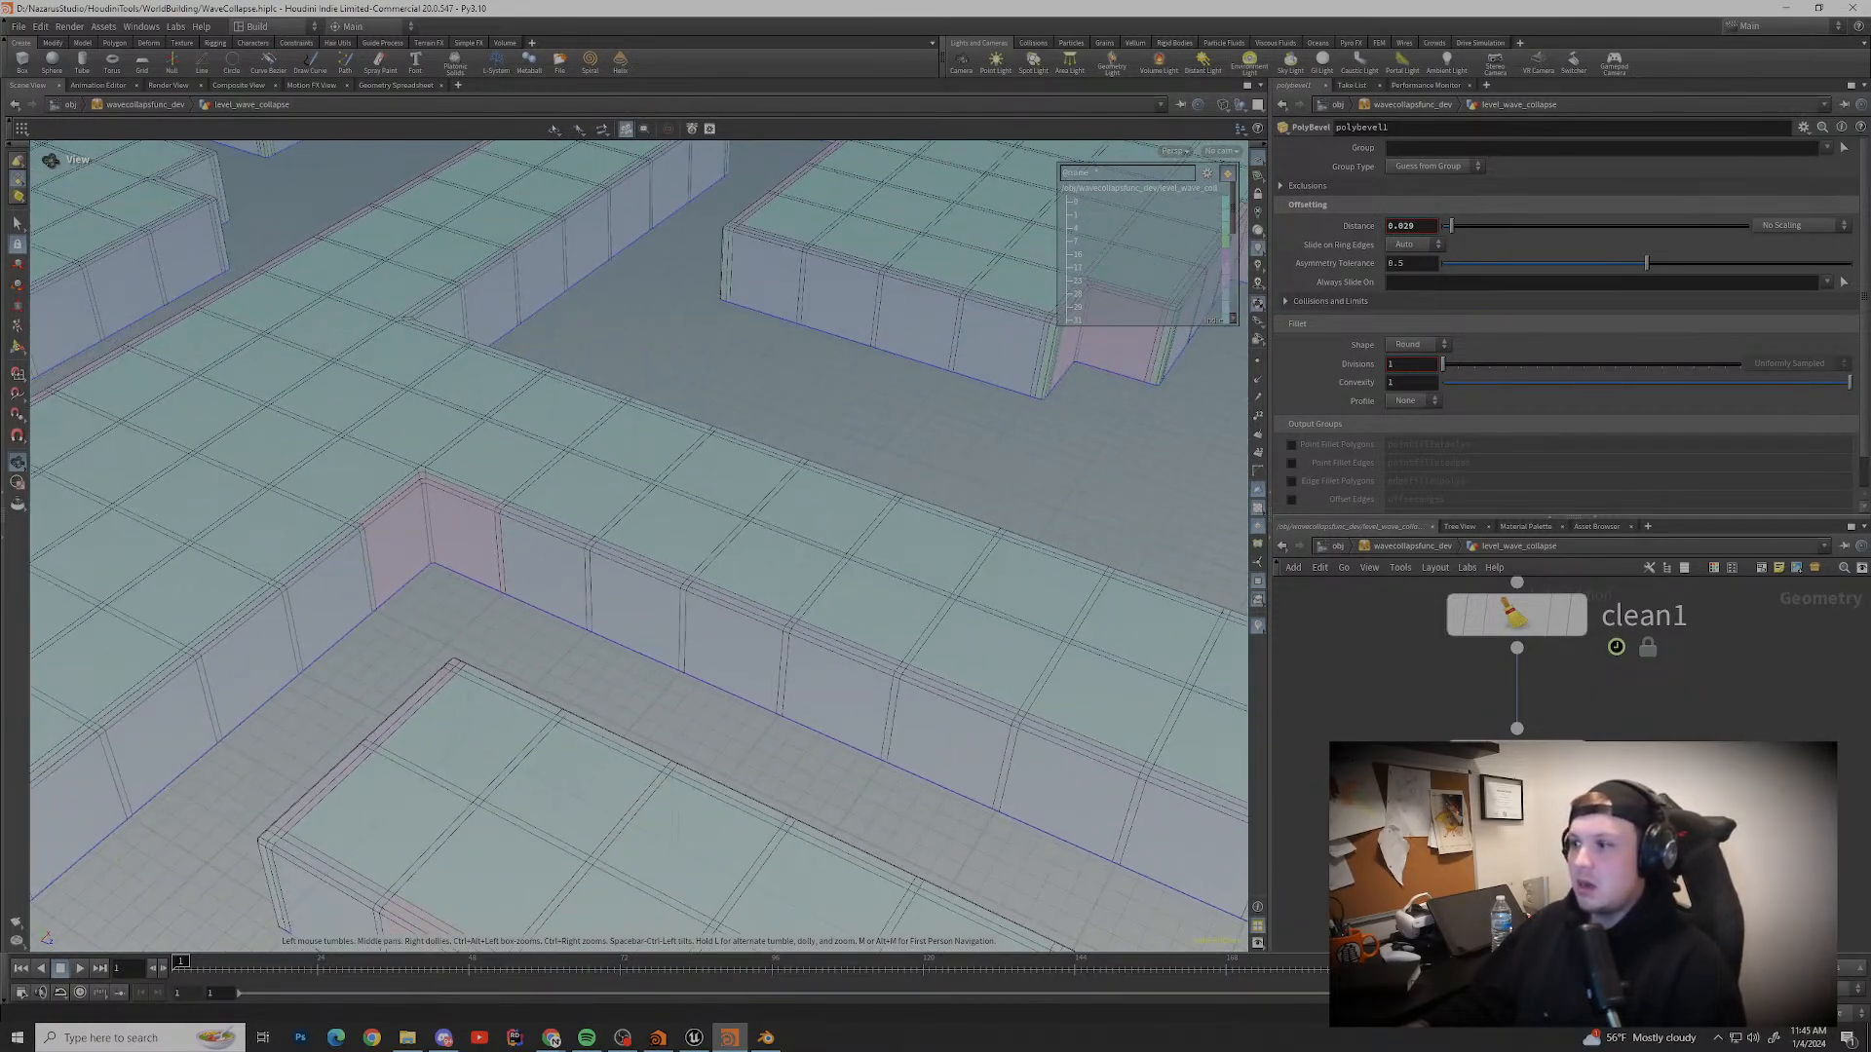
Step: Move the Facet node closer beneath clean1 and select the PolyBevel node
left_click_drag(1413, 755, 1608, 886)
left_click_drag(1517, 762, 1517, 720)
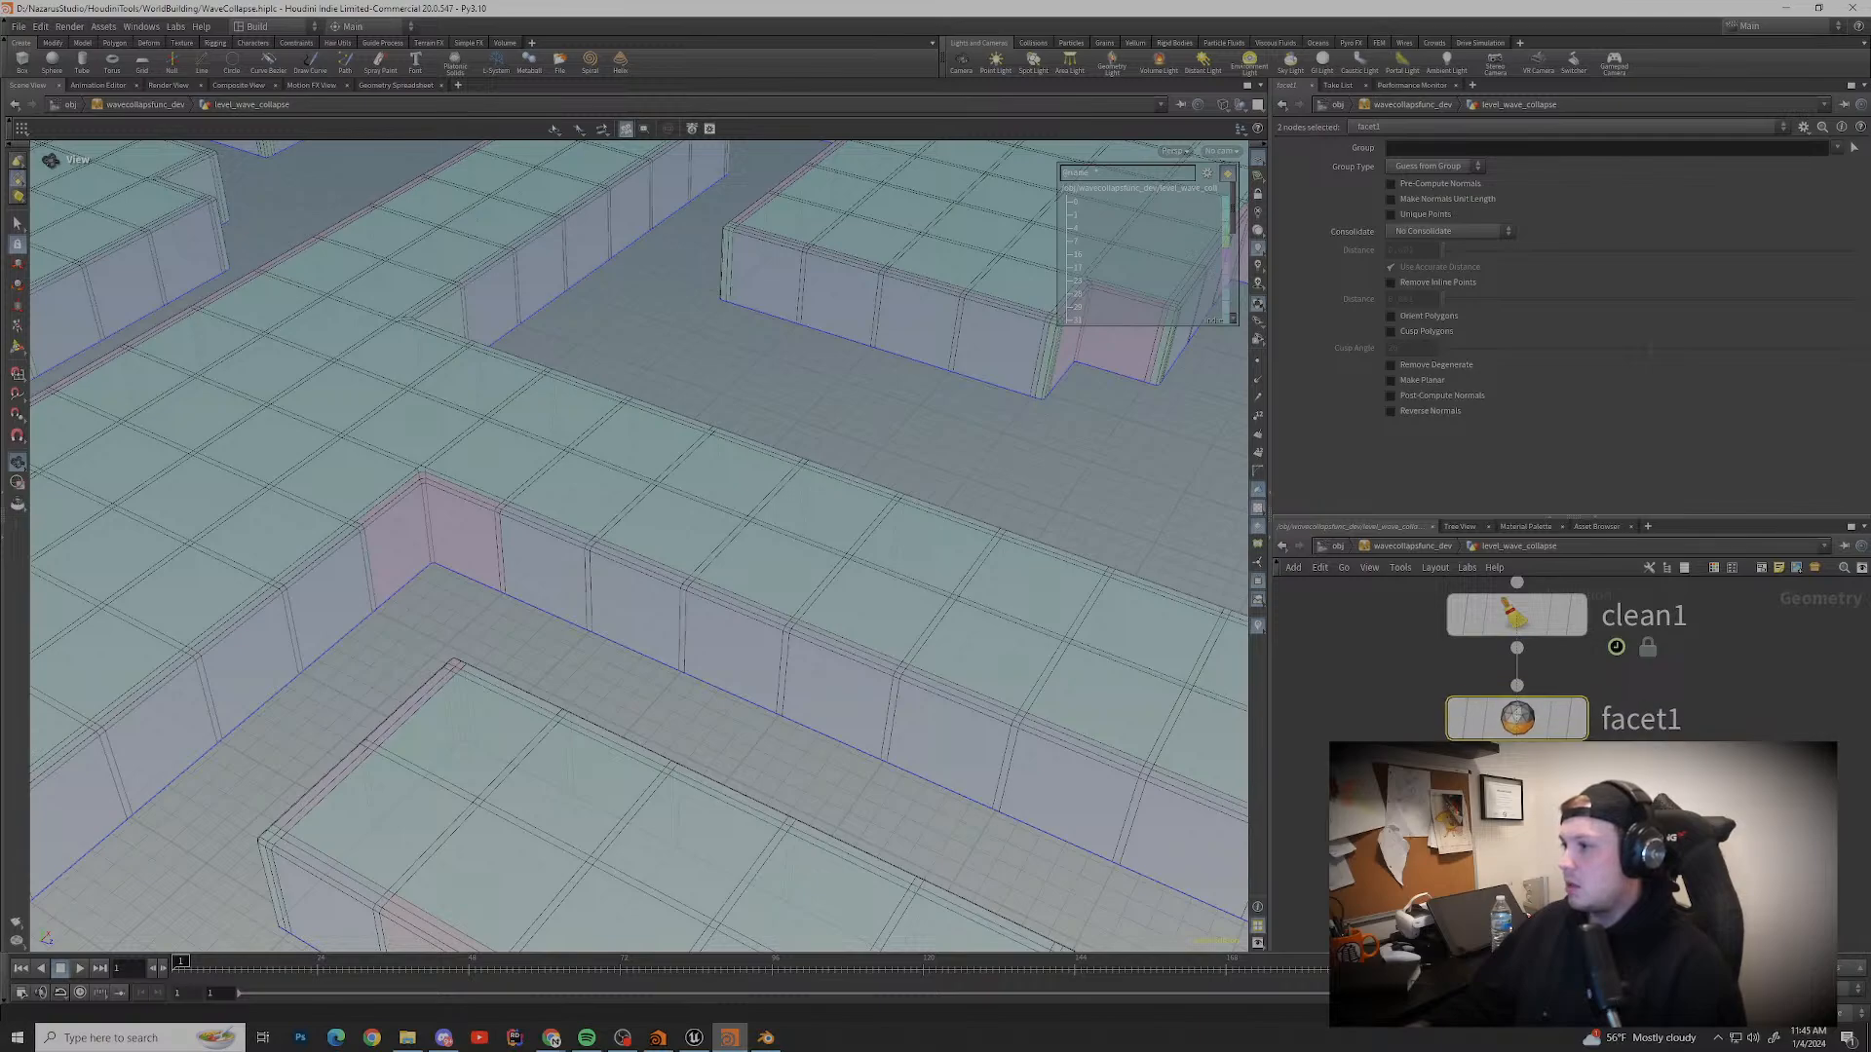
left_click(1517, 825)
mouse_move(1517, 825)
middle_mouse_down()
mouse_move(1628, 710)
mouse_move(1511, 837)
middle_mouse_up()
Step: Check how the bevel treats interior grid edges versus outer edges across the level and its border wall
scroll(720, 584, "down", 2)
middle_click_drag(487, 584, 807, 750)
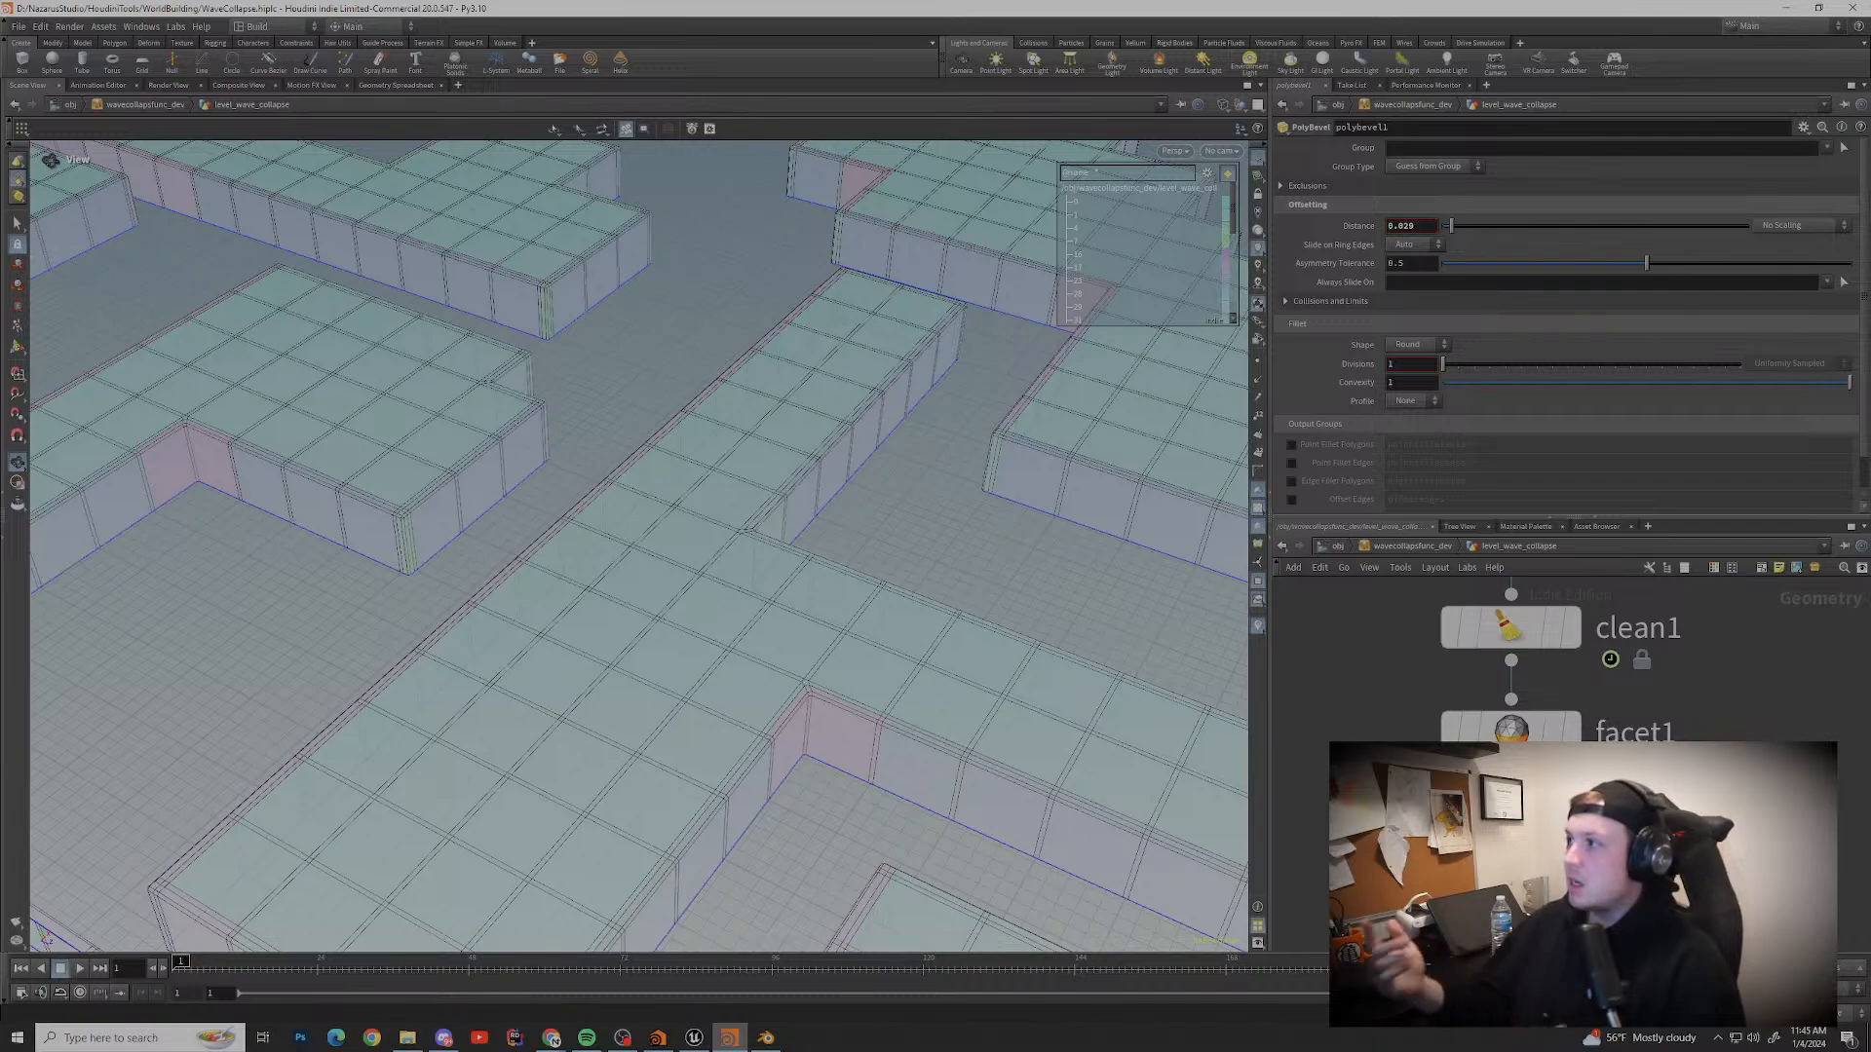
scroll(639, 546, "down", 1)
middle_click_drag(760, 691, 638, 390)
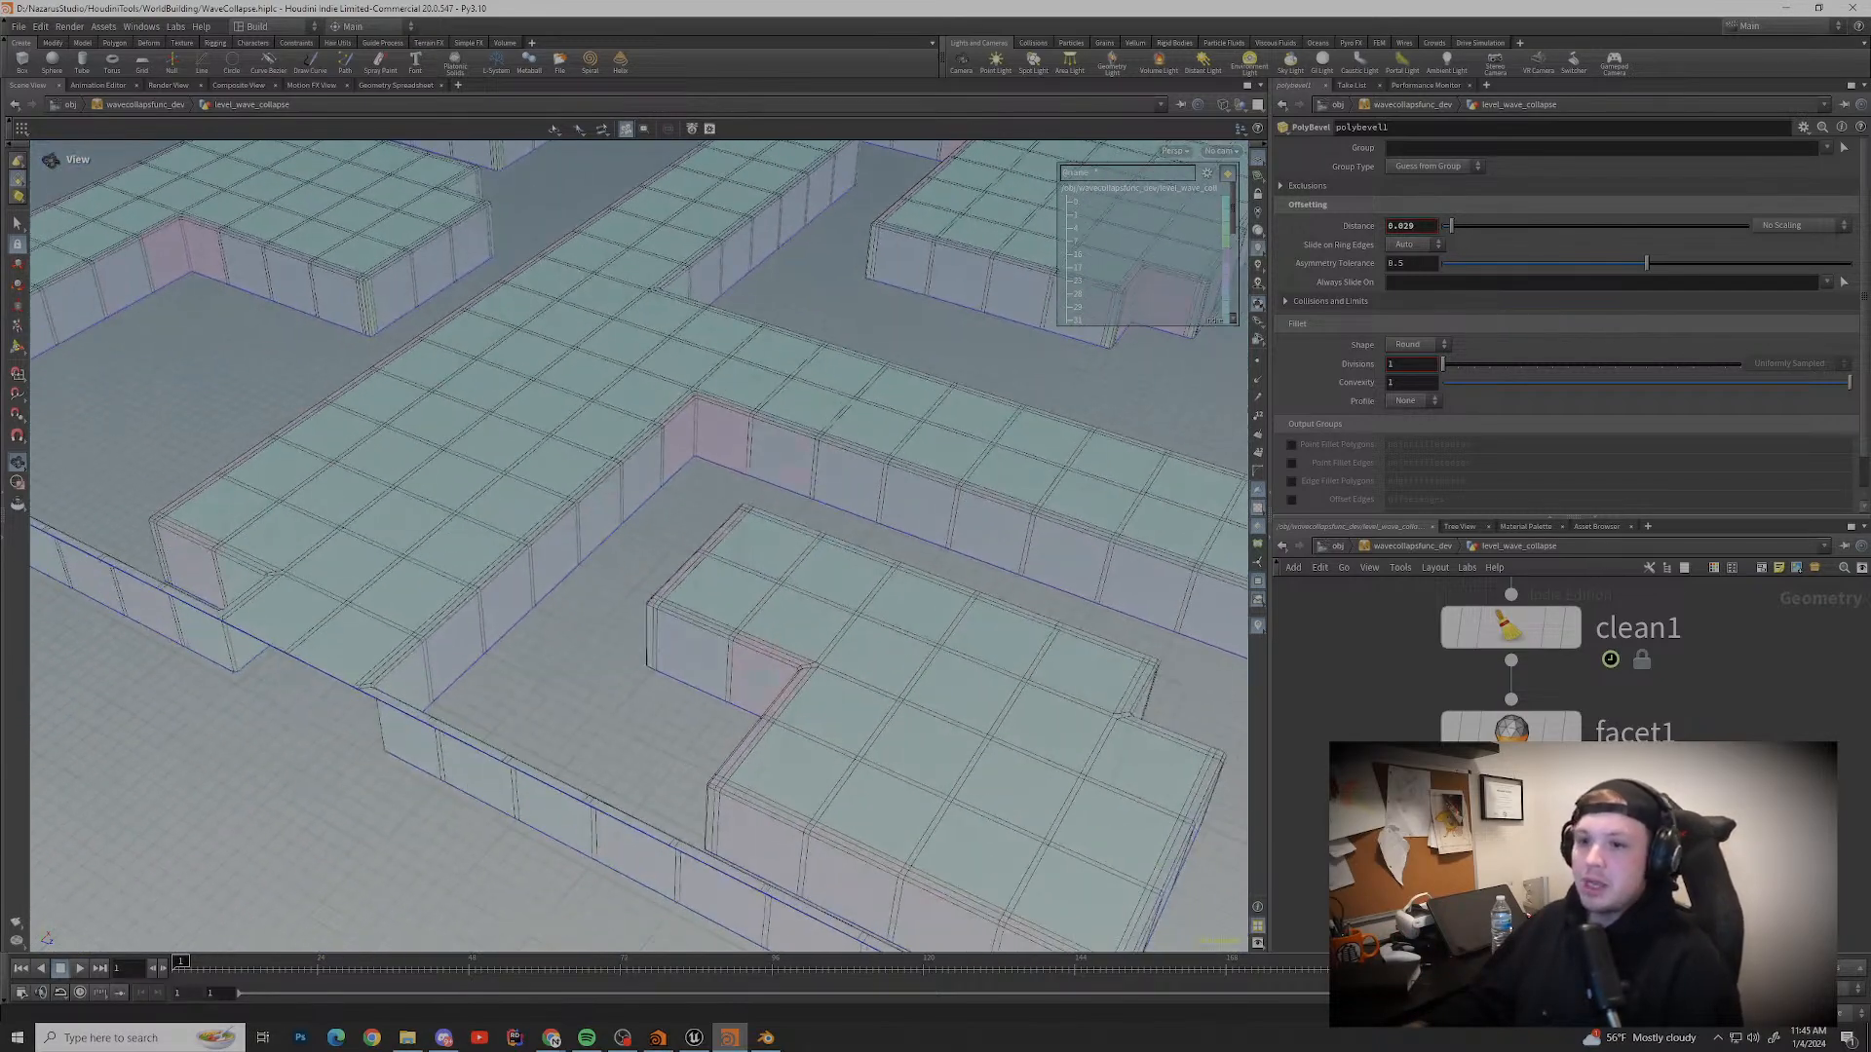
scroll(746, 478, "up", 5)
middle_click_drag(745, 477, 248, 497)
middle_click_drag(779, 565, 478, 481)
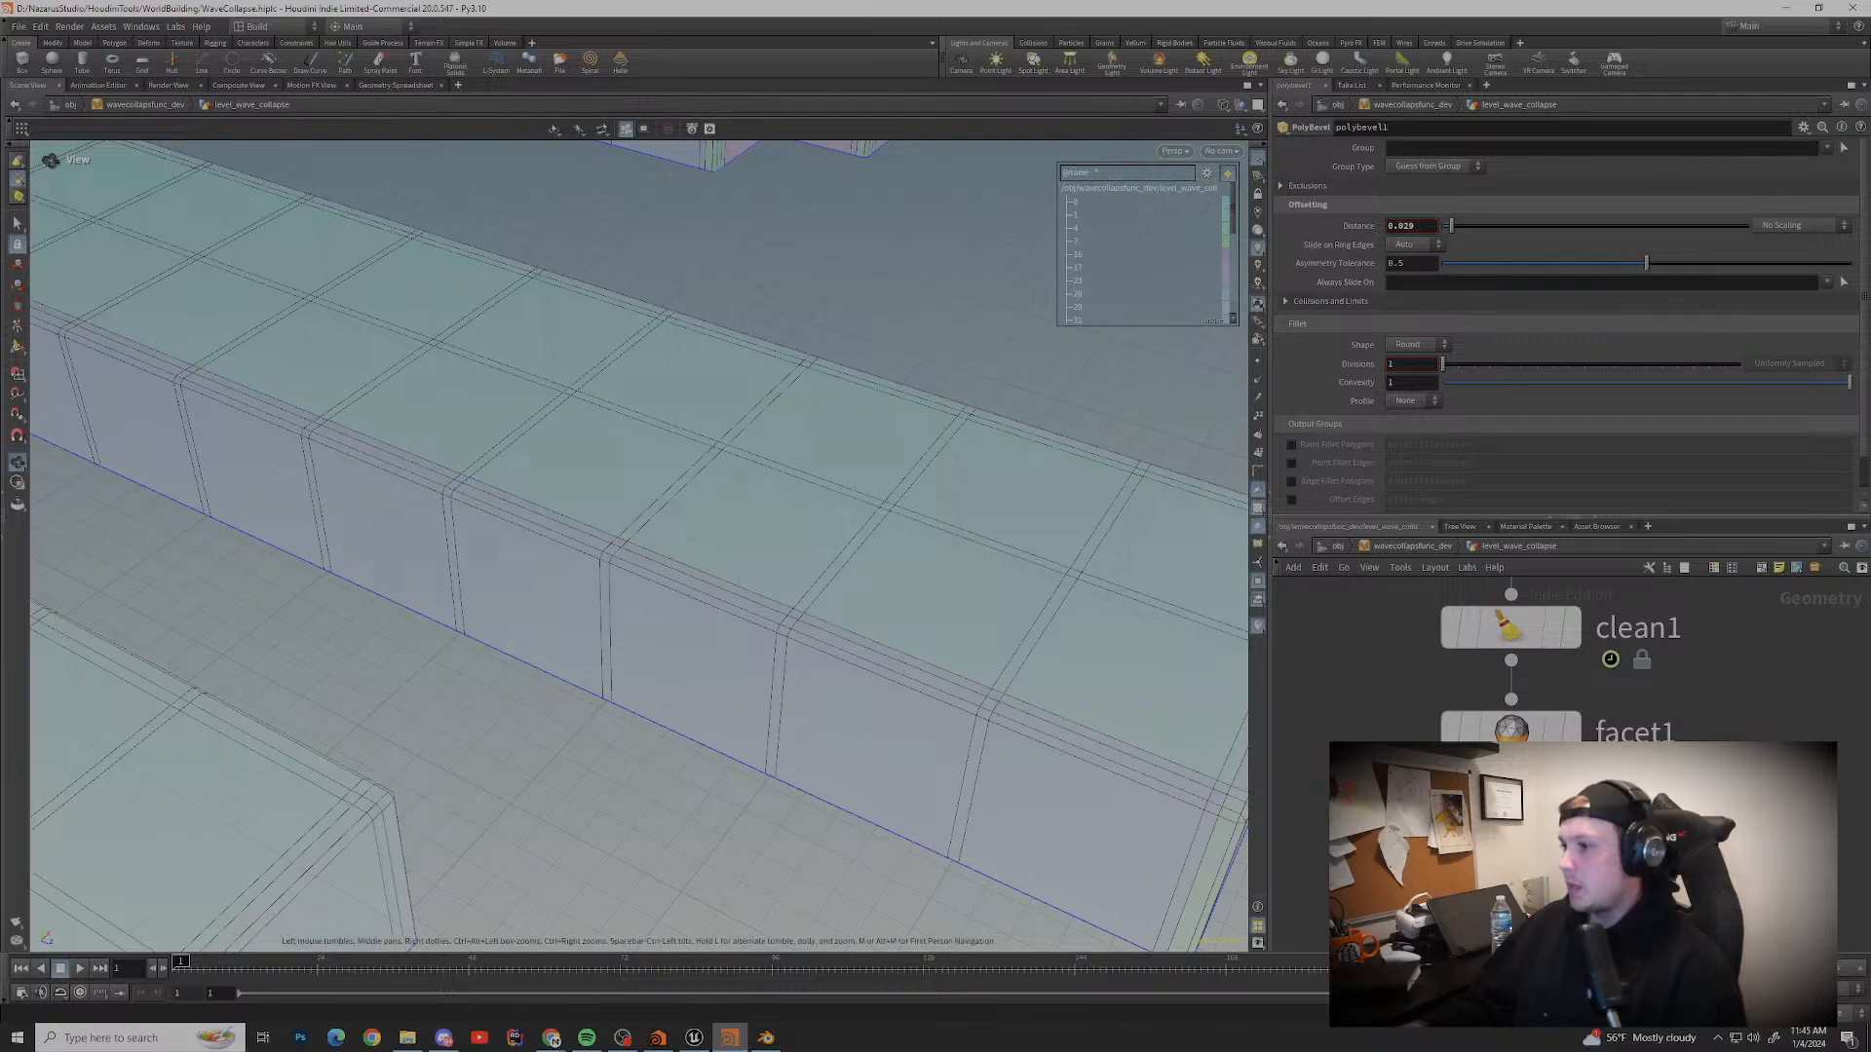
scroll(780, 623, "down", 8)
middle_click_drag(779, 662, 935, 361)
left_click_drag(876, 467, 604, 448)
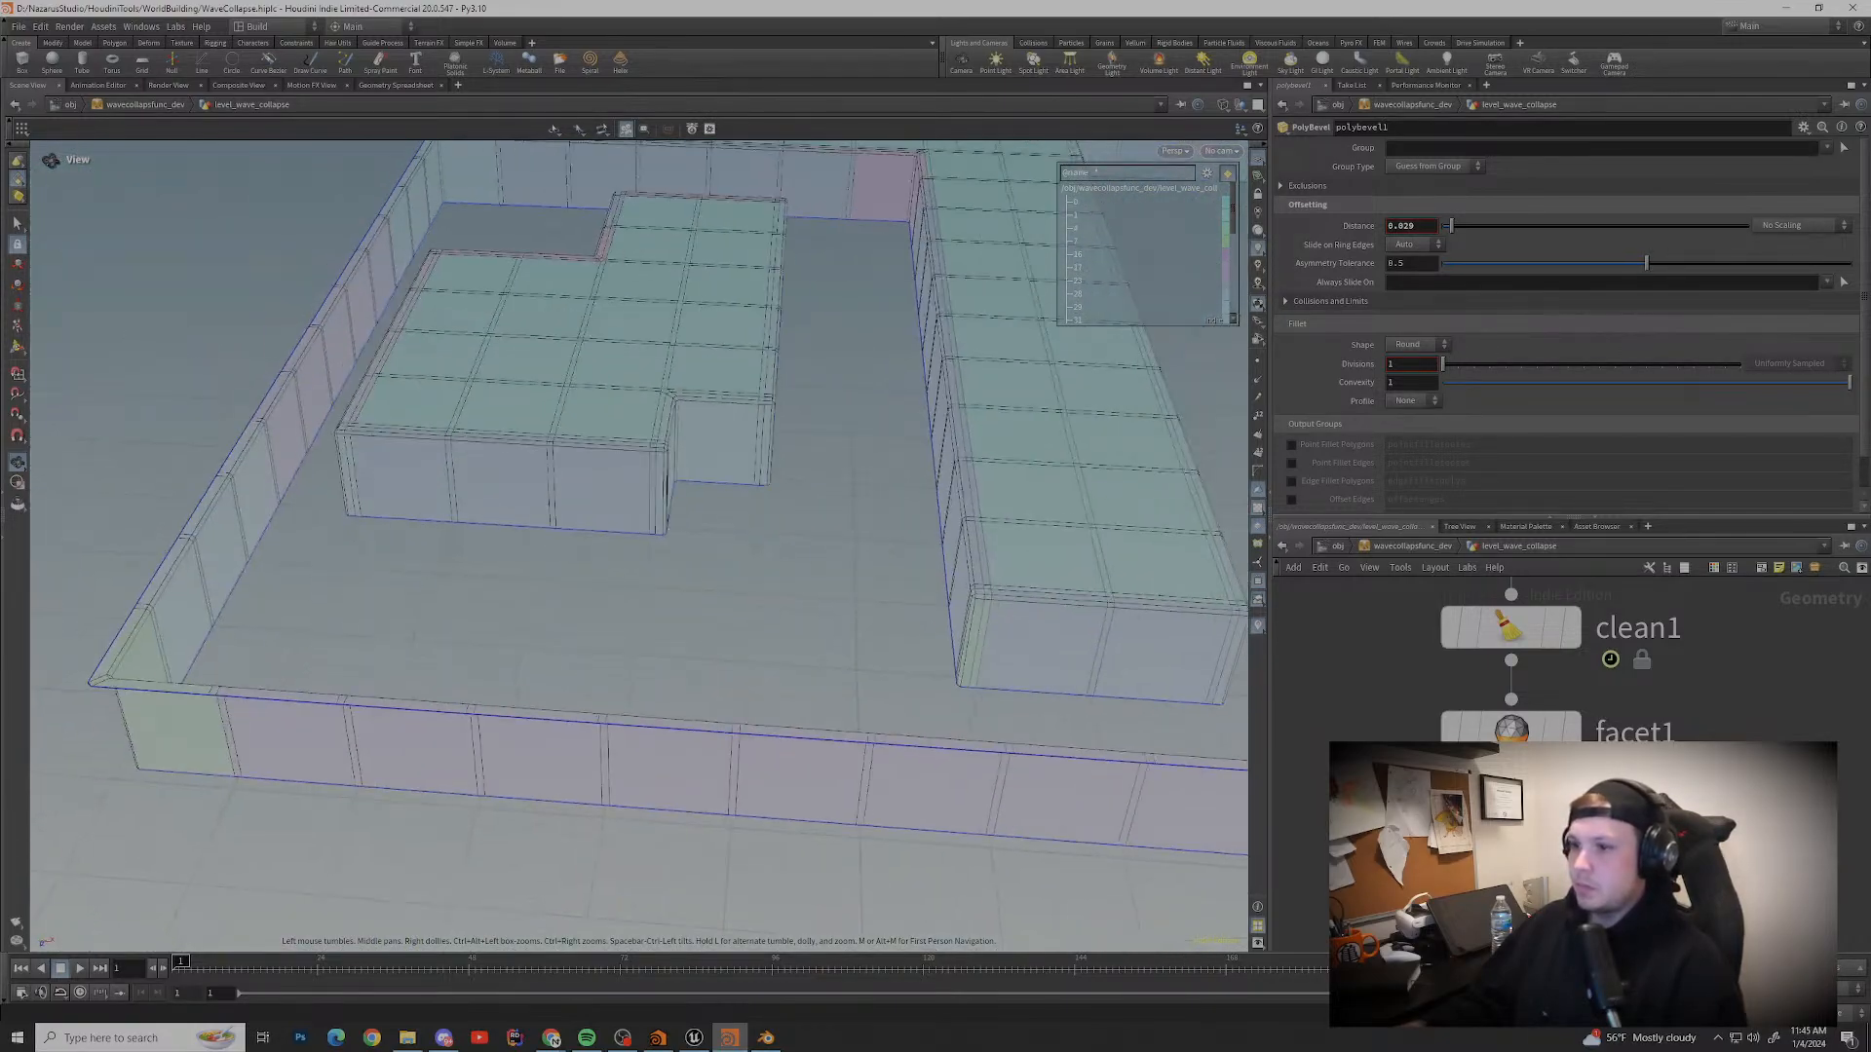
Step: Turn on Cusp Polygons on facet1 while the PolyBevel output stays displayed
left_click(1500, 728)
mouse_move(1500, 728)
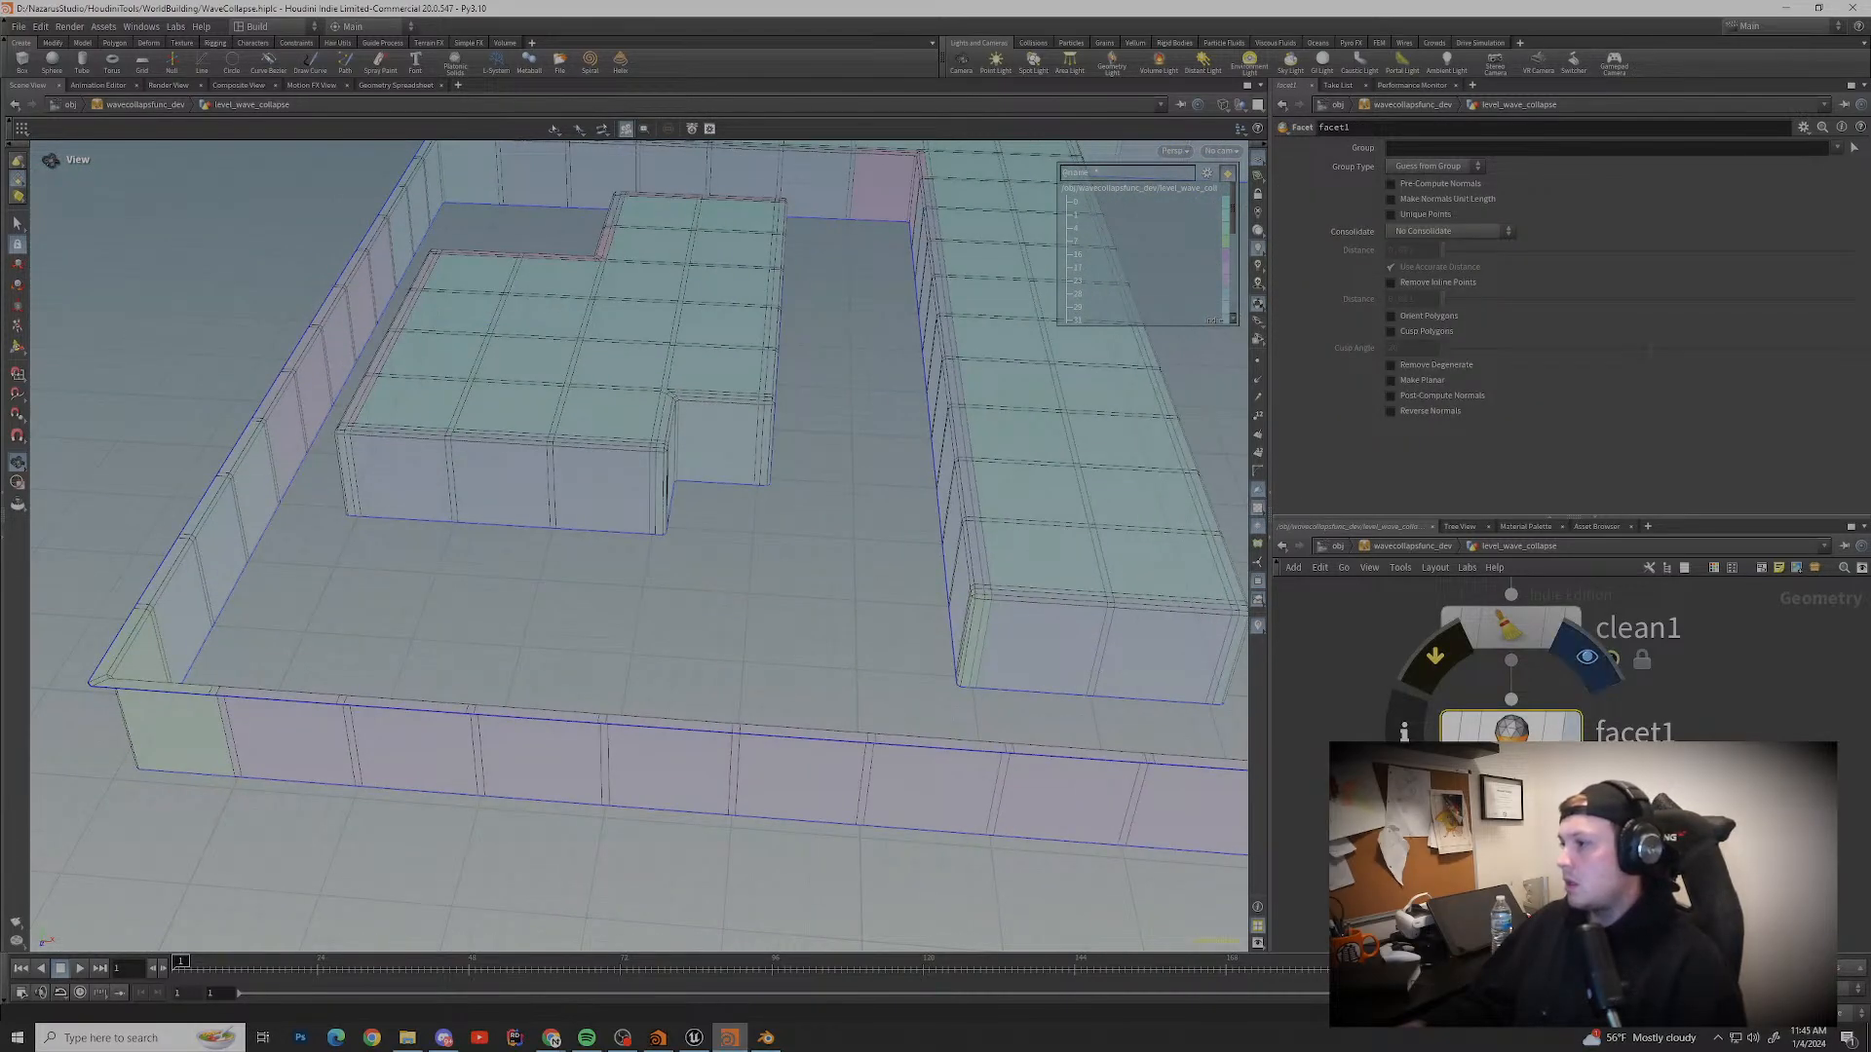
left_click(1572, 727)
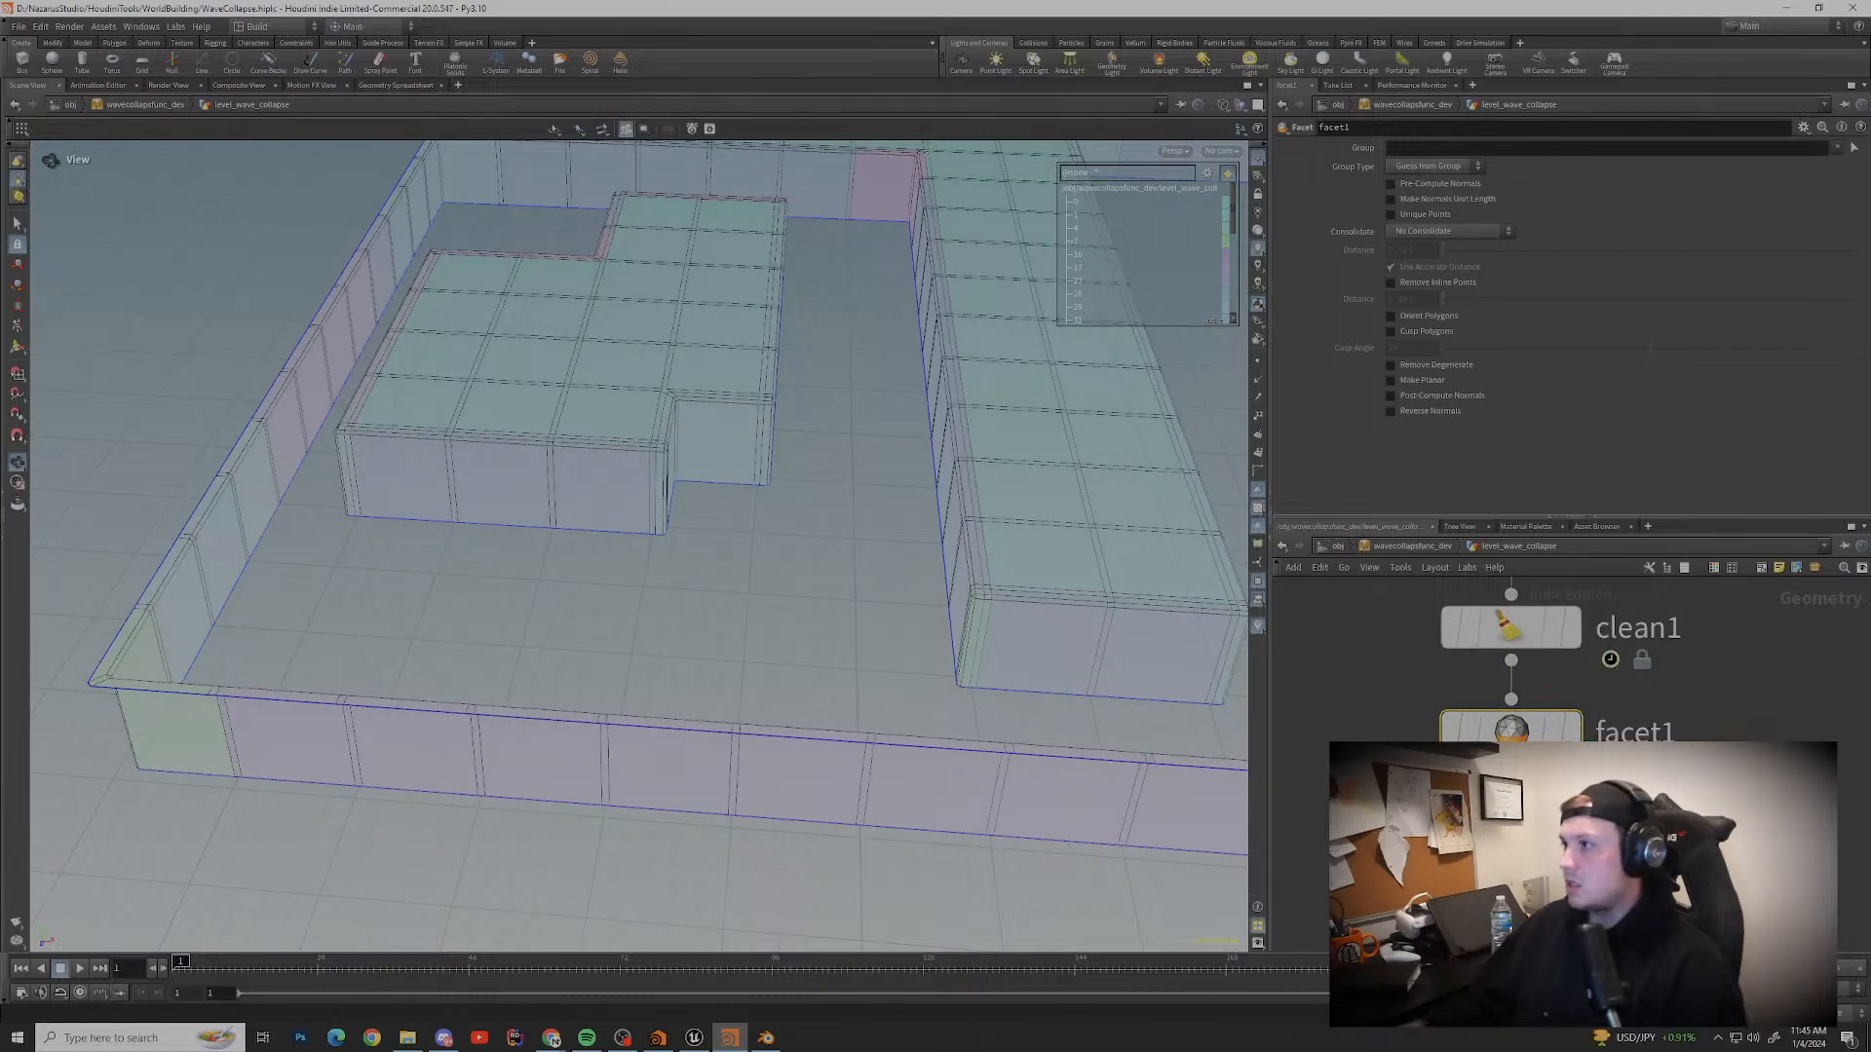
left_click(1391, 332)
scroll(633, 546, "up", 5)
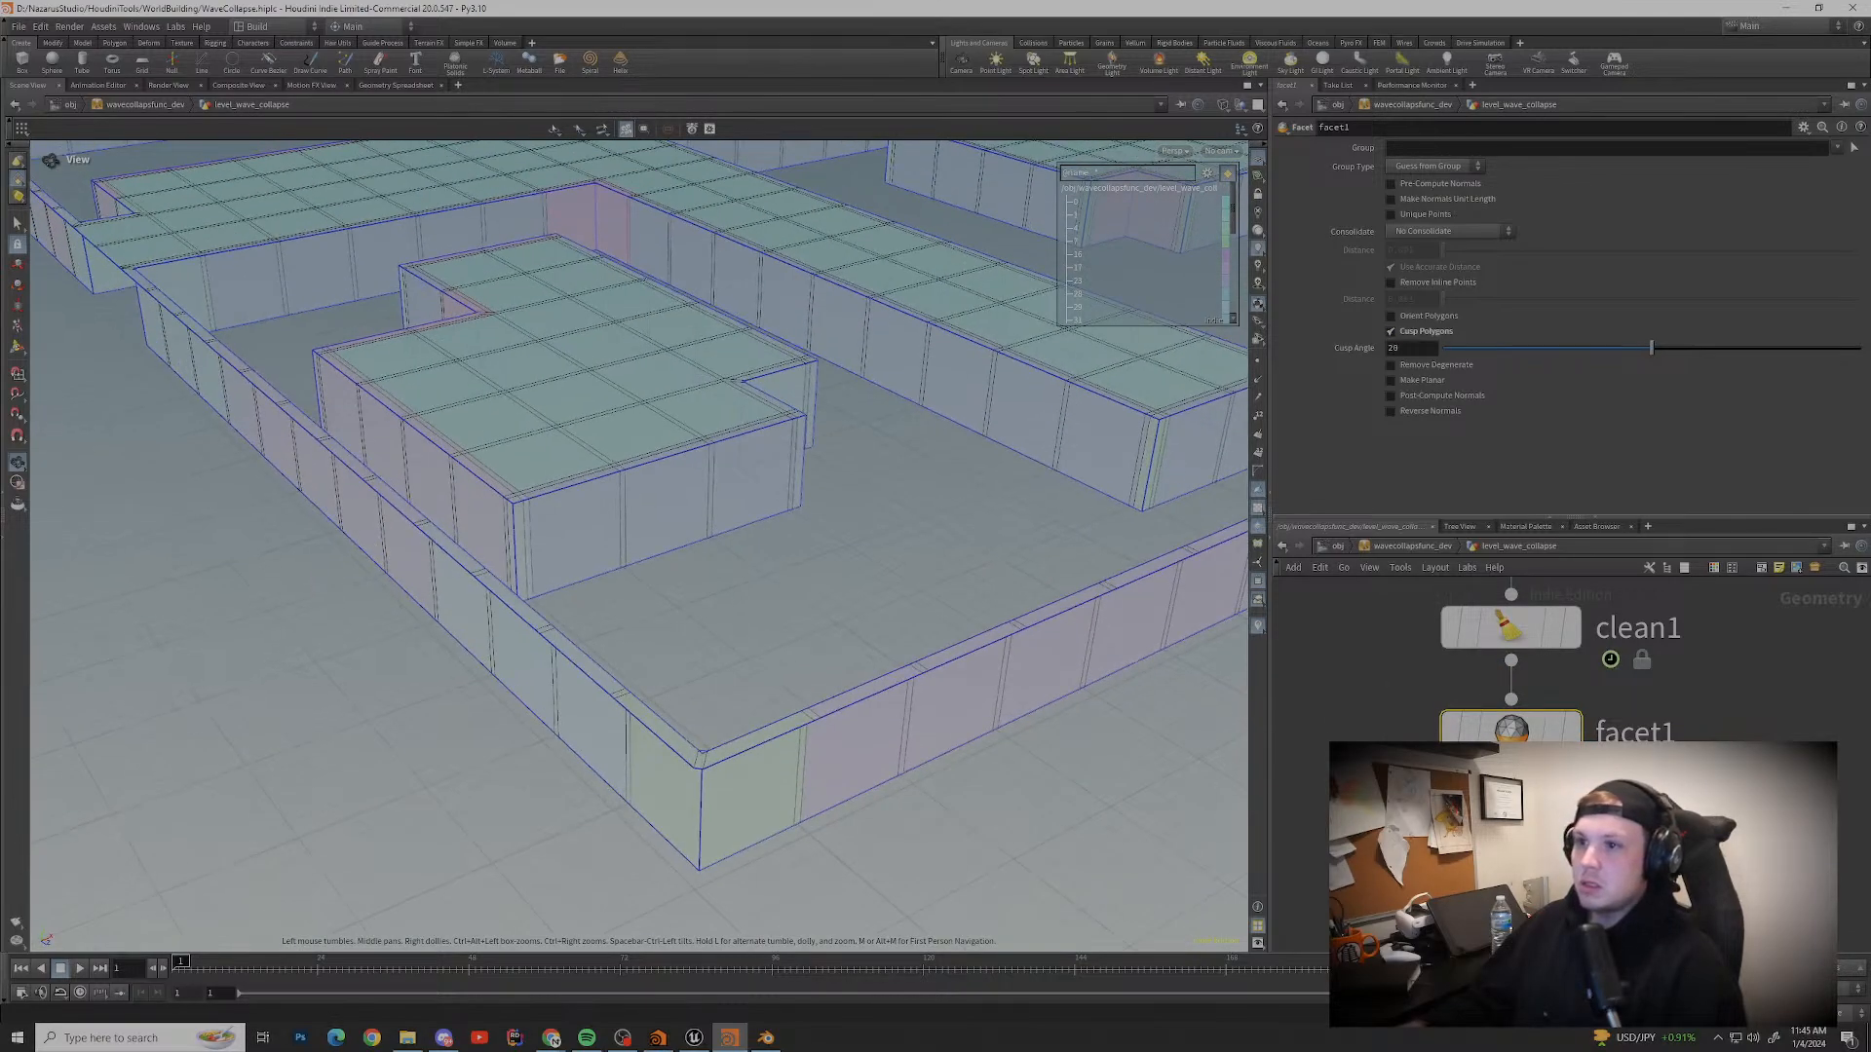
Step: Try a higher cusp angle, then Orient Polygons without Cusp Polygons on facet1, and undo these changes
scroll(634, 546, "down", 8)
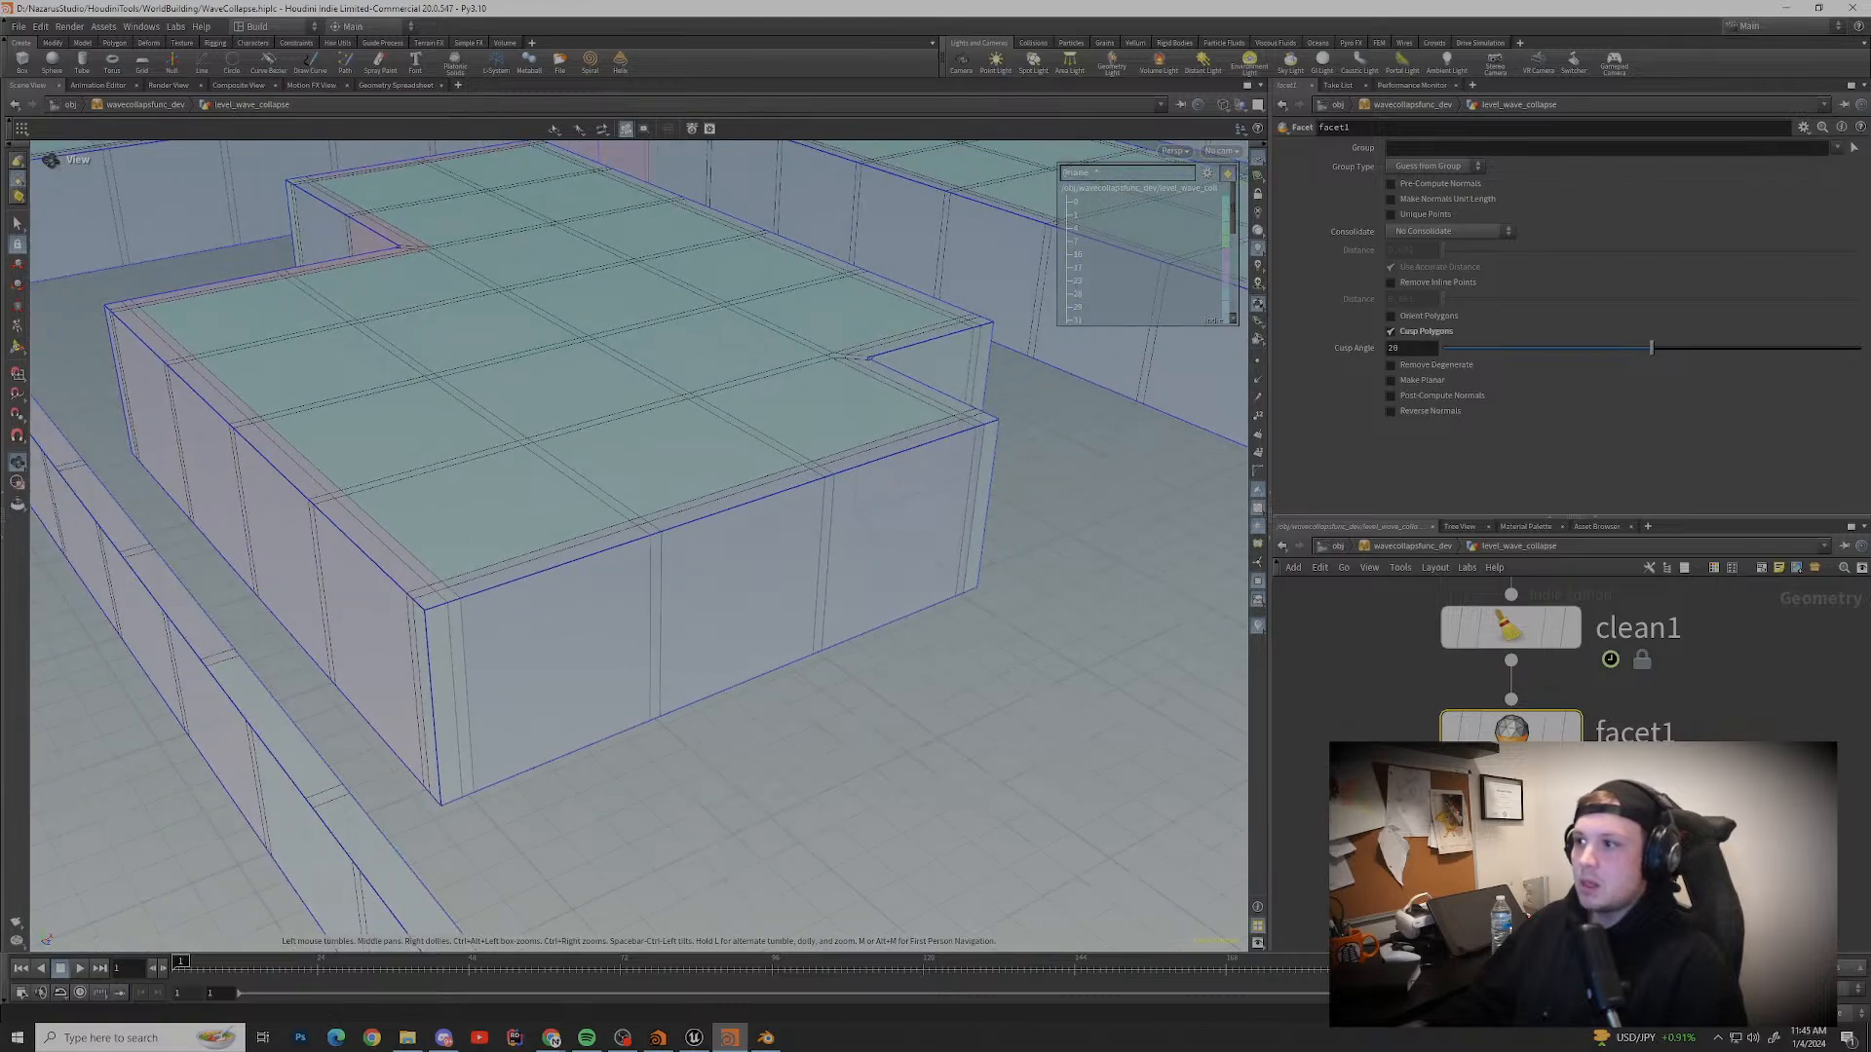
scroll(633, 546, "down", 5)
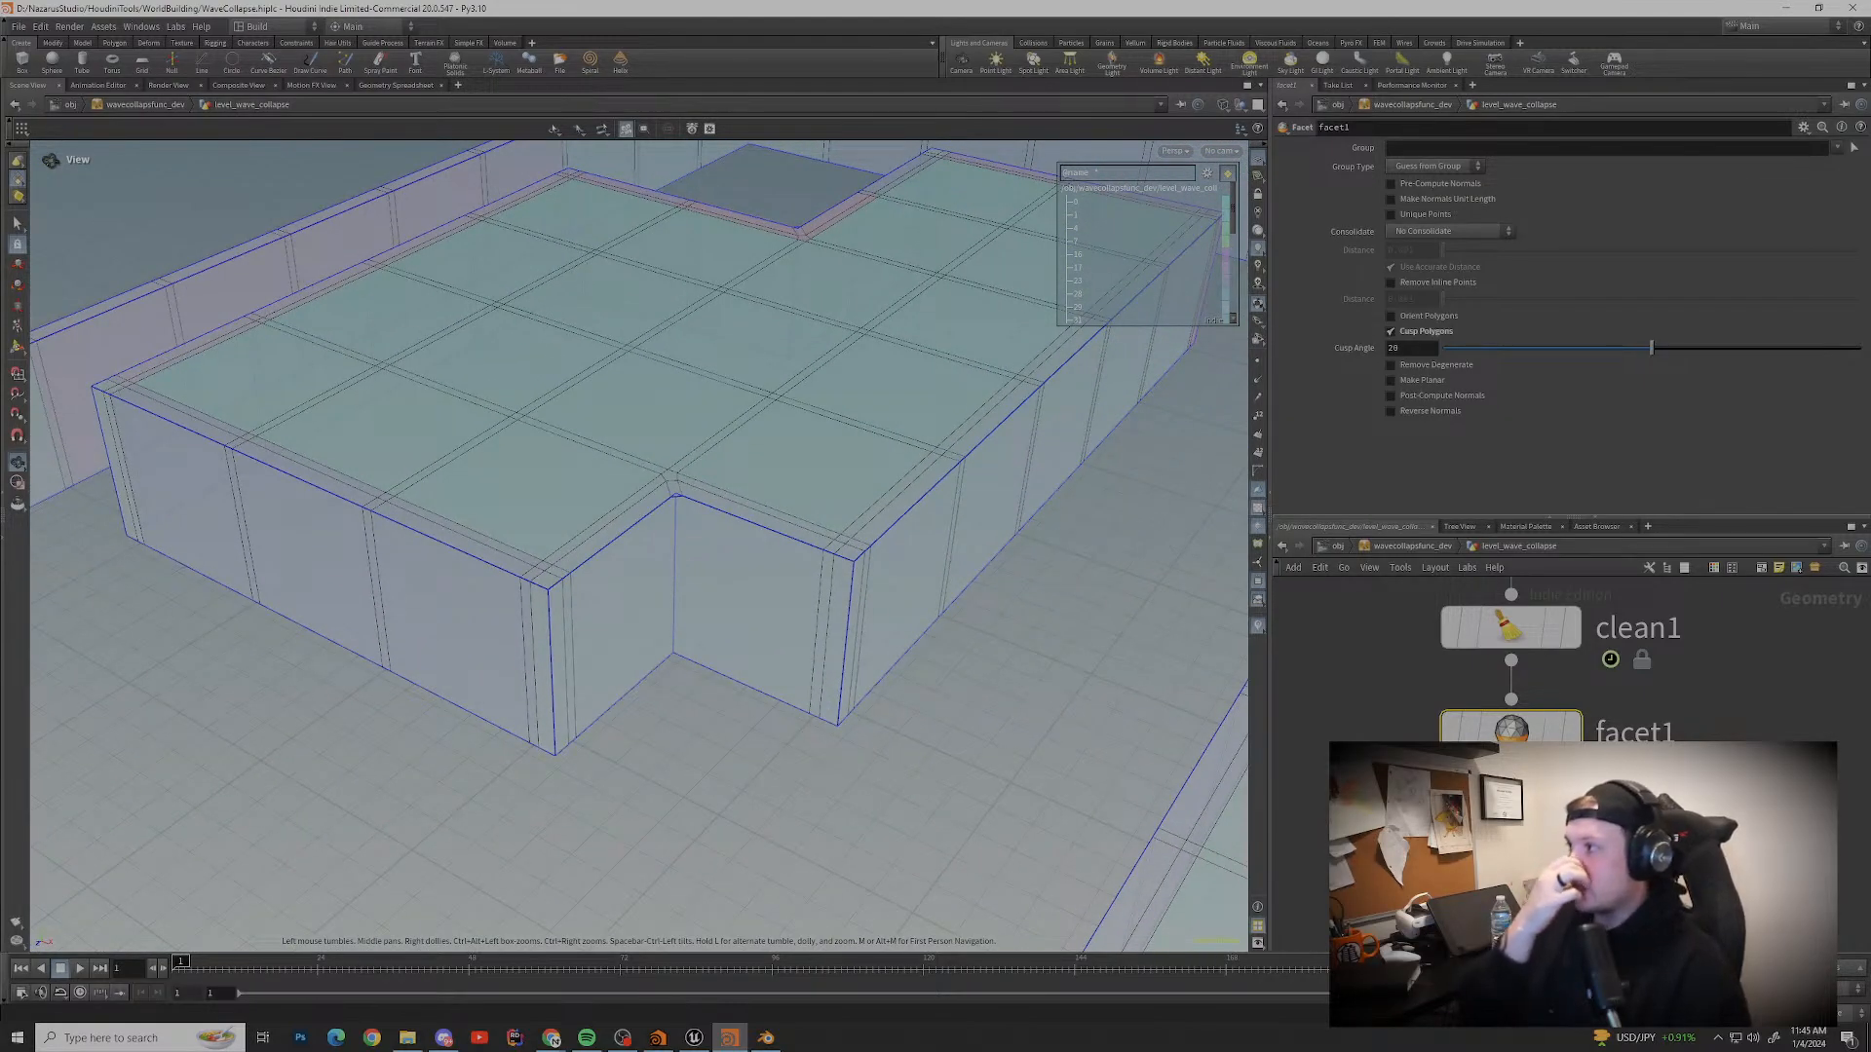
scroll(634, 546, "down", 3)
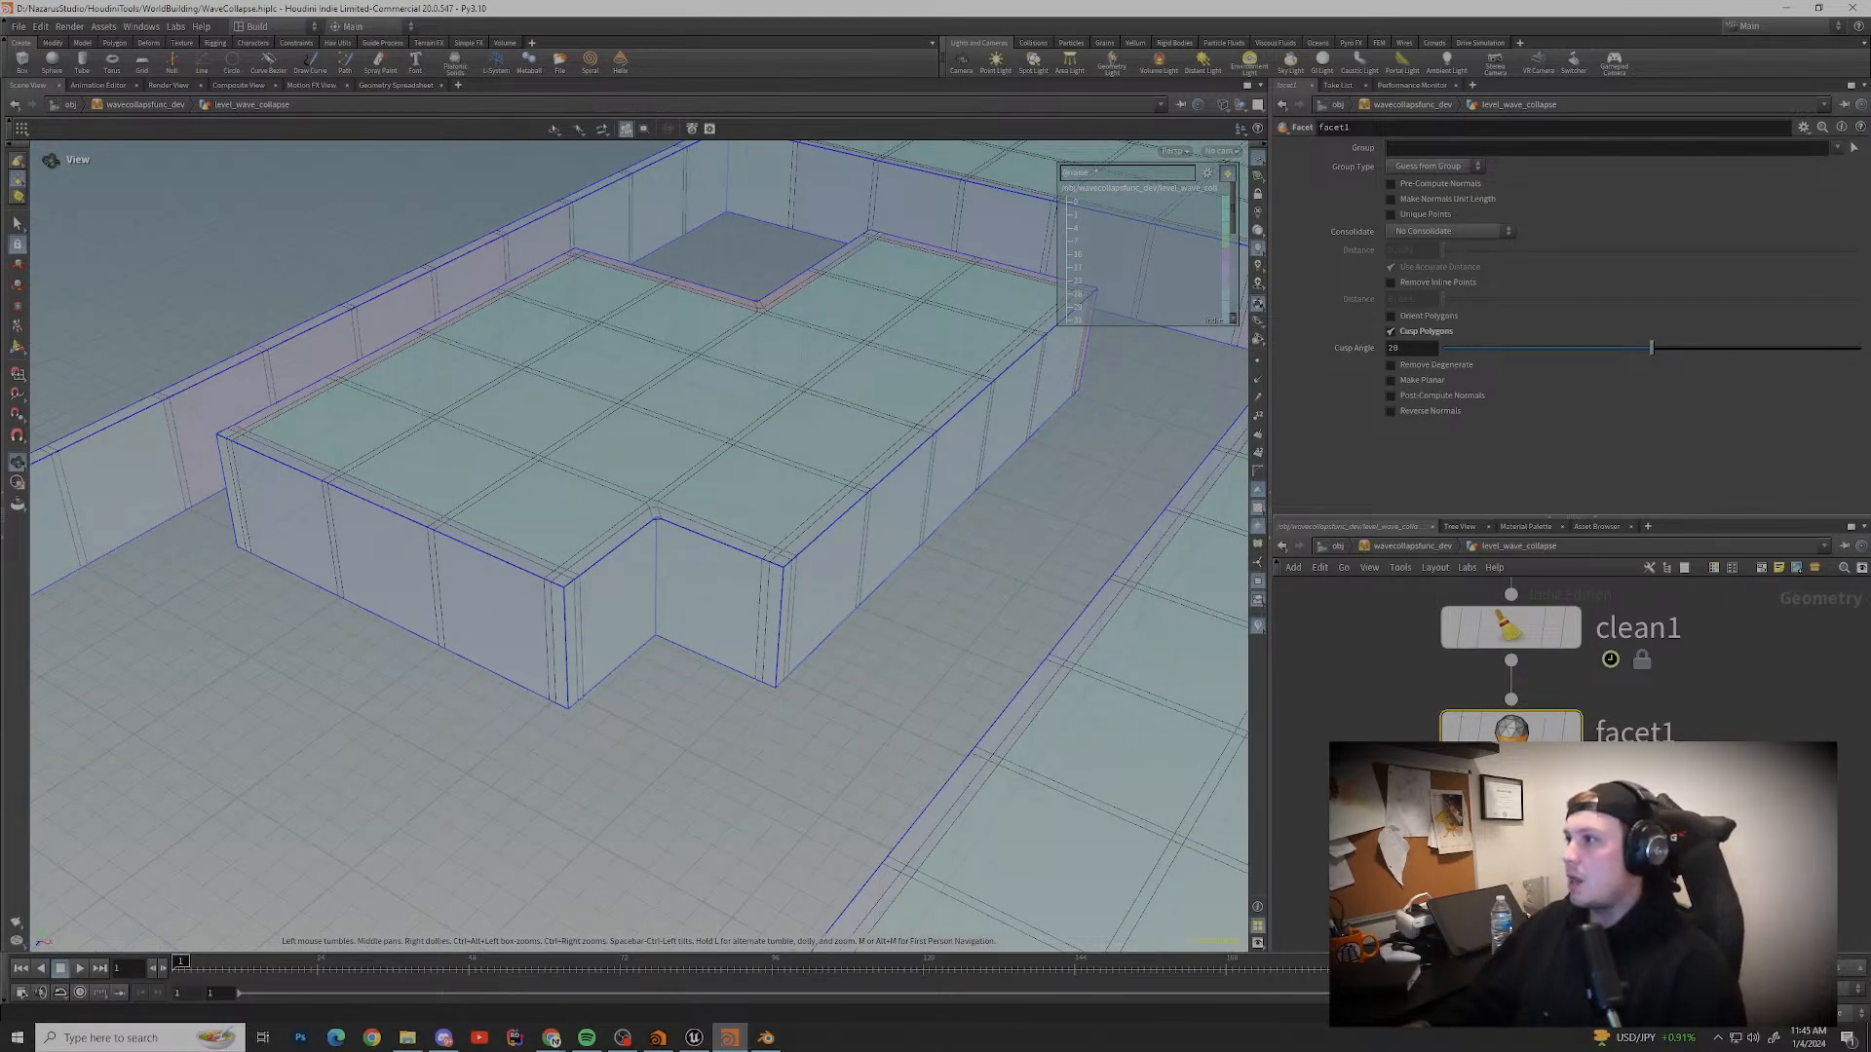
left_click(1390, 364)
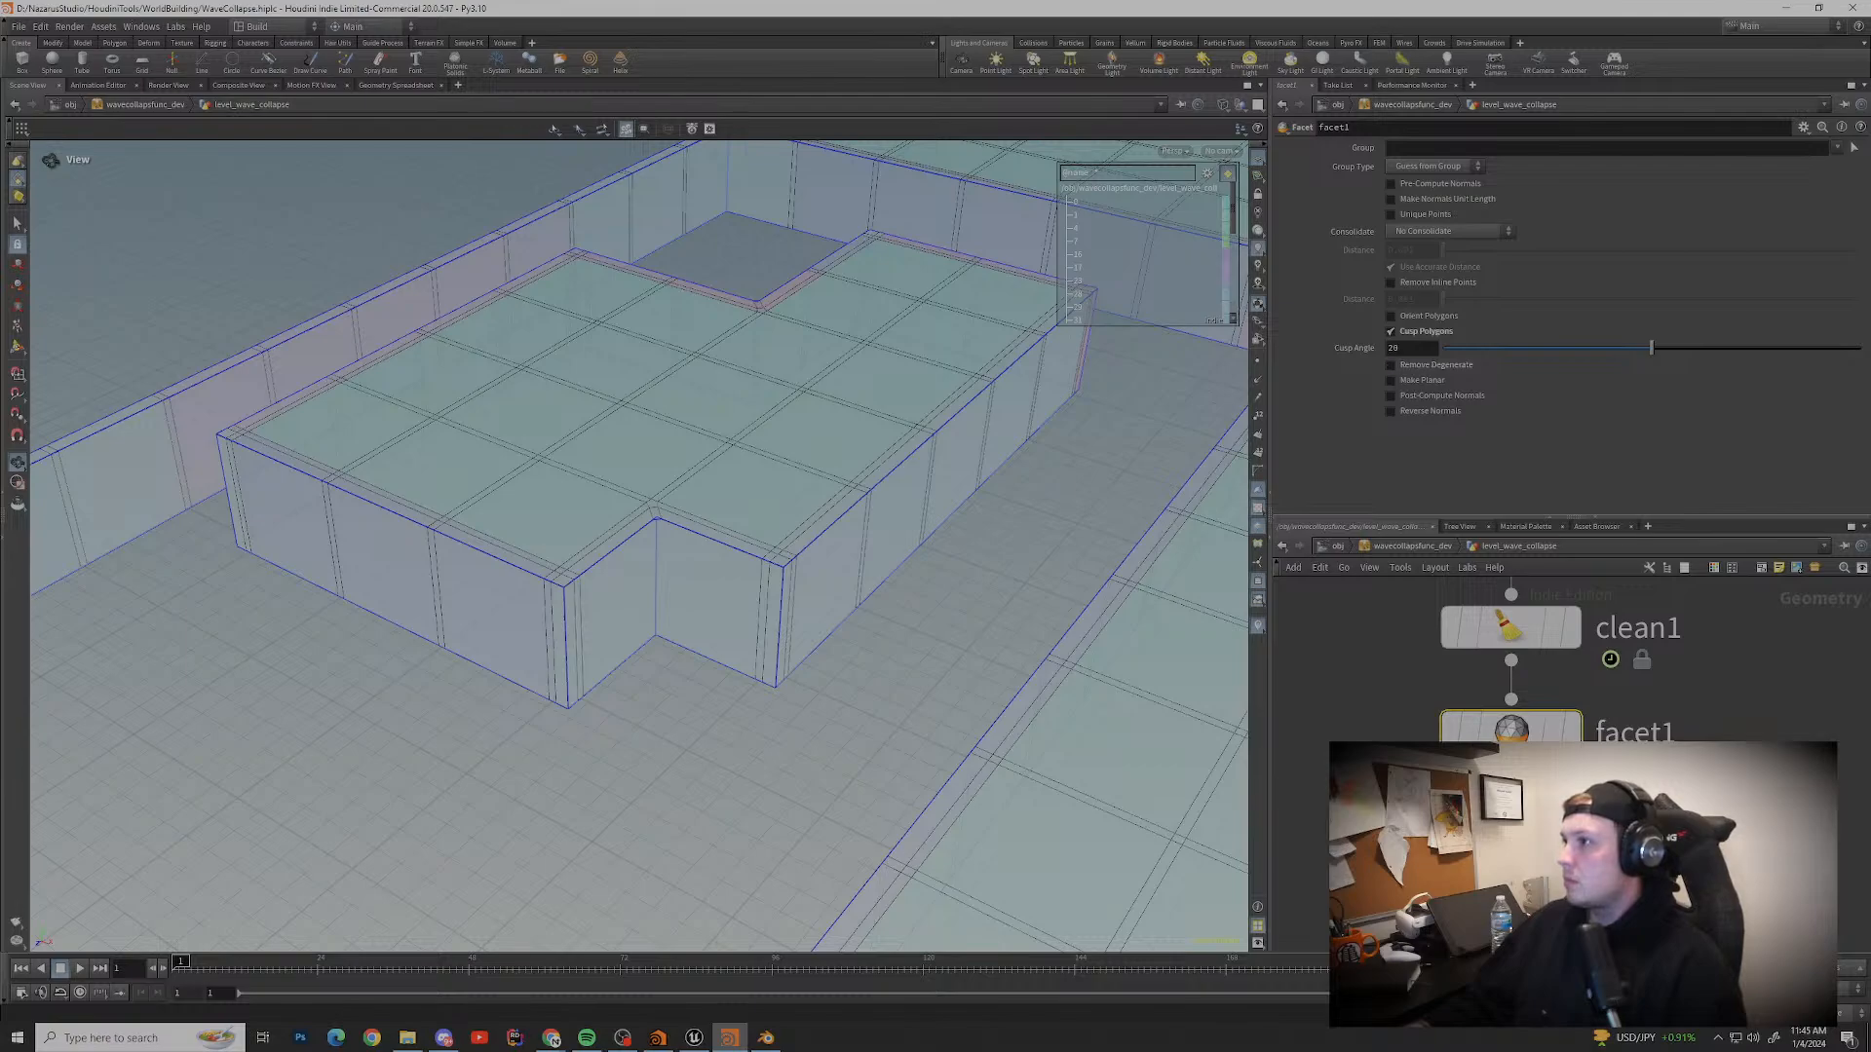
left_click_drag(1650, 348, 1805, 348)
left_click(1390, 331)
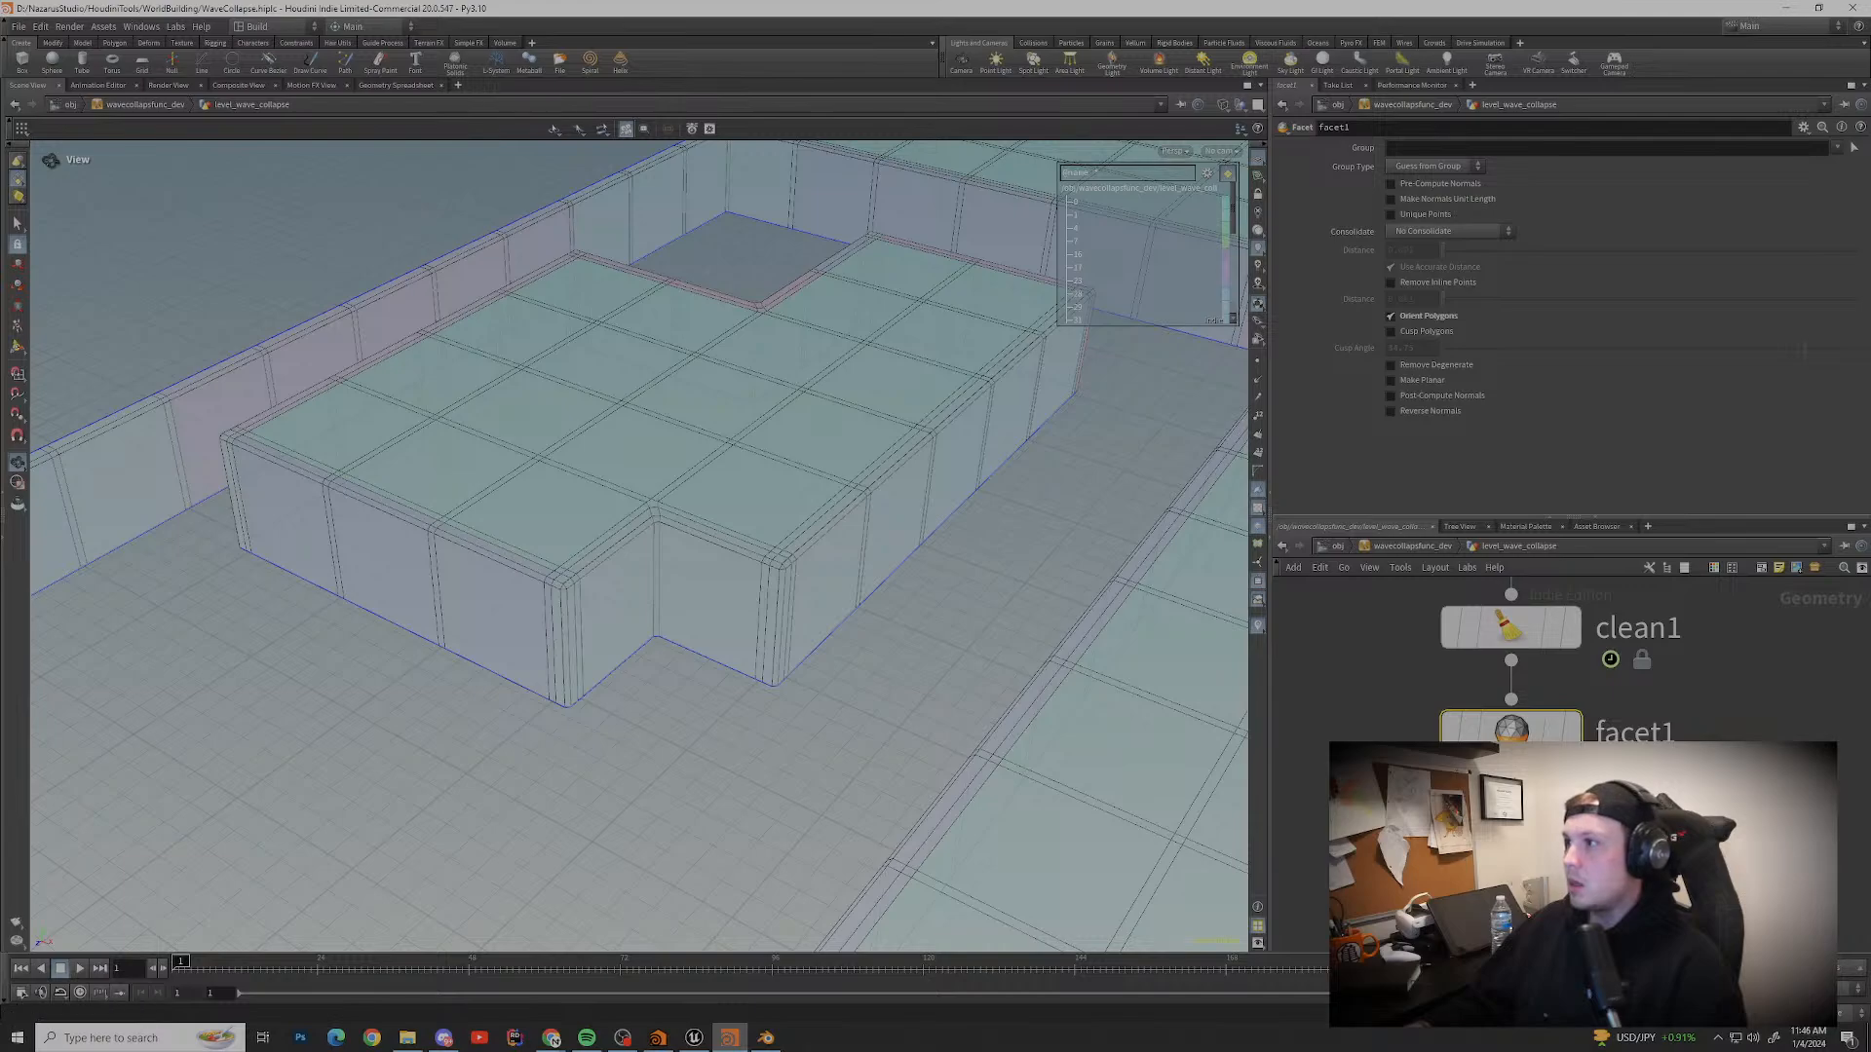
left_click(1391, 282)
key("ctrl+z")
key("ctrl+z")
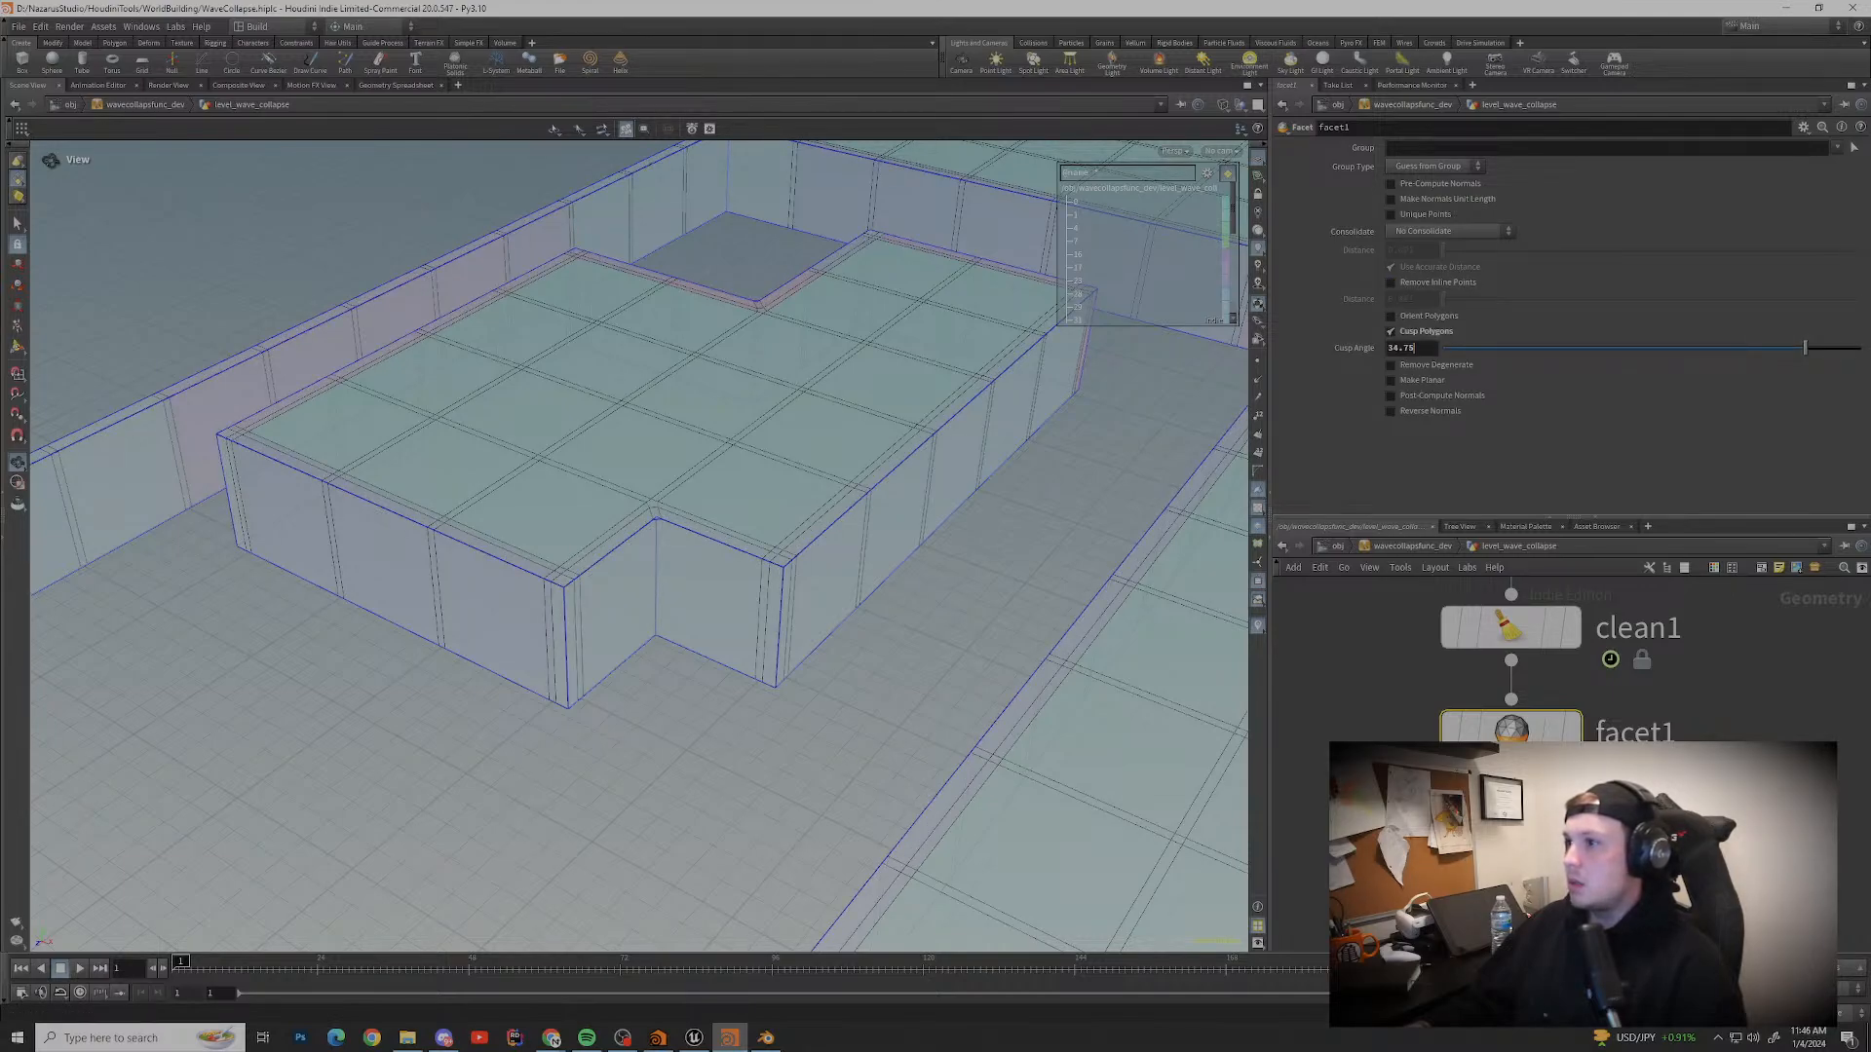
key("ctrl+z")
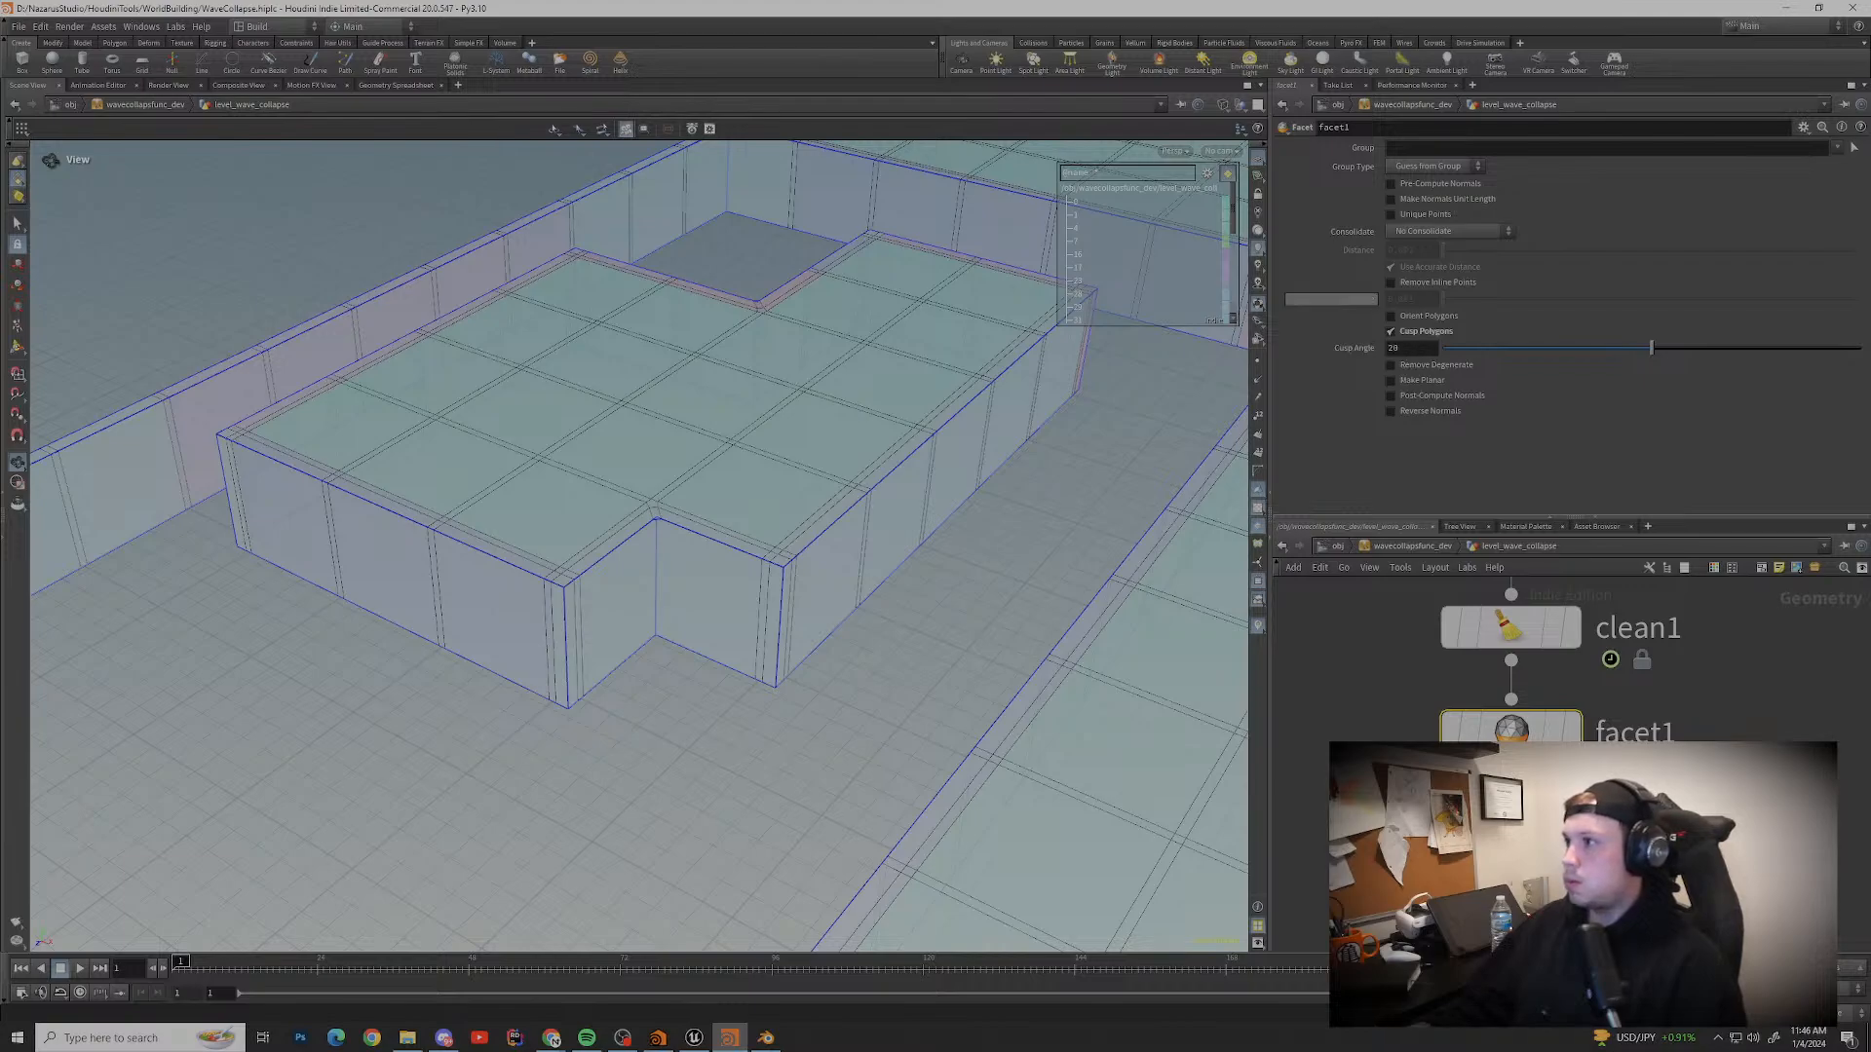
Step: Try the point and normal consolidation modes on facet1, adjusting the distance, and return Consolidate to No Consolidate
left_click(1452, 231)
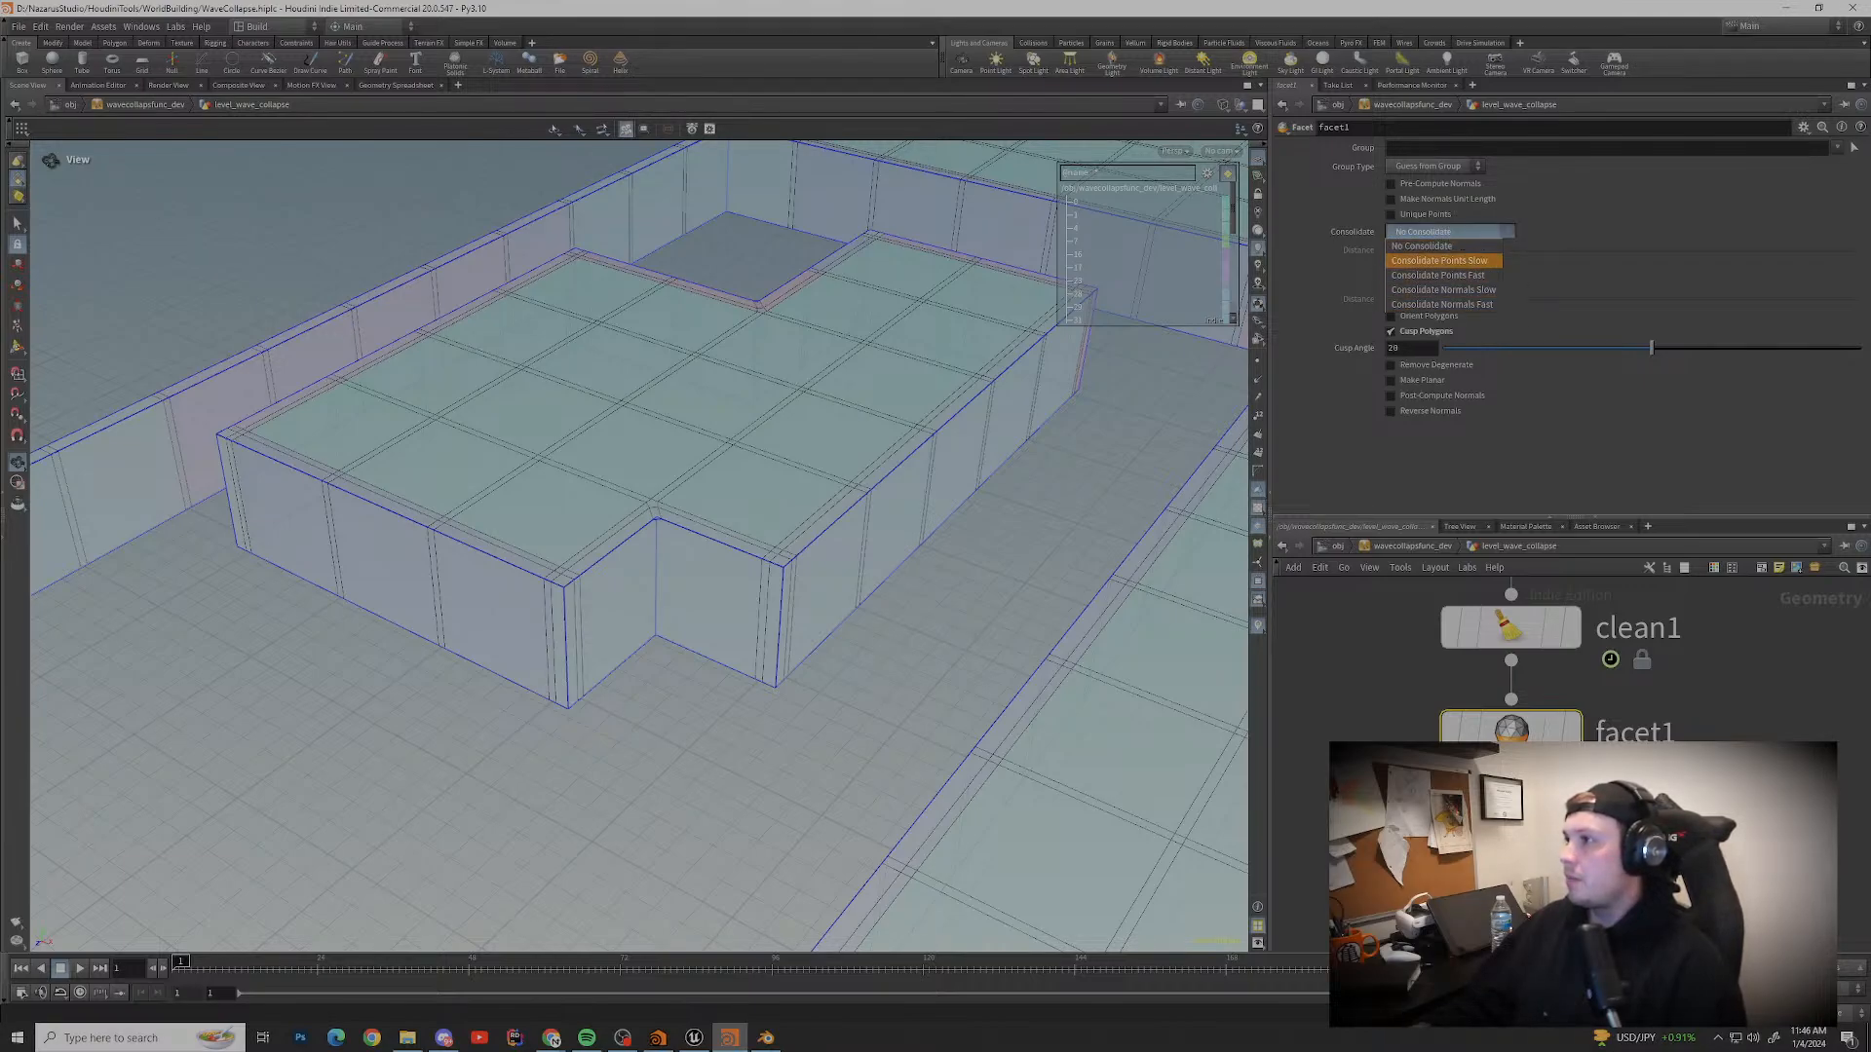
left_click(1439, 260)
left_click(1450, 230)
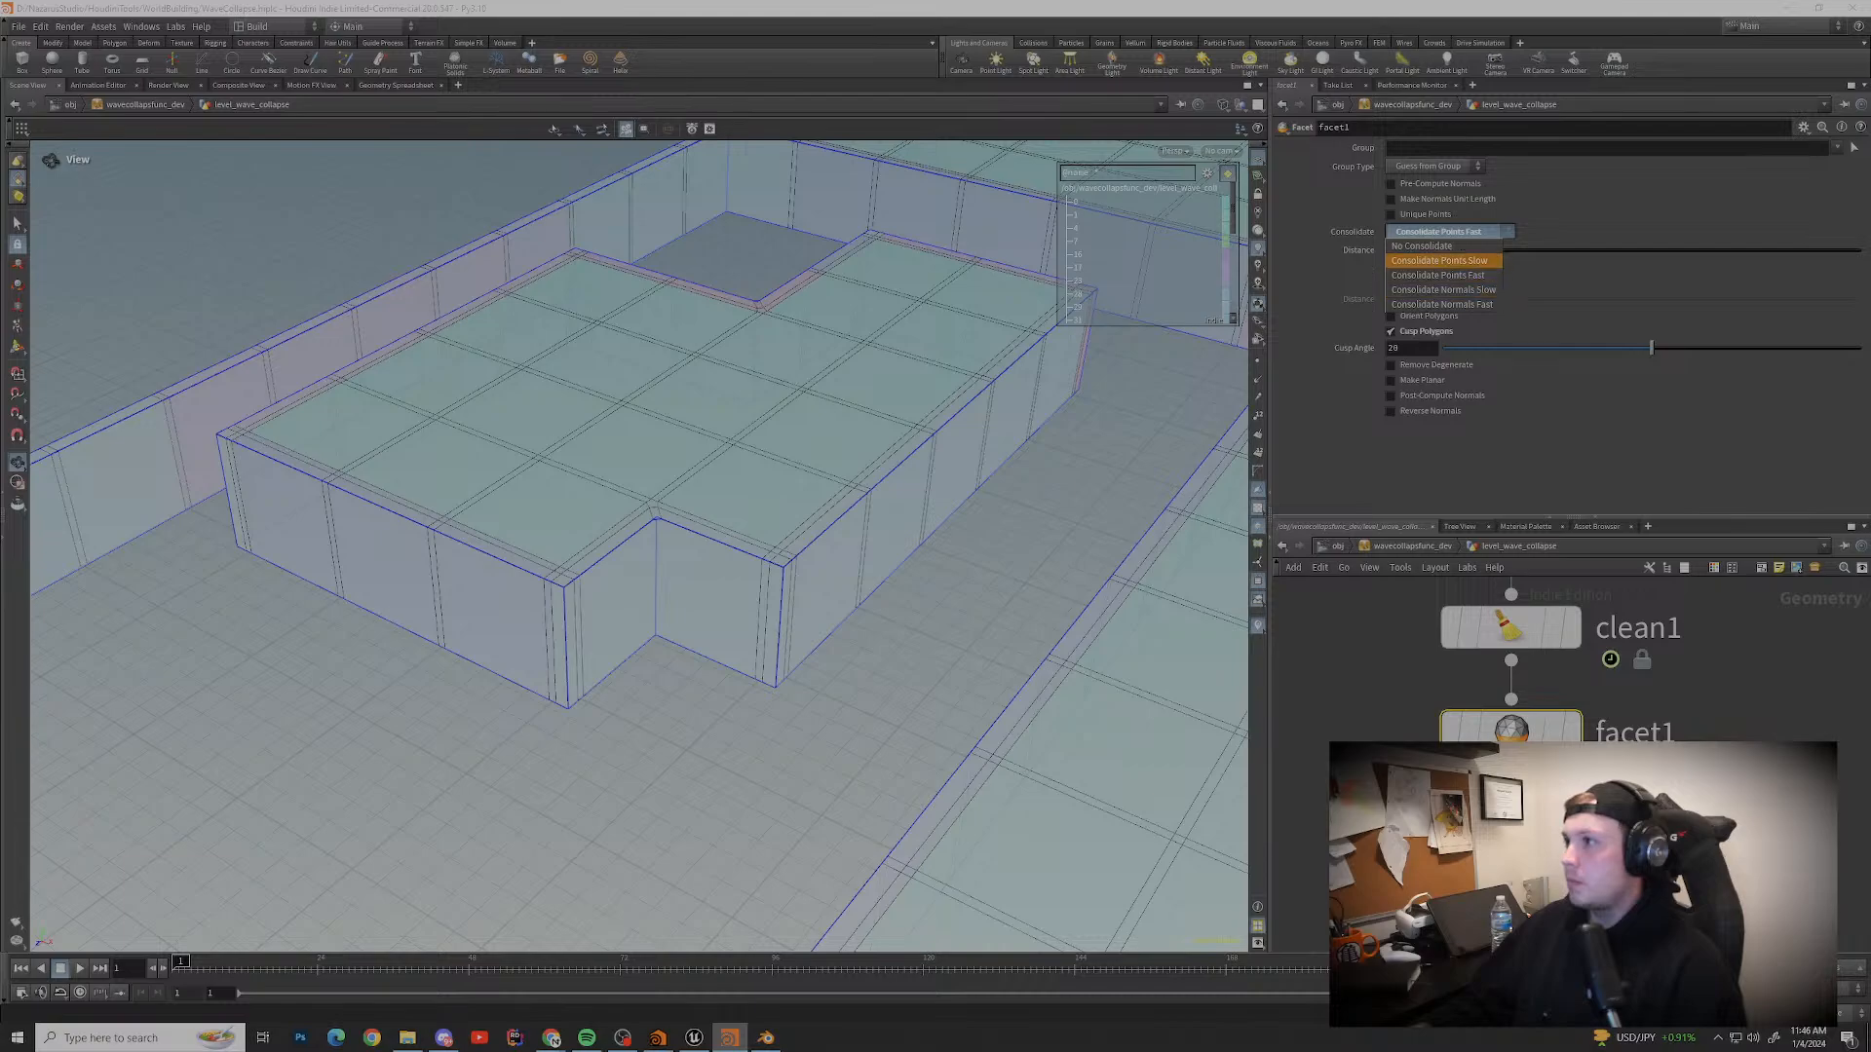
left_click(1443, 290)
mouse_move(1443, 250)
left_mouse_down()
mouse_move(1778, 250)
mouse_move(1464, 251)
left_mouse_up()
left_click(1450, 230)
left_click(1427, 242)
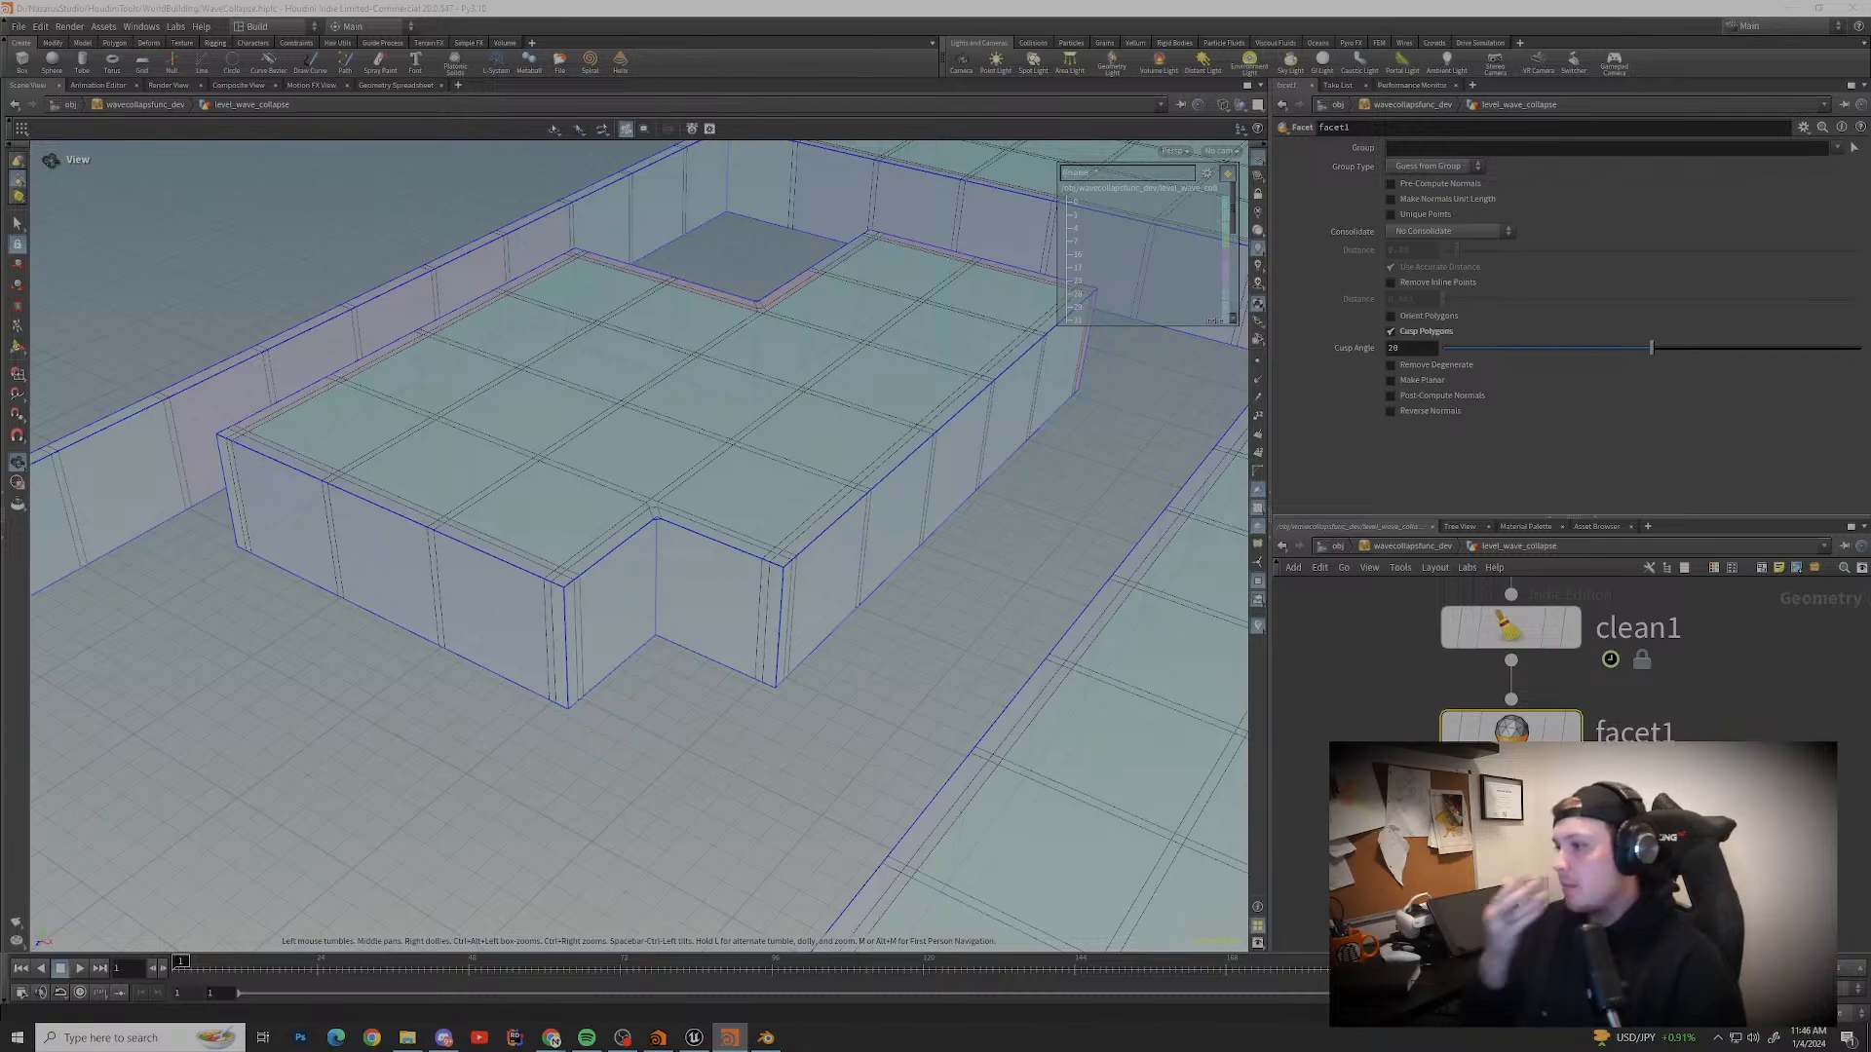
Step: Display the output of facet1 and check its node information for point and primitive counts and attributes
middle_click_drag(1534, 838, 1482, 777)
left_click(1482, 778)
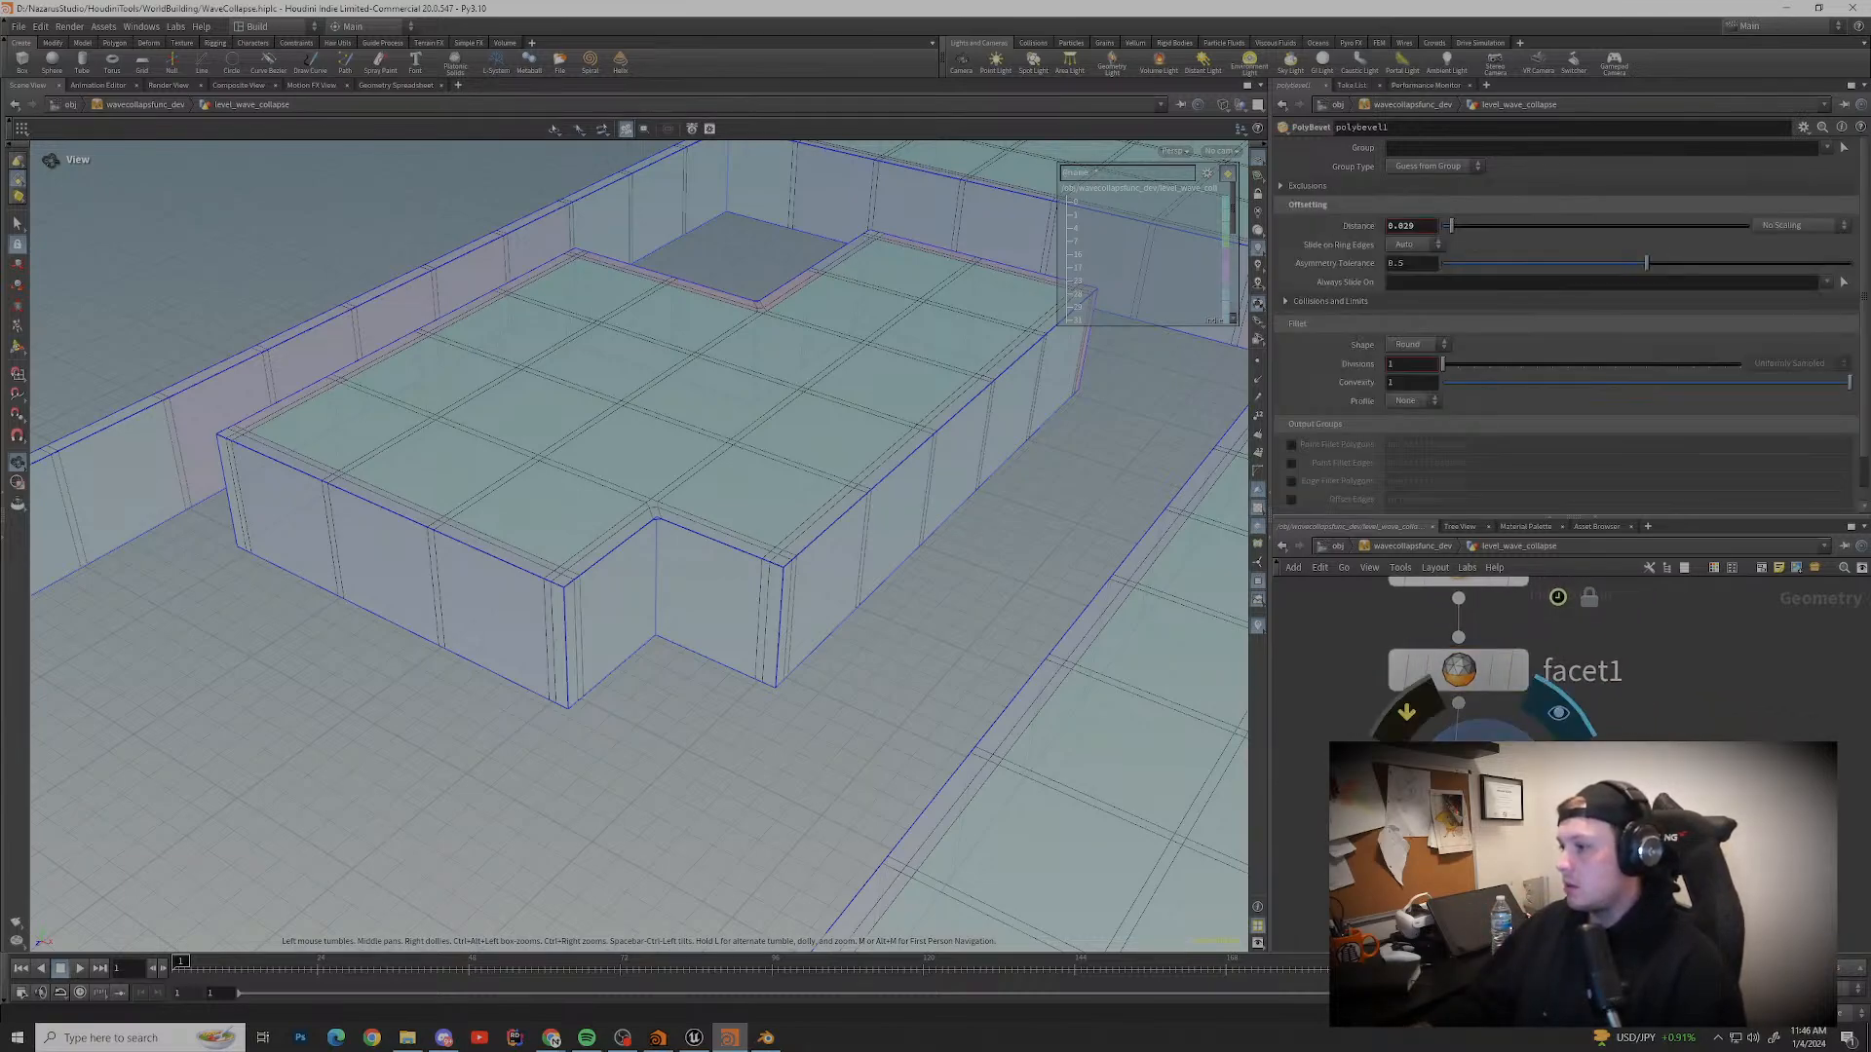
left_click(1458, 671)
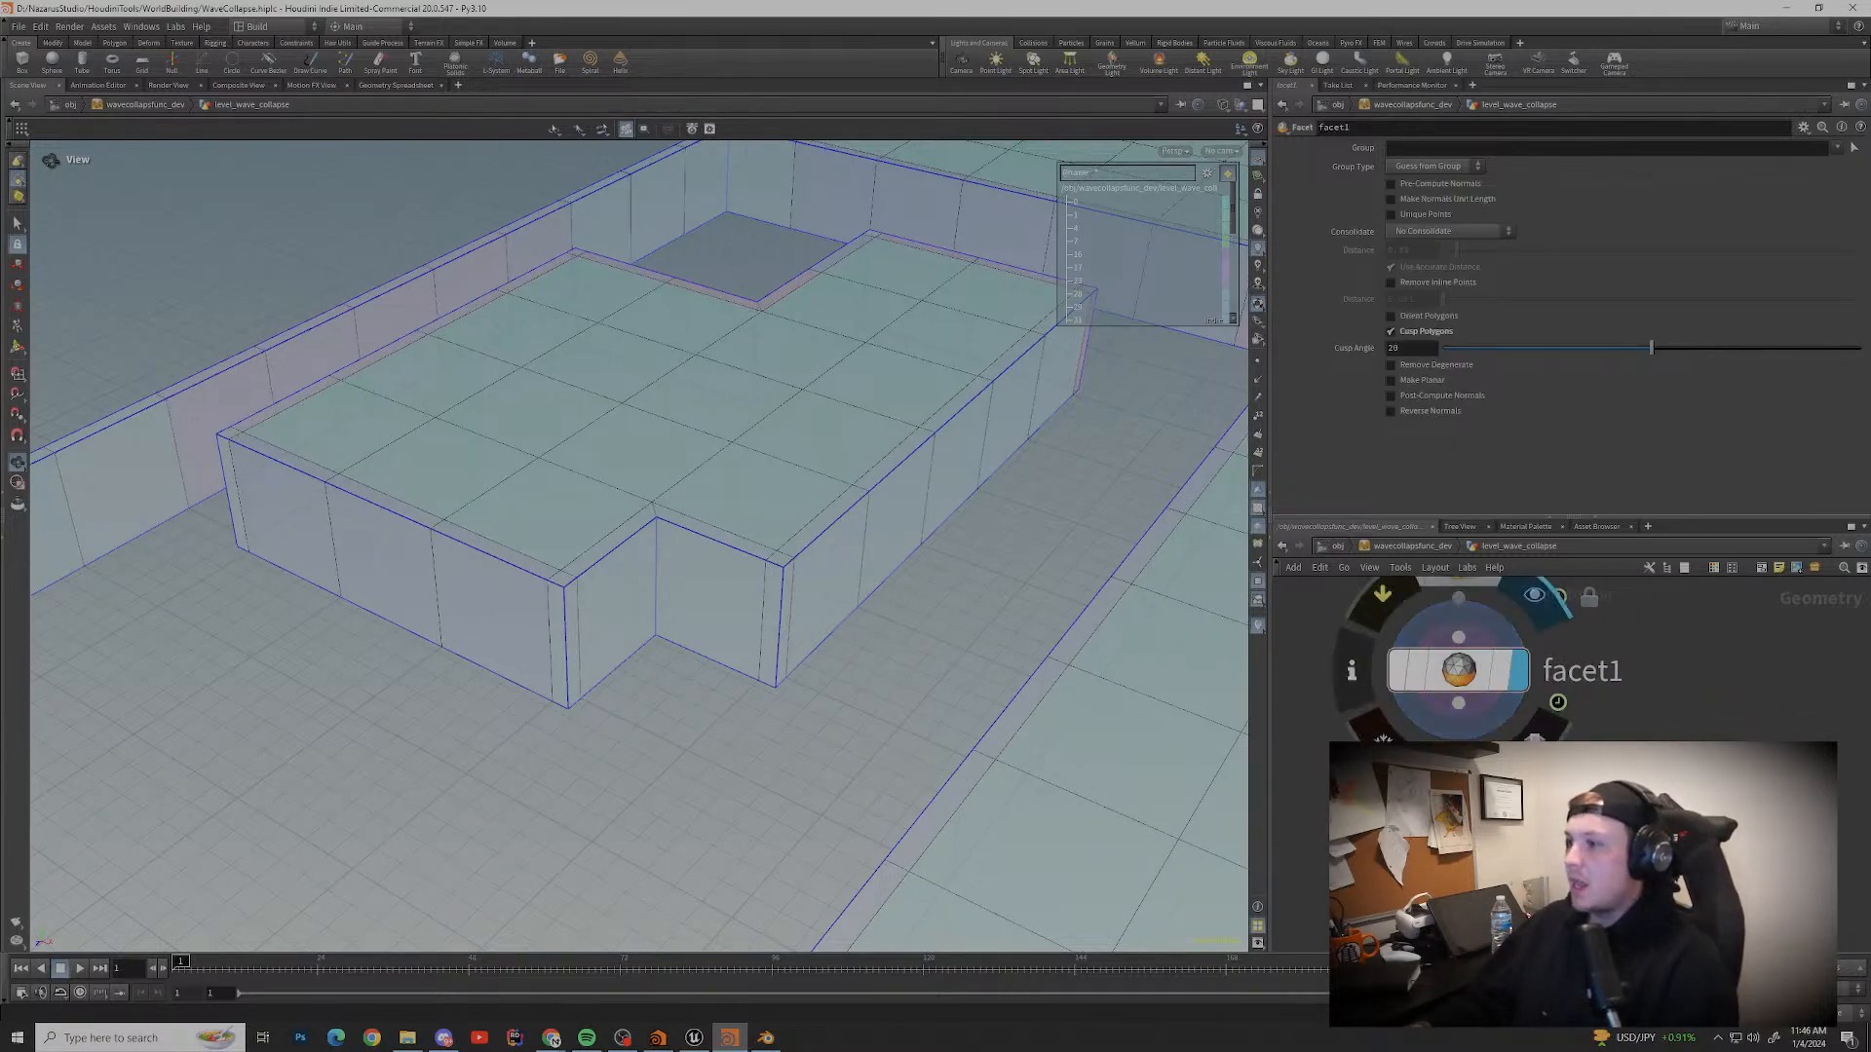
left_click(1353, 670)
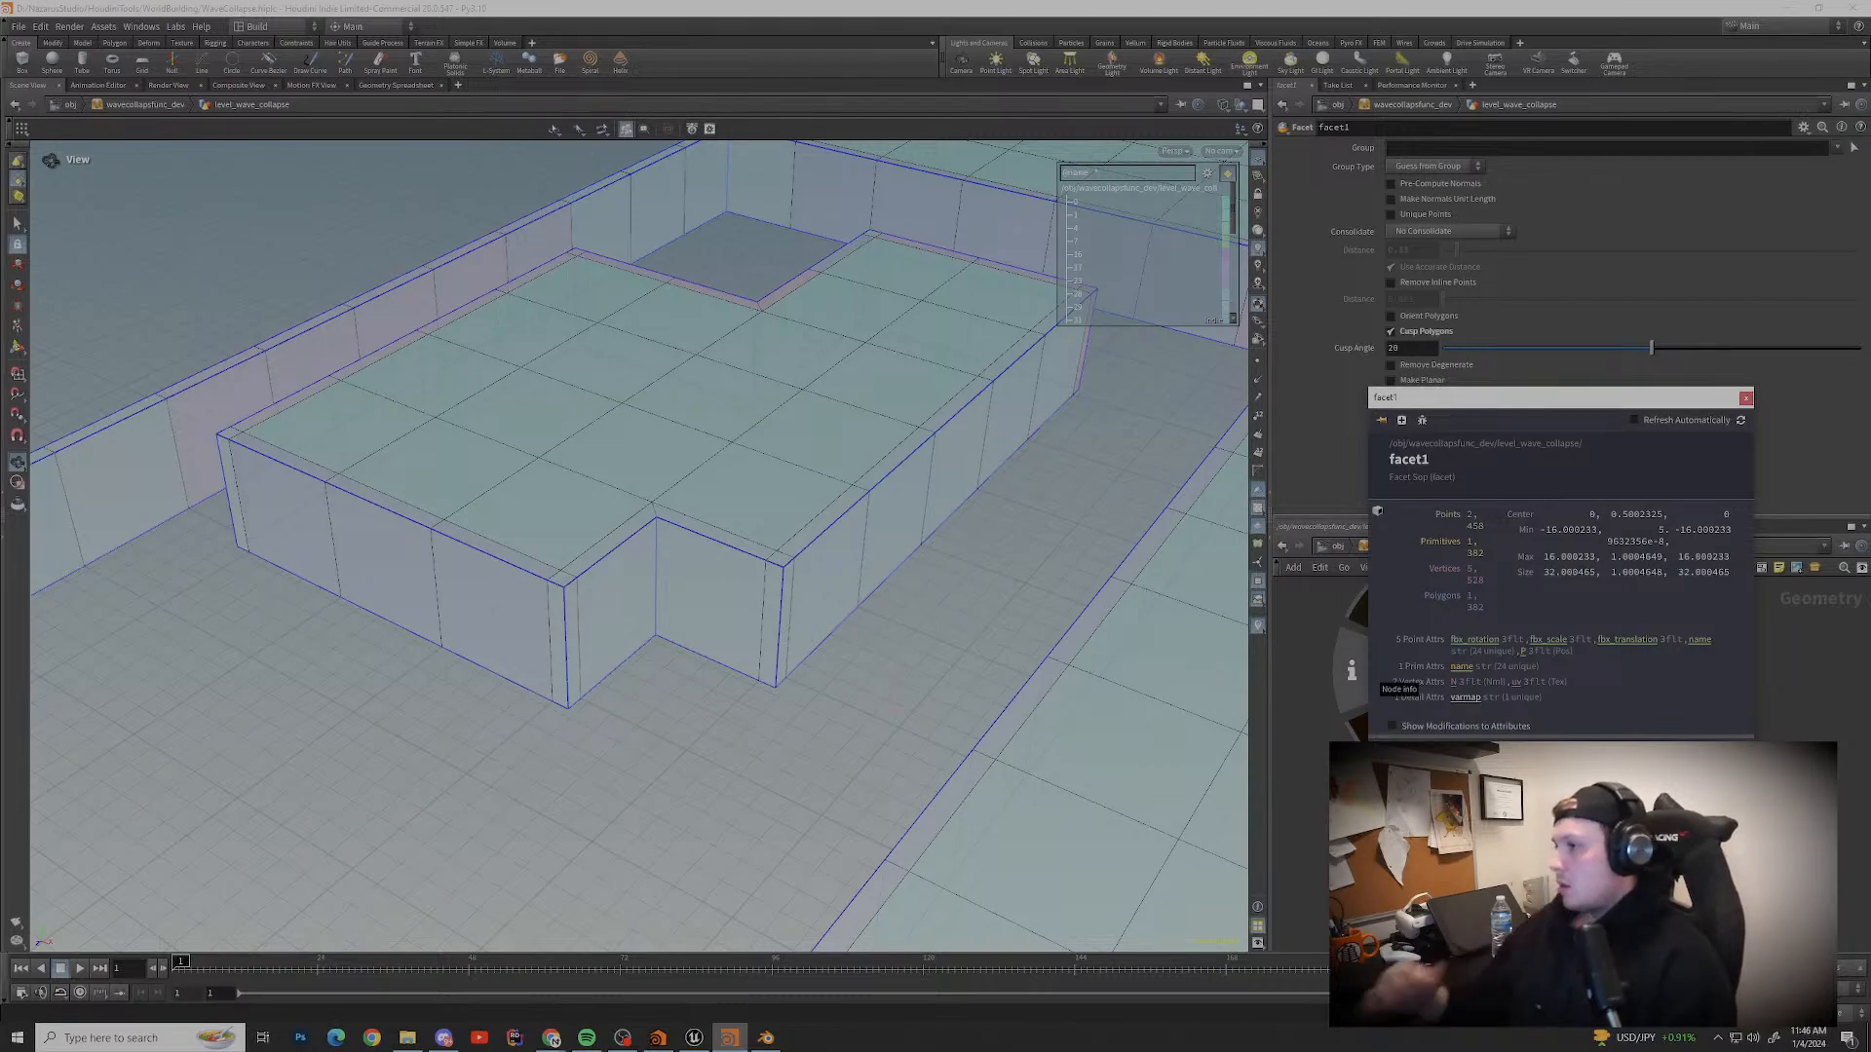
left_click(1213, 673)
Step: Display the output of clean1 and check the node information of clean1 and facet1 for comparison
middle_click_drag(1364, 643, 1392, 706)
left_click(1545, 638)
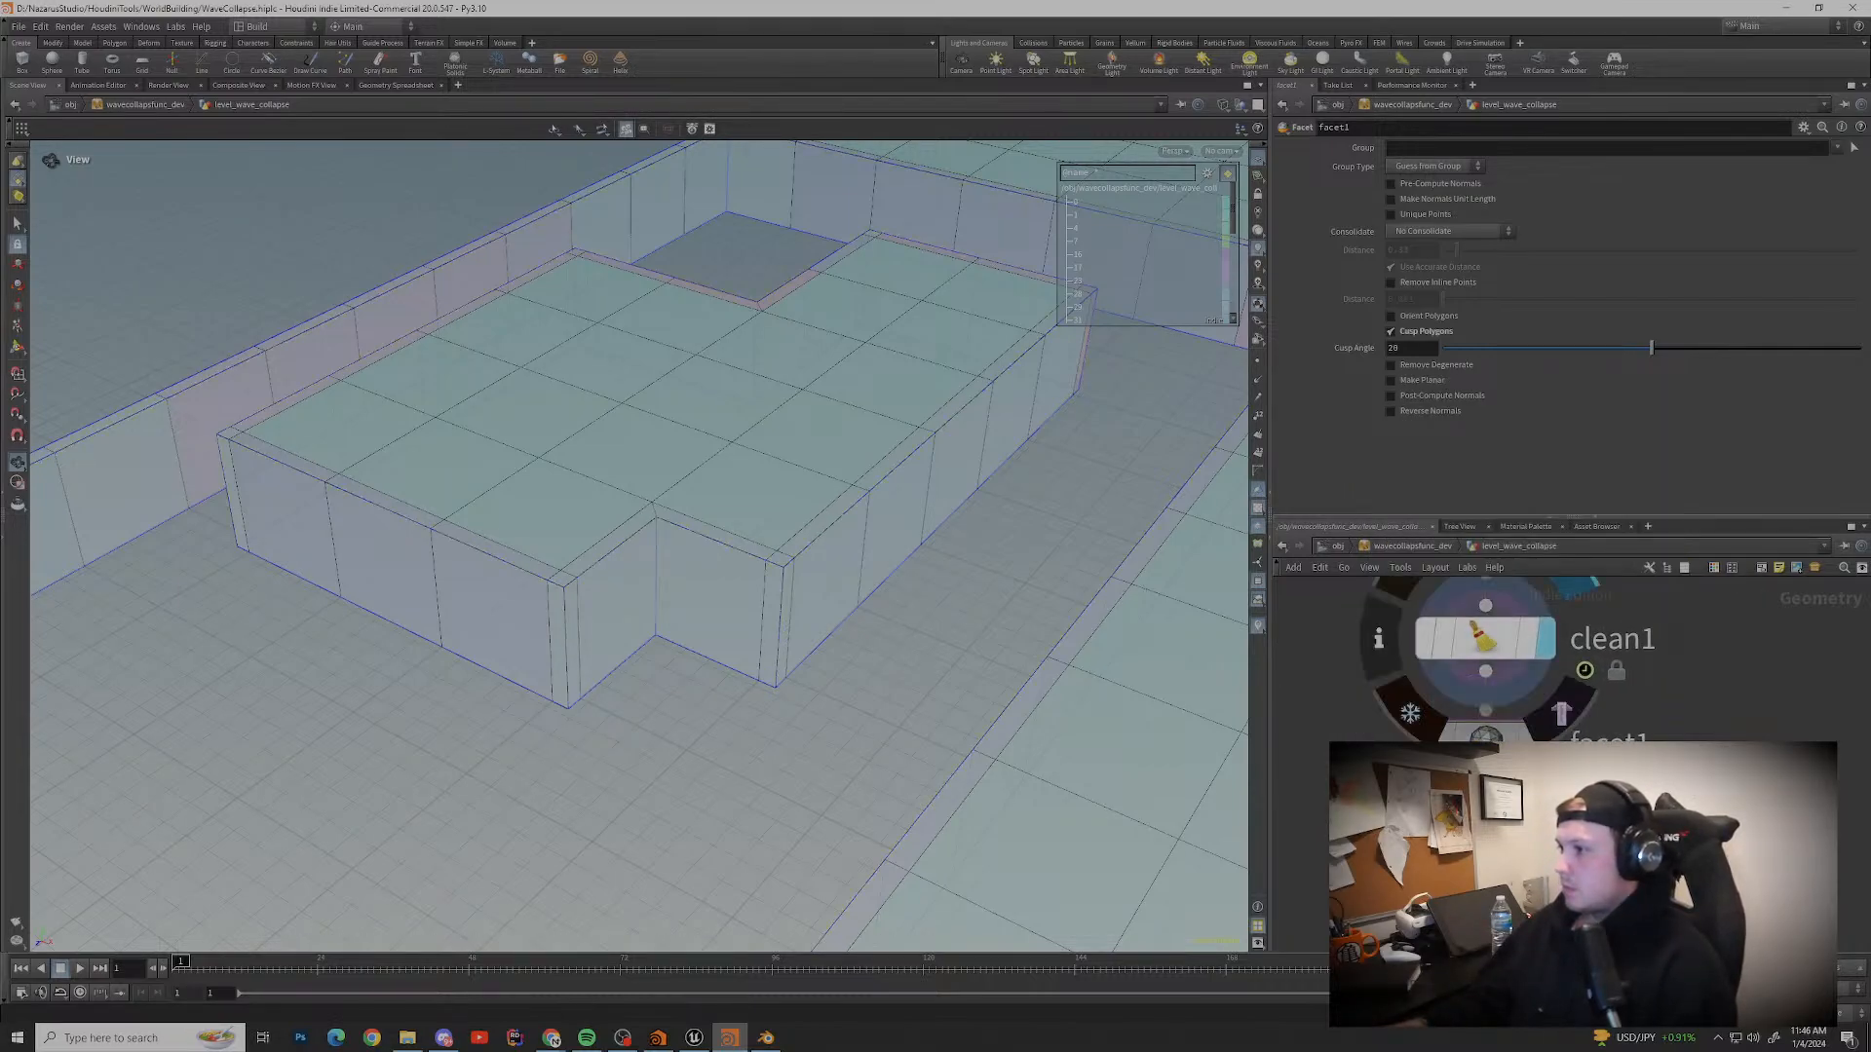
left_click(1378, 638)
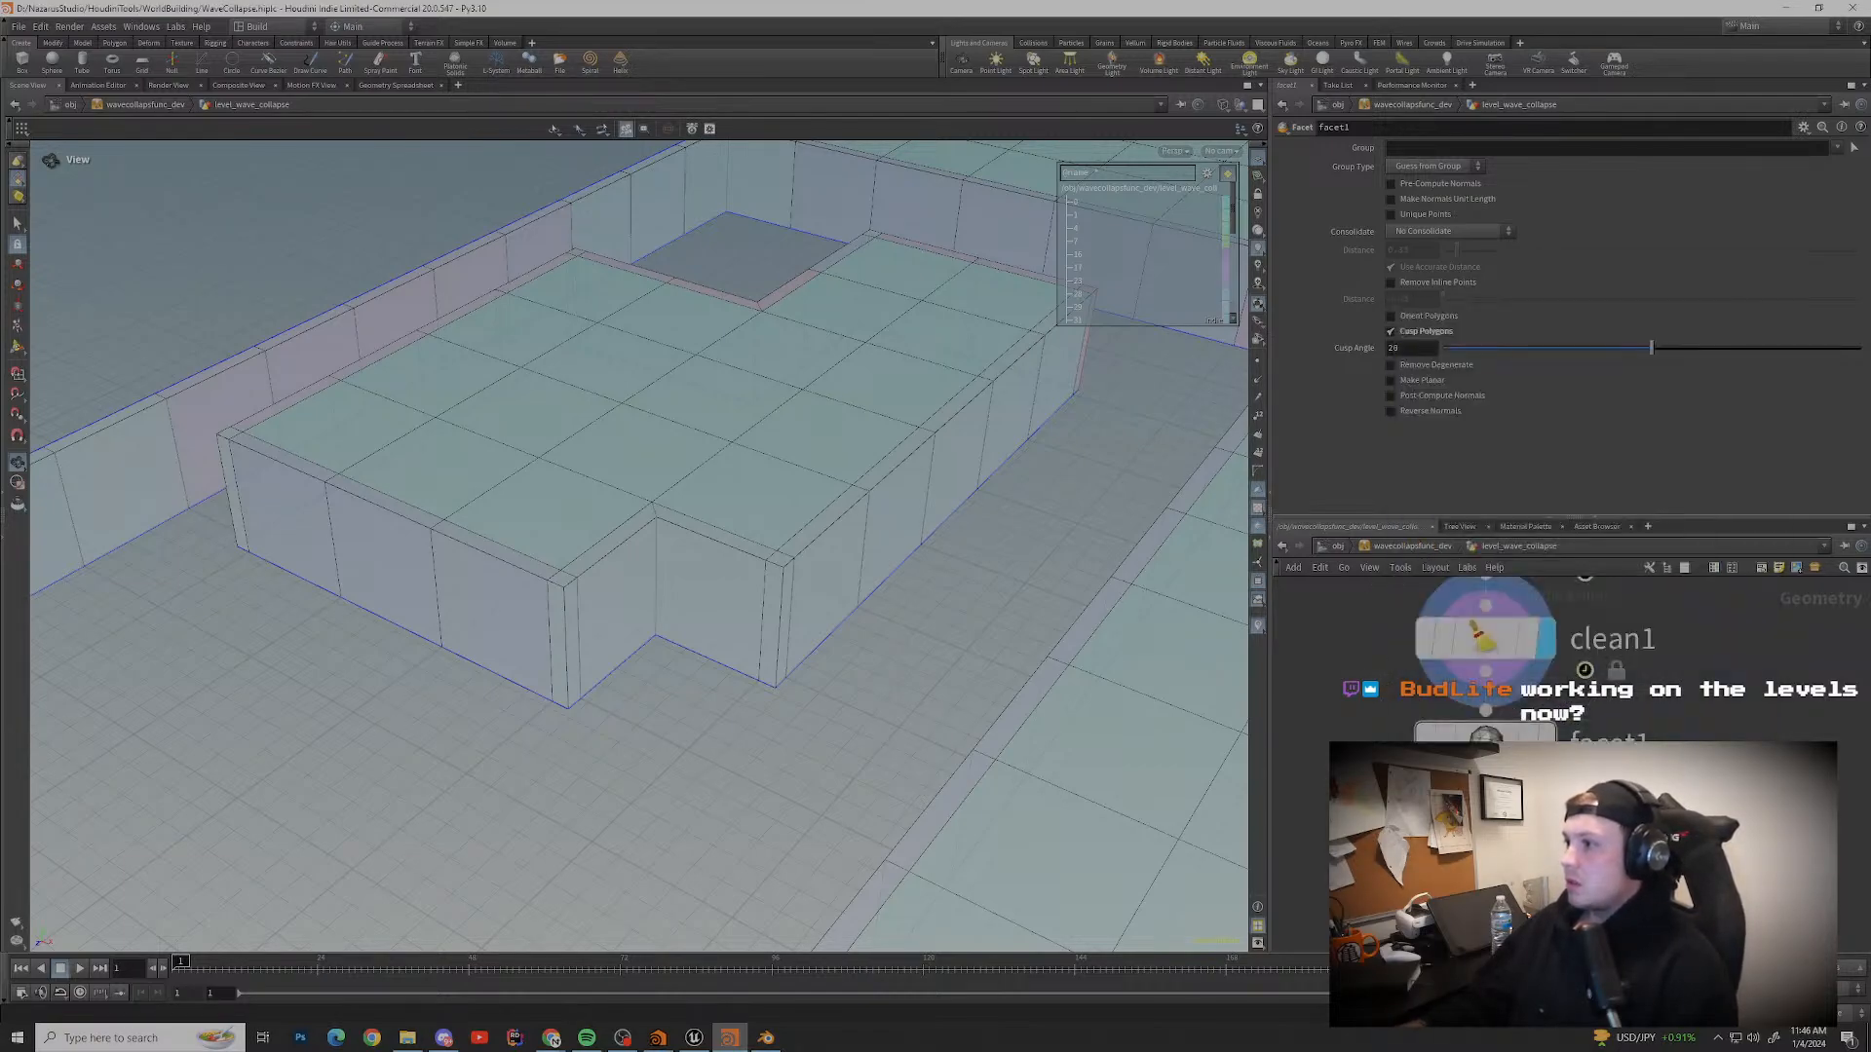
left_click(1378, 735)
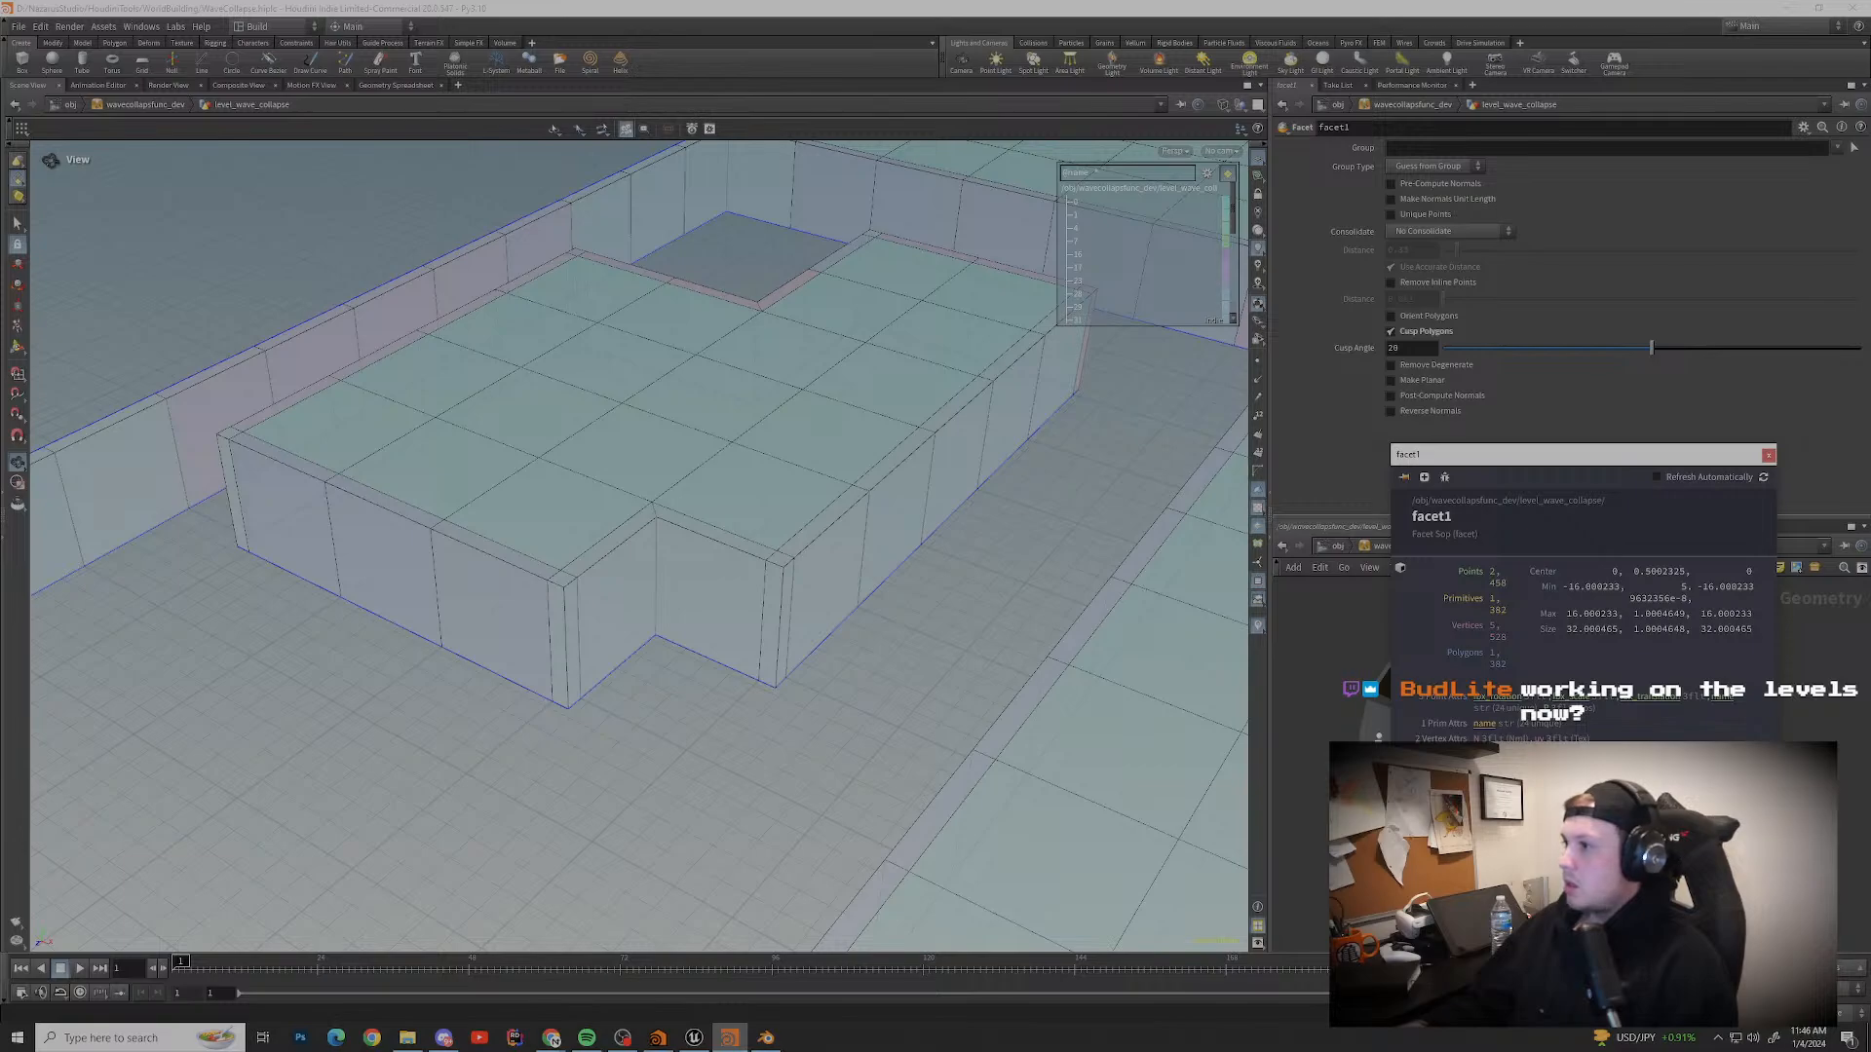
left_click_drag(1543, 456, 1551, 357)
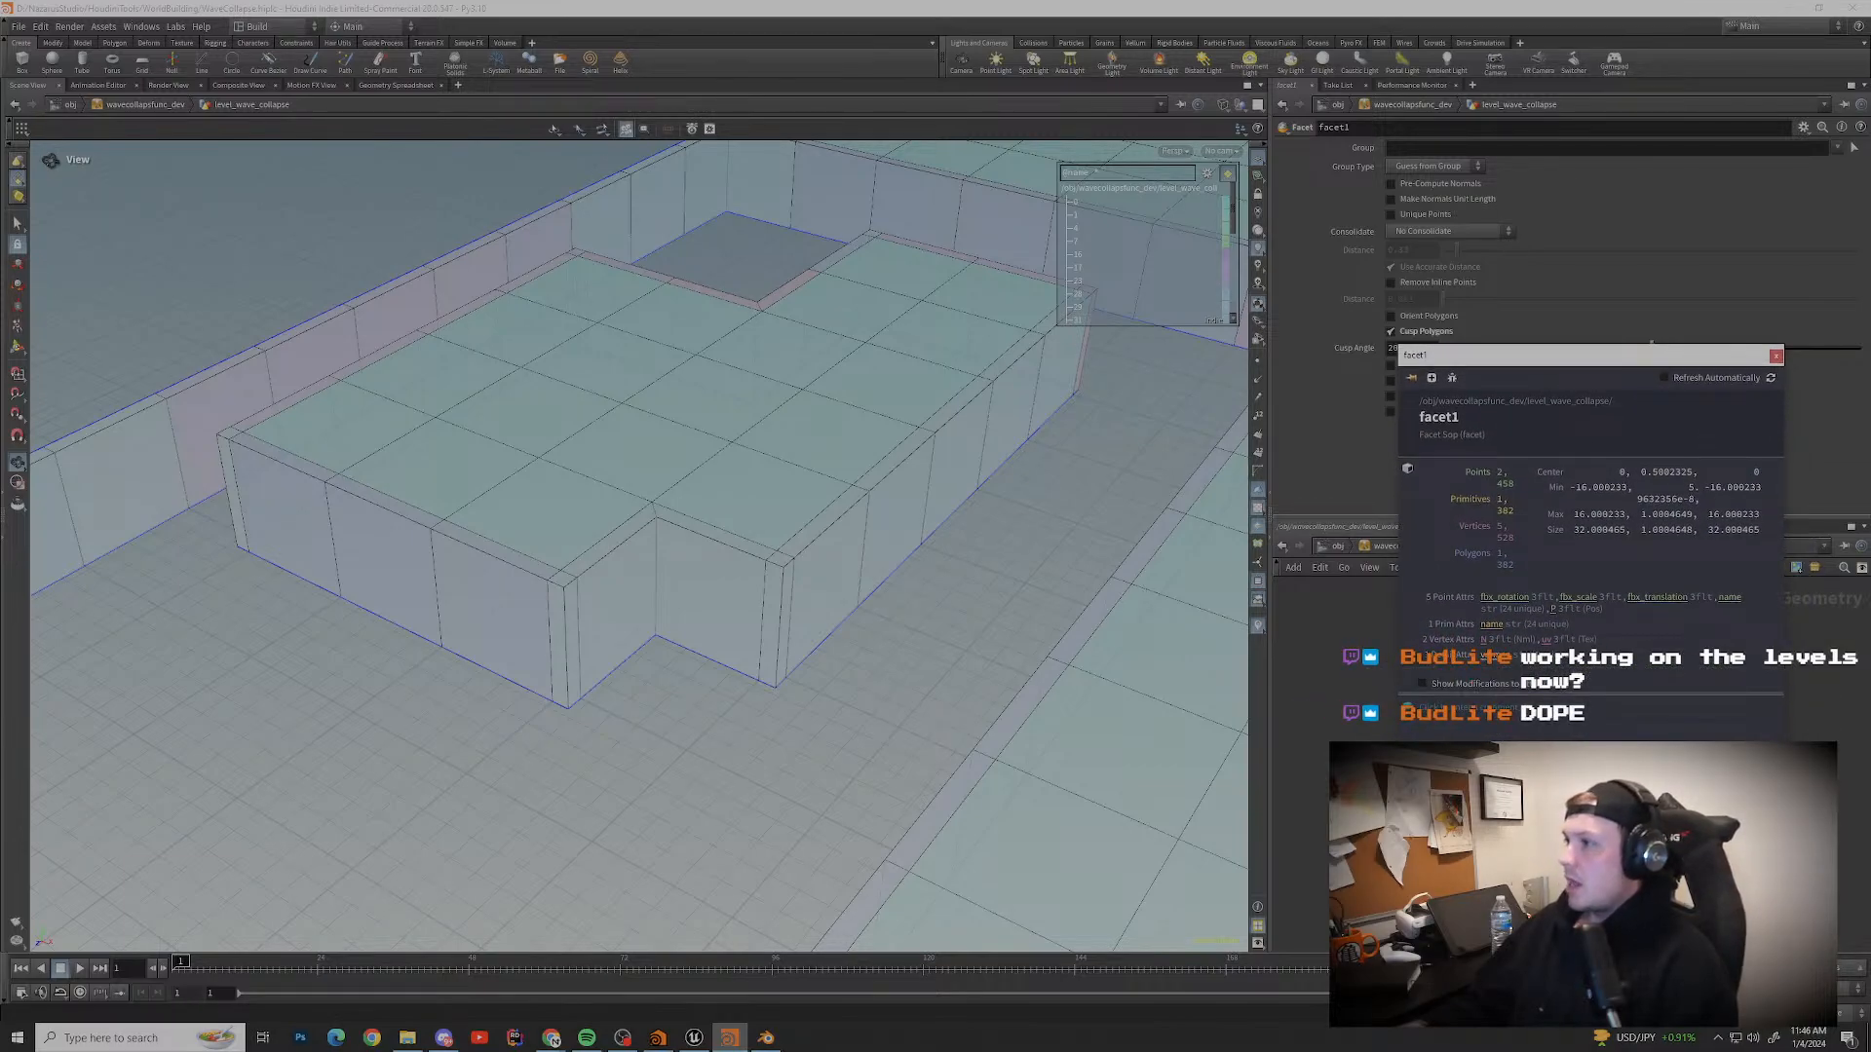
left_click_drag(1551, 357, 1608, 257)
left_click(1832, 254)
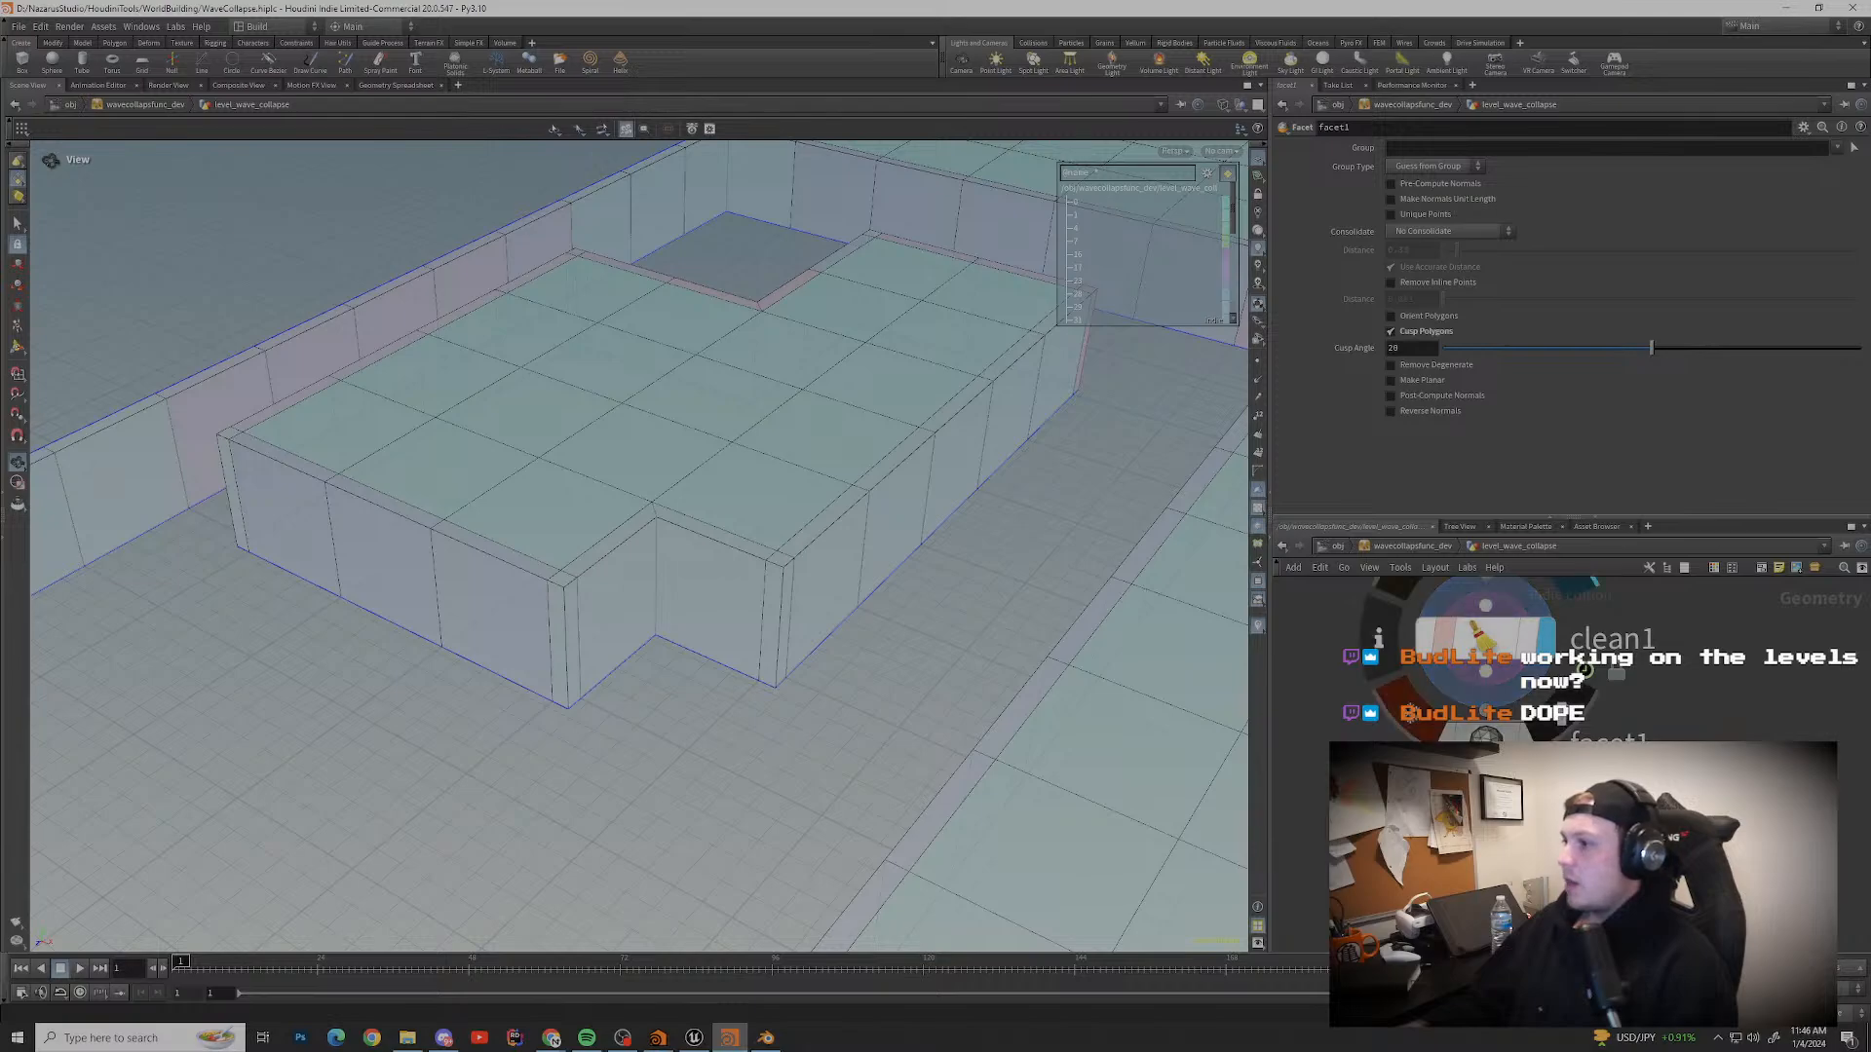
scroll(769, 522, "down", 1)
scroll(1569, 663, "down", 5)
middle_click_drag(1512, 640, 1607, 660)
scroll(1608, 660, "up", 4)
middle_click_drag(1735, 663, 1556, 669)
scroll(1539, 745, "up", 1)
scroll(799, 565, "up", 5)
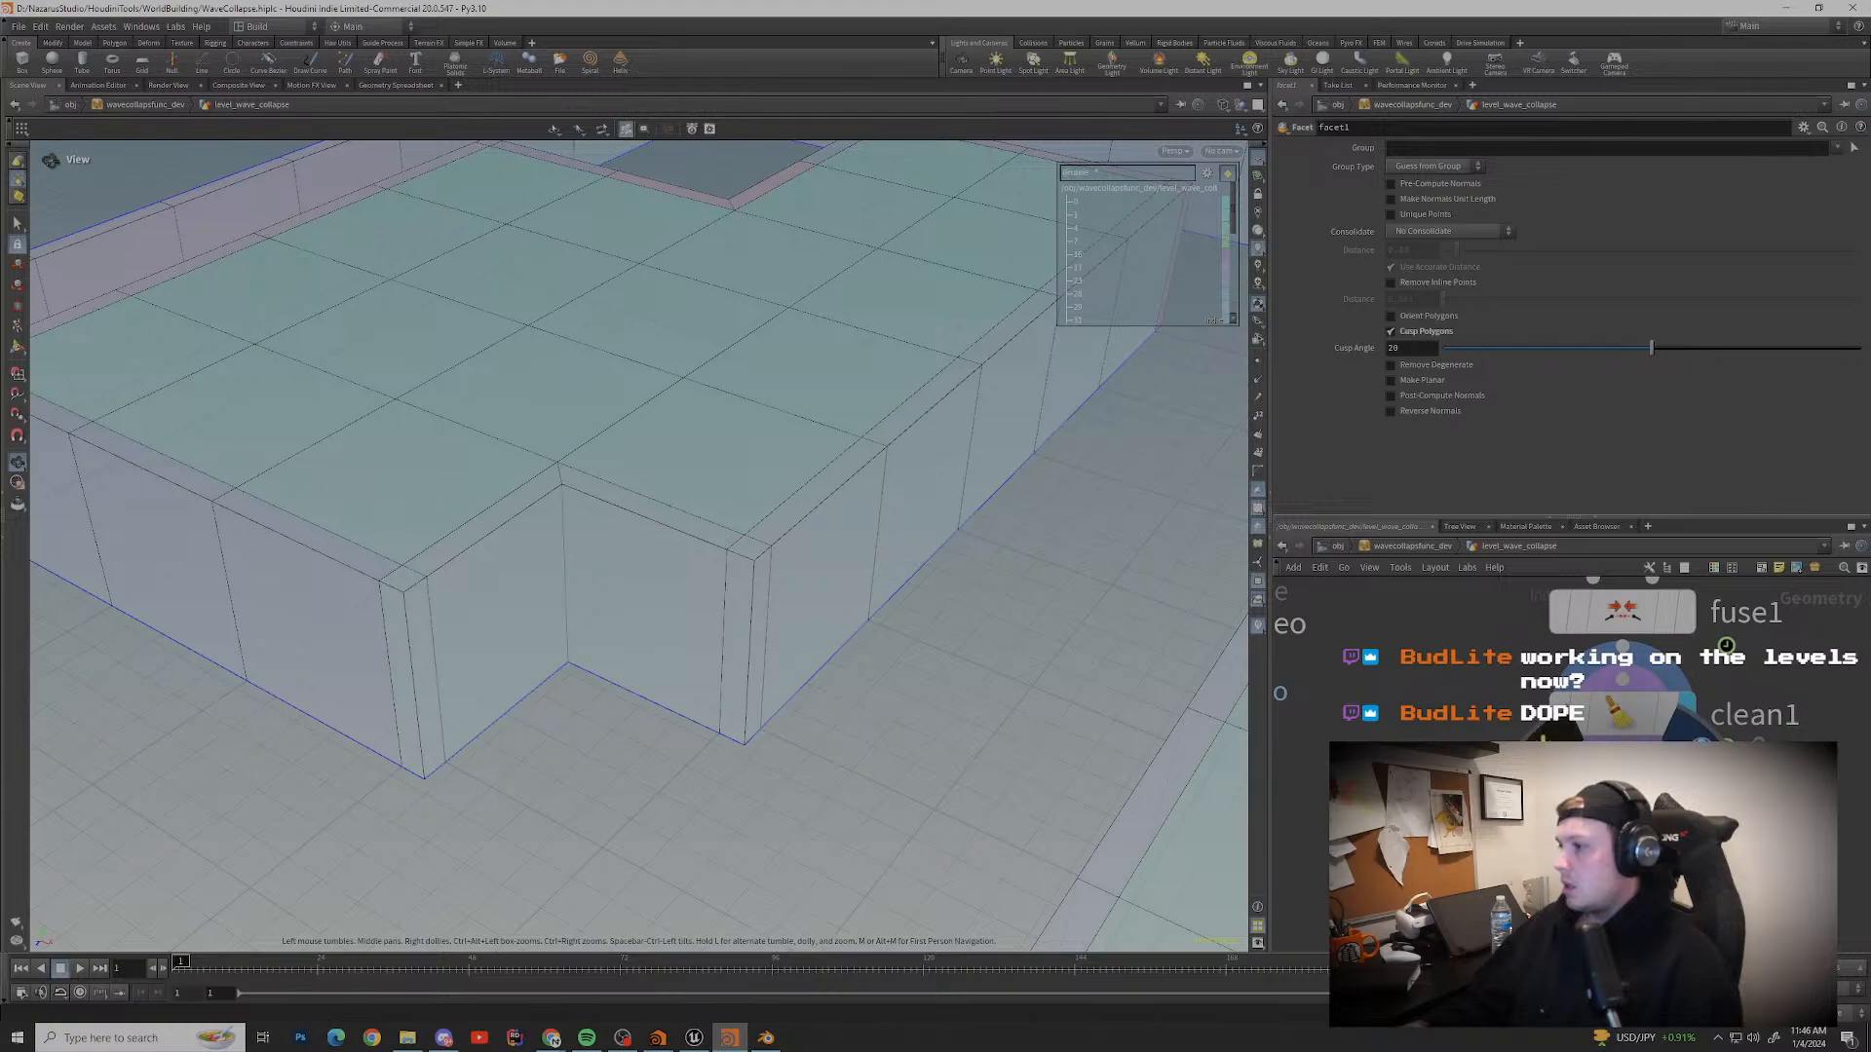
scroll(643, 546, "down", 3)
scroll(1684, 667, "down", 1)
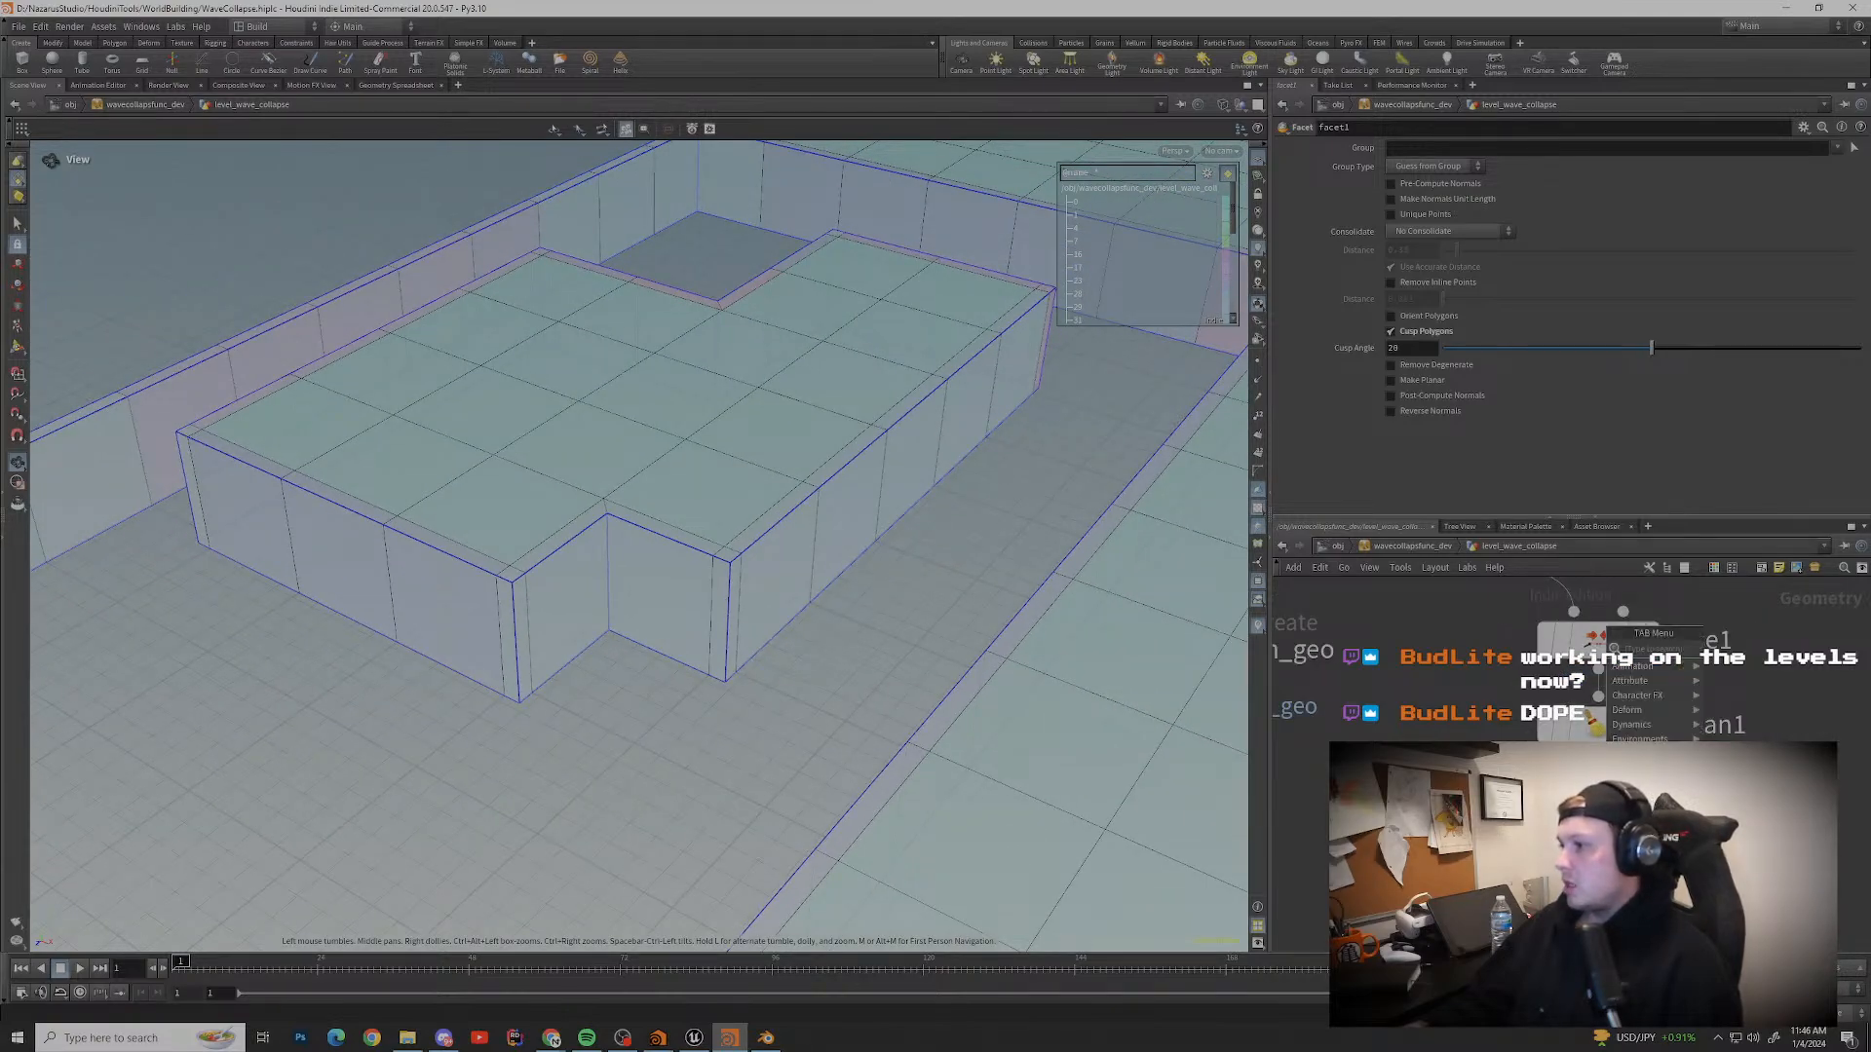
key("Tab")
type("poly")
key("Escape")
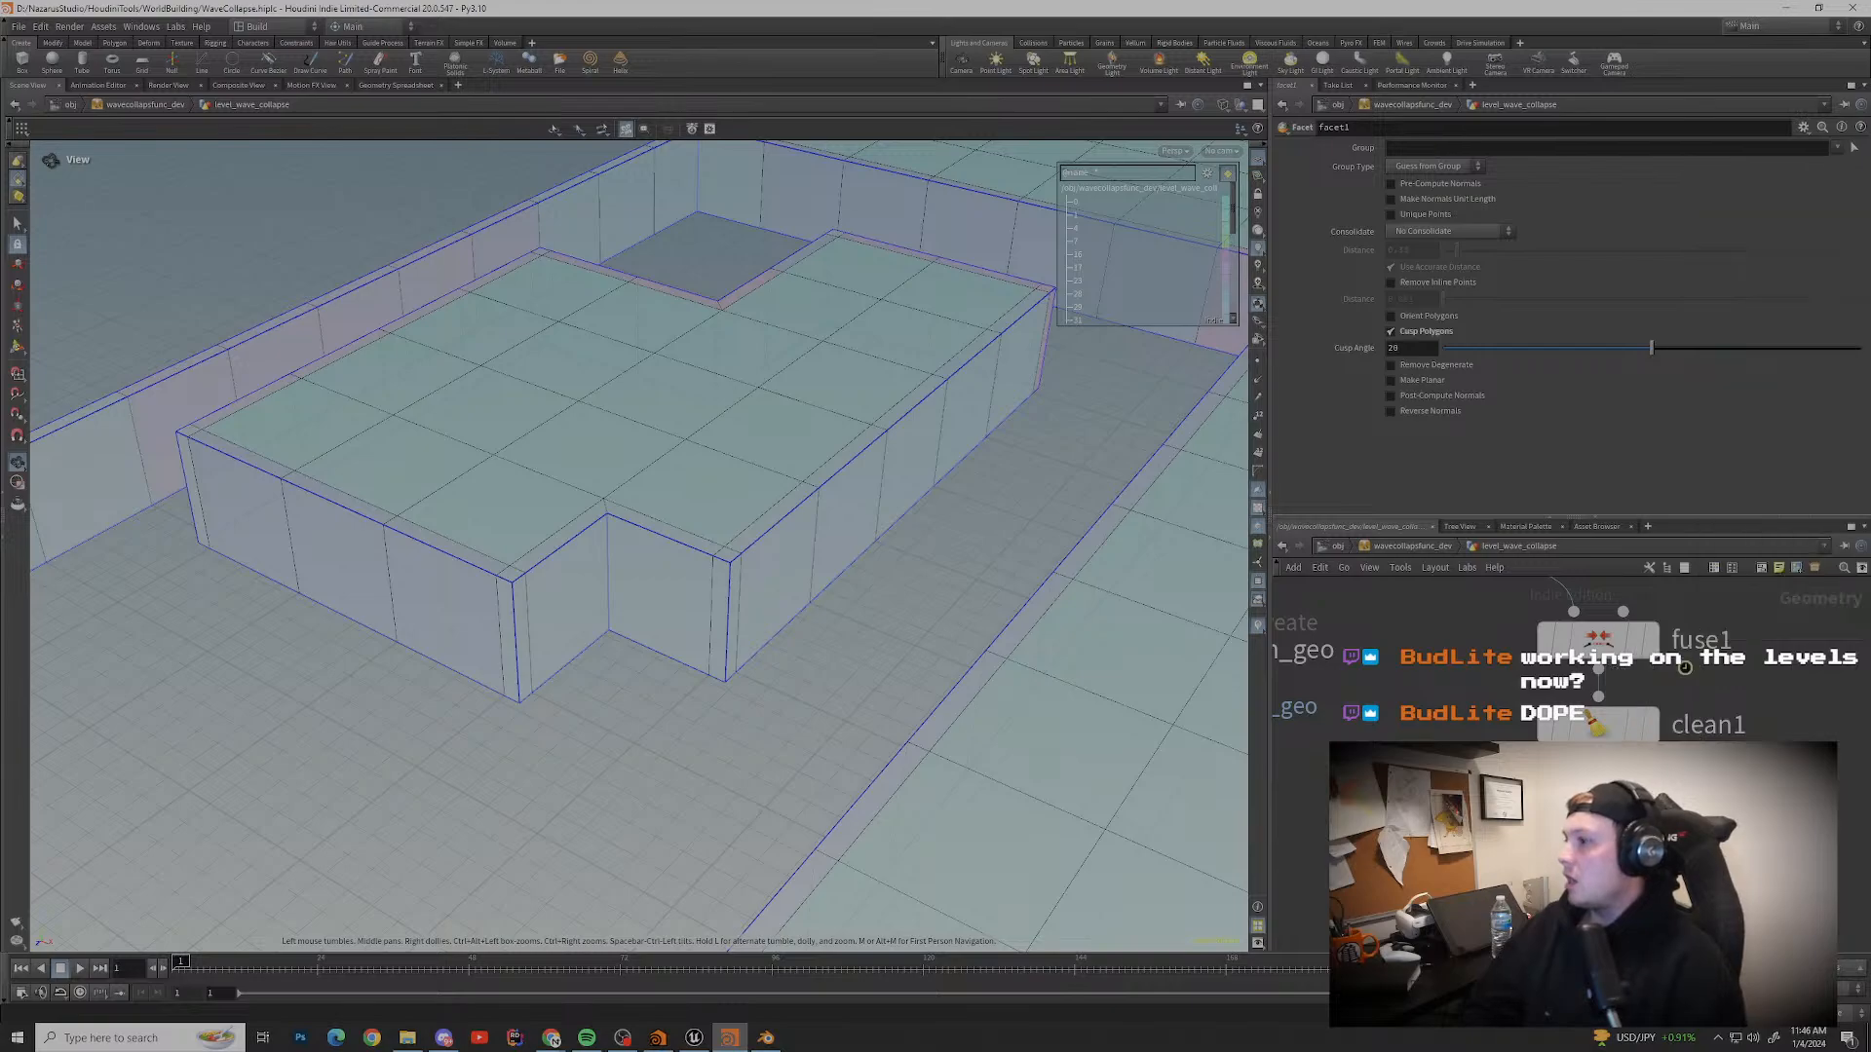
Step: Run polybevel1 directly on the output of clean1, with a distance of 0.019 and 2 divisions
left_click(1684, 668)
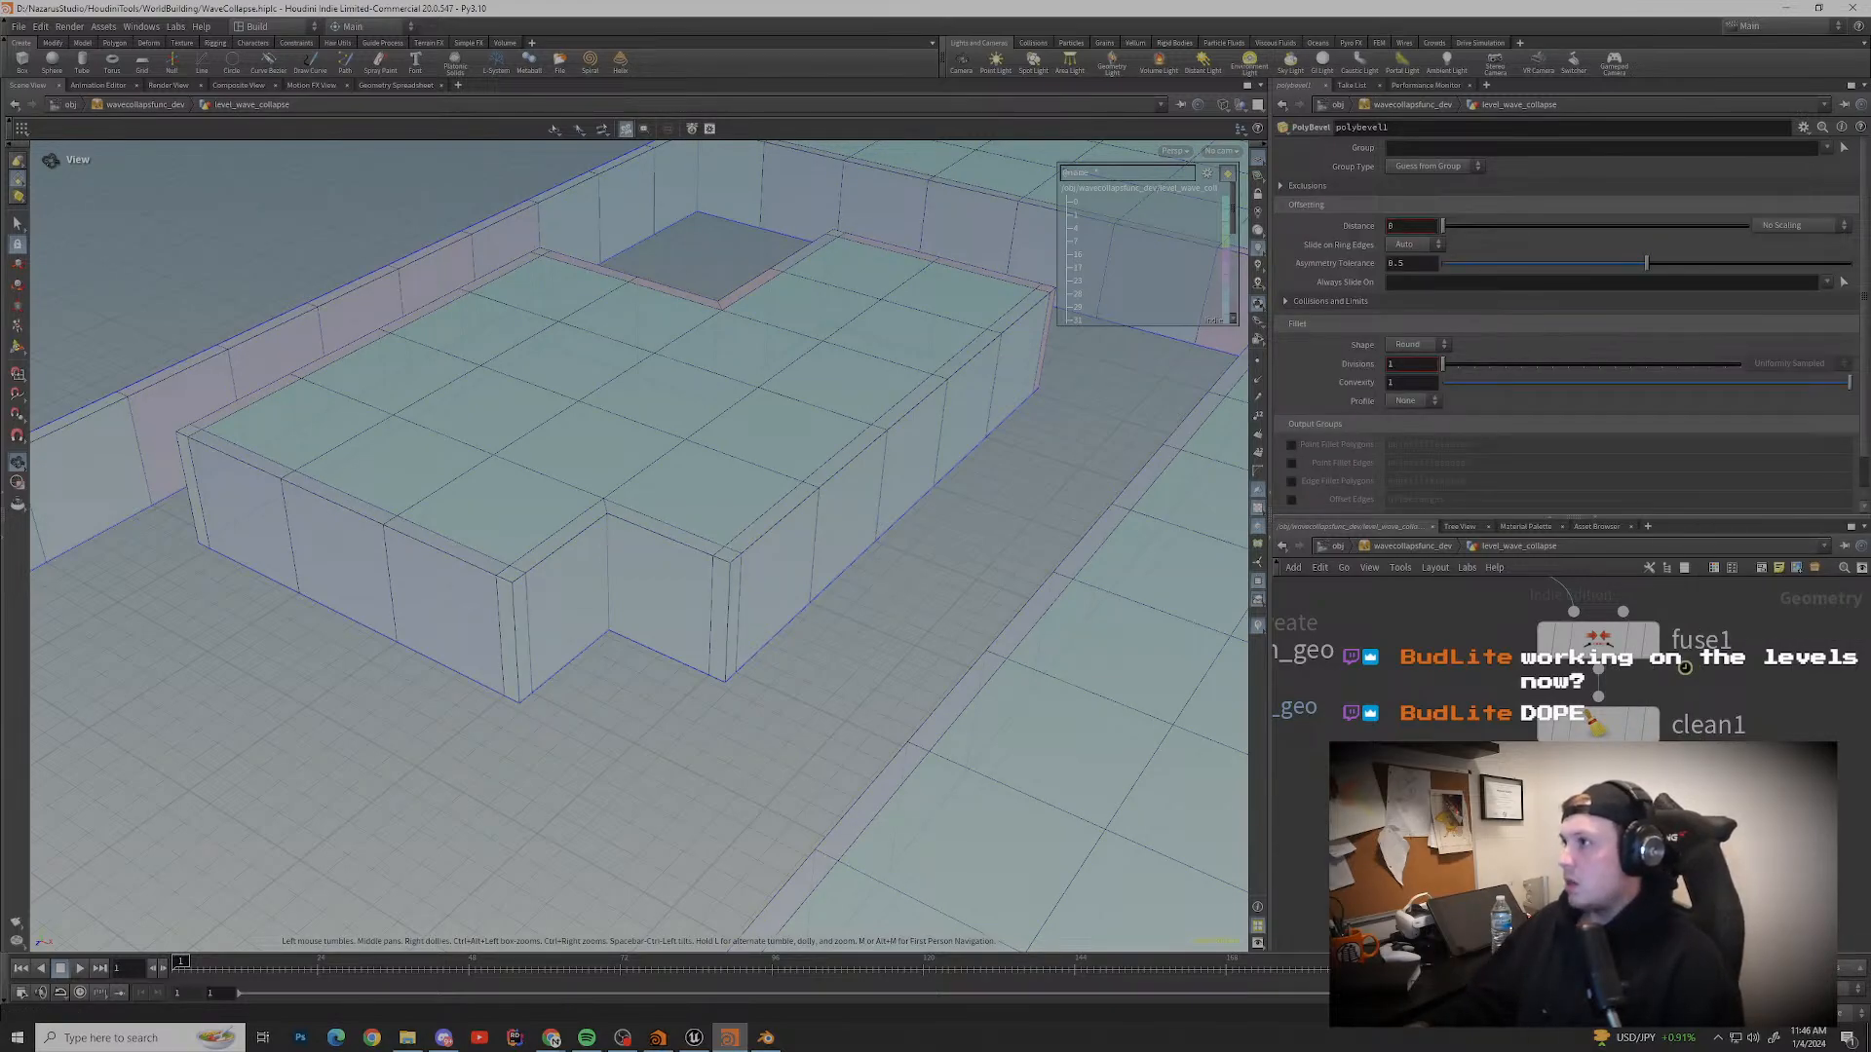
left_click_drag(1443, 225, 1447, 225)
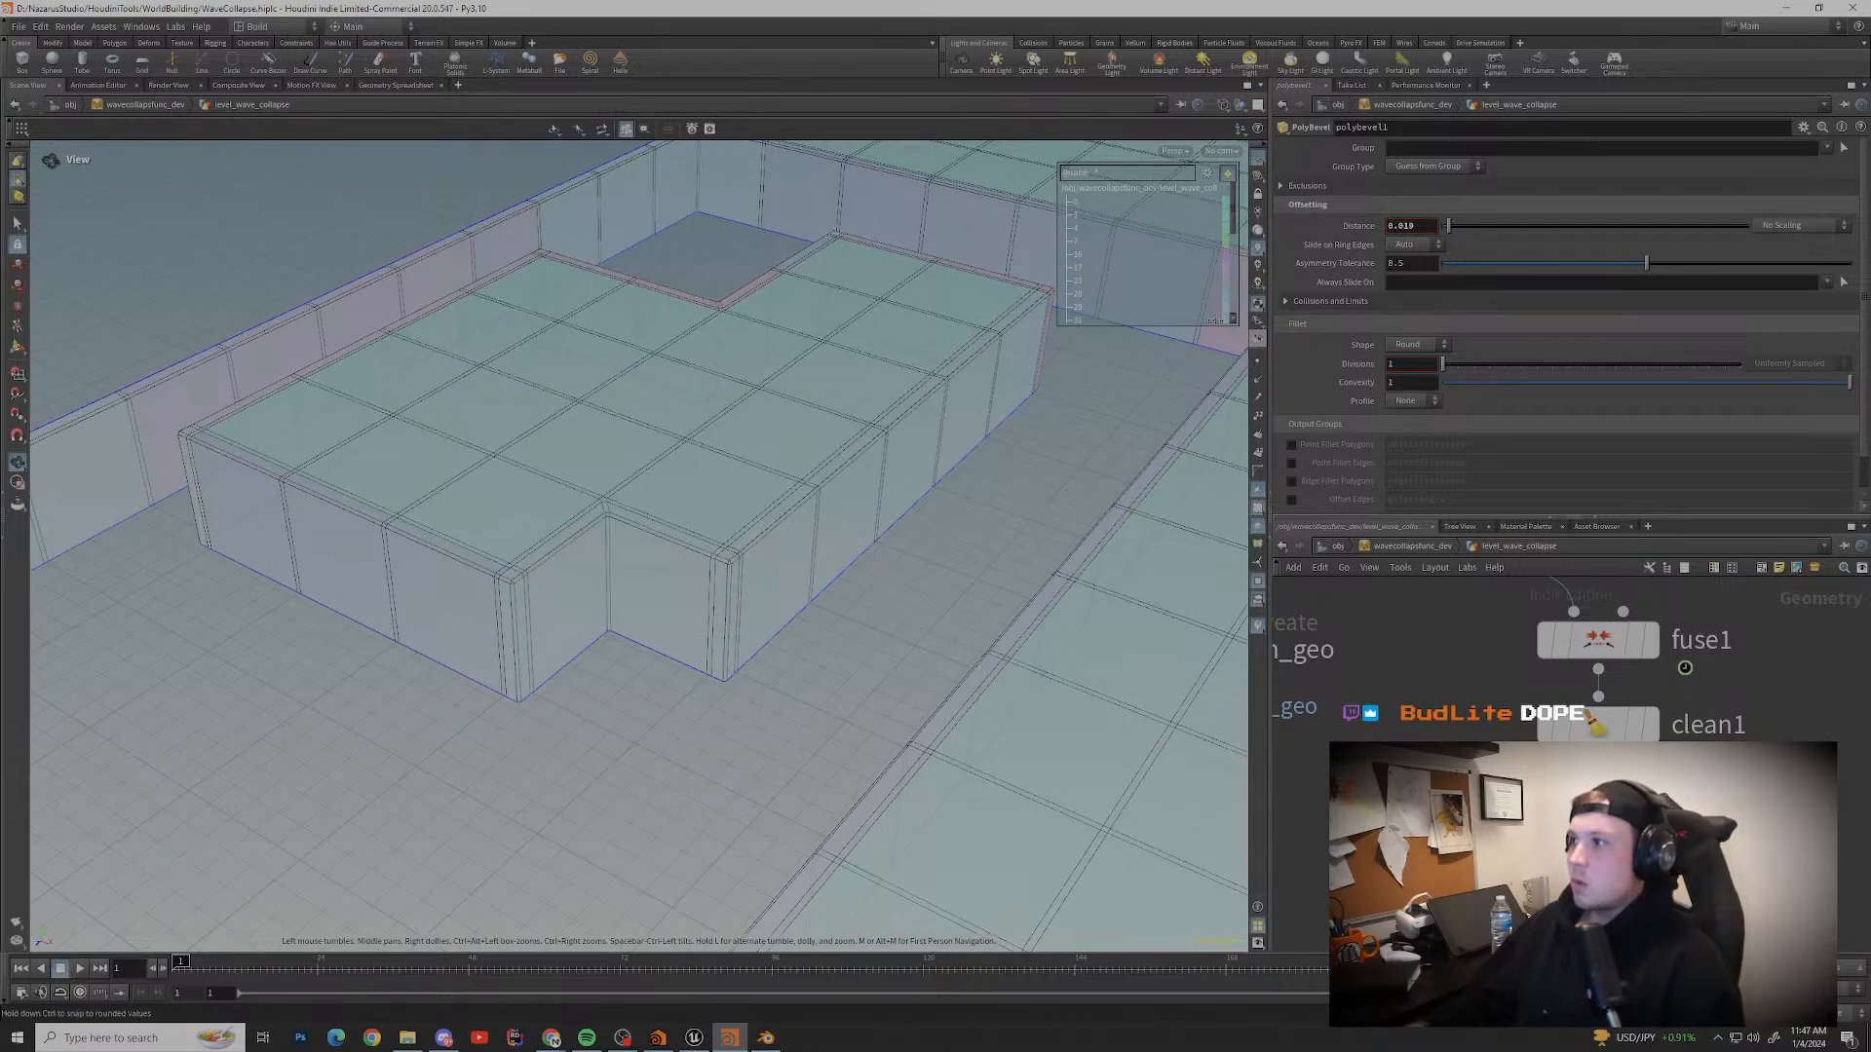
scroll(623, 536, "up", 5)
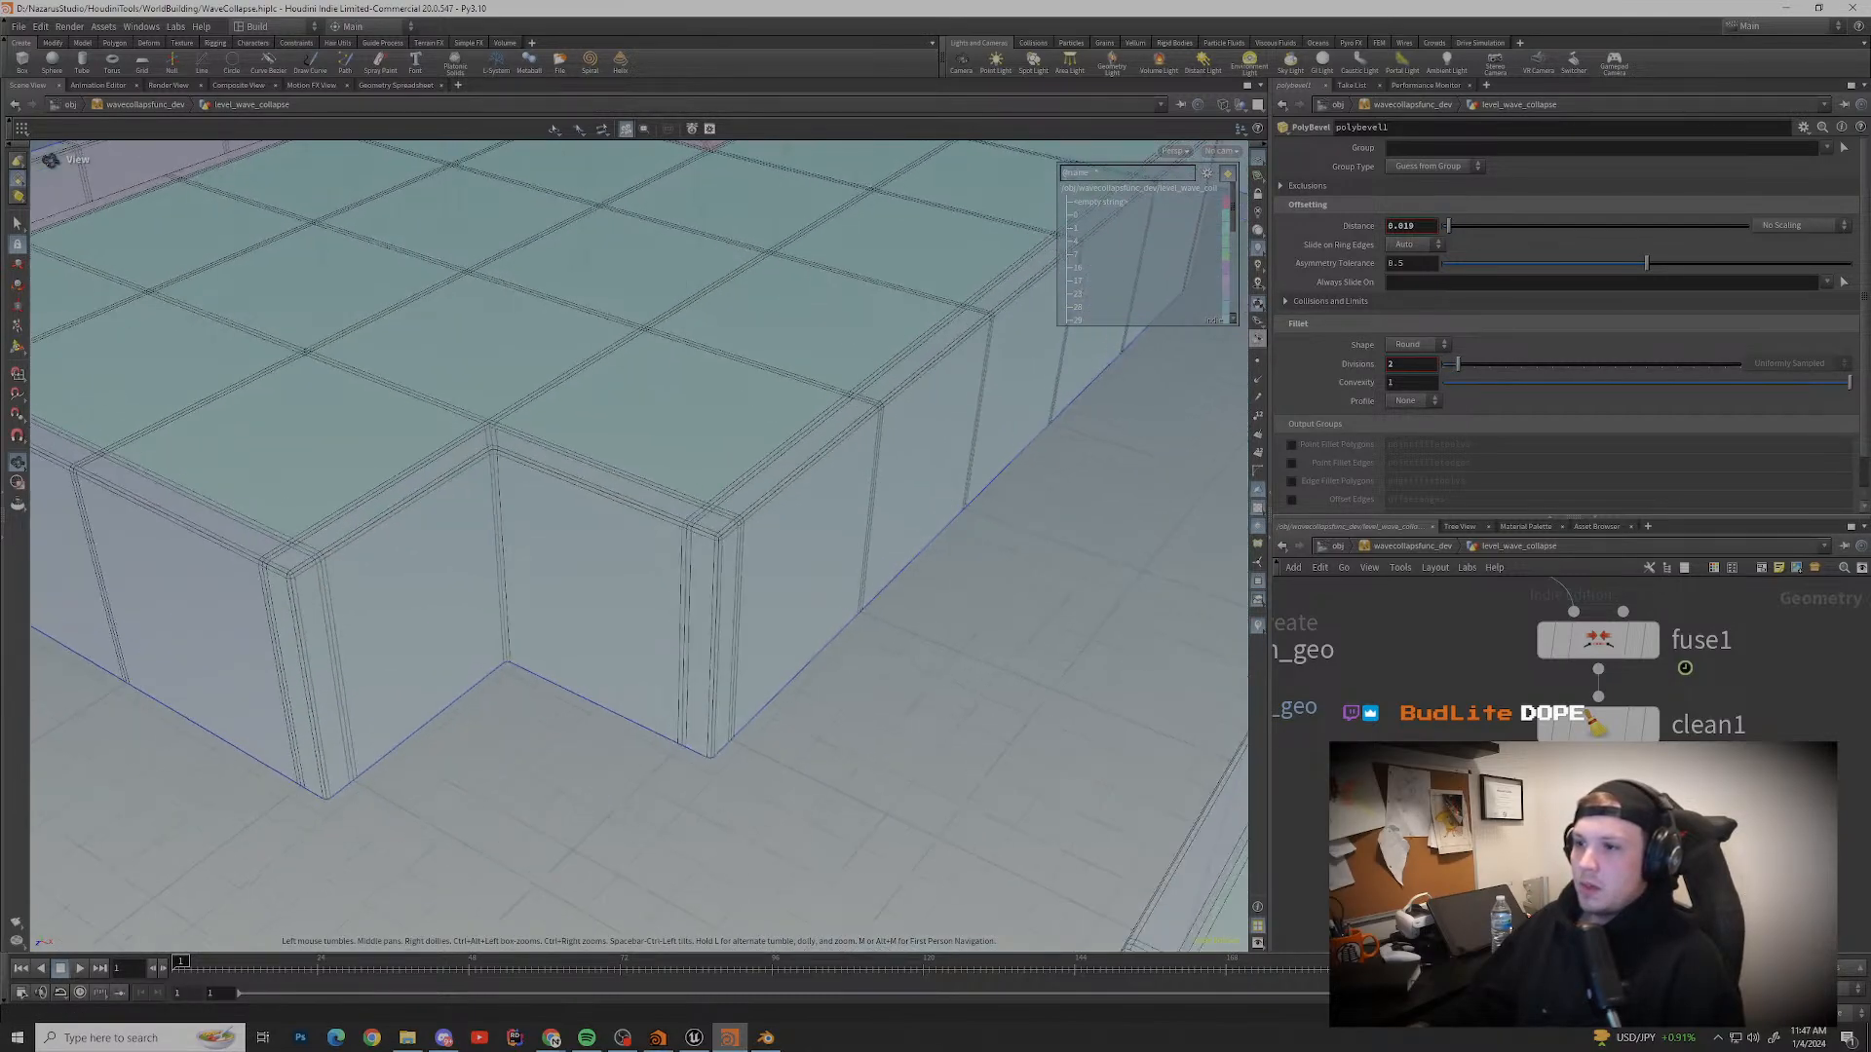
left_click_drag(624, 536, 658, 465)
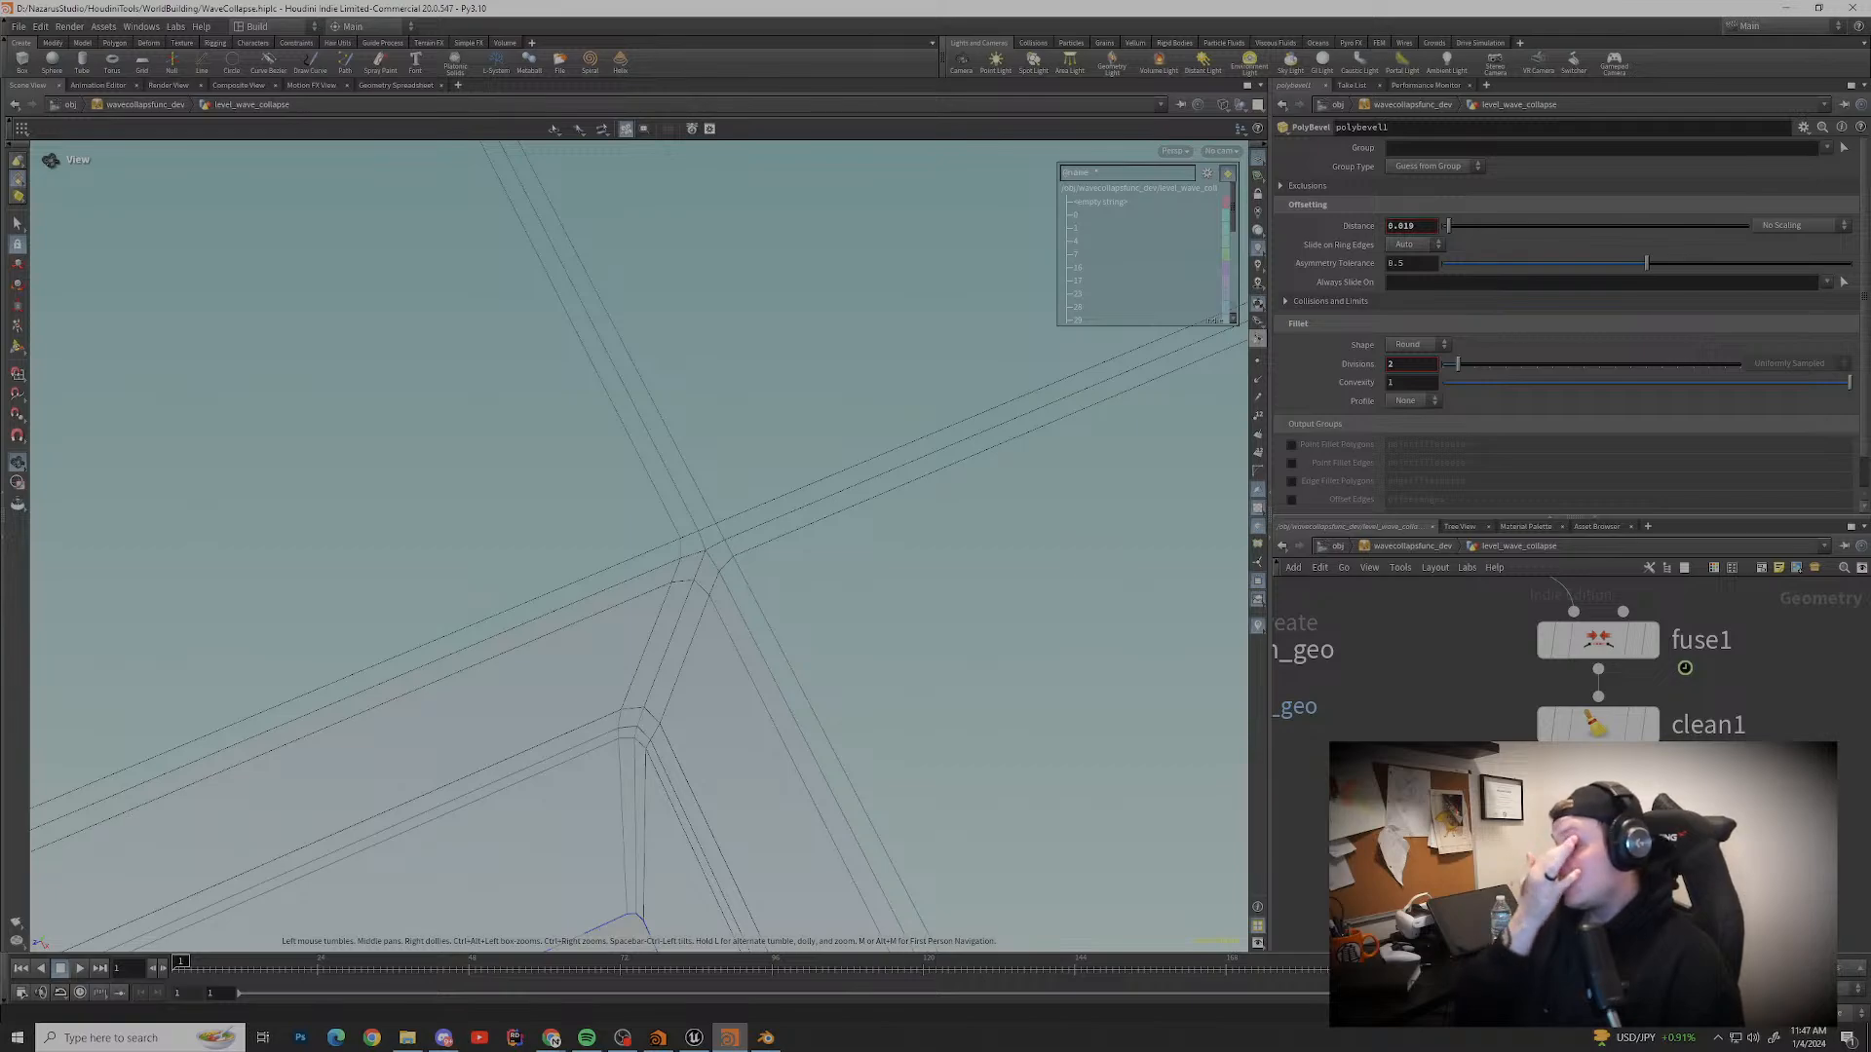
scroll(624, 545, "down", 3)
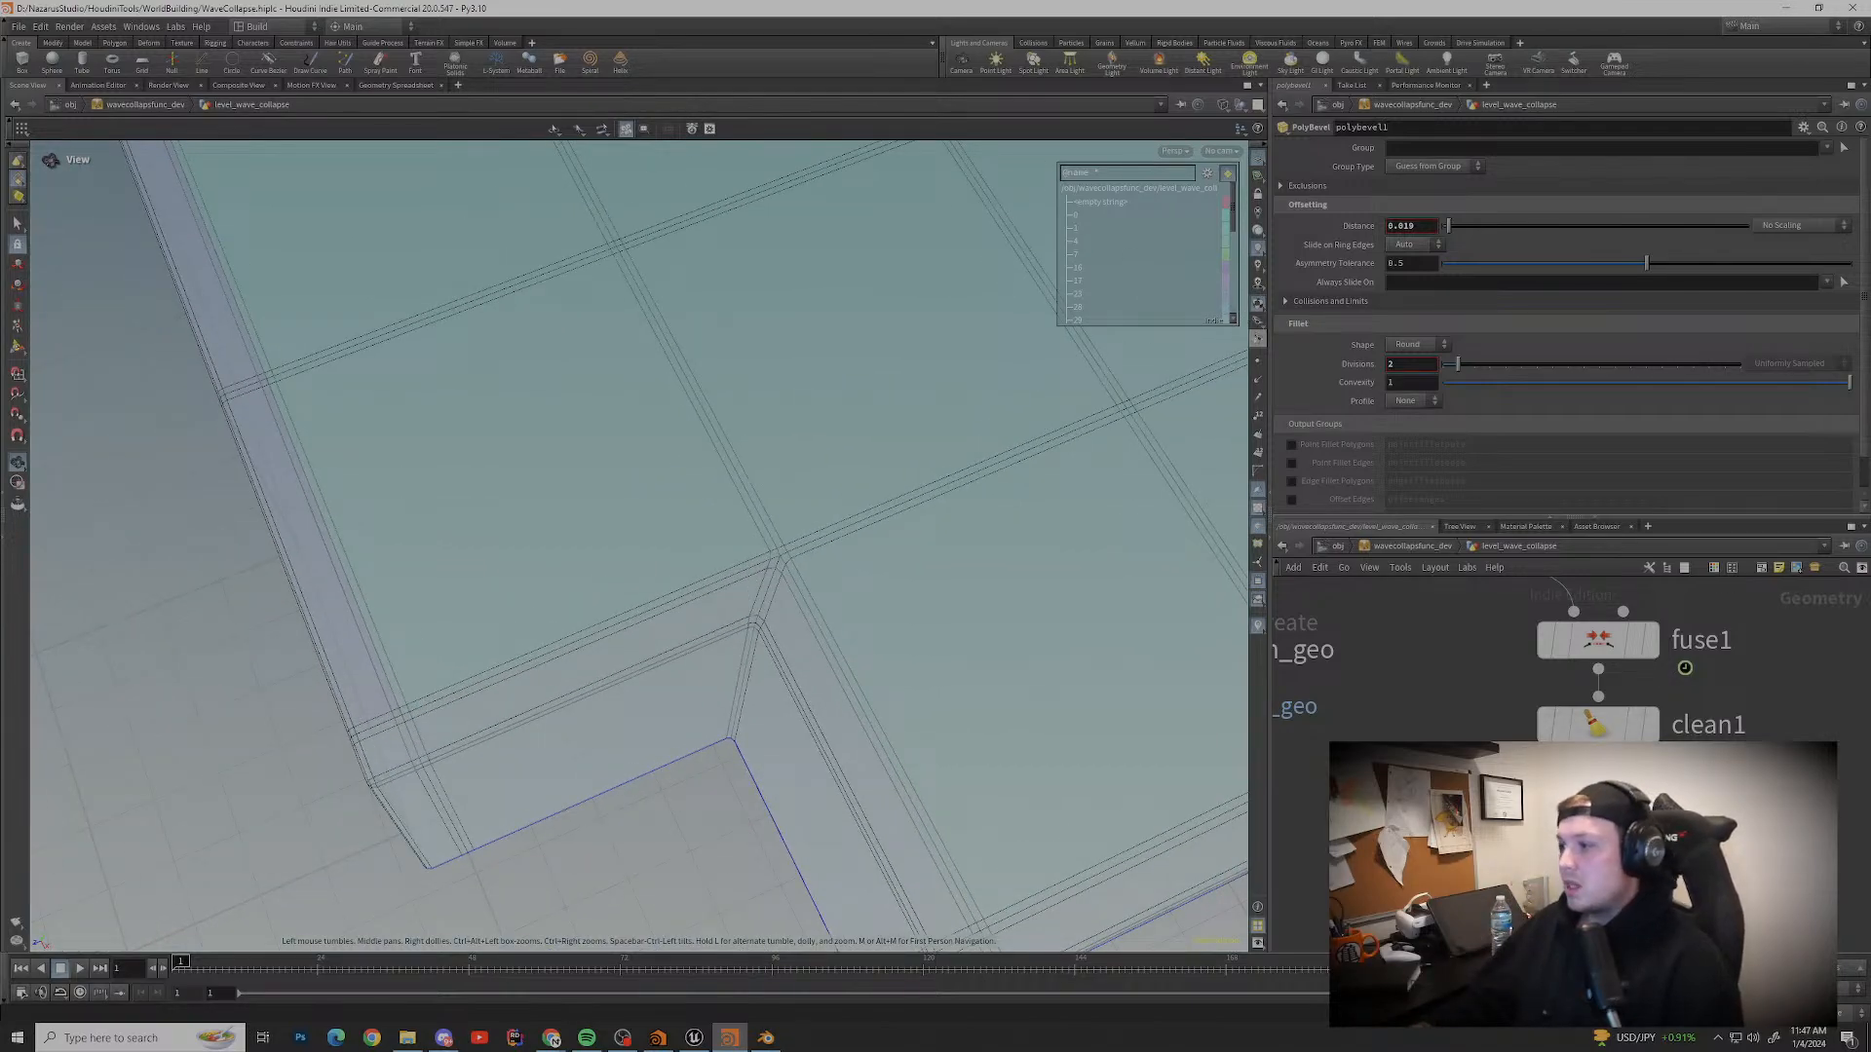
scroll(1447, 660, "down", 4)
scroll(1549, 779, "up", 3)
Step: Reorder the network so that facet1 sits between clean1 and polybevel1, and inspect the beveled corners of the raised block
left_click(1468, 765)
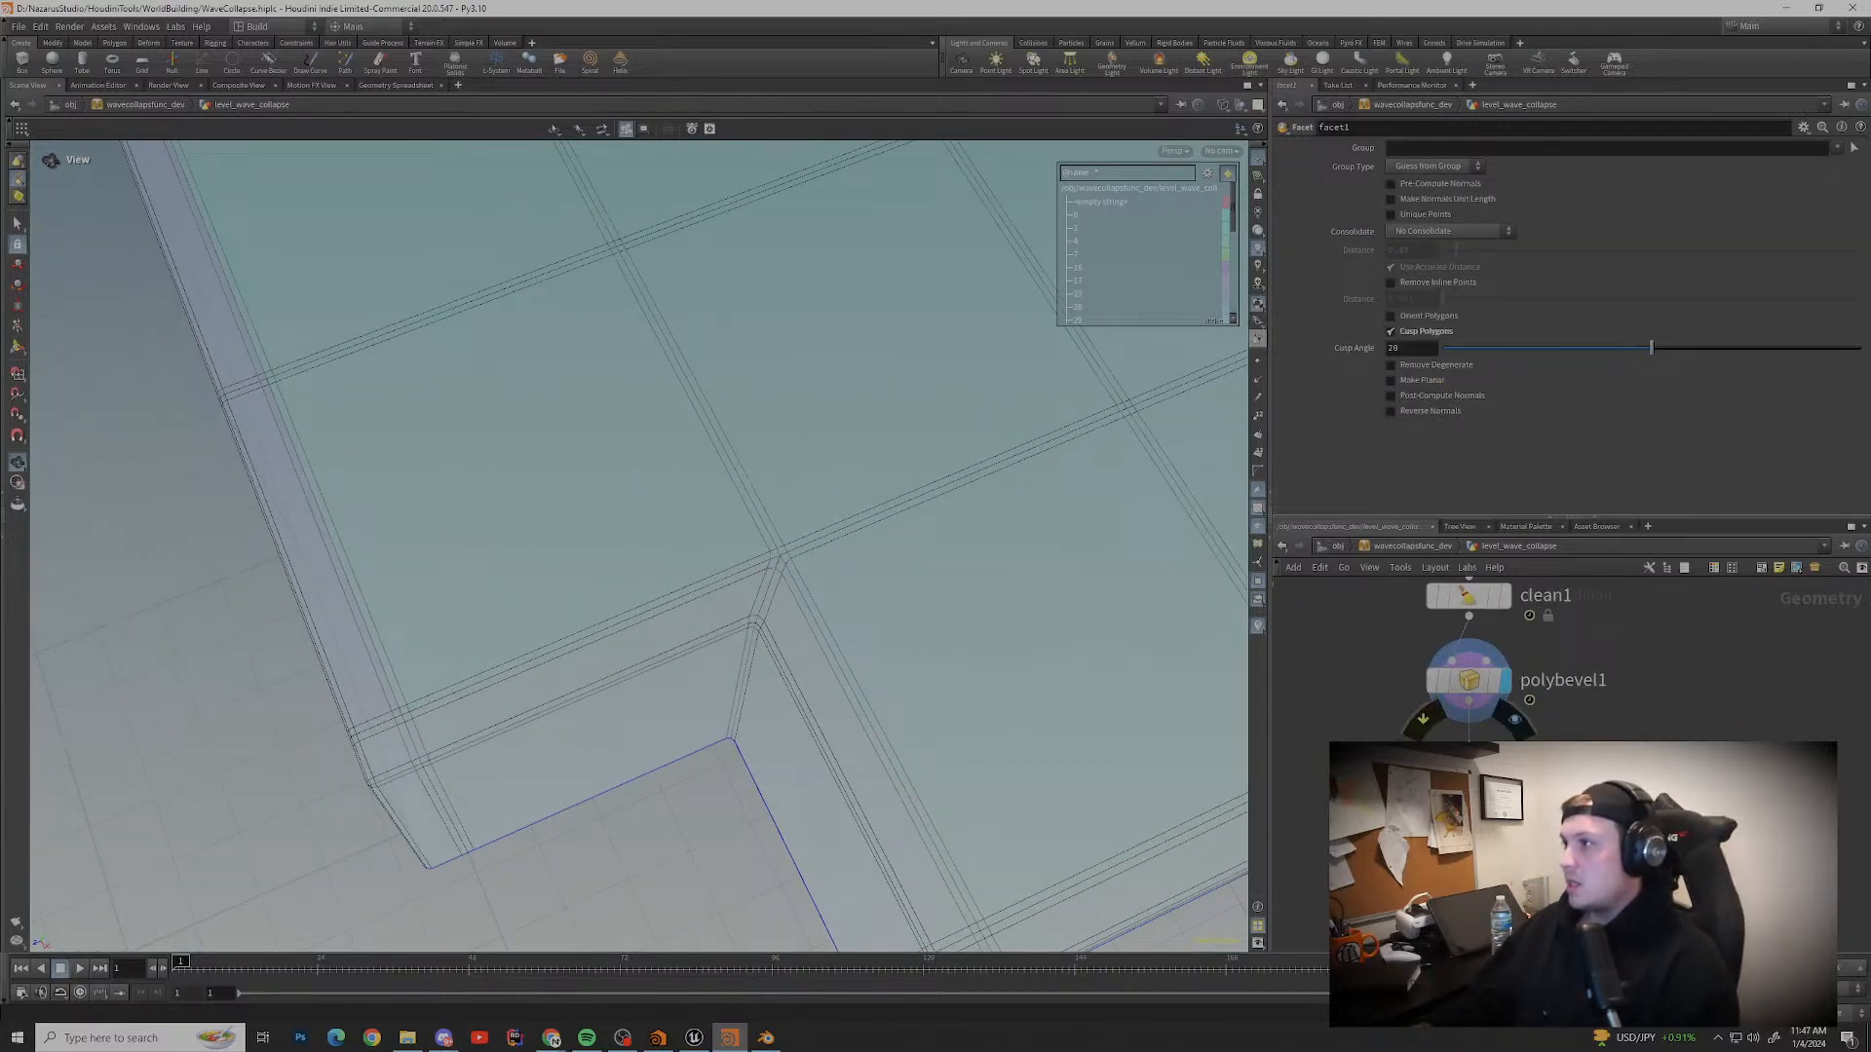
left_click_drag(1468, 764, 1459, 645)
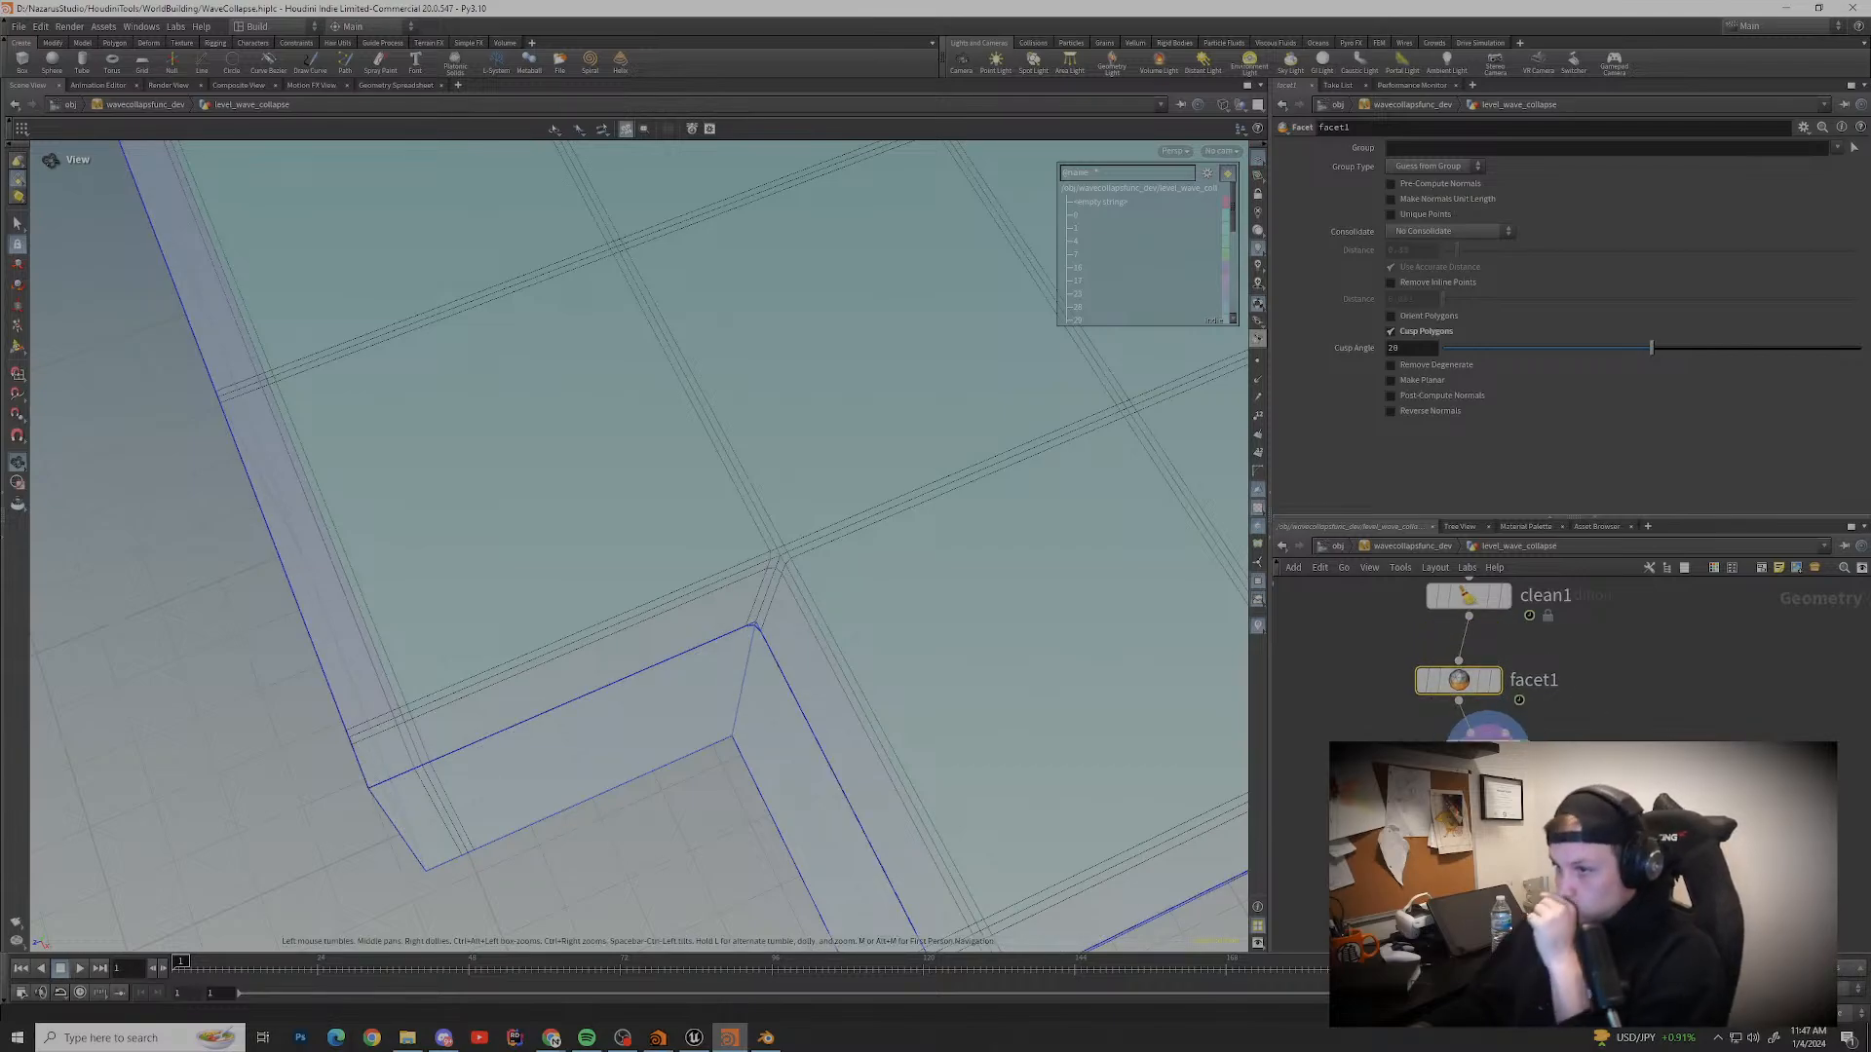
scroll(785, 590, "down", 2)
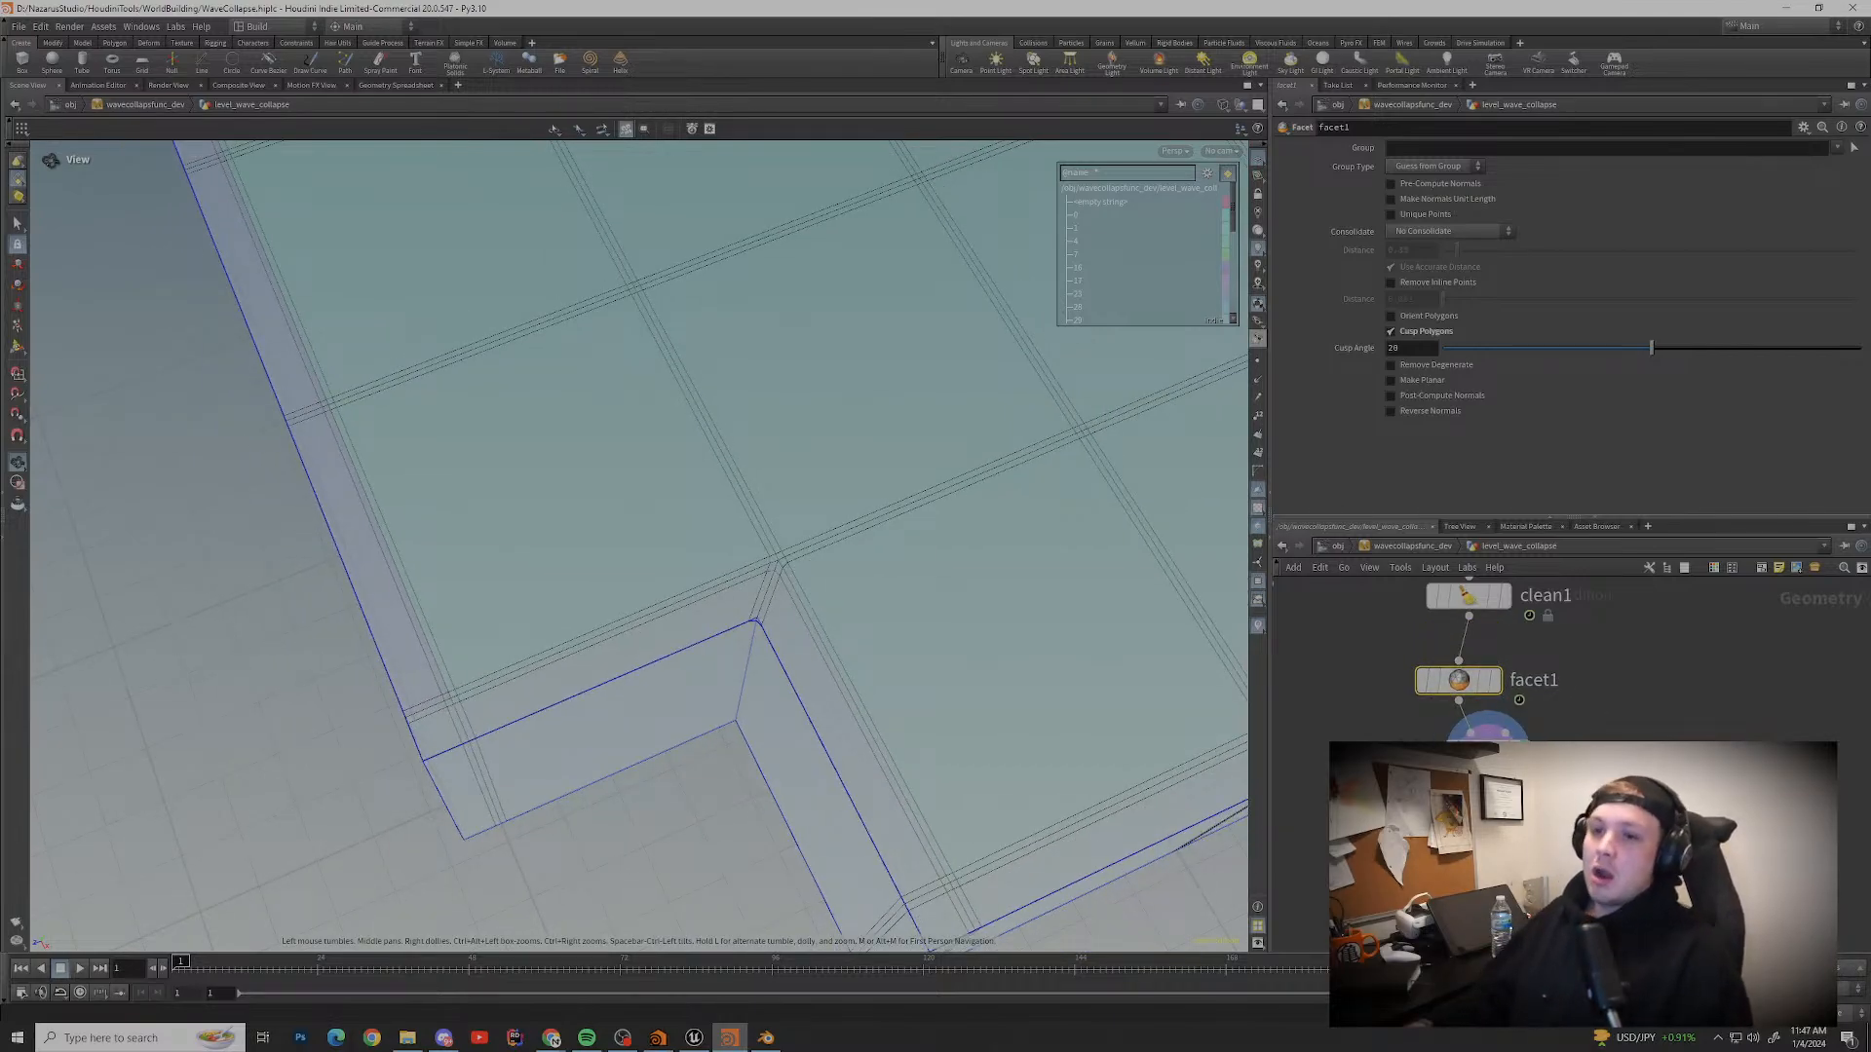
scroll(784, 591, "down", 2)
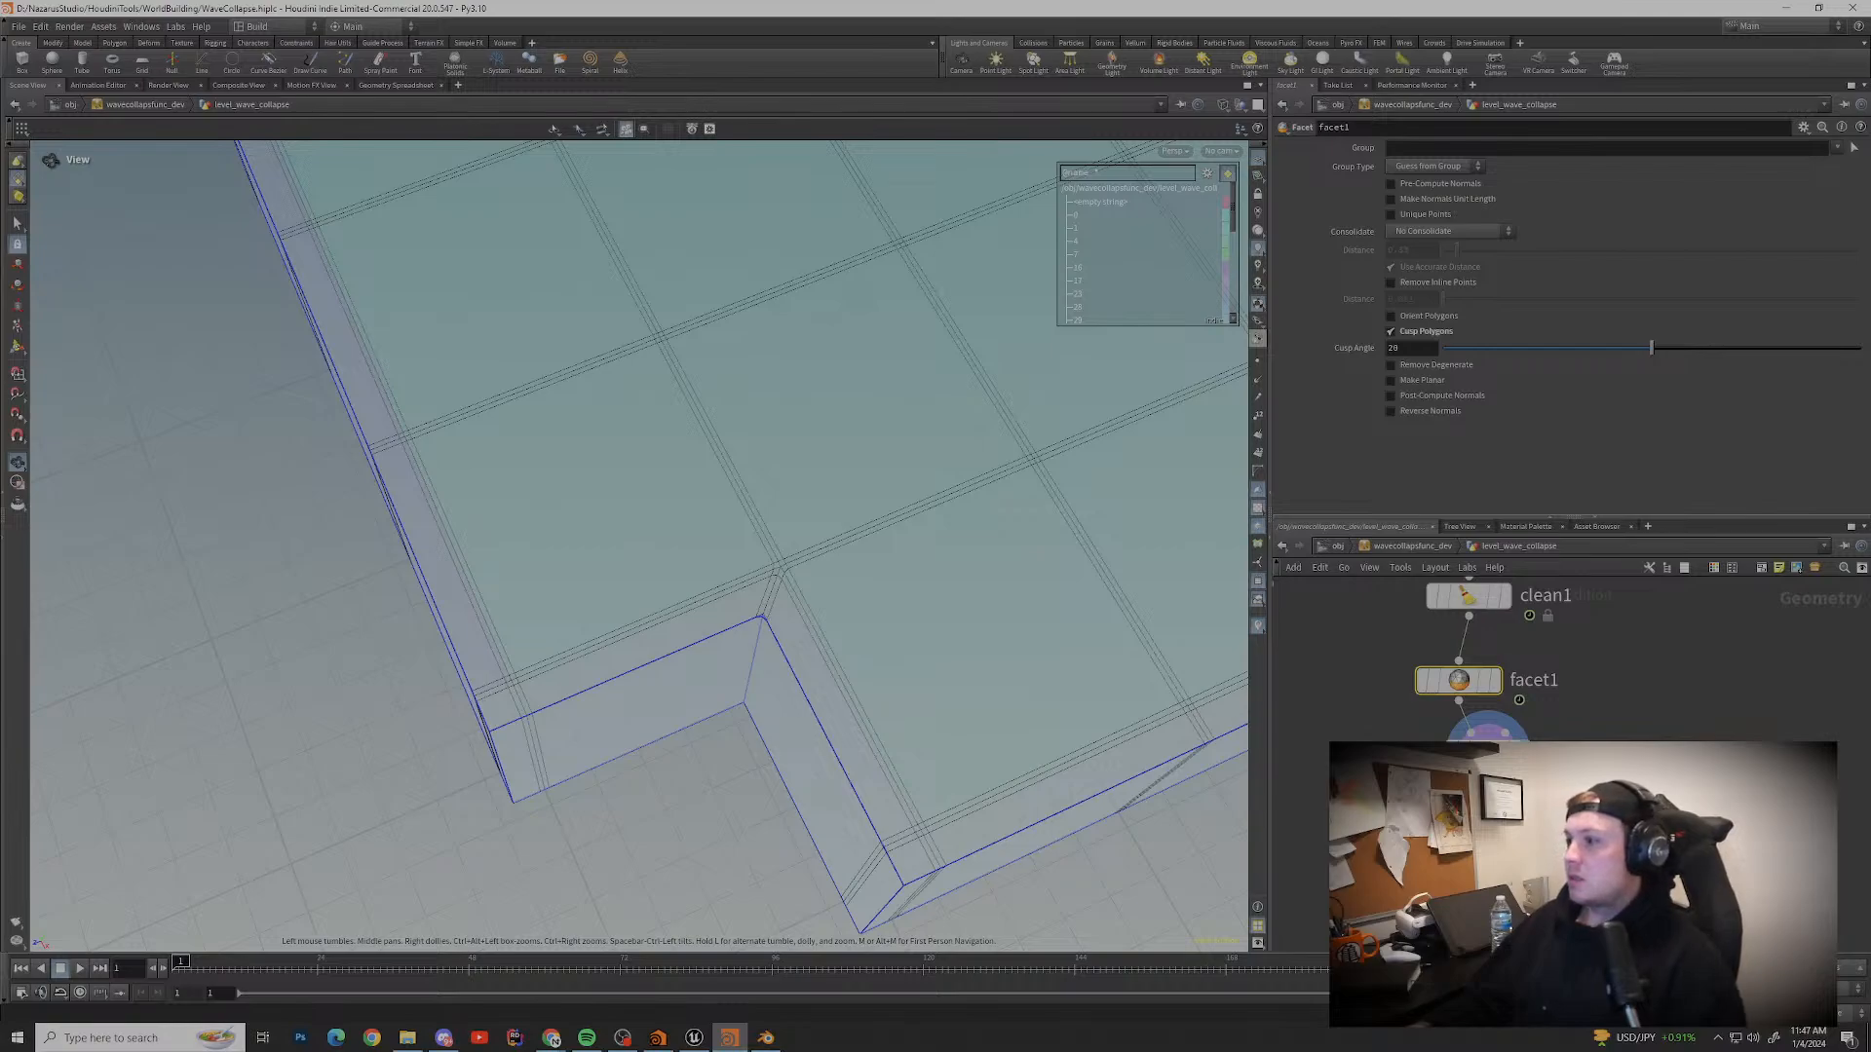
mouse_move(1458, 680)
left_click_drag(741, 623, 701, 429)
middle_click_drag(702, 429, 1014, 429)
Step: Display facet1 directly below clean1 and search the node types for "group", browsing entries such as Group Expression and Group Invert
left_click(1488, 733)
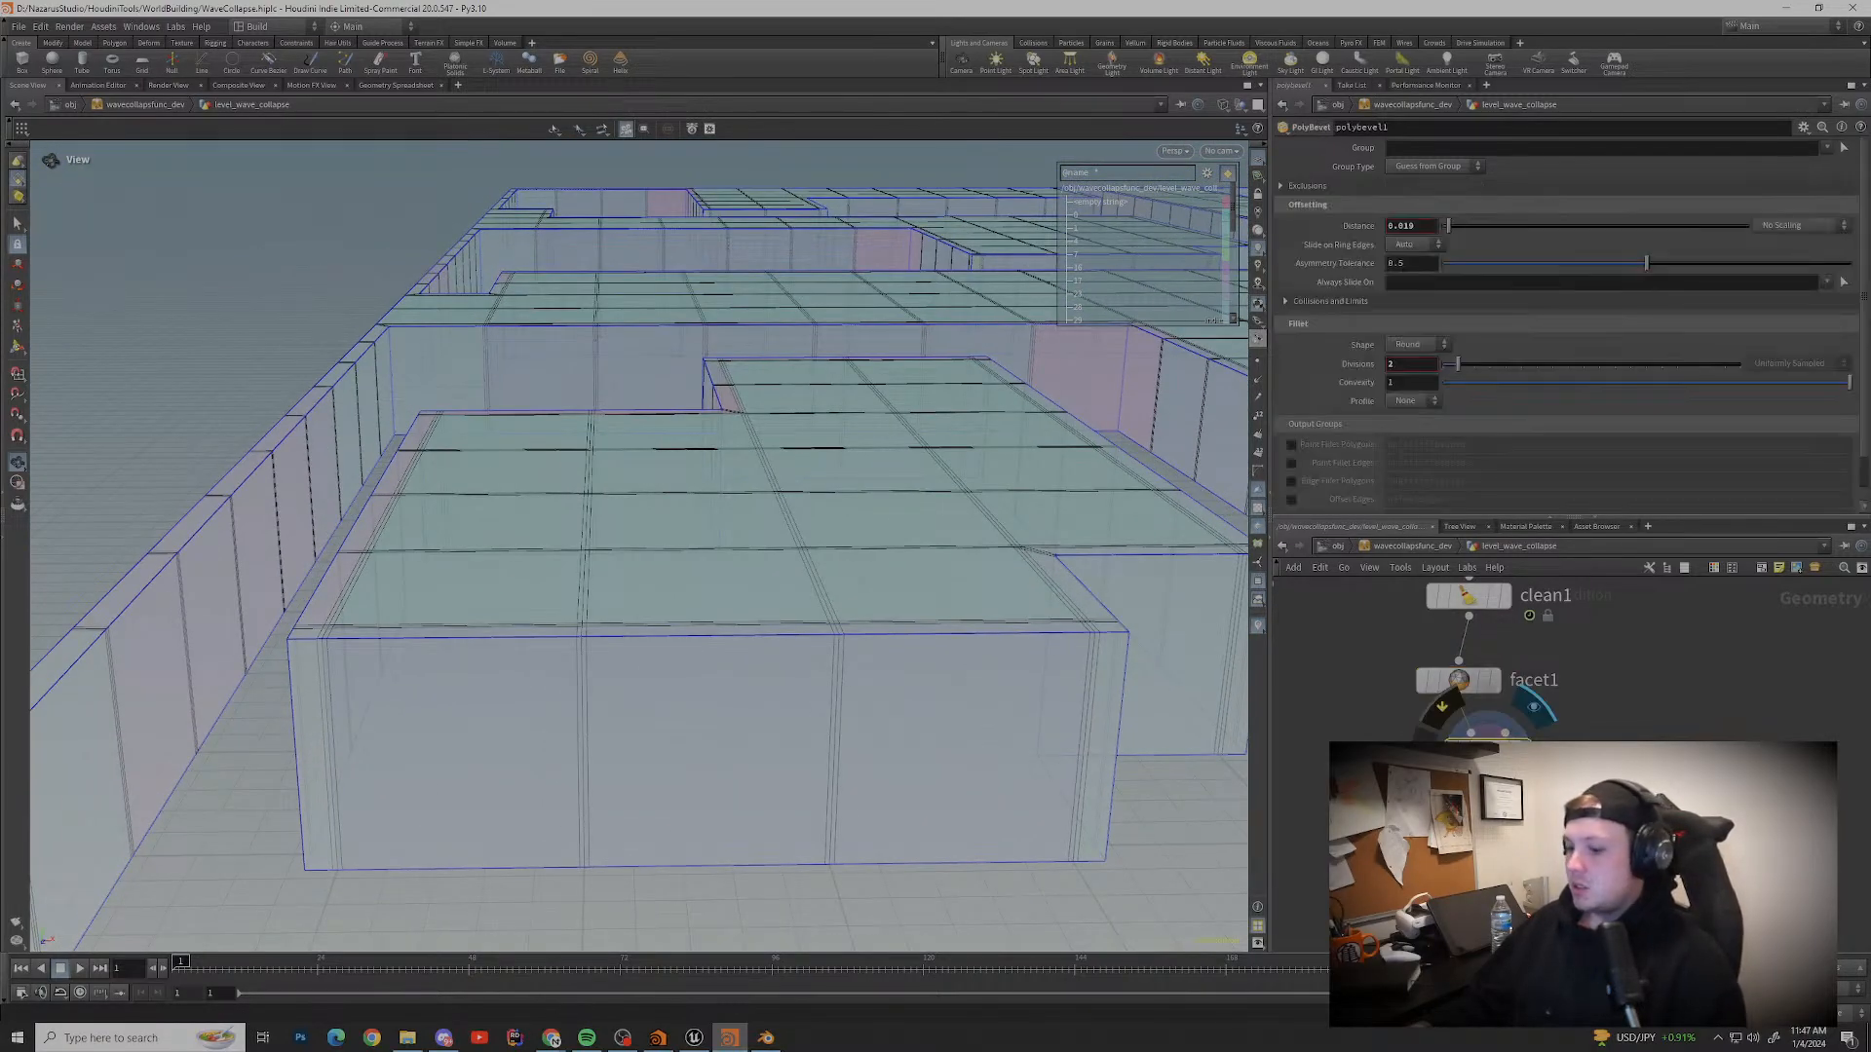
left_click_drag(1459, 680, 1468, 729)
key("Tab")
type("group")
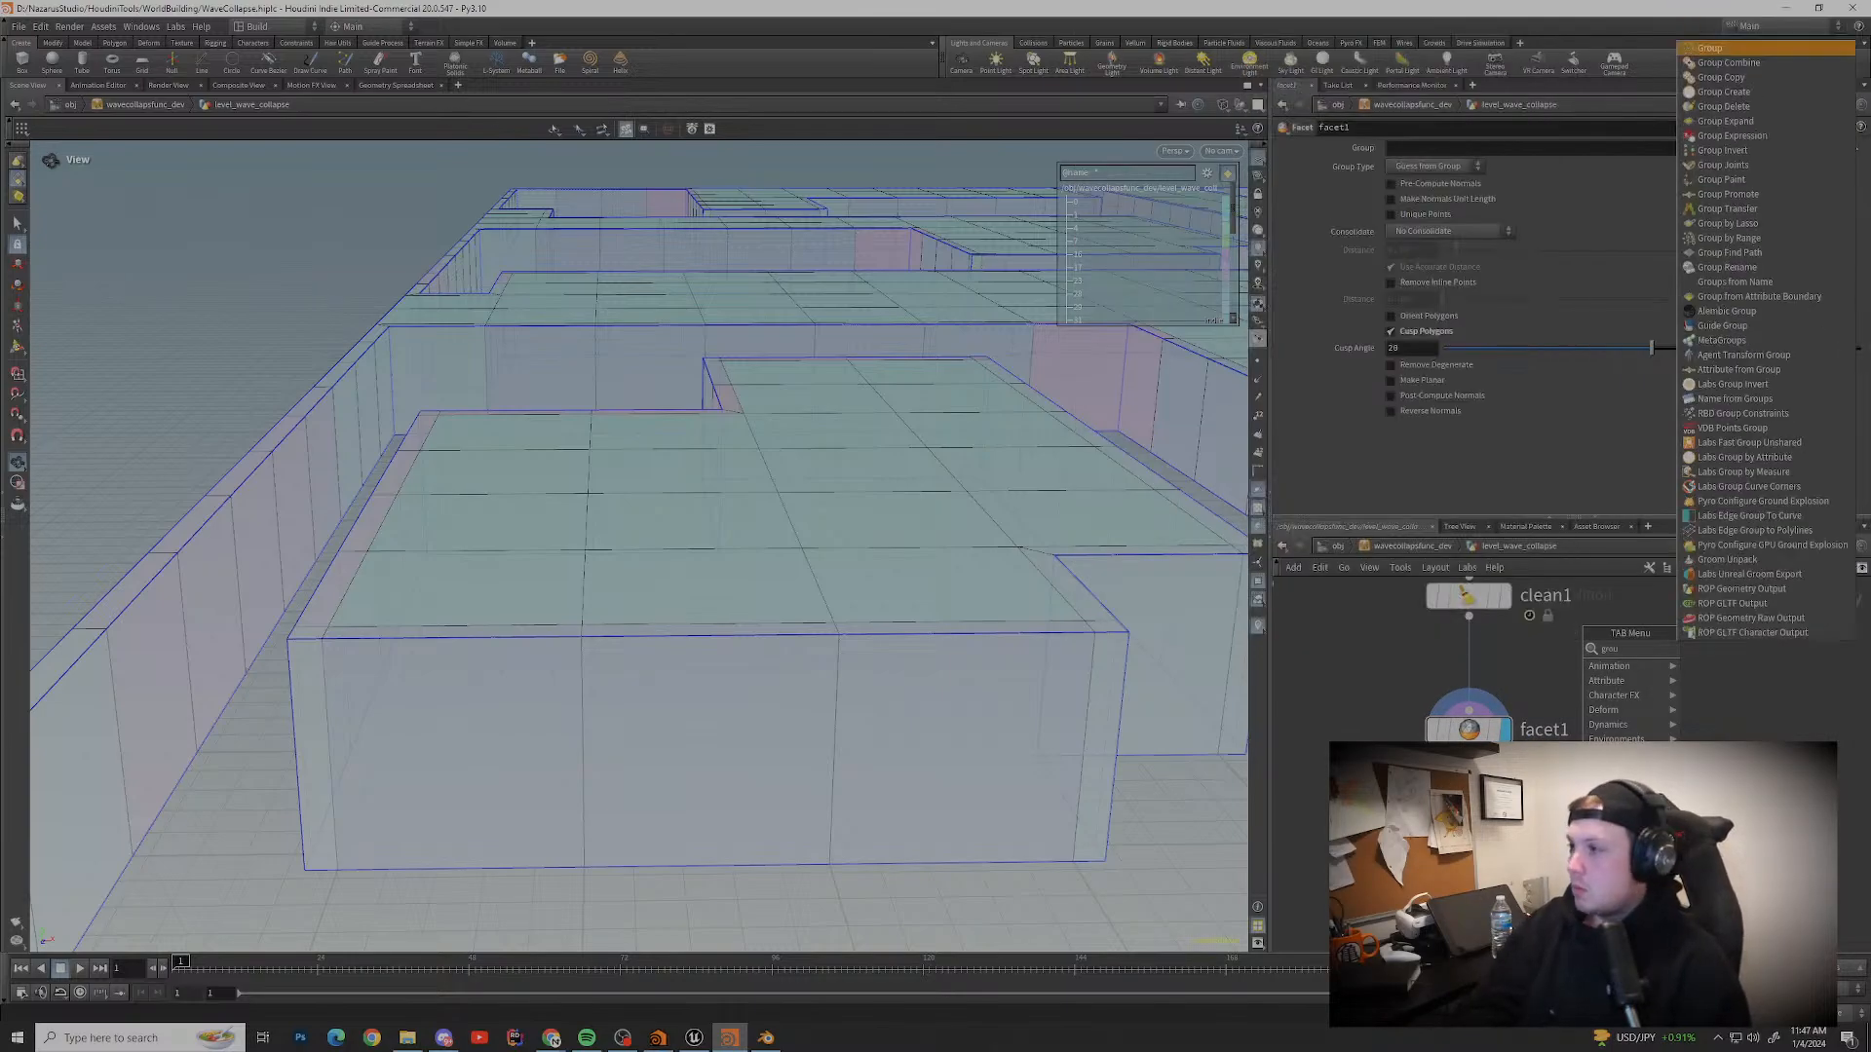
key("Down")
key("Down")
key("Down")
key("Down")
key("Down")
key("Down")
key("Down")
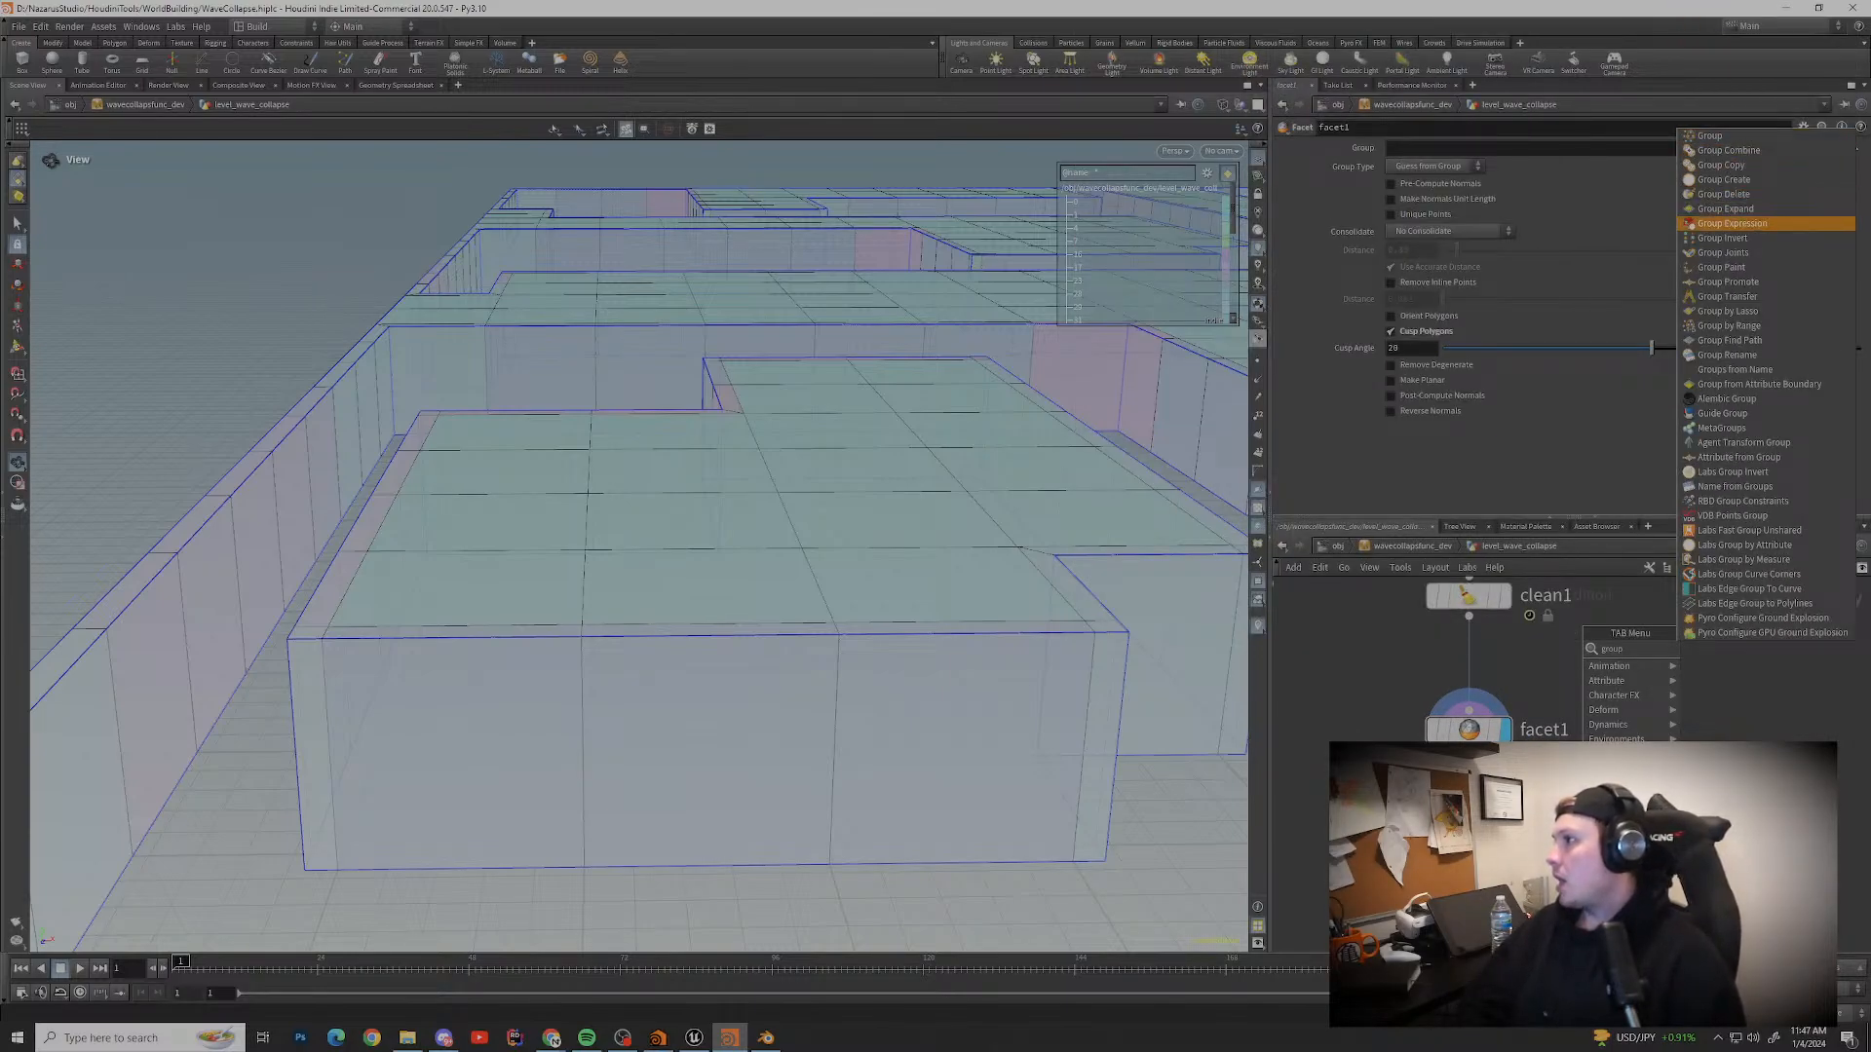
key("Up")
key("Up")
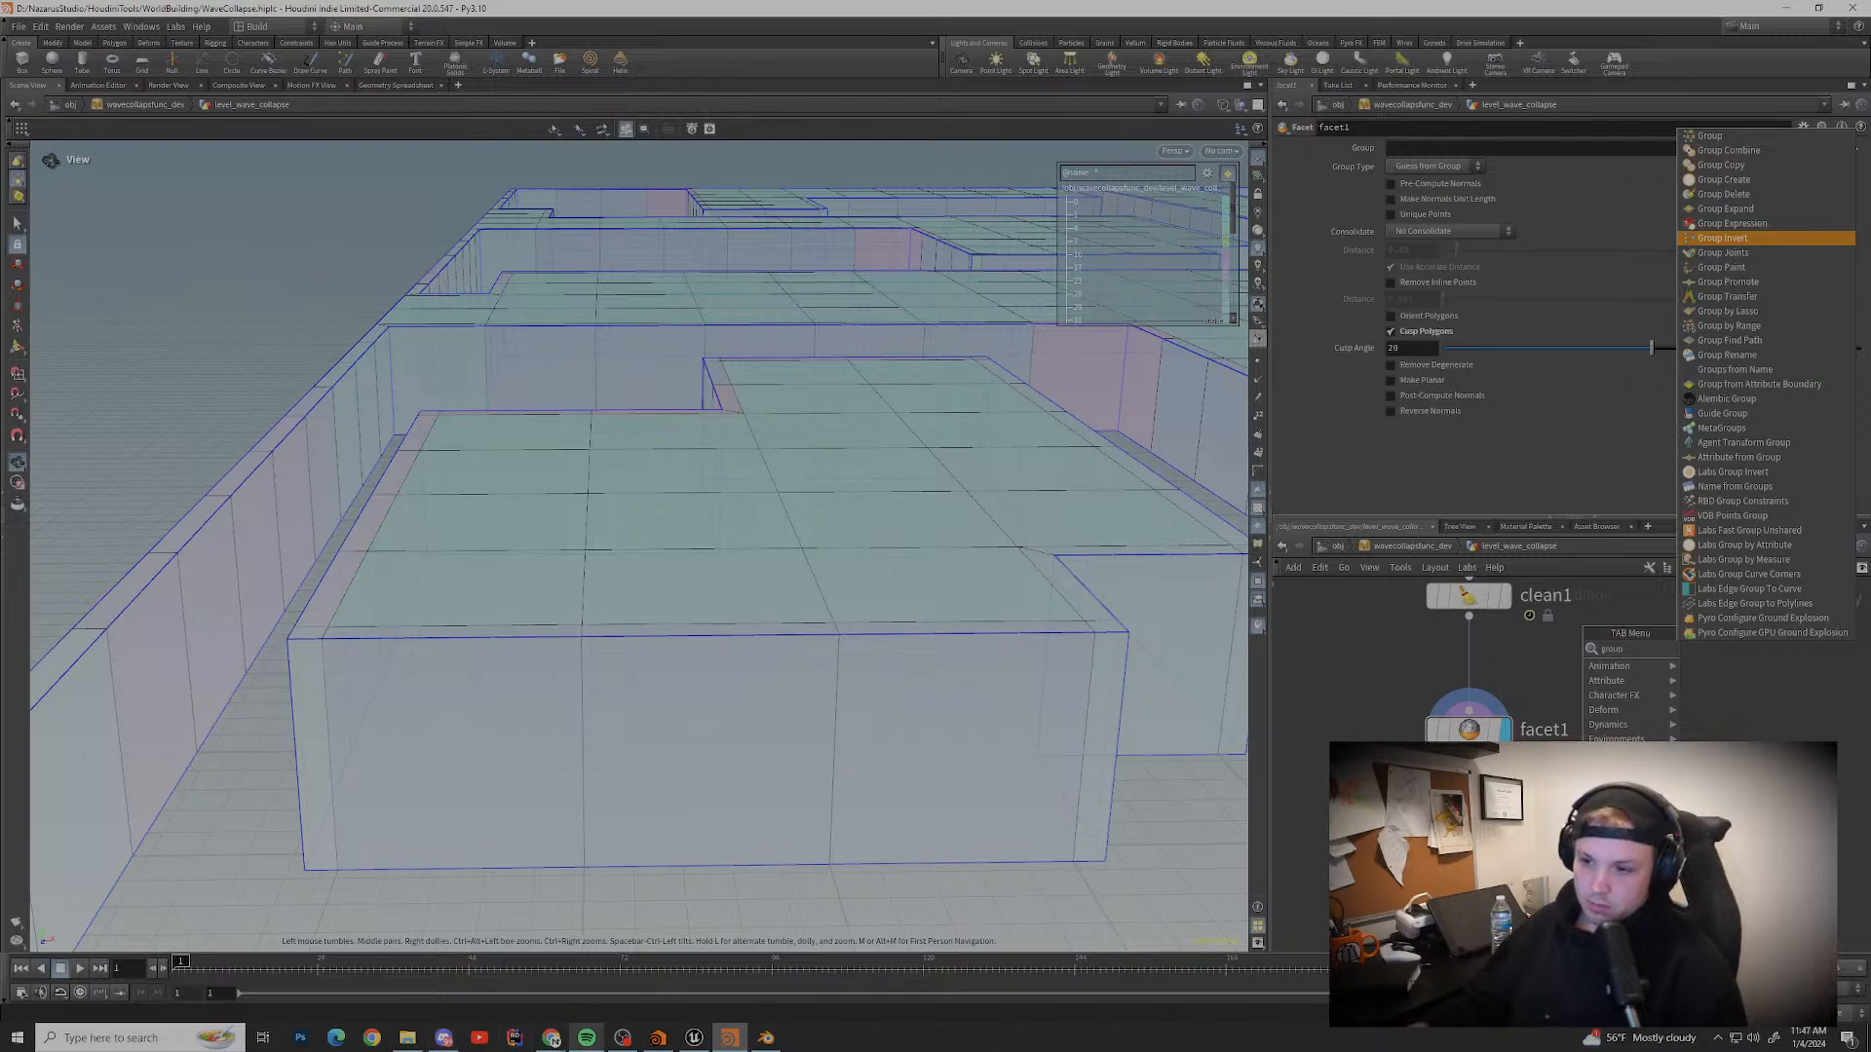
Step: Switch to Chrome and bring up the Houdini documentation page for the Facet node
left_click(550, 1038)
left_click(709, 975)
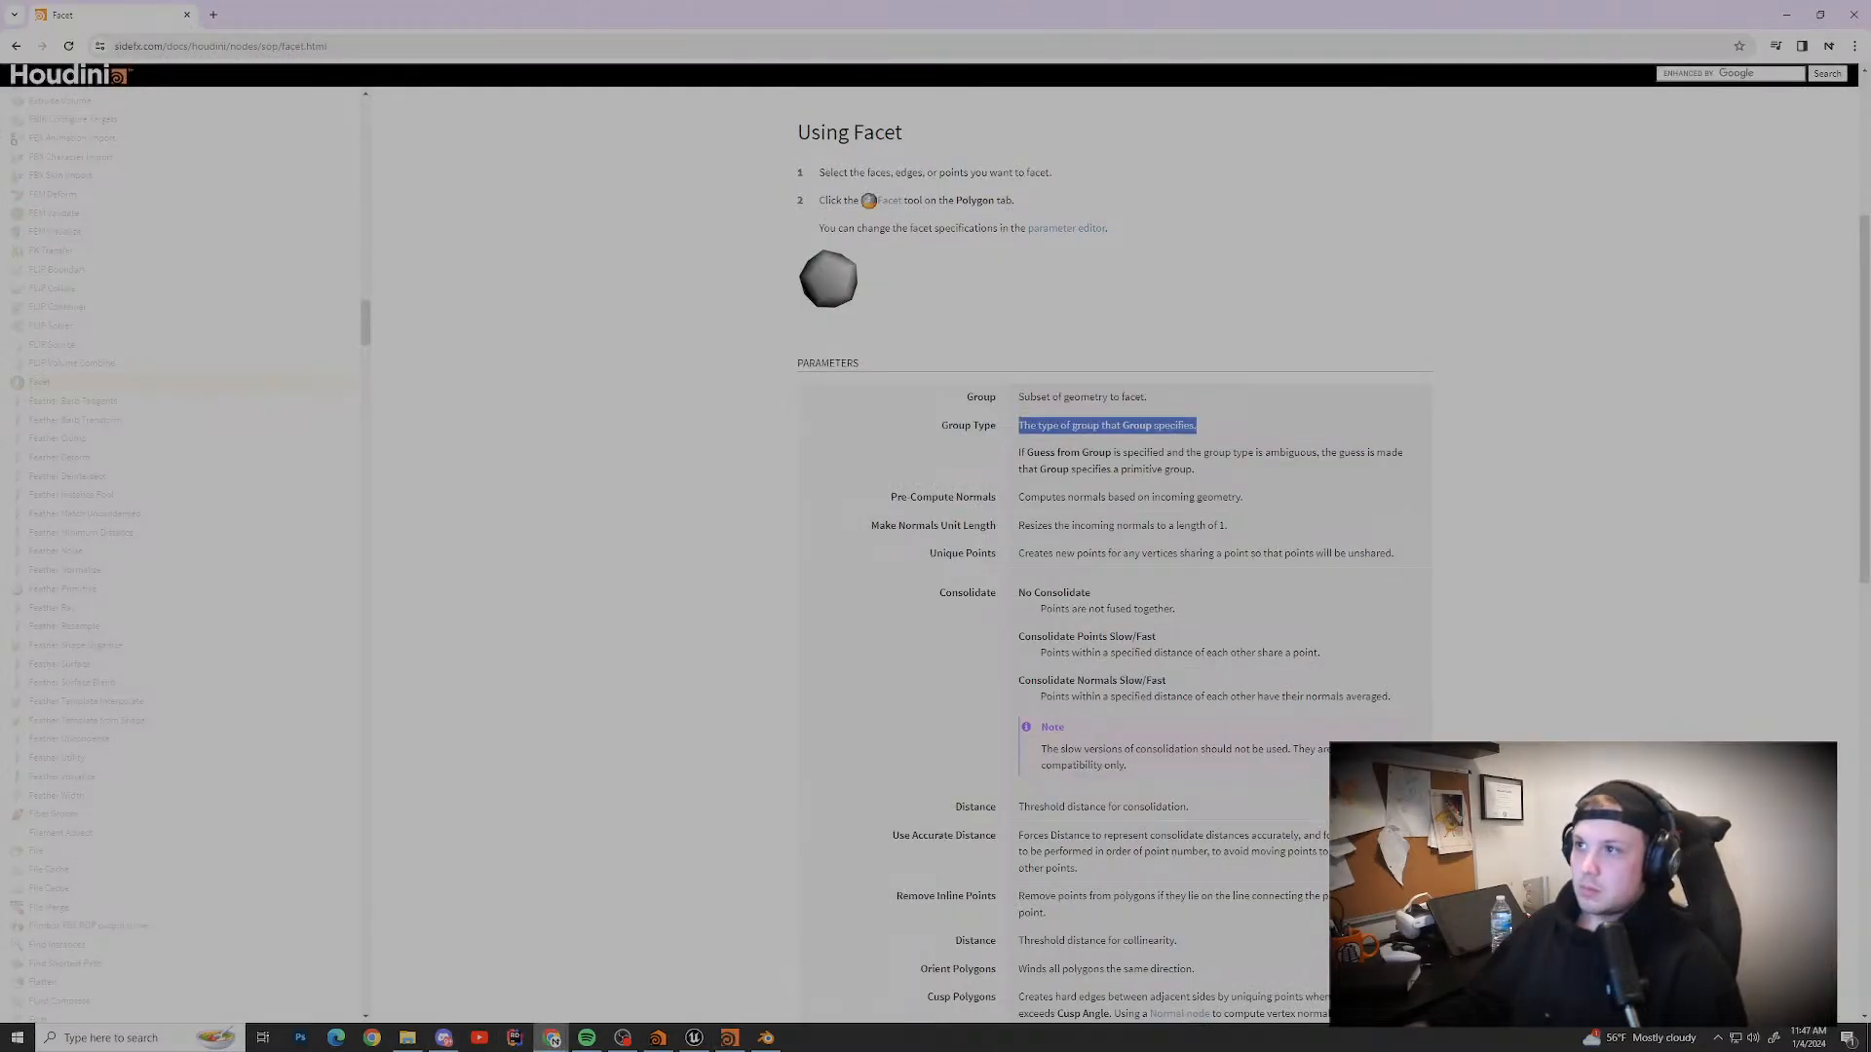
Step: Search Google for "houdini How to group cusp edges" and open the SideFX Group geometry node page
left_click(16, 46)
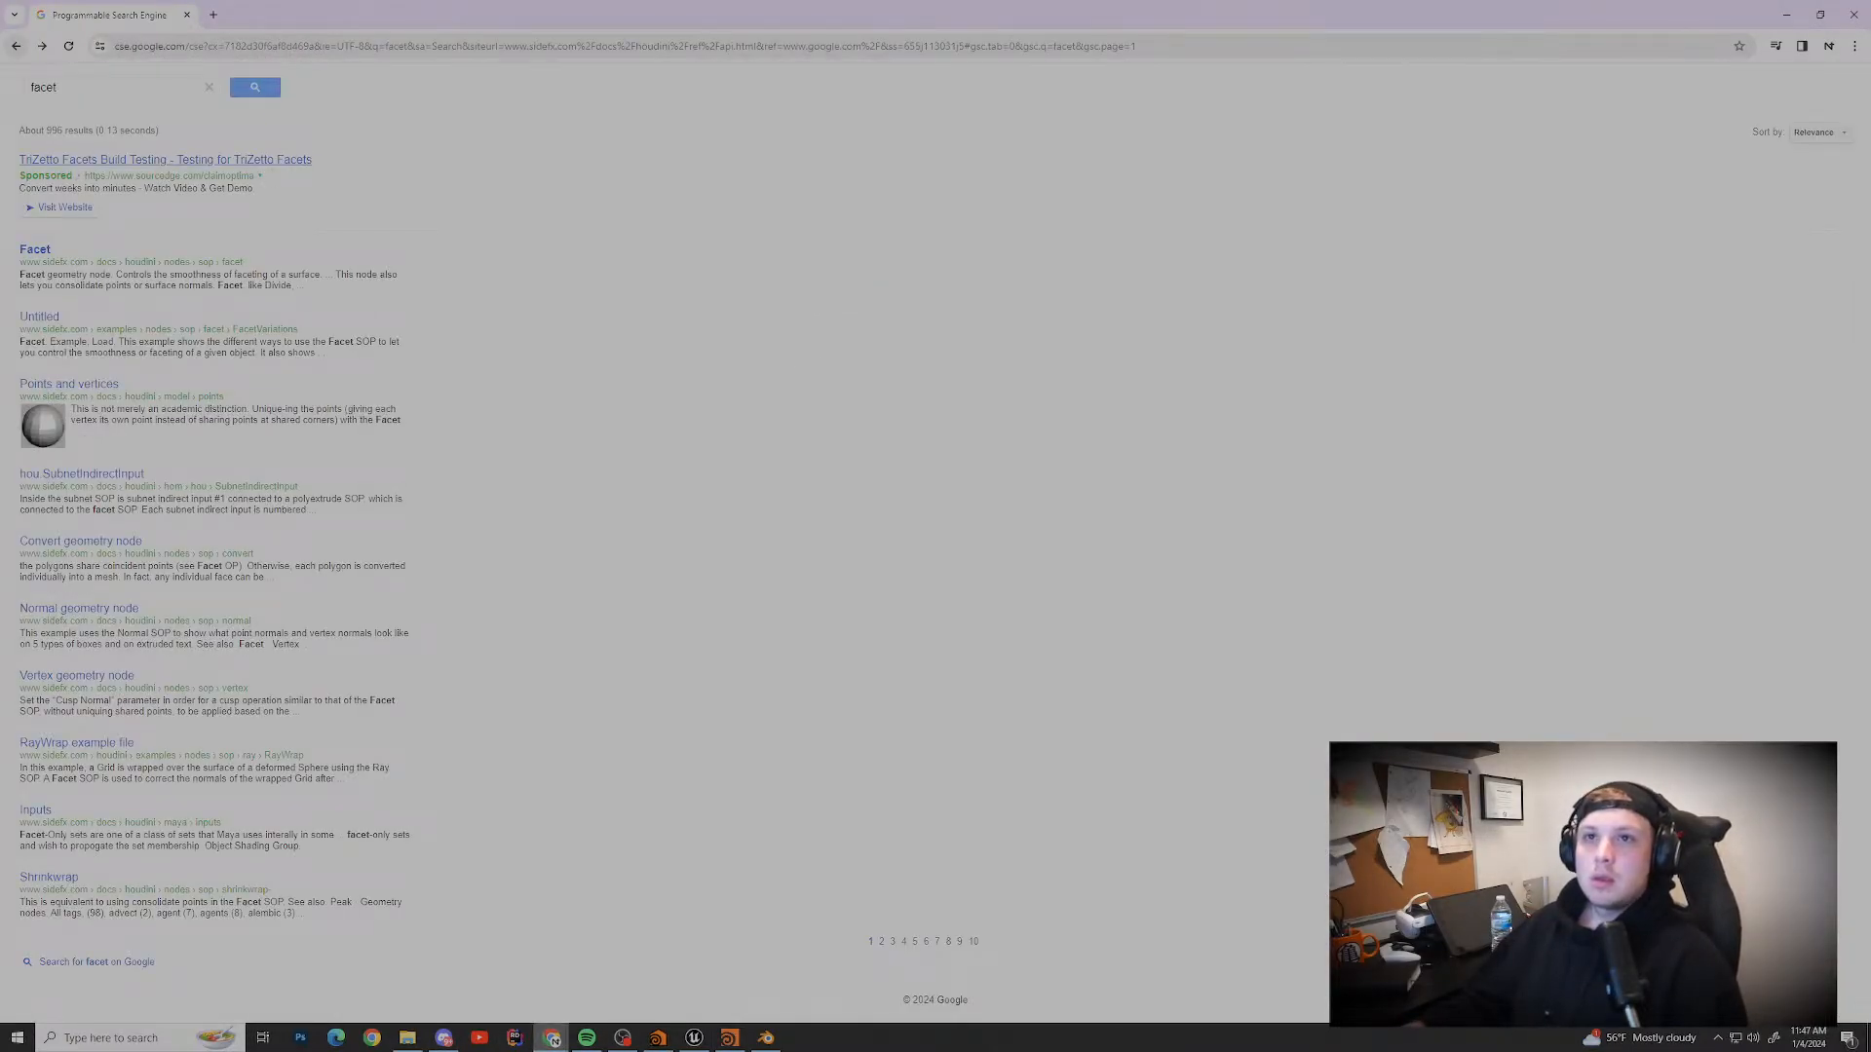
left_click(15, 46)
left_click(16, 46)
left_click_drag(233, 99, 164, 100)
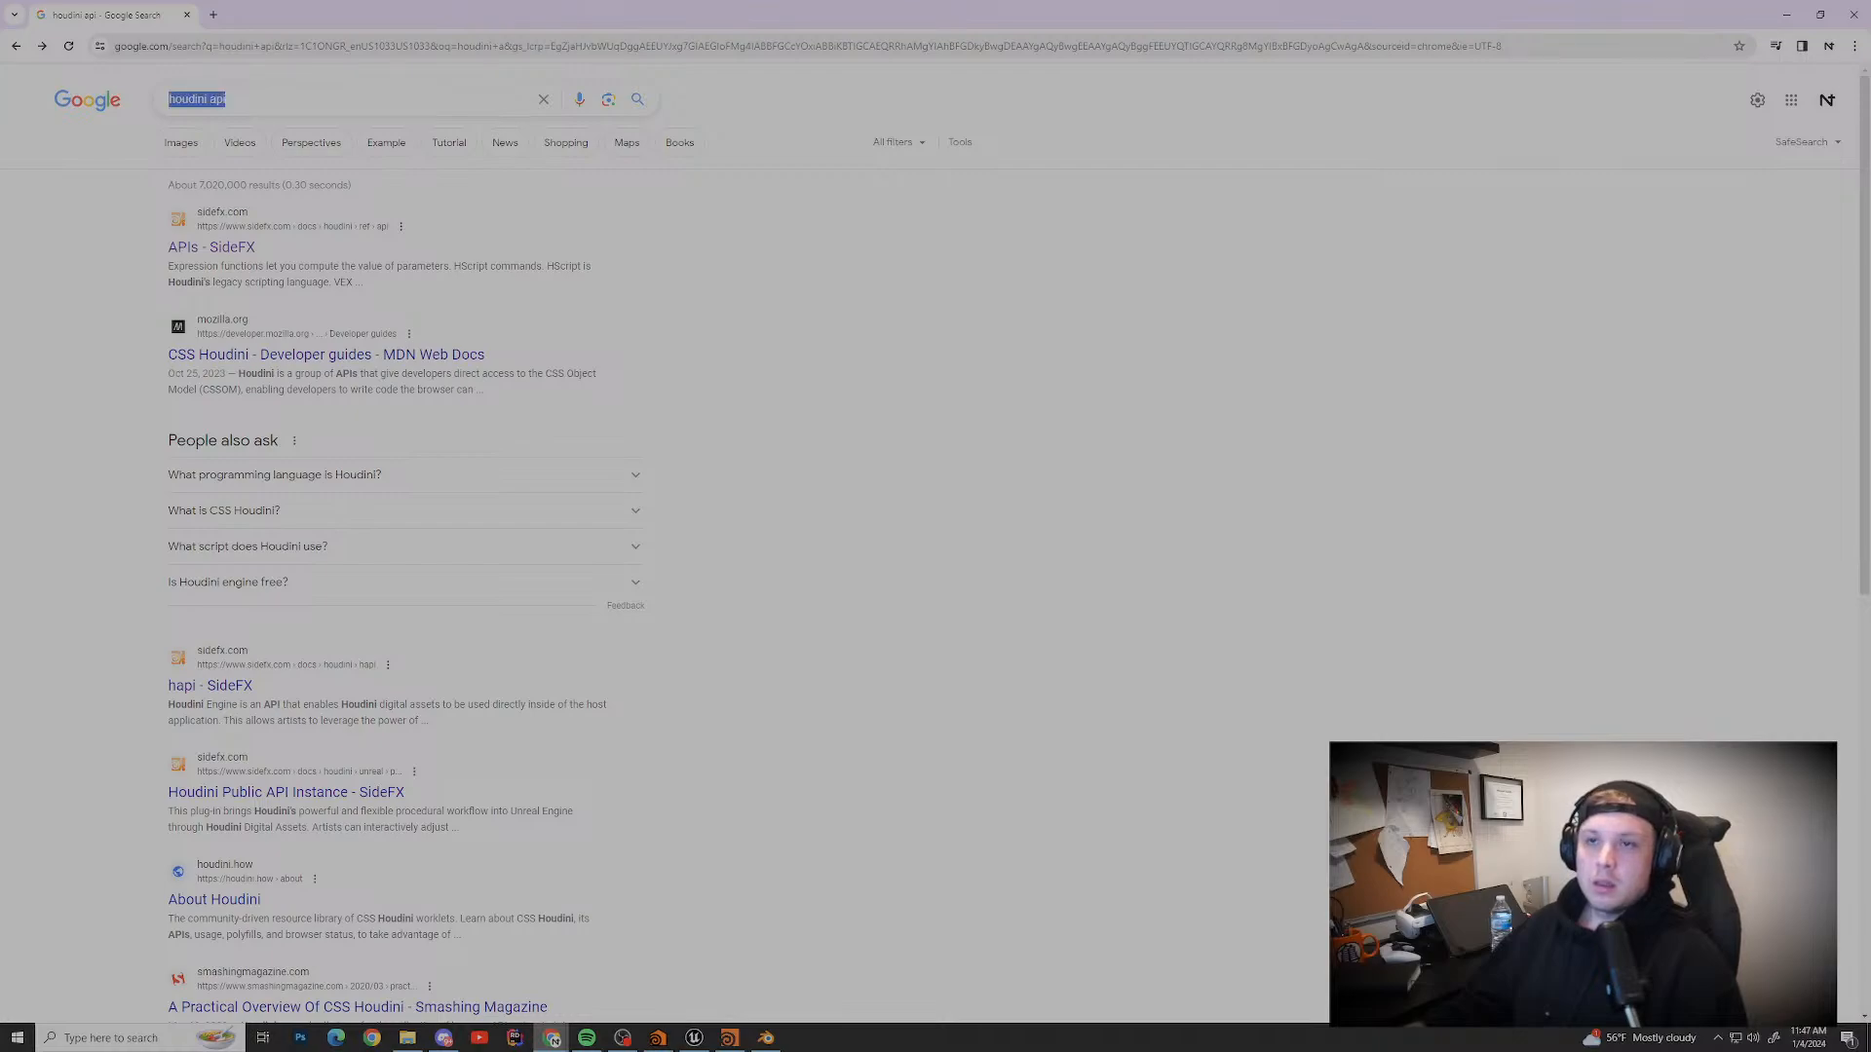
type("houdini ")
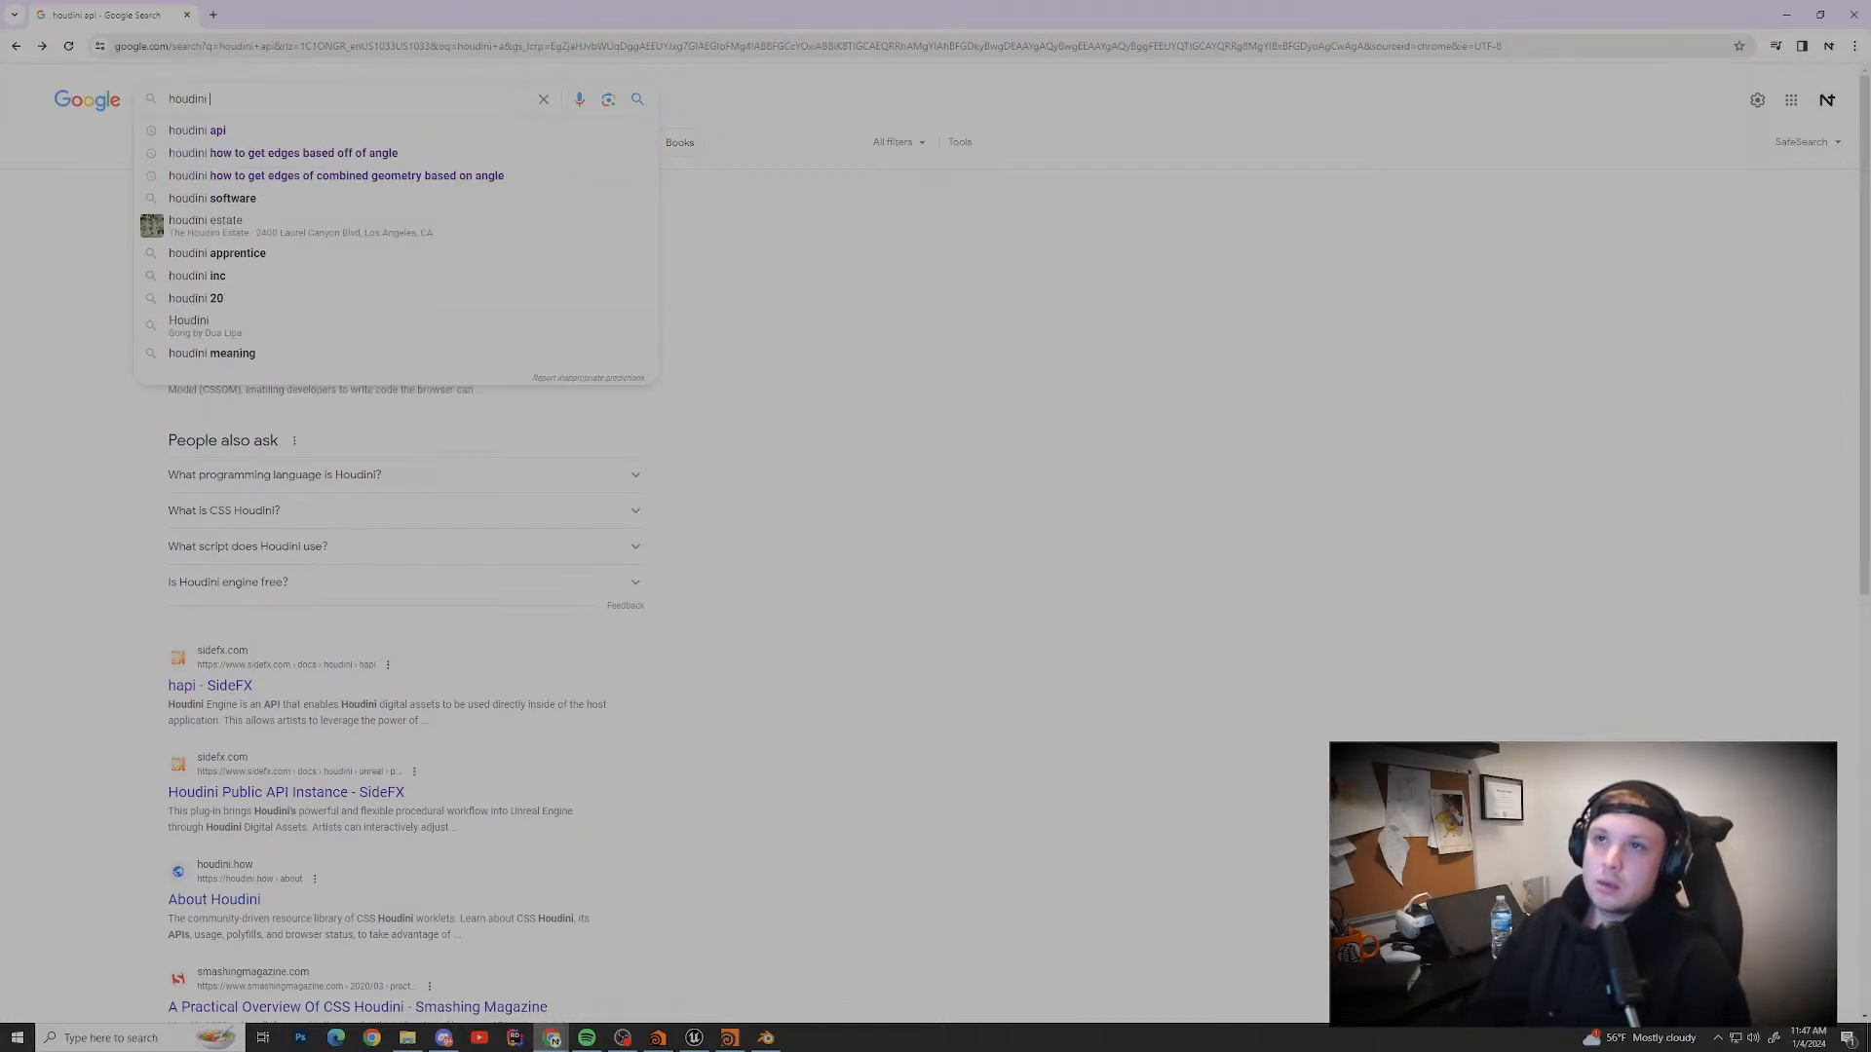
type("How to grou")
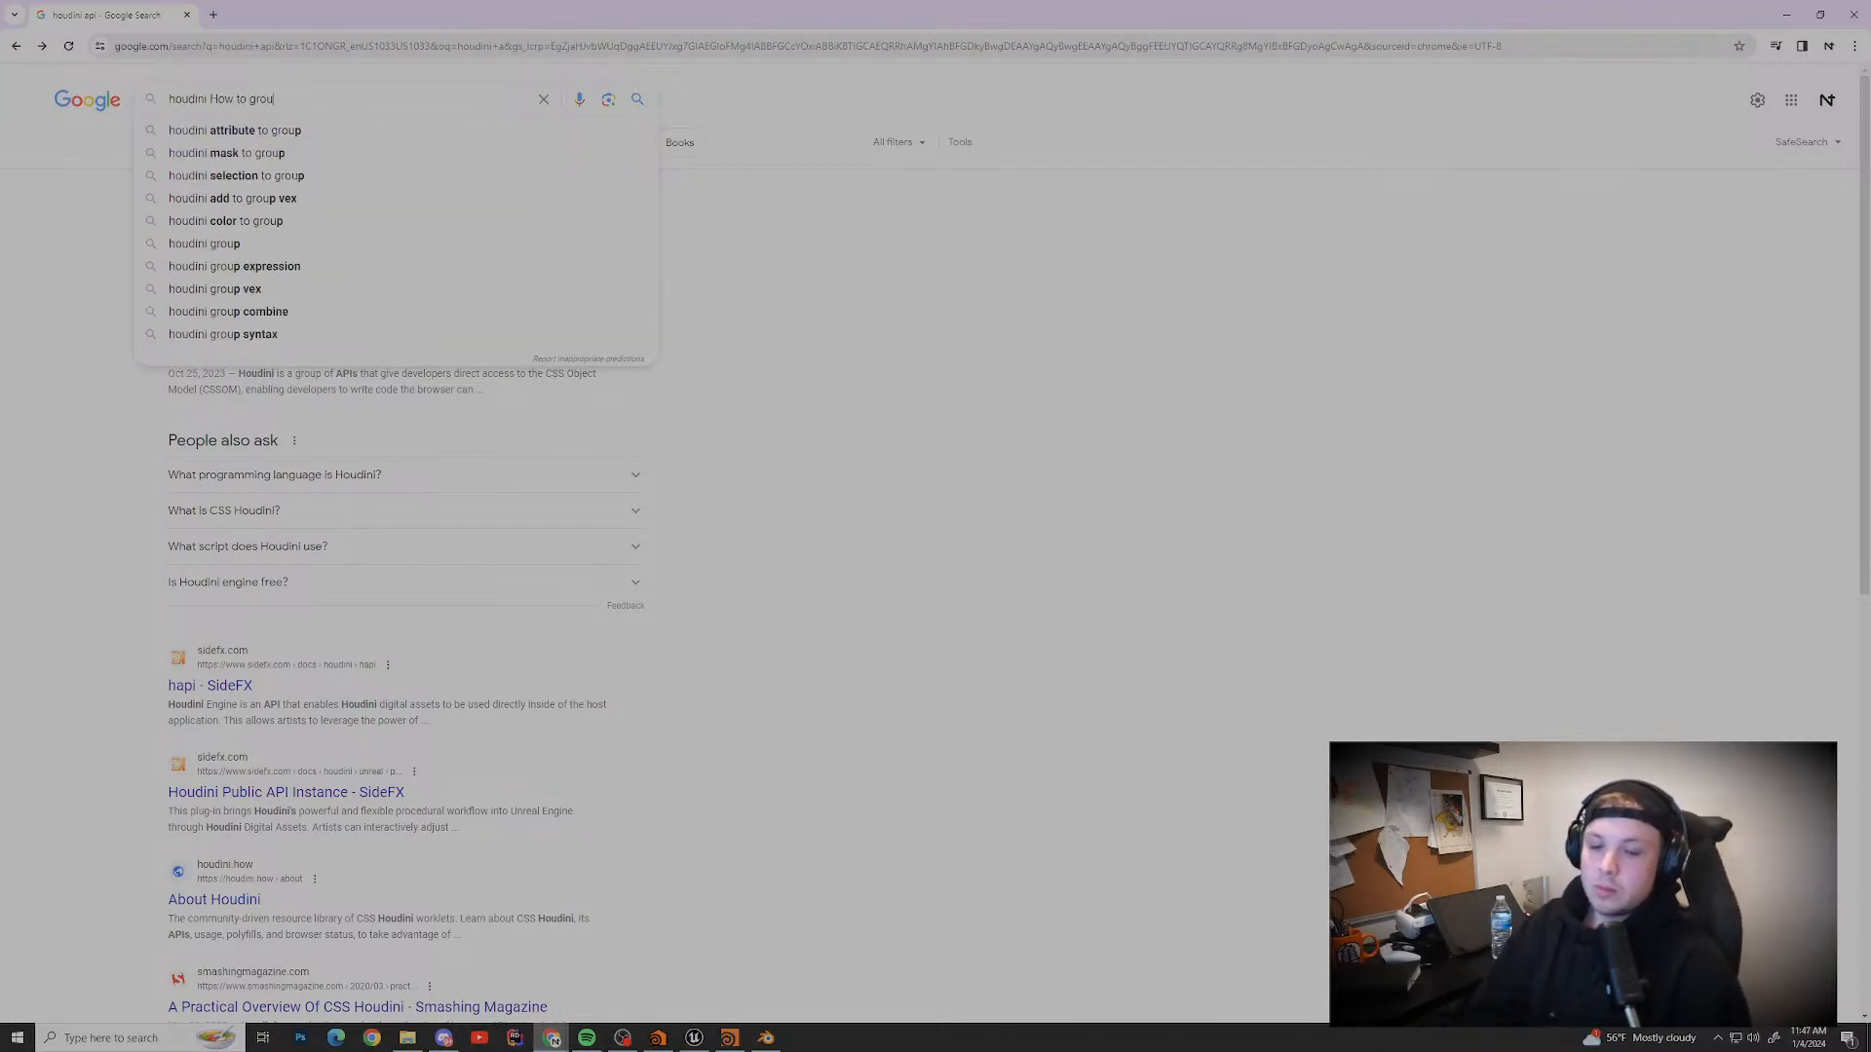
type("p cusp e")
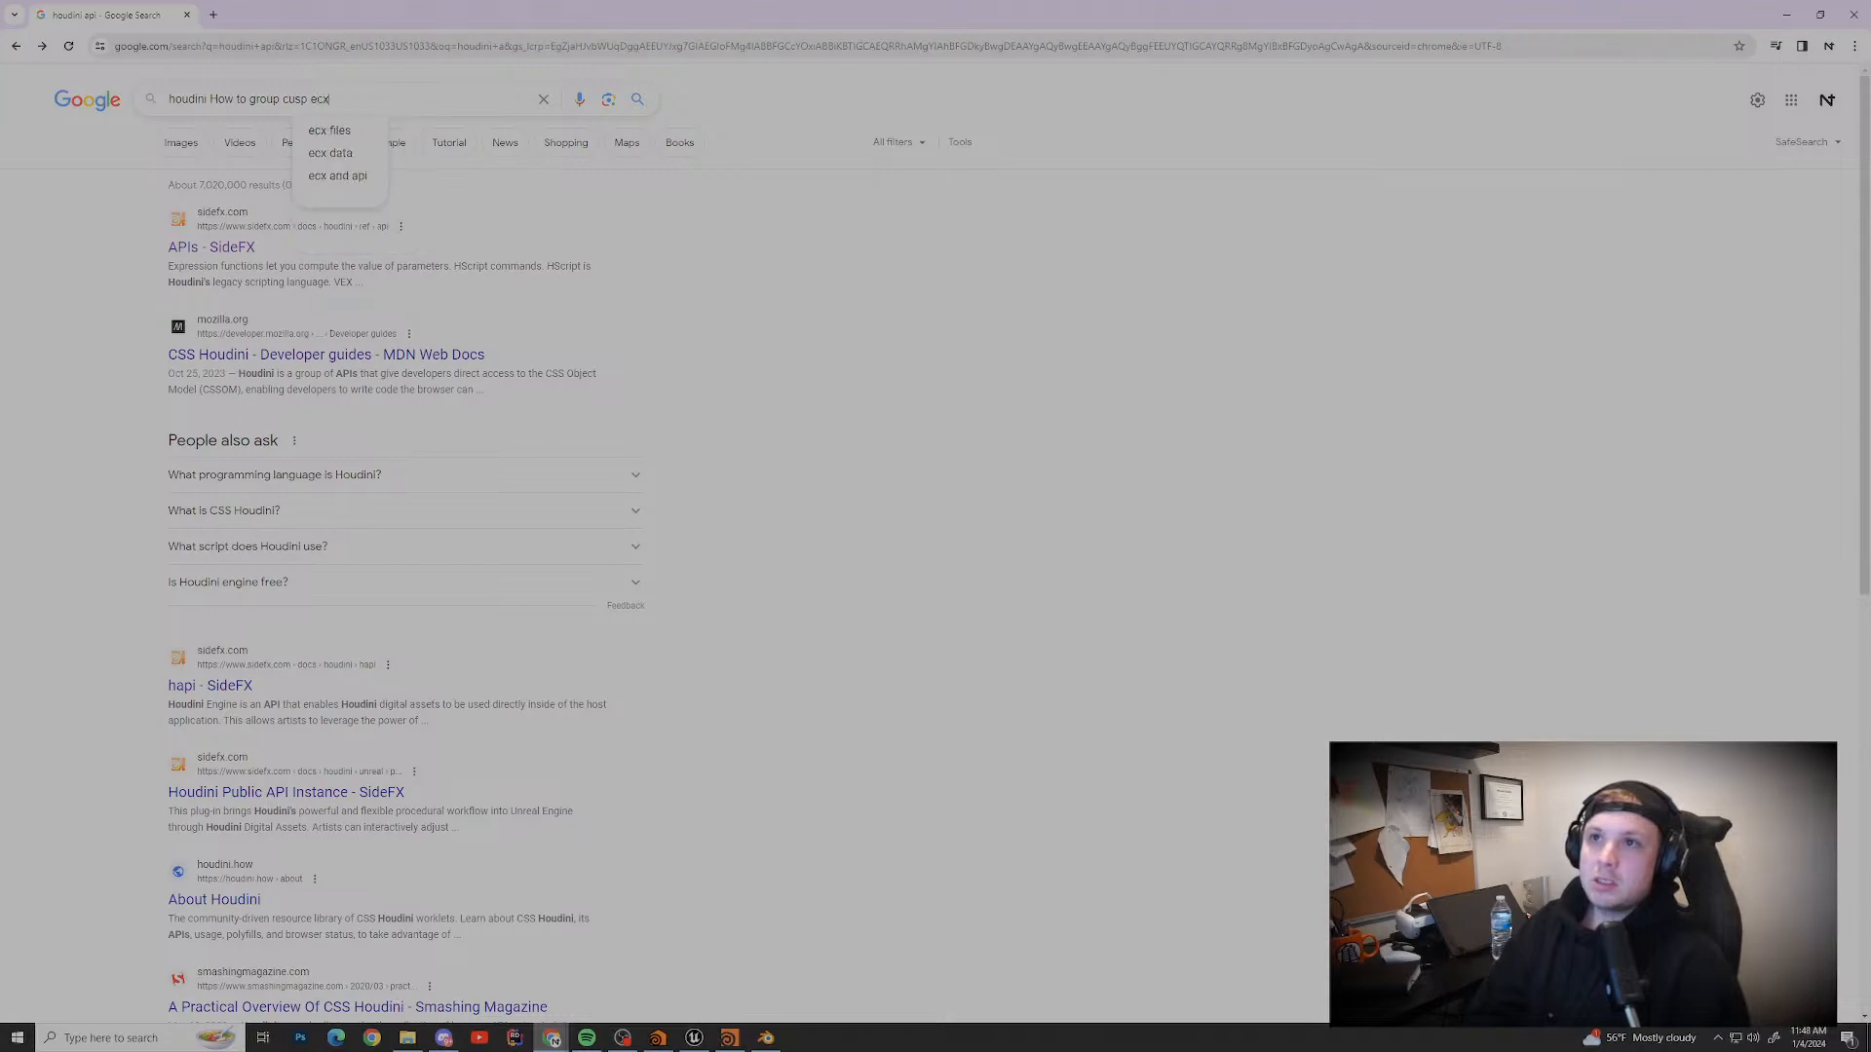
type("dges")
key("Return")
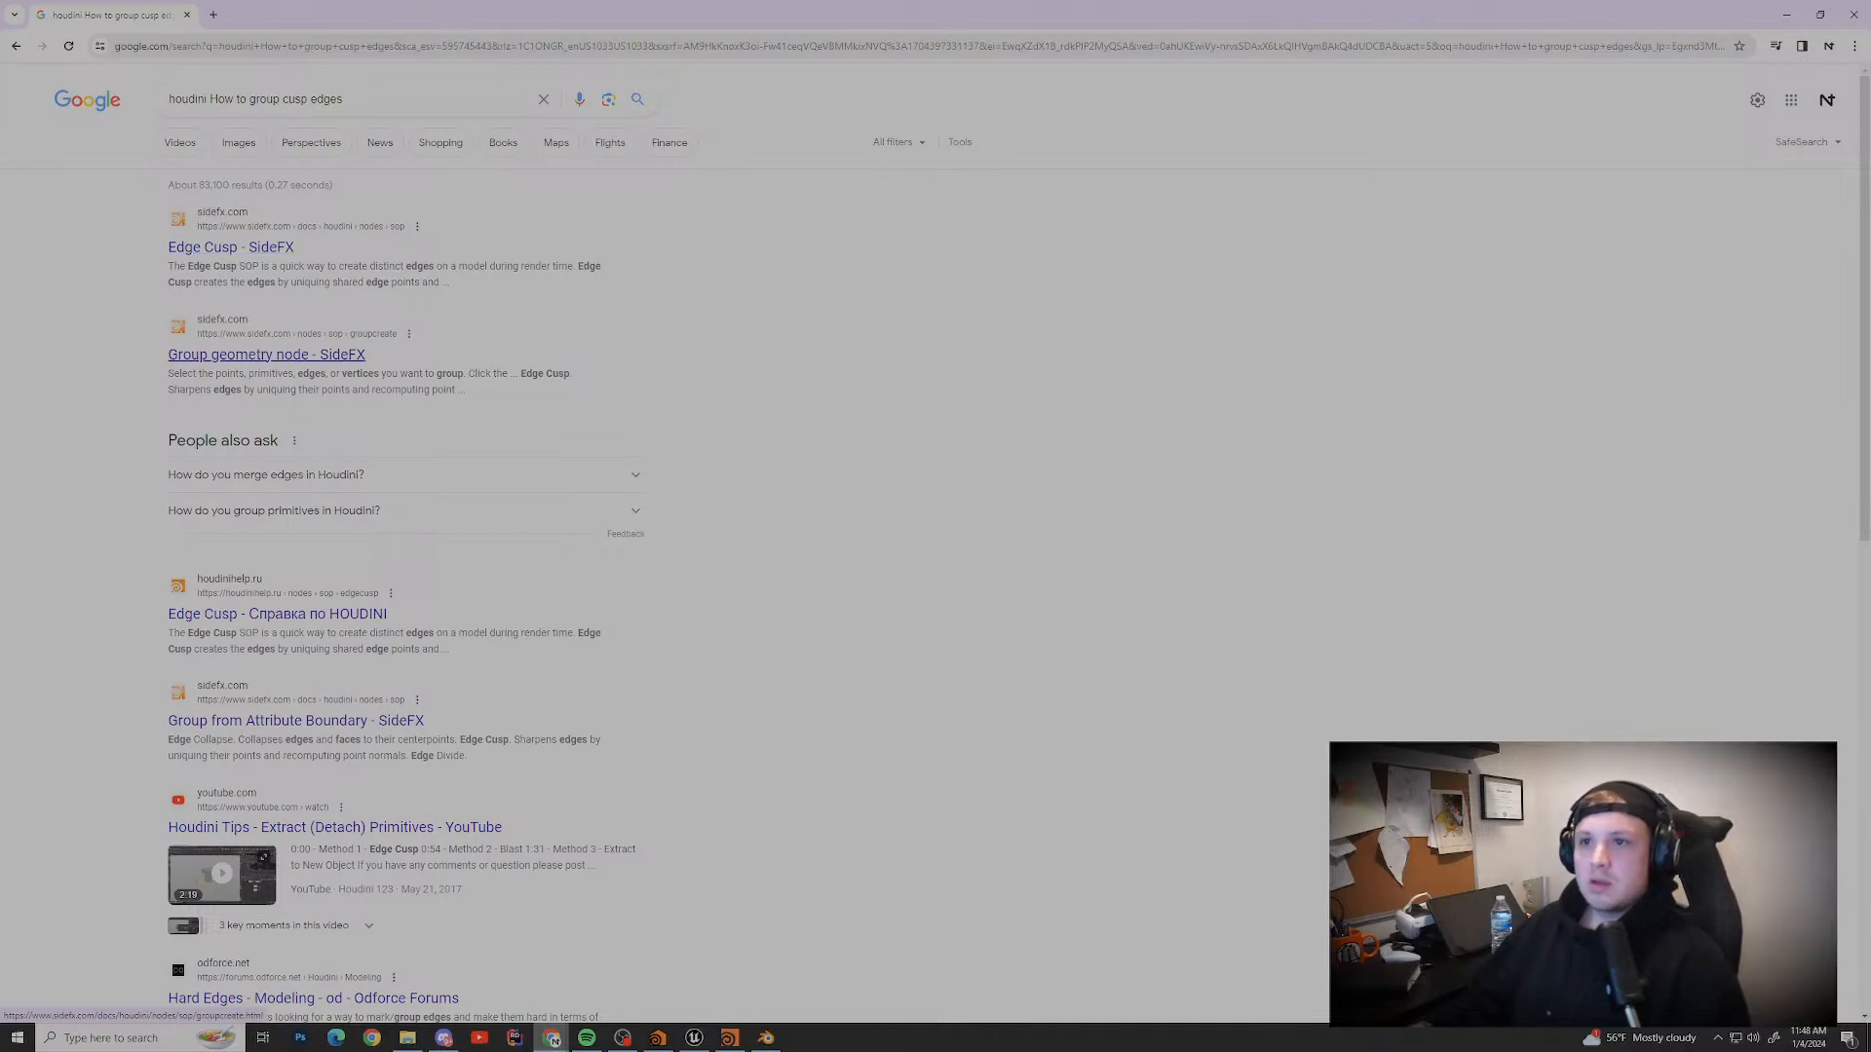
left_click(266, 354)
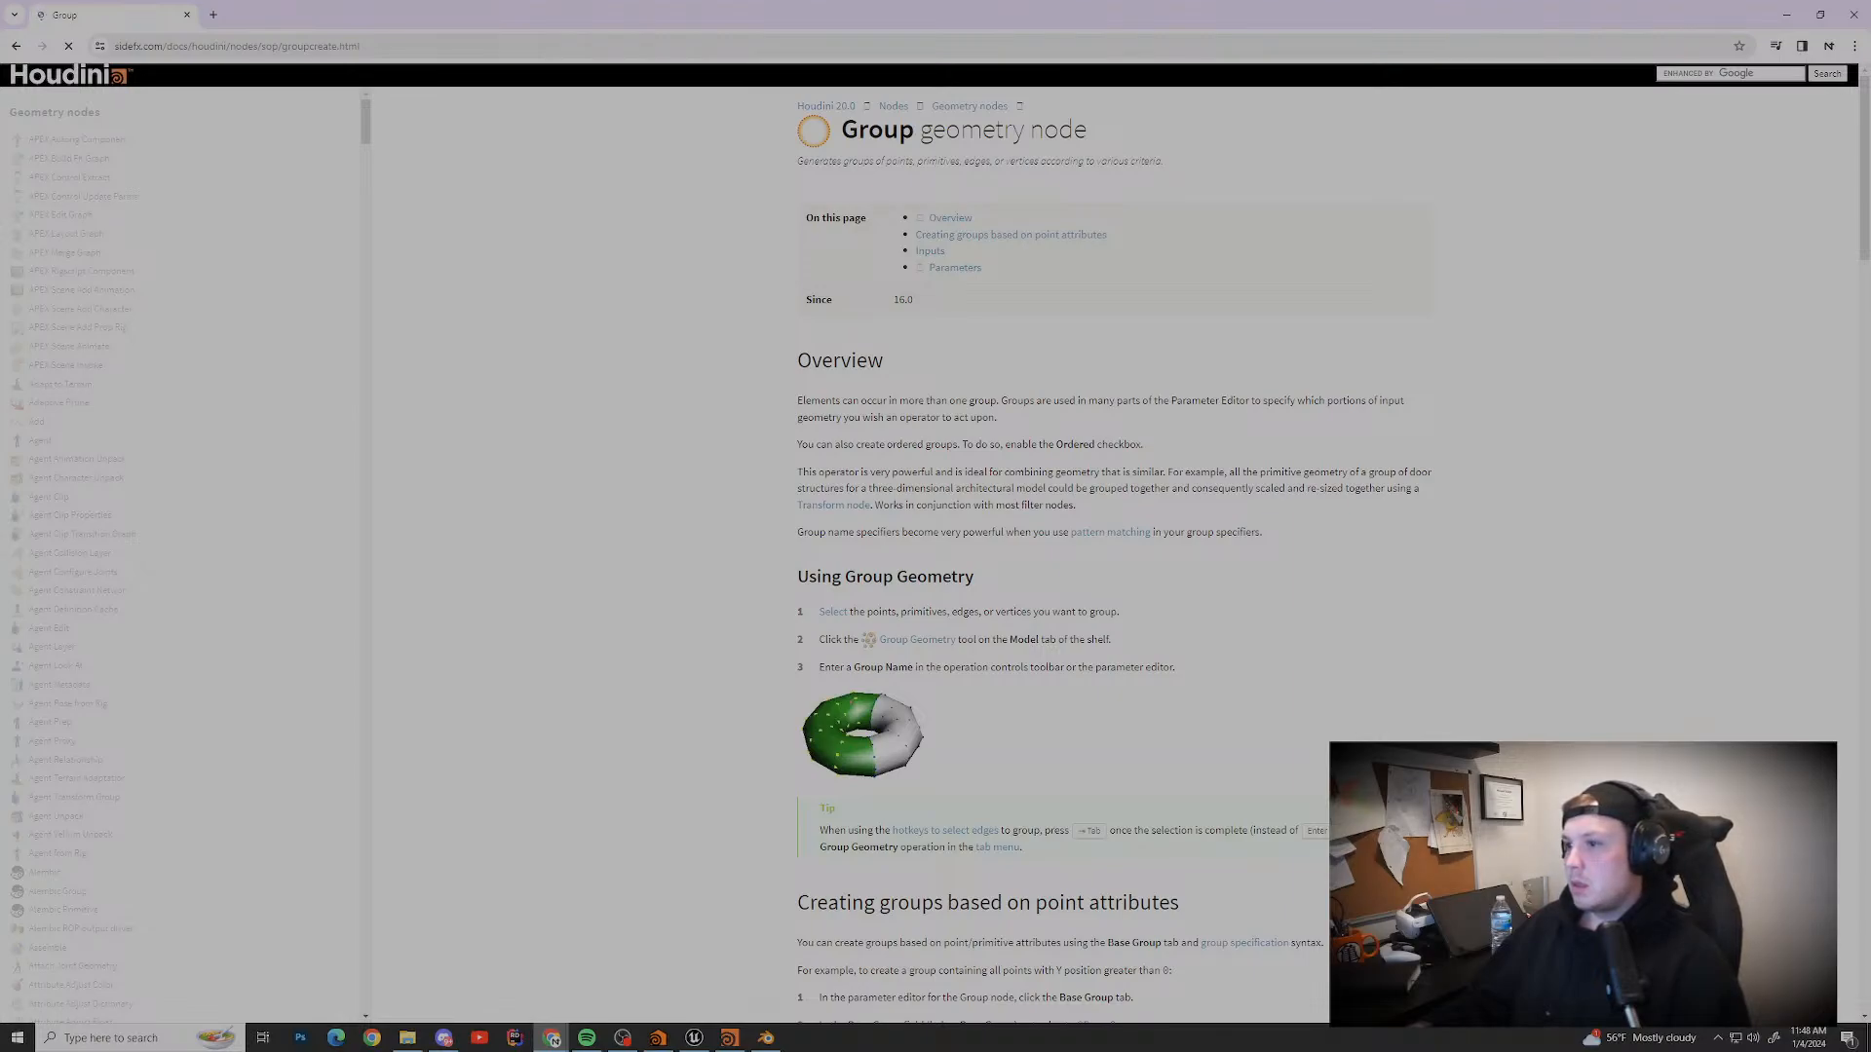
scroll(1111, 556, "down", 1)
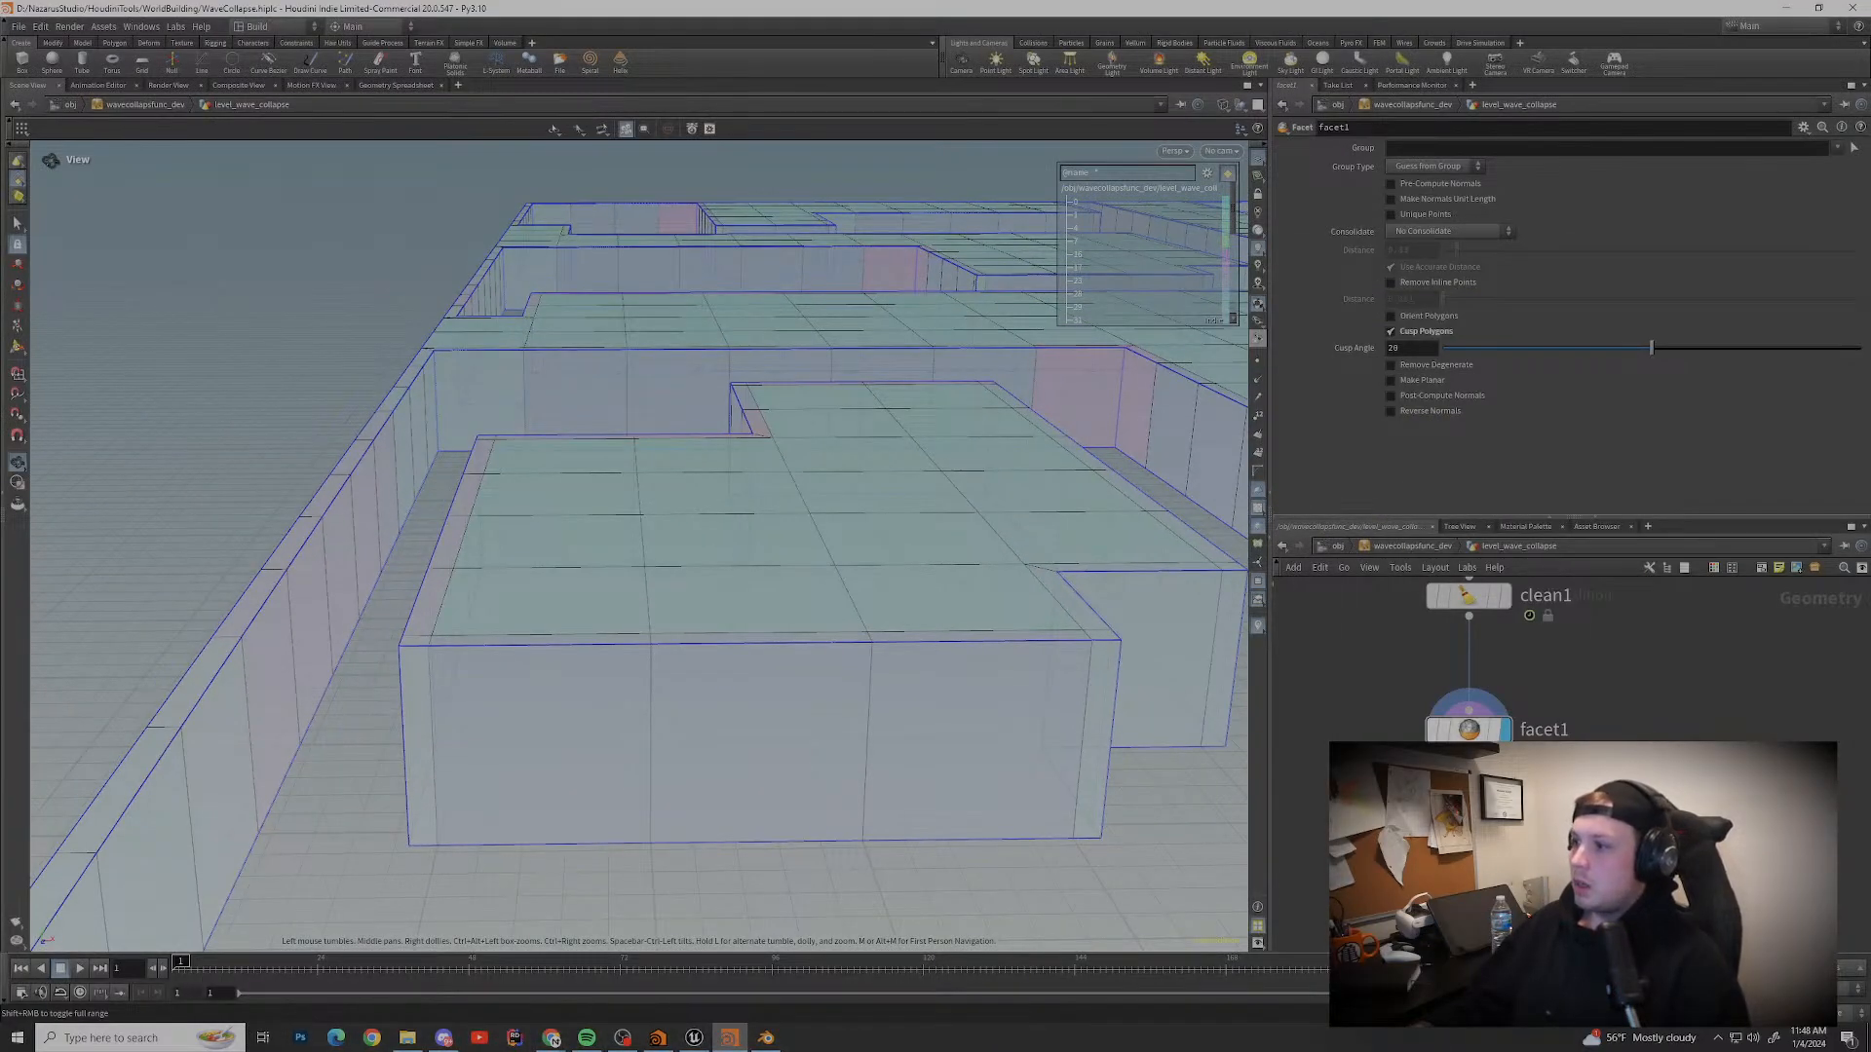
Step: Switch to Houdini, display clean1 and facet1 in turn, and inspect the edges of the raised block with facet1 displayed
left_click(1469, 595)
left_click(1504, 595)
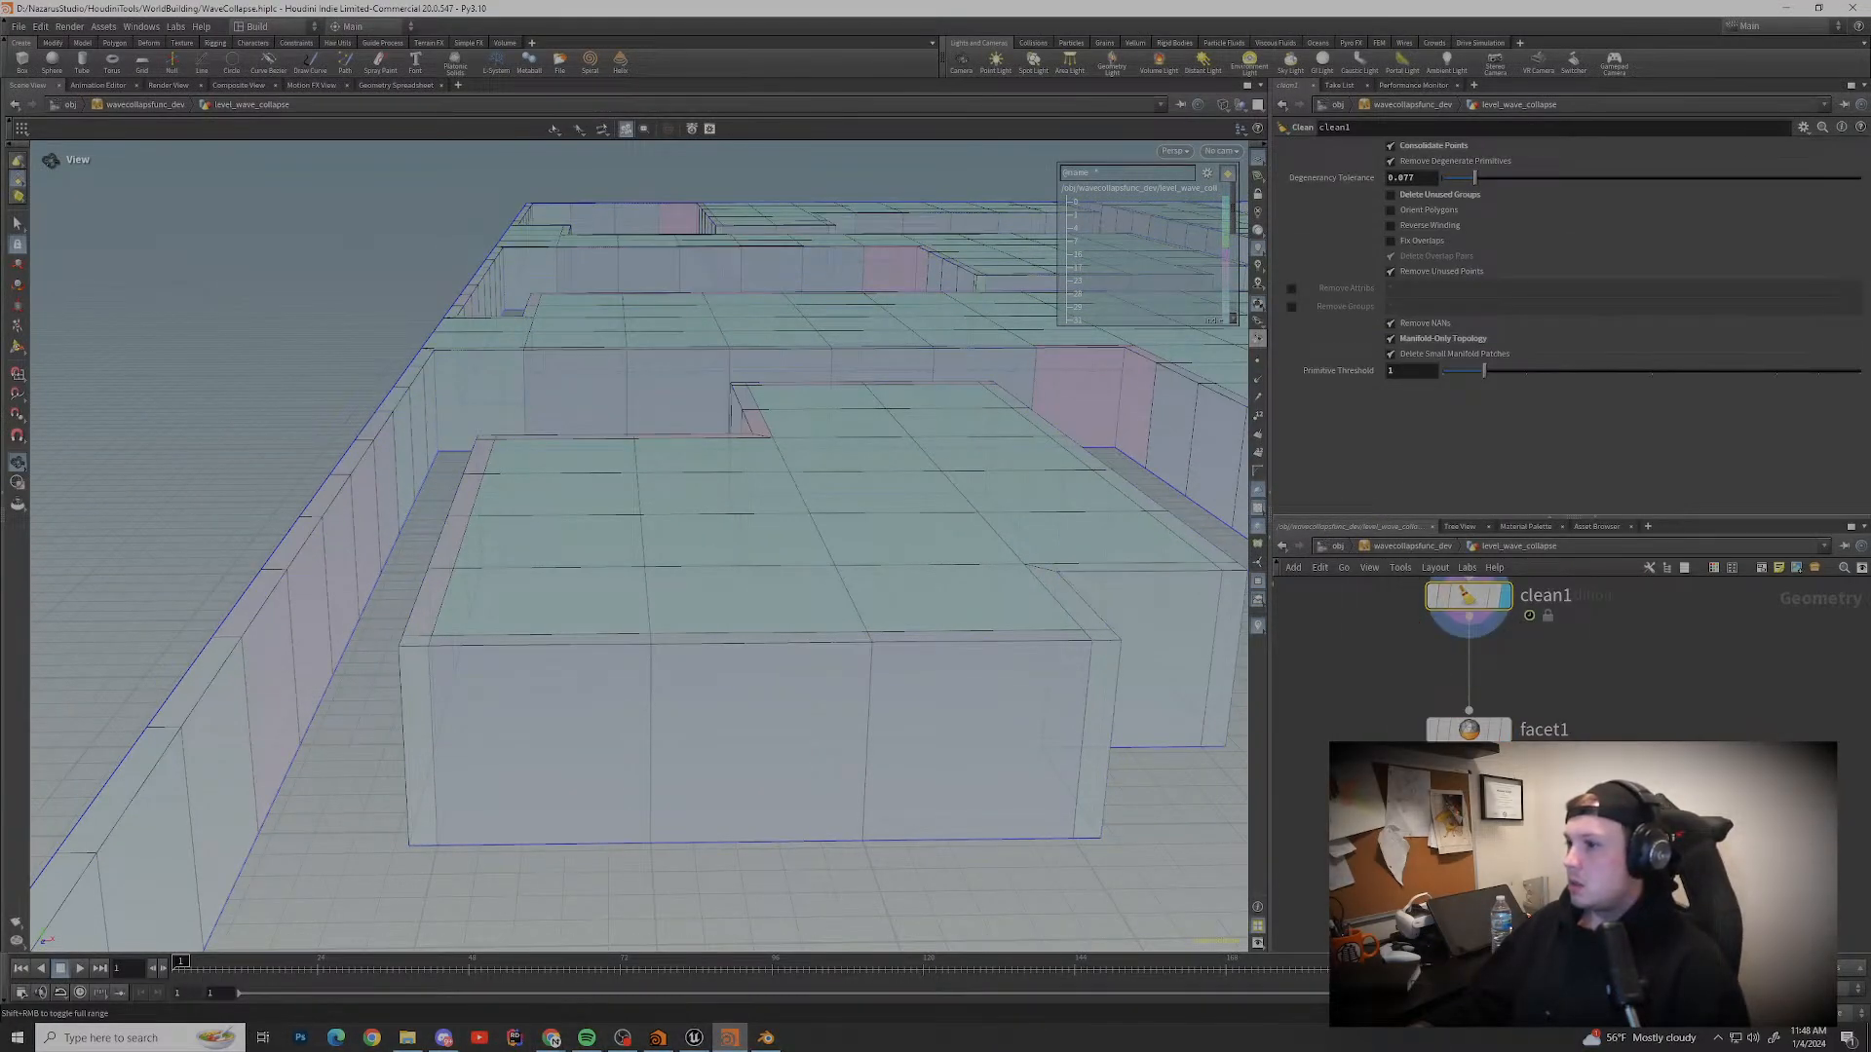
middle_click_drag(1491, 633, 1441, 741)
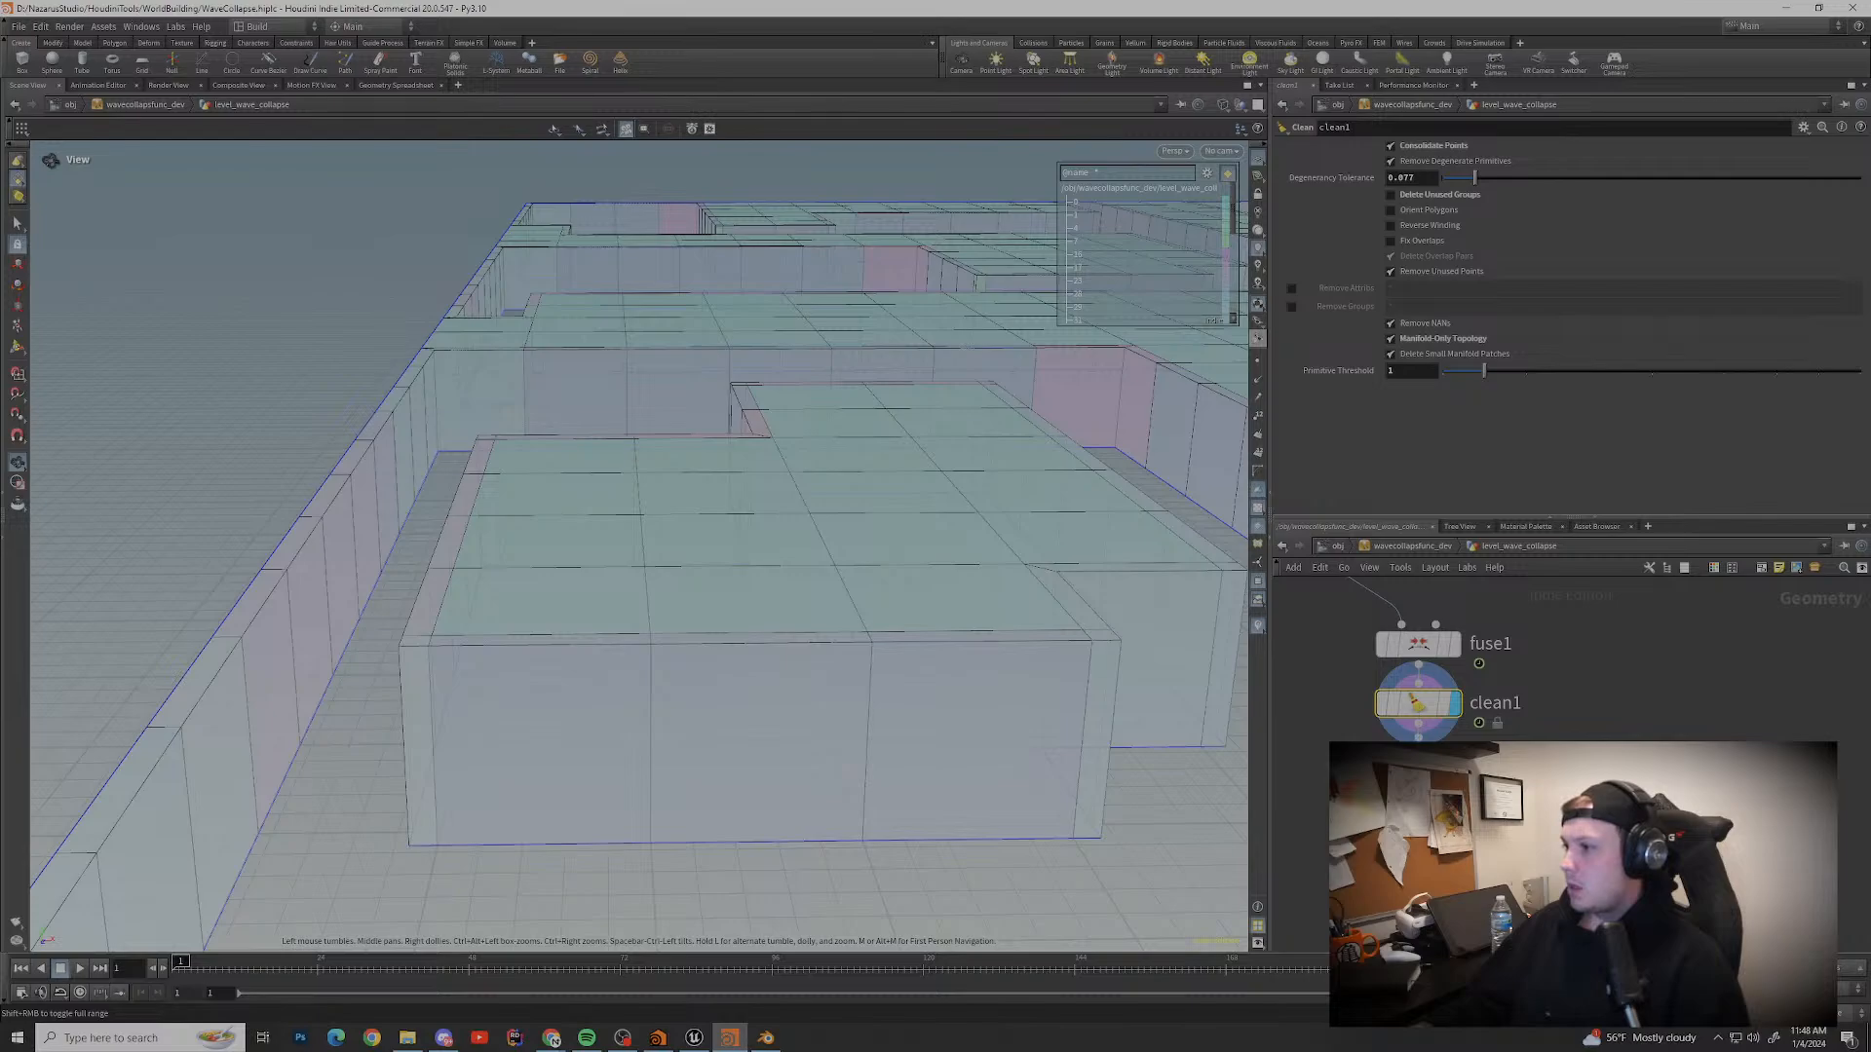
left_click_drag(1522, 726, 1444, 774)
left_click_drag(1418, 704, 1418, 731)
left_click(1549, 697)
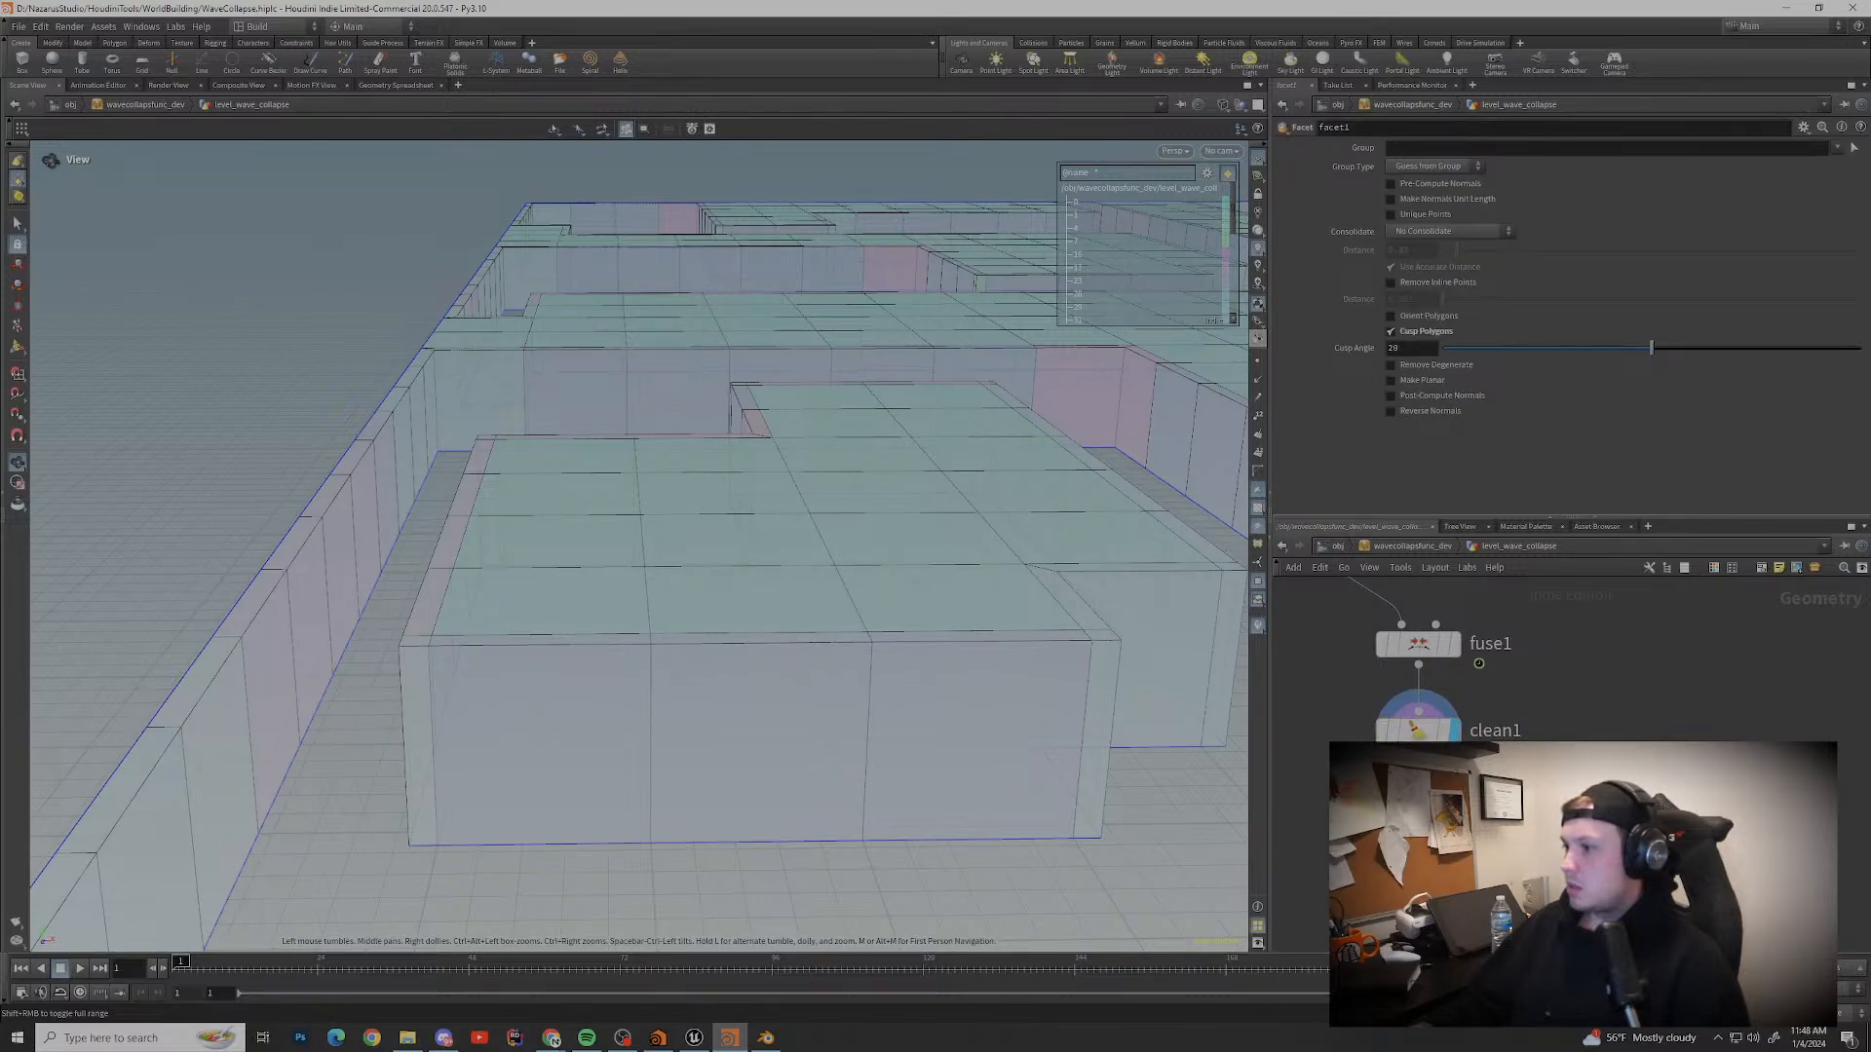
left_click(1454, 801)
left_click_drag(877, 467, 682, 550)
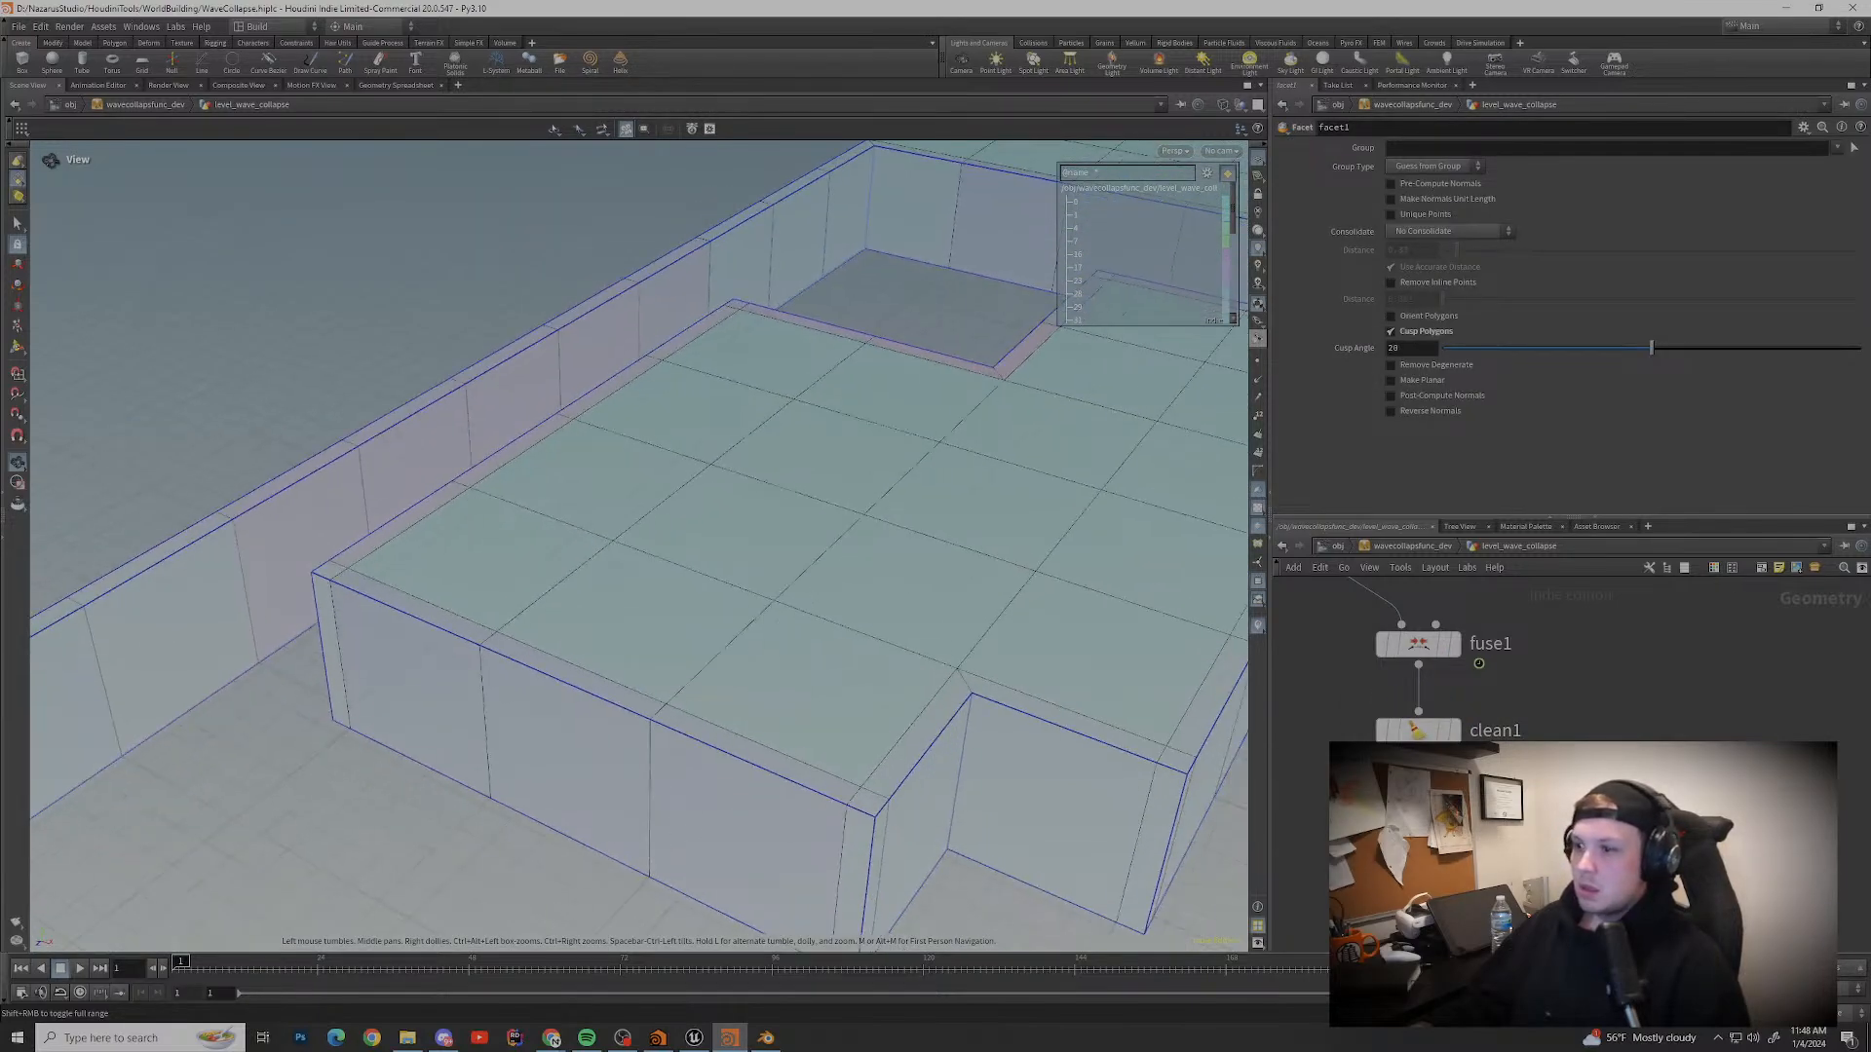
middle_click_drag(682, 551, 341, 429)
scroll(877, 604, "up", 3)
middle_click_drag(780, 604, 838, 587)
left_click_drag(838, 587, 740, 478)
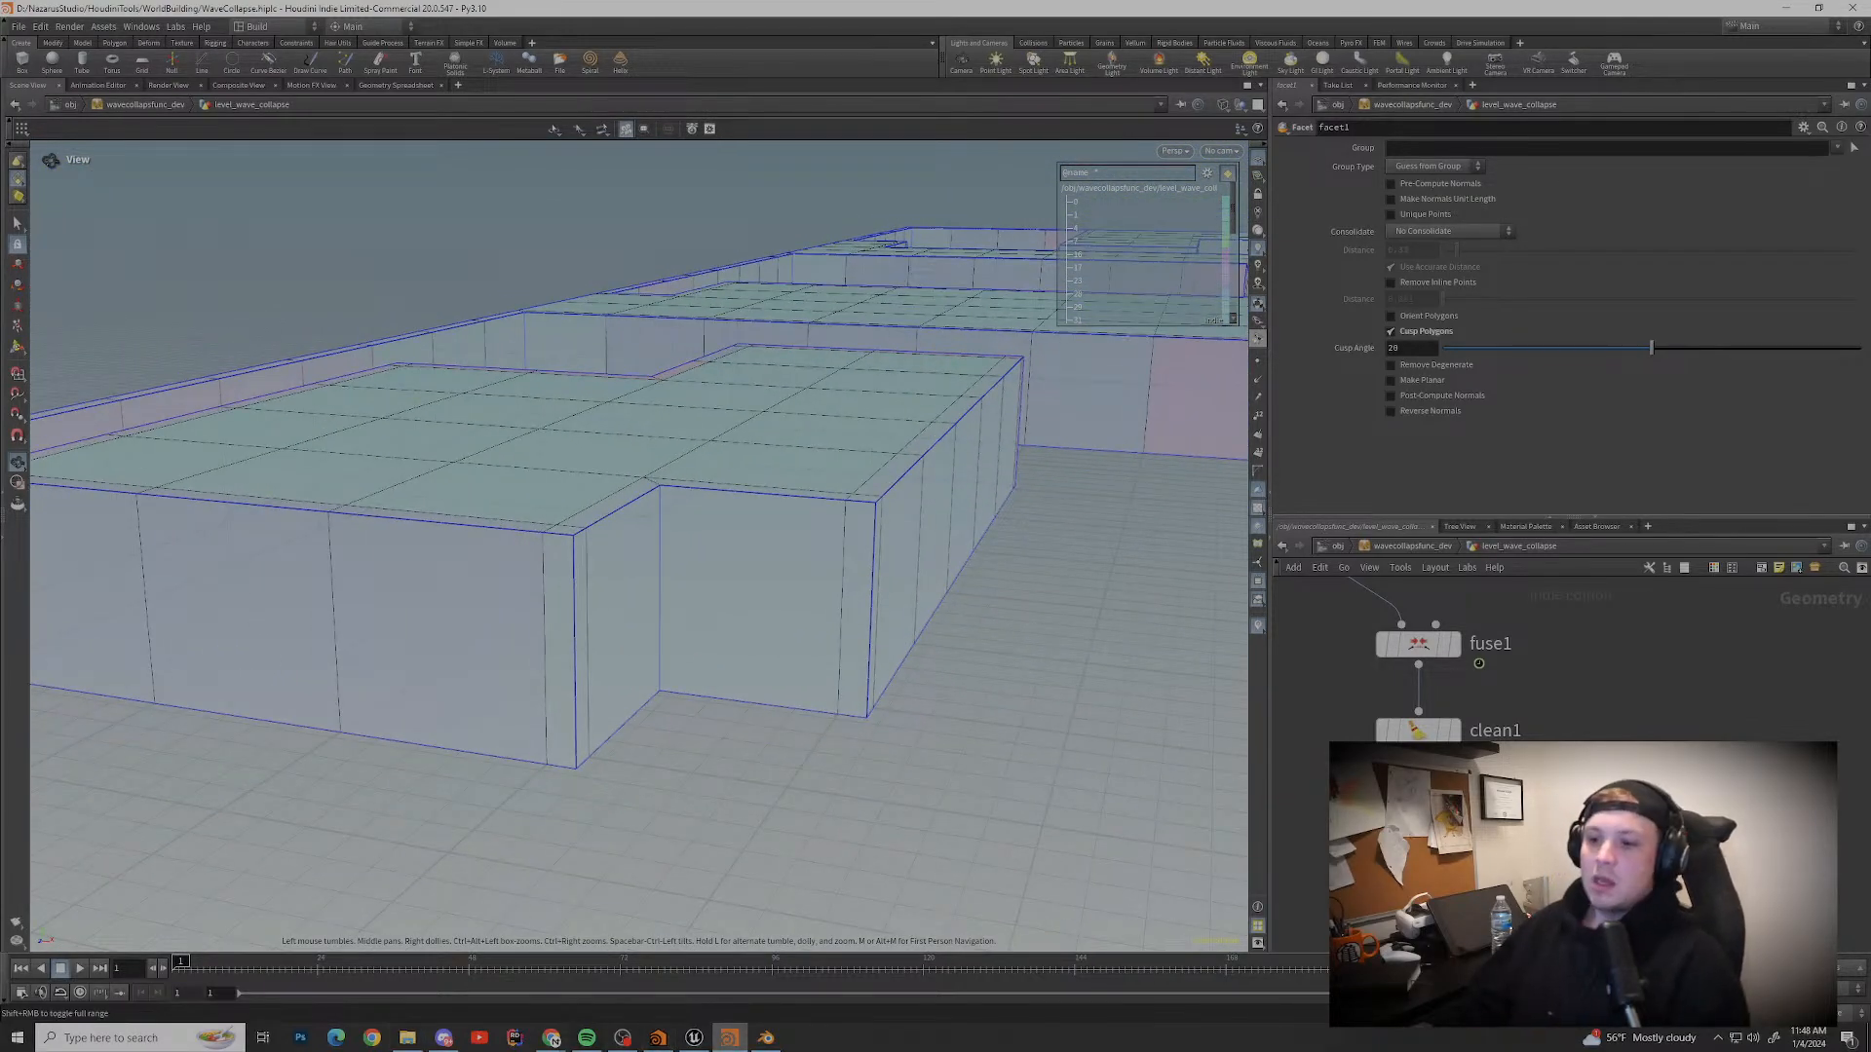
Step: Switch to Chrome, reread the Group node overview, and look through the search results on grouping cusp edges
mouse_move(552, 1037)
left_click(708, 979)
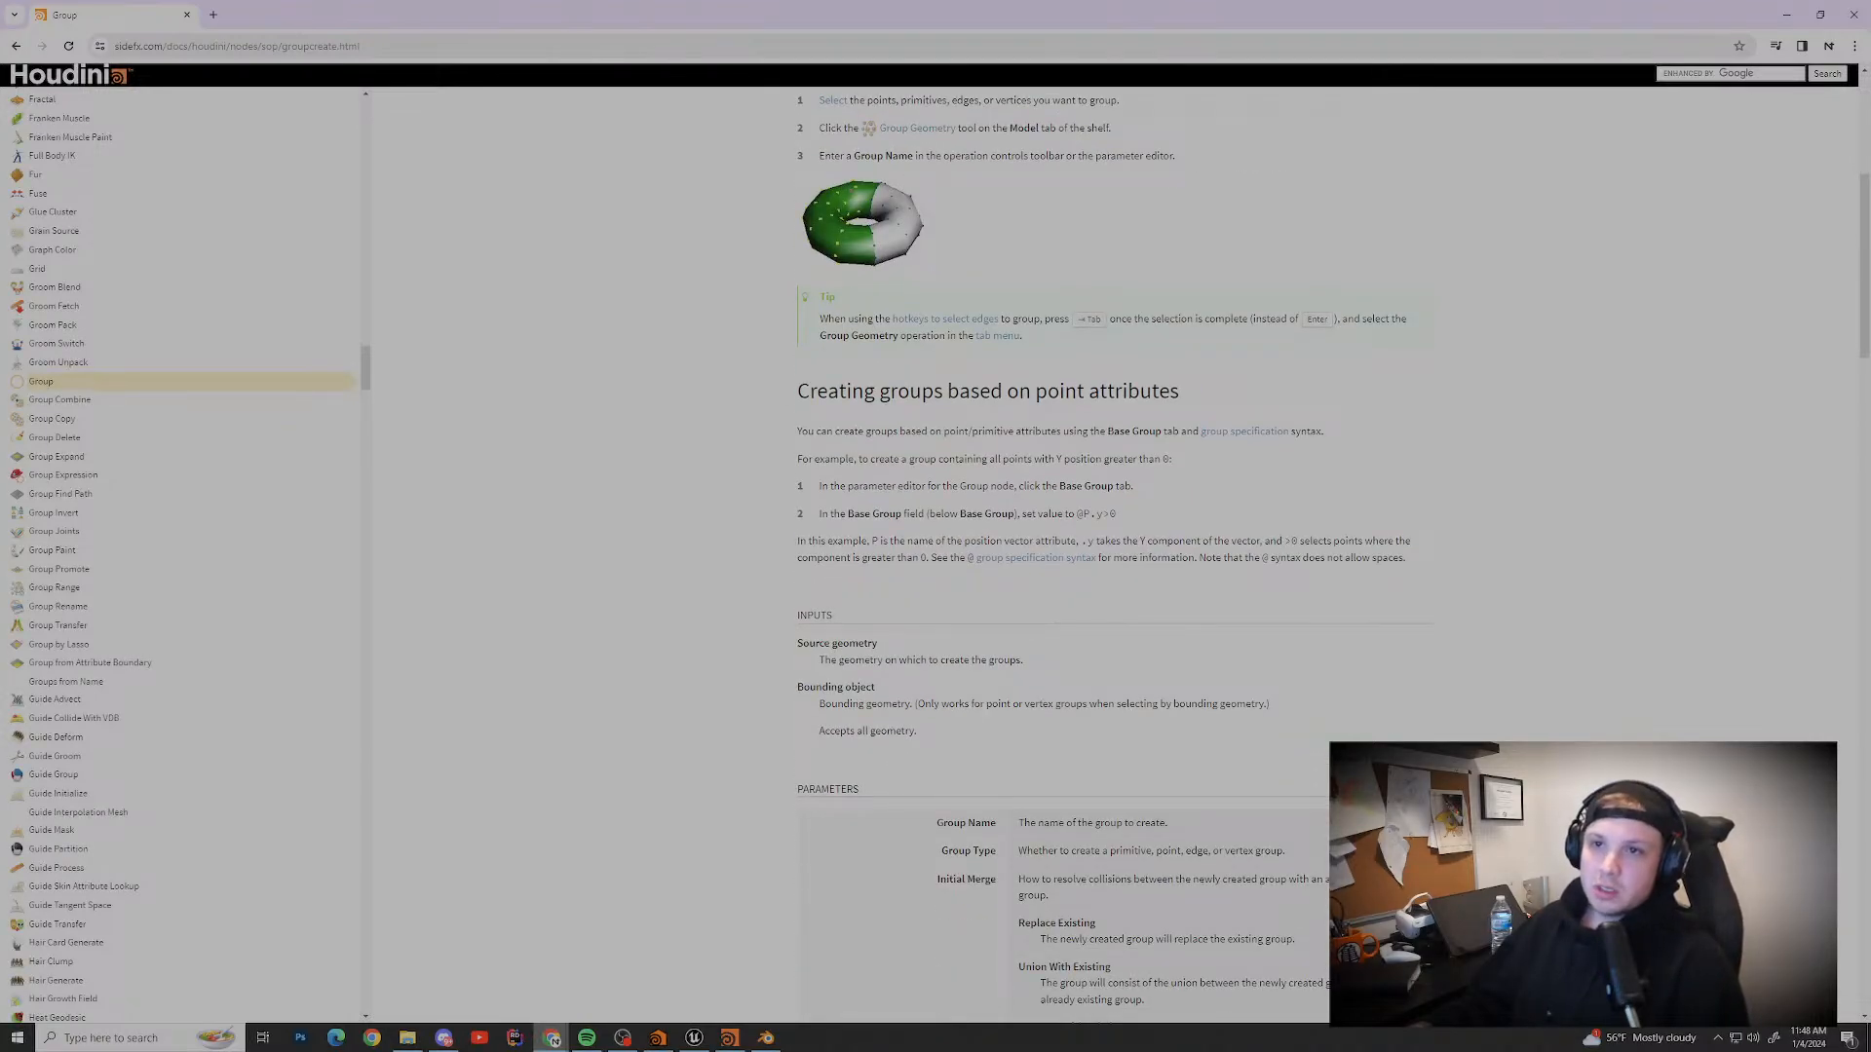
scroll(1114, 556, "up", 3)
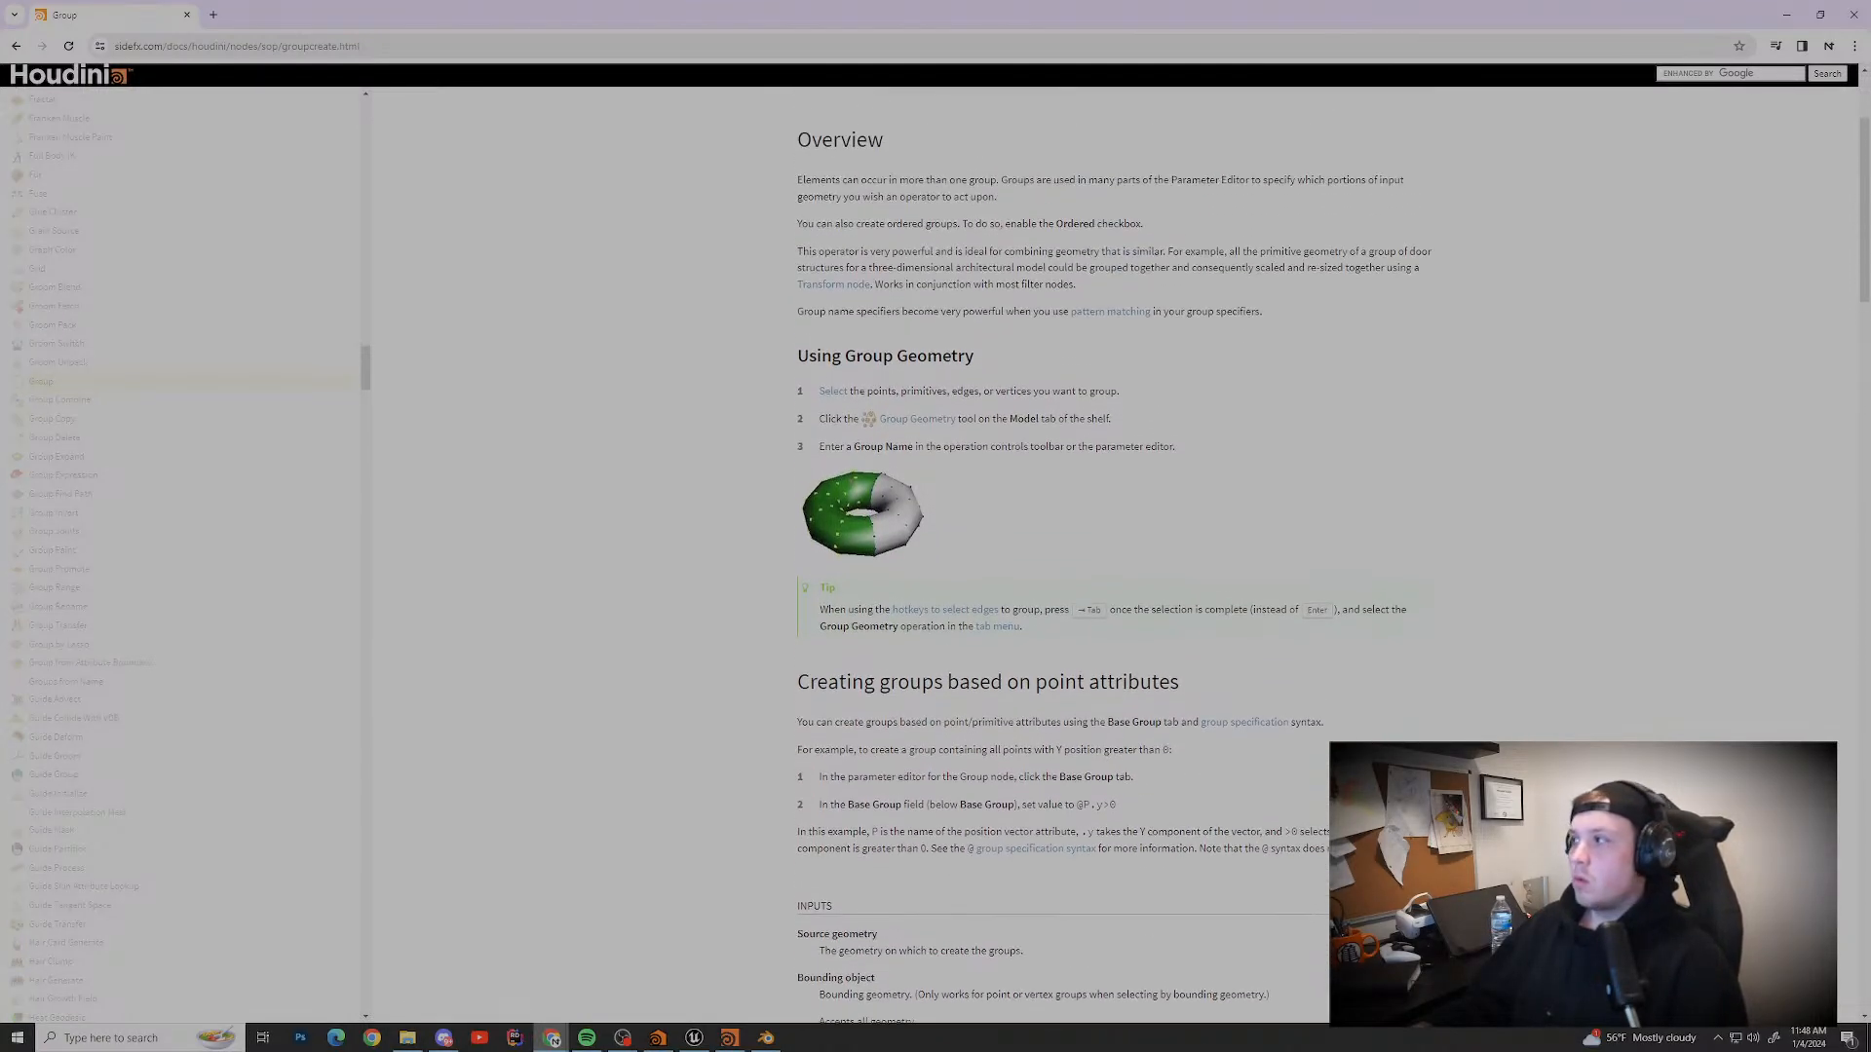
key("alt+Left")
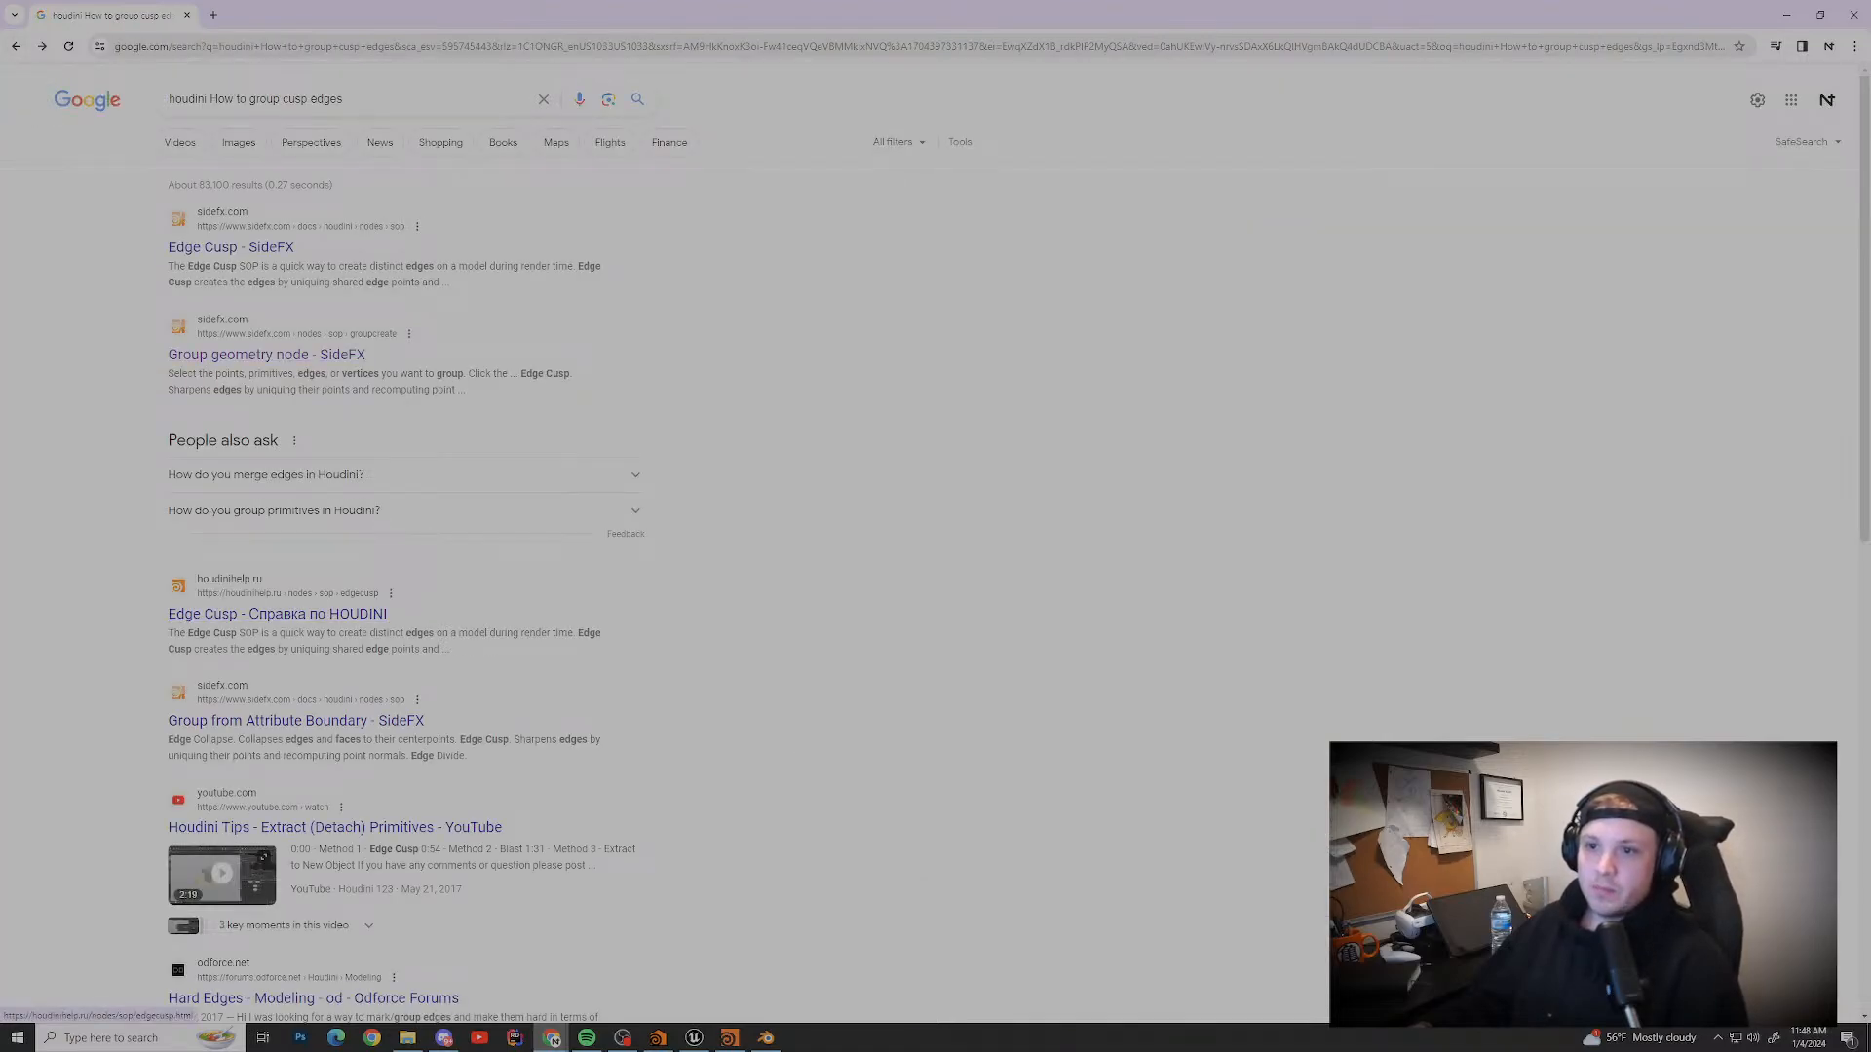
scroll(331, 760, "down", 5)
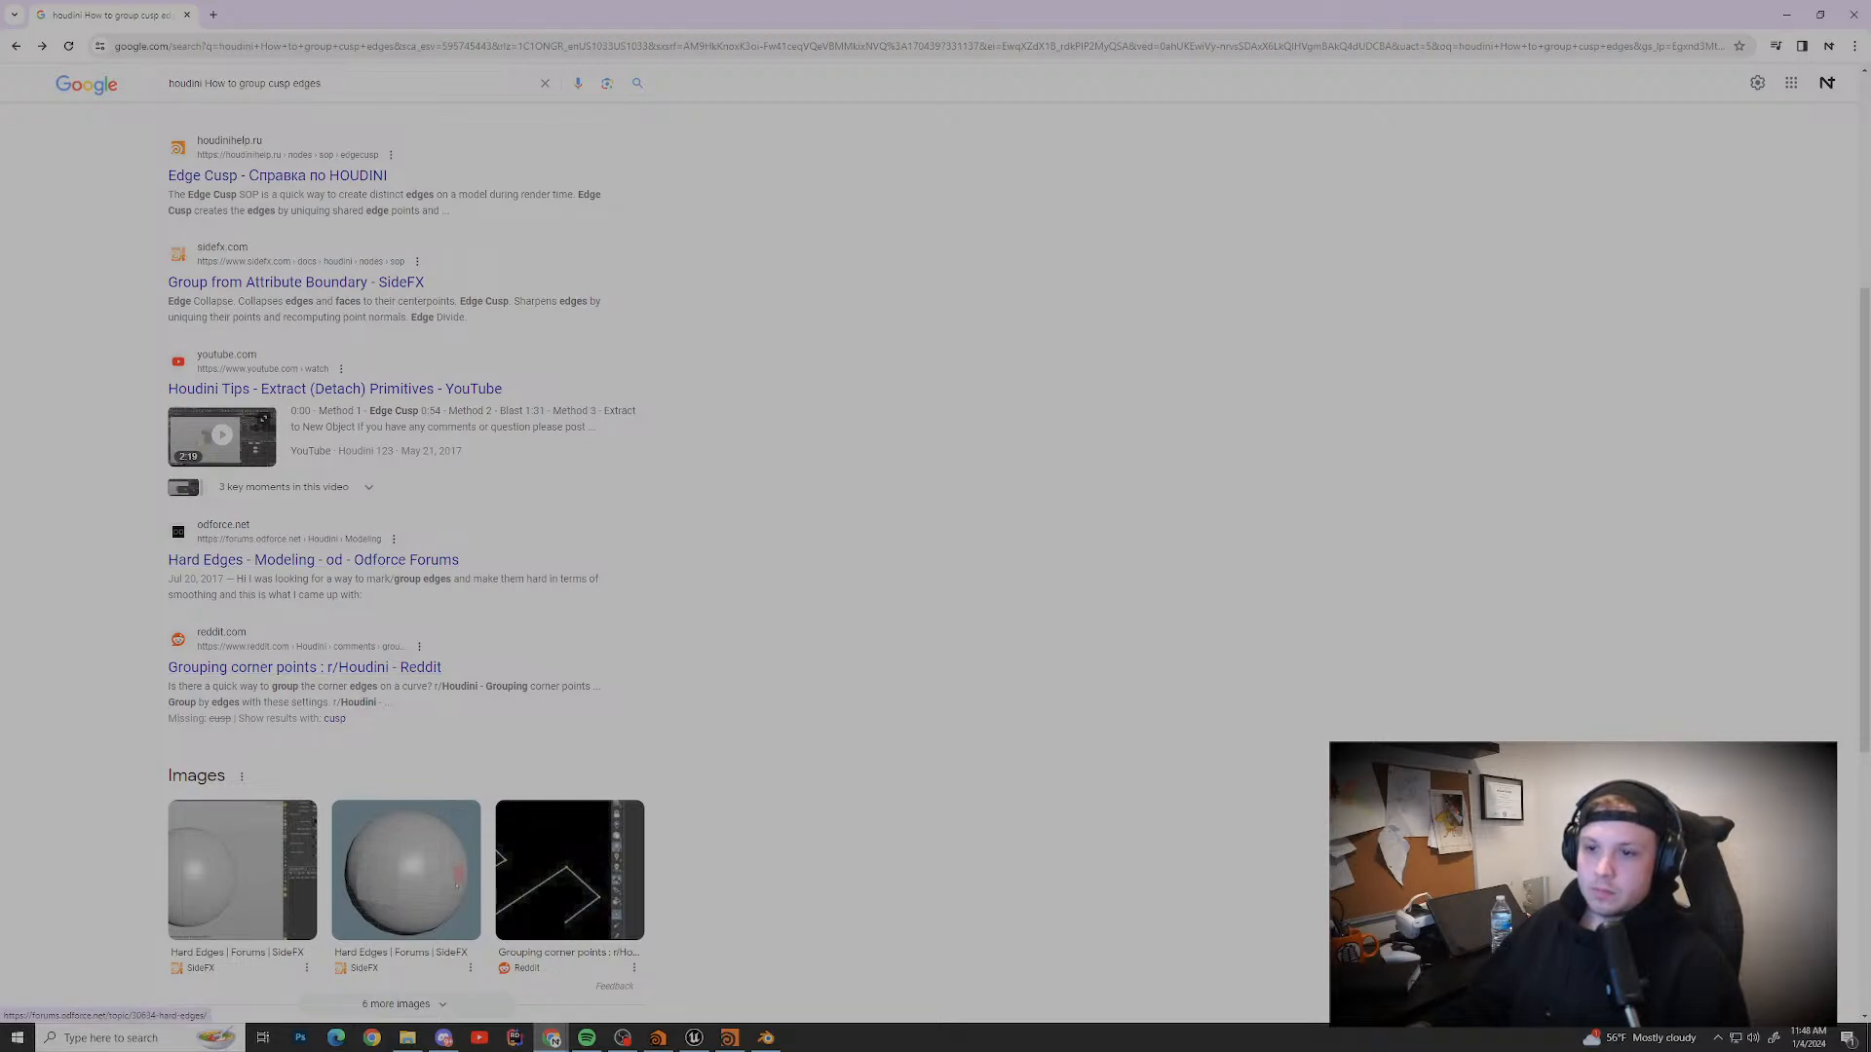
scroll(311, 560, "up", 5)
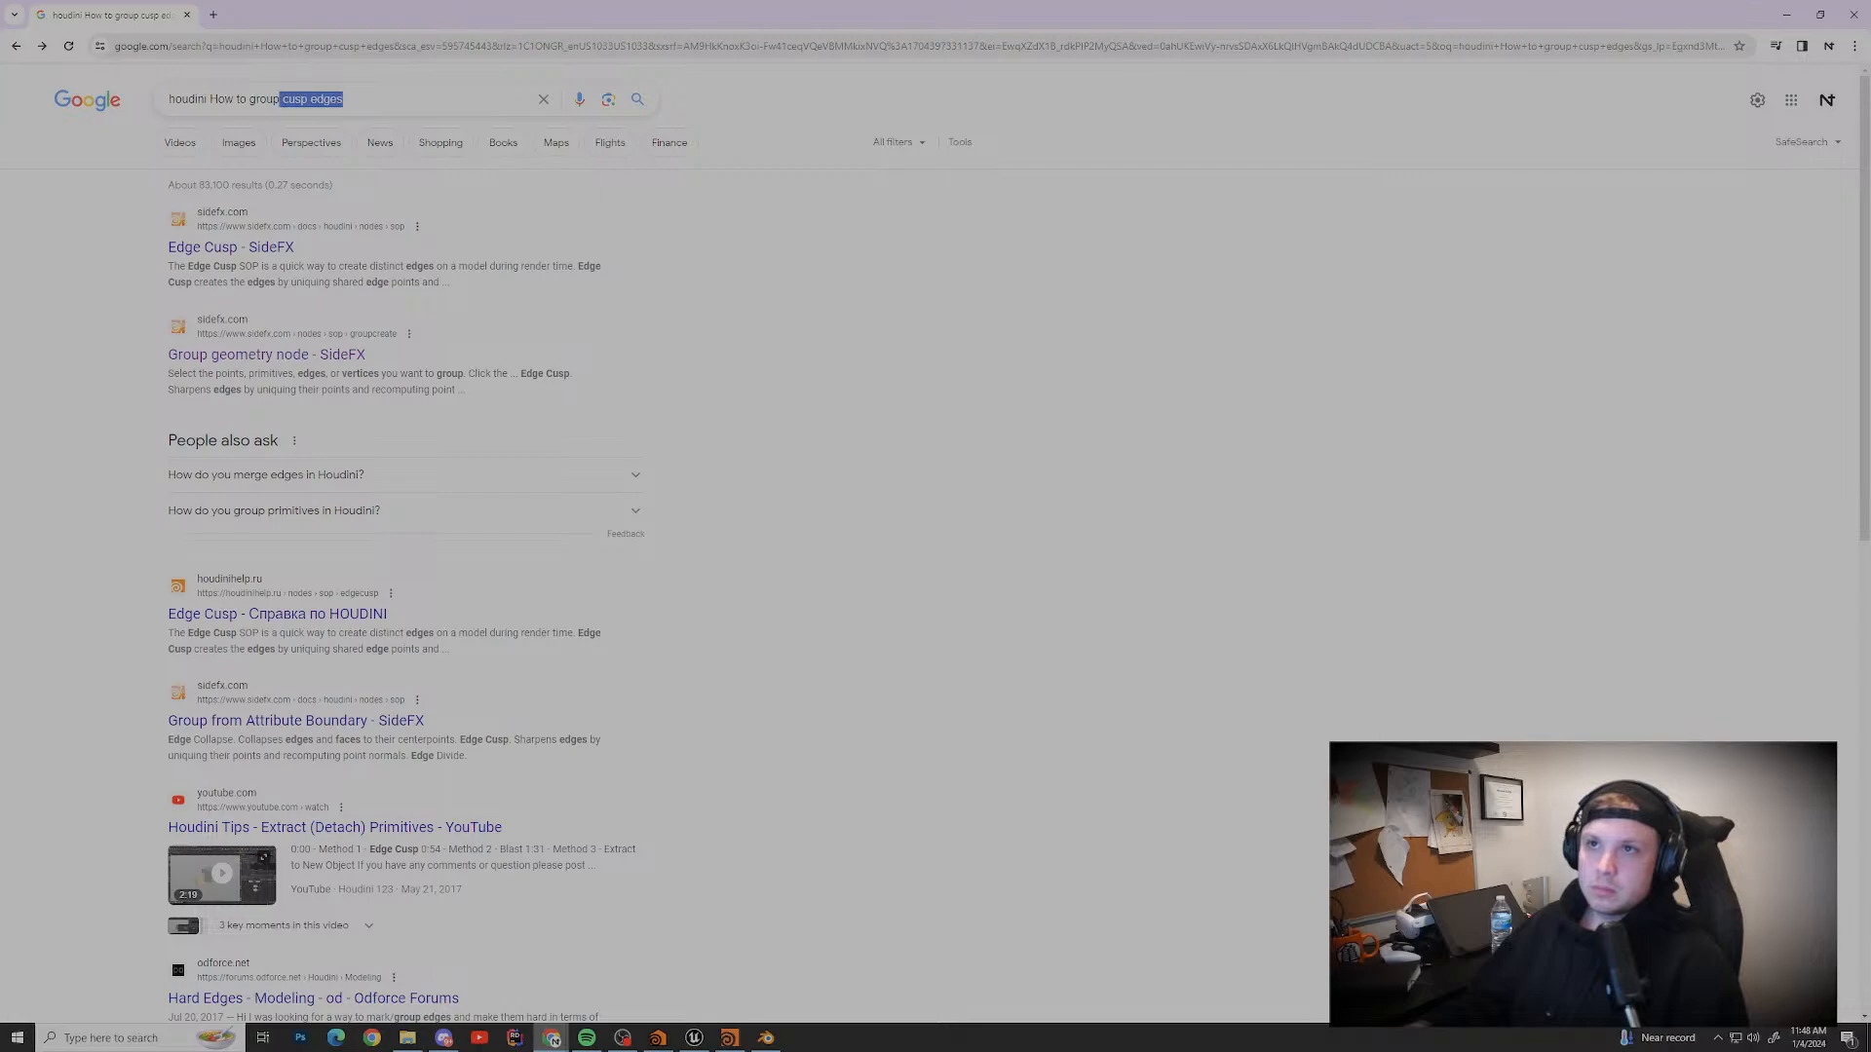
Step: Change the search to "houdini How to group edges by angle" and look through the forum and video results
key("BackSpace")
type("edges by ange")
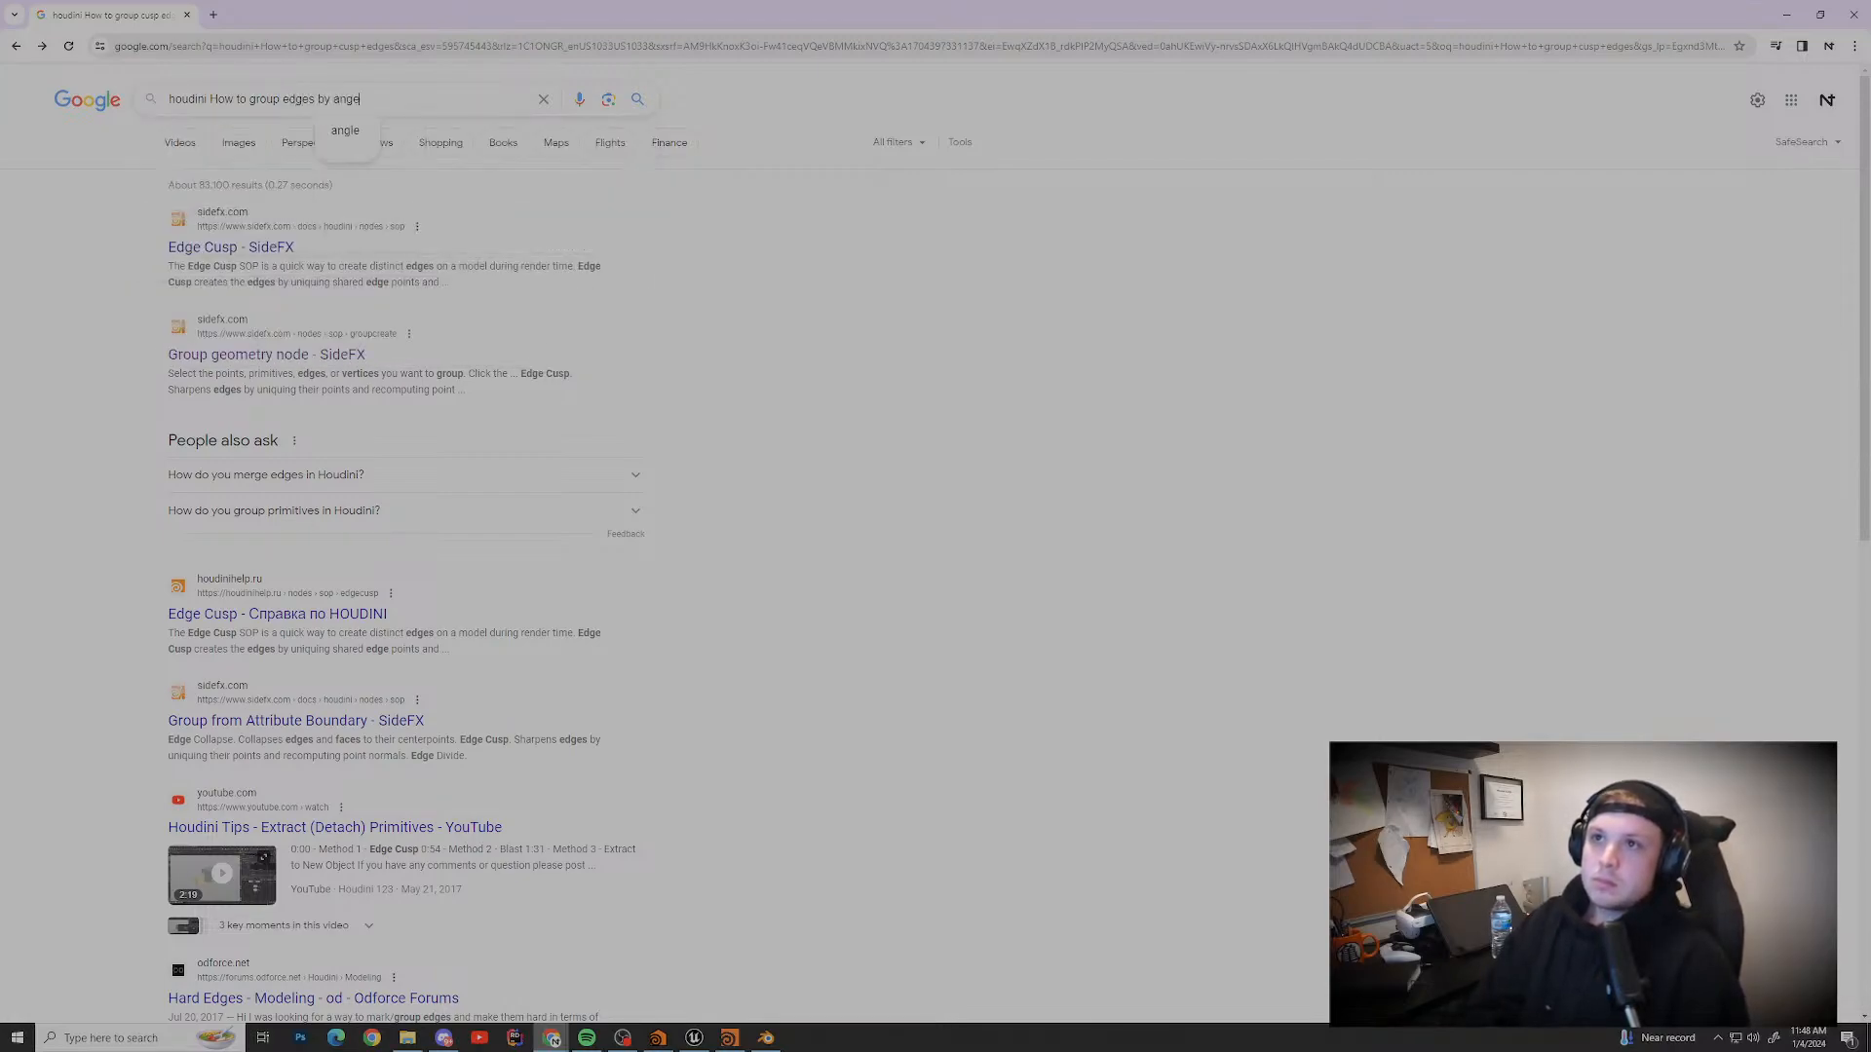
key("BackSpace")
type("le")
key("Return")
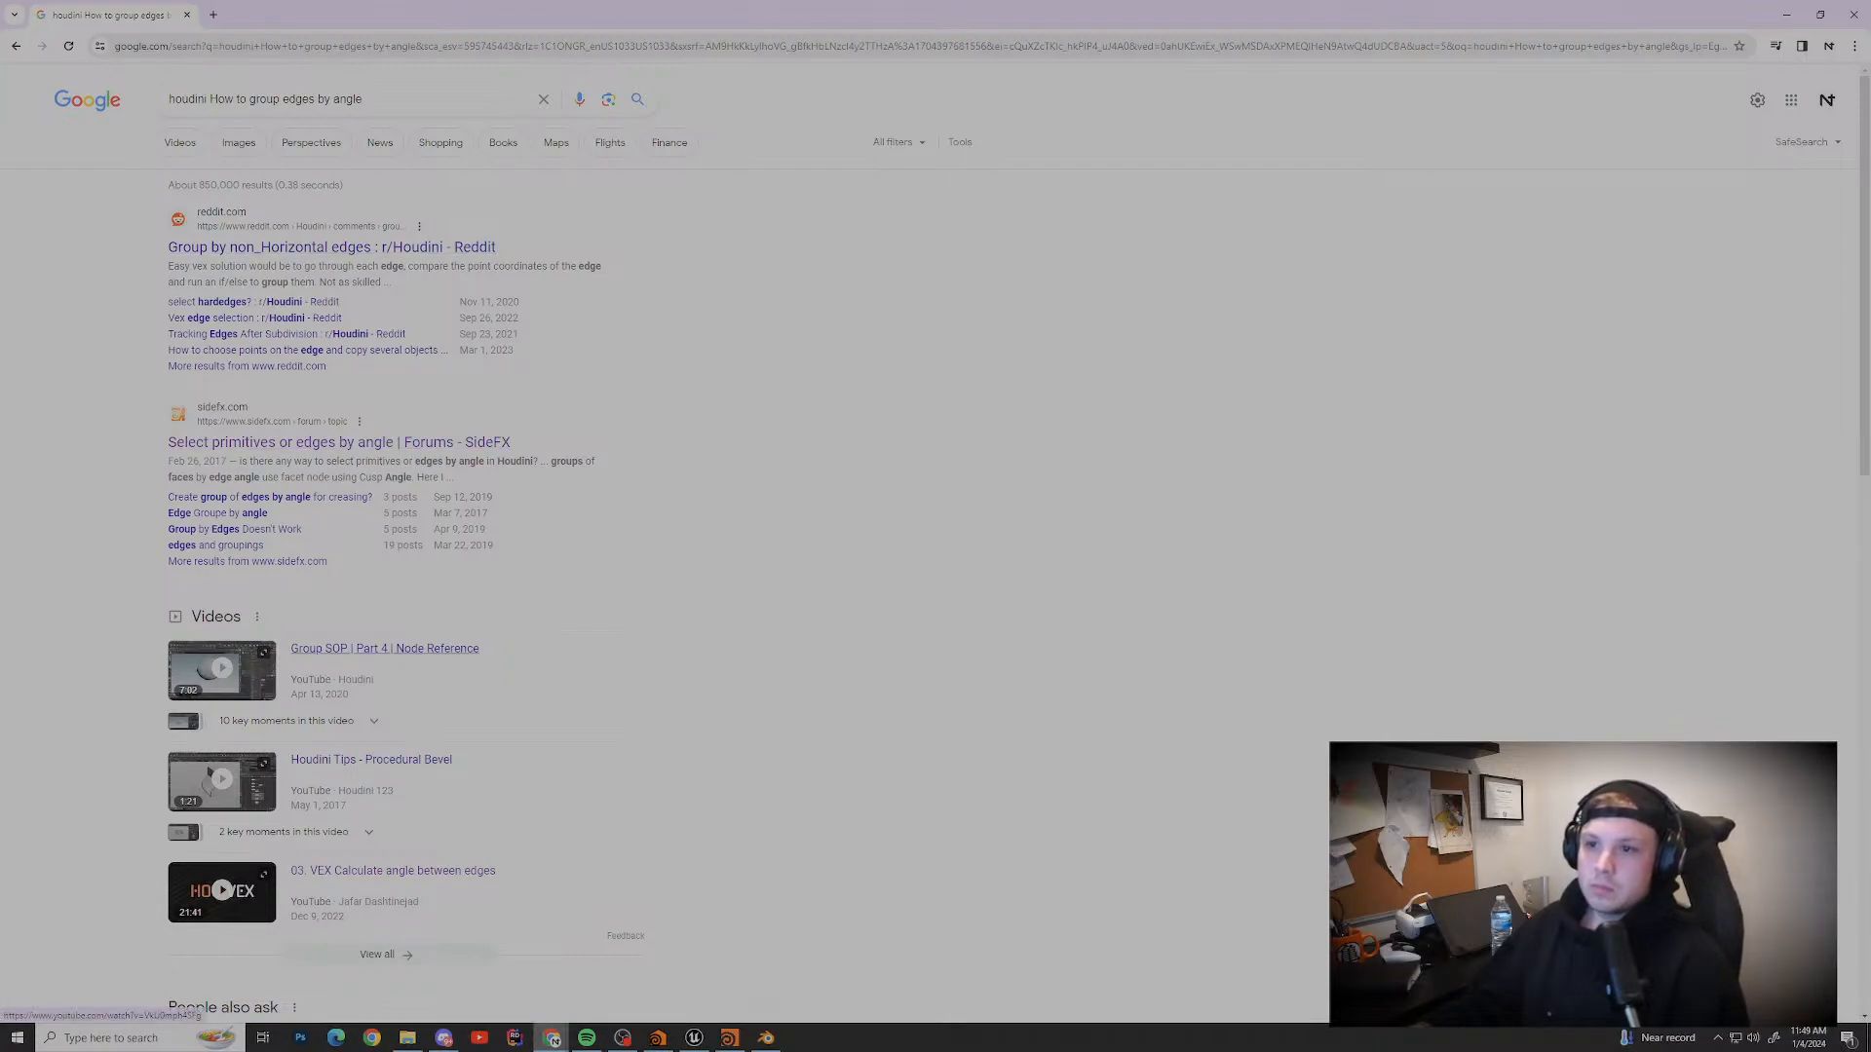
scroll(390, 648, "down", 3)
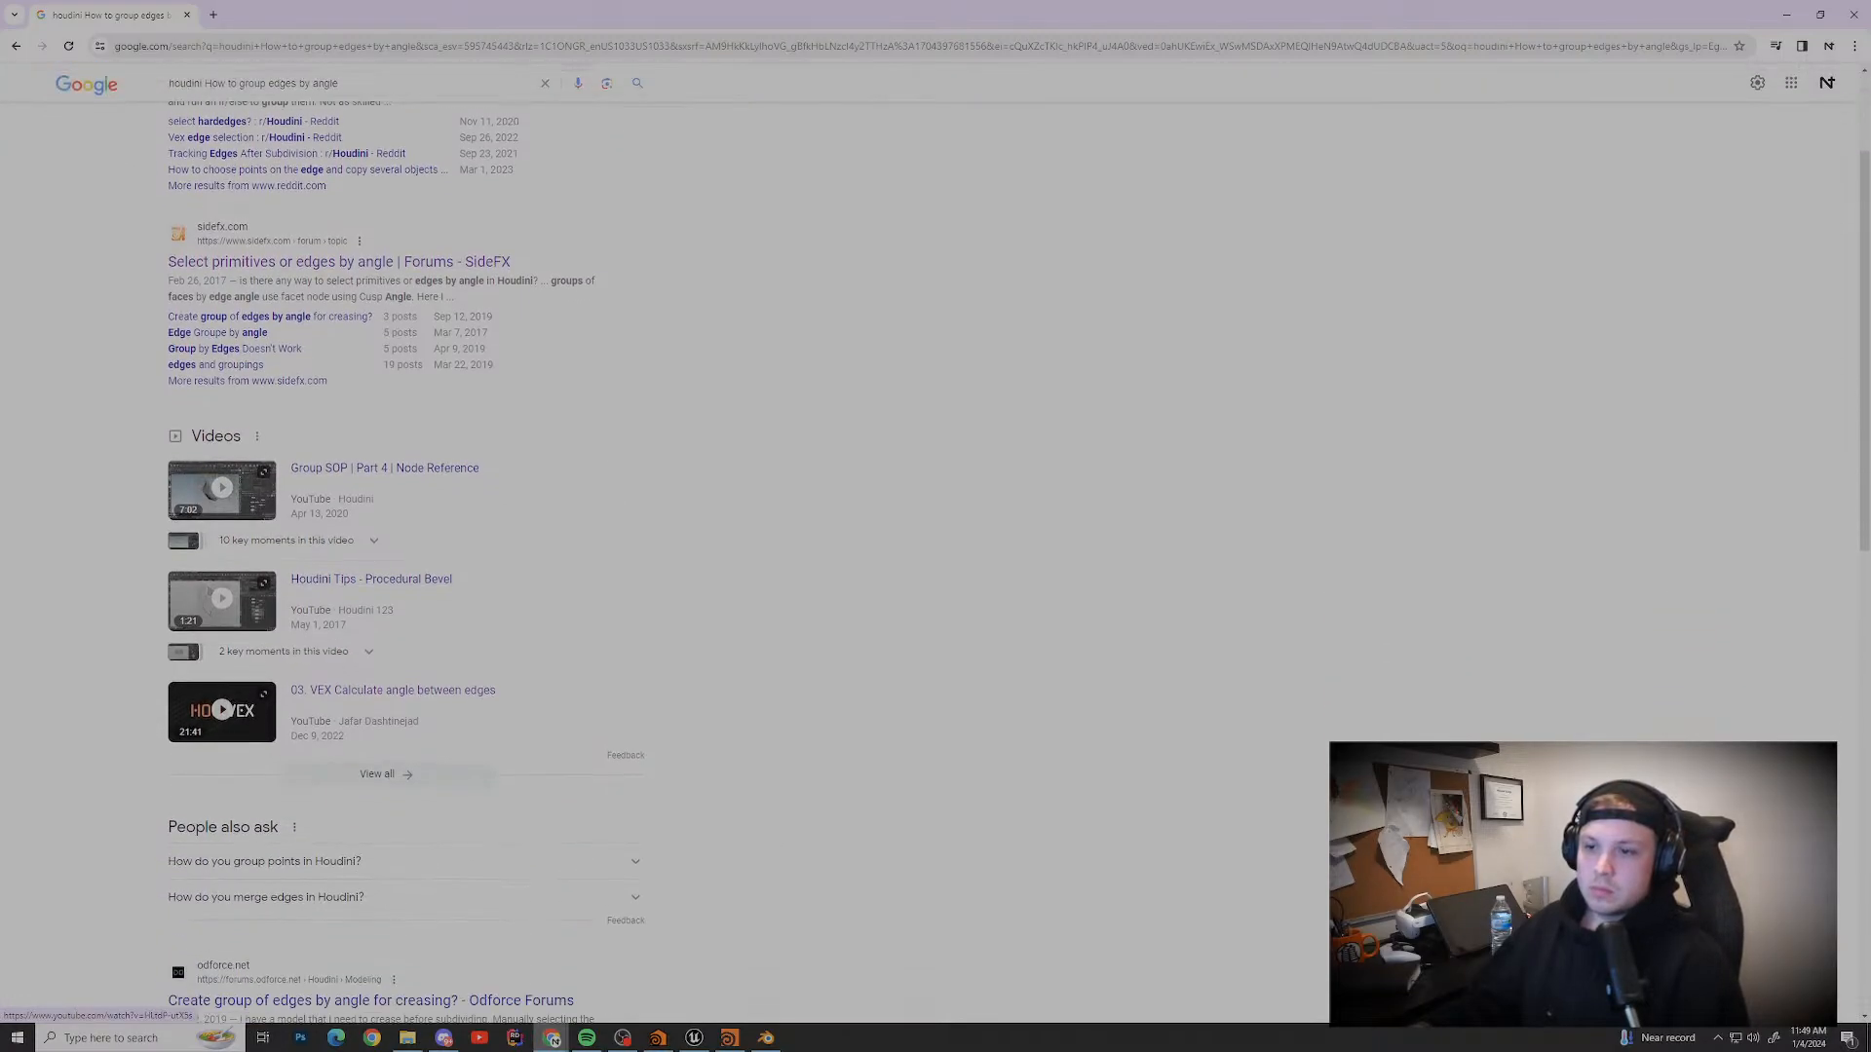
scroll(370, 541, "down", 3)
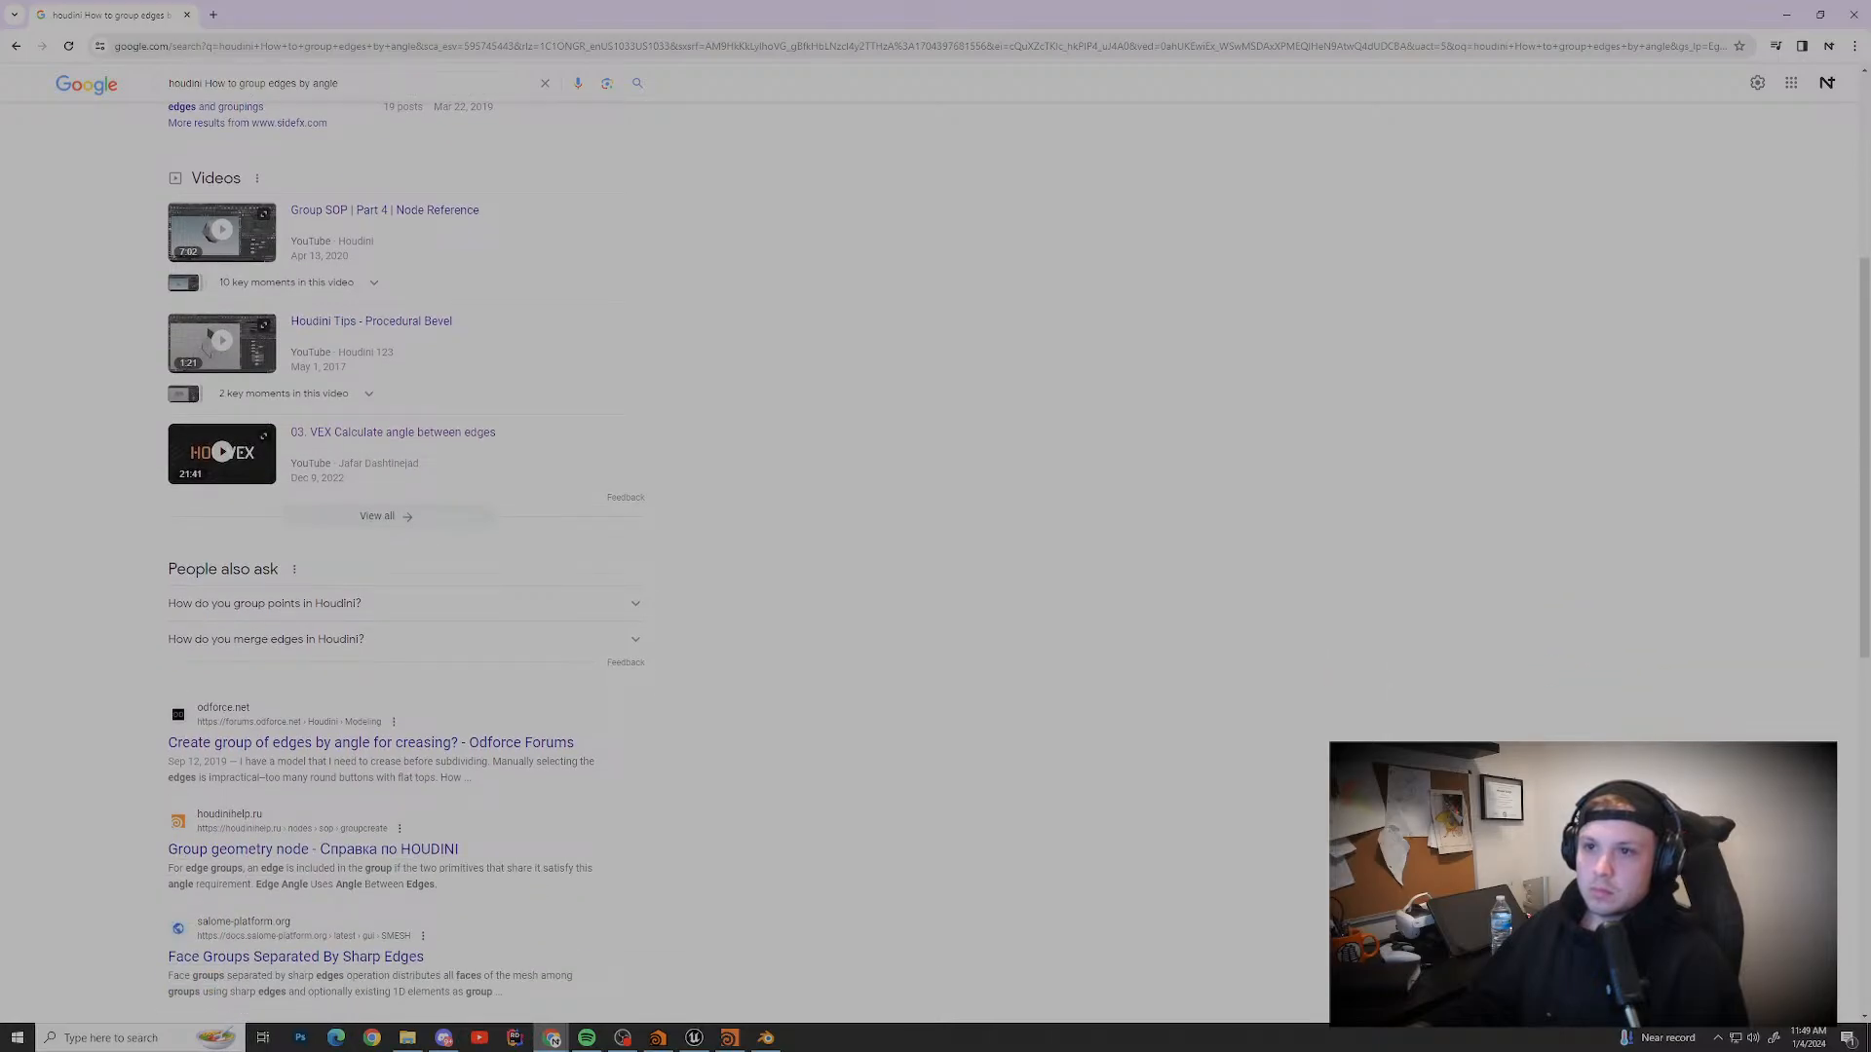
Step: Open the YouTube video "03. VEX Calculate angle between edges" and preview it in full screen
left_click(222, 453)
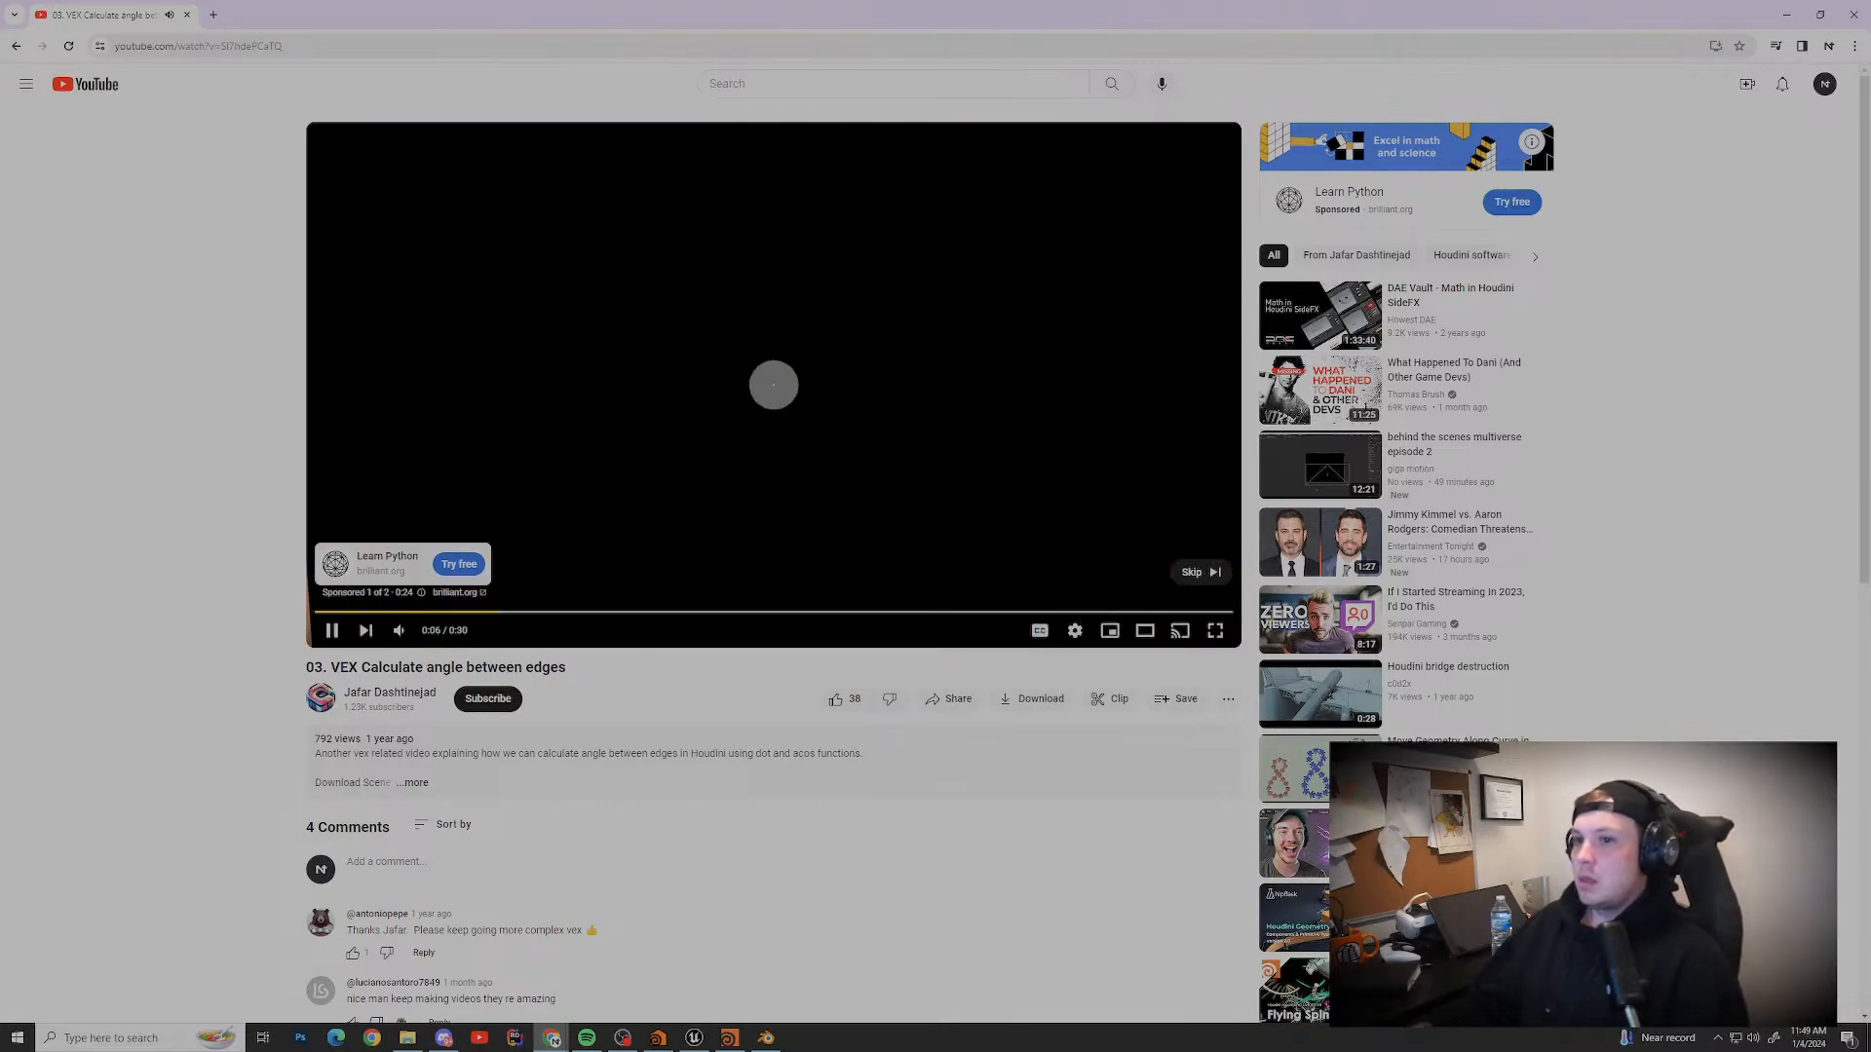
left_click(1215, 631)
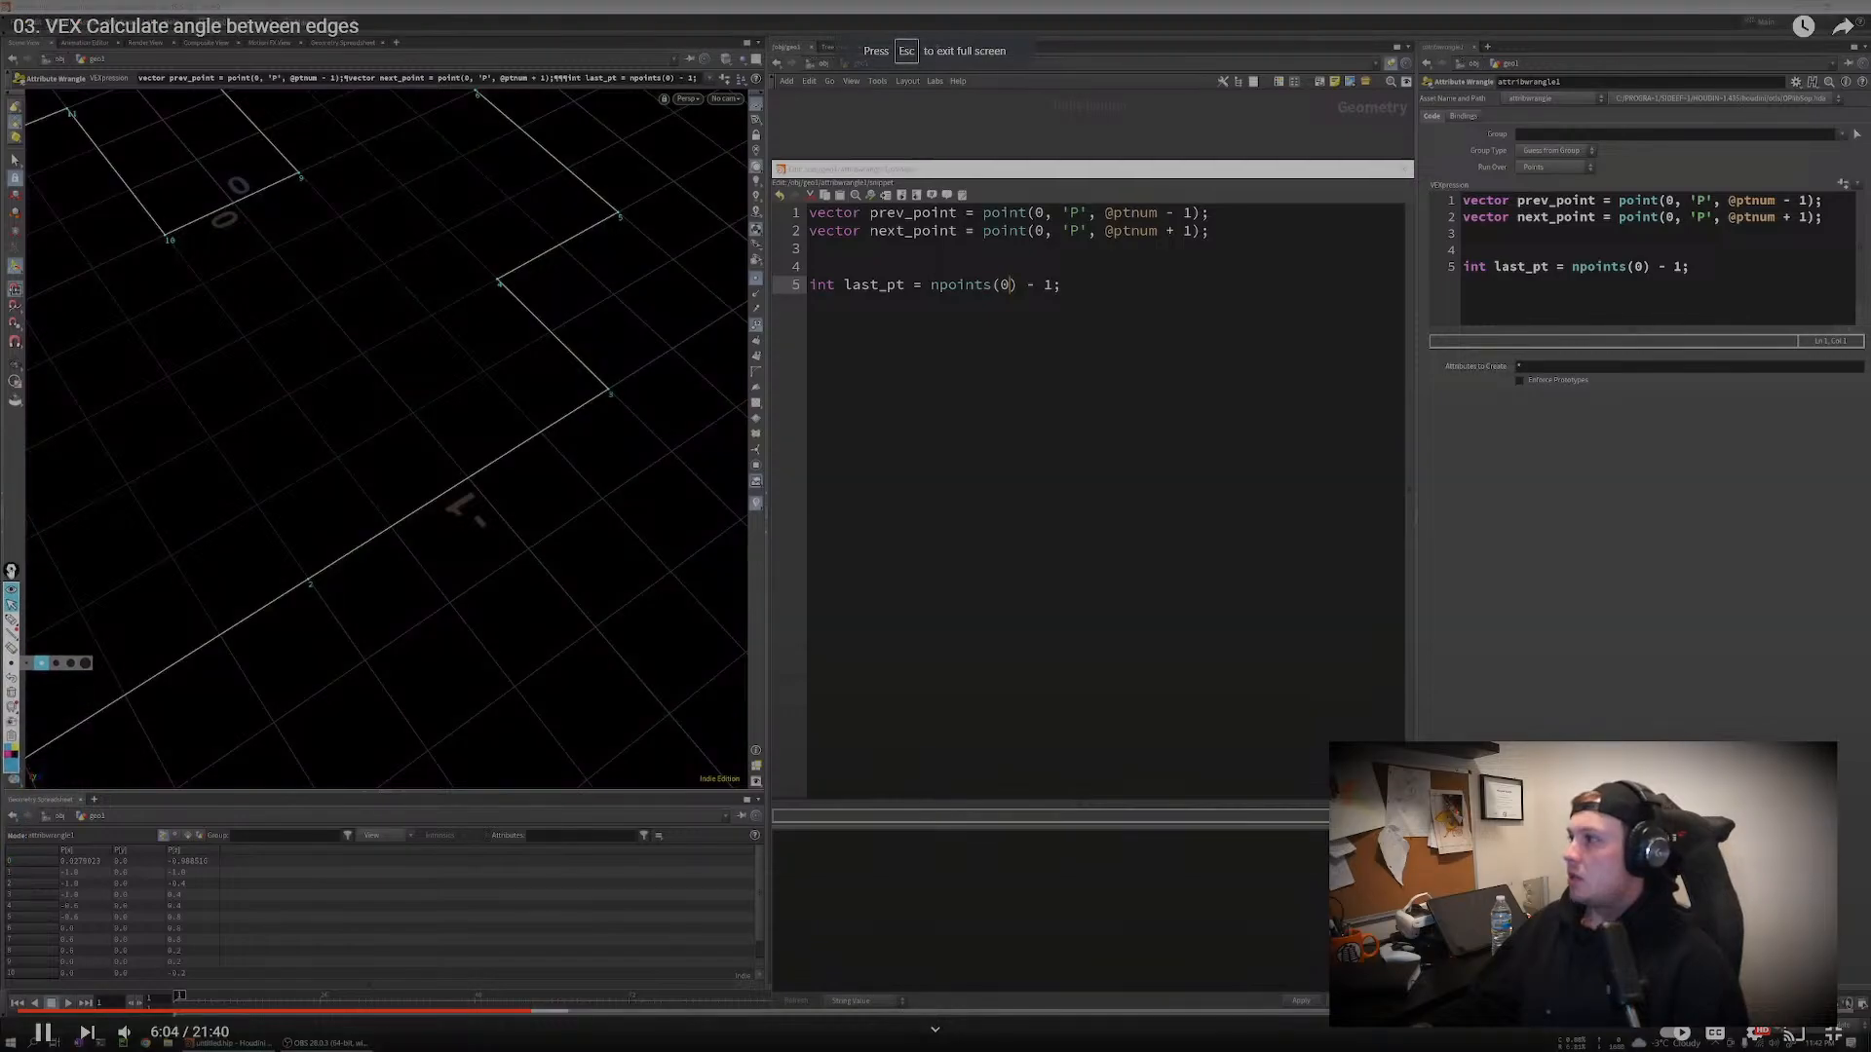
key("space")
key("Escape")
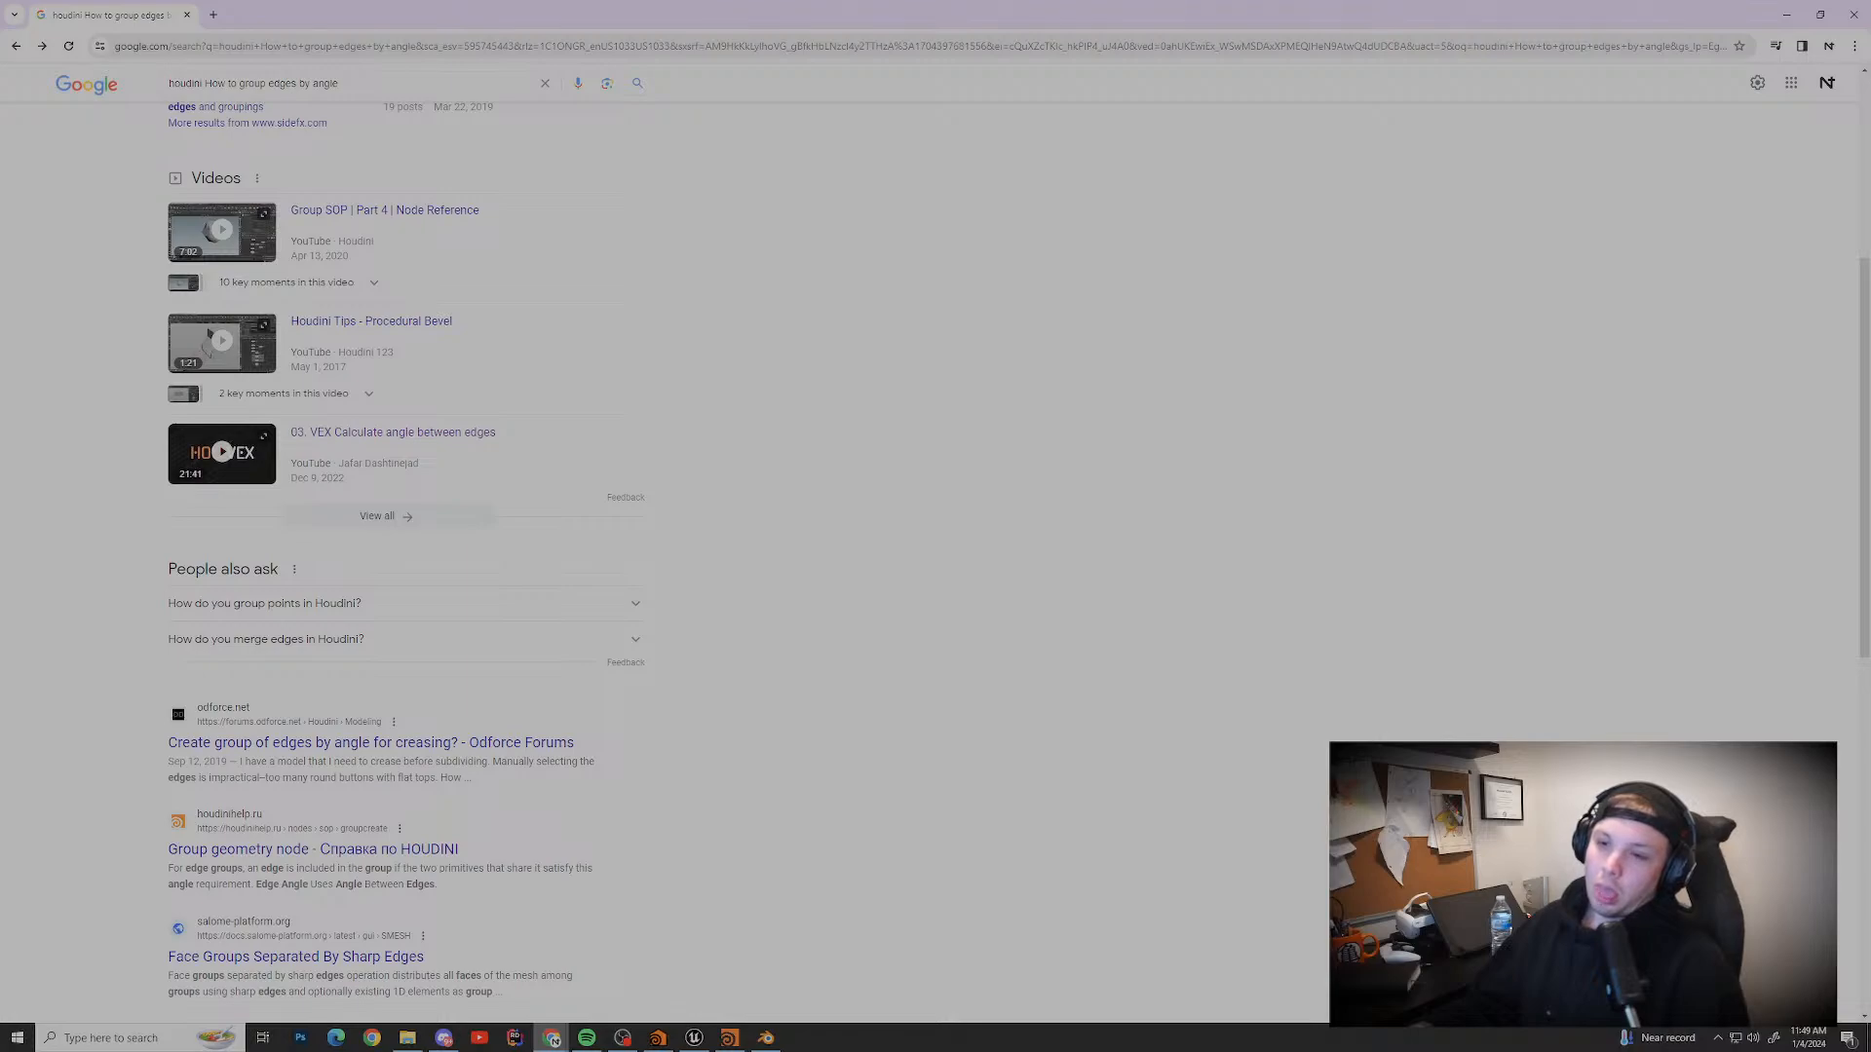
Step: Check the remaining results on grouping edges by angle, then minimise Chrome and the banner image to return to Houdini
scroll(389, 434, "down", 5)
scroll(248, 261, "down", 3)
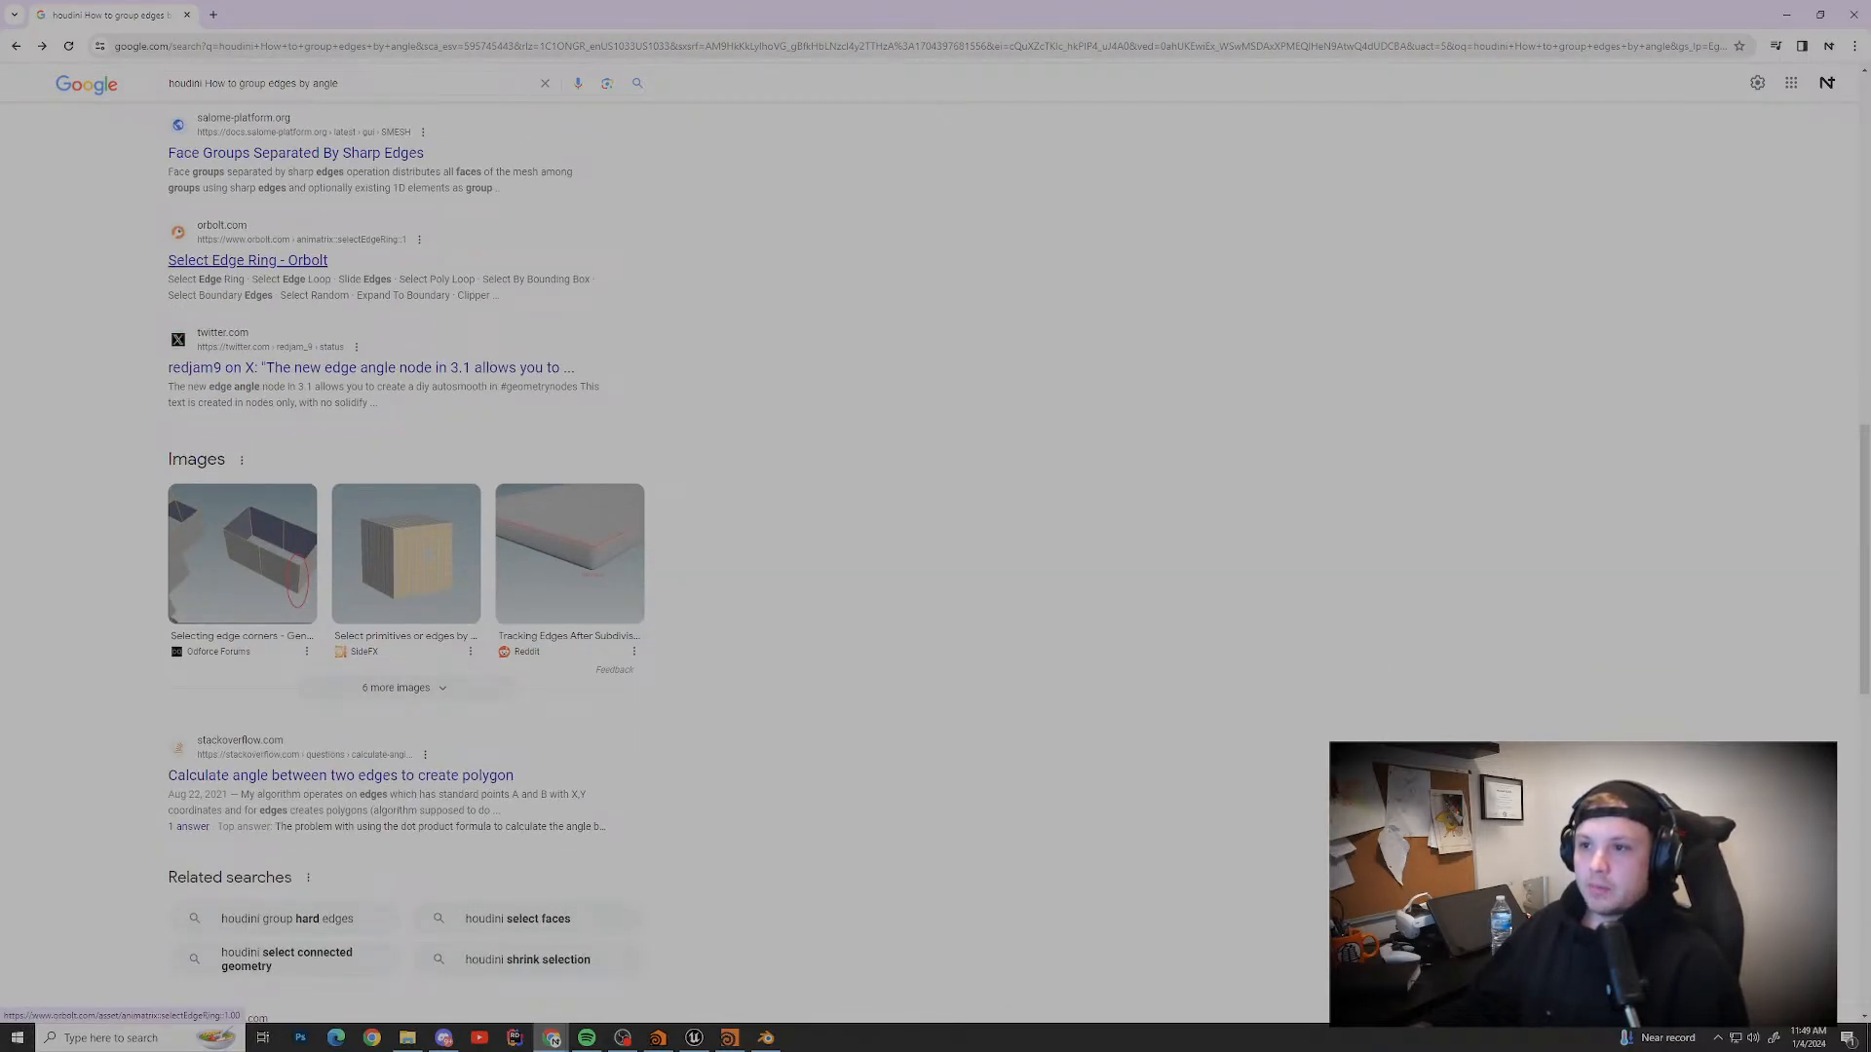
scroll(292, 409, "down", 3)
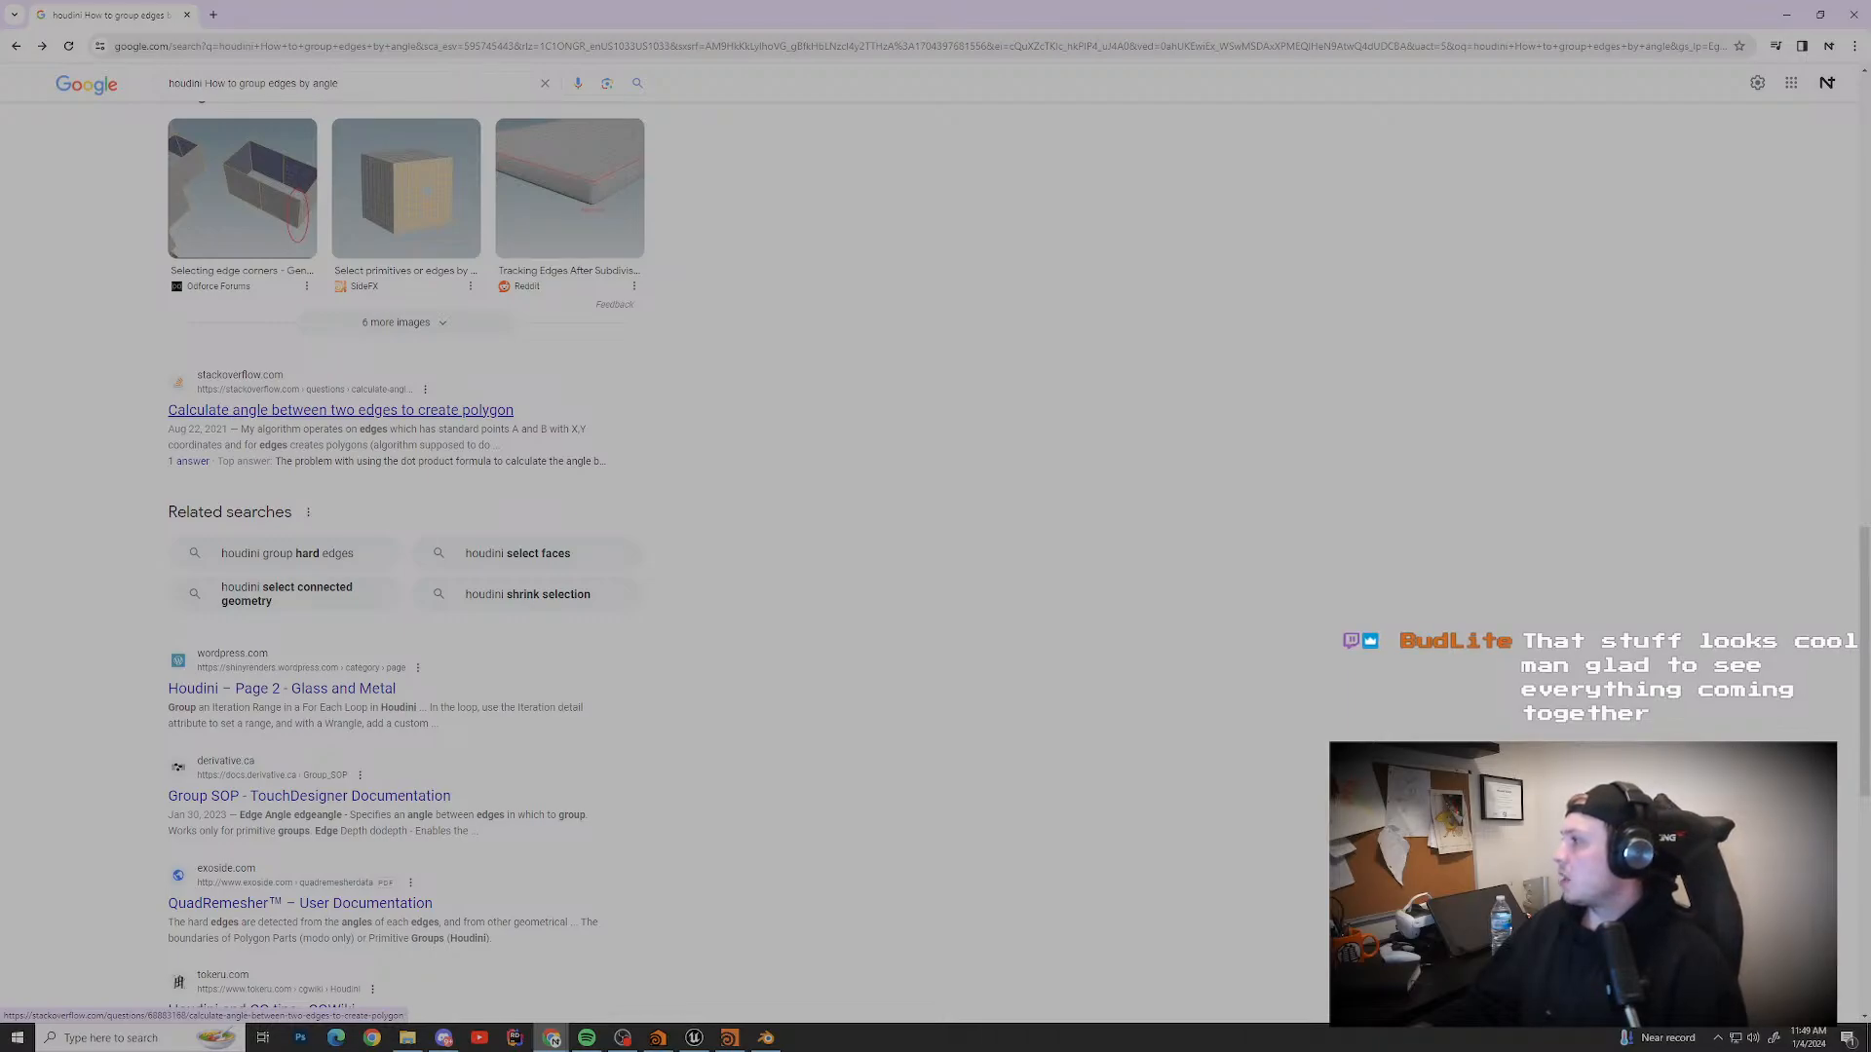
left_click(1786, 15)
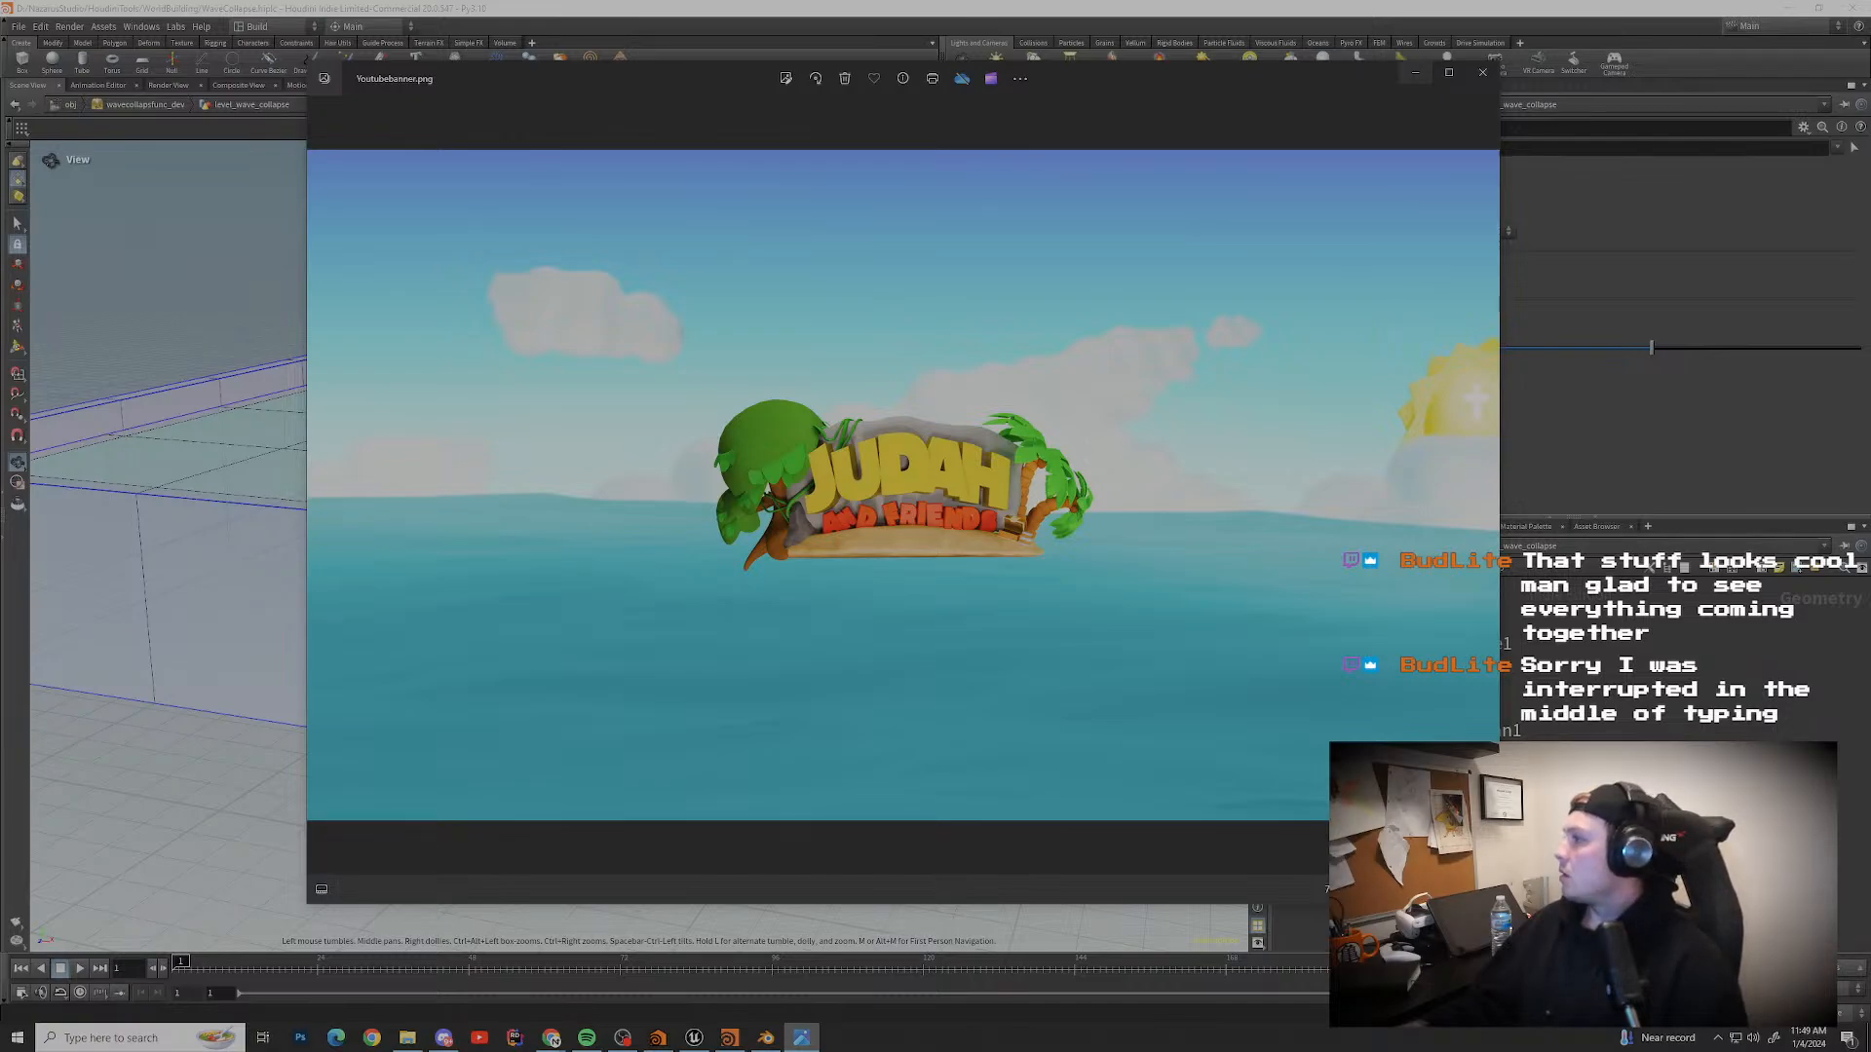
left_click(1415, 73)
Step: Select clean1 and examine the edges along the blocks, corridors and outer walls of the whole level with facet1 displayed
scroll(639, 545, "down", 3)
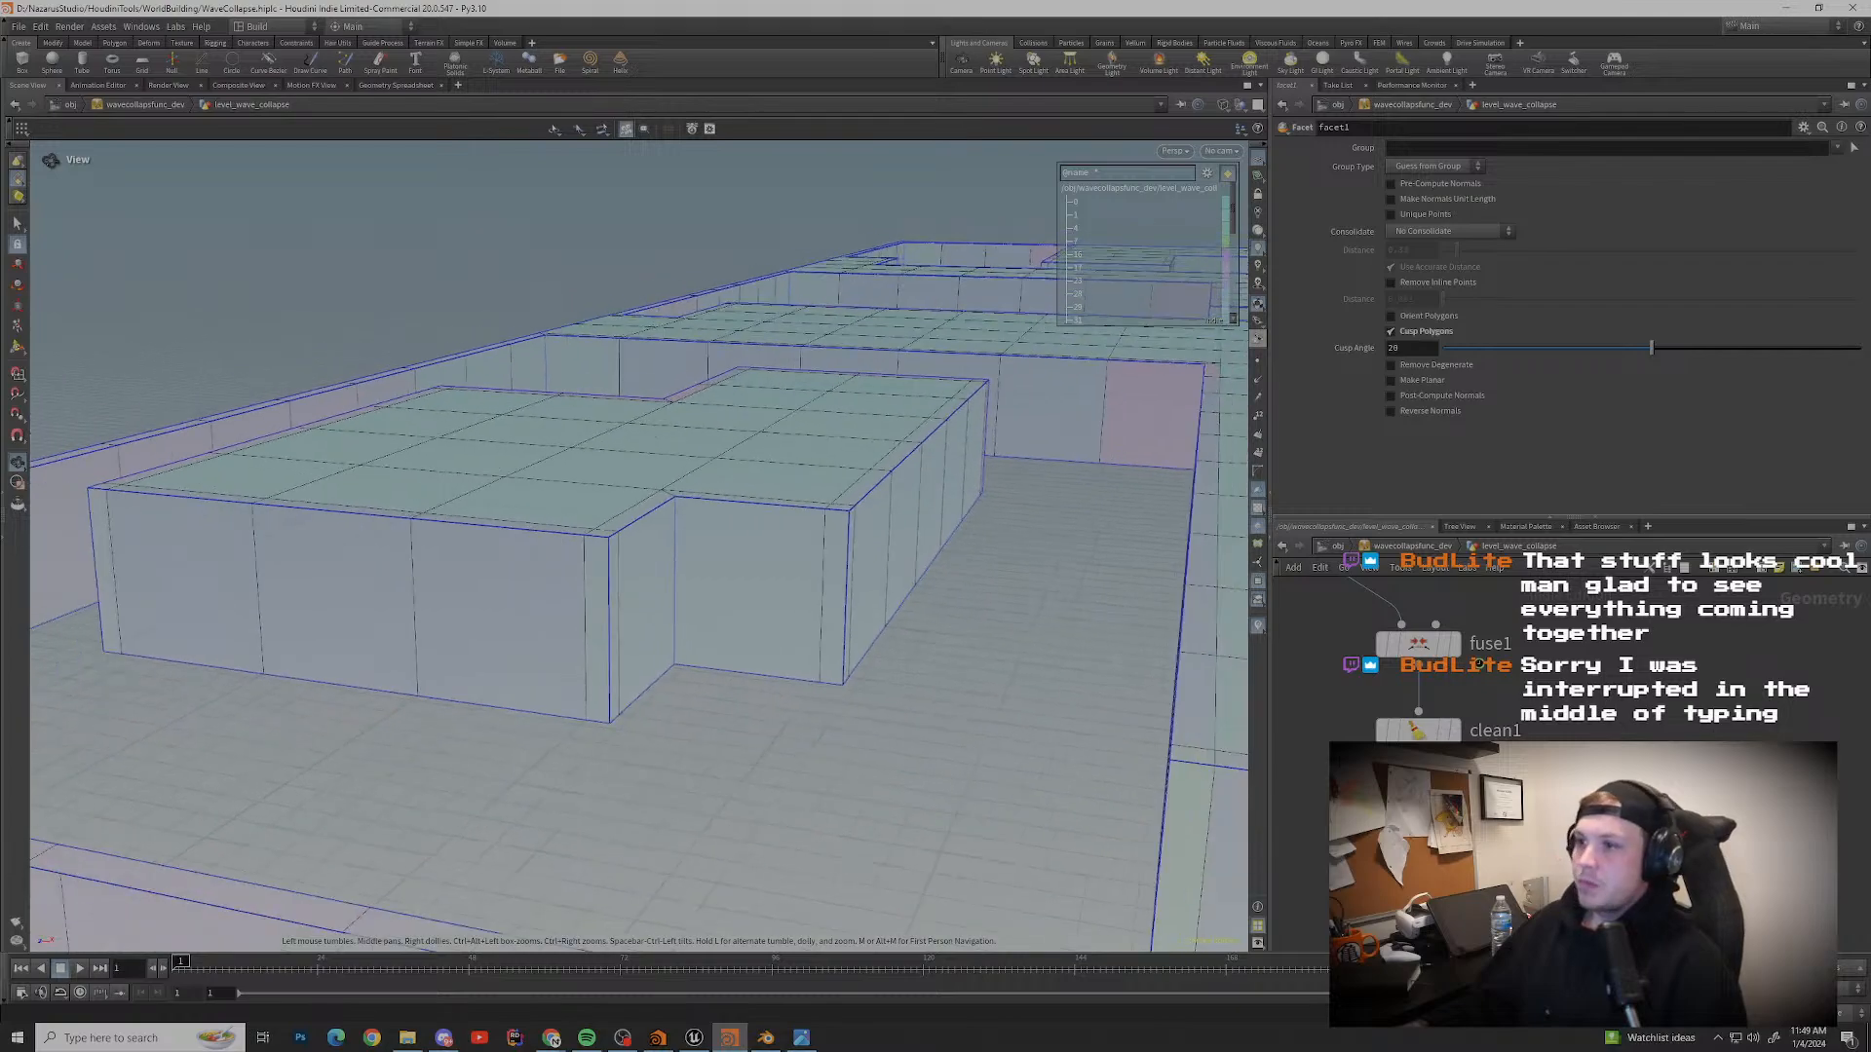
left_click_drag(585, 487, 798, 604)
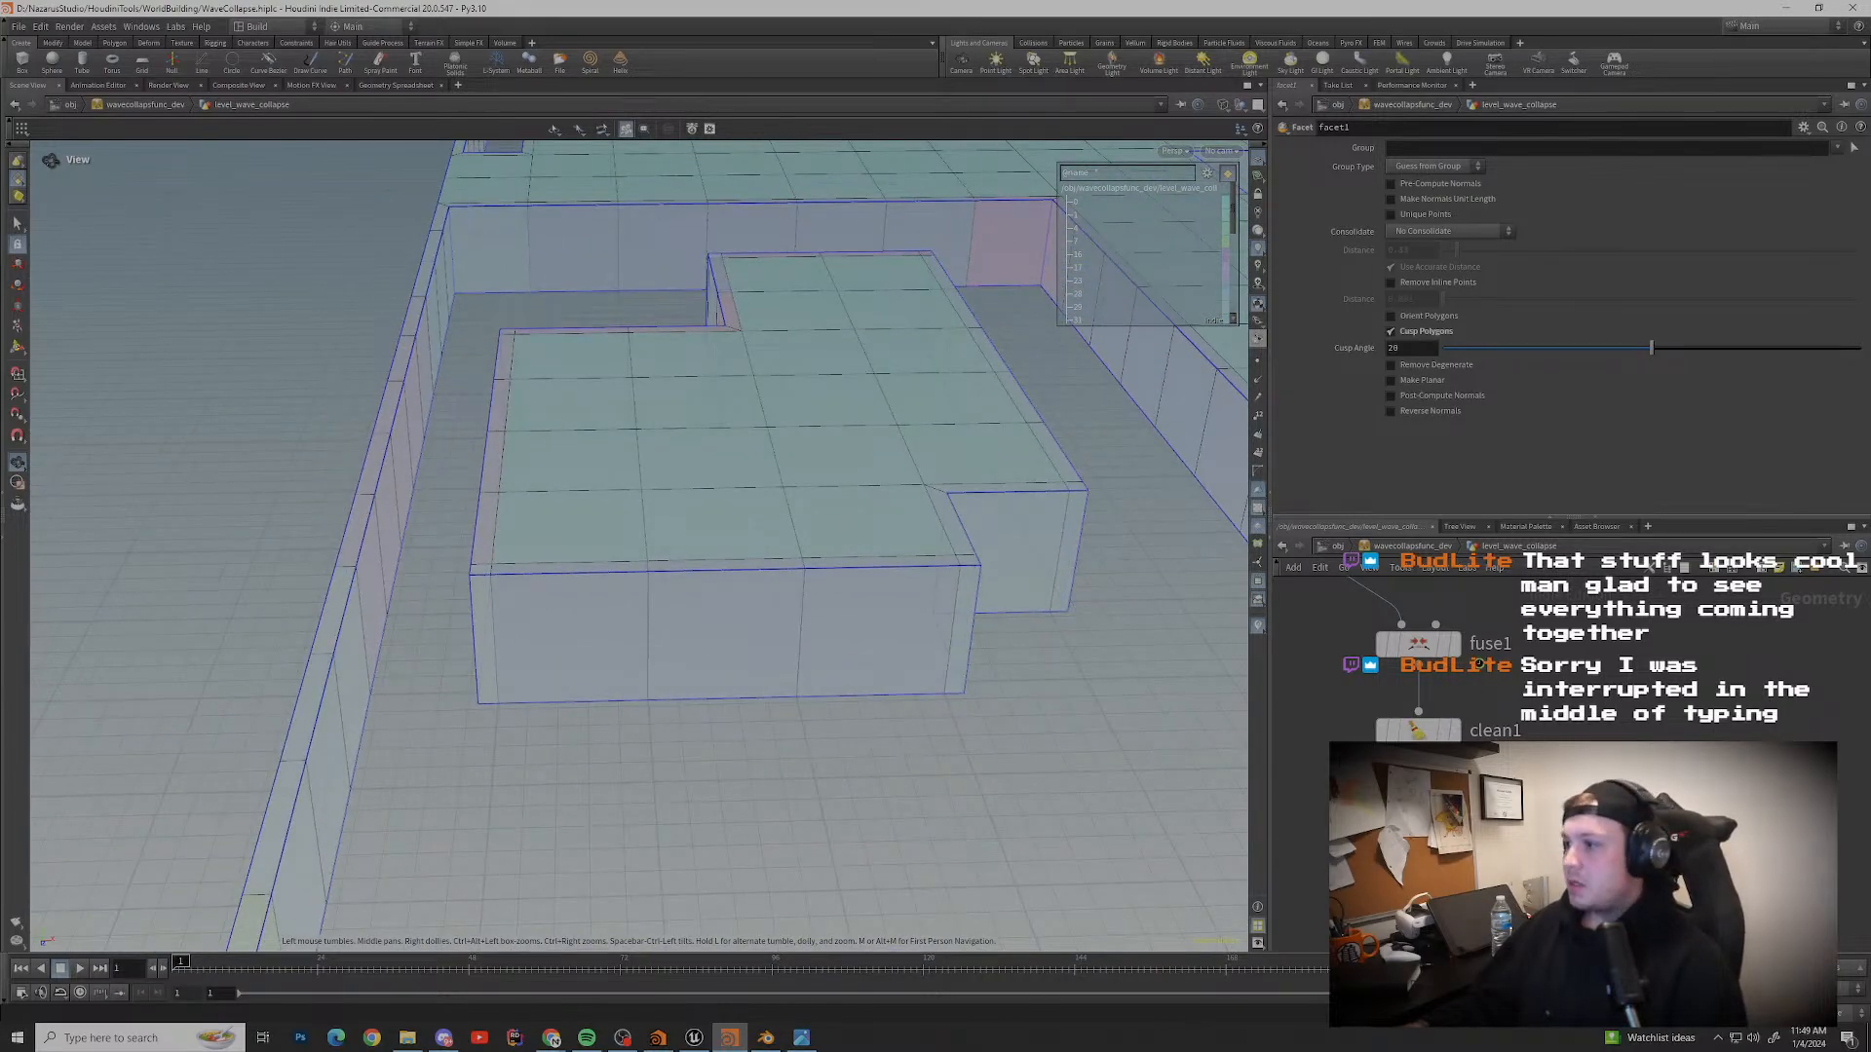
left_click_drag(1418, 731, 1417, 713)
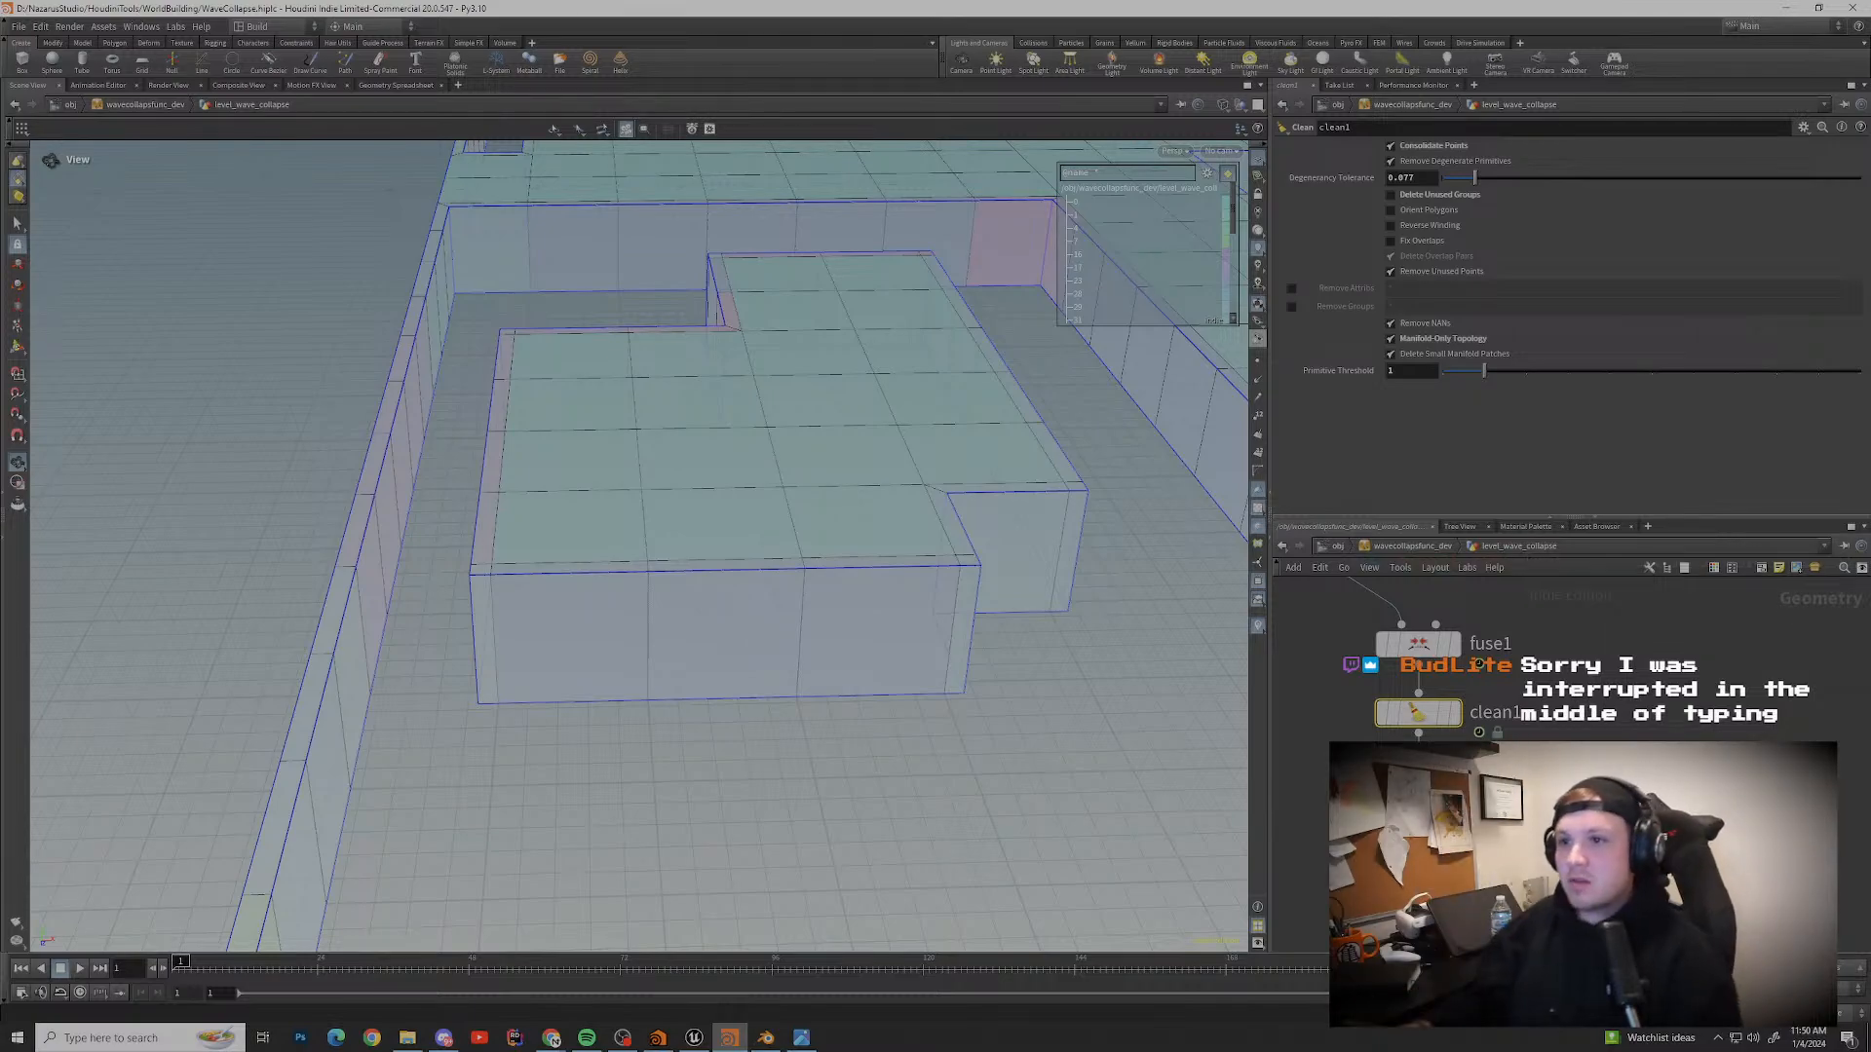
scroll(829, 663, "down", 2)
scroll(799, 594, "down", 2)
middle_click_drag(799, 595, 409, 547)
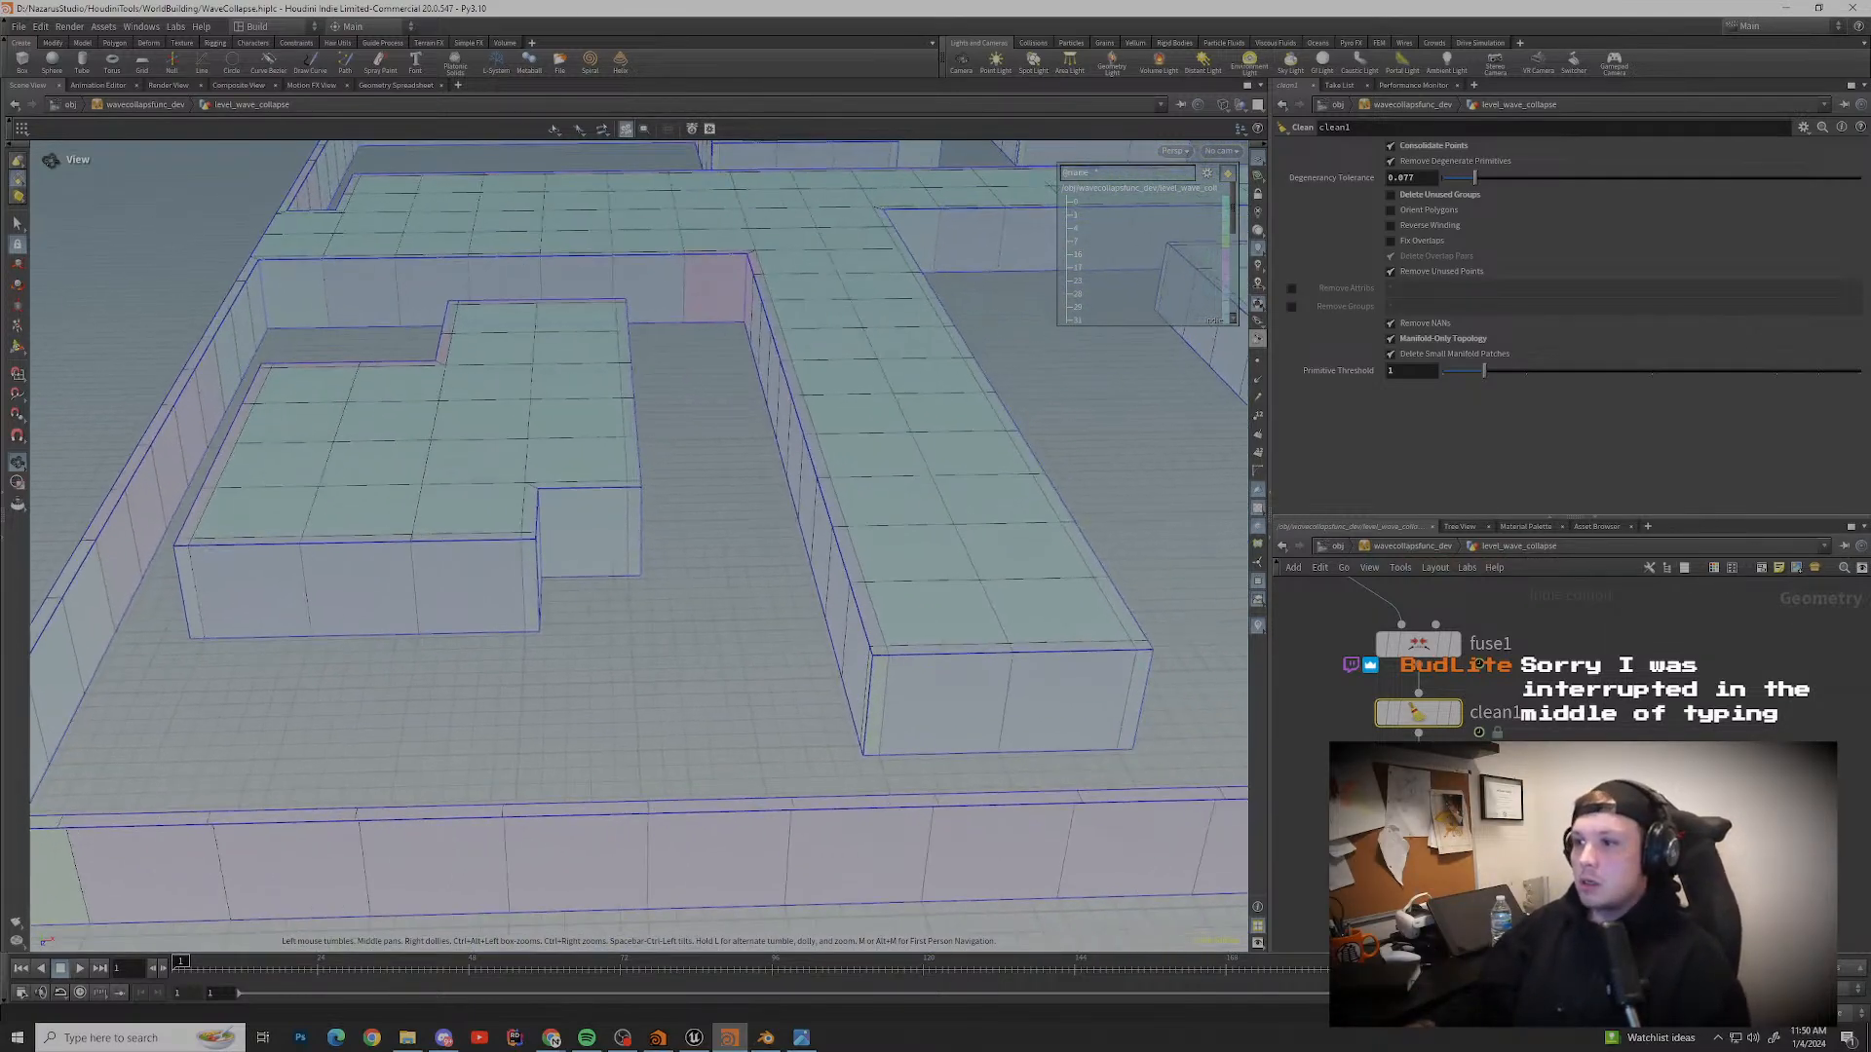
left_click_drag(409, 547, 147, 458)
middle_click_drag(410, 506, 356, 439)
left_click_drag(356, 439, 584, 624)
middle_click_drag(585, 624, 1111, 639)
left_click_drag(1111, 638, 877, 526)
middle_click_drag(1071, 585, 312, 439)
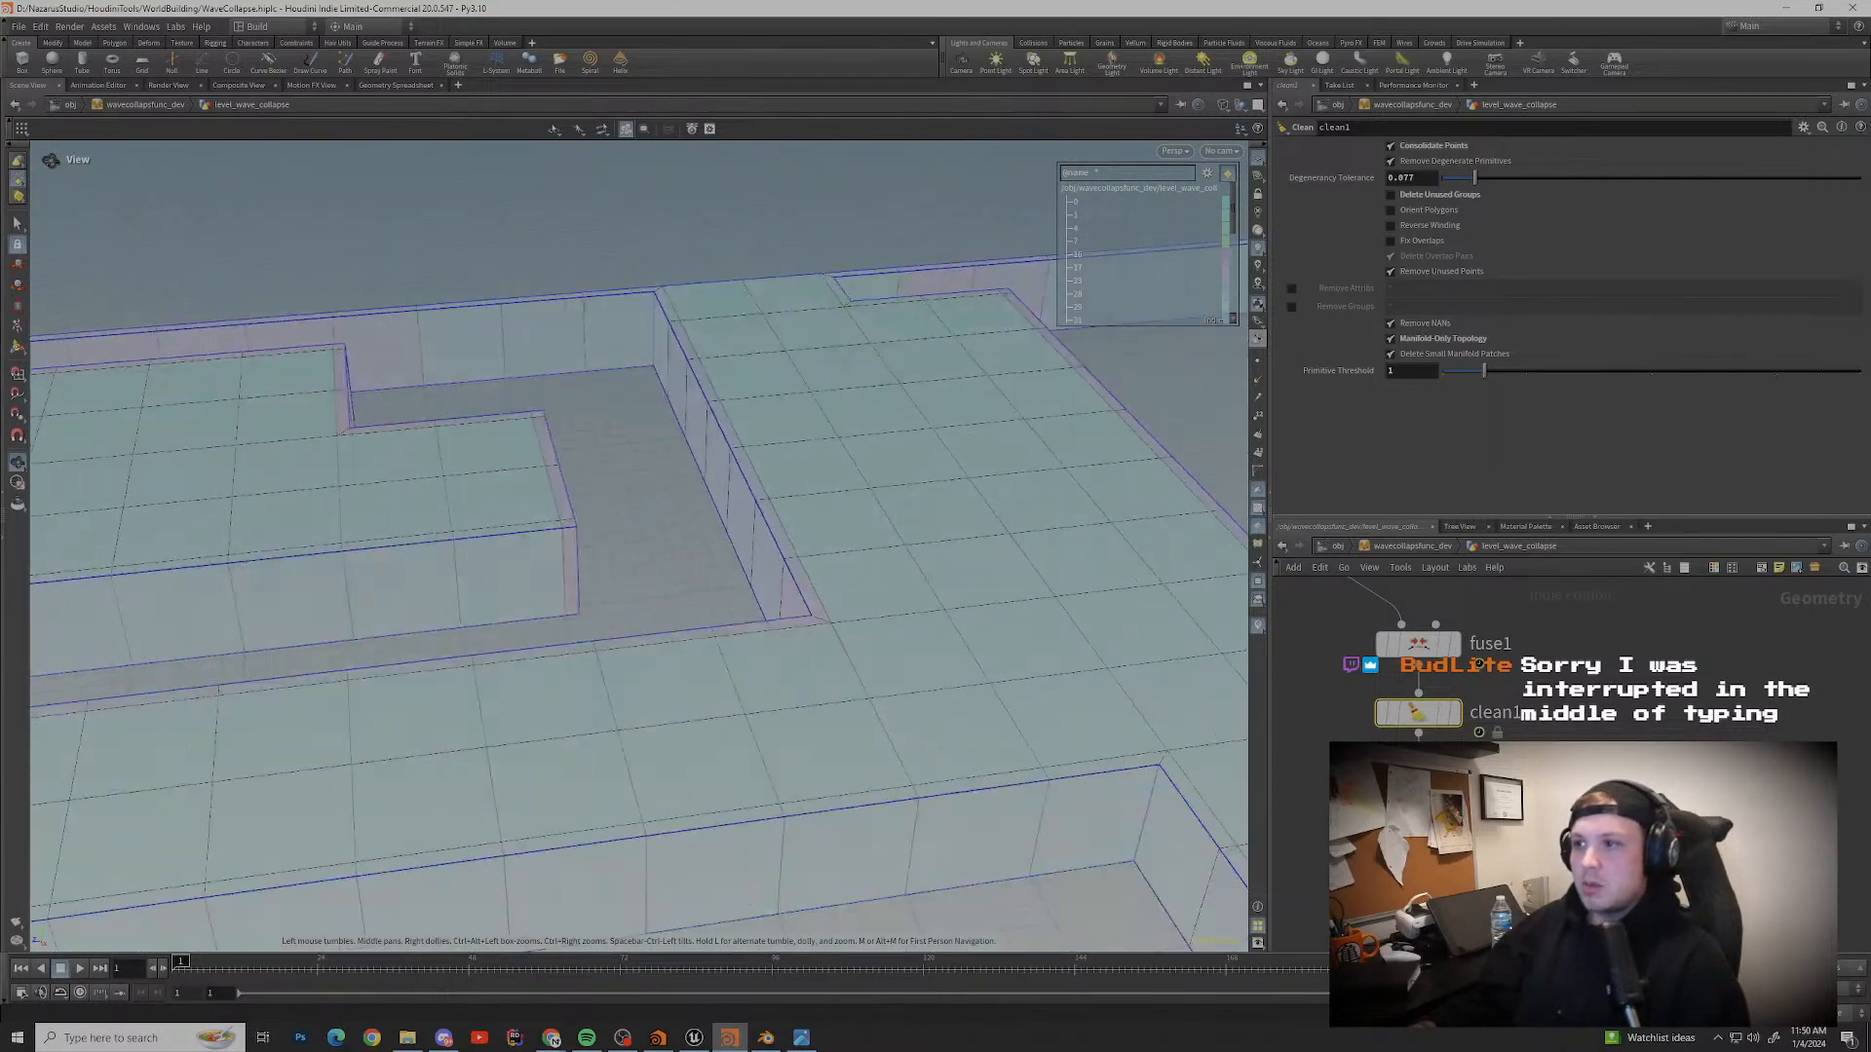
scroll(639, 545, "down", 2)
scroll(799, 545, "down", 2)
left_click_drag(799, 468, 584, 545)
middle_click_drag(584, 546, 692, 341)
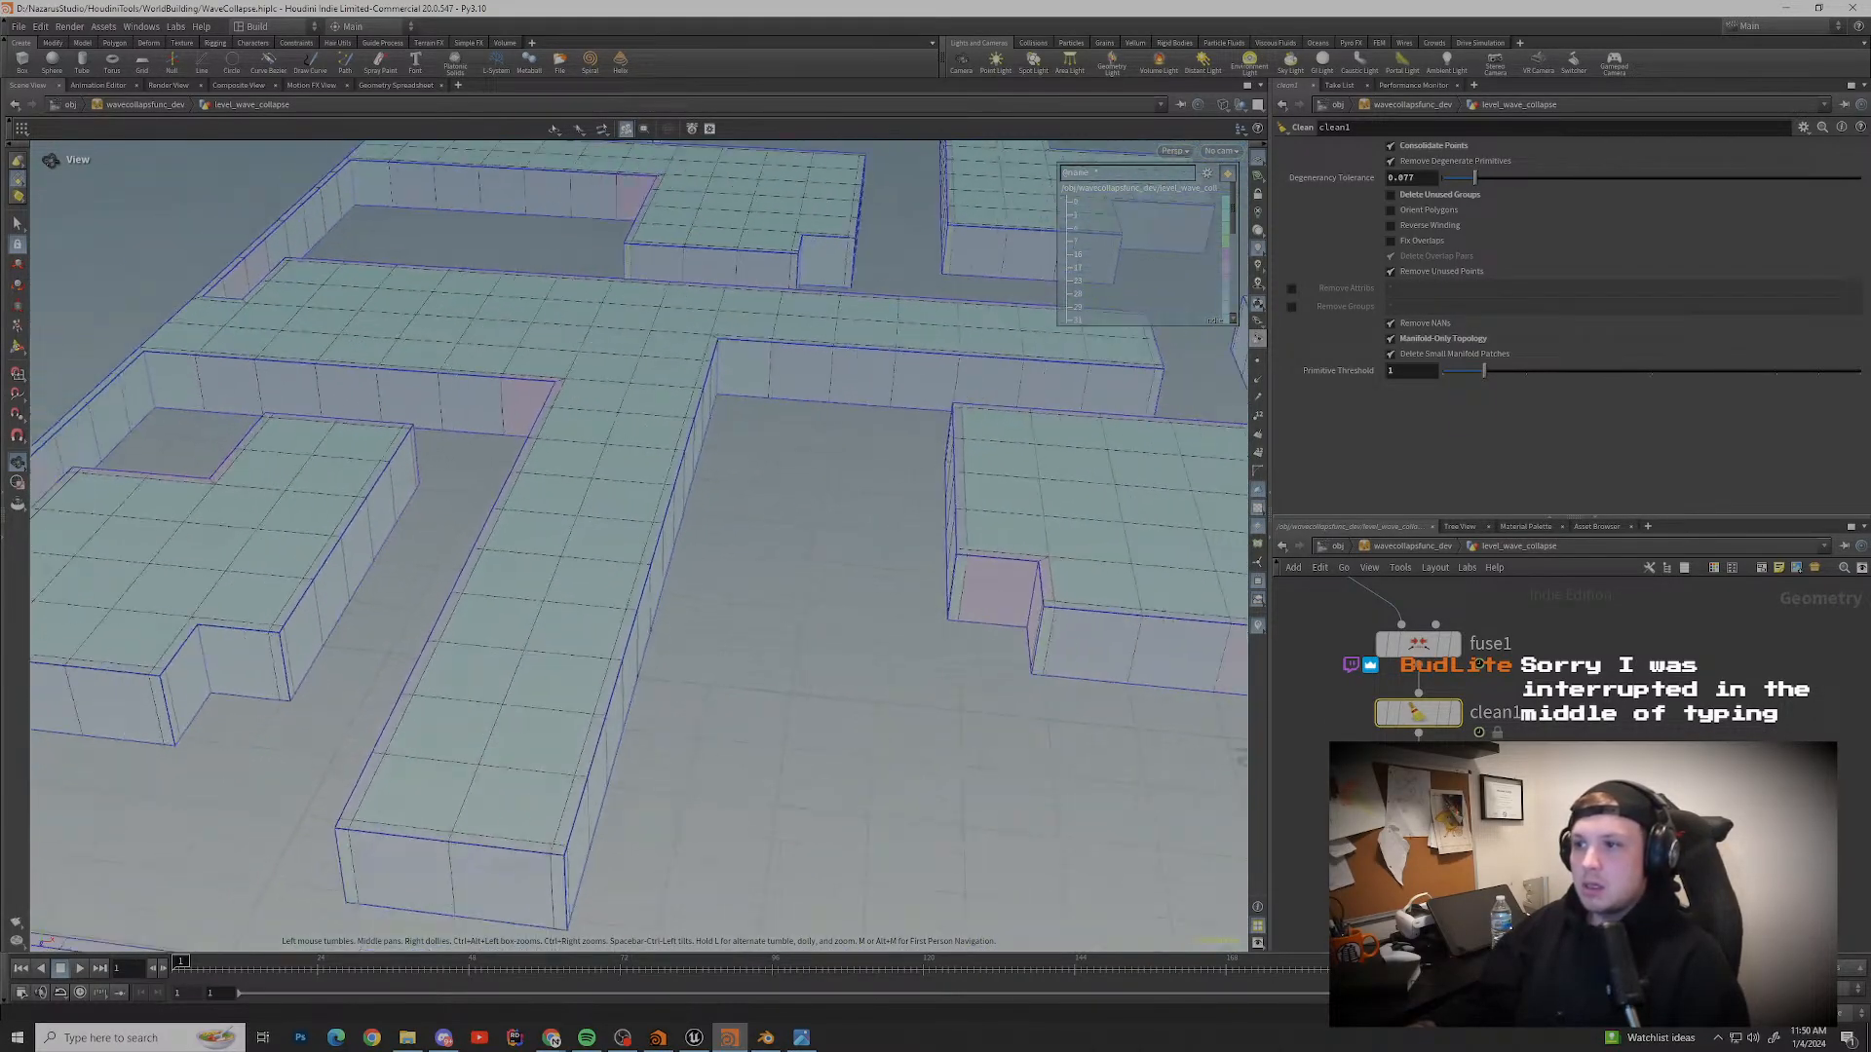
middle_click_drag(565, 604, 721, 400)
left_click_drag(721, 400, 1053, 419)
scroll(640, 546, "down", 1)
middle_click_drag(546, 545, 857, 527)
left_click_drag(682, 526, 780, 545)
middle_click_drag(682, 585, 760, 517)
left_click_drag(624, 526, 799, 527)
middle_click_drag(740, 623, 604, 419)
left_click_drag(604, 526, 896, 565)
middle_click_drag(545, 546, 896, 536)
scroll(639, 545, "down", 3)
left_click_drag(604, 545, 955, 536)
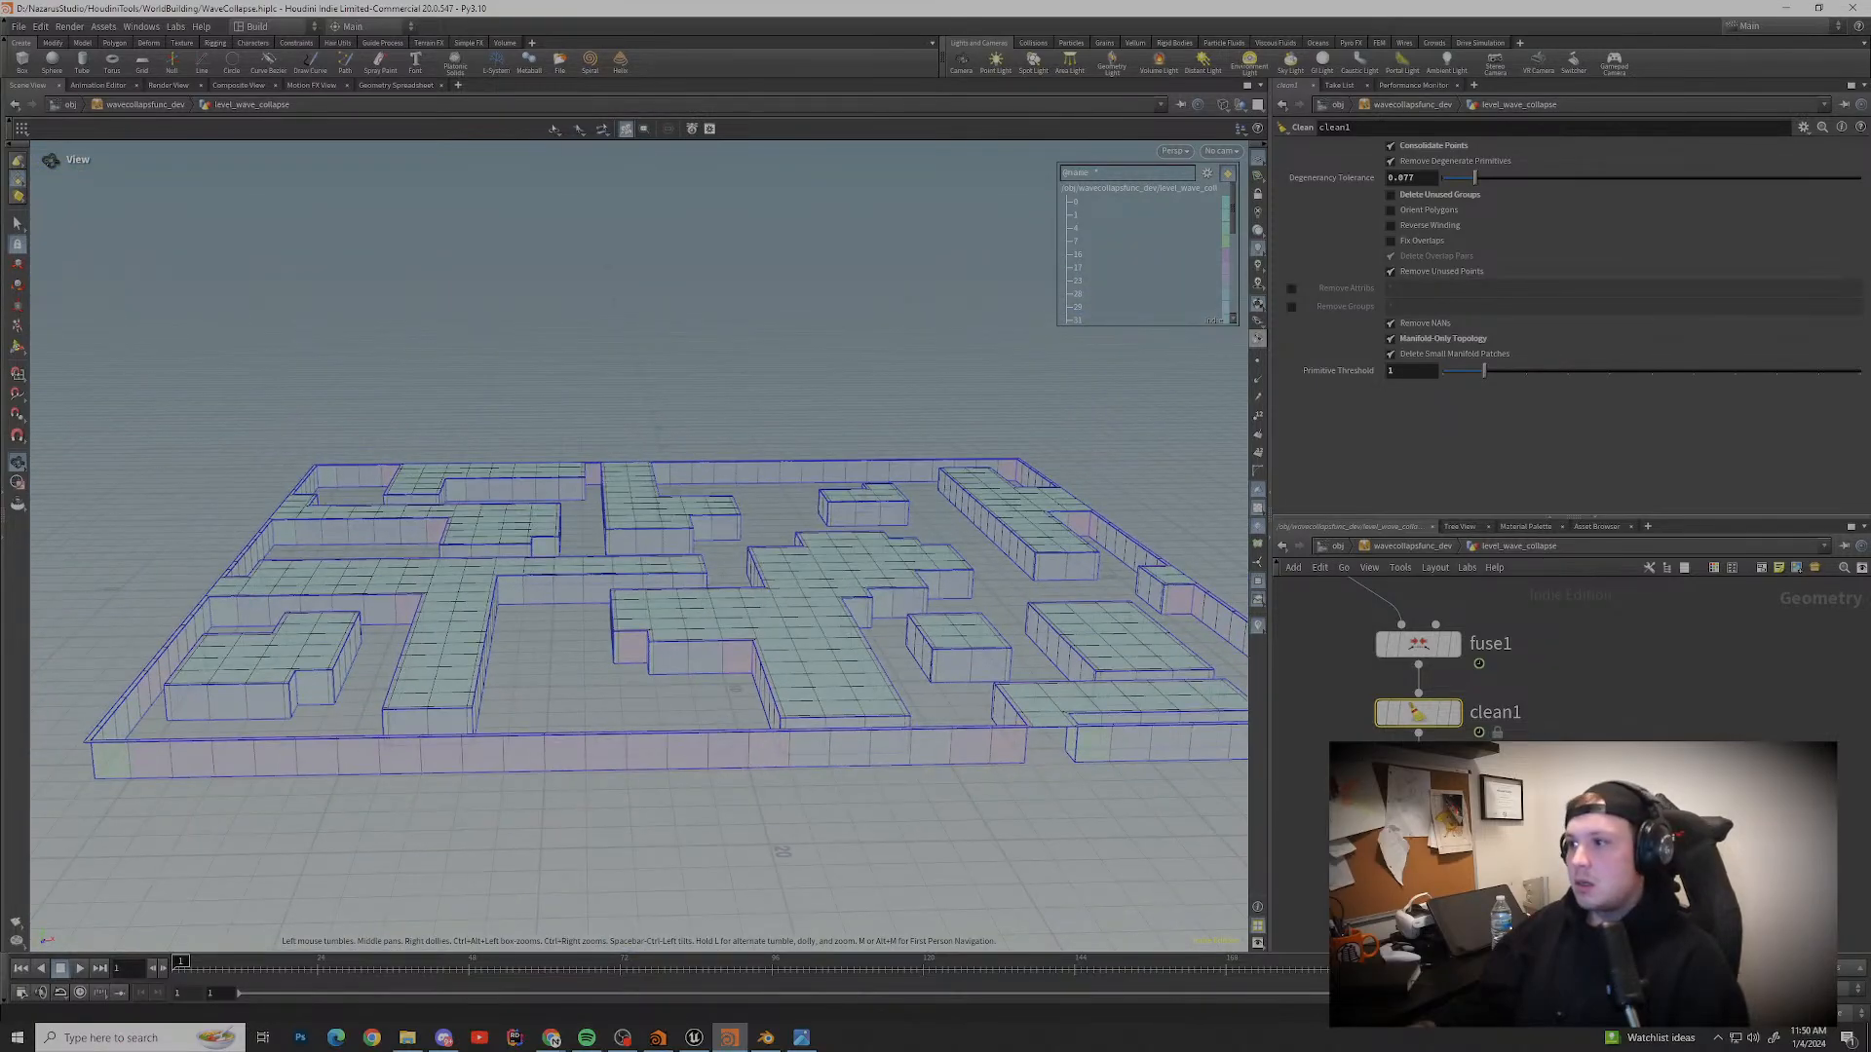
Step: Examine the block and corridor edges up close, comparing facet1's output with clean1's
scroll(639, 545, "up", 6)
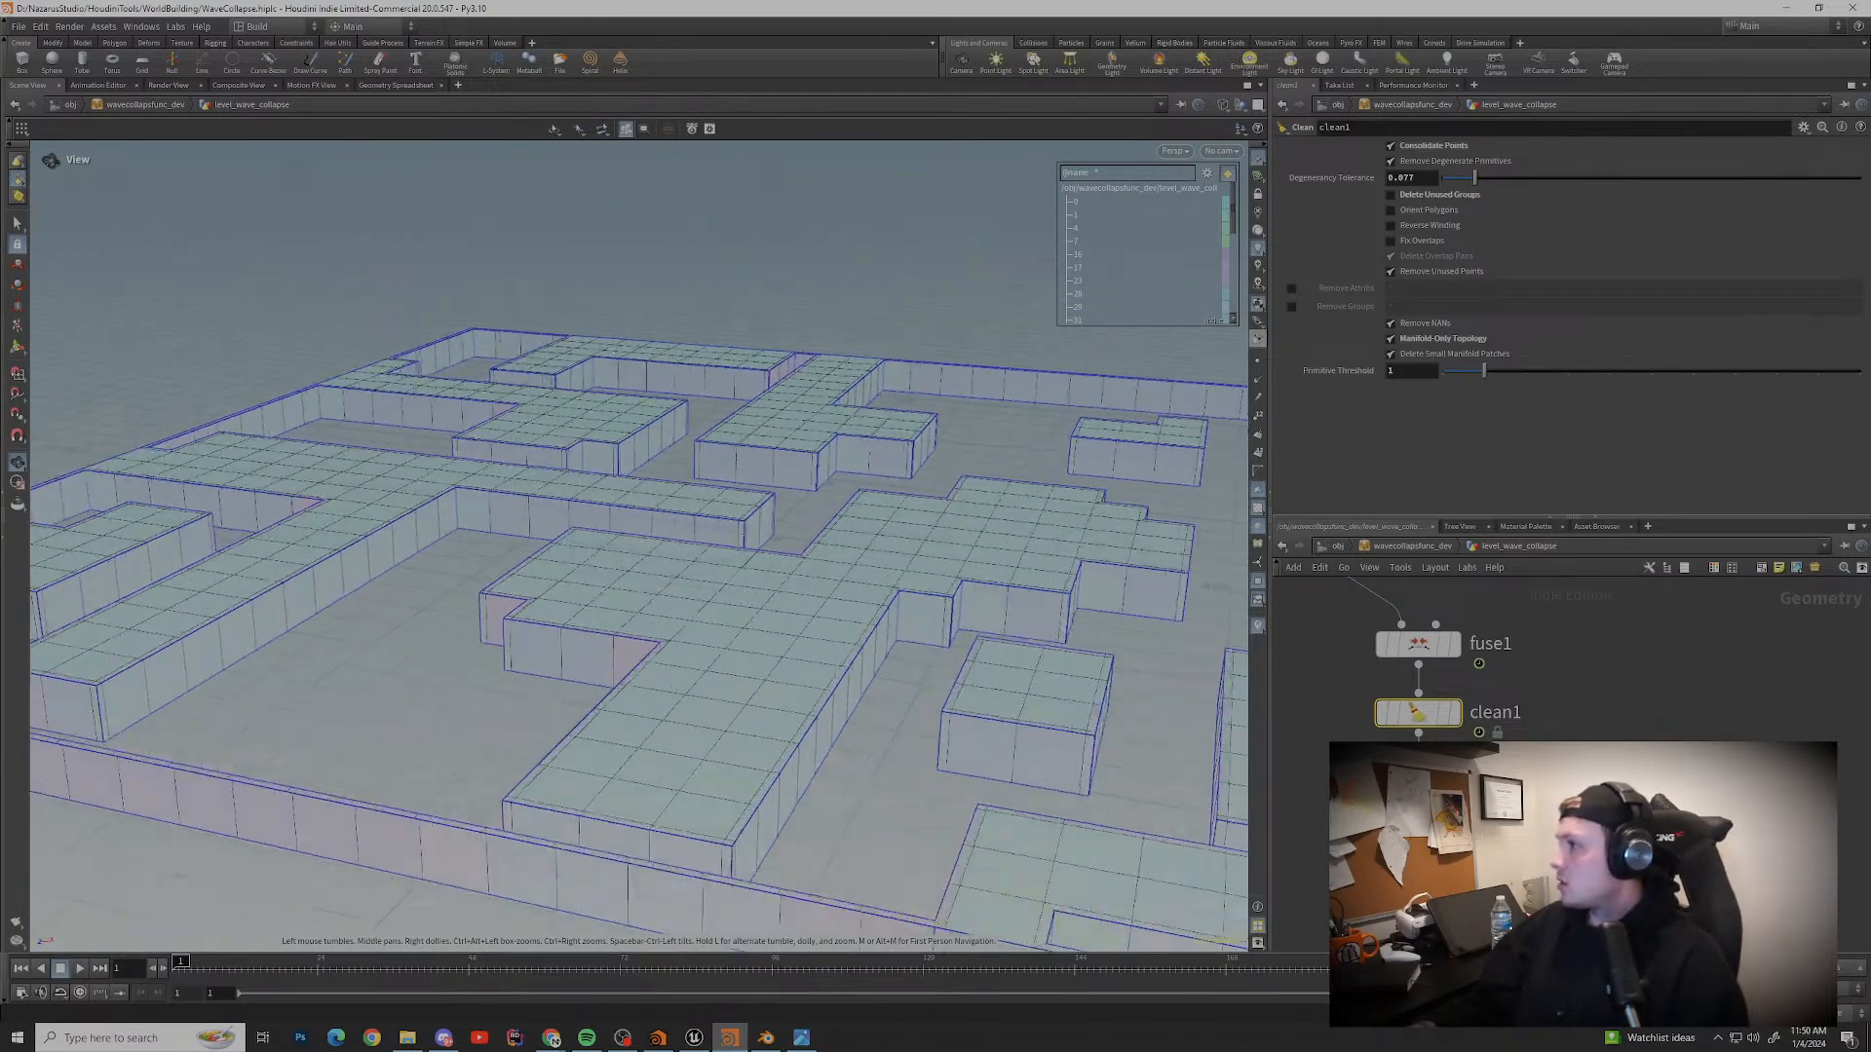
scroll(639, 546, "down", 6)
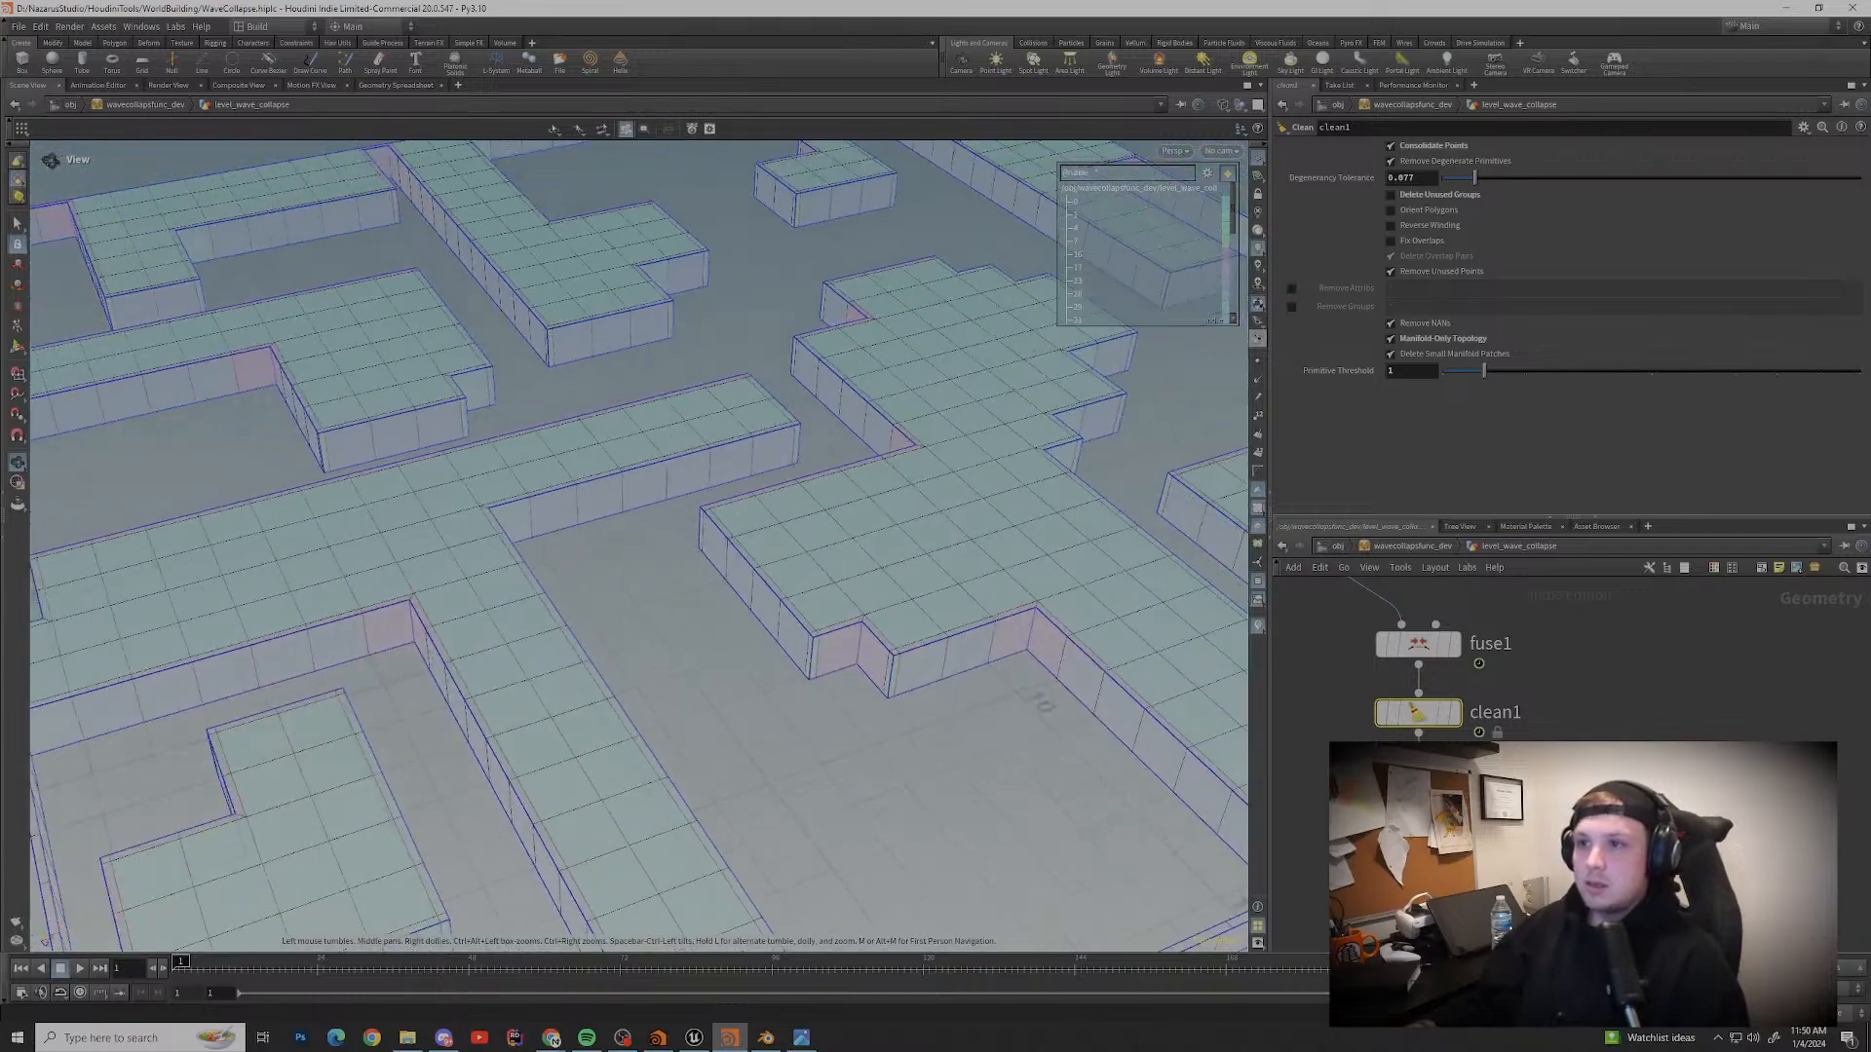
left_click_drag(639, 546, 657, 428)
scroll(639, 545, "up", 6)
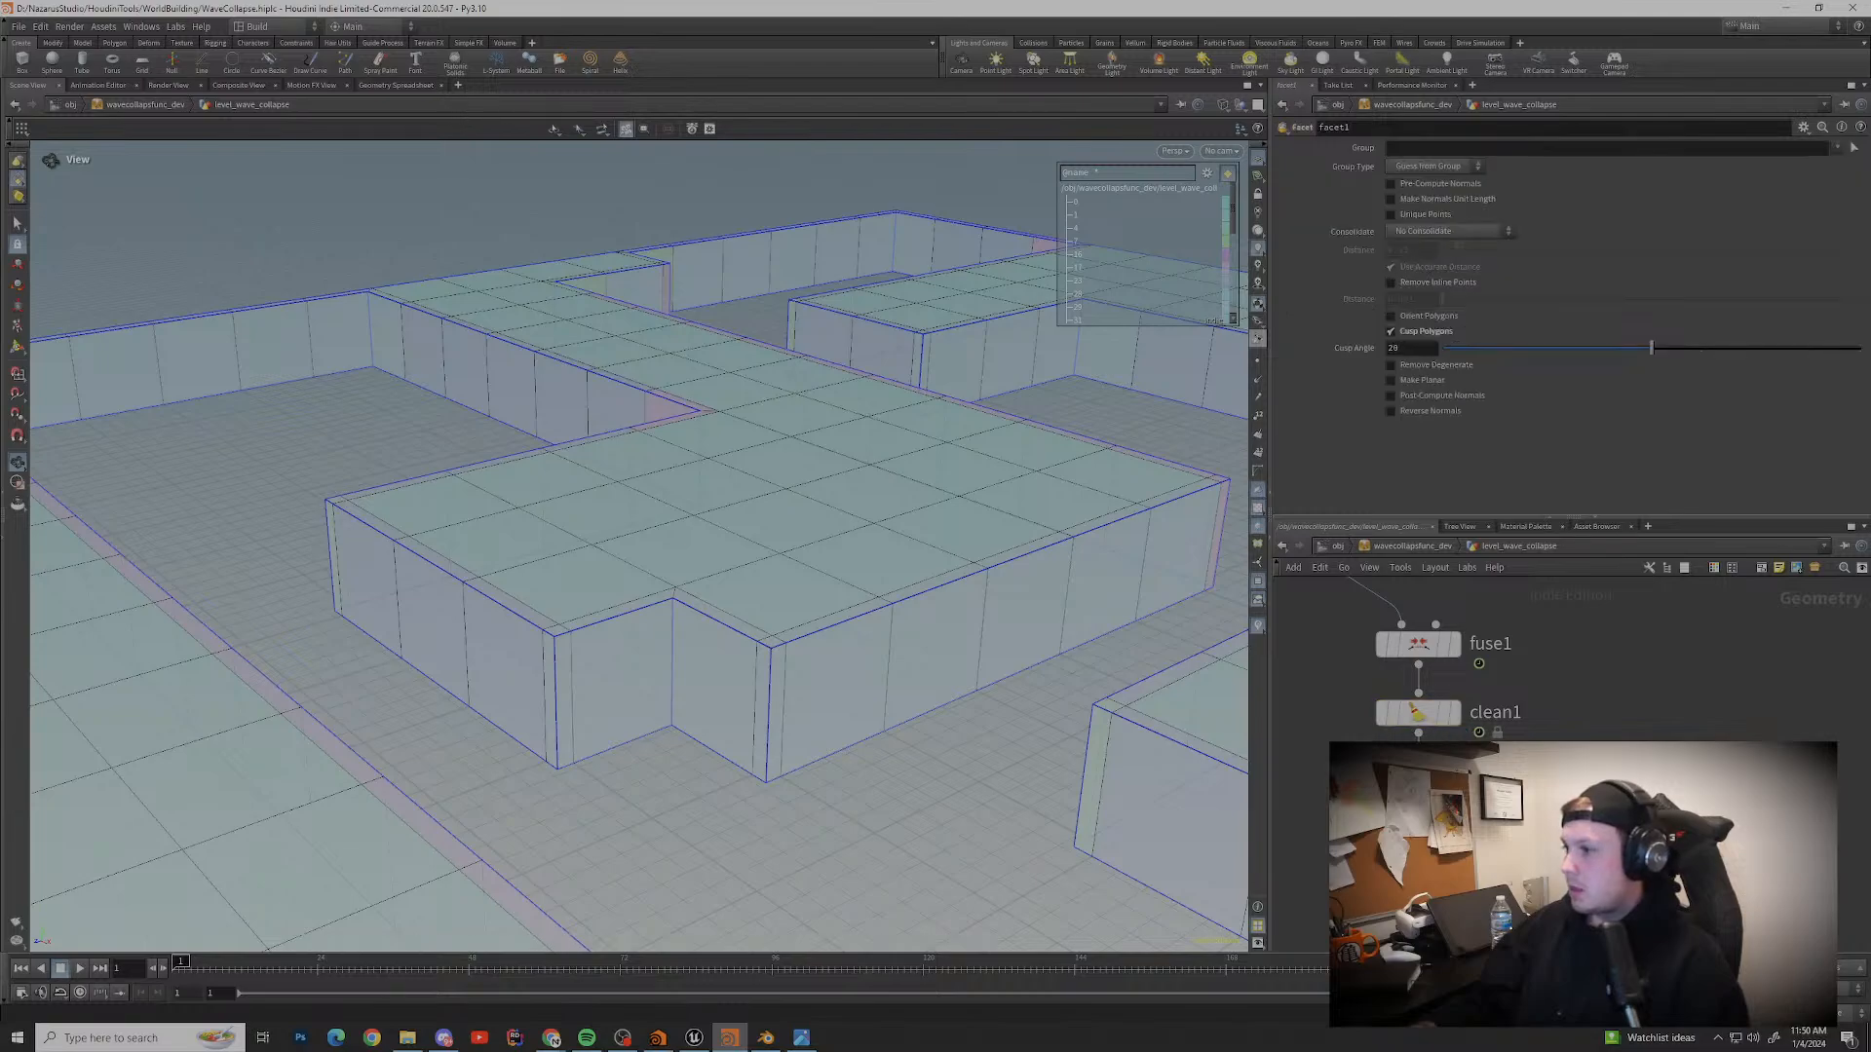
mouse_move(1466, 668)
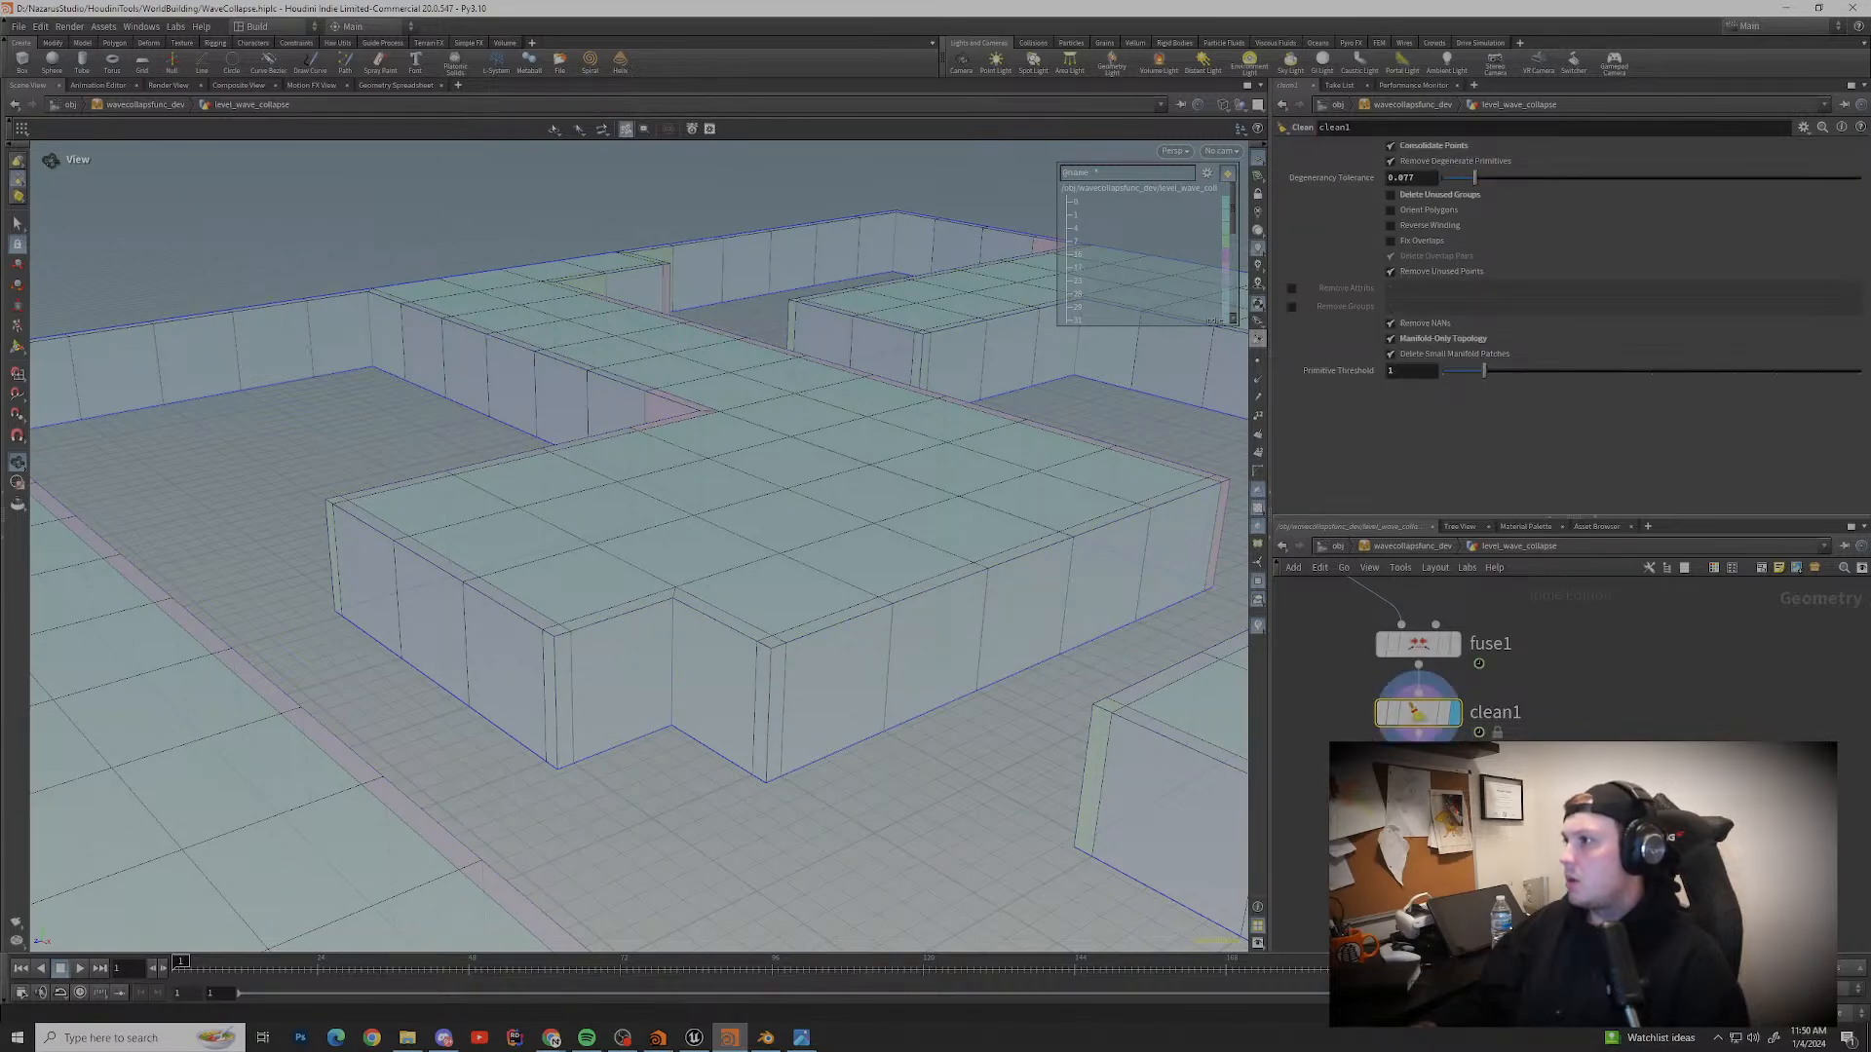
left_click(1417, 781)
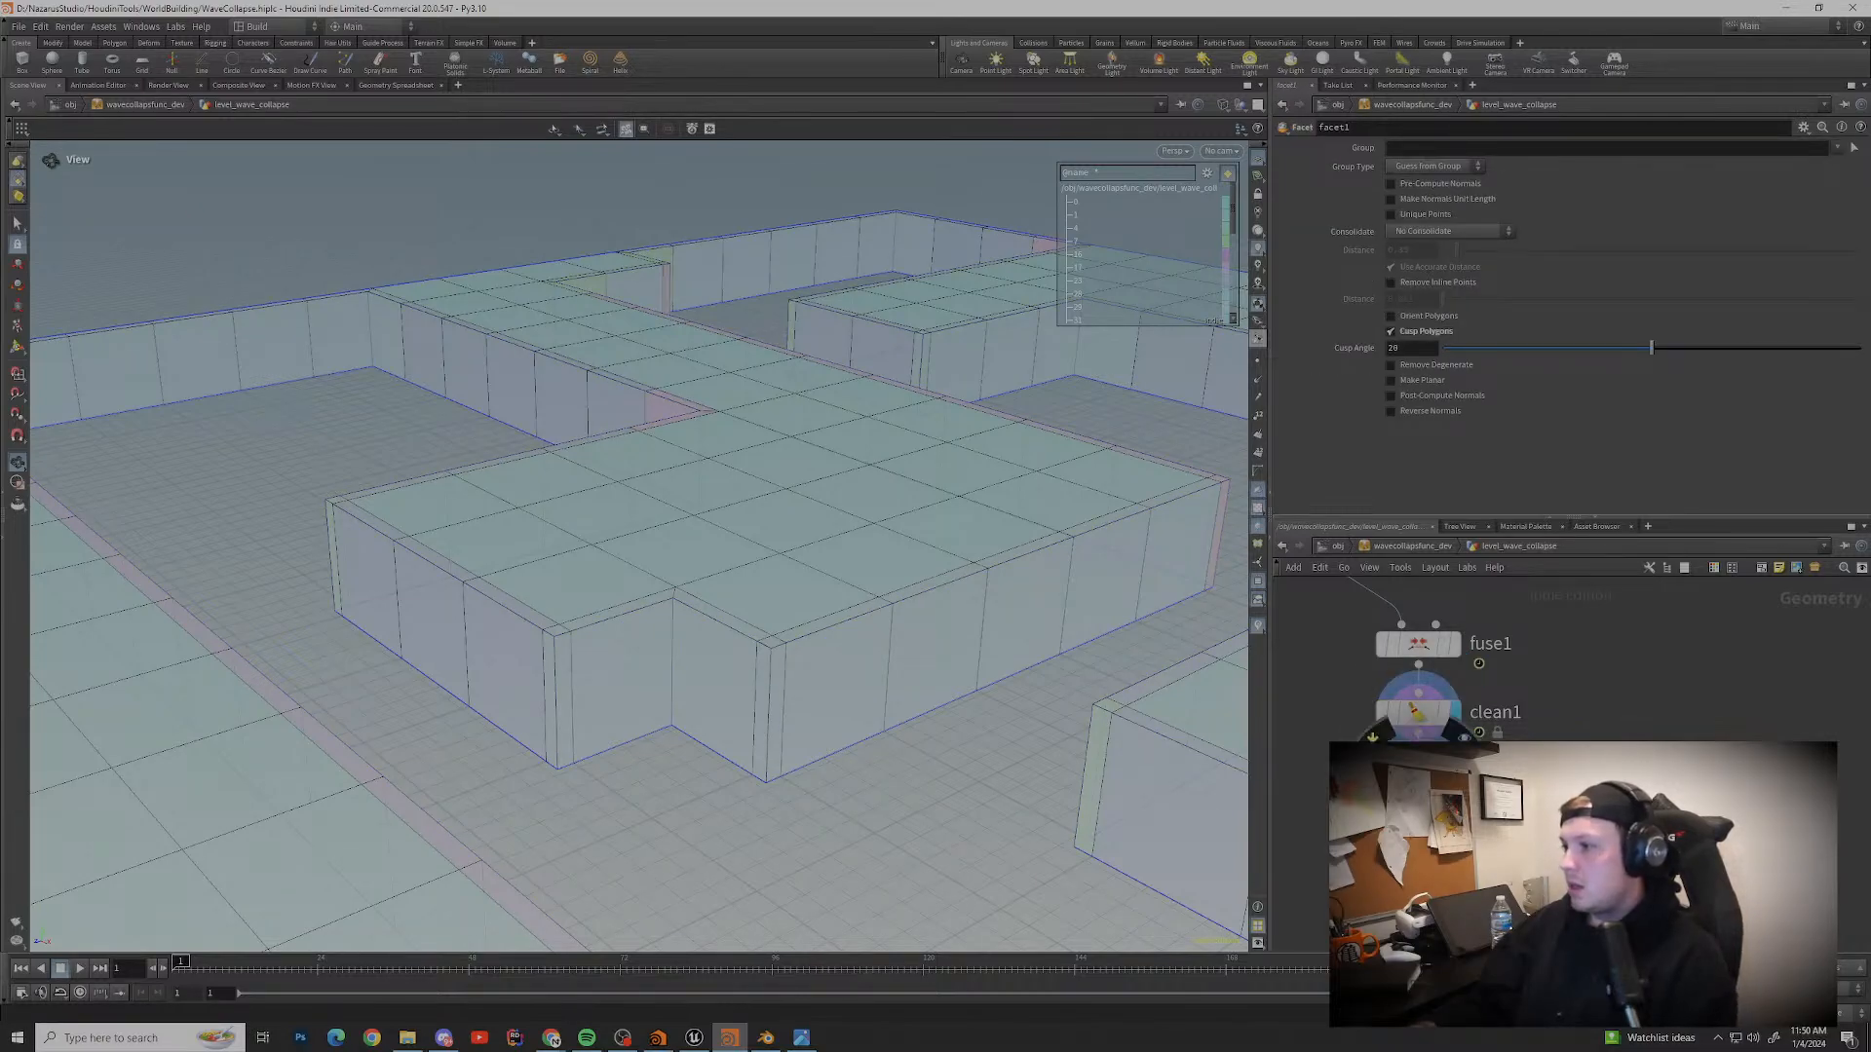
Step: Add a Group Create node after clean1 that includes elements by edges with a minimum edge angle of about 118.9
left_click(1417, 713)
key("Tab")
key("Escape")
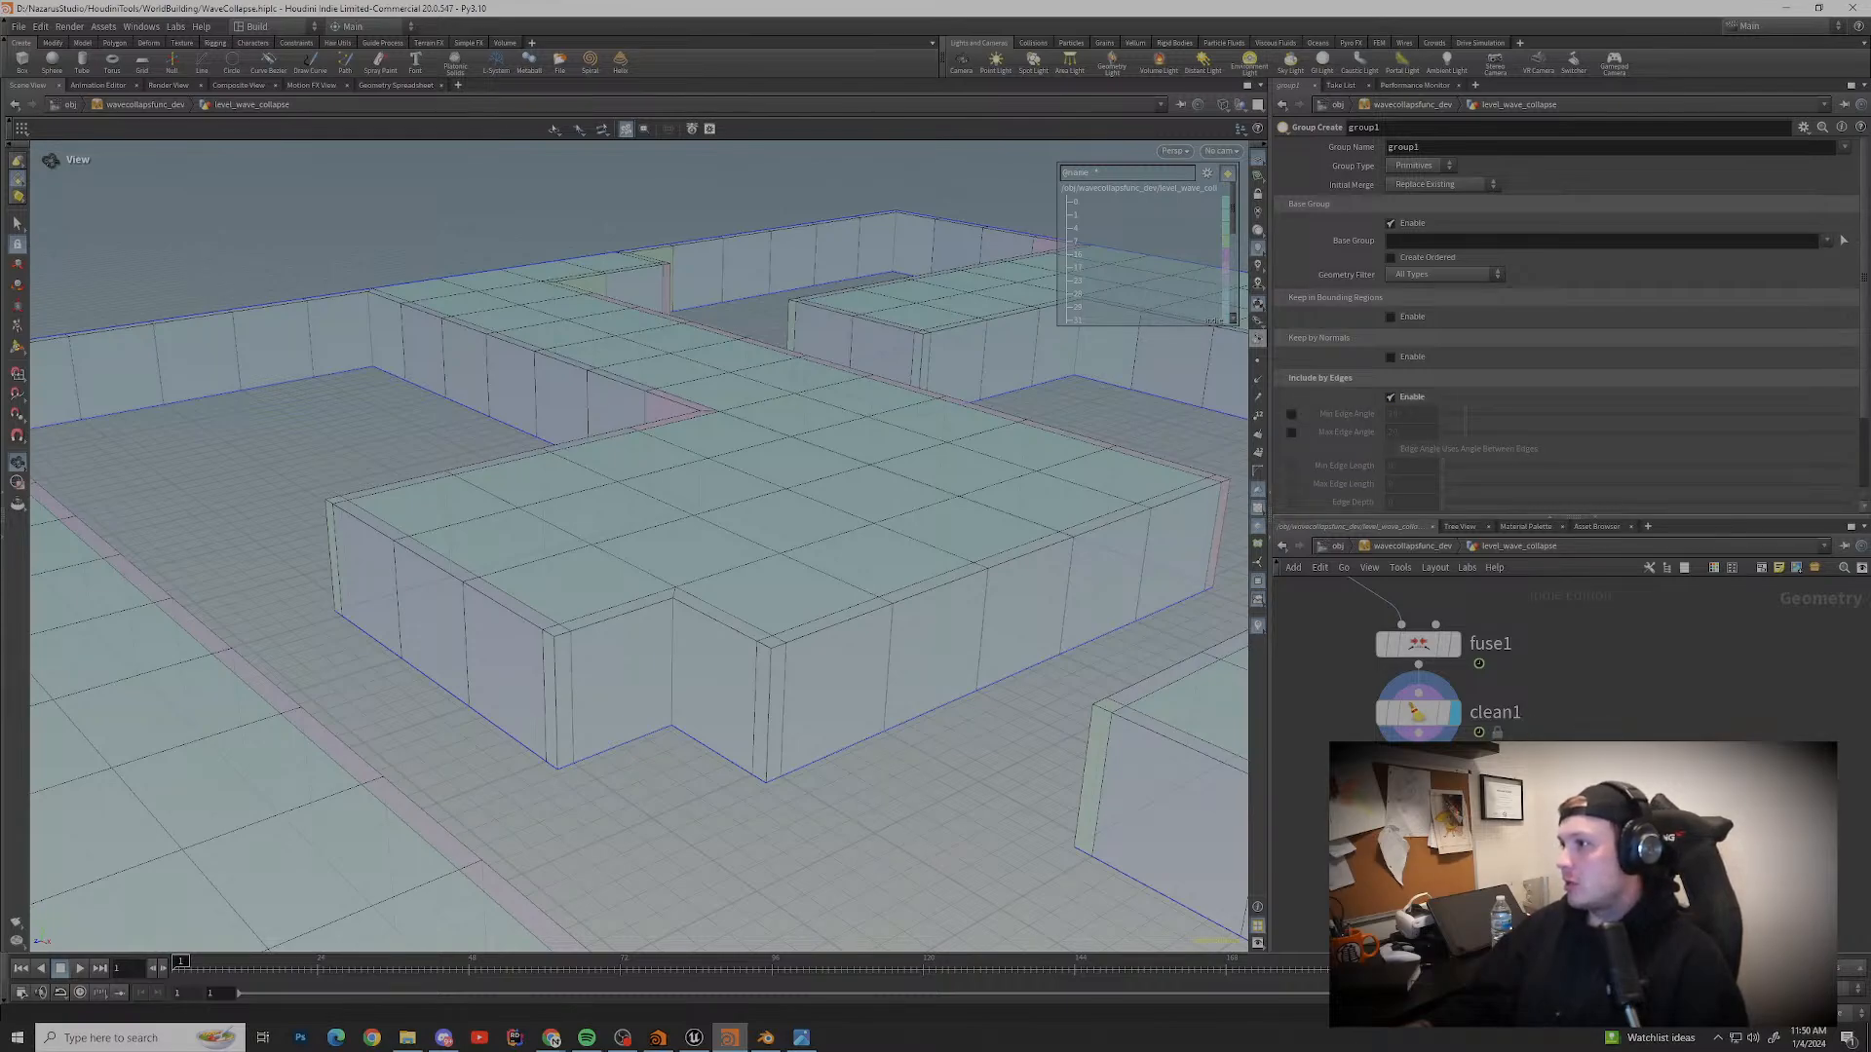
left_click(1291, 414)
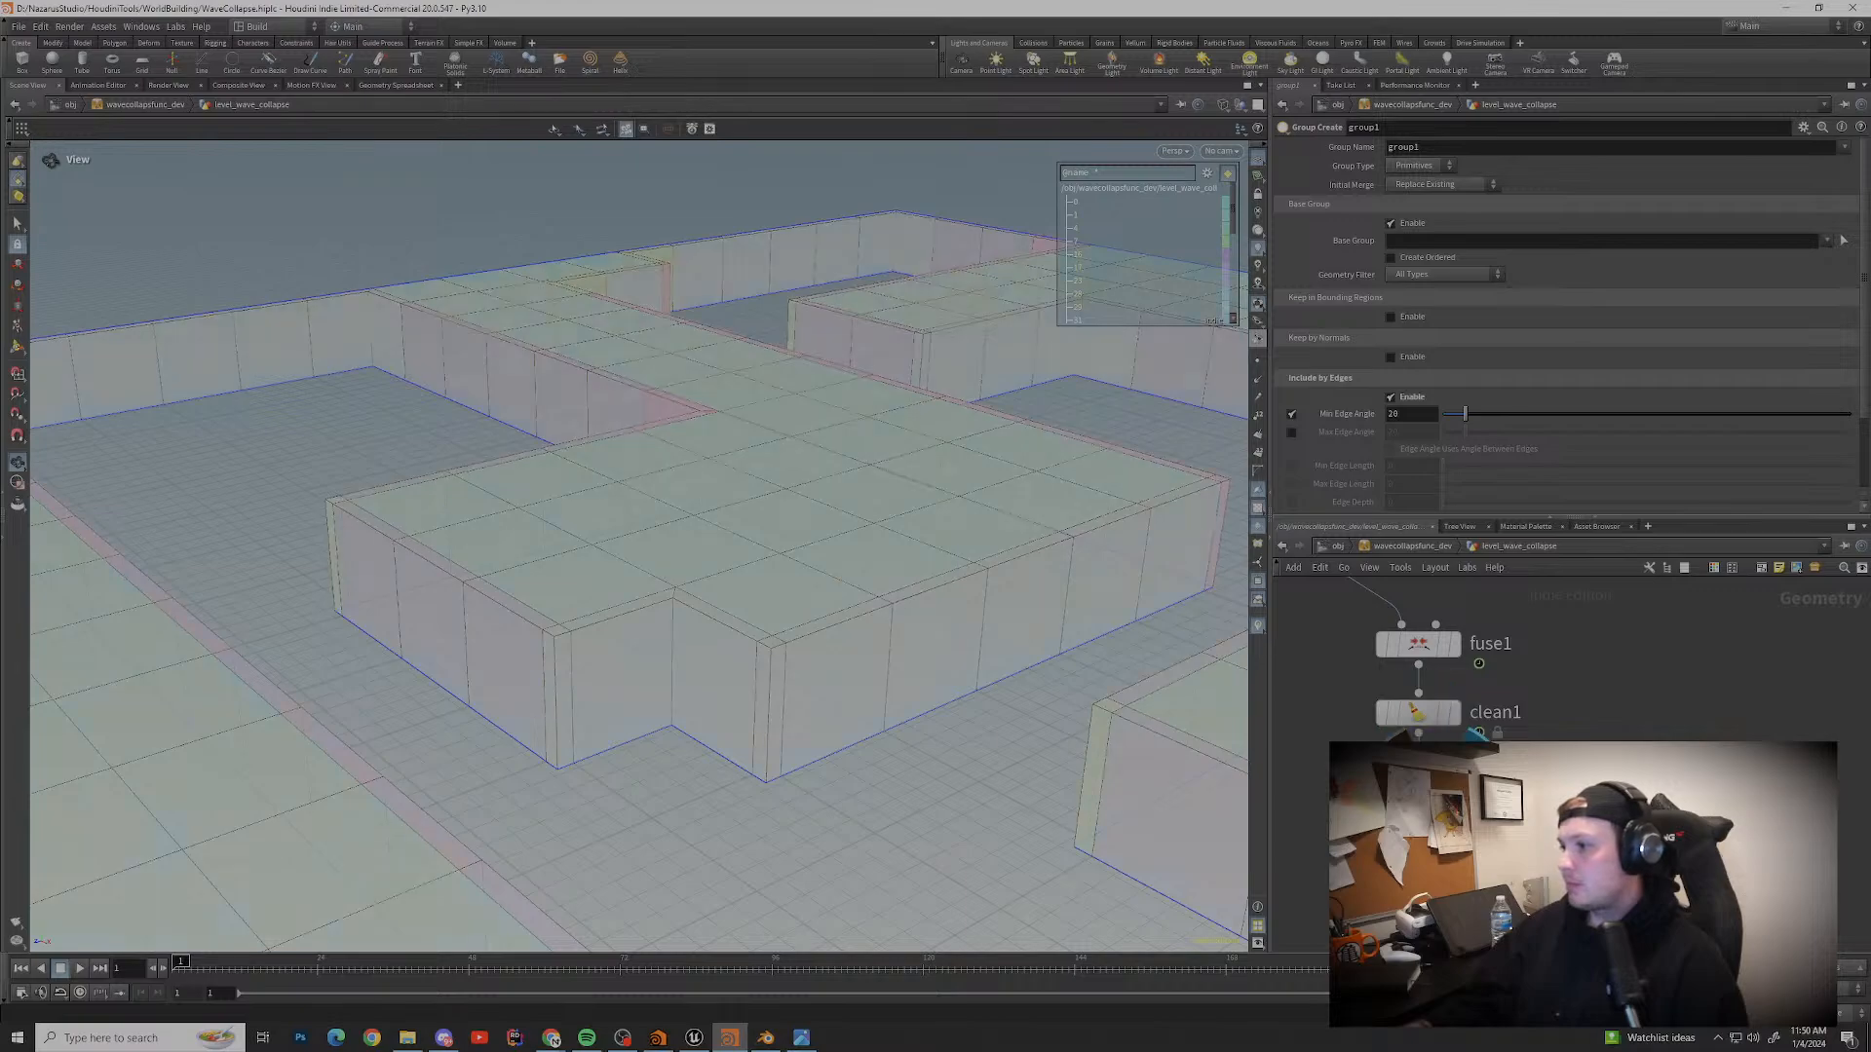
left_click_drag(1464, 414, 1576, 414)
Step: Try the Points group type on group1, return it to Primitives and keep the minimum edge angle
left_click(1418, 166)
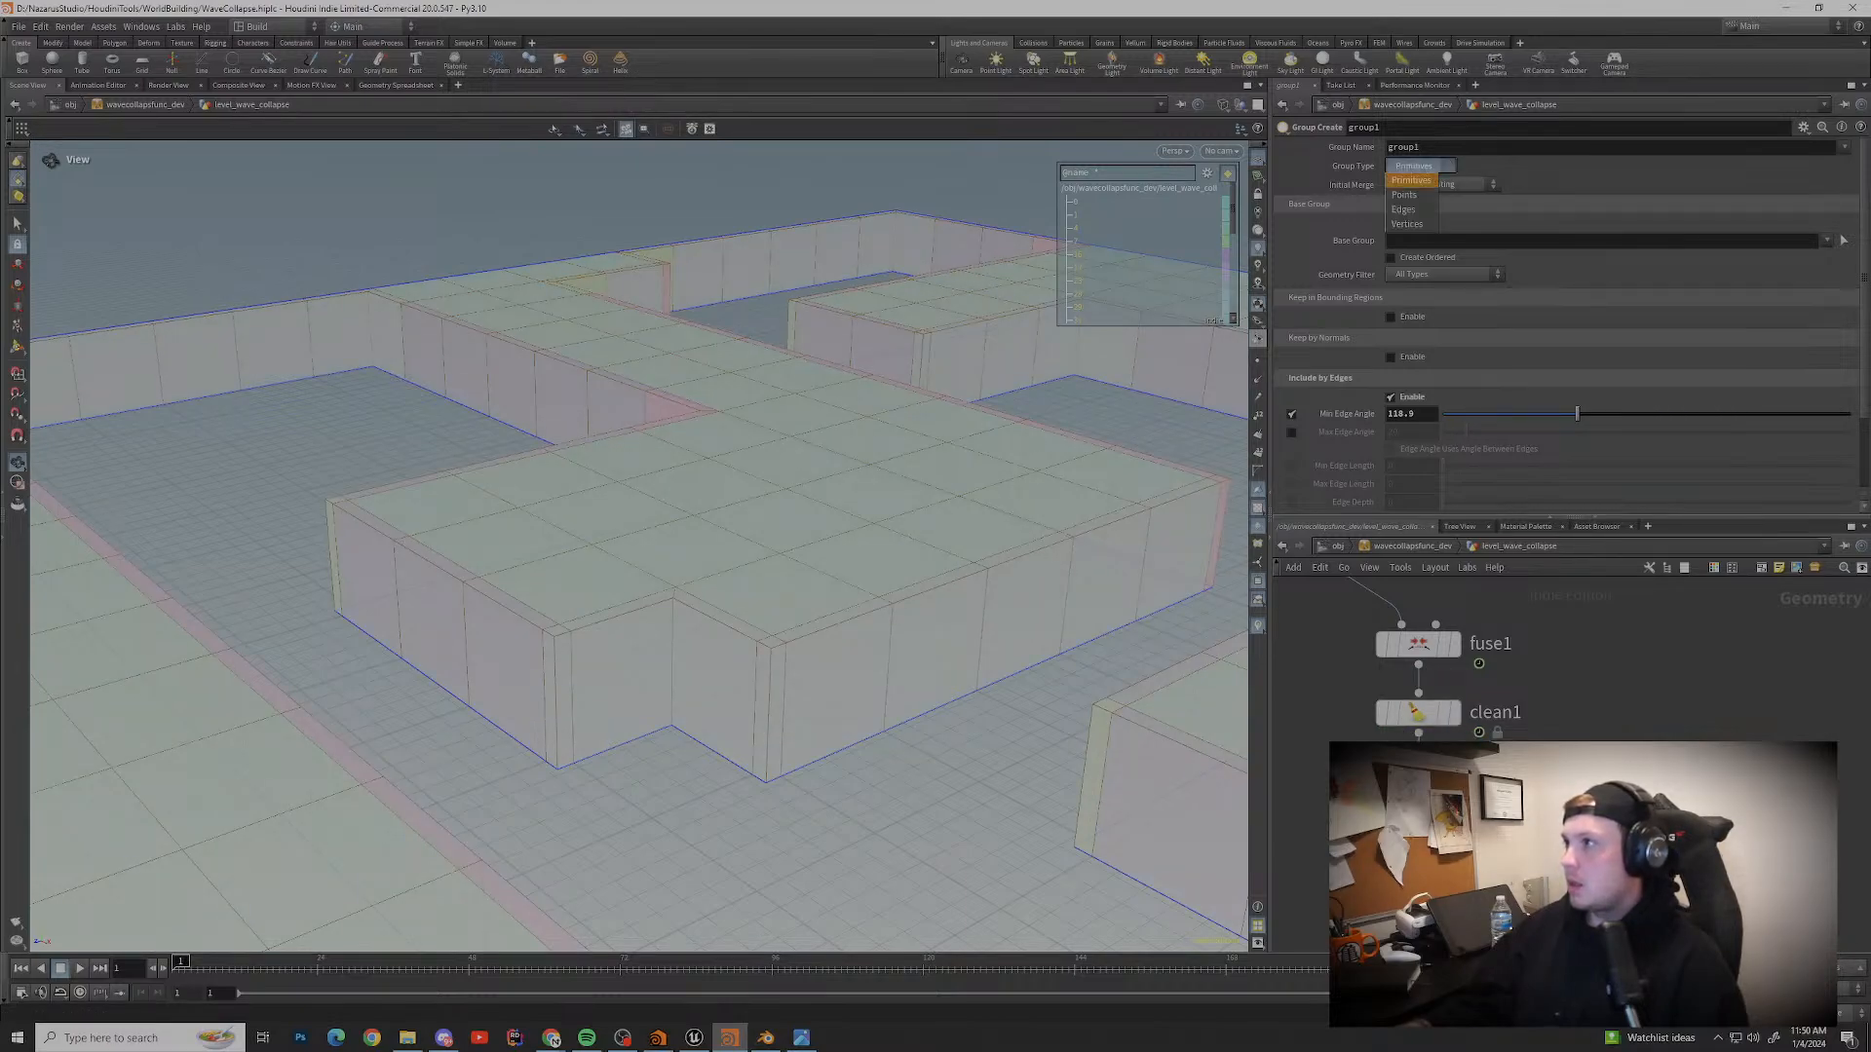
left_click(1413, 185)
left_click(1417, 165)
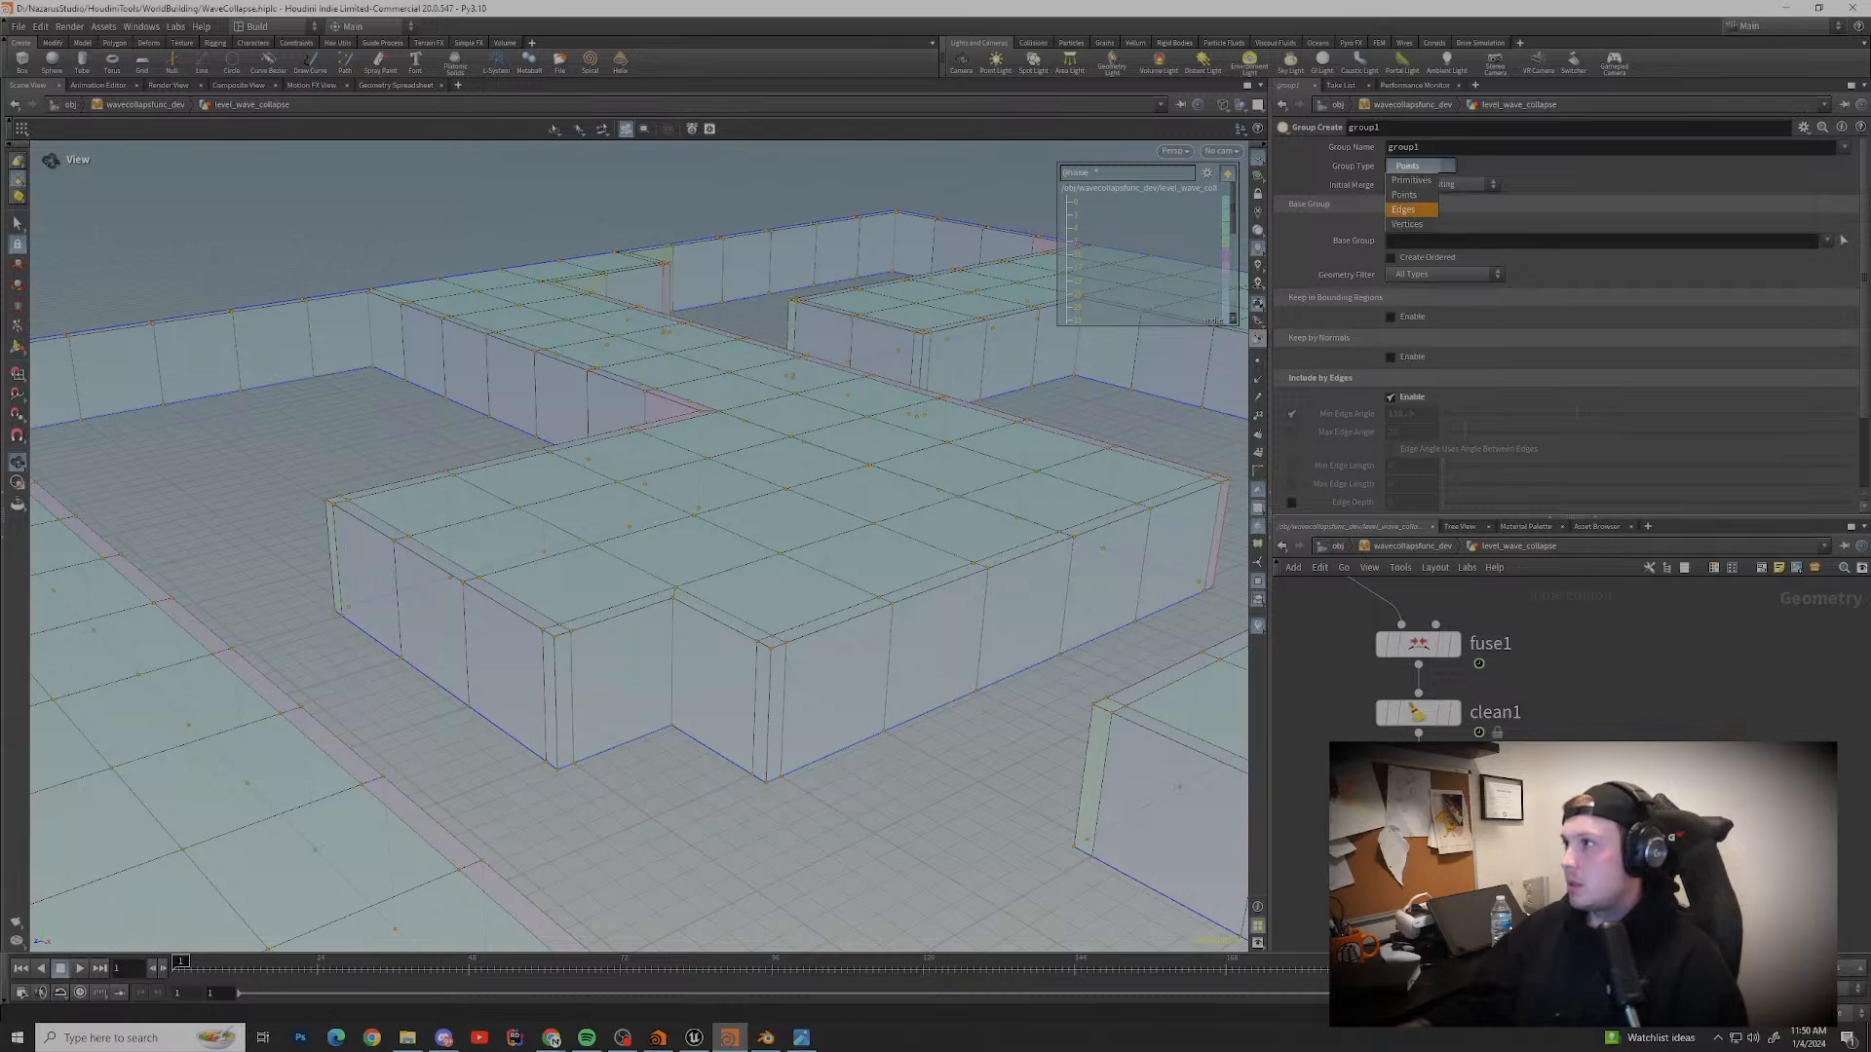
left_click(1413, 168)
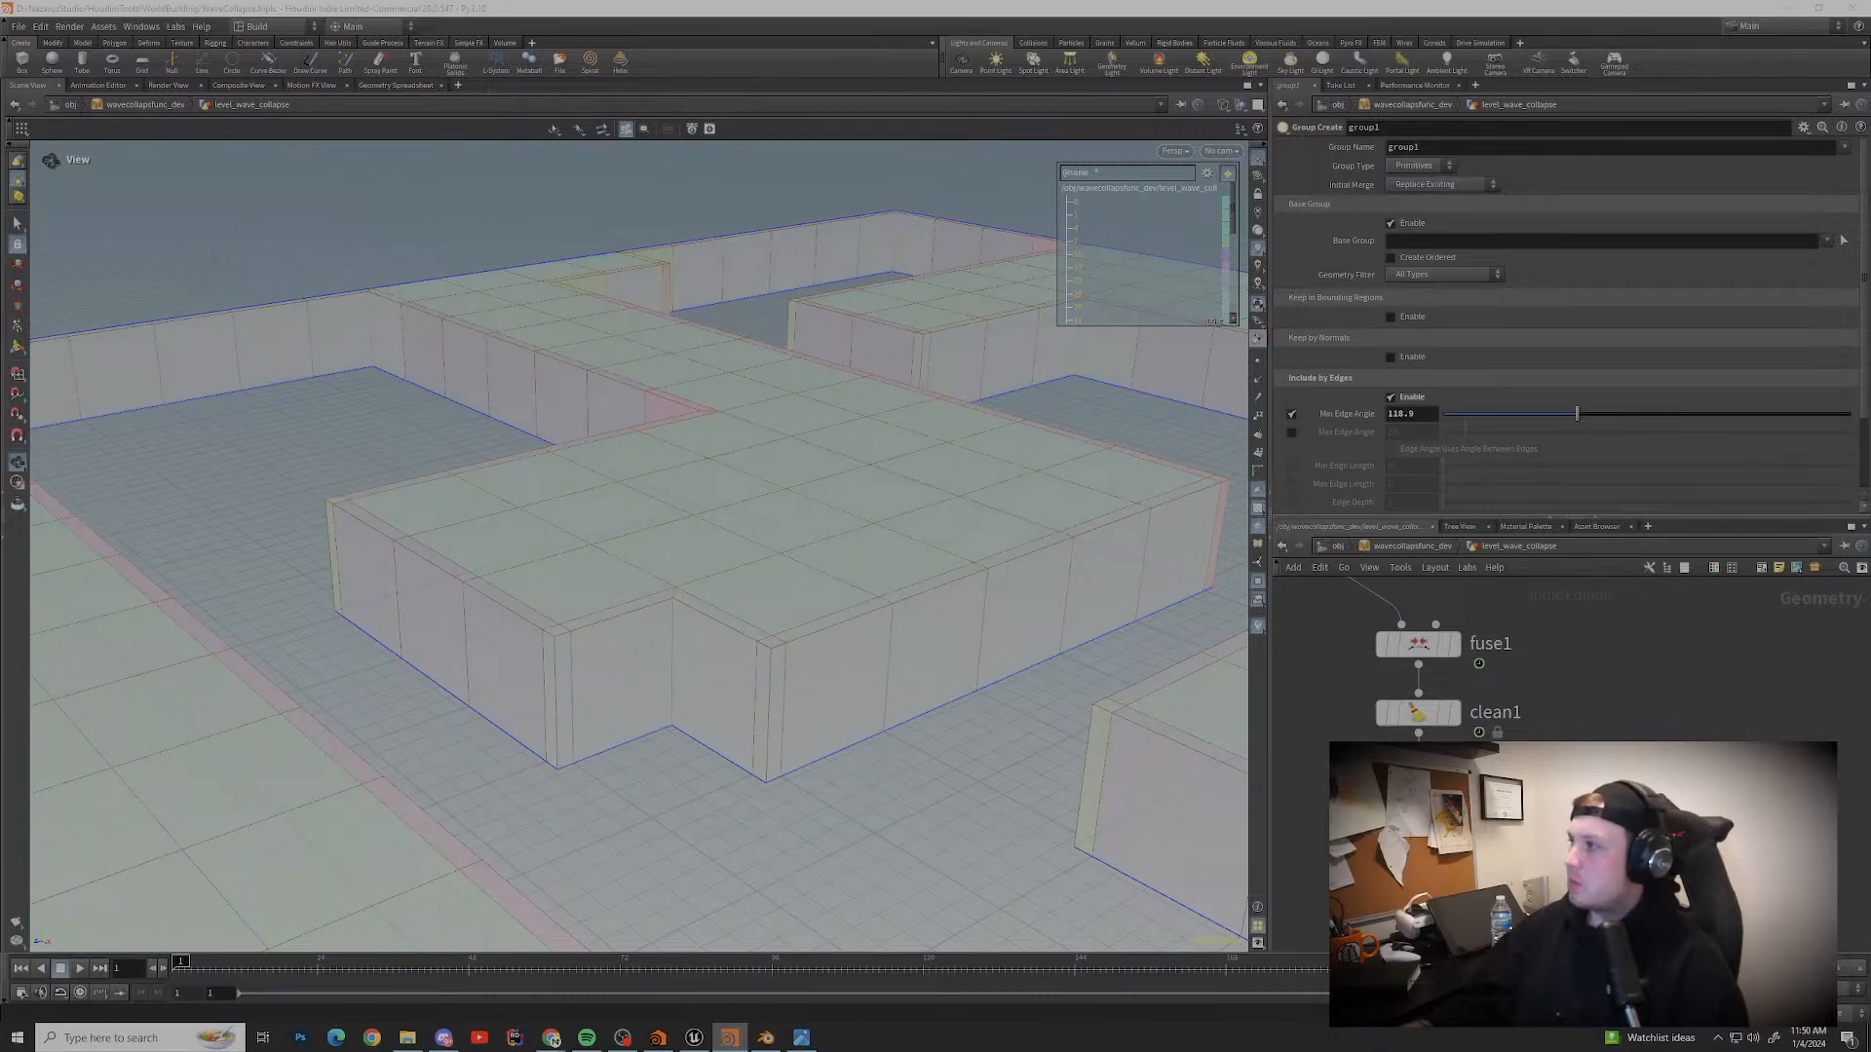
left_click(1411, 414)
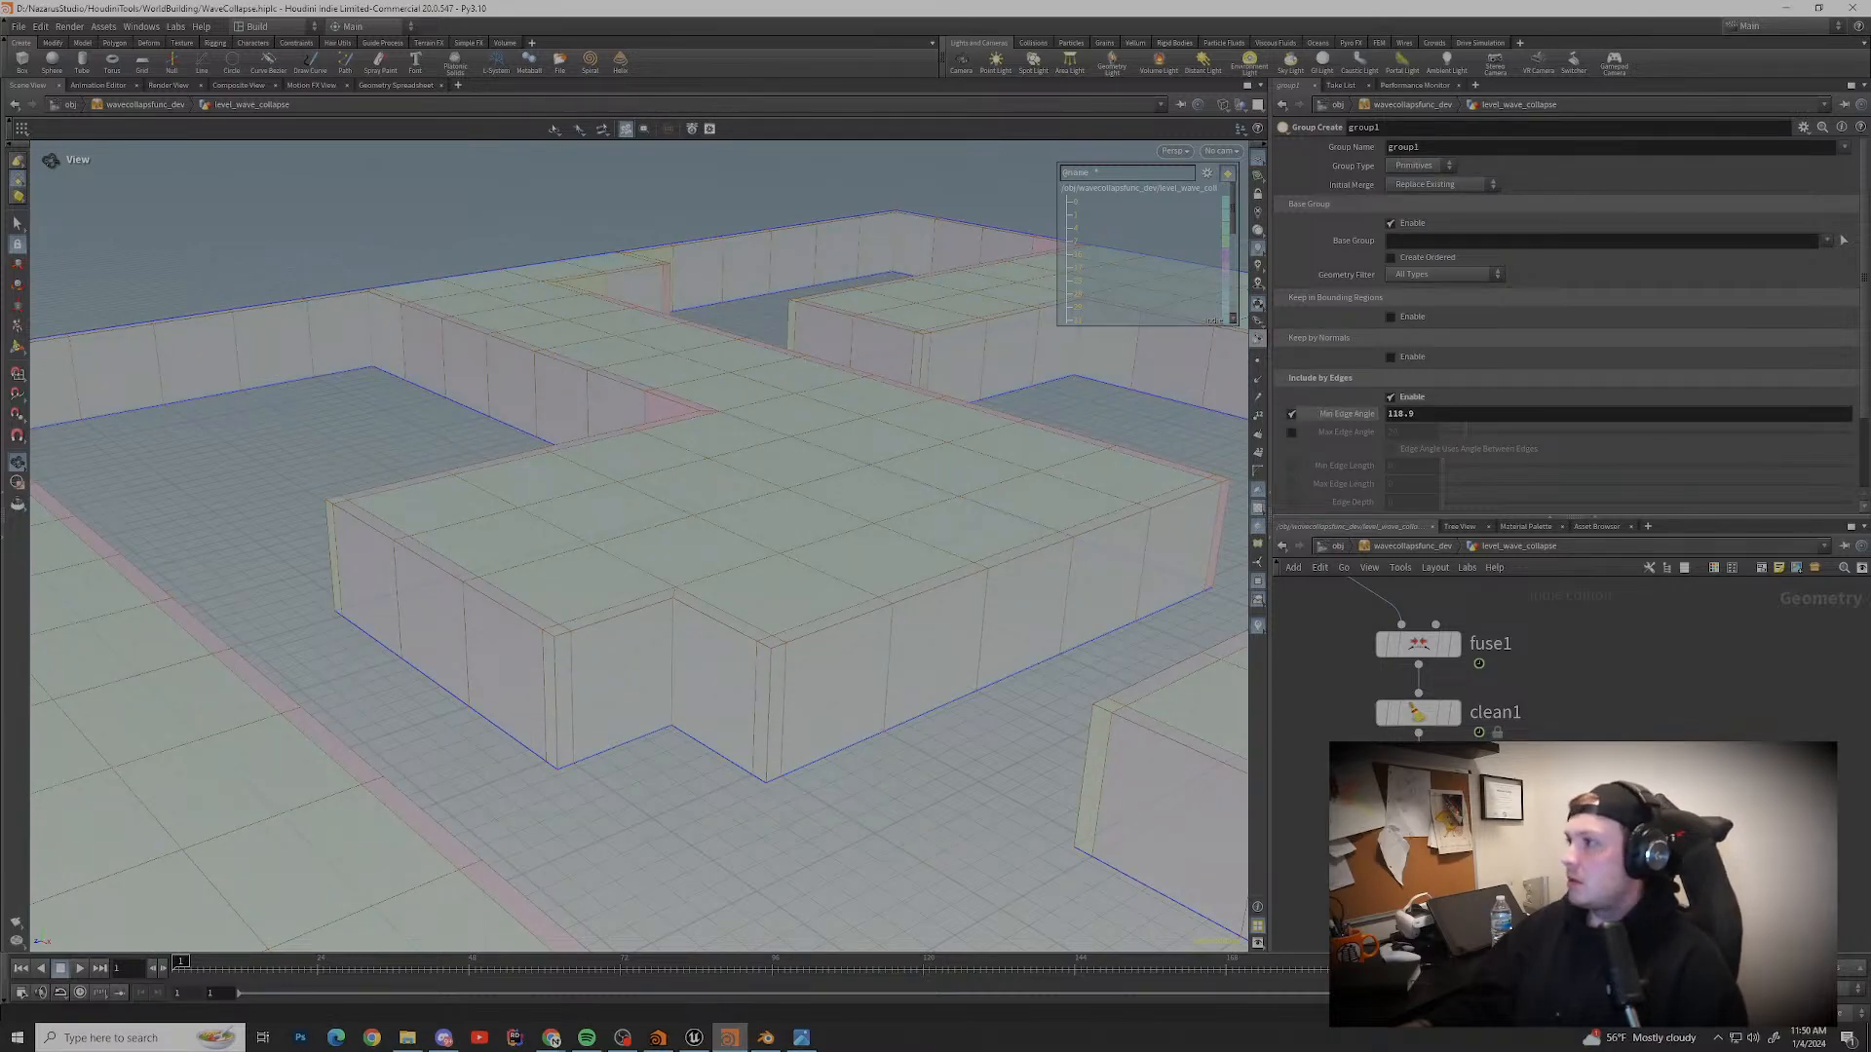
key("Return")
Step: Set group1's type to Edges with a minimum edge angle of 73 and a maximum of about 206
left_click(1292, 432)
left_click_drag(1467, 431, 1696, 432)
left_click(1420, 165)
left_click(1418, 223)
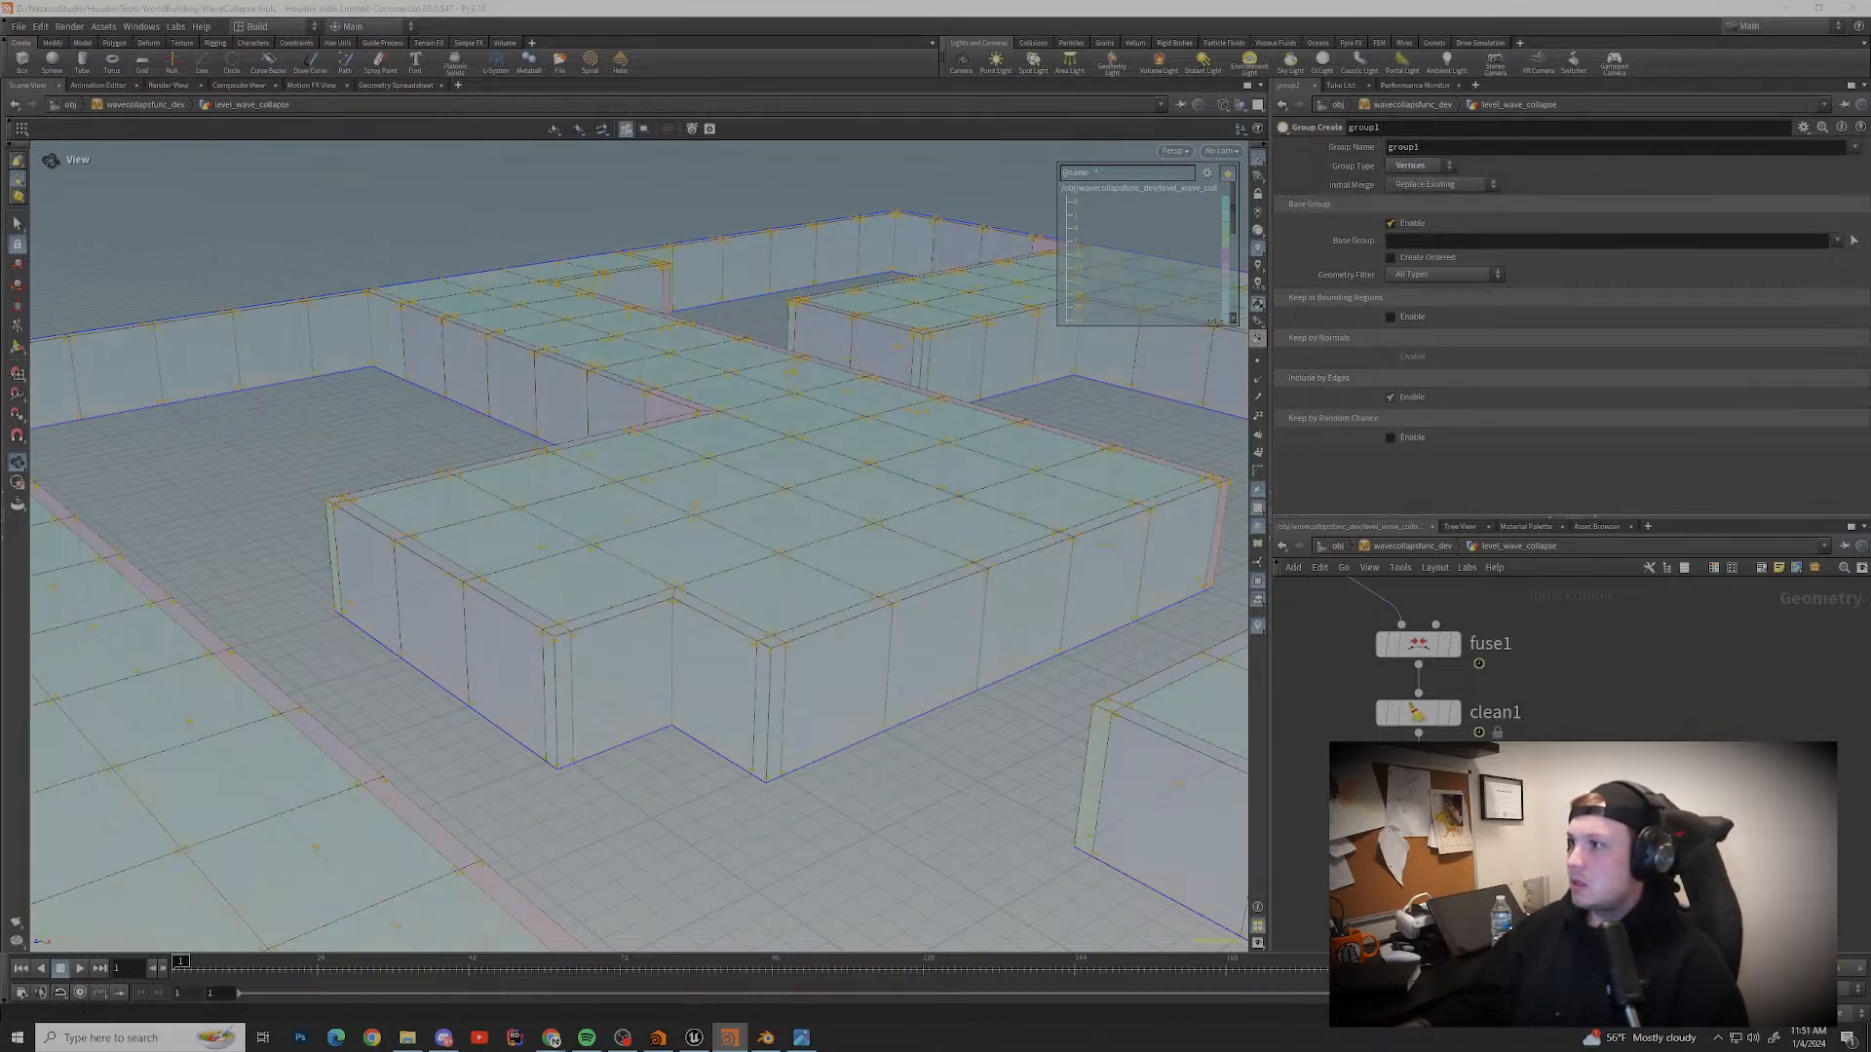
left_click(1419, 165)
left_click(1413, 209)
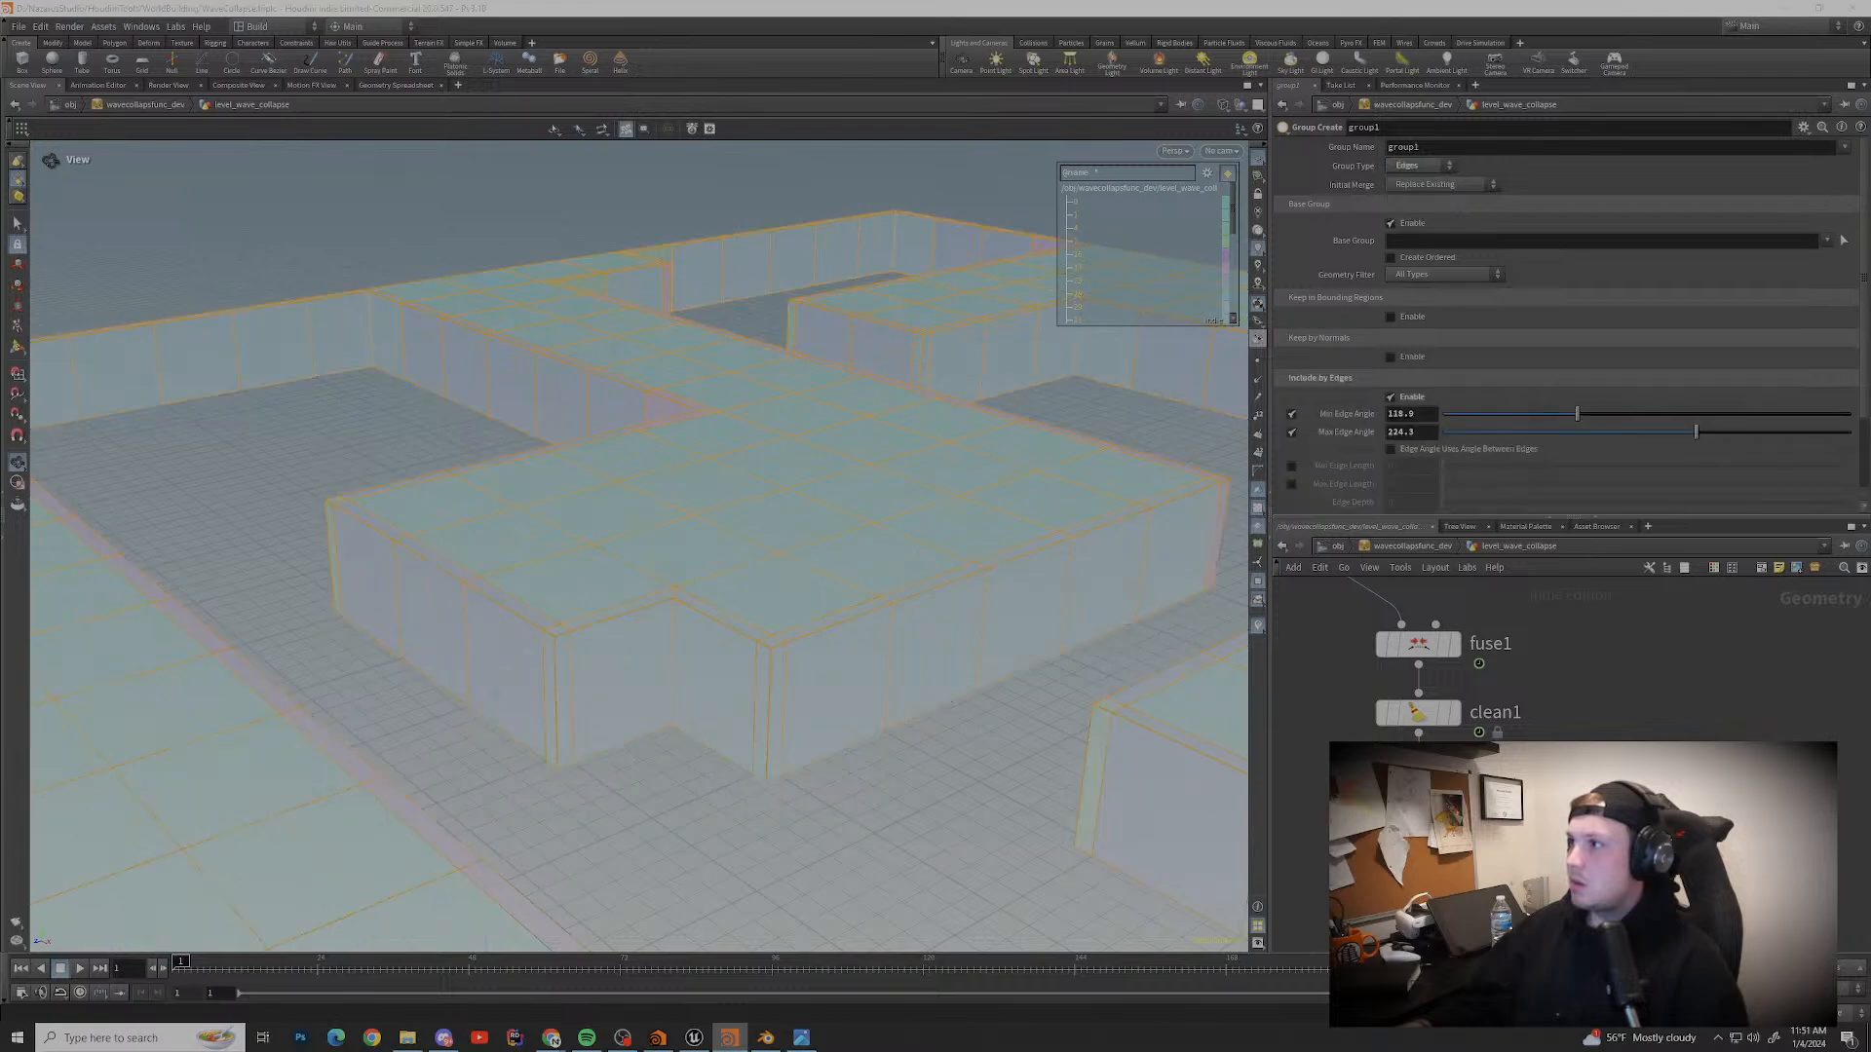
left_click_drag(1577, 414, 1513, 414)
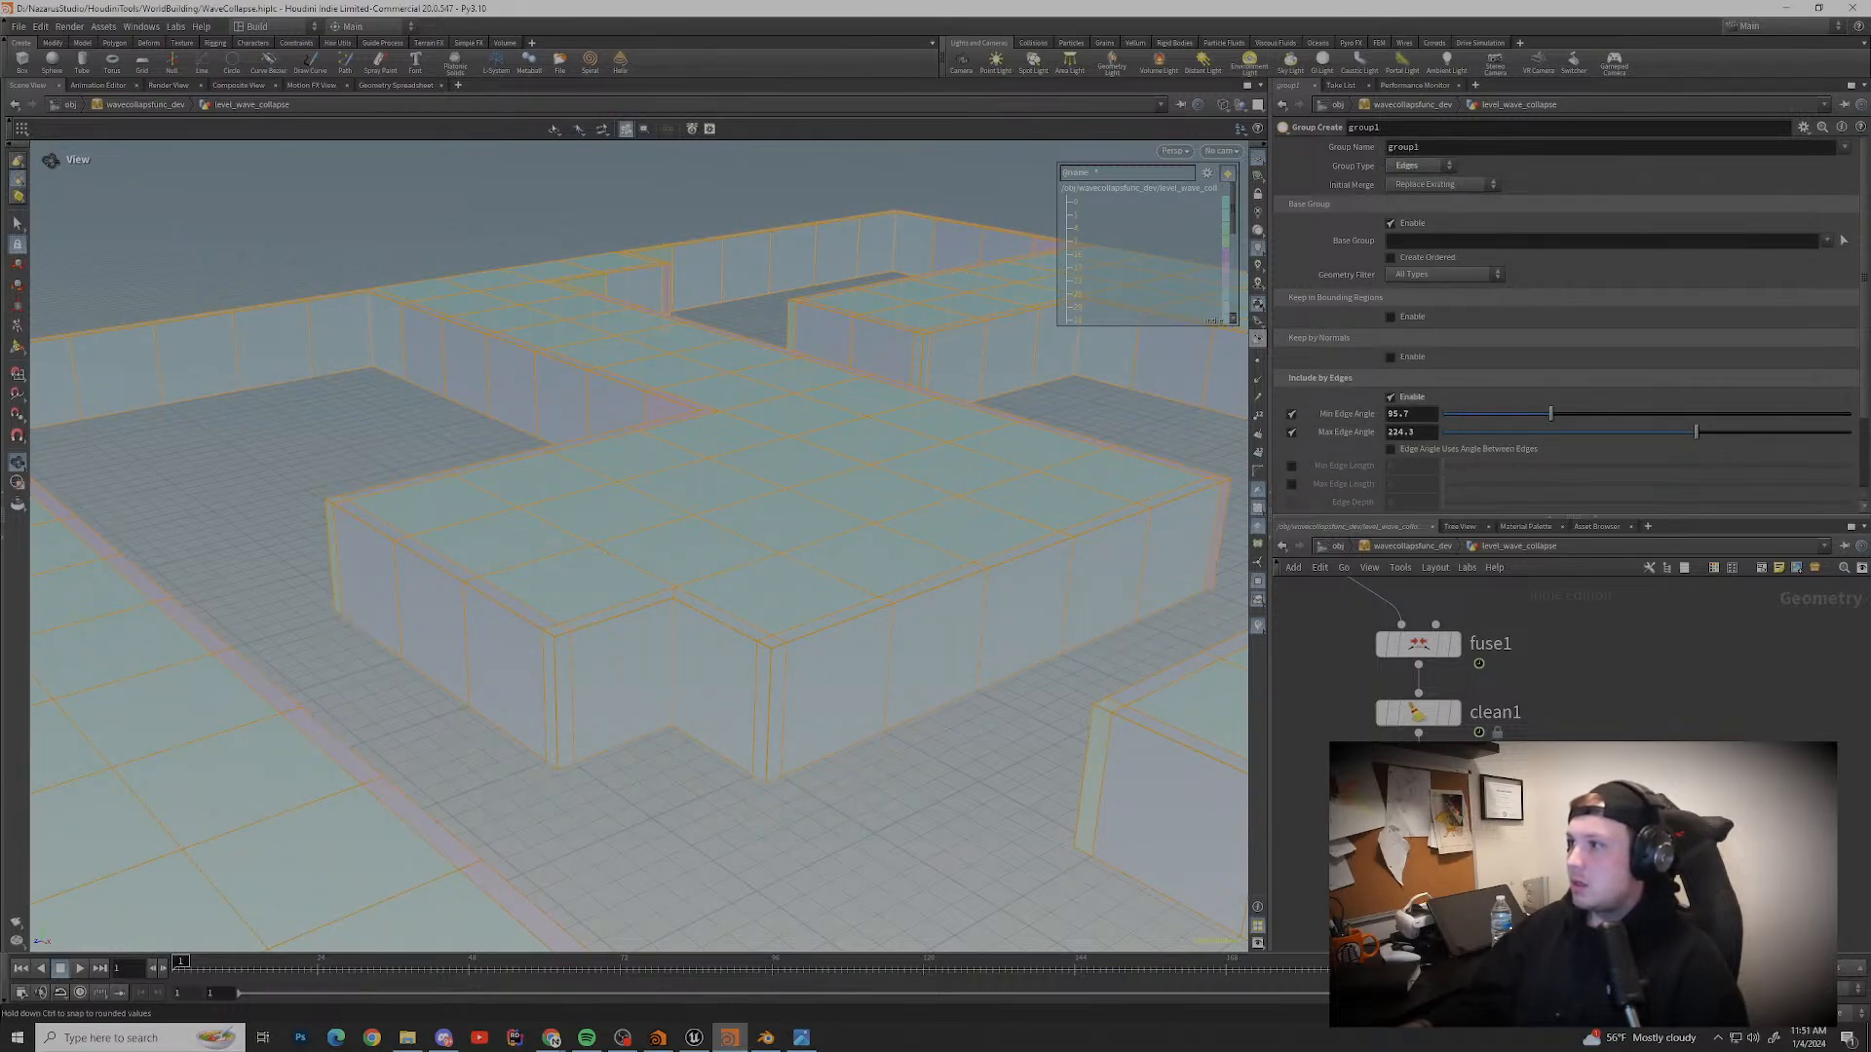
mouse_move(1695, 432)
left_mouse_down()
mouse_move(1622, 432)
mouse_move(1676, 432)
left_mouse_up()
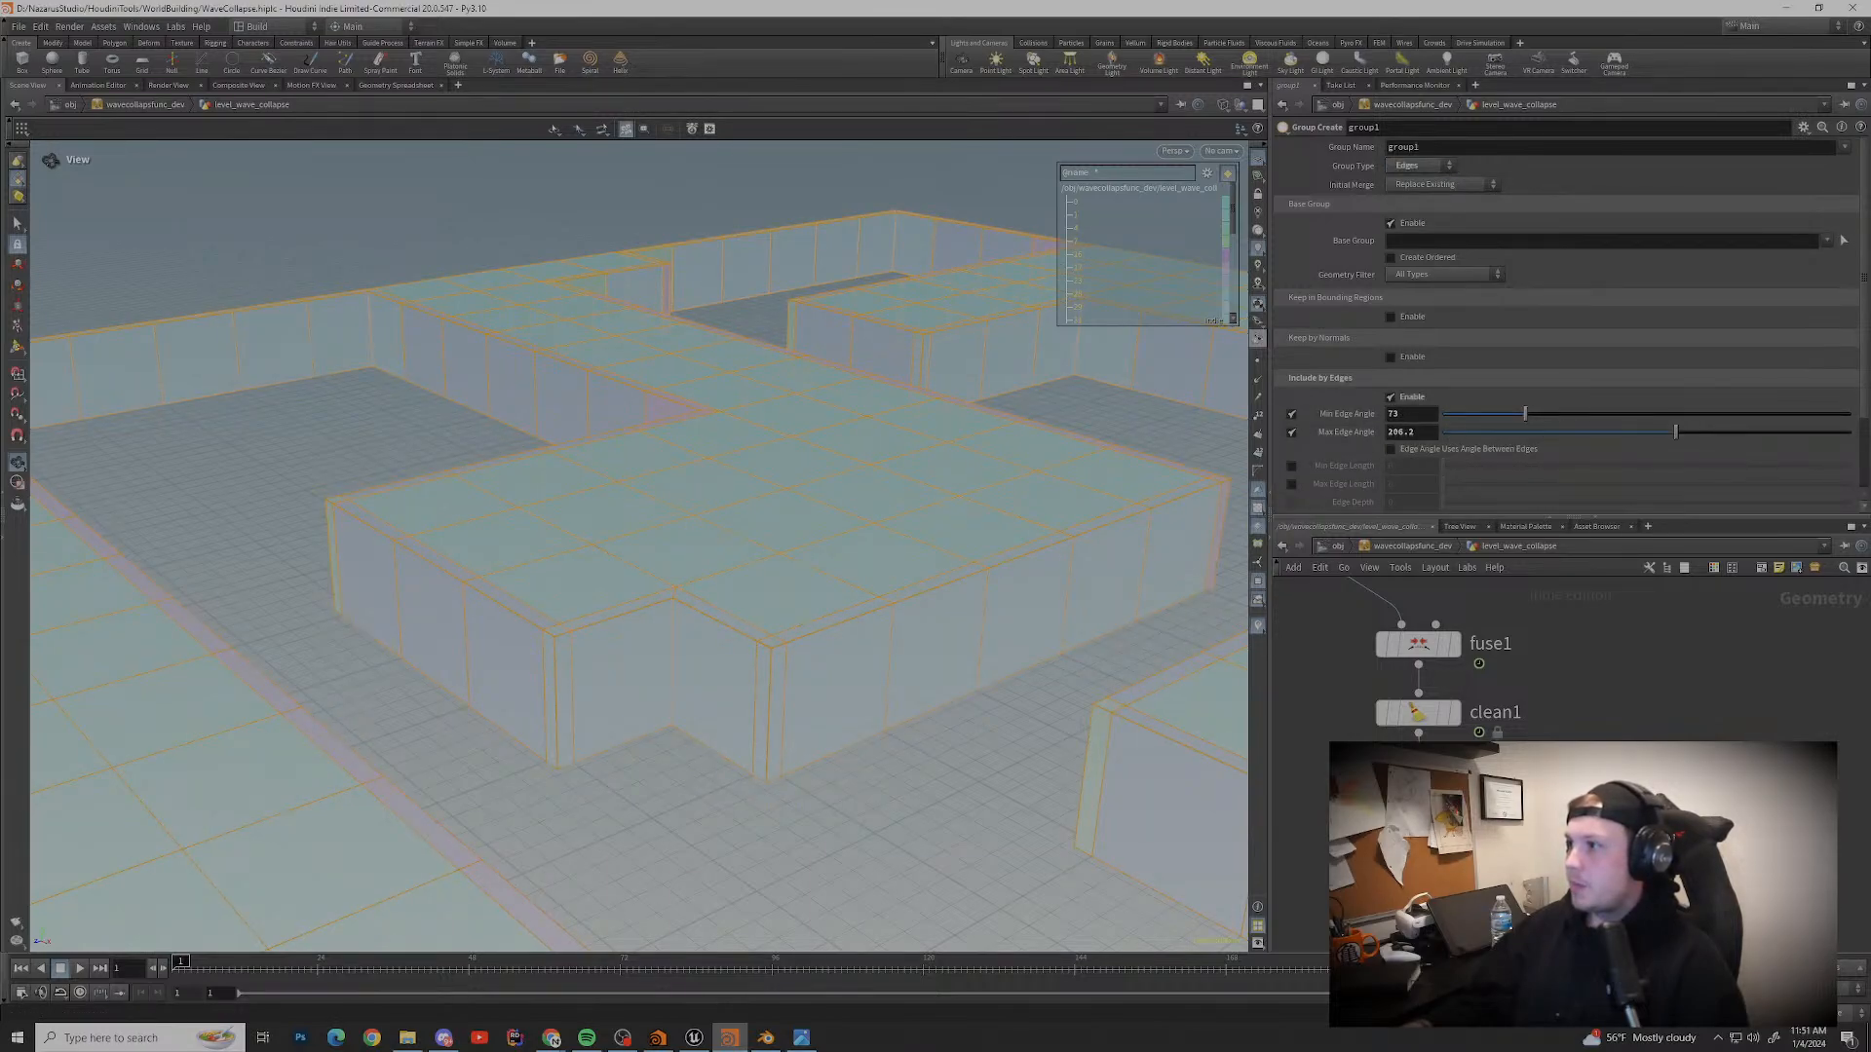
Step: Turn off group1's edge angle limits and try the angle-between-edges option and the minimum and maximum edge length limits
scroll(1559, 292, "down", 1)
left_click(1291, 375)
left_click(1290, 393)
left_click(1391, 411)
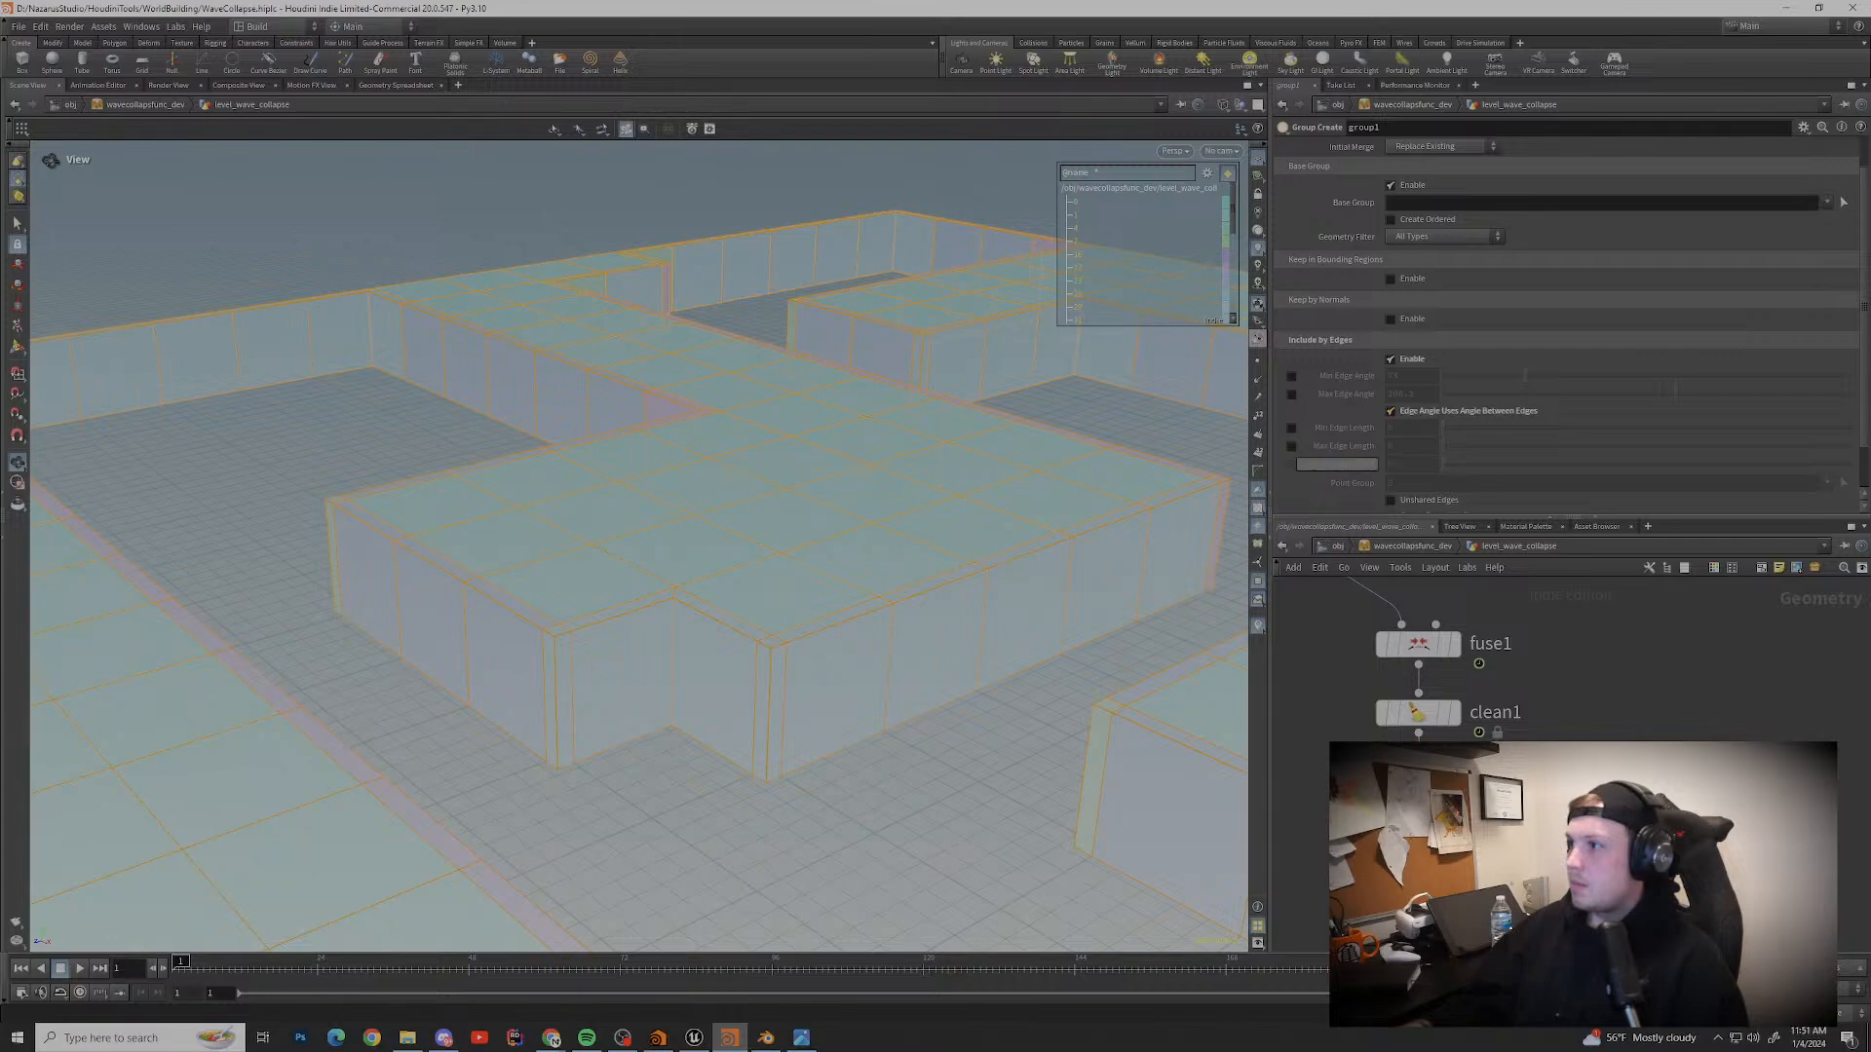
left_click(1291, 427)
left_click(1291, 445)
left_click_drag(1448, 446, 1613, 445)
left_click(1291, 428)
left_click(1291, 445)
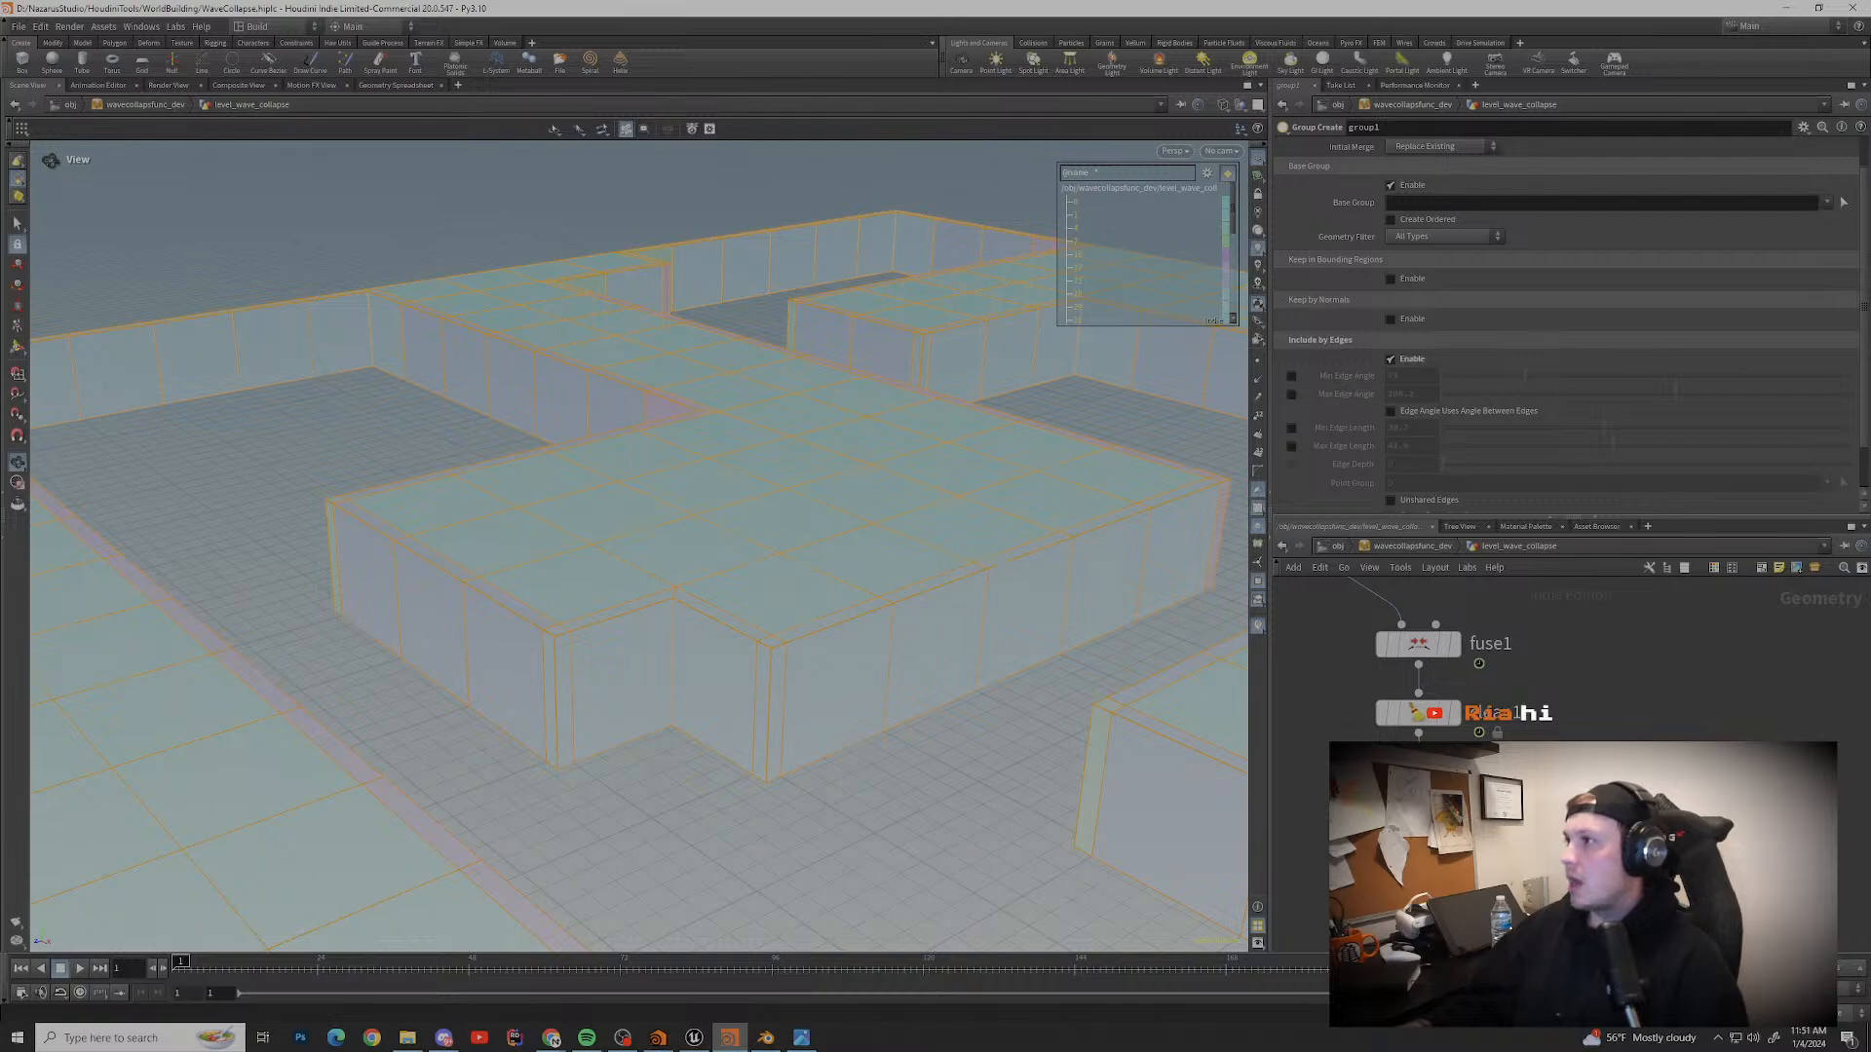
Step: Try BevelEdge as group1's base group, then disable the base group filter
scroll(1571, 325, "up", 1)
left_click(1461, 240)
type("EDGE")
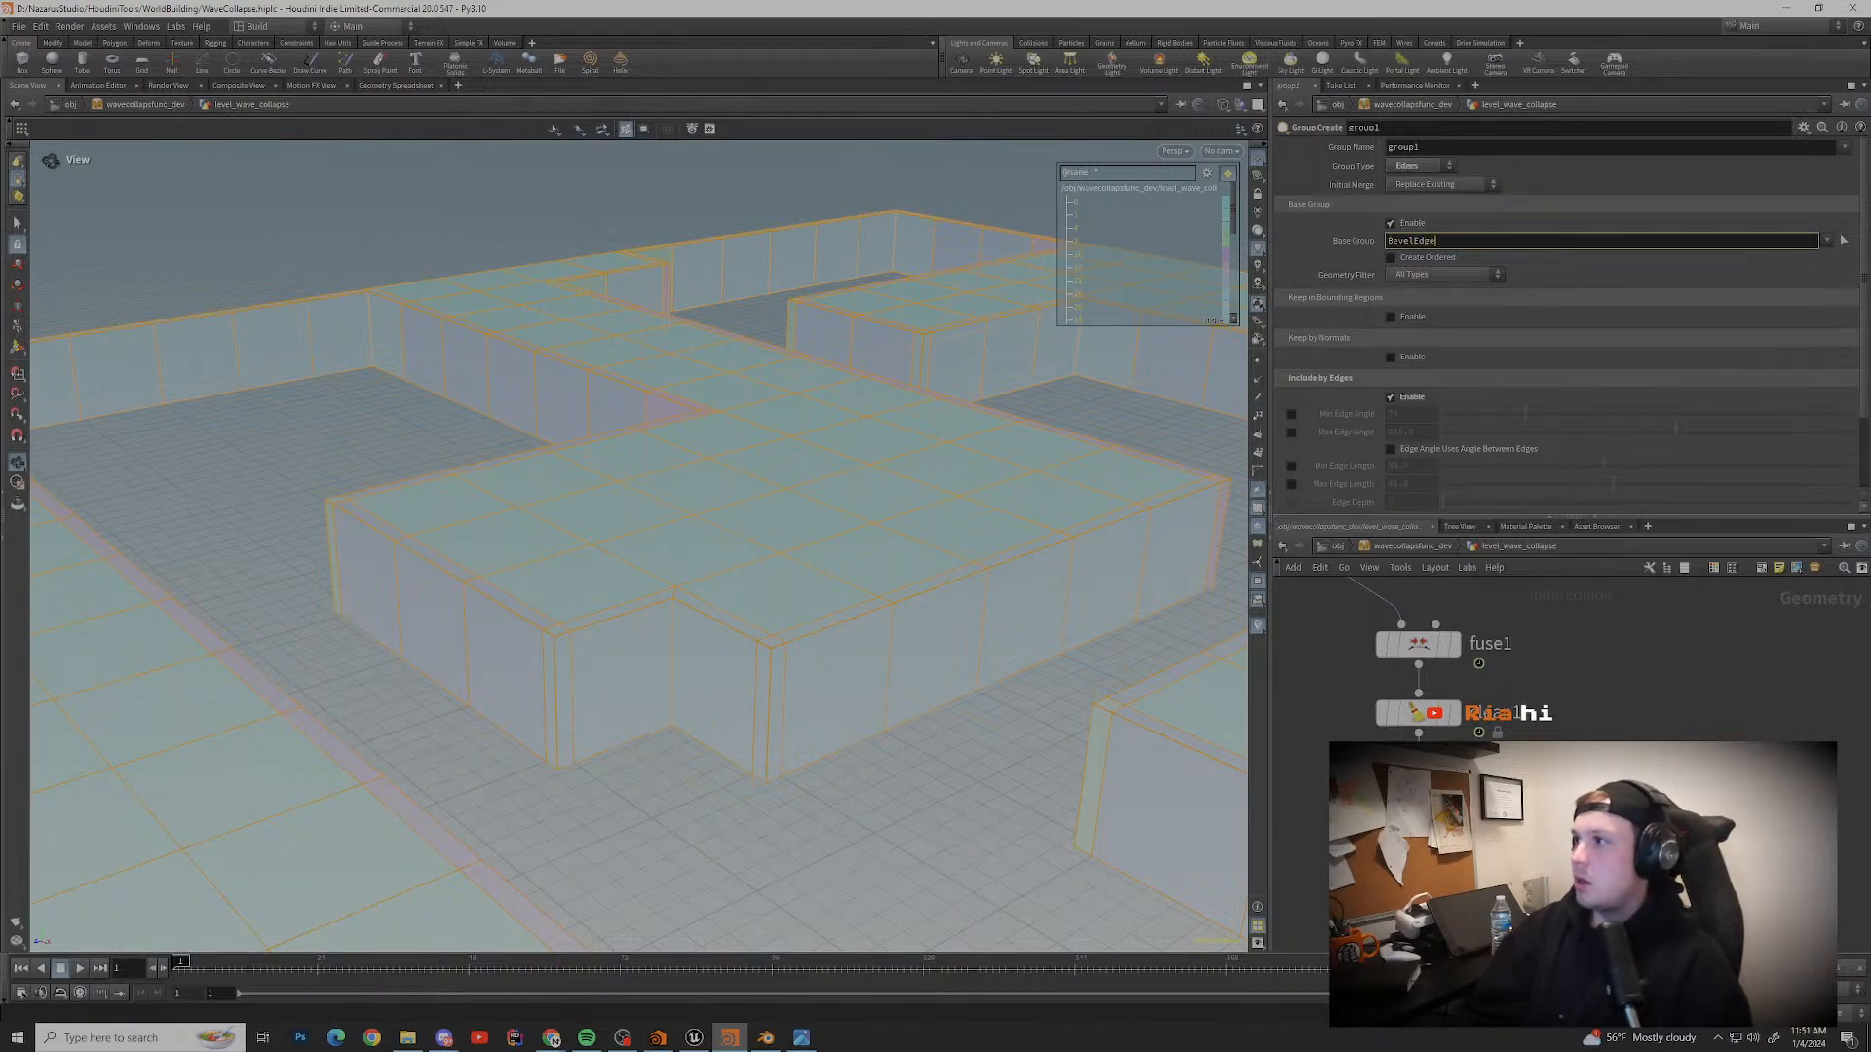
key("Return")
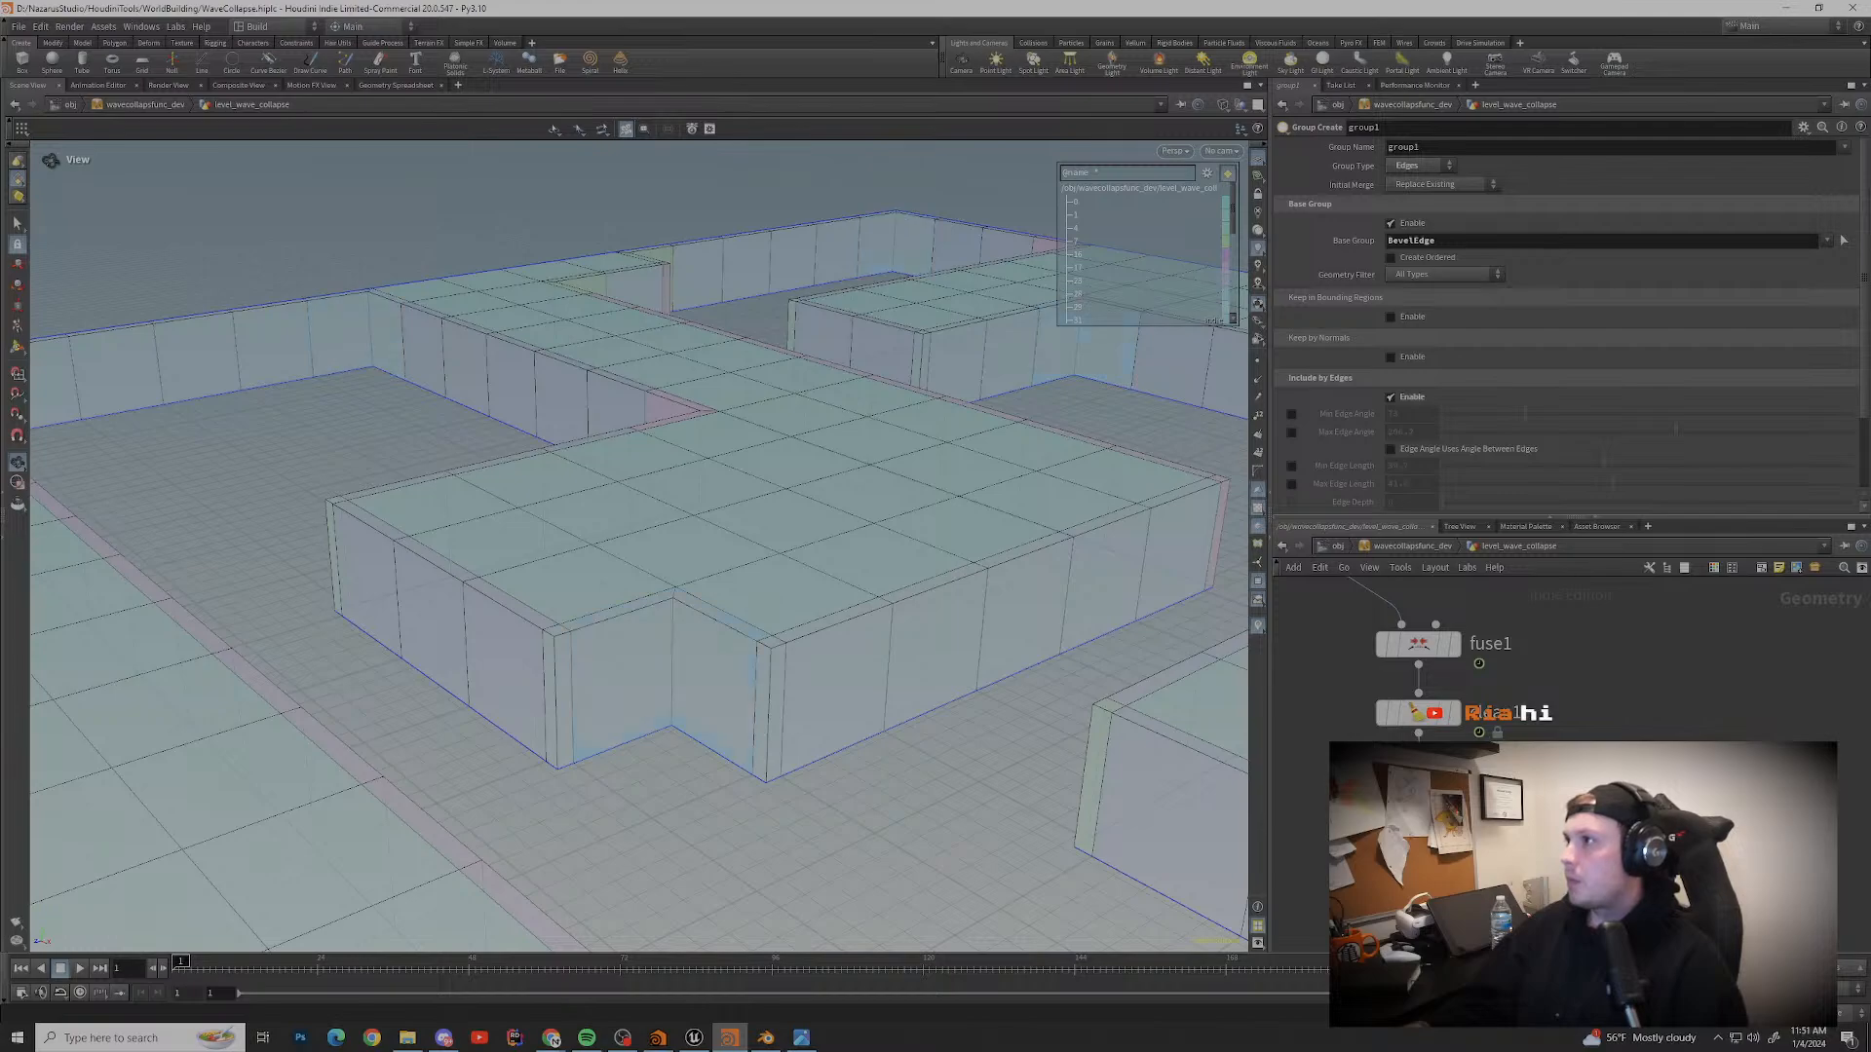
left_click(1391, 223)
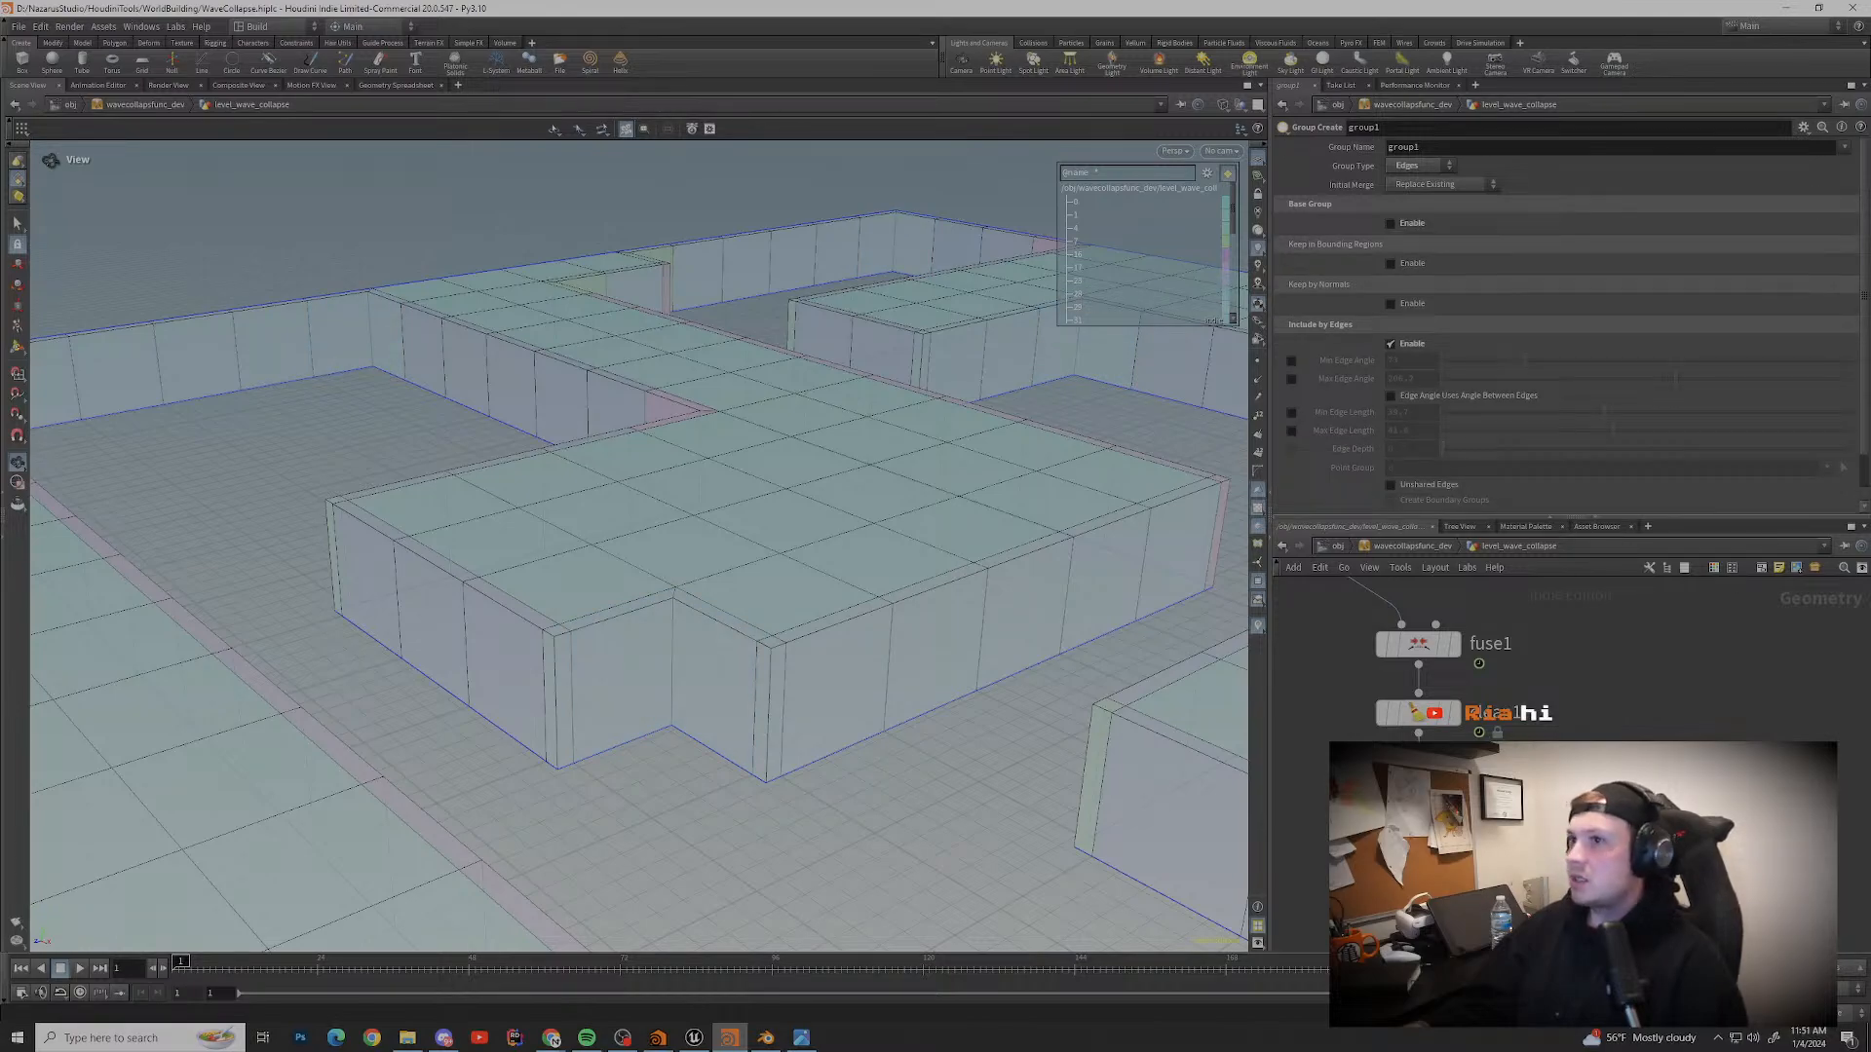
Step: Name the group BevelEdge and enable its minimum and maximum edge angle limits again
double_click(1403, 146)
type("BevelEdge")
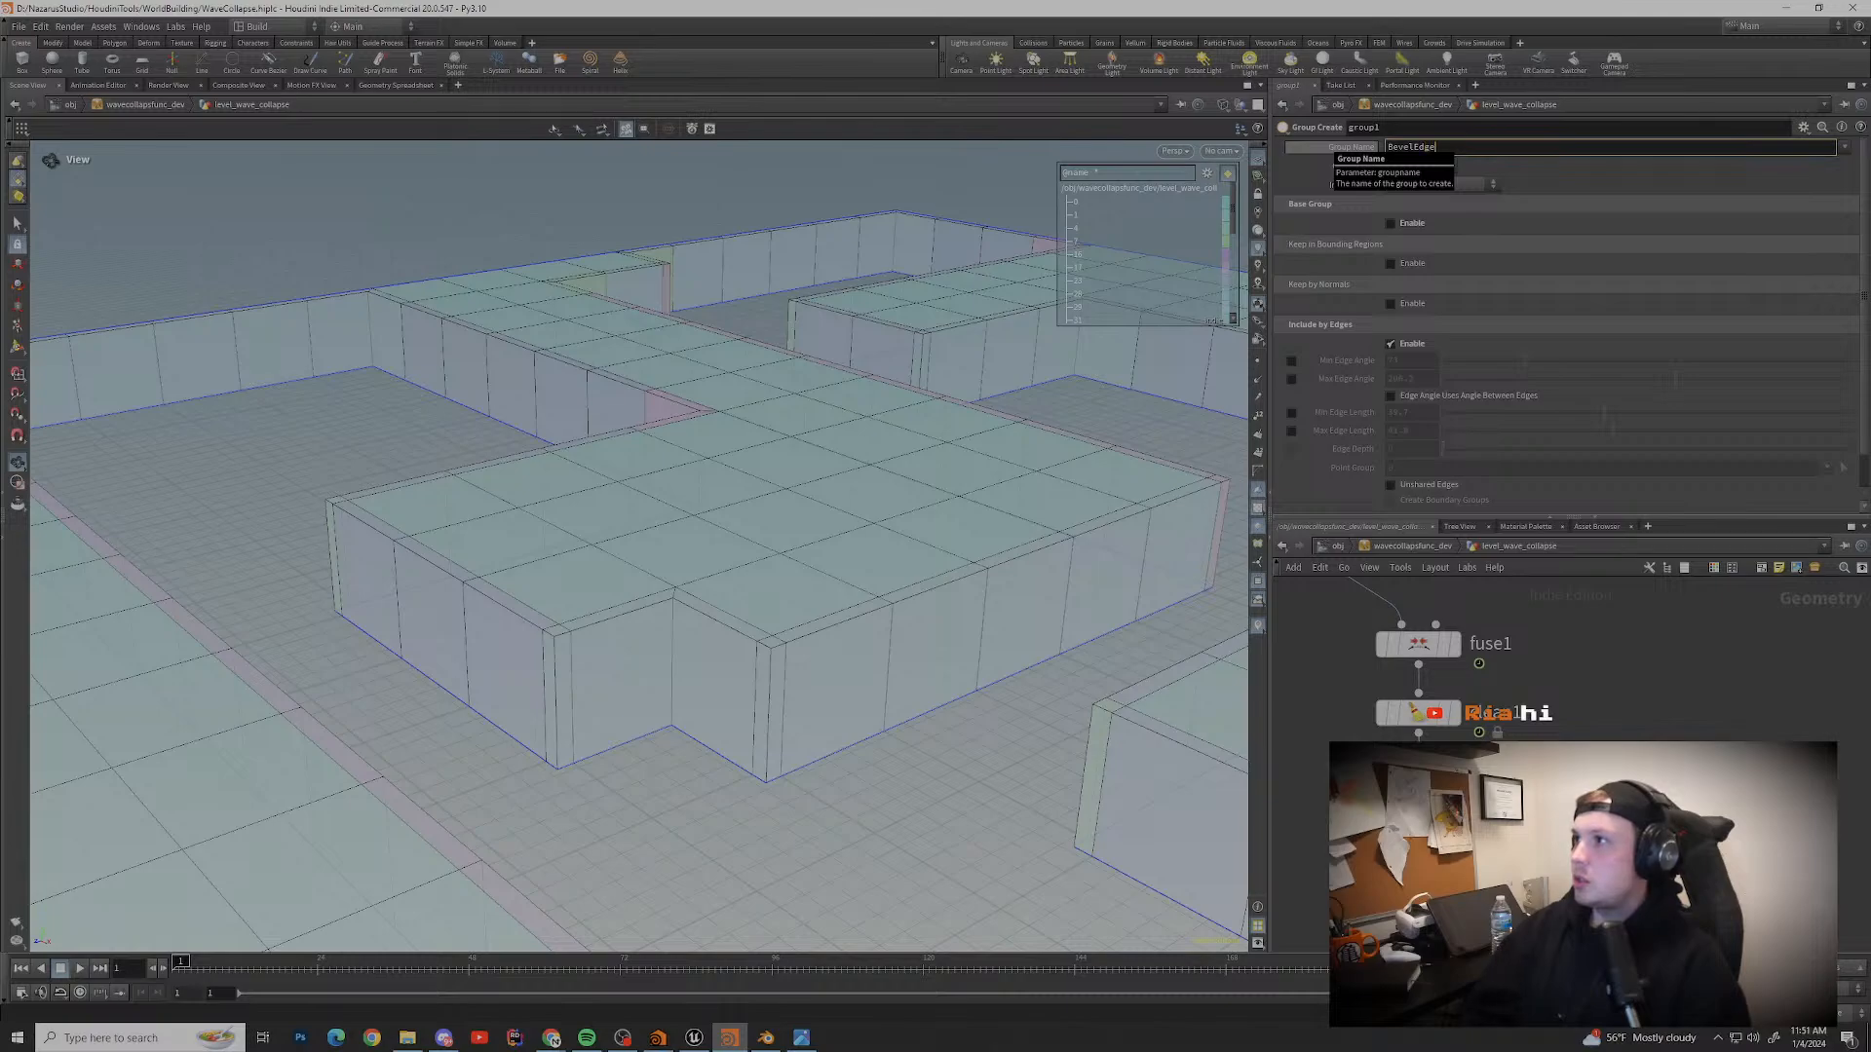
key("Return")
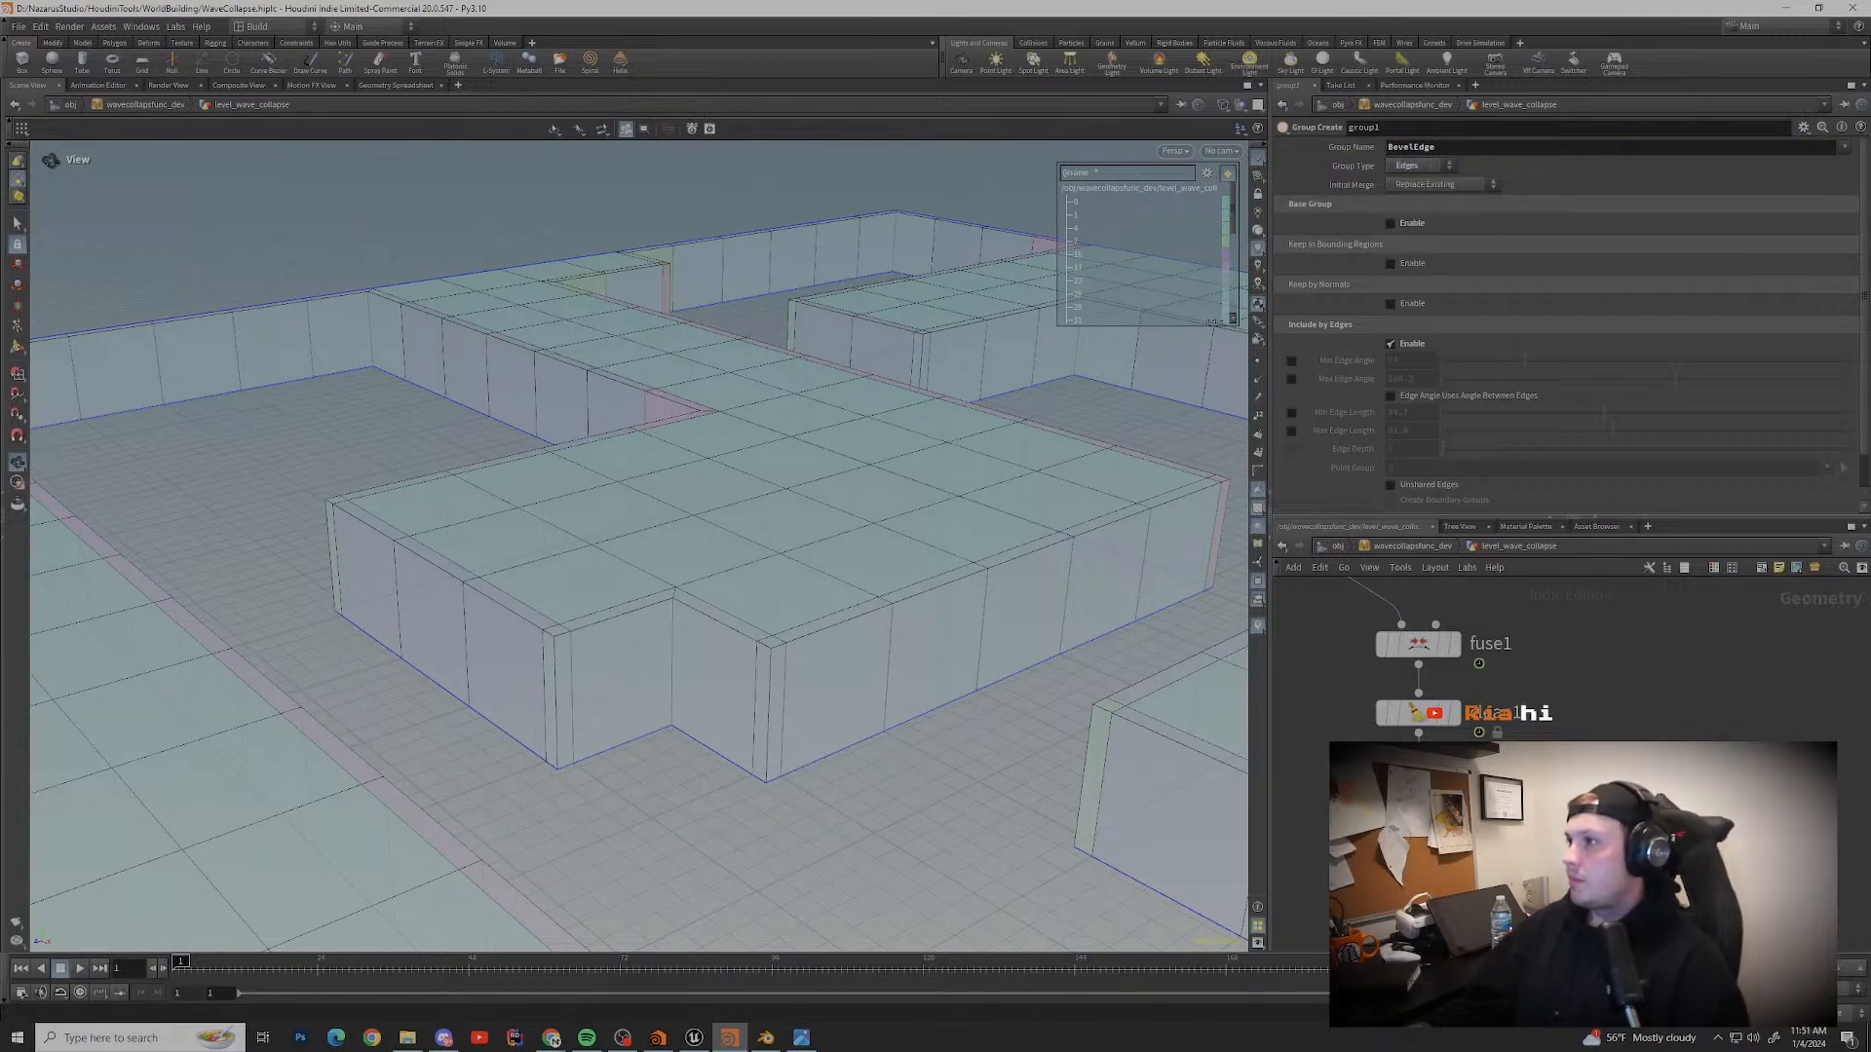
left_click(1291, 360)
left_click(1291, 379)
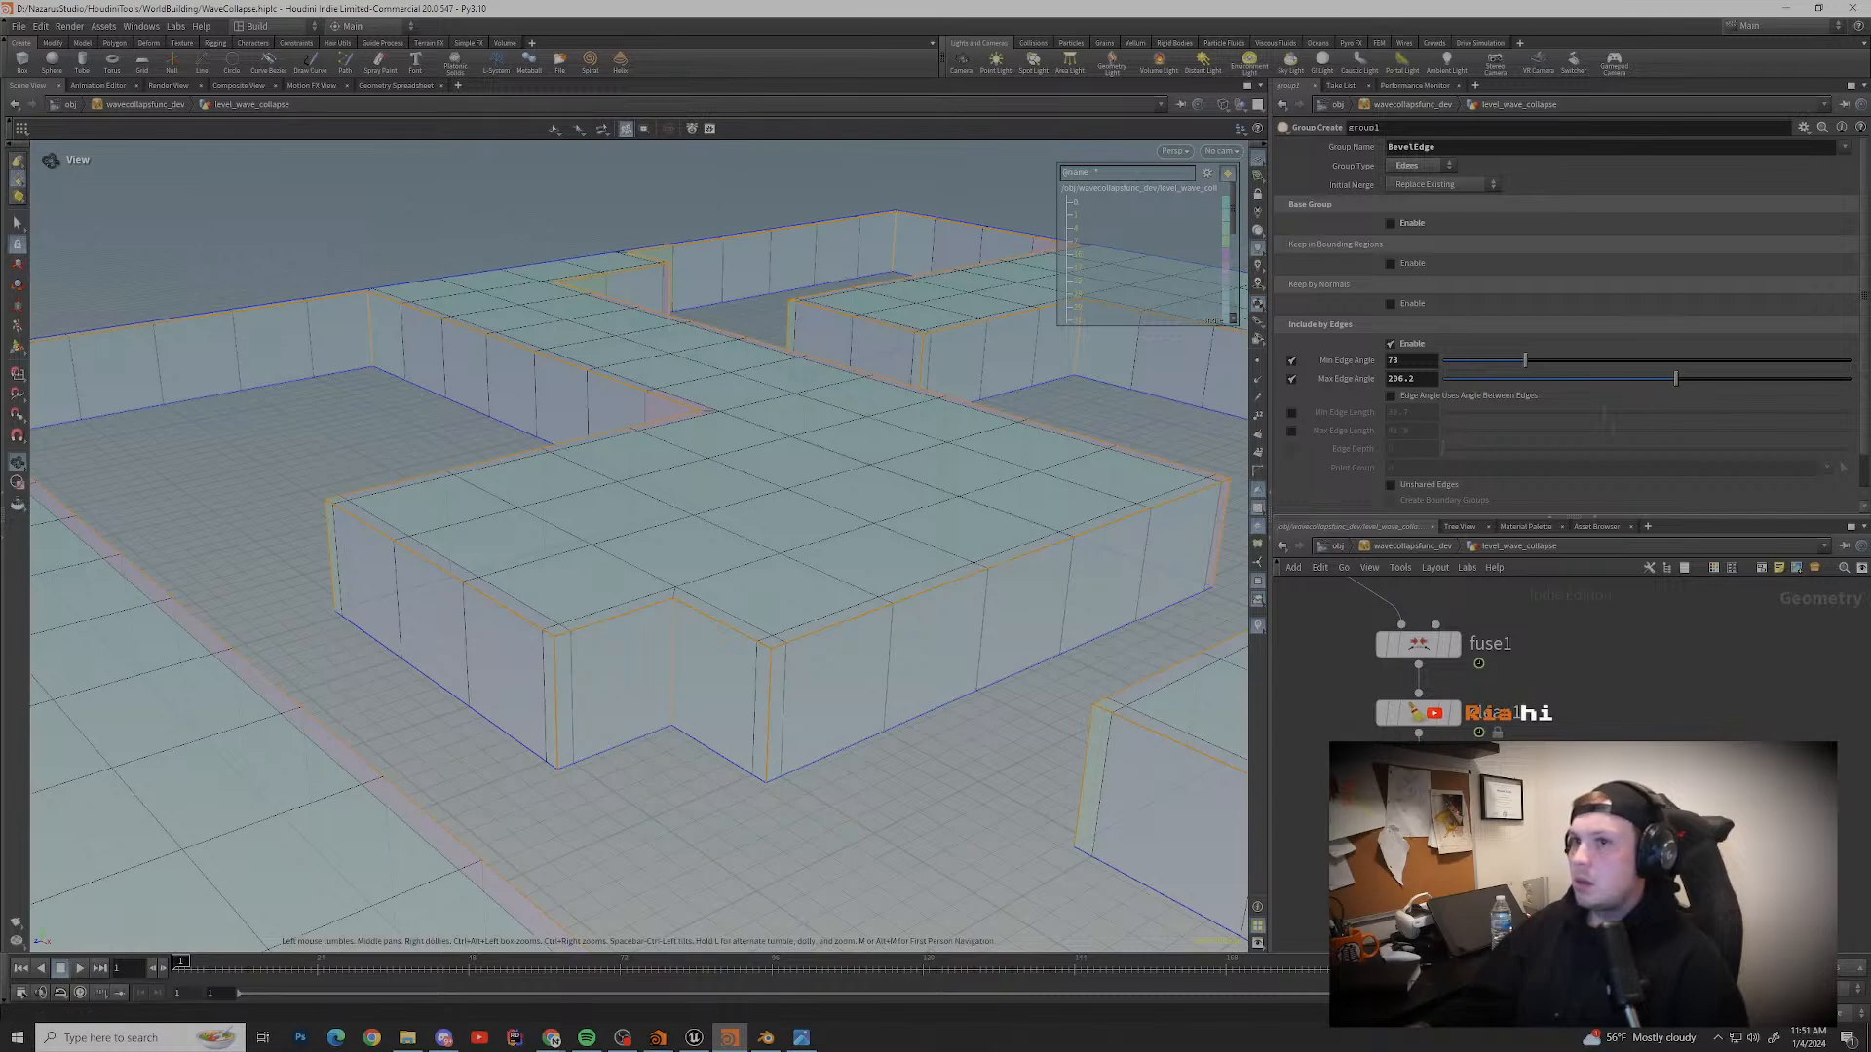
Step: Examine which edges of the blocks, corridors and outer walls are included in the BevelEdge group
left_click_drag(584, 546, 692, 536)
middle_click_drag(692, 536, 954, 560)
left_click_drag(585, 526, 760, 560)
middle_click_drag(760, 560, 1004, 493)
scroll(911, 419, "down", 2)
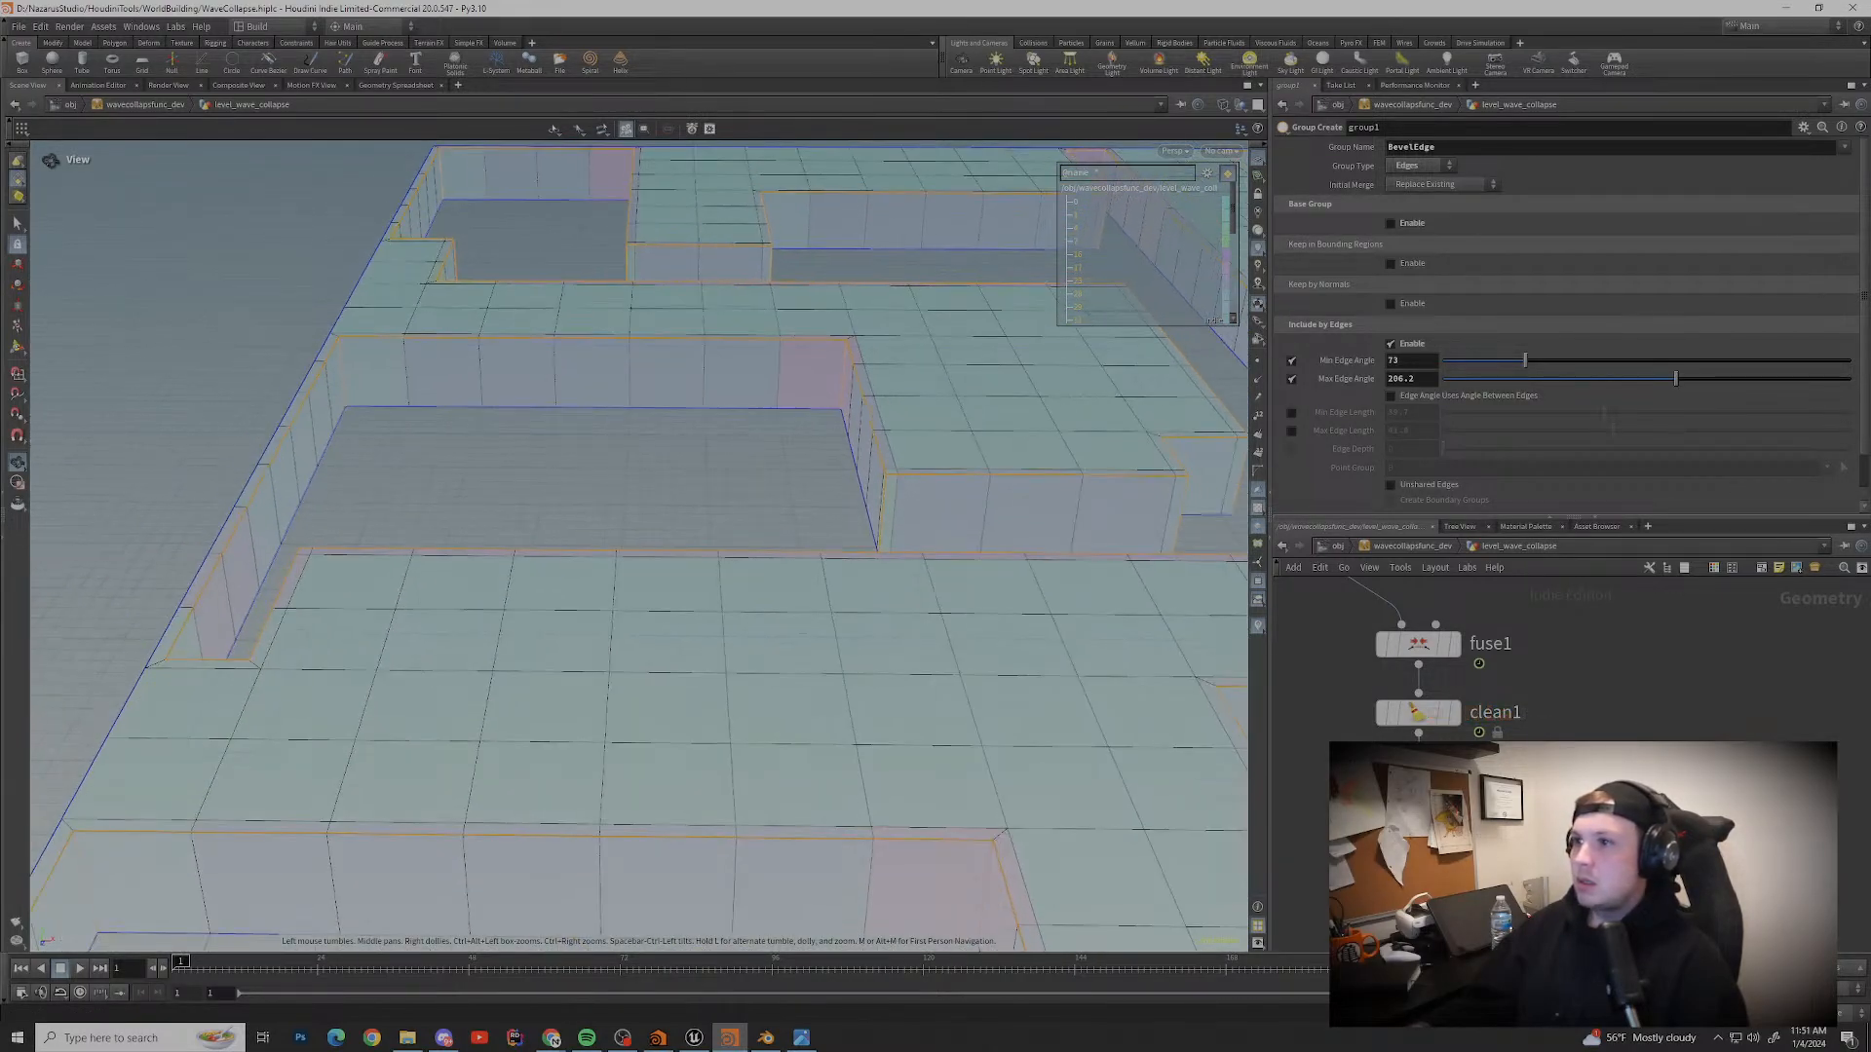
middle_click_drag(911, 419, 945, 380)
left_click_drag(945, 380, 800, 339)
middle_click_drag(800, 339, 468, 210)
left_click_drag(467, 209, 336, 175)
Step: Set the BevelEdge group's minimum edge angle to 90 and maximum edge angle to 180
mouse_move(1676, 378)
left_mouse_down()
mouse_move(1446, 378)
mouse_move(1688, 378)
left_mouse_up()
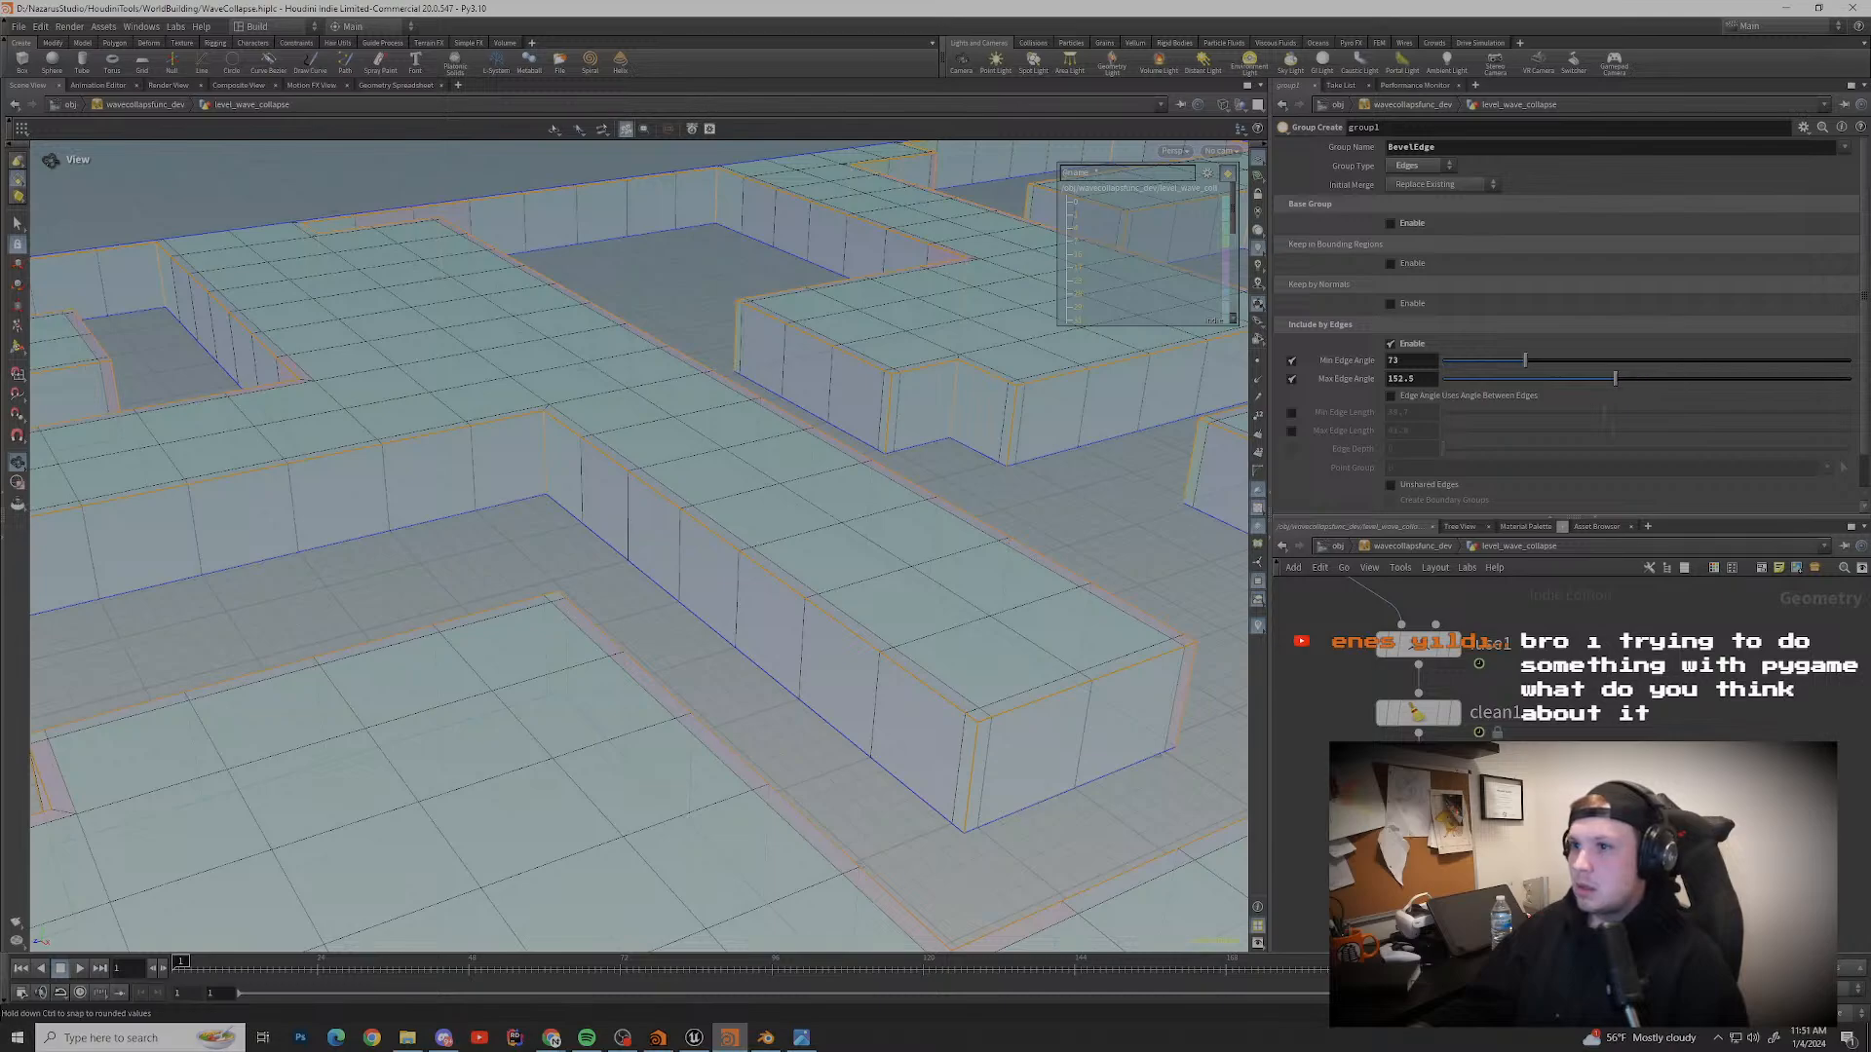
left_click_drag(838, 507, 624, 438)
scroll(682, 546, "up", 4)
scroll(916, 609, "down", 4)
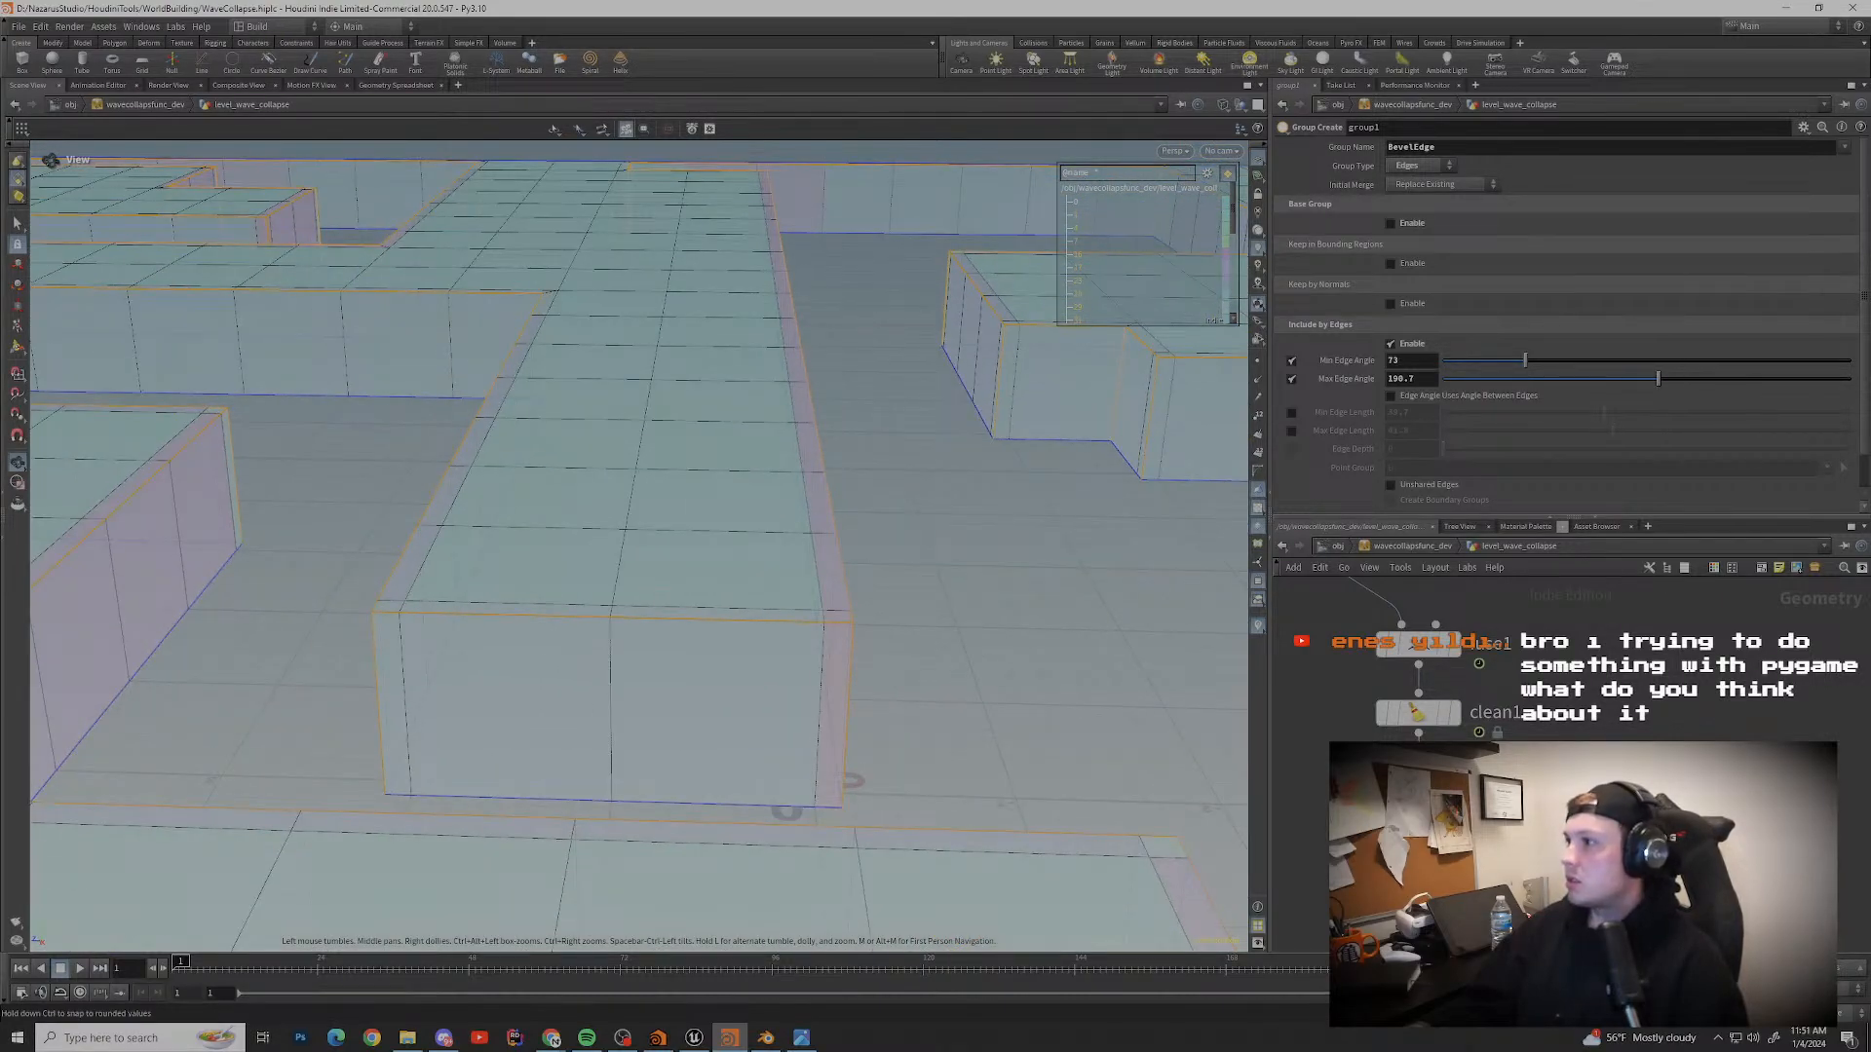
double_click(1395, 361)
type("90")
key("Return")
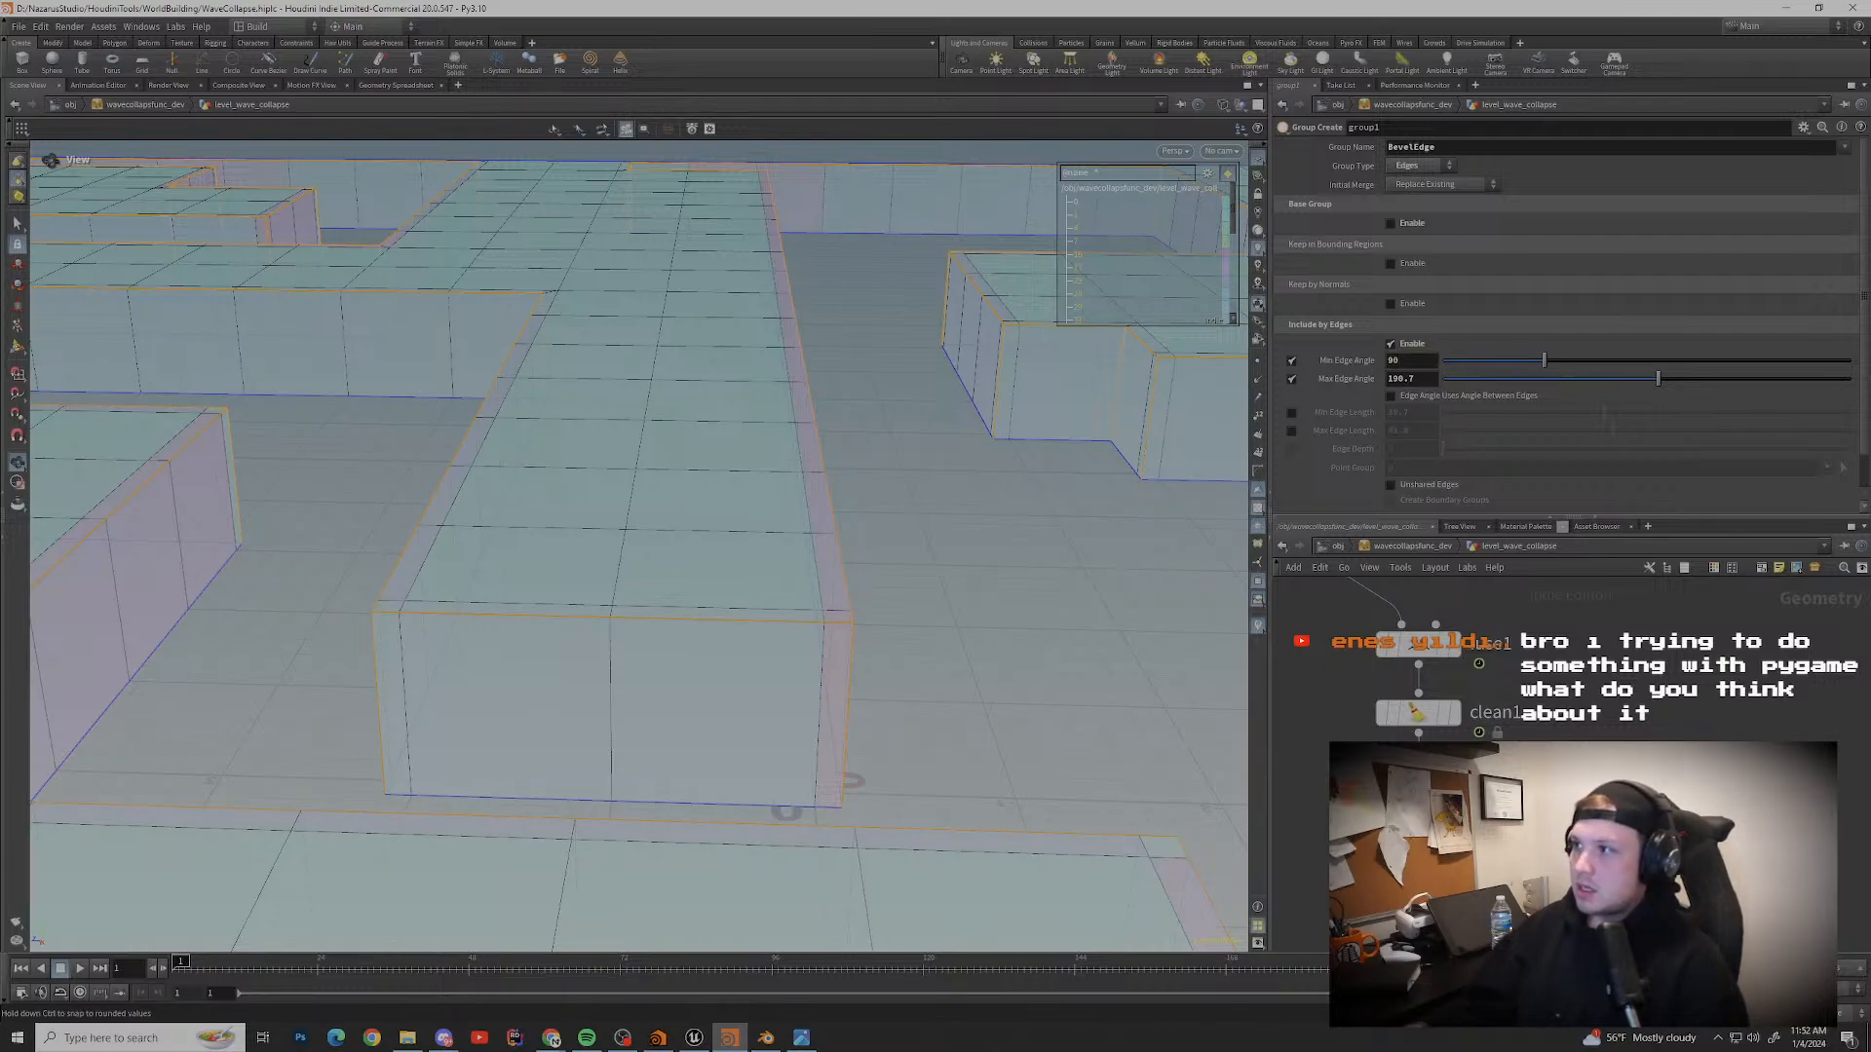
double_click(1400, 379)
type("180")
key("Return")
Step: Check the grouped edges across the level and add a PolyBevel node to the network
scroll(638, 546, "down", 4)
left_click_drag(721, 526, 604, 546)
middle_click_drag(545, 546, 897, 546)
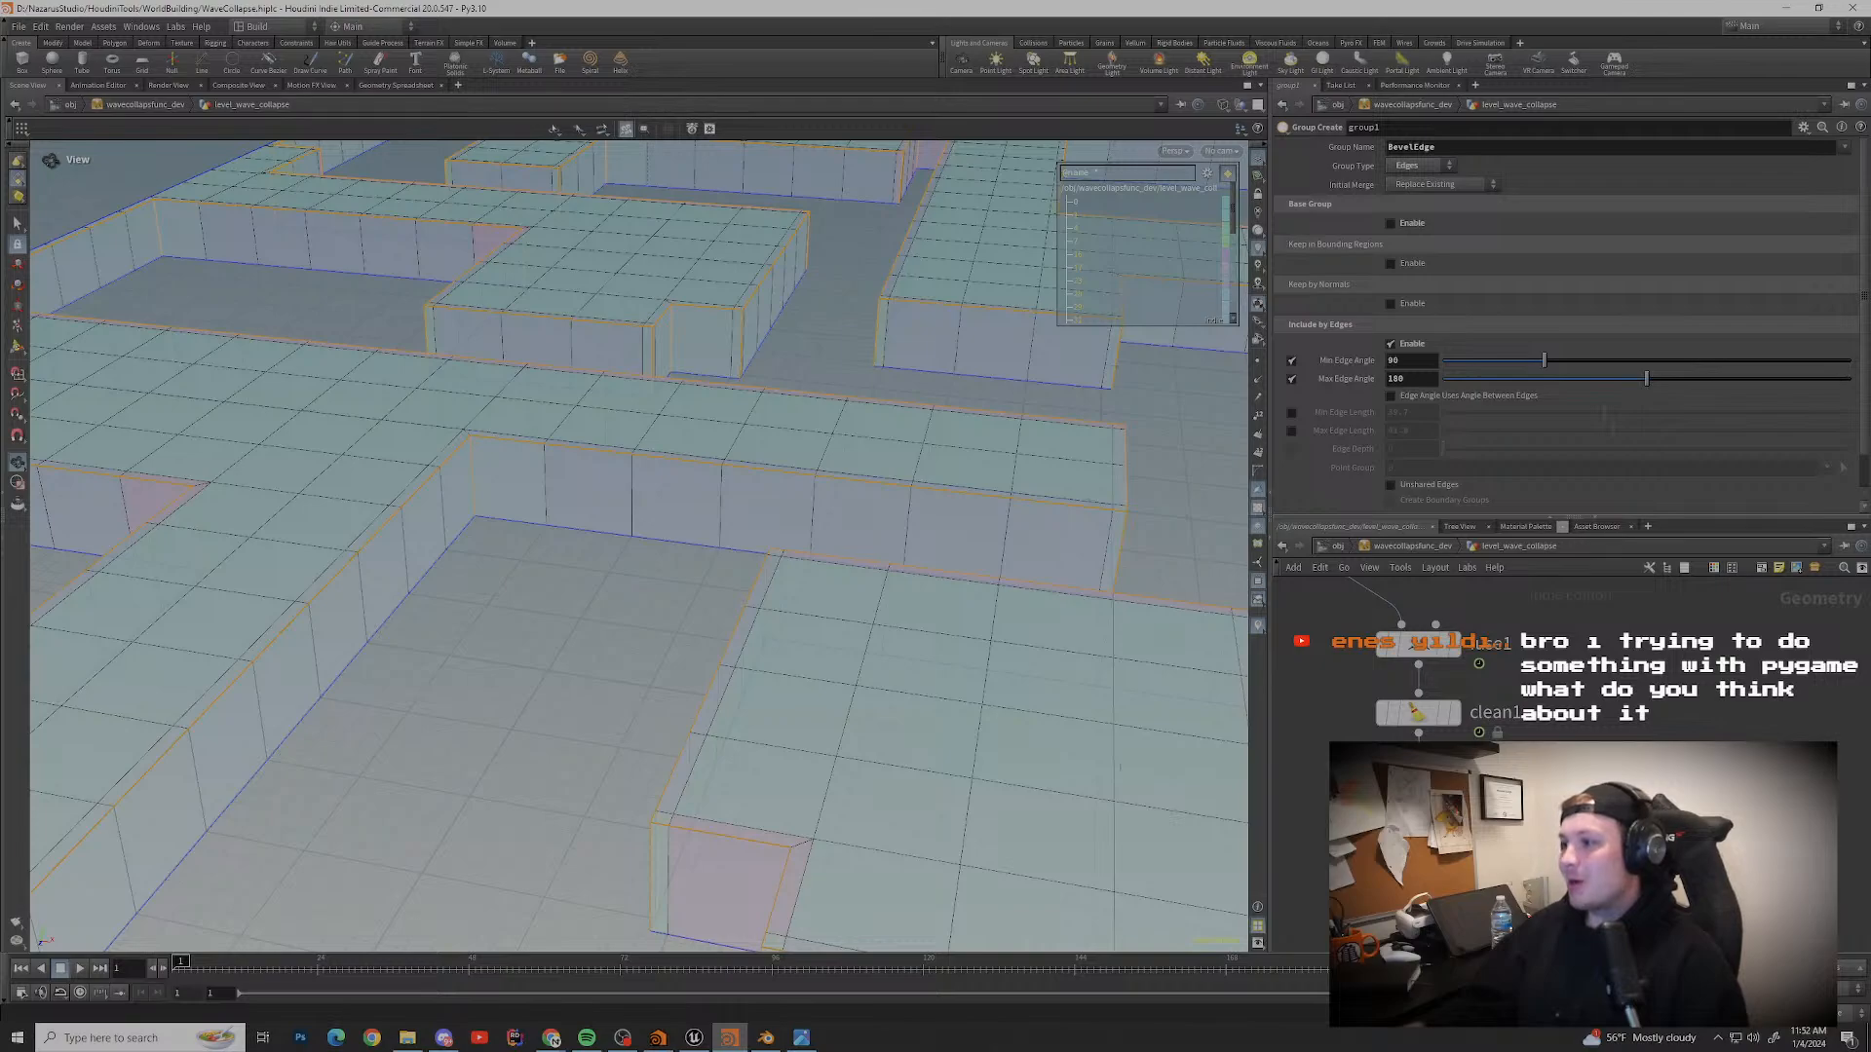
key("Tab")
key("Escape")
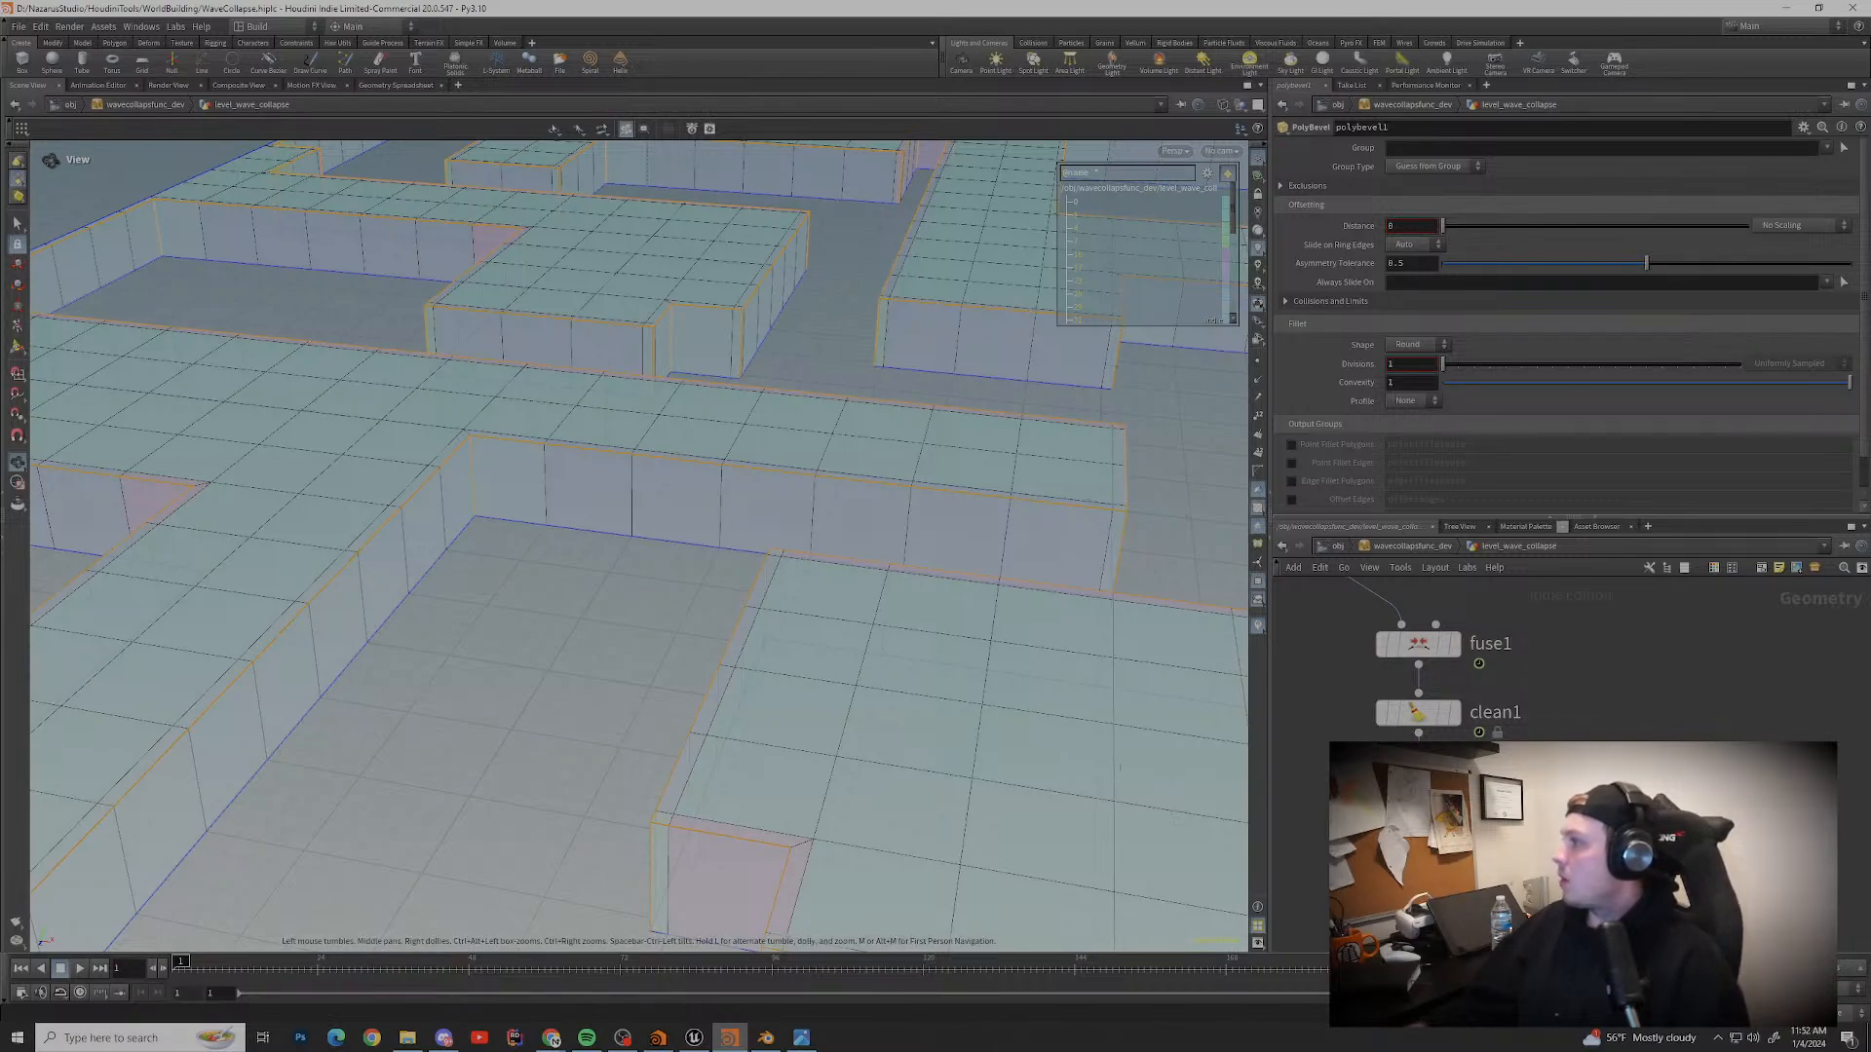
scroll(1120, 385, "down", 2)
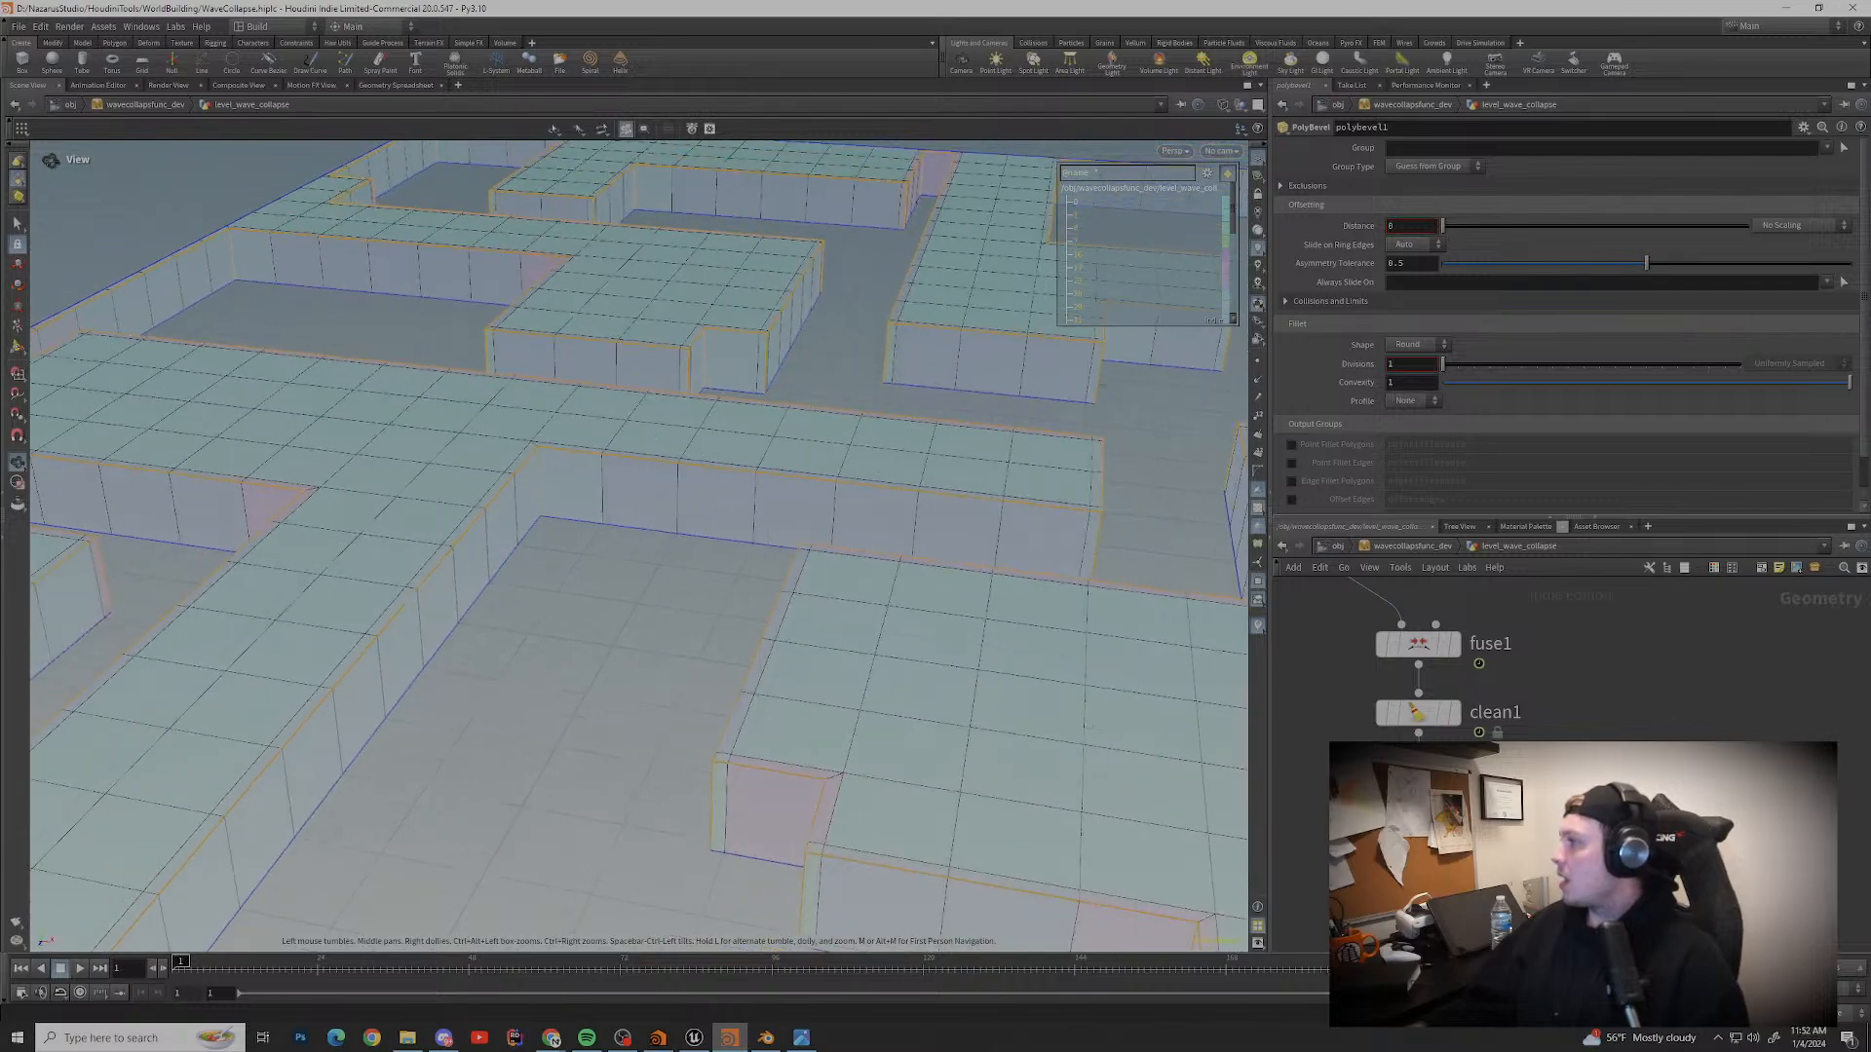
scroll(1120, 384, "up", 3)
middle_click_drag(1110, 409, 1130, 443)
scroll(1130, 443, "down", 2)
Step: Switch to Chrome, search Google for "pygaming", look at the pygame news page and return to the results
mouse_move(550, 1038)
left_click(384, 964)
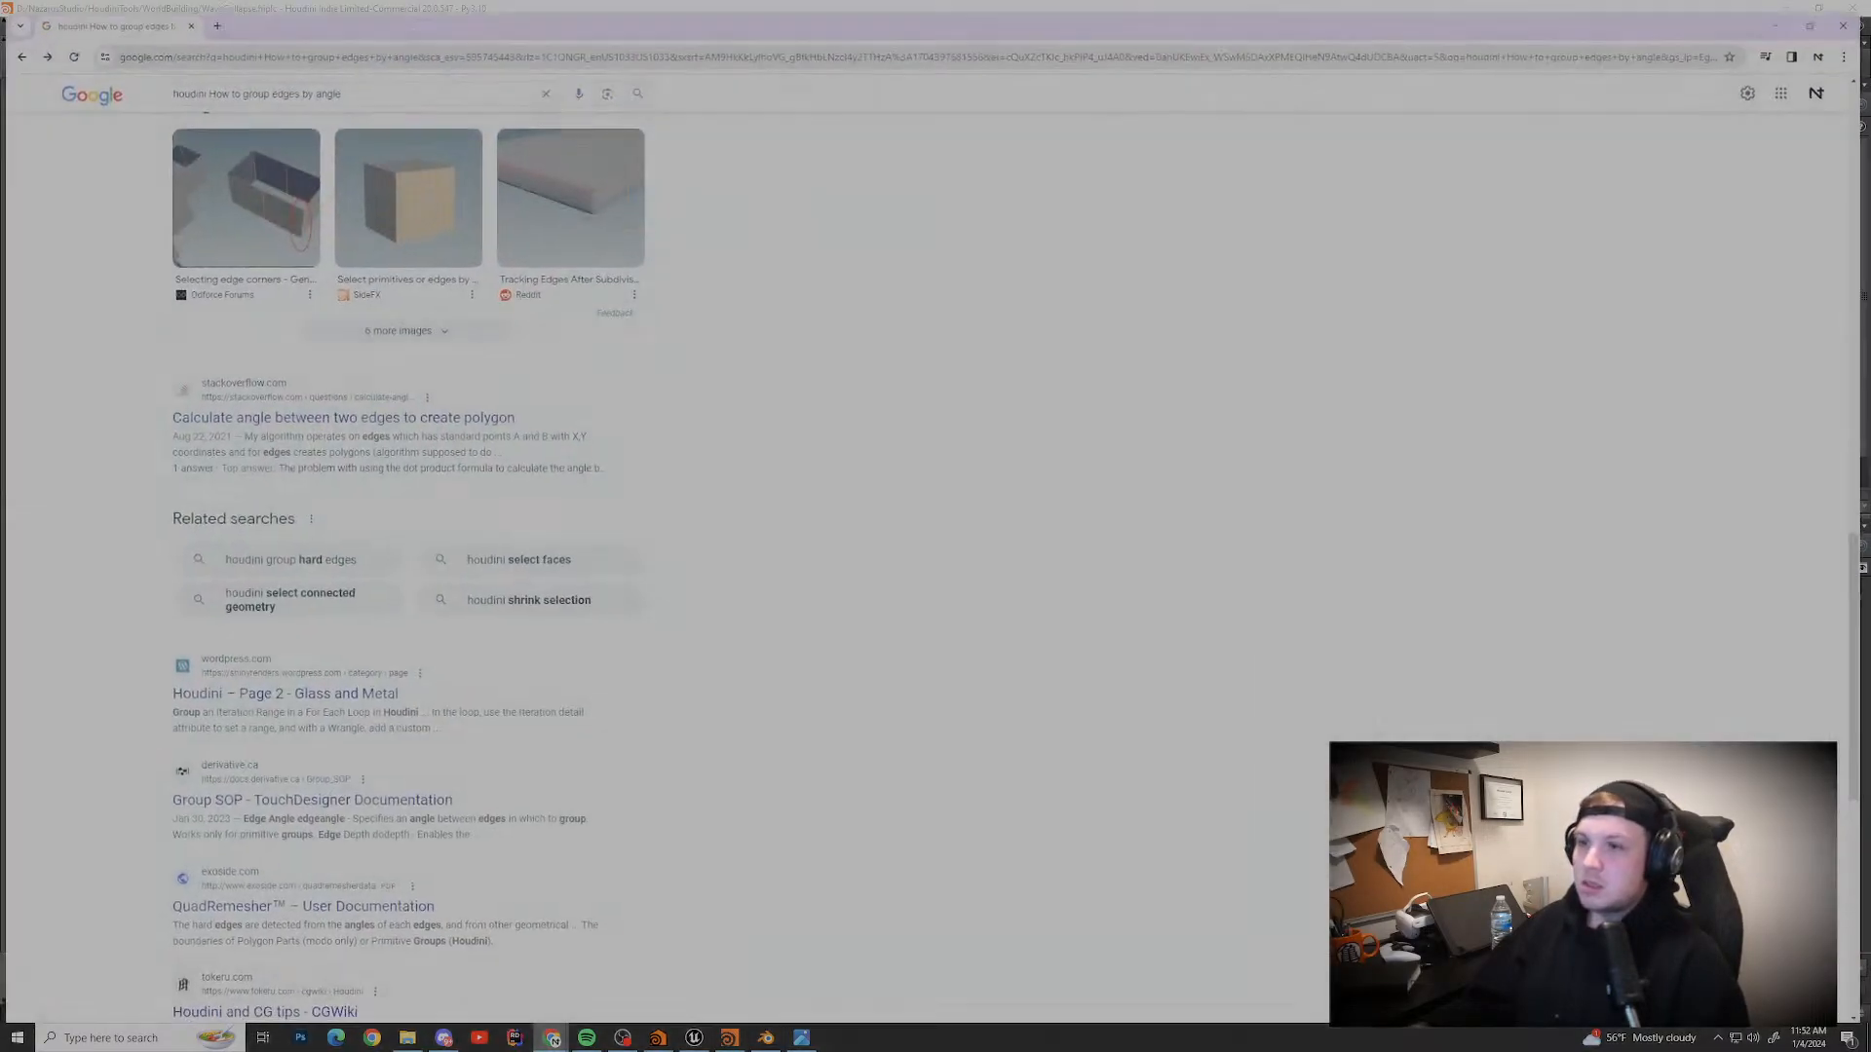
left_click_drag(339, 83, 167, 84)
type("pygaming")
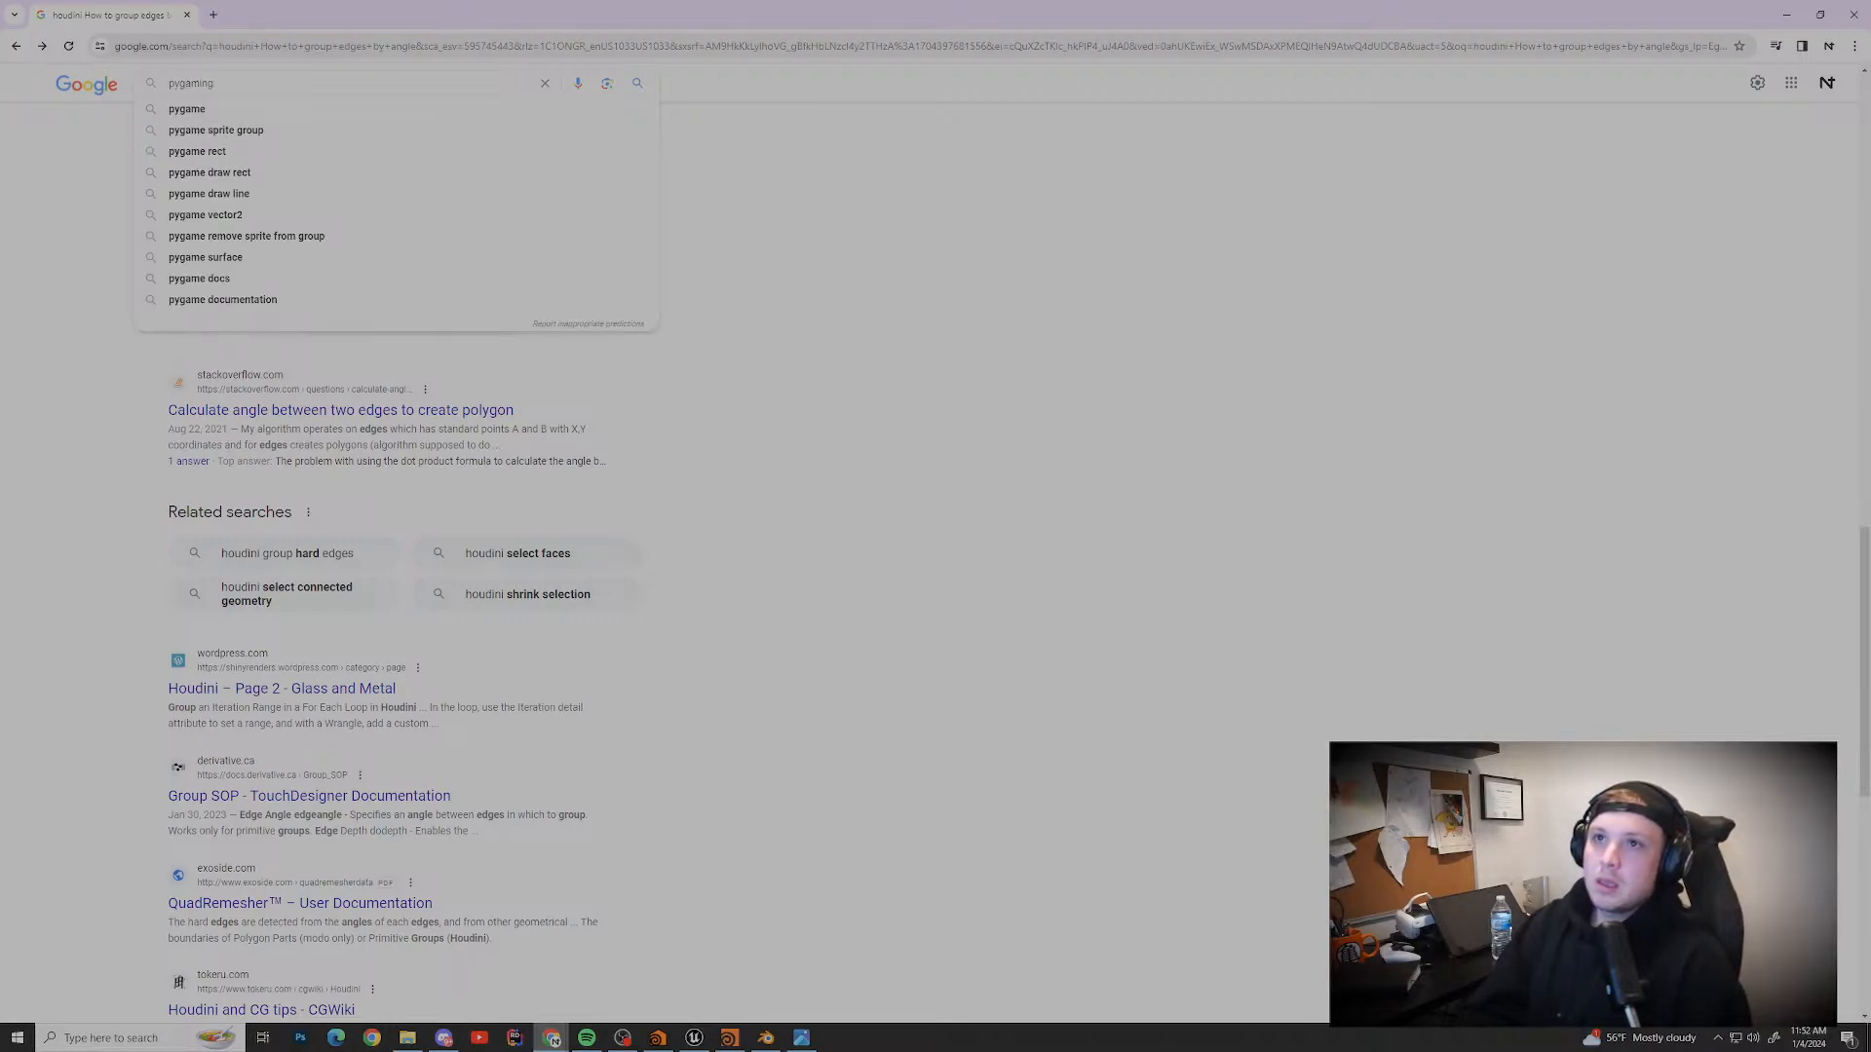
key("Return")
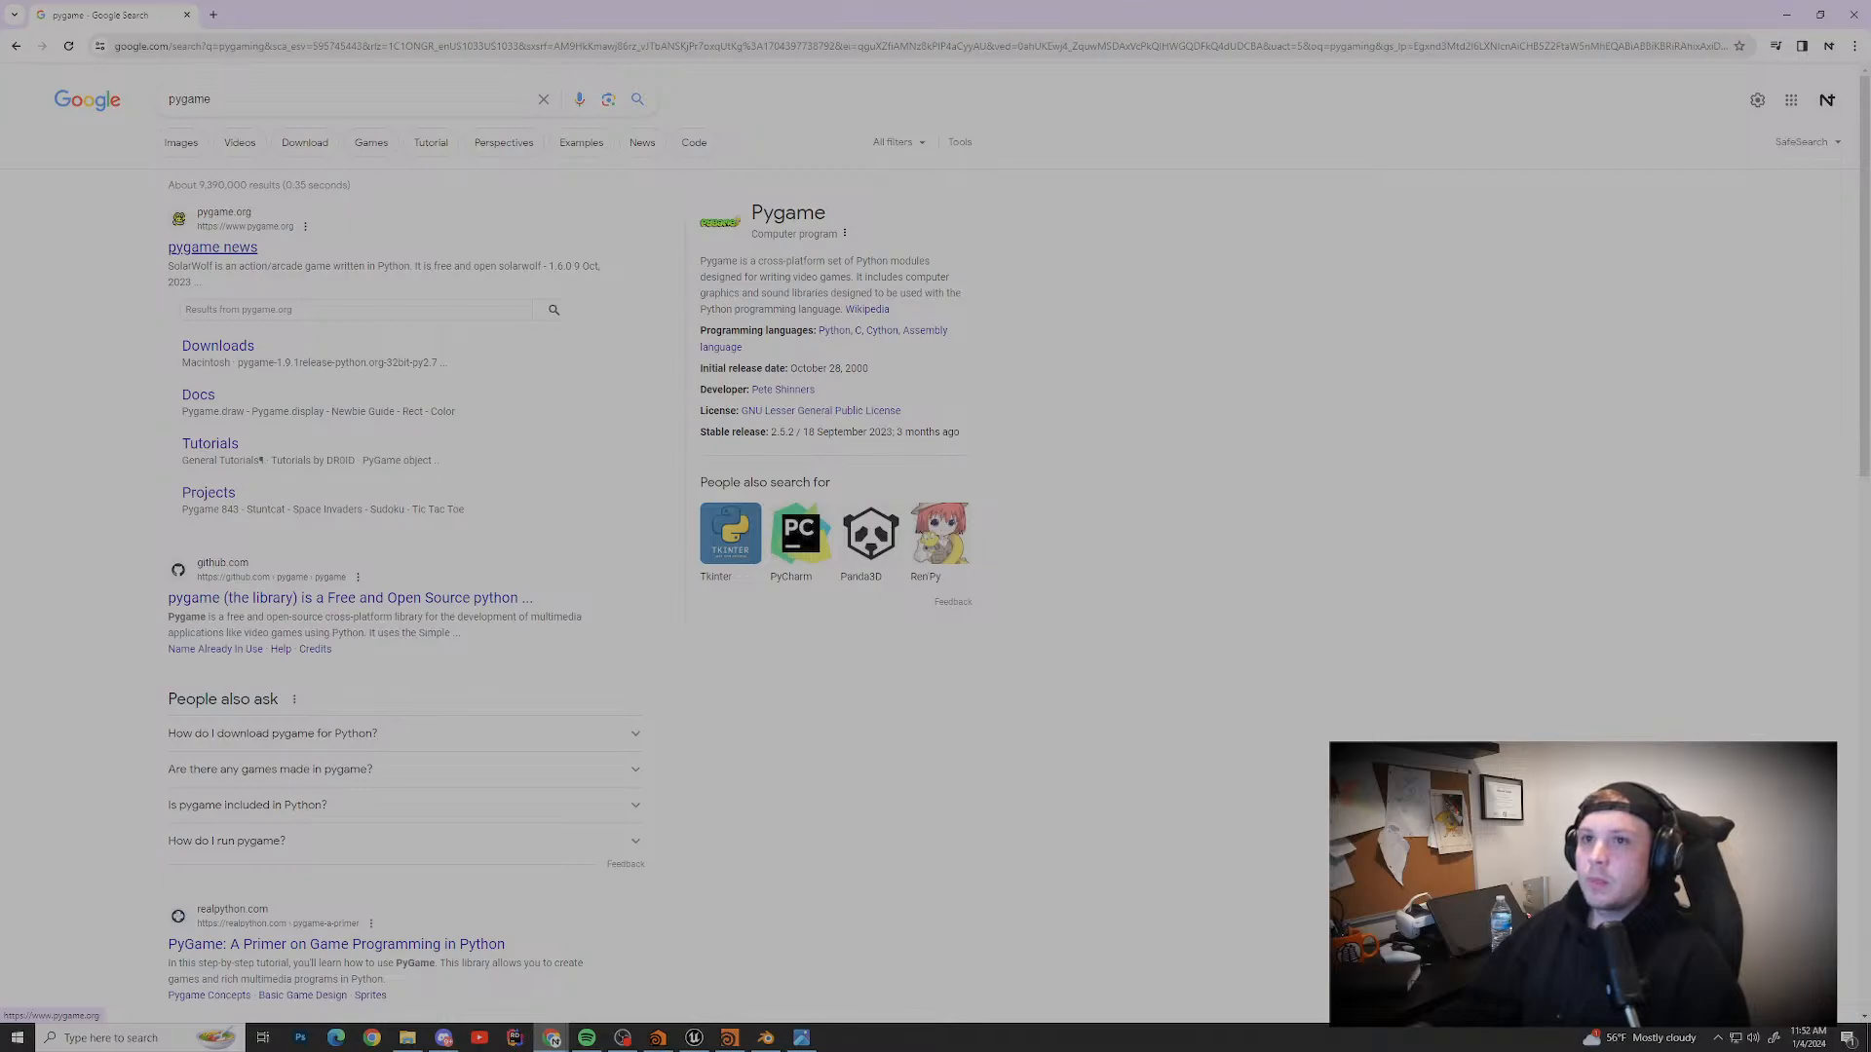
left_click(212, 247)
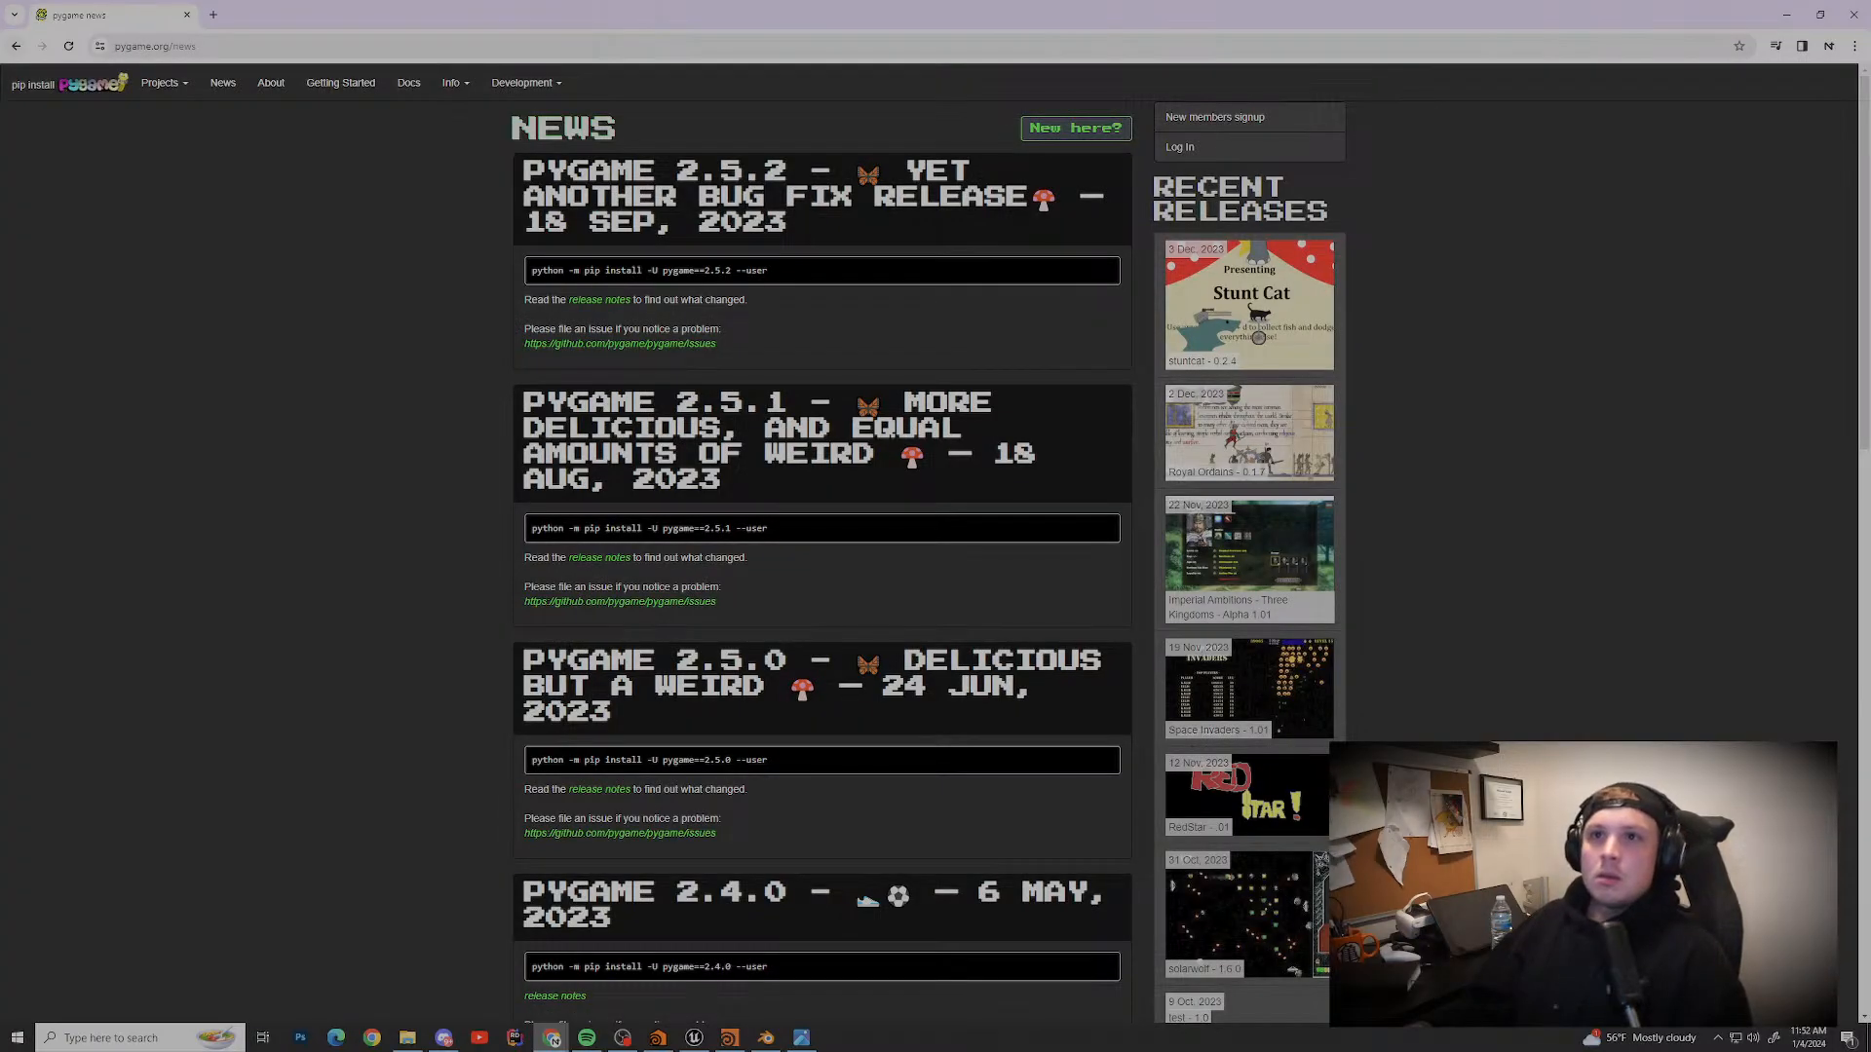
key("alt+Left")
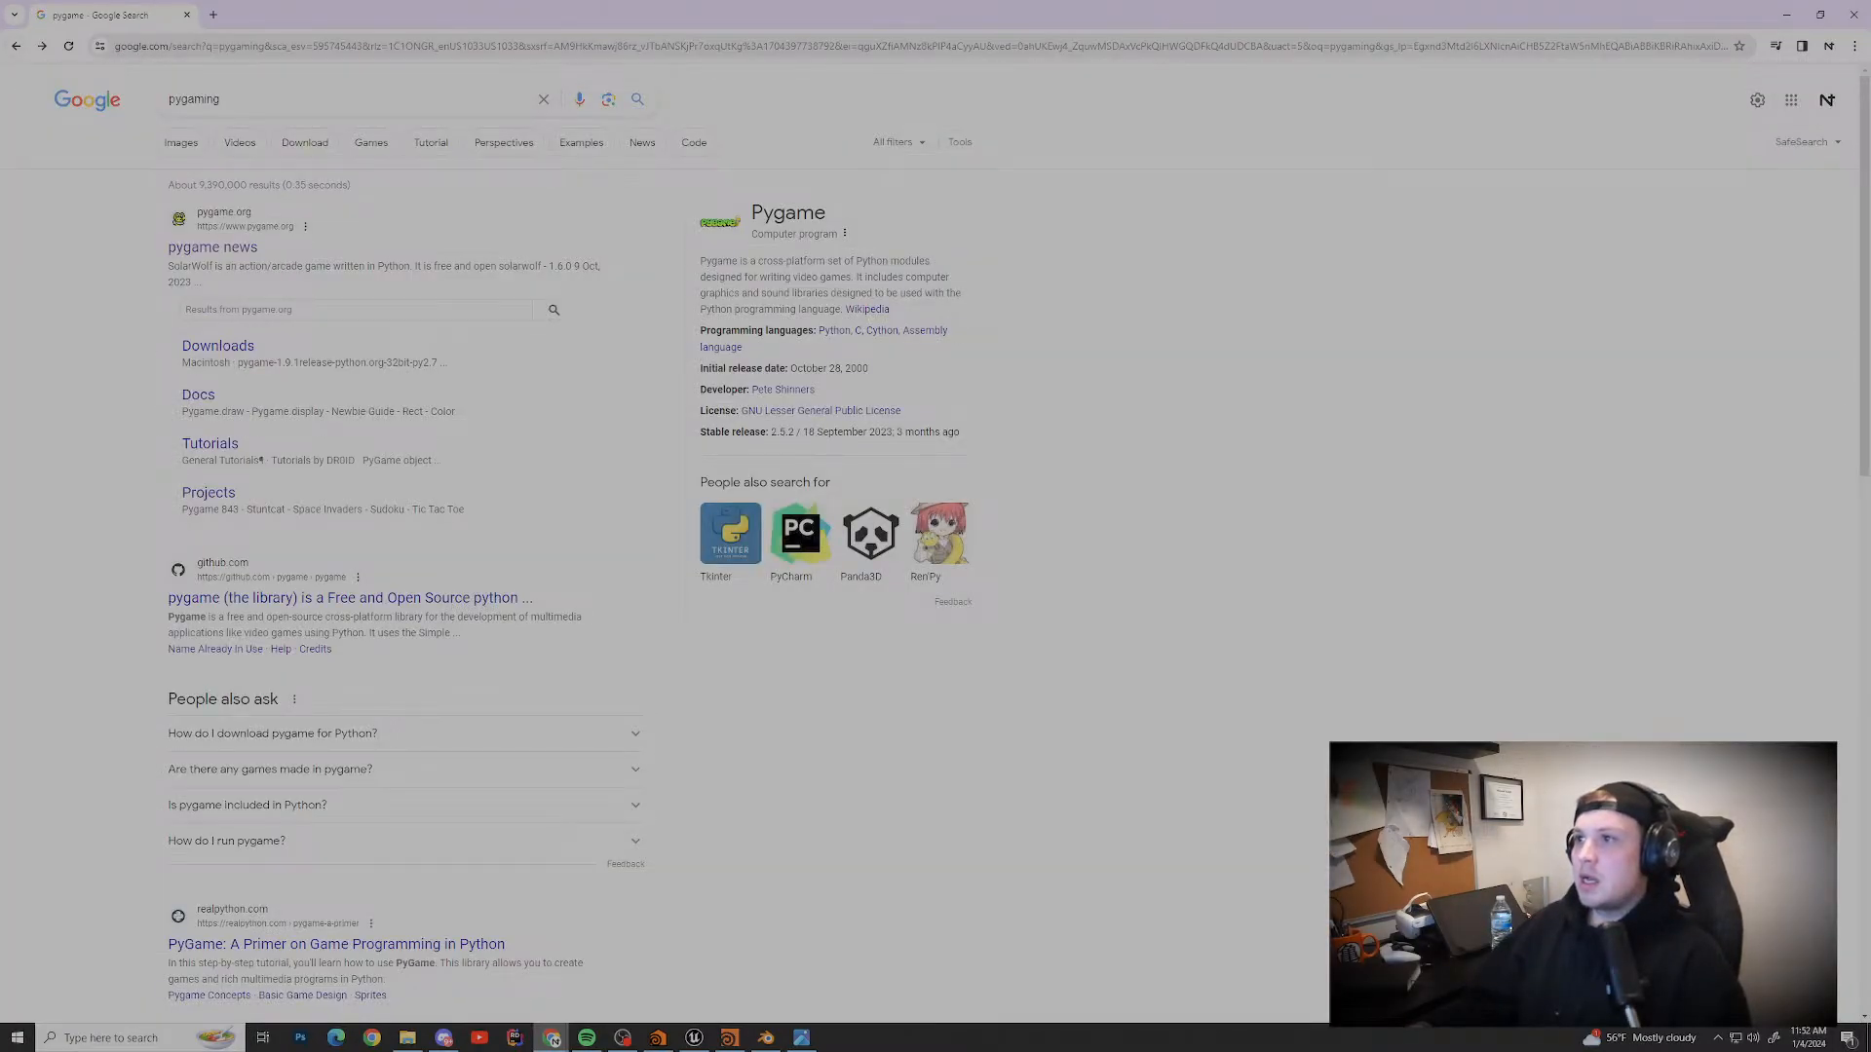
Step: Read the Pygame description in the search results and look through the games listed on the pygame.org projects page
left_click_drag(705, 277, 827, 261)
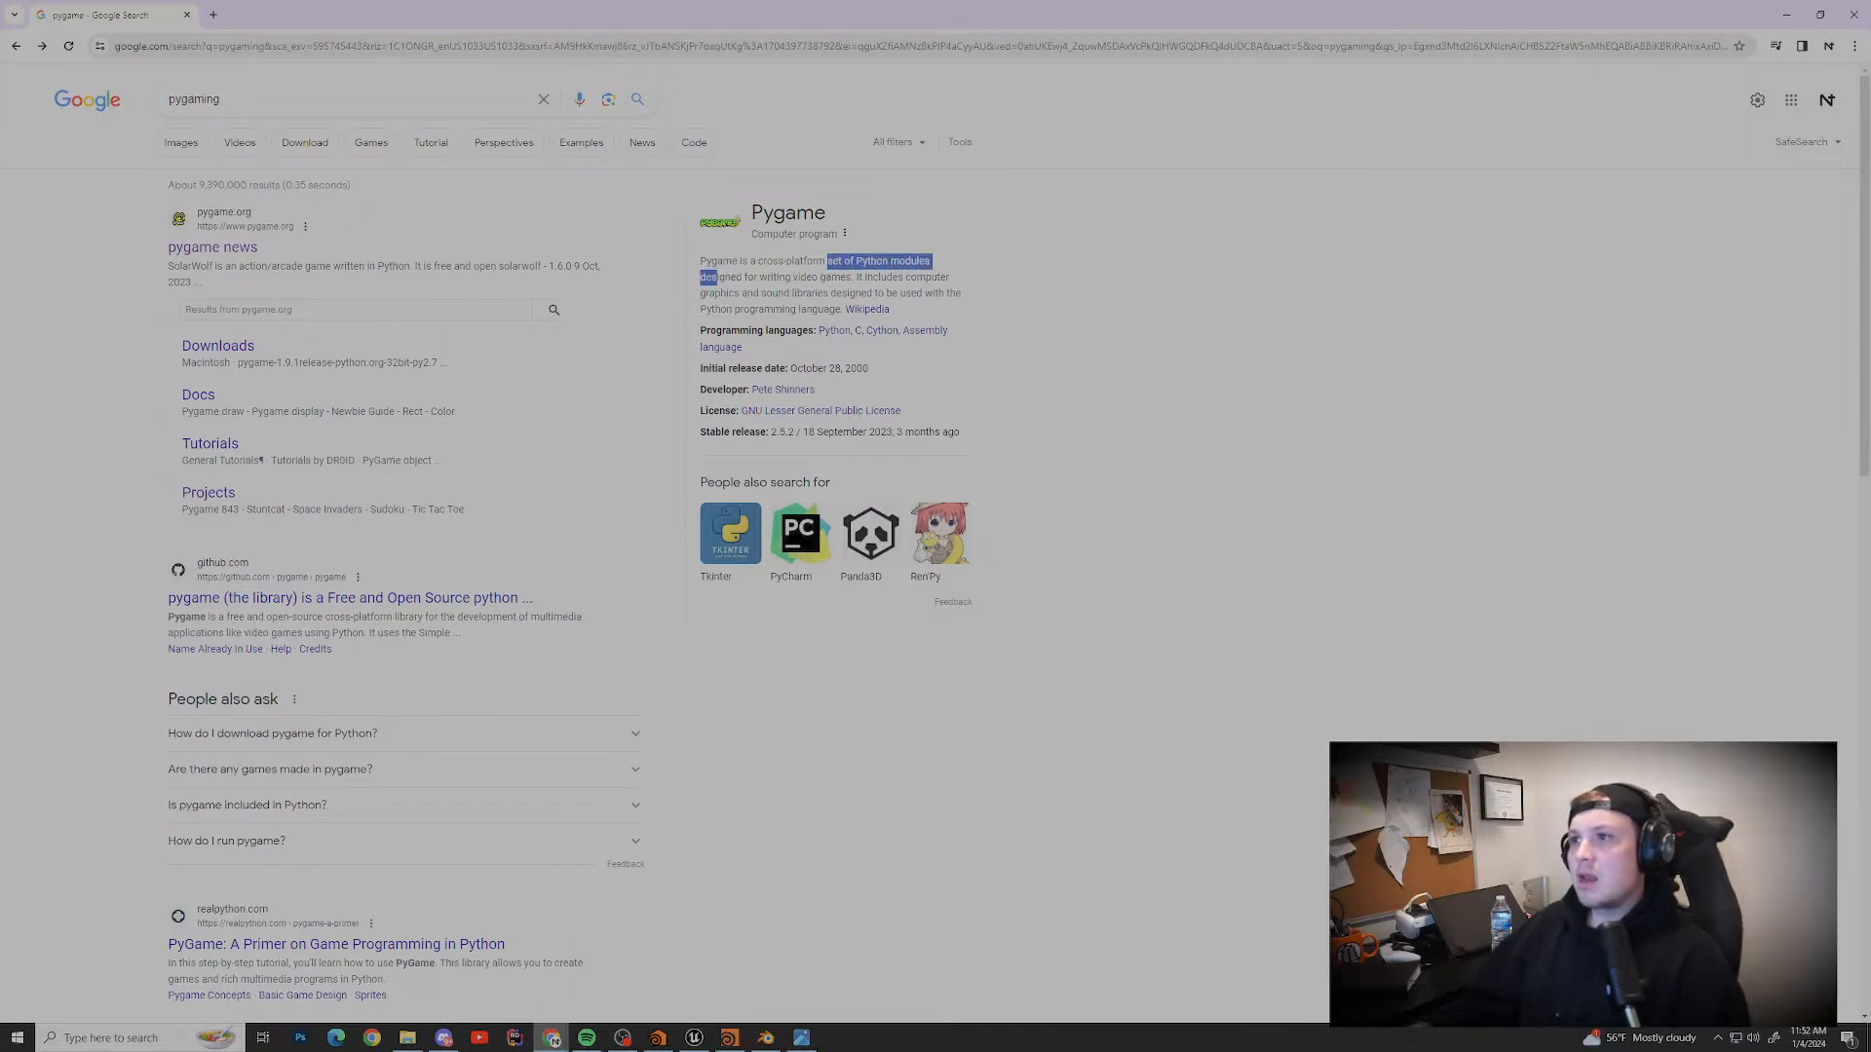
left_click(827, 263)
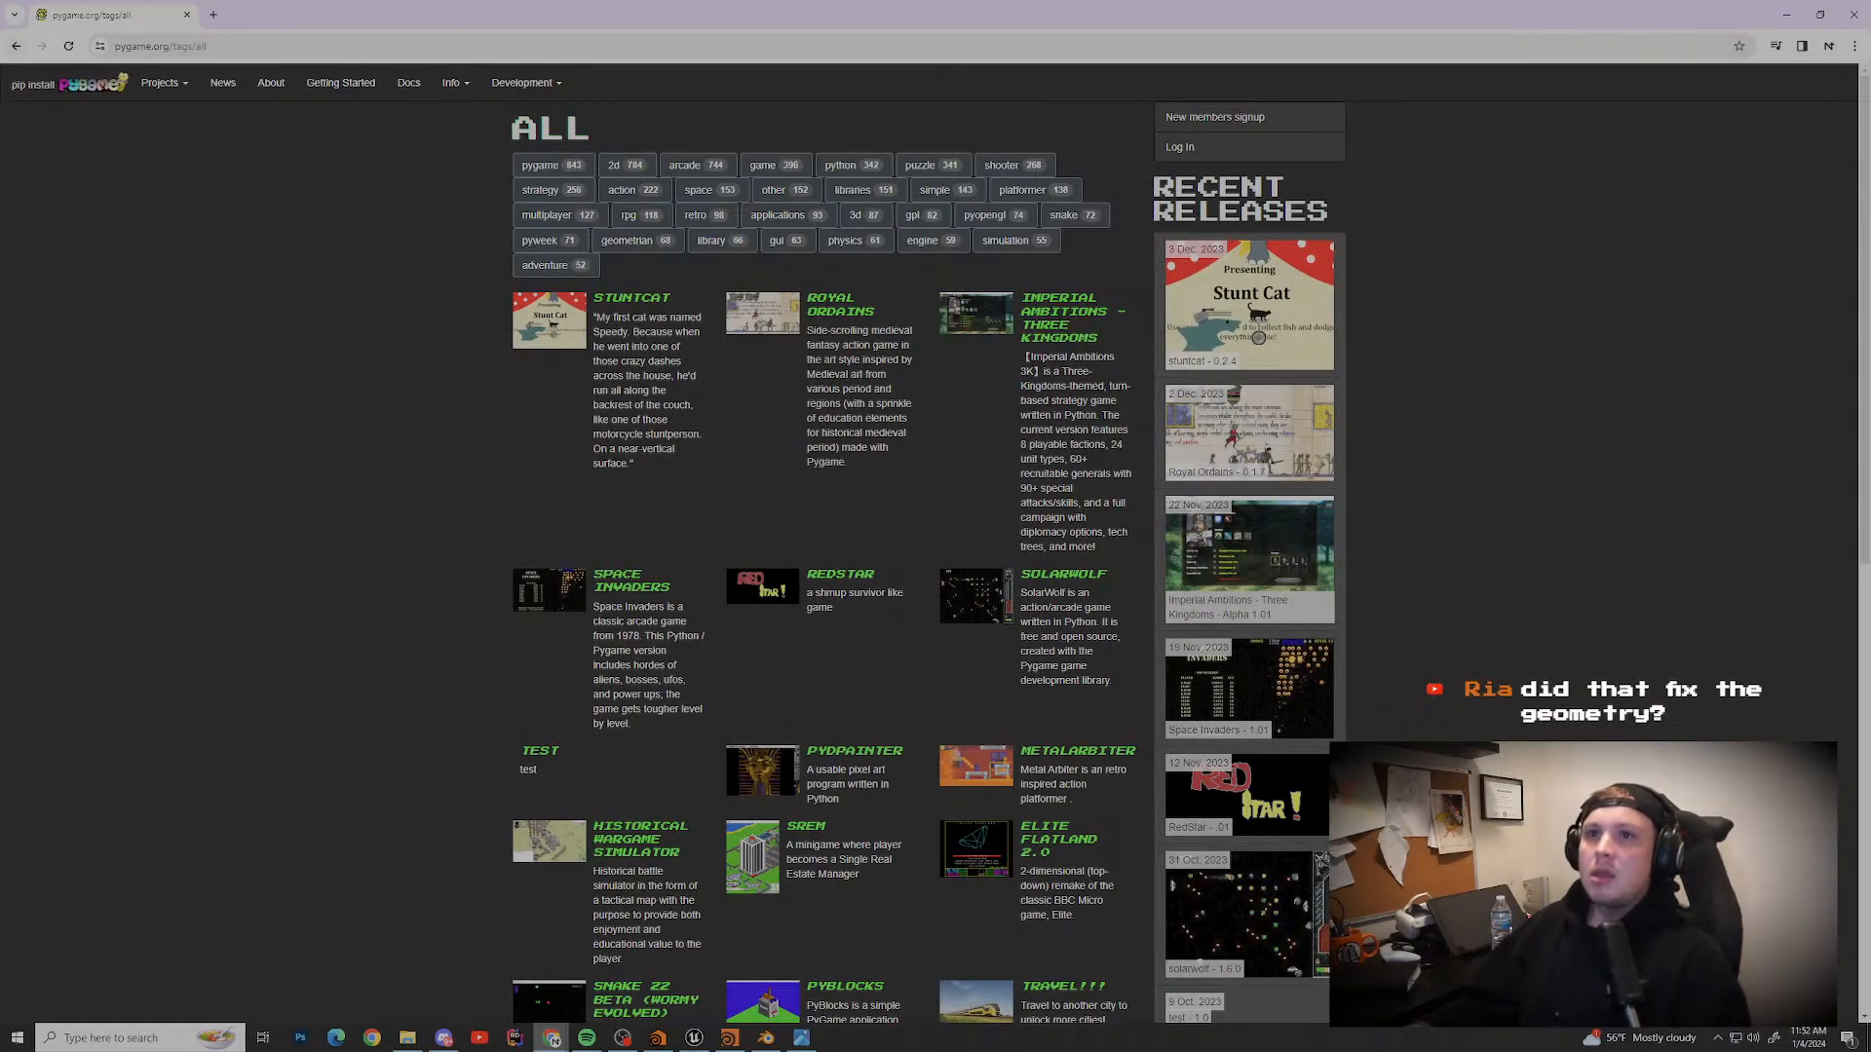
key("alt+Left")
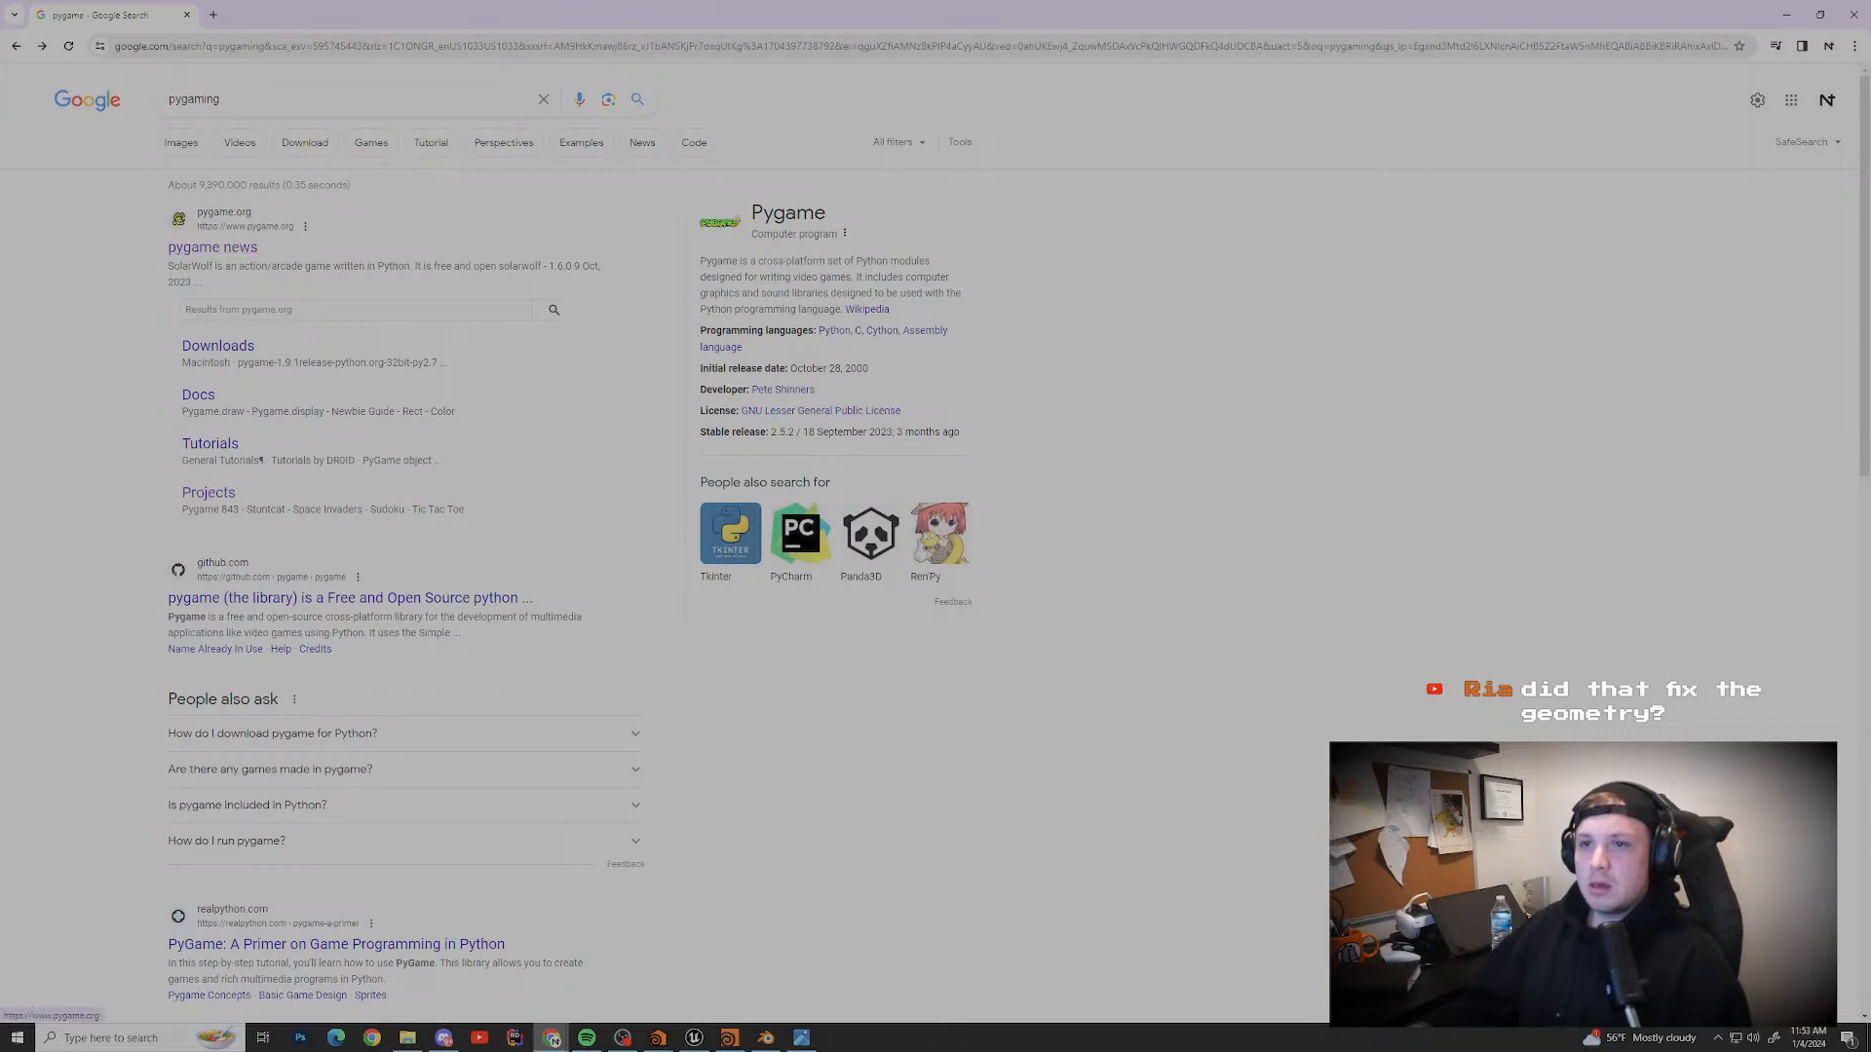
left_click_drag(892, 311, 840, 310)
left_click(699, 261)
left_click(840, 310)
left_click_drag(959, 295, 700, 261)
left_click(752, 213)
left_click(961, 294)
left_click(702, 261)
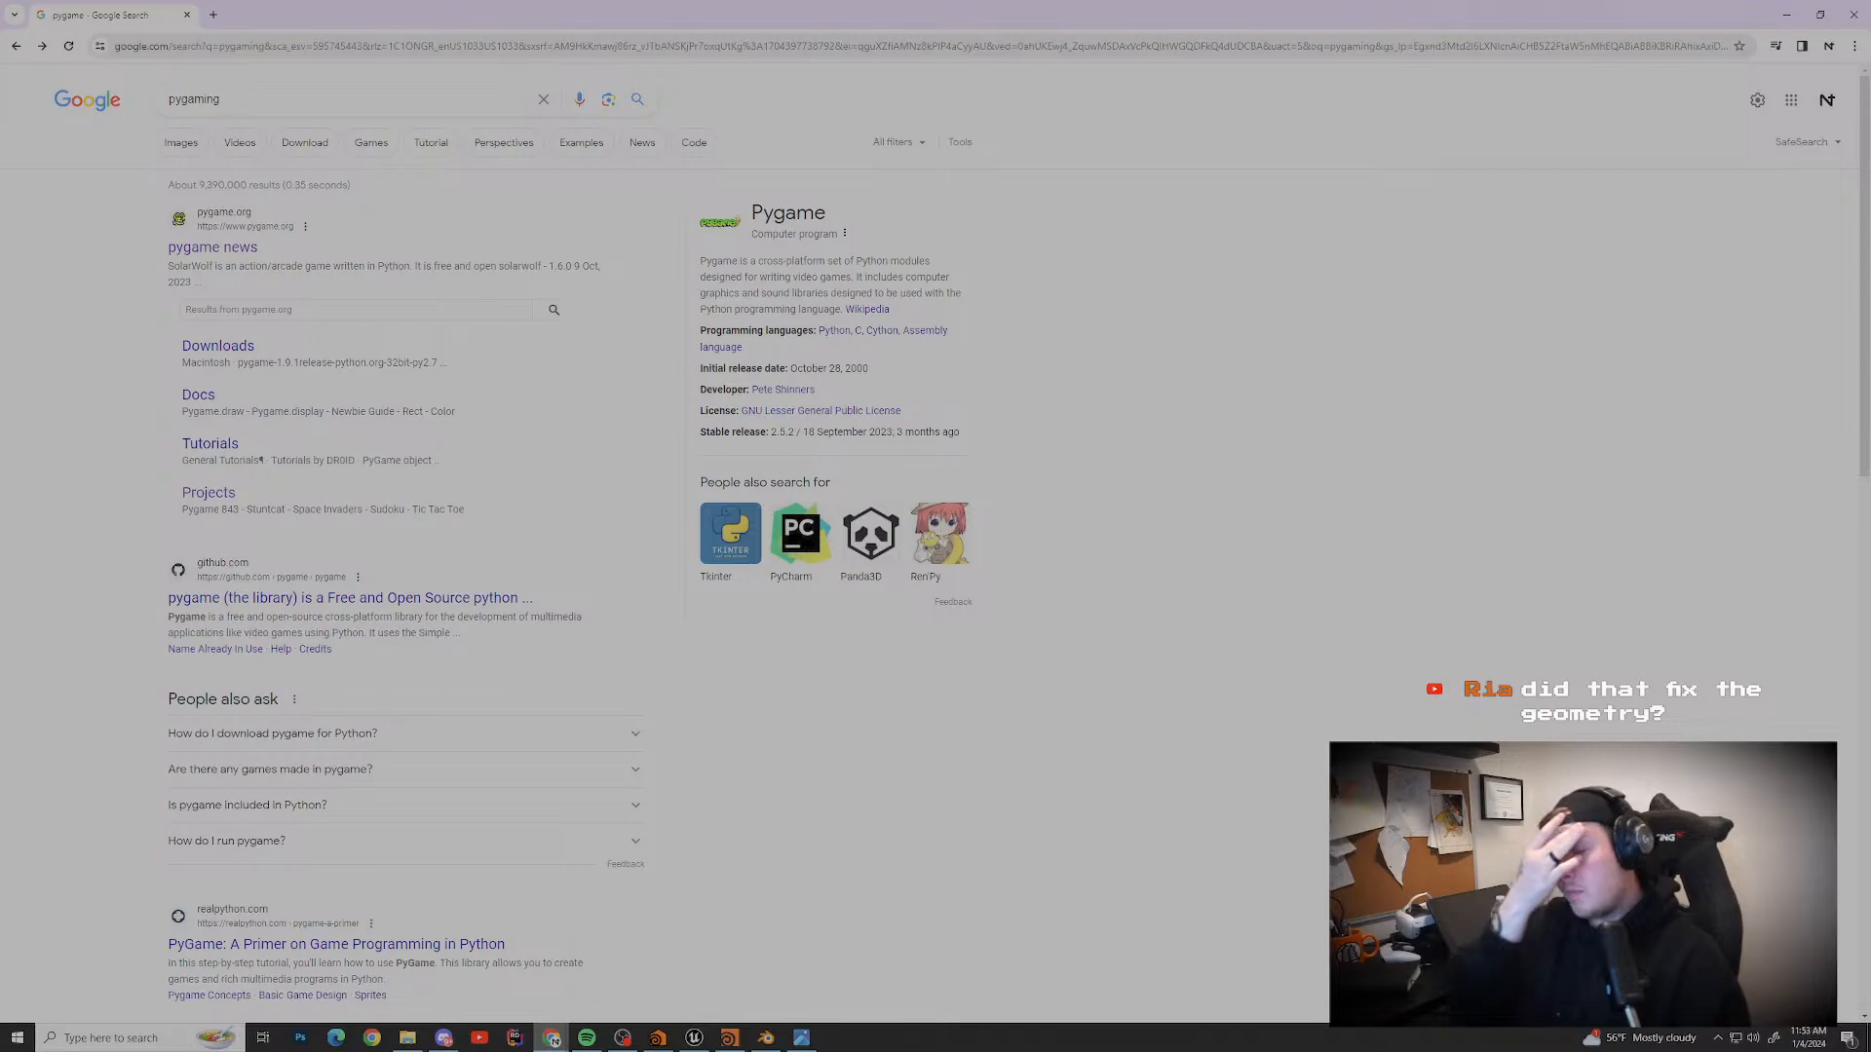
Step: Search Google for "godot language similar to pygame"
key("ctrl+a")
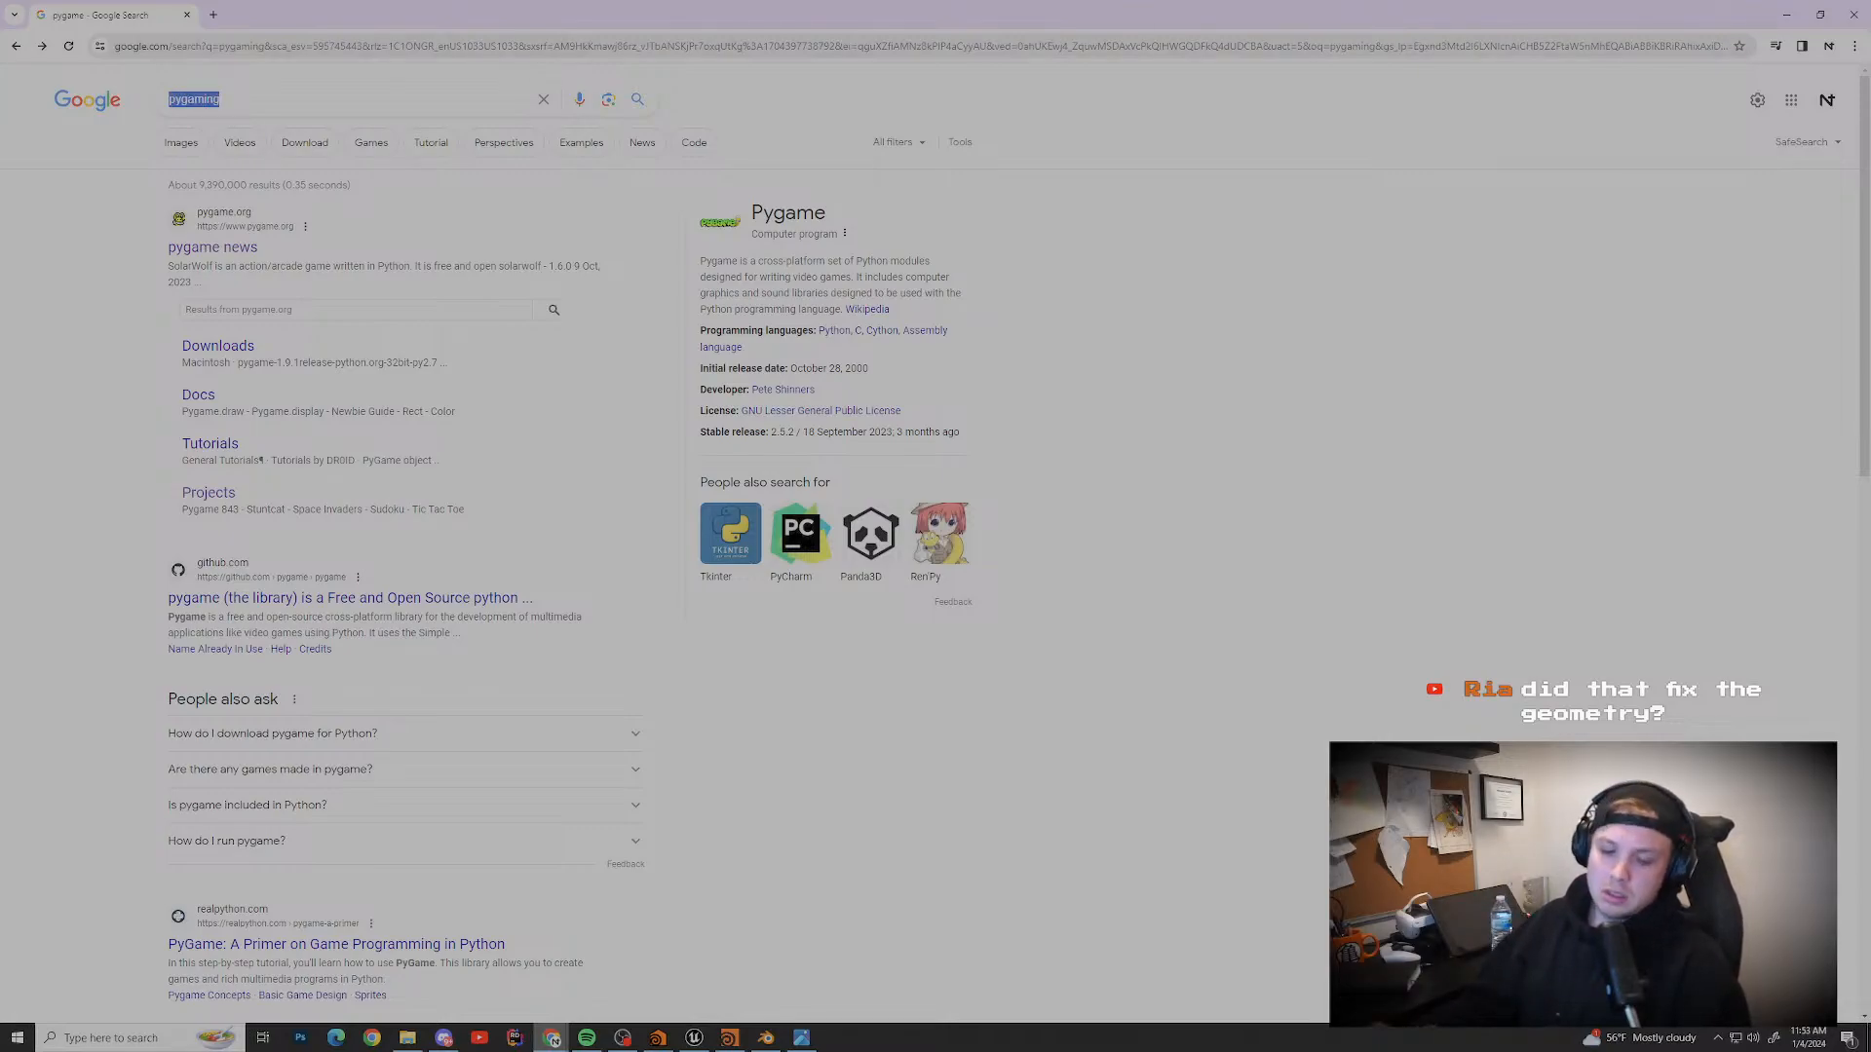
type("godot")
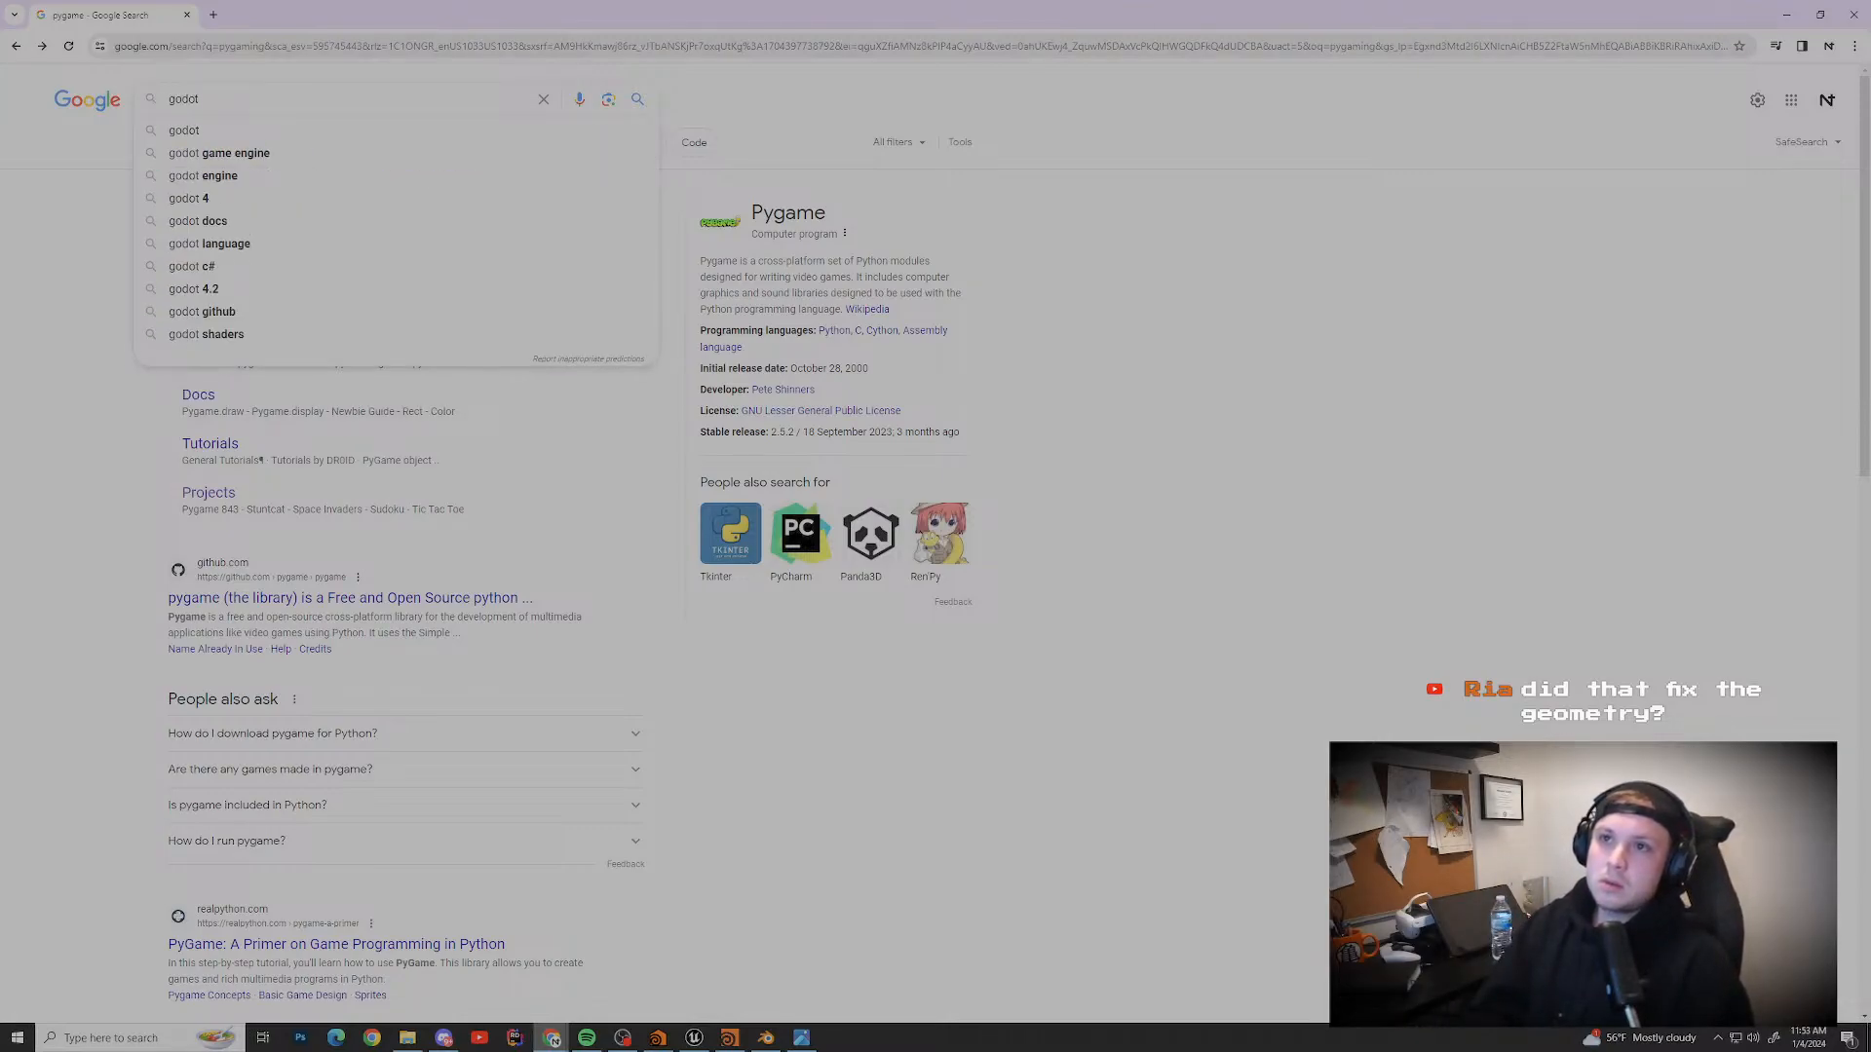
type(" language")
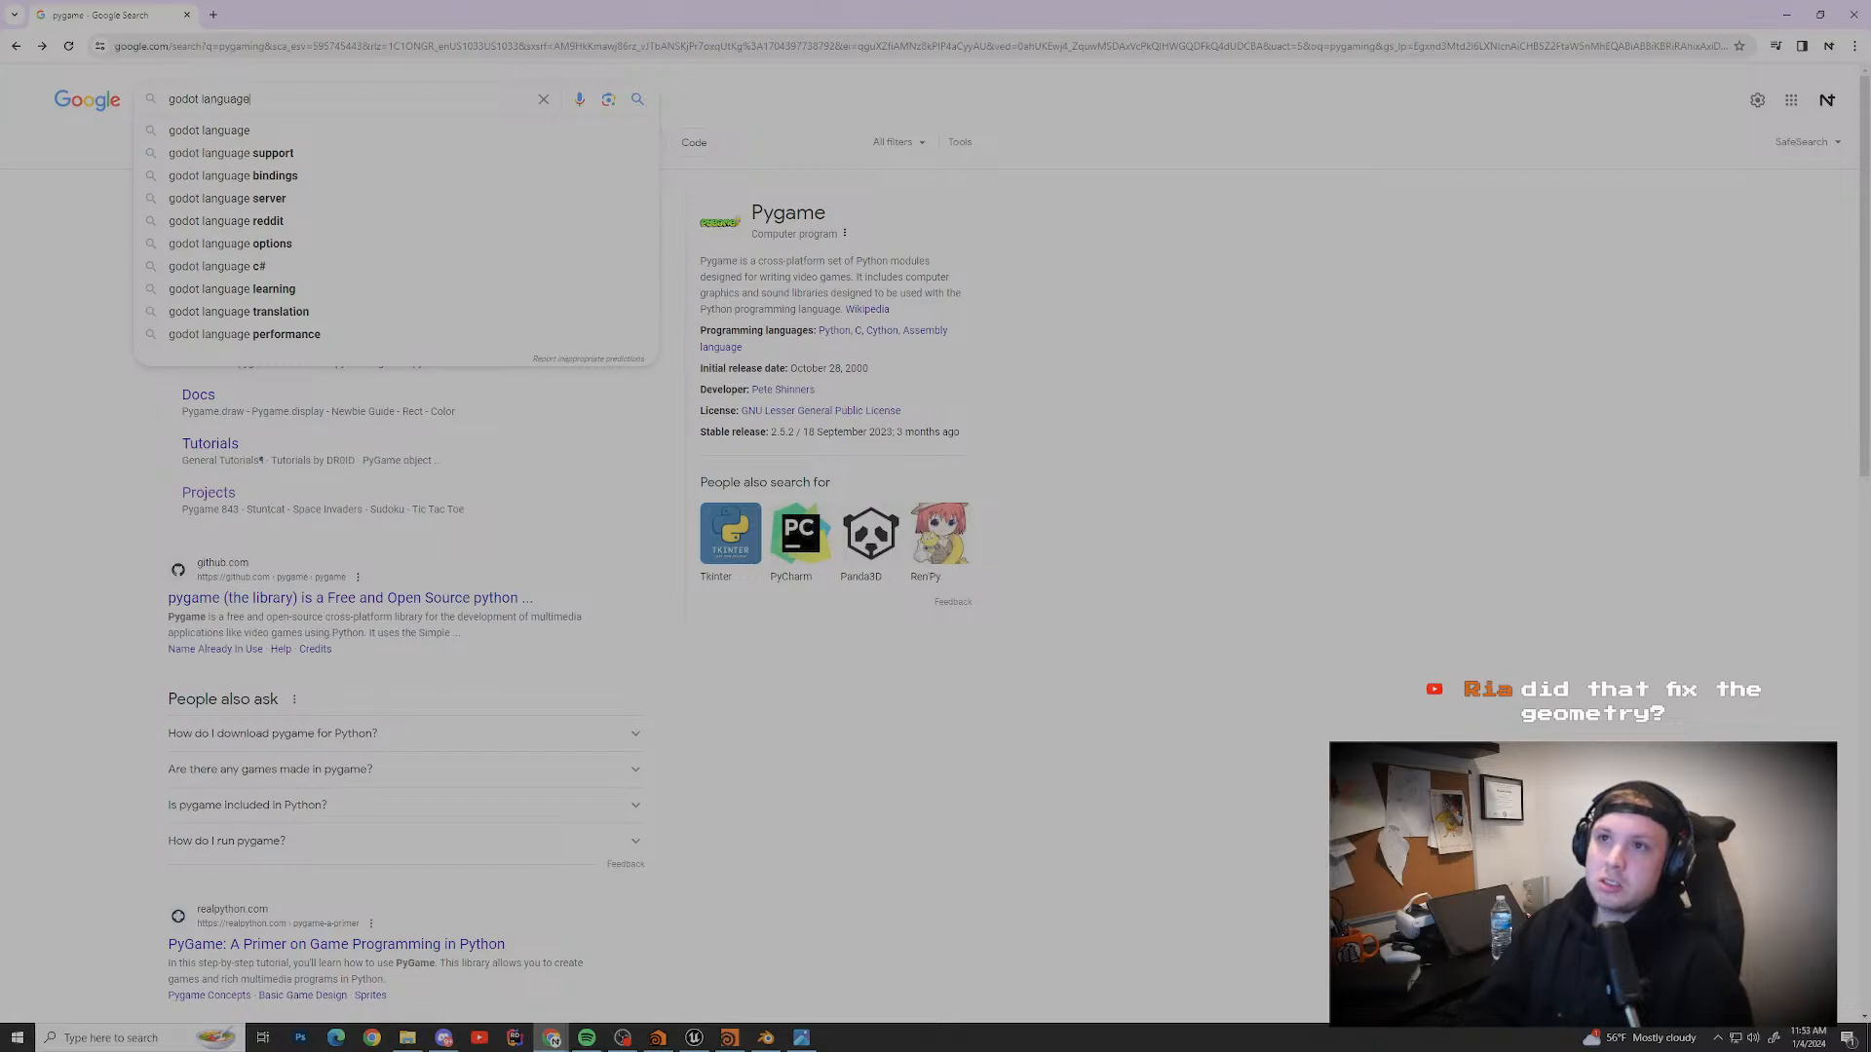
type(" simila")
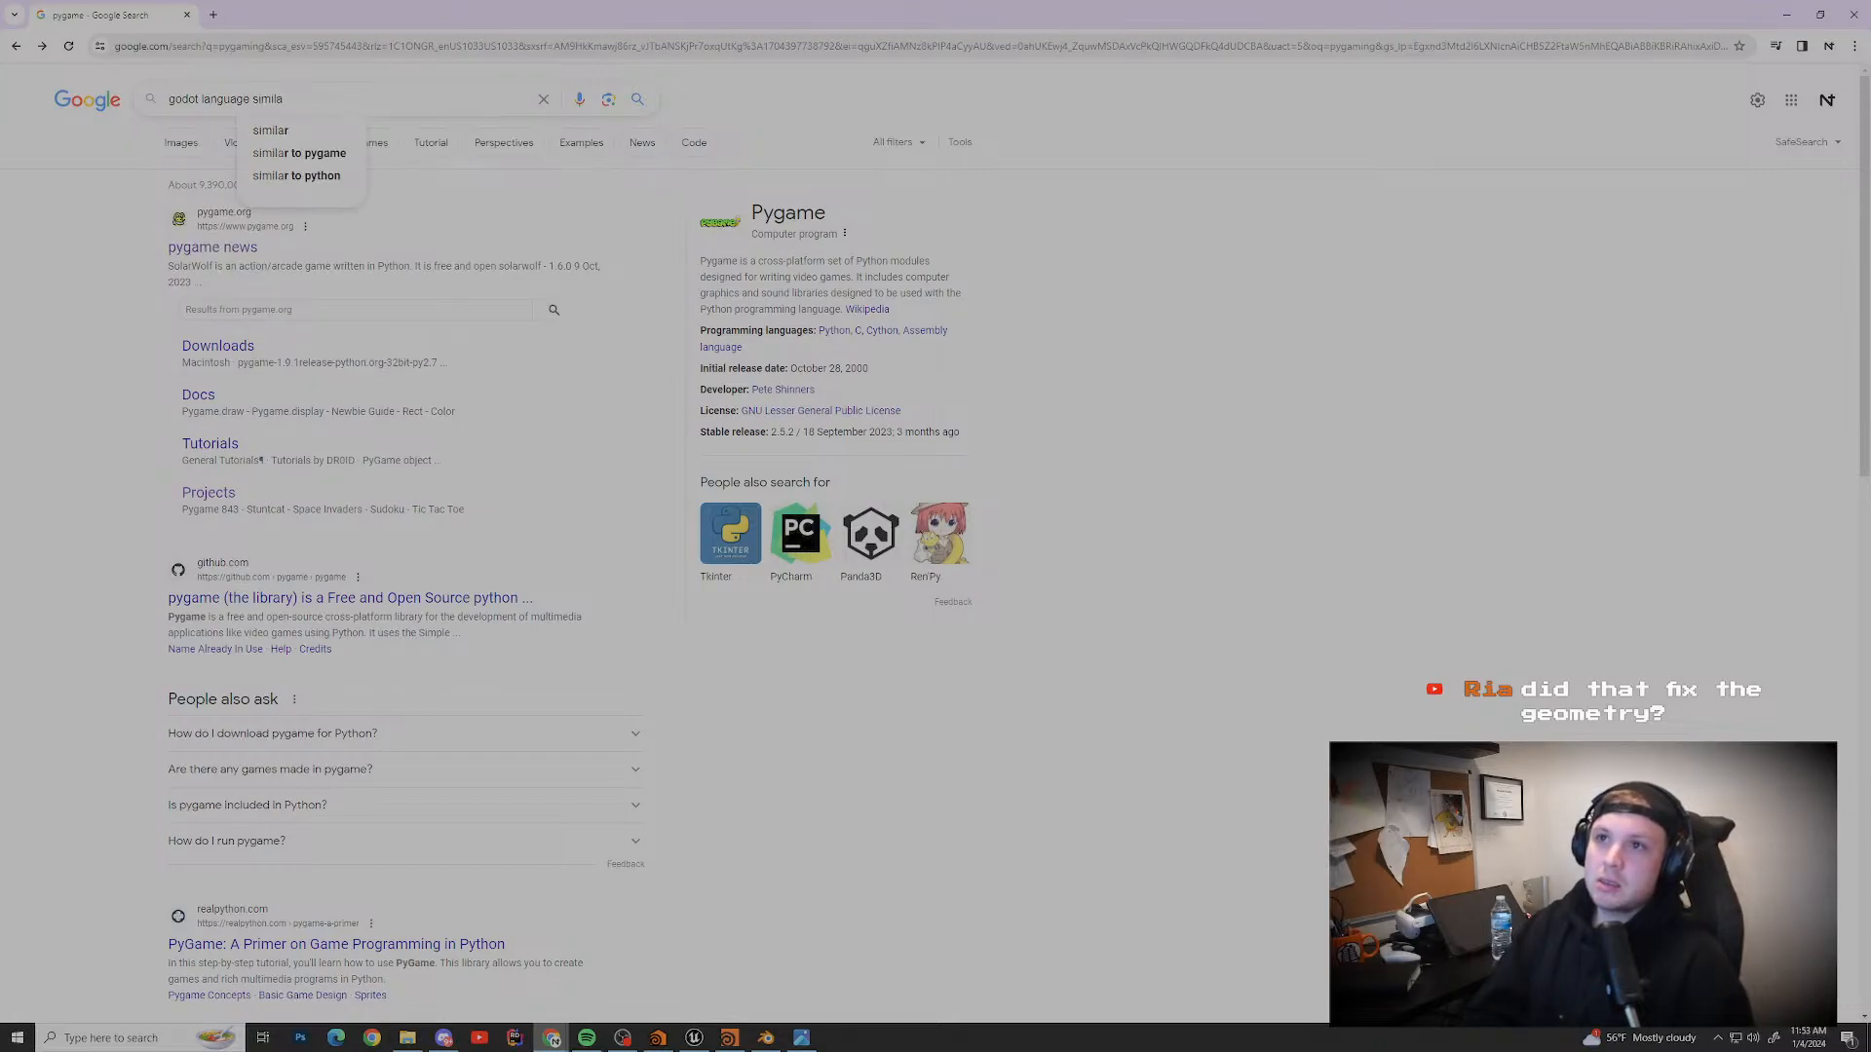
type("r")
key("Down")
key("Down")
key("Return")
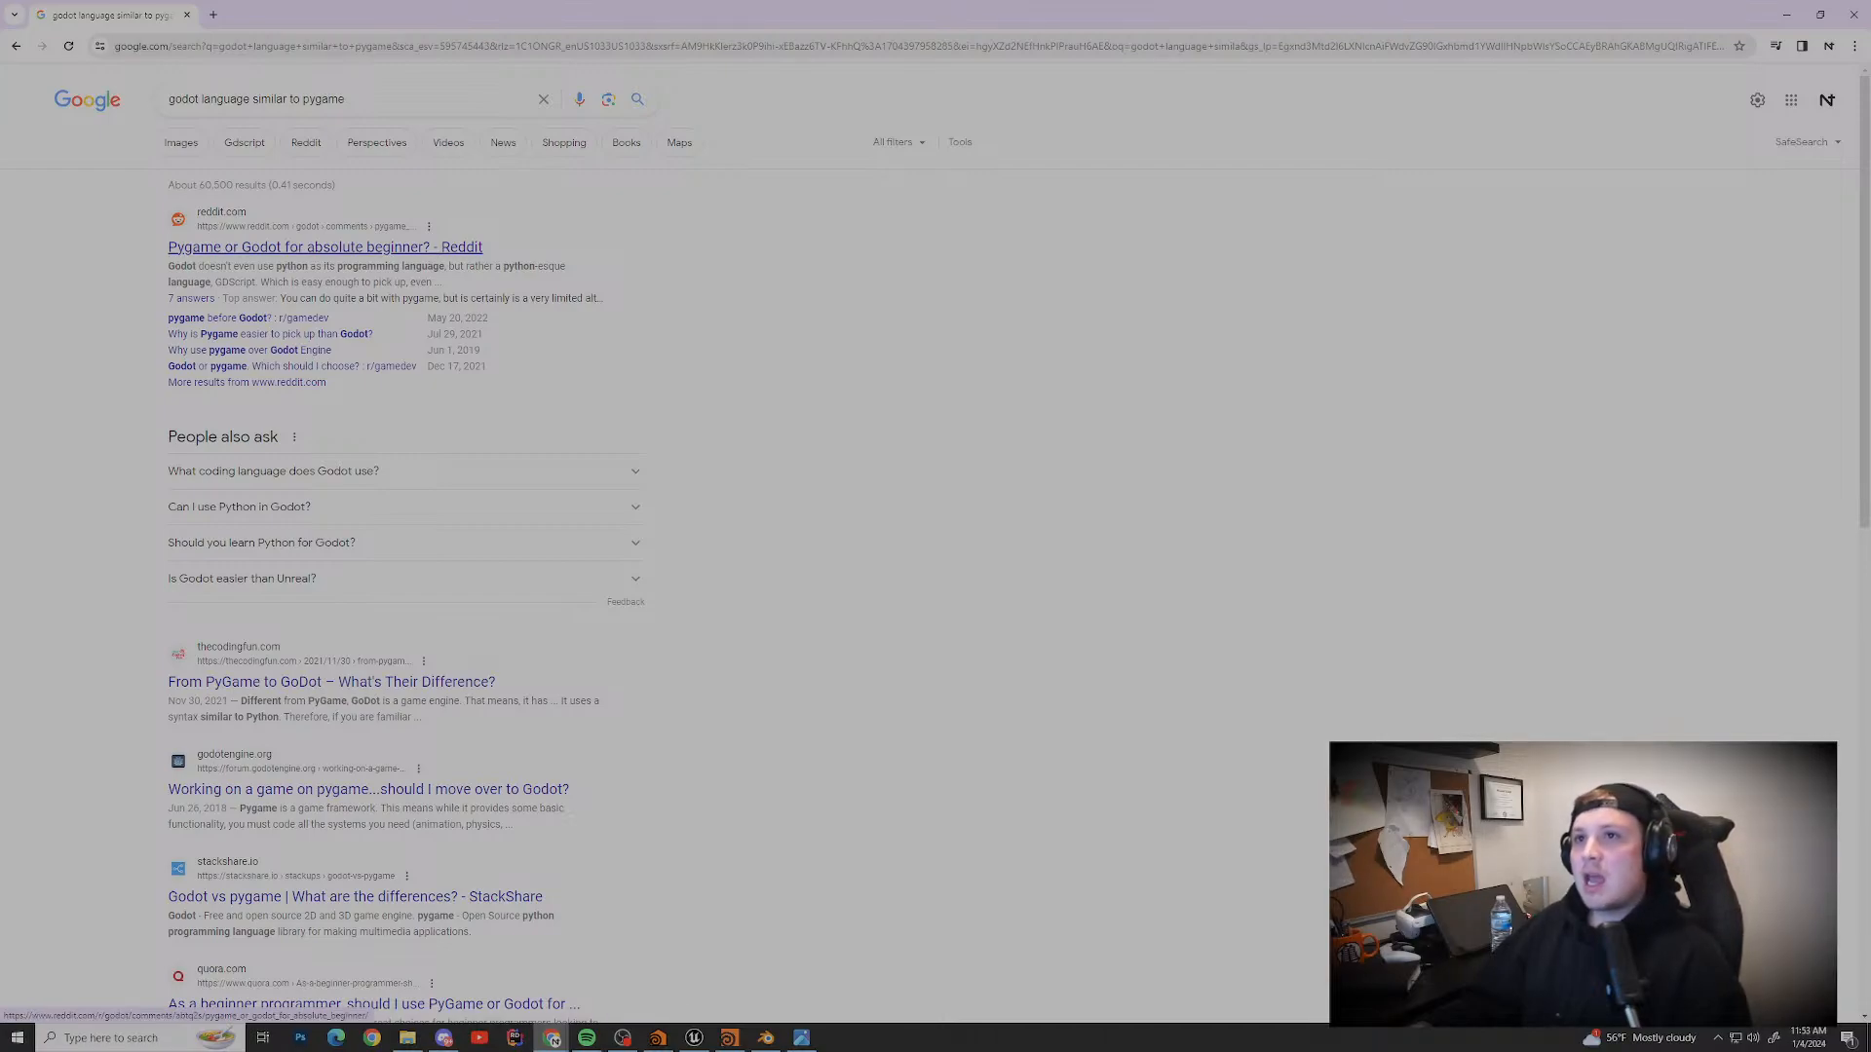
Step: Switch back to Houdini and set the PolyBevel node to bevel the BevelEdge group with a distance of 0.045
left_click(1786, 14)
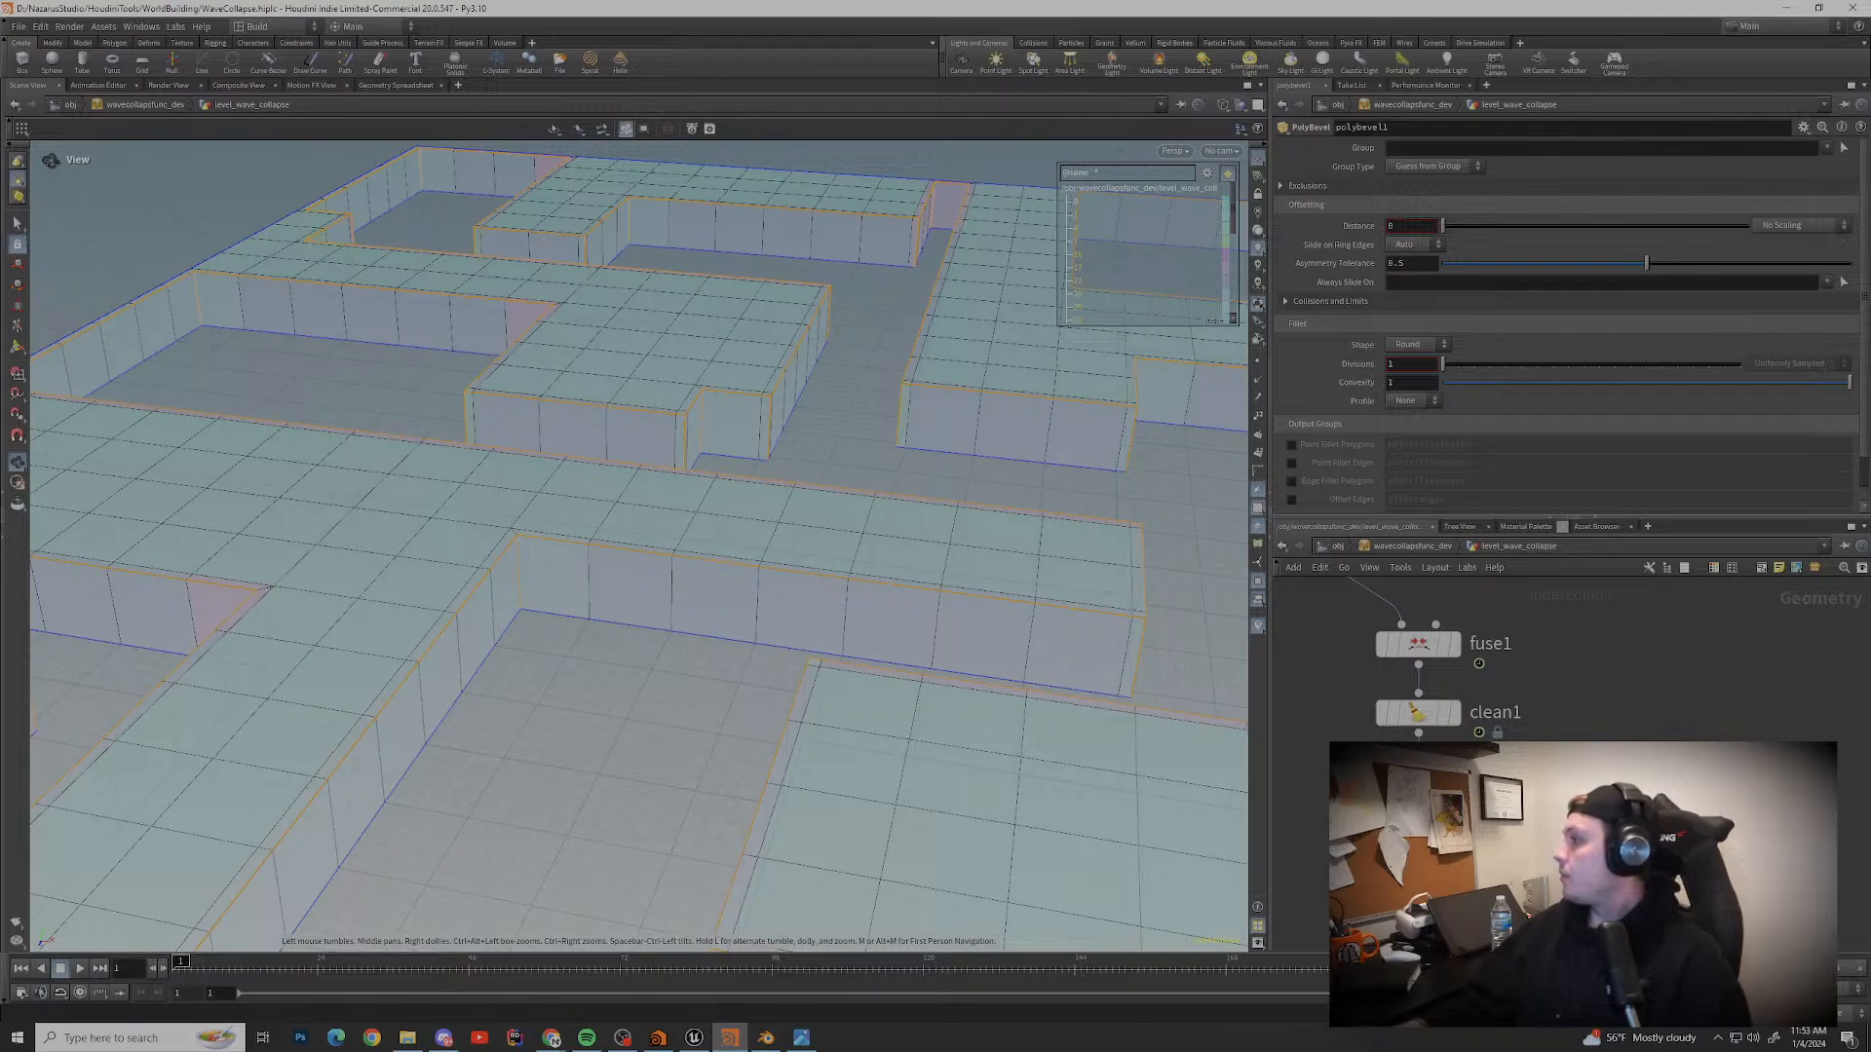
left_click_drag(623, 545, 673, 536)
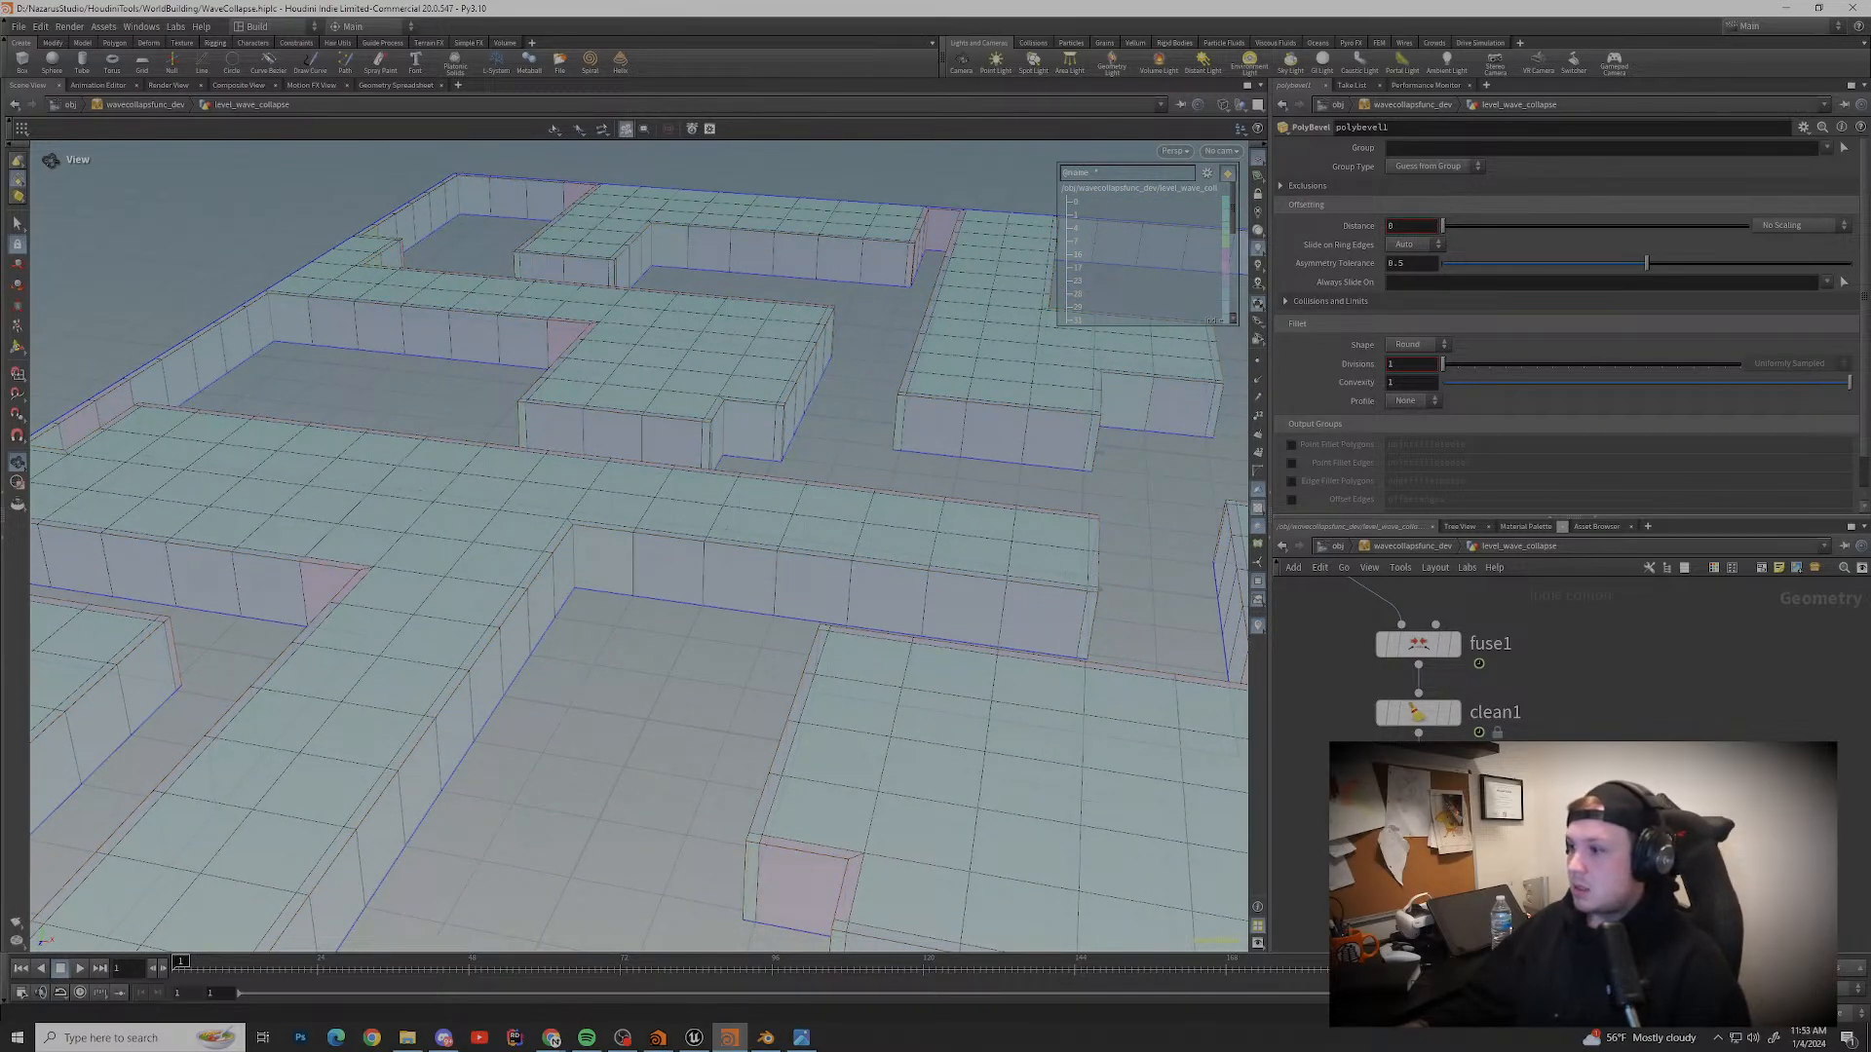
left_click(1826, 147)
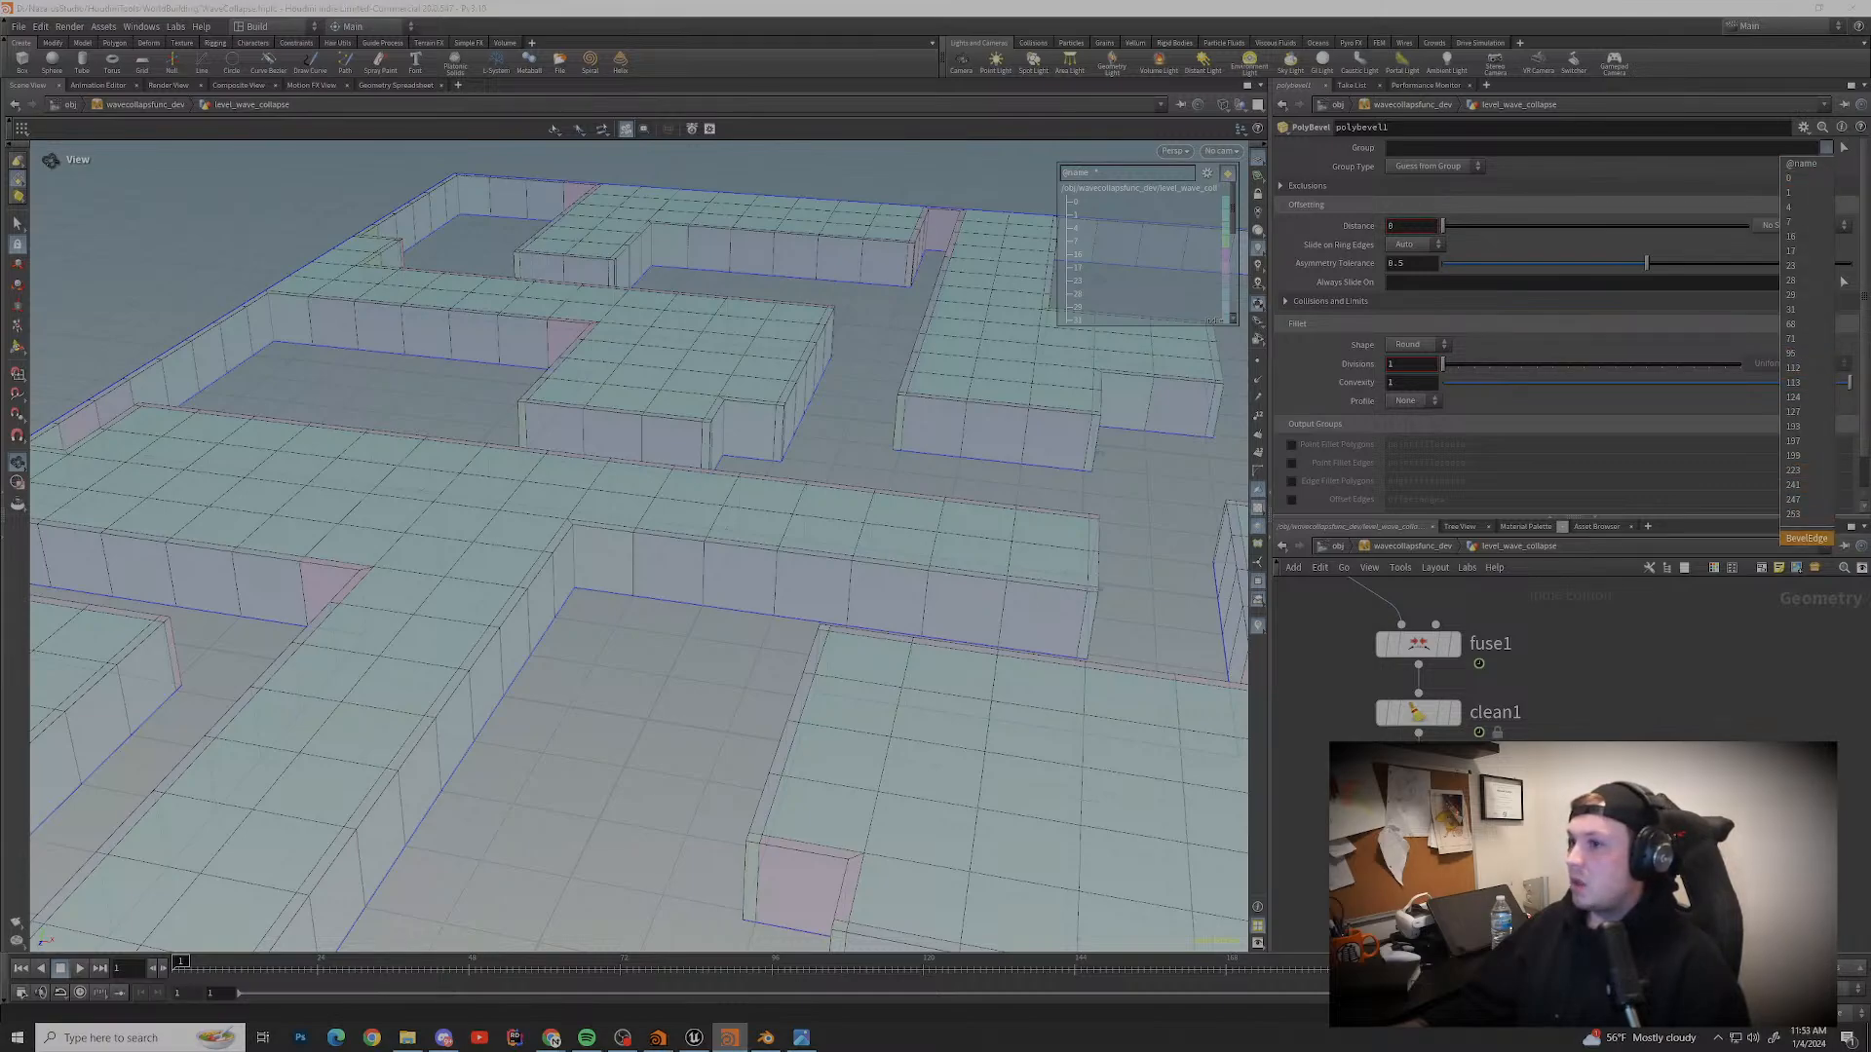
left_click(1805, 538)
left_click_drag(1443, 225, 1456, 225)
scroll(633, 546, "up", 10)
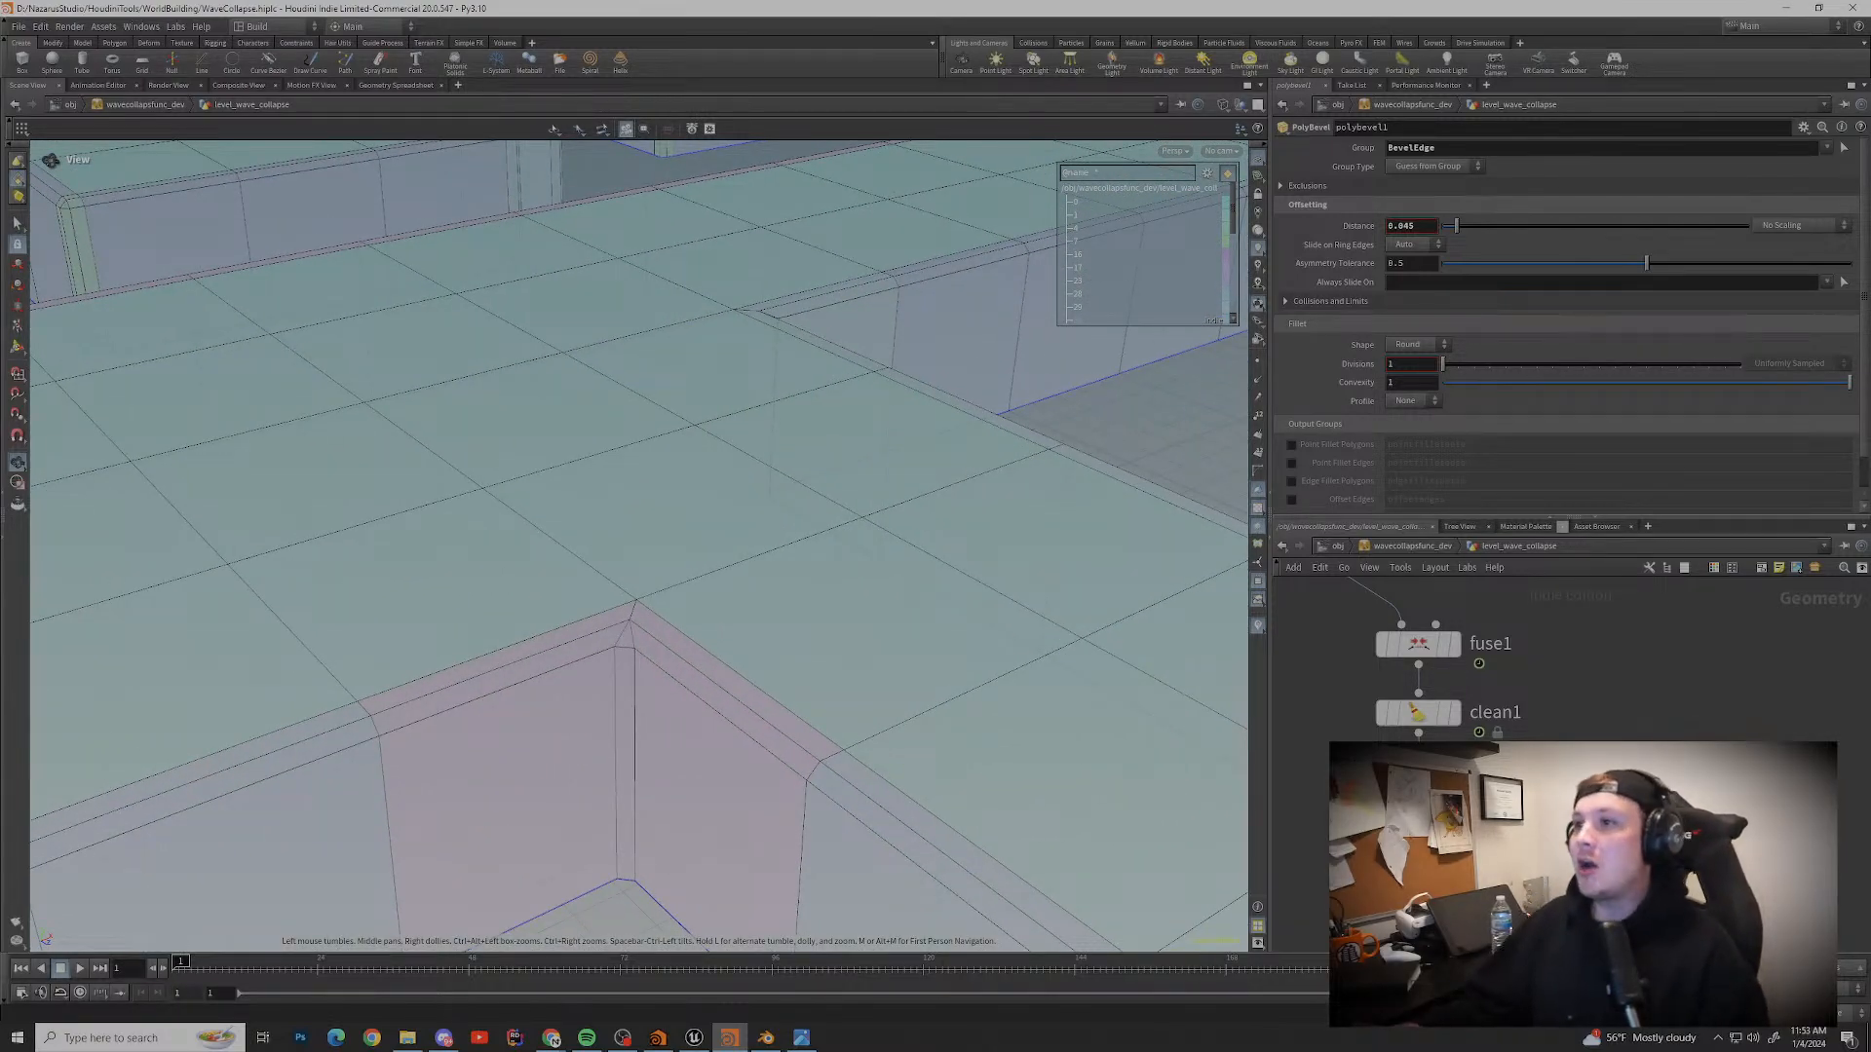
Step: Try 2 divisions with the Chamfer fillet shape, then the Solid shape, and return the PolyBevel shape to Round
scroll(634, 546, "down", 2)
left_click_drag(1443, 364, 1458, 363)
left_click(1415, 344)
left_click(1407, 401)
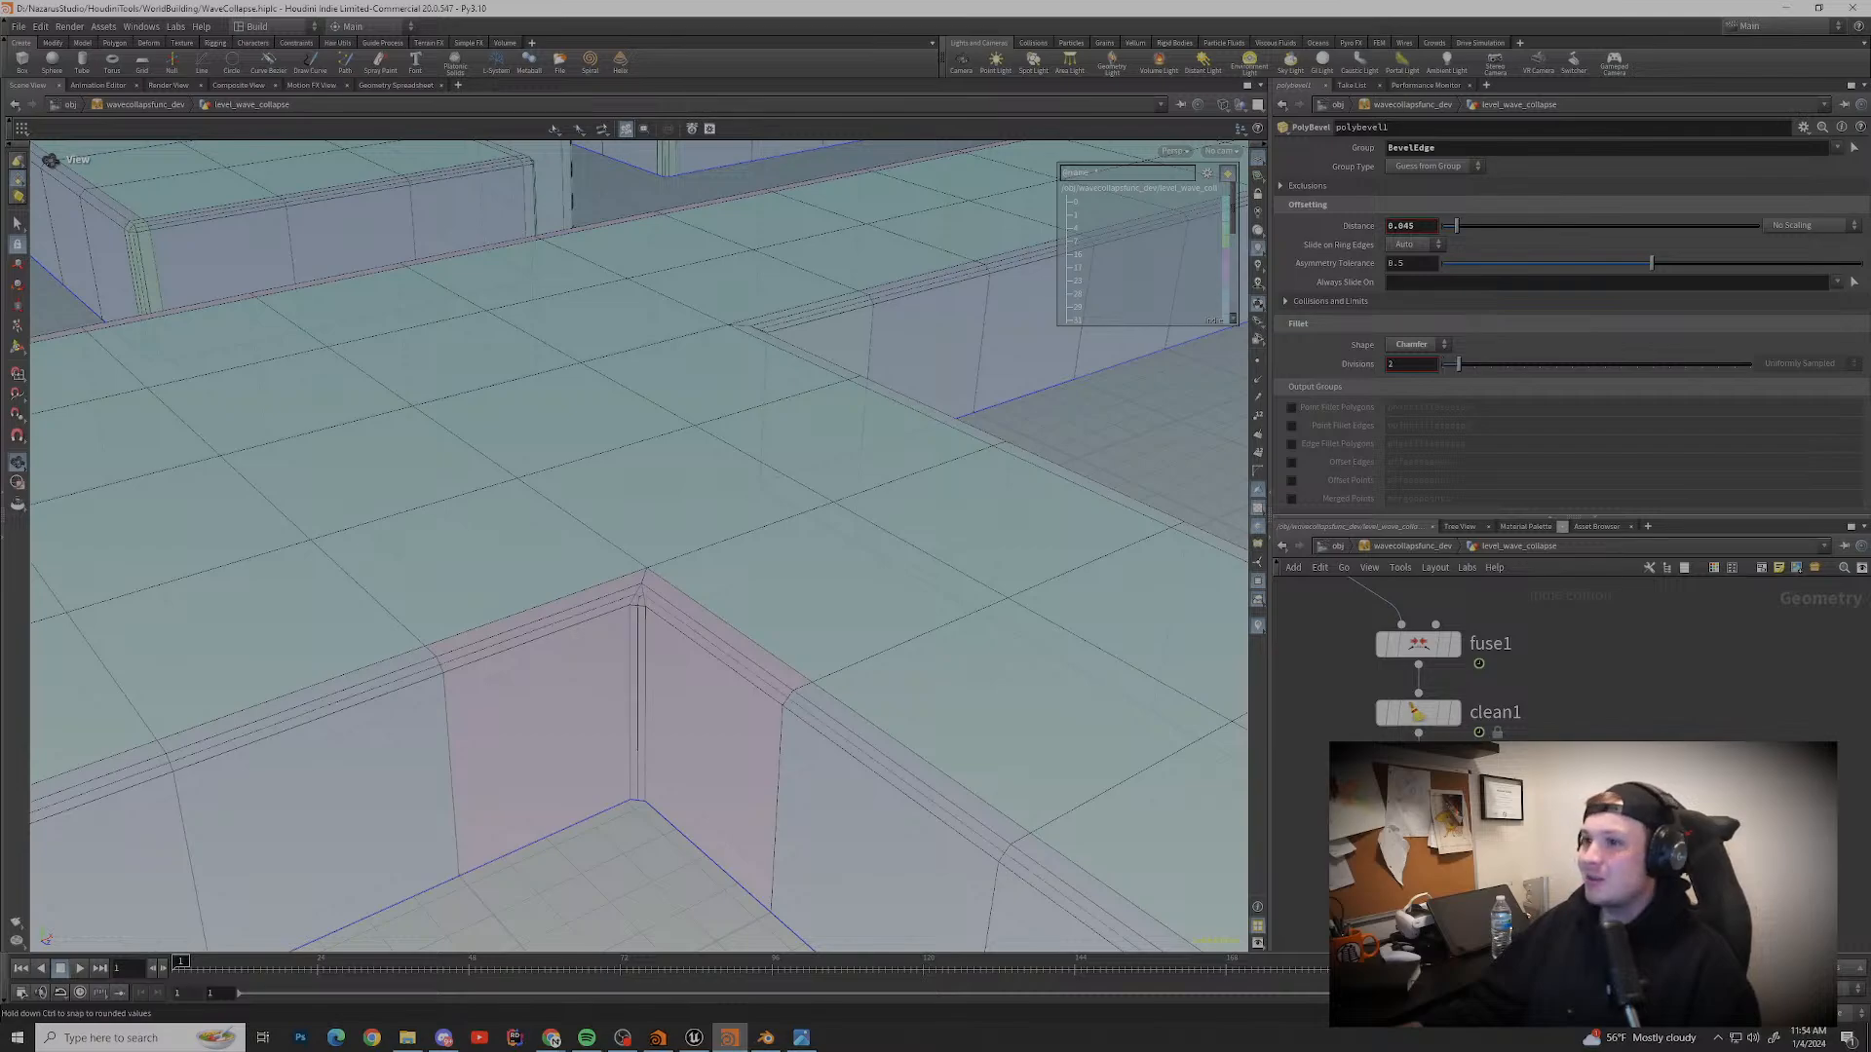
left_click(1415, 344)
left_click(1407, 374)
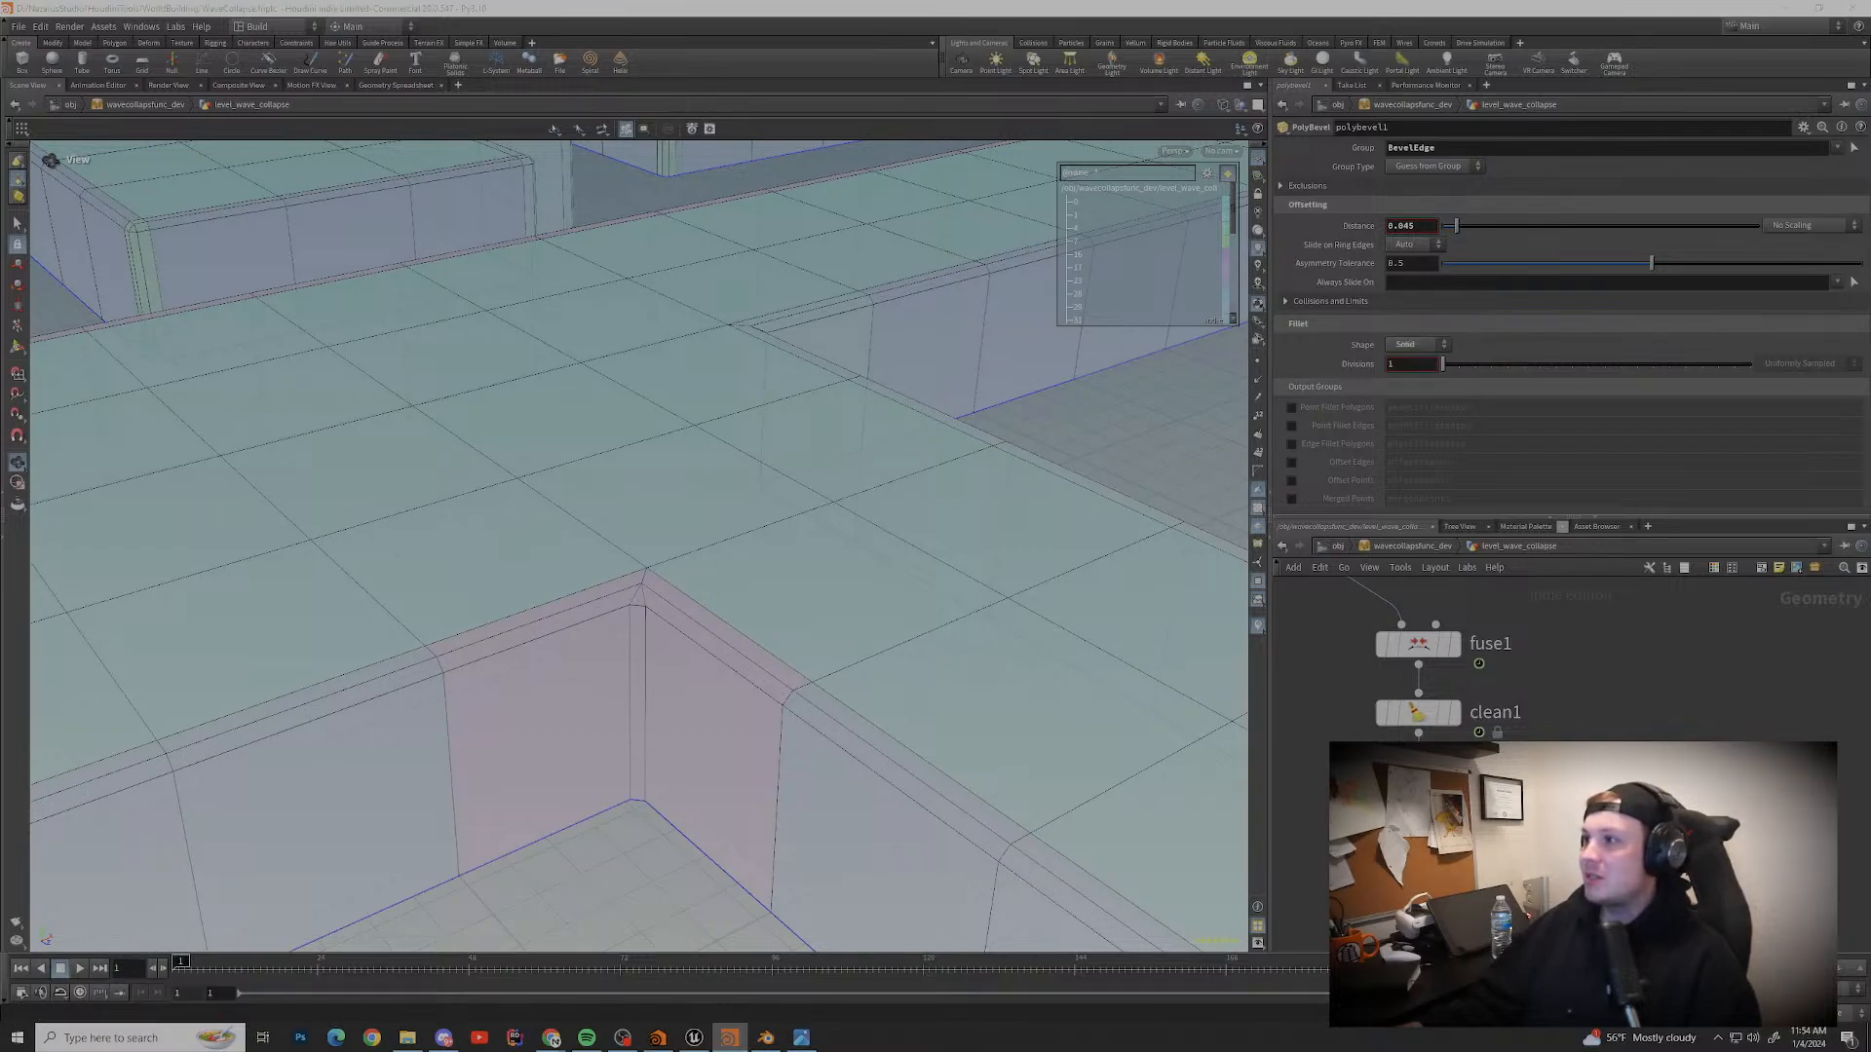
left_click(1415, 344)
left_click(1404, 417)
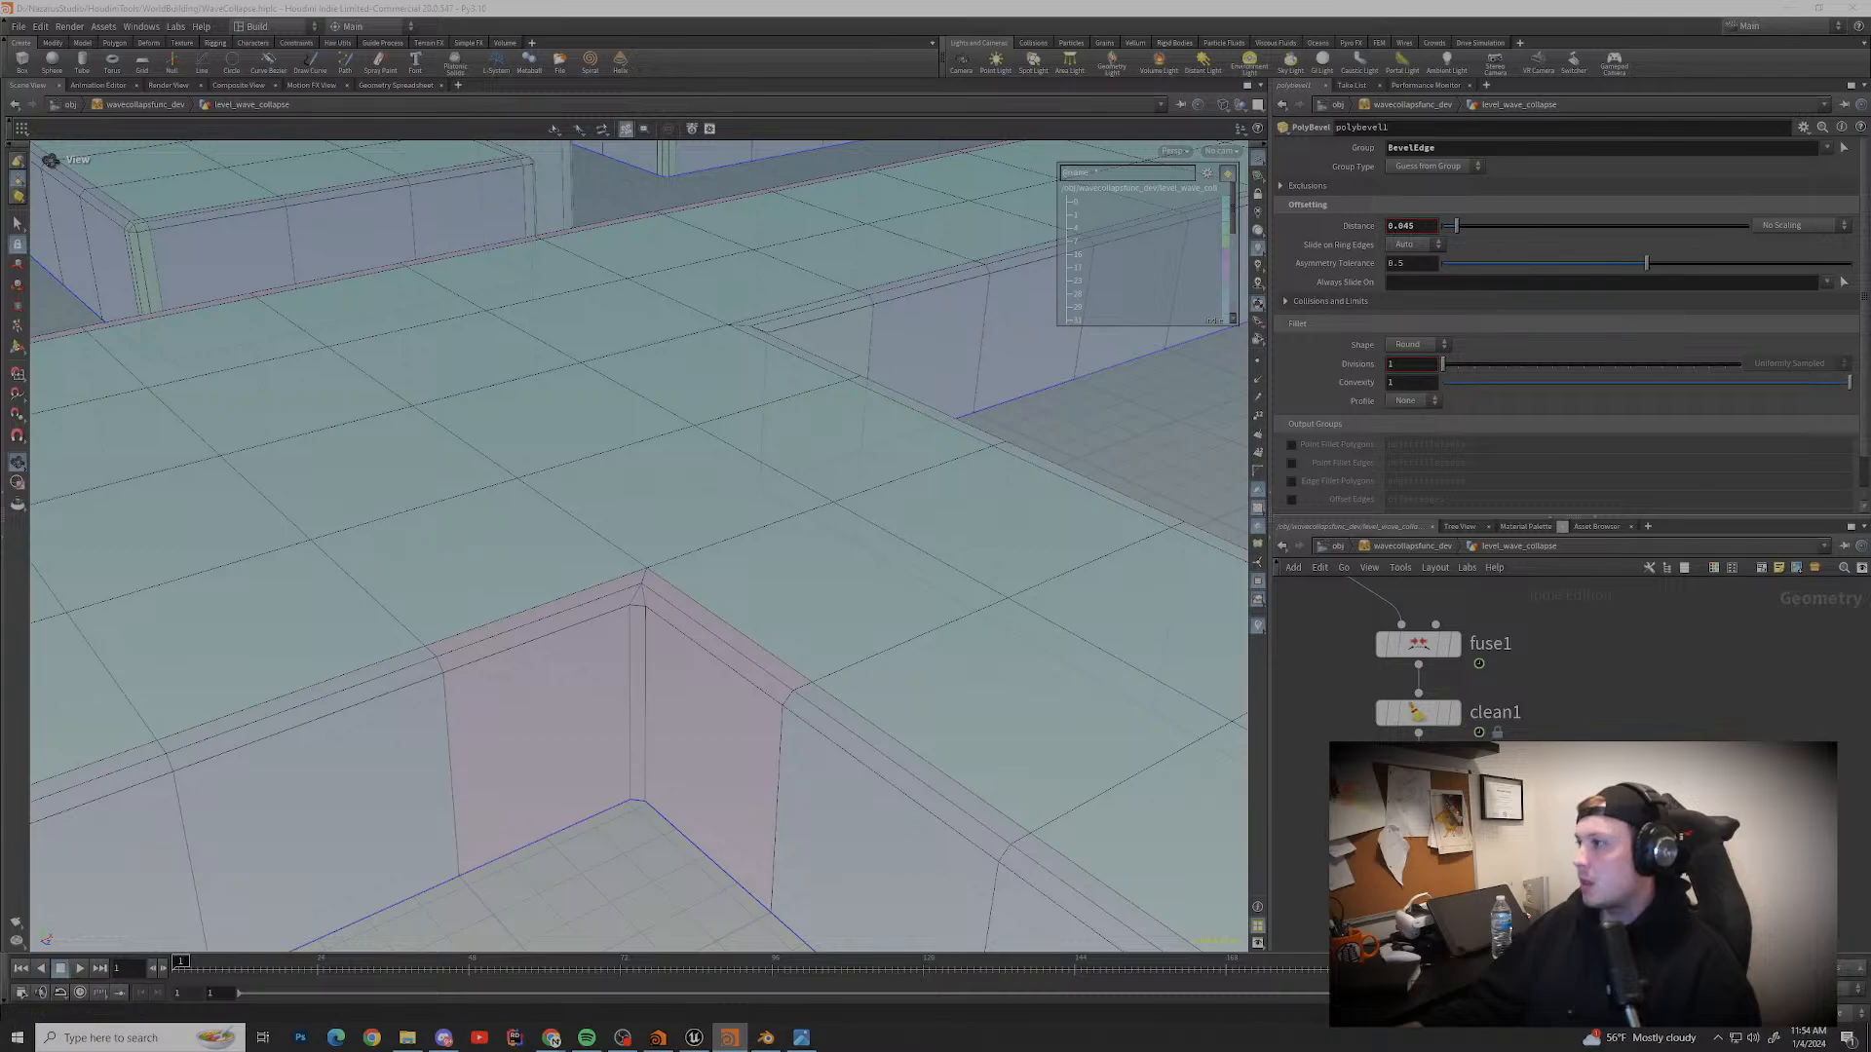
Step: Examine the bevel where the blocks meet the outer wall, checking the corners from several angles
scroll(640, 546, "down", 2)
left_click_drag(682, 546, 721, 477)
scroll(639, 546, "up", 4)
middle_click_drag(545, 545, 935, 536)
left_click_drag(624, 507, 682, 574)
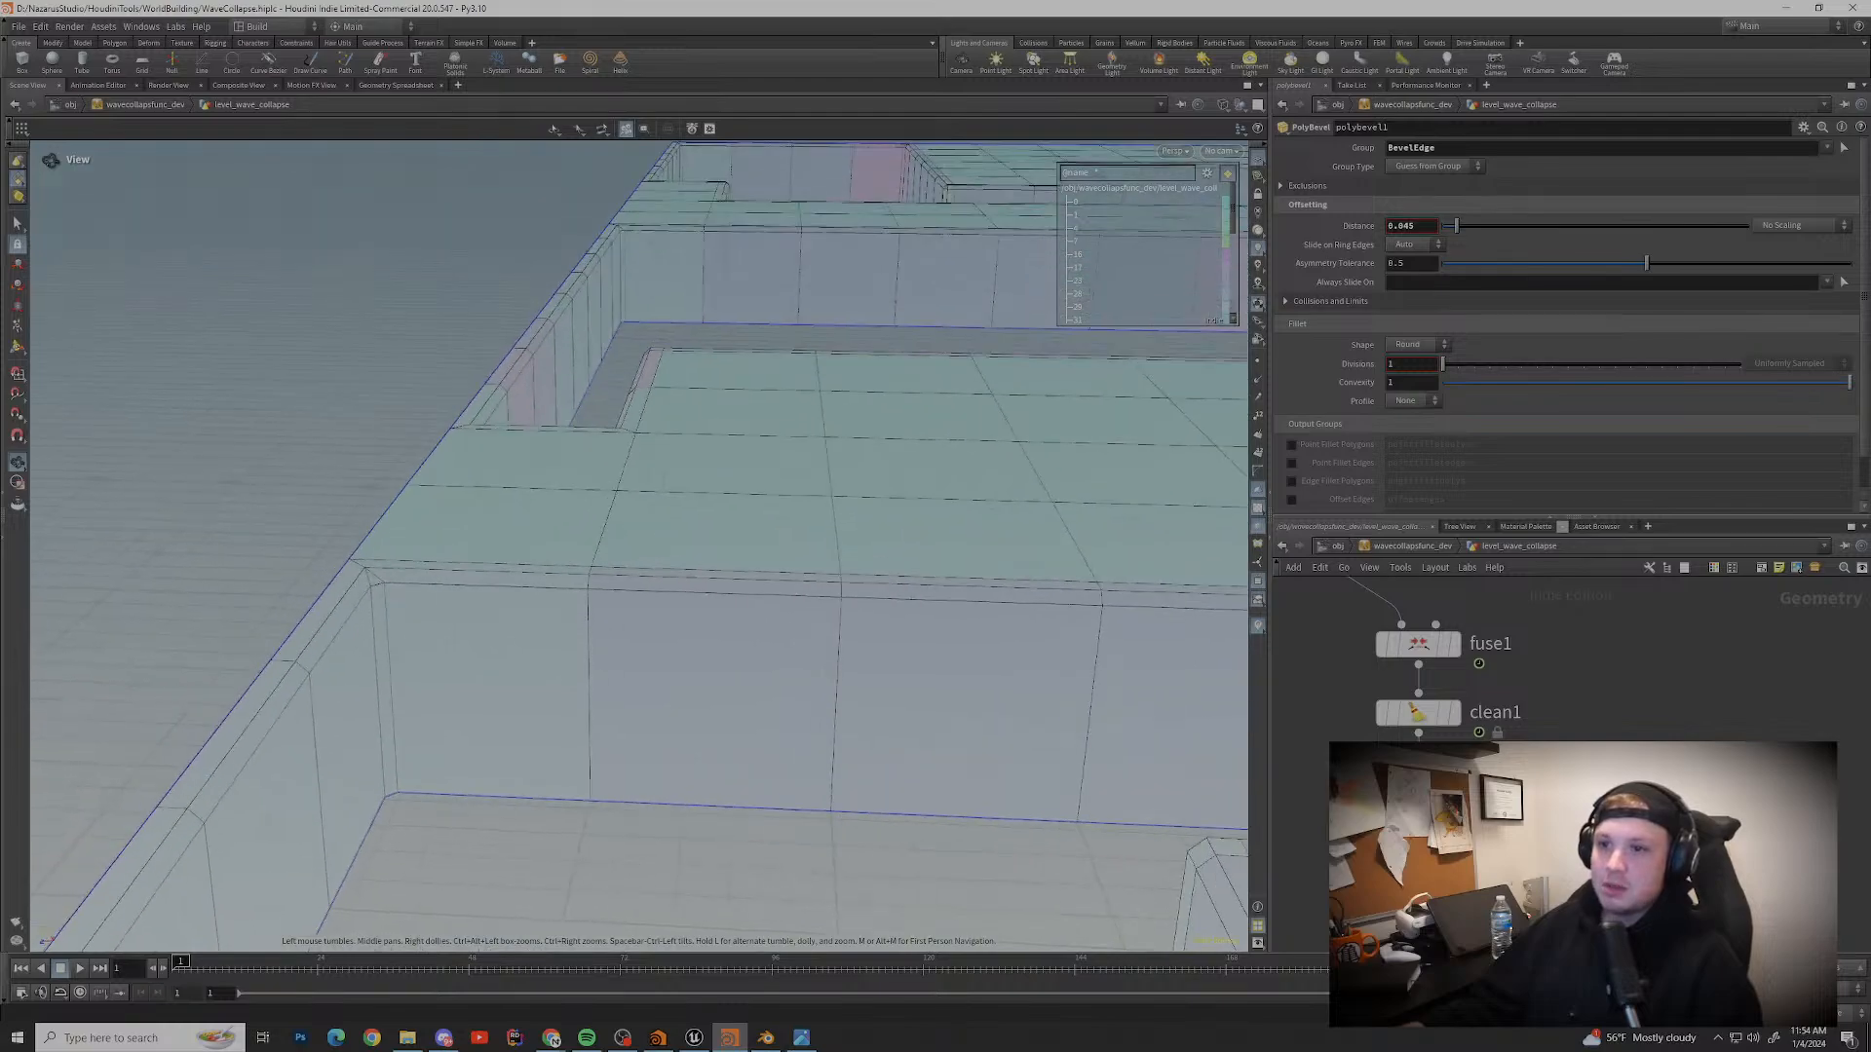
middle_click_drag(623, 546, 760, 507)
left_click_drag(741, 545, 555, 535)
middle_click_drag(643, 487, 721, 497)
scroll(639, 546, "up", 3)
left_click_drag(624, 526, 916, 526)
middle_click_drag(604, 467, 589, 521)
scroll(799, 623, "down", 3)
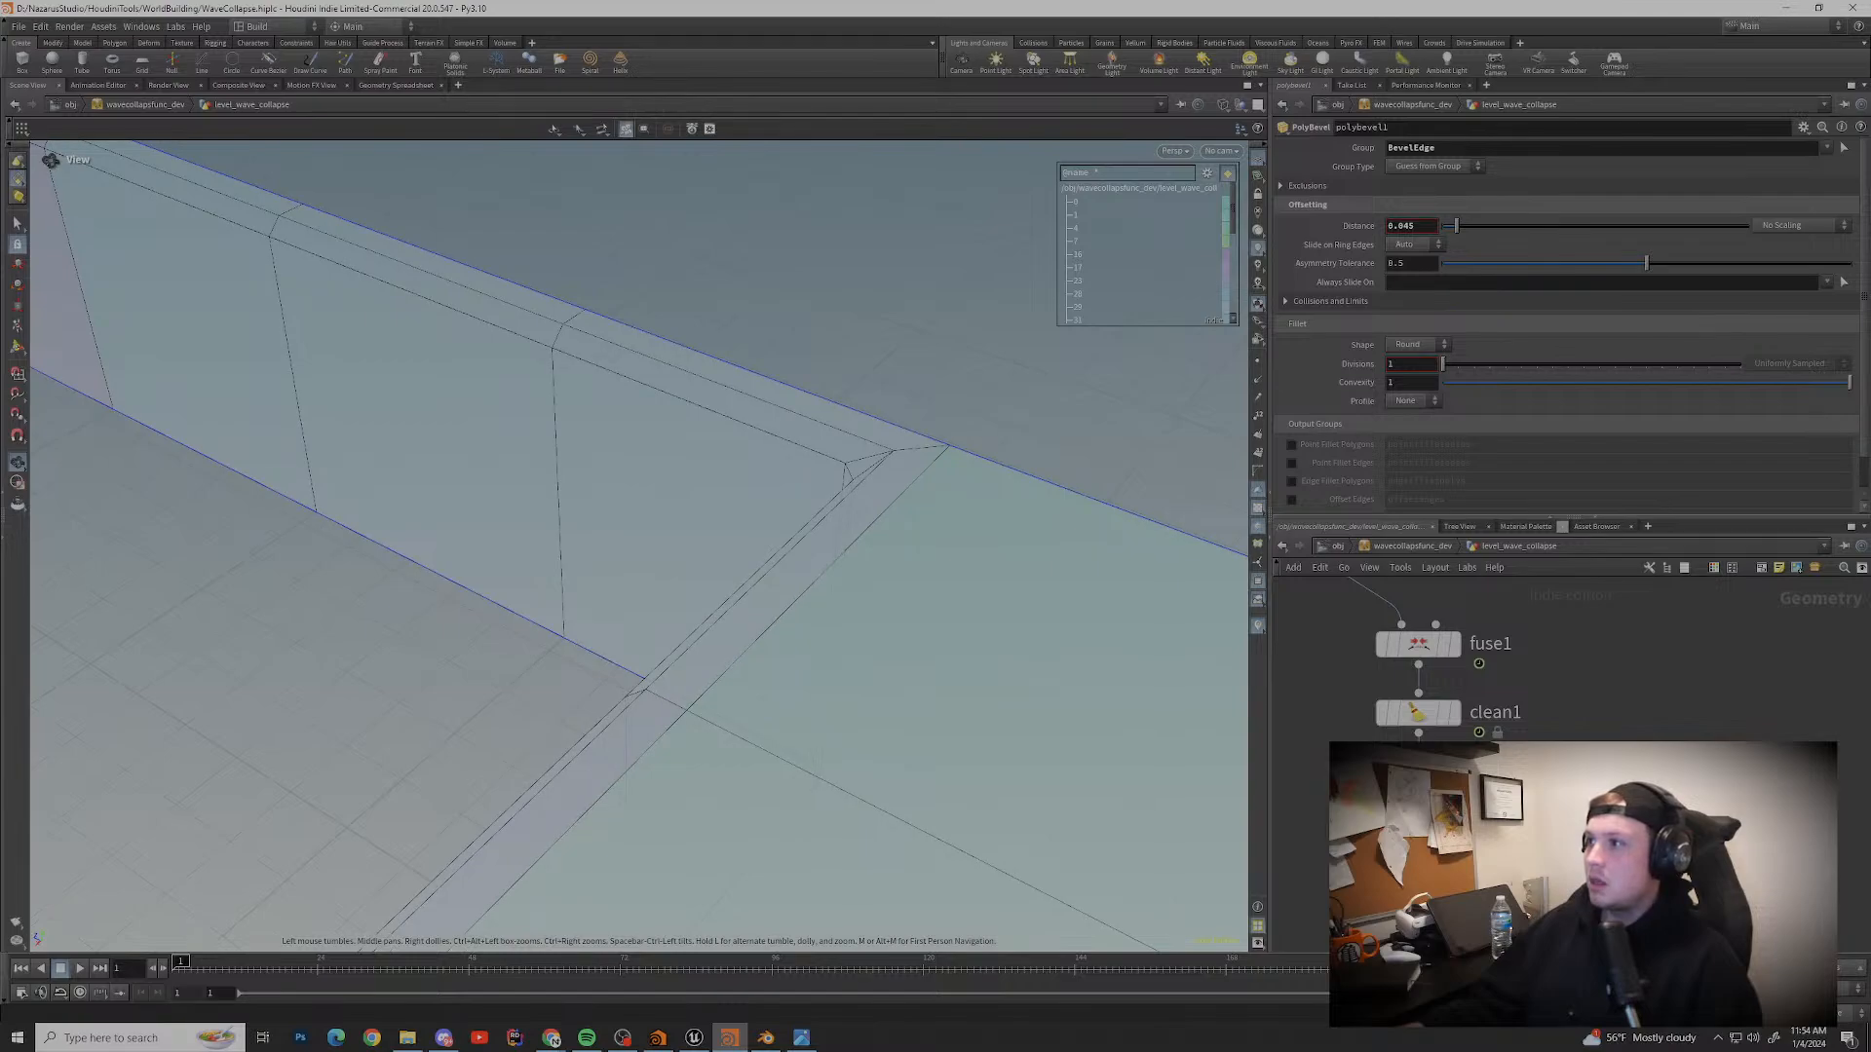
Step: Compare 2 and 3 bevel divisions at the outer wall corner and set the PolyBevel divisions to 2
left_click_drag(1443, 364, 1457, 363)
left_click_drag(623, 565, 857, 584)
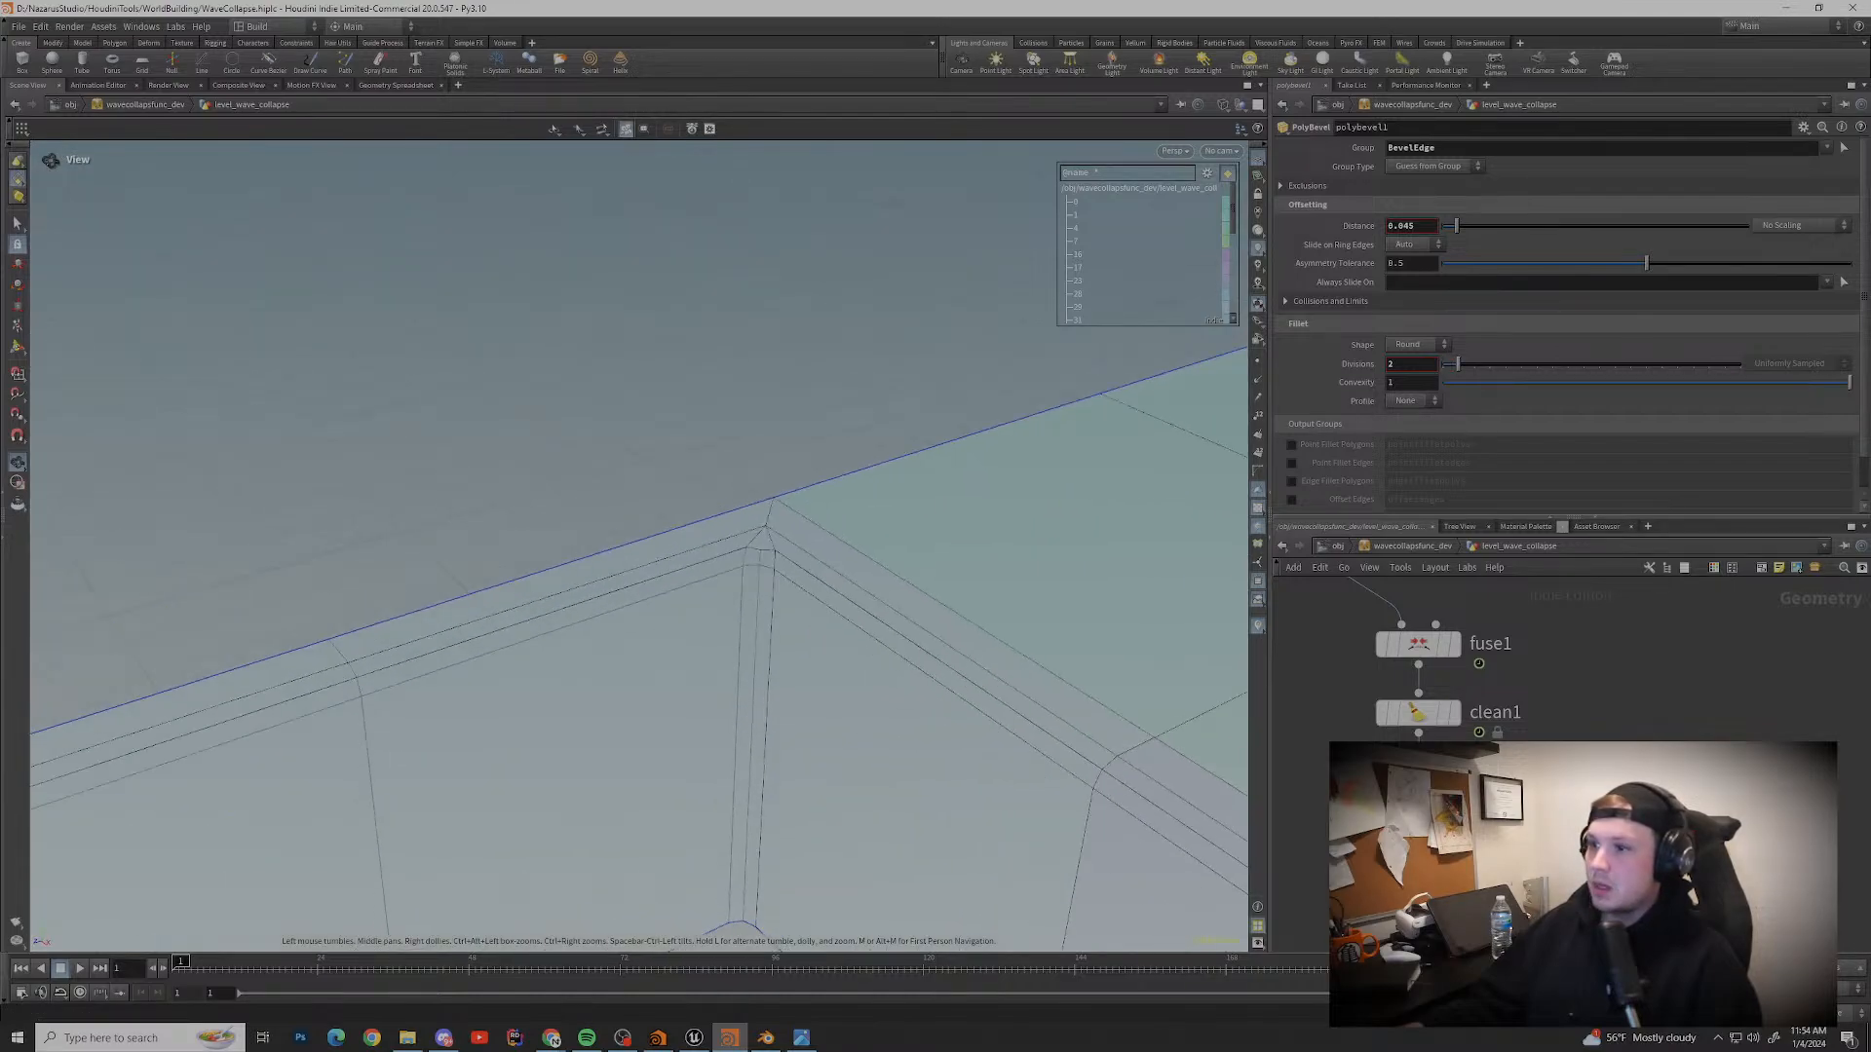
scroll(643, 623, "up", 3)
middle_click_drag(701, 584, 553, 466)
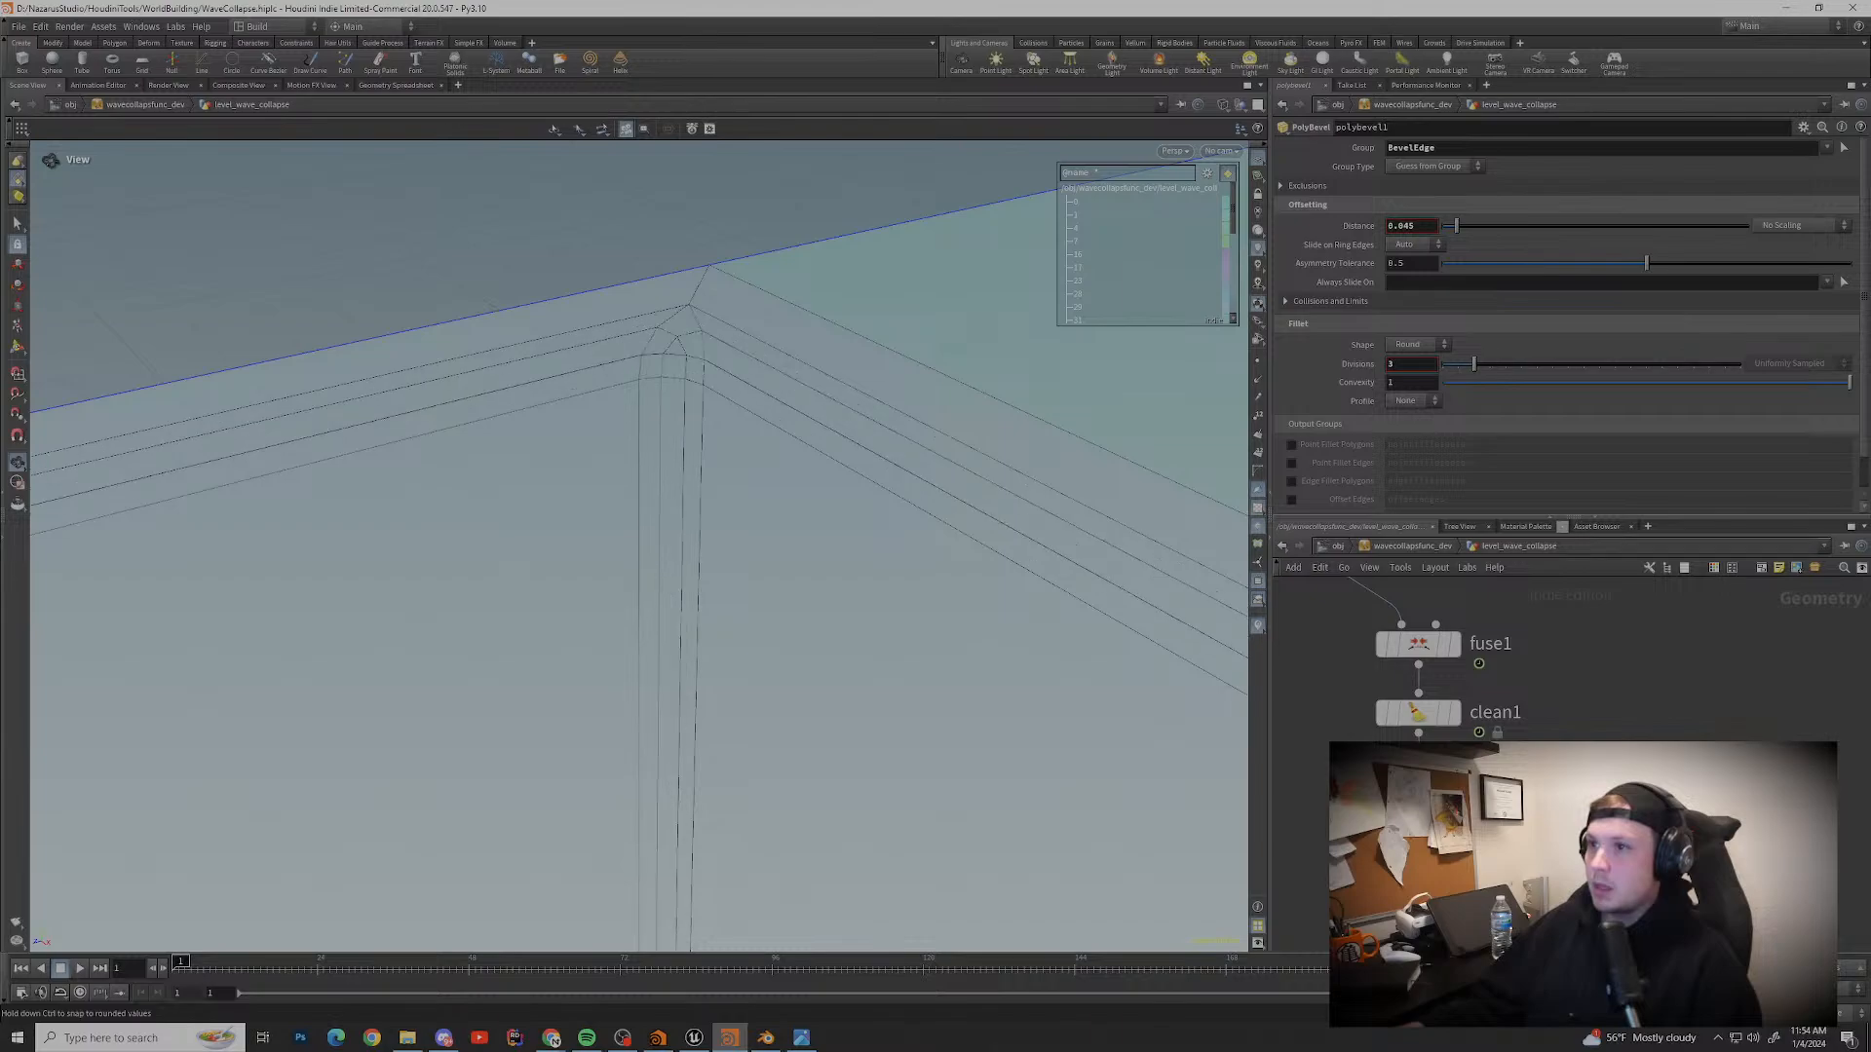
mouse_move(1457, 363)
left_mouse_down()
mouse_move(1534, 364)
mouse_move(1458, 364)
left_mouse_up()
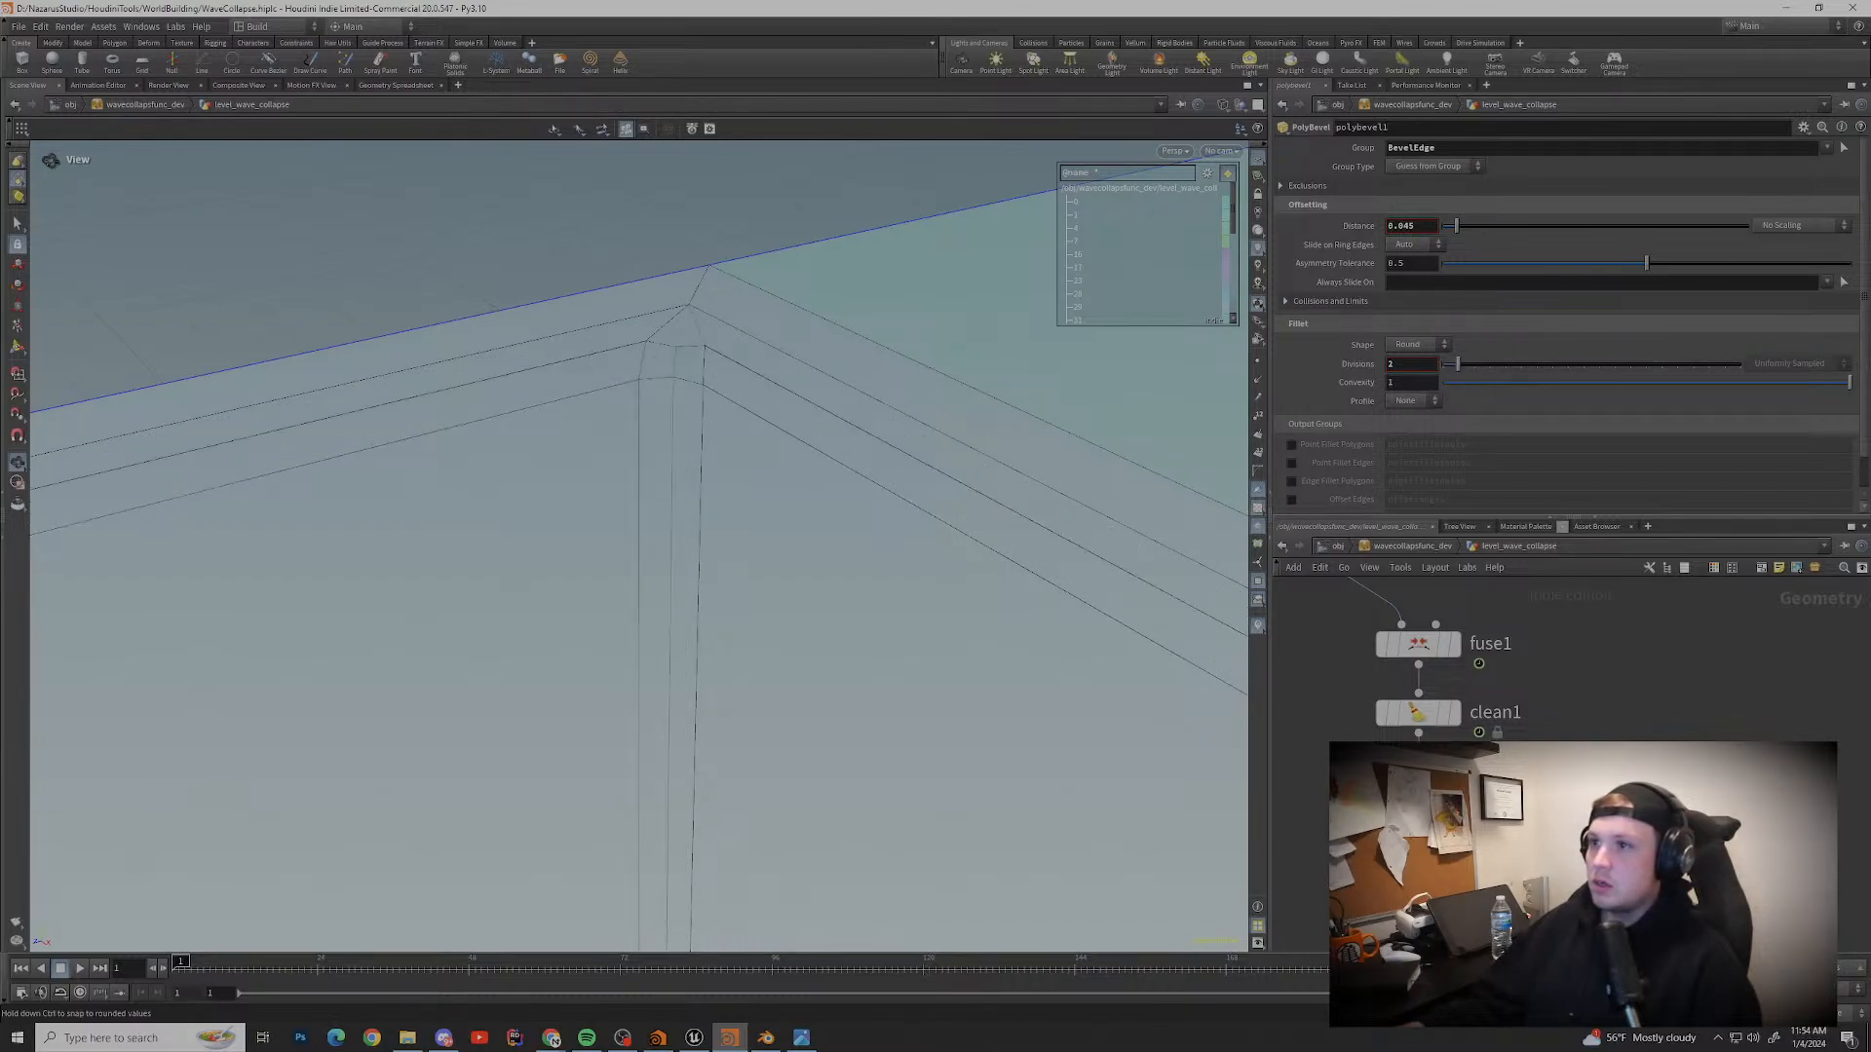
Step: Inspect how the bevel topology resolves at the inside corners where the block walls meet
scroll(866, 437, "down", 4)
scroll(682, 506, "down", 5)
middle_click_drag(935, 507, 390, 517)
scroll(639, 526, "down", 3)
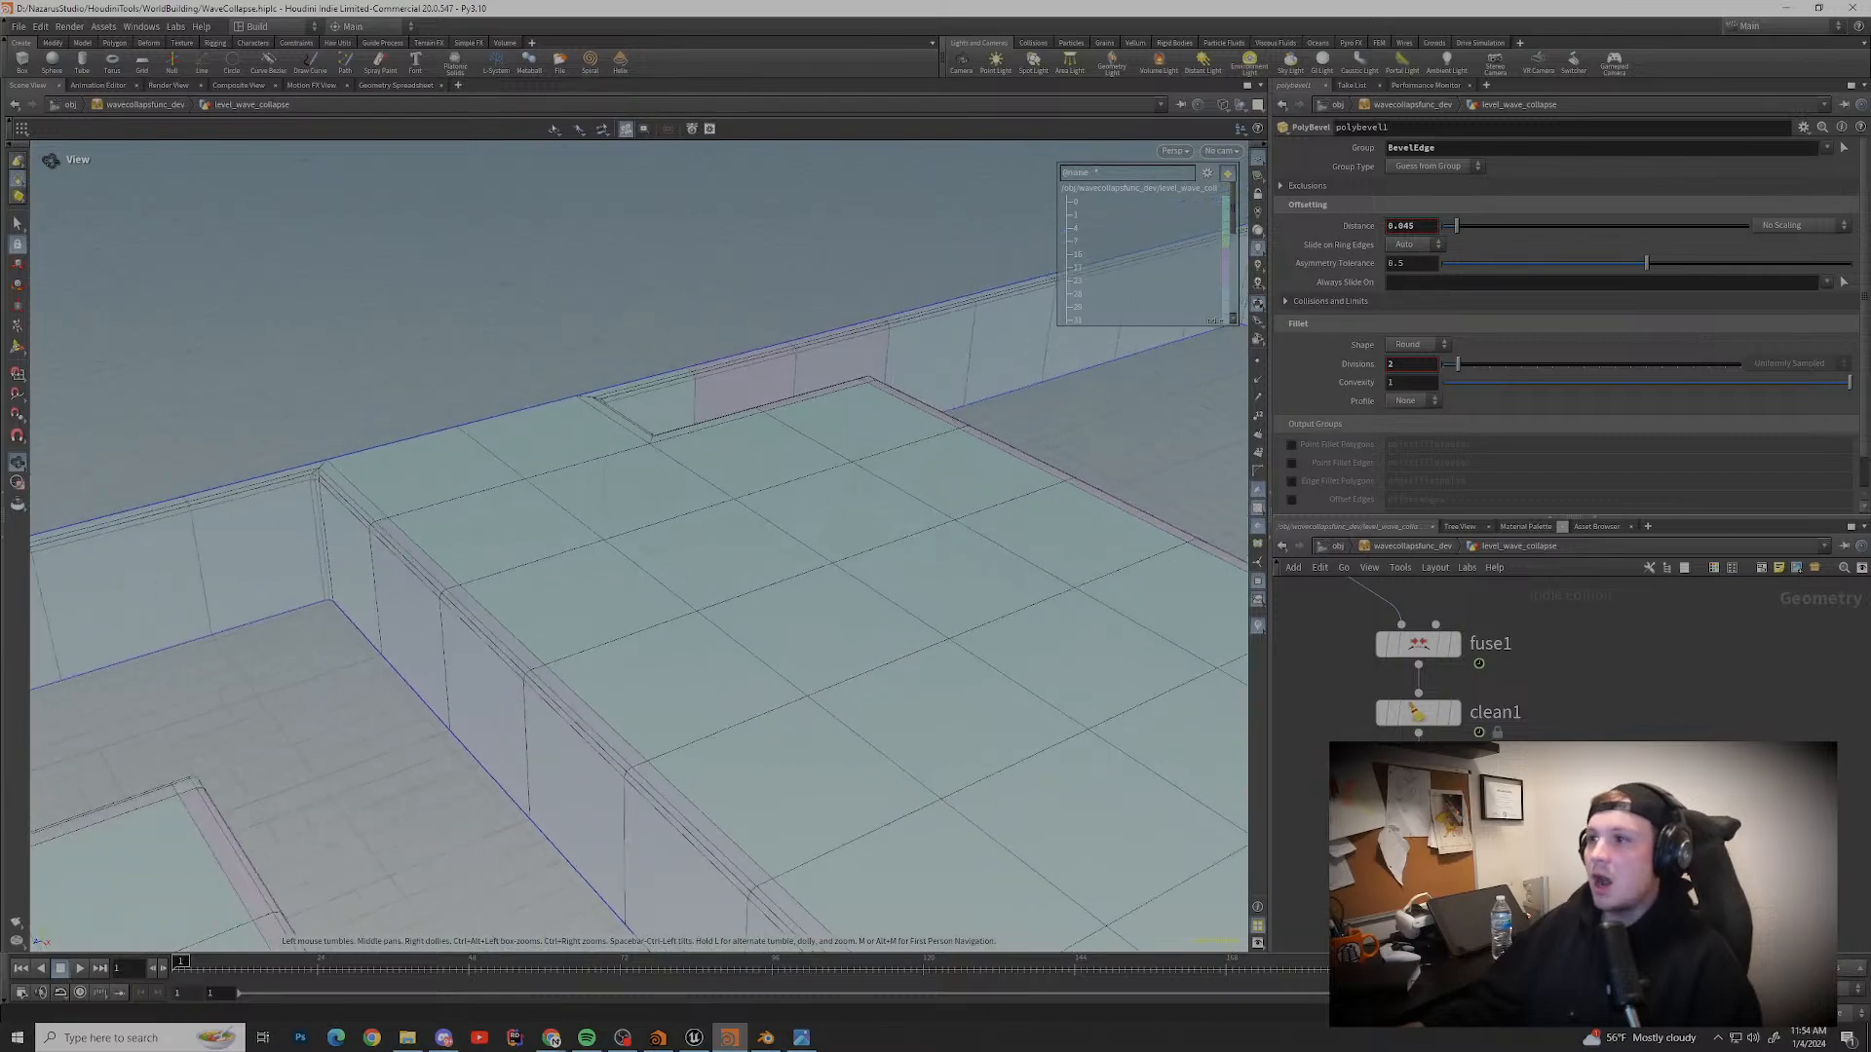
middle_click_drag(741, 585, 419, 400)
scroll(682, 526, "down", 2)
middle_click_drag(1101, 867, 643, 546)
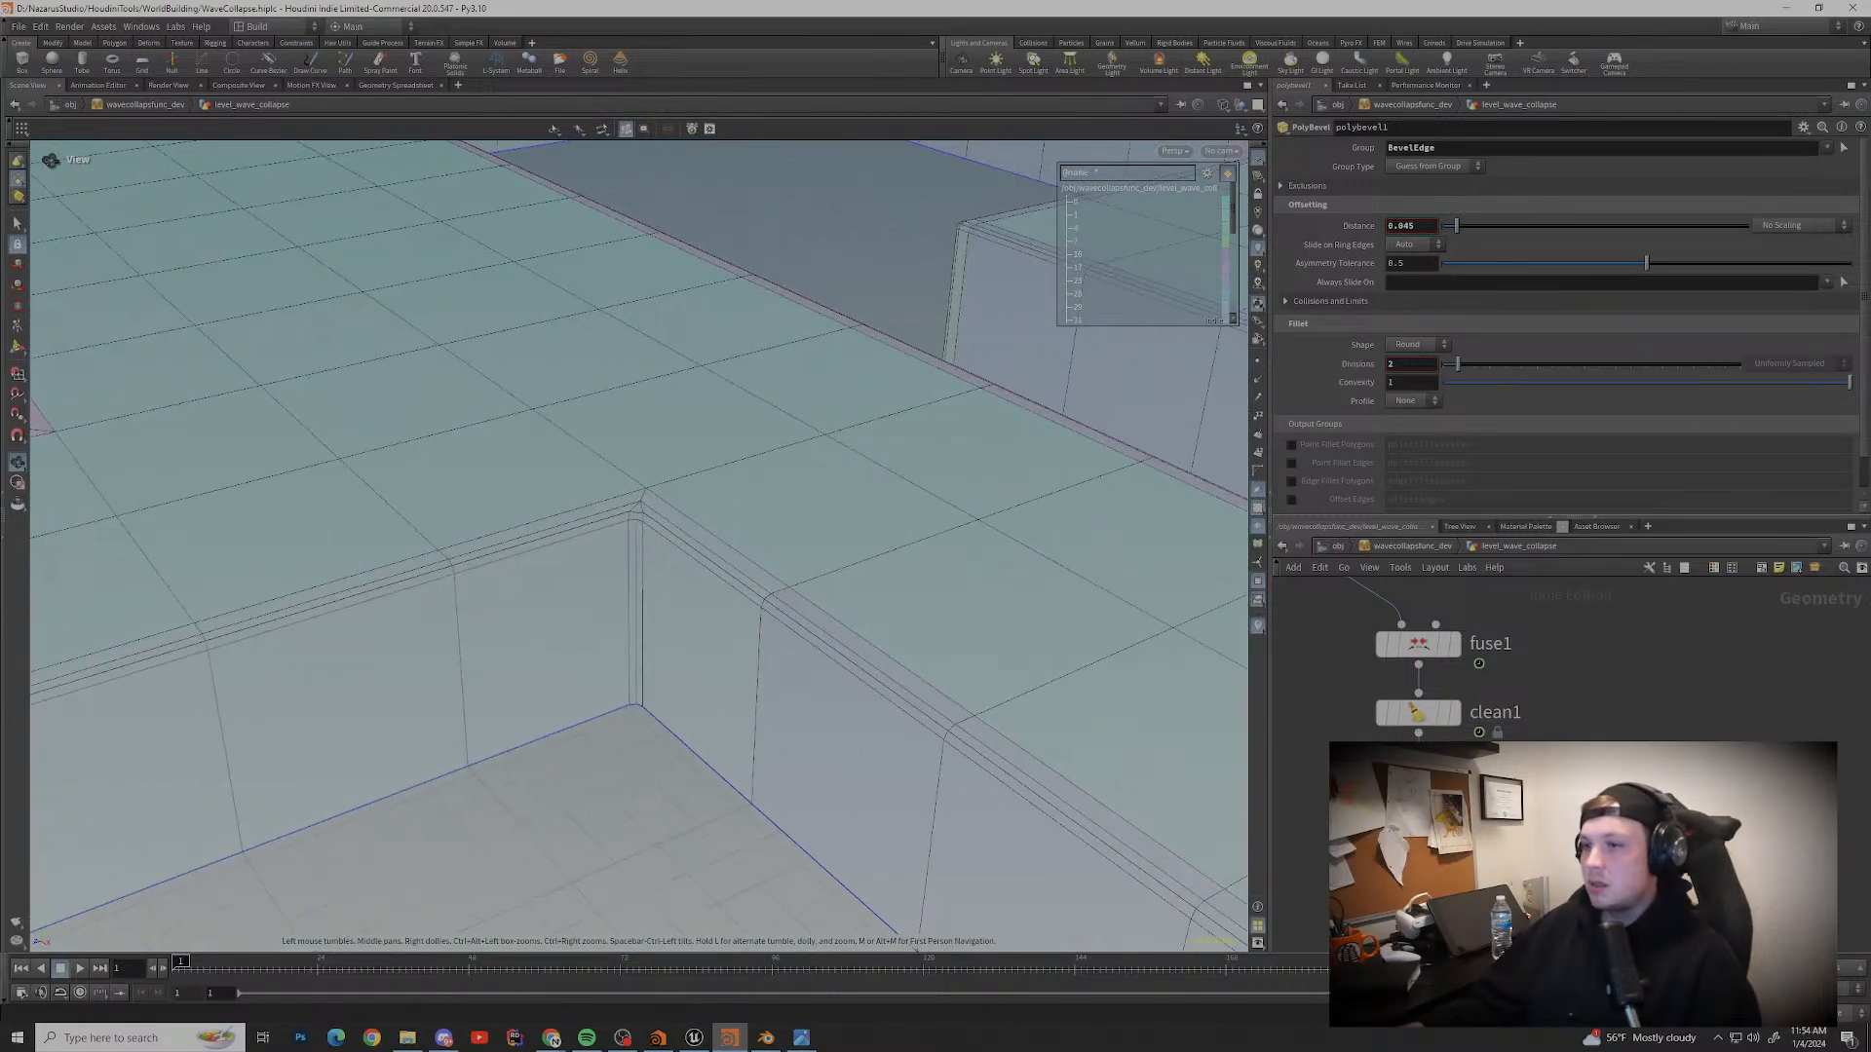
scroll(658, 545, "up", 8)
scroll(634, 536, "down", 5)
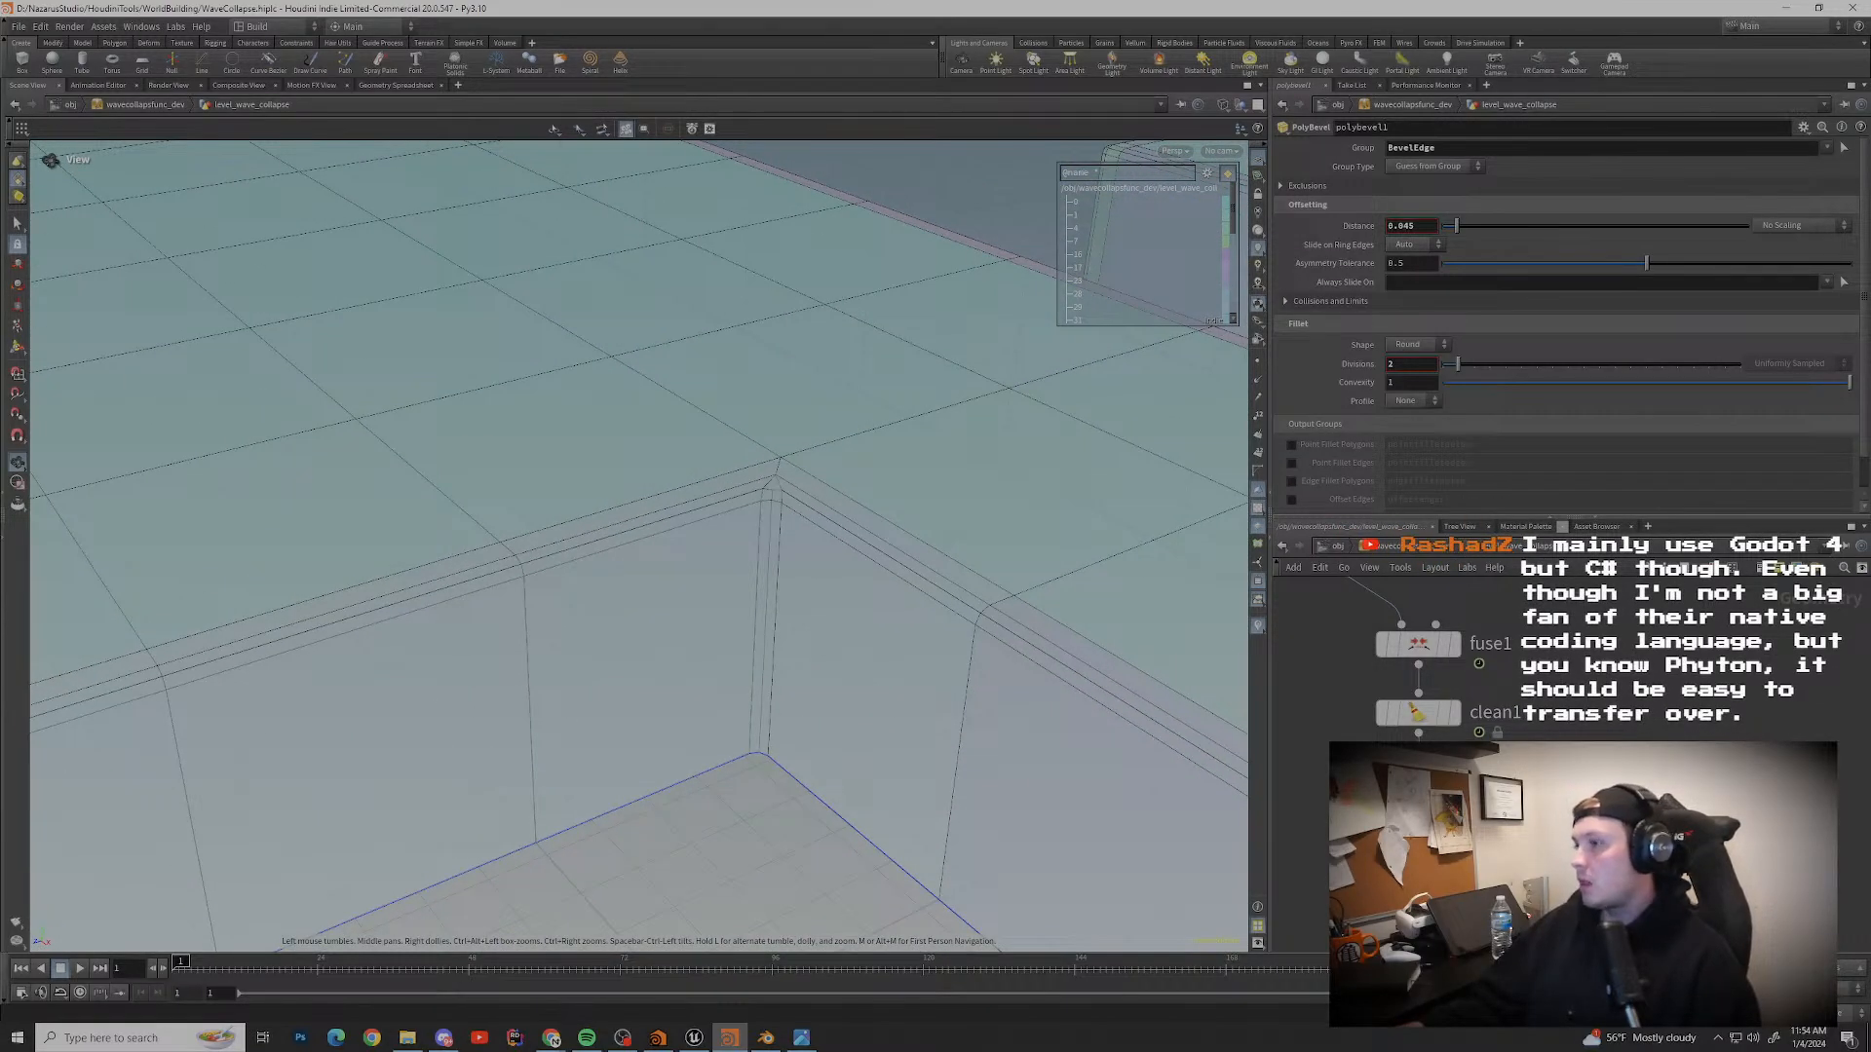
scroll(662, 487, "up", 5)
left_click_drag(663, 497, 847, 492)
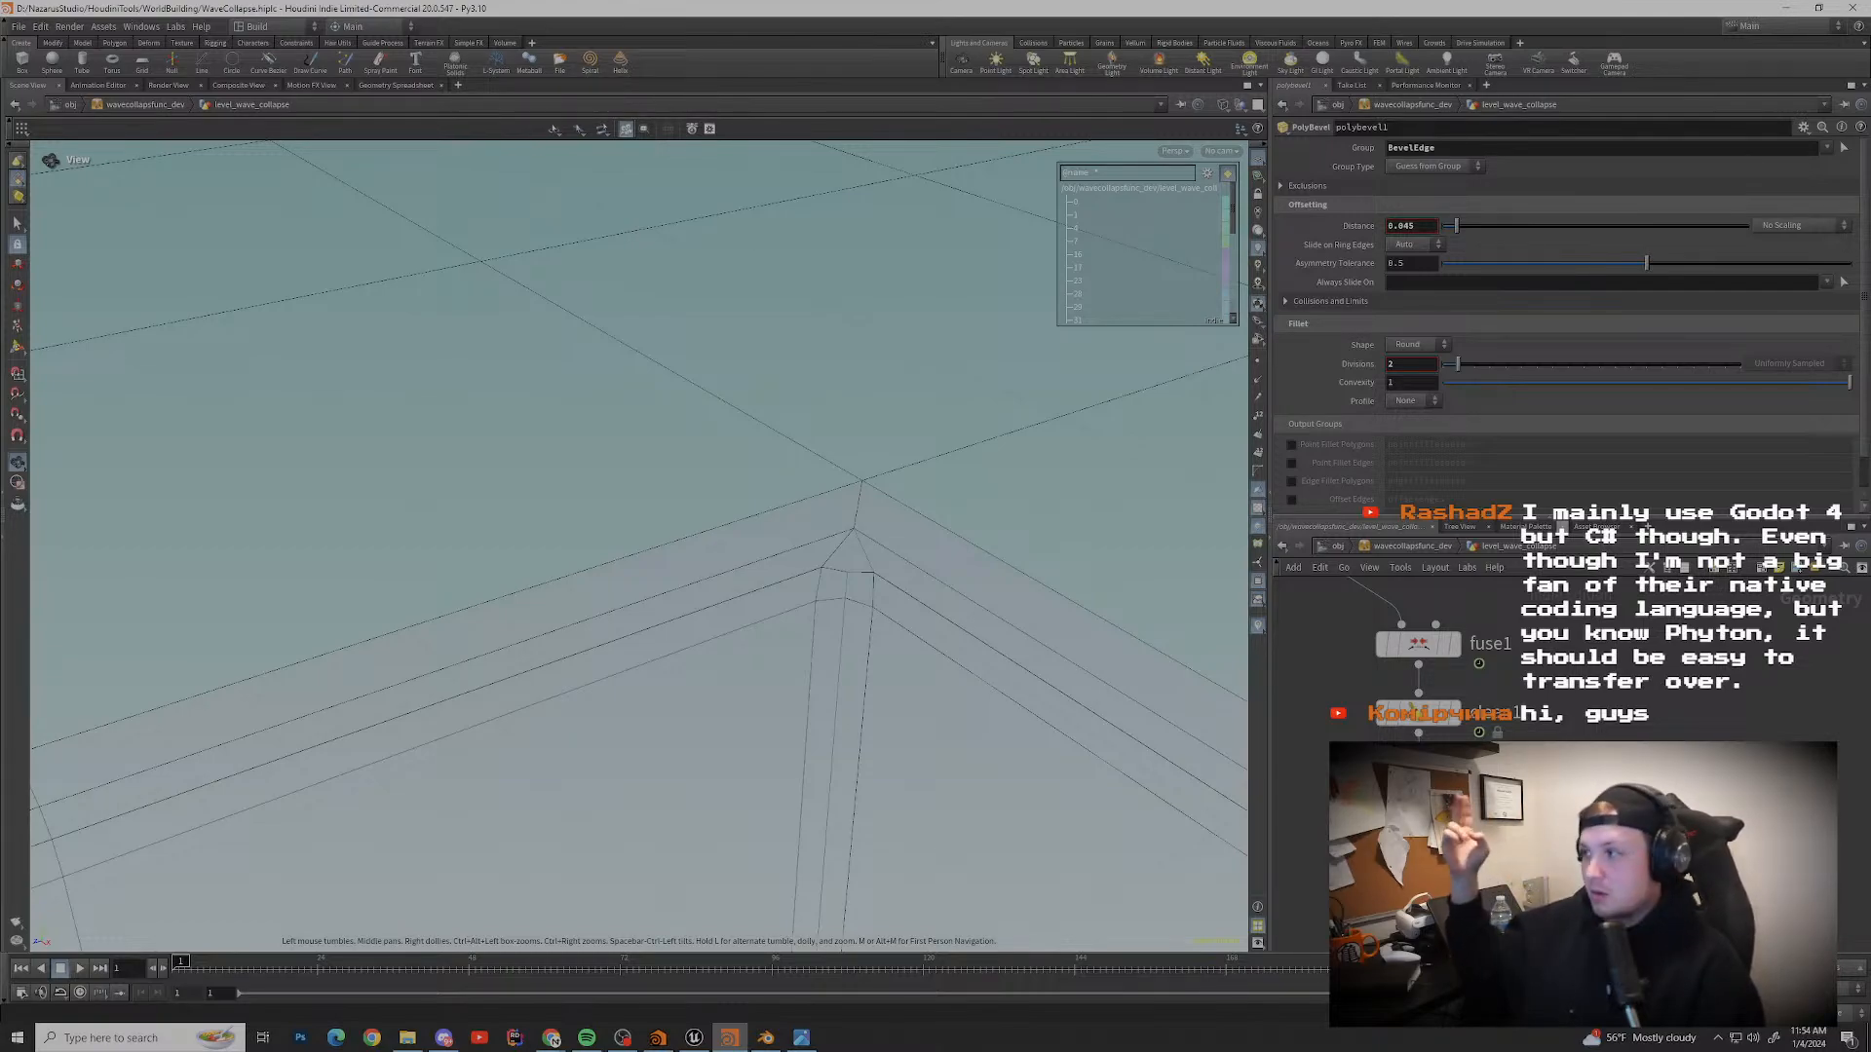
Step: Examine the rounded outside corners and top edges of the freestanding blocks up close
scroll(639, 545, "down", 8)
left_click_drag(721, 546, 770, 531)
scroll(639, 545, "down", 5)
middle_click_drag(546, 535, 1009, 558)
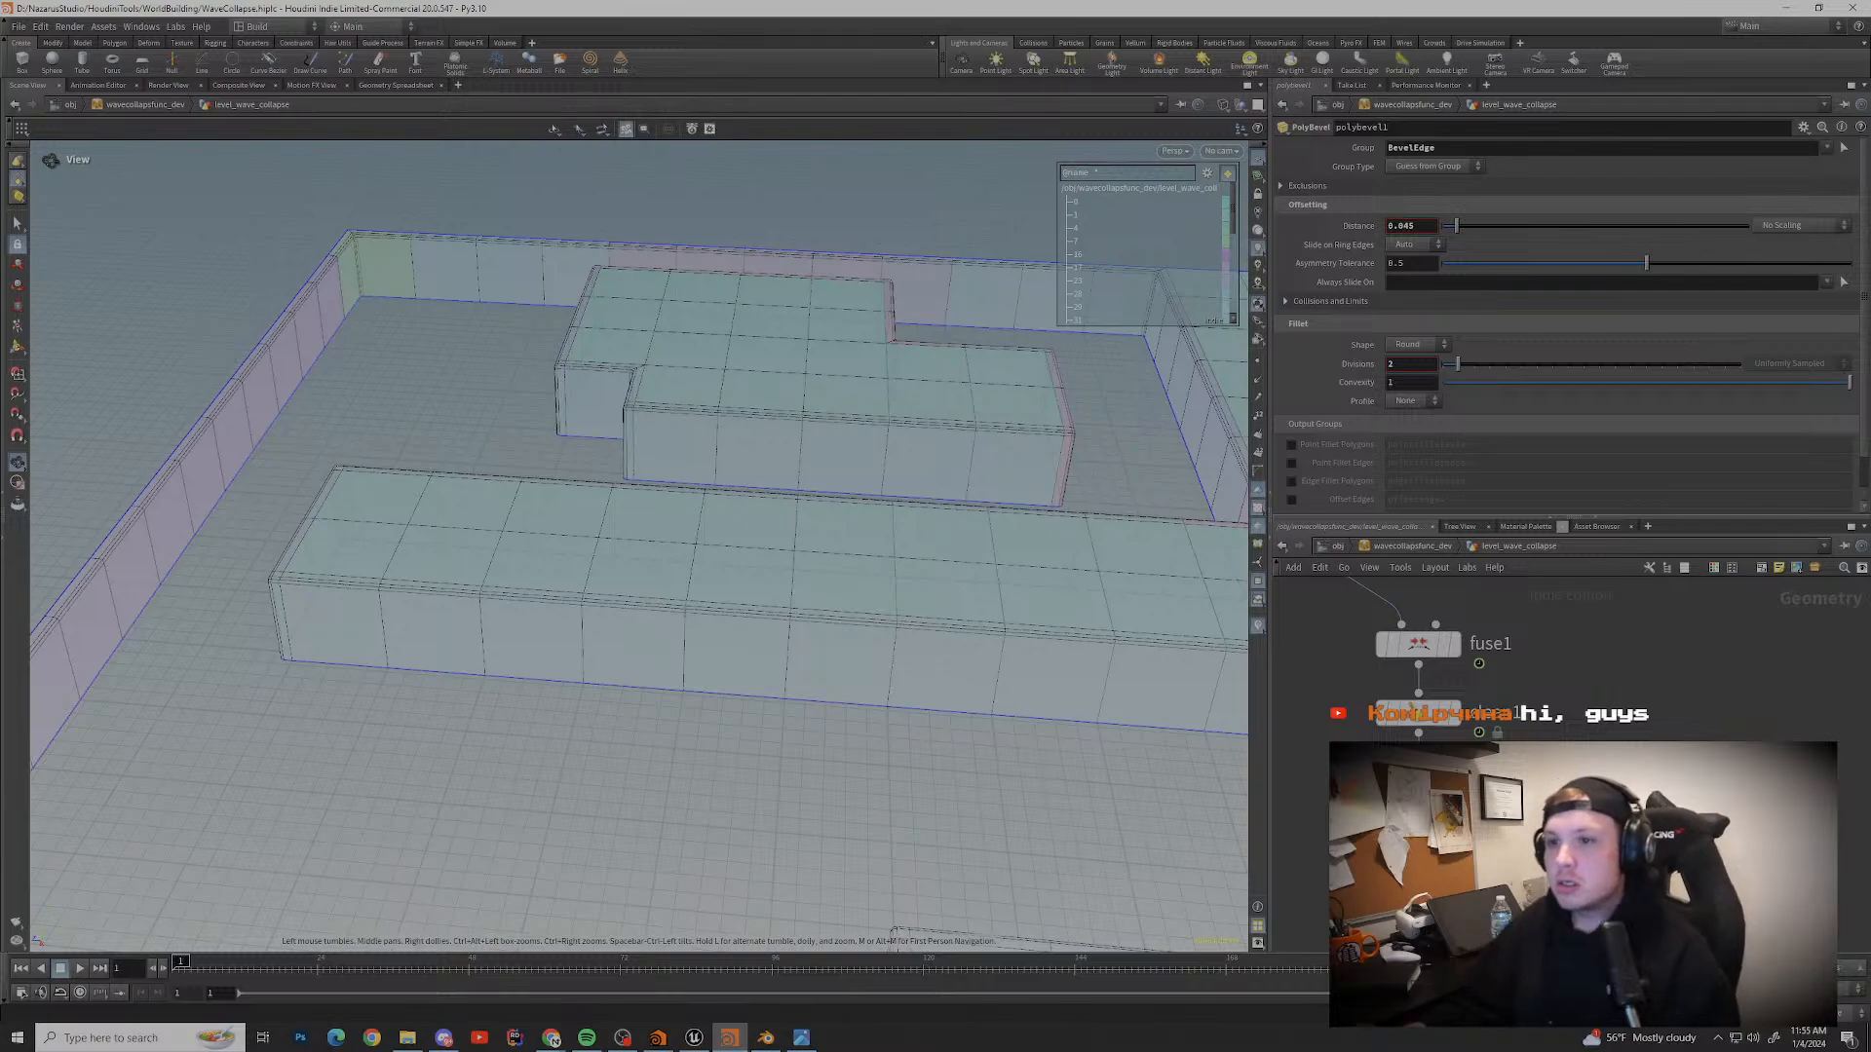
scroll(409, 545, "up", 6)
middle_click_drag(409, 546, 906, 531)
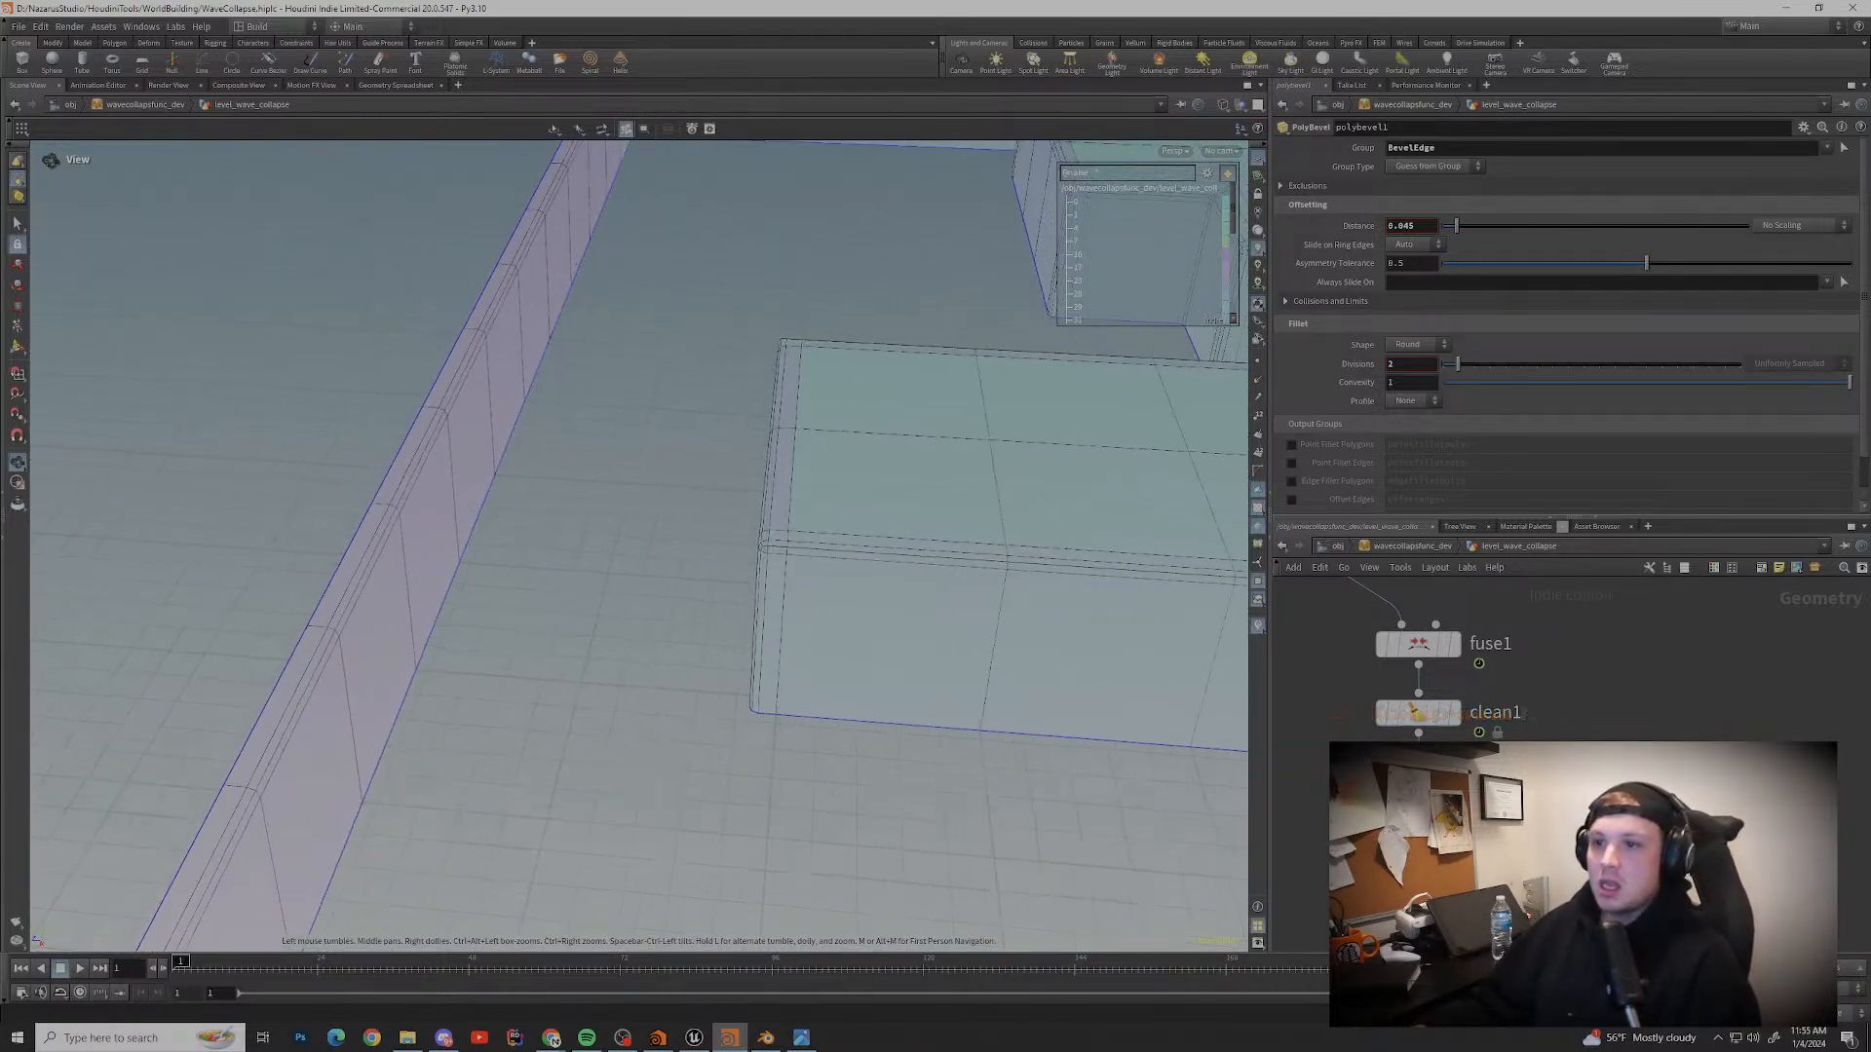
left_click_drag(906, 531, 623, 516)
middle_click_drag(876, 526, 409, 584)
left_click_drag(682, 565, 155, 409)
scroll(682, 585, "up", 5)
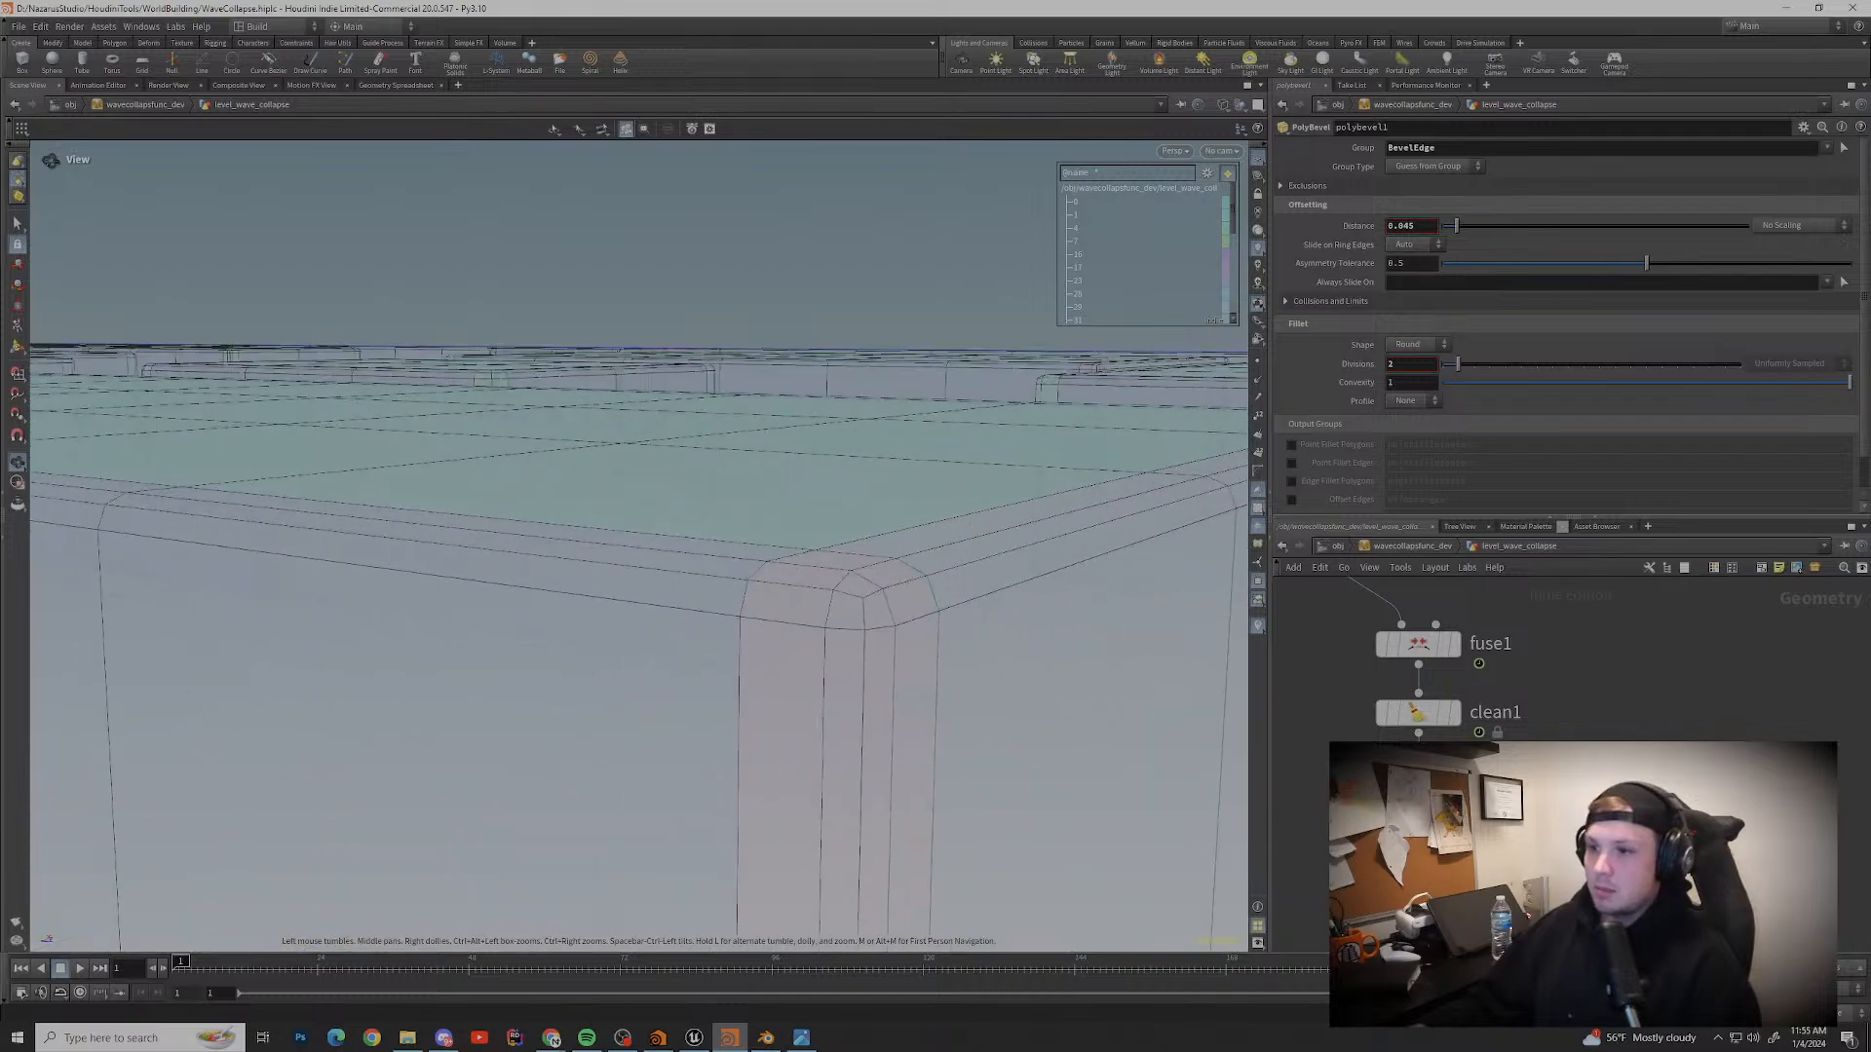
left_click_drag(780, 565, 429, 585)
middle_click_drag(897, 584, 292, 546)
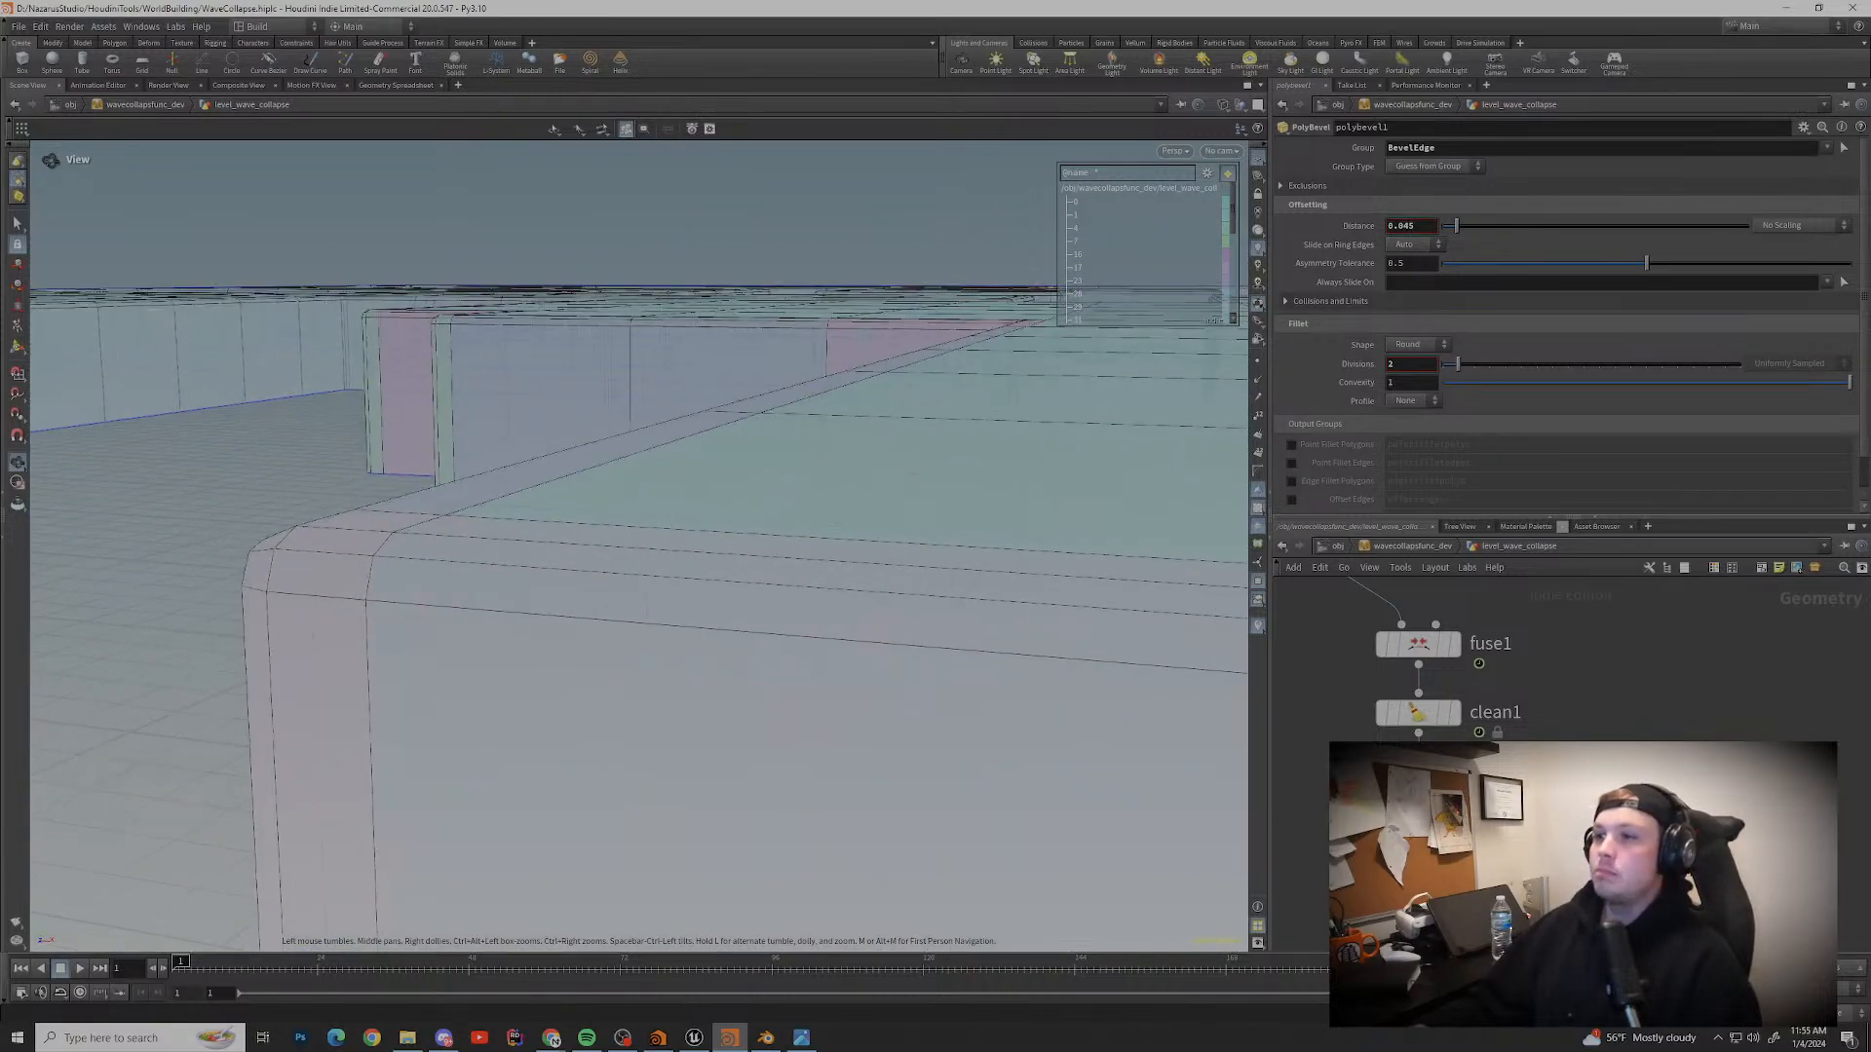
Step: Review the beveled edges across the level's blocks and corridors, then look at the clean1 and group1 nodes in the network
scroll(828, 536, "down", 8)
middle_click_drag(828, 536, 389, 541)
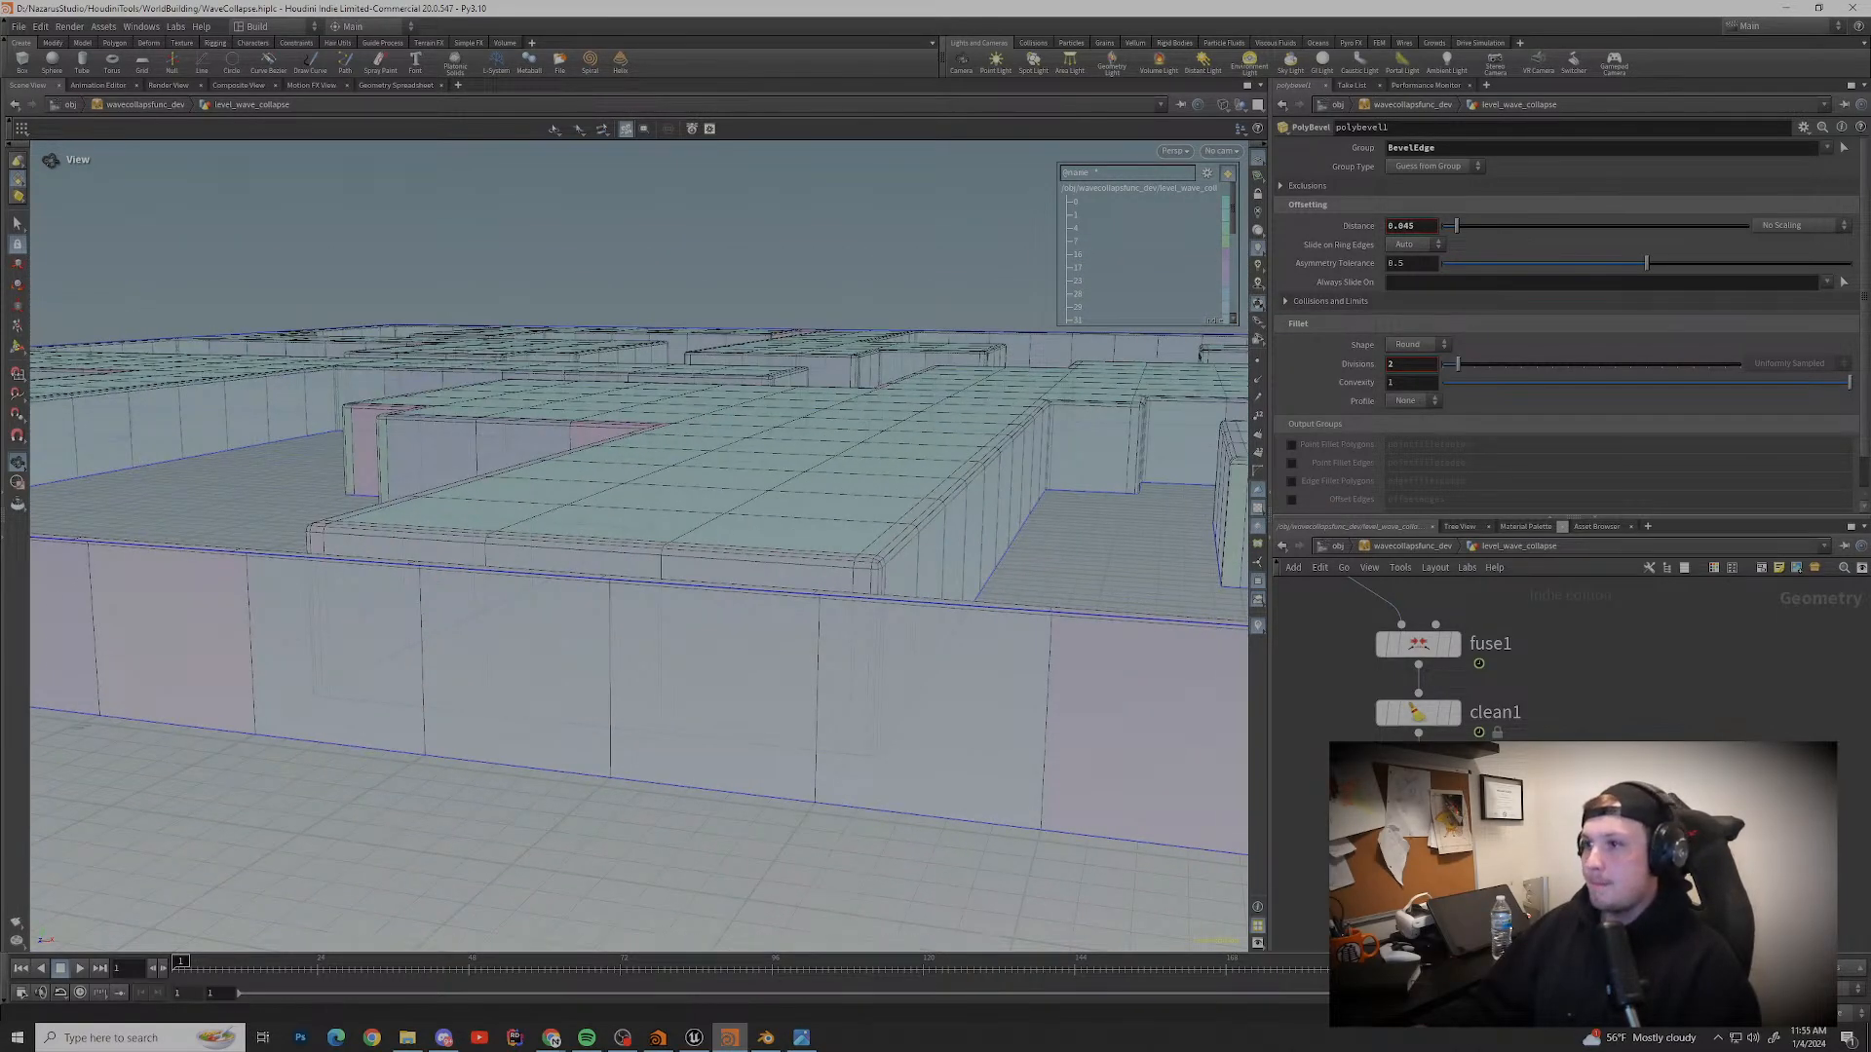
scroll(1613, 761, "down", 5)
left_click_drag(780, 467, 624, 604)
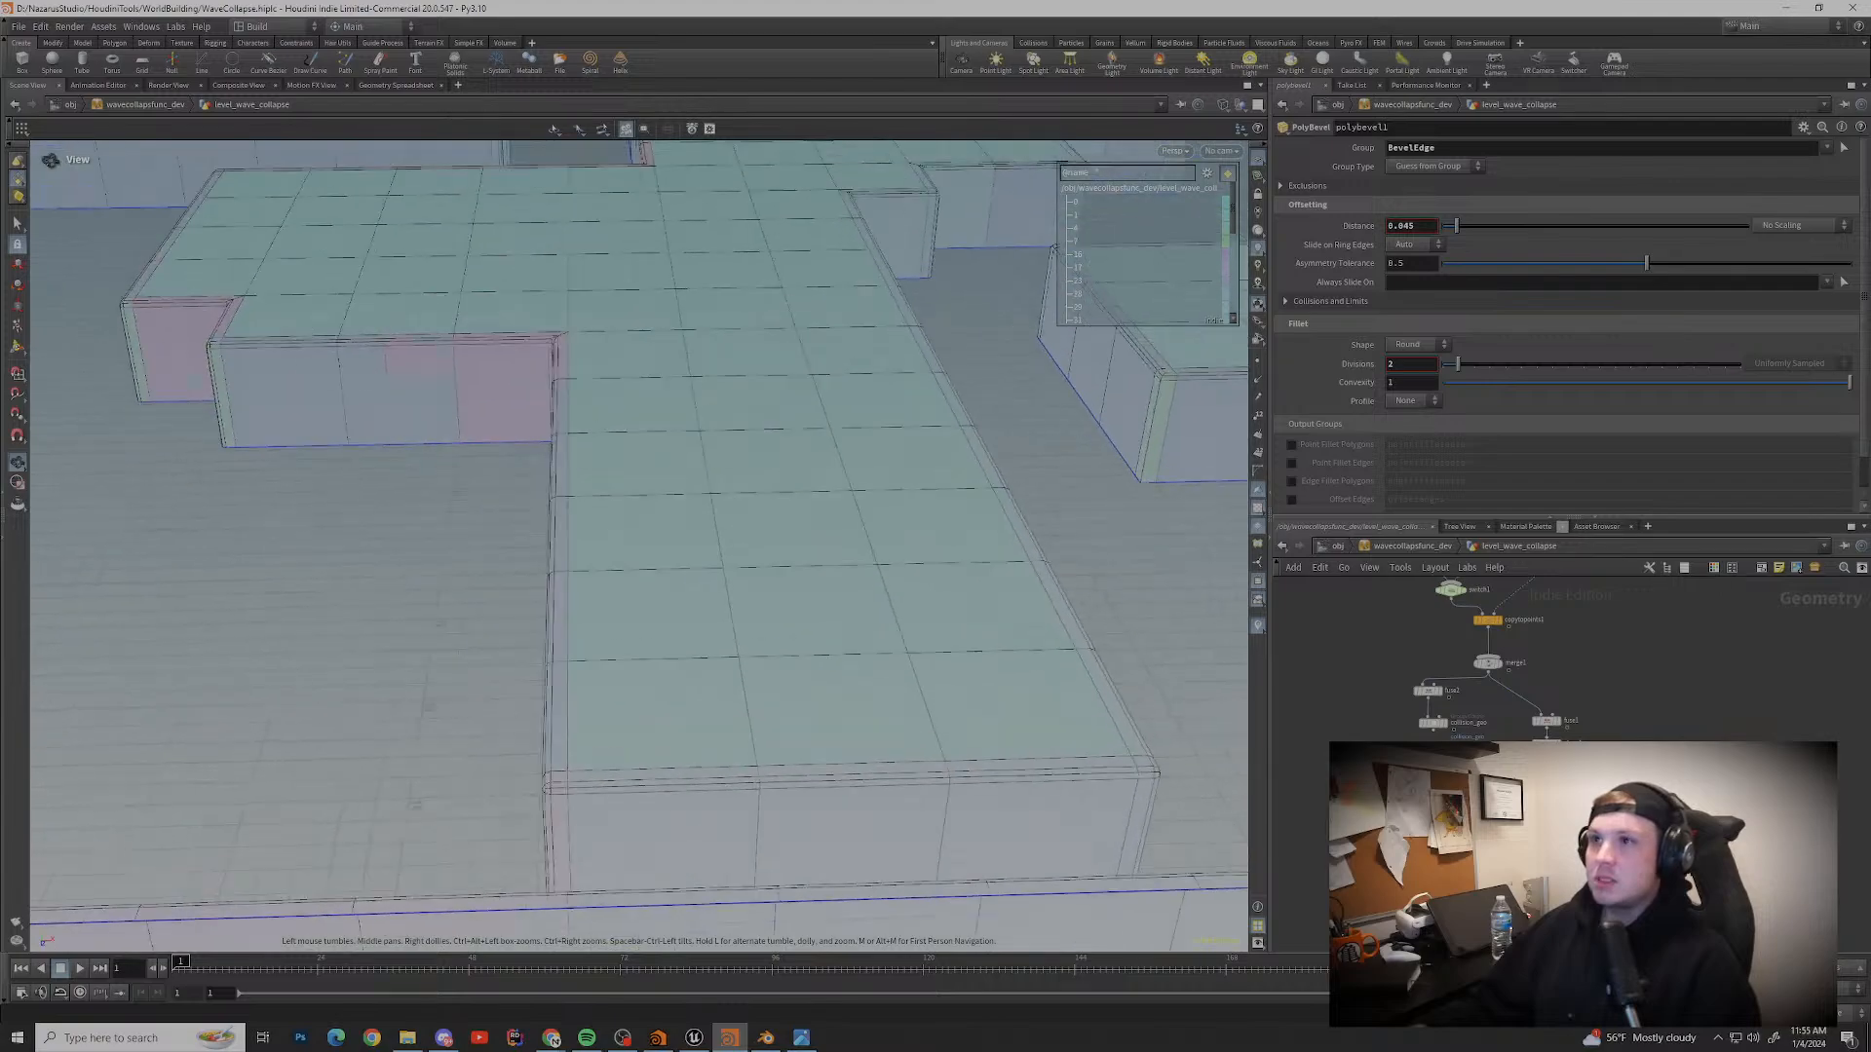
scroll(638, 546, "down", 2)
middle_click_drag(624, 546, 896, 604)
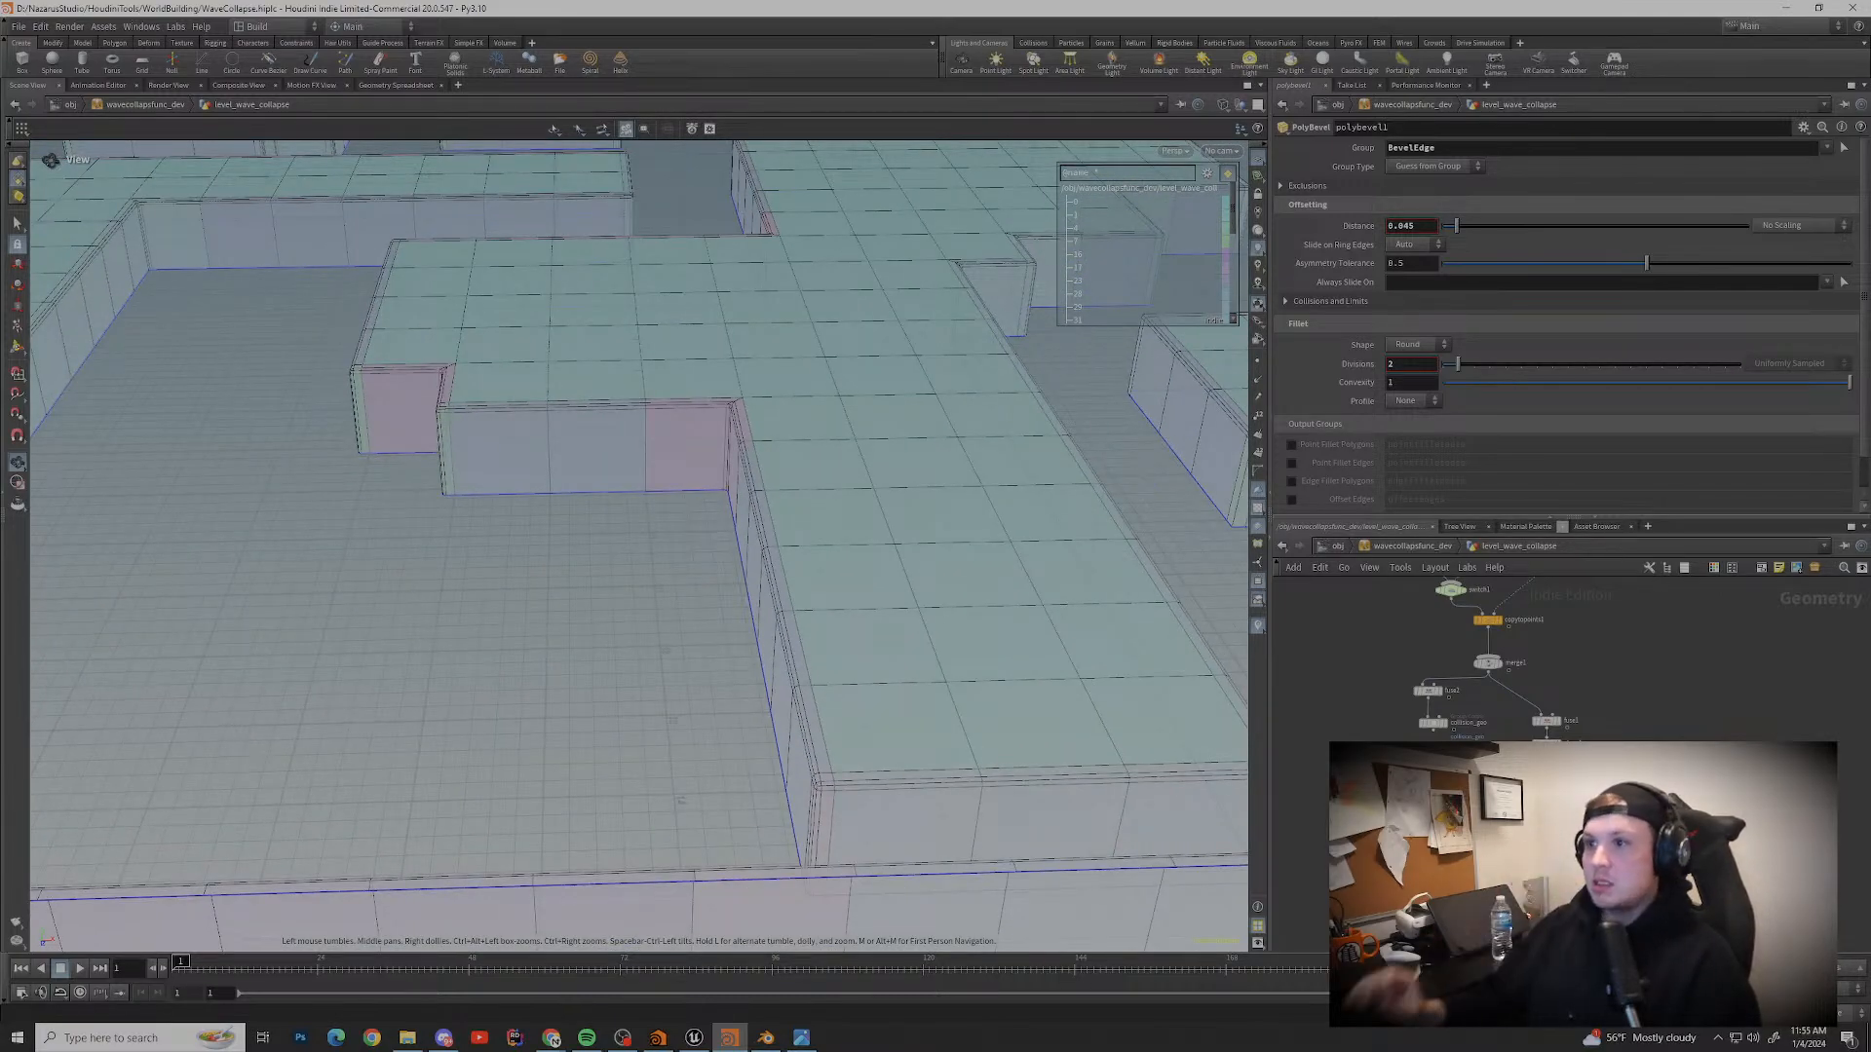
middle_click_drag(955, 331, 682, 574)
scroll(584, 458, "up", 3)
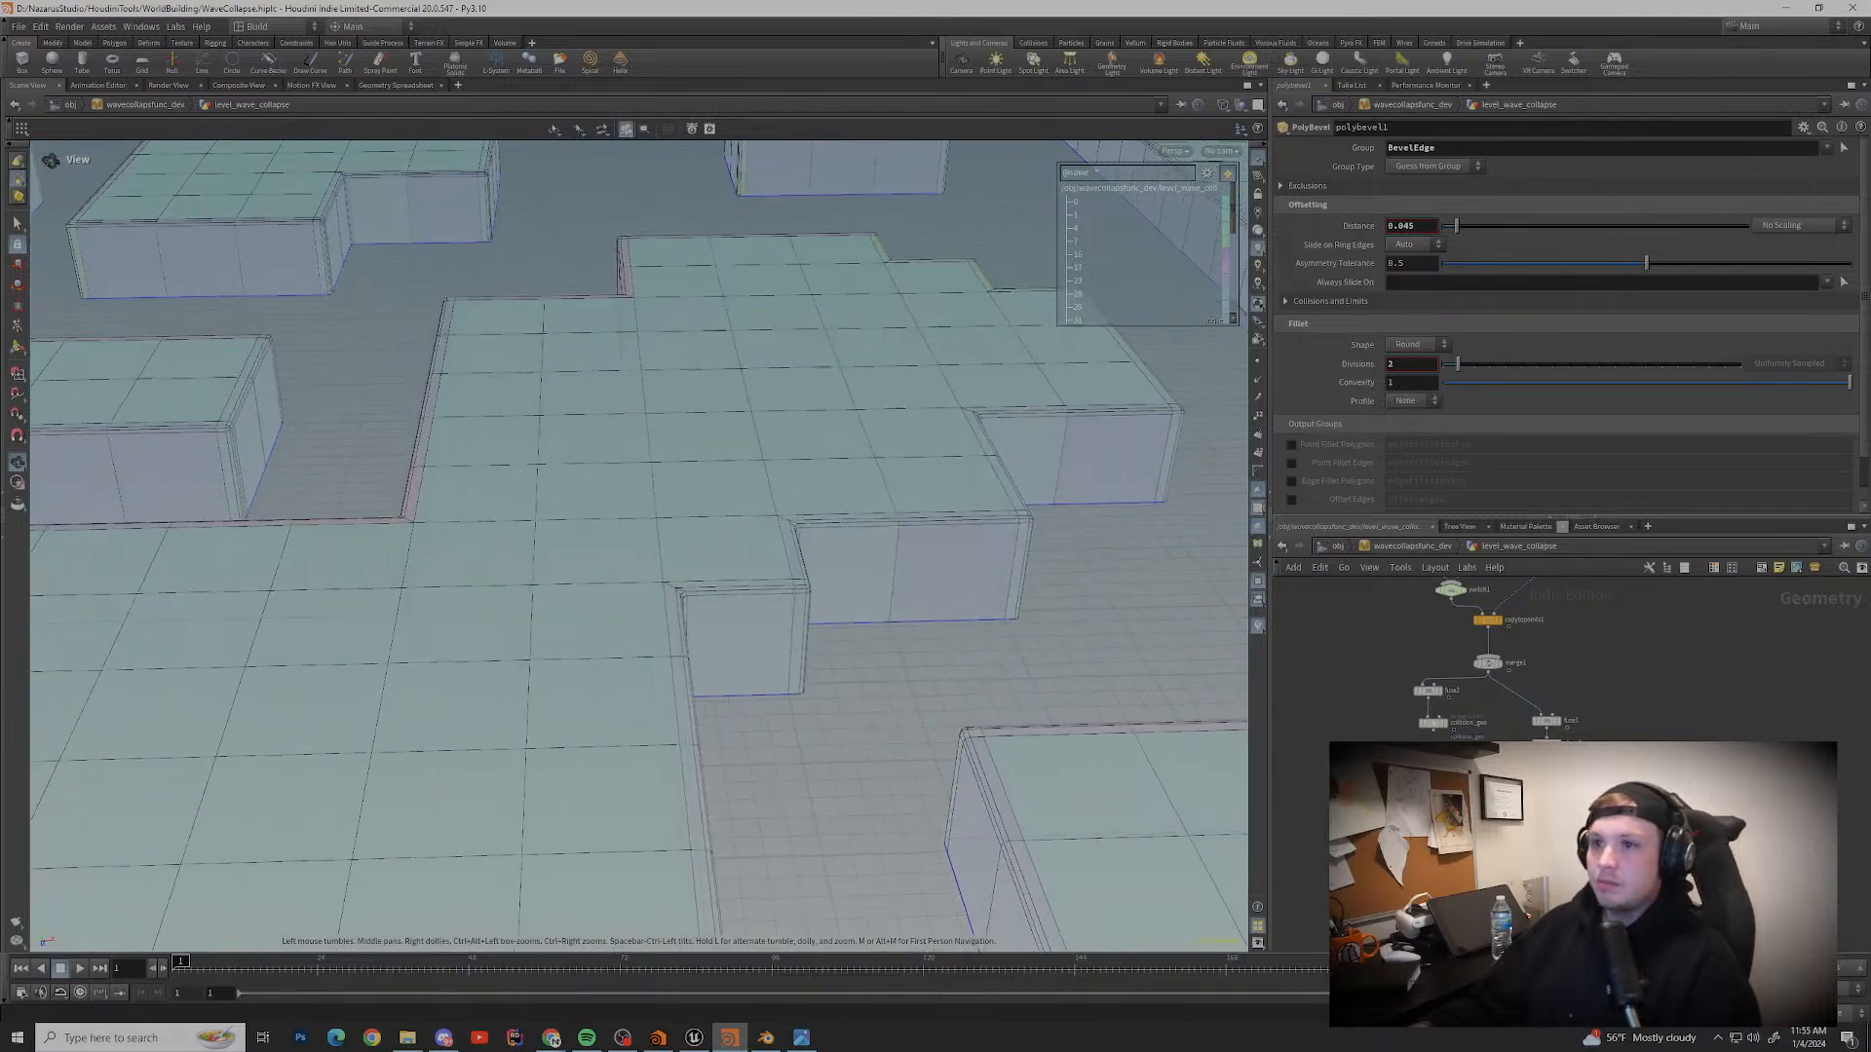
scroll(585, 565, "up", 3)
left_click_drag(545, 487, 936, 546)
middle_click_drag(623, 565, 857, 517)
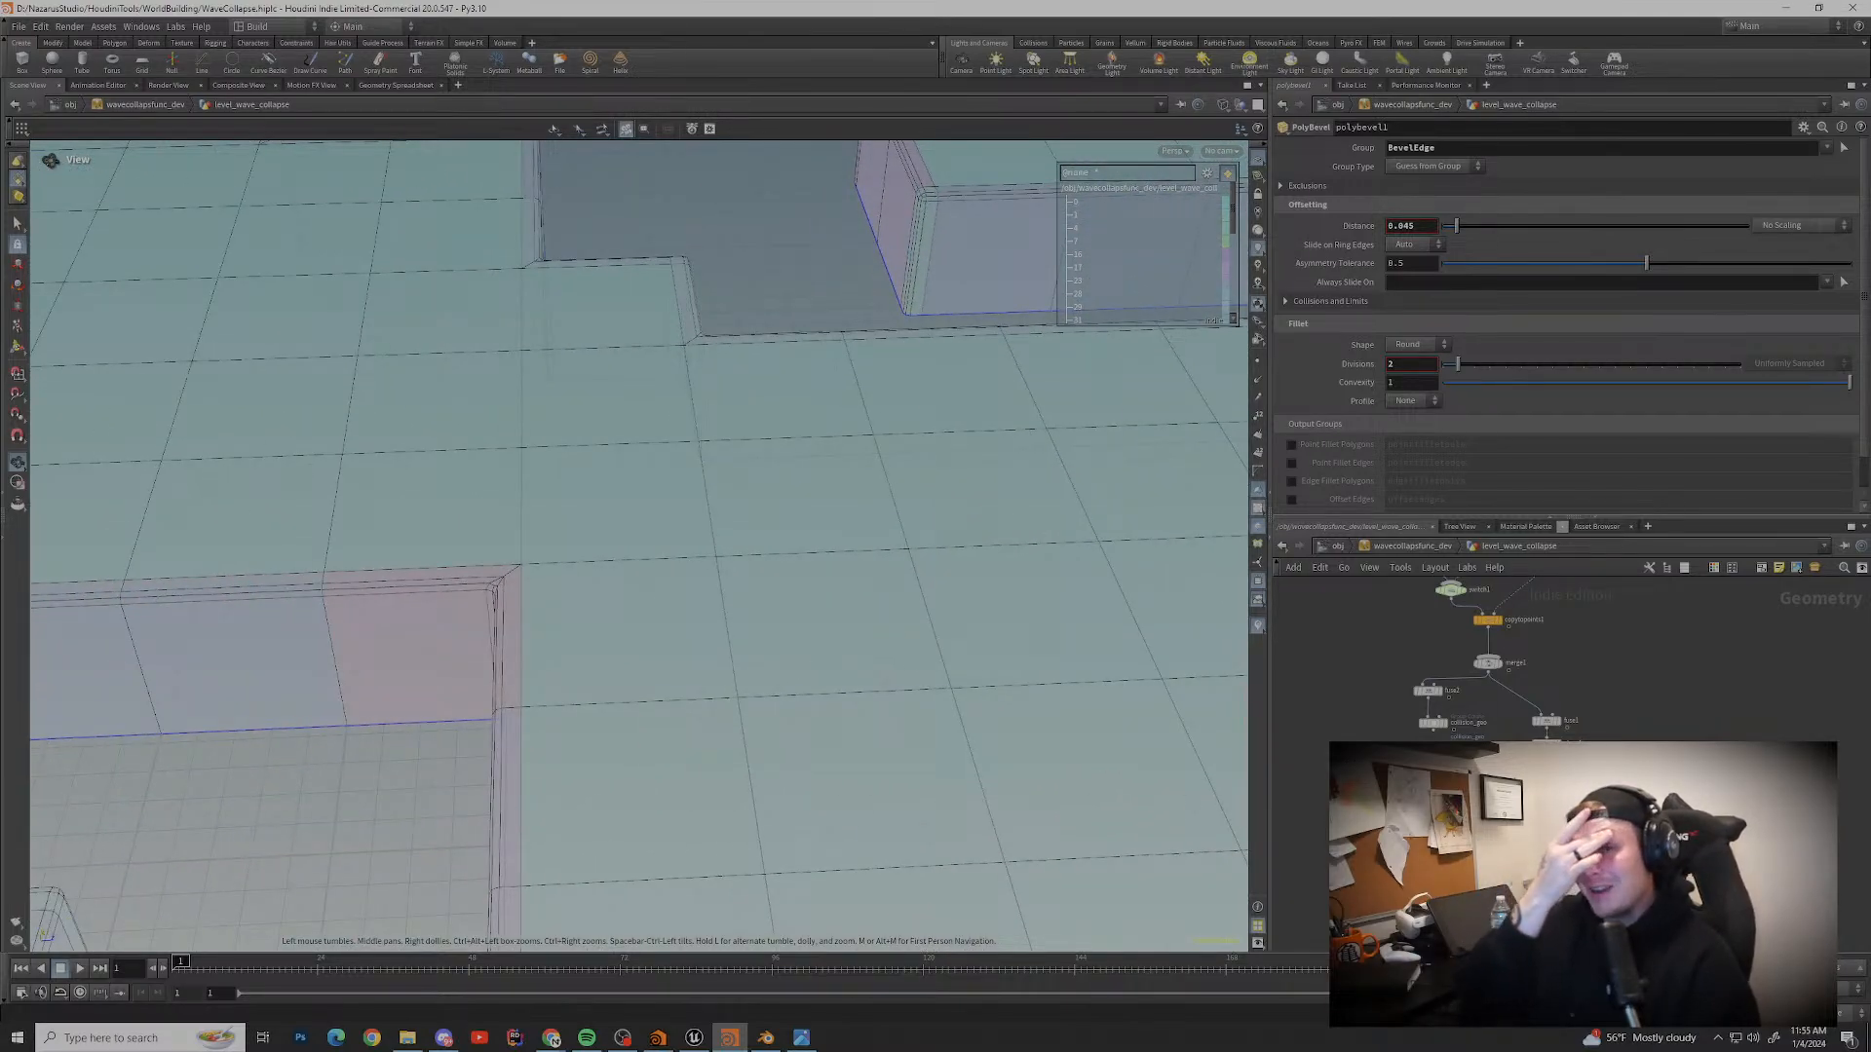
scroll(1601, 801, "up", 5)
middle_click_drag(1602, 801, 1725, 866)
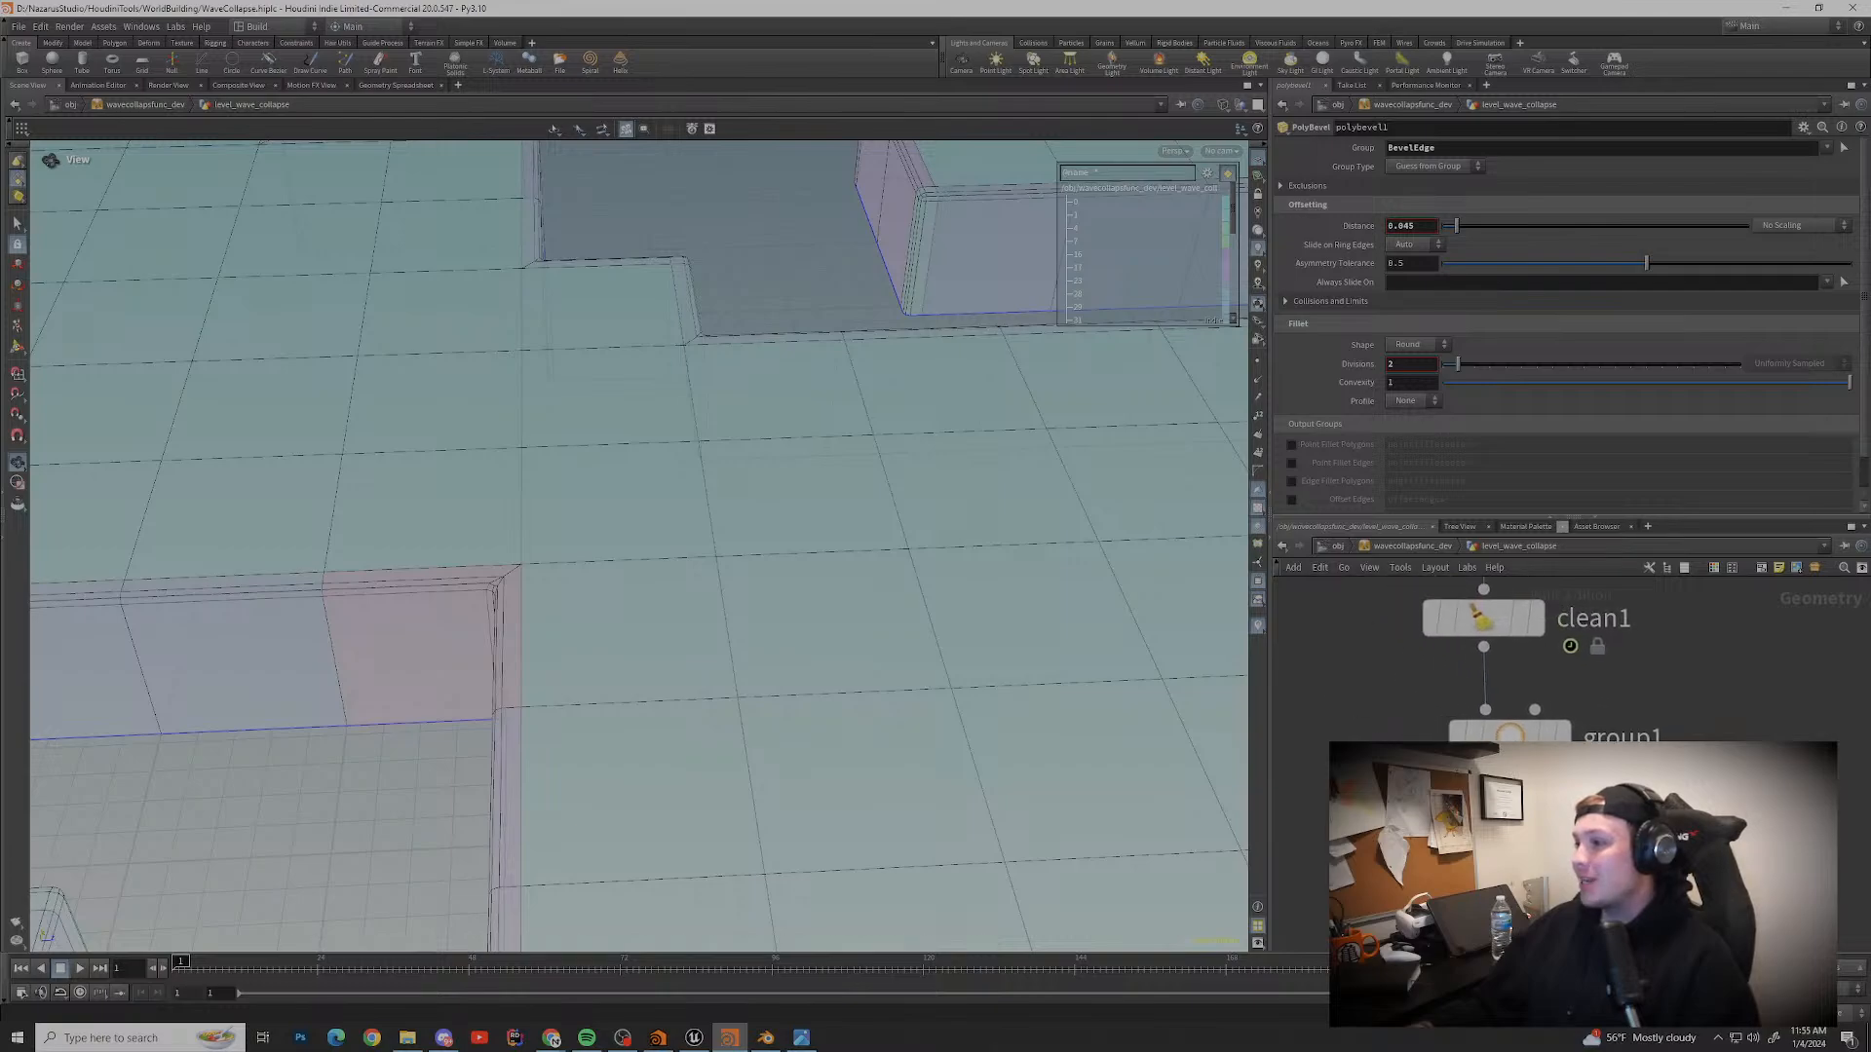
Step: Add a Triangulate node after the polybevel1 node in the level_wave_collapse network
left_click(1510, 732)
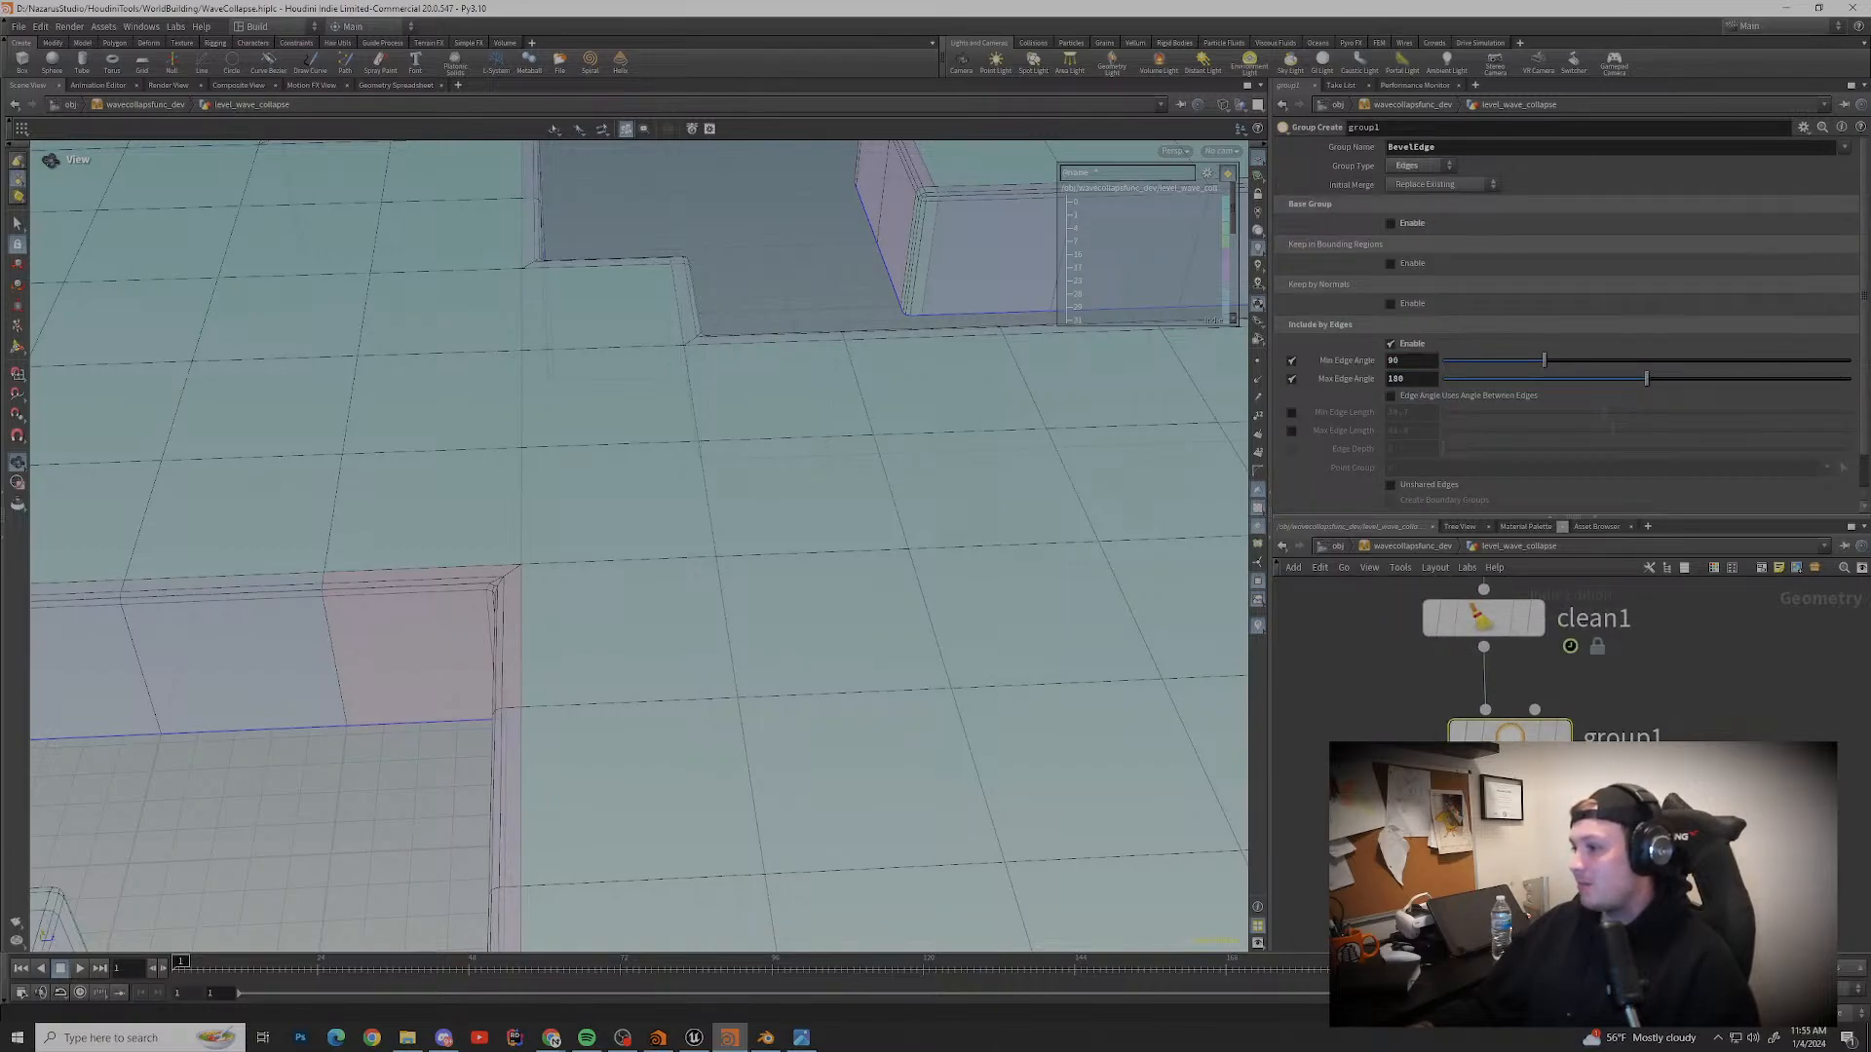
left_click(1509, 850)
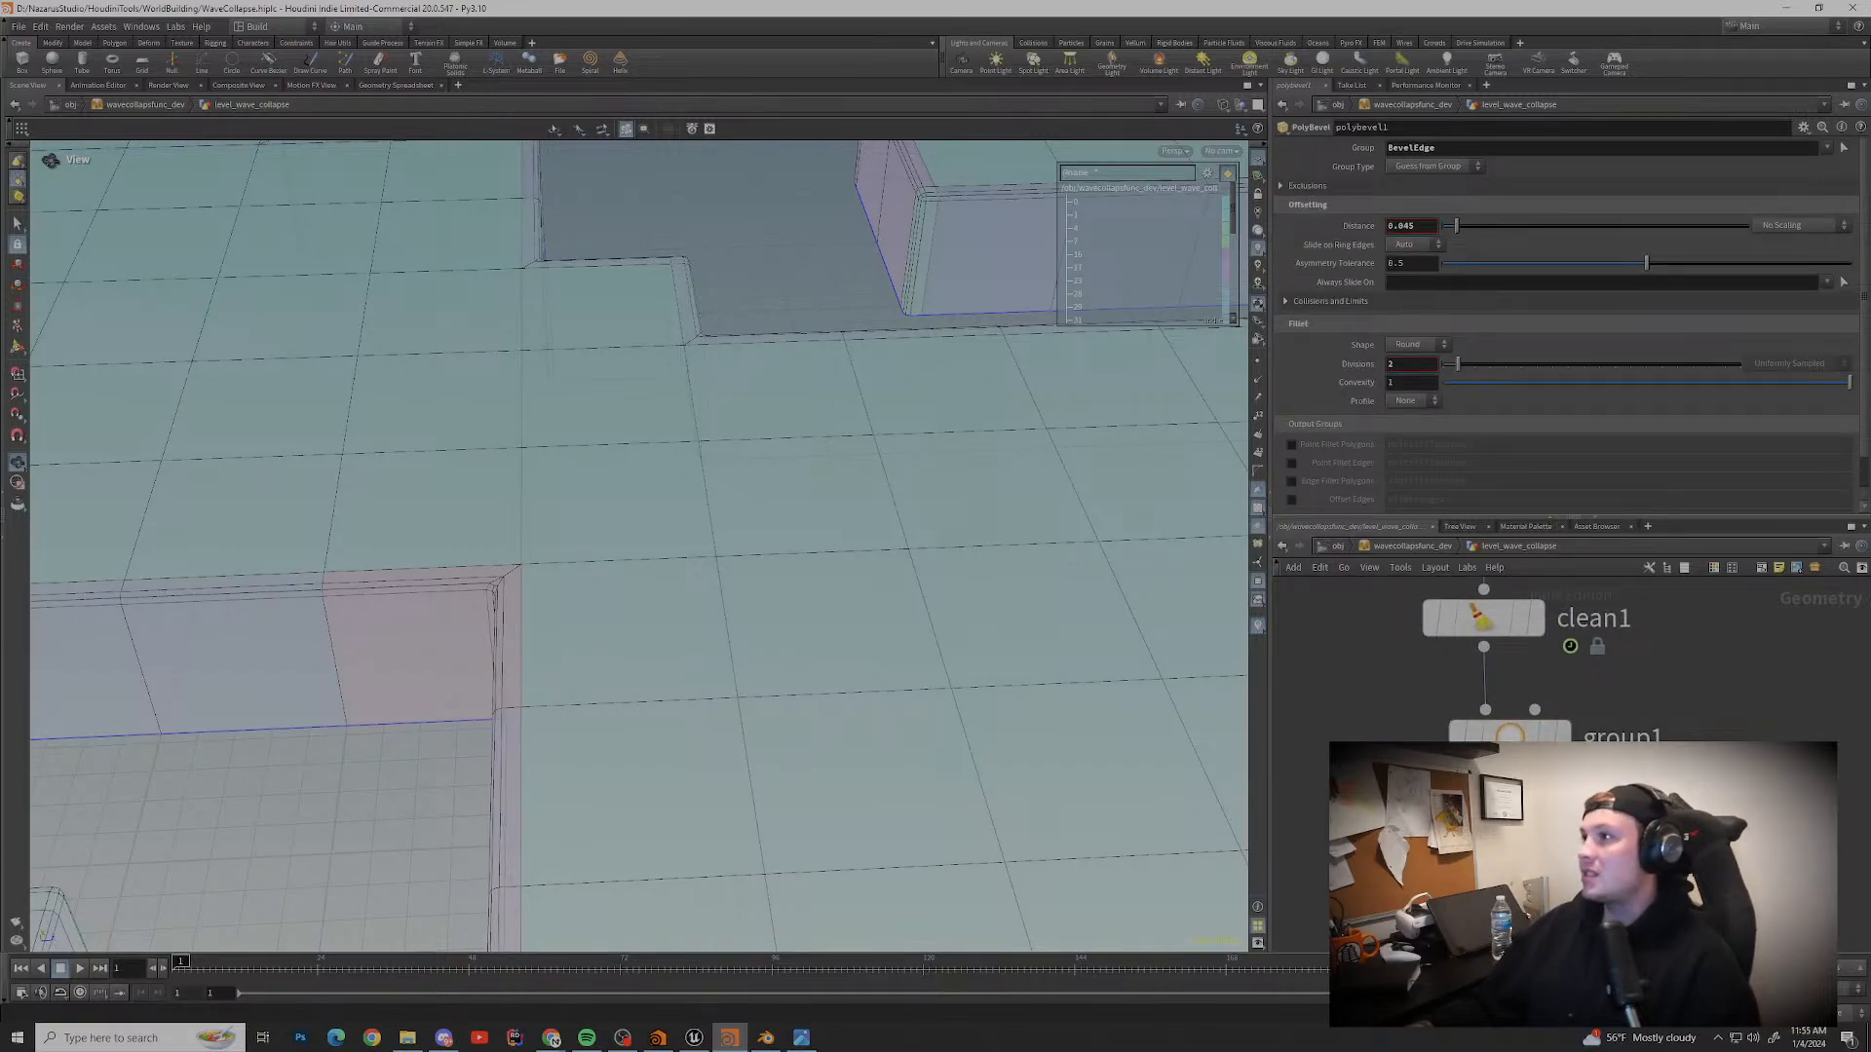
scroll(633, 604, "down", 1)
middle_click_drag(633, 604, 1013, 557)
scroll(1013, 558, "up", 1)
middle_click_drag(1559, 701, 1527, 642)
key("Tab")
key("Escape")
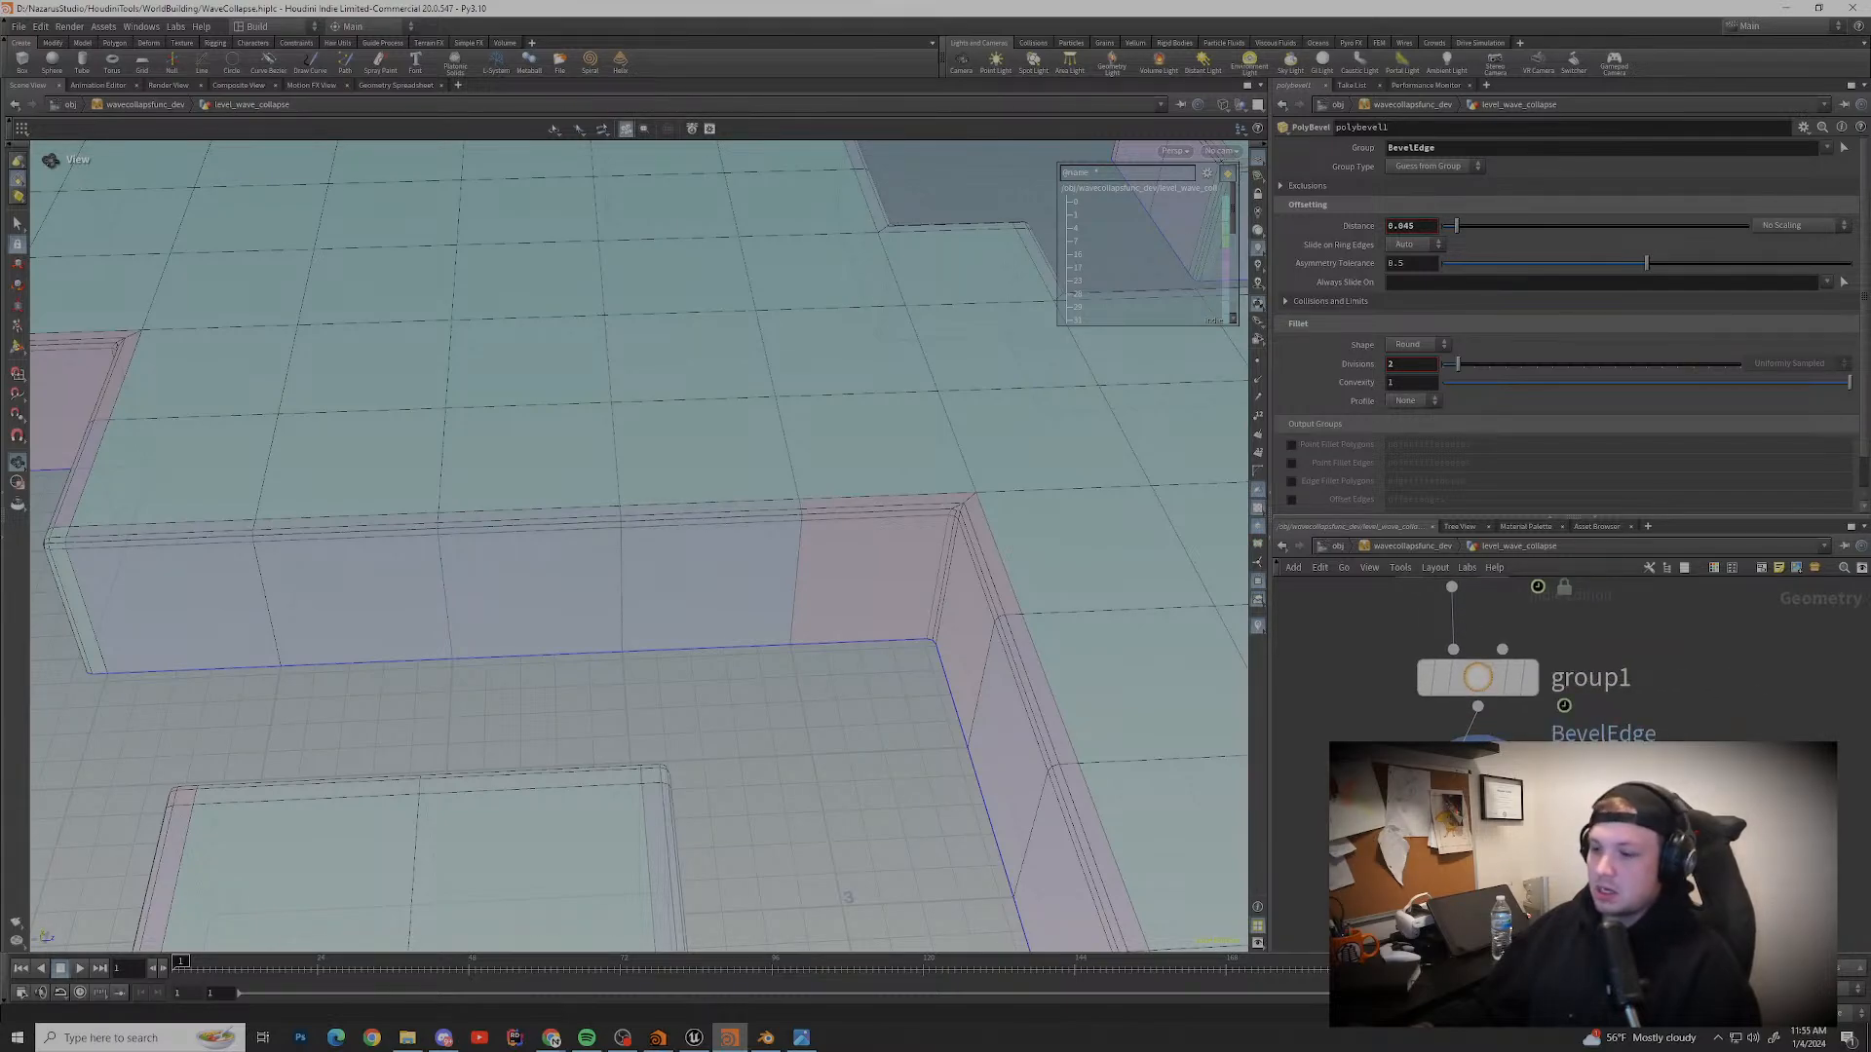
key("Tab")
key("Down")
key("Down")
key("Return")
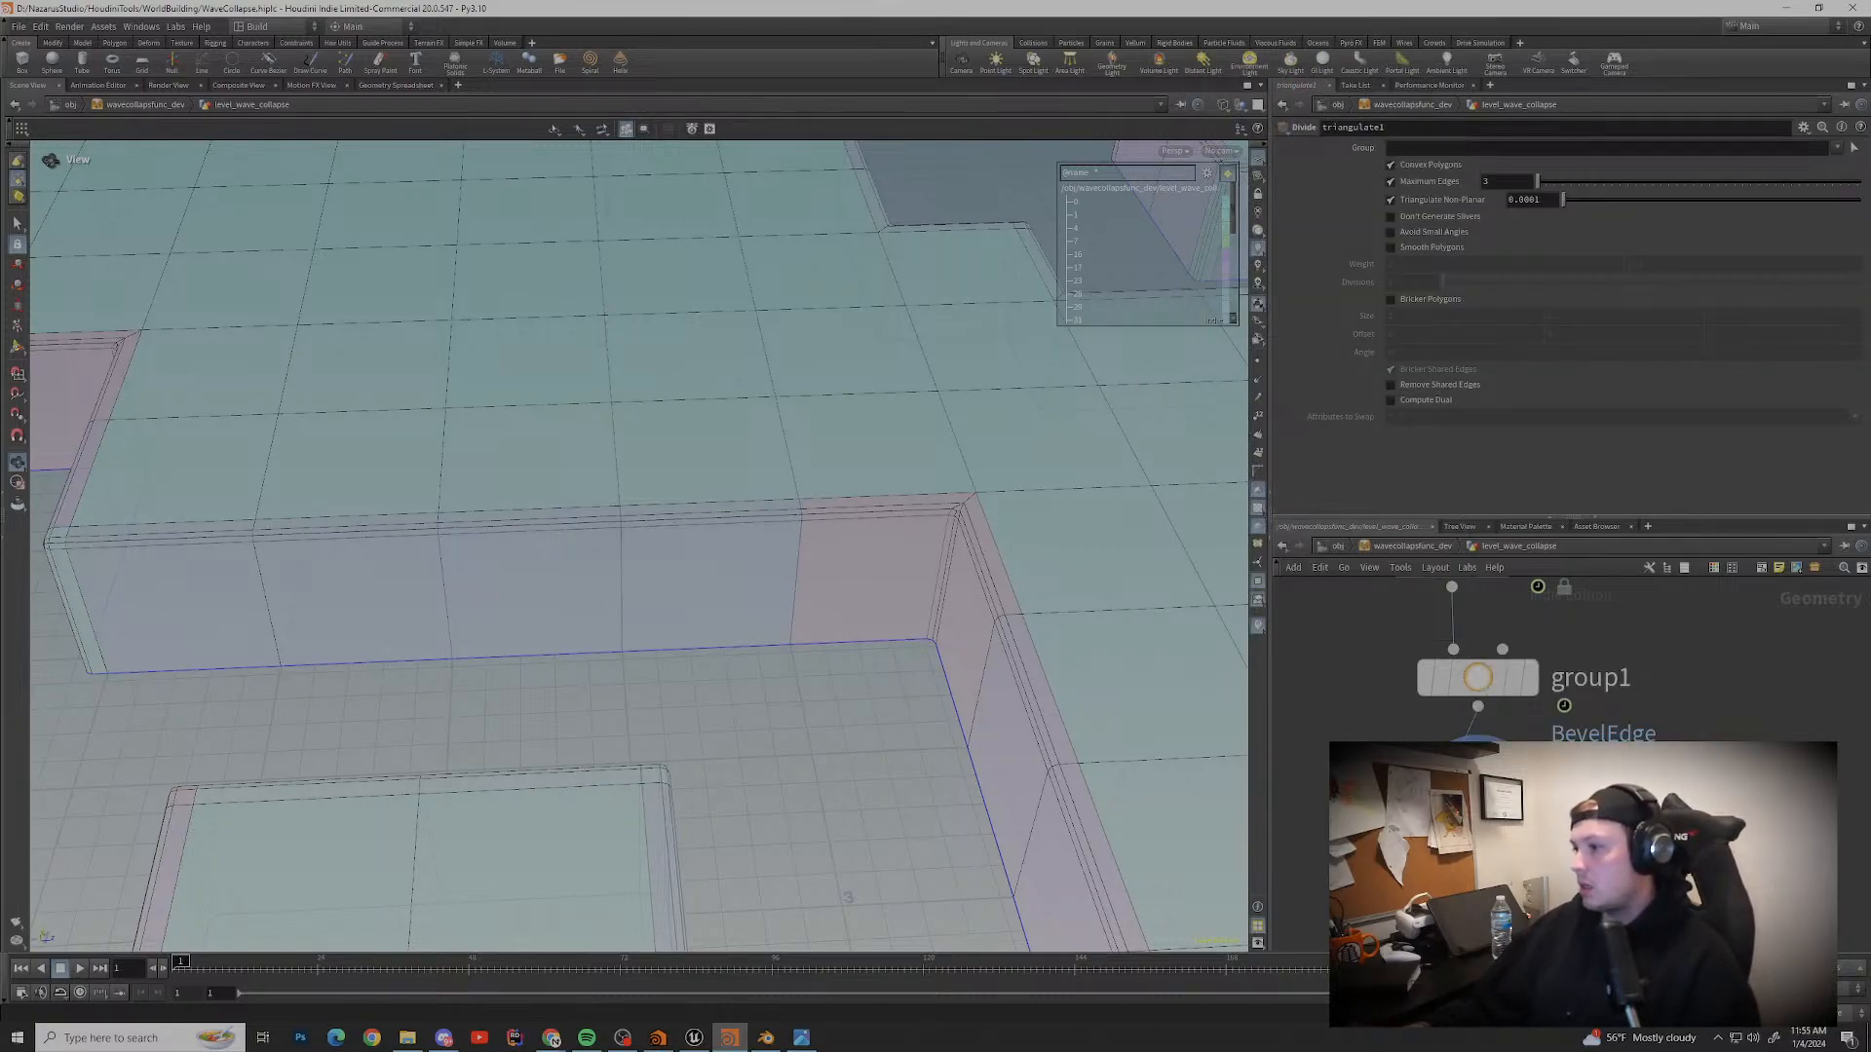
Step: Inspect the triangulated topology at a beveled corner and across the level's blocks
left_click_drag(623, 546, 545, 468)
scroll(624, 545, "up", 10)
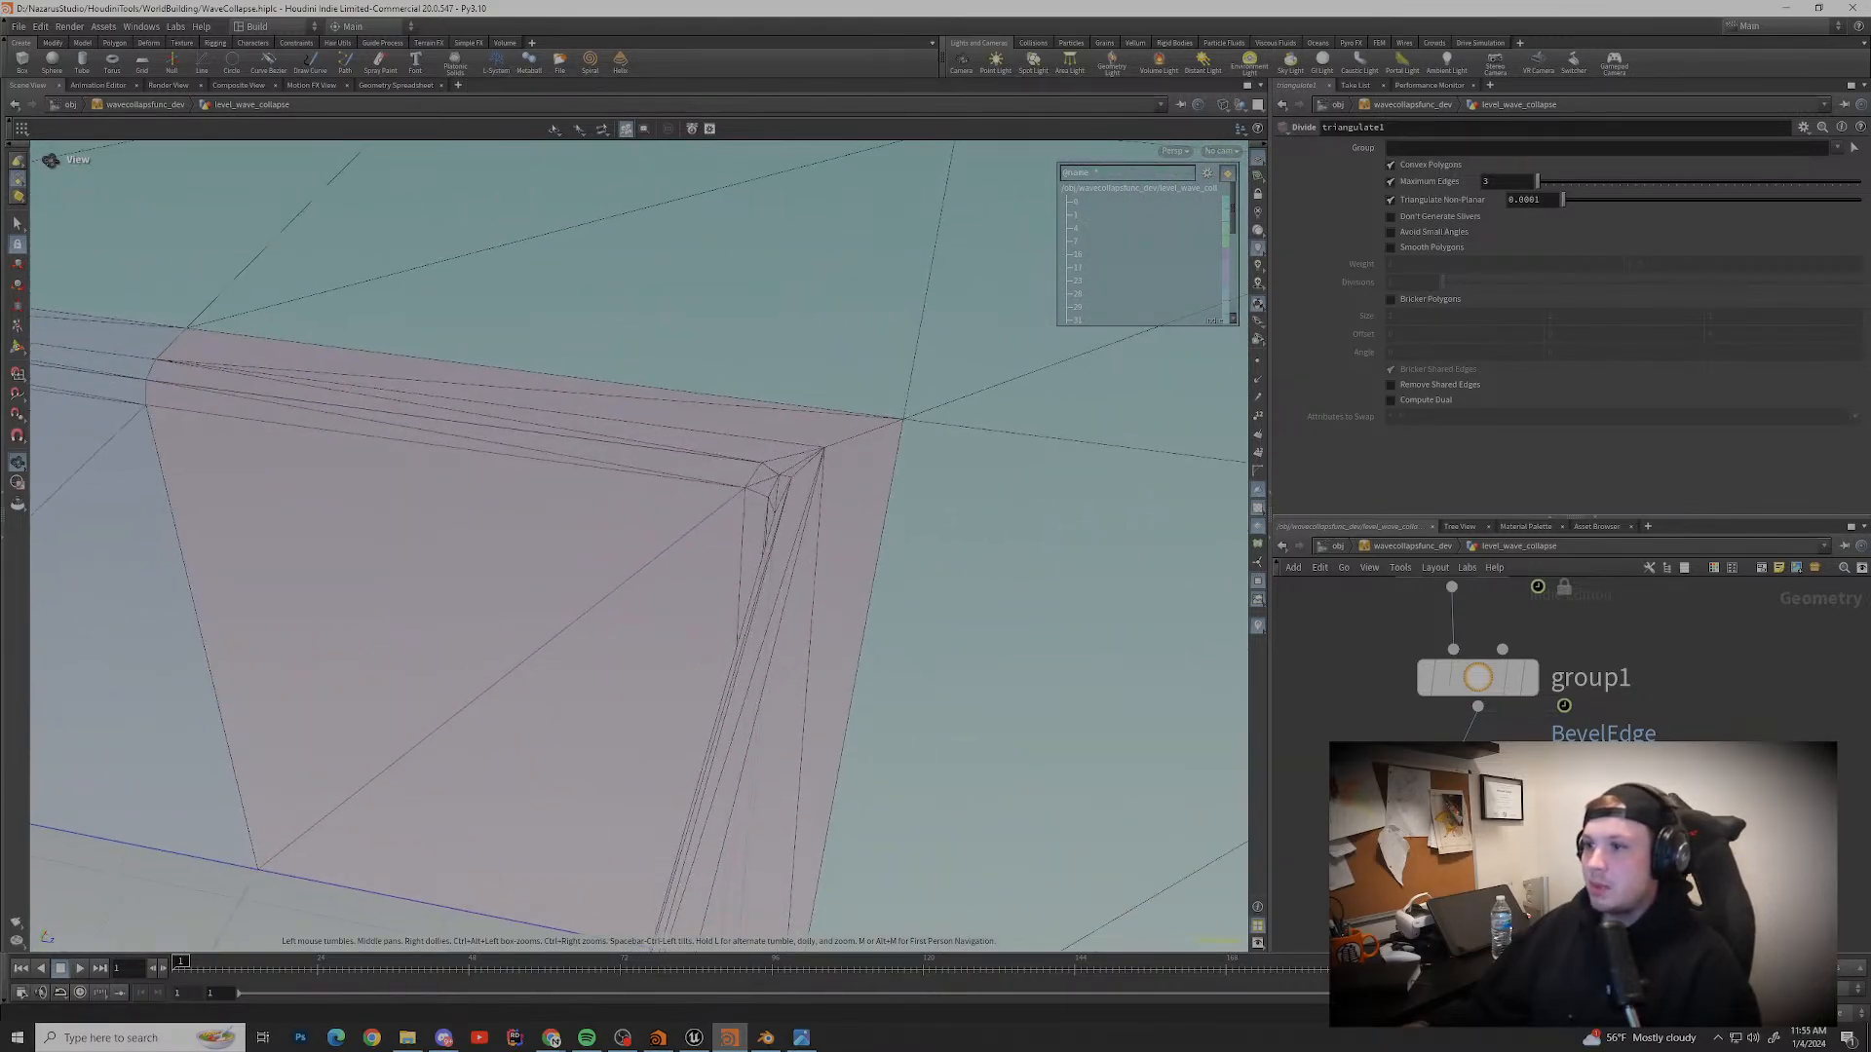
scroll(624, 546, "down", 10)
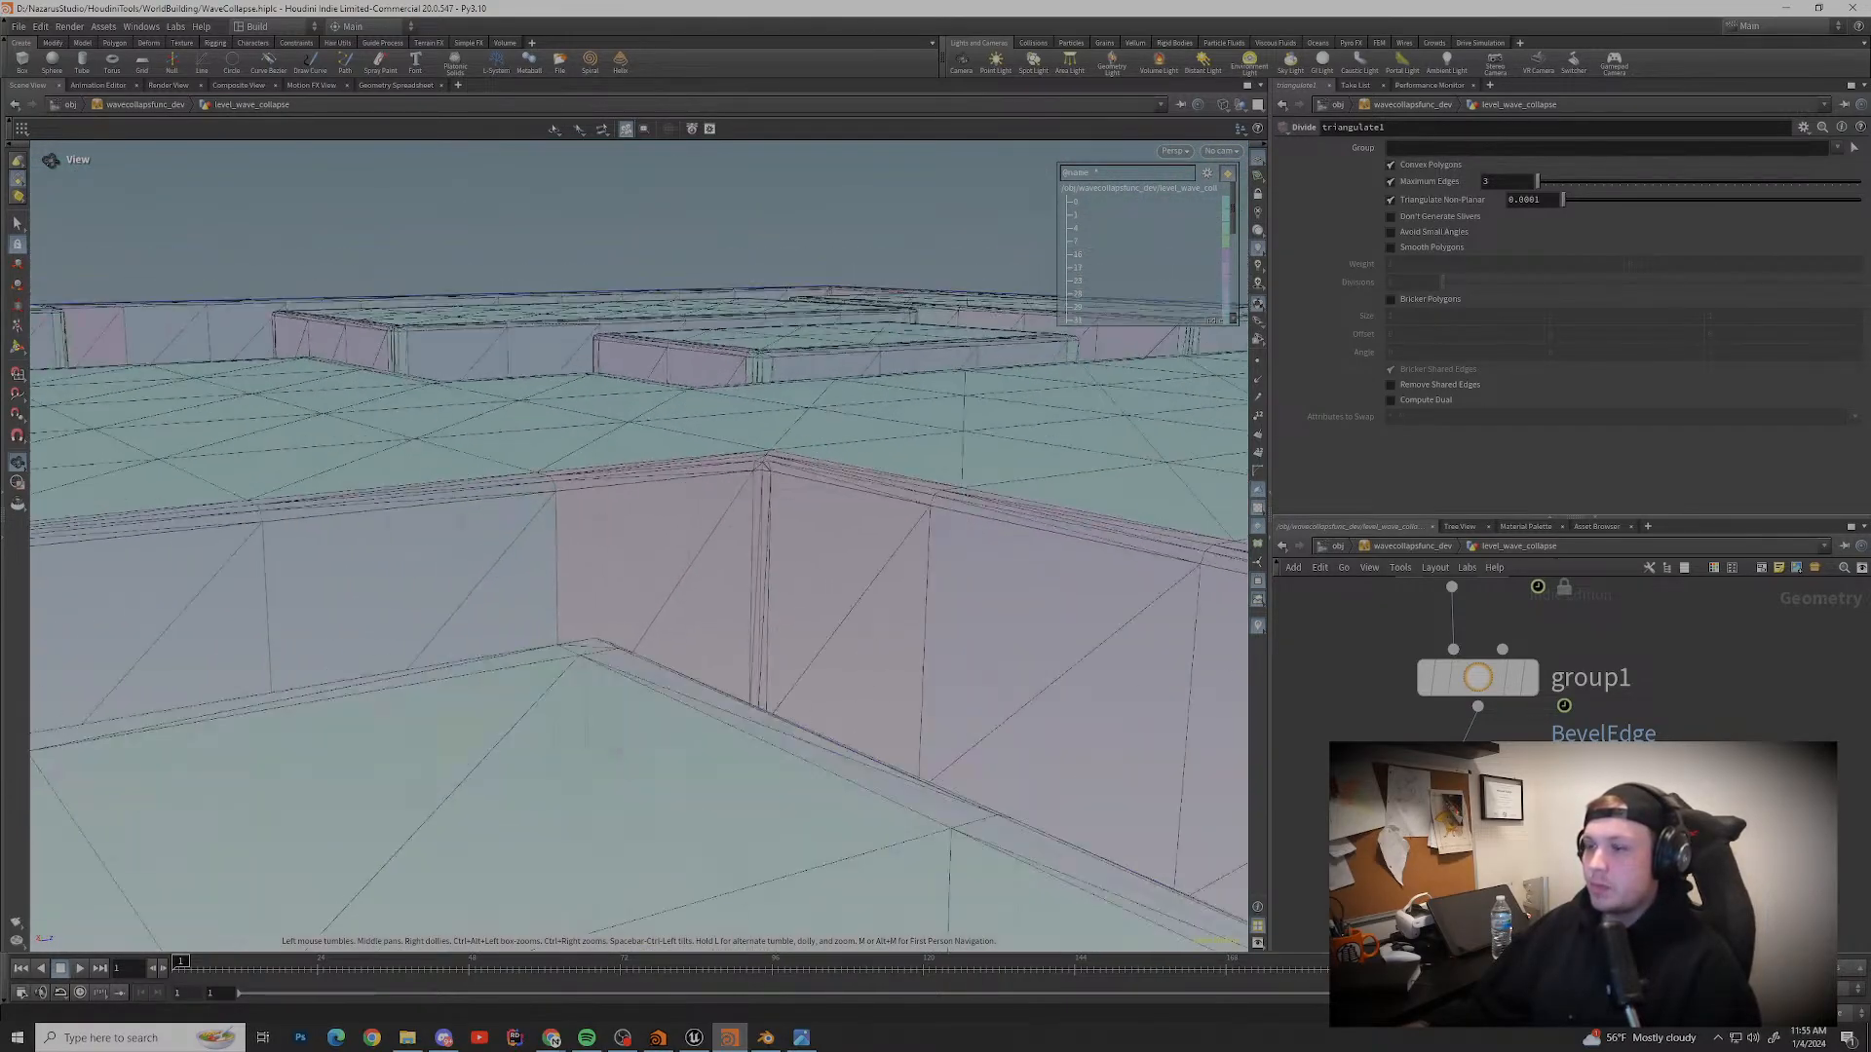
scroll(623, 546, "down", 8)
left_click_drag(623, 546, 623, 409)
scroll(624, 545, "down", 6)
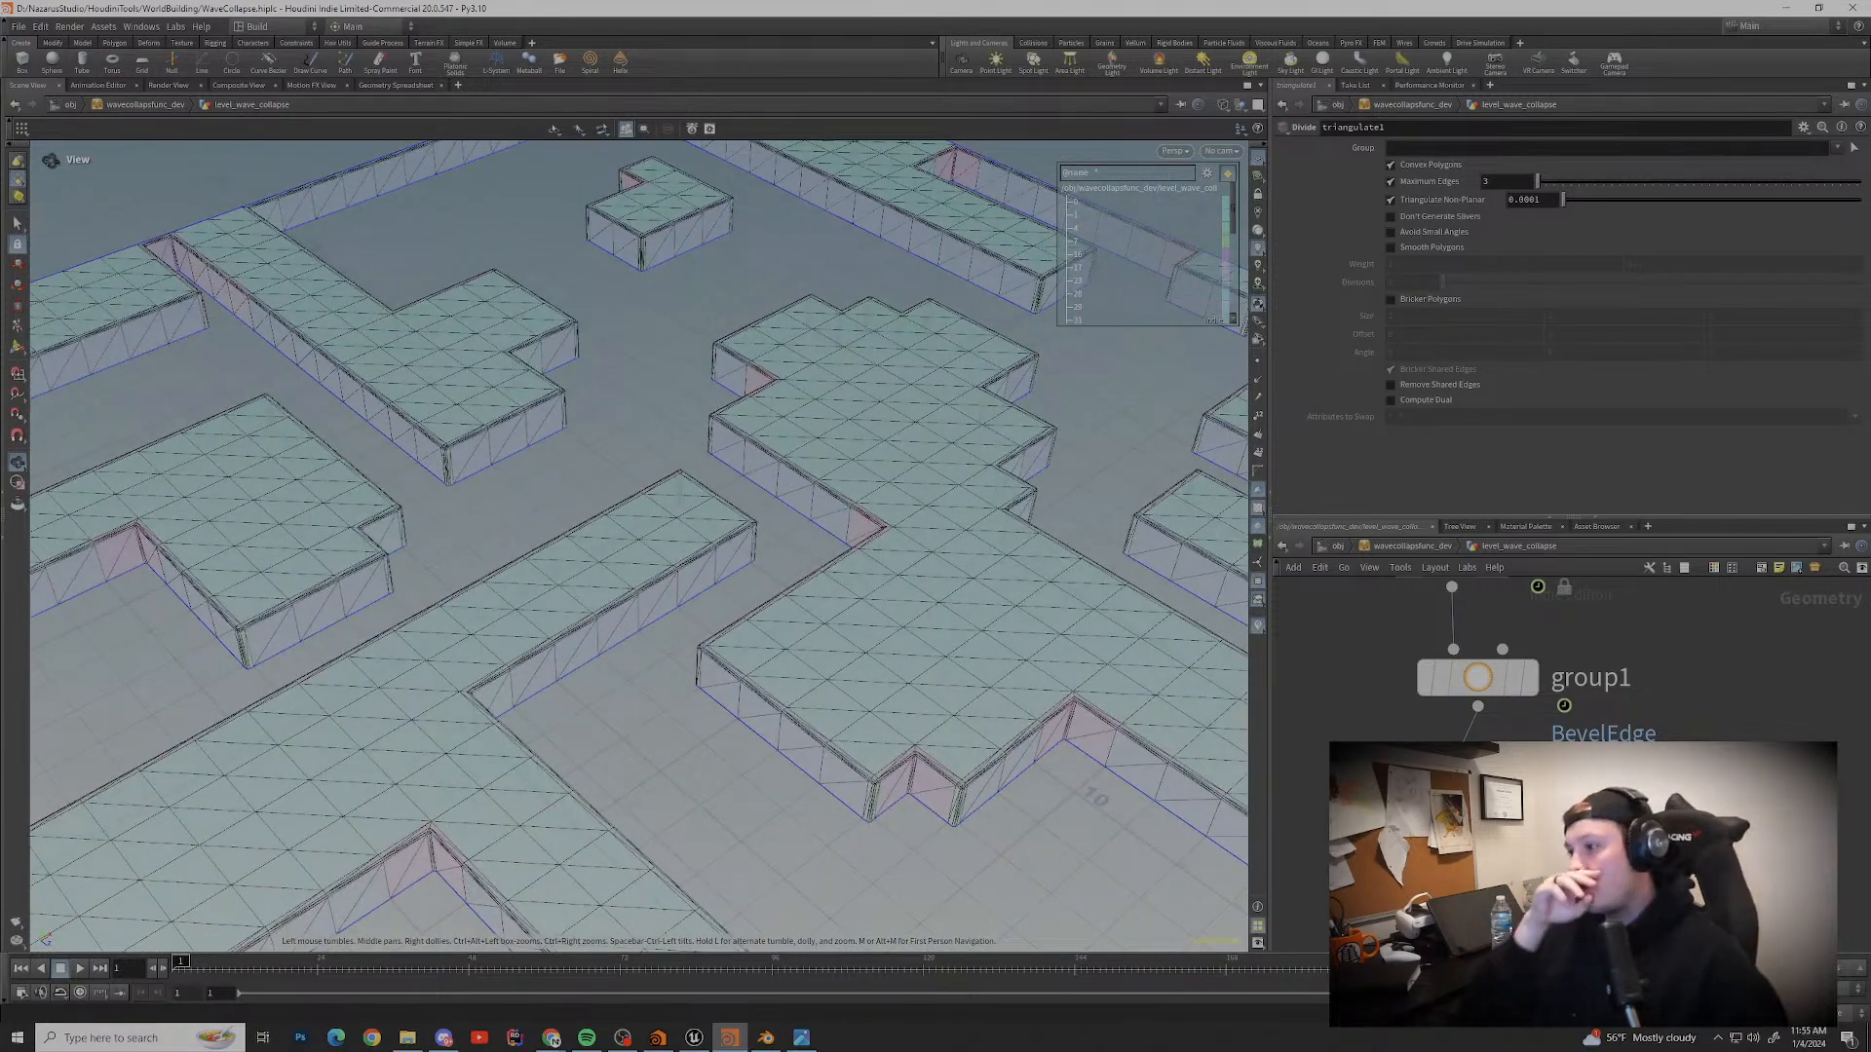
middle_click_drag(1657, 682, 1657, 590)
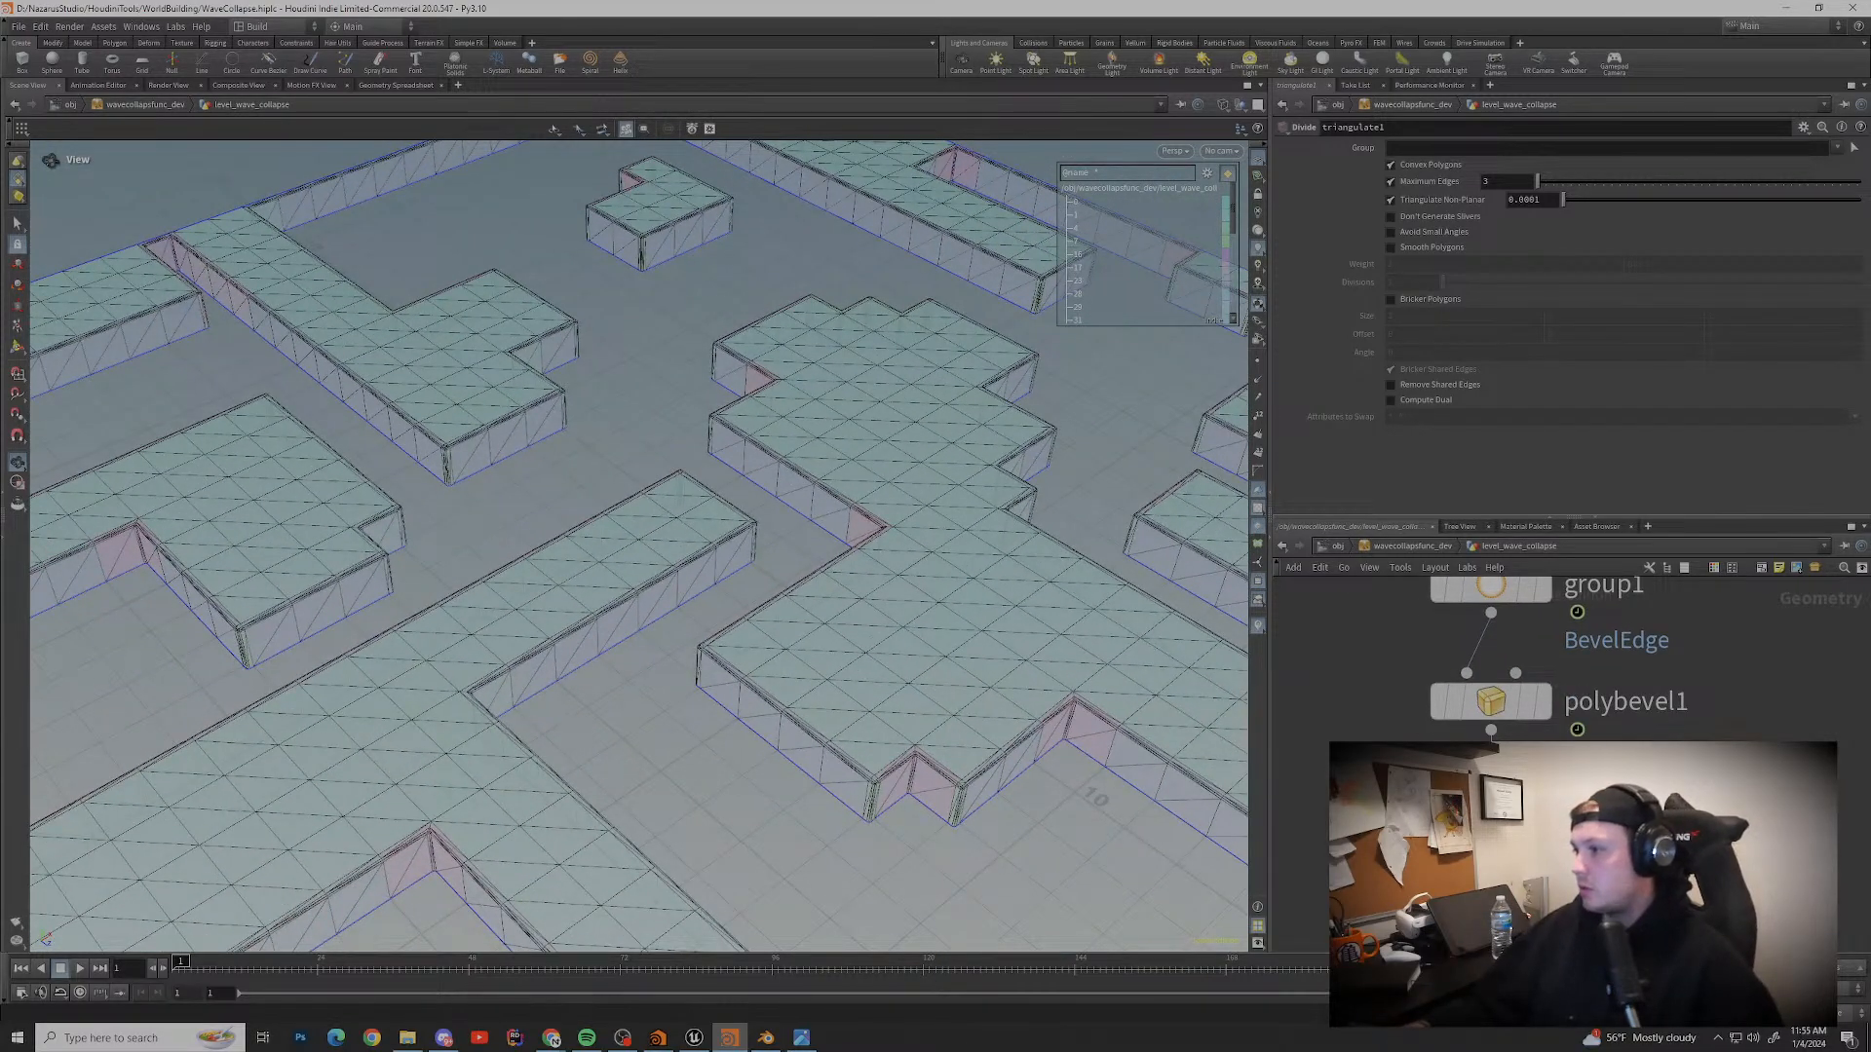
Step: Try a UV Unwrap node between the PolyBevel and Triangulate nodes with its spacing increased
key("Tab")
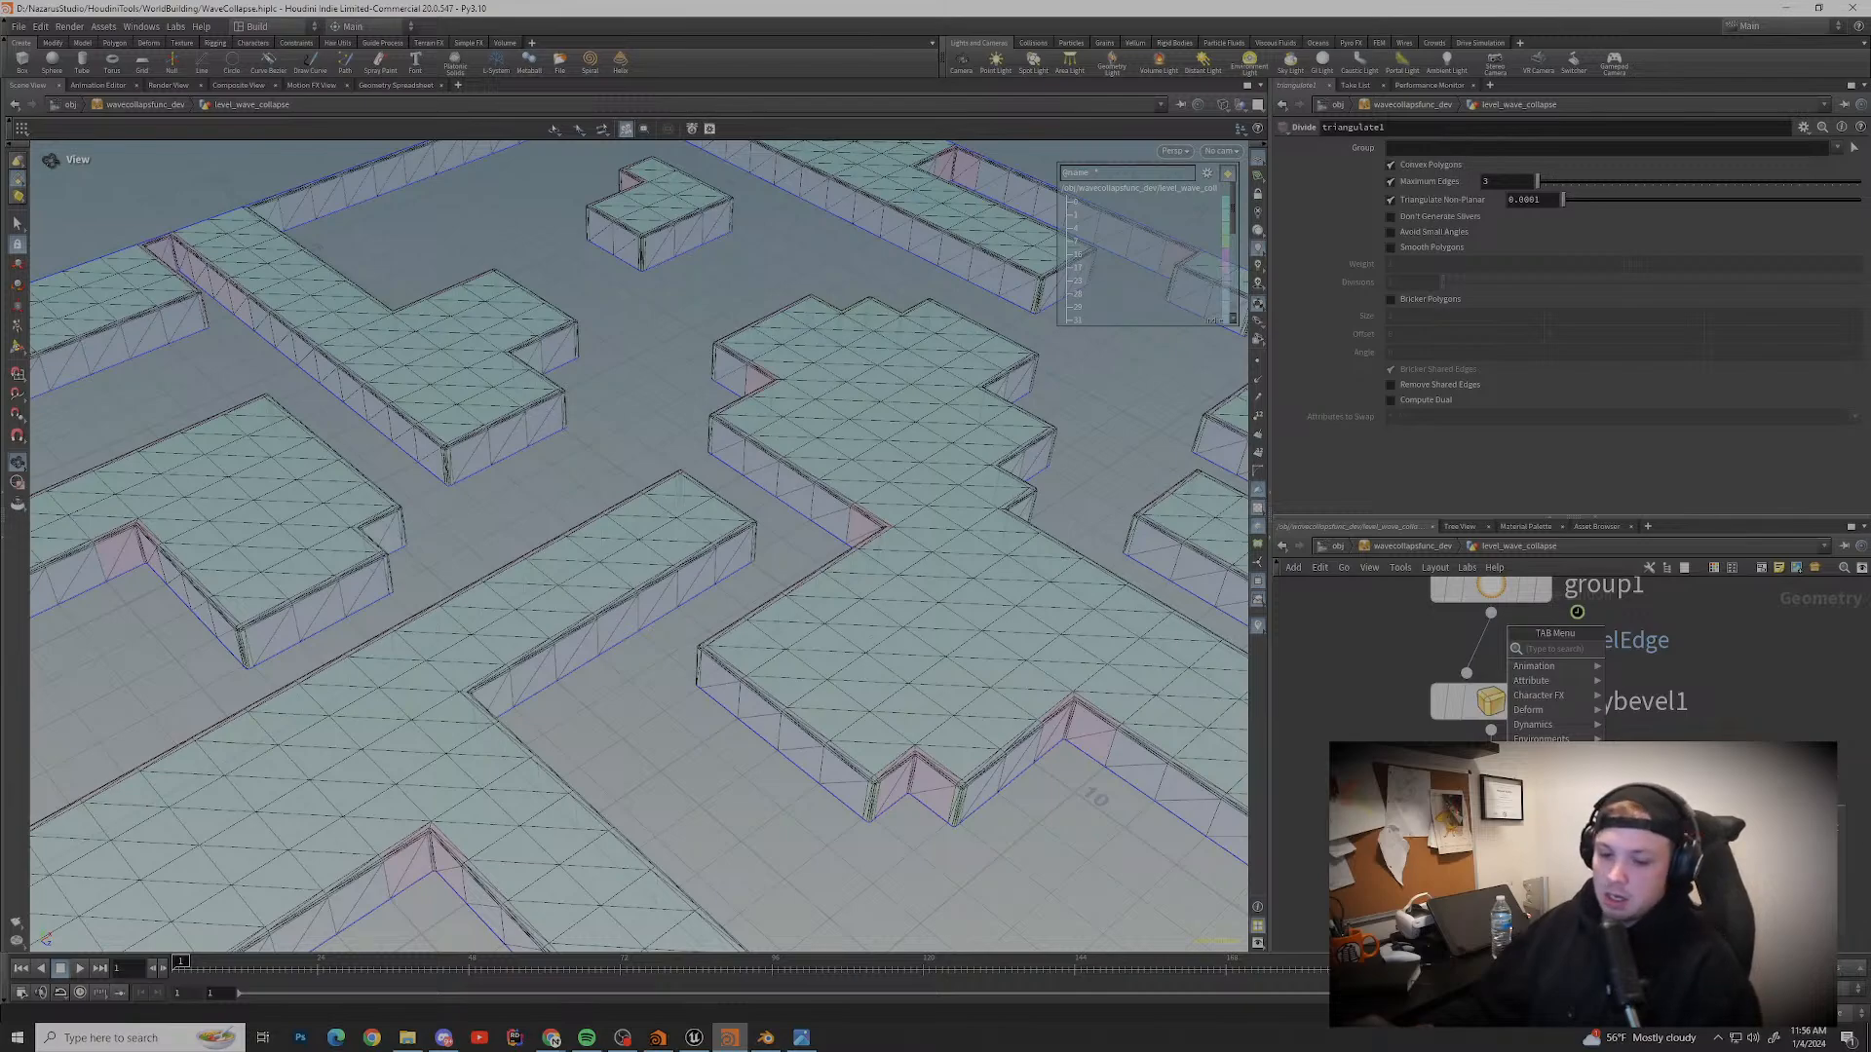
key("Escape")
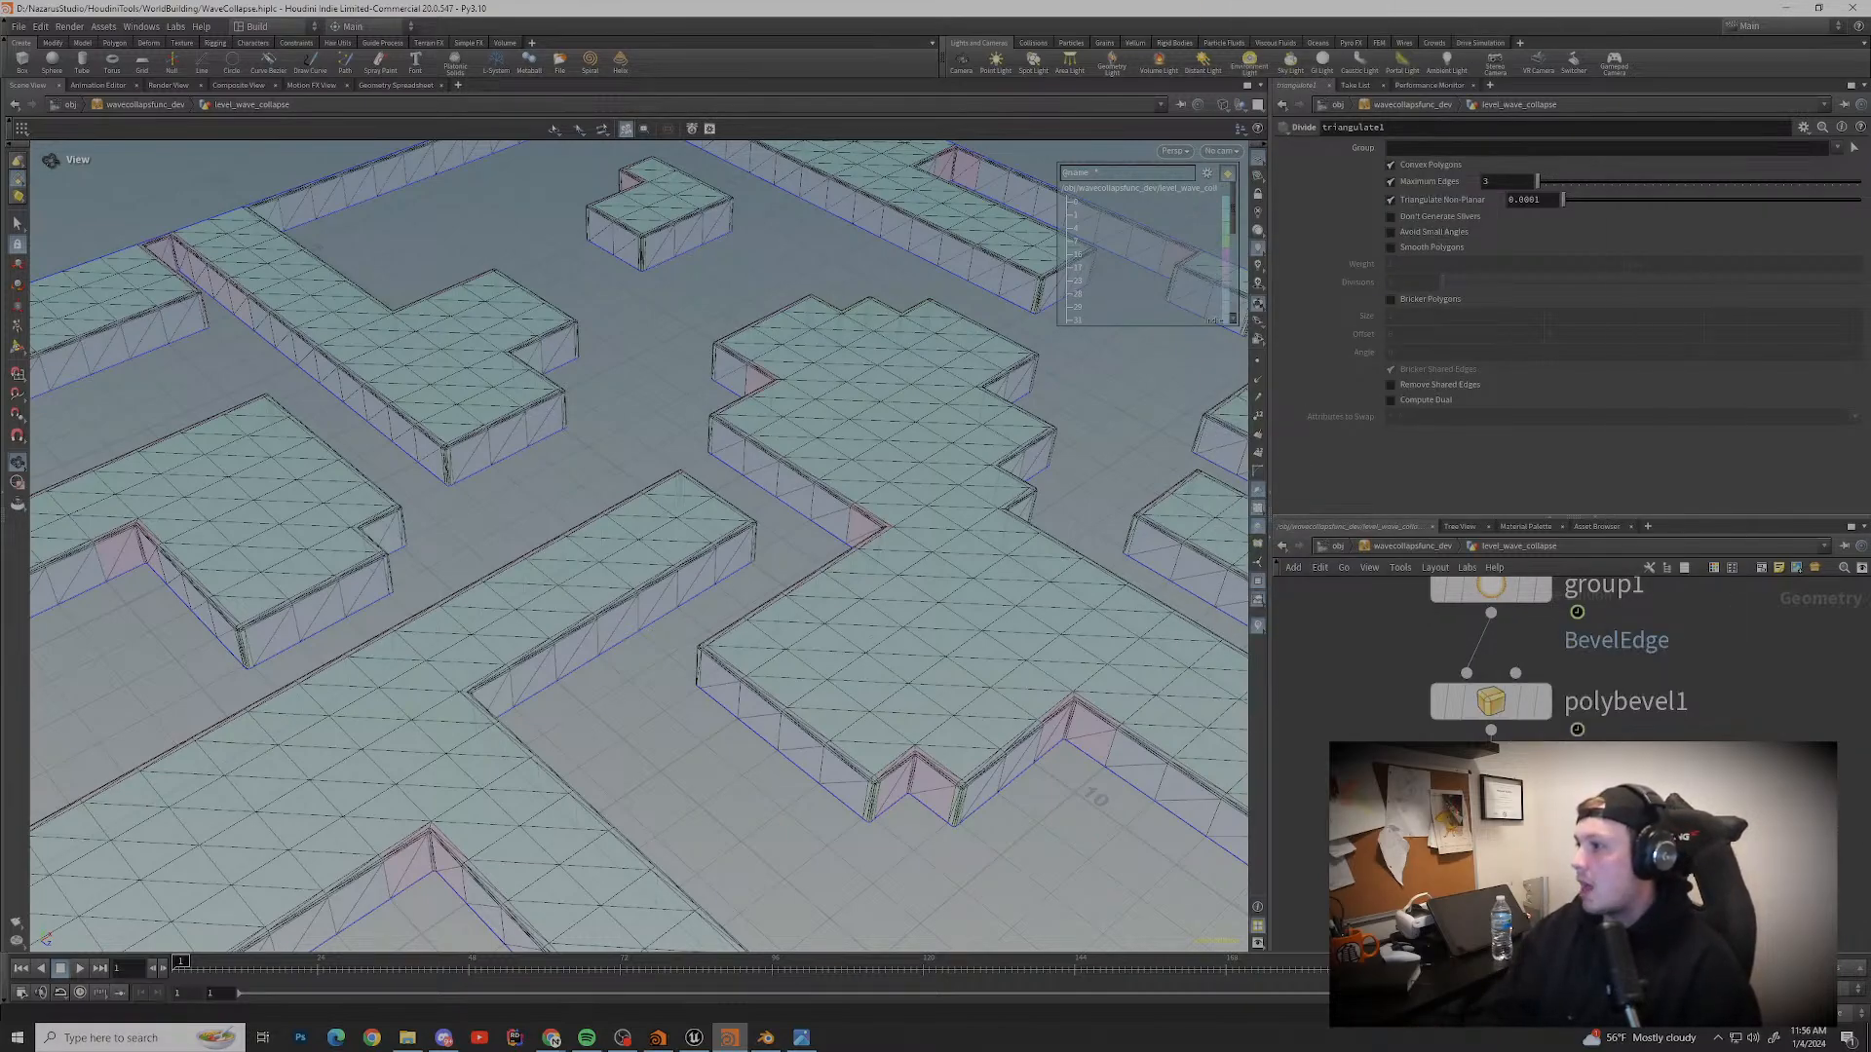
left_click(1490, 799)
left_click(1561, 780)
left_click_drag(682, 545, 792, 733)
scroll(791, 733, "up", 5)
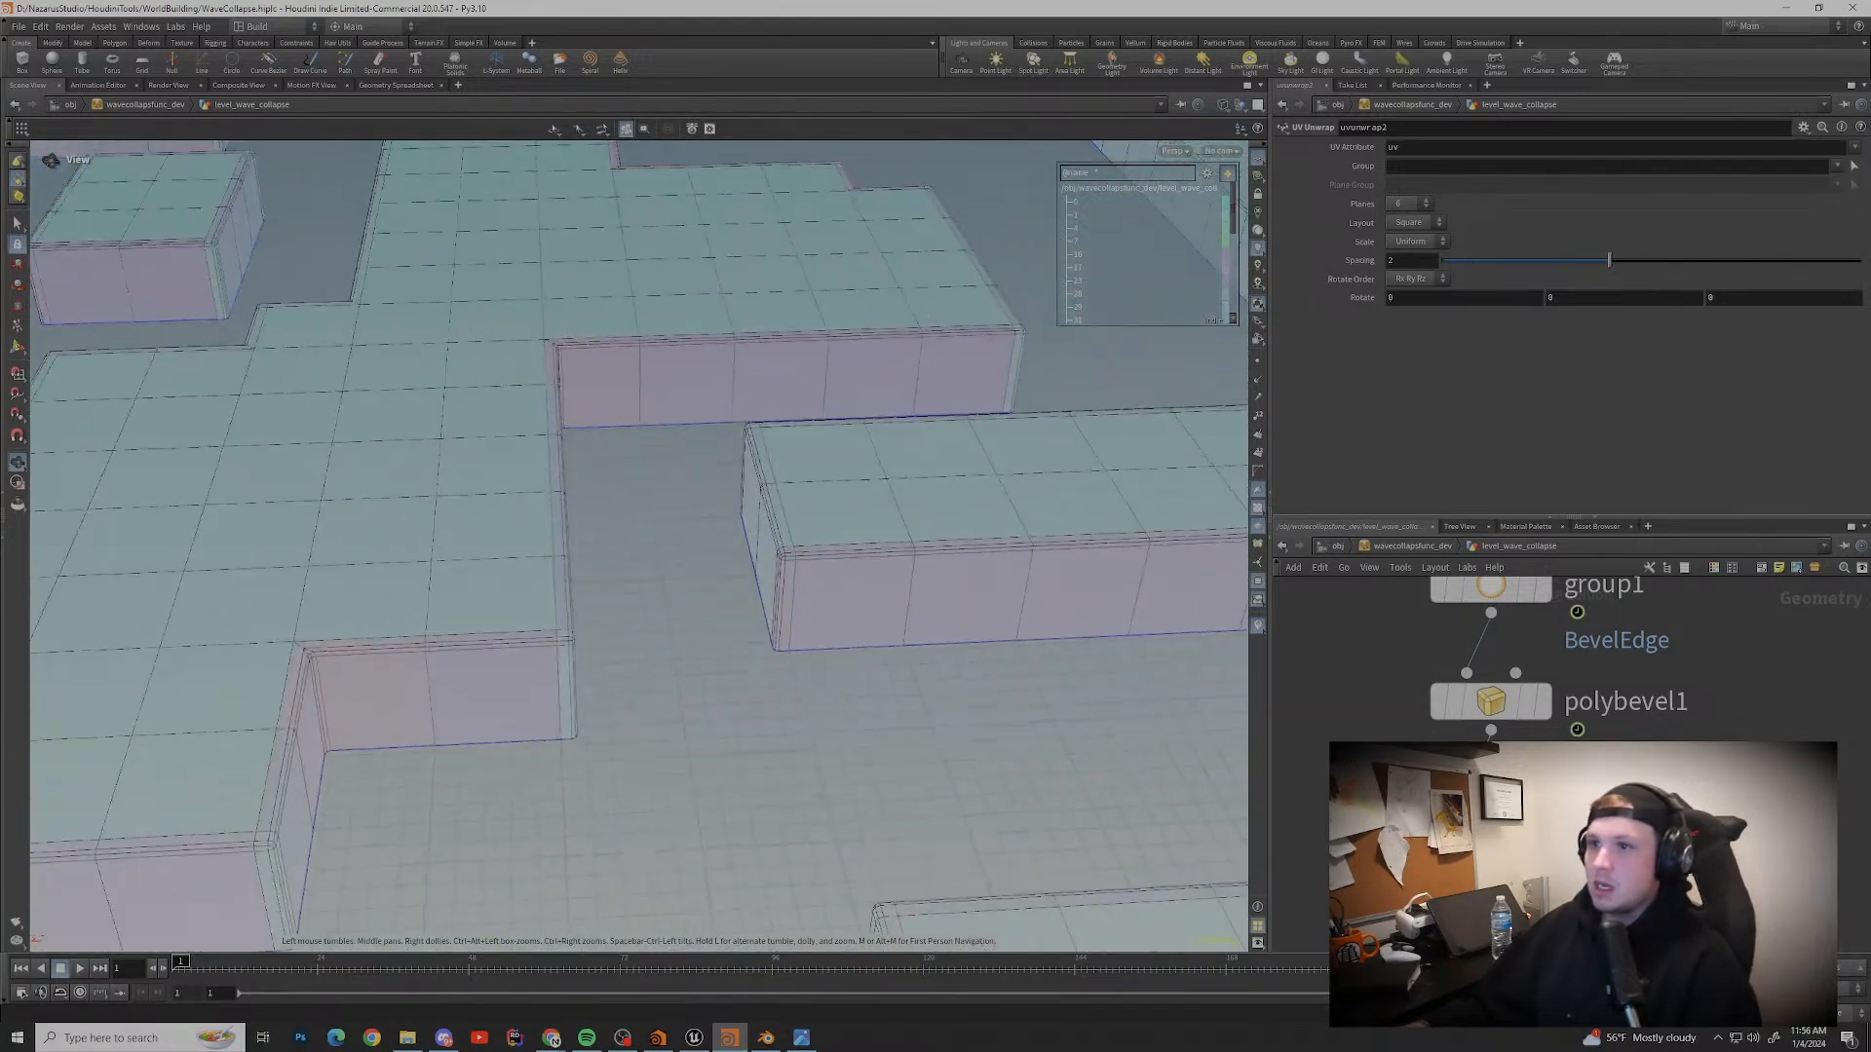
mouse_move(1500, 673)
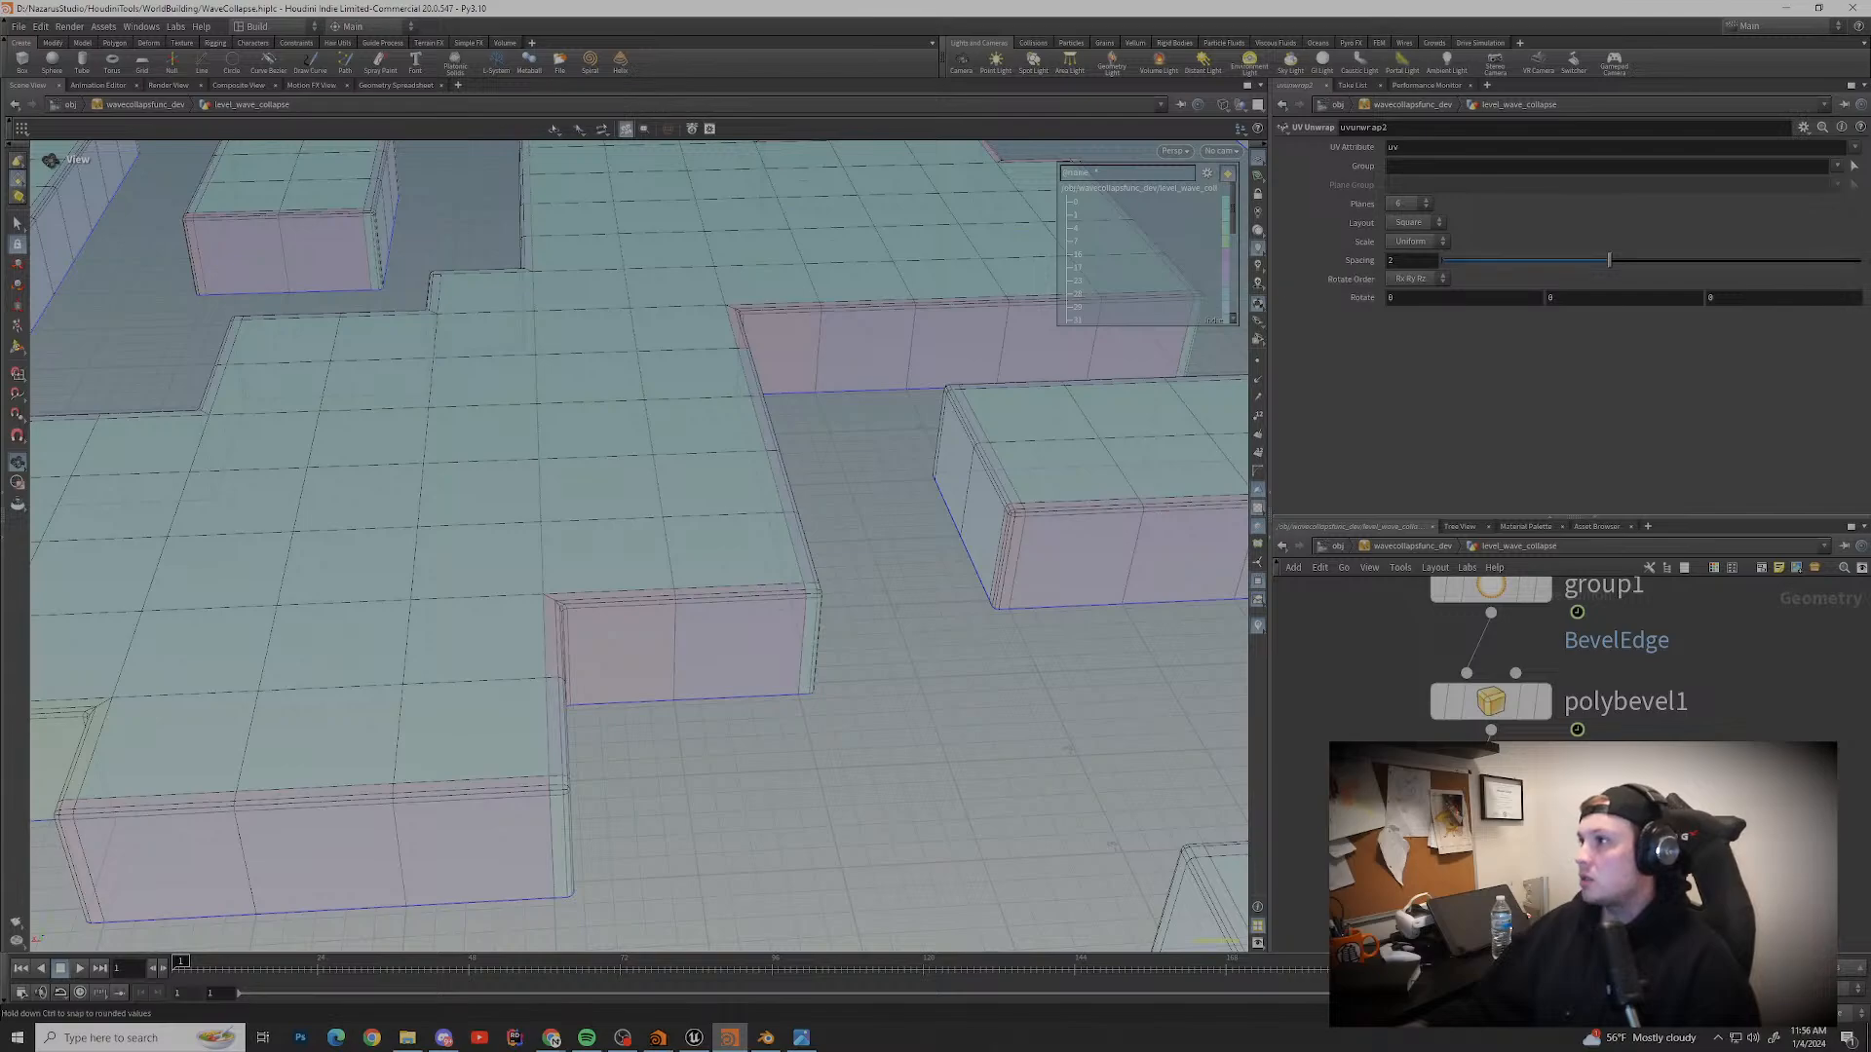
left_click_drag(1659, 260, 1710, 260)
scroll(816, 487, "down", 3)
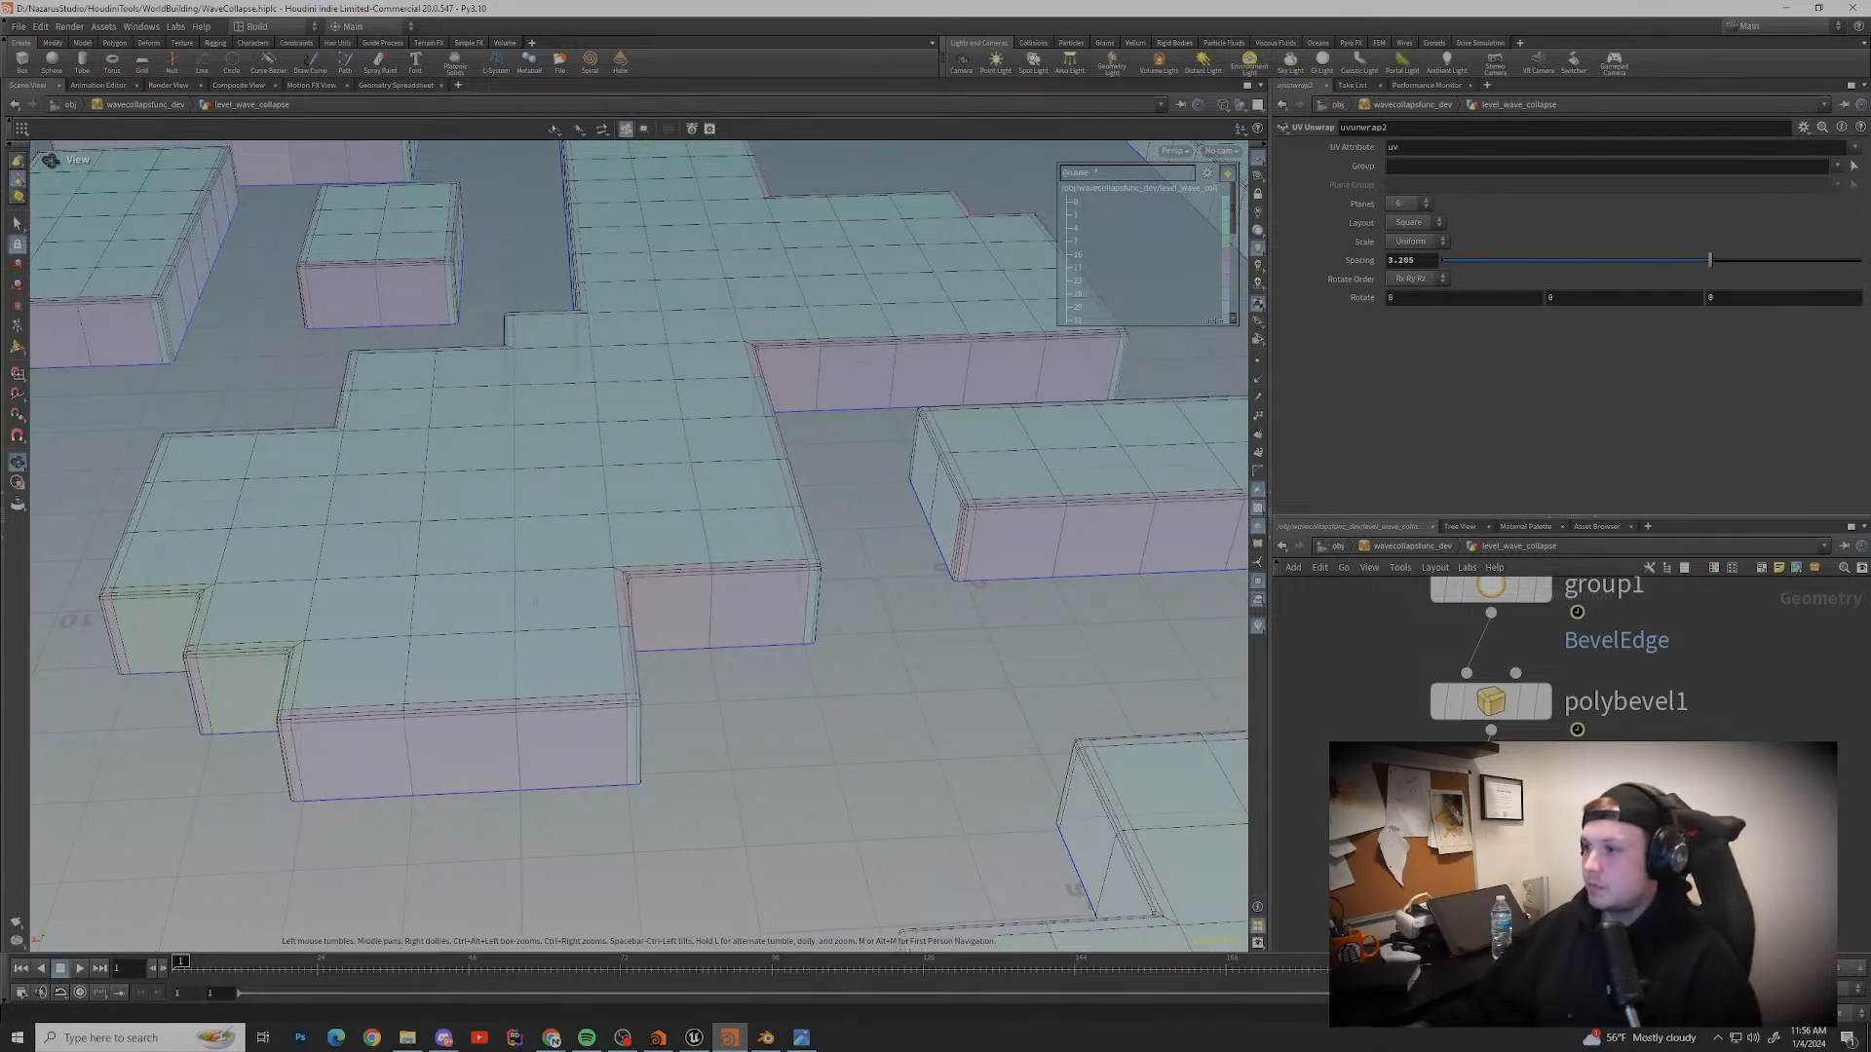
scroll(1549, 721, "down", 4)
middle_click_drag(1598, 721, 1558, 643)
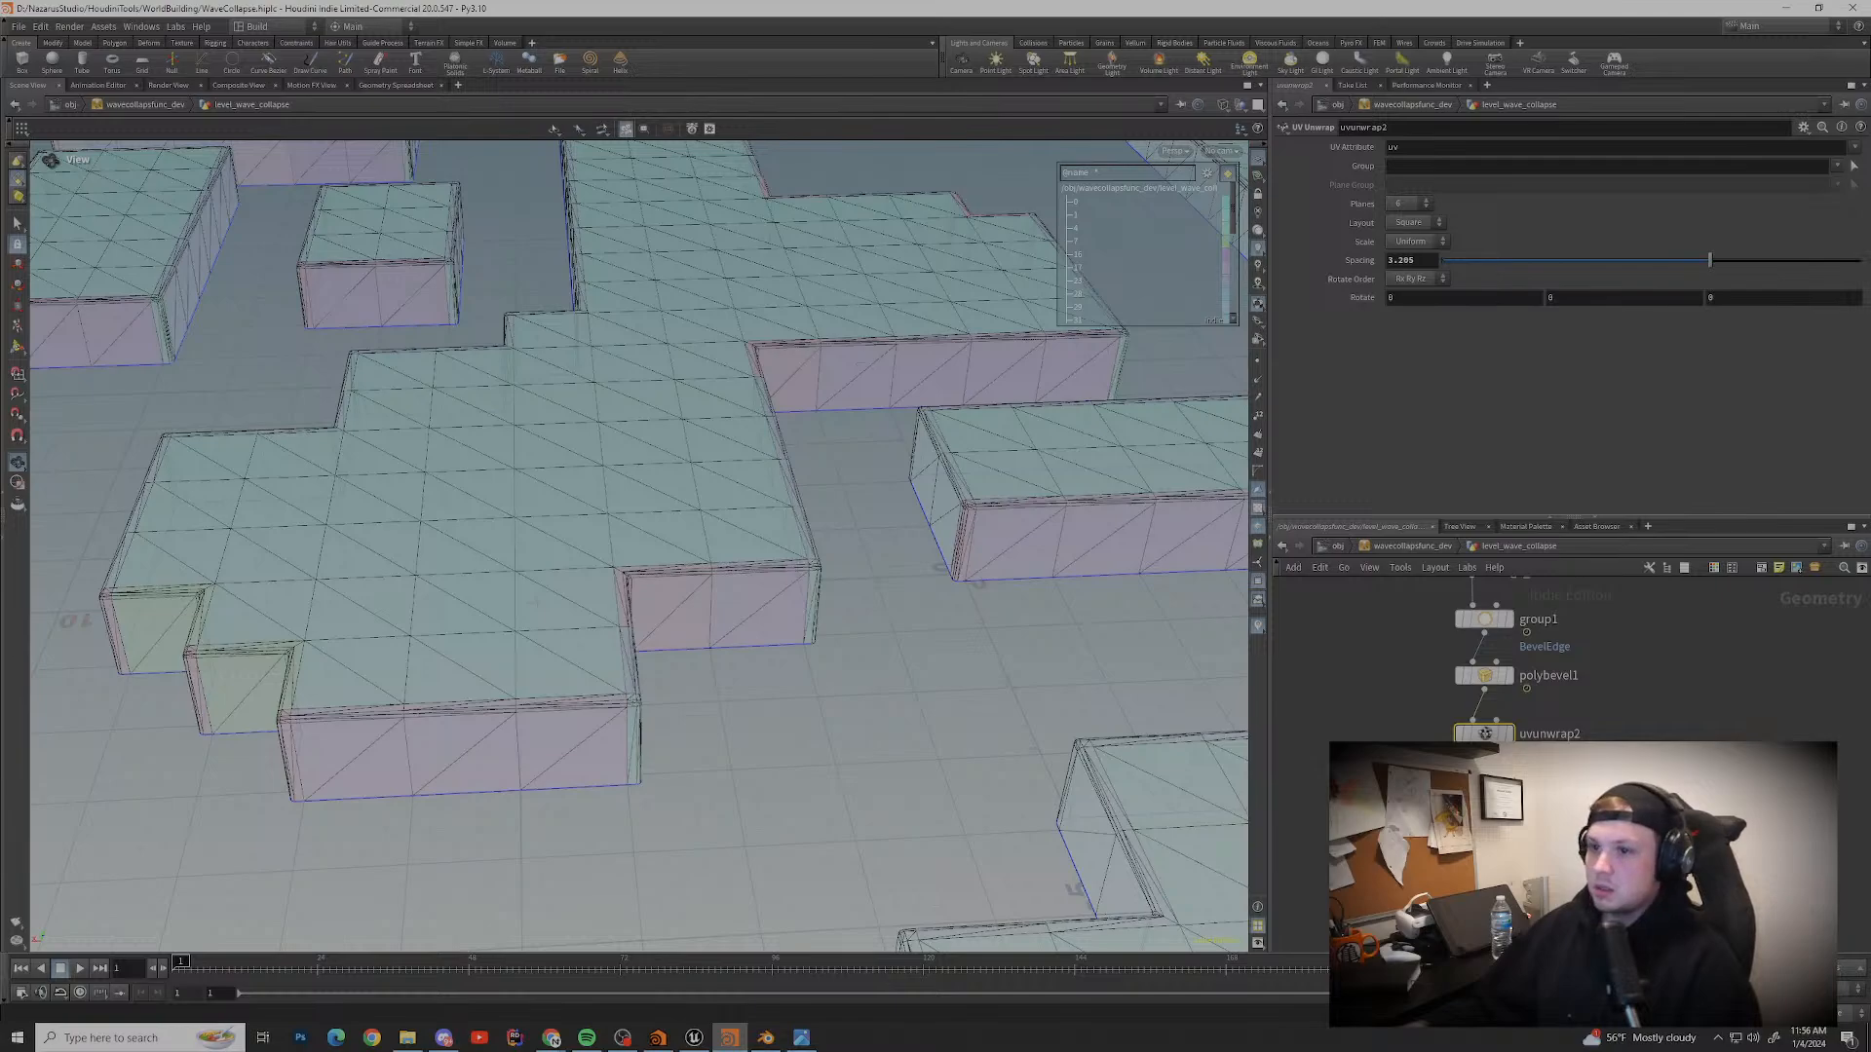
Step: Review the triangulated beveled blocks from several angles and briefly check the YouTube channel dashboard in Chrome
scroll(535, 602, "up", 3)
left_click_drag(779, 624, 507, 526)
middle_click_drag(507, 527, 1023, 633)
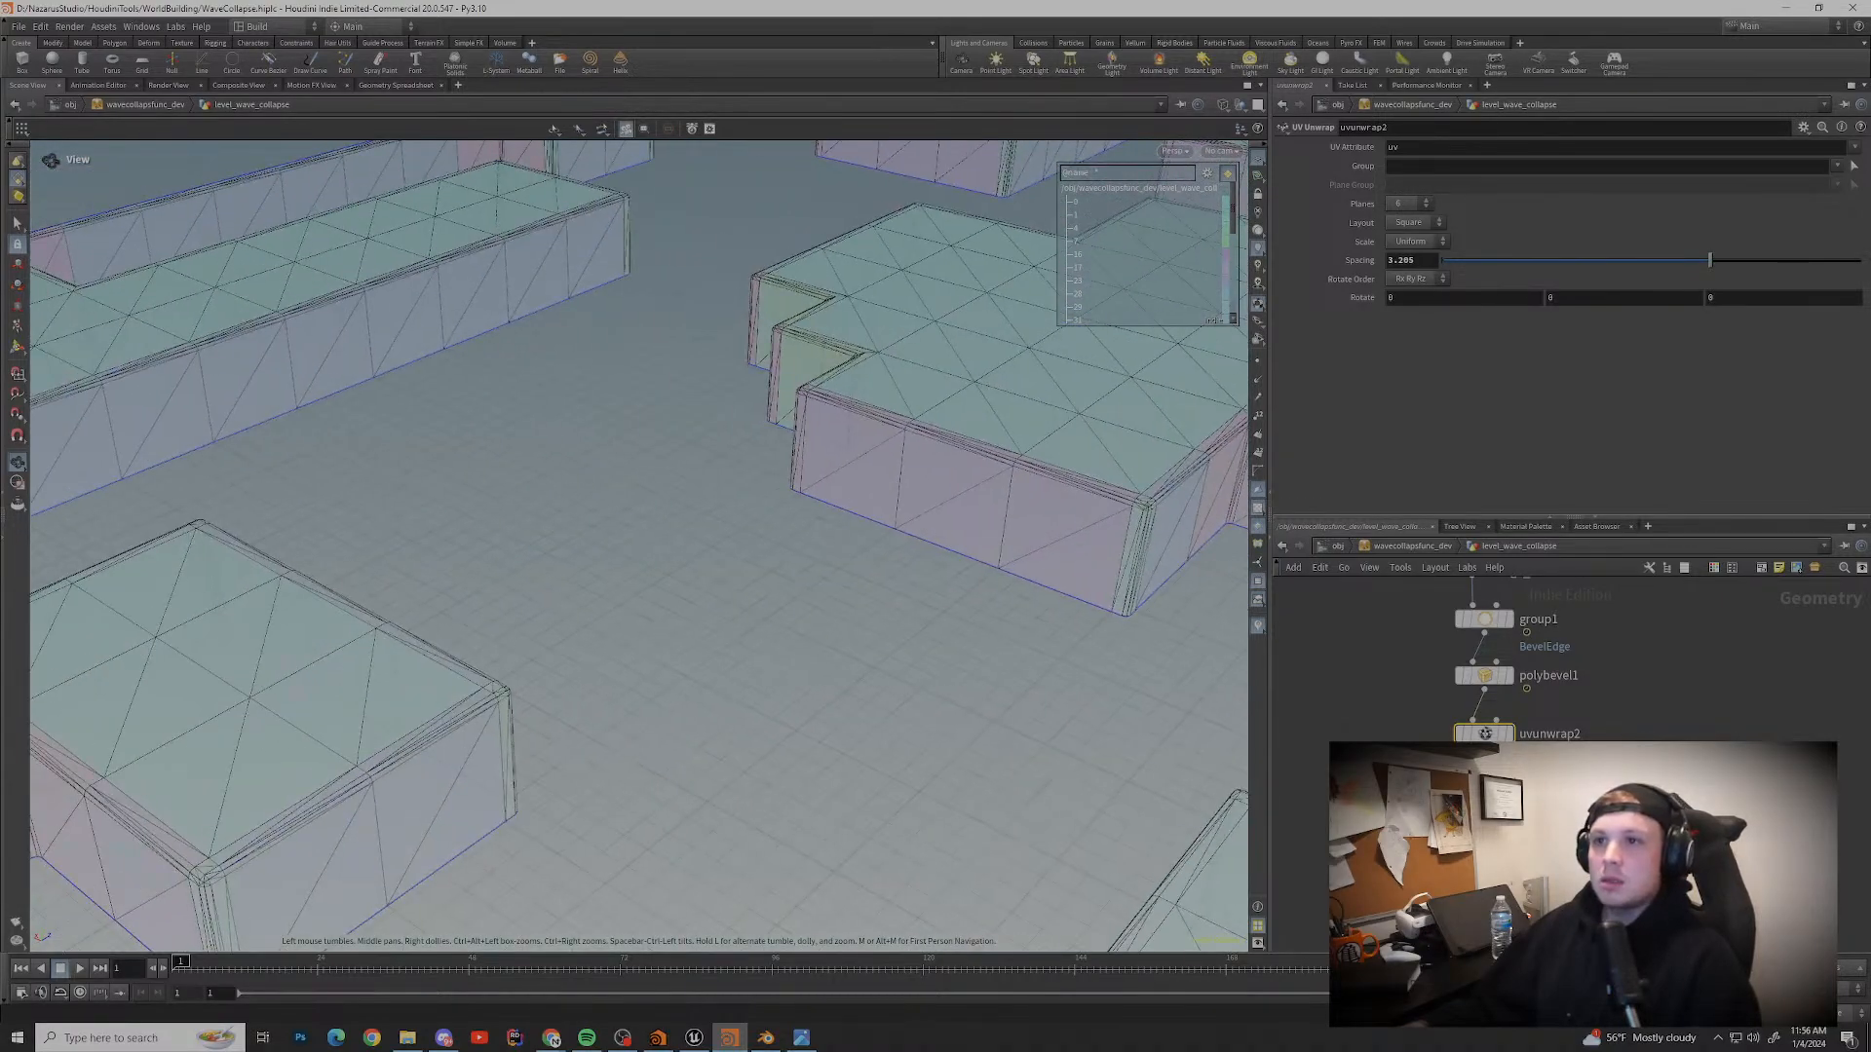
scroll(633, 604, "down", 3)
left_click(551, 1037)
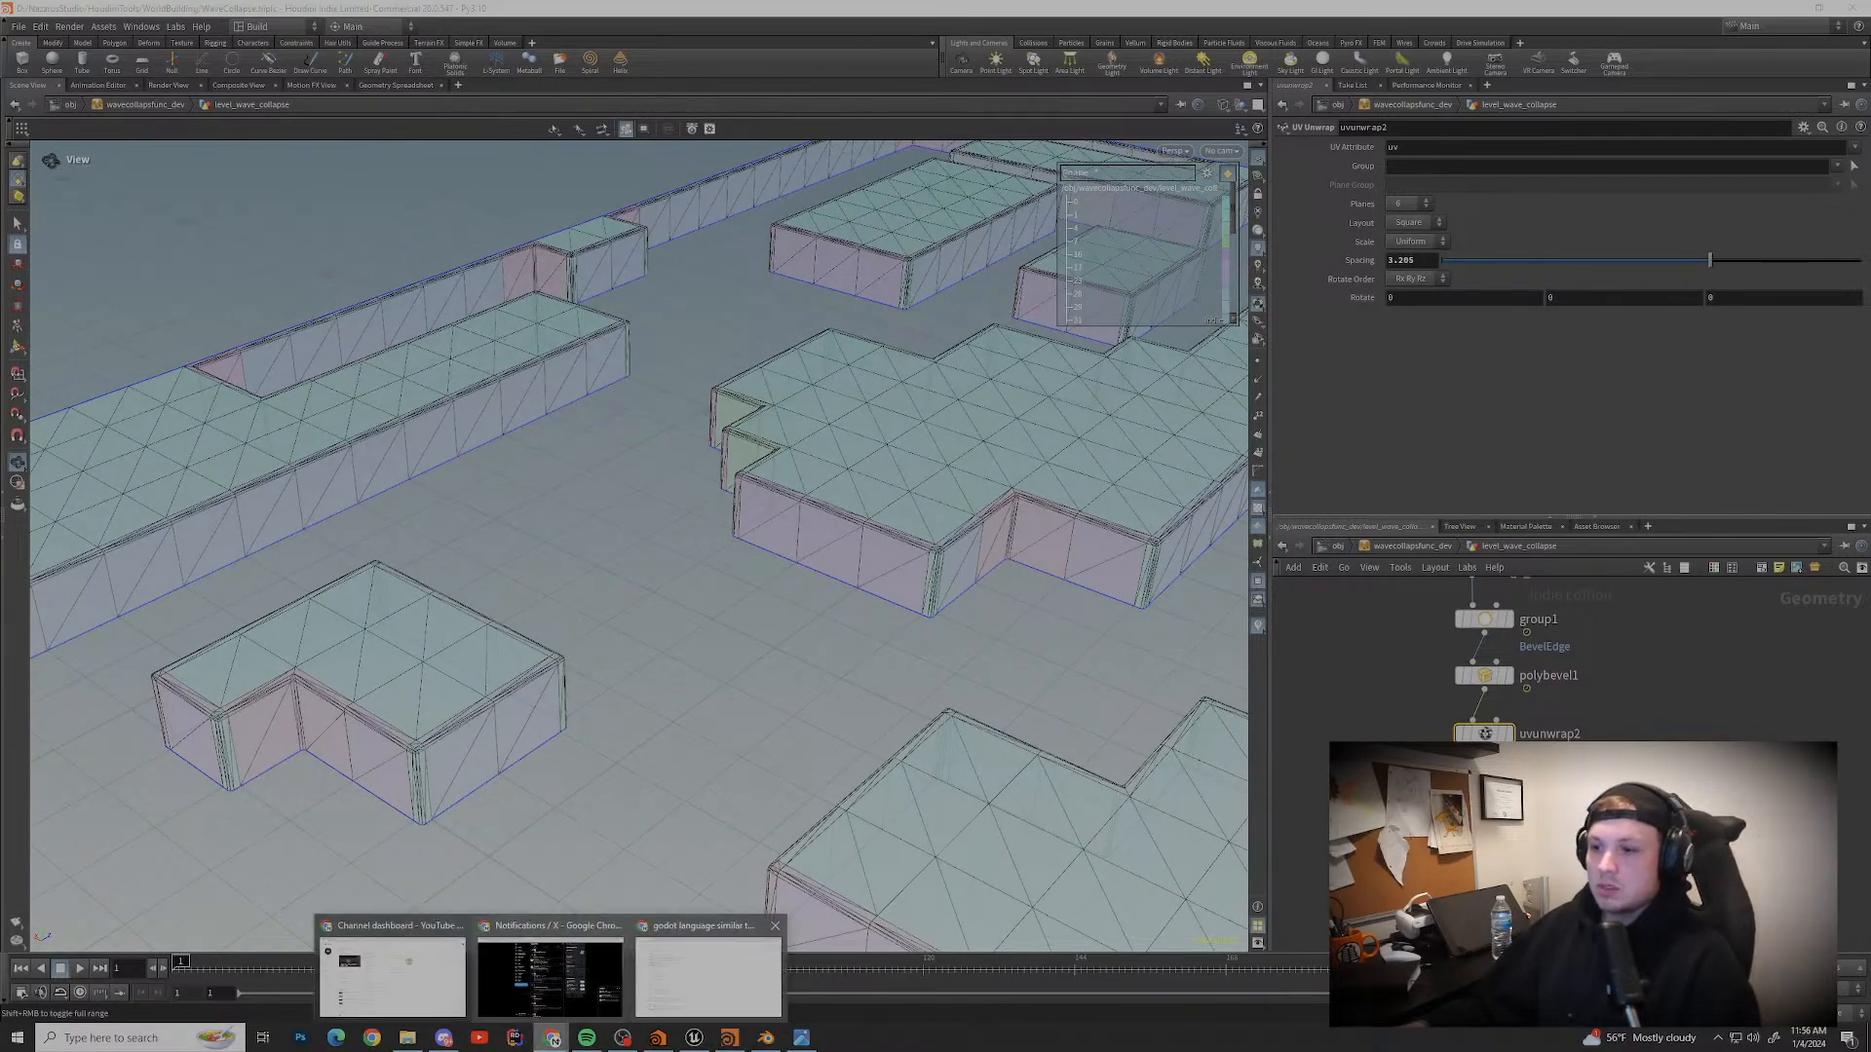
left_click(394, 969)
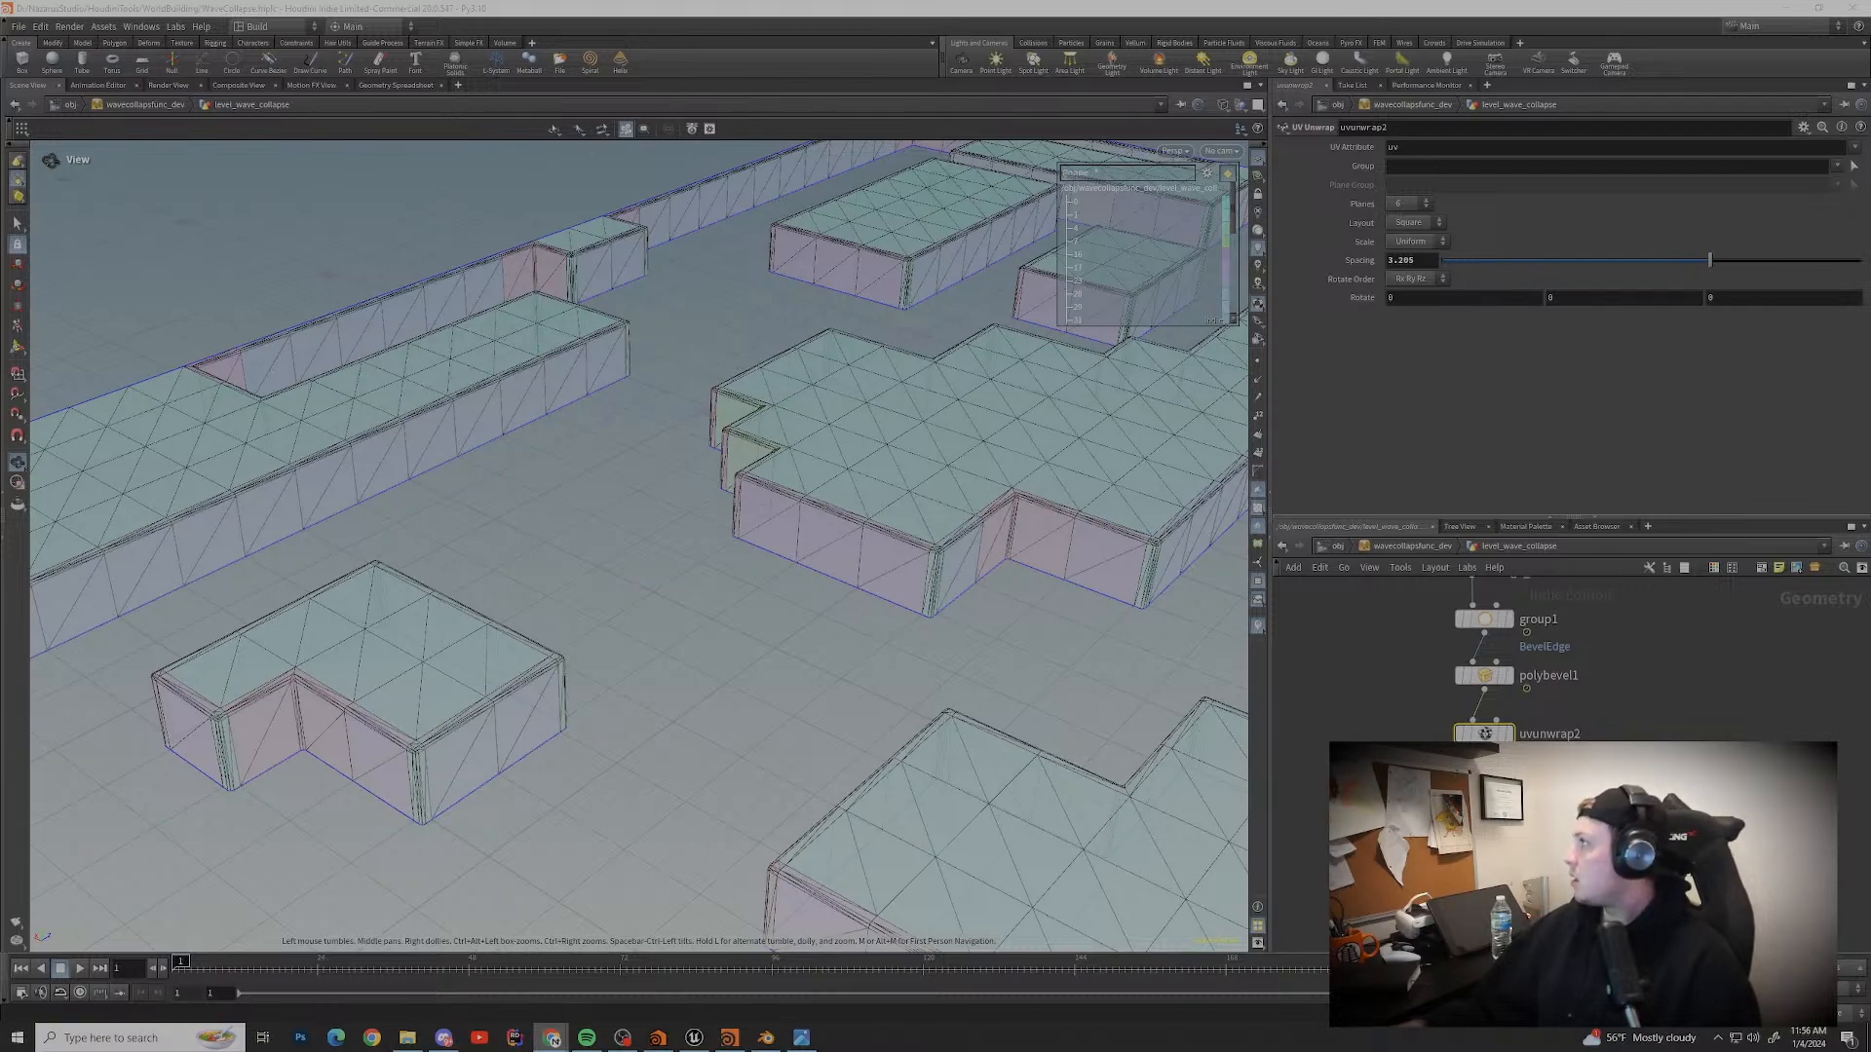
key("alt+Tab")
scroll(633, 545, "up", 5)
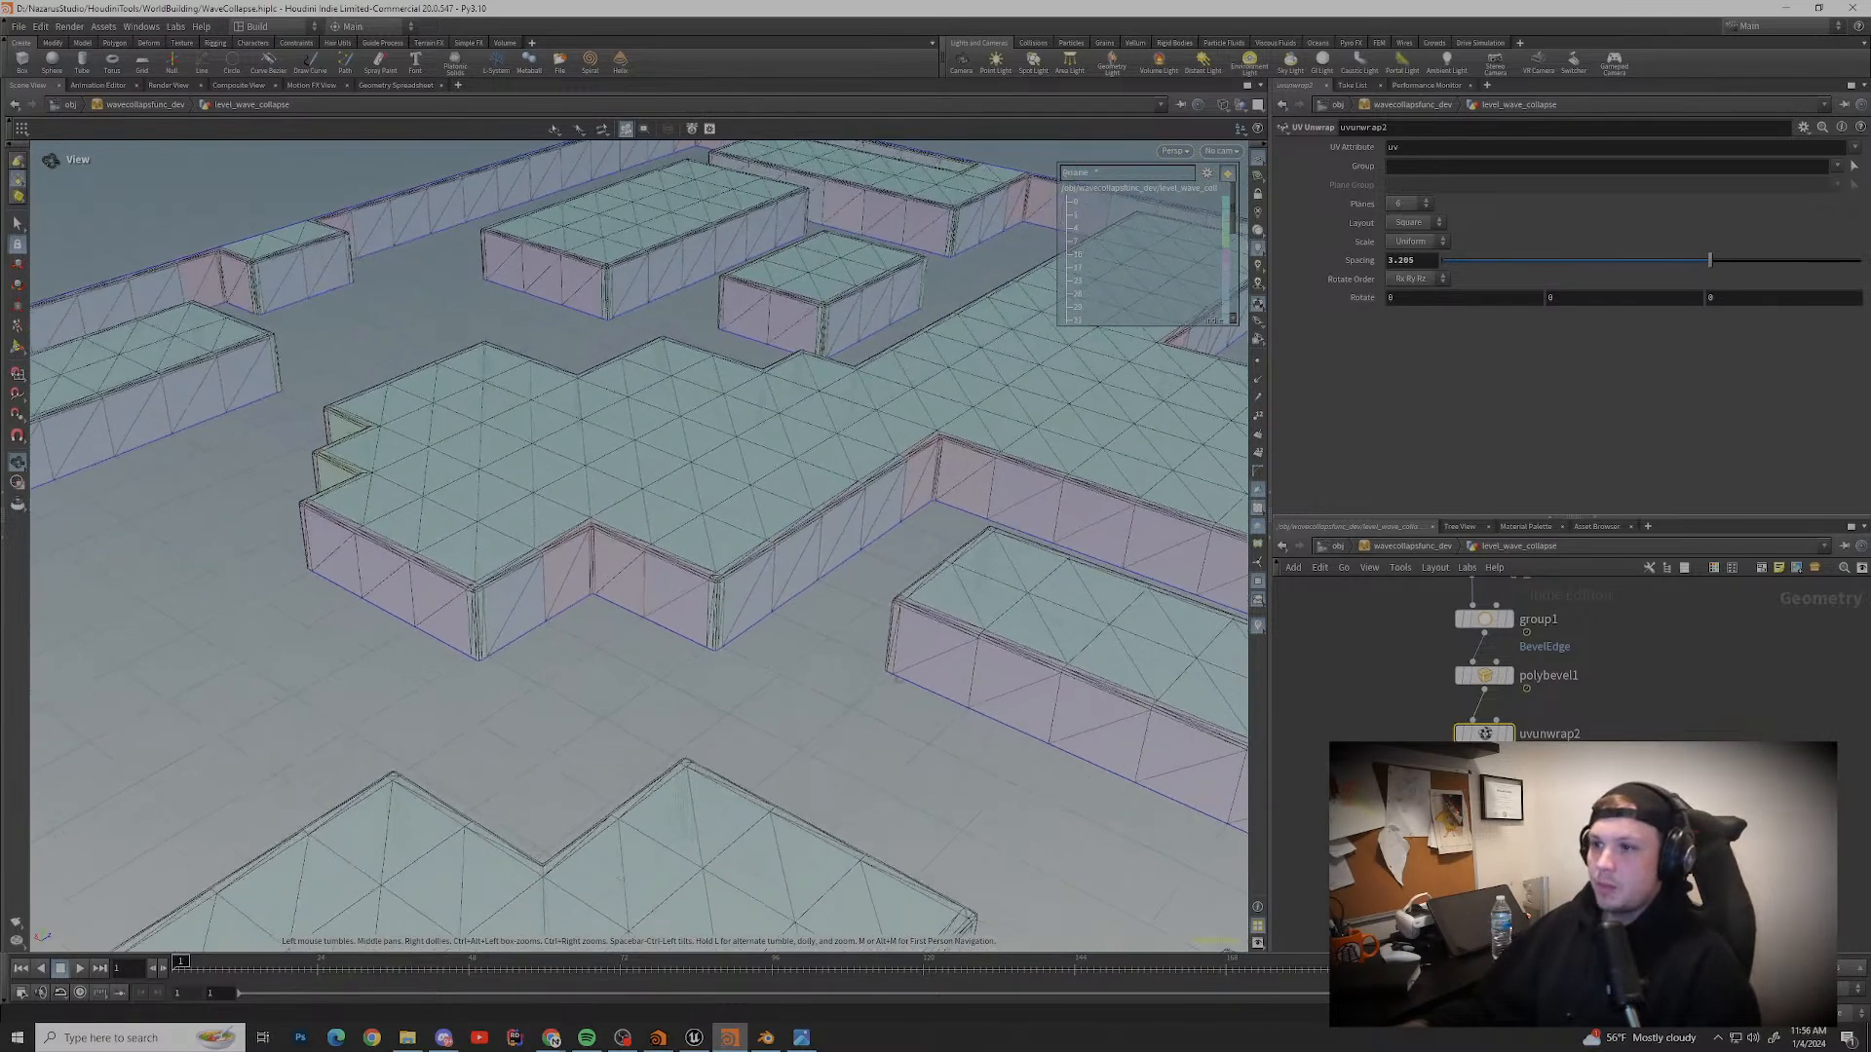
scroll(760, 653, "down", 3)
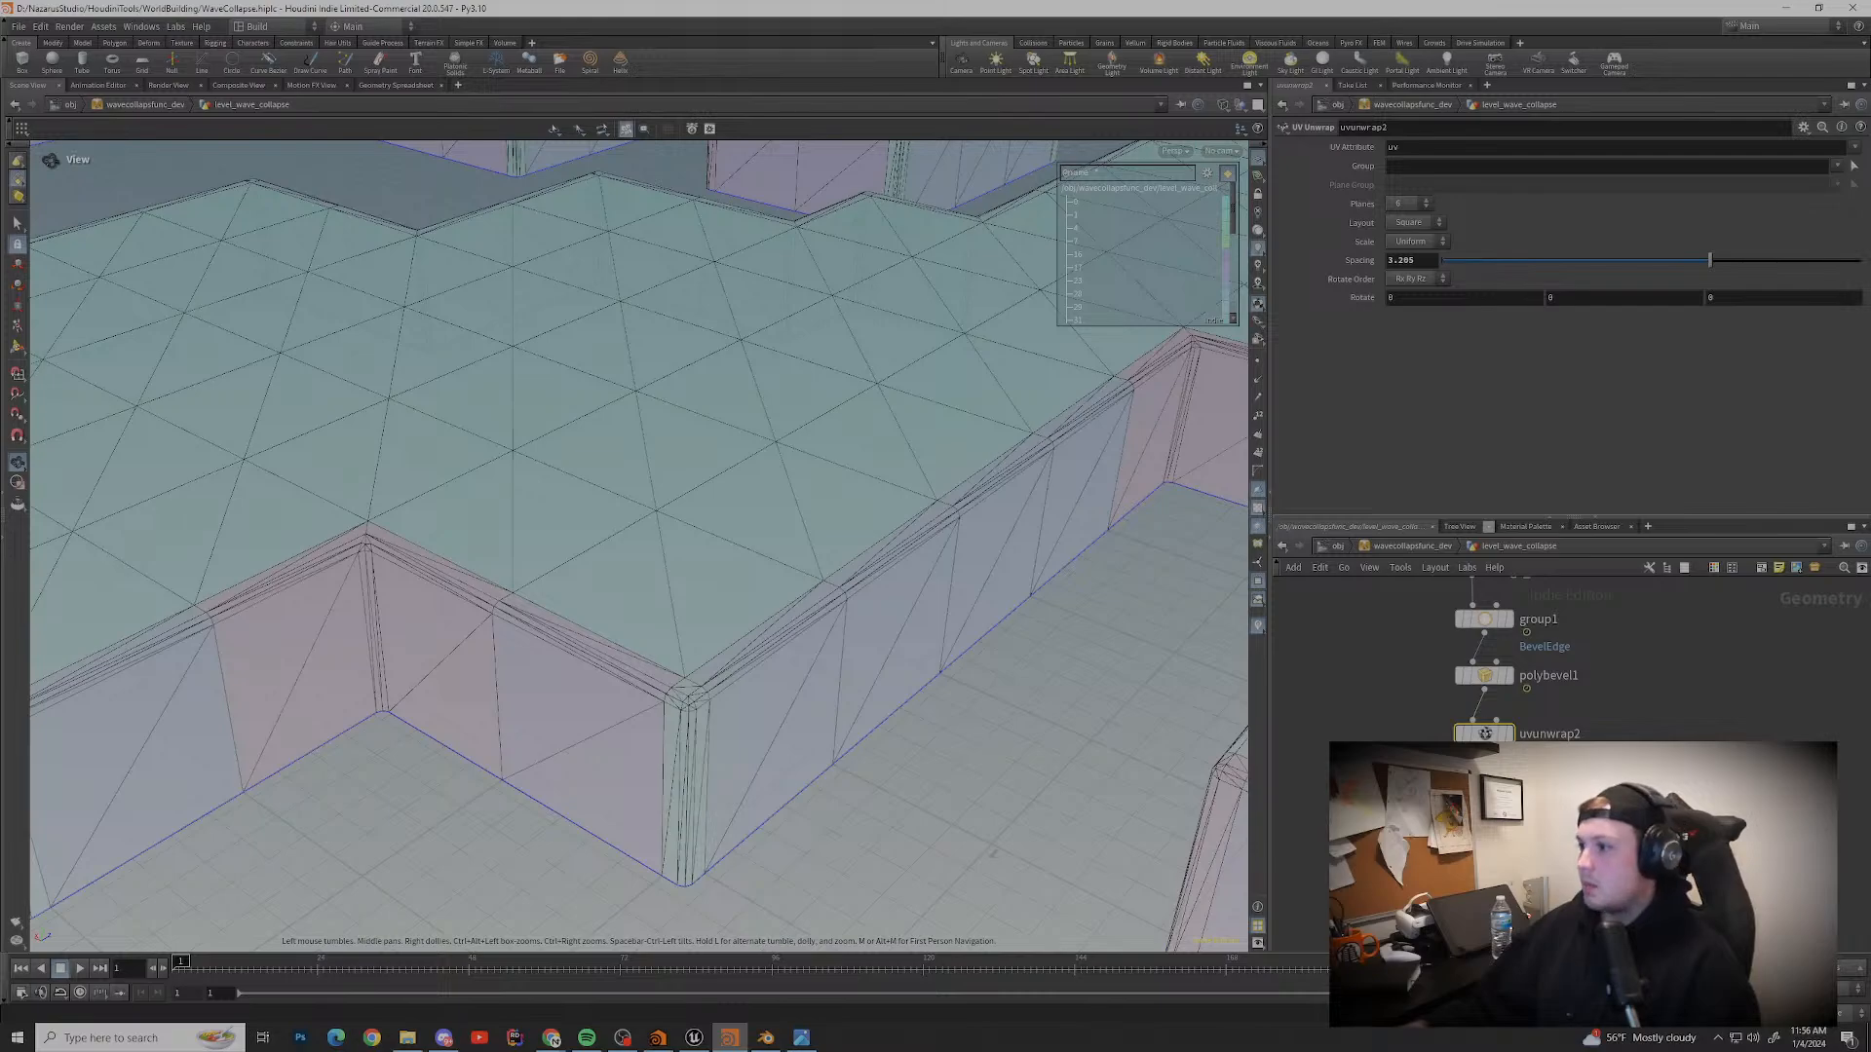
Step: Delete the existing UV Unwrap node below polybevel1 and replace it with a new UV Unwrap node
key("f")
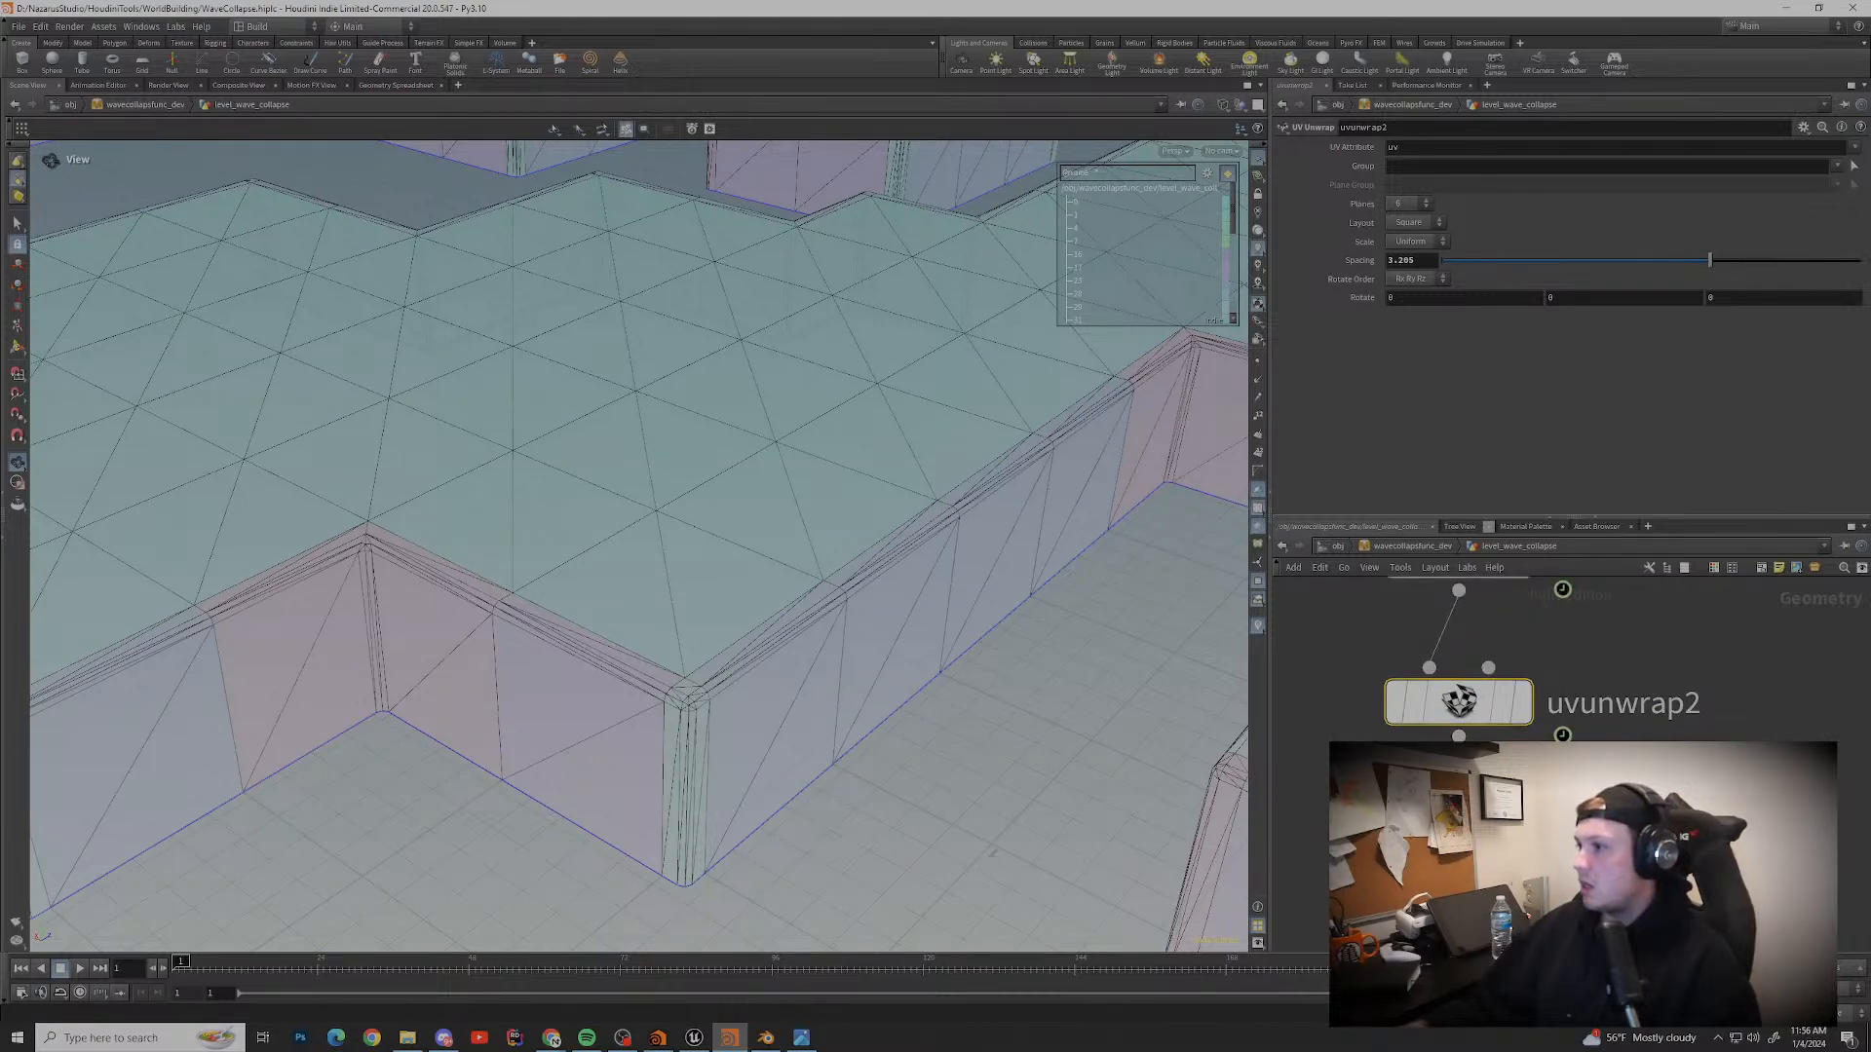
key("Delete")
middle_click_drag(1480, 654, 1501, 728)
key("Tab")
type("uv")
key("Down")
key("Down")
key("Down")
key("Down")
key("Down")
key("Down")
key("Down")
key("Down")
key("Down")
key("Down")
key("Down")
key("Up")
key("Up")
key("Up")
key("Down")
key("Up")
key("Up")
key("Up")
key("Up")
key("Up")
key("Down")
key("Down")
key("Down")
key("Down")
key("Down")
key("Down")
key("Down")
key("Down")
key("Down")
key("Down")
key("Up")
key("Up")
key("Up")
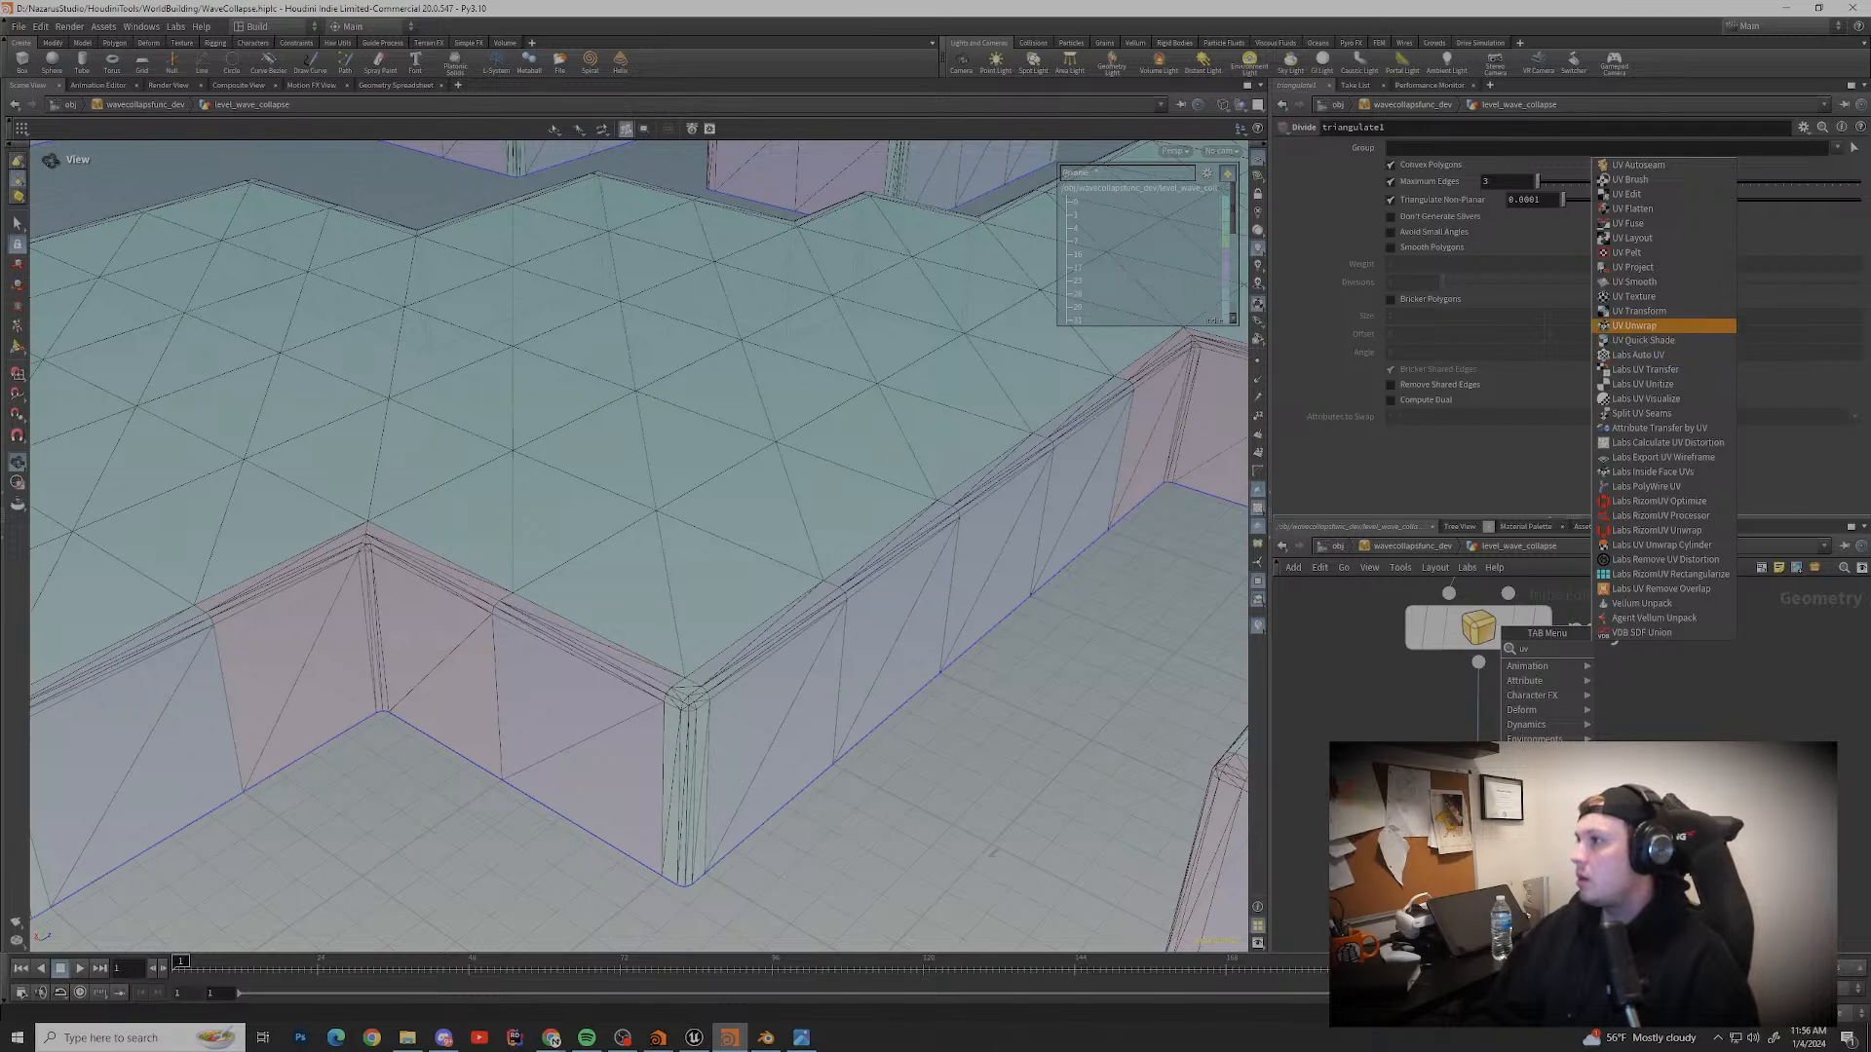
key("Return")
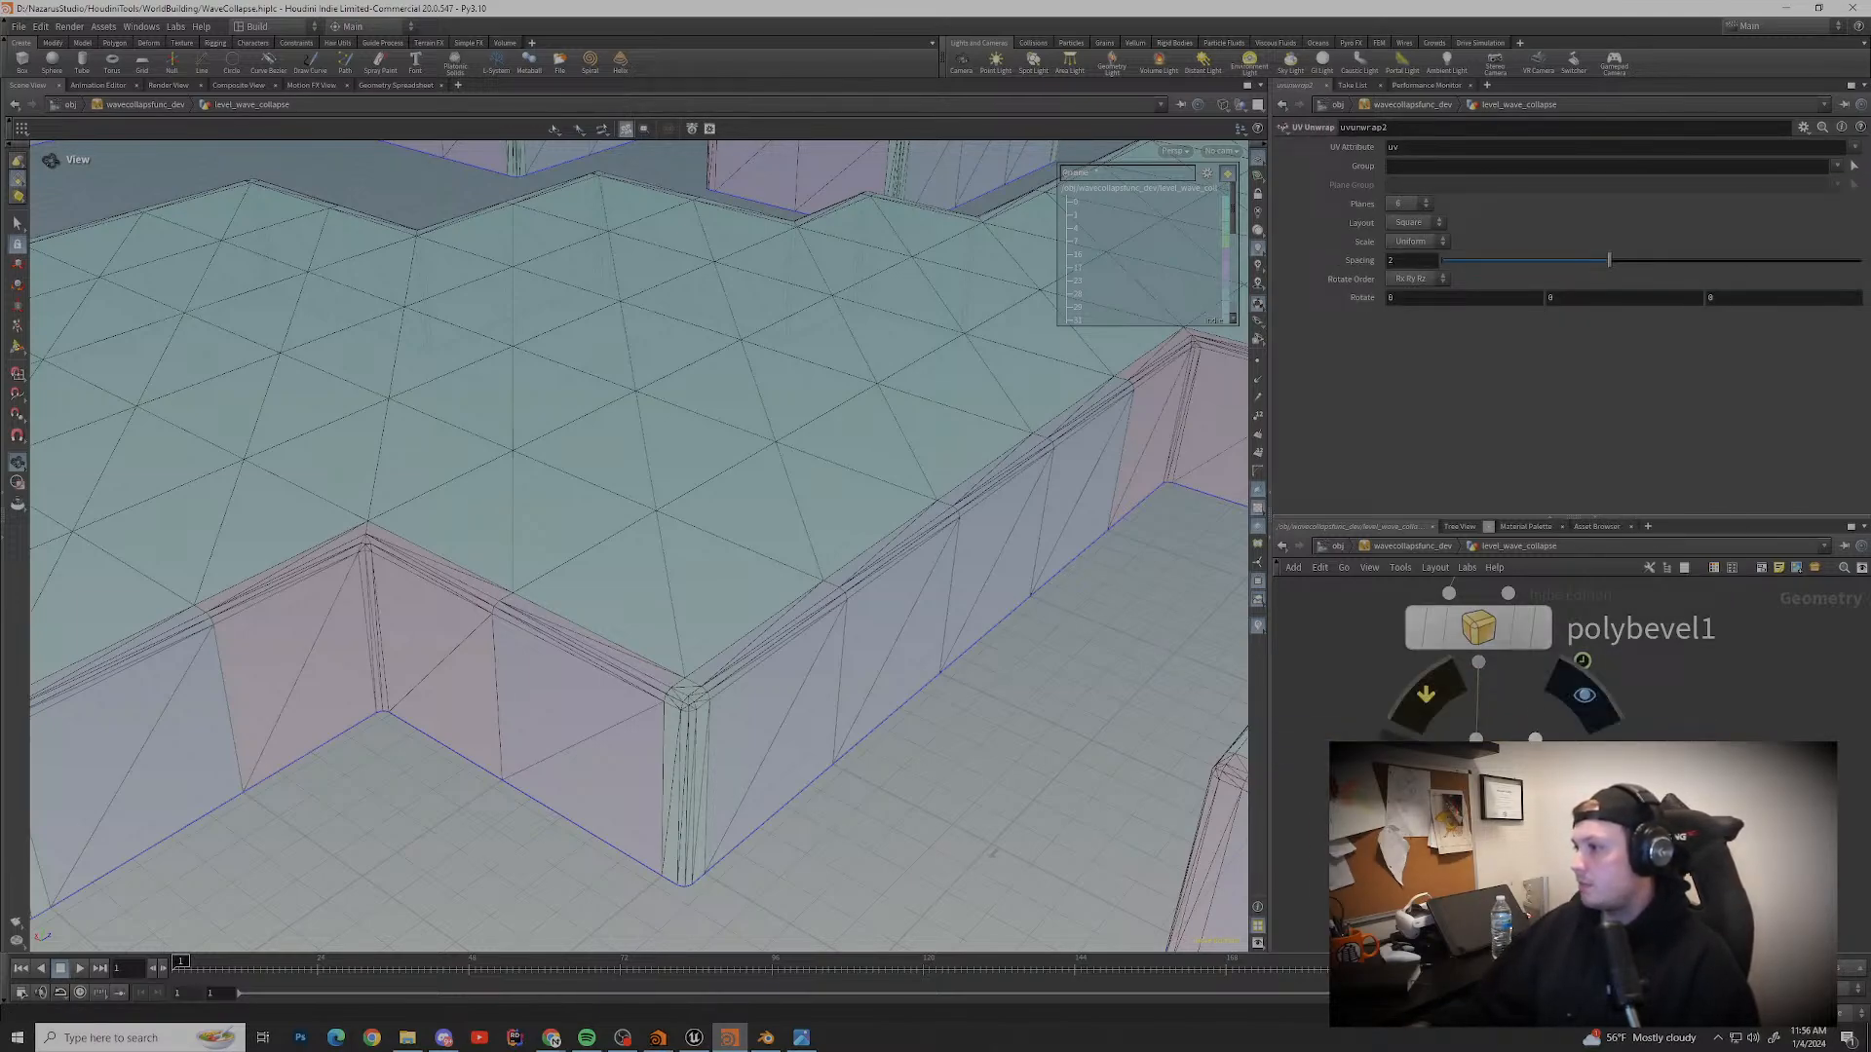
Step: Compare the None and Square layout options on the new UV Unwrap node and return to Square
left_click(1414, 222)
left_click(1405, 253)
left_click(1415, 223)
left_click(1401, 238)
left_click(1415, 223)
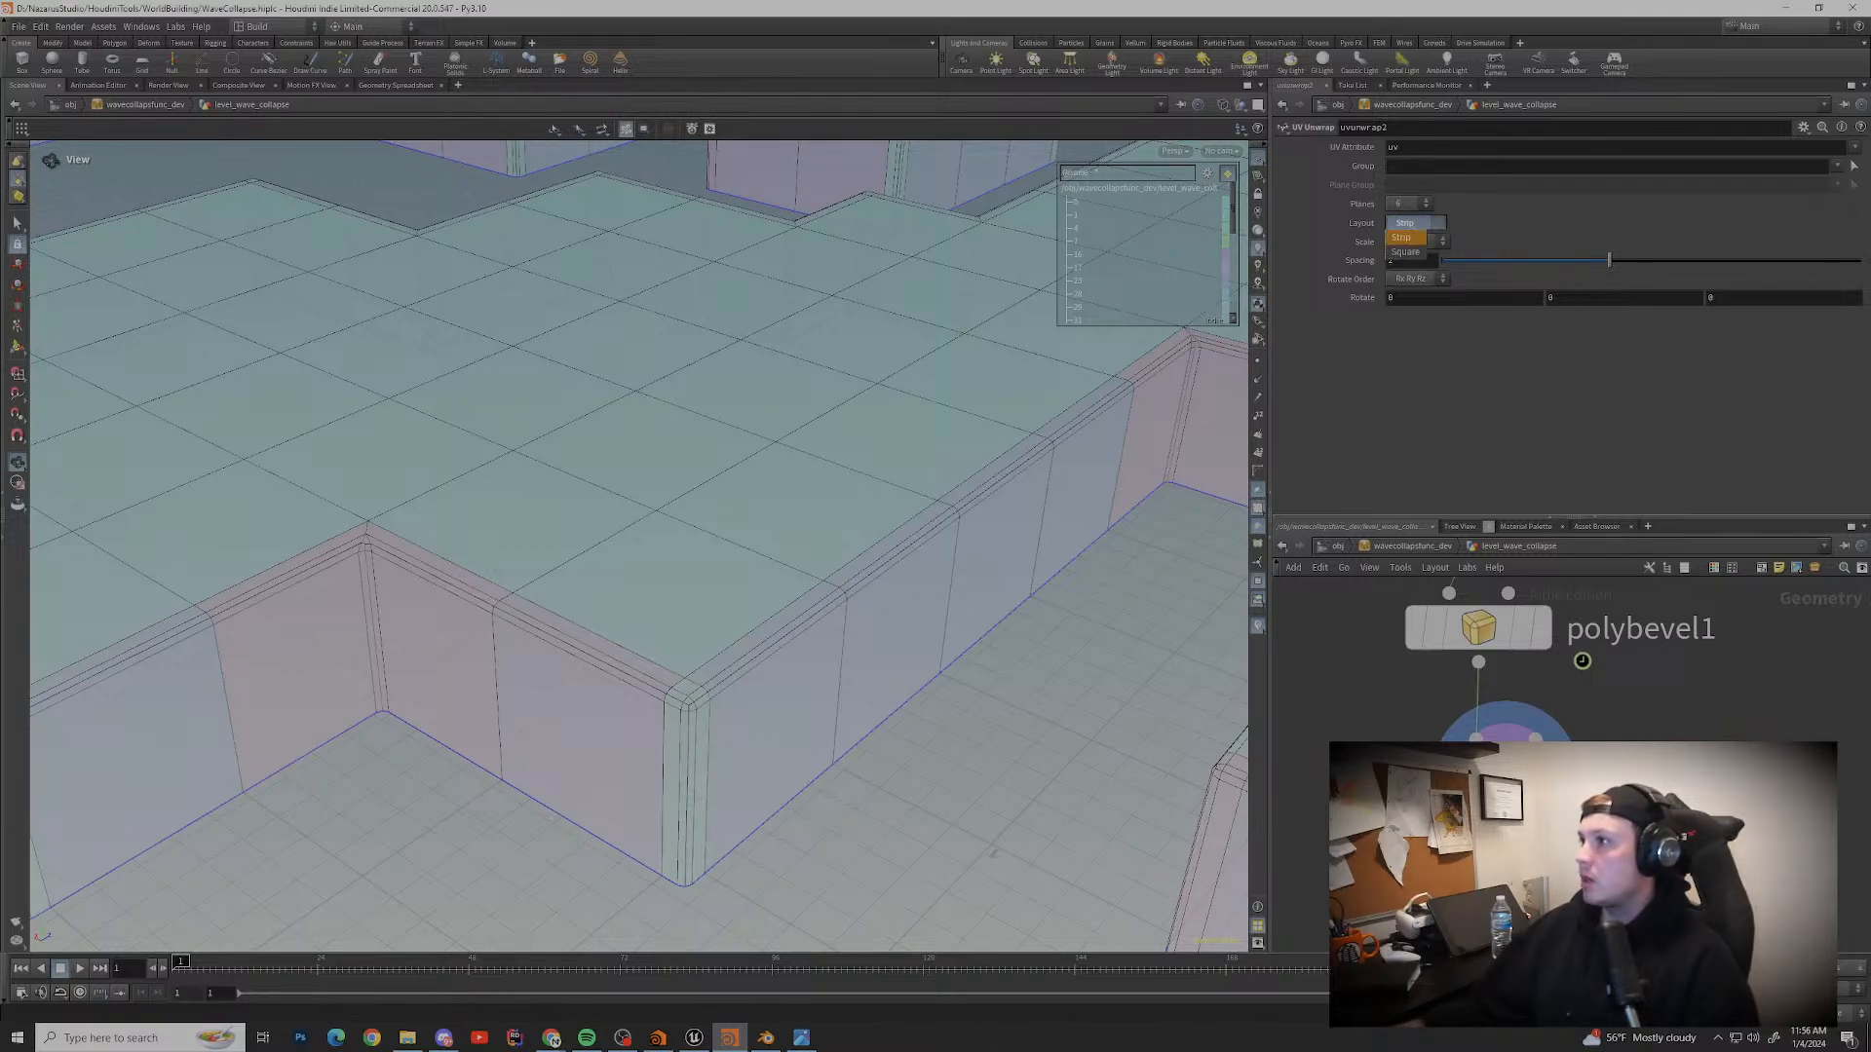
left_click(1405, 253)
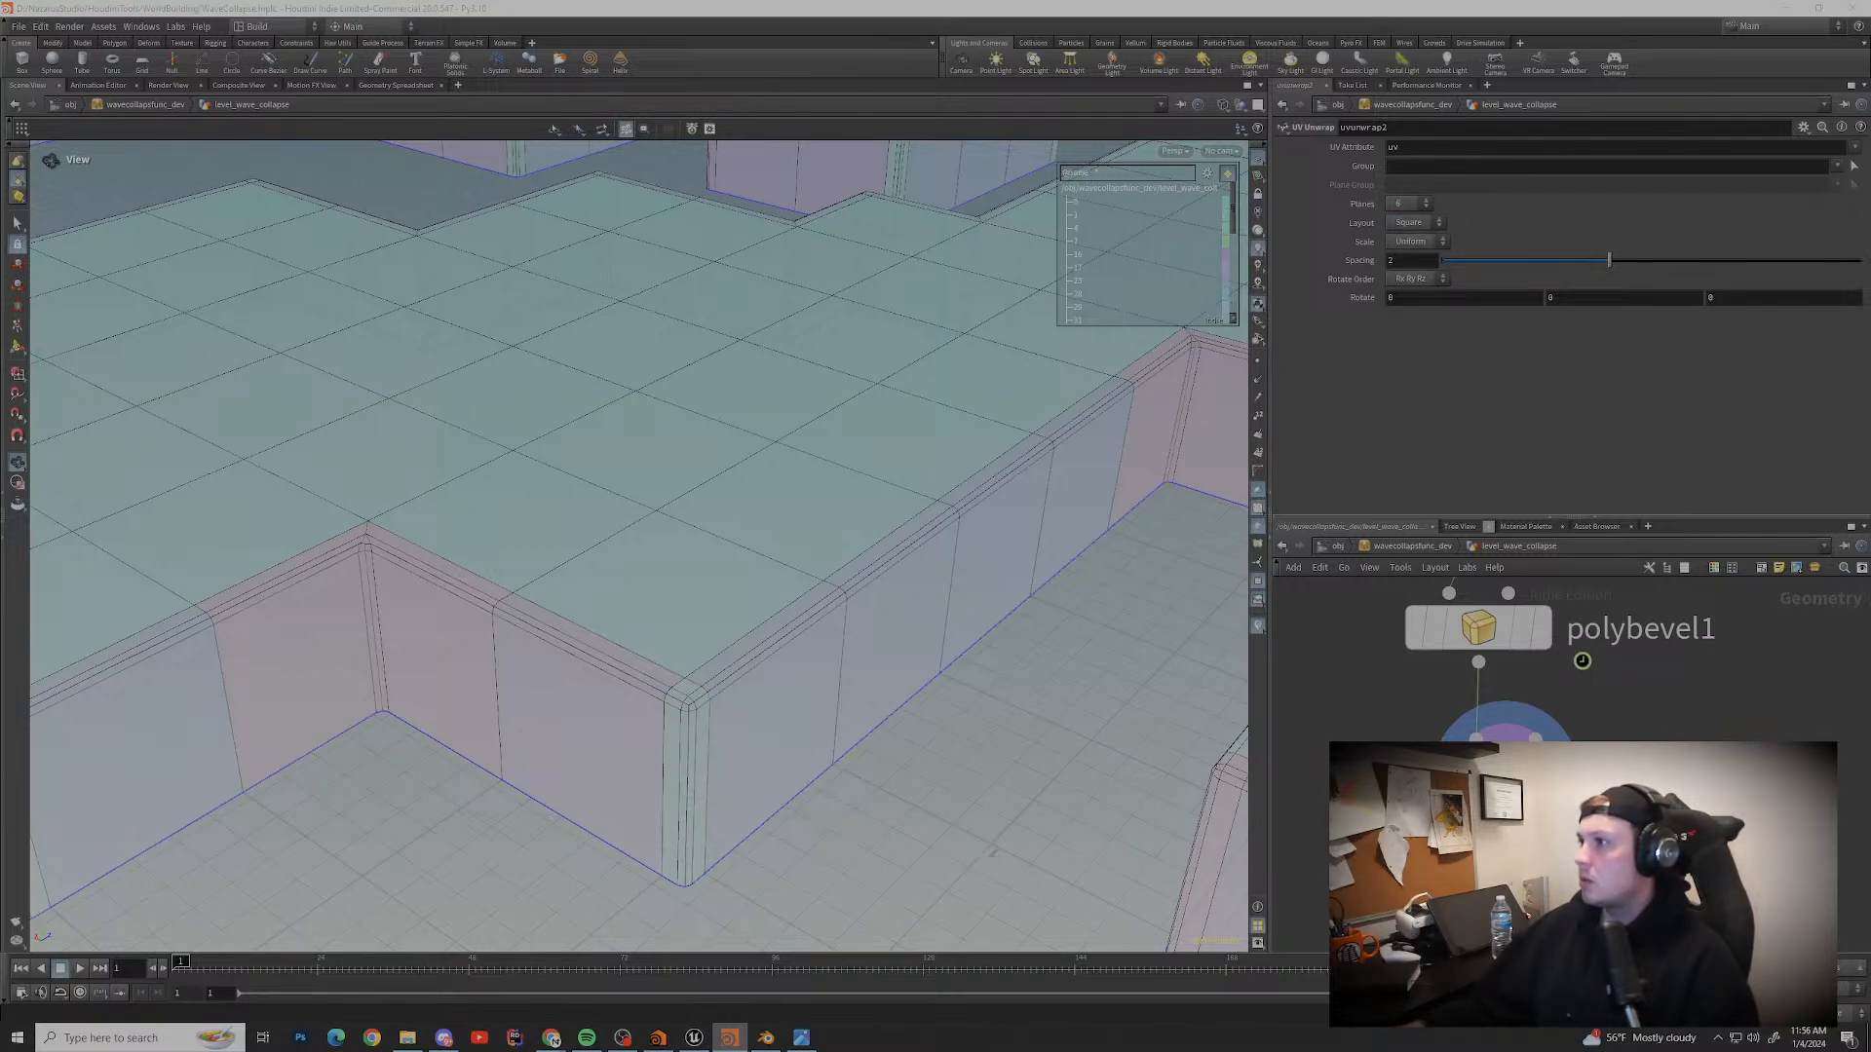
left_click(1409, 203)
left_click(1408, 204)
left_click(1409, 203)
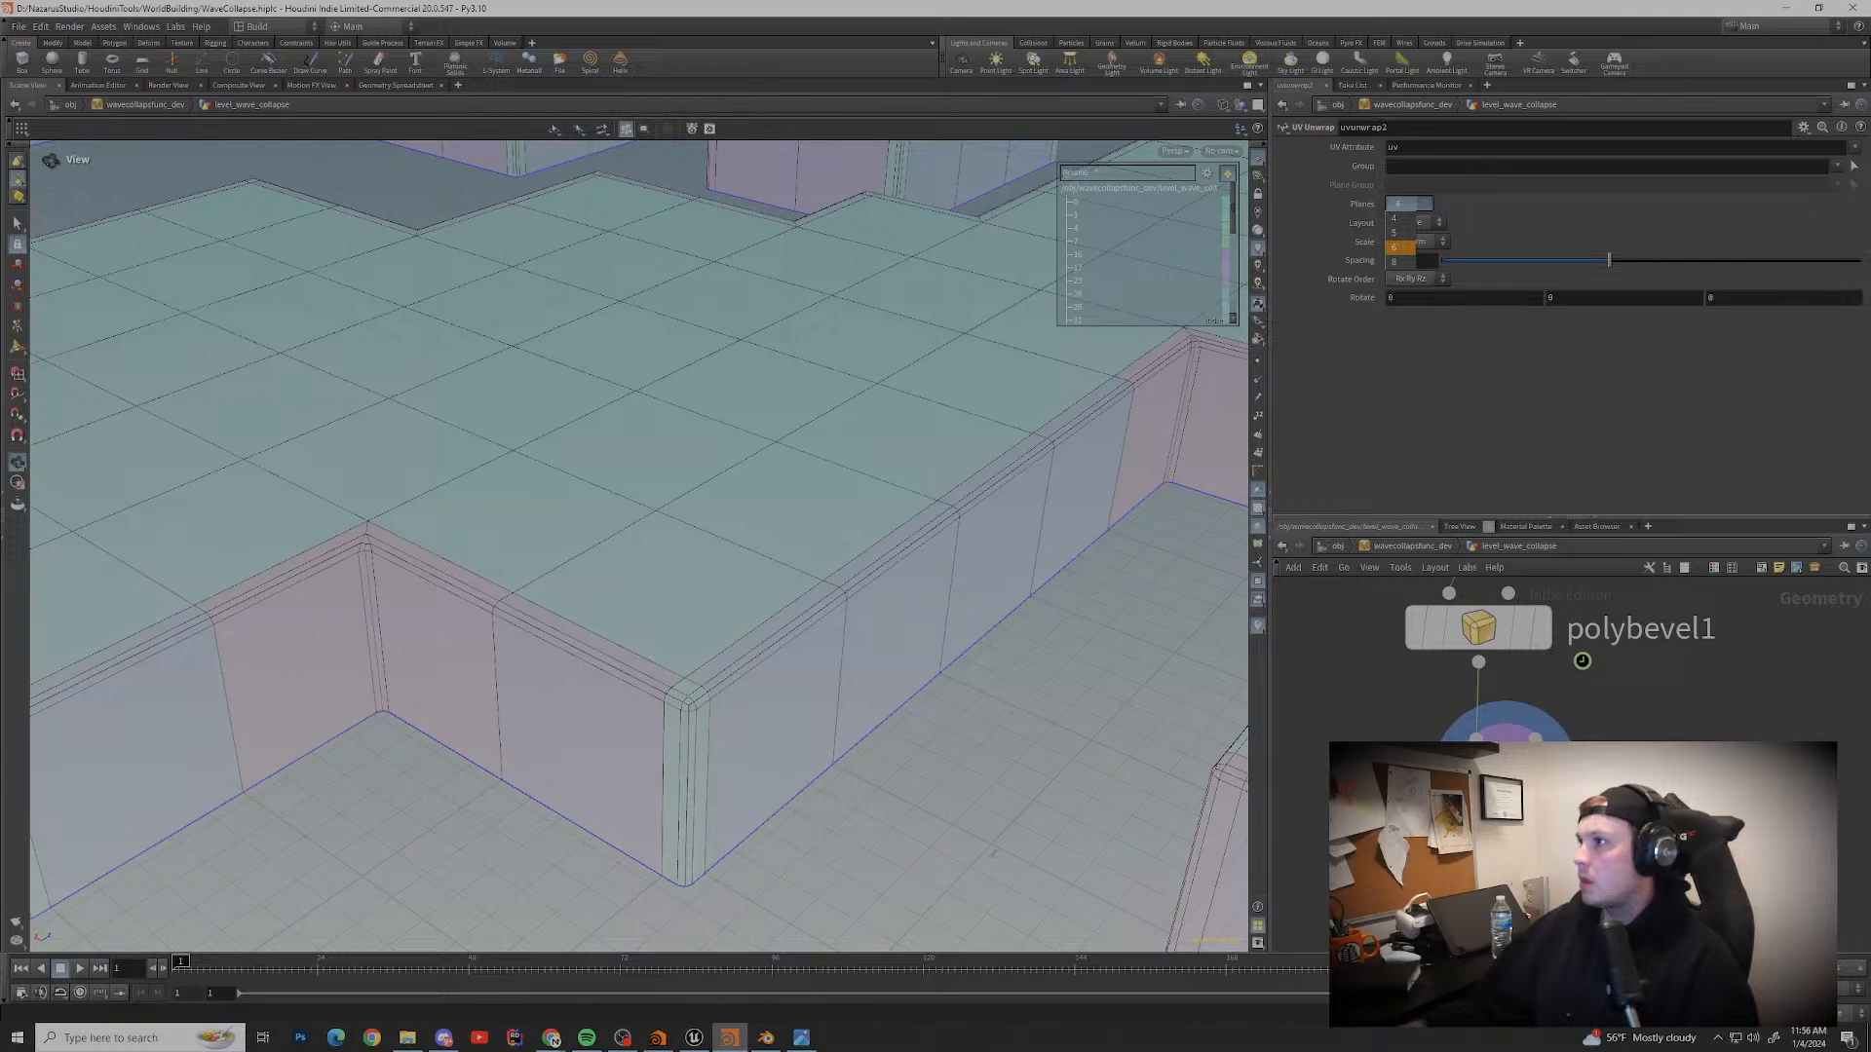
left_click(1836, 166)
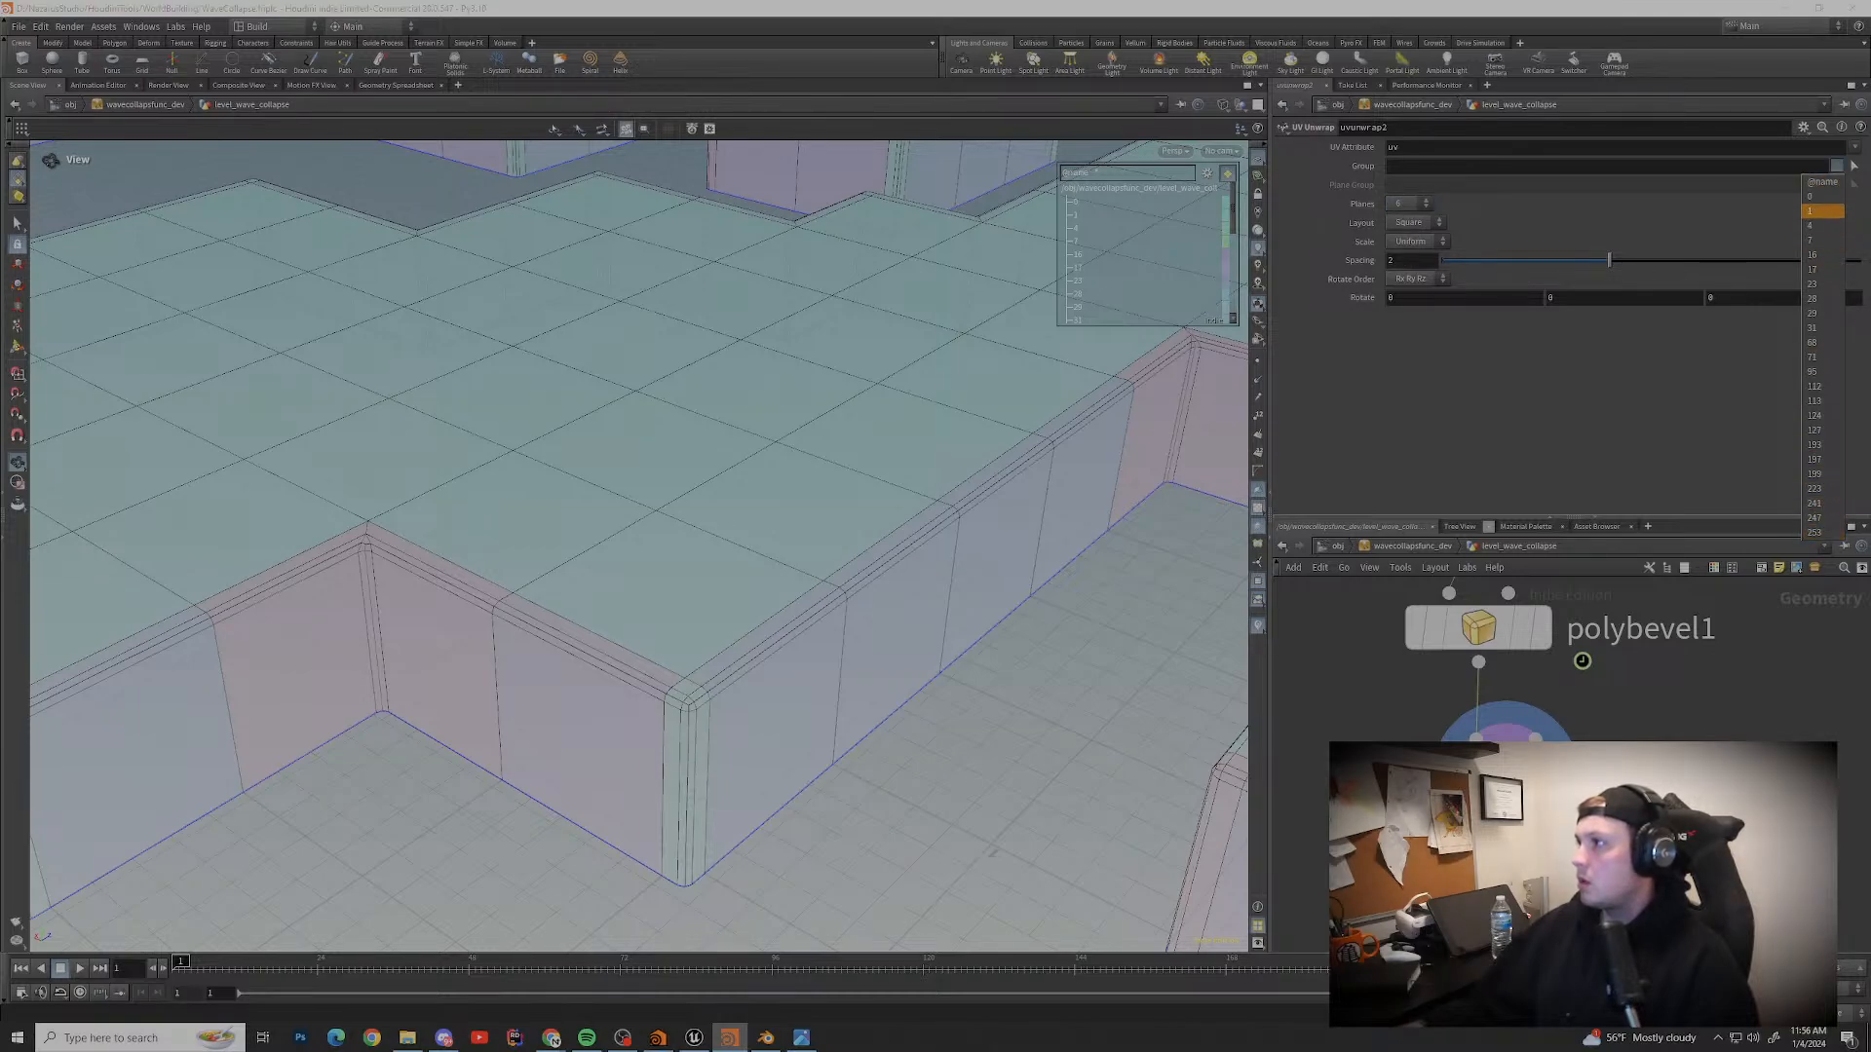
left_click(1814, 210)
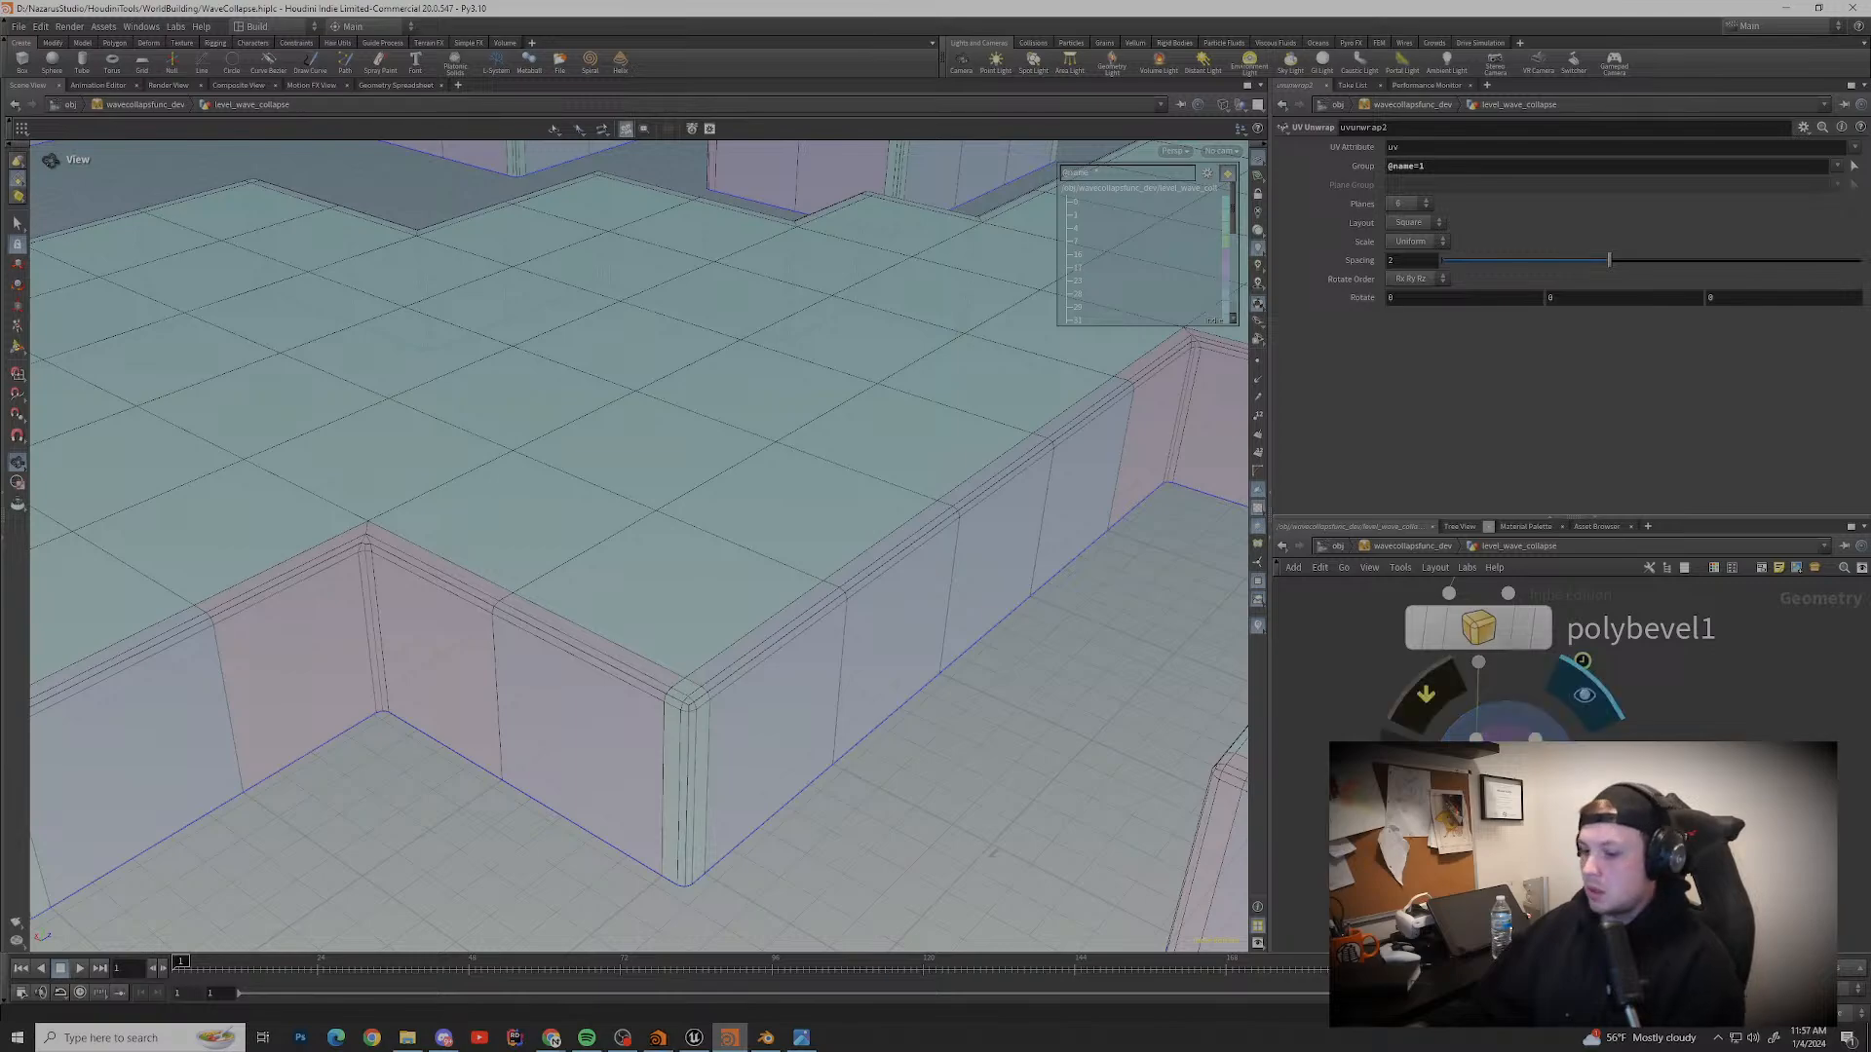
Step: Display the source tile at the uvunwrap1 node to examine its geometry, and undo the display flag change
left_click(1478, 629)
scroll(1520, 706, "down", 6)
middle_click_drag(1500, 623, 1558, 824)
scroll(1489, 674, "up", 4)
scroll(1574, 682, "up", 2)
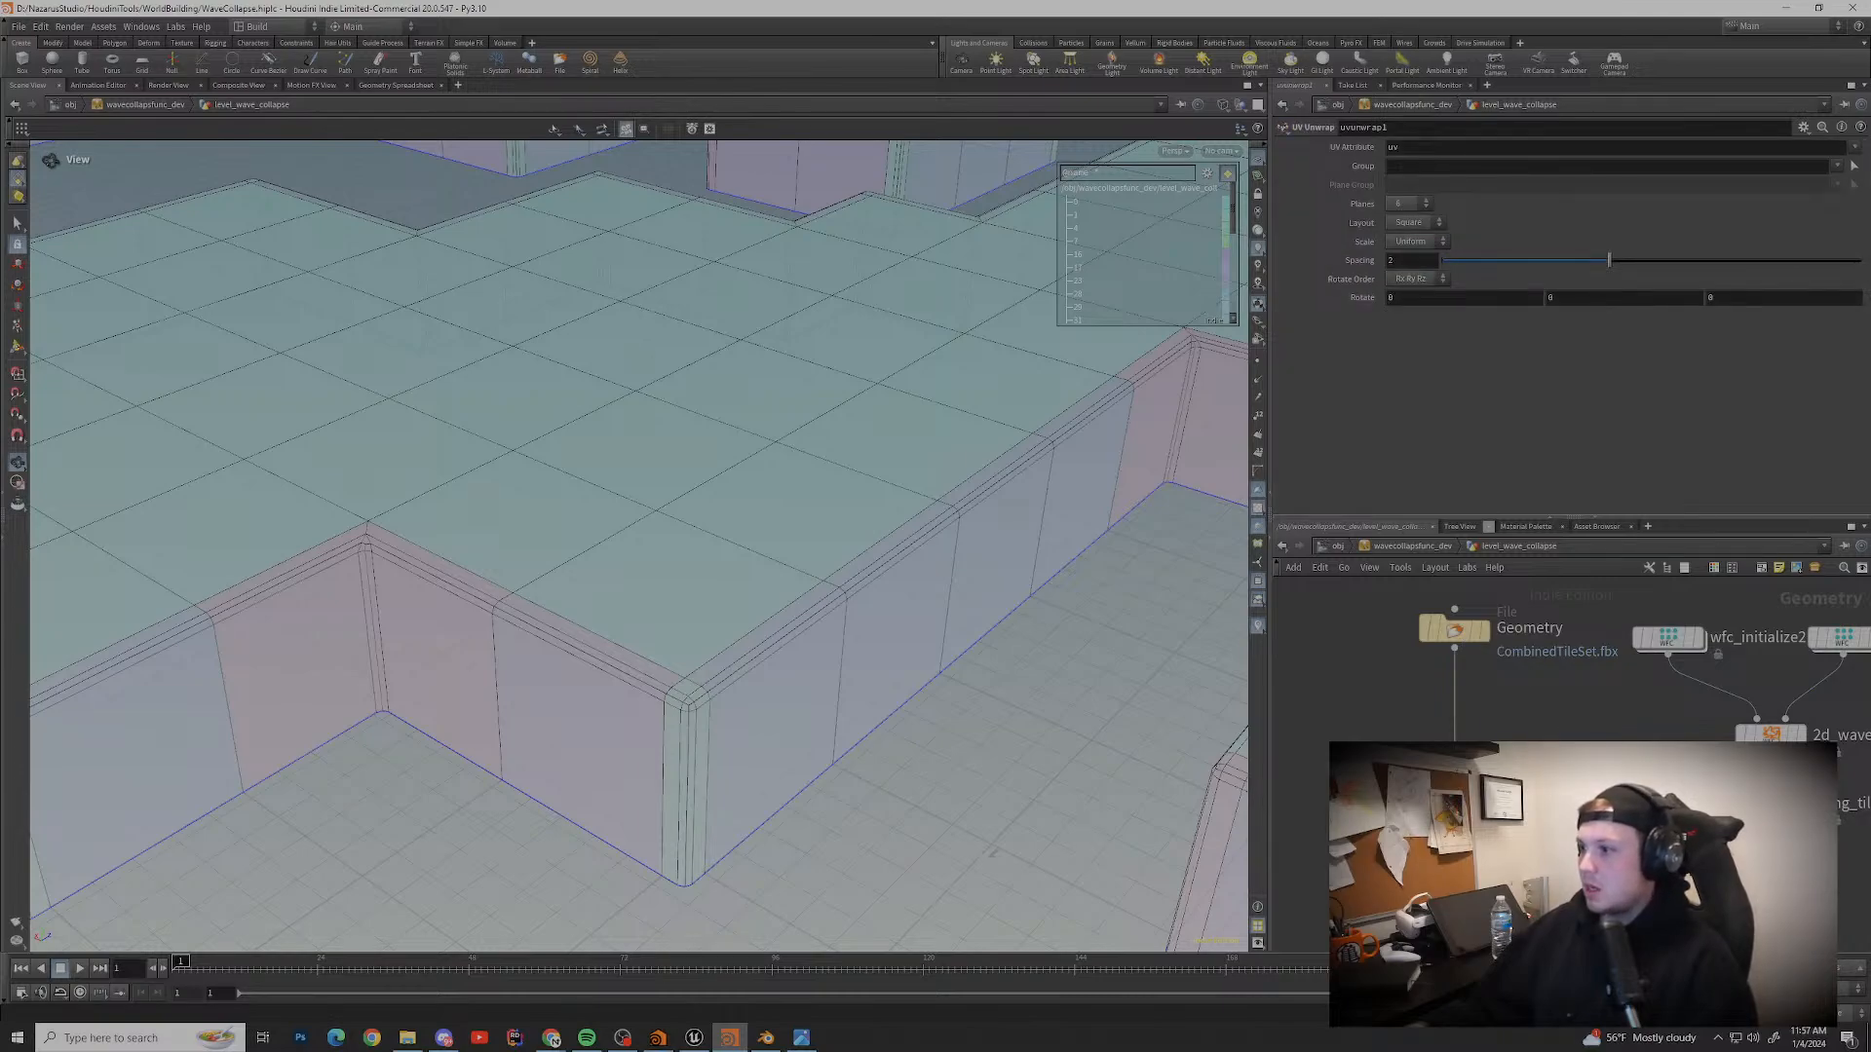
middle_click_drag(1150, 818, 701, 536)
scroll(627, 606, "up", 4)
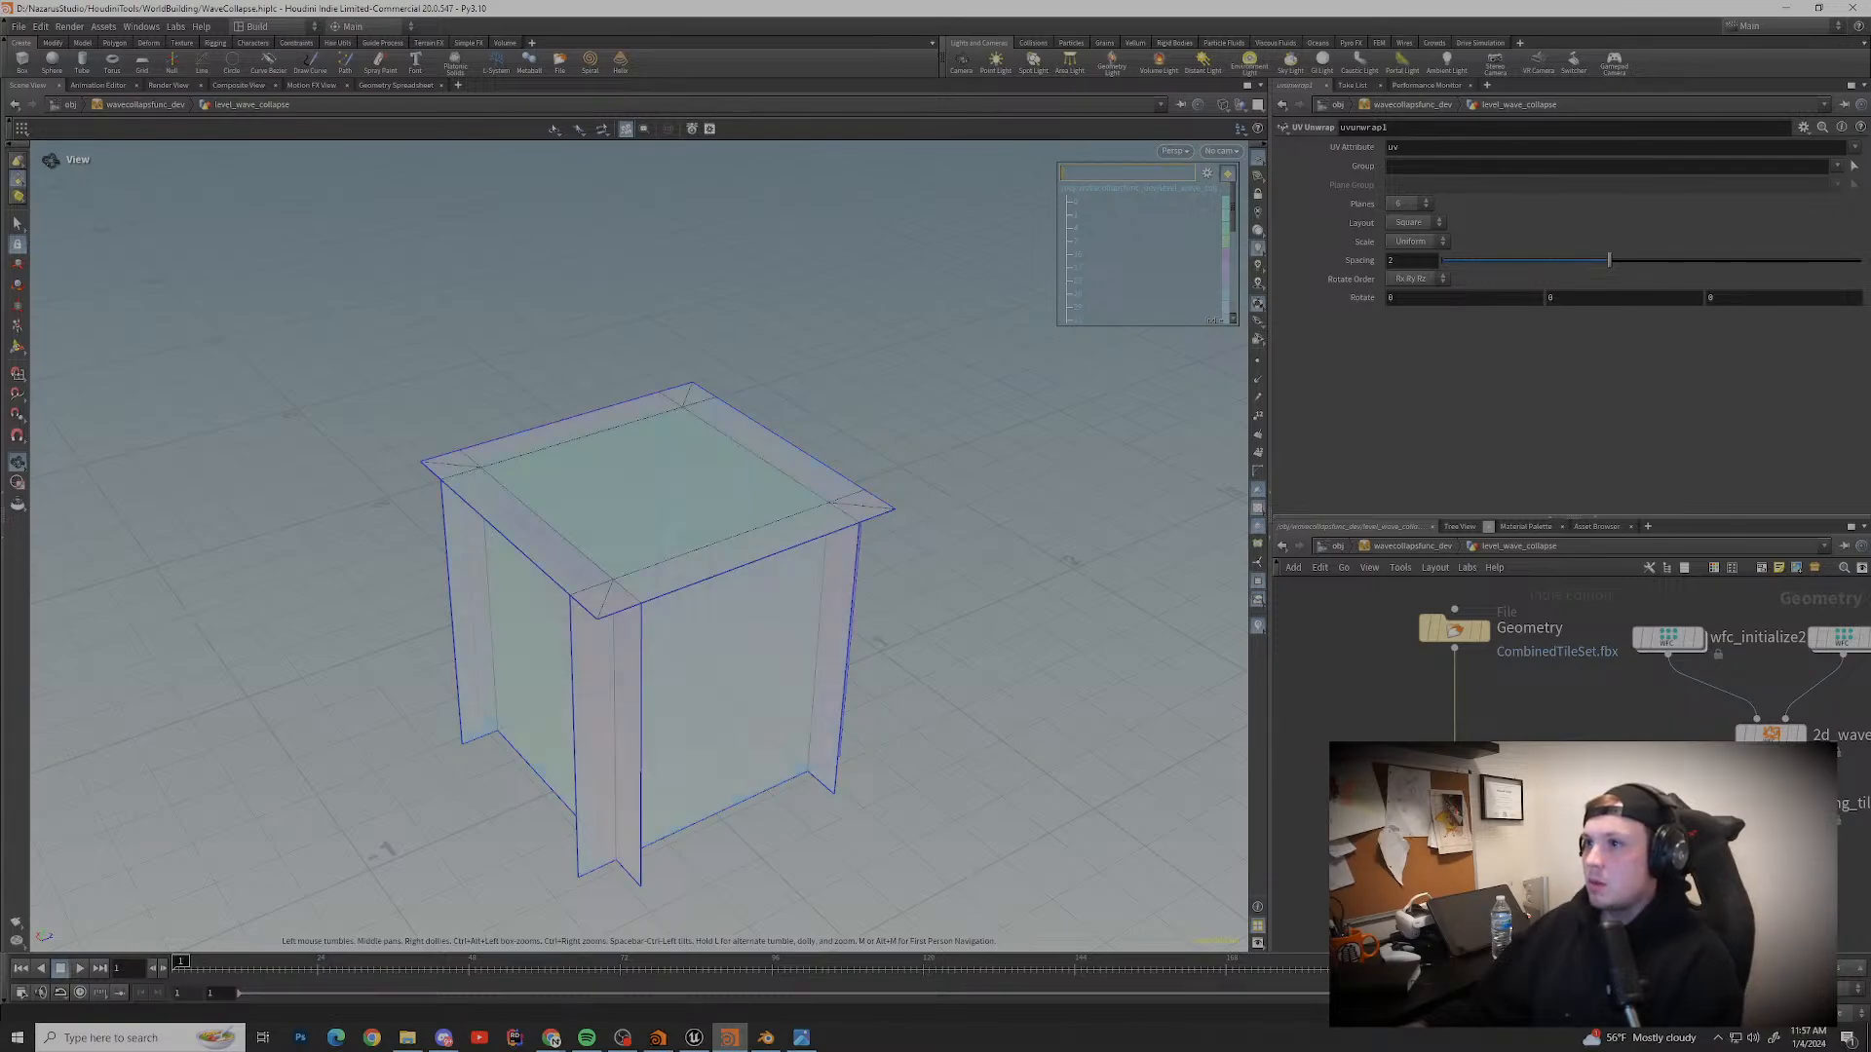
key("ctrl+z")
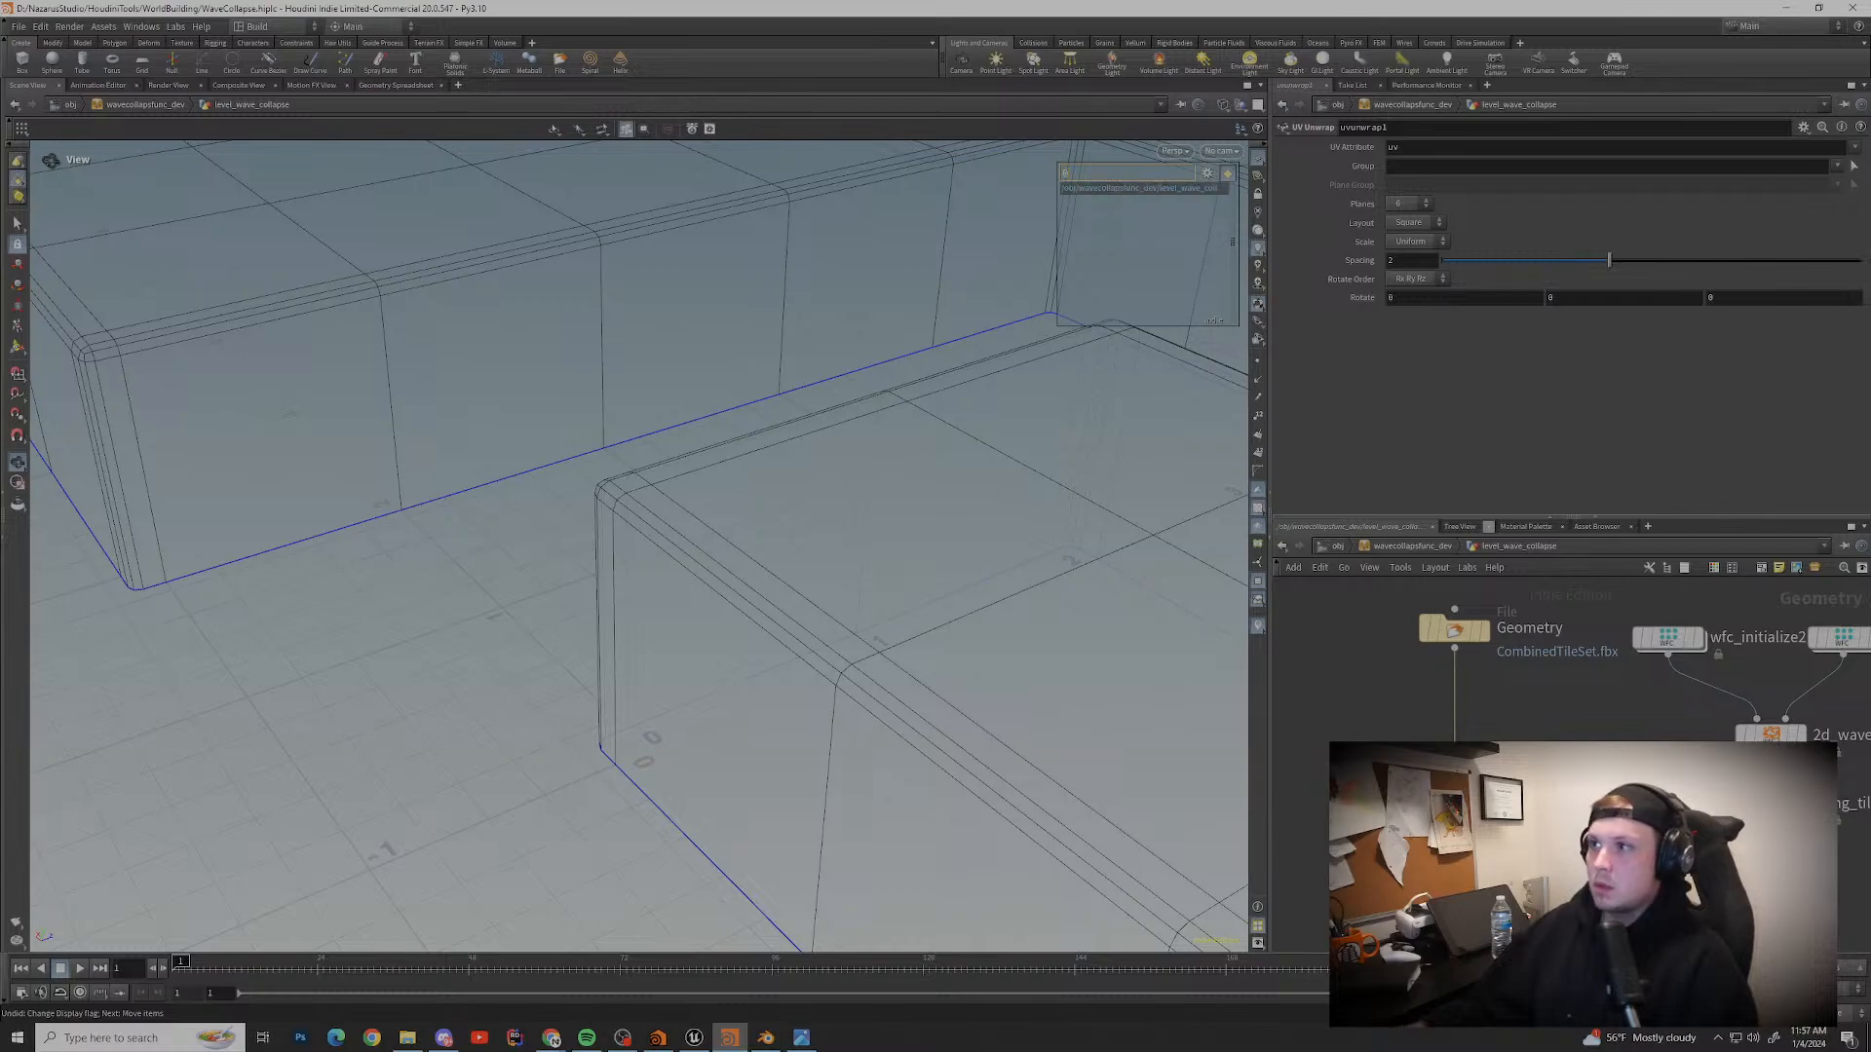
key("Return")
scroll(809, 410, "down", 4)
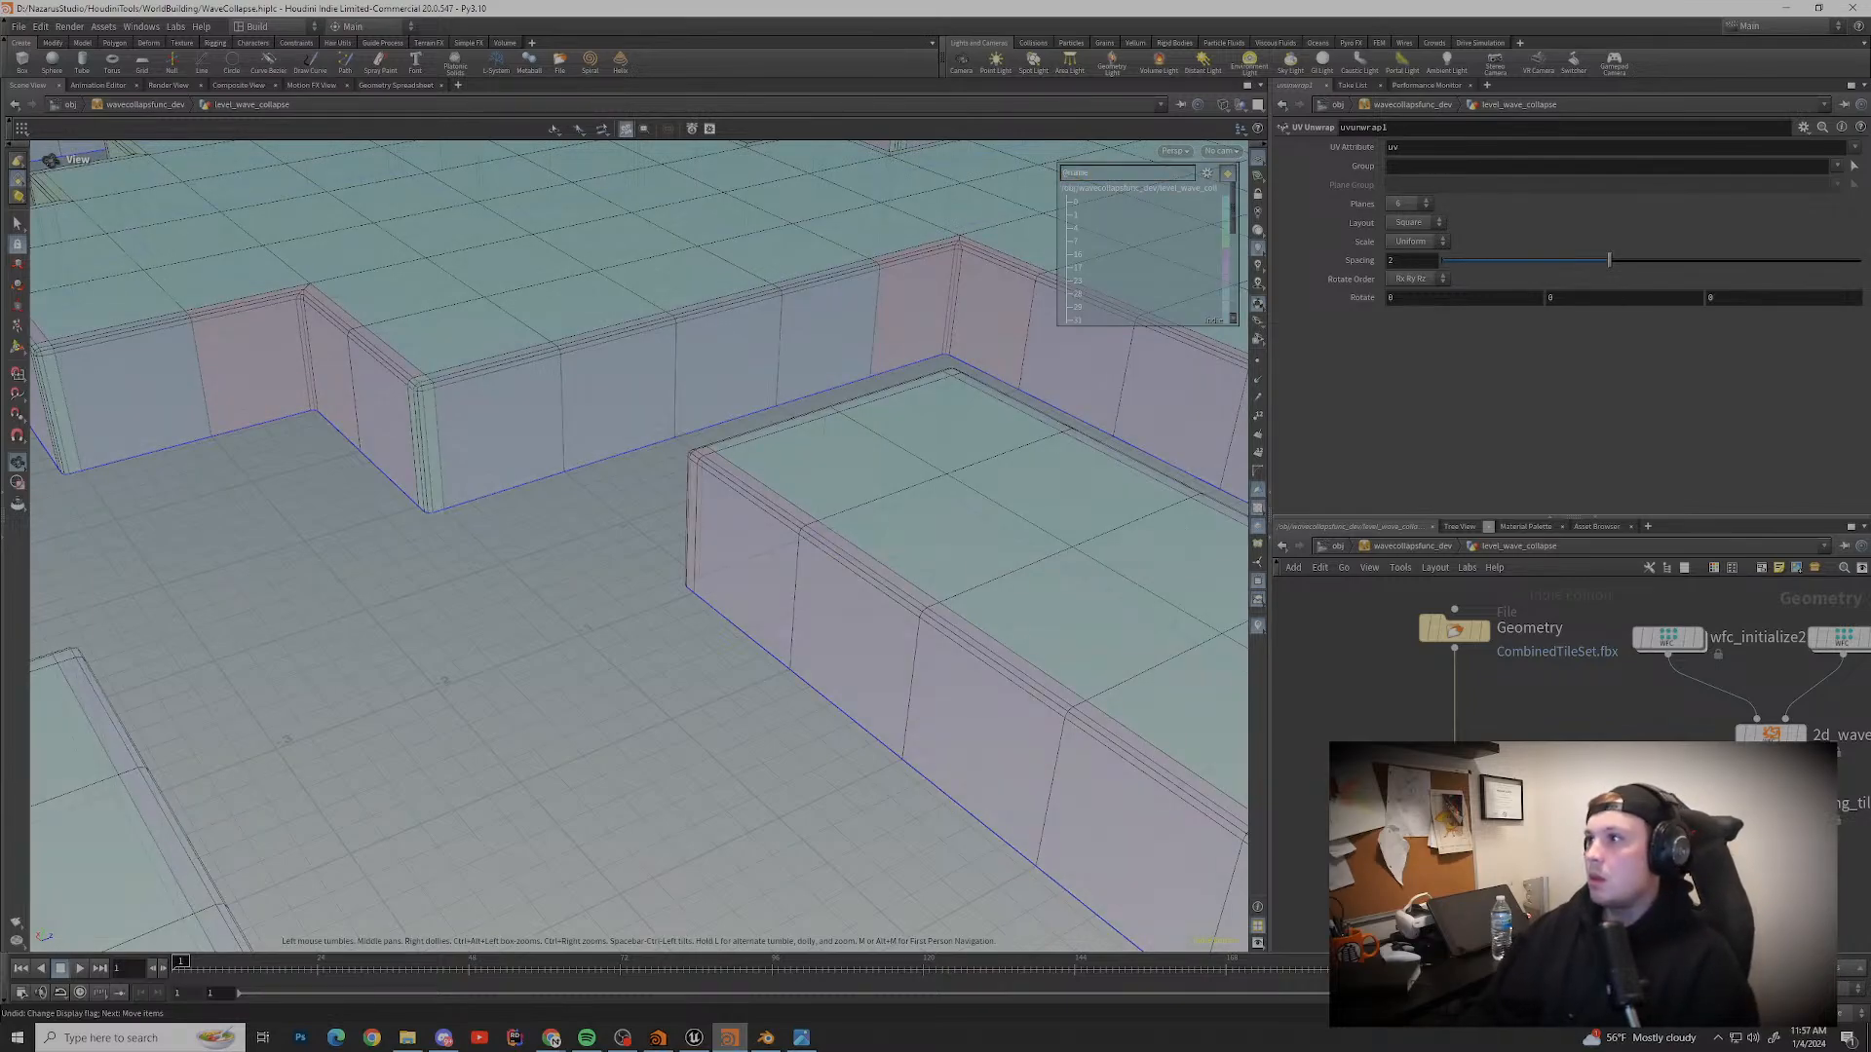
Step: Look through the viewport group list's display options and survey the beveled blocks across the whole level
left_click(1207, 173)
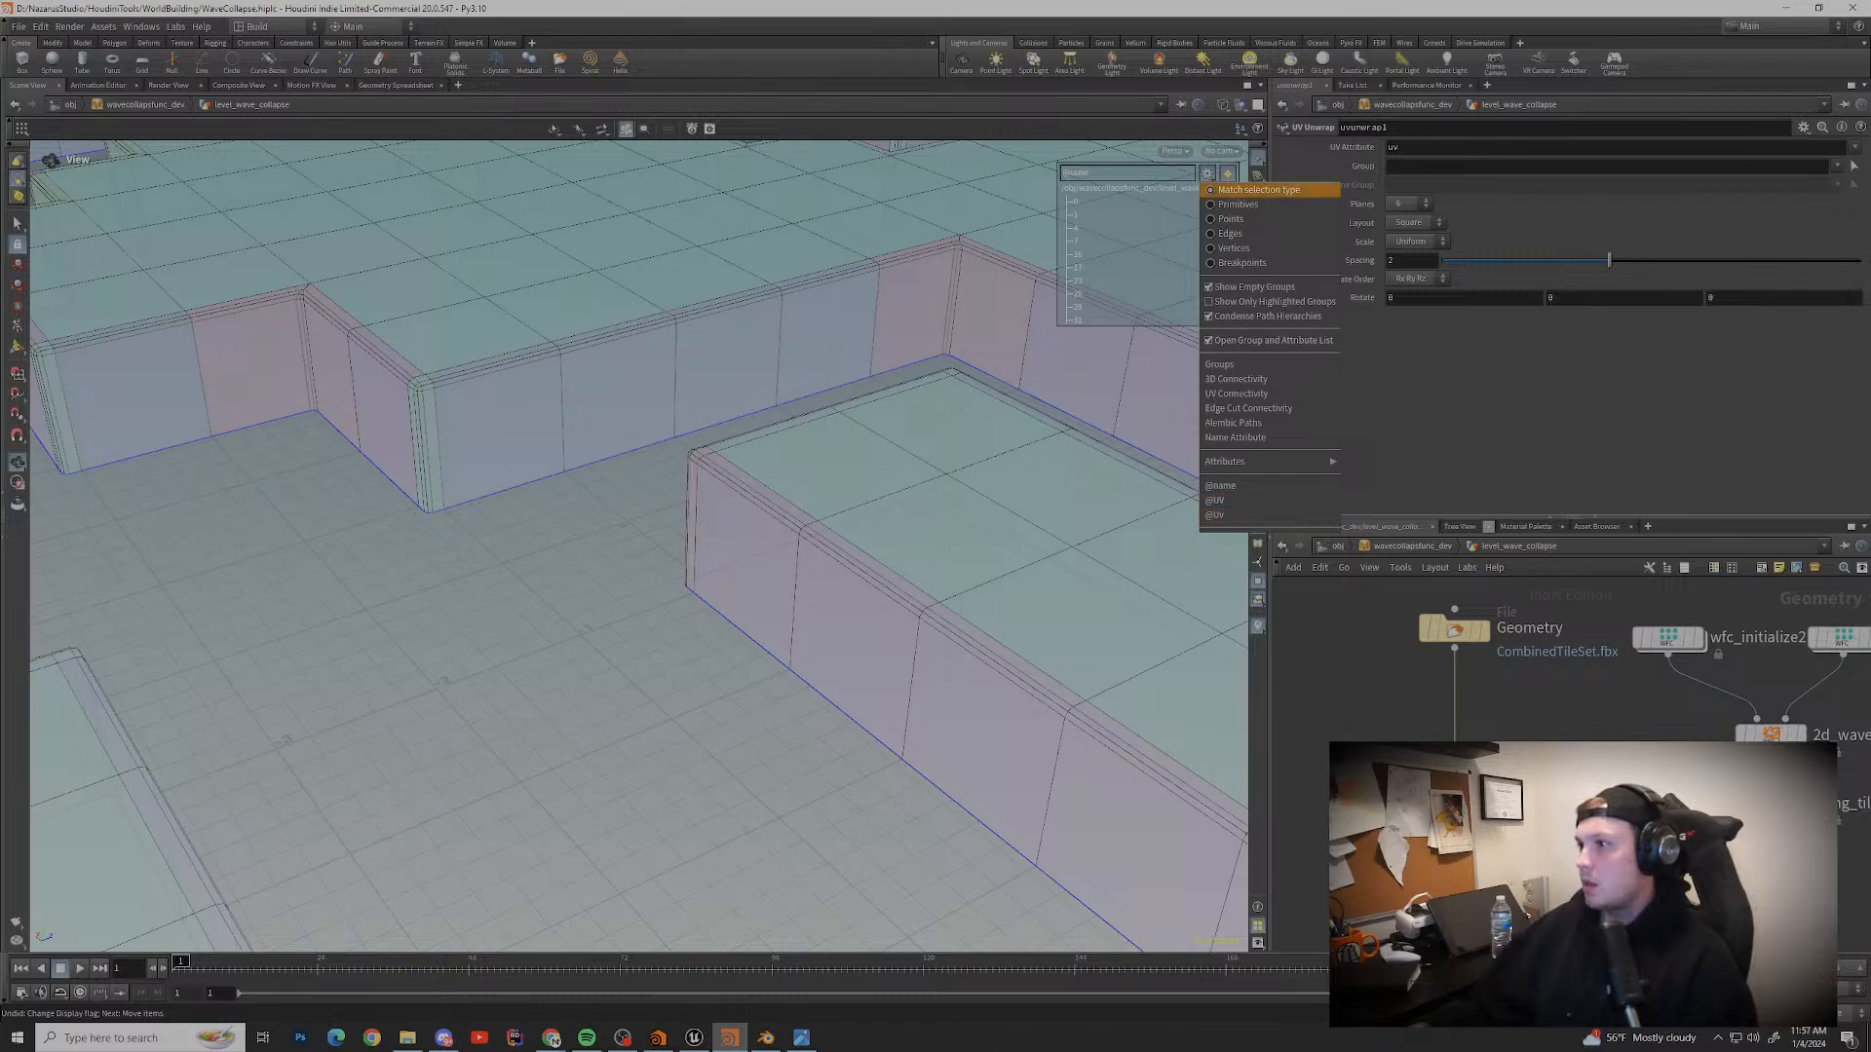
mouse_move(1267, 461)
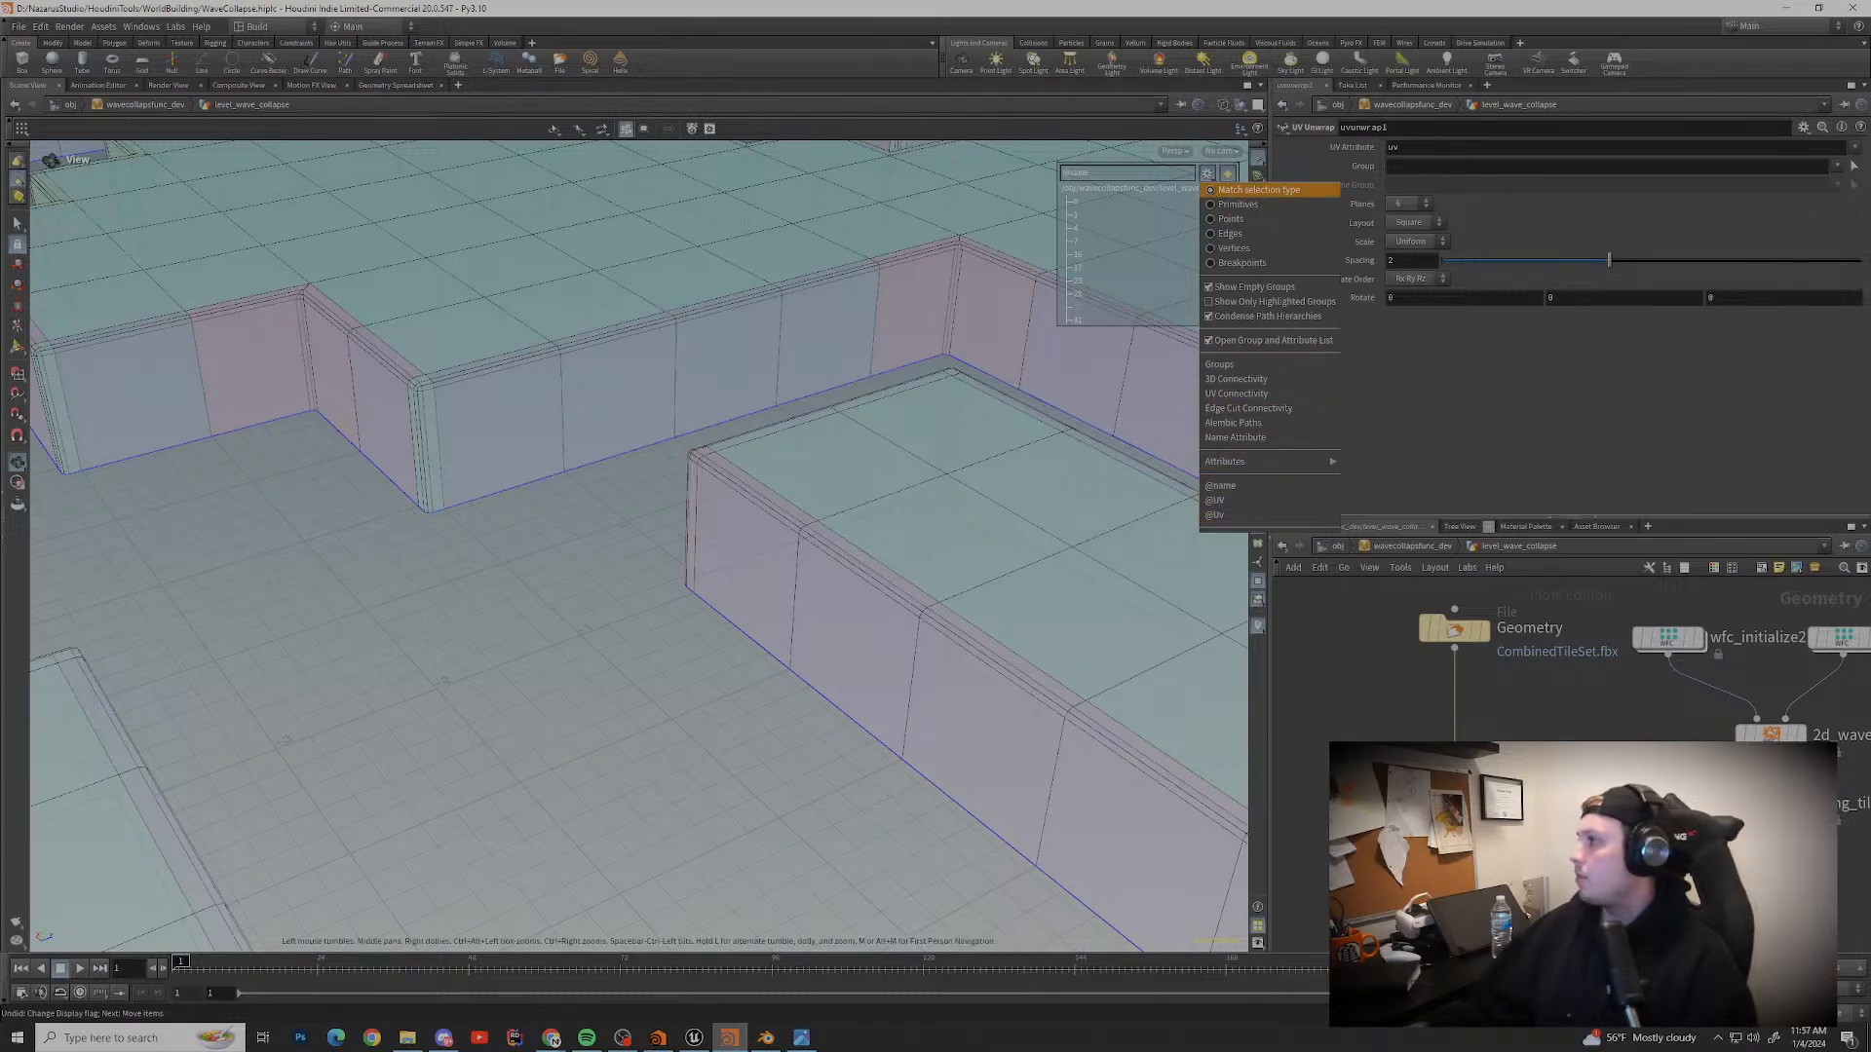
left_click(799, 375)
scroll(799, 375, "down", 3)
scroll(799, 375, "down", 2)
left_click_drag(799, 375, 1081, 423)
middle_click_drag(1052, 444, 702, 405)
scroll(702, 405, "down", 2)
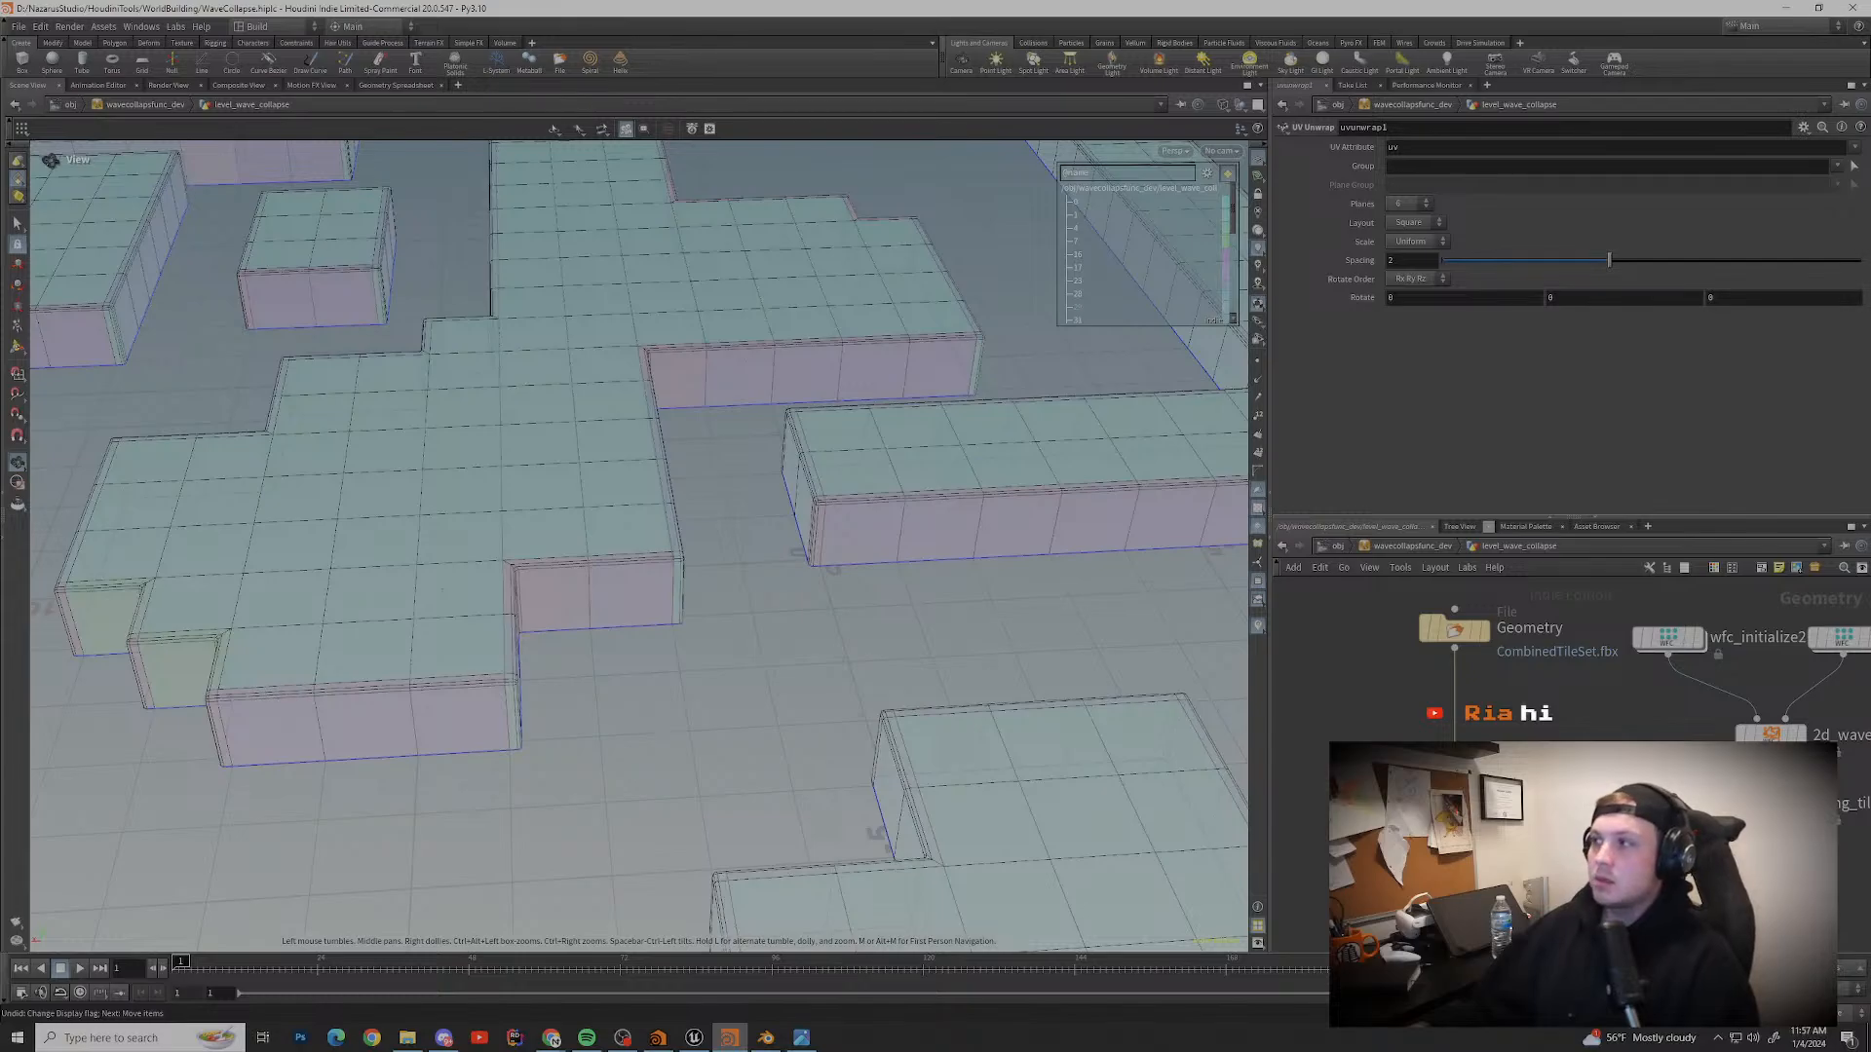
middle_click_drag(955, 468, 360, 409)
scroll(361, 410, "down", 2)
scroll(360, 409, "down", 6)
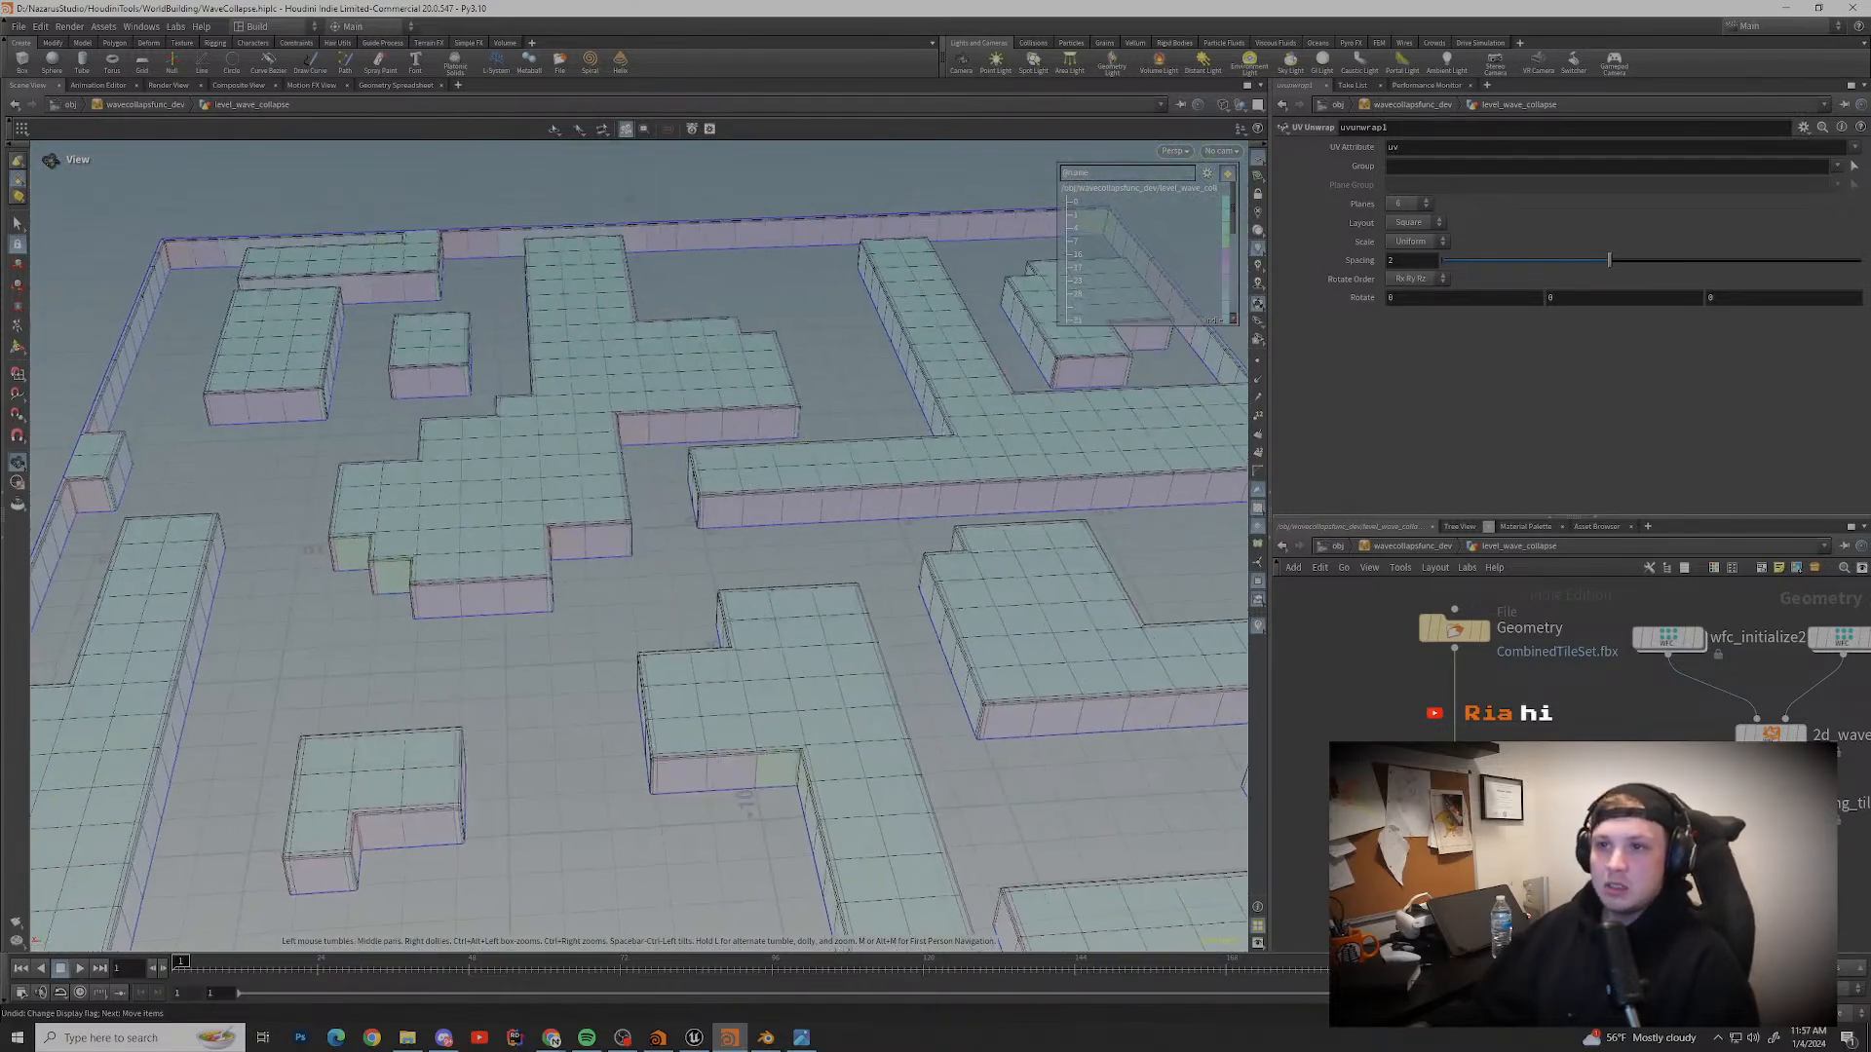
Step: Examine the beveled walls and inner corners of the level from several angles, up close and from a distance
middle_click_drag(468, 487, 721, 516)
left_click_drag(585, 516, 994, 546)
middle_click_drag(584, 546, 906, 570)
middle_click_drag(682, 546, 808, 590)
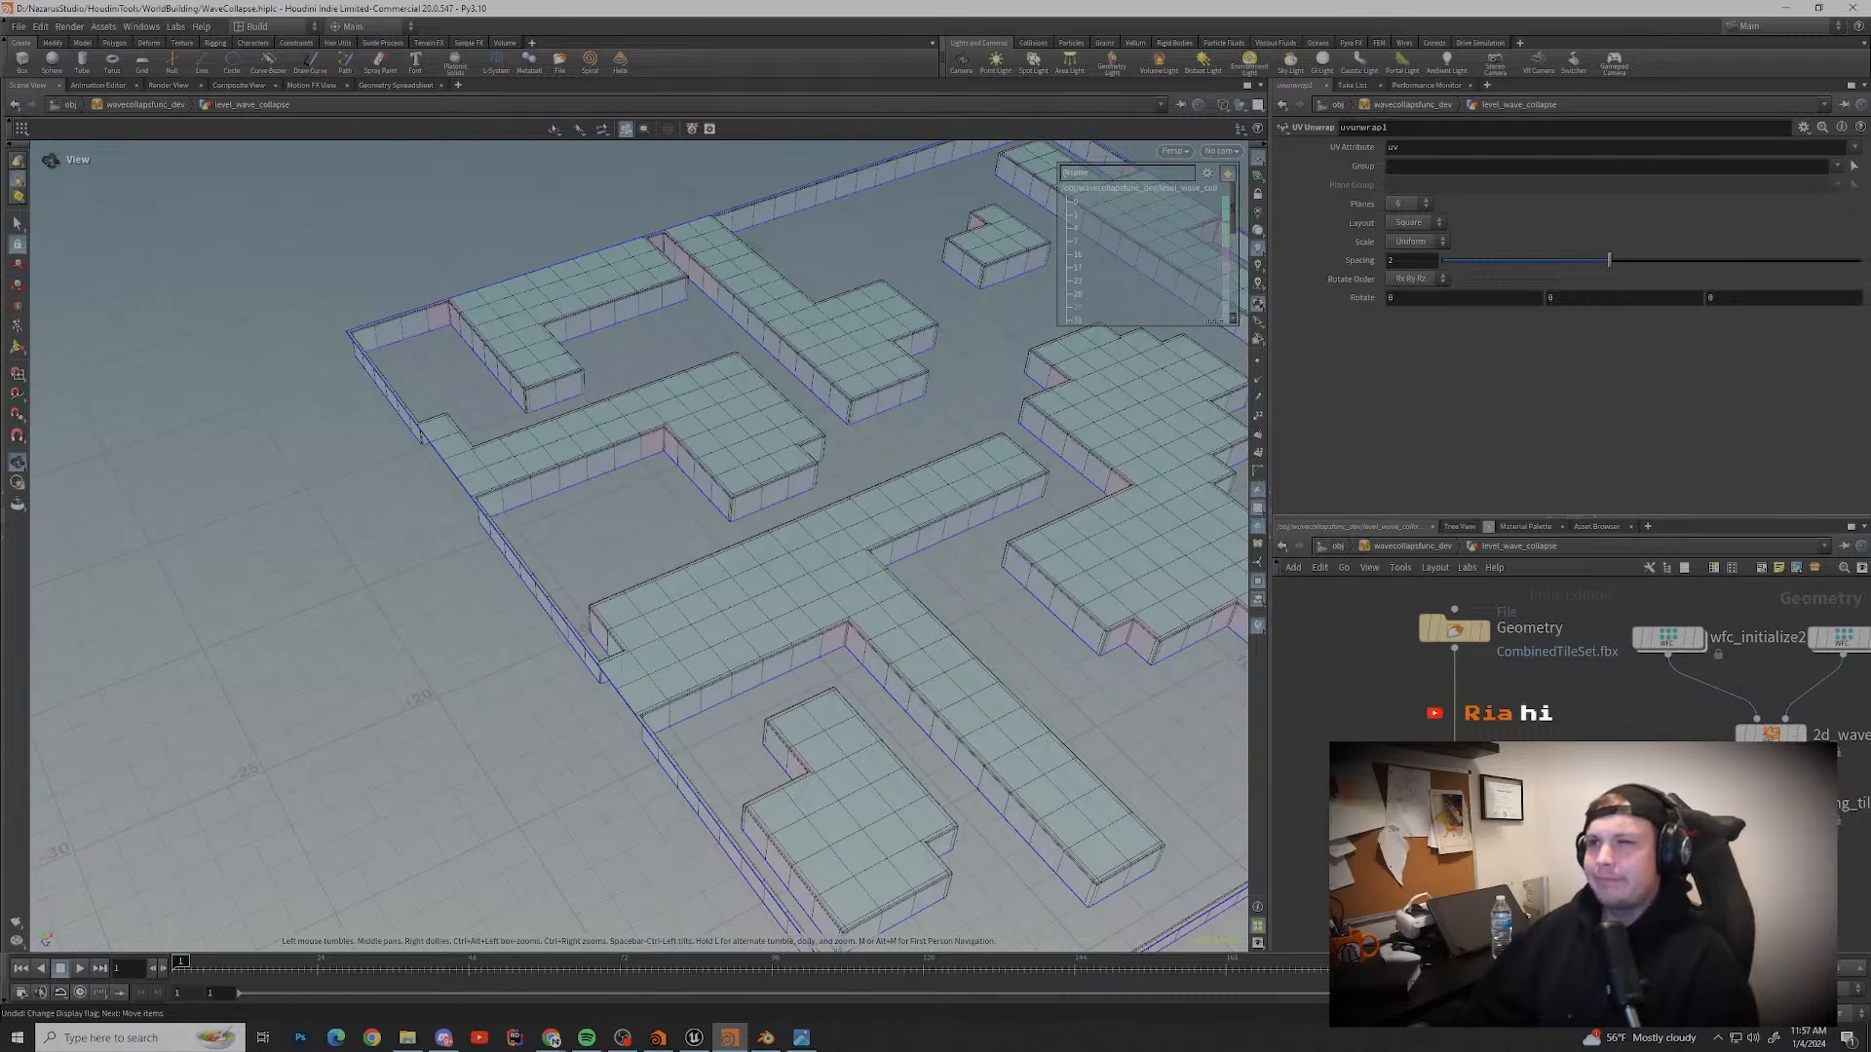
left_click_drag(624, 546, 848, 565)
scroll(448, 550, "up", 5)
middle_click_drag(449, 549, 609, 623)
left_click_drag(545, 584, 809, 589)
middle_click_drag(604, 526, 799, 643)
left_click_drag(663, 741, 1172, 752)
scroll(1172, 752, "down", 3)
left_click_drag(546, 565, 682, 595)
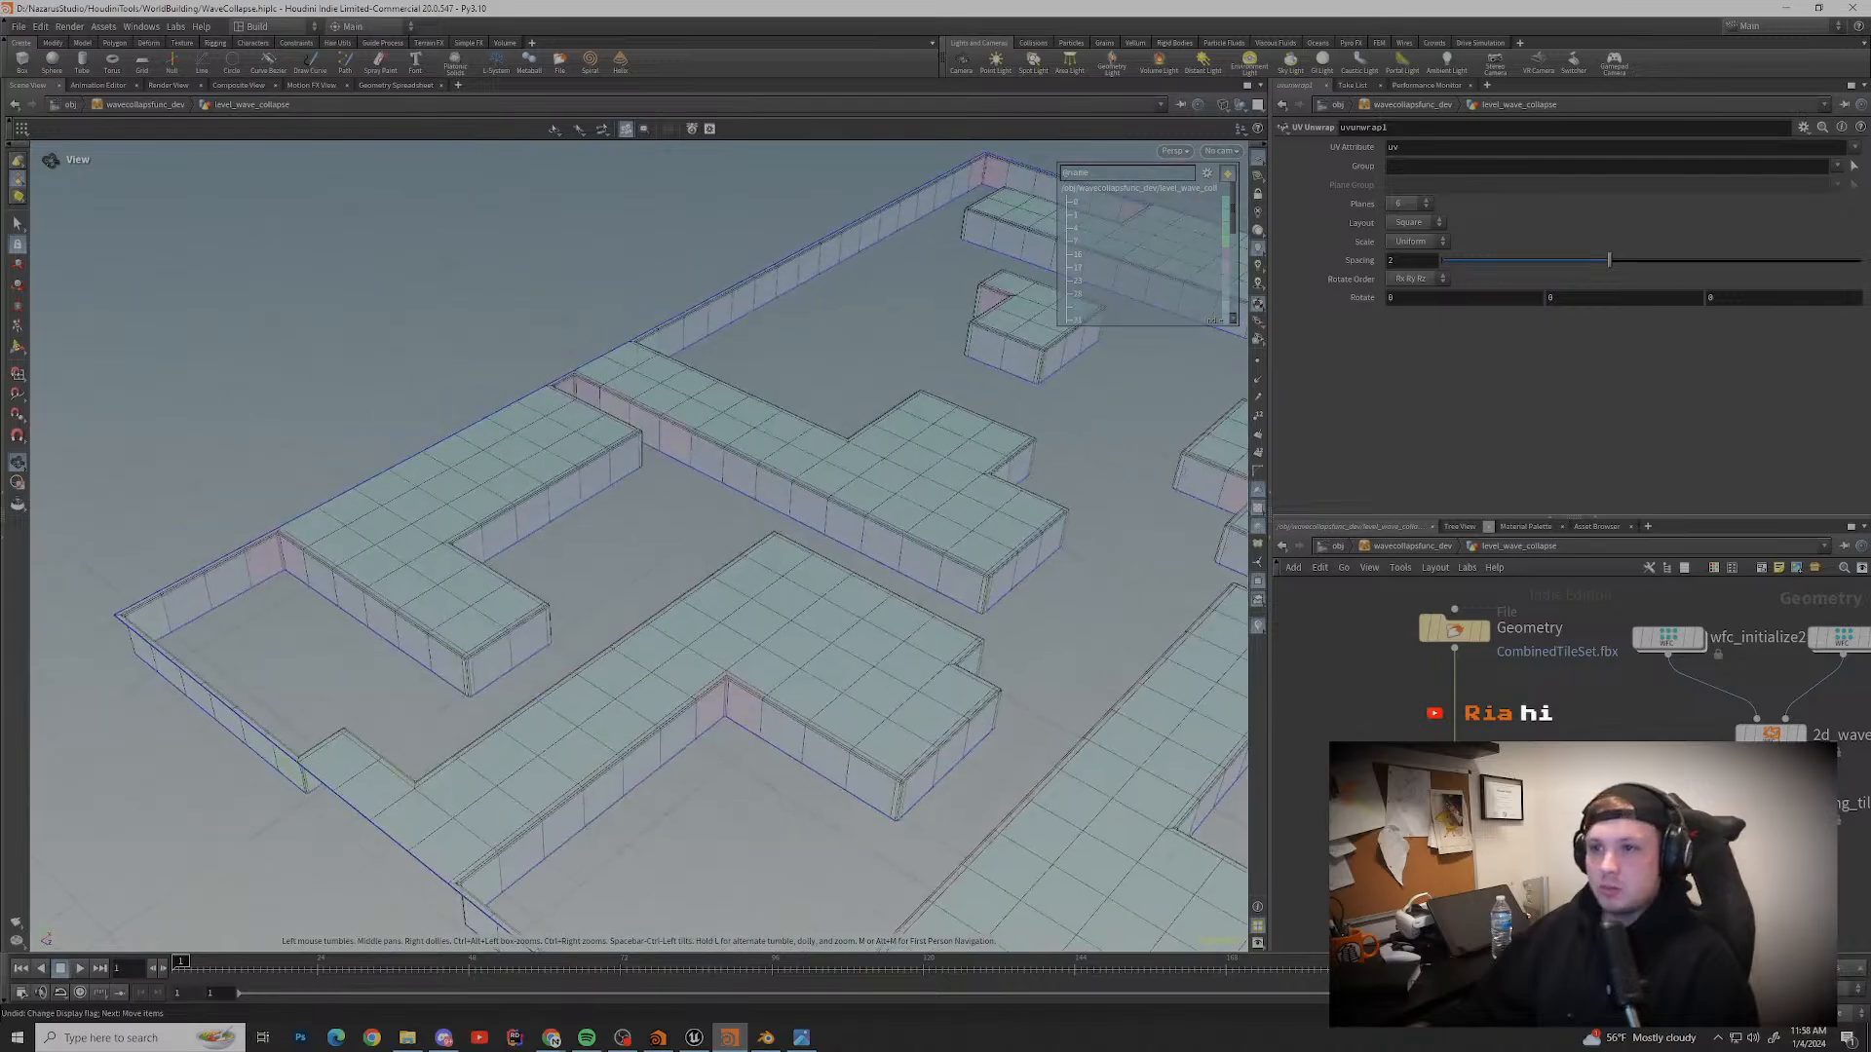
scroll(545, 565, "up", 4)
left_click_drag(448, 565, 643, 577)
middle_click_drag(663, 643, 600, 497)
left_click_drag(545, 545, 828, 594)
scroll(687, 430, "up", 4)
middle_click_drag(702, 438, 650, 585)
scroll(657, 584, "up", 5)
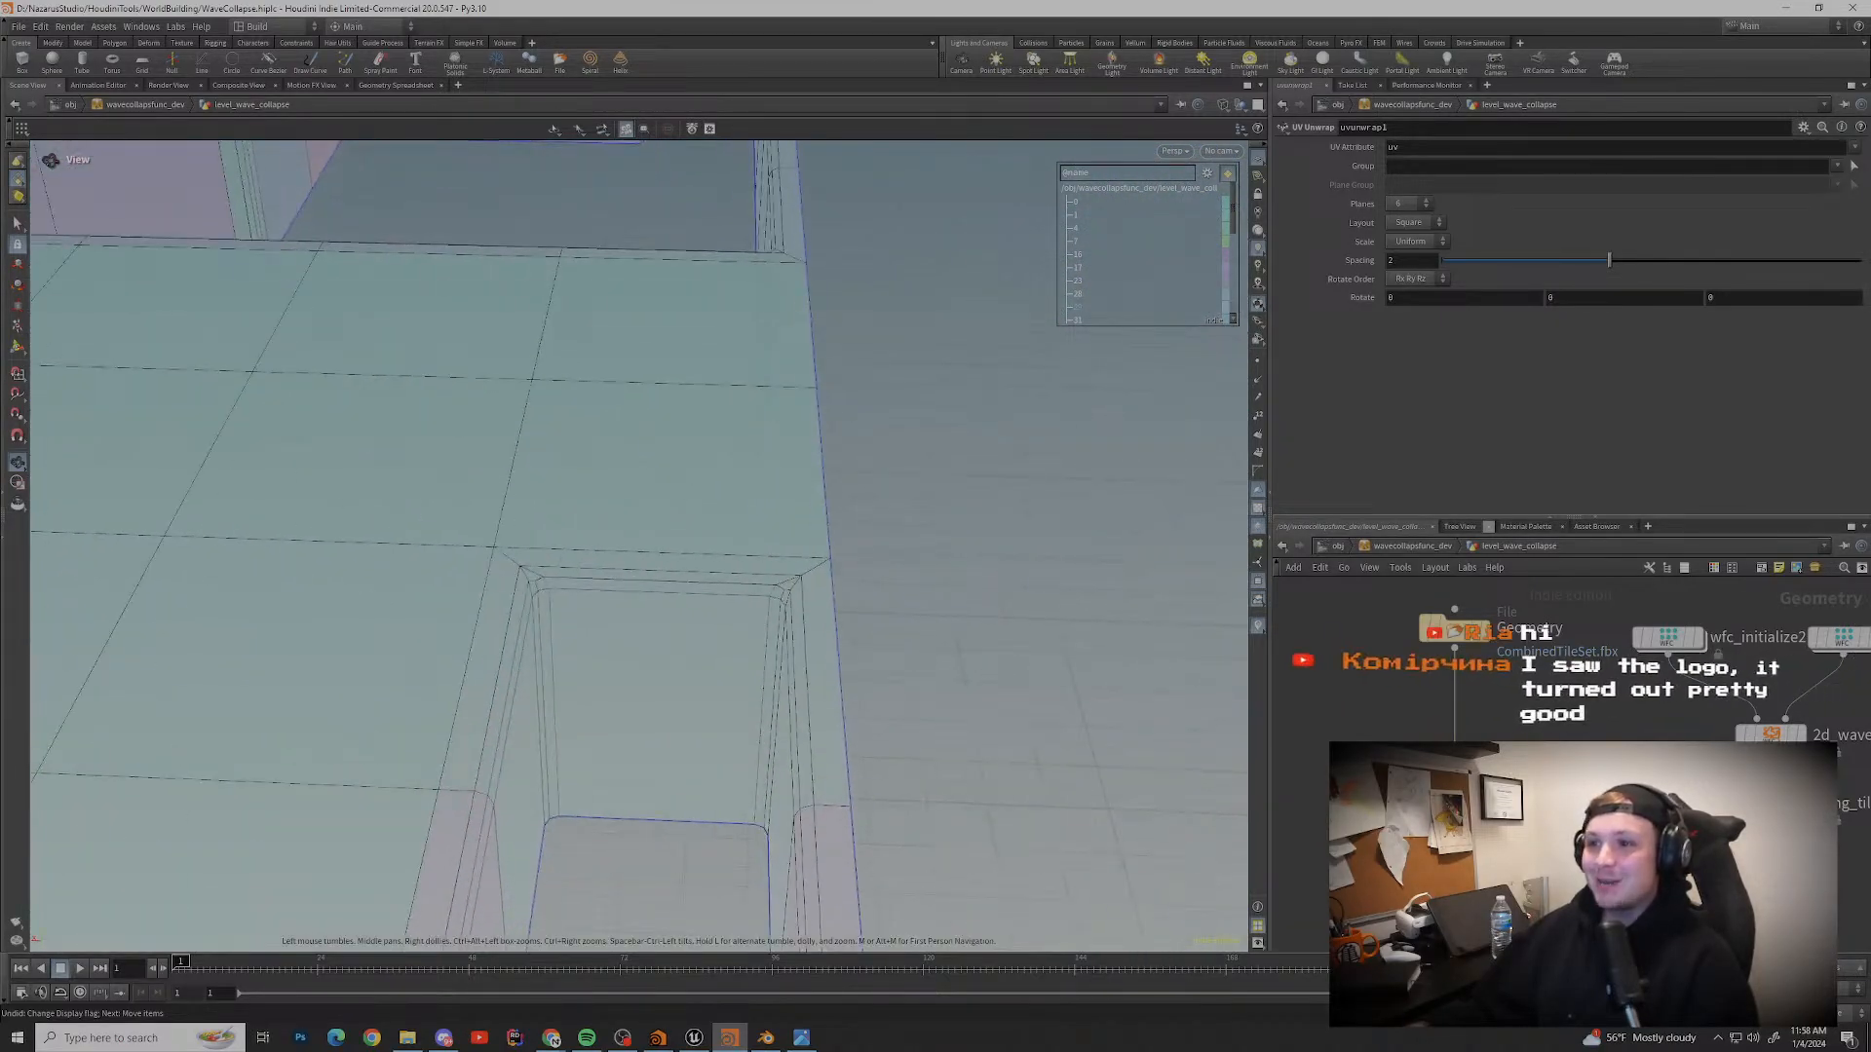
left_click_drag(657, 585, 467, 560)
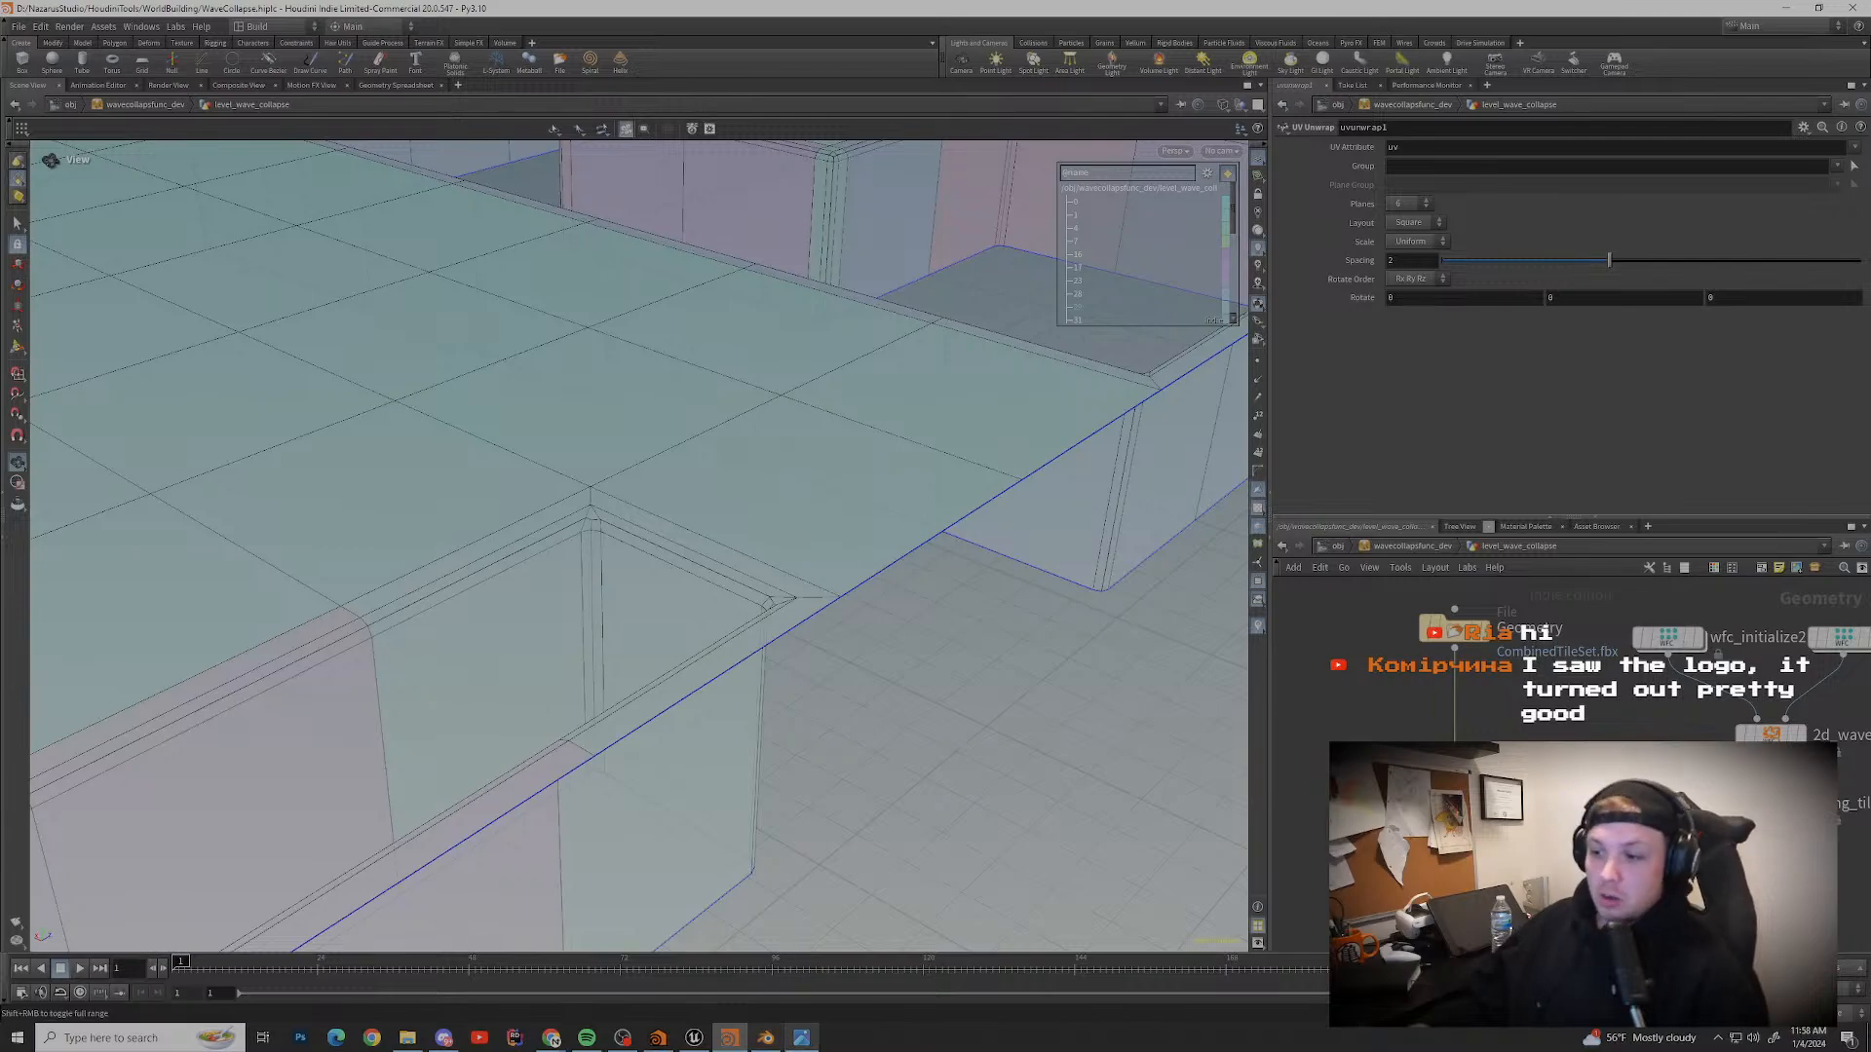
Step: Switch to the image viewer to look at Youtubebanner.png, and close it to return to Houdini
left_click(801, 1037)
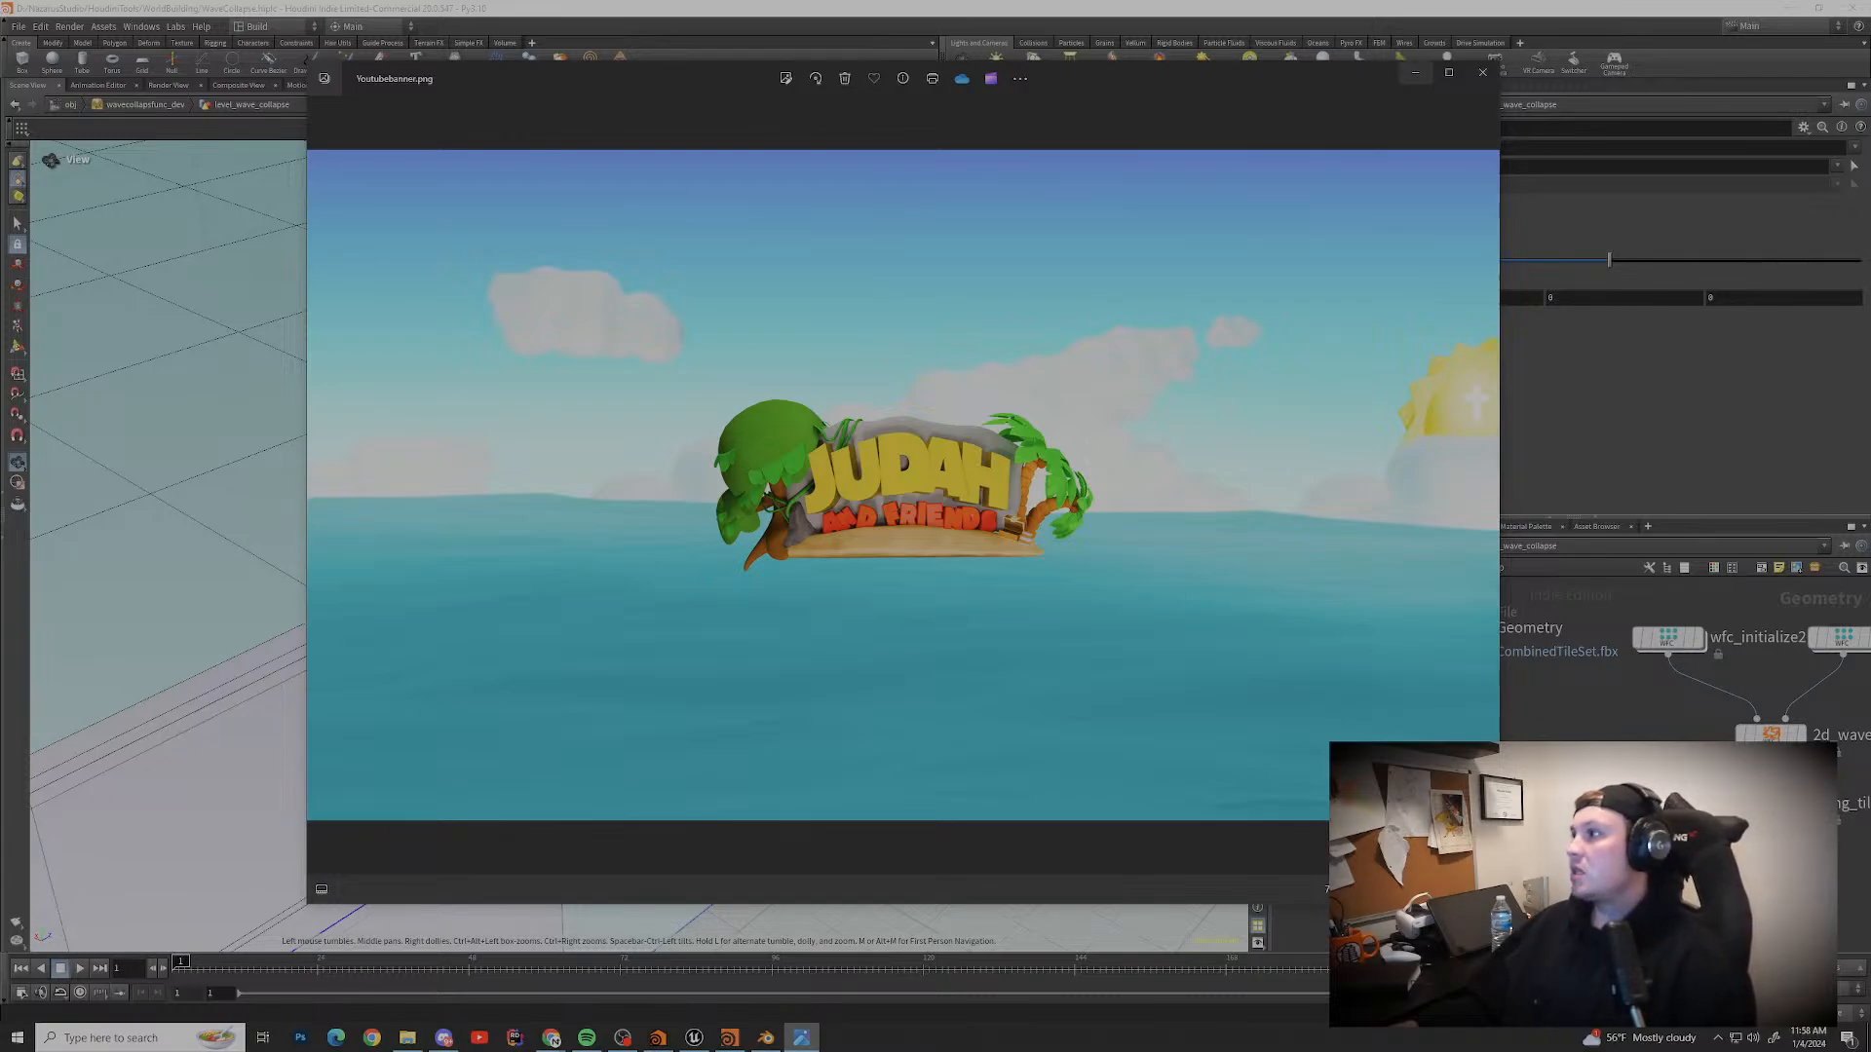
left_click(1415, 72)
scroll(638, 545, "down", 4)
middle_click_drag(439, 507, 1091, 487)
scroll(638, 487, "down", 2)
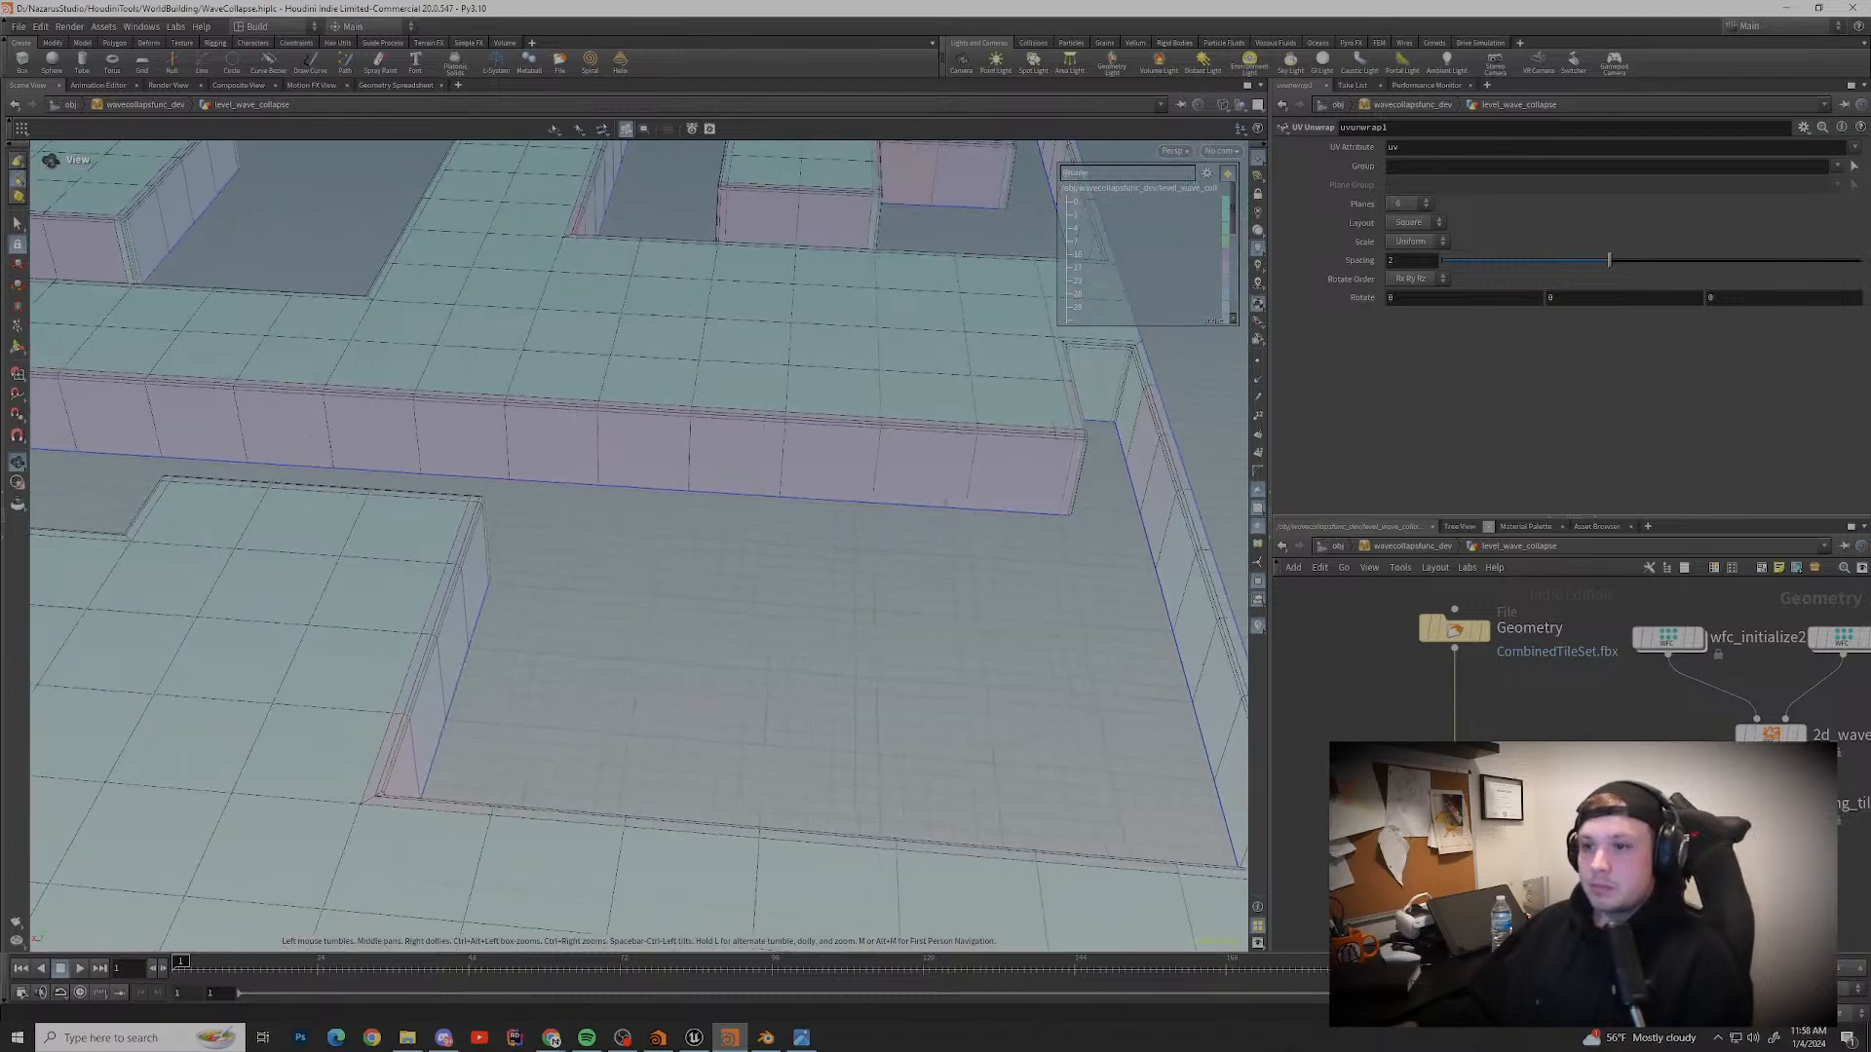
left_click(801, 1038)
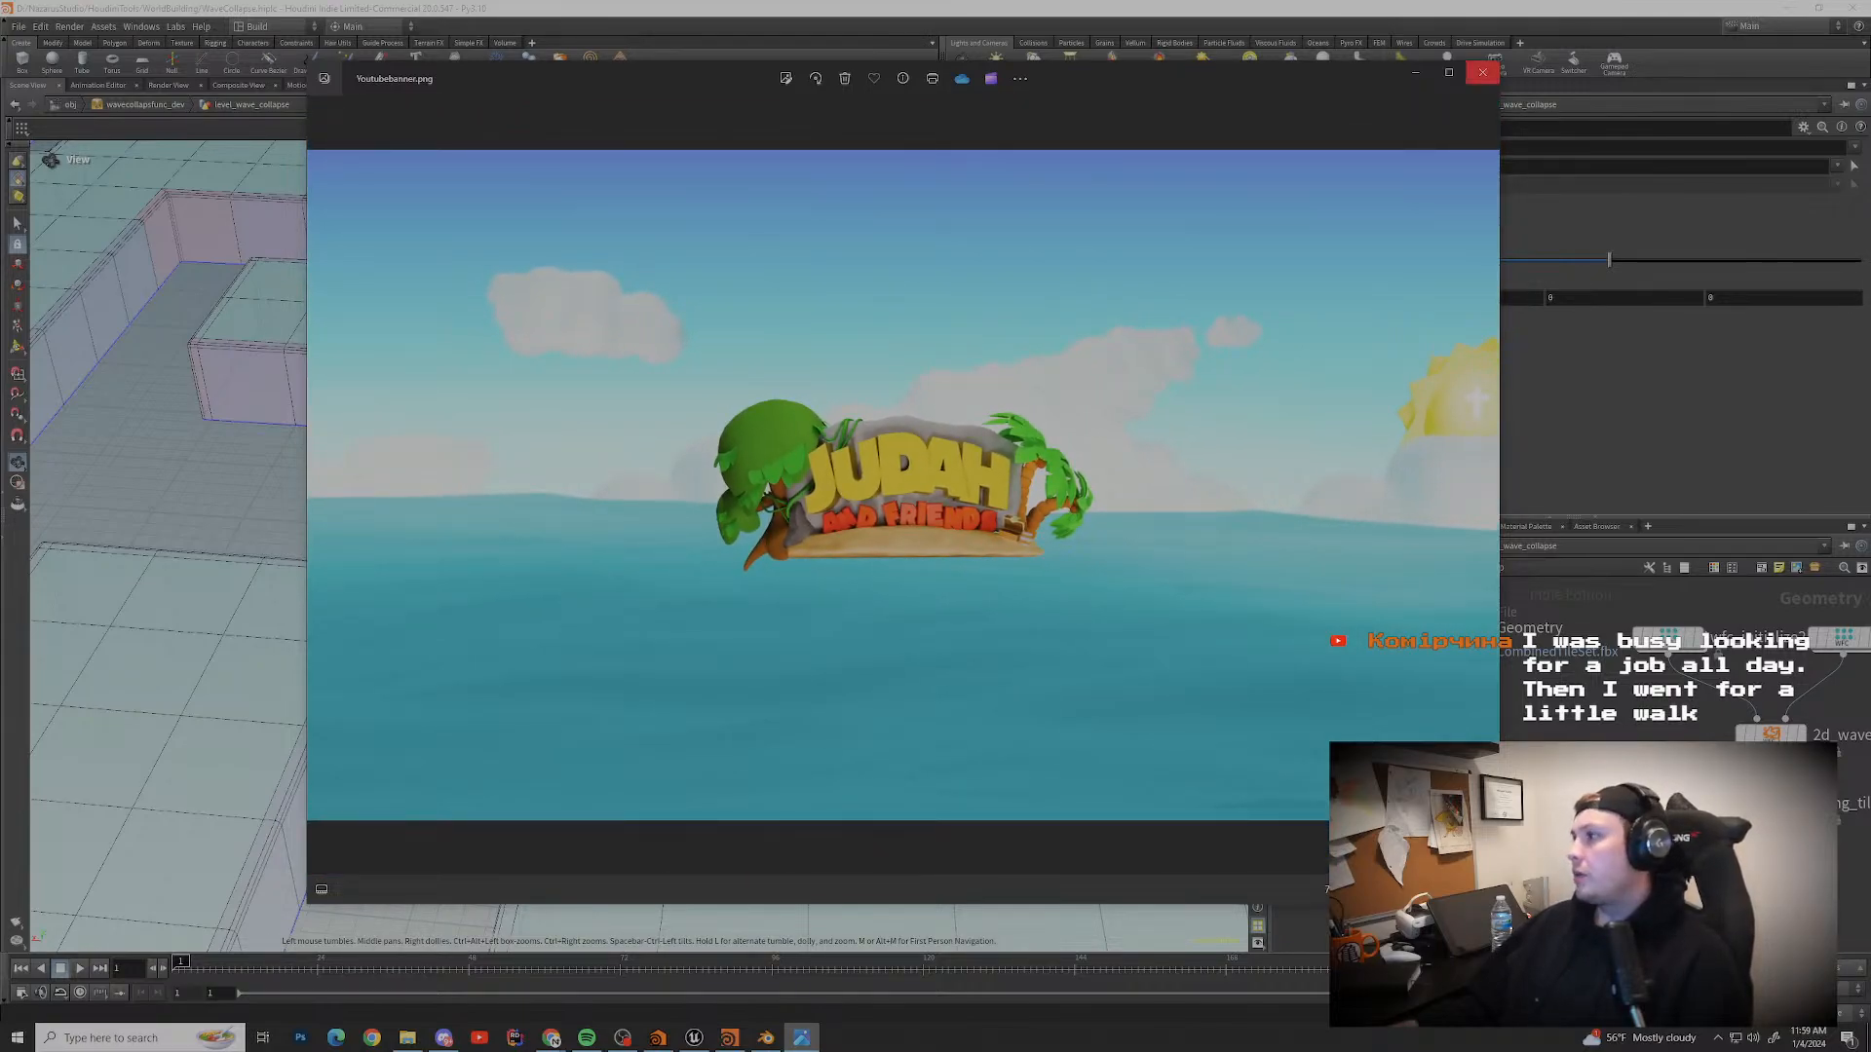
left_click(1482, 72)
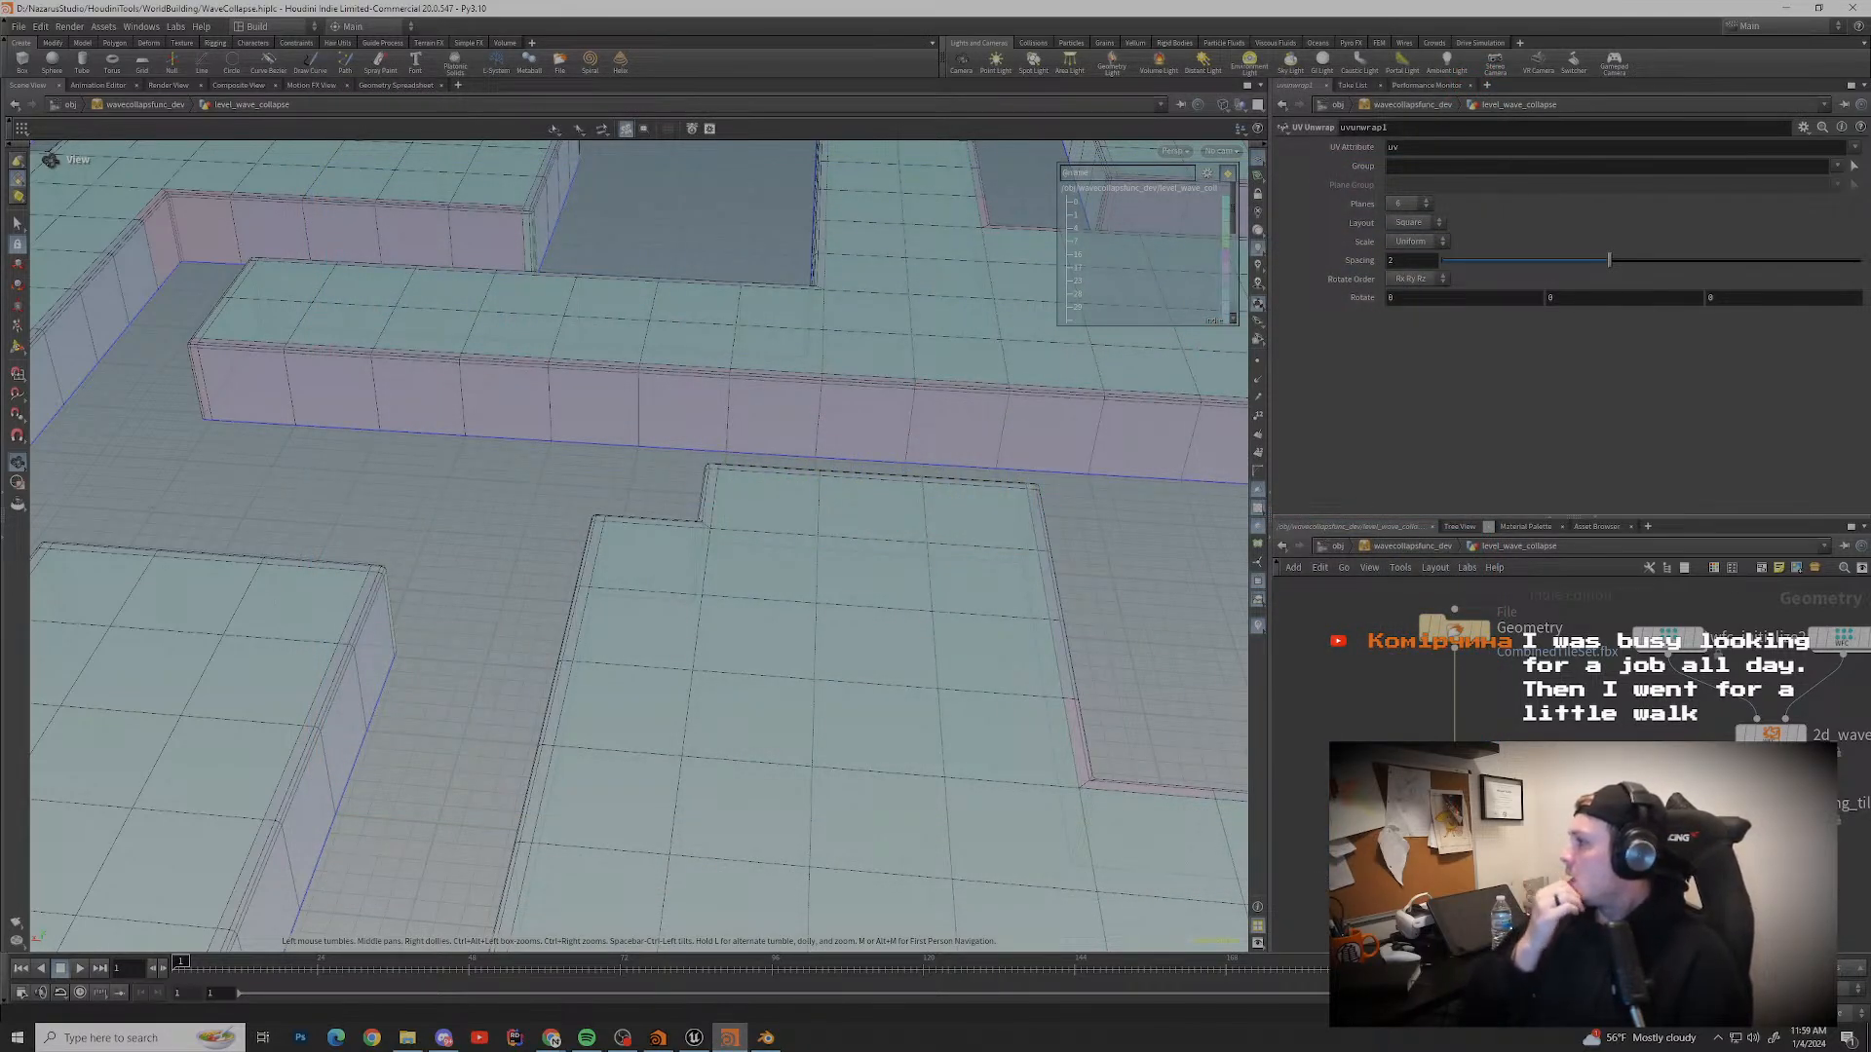
Step: Survey the level layout from above and inspect the beveled tops and corner tiles of the blocks
scroll(821, 587, "down", 2)
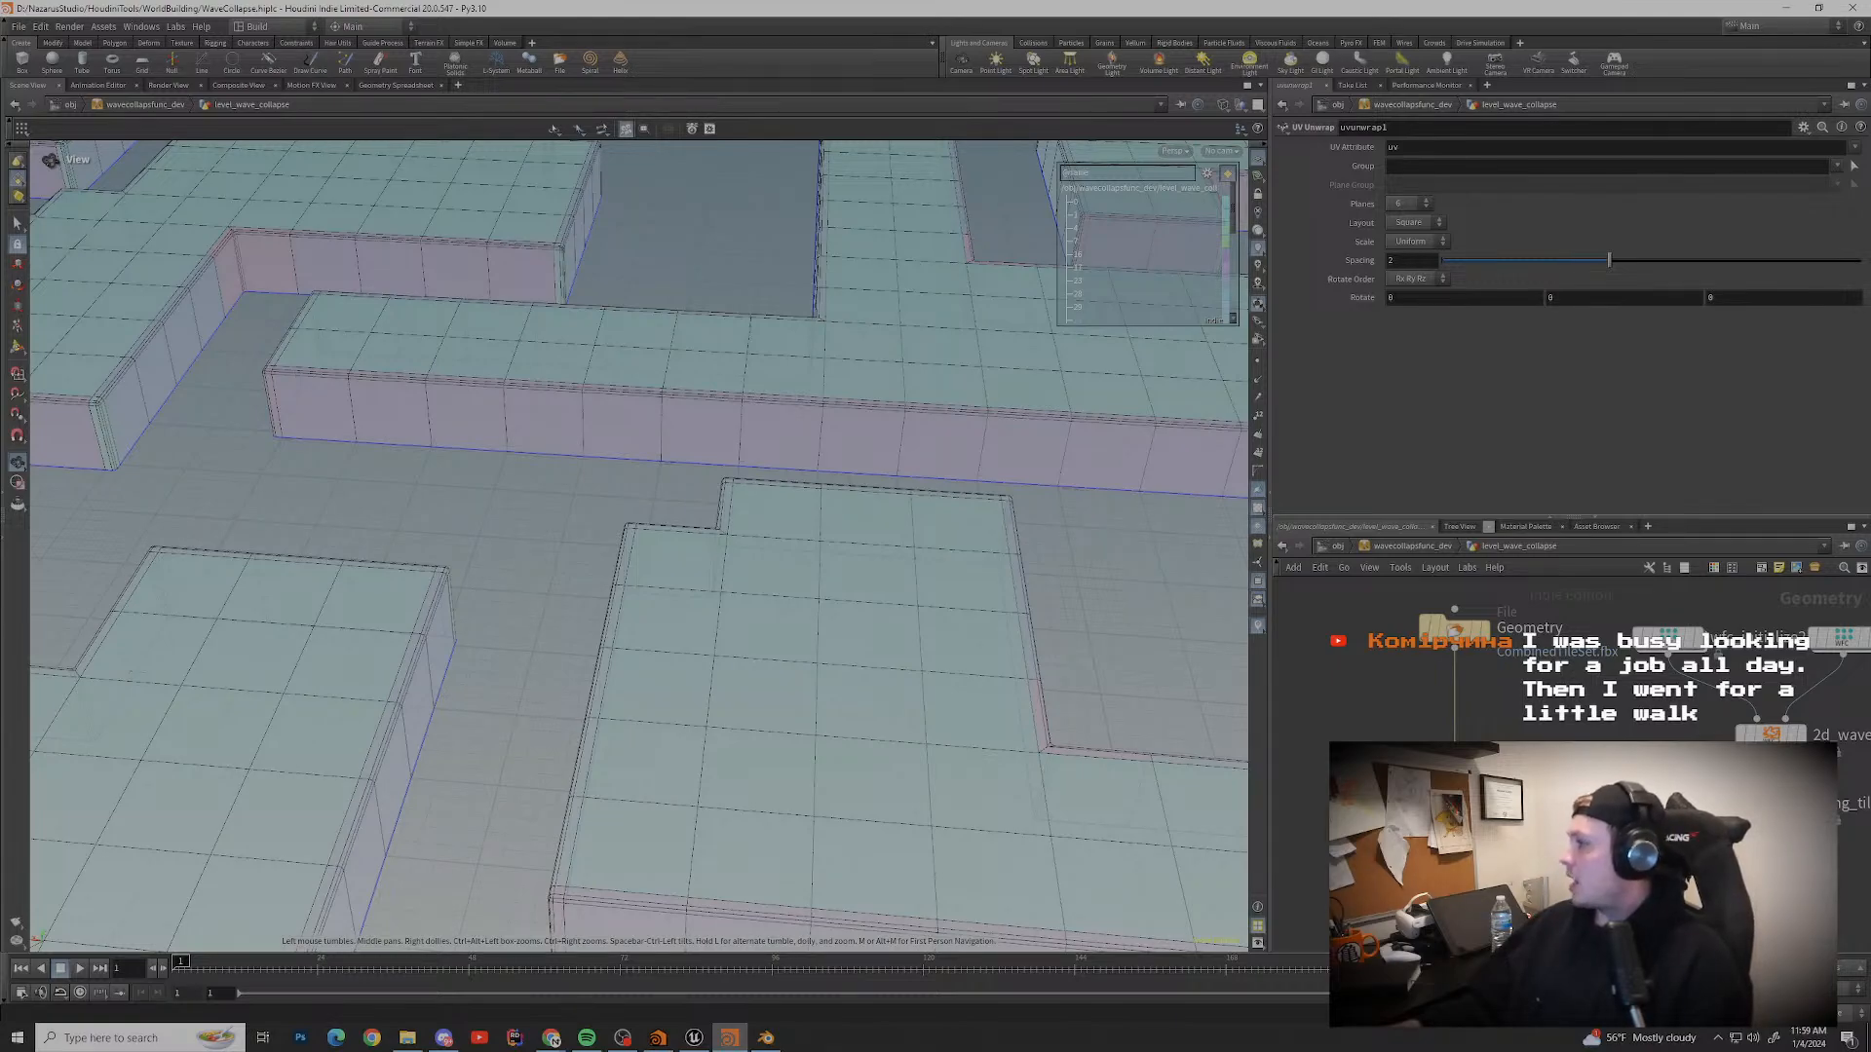
scroll(820, 545, "down", 2)
left_click_drag(821, 546, 487, 546)
middle_click_drag(487, 546, 447, 690)
scroll(723, 571, "down", 2)
middle_click_drag(487, 555, 751, 560)
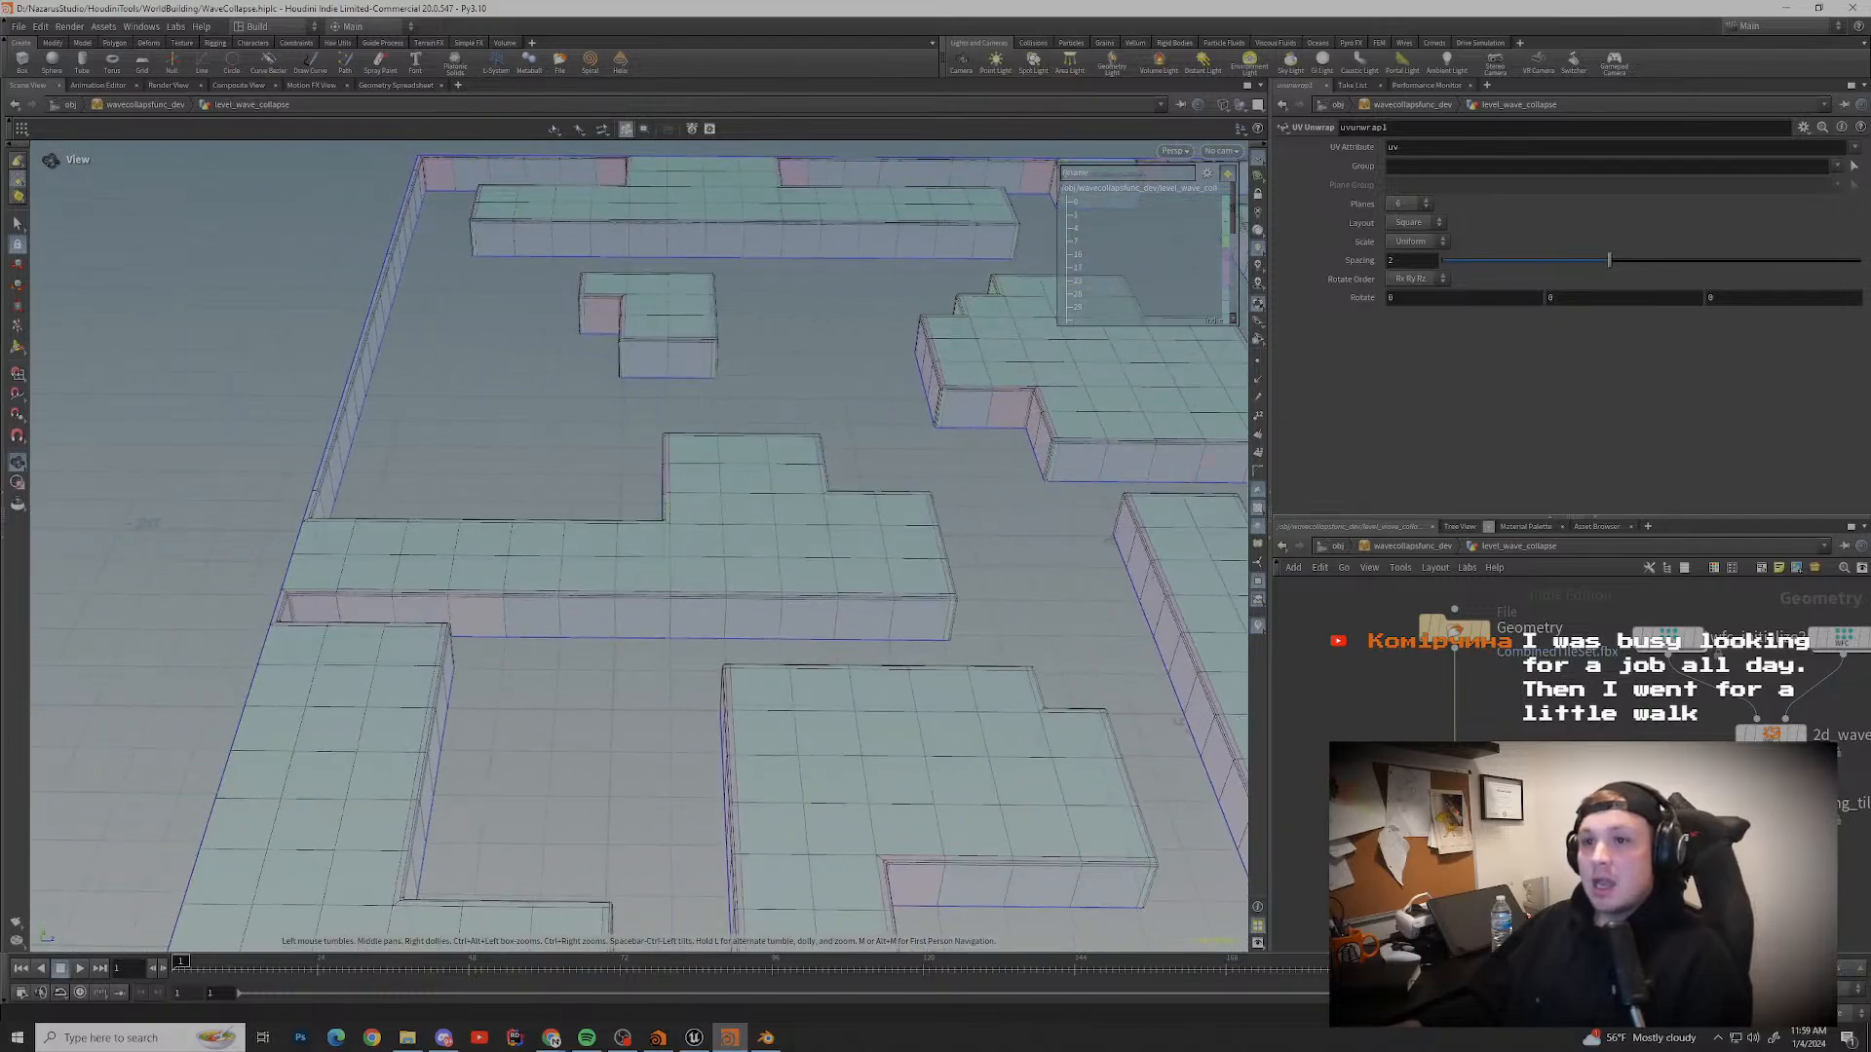
left_click_drag(585, 556, 857, 546)
middle_click_drag(487, 507, 838, 575)
left_click_drag(546, 556, 779, 550)
middle_click_drag(390, 556, 828, 575)
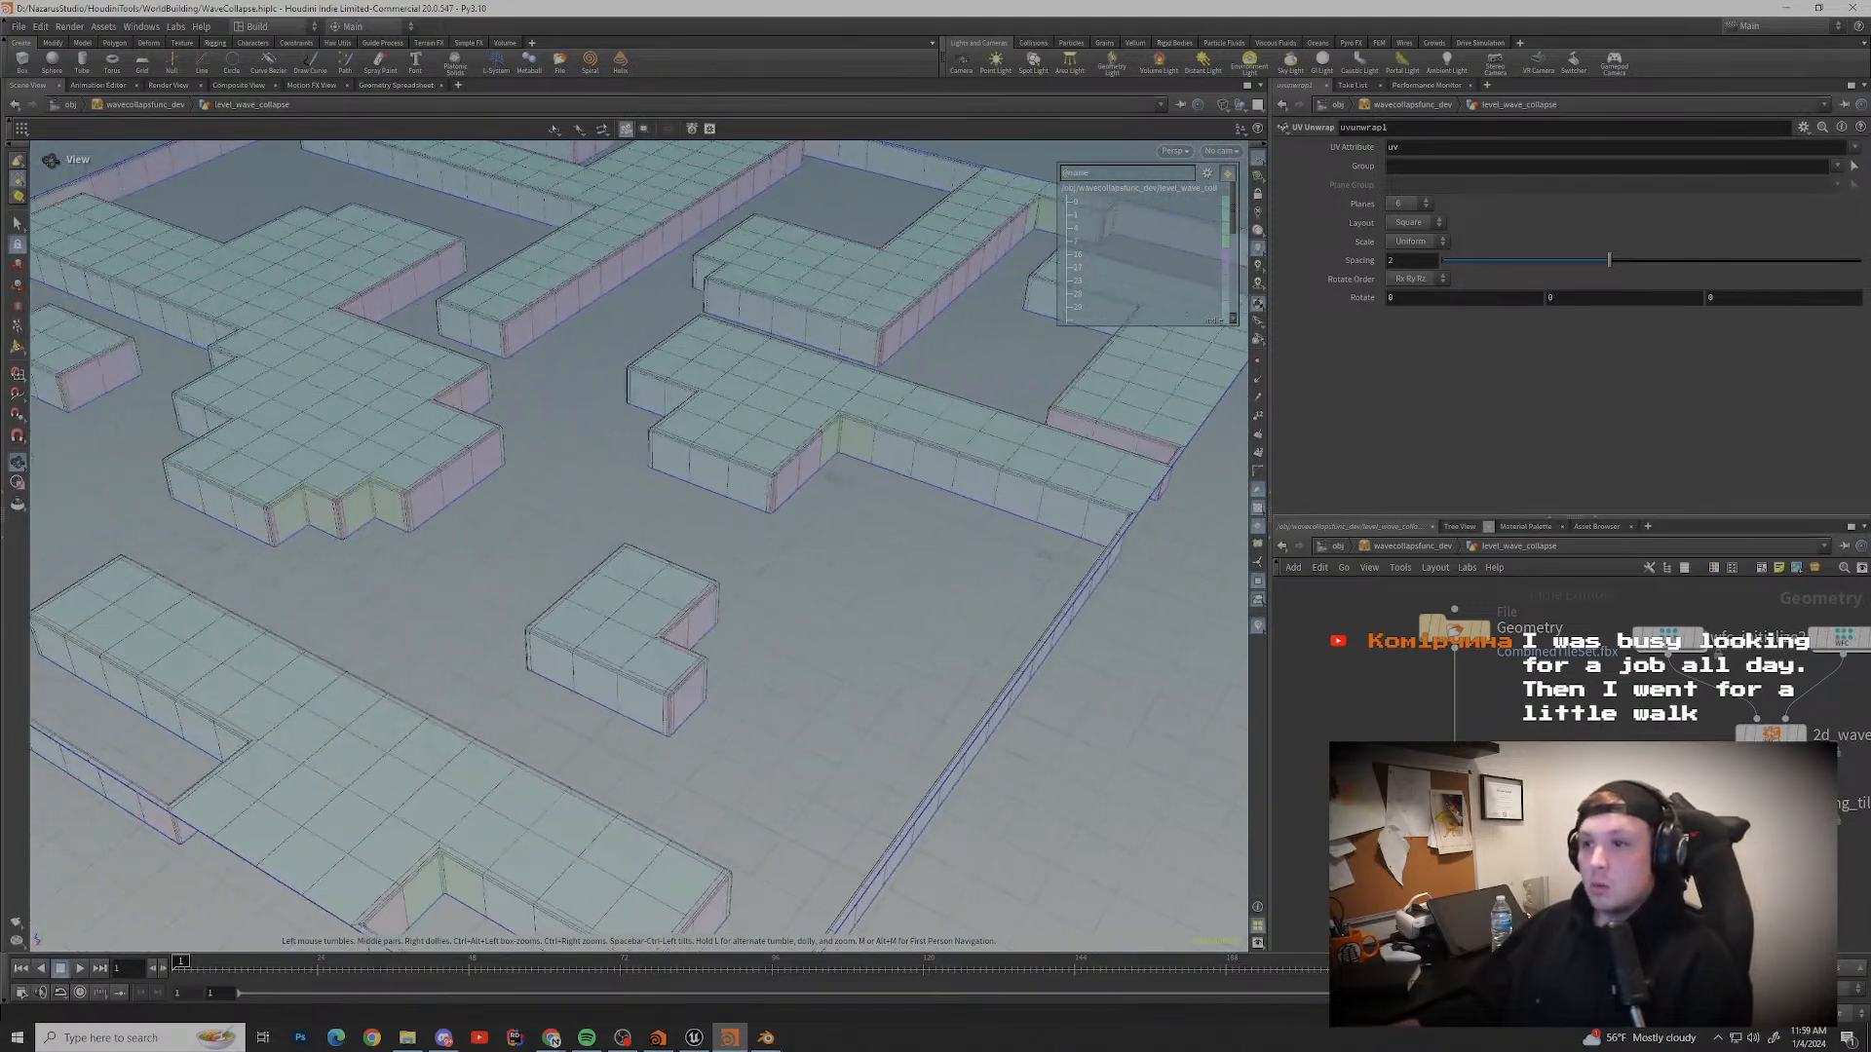
scroll(682, 565, "down", 2)
middle_click_drag(487, 535, 790, 584)
left_click_drag(545, 556, 799, 560)
middle_click_drag(448, 545, 848, 570)
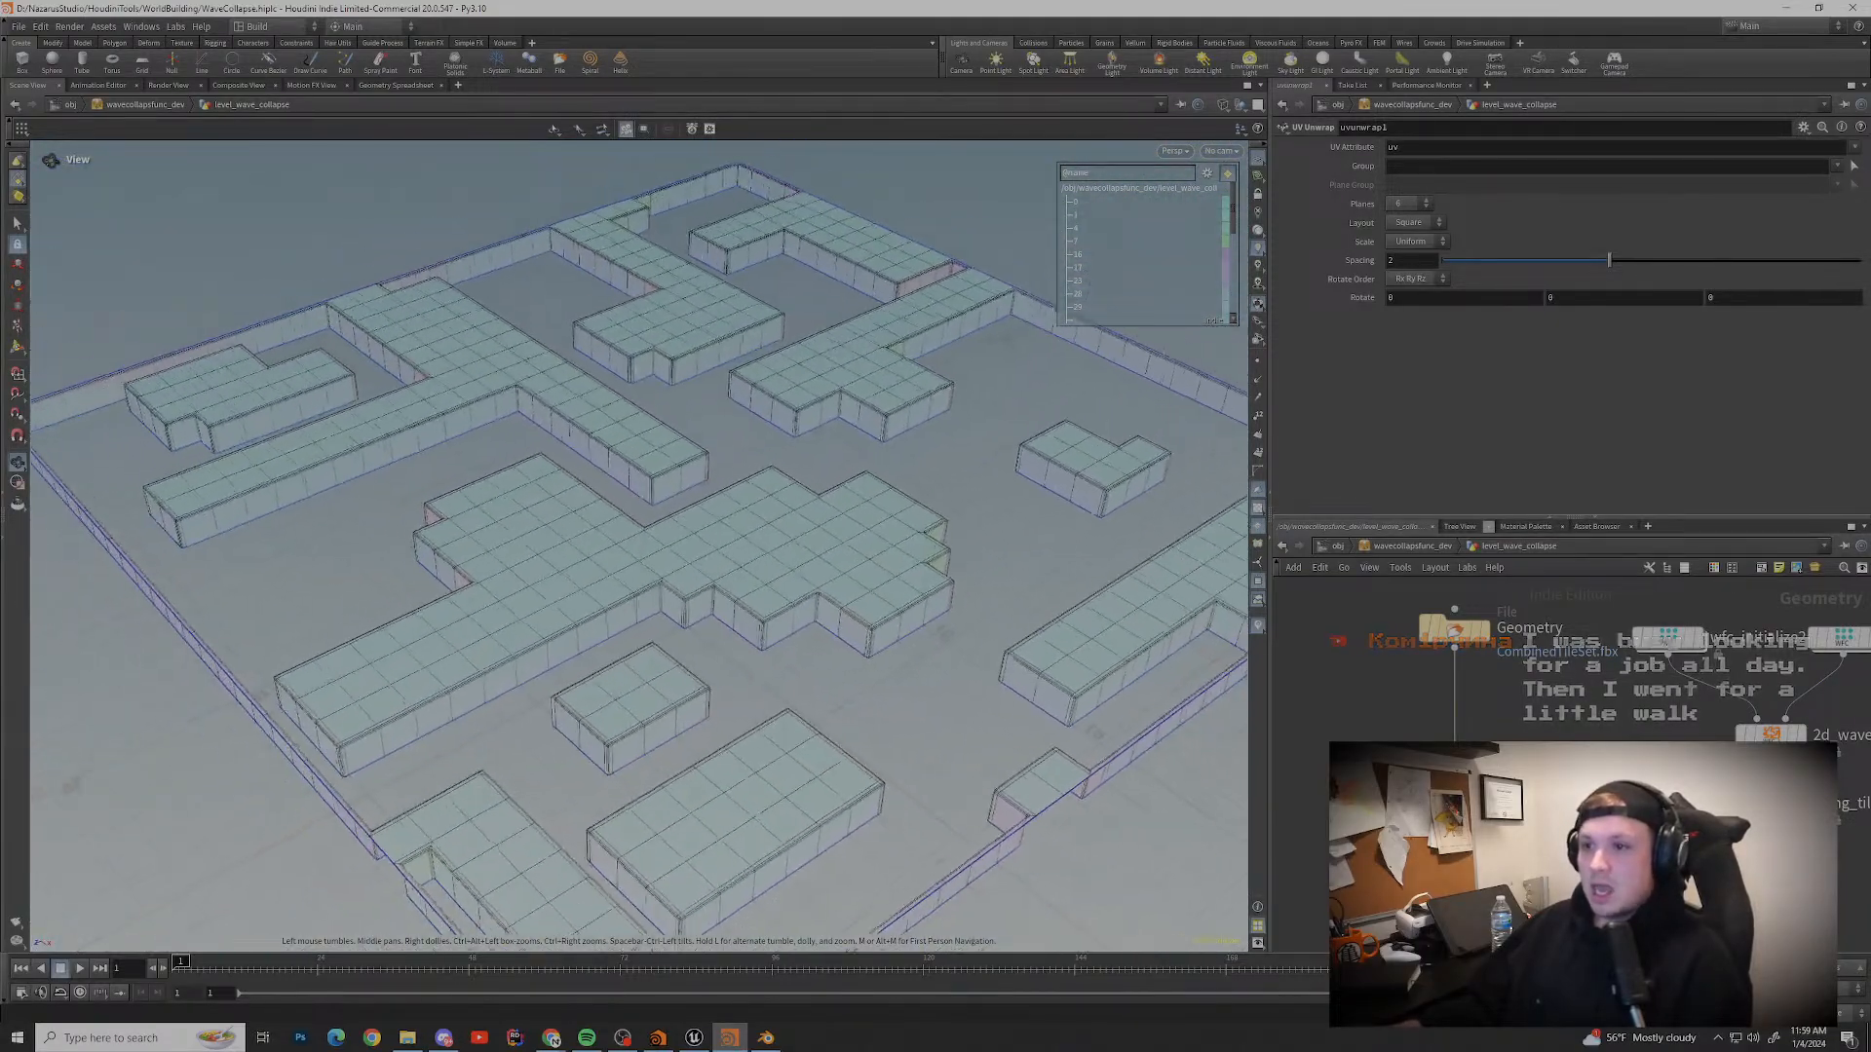
left_click_drag(584, 546, 828, 575)
middle_click_drag(487, 565, 887, 545)
scroll(633, 546, "up", 10)
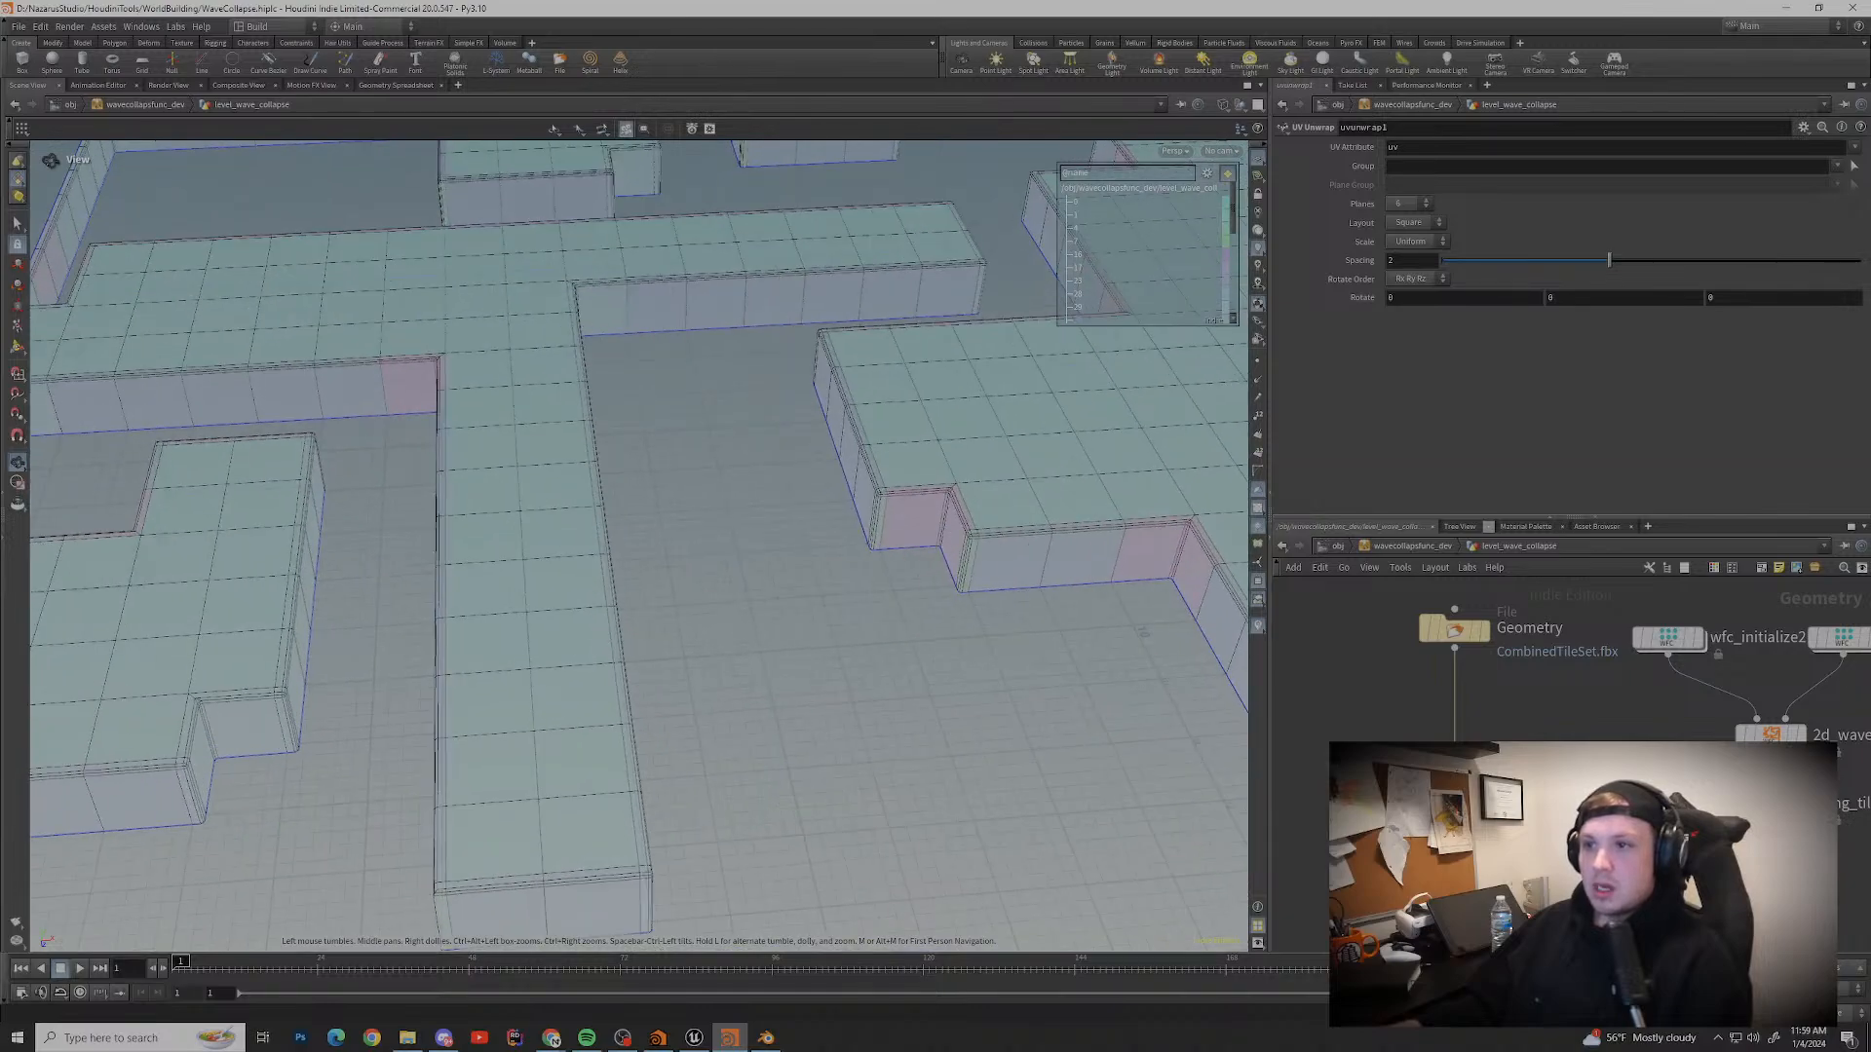
scroll(633, 546, "down", 2)
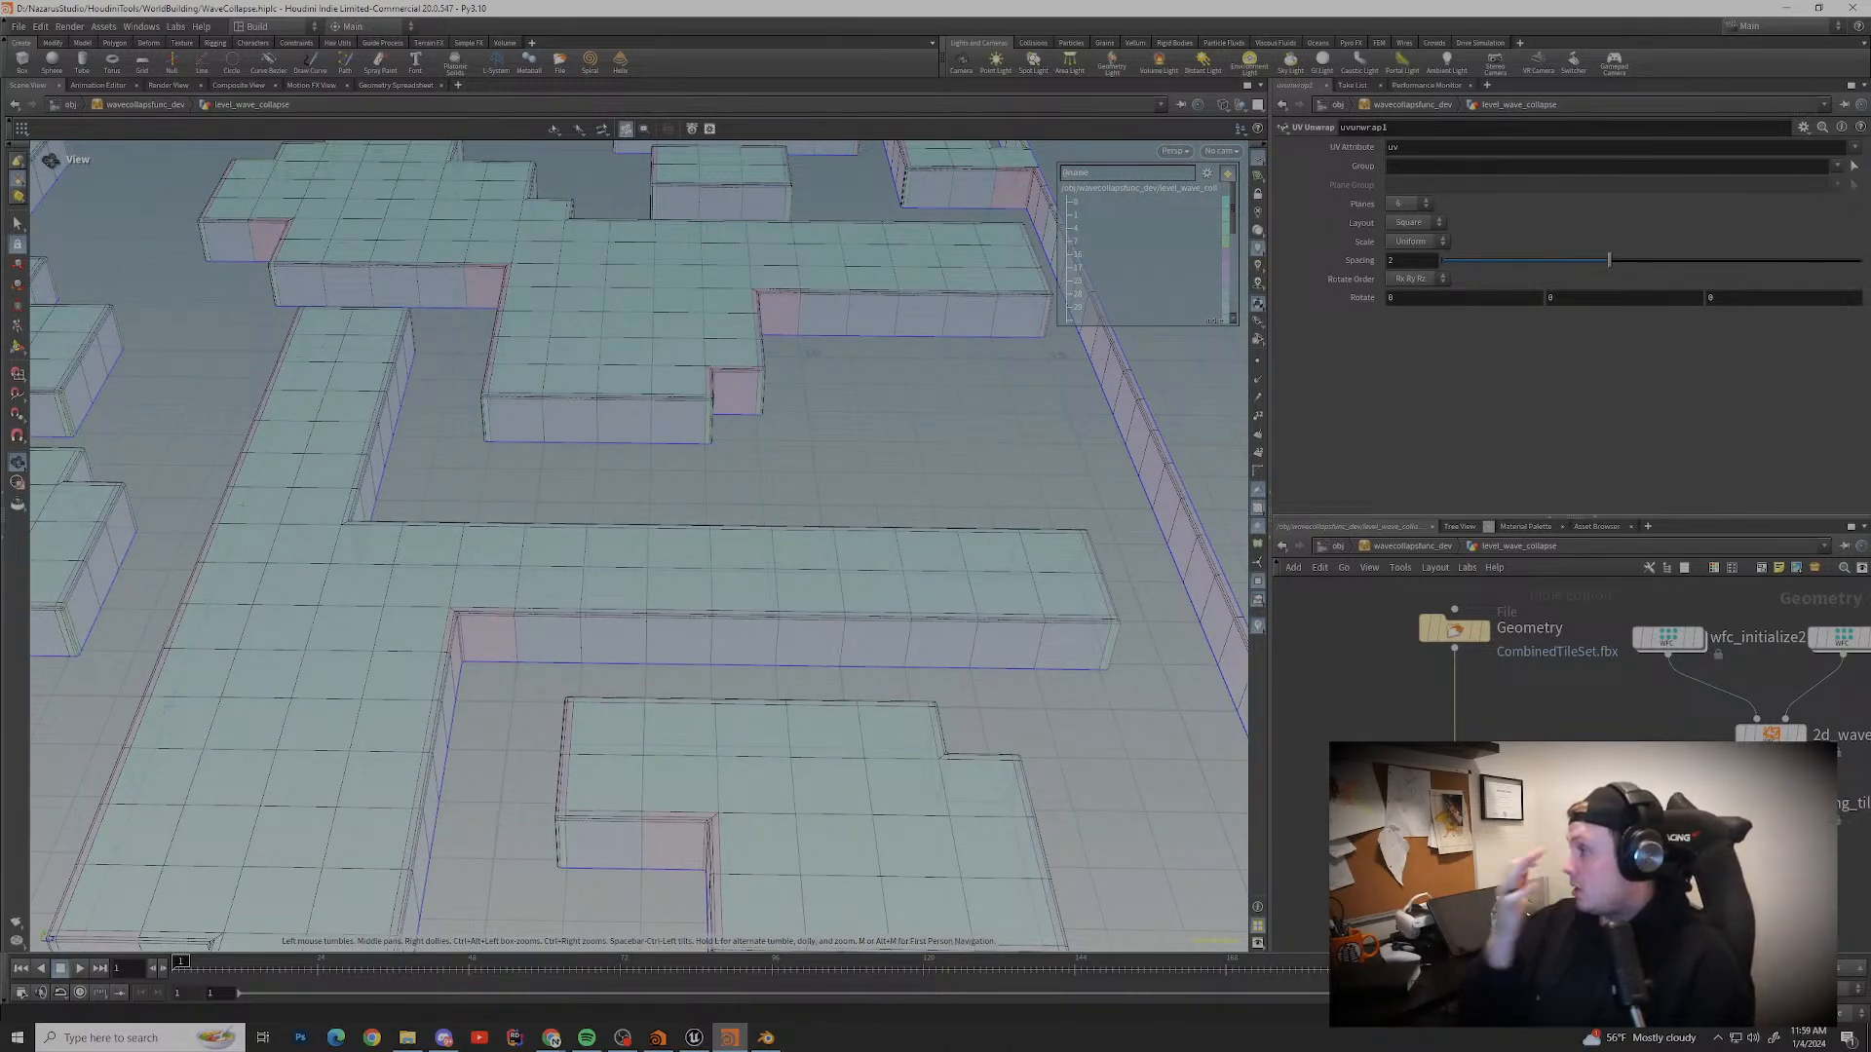
left_click_drag(623, 546, 487, 551)
scroll(634, 559, "up", 5)
scroll(633, 545, "up", 3)
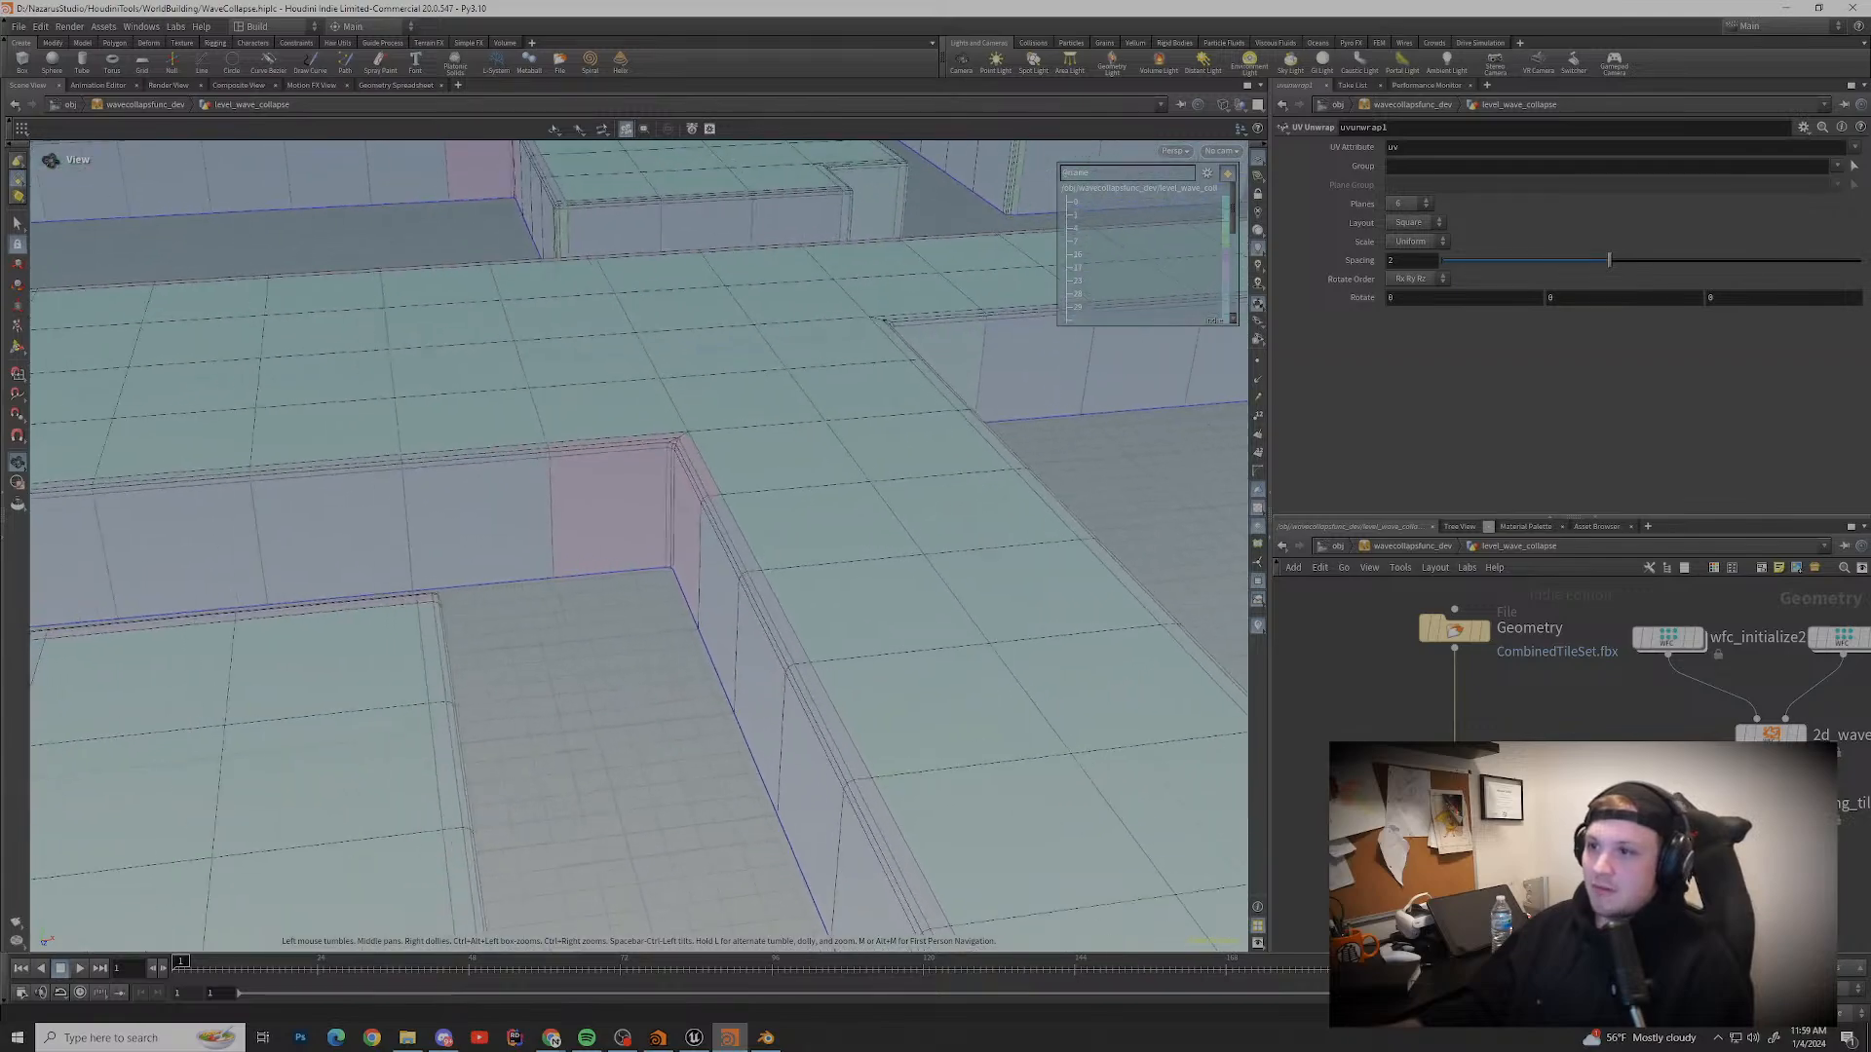
Step: Save the WaveCollapse scene file and the Level wave collapse digital asset
middle_click_drag(1701, 883, 1576, 739)
scroll(1576, 739, "down", 5)
middle_click_drag(1647, 936, 1614, 827)
scroll(1613, 826, "up", 4)
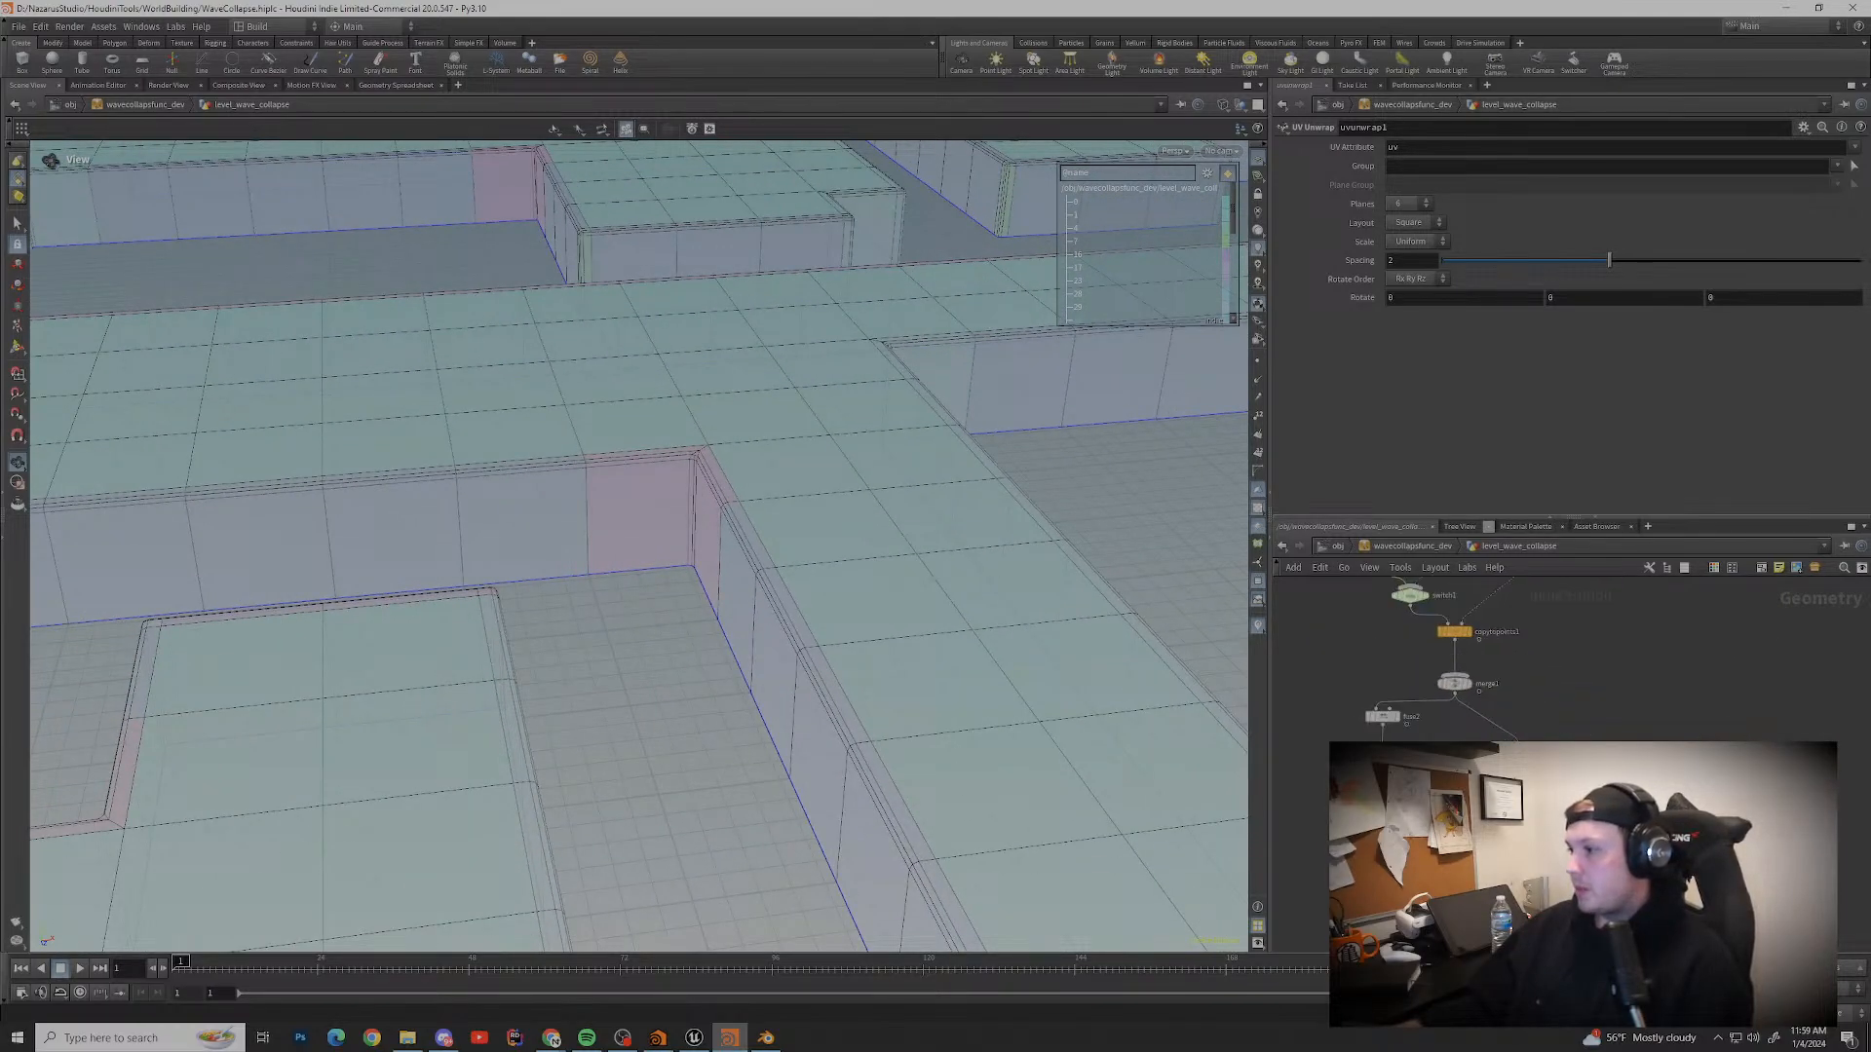
left_click(18, 27)
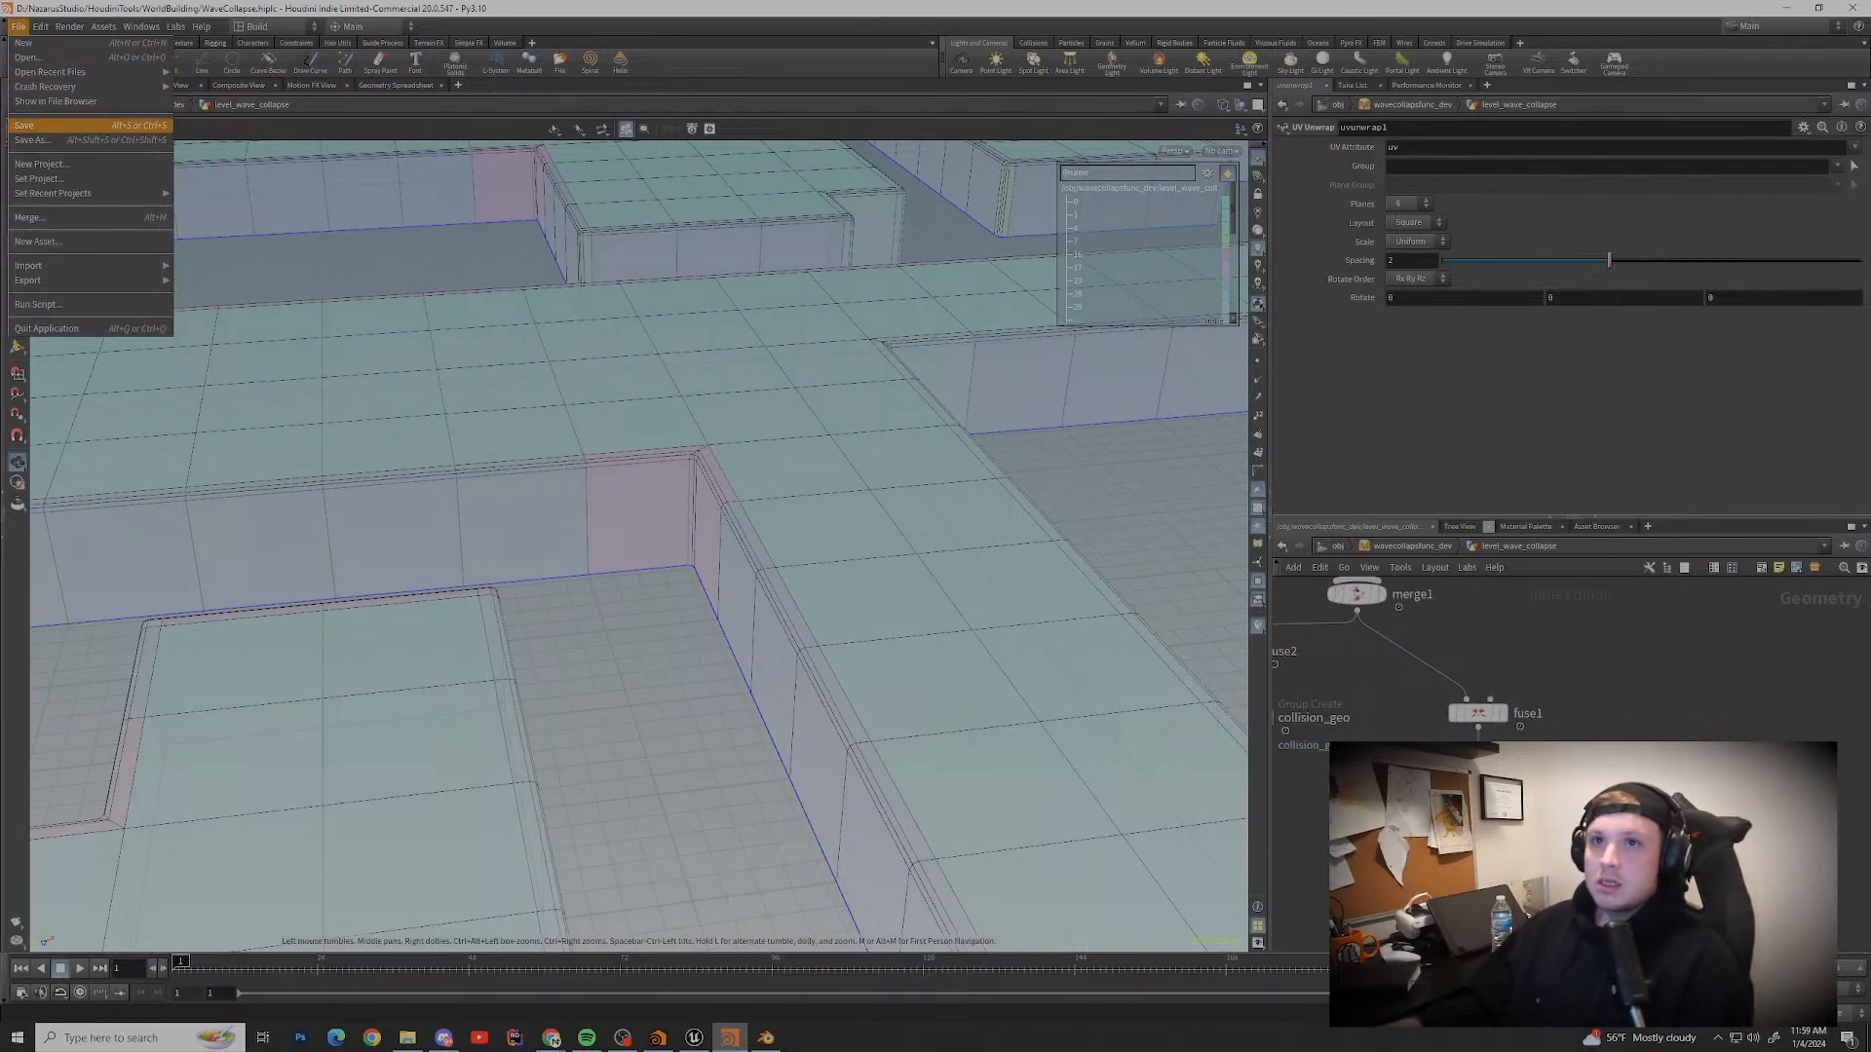
left_click(49, 126)
left_click(104, 27)
mouse_move(146, 110)
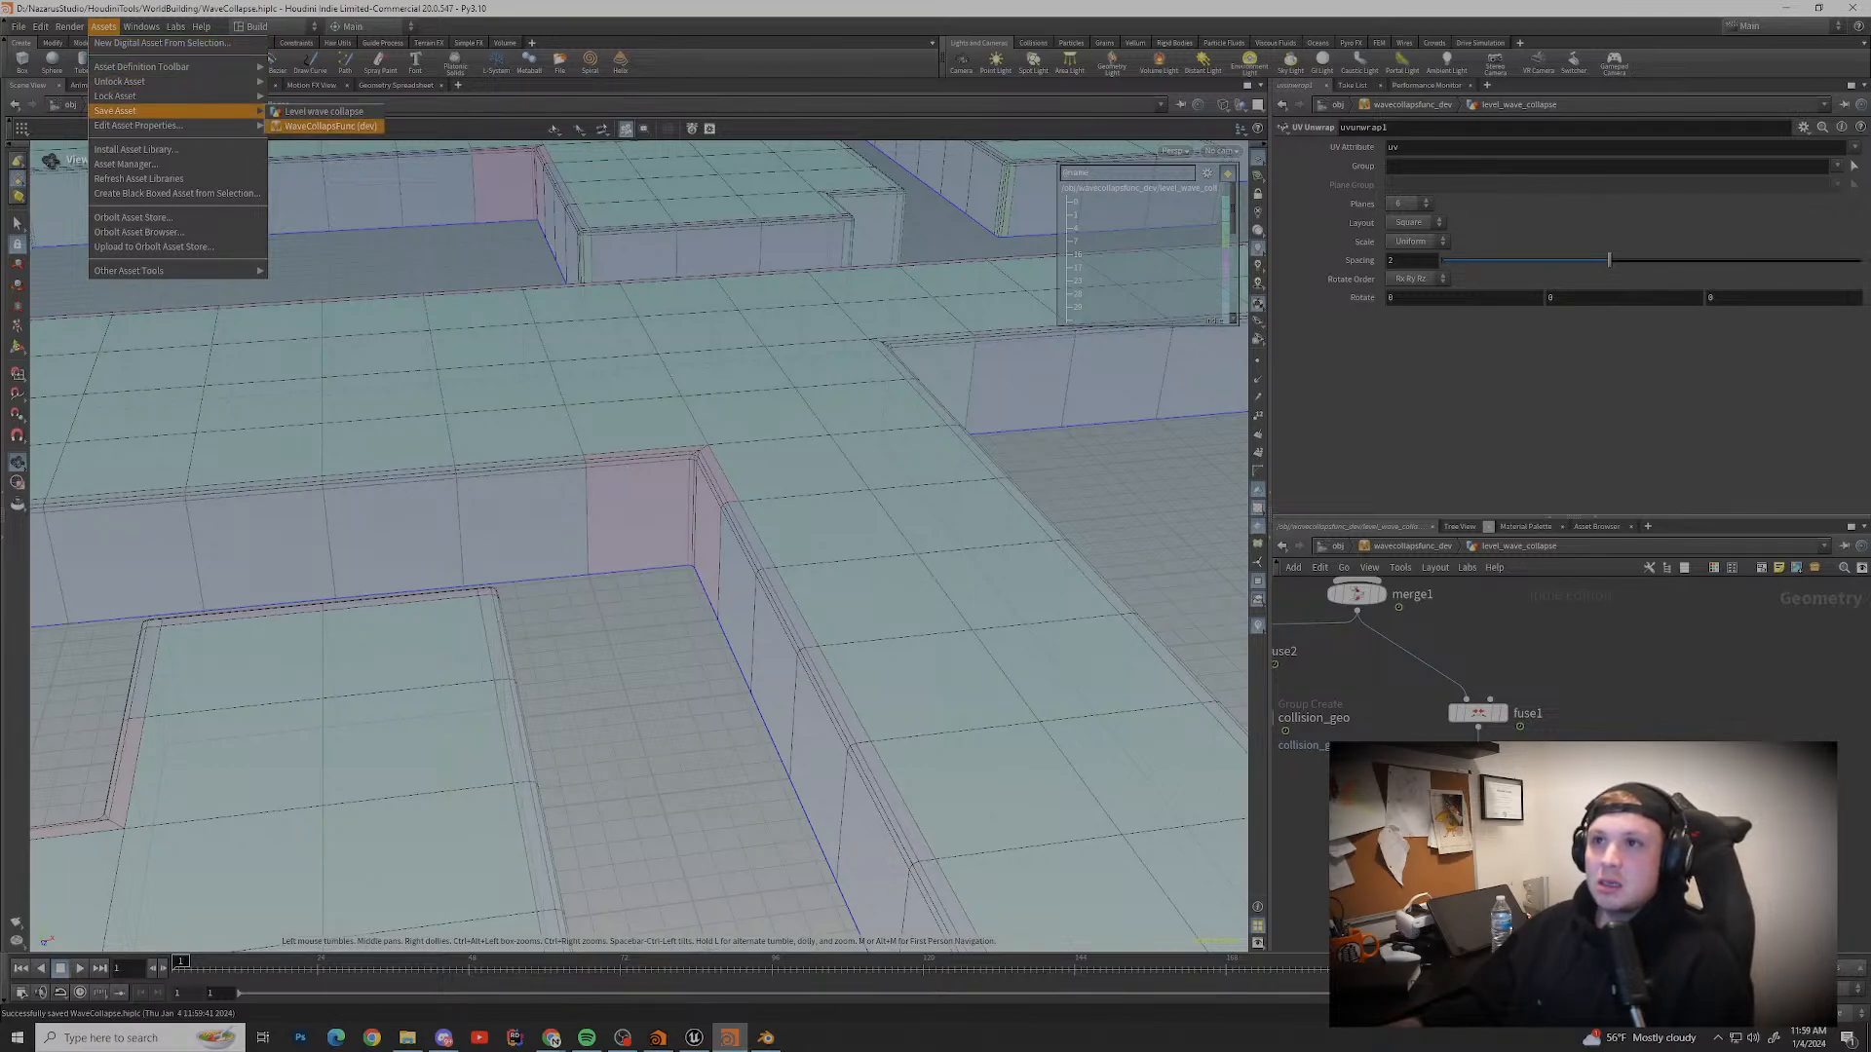
left_click(322, 111)
left_click_drag(623, 546, 624, 497)
scroll(639, 546, "down", 4)
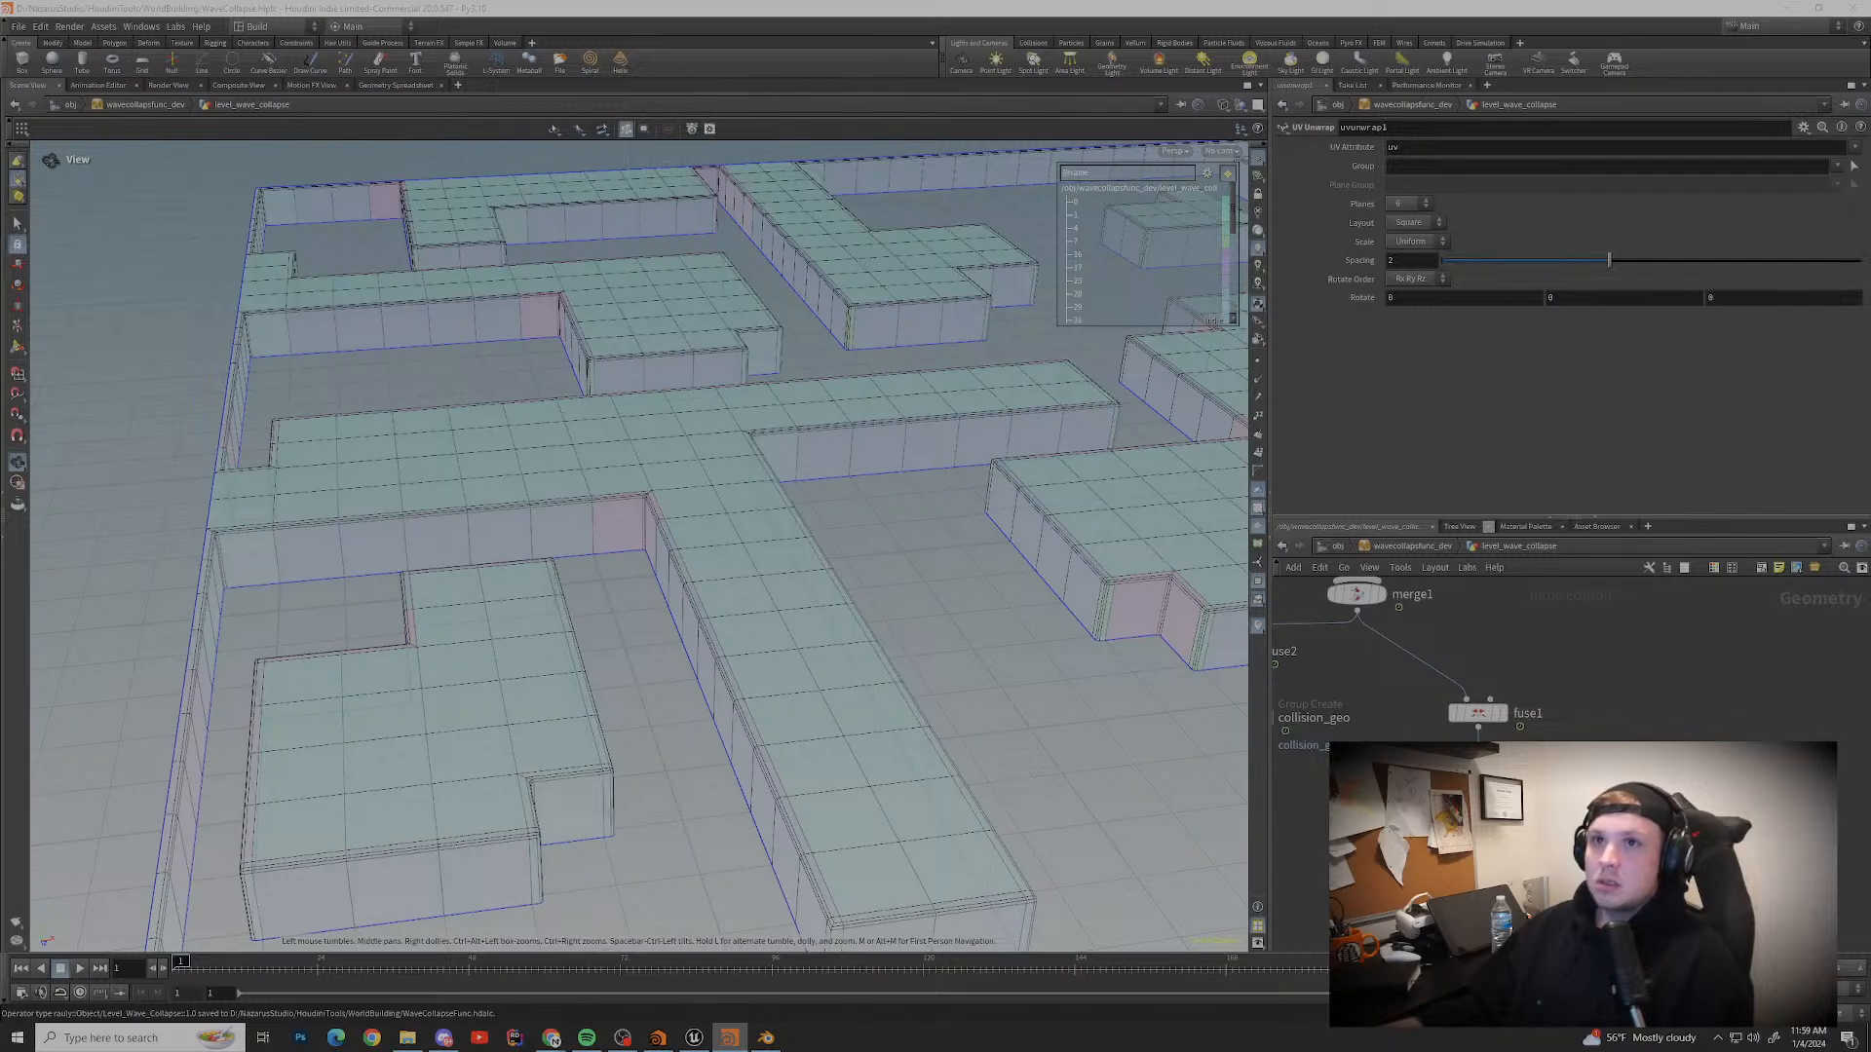
left_click(40, 26)
left_click(40, 26)
left_click(40, 27)
left_click(40, 27)
left_click(69, 26)
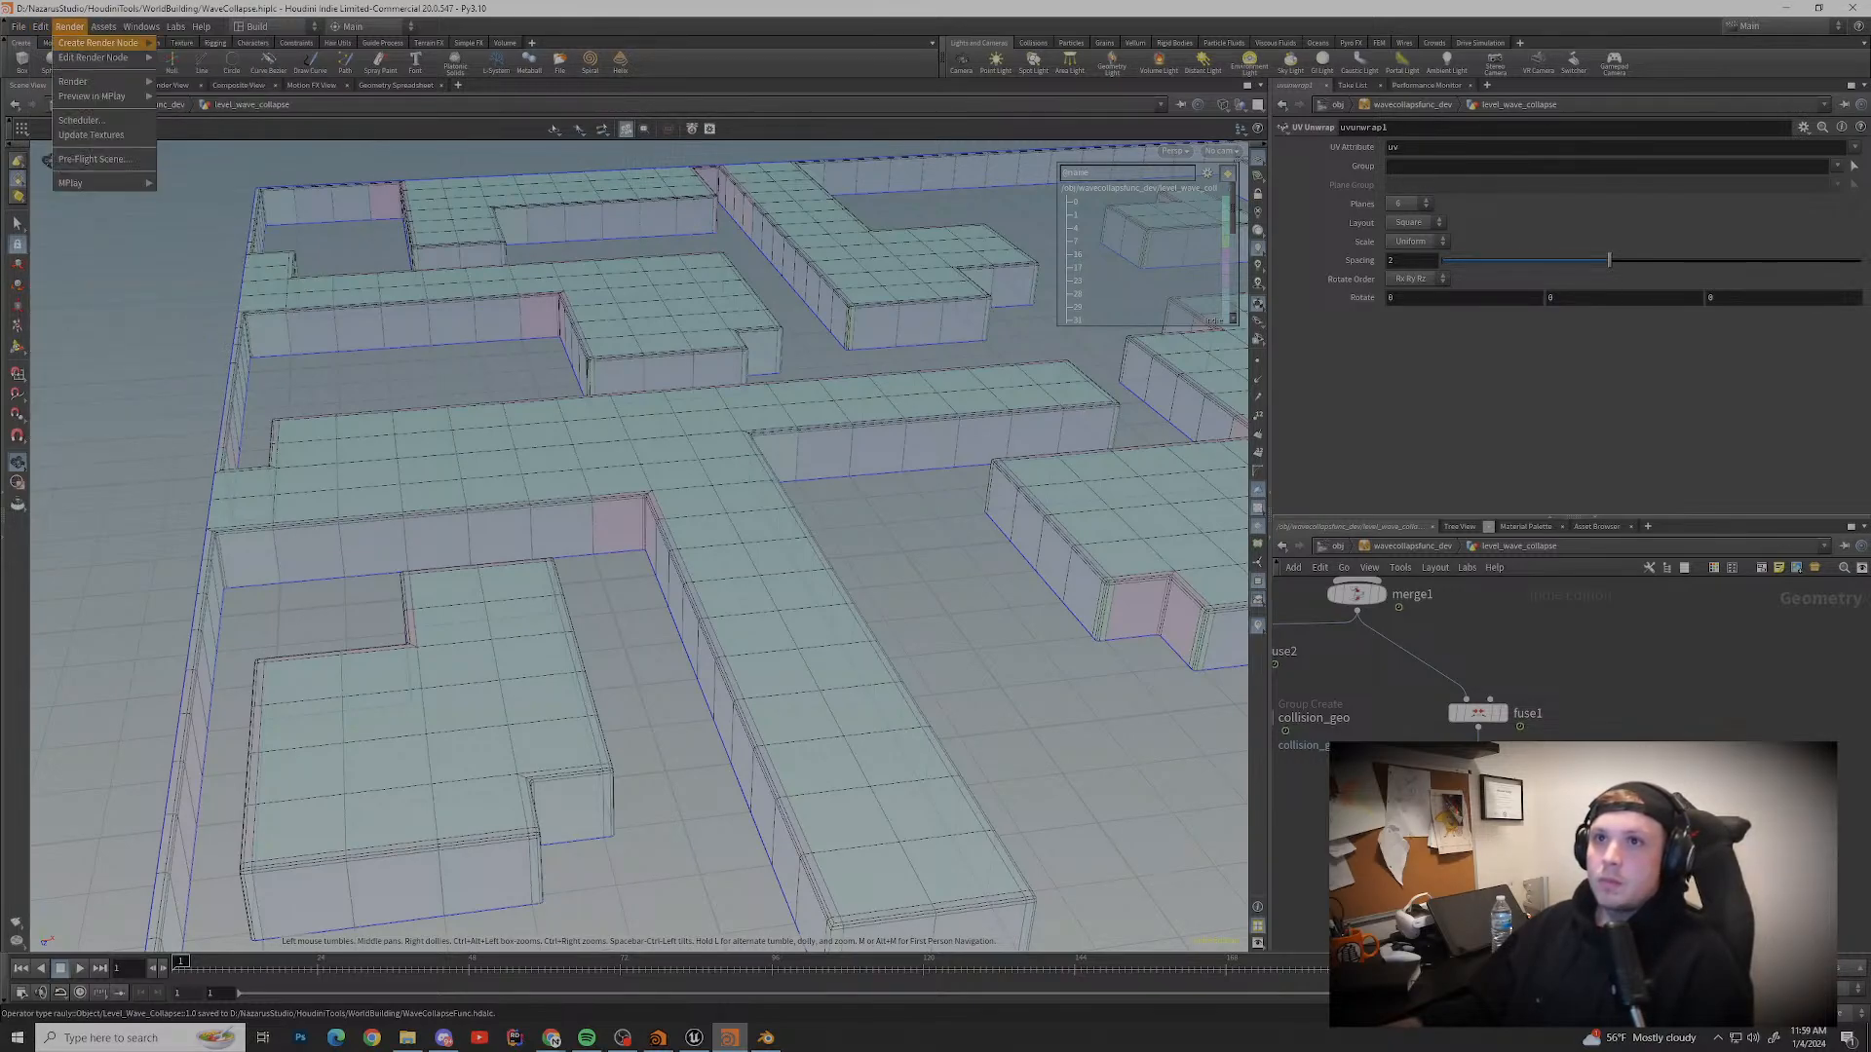
mouse_move(103, 27)
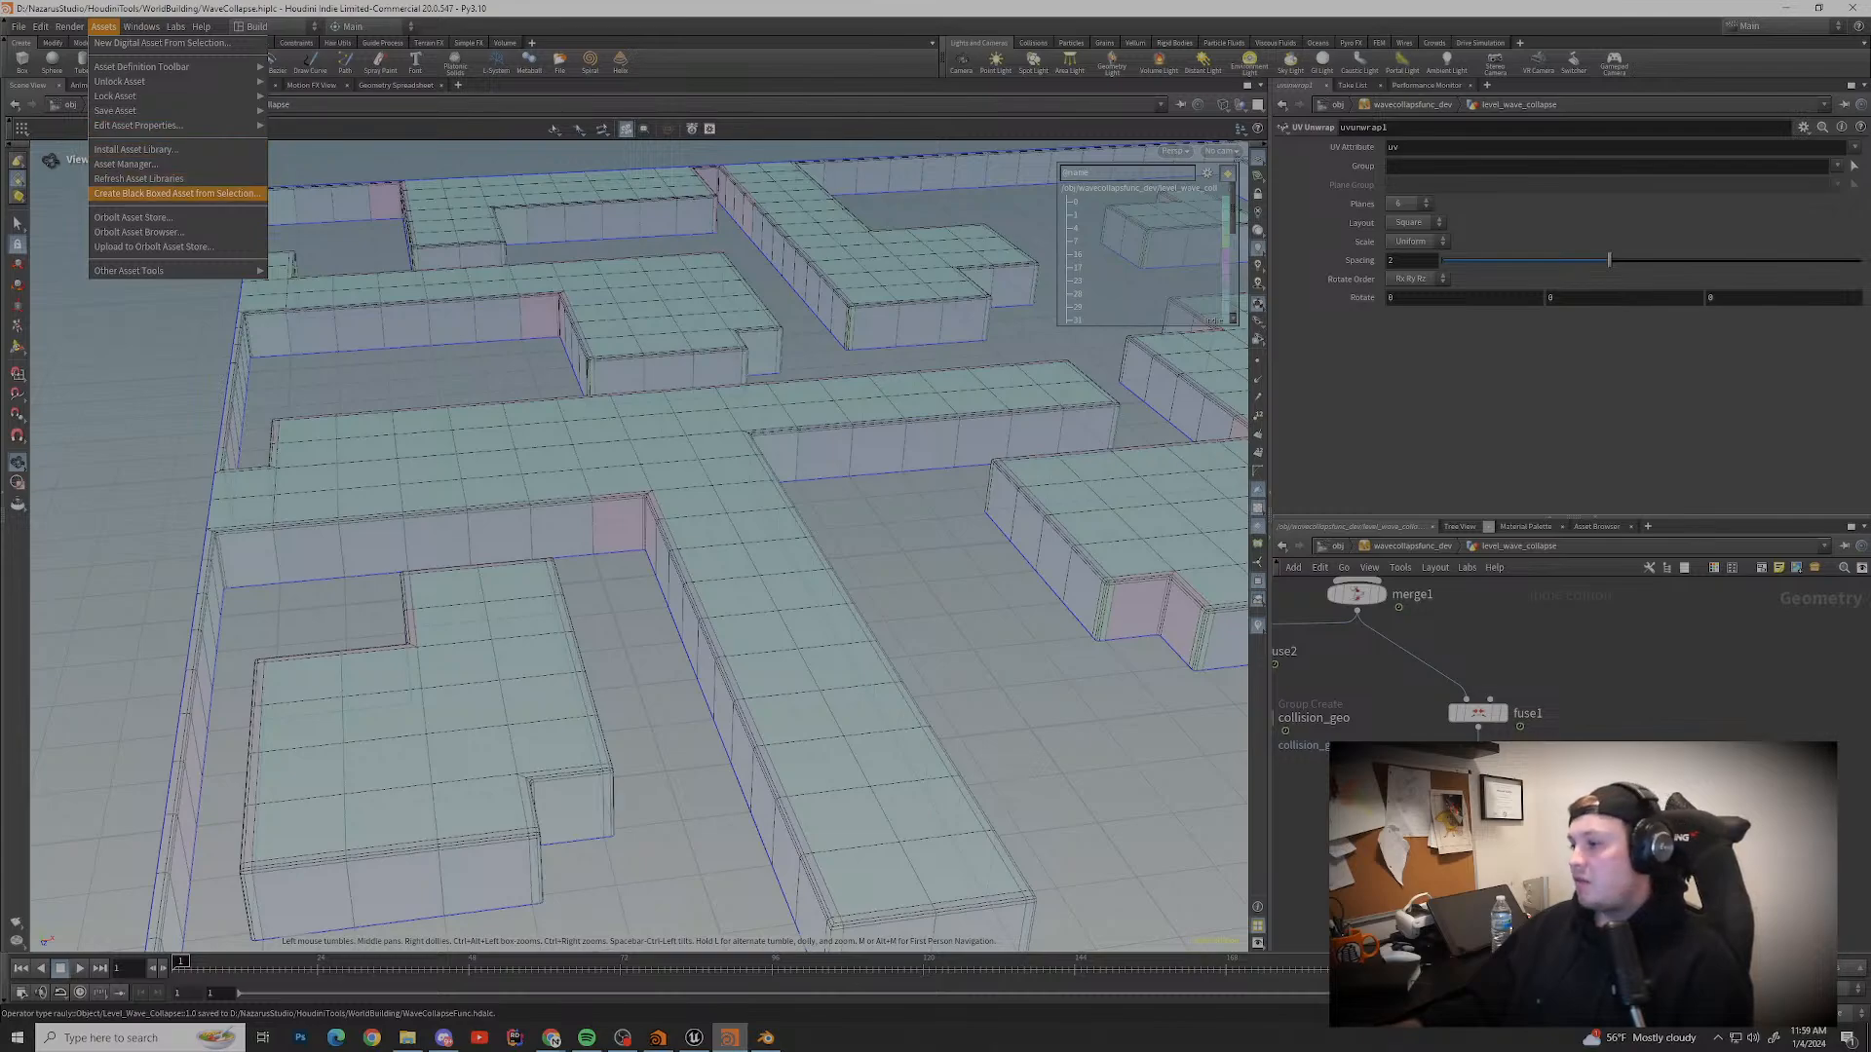
left_click(224, 361)
Step: Display the triangulate1 node below polybevel1 and examine the triangulated level geometry
scroll(1616, 787, "down", 3)
scroll(1504, 725, "up", 3)
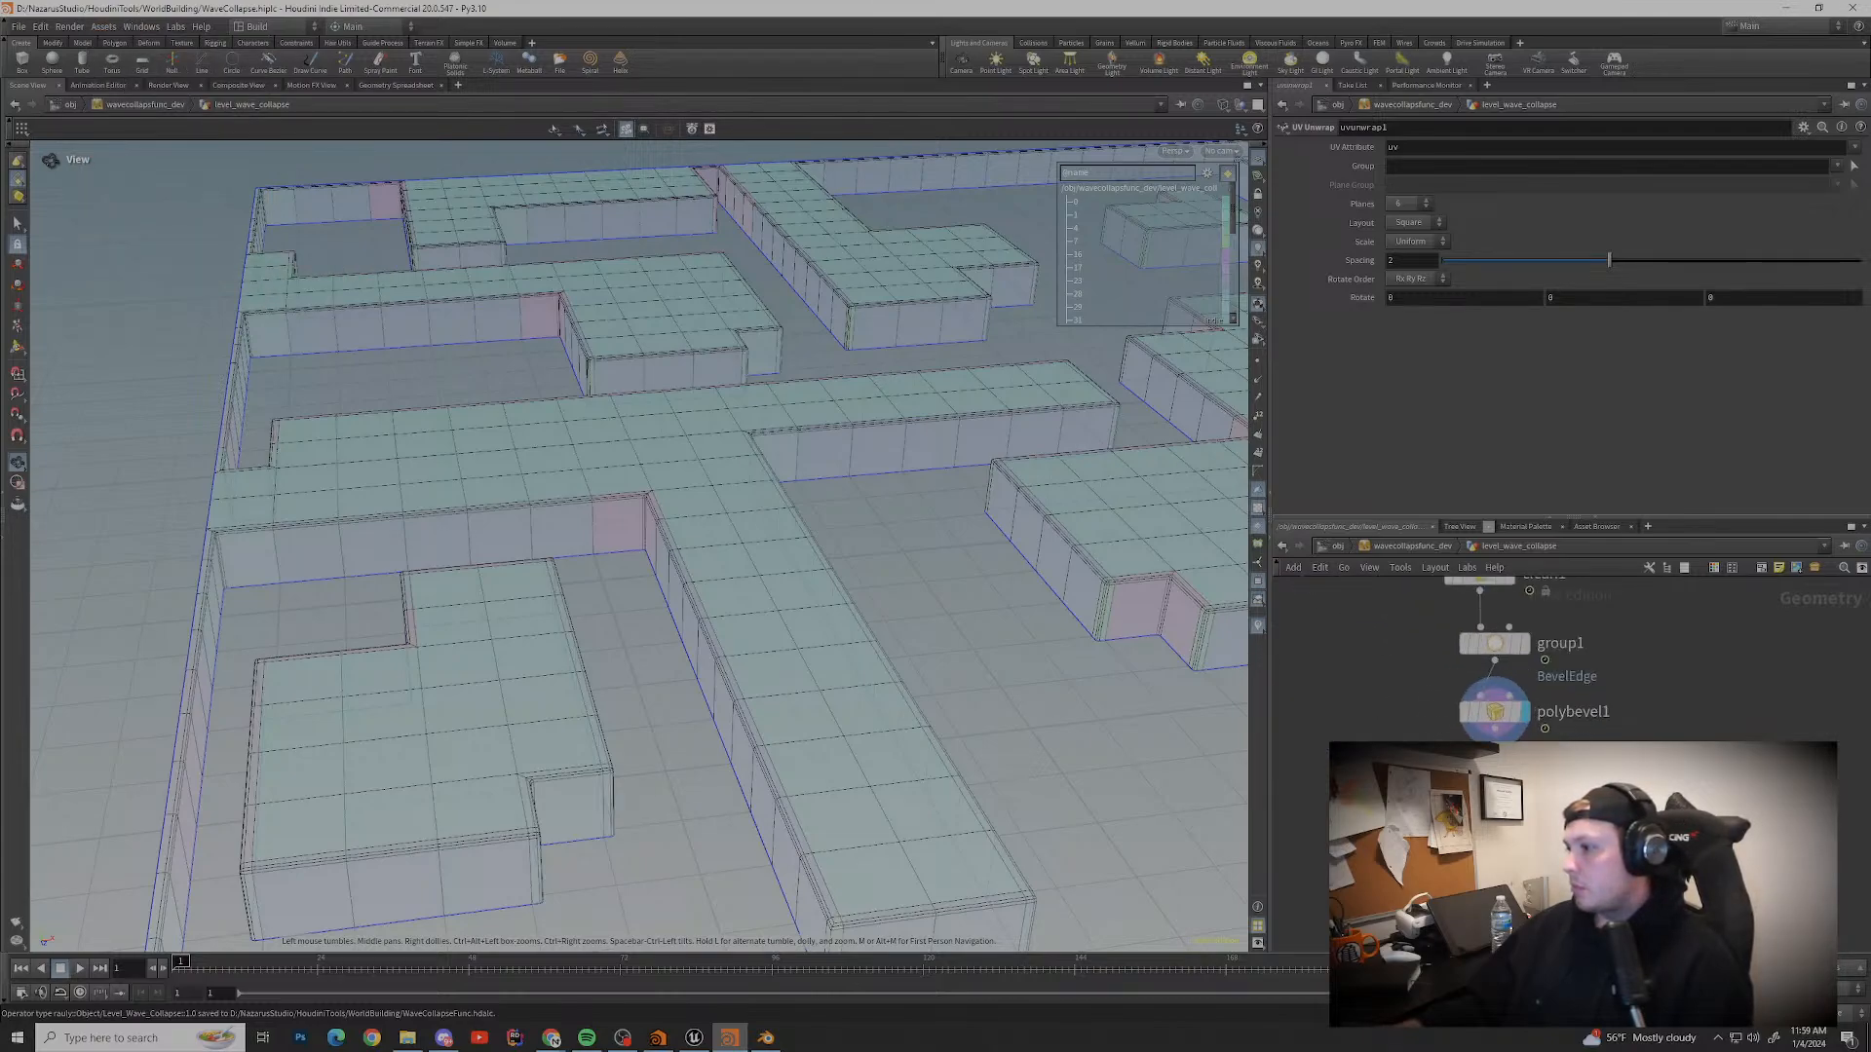
scroll(1432, 737, "down", 1)
middle_click_drag(1433, 737, 1489, 633)
scroll(1493, 732, "up", 4)
scroll(1559, 662, "down", 3)
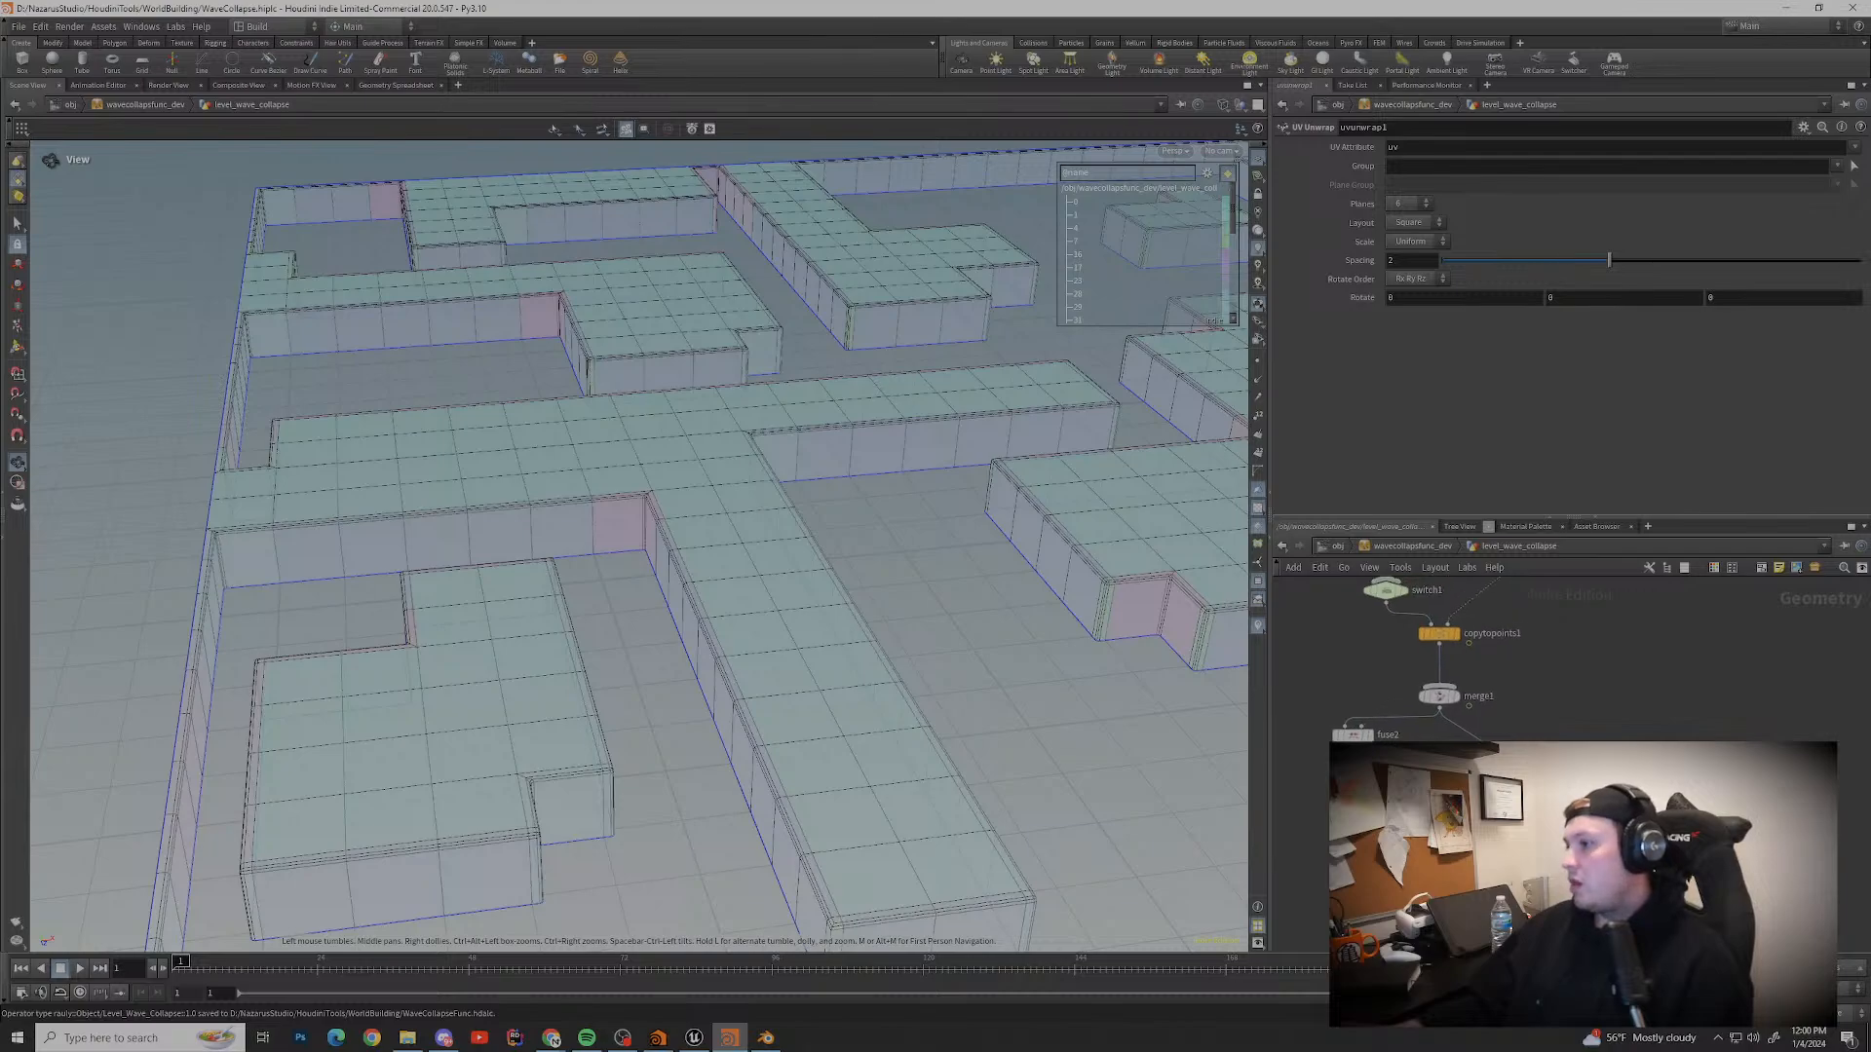
middle_click_drag(1530, 799, 1557, 712)
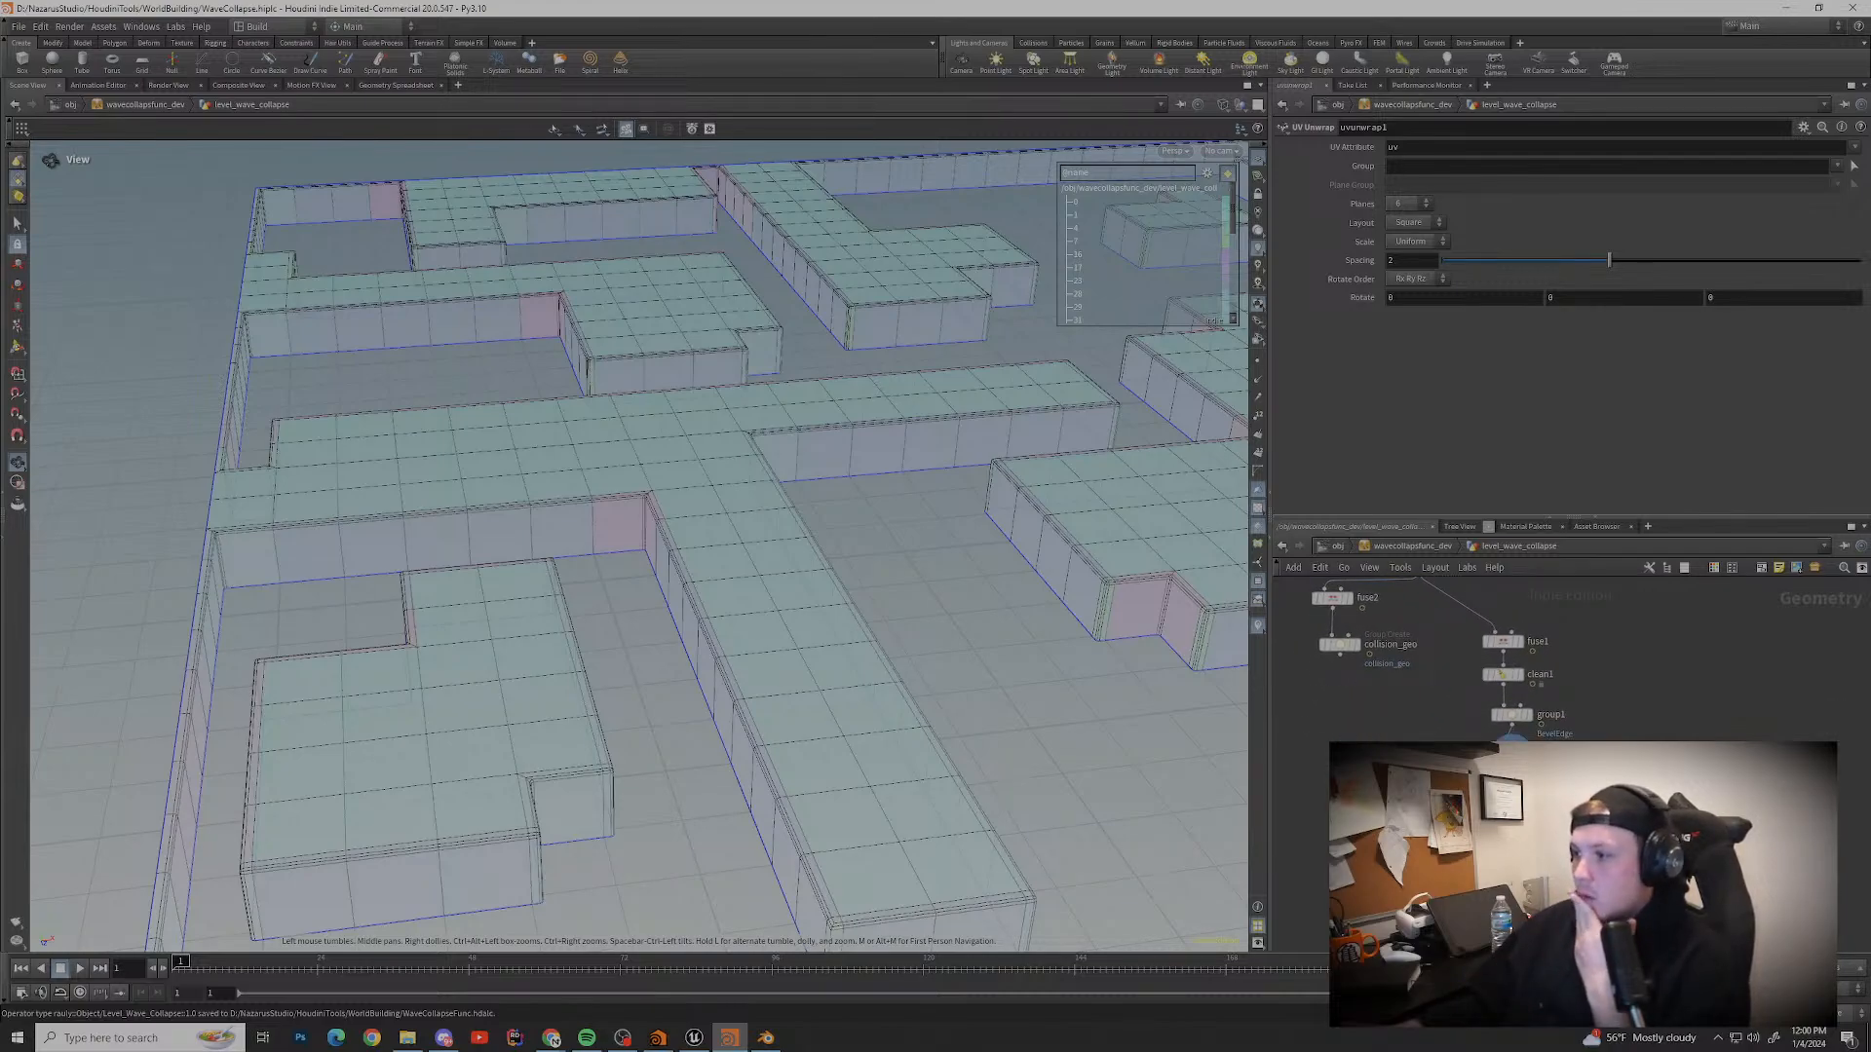
scroll(1557, 713, "up", 5)
left_click_drag(1497, 765, 1499, 719)
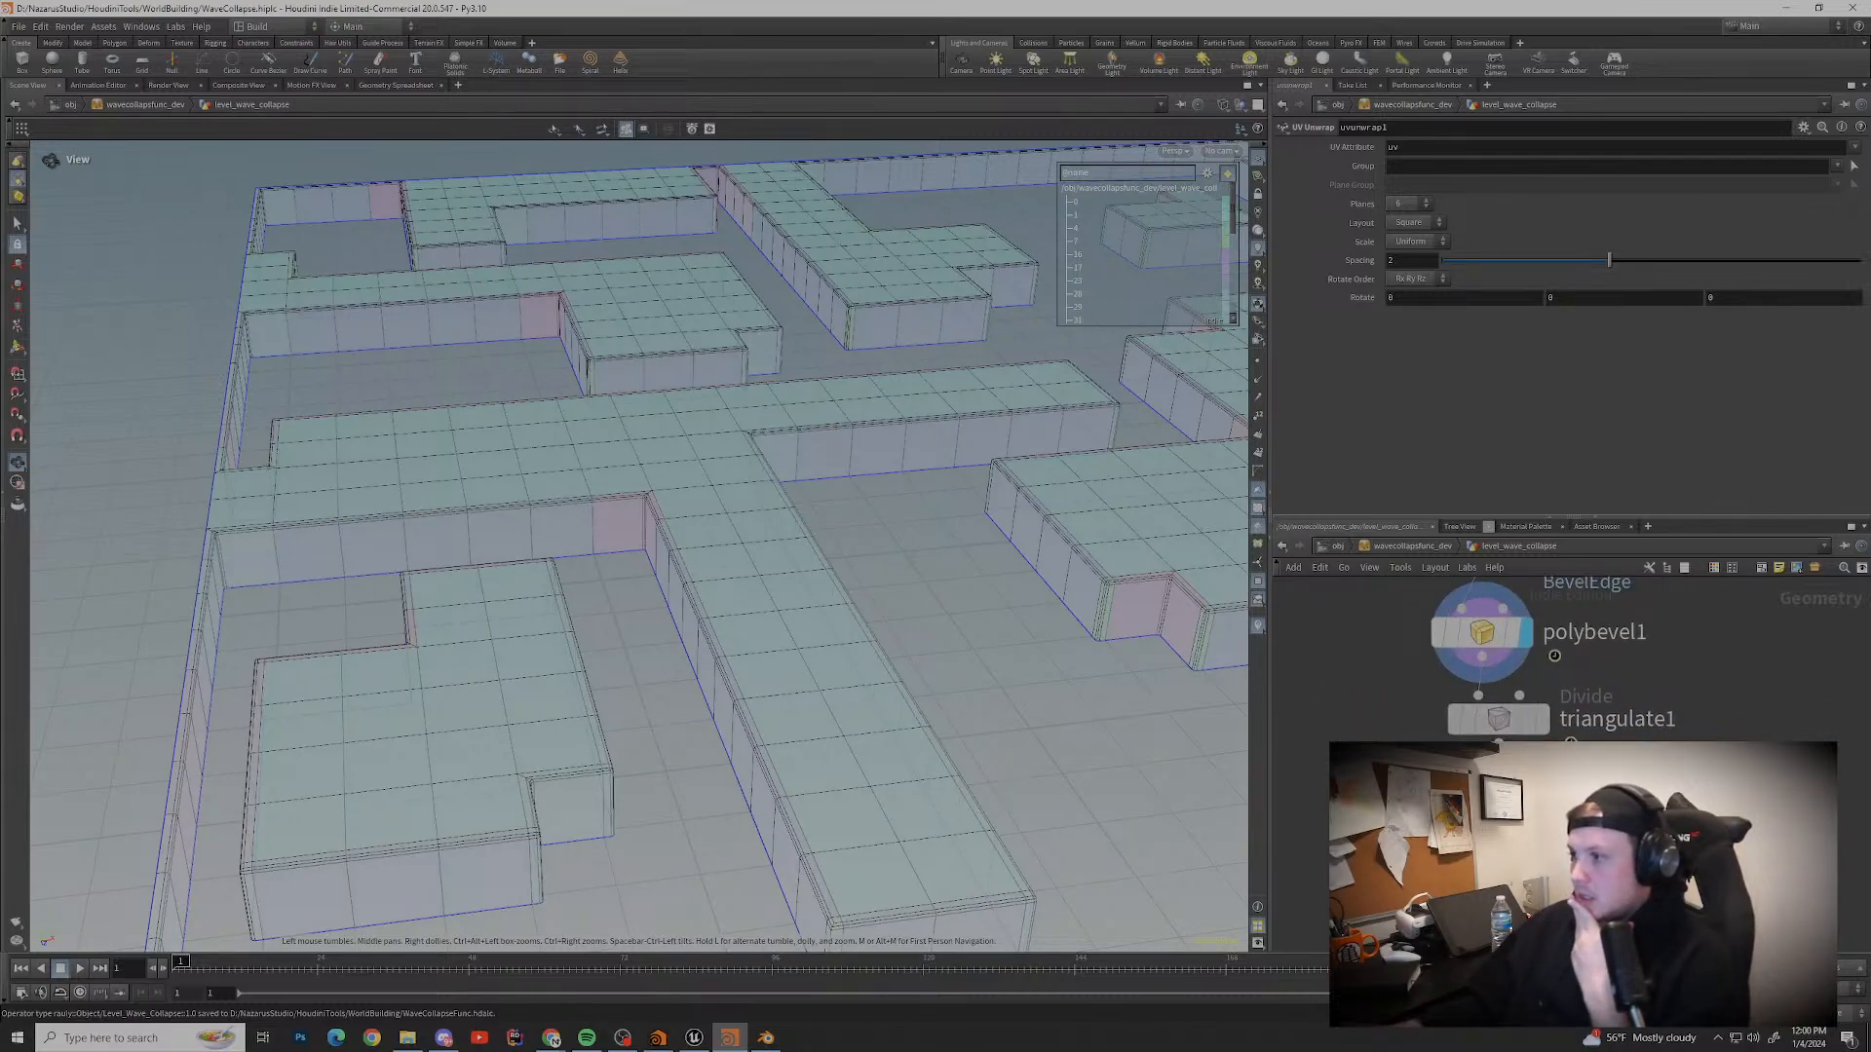
left_click(1541, 719)
scroll(857, 487, "down", 1)
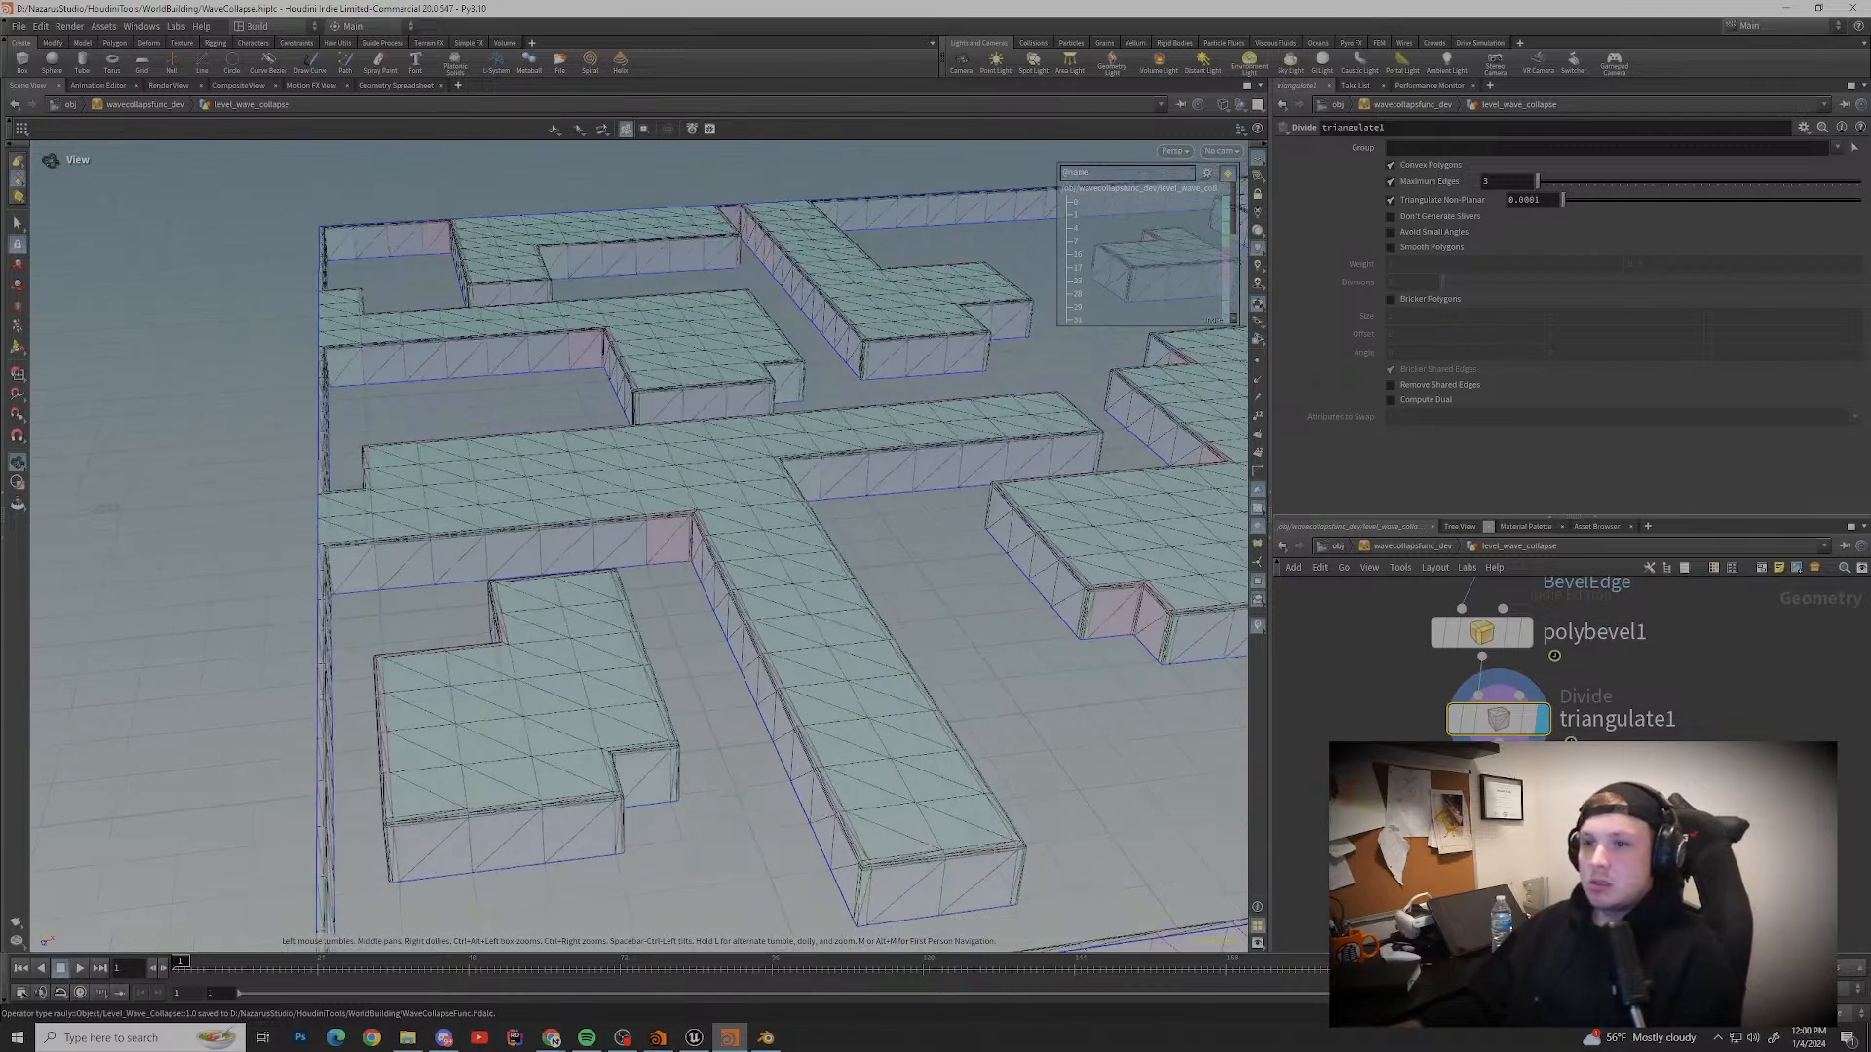
left_click_drag(857, 487, 672, 487)
scroll(1559, 653, "down", 5)
scroll(1413, 662, "up", 5)
scroll(1559, 663, "down", 4)
scroll(1413, 663, "up", 2)
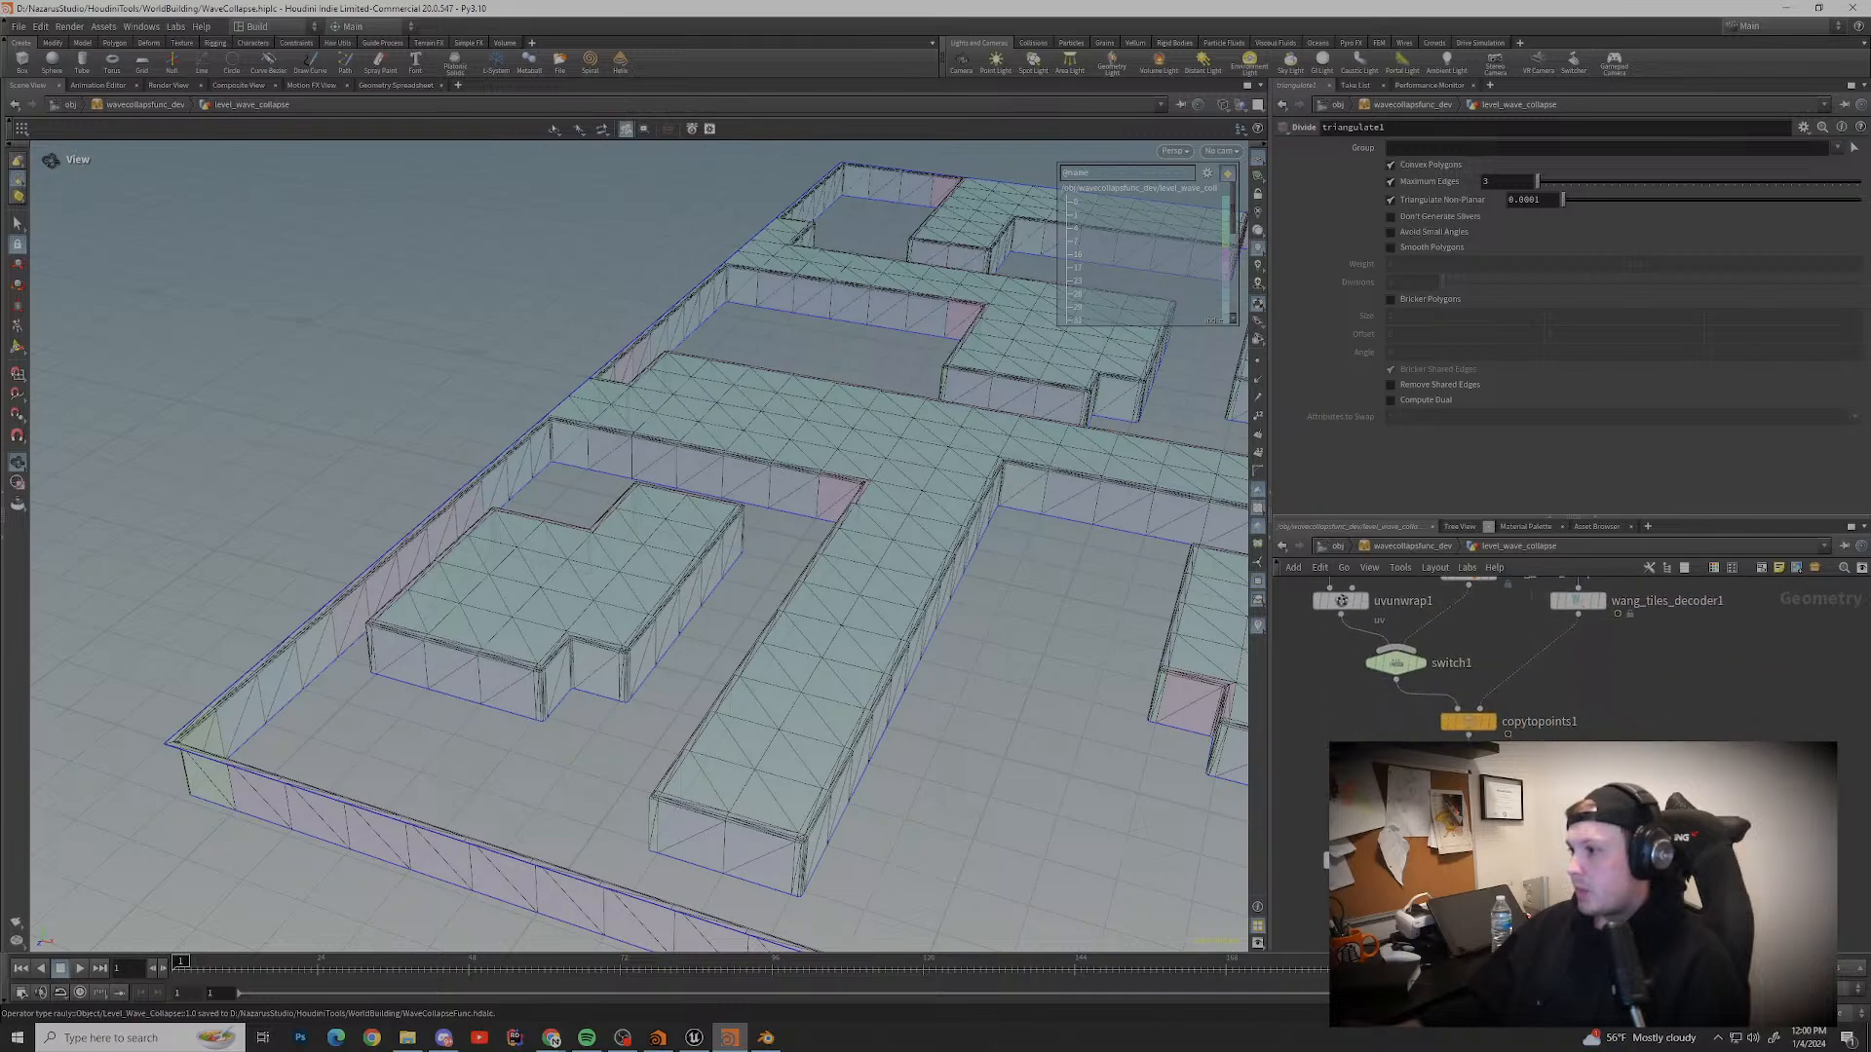
Step: Inspect the settings of the Wang tiles sample node and the copytopoints1 node
middle_click_drag(1413, 604, 1416, 770)
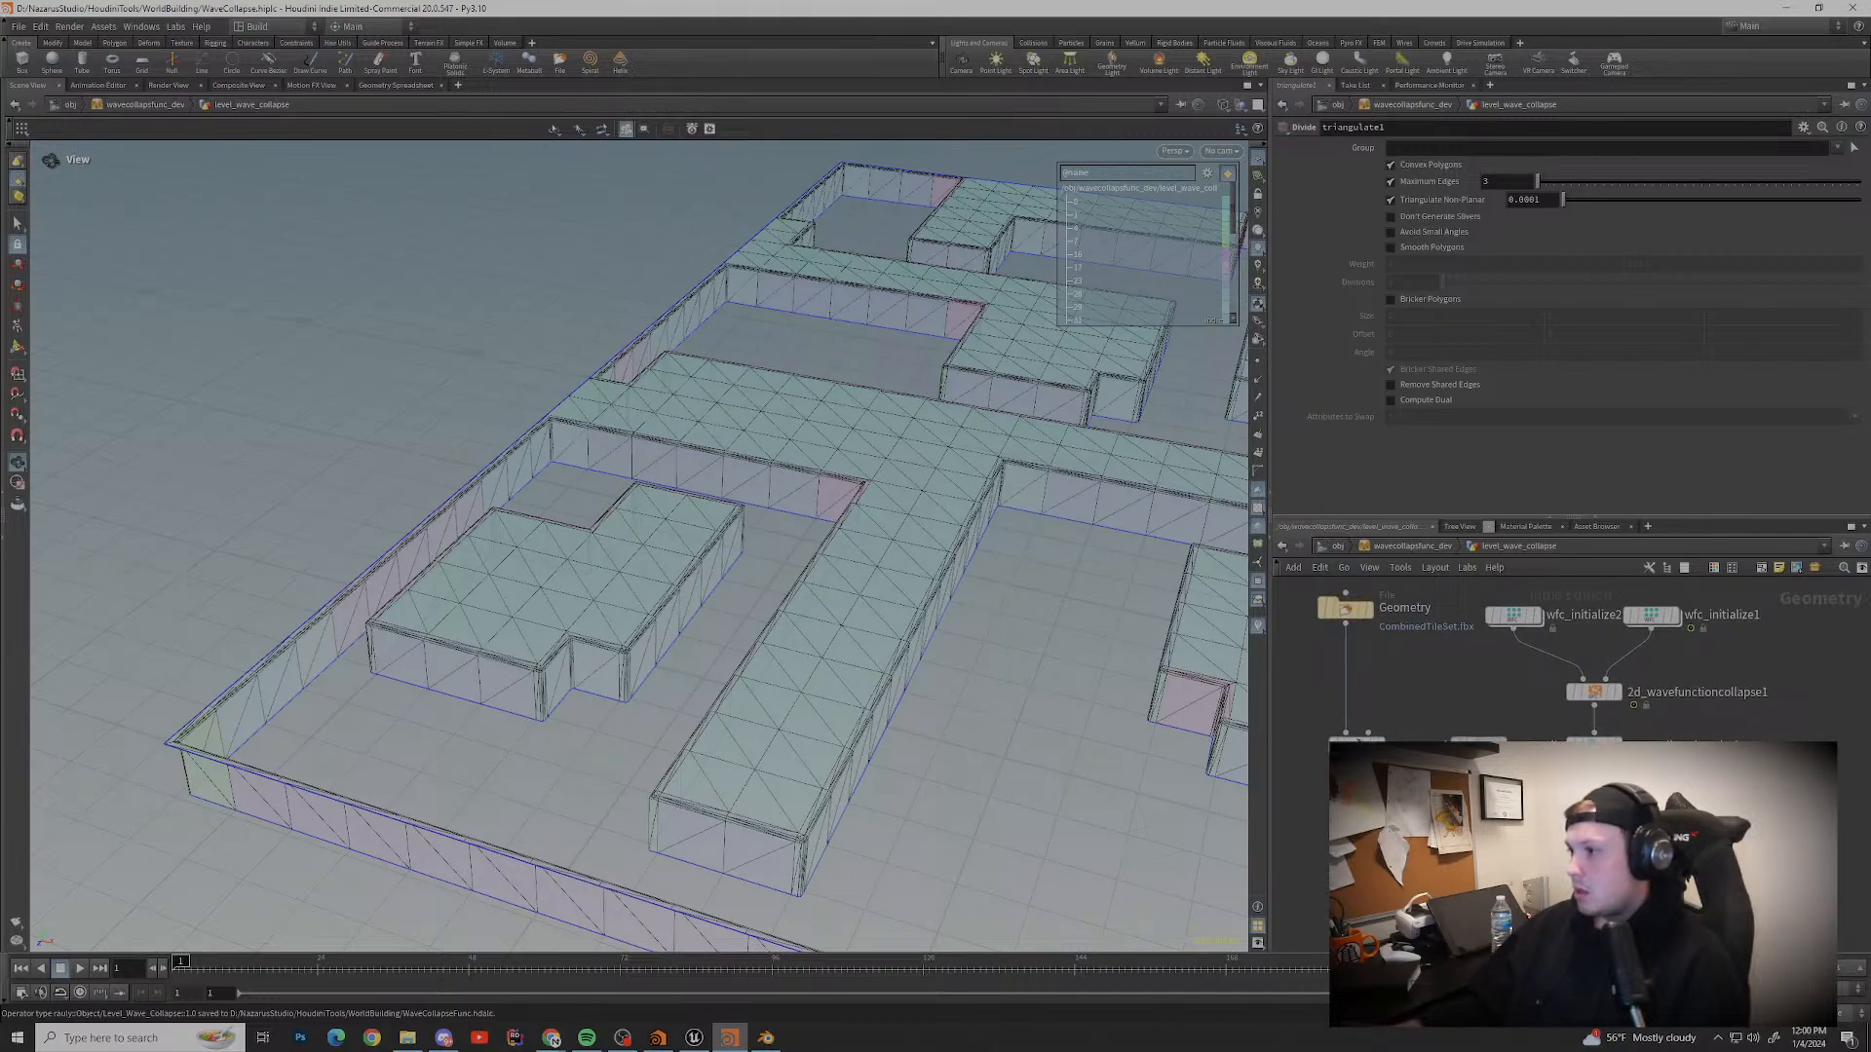
left_click_drag(1316, 716, 1478, 691)
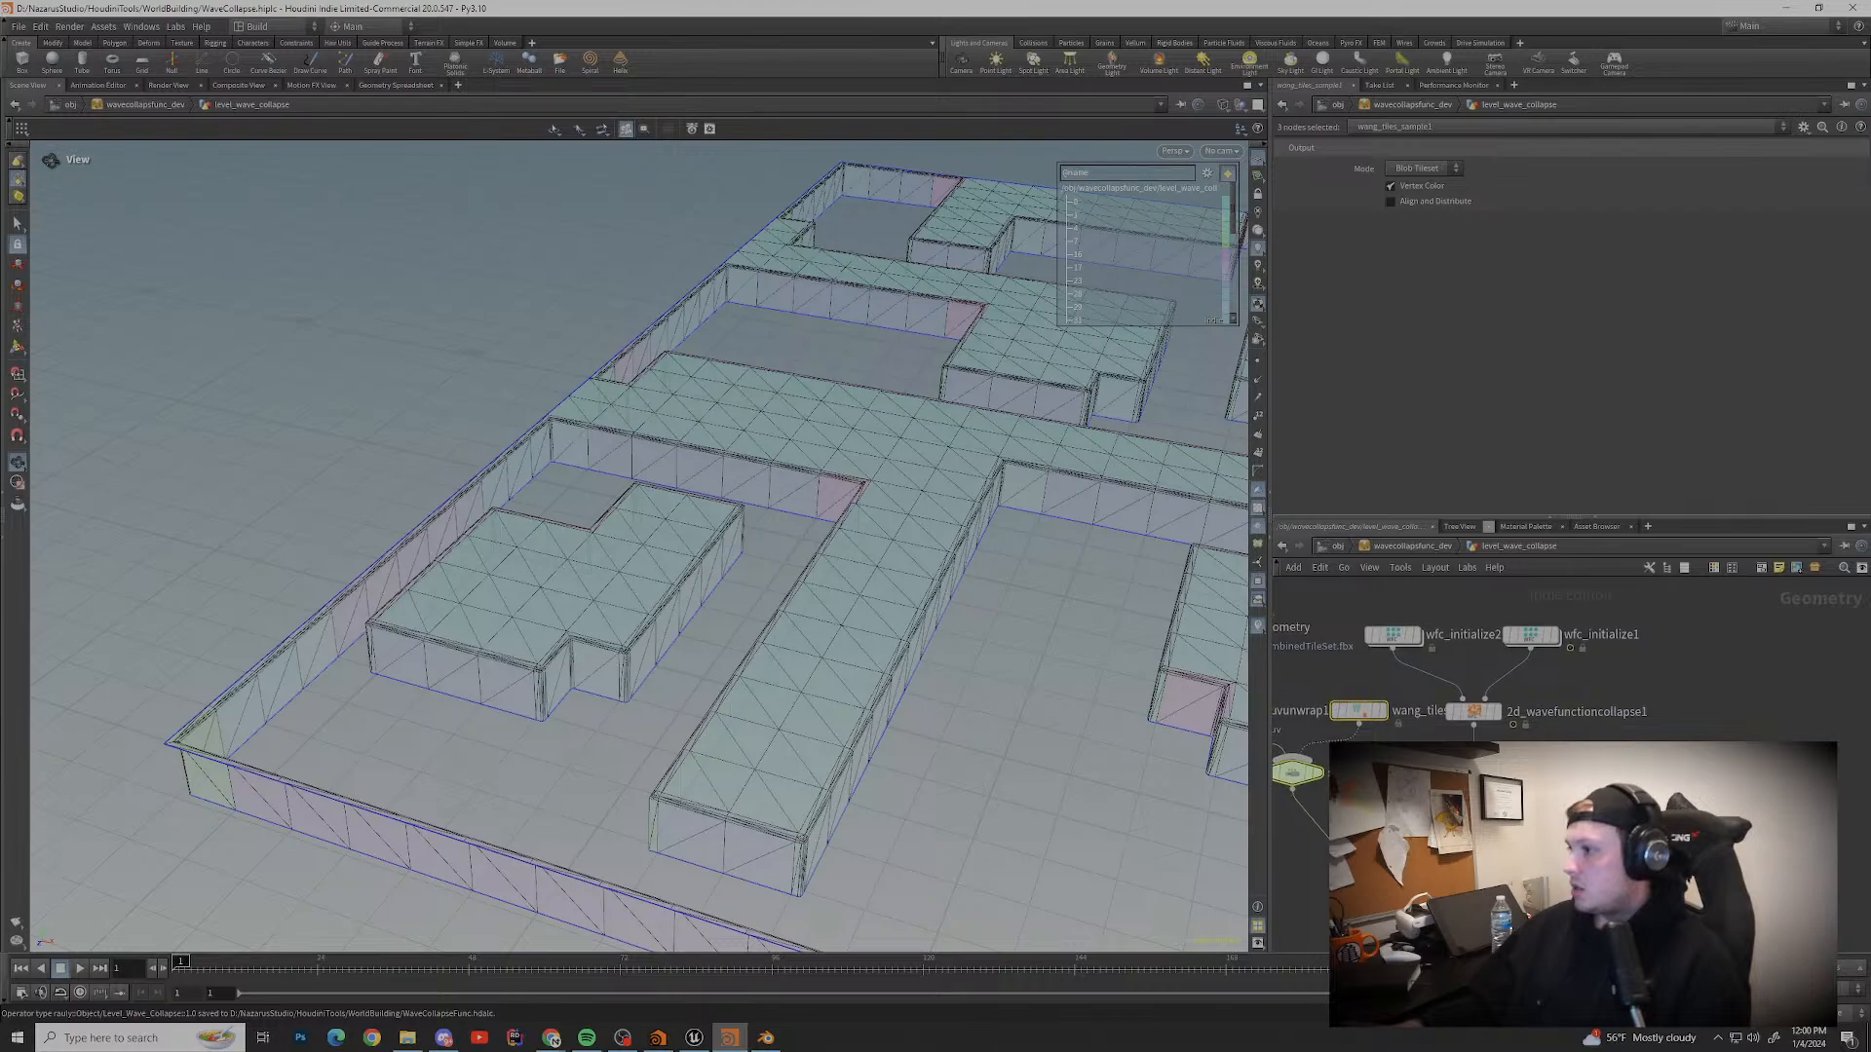
left_click(1478, 691)
middle_click_drag(1478, 691, 1440, 590)
left_click(1412, 660)
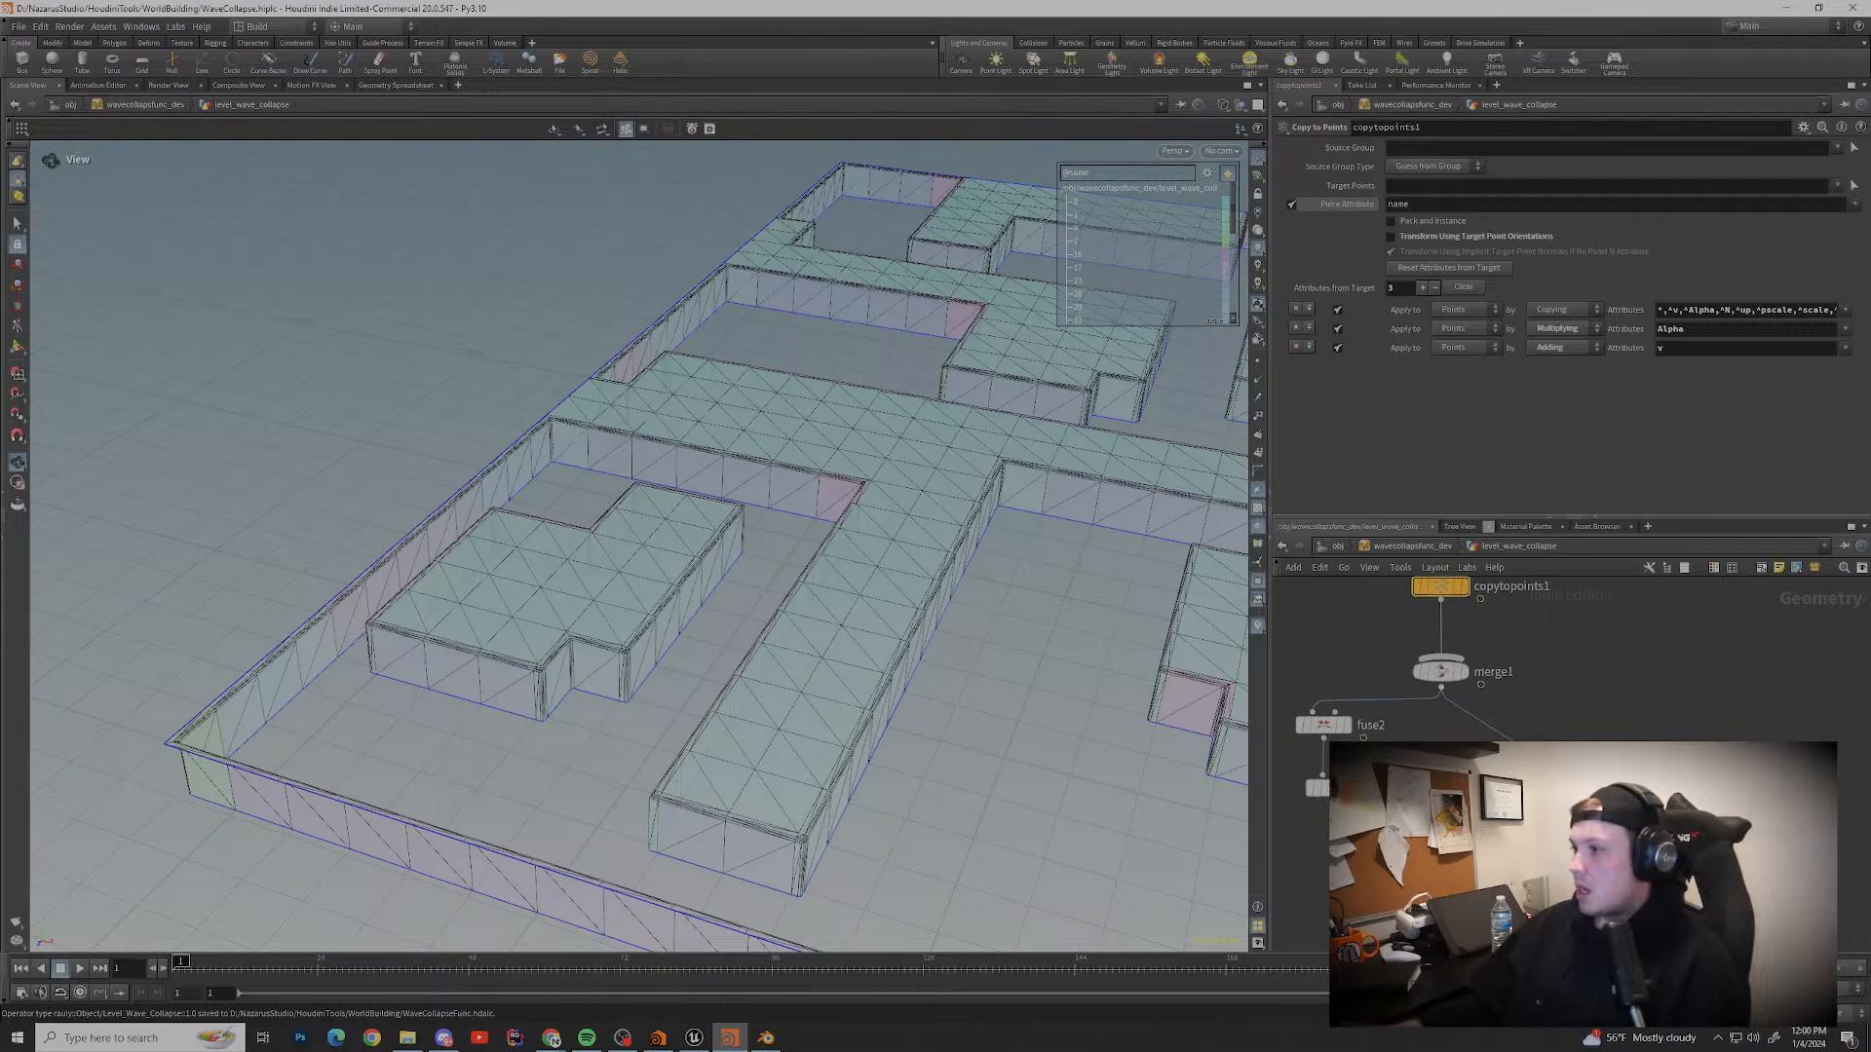
Step: Compare the displayed geometry of merge1 and the collision_geo node, and open the collision_geo group settings
left_click(1440, 670)
left_click(1465, 670)
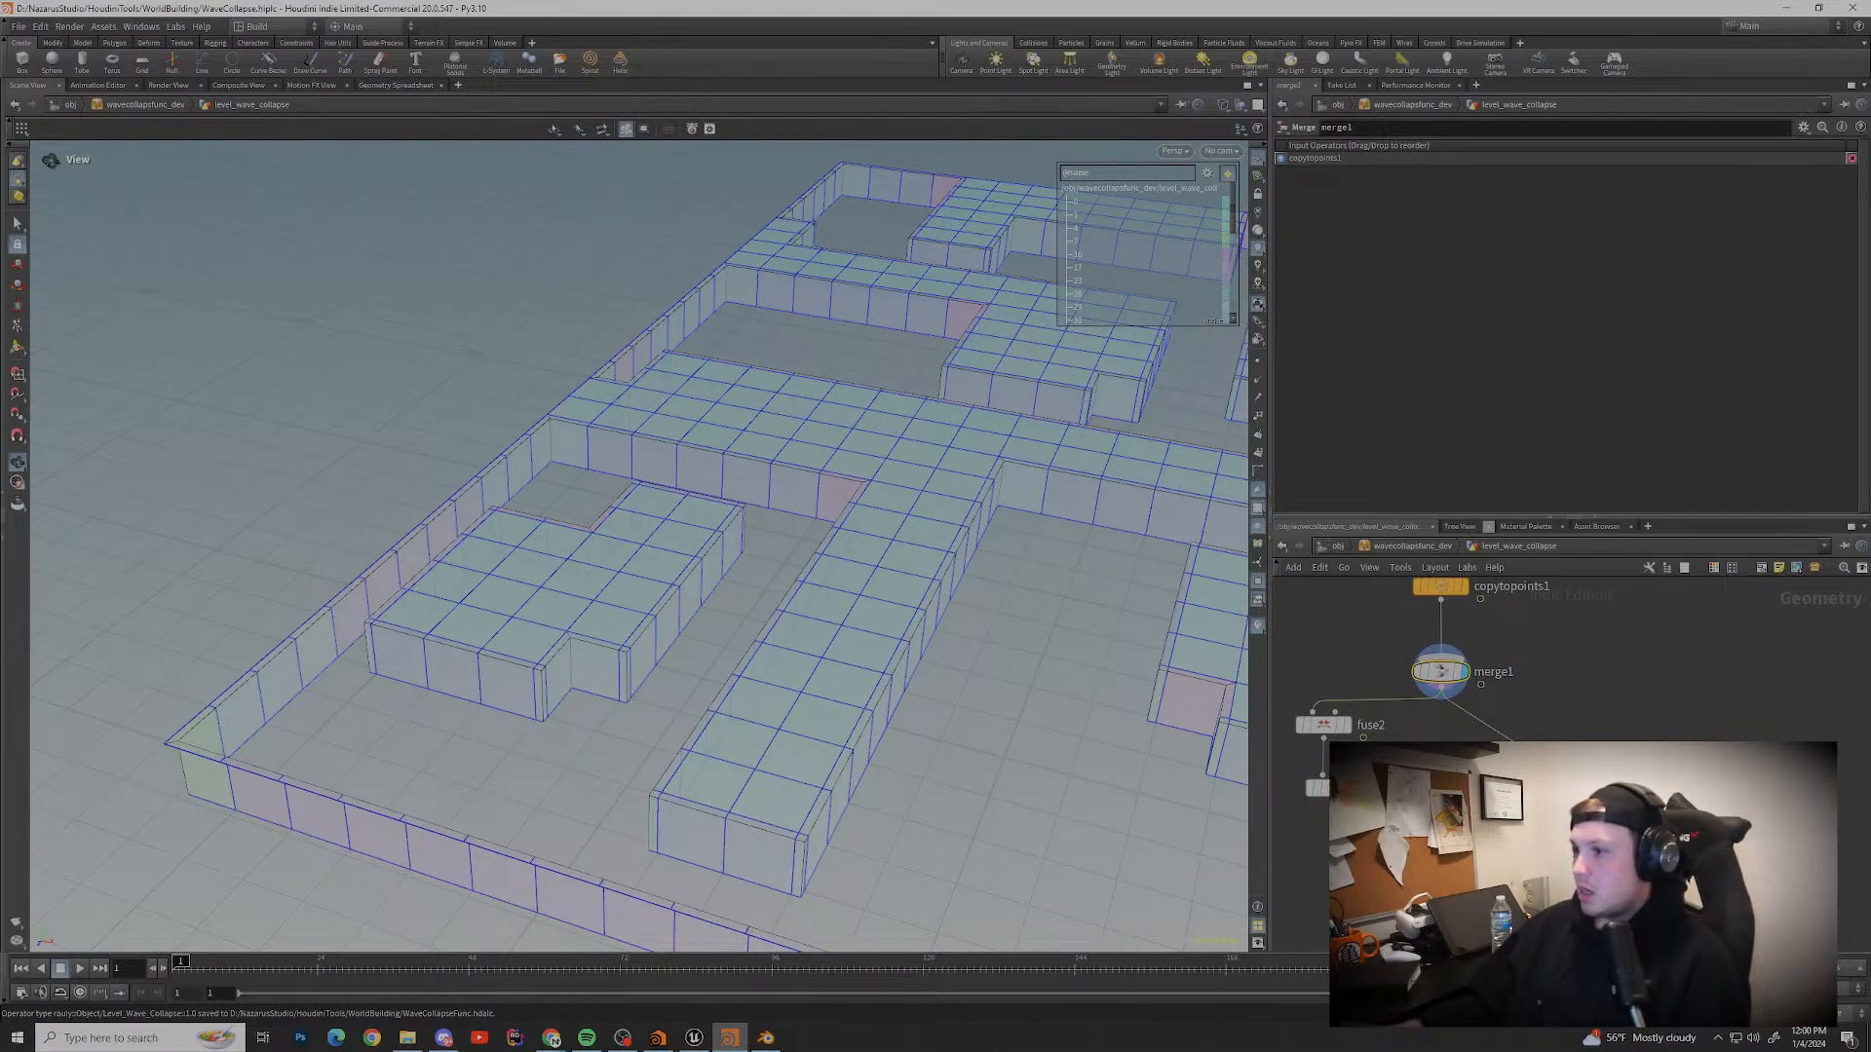
mouse_move(1316, 787)
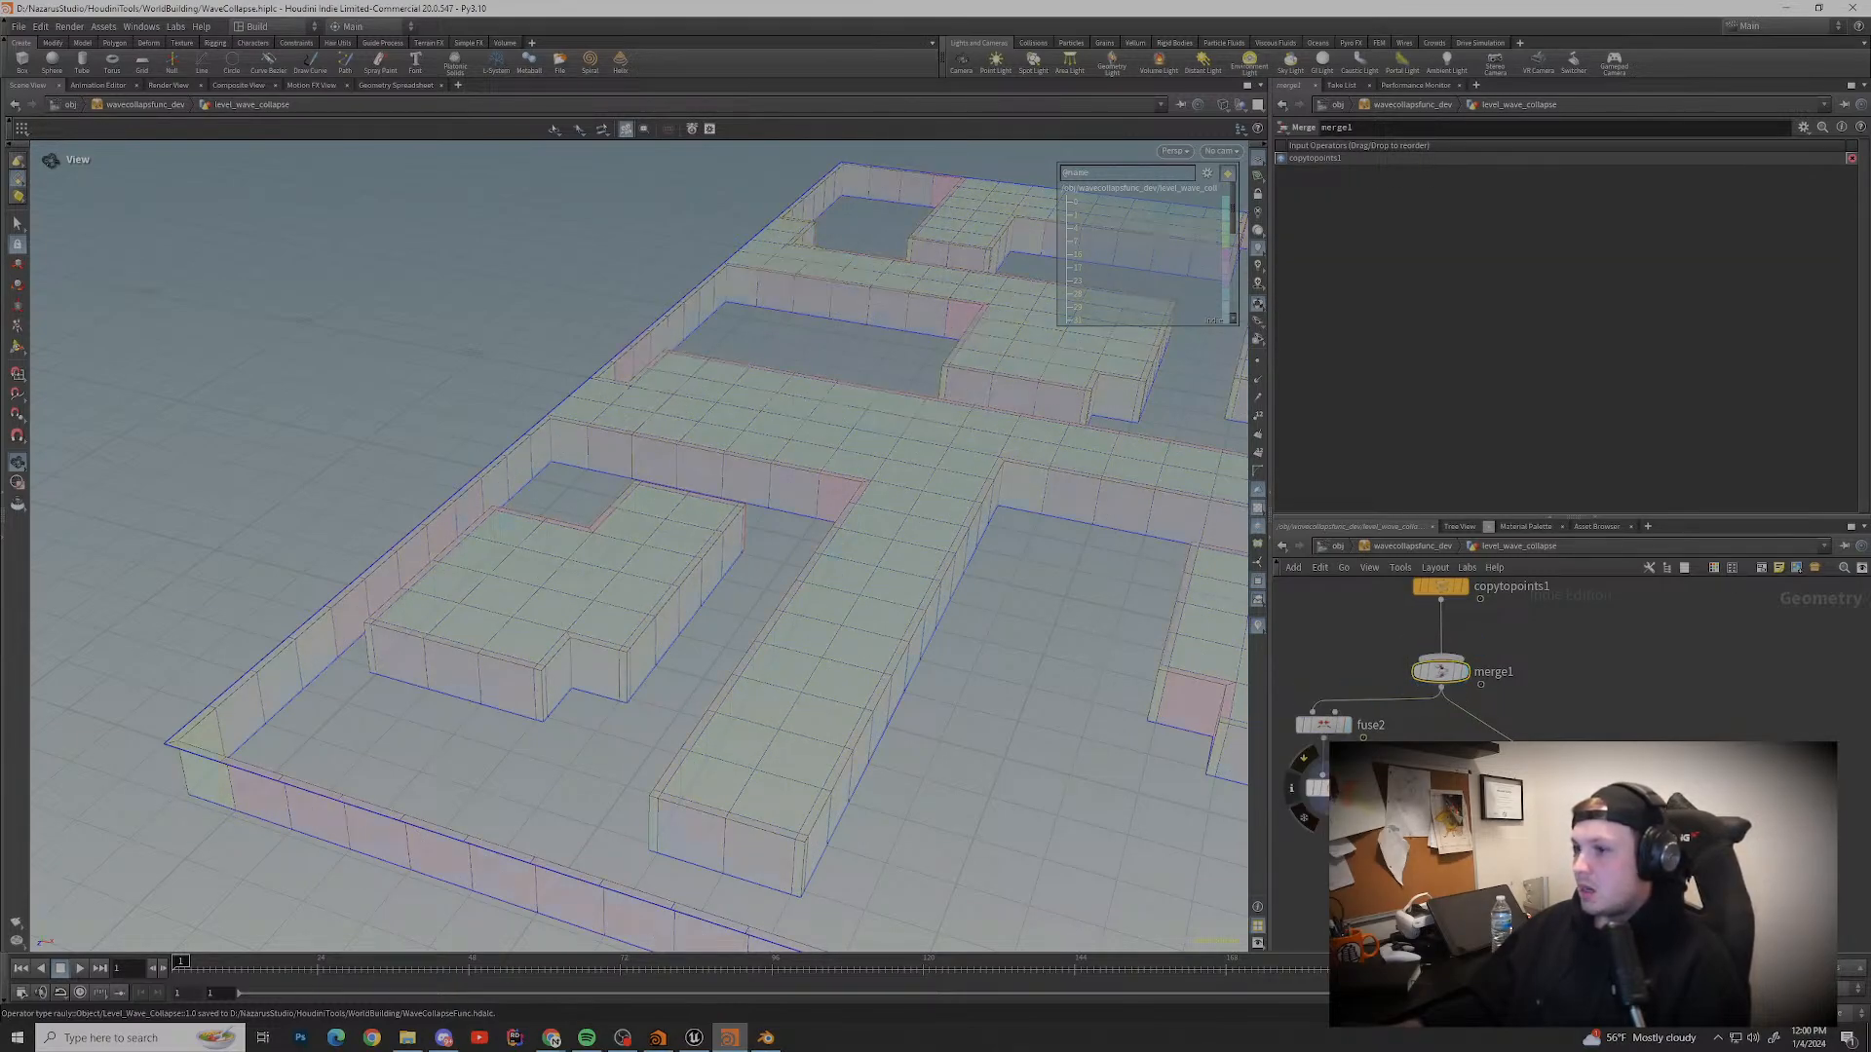
scroll(638, 546, "up", 6)
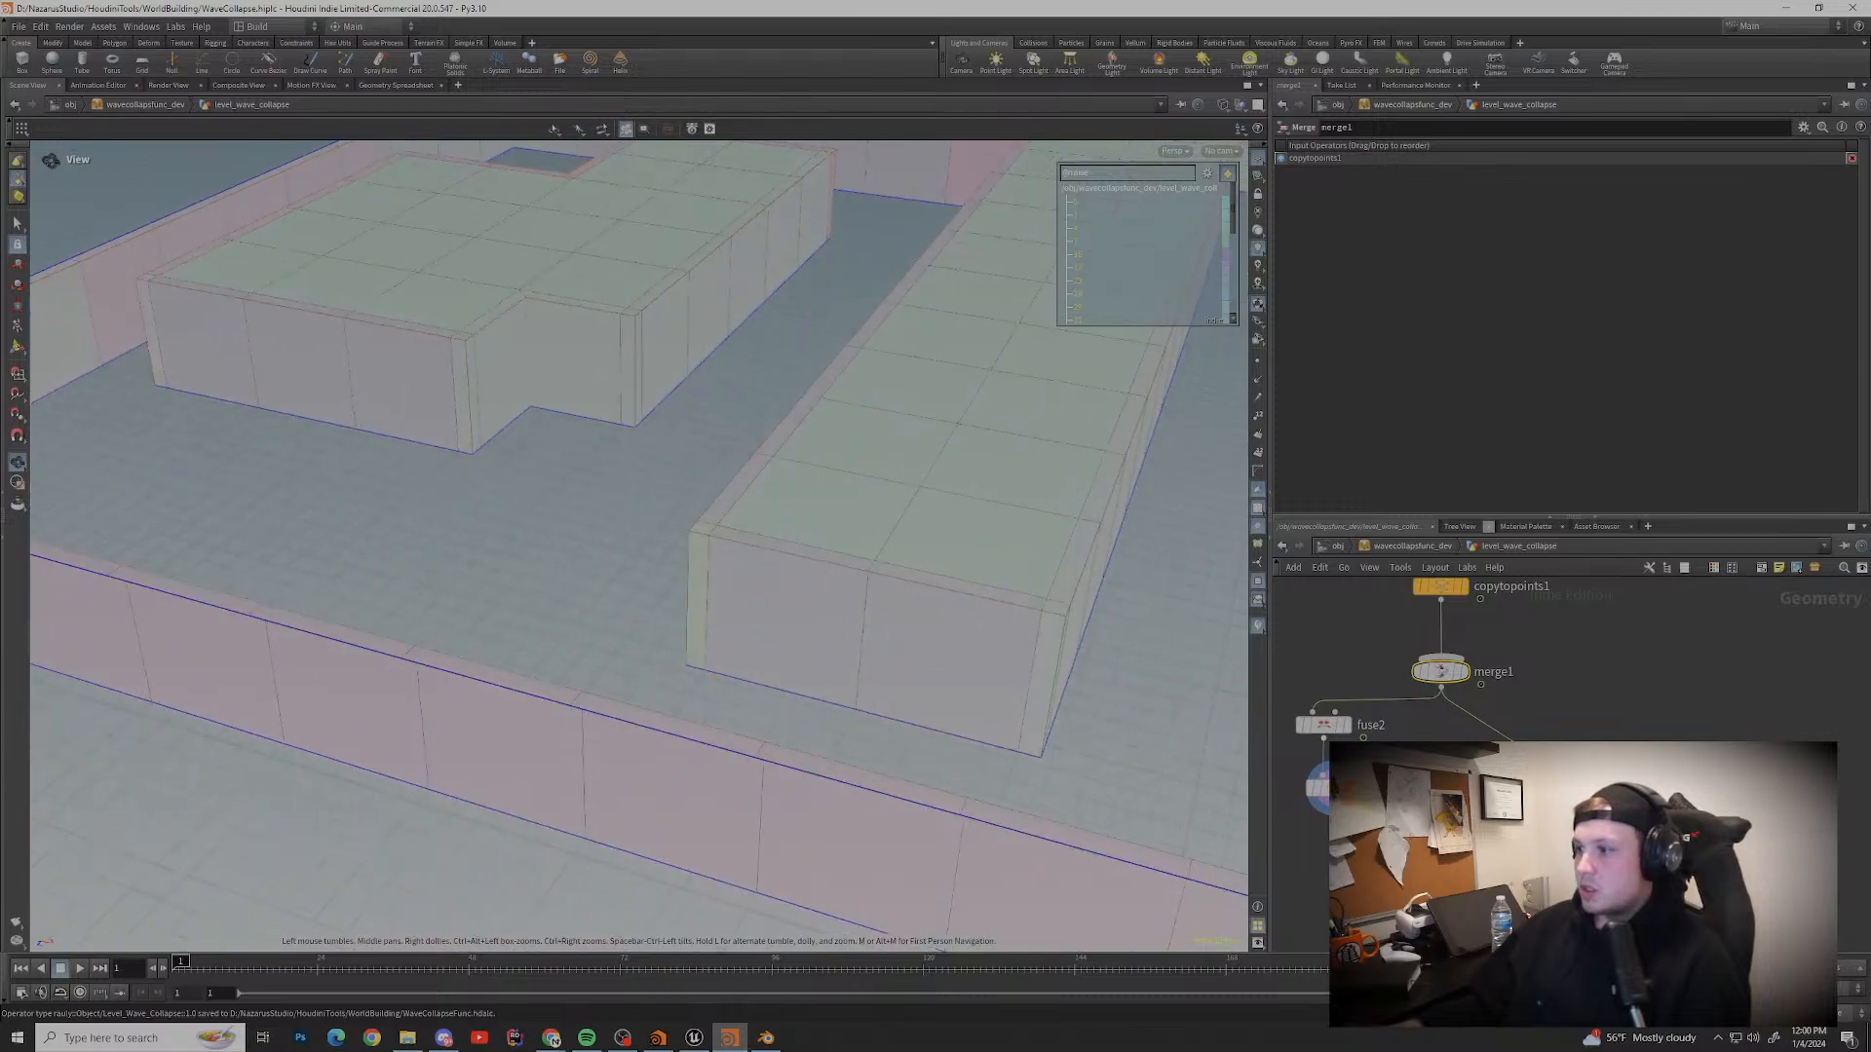
left_click(1316, 787)
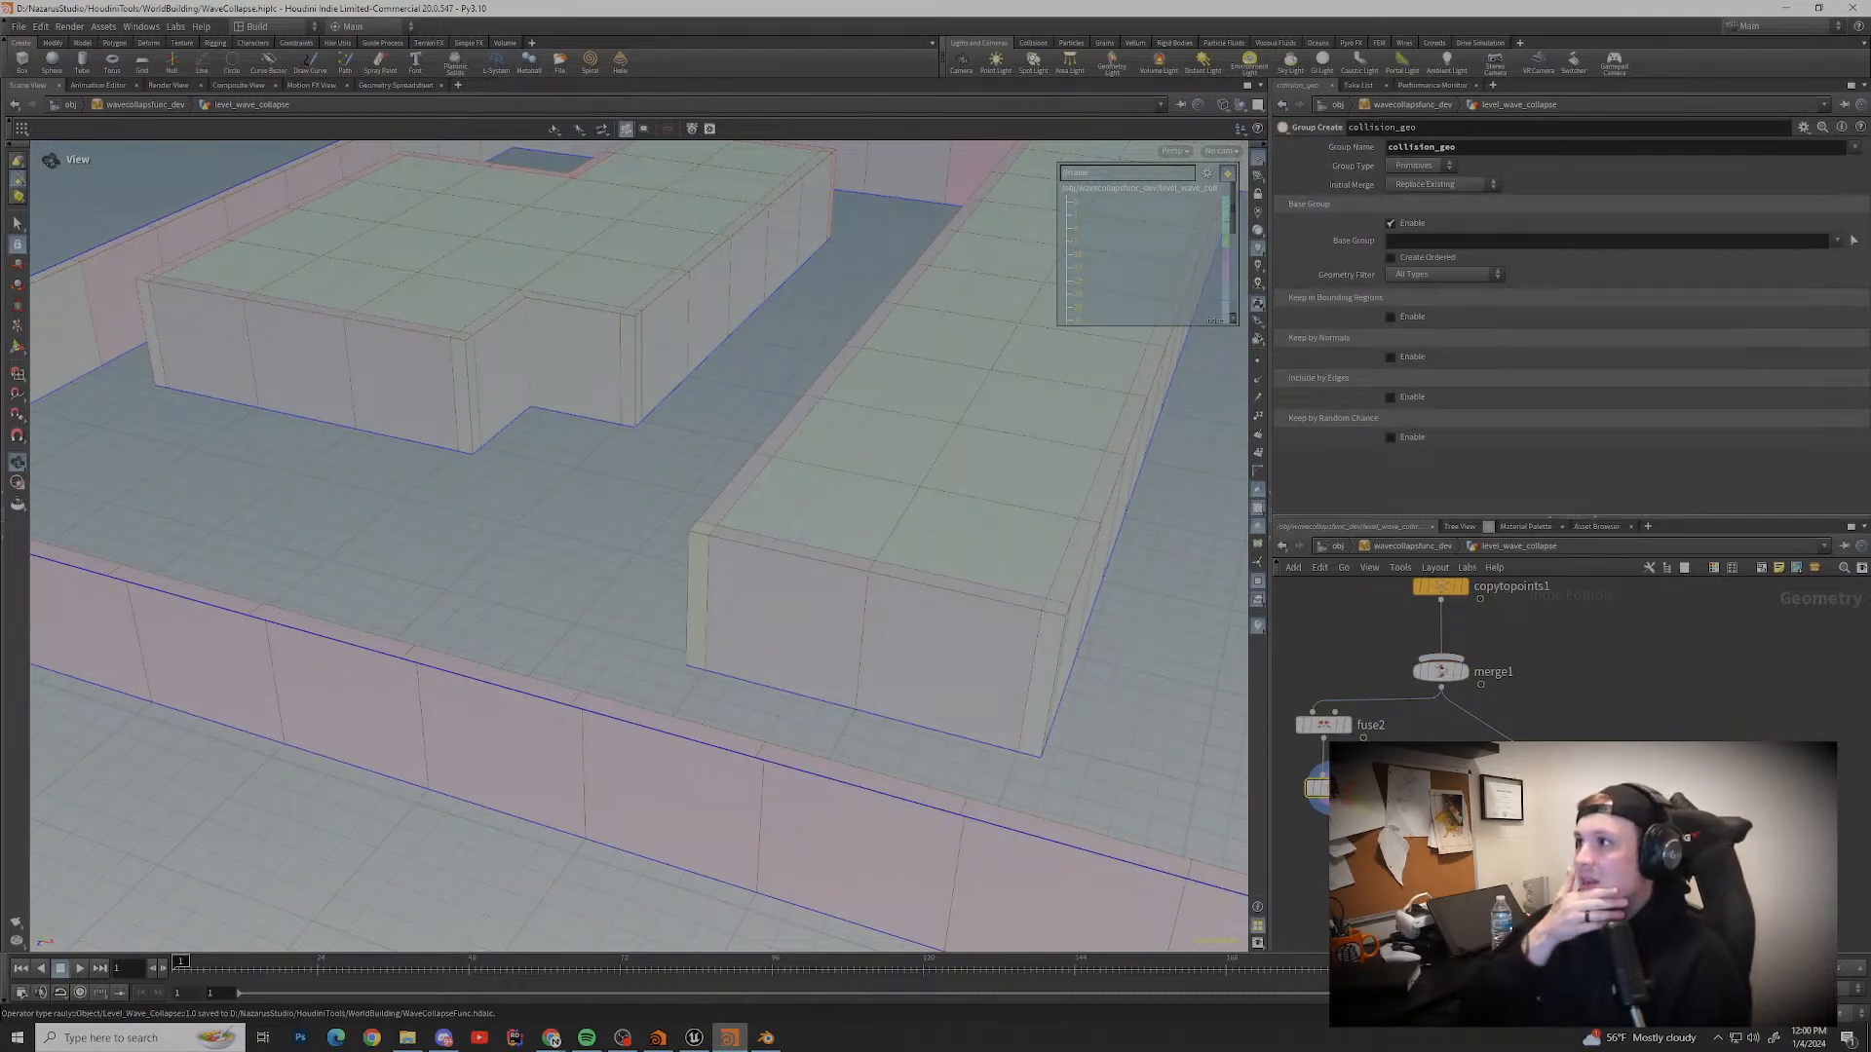
mouse_move(1316, 788)
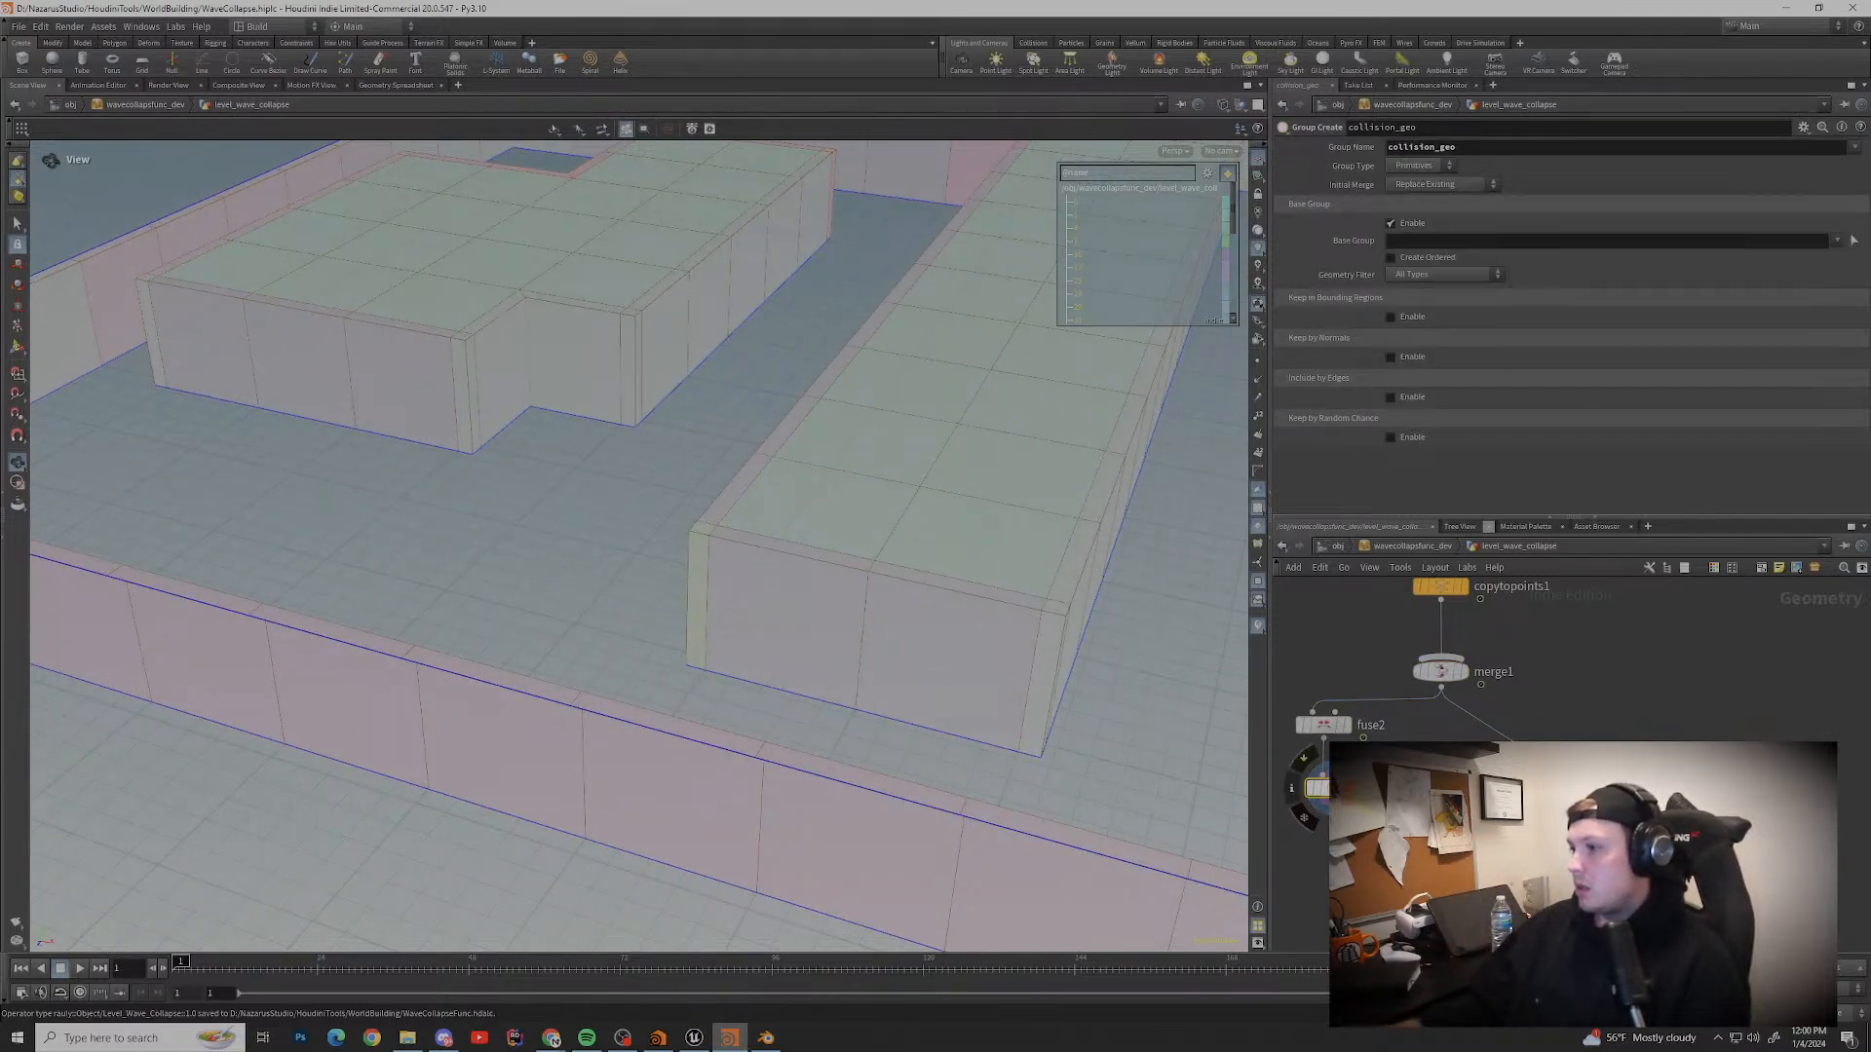
Step: Try adding a Game Engine Collision node below the collision_geo group node
middle_click_drag(1317, 787, 1355, 679)
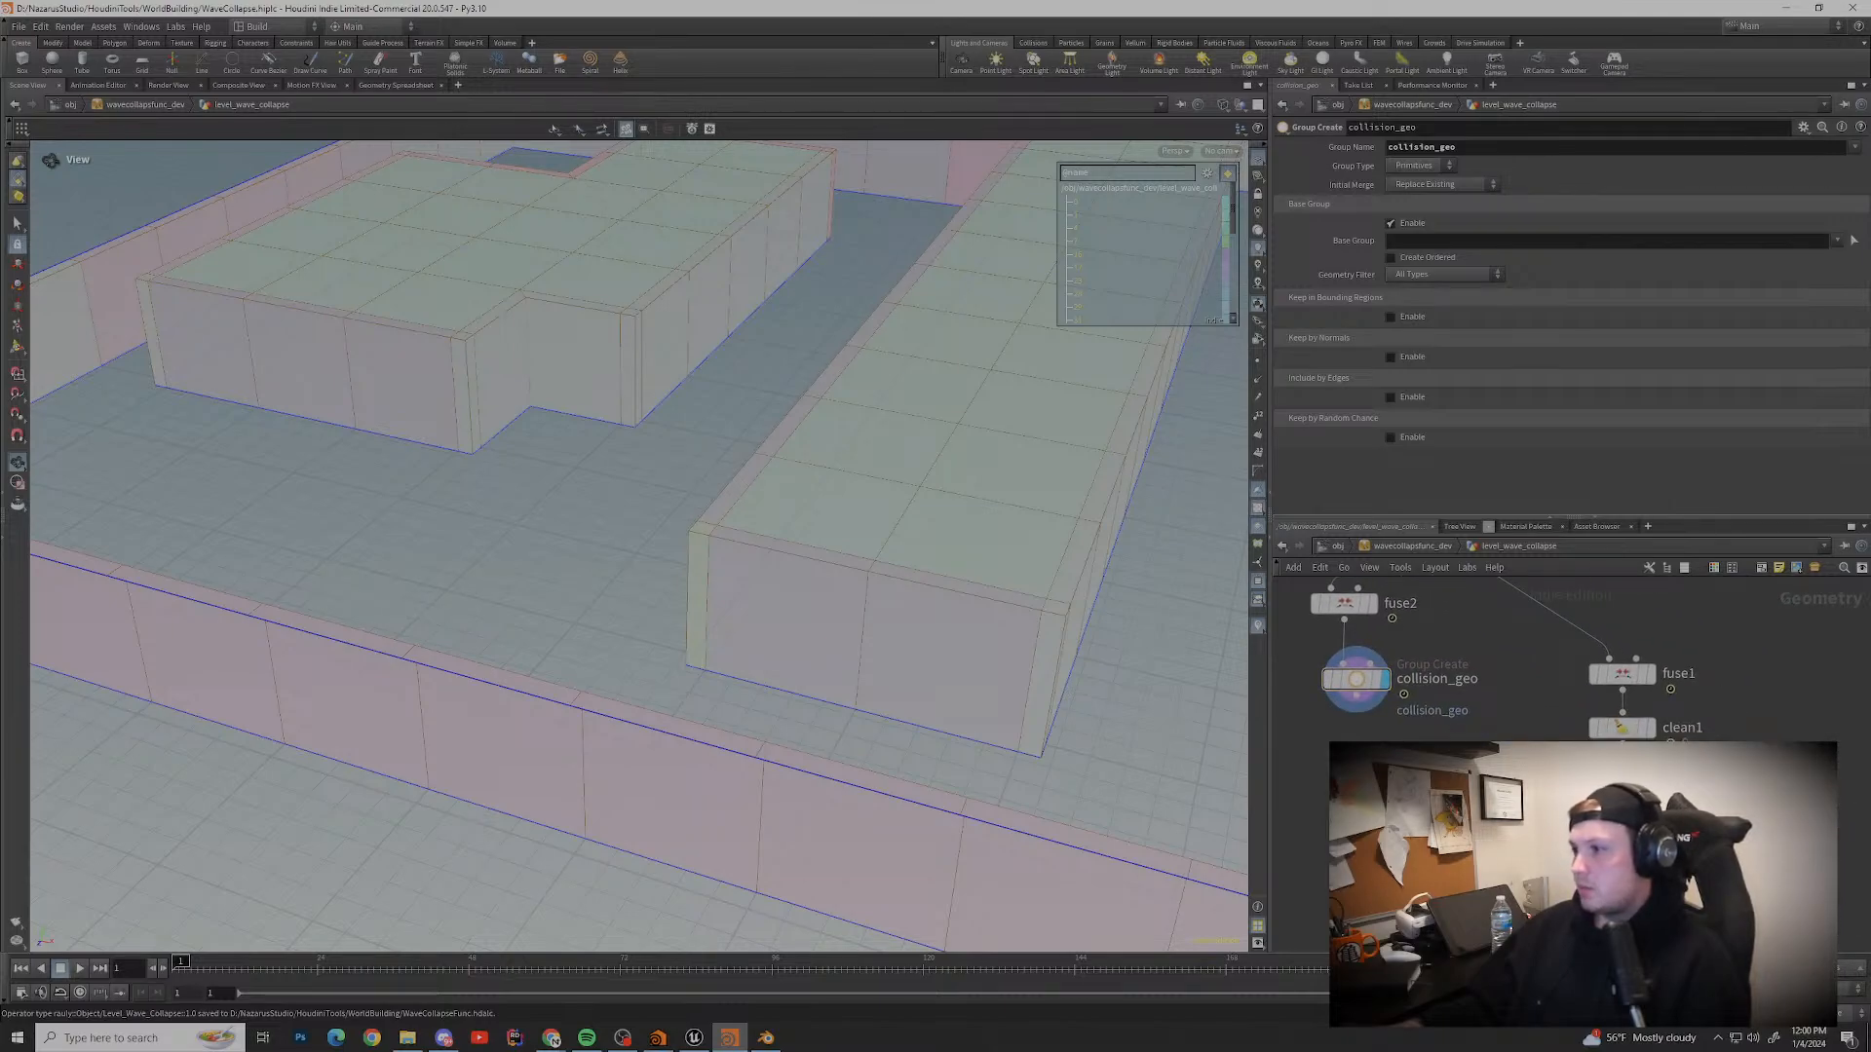
left_click(1355, 679)
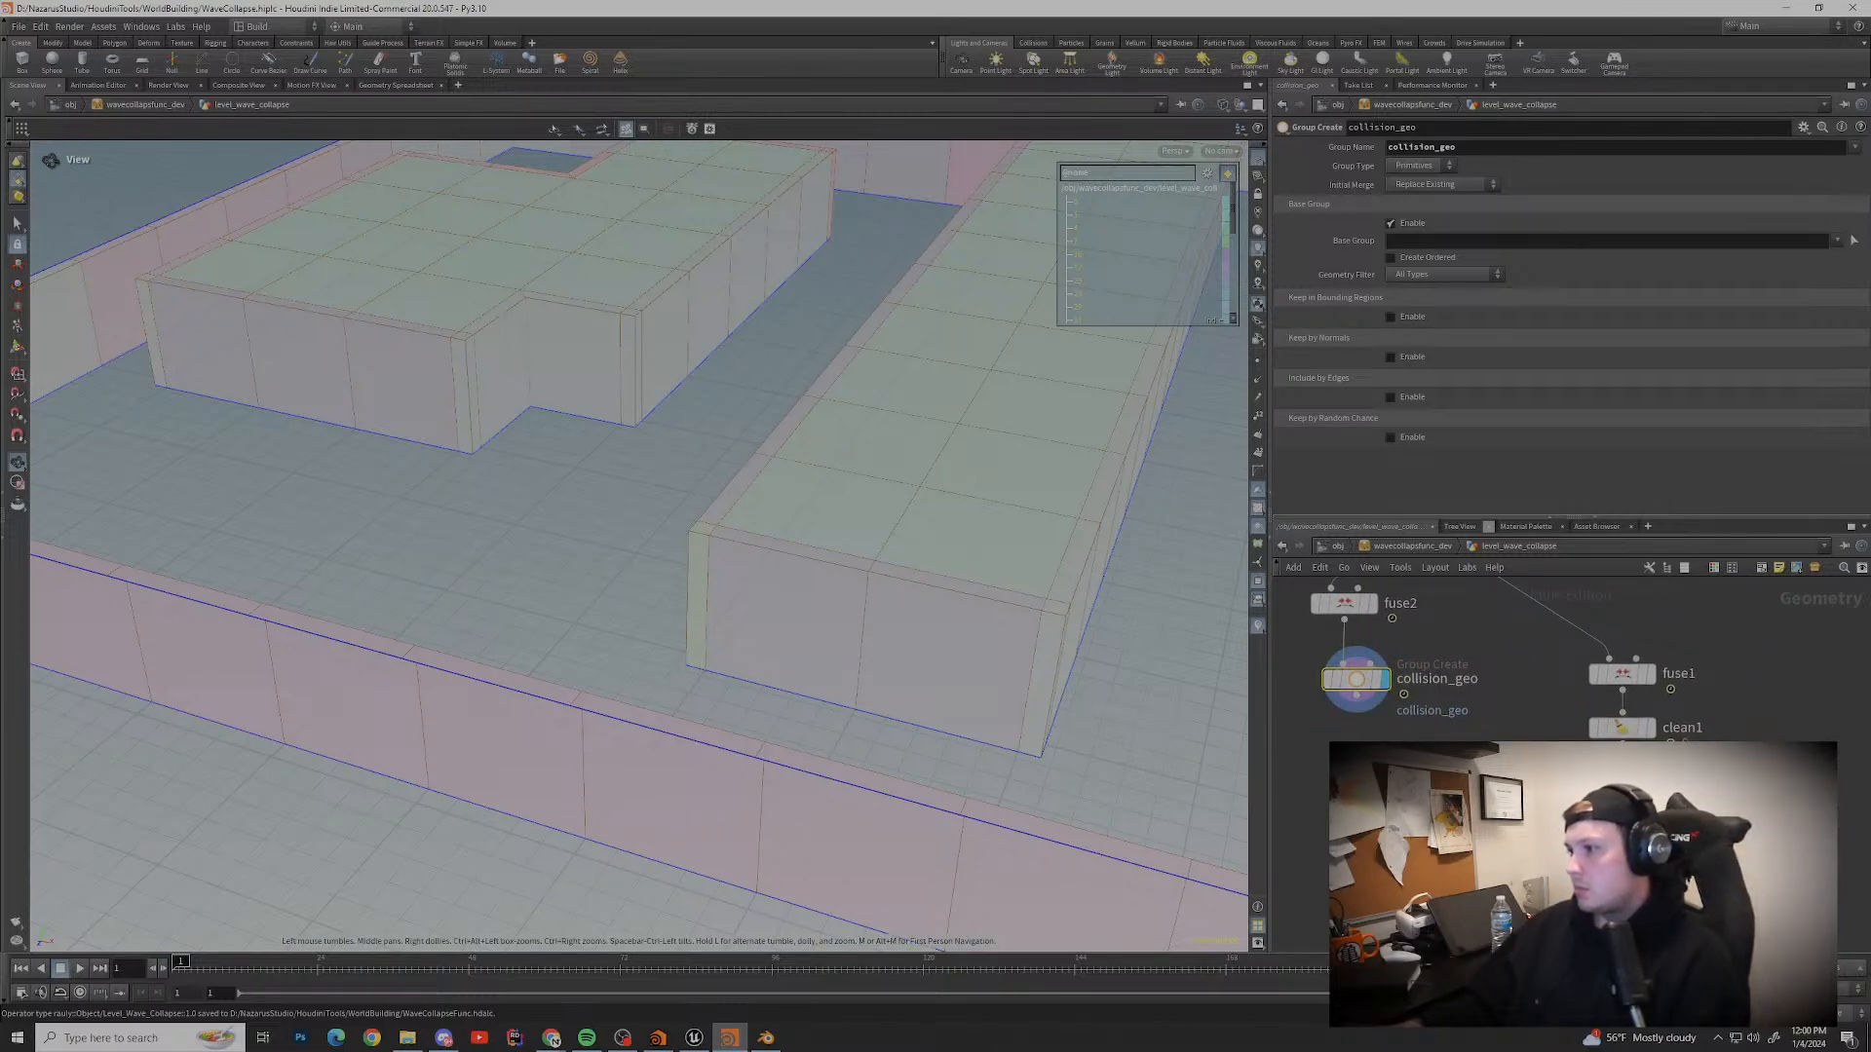
middle_click_drag(1355, 679, 1364, 705)
key("Tab")
type("collision")
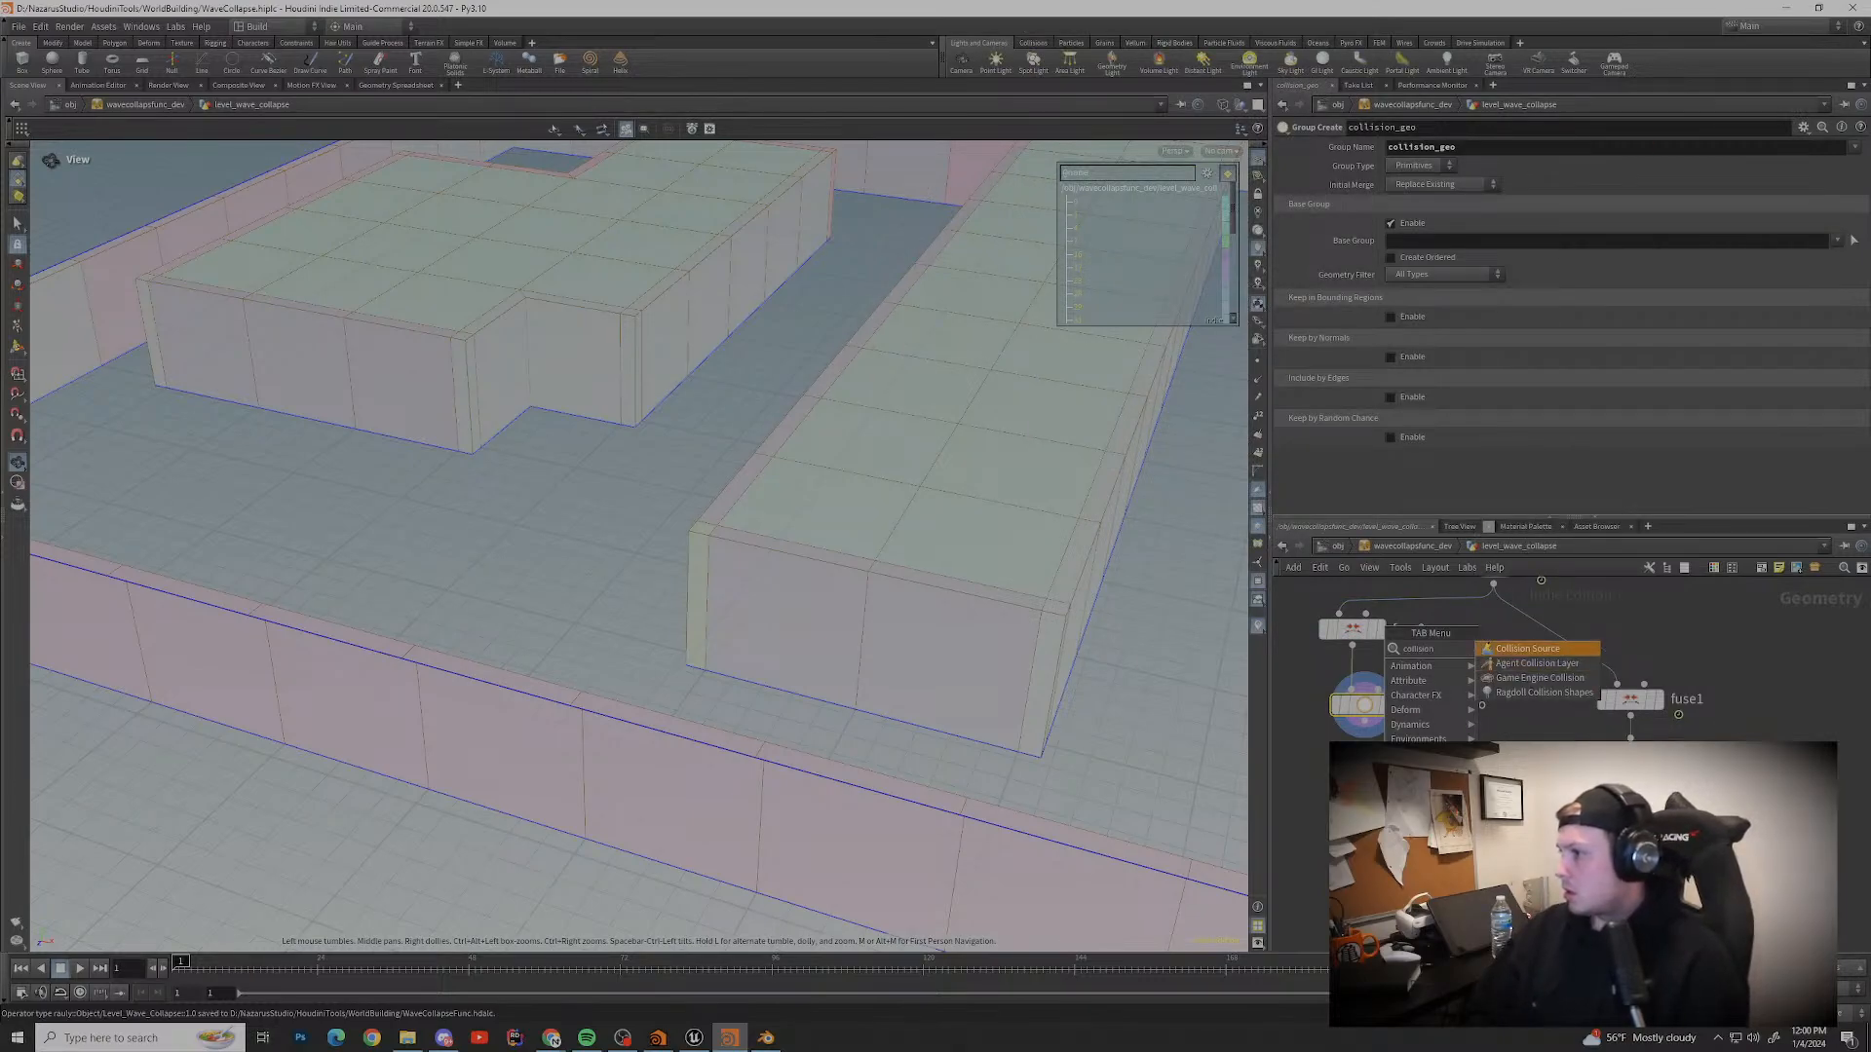
key("Down")
key("Down")
key("Down")
key("Up")
key("Return")
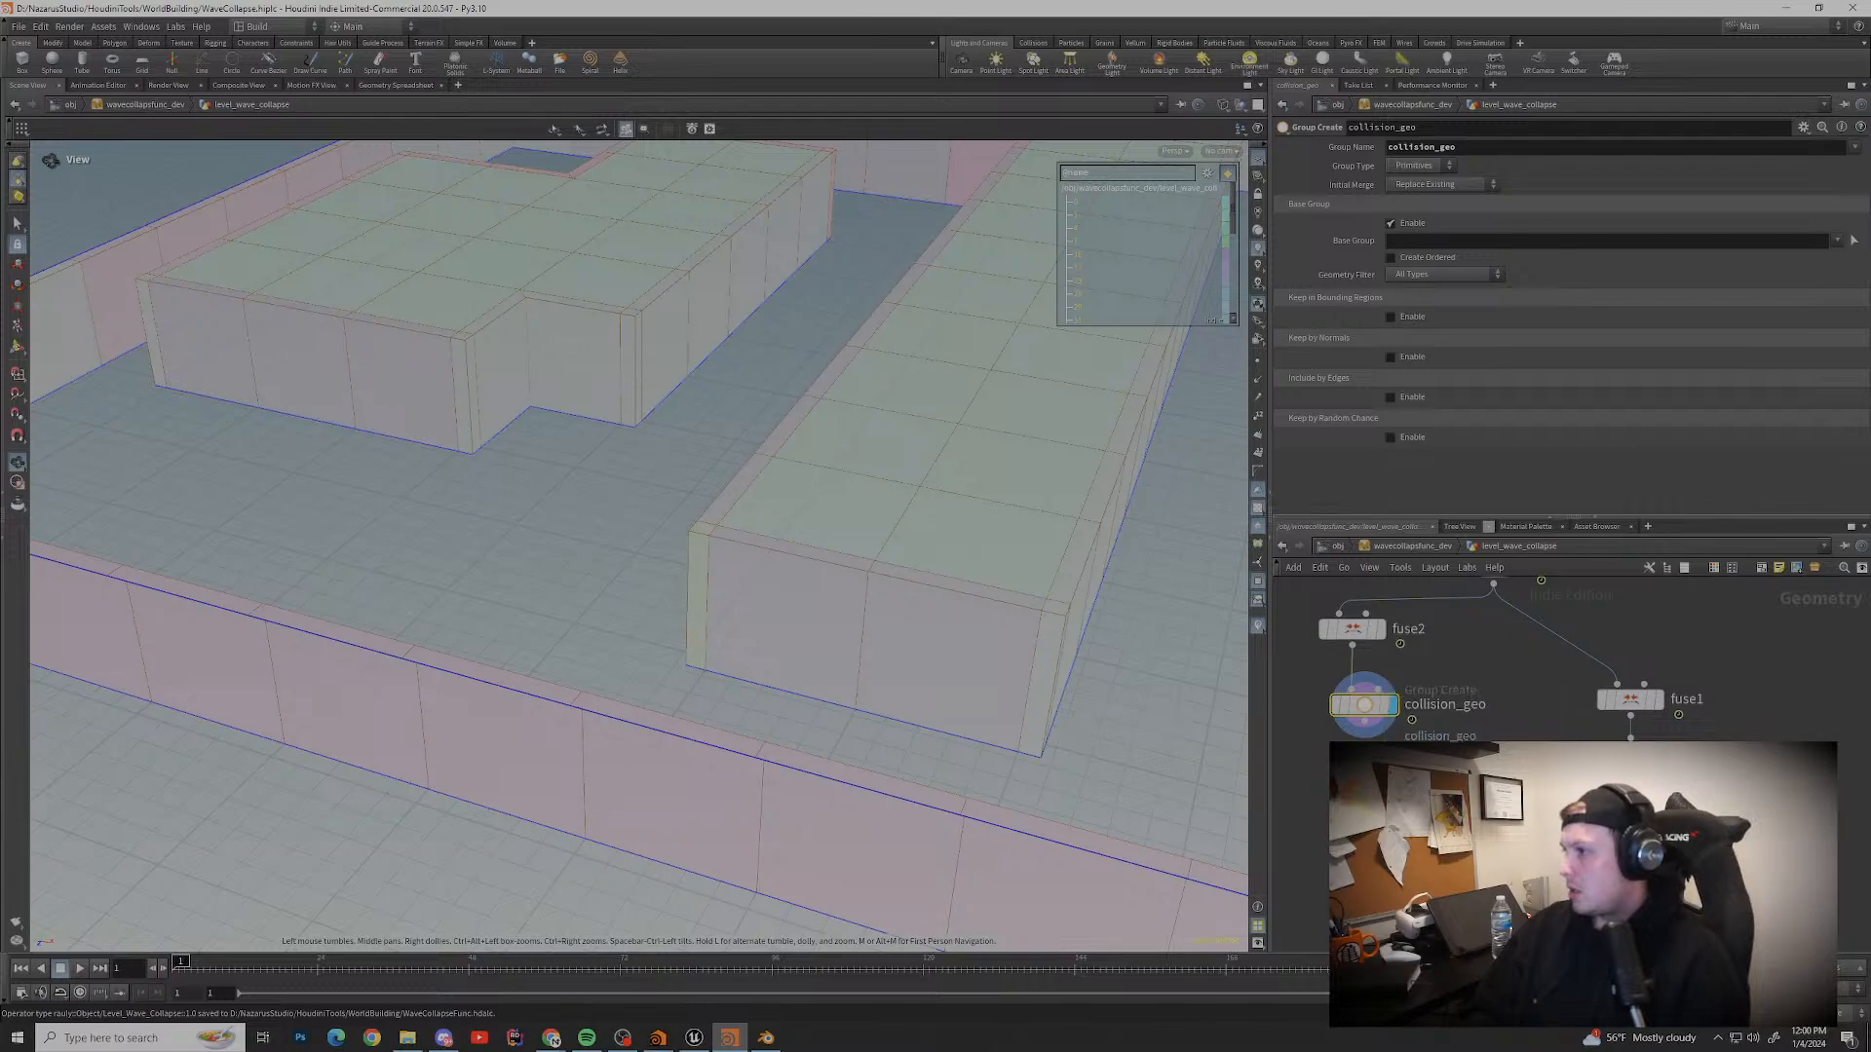
left_click_drag(1320, 815, 1364, 815)
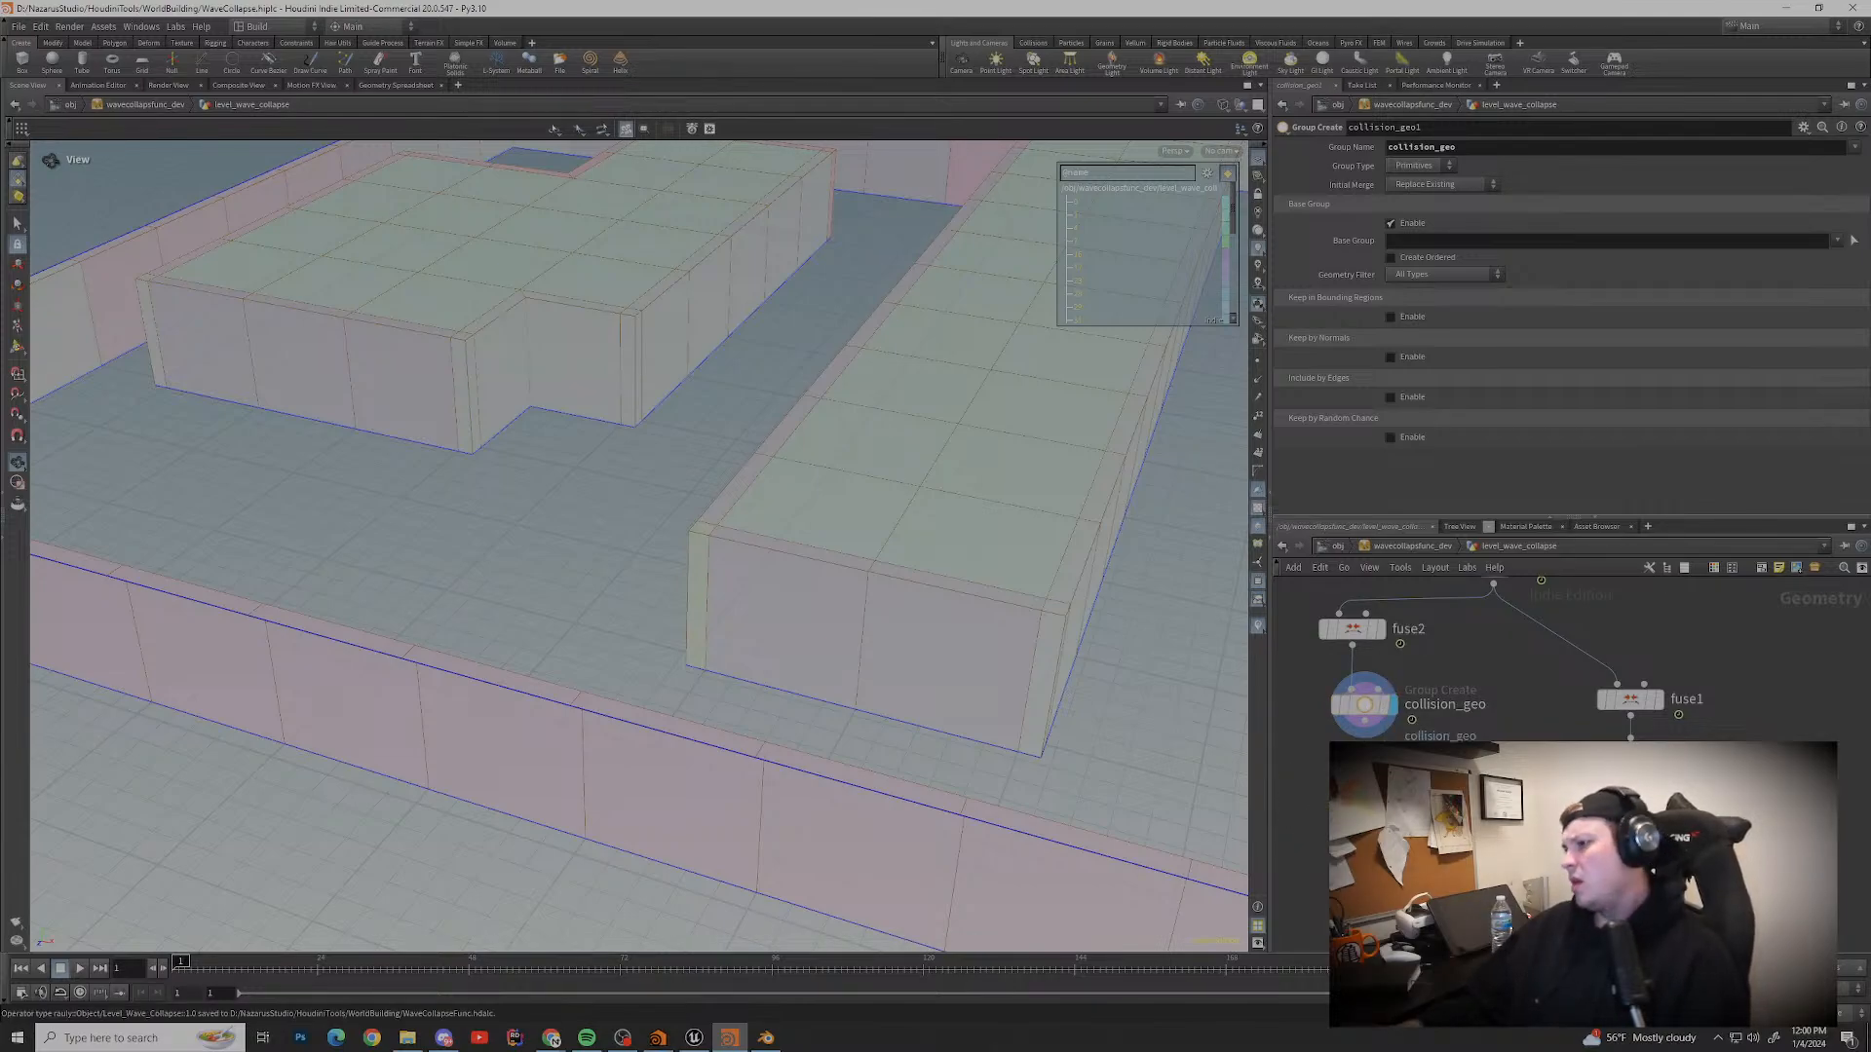
key("Tab")
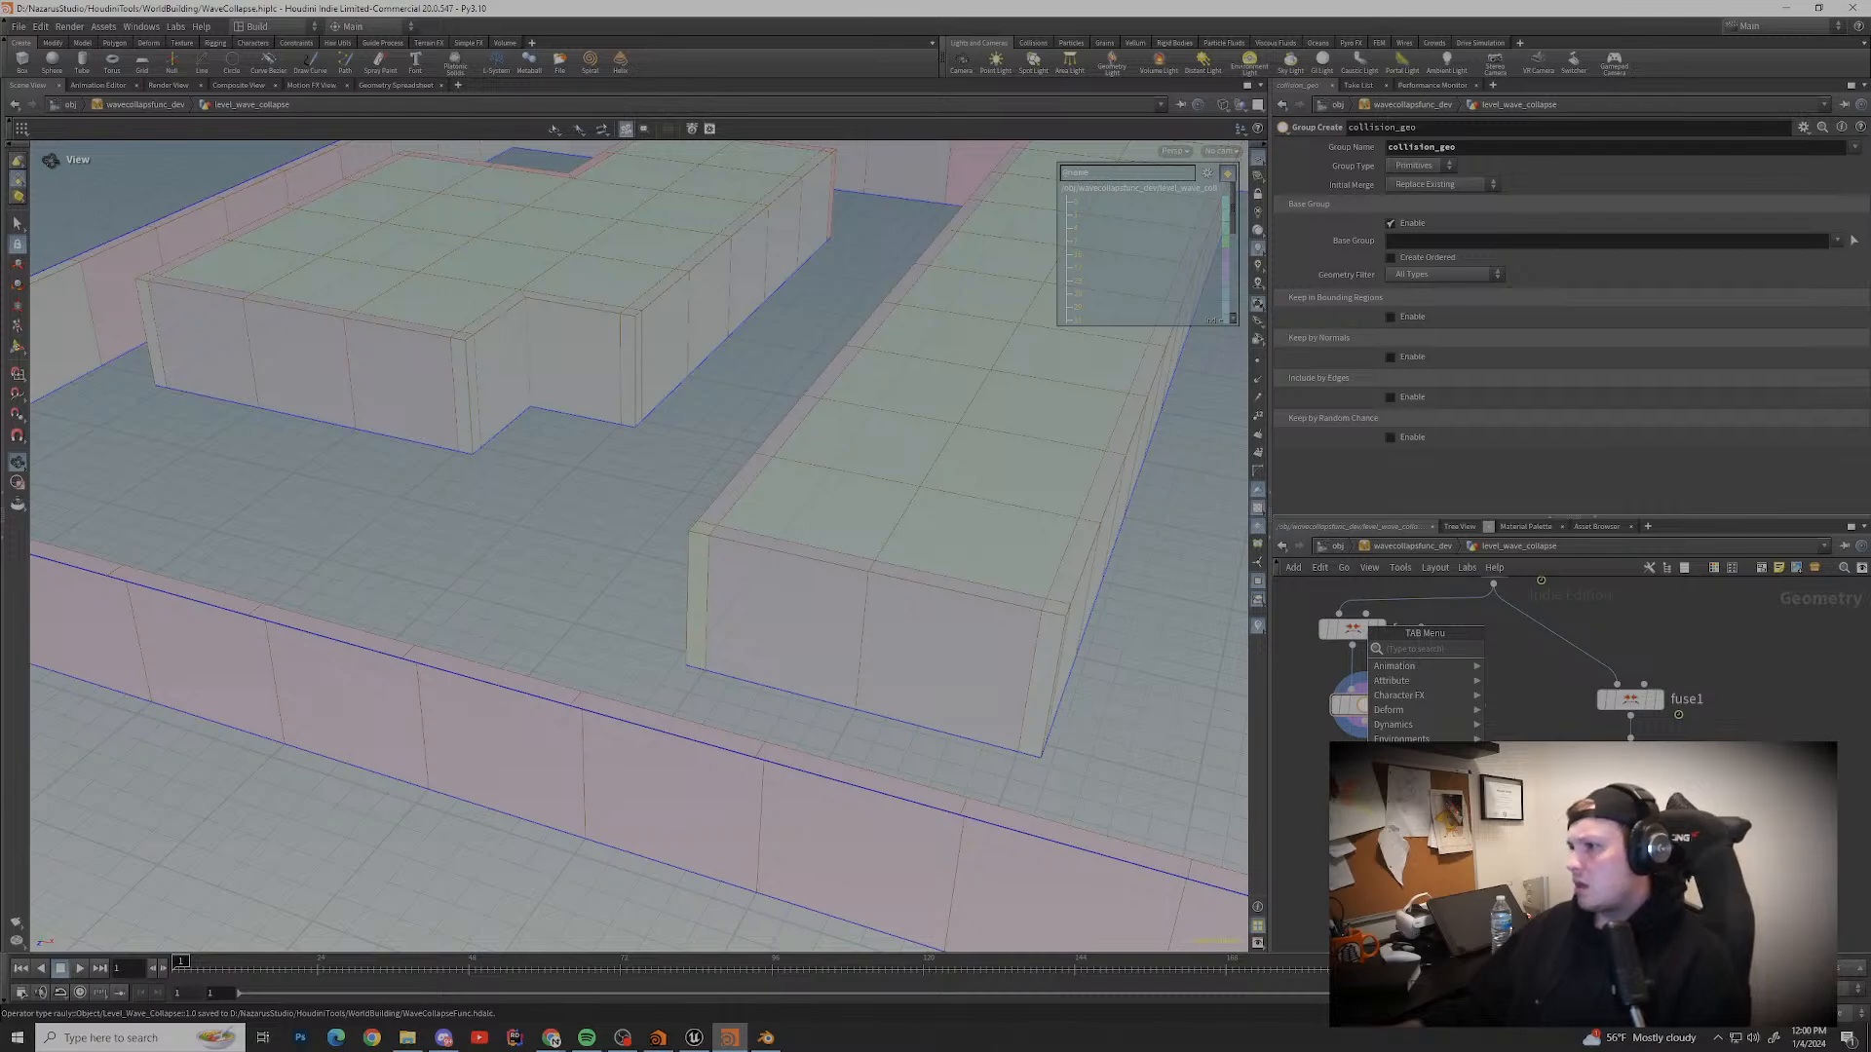
key("Escape")
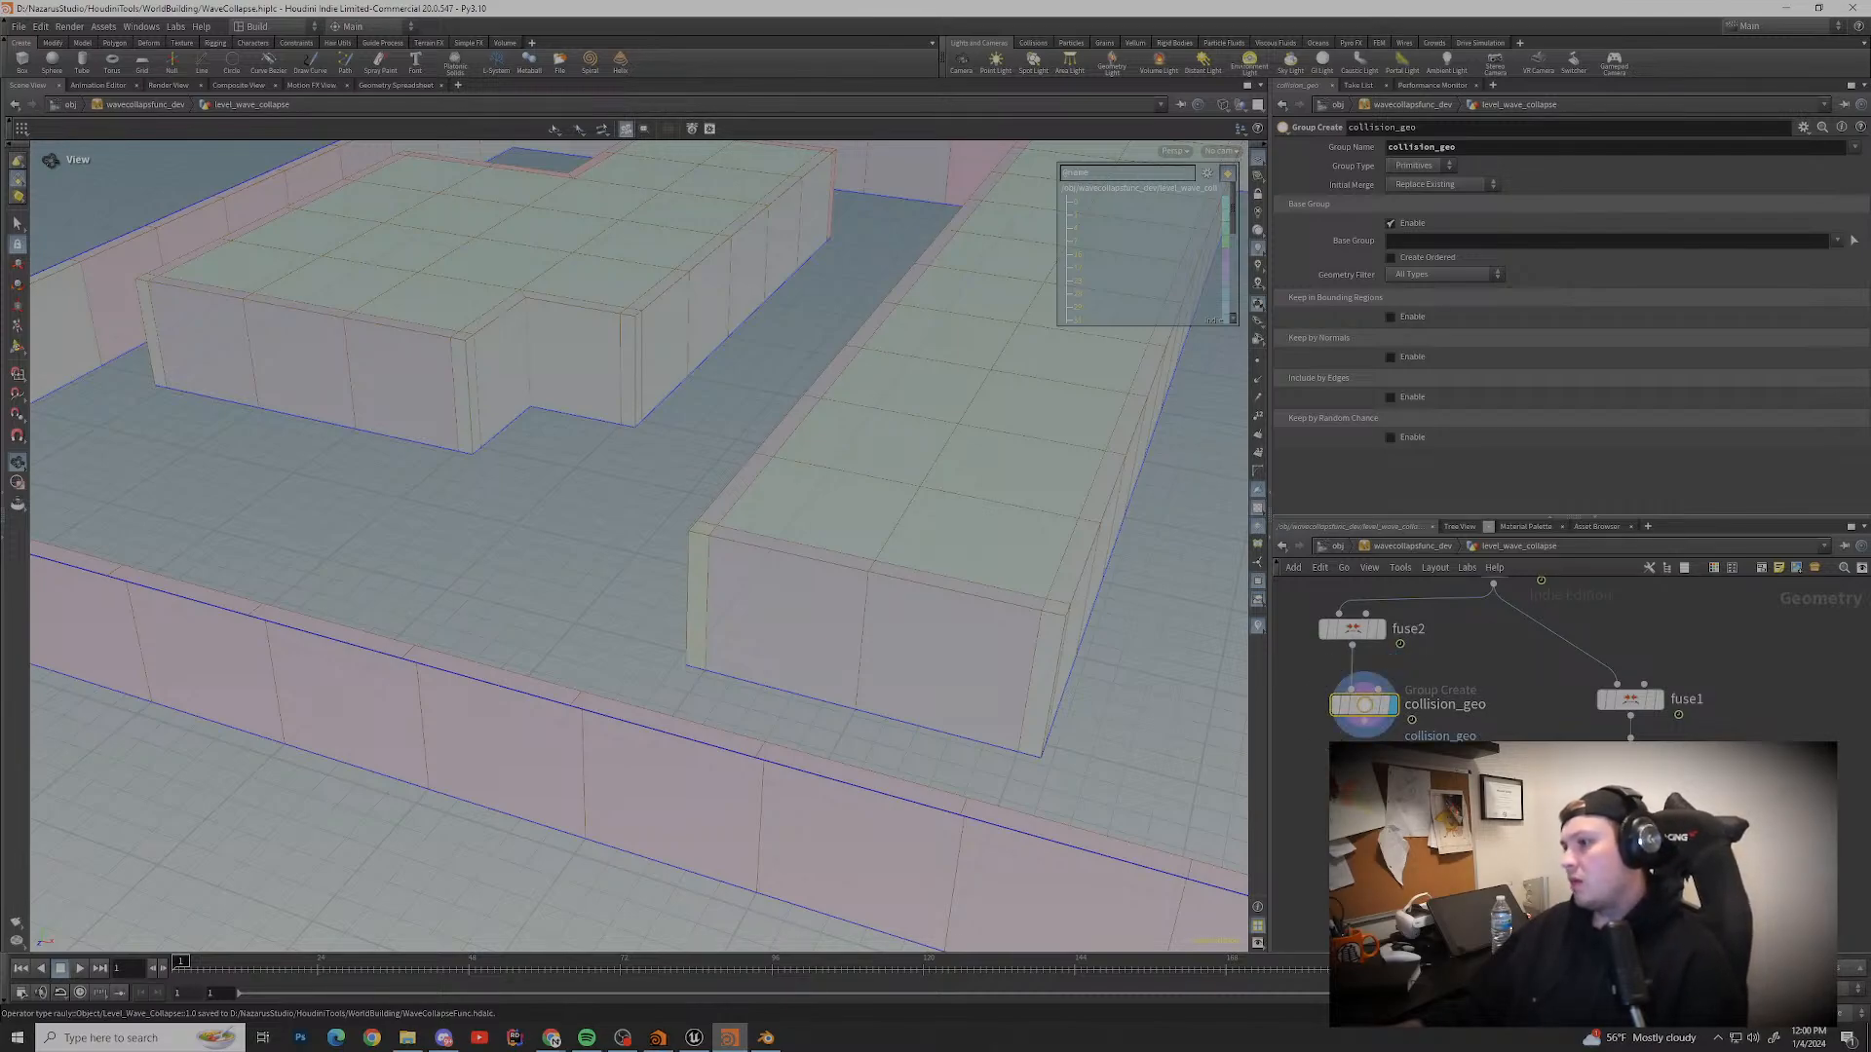
Step: Select the fuse2 and collision_geo nodes together and move them farther down below merge1
scroll(1364, 703, "down", 3)
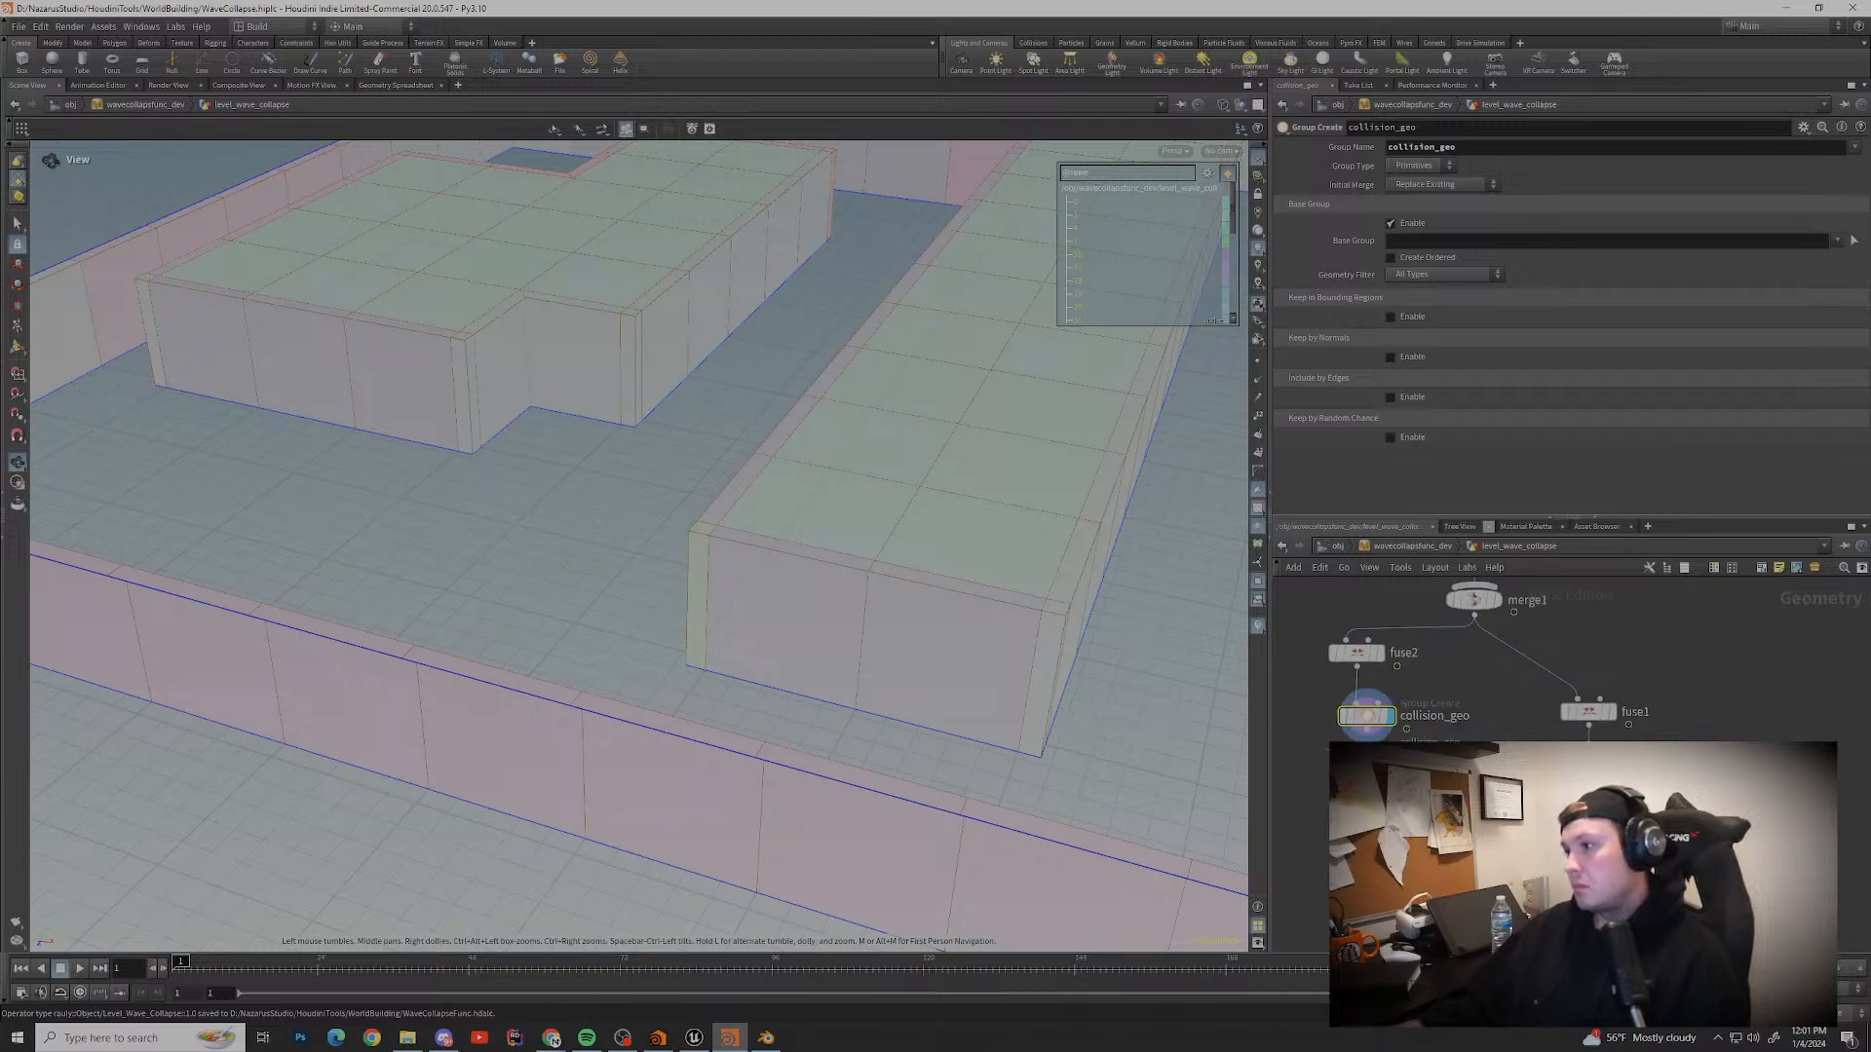
left_click(1366, 687, "shift")
left_click_drag(1373, 731, 1373, 764)
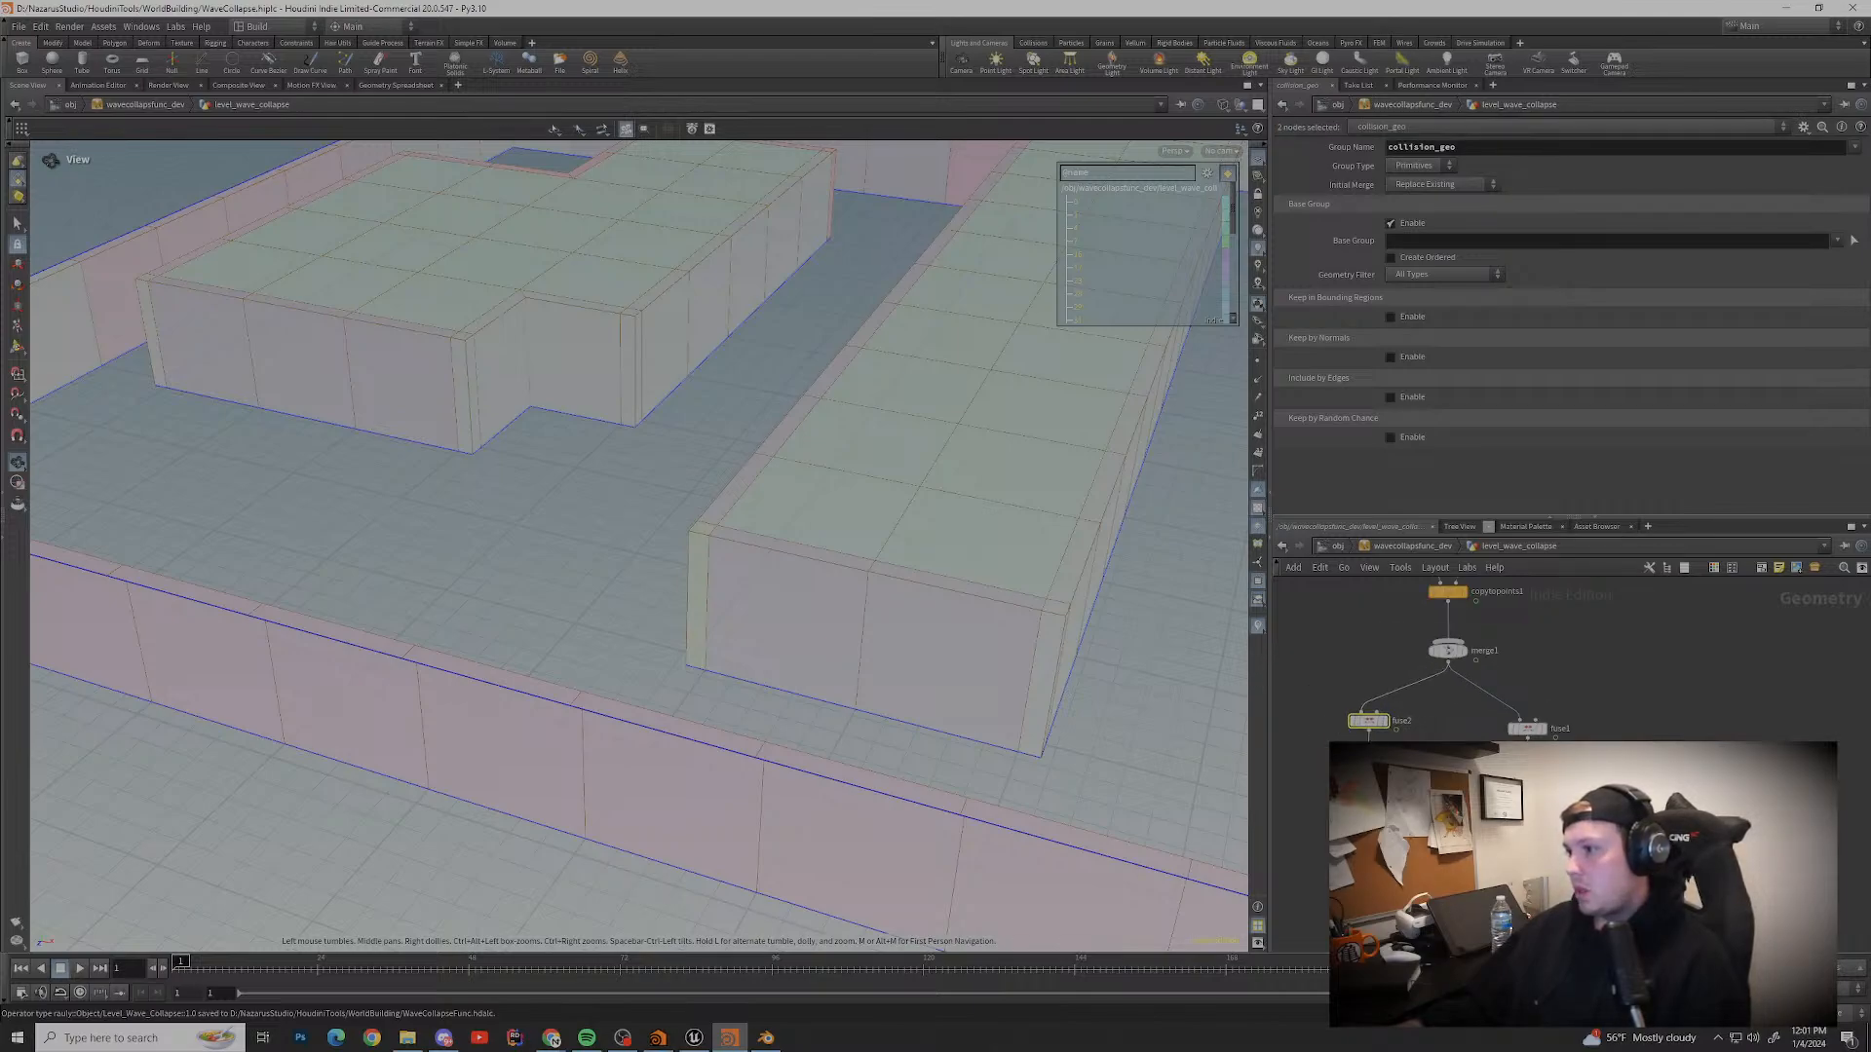
Step: Display the polybevel1 geometry for comparison, and switch the display back to the collision_geo node
left_click(1462, 810)
scroll(1484, 830, "up", 4)
middle_click_drag(1483, 830, 1605, 807)
scroll(1605, 808, "up", 2)
left_click(1806, 821)
scroll(933, 623, "down", 3)
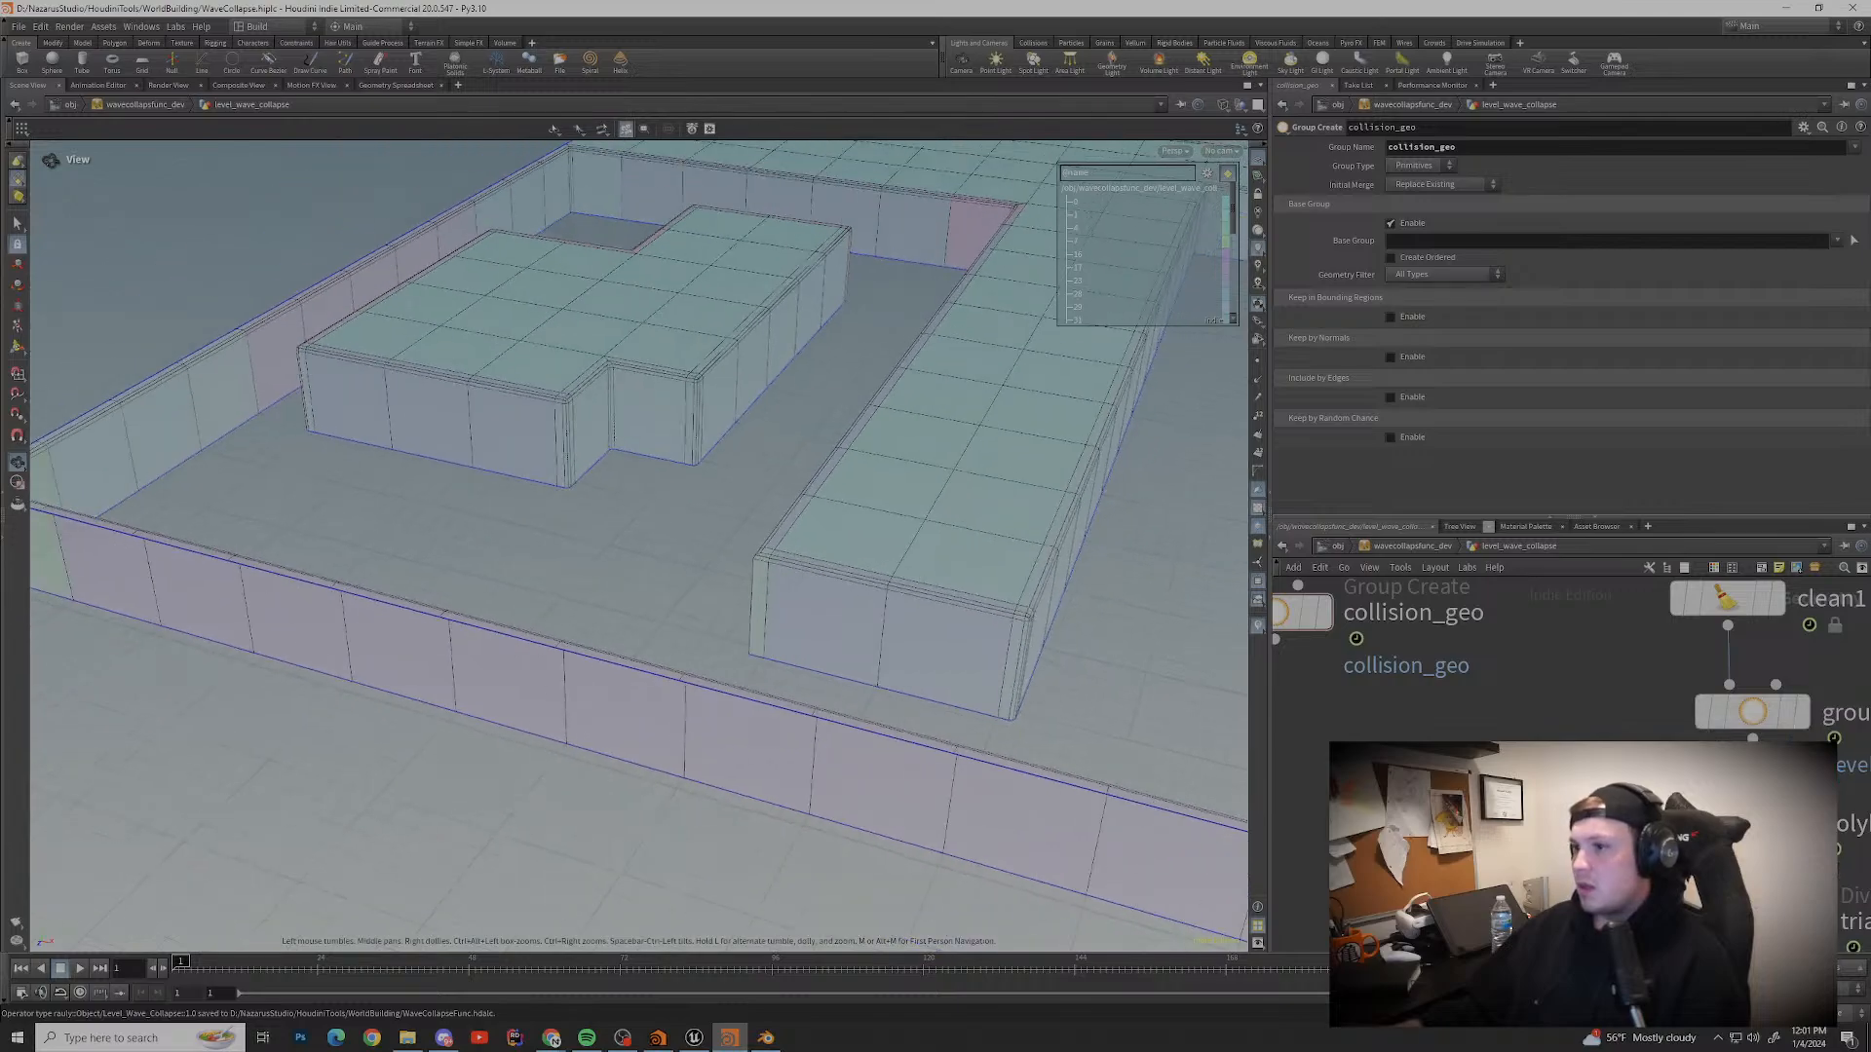
middle_click_drag(934, 624, 1109, 697)
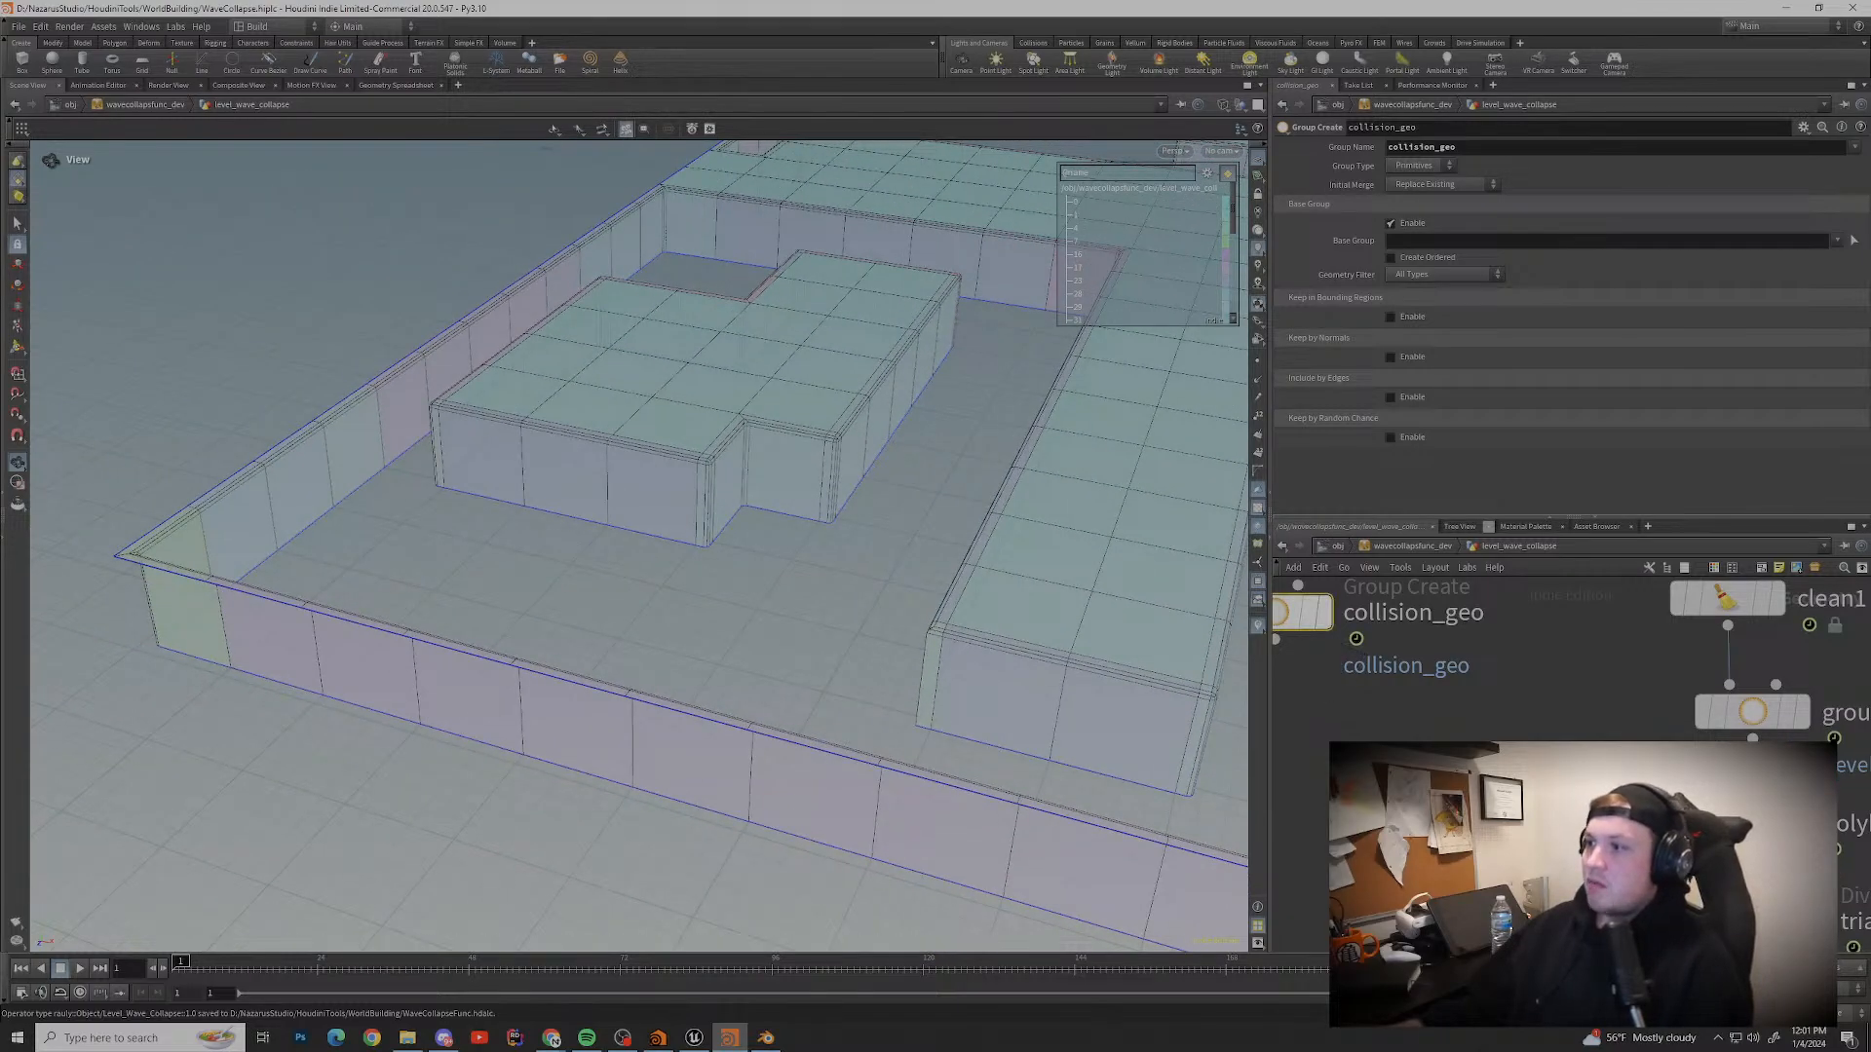
left_click(1323, 612)
Step: Examine the collision_geo level geometry from several angles, both close up on the block corners and across the whole layout
left_click_drag(779, 585, 1101, 633)
scroll(682, 536, "up", 6)
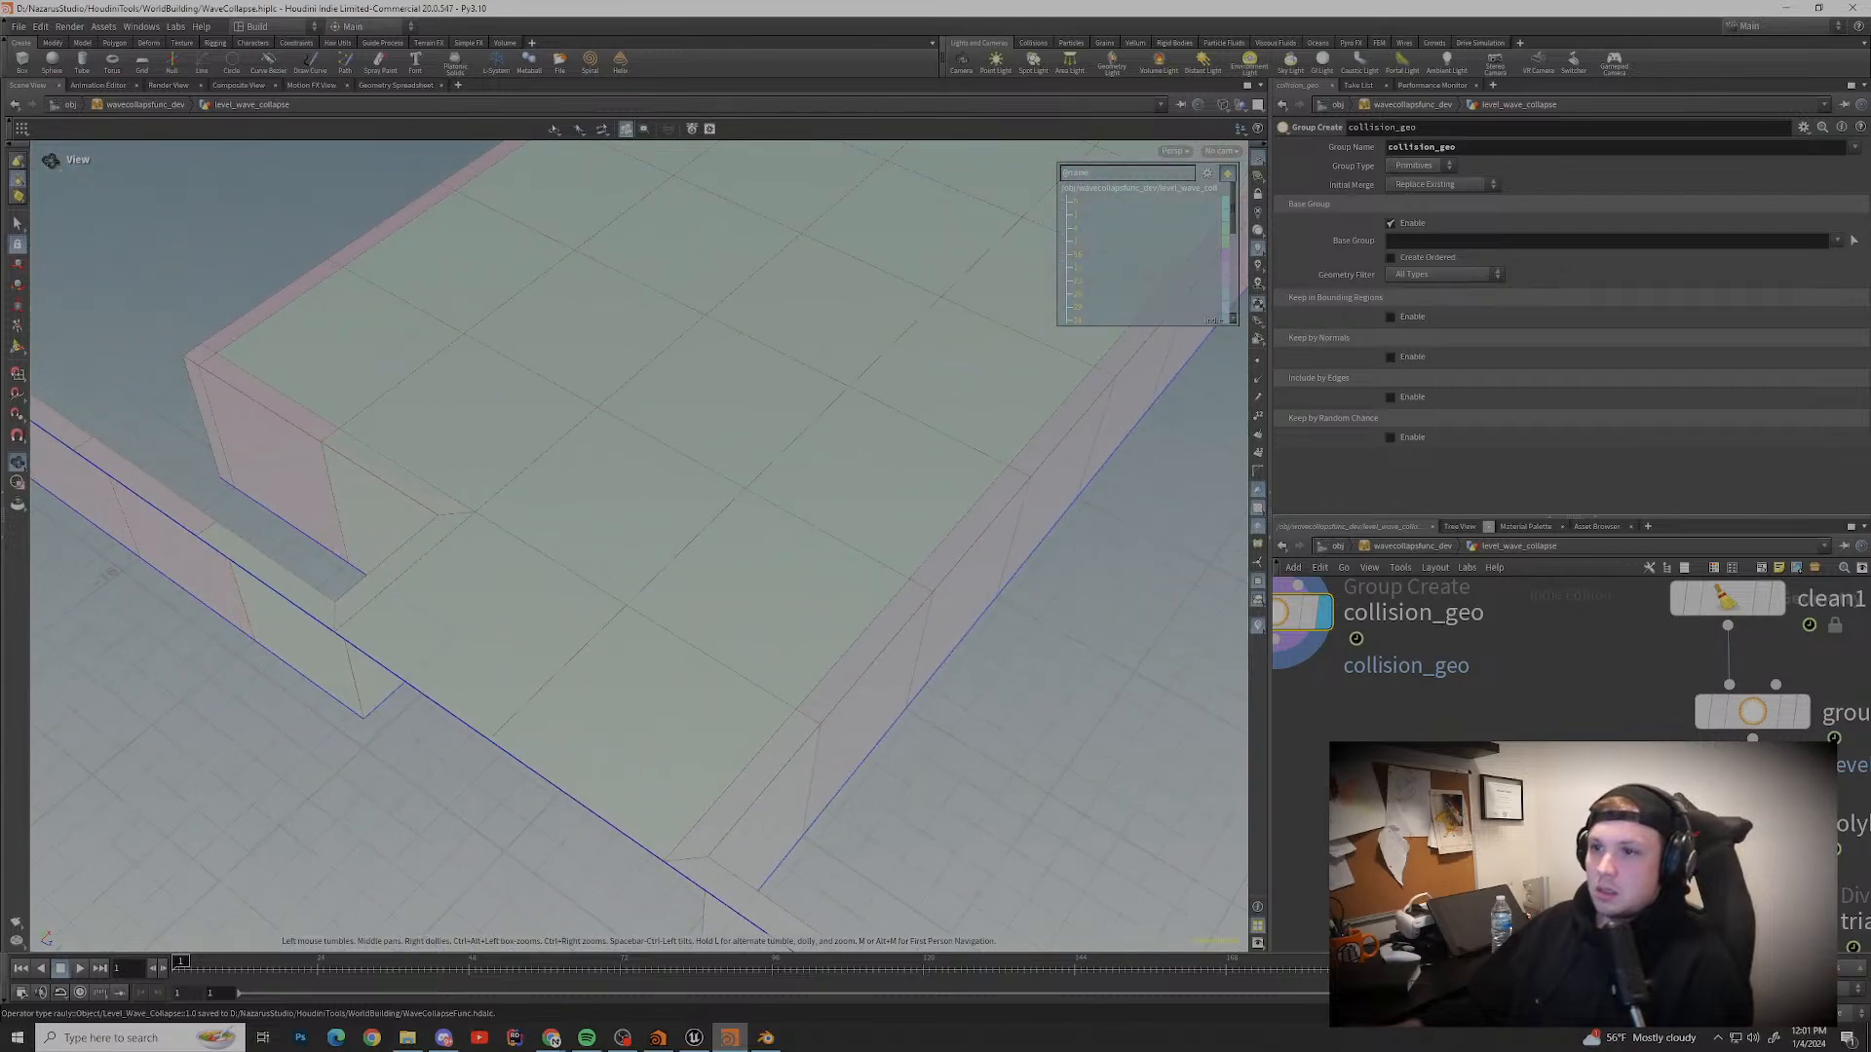
scroll(633, 536, "down", 4)
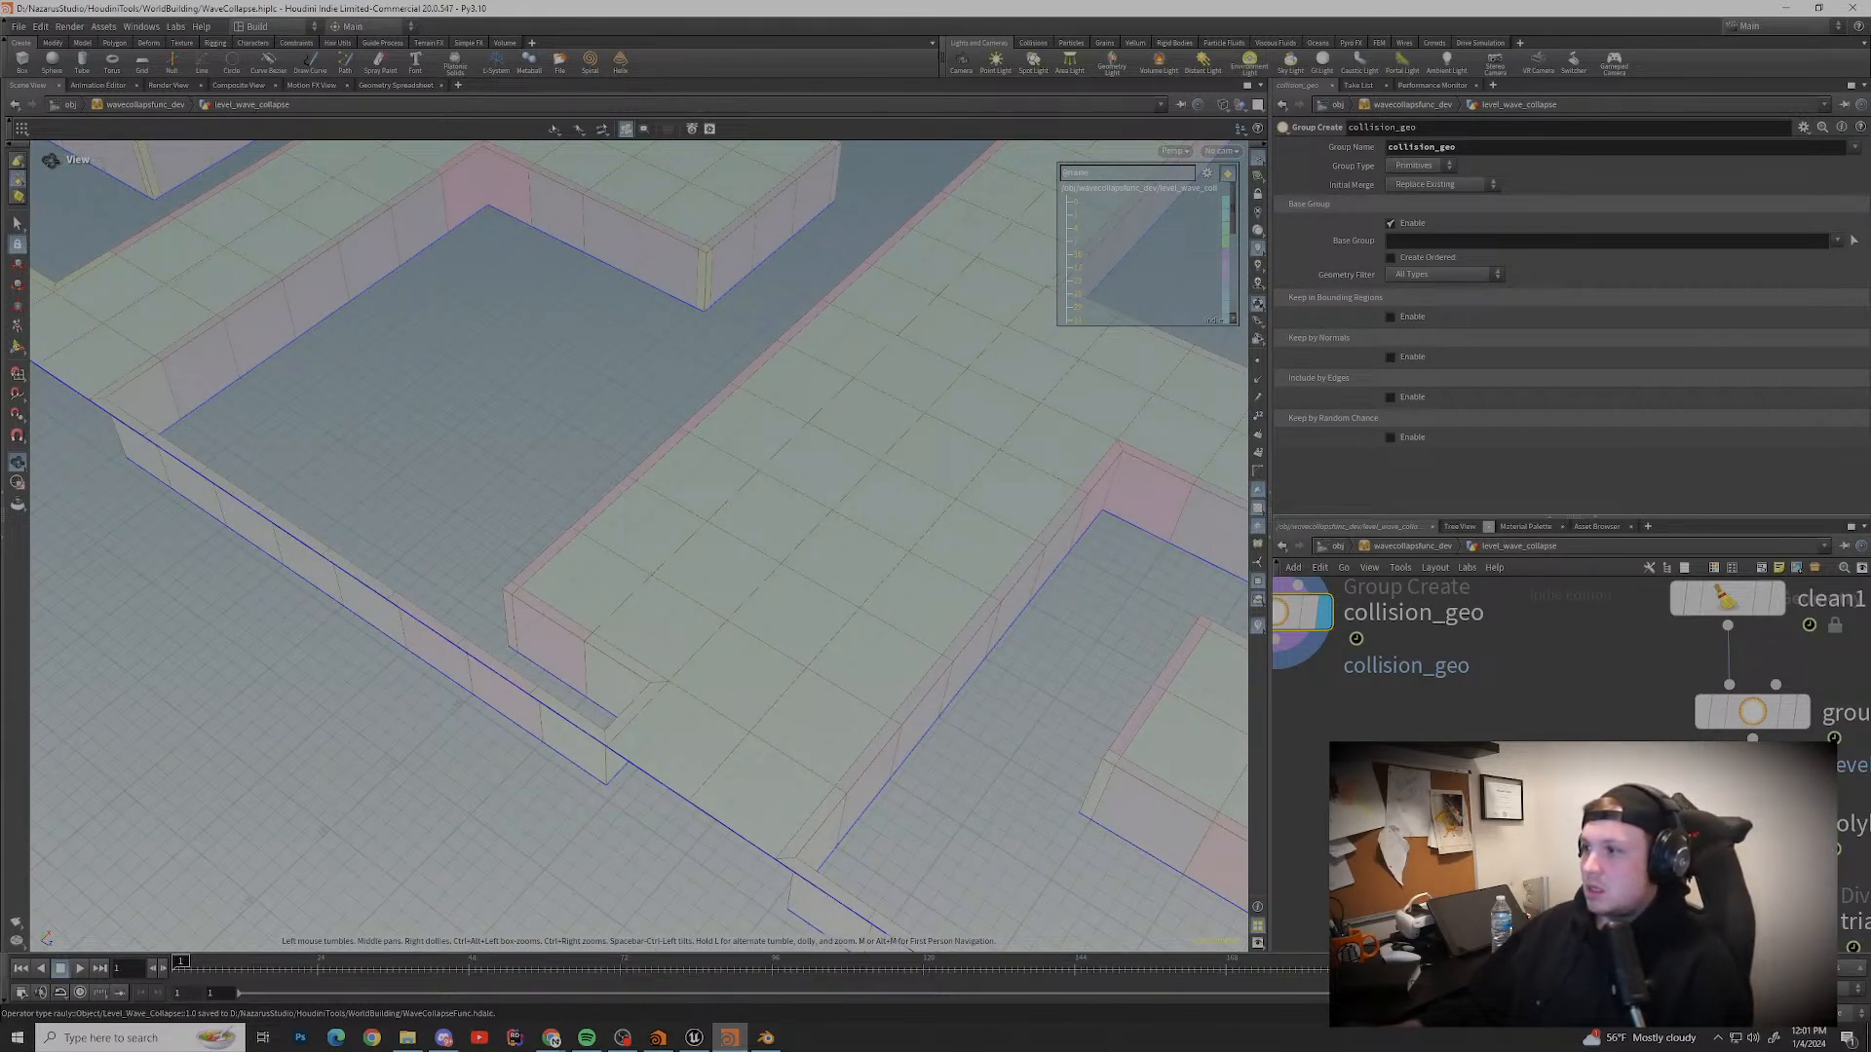
middle_click_drag(1325, 613, 1420, 752)
scroll(1419, 752, "down", 3)
left_click_drag(780, 526, 595, 536)
middle_click_drag(595, 444, 630, 712)
scroll(633, 545, "down", 5)
middle_click_drag(546, 585, 1068, 796)
scroll(731, 672, "down", 1)
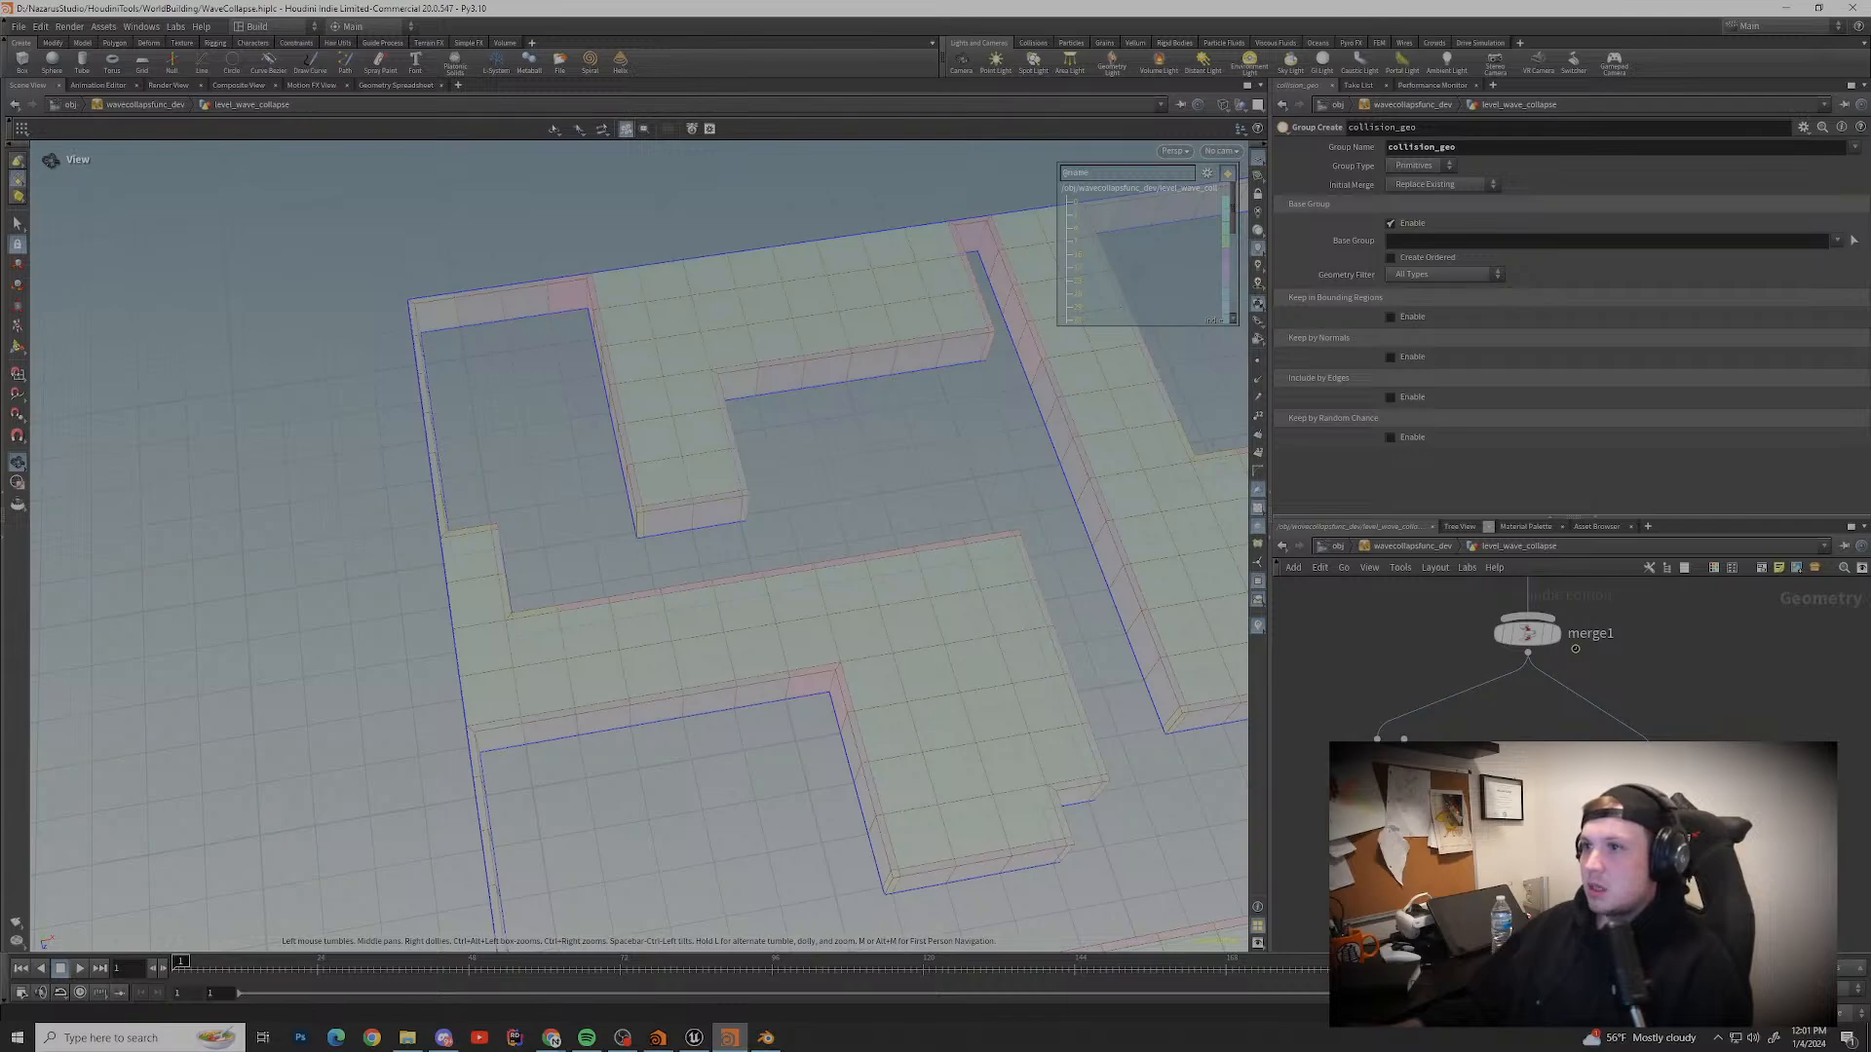
middle_click_drag(682, 546, 467, 617)
middle_click_drag(933, 345, 719, 431)
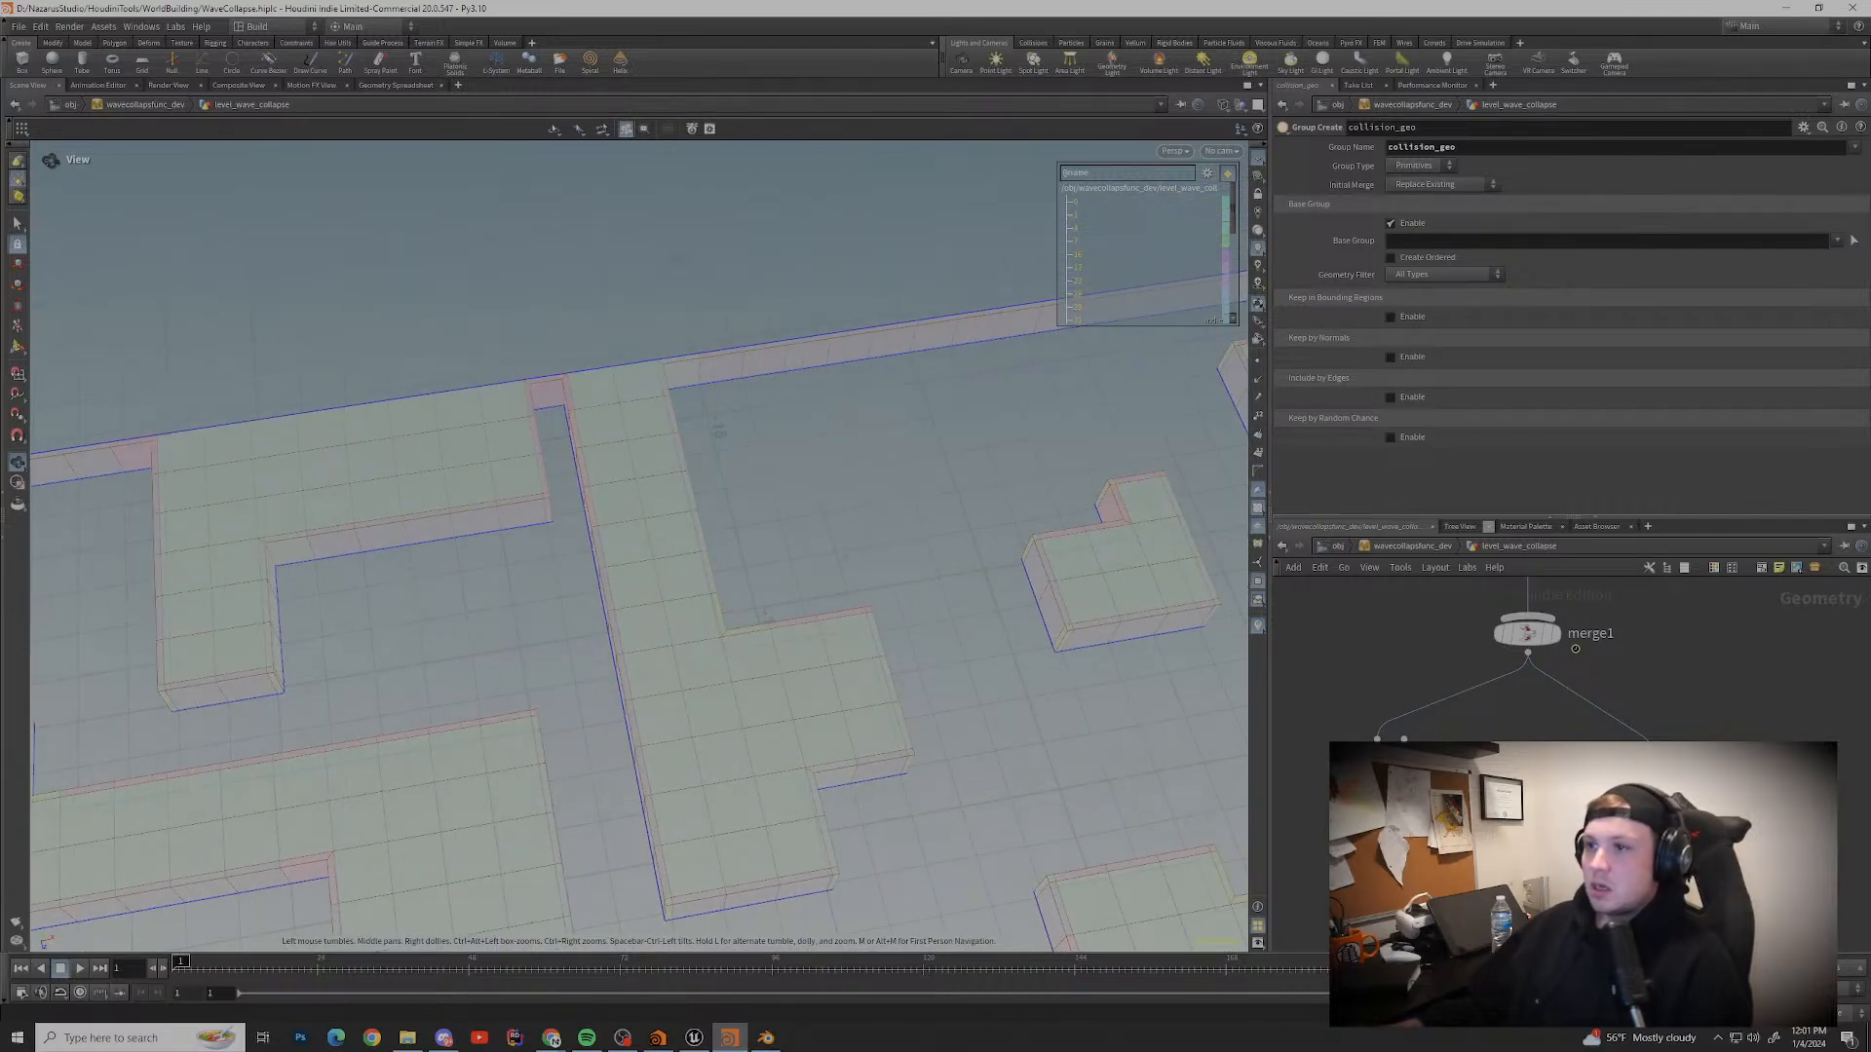
middle_click_drag(765, 616, 731, 470)
left_click_drag(731, 469, 731, 404)
scroll(731, 584, "up", 2)
middle_click_drag(731, 584, 623, 361)
scroll(554, 527, "up", 3)
middle_click_drag(553, 527, 668, 682)
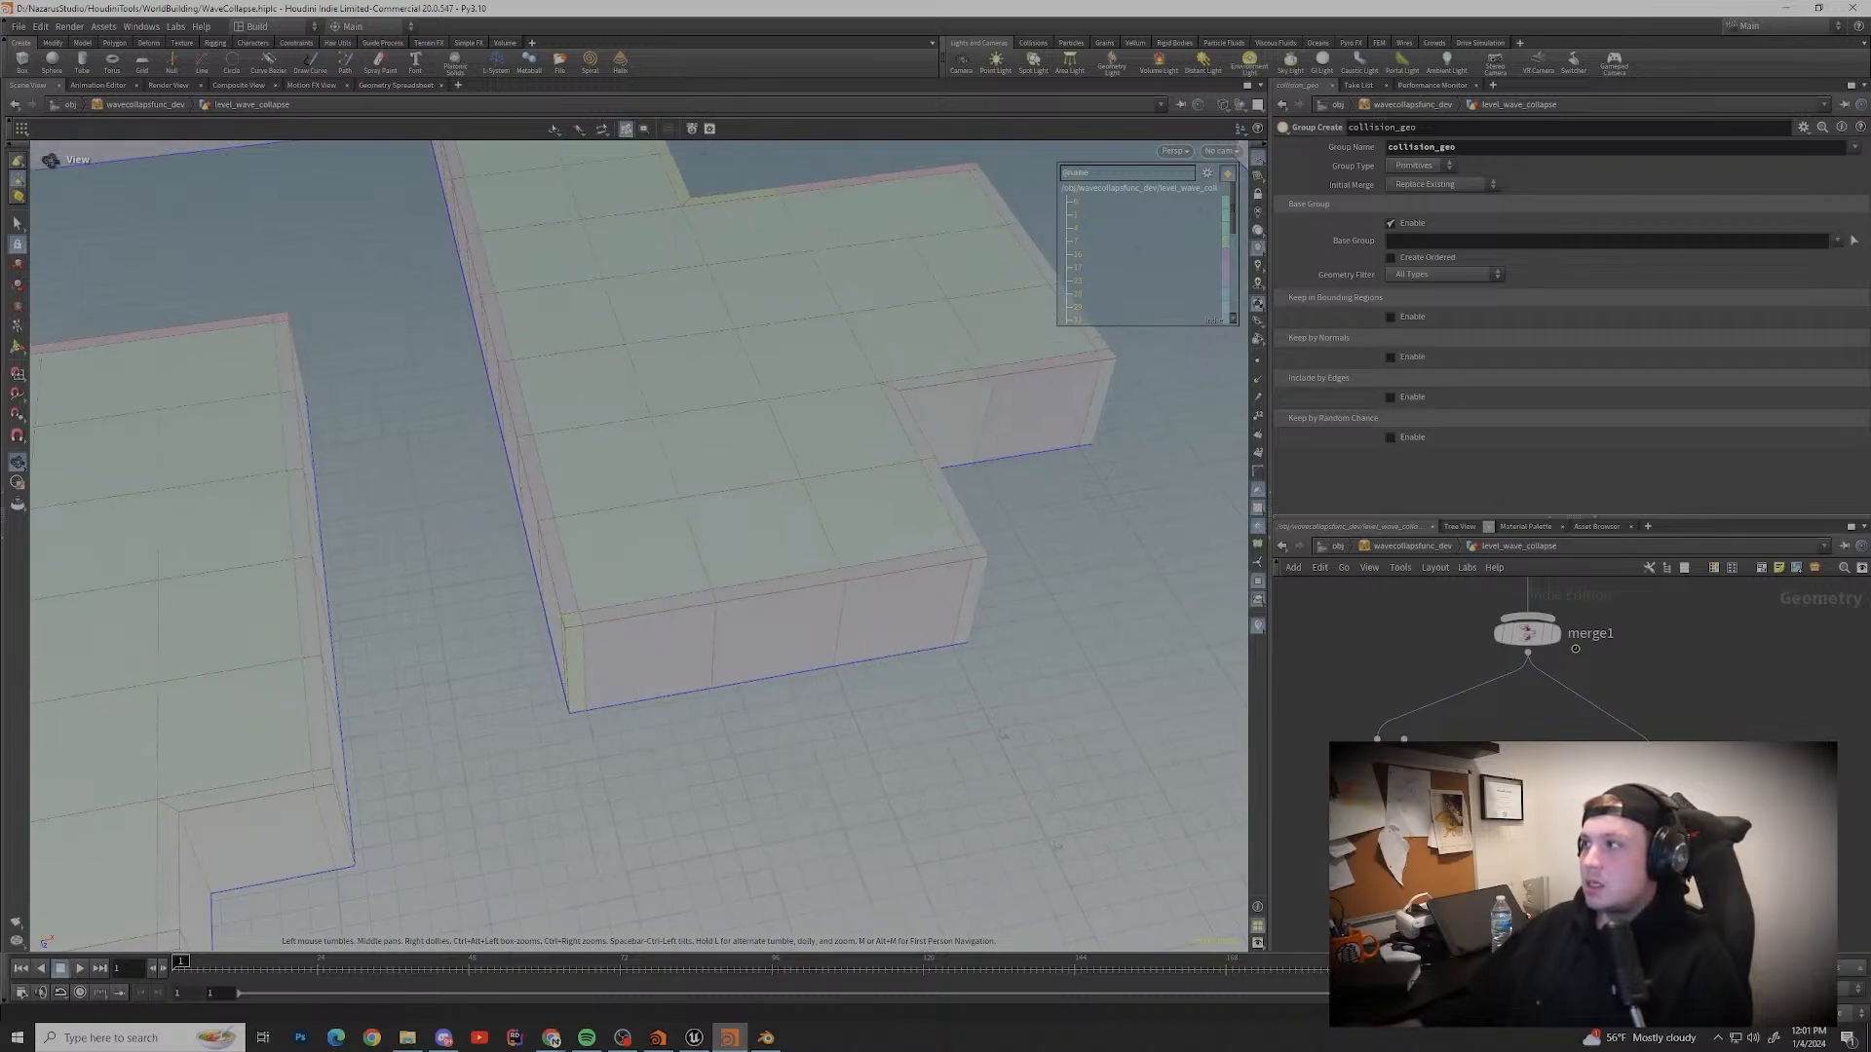
left_click_drag(668, 682, 828, 545)
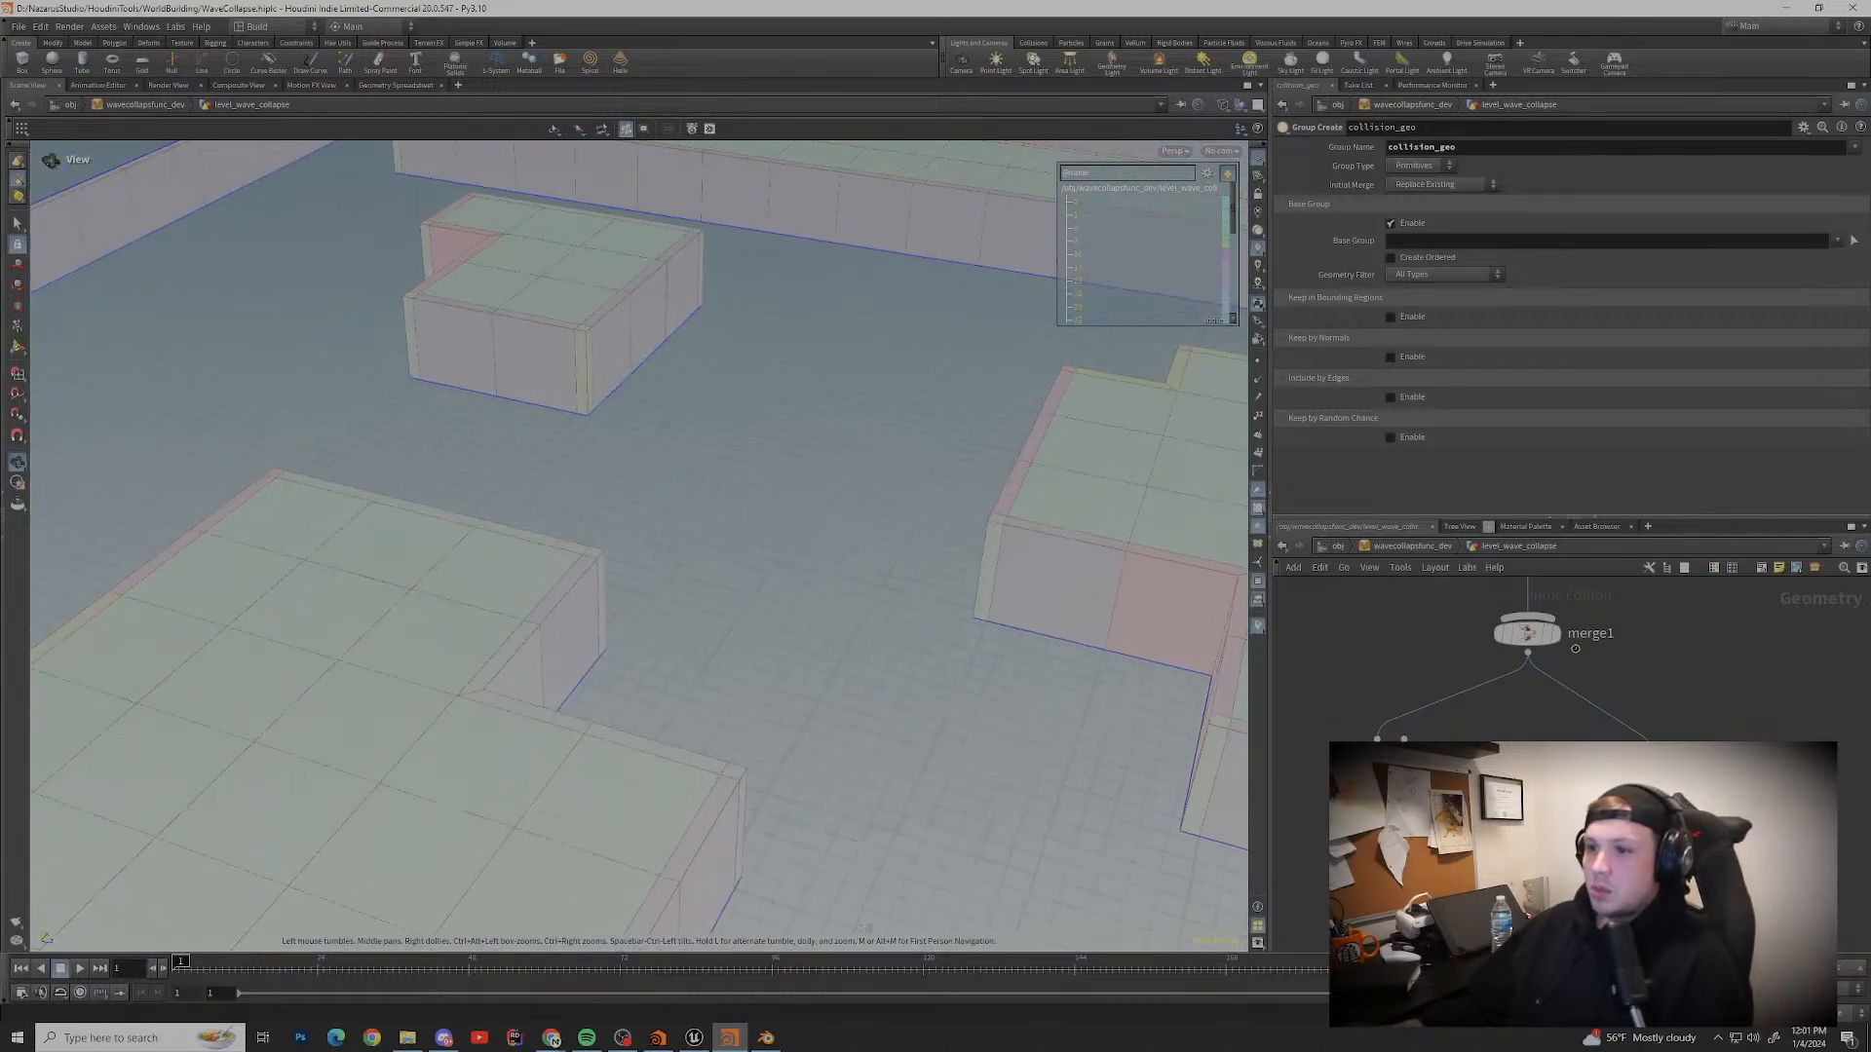
middle_click_drag(828, 545, 975, 400)
left_click_drag(974, 400, 780, 429)
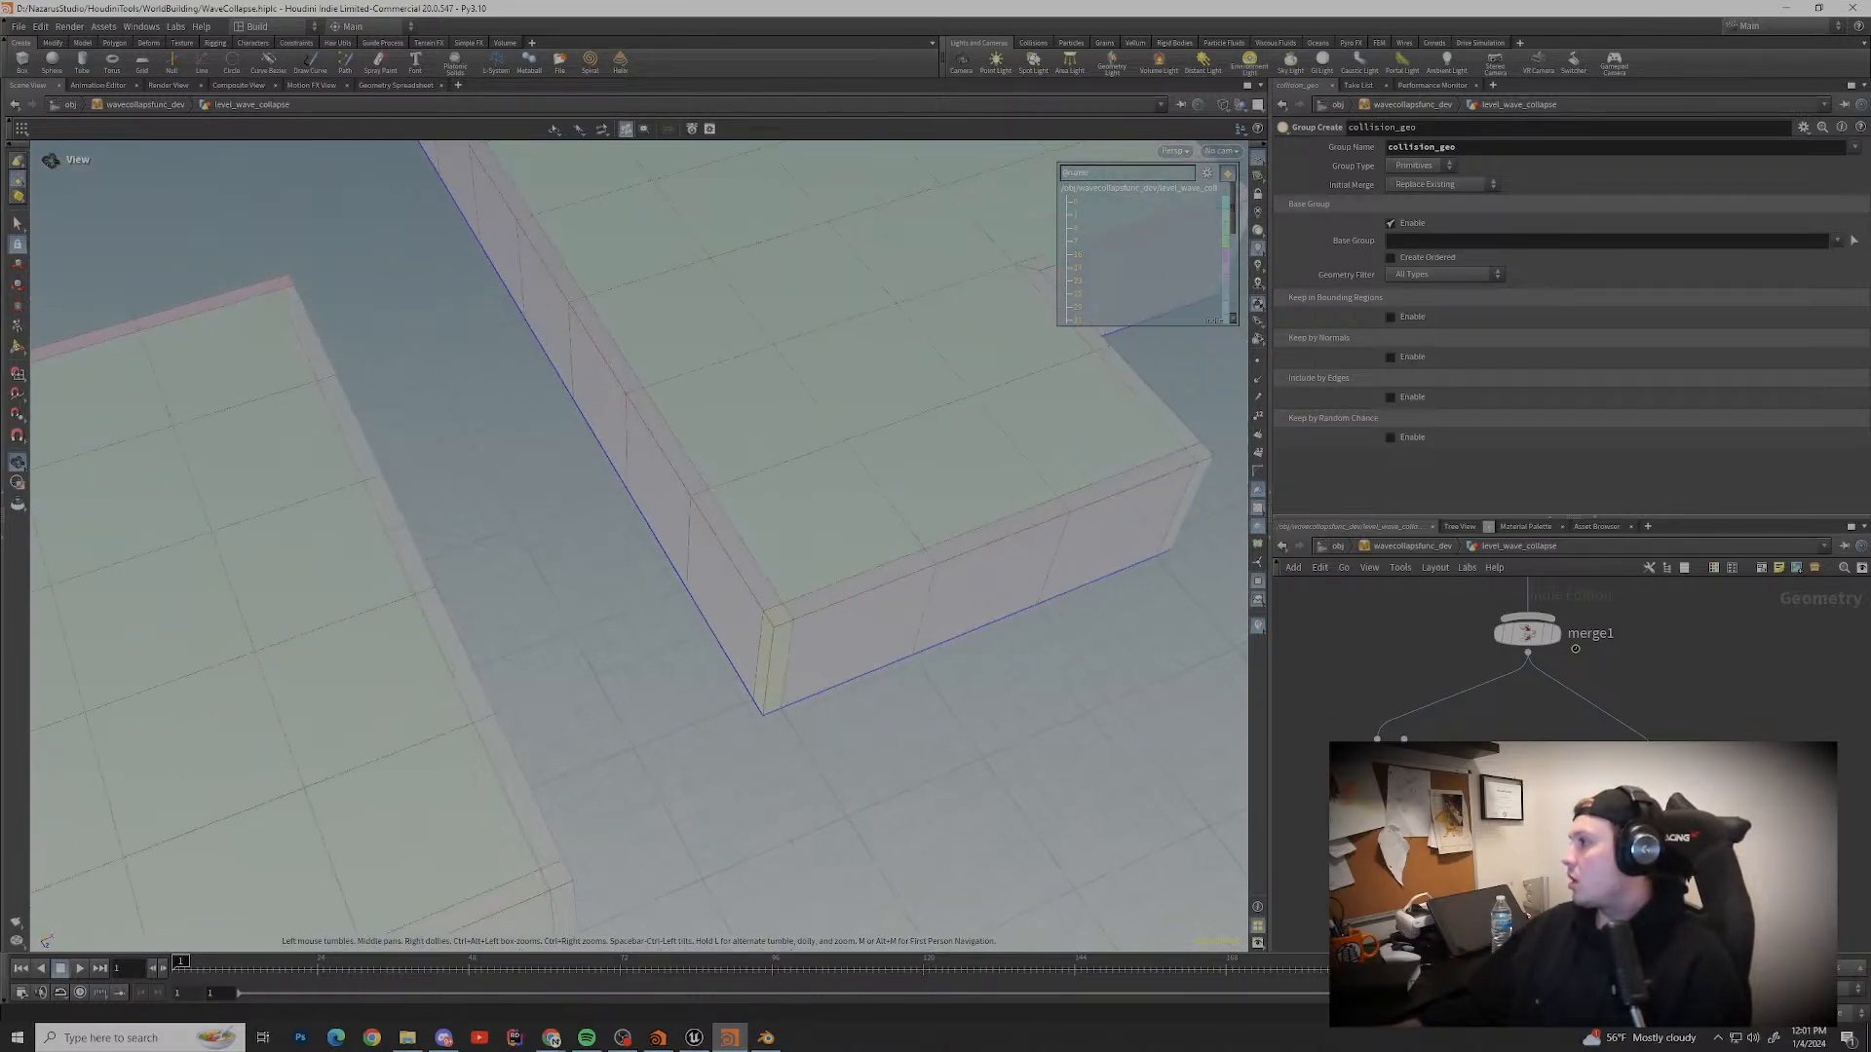
middle_click_drag(779, 428, 389, 545)
scroll(639, 546, "down", 5)
scroll(926, 560, "down", 5)
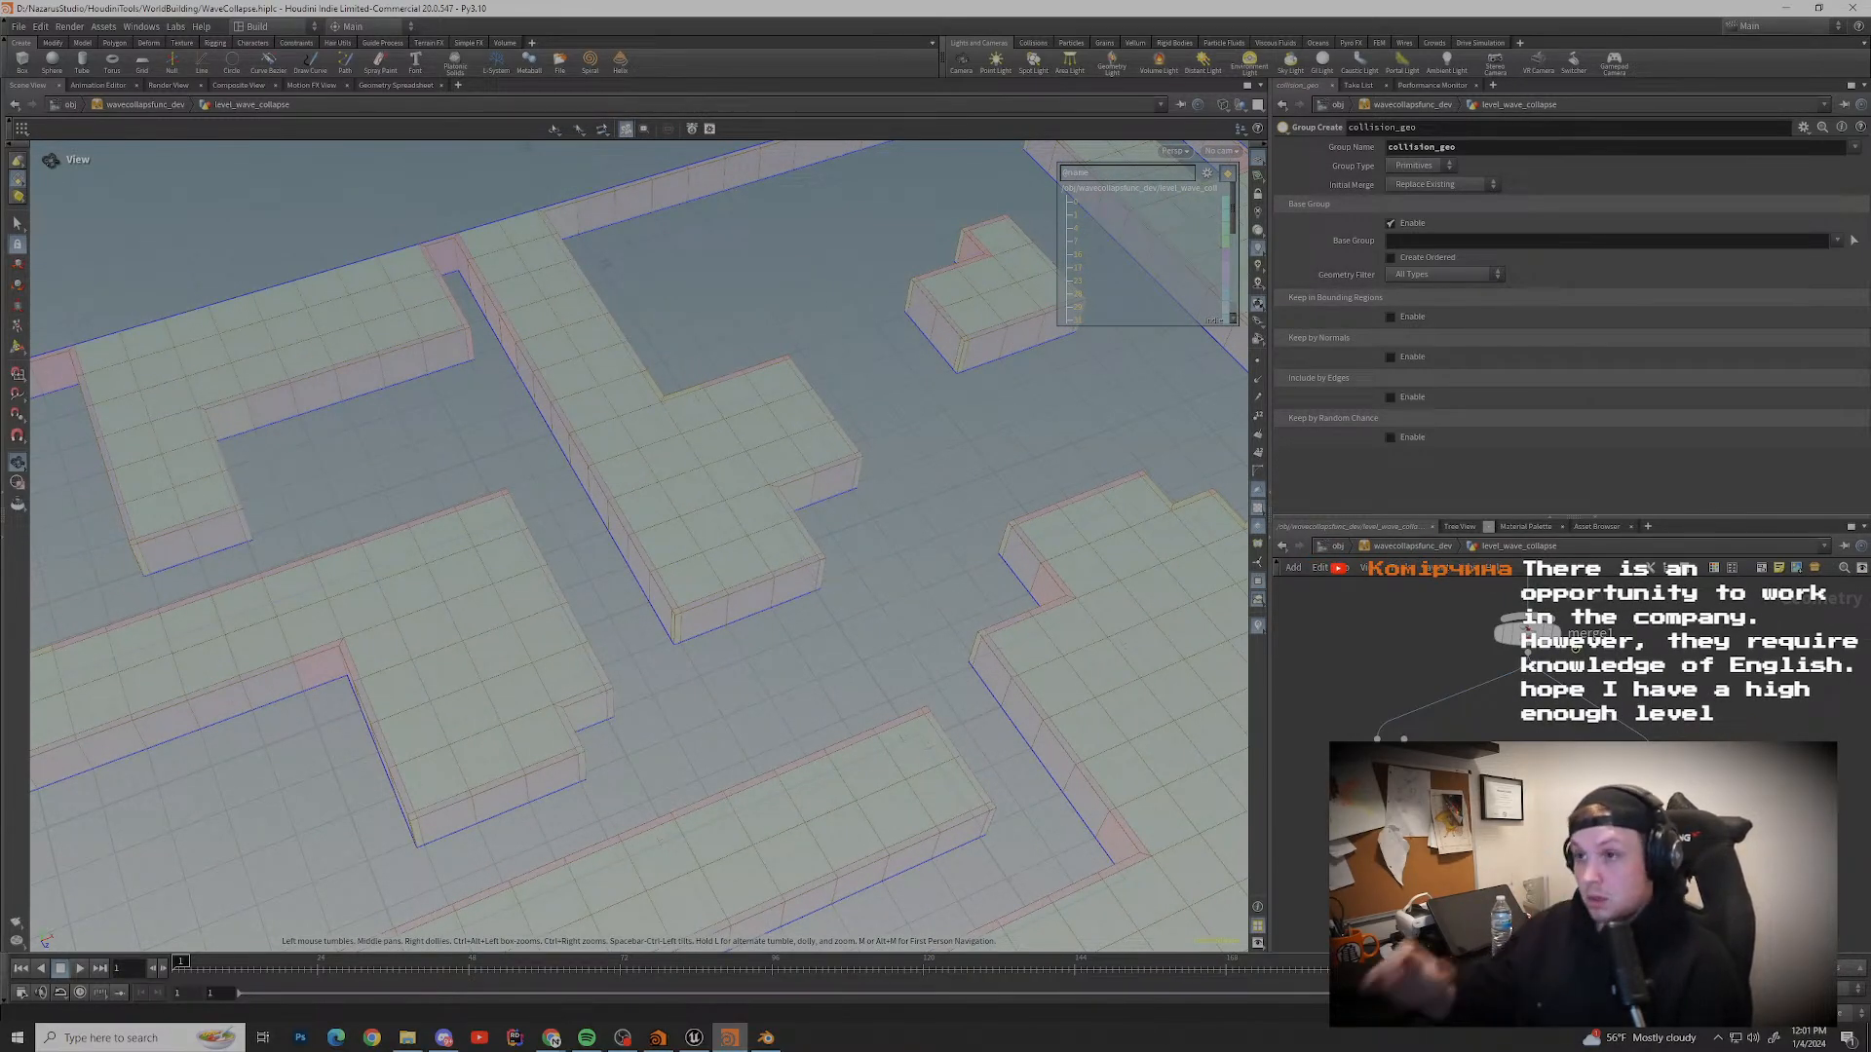
scroll(639, 545, "down", 4)
middle_click_drag(877, 507, 545, 419)
middle_click_drag(585, 682, 707, 336)
left_click_drag(779, 468, 682, 458)
middle_click_drag(780, 448, 507, 517)
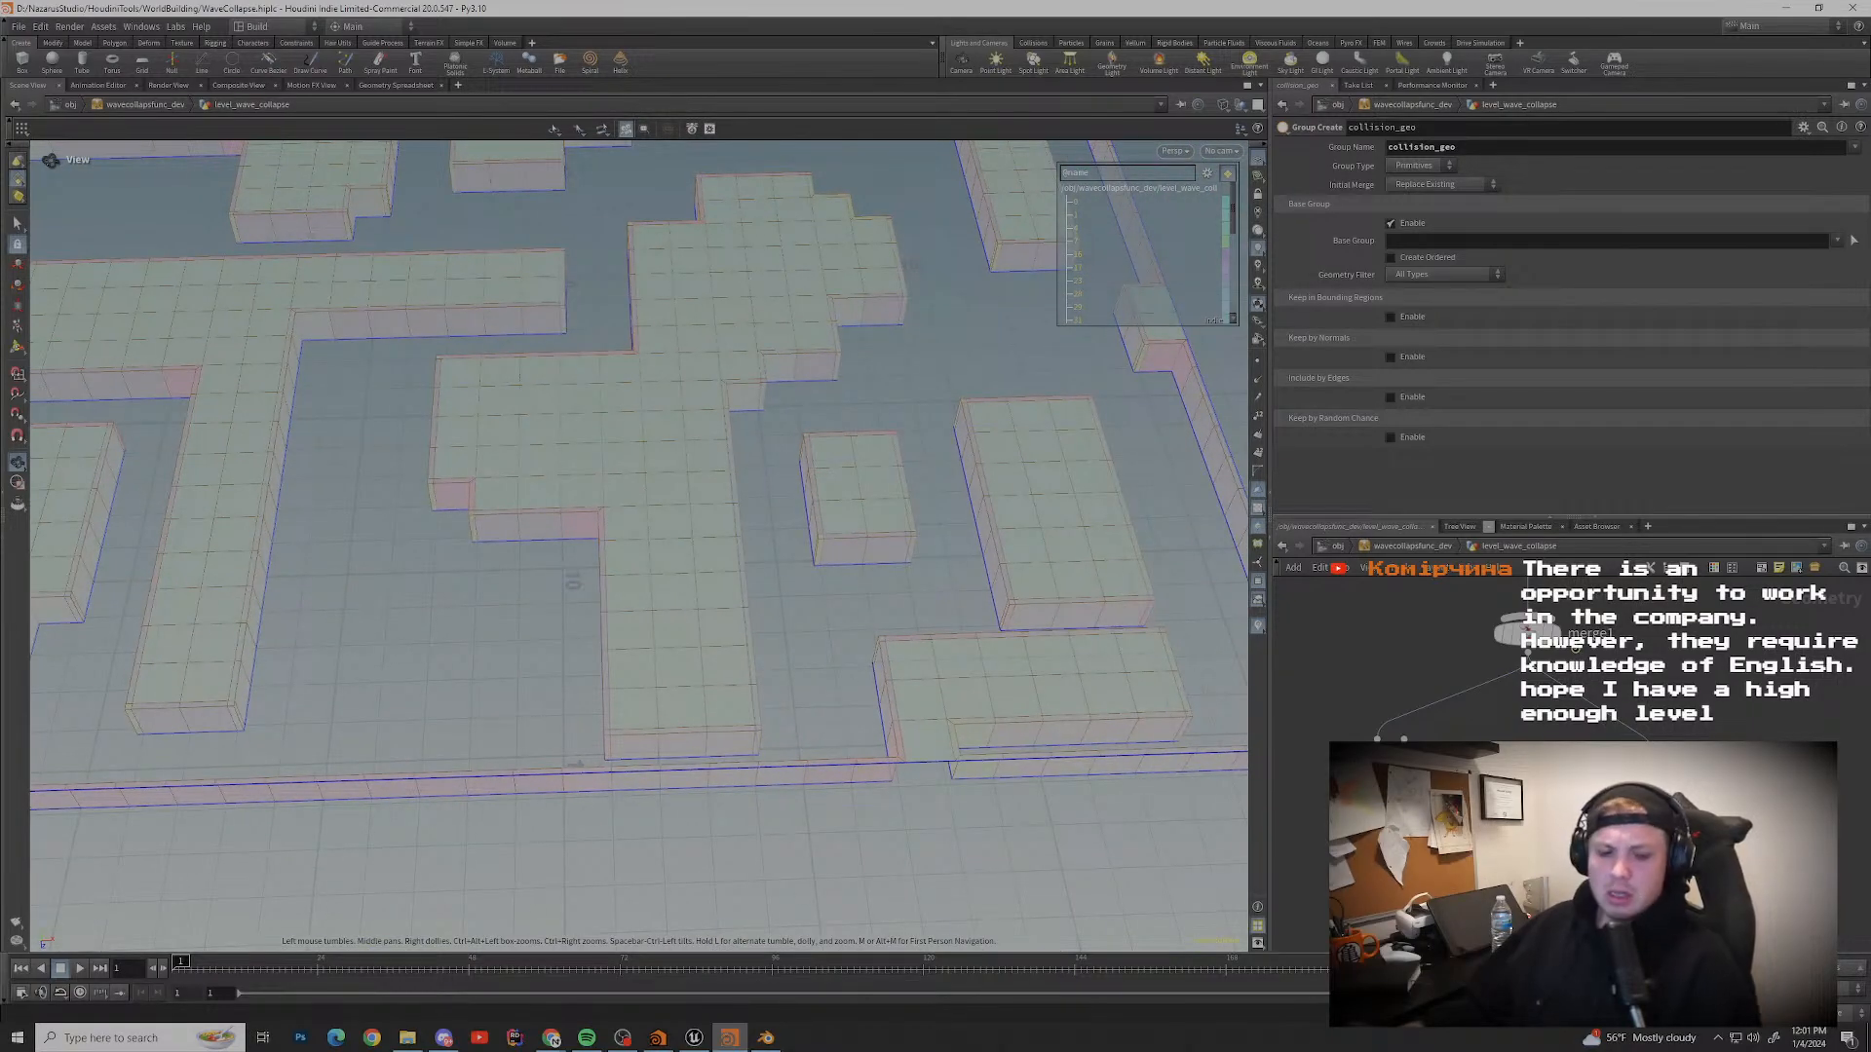
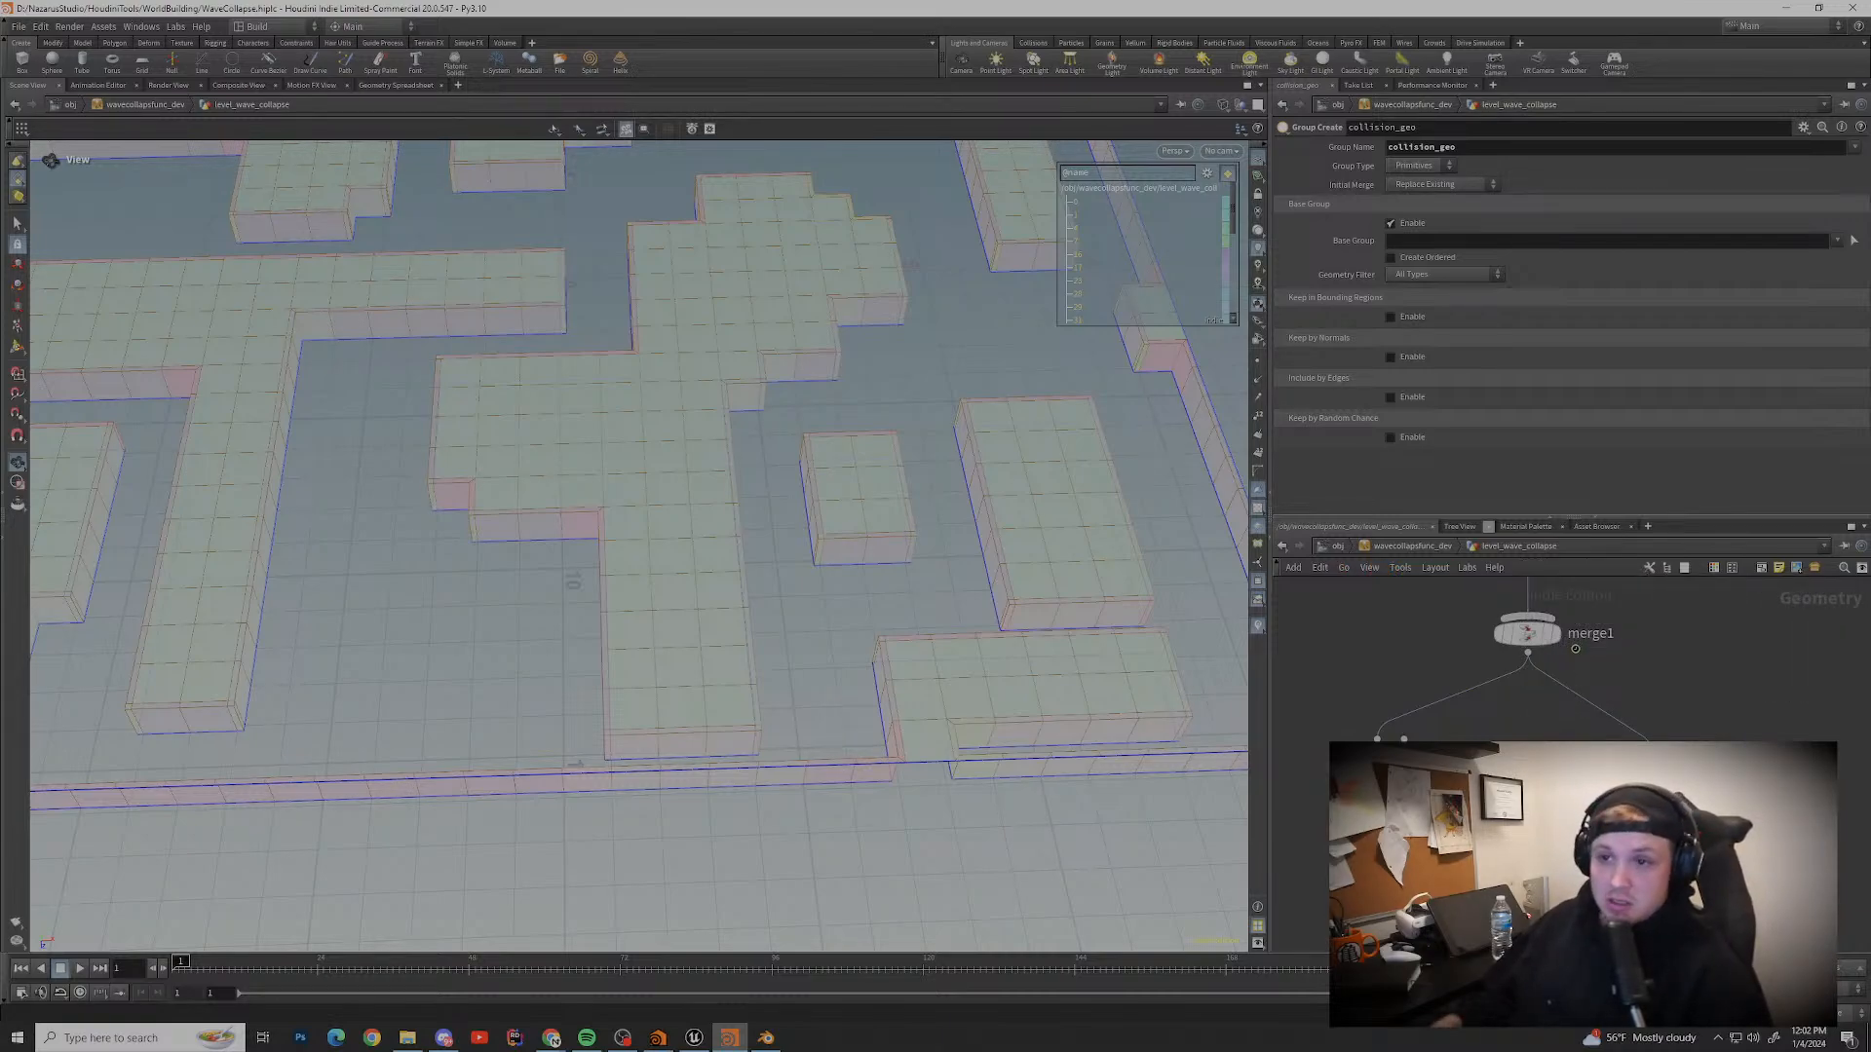
middle_click_drag(605, 545, 703, 568)
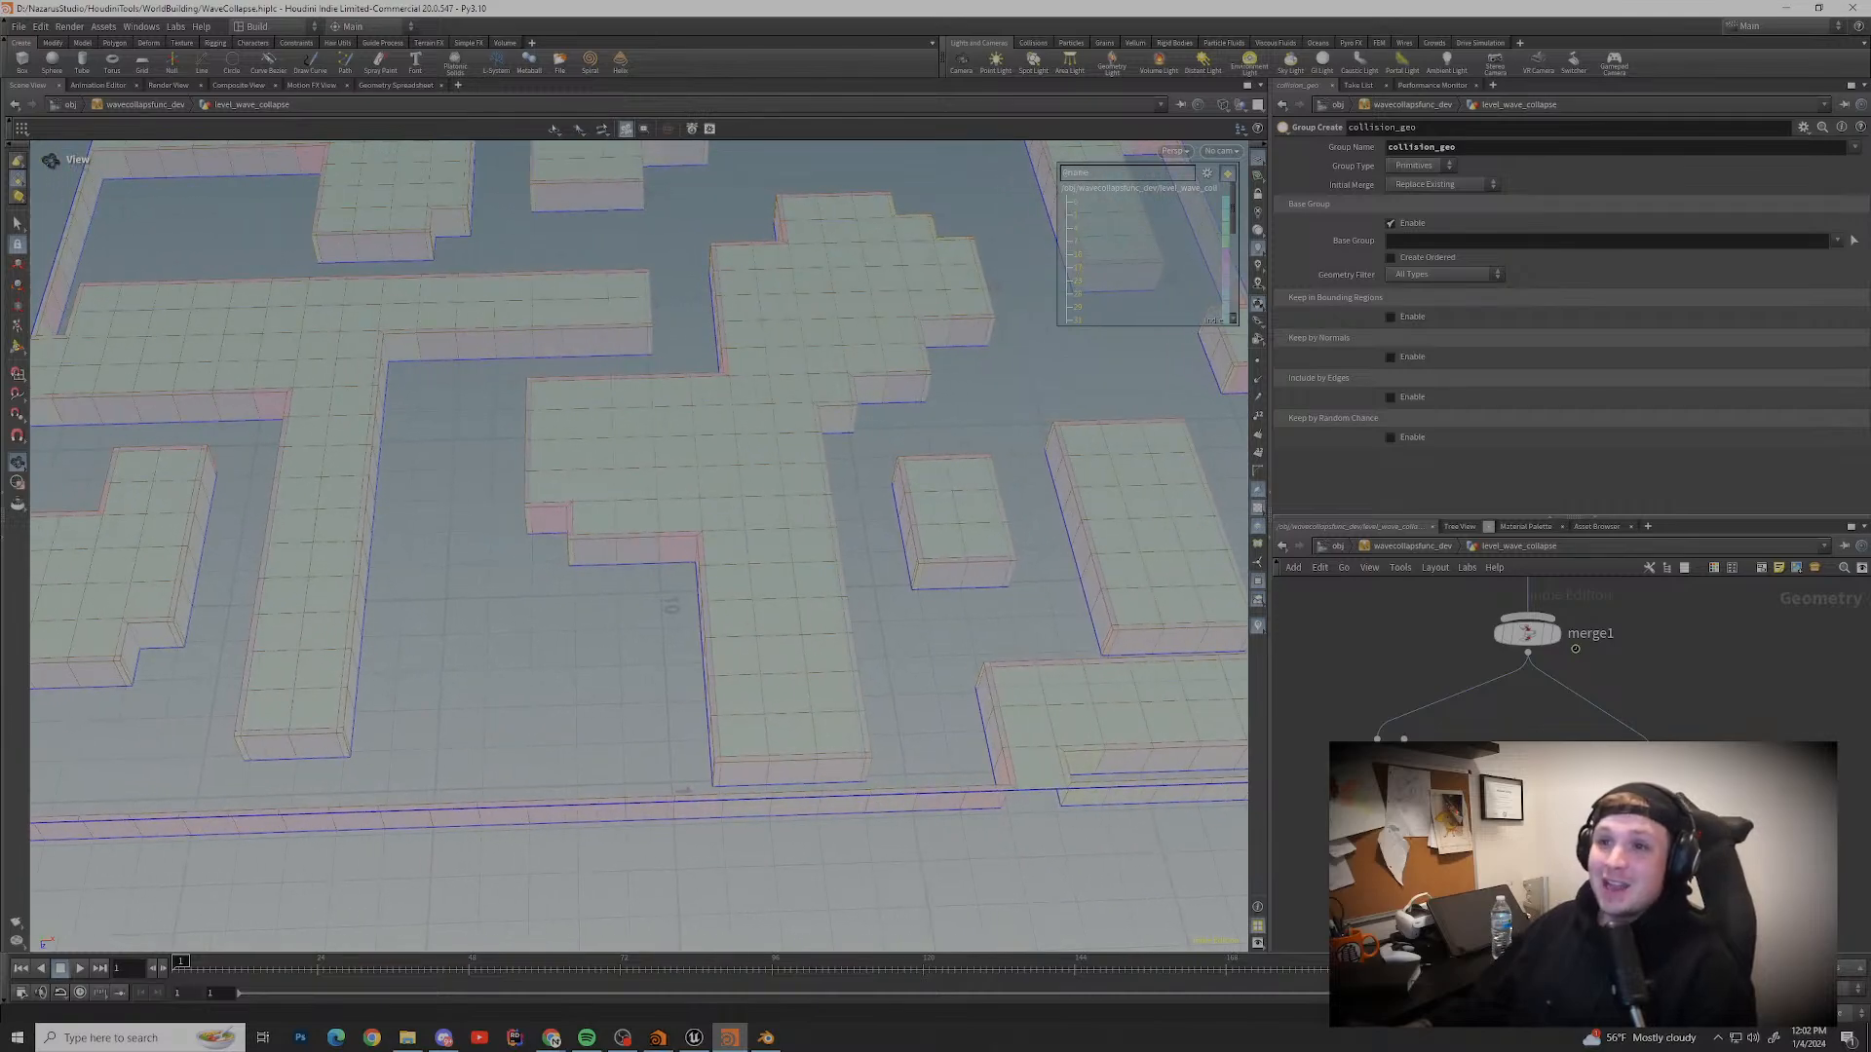
middle_click_drag(487, 487, 950, 589)
scroll(854, 589, "down", 1)
left_click_drag(683, 584, 1159, 507)
middle_click_drag(546, 585, 975, 492)
scroll(975, 492, "up", 3)
middle_click_drag(682, 546, 730, 526)
scroll(730, 526, "down", 3)
left_click_drag(828, 468, 672, 536)
middle_click_drag(828, 526, 497, 546)
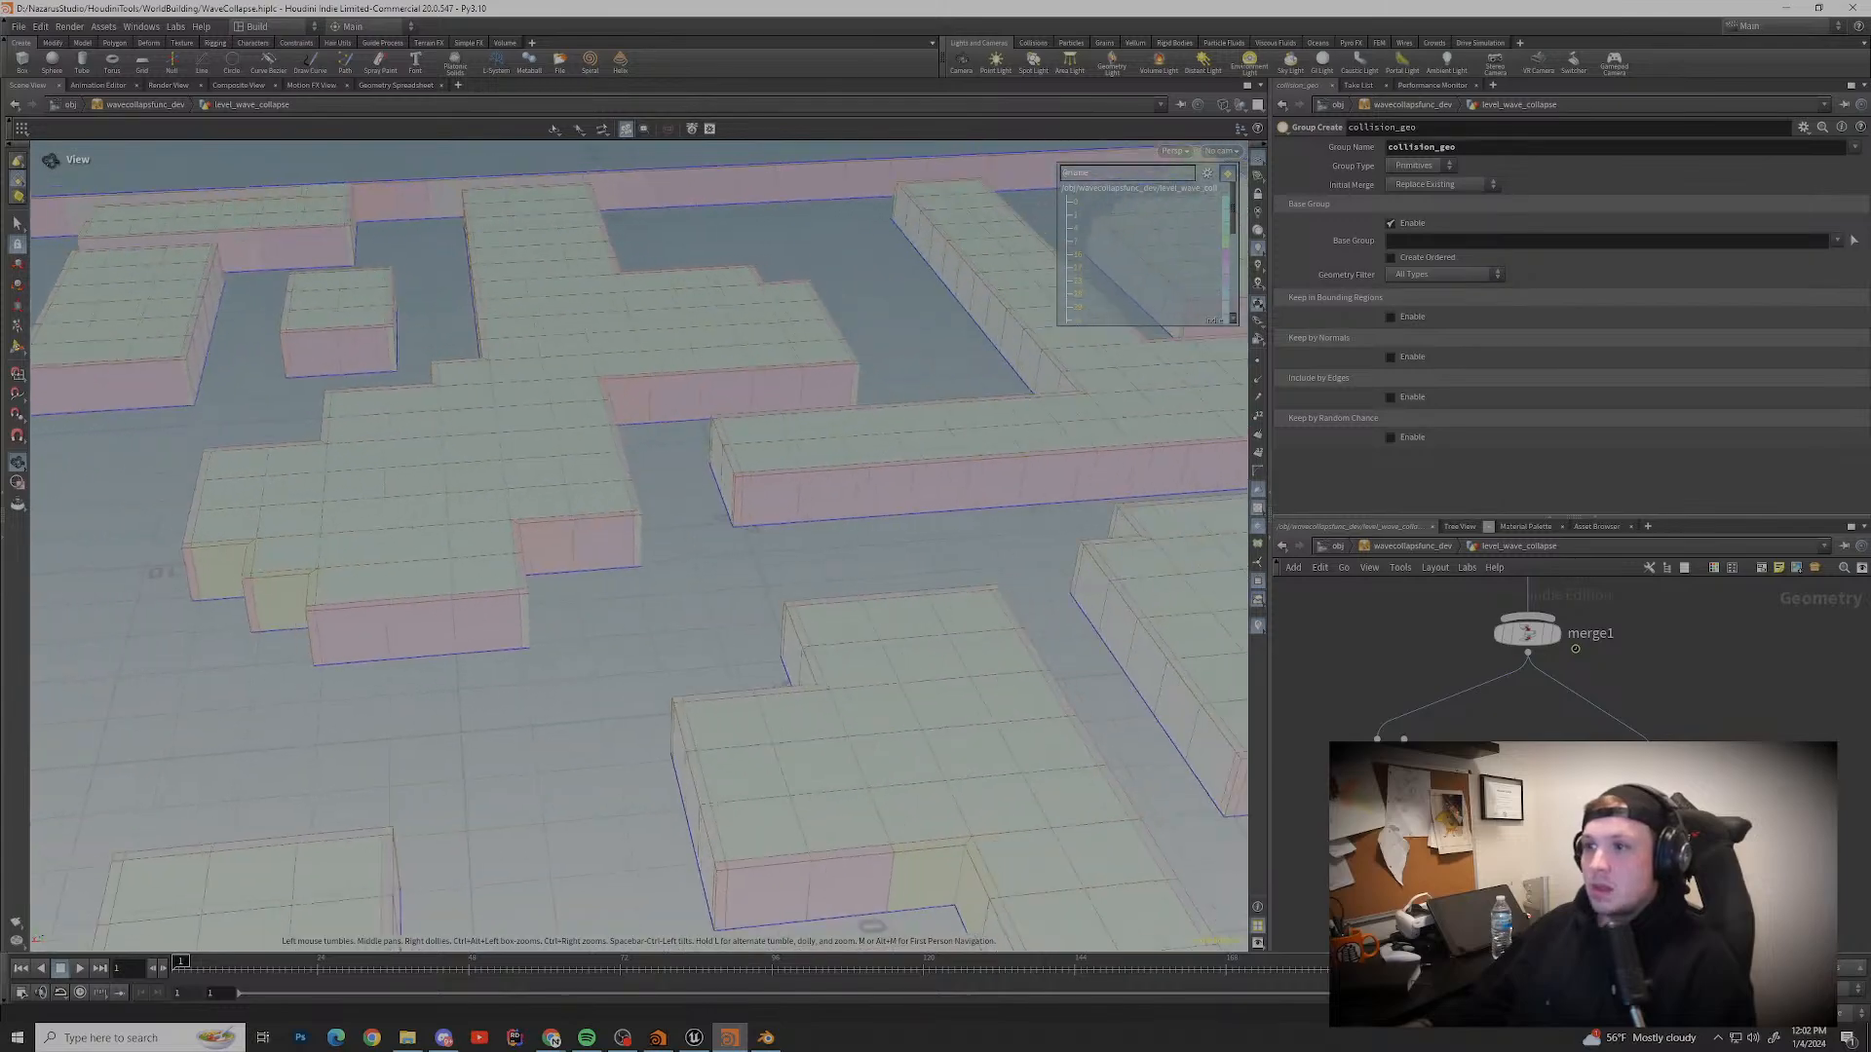
scroll(623, 546, "down", 3)
left_click_drag(828, 526, 585, 516)
scroll(828, 468, "down", 2)
middle_click_drag(828, 467, 614, 535)
left_click_drag(633, 585, 672, 555)
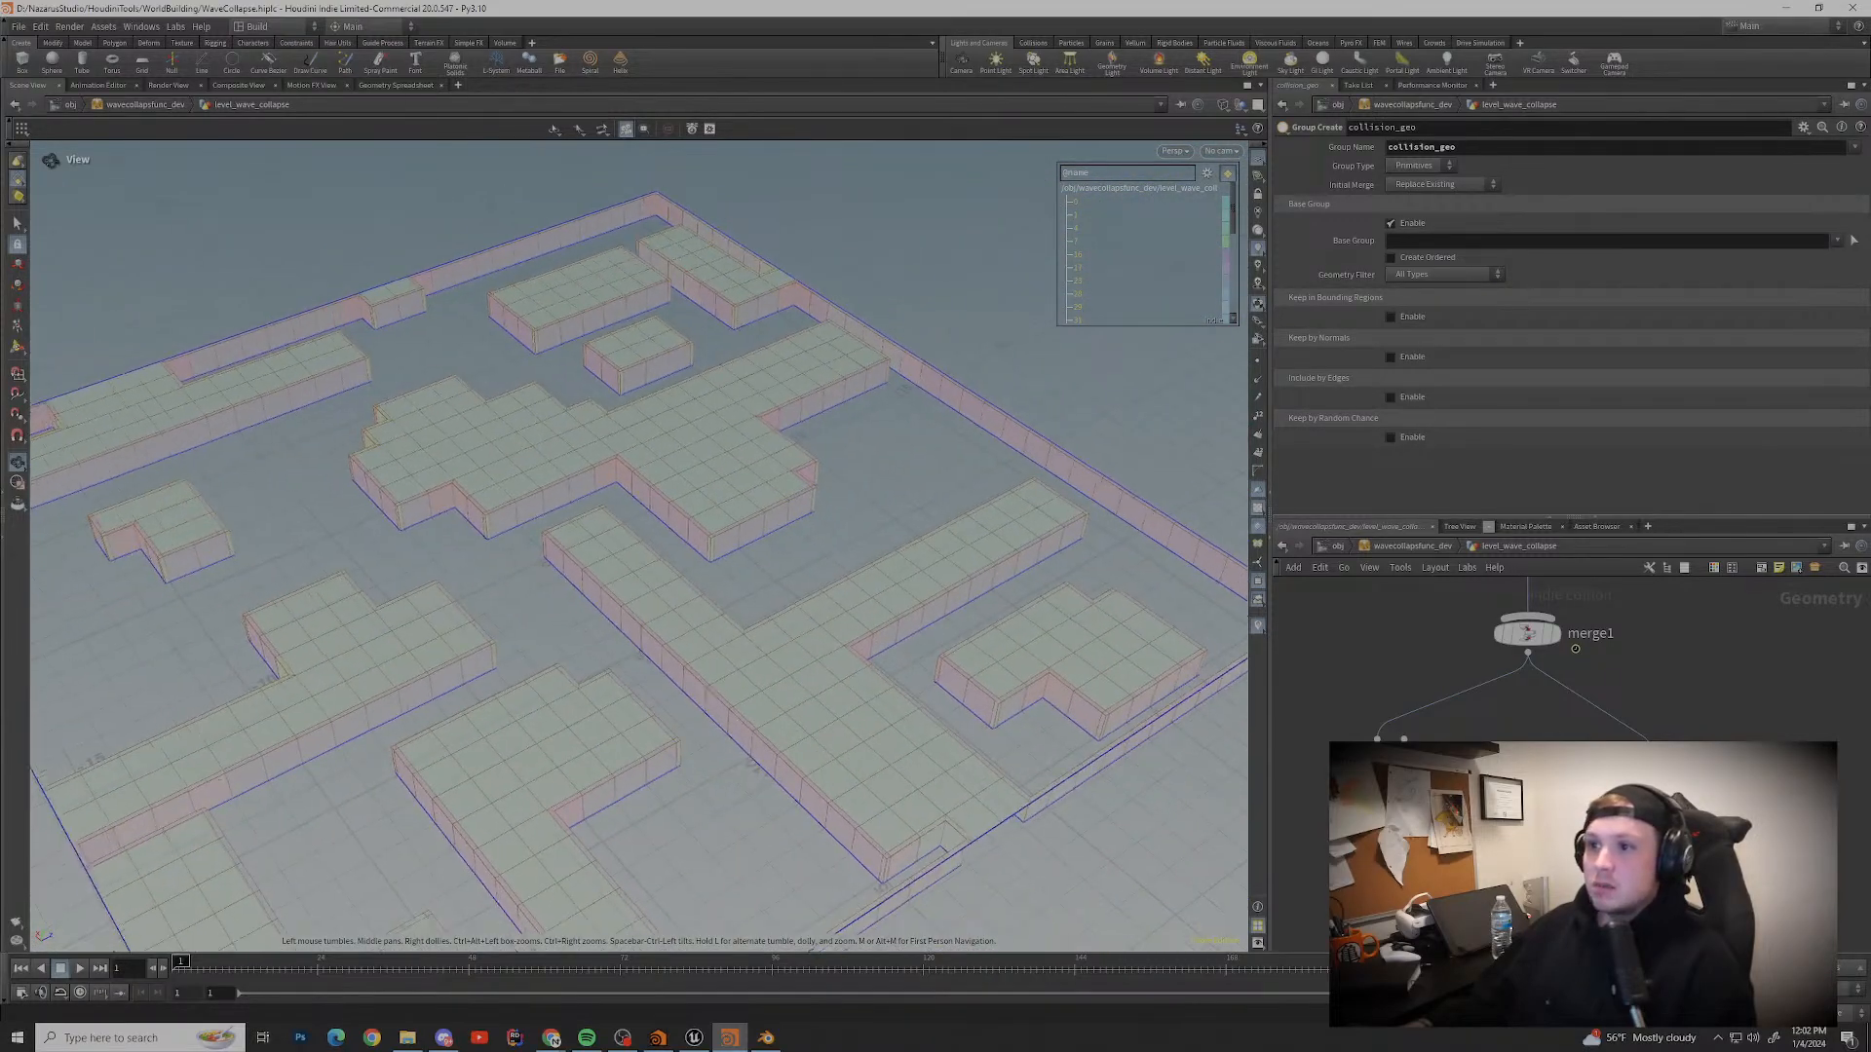
middle_click_drag(633, 634, 794, 429)
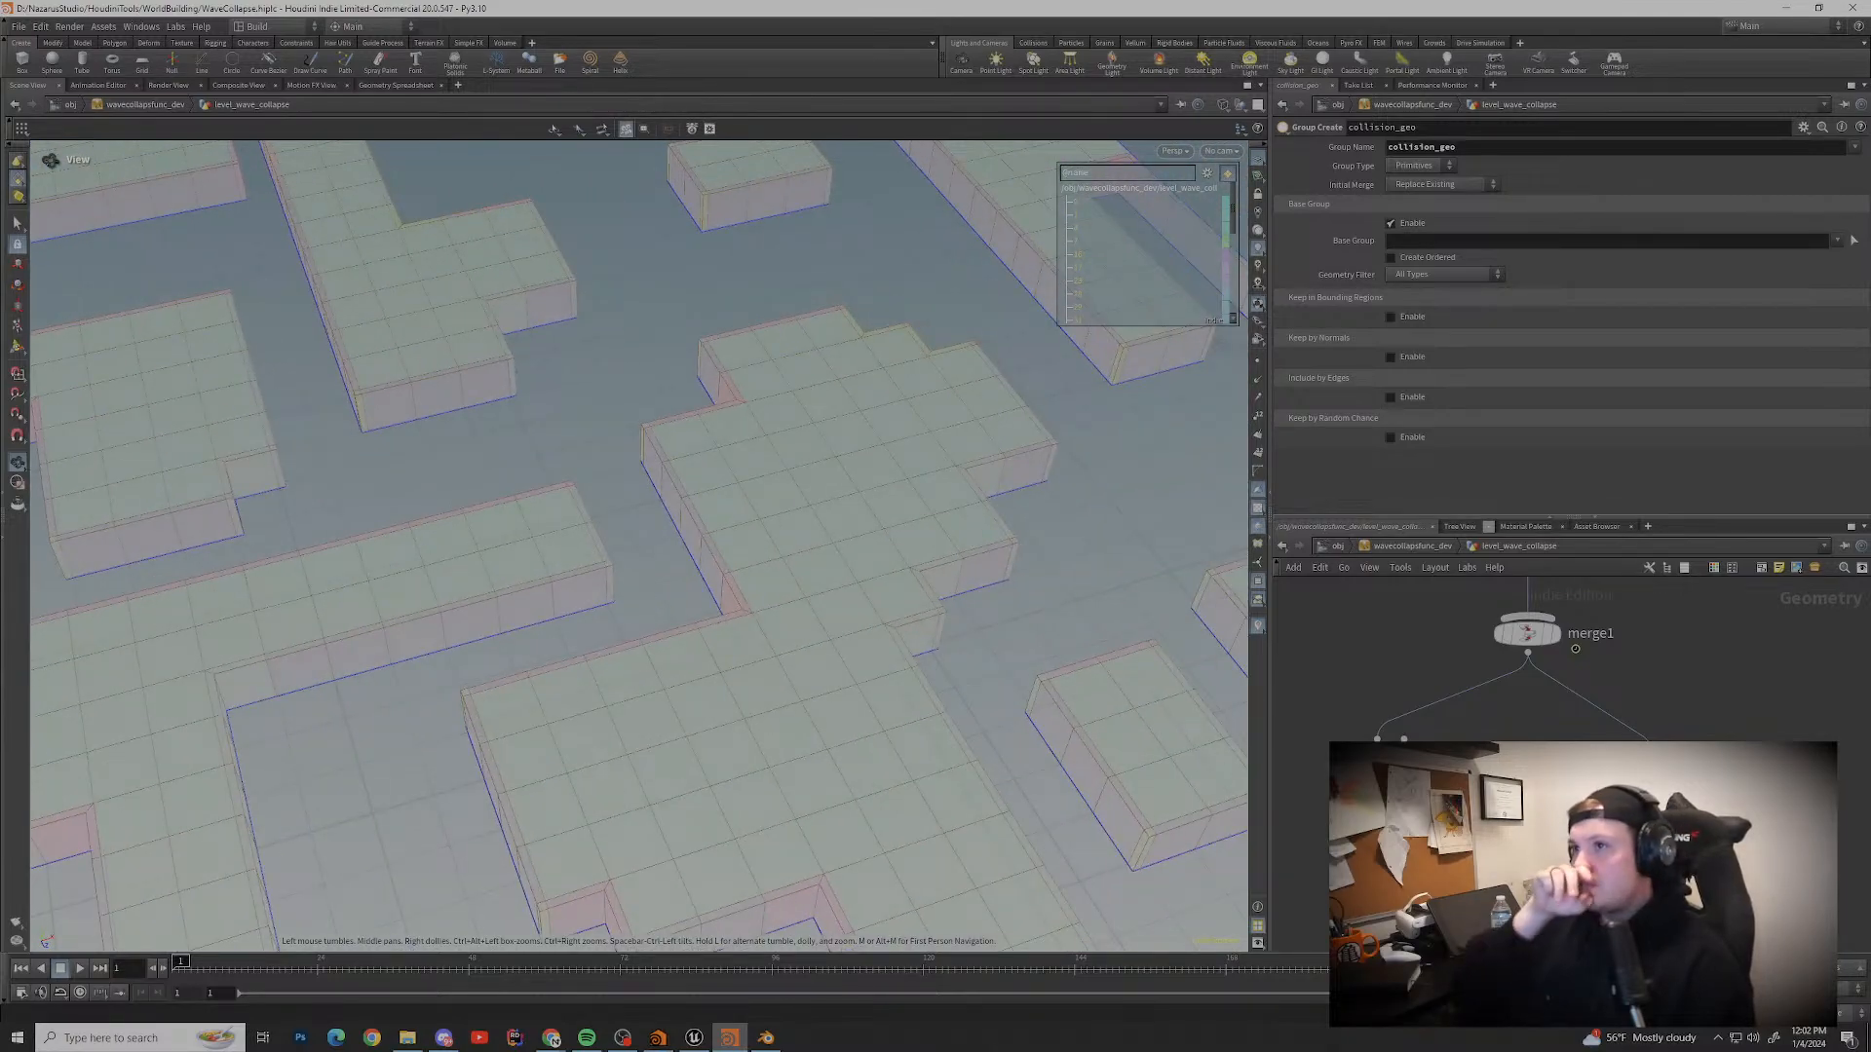
scroll(638, 546, "down", 3)
middle_click_drag(780, 682, 531, 438)
left_click_drag(682, 604, 546, 516)
left_click_drag(682, 536, 838, 565)
middle_click_drag(468, 585, 877, 526)
scroll(638, 545, "up", 2)
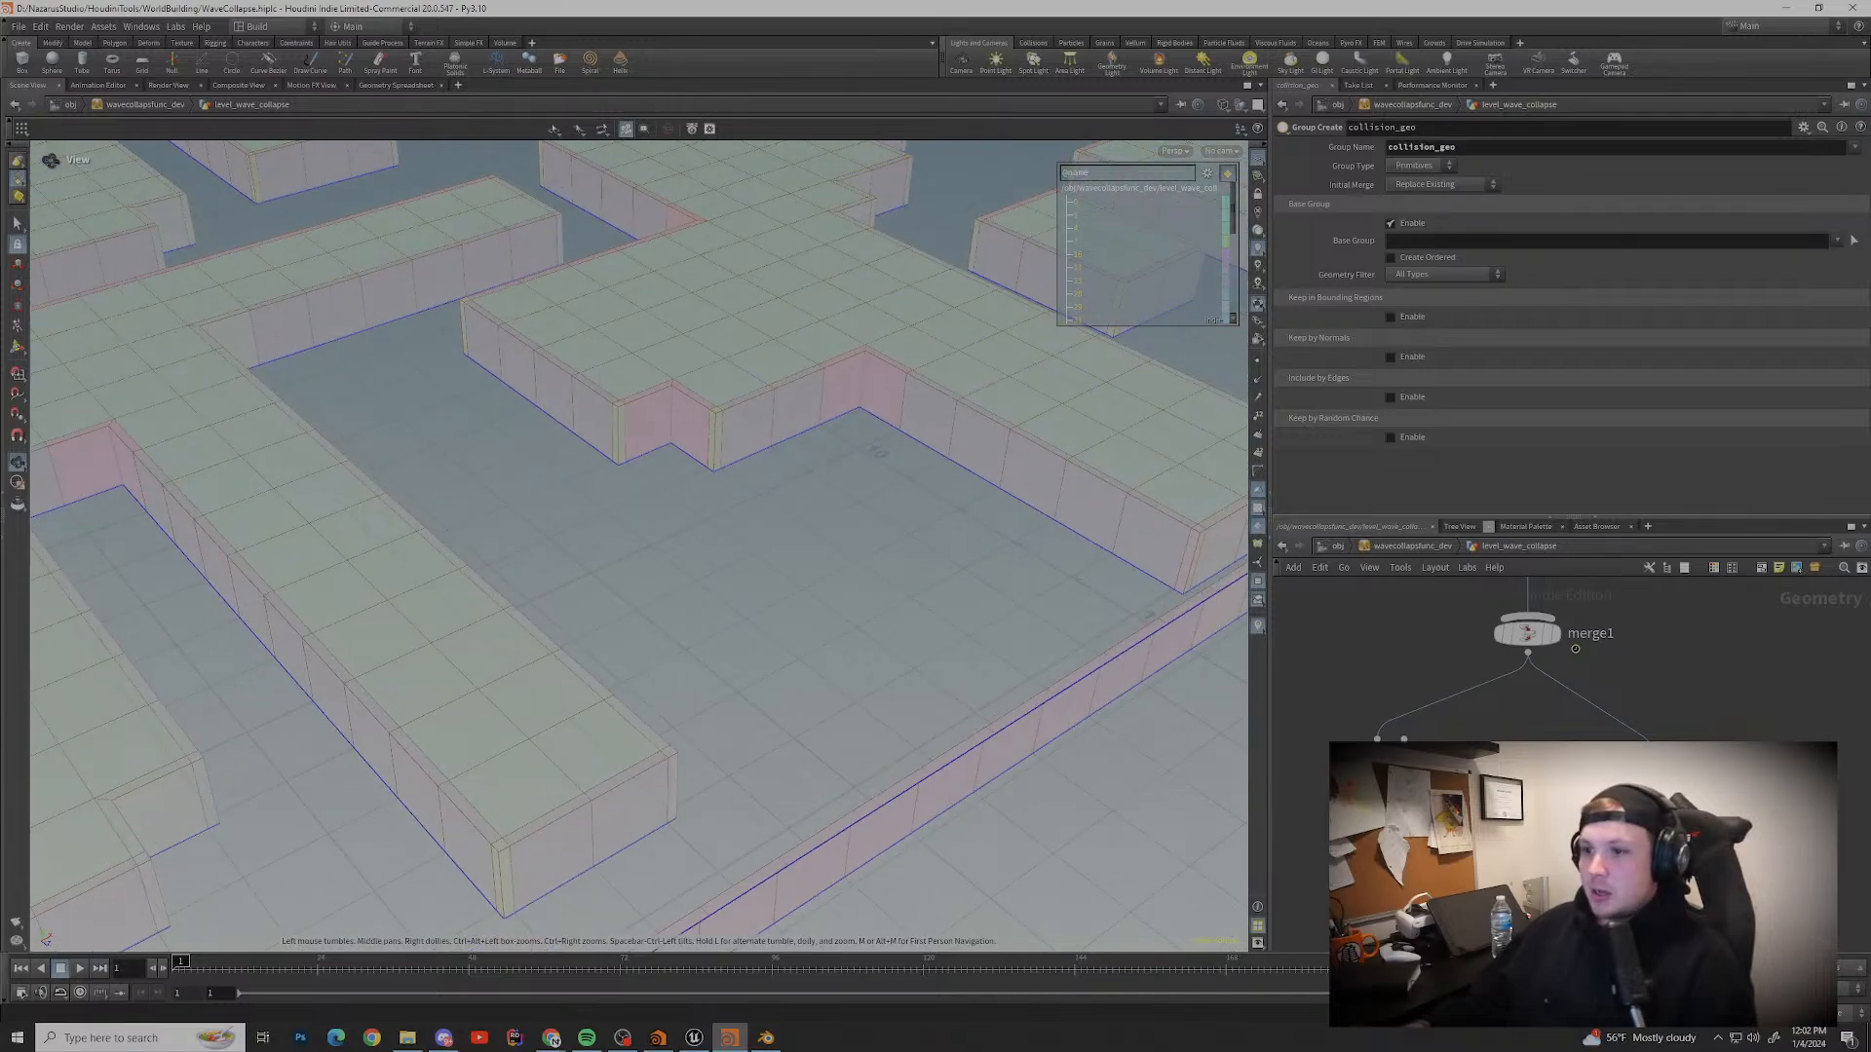
middle_click_drag(545, 604, 906, 512)
Step: Inspect the settings of copytopoints1 upstream of merge1 and reopen the collision_geo group settings
mouse_move(1520, 702)
middle_mouse_down()
mouse_move(1478, 587)
mouse_move(1493, 700)
middle_mouse_up()
middle_click_drag(1520, 624, 1520, 916)
middle_click_drag(1520, 624, 1523, 585)
left_click(1534, 801)
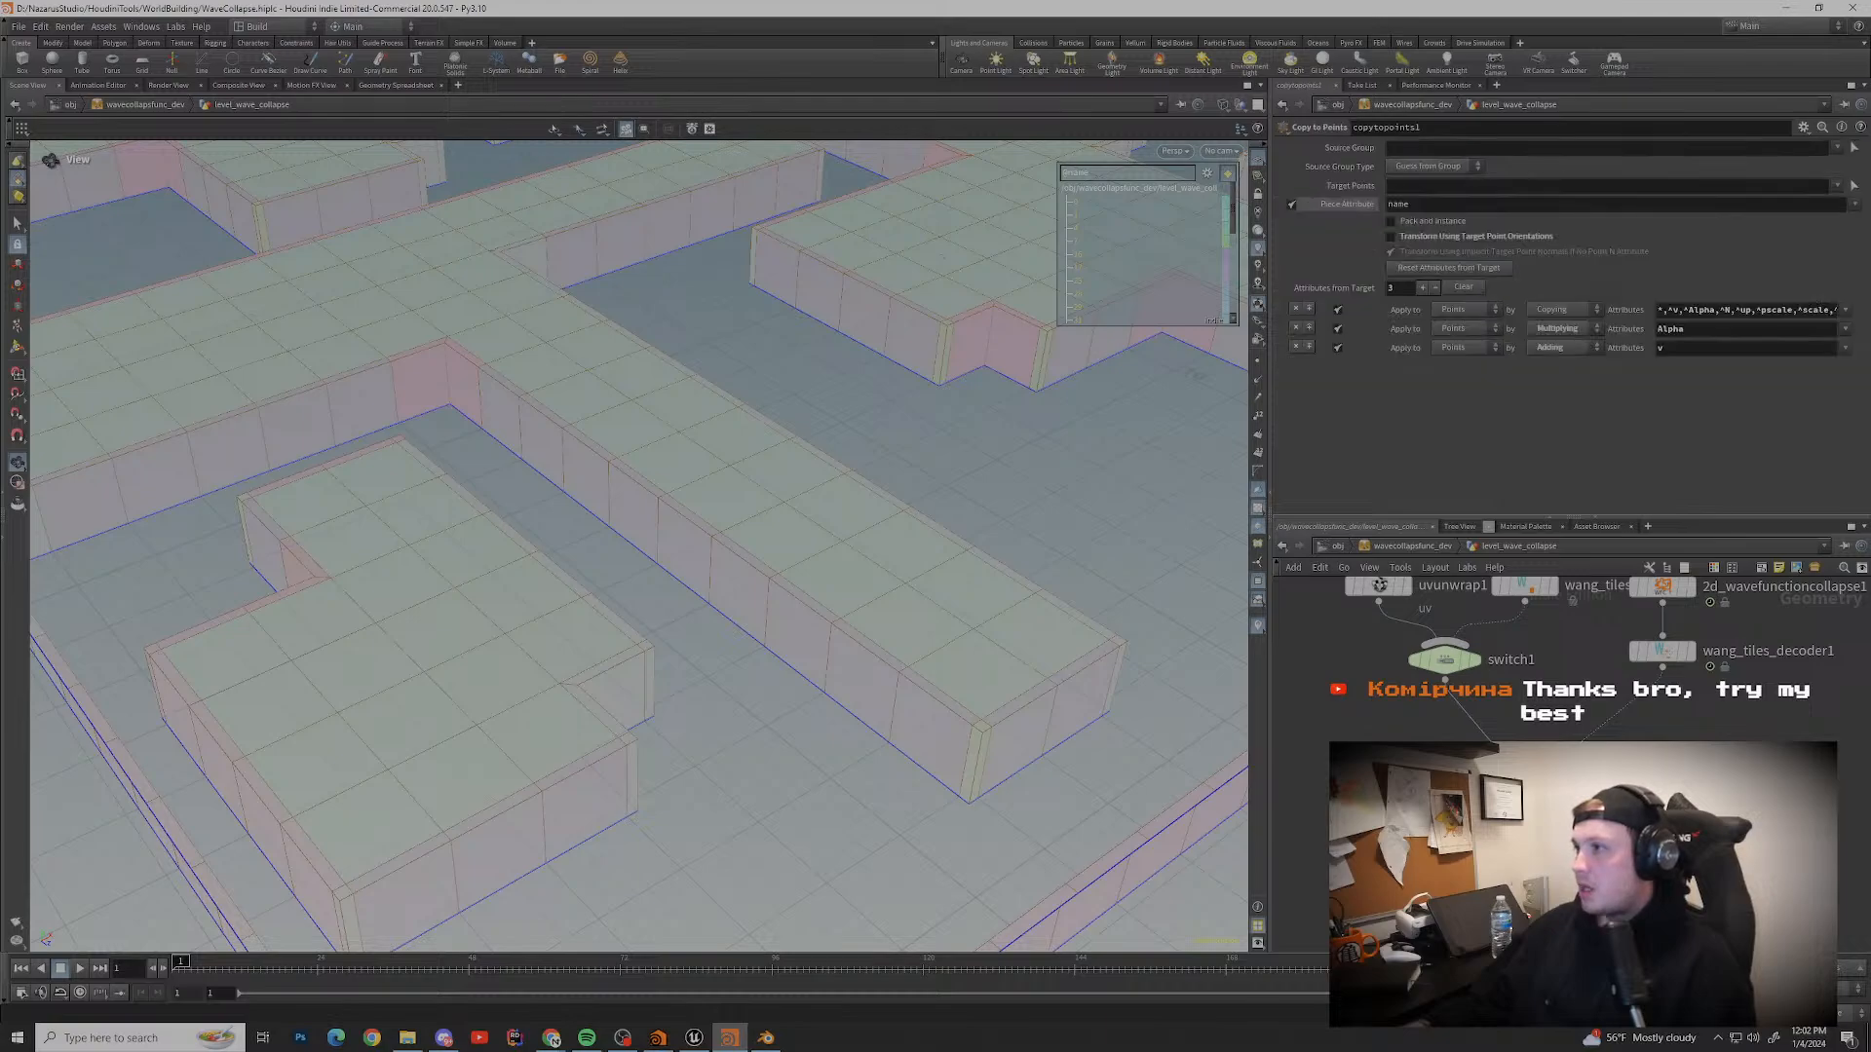
scroll(1412, 790, "down", 3)
middle_click_drag(1462, 906, 1528, 711)
scroll(1512, 767, "up", 5)
left_click(1809, 907)
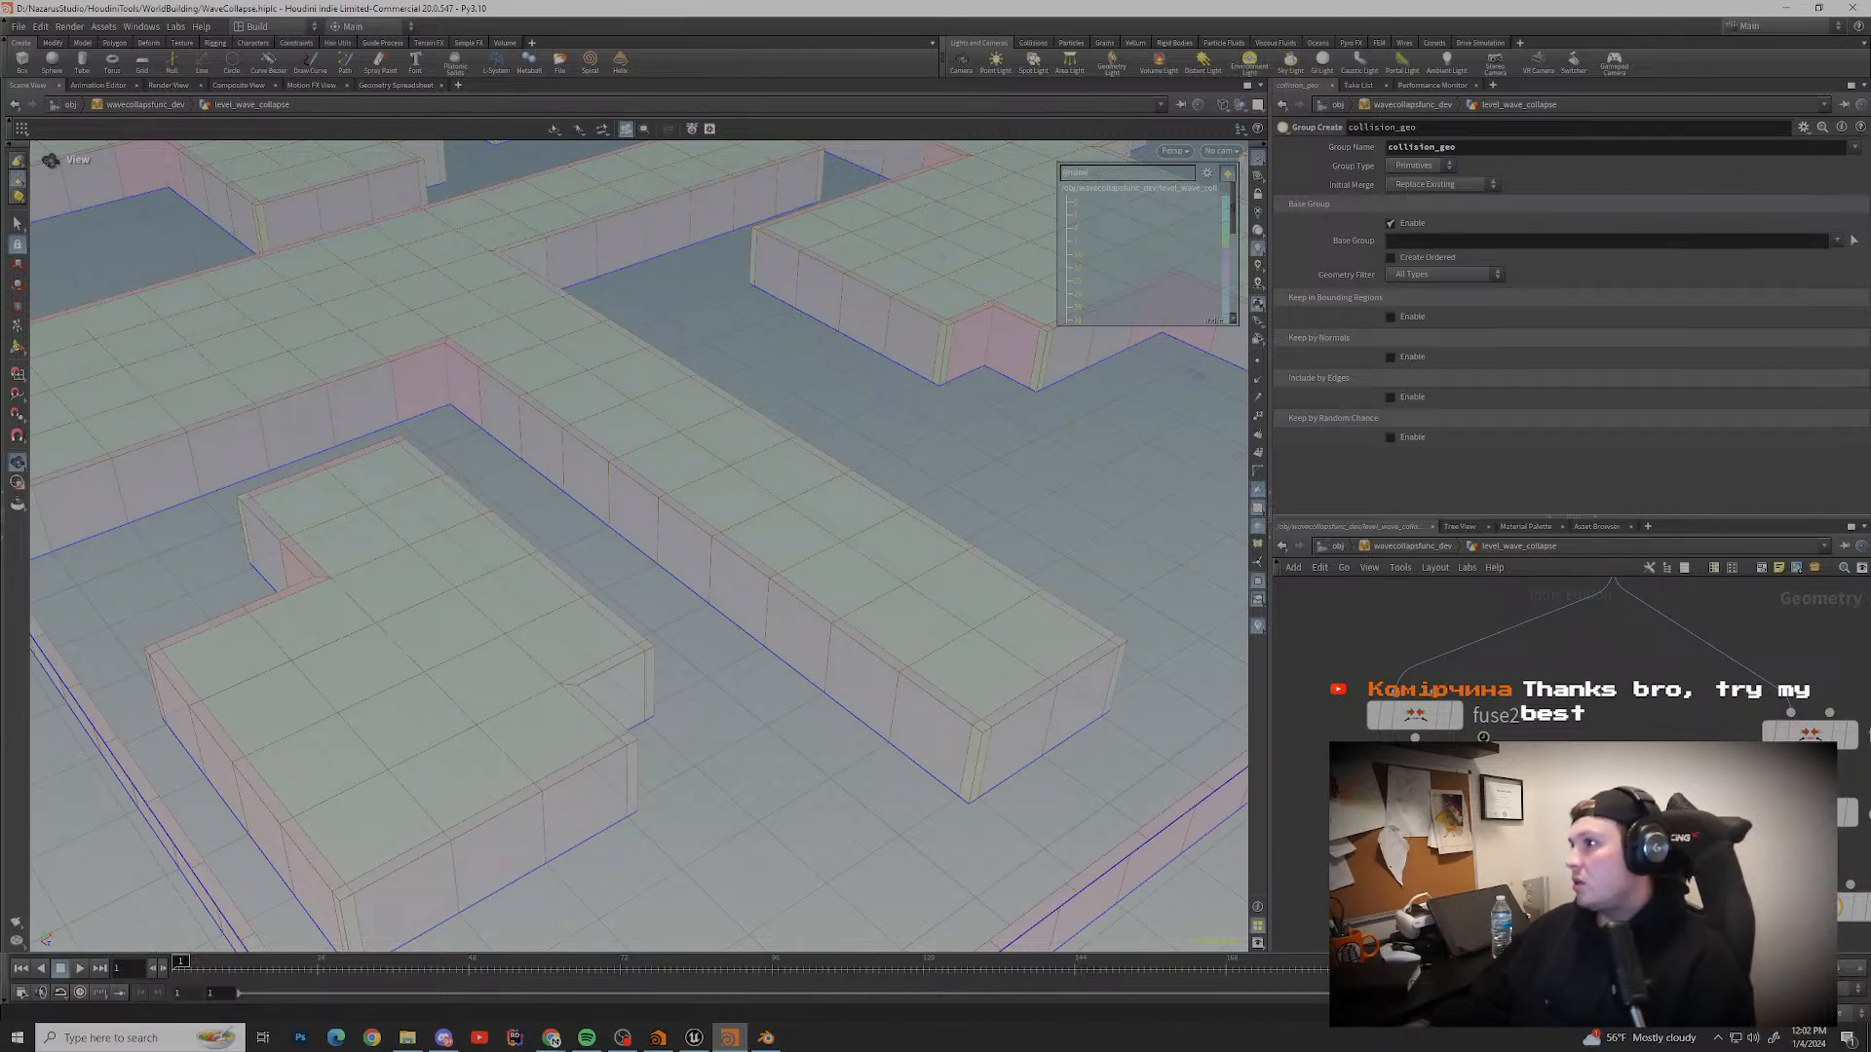
Step: Review the Initial Merge and Group Type options of the collision_geo group, keeping Replace Existing and Primitives
left_click(1442, 185)
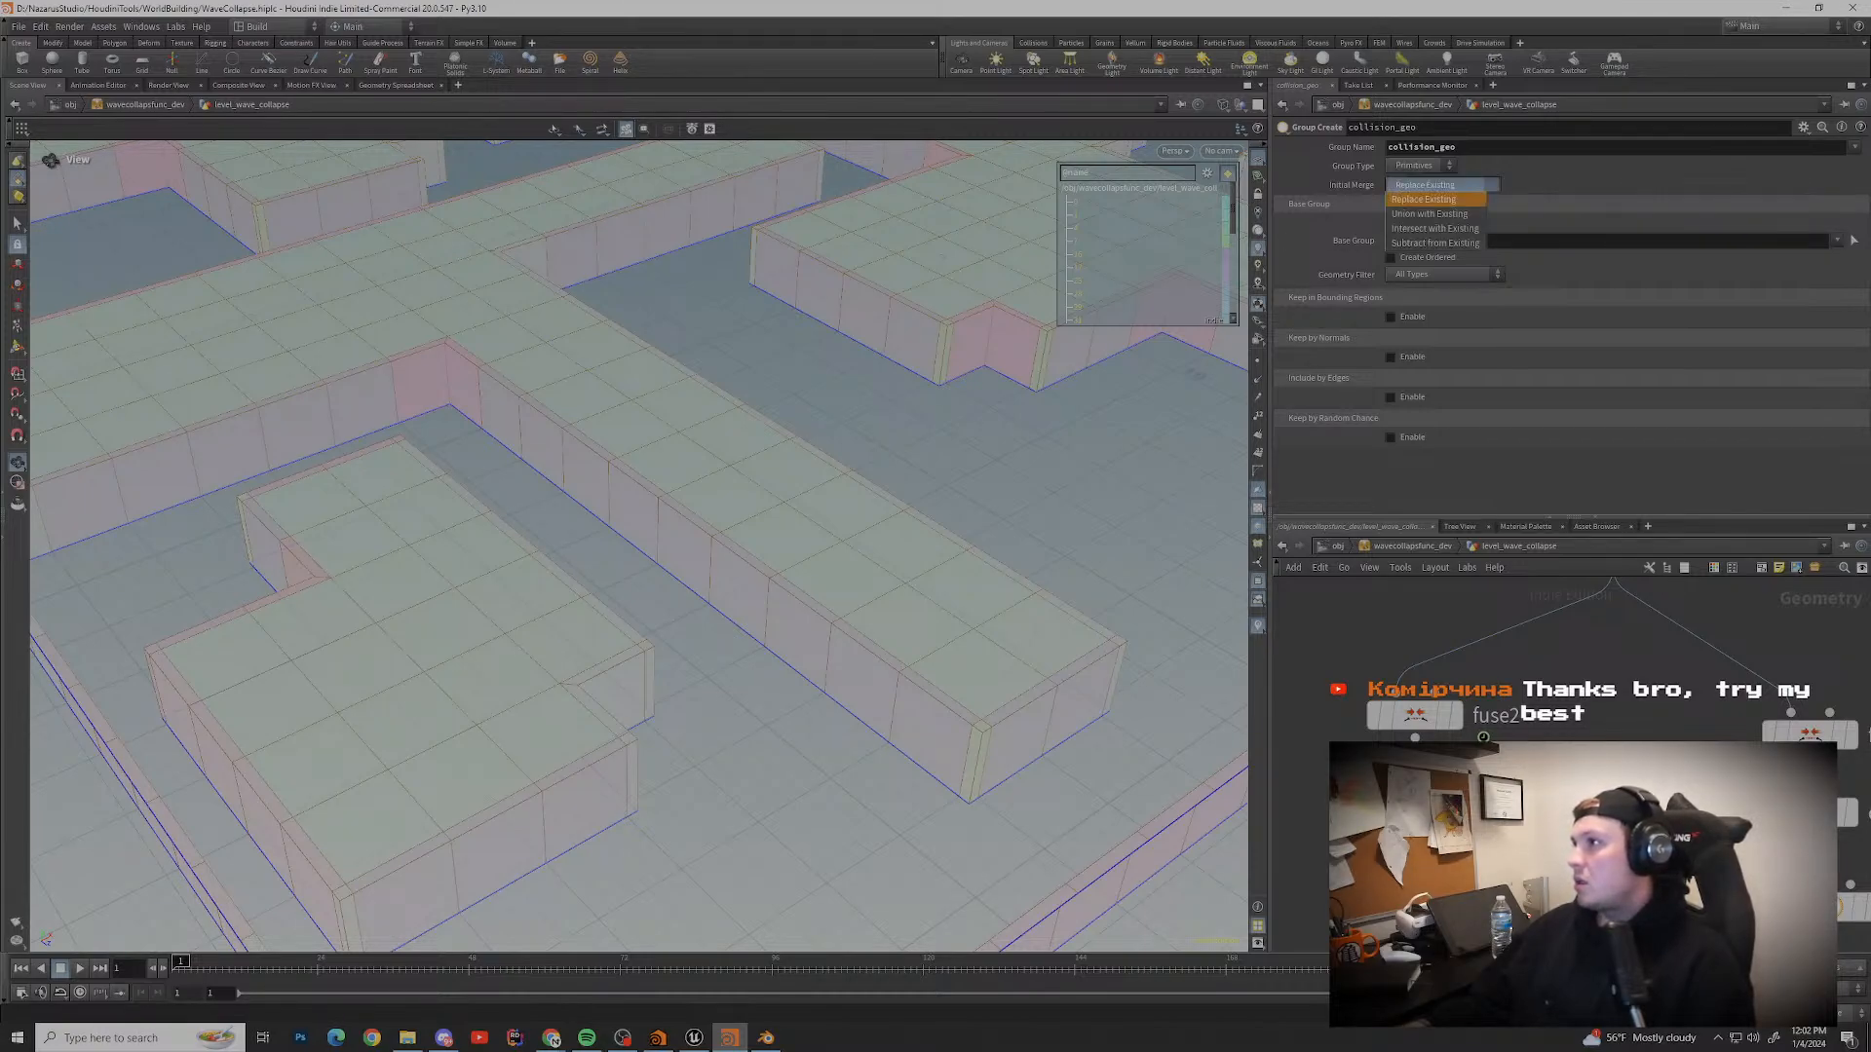
left_click(1422, 199)
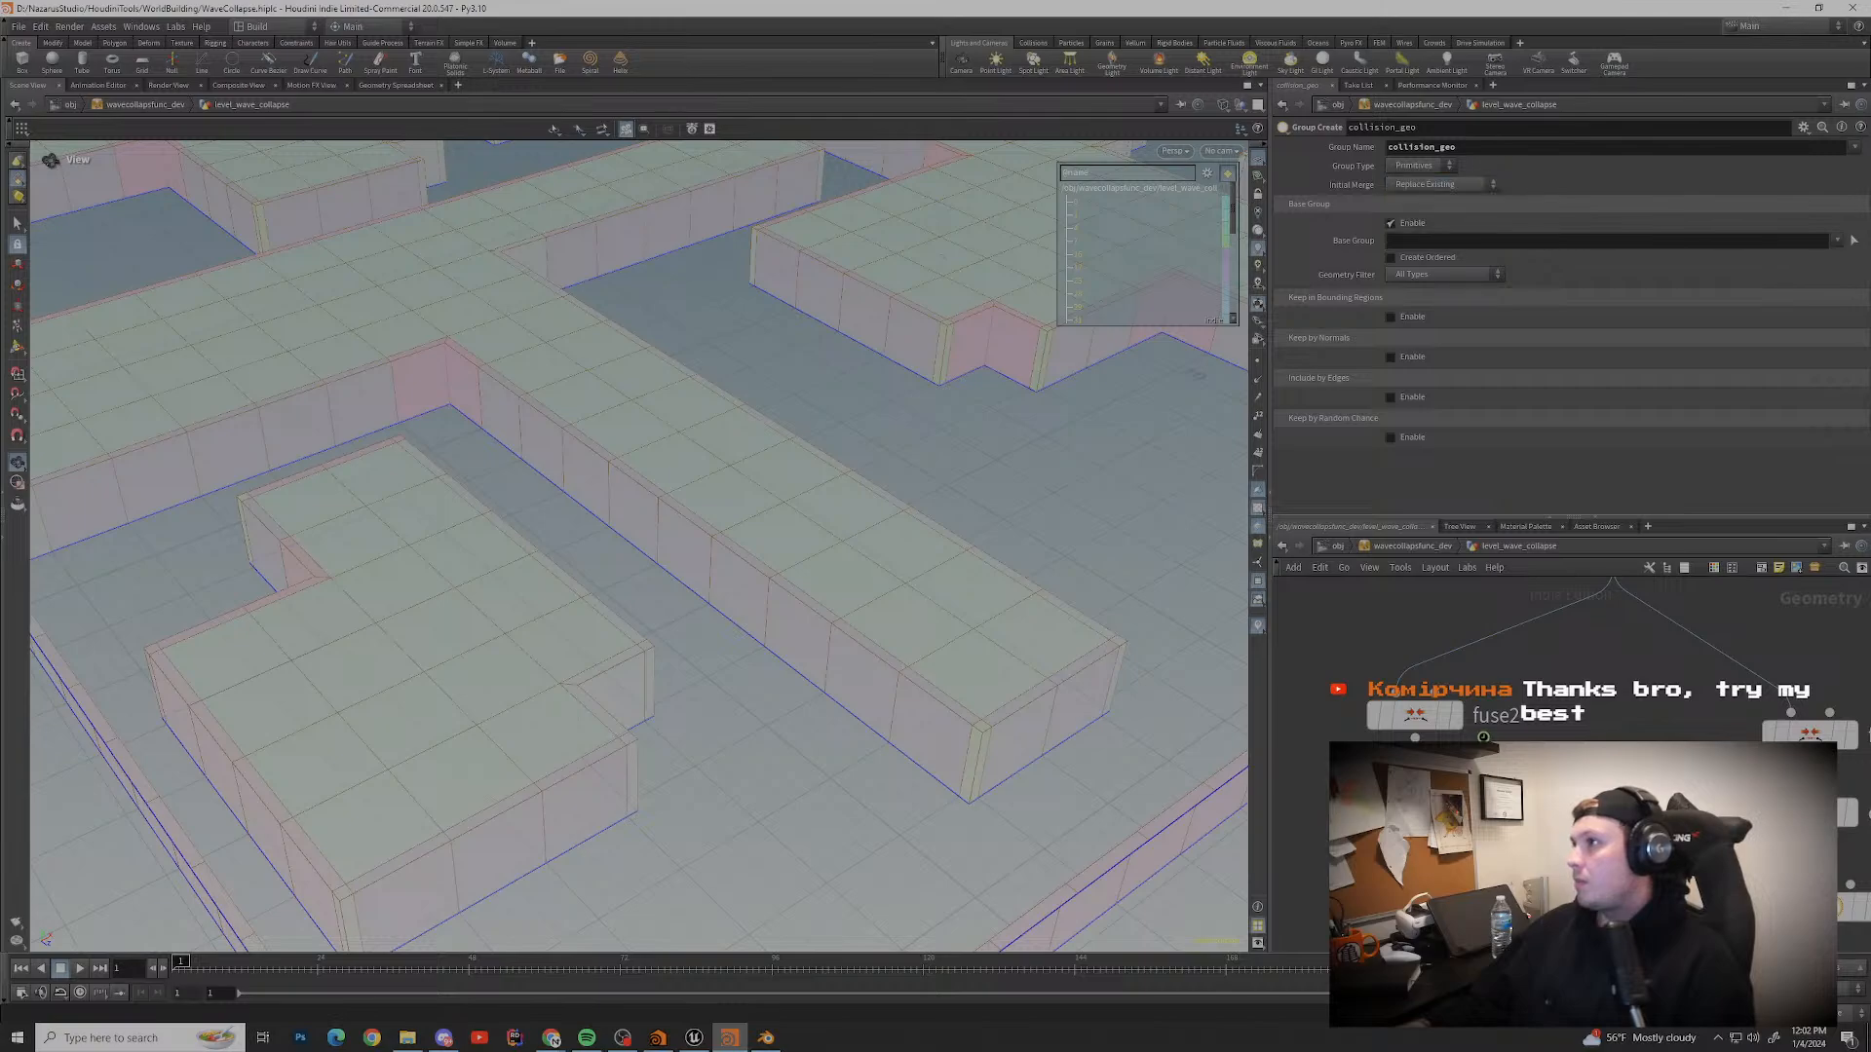
left_click(1418, 166)
middle_click_drag(1559, 921, 1555, 757)
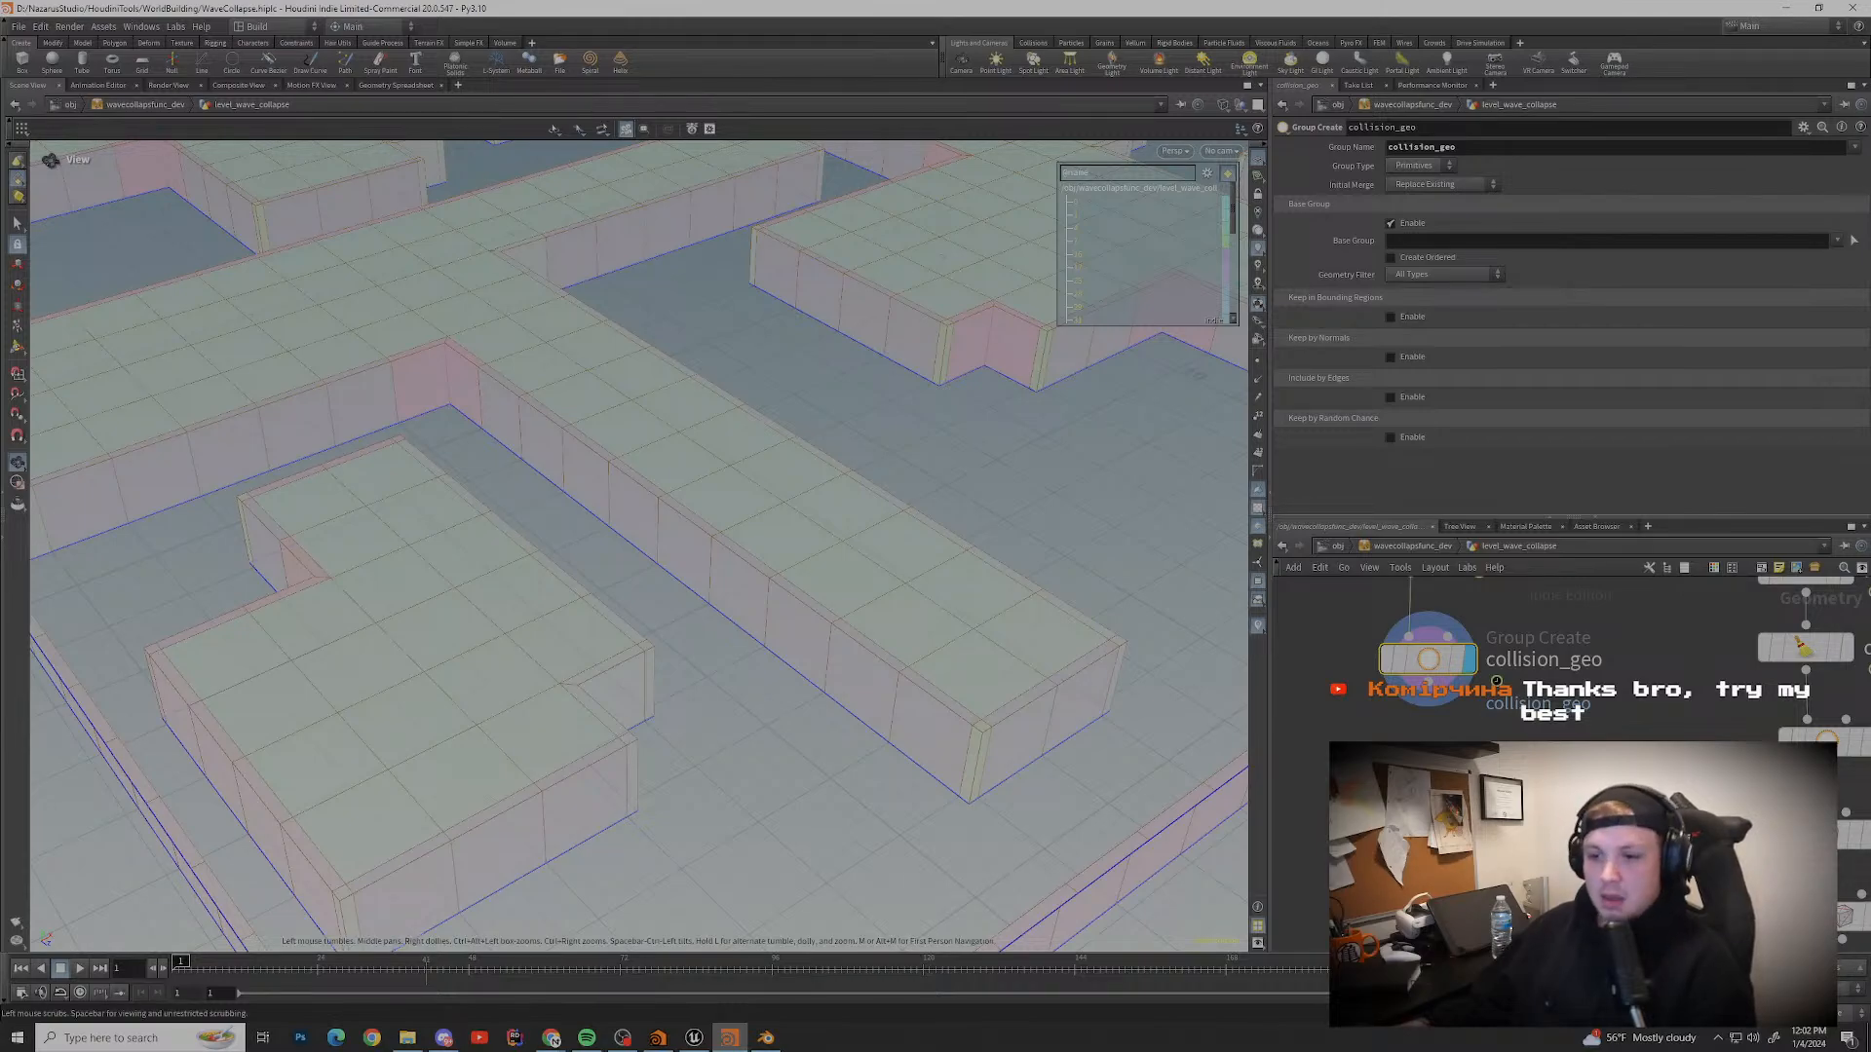
Step: Switch to the Chrome window with the Google results about Godot and Pygame and clear the search query
mouse_move(552, 1038)
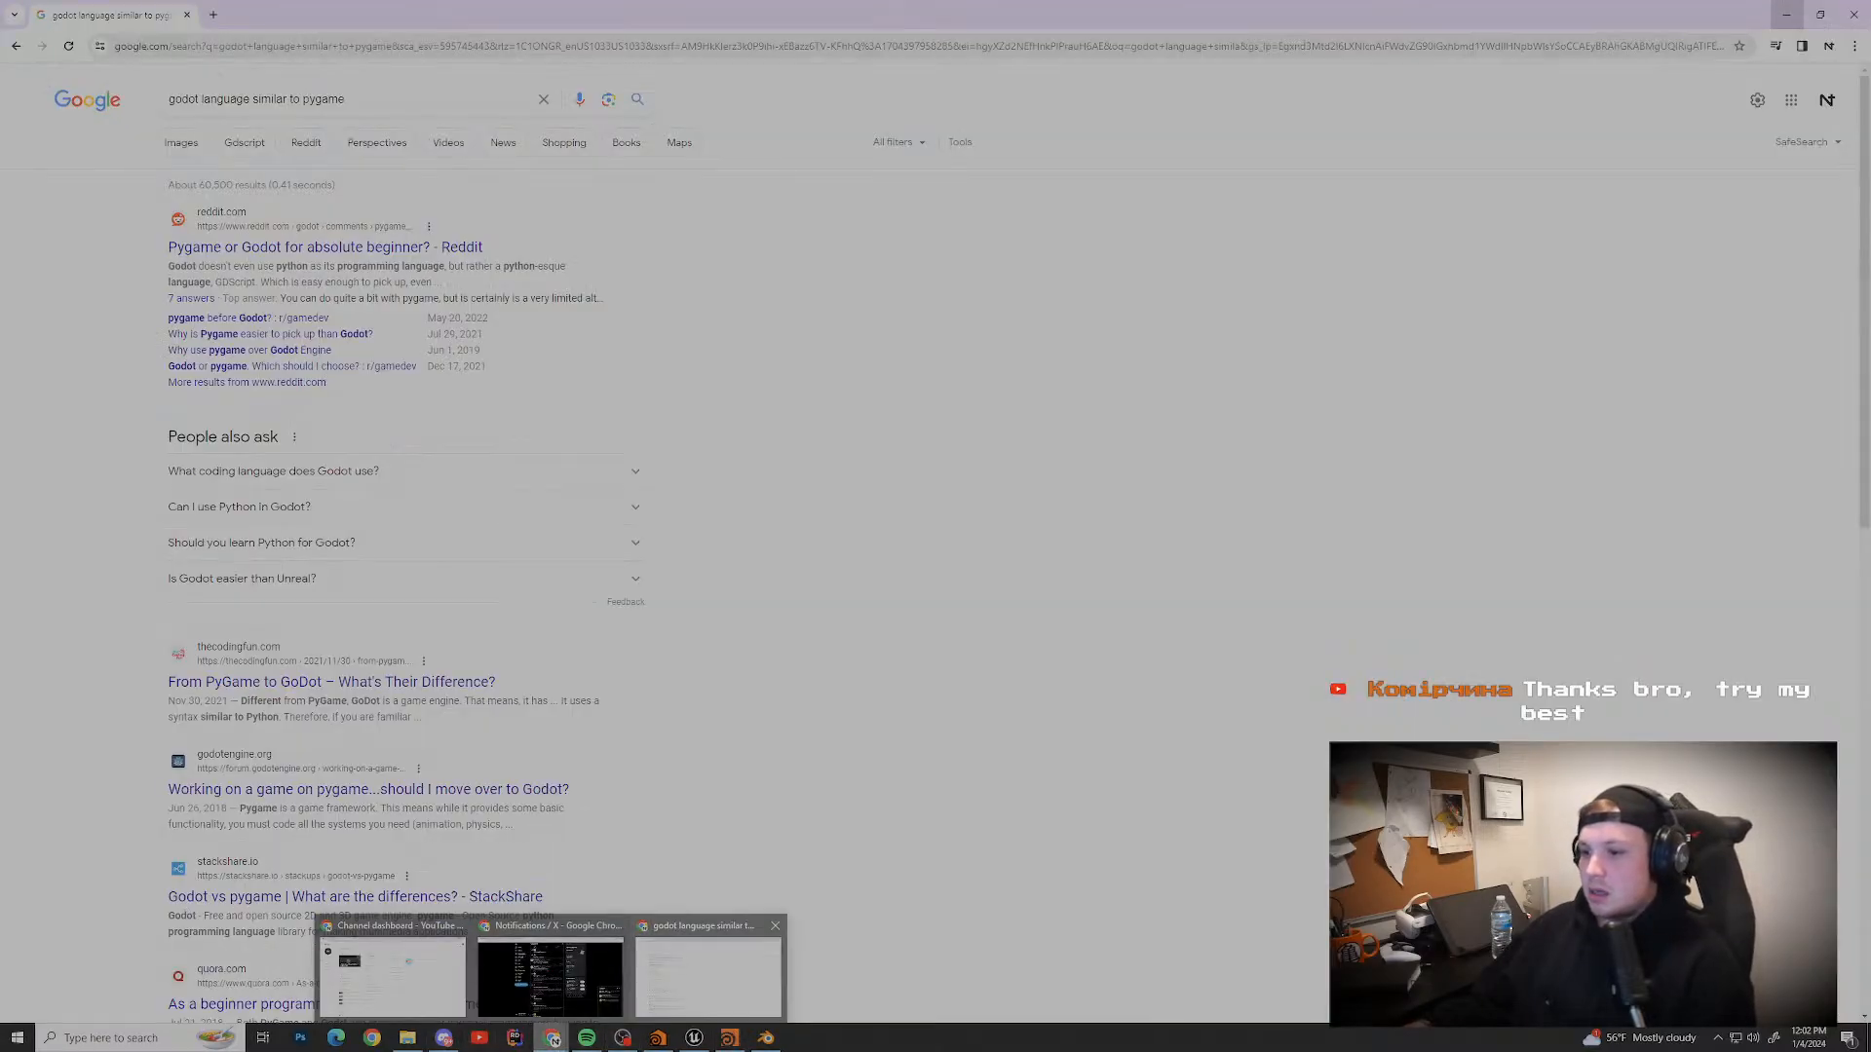
left_click(708, 974)
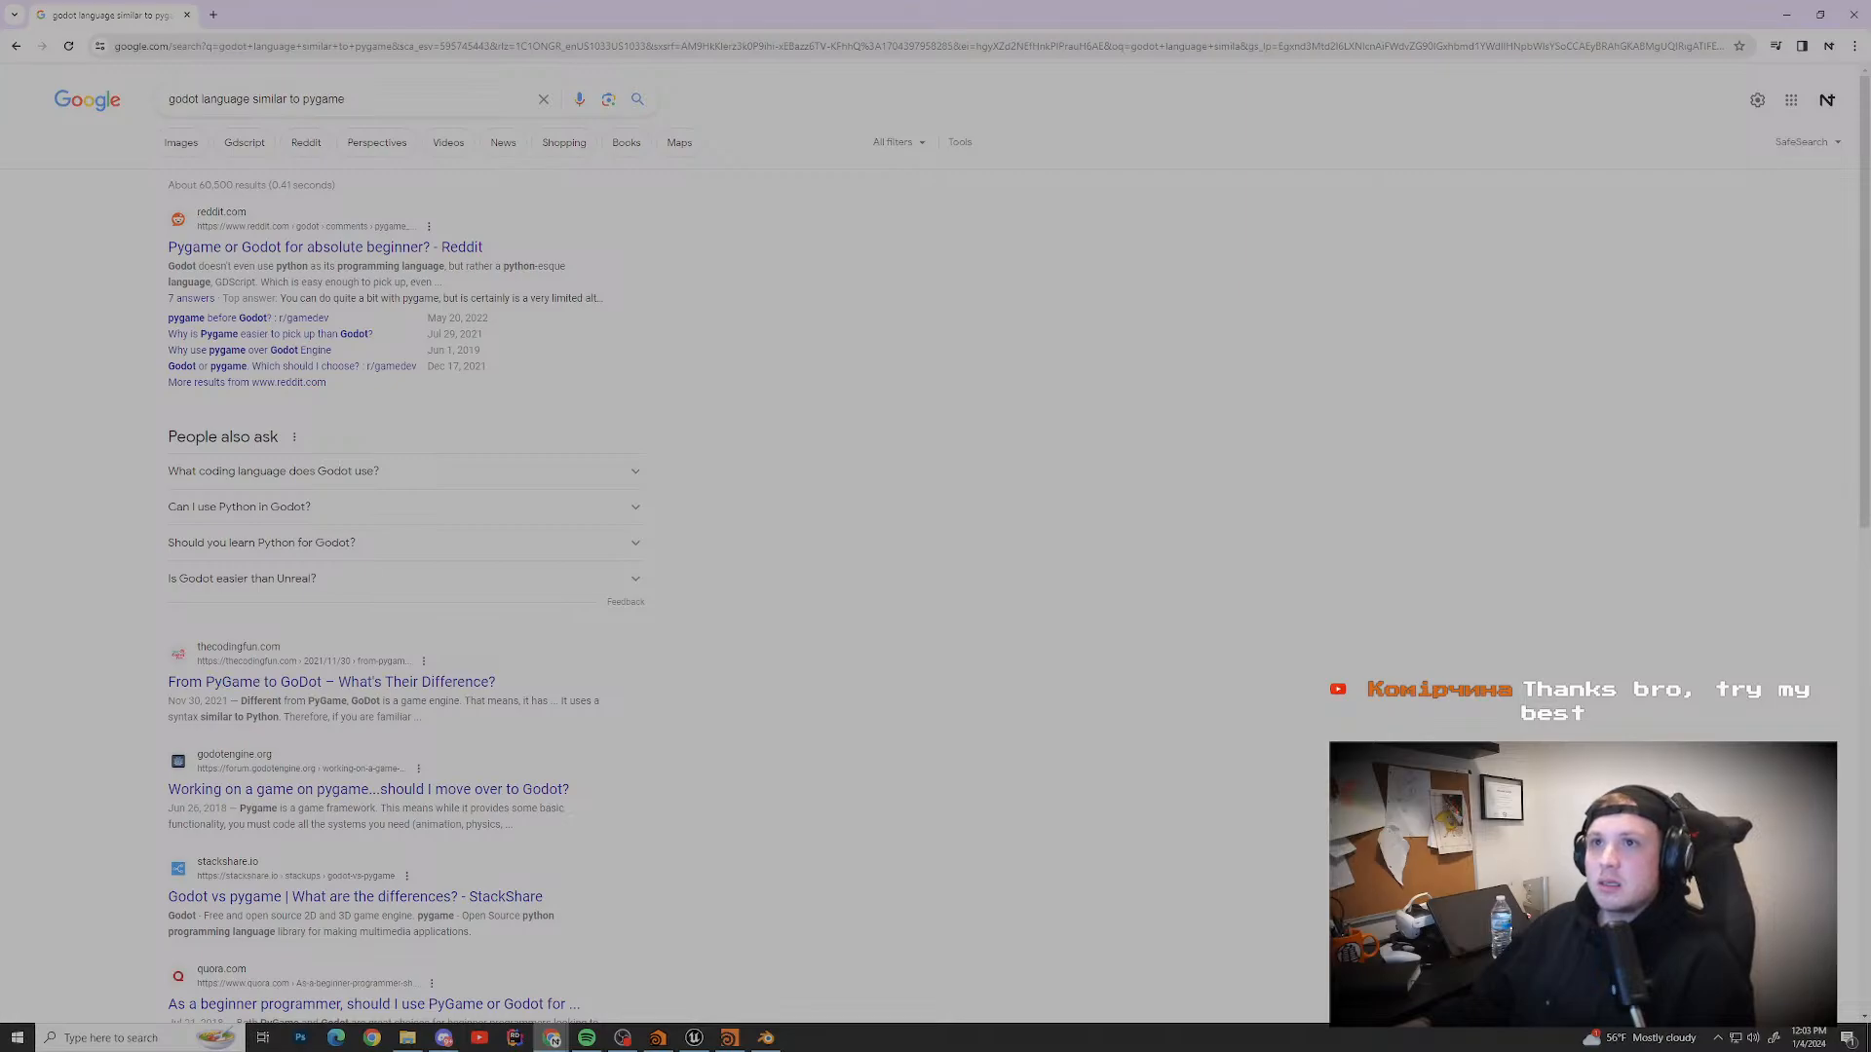
key("BackSpace")
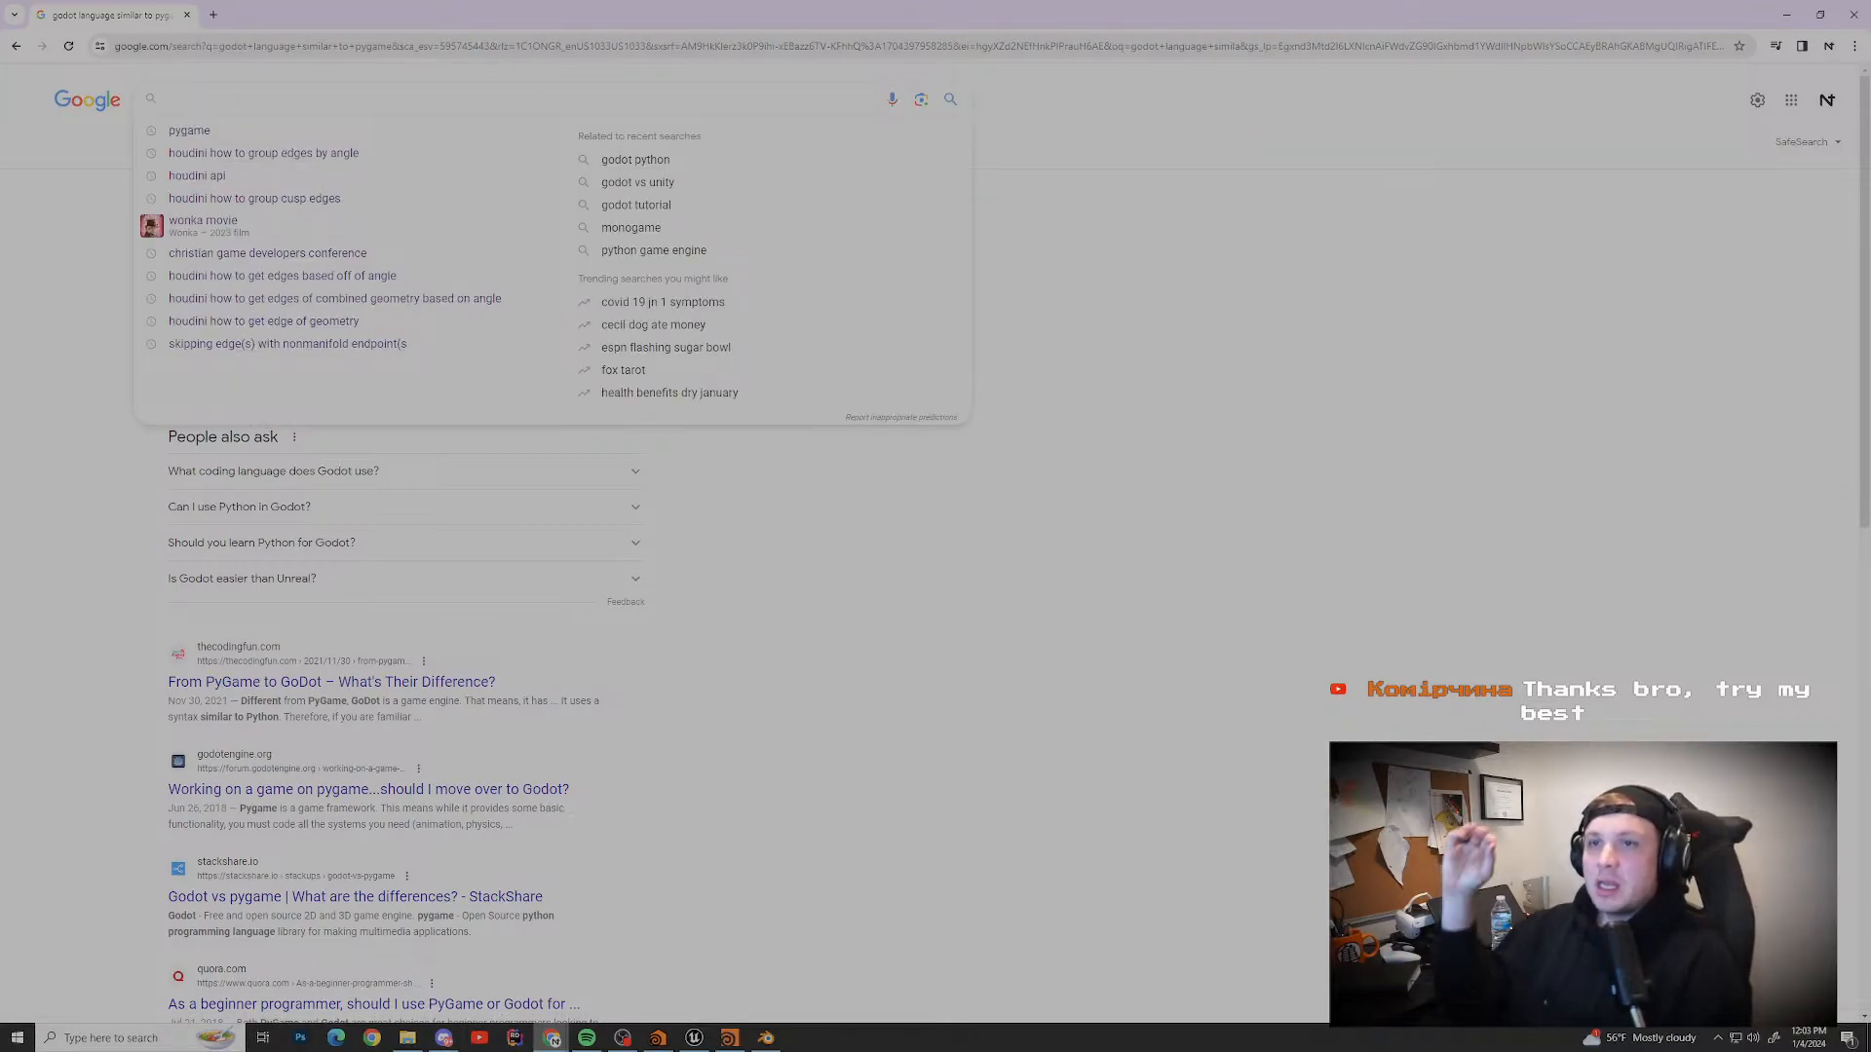
key("Escape")
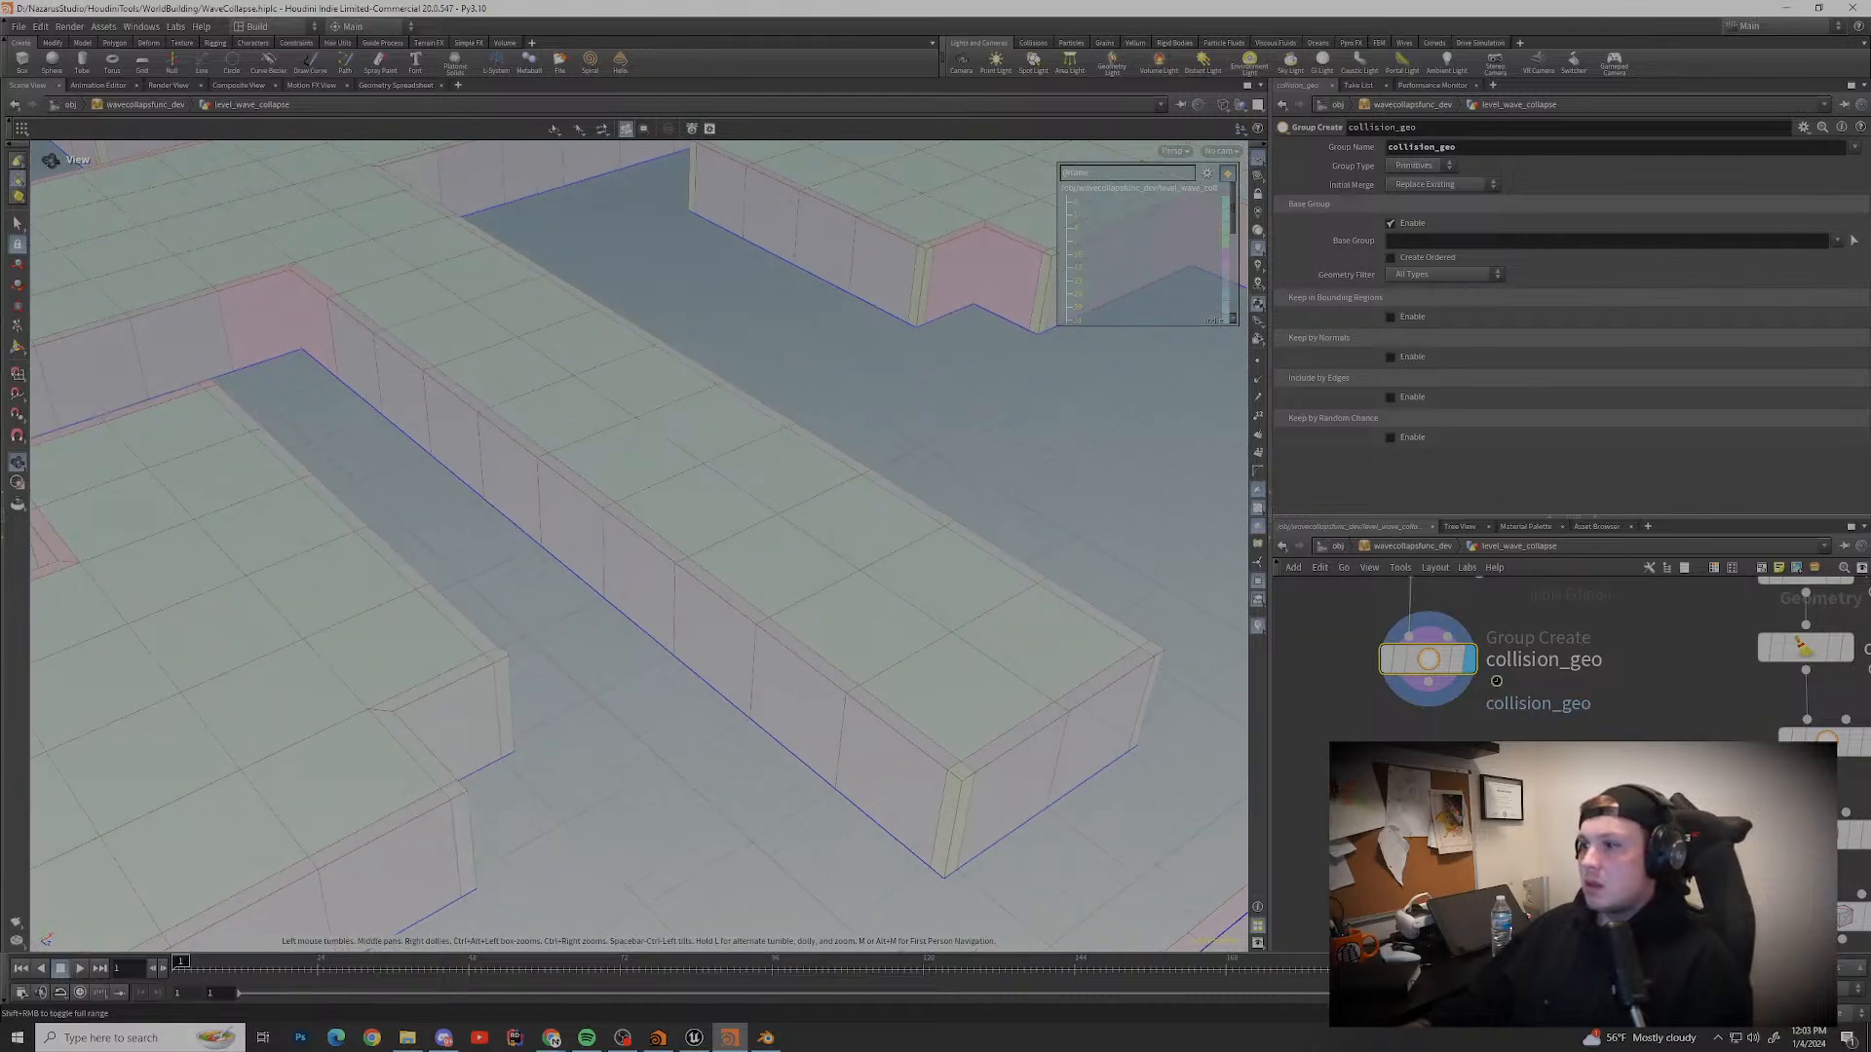
Step: Examine the collision_geo level from angled close views of the block walls out to a full top-down overview
left_click_drag(487, 526, 984, 526)
left_click_drag(624, 468, 663, 575)
middle_click_drag(468, 468, 819, 575)
left_click_drag(546, 604, 546, 517)
middle_click_drag(838, 526, 516, 507)
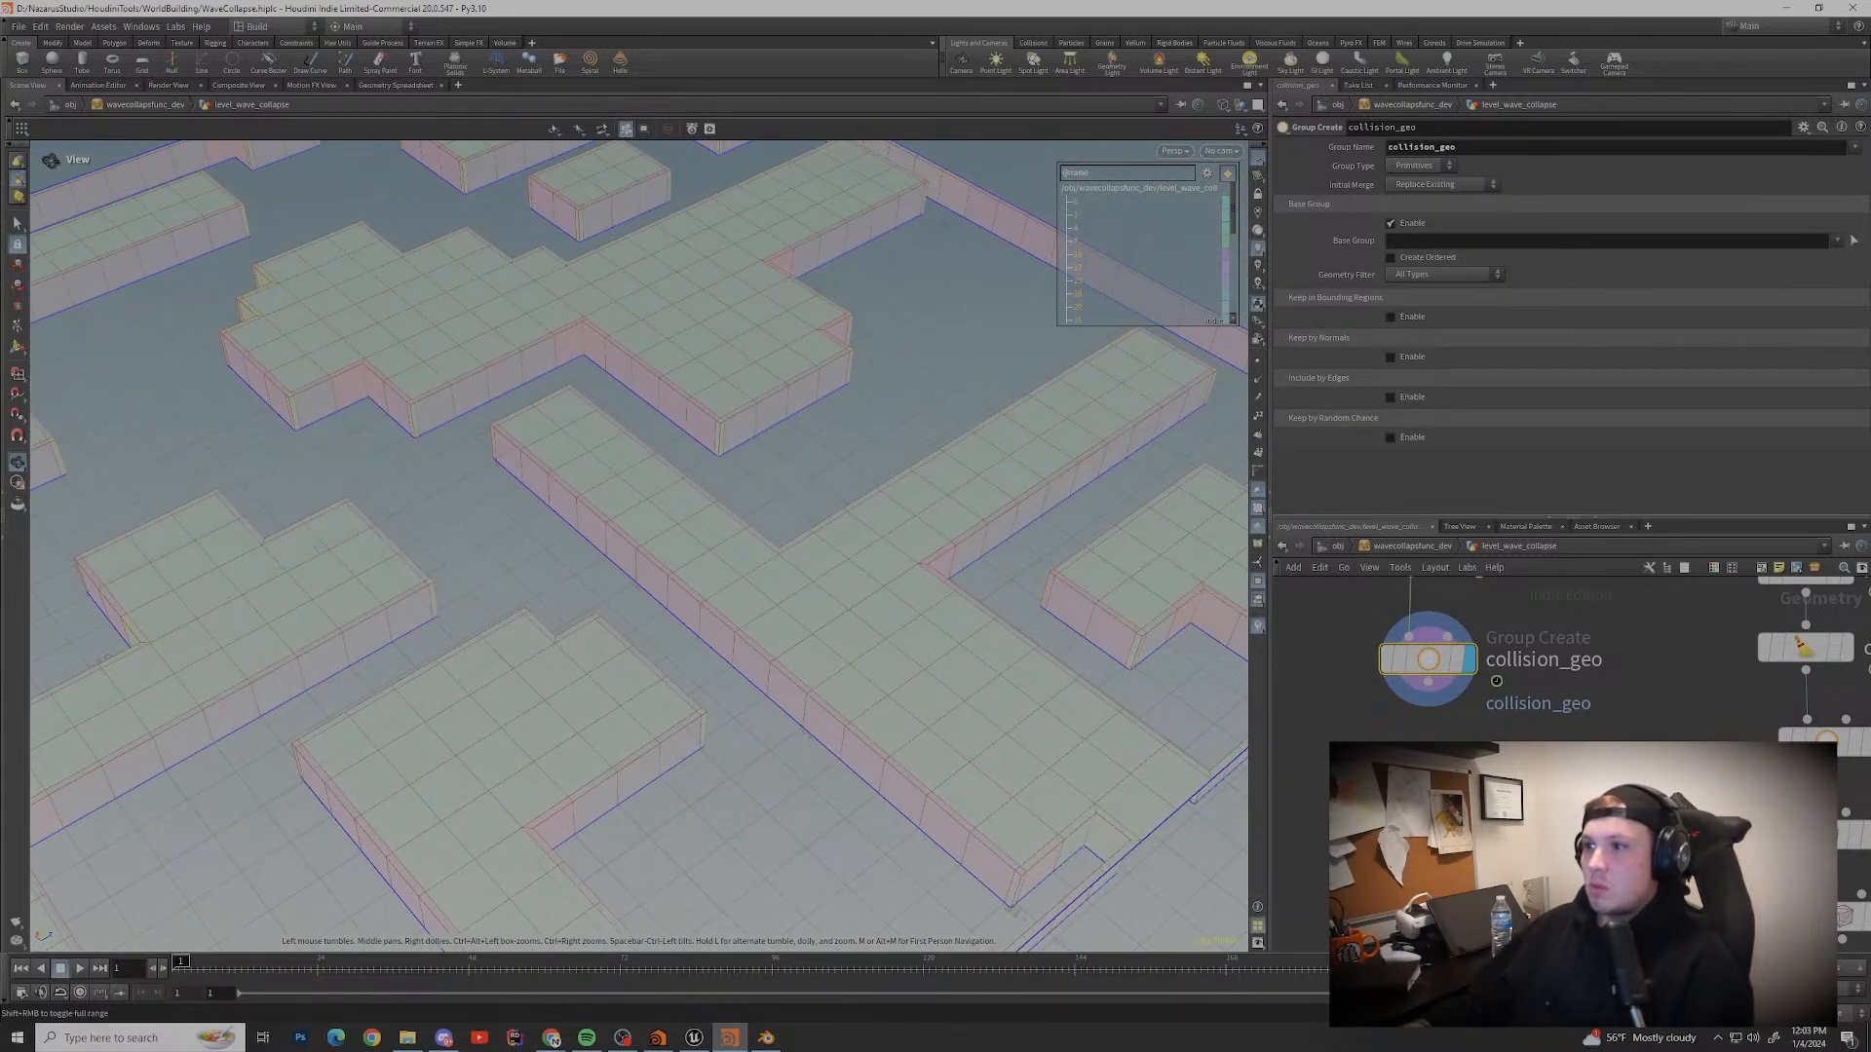
left_click_drag(546, 526, 702, 575)
middle_click_drag(877, 624, 488, 438)
scroll(692, 539, "down", 8)
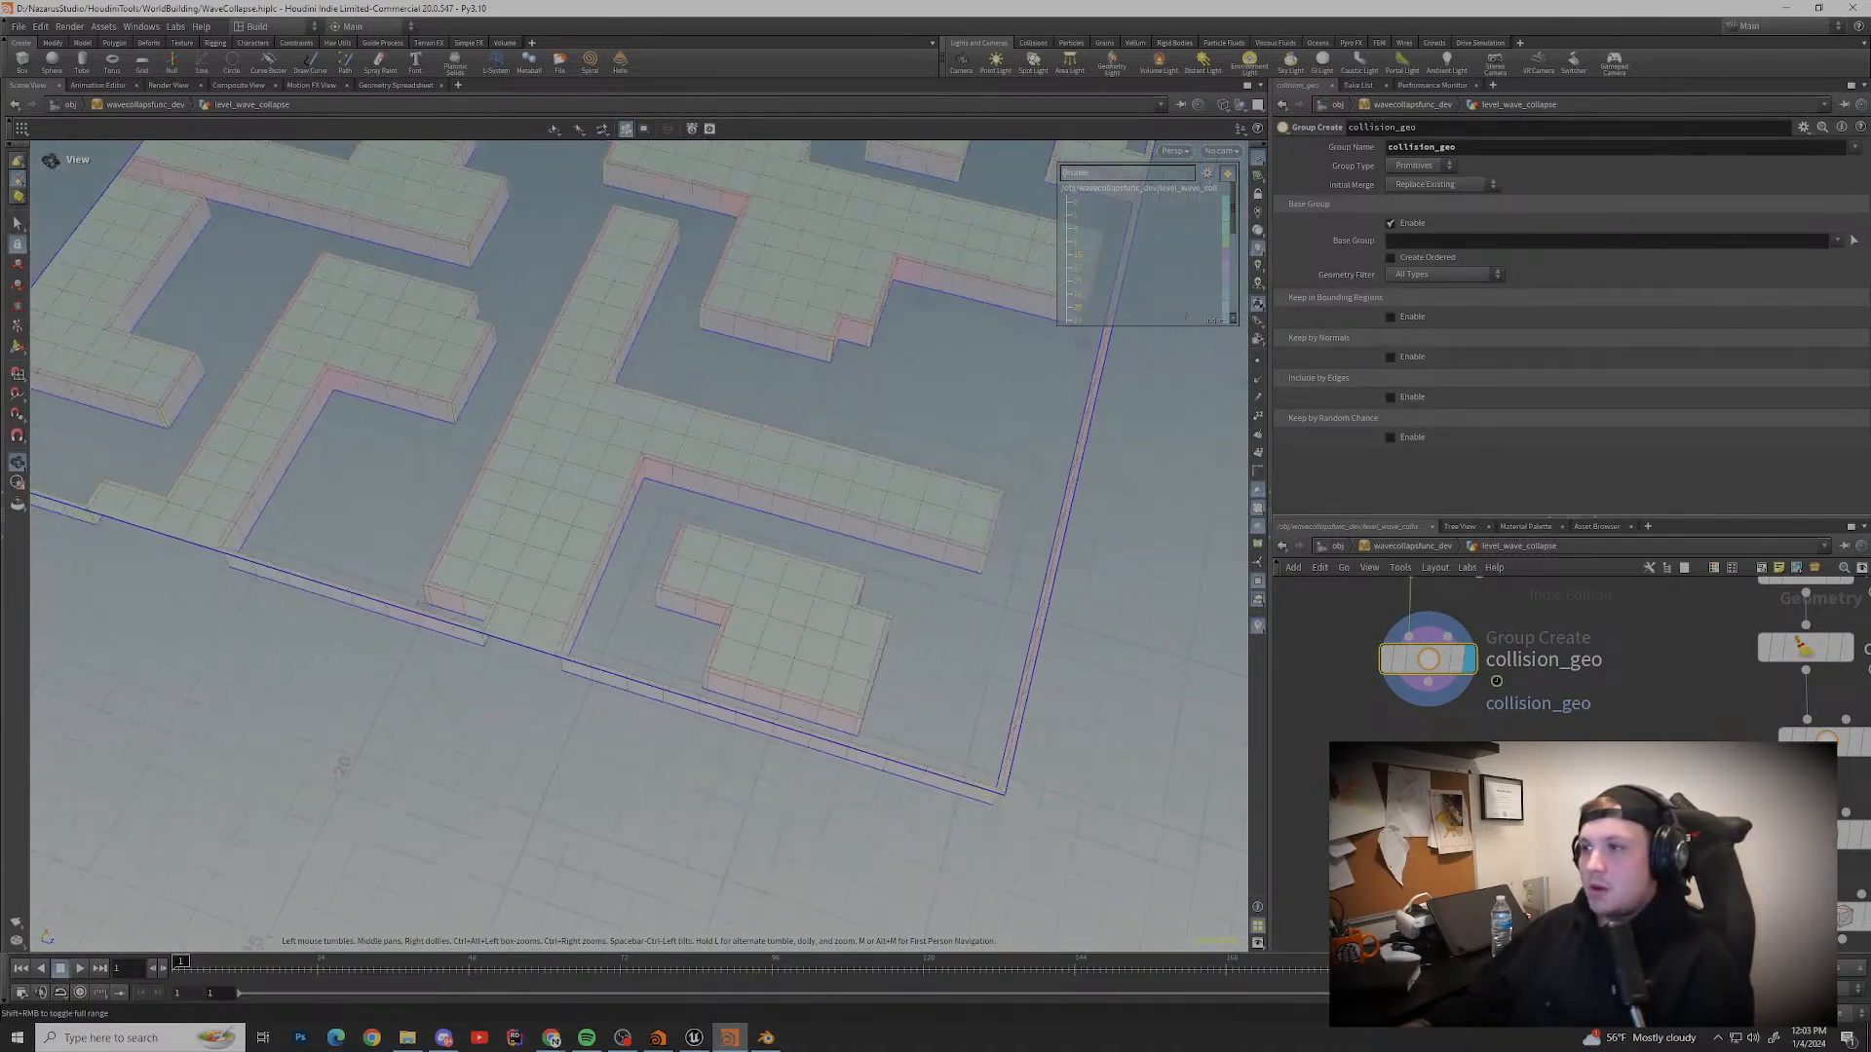
middle_click_drag(692, 539, 775, 711)
left_click_drag(682, 526, 770, 614)
middle_click_drag(624, 487, 609, 536)
scroll(719, 568, "down", 4)
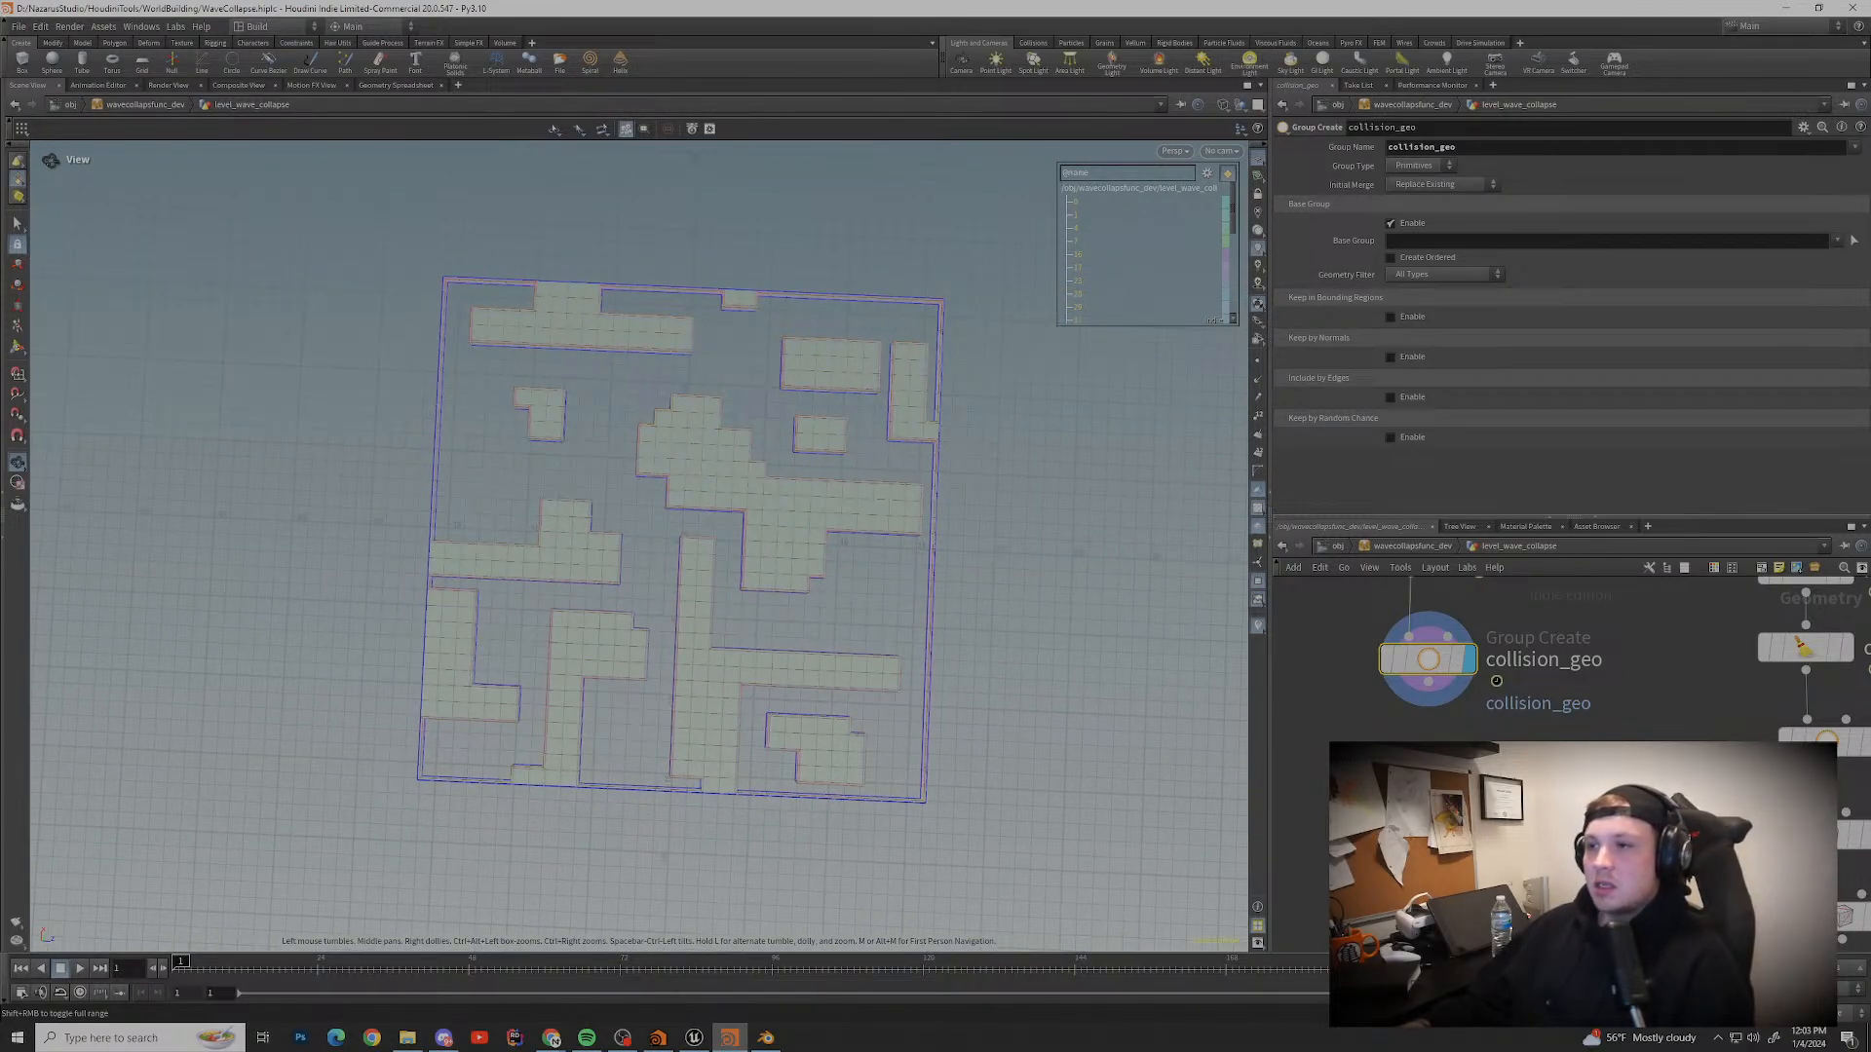
Step: Inspect the full block layout and outer border of the collision geometry from above at different tilts
left_click_drag(663, 467, 647, 692)
left_click_drag(623, 546, 731, 672)
scroll(639, 545, "up", 4)
middle_click_drag(633, 409, 750, 565)
scroll(646, 682, "down", 3)
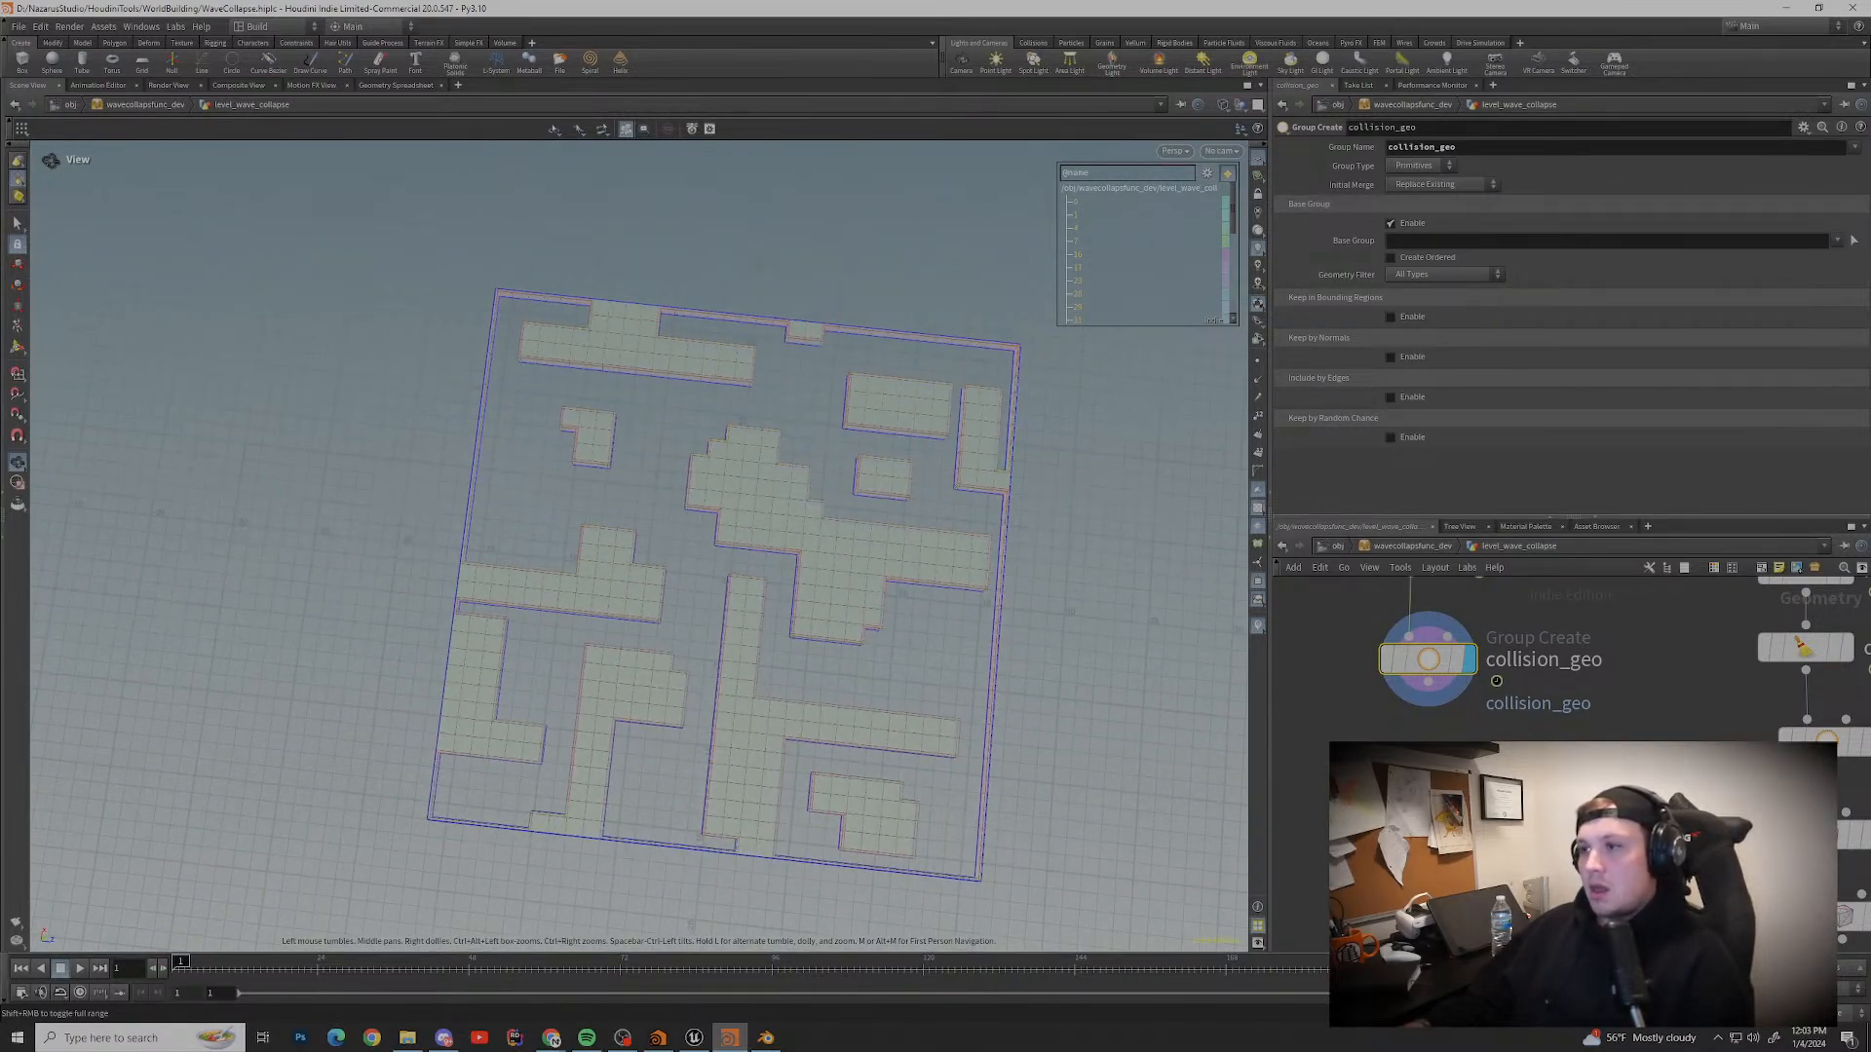
scroll(750, 565, "up", 4)
left_click_drag(750, 565, 682, 550)
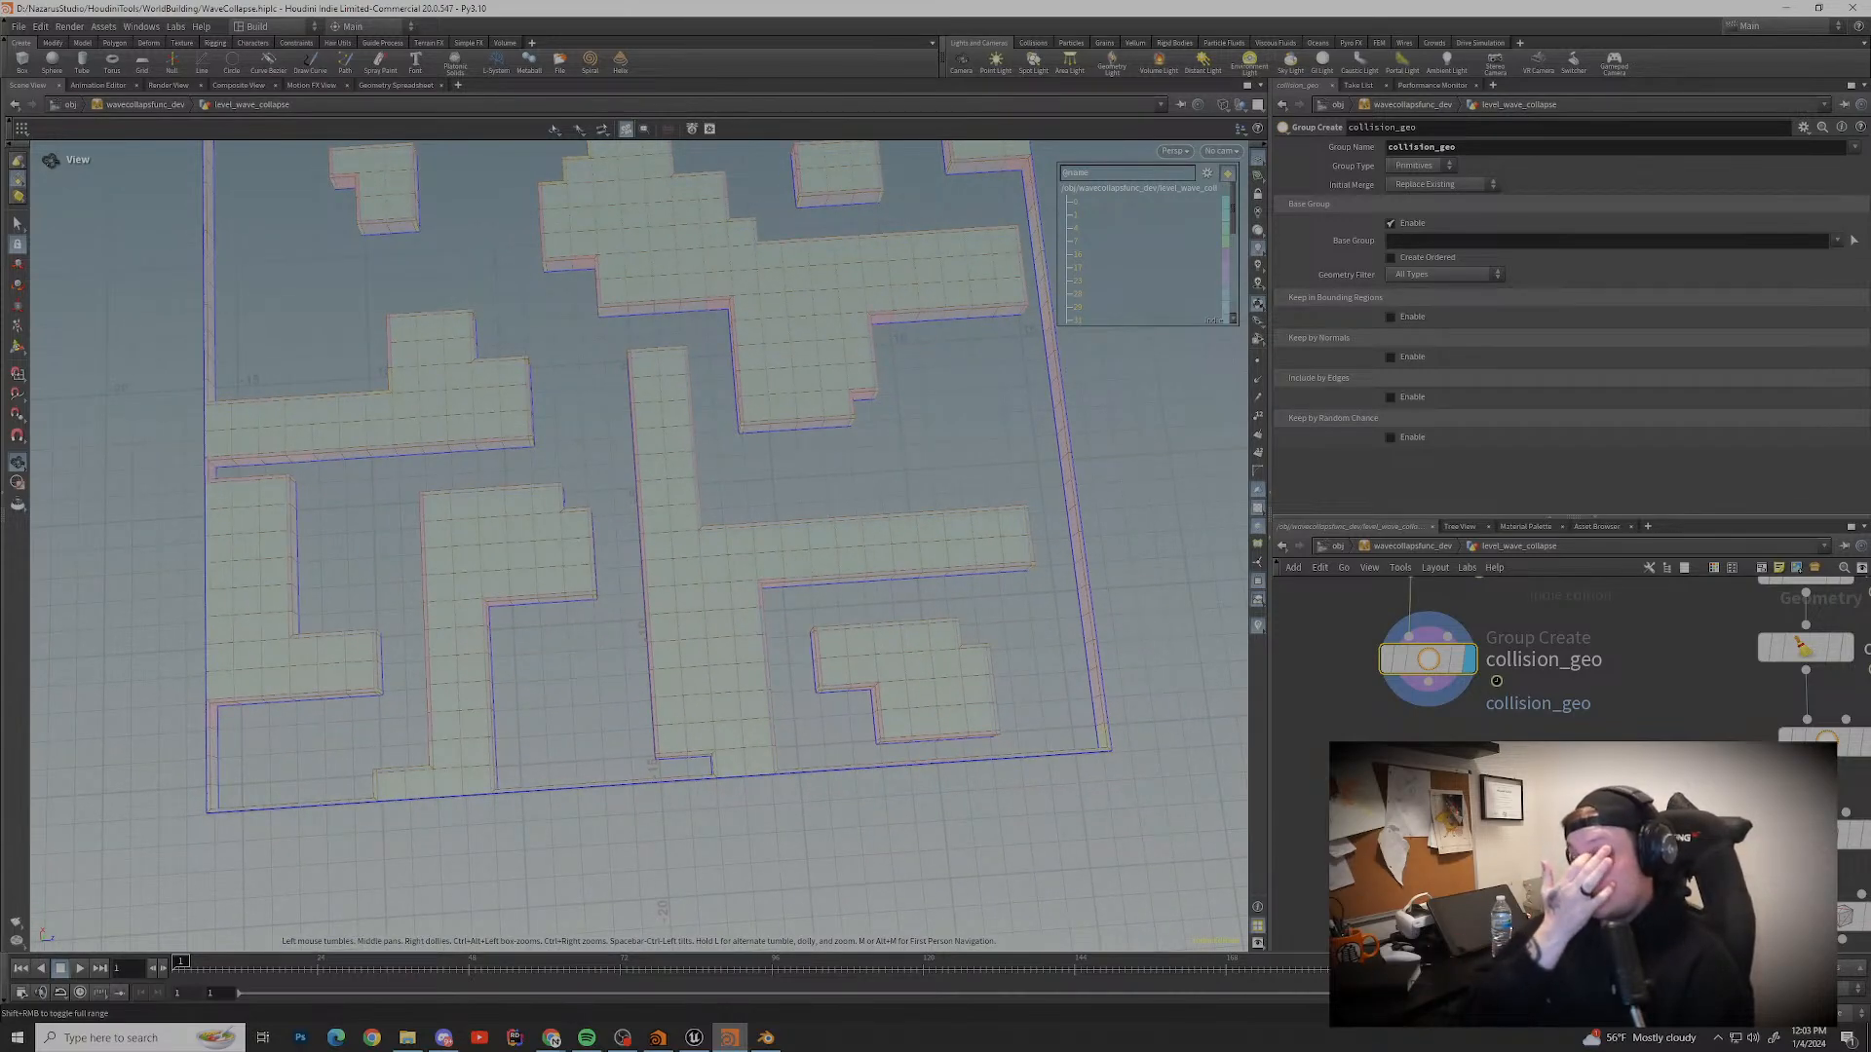
Step: Examine the notch where the long block meets the outer border and the neighbouring L-shaped blocks of the collision geometry
scroll(682, 550, "up", 5)
middle_click_drag(682, 550, 526, 453)
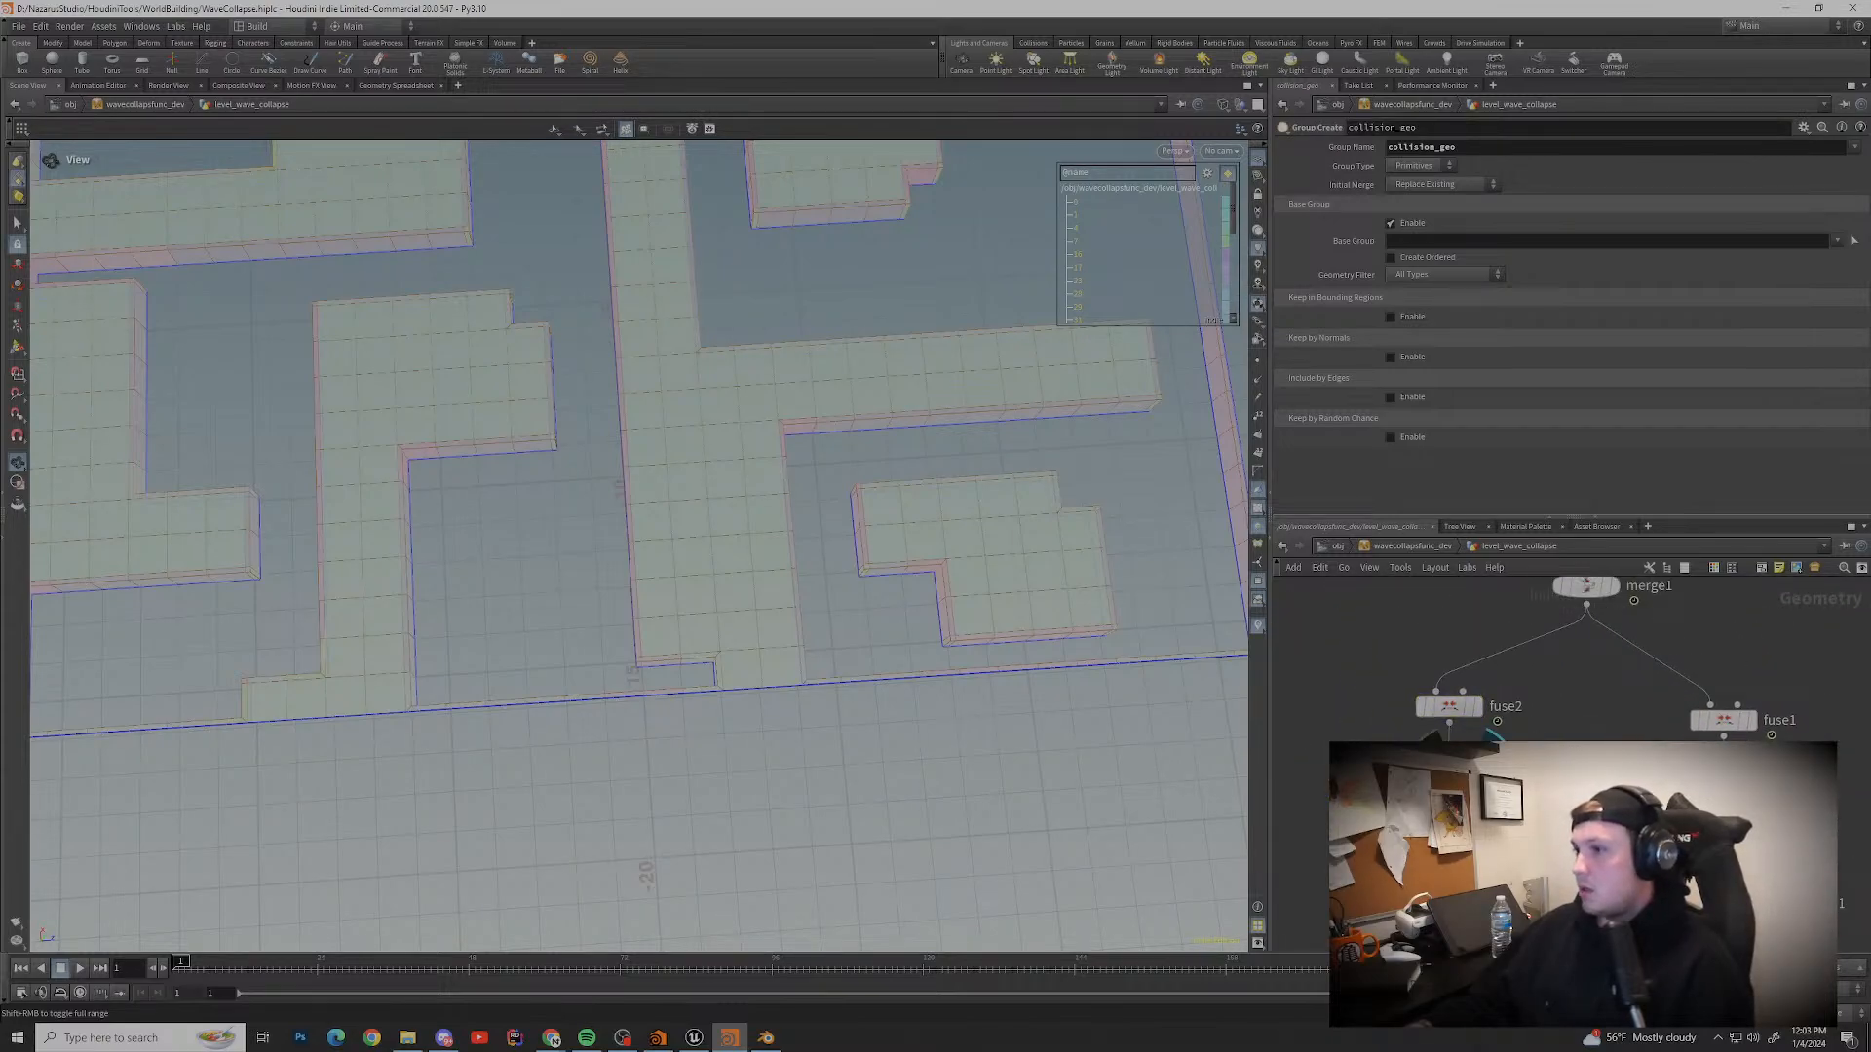
scroll(682, 633, "up", 8)
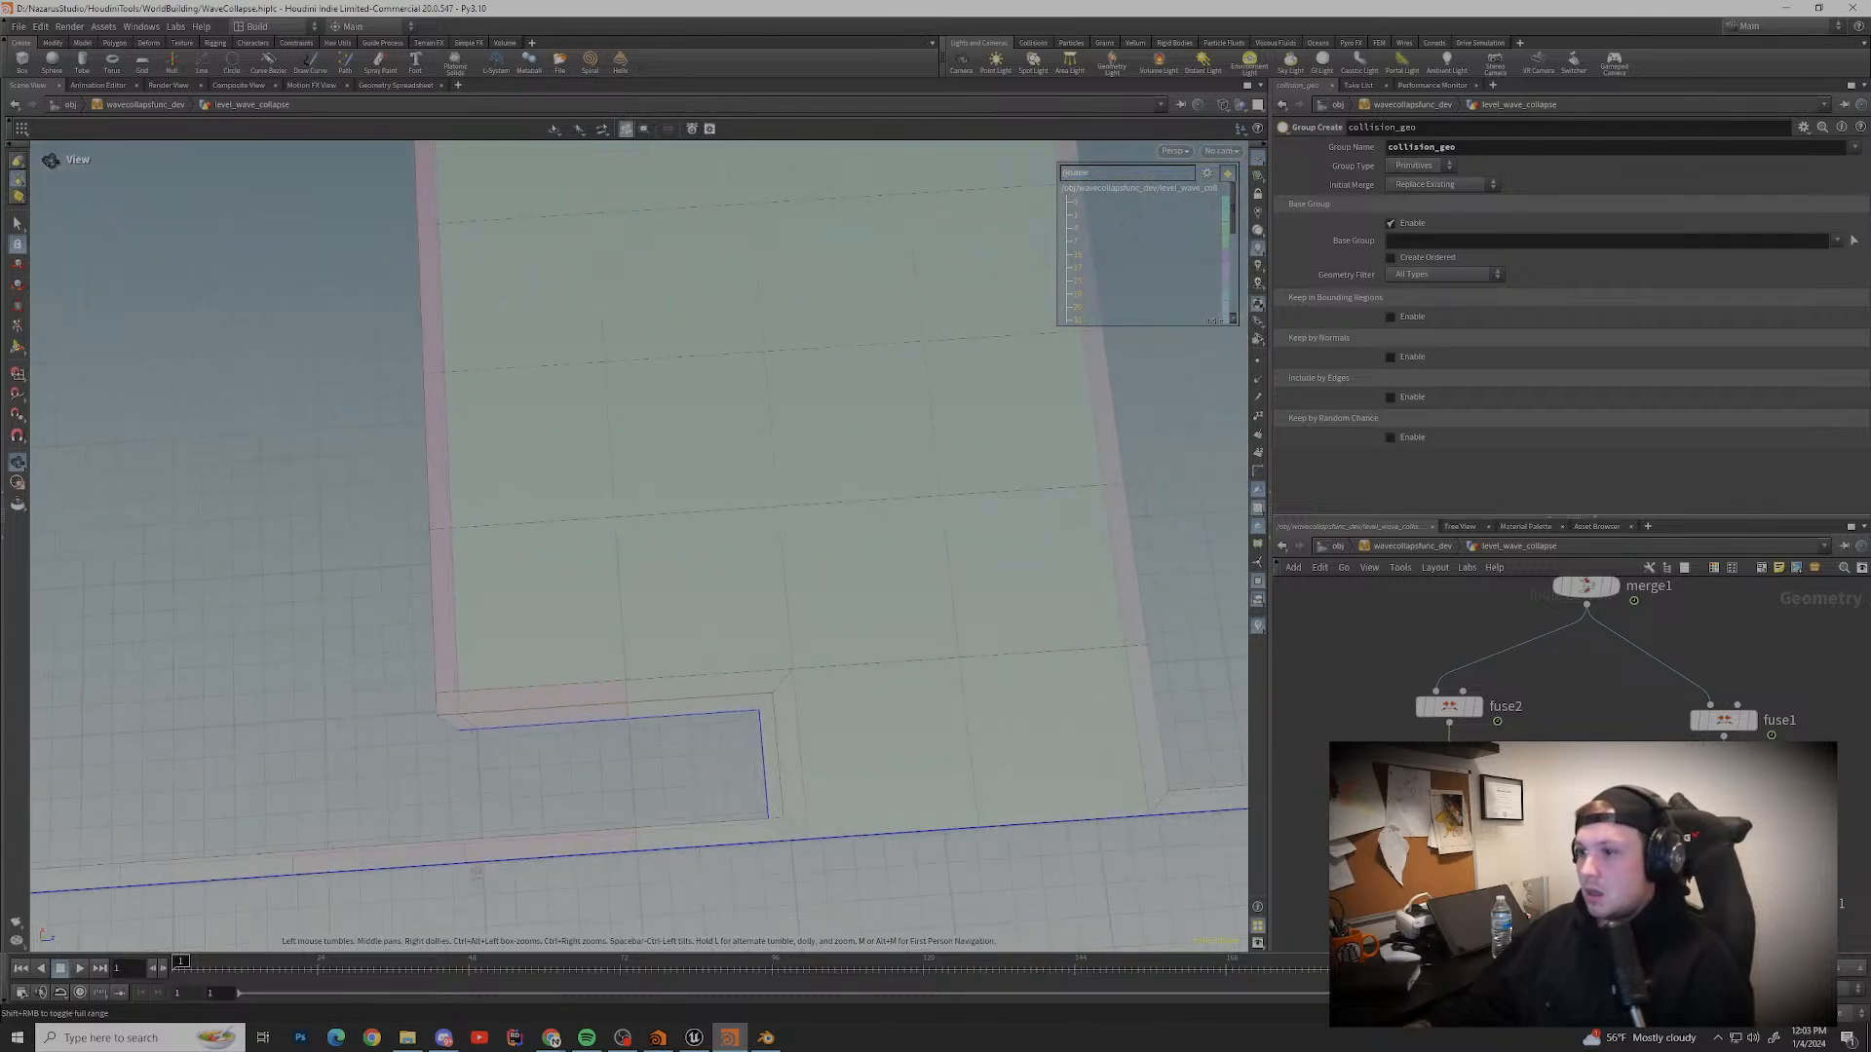
scroll(801, 778, "down", 5)
scroll(801, 778, "up", 4)
scroll(801, 777, "down", 5)
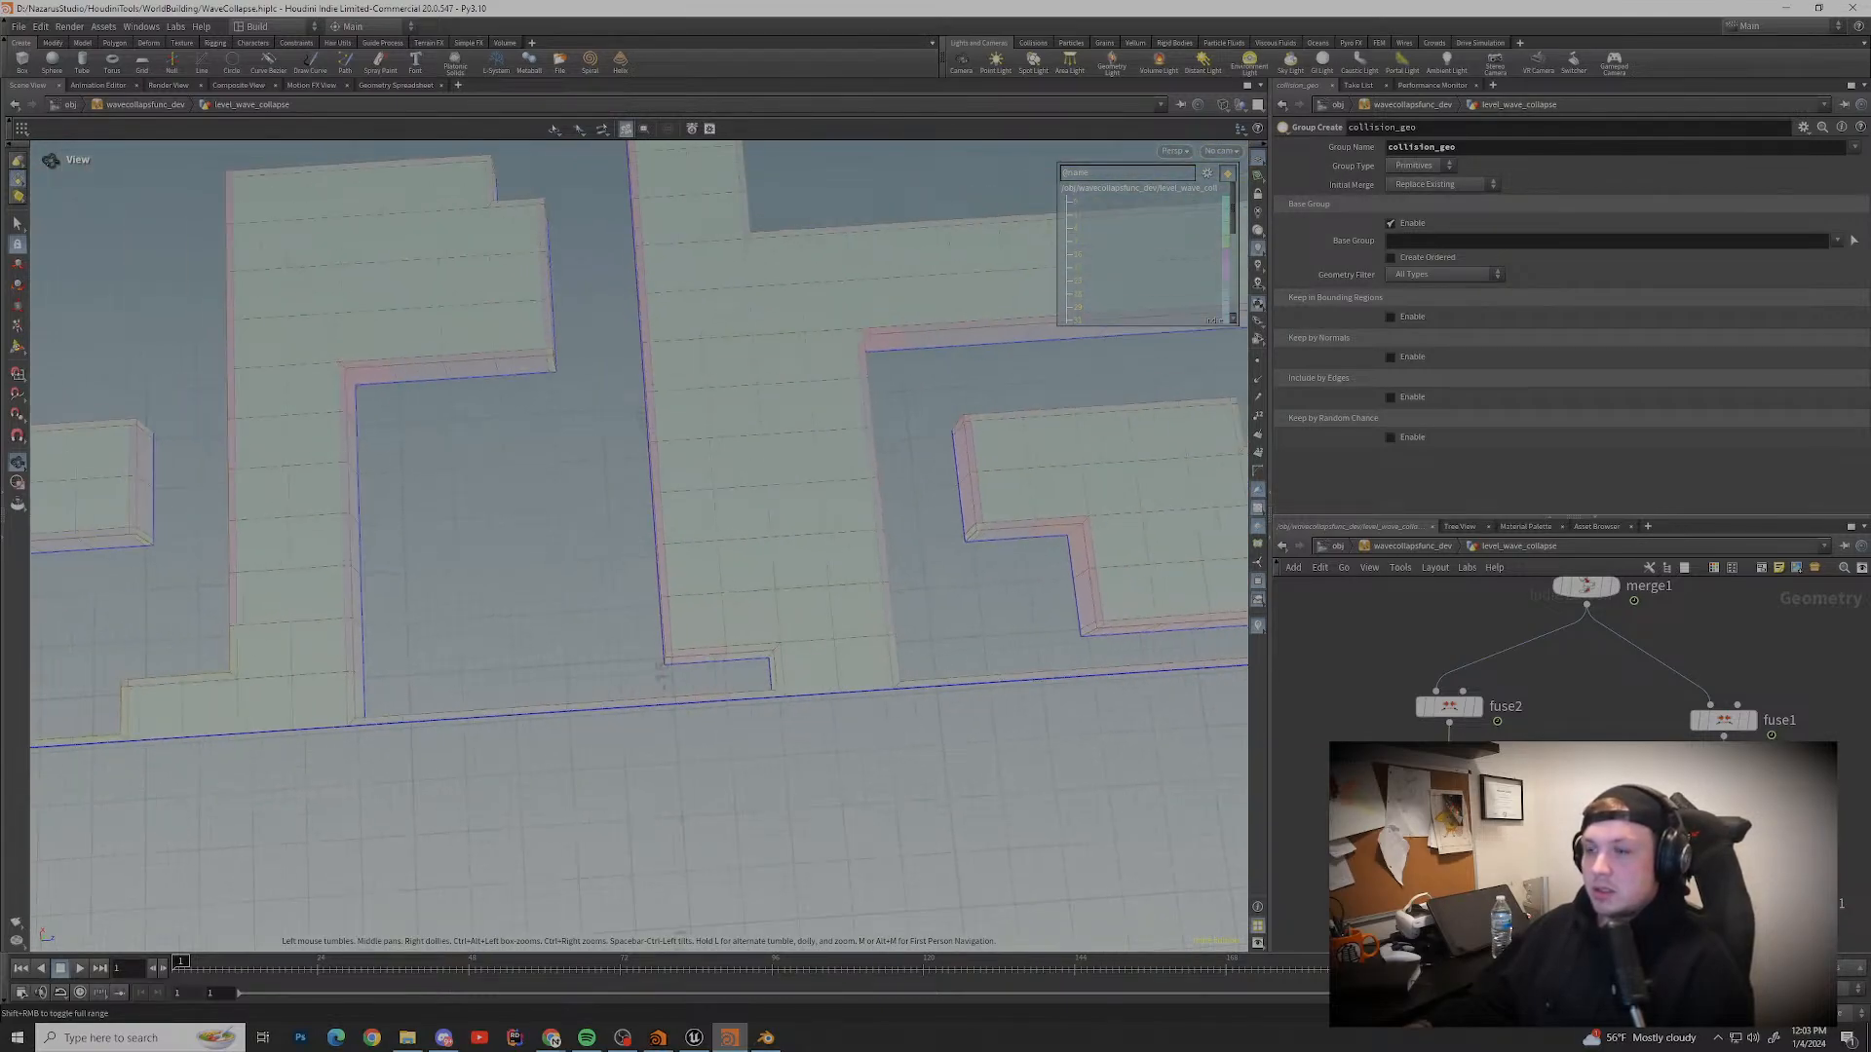
middle_click_drag(741, 439, 718, 509)
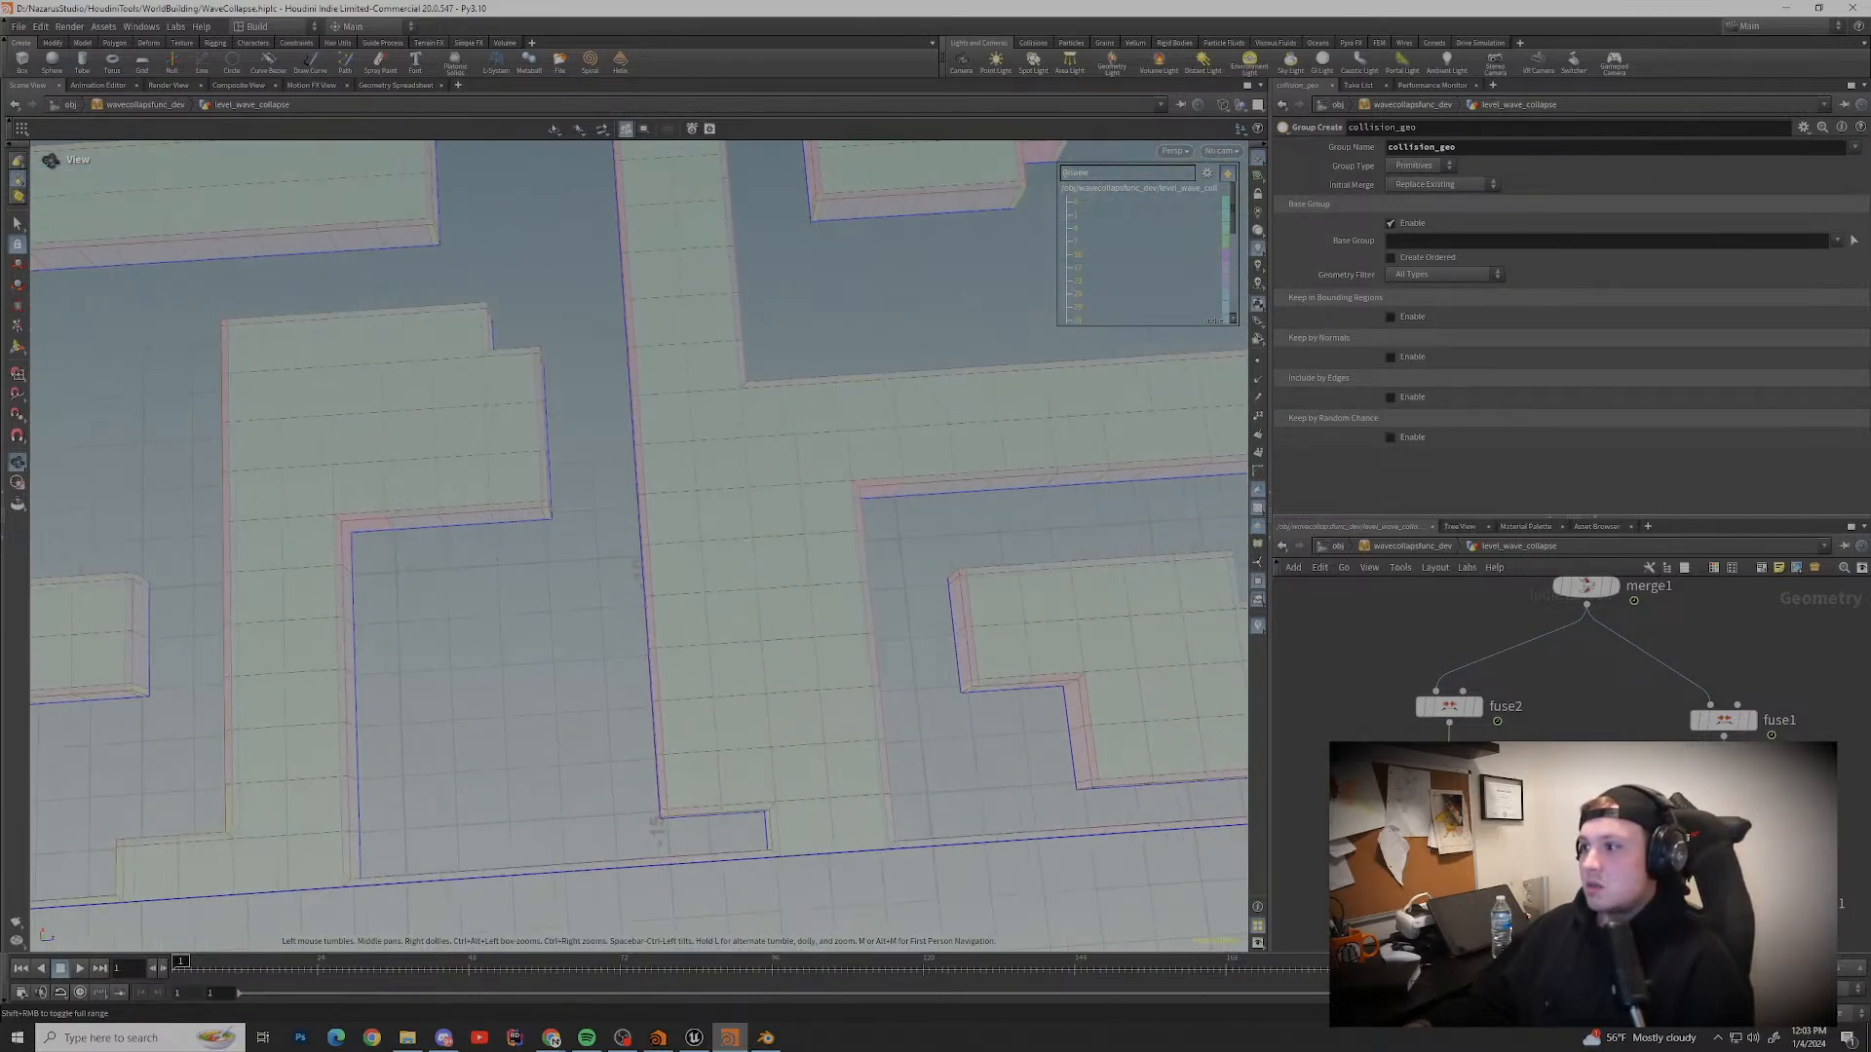
scroll(721, 599, "up", 6)
middle_click_drag(390, 487, 1130, 663)
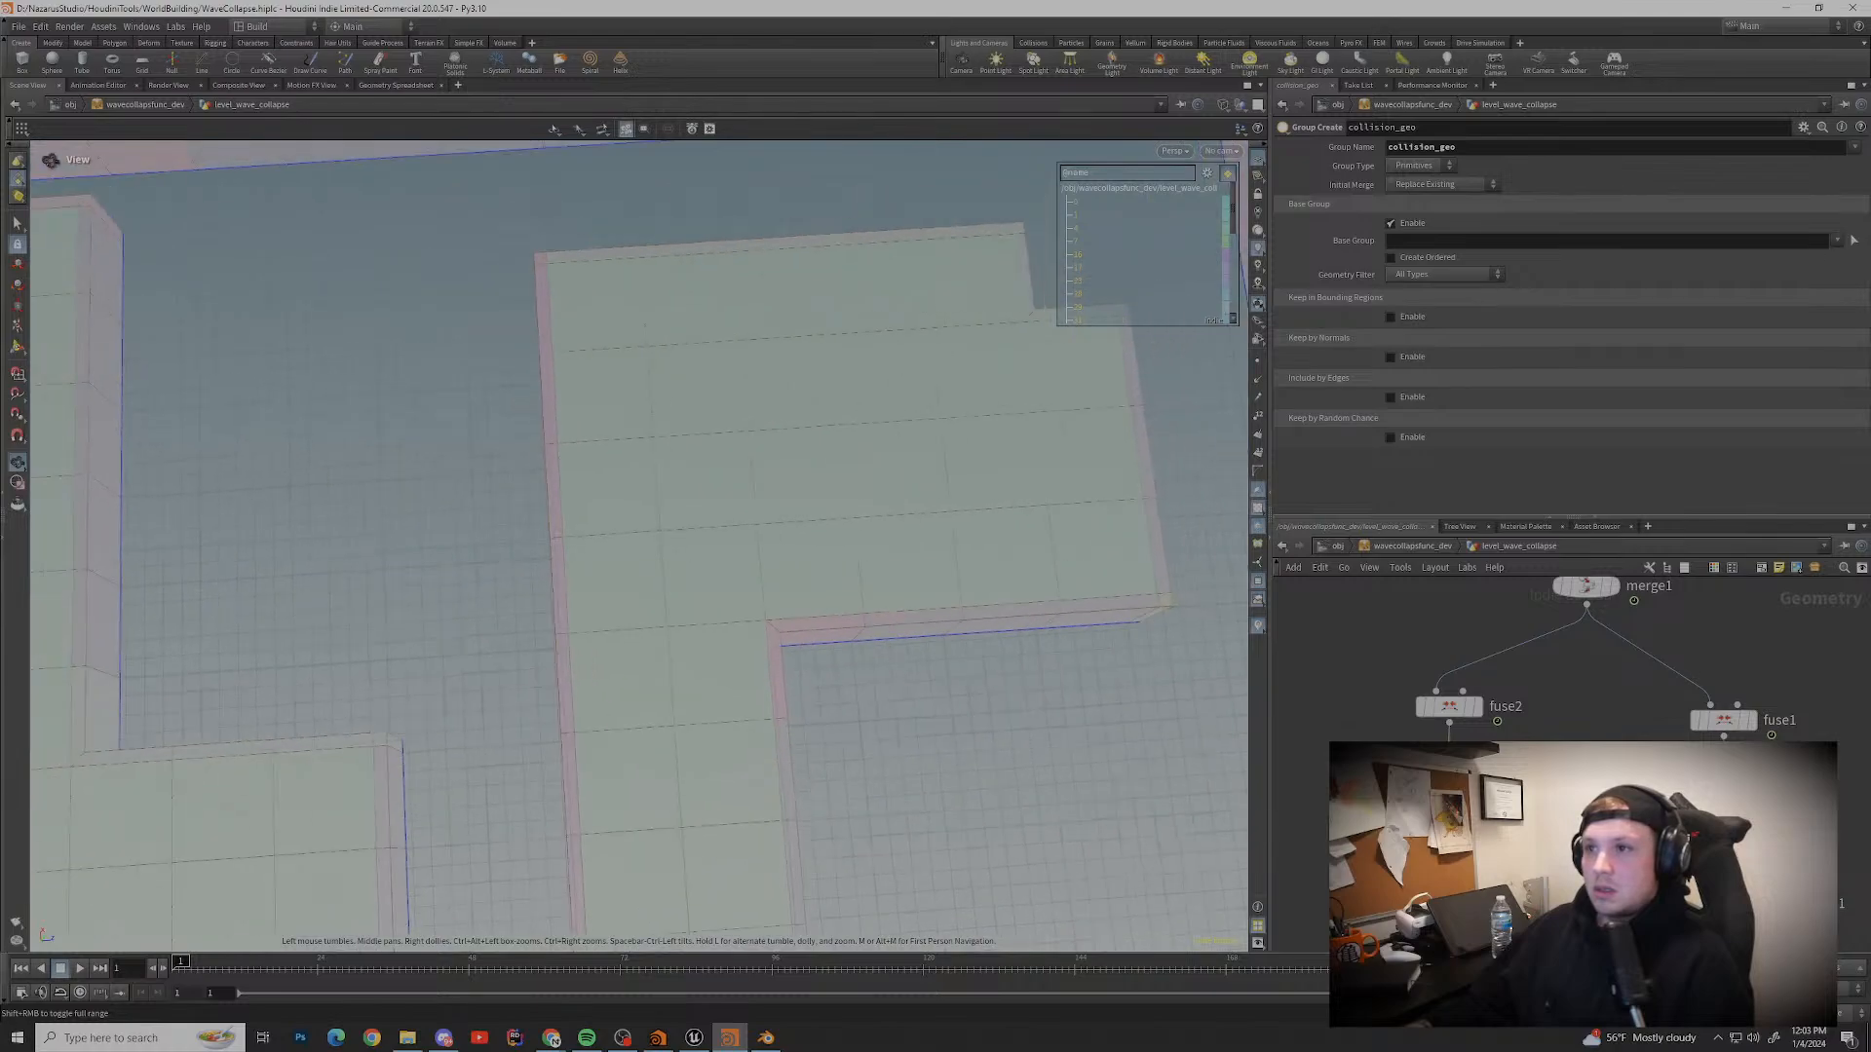
scroll(699, 515, "down", 3)
middle_click_drag(731, 463, 981, 401)
scroll(984, 398, "down", 2)
middle_click_drag(1584, 687, 1463, 623)
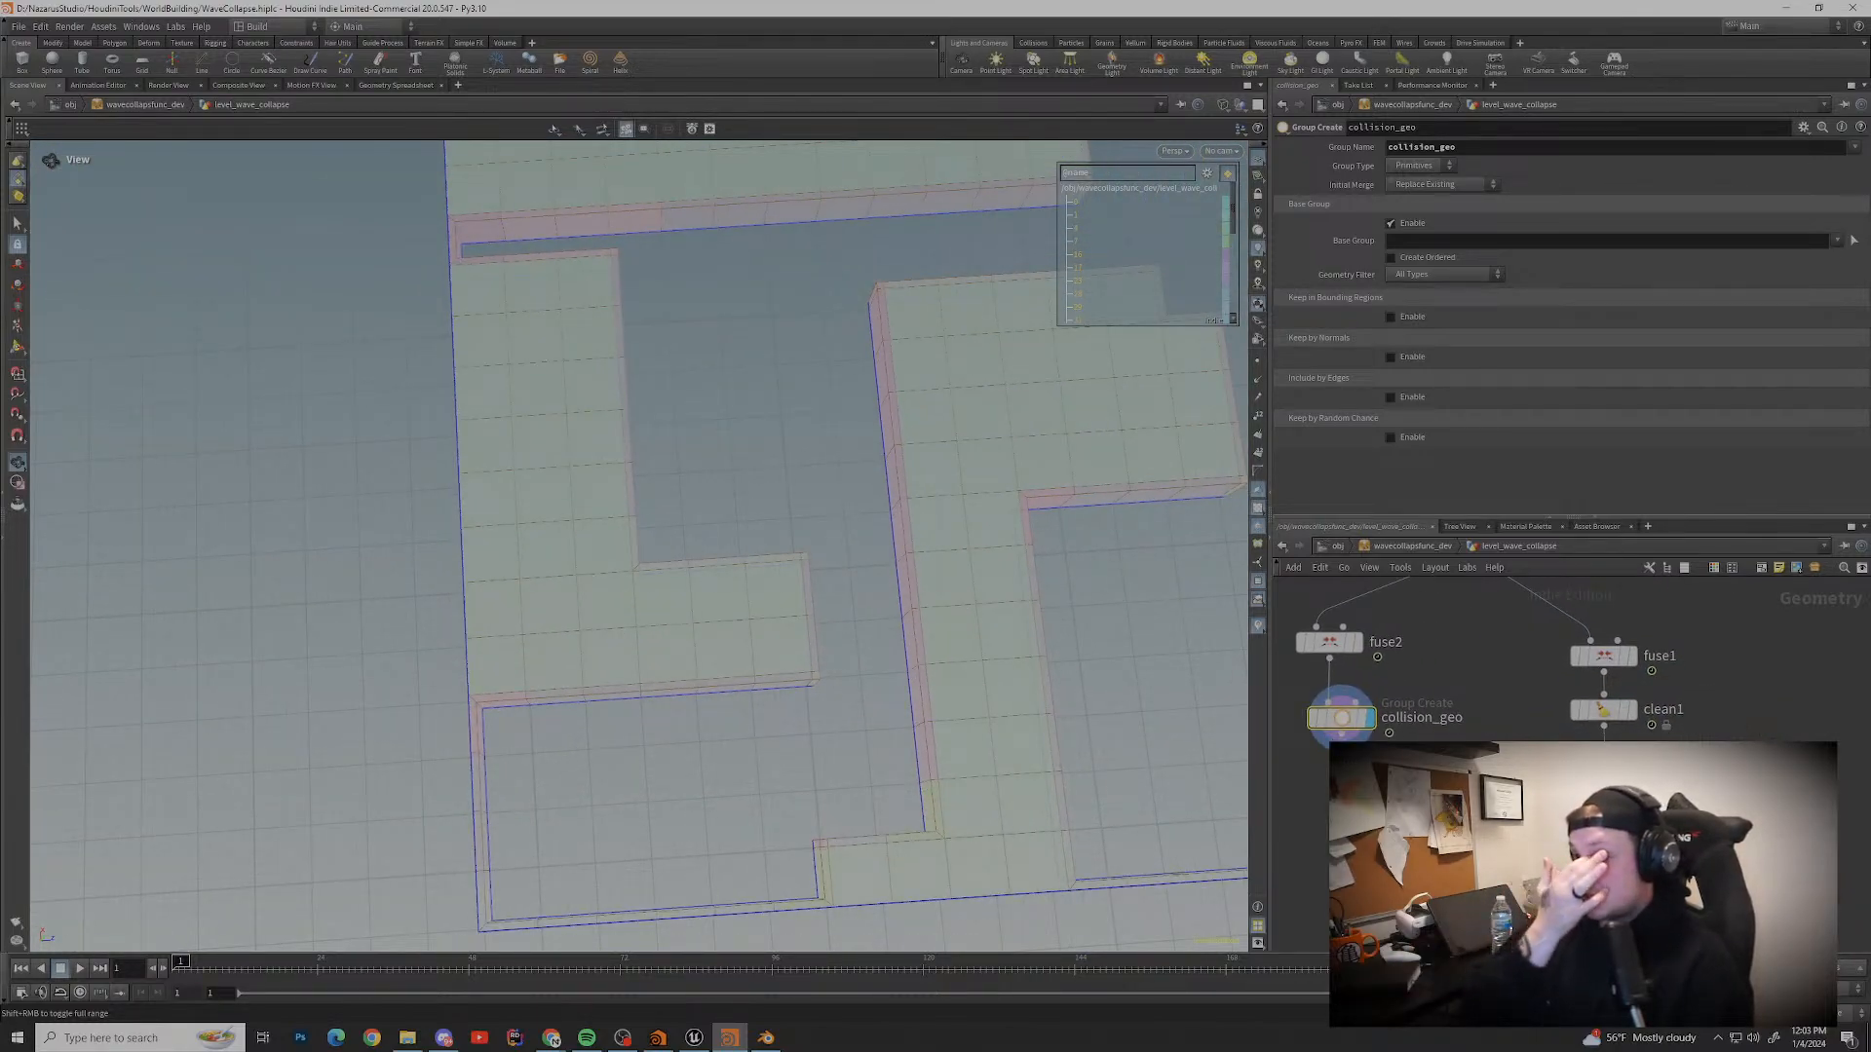
Step: Inspect the L-shaped block beside the outer wall and look at the collision geometry from underneath for open bottom edges
scroll(798, 599, "up", 5)
left_click_drag(798, 599, 628, 516)
middle_click_drag(399, 619, 579, 575)
scroll(580, 575, "up", 5)
scroll(579, 575, "down", 7)
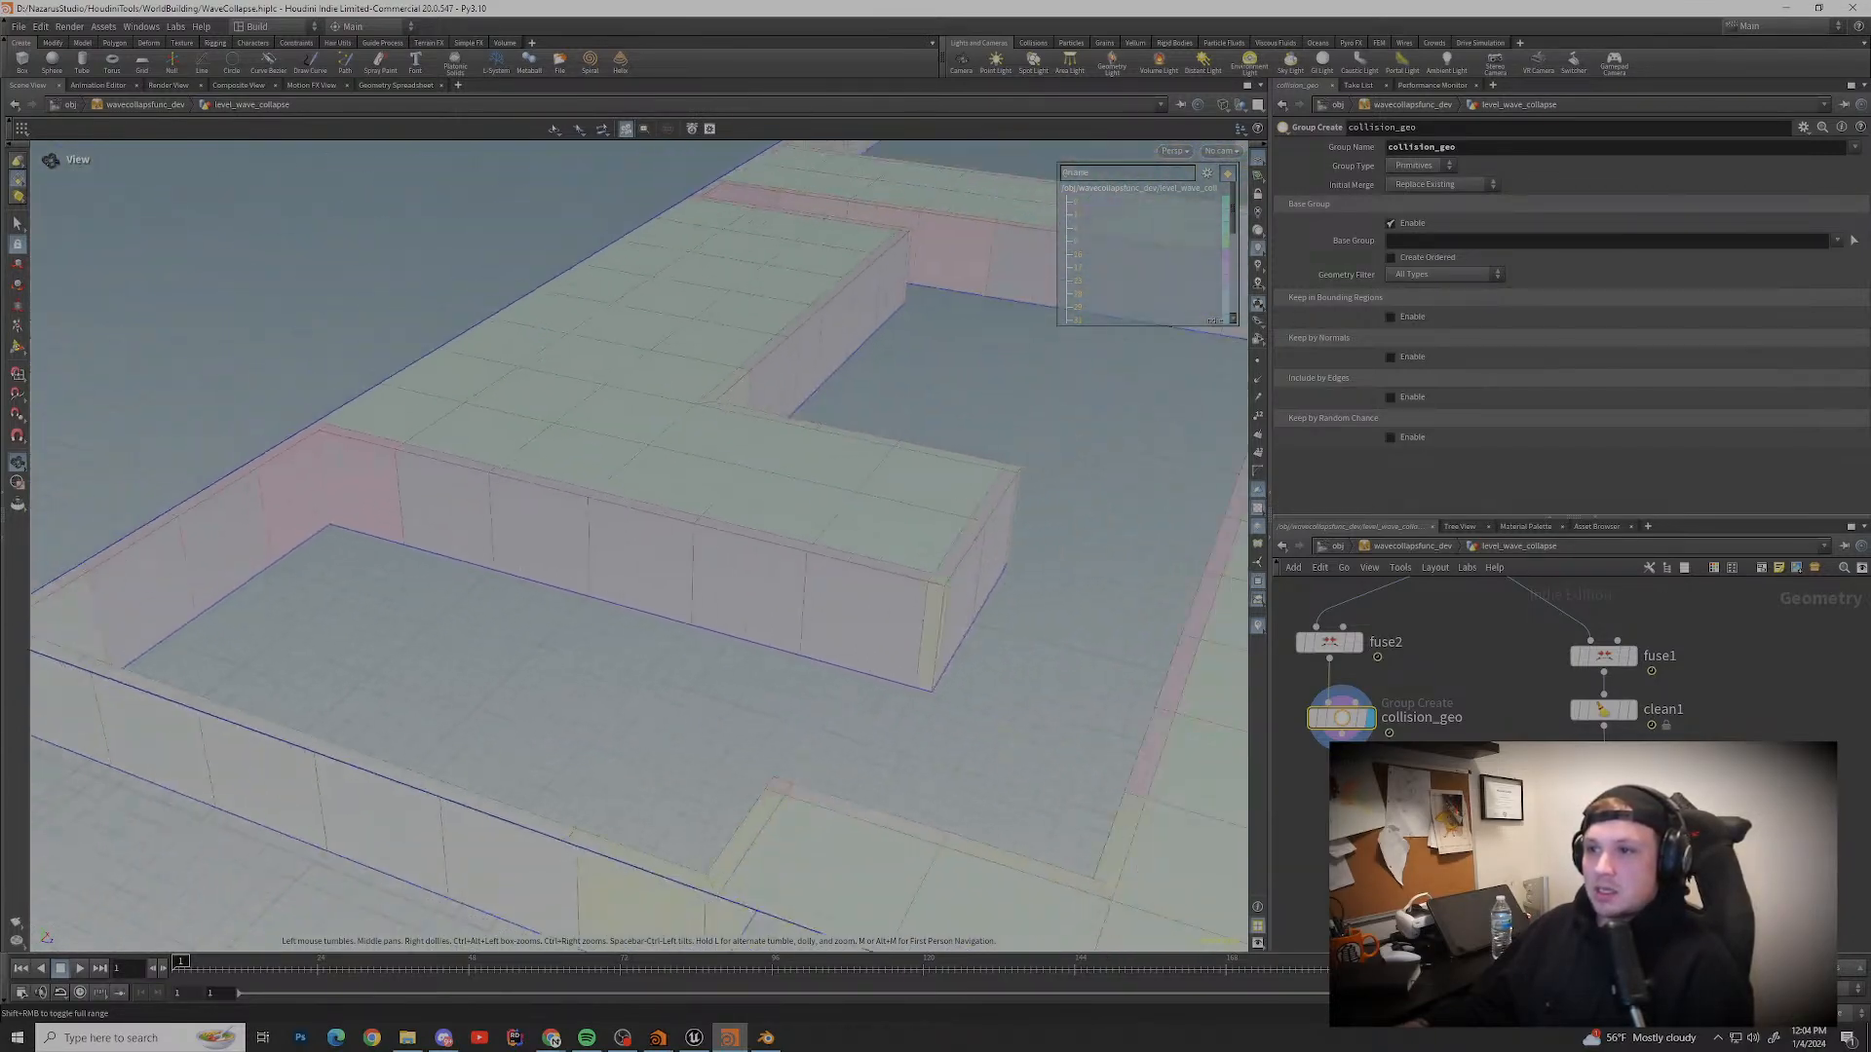
scroll(580, 575, "up", 3)
left_click_drag(580, 575, 882, 682)
scroll(739, 550, "up", 2)
left_click_drag(984, 710, 982, 631)
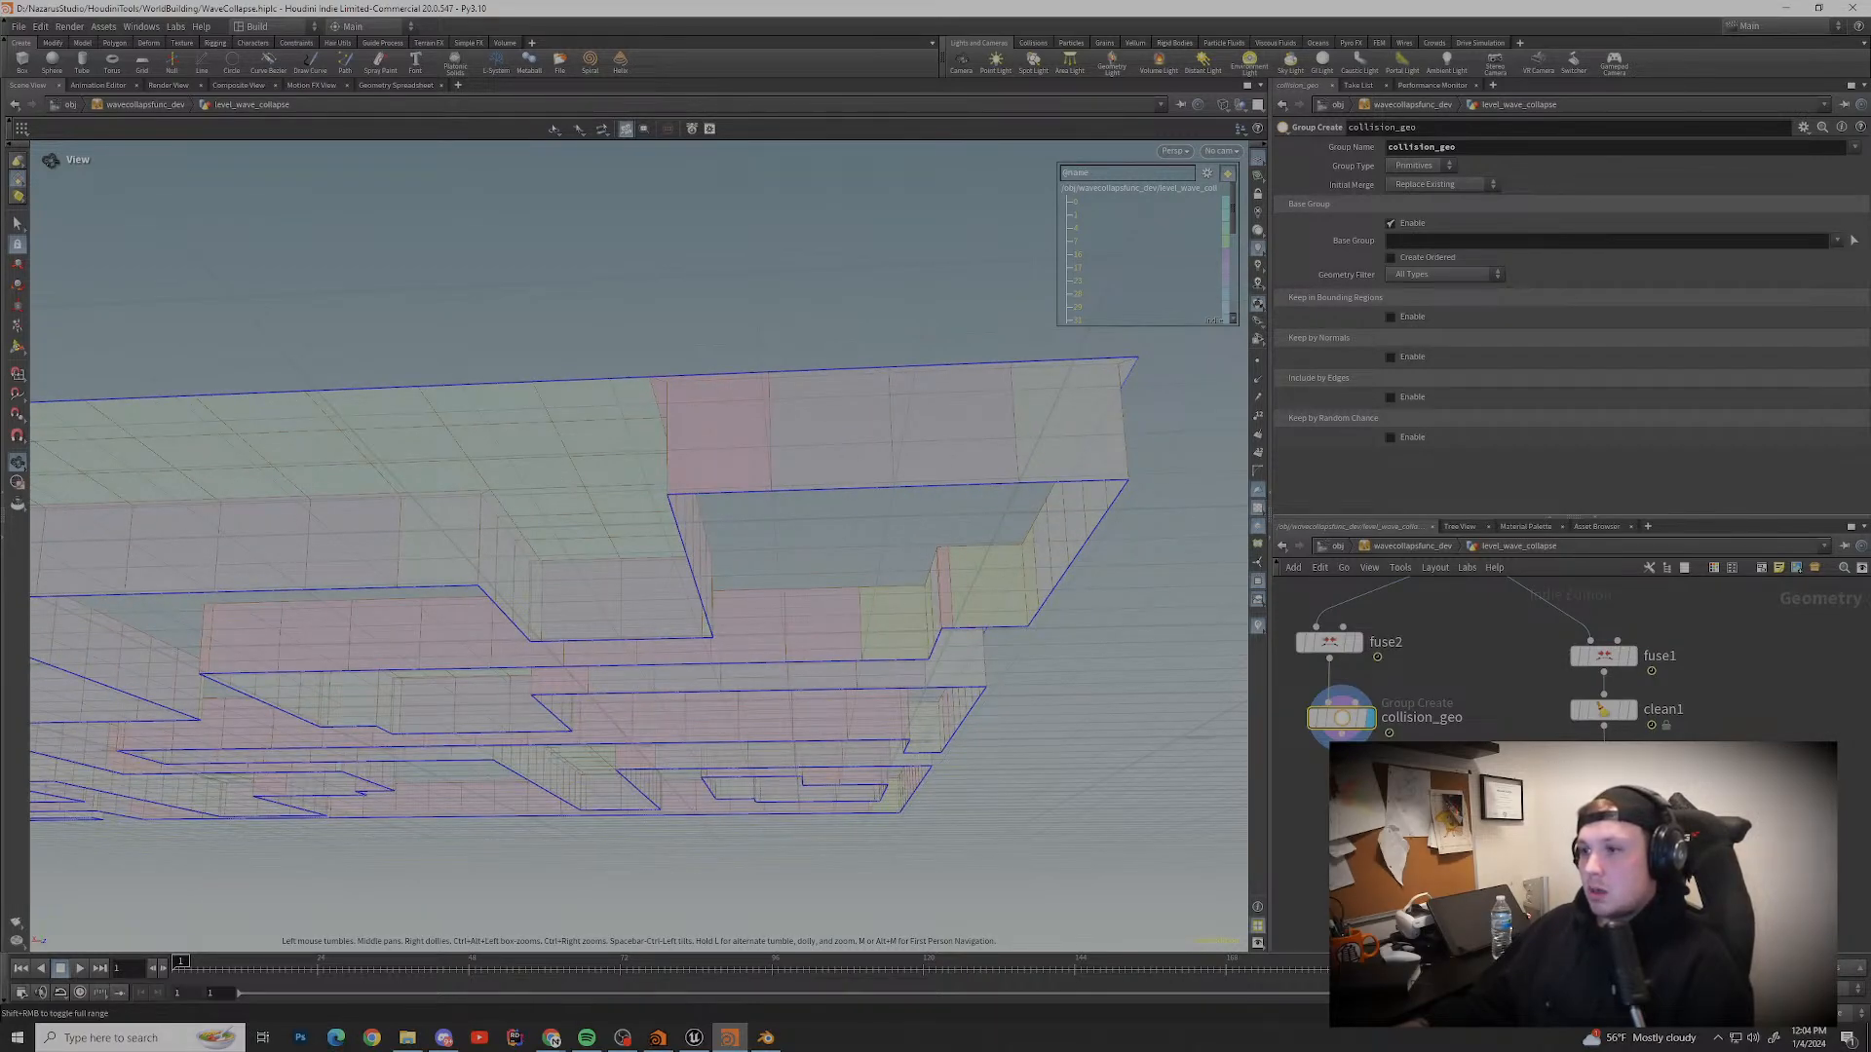
left_click_drag(982, 631, 901, 670)
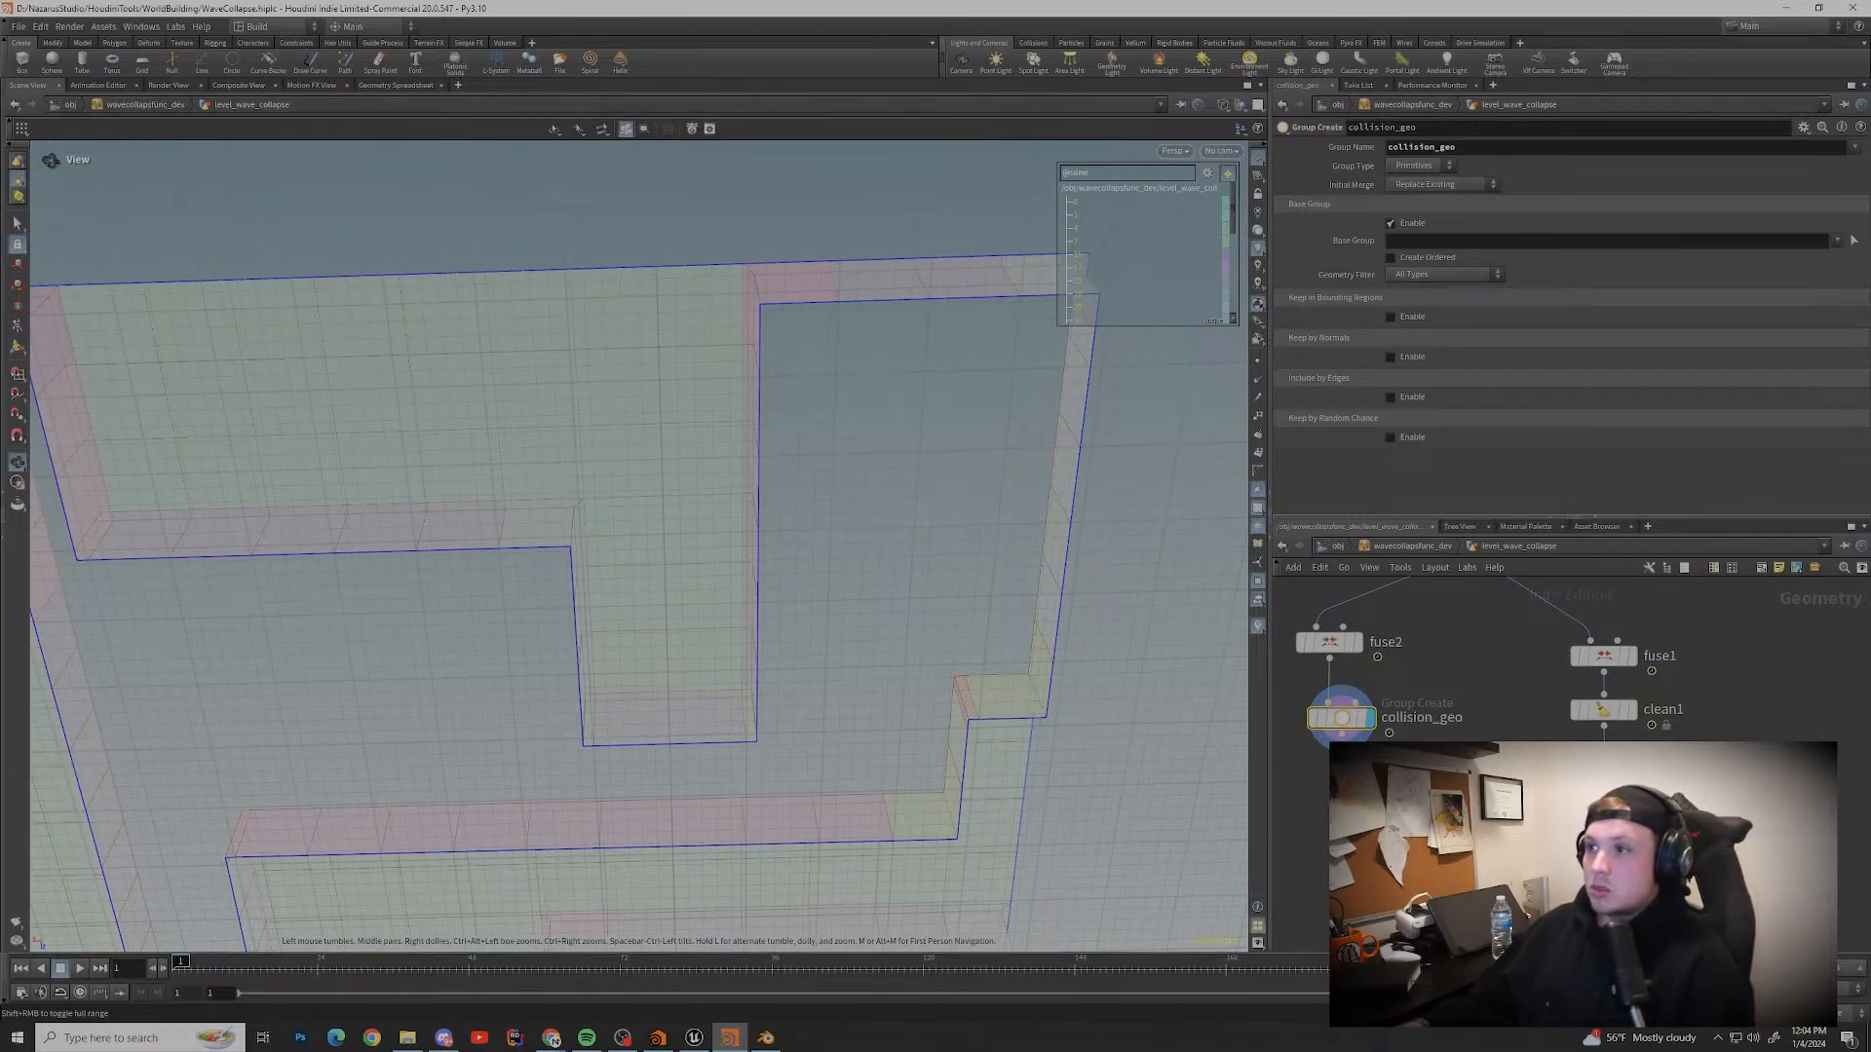
Step: Review the underside of the collision geometry, then the block tops along the outer wall
left_click_drag(902, 670, 663, 672)
scroll(857, 716, "down", 3)
middle_click_drag(662, 672, 672, 726)
left_click_drag(672, 726, 594, 719)
middle_click_drag(594, 719, 974, 555)
scroll(723, 669, "down", 2)
left_click_drag(974, 555, 1033, 419)
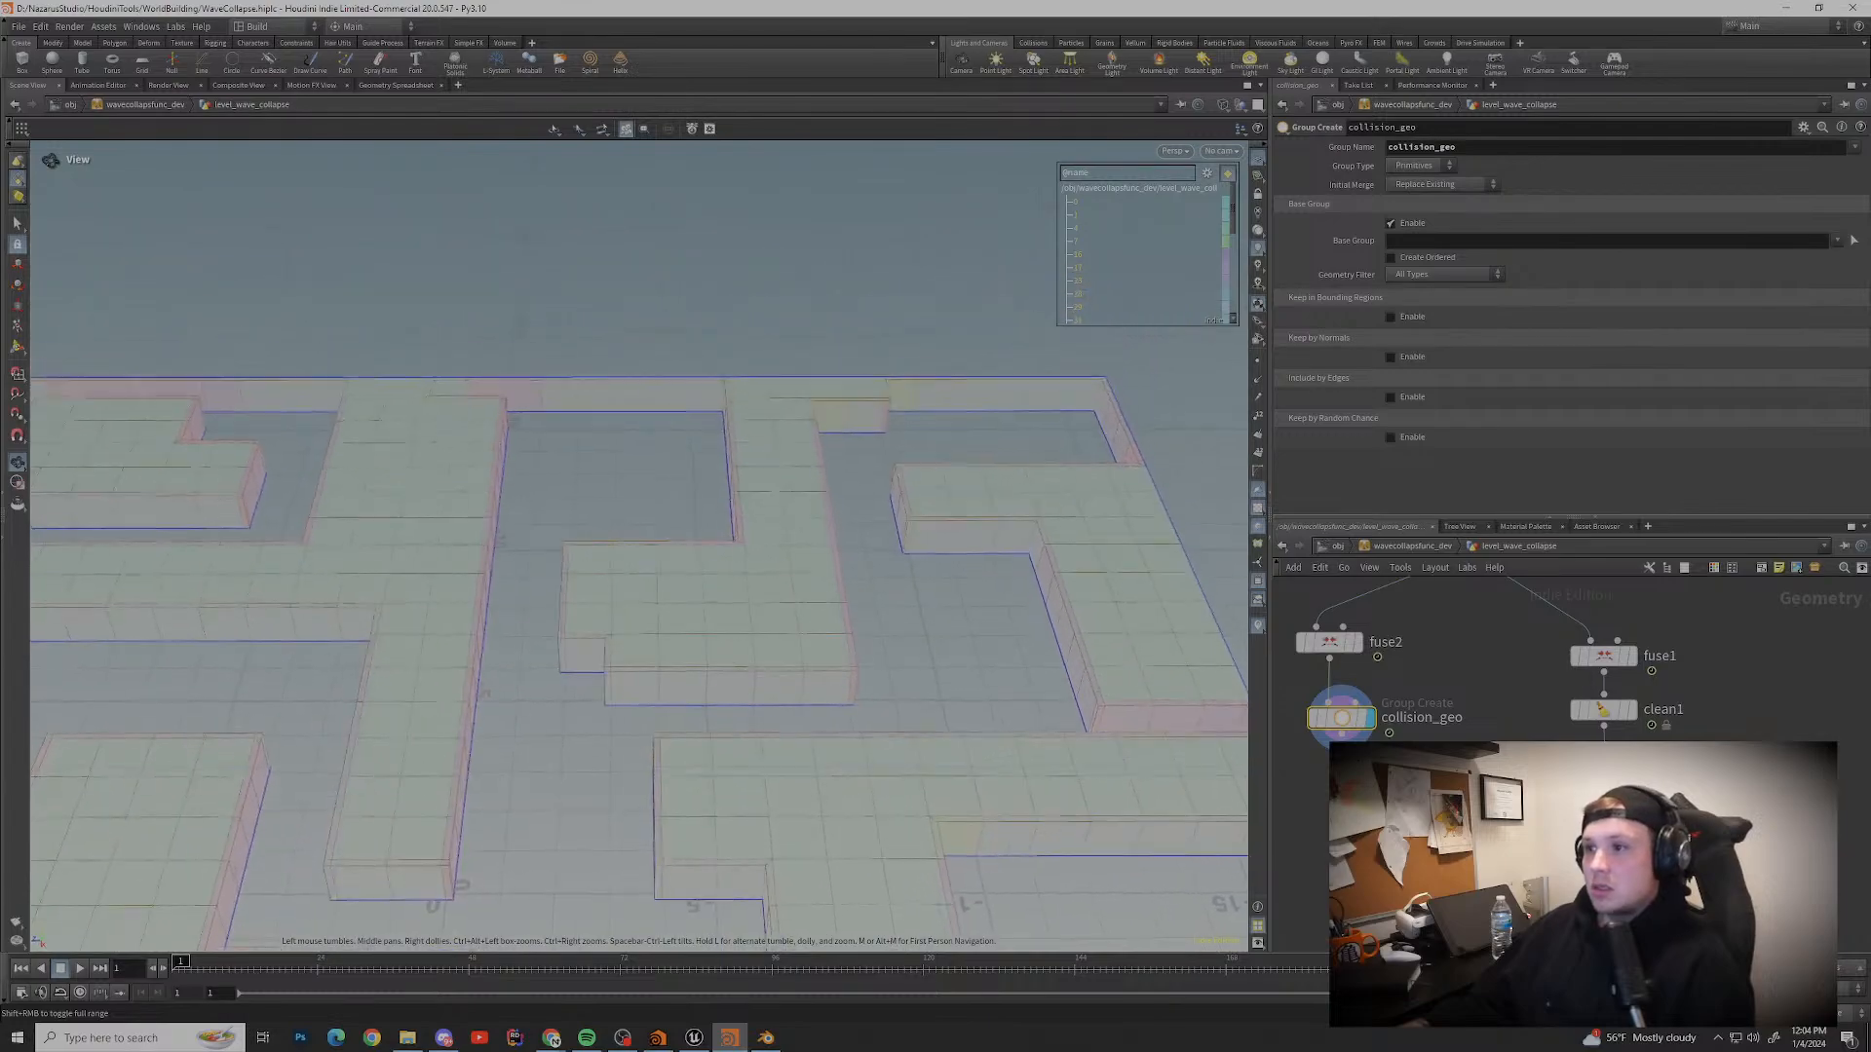
Step: Examine the stepped corner of the block near the outer wall and the surrounding corridors at low angles
scroll(1032, 419, "up", 5)
middle_click_drag(1033, 419, 1101, 321)
left_click_drag(740, 779, 877, 750)
middle_click_drag(877, 750, 784, 682)
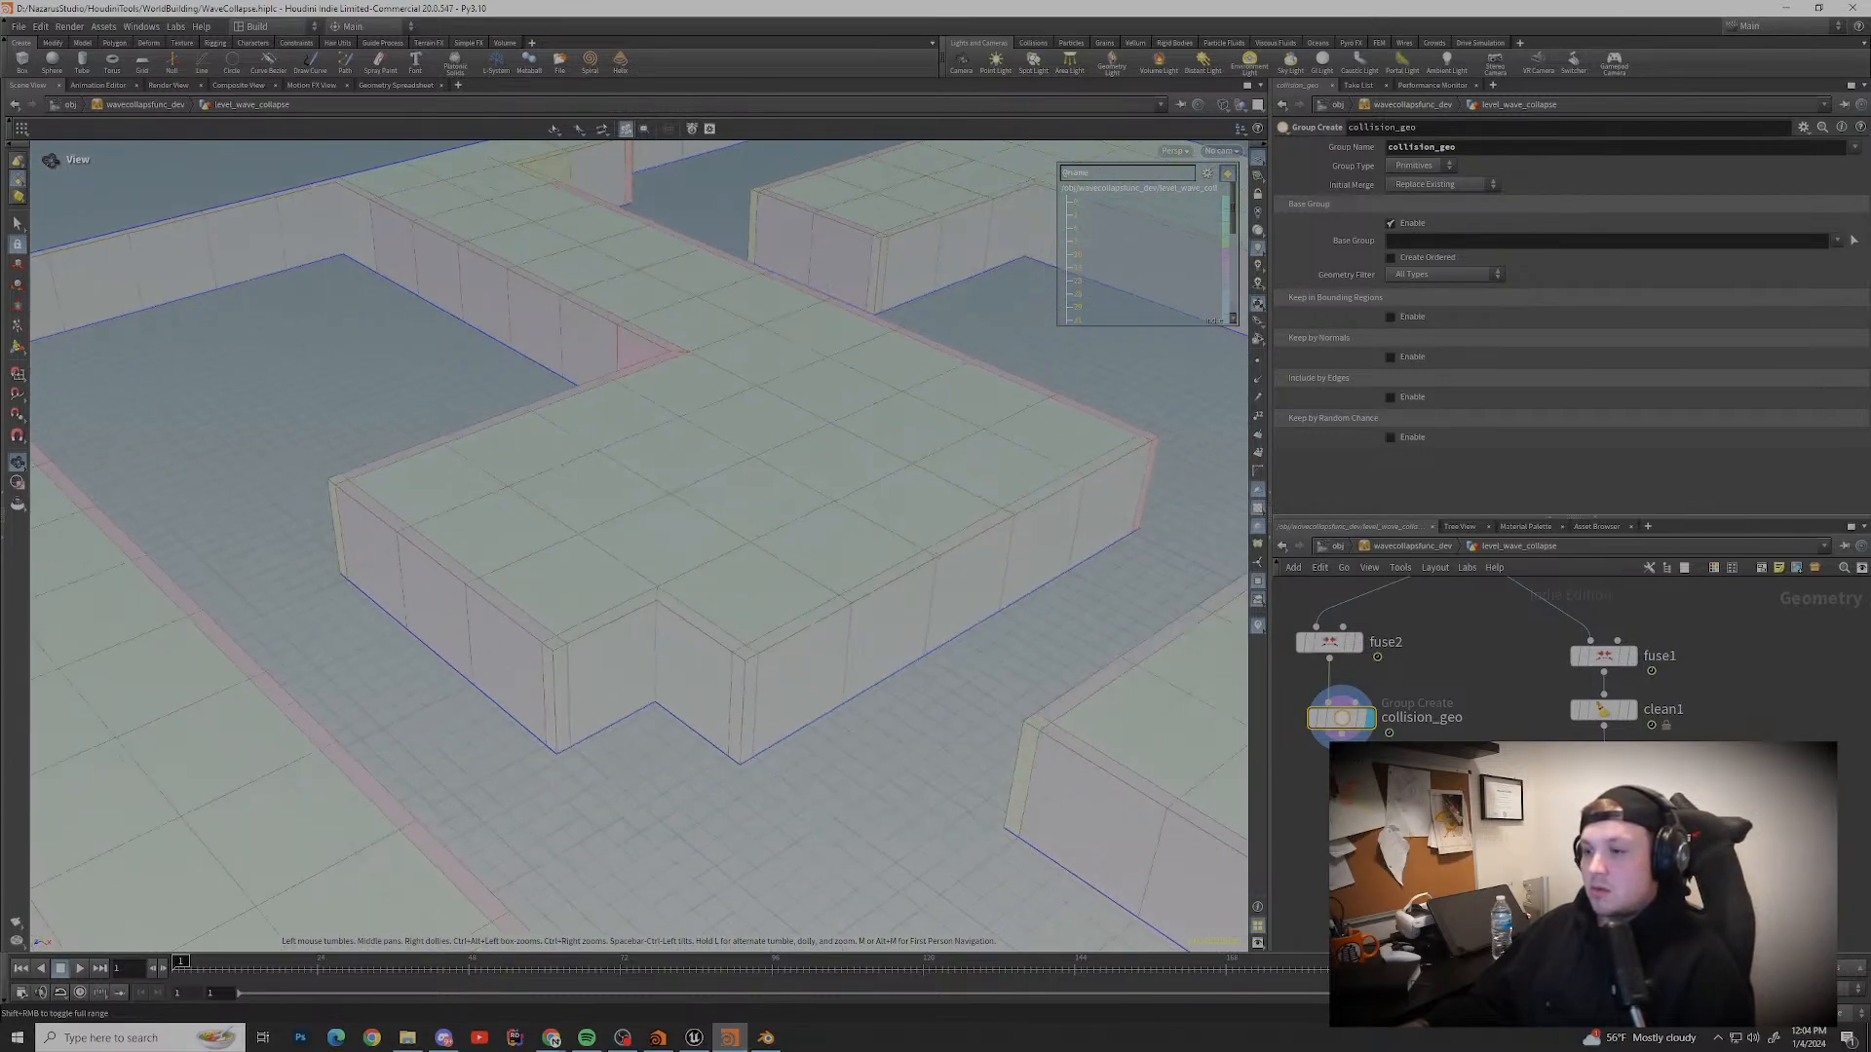
scroll(784, 682, "up", 5)
left_click_drag(726, 546, 653, 434)
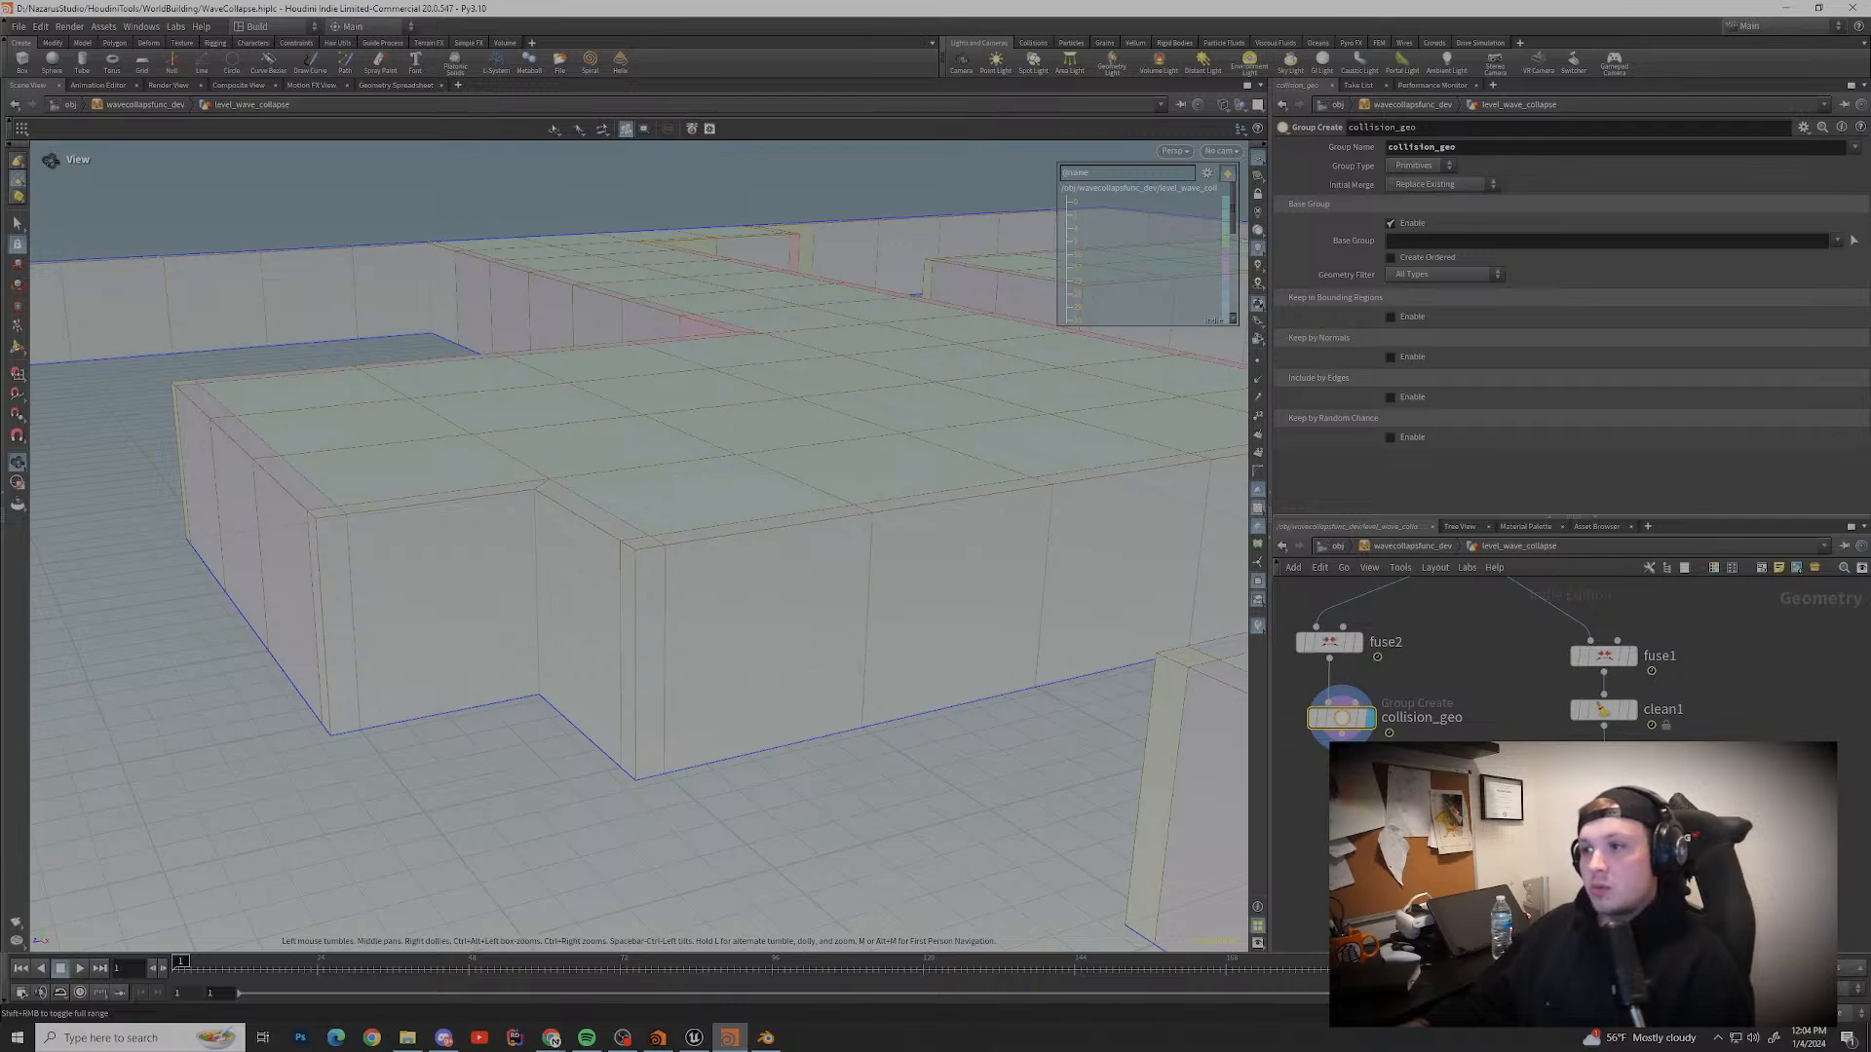
middle_click_drag(877, 487, 497, 584)
scroll(633, 555, "down", 2)
left_click_drag(877, 546, 682, 584)
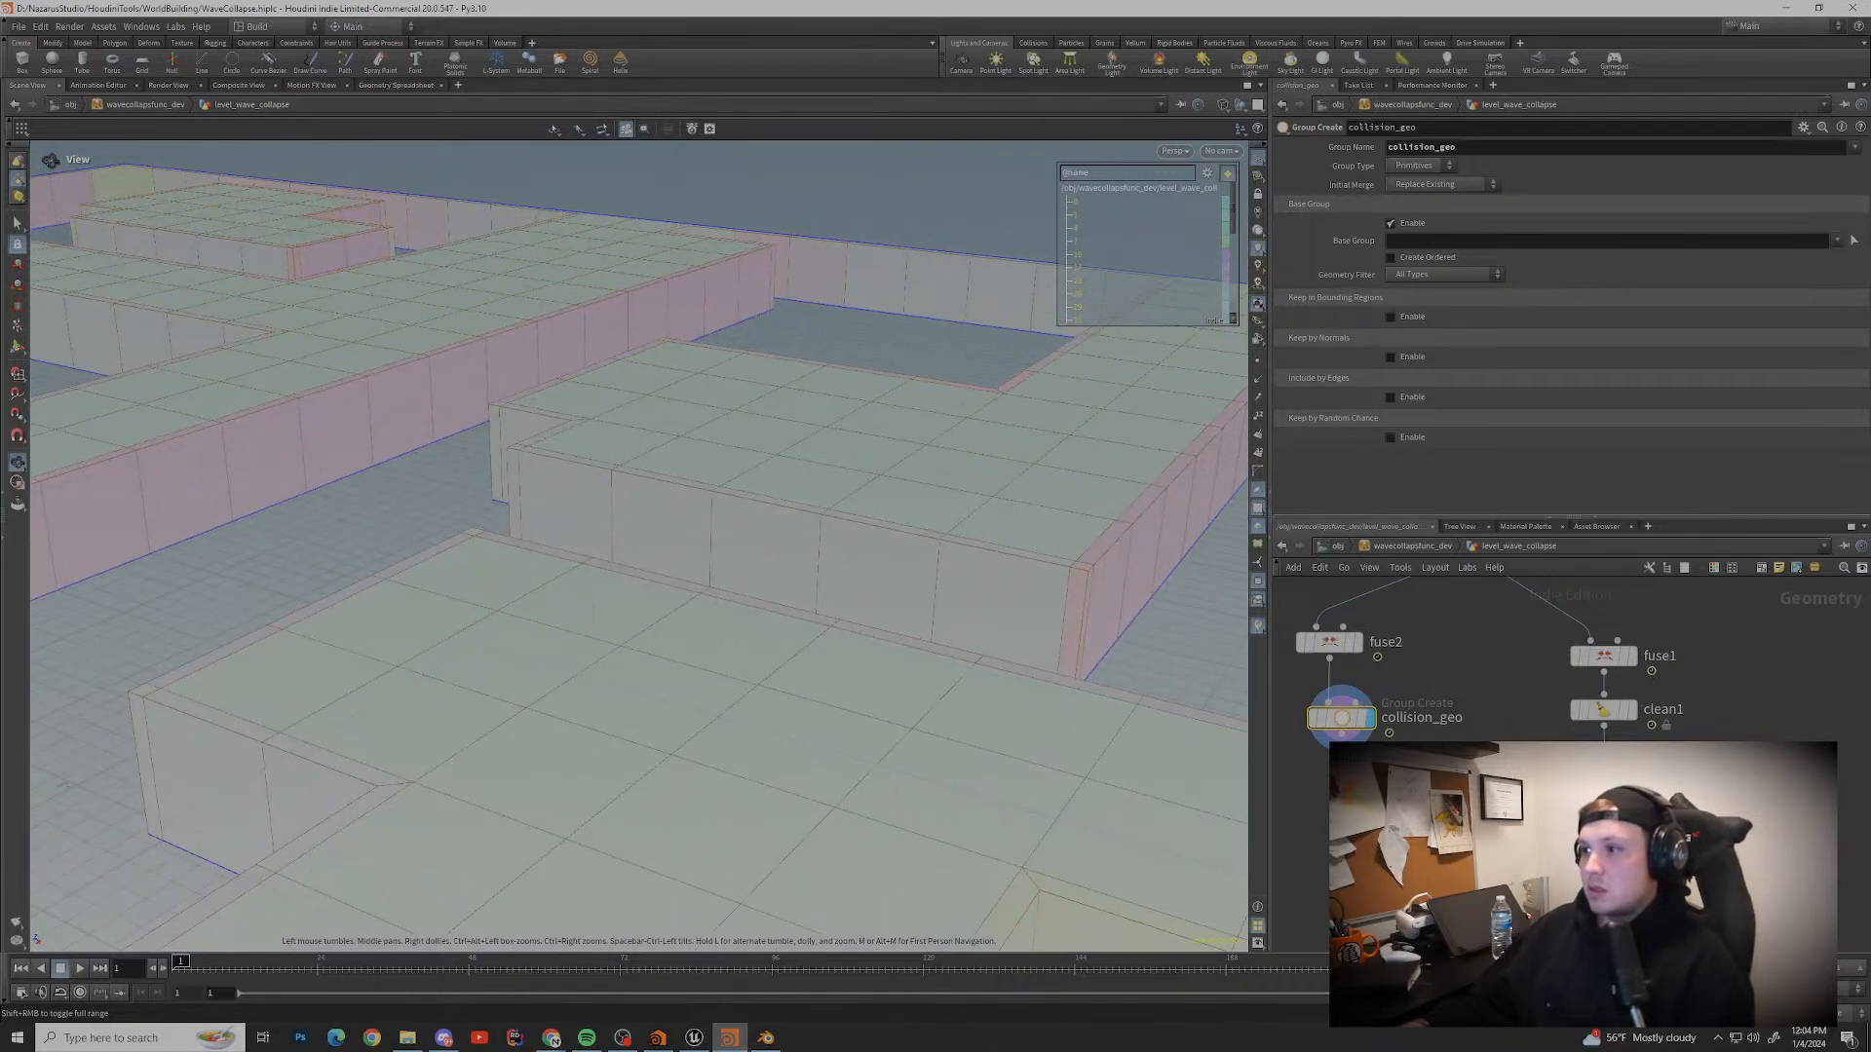
middle_click_drag(974, 584, 467, 648)
scroll(672, 653, "down", 2)
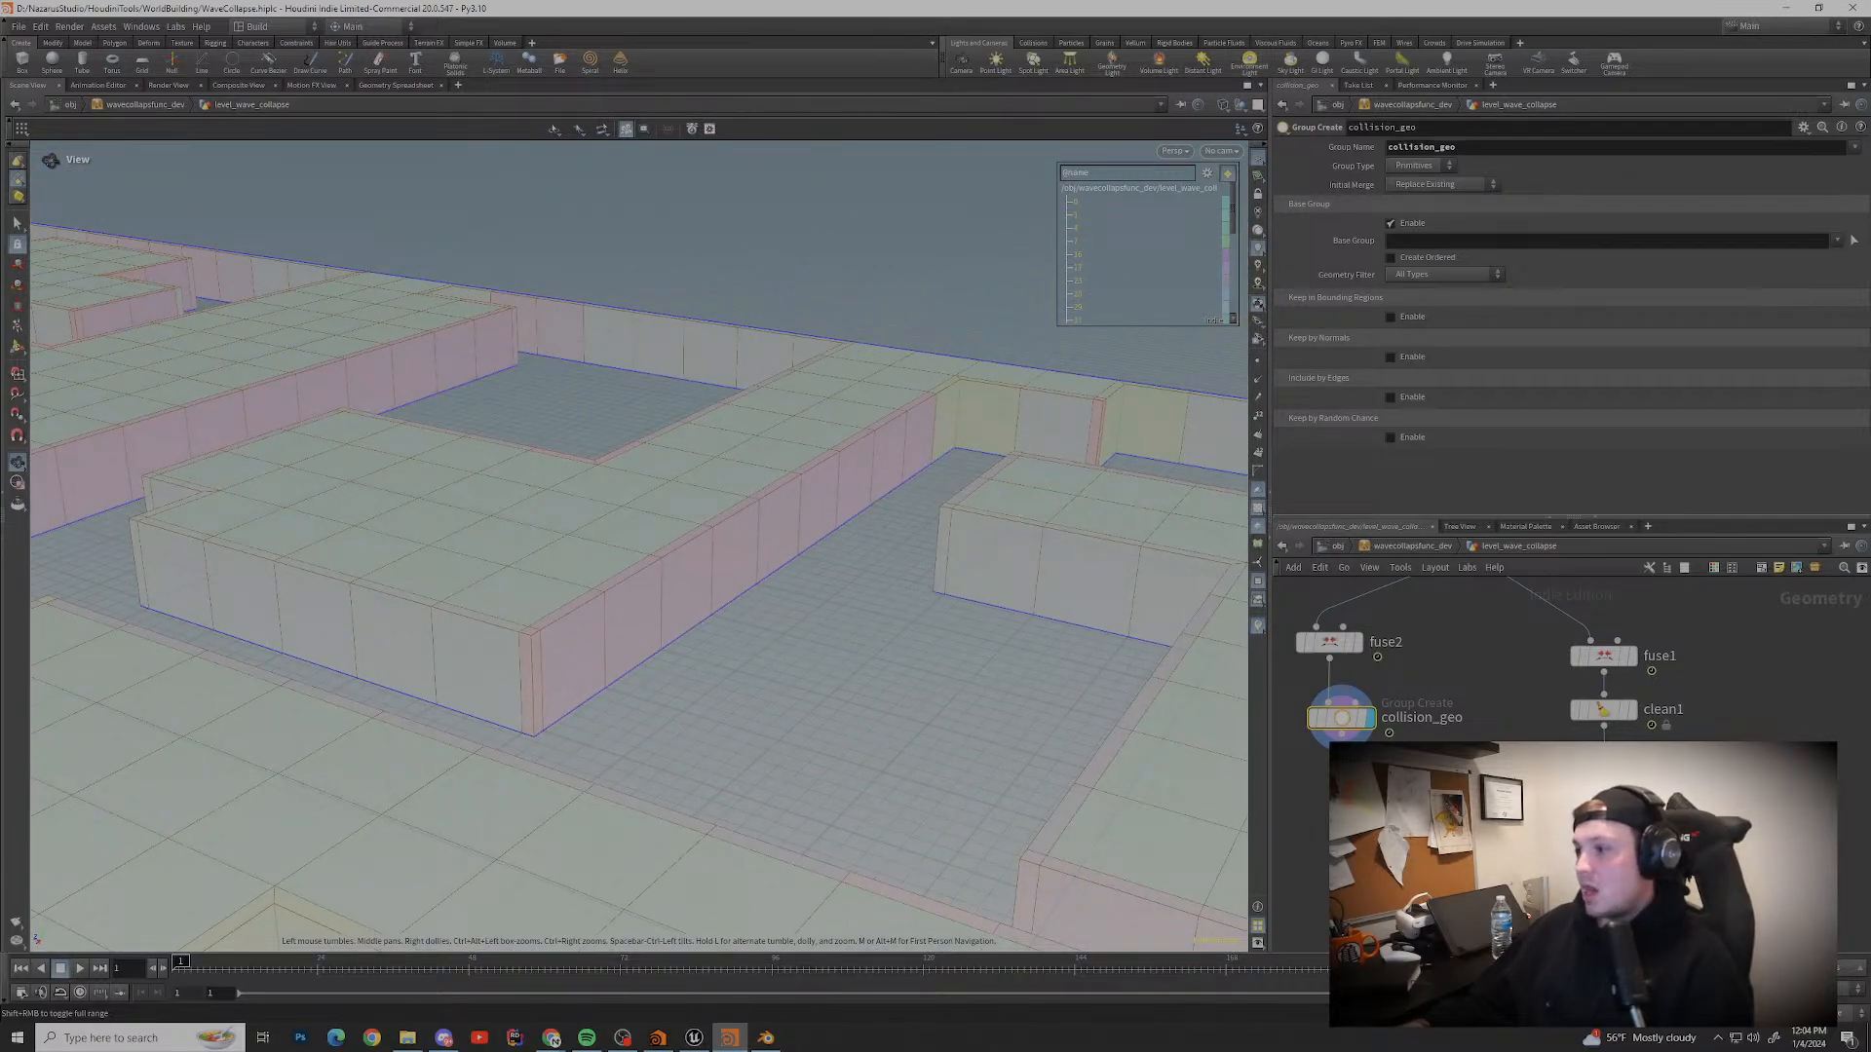
Step: Display the bevelled geometry to inspect its rounded block corners up close, and switch the display back to collision_geo for comparison
key("shift+w")
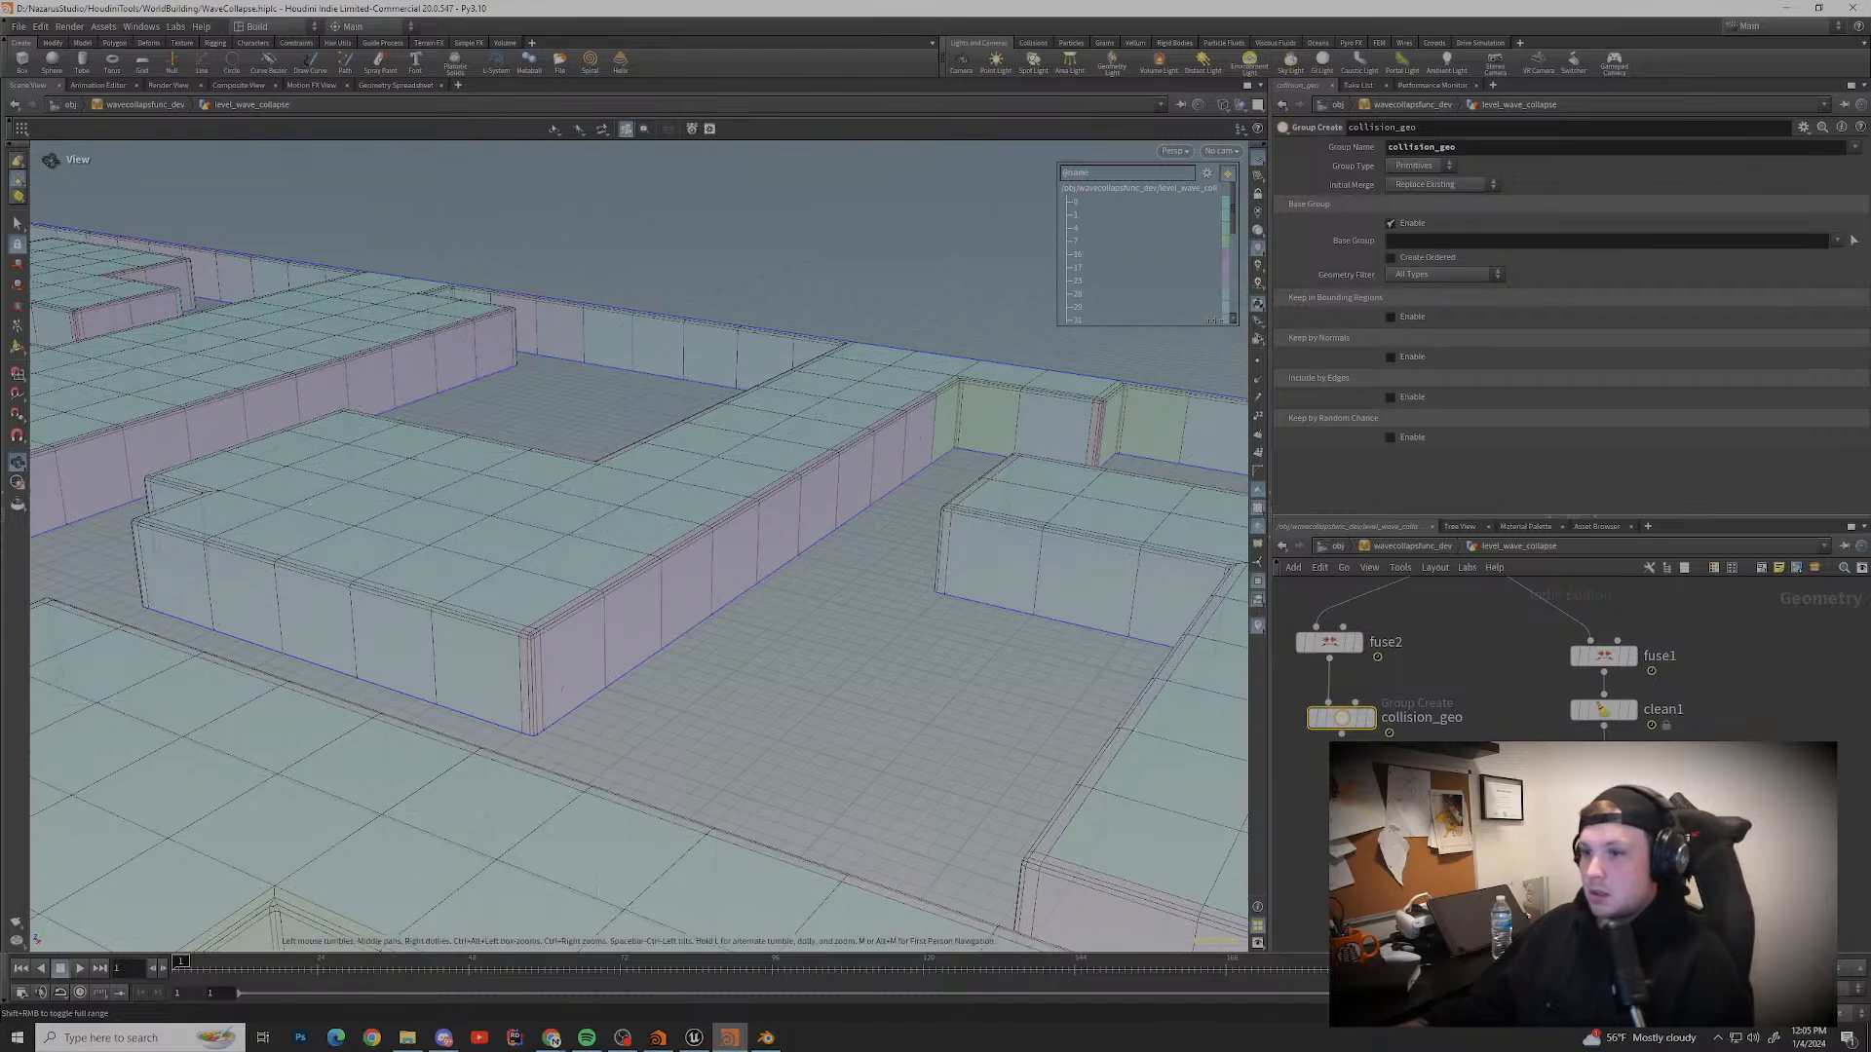
middle_click_drag(390, 585, 877, 590)
left_click_drag(740, 585, 1081, 585)
scroll(638, 546, "up", 5)
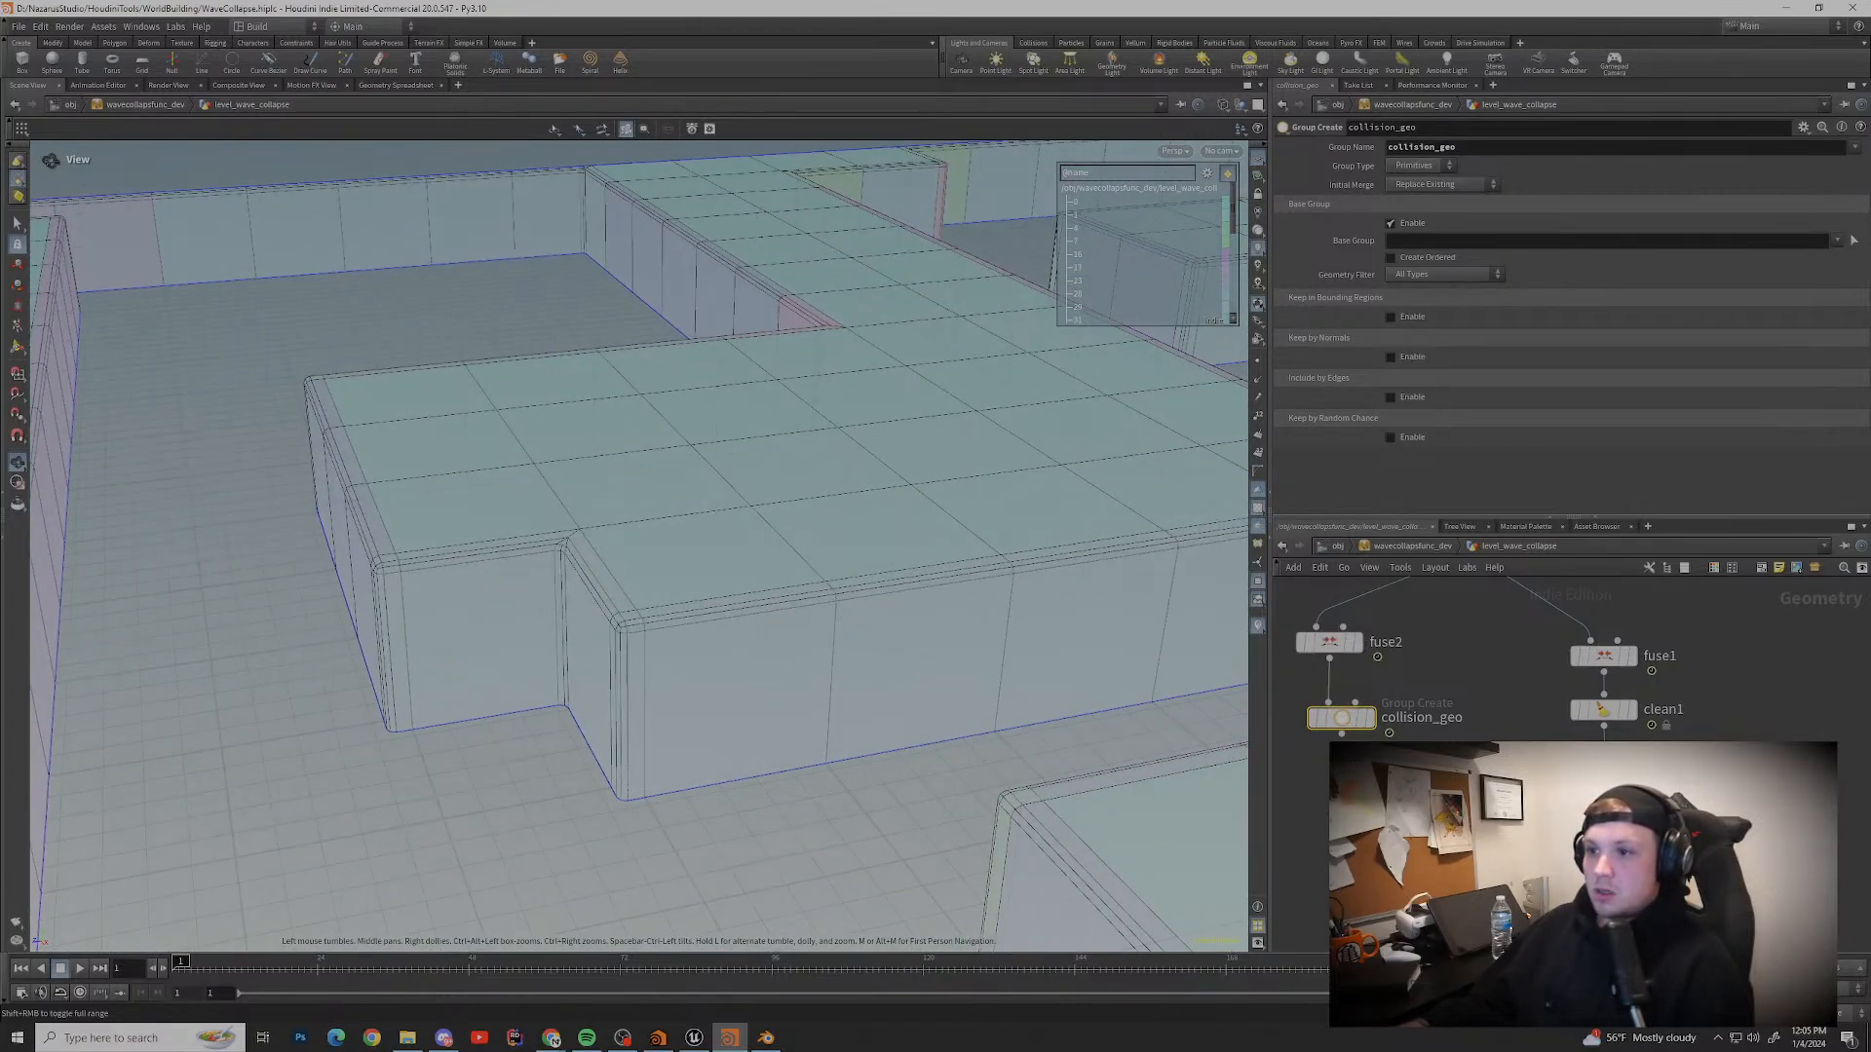
left_click_drag(741, 623, 487, 463)
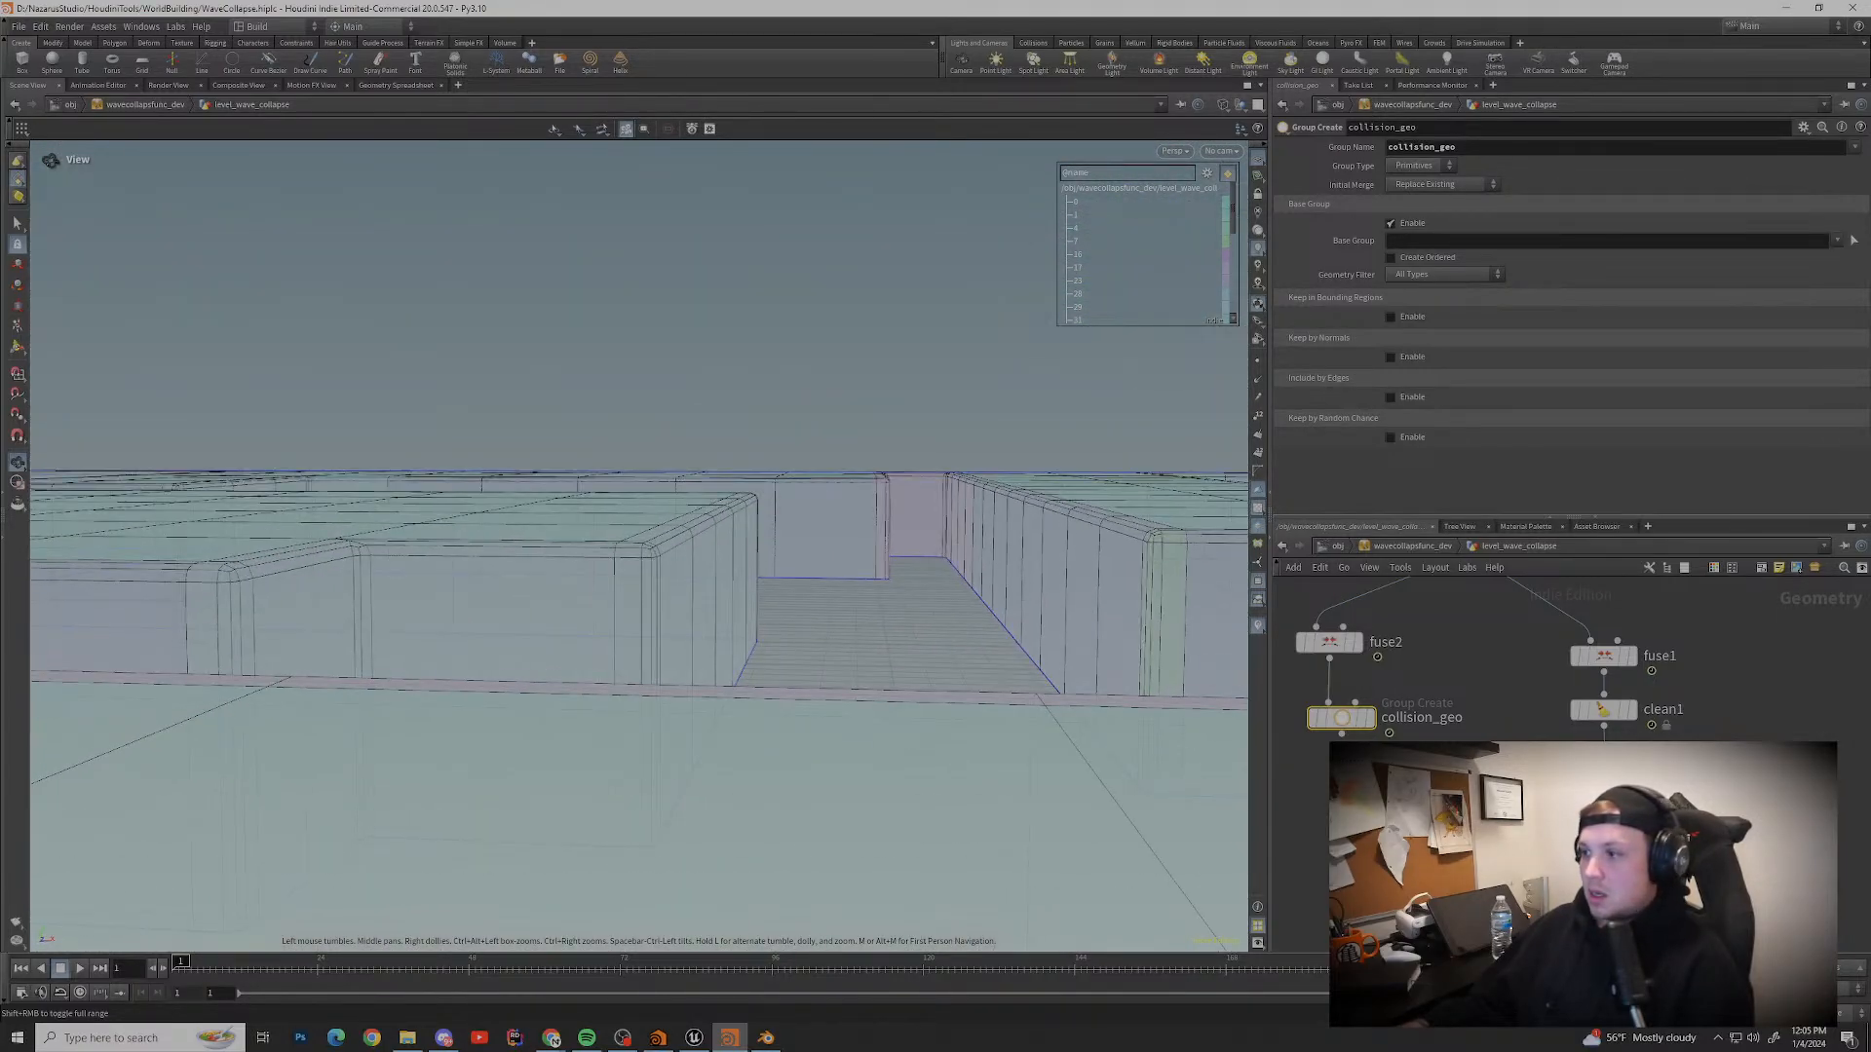
left_click(1370, 718)
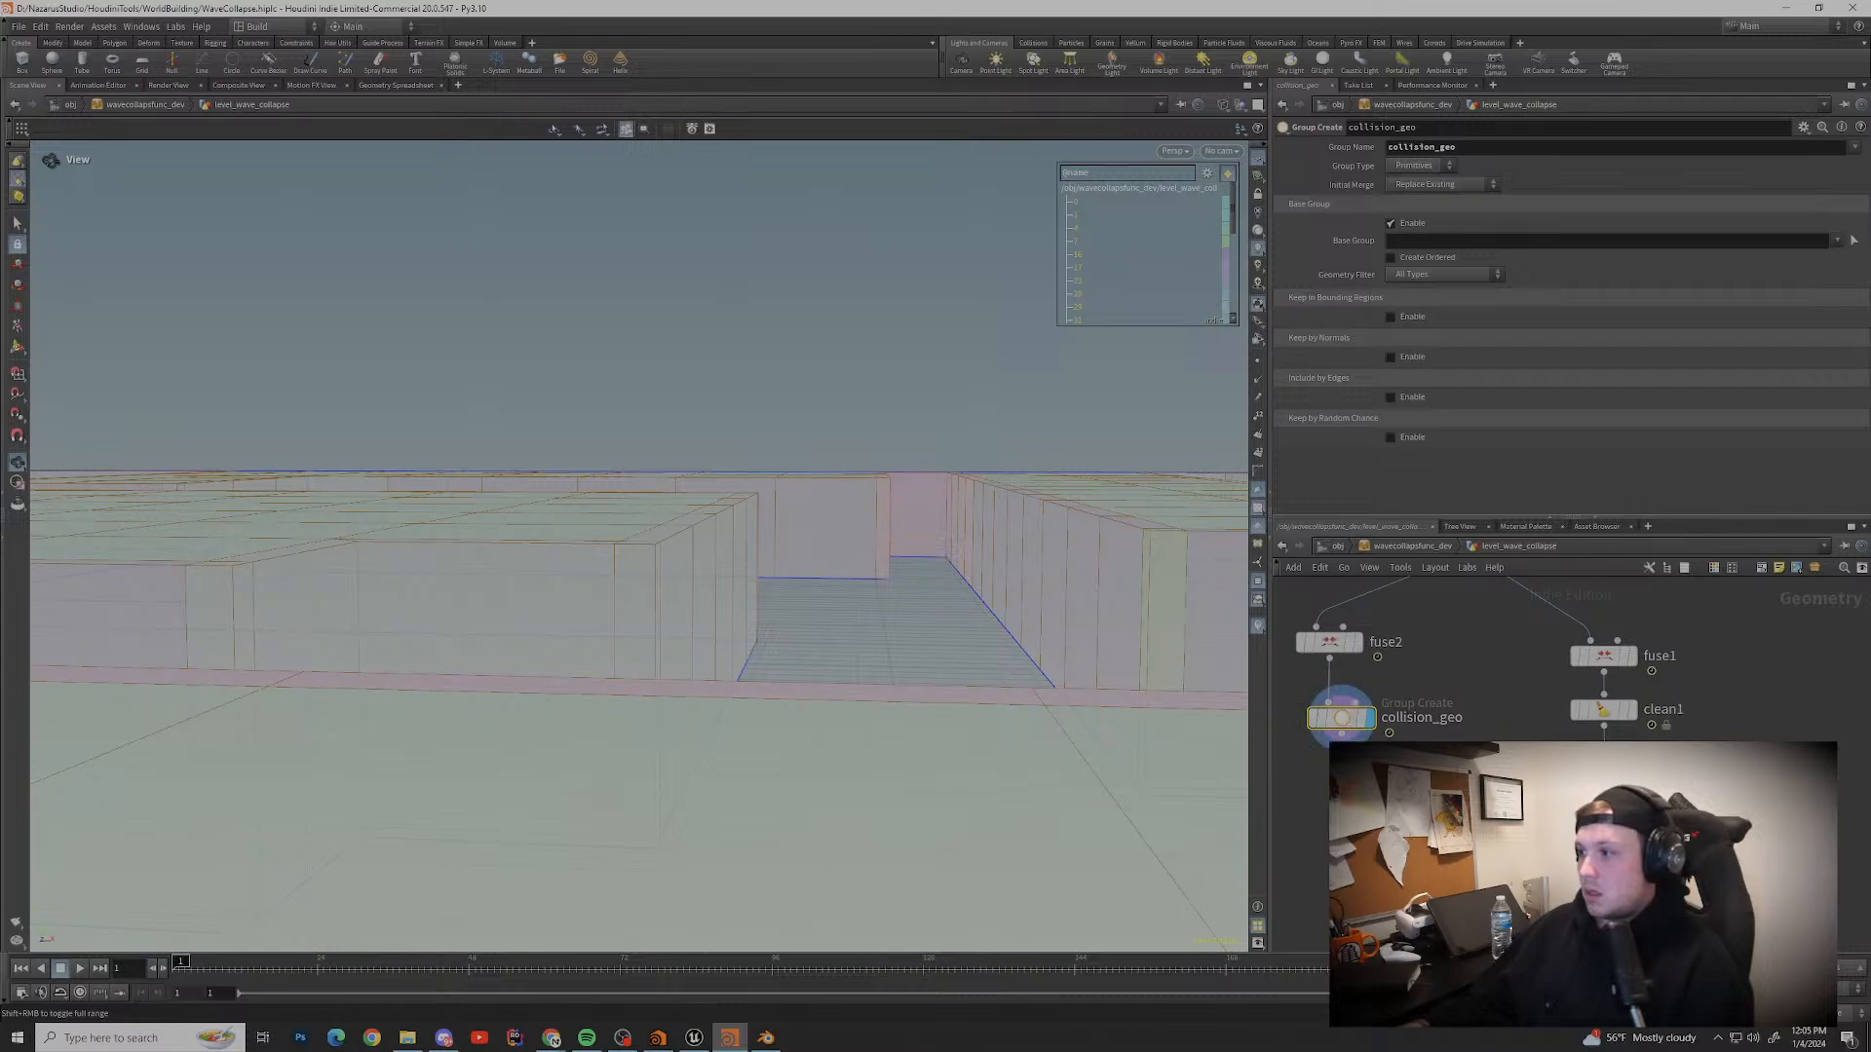
Step: Display polybevel1 and set its bevel distance to 0.017, checking the block corners
left_click(1603, 765)
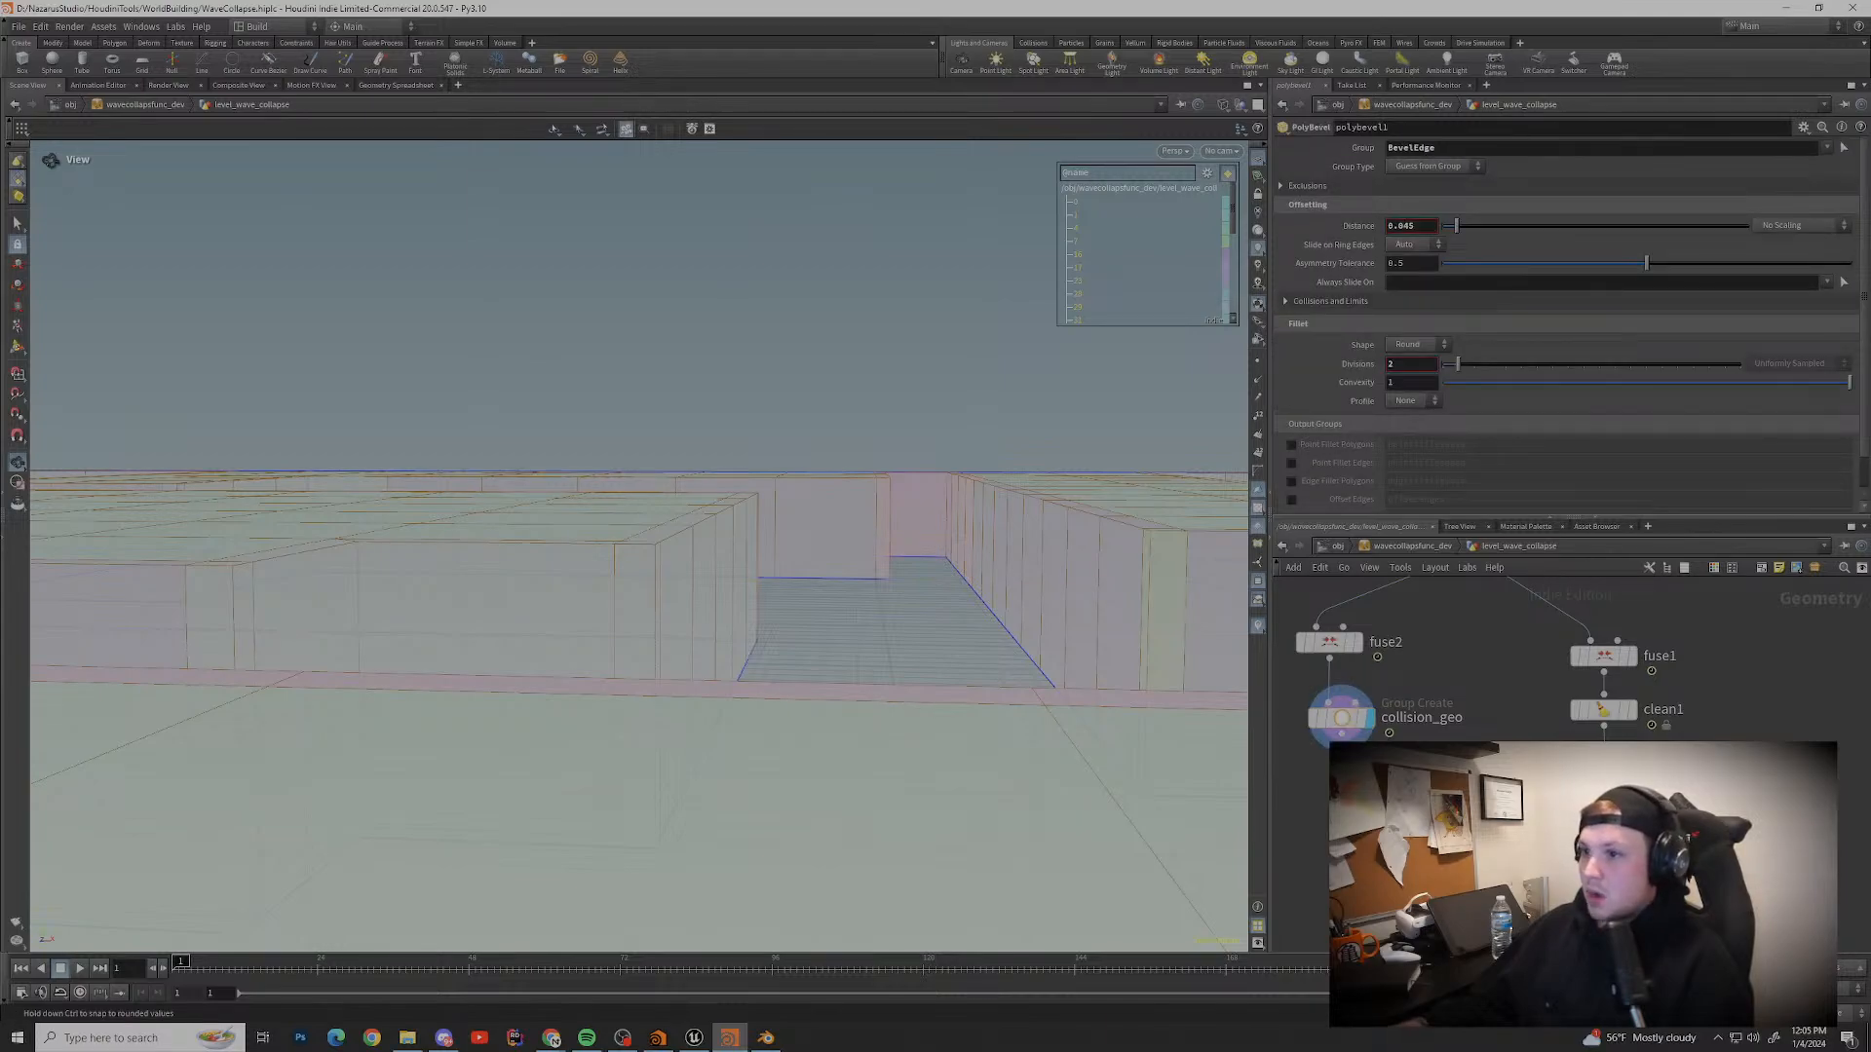
left_click(1632, 764)
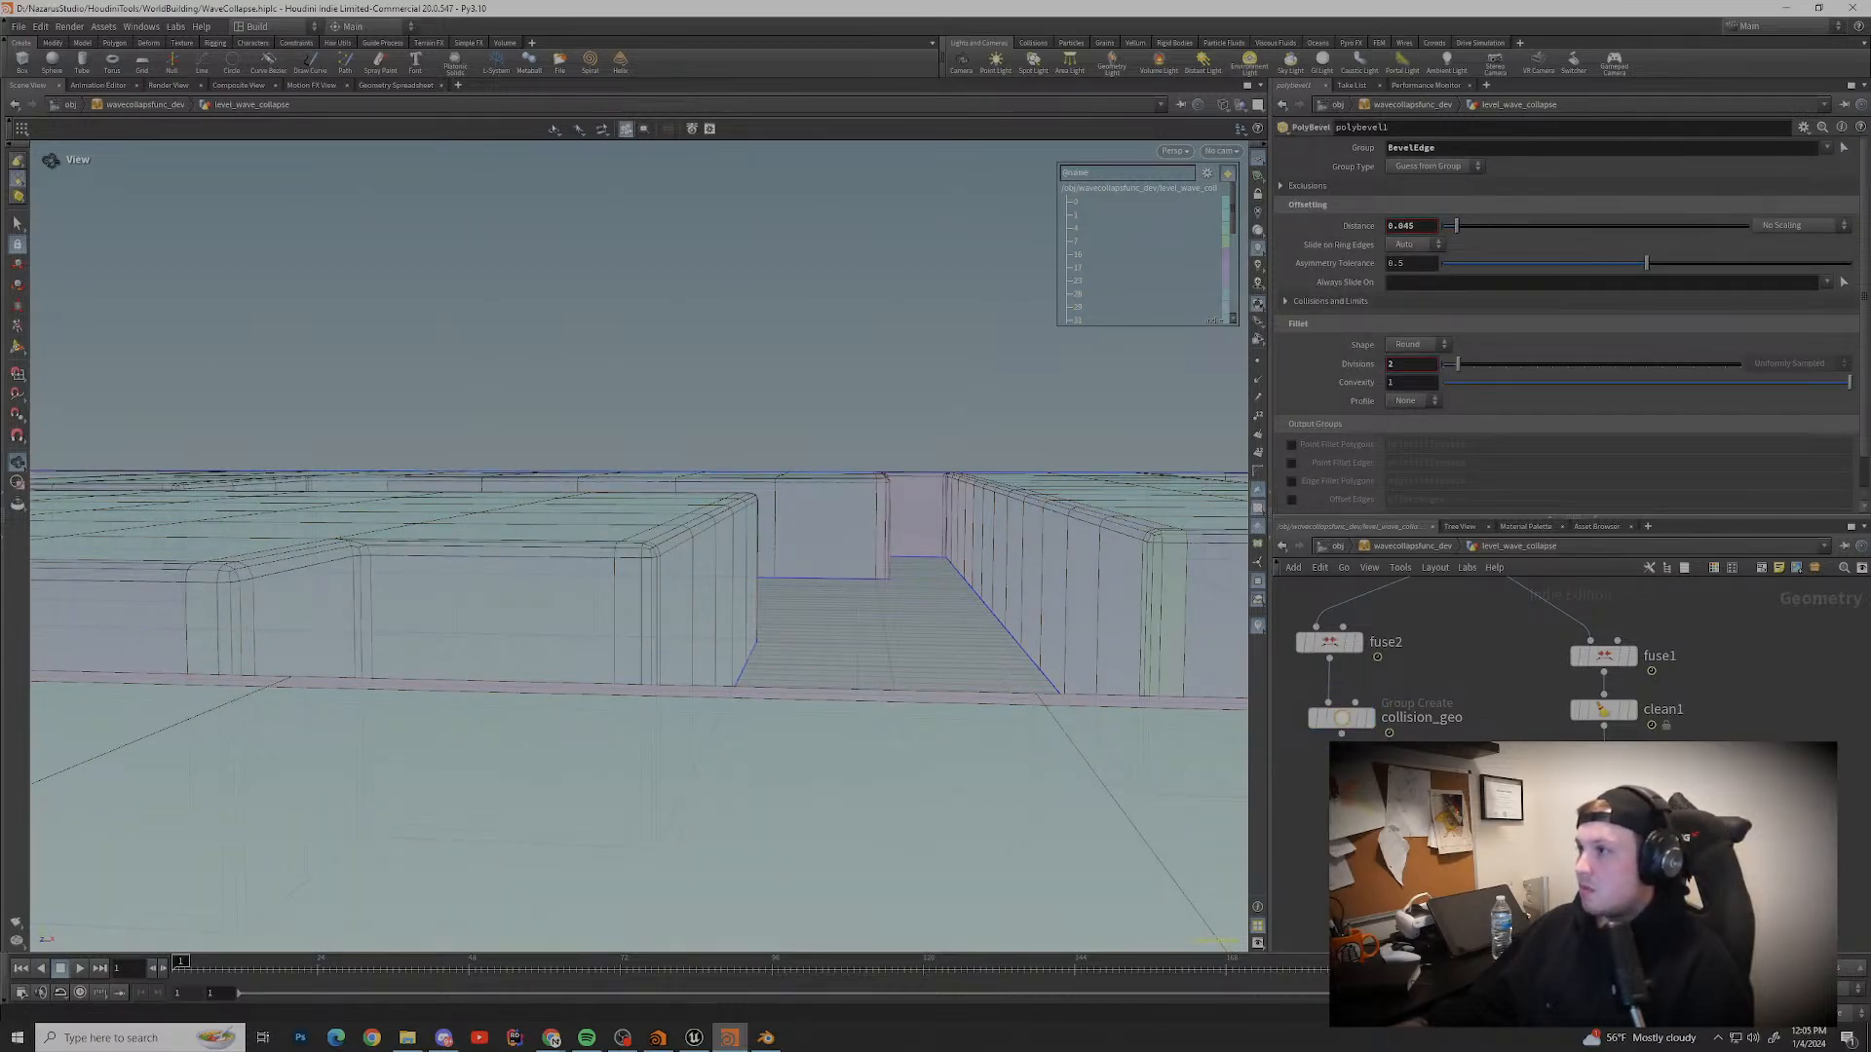
left_click_drag(1455, 225, 1447, 225)
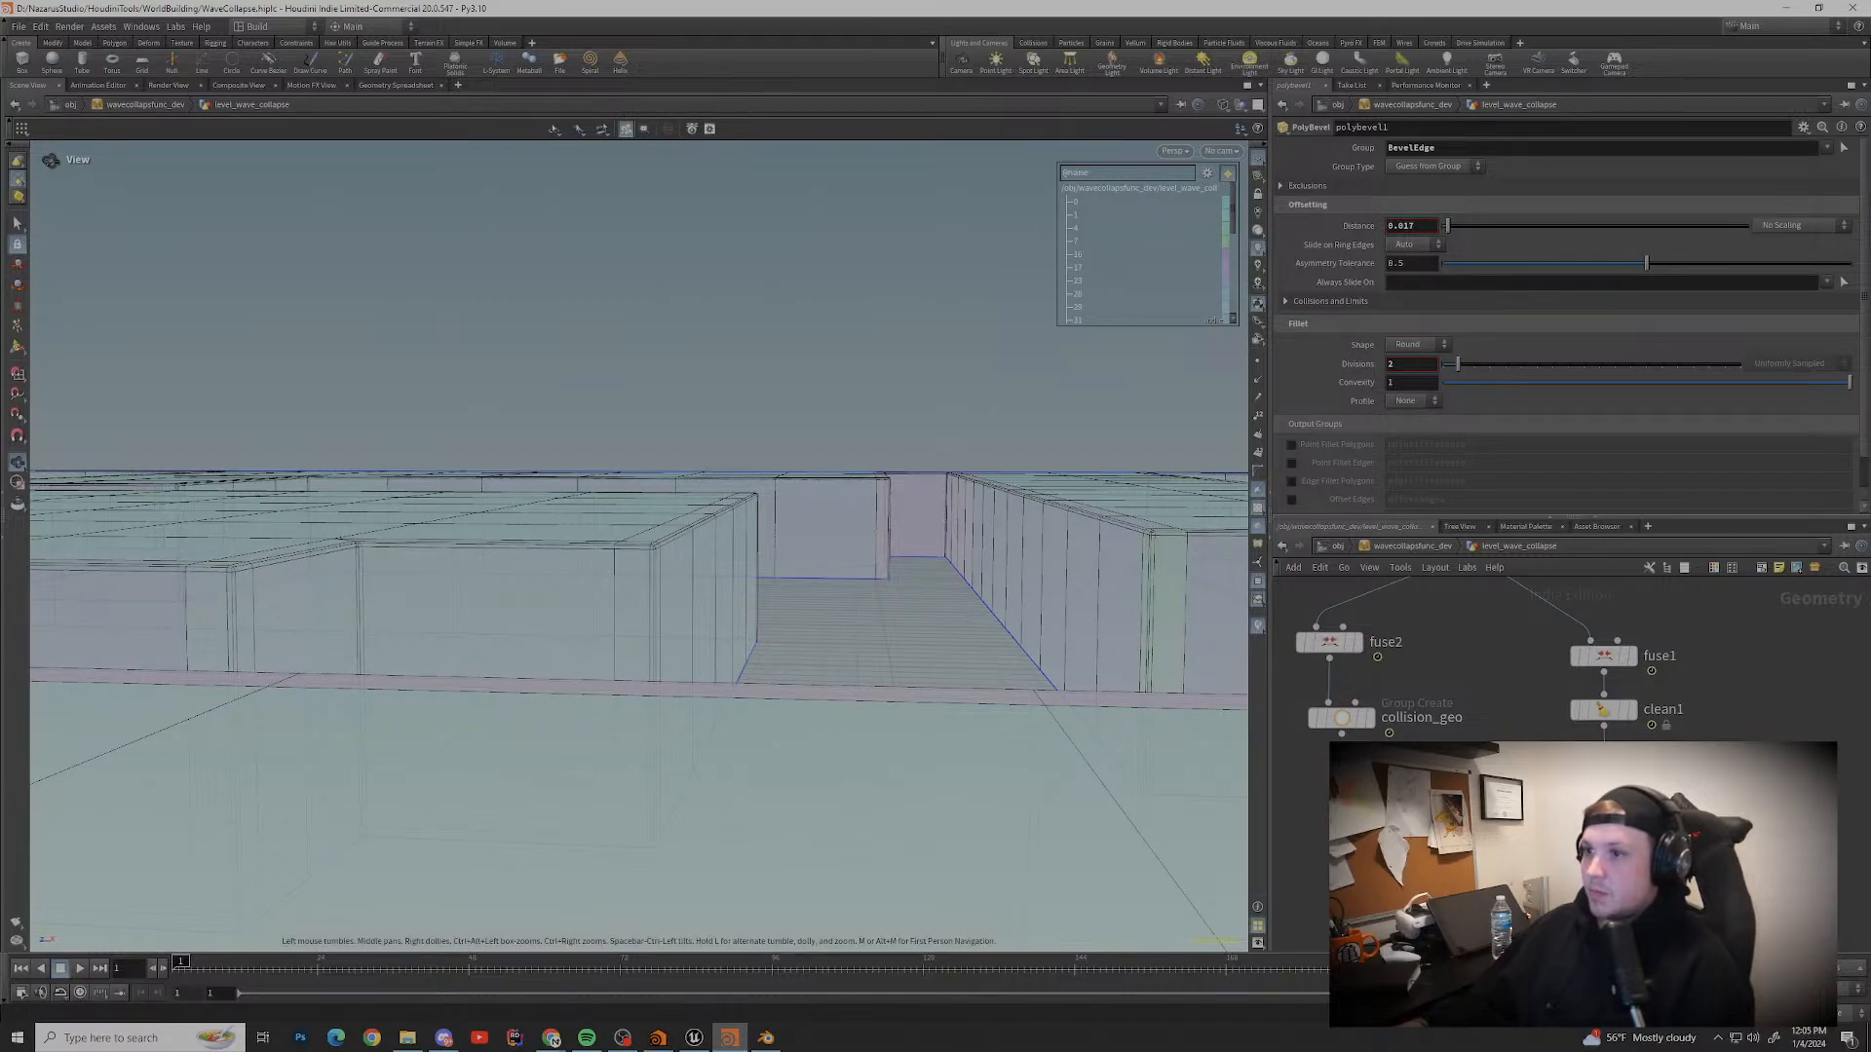
left_click_drag(779, 506, 877, 633)
scroll(877, 633, "down", 4)
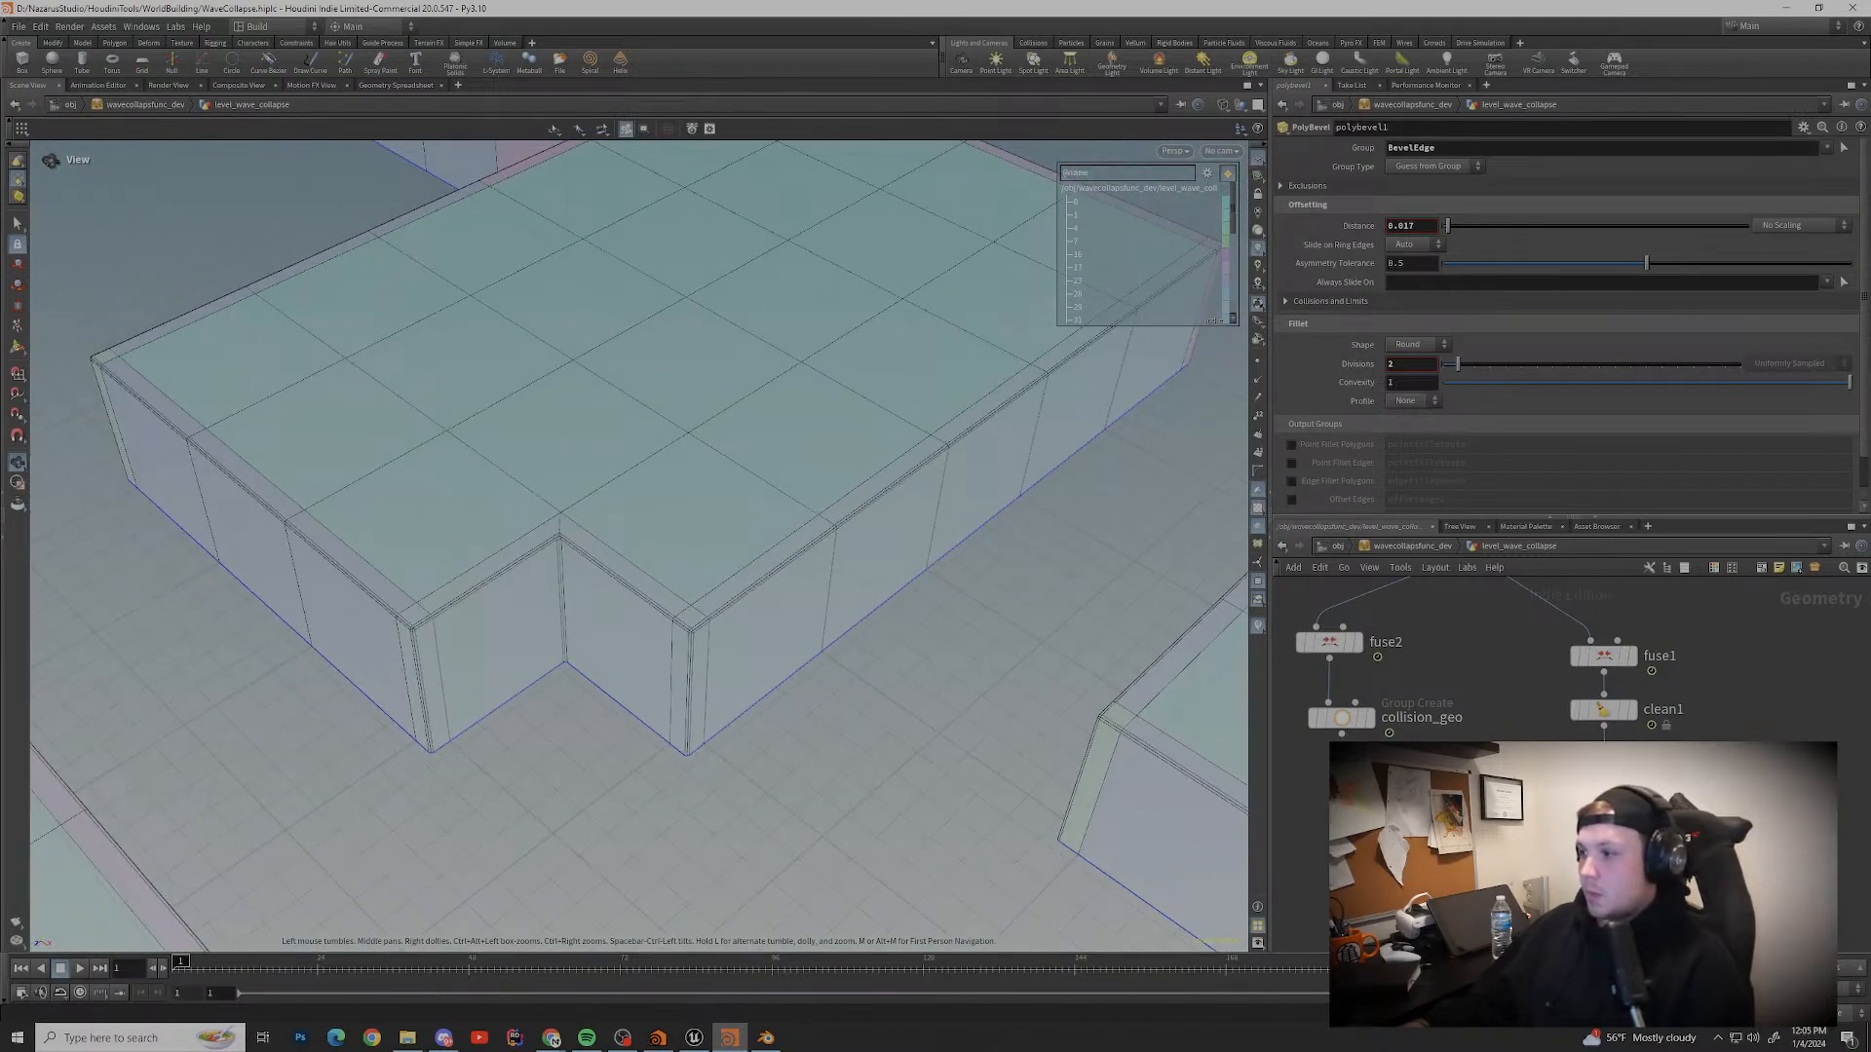
Step: Display the collision_geo output and compare its unbevelled block edges with the bevelled branch
left_click(1369, 718)
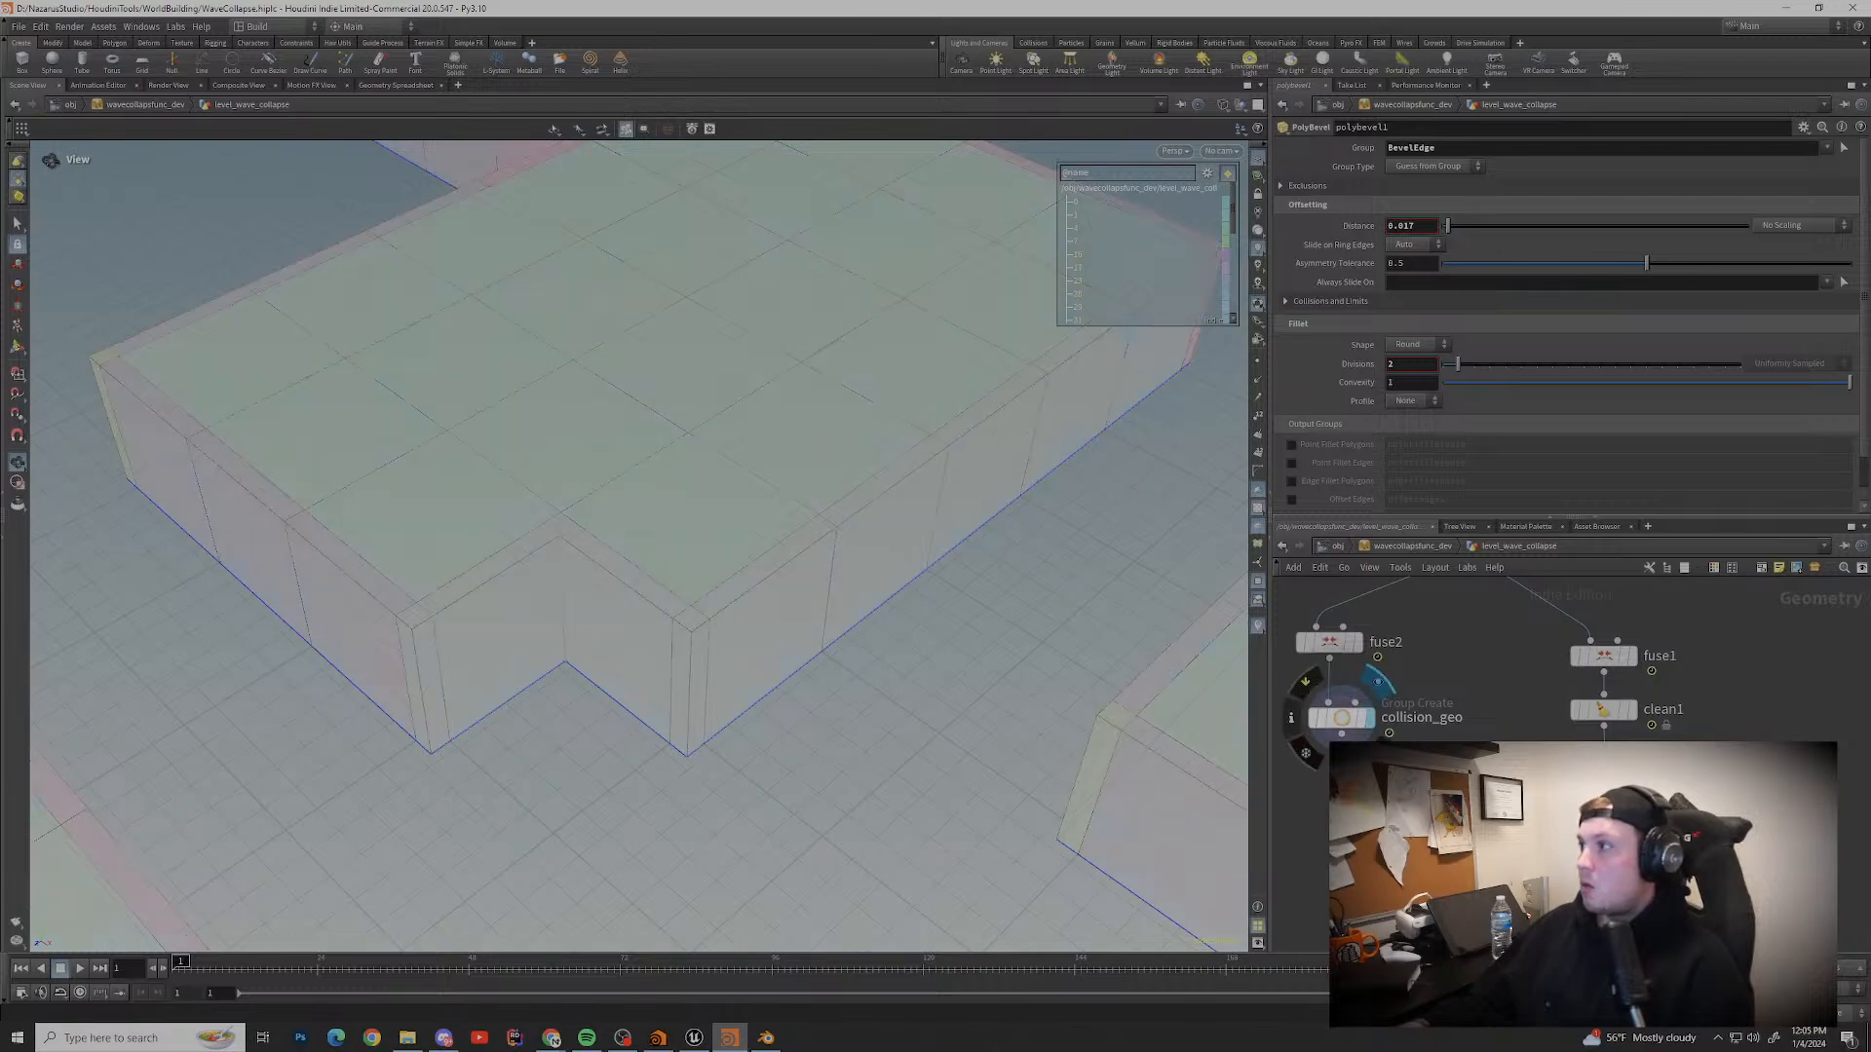
scroll(740, 629, "down", 3)
middle_click_drag(1461, 652, 1457, 624)
middle_click_drag(1490, 716, 1507, 612)
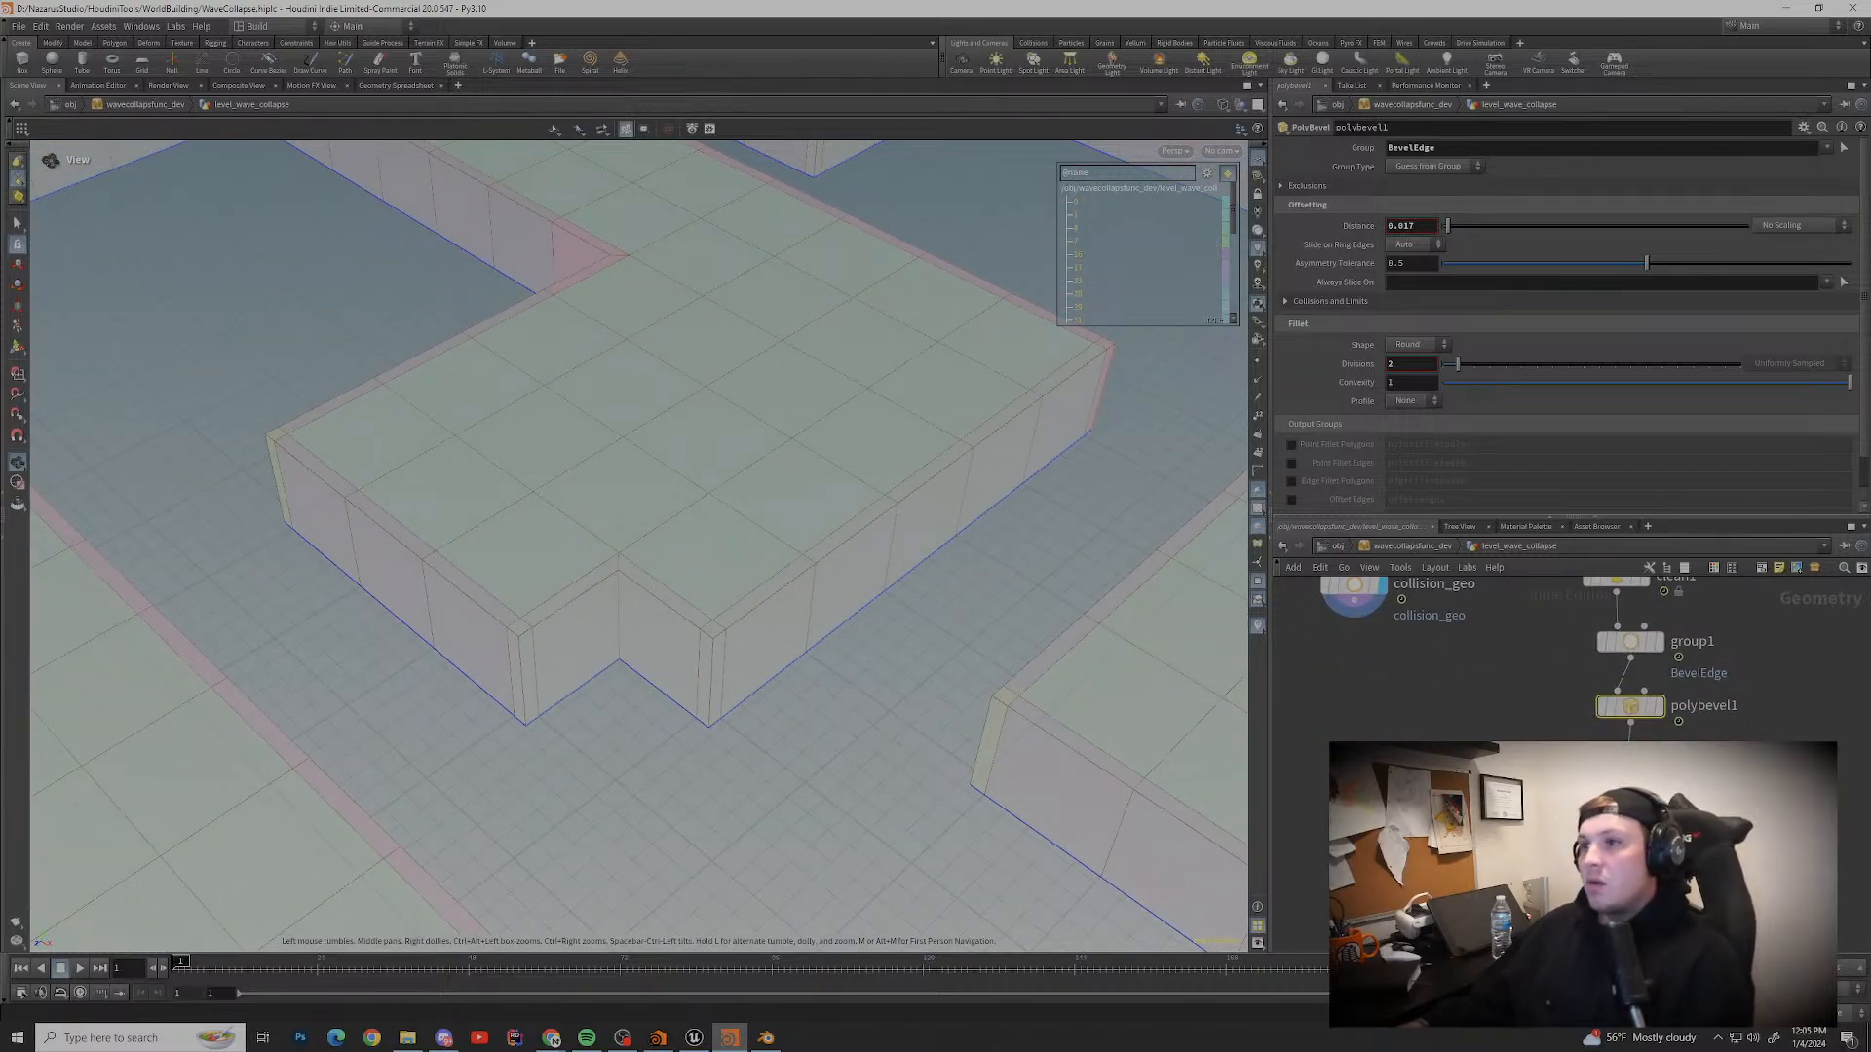
scroll(638, 546, "down", 3)
middle_click_drag(638, 409, 696, 643)
left_click_drag(741, 545, 487, 526)
middle_click_drag(584, 546, 692, 487)
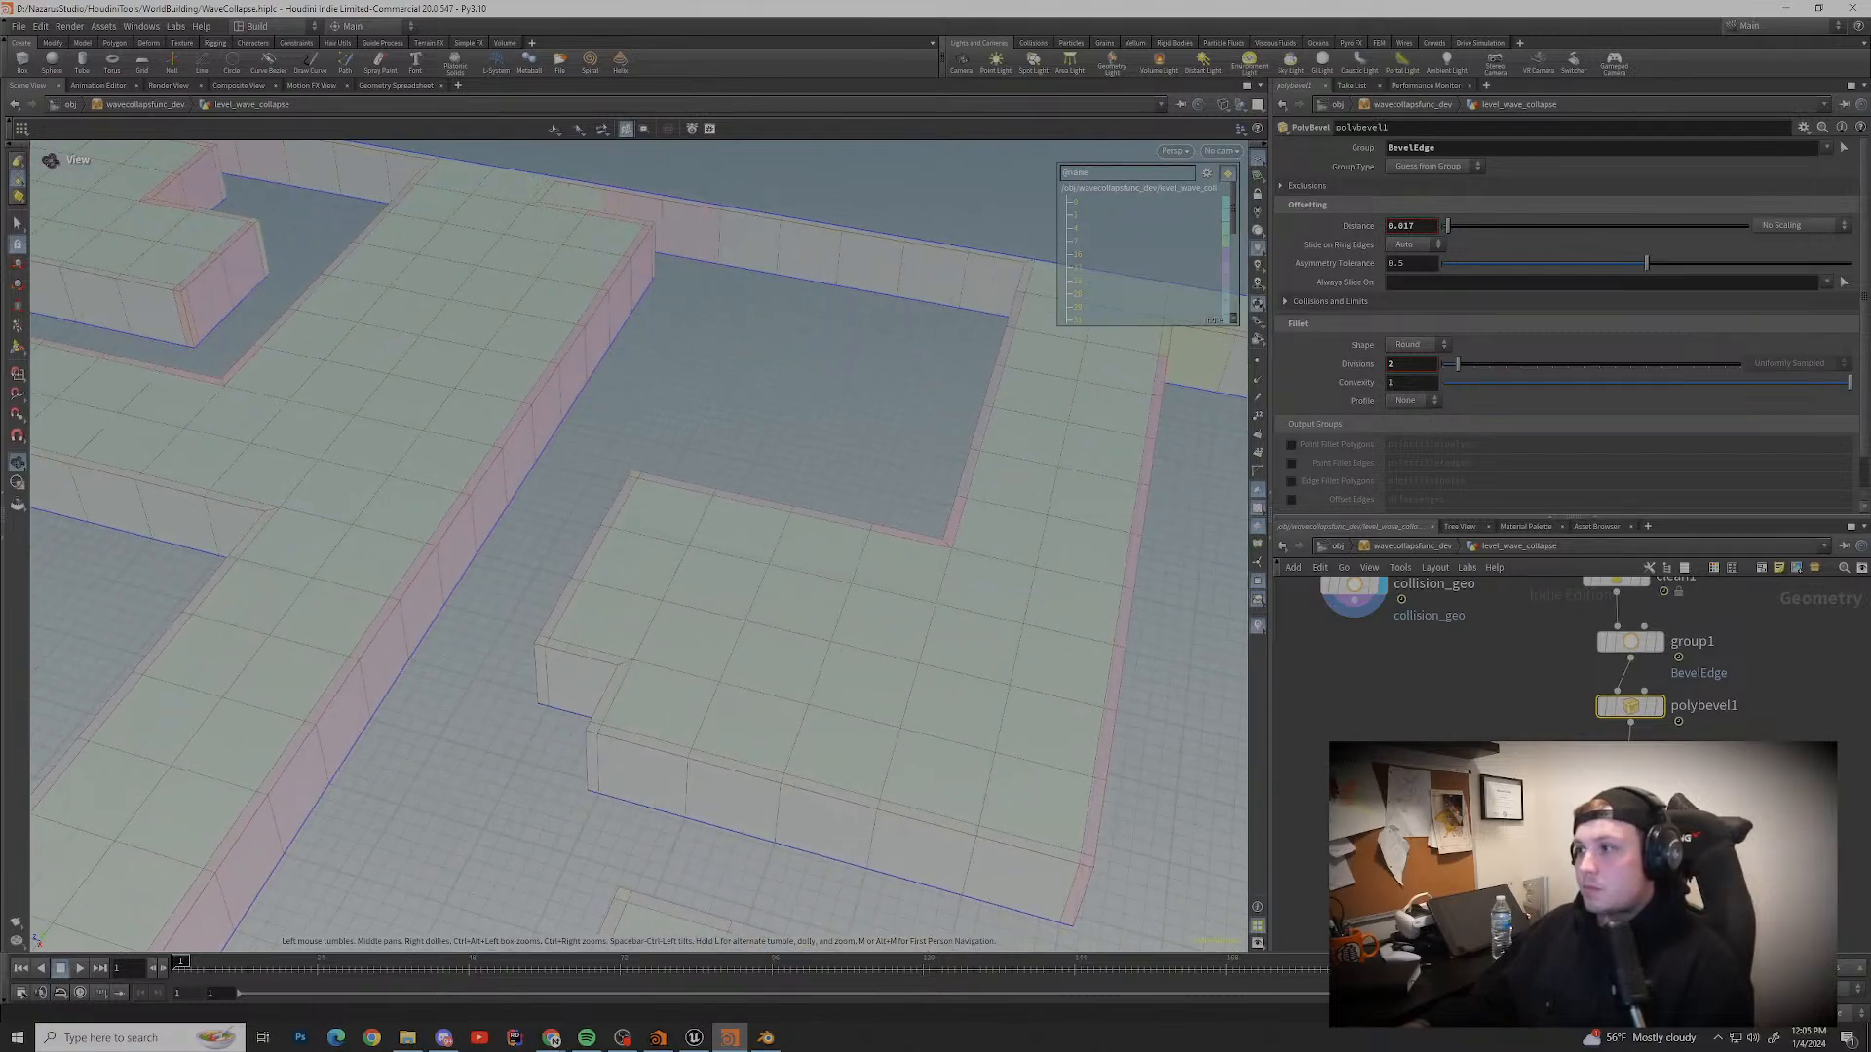
Step: Move the fuse2 node slightly up in the collision branch and bring up the node search
middle_click_drag(1491, 624, 1530, 819)
left_click_drag(1394, 697, 1395, 666)
key("Tab")
type("split")
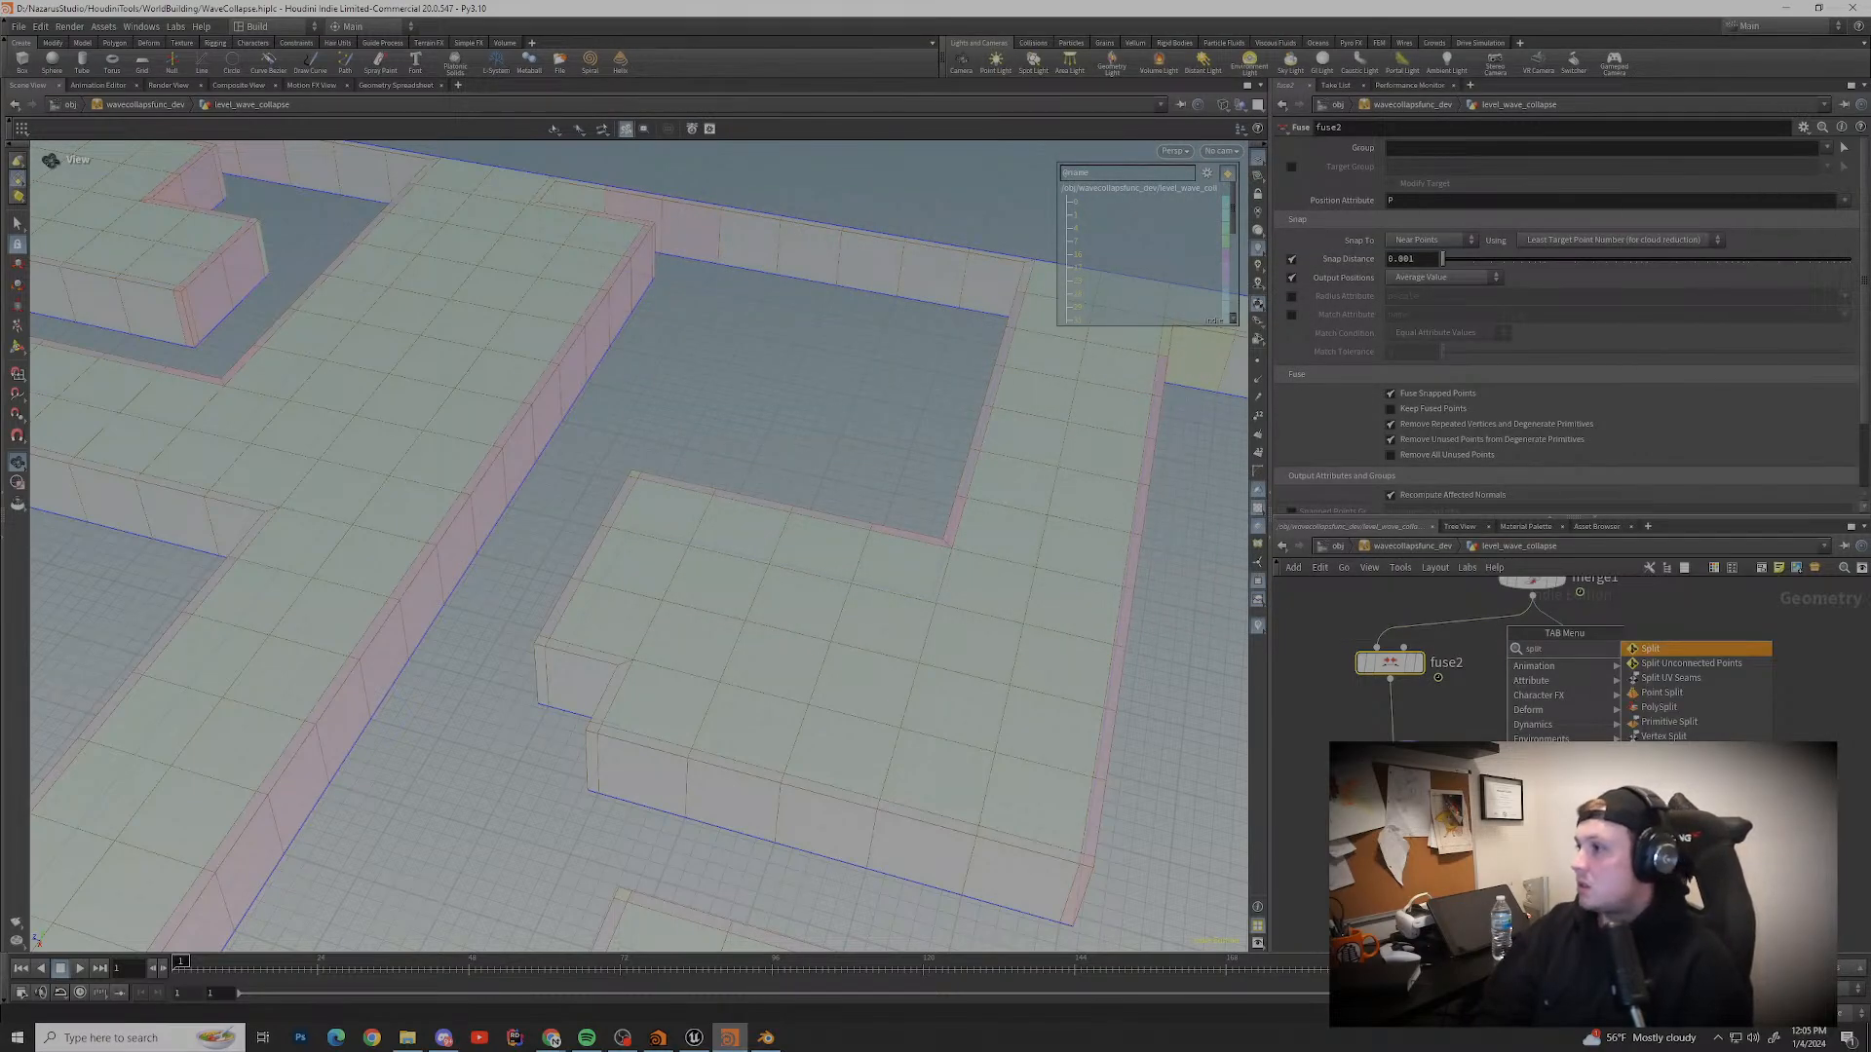
key("BackSpace")
key("BackSpace")
key("BackSpace")
key("BackSpace")
type("dele")
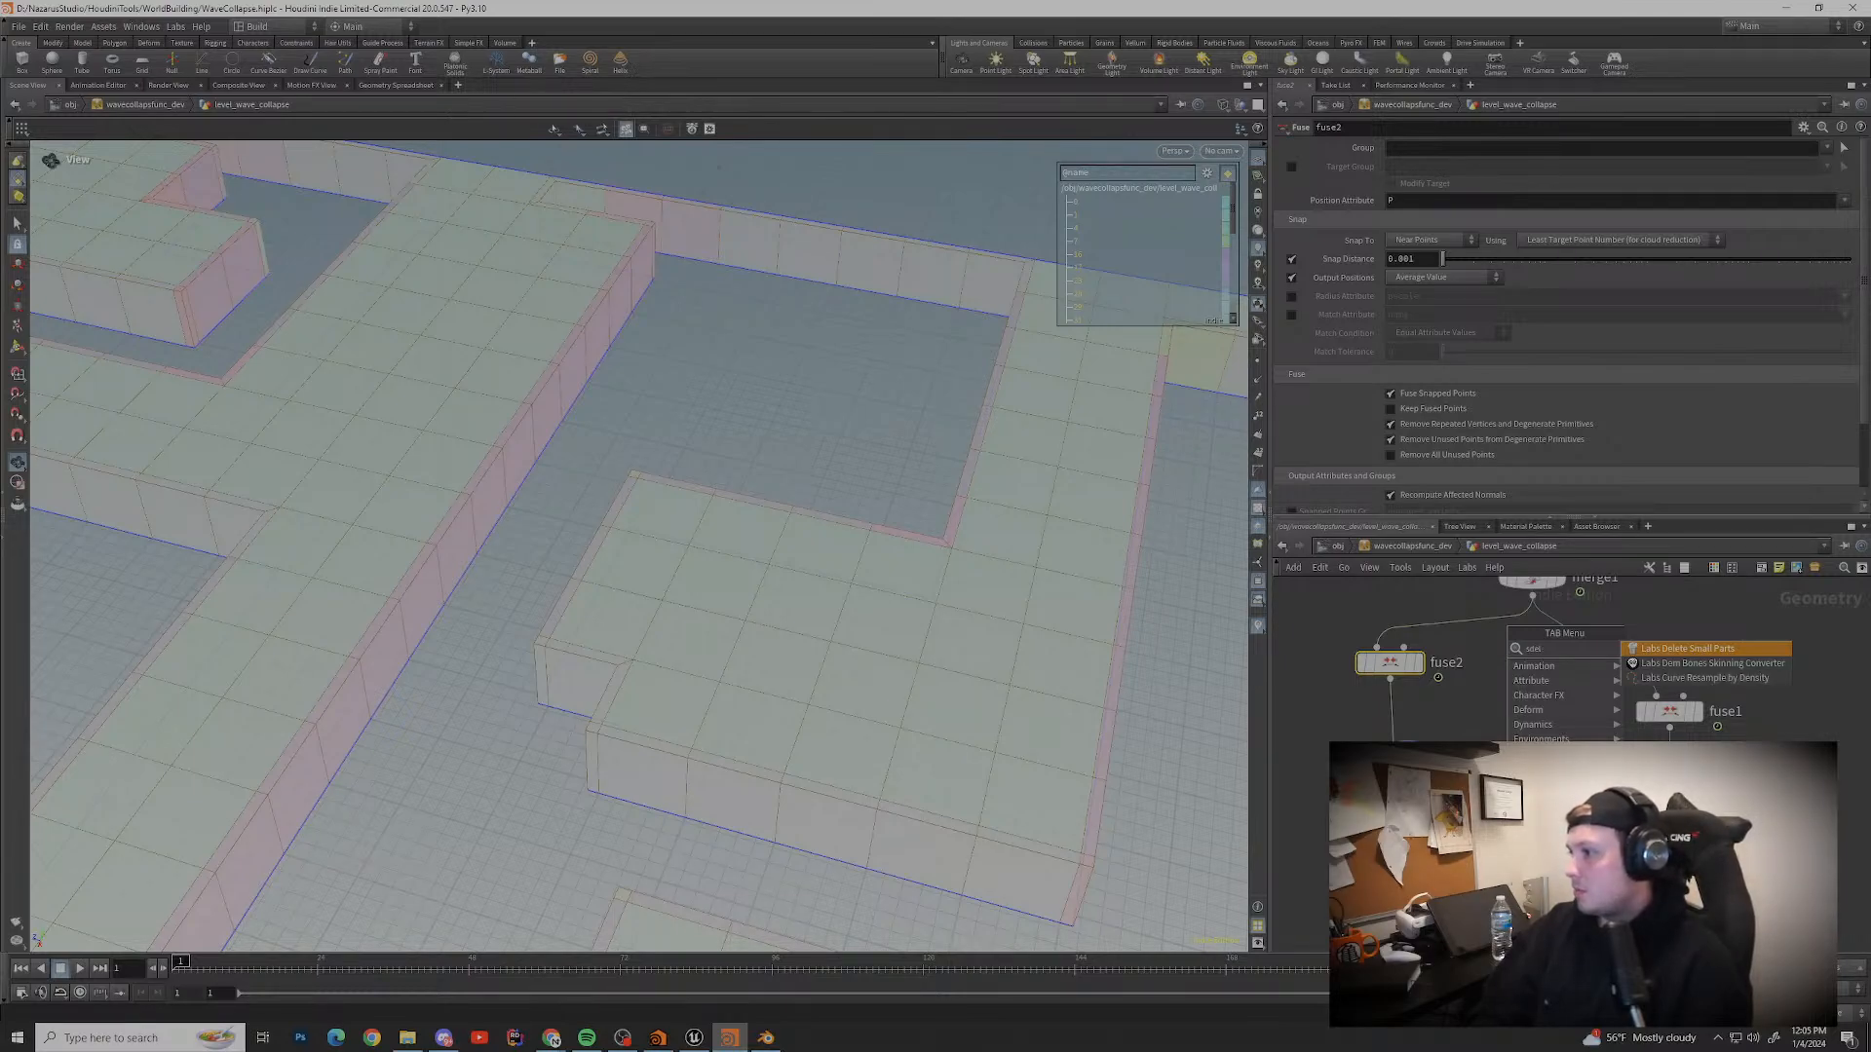
key("BackSpace")
key("BackSpace")
key("BackSpace")
key("BackSpace")
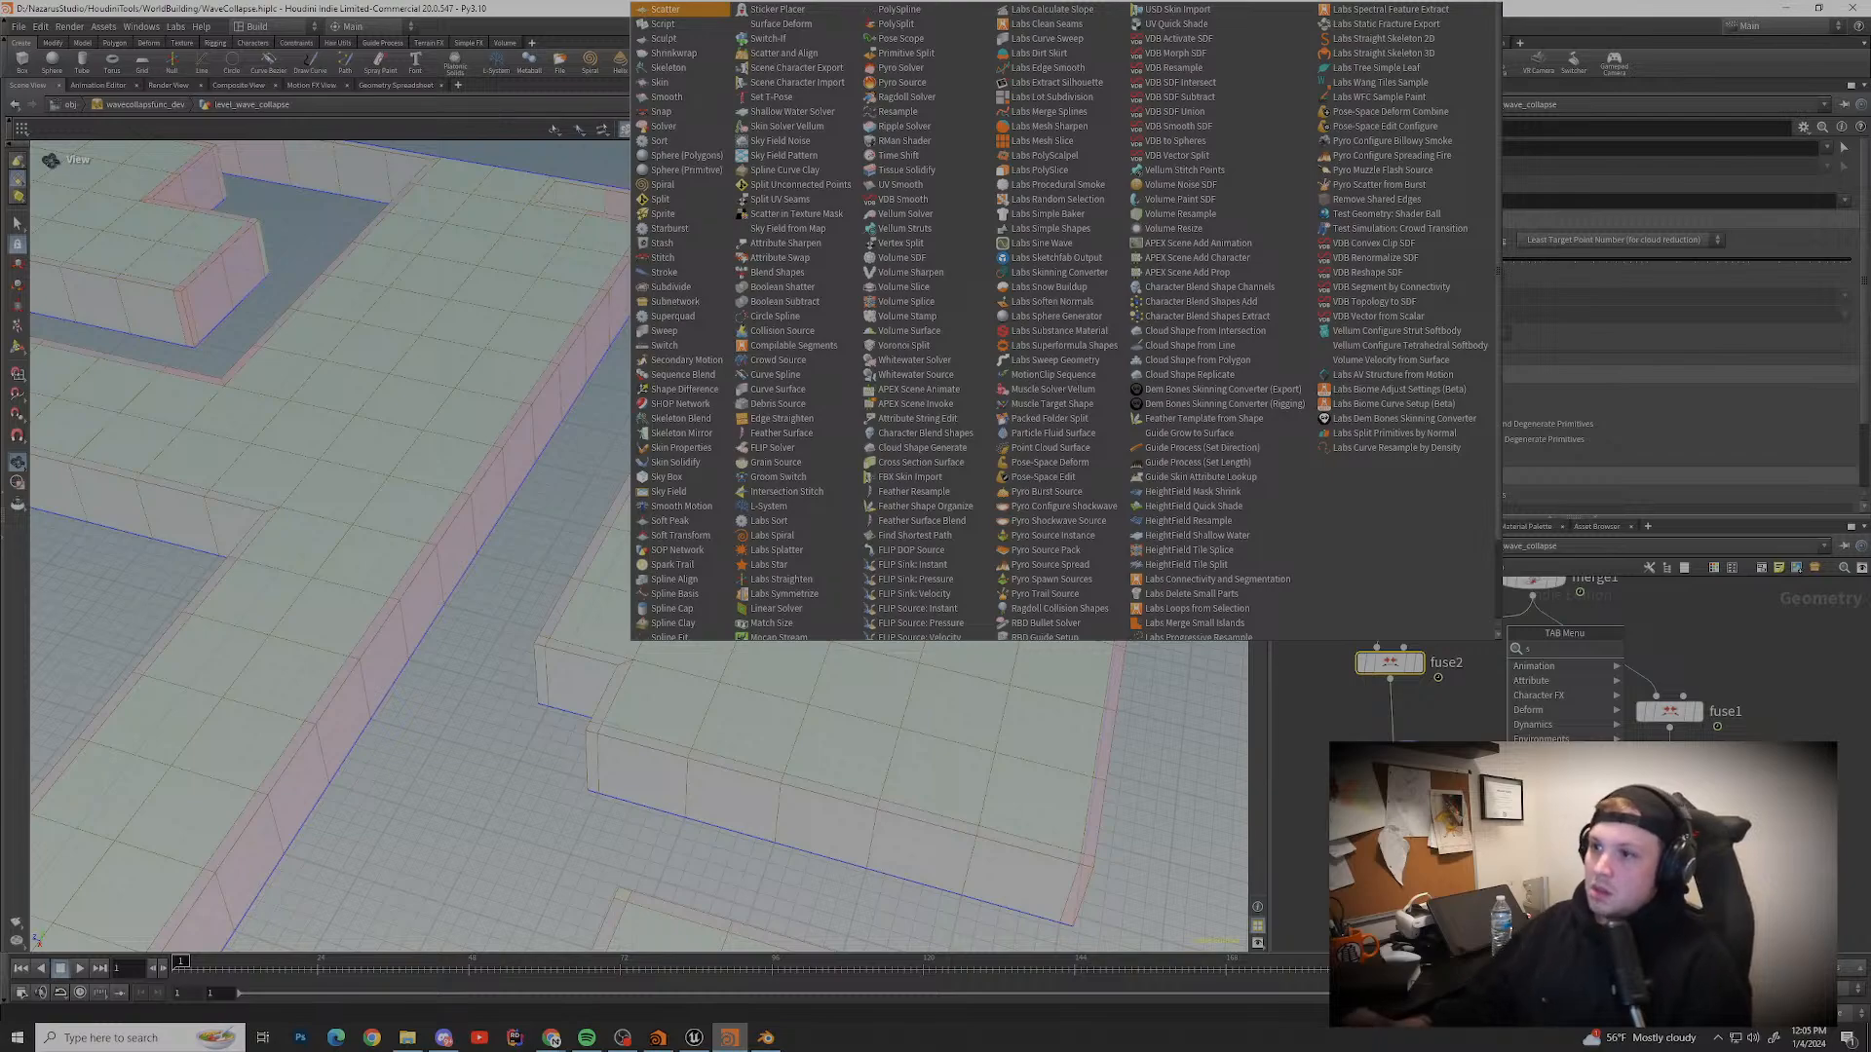
type("bl")
key("BackSpace")
key("BackSpace")
key("BackSpace")
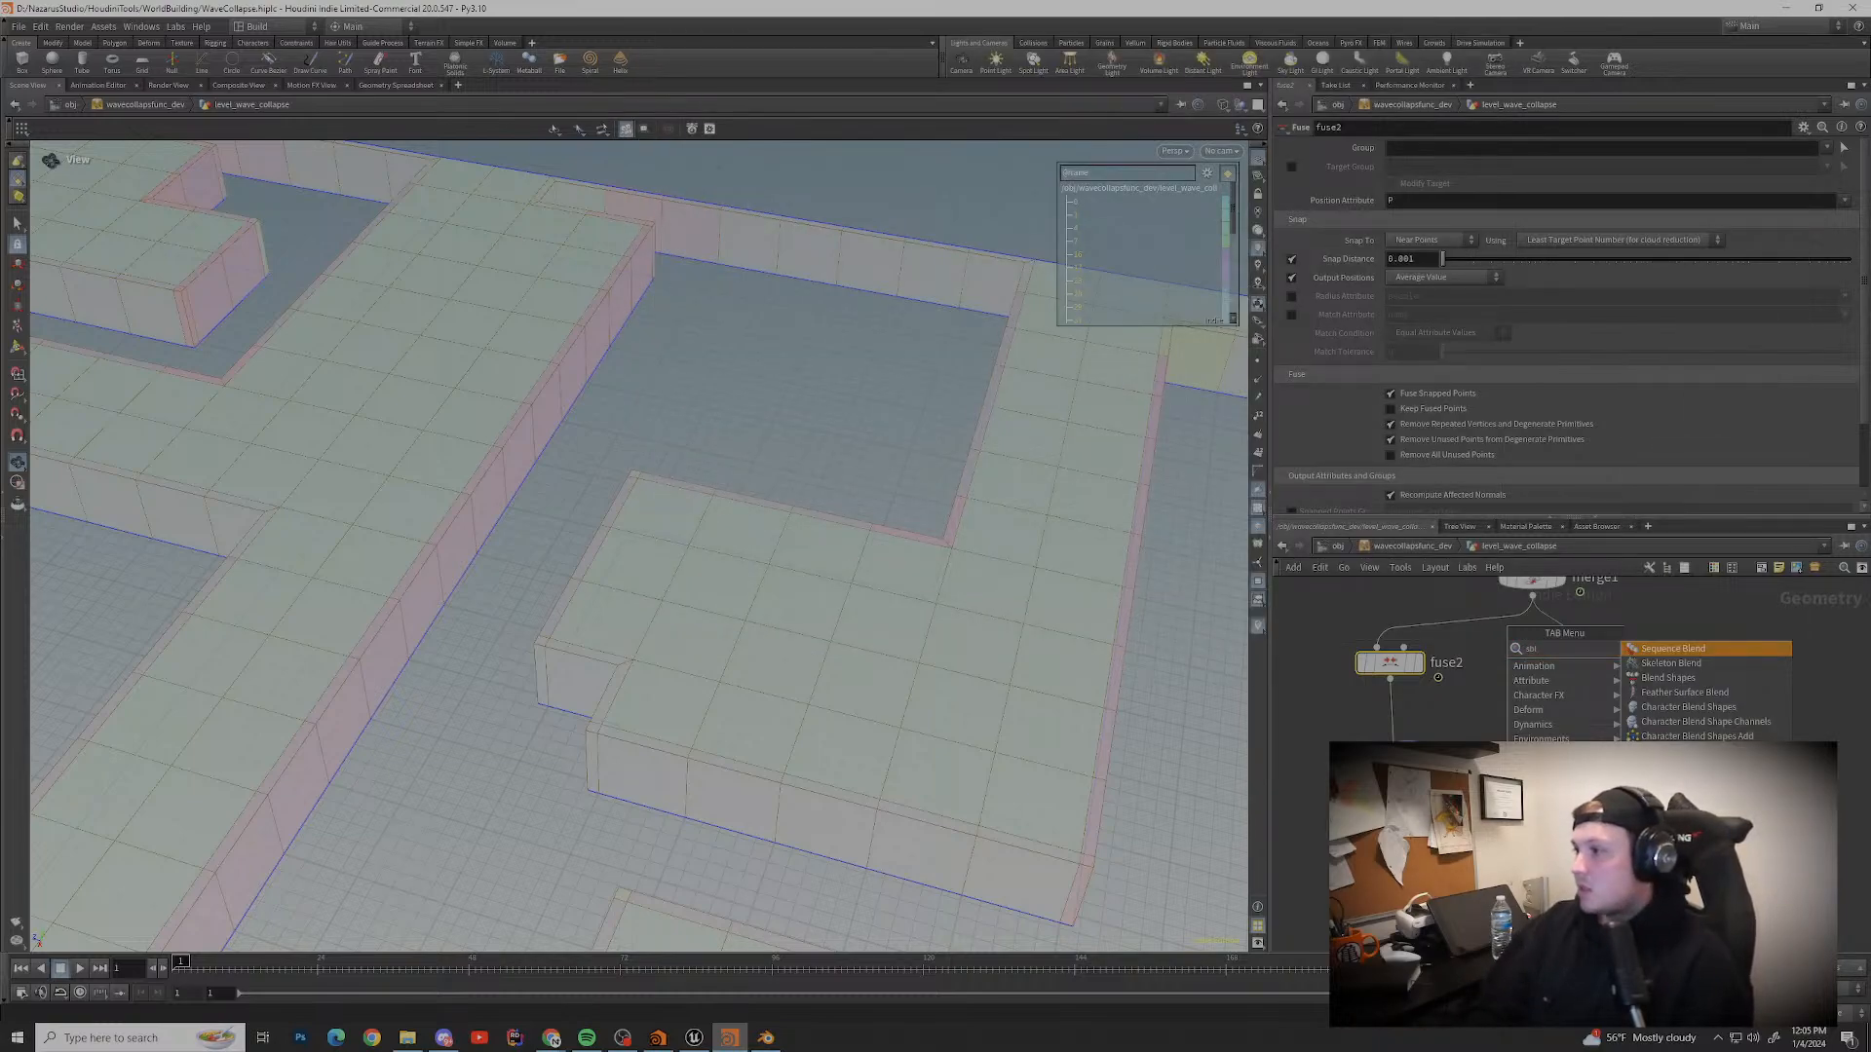
Step: Add a Blast node to the collision branch directly after fuse2 and display it
type("blas")
key("Return")
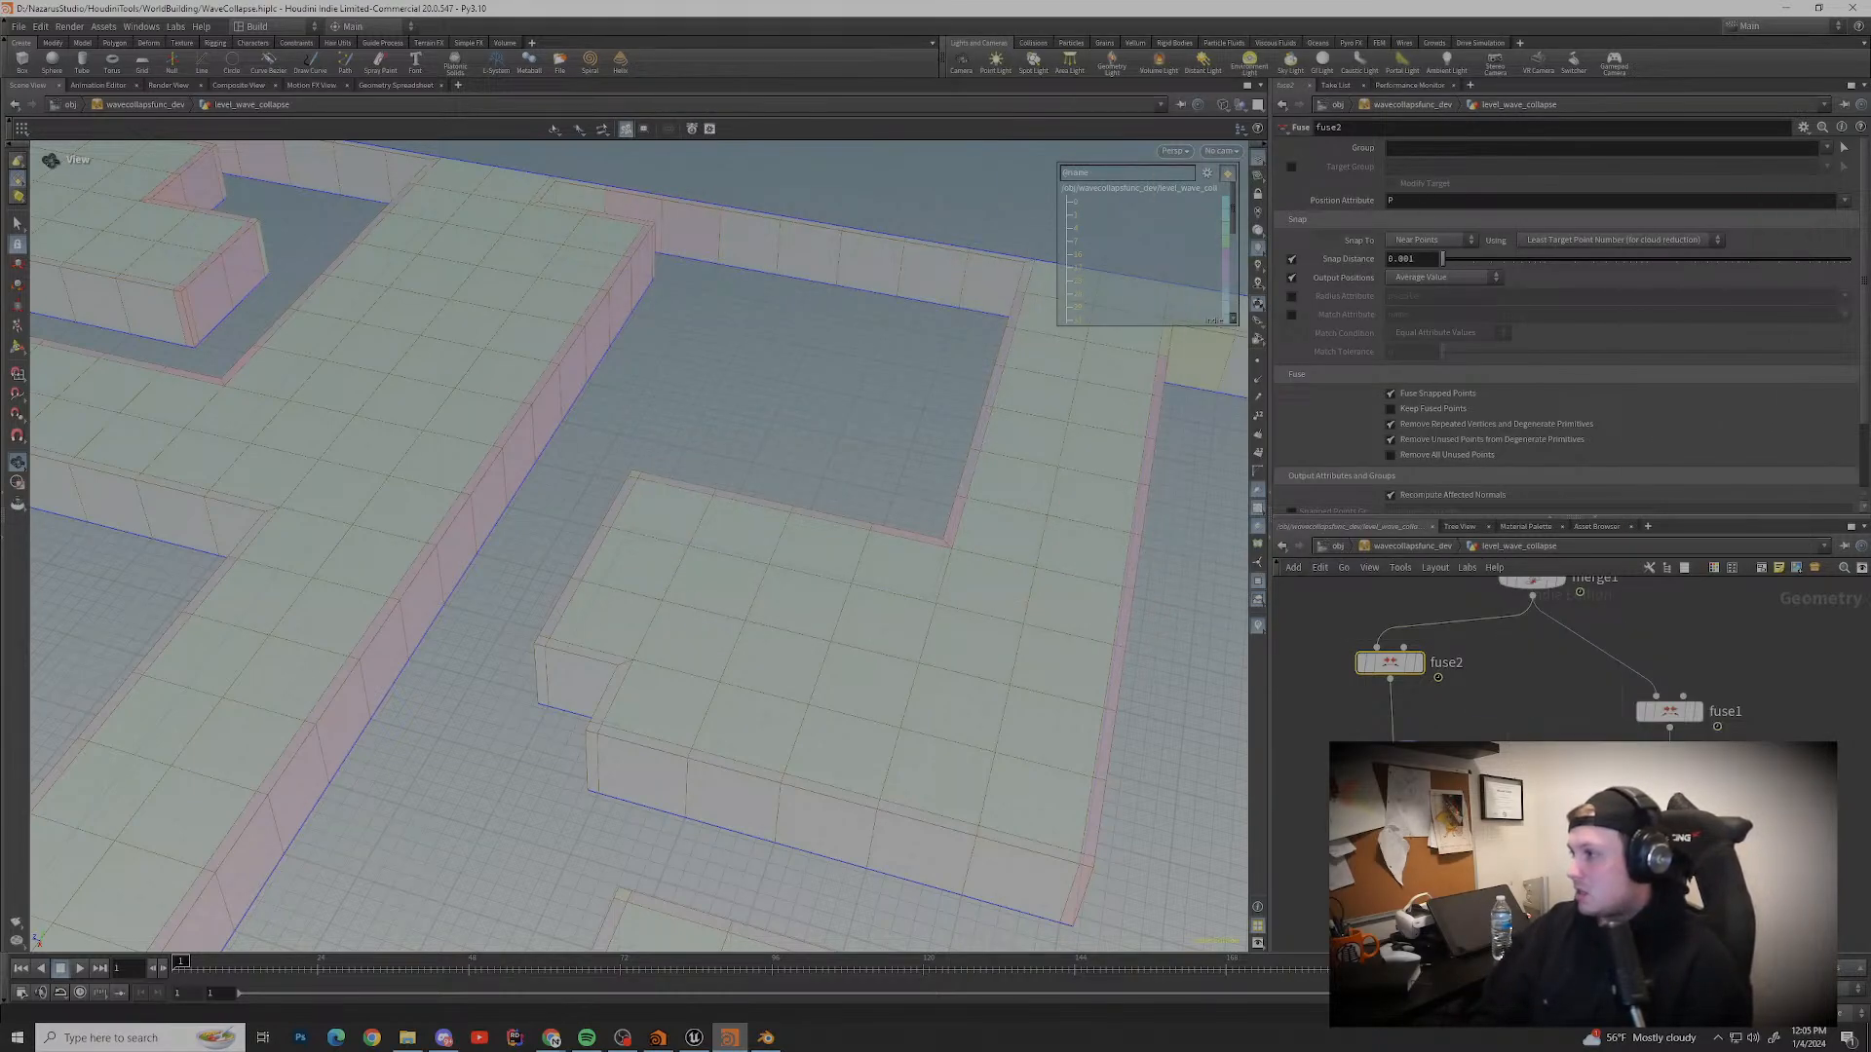
left_click(1514, 690)
mouse_move(1514, 690)
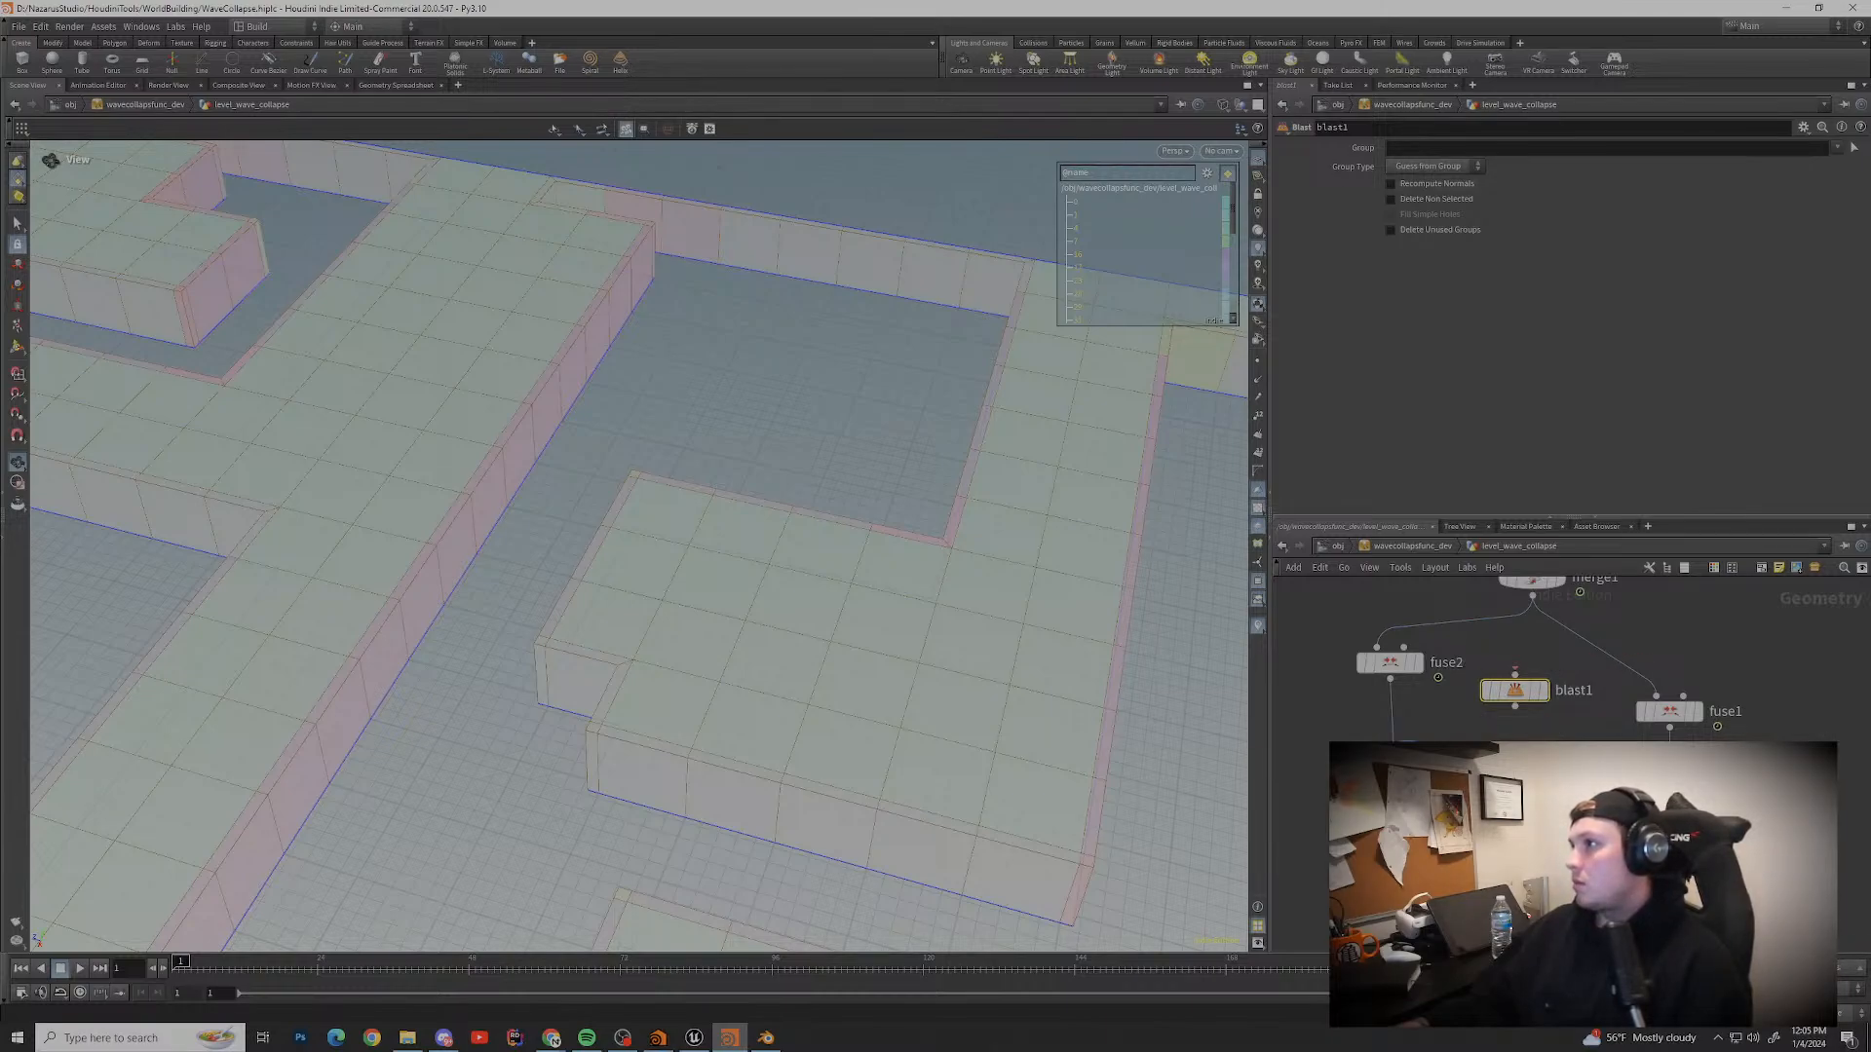
left_click_drag(1514, 690, 1389, 728)
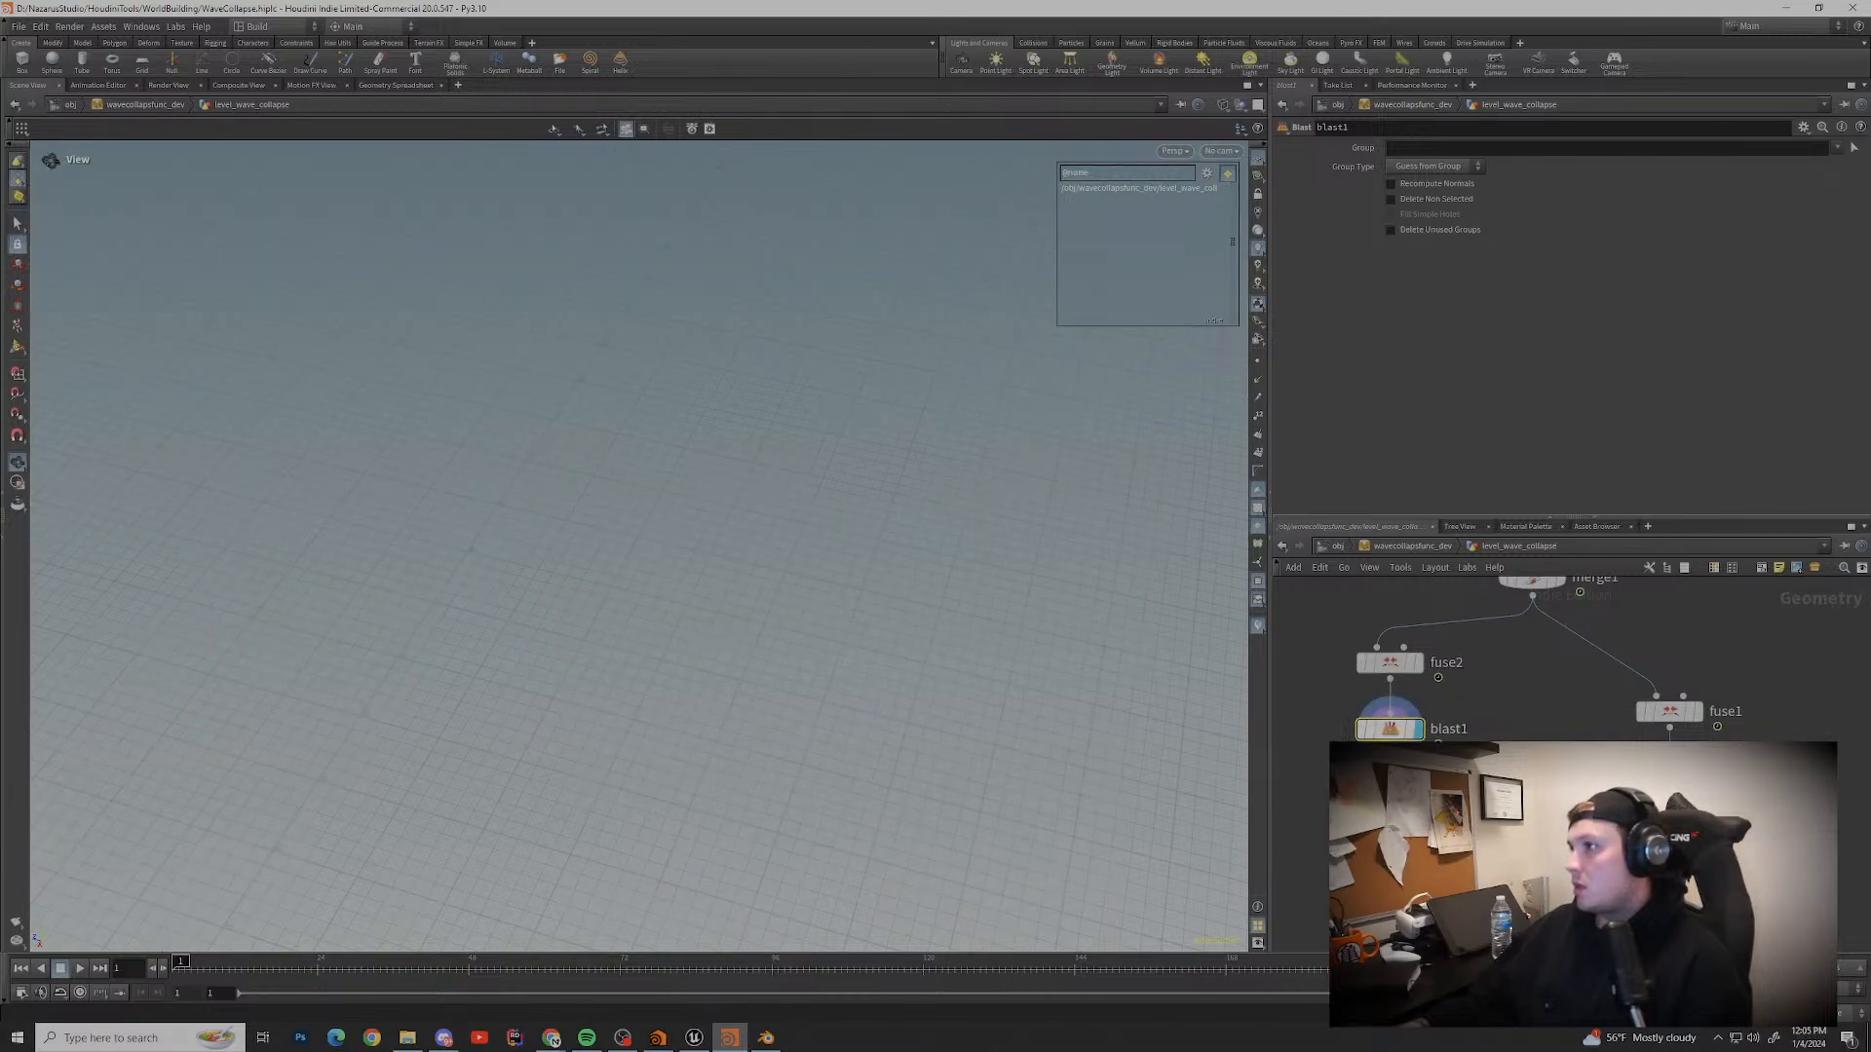
left_click(1430, 167)
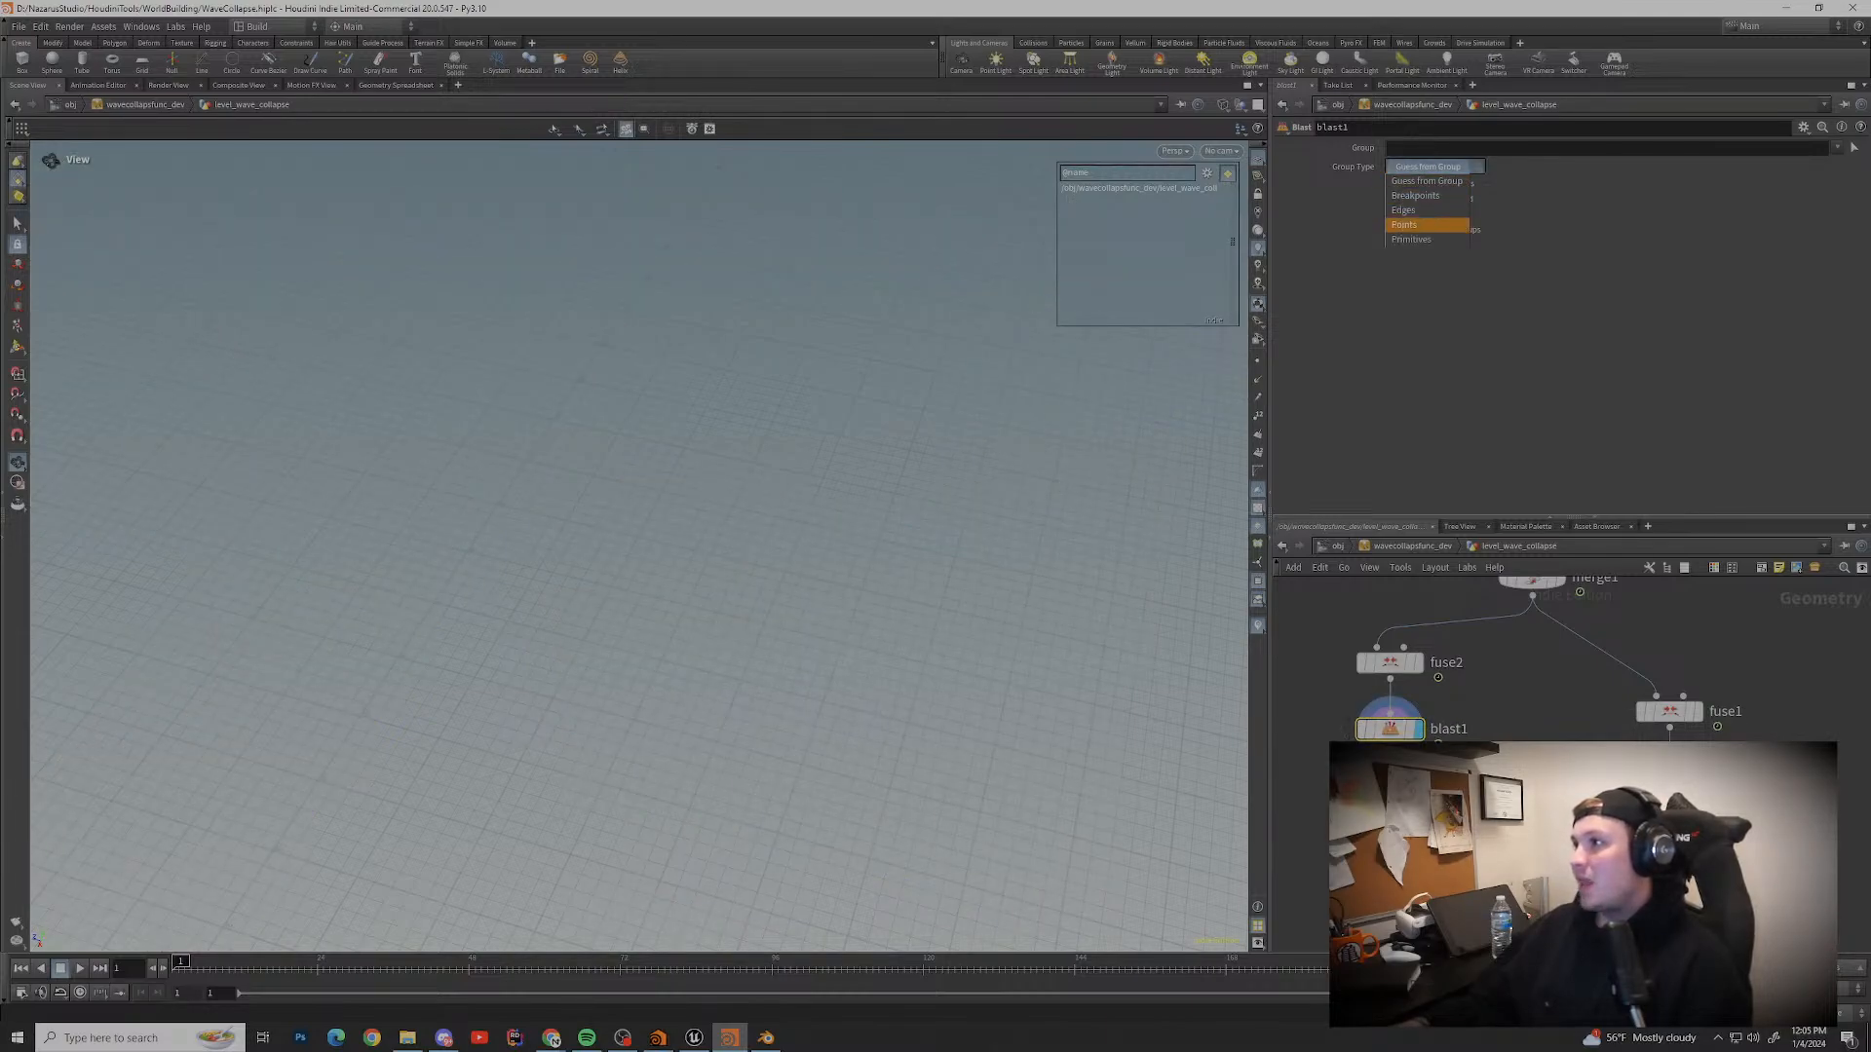
left_click(1404, 209)
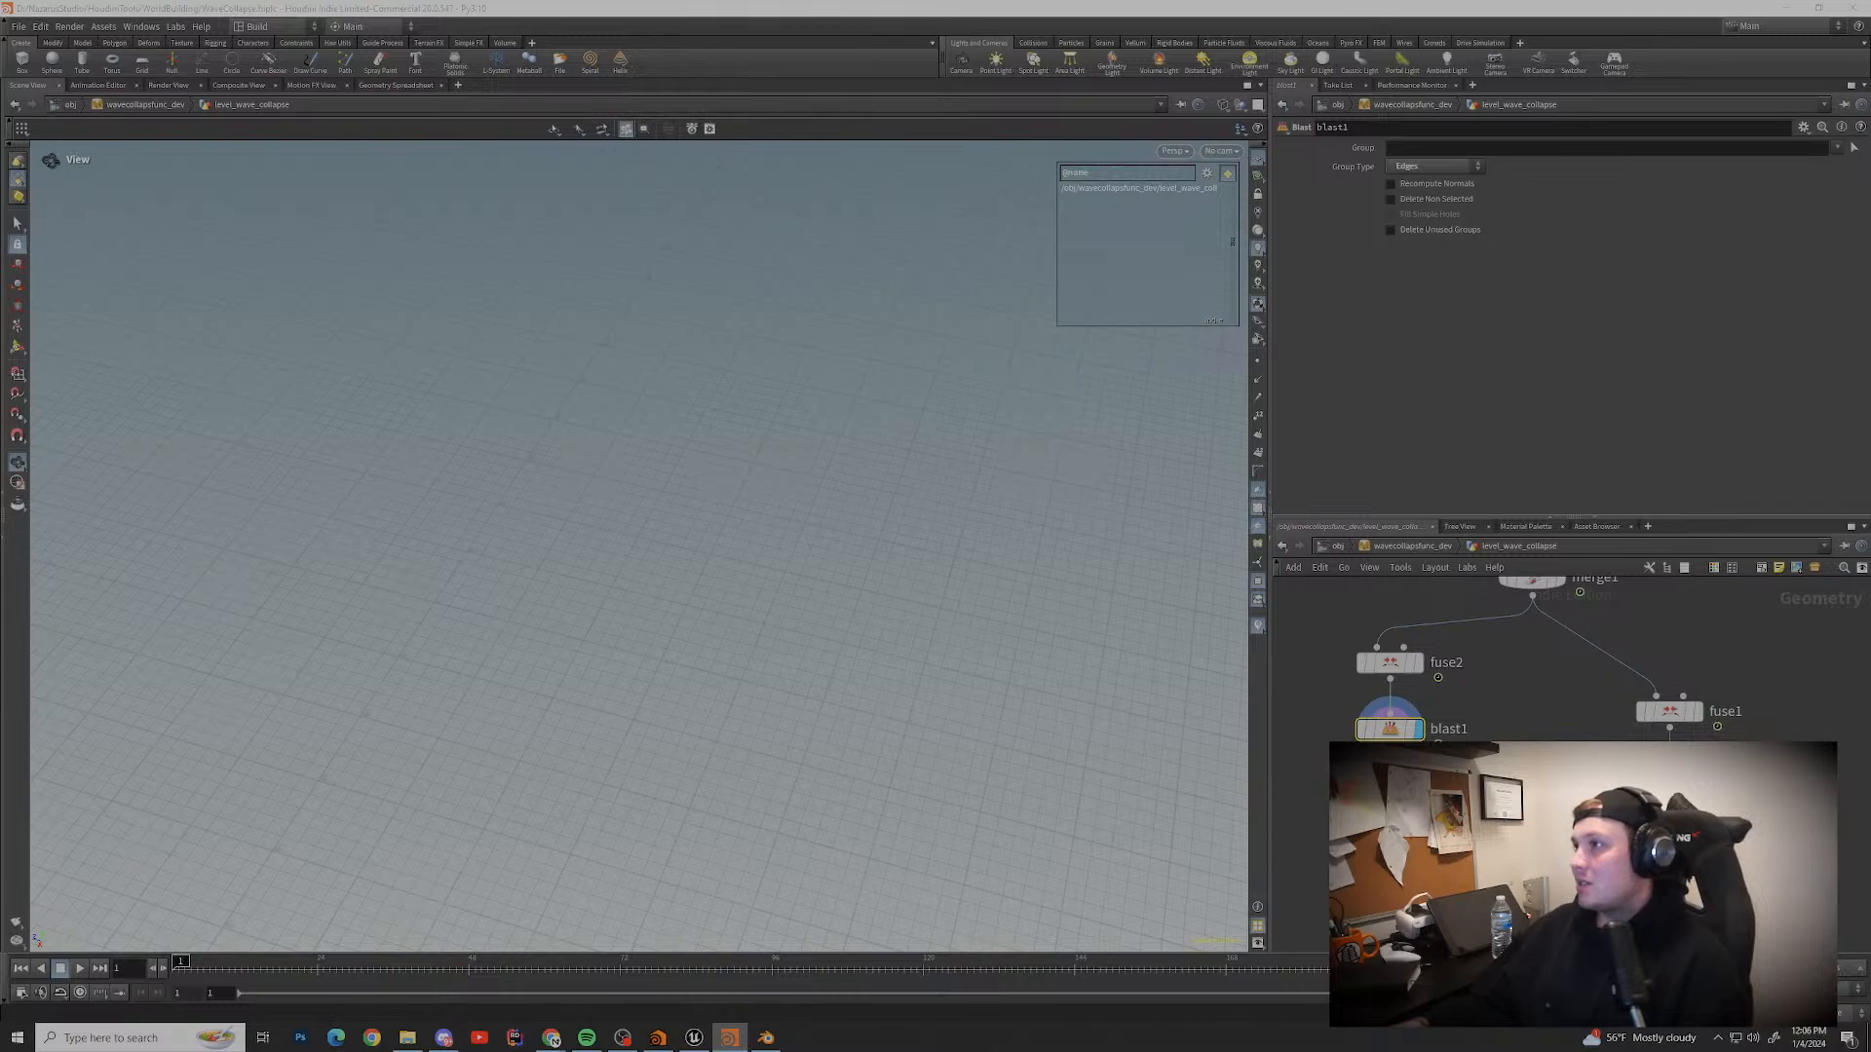
left_click(1430, 166)
left_click(1415, 195)
left_click(1430, 167)
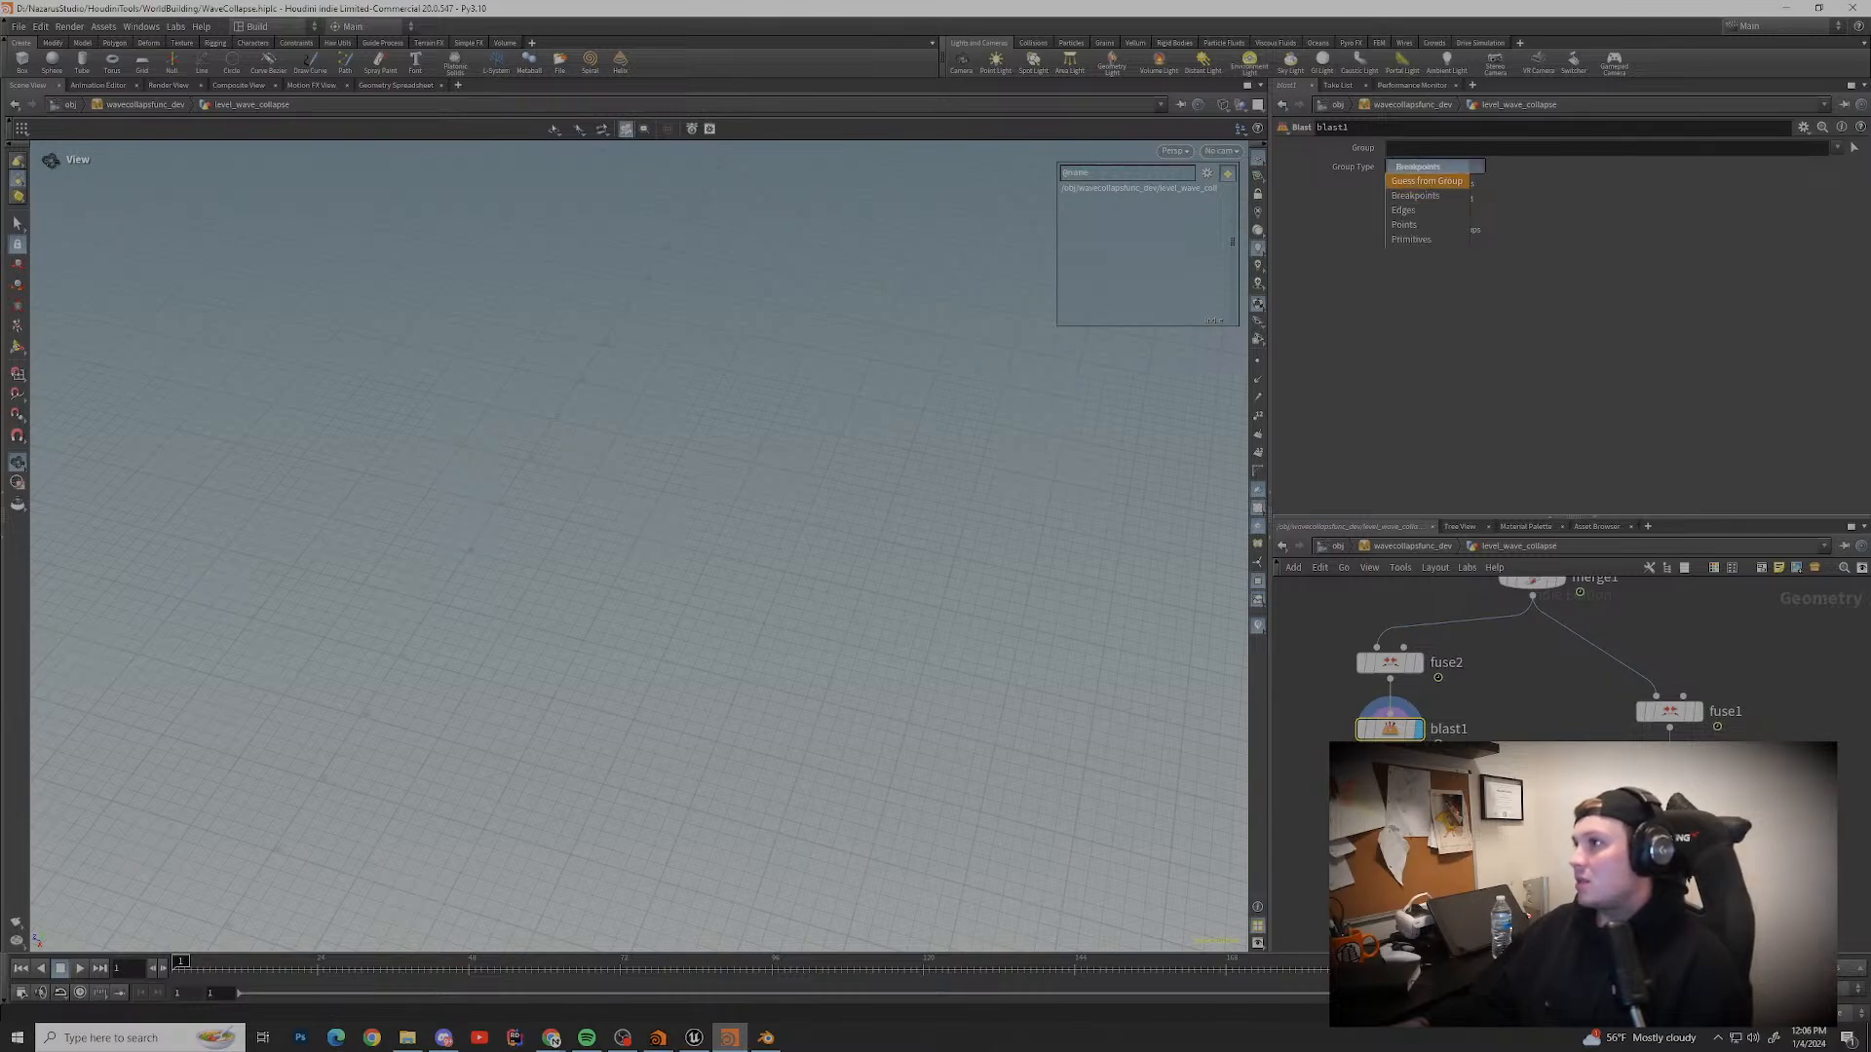
left_click(1427, 181)
left_click(1837, 148)
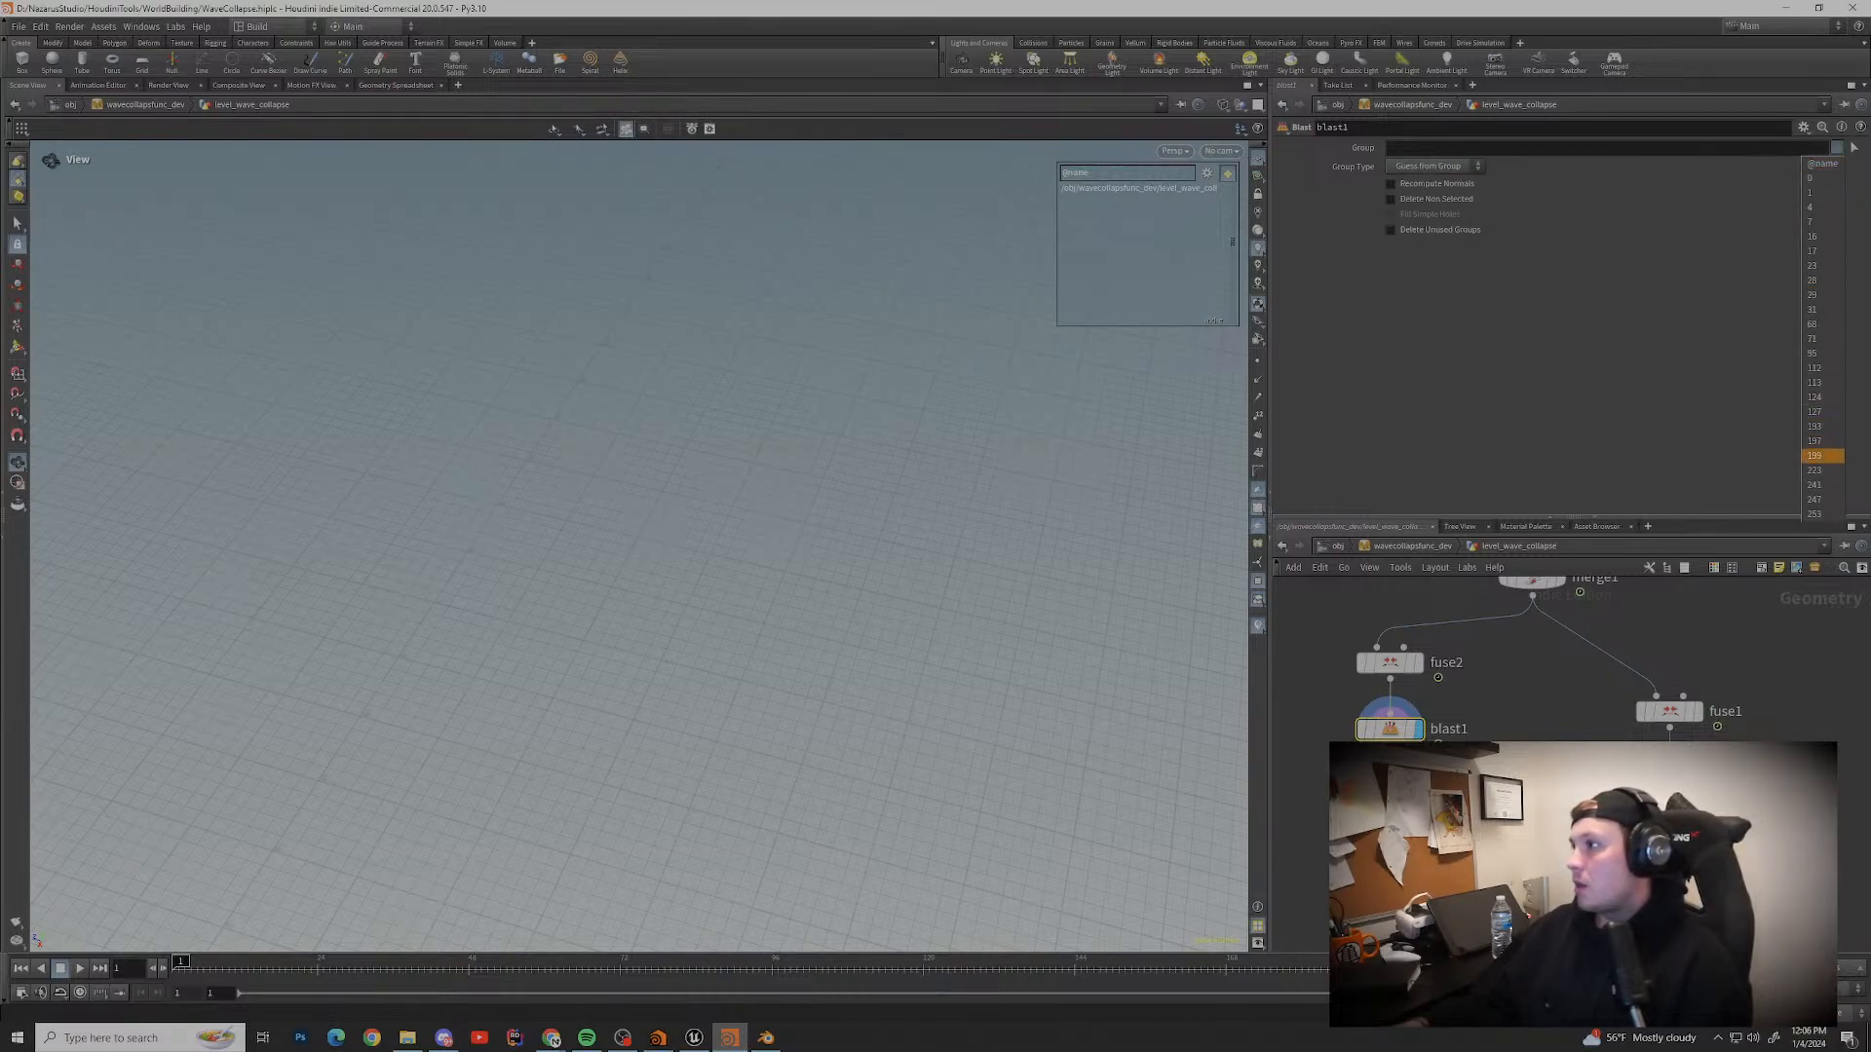
left_click(1739, 404)
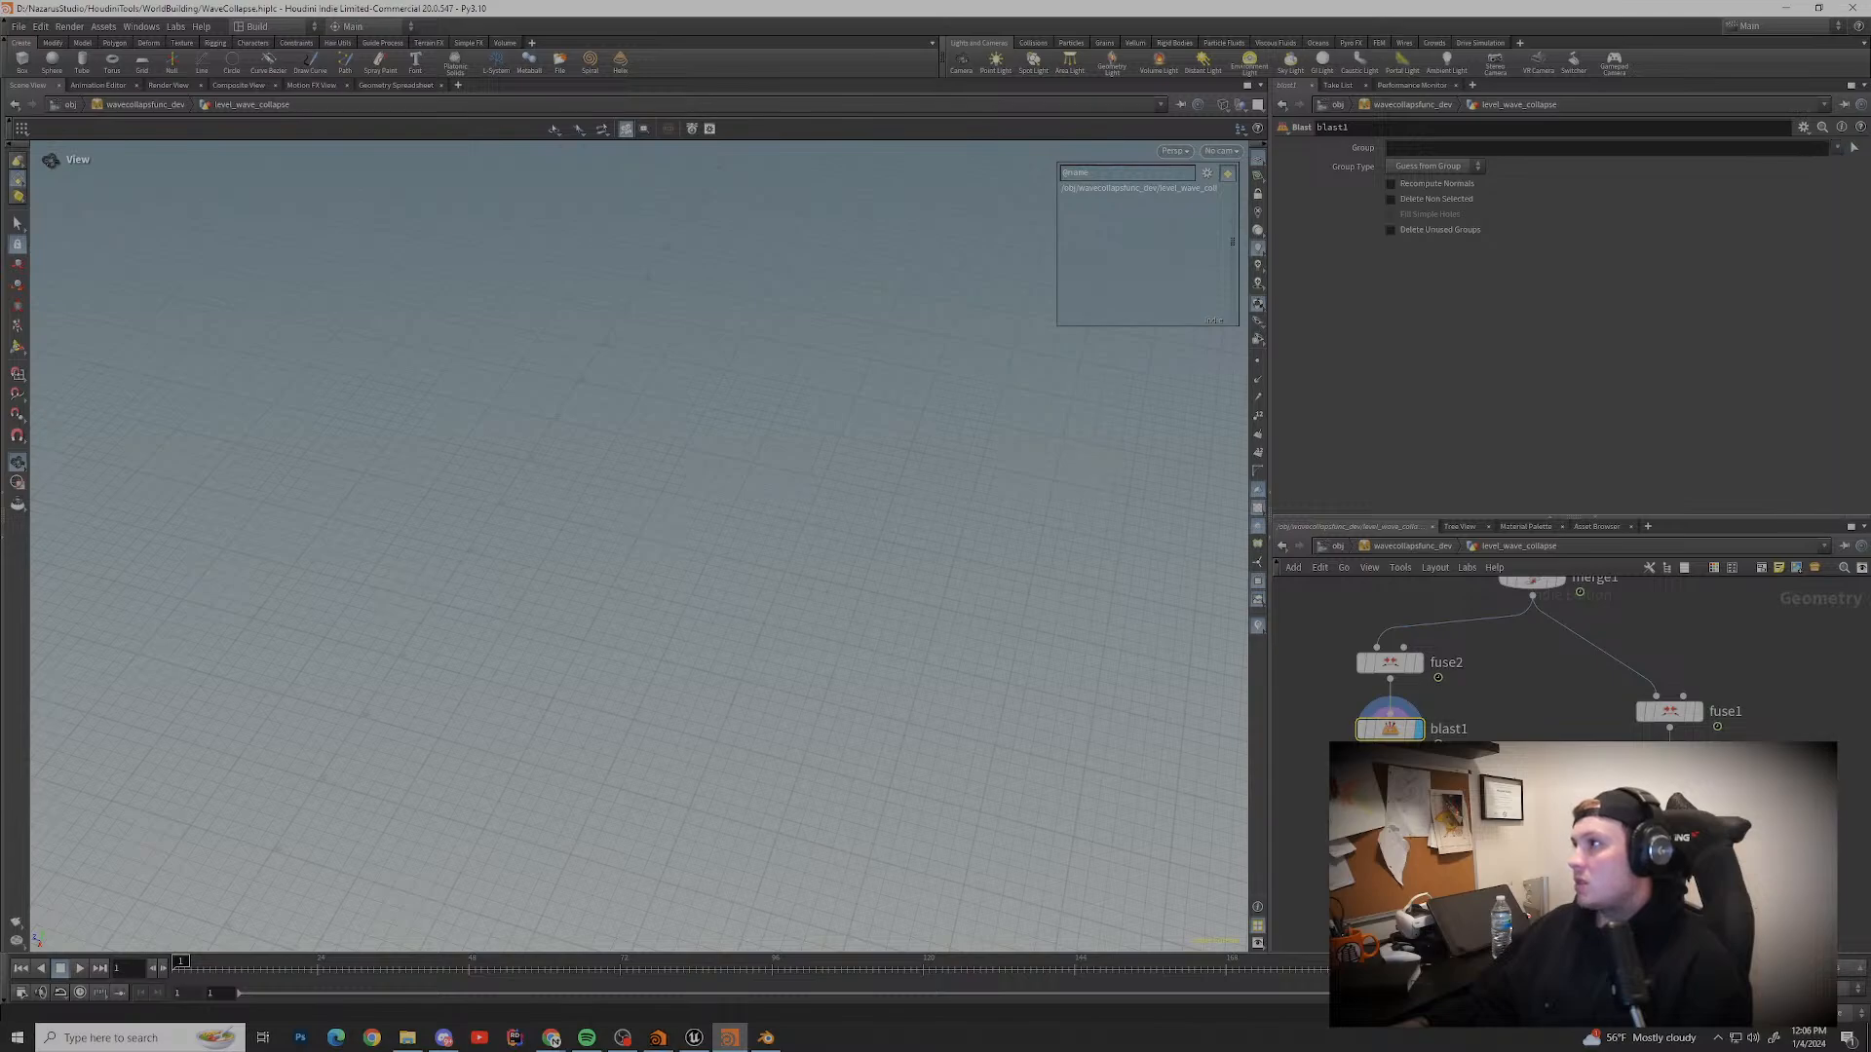
left_click(1836, 147)
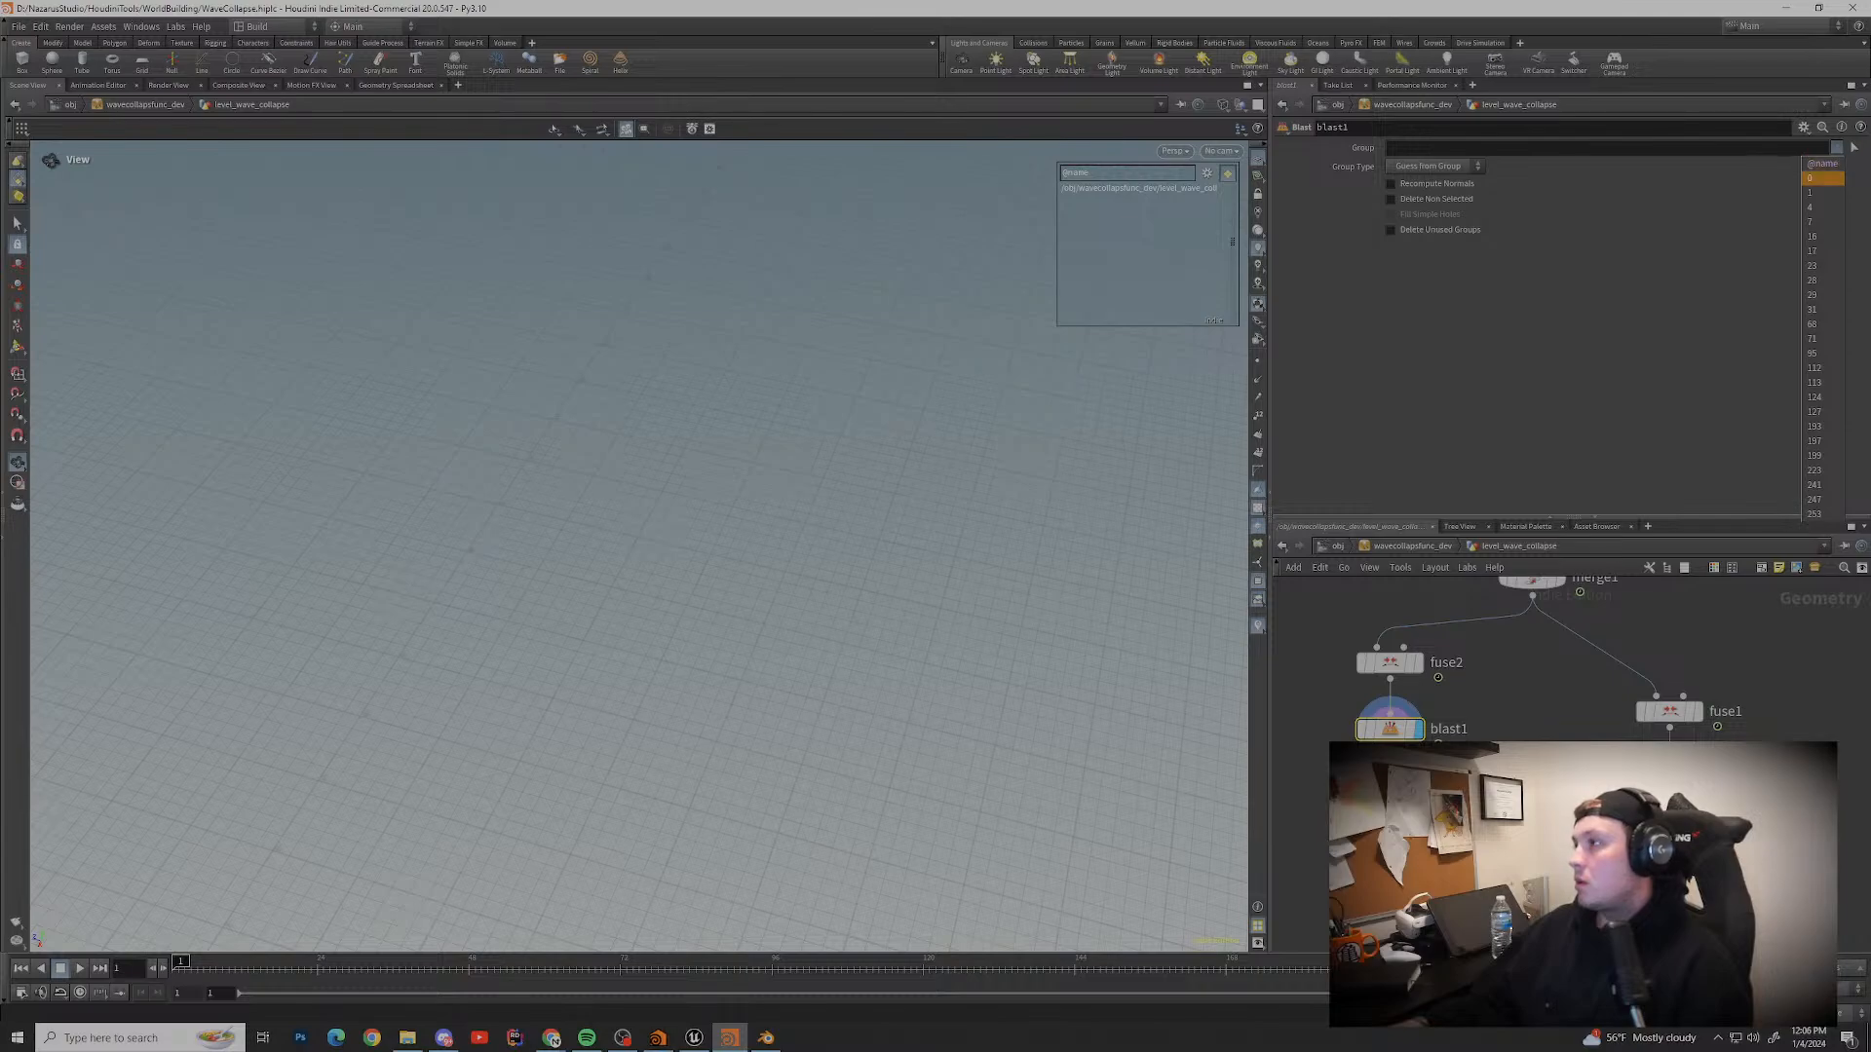
left_click(1700, 219)
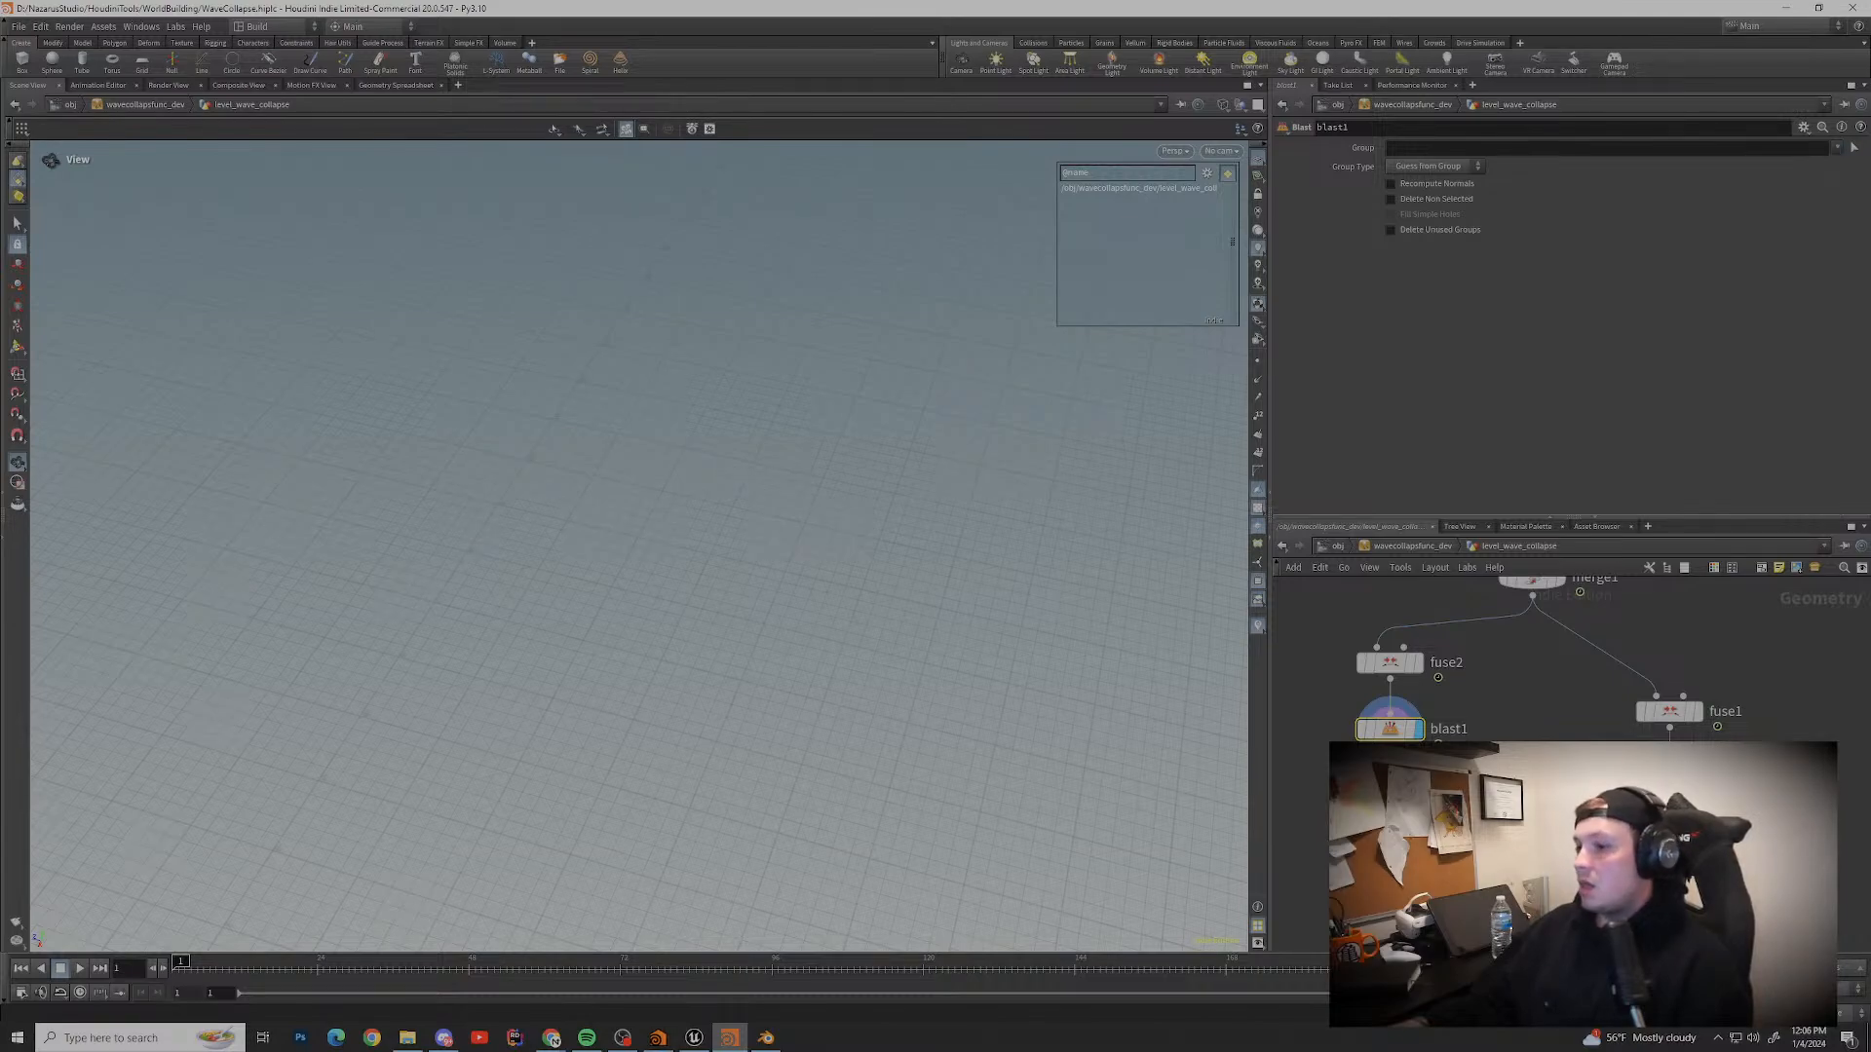
left_click(1434, 166)
left_click(1430, 179)
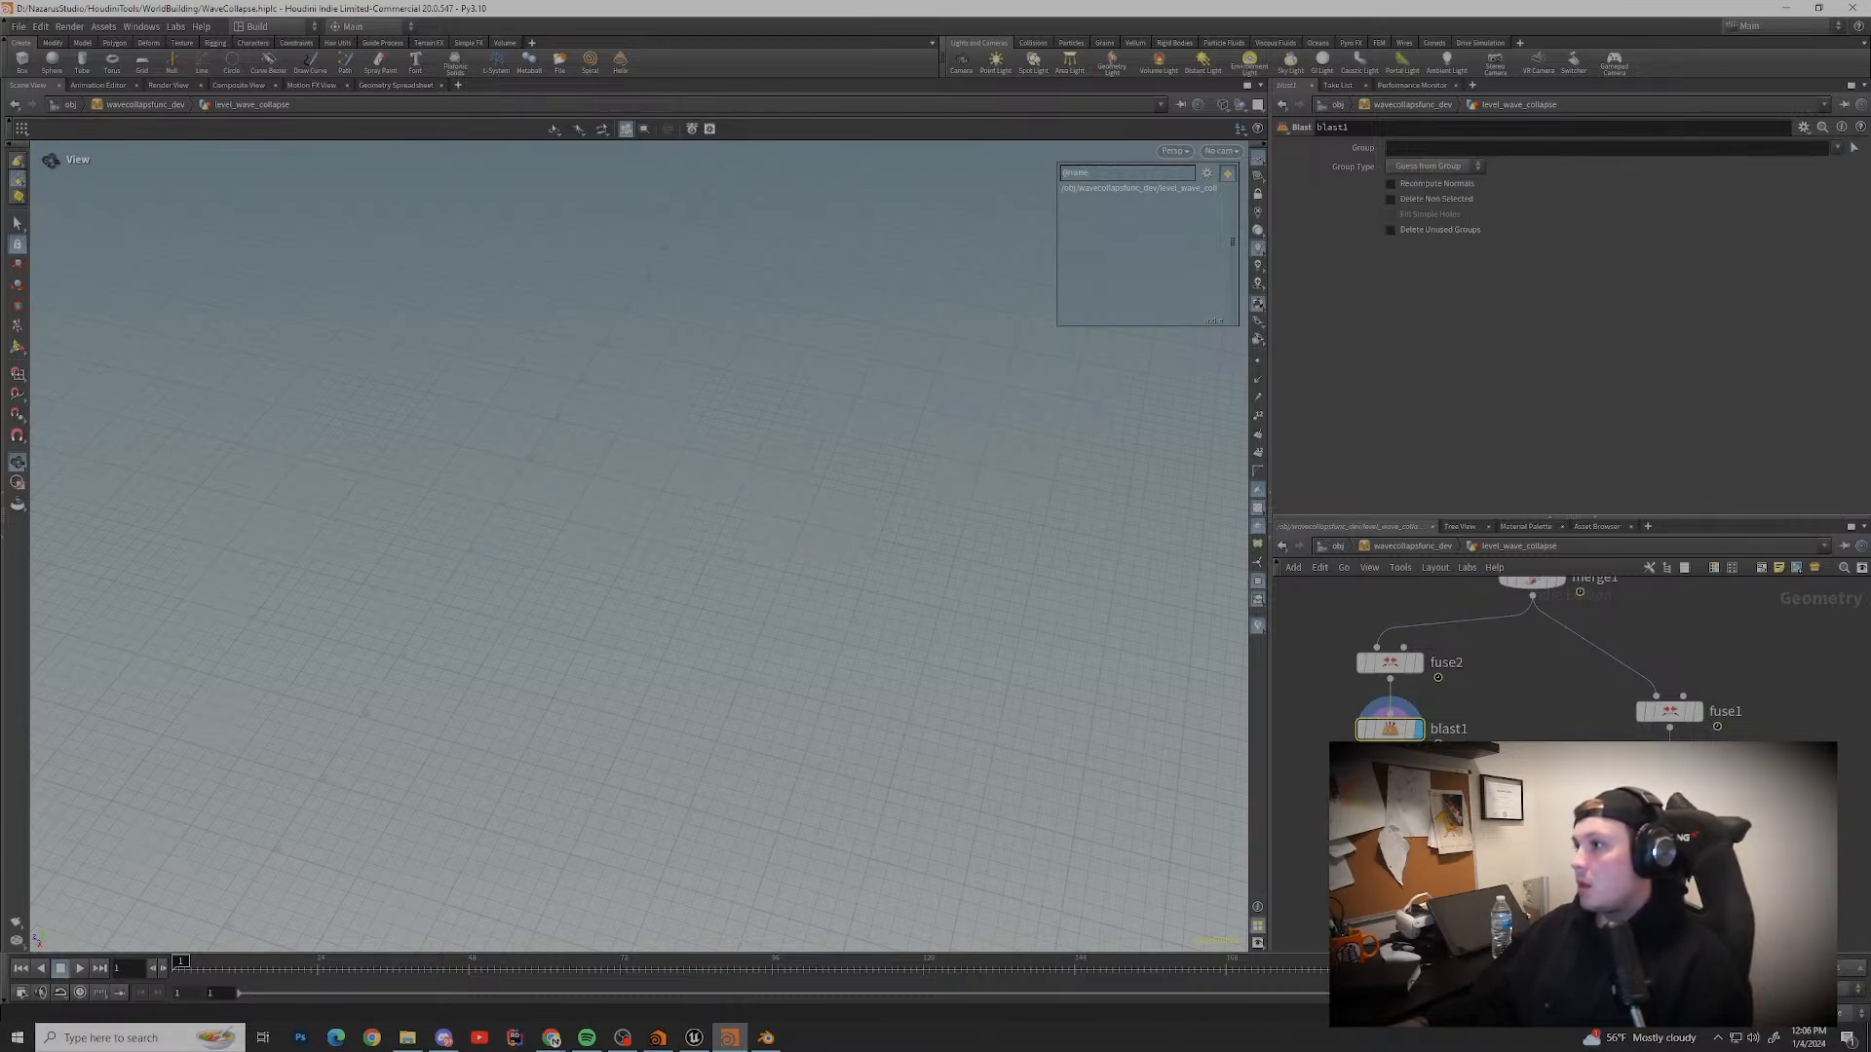
left_click(1389, 662)
left_click(1417, 663)
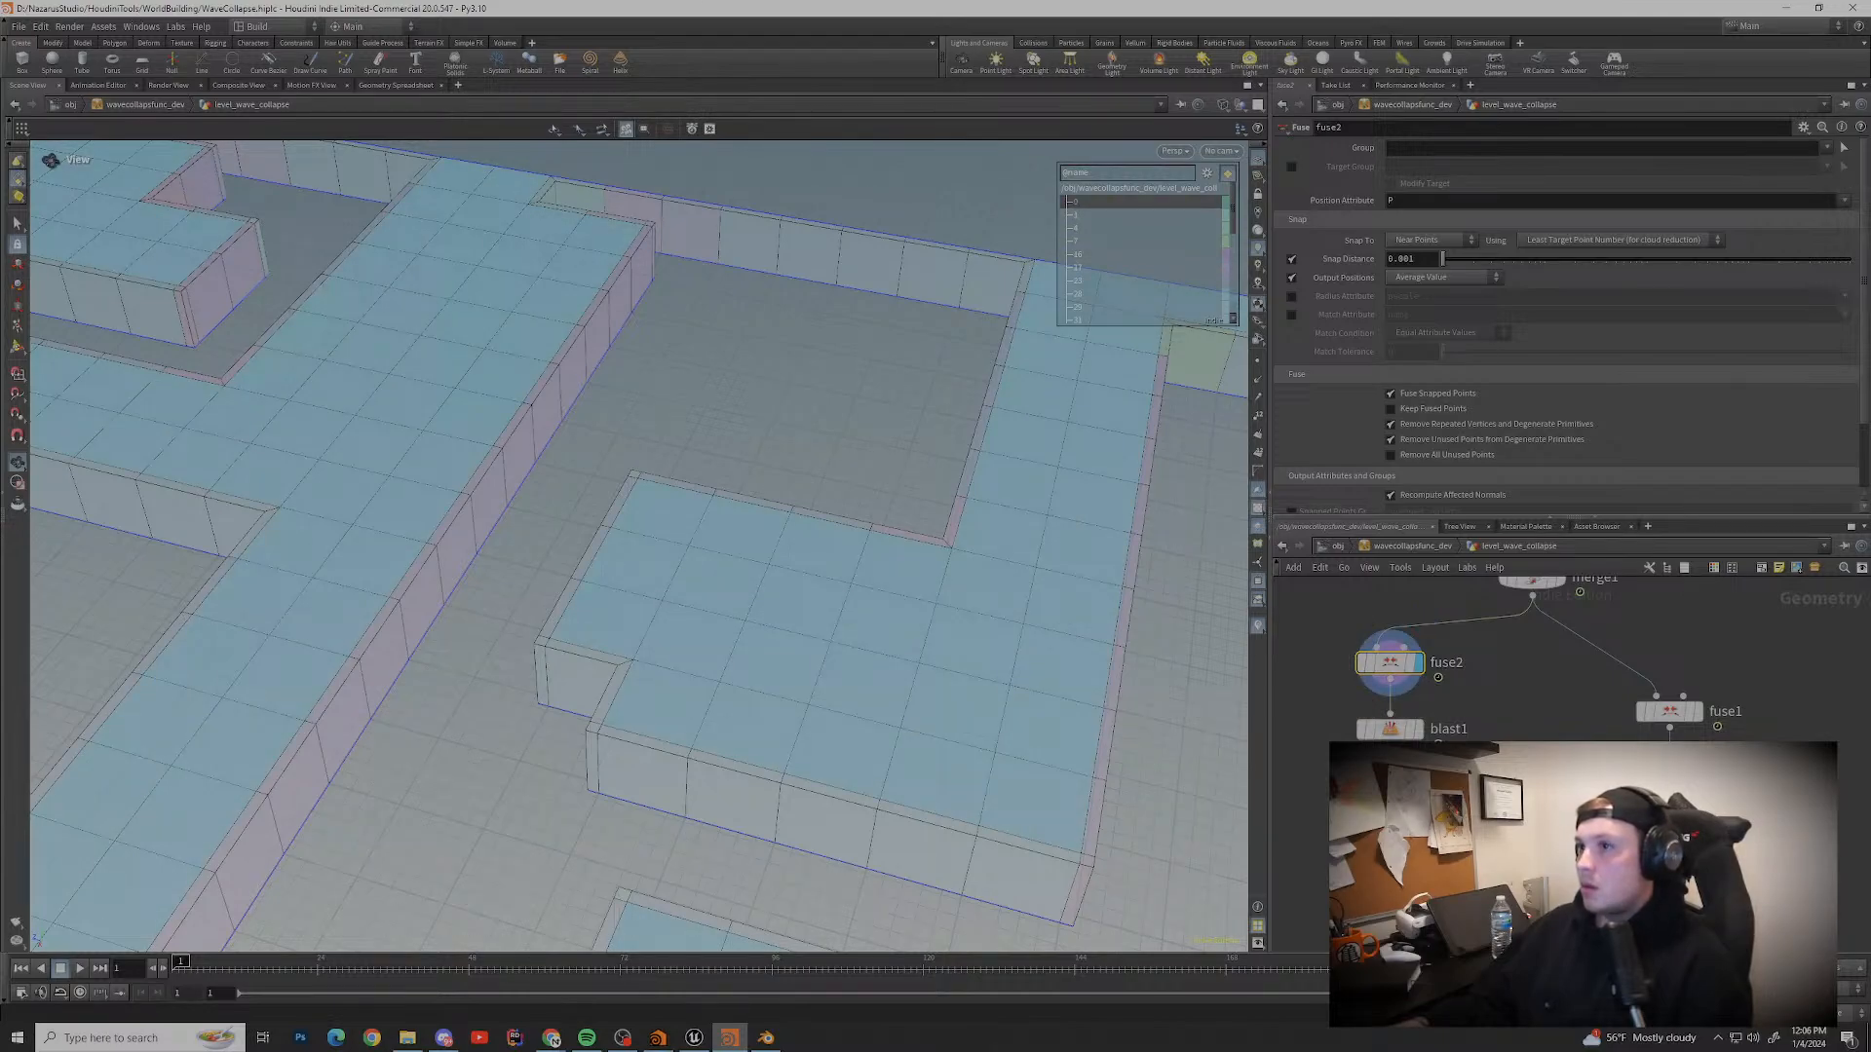
left_click(1389, 728)
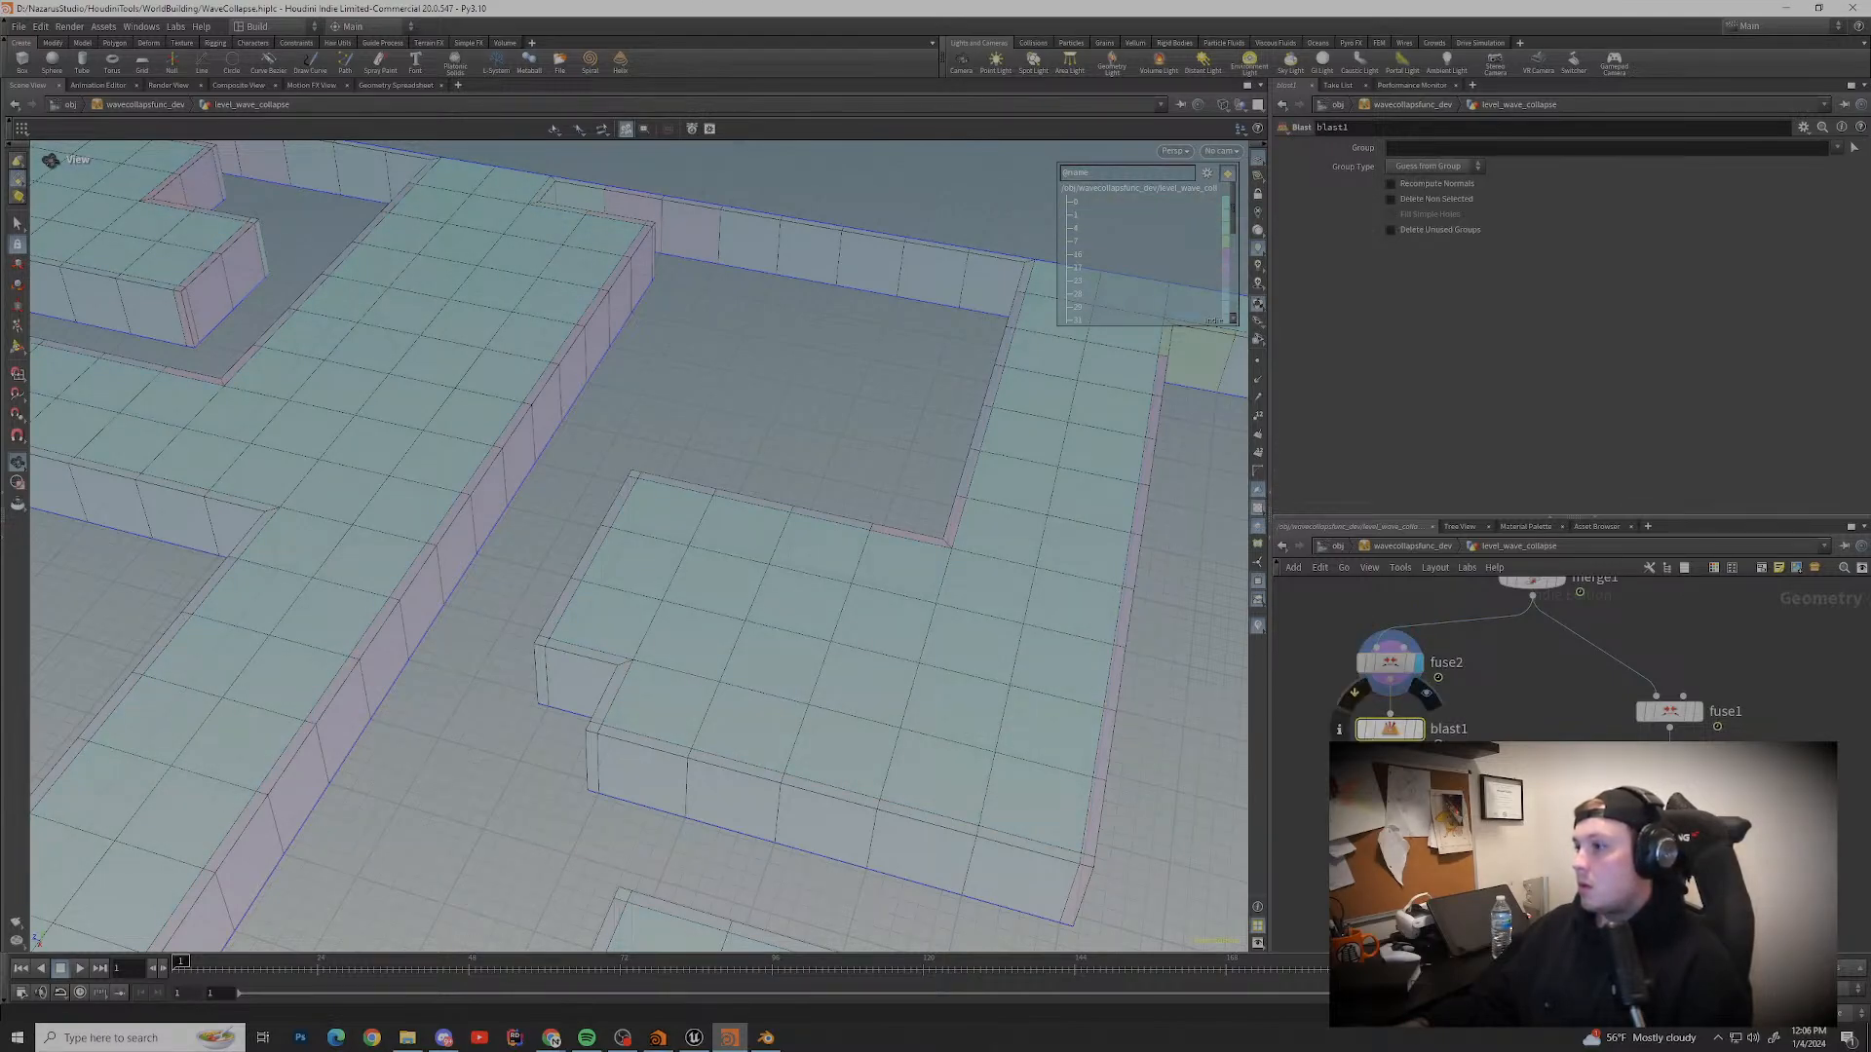
left_click(1837, 147)
left_click(1822, 179)
left_click(1418, 729)
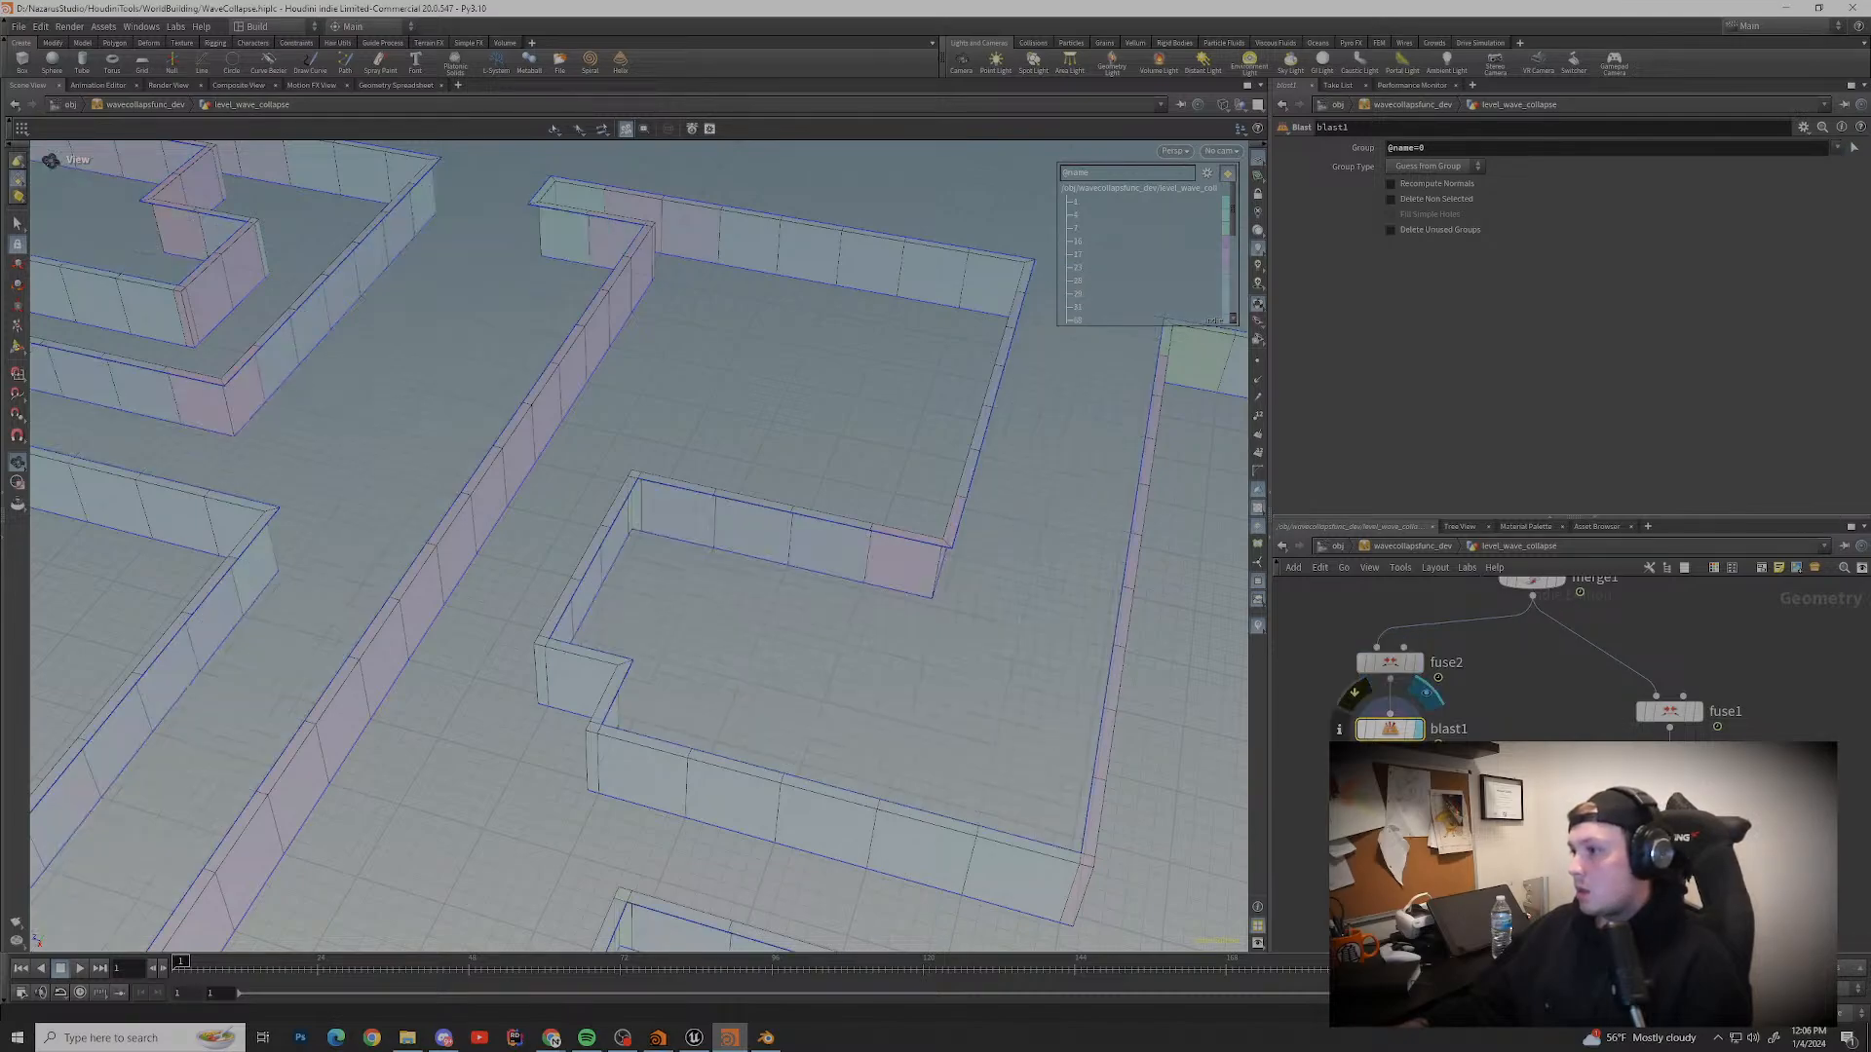
Step: Inspect the remaining collision walls across the whole level and compare them with the fuse2 output
left_click_drag(623, 545, 741, 516)
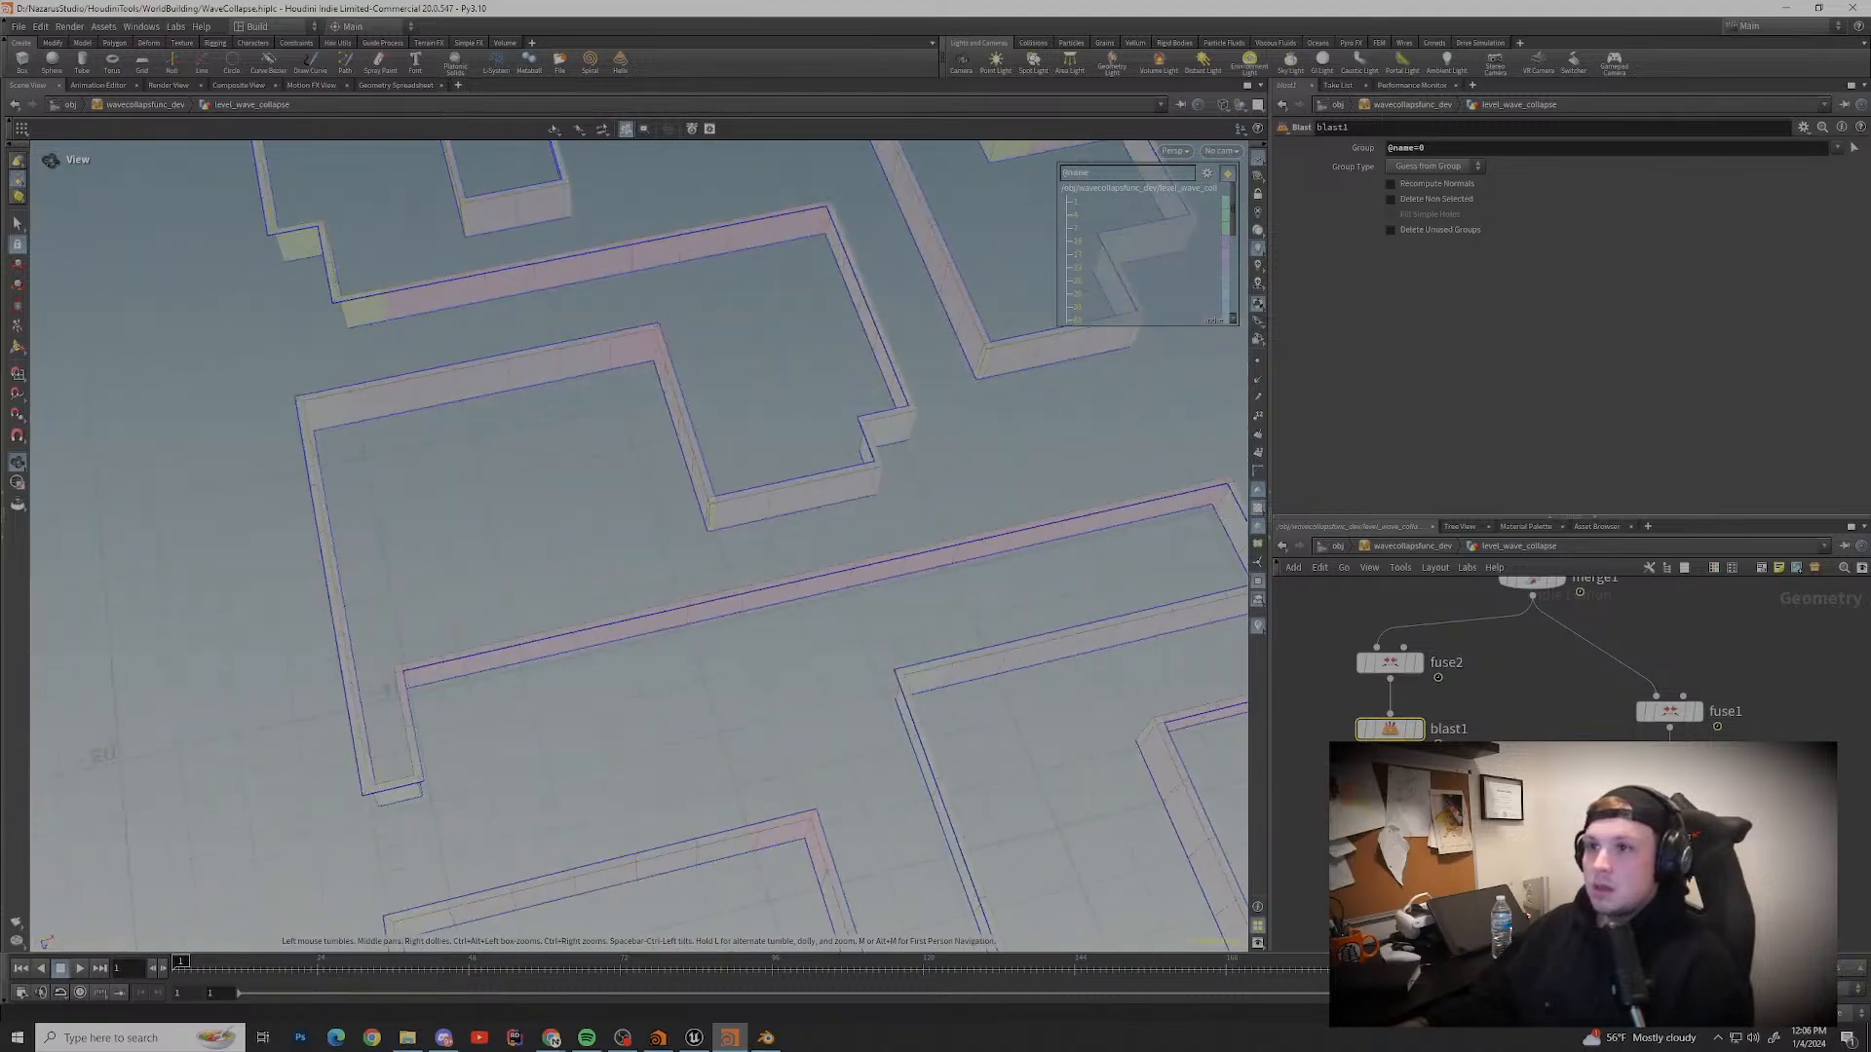
scroll(623, 546, "down", 10)
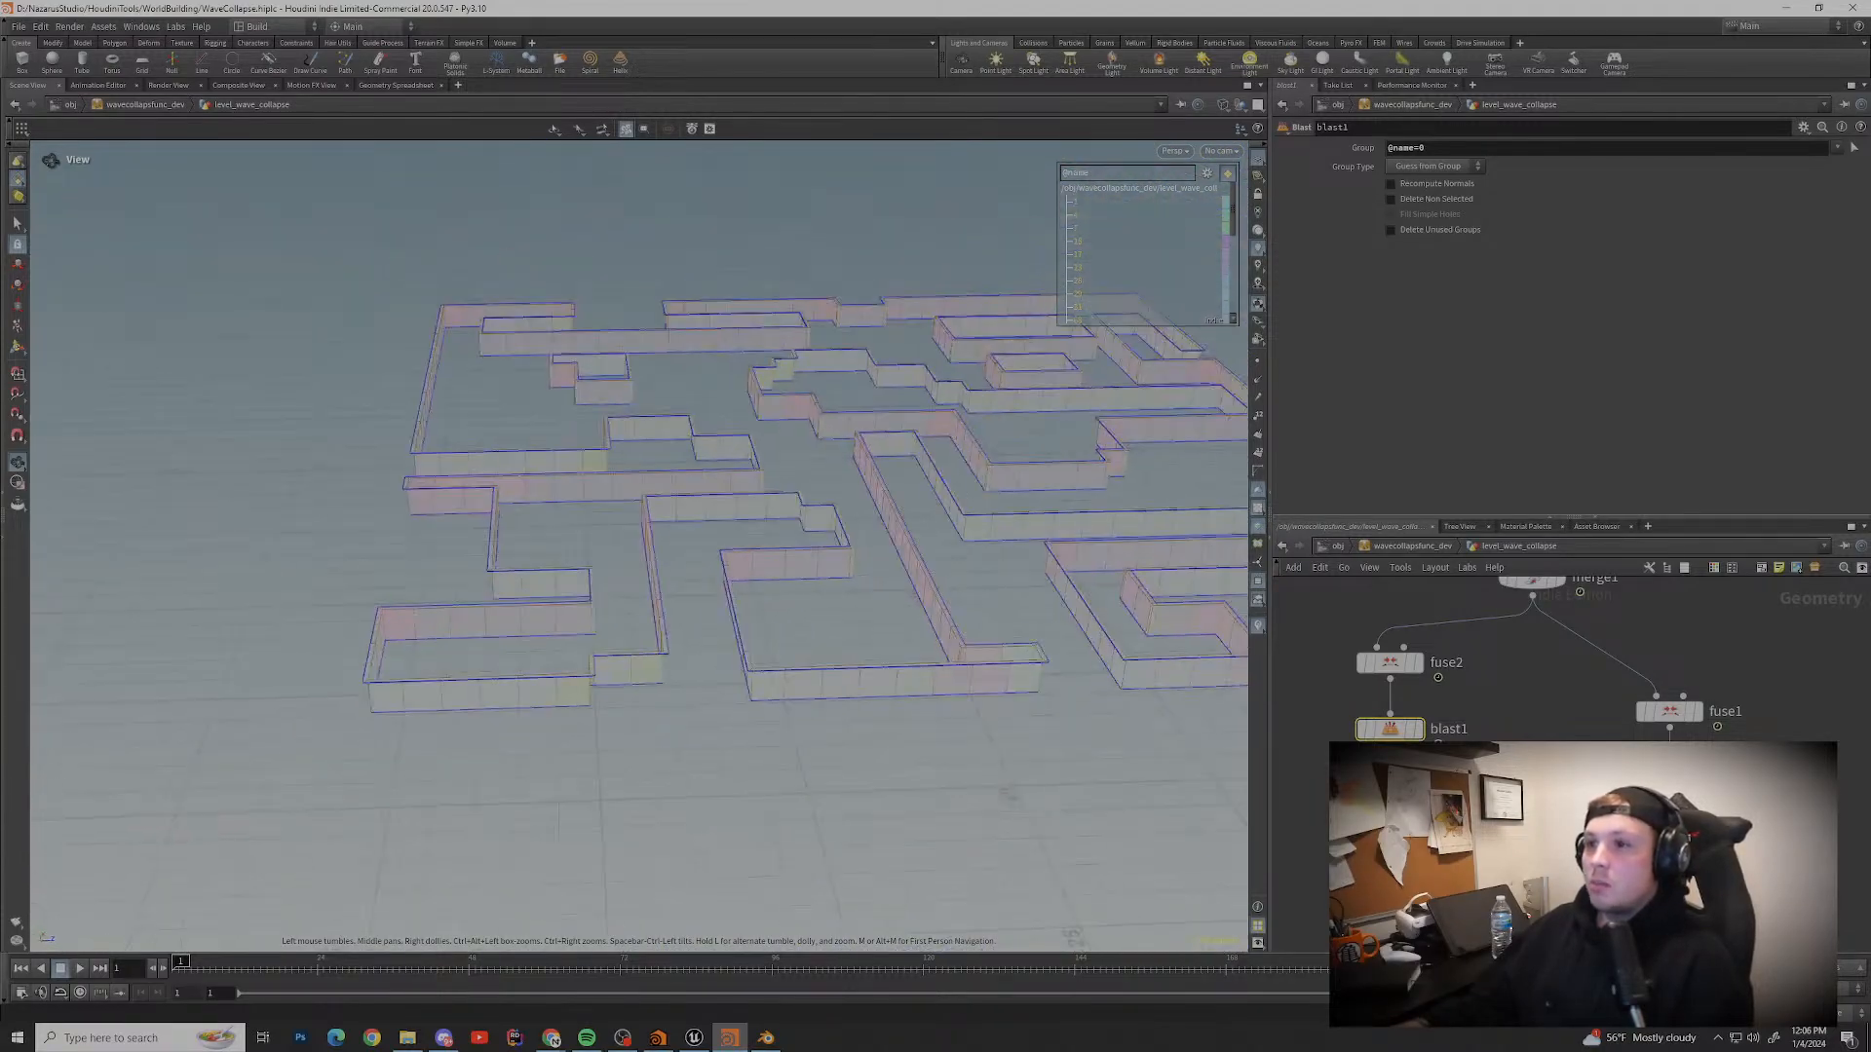
scroll(624, 545, "up", 10)
left_click_drag(623, 545, 662, 526)
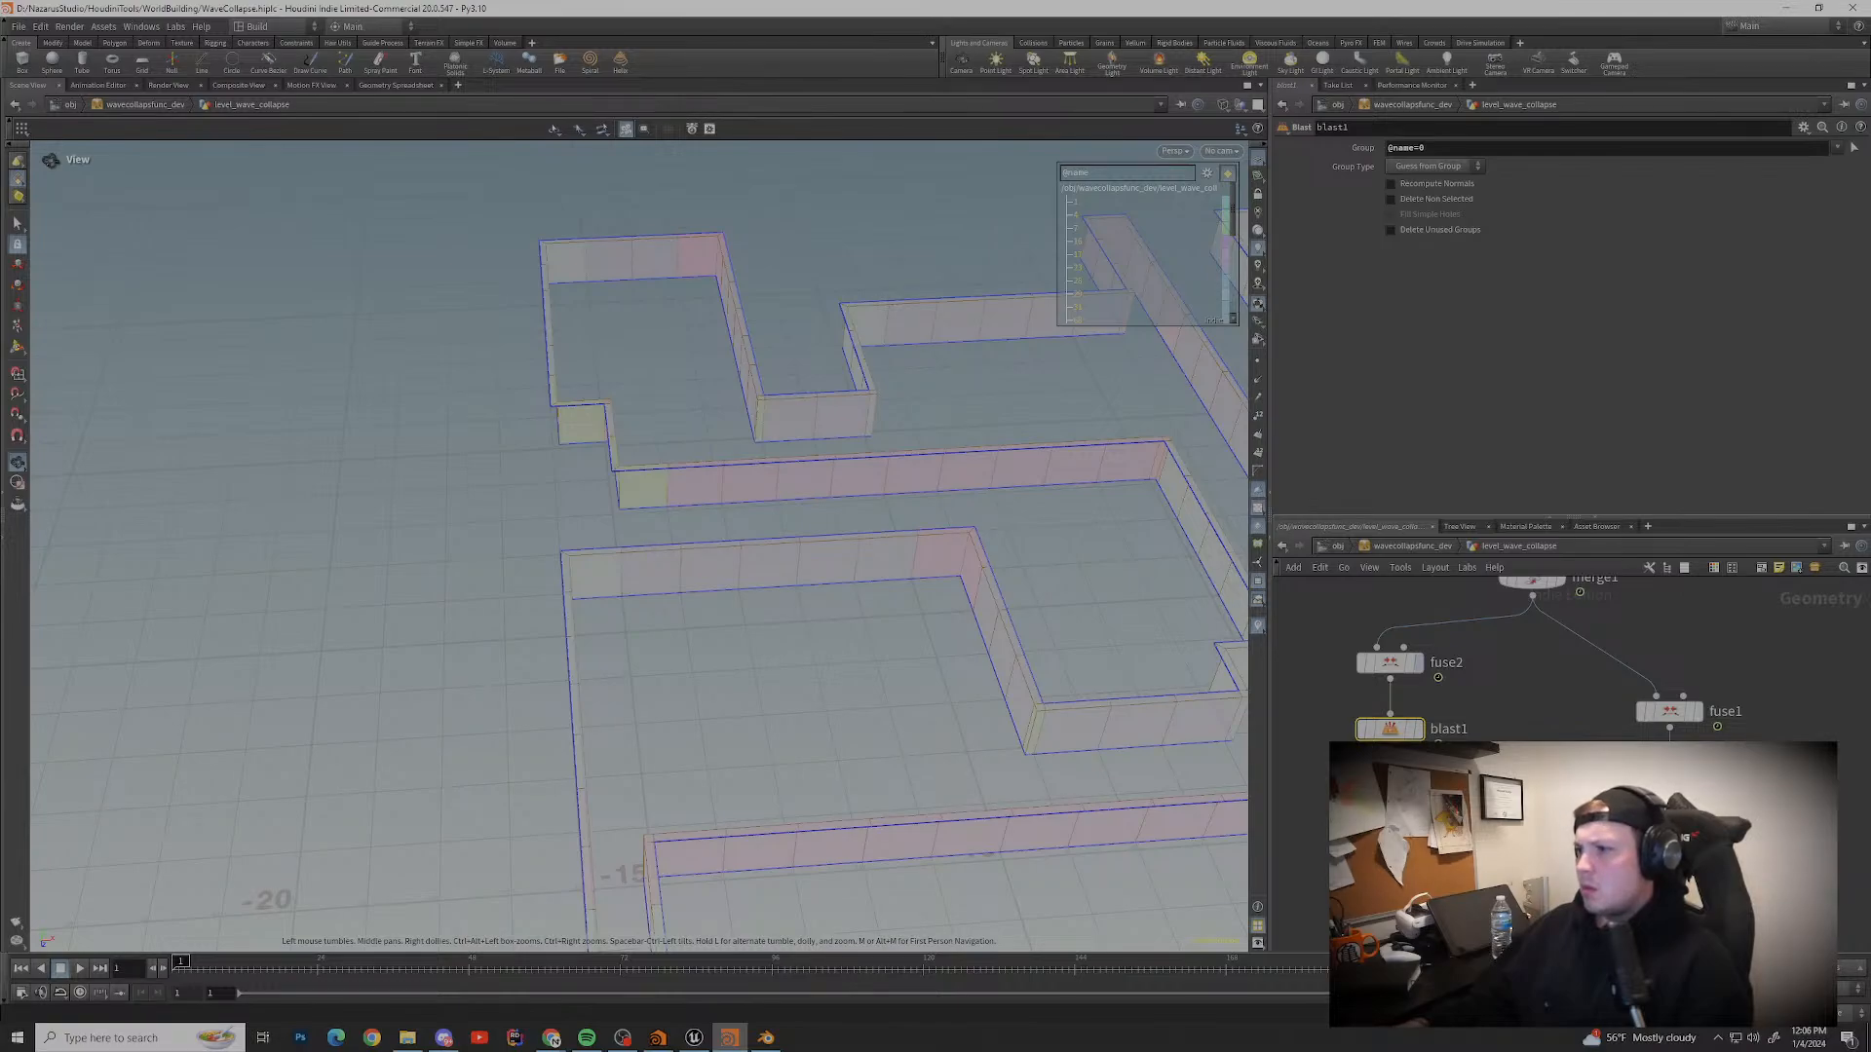
left_click(1424, 625)
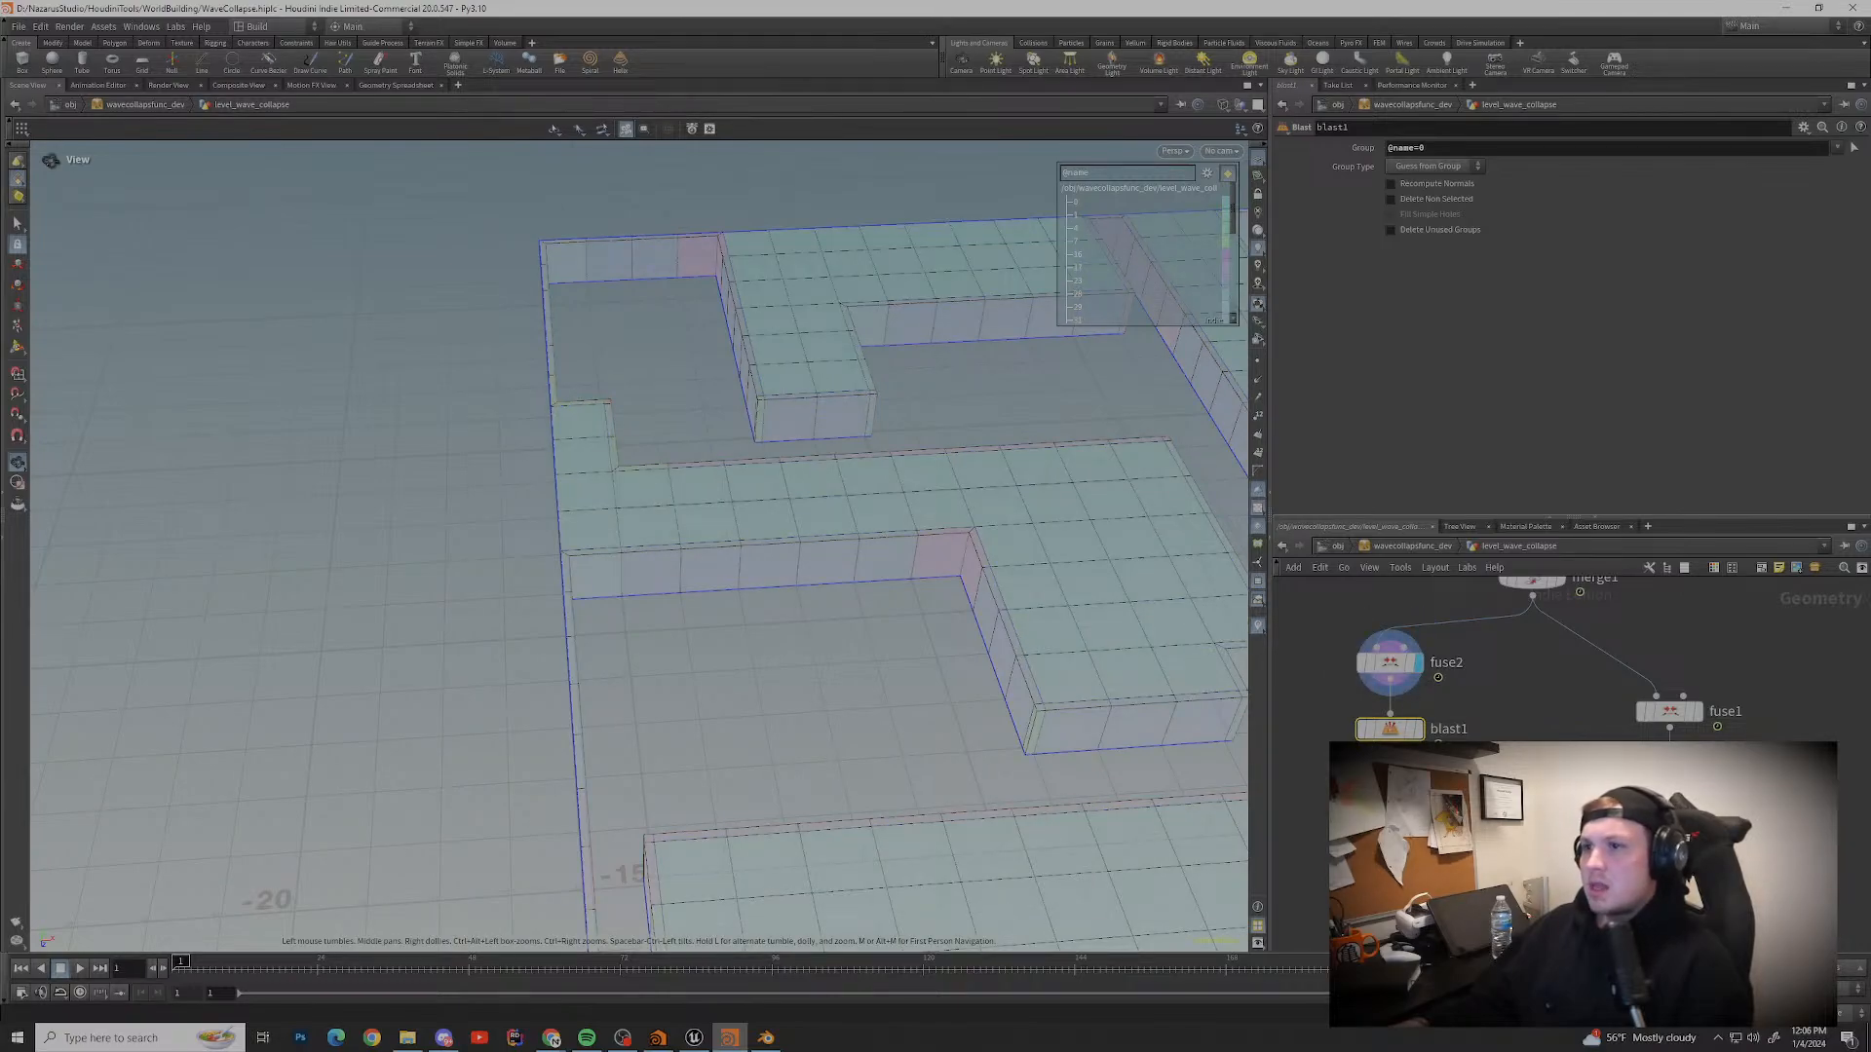
scroll(624, 545, "down", 5)
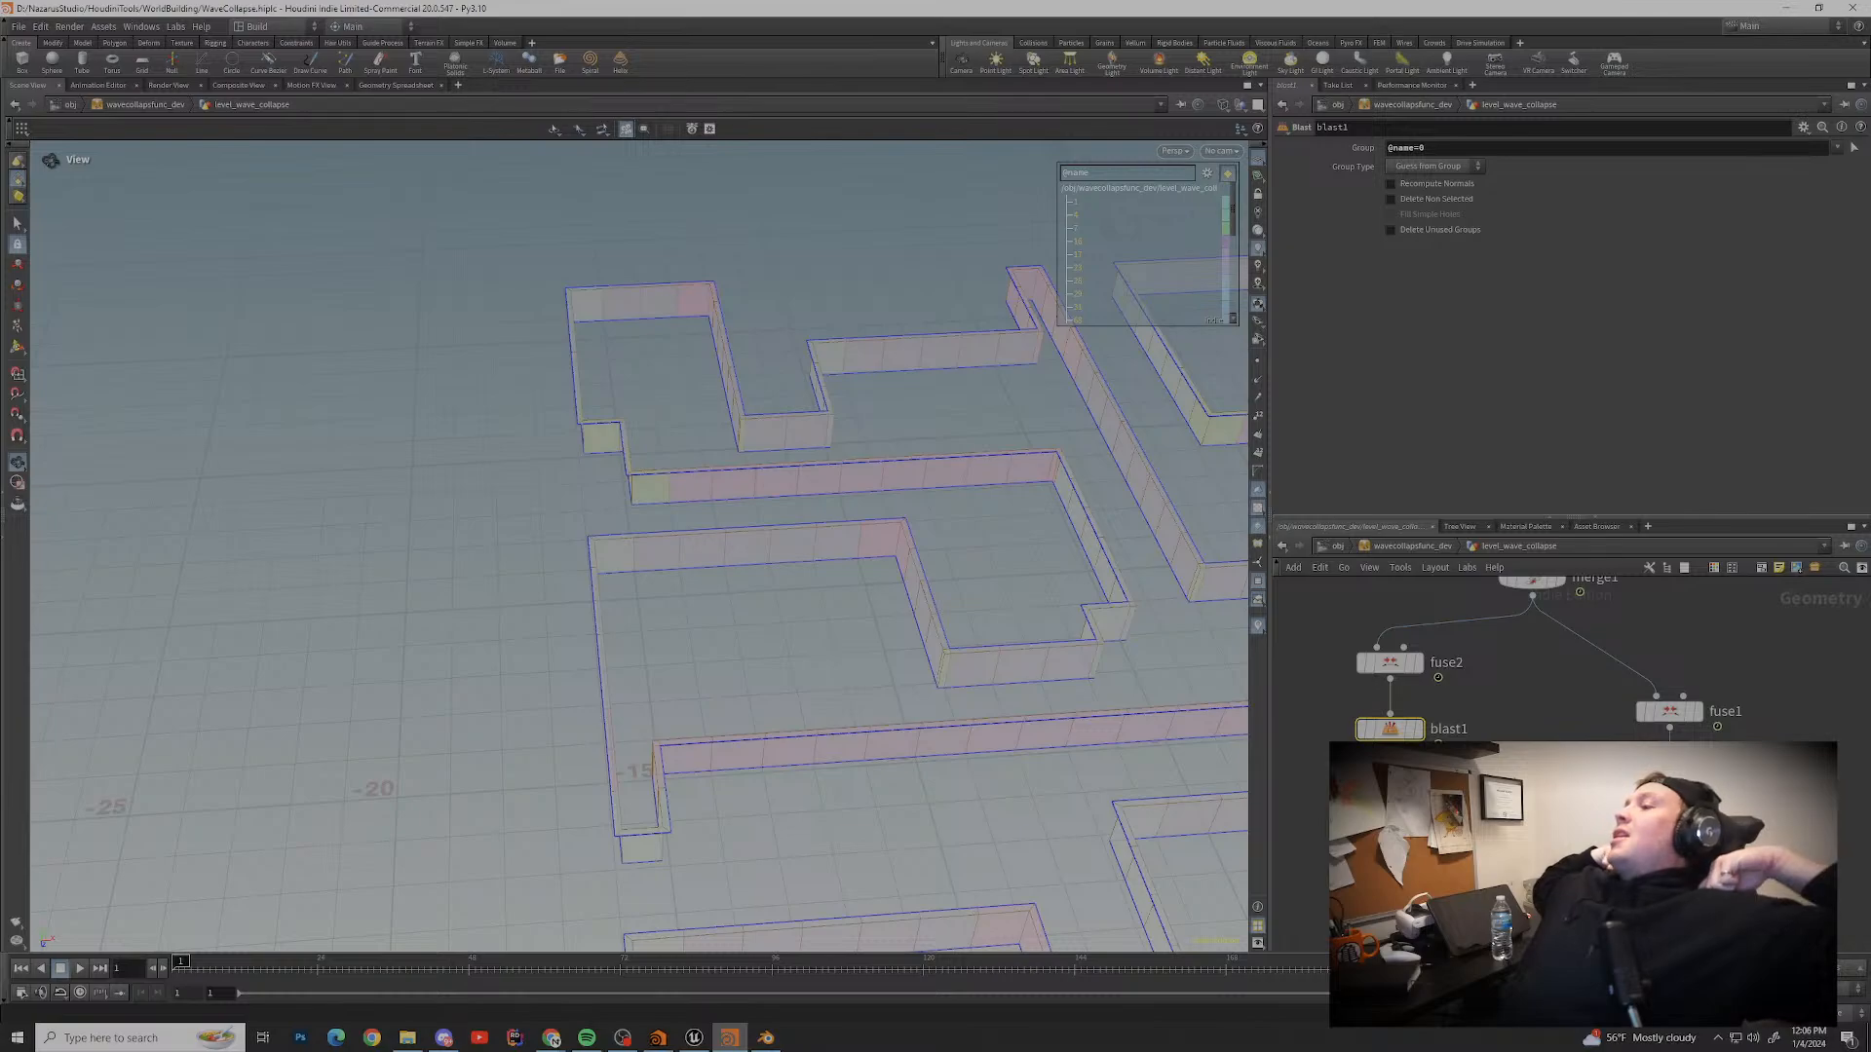
scroll(915, 590, "down", 4)
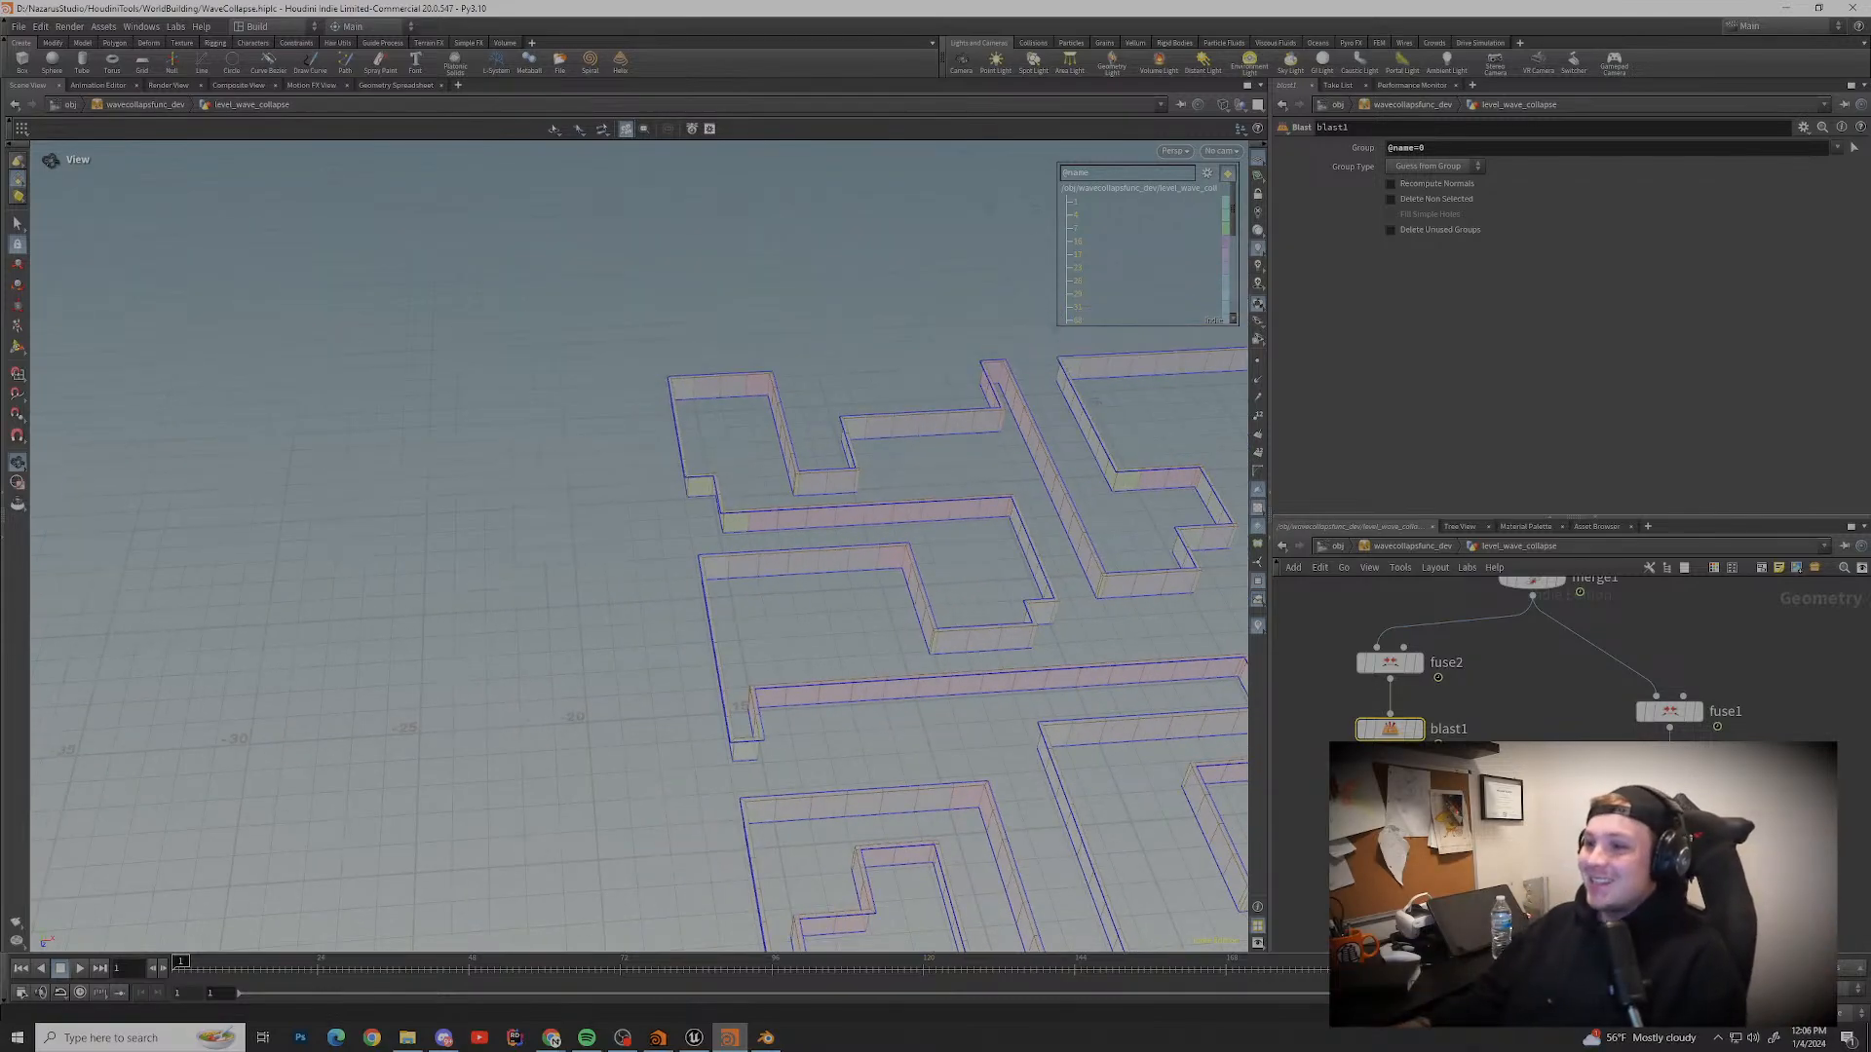
middle_click_drag(936, 599, 575, 380)
scroll(624, 409, "down", 3)
scroll(624, 487, "down", 2)
middle_click_drag(935, 545, 575, 536)
left_click_drag(575, 468, 915, 478)
middle_click_drag(858, 584, 552, 399)
Step: Enclose the render branch nodes, from fuse1 through triangulate1, in a network box
middle_click_drag(1734, 780, 1640, 769)
scroll(1640, 770, "down", 5)
left_click_drag(1701, 809, 1705, 819)
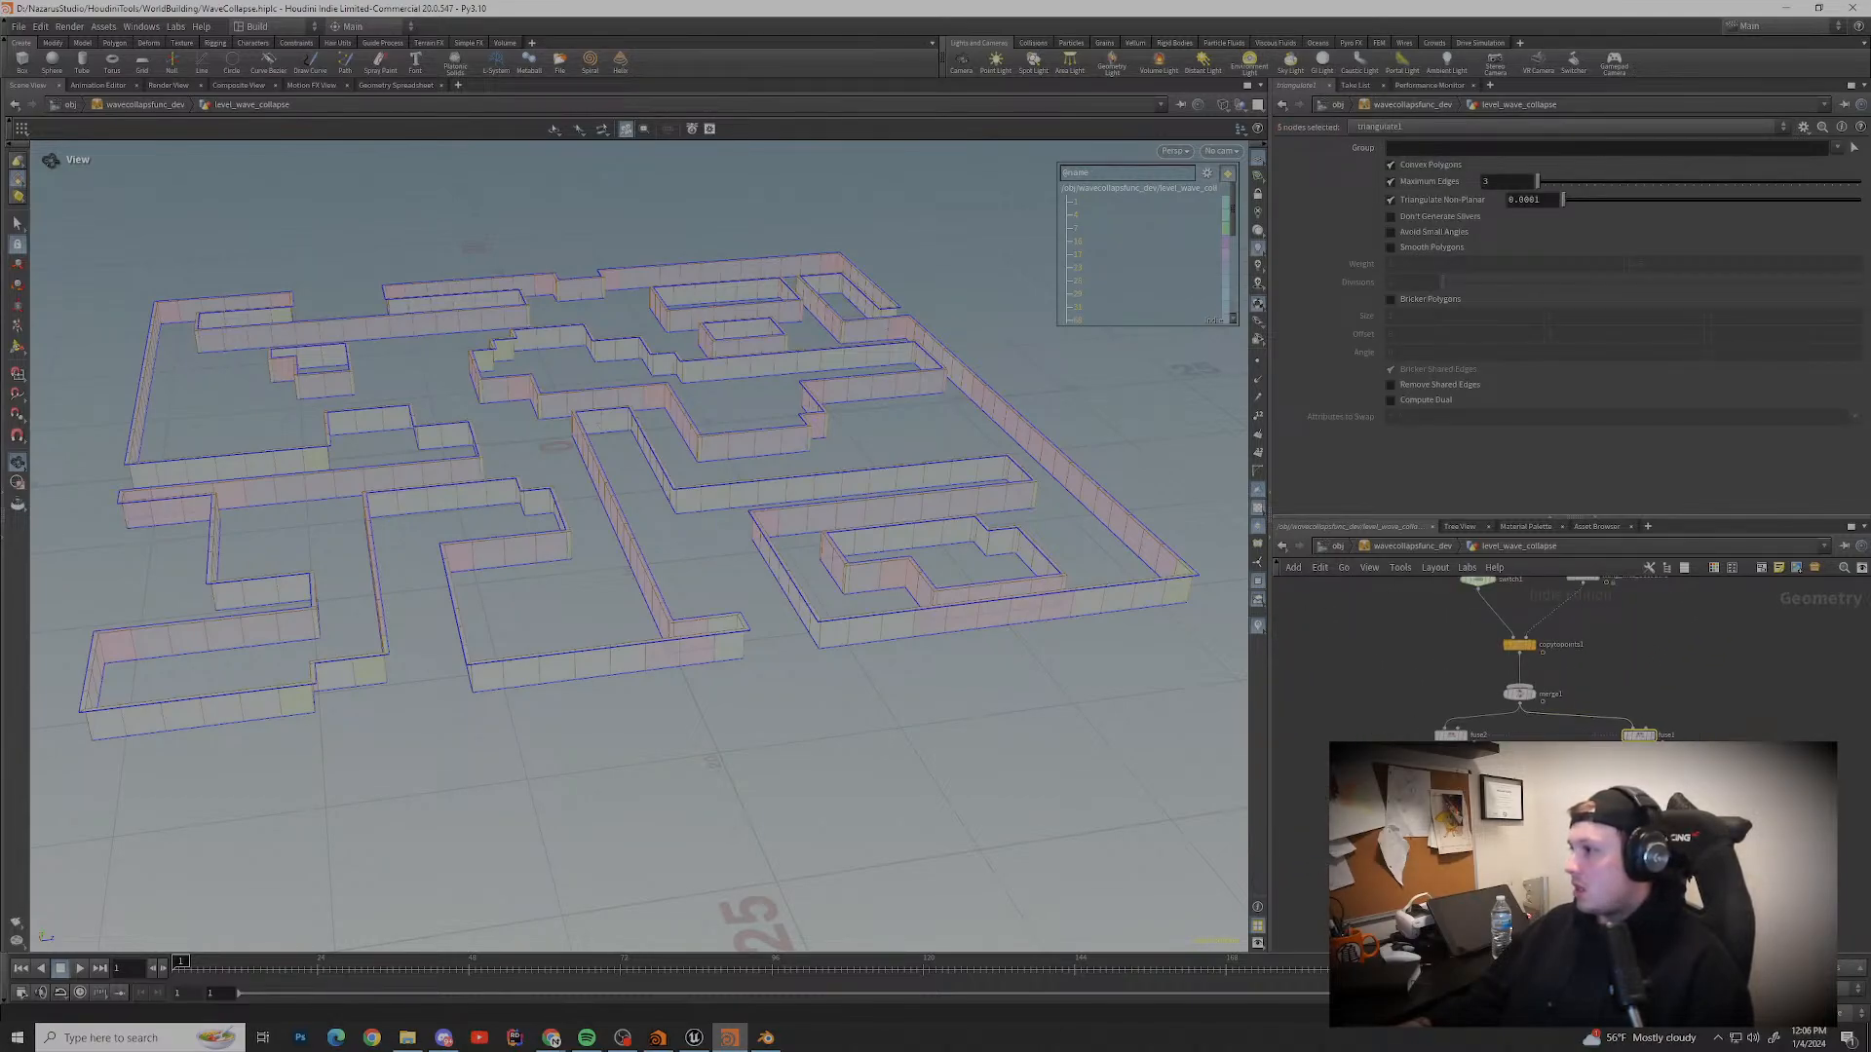
scroll(1559, 673, "up", 3)
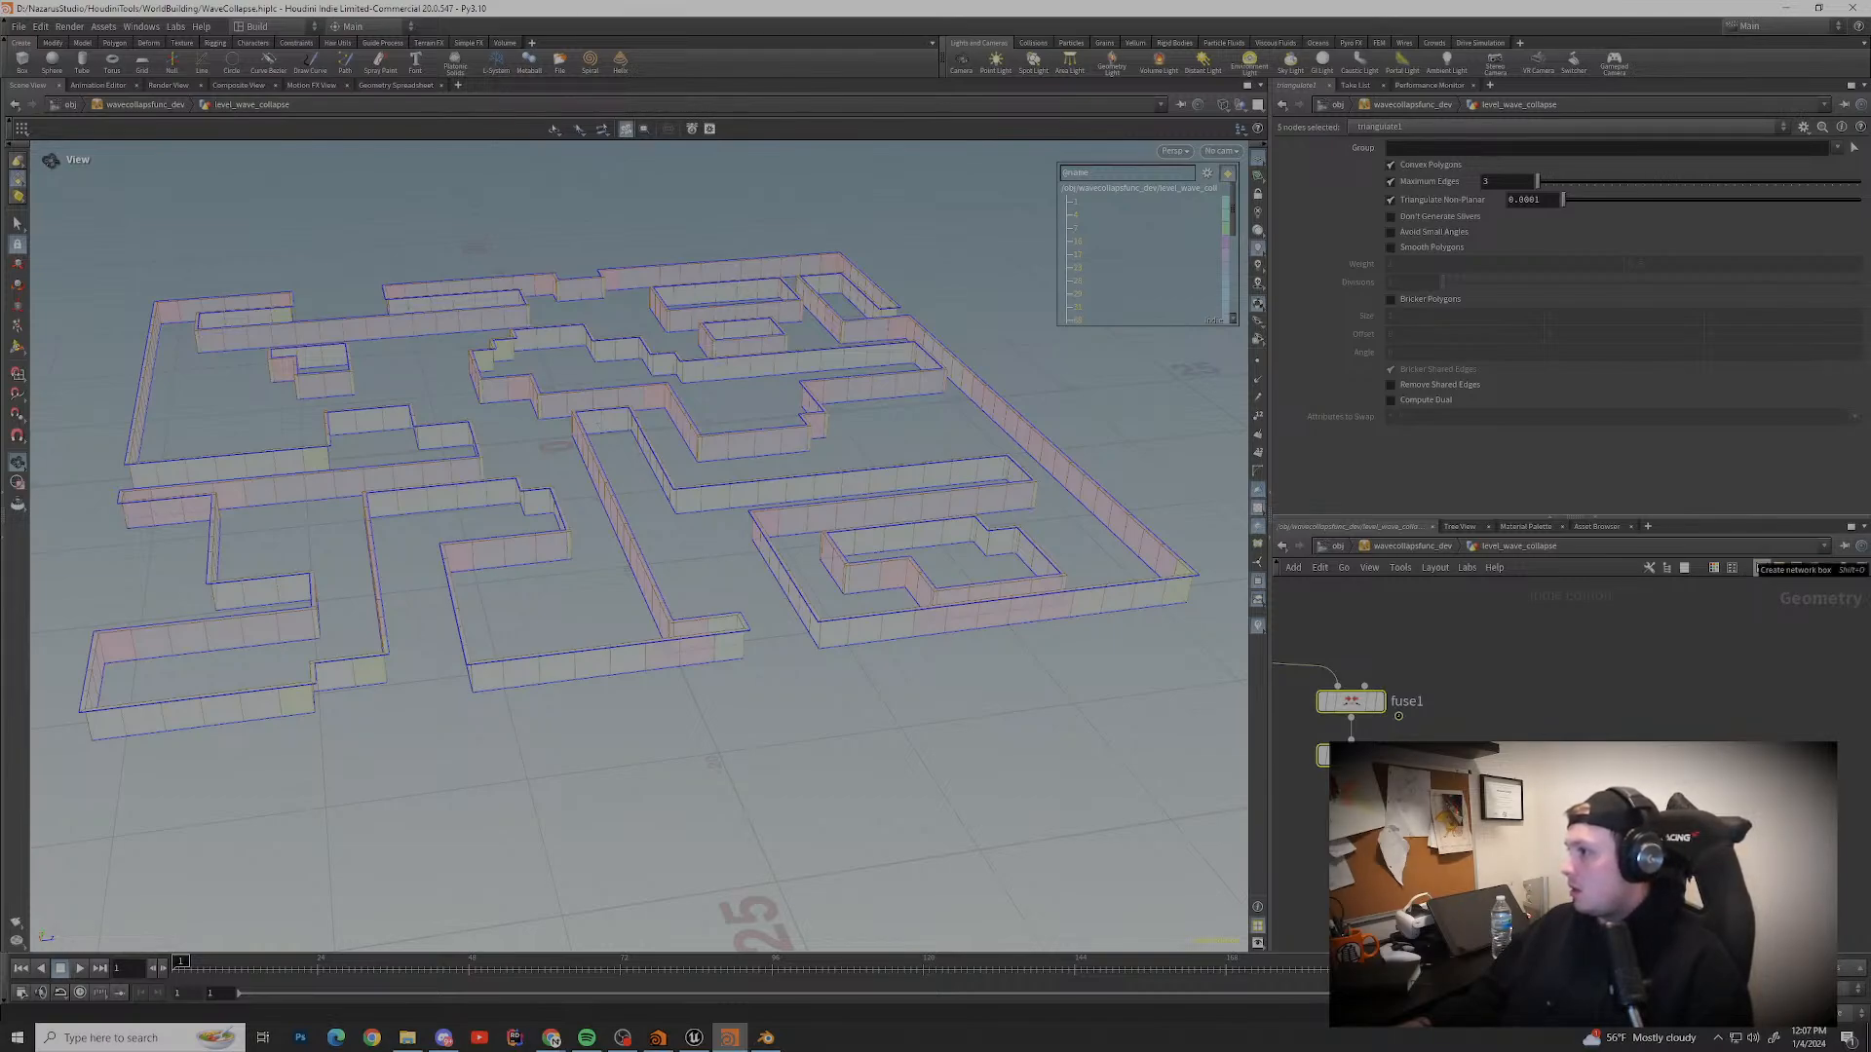
left_click(1761, 568)
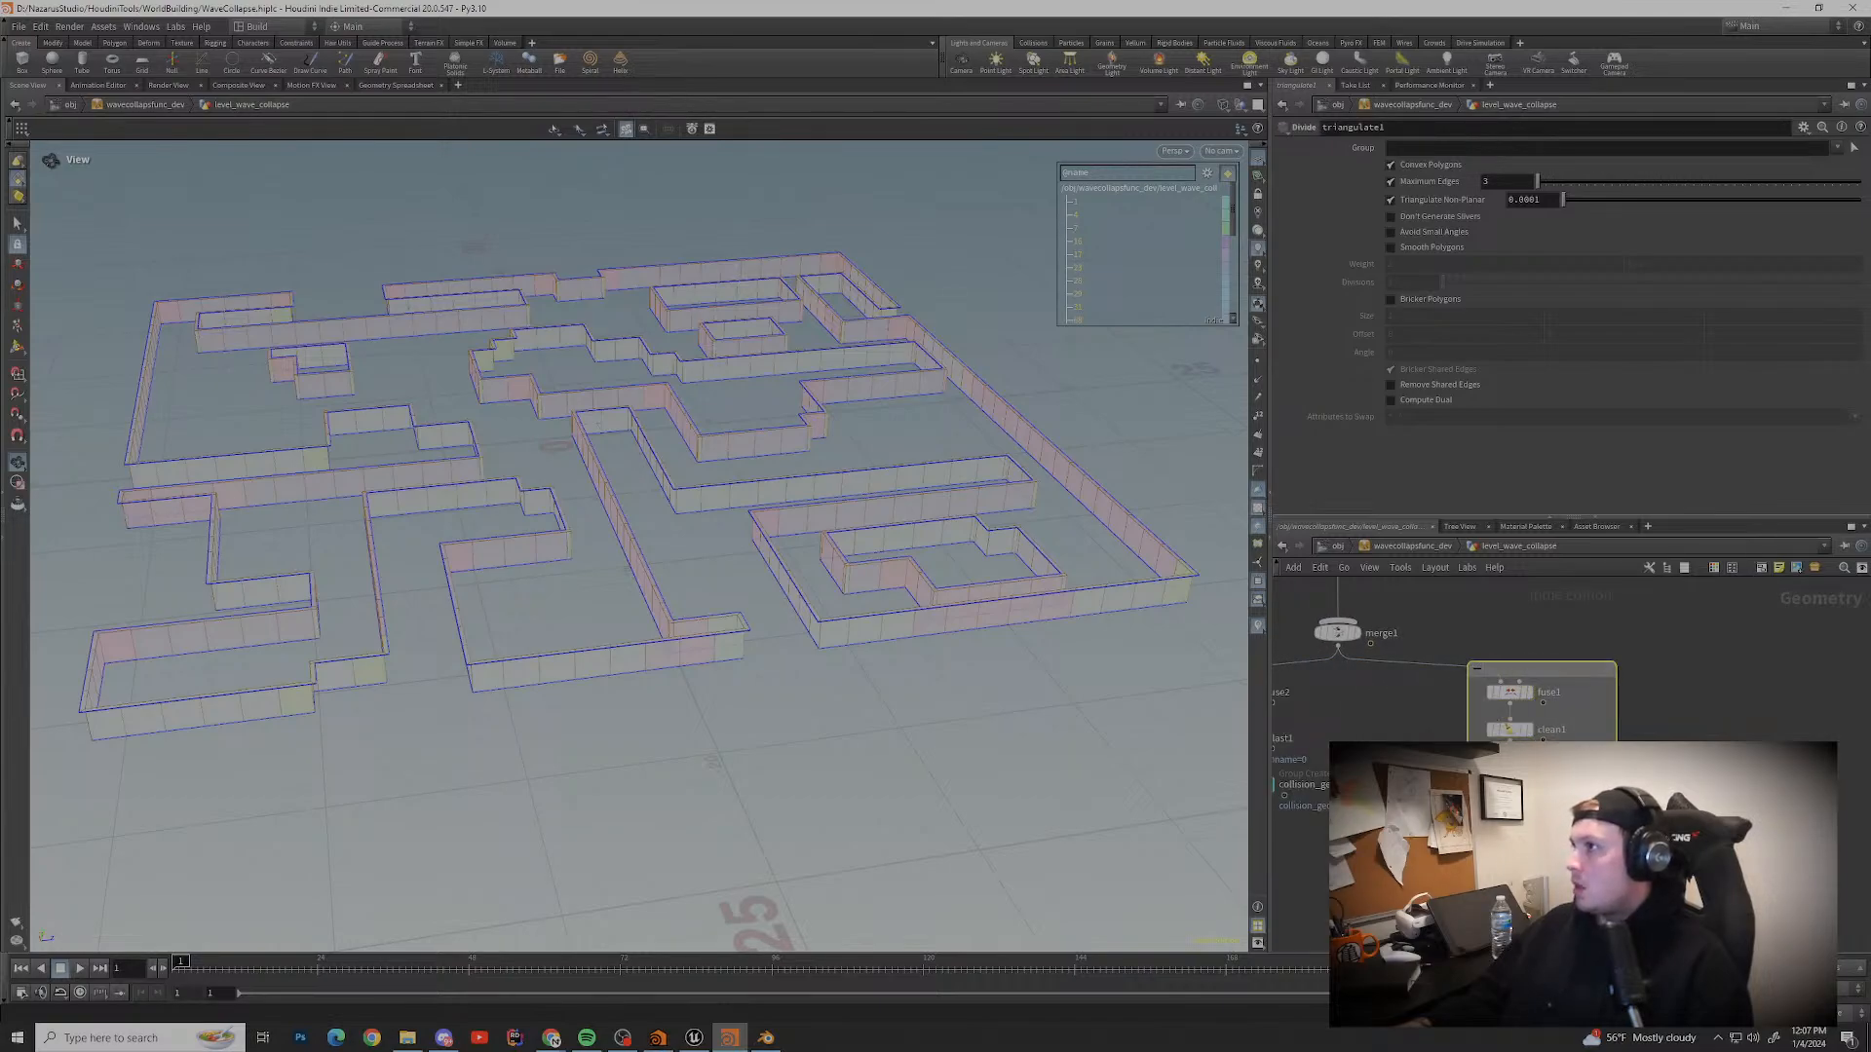
Step: Title the network box around the render branch Geometry
double_click(1541, 669)
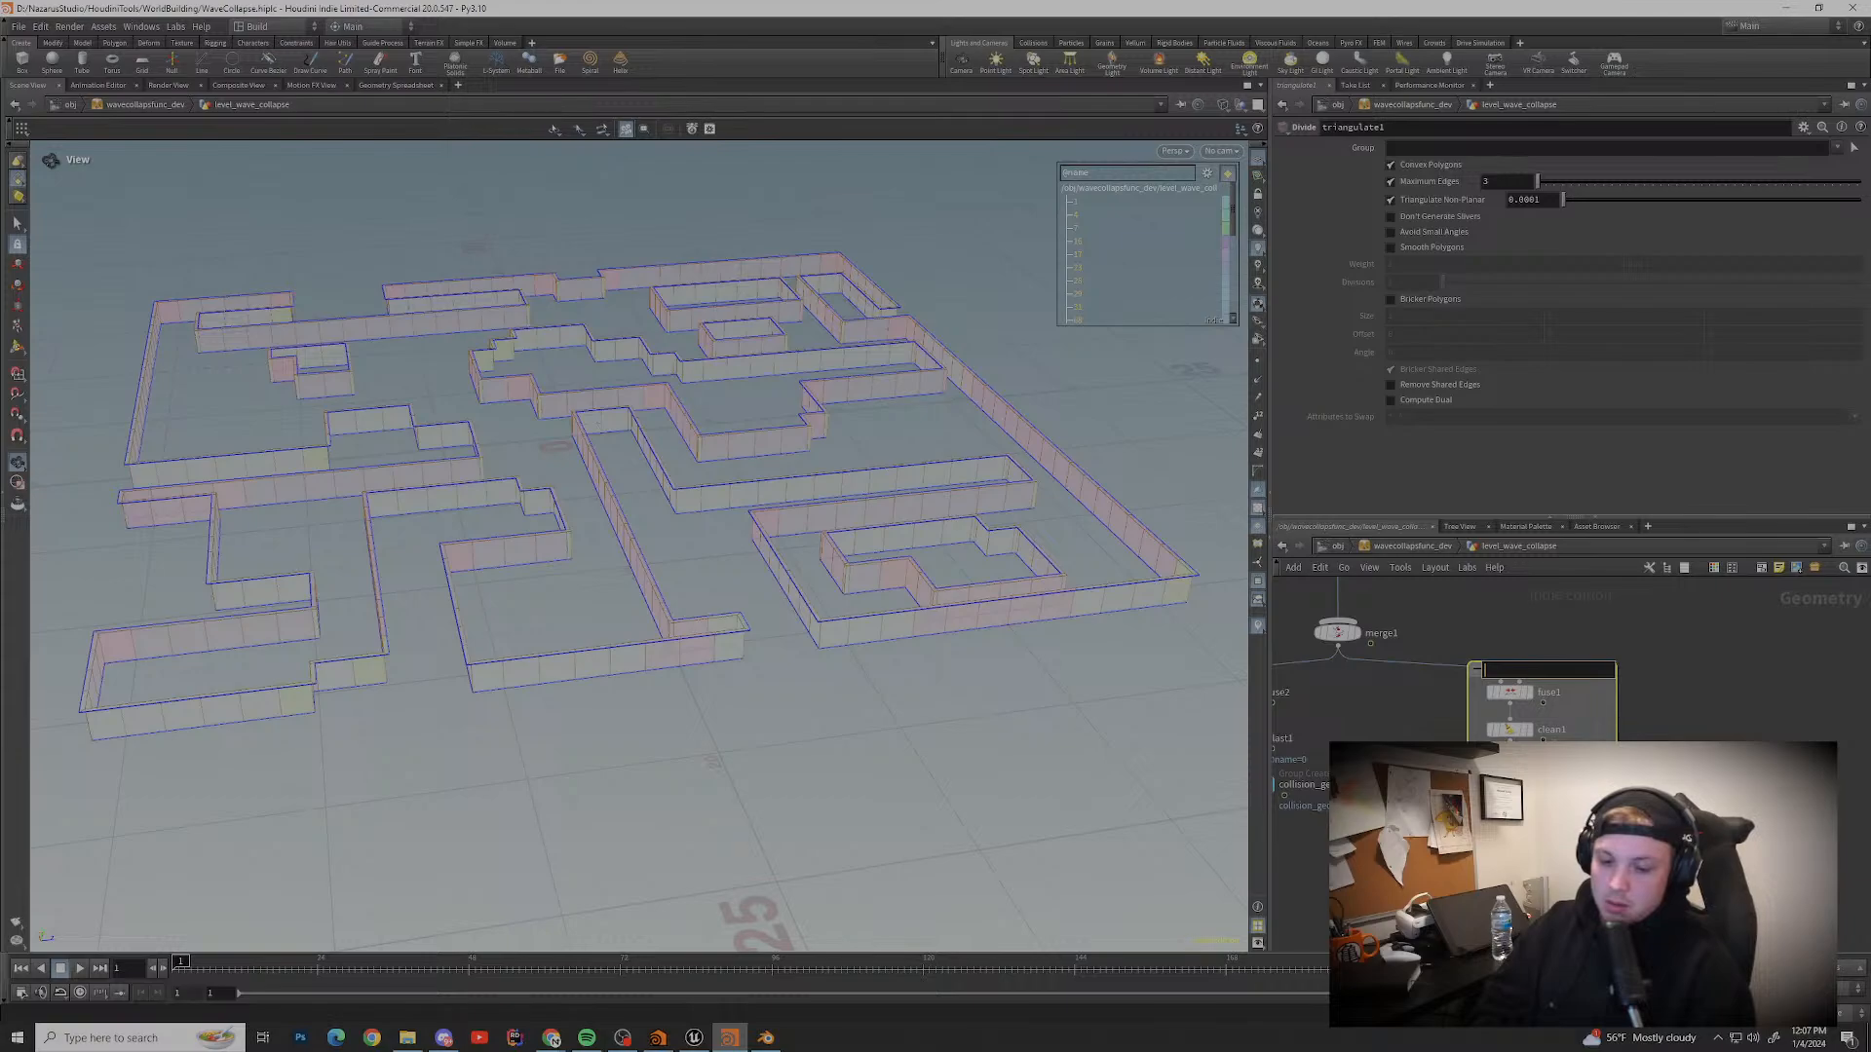
type("Geom")
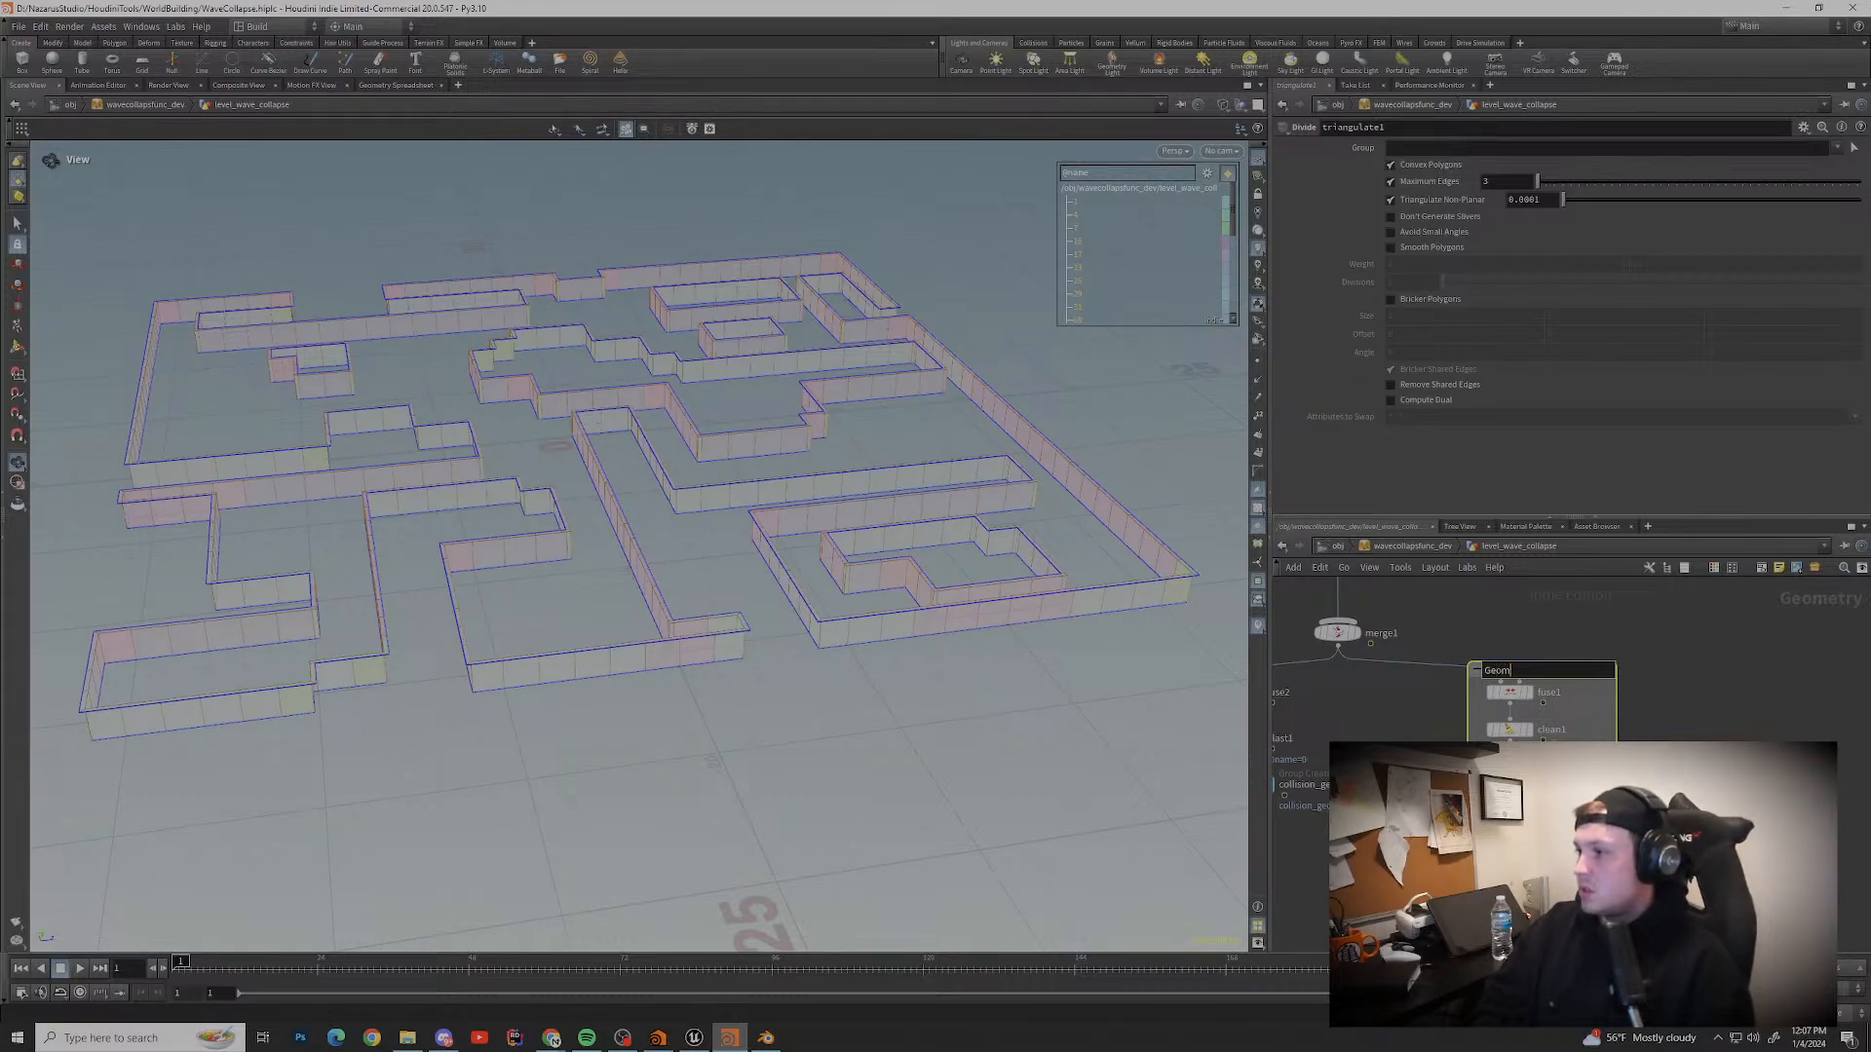
key("BackSpace")
key("BackSpace")
key("BackSpace")
key("BackSpace")
key("BackSpace")
key("BackSpace")
key("BackSpace")
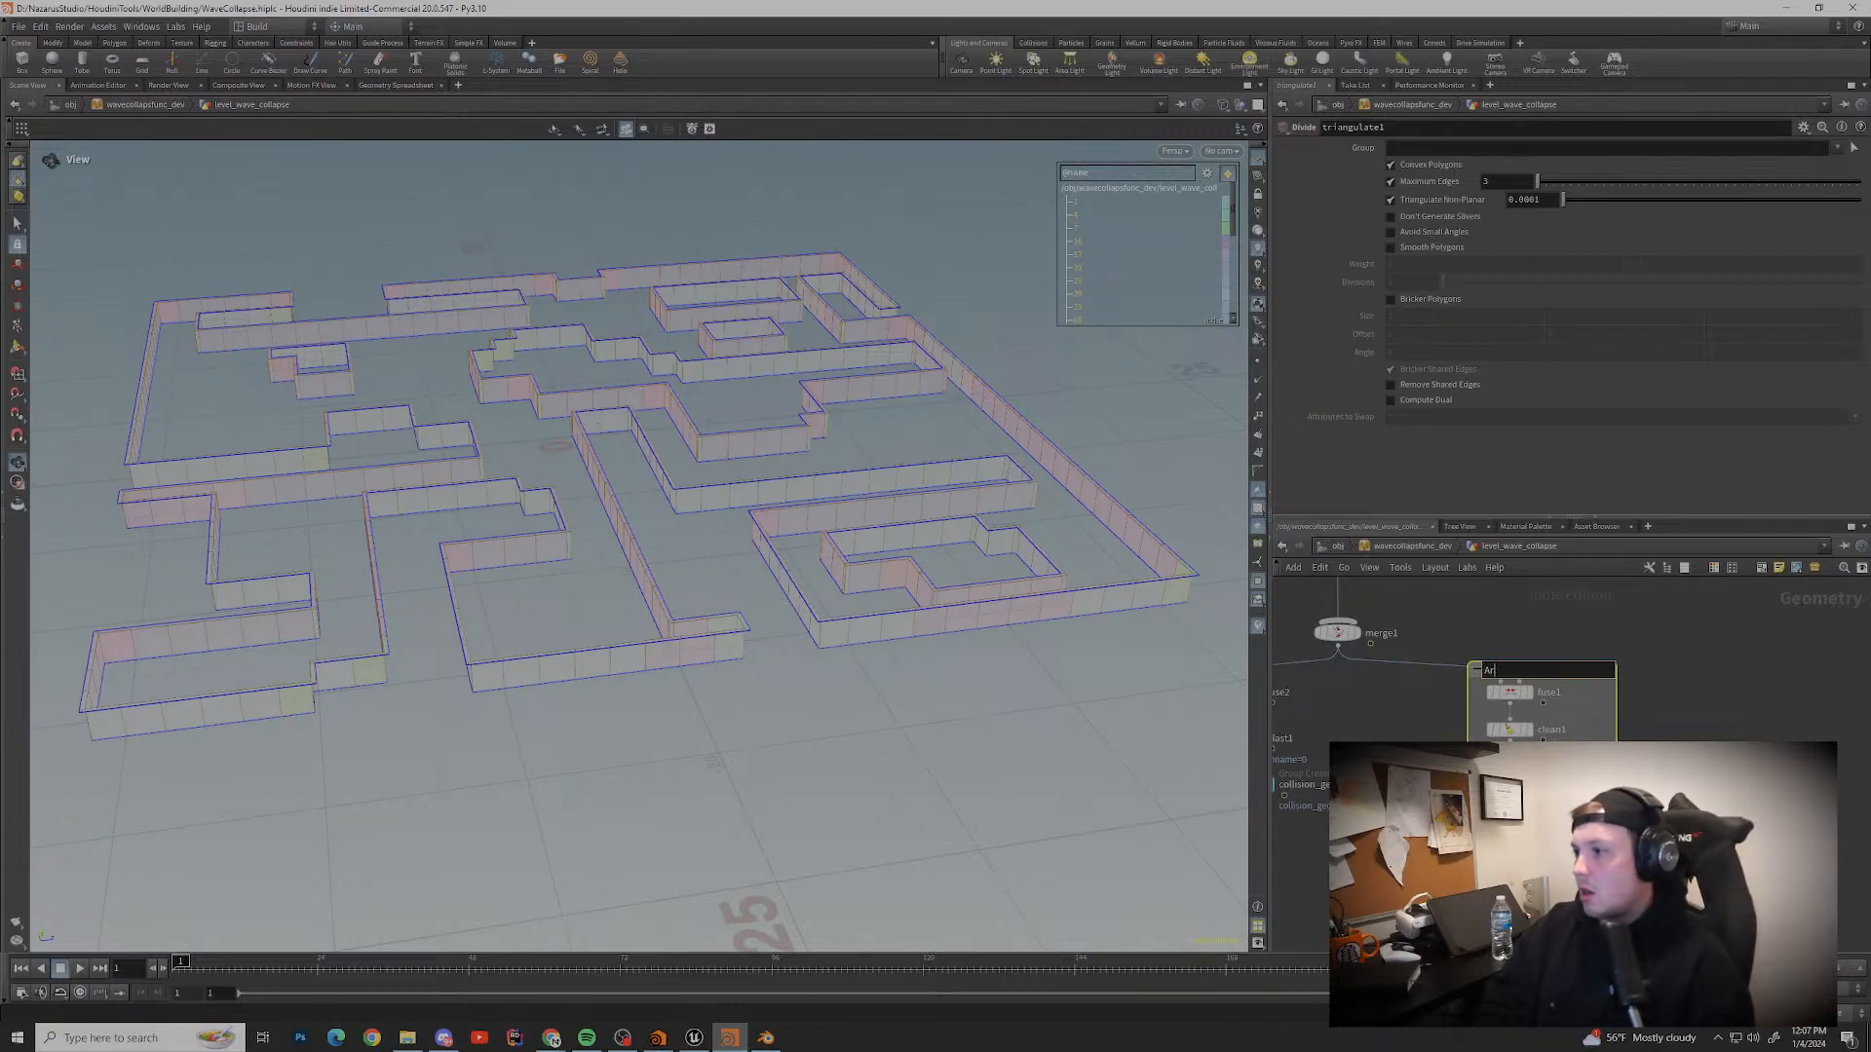
key("BackSpace")
key("BackSpace")
key("BackSpace")
key("BackSpace")
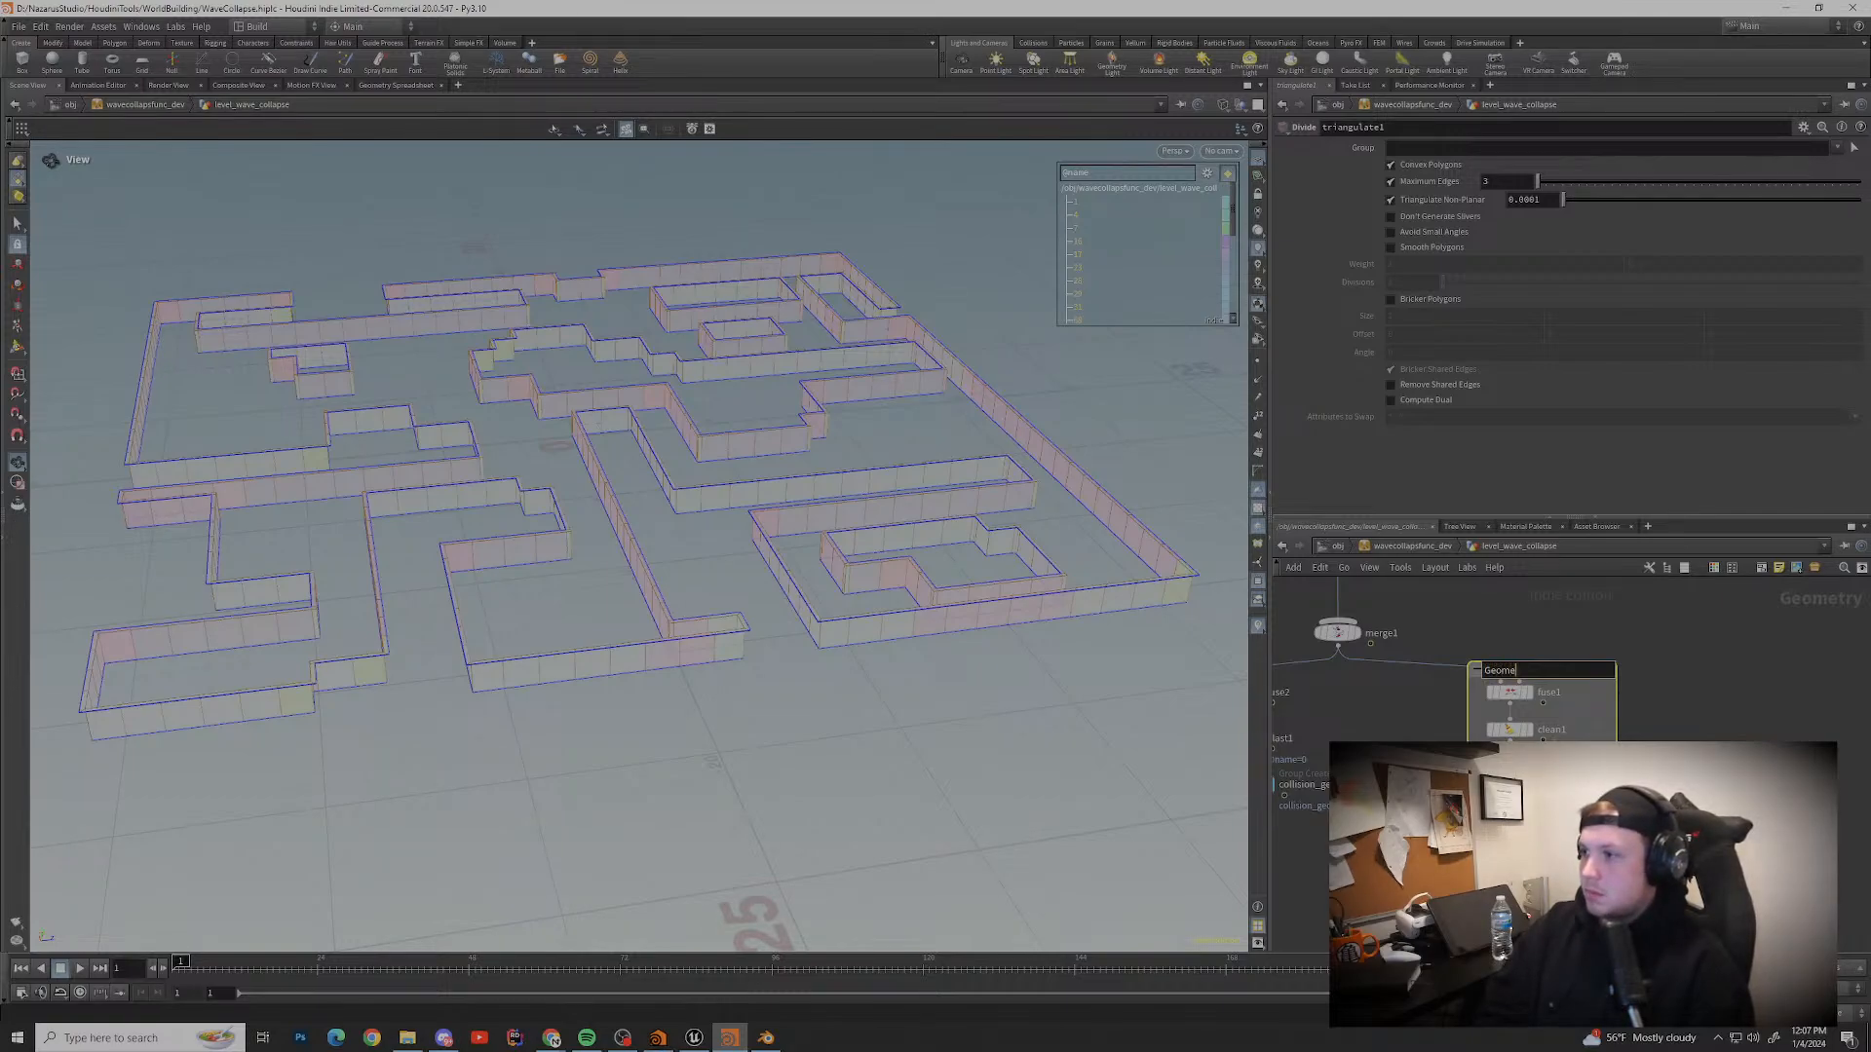
key("Return")
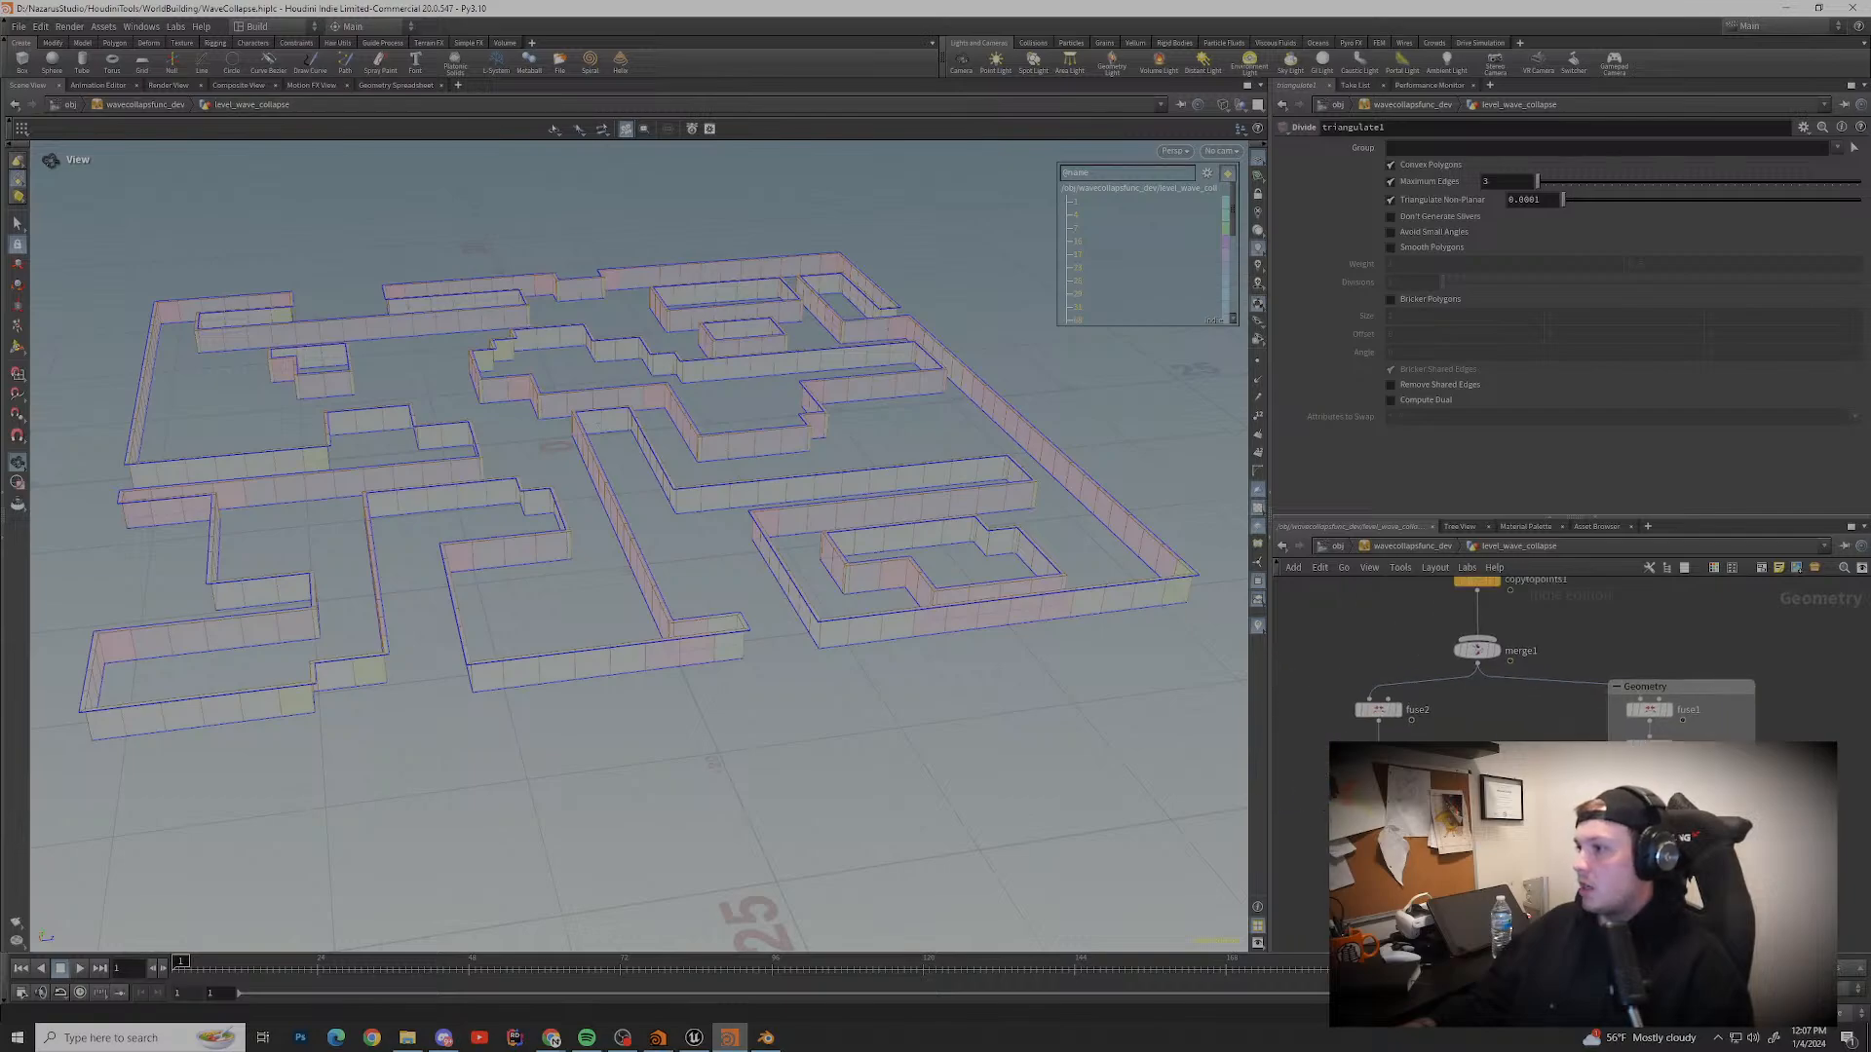
Step: Enclose the collision branch nodes starting at fuse2 in a network box titled Collision Geo
left_click_drag(1564, 709, 1450, 838)
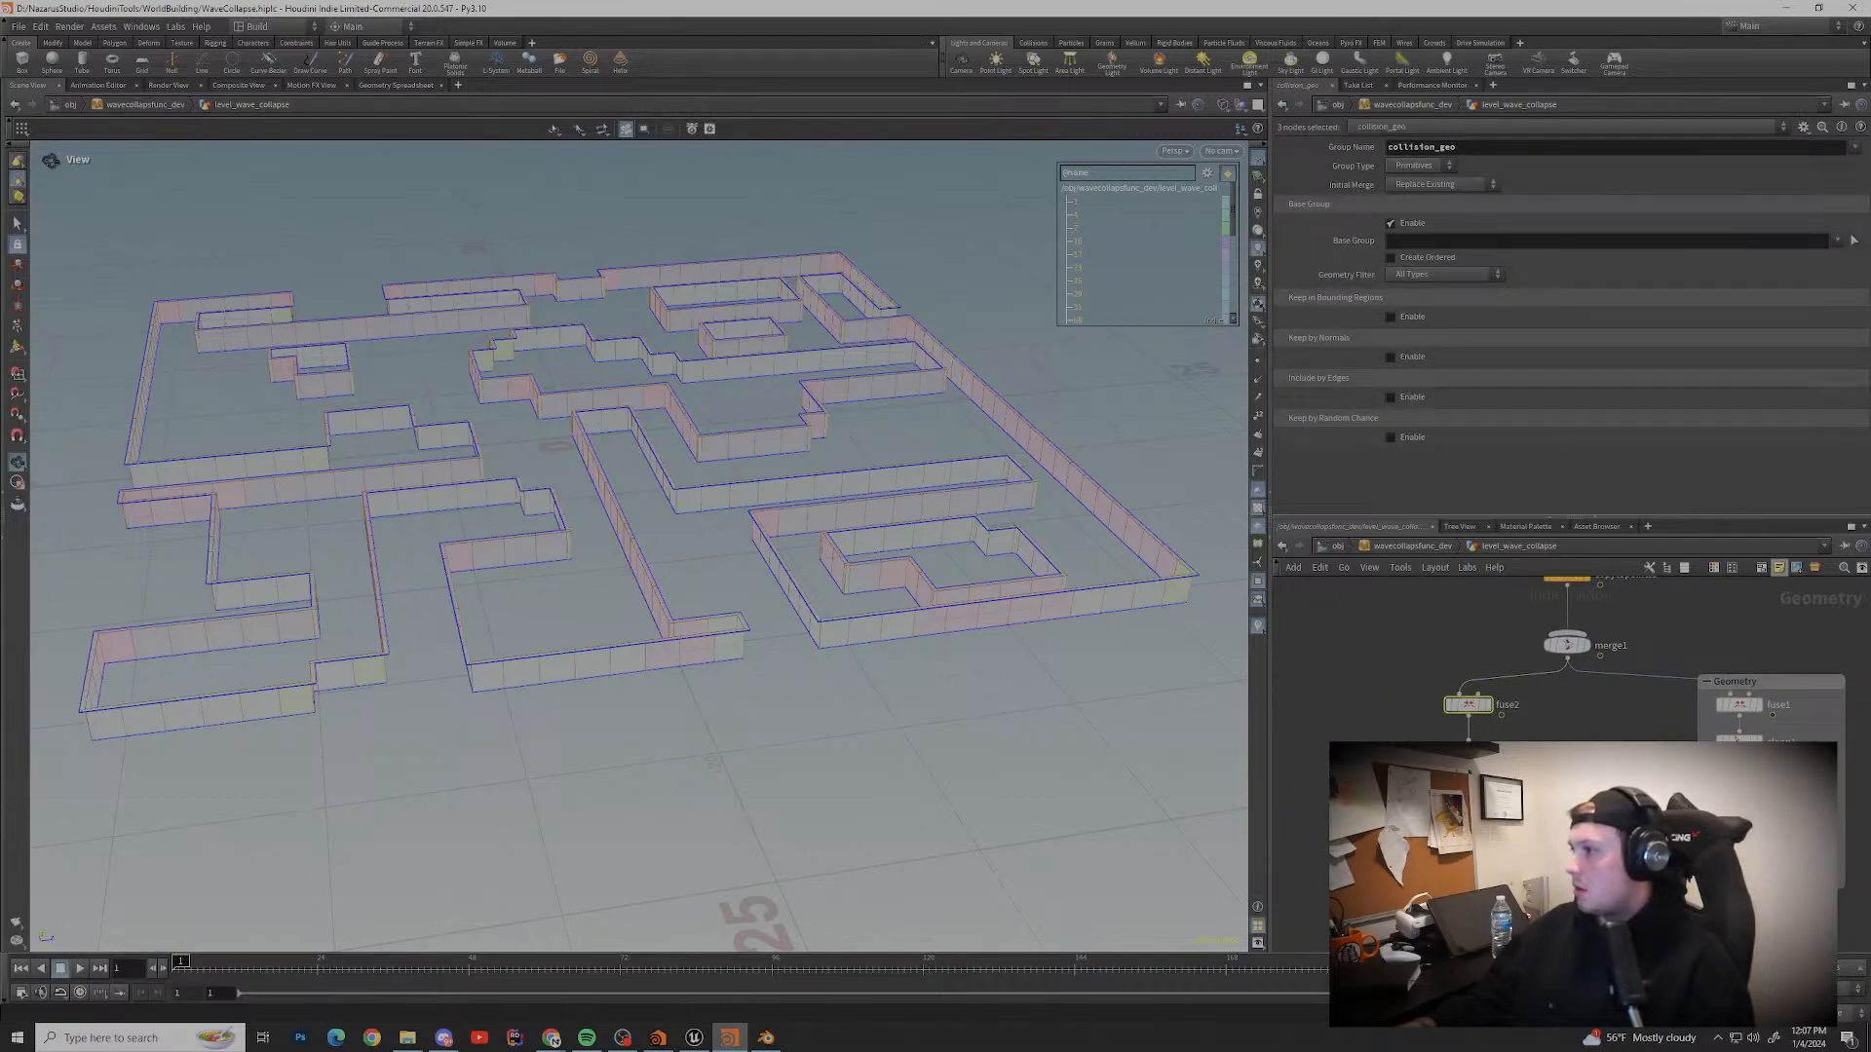
left_click(1762, 567)
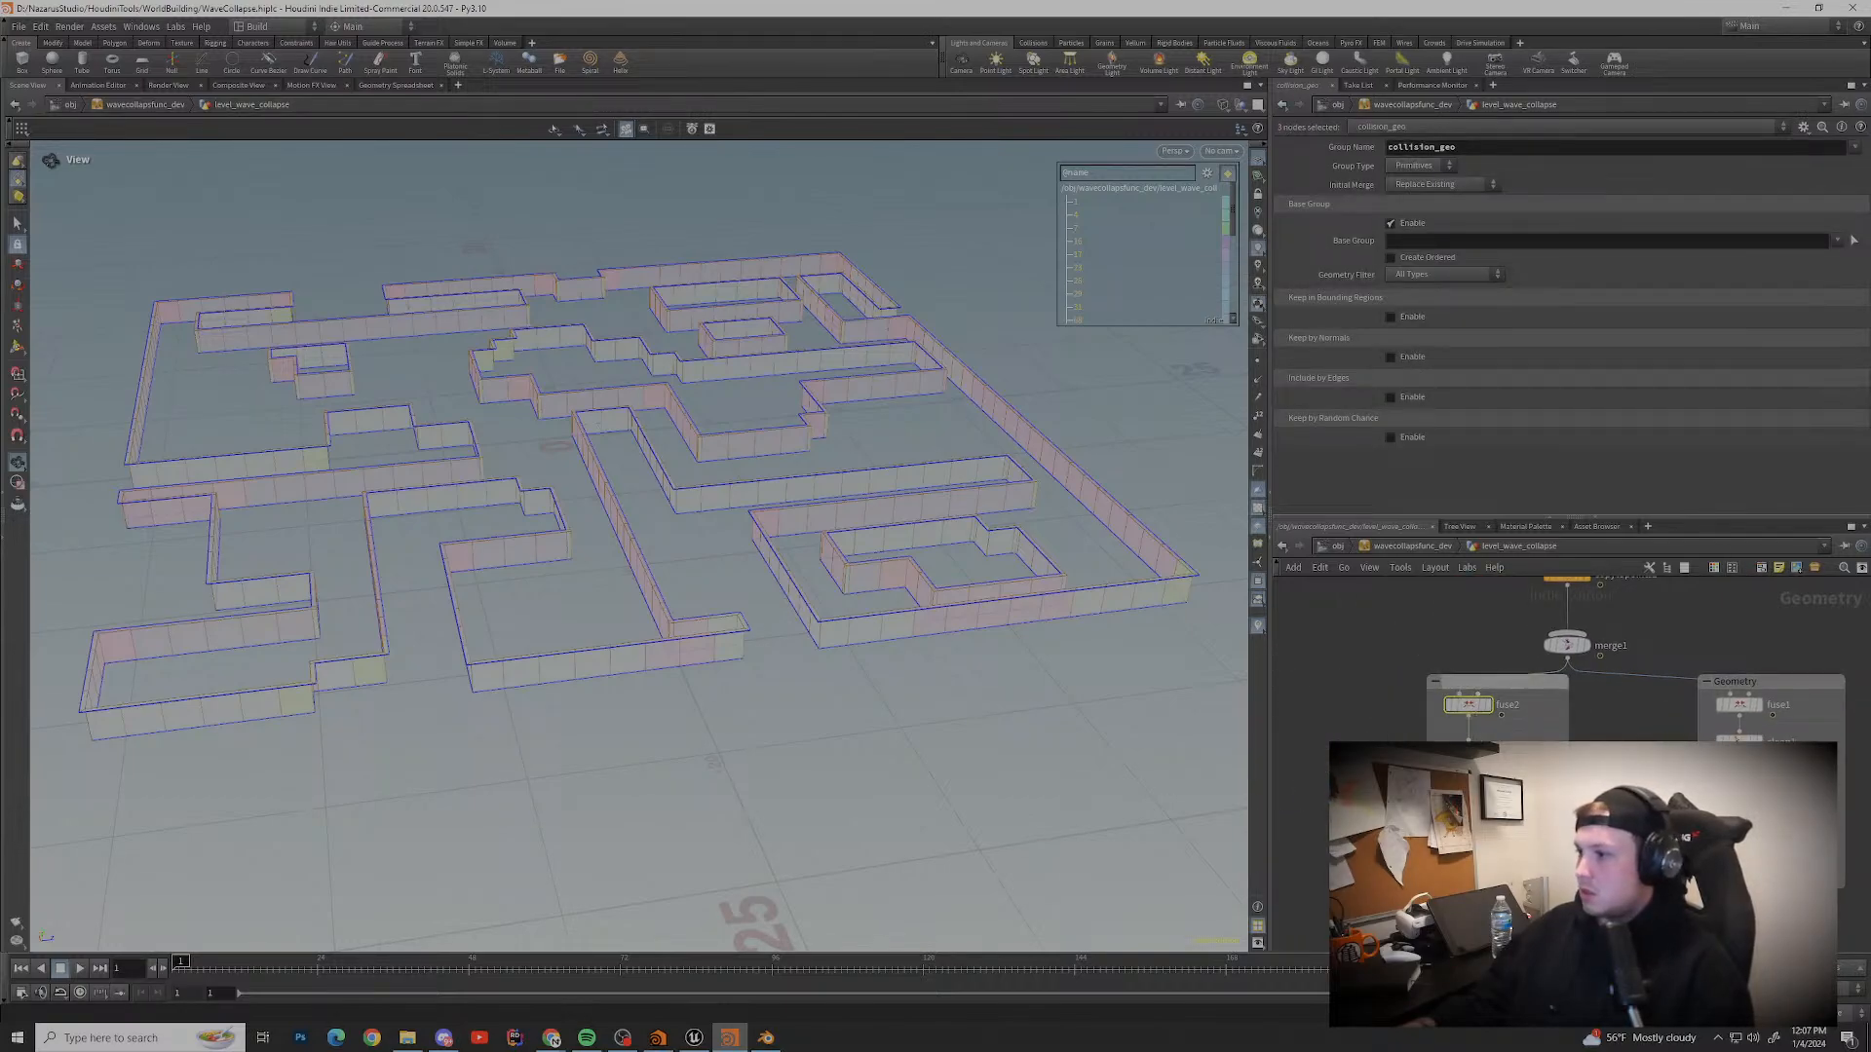
double_click(1504, 682)
type("Collisi")
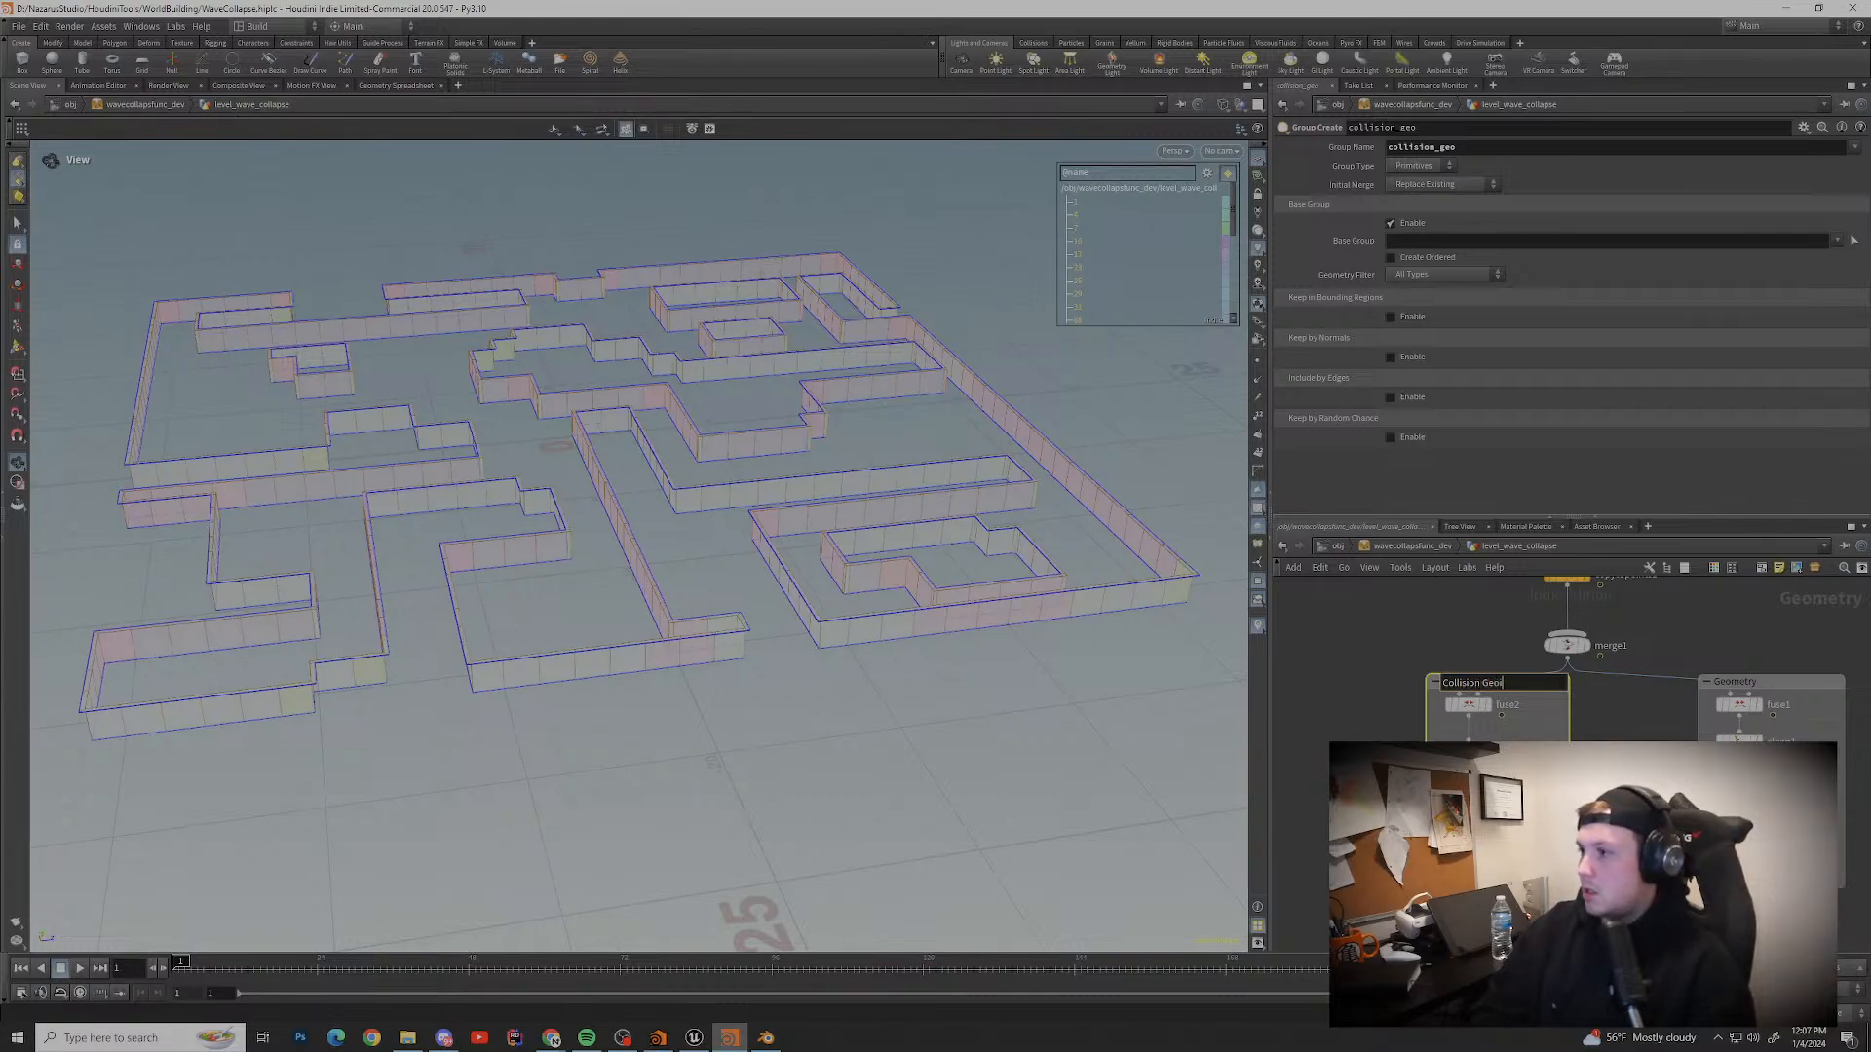
type("on Geo")
key("Return")
Step: Arrange the Collision Geo and Geometry network boxes side by side at the same height below merge1
left_click_drag(1492, 726, 1492, 708)
left_click(1627, 711)
middle_click_drag(1627, 712, 1582, 737)
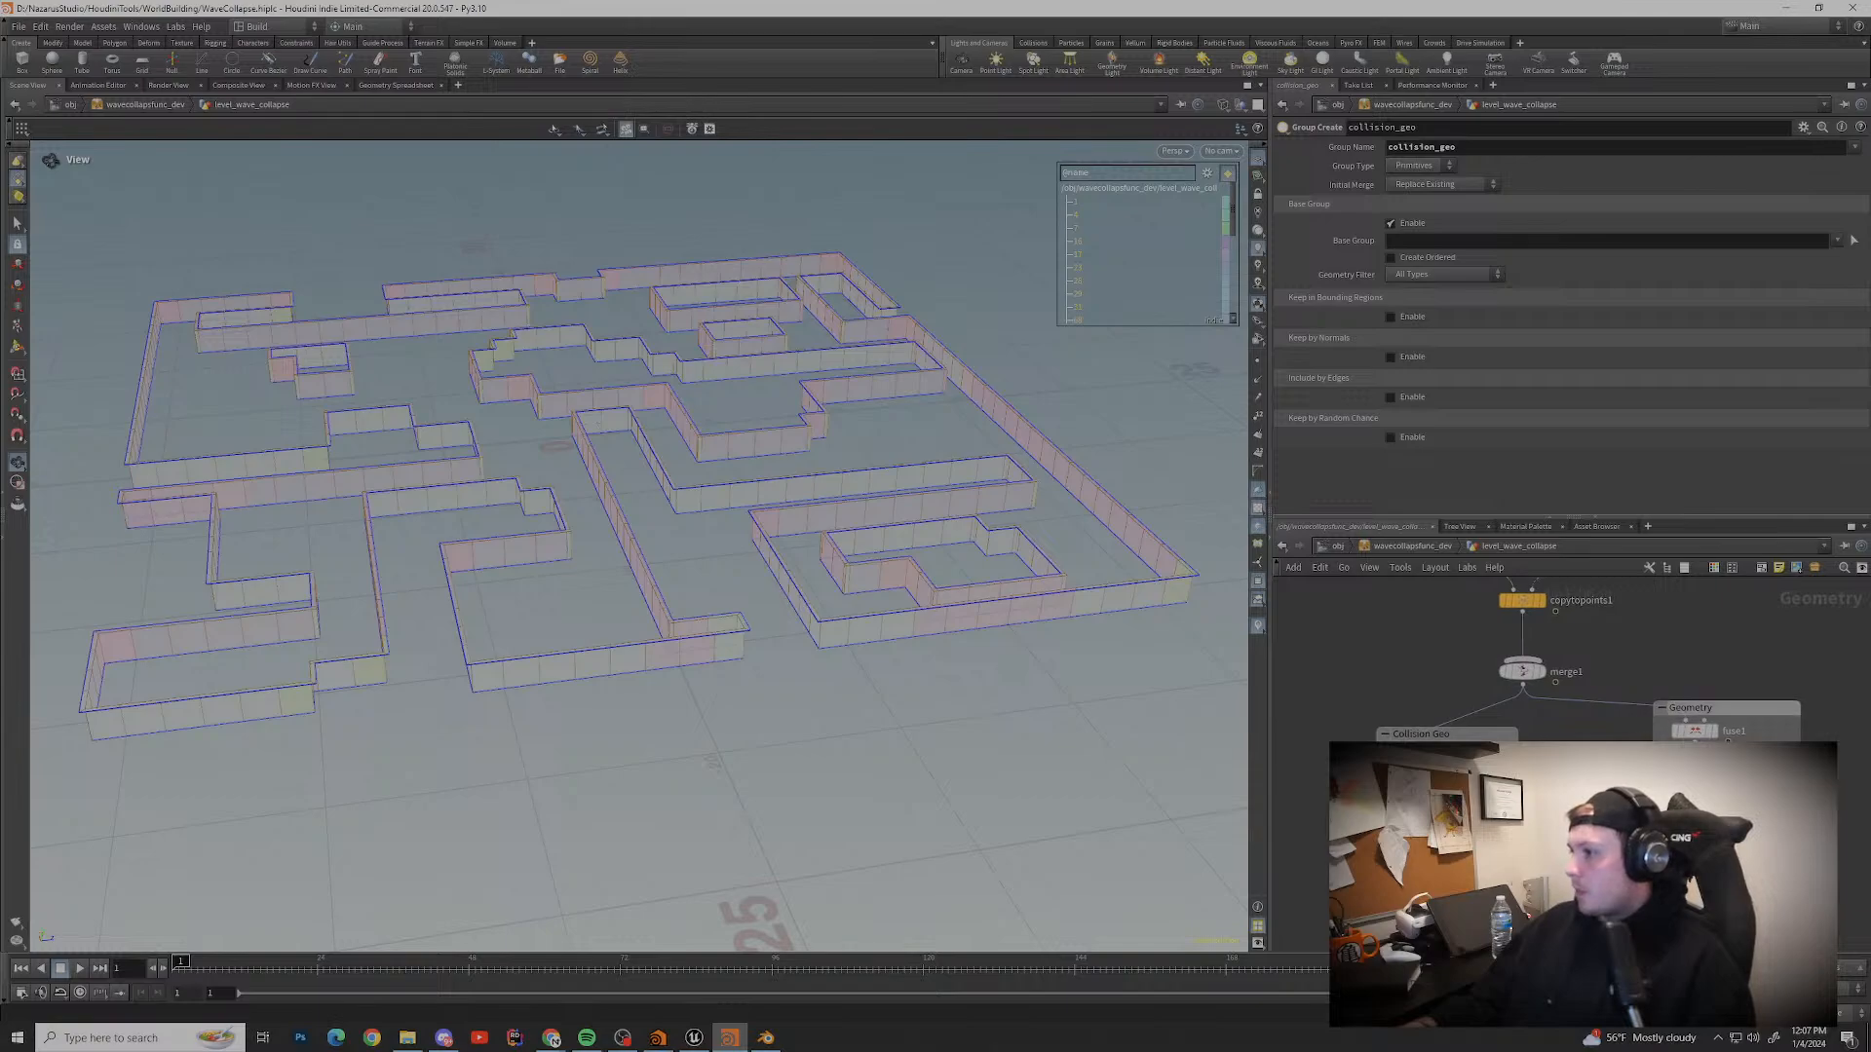
left_click_drag(1727, 708, 1727, 739)
Step: Move the tileset import nodes, including wang_tiles_sample1, away from the wave function collapse nodes and enclose them in a network box
middle_click_drag(1529, 614, 1527, 777)
middle_click(1455, 723)
left_click_drag(1561, 611, 1446, 794)
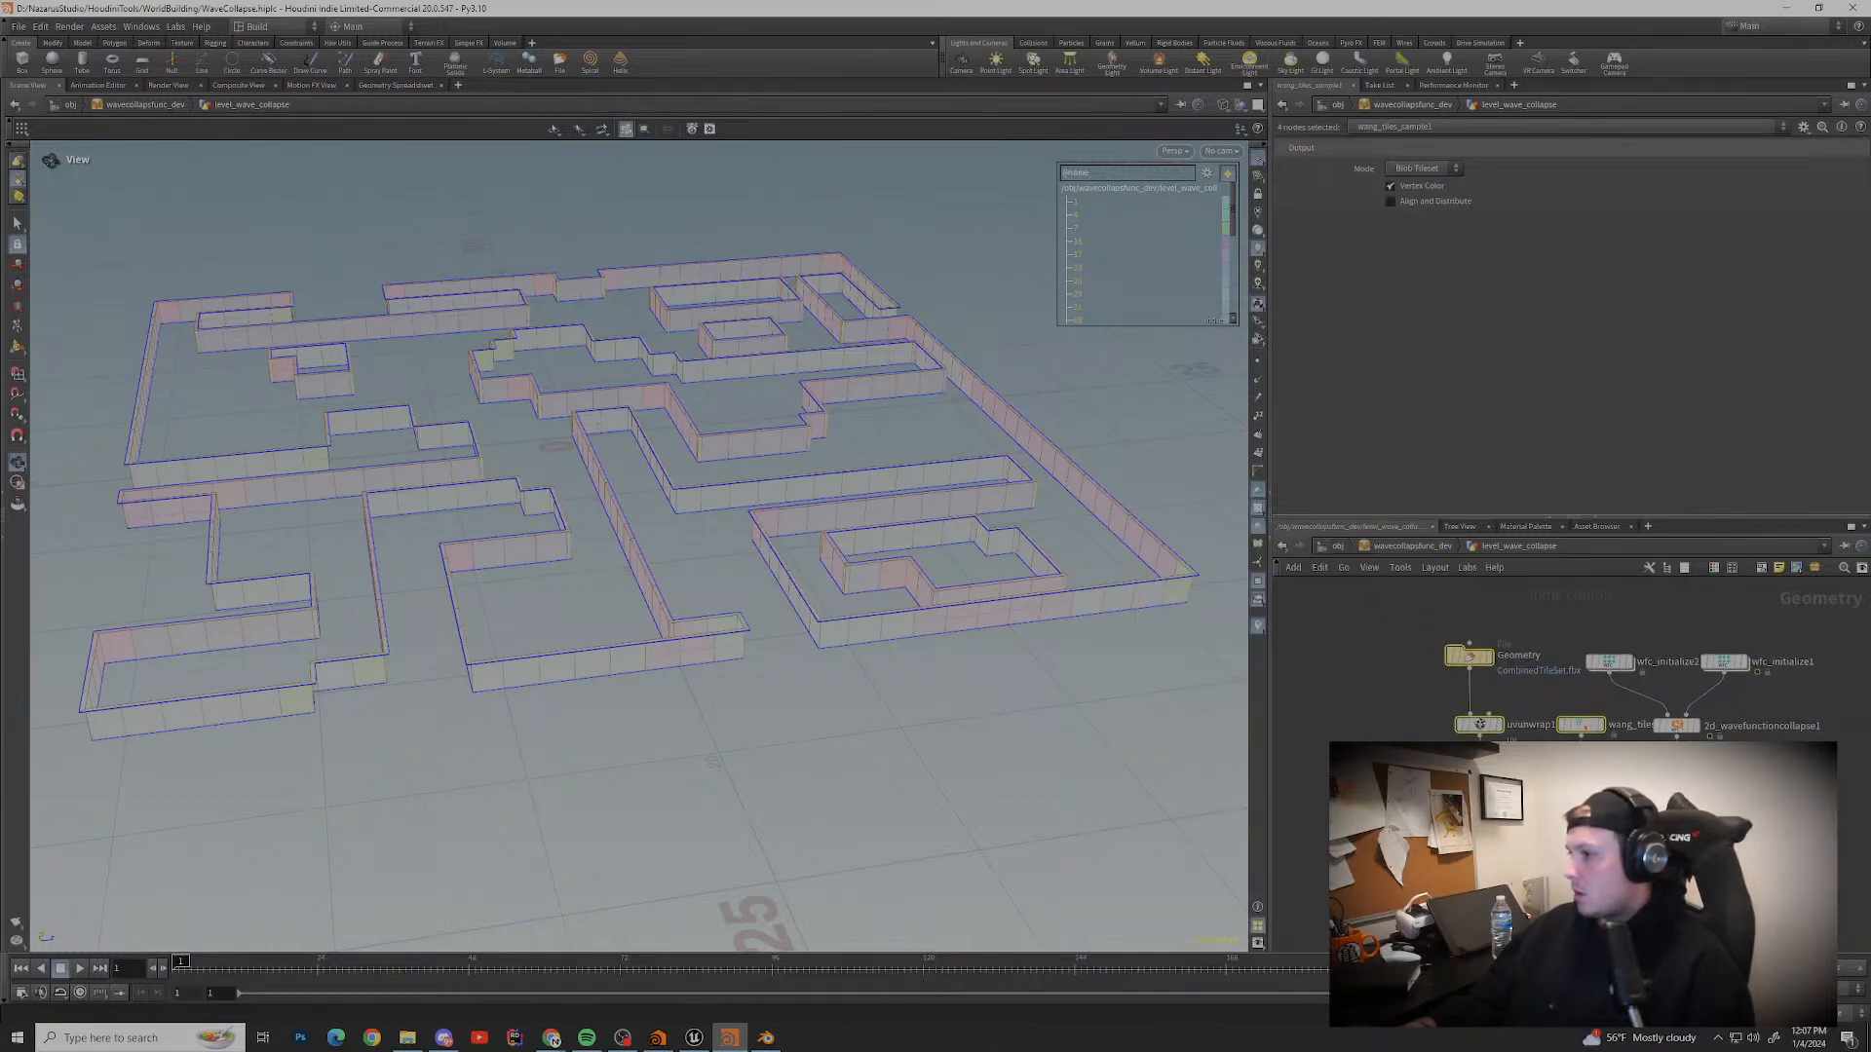
left_click_drag(1581, 725, 1442, 726)
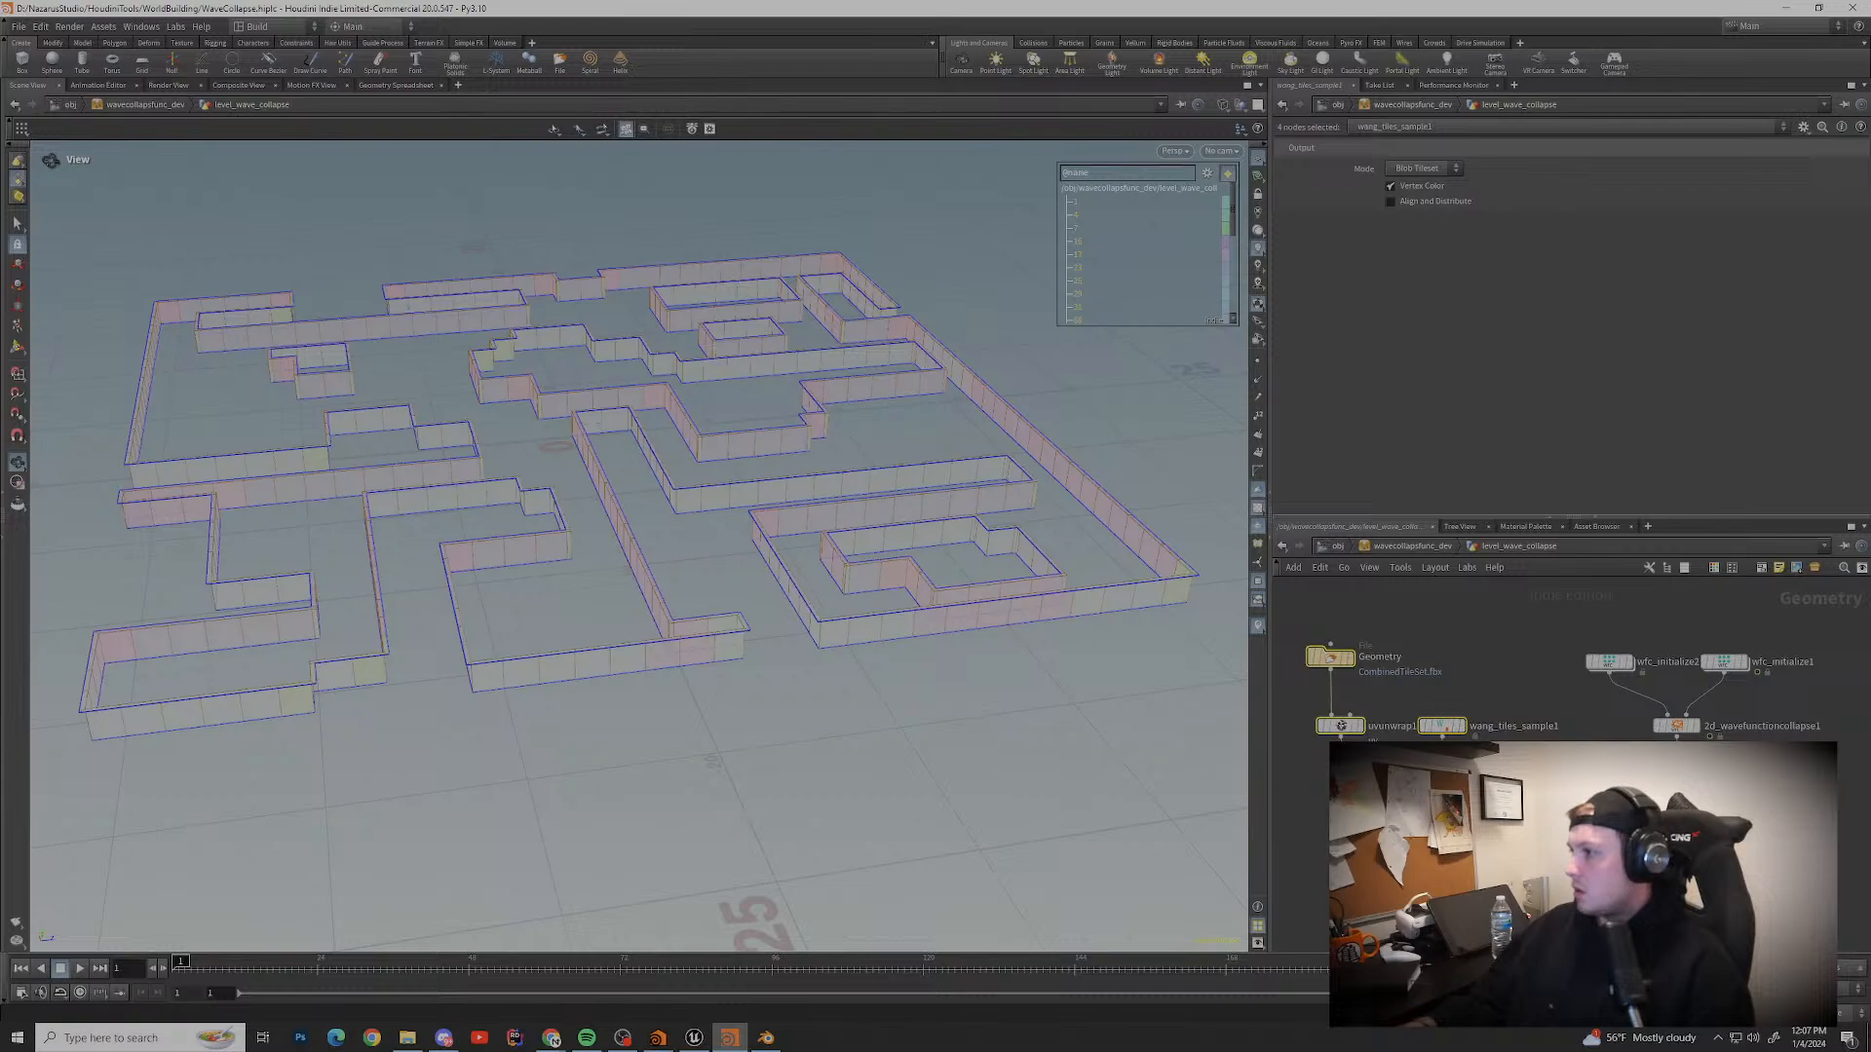
key("shift+o")
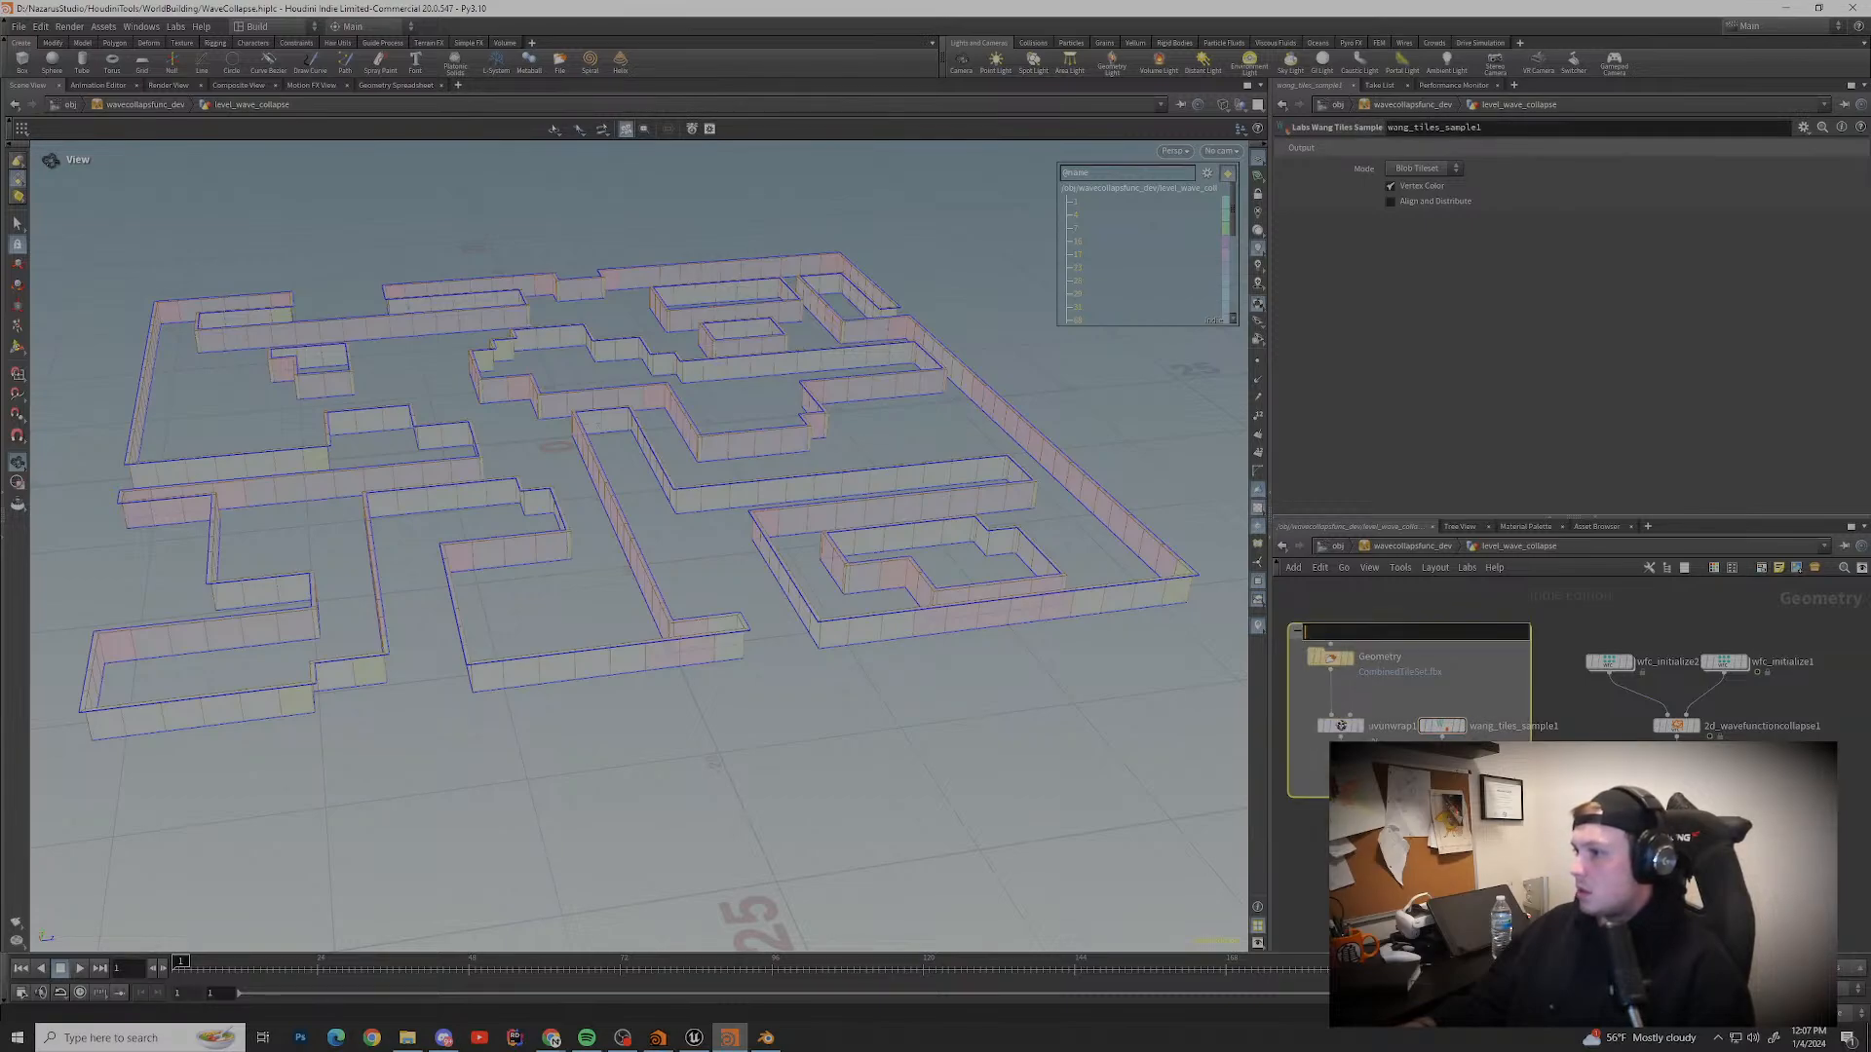
Step: Title the network box around the tileset import nodes Input Geo
type("Input He")
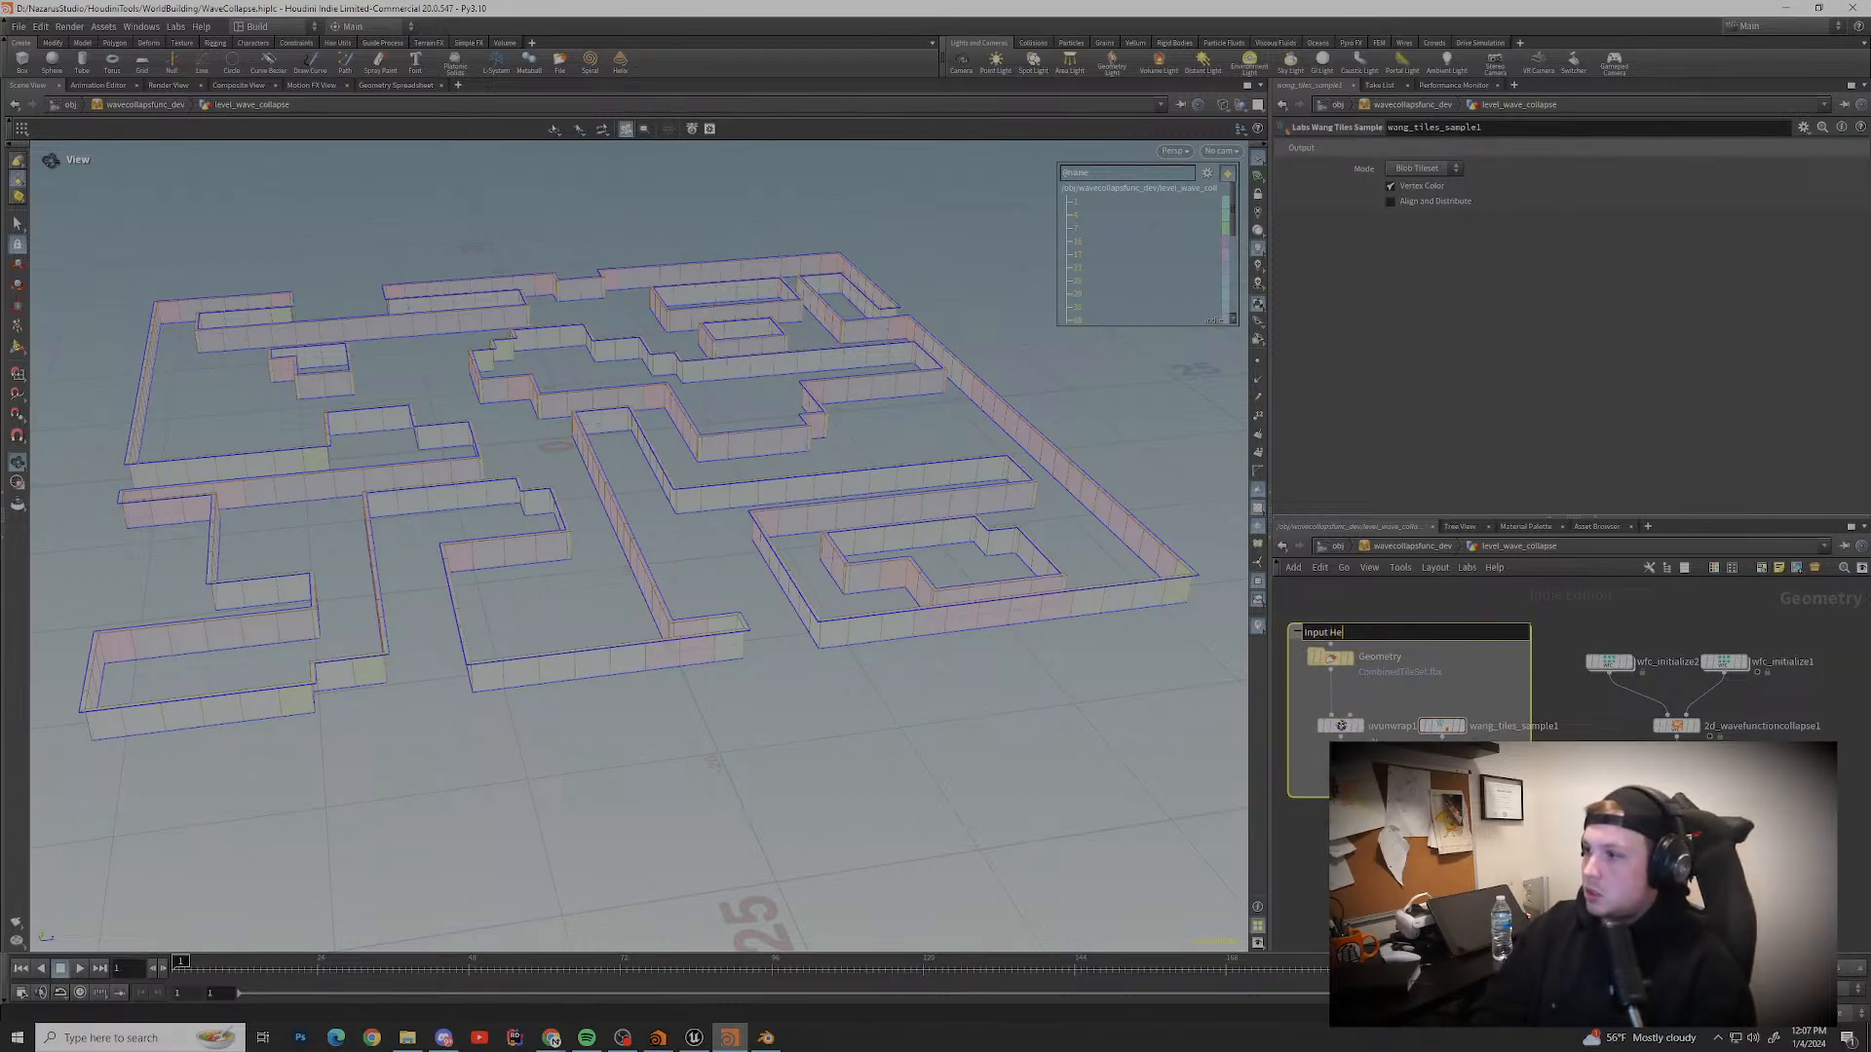
key("BackSpace")
key("BackSpace")
key("BackSpace")
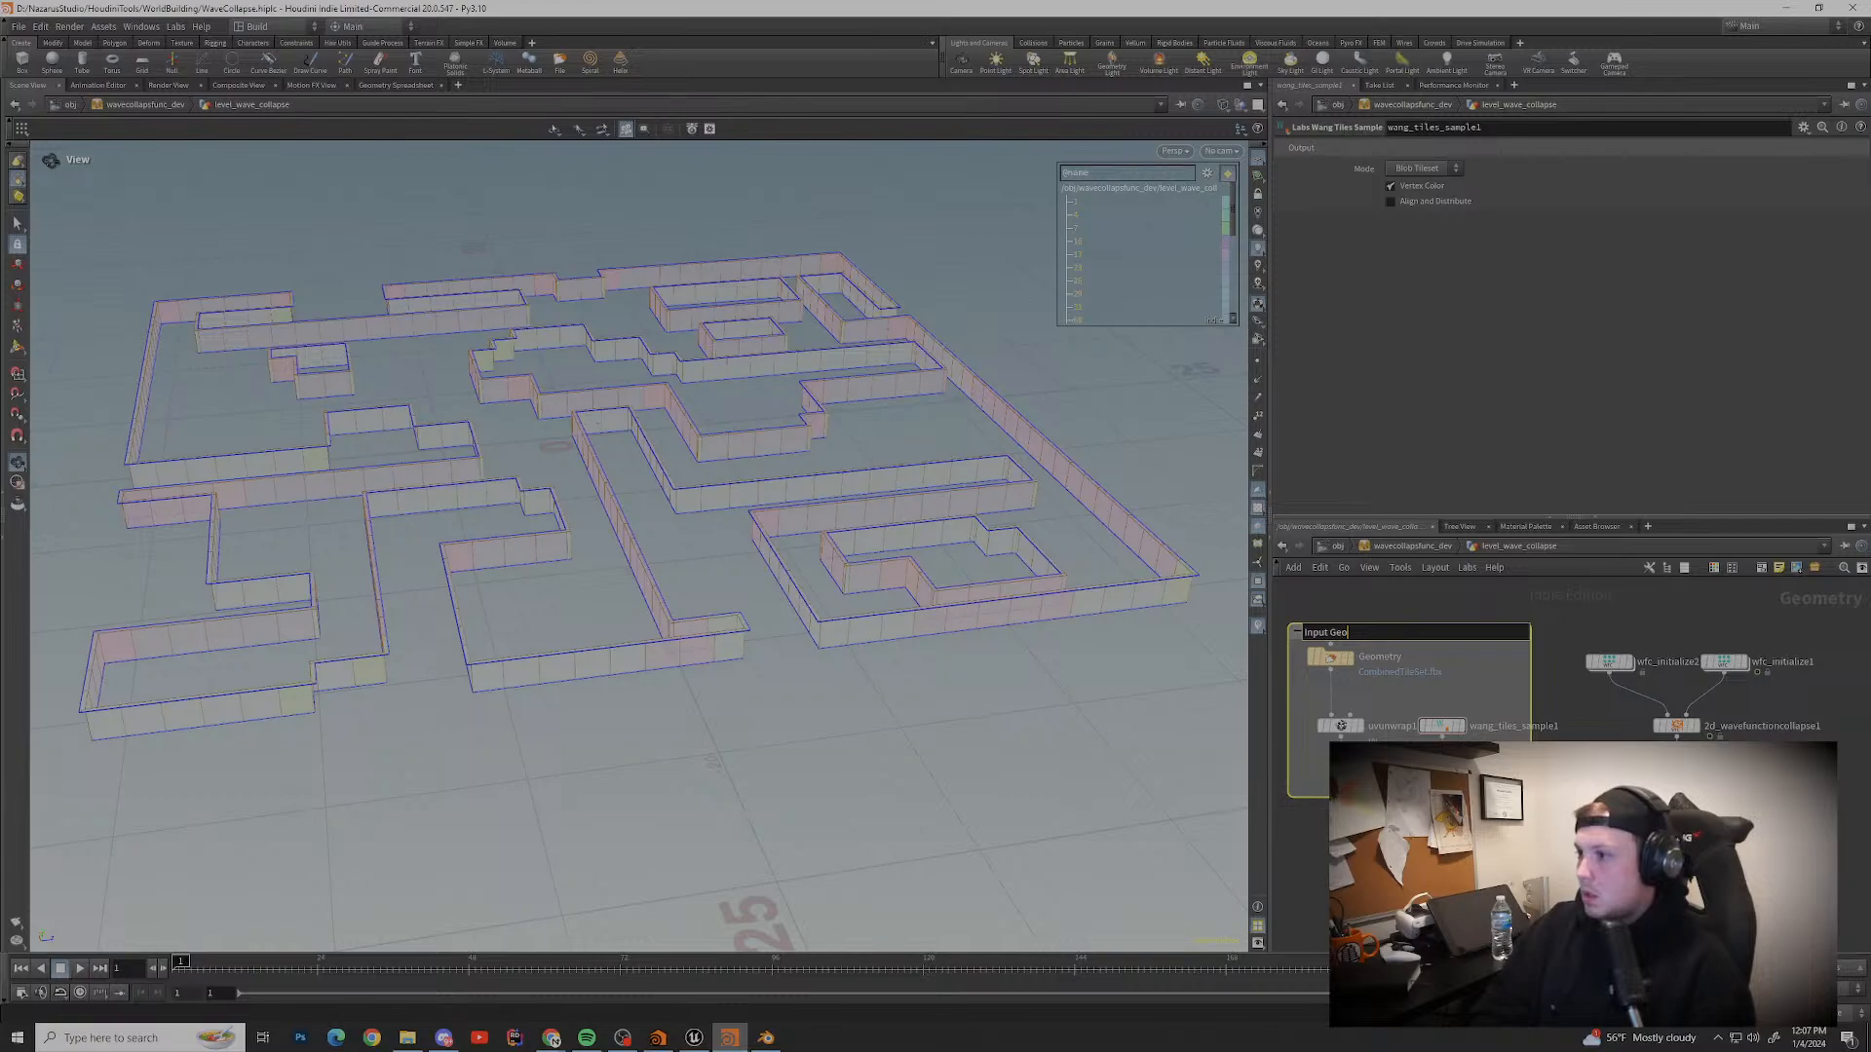
key("Return")
Step: Enclose the wave function collapse nodes in a network box titled Wave Collapse and shift it slightly away from the Input Geo box
middle_click_drag(1656, 633, 1572, 638)
left_click_drag(1737, 623, 1499, 799)
key("shift+o")
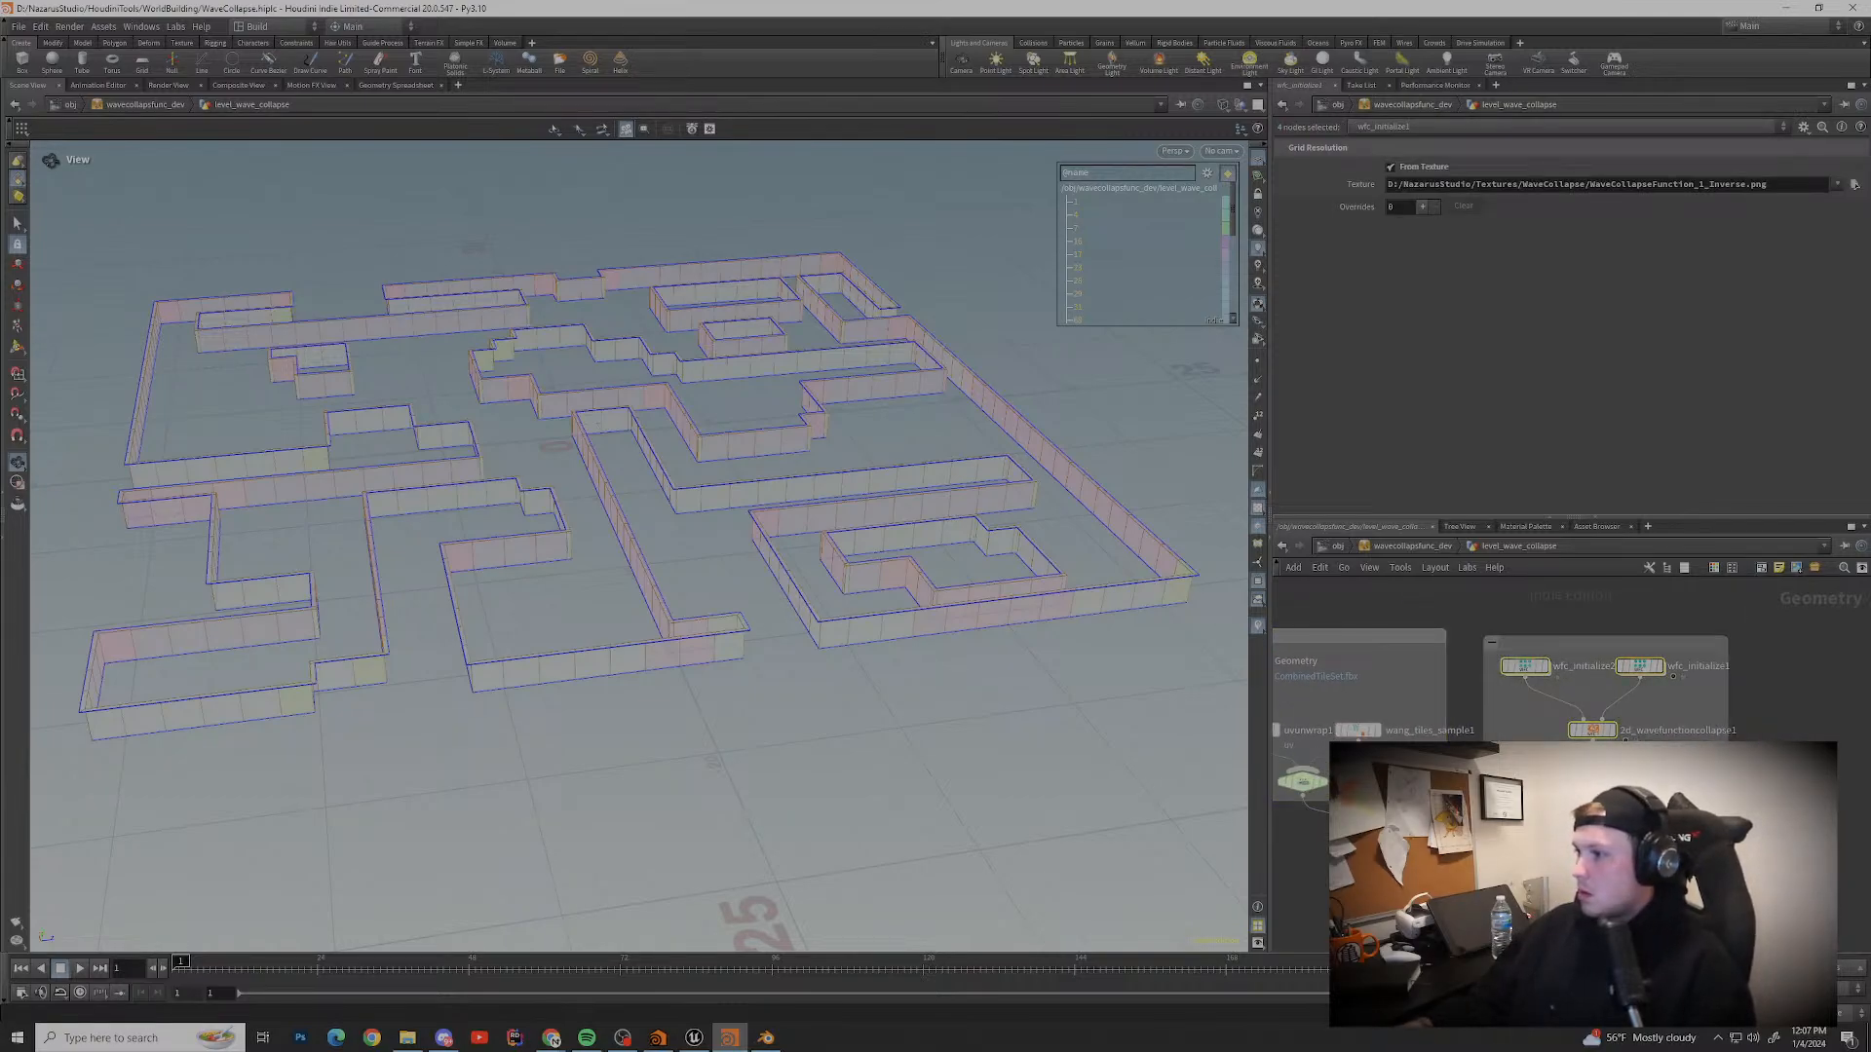
double_click(1603, 643)
type("Wave ")
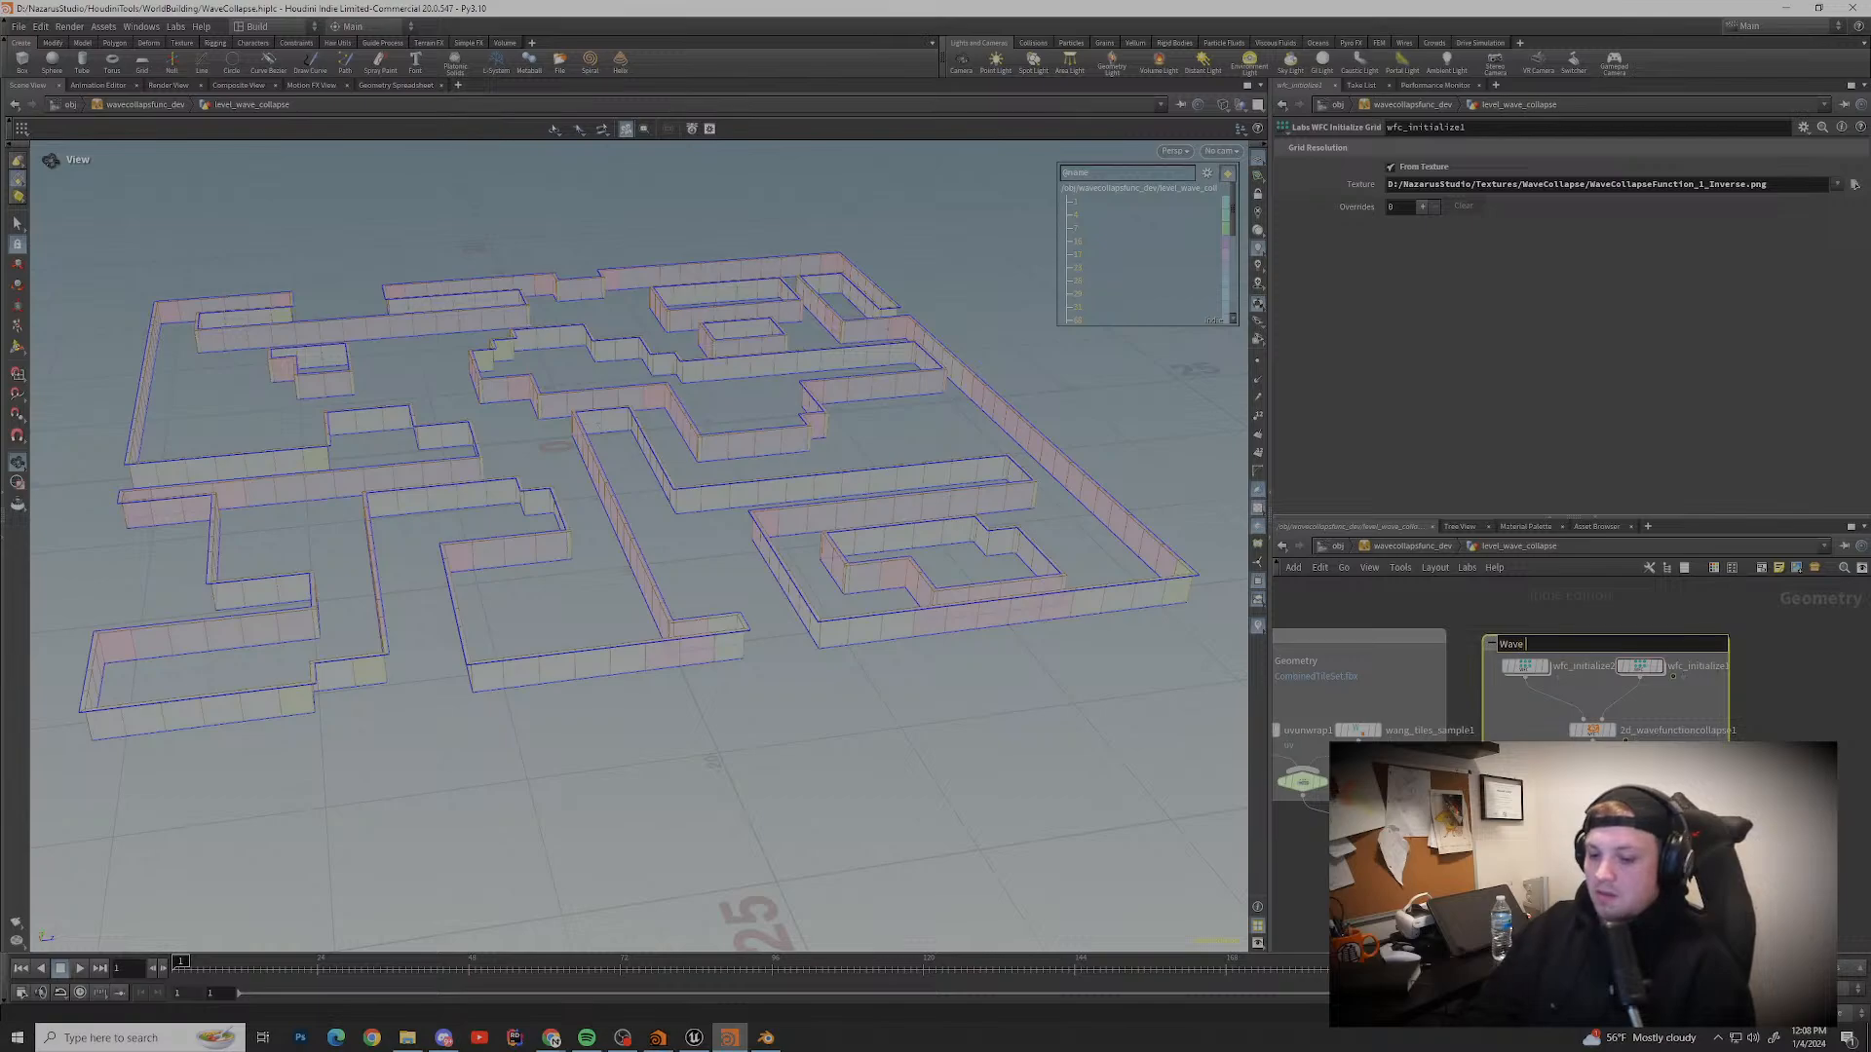
type("Collapse")
key("Return")
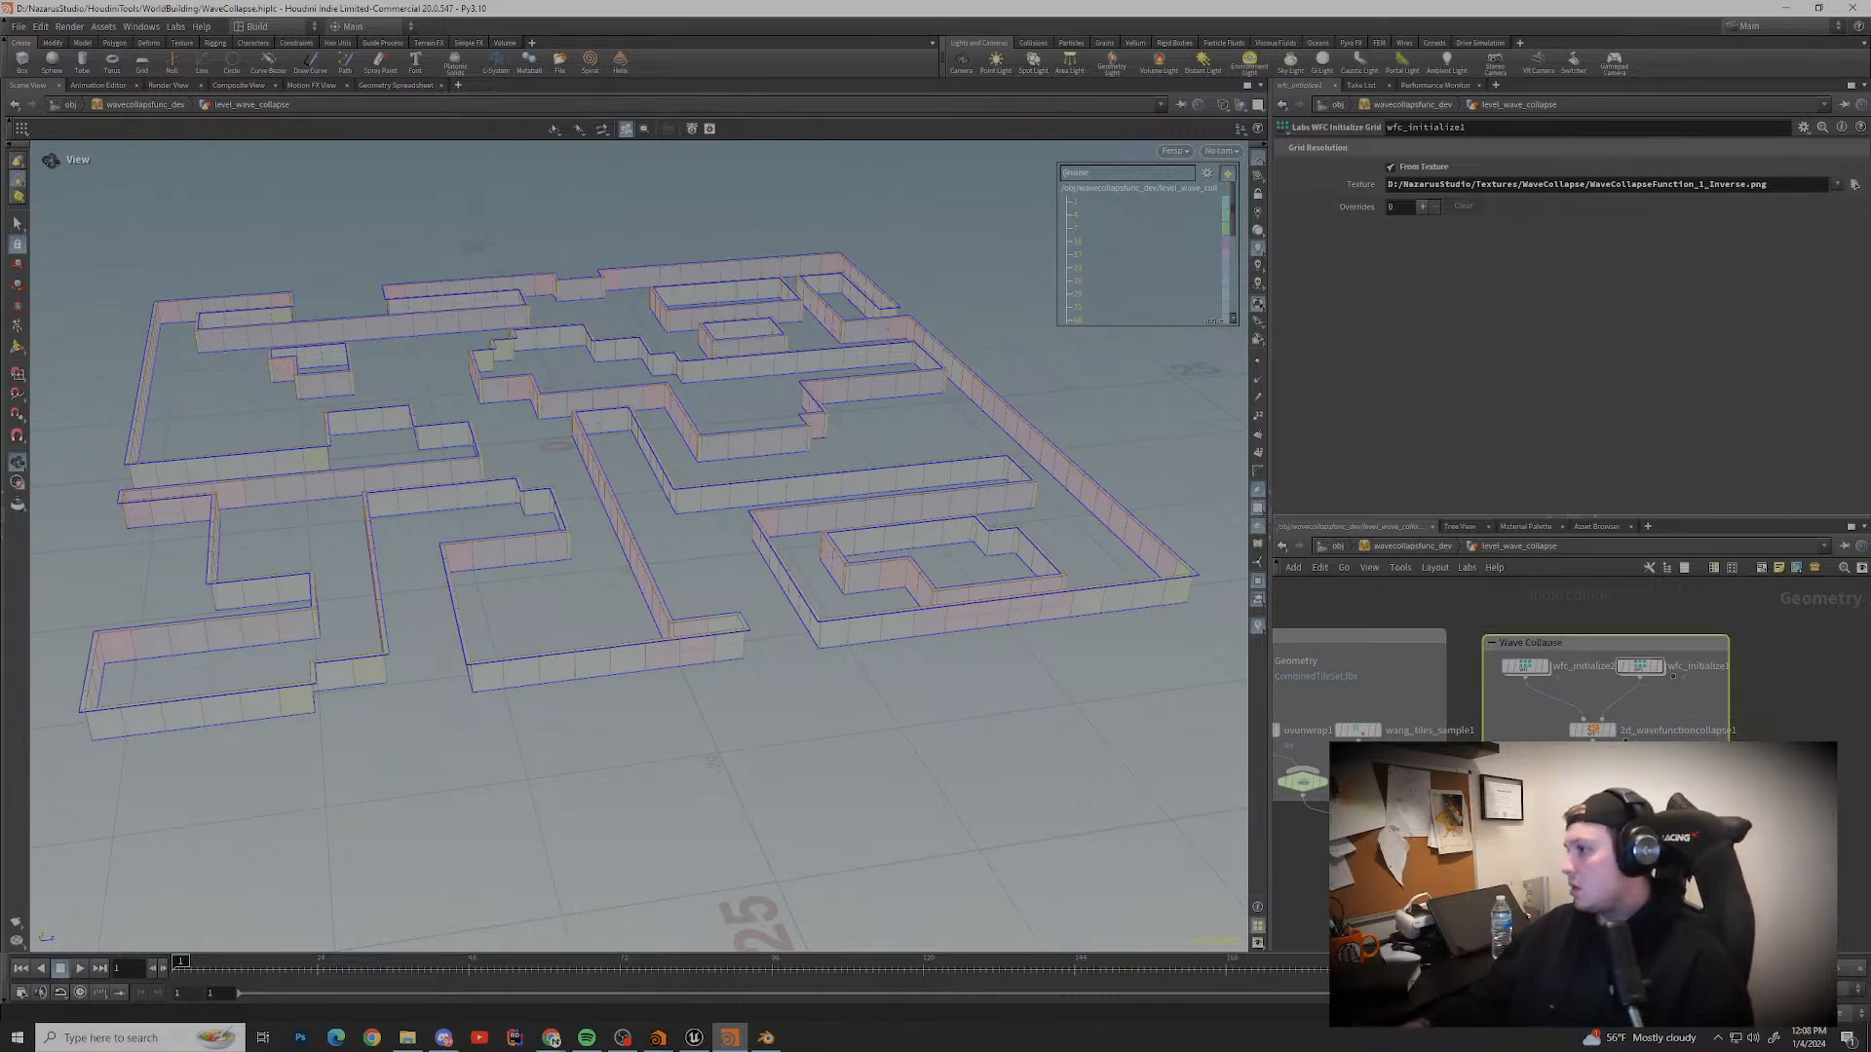
left_click_drag(1637, 644, 1641, 637)
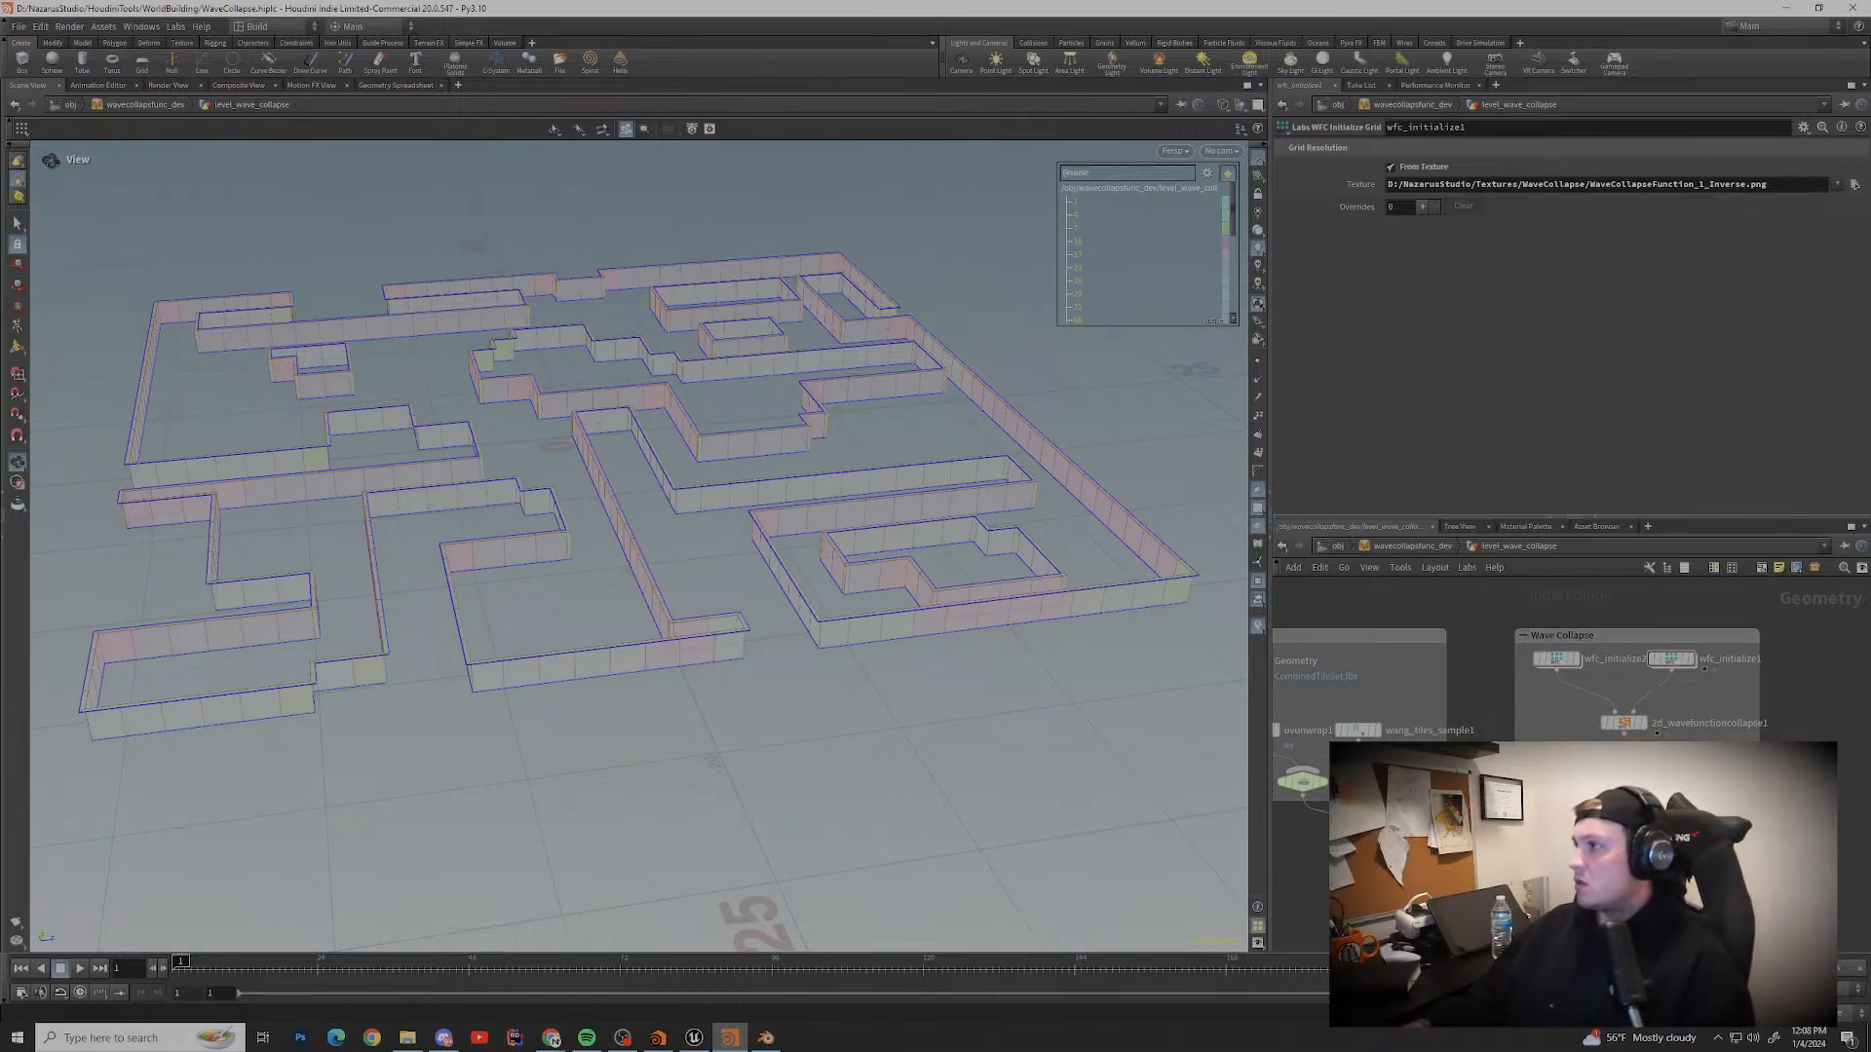
middle_click_drag(1617, 697, 1654, 611)
mouse_move(1559, 707)
middle_mouse_down()
mouse_move(1580, 640)
mouse_move(1591, 706)
middle_mouse_up()
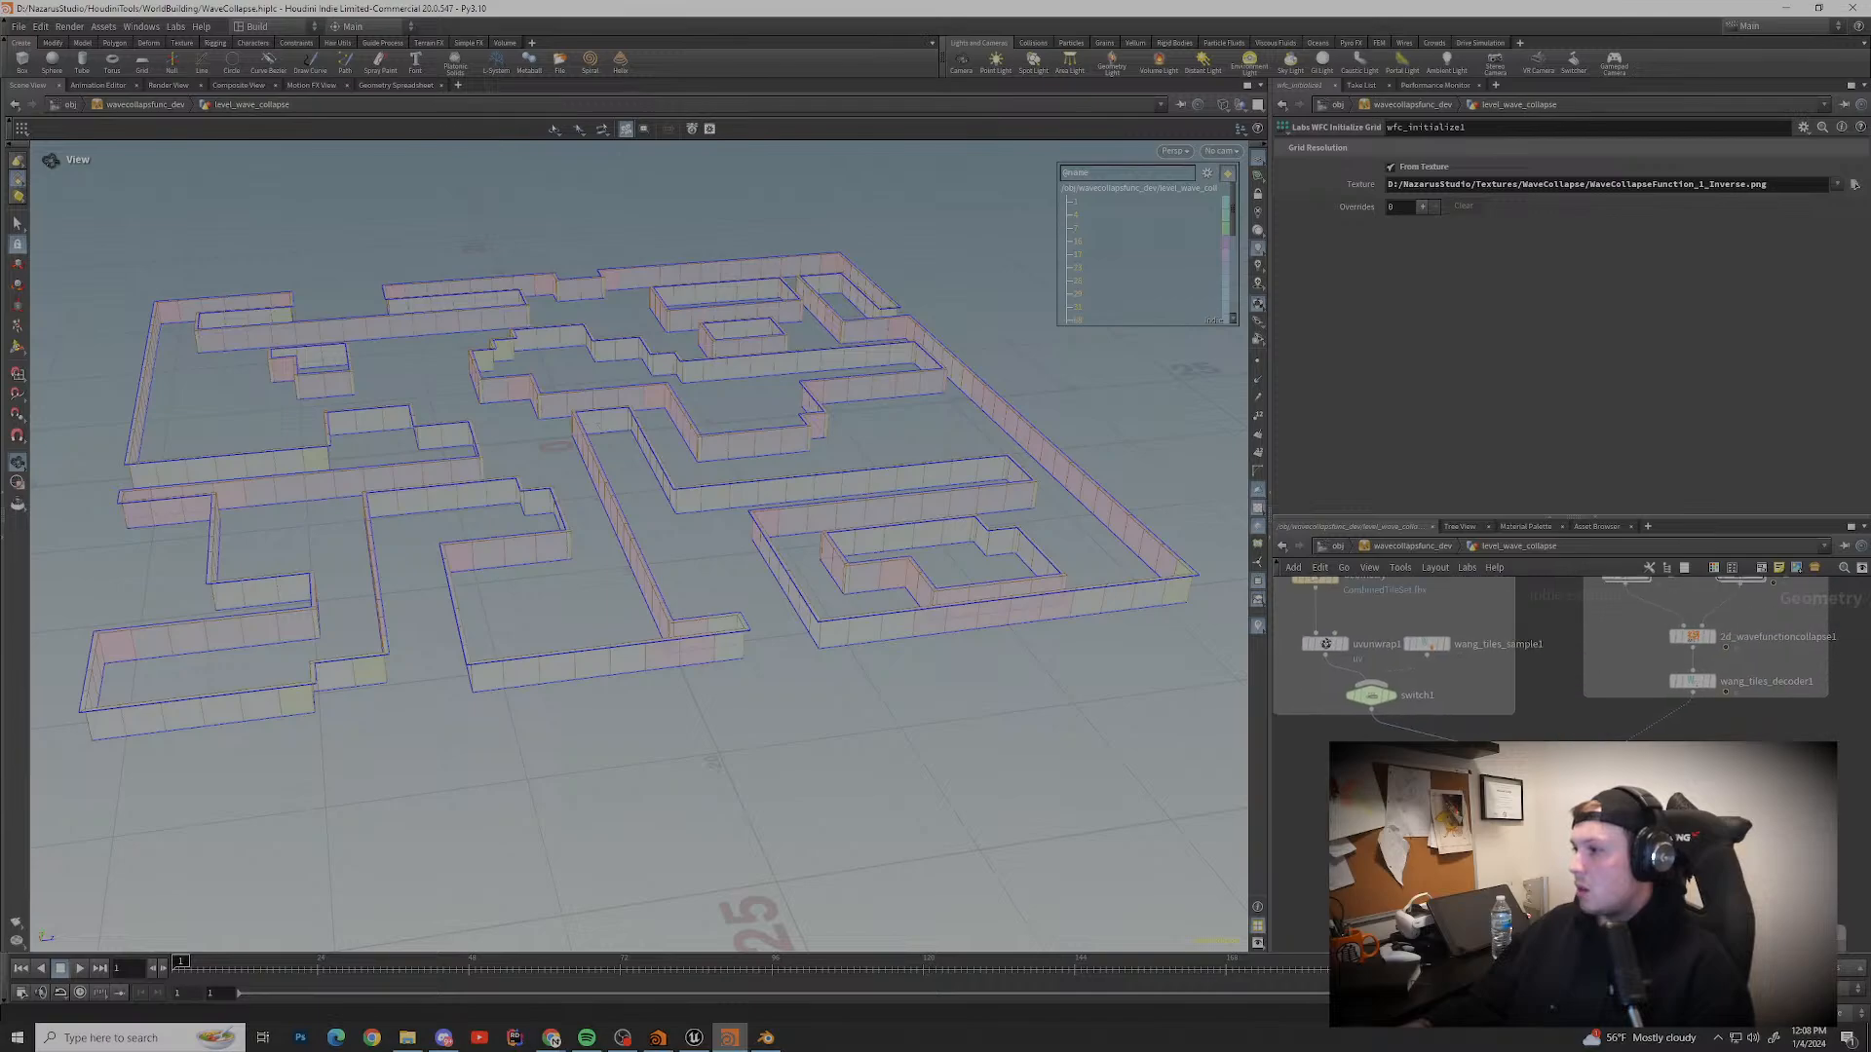
middle_click_drag(1578, 769, 1617, 593)
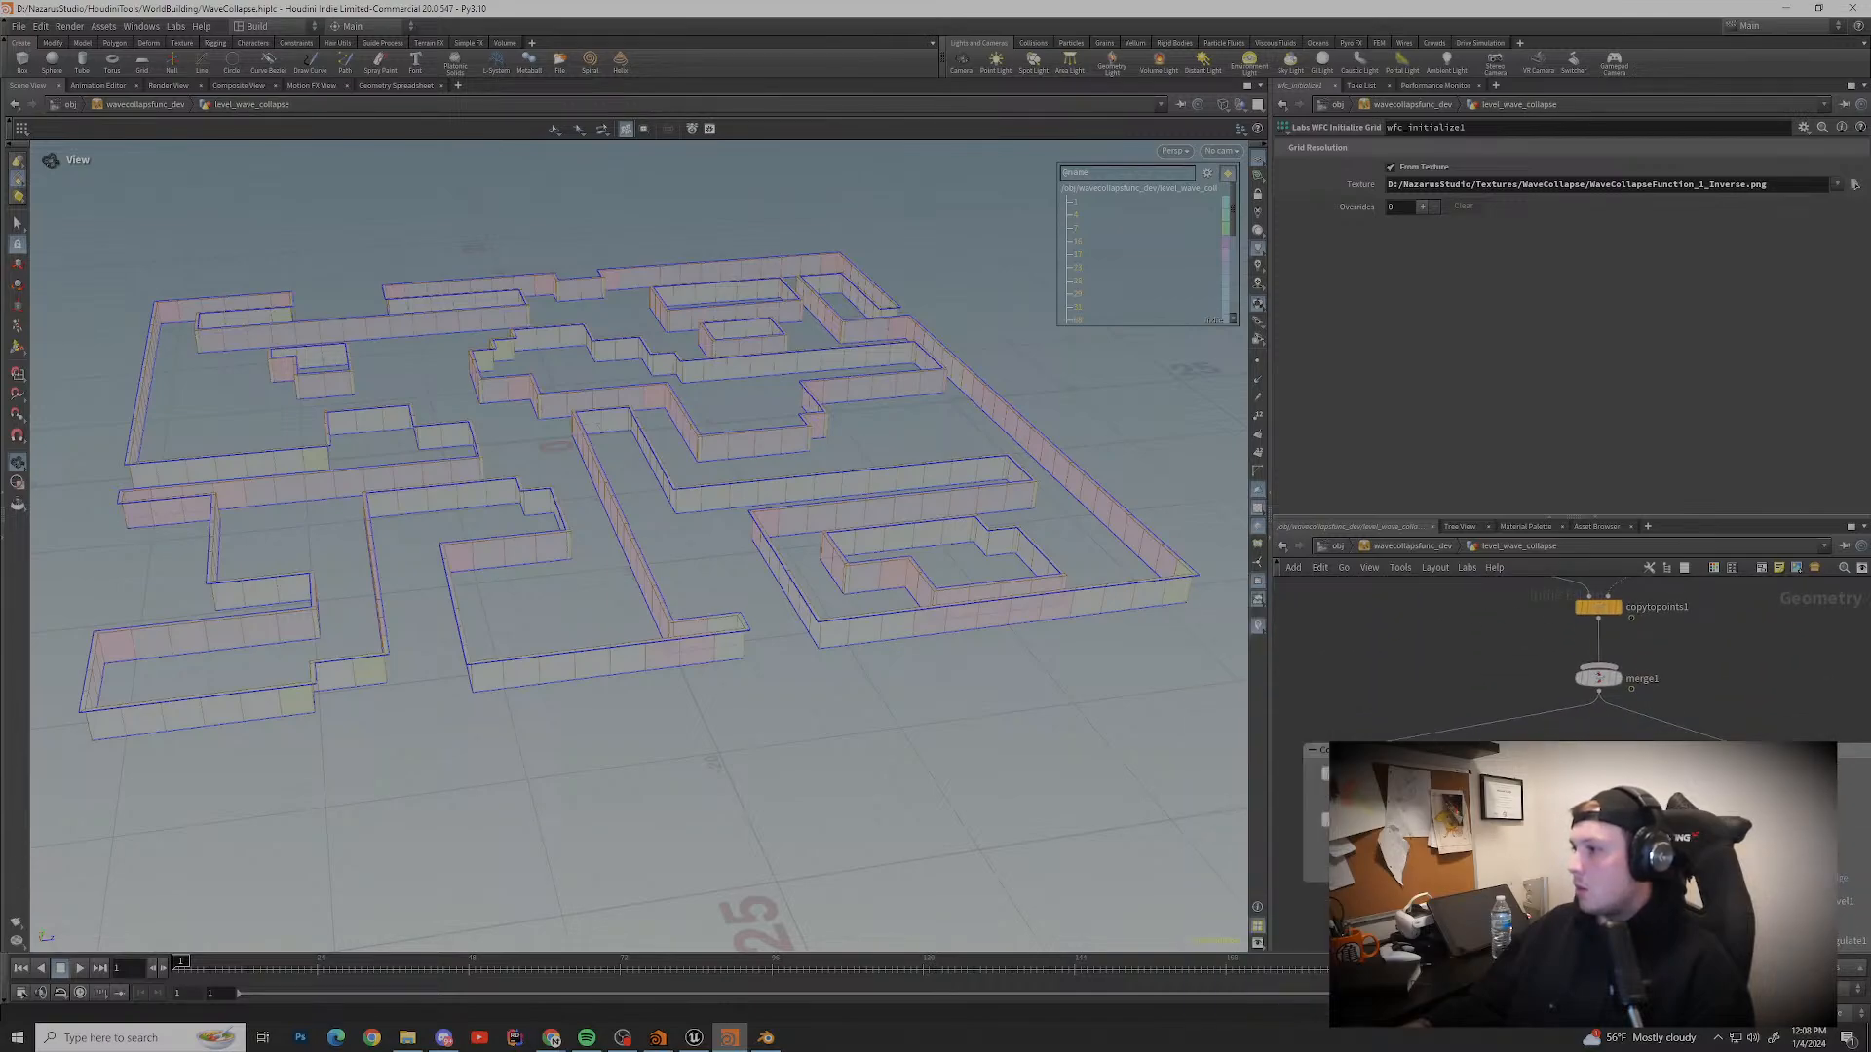
scroll(1452, 681, "down", 4)
middle_click(1524, 643)
middle_click_drag(1540, 623, 1545, 805)
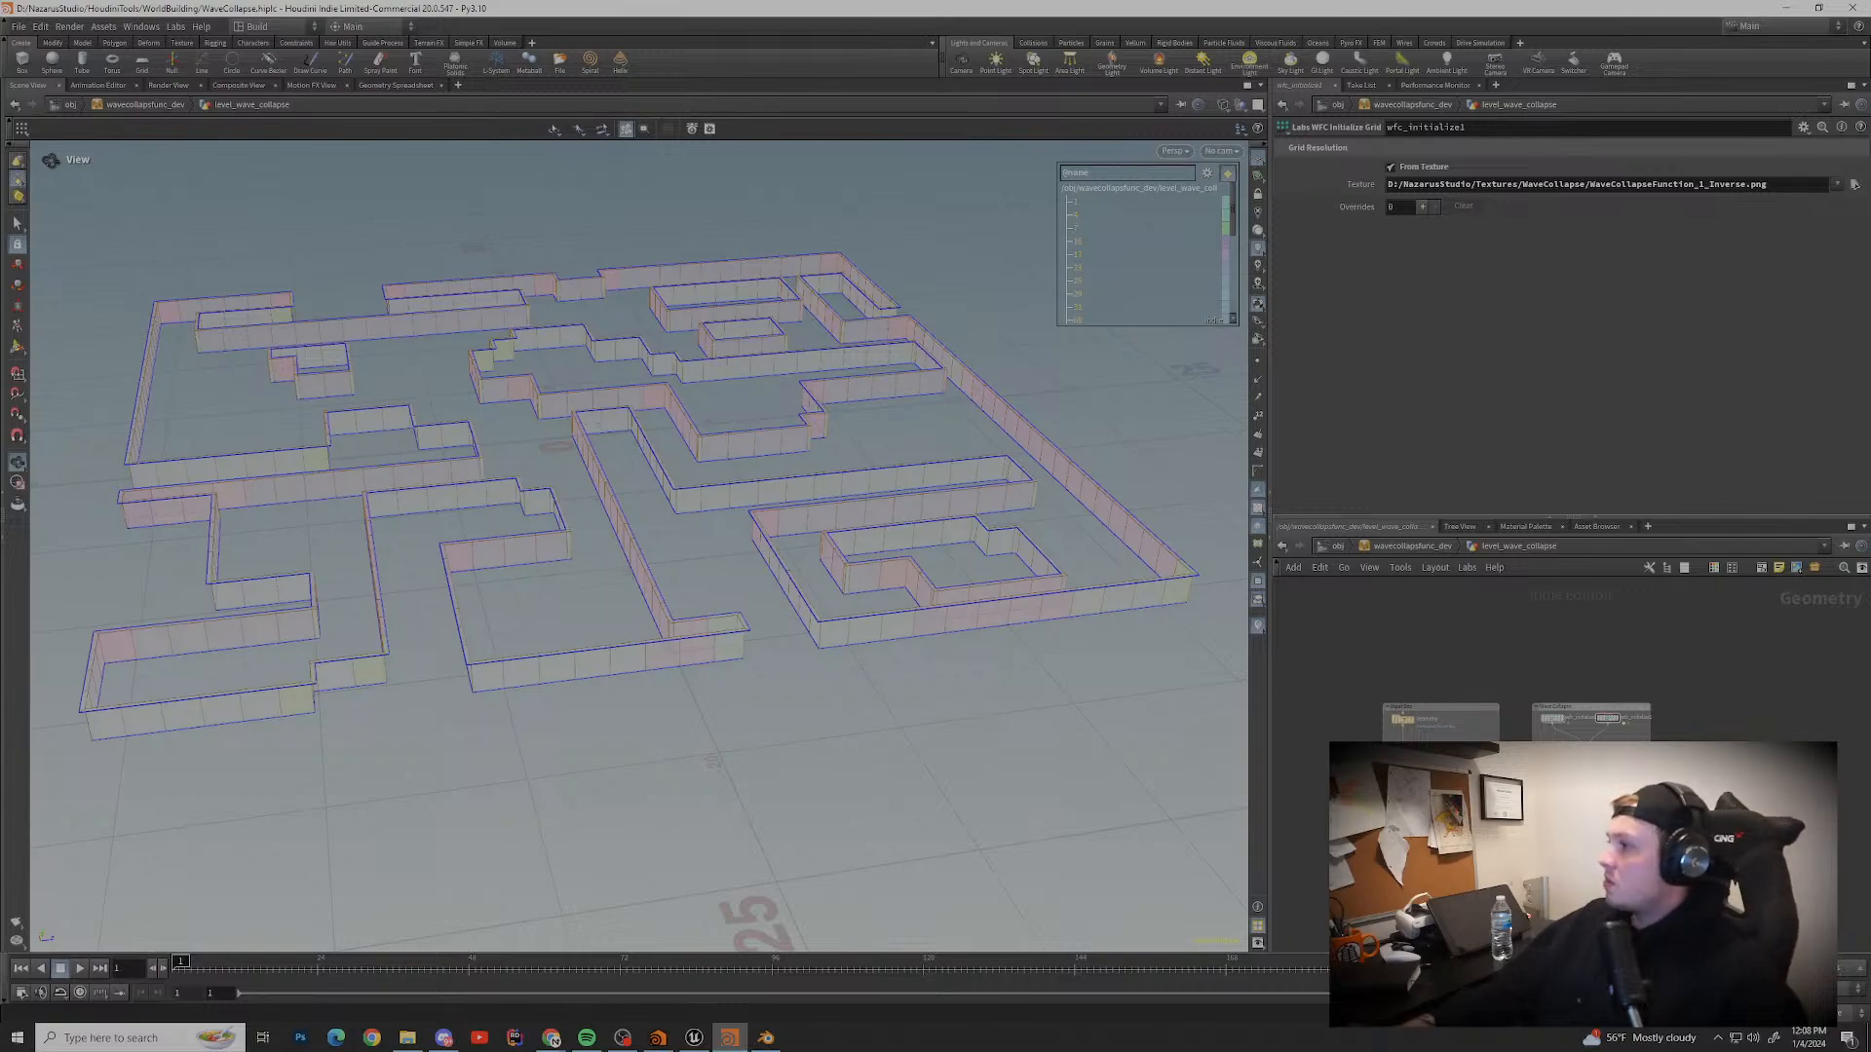
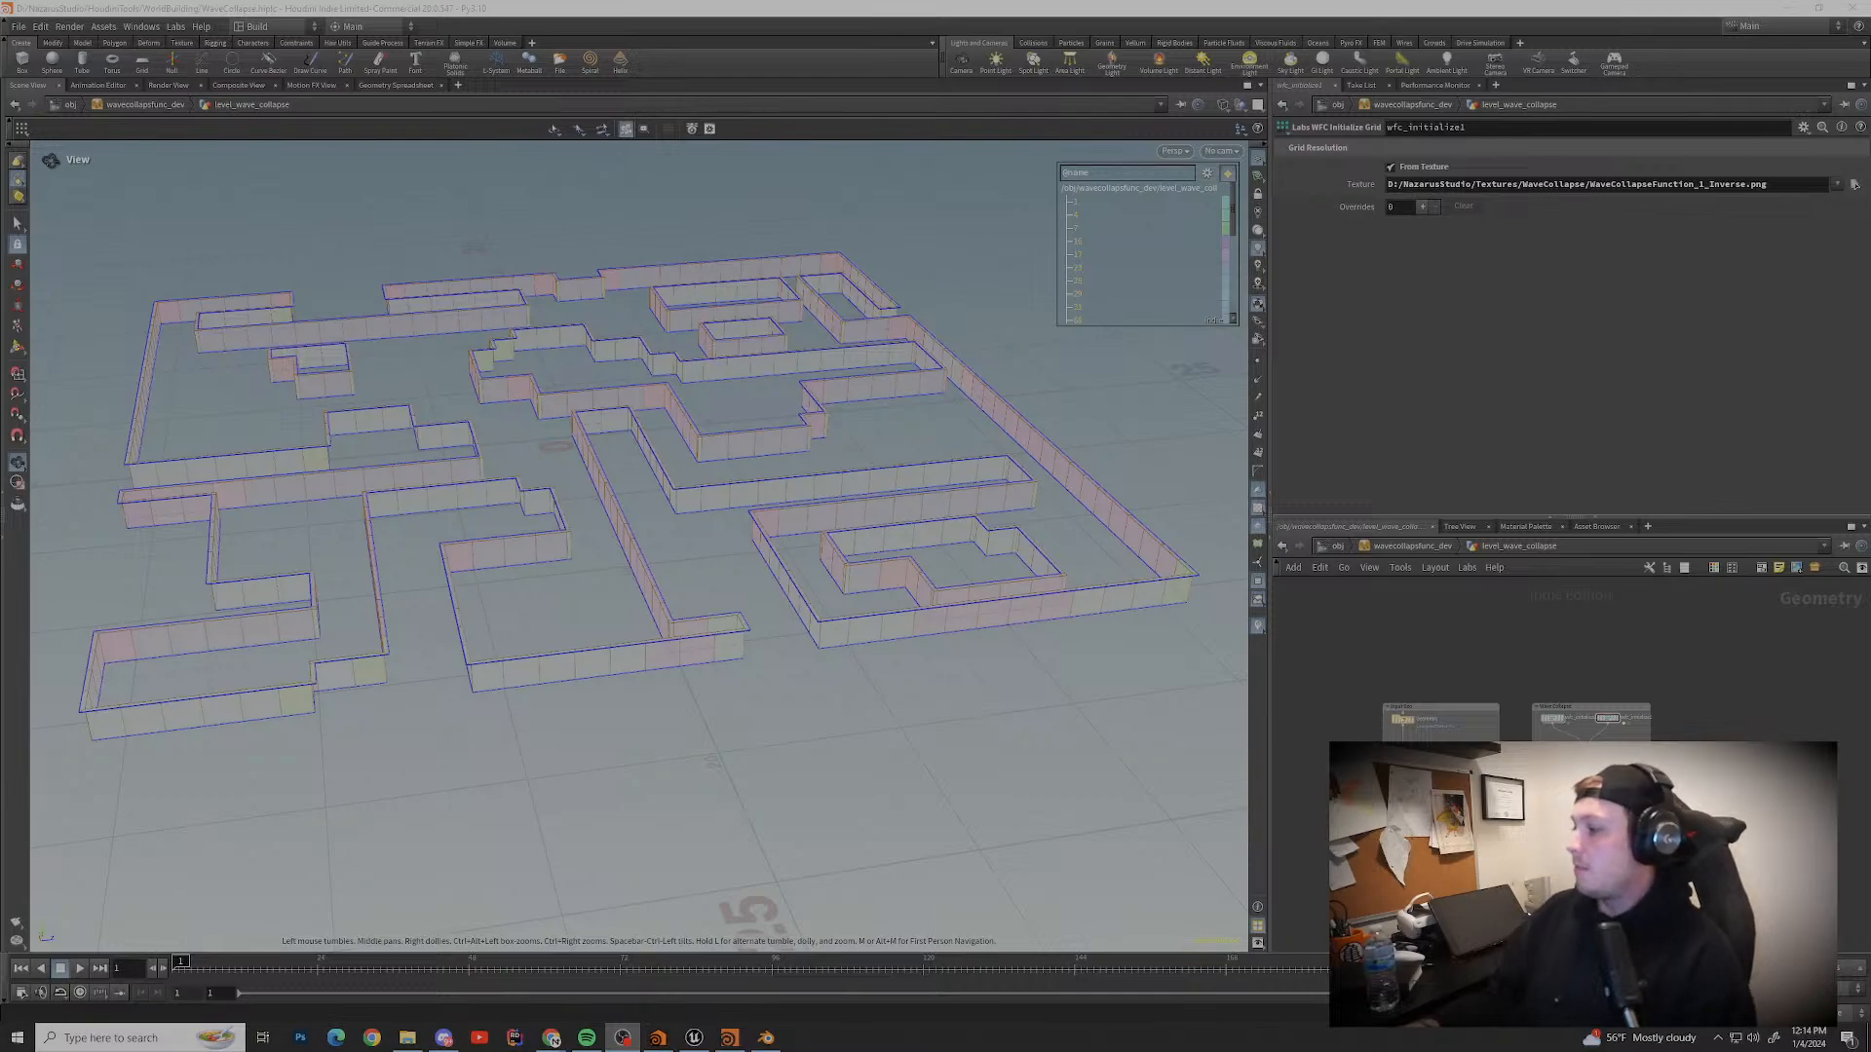
left_click_drag(624, 536, 847, 542)
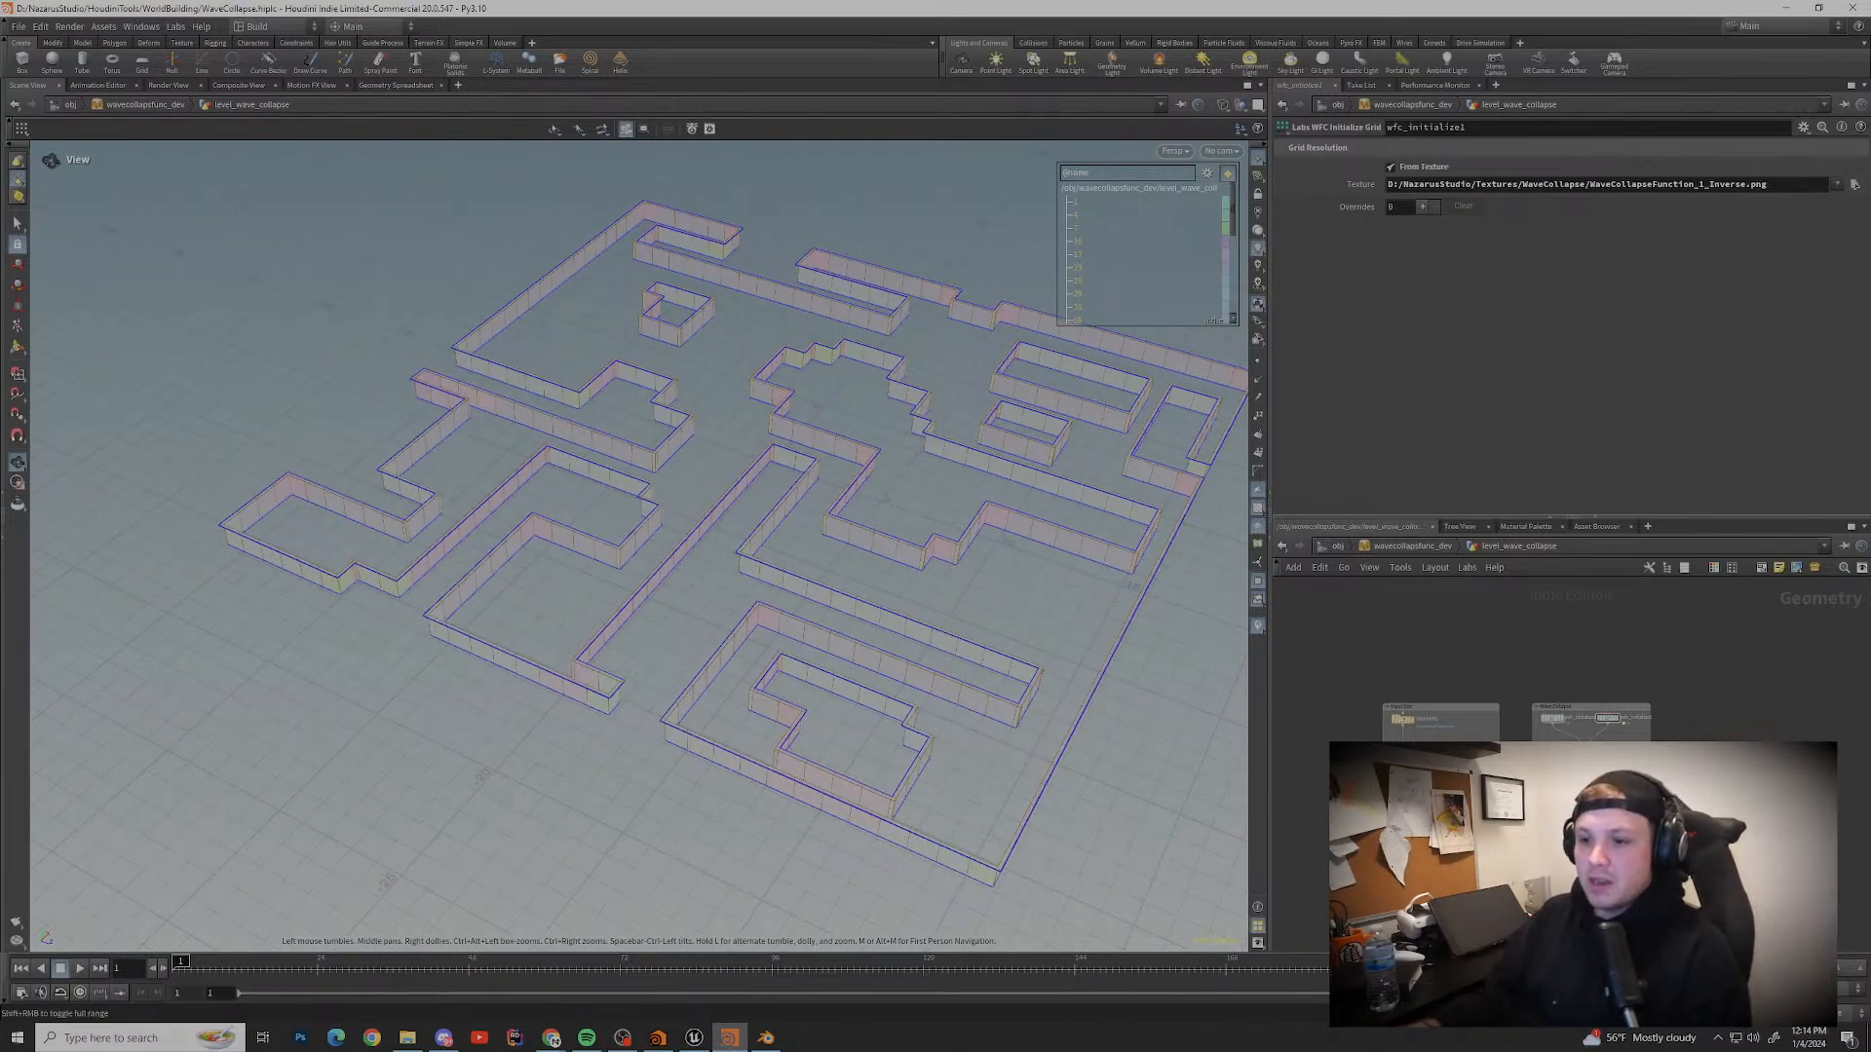
left_click(390, 974)
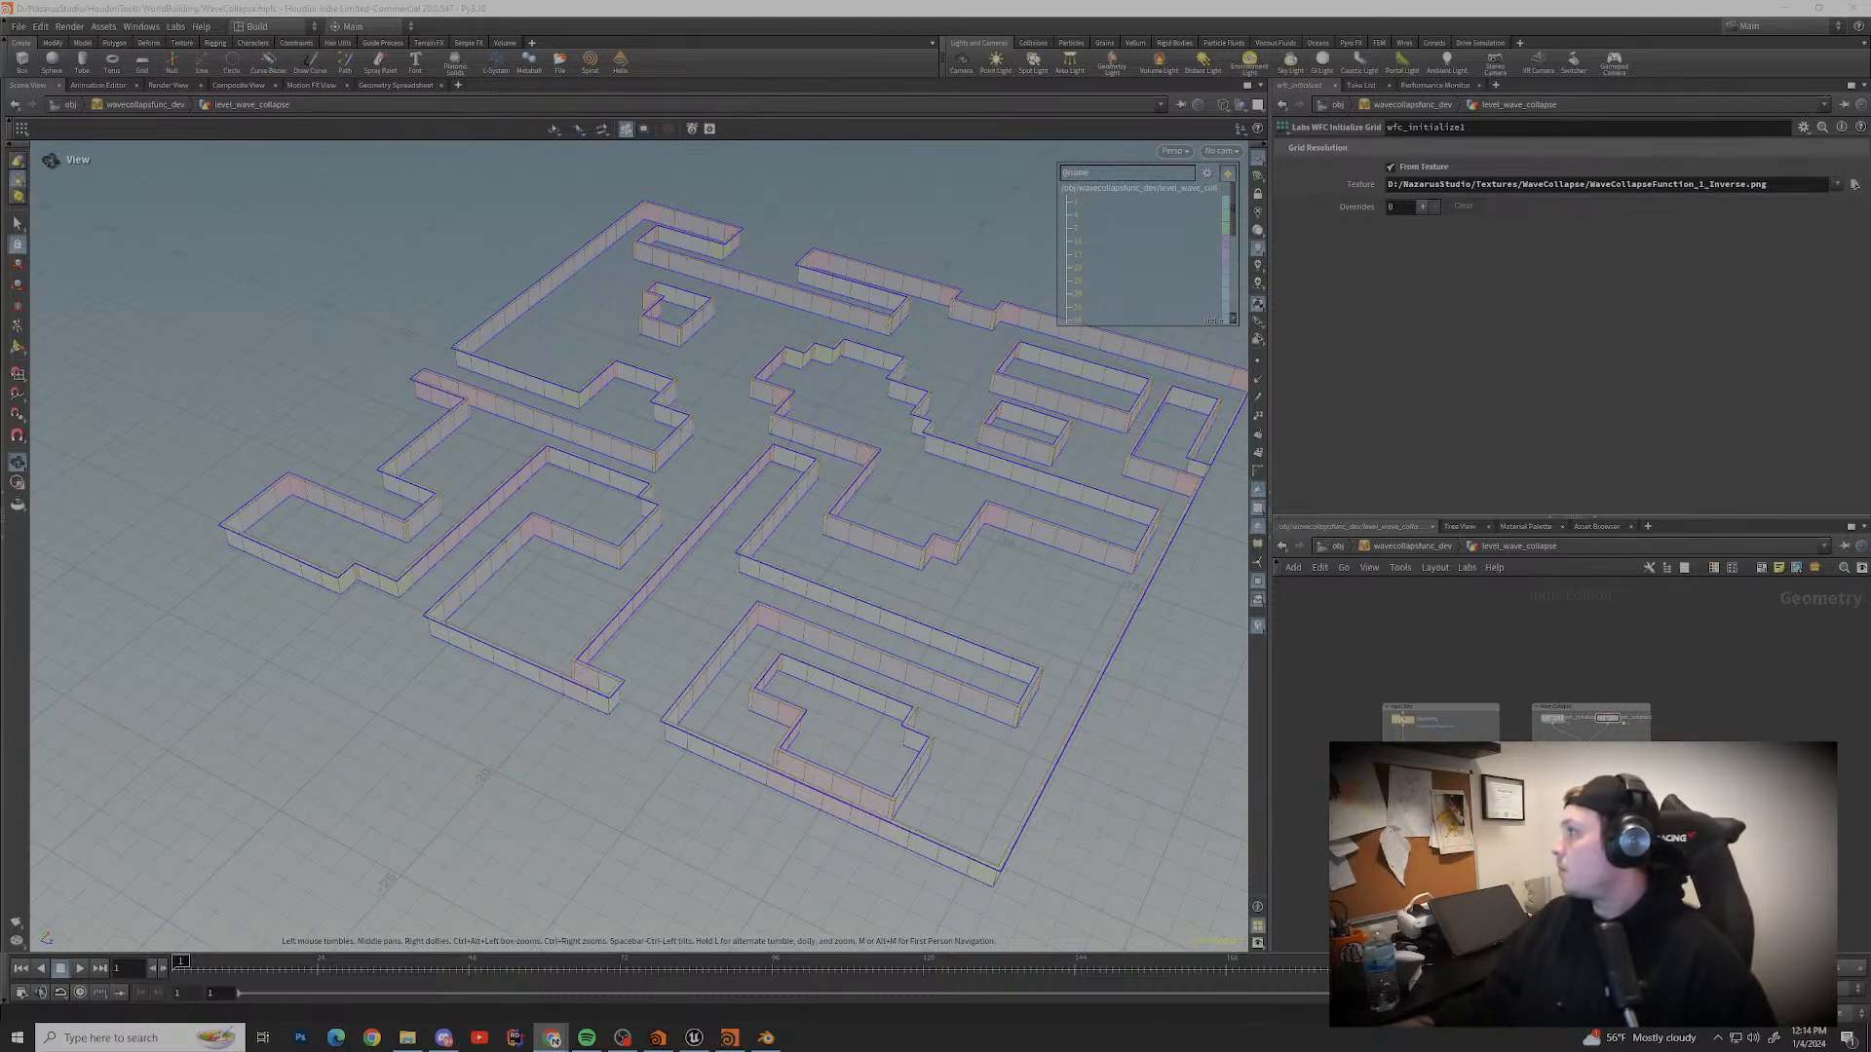
Step: Switch to the browser and open the YouTube tutorial HOUDINI FOUNDATION - 15 - How to make Collisions for Unreal
left_click_drag(1160, 1051, 1130, 624)
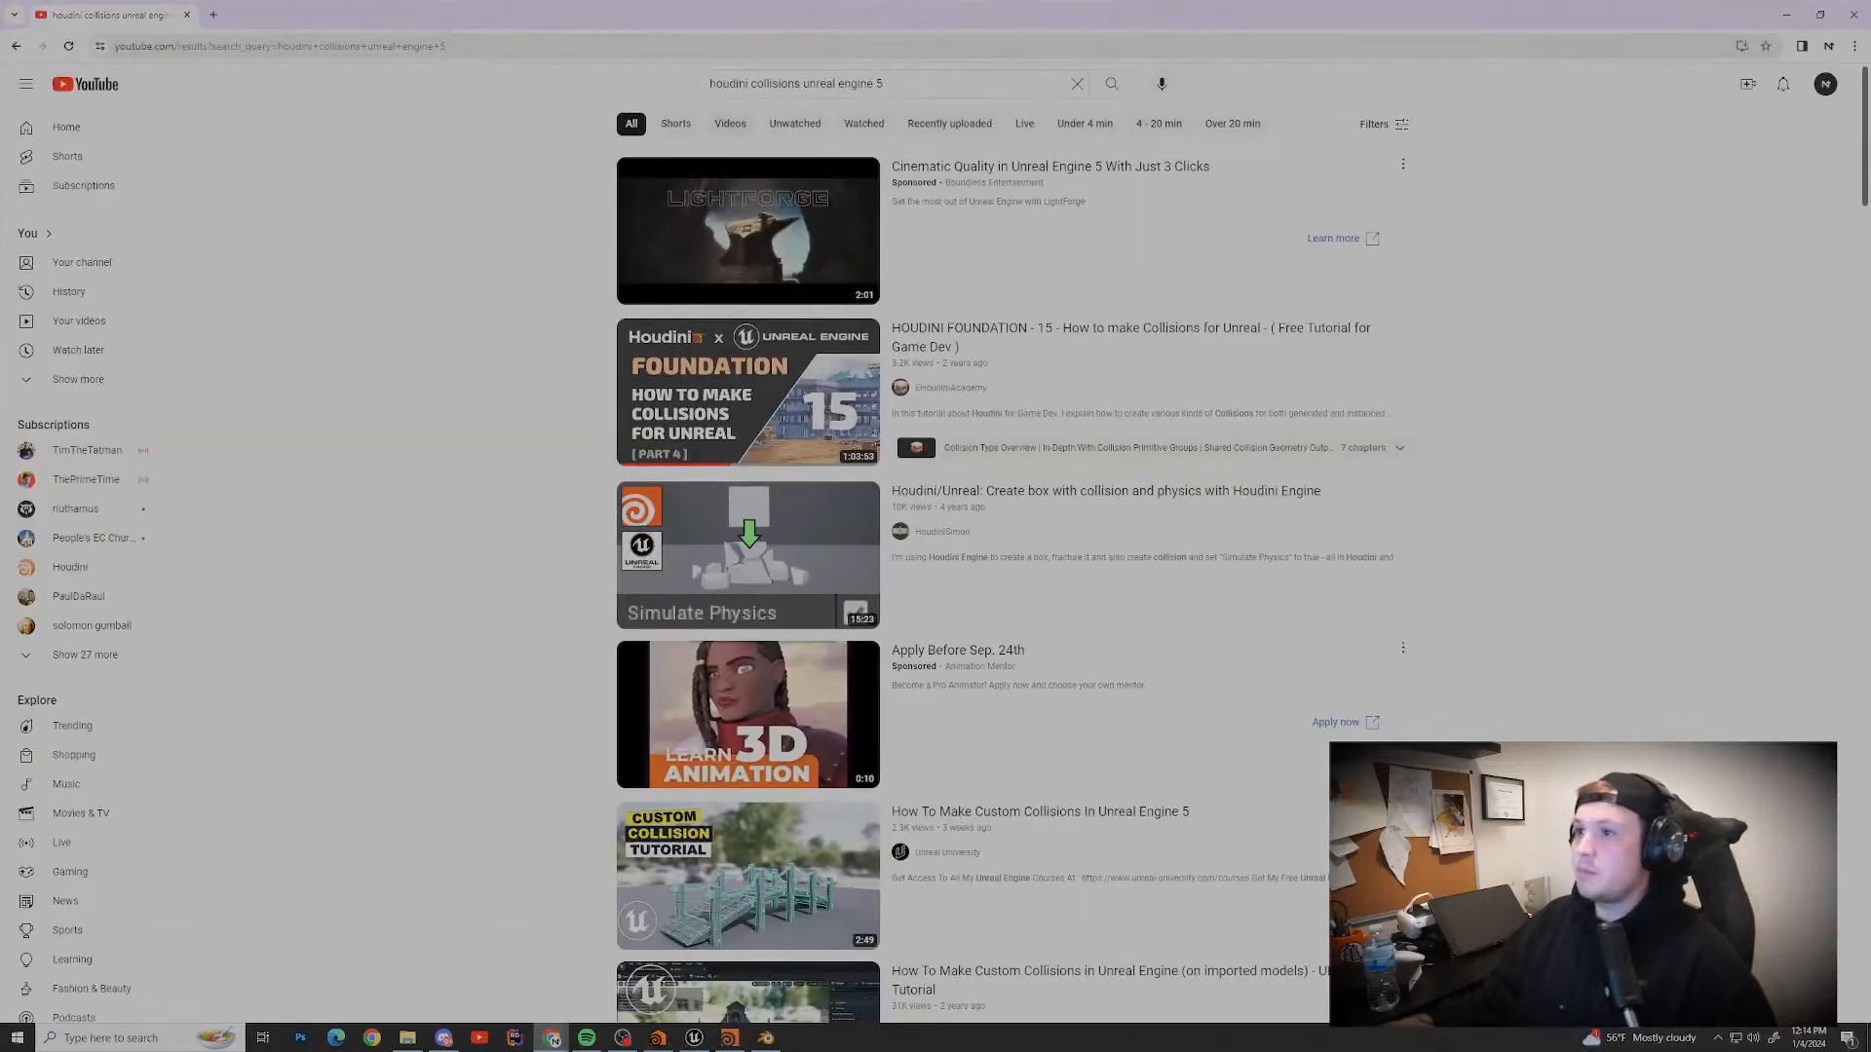
left_click(749, 393)
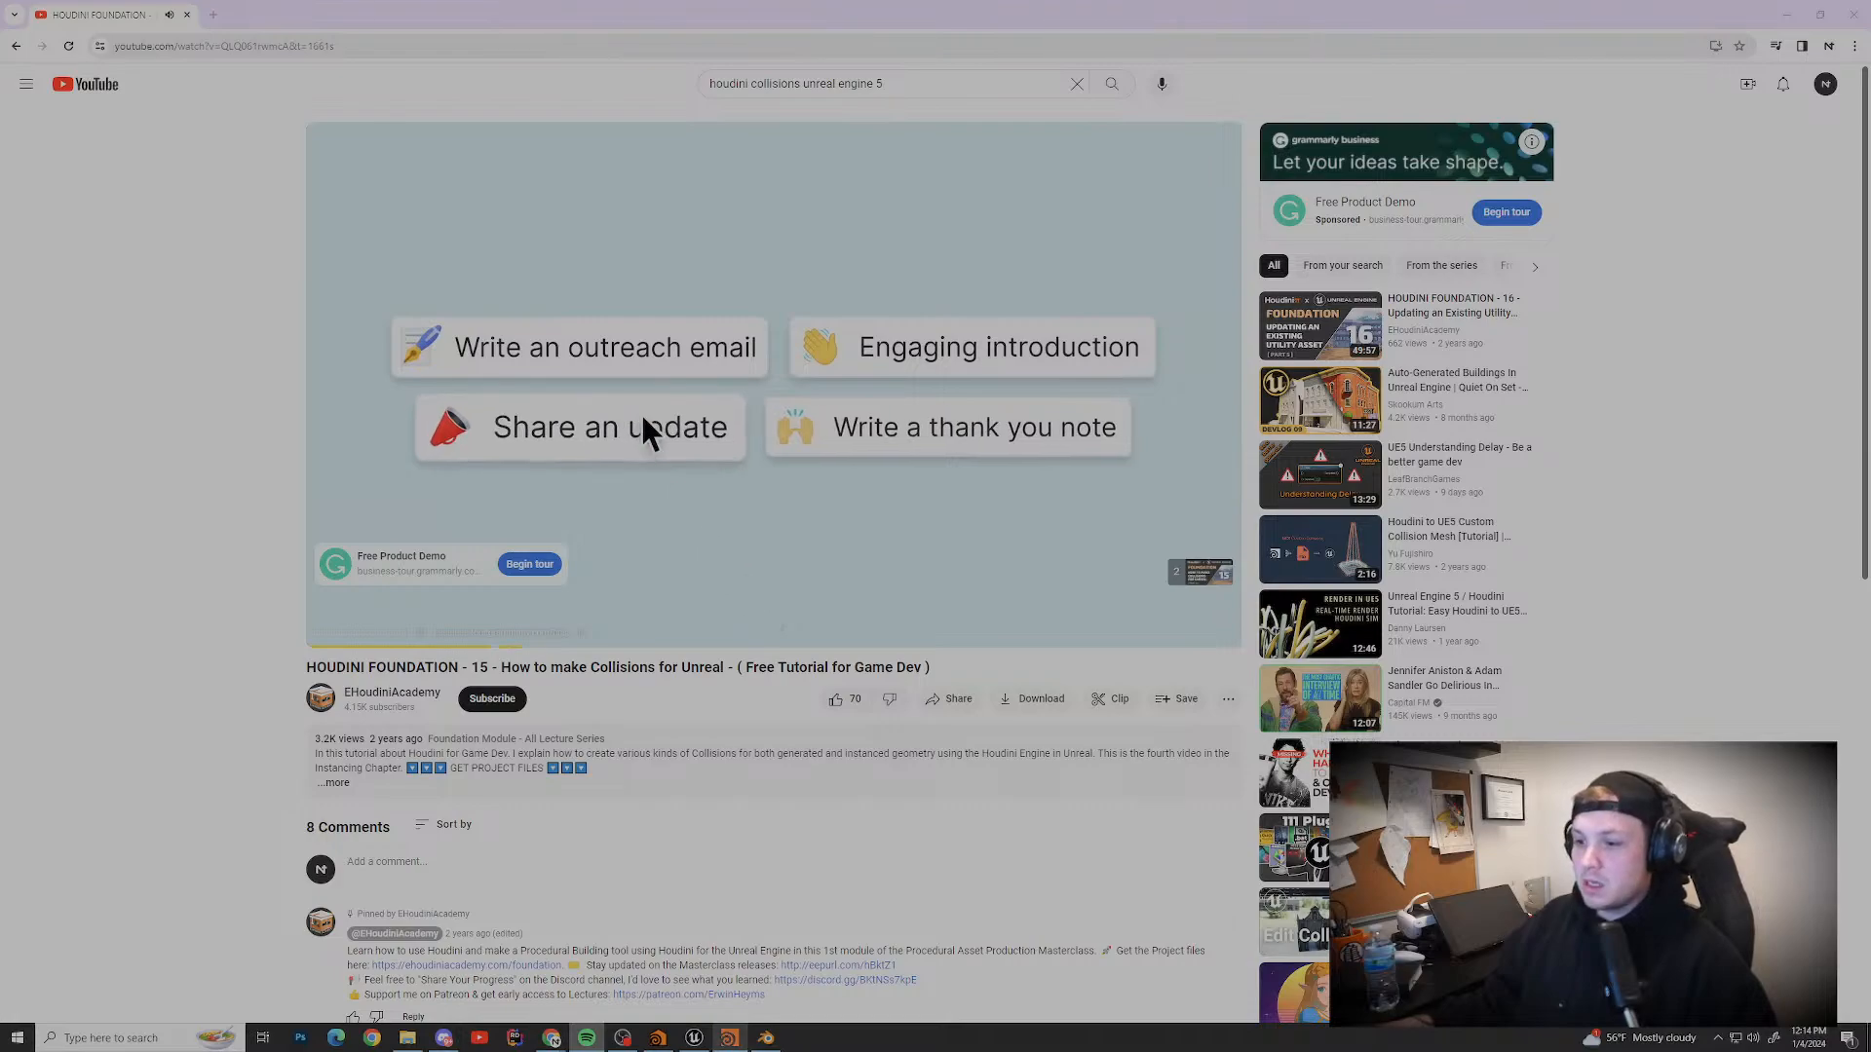
Step: Switch to the Unreal editor and inspect the details of the baked WaveCollapseFunc static mesh actor in TestWorld
key("alt+Tab")
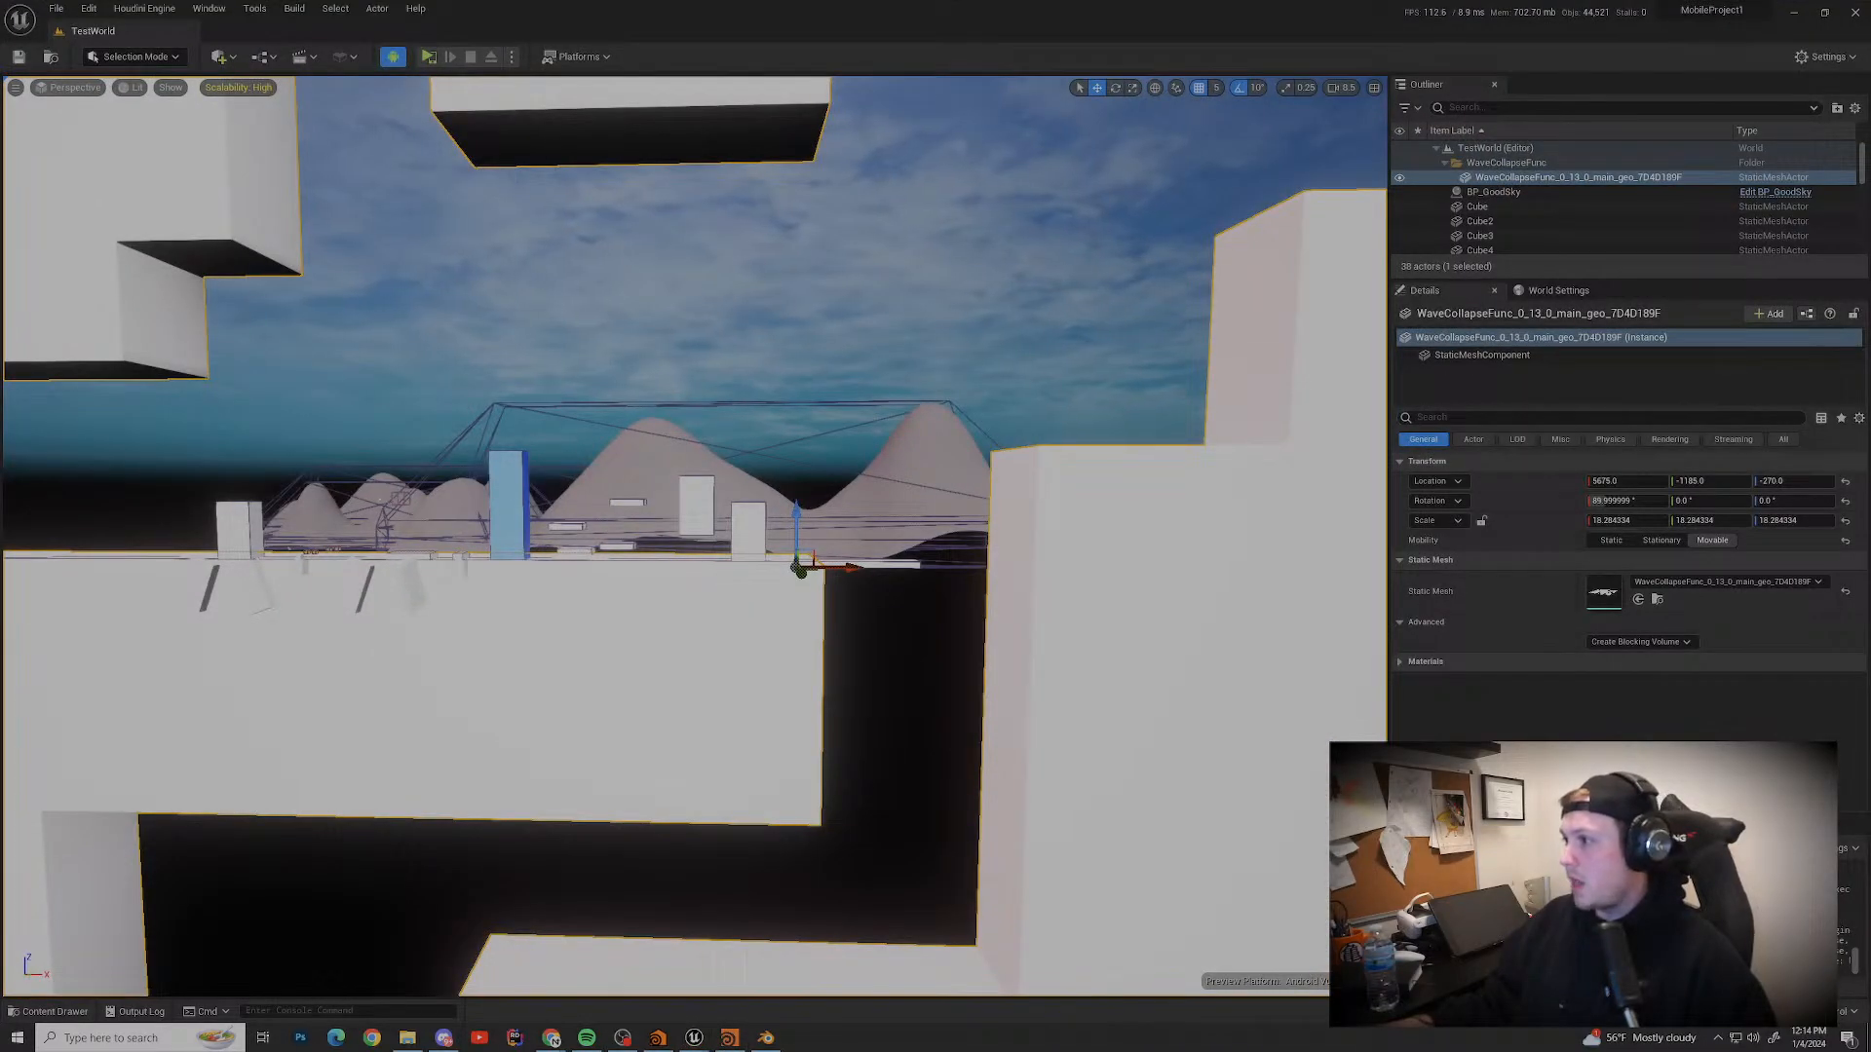
left_click(1418, 623)
left_click(1417, 623)
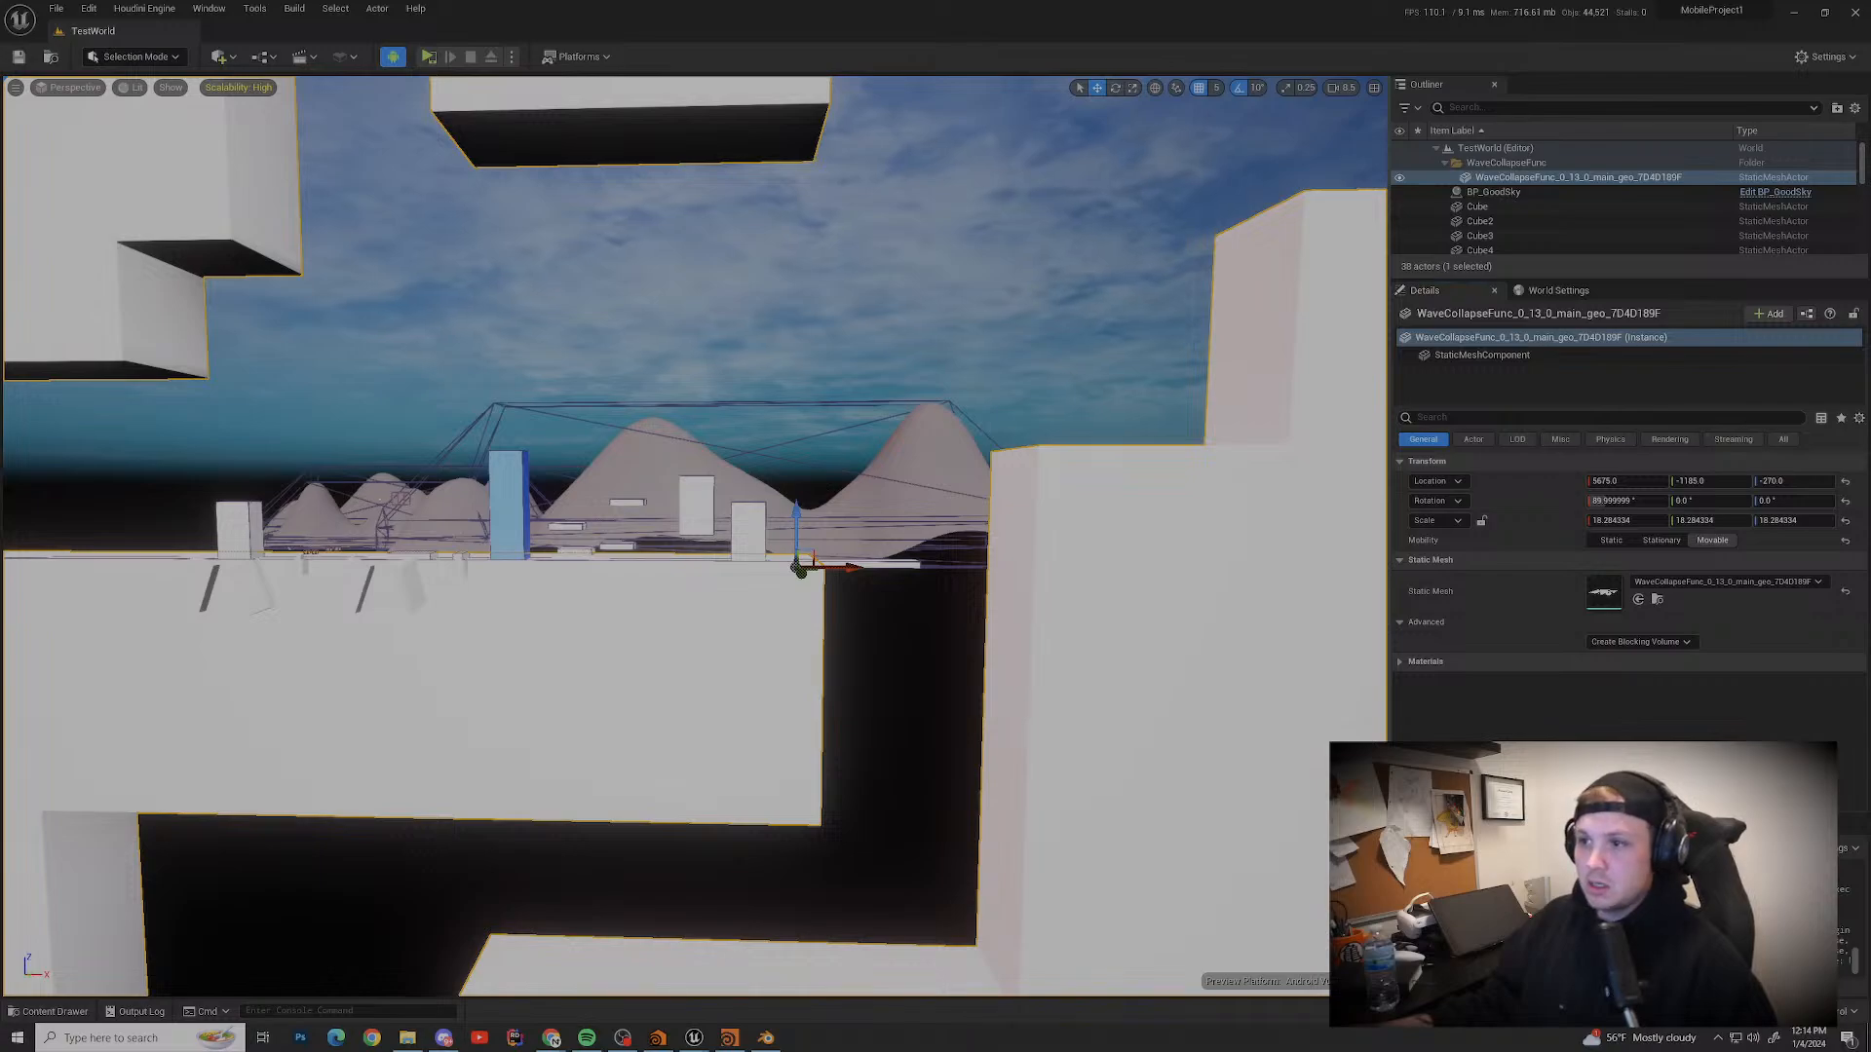
left_click(799, 565)
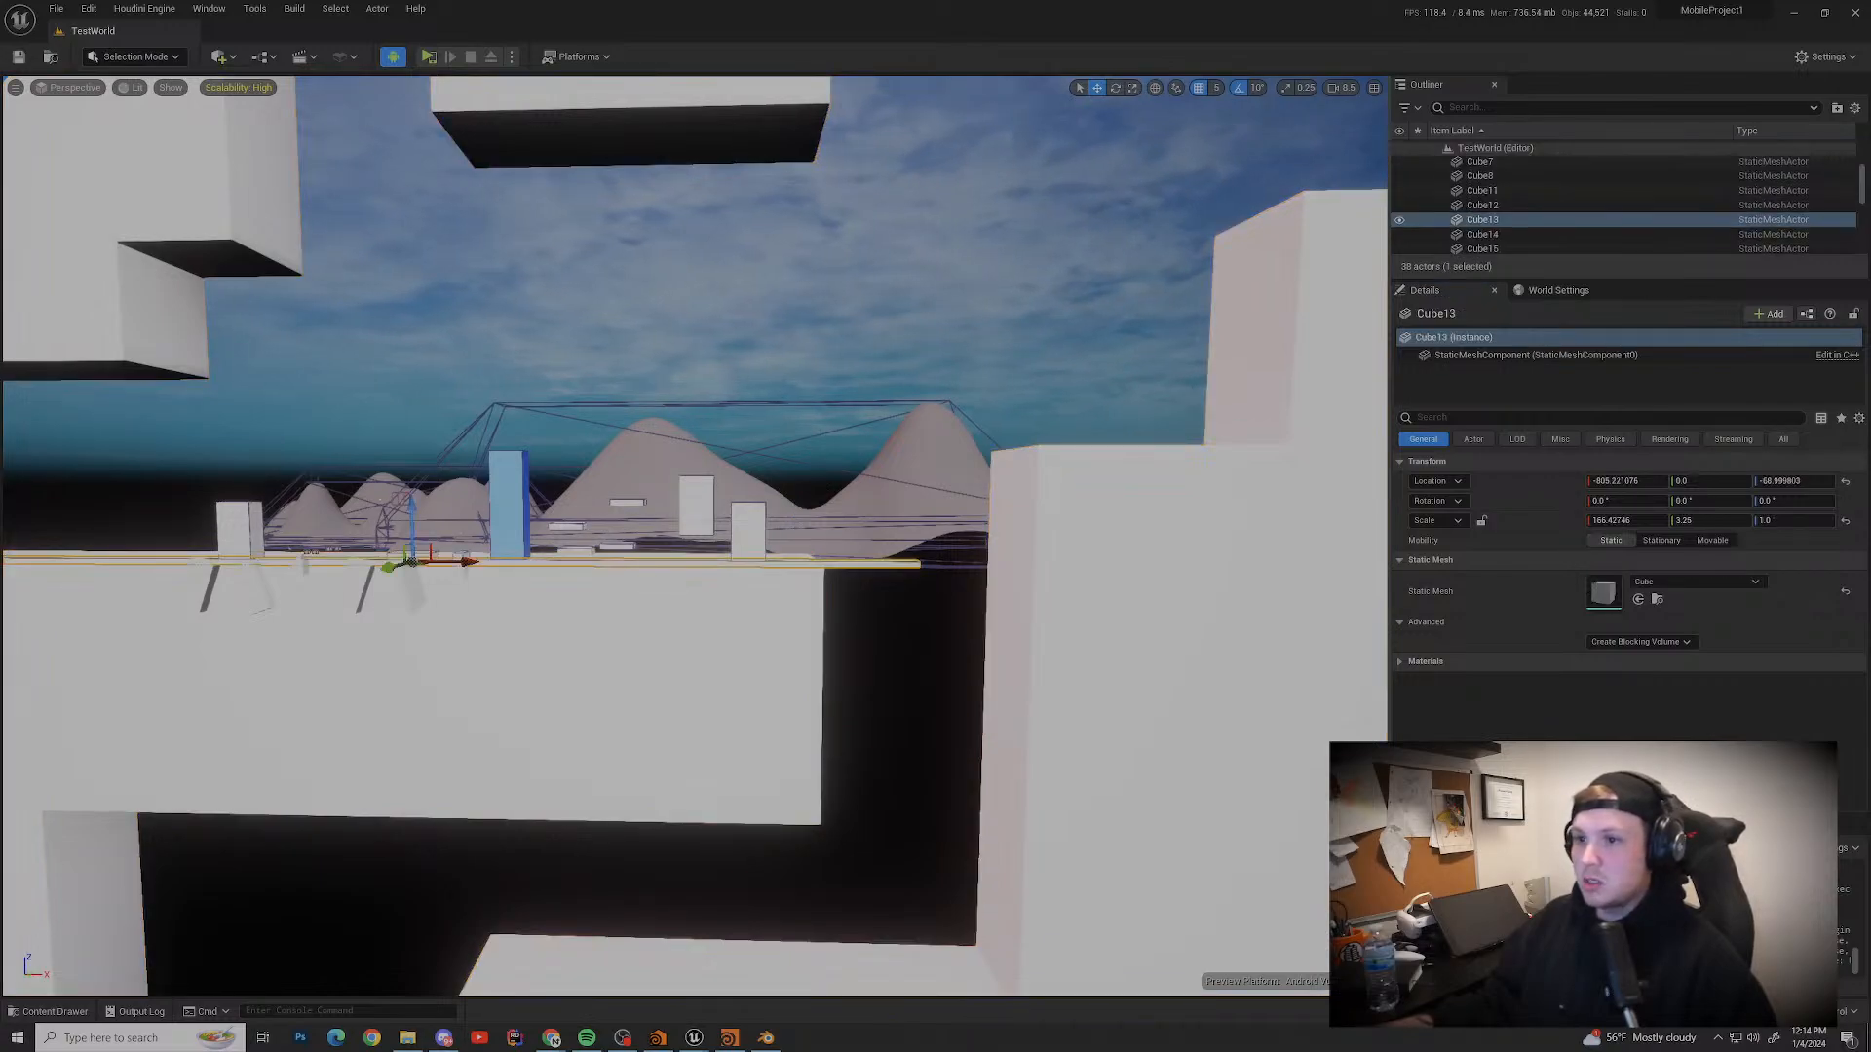
left_click(797, 568)
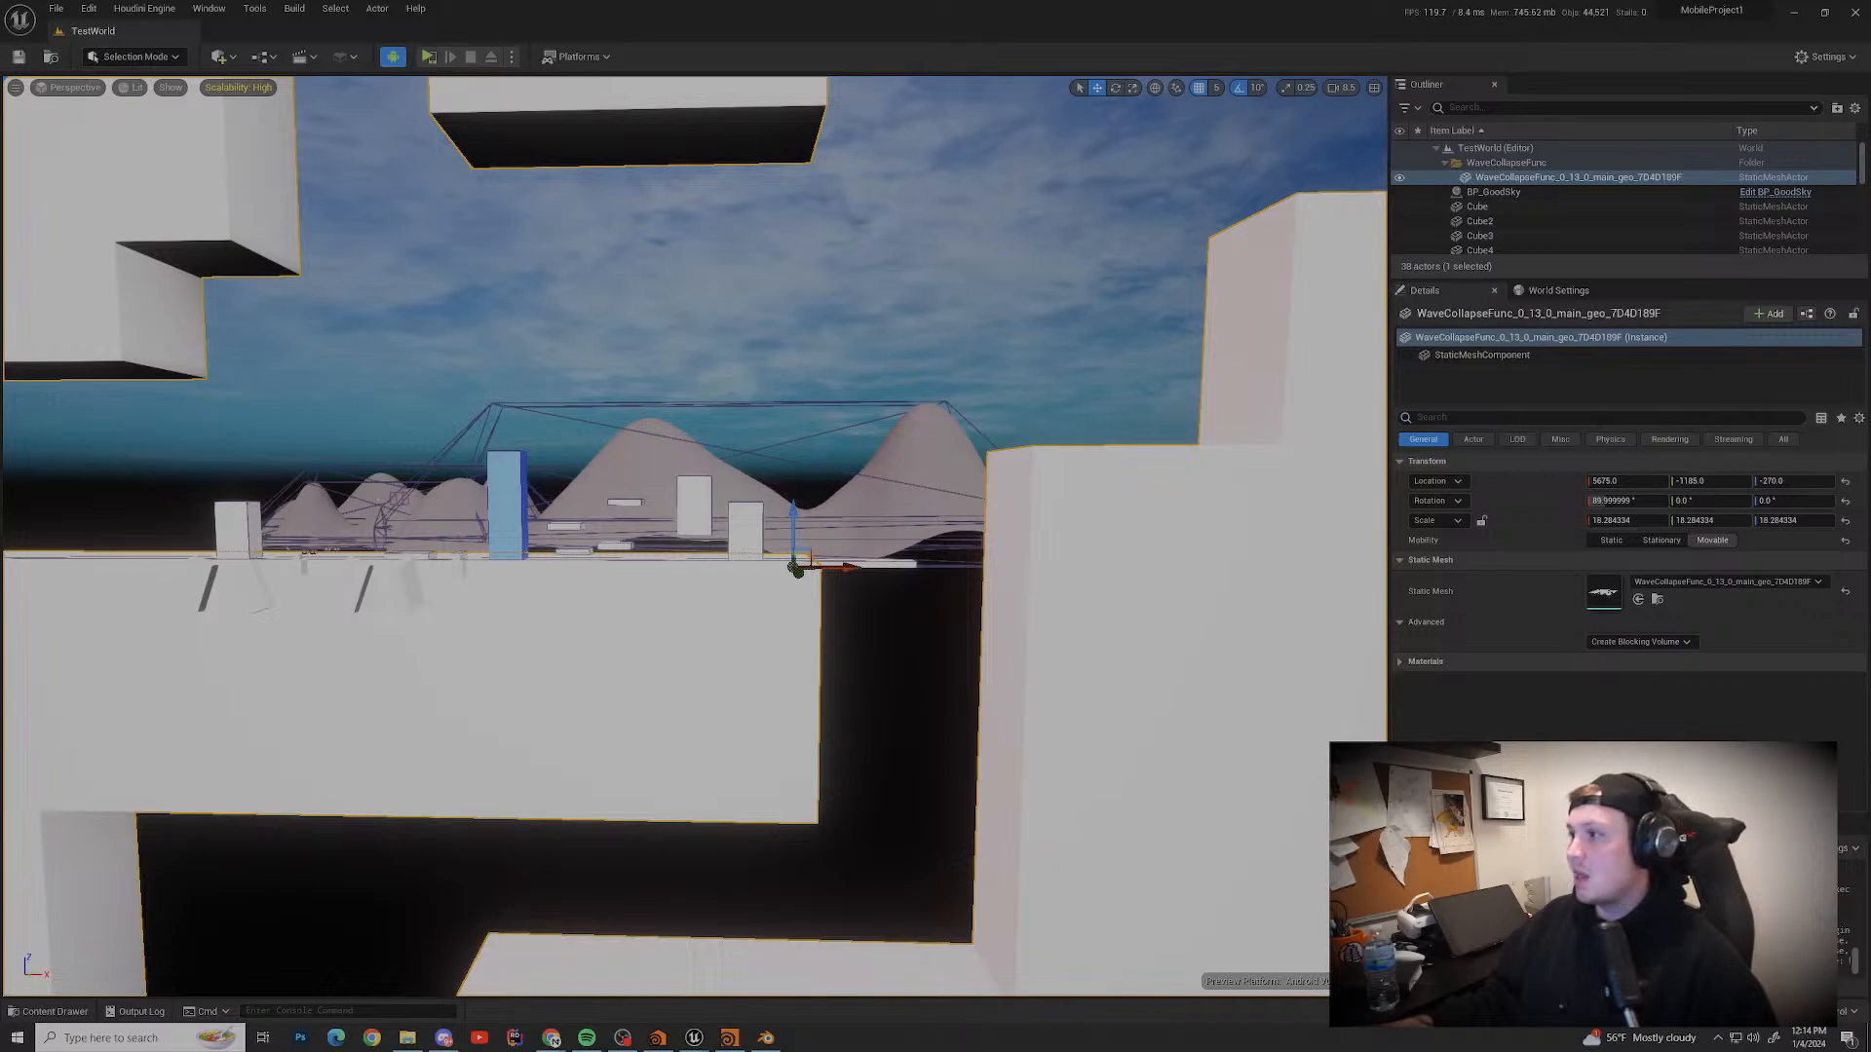
left_click(1506, 164)
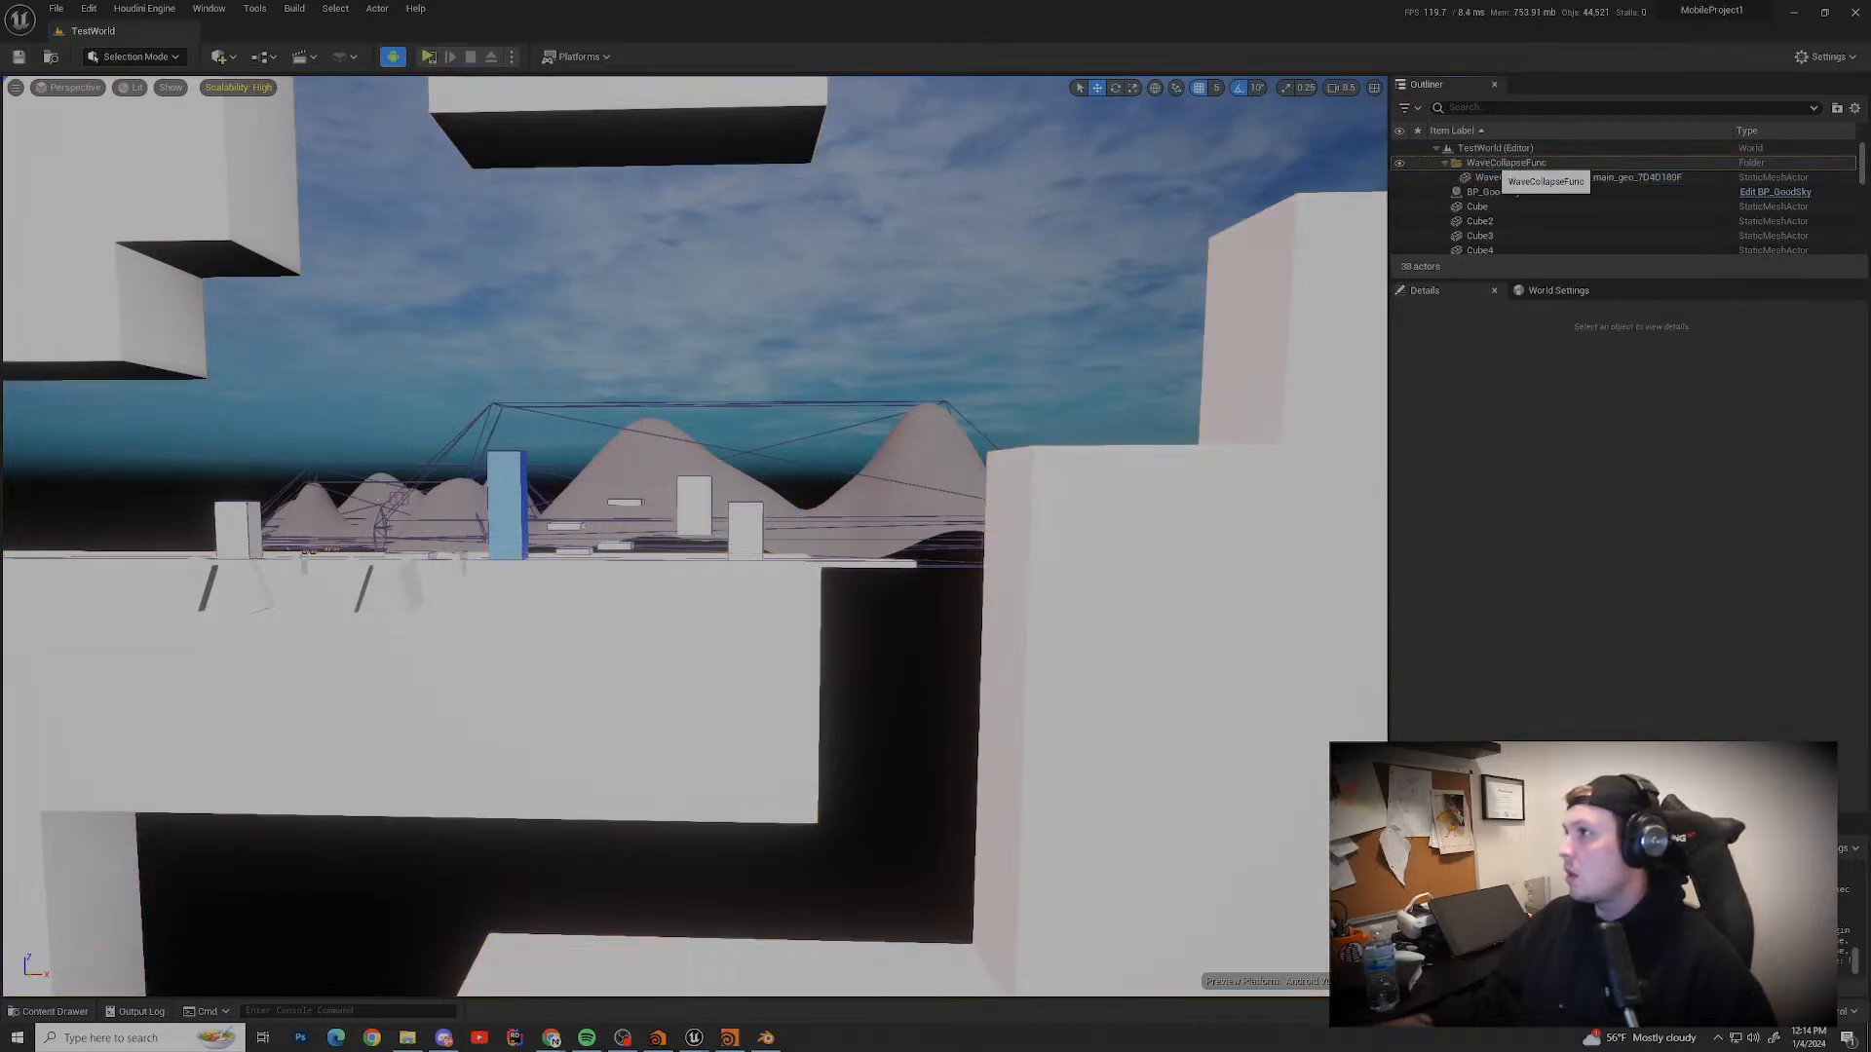
left_click(1520, 177)
left_click(1540, 338)
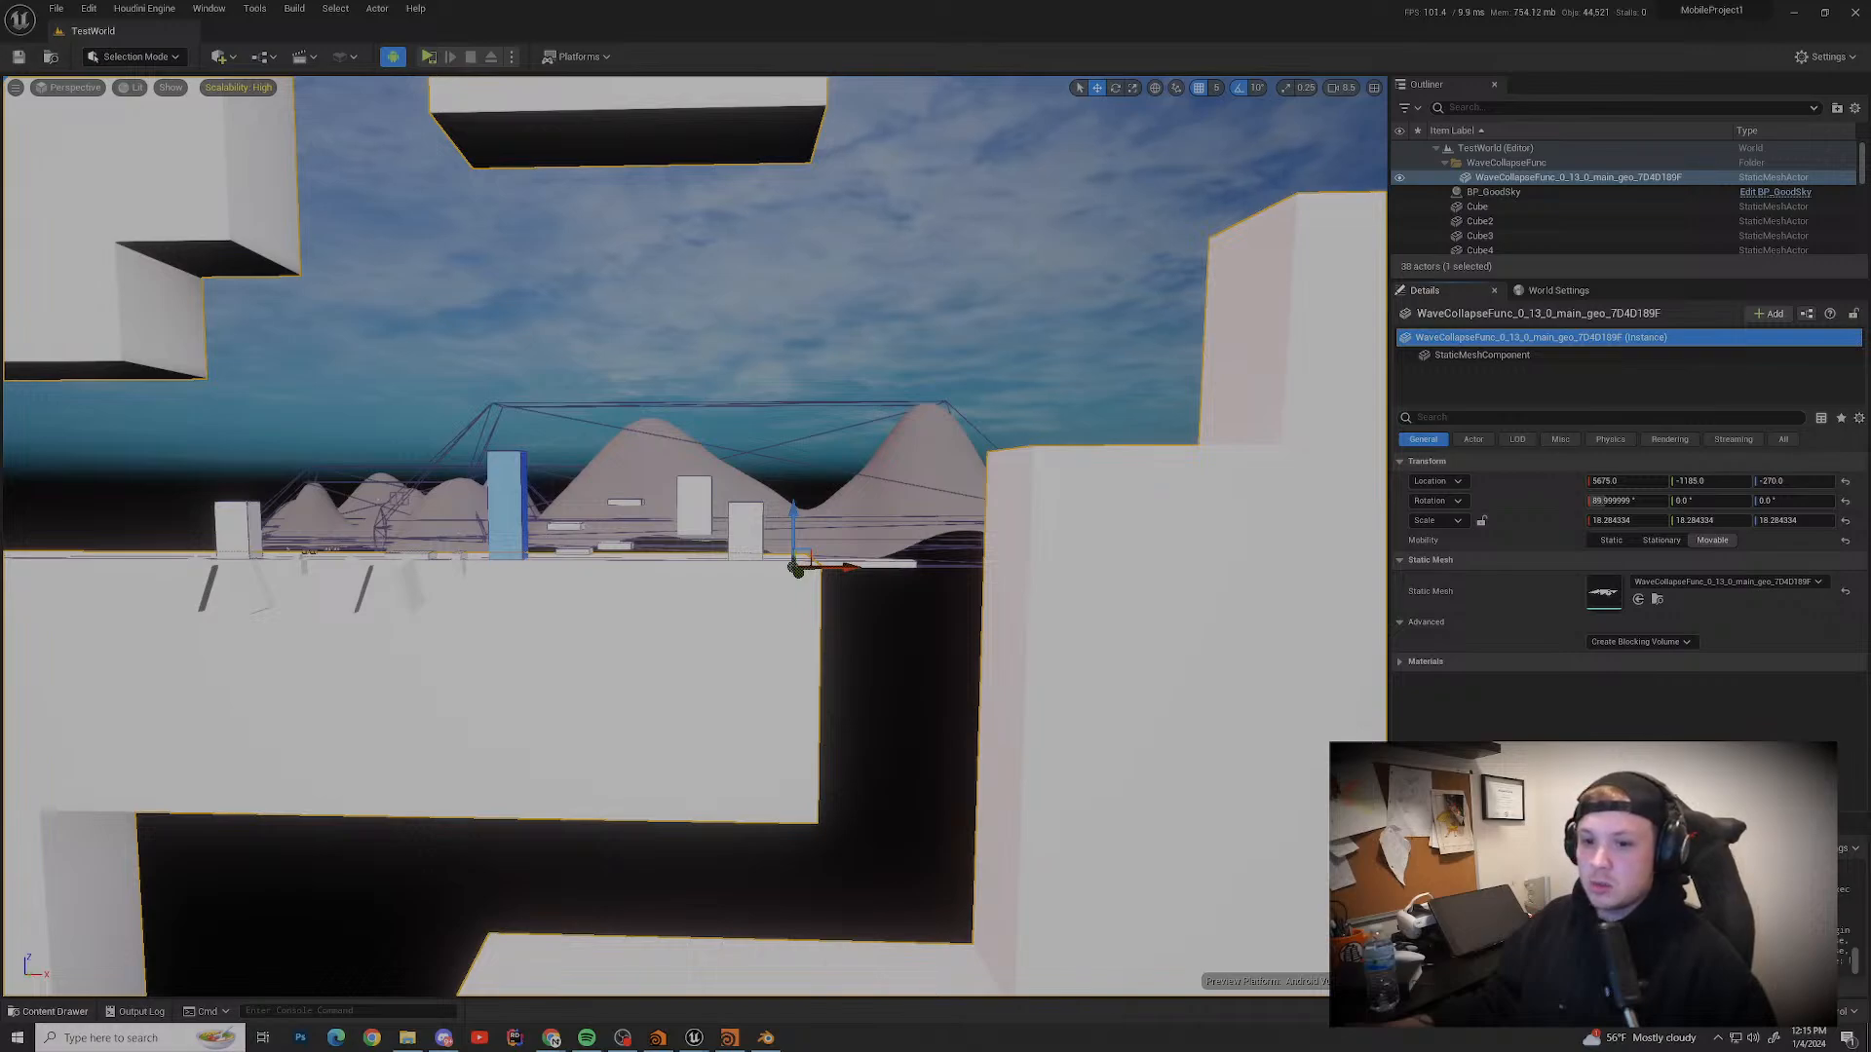
Step: Find the WaveCollapseFunc asset in the project's Houdini content folder and rebuild all its instances
key("ctrl+b")
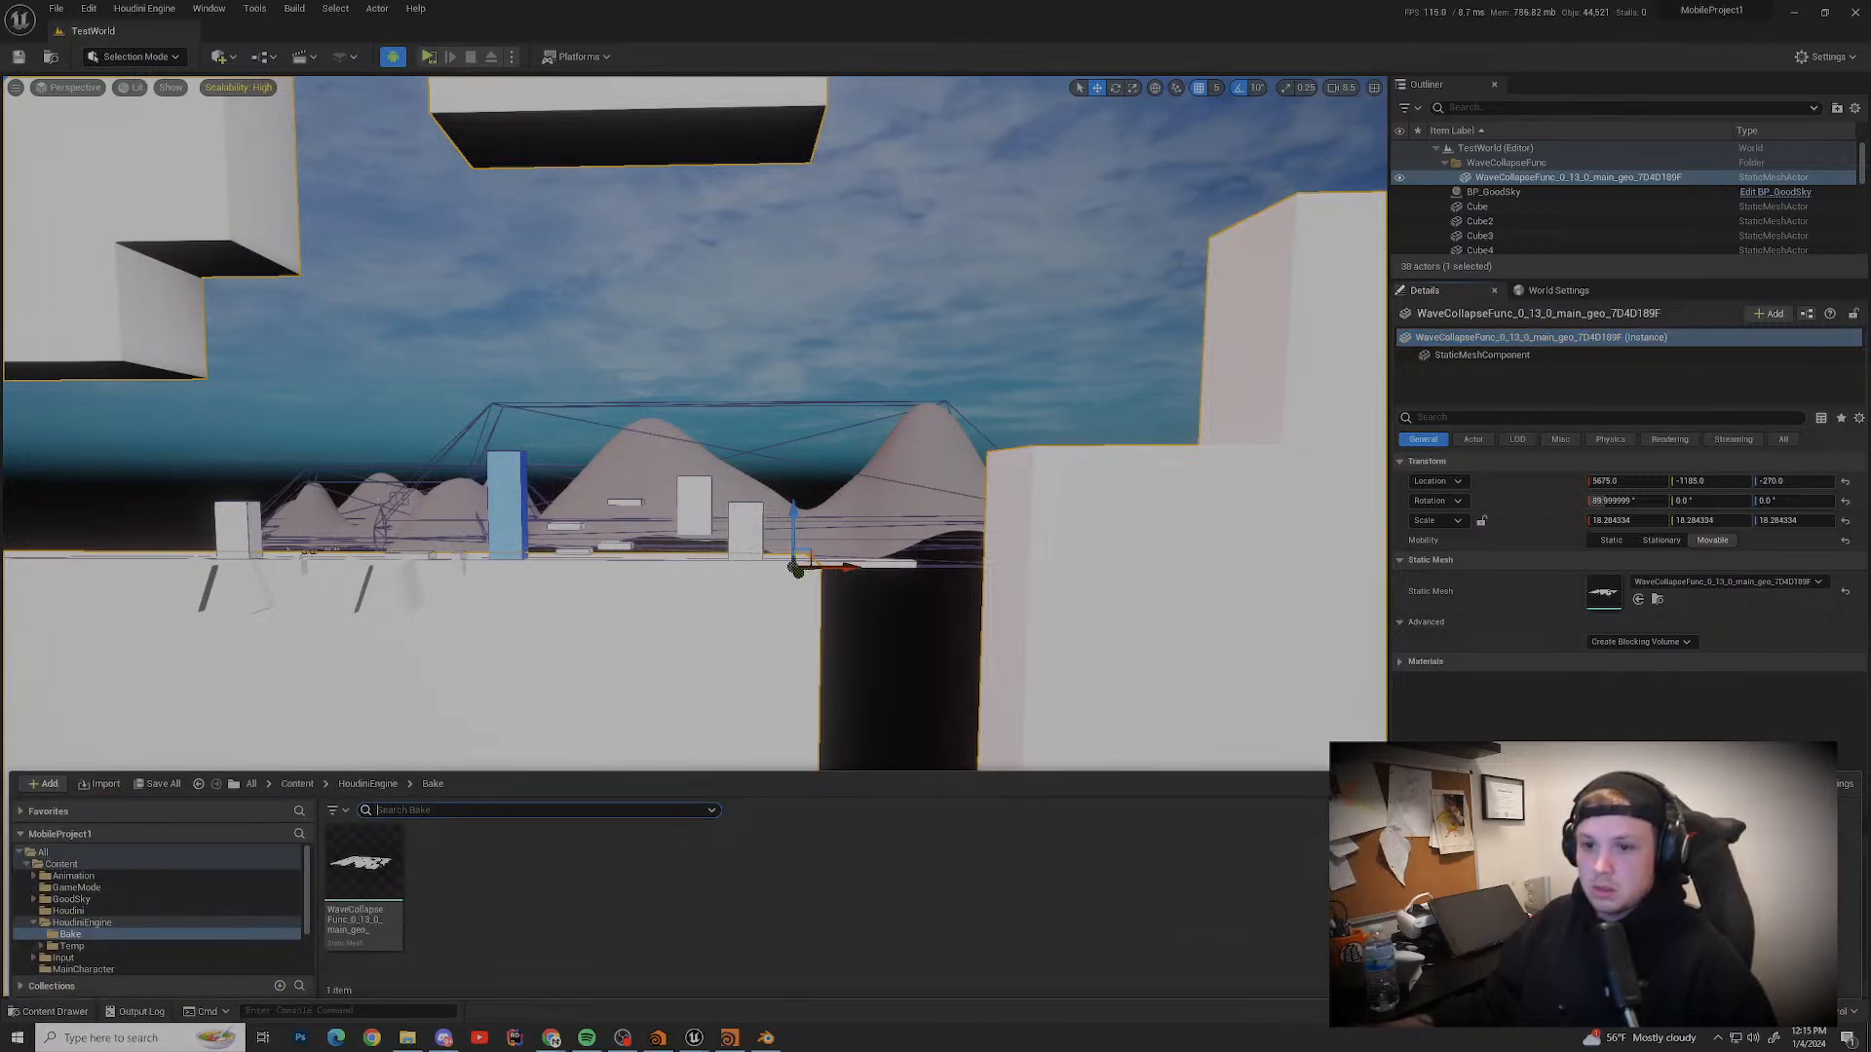
left_click(82, 922)
left_click(34, 922)
left_click(69, 911)
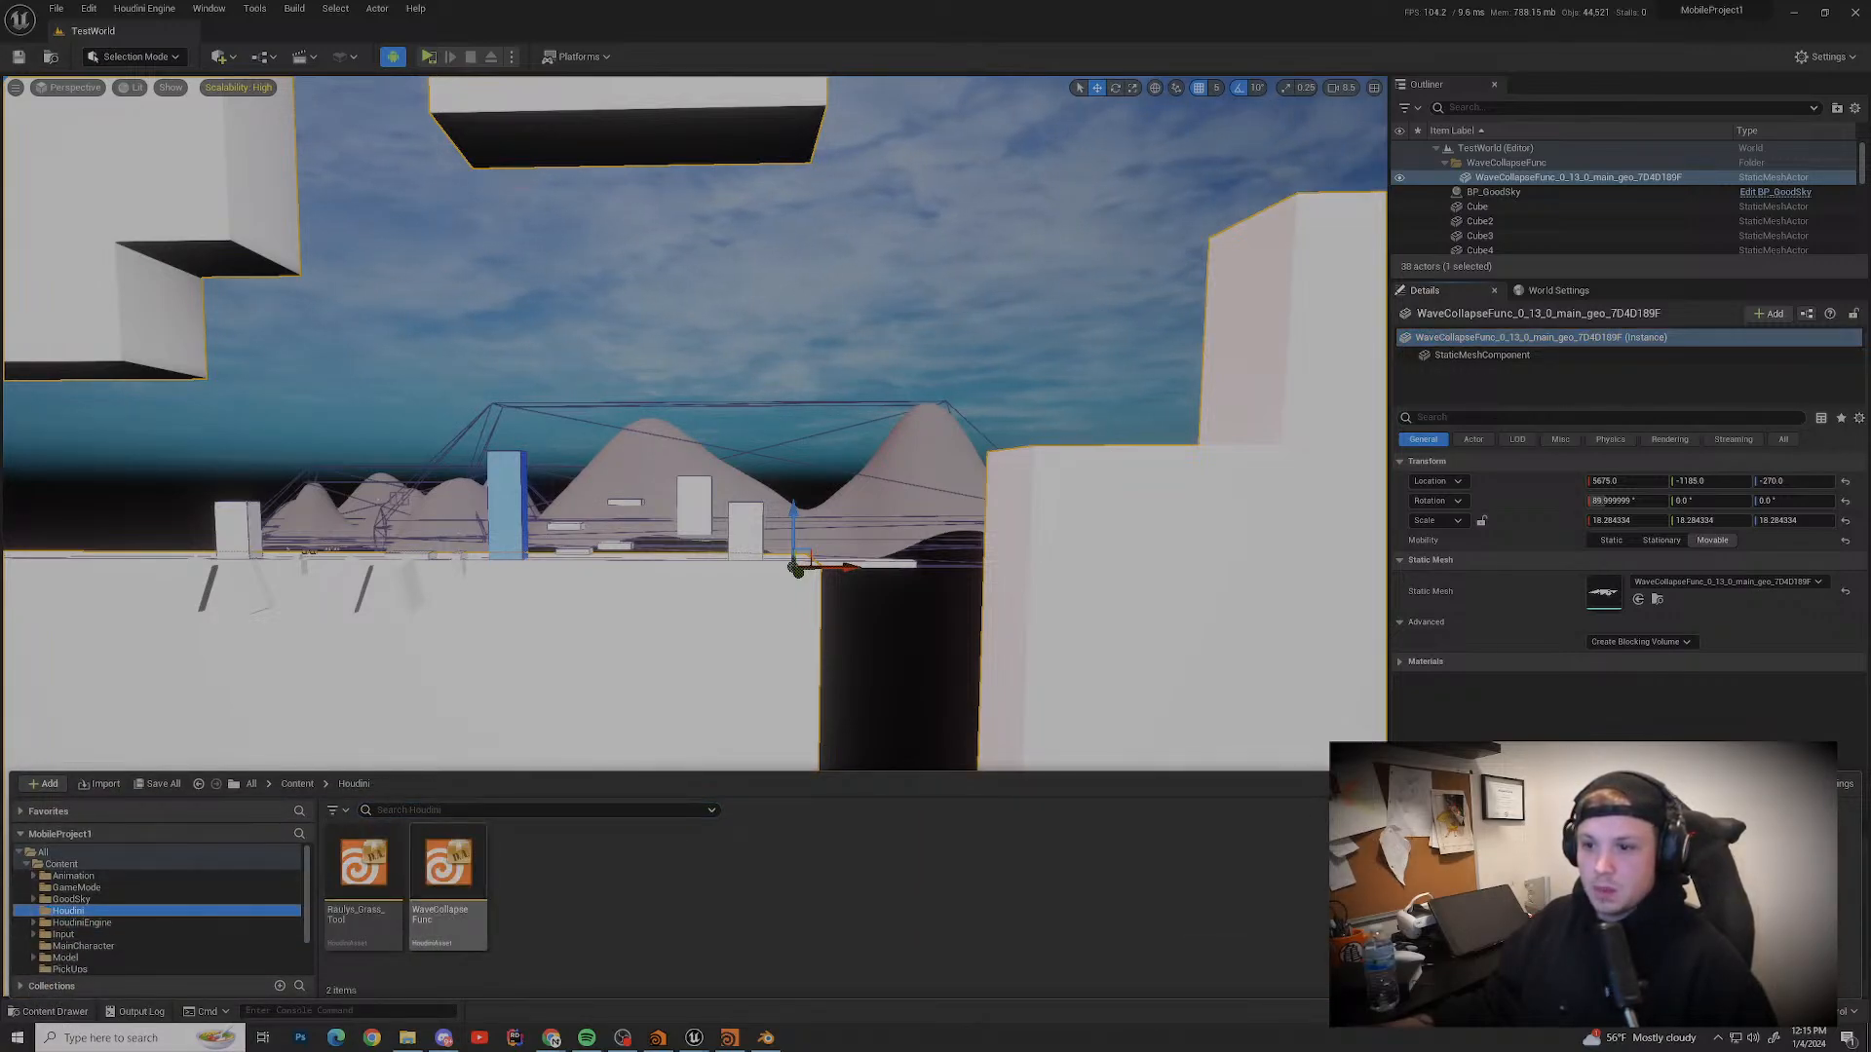
left_click(450, 877)
right_click(456, 882)
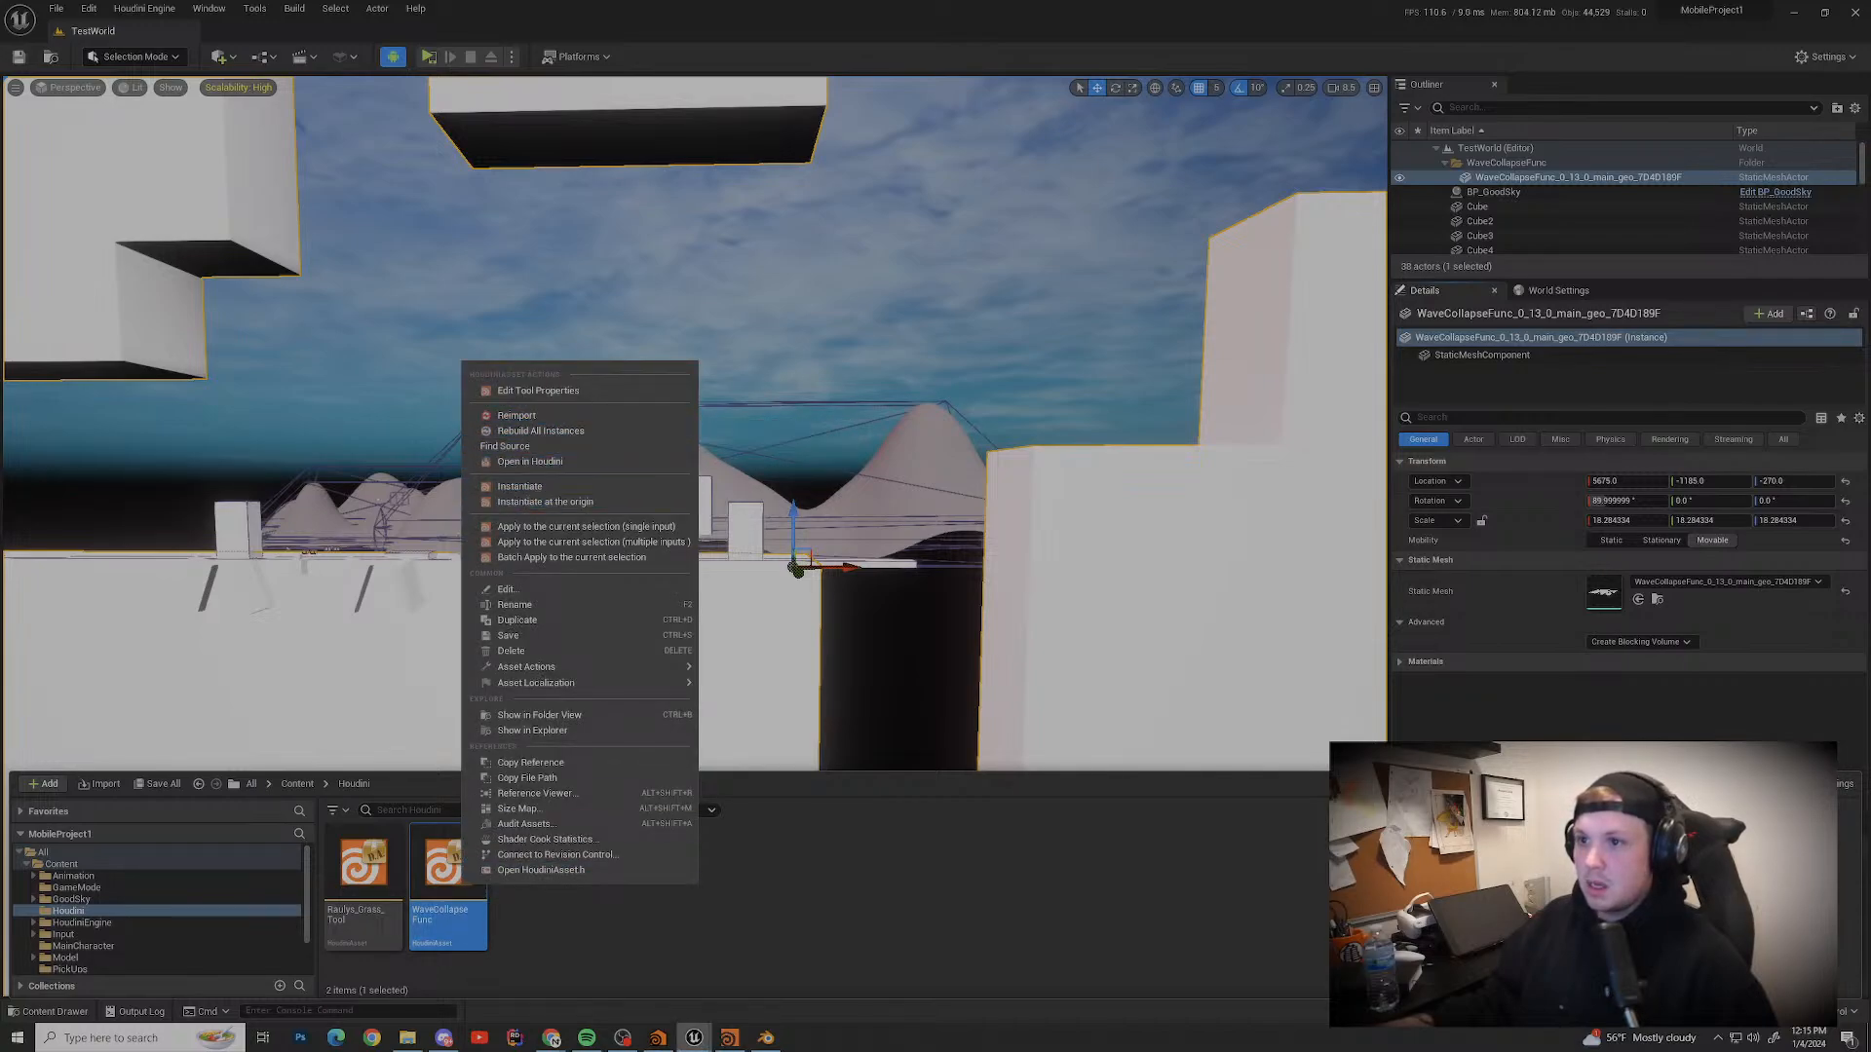
left_click(541, 431)
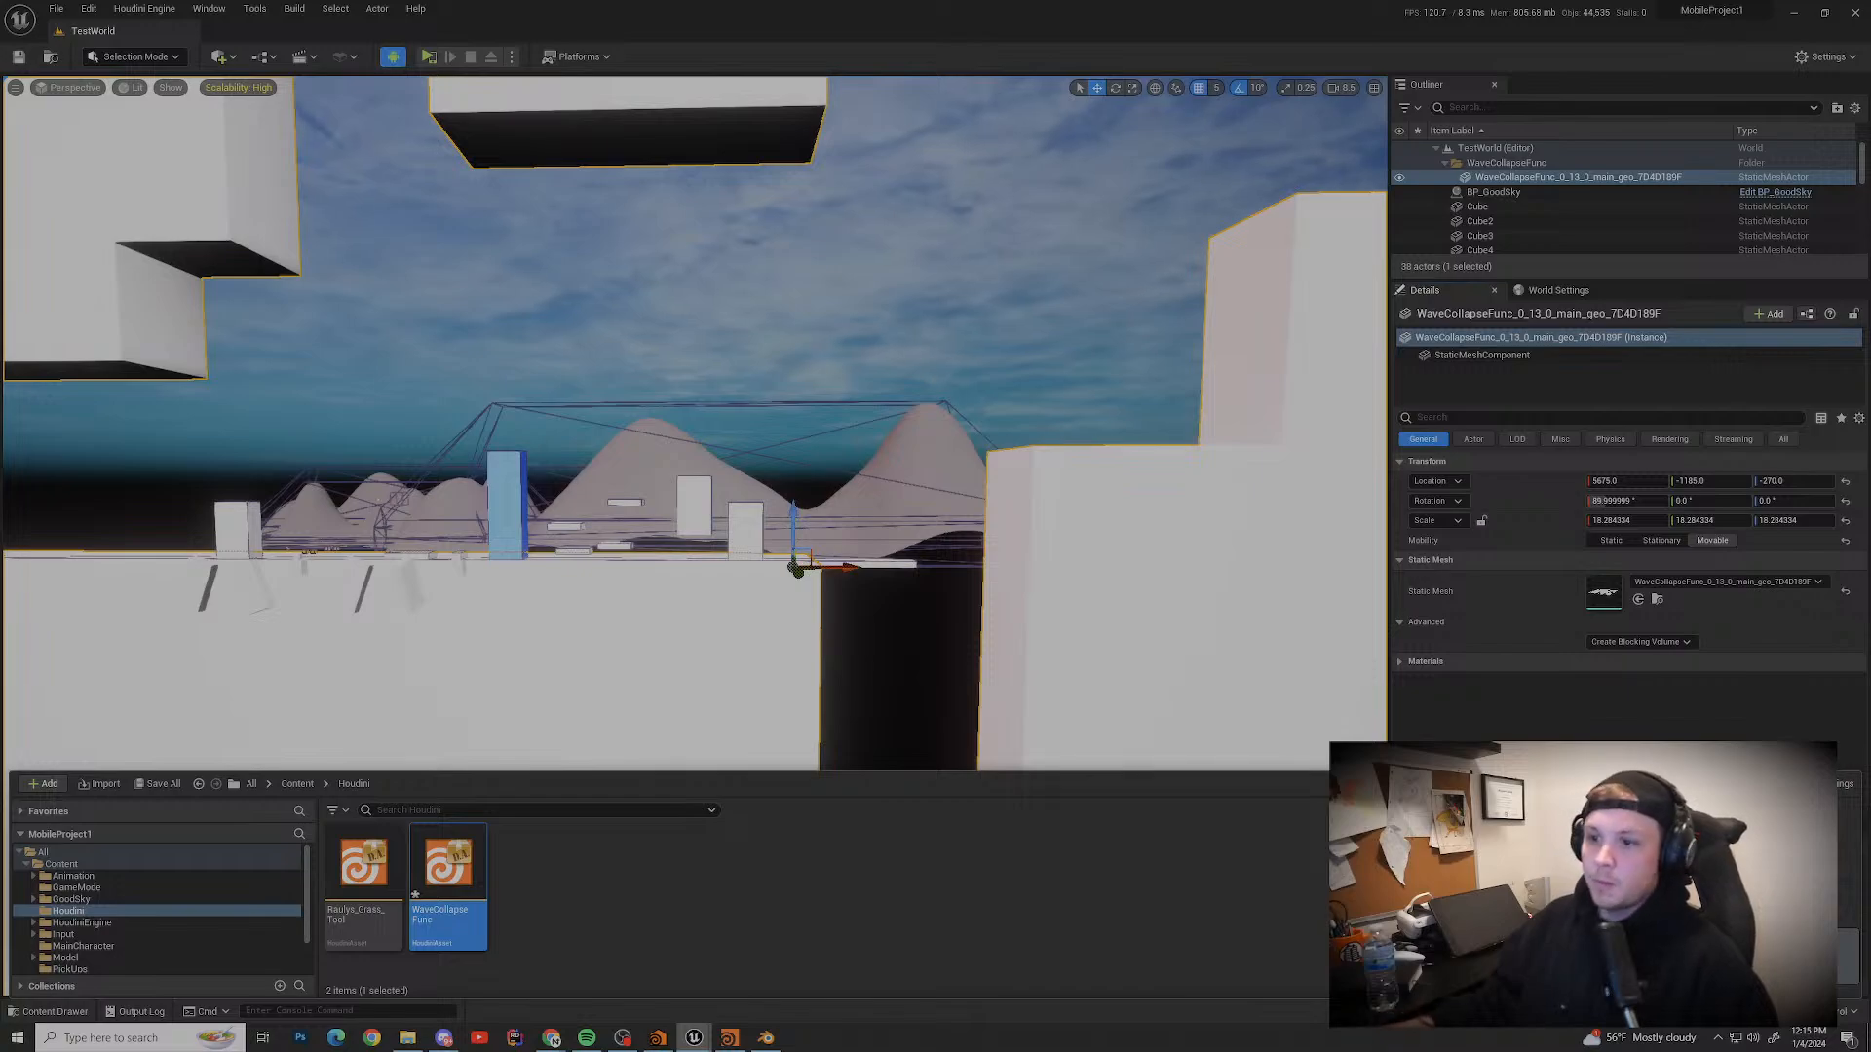
scroll(694, 424, "down", 3)
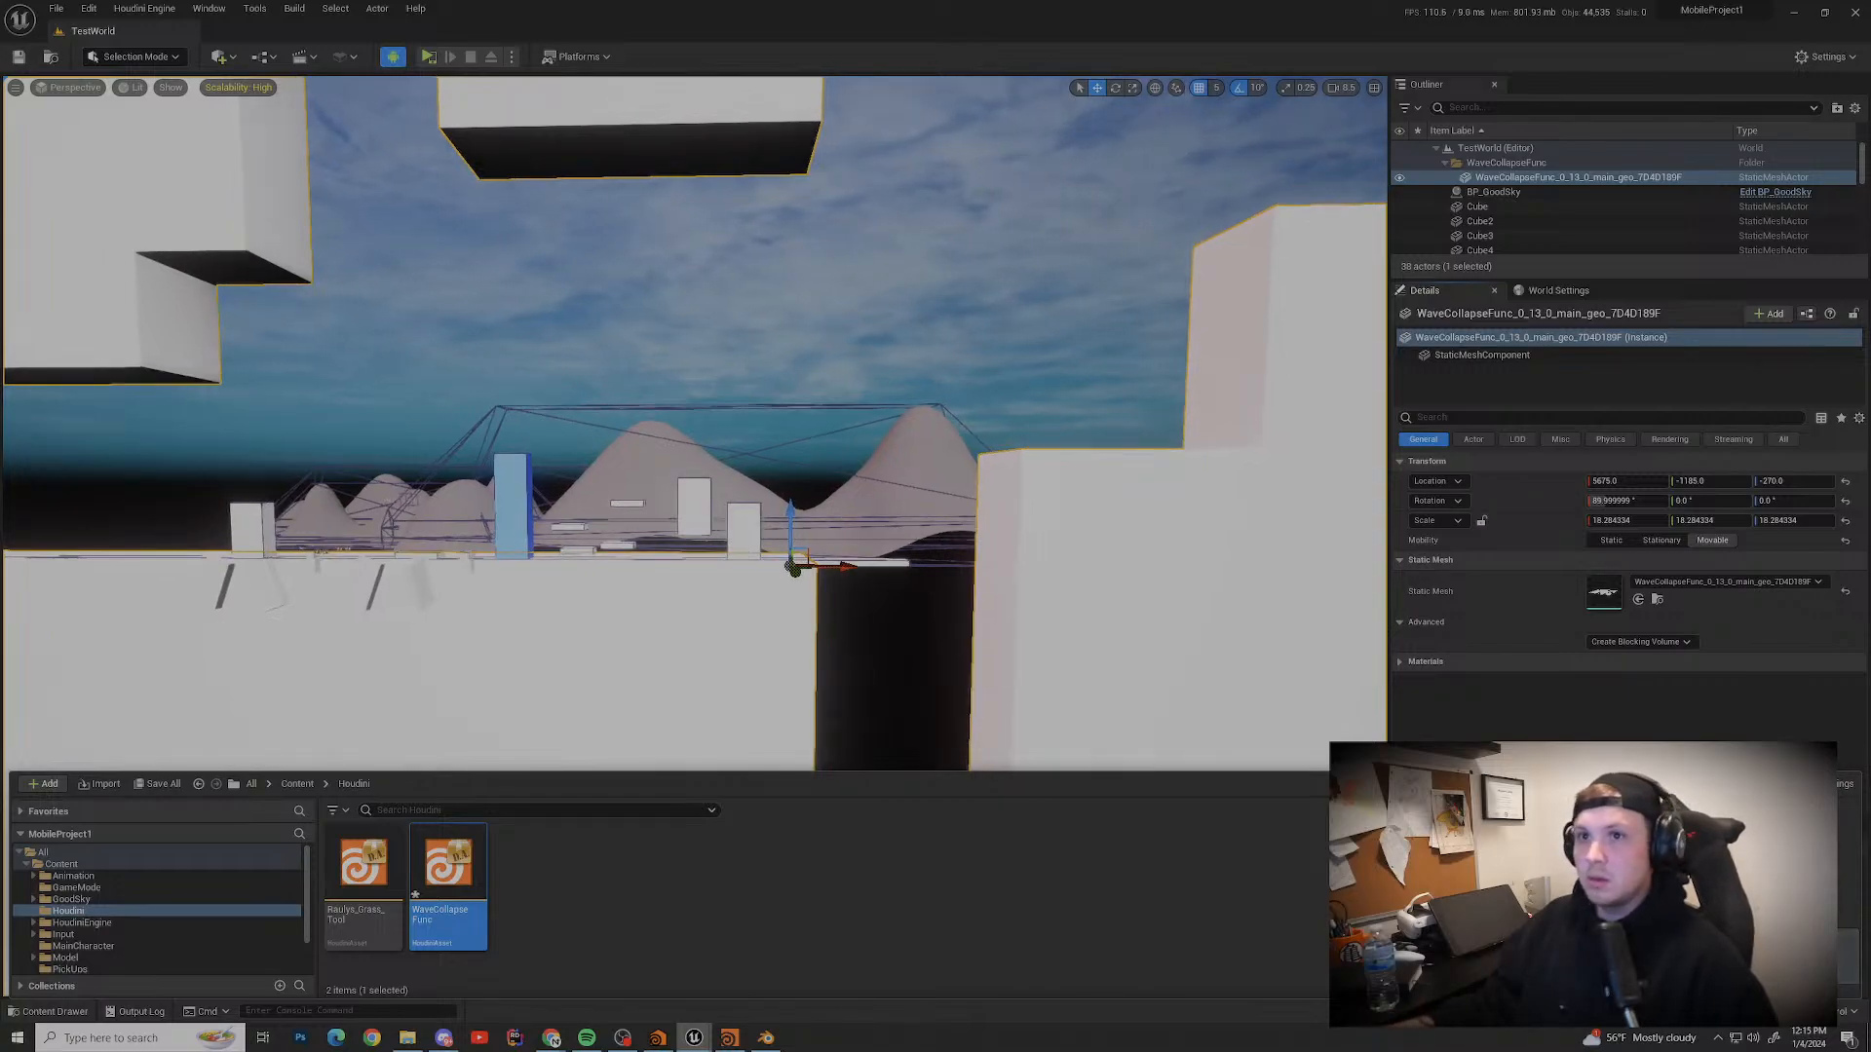
right_click_drag(694, 424, 310, 202)
key("s")
key("w")
Step: Switch back to the browser and show the Houdini collision tutorial video in full screen
mouse_move(552, 1038)
left_click(774, 955)
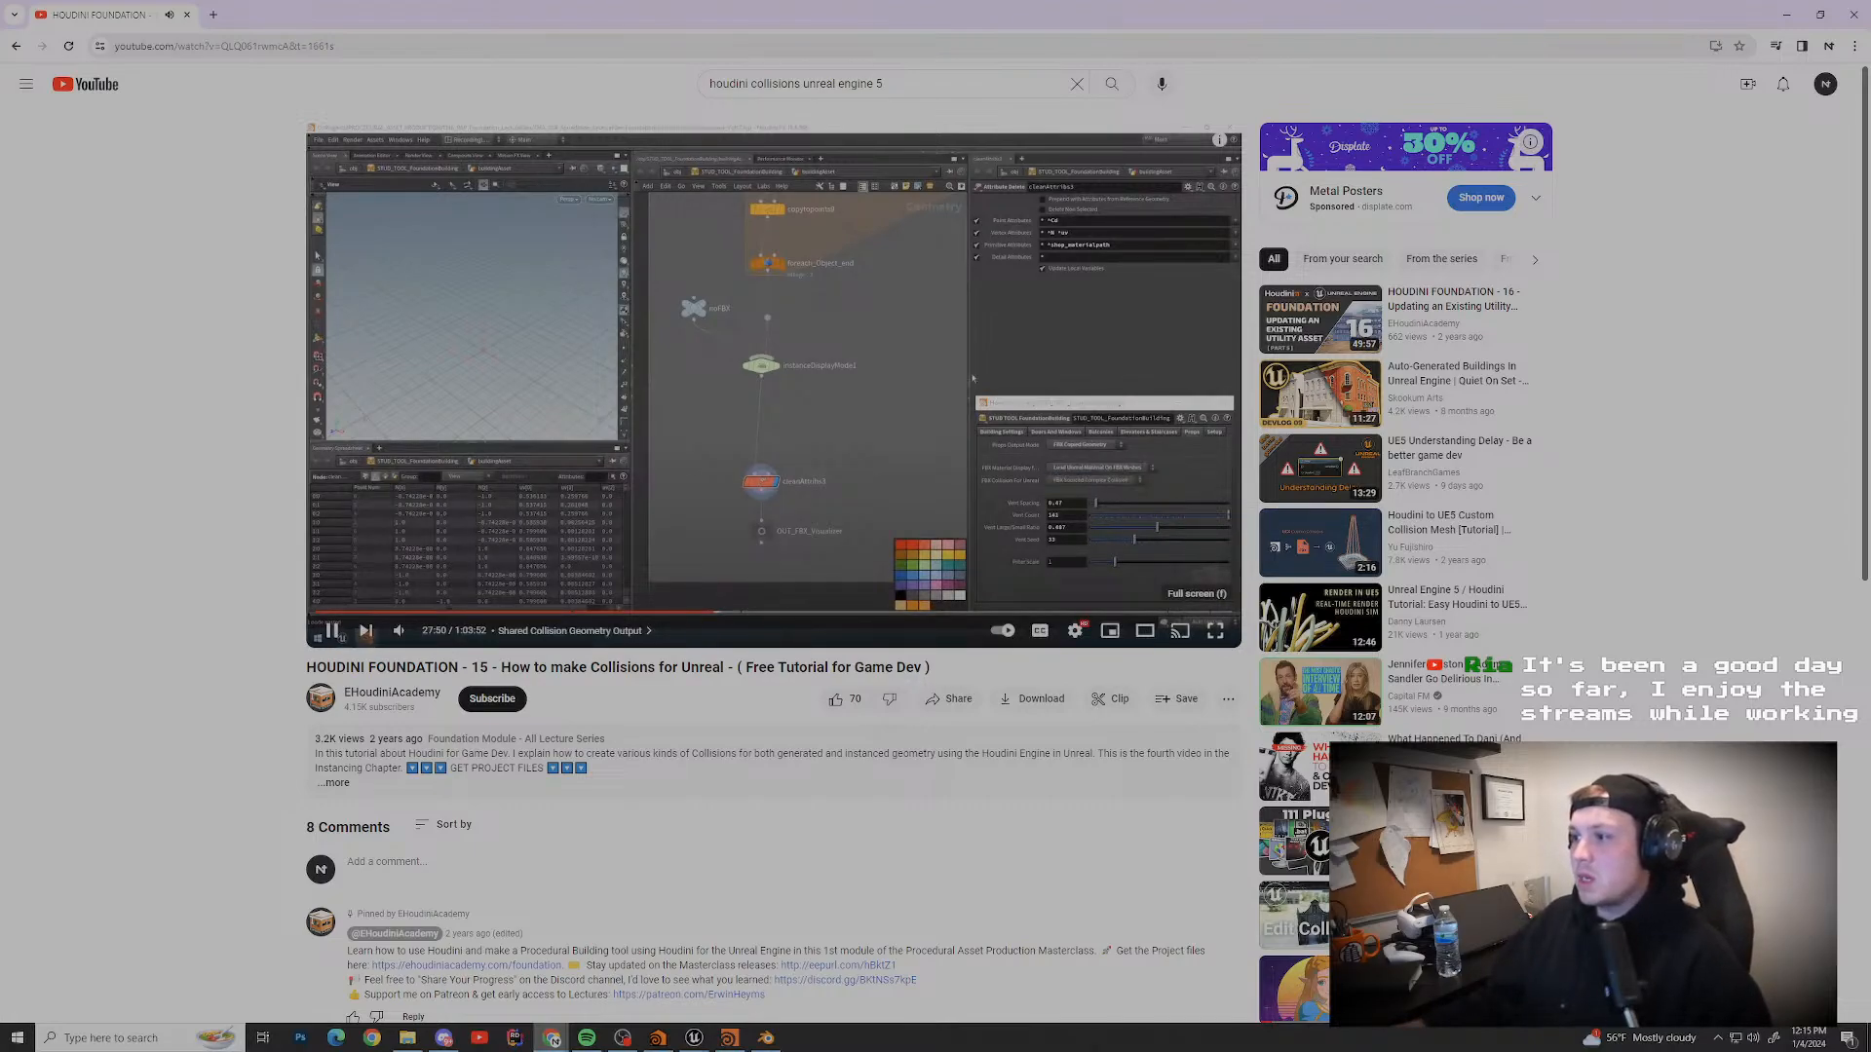
left_click(1215, 631)
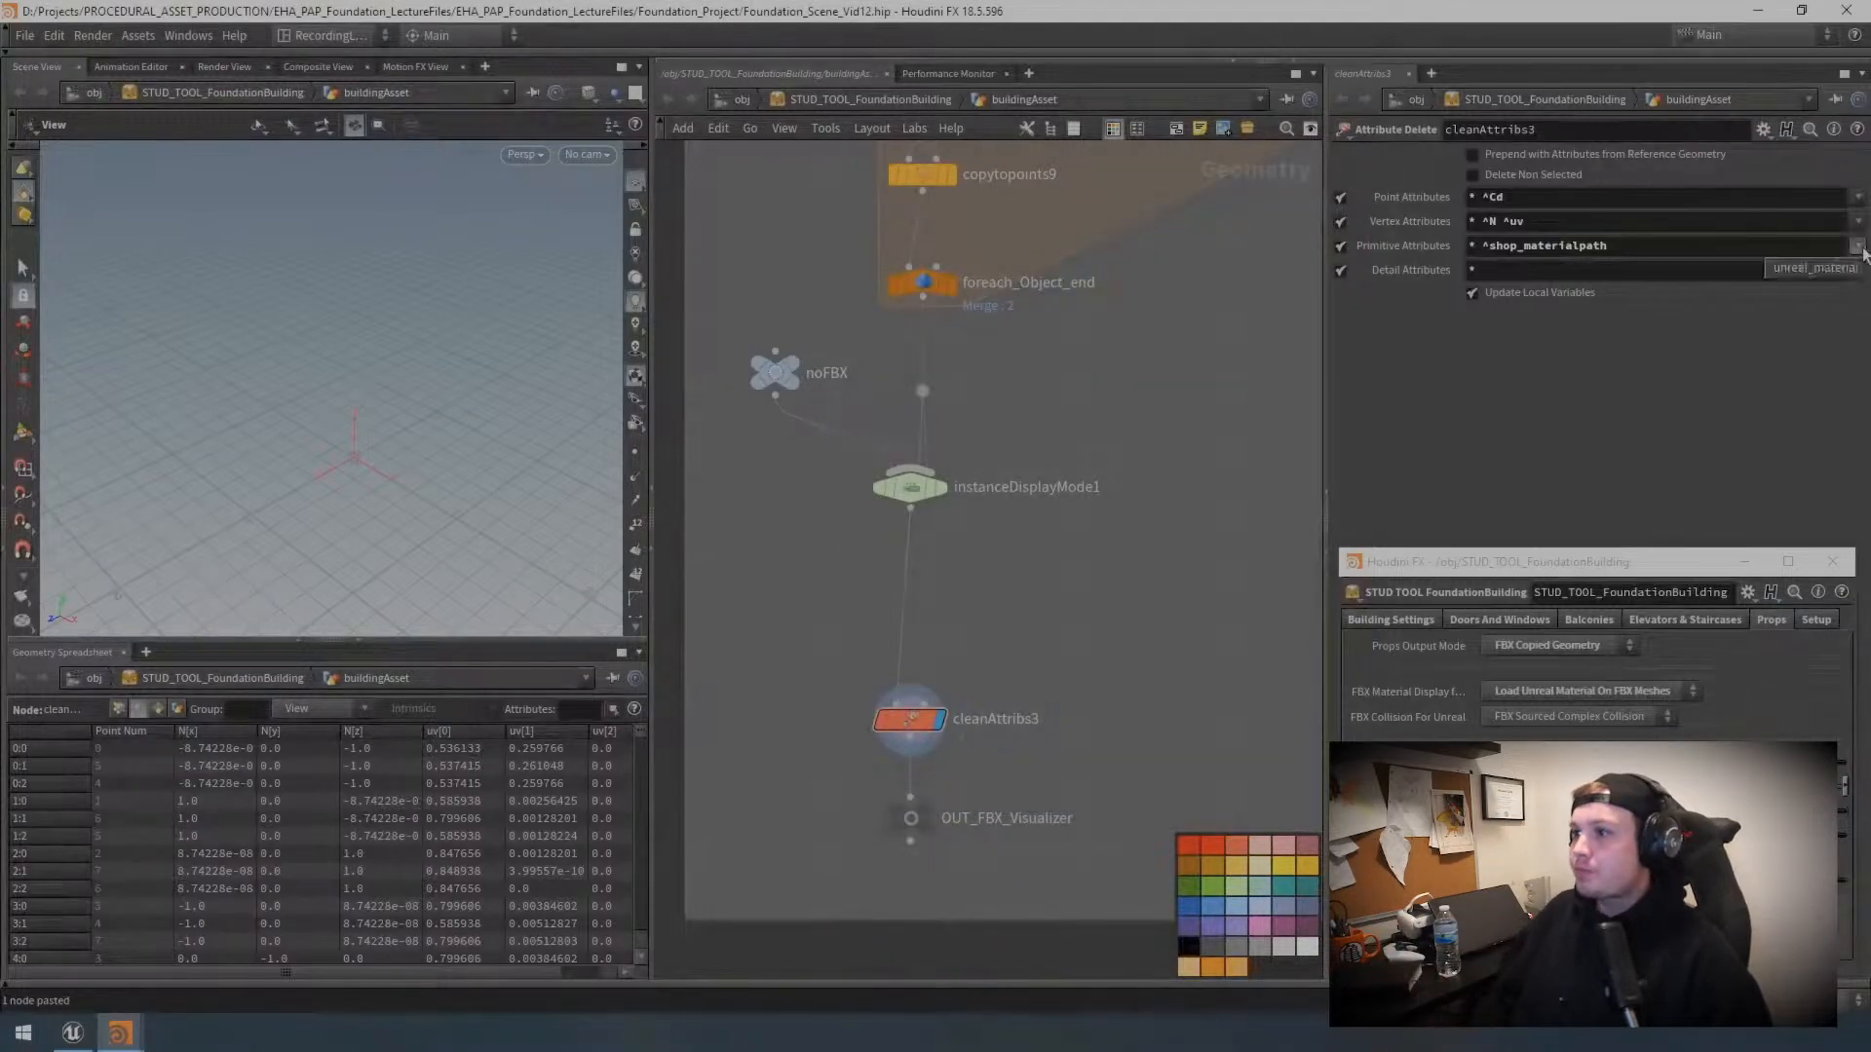
Step: Exclude unreal_material from deletion in cleanAttribs3 by setting its primitive attributes to * ^shop_materialpath ^unreal_material
left_click(1816, 268)
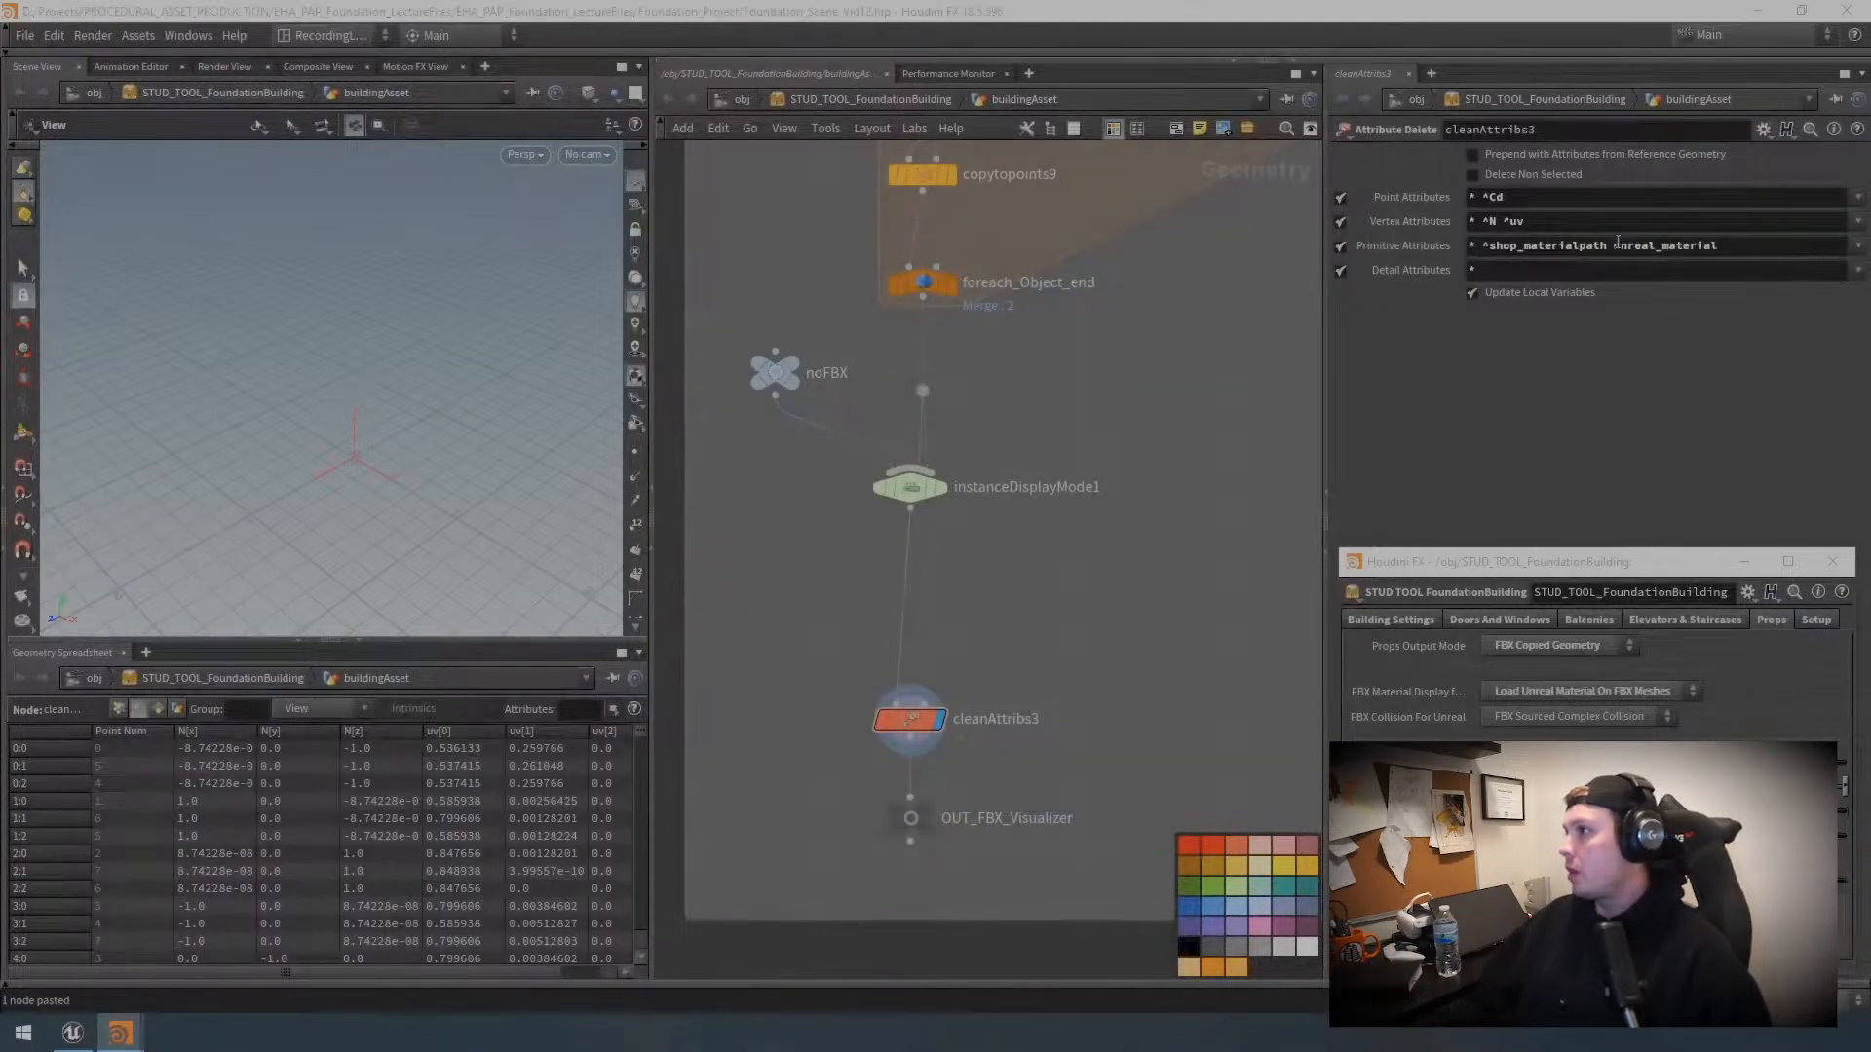
type("^")
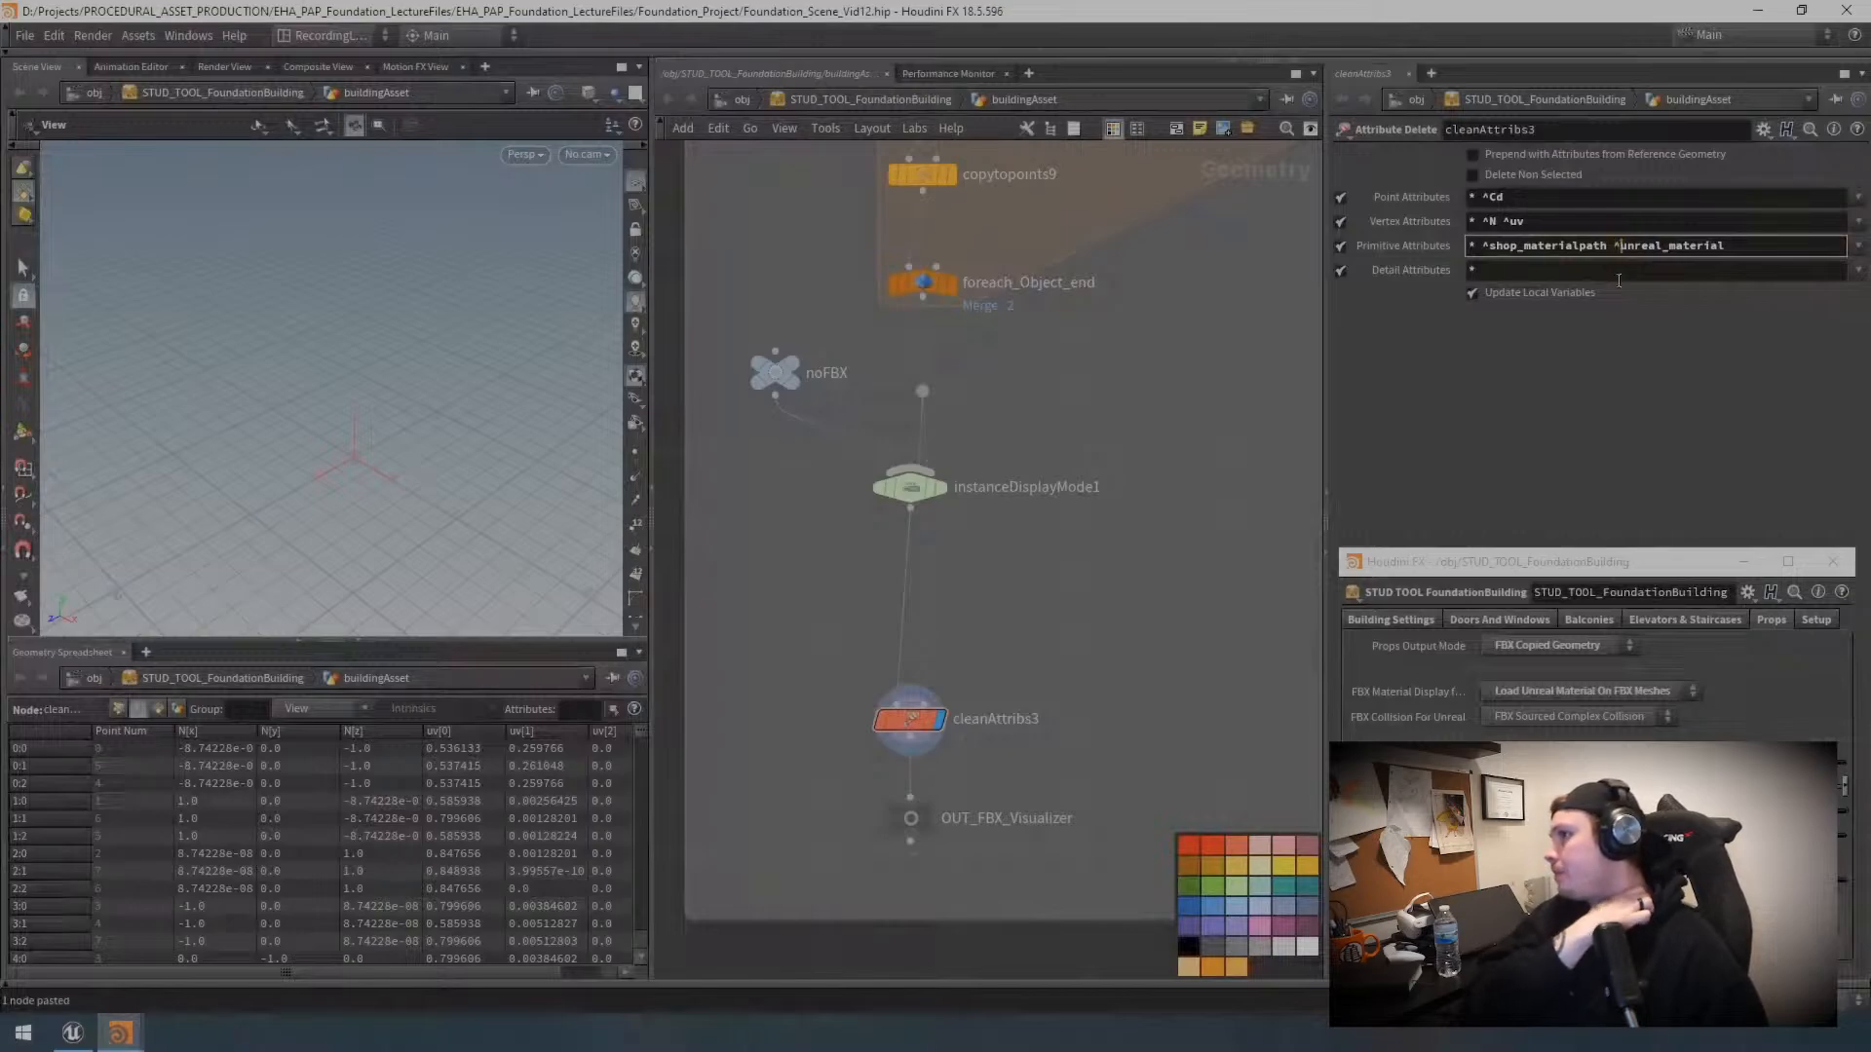
key("End")
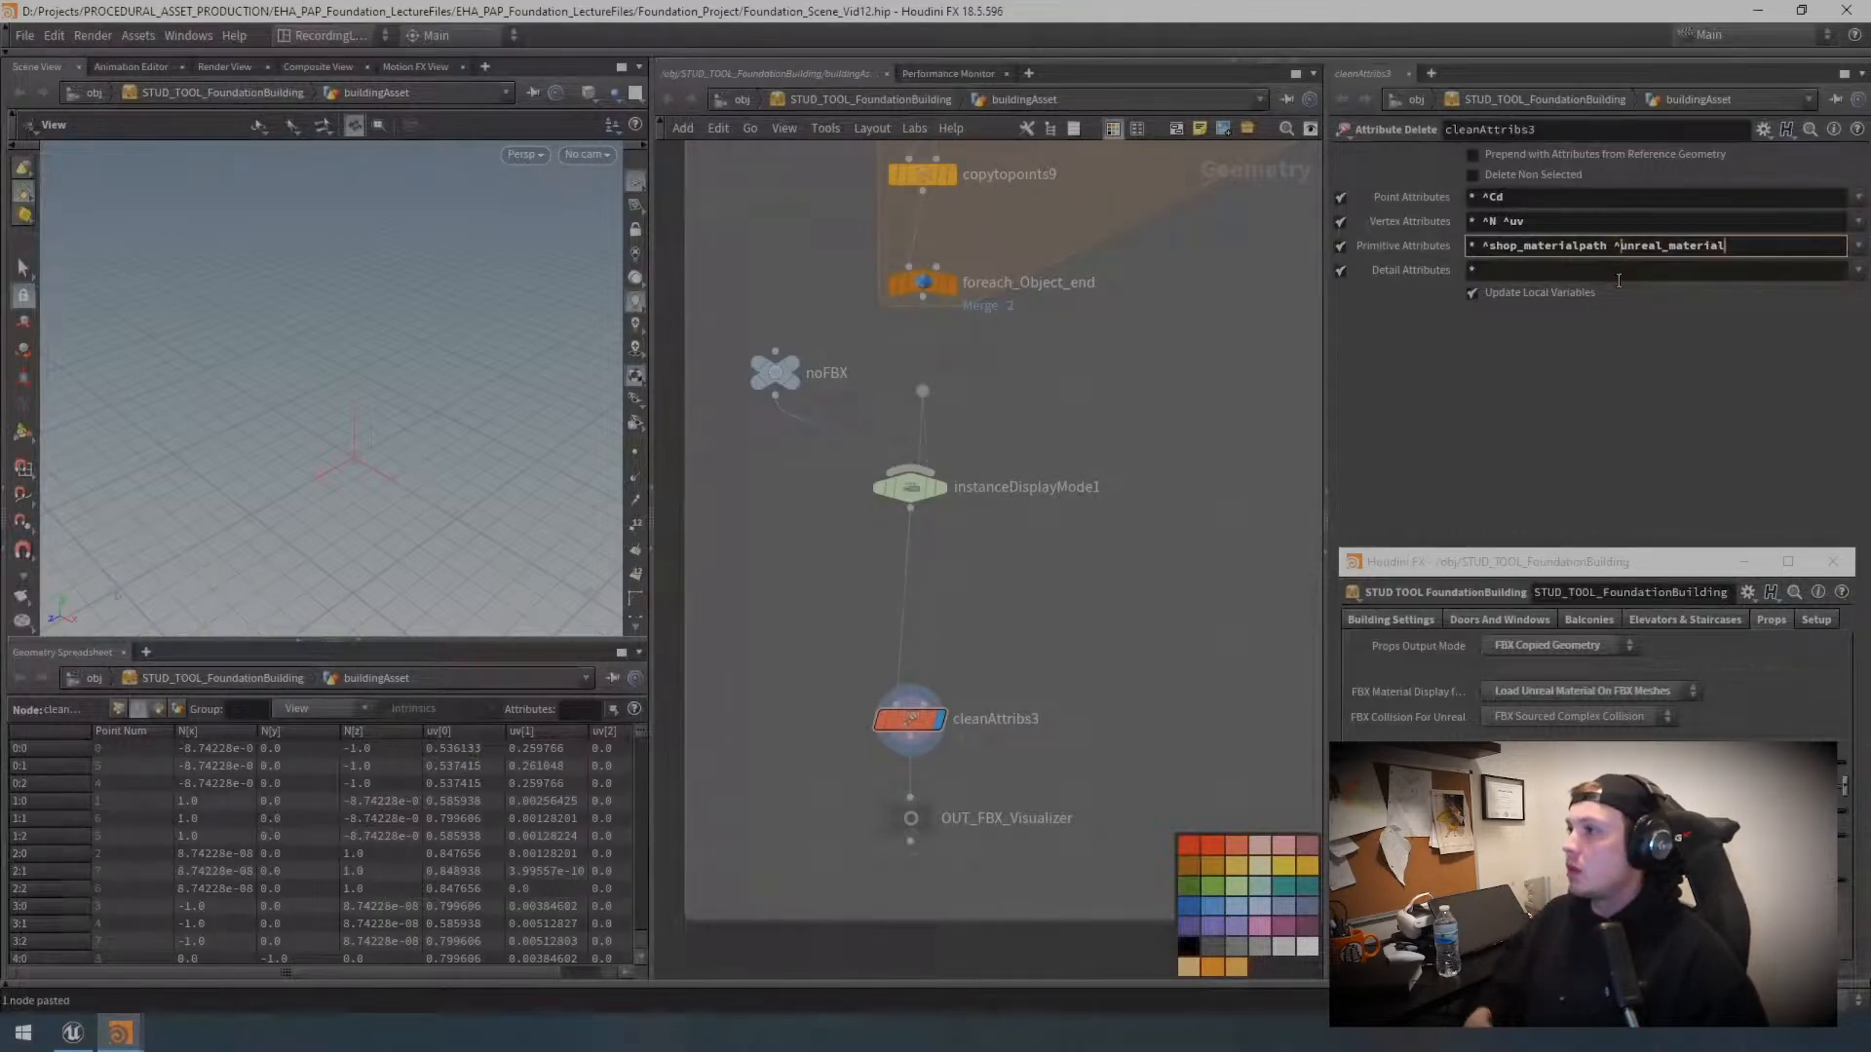
key("Return")
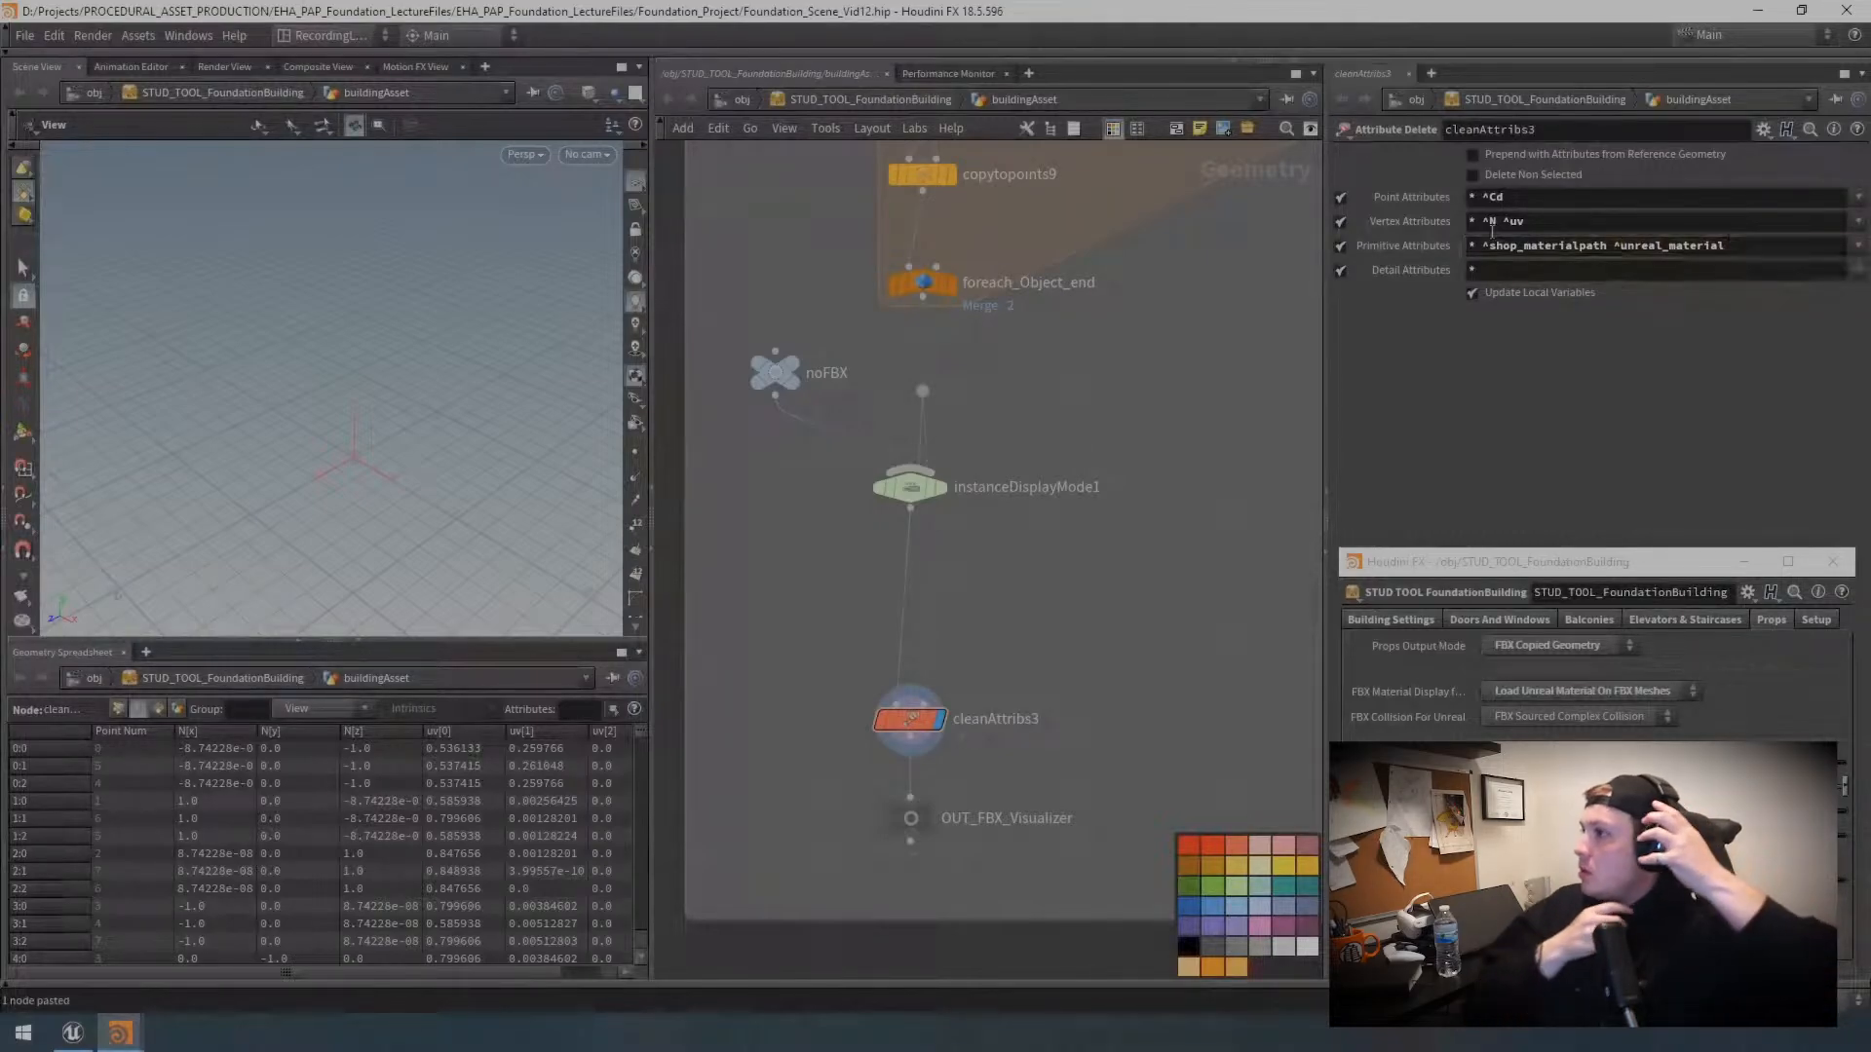
Step: Copy the cleanGroups1 Group Delete node and insert the copy between instanceDisplayMode1 and cleanAttribs3
middle_click_drag(1024, 604, 1011, 596)
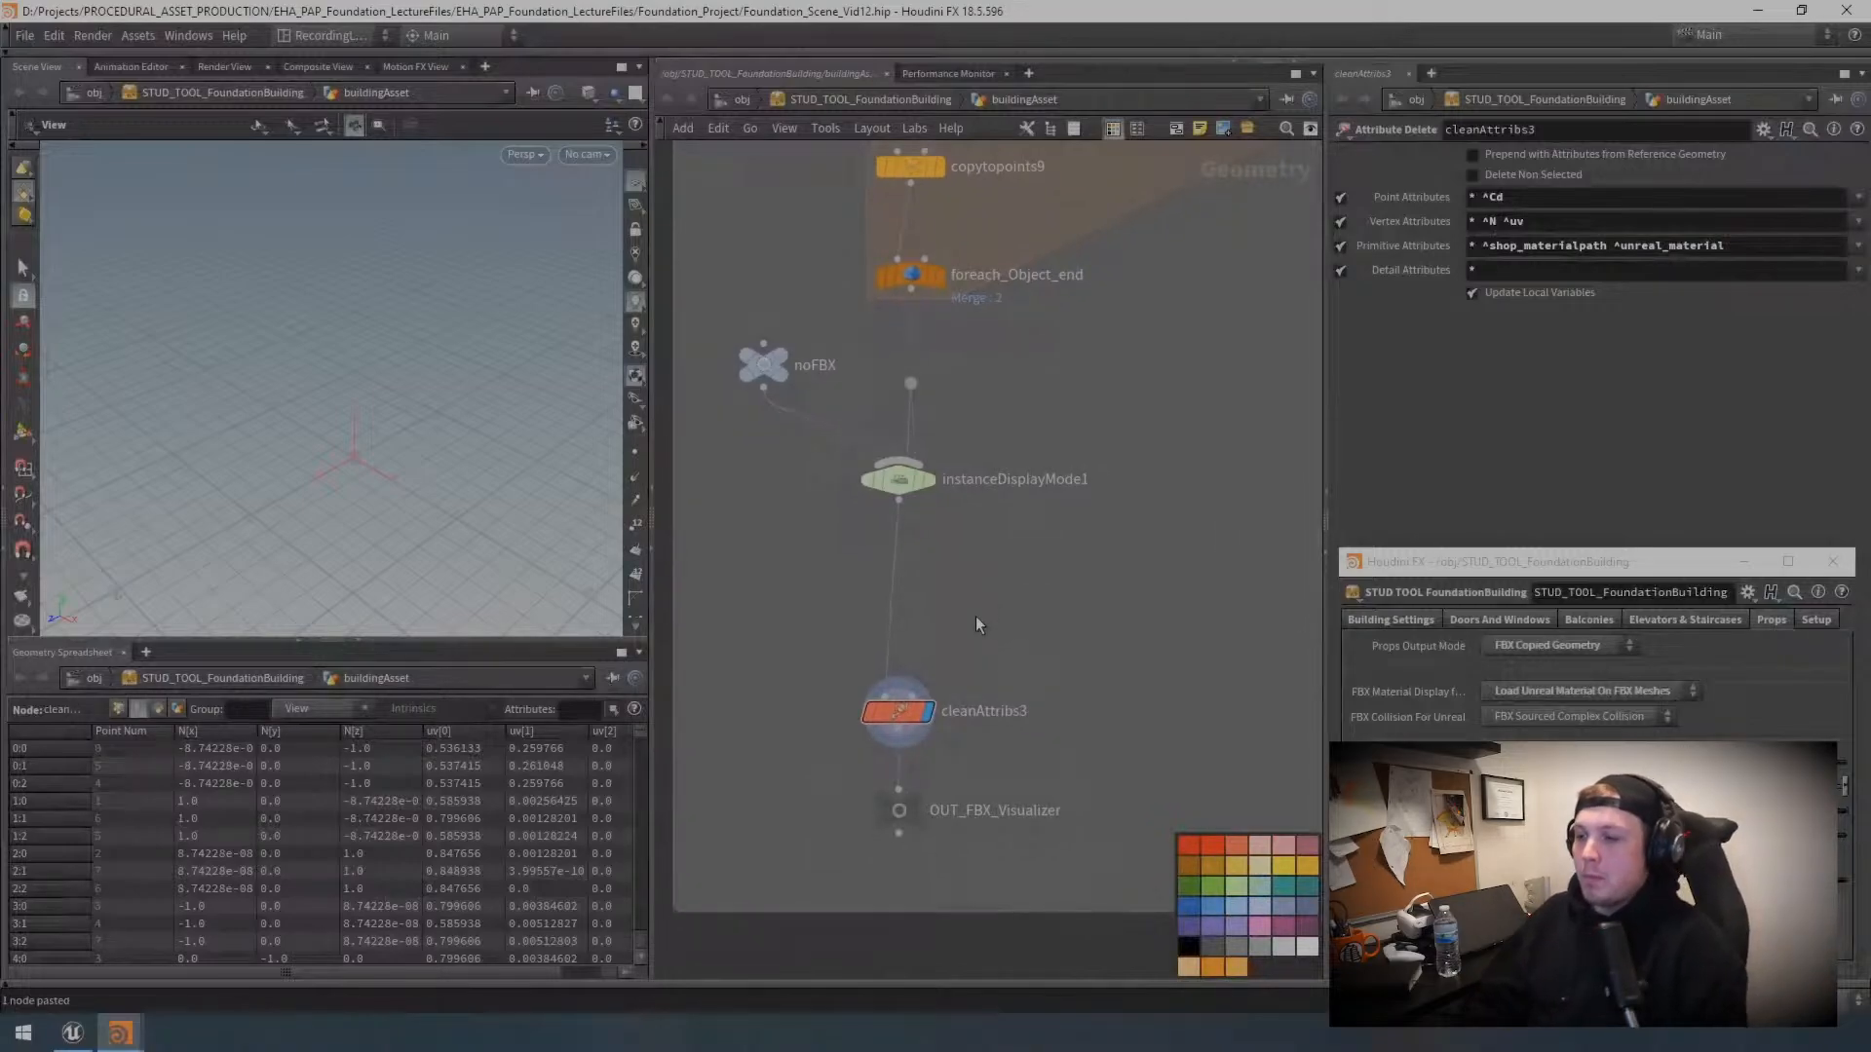
scroll(975, 617, "down", 5)
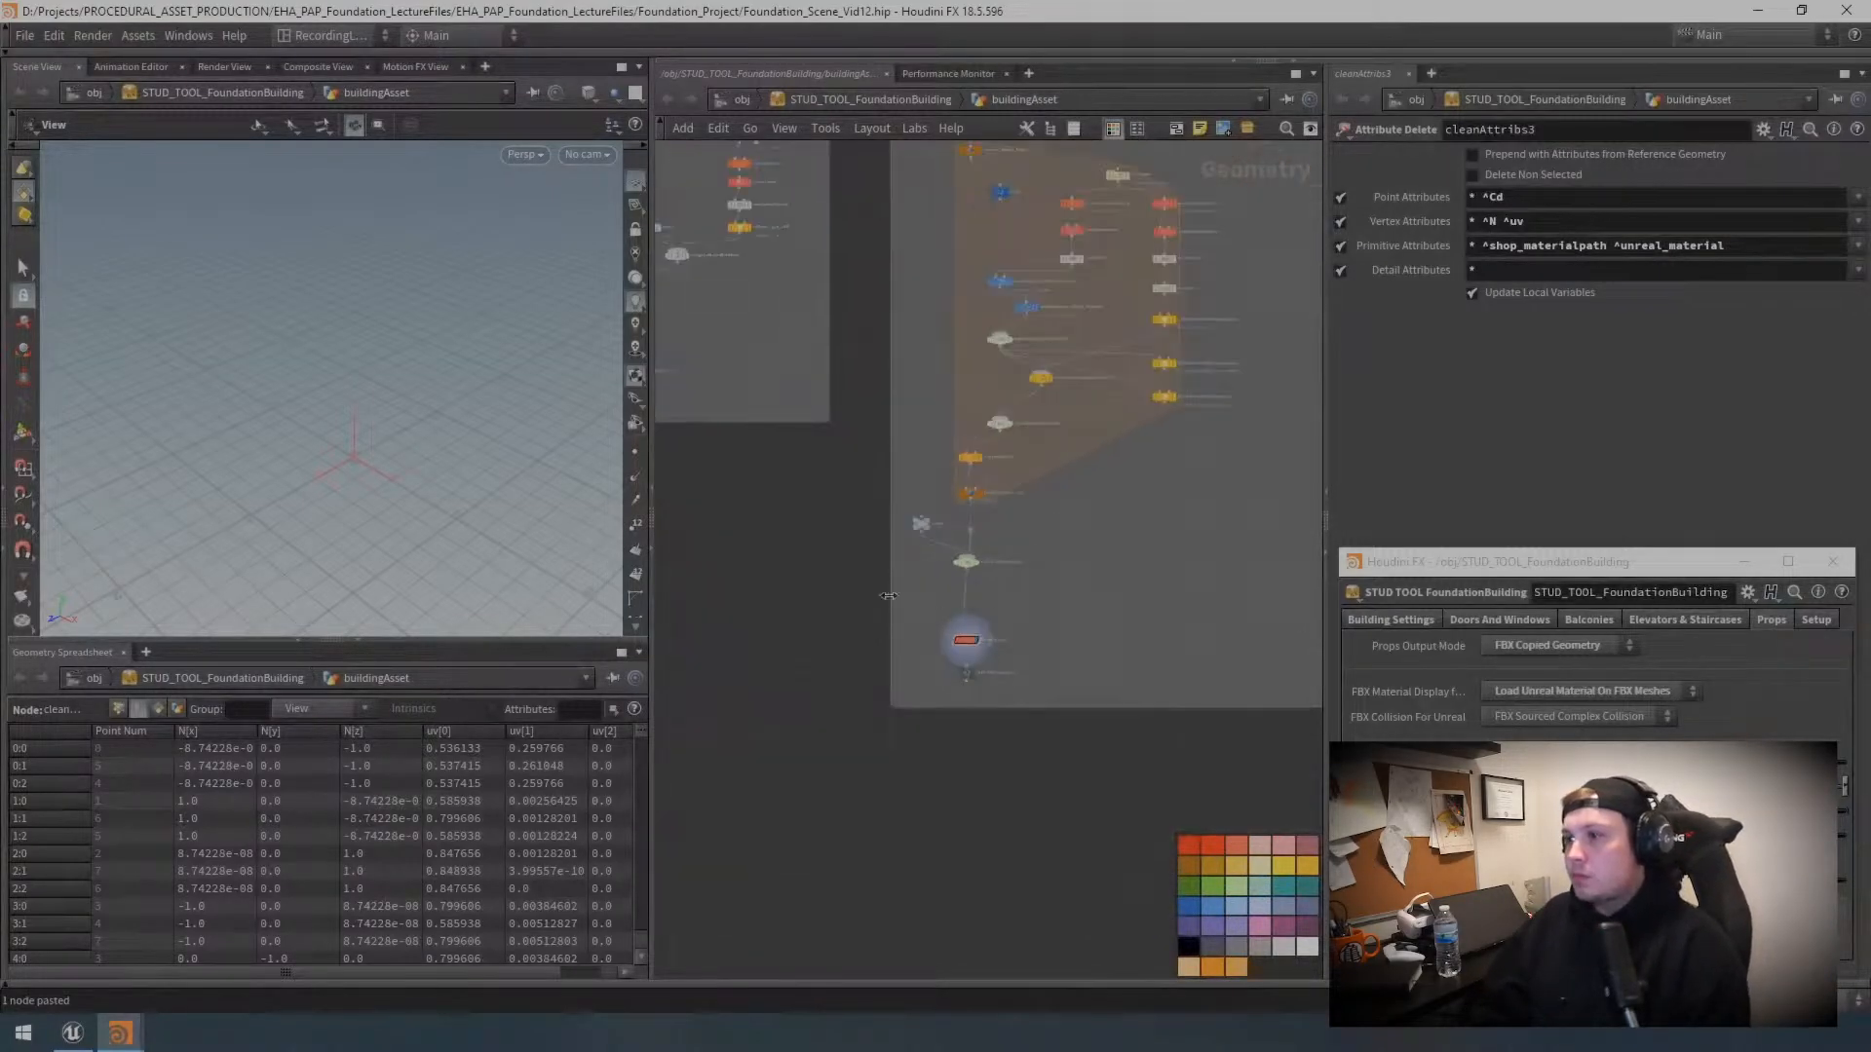
middle_click_drag(726, 577, 1123, 732)
scroll(1026, 517, "up", 4)
left_click(937, 571)
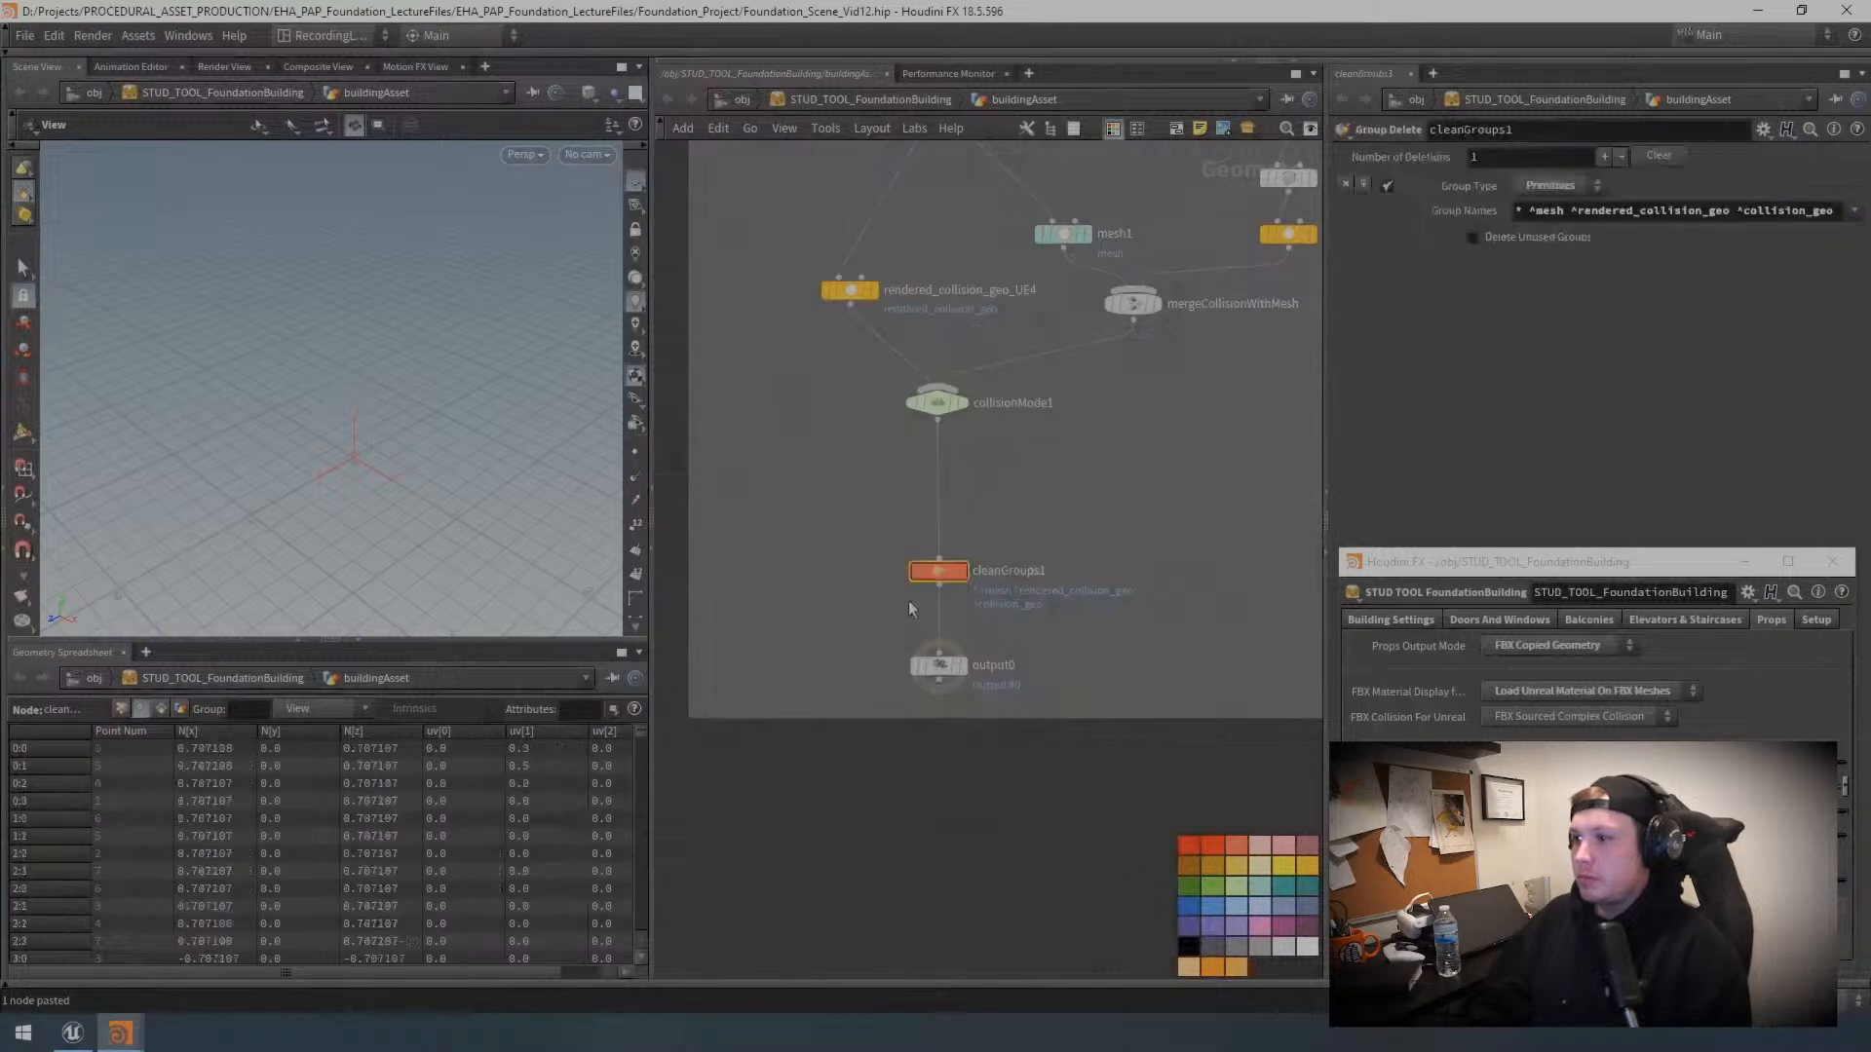
key("ctrl+c")
scroll(1085, 483, "down", 4)
middle_click_drag(1132, 493, 807, 212)
scroll(1050, 534, "up", 5)
middle_click_drag(1068, 534, 1007, 546)
scroll(1008, 548, "up", 1)
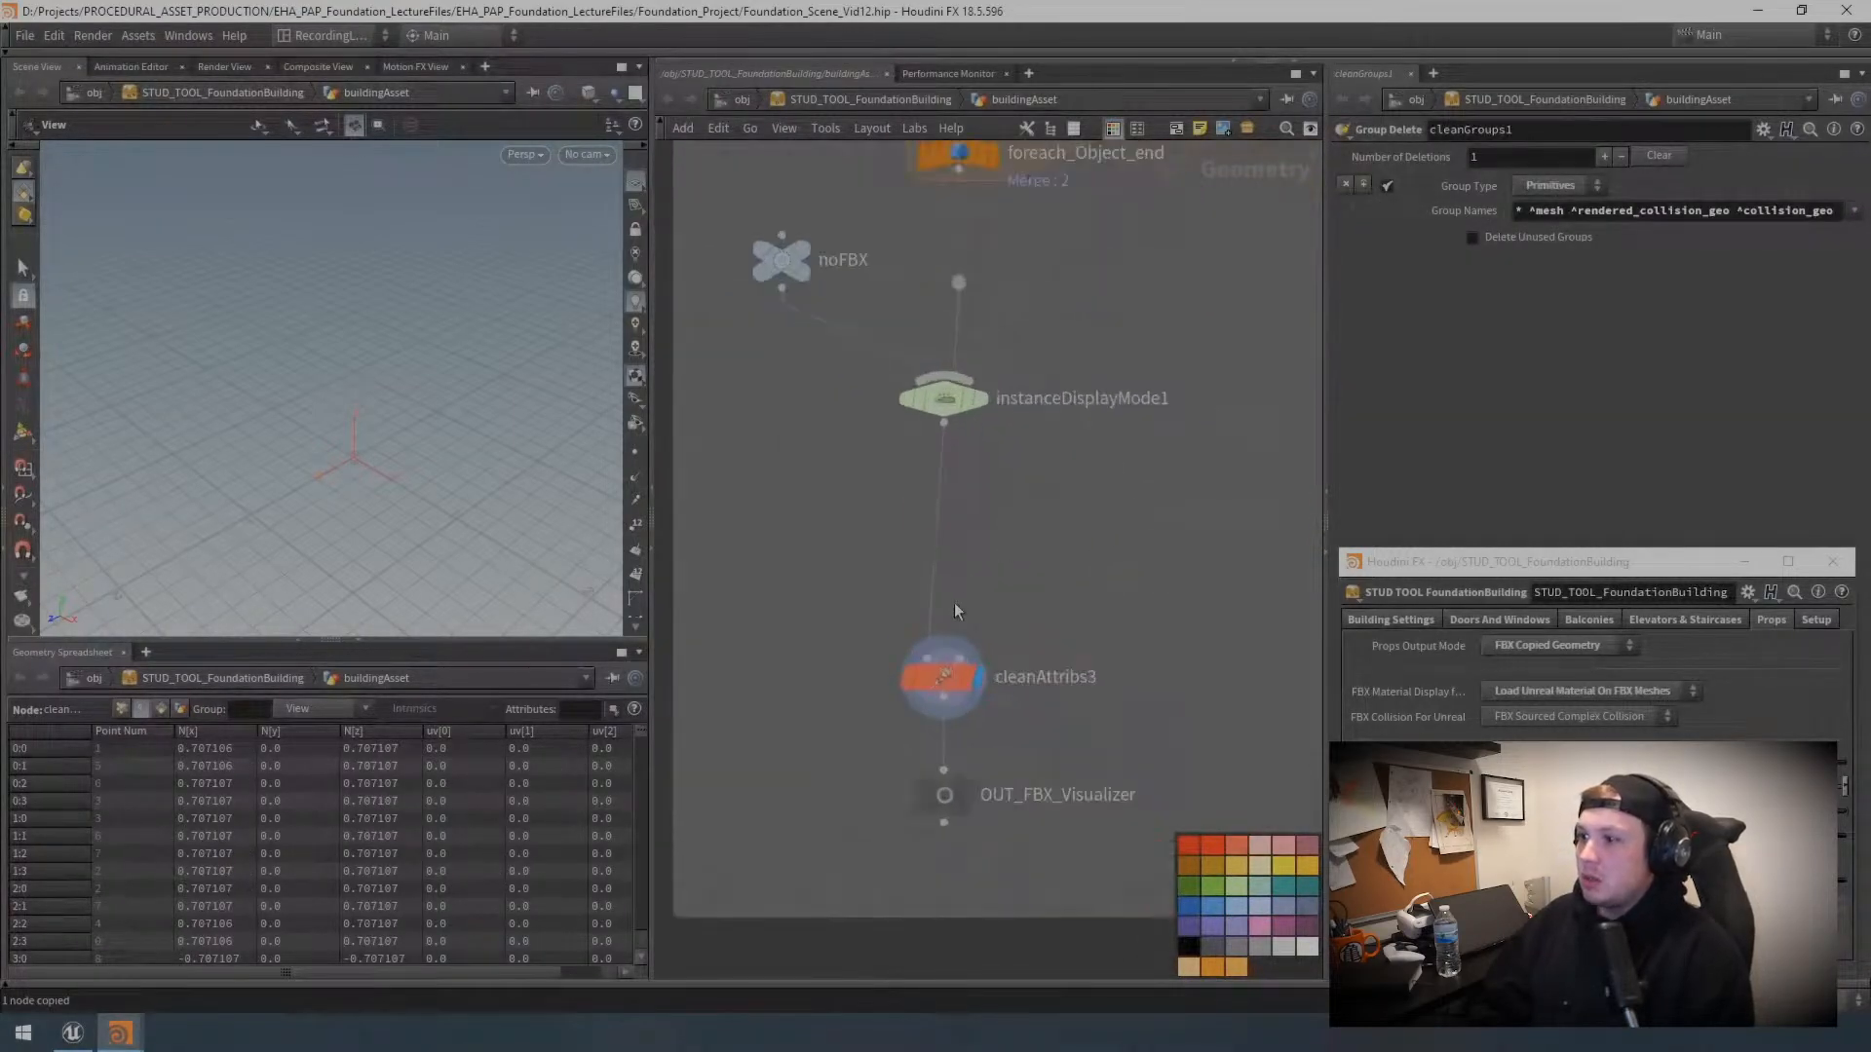
key("ctrl+v")
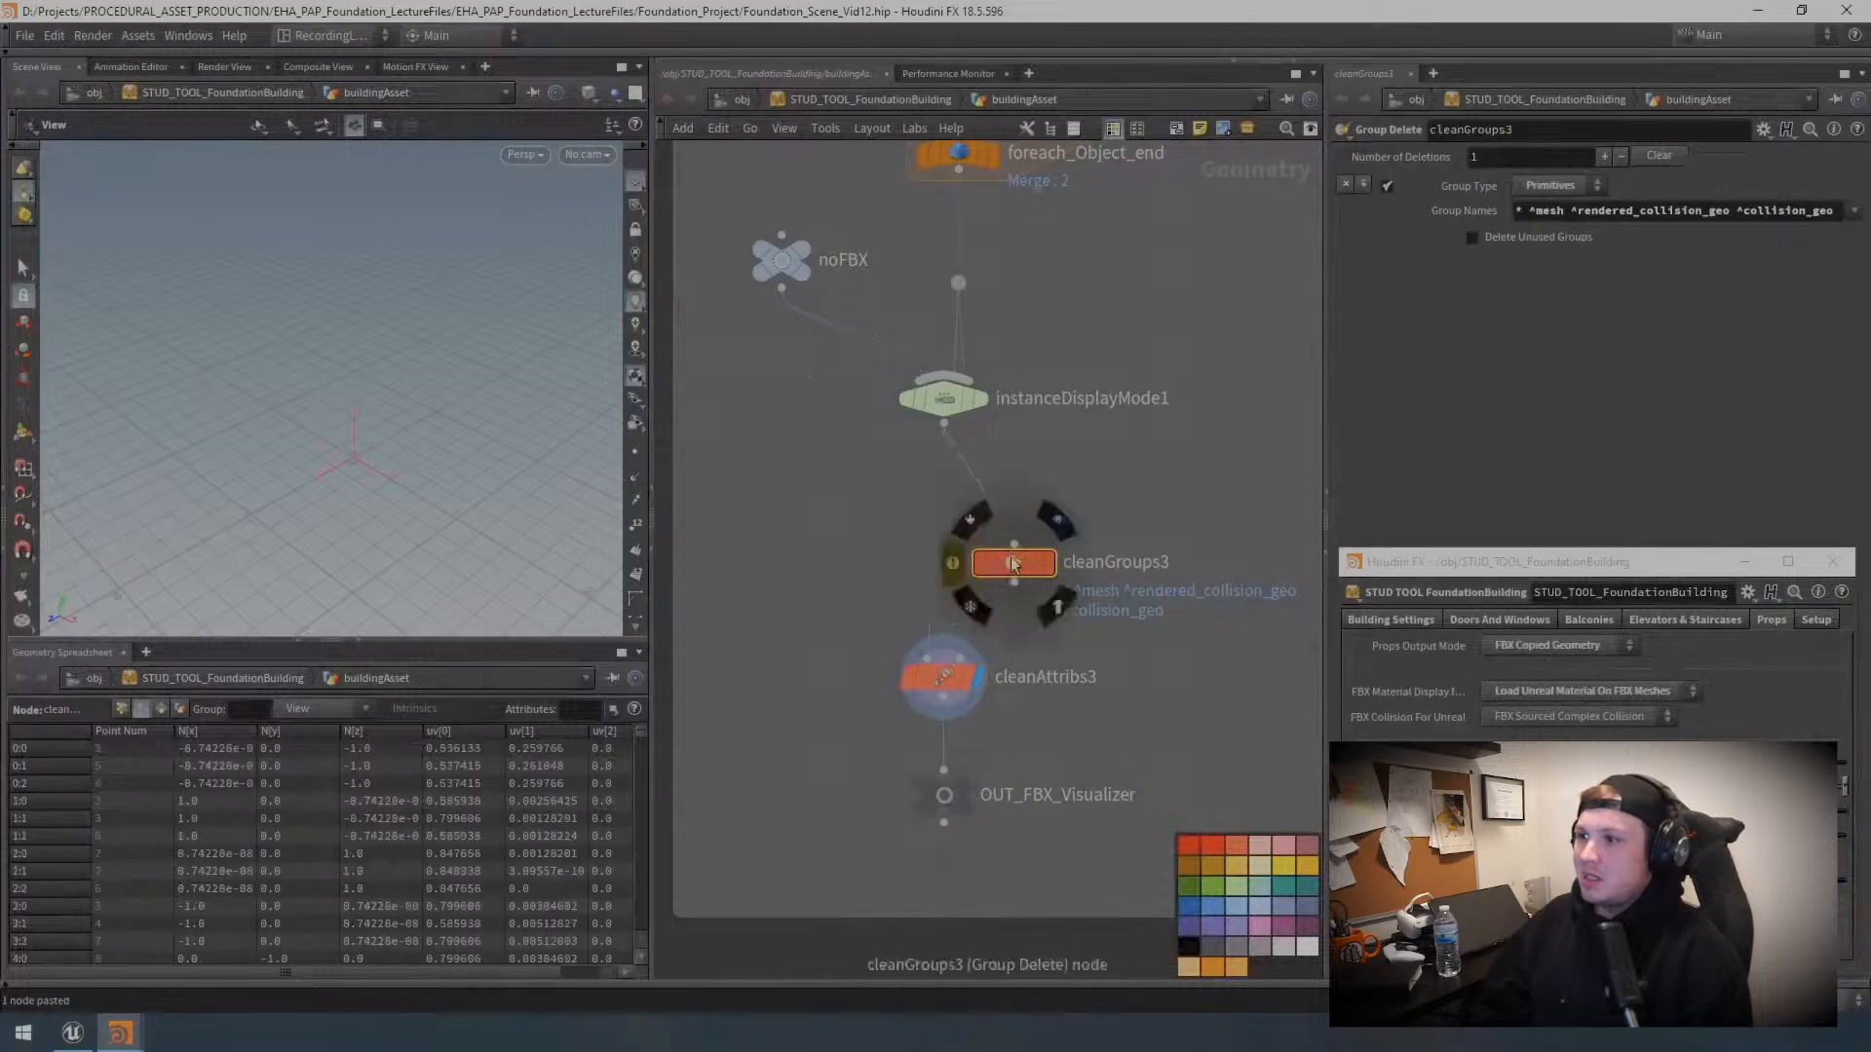
left_click_drag(1004, 563, 933, 588)
middle_click_drag(949, 602, 887, 597)
left_click_drag(886, 593, 885, 573)
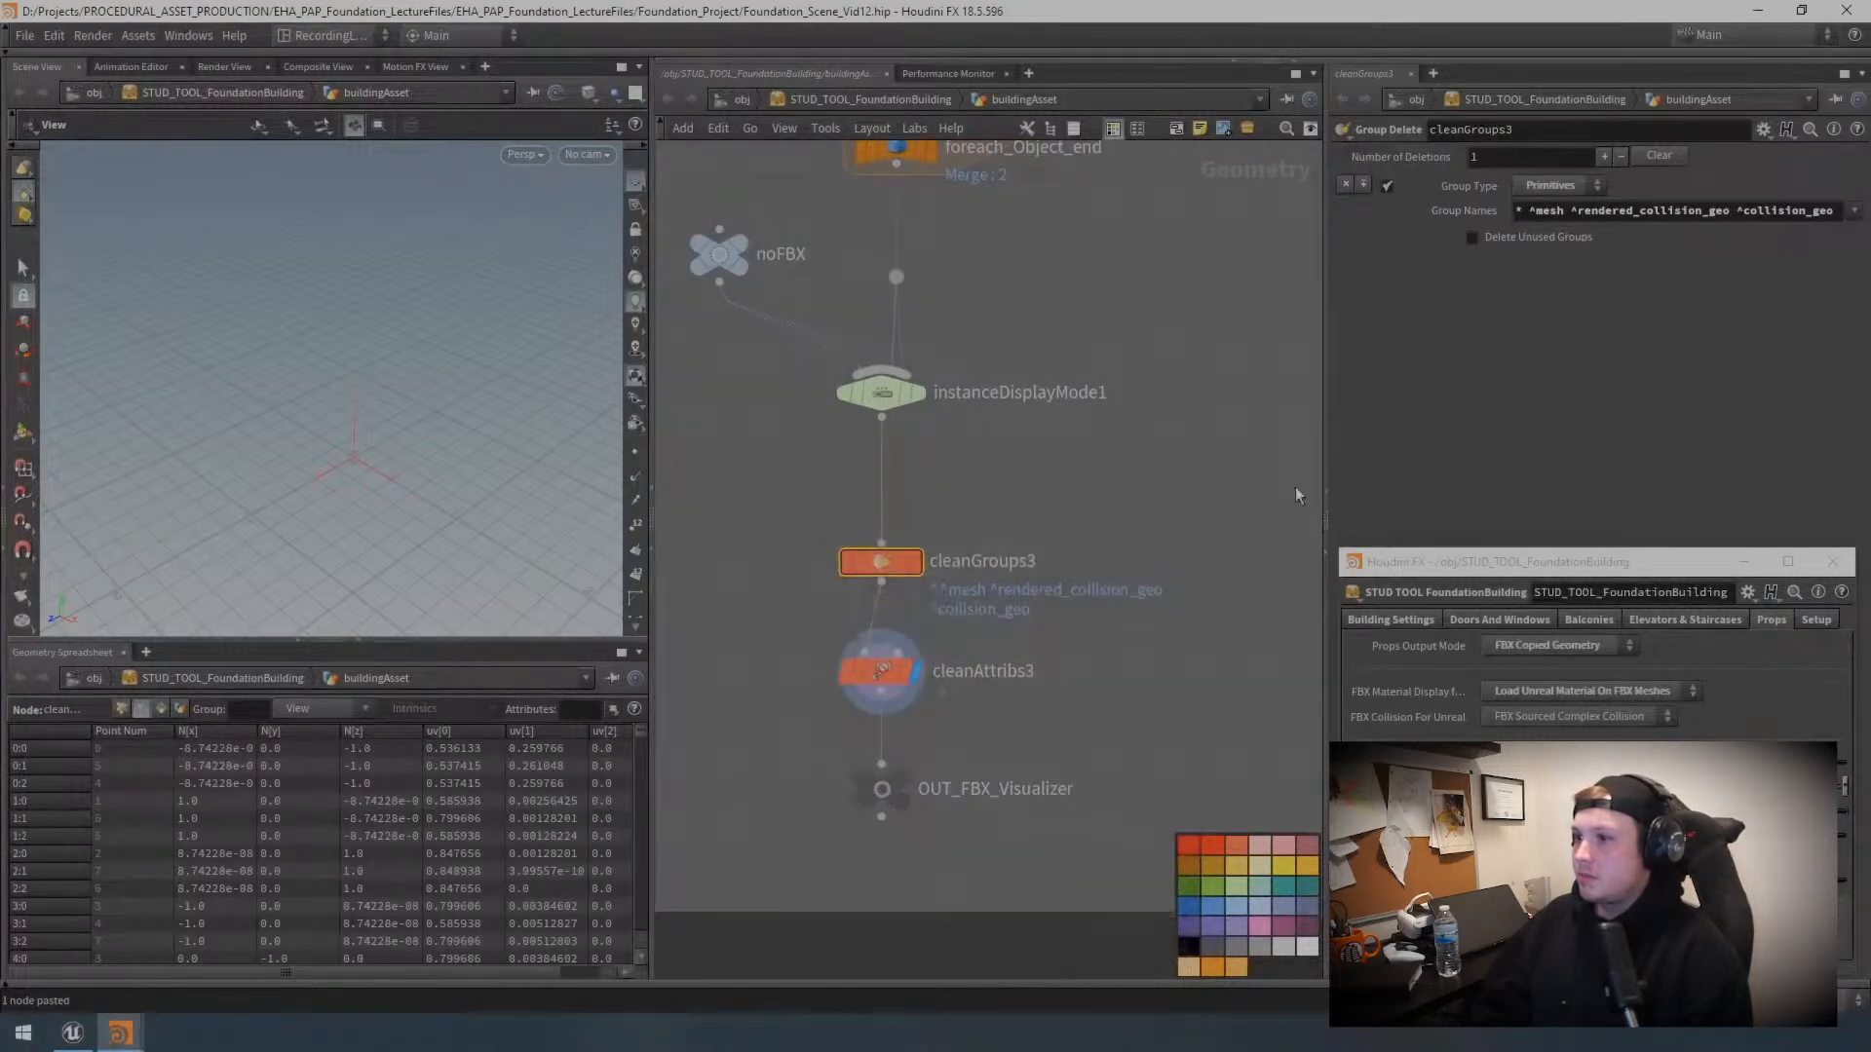
Step: Set the group names of cleanGroups3 to * ^rendered_collision_geo* ^collision_geo*
key("BackSpace")
type("^")
key("Right")
key("Right")
key("Right")
key("Right")
key("Right")
key("Right")
key("Right")
key("Right")
type("*")
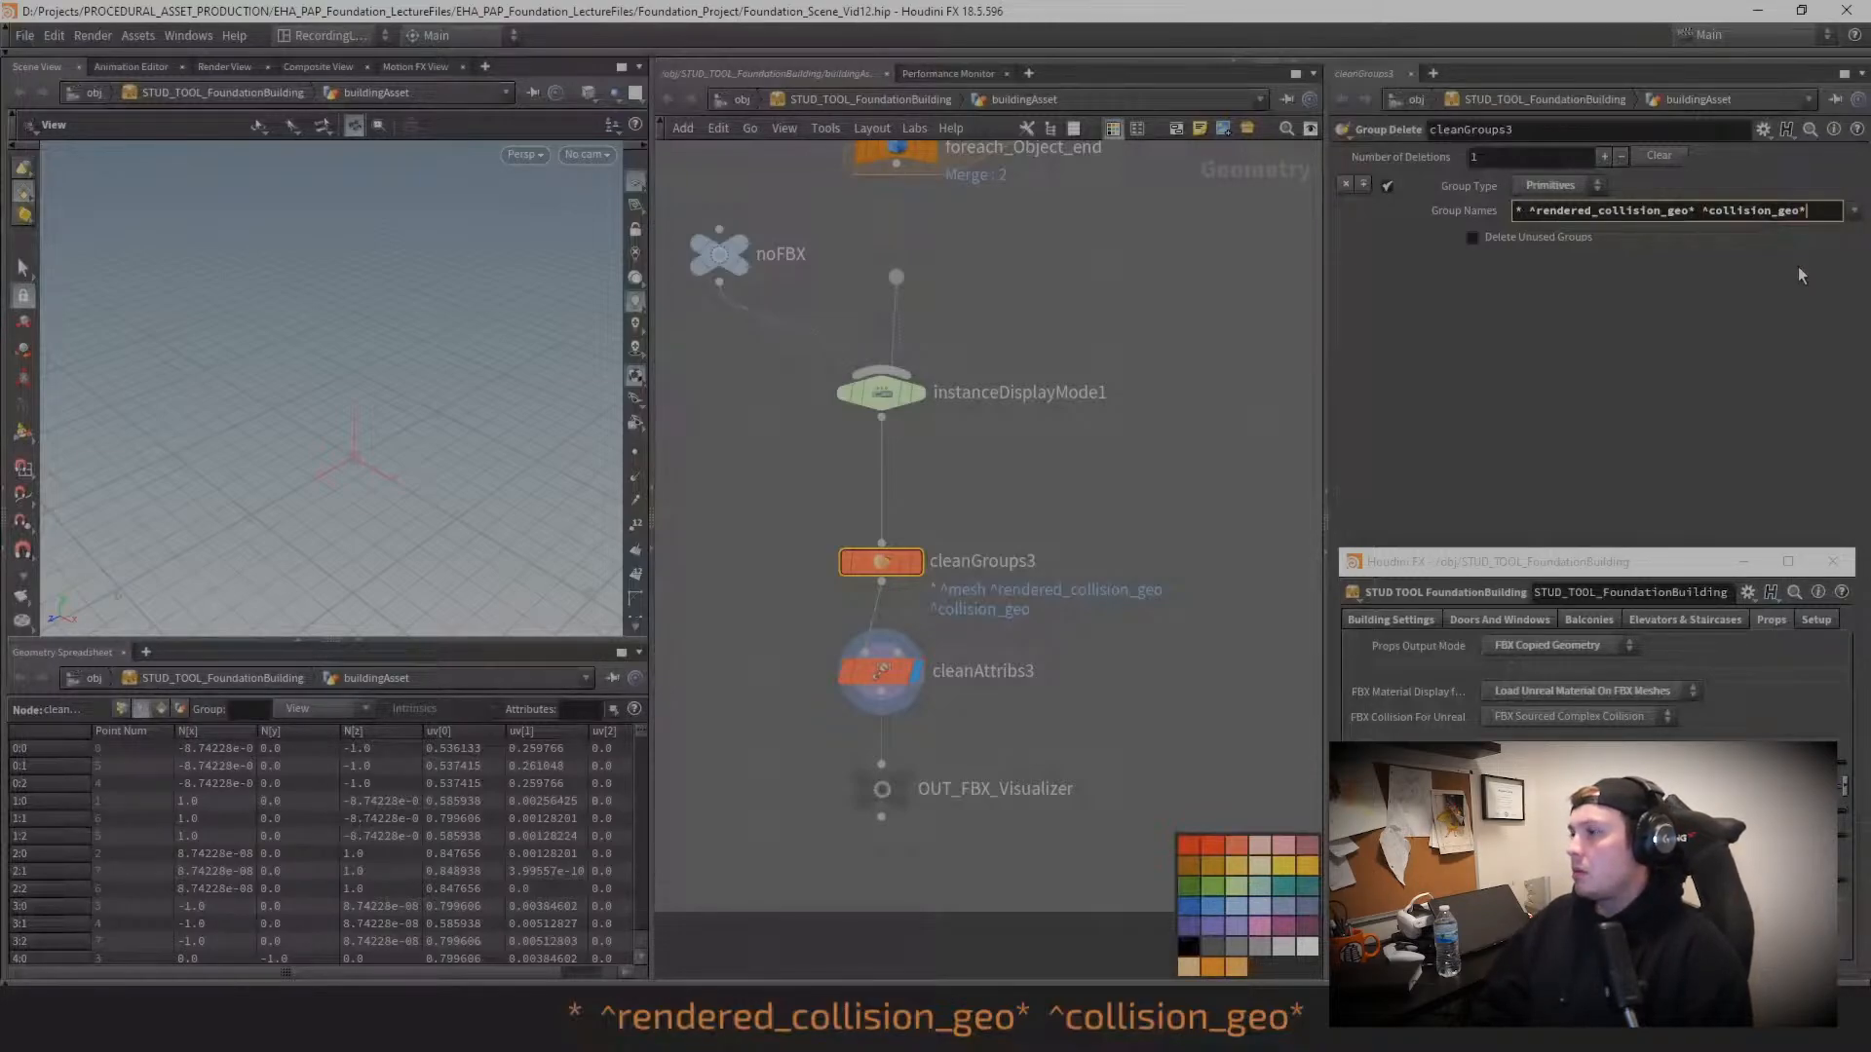
key("Return")
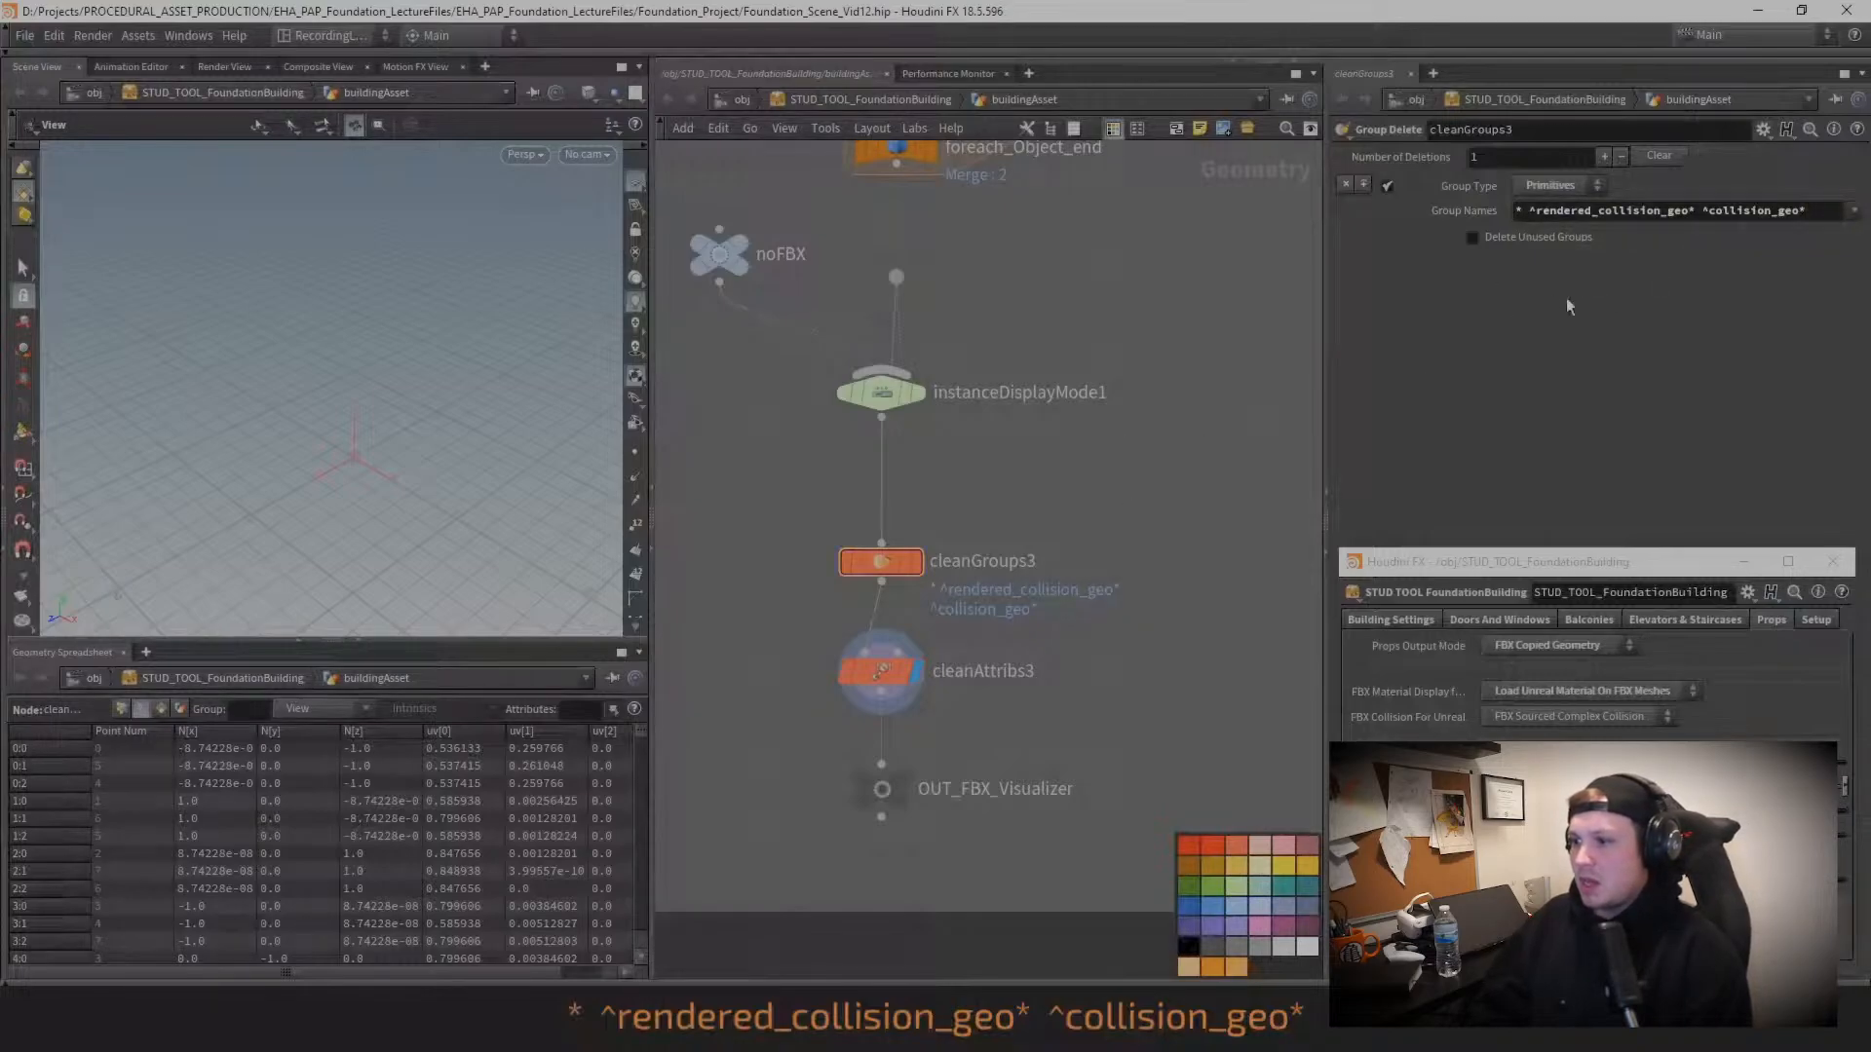
Step: Insert a copied meshVisualizer1 Group Create node between cleanAttribs3 and OUT_FBX_Visualizer and display its result
scroll(858, 721, "down", 3)
left_click_drag(868, 715, 873, 761)
scroll(1034, 716, "down", 5)
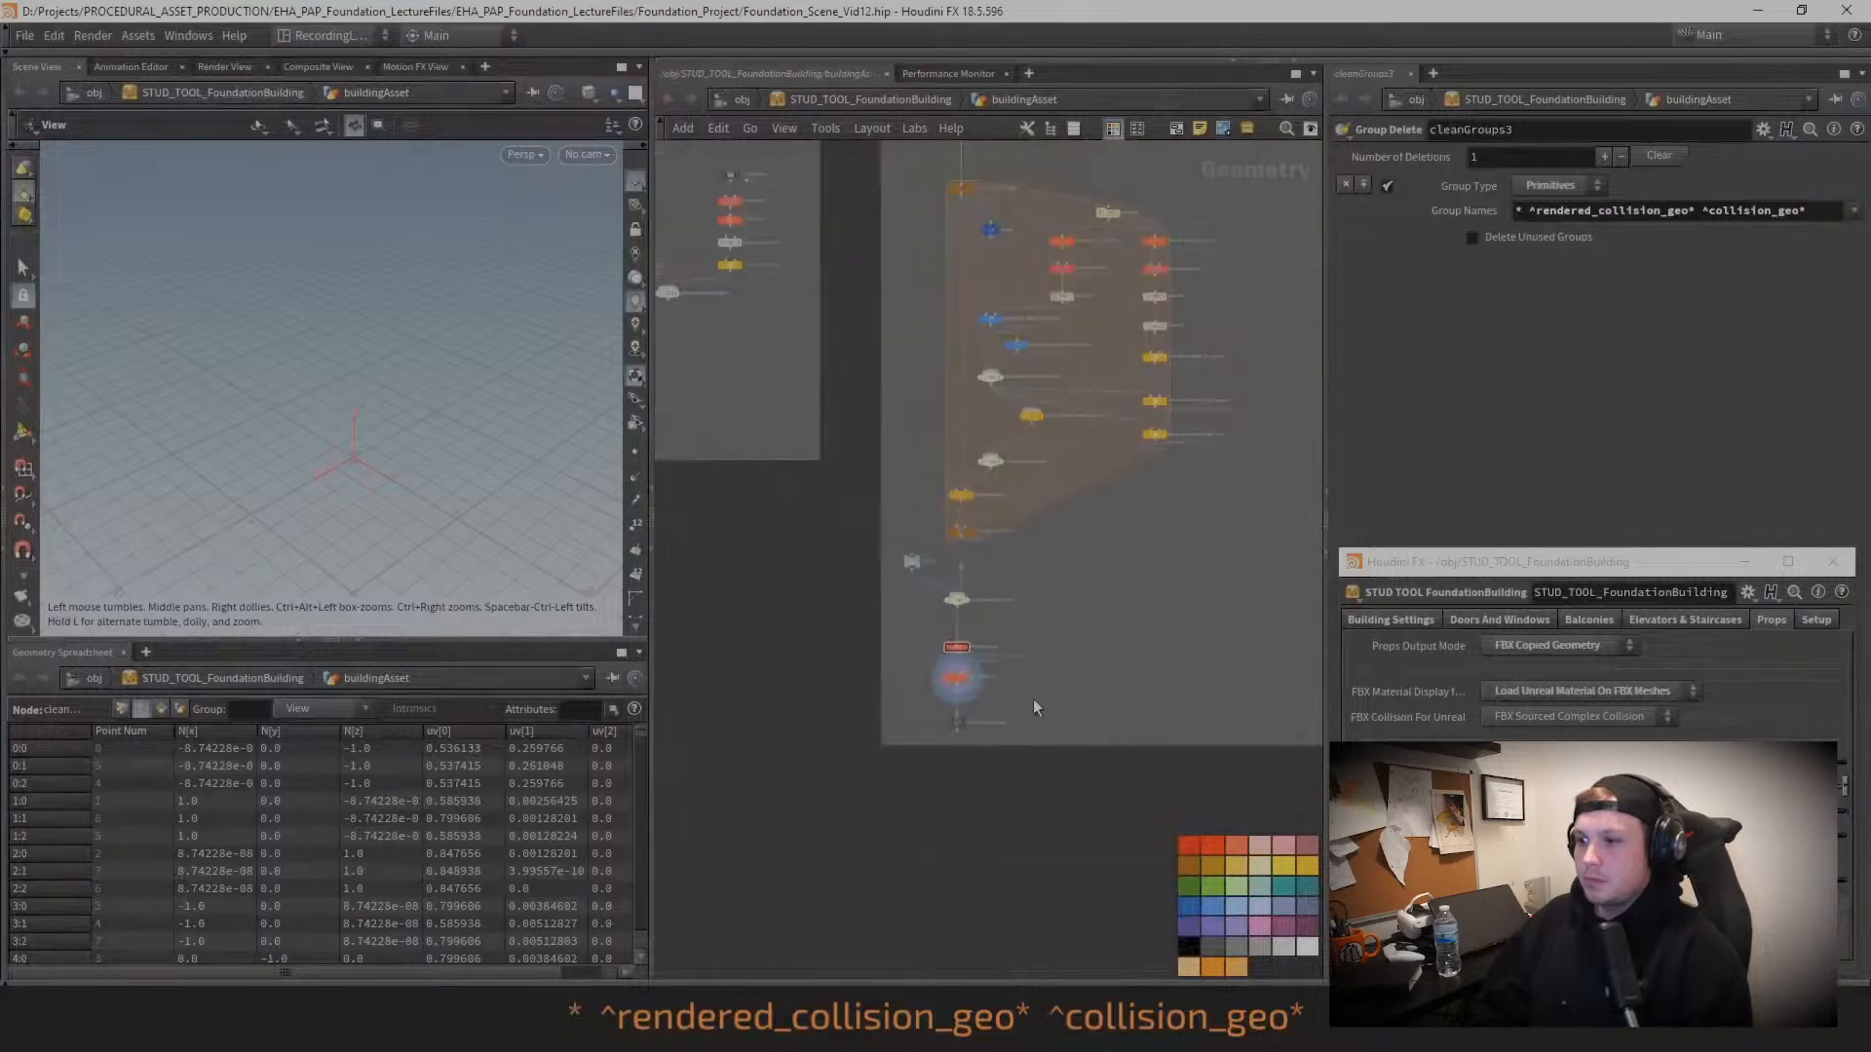
scroll(972, 716, "up", 4)
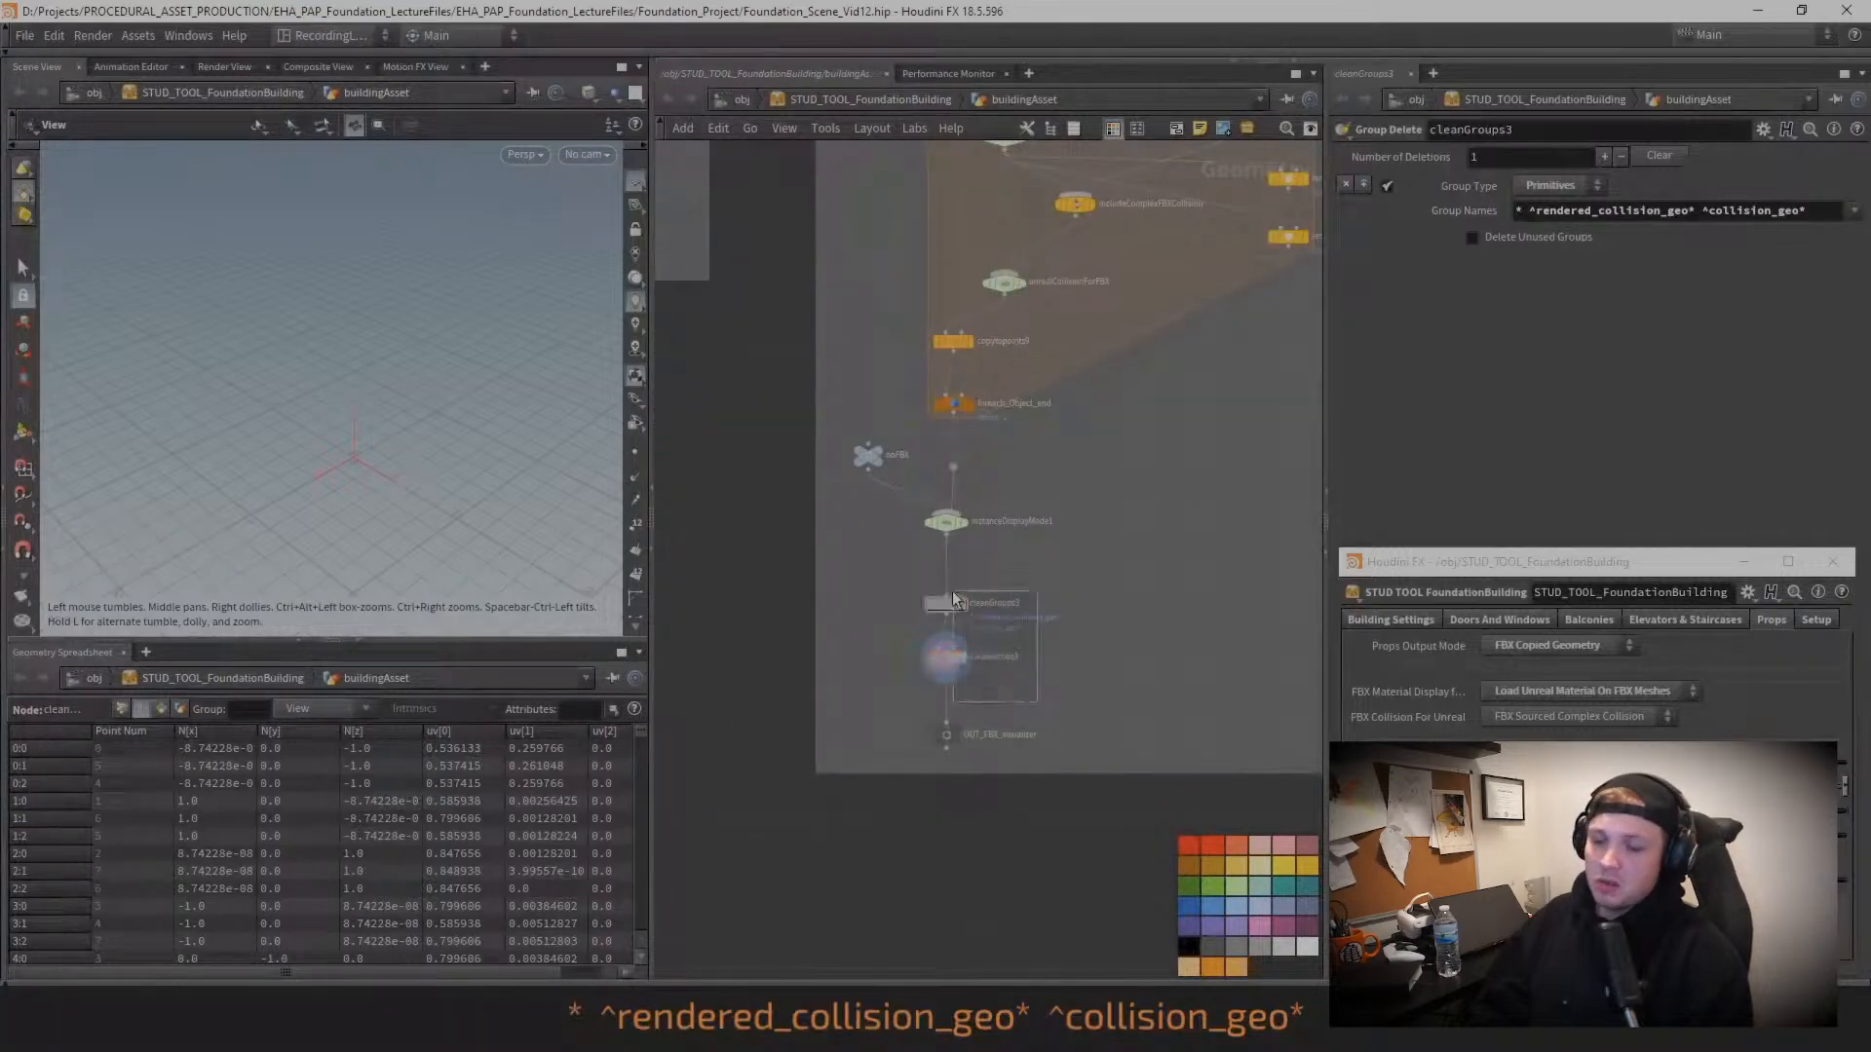
left_click(950, 651, "shift")
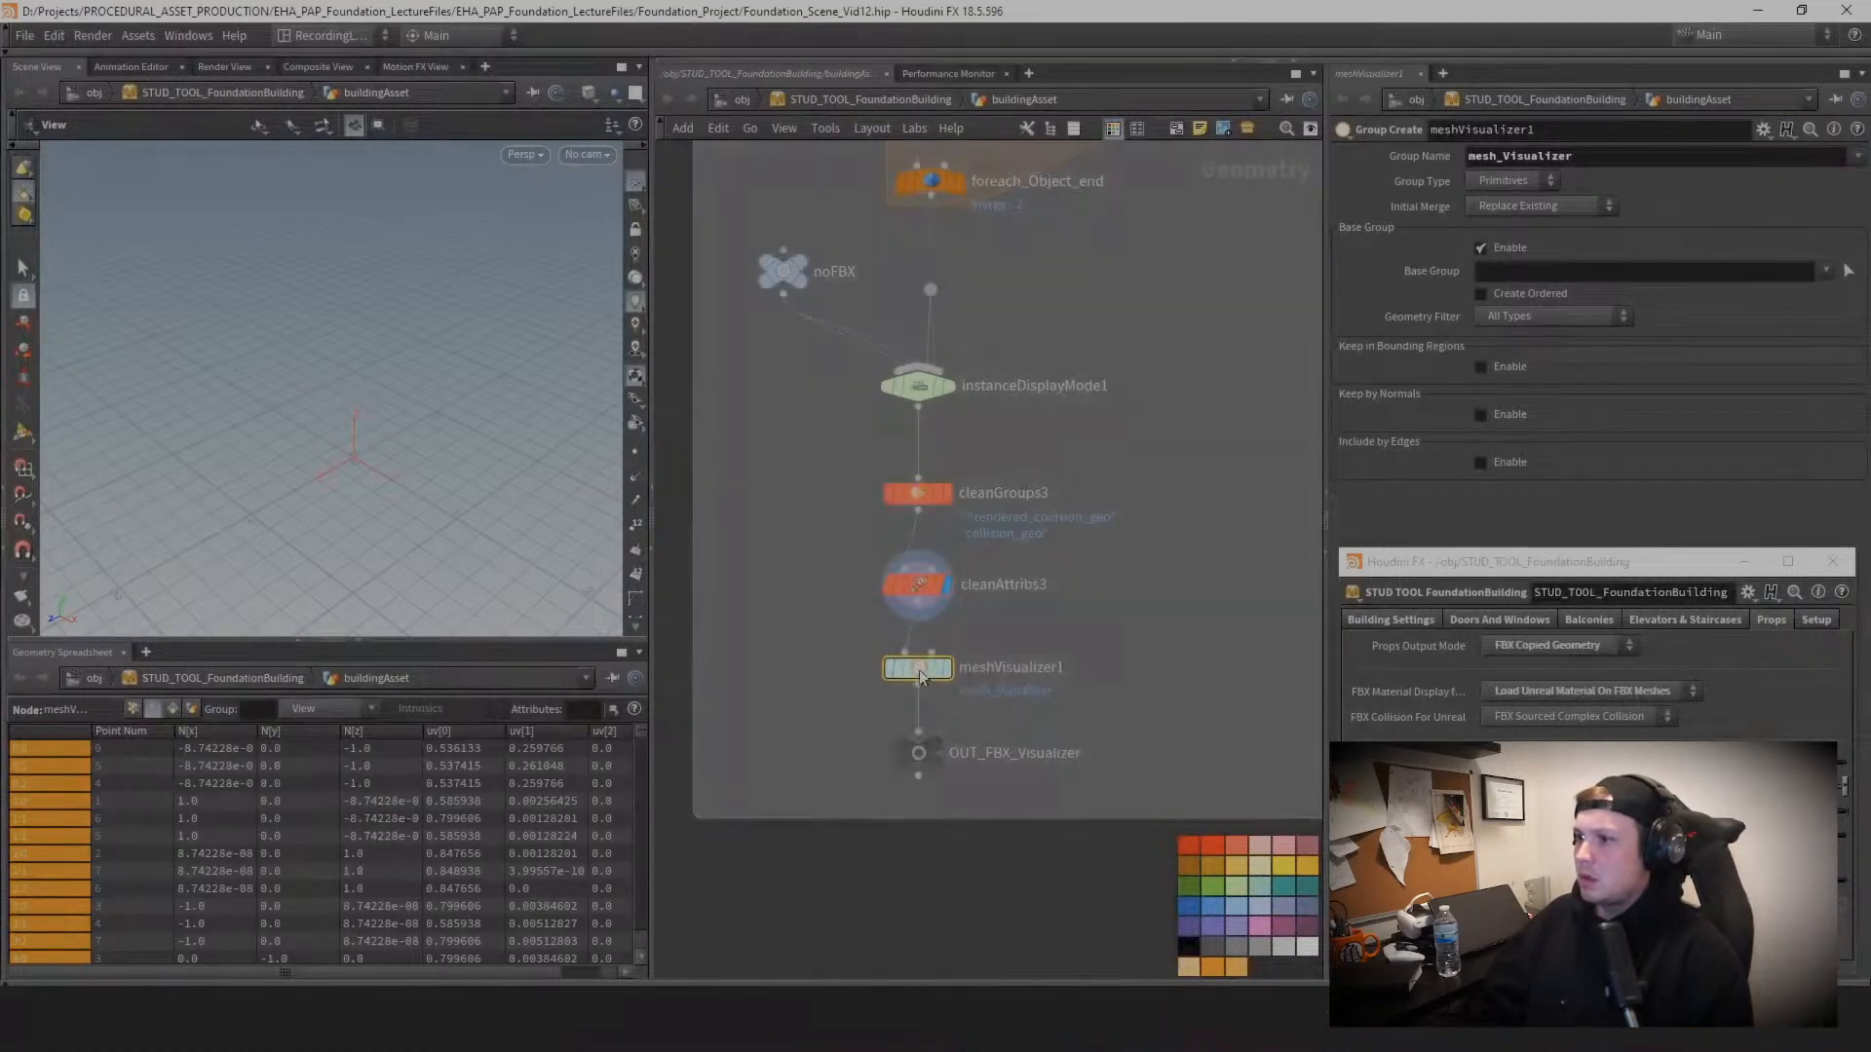
middle_click_drag(1072, 612, 1068, 611)
left_click(938, 662)
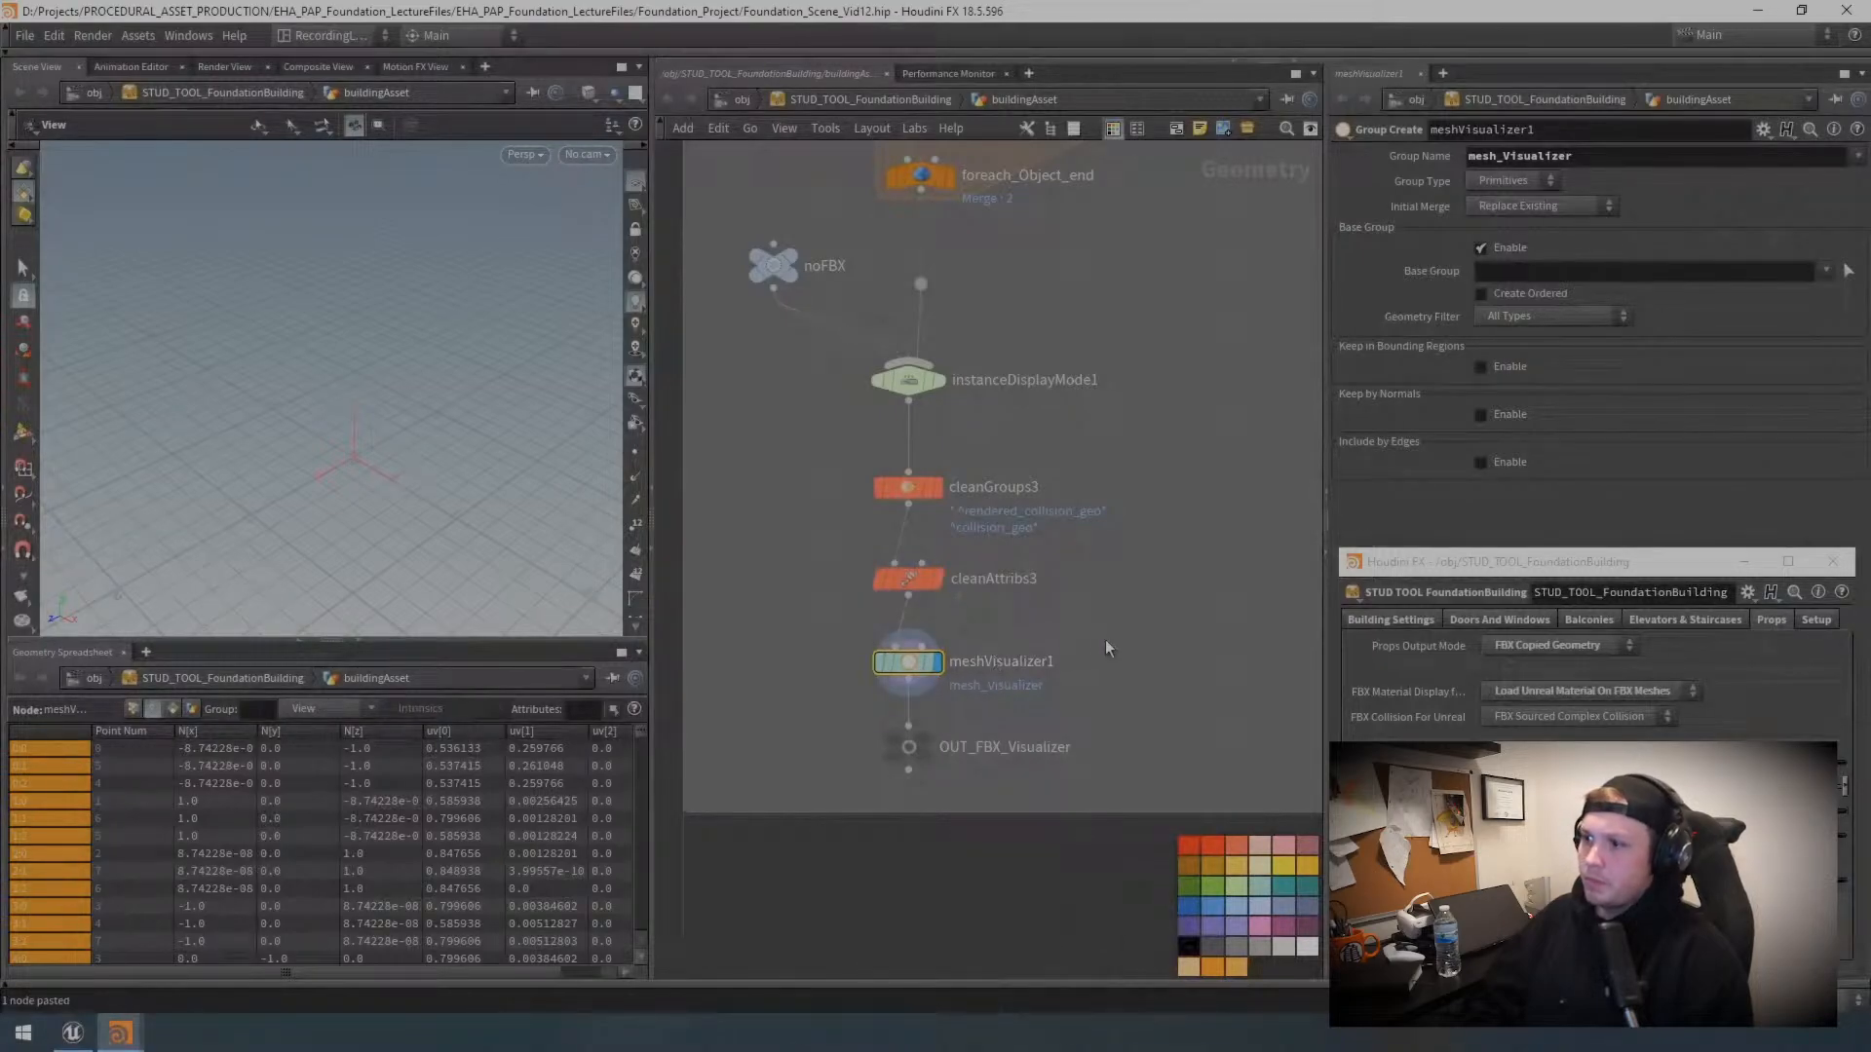
Step: Set the created group's name to mesh_FBX_Visualizer and rename the node to meshFBXVisualizer
left_click(1500, 156)
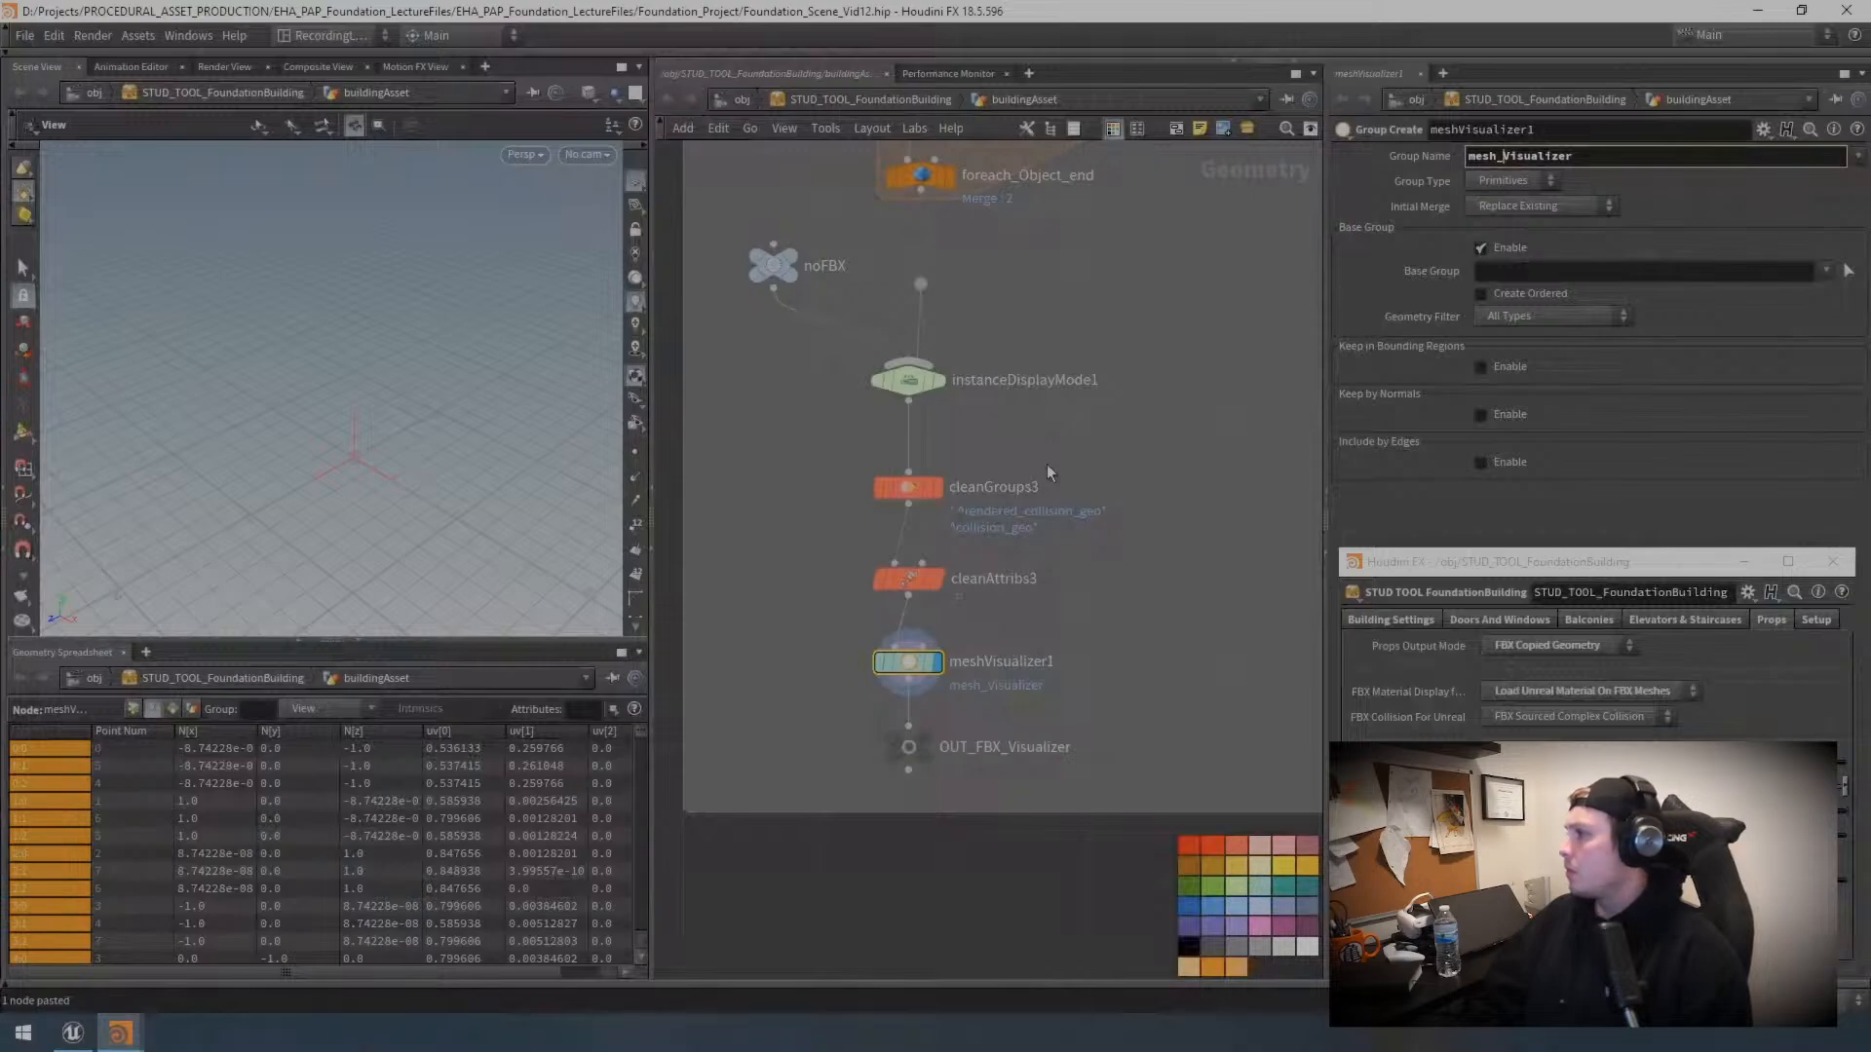
type("FBX")
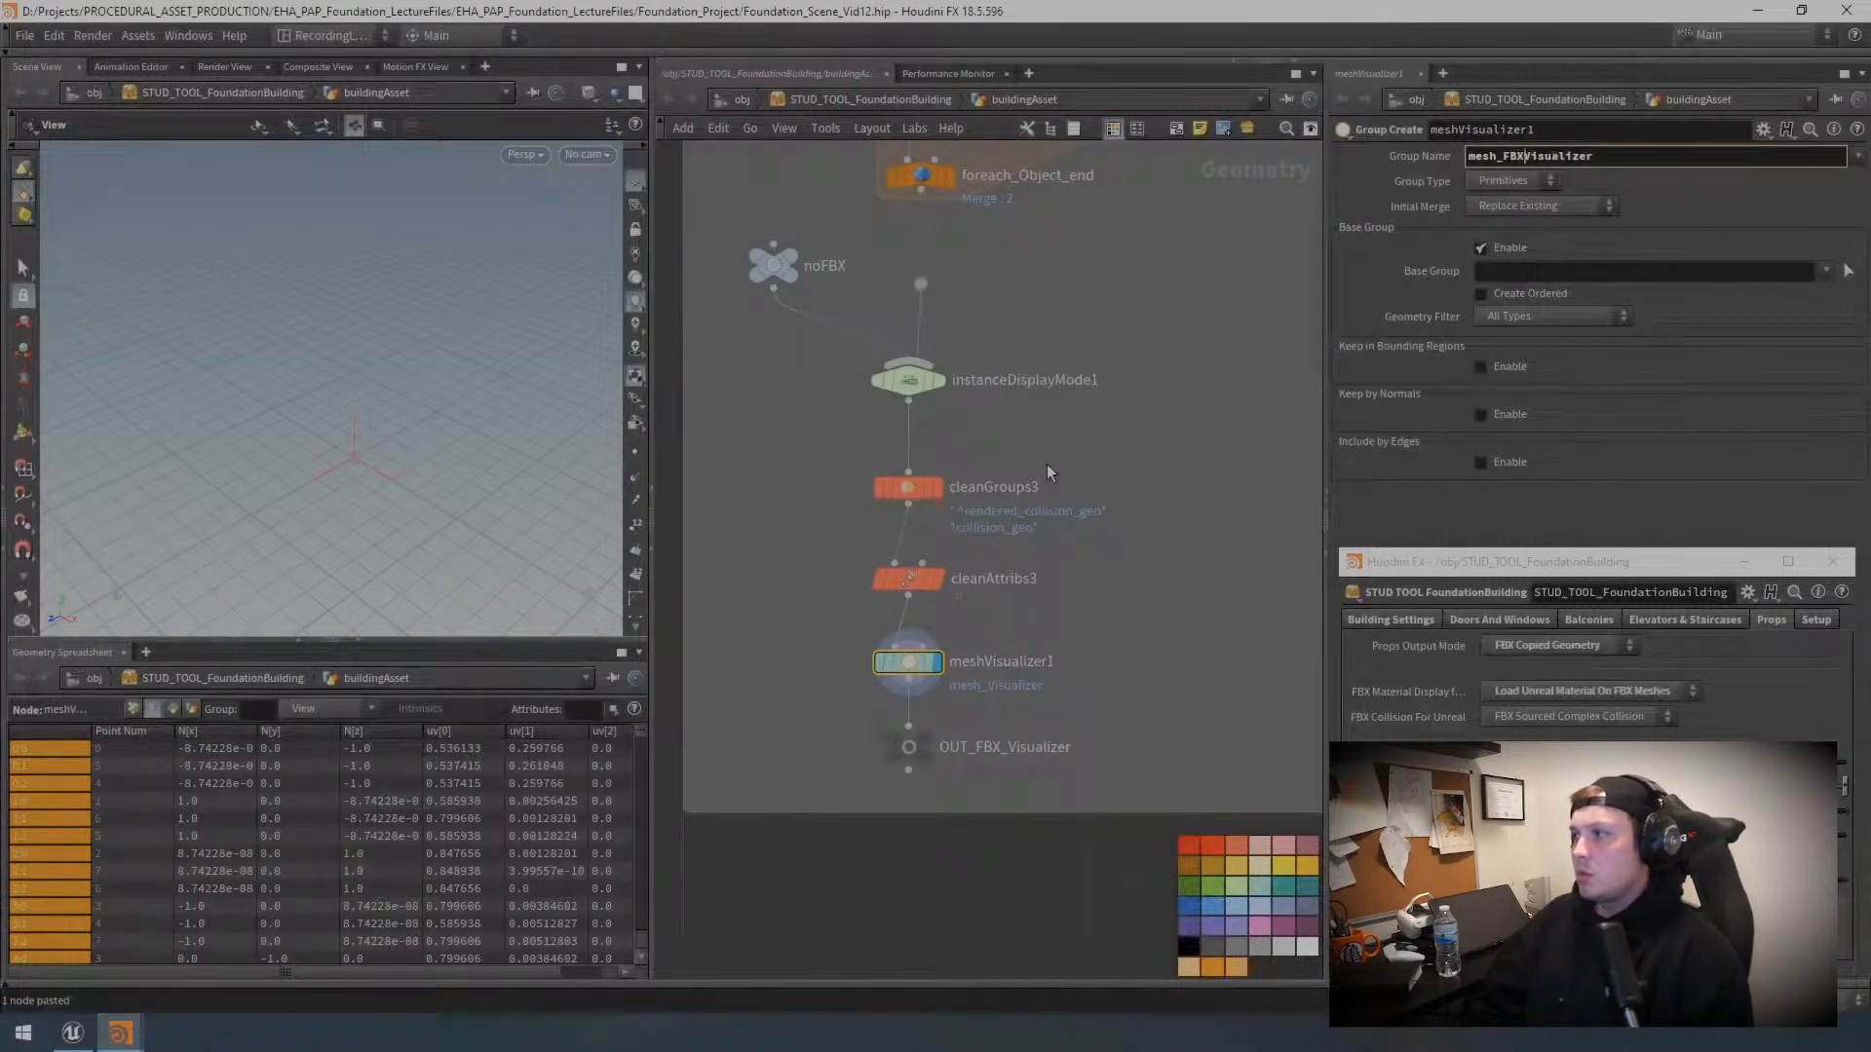
key("Return")
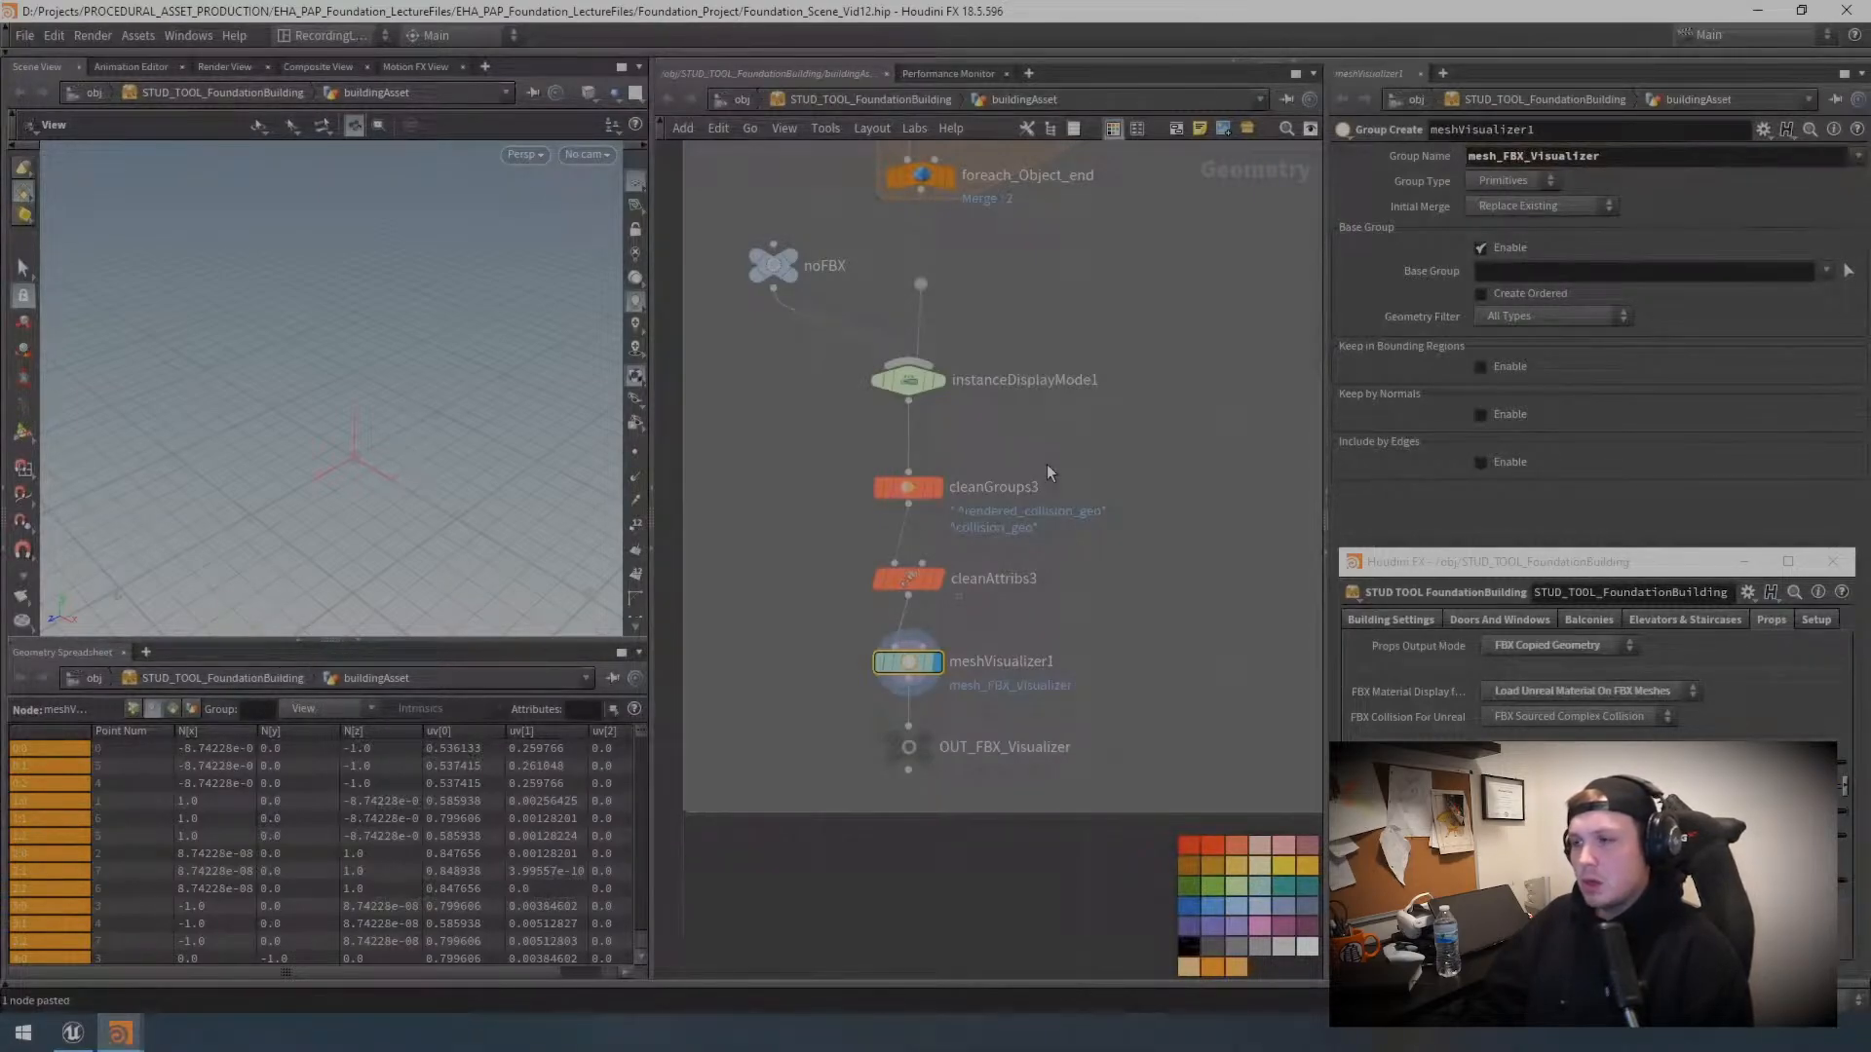
double_click(980, 664)
type("_FBX")
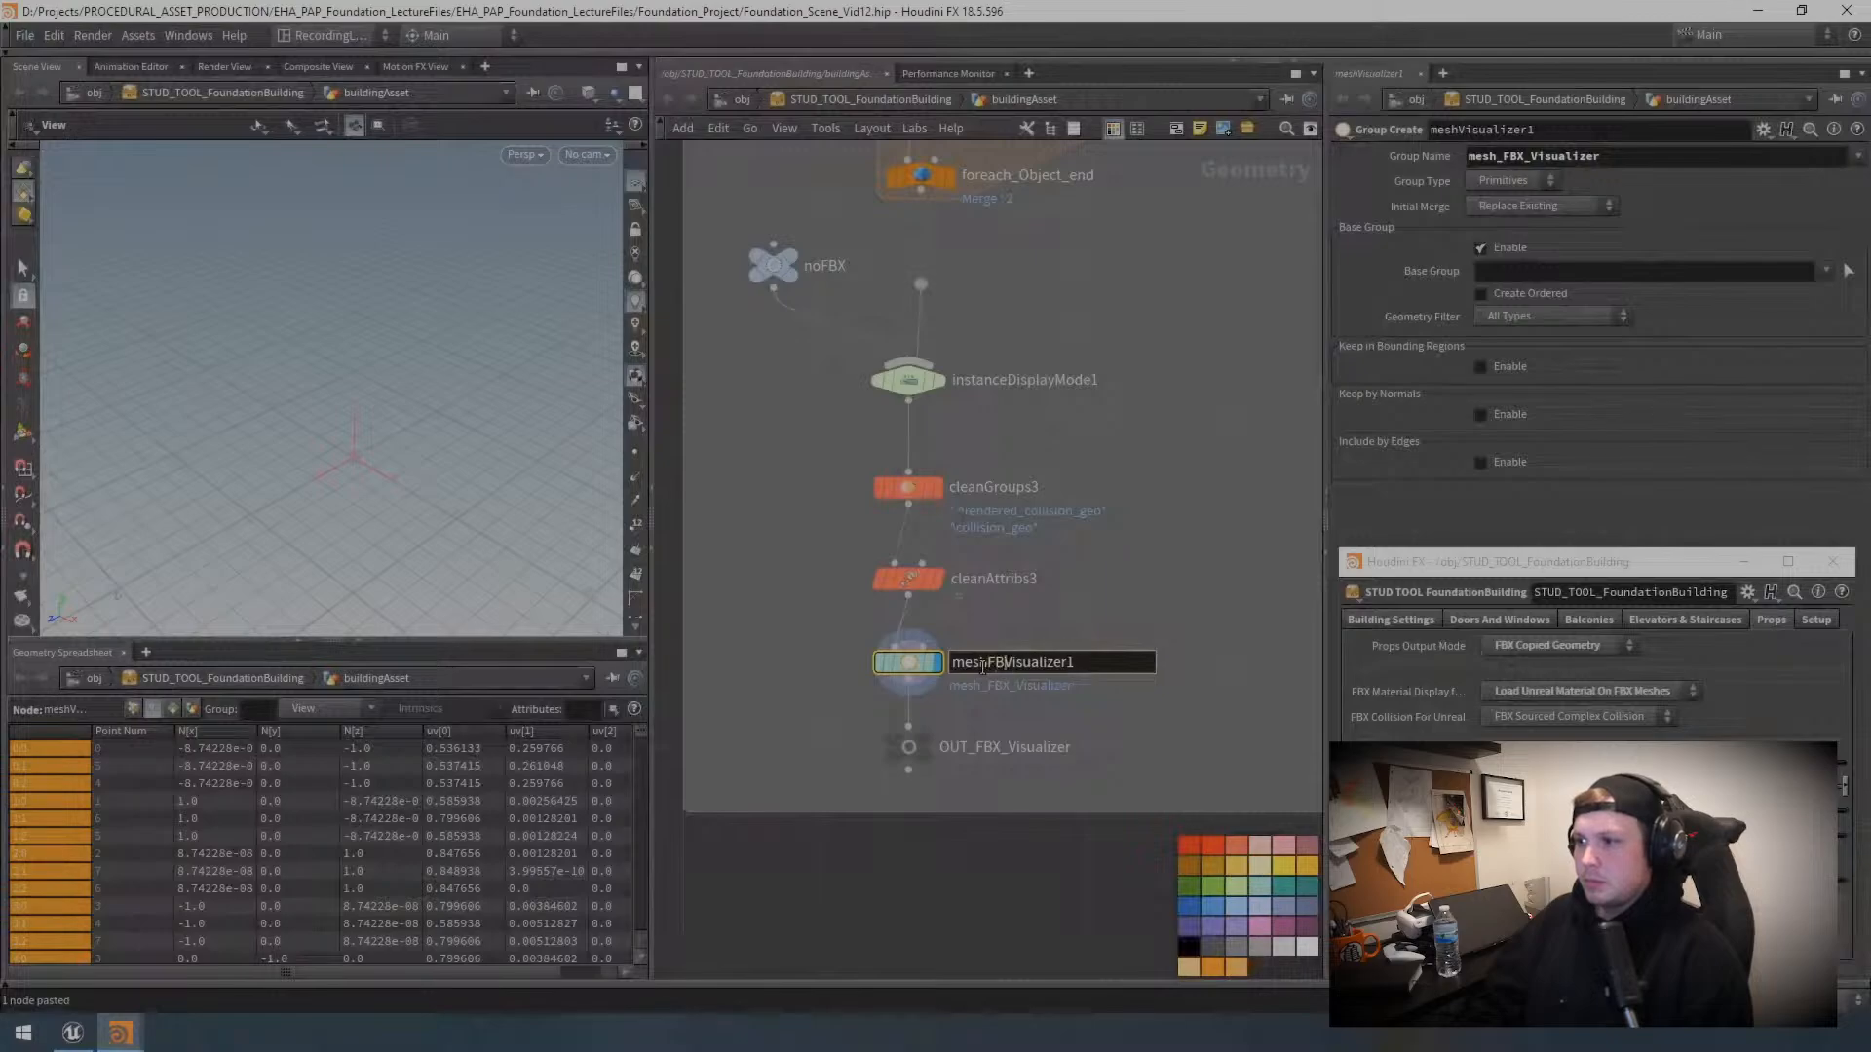
key("Return")
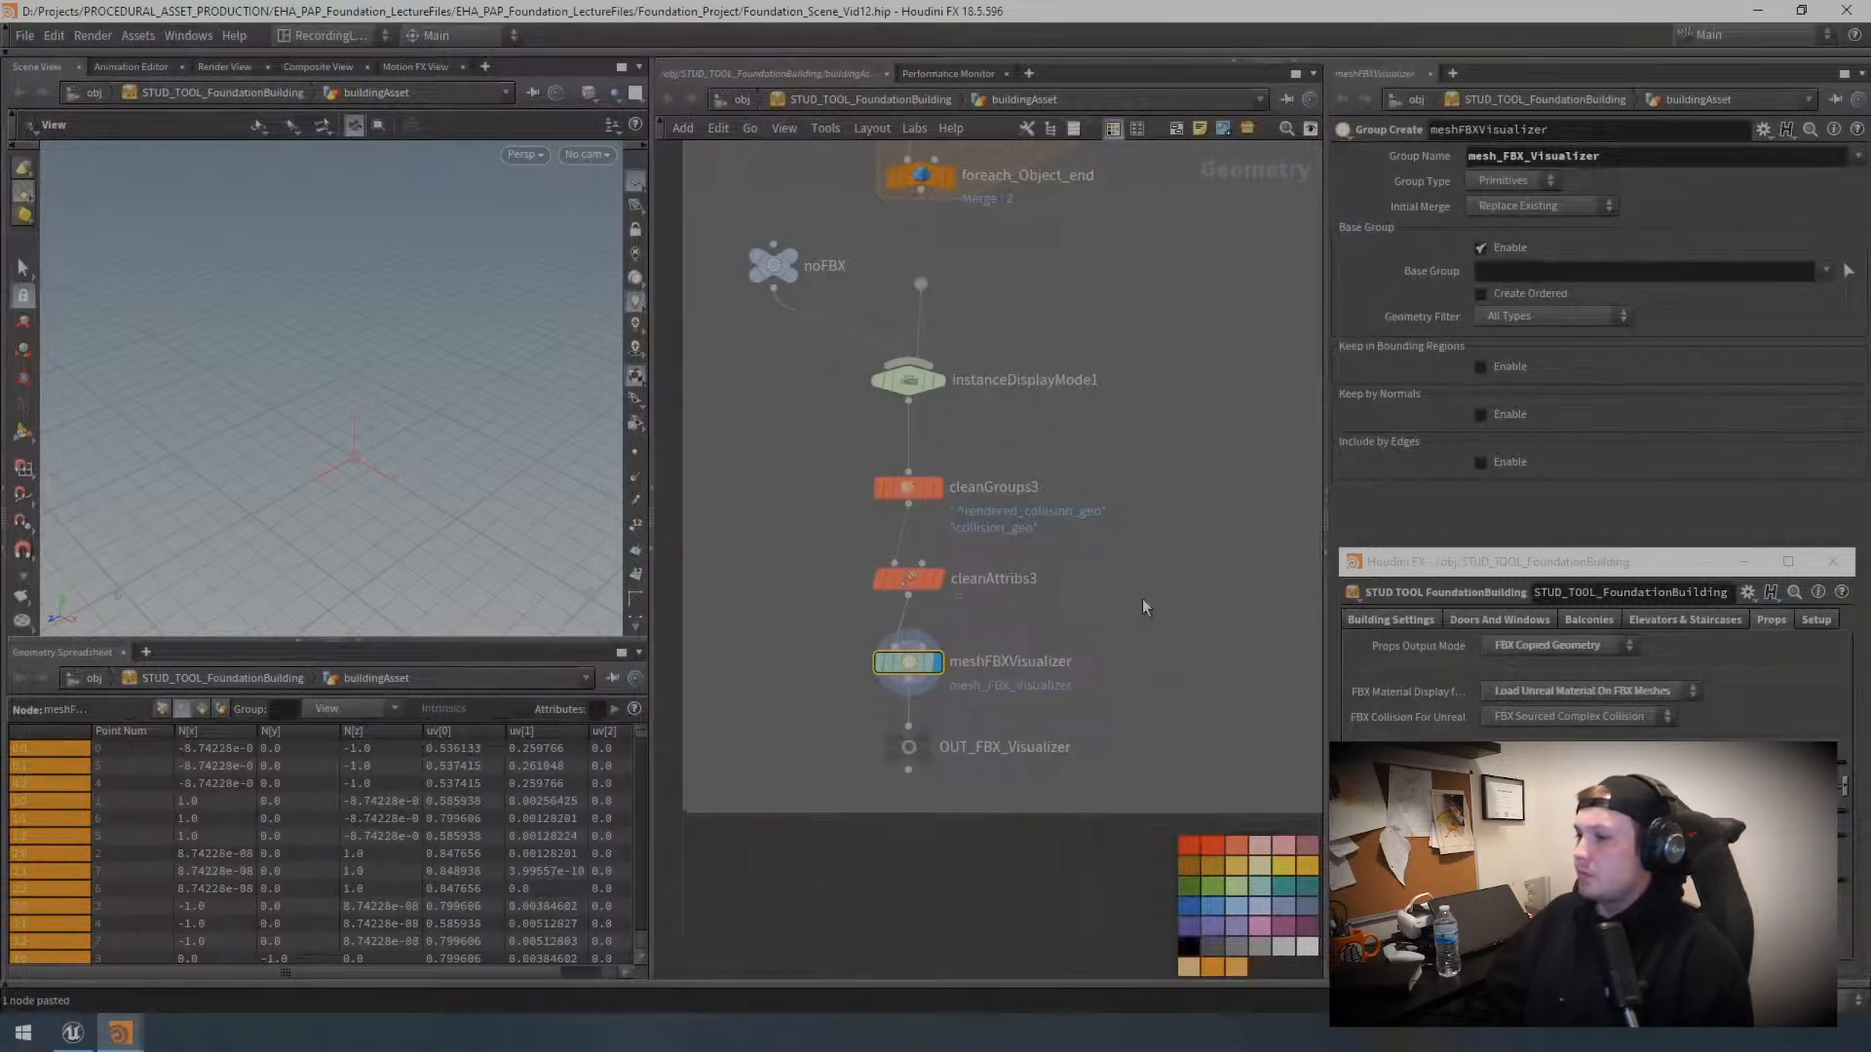
Step: Display the output0 node and frame the whole building in the 3D view
scroll(1142, 606, "down", 6)
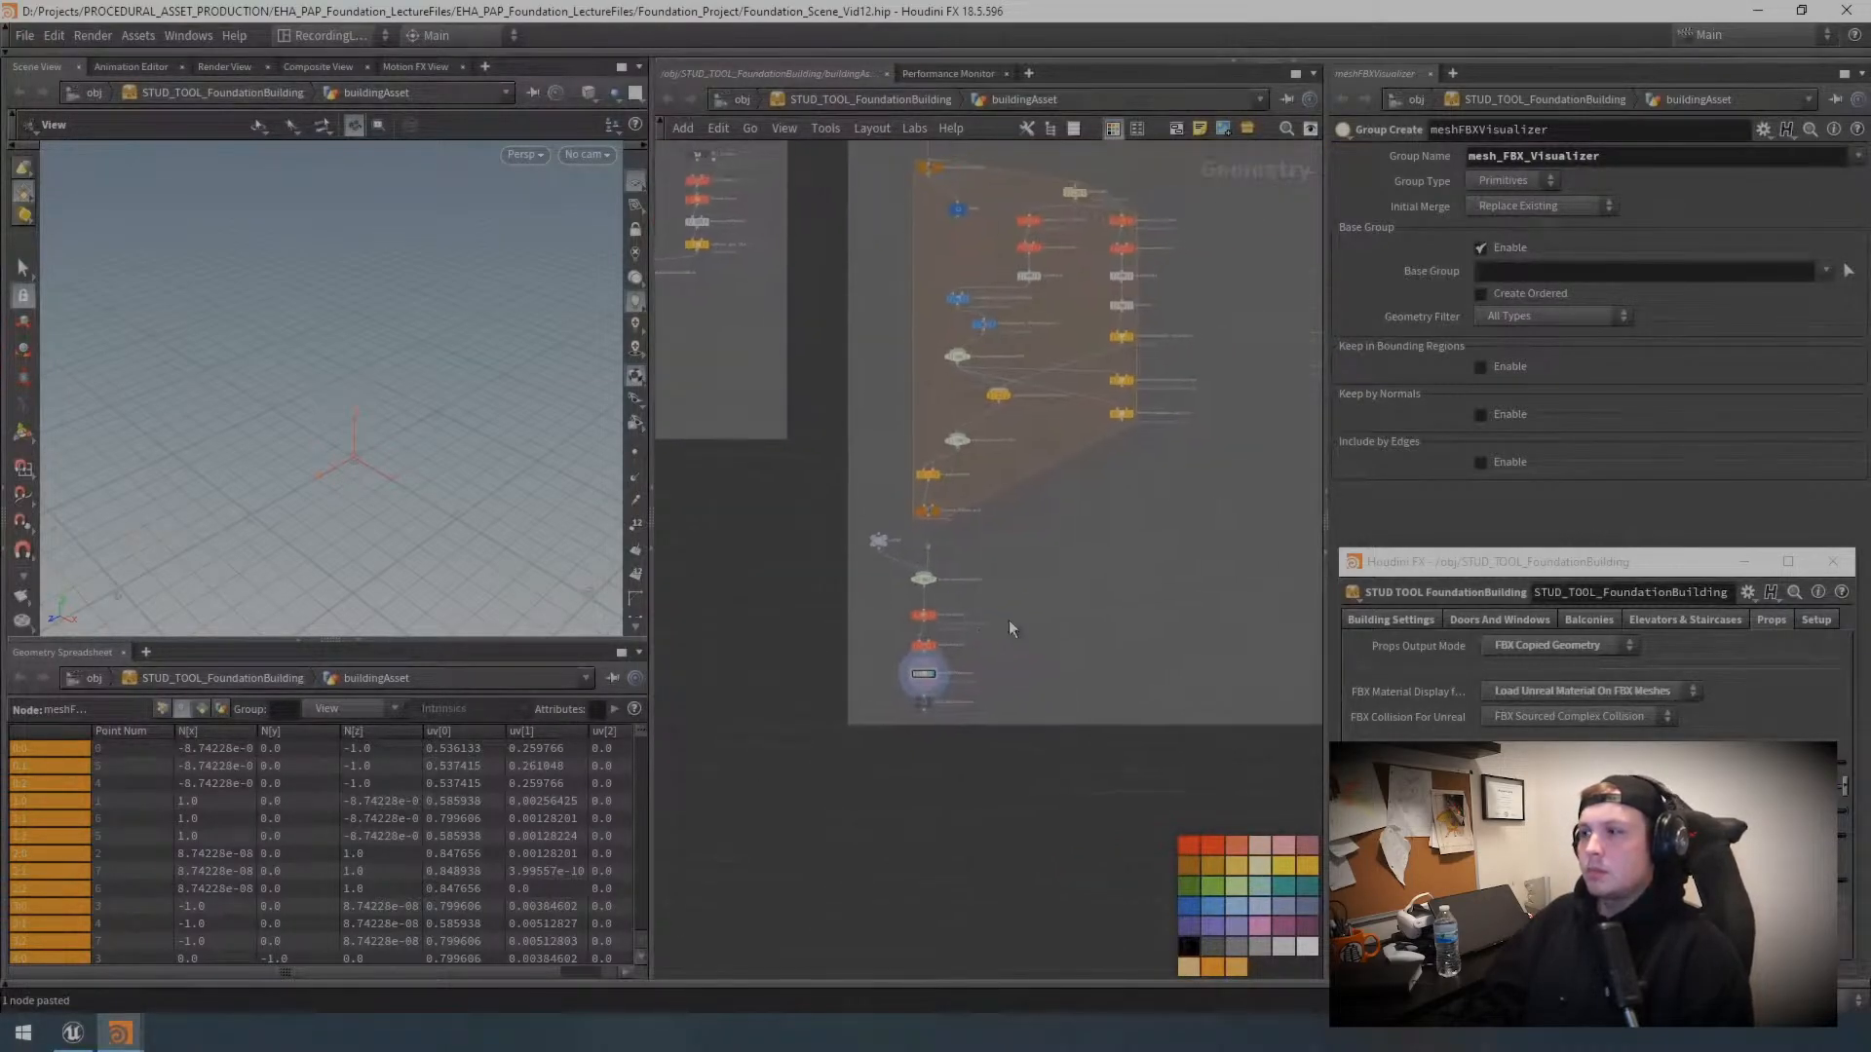
scroll(885, 538, "up", 5)
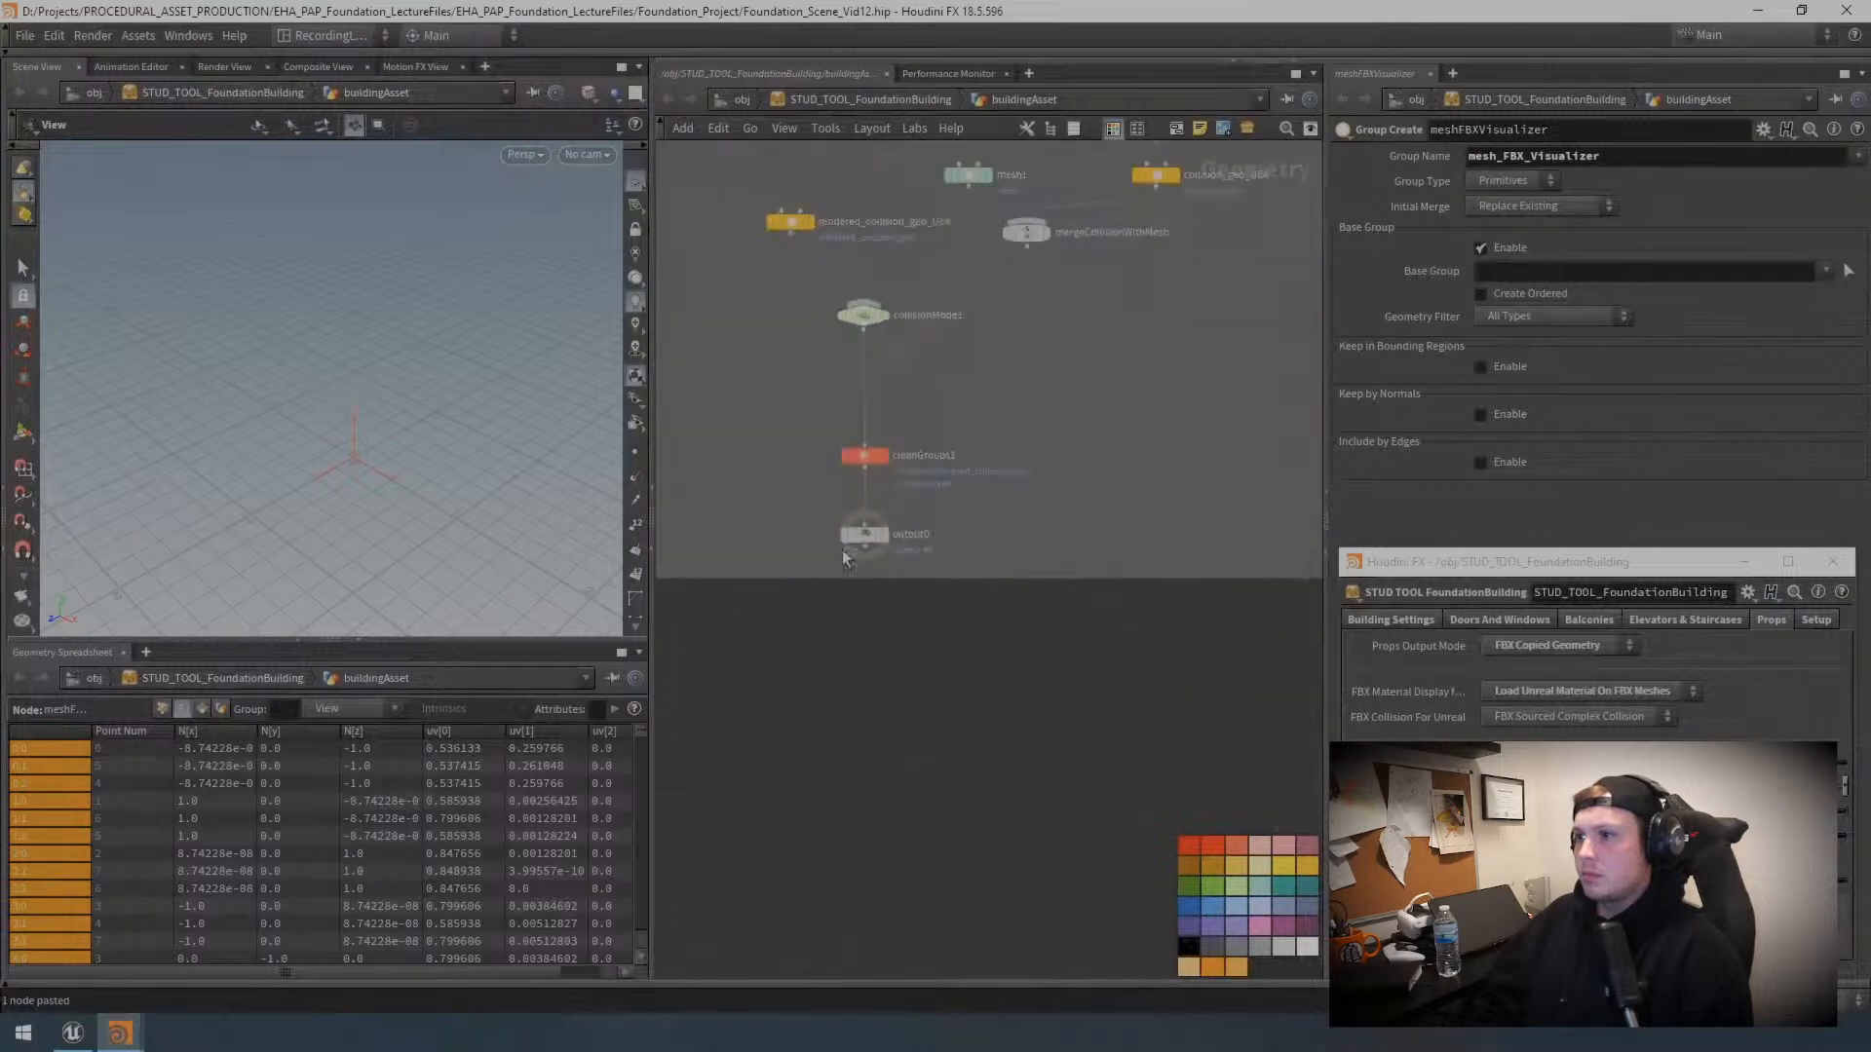
left_click(885, 538)
left_click(867, 541)
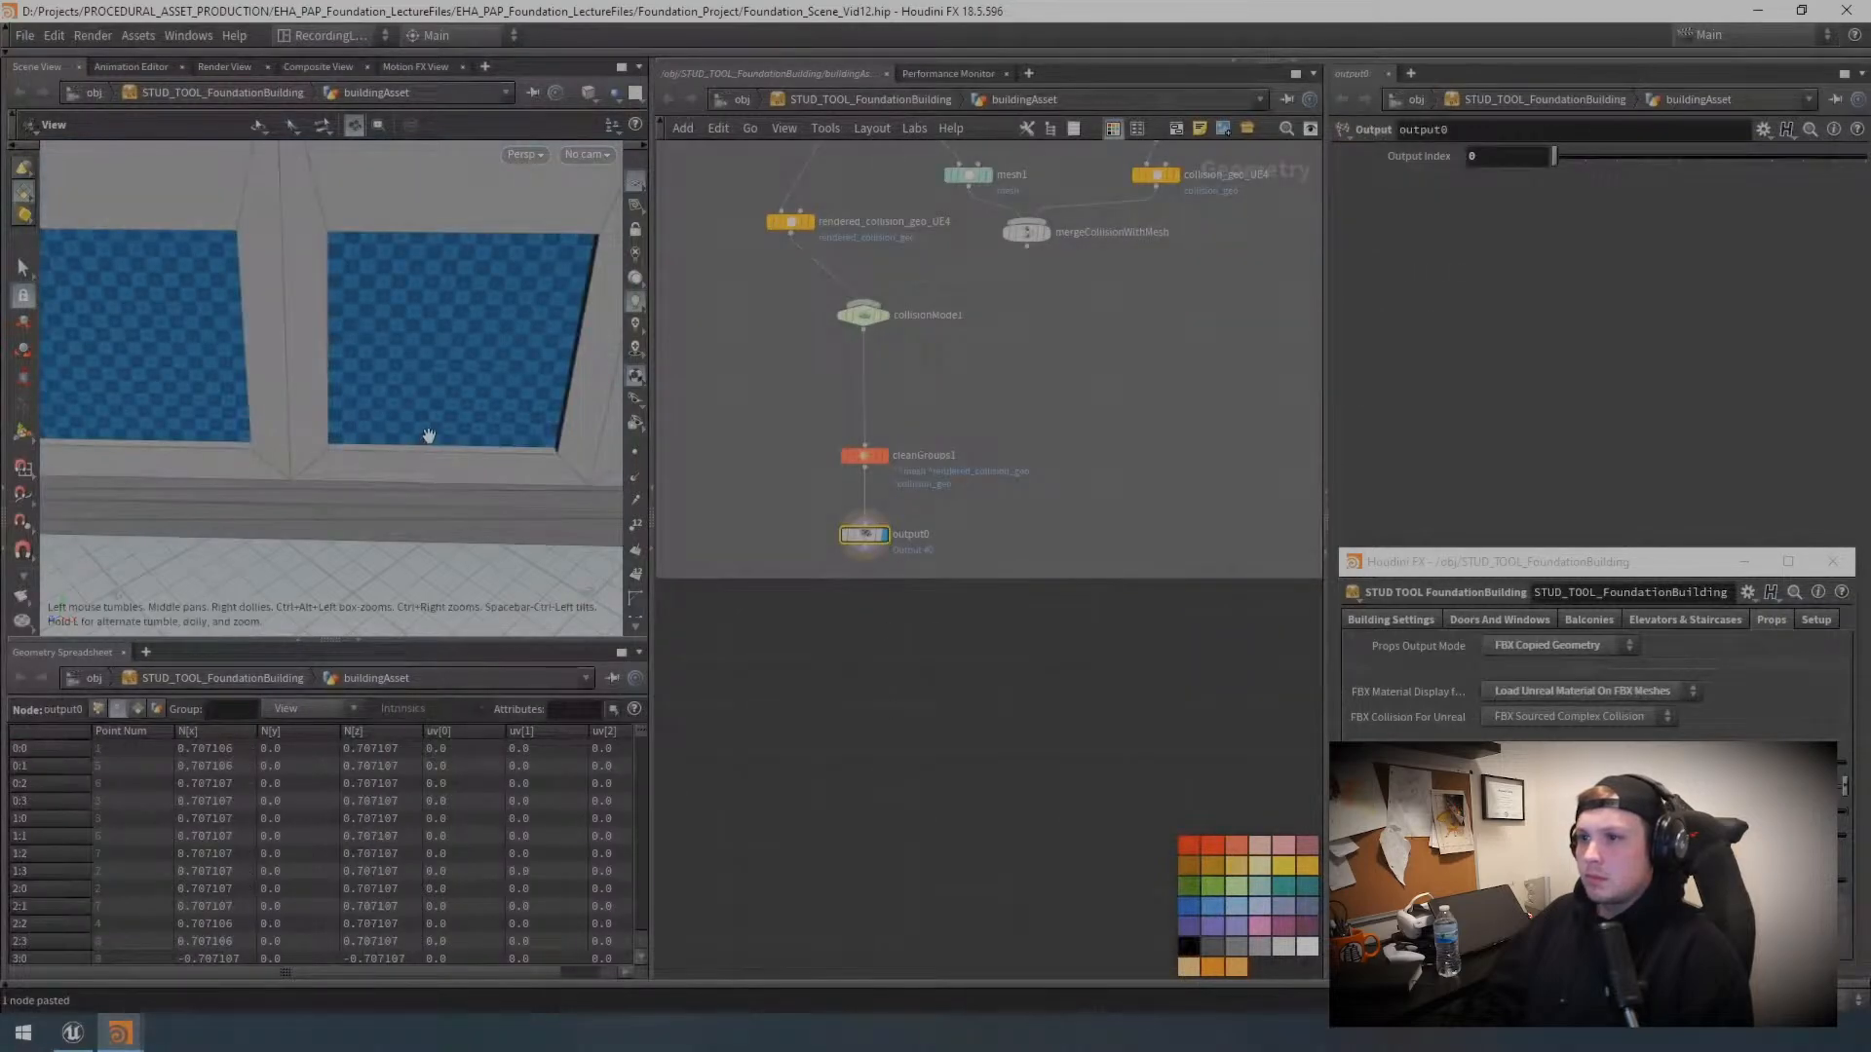
key("h")
left_click_drag(437, 406, 482, 412)
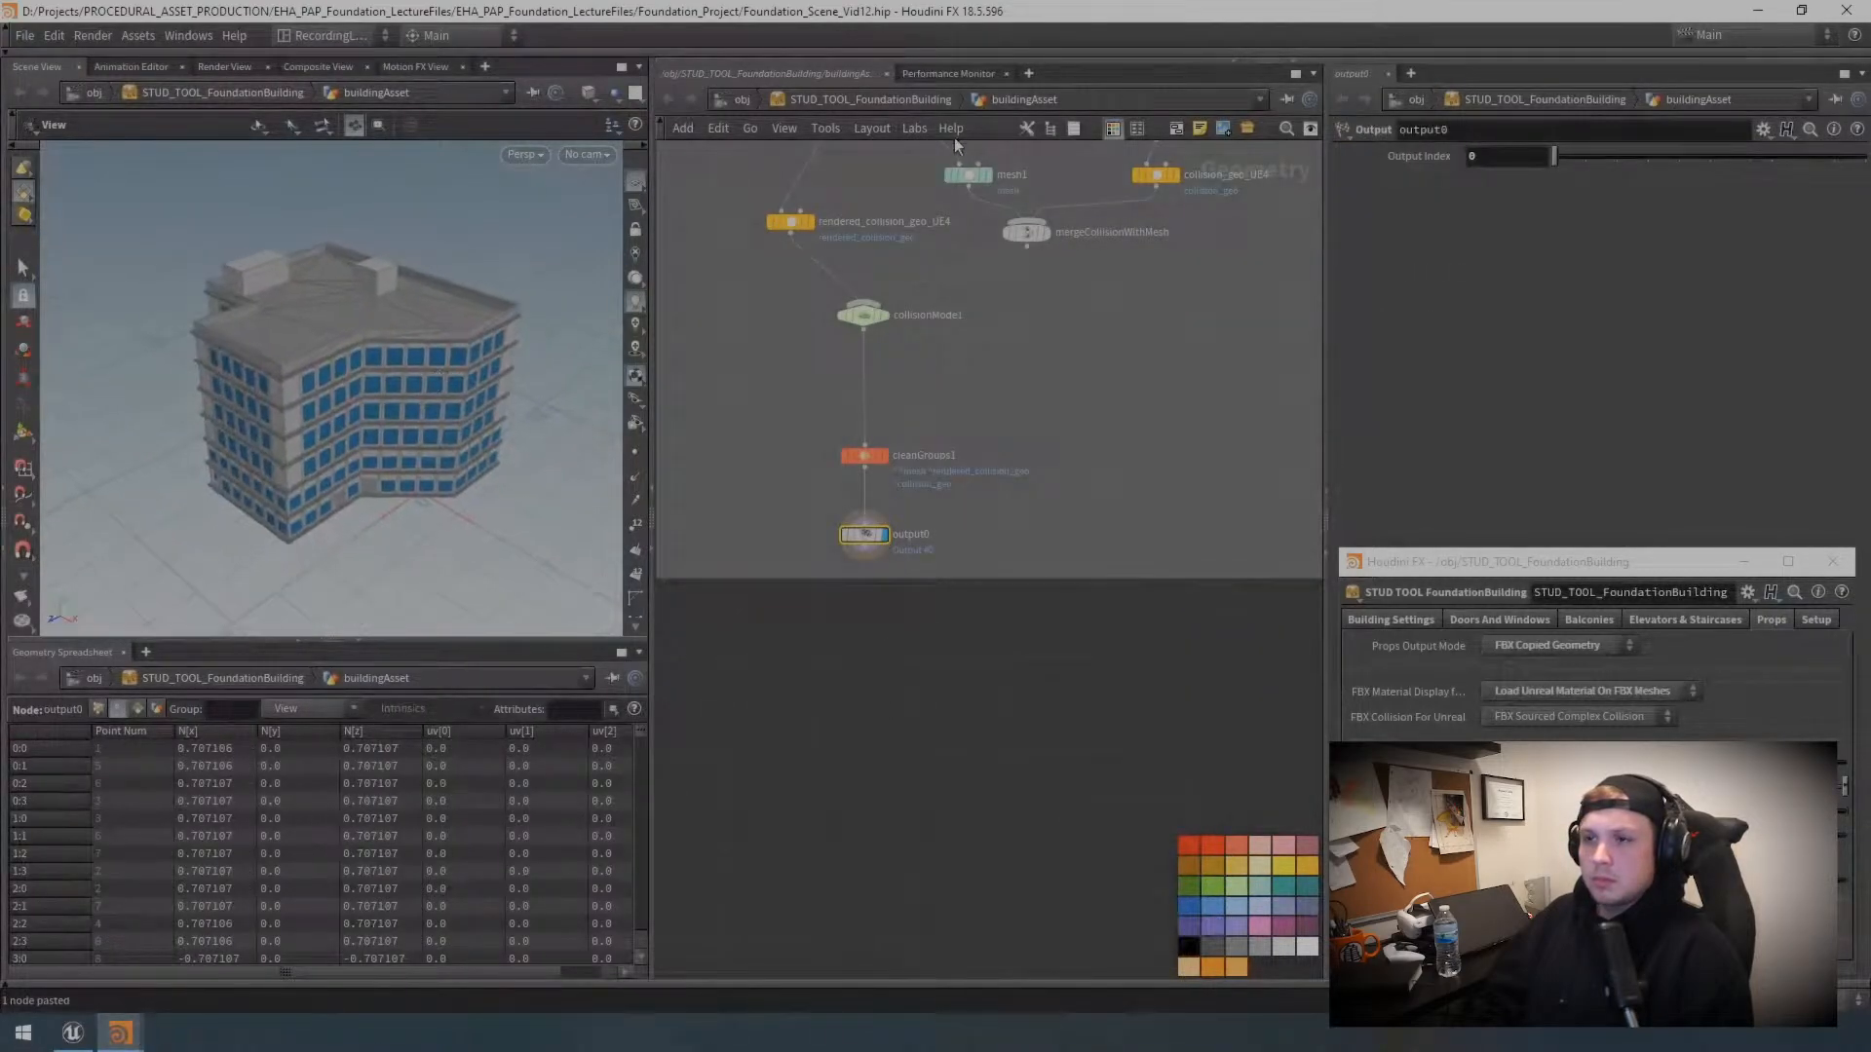
Step: Save the STUD_TOOL_FoundationBuilding node type and the scene file
scroll(1051, 433, "down", 5)
scroll(1051, 432, "down", 2)
middle_click_drag(1051, 432, 778, 608)
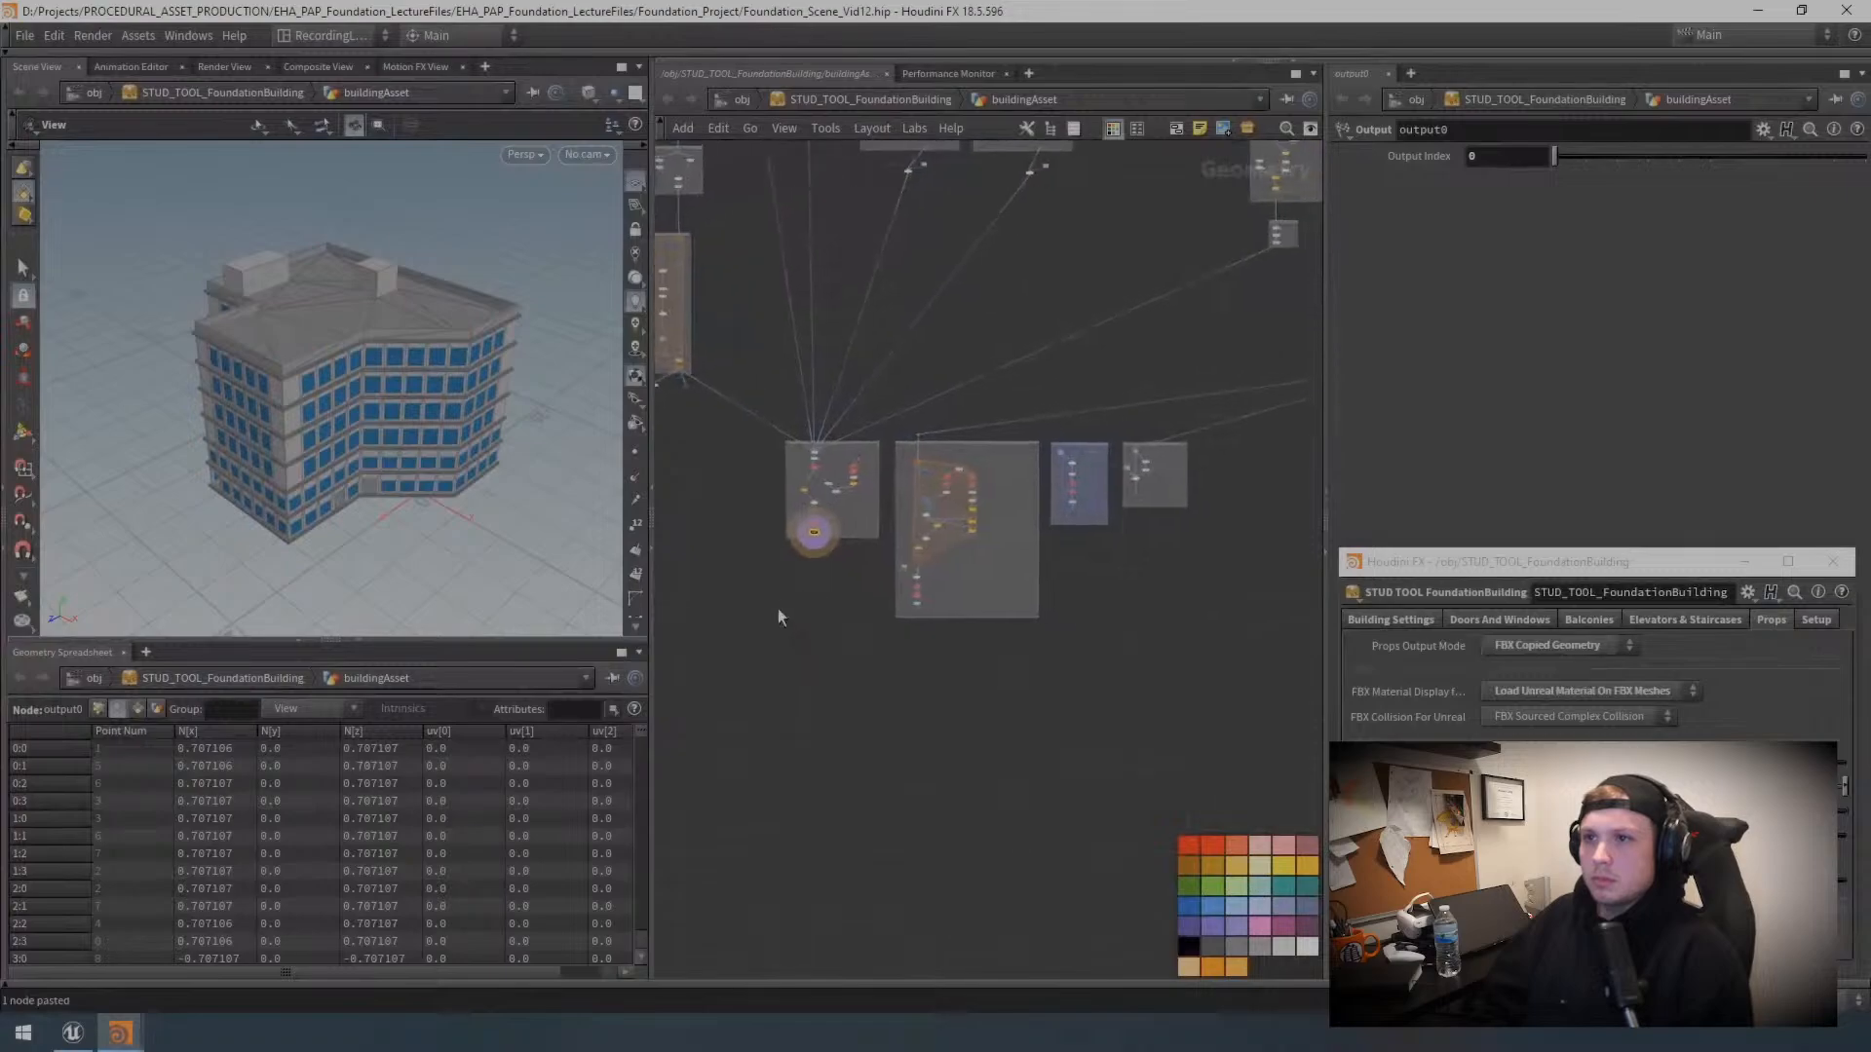
left_click(871, 127)
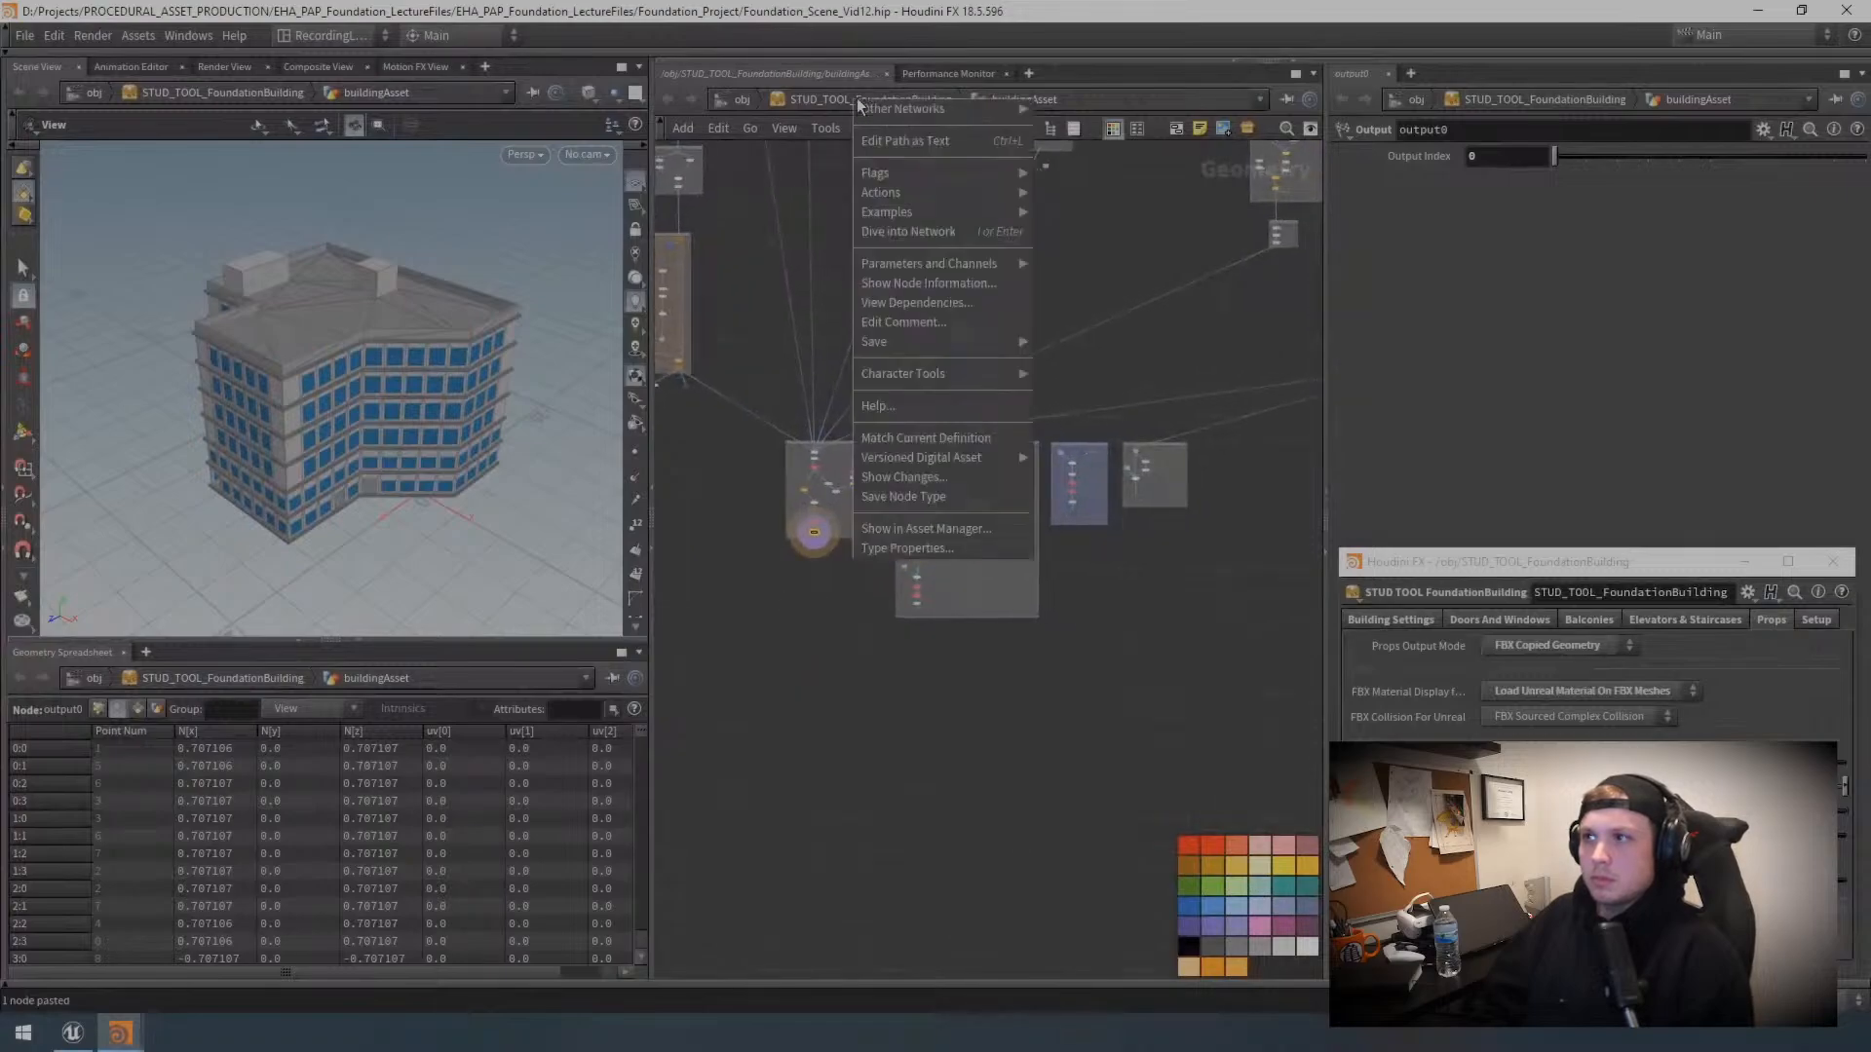
left_click(893, 499)
key("ctrl+s")
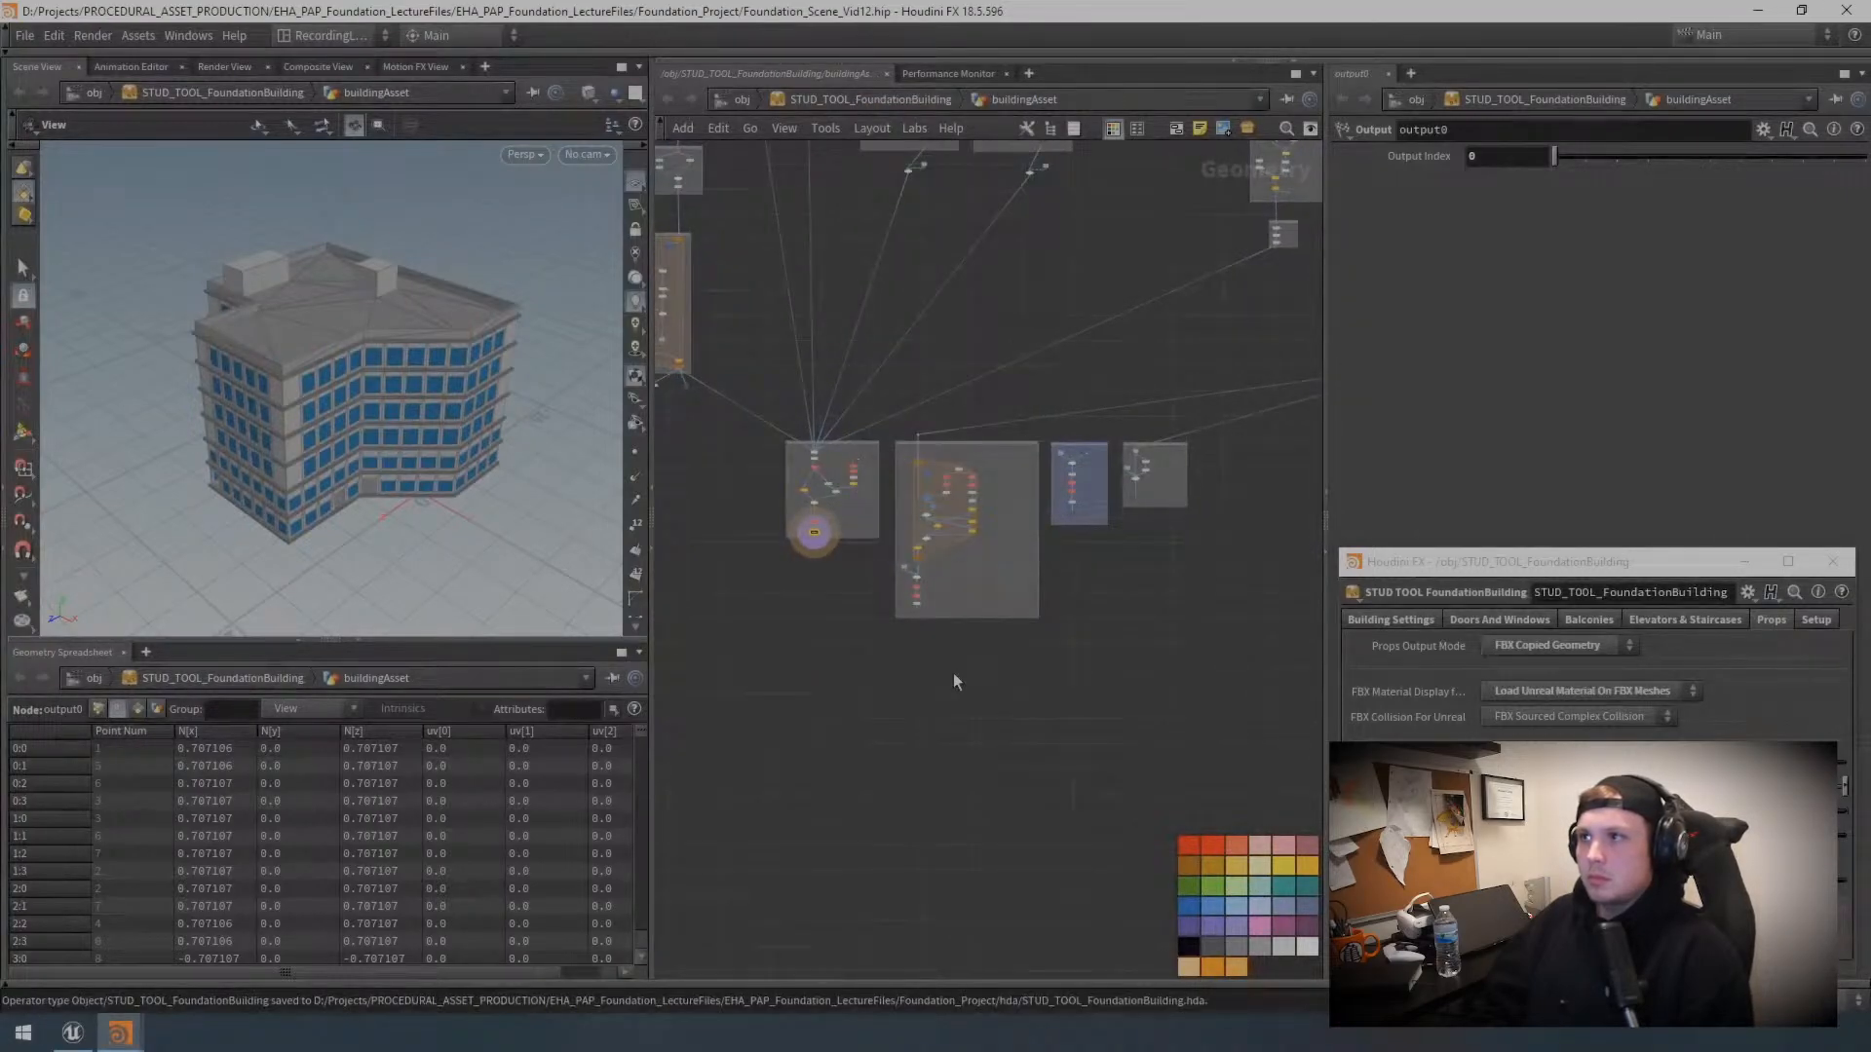
Step: Switch to the Unreal editor, reimport the STUD_TOOL_FoundationBuilding asset and rebuild the building in the level
left_click(73, 1033)
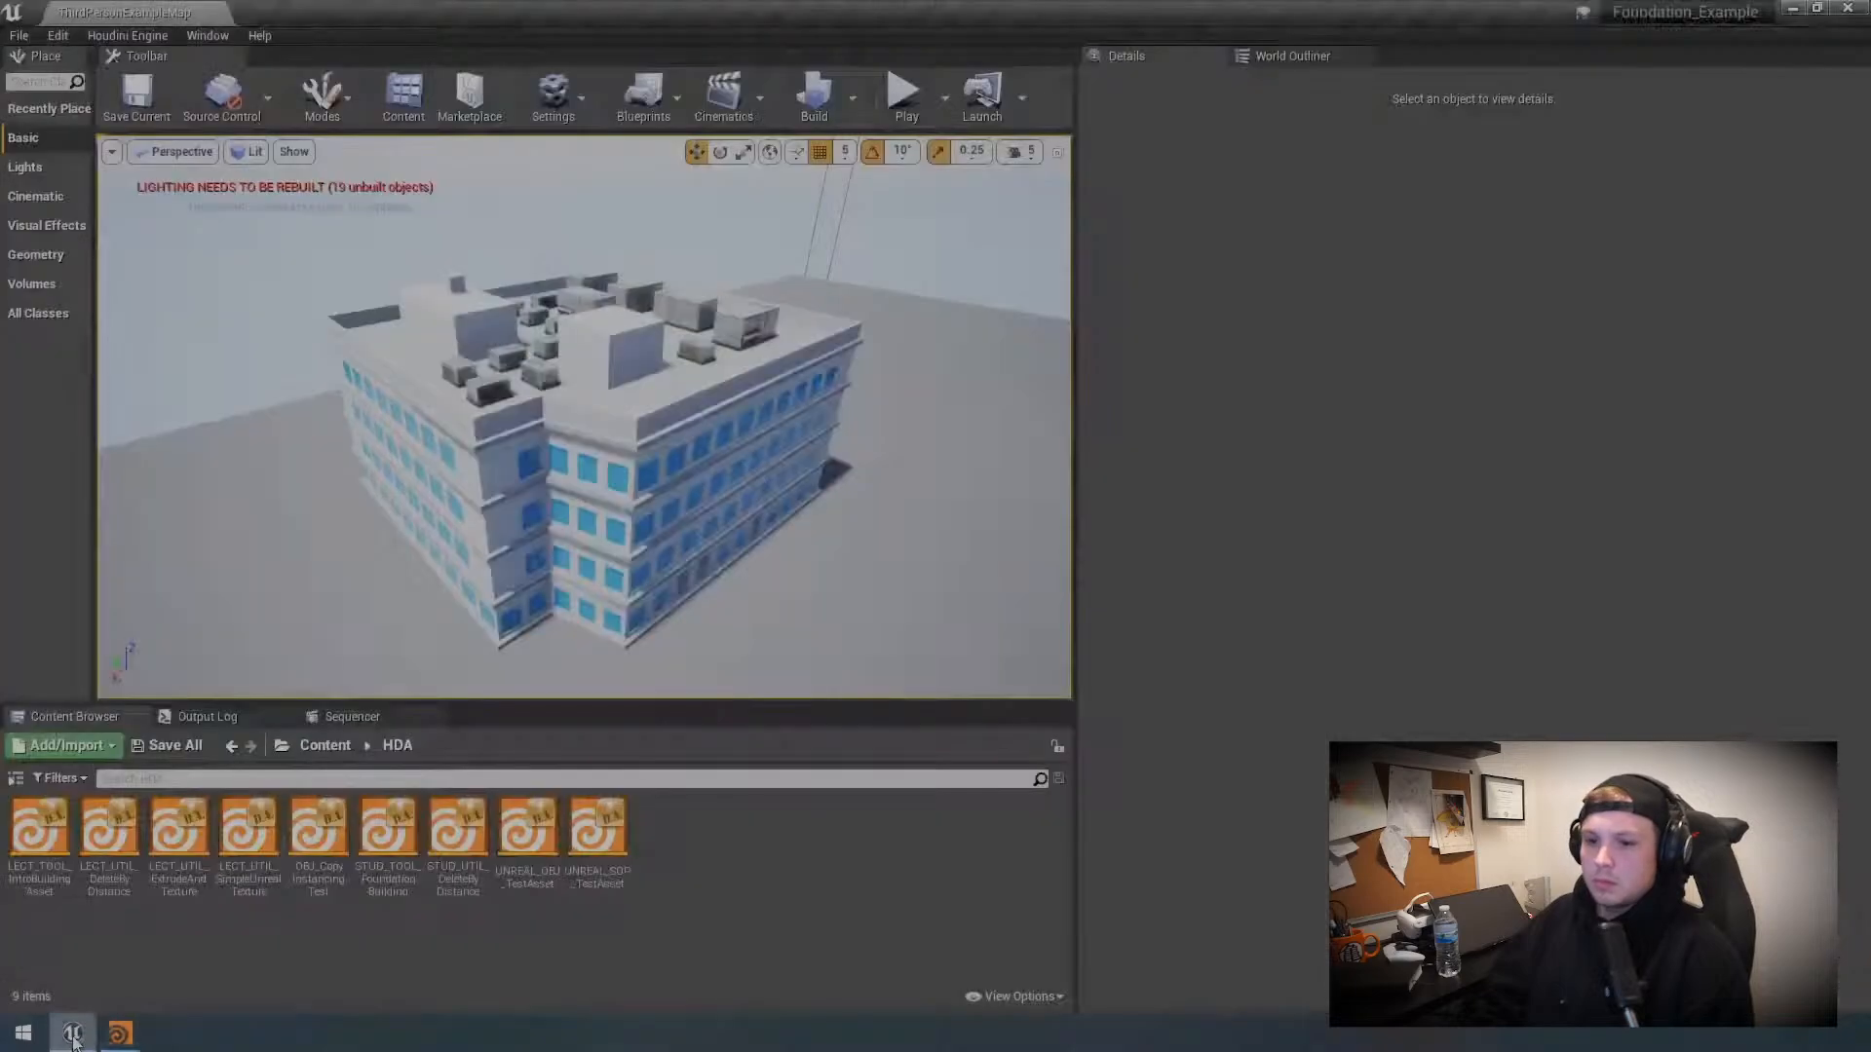
left_click(393, 836)
right_click(393, 836)
left_click(429, 178)
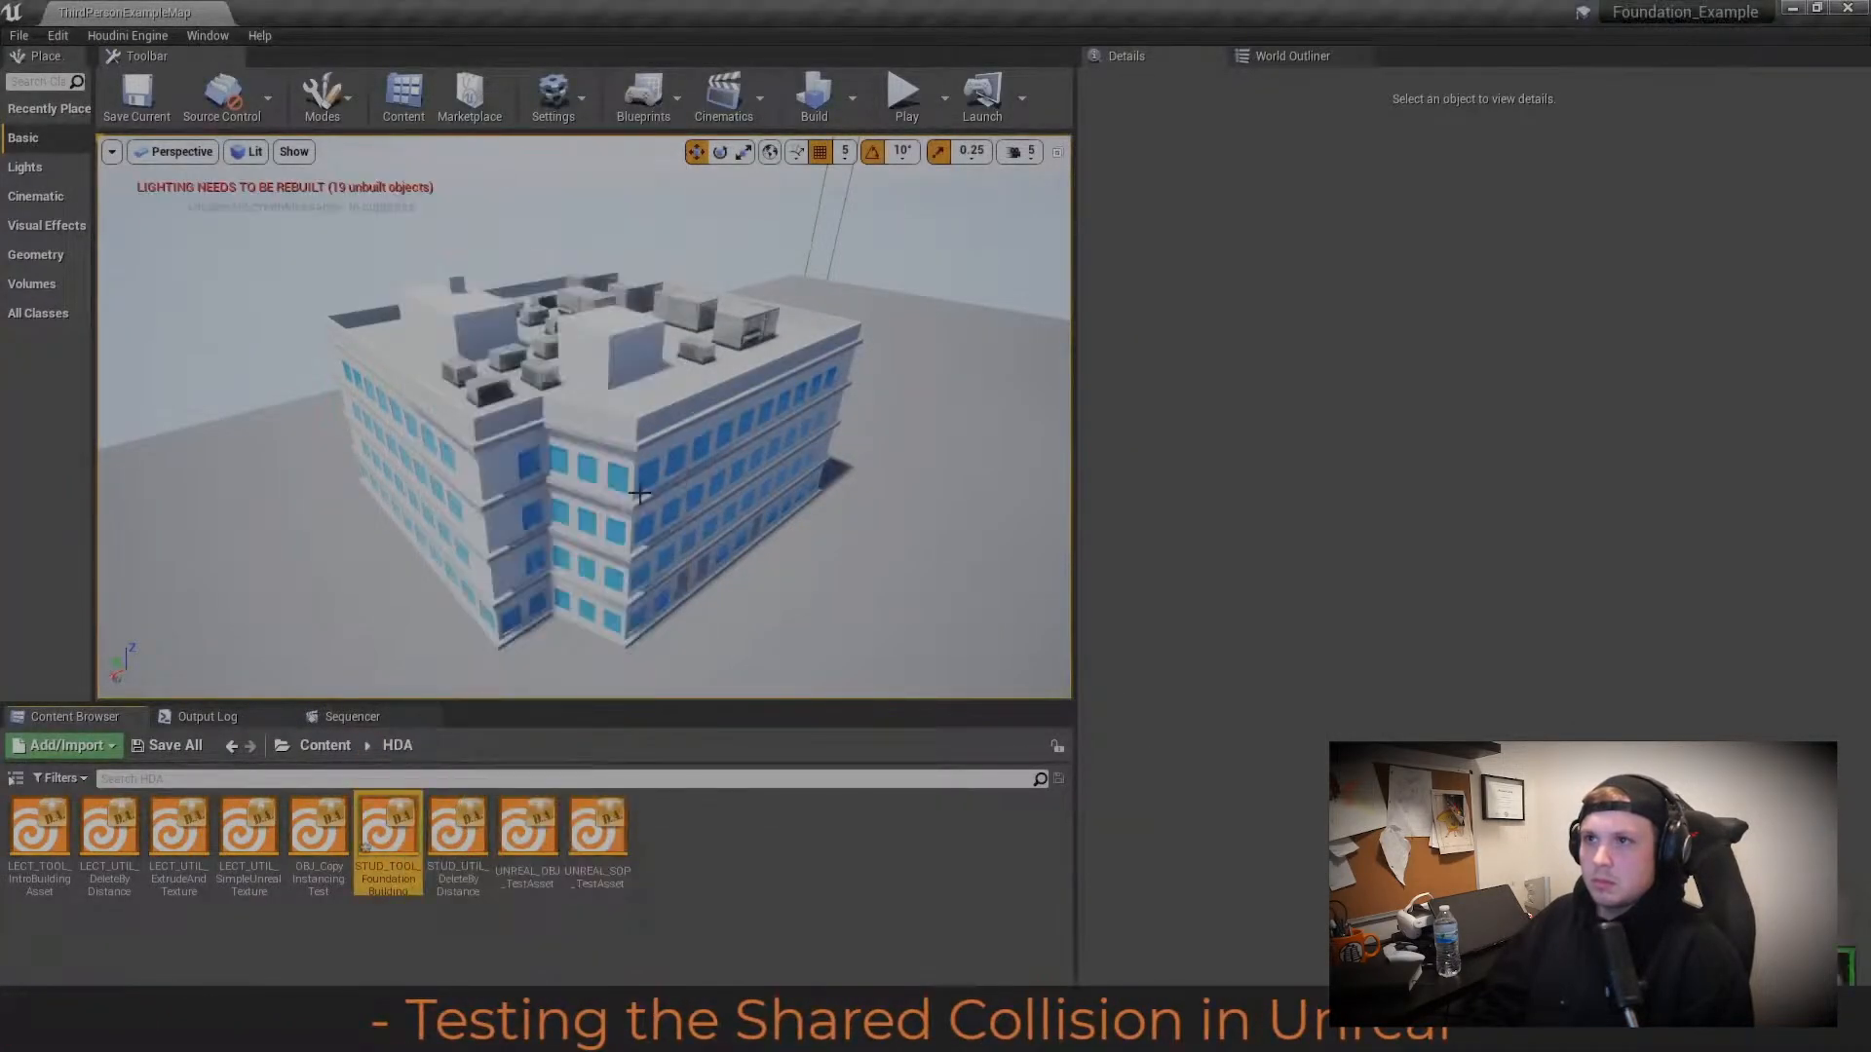
right_click(623, 406)
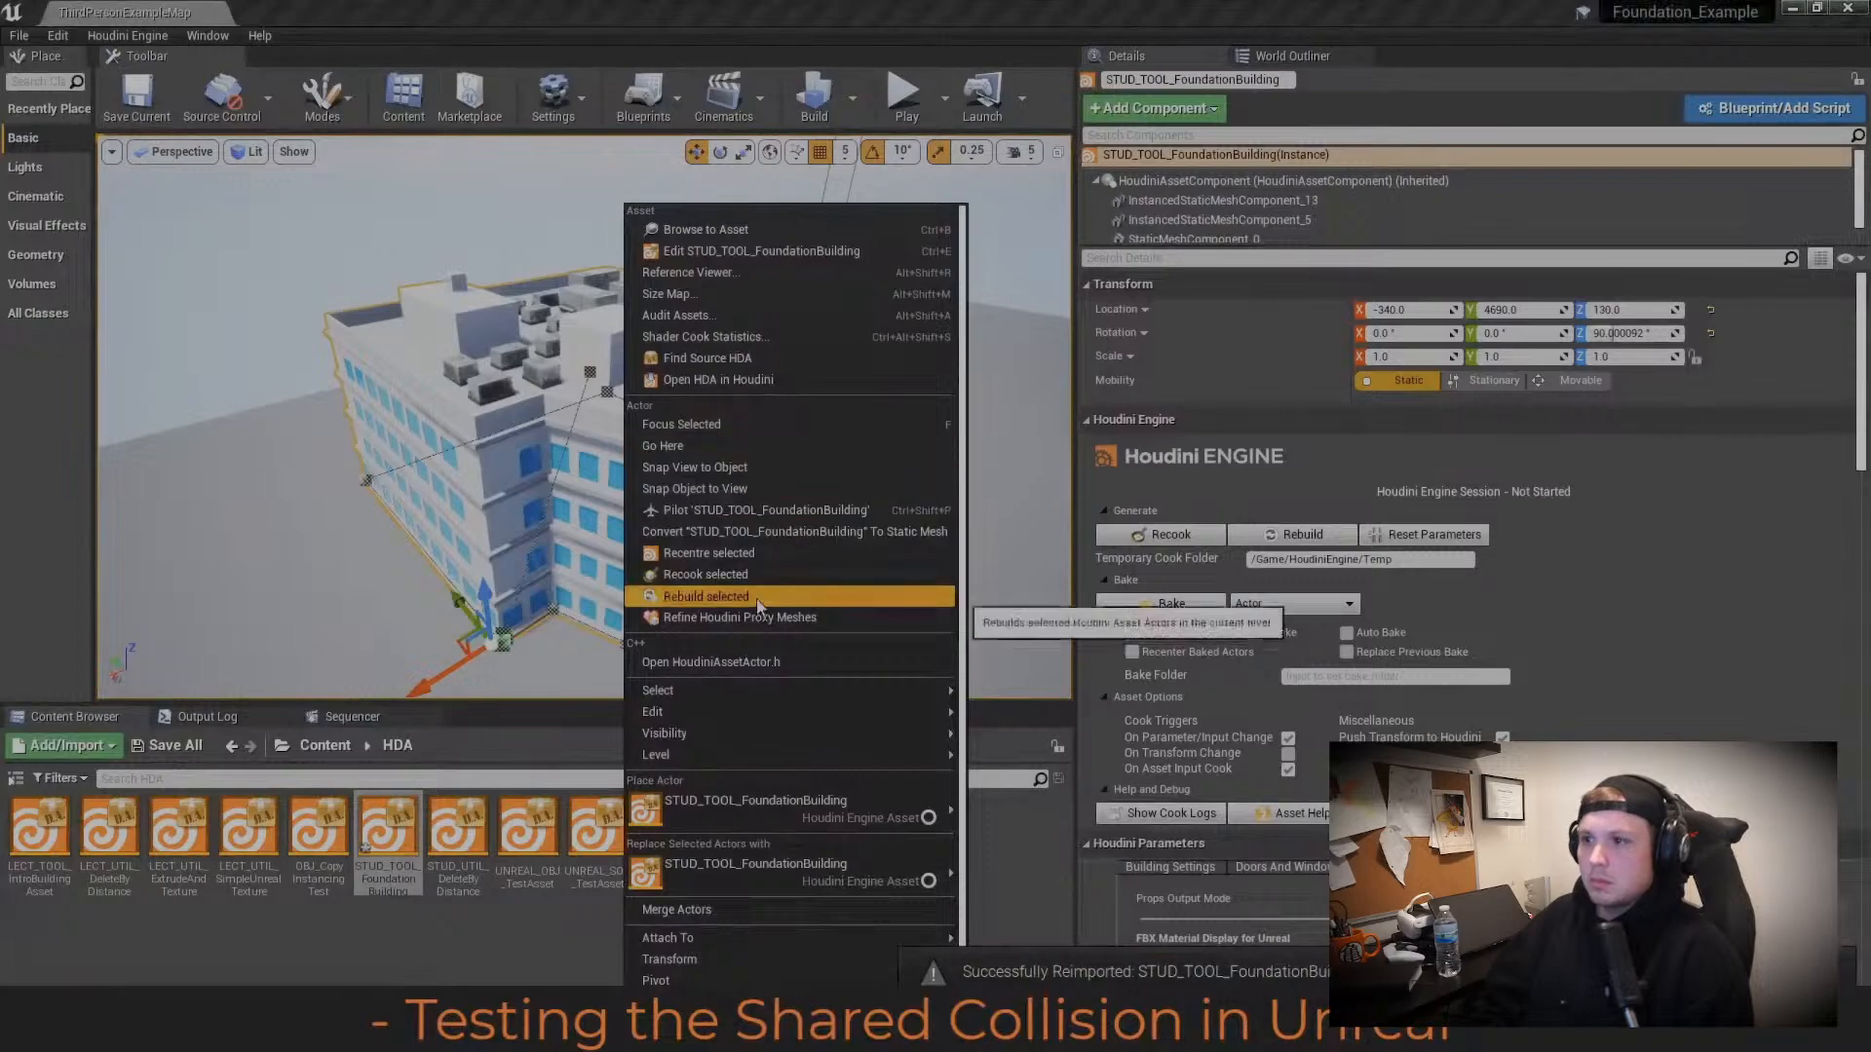
left_click(872, 597)
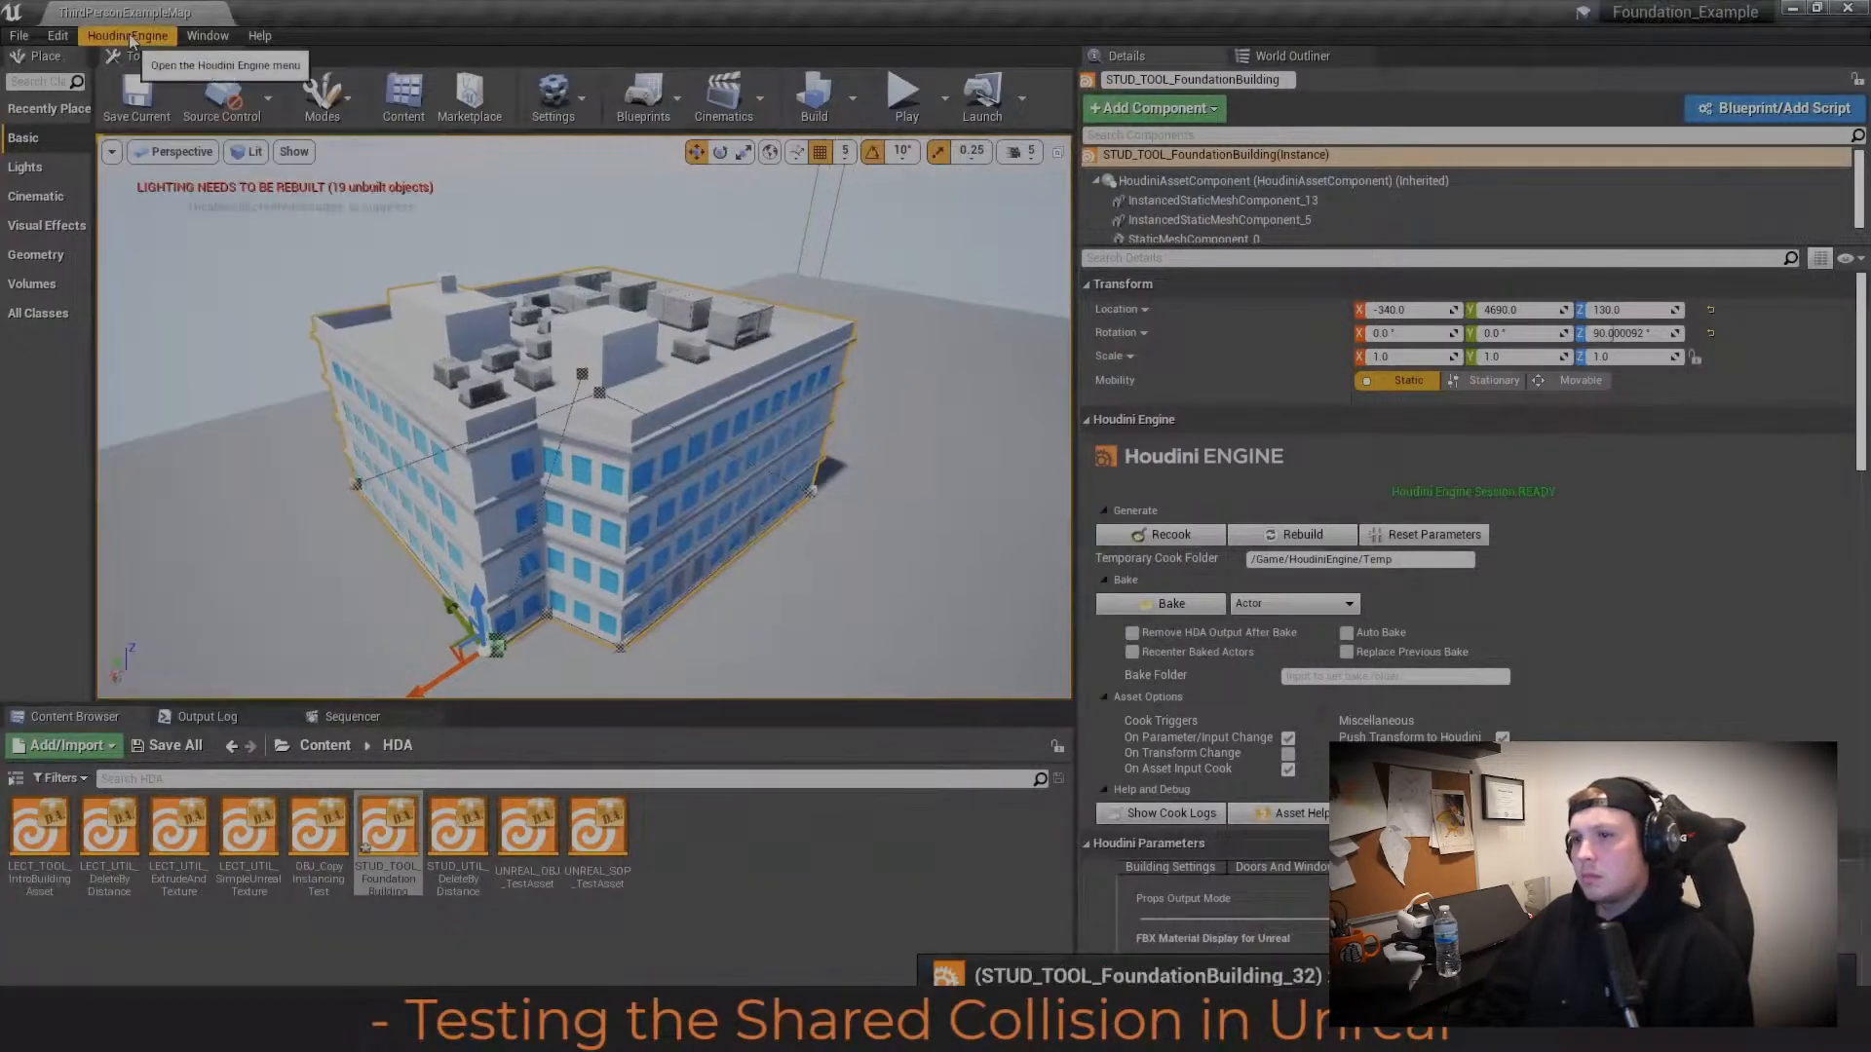
Step: Examine the rooftop props of the rebuilt building up close in the viewport
left_click(985, 241)
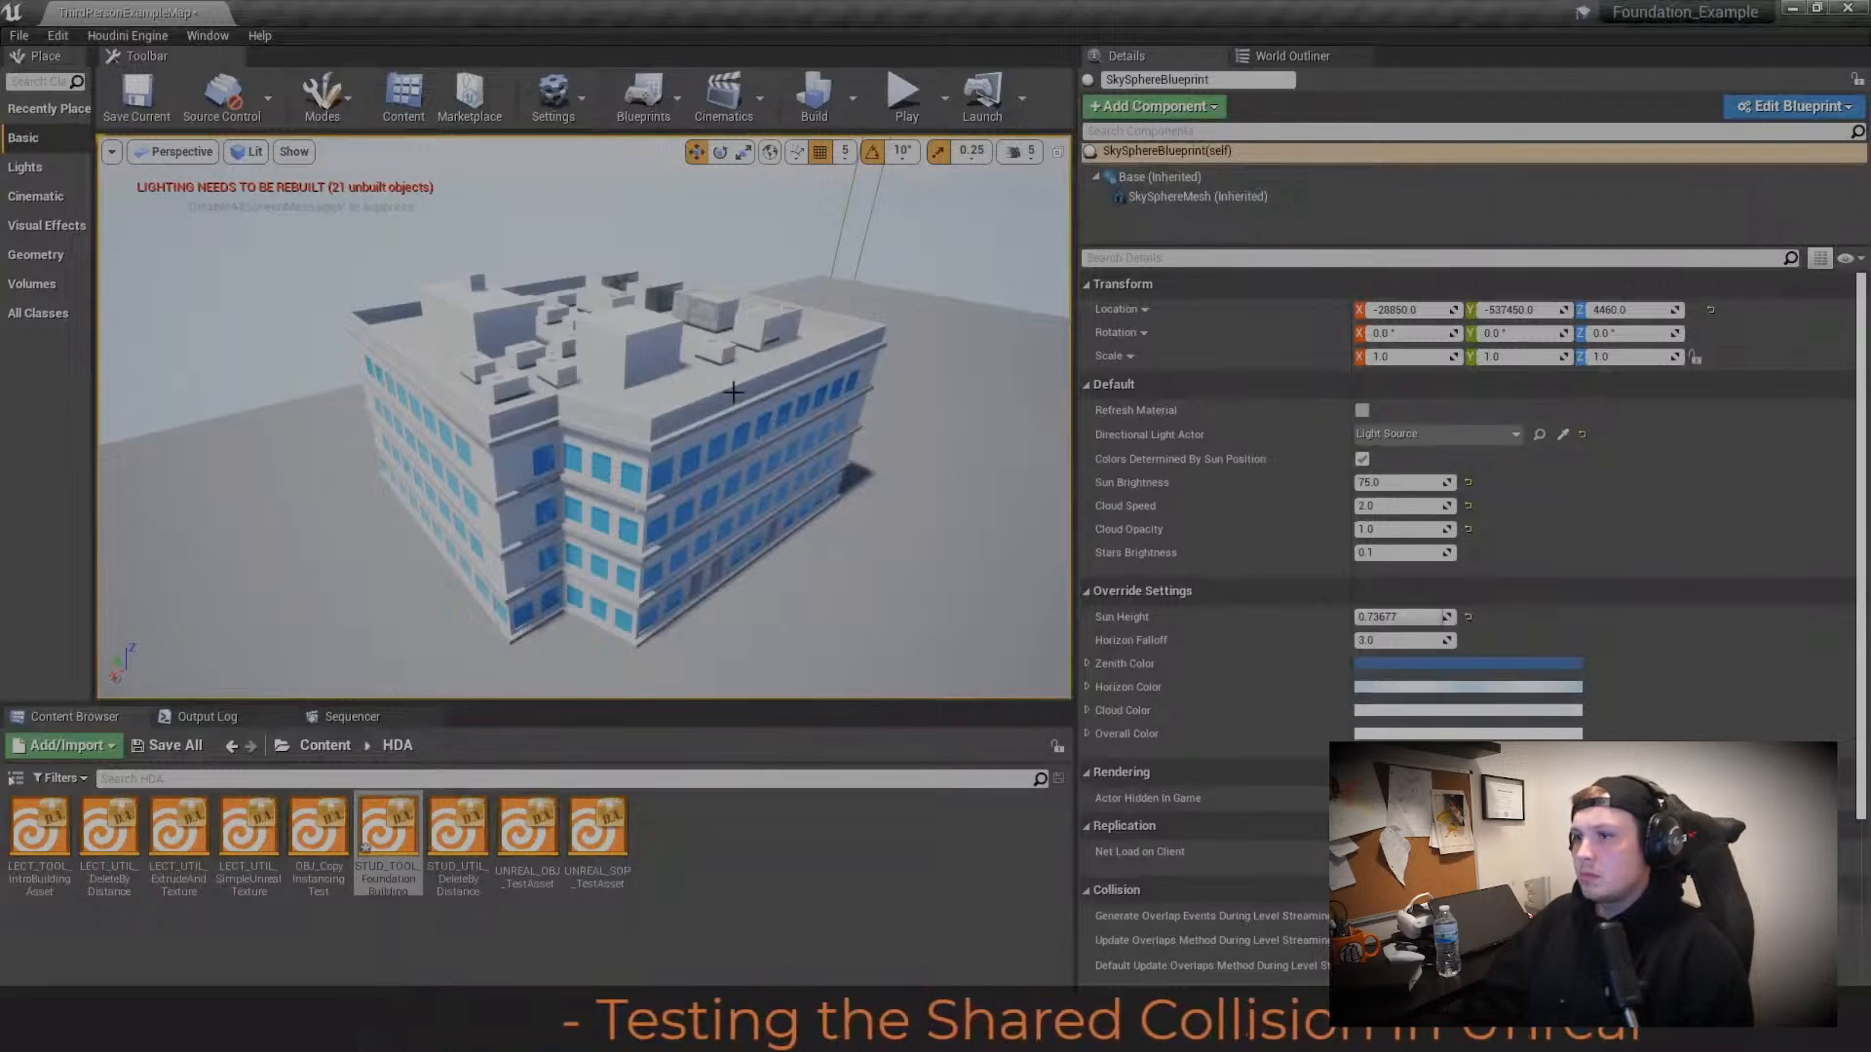
scroll(727, 397, "up", 6)
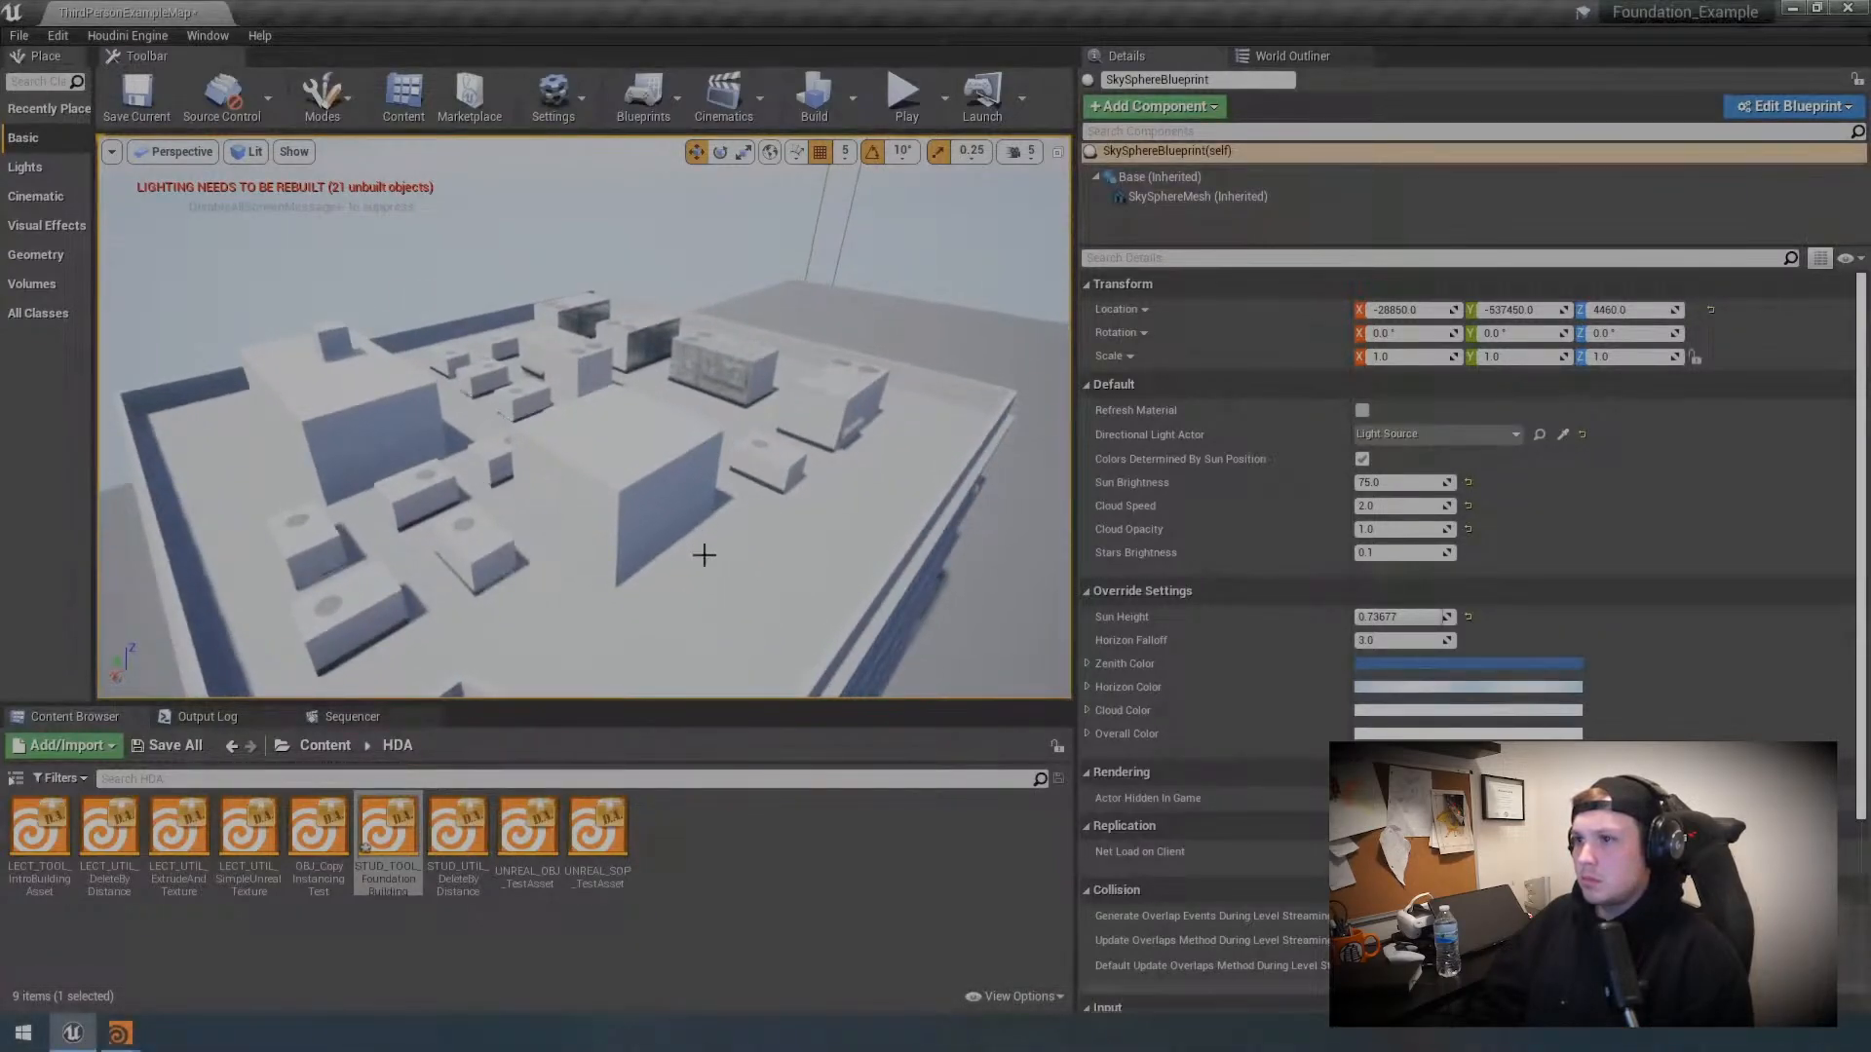
left_click(743, 560)
scroll(1386, 636, "down", 5)
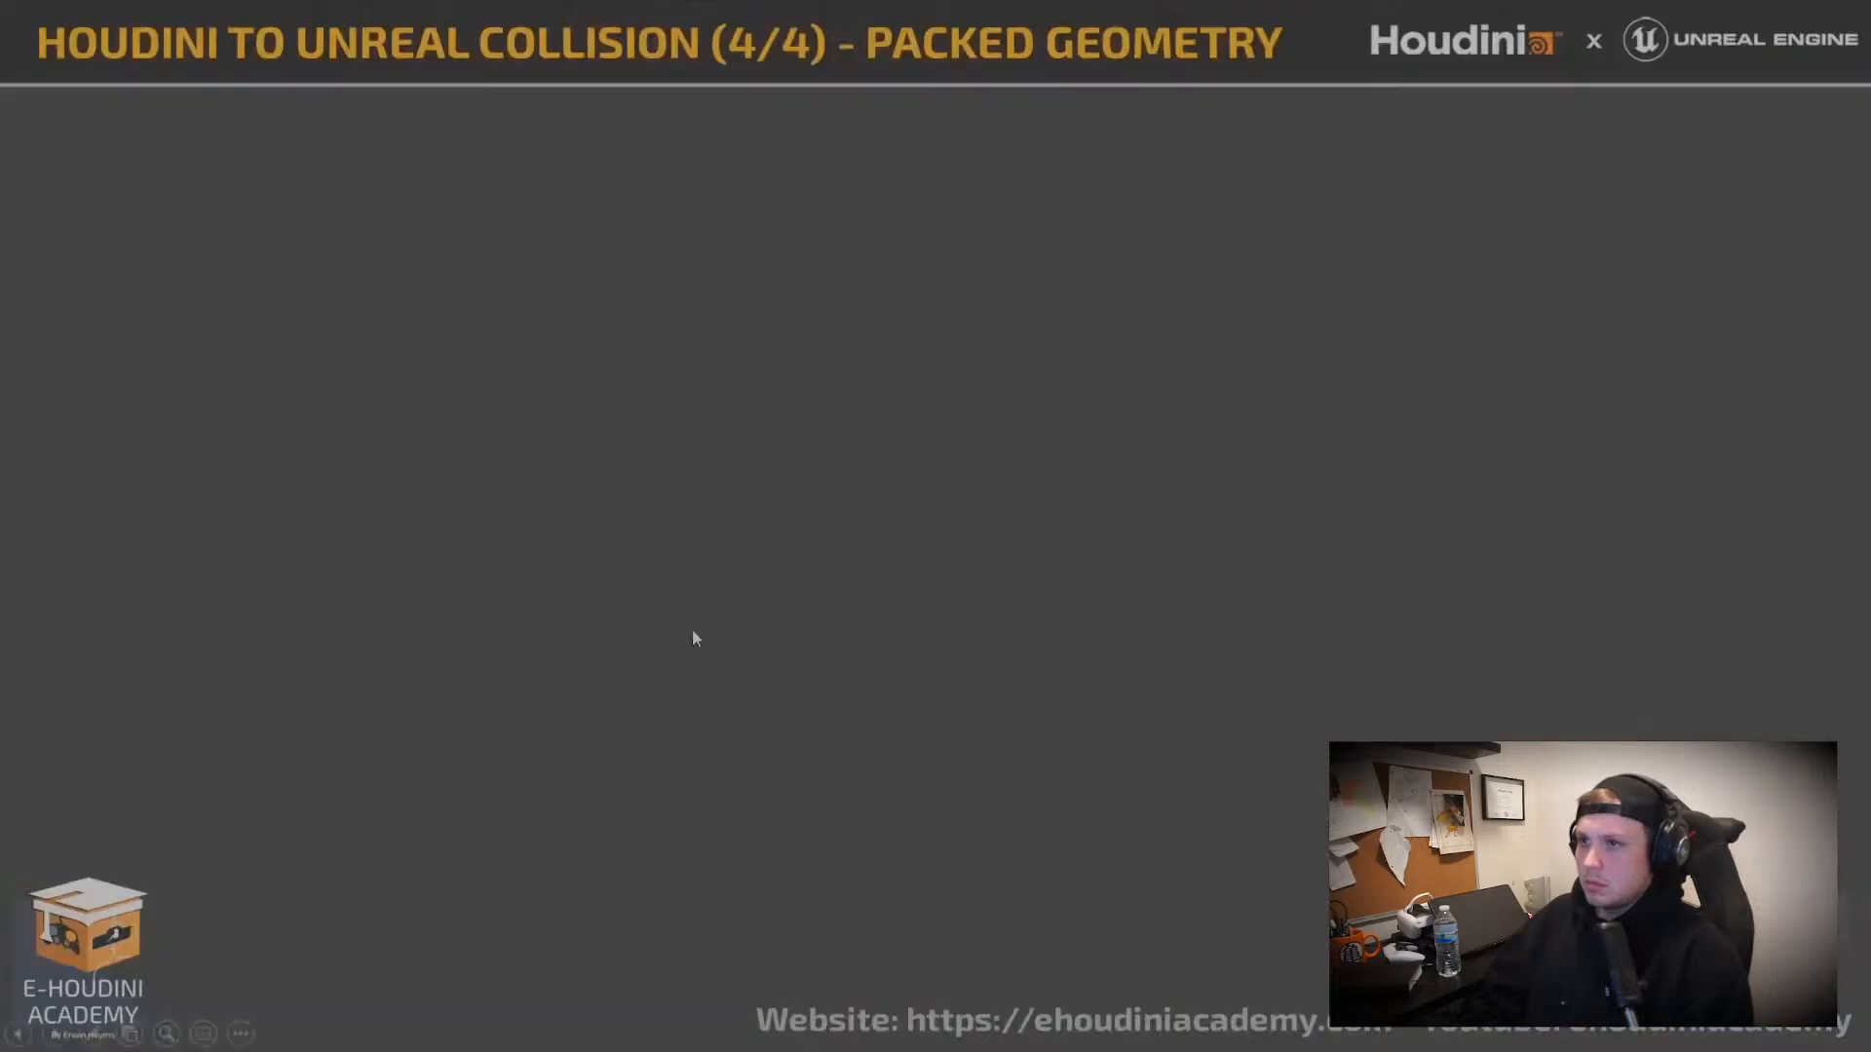
Step: Reveal the collision_geo_simple, collision_geo_ucx and collision_geo cases on the Packed Geometry slide and pause to read them
left_click(737, 594)
left_click(737, 594)
left_click(1122, 688)
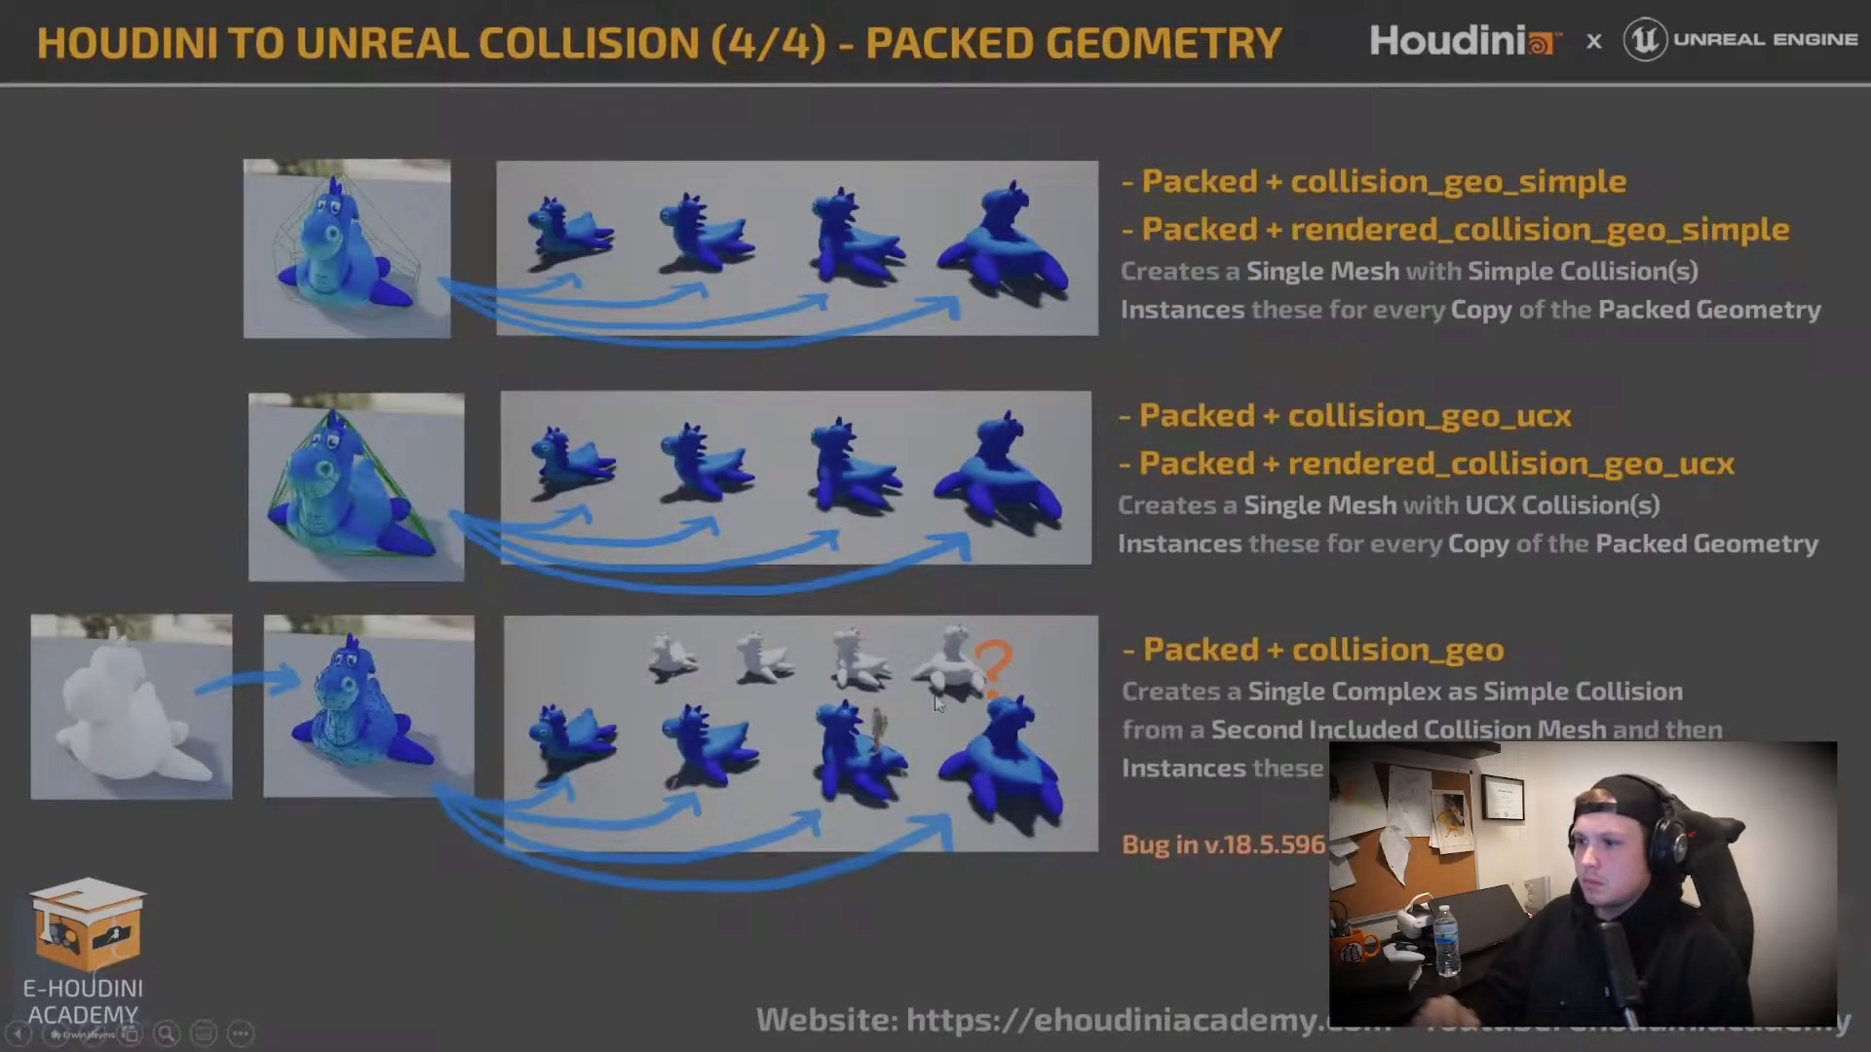
left_click(918, 804)
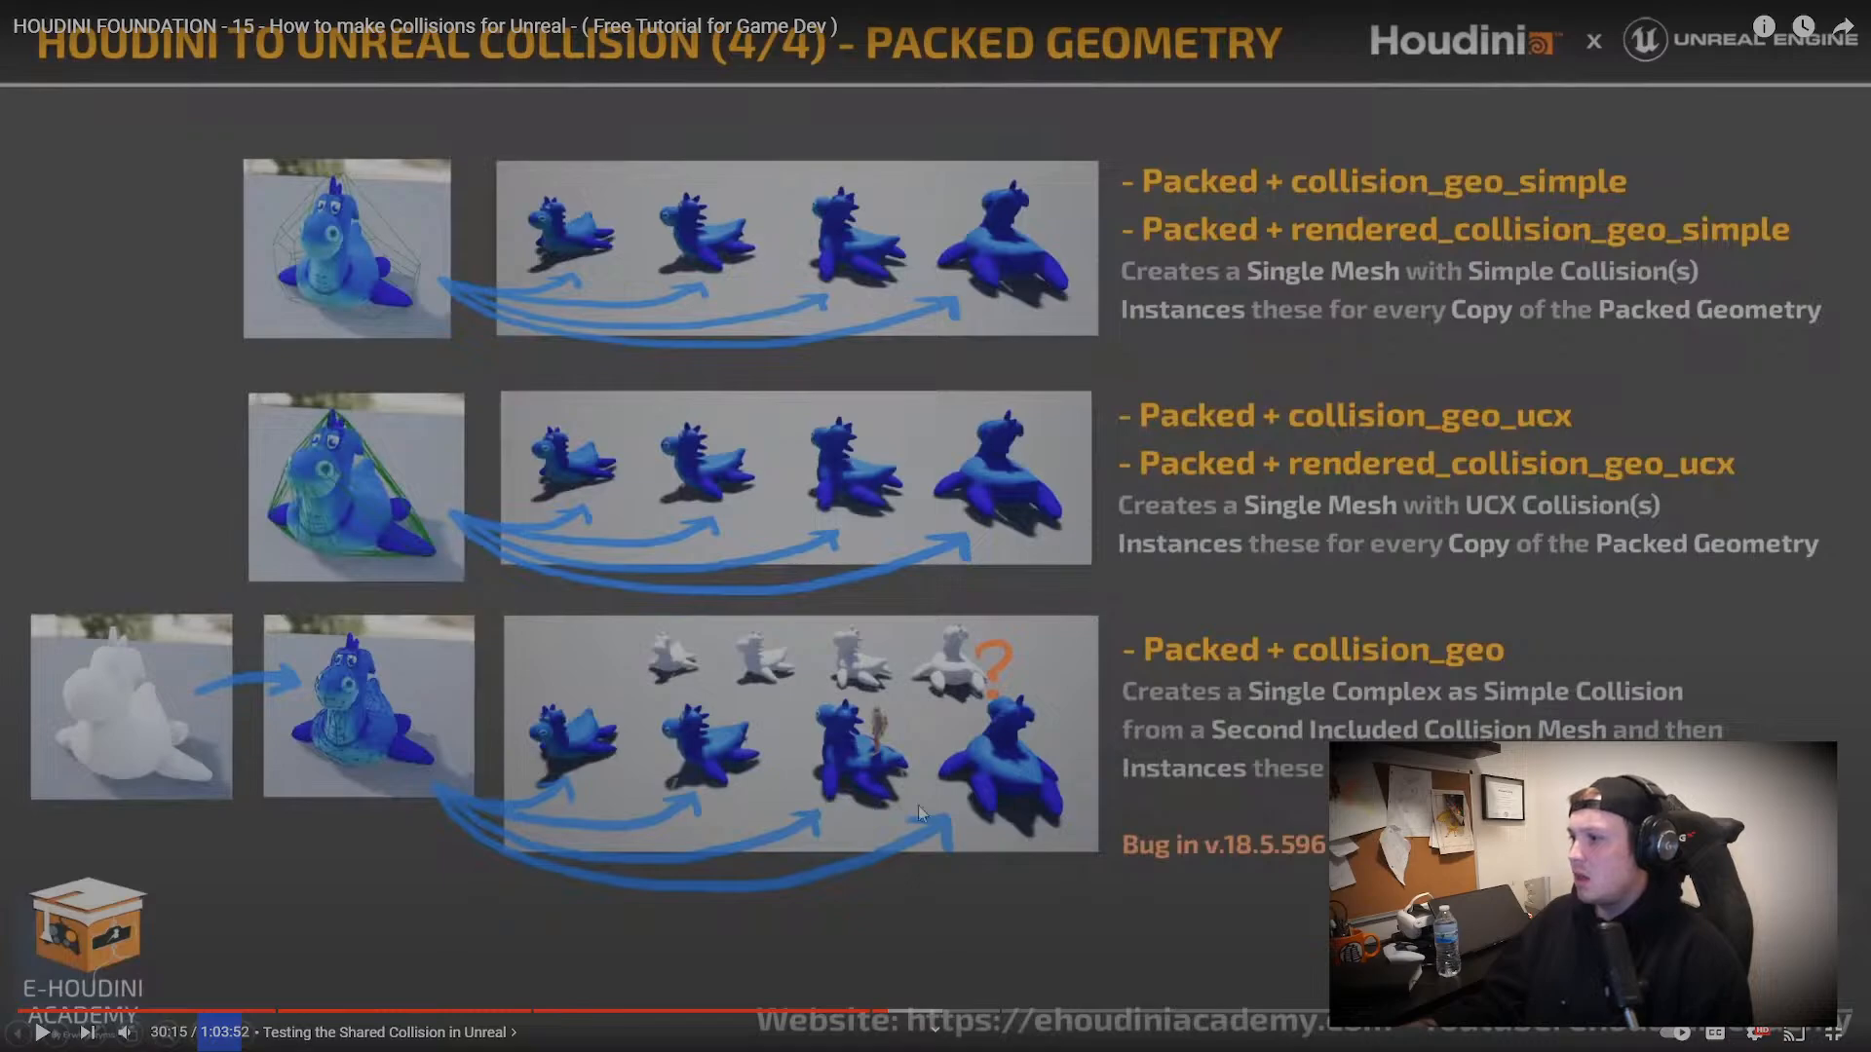
left_click(918, 805)
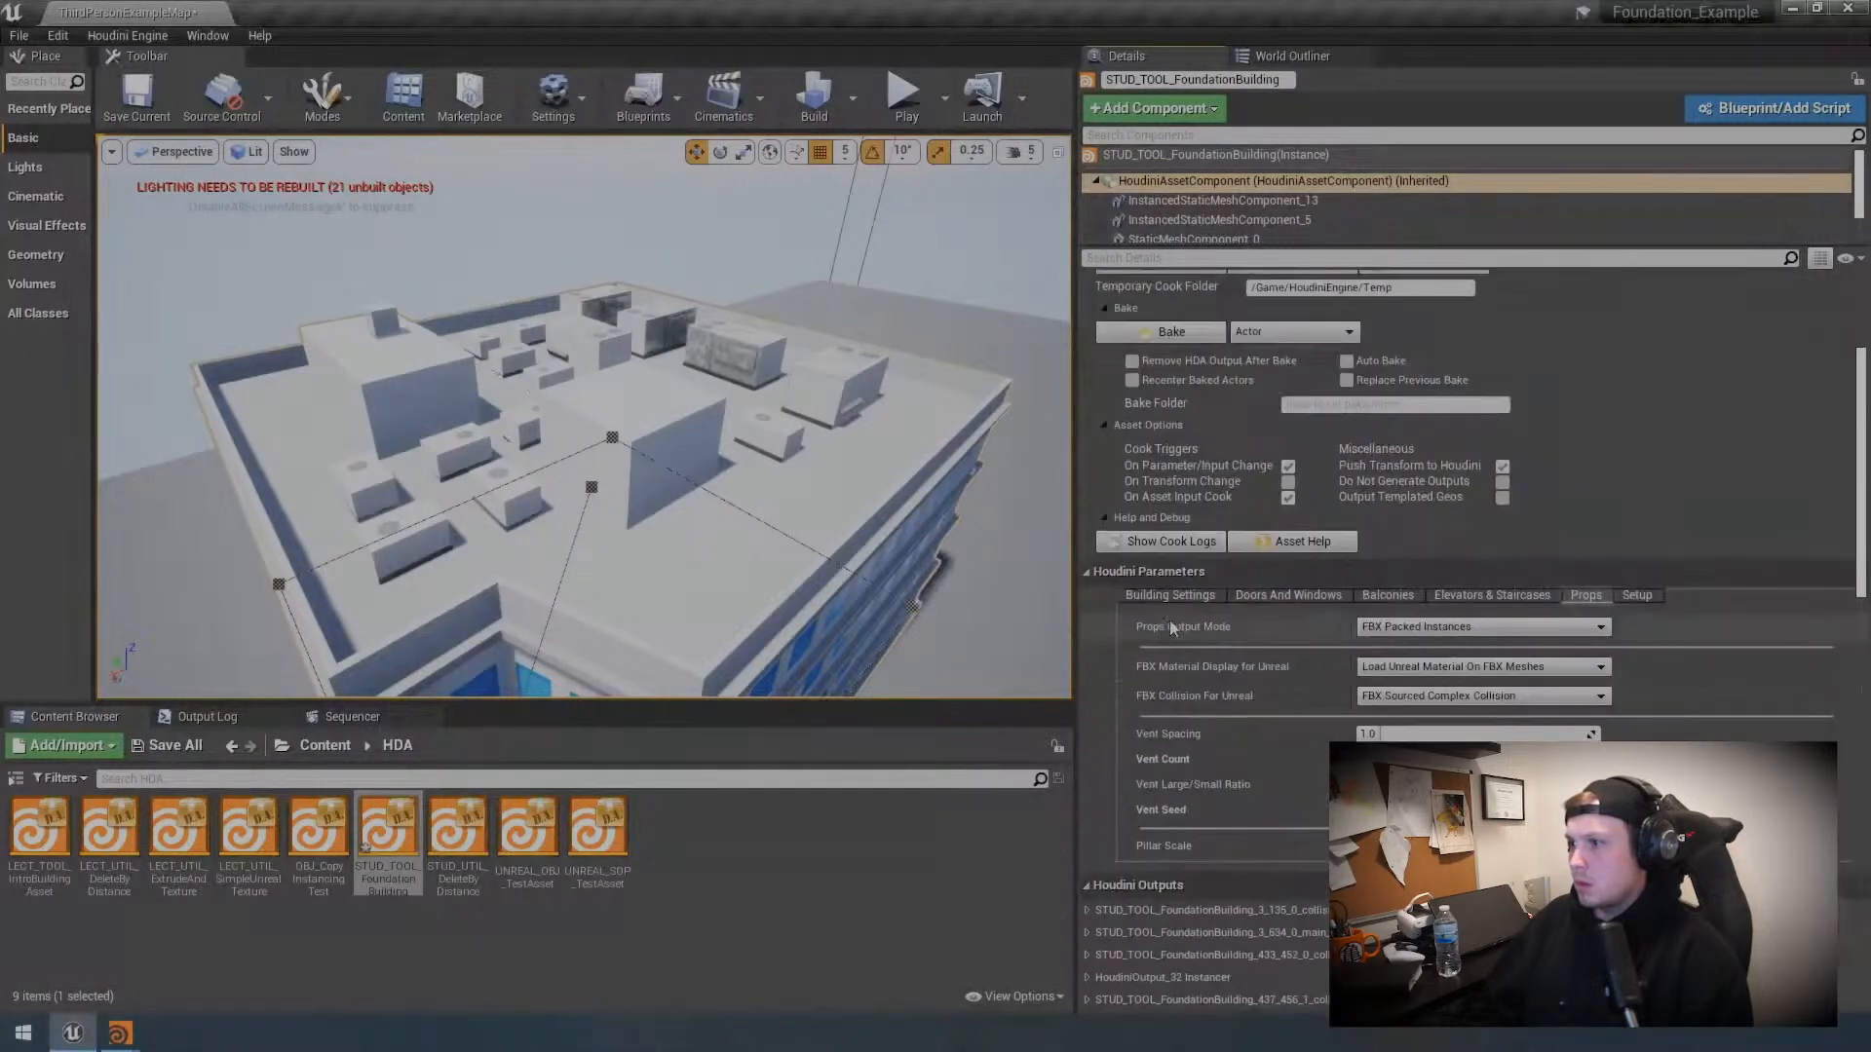
Step: Open the Props Output Mode choices for the STUD_TOOL_FoundationBuilding asset
scroll(1217, 613, "down", 1)
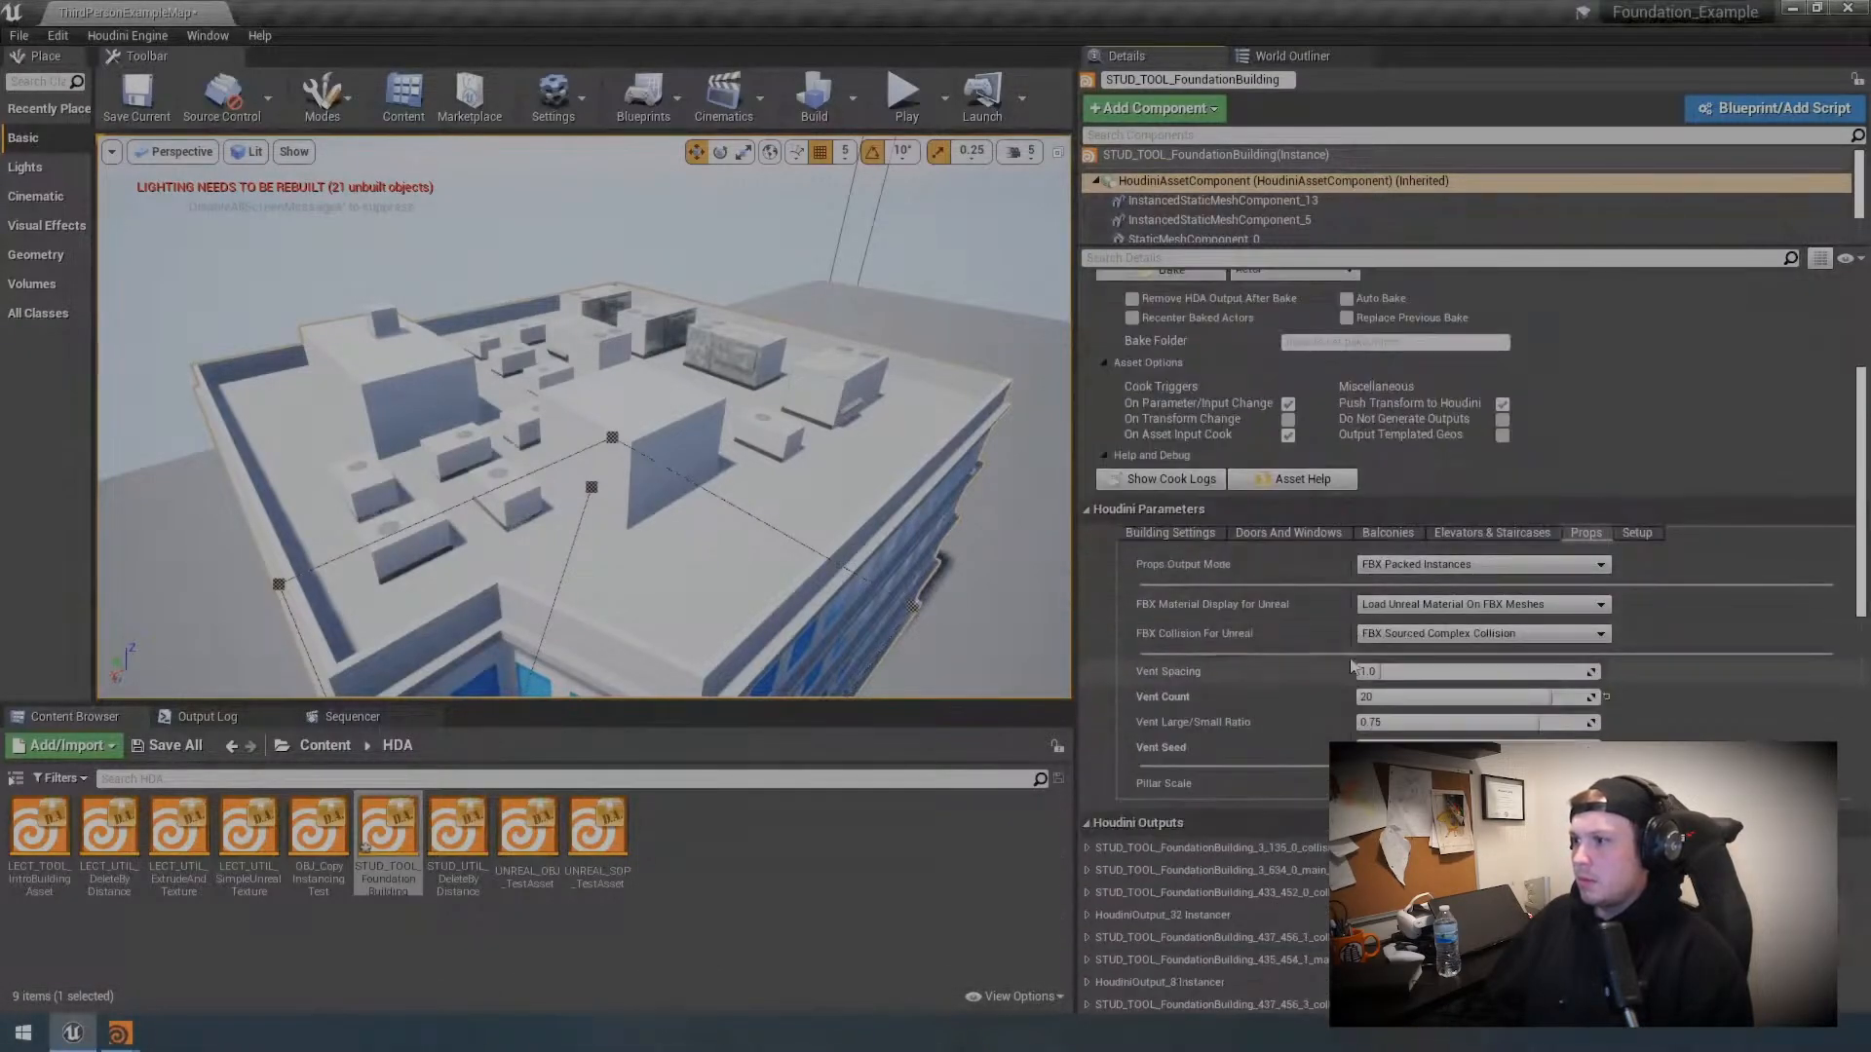
left_click(1466, 567)
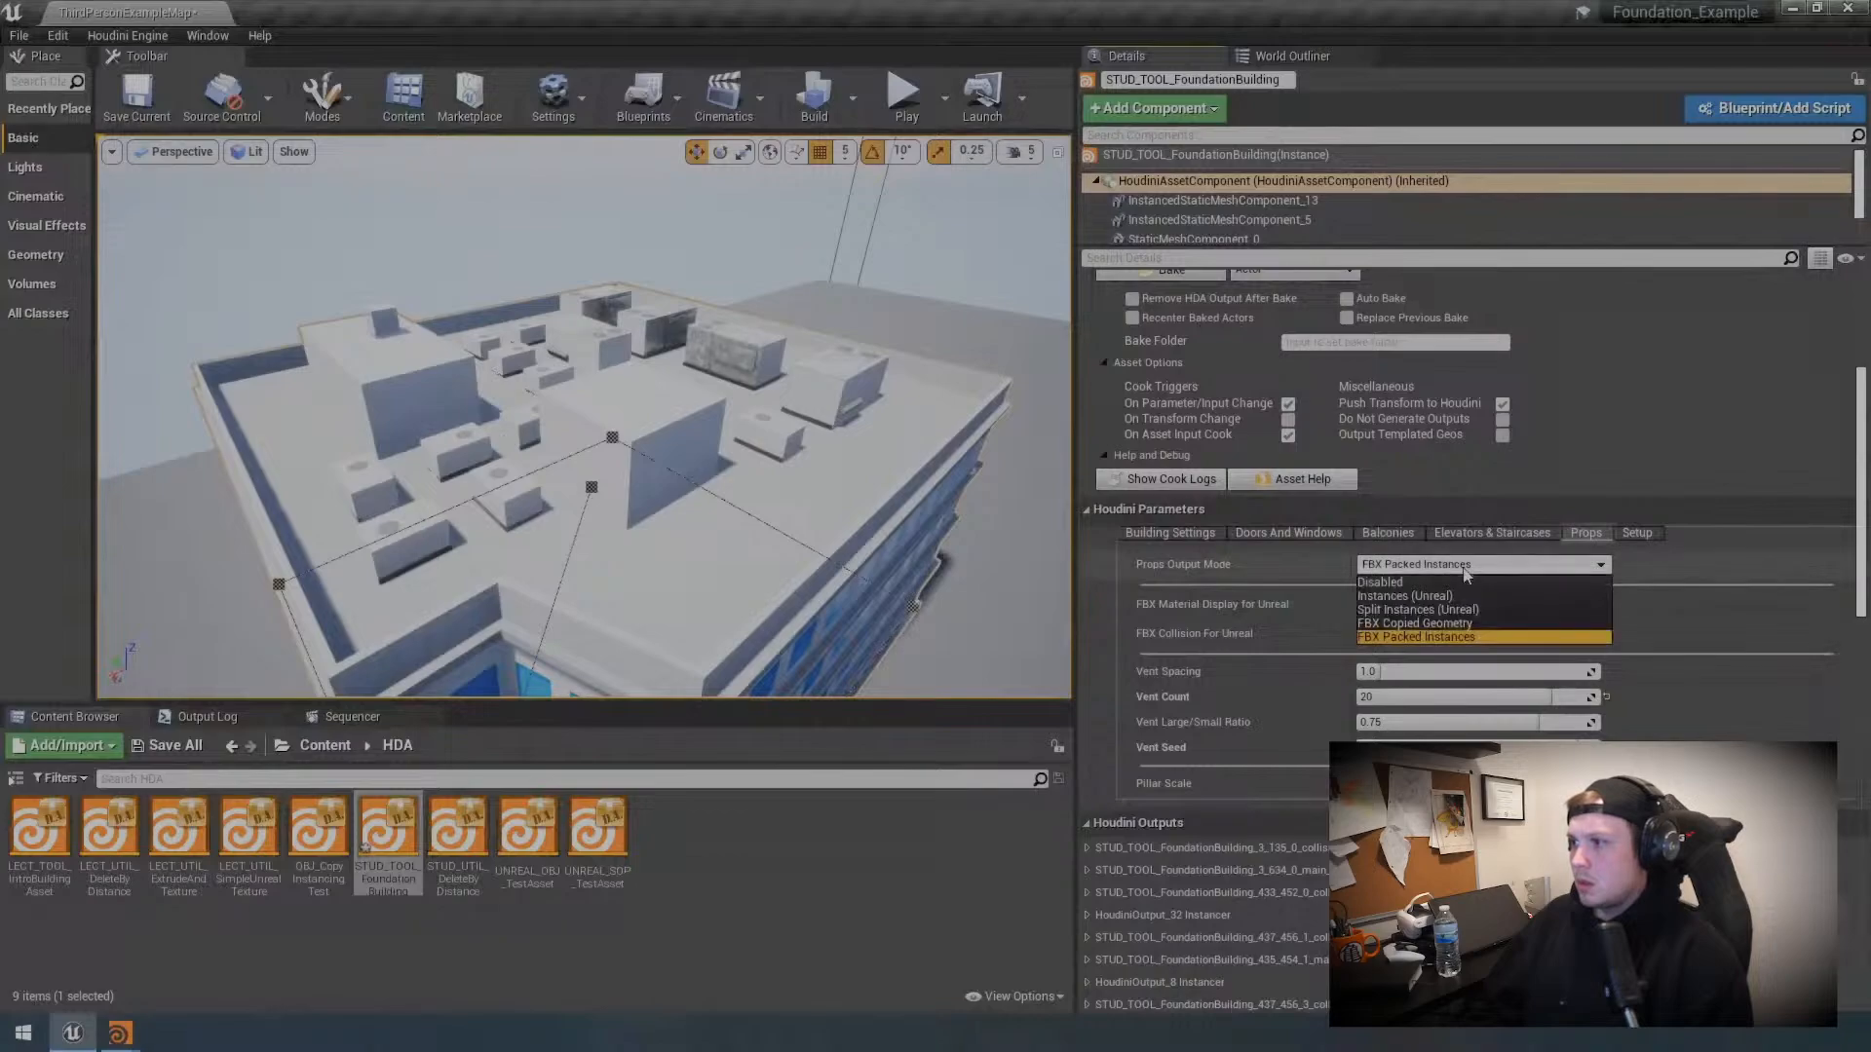
Step: Switch the props output mode to FBX Copied Geometry and inspect the static mesh of the 437_456 collision output
left_click(1442, 623)
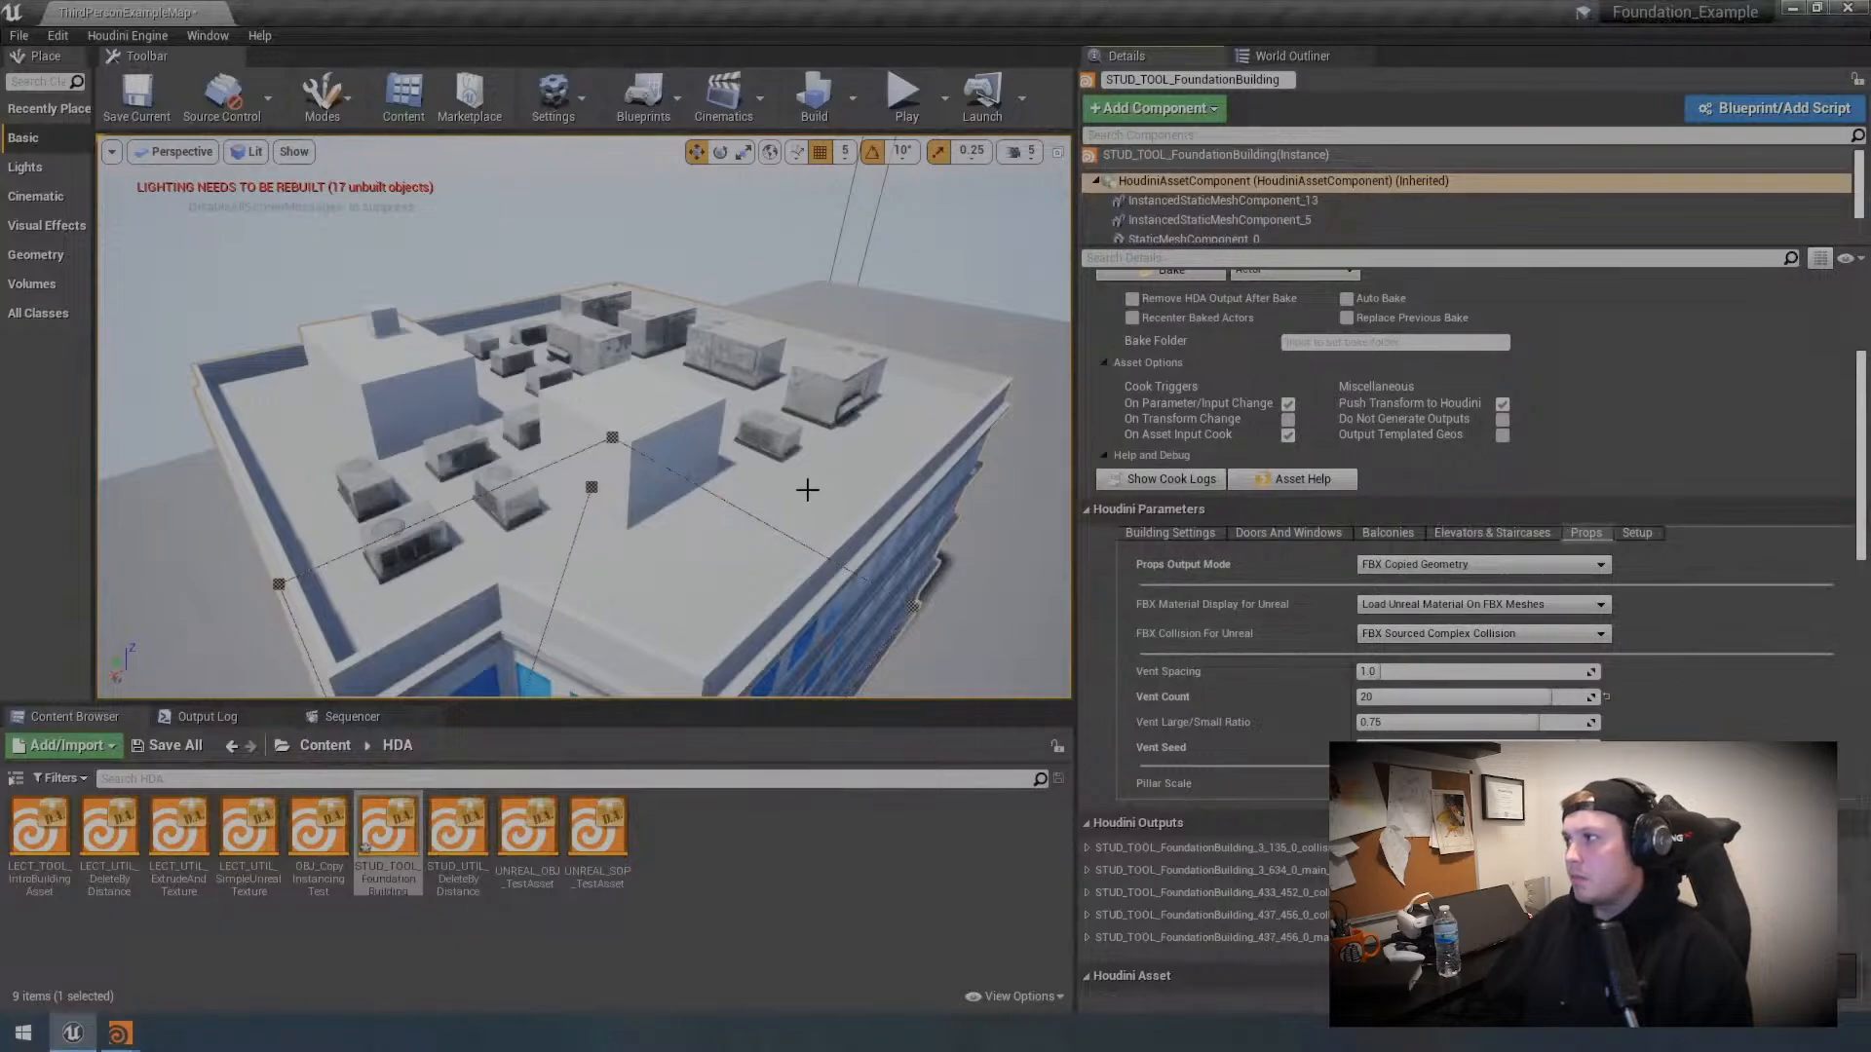
left_click(1089, 939)
scroll(1189, 856, "down", 5)
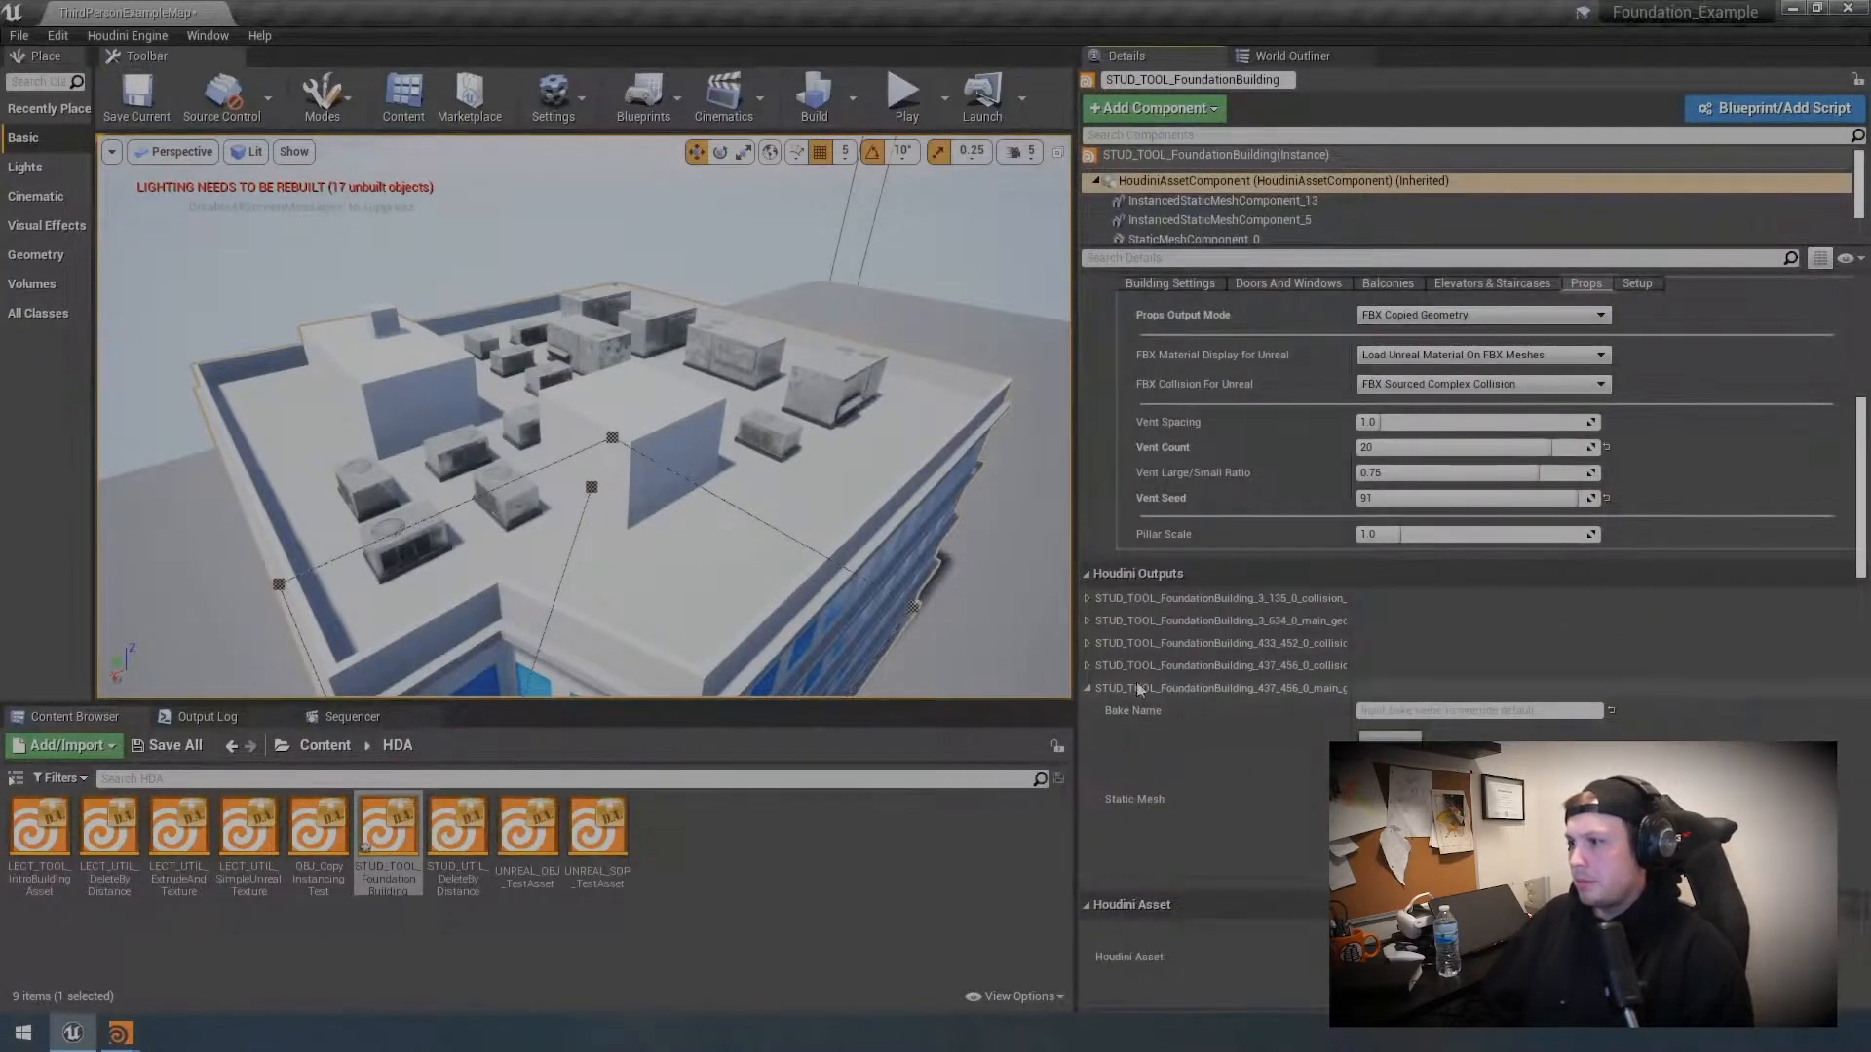
left_click(1086, 666)
scroll(1315, 719, "down", 2)
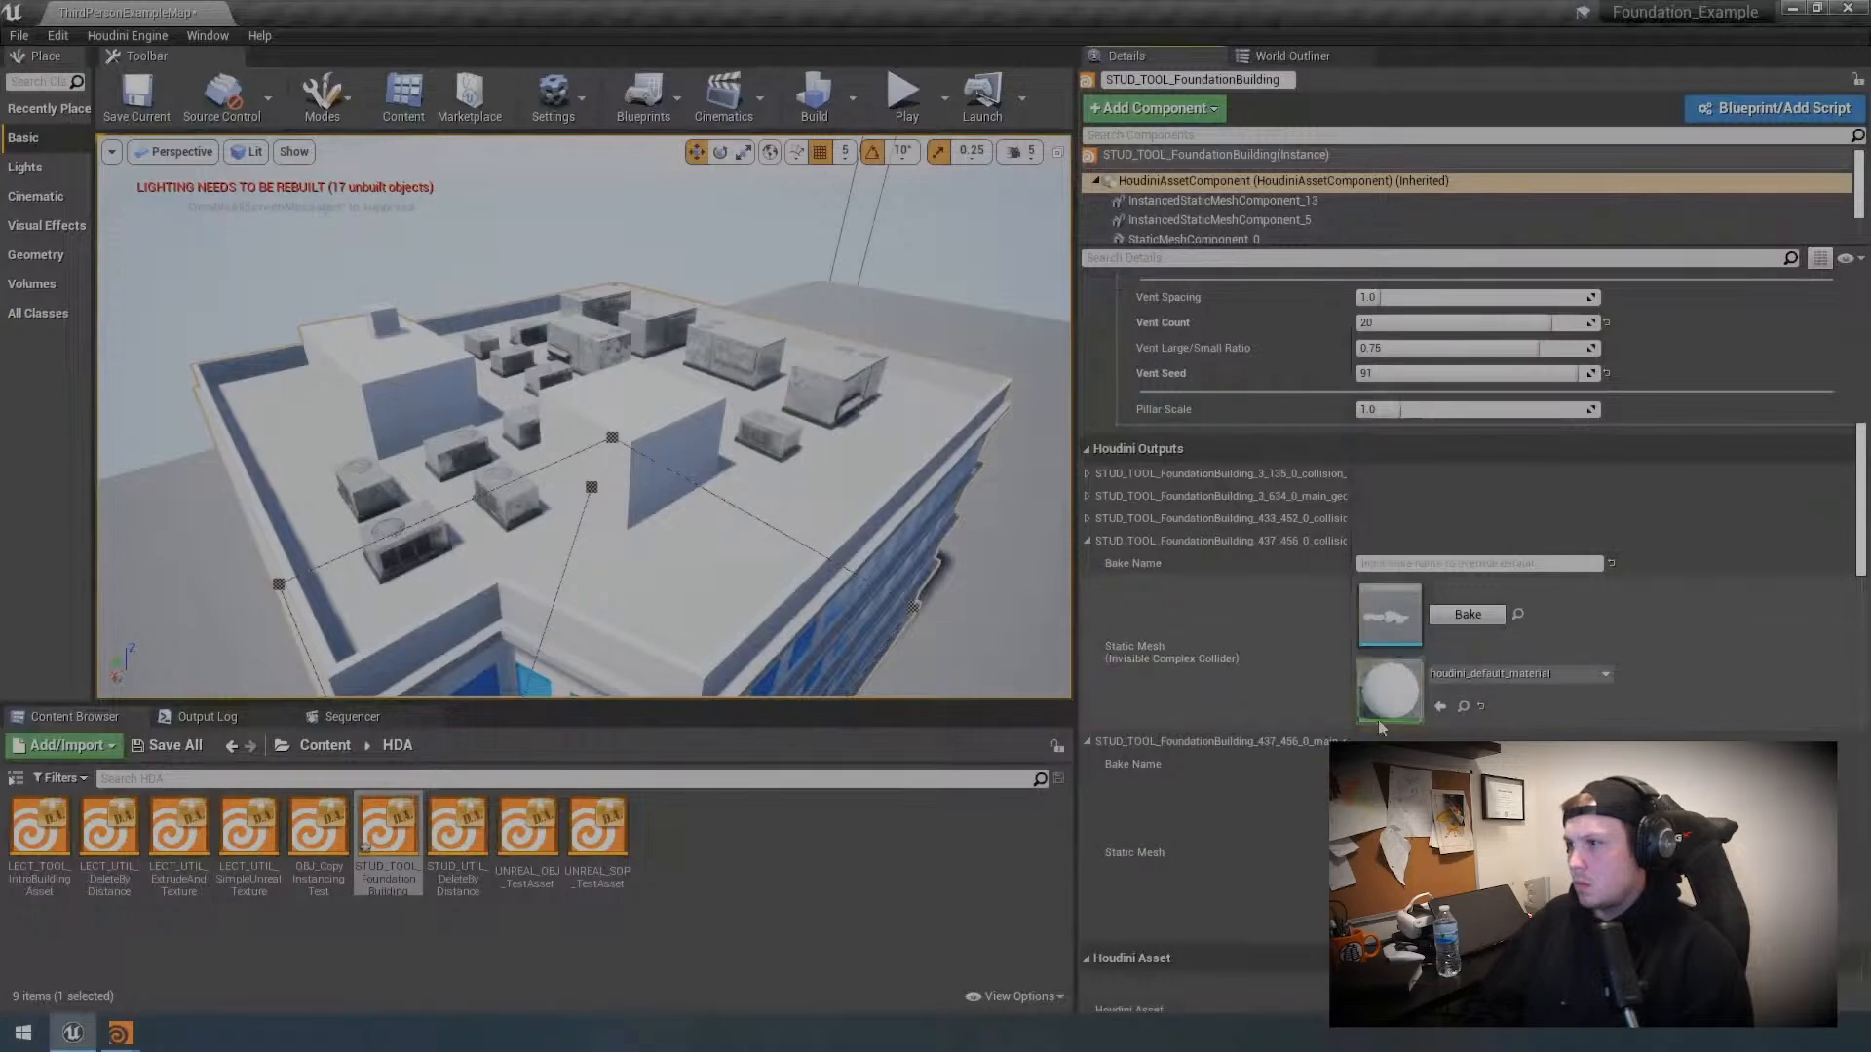
double_click(1377, 643)
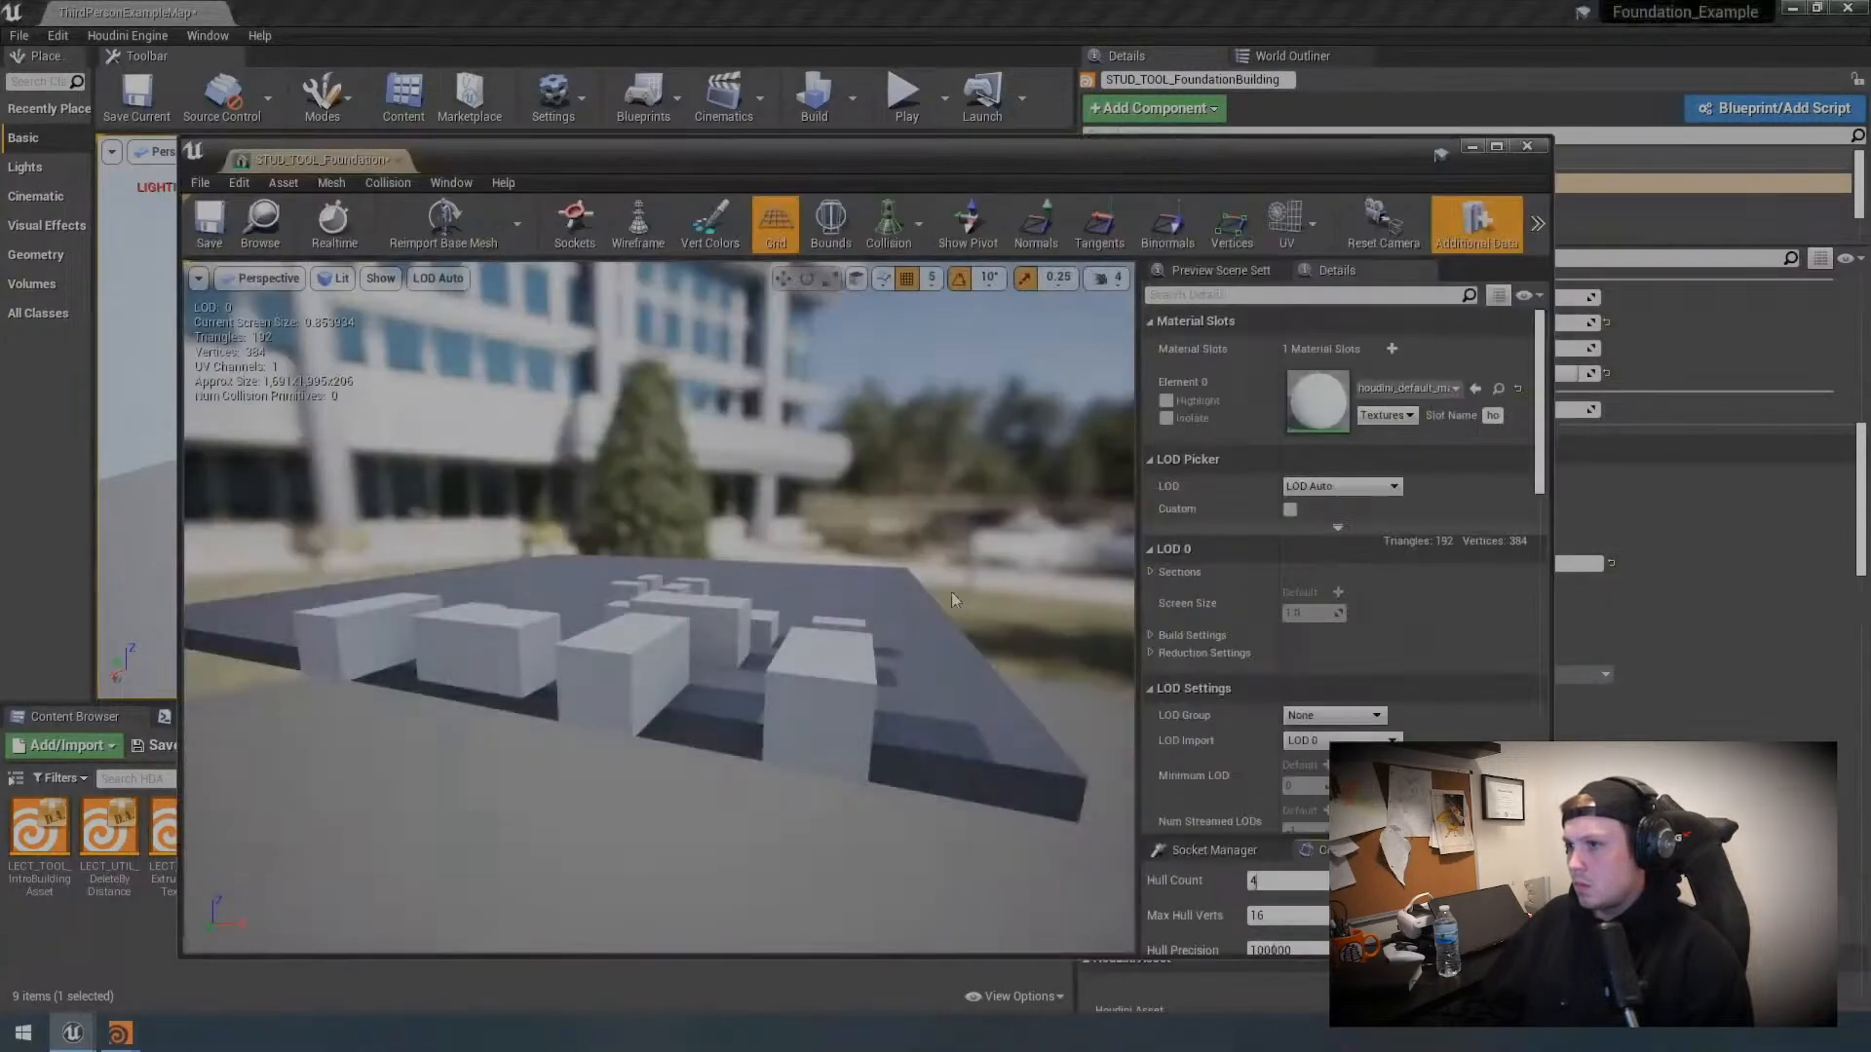
left_click_drag(861, 587, 850, 643)
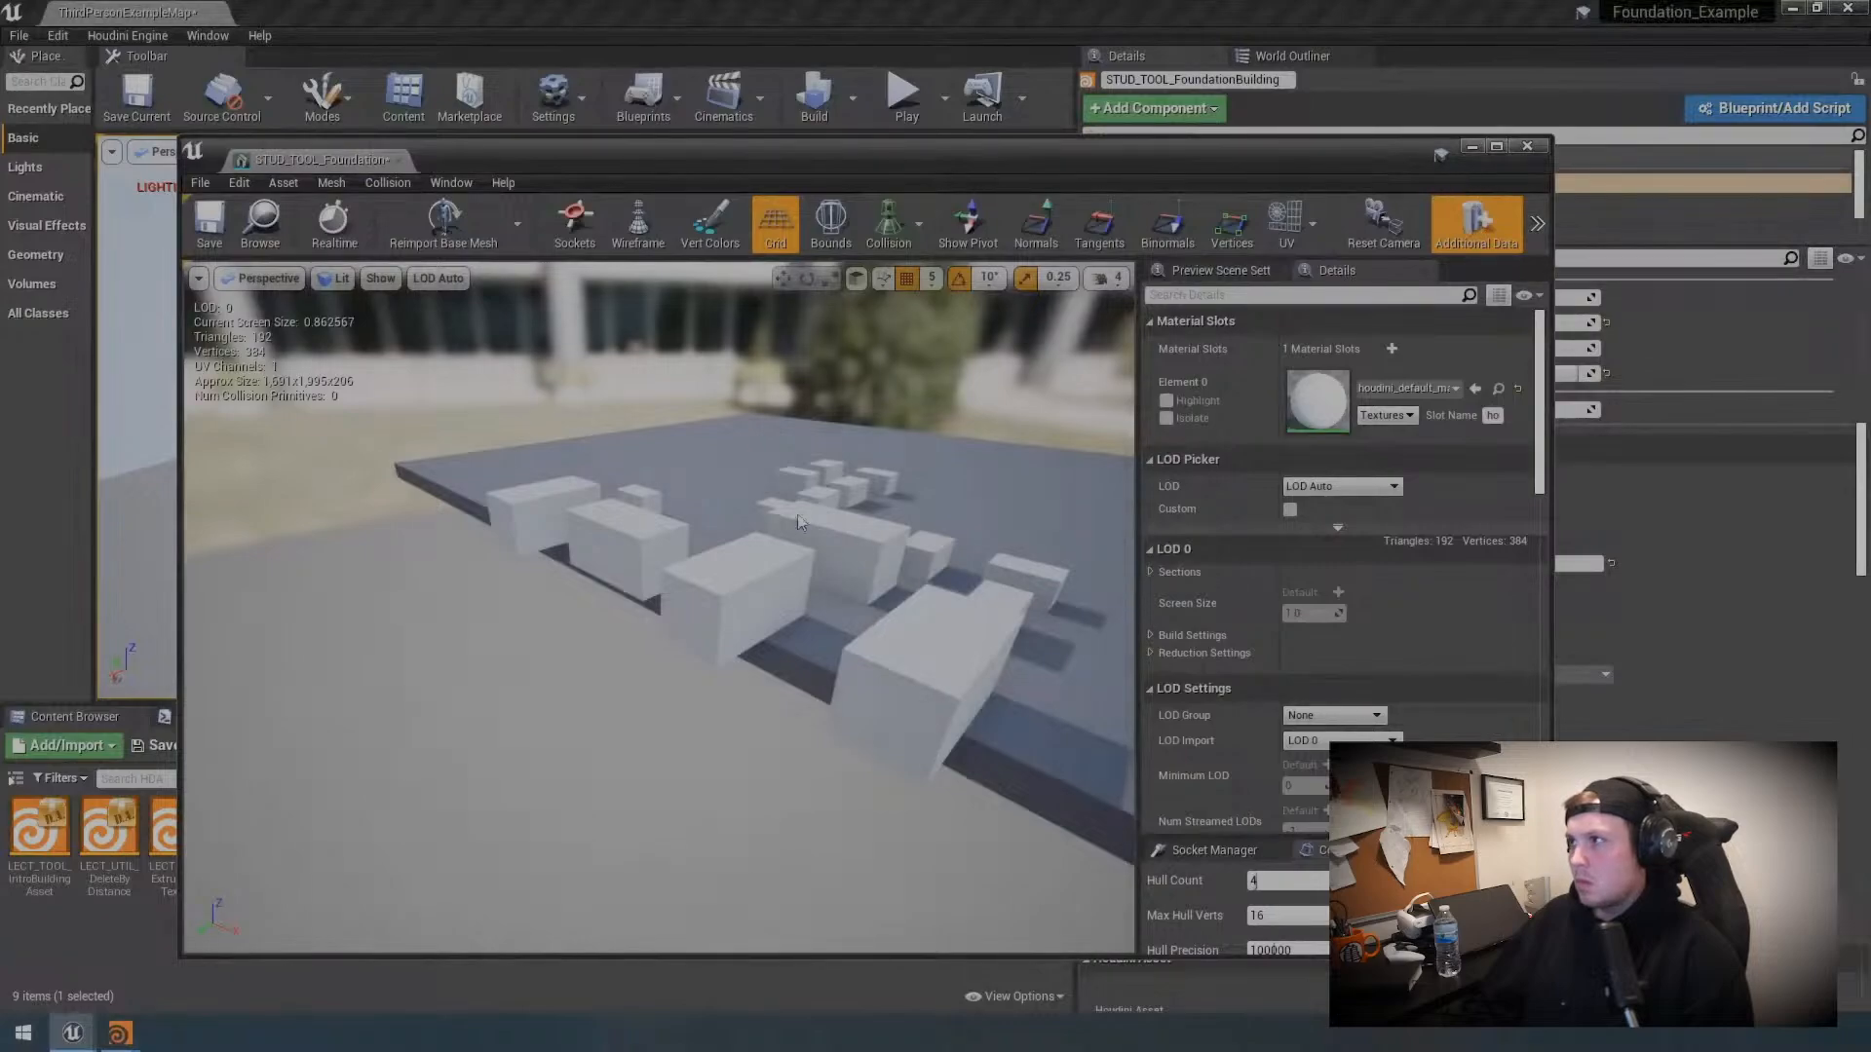
left_click(1527, 146)
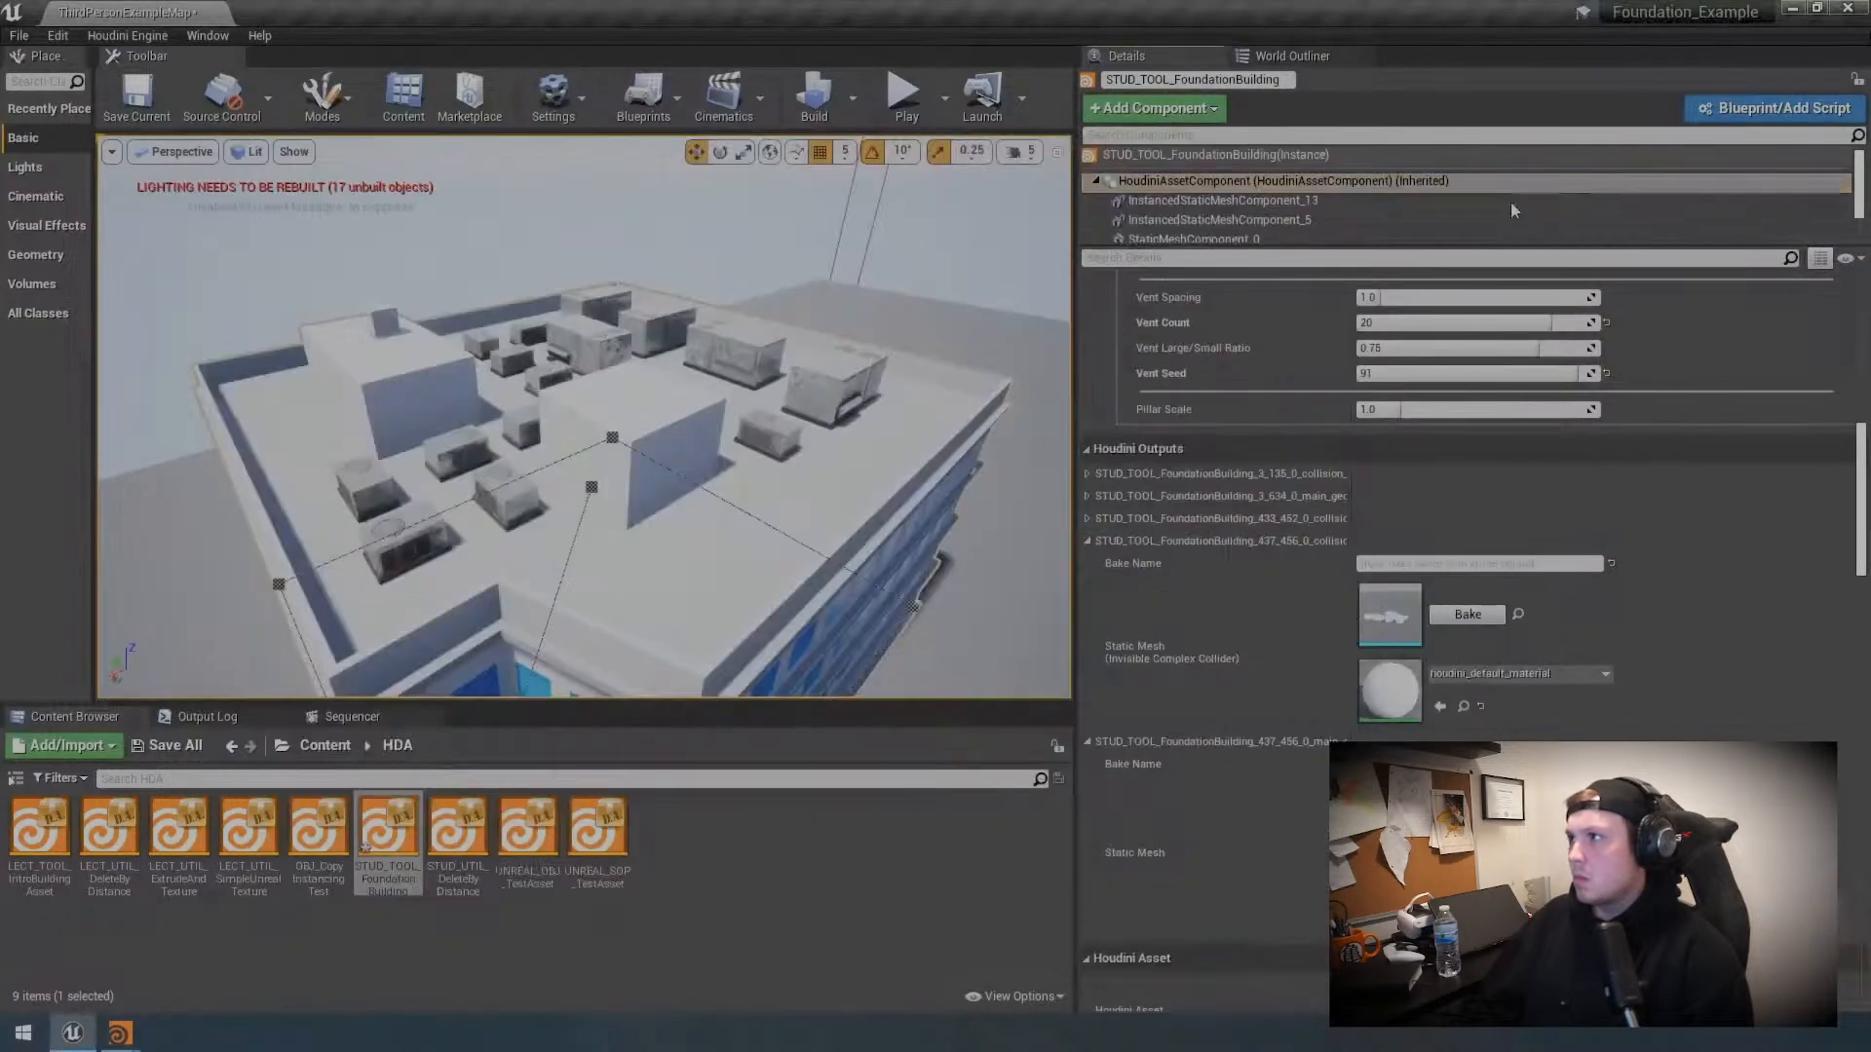
Step: Inspect the 437_456 main geometry mesh, checking its collision settings with the complex collision displayed
double_click(1390, 807)
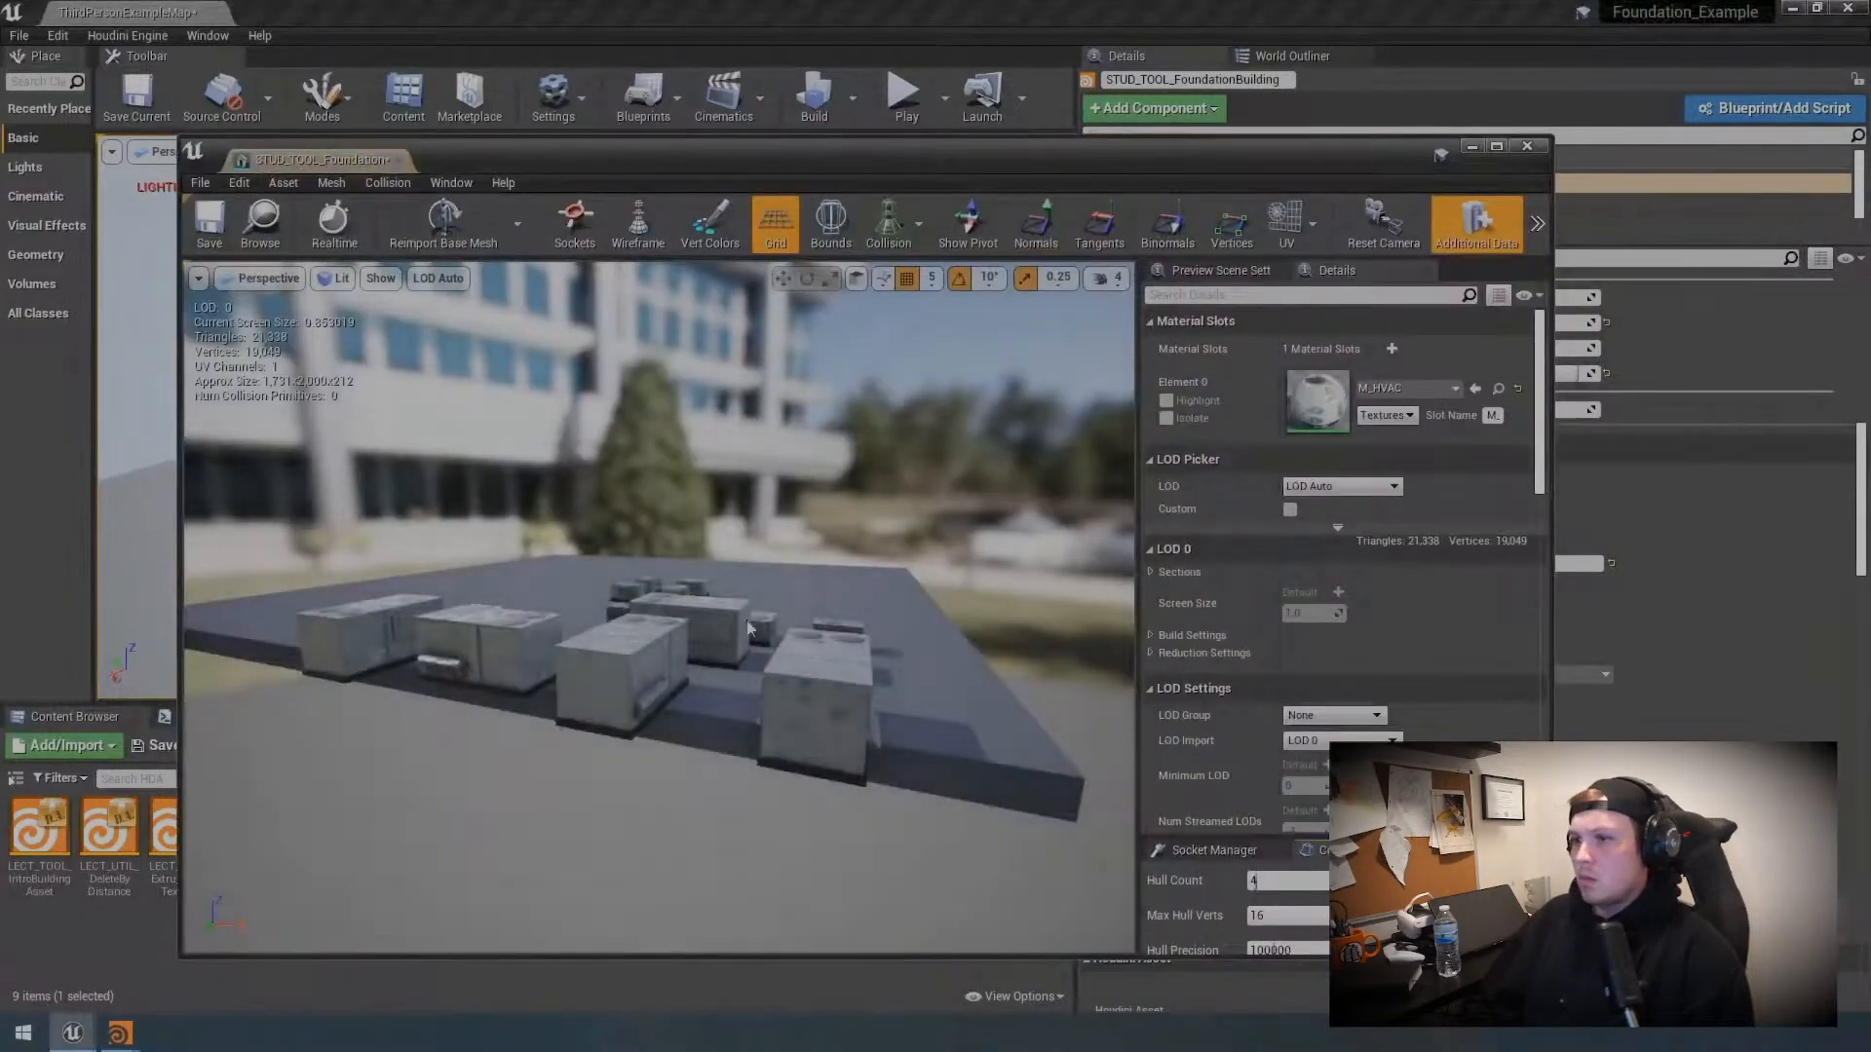
left_click_drag(903, 529, 1082, 489)
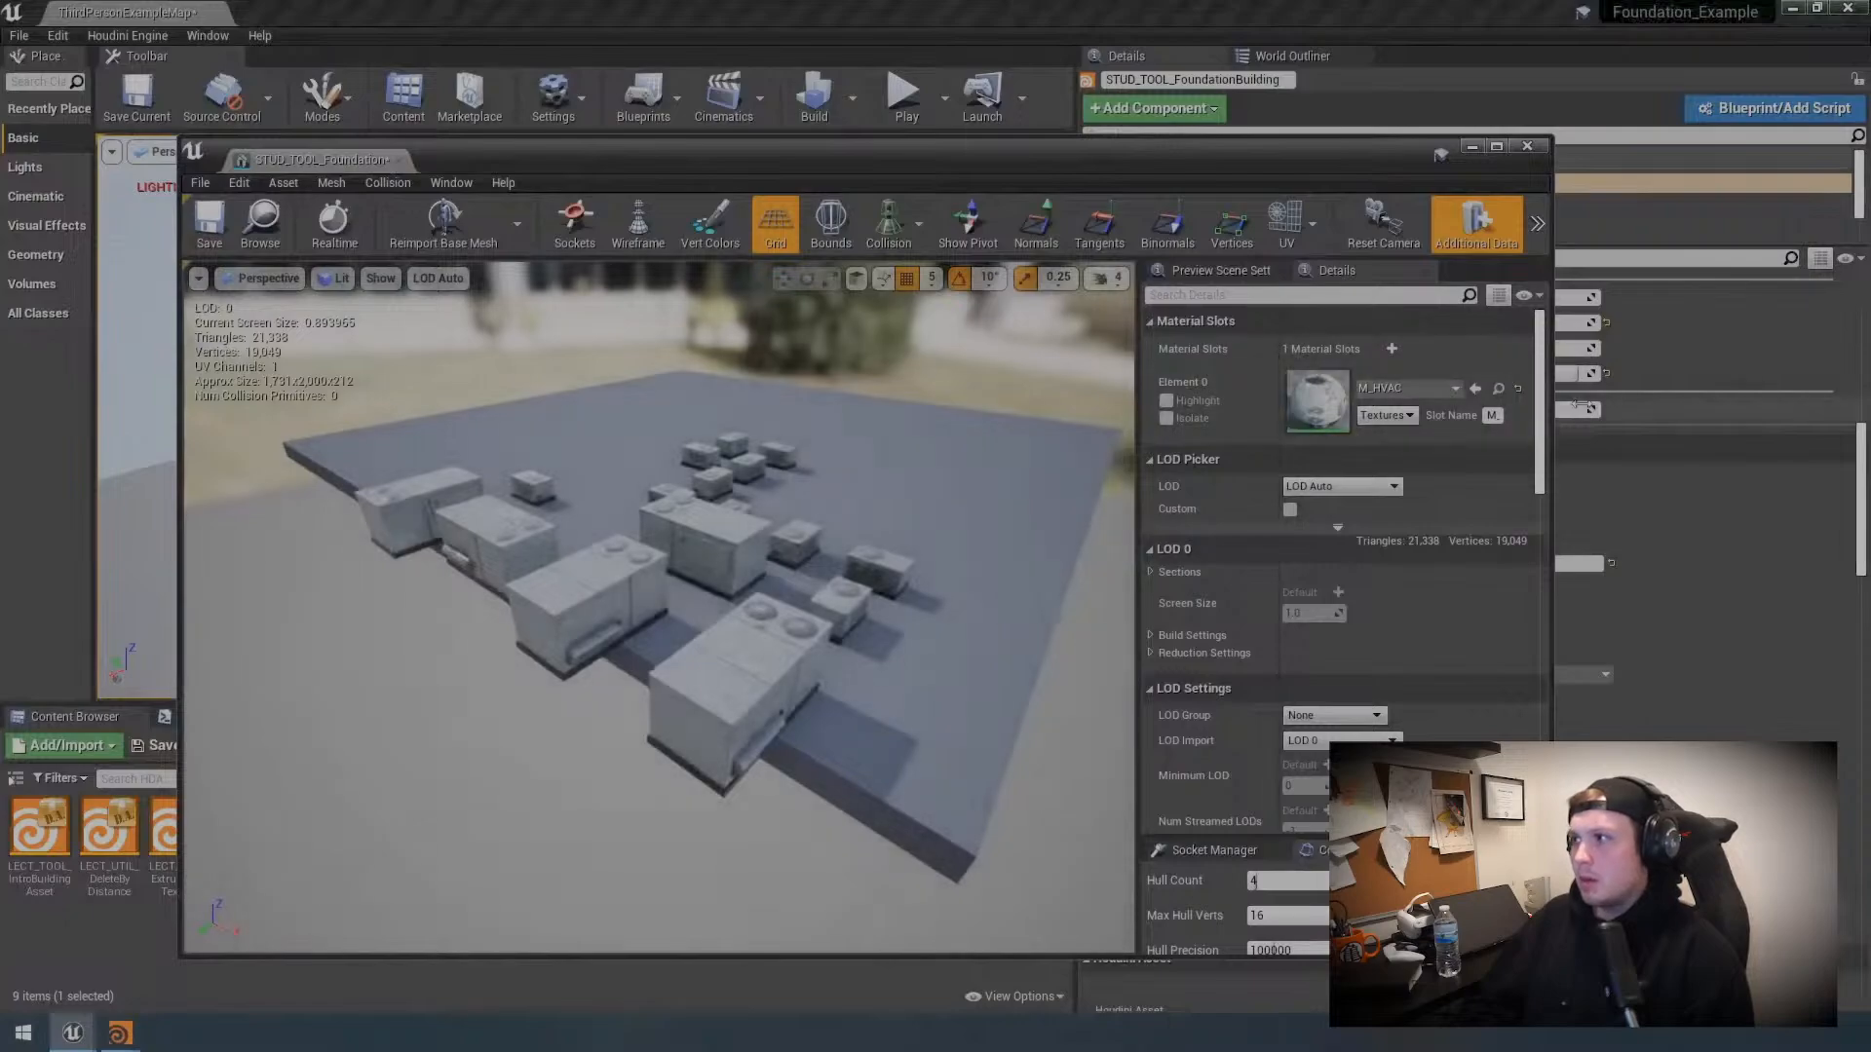
scroll(1513, 555, "down", 5)
scroll(1514, 585, "down", 5)
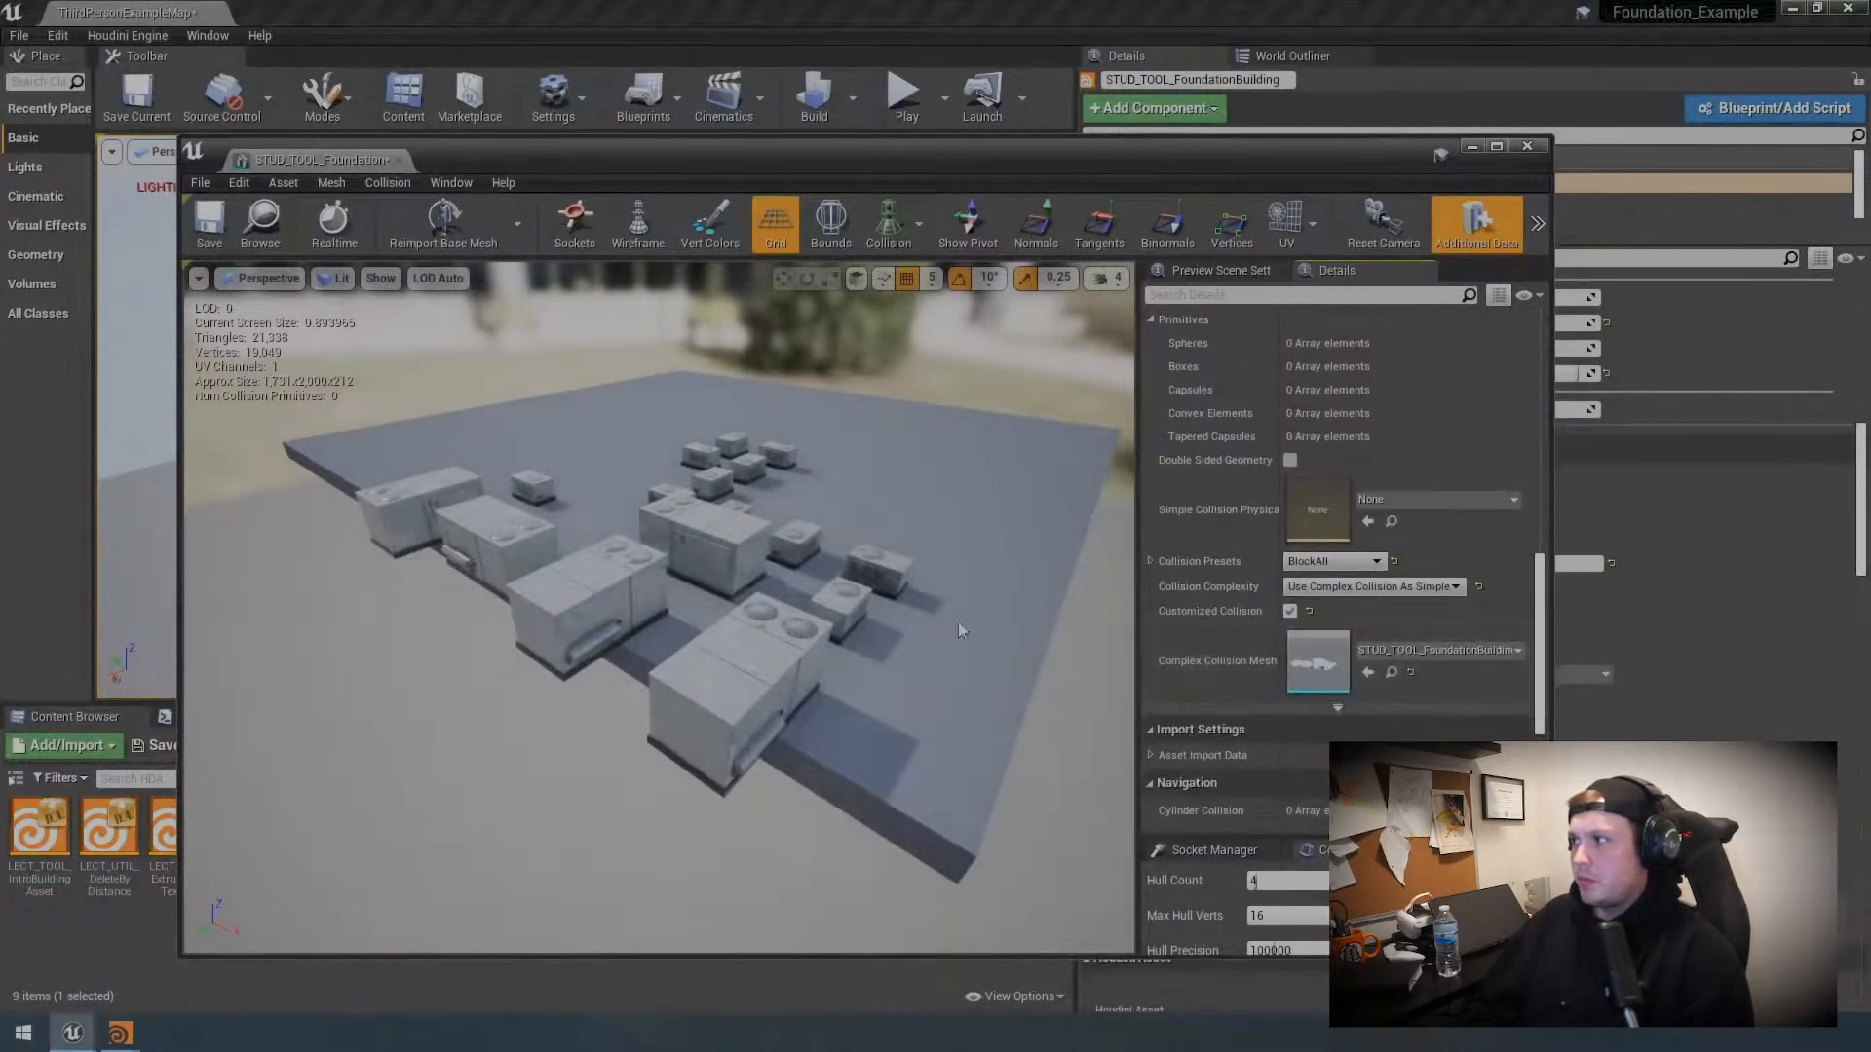
left_click(888, 226)
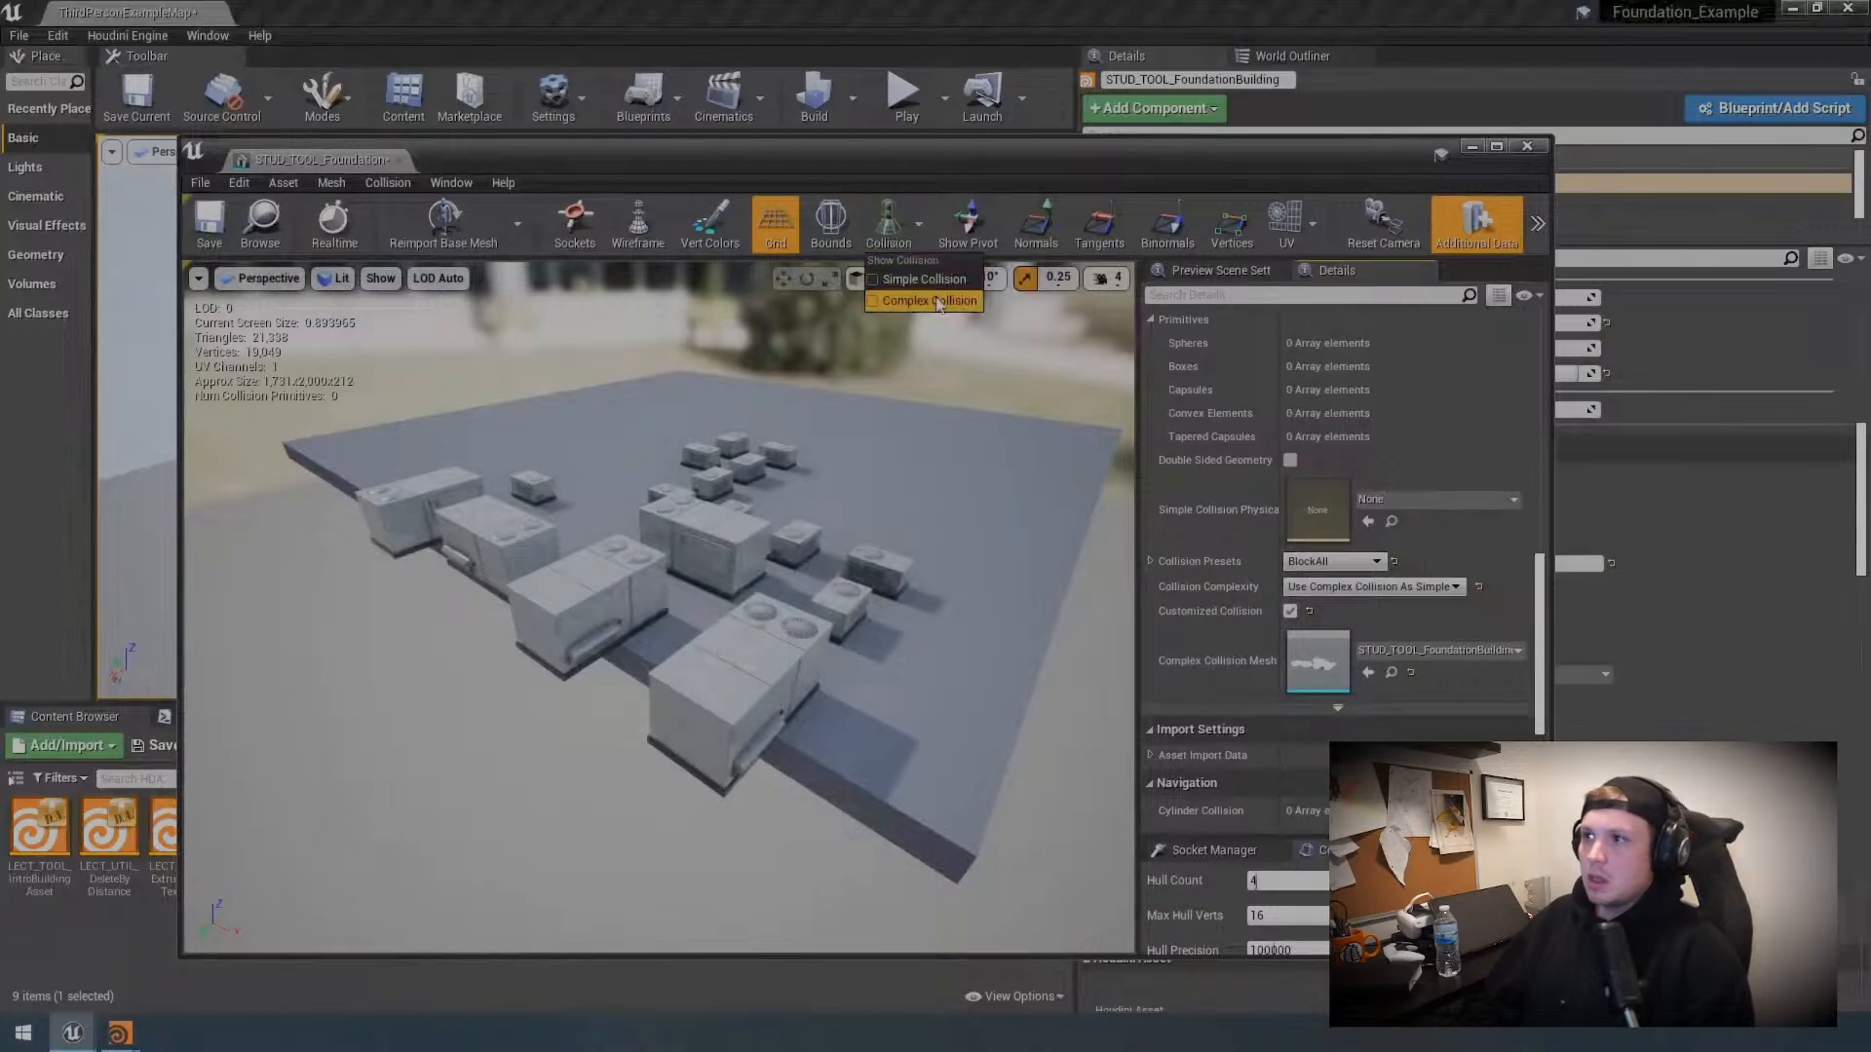
left_click(935, 283)
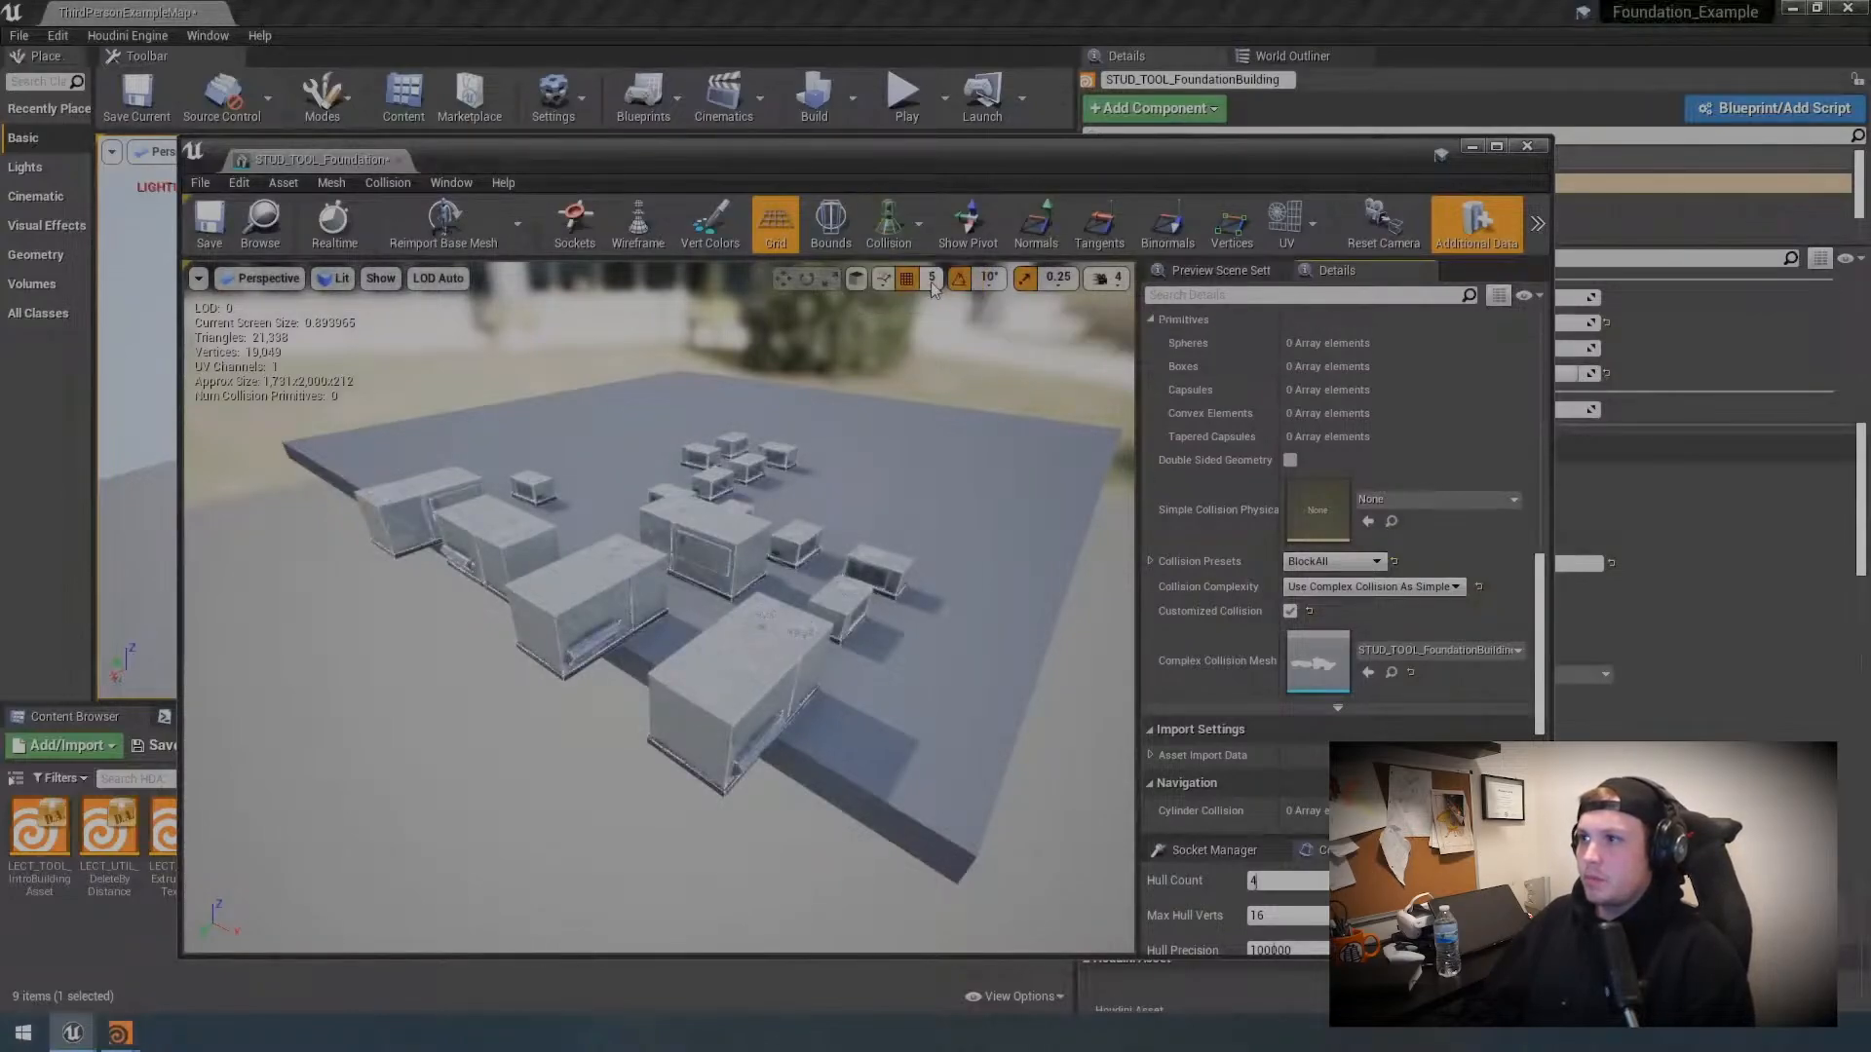
left_click(913, 308)
left_click_drag(914, 322, 592, 577)
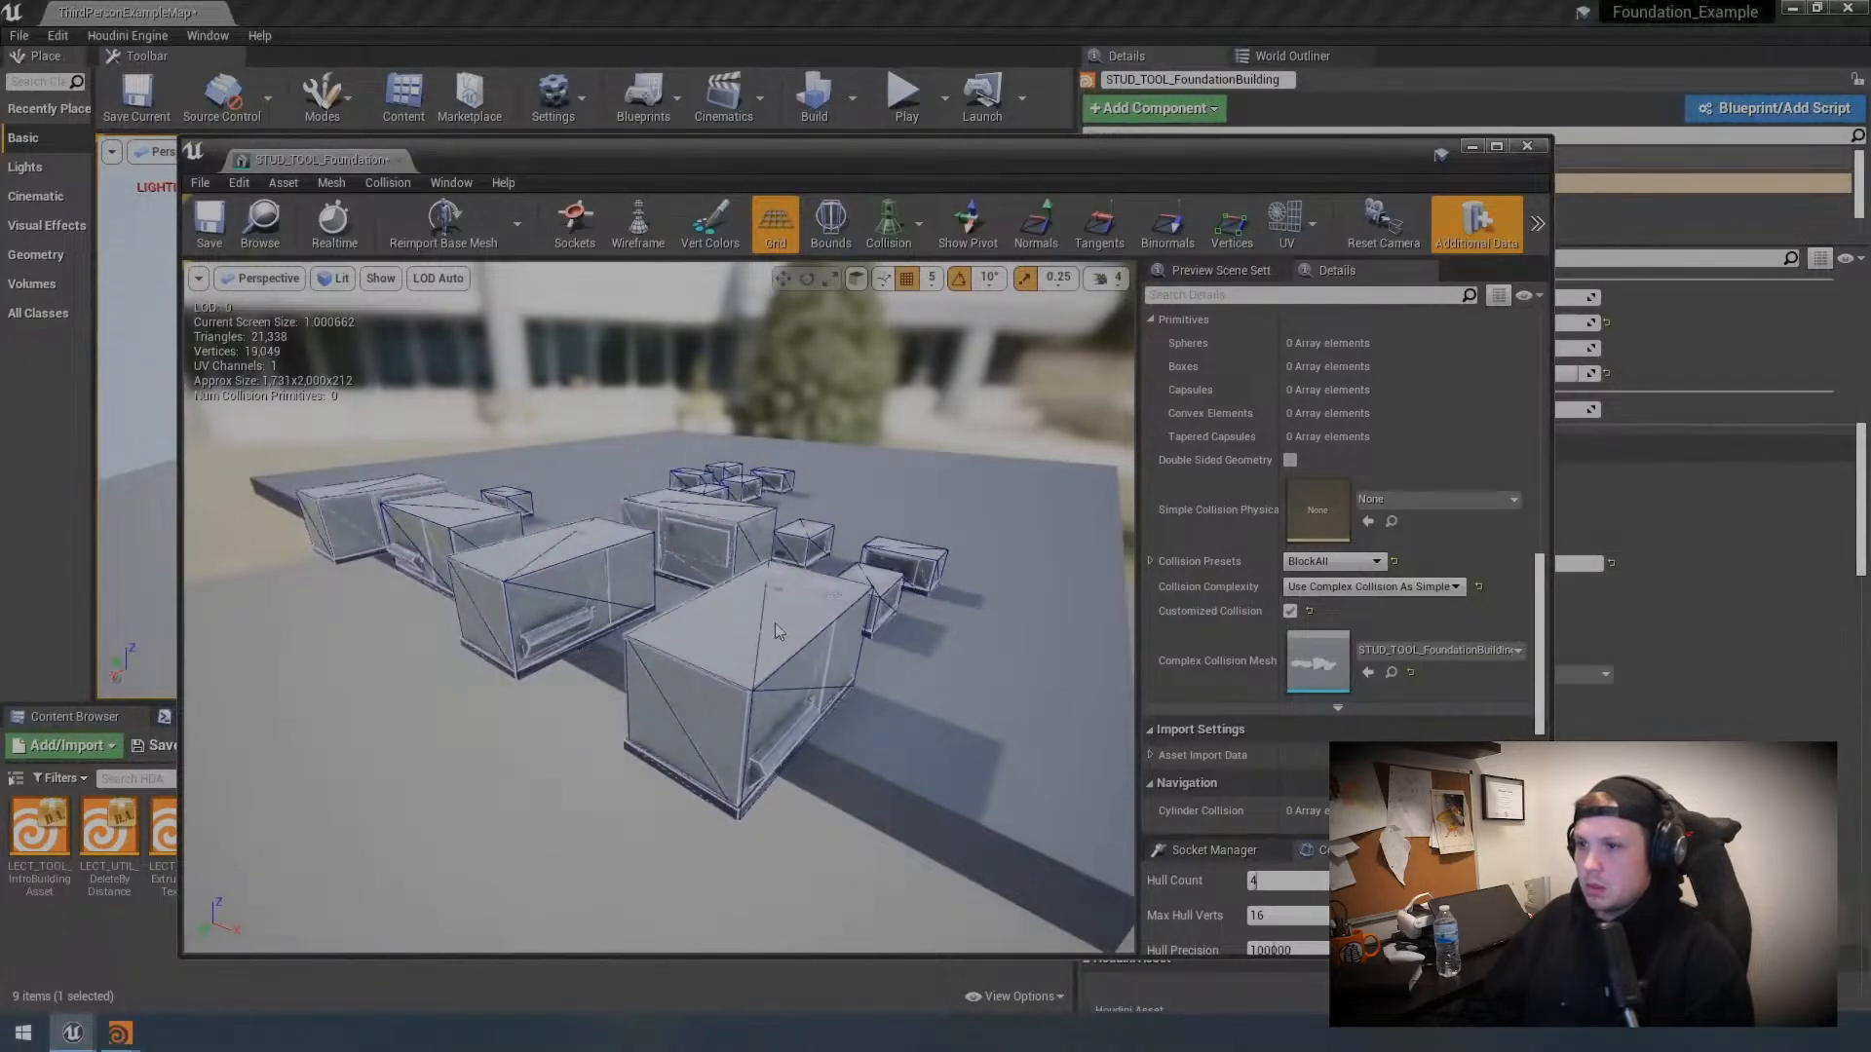
left_click(1528, 146)
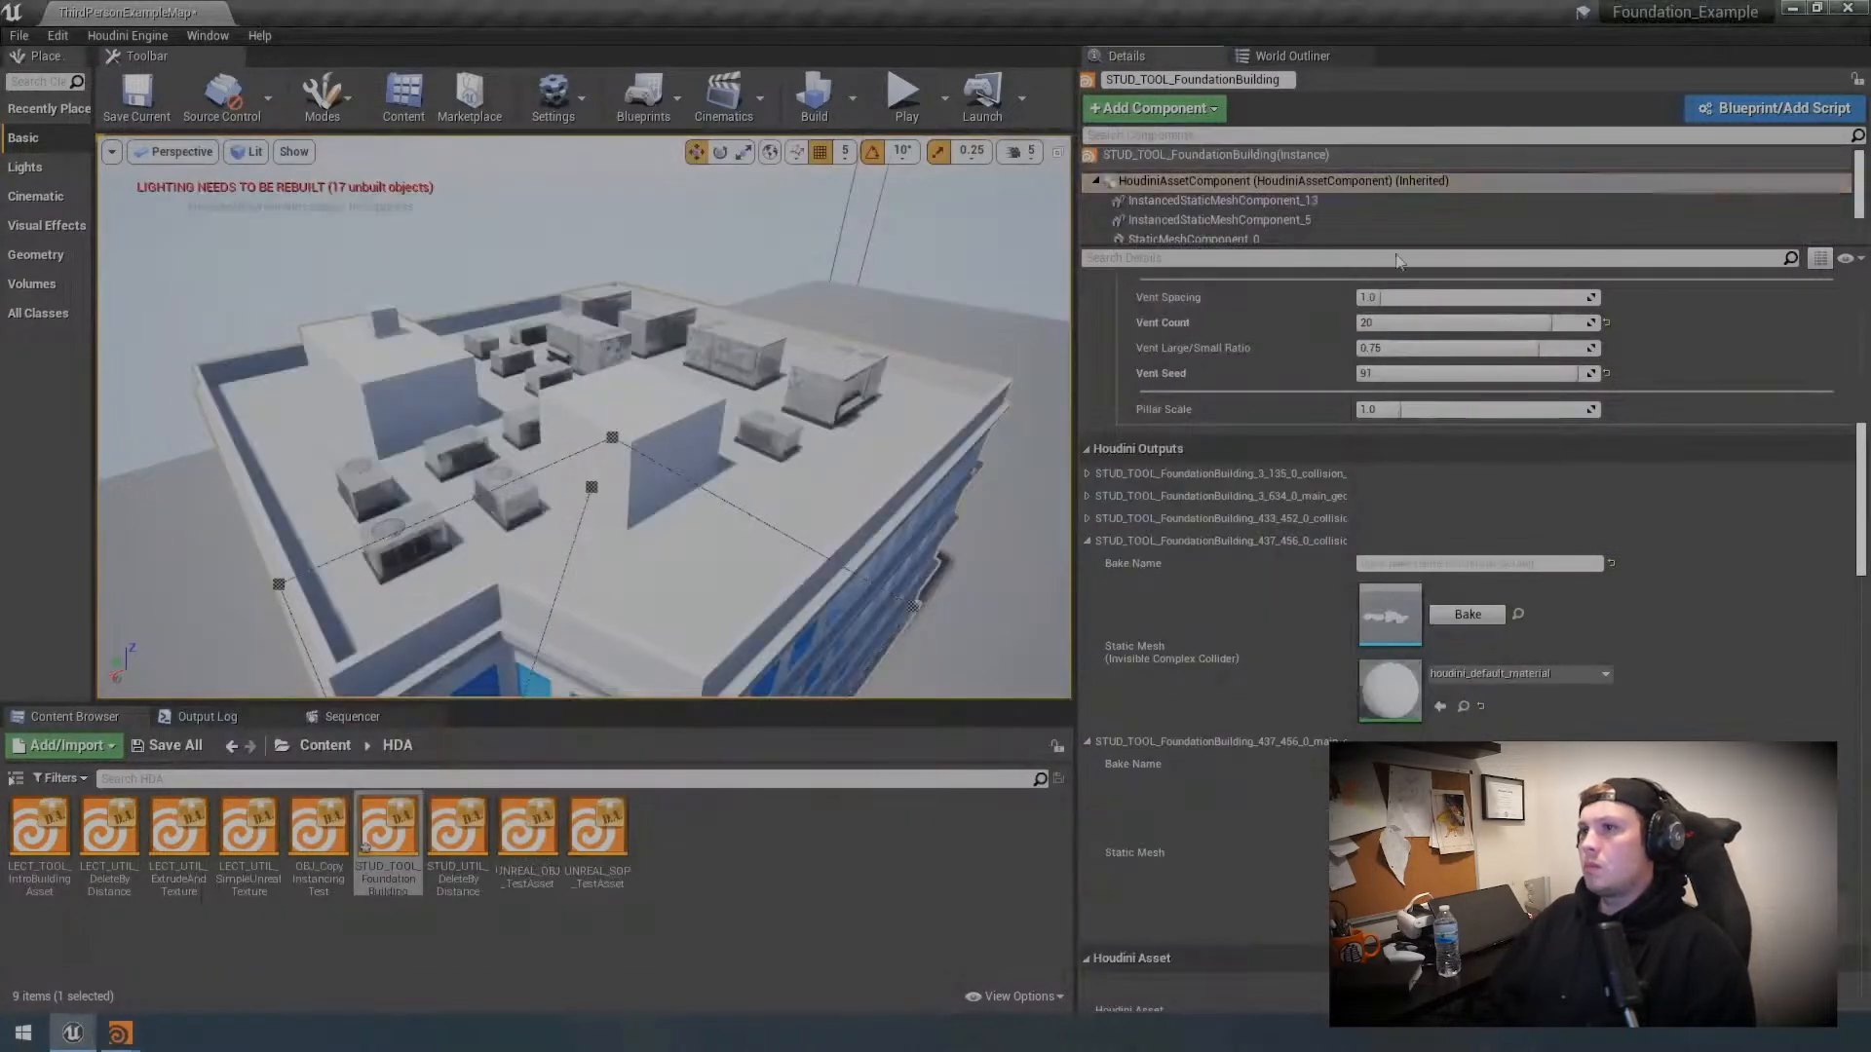
Step: Set FBX Collision For Unreal to New Simple Collision in the building's props parameters
left_click(1087, 541)
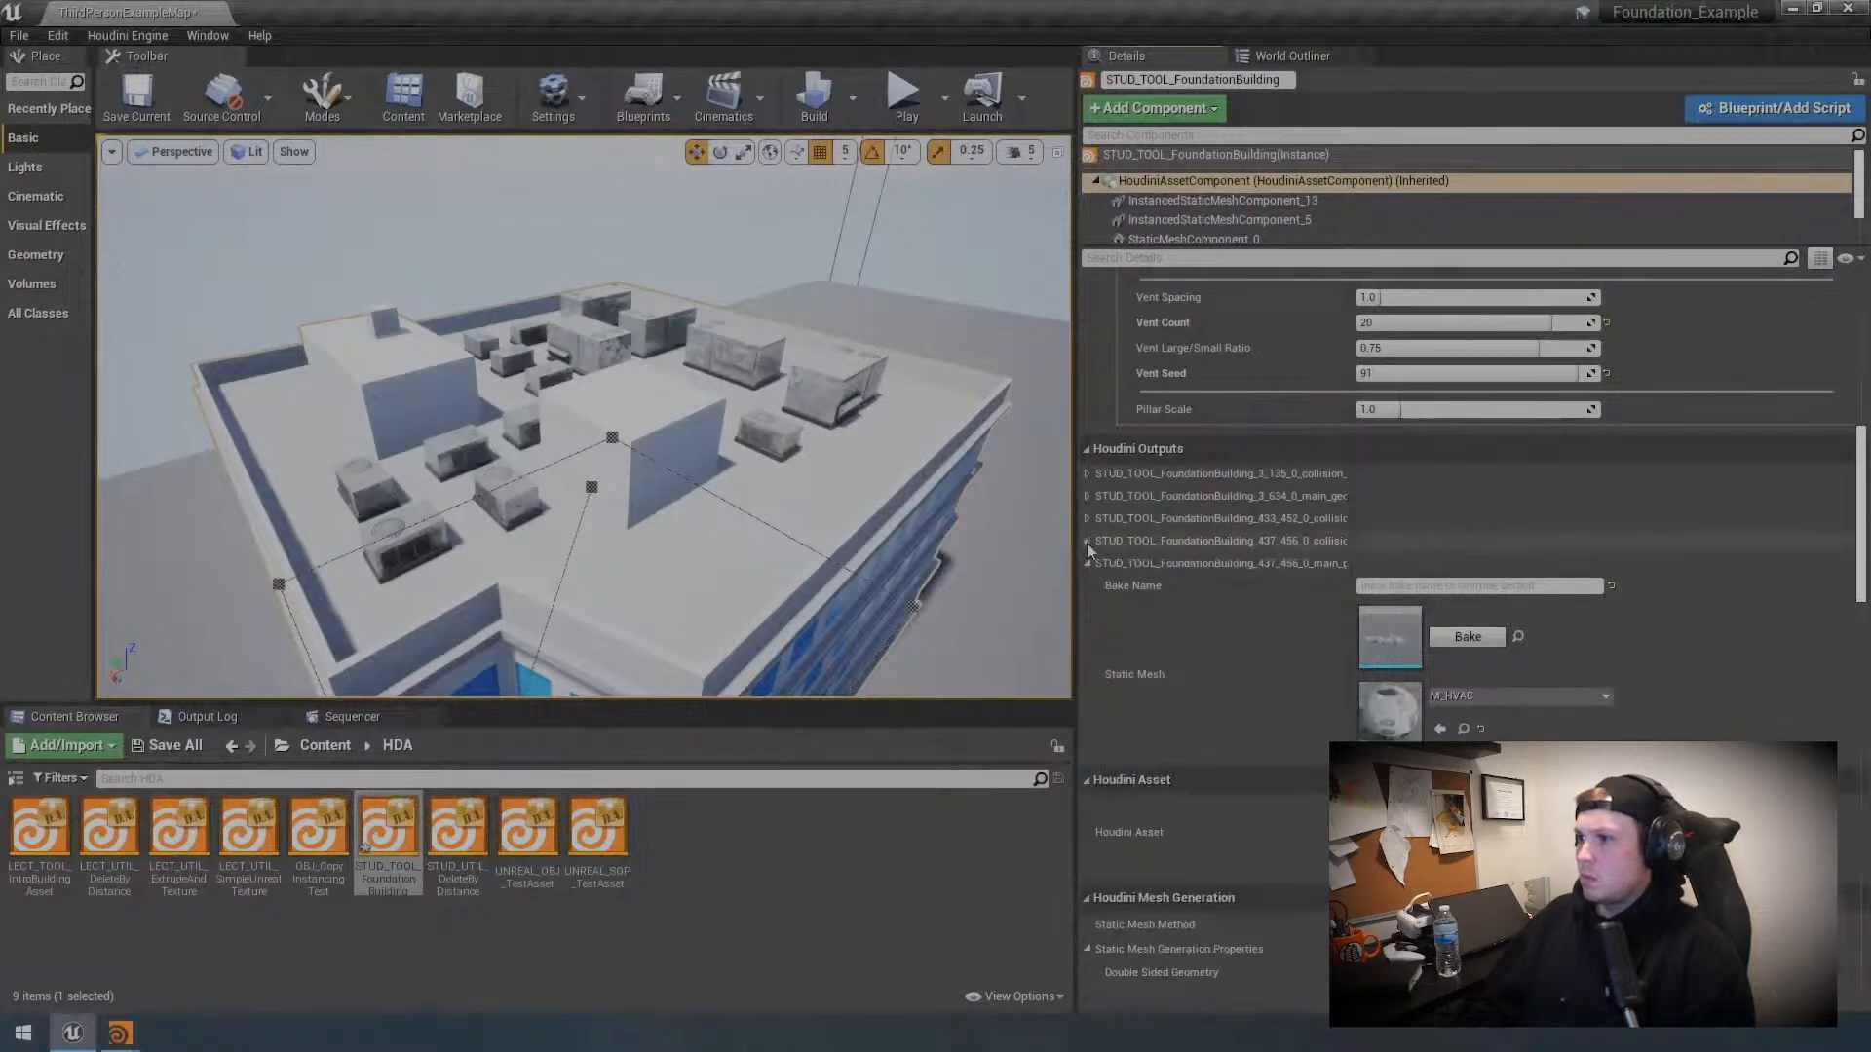
scroll(1448, 635, "up", 10)
scroll(1449, 635, "down", 4)
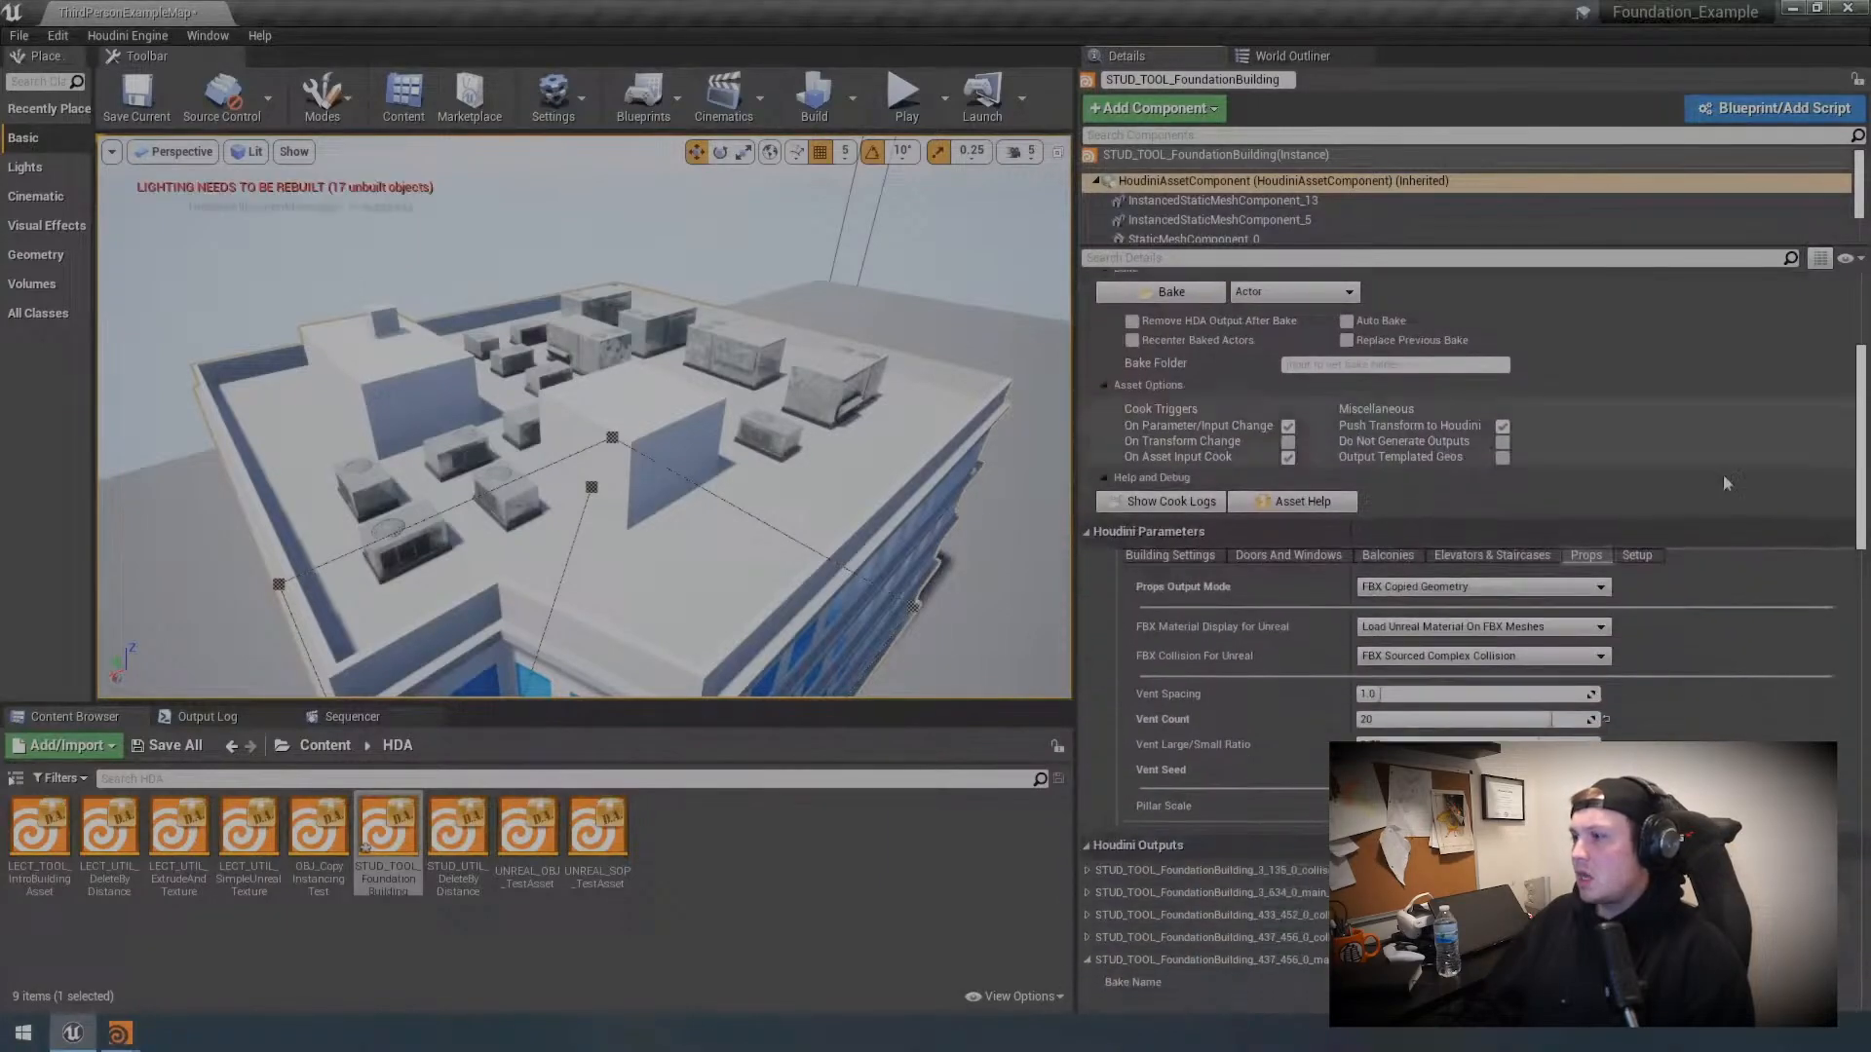
left_click(1457, 657)
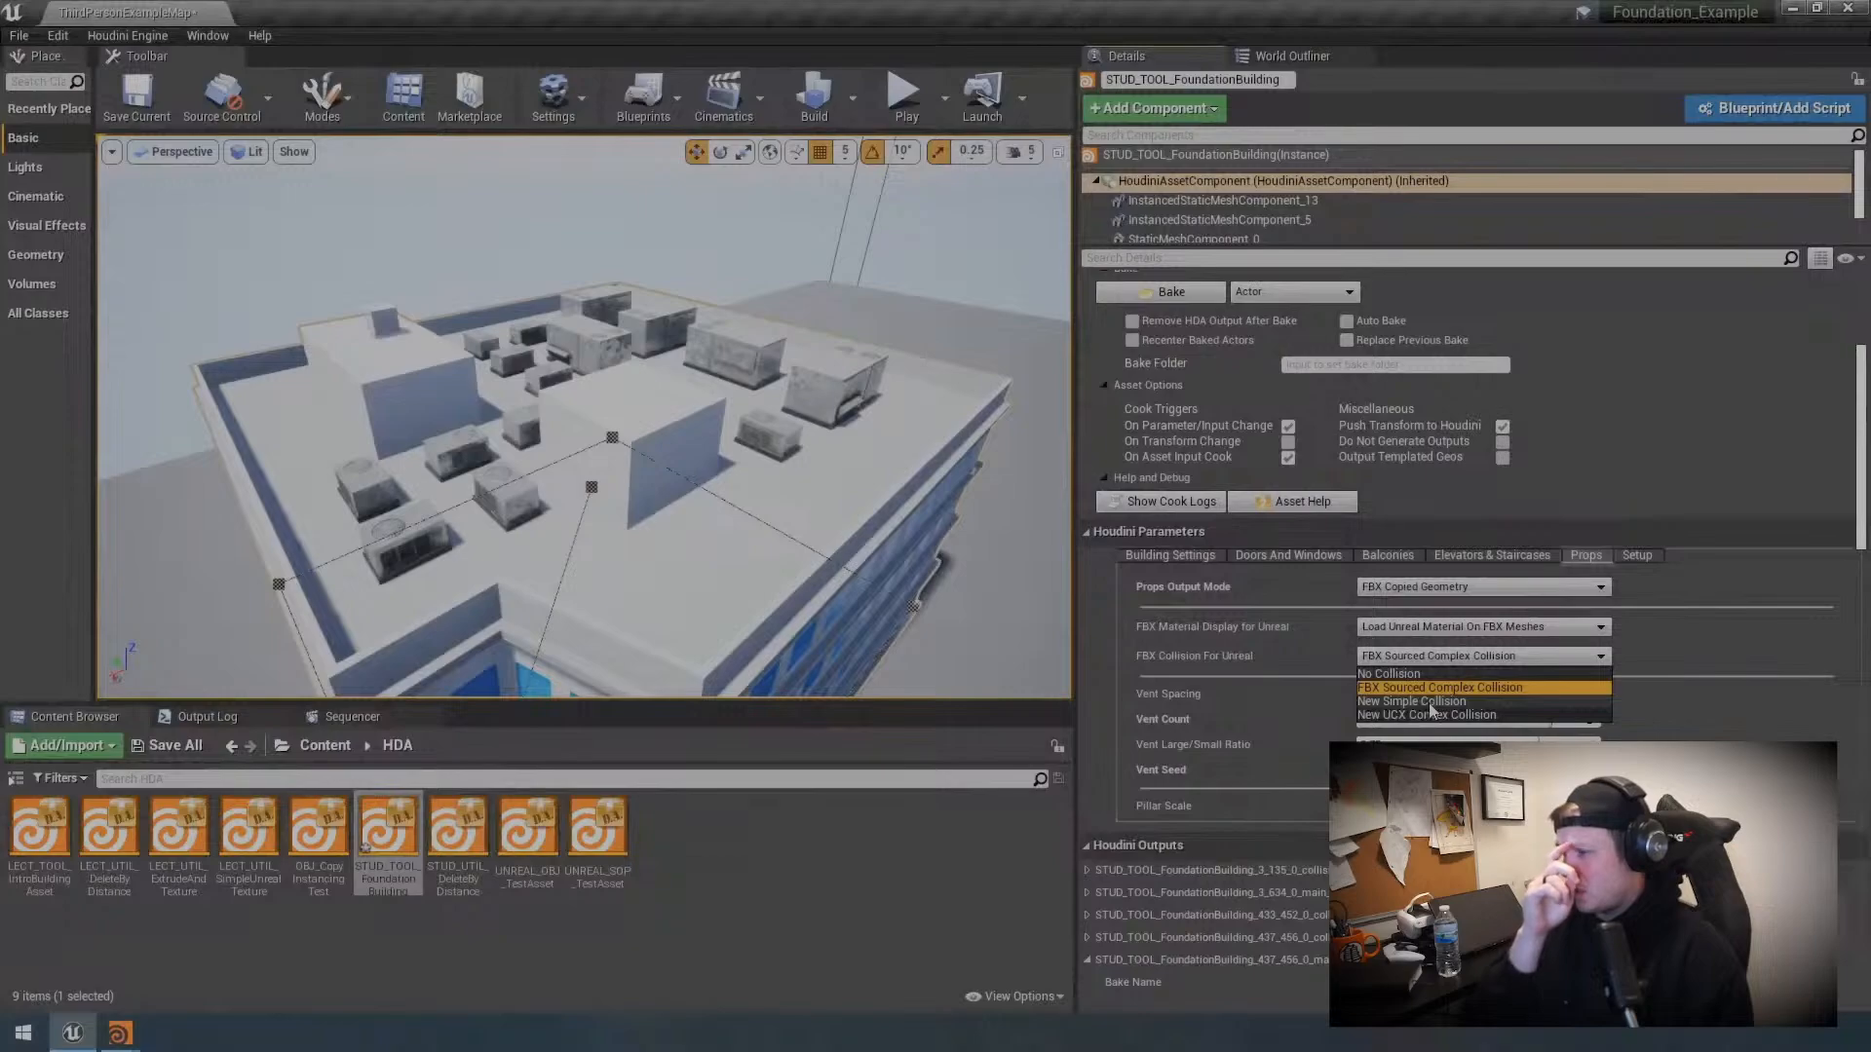
left_click(1428, 702)
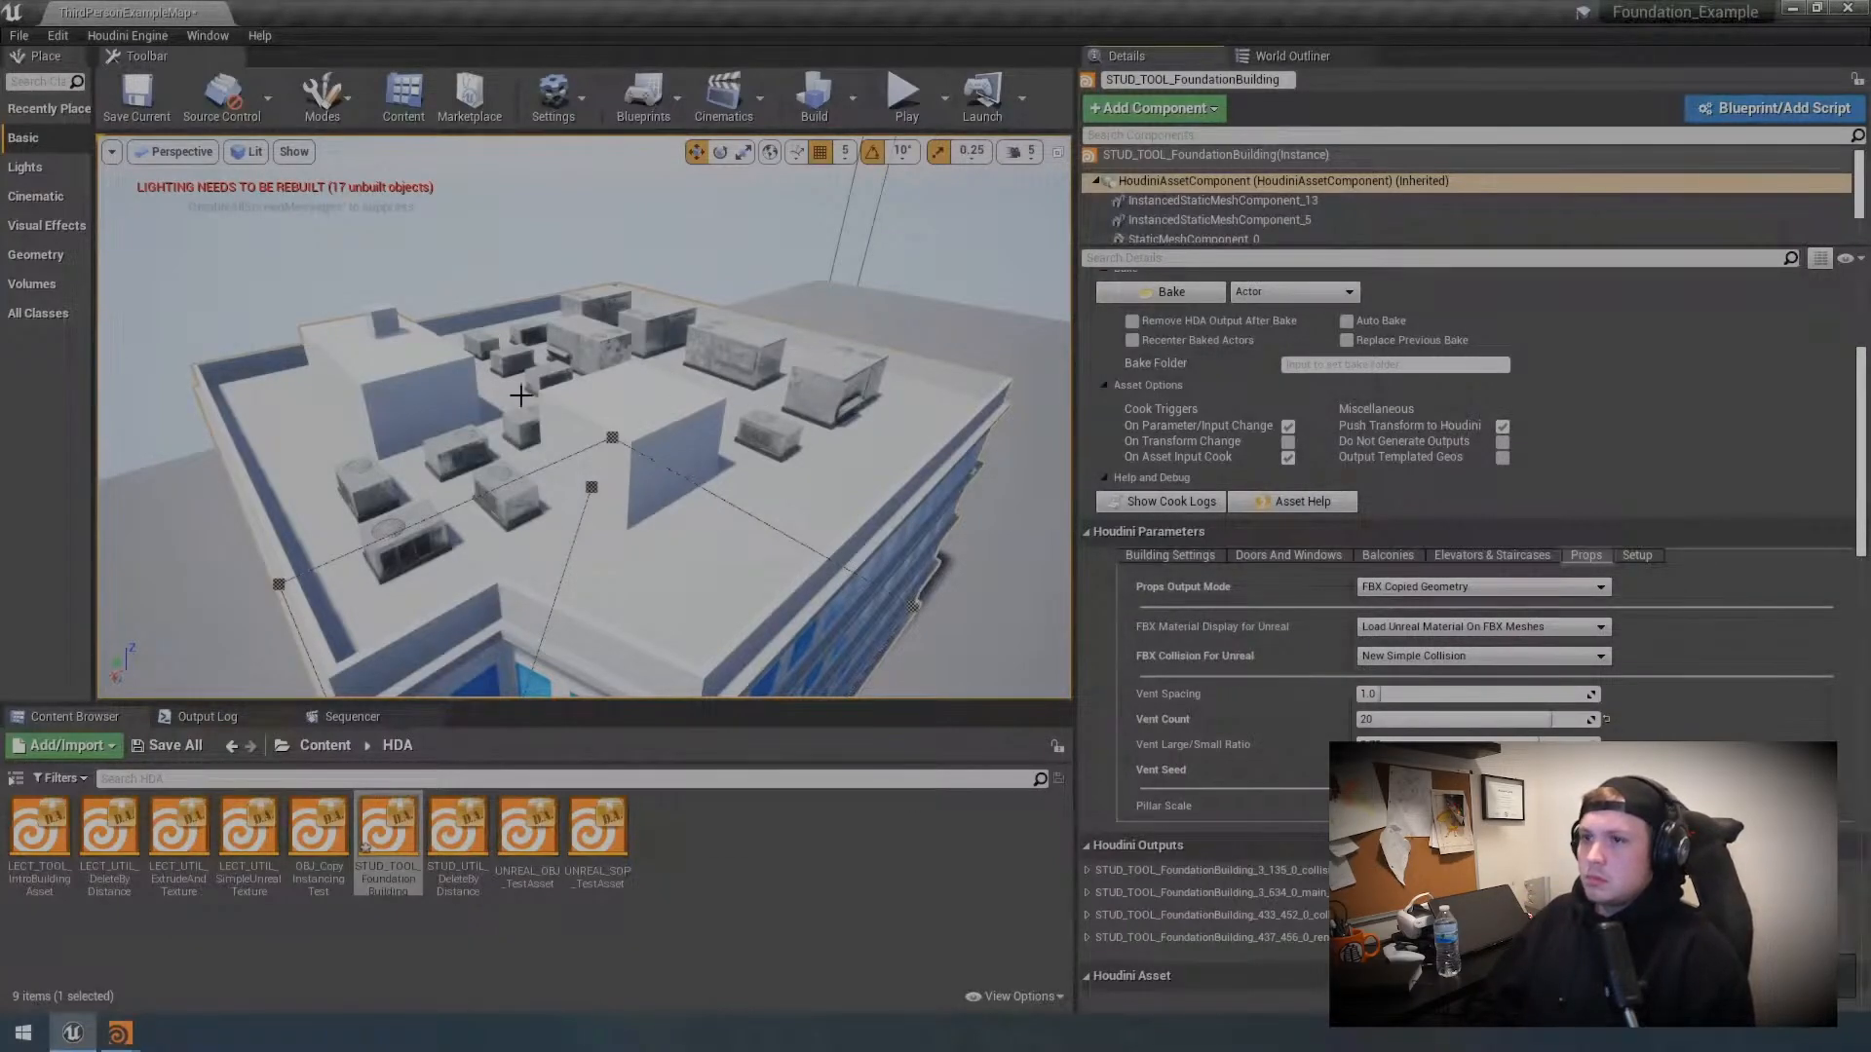
Step: Turn on the collision display in the level view, examine the rooftop vents, and reselect the foundation building
left_click(294, 151)
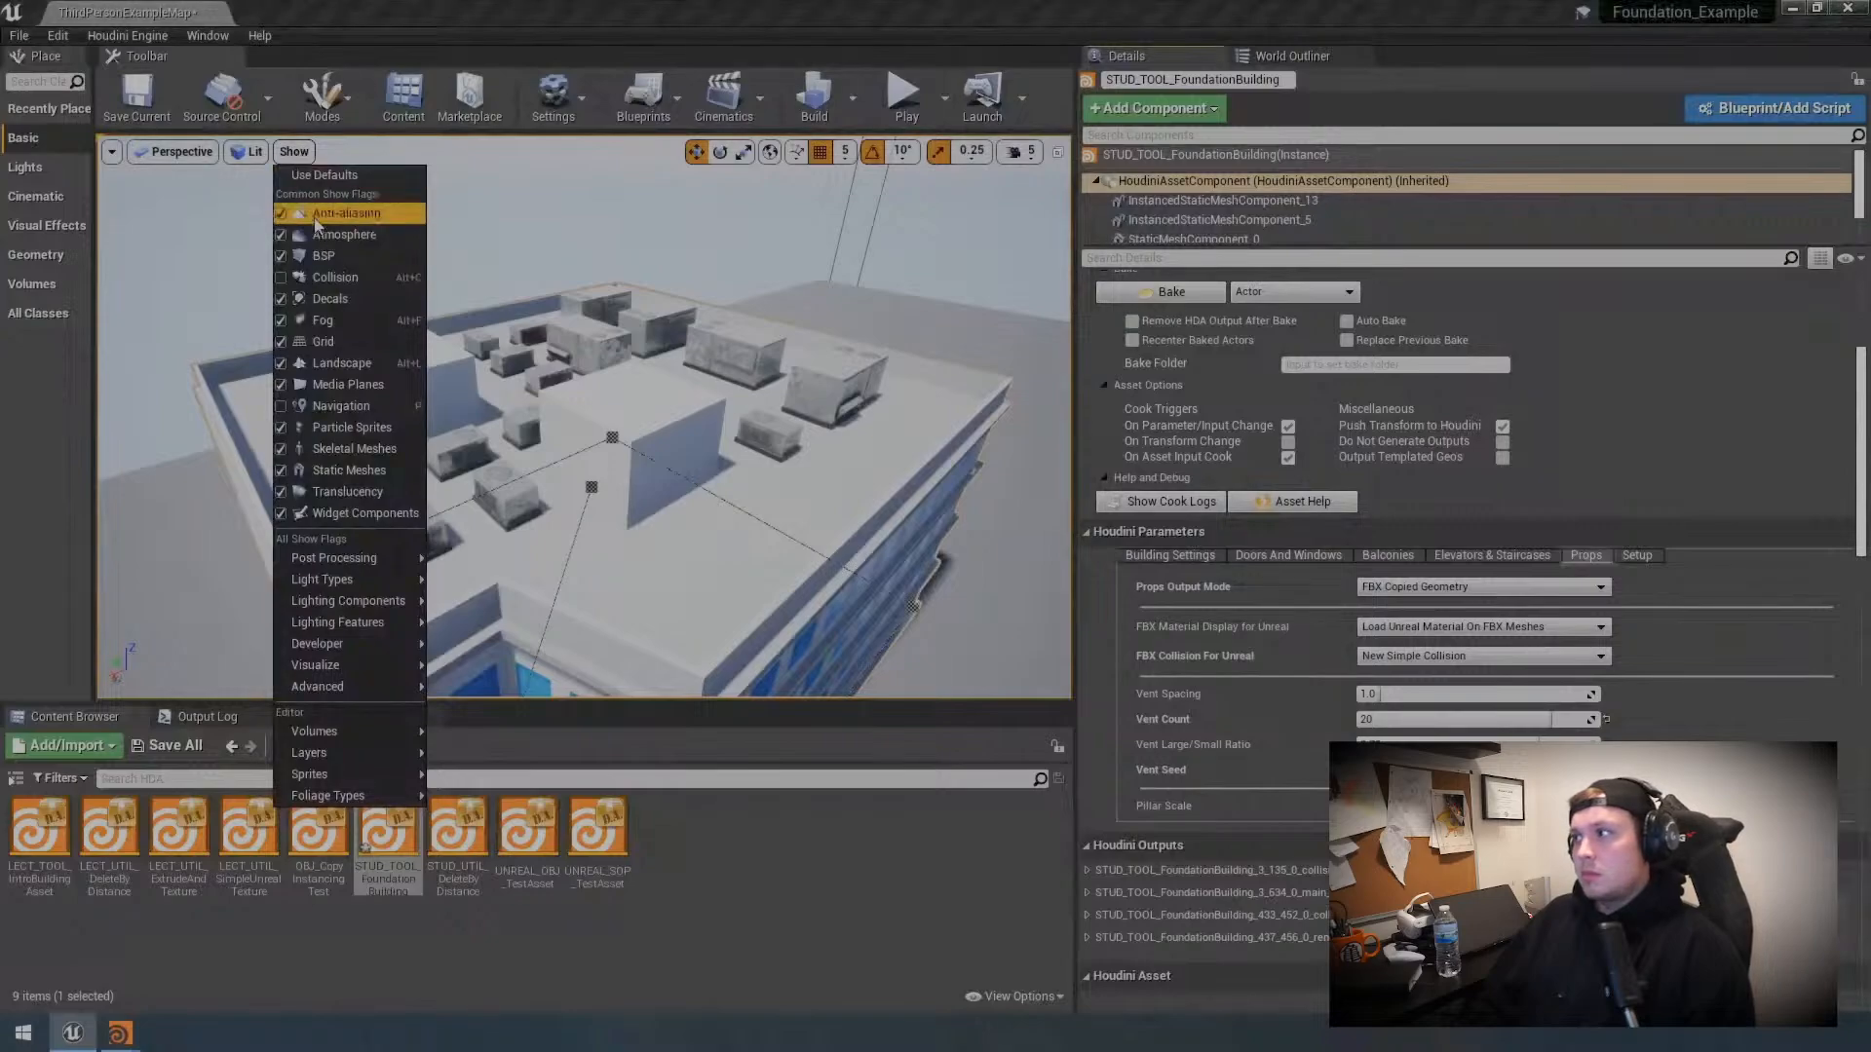
left_click(339, 280)
right_click_drag(841, 354, 772, 404)
left_click(693, 221)
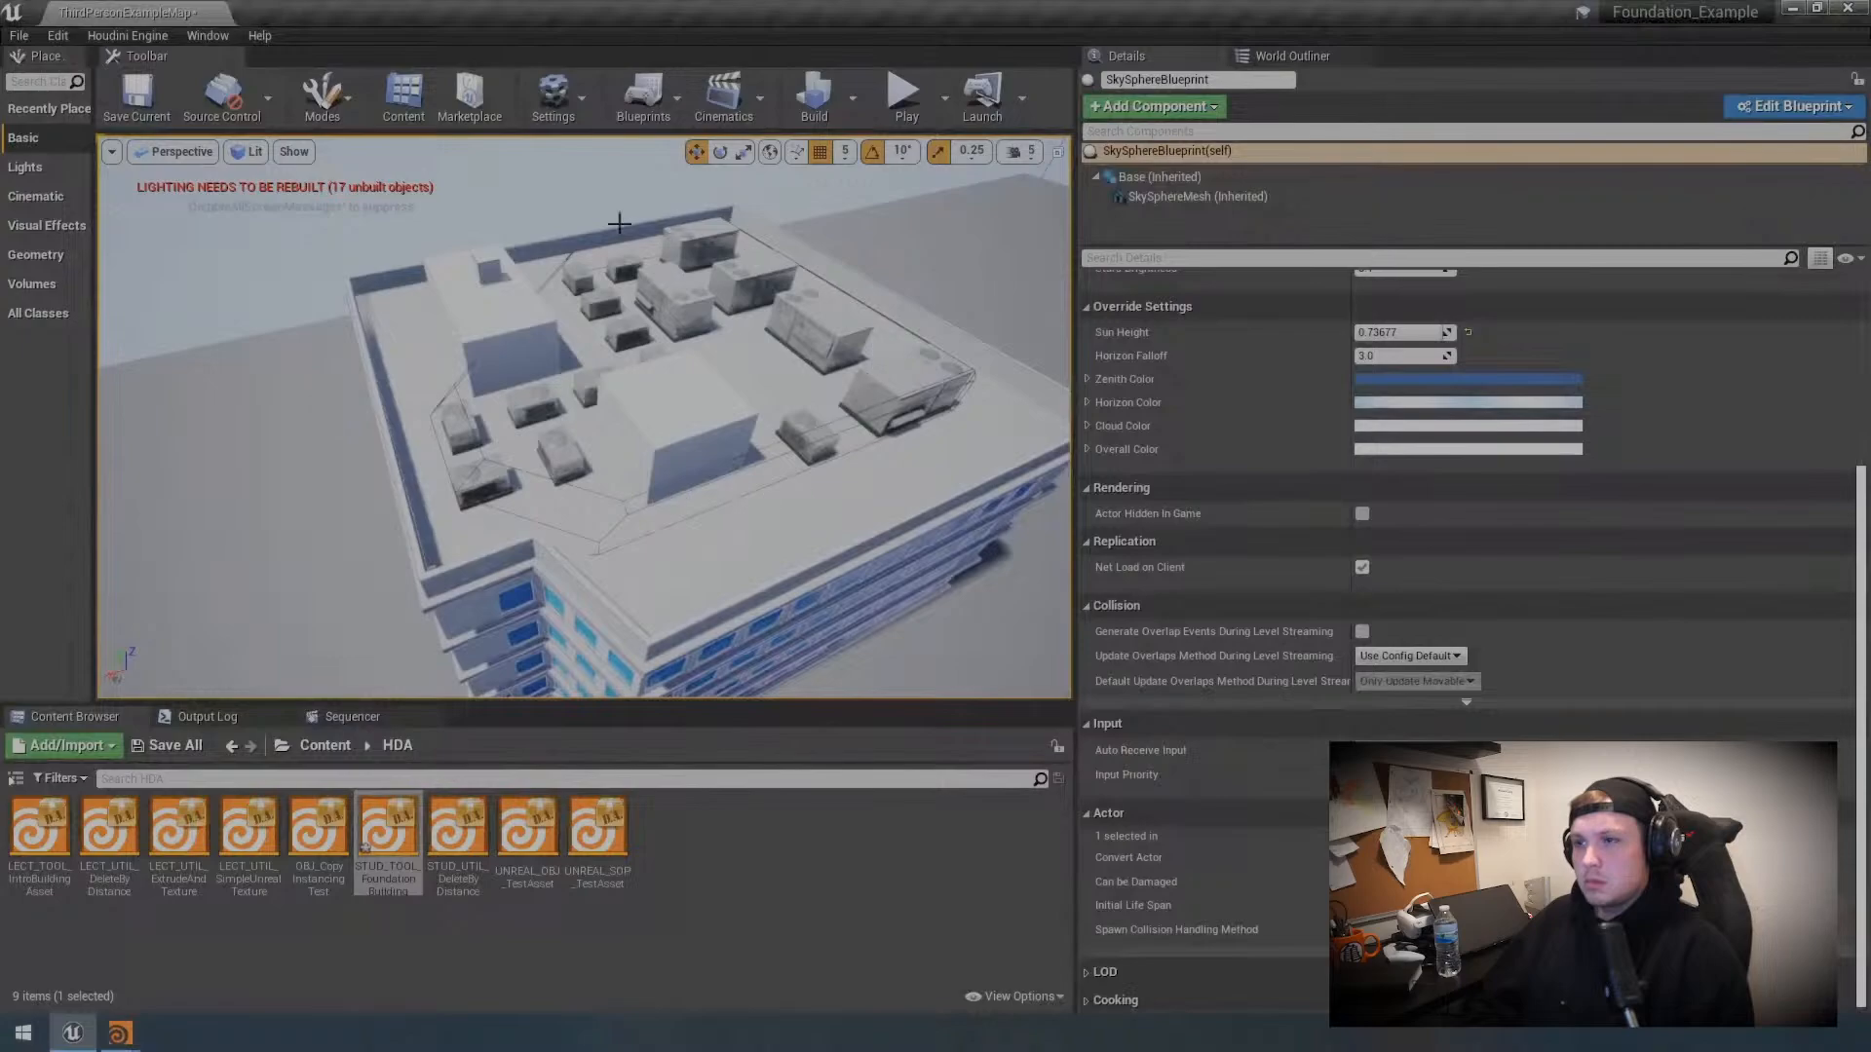
right_click_drag(762, 385, 764, 385)
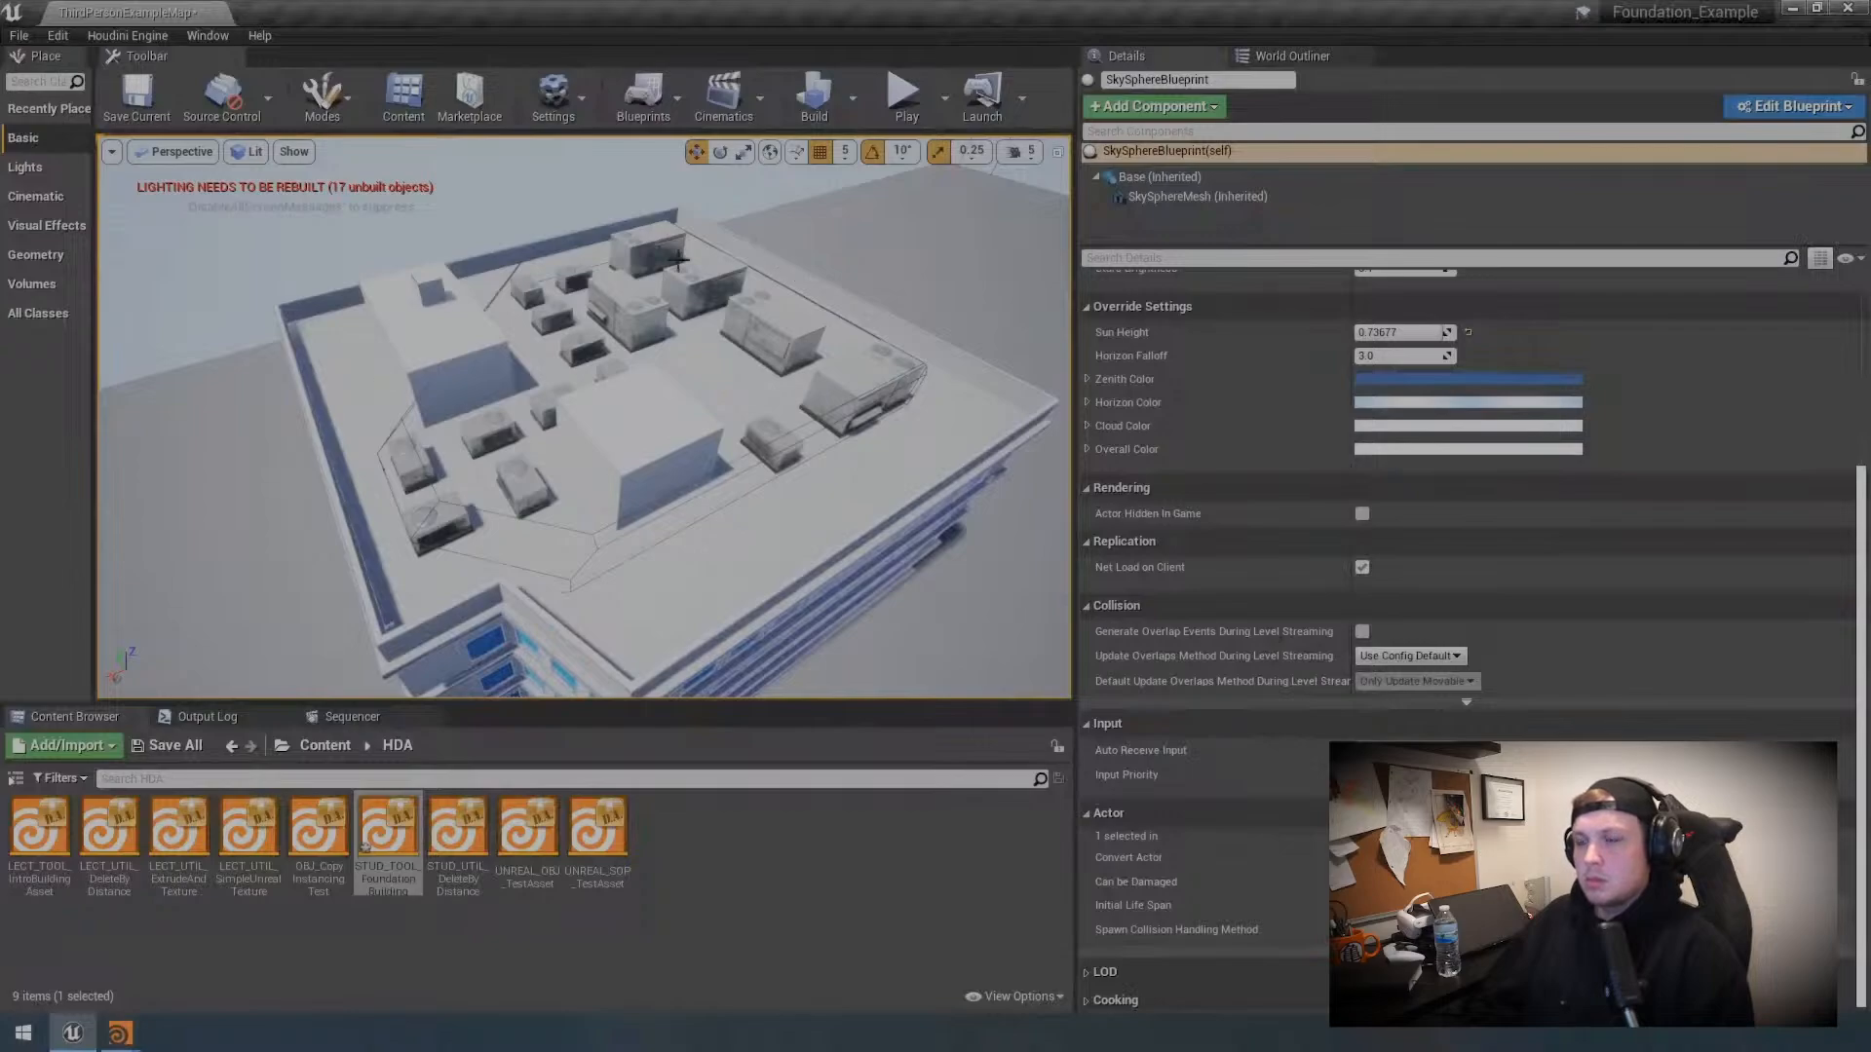
left_click(758, 553)
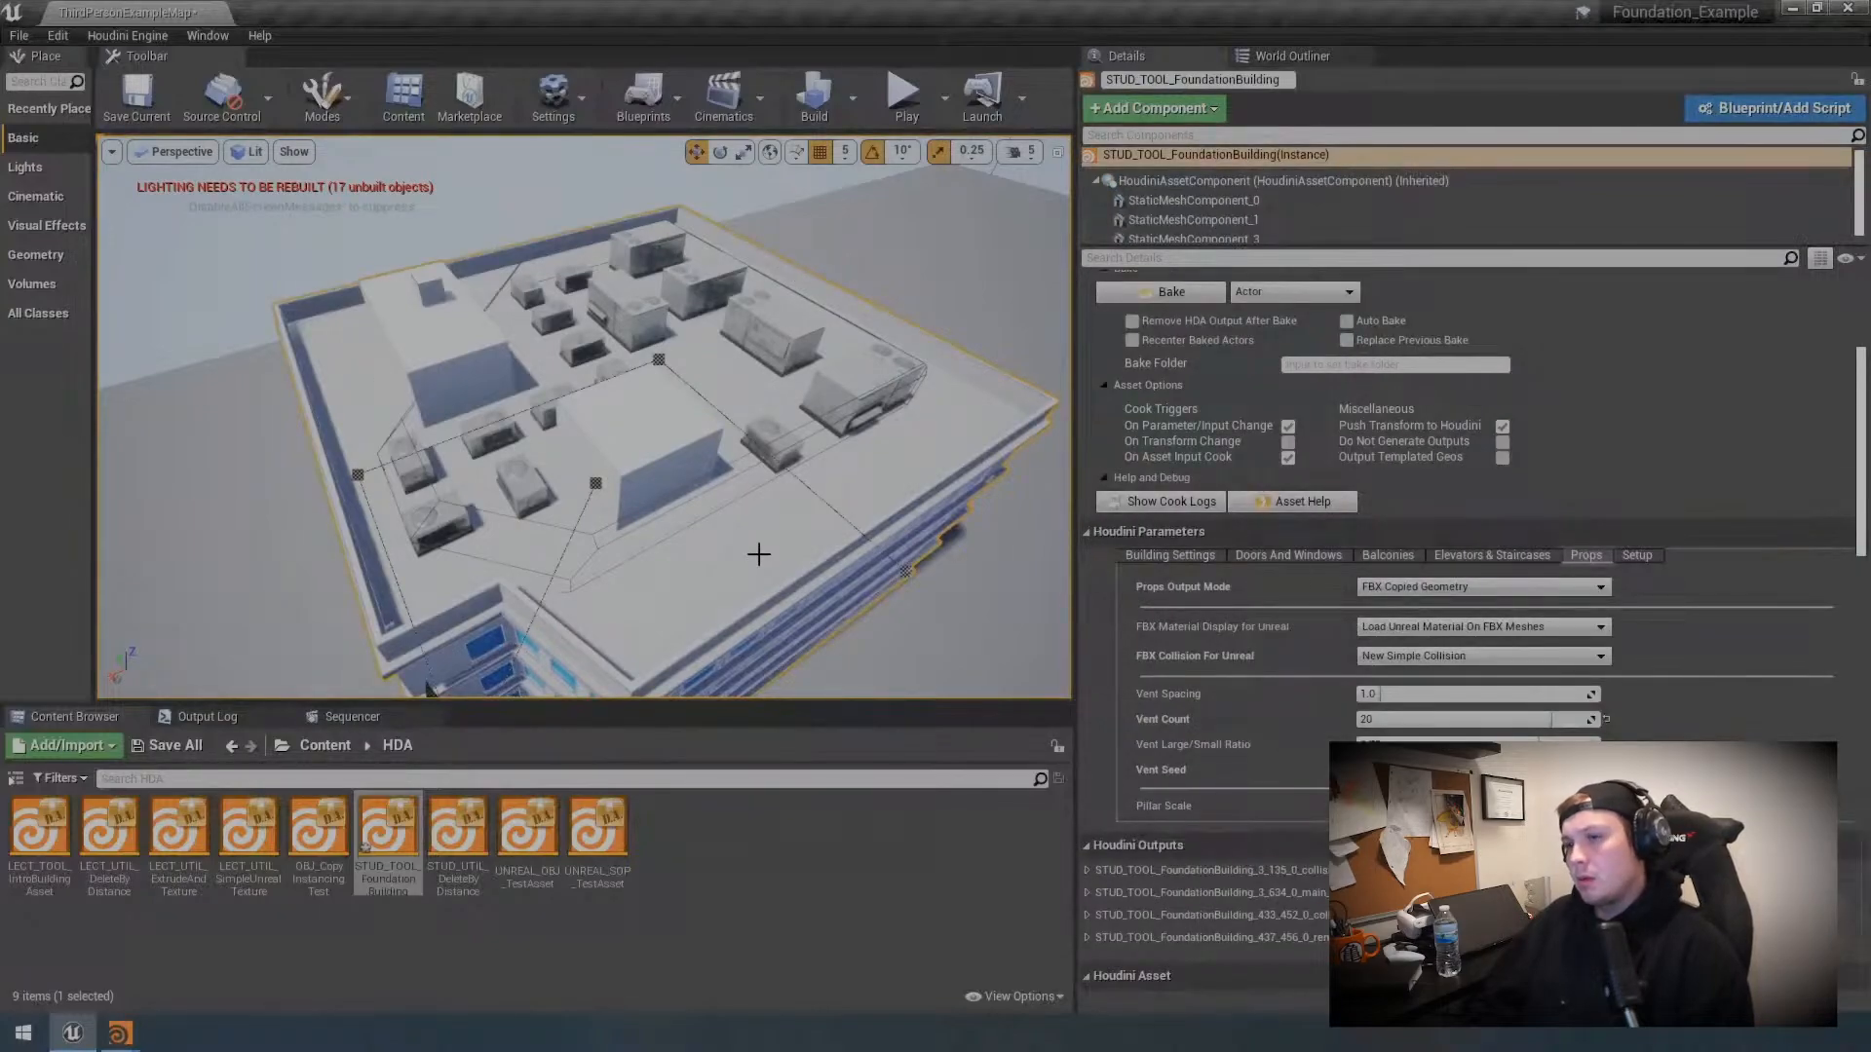
left_click_drag(773, 539, 952, 559, "alt")
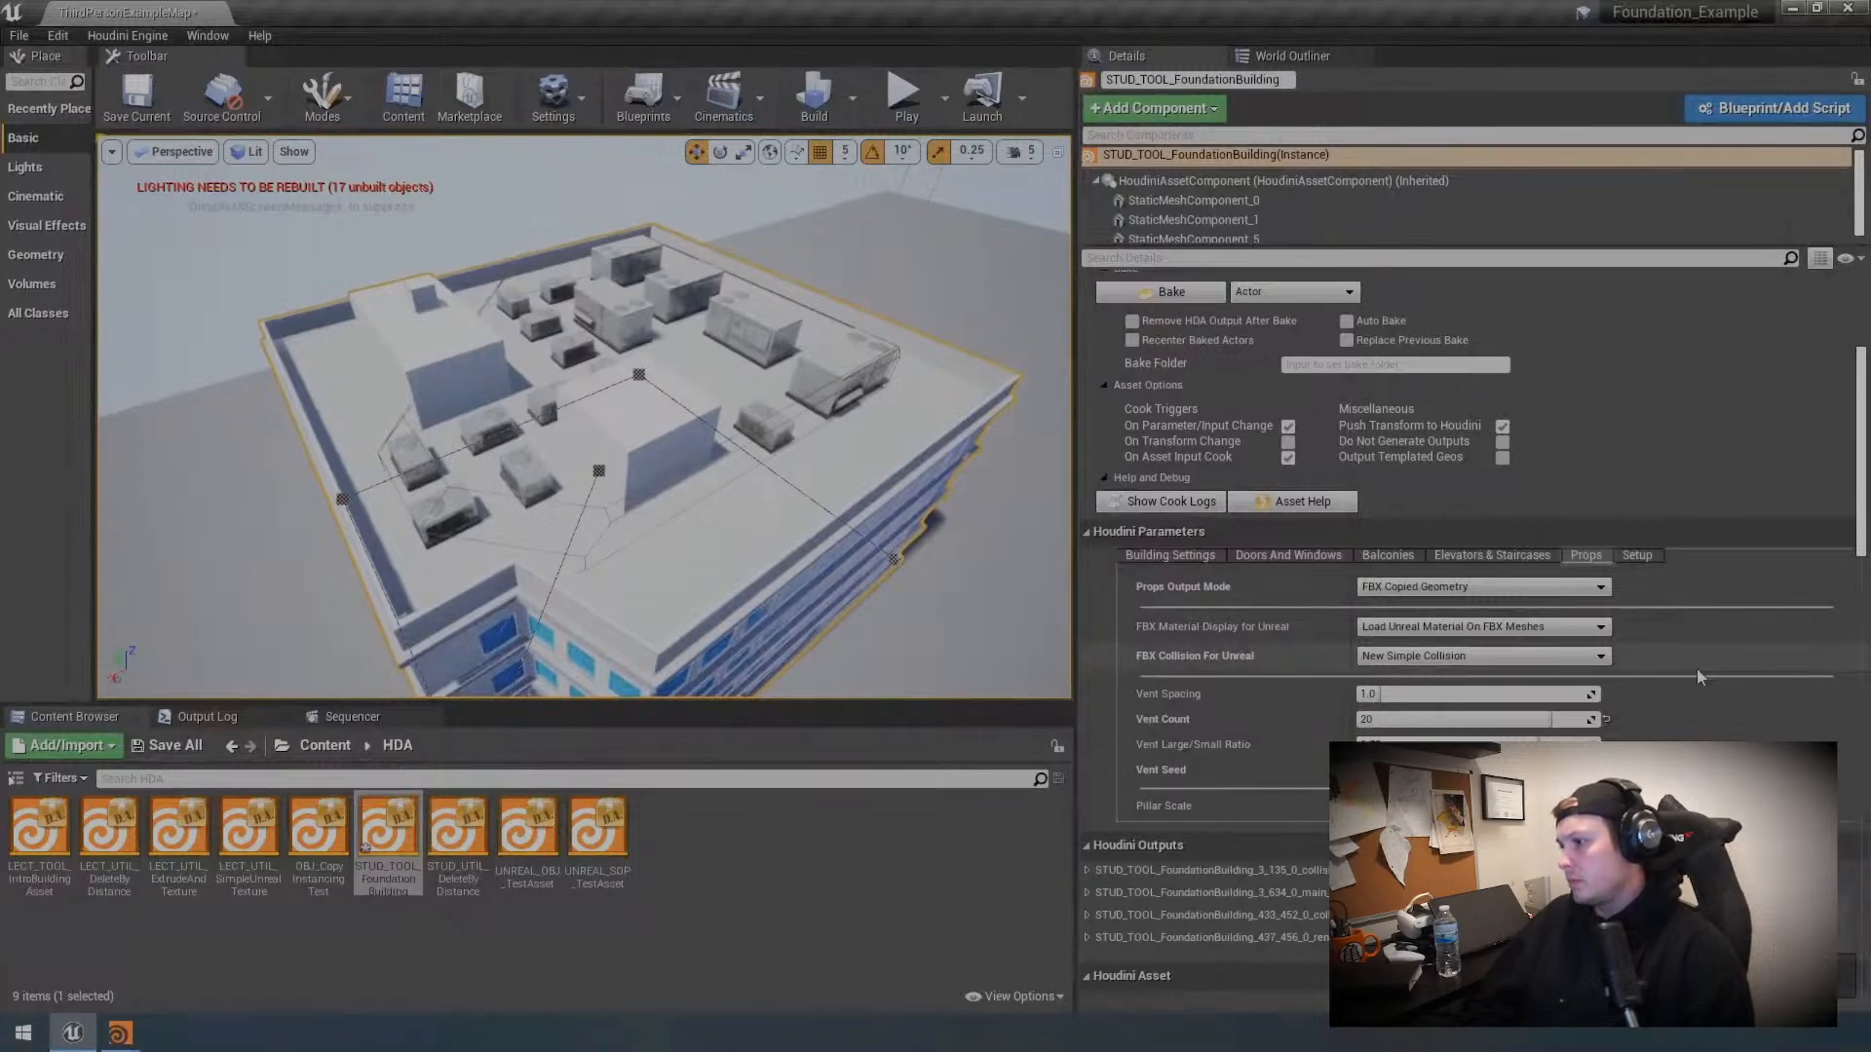
Step: Set the props output mode to FBX Packed Instances and expand the HoudiniOutput_5 instancer output
left_click(1486, 587)
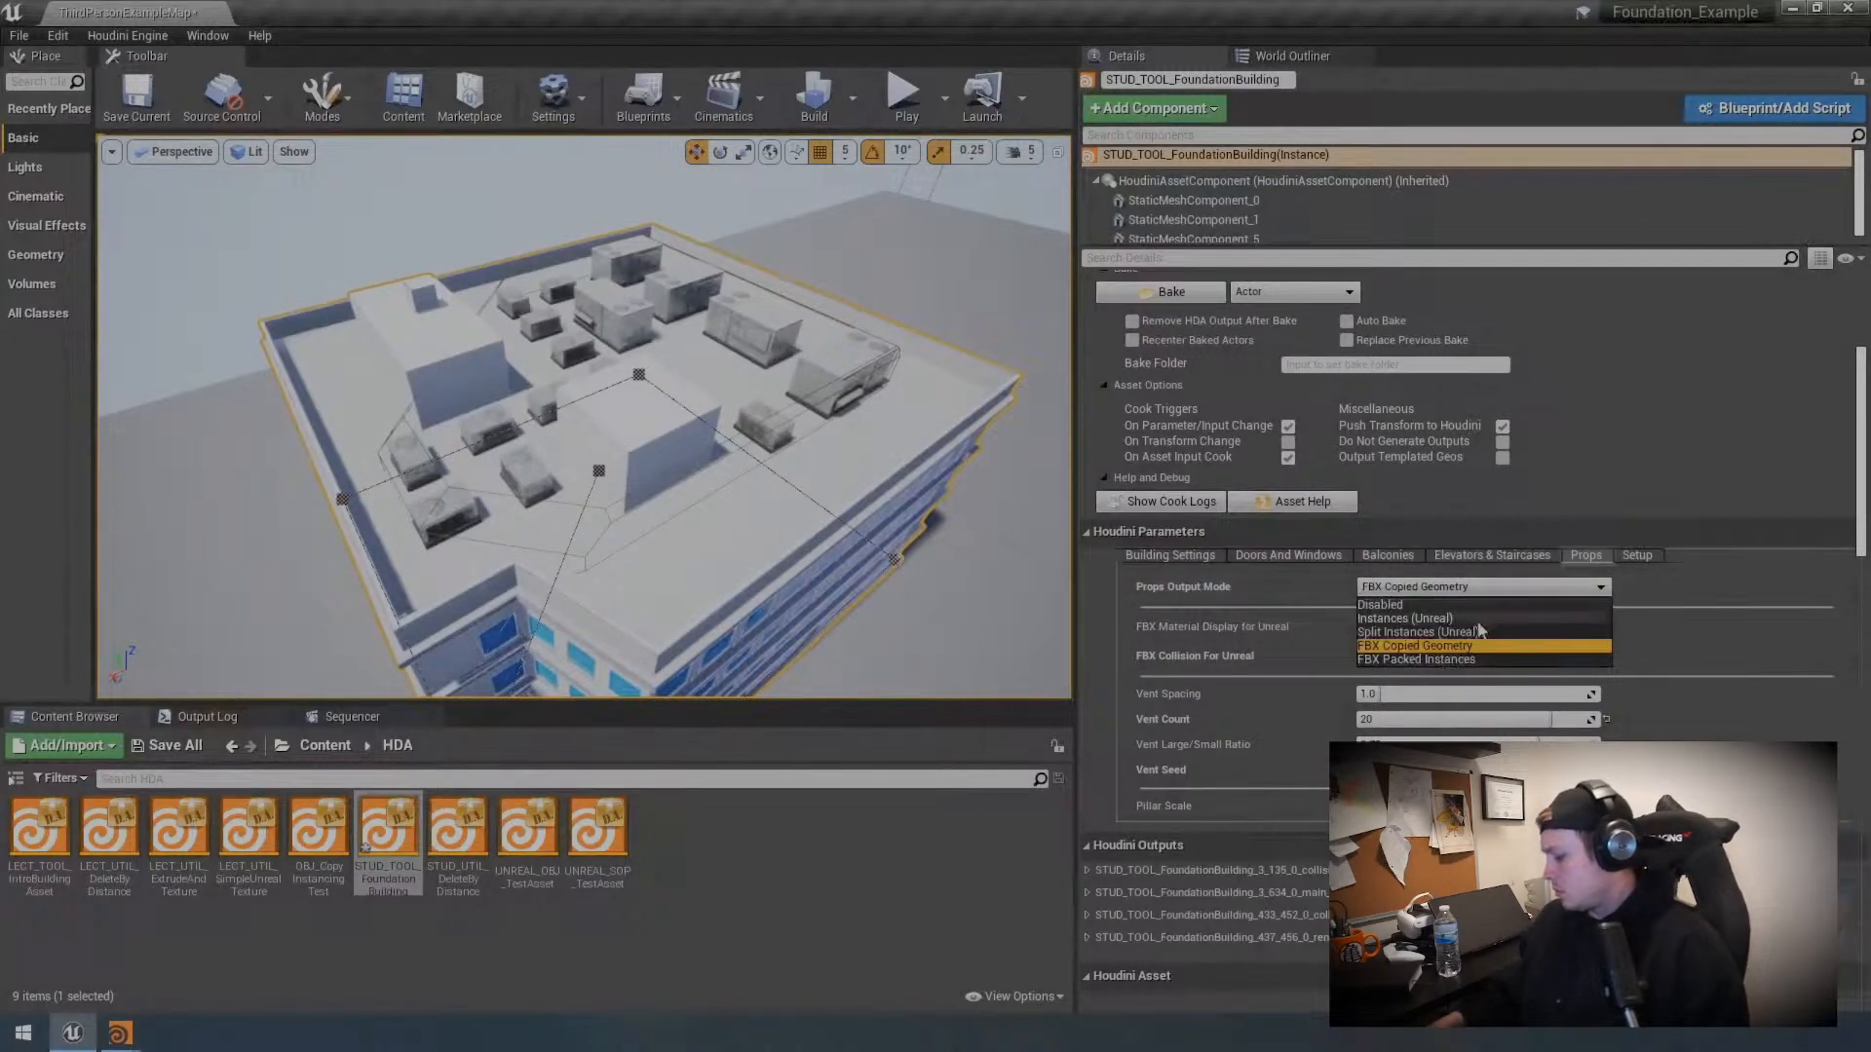
left_click(1462, 659)
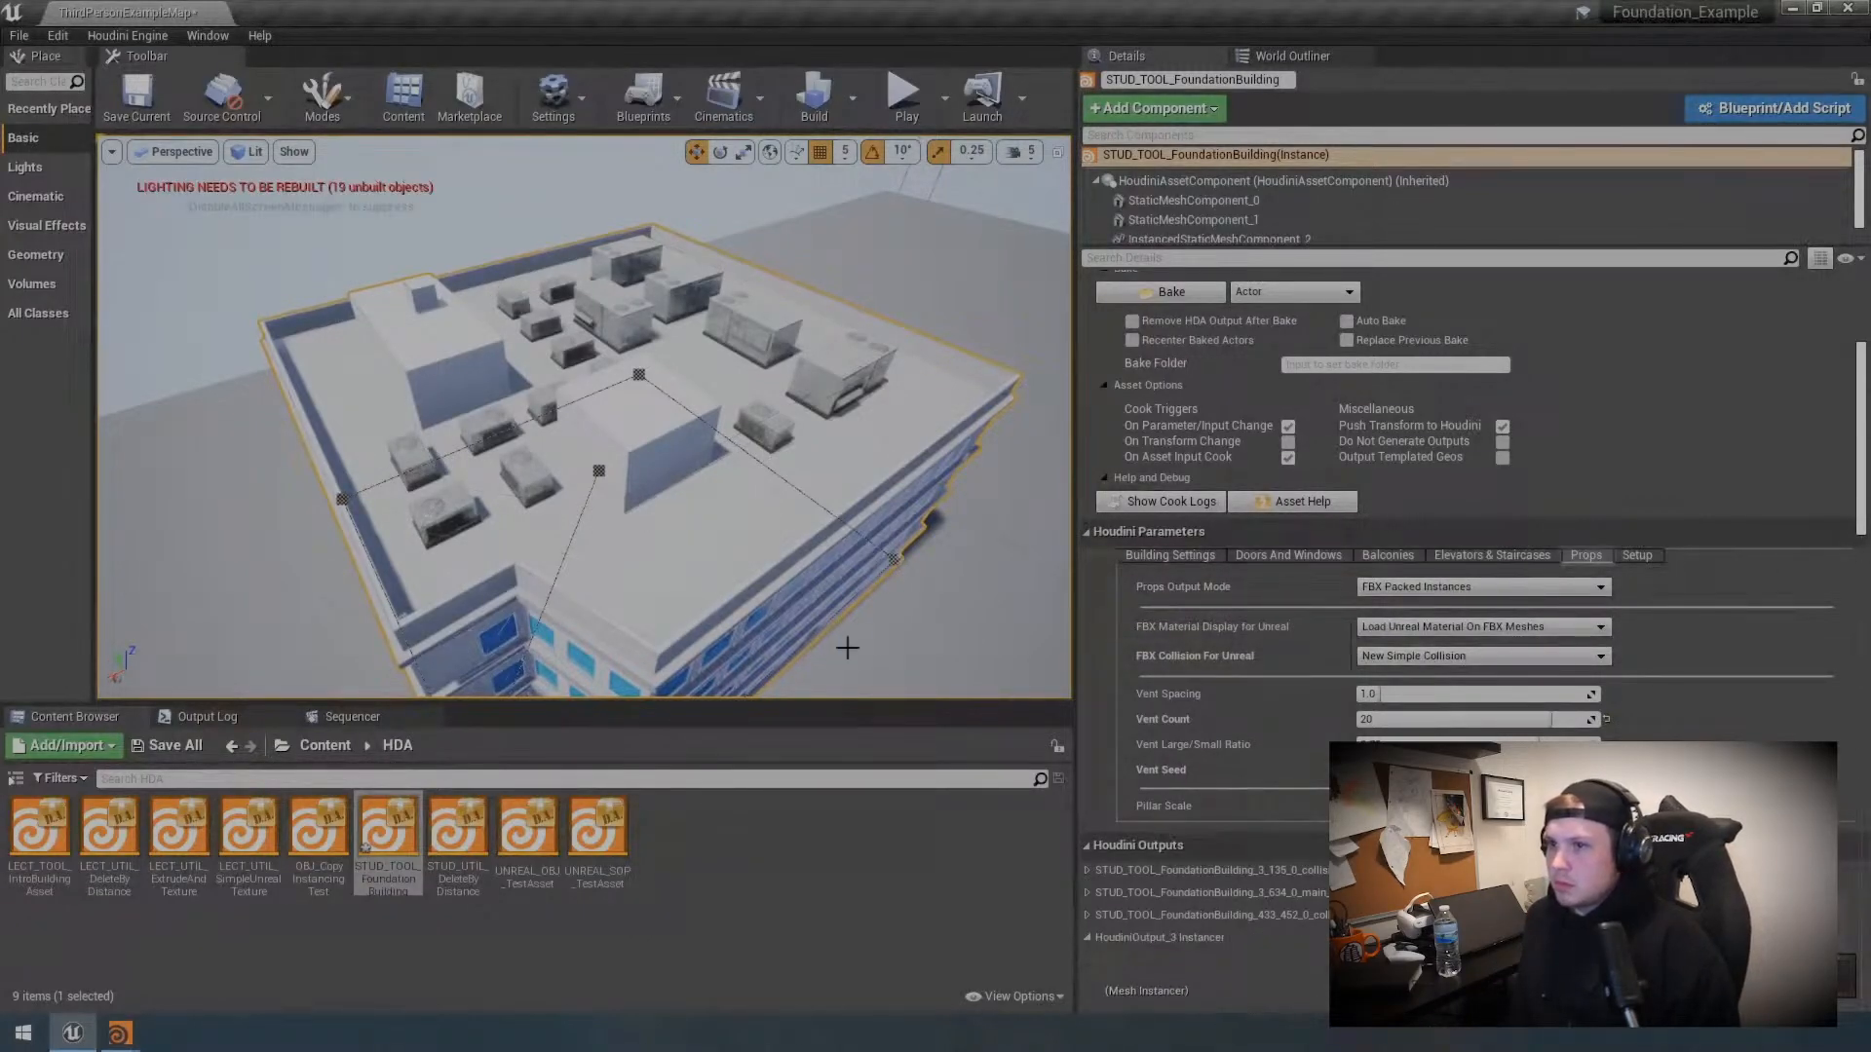
scroll(1215, 910, "down", 9)
scroll(1189, 830, "down", 1)
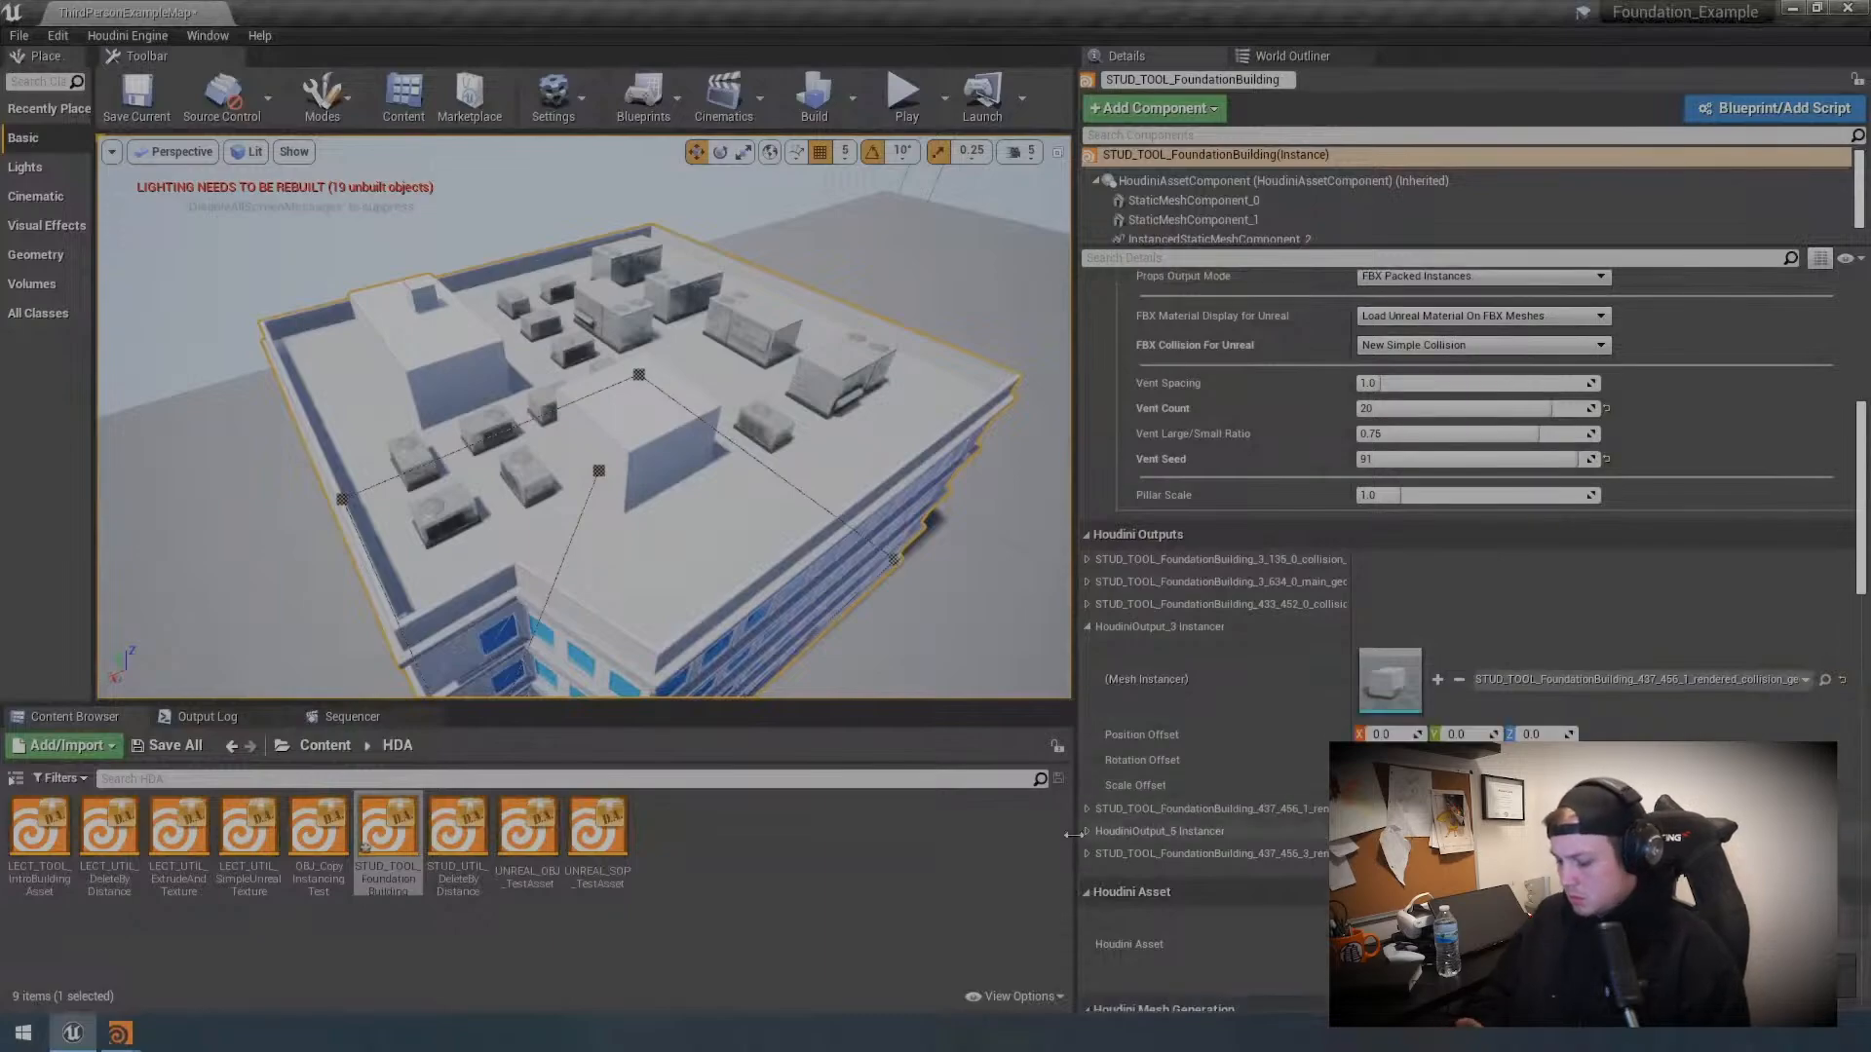
left_click(1086, 831)
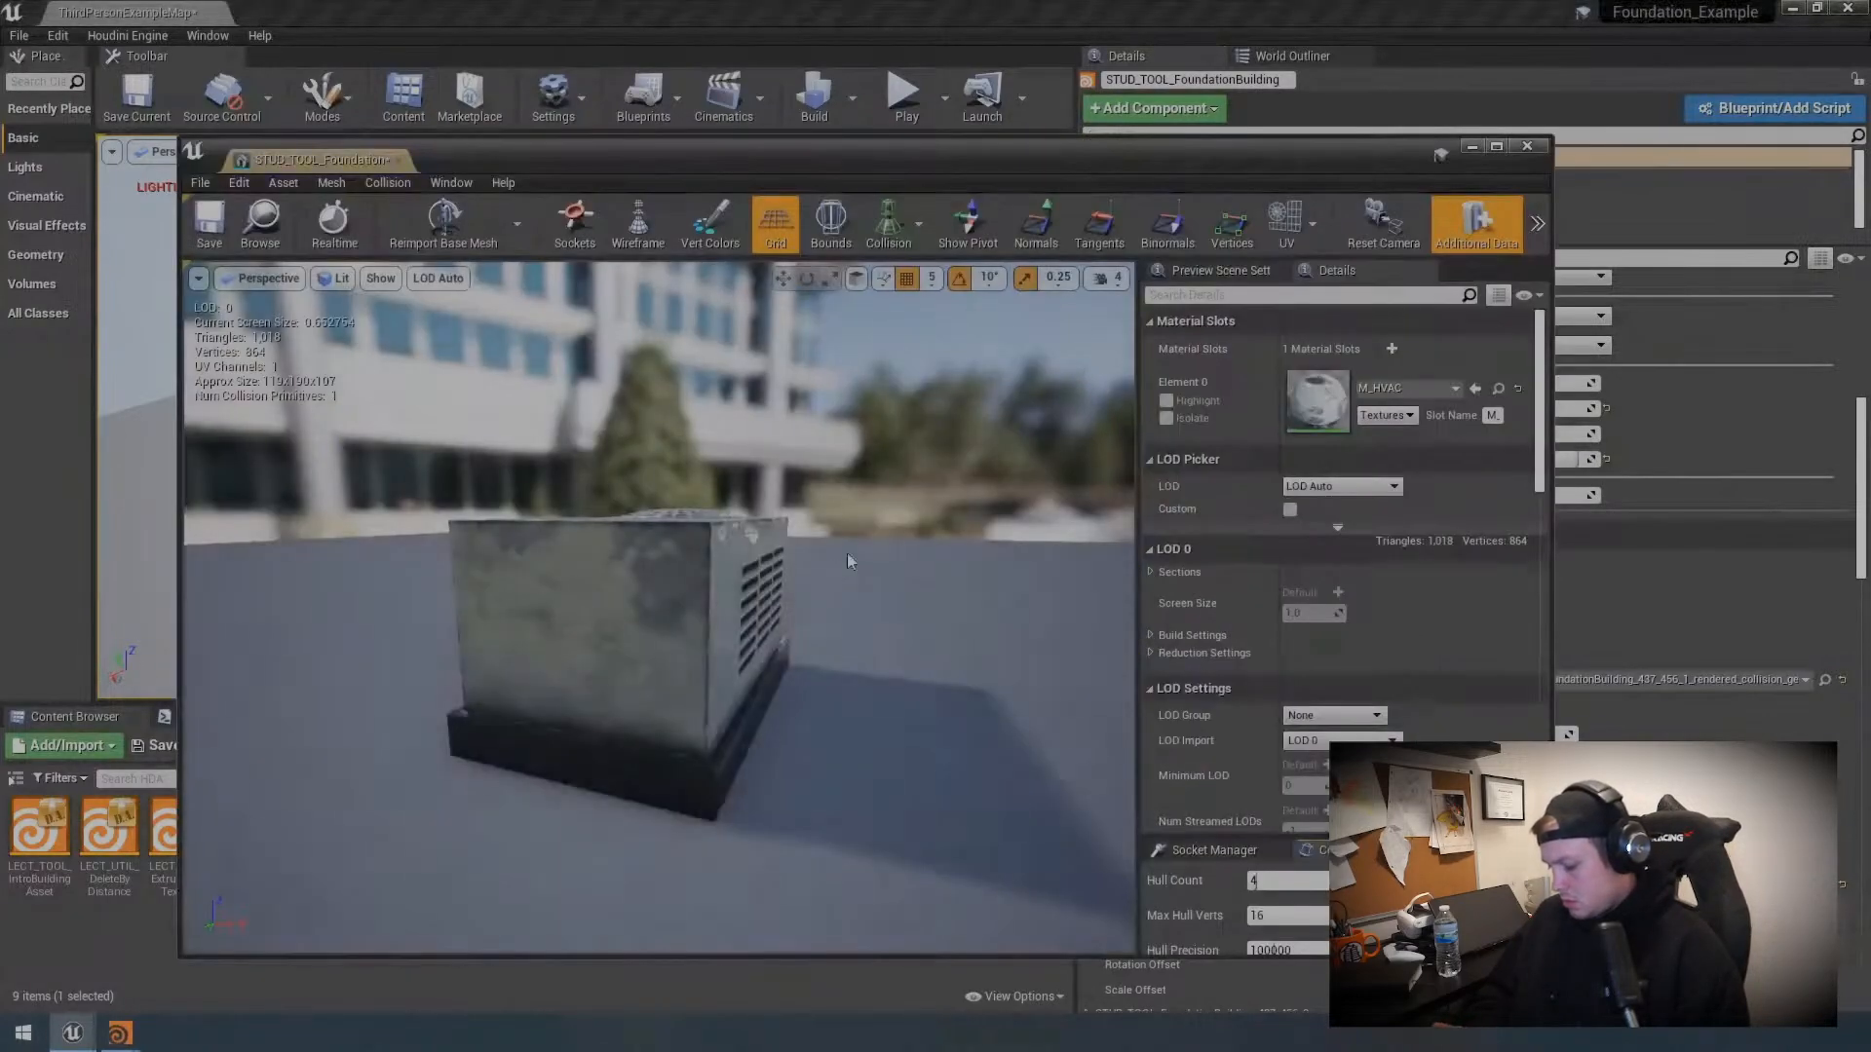
Step: Examine the small HVAC unit's mesh from several angles with its simple collision displayed, and close it
left_click_drag(846, 552, 804, 633)
left_click(896, 244)
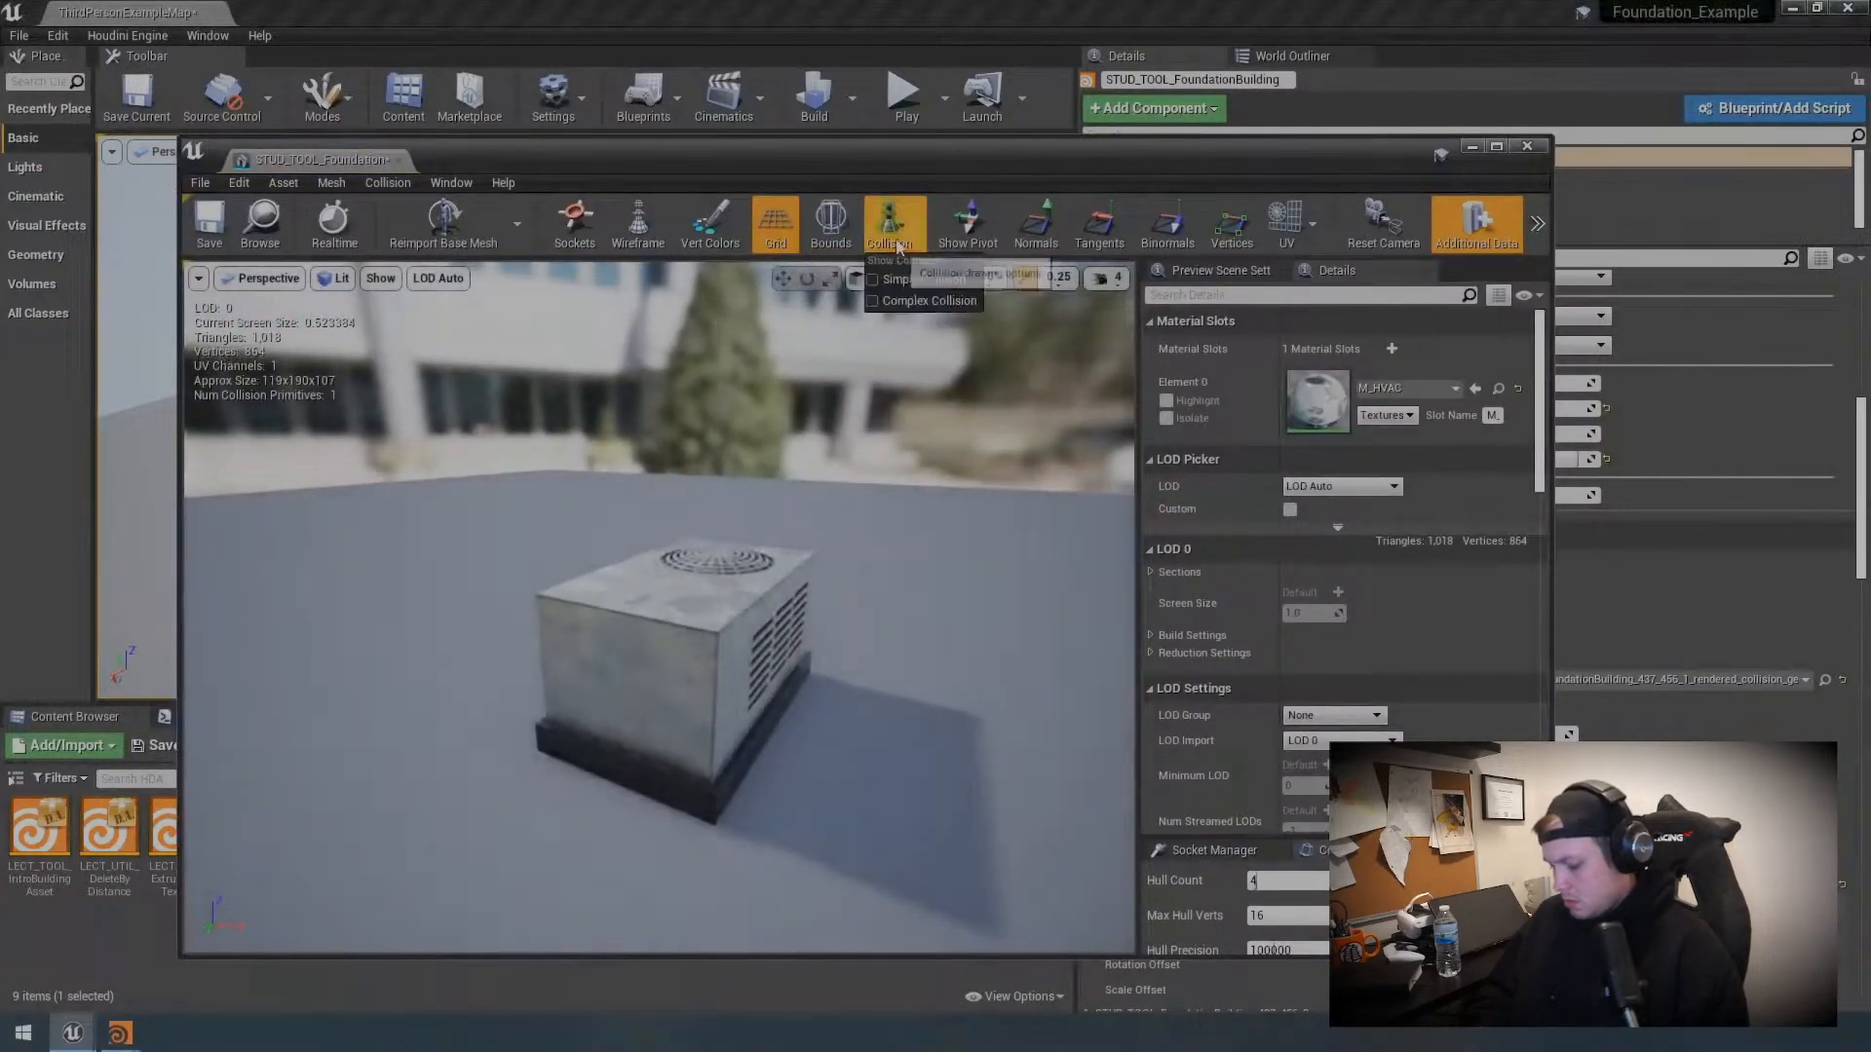
left_click(908, 282)
mouse_move(873, 596)
right_mouse_down()
mouse_move(926, 551)
mouse_move(864, 585)
right_mouse_up()
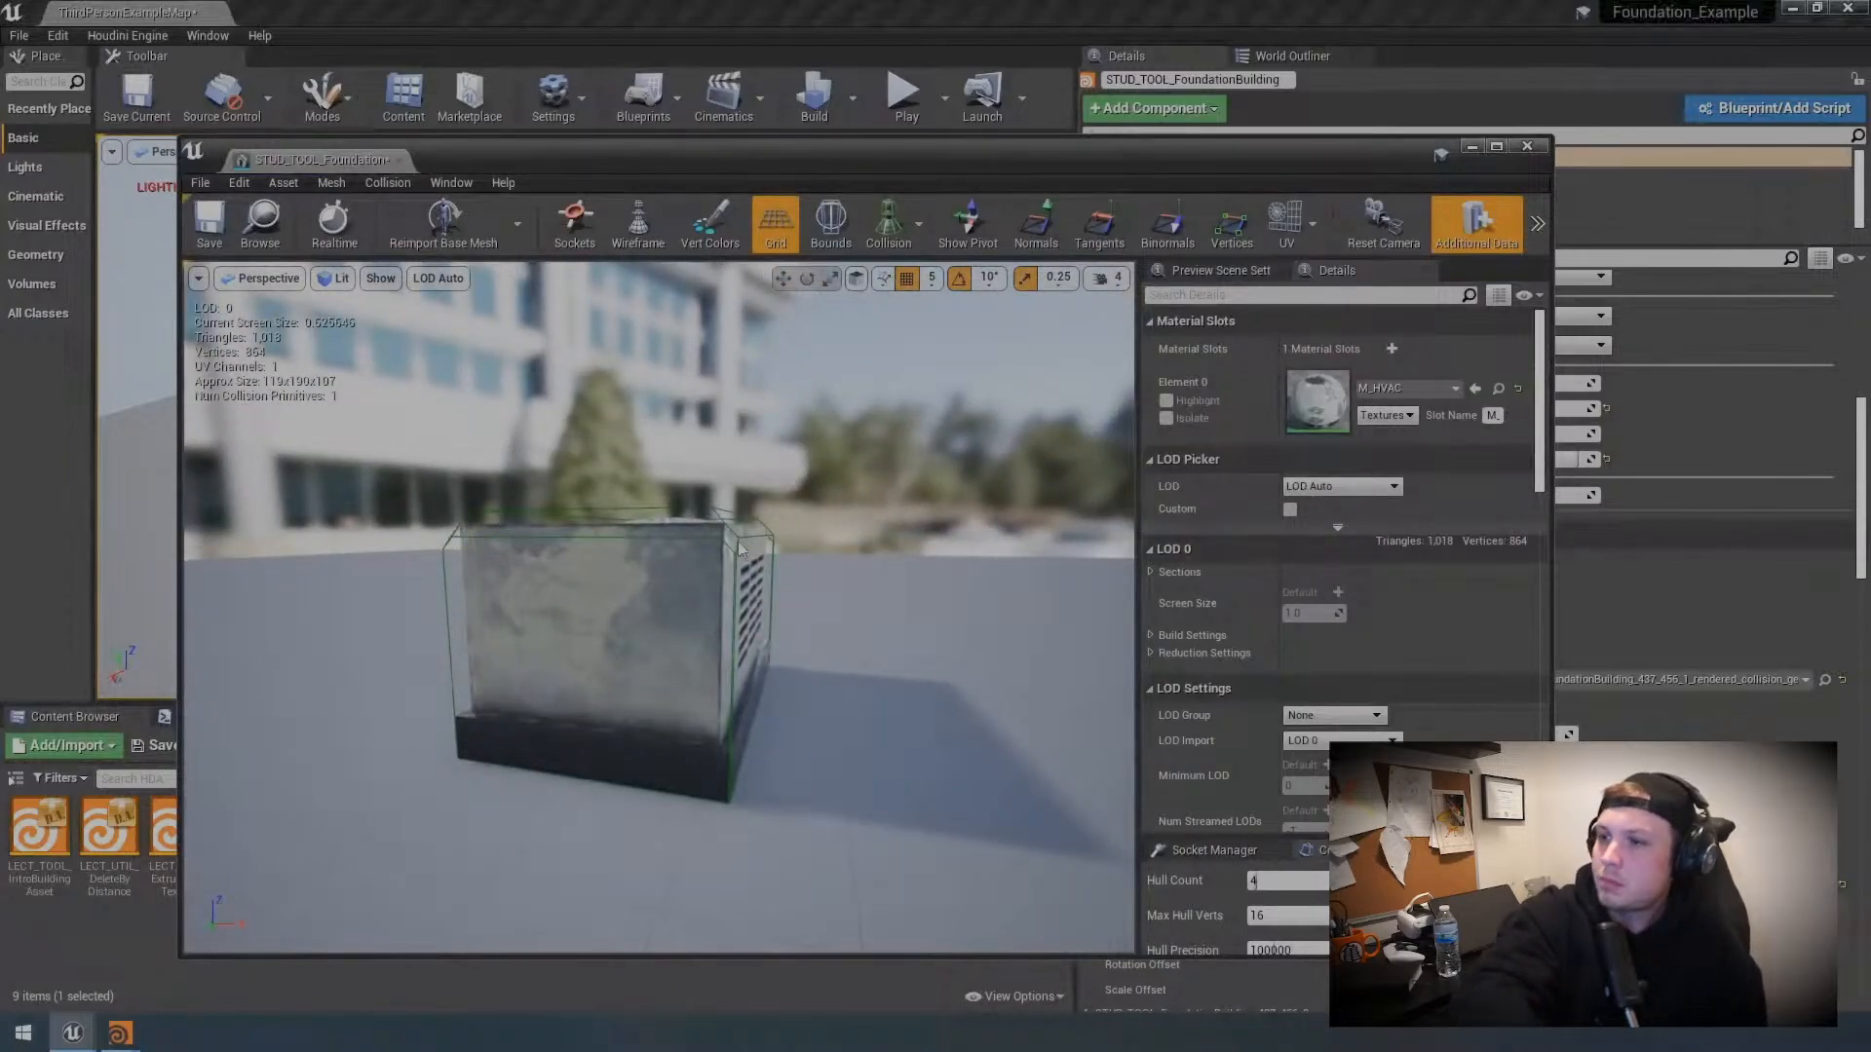
right_click_drag(717, 571, 680, 575)
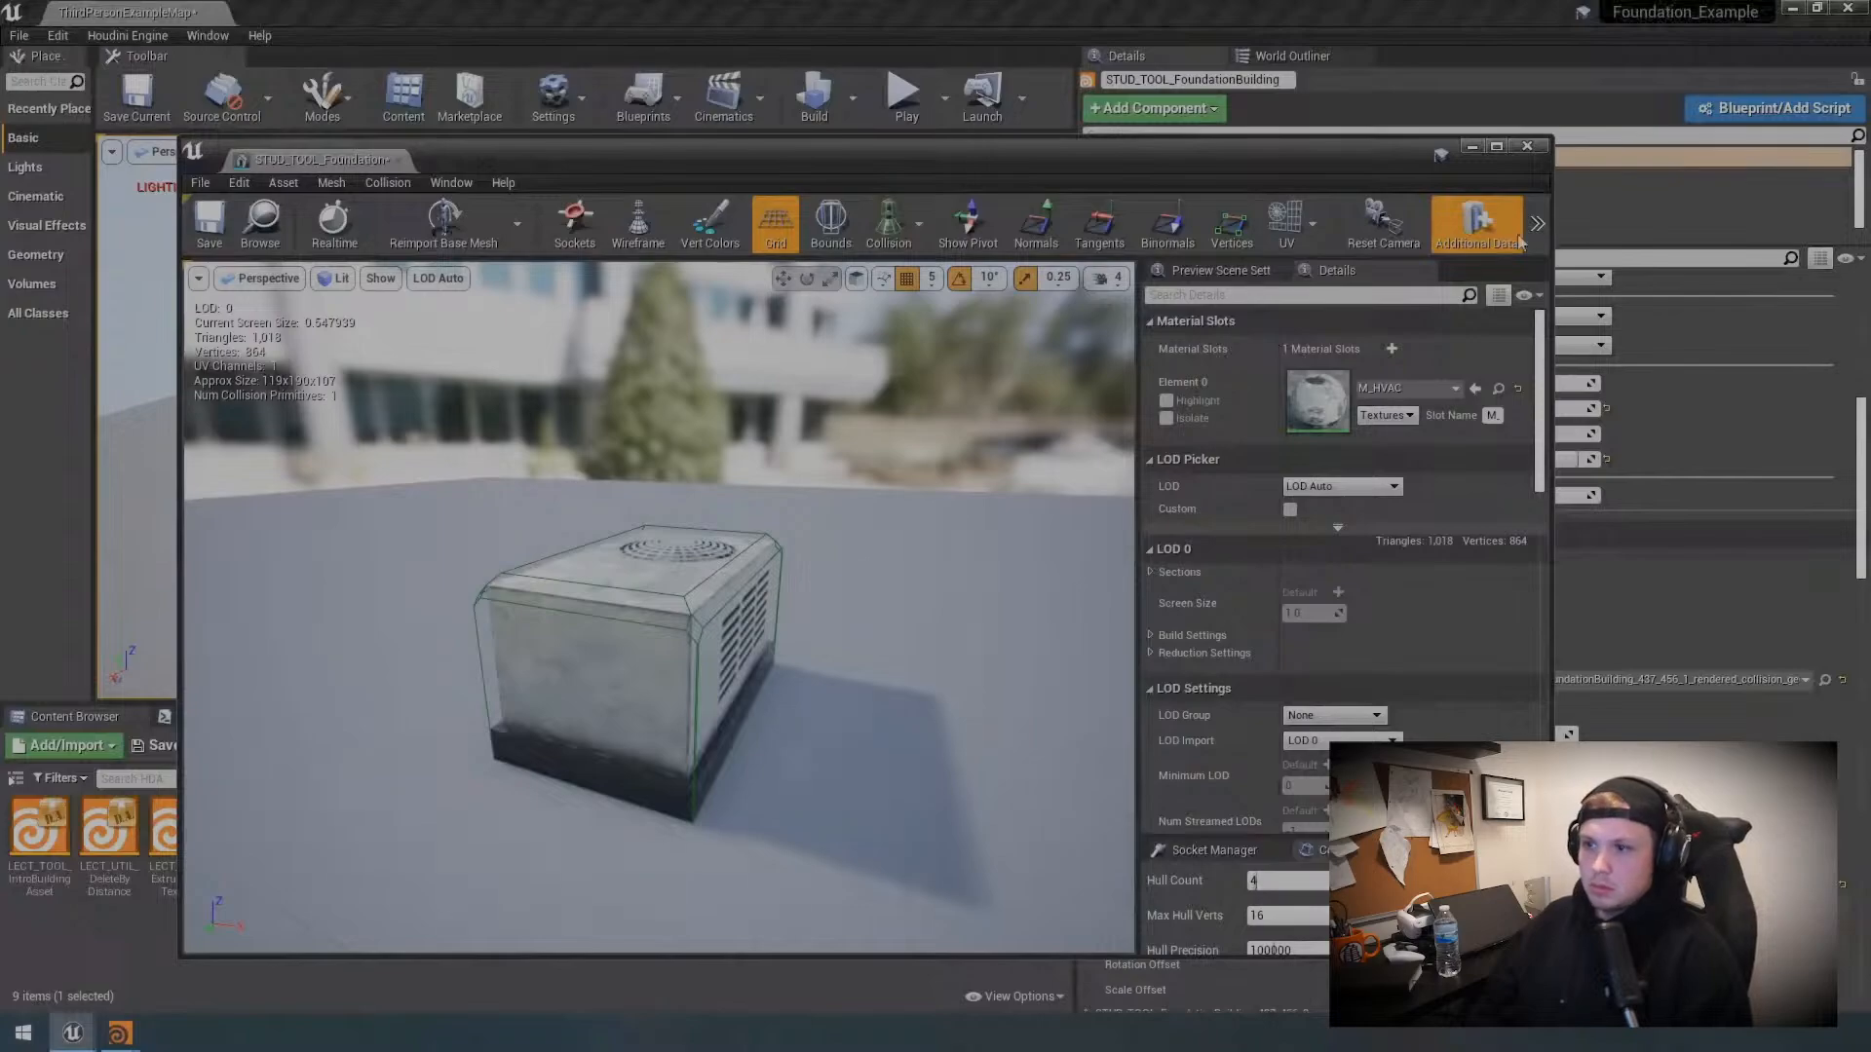
left_click(1527, 146)
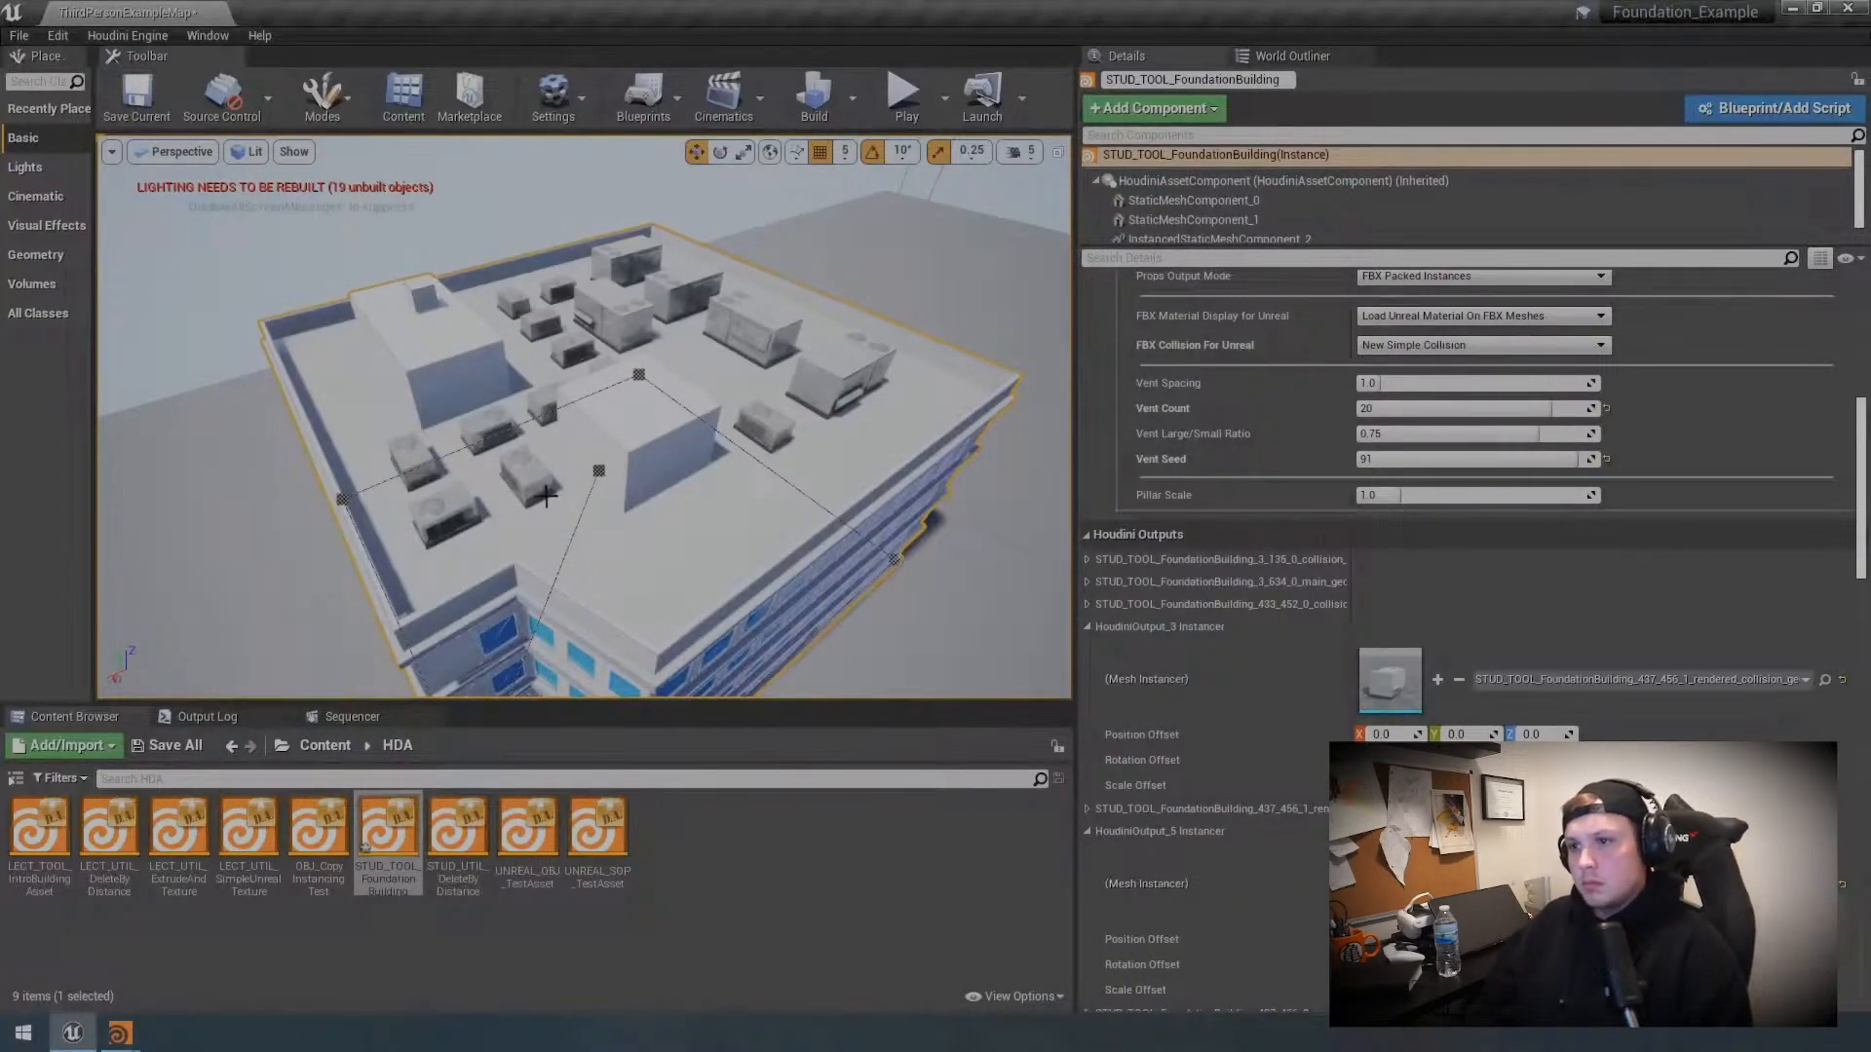
Step: Collapse both instancer outputs and set FBX Collision For Unreal to New UCX Convex Collision
left_click(1087, 626)
left_click(1087, 671)
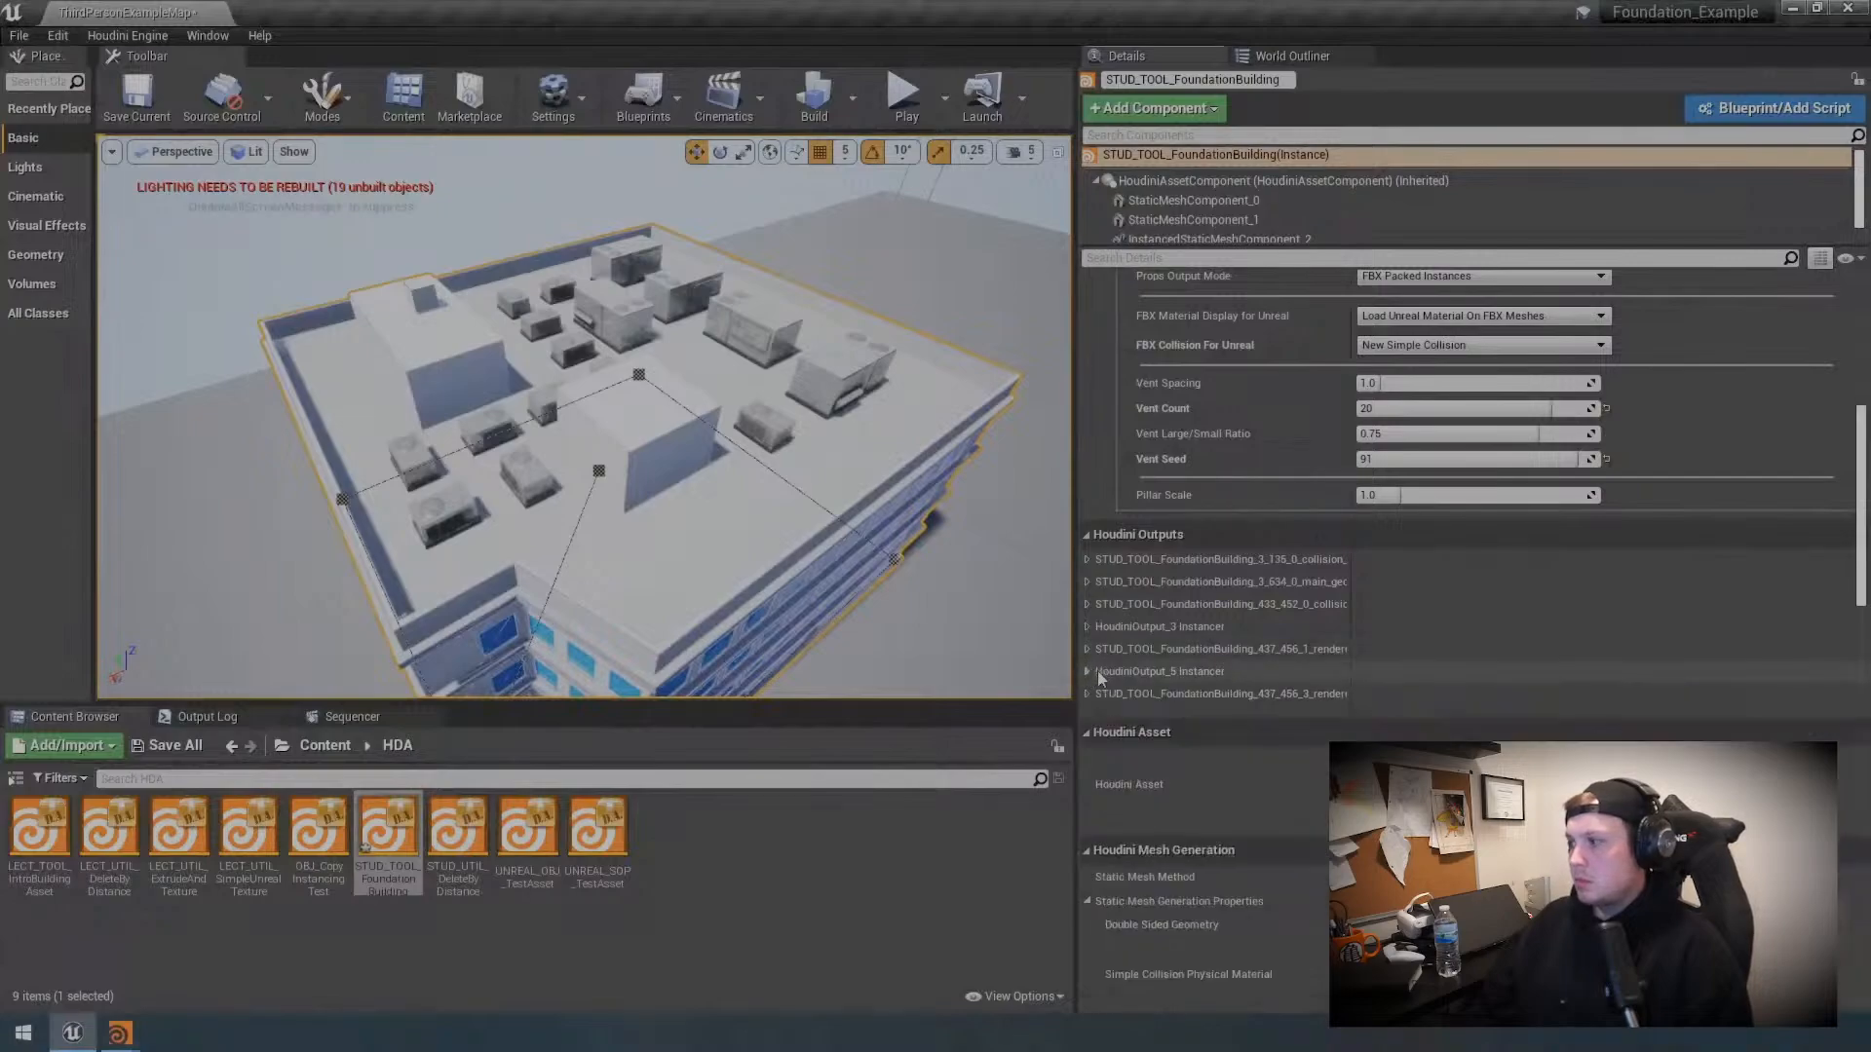
scroll(1098, 671, "up", 3)
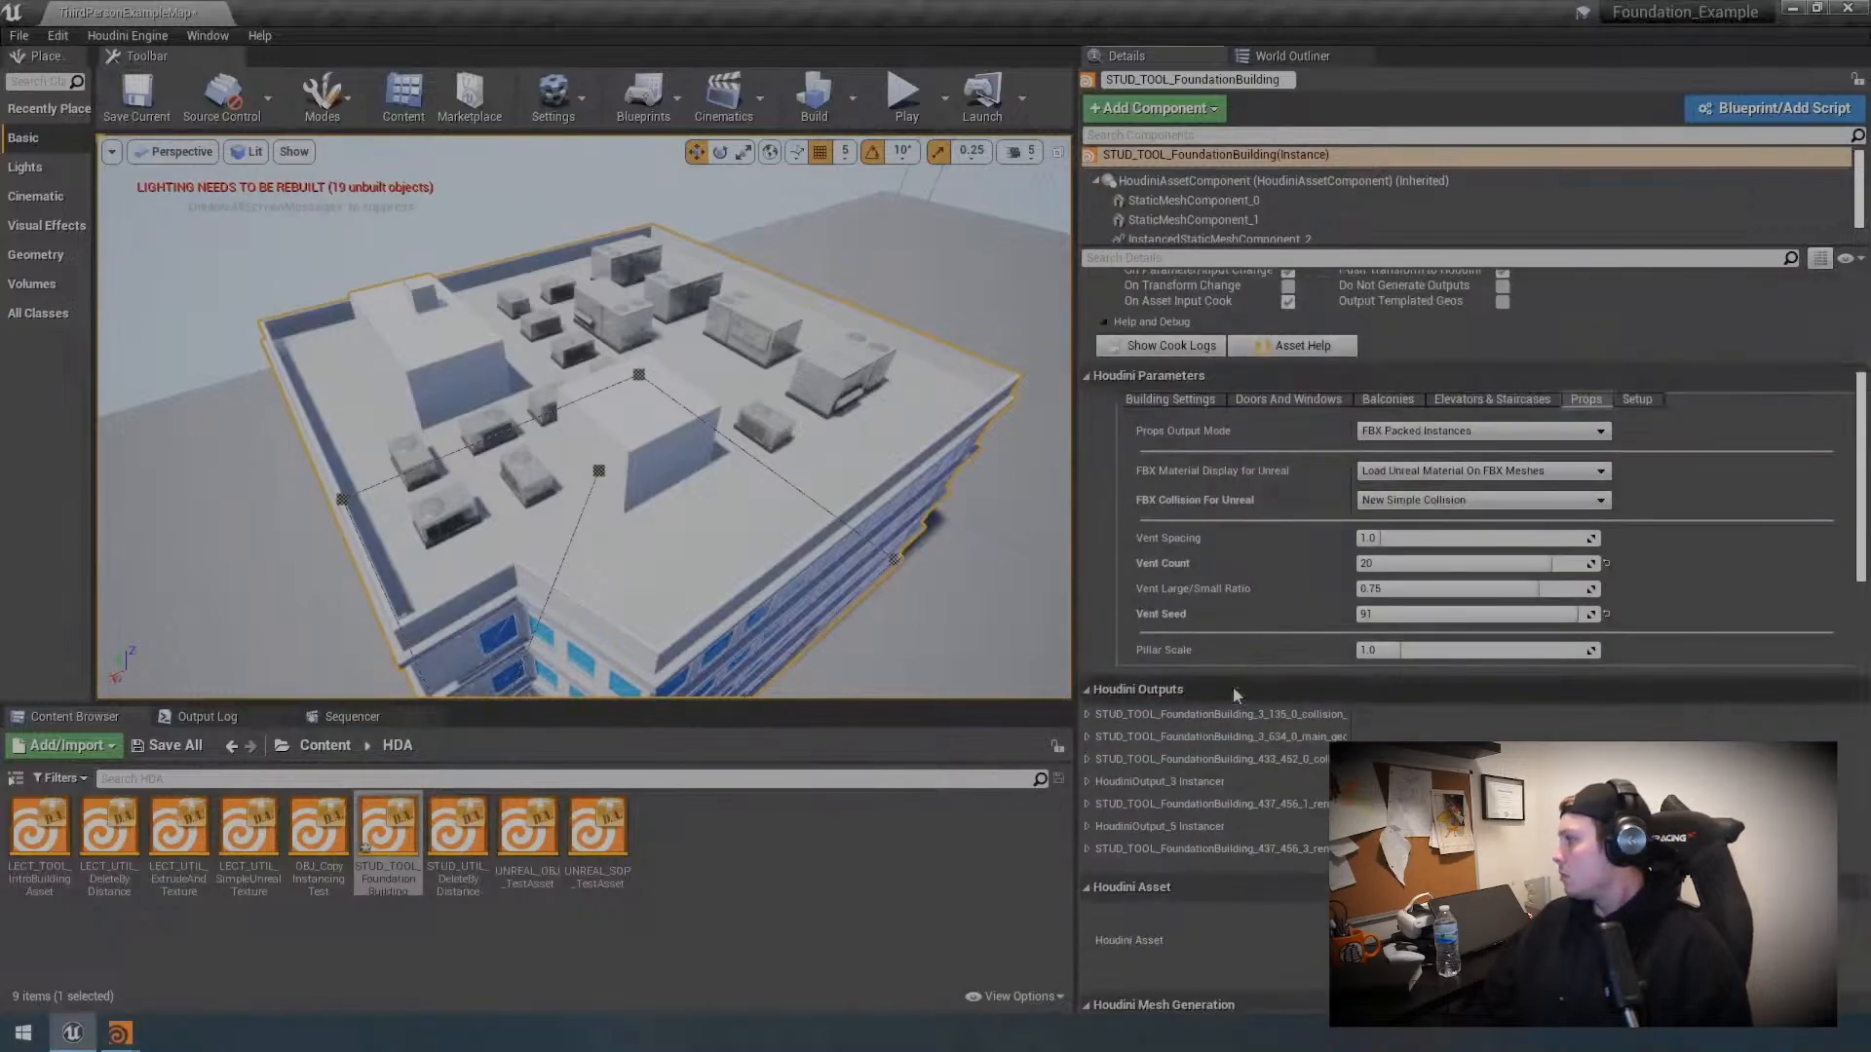
left_click(1429, 508)
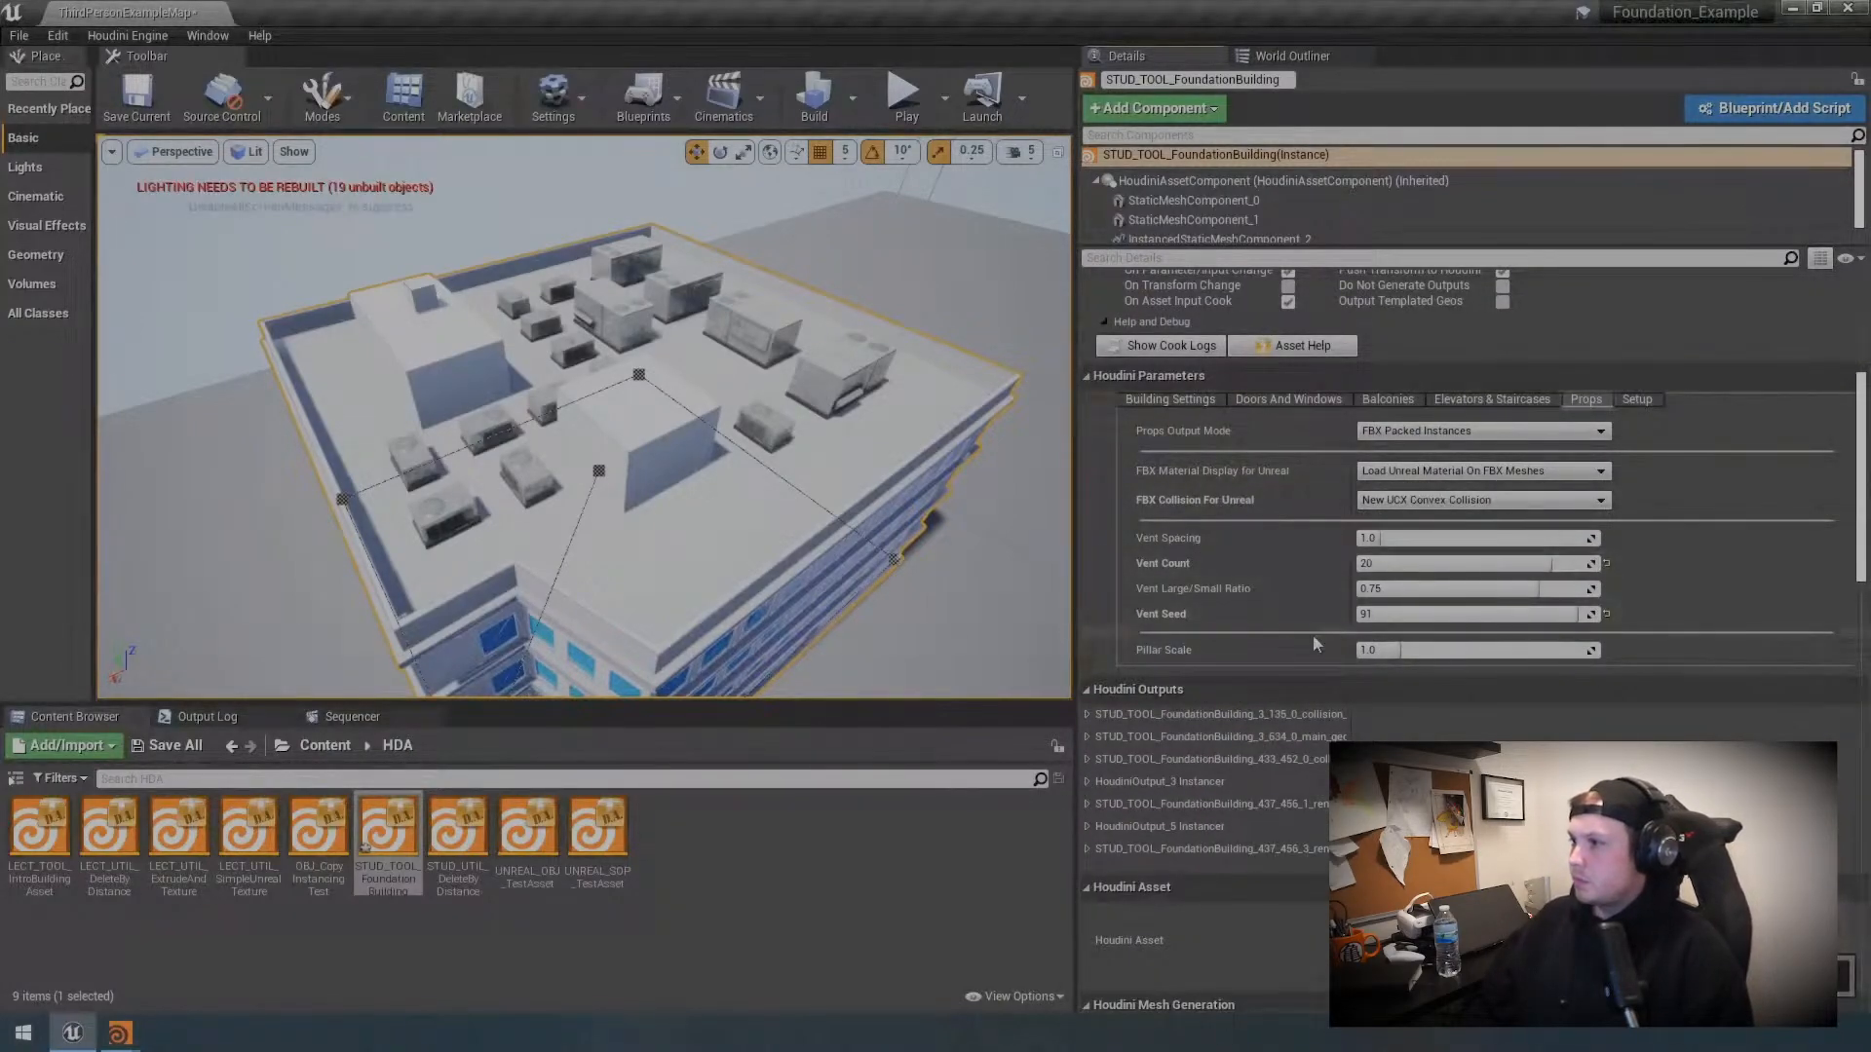
Step: Expand the HoudiniOutput_3 instancer, examine the large HVAC unit's mesh with its simple collision displayed, and close it
left_click(1087, 782)
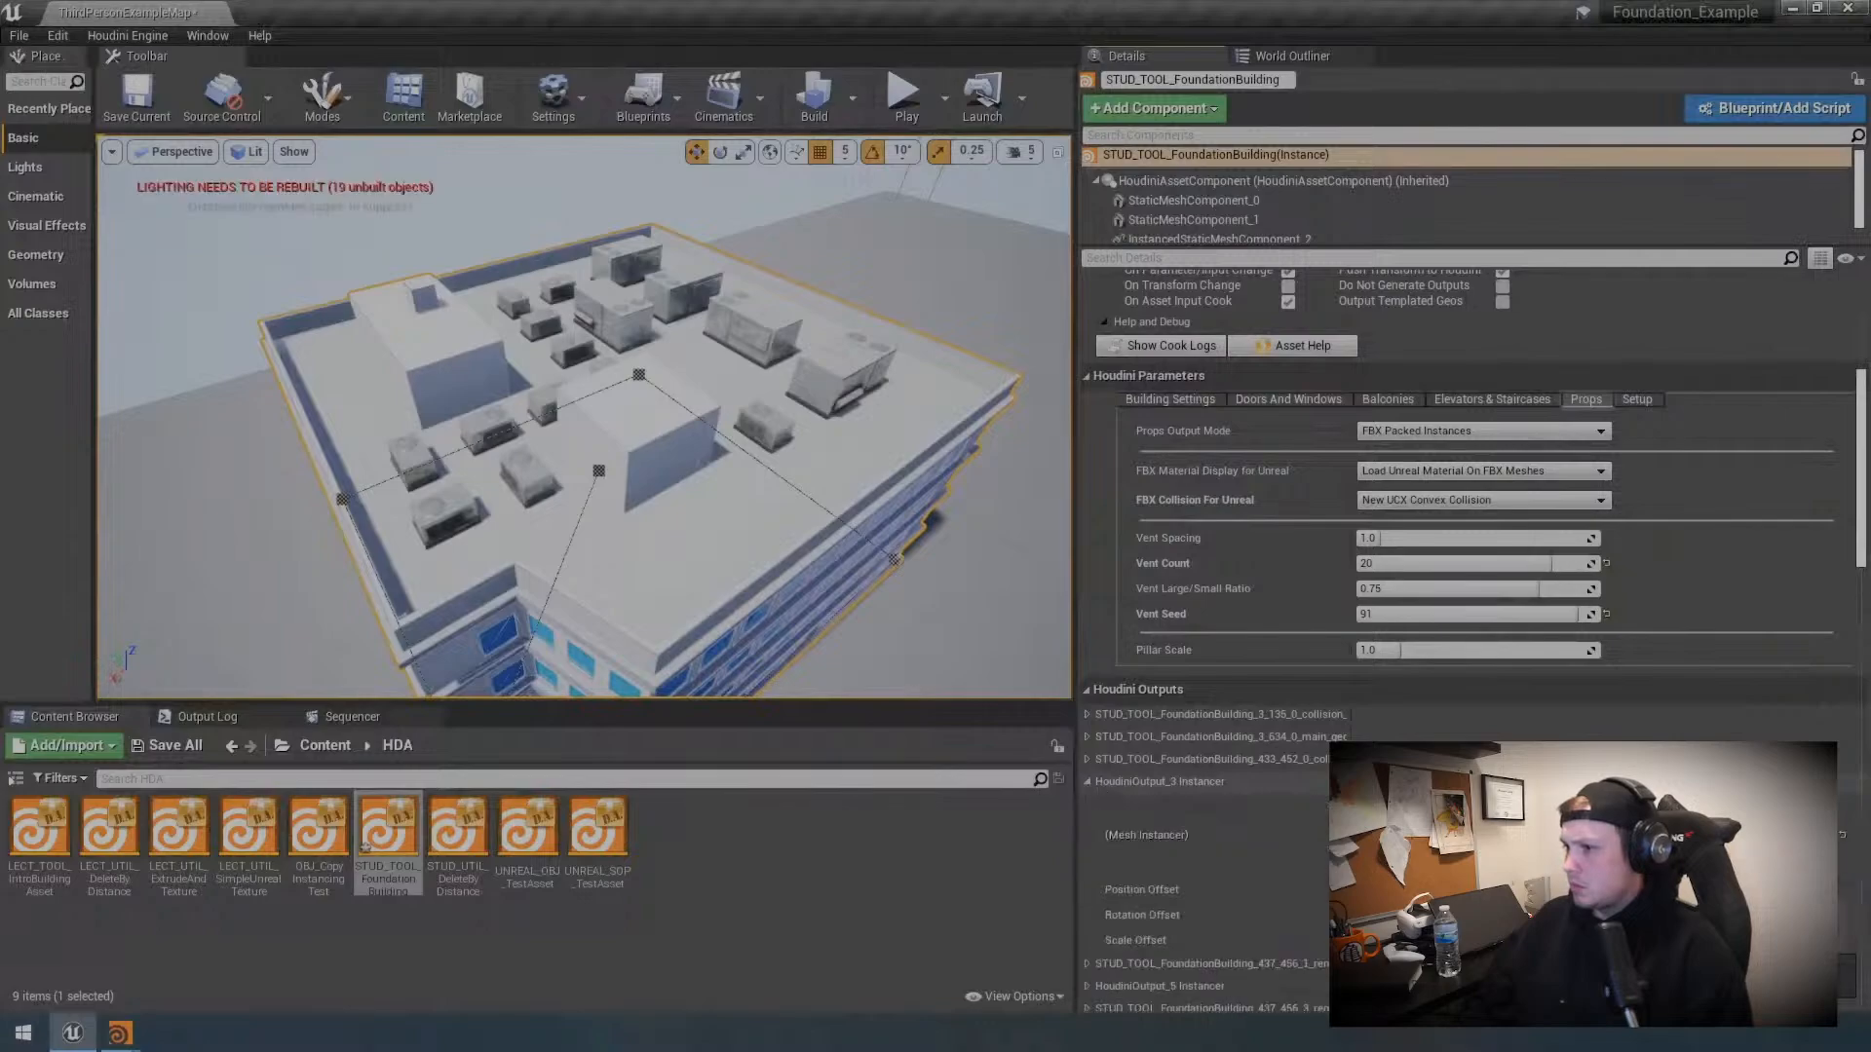
scroll(1282, 797, "down", 3)
double_click(1384, 679)
left_click_drag(1002, 600, 897, 612)
left_click(918, 224)
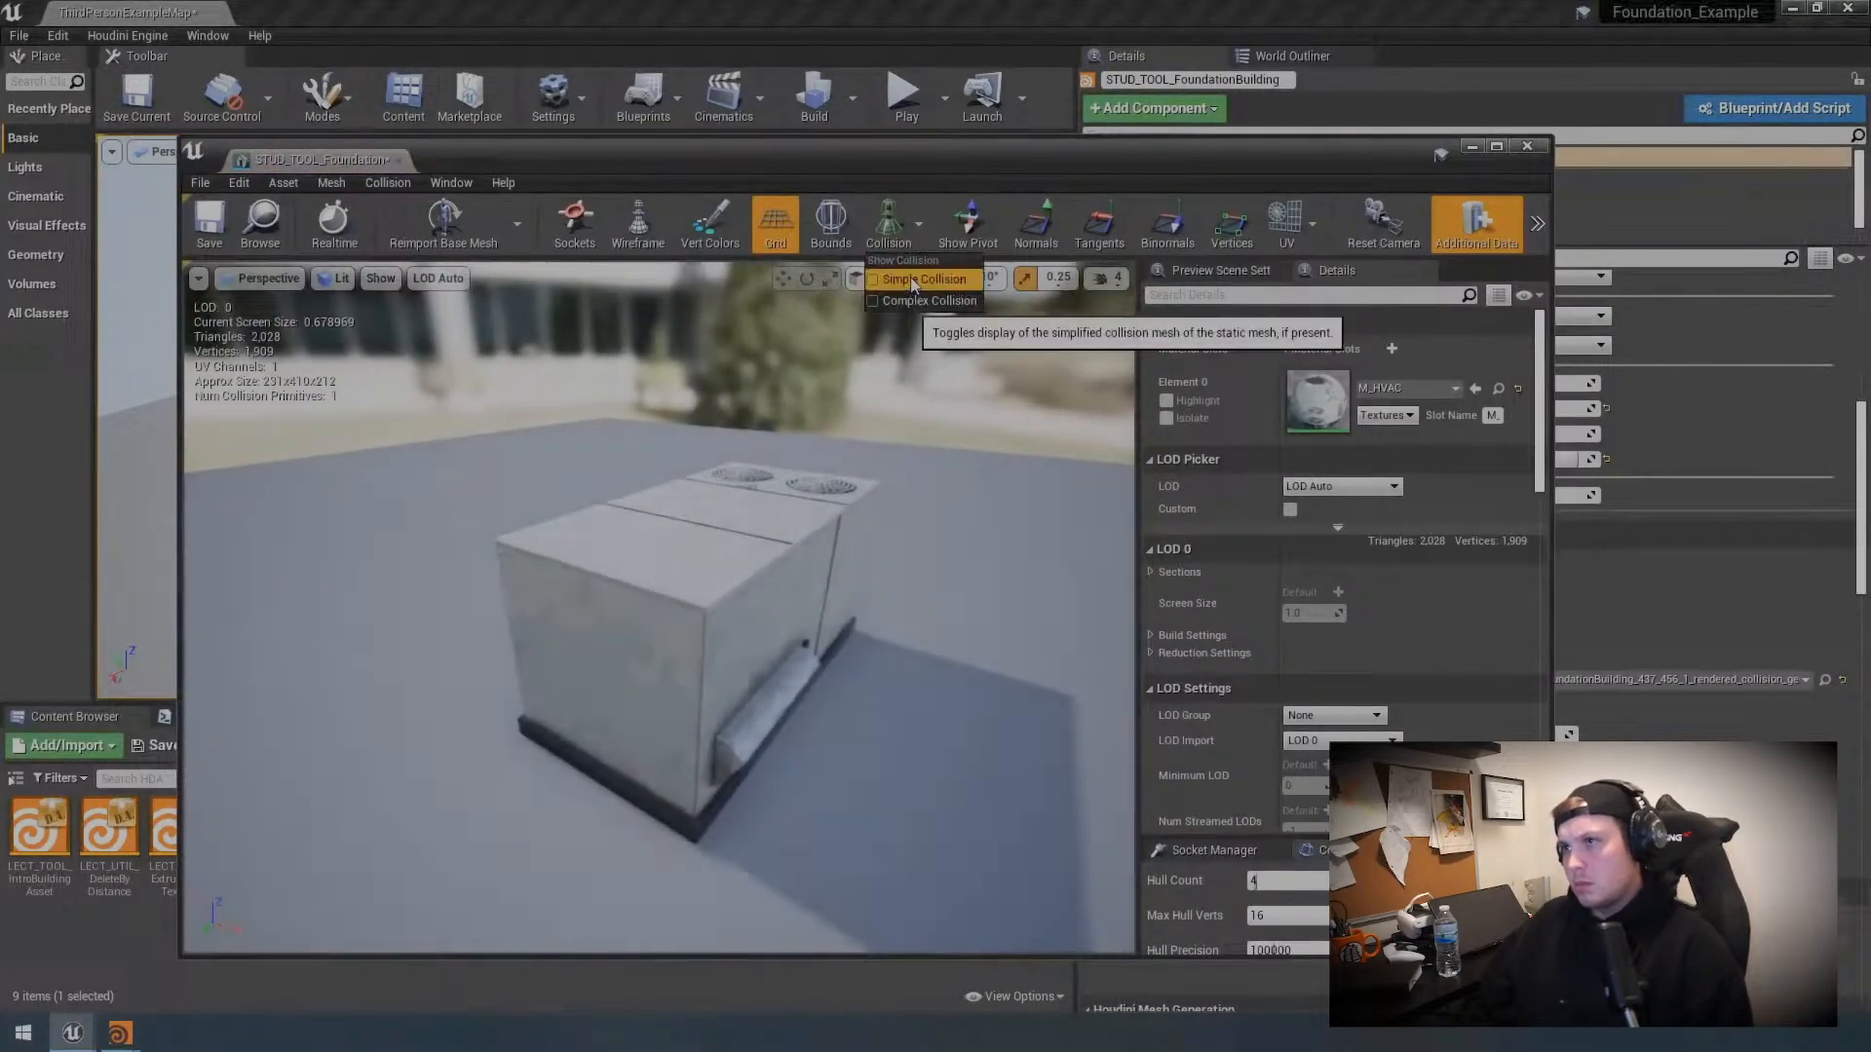
left_click(911, 281)
left_click_drag(909, 277, 711, 366)
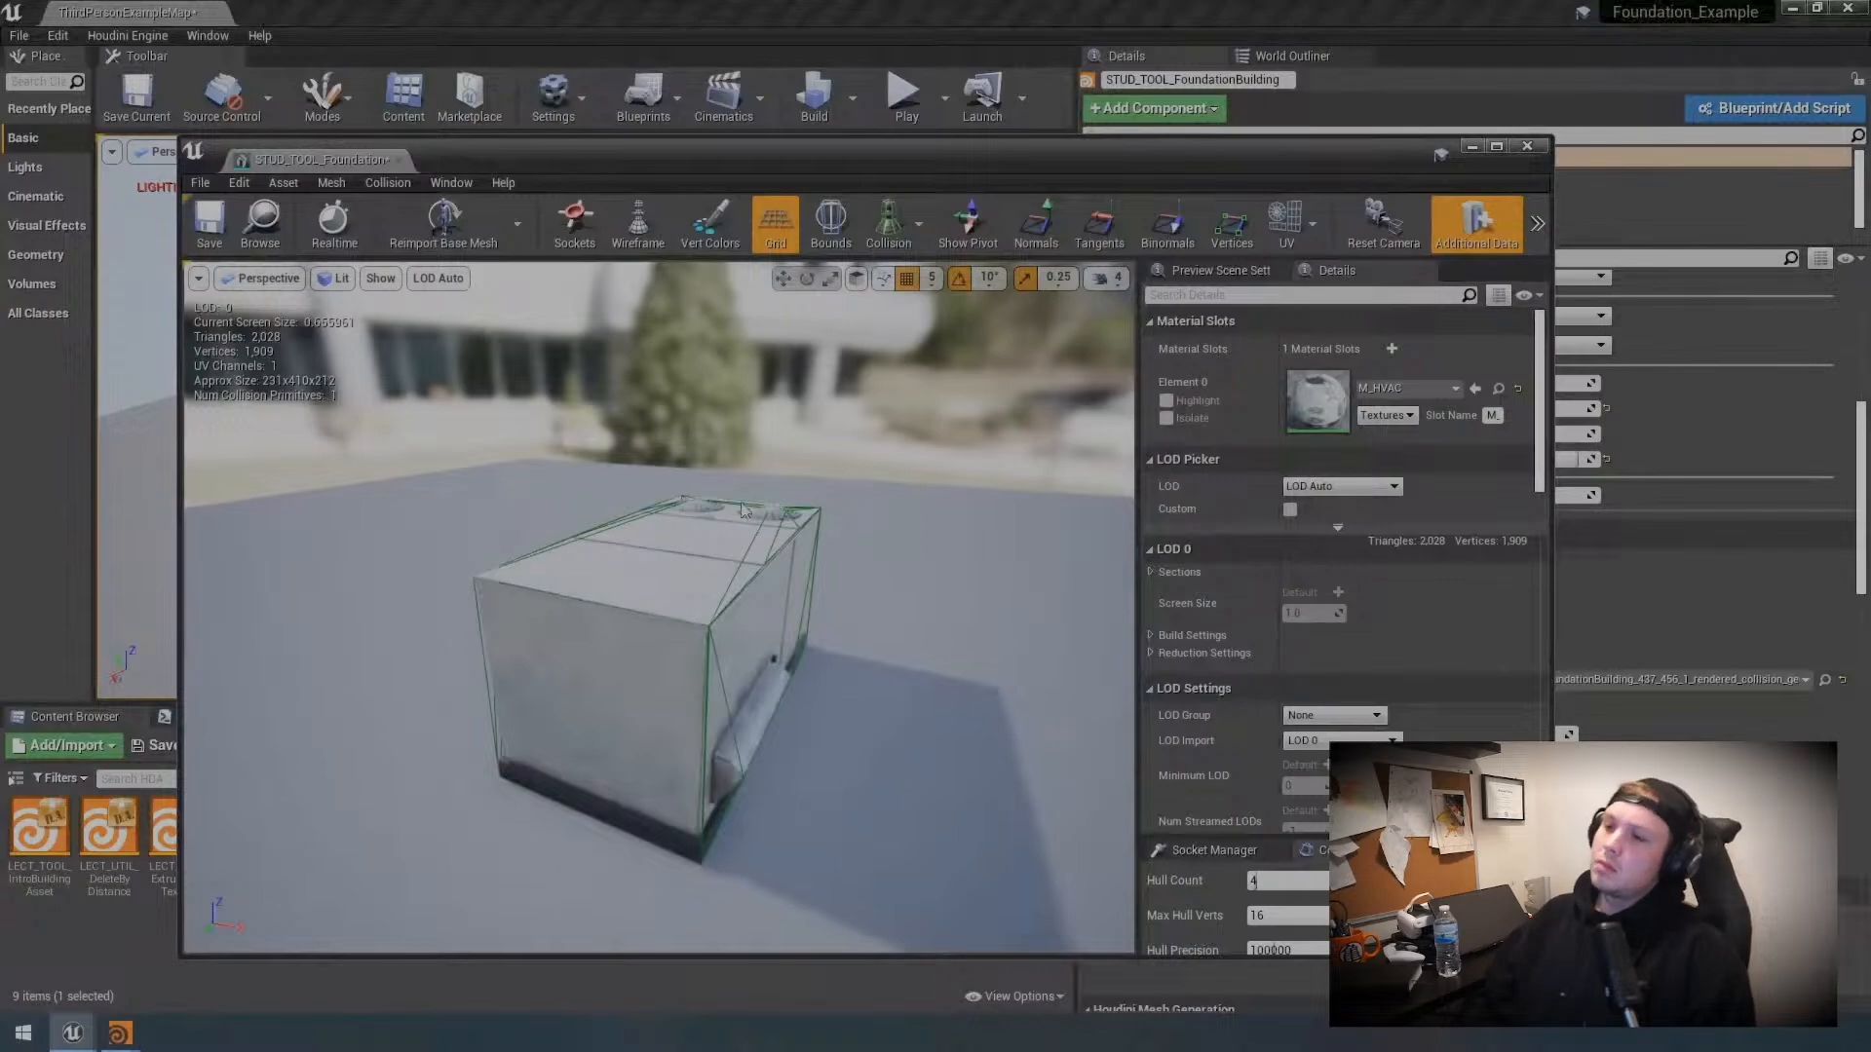
left_click_drag(822, 567, 802, 528)
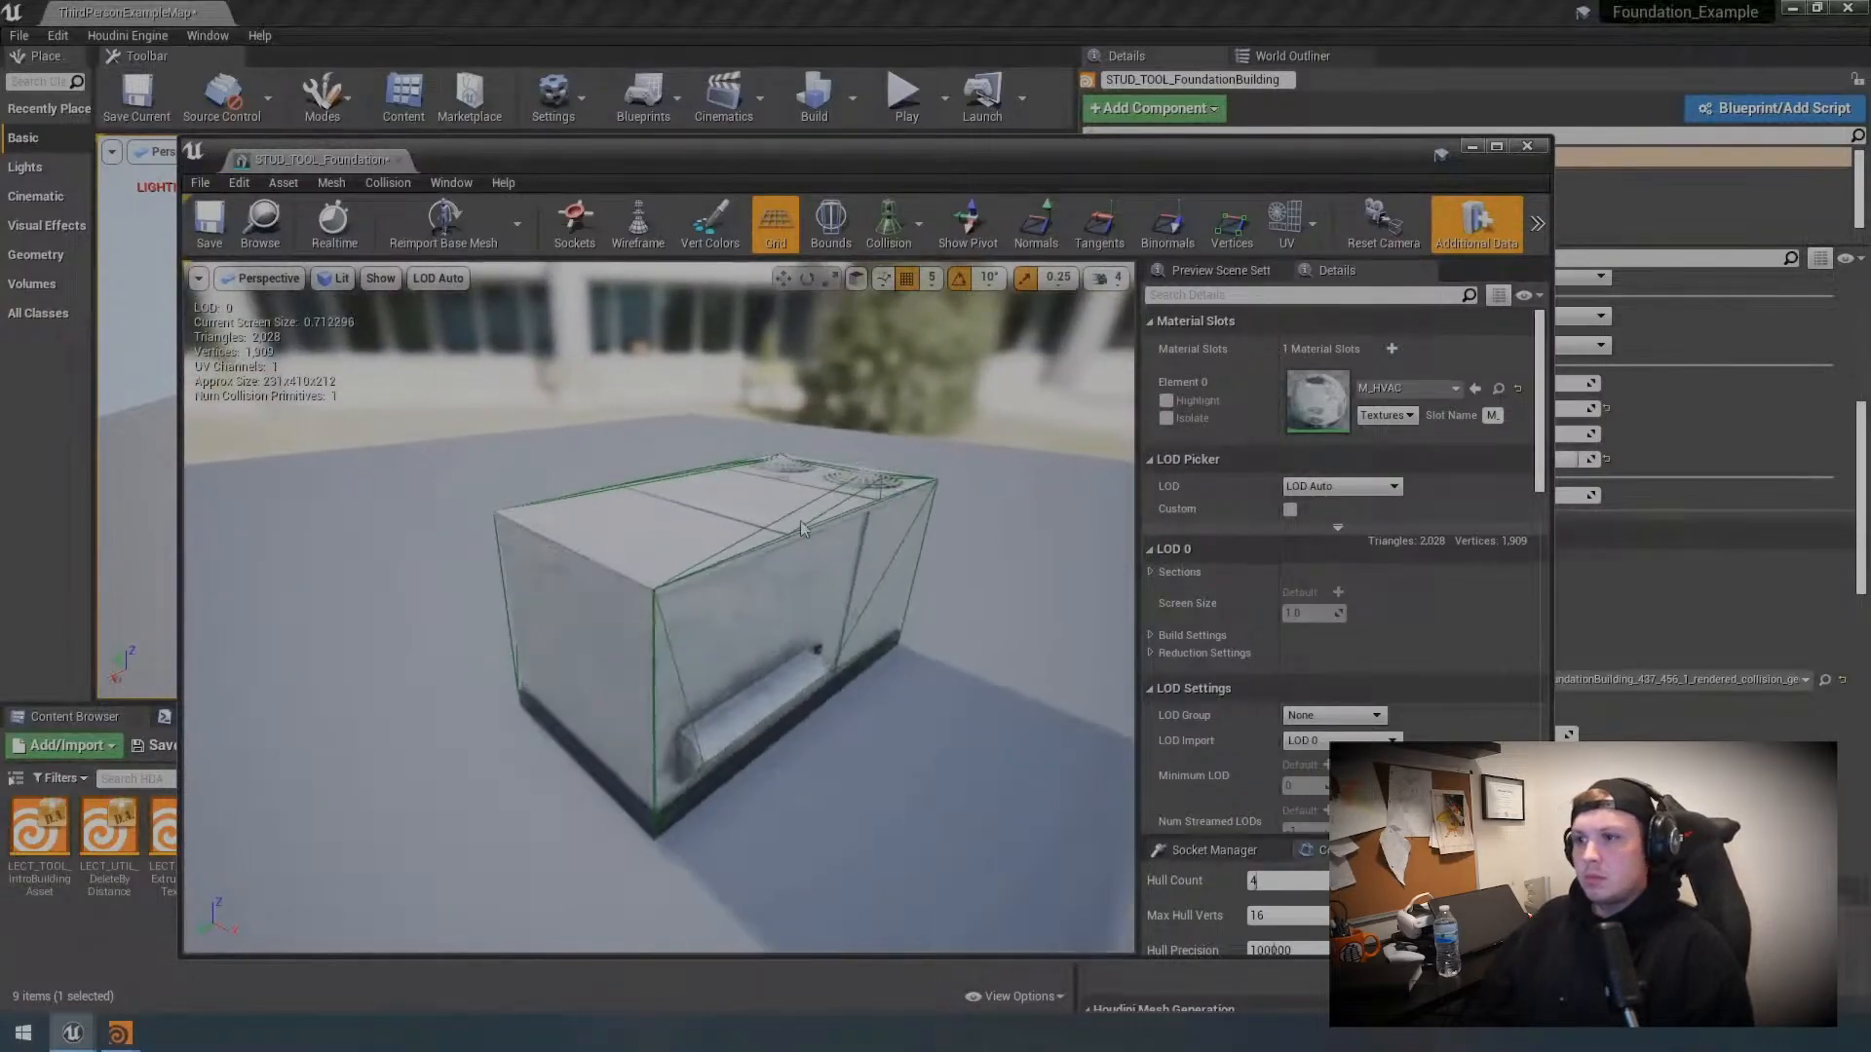
left_click(1527, 146)
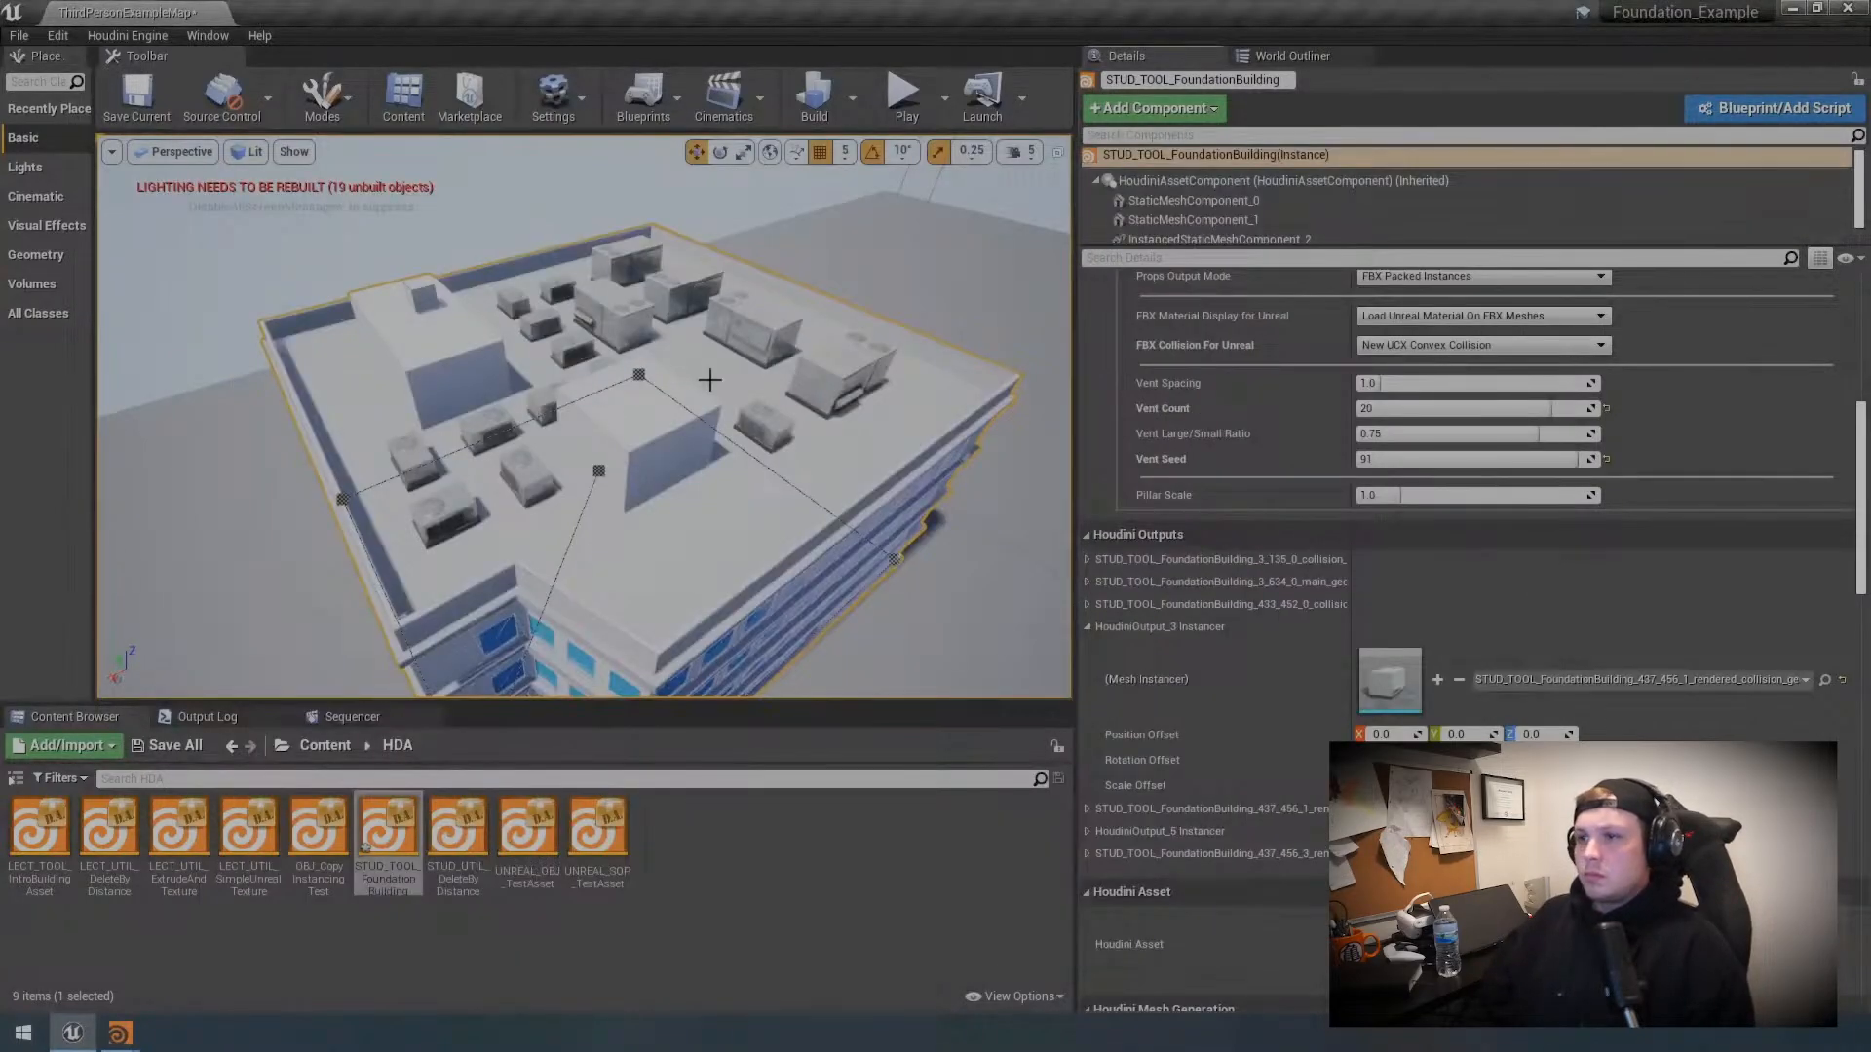
Step: Move the ThirdPersonCharacter from the neighbouring building onto the foundation building's roof
right_click_drag(713, 366, 829, 423)
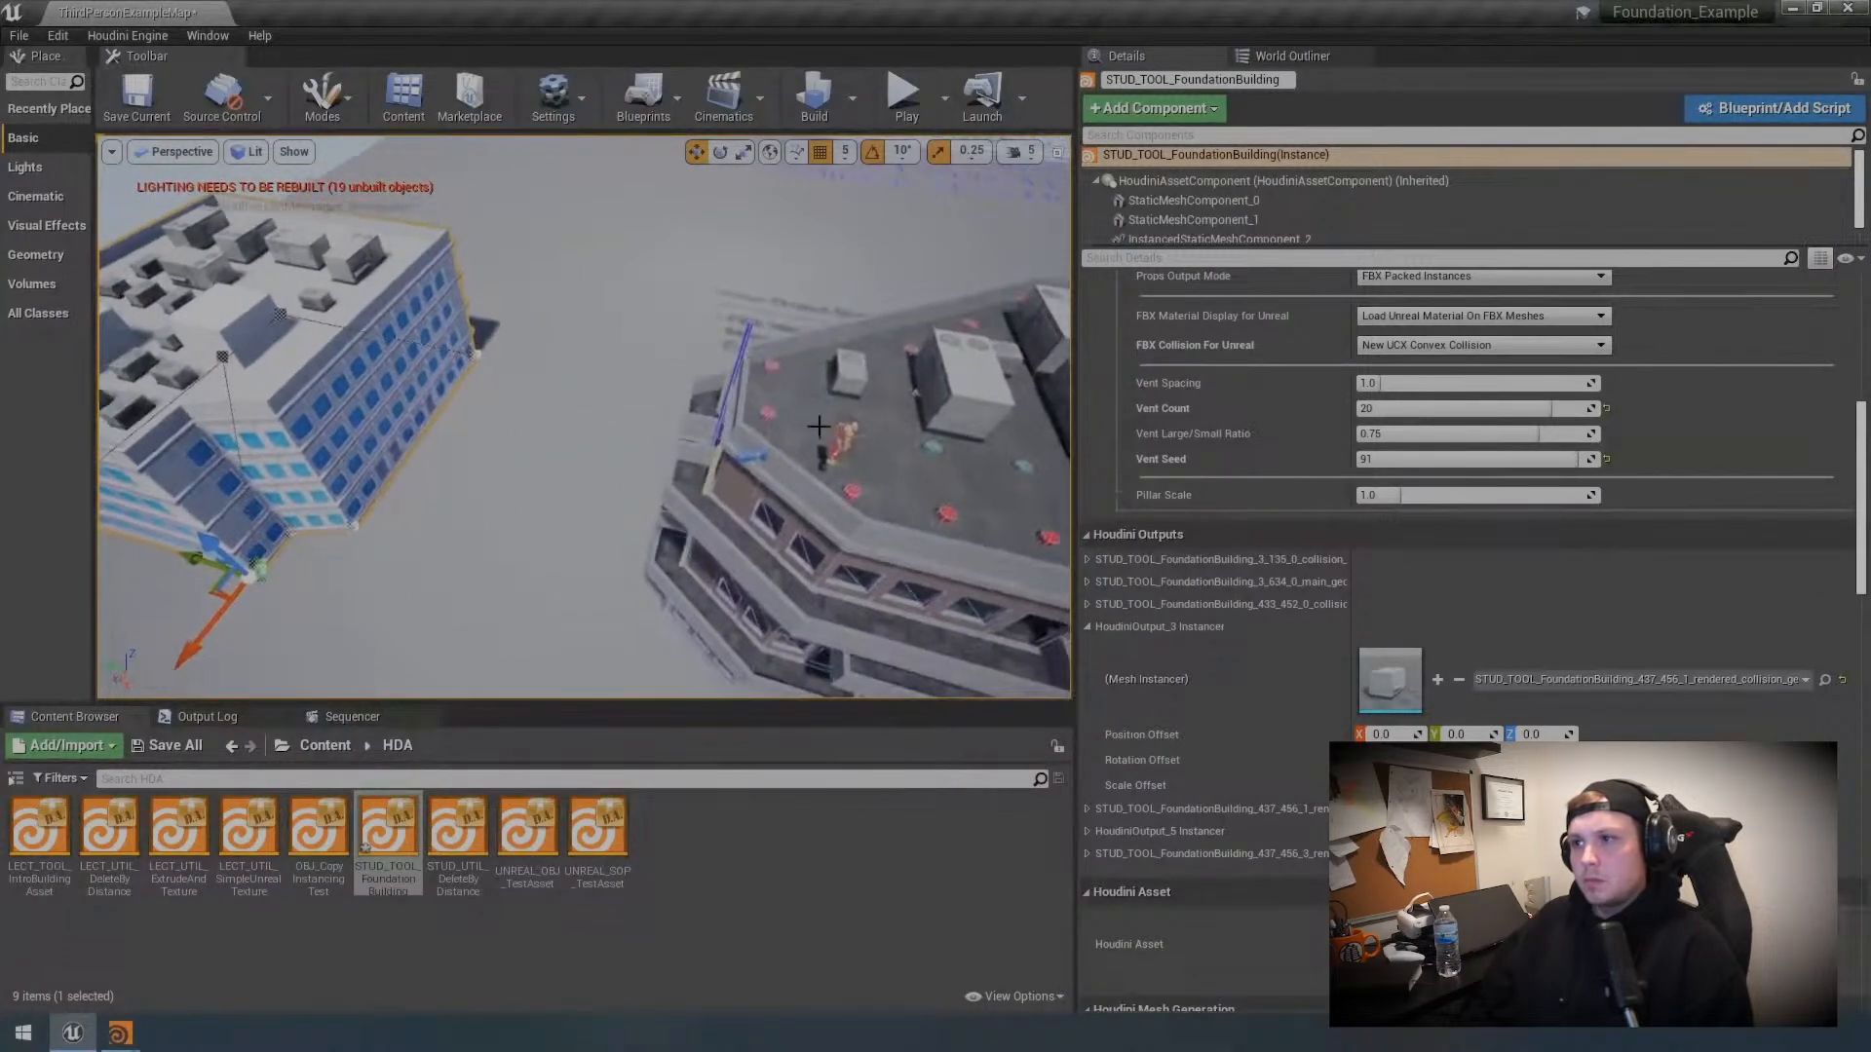
left_click(834, 438)
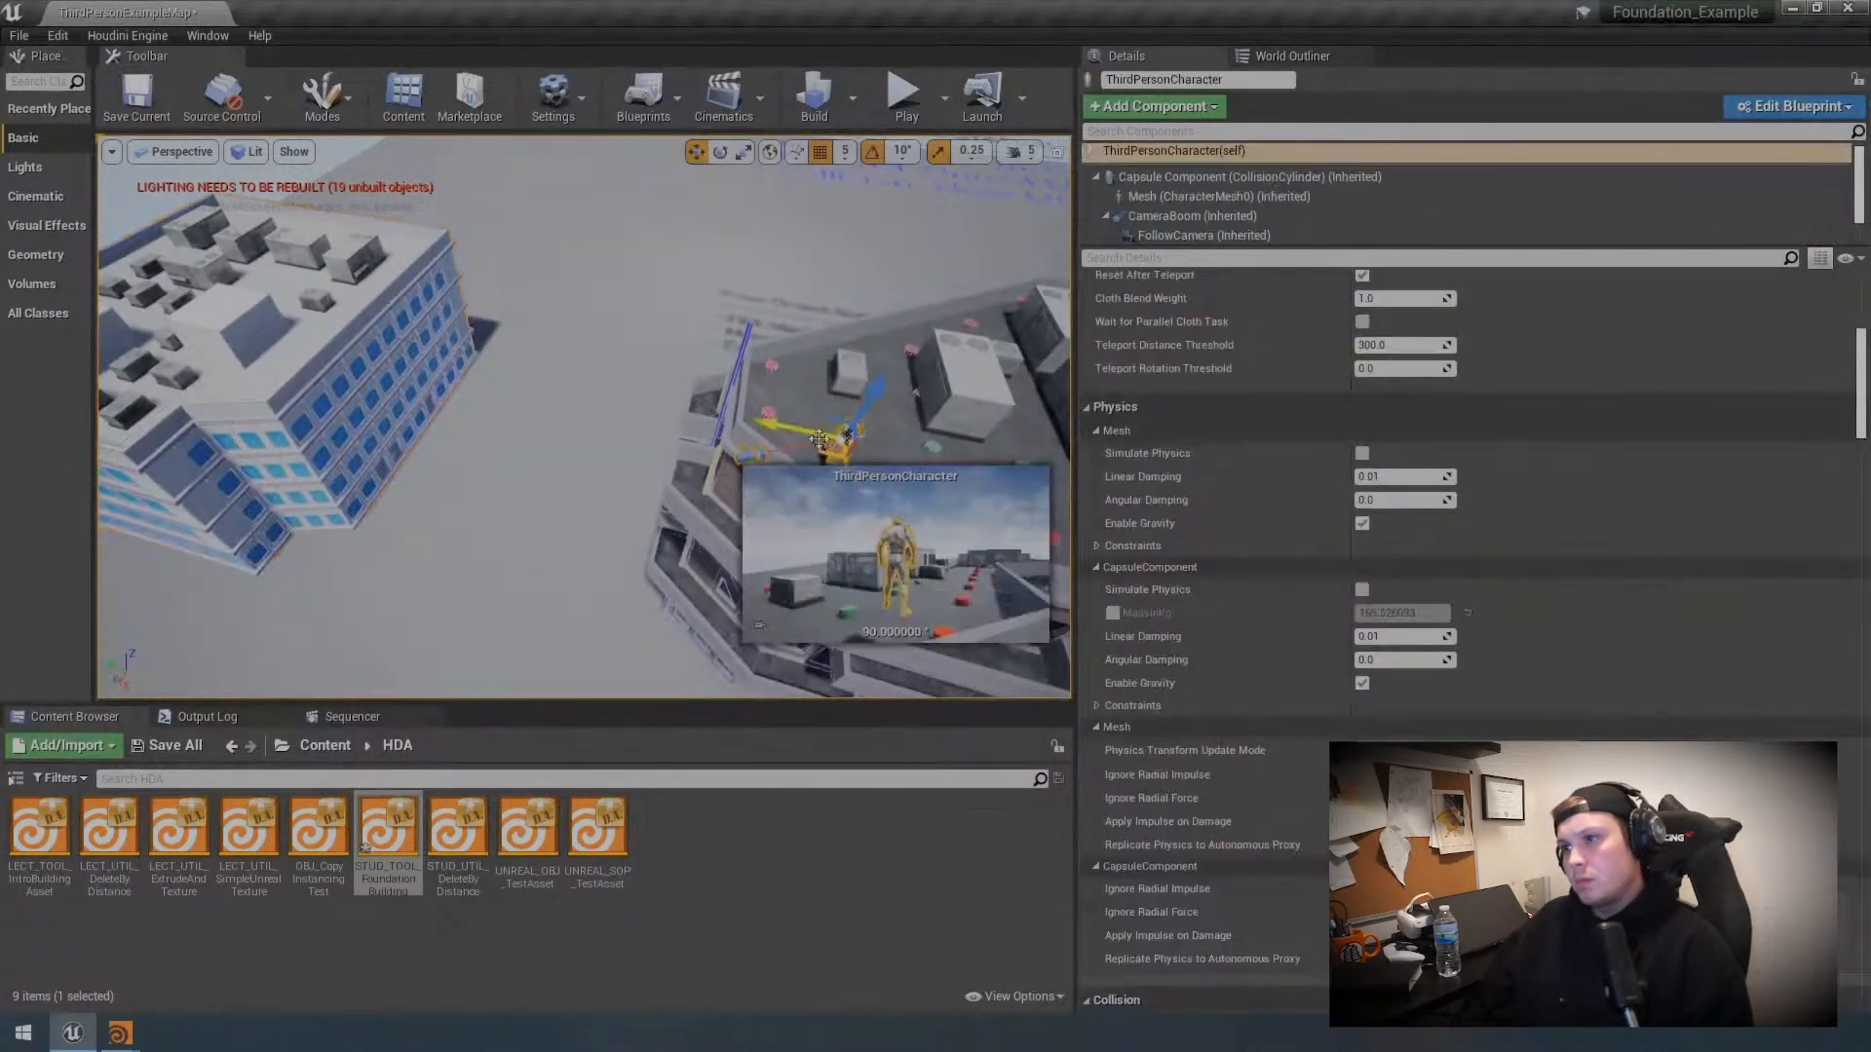
left_click_drag(819, 451, 537, 226)
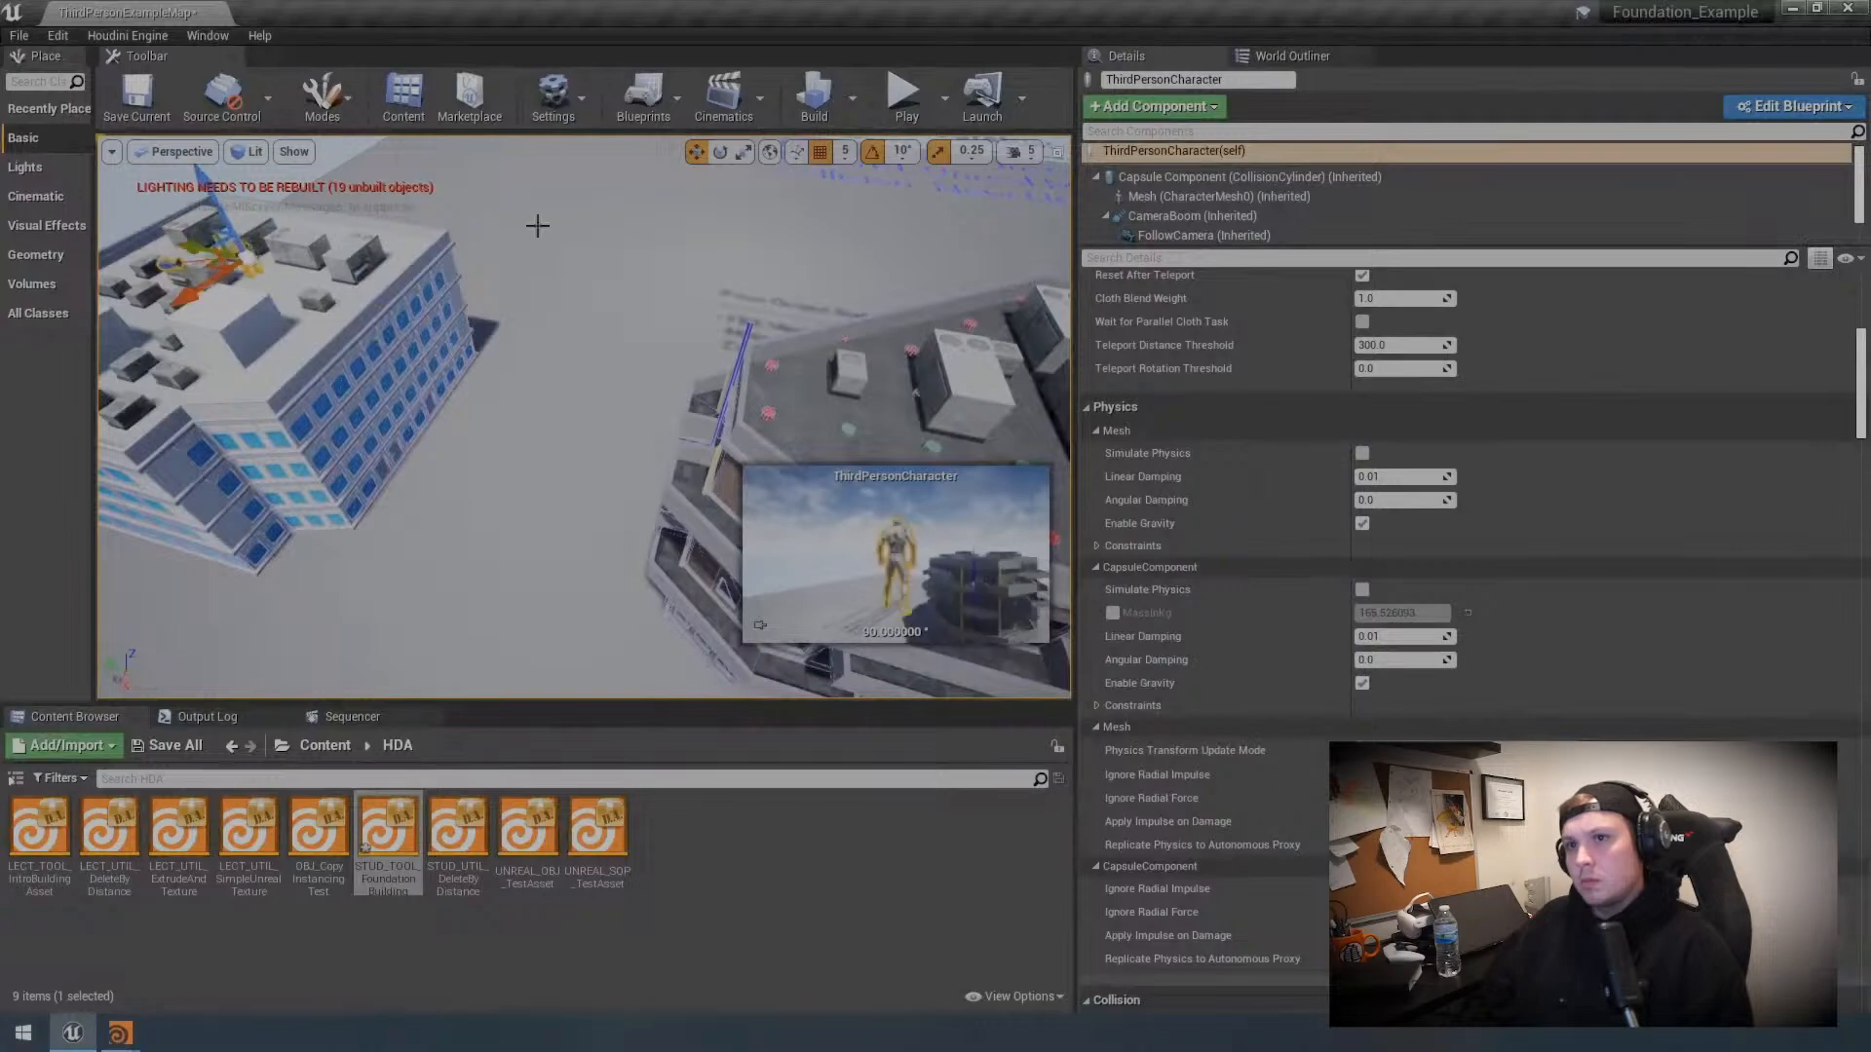
Step: Play the level, run and jump the character across the rooftop vents to test their collision, and end the play session
left_click(902, 98)
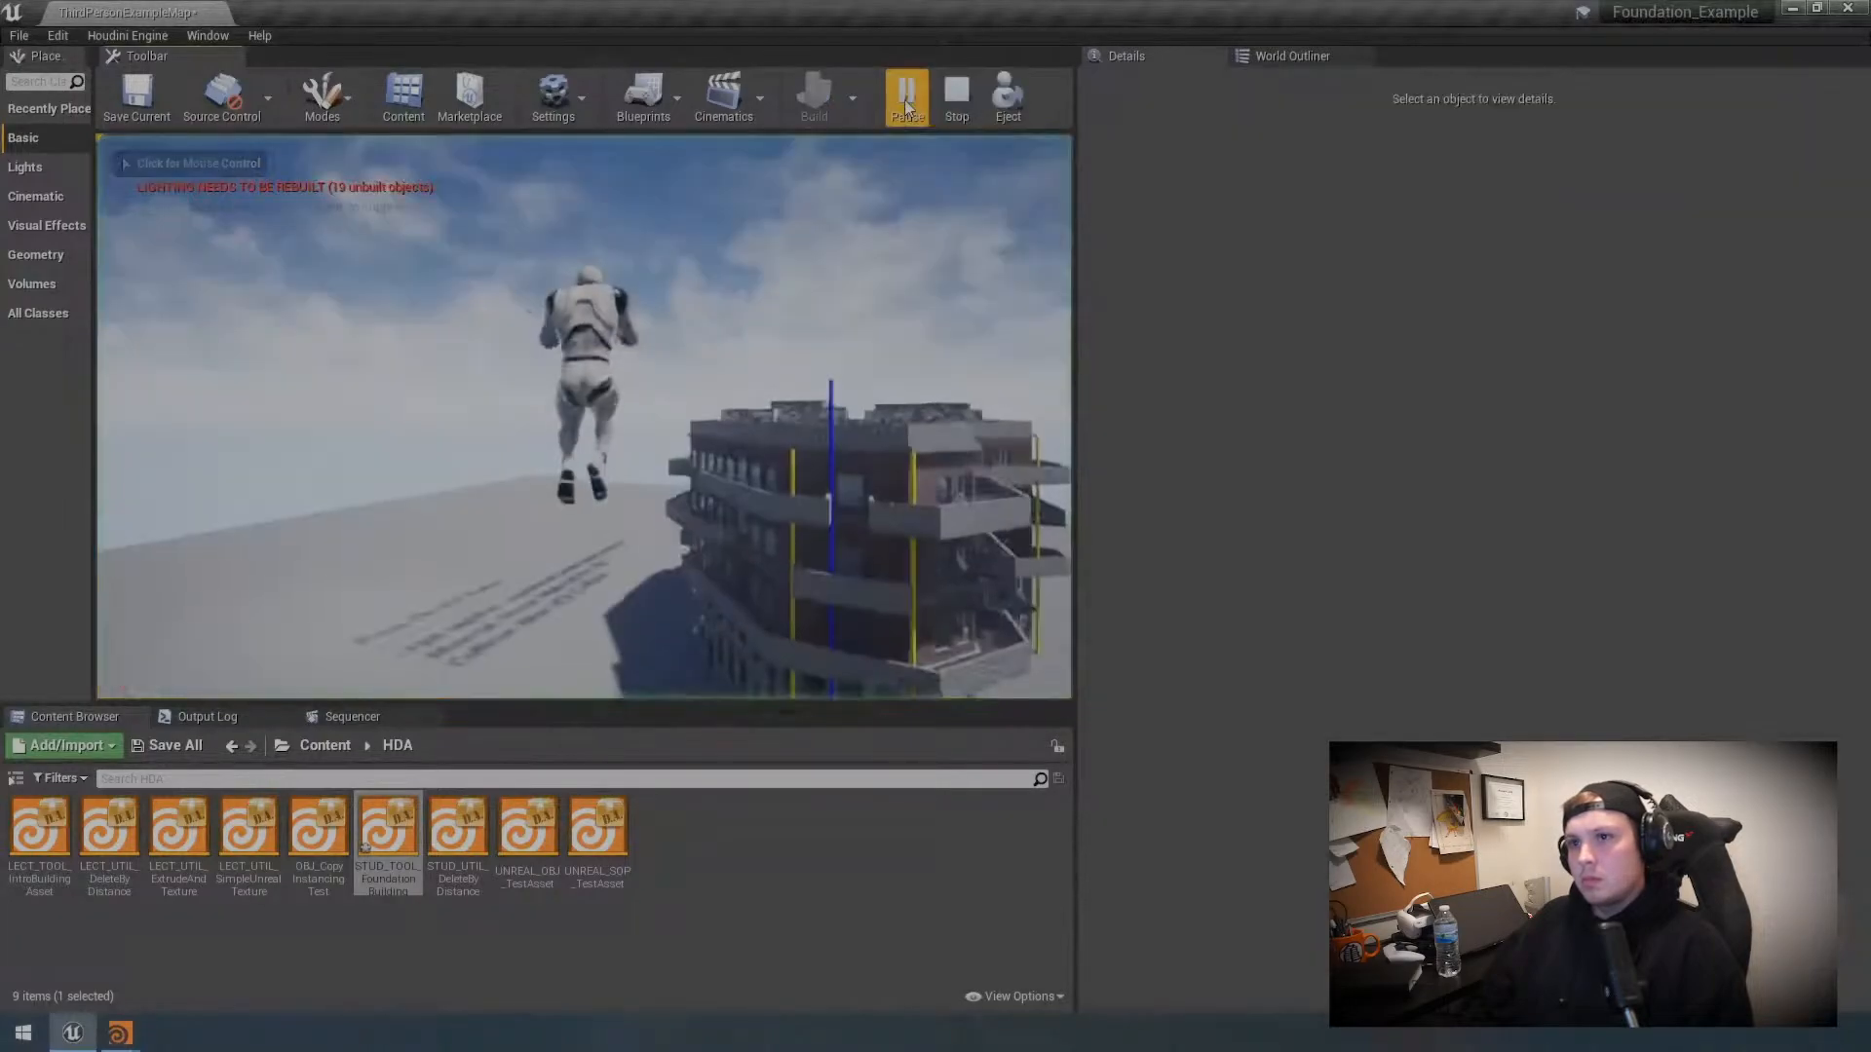
left_click(887, 143)
key("w")
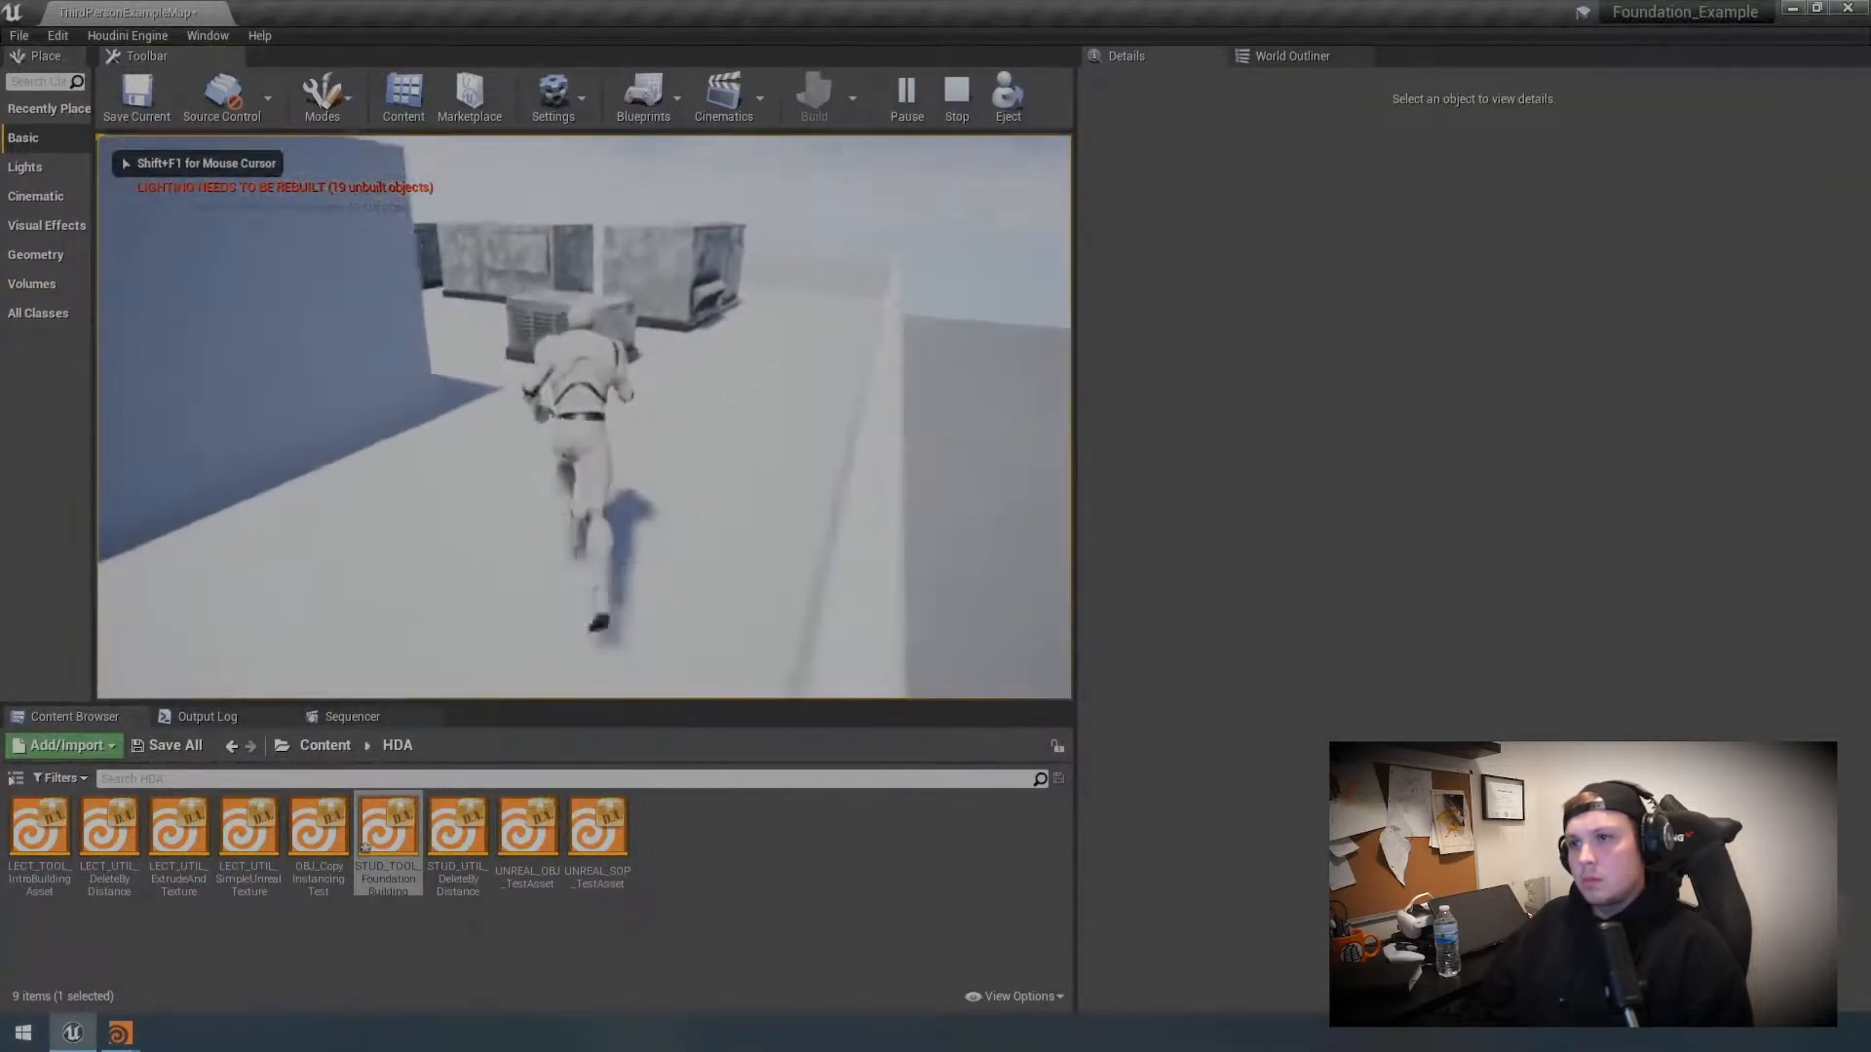
key("space")
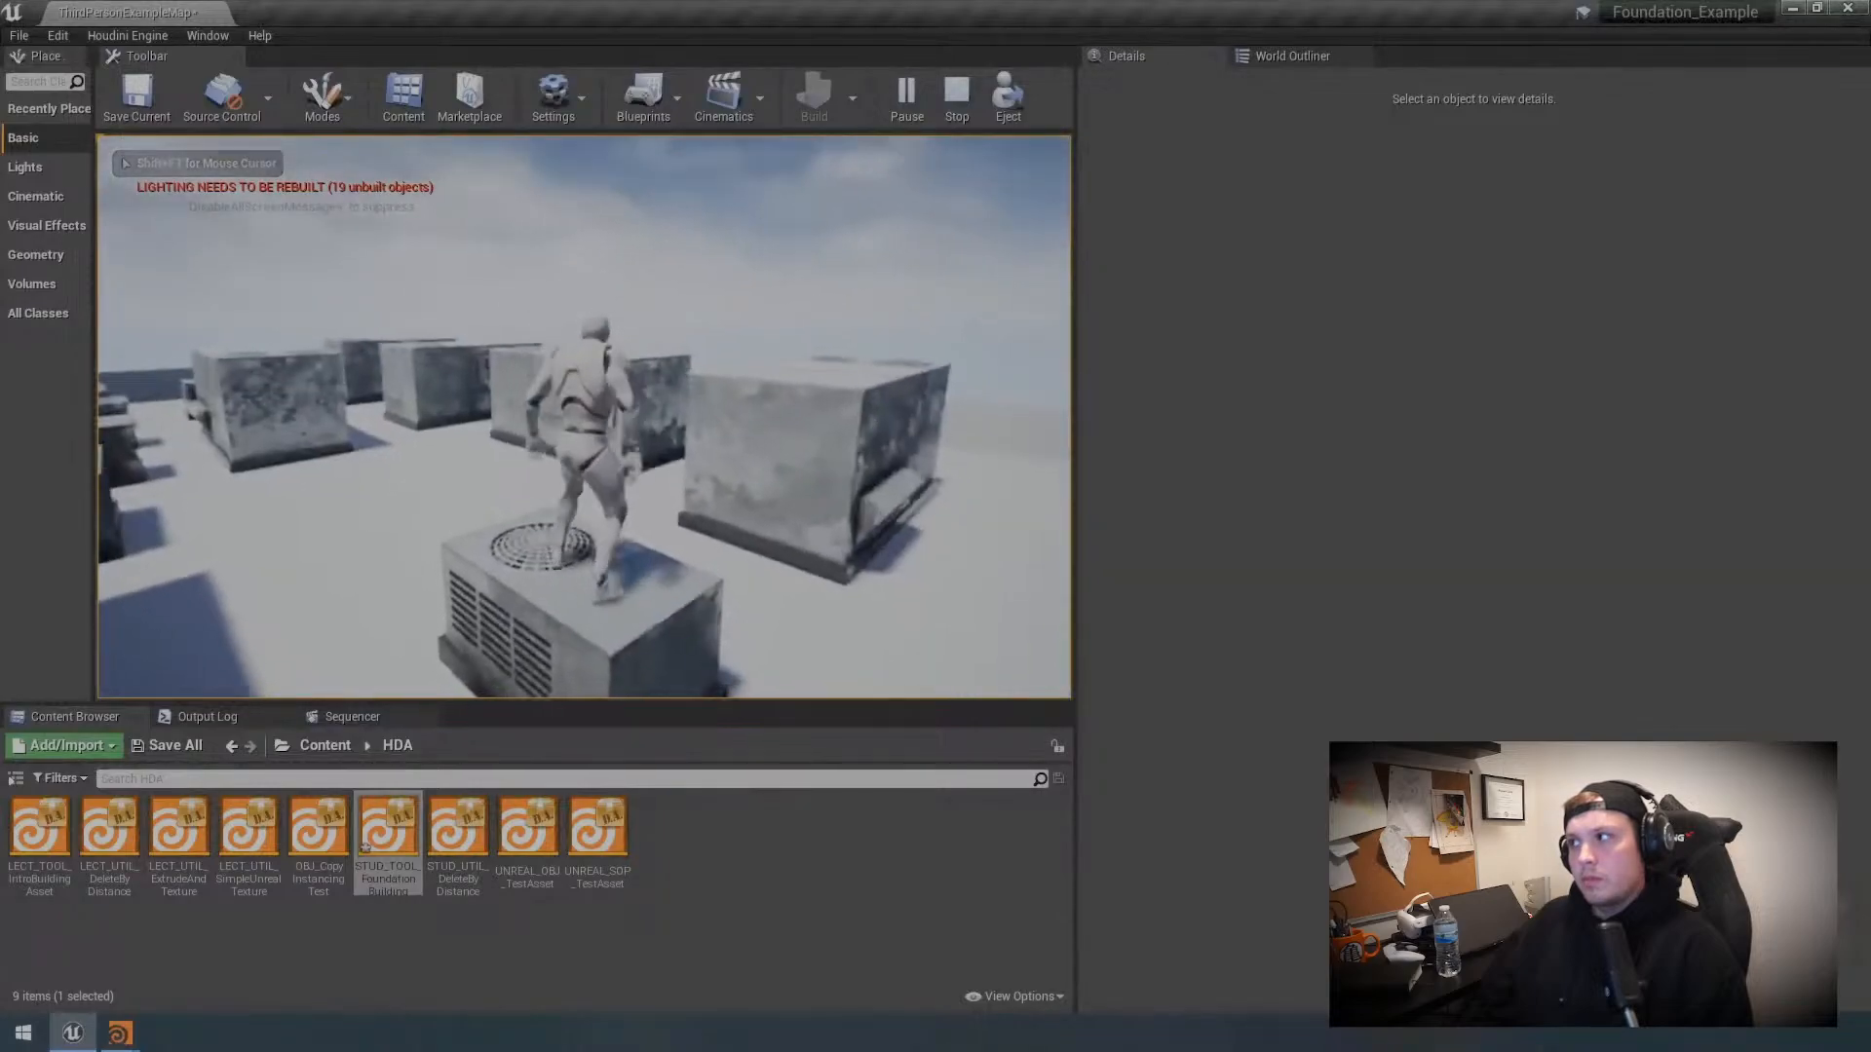
key("space")
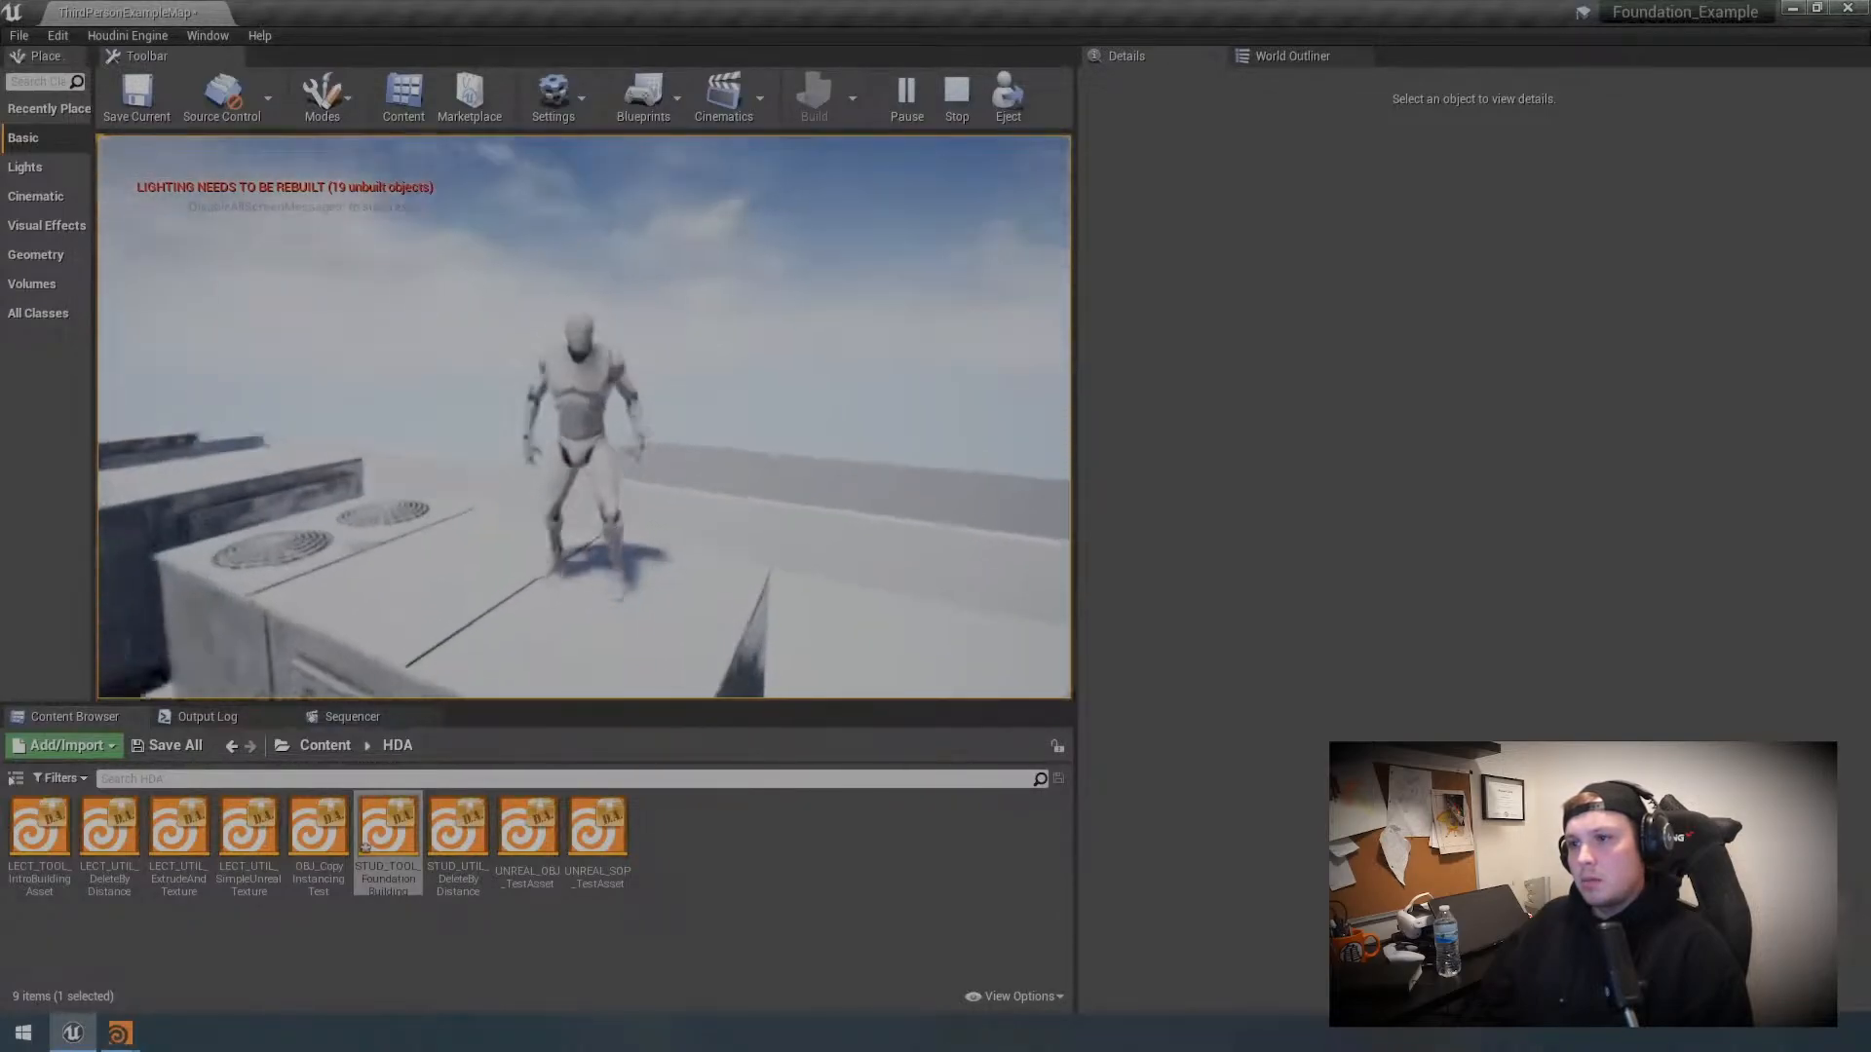
key("d")
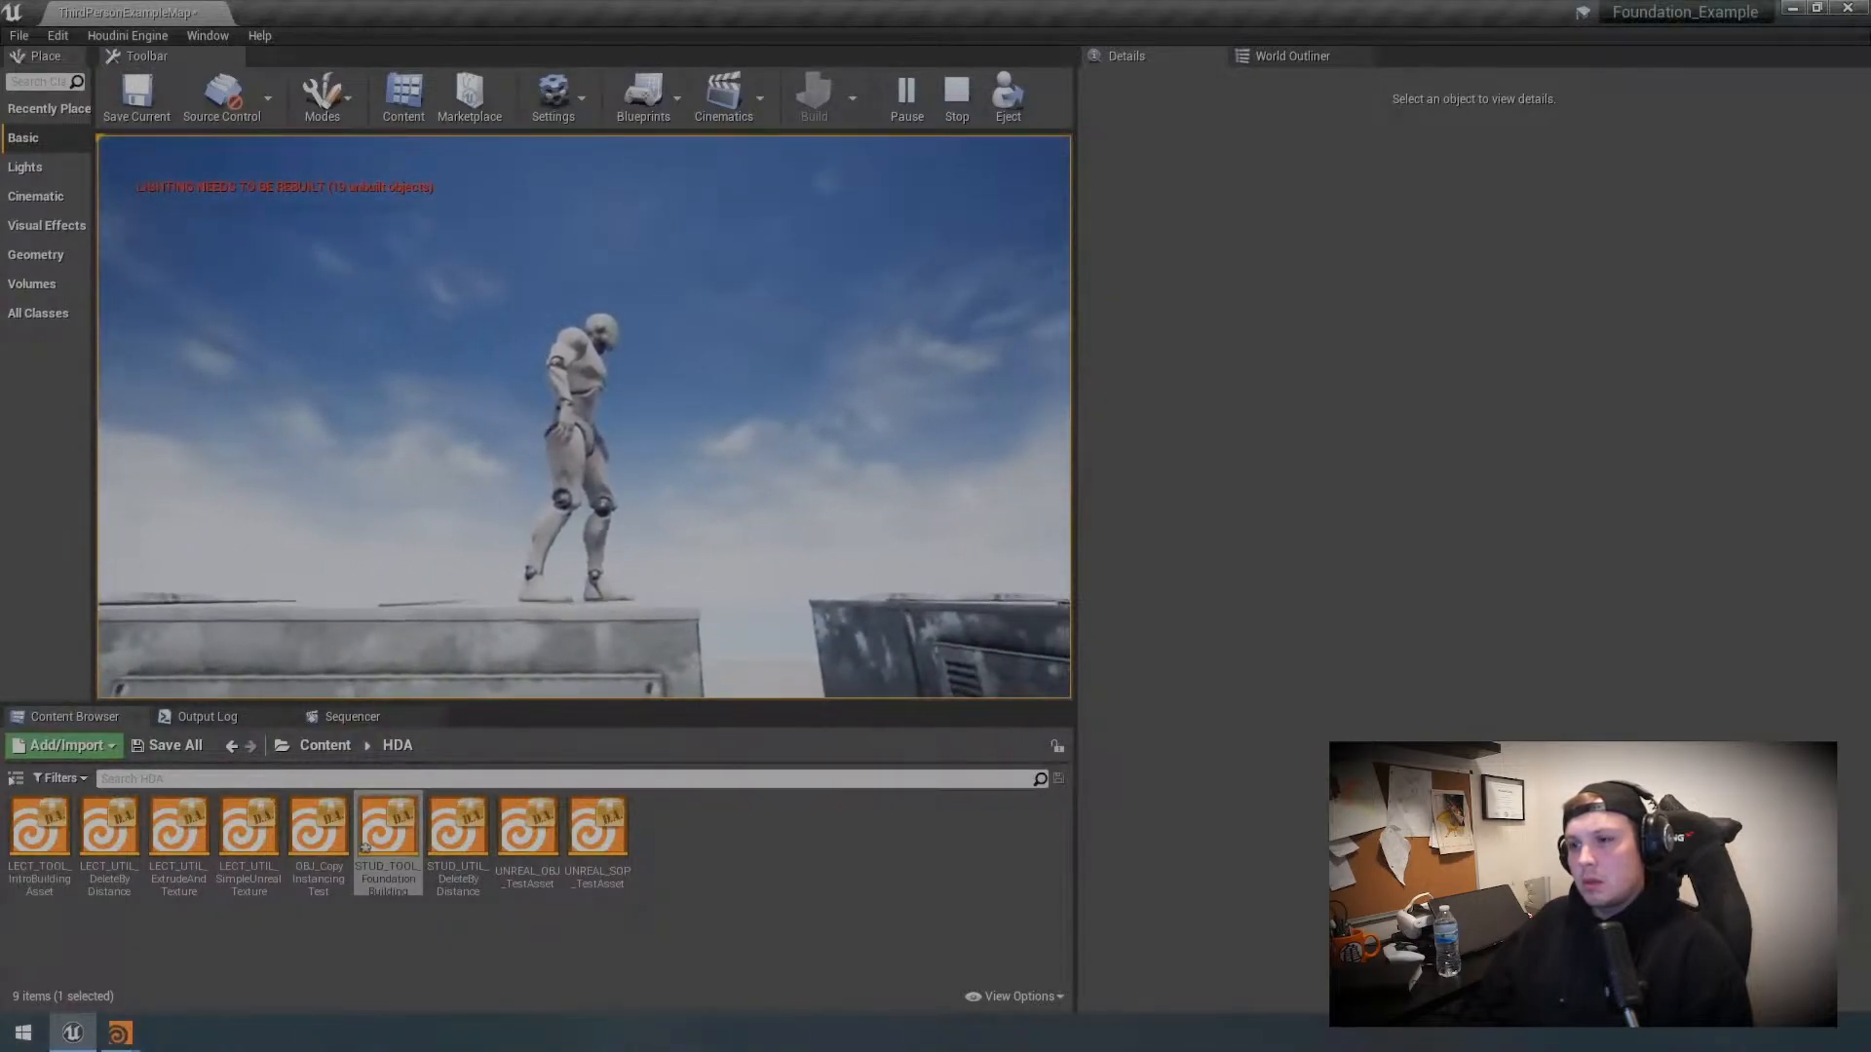
key("w")
key("space")
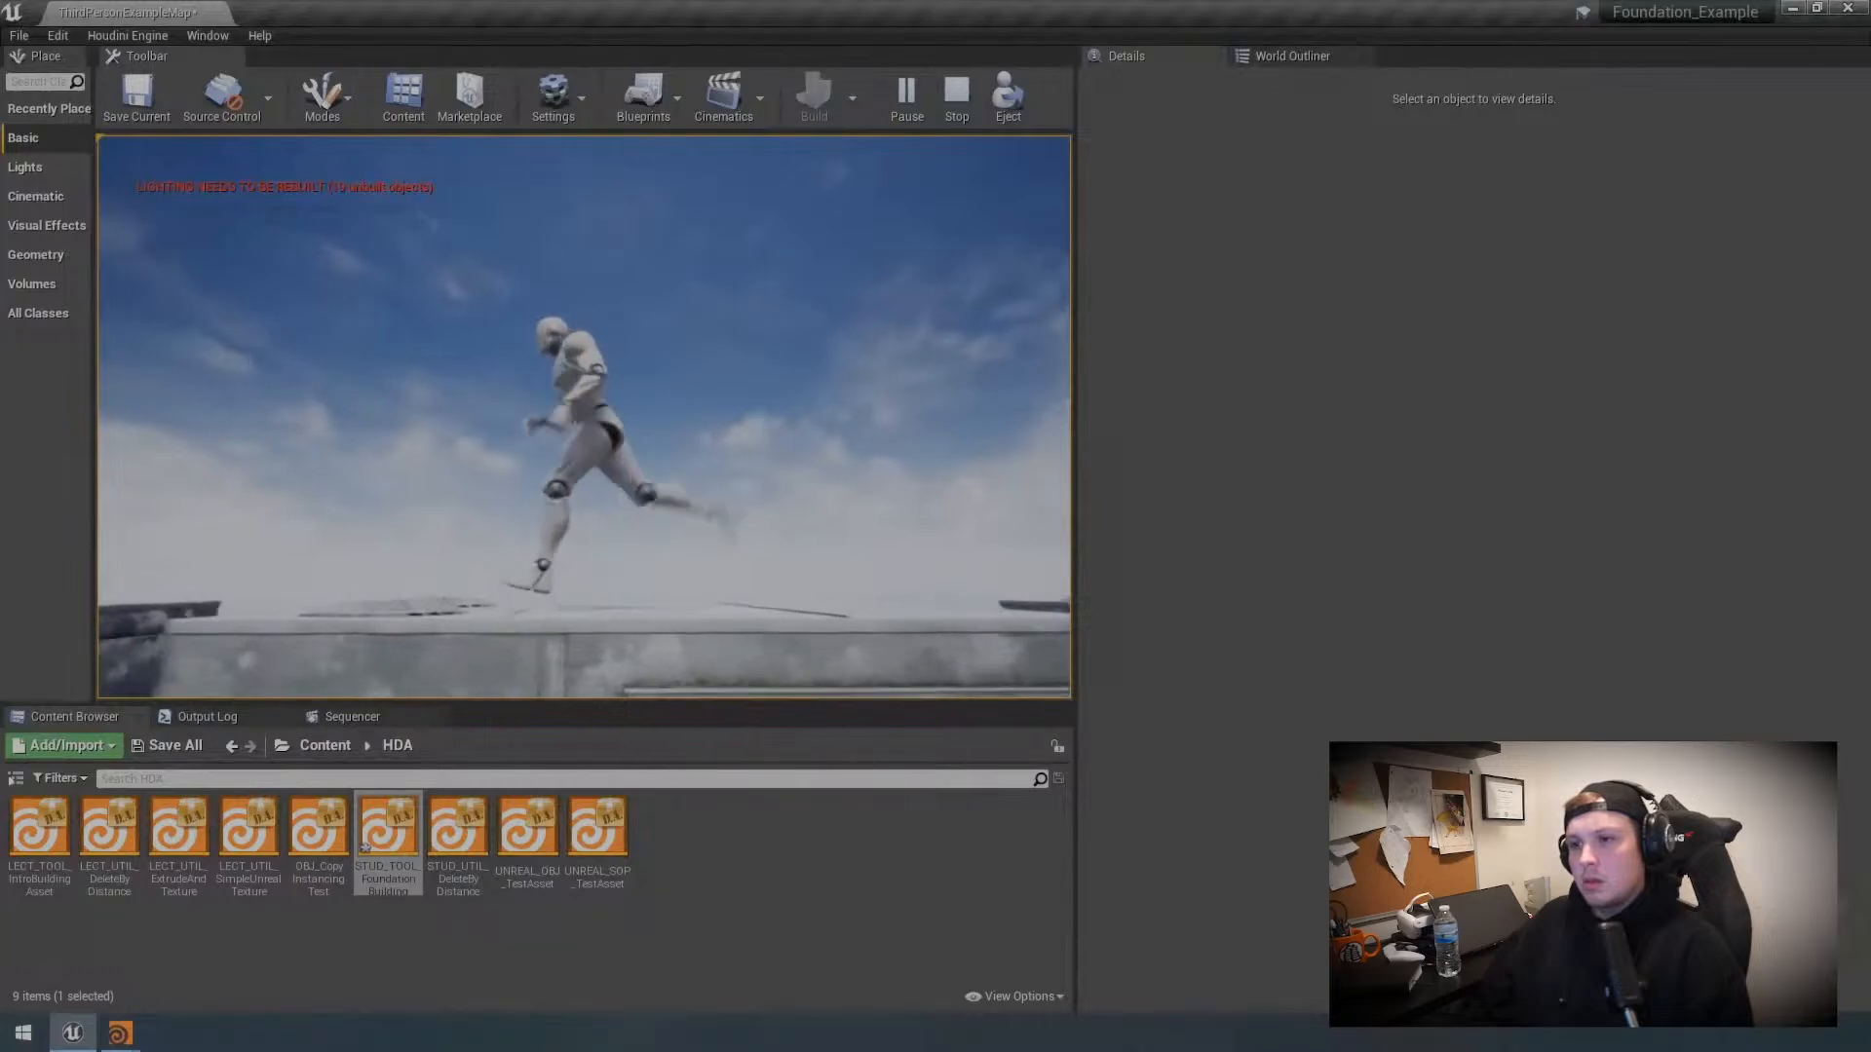
key("a")
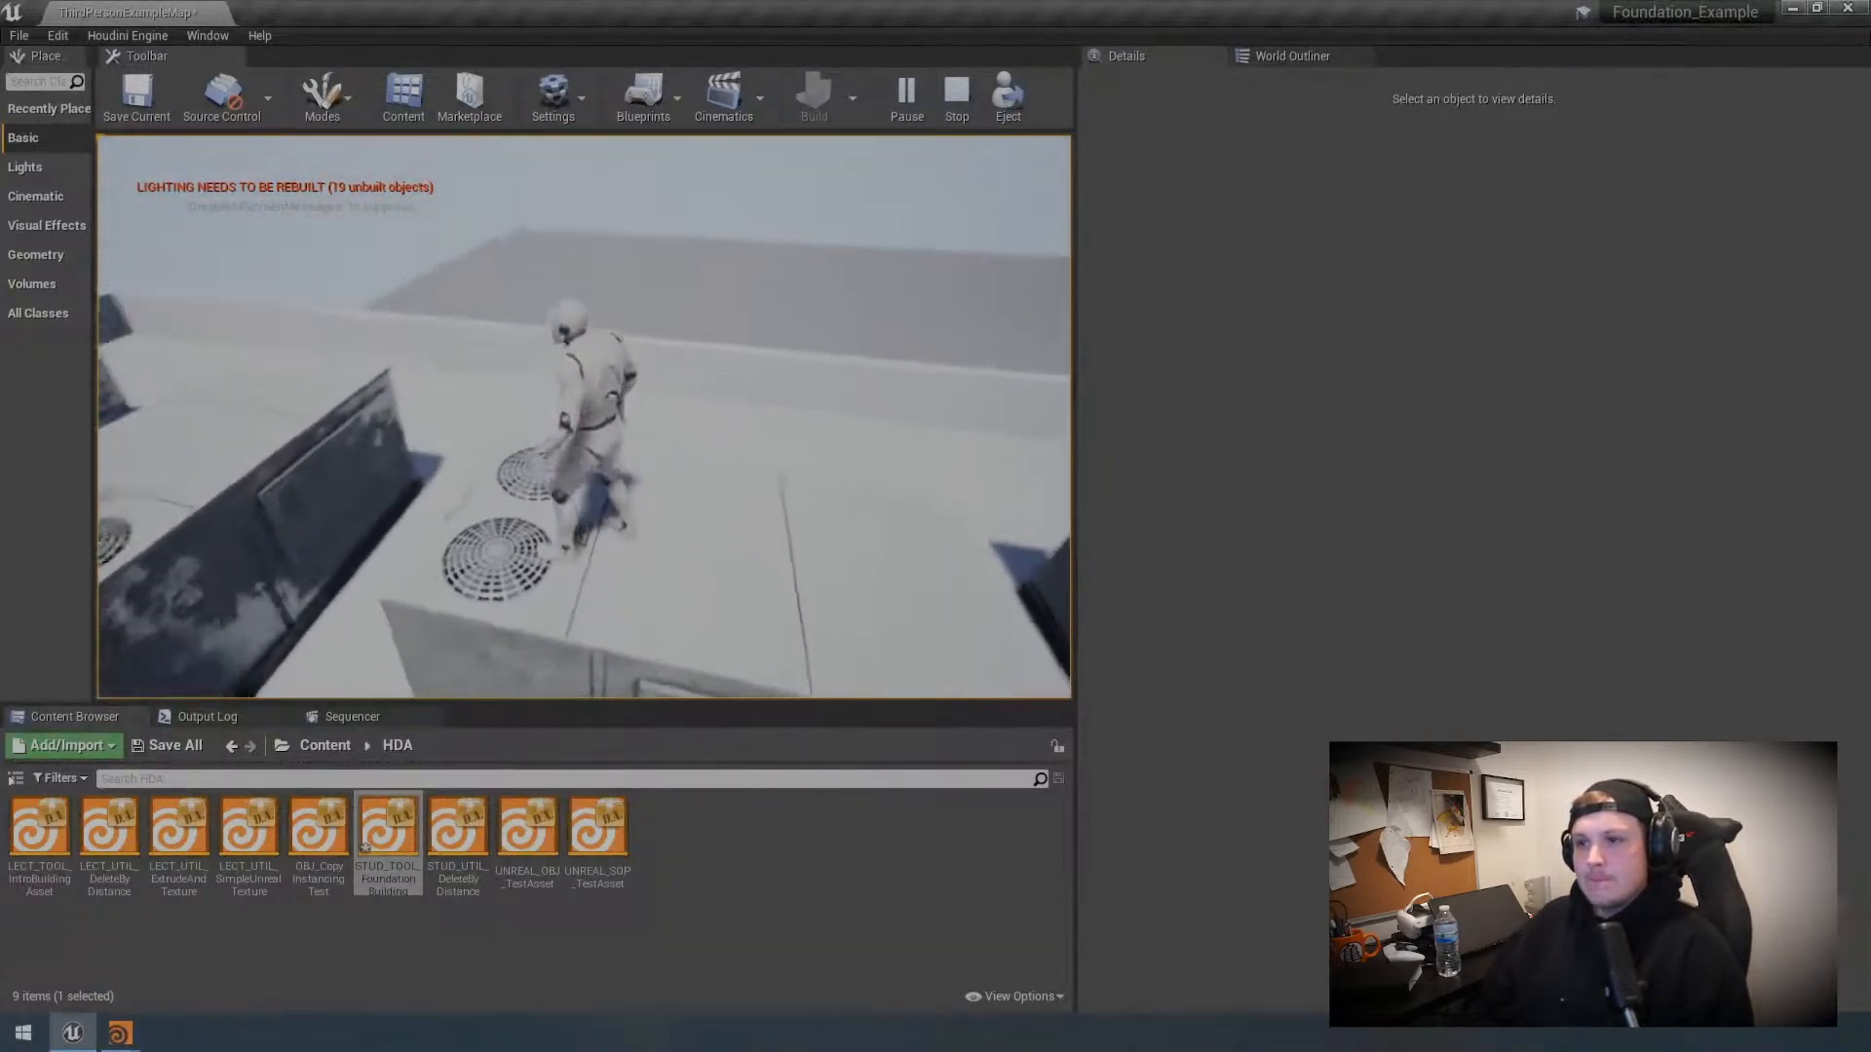
key("a")
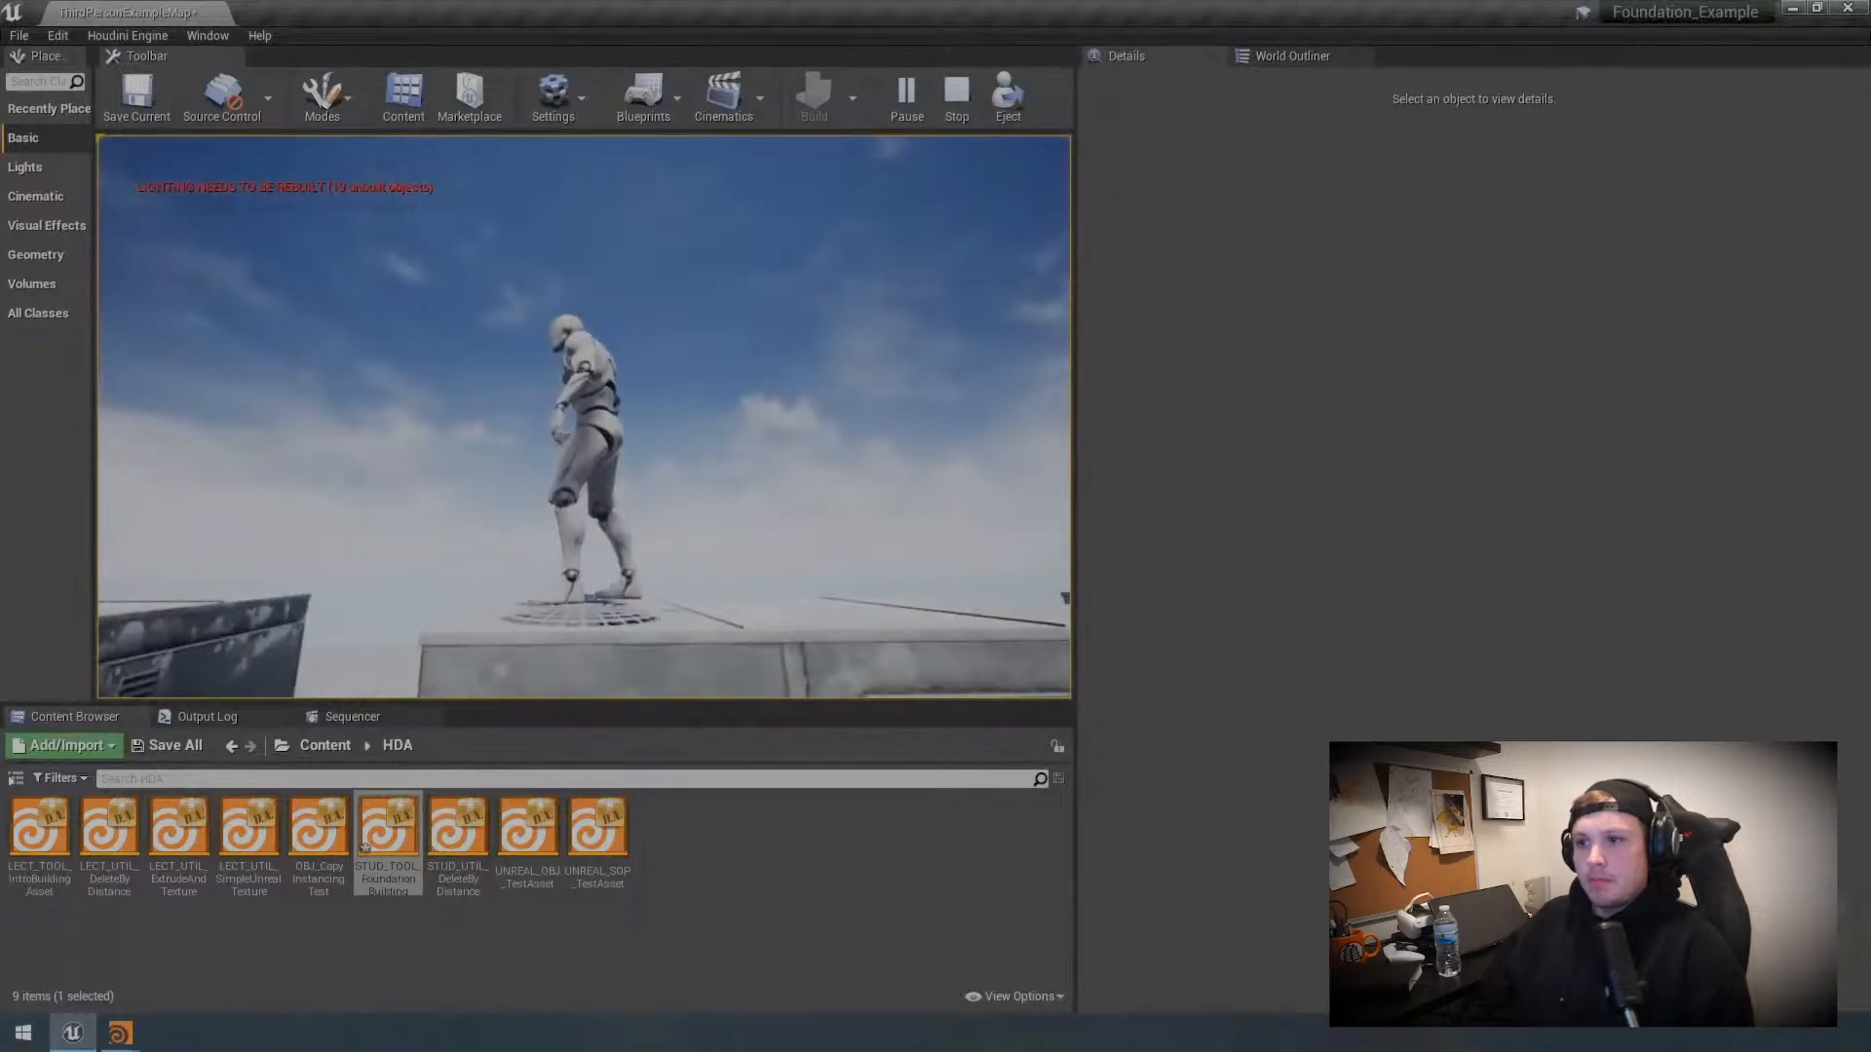
key("Escape")
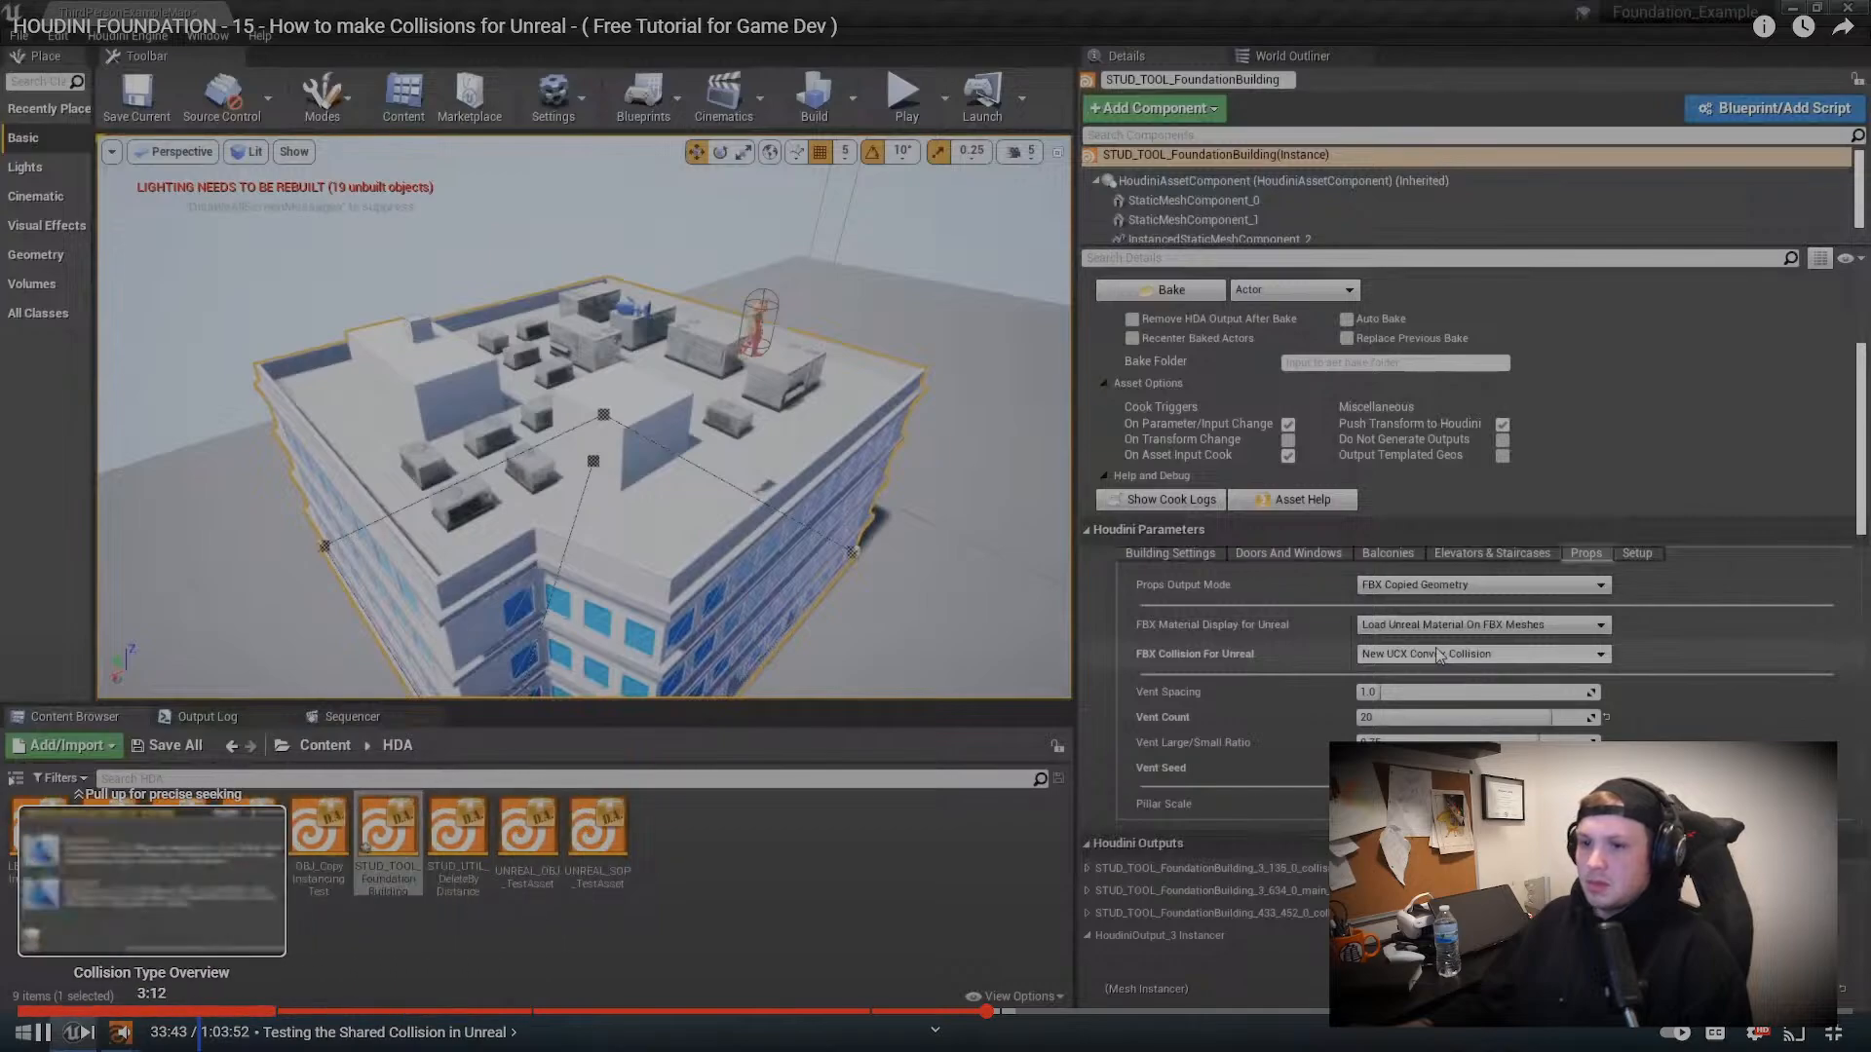
Step: Rewind the tutorial video to about 19:29 in the Shared Collision Geometry Output chapter, pause it, and leave full screen
left_click(551, 1010)
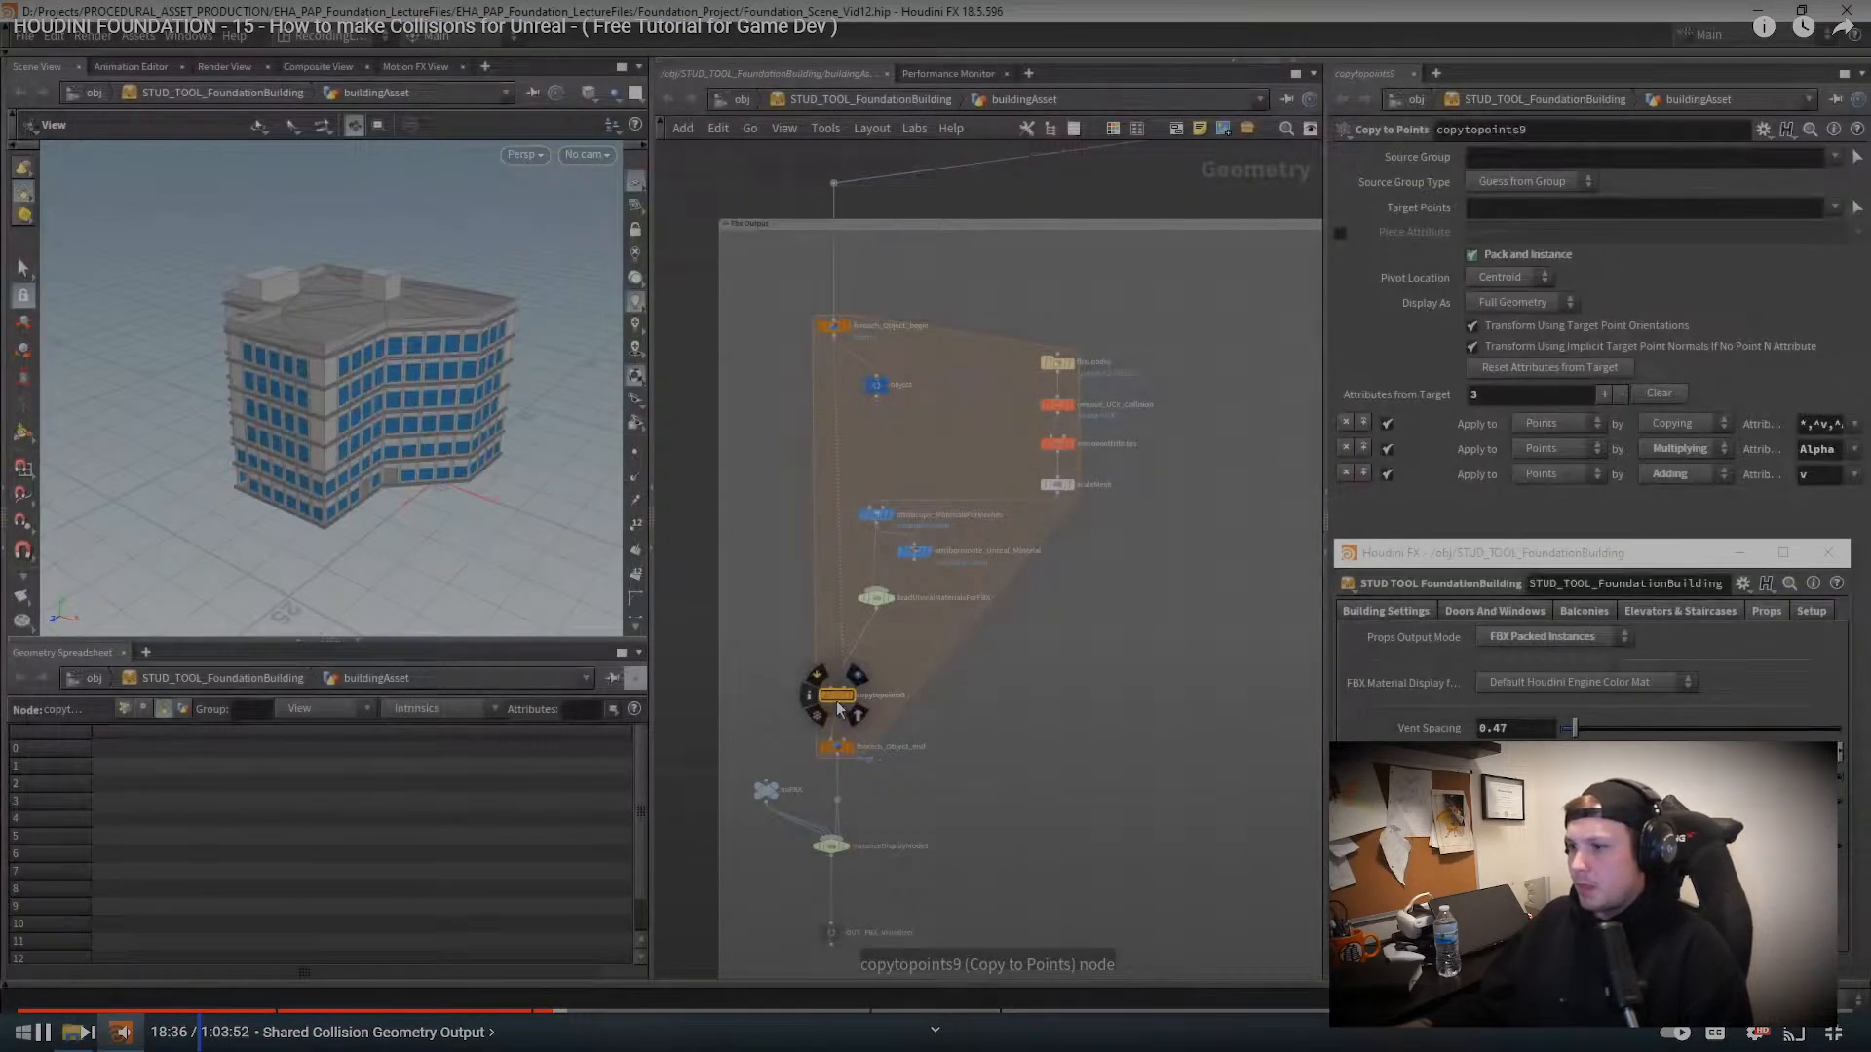
left_click(575, 1011)
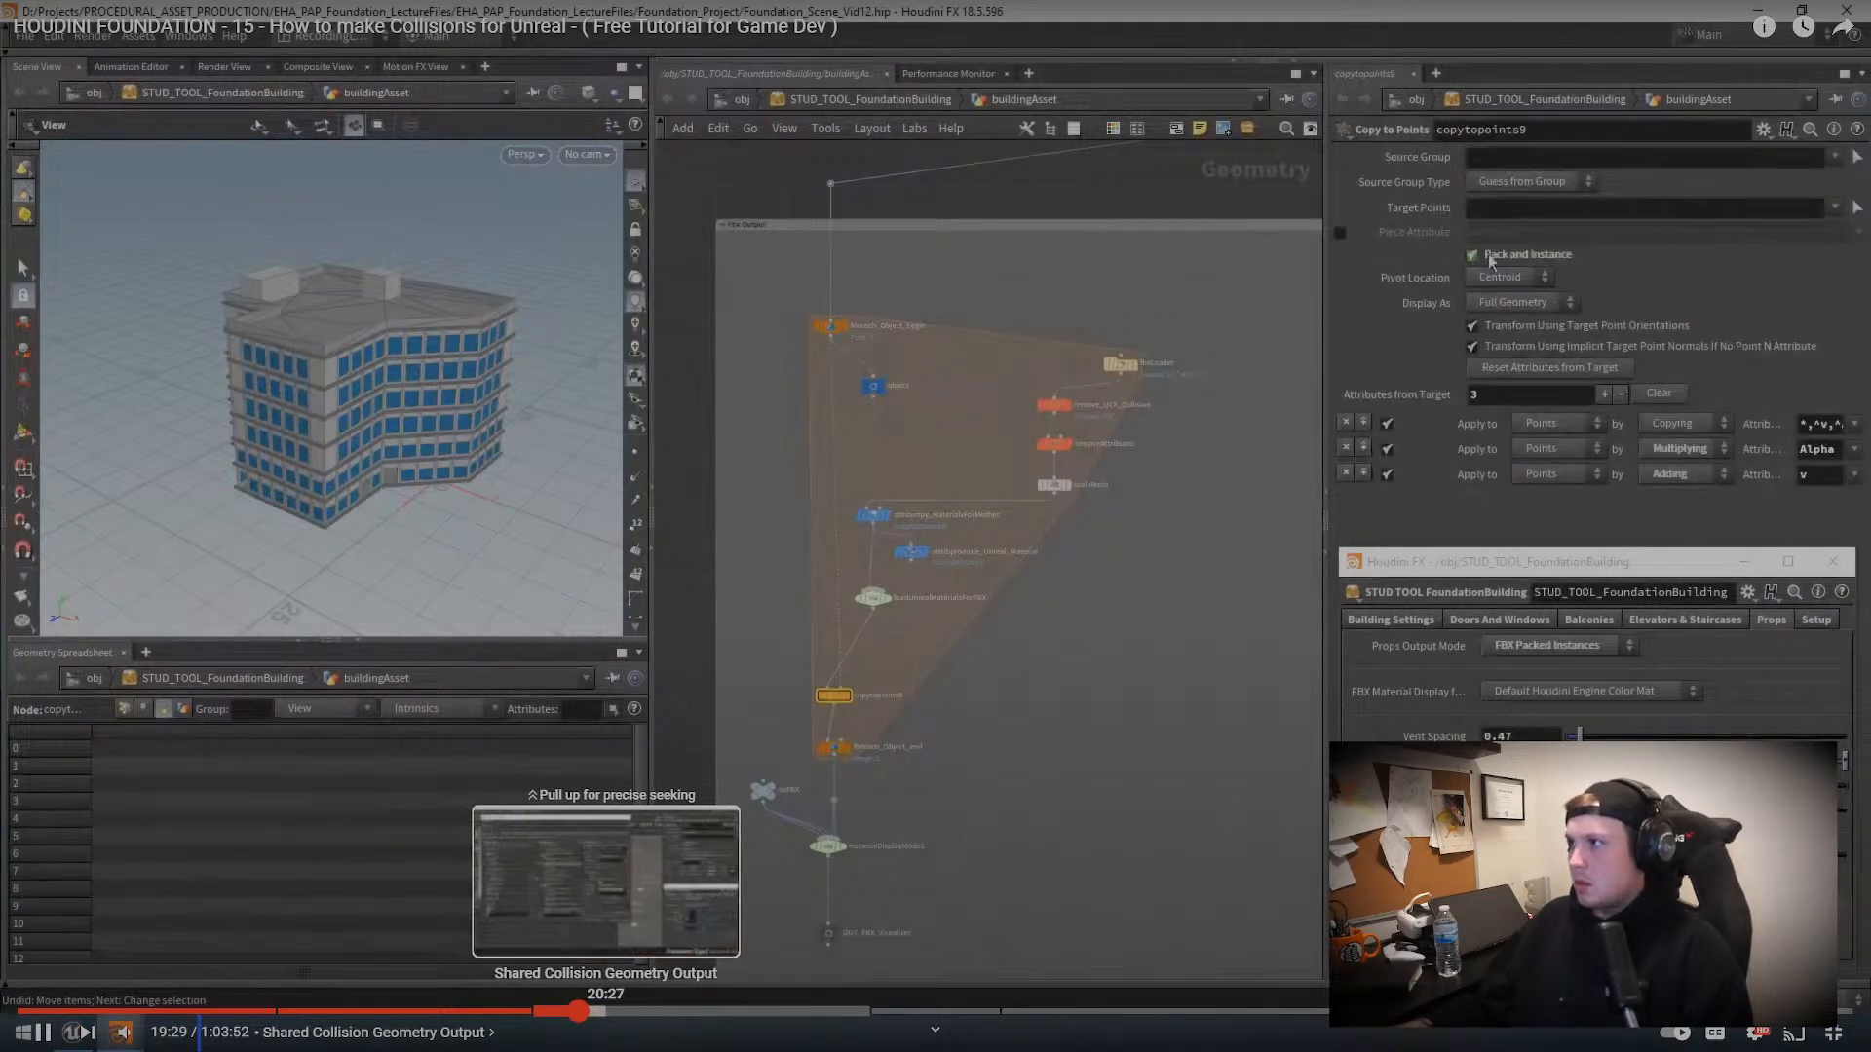
key("space")
key("space")
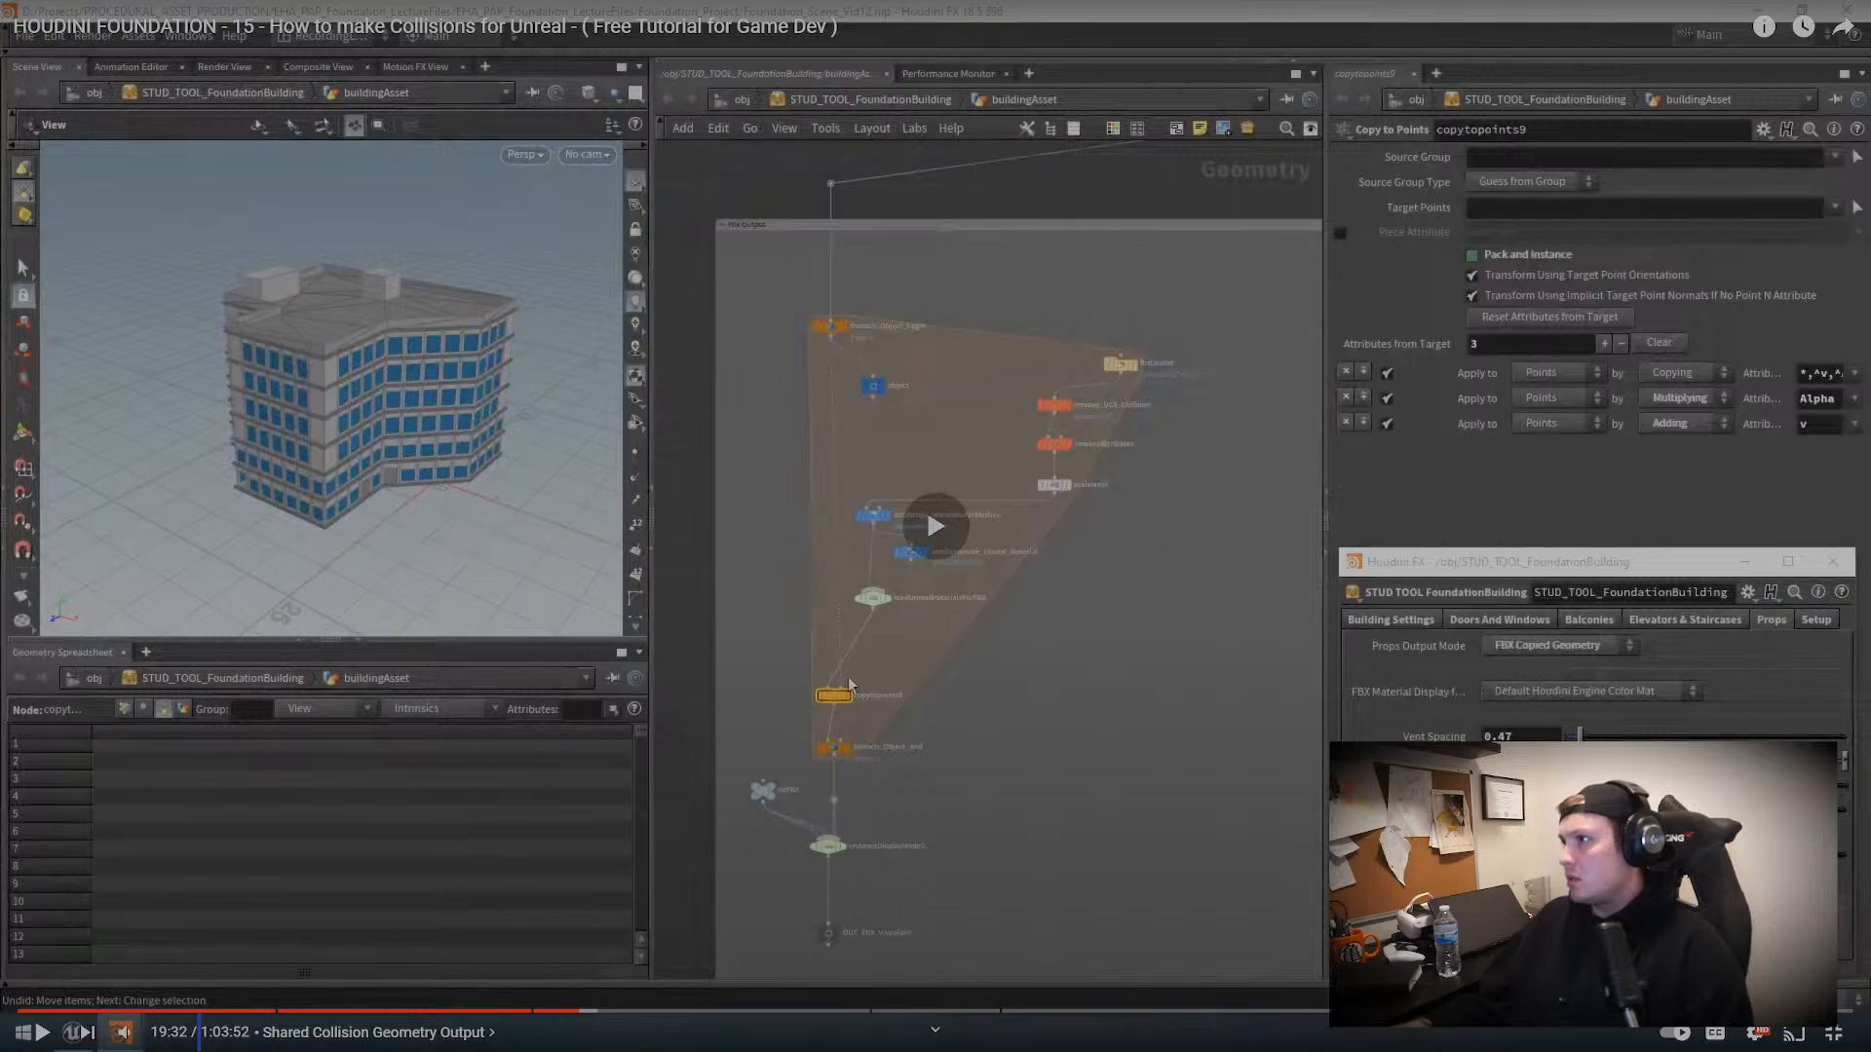
key("Escape")
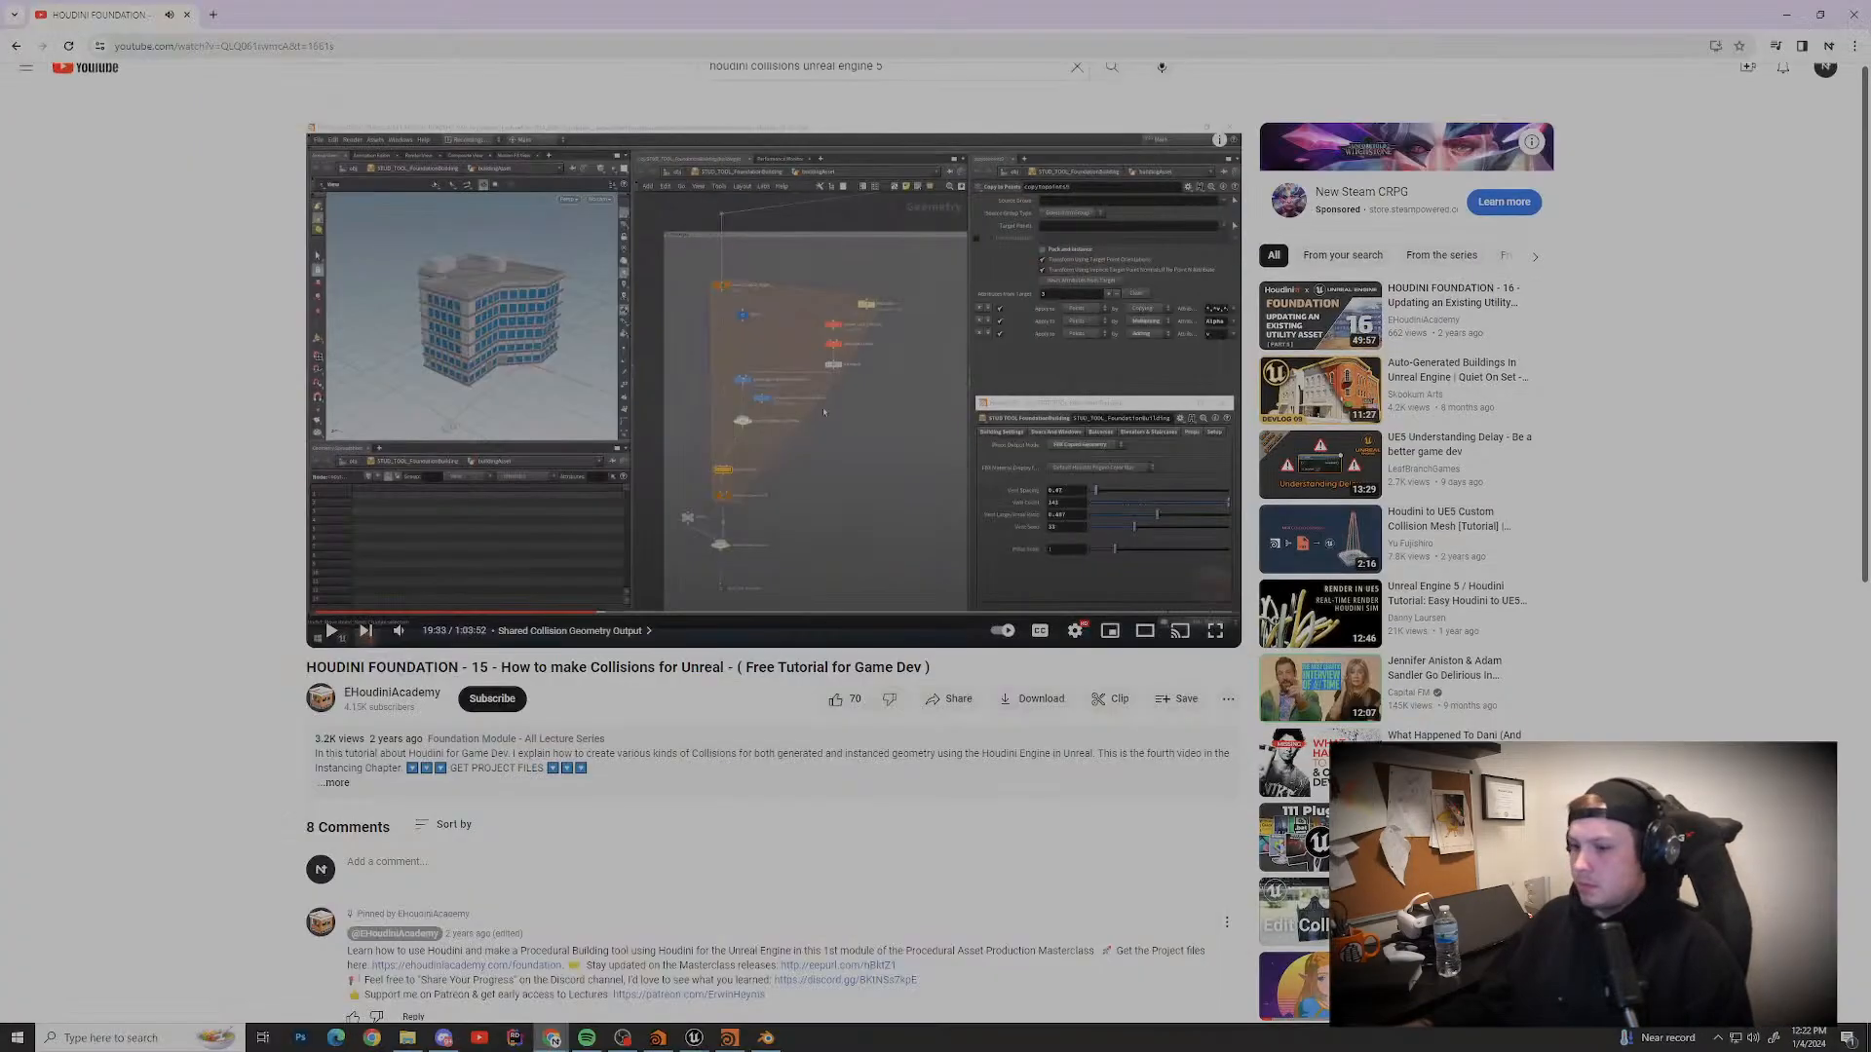
Step: Switch to Houdini with the WaveCollapse scene open
left_click(767, 1037)
left_click(767, 1038)
left_click(729, 1037)
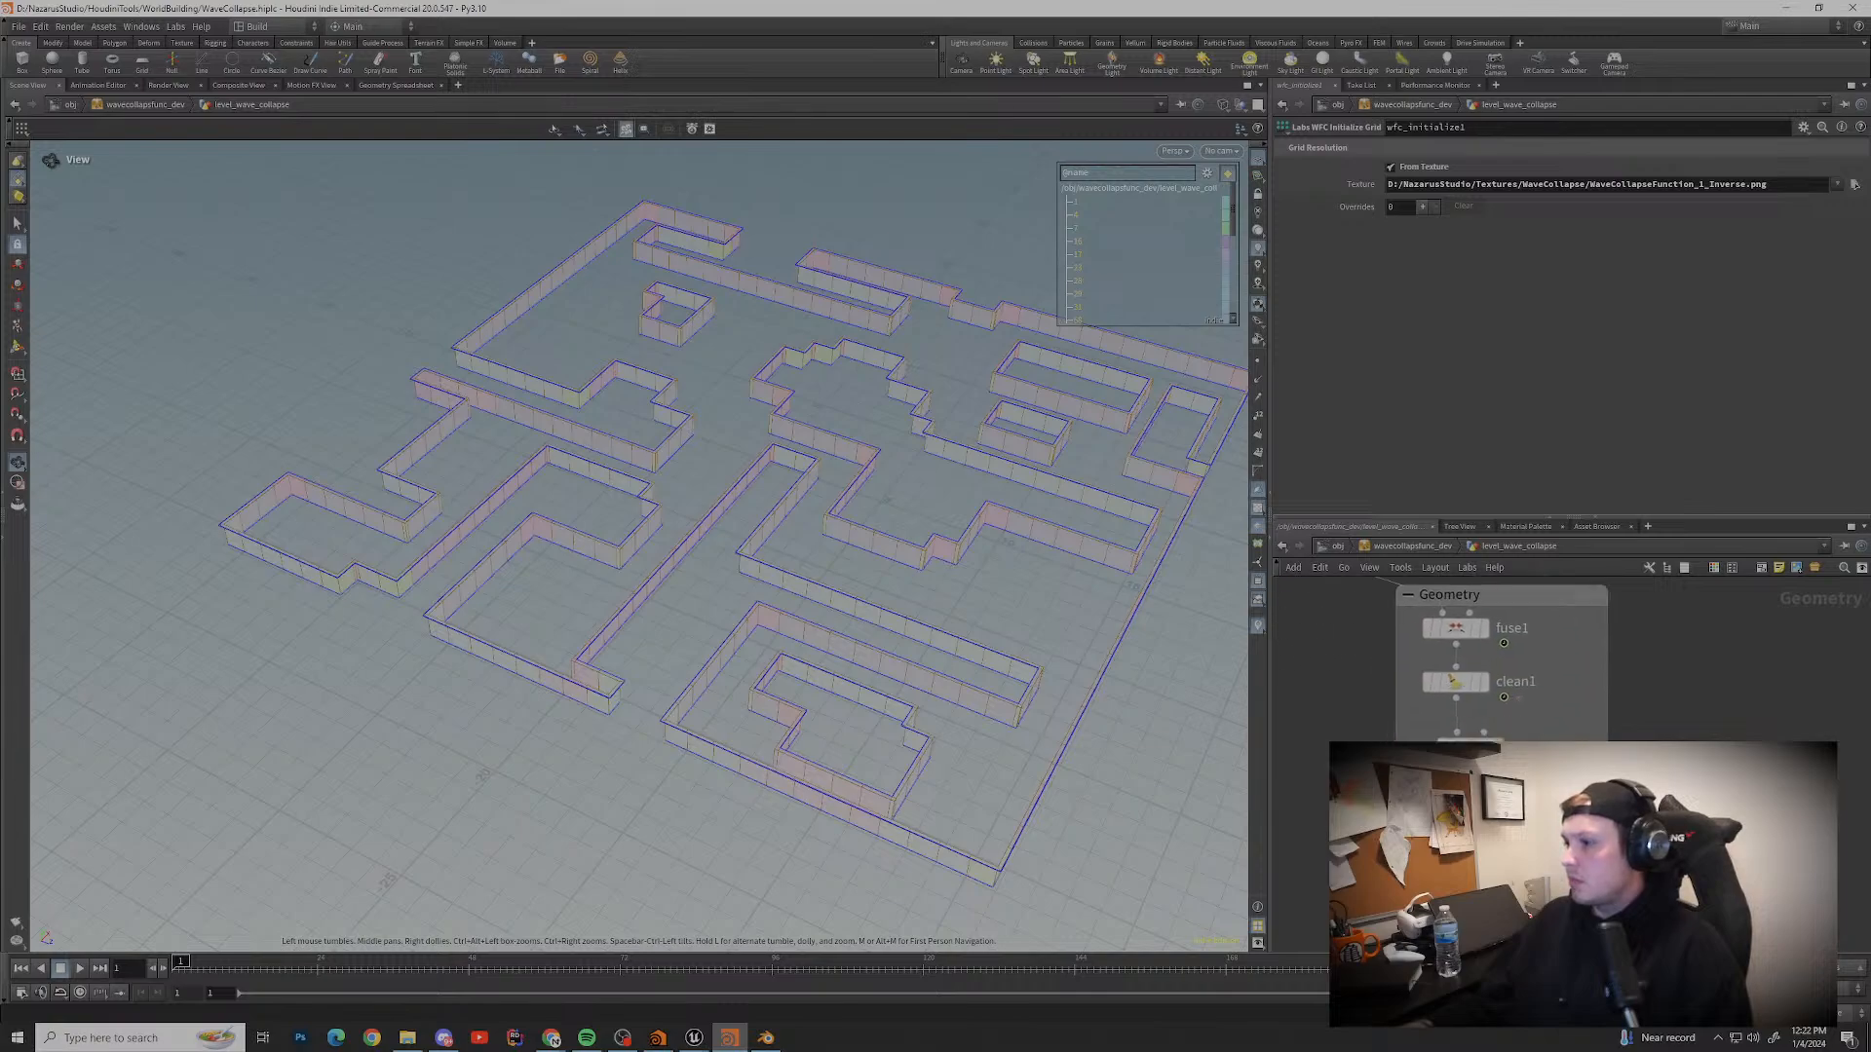
left_click(587, 1038)
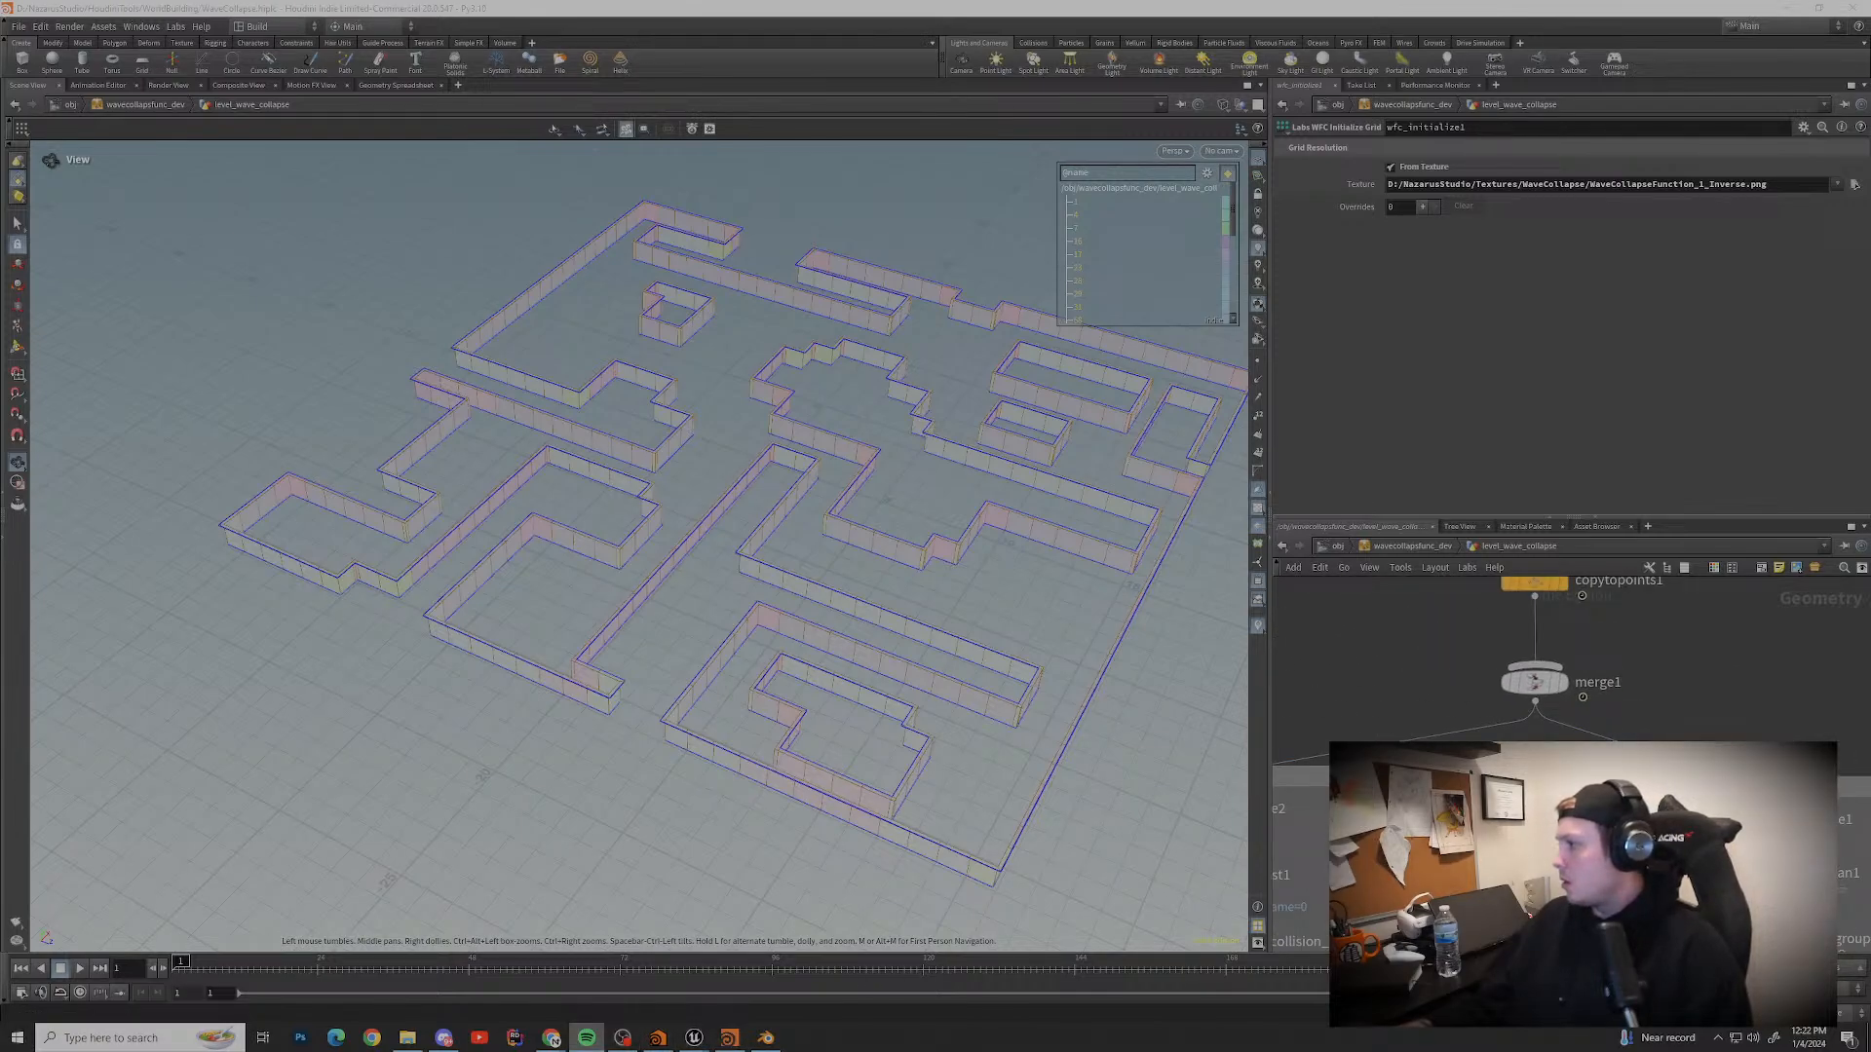
key("alt+Tab")
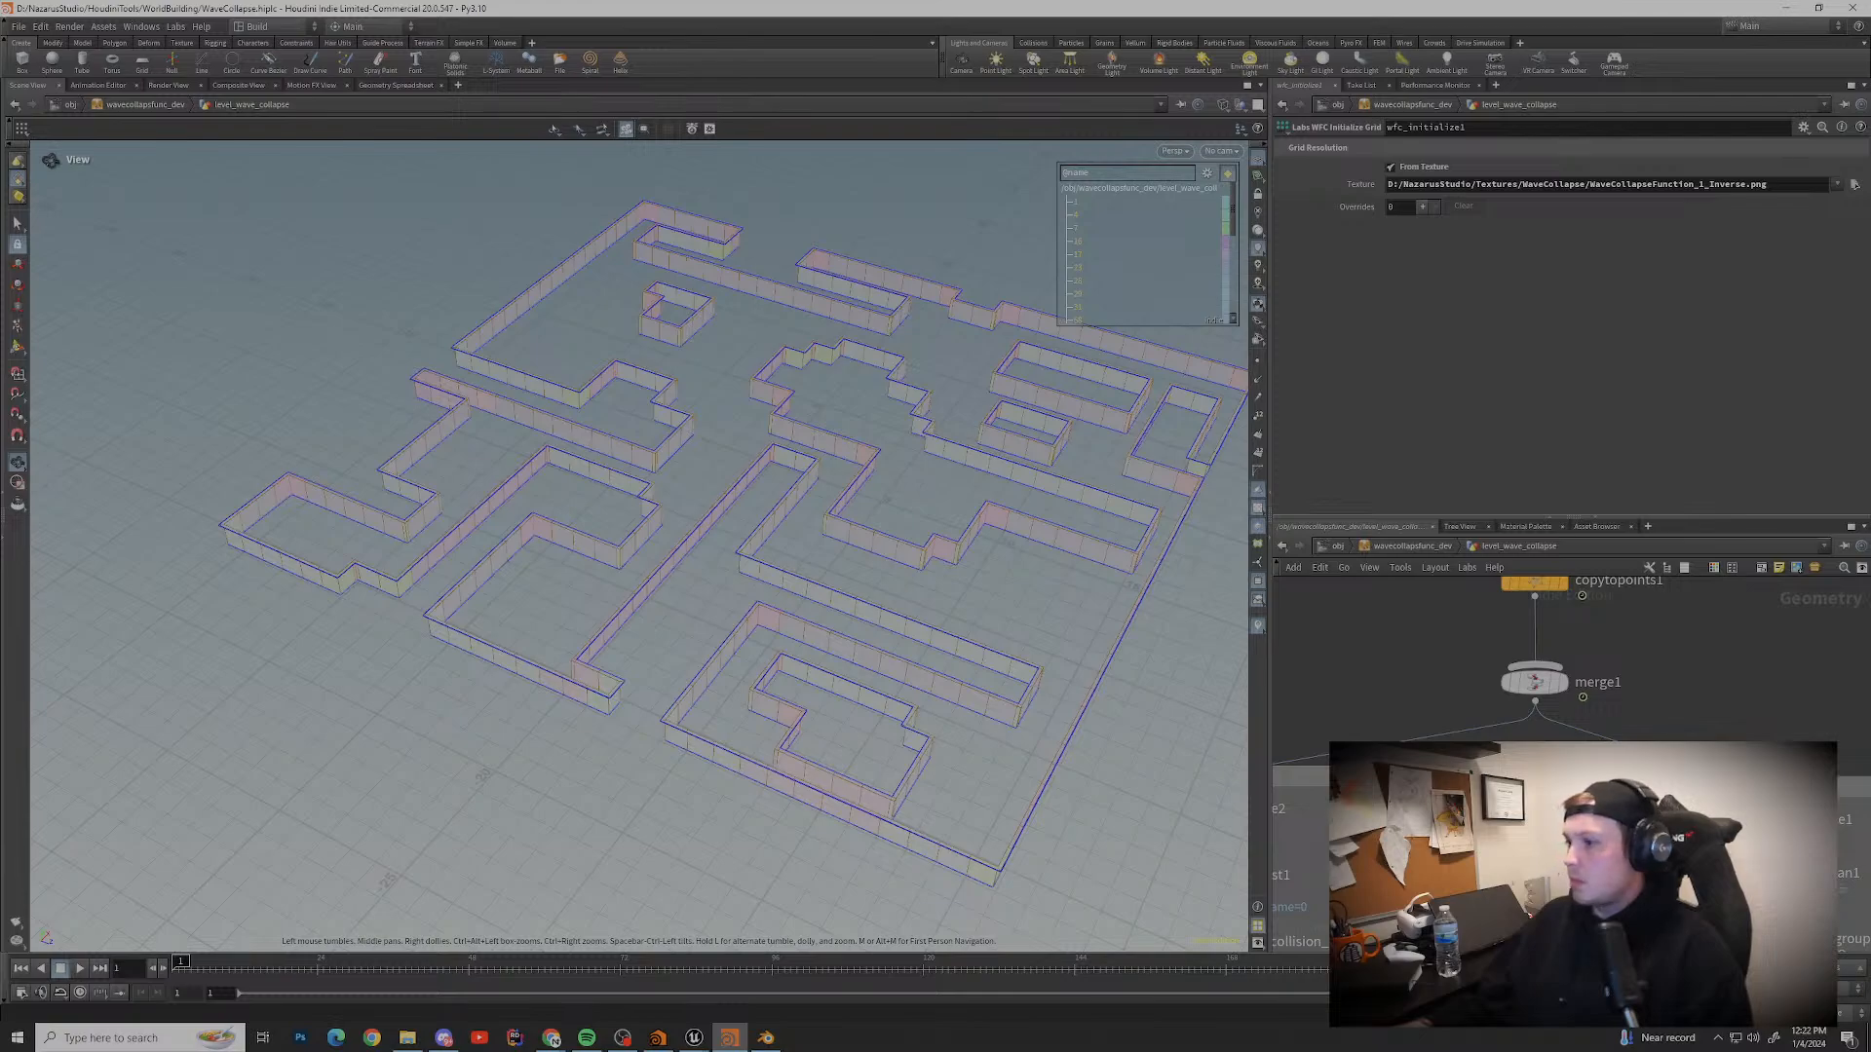
Step: Examine the level_wave_collapse network around merge1, including the Collision Geo and Geometry branches and the input nodes
middle_click_drag(1647, 663, 1484, 676)
left_click_drag(1696, 799, 1681, 747)
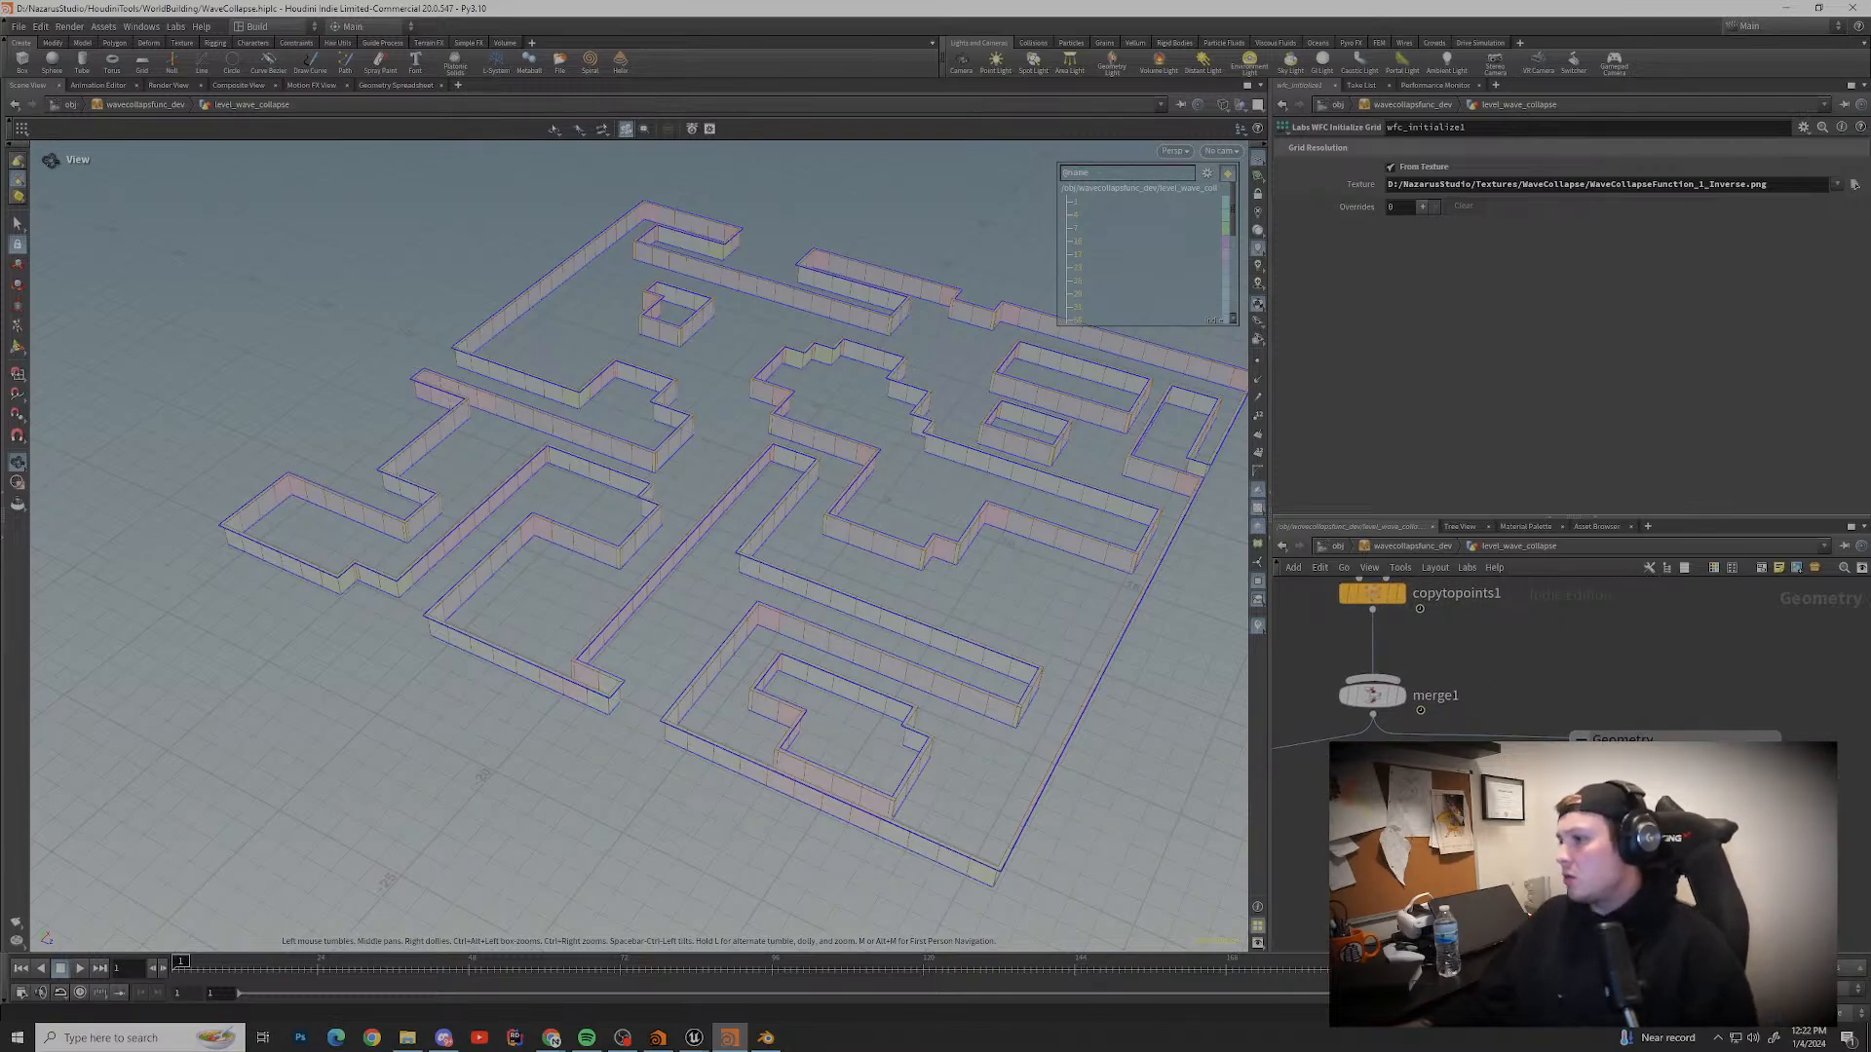
middle_click_drag(1480, 663, 1754, 681)
left_click_drag(1364, 809, 1364, 765)
middle_click_drag(1578, 682, 1431, 709)
scroll(1515, 721, "down", 3)
middle_click_drag(1500, 633, 1550, 823)
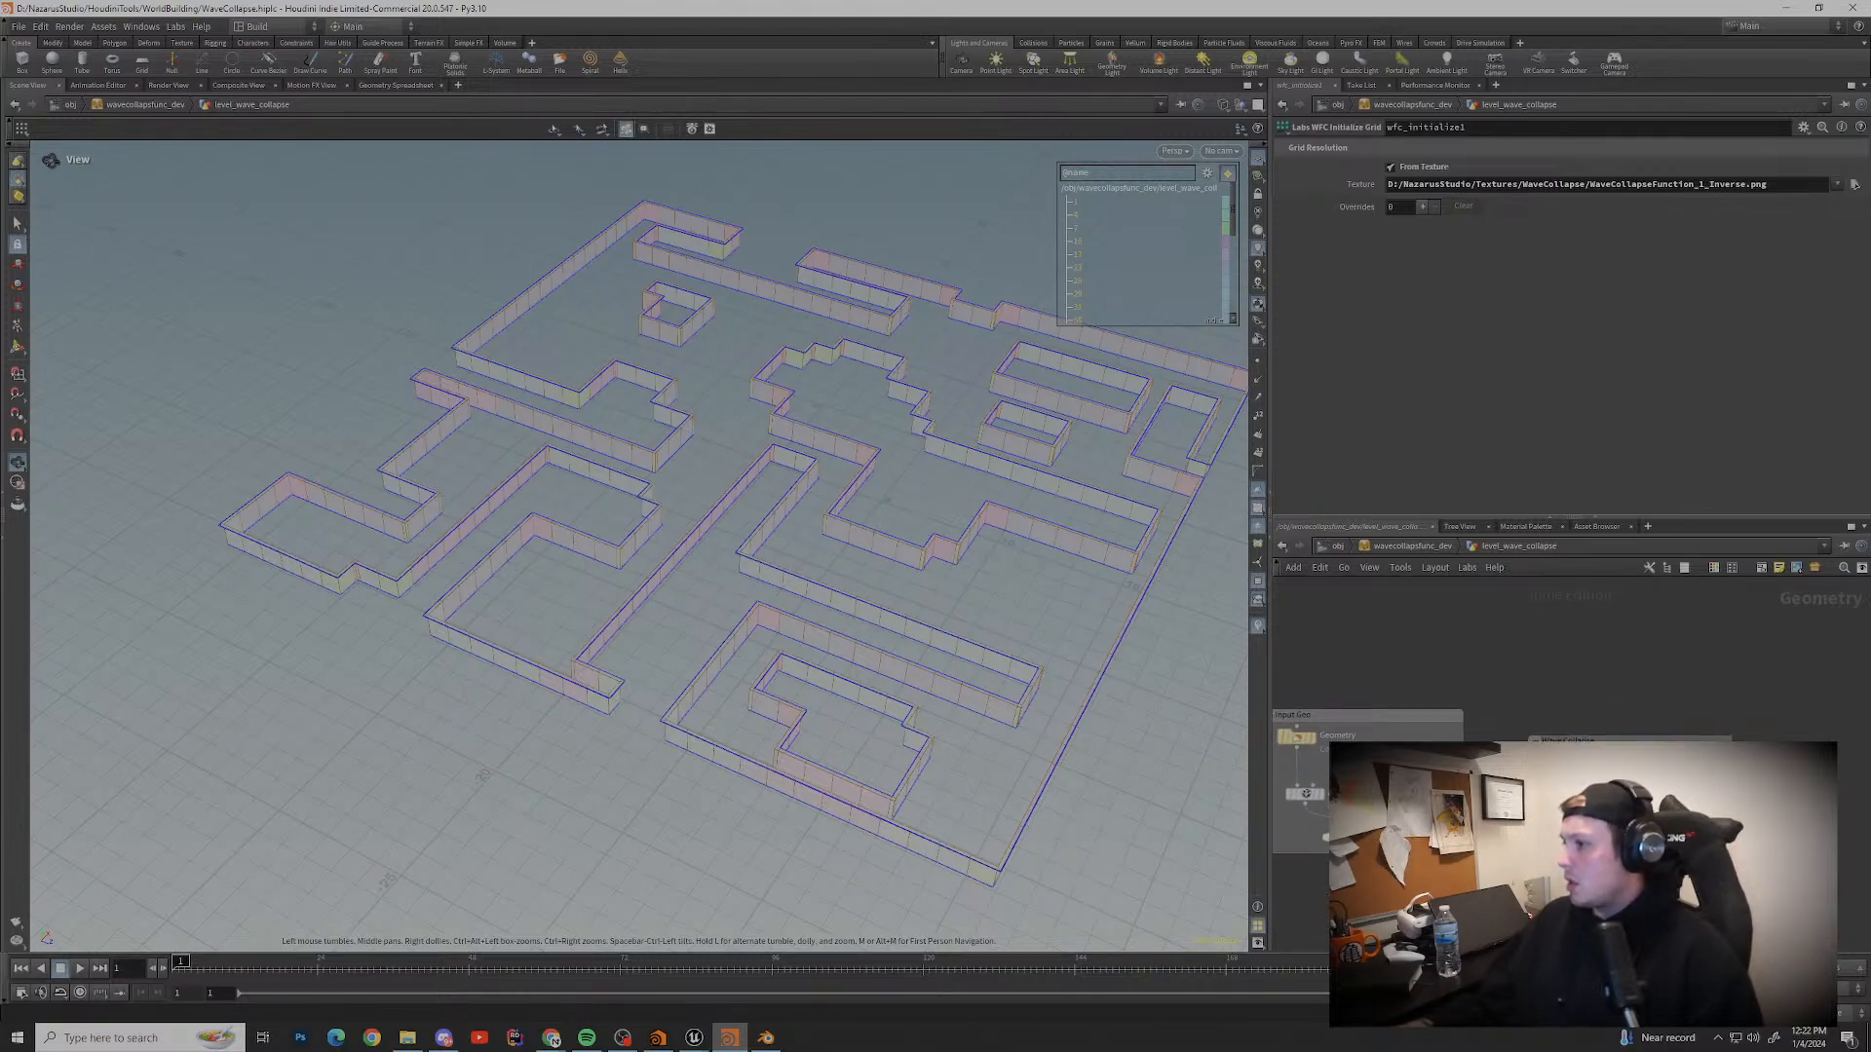
middle_click_drag(1559, 662, 1557, 699)
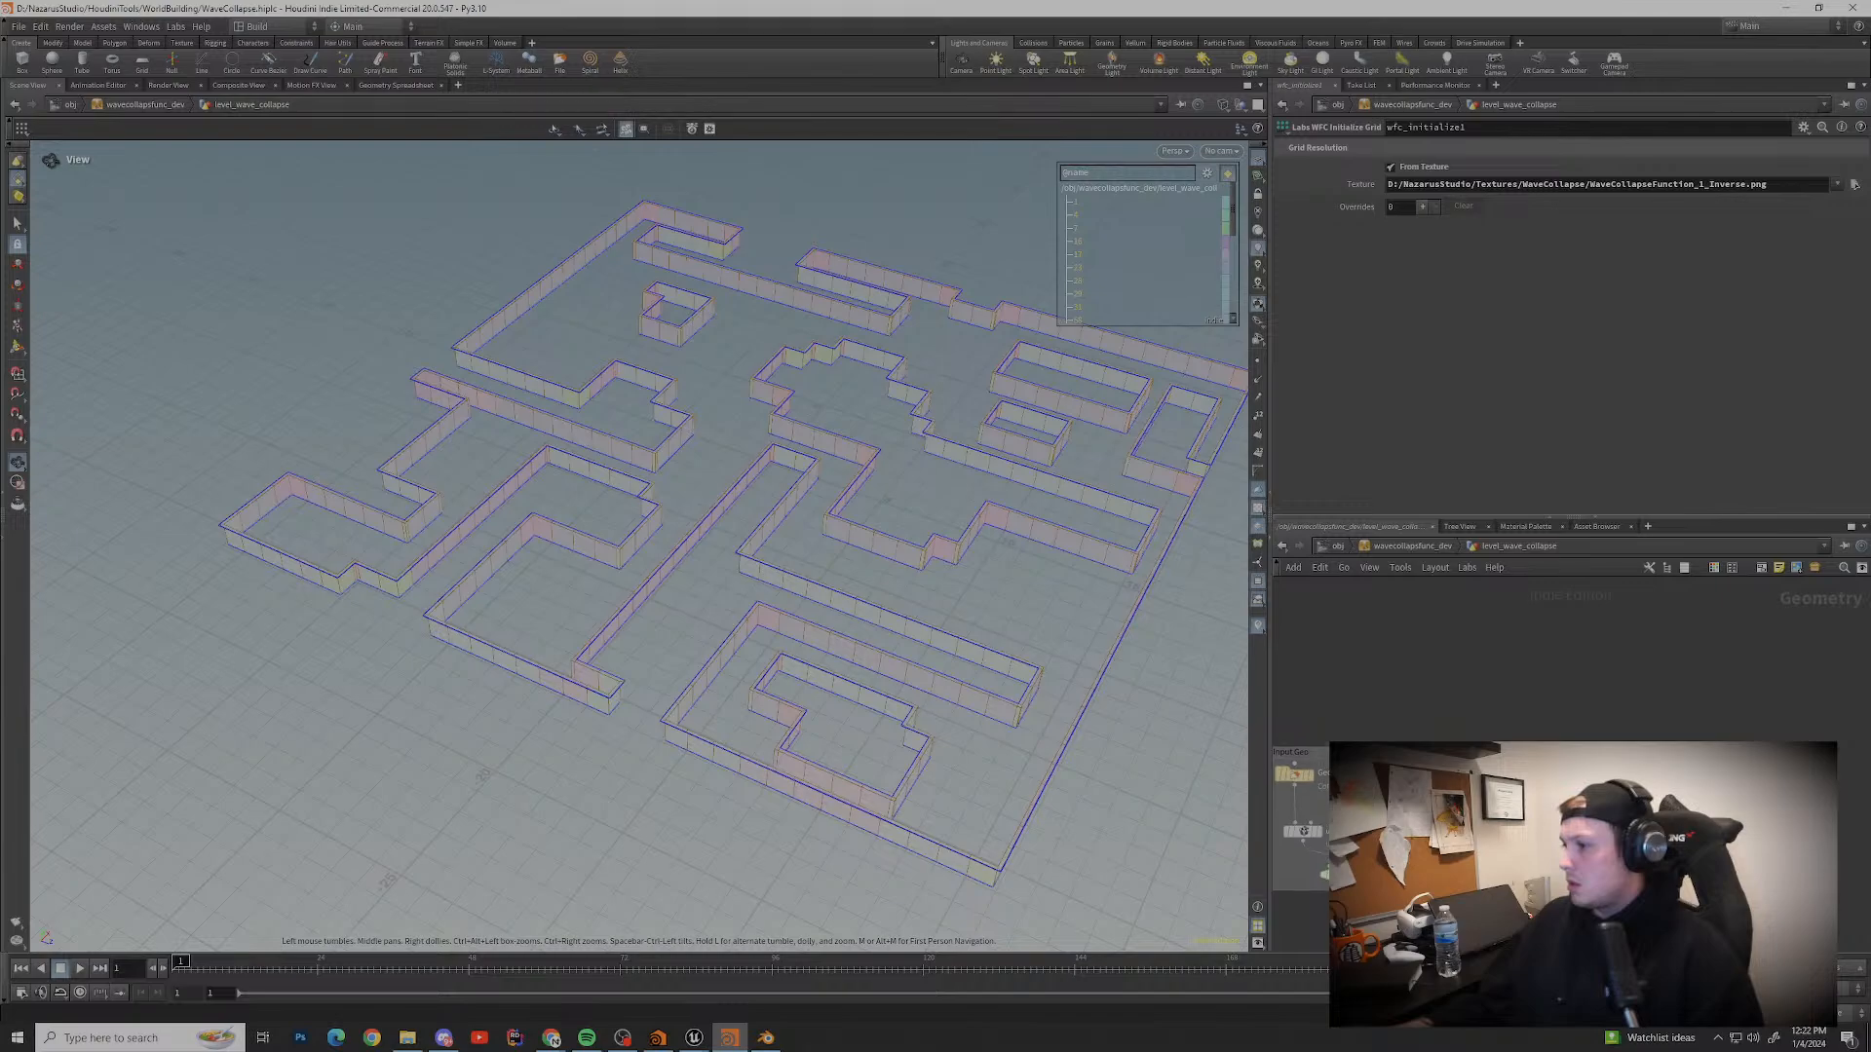
middle_click_drag(1520, 828, 1563, 621)
scroll(1578, 701, "up", 4)
middle_click_drag(1296, 690, 1534, 696)
scroll(1532, 696, "down", 3)
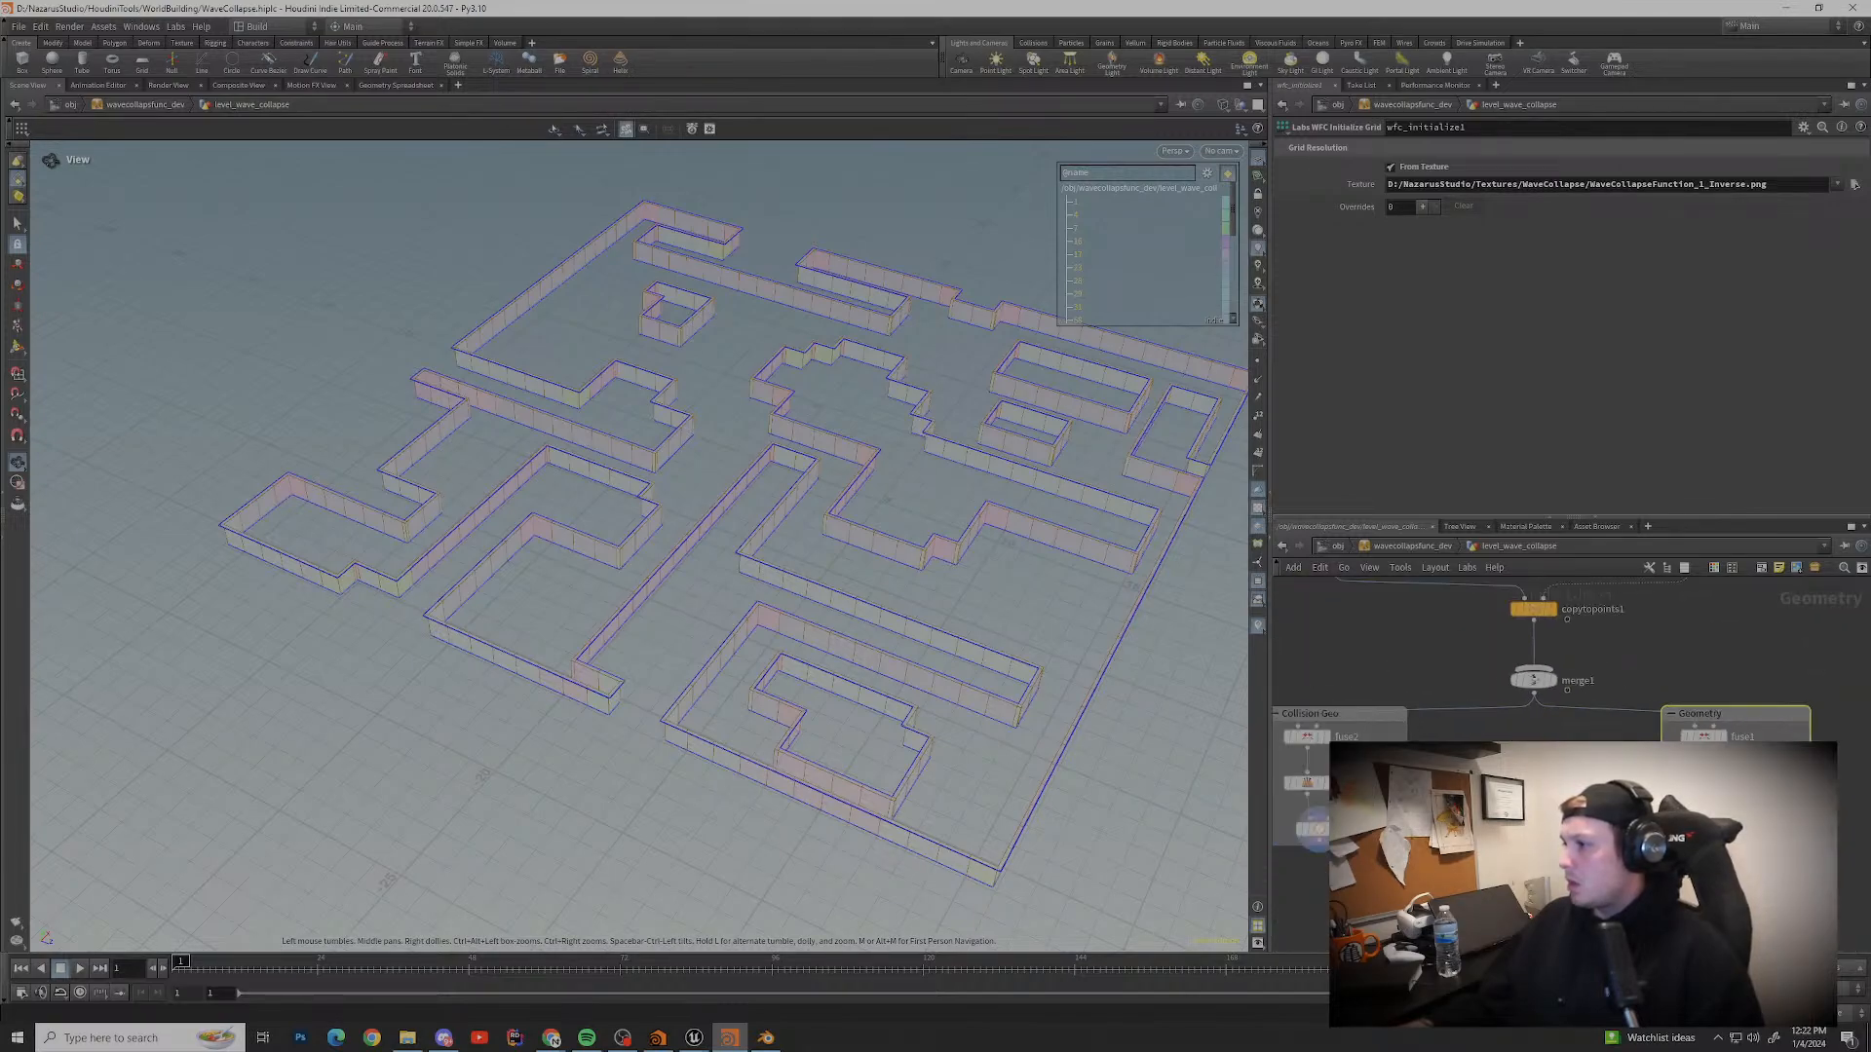
middle_click_drag(1719, 735, 1461, 731)
scroll(1461, 731, "up", 4)
Step: Turn on Pack and Instance for the copytopoints1 node
middle_click_drag(1316, 667, 1700, 707)
scroll(1559, 682, "down", 3)
middle_click_drag(1520, 633, 1533, 752)
left_click(1505, 692)
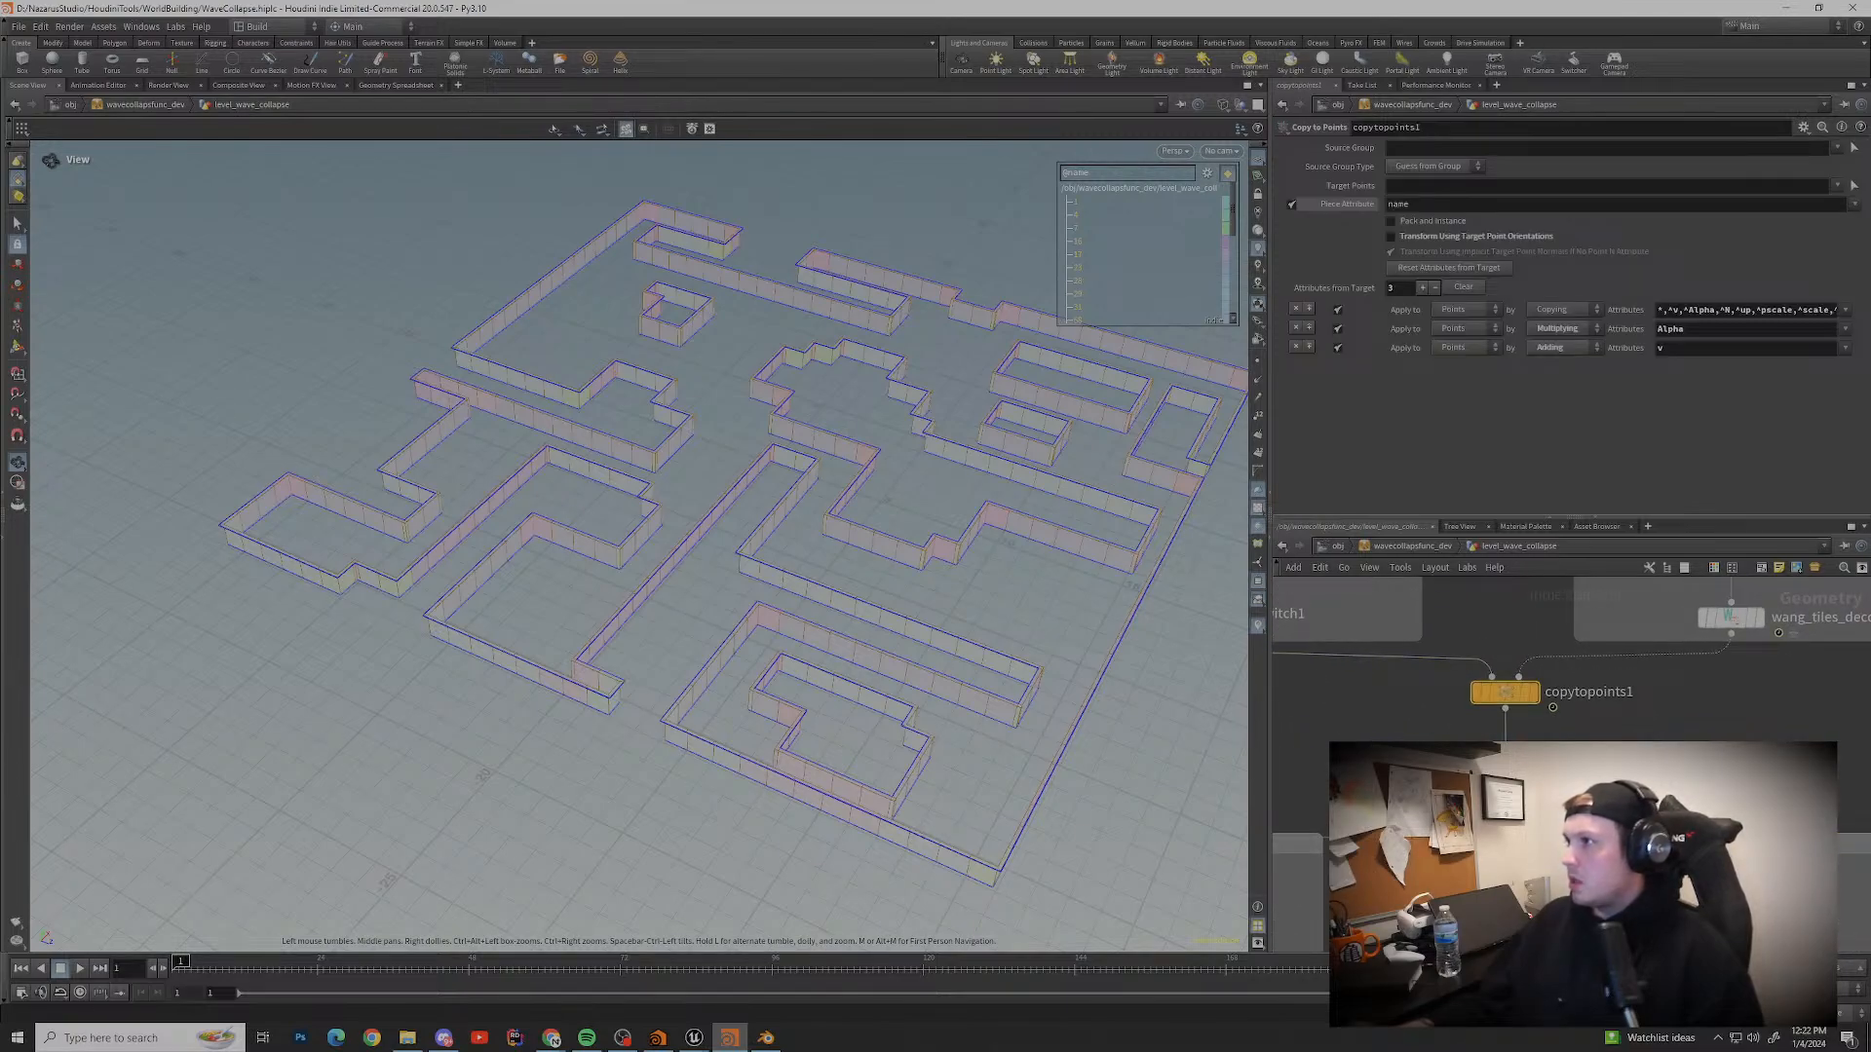
left_click(1391, 222)
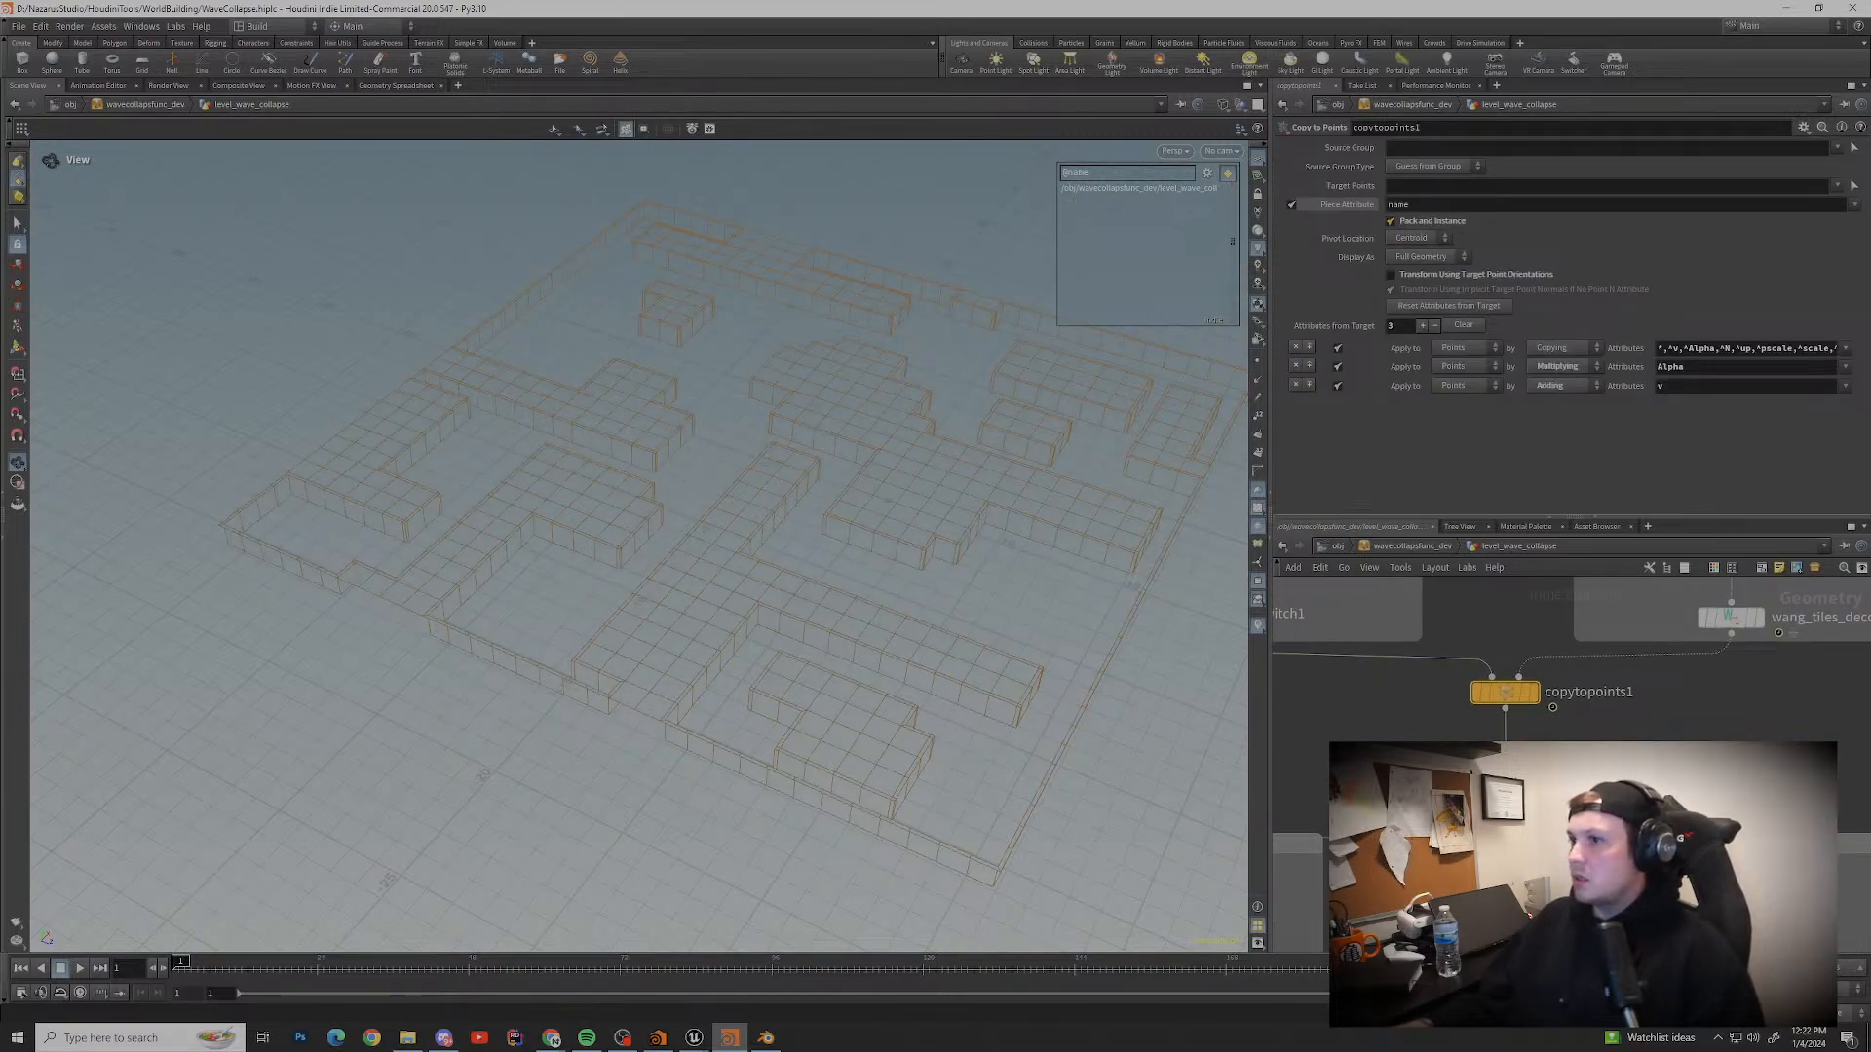
Step: Examine the collision_geo and blast1 nodes in the Collision Geo branch, the packed walls up close, and the neighbouring Geometry branch
middle_click_drag(1461, 838, 1689, 687)
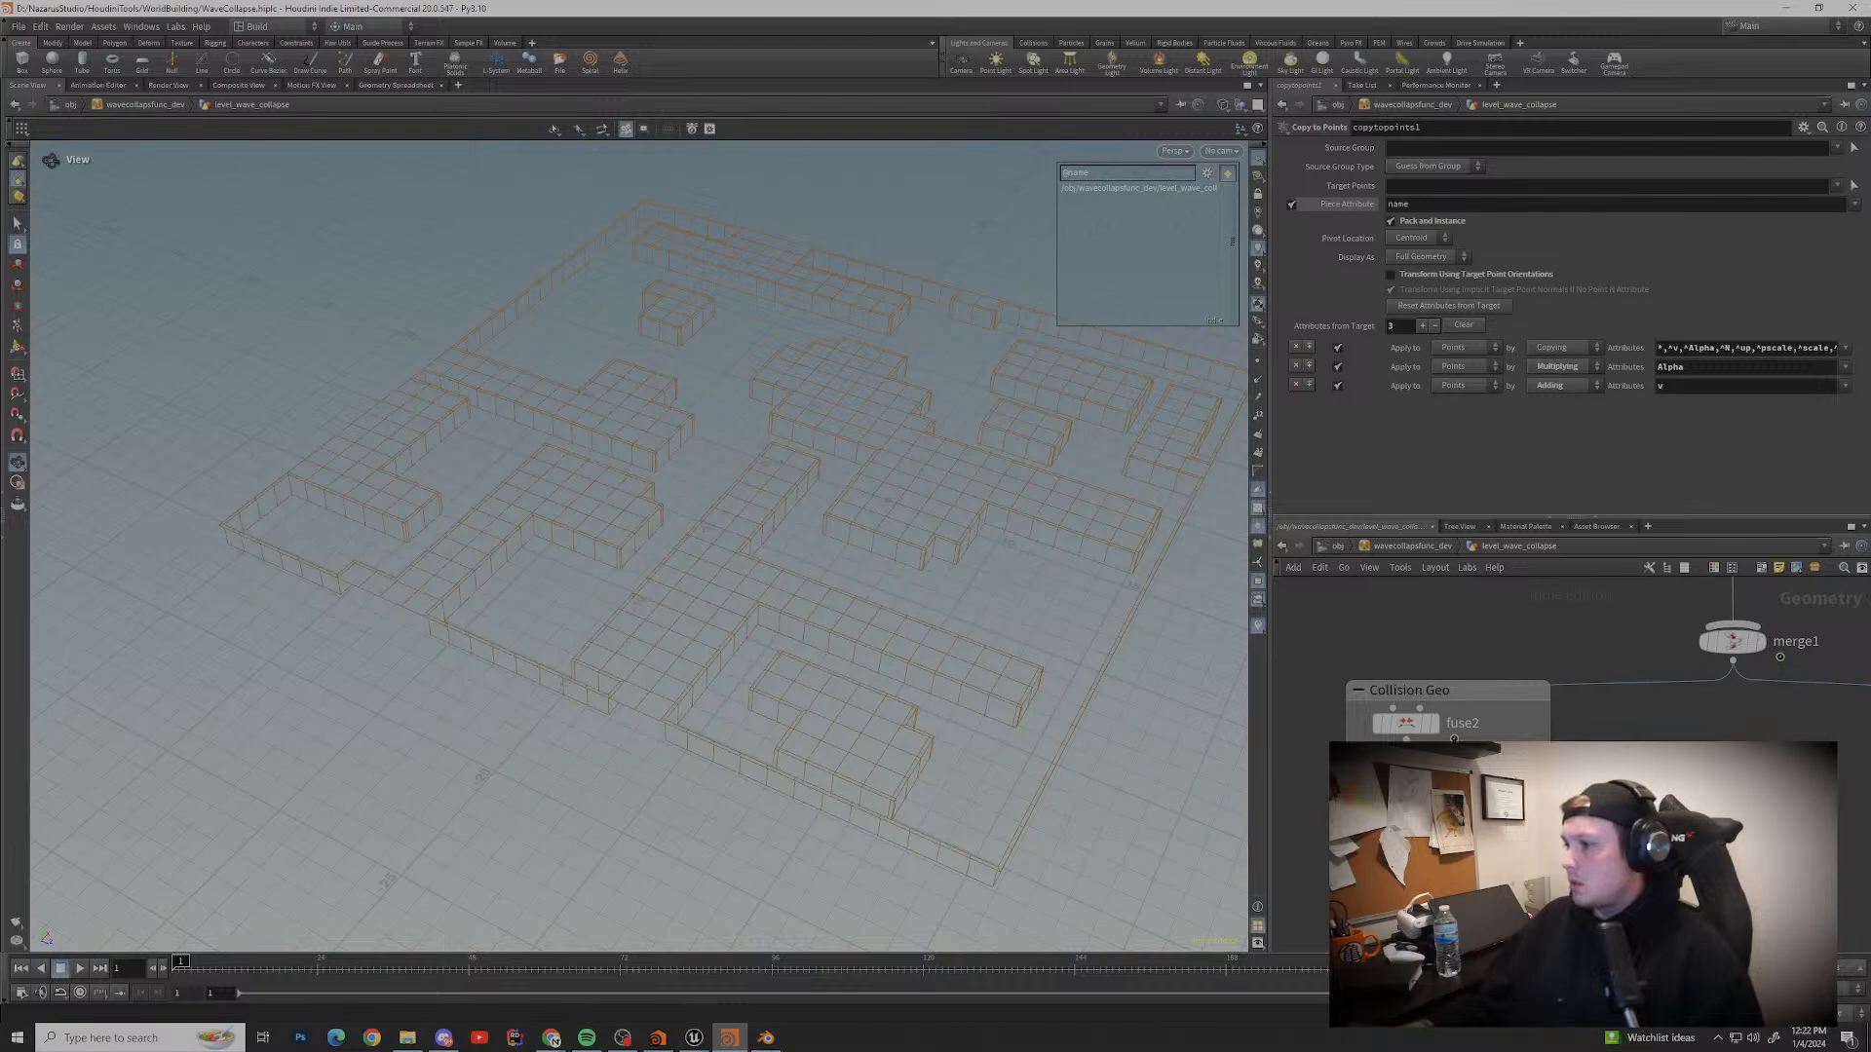
left_click(1406, 786)
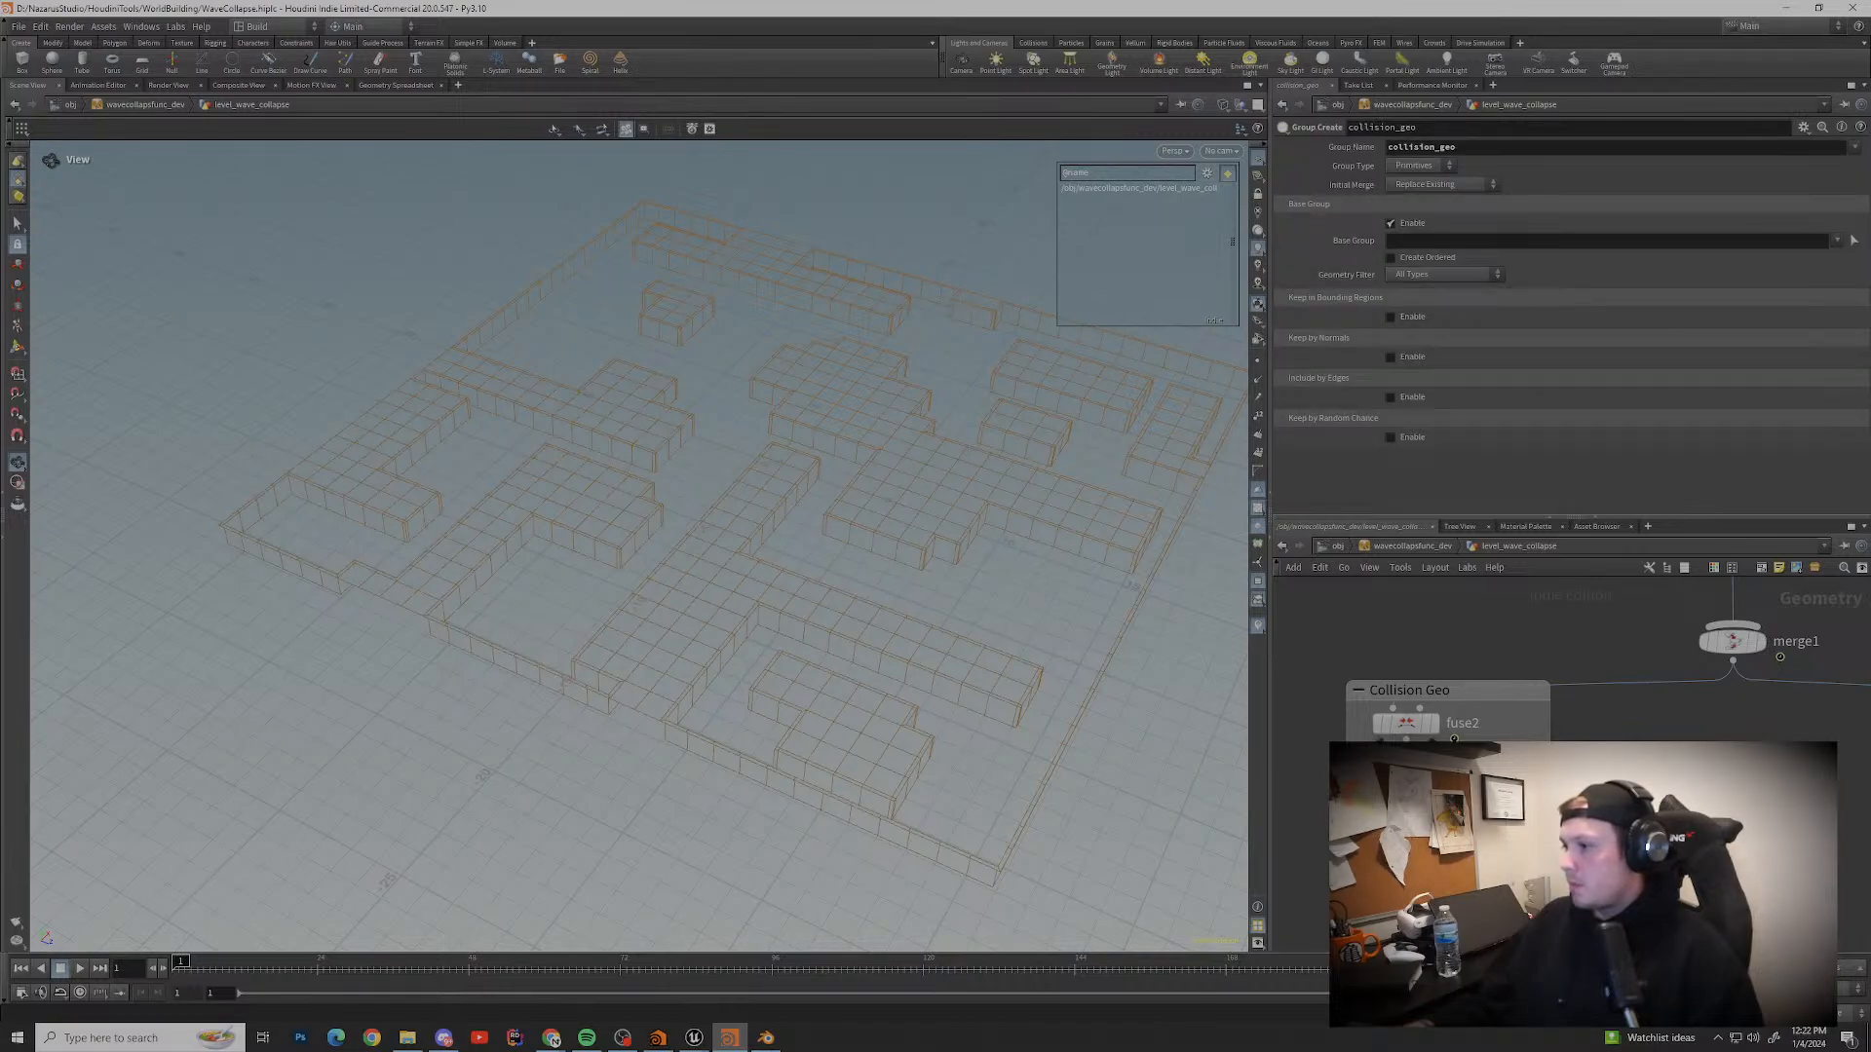
left_click(1406, 777)
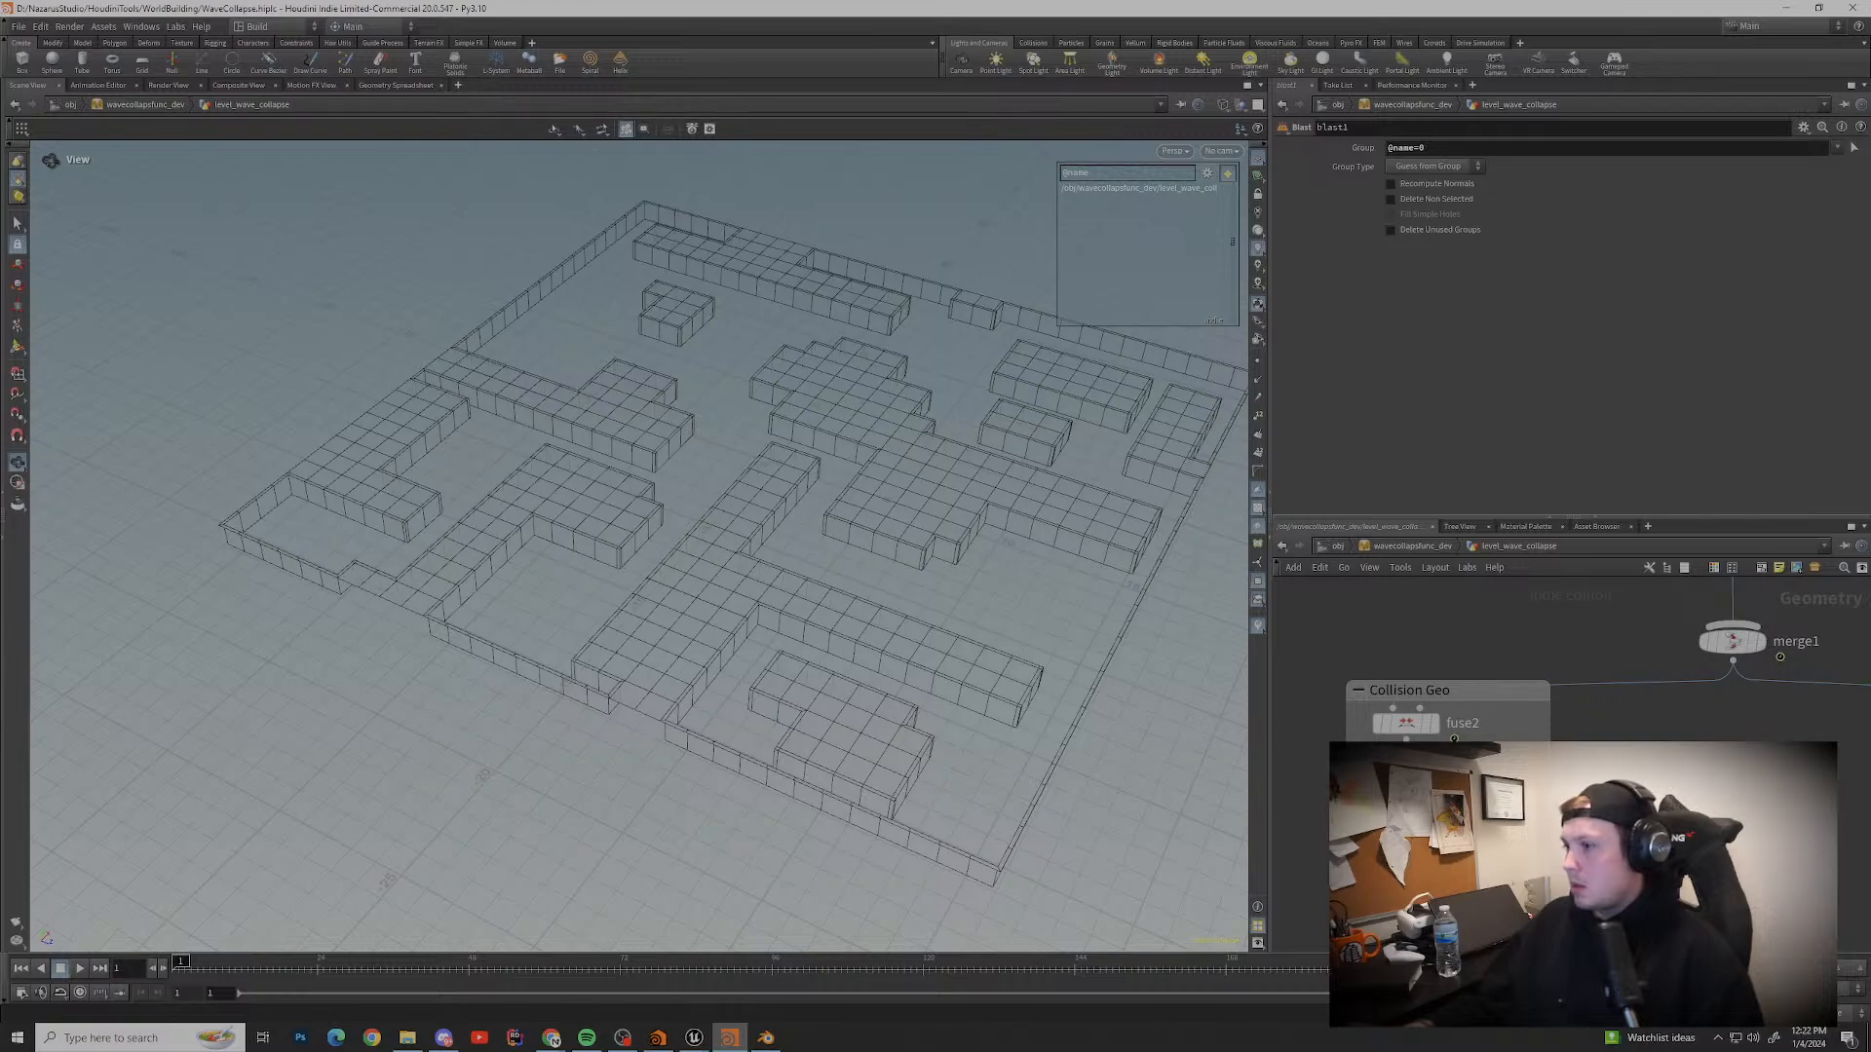
left_click(1406, 785)
scroll(713, 673, "up", 10)
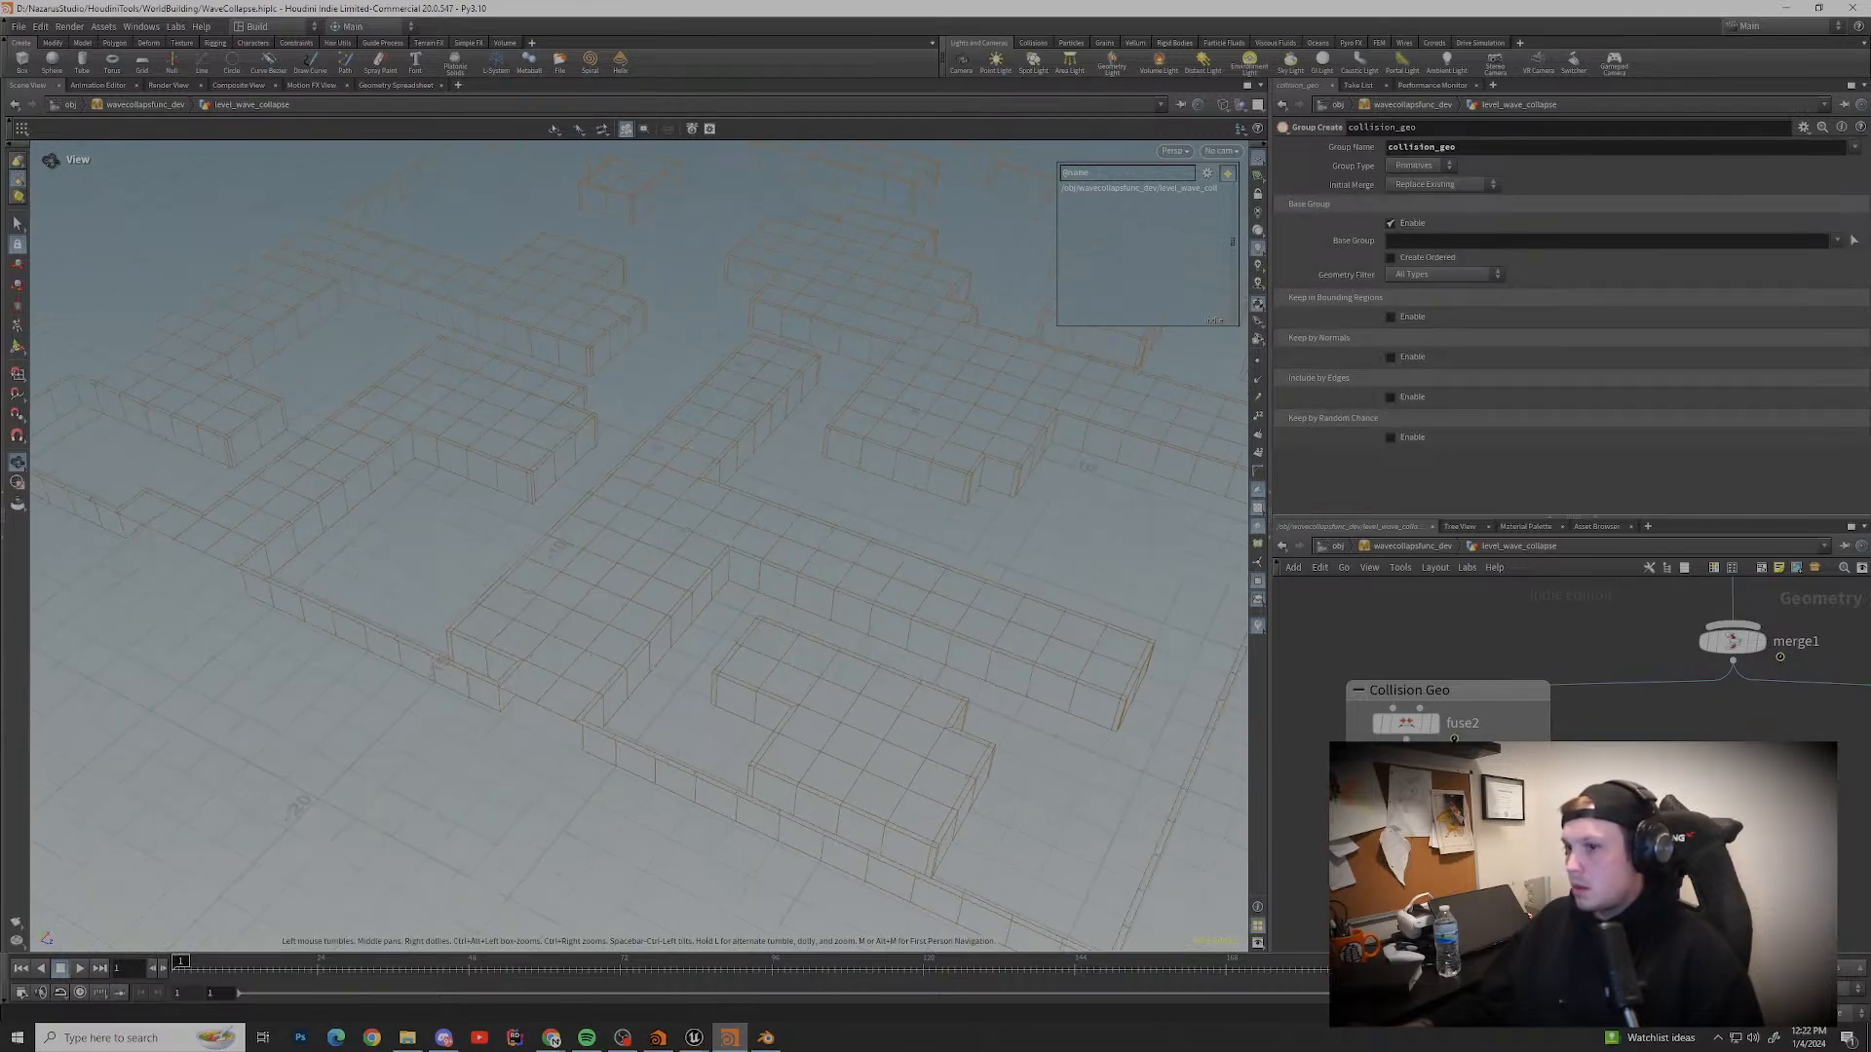
middle_click_drag(1491, 936, 1501, 721)
scroll(1496, 838, "down", 3)
middle_click_drag(1656, 682, 1442, 857)
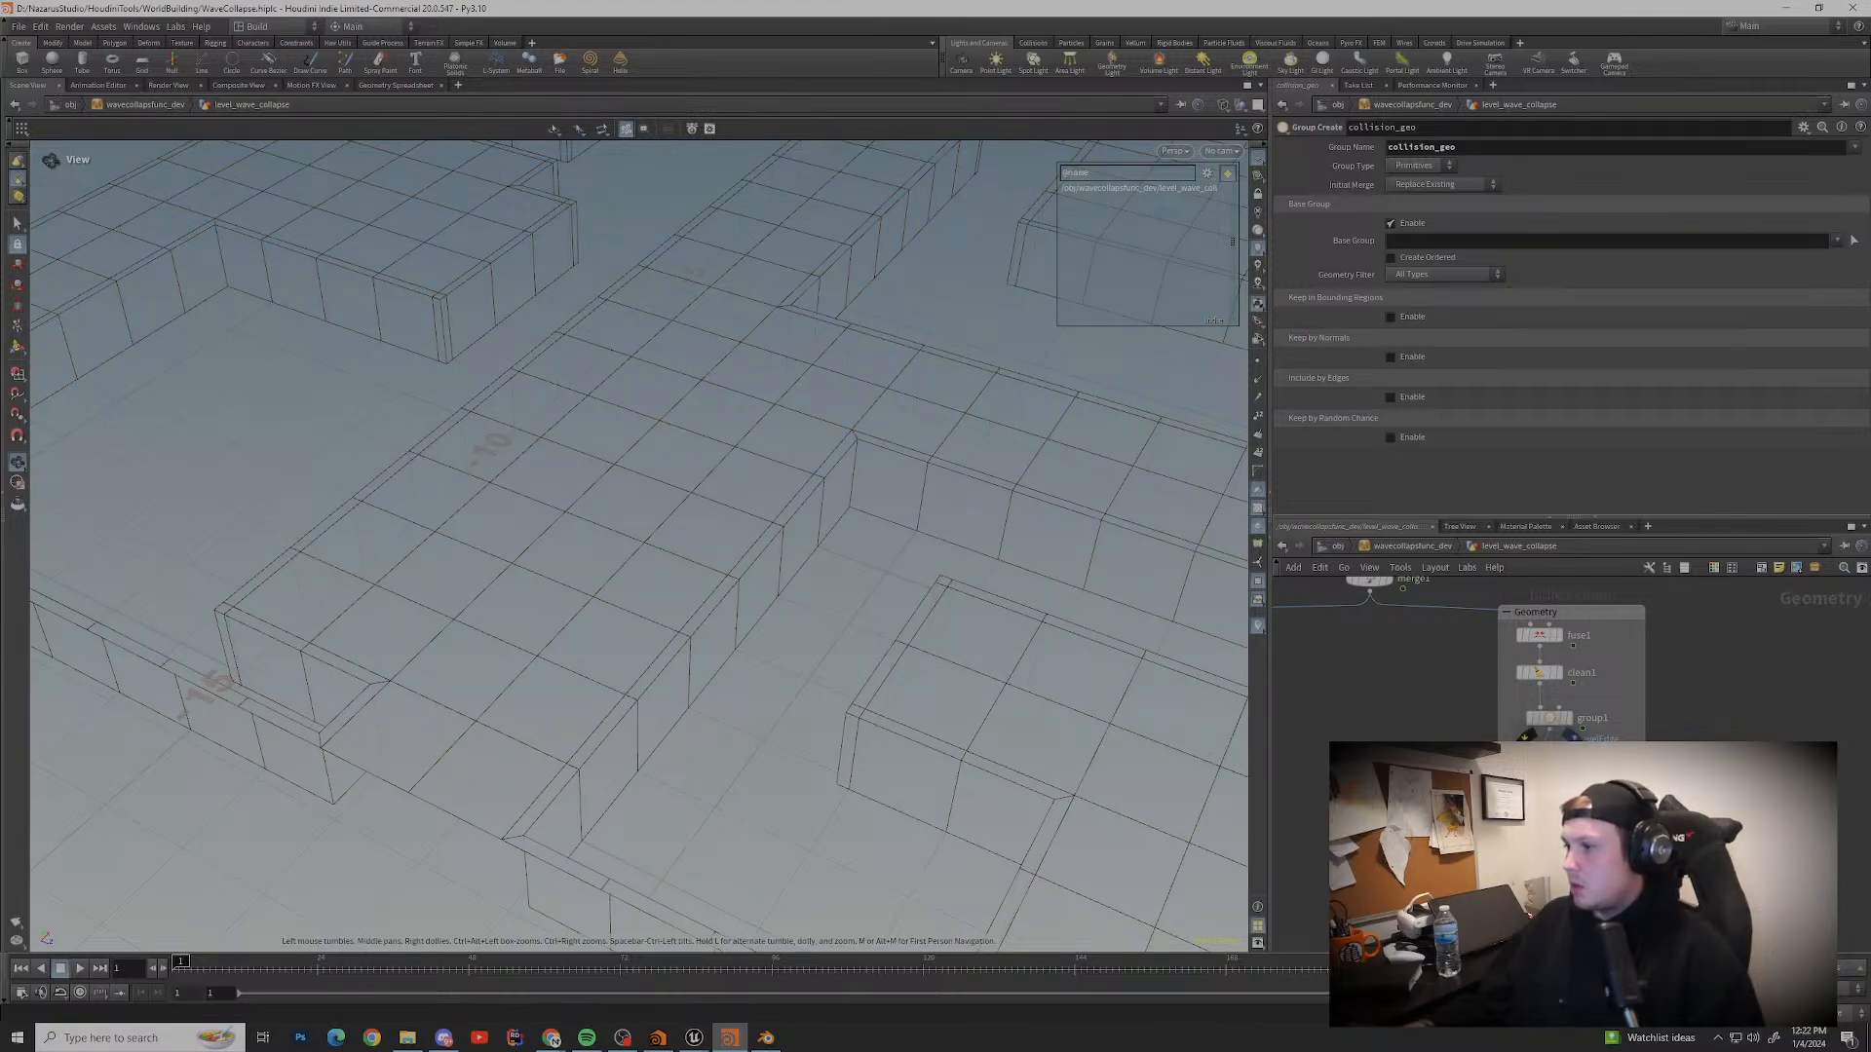
Step: Turn off Pack and Instance for the copytopoints1 node
middle_click_drag(1530, 729, 1670, 896)
left_click(1509, 681)
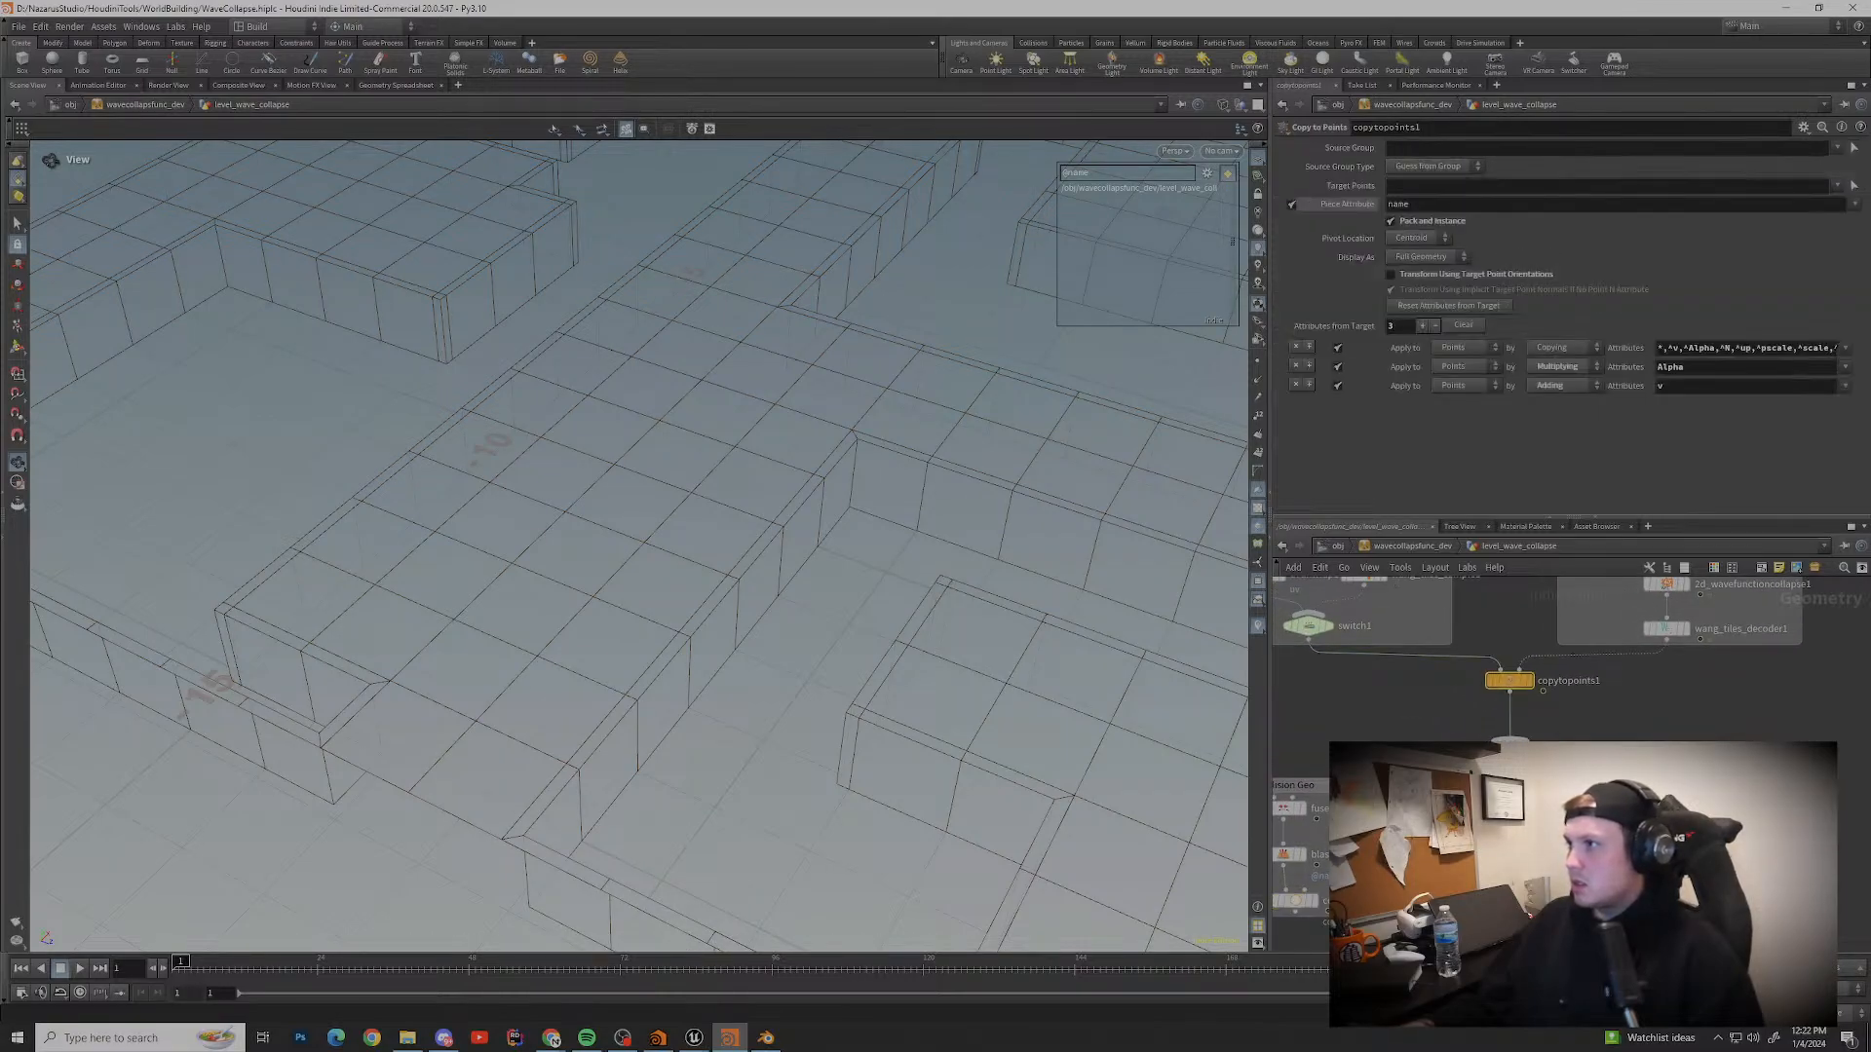
left_click(1390, 221)
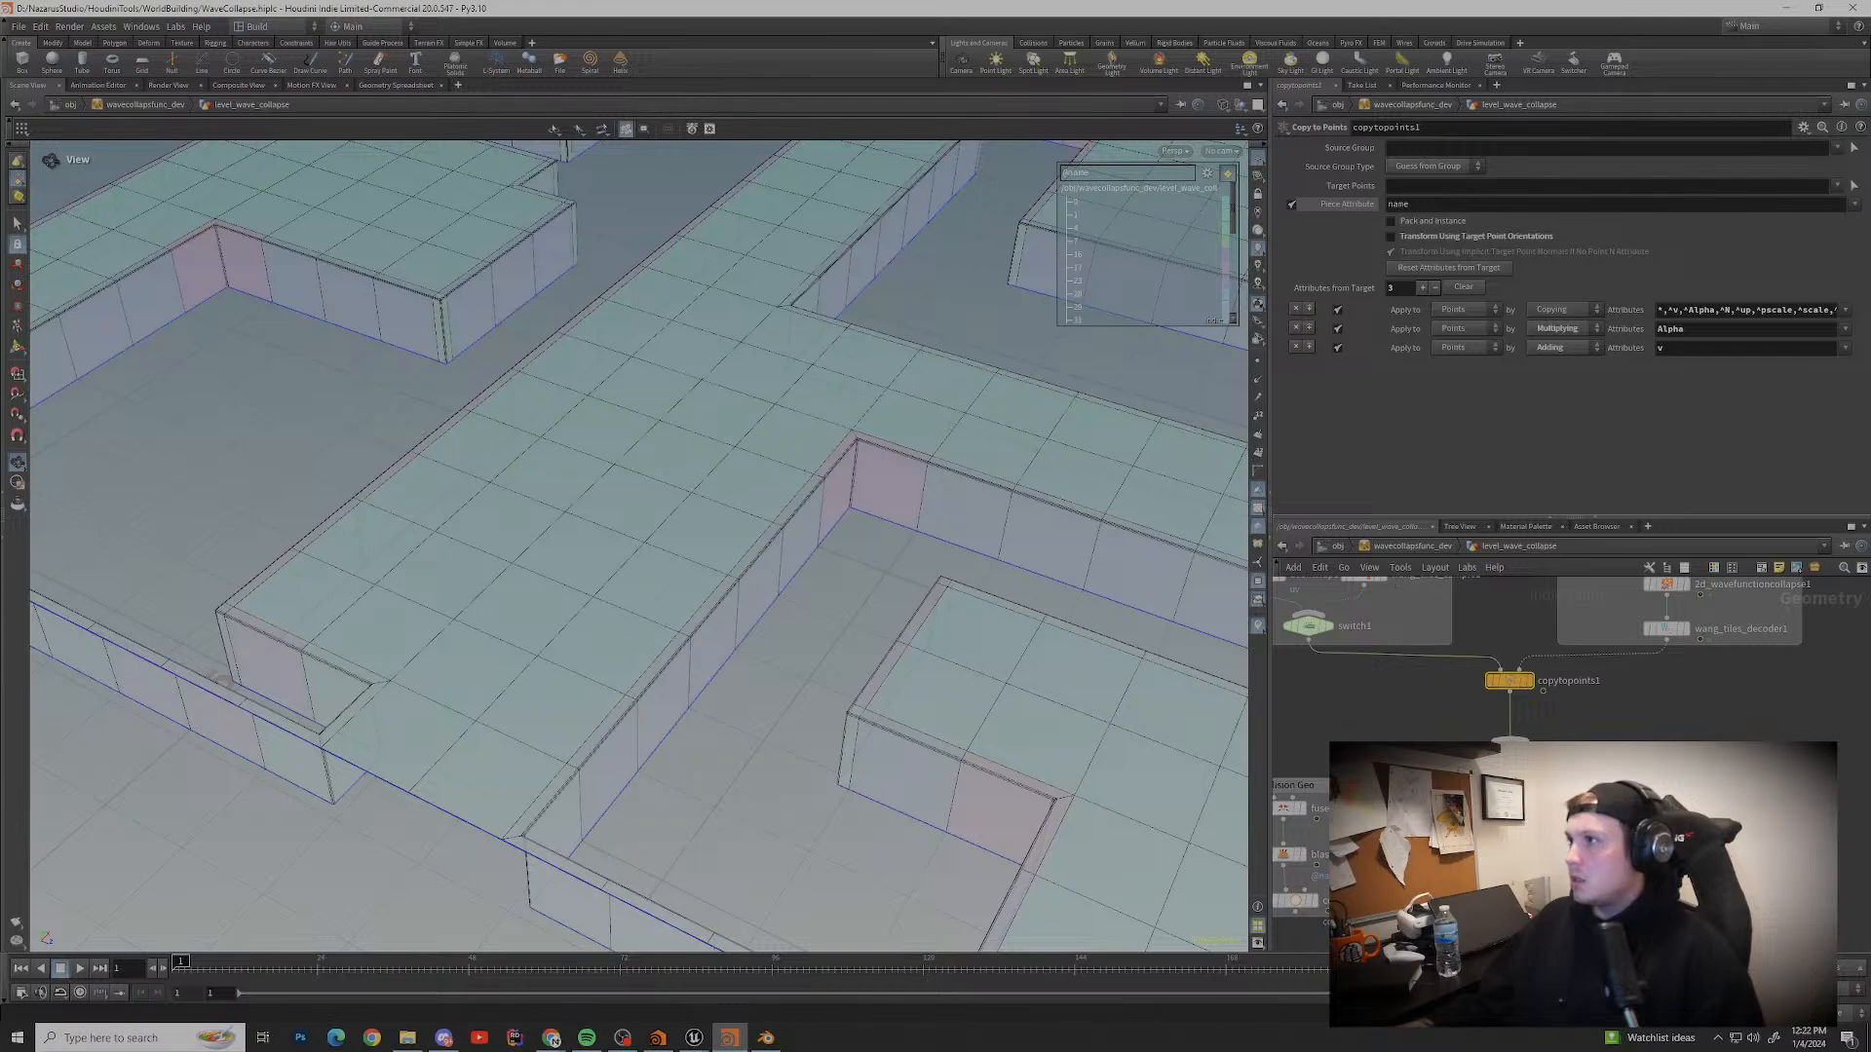
Step: Toggle Transform Using Target Point Orientations on copytopoints1 to compare the wall placement with and without it
left_click(1390, 237)
left_click(1391, 237)
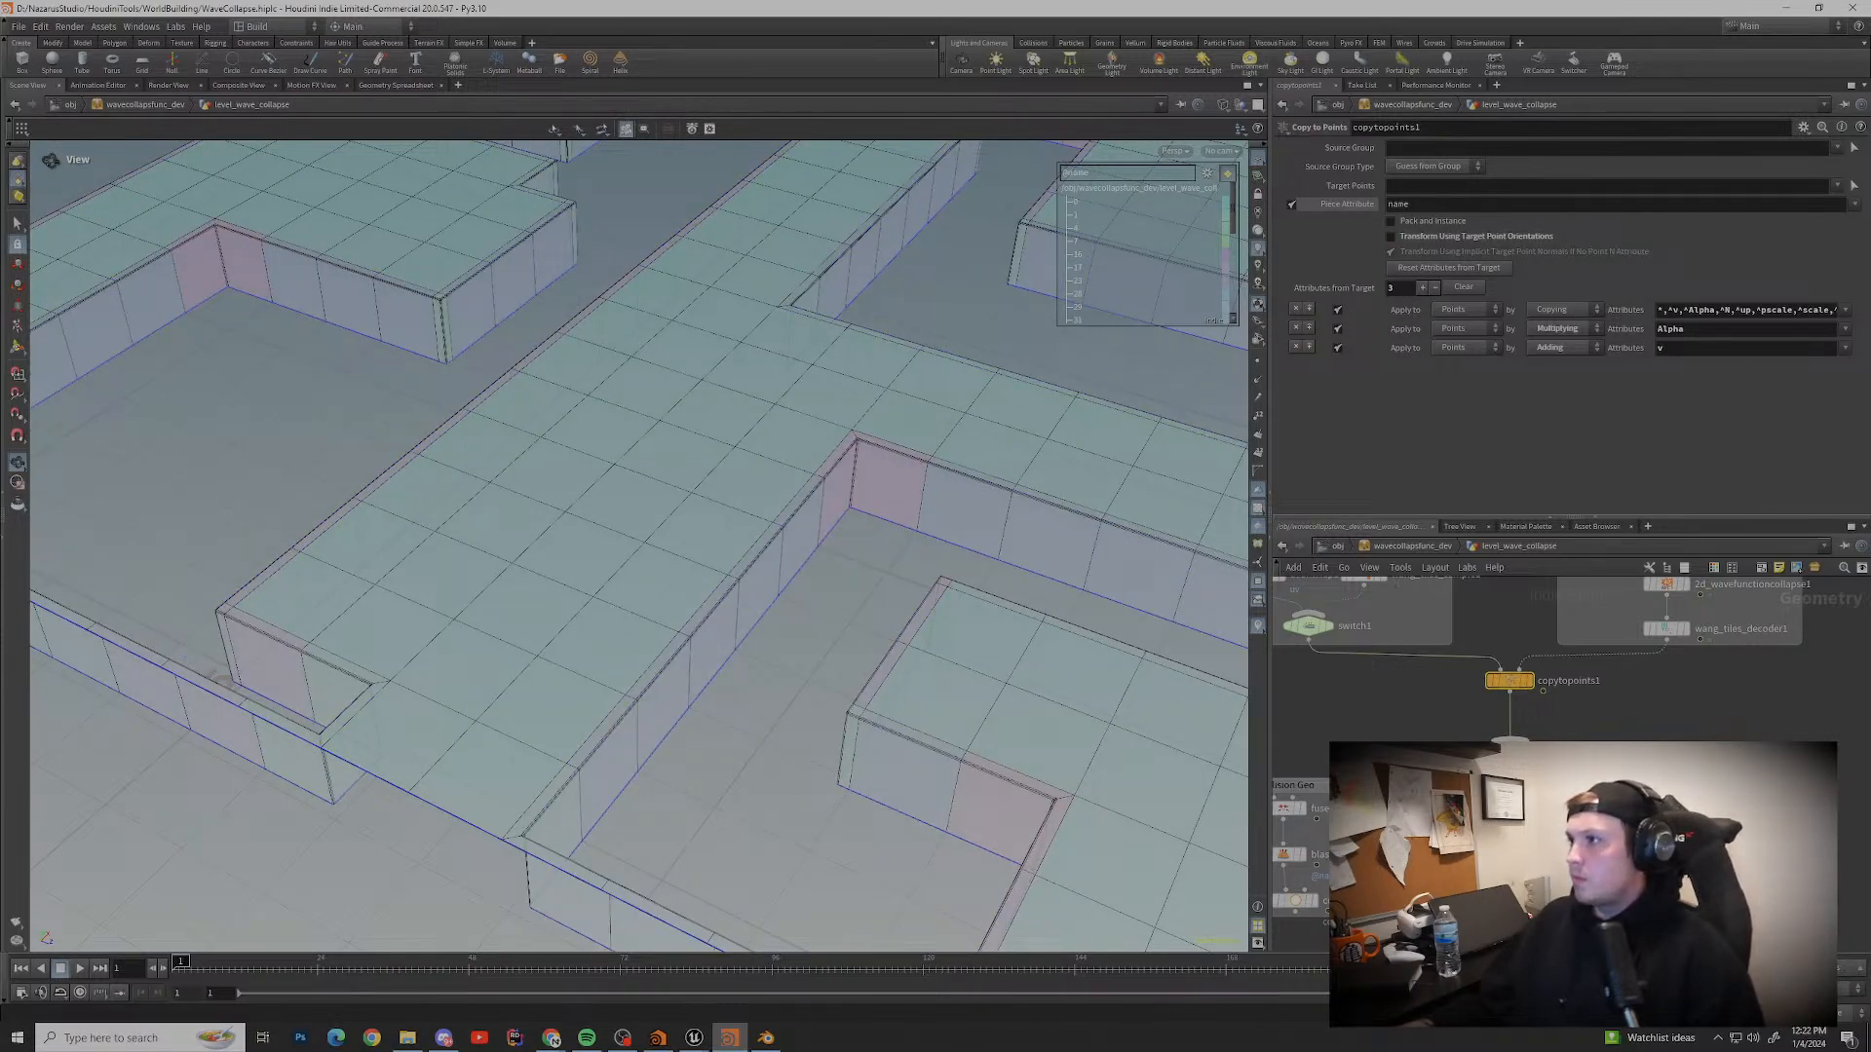
left_click(1390, 237)
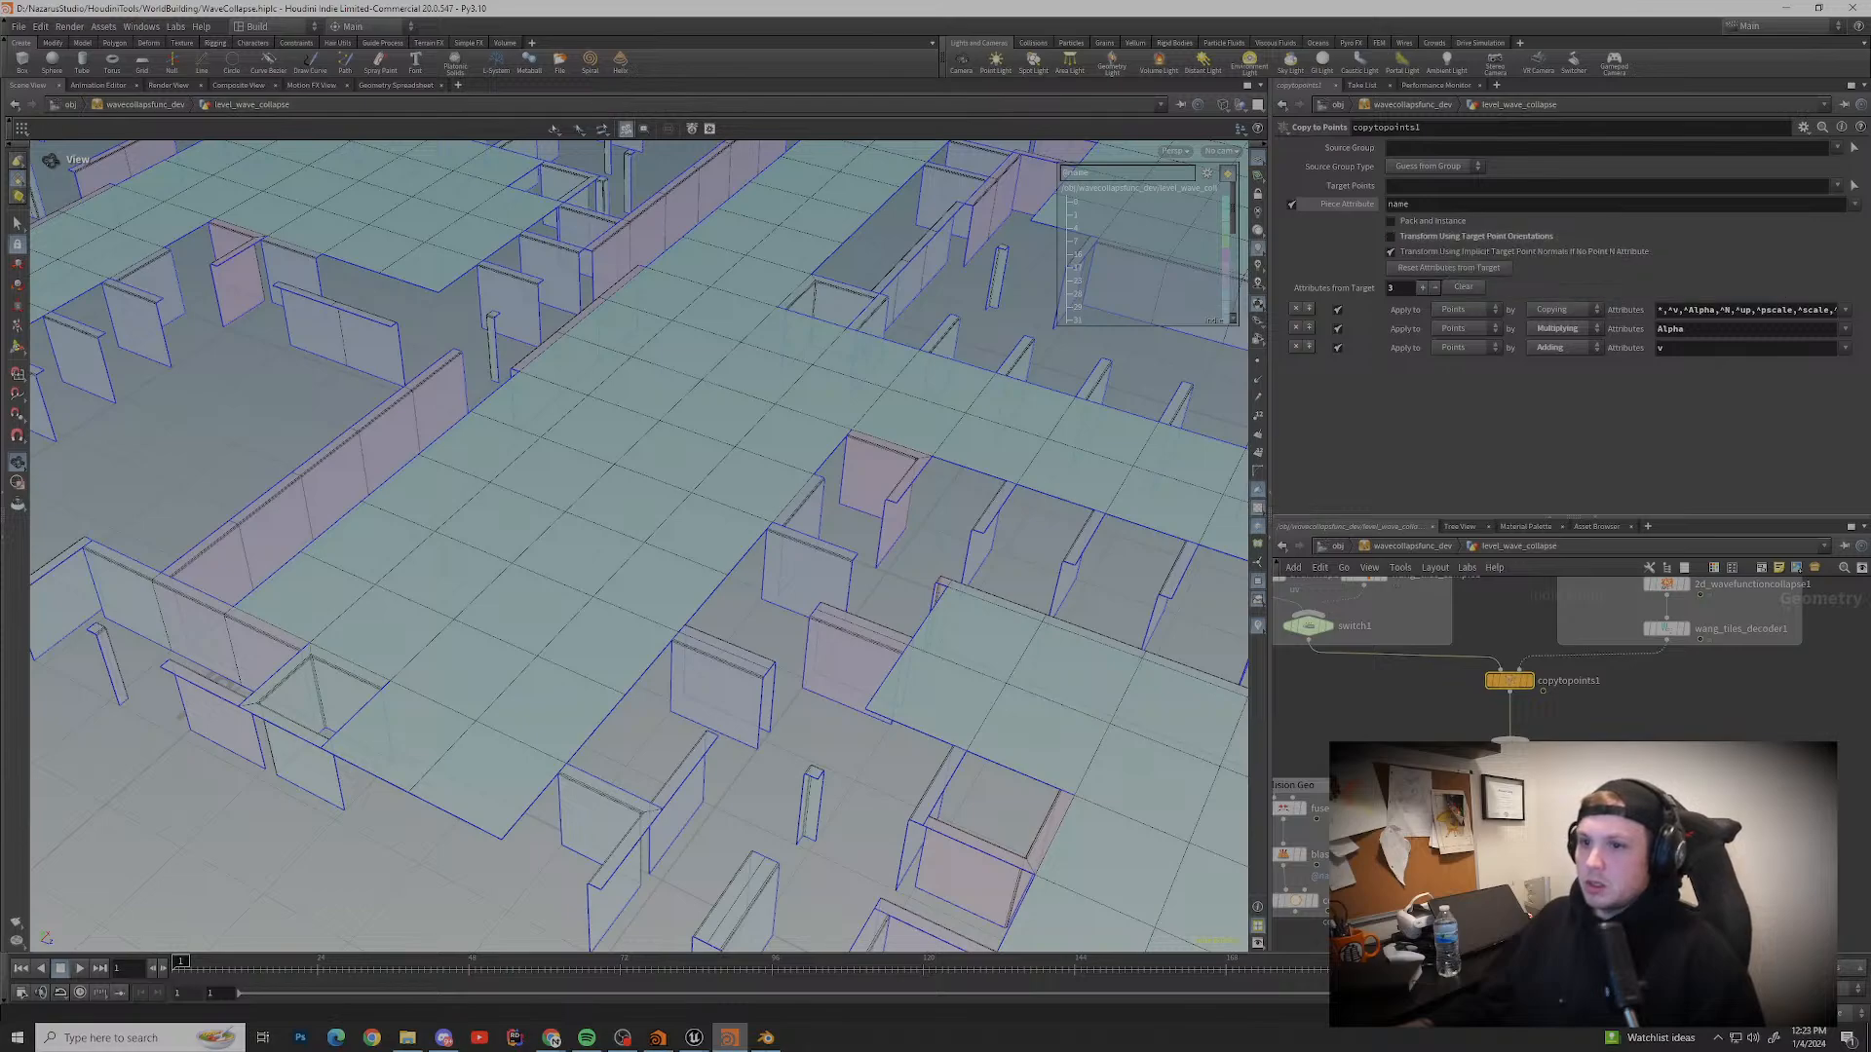
left_click(1390, 236)
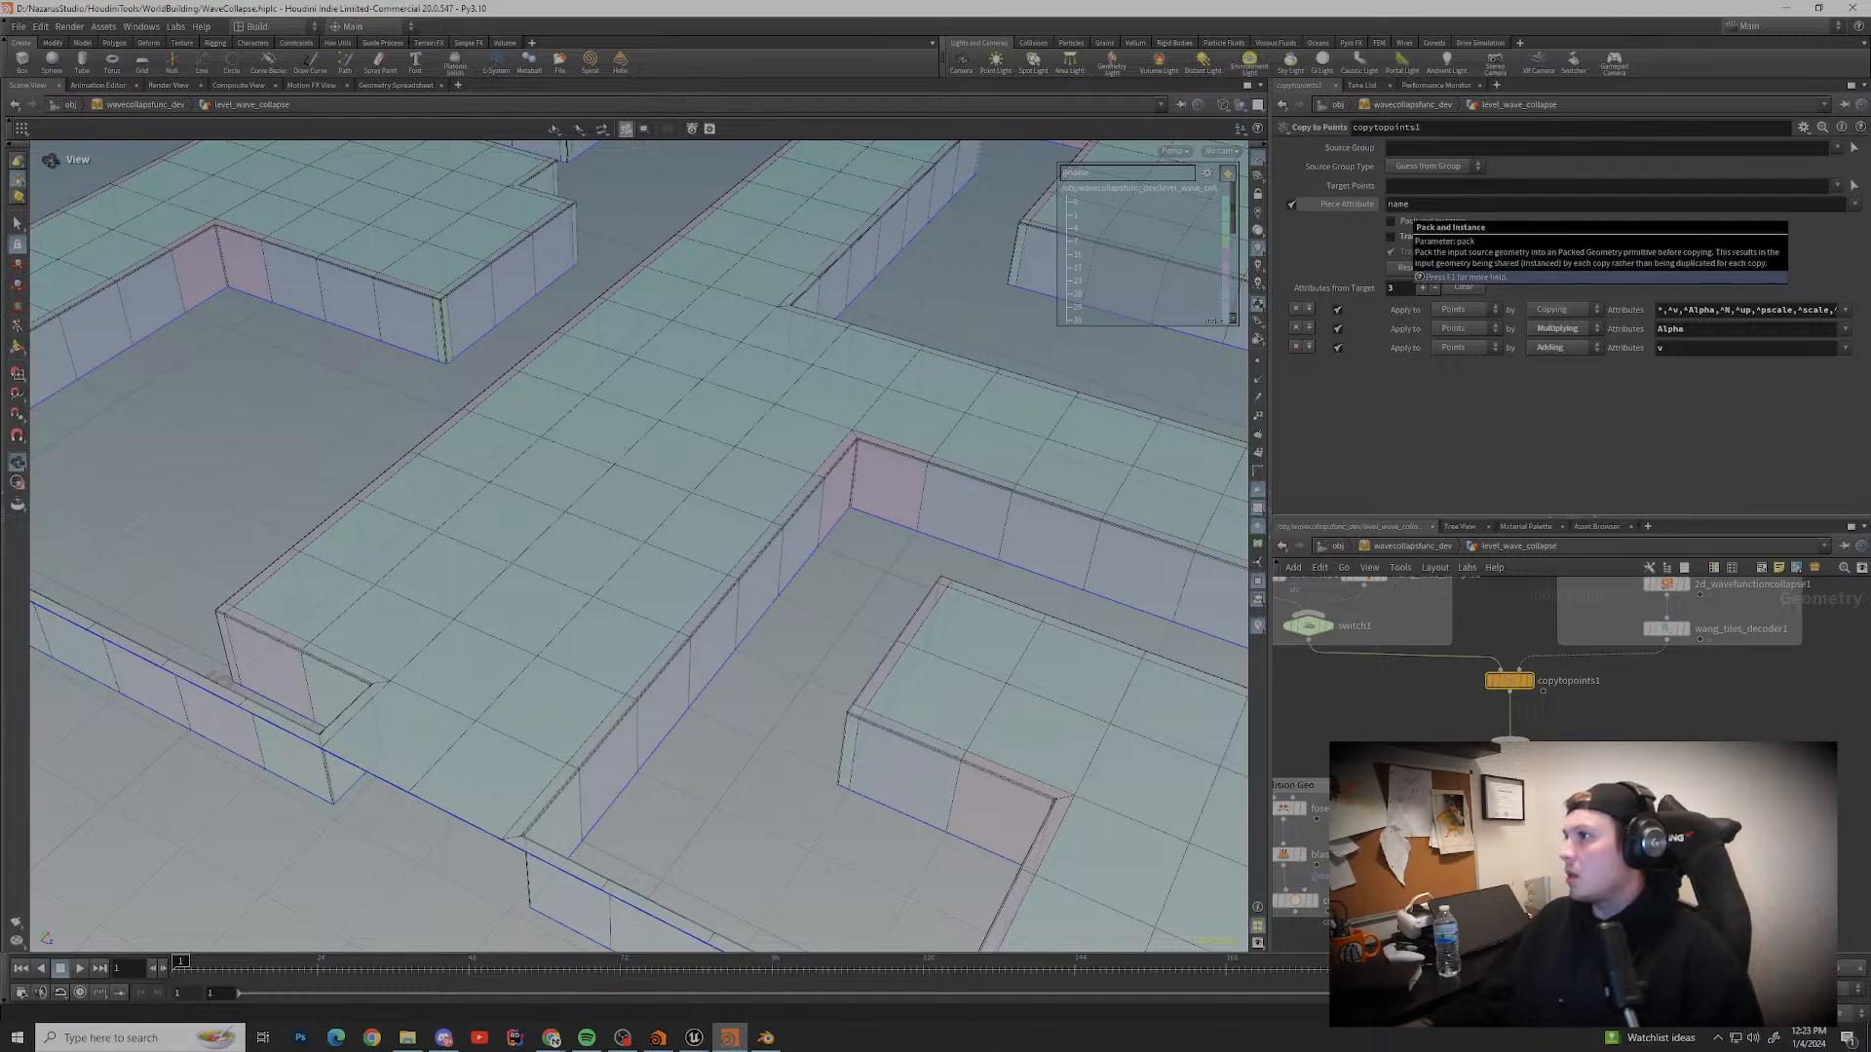
scroll(1749, 662, "down", 5)
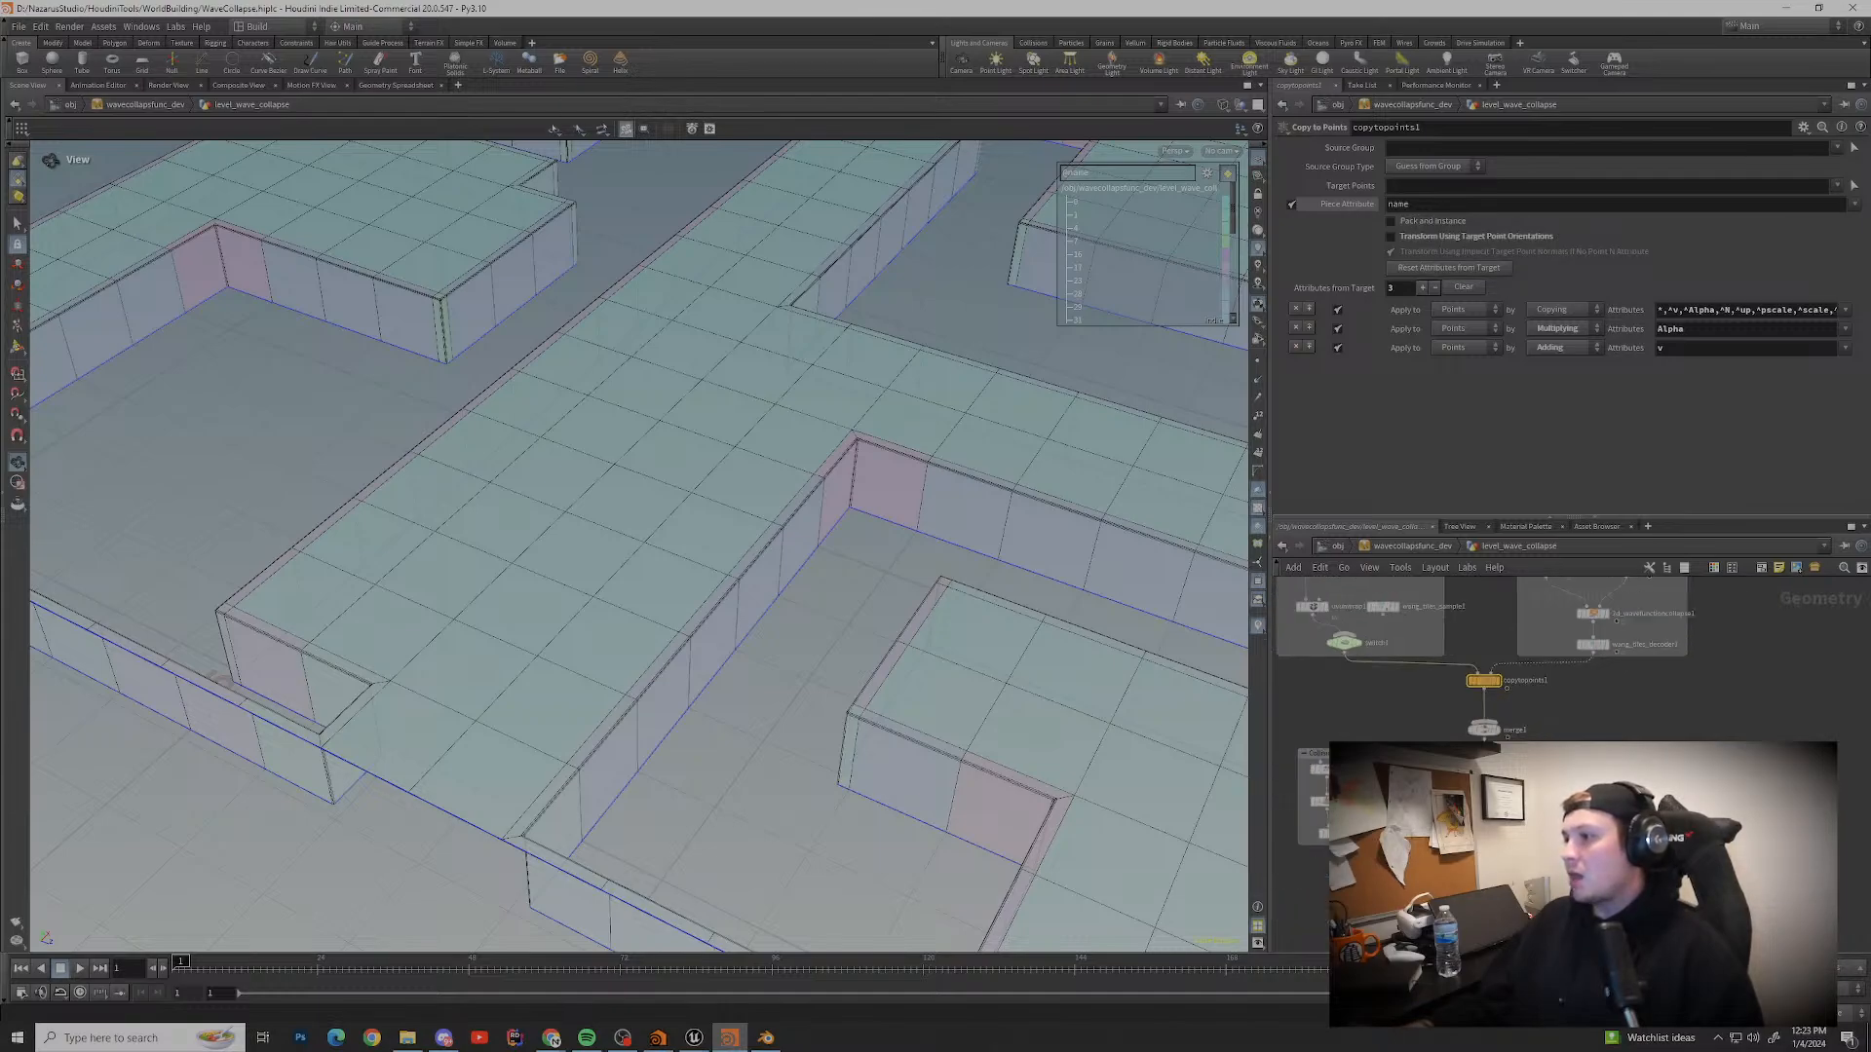
middle_click_drag(1497, 743, 1474, 695)
scroll(1474, 695, "up", 5)
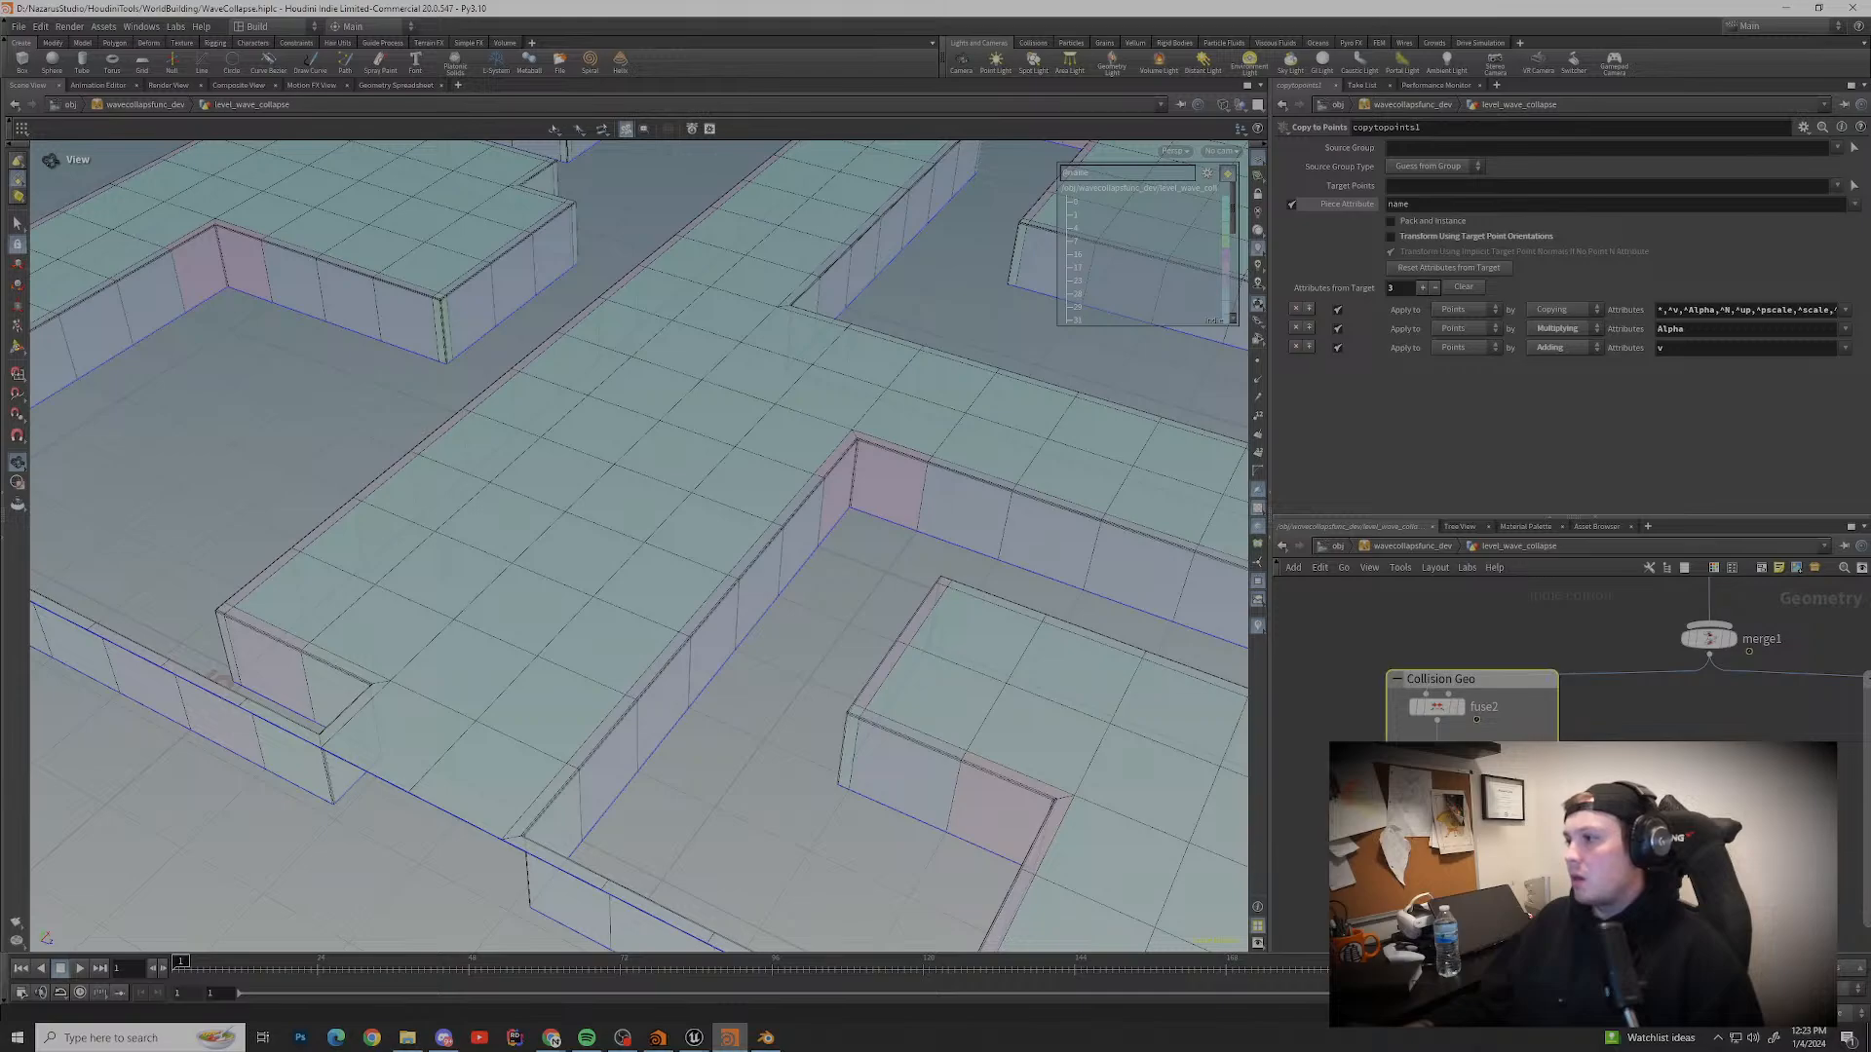
scroll(1386, 725, "down", 3)
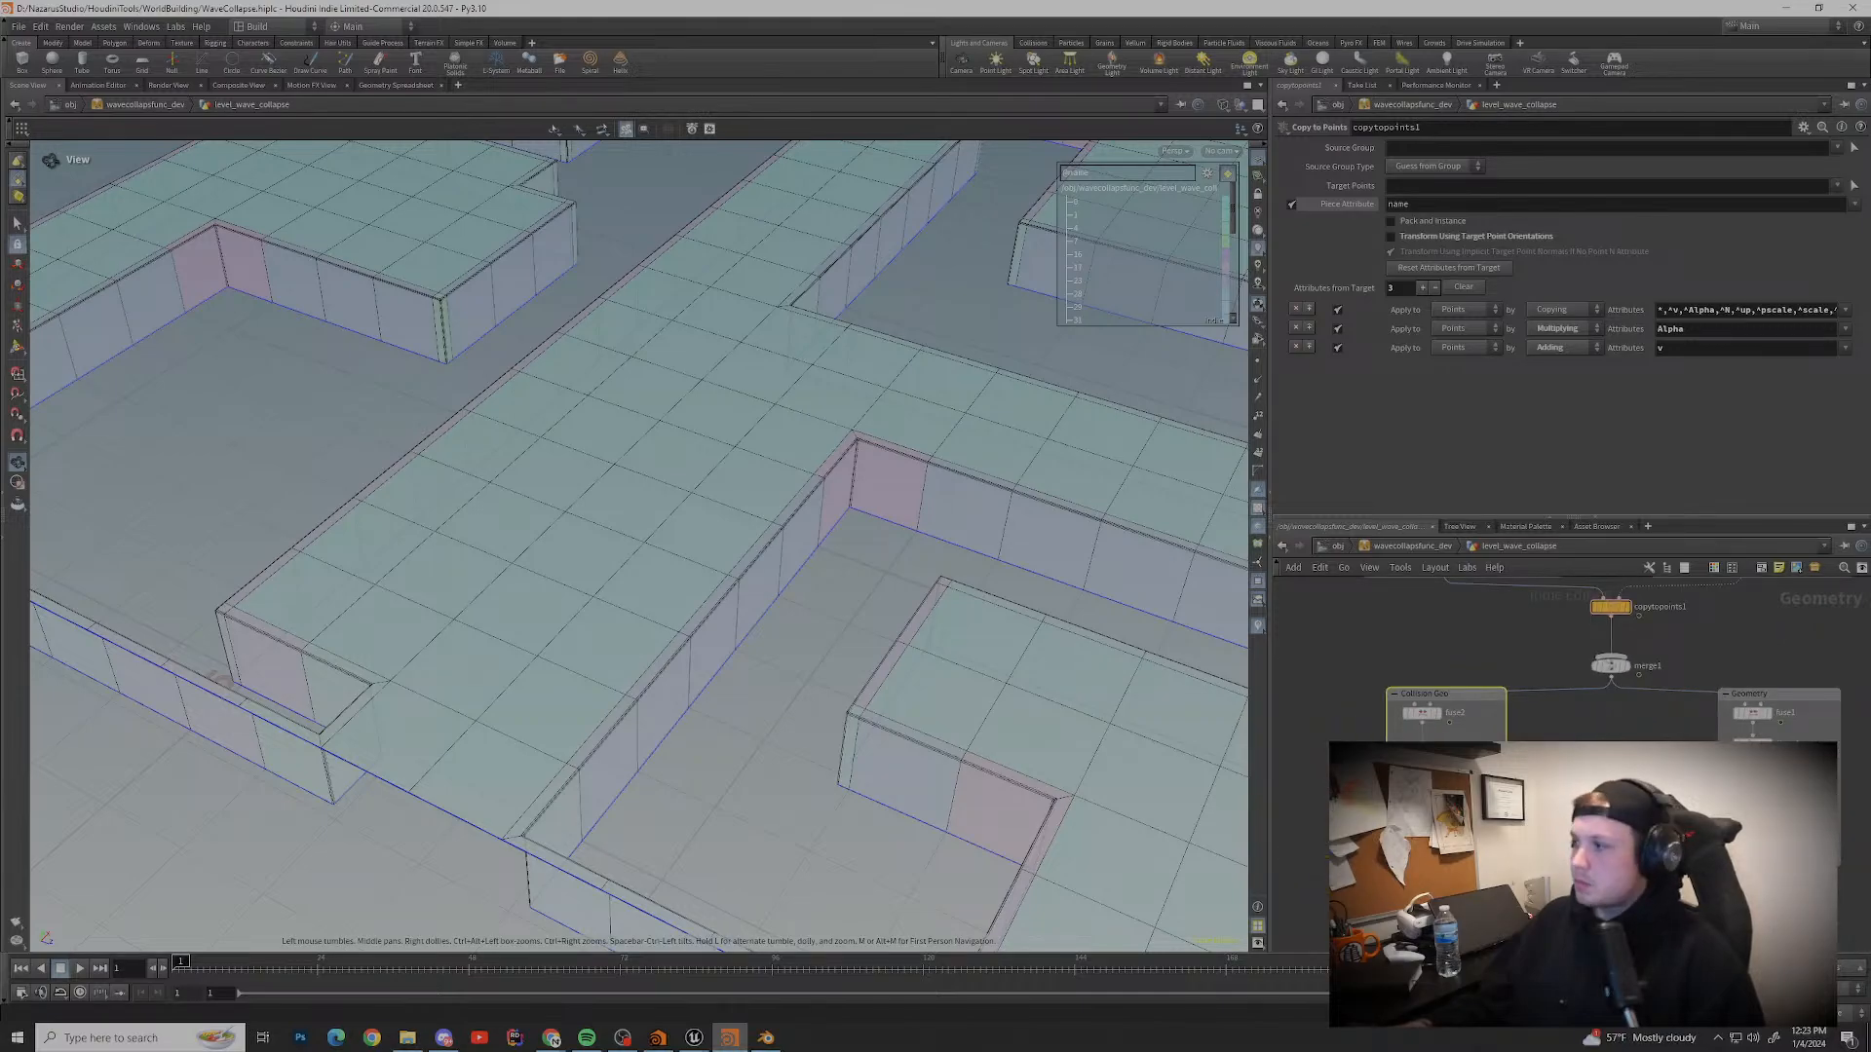
Step: Switch to the browser and resume the YouTube tutorial on collisions for Unreal in full screen
left_click(586, 1038)
left_click(586, 1038)
left_click(552, 1037)
left_click(785, 977)
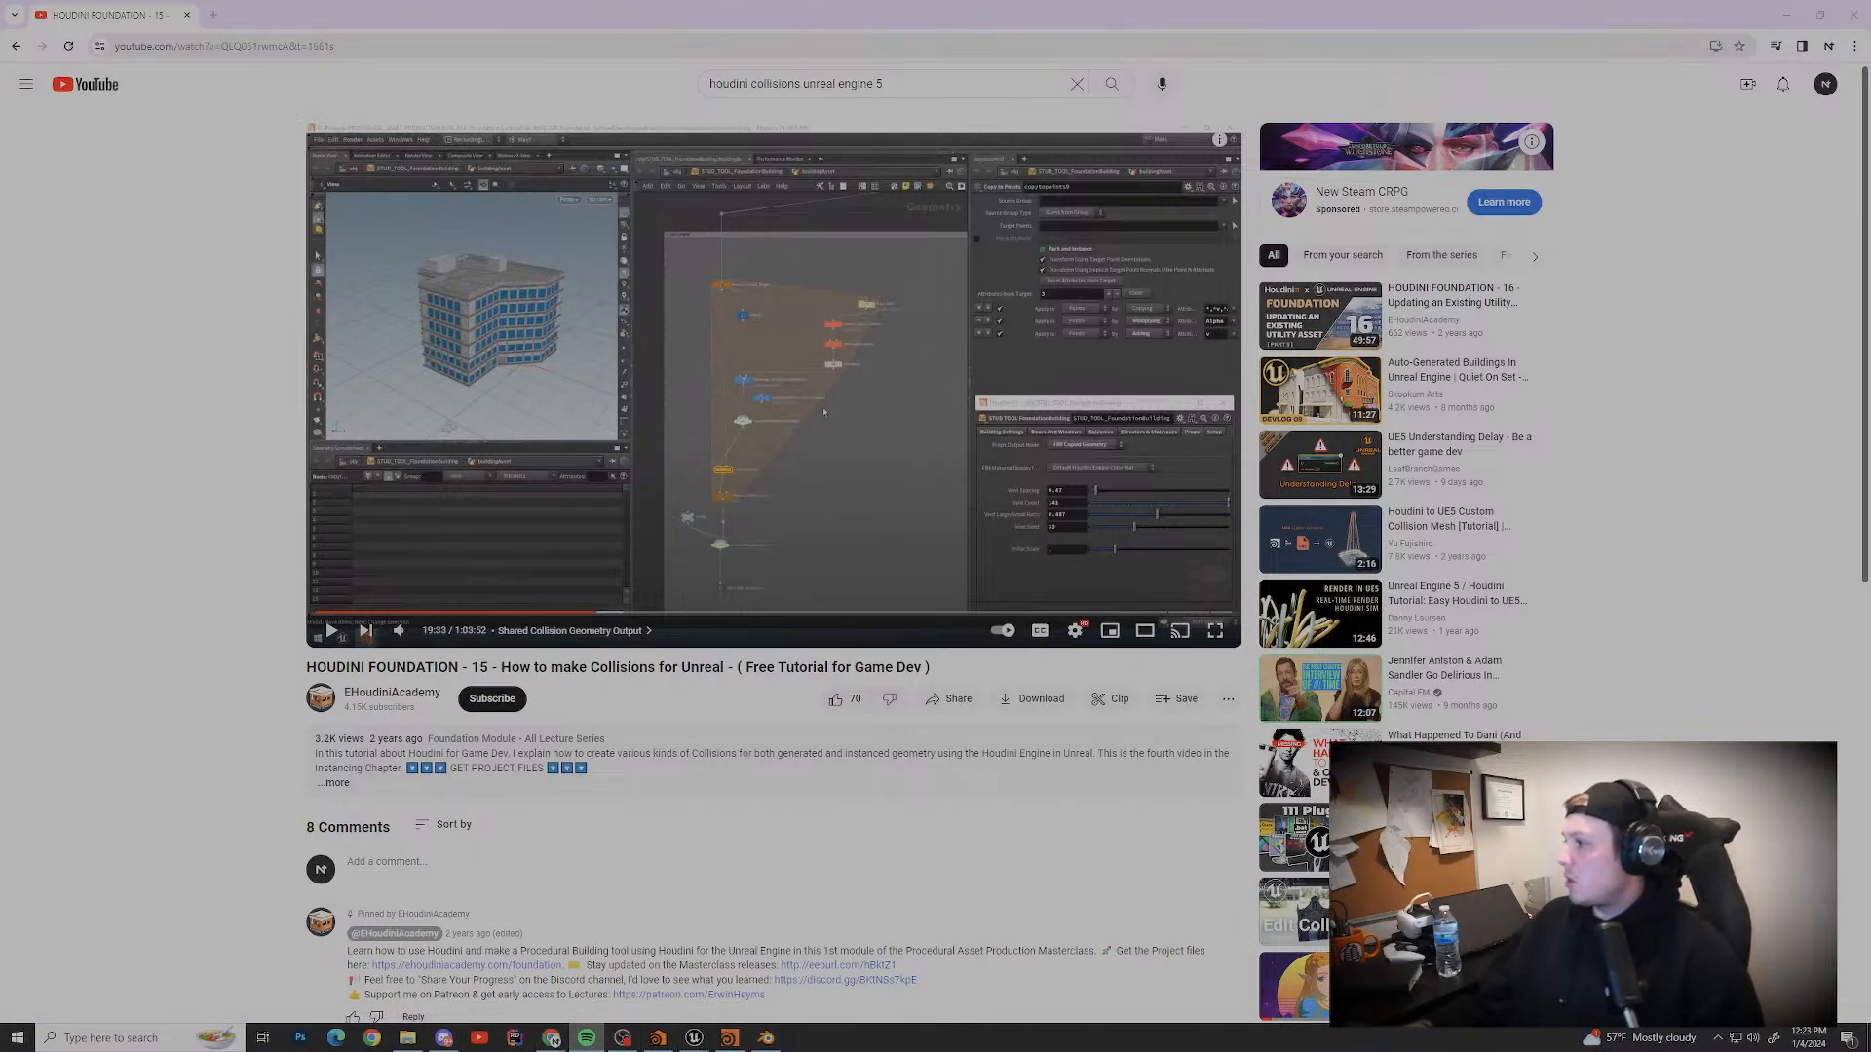
left_click(773, 386)
left_click(1215, 630)
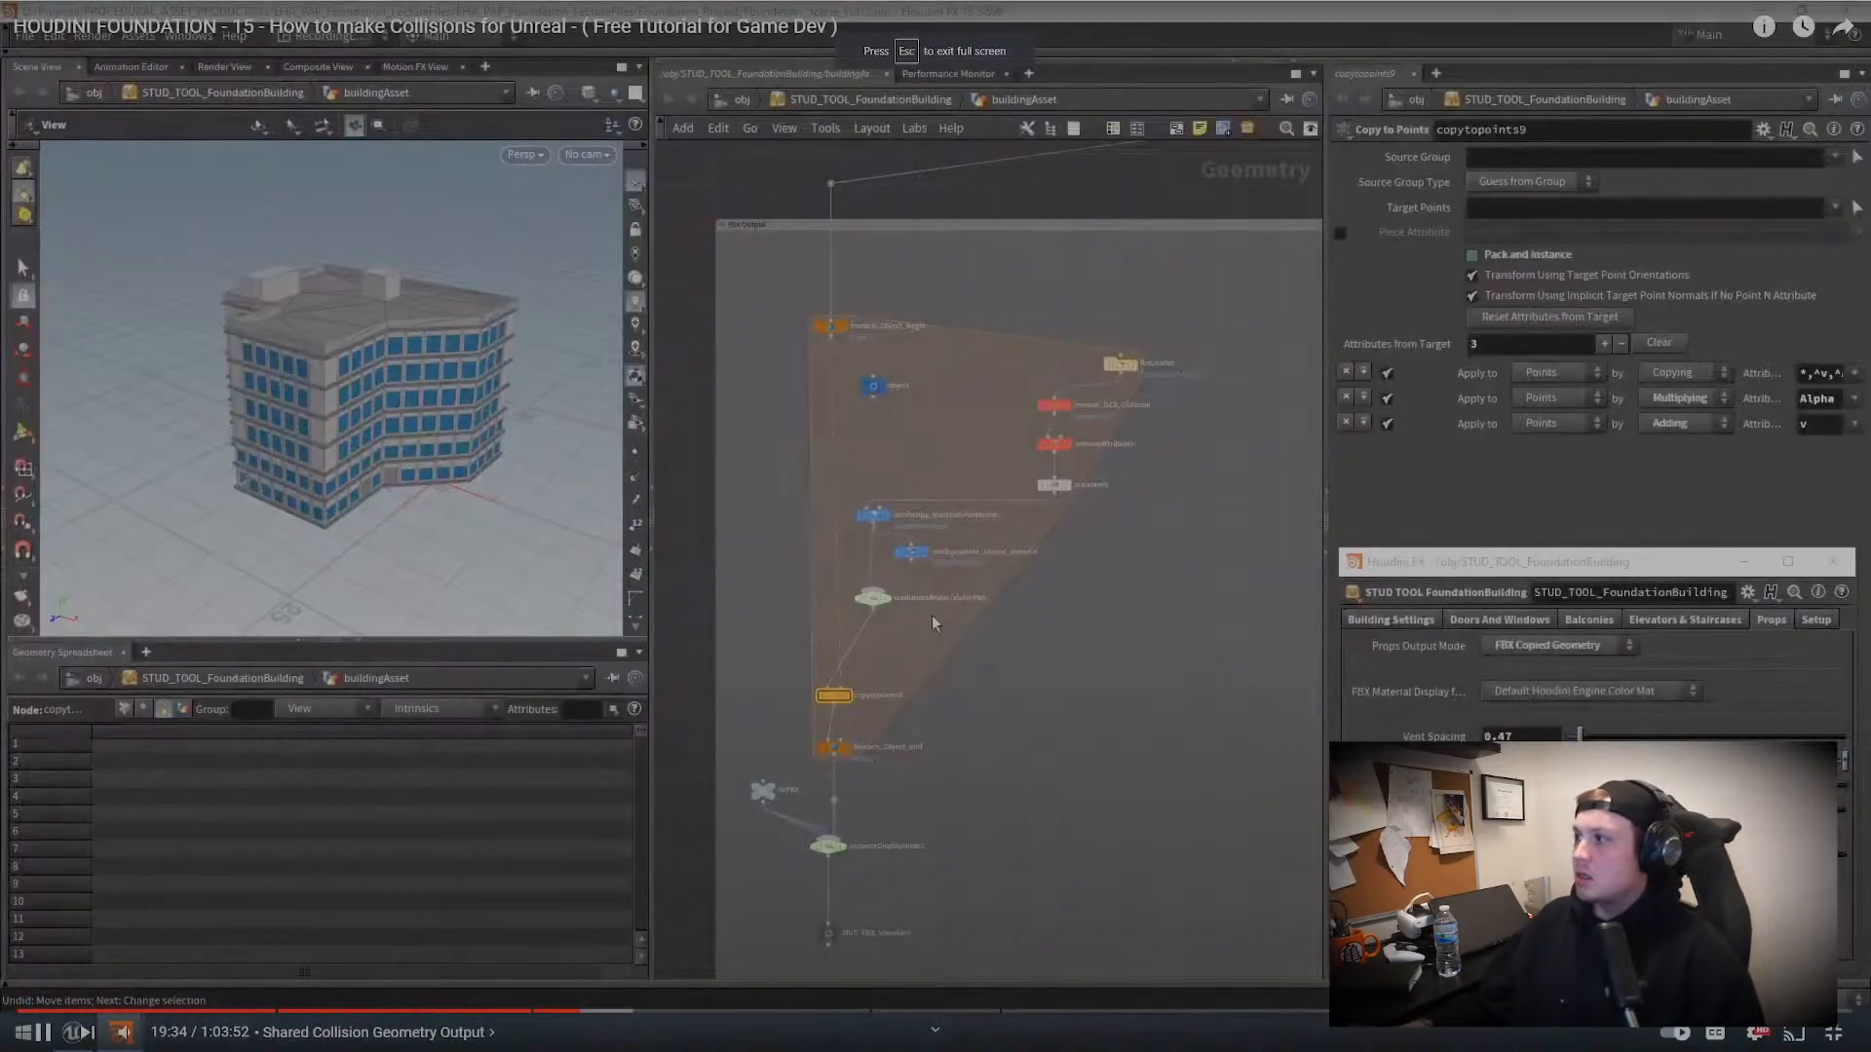
left_click(966, 600)
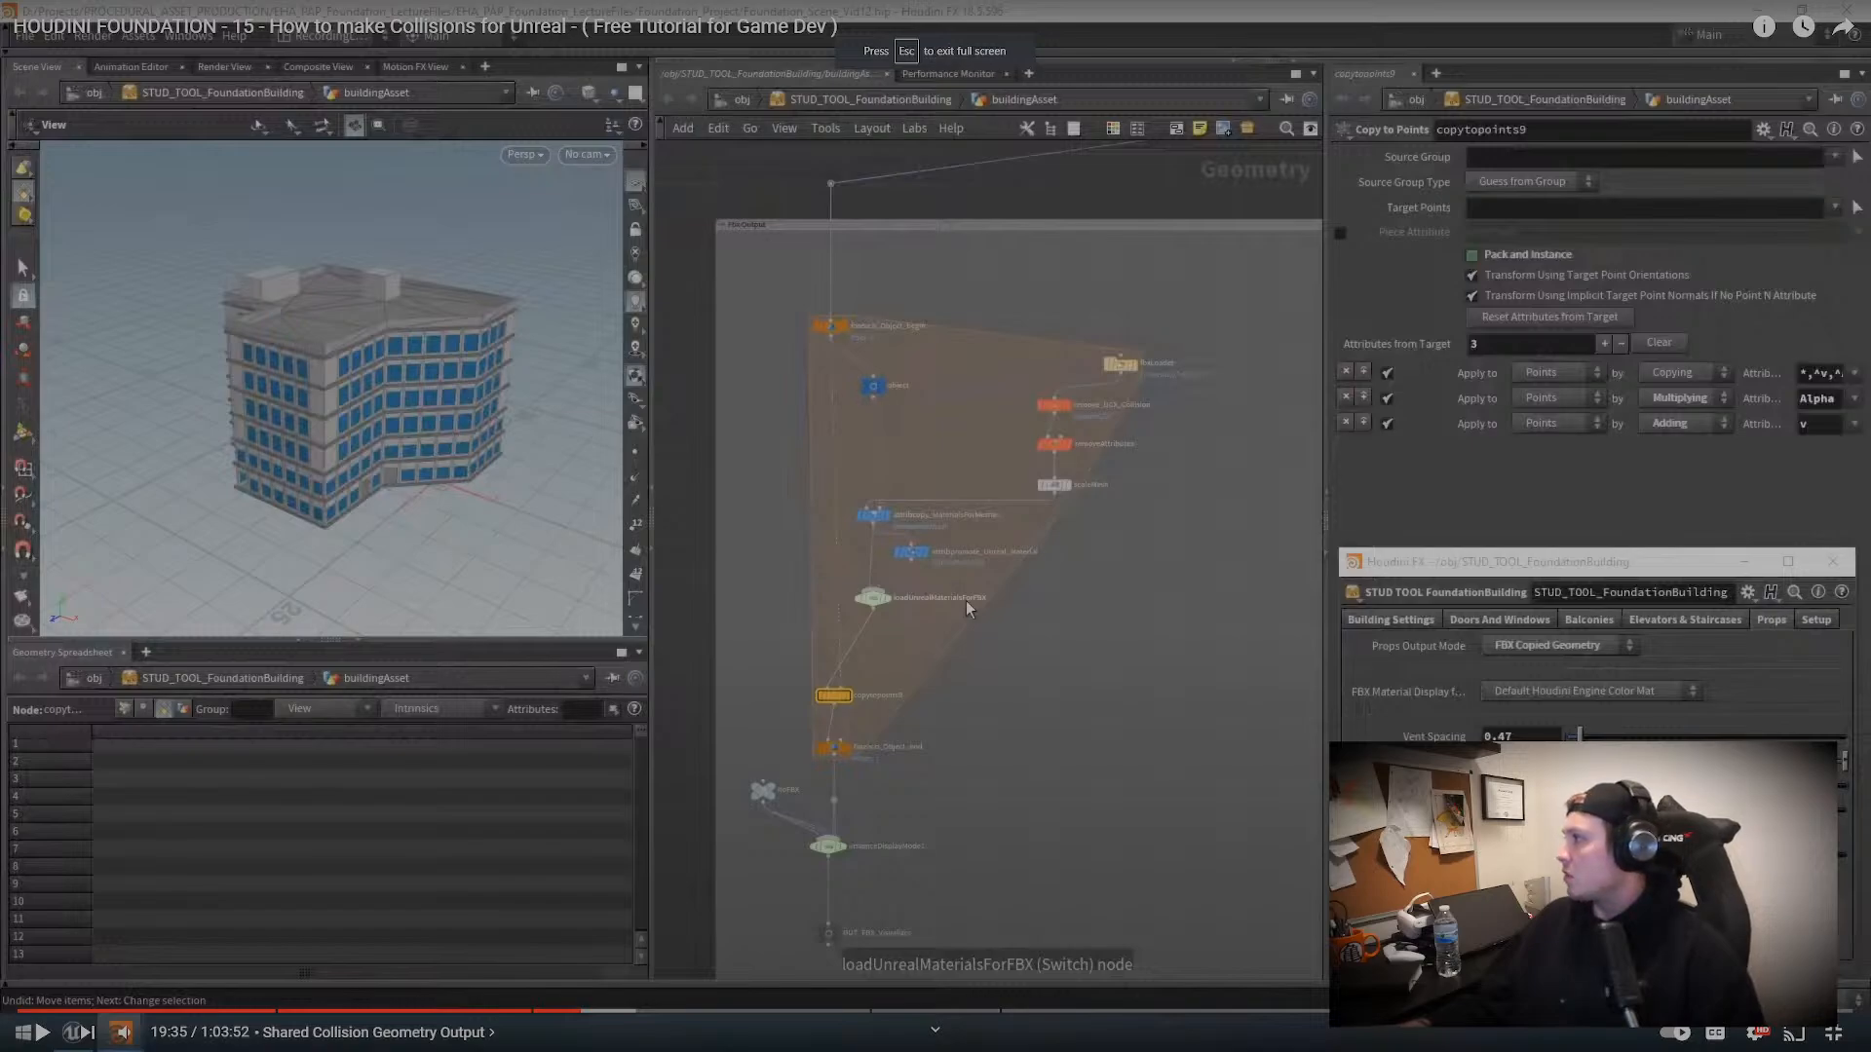
left_click(966, 601)
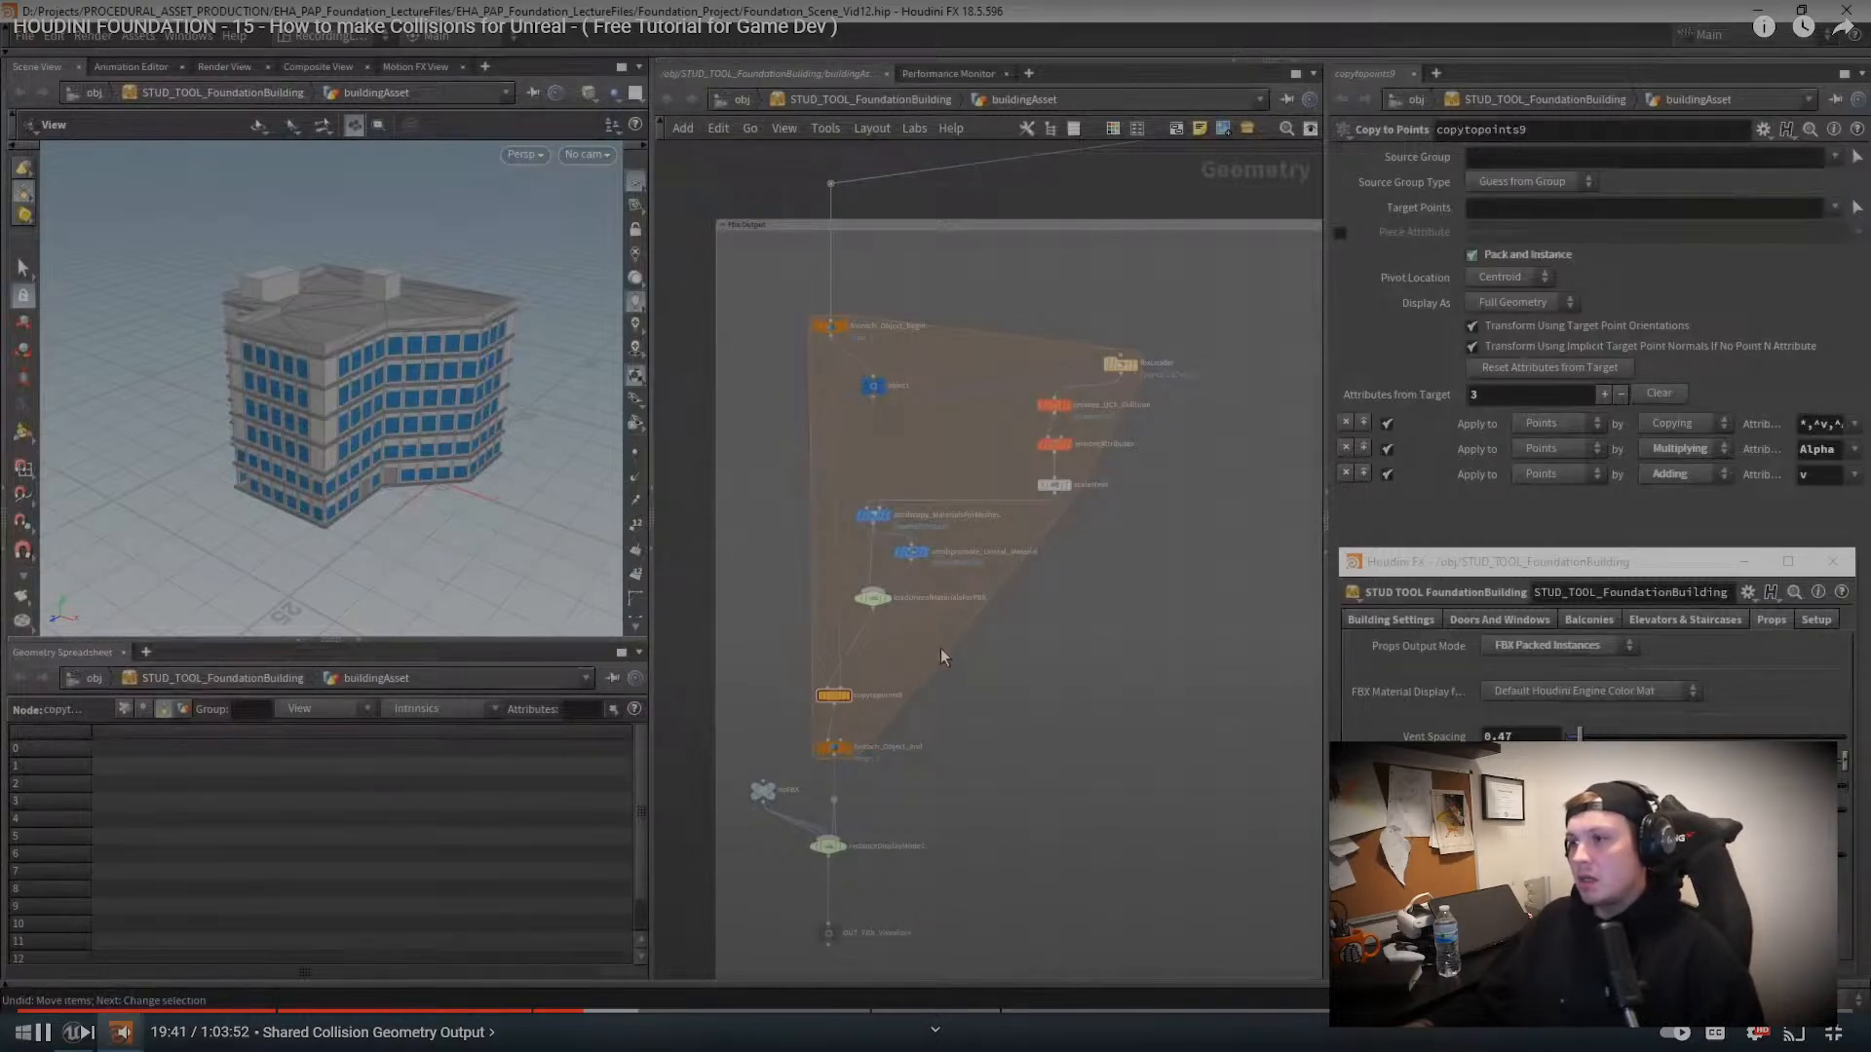
Step: Skip ahead in the tutorial to about 20:32 and study the FBX Collision For Unreal parameter setup
left_click(1350, 596)
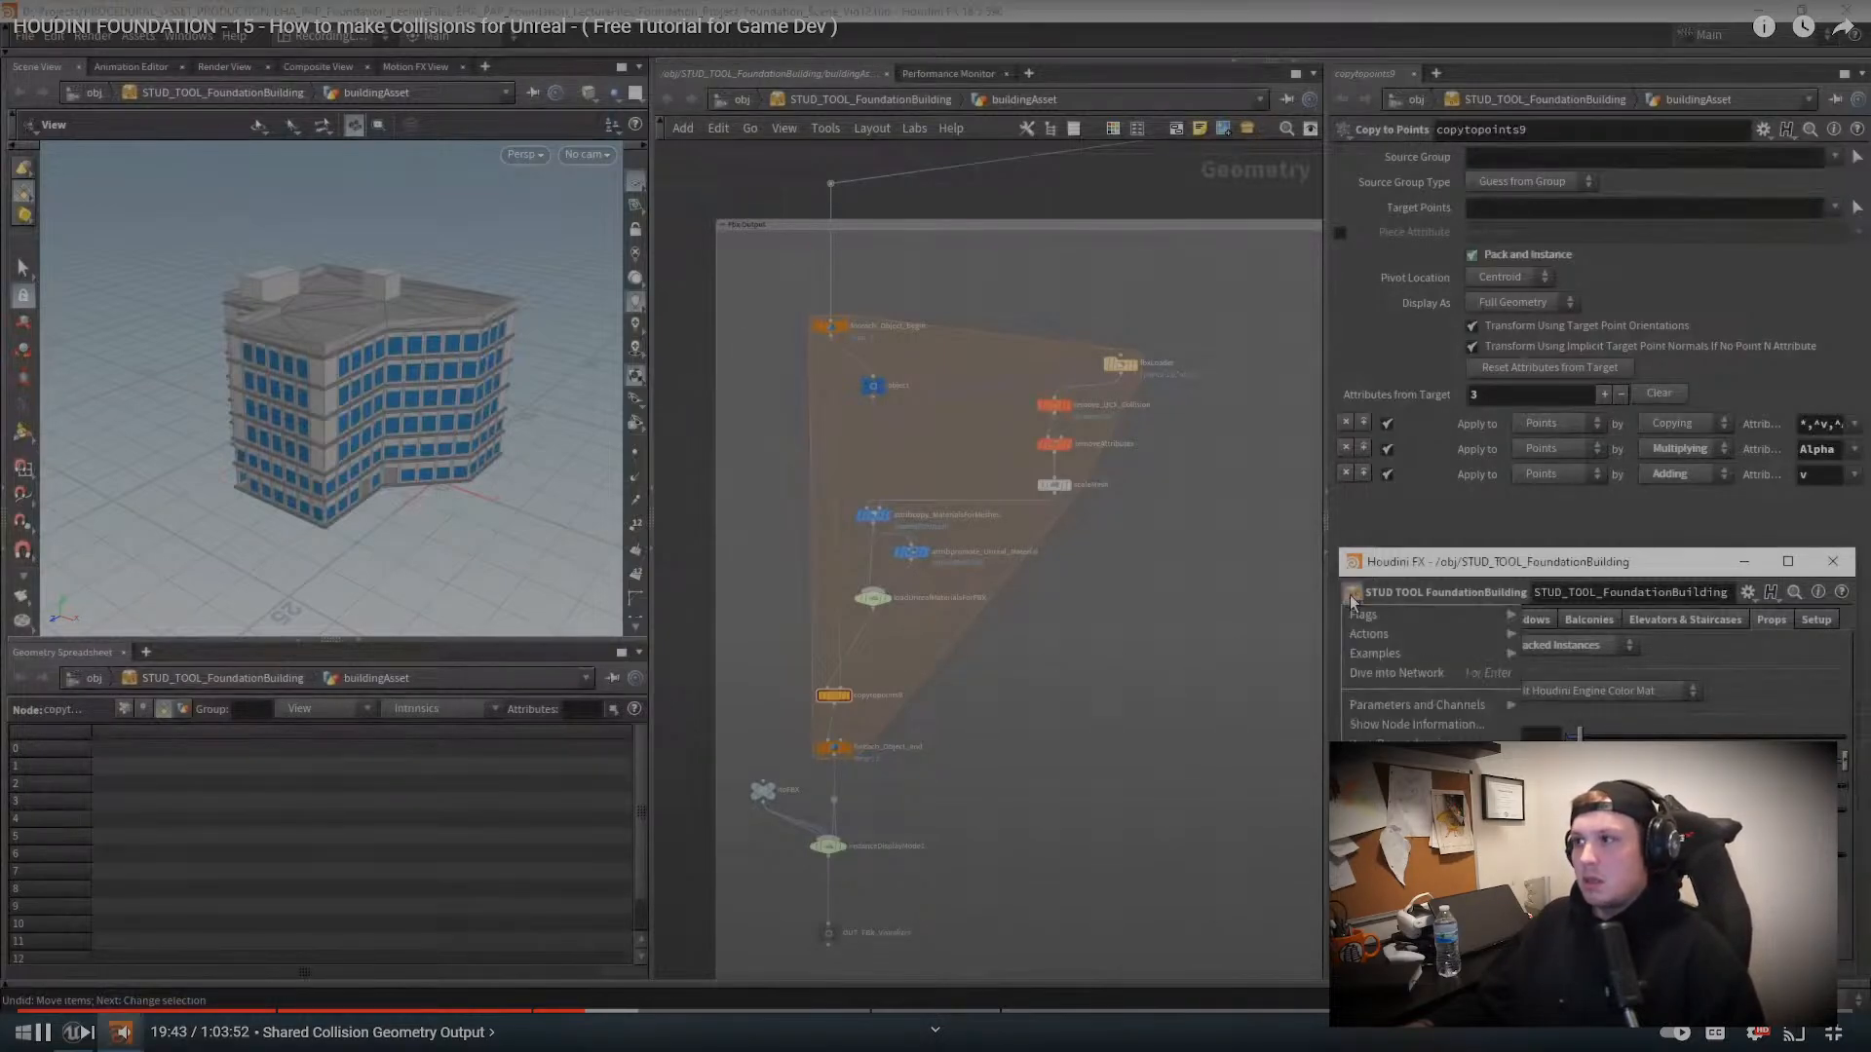
left_click(1403, 765)
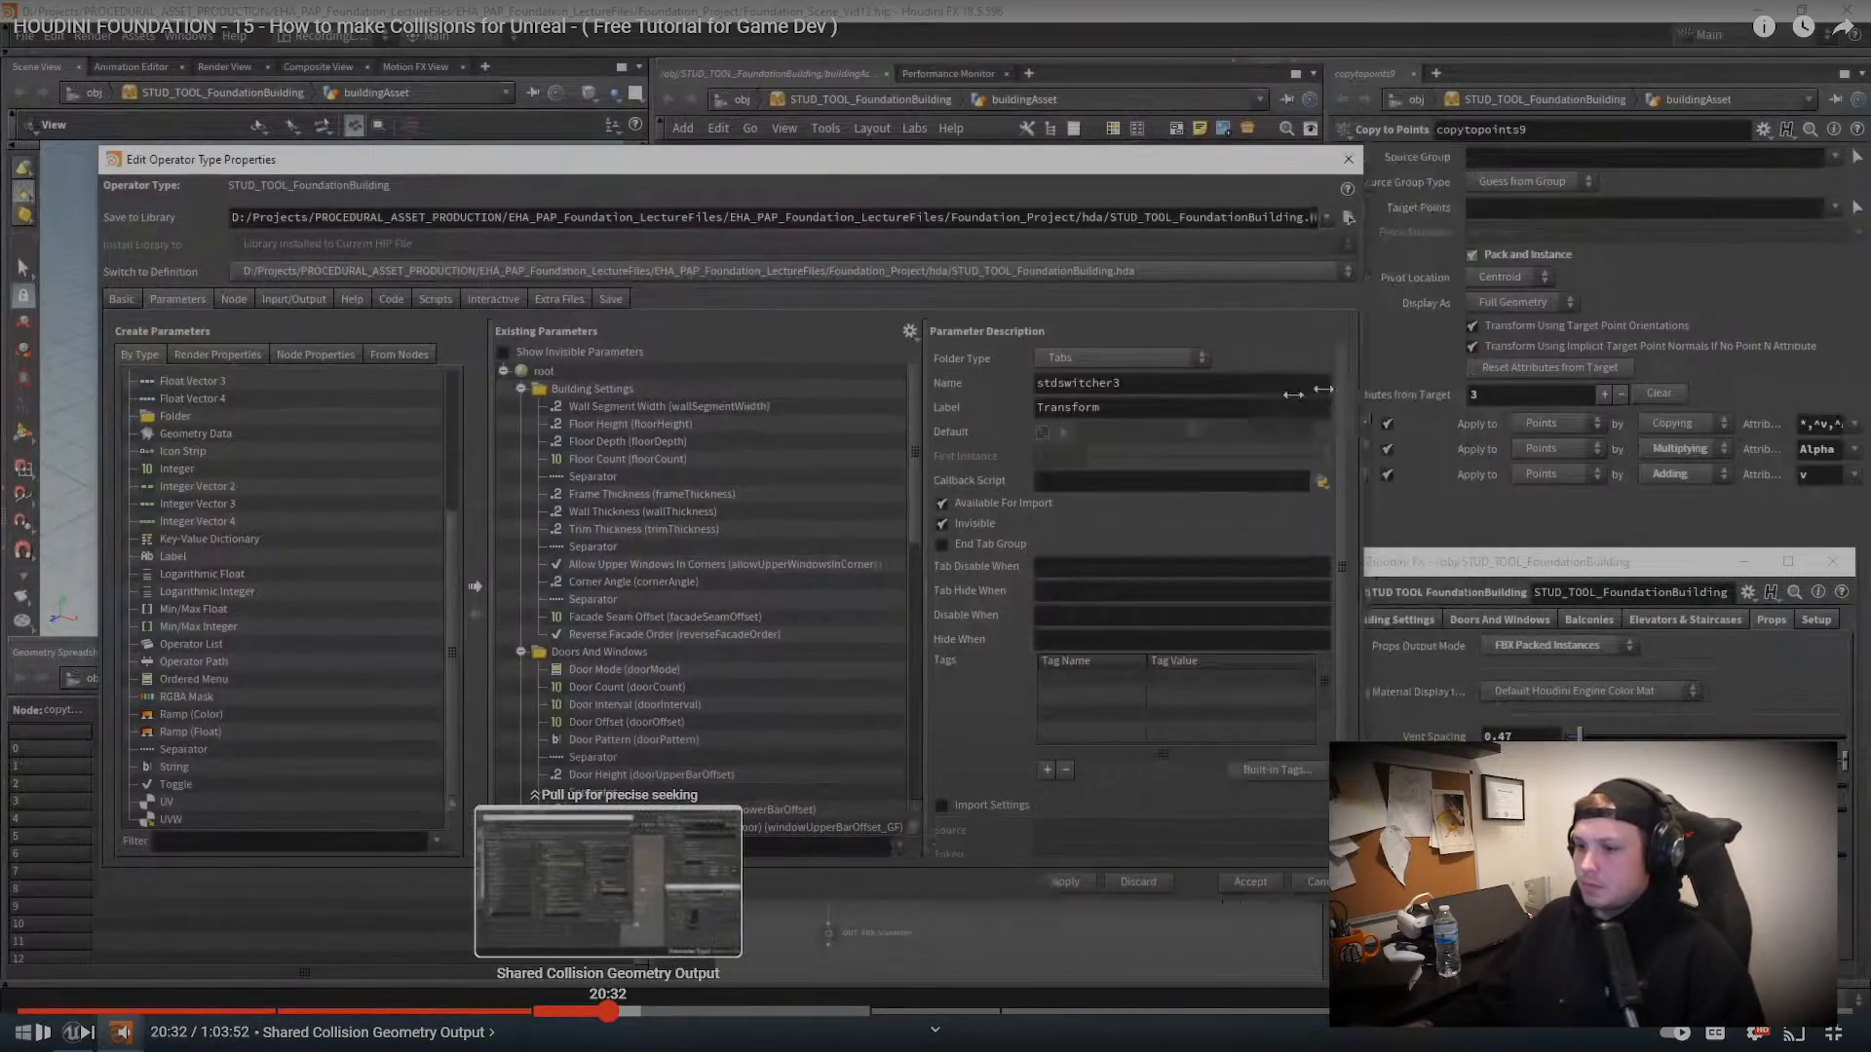
mouse_move(605, 1011)
left_mouse_down()
mouse_move(633, 1011)
mouse_move(609, 1011)
left_mouse_up()
key("space")
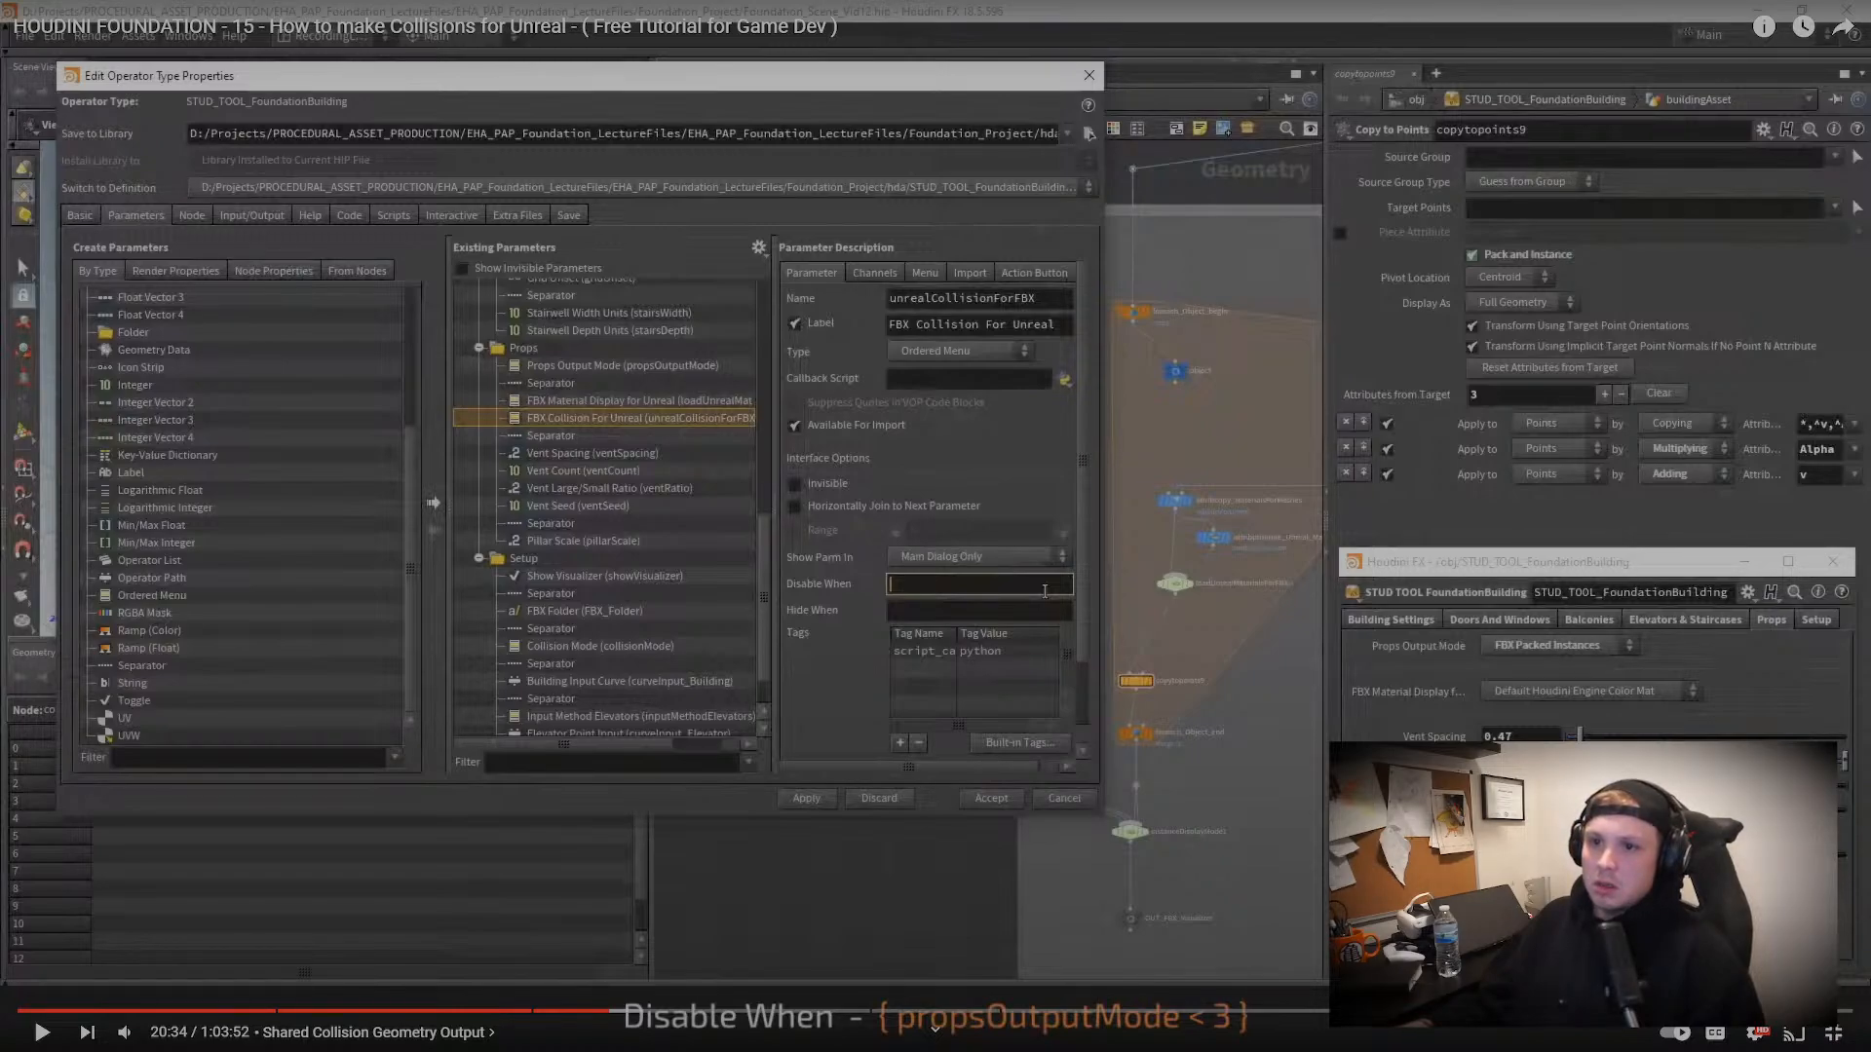
key("space")
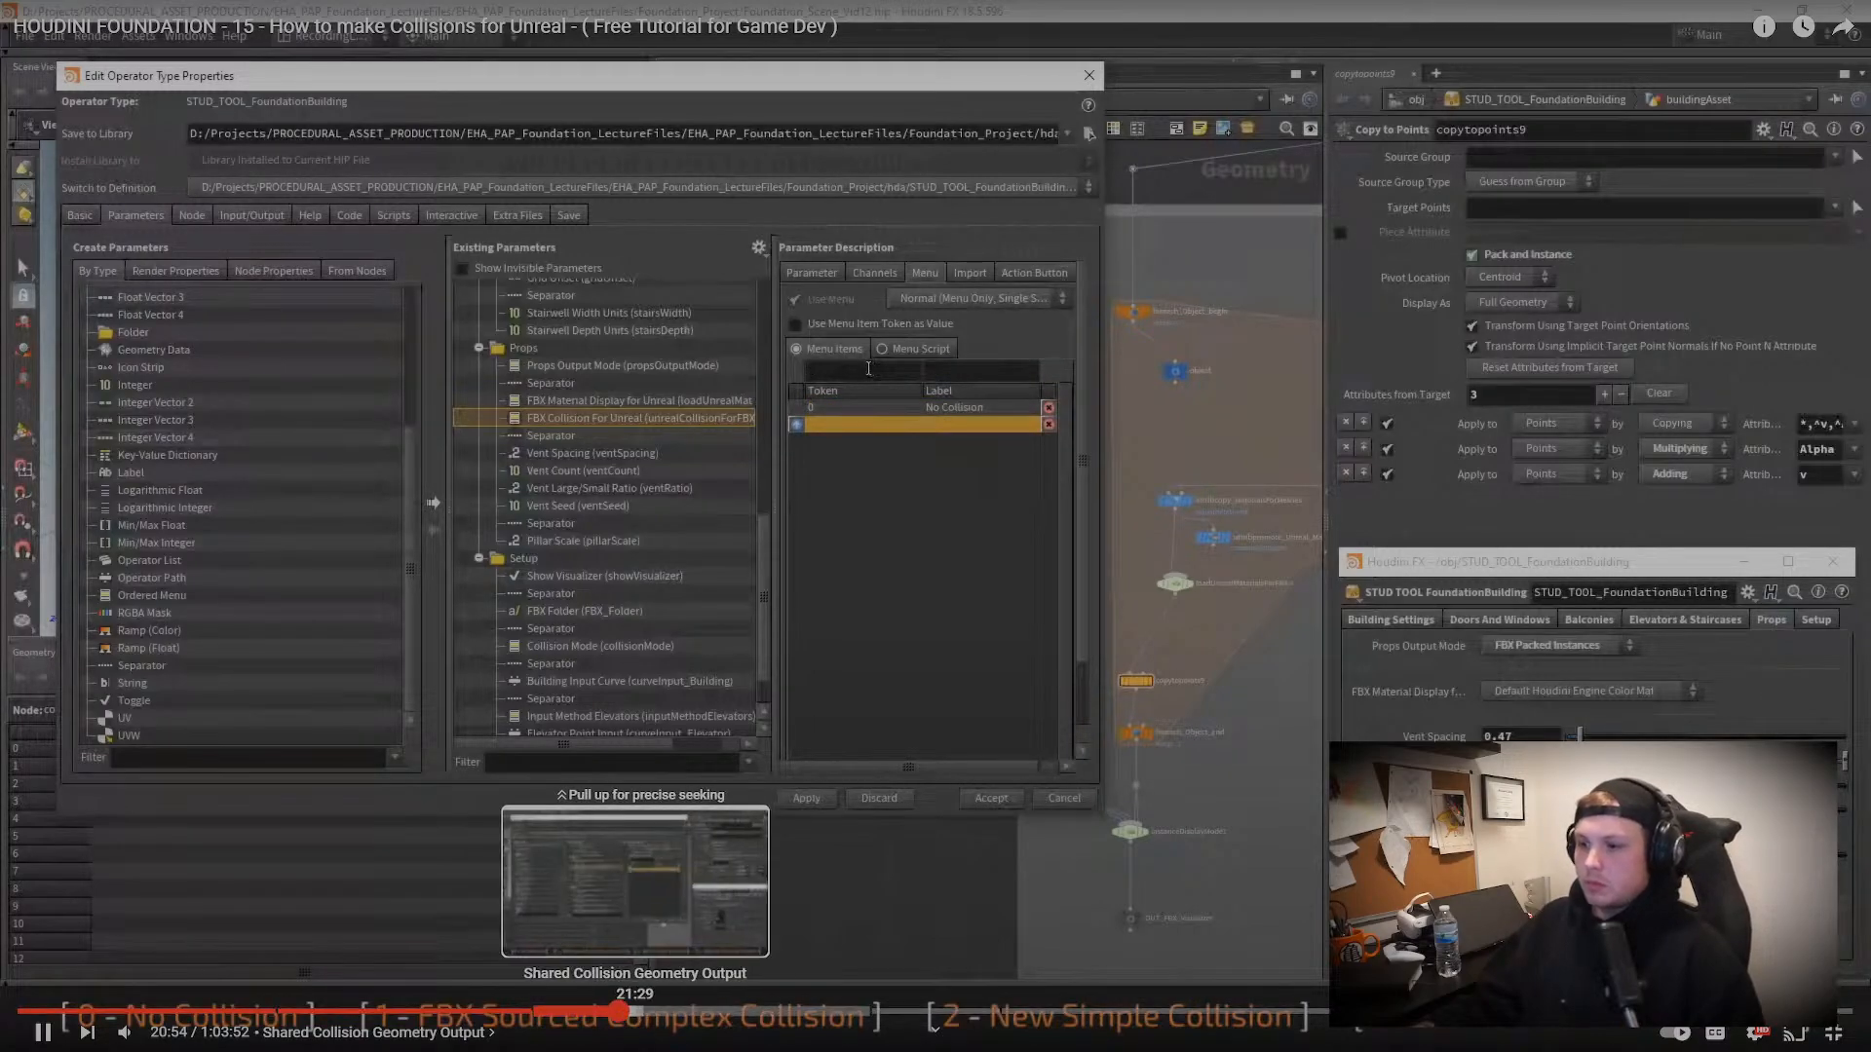
Step: Skip ahead to about 22:25 in the tutorial and study how the unrealCollisionForFBX switch is set up
left_click(635, 1011)
left_click(651, 1011)
left_click(662, 1012)
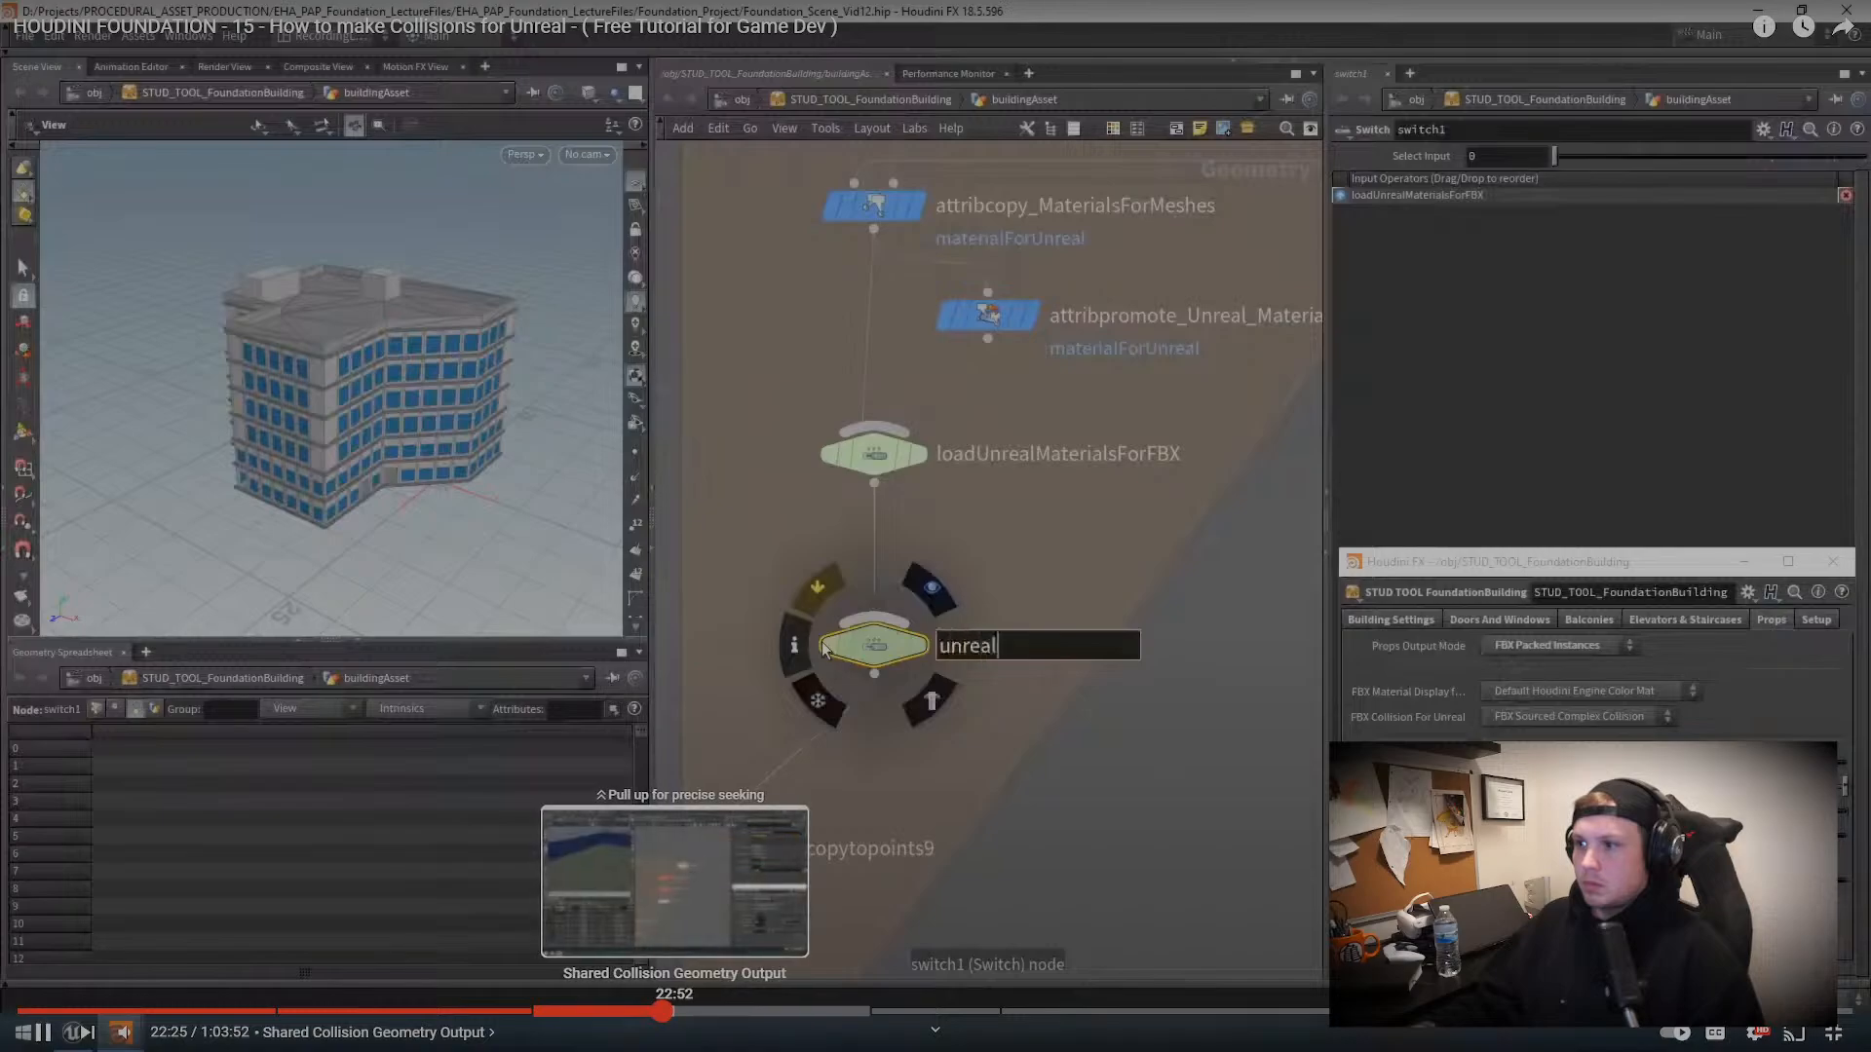
key("space")
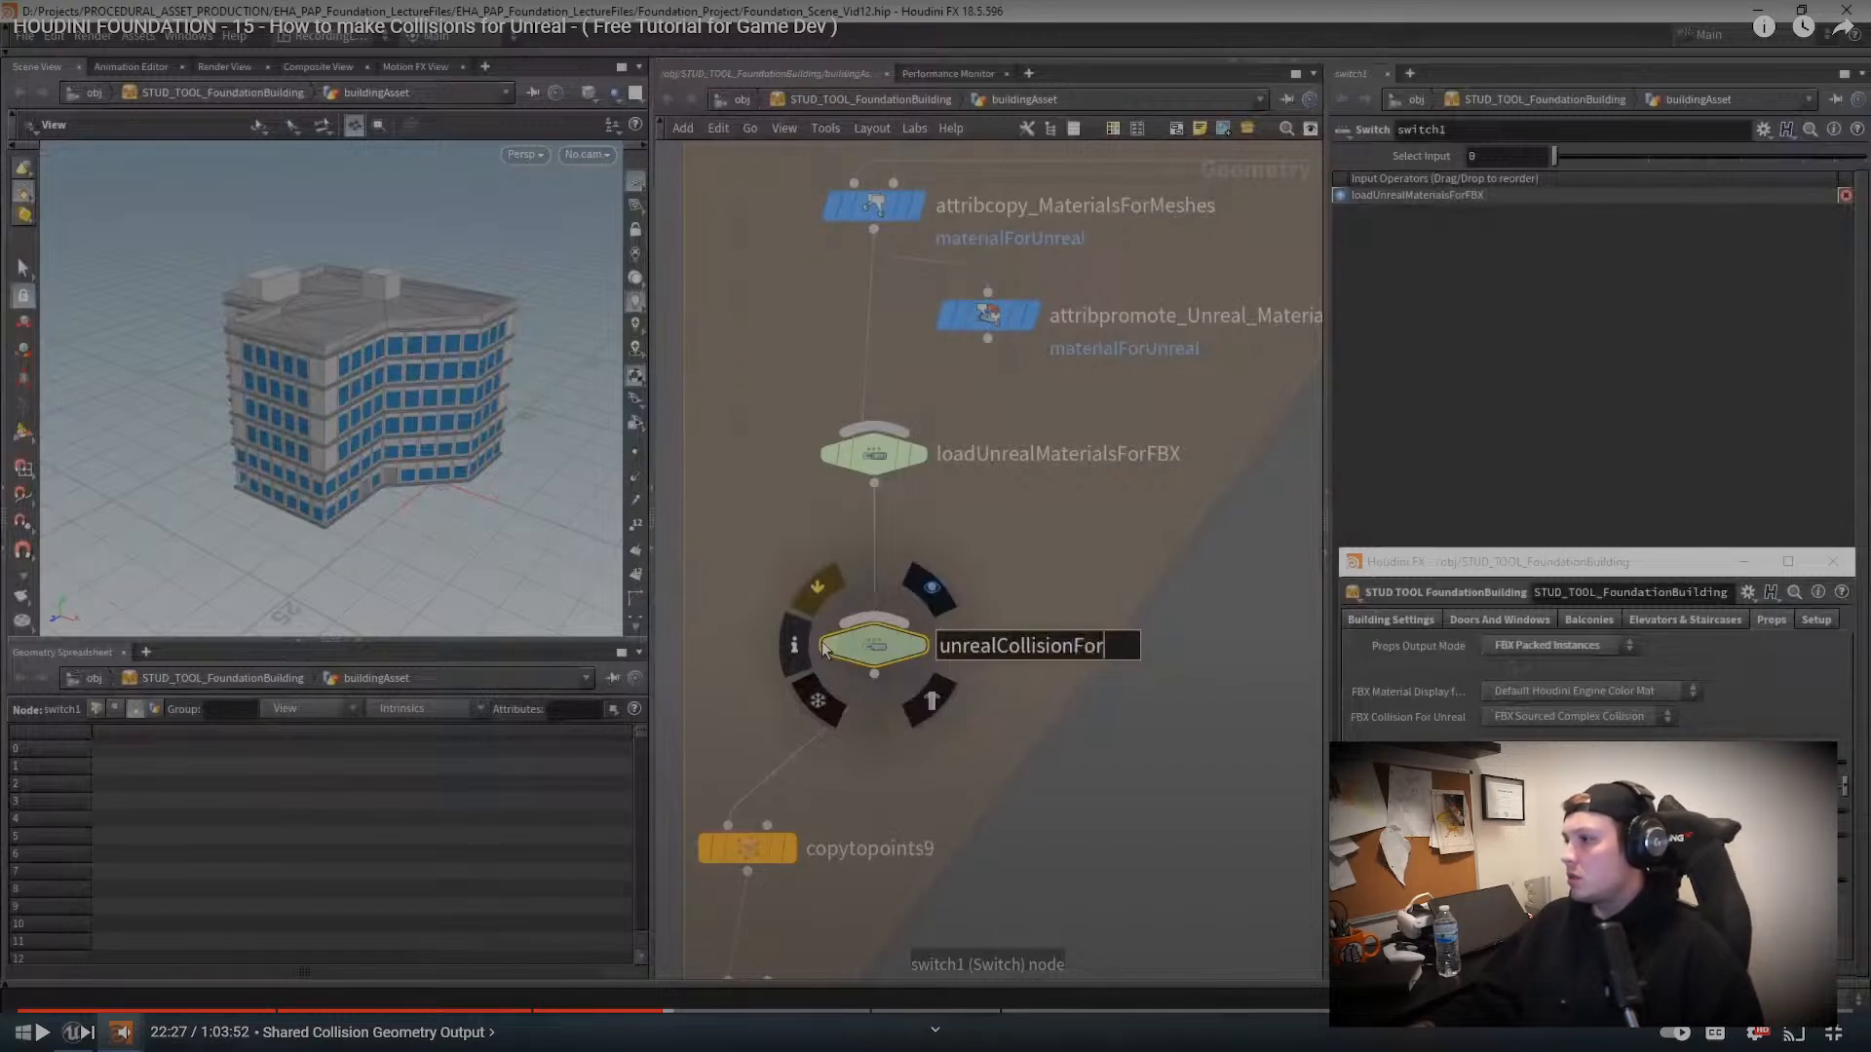
key("space")
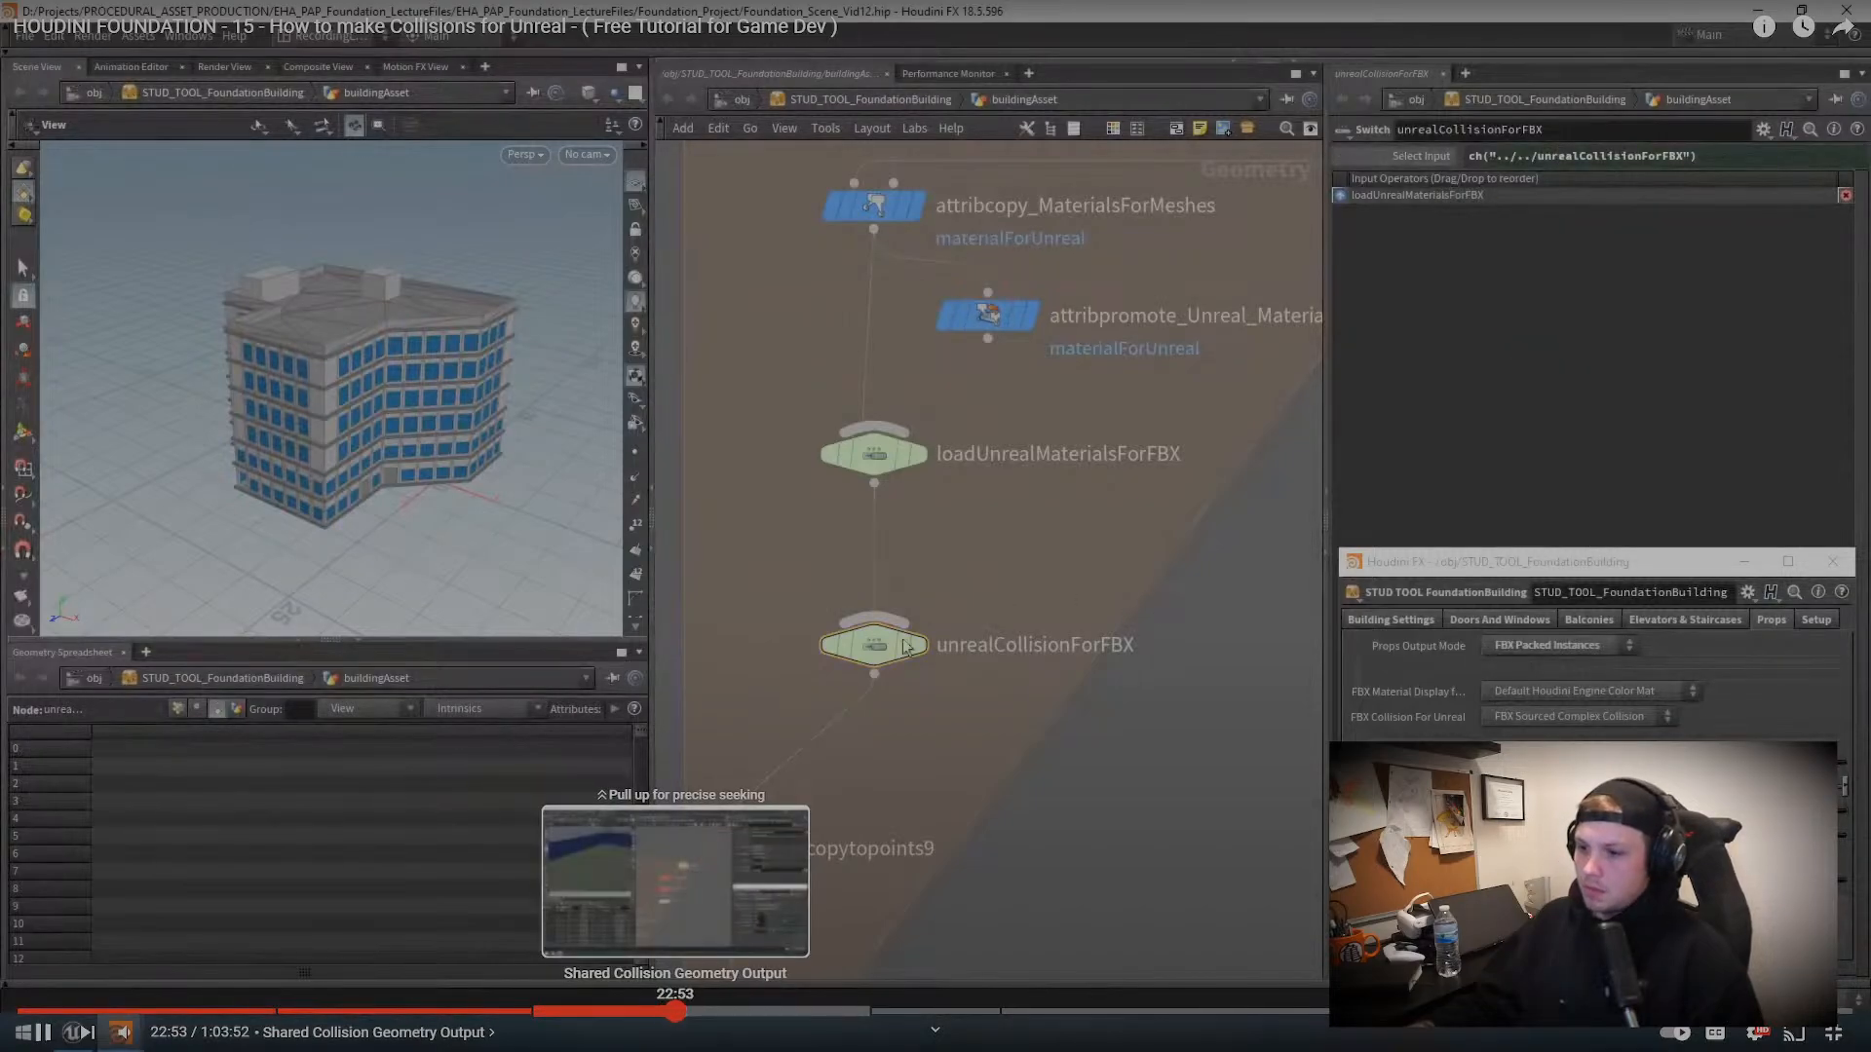
Step: Skim the rest of the Shared Collision Geometry Output chapter up to about 28:20, pause the video and leave full screen
left_click(677, 1011)
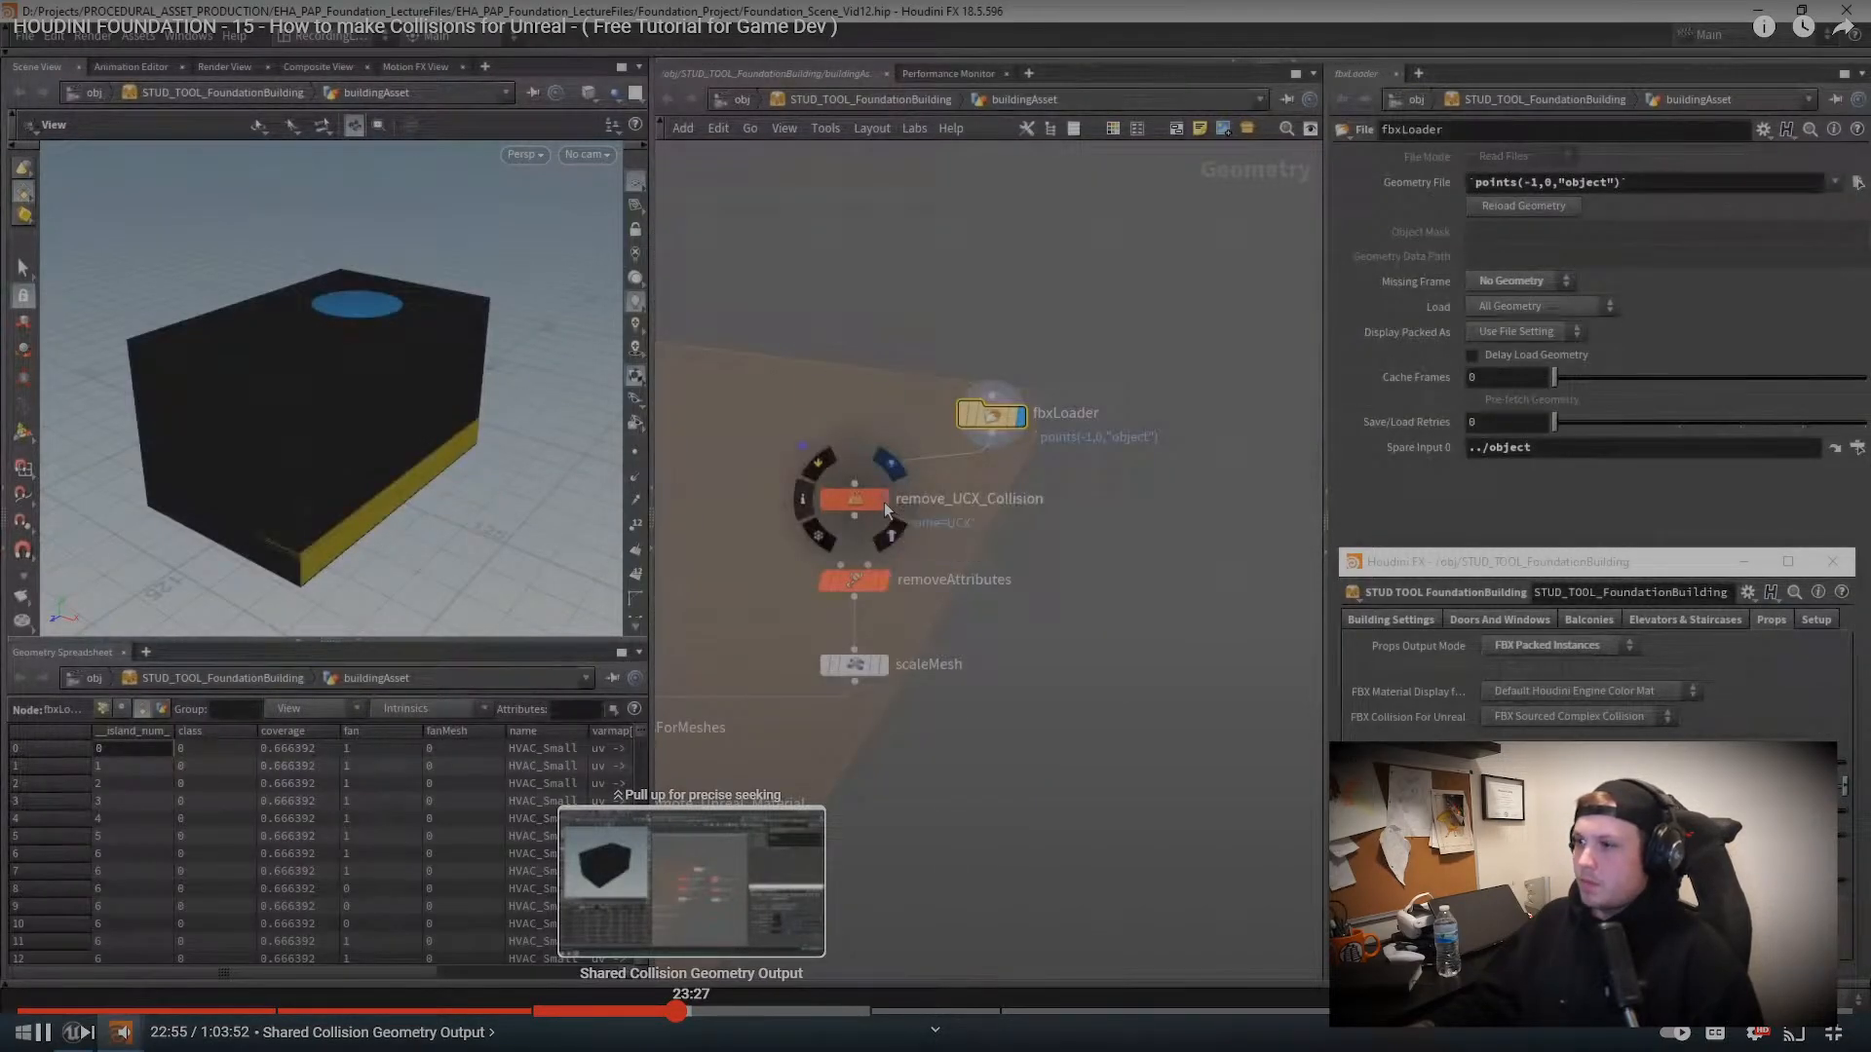
left_click(700, 1011)
left_click(718, 1012)
left_click_drag(718, 1011, 791, 1011)
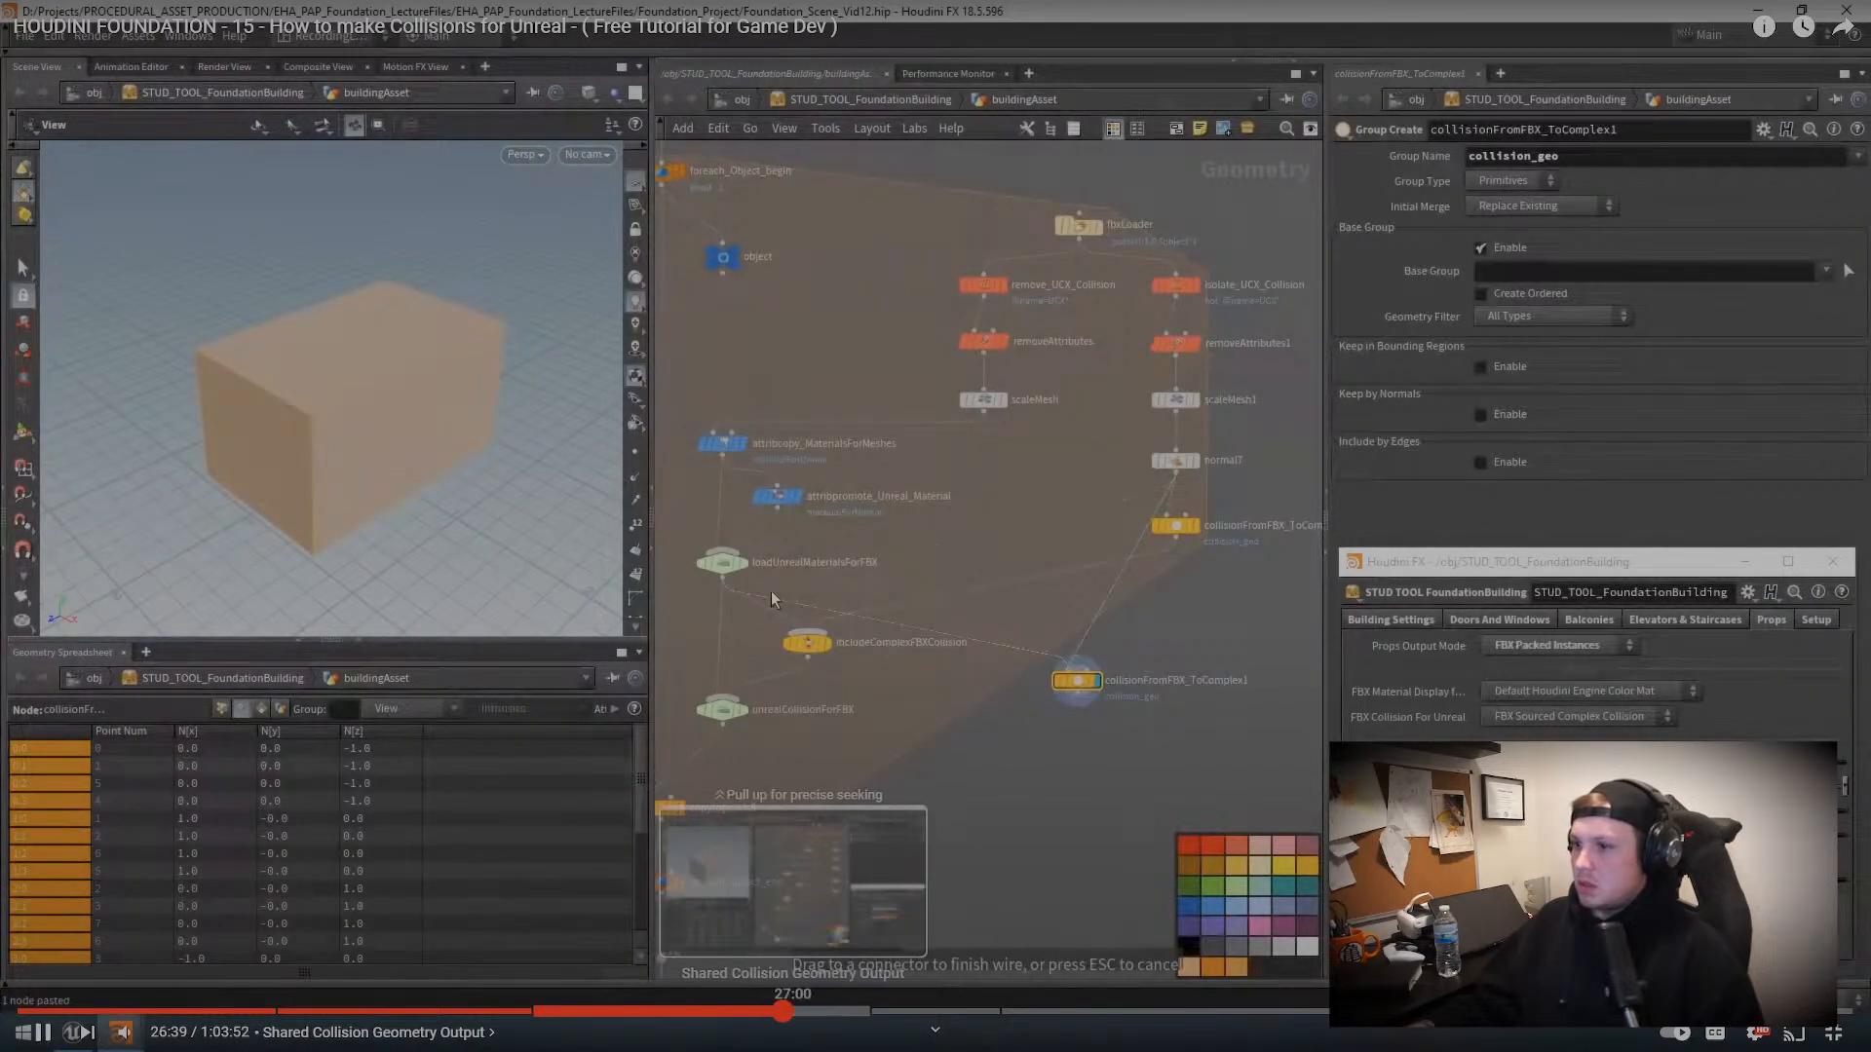
left_click(814, 1012)
left_click(831, 1011)
key("space")
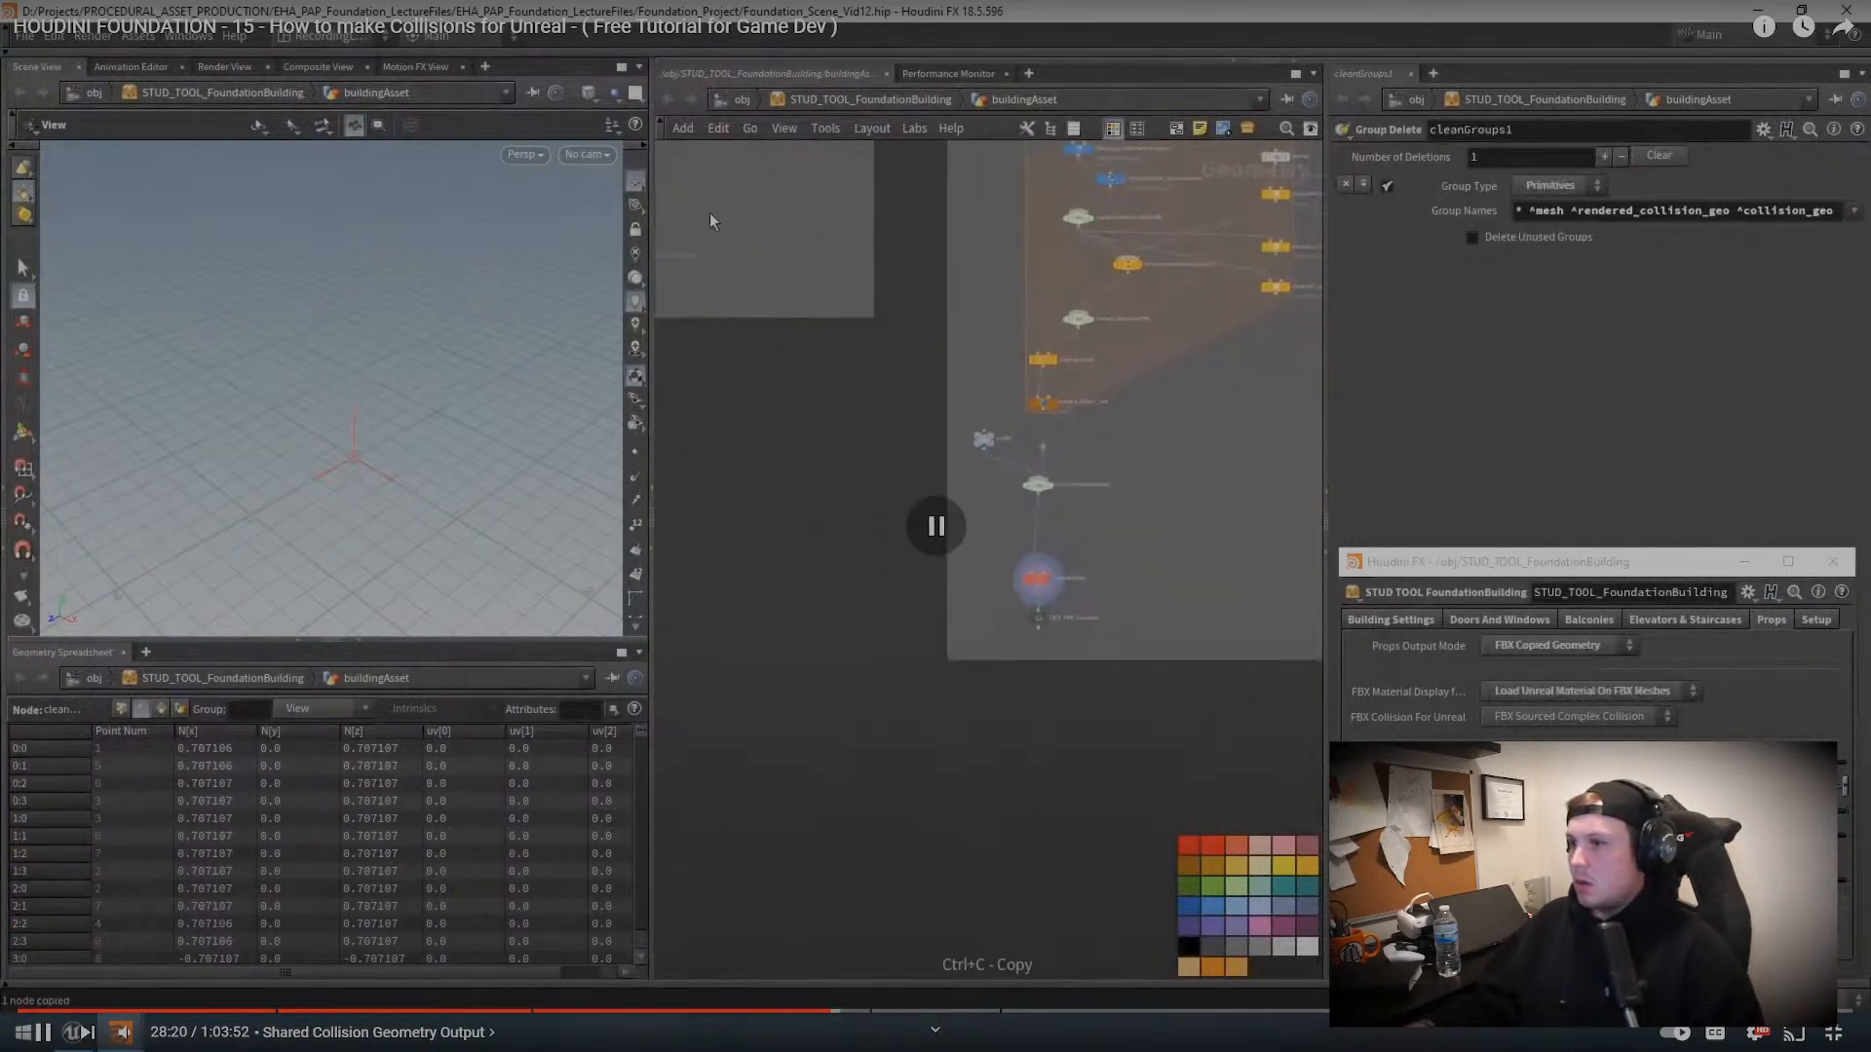
key("Escape")
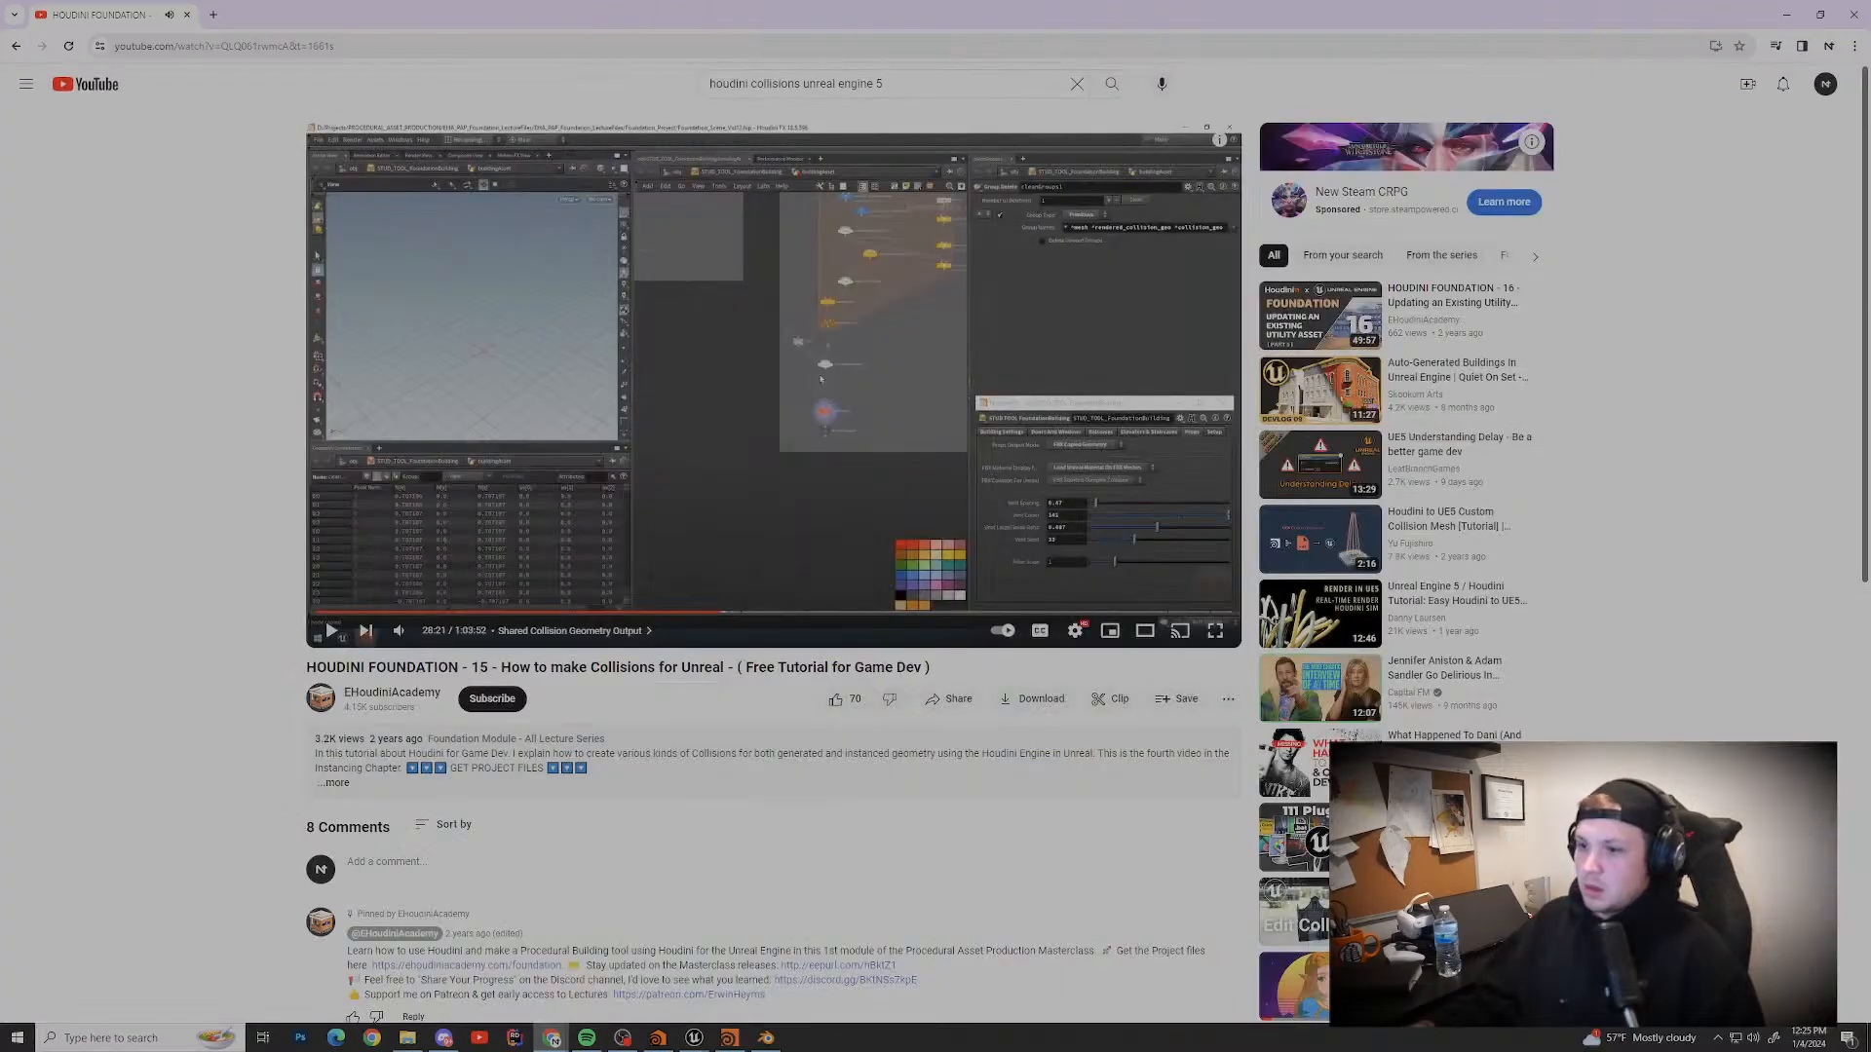
Step: Switch to Houdini and try adding a ROP FBX Output node below the collision_geo node
left_click(730, 1037)
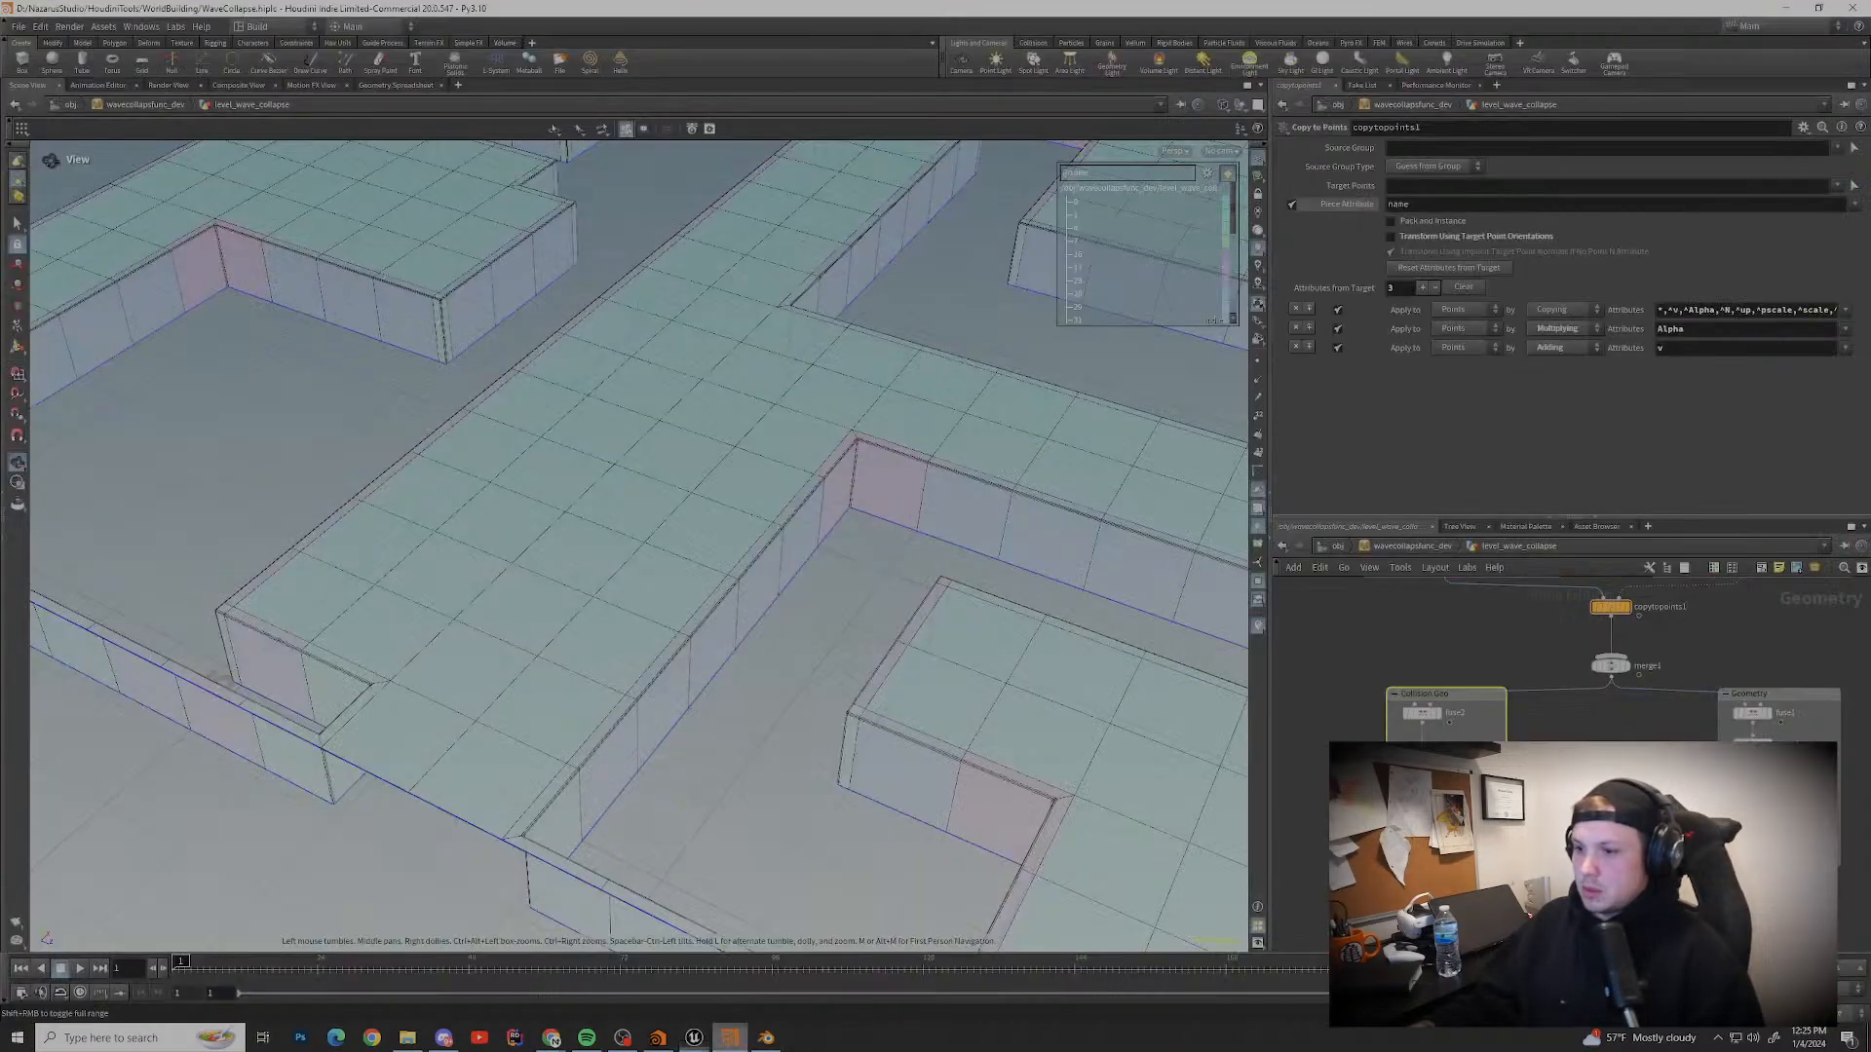
key("Tab")
type("fbx")
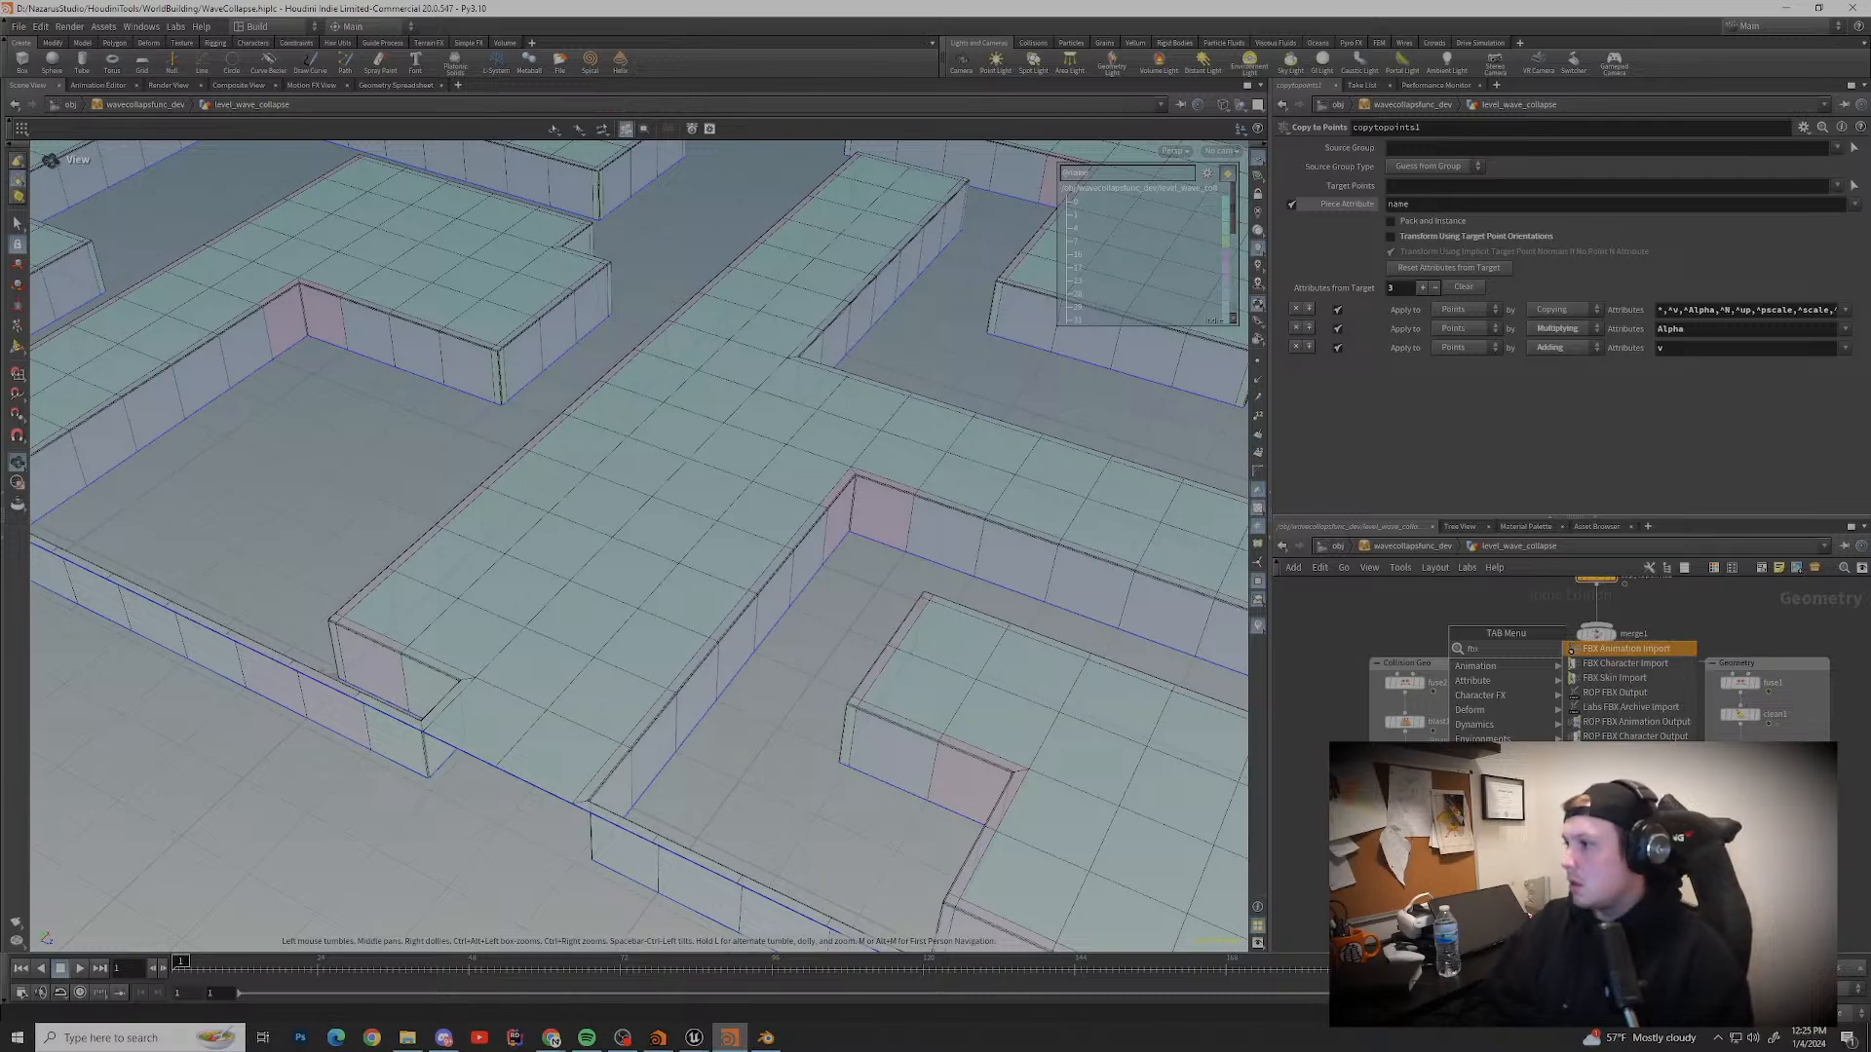
key("Down")
key("Down")
key("Down")
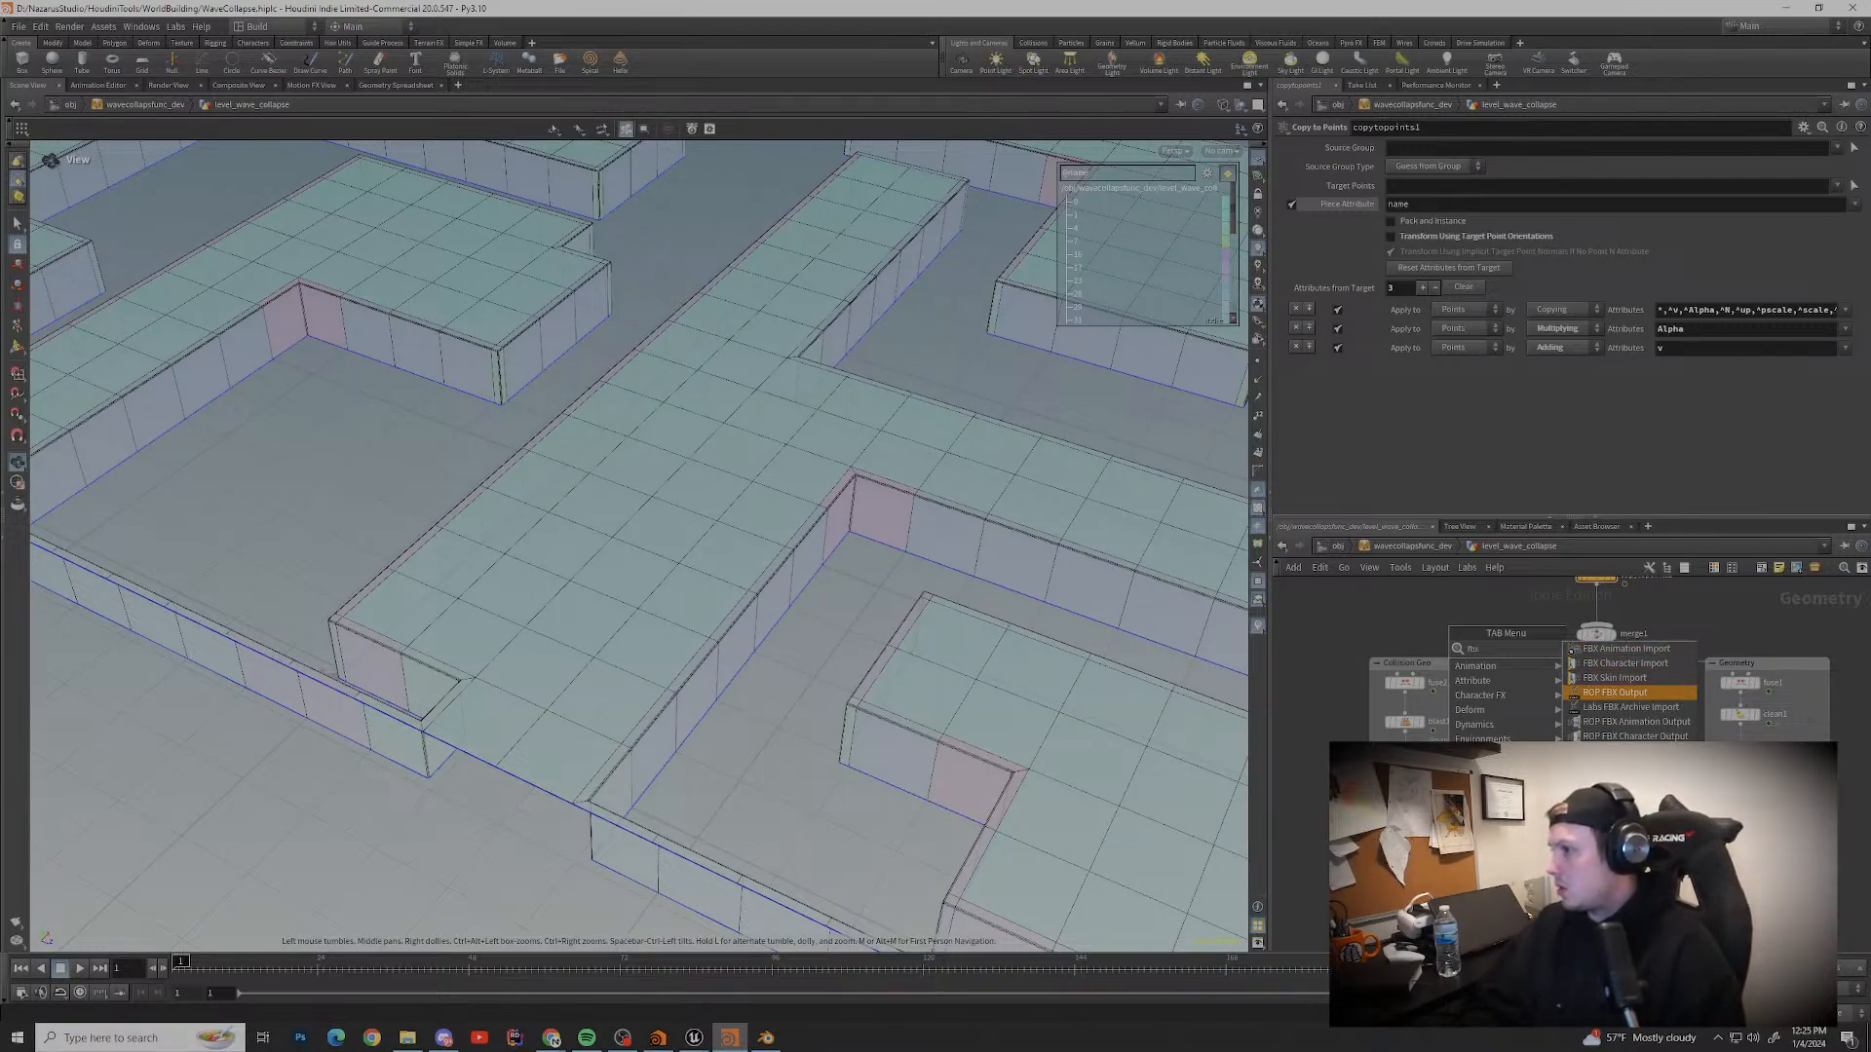
key("Return")
left_click(1453, 654)
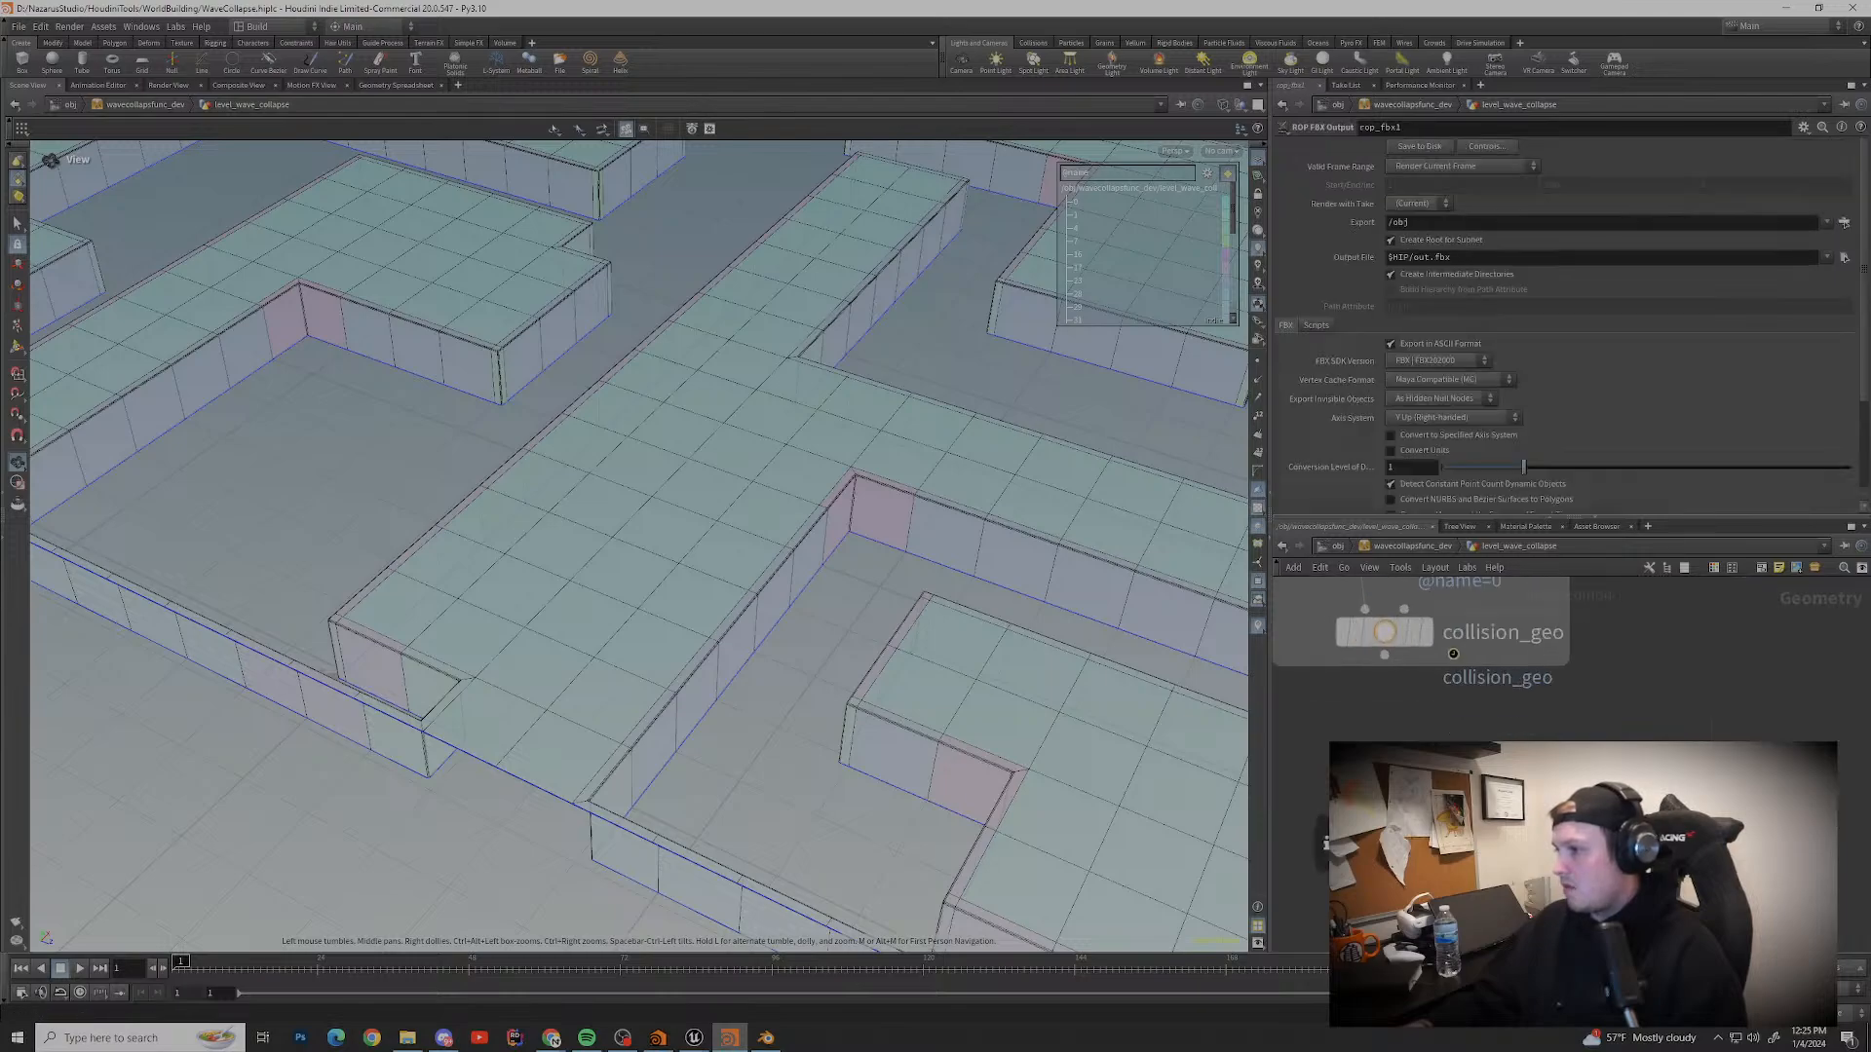
key("ctrl+z")
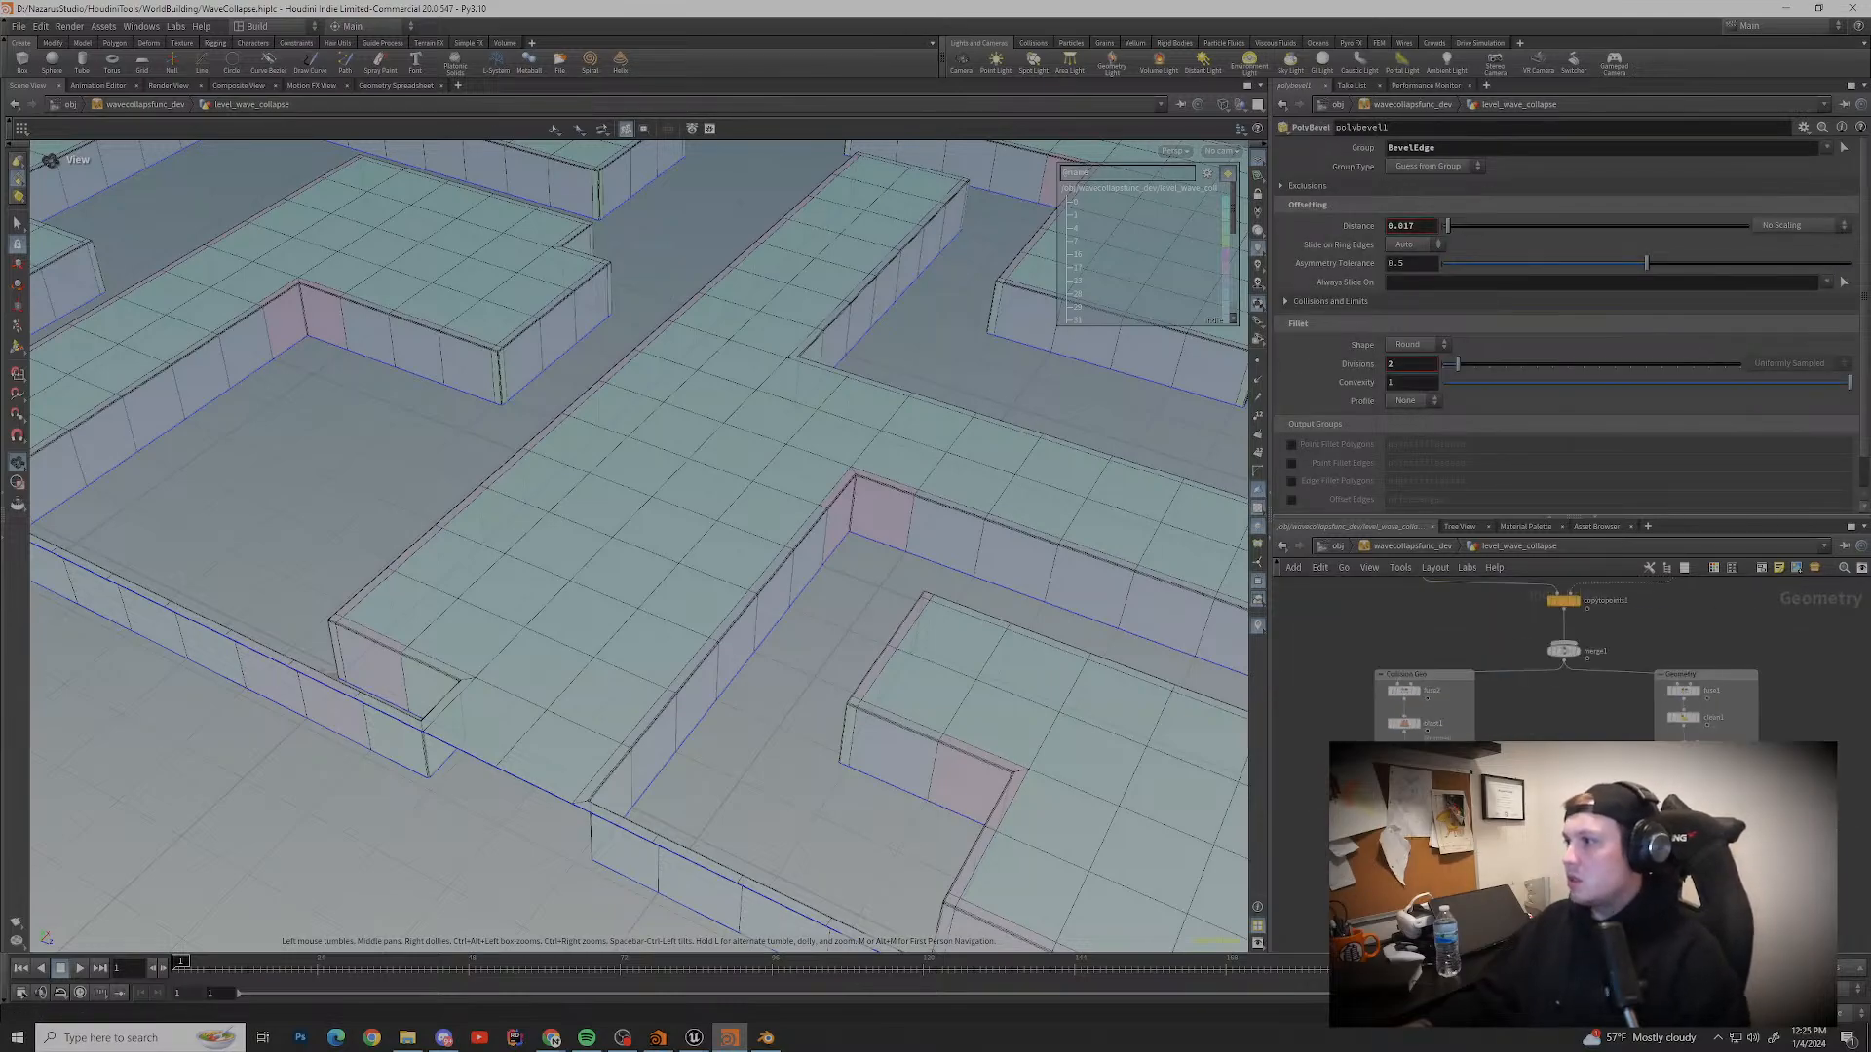
key("ctrl+z")
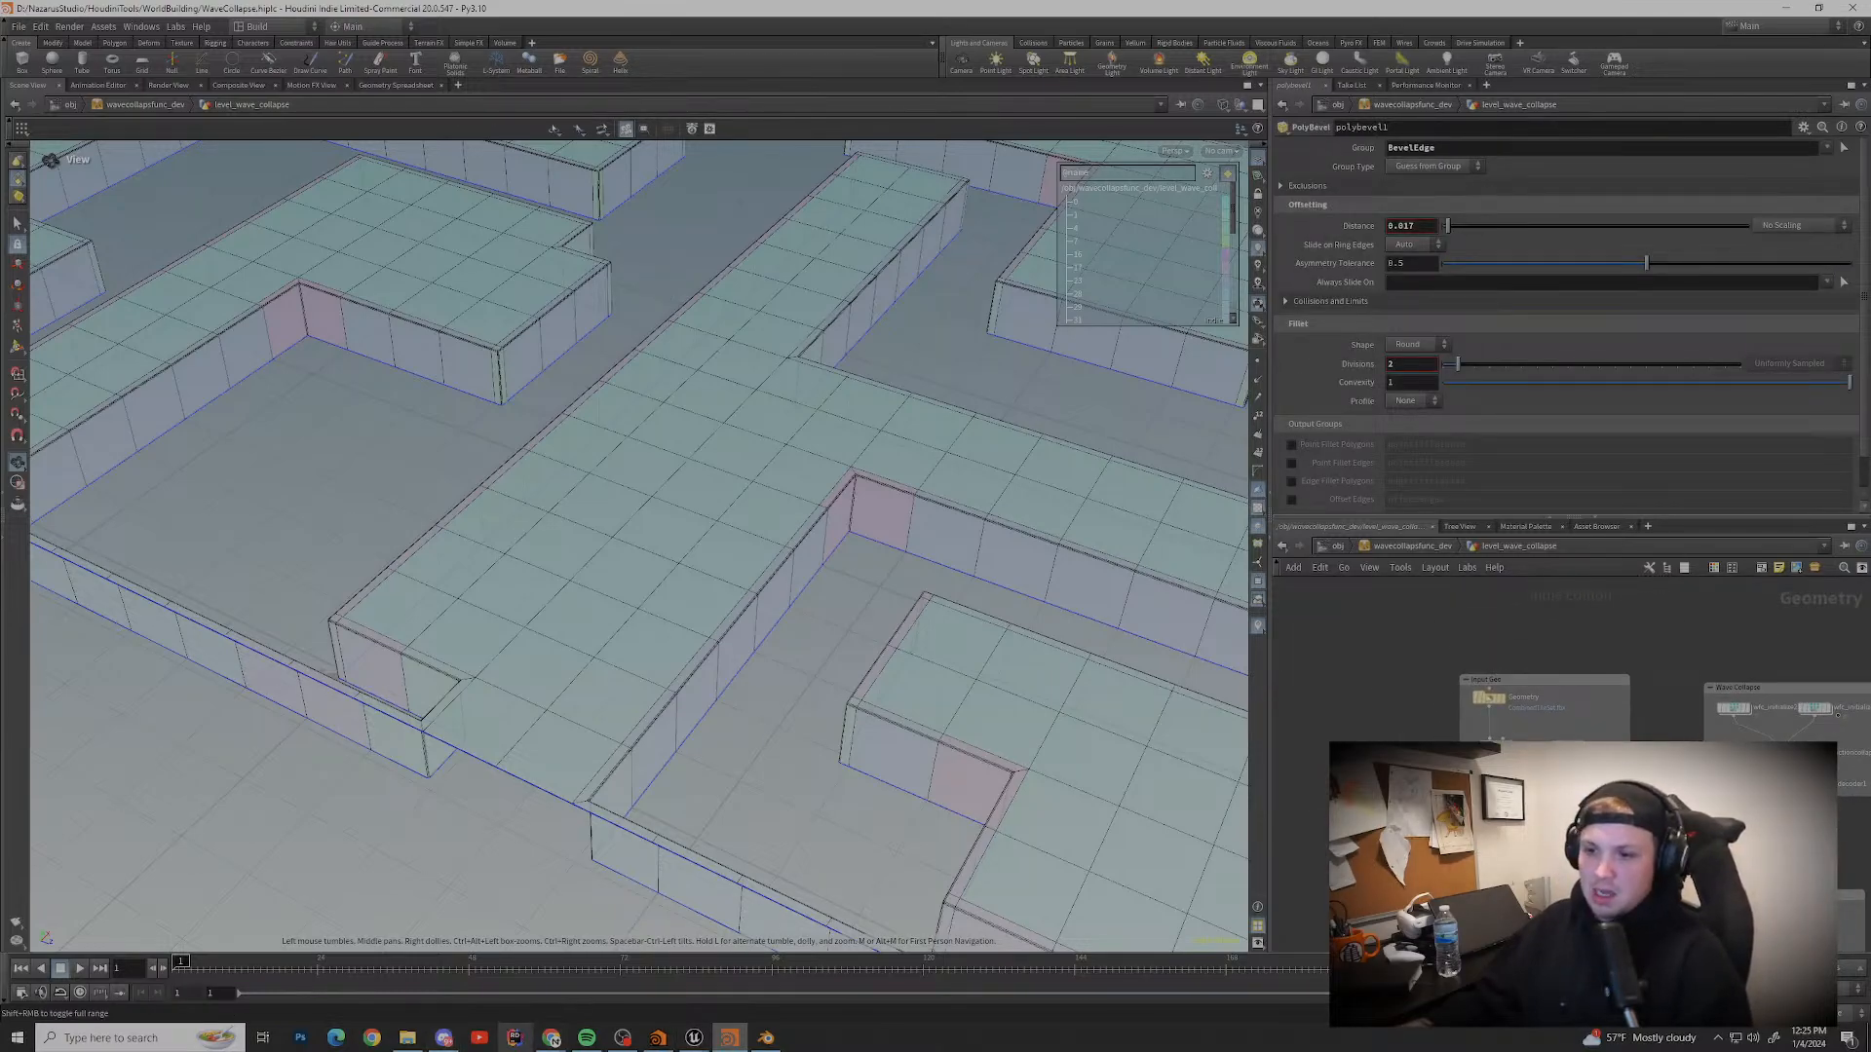
Step: Switch back to the browser and check the tutorial's output nodes near the end of the Shared Collision Geometry Output chapter
mouse_move(550, 1038)
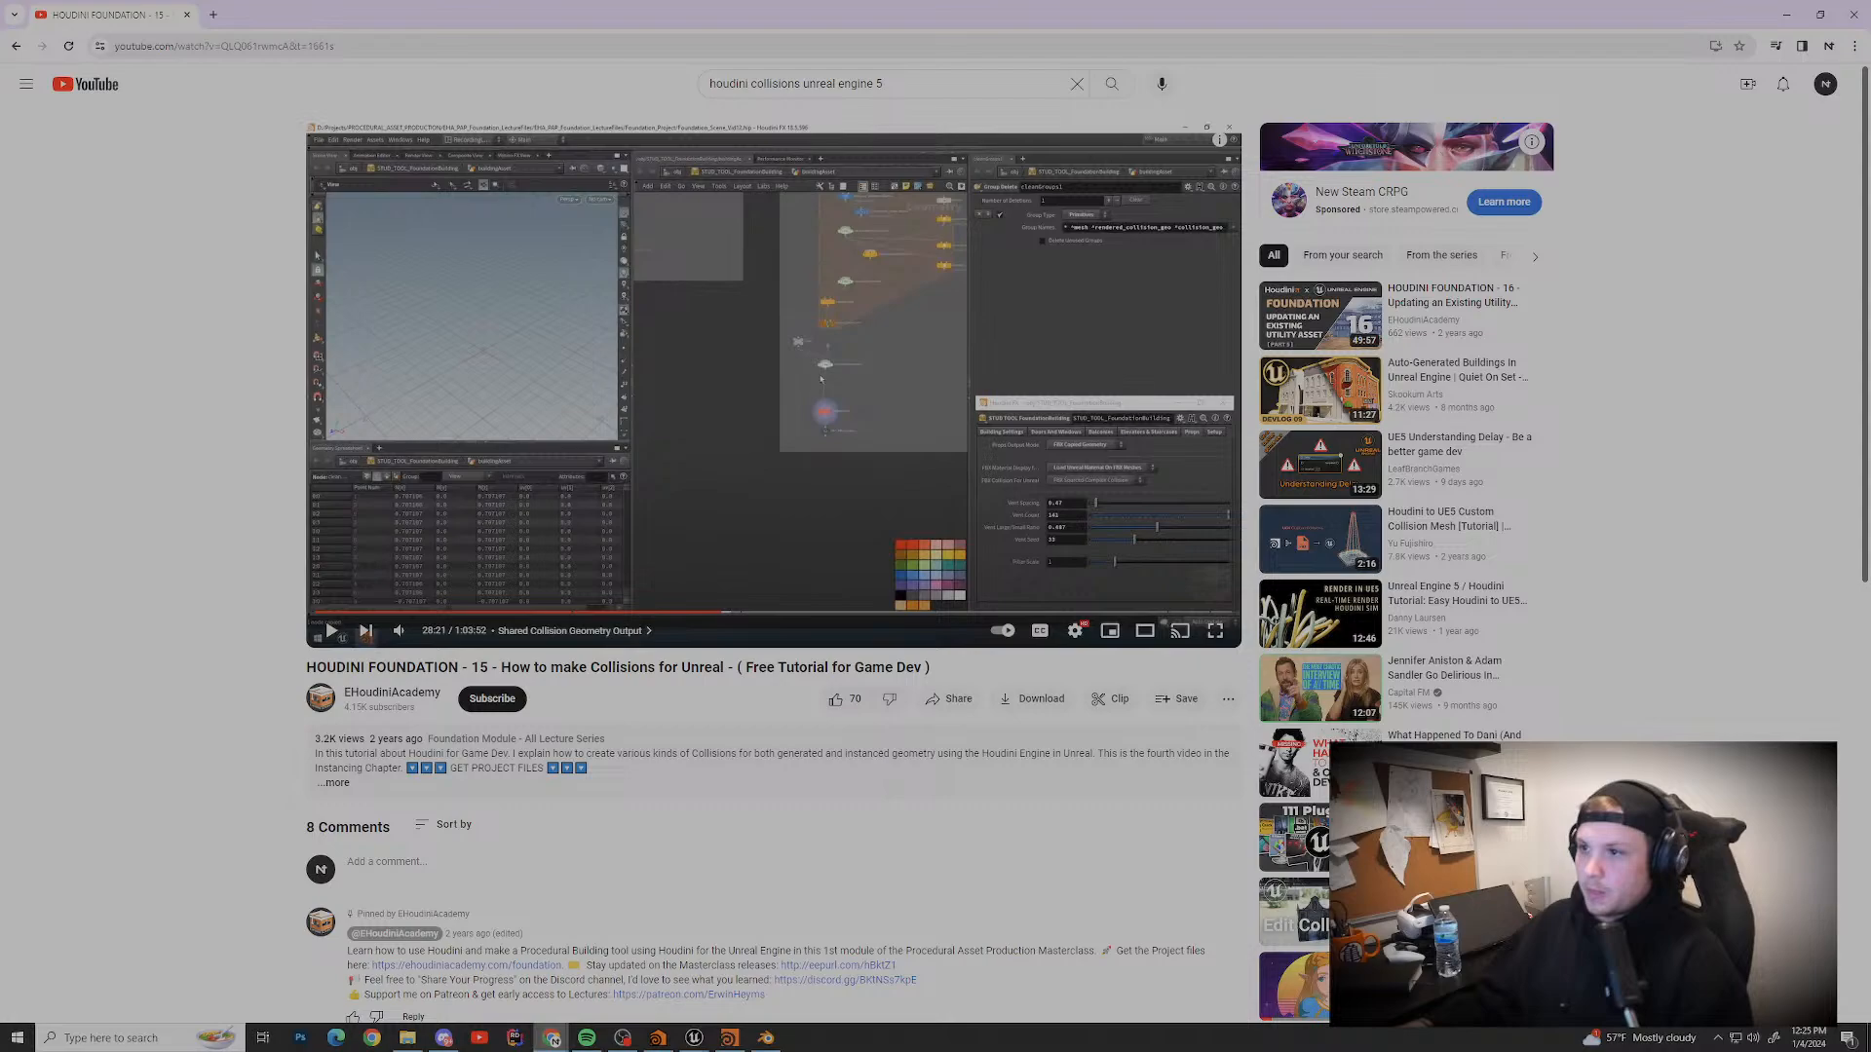
left_click(787, 970)
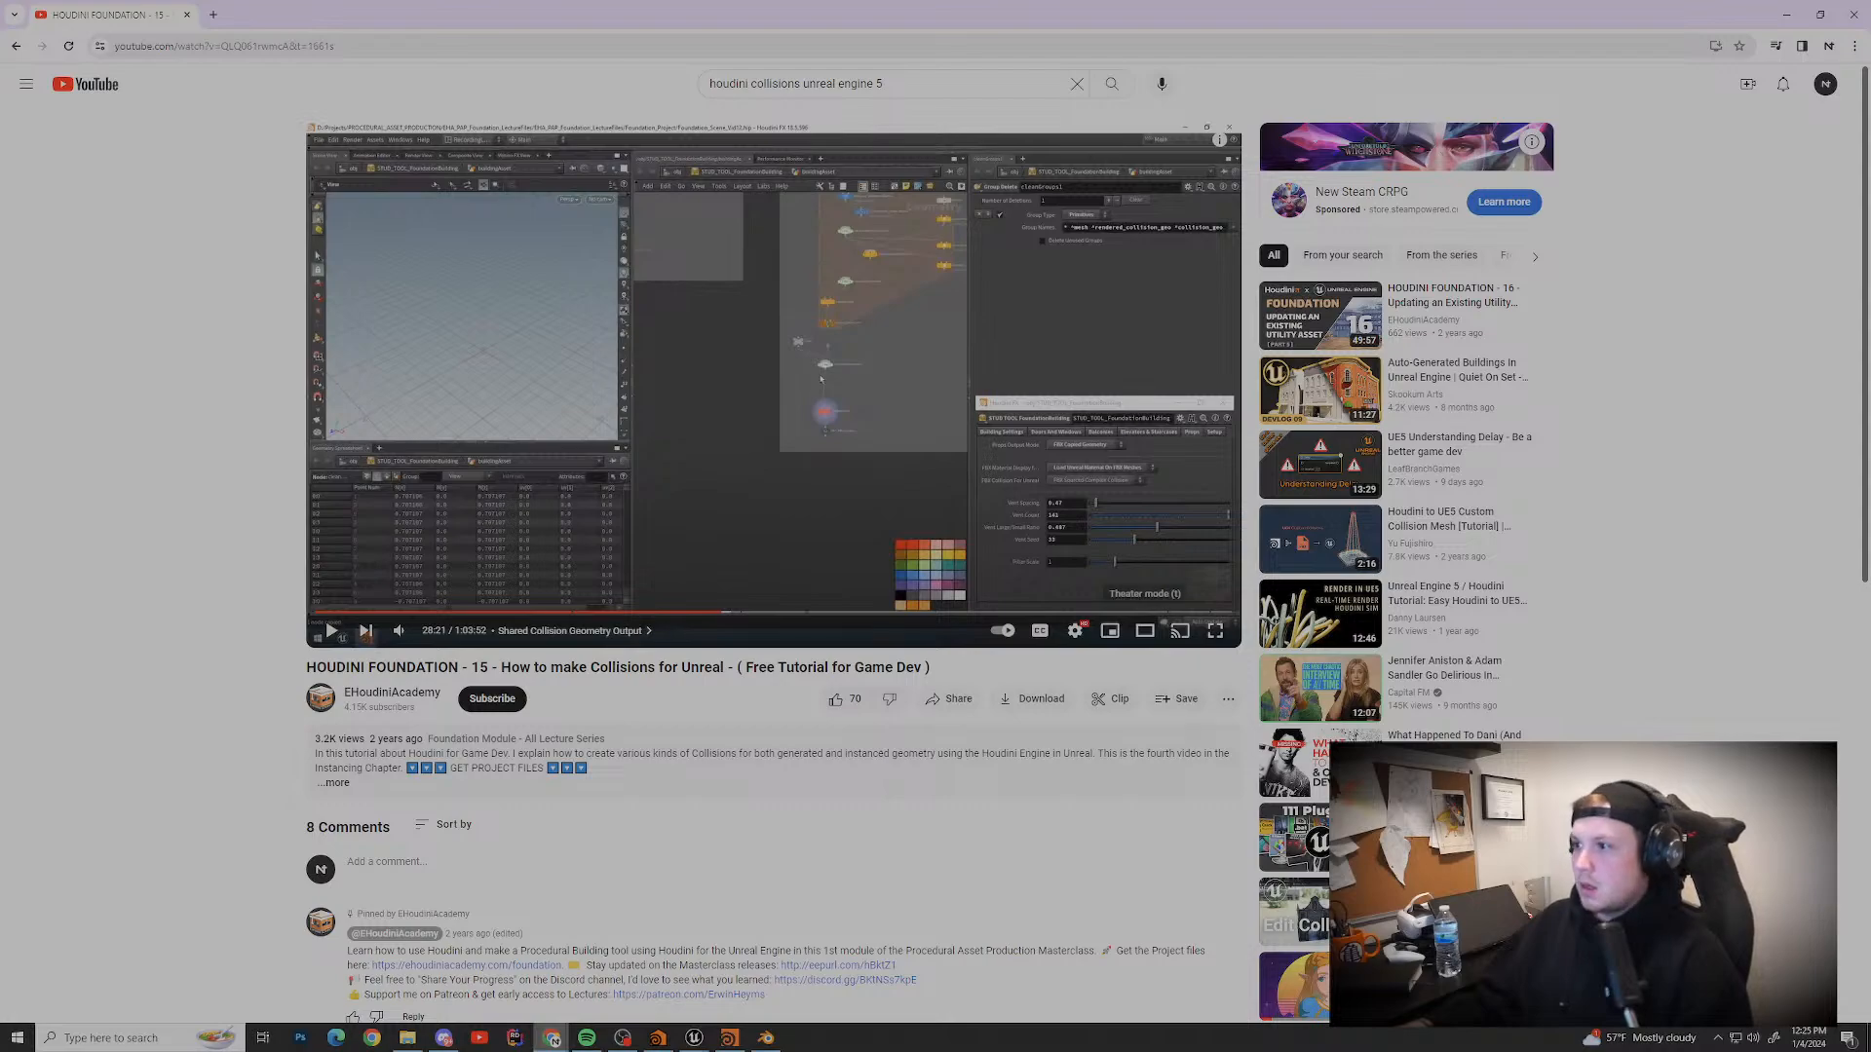
left_click(1215, 631)
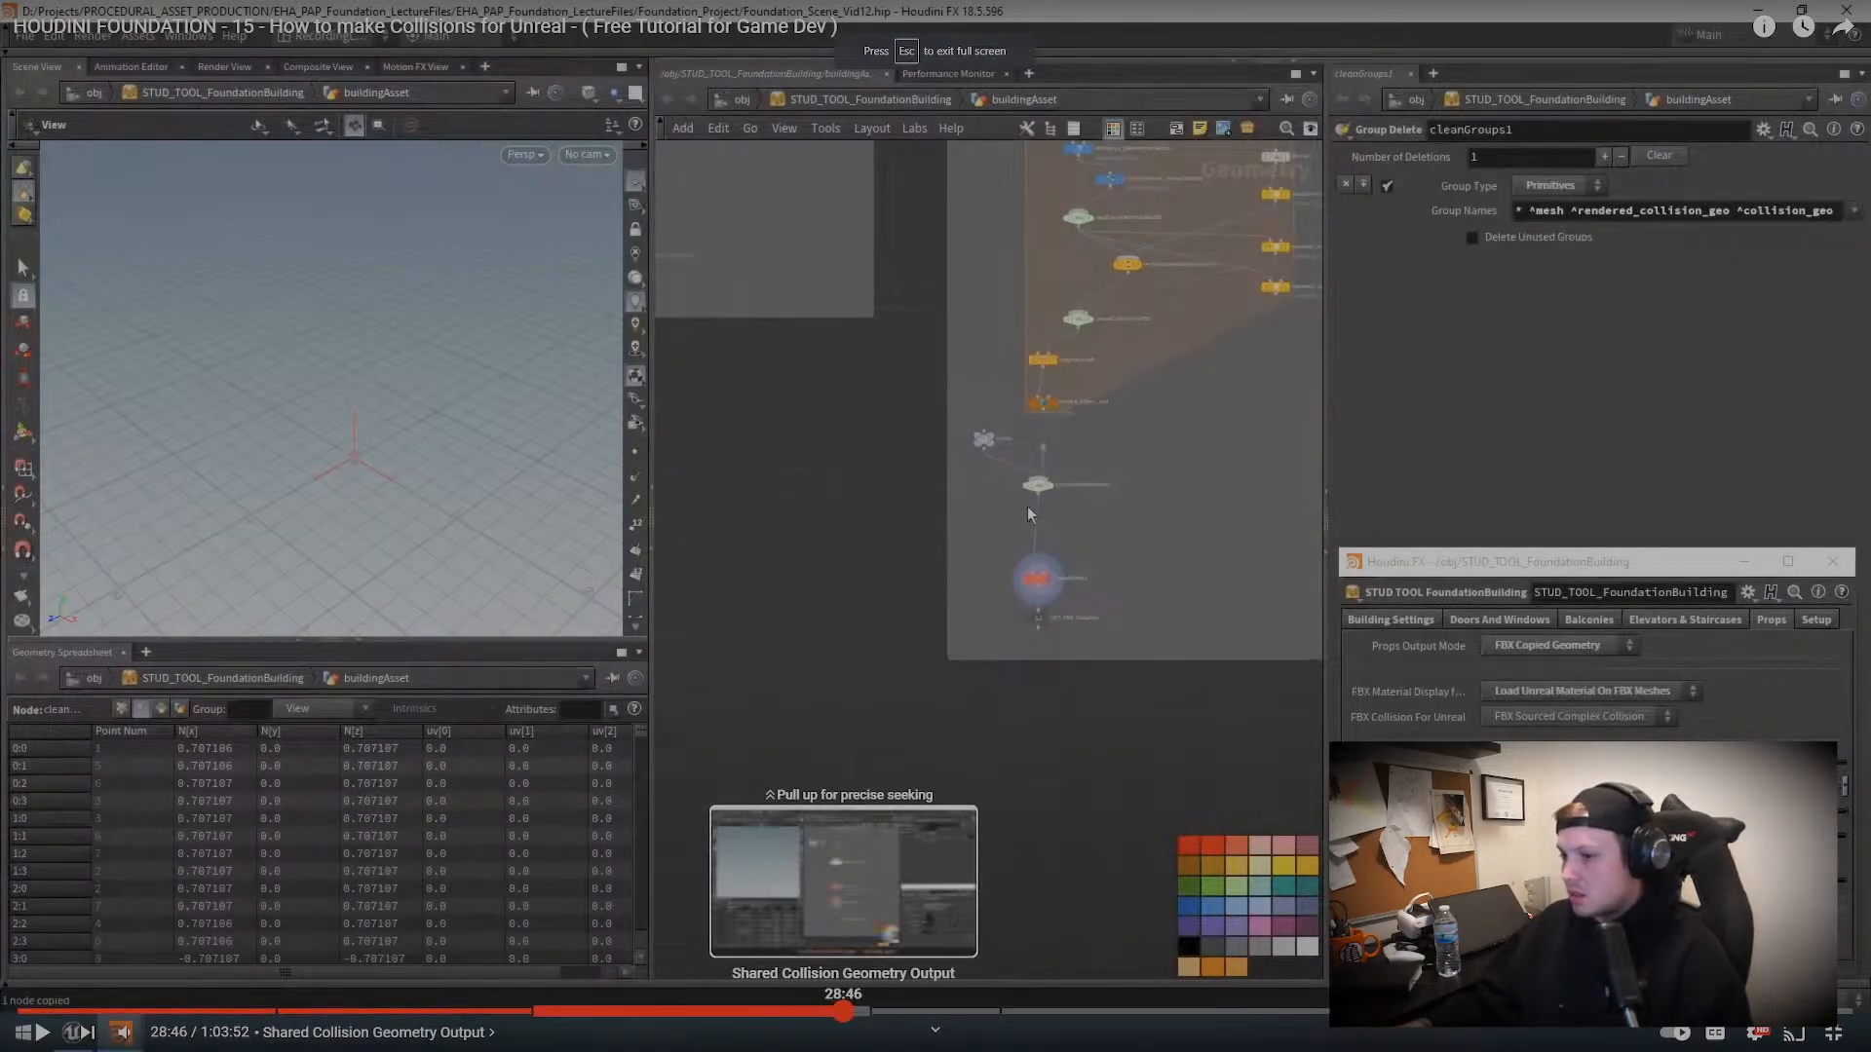
left_click(858, 1010)
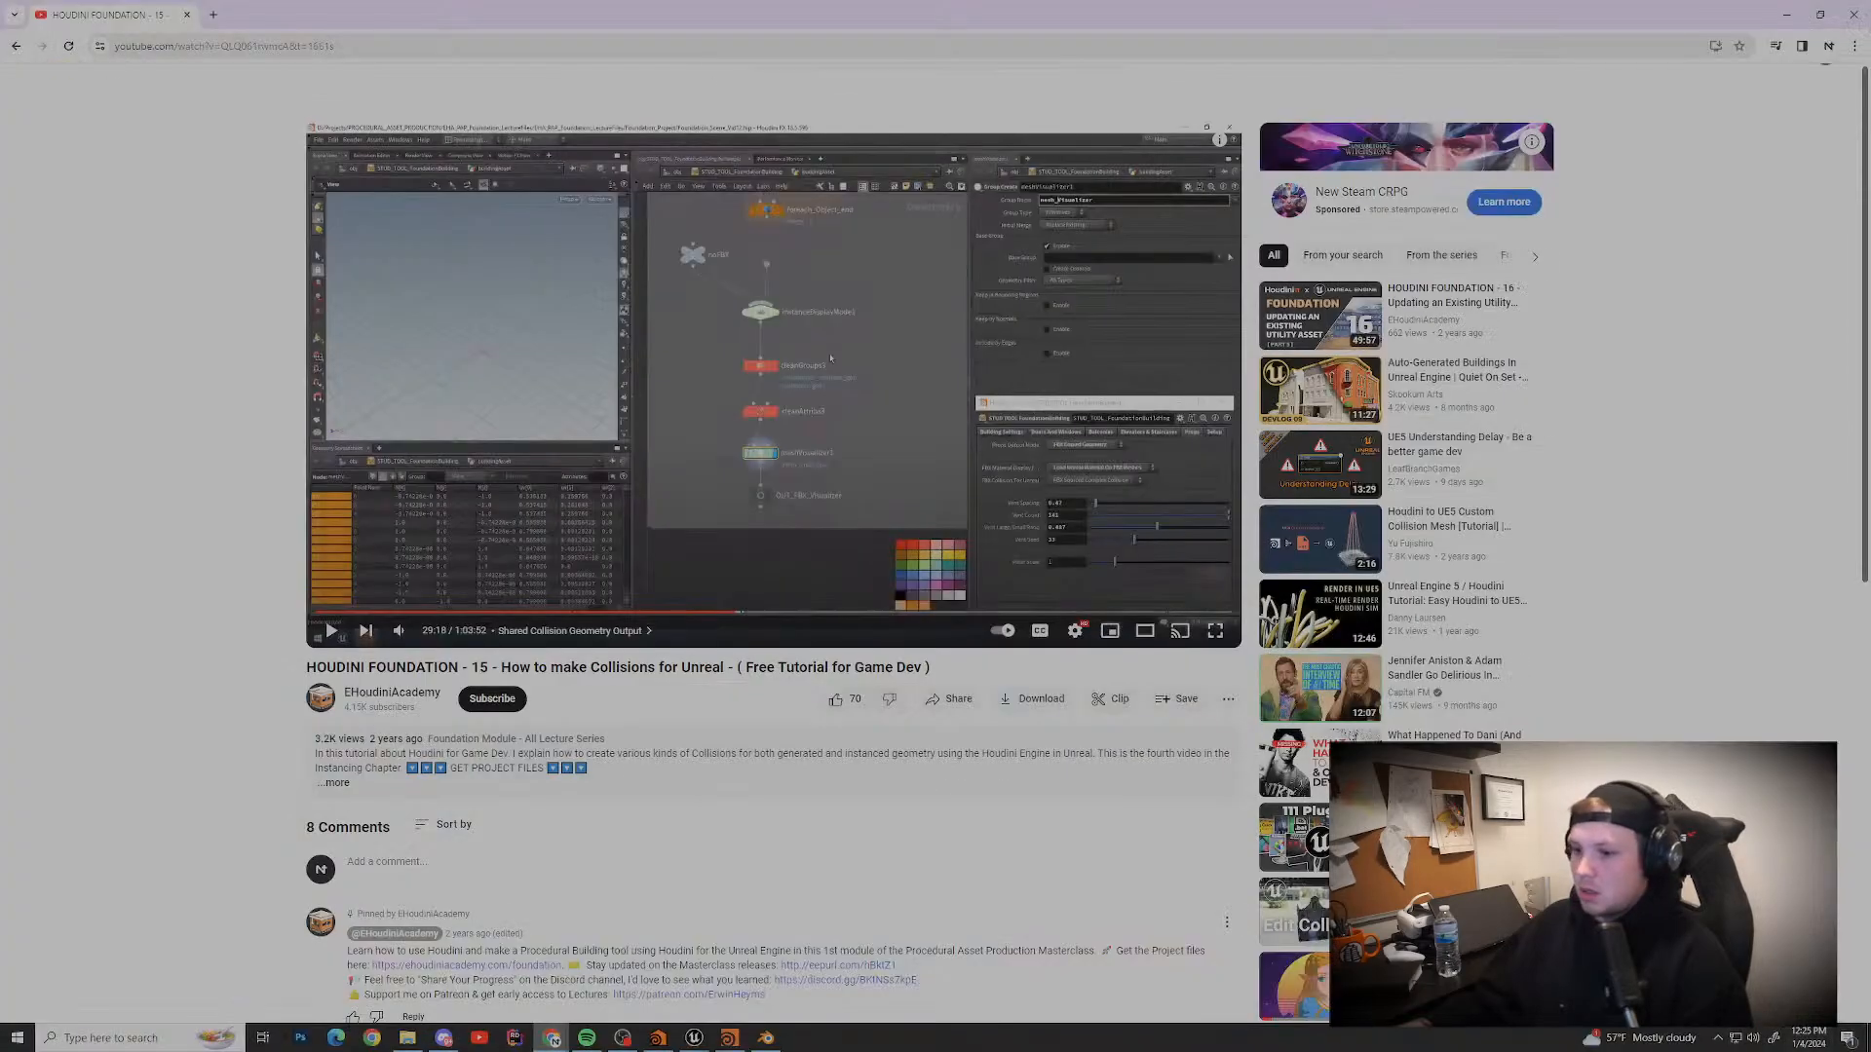
key("Escape")
Step: Switch to Houdini and search the available nodes in the level_wave_collapse network for network-type nodes
left_click(729, 1038)
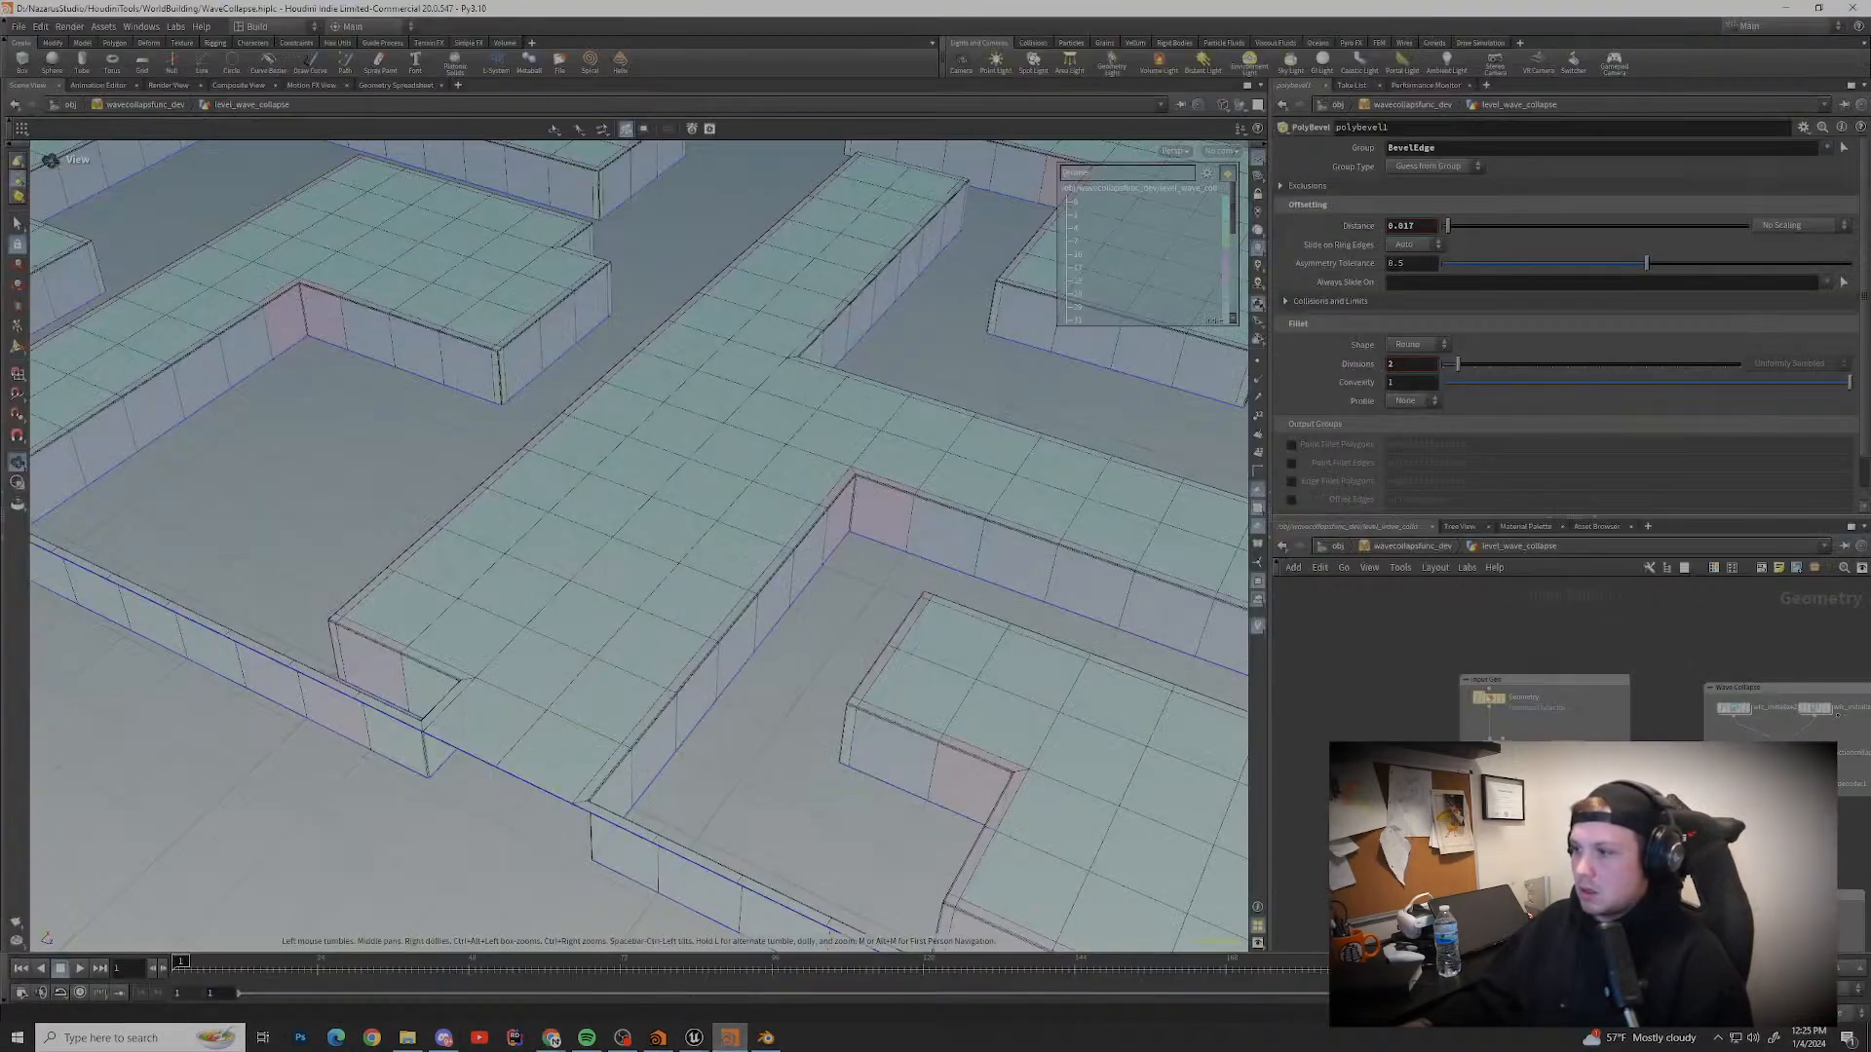
key("Tab")
type("networ")
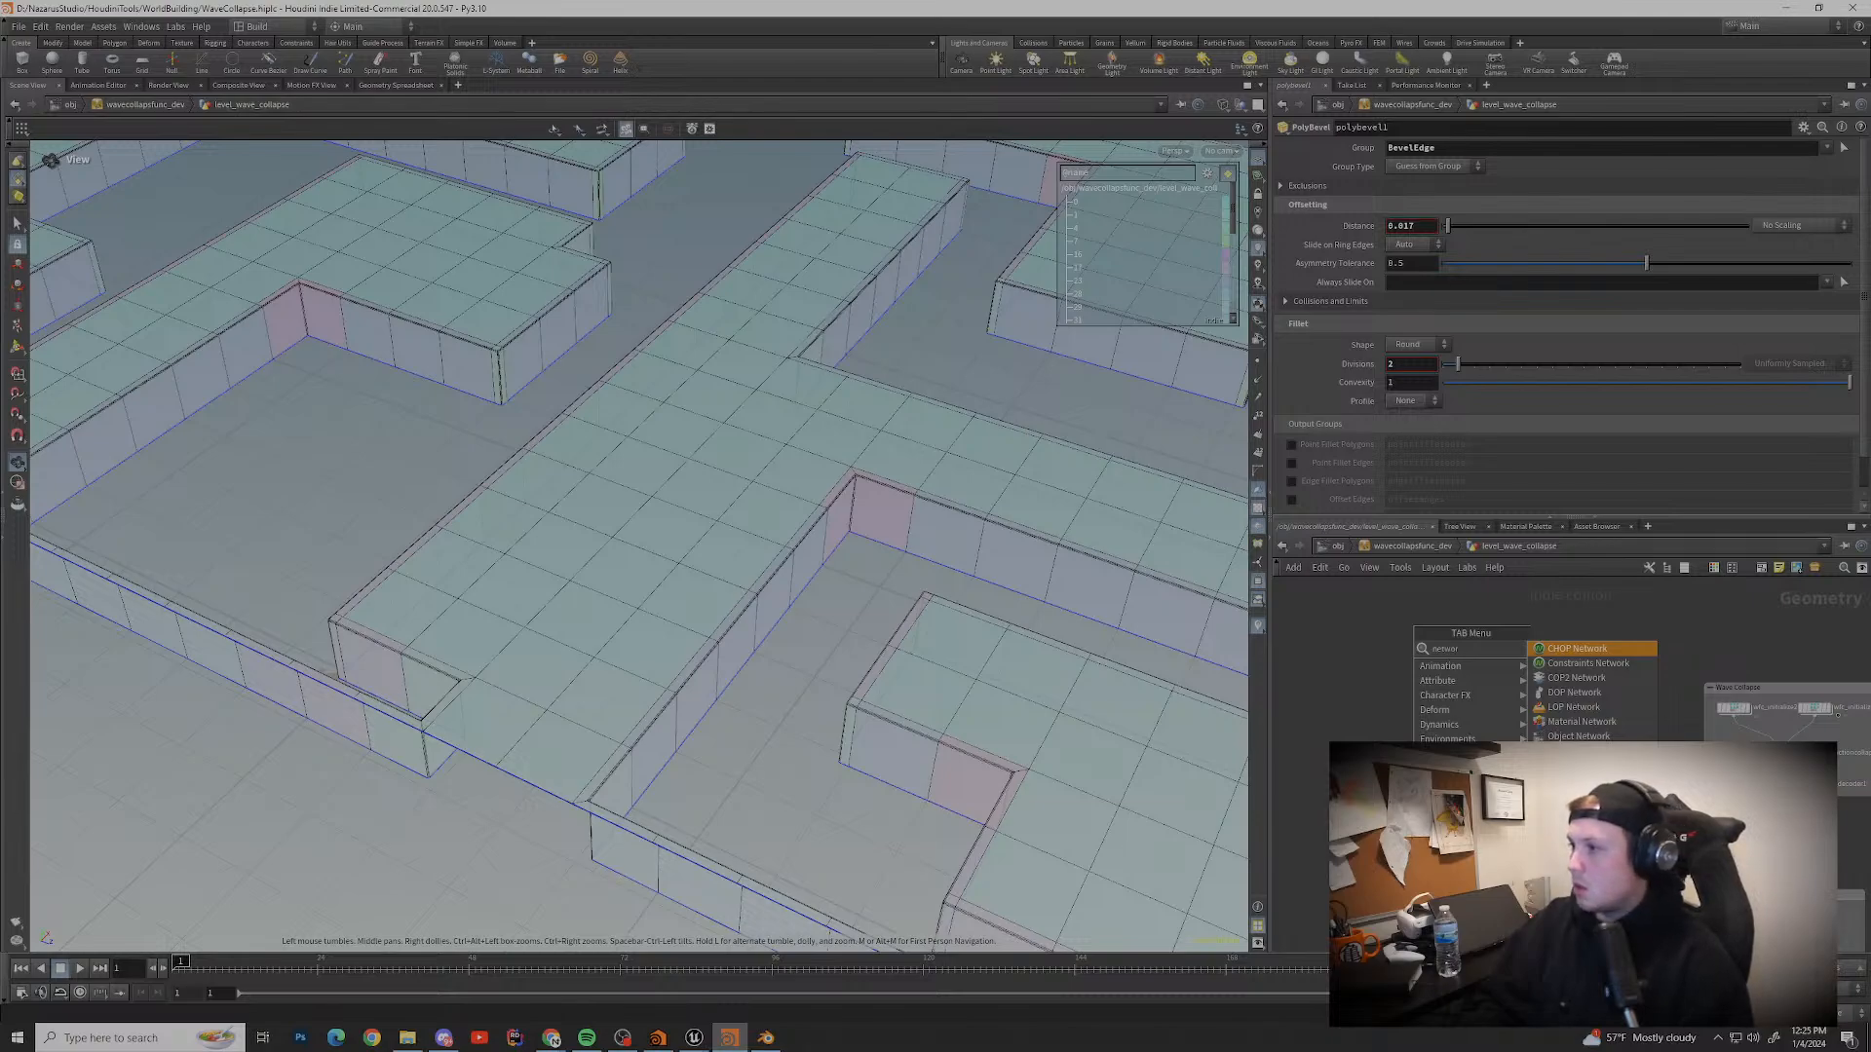
type("k m")
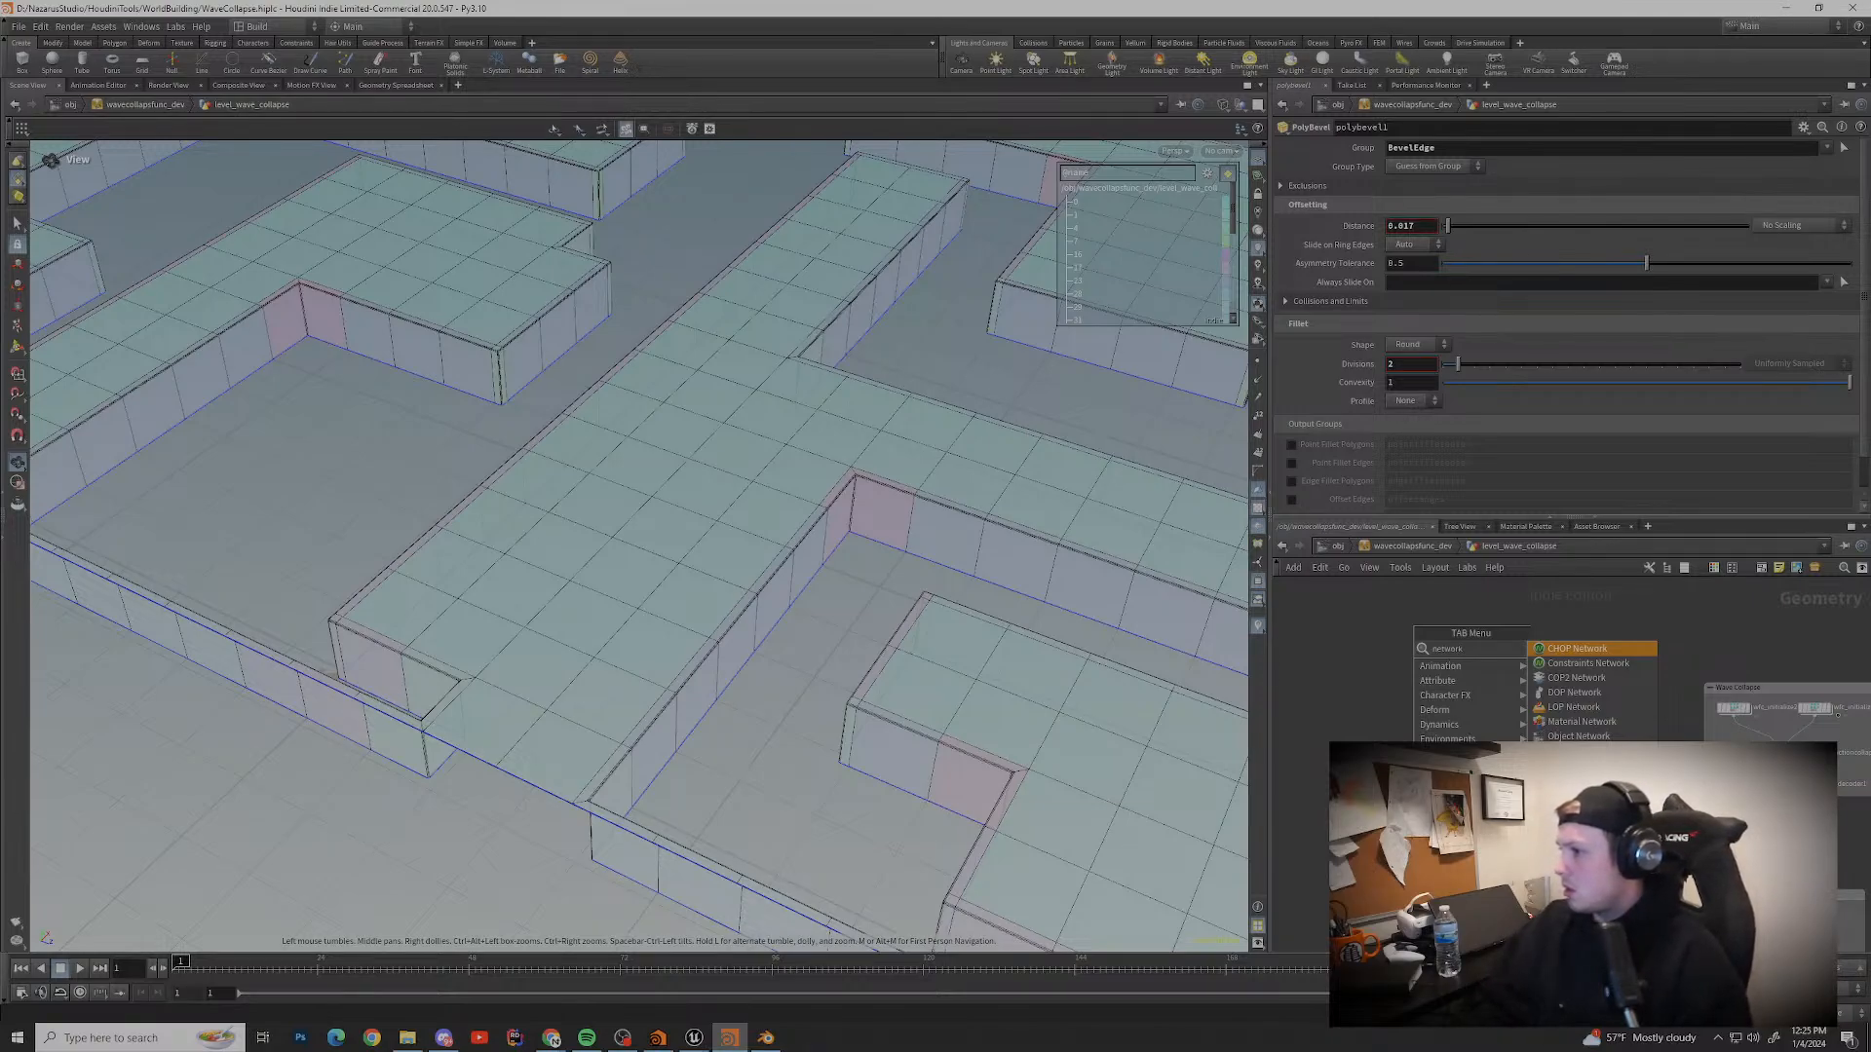
key("BackSpace")
key("BackSpace")
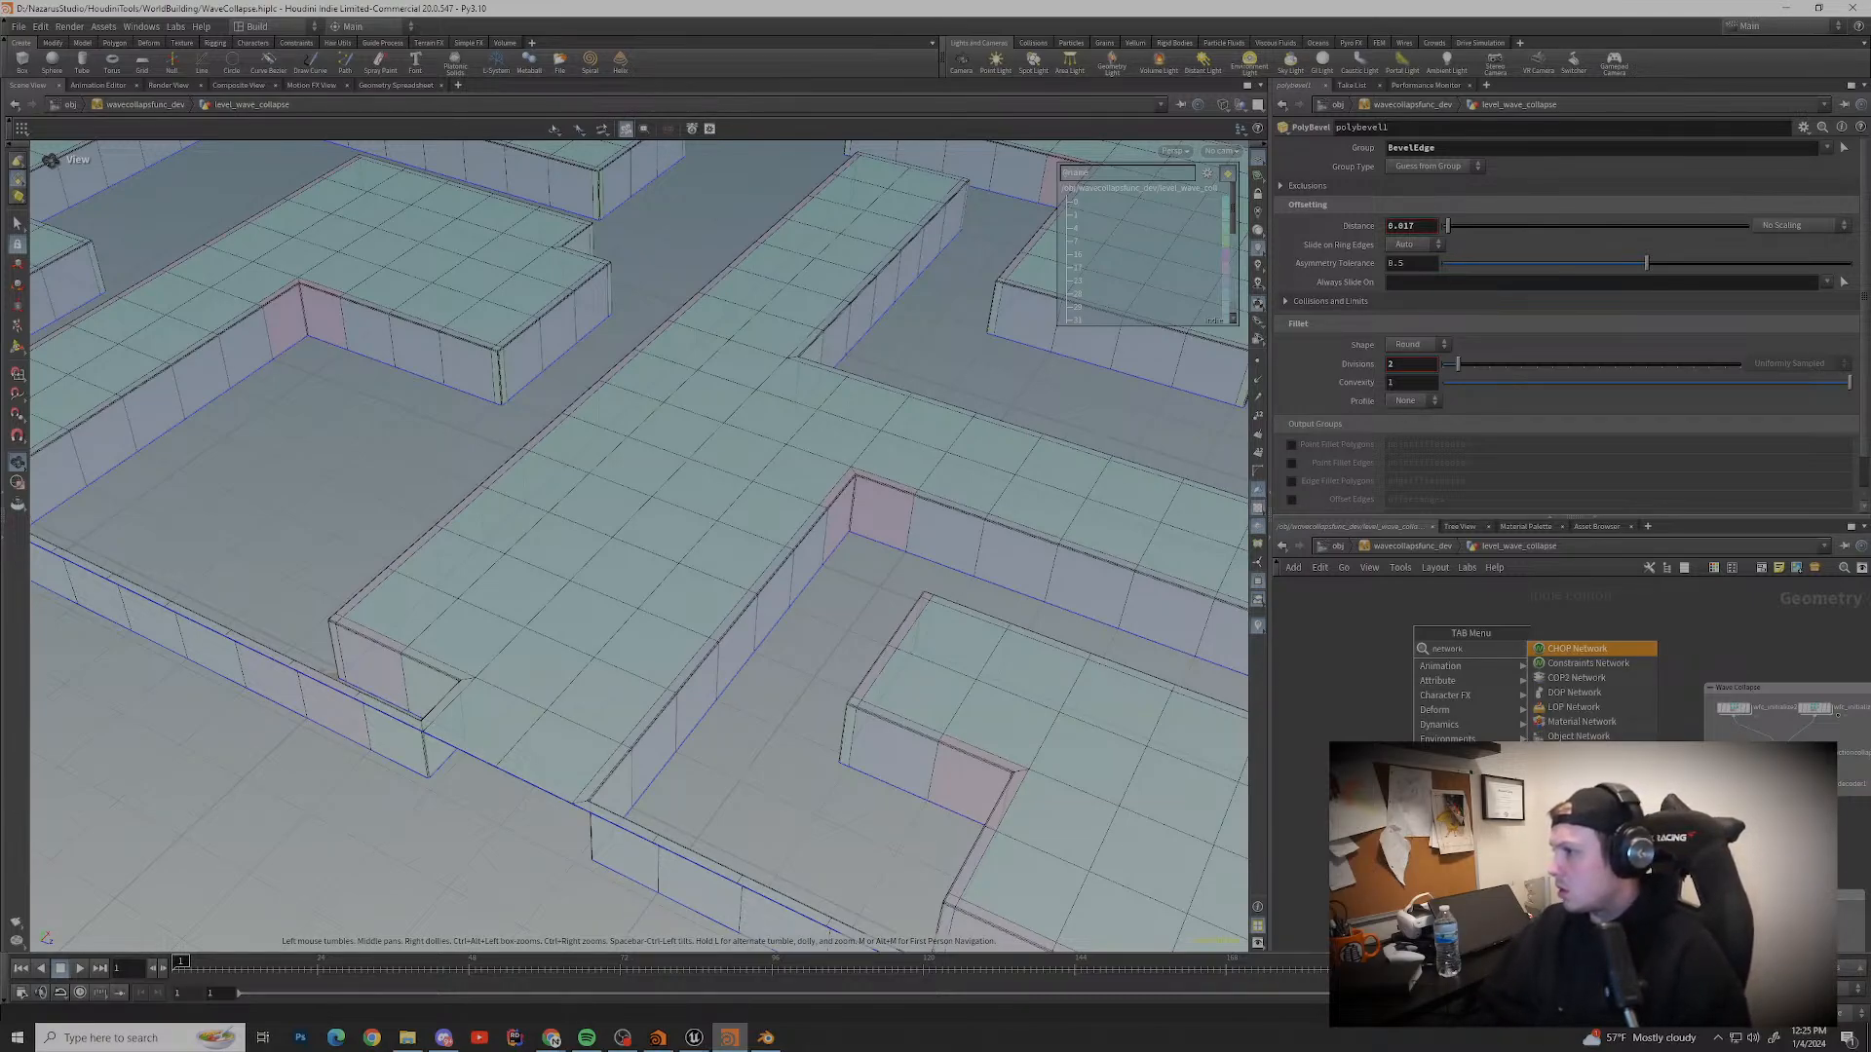
key("Down")
key("Down")
key("Down")
key("Down")
key("Down")
key("Down")
key("Down")
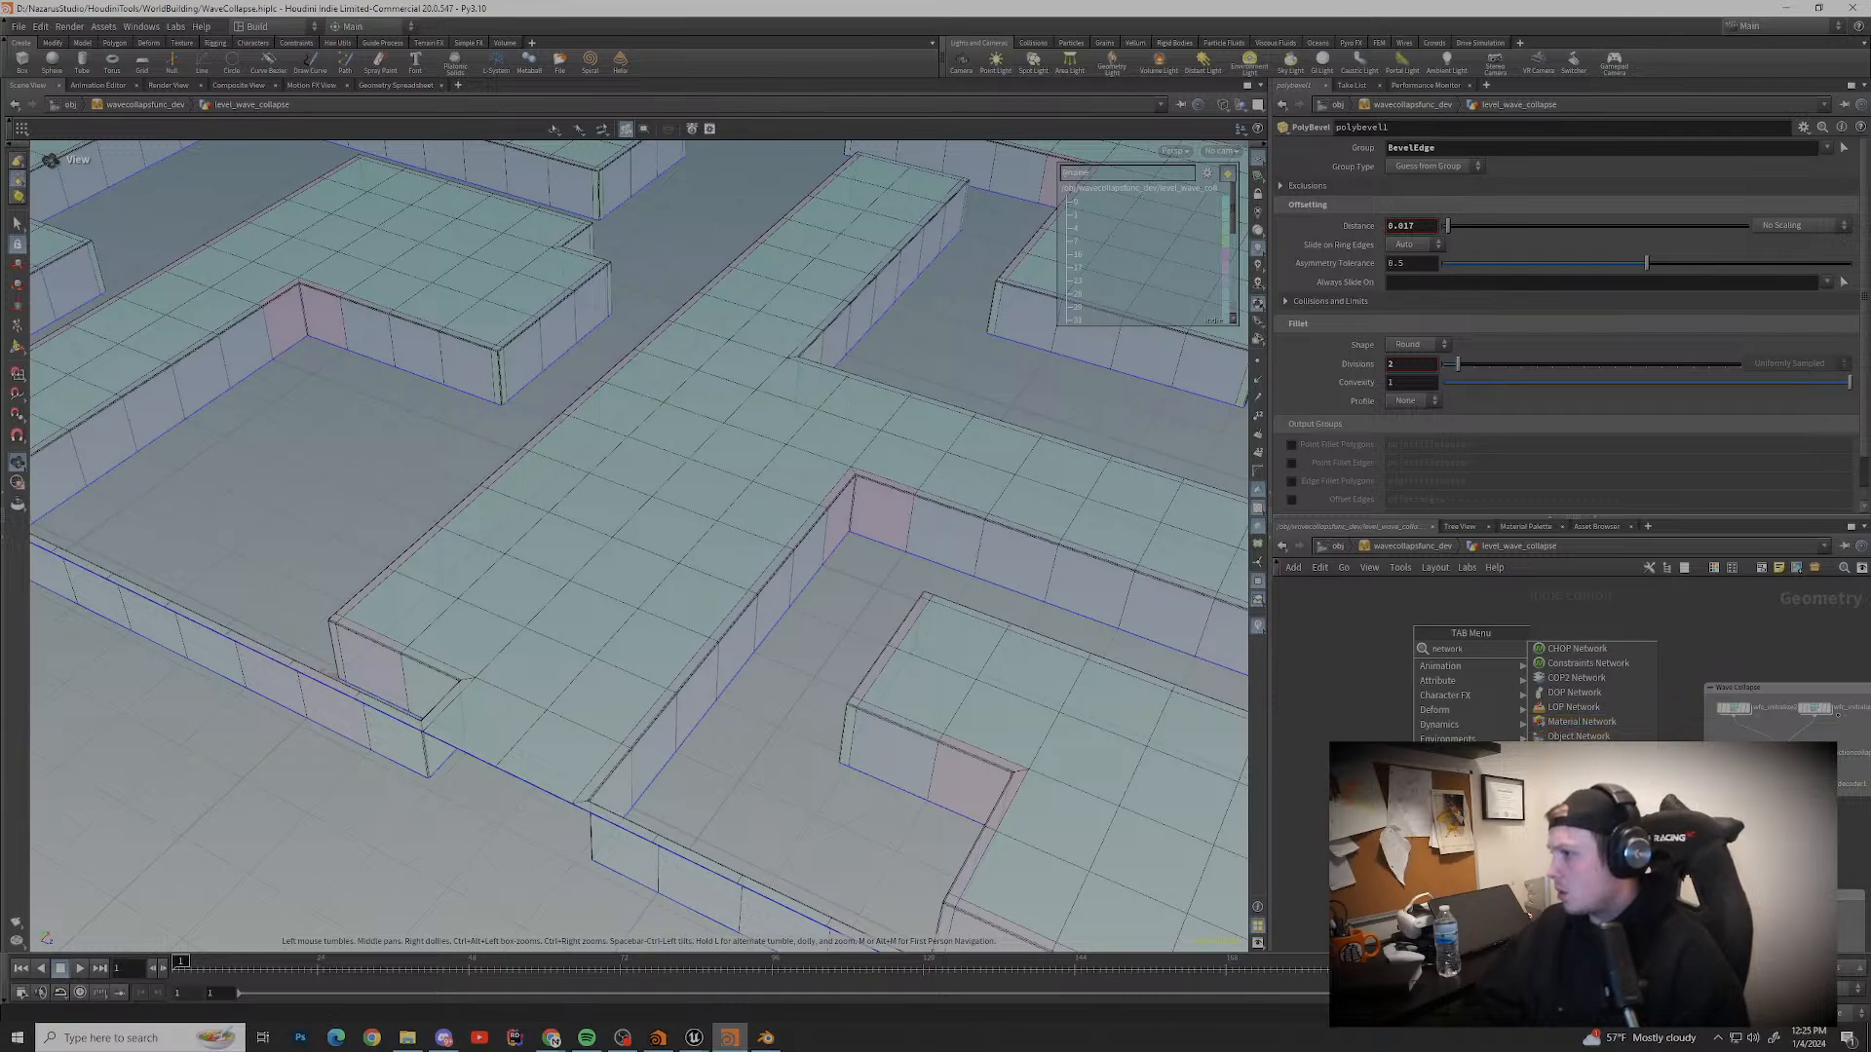
key("Down")
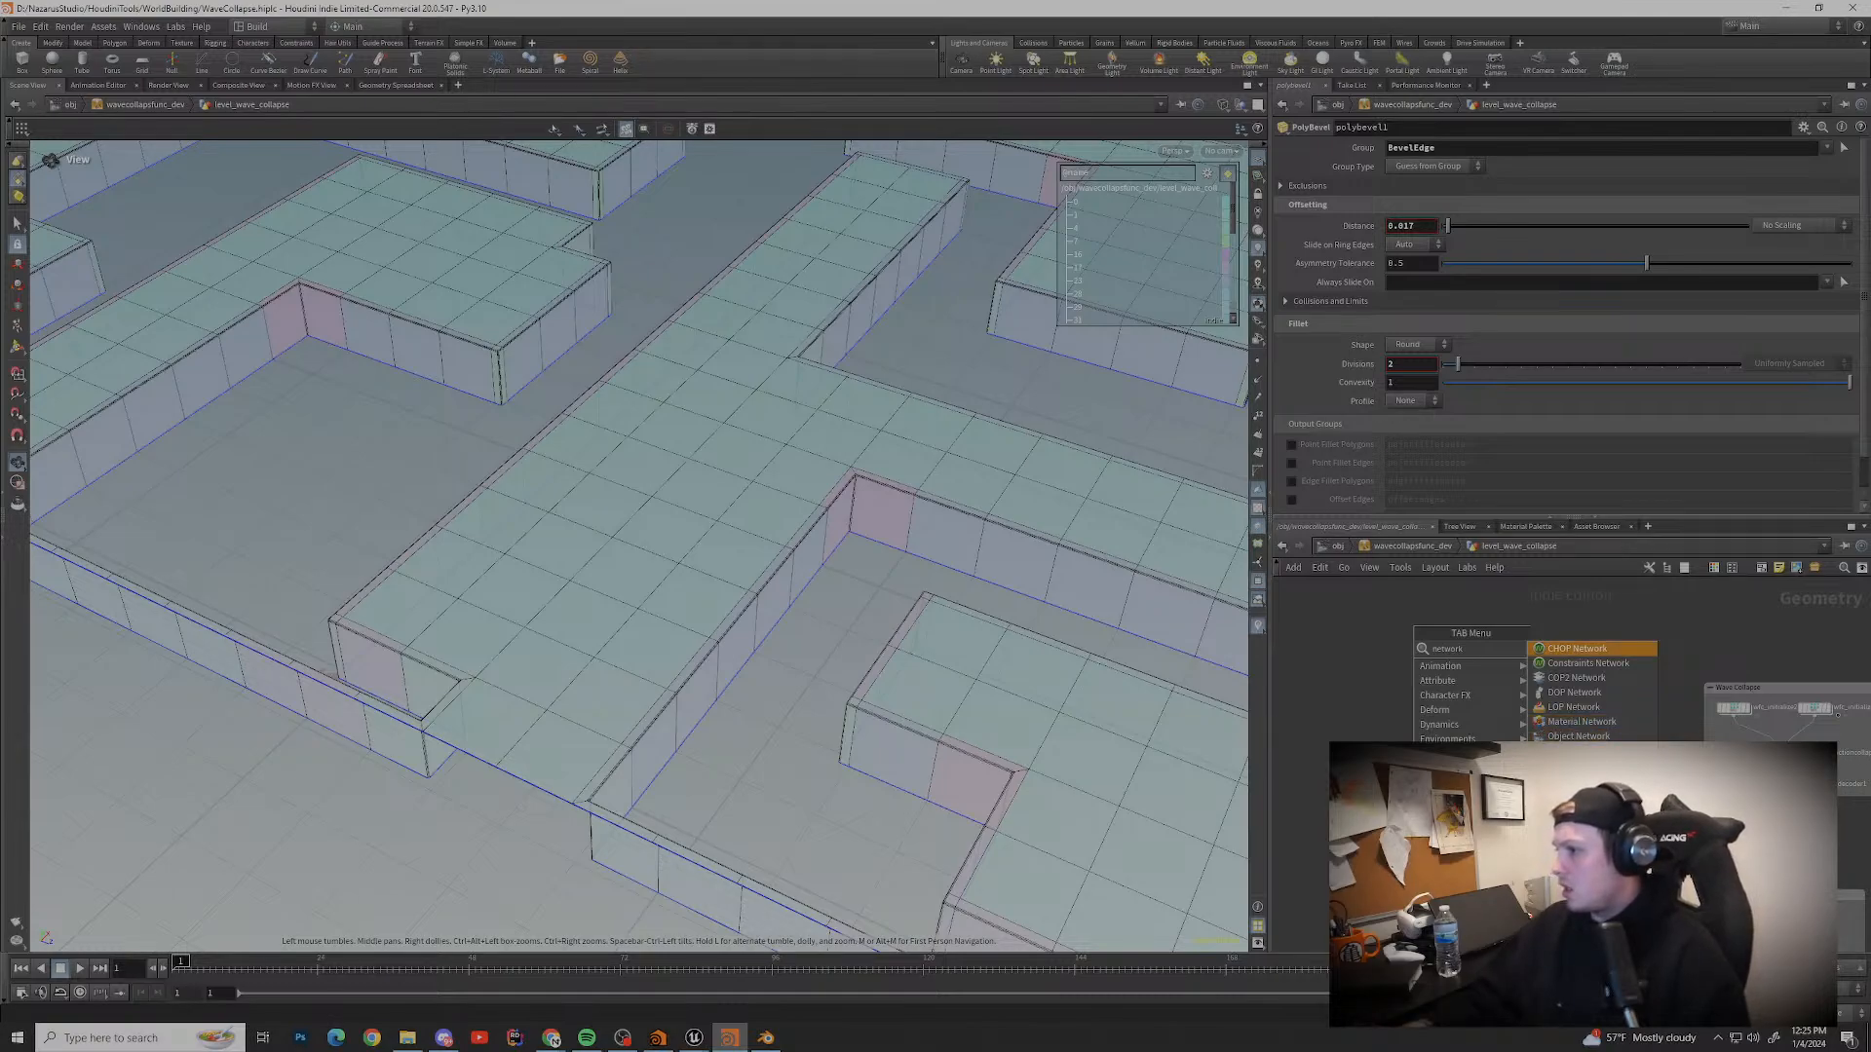
key("Escape")
key("Tab")
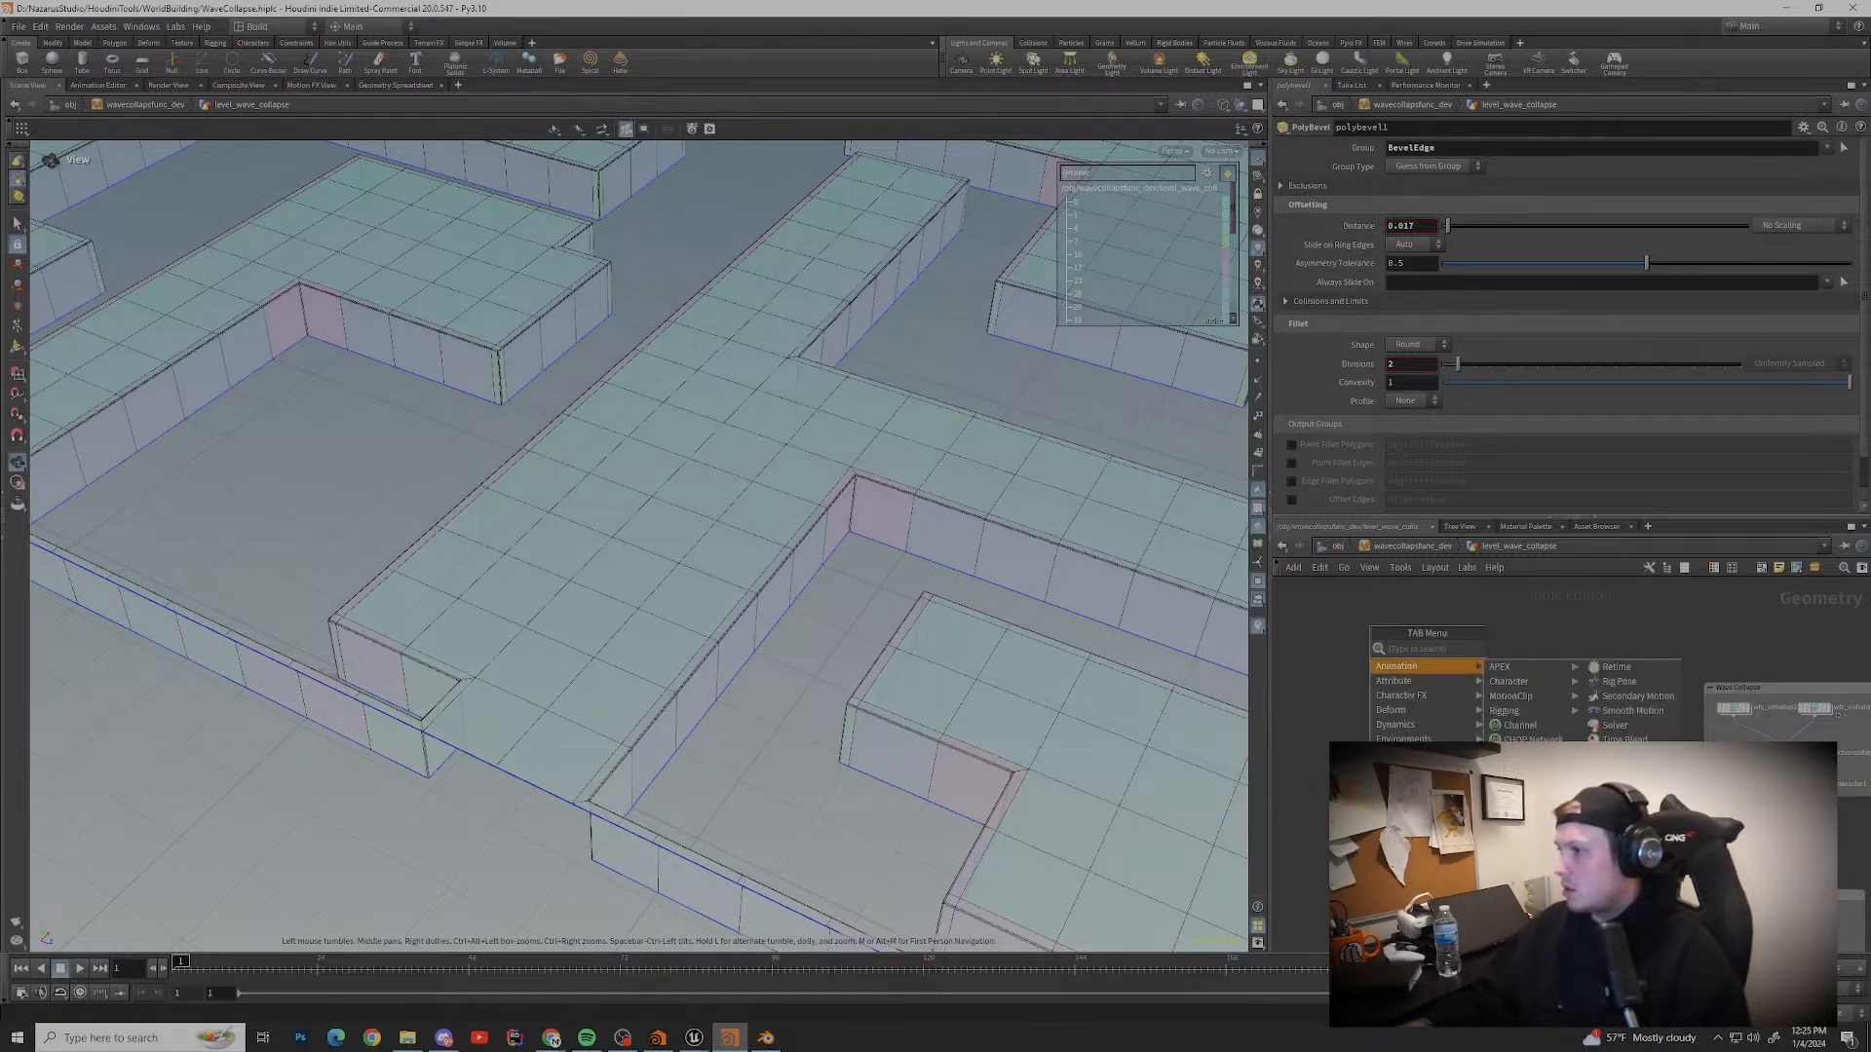
key("Escape")
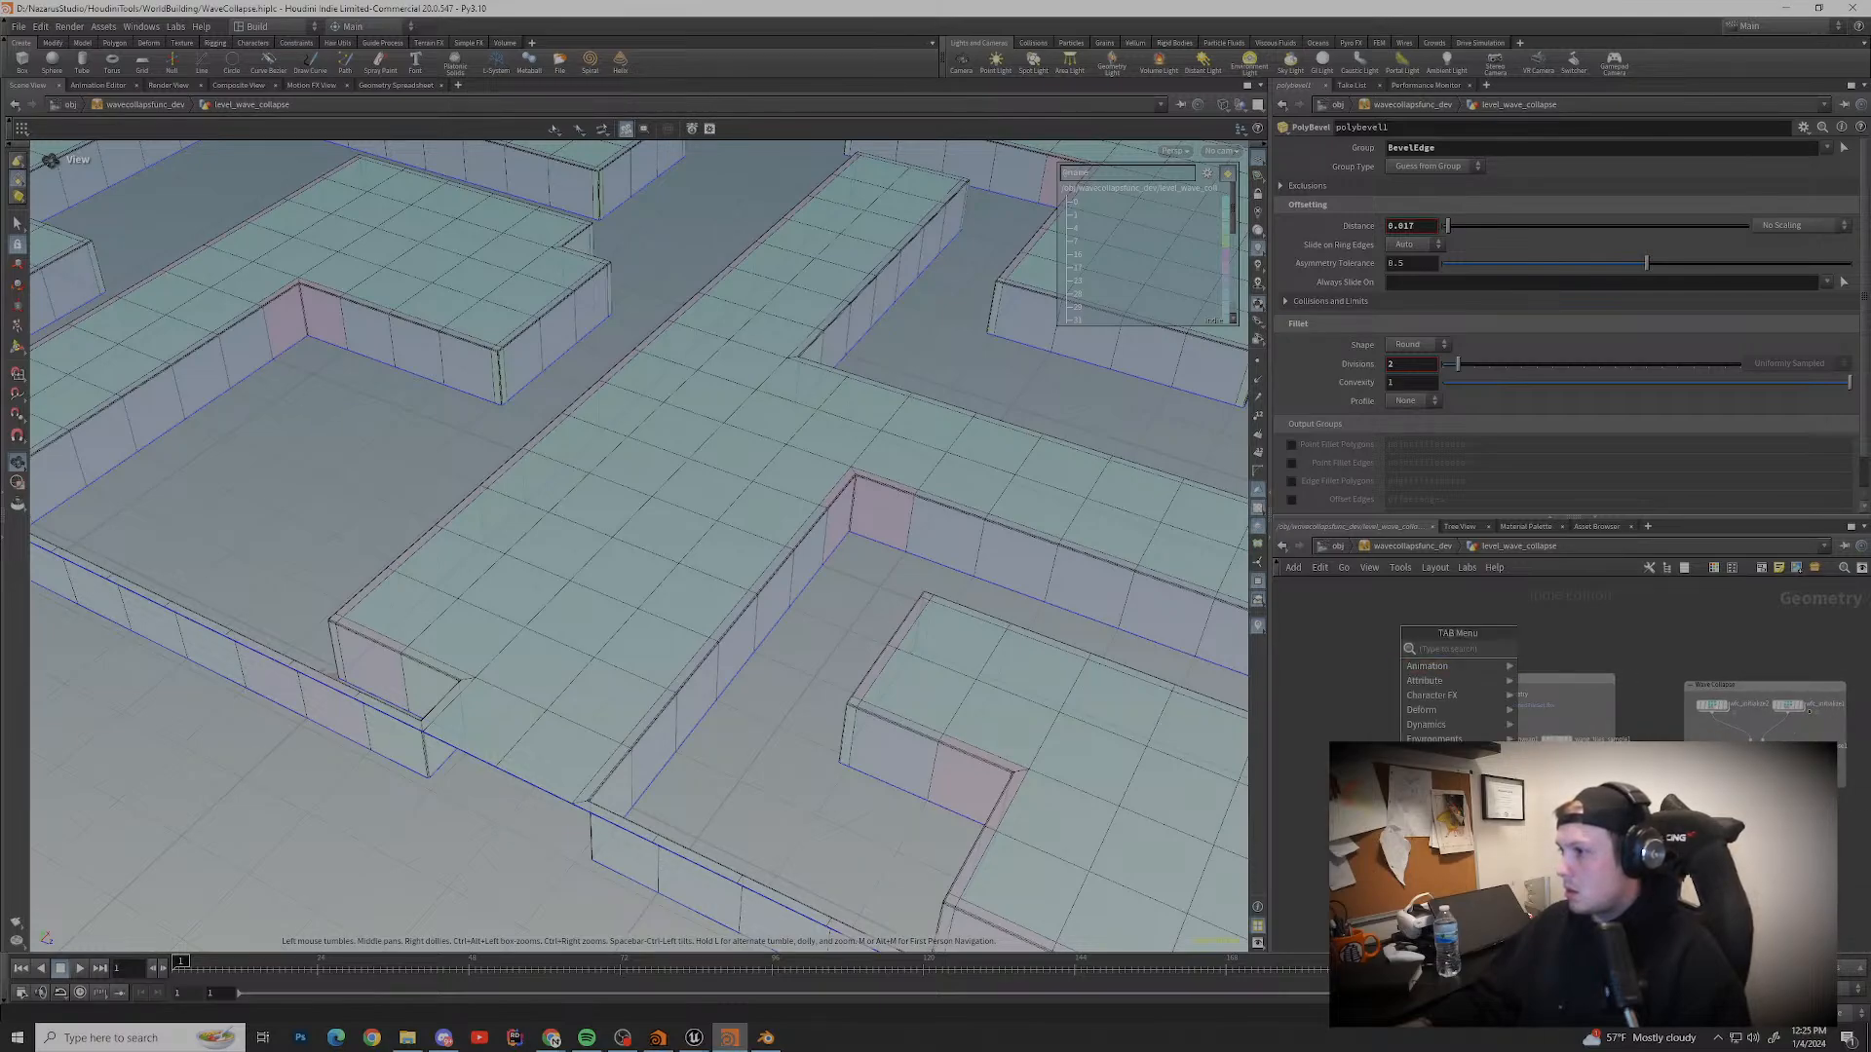
Step: Look through the complete list of available geometry nodes for the output node type used in the tutorial
key("Tab")
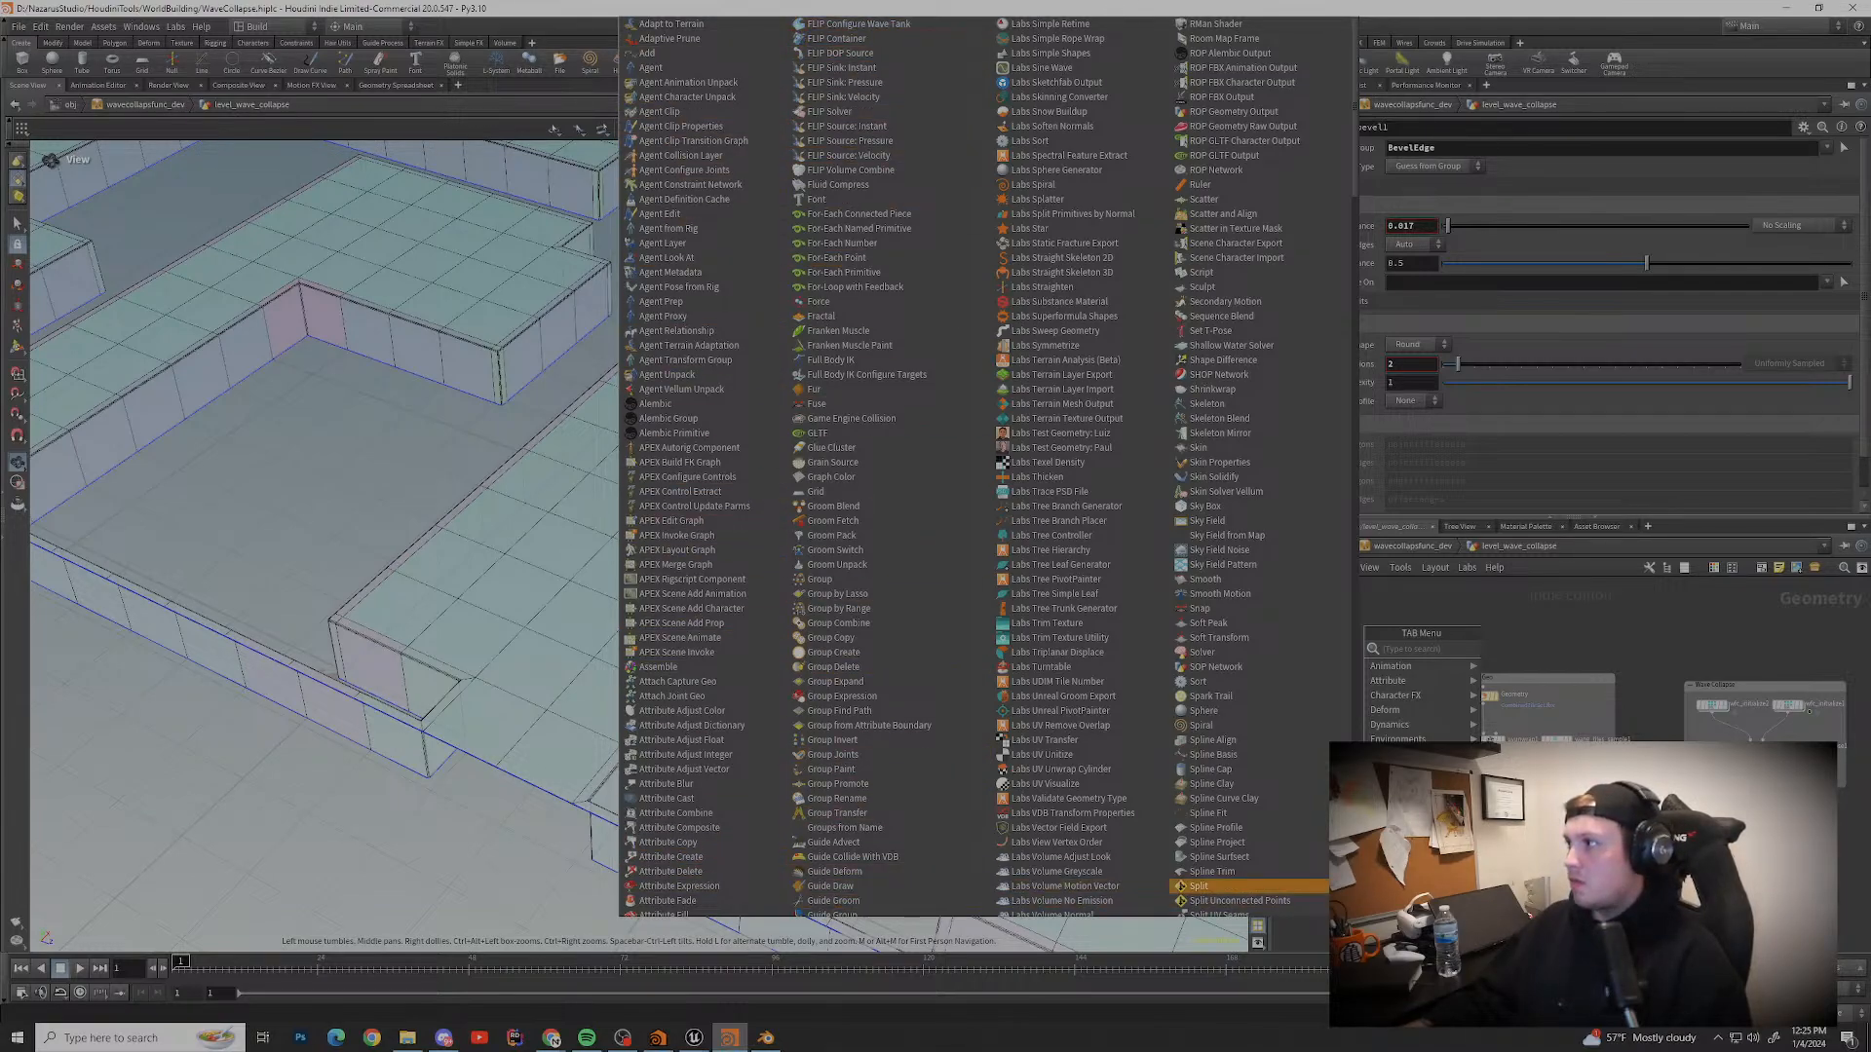
scroll(1251, 833, "down", 13)
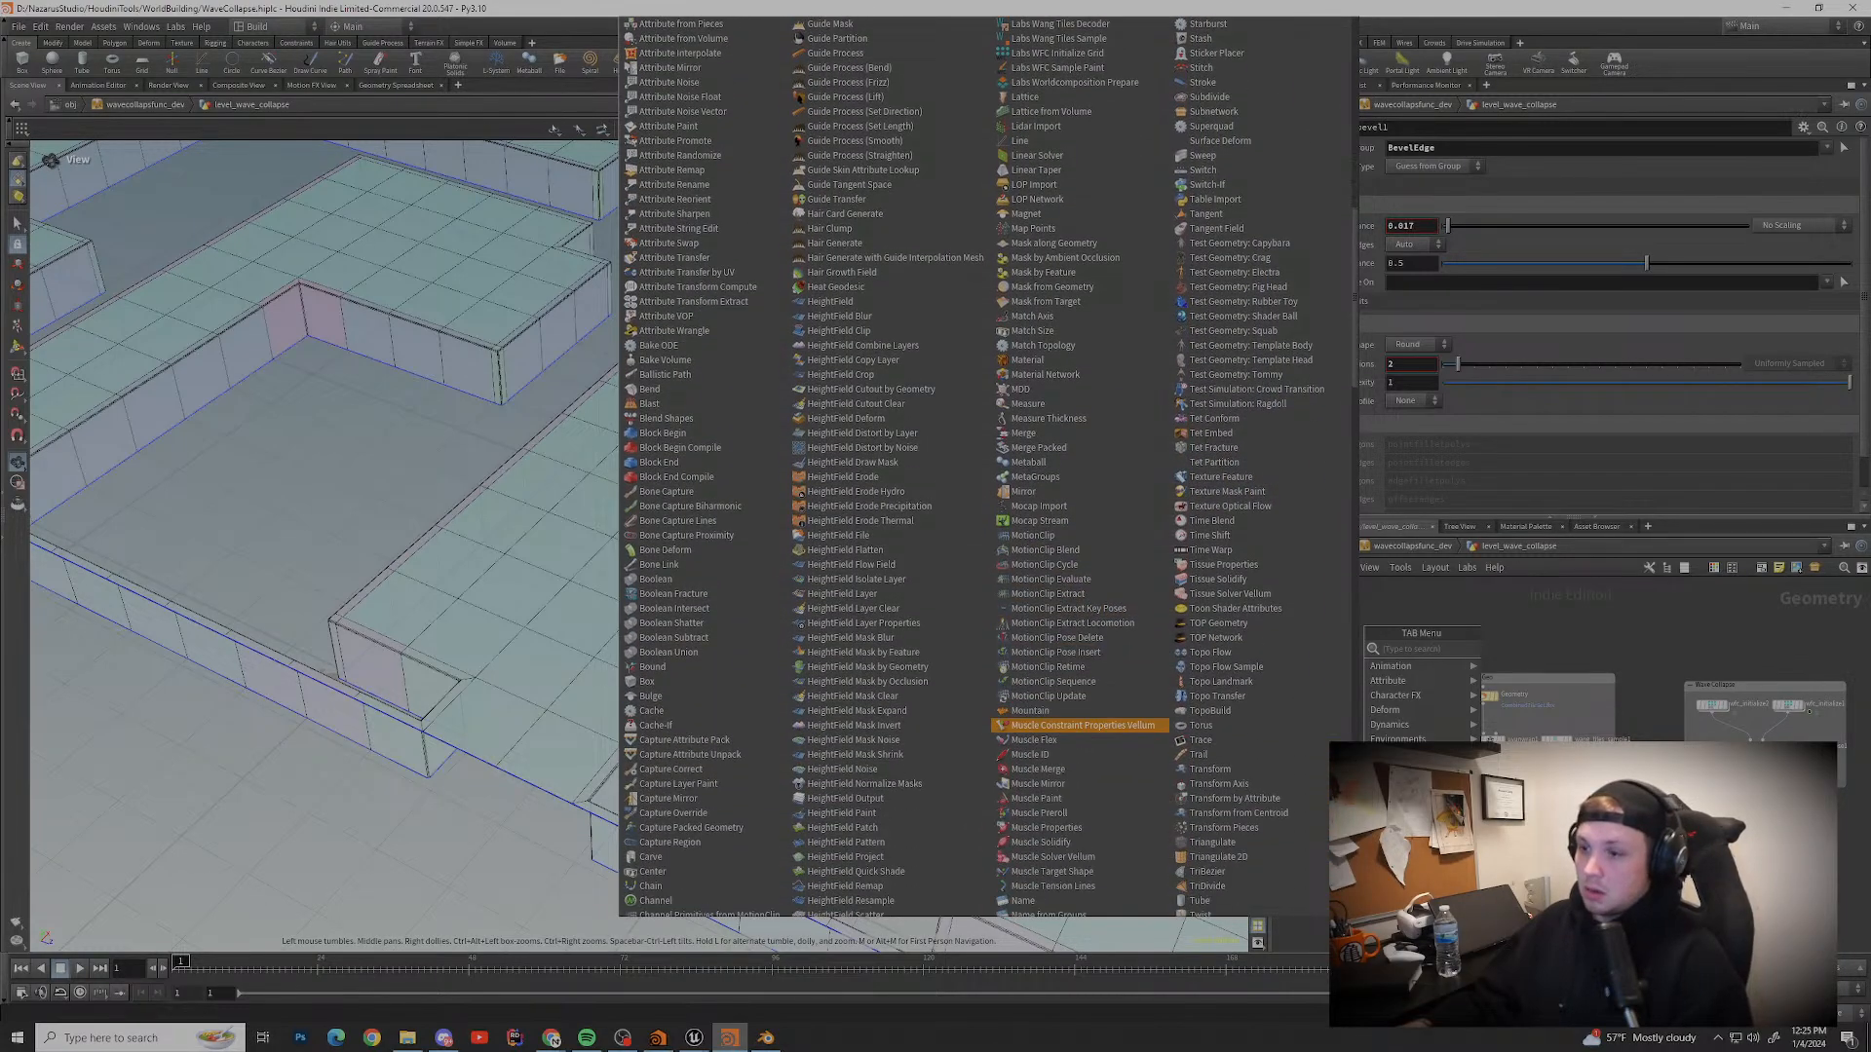
scroll(1072, 702, "down", 15)
scroll(1072, 702, "down", 15)
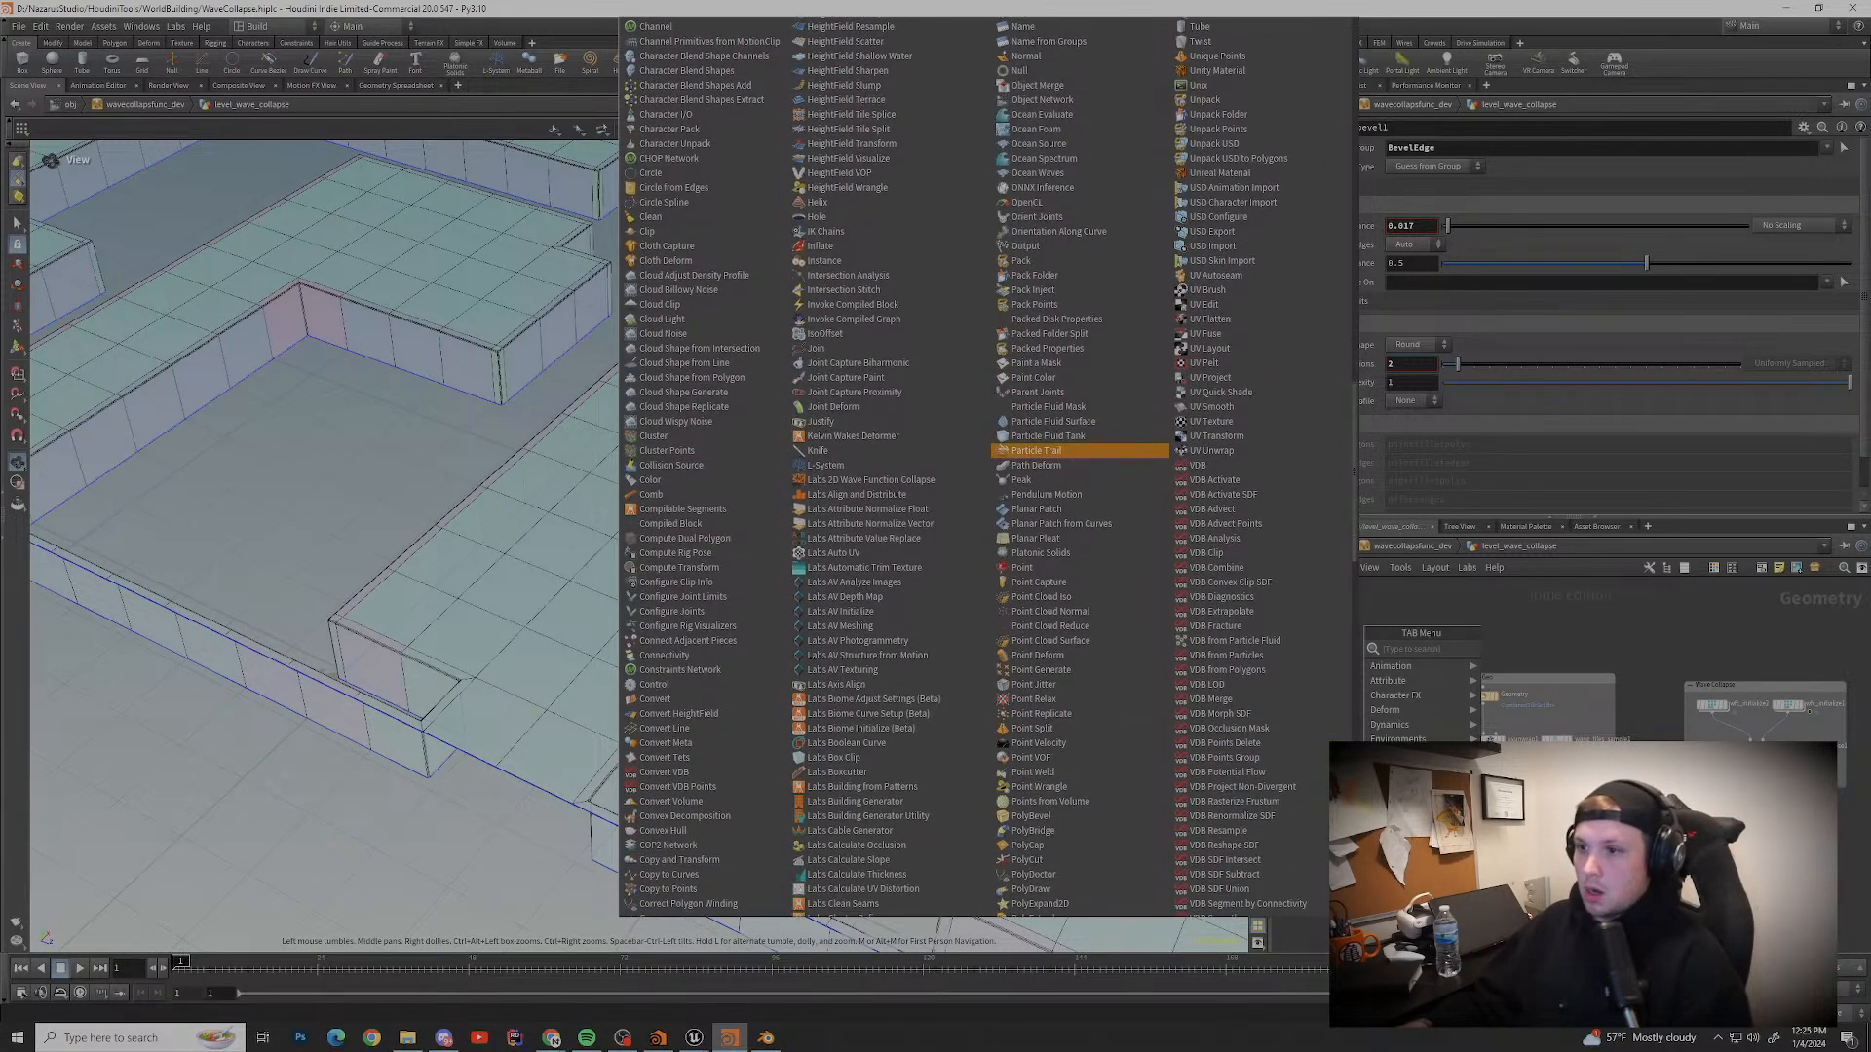
scroll(1072, 704, "down", 15)
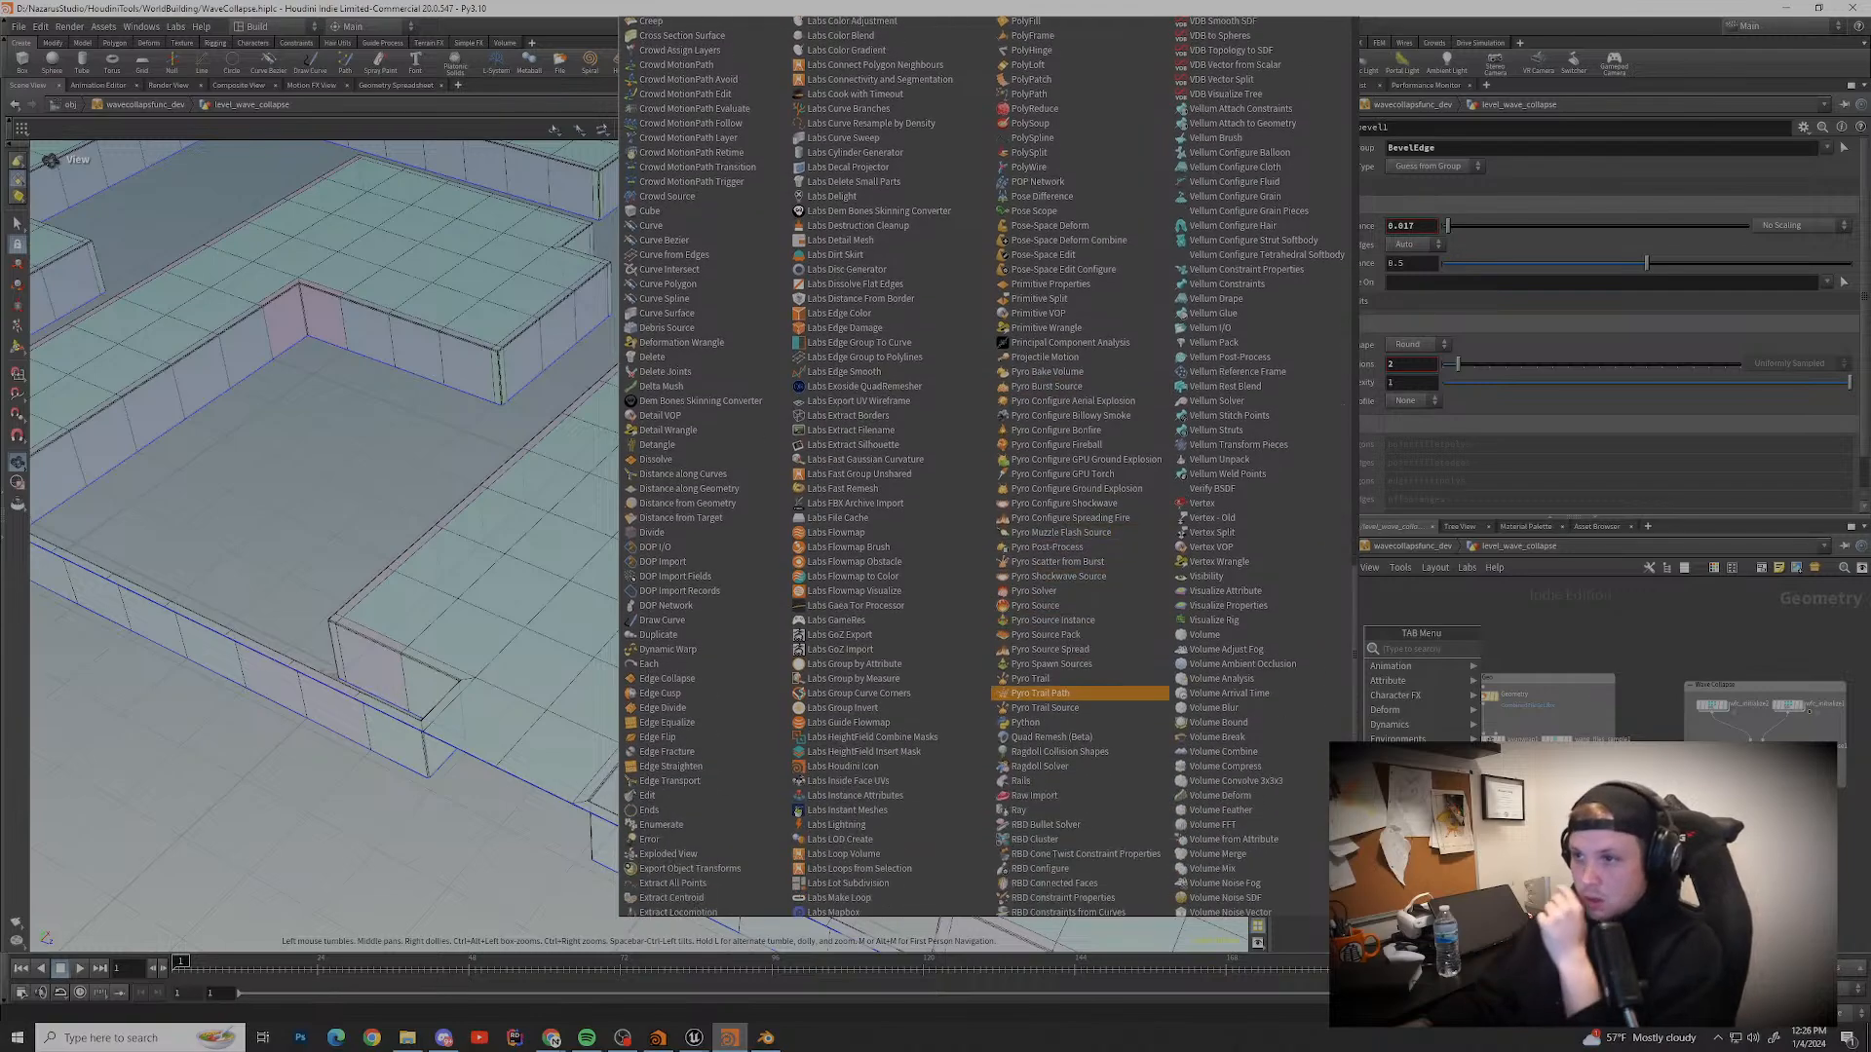
scroll(1071, 702, "down", 3)
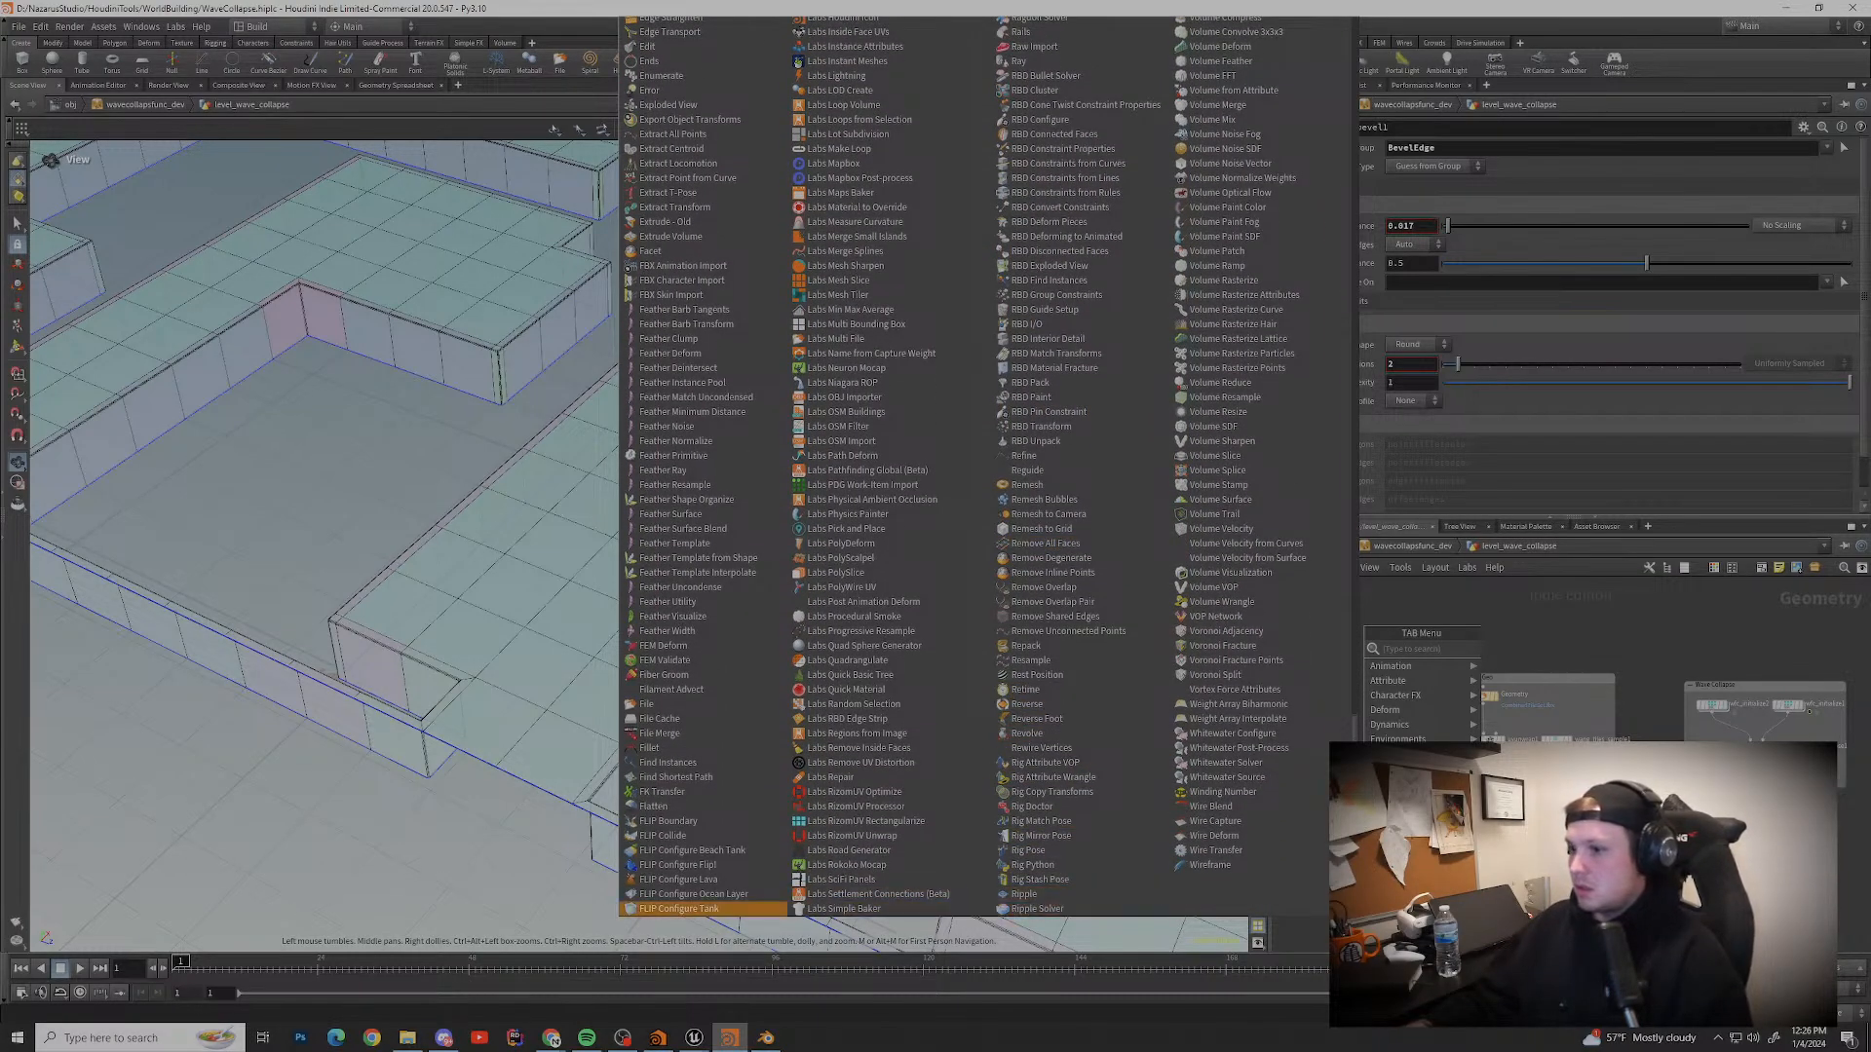
scroll(1072, 692, "up", 5)
scroll(1072, 702, "up", 15)
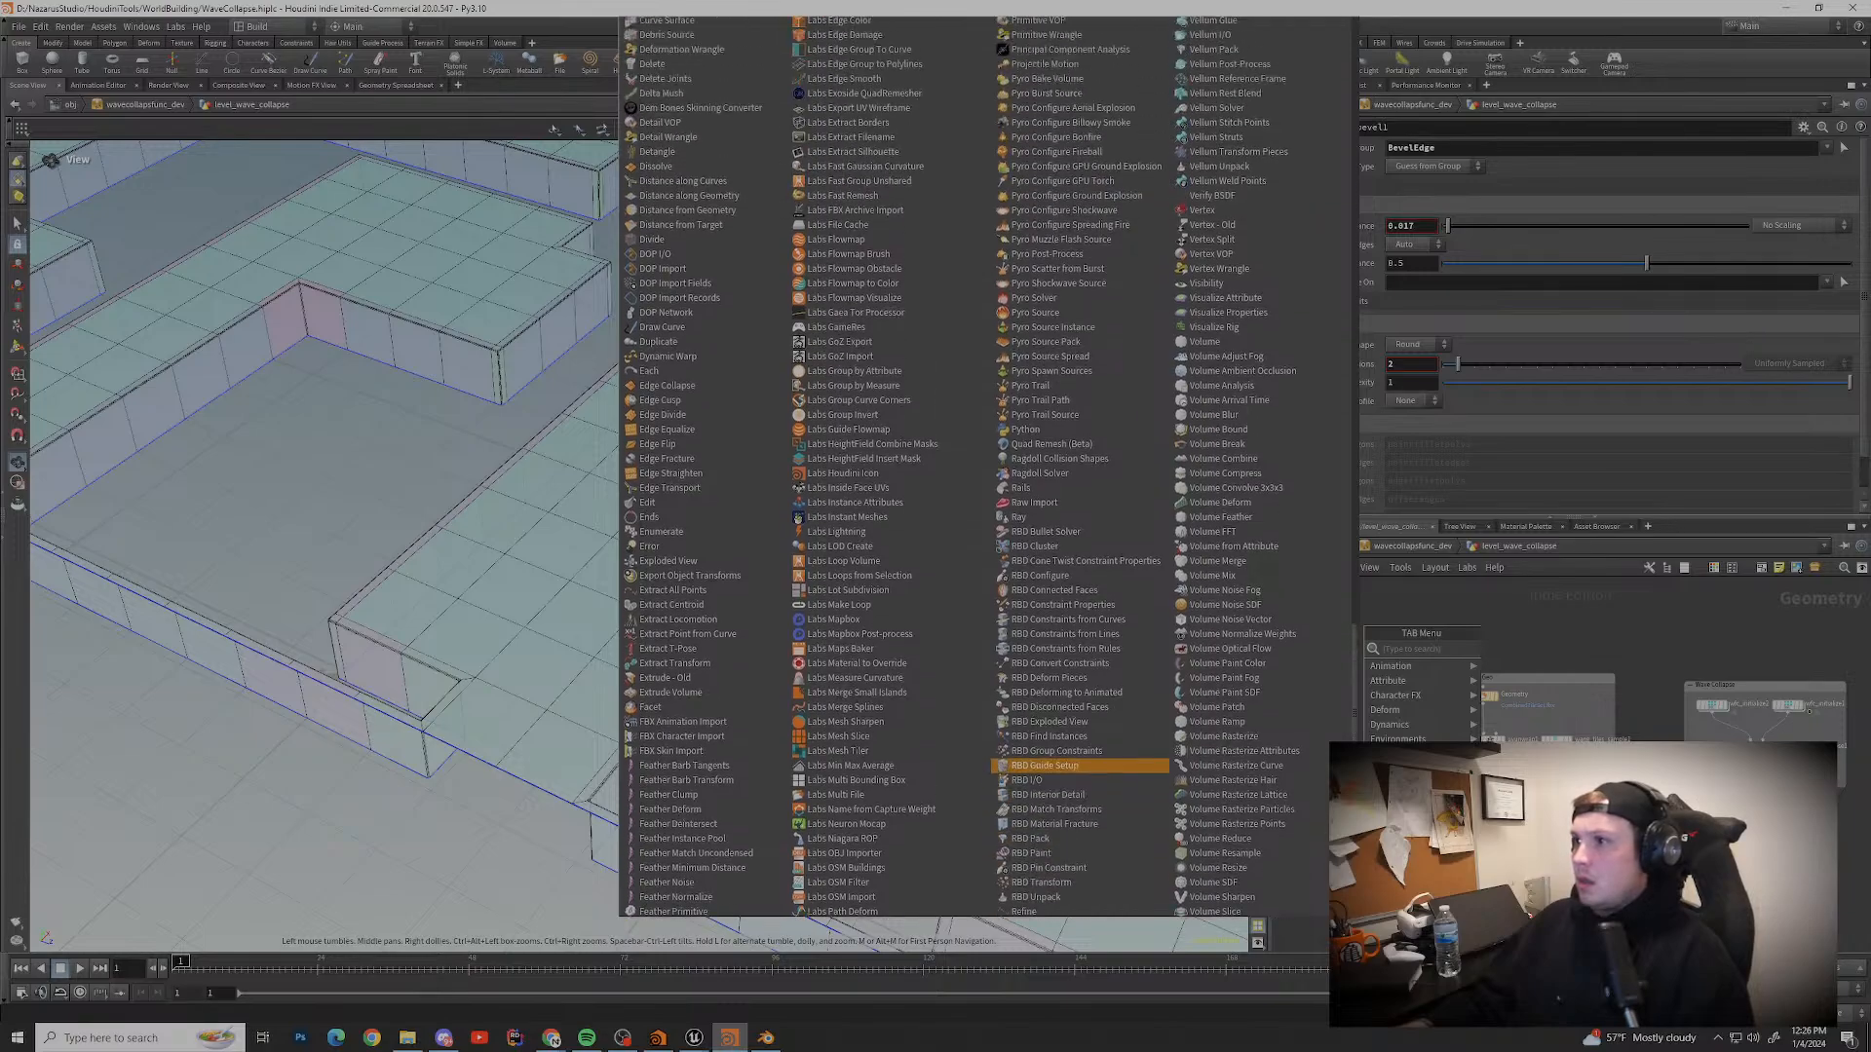
scroll(1072, 748, "up", 5)
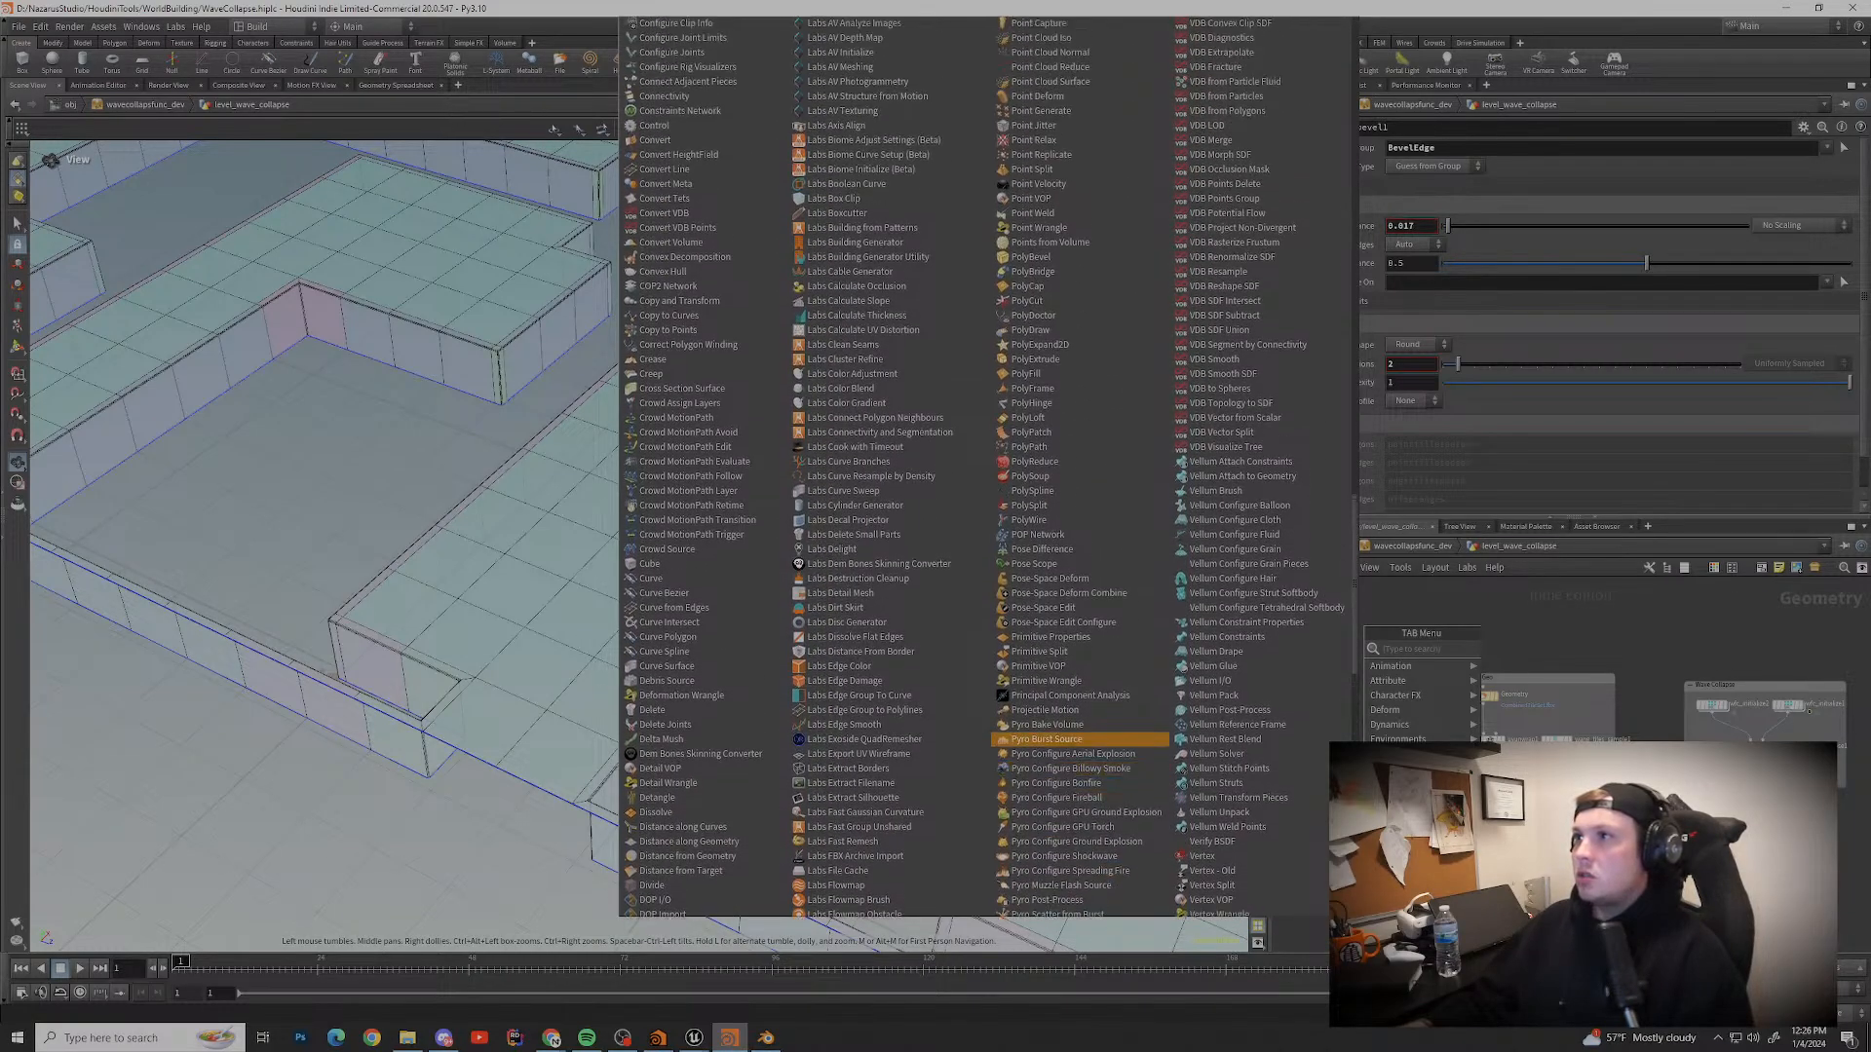
Step: Switch back to the collision tutorial in the browser, skim its comments and like the video
left_click(551, 1038)
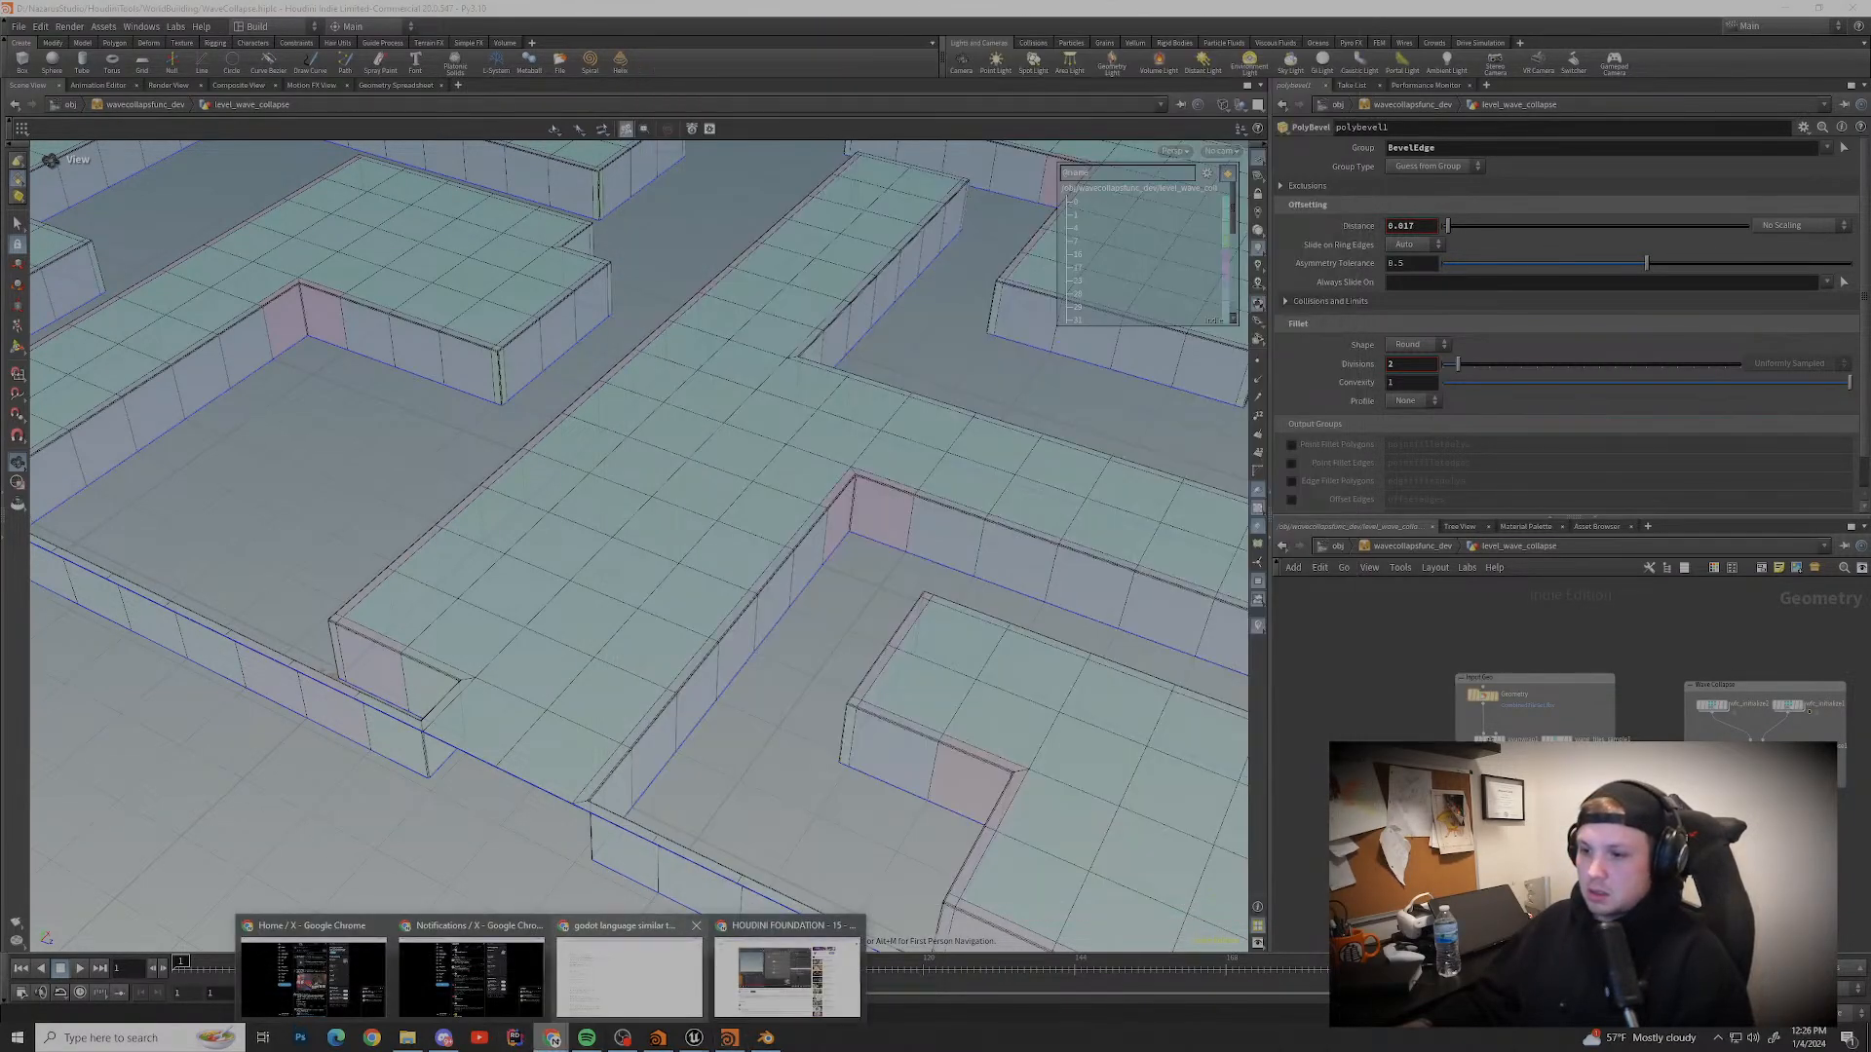
left_click(791, 975)
scroll(779, 487, "down", 5)
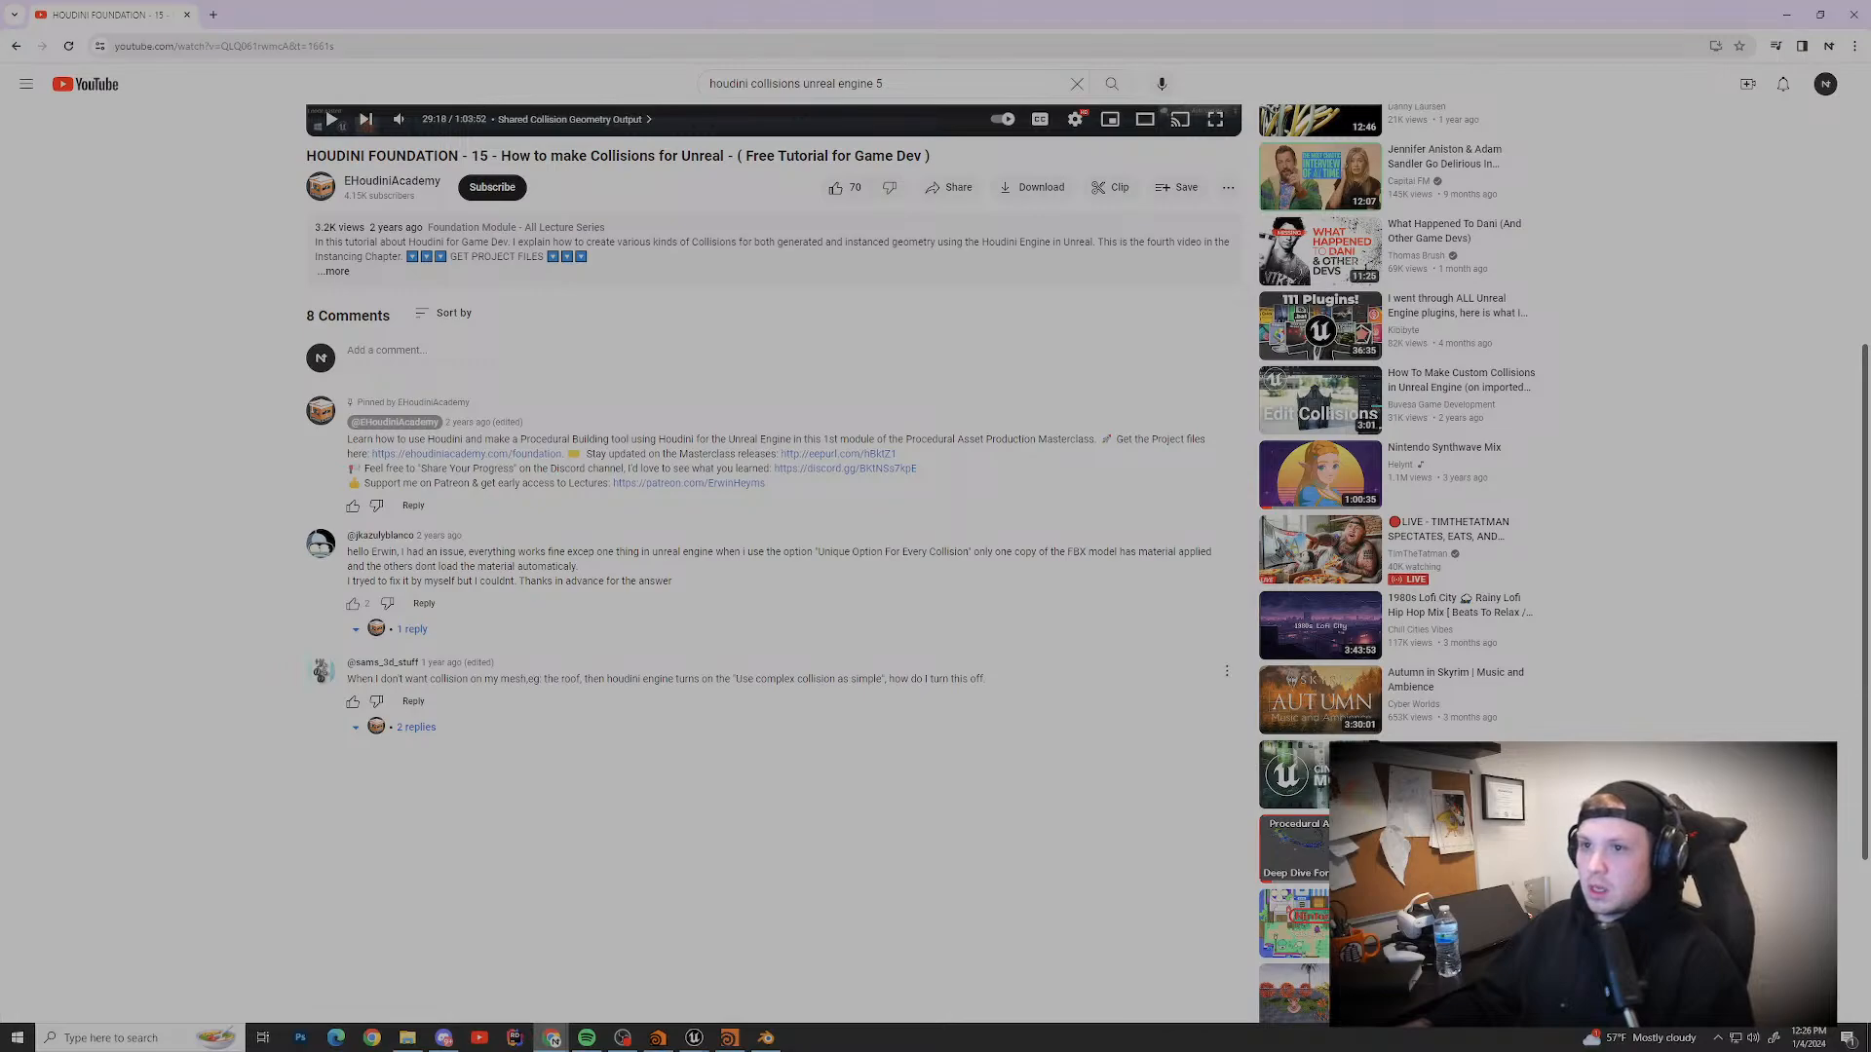
scroll(835, 406, "up", 2)
left_click(835, 406)
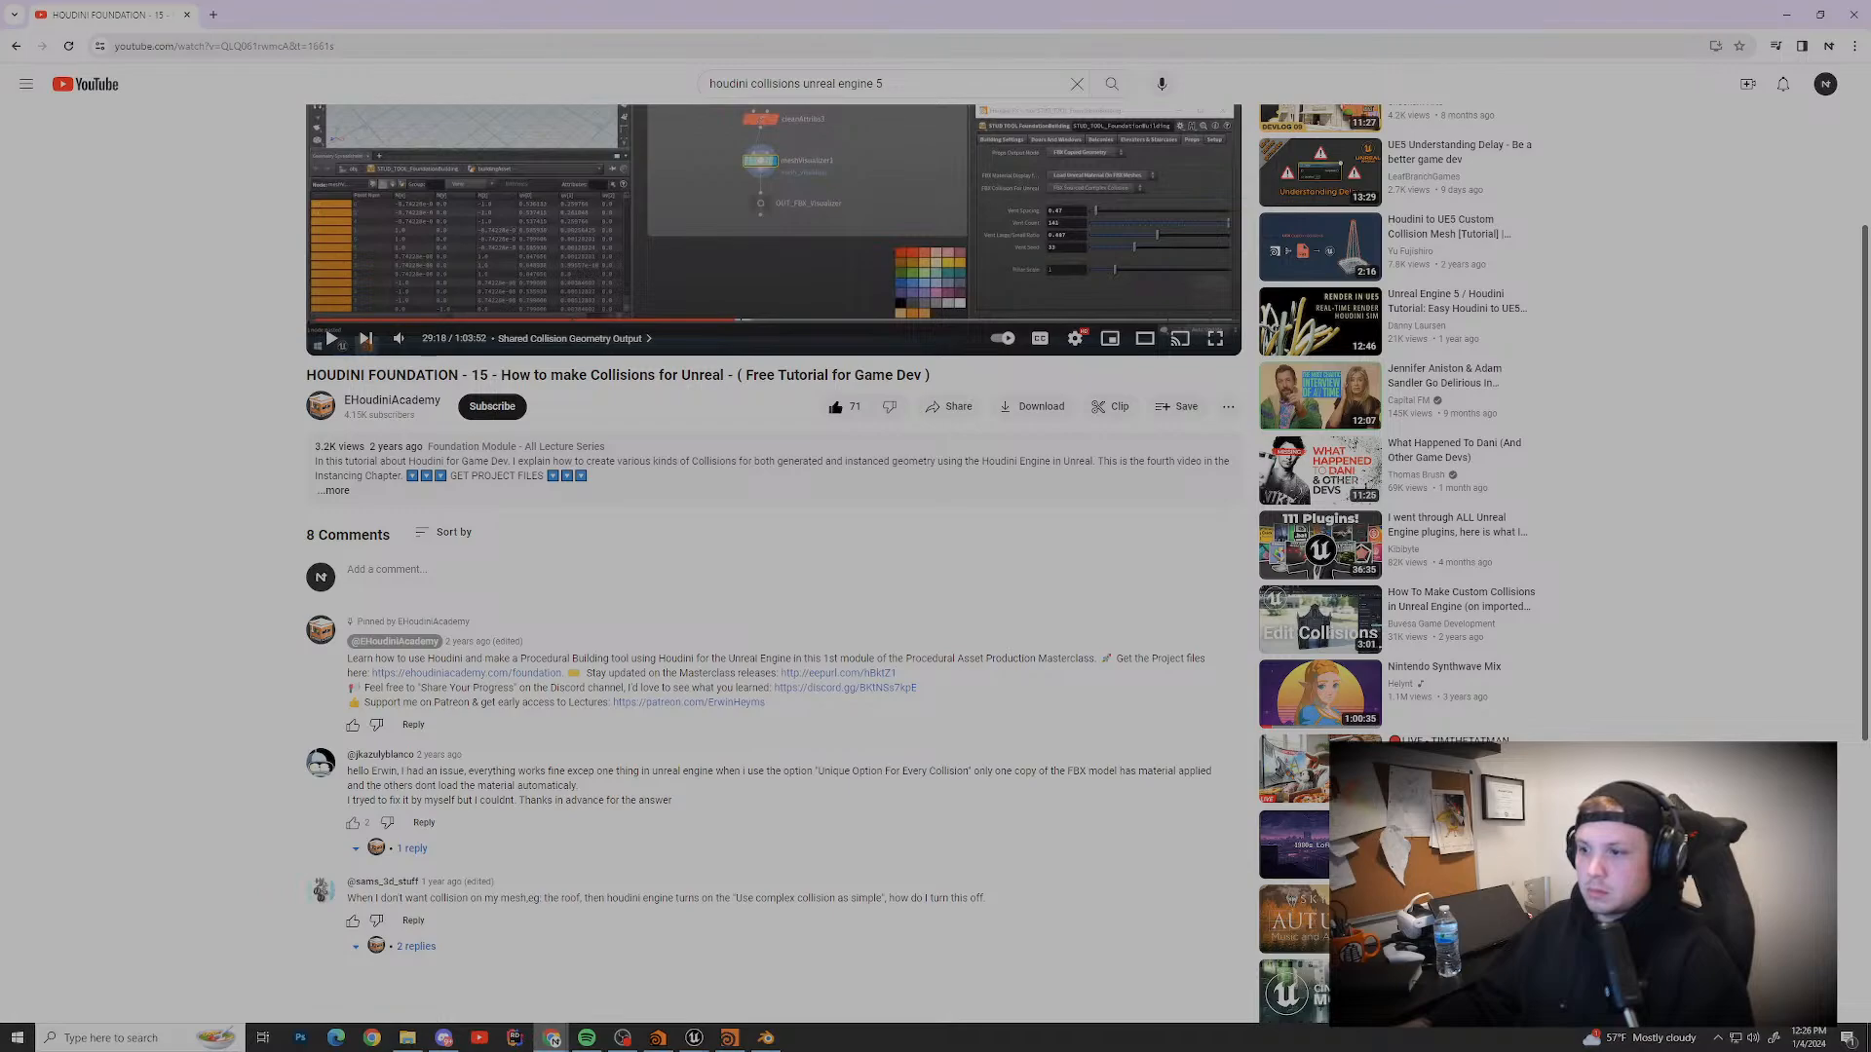
scroll(830, 358, "up", 3)
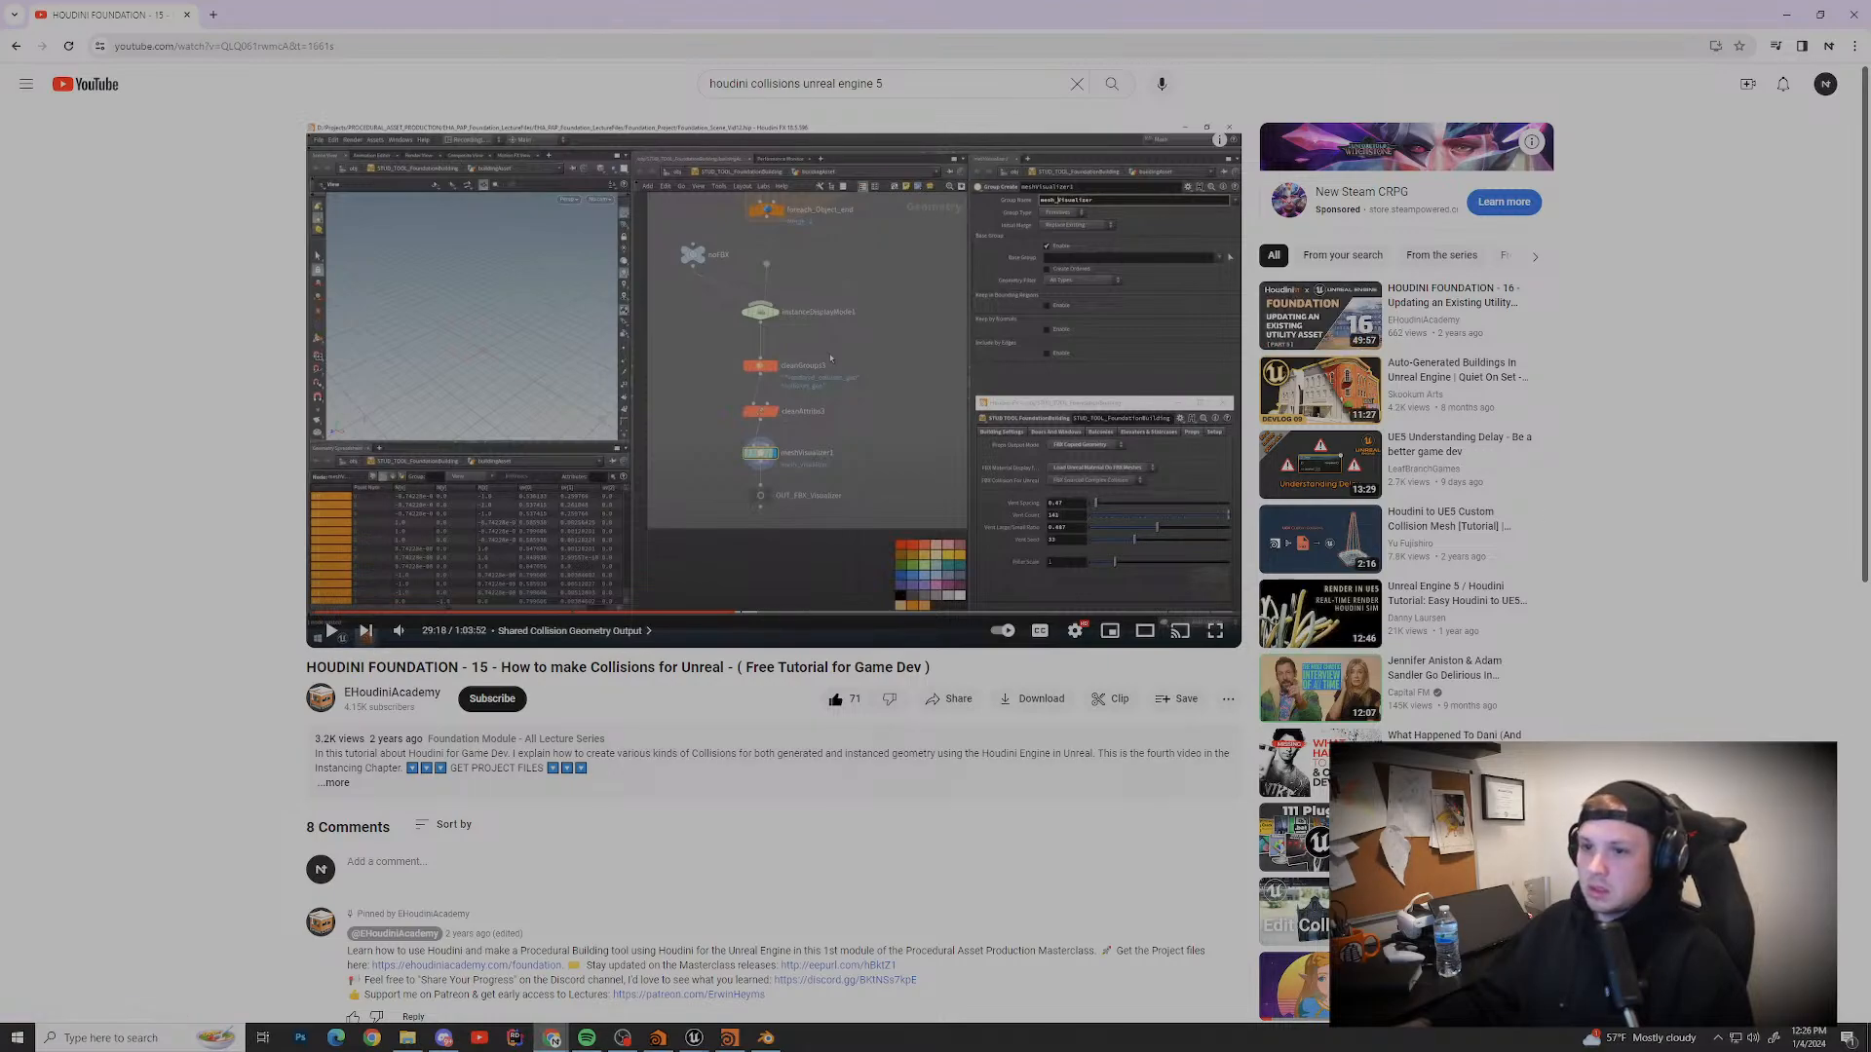
Step: Open EHoudiniAcademy's list of videos and start HOUDINI FOUNDATION - 01.5 - On-boarding for Houdini 19 Users
left_click(391, 693)
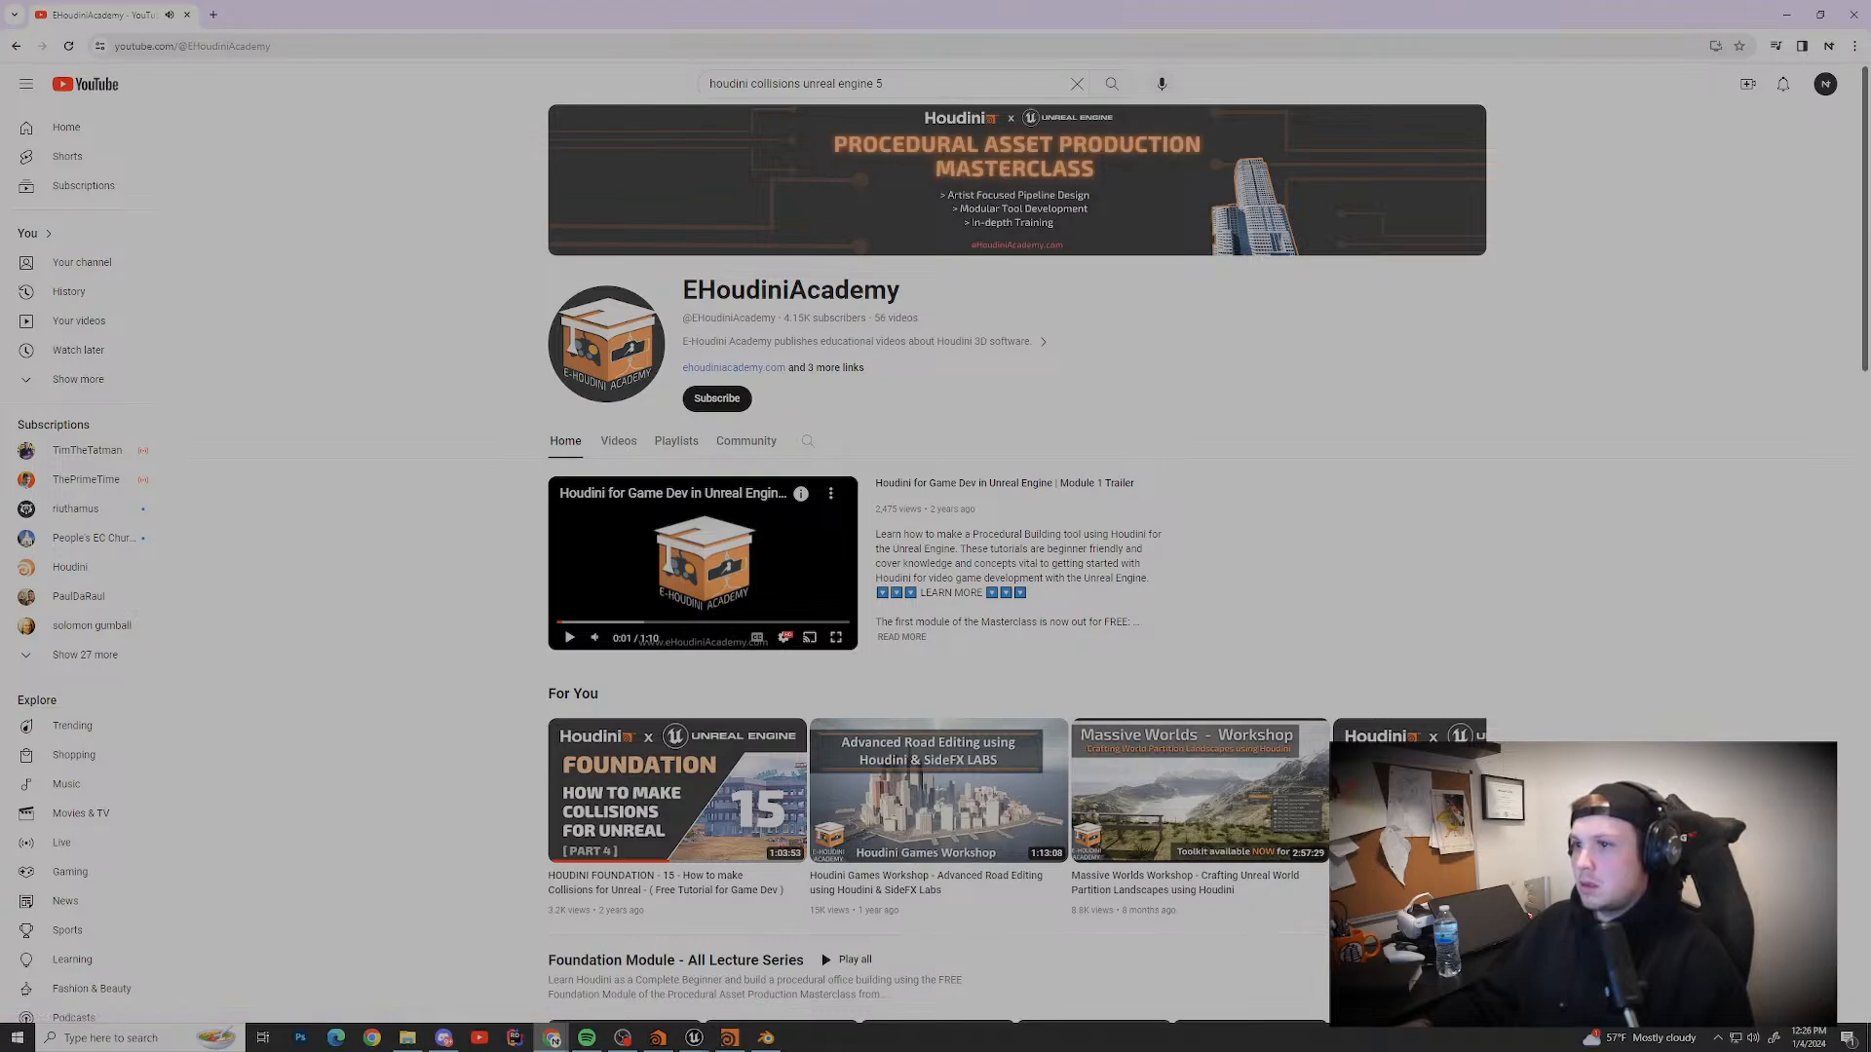
left_click(618, 441)
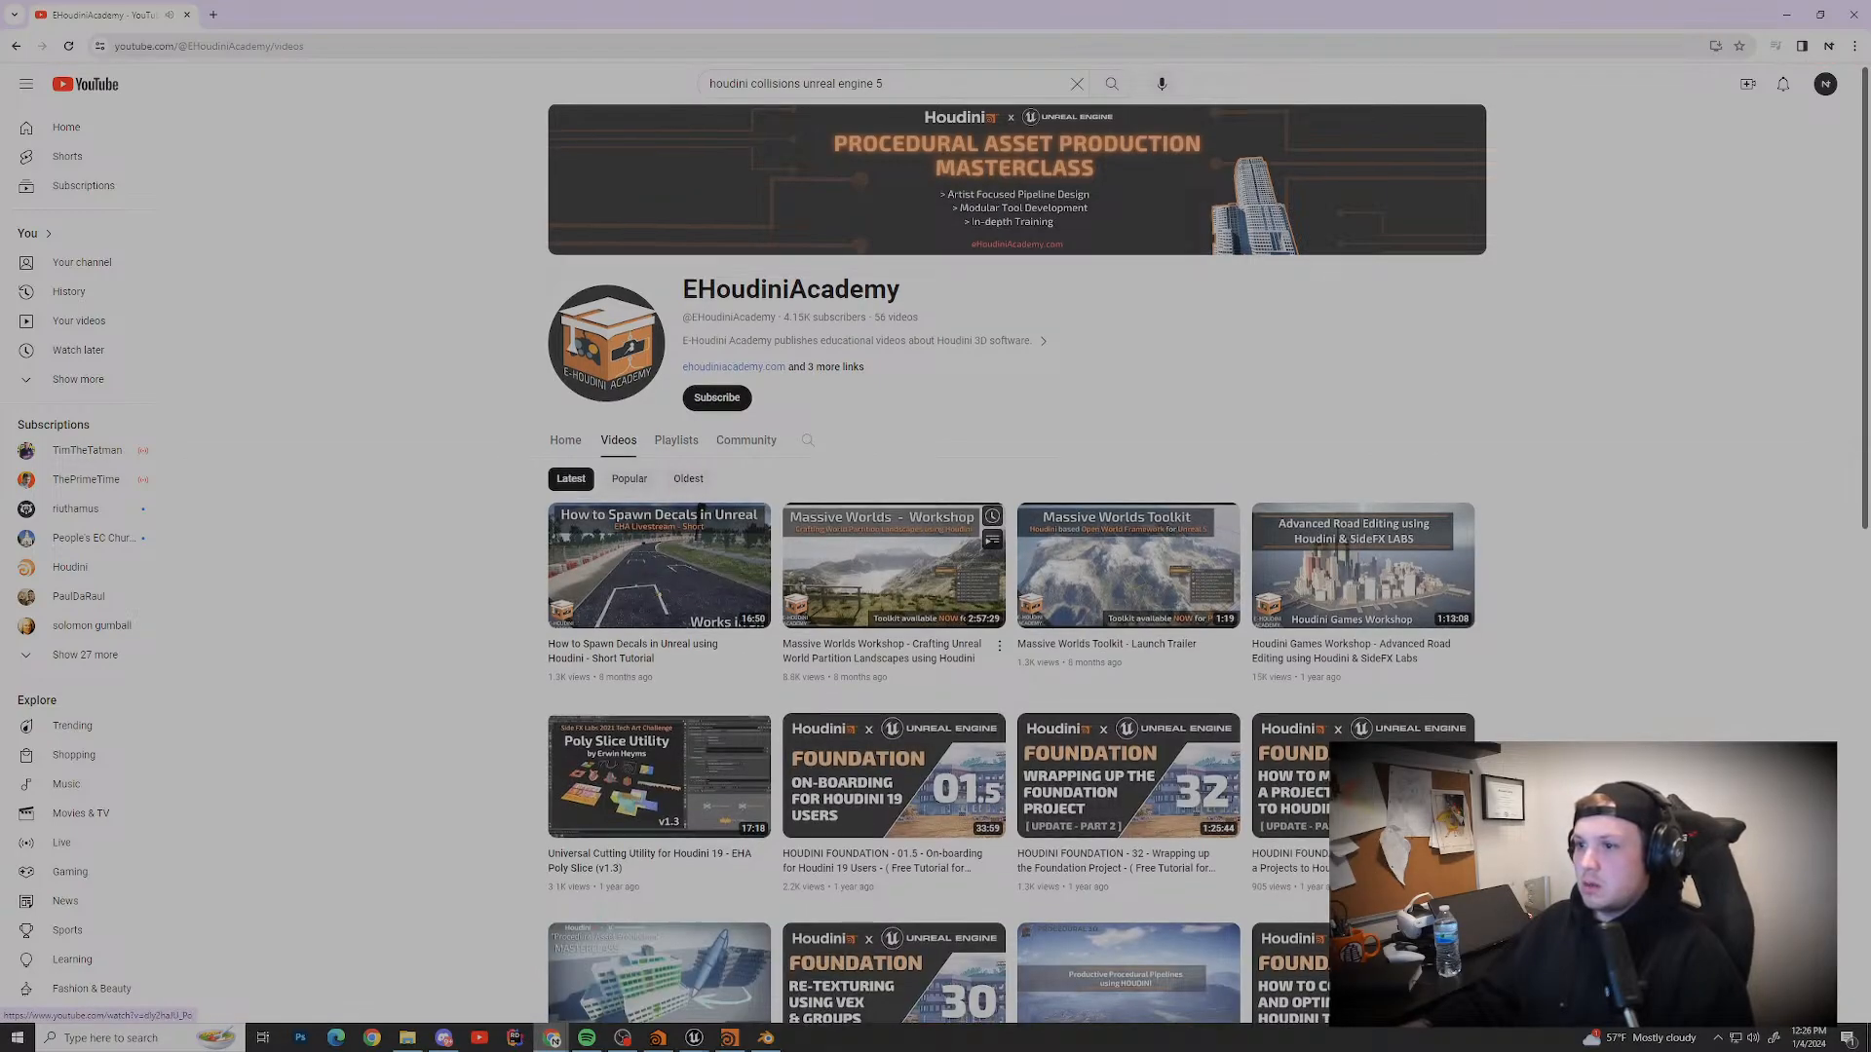
scroll(700, 292, "down", 2)
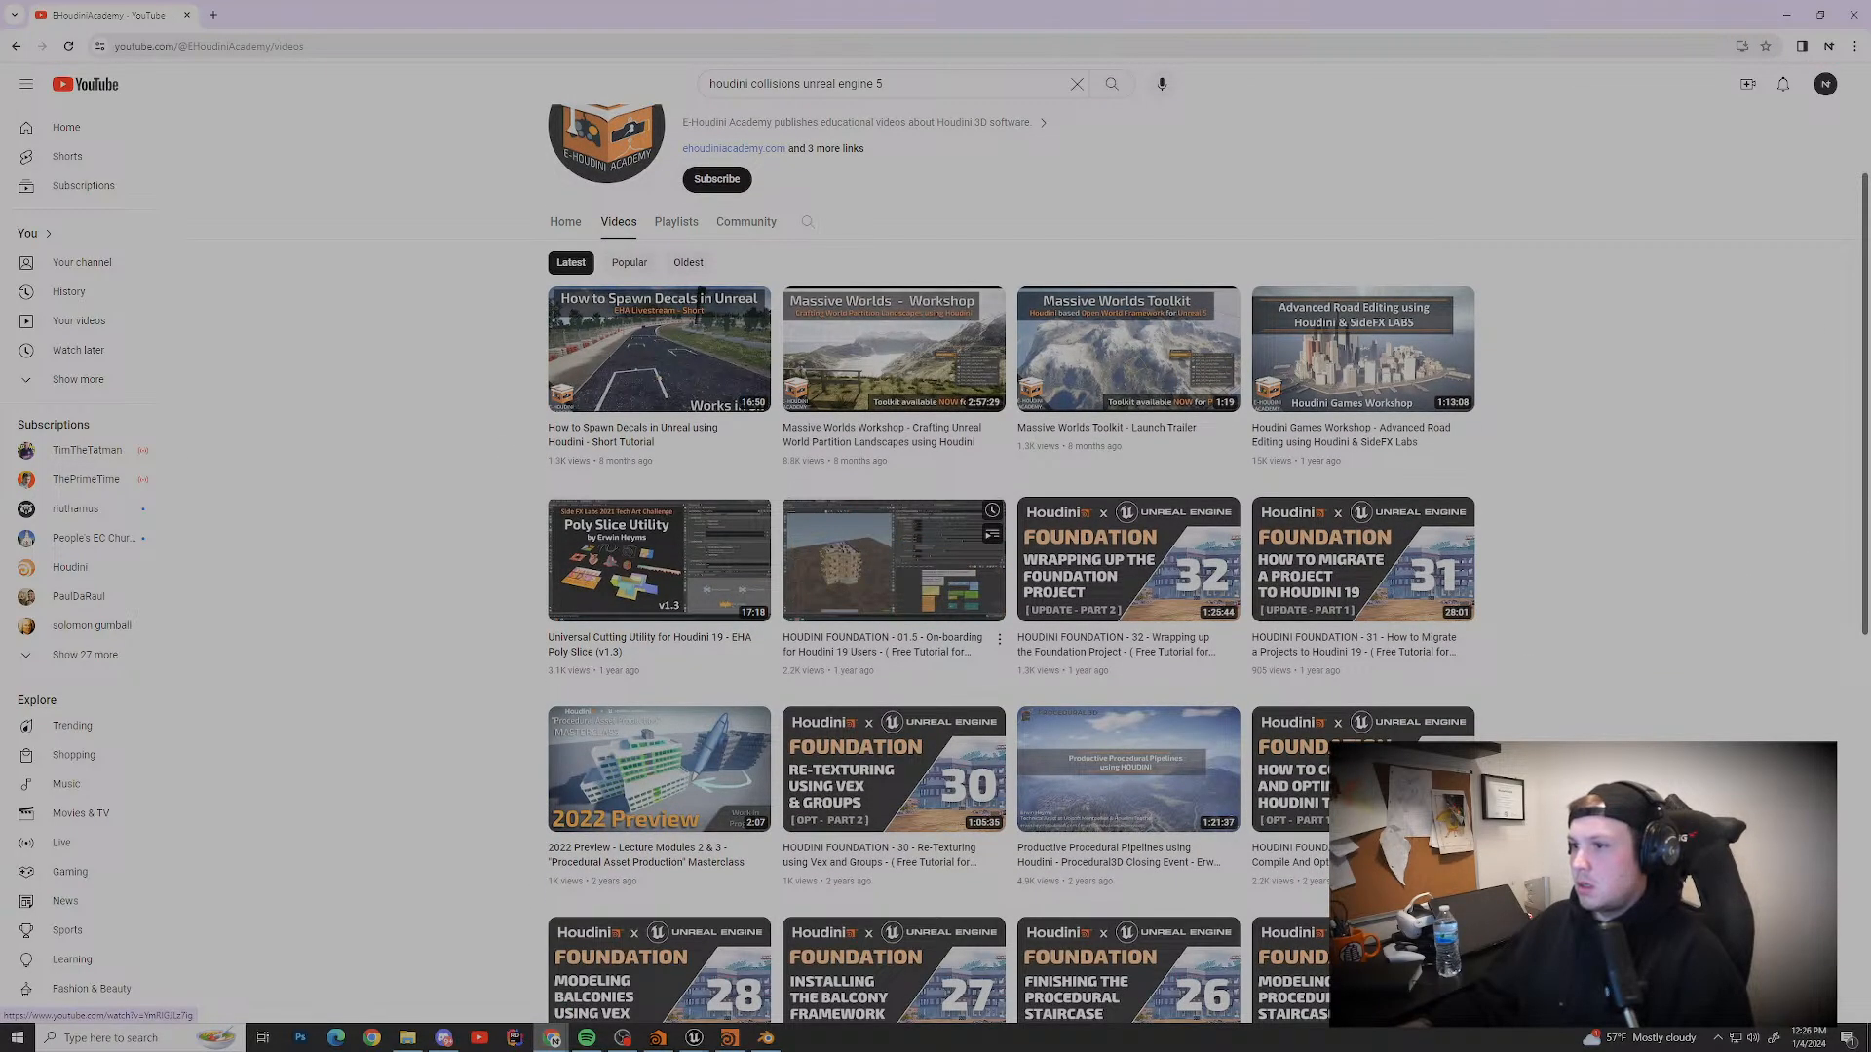
left_click(894, 560)
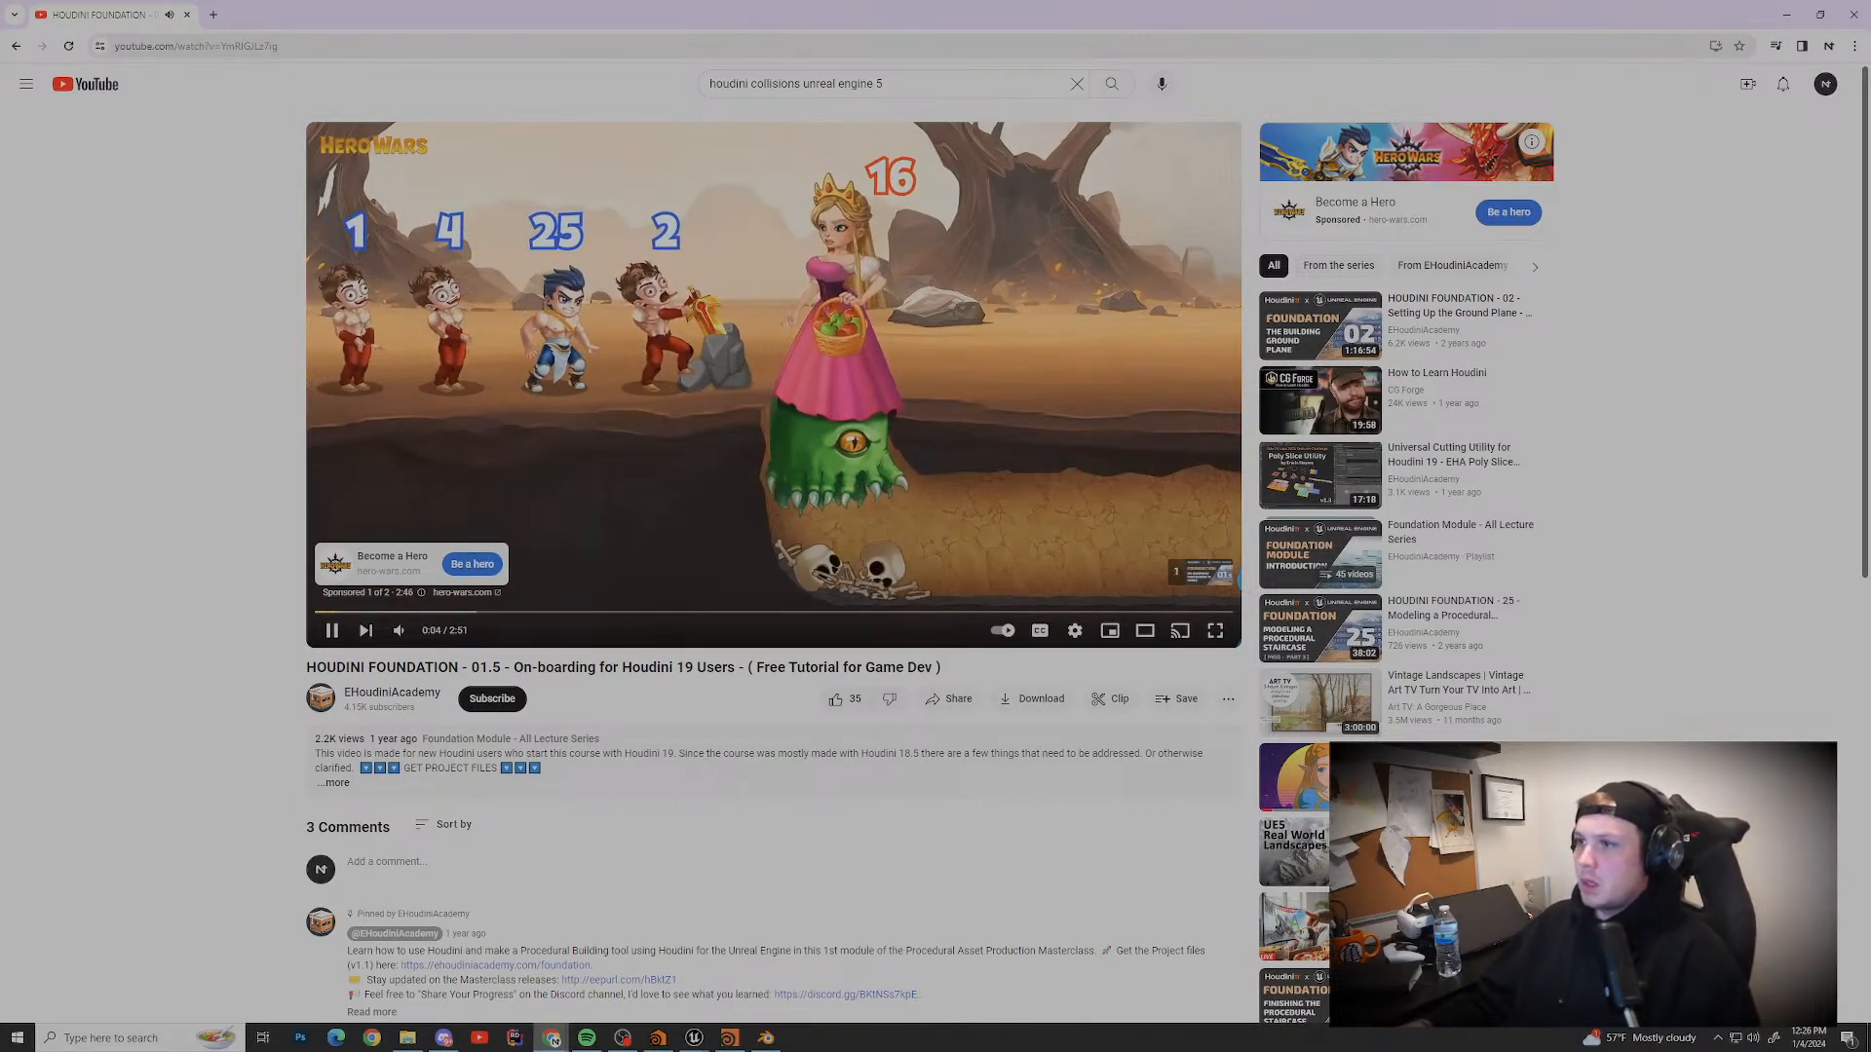
Step: Watch the on-boarding video full screen, skip ahead into the Houdini Example Files v1.1 chapter, and leave full screen
key("f")
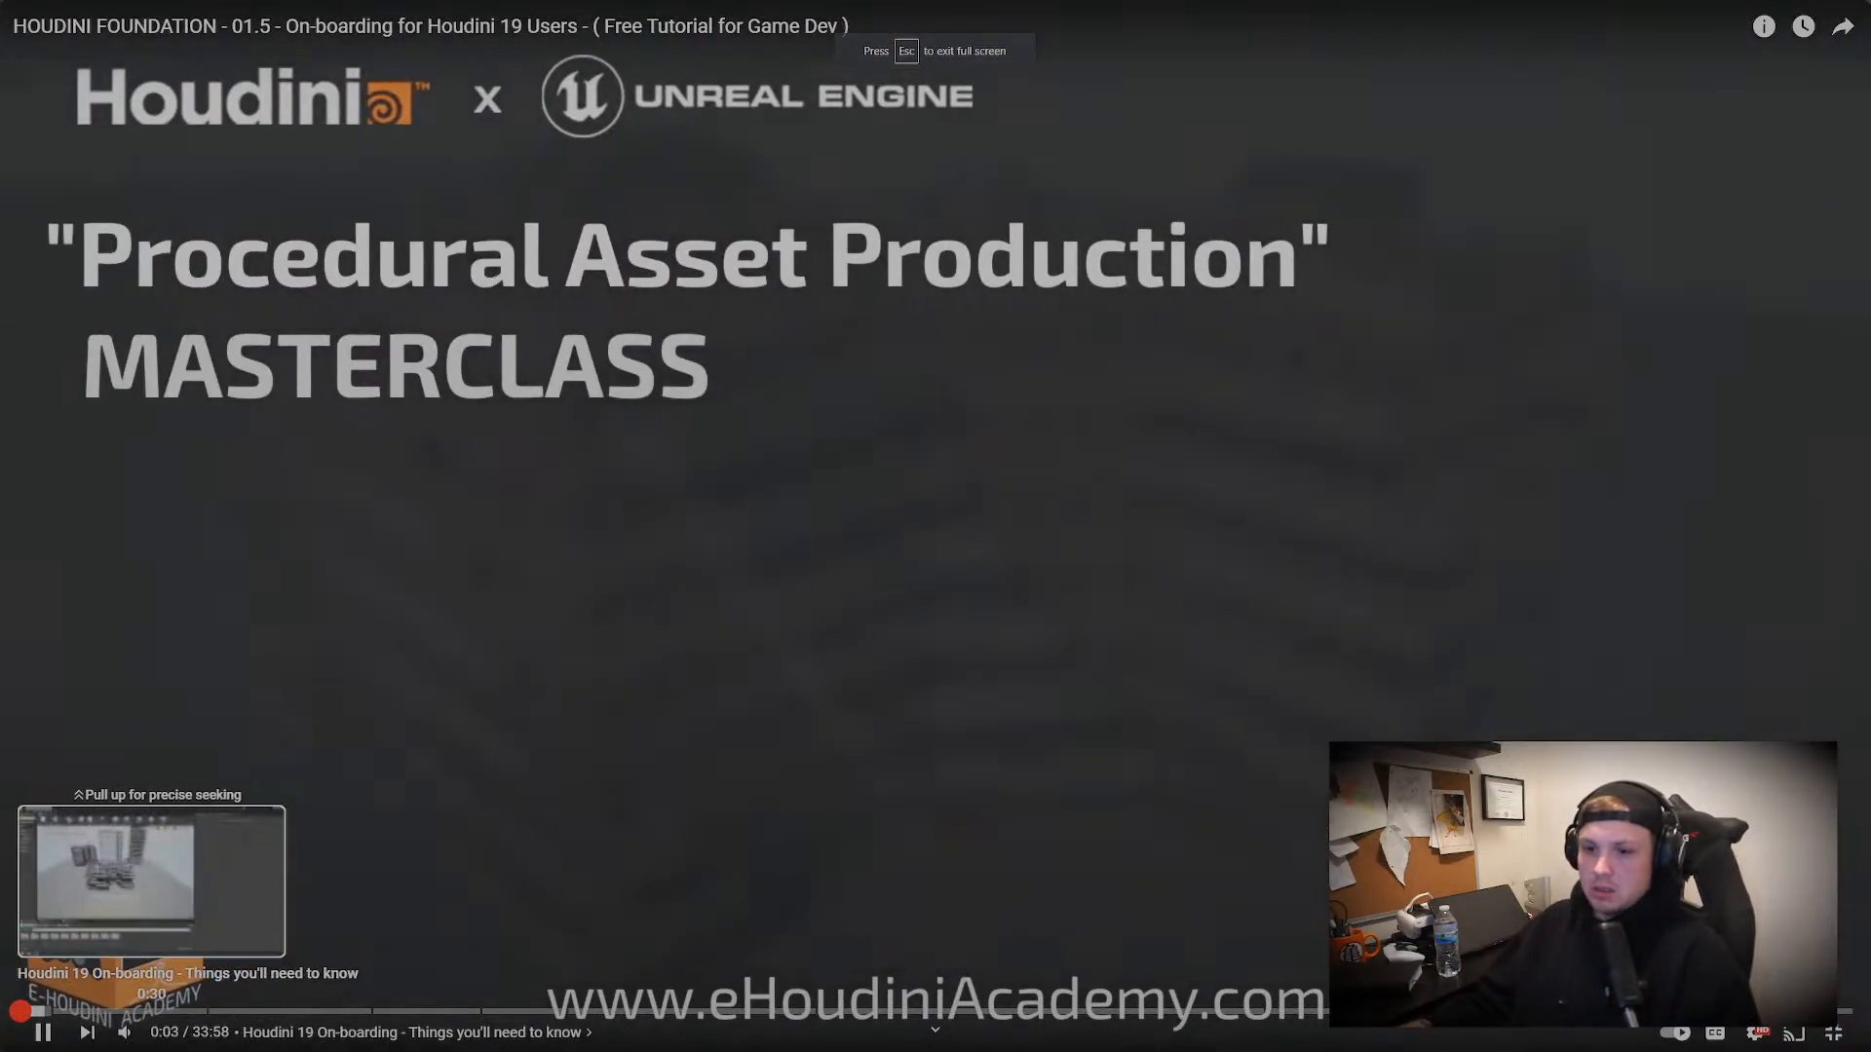
left_click(45, 1012)
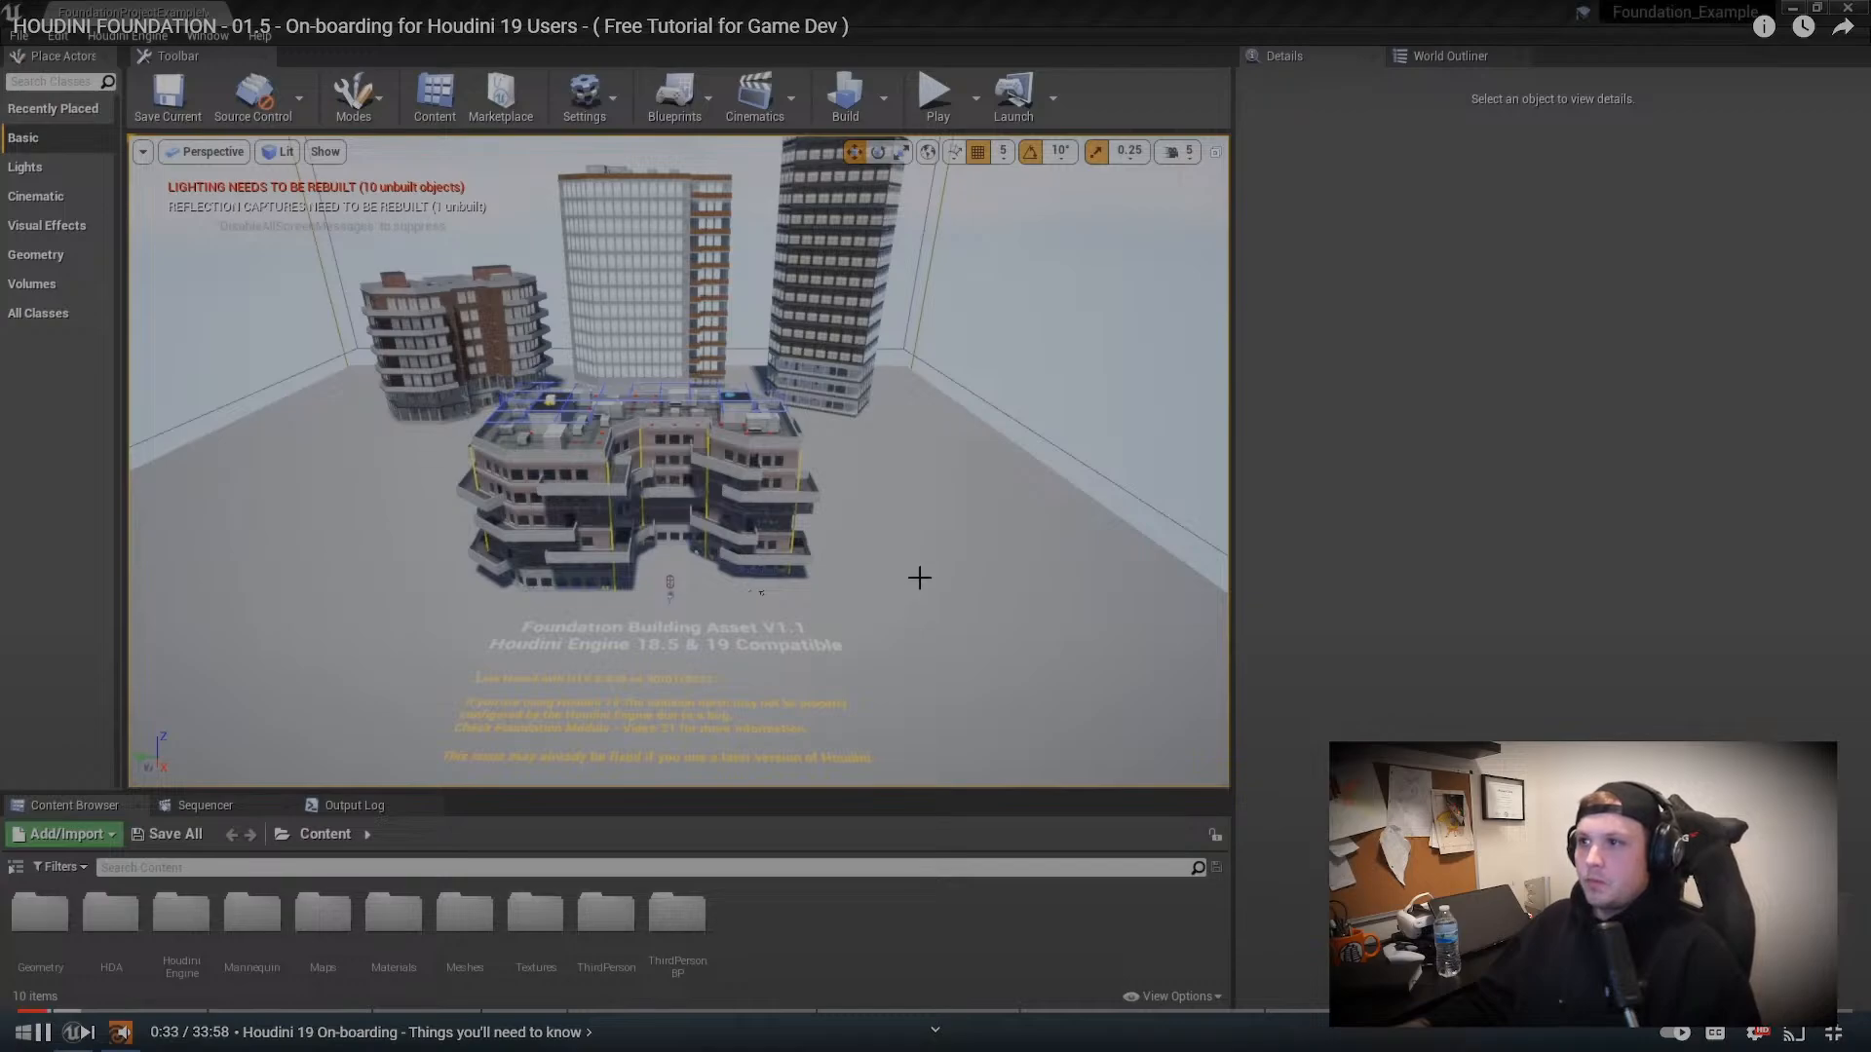
mouse_move(121, 1032)
left_click_drag(156, 1031, 162, 1032)
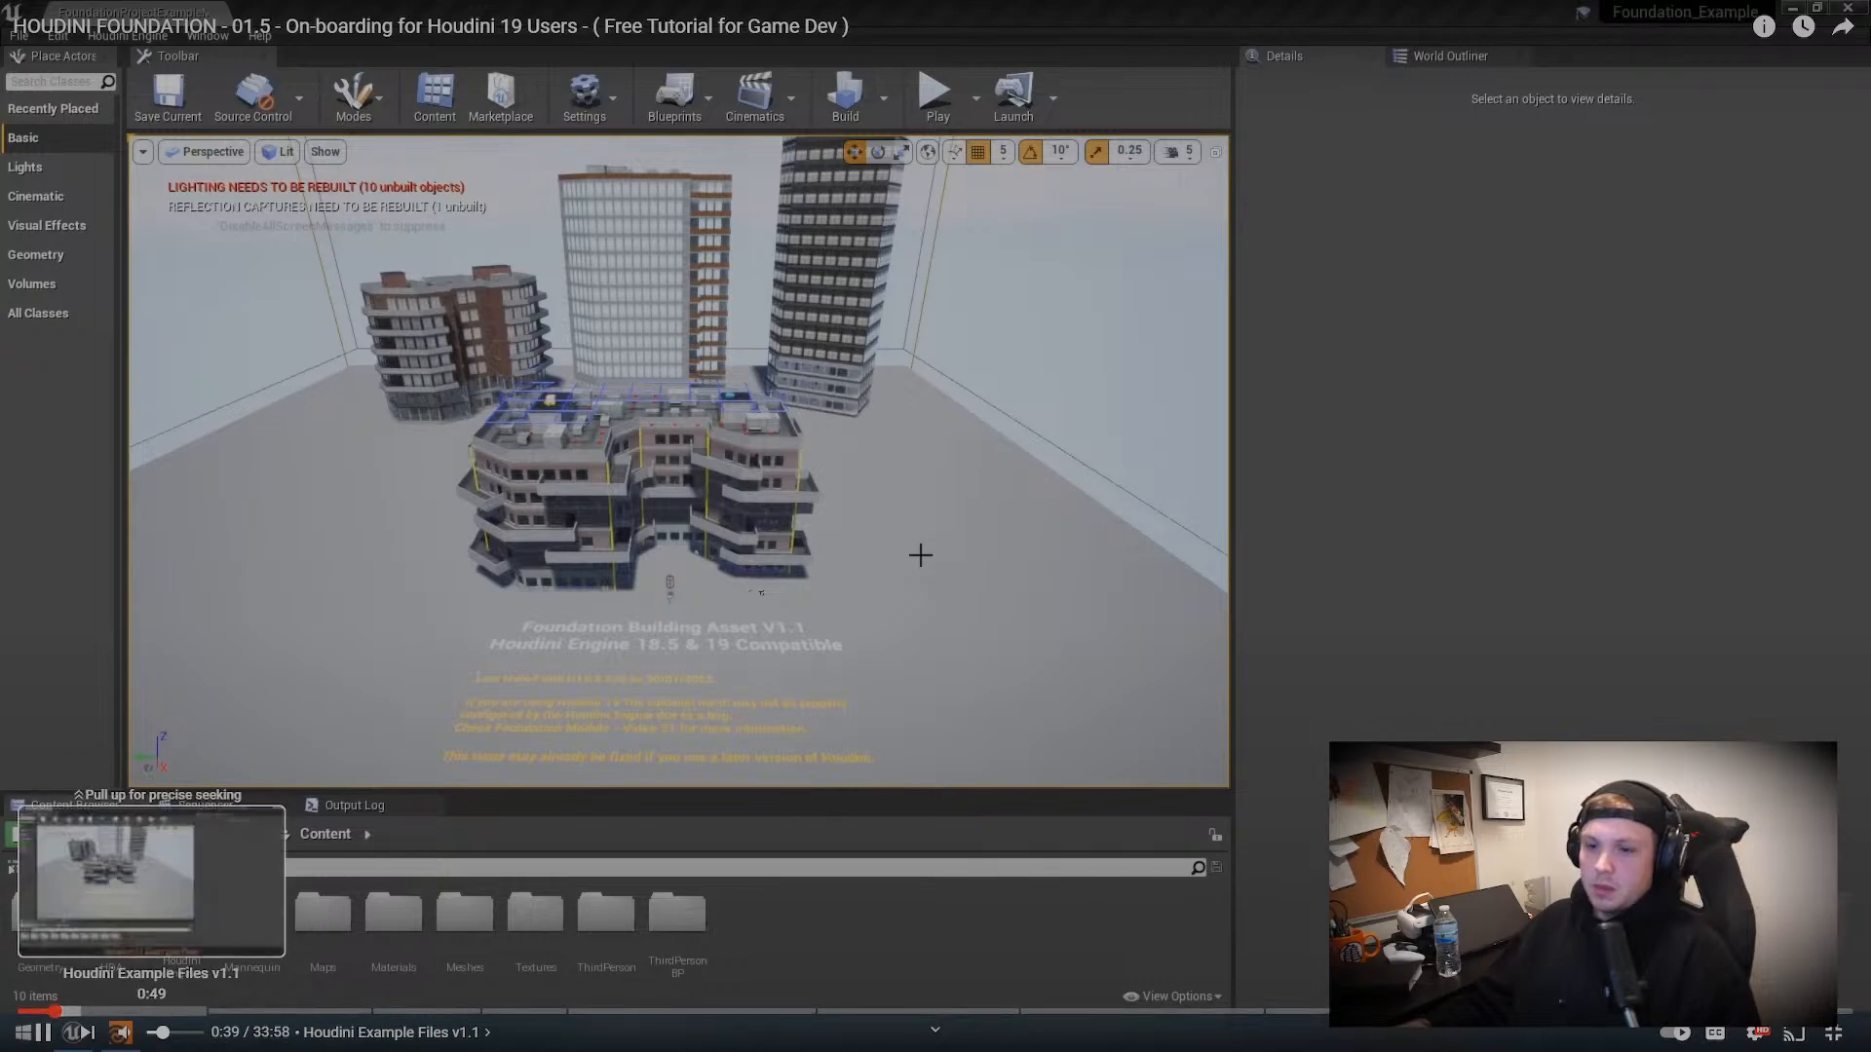
left_click_drag(58, 1011, 95, 1012)
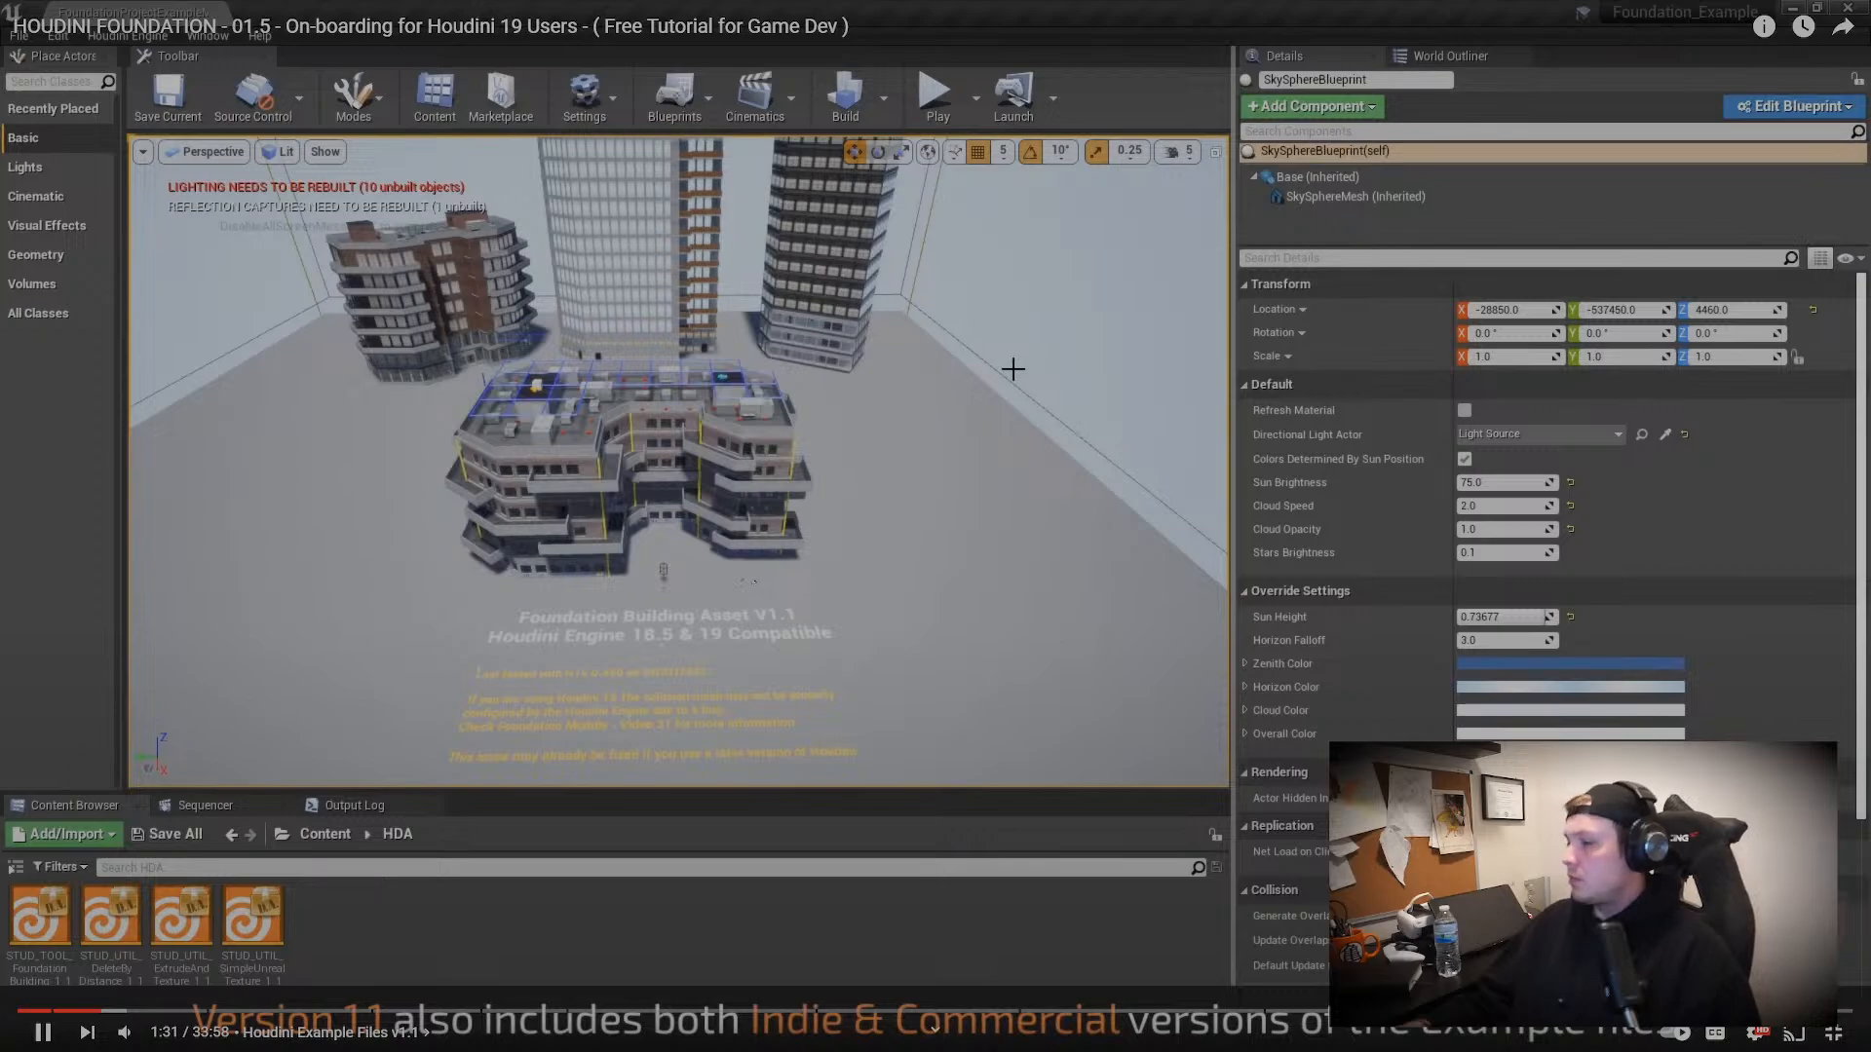
key("Escape")
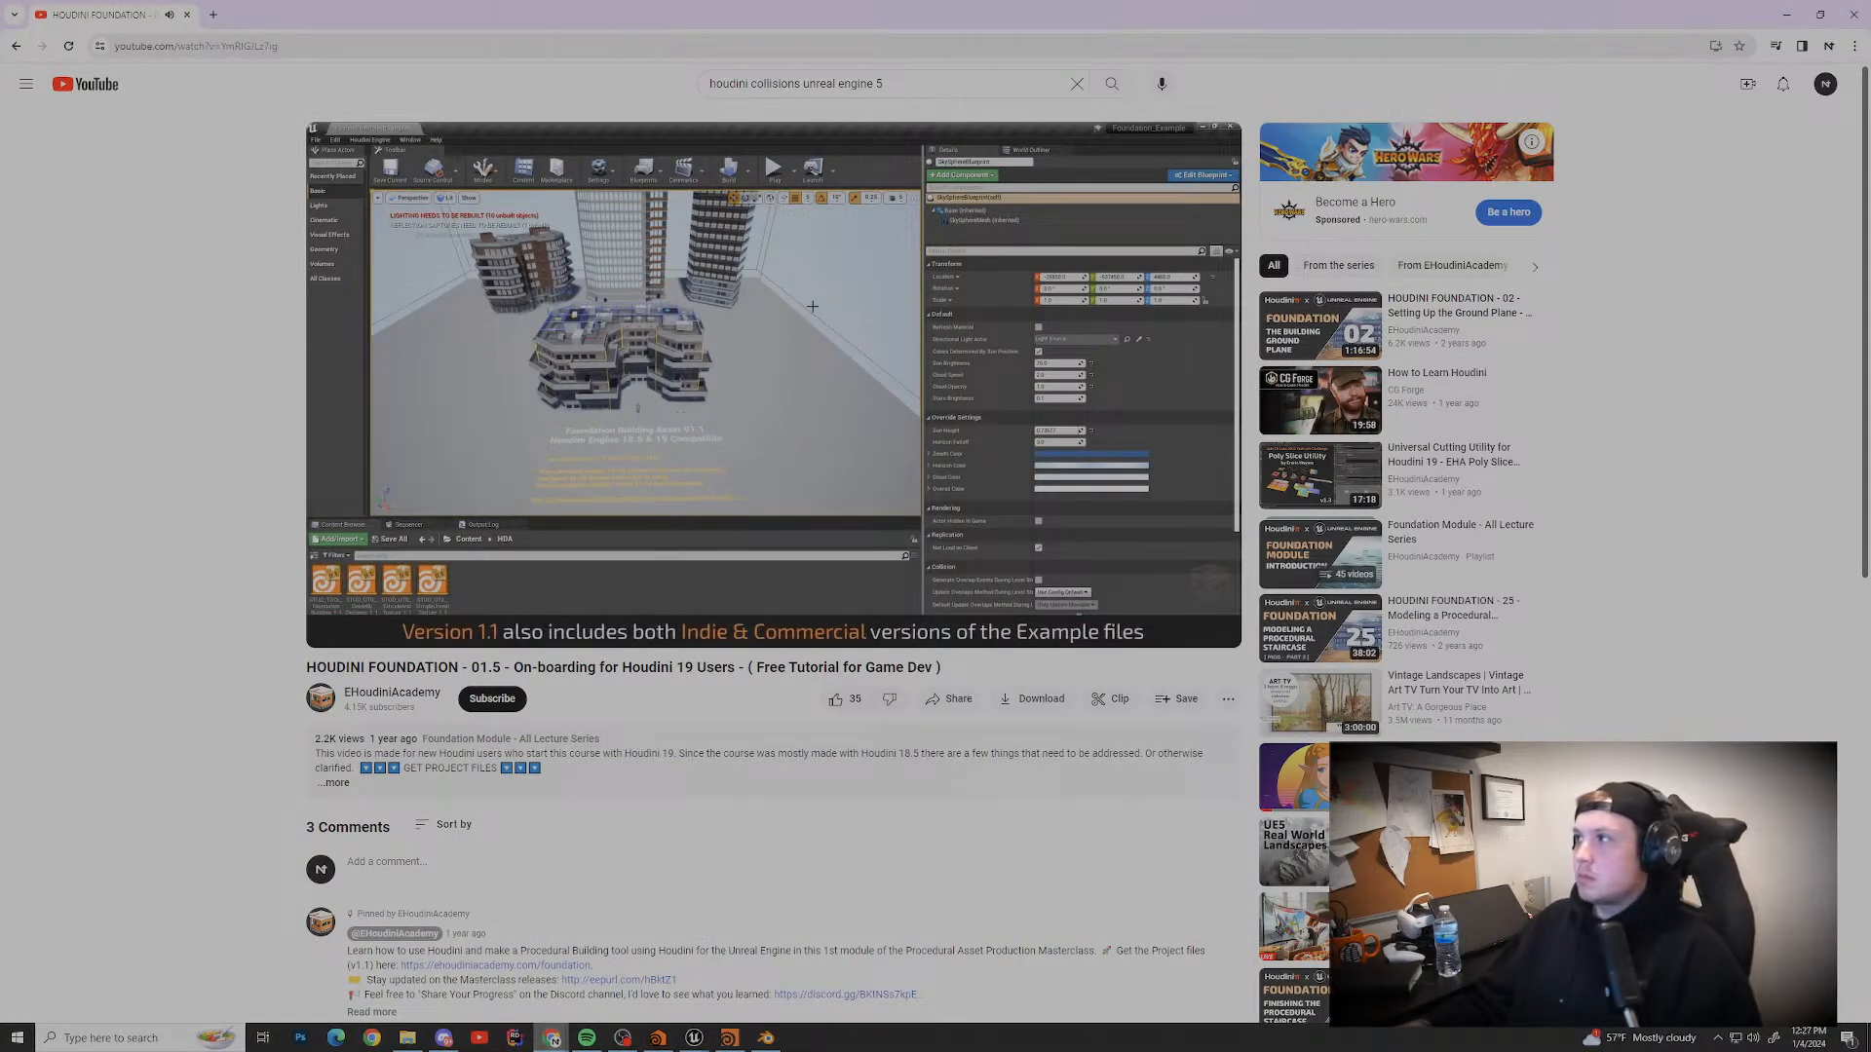
Step: Return the on-boarding video to full screen, skip ahead to about 5:06 in the example files installation chapter and pause it
mouse_move(551, 1038)
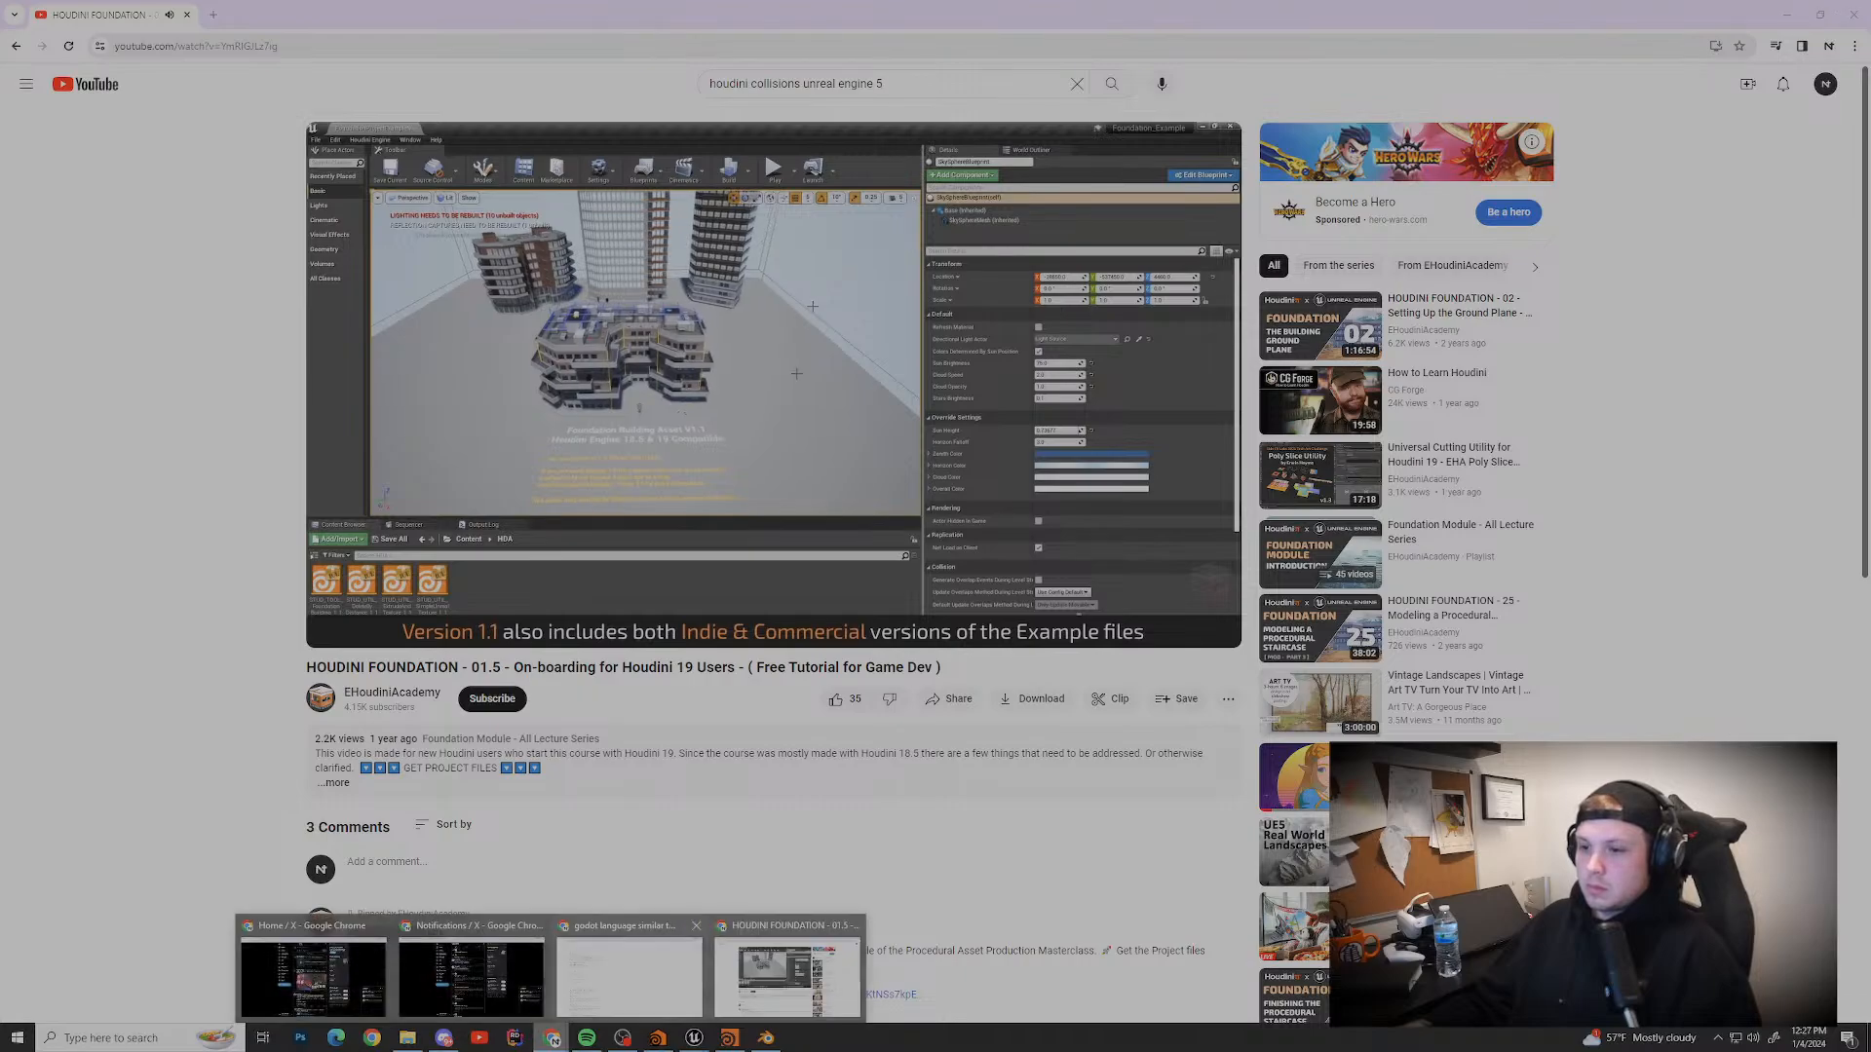
left_click(629, 975)
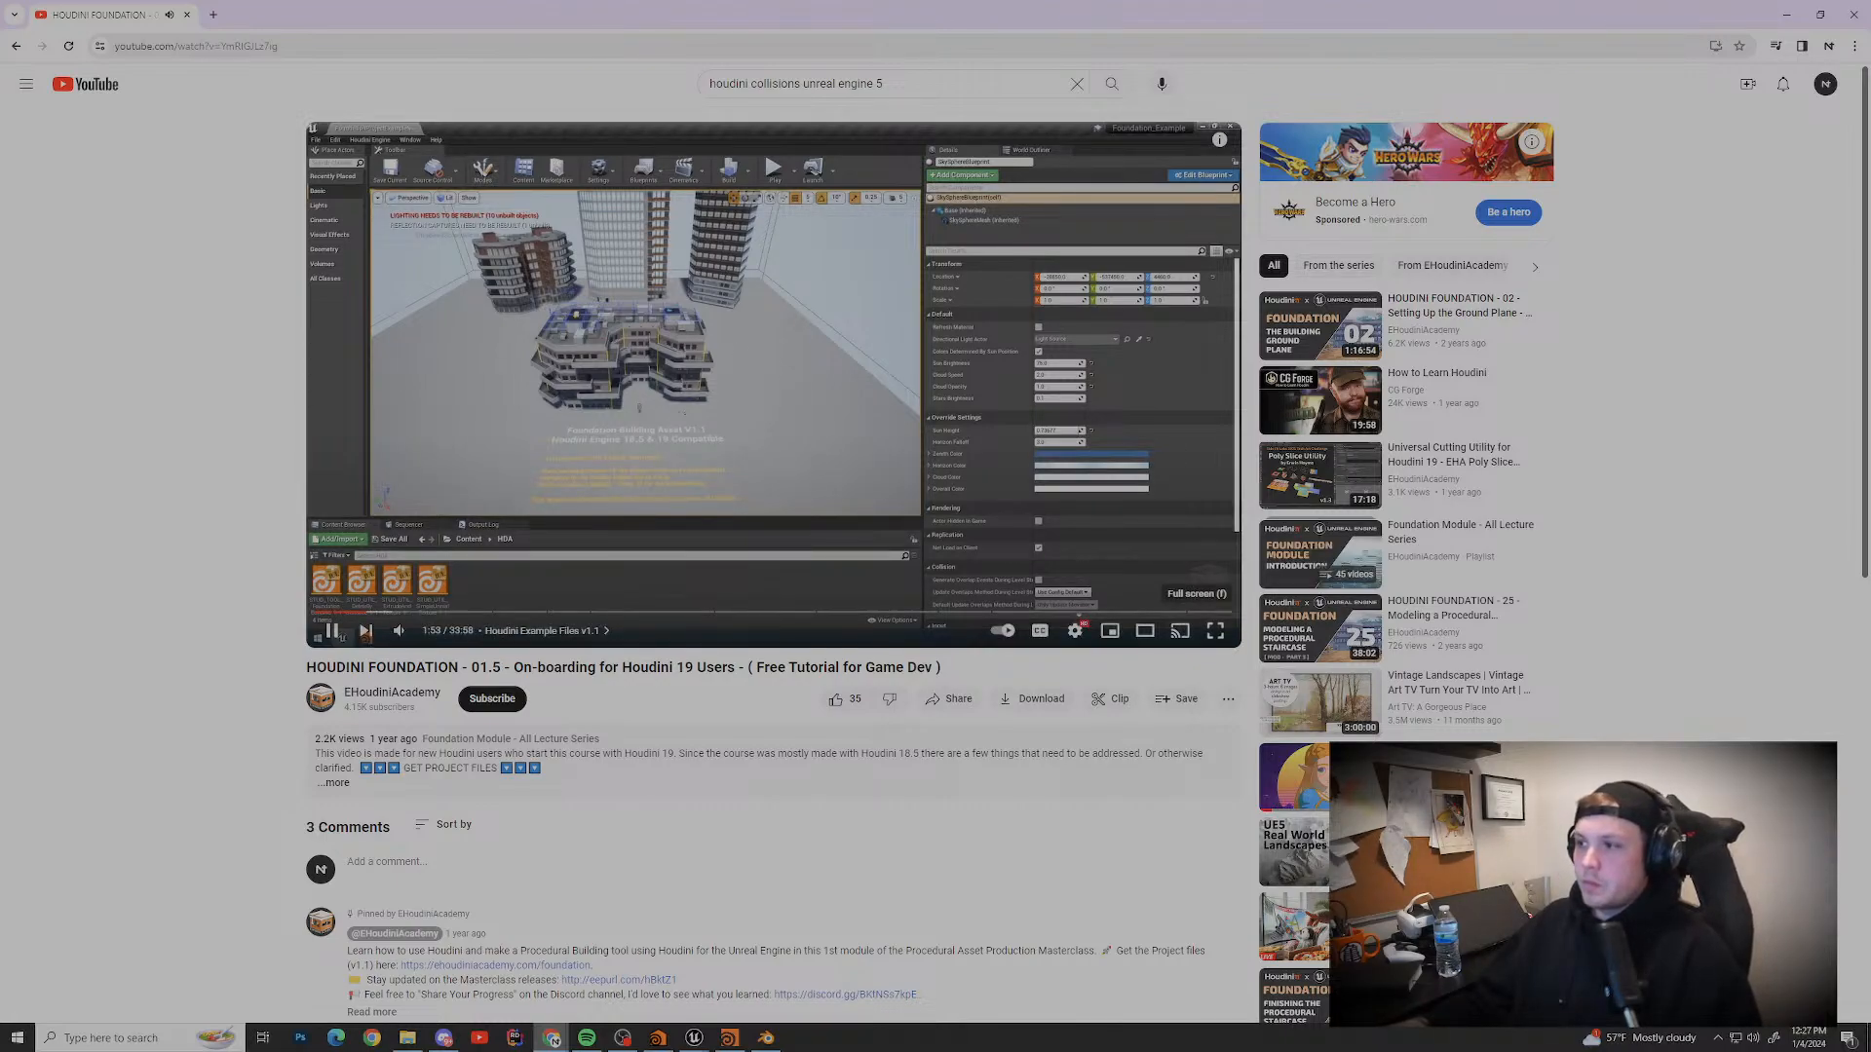
left_click(1215, 631)
left_click(133, 1012)
left_click_drag(134, 1011, 289, 1011)
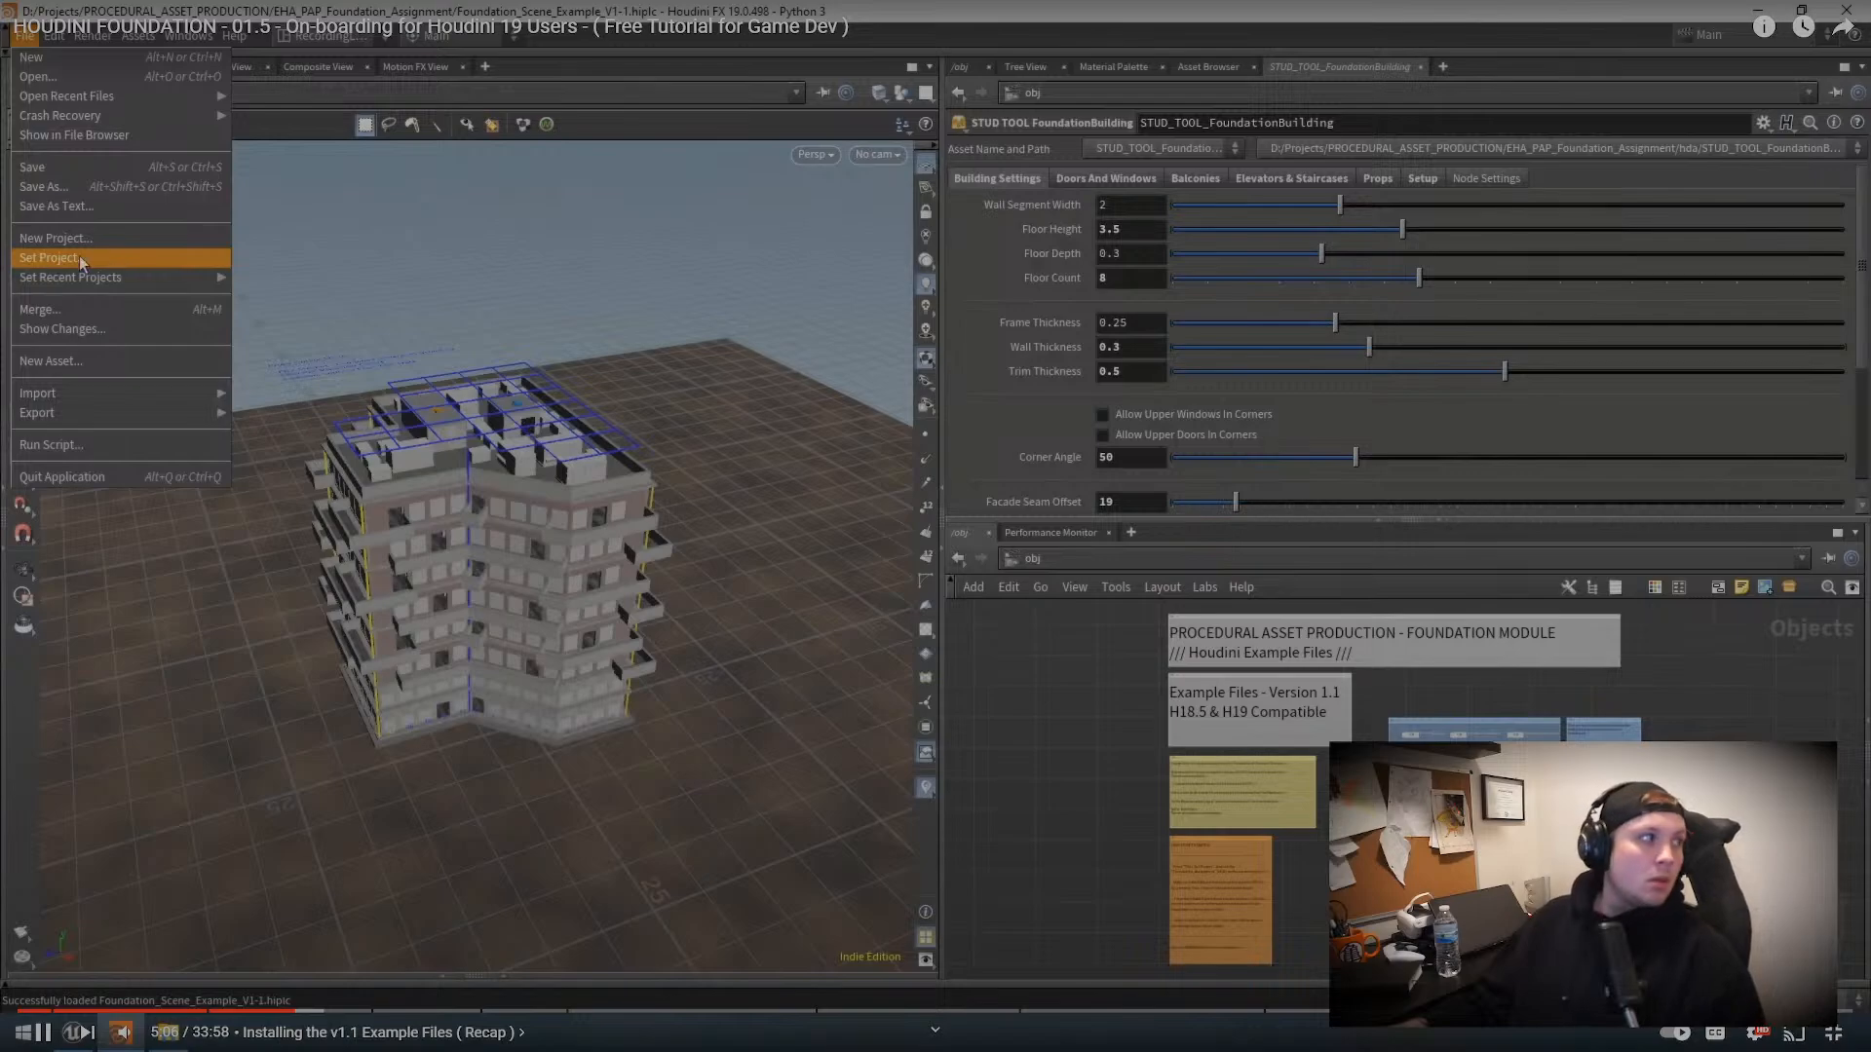
key("space")
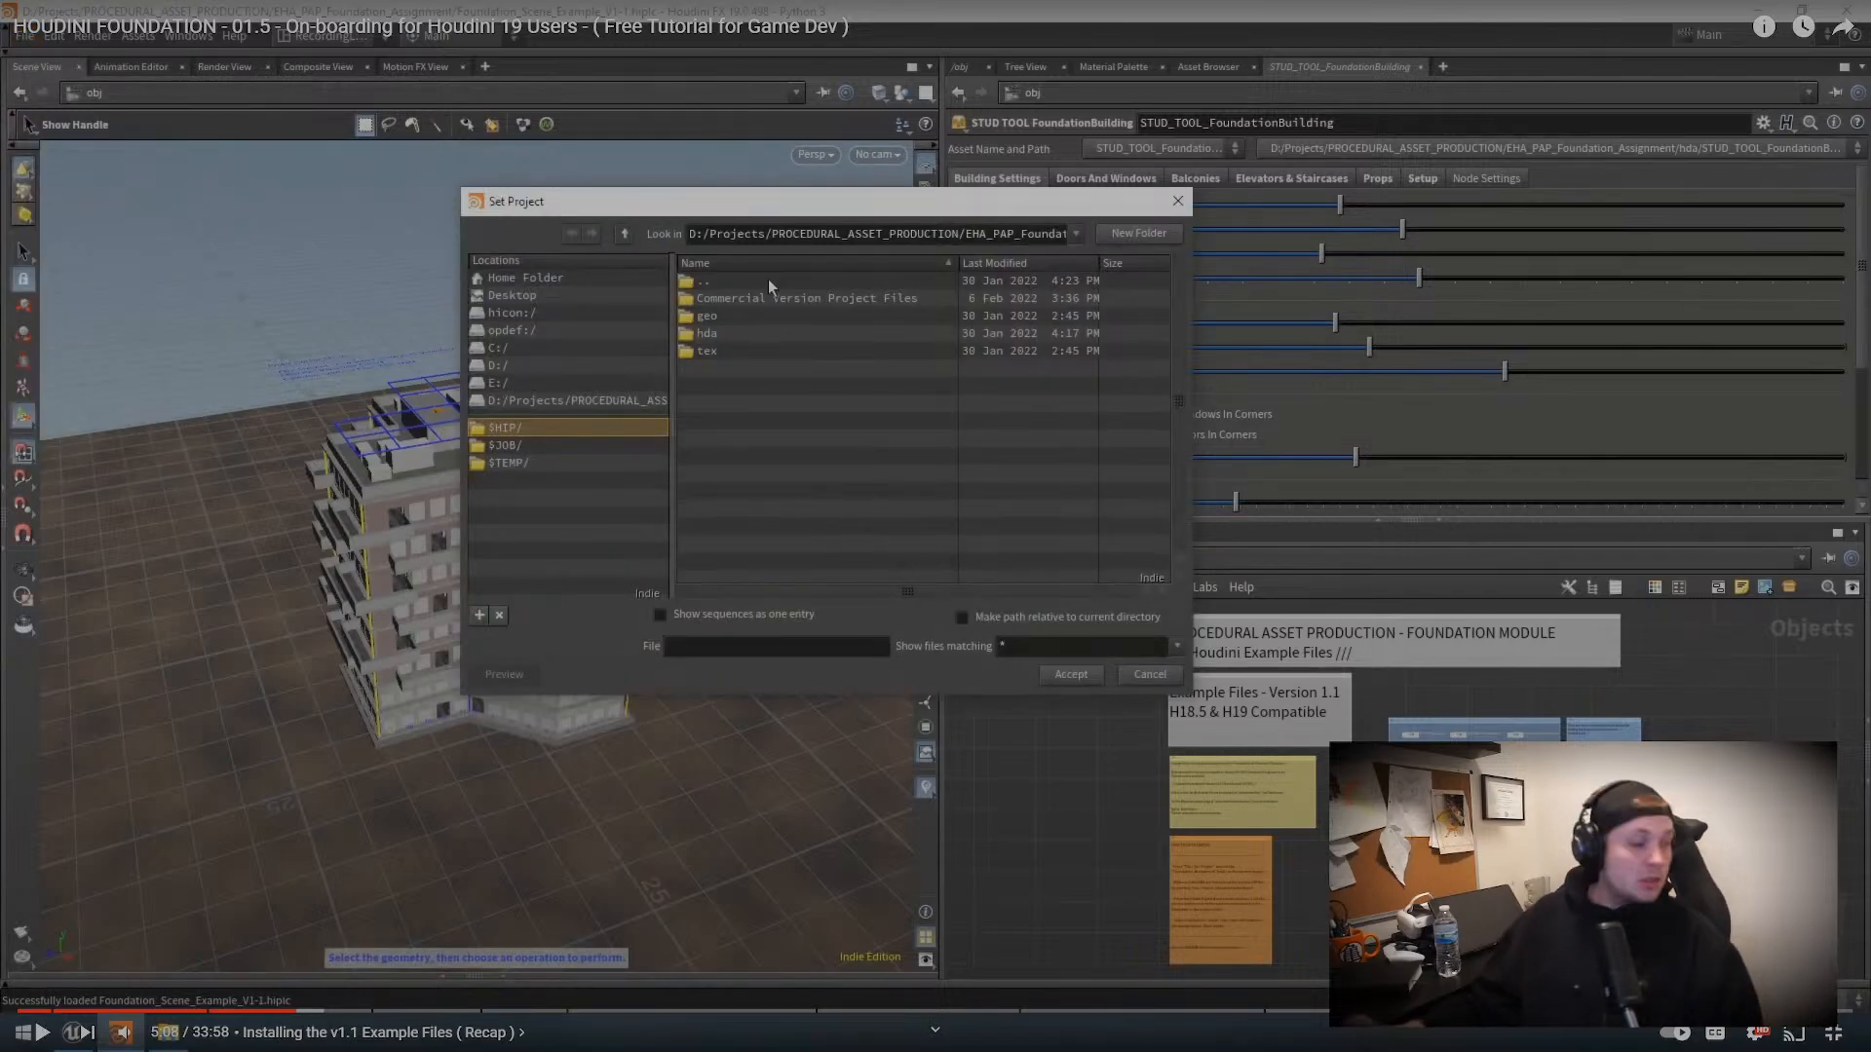
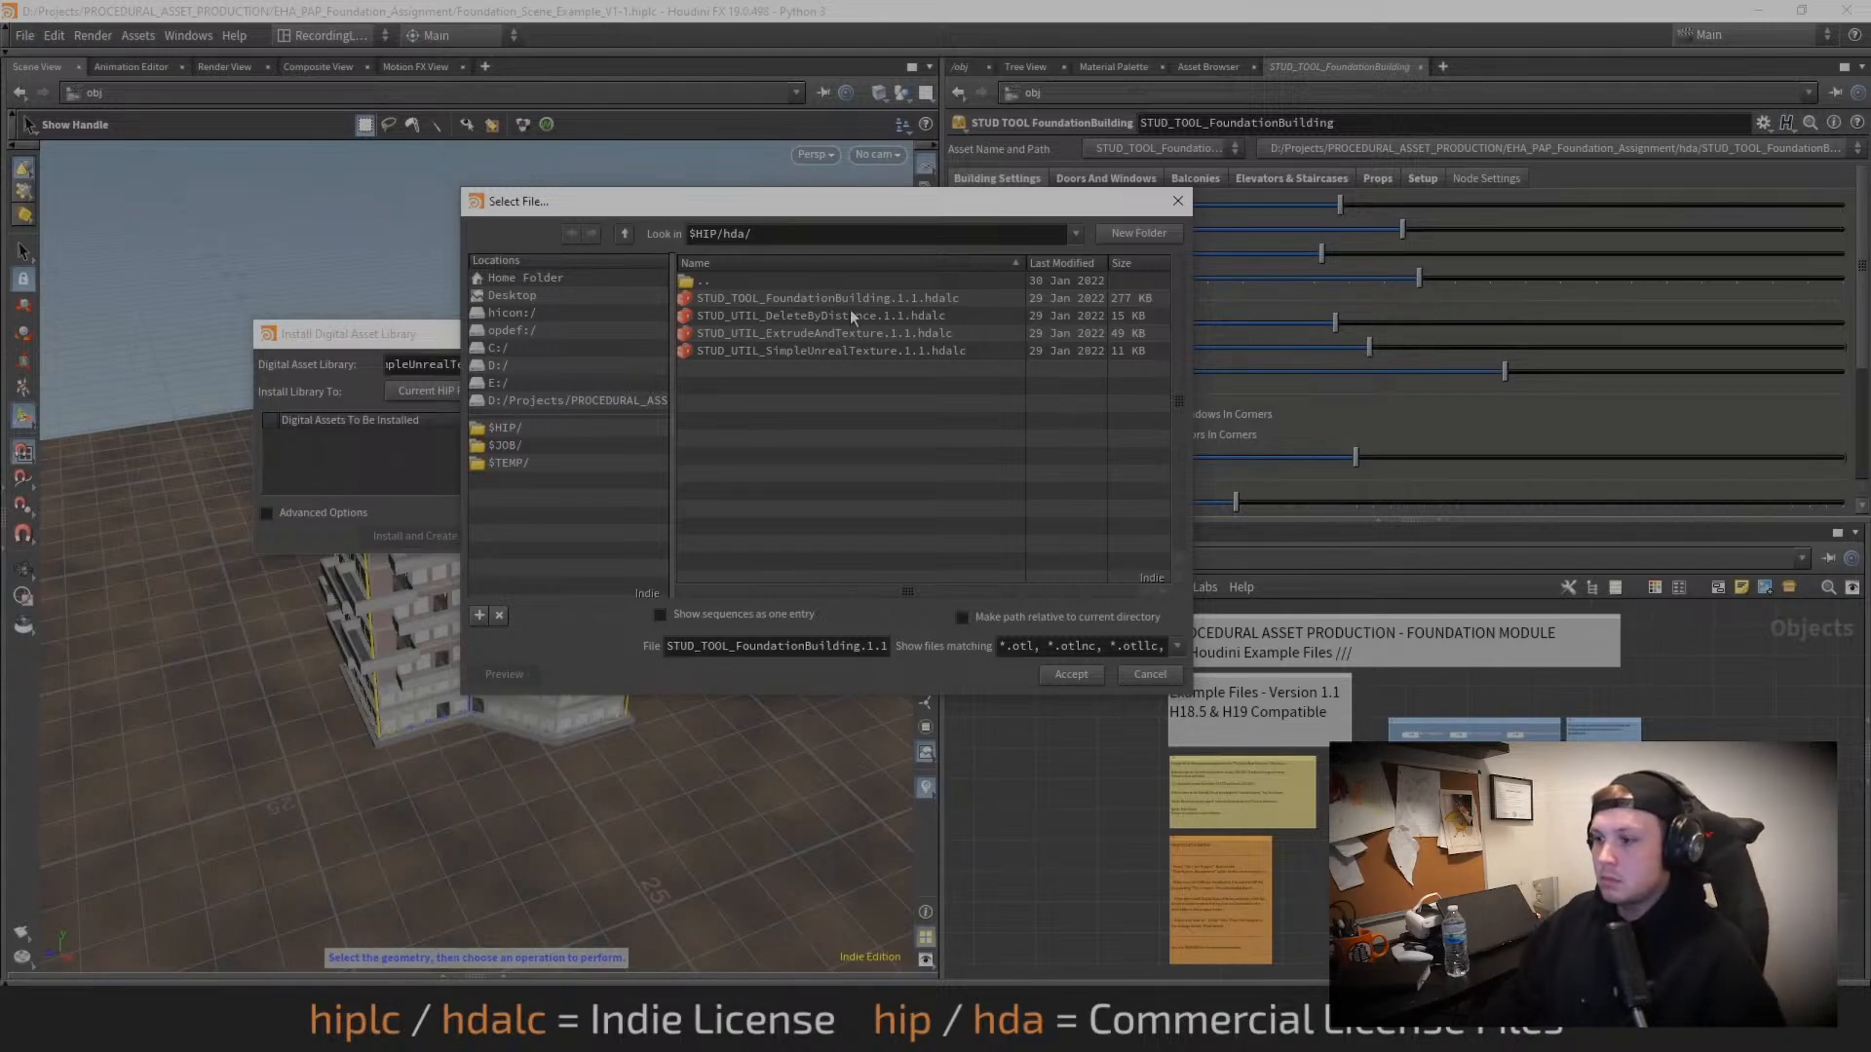
left_click(961, 297)
left_click(972, 349, "shift")
left_click(906, 350)
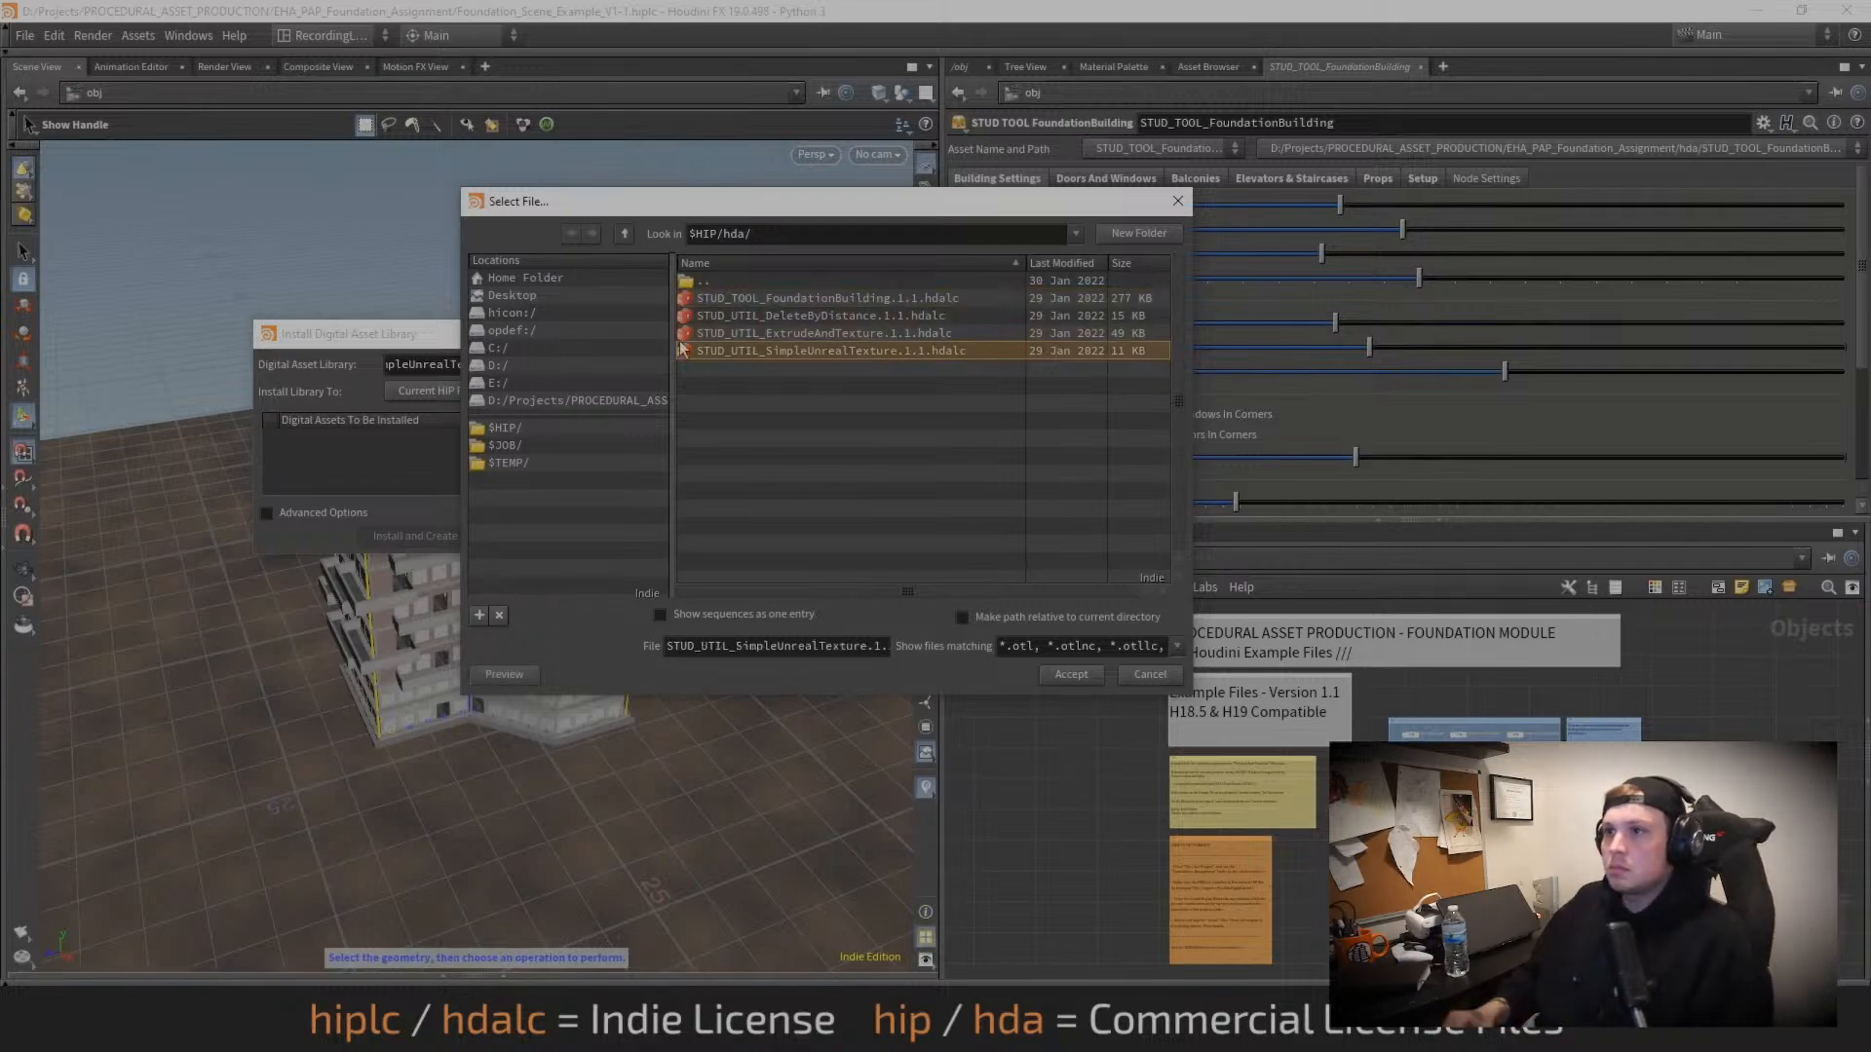
left_click(626, 234)
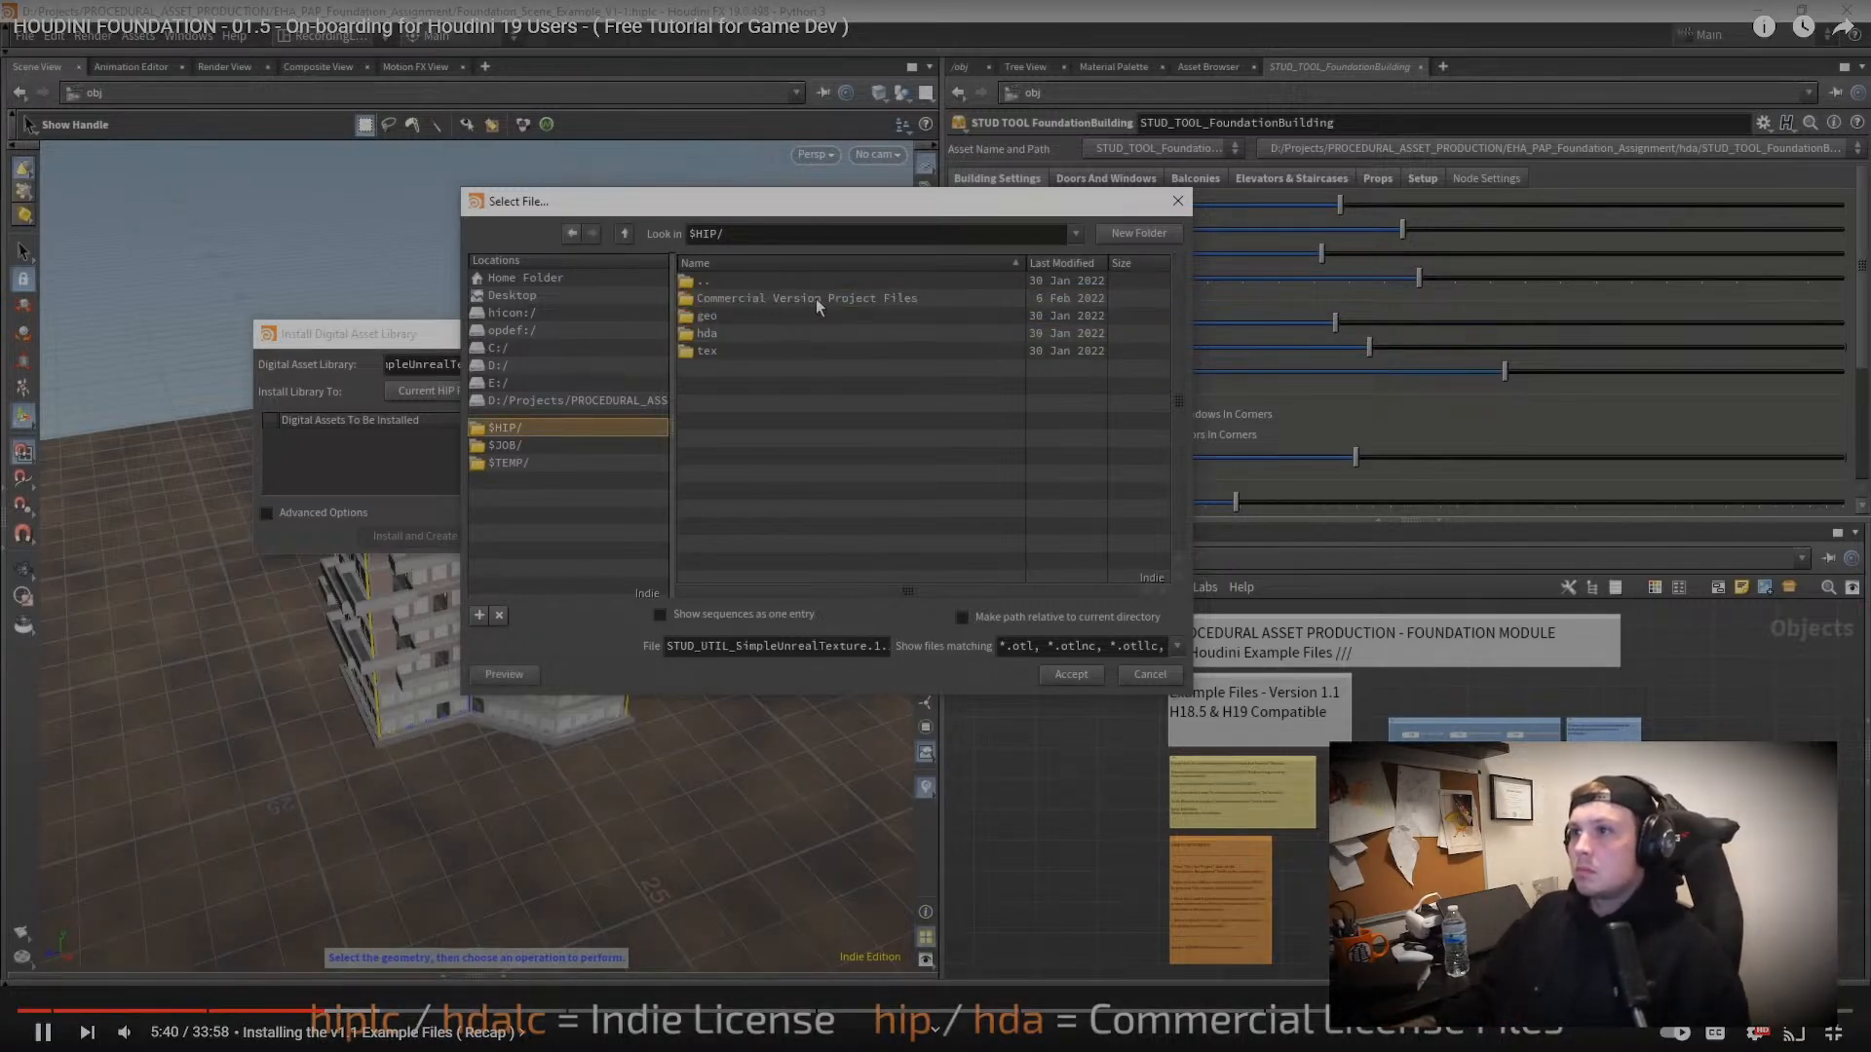
Step: Watch the on-boarding video's recap of installing the v1.1 example files, covering the hda folder inside Commercial Version Project Files
double_click(815, 298)
left_click(731, 314)
double_click(728, 315)
left_click(929, 298)
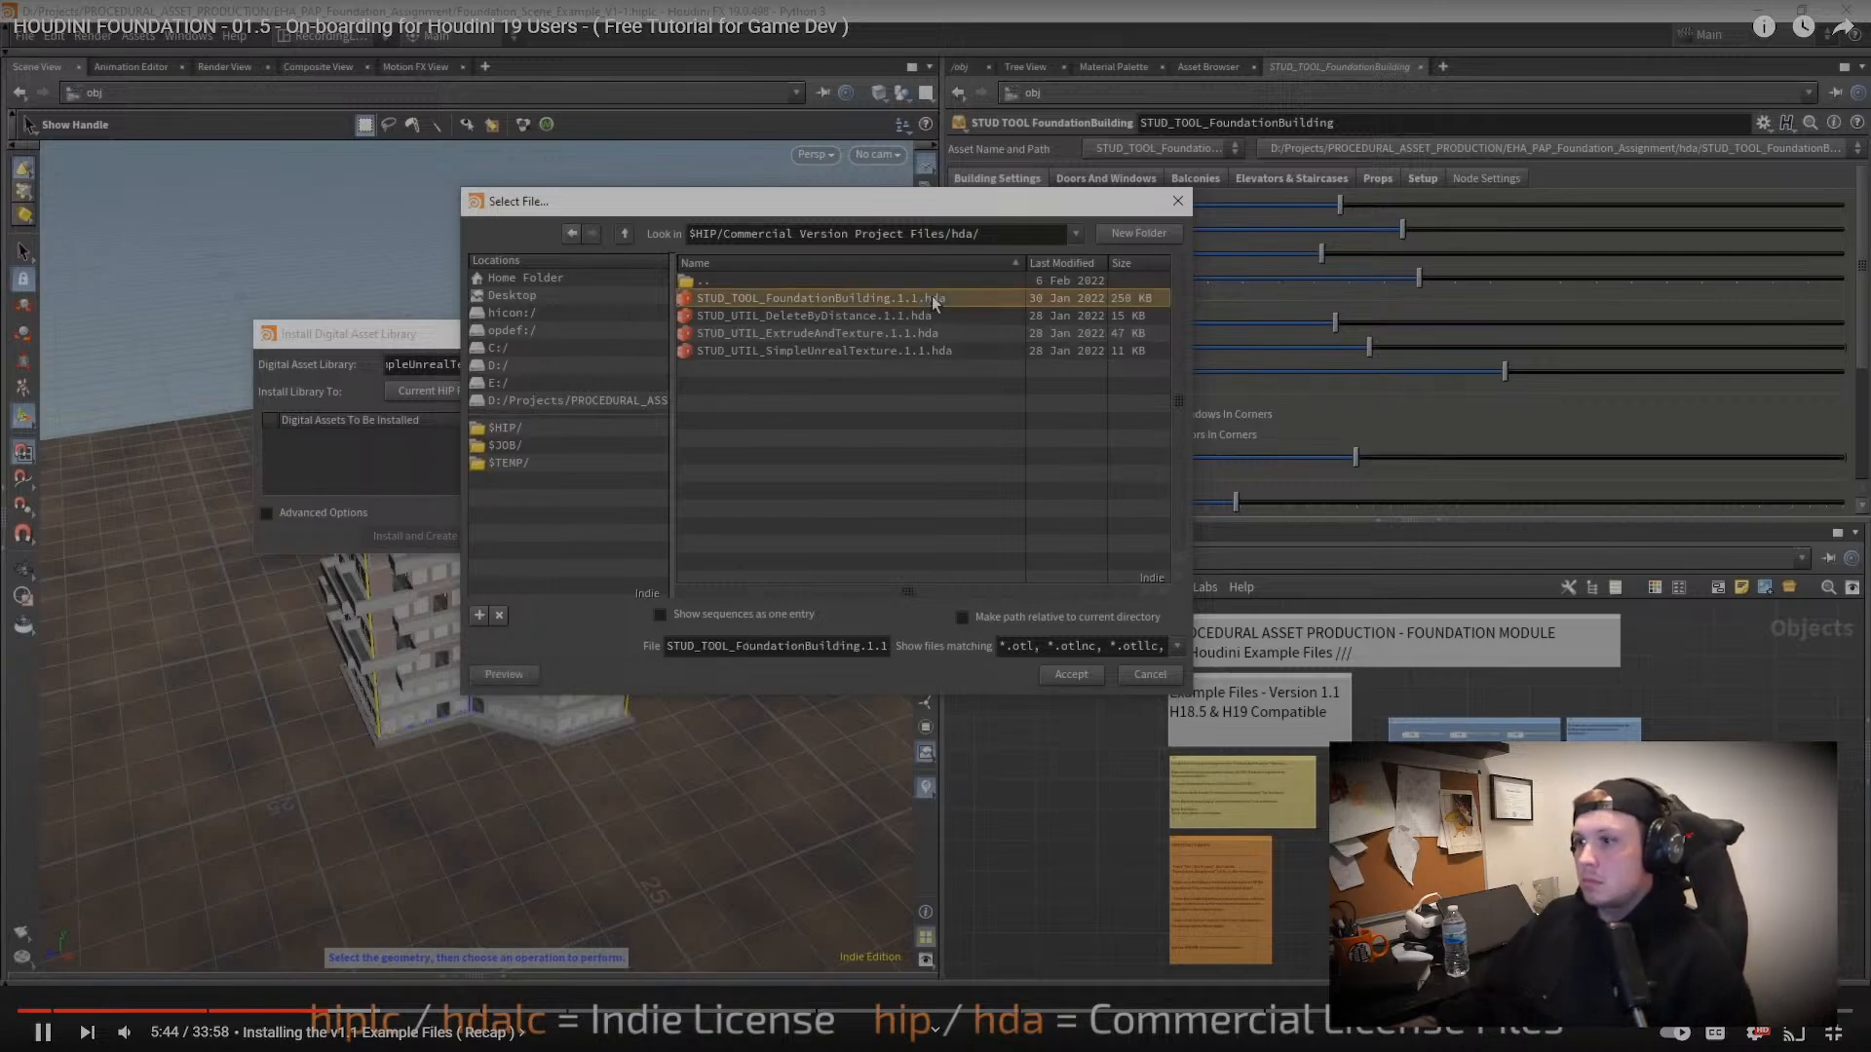
left_click(924, 374)
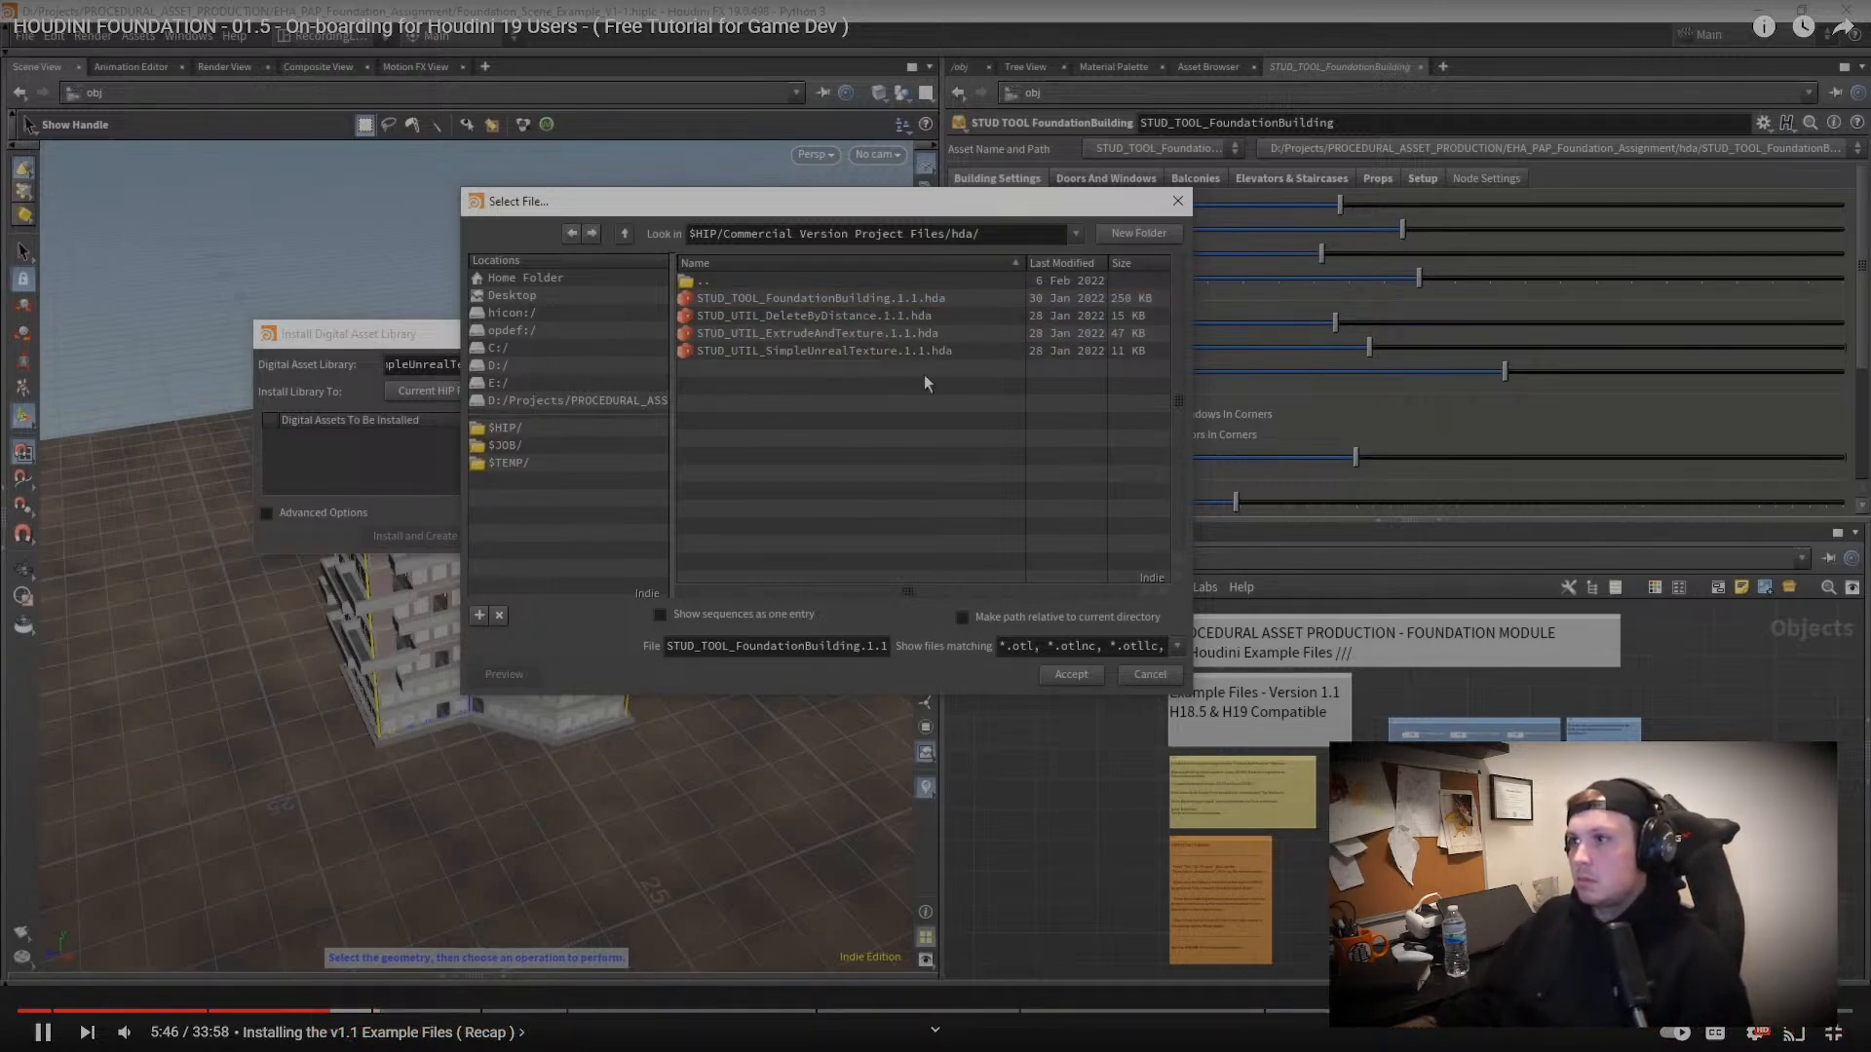
left_click(626, 234)
left_click(624, 235)
double_click(752, 332)
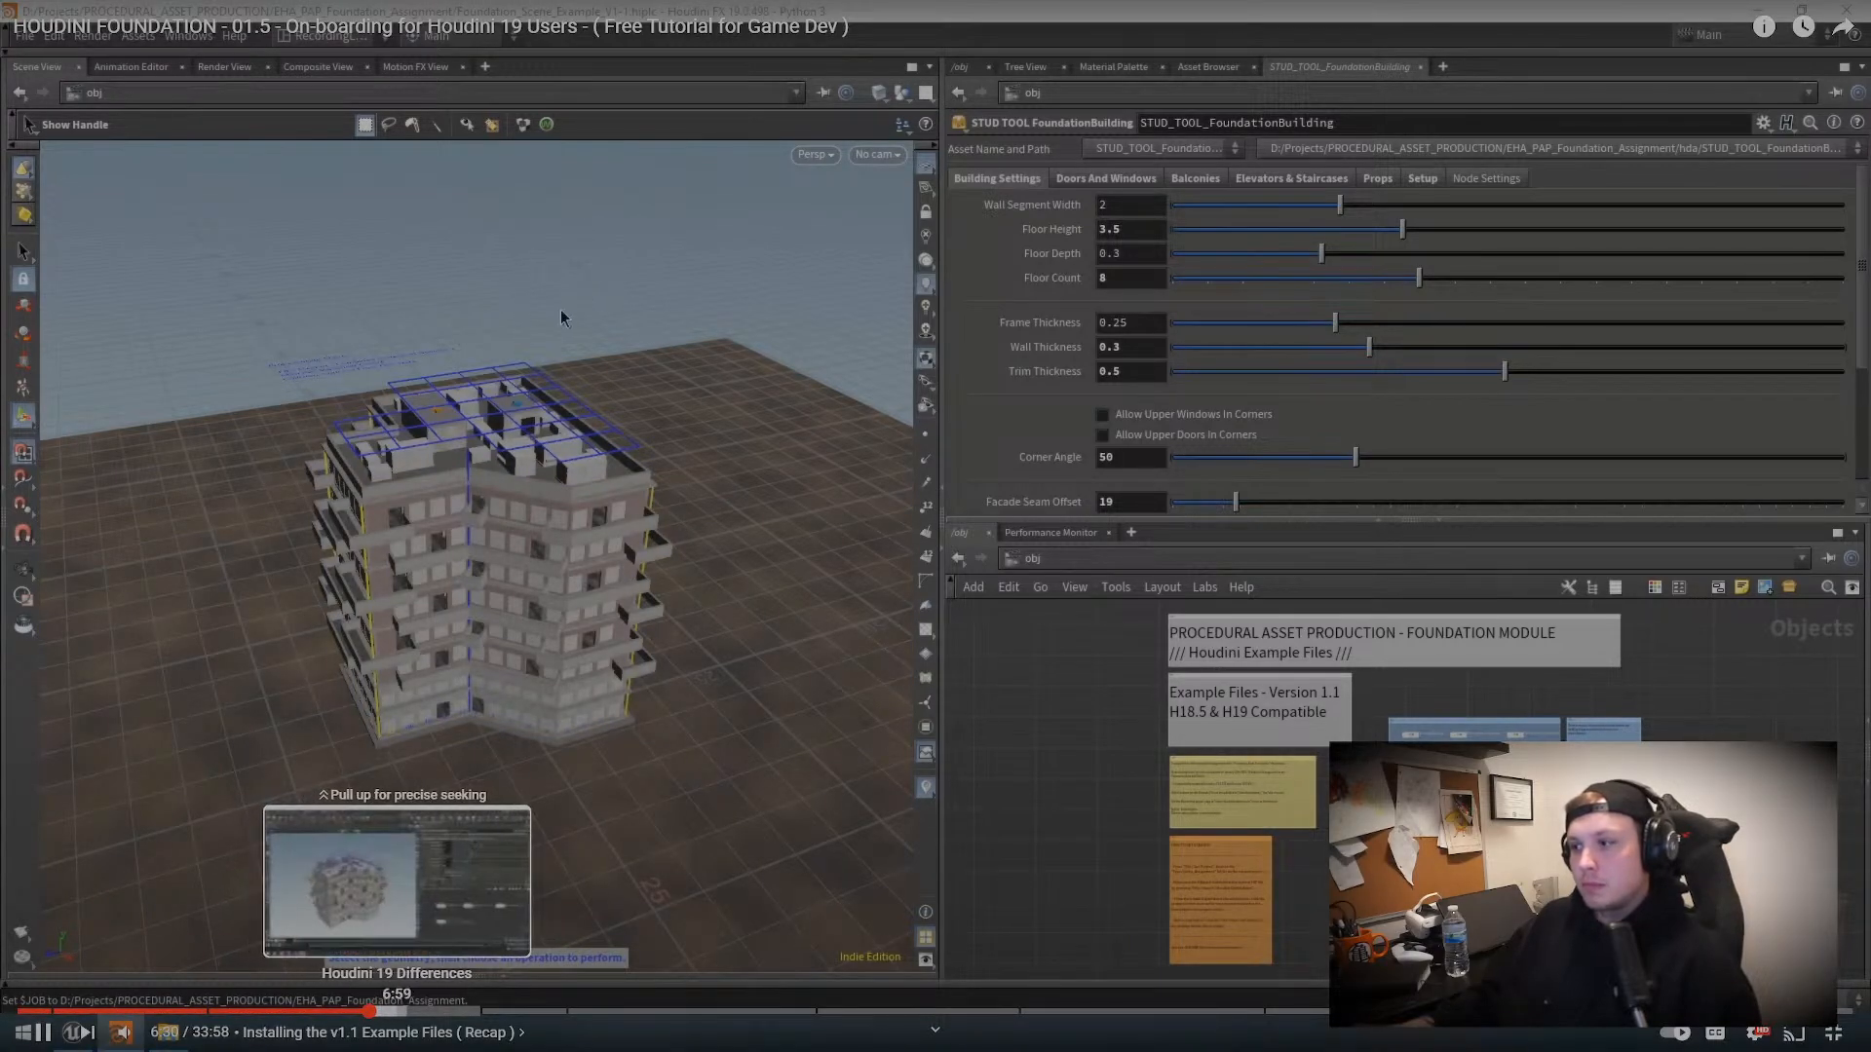
Step: Skip ahead past the Houdini 19 Differences chapter and skim the Curve 2.0 SOP - Vertex & Surface Manipulation chapter
left_click_drag(370, 1011, 388, 1011)
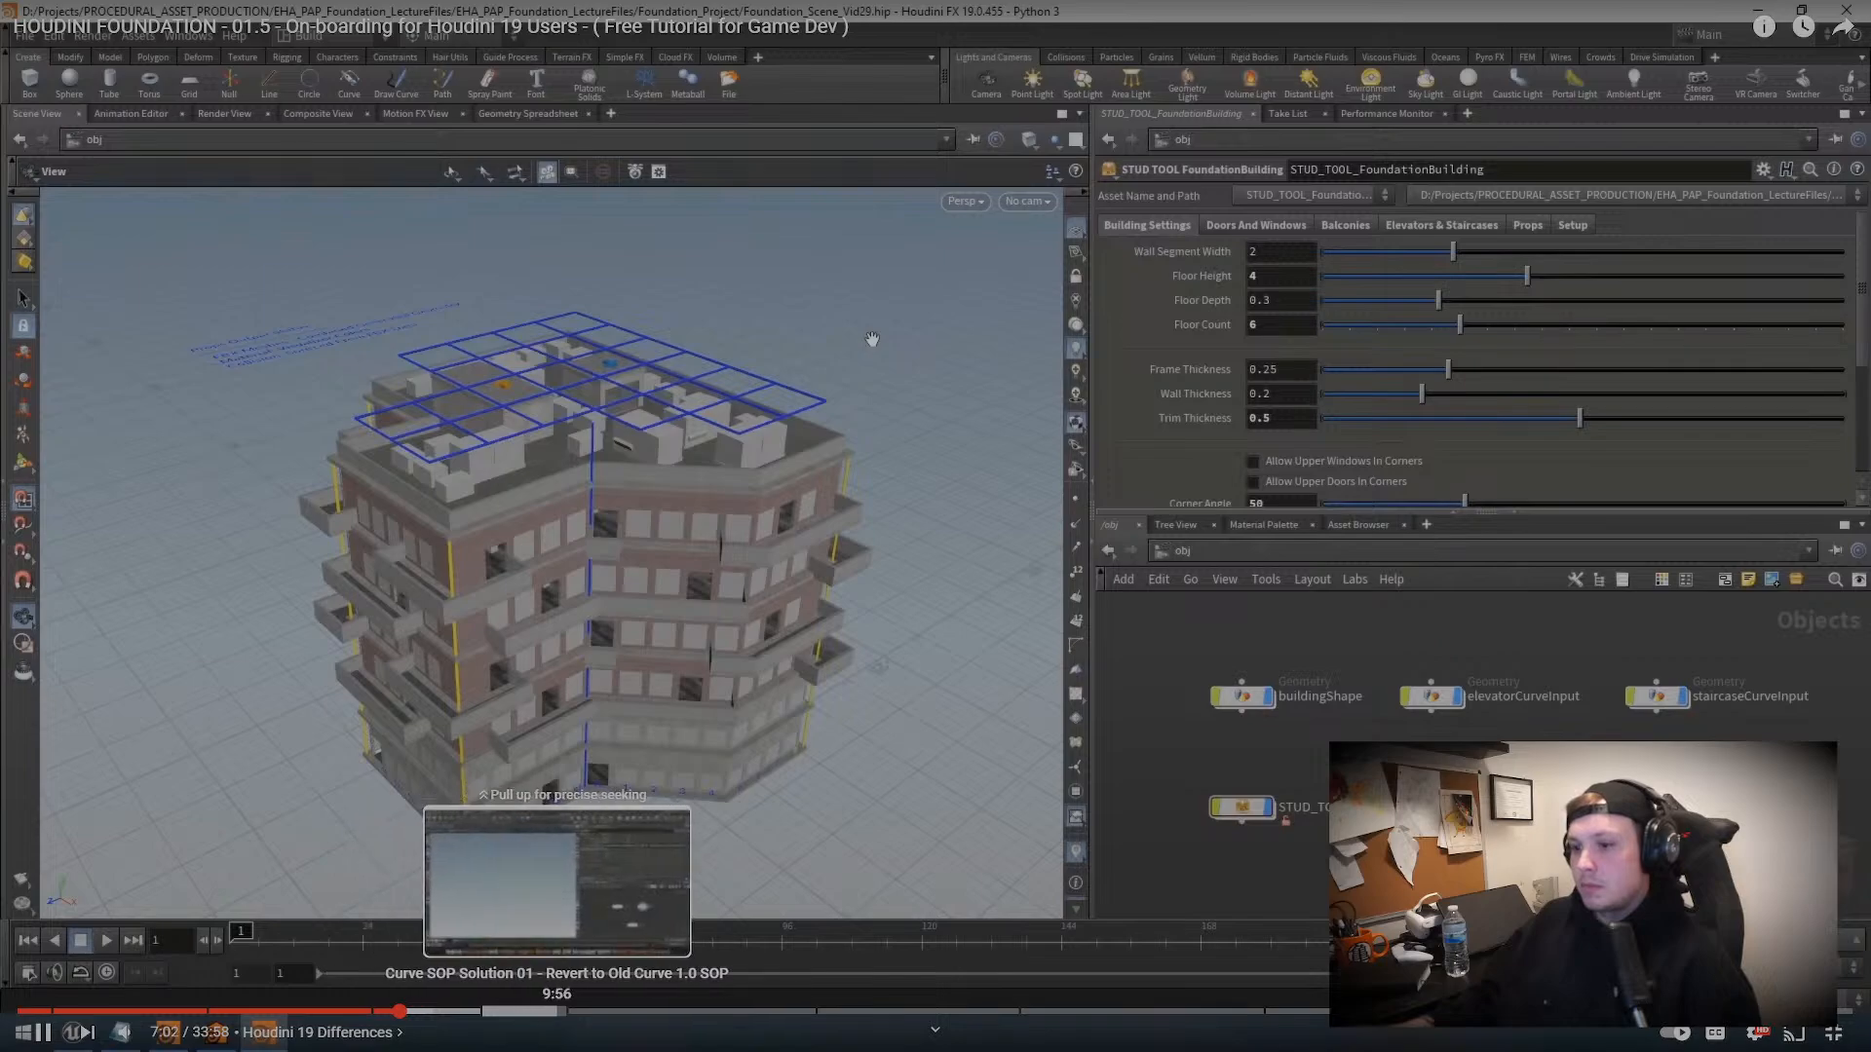
left_click(830, 1011)
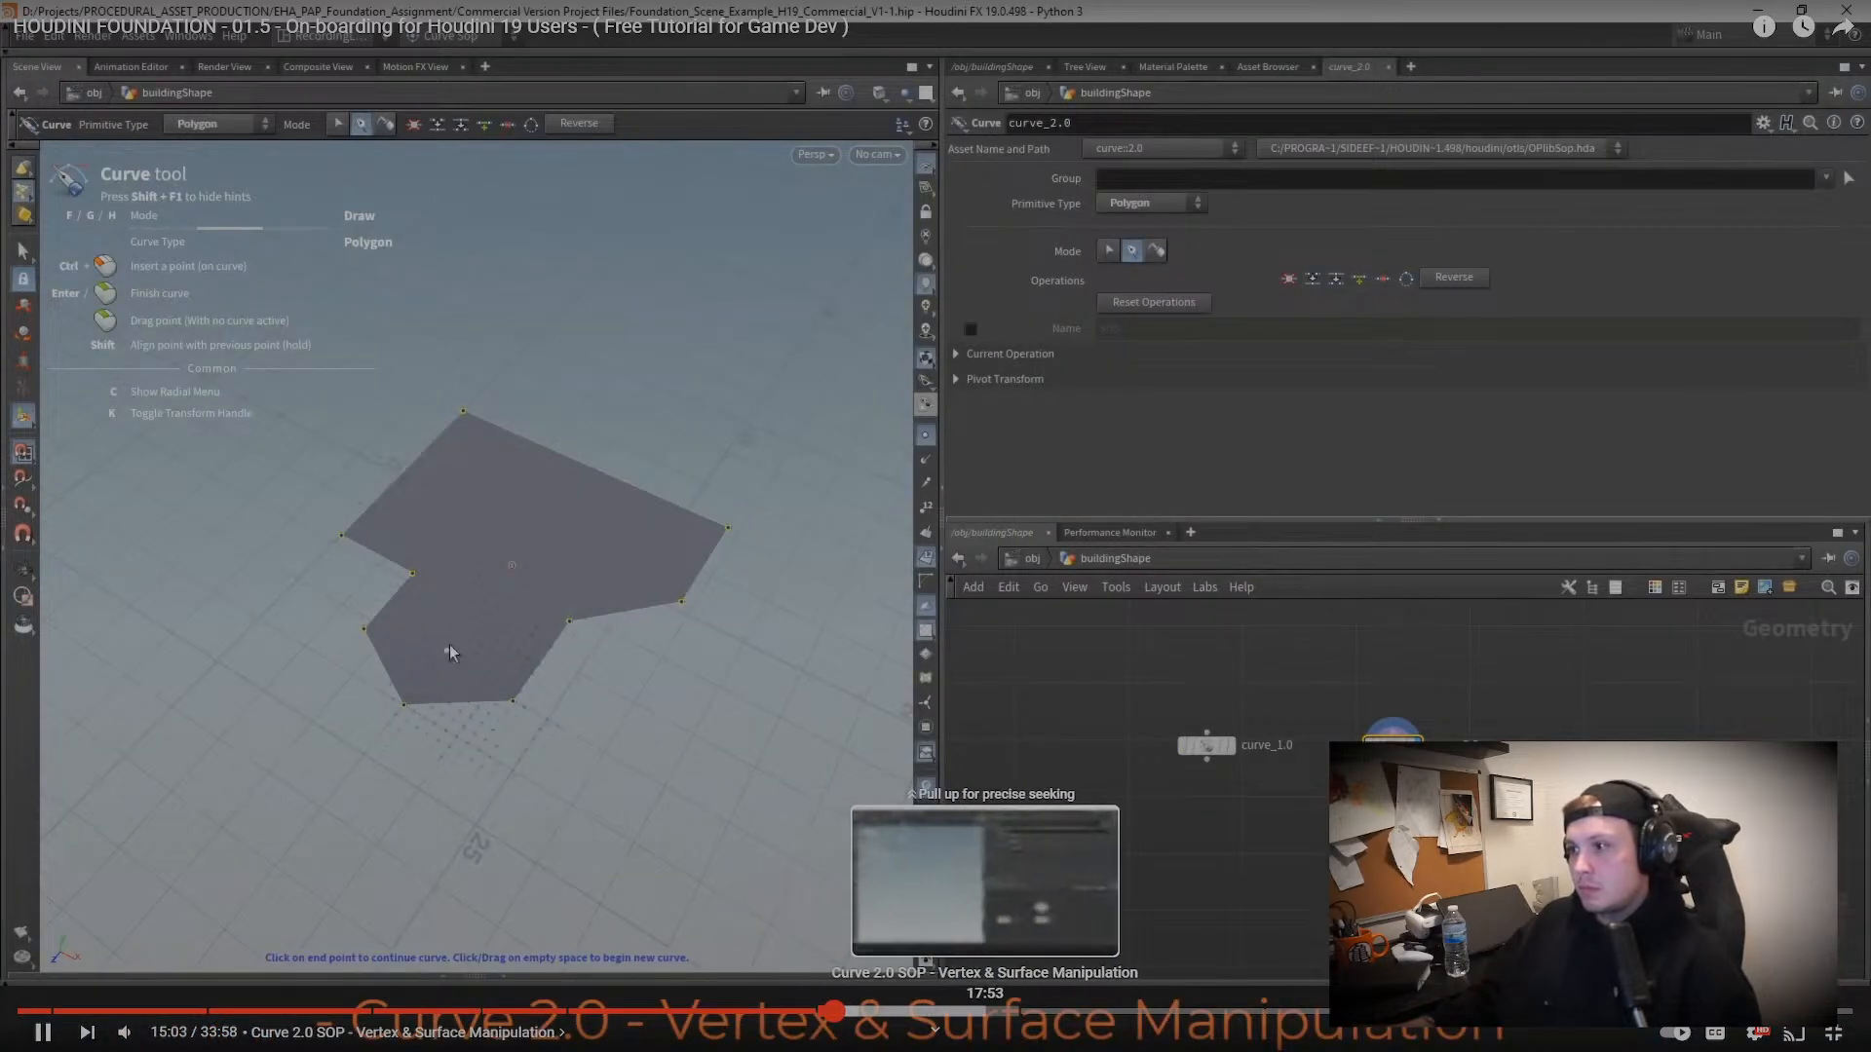
left_click(854, 1010)
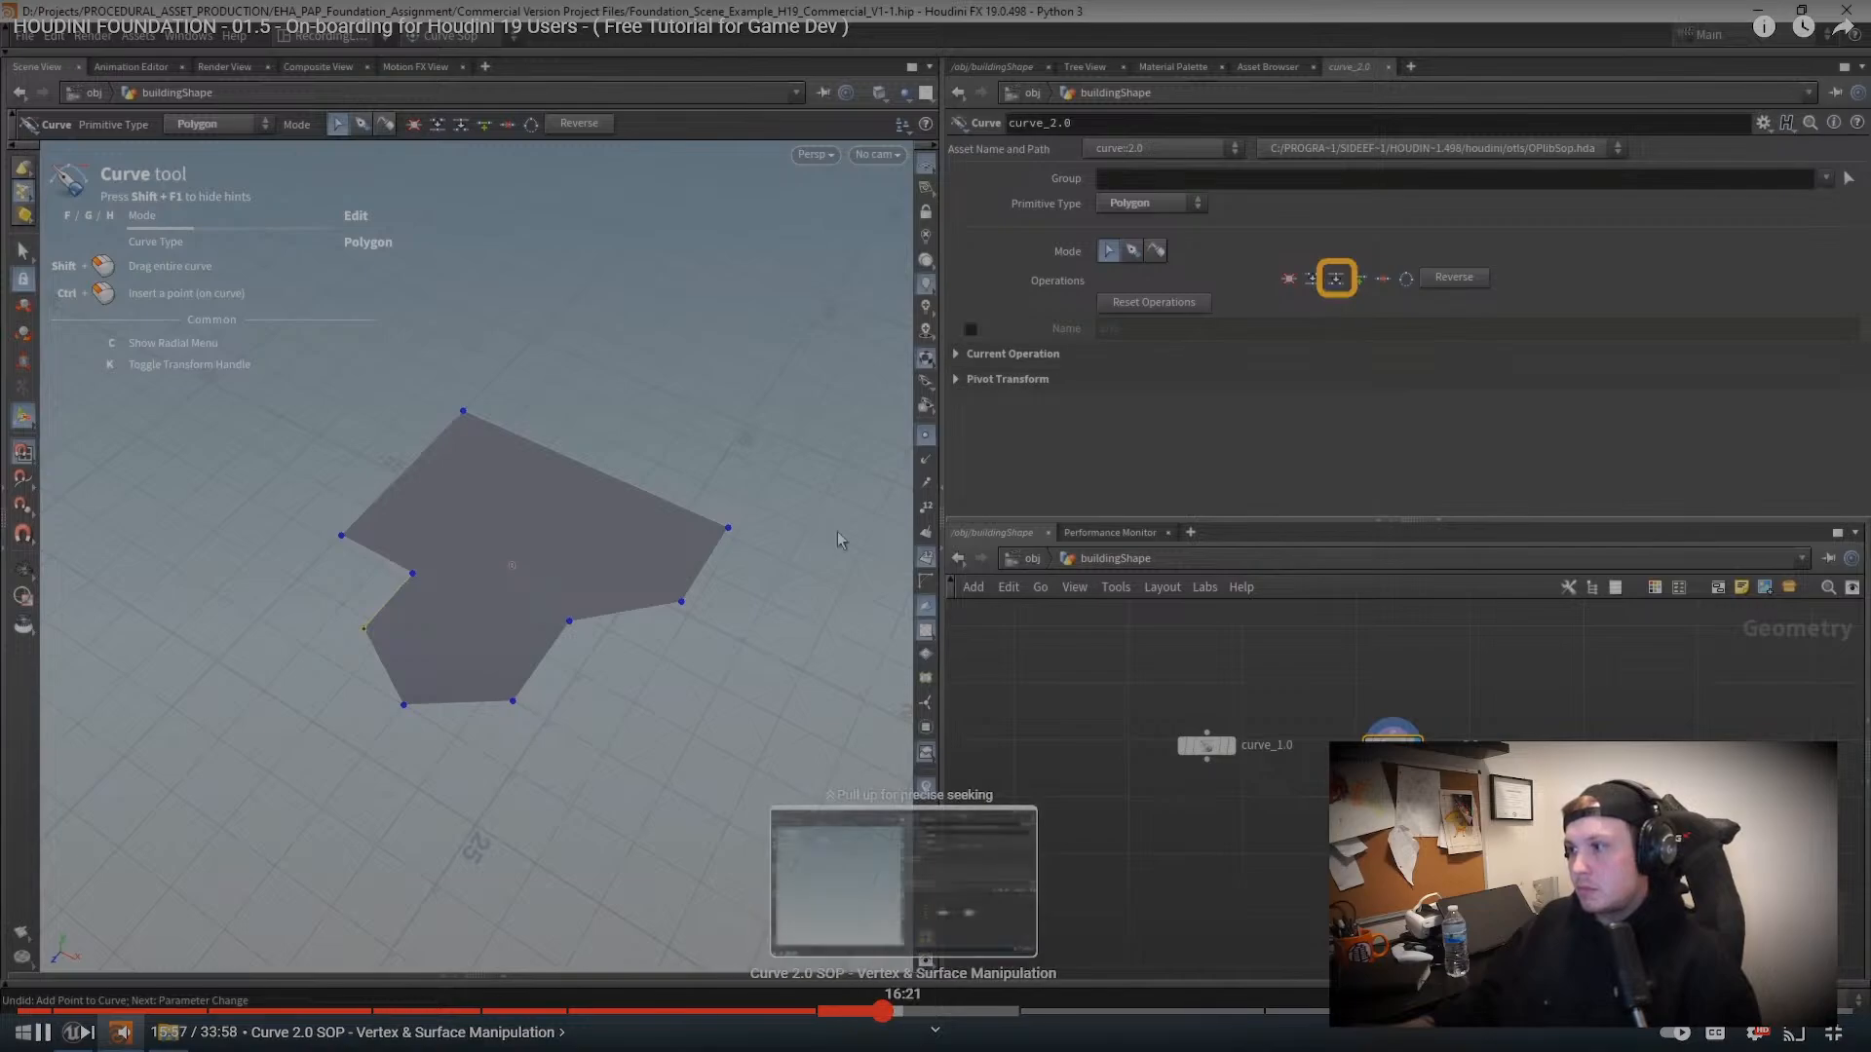
left_click(838, 1011)
left_click(937, 1010)
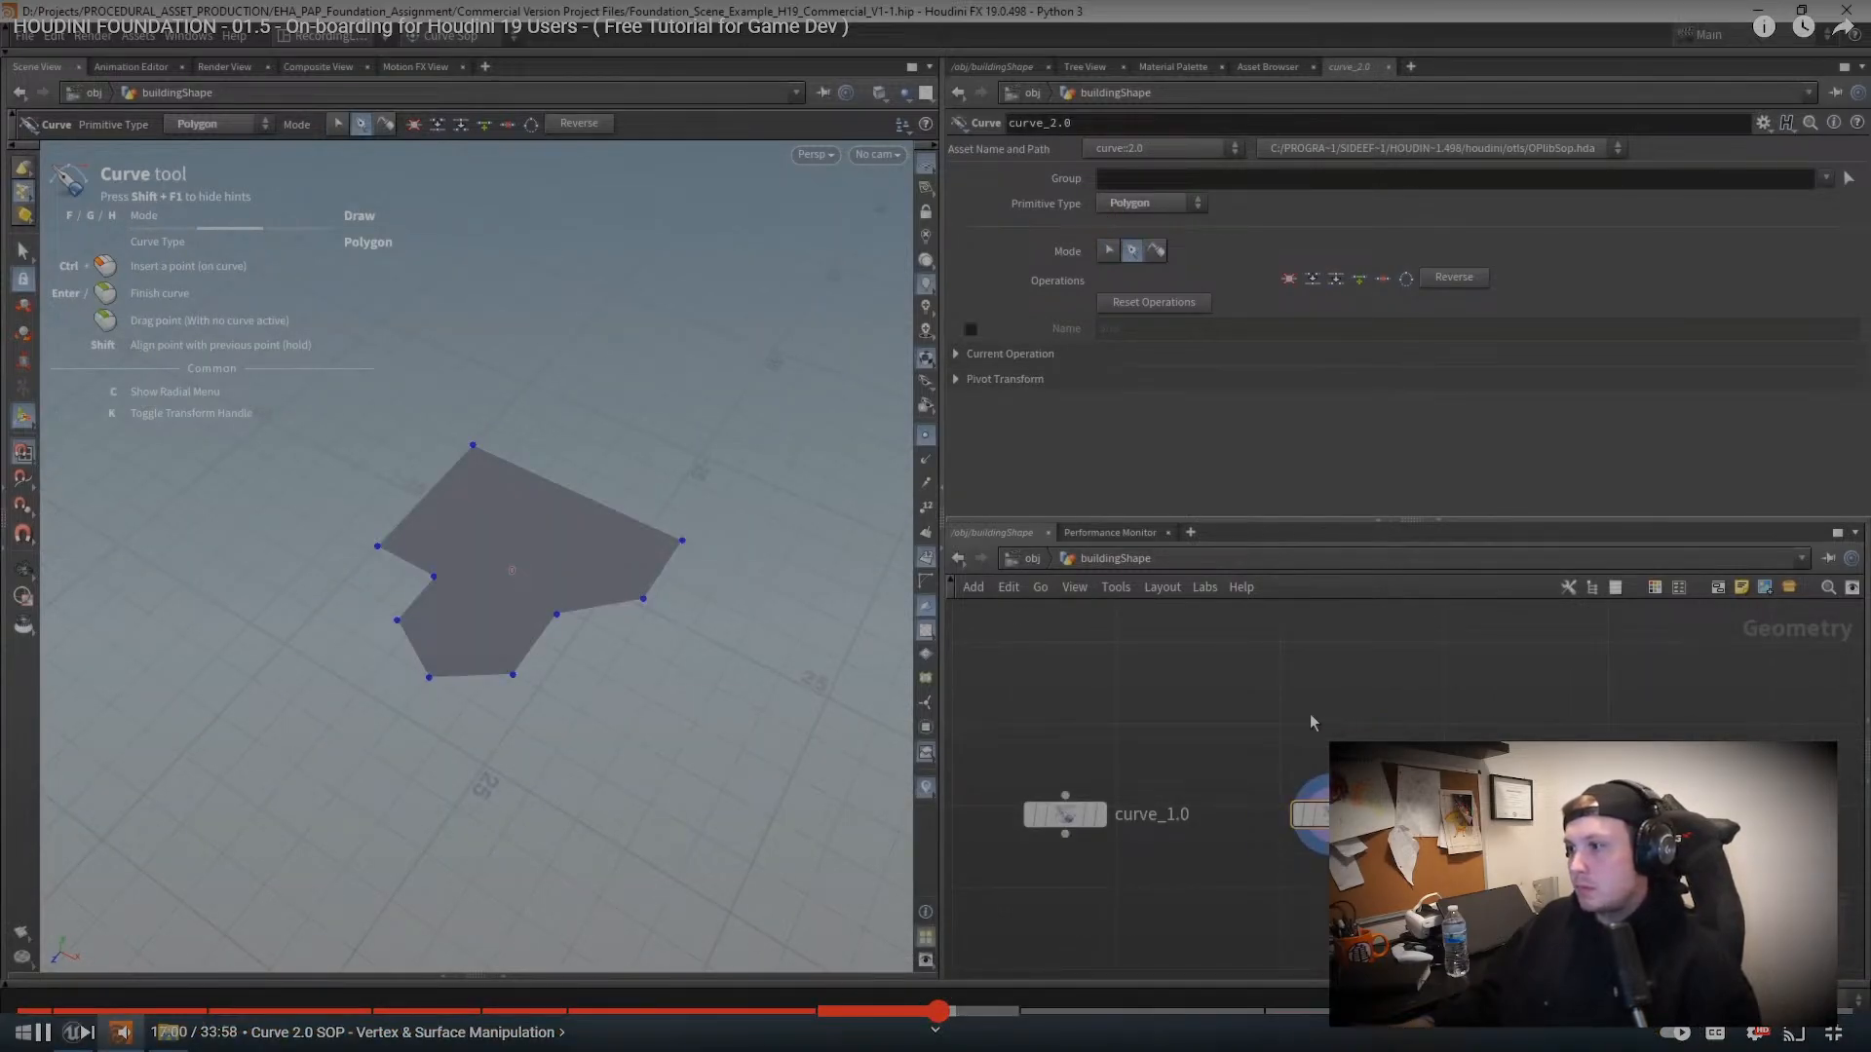
left_click(969, 1011)
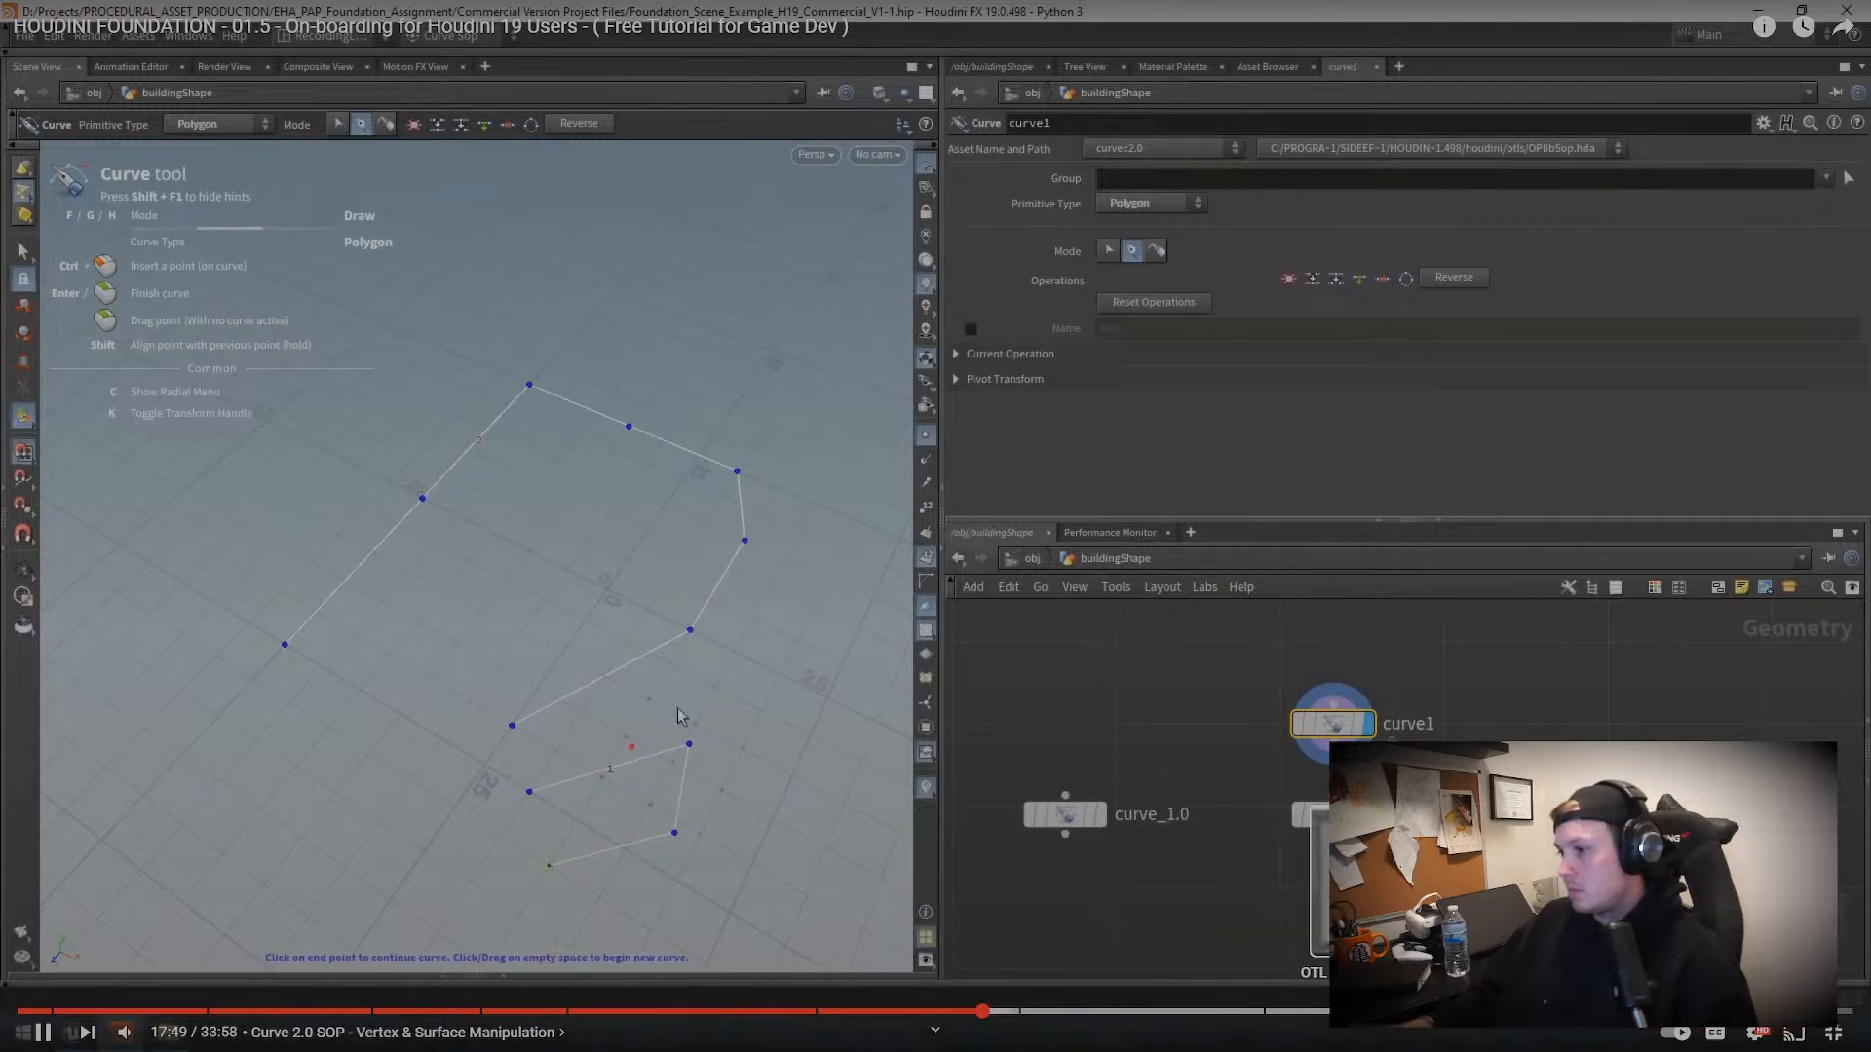
Step: Skip through the OTL Scanpath for Unreal Example Files v1.1 chapter to the end of the on-boarding video and leave full screen
left_click(1430, 1011)
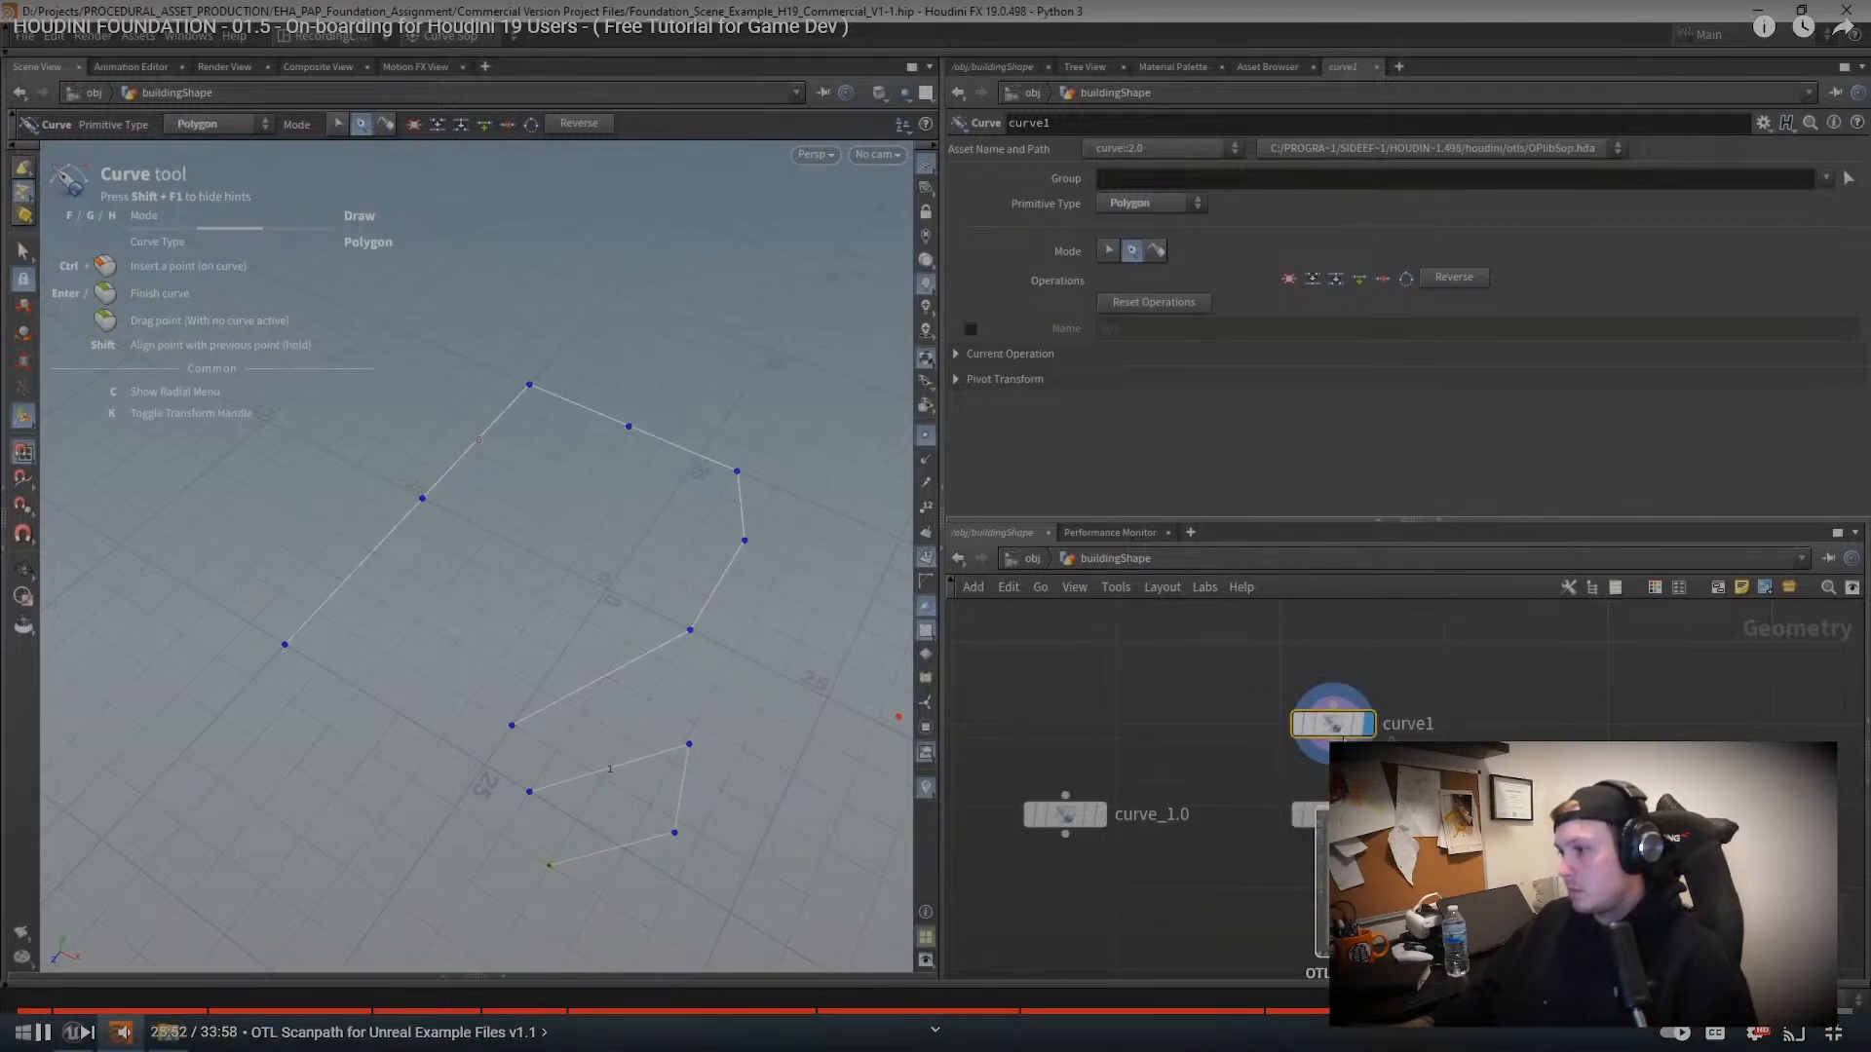
left_click(1507, 1012)
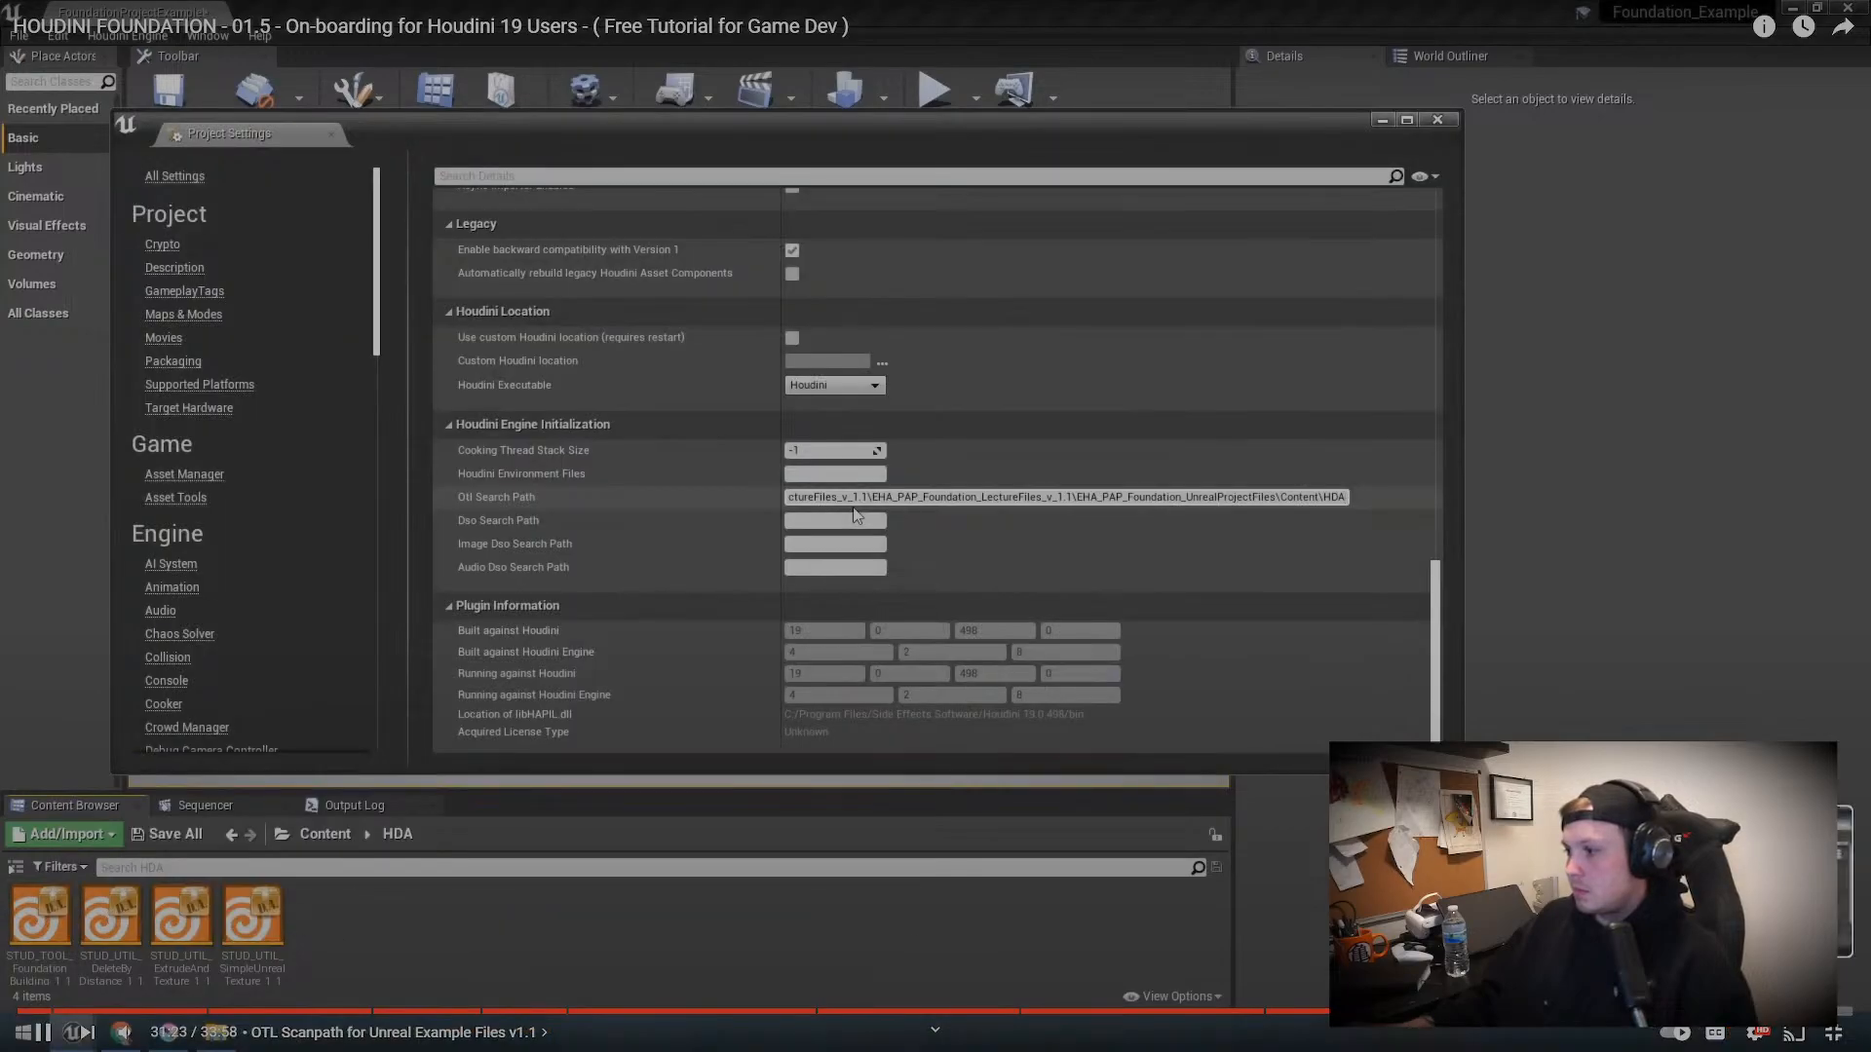
left_click(1834, 1012)
left_click(1834, 1031)
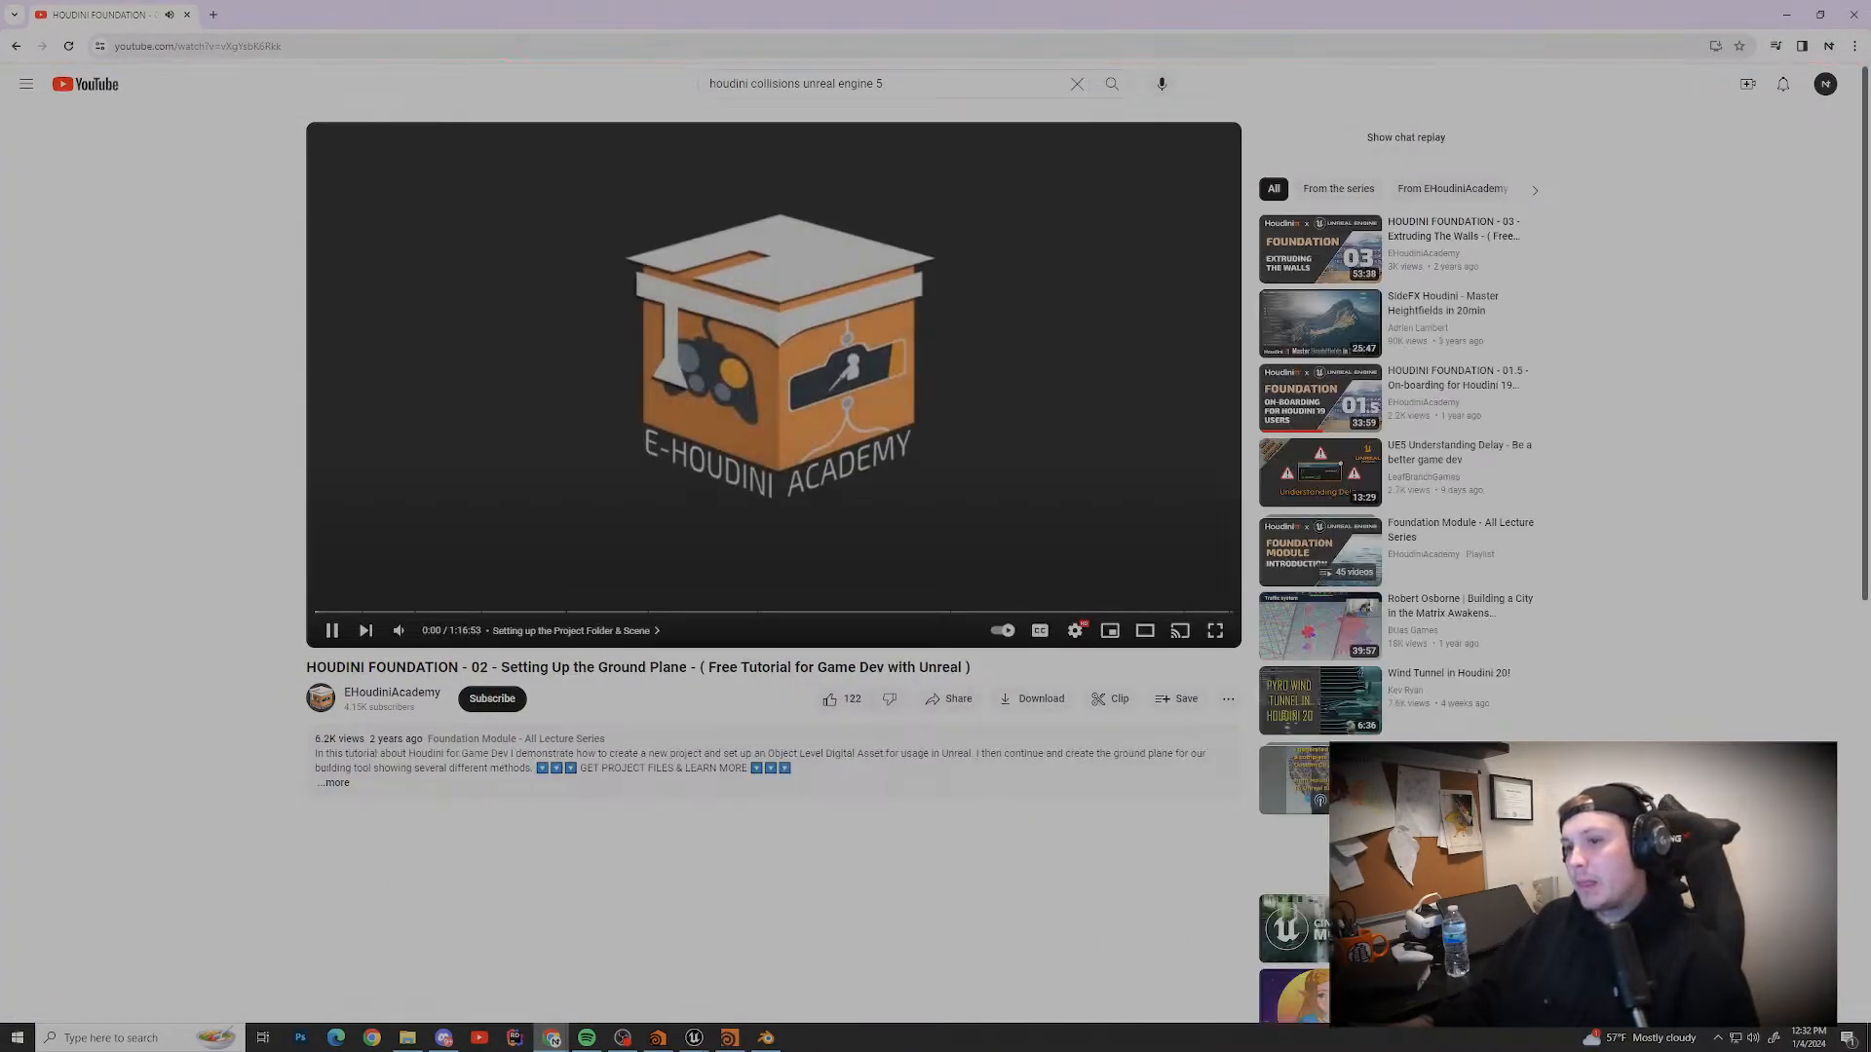
Step: Put the HOUDINI FOUNDATION - 02 video in full screen and seek to near the start of its Creating our Digital Asset chapter
key("f")
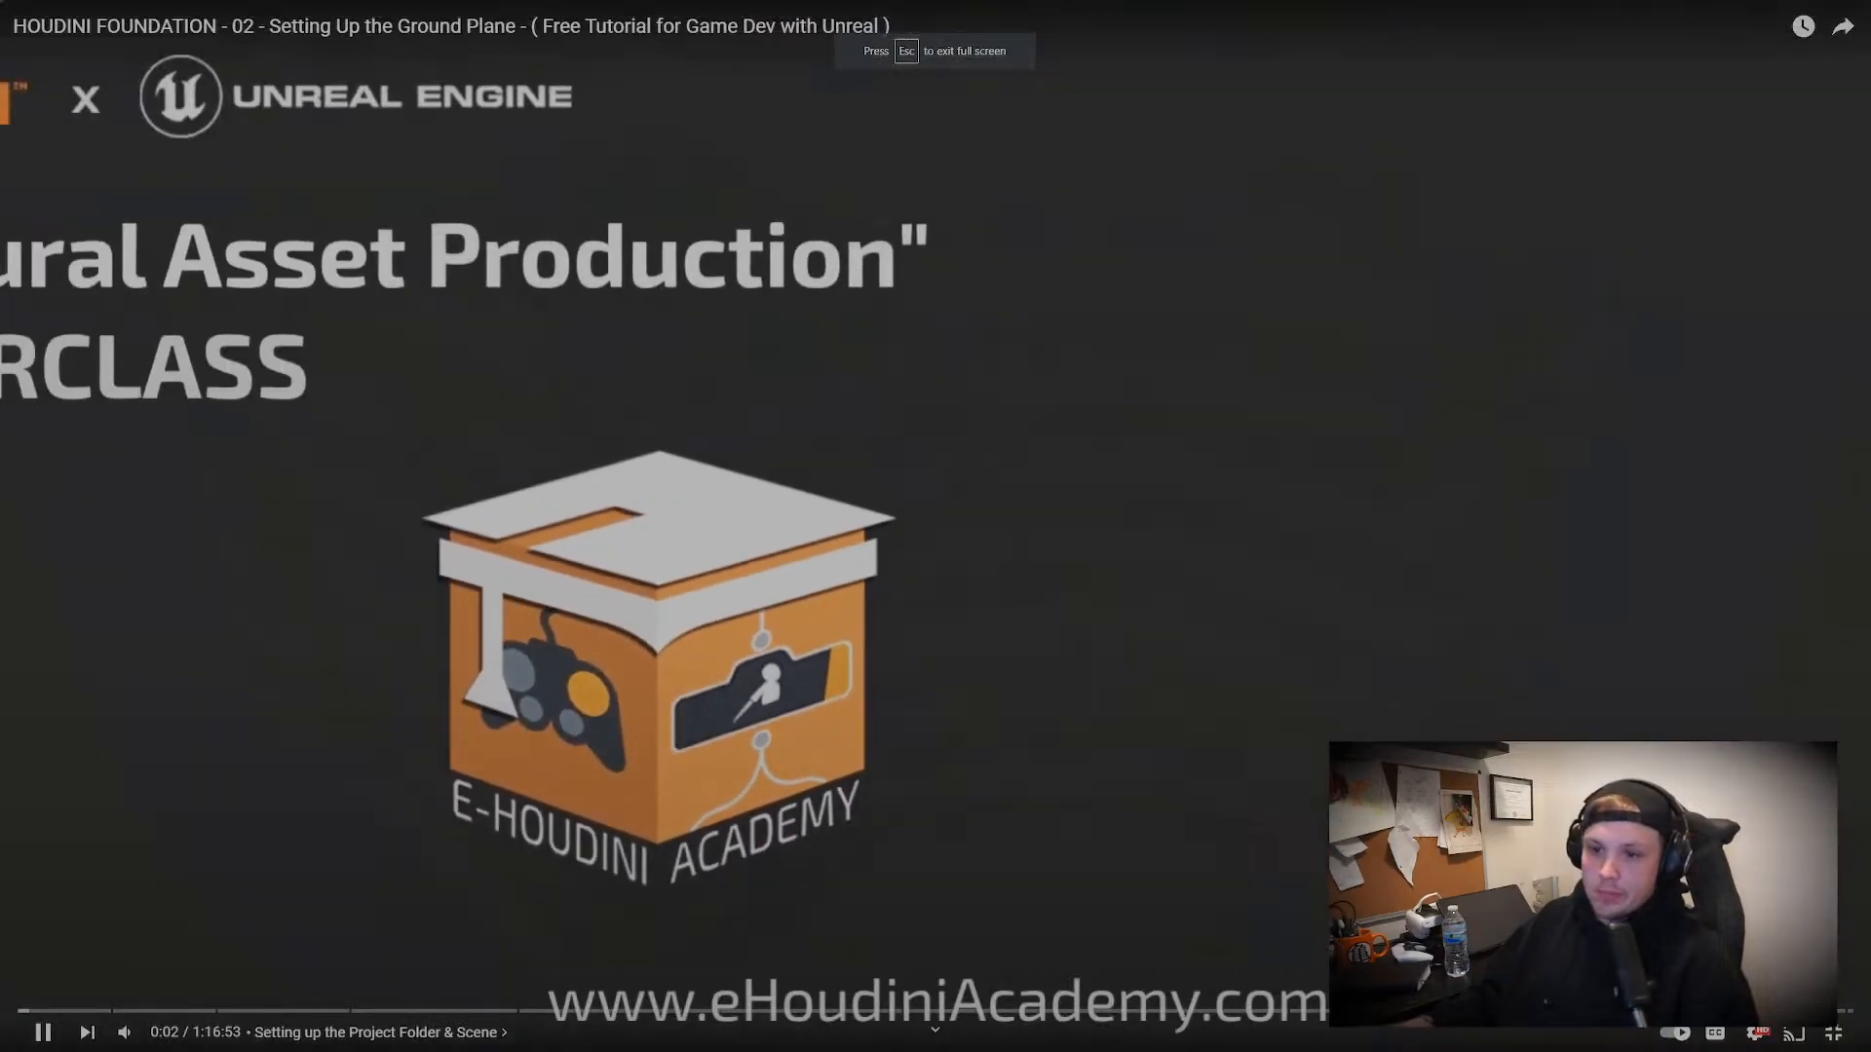
left_click(142, 1011)
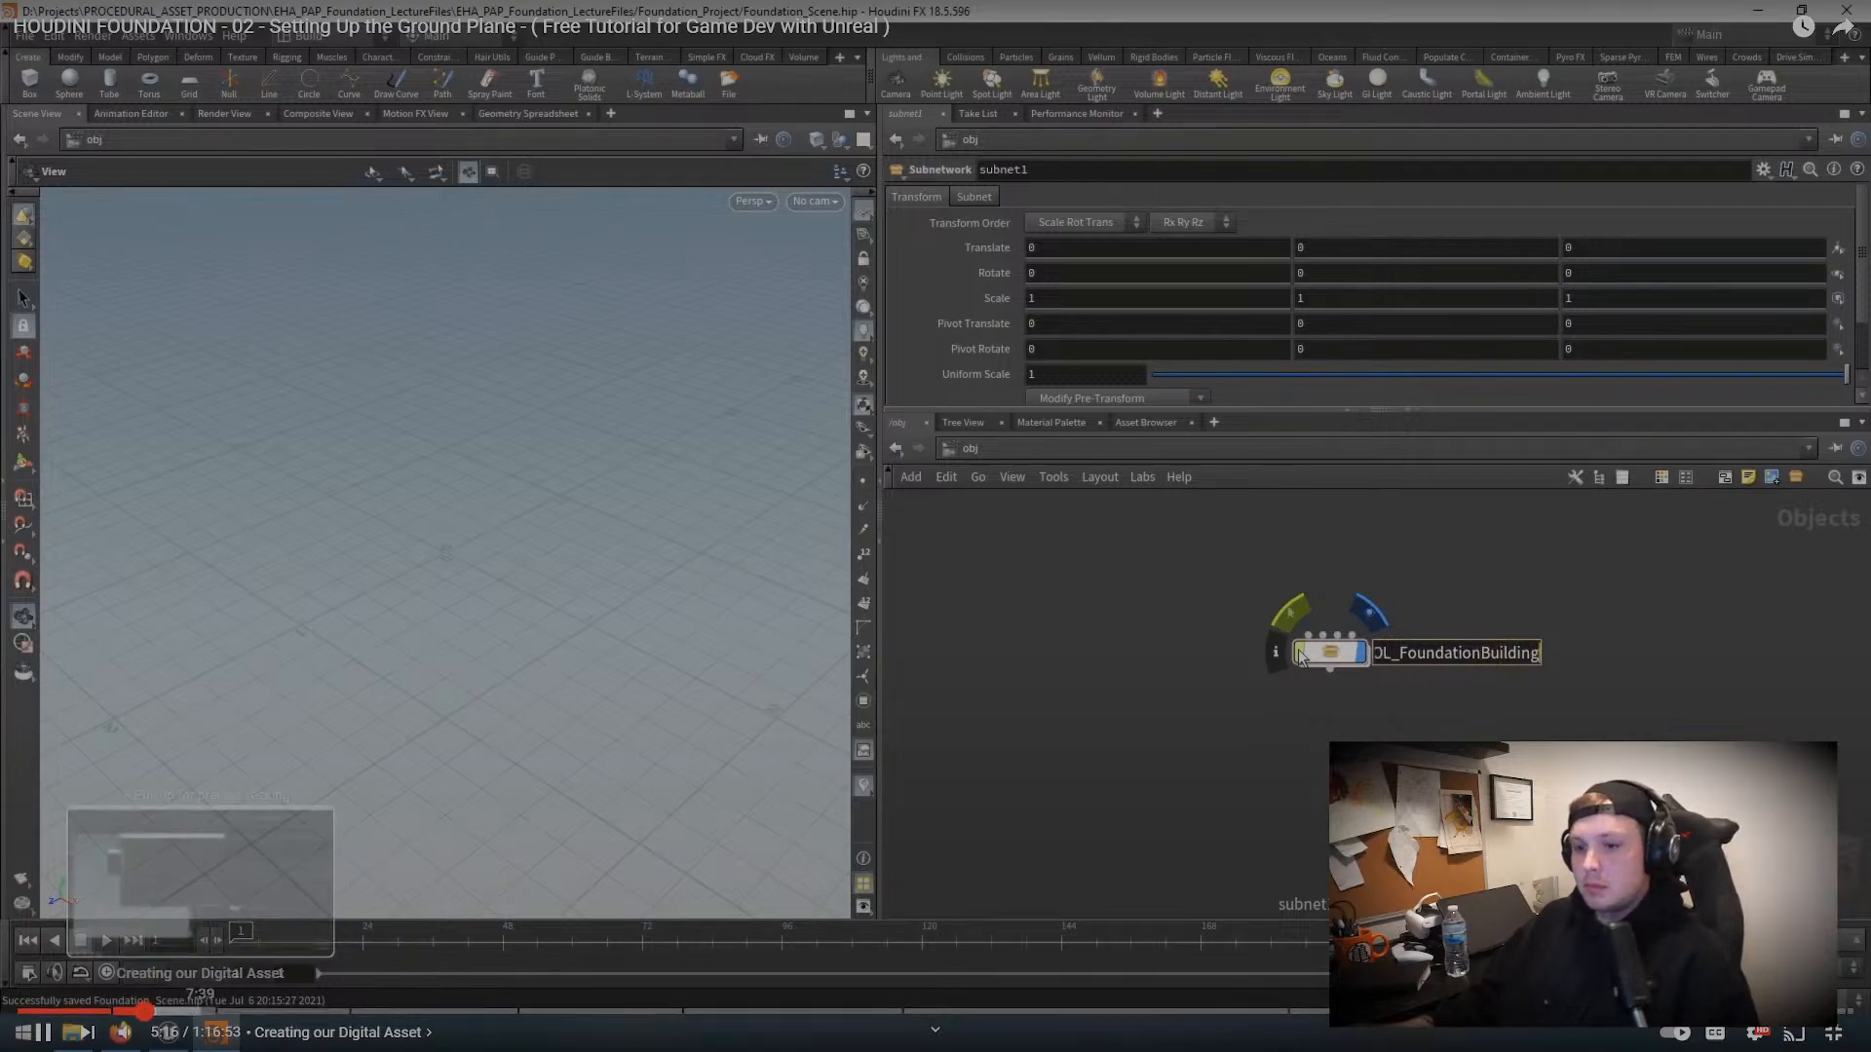
left_click_drag(188, 1011, 271, 1012)
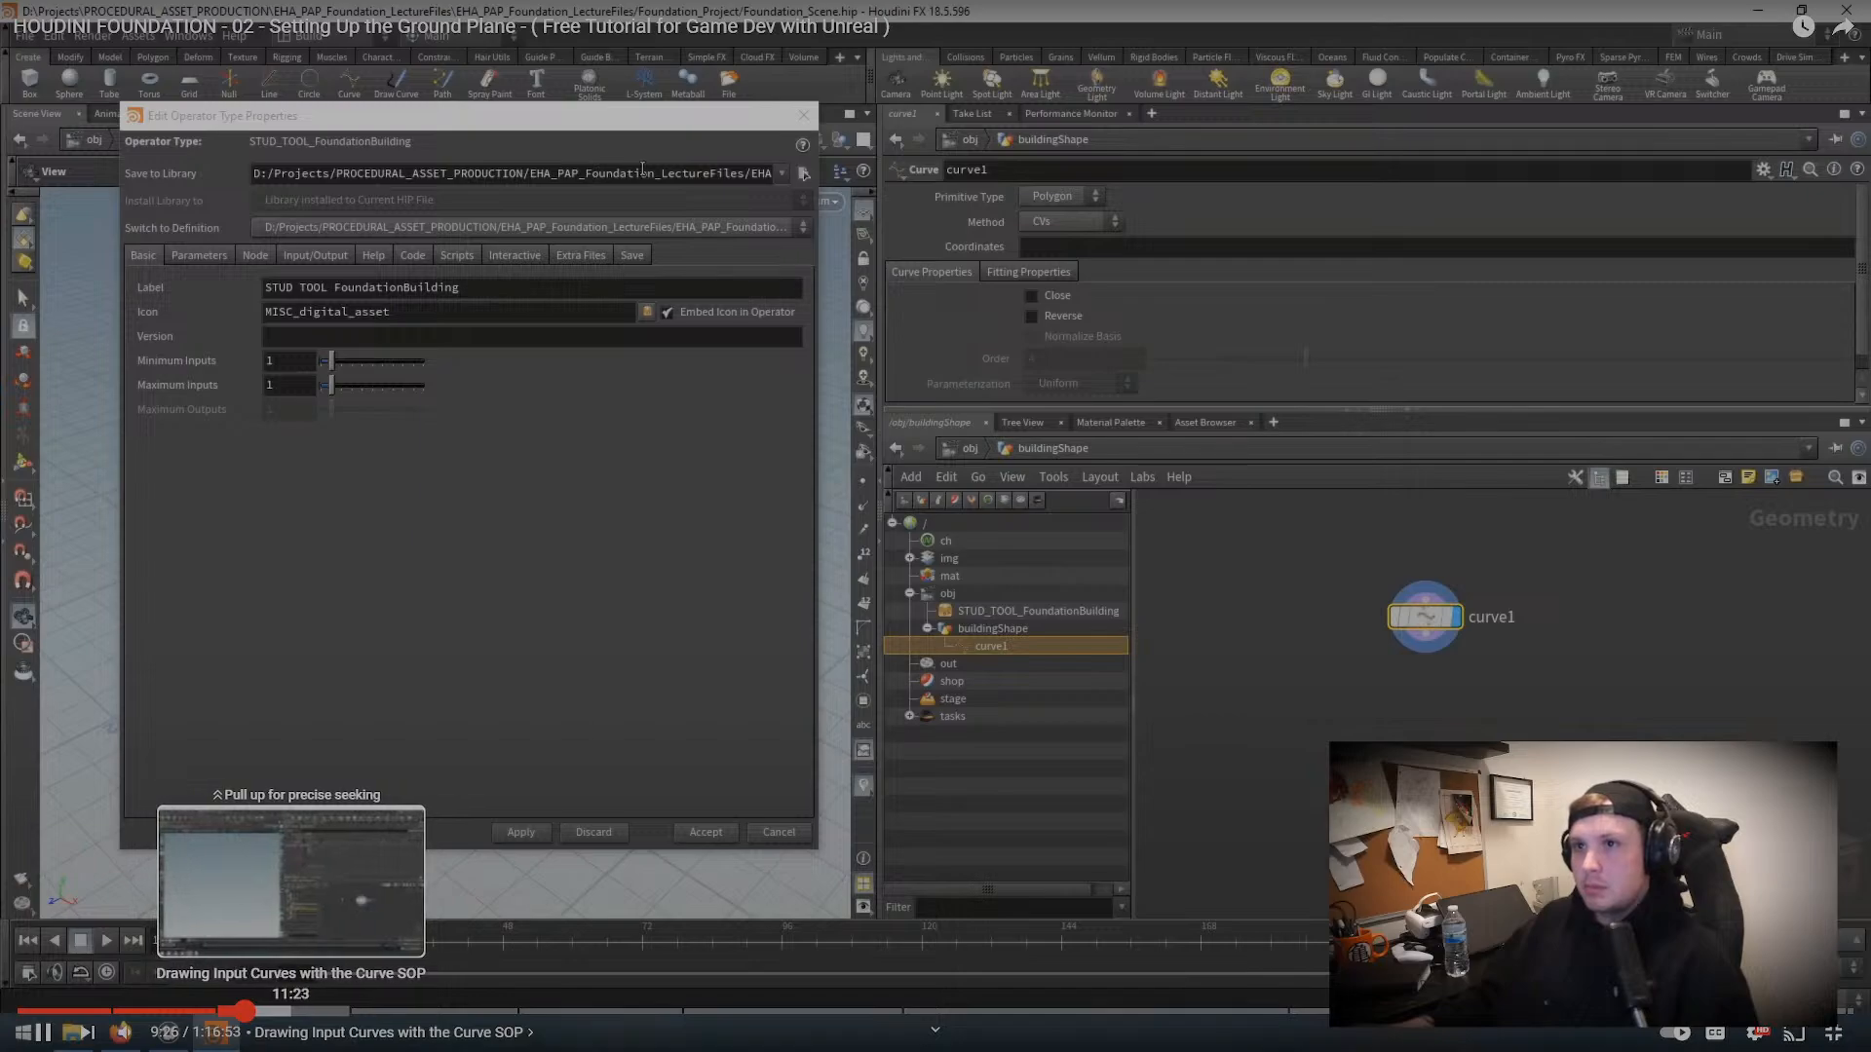
left_click_drag(217, 1011, 137, 1011)
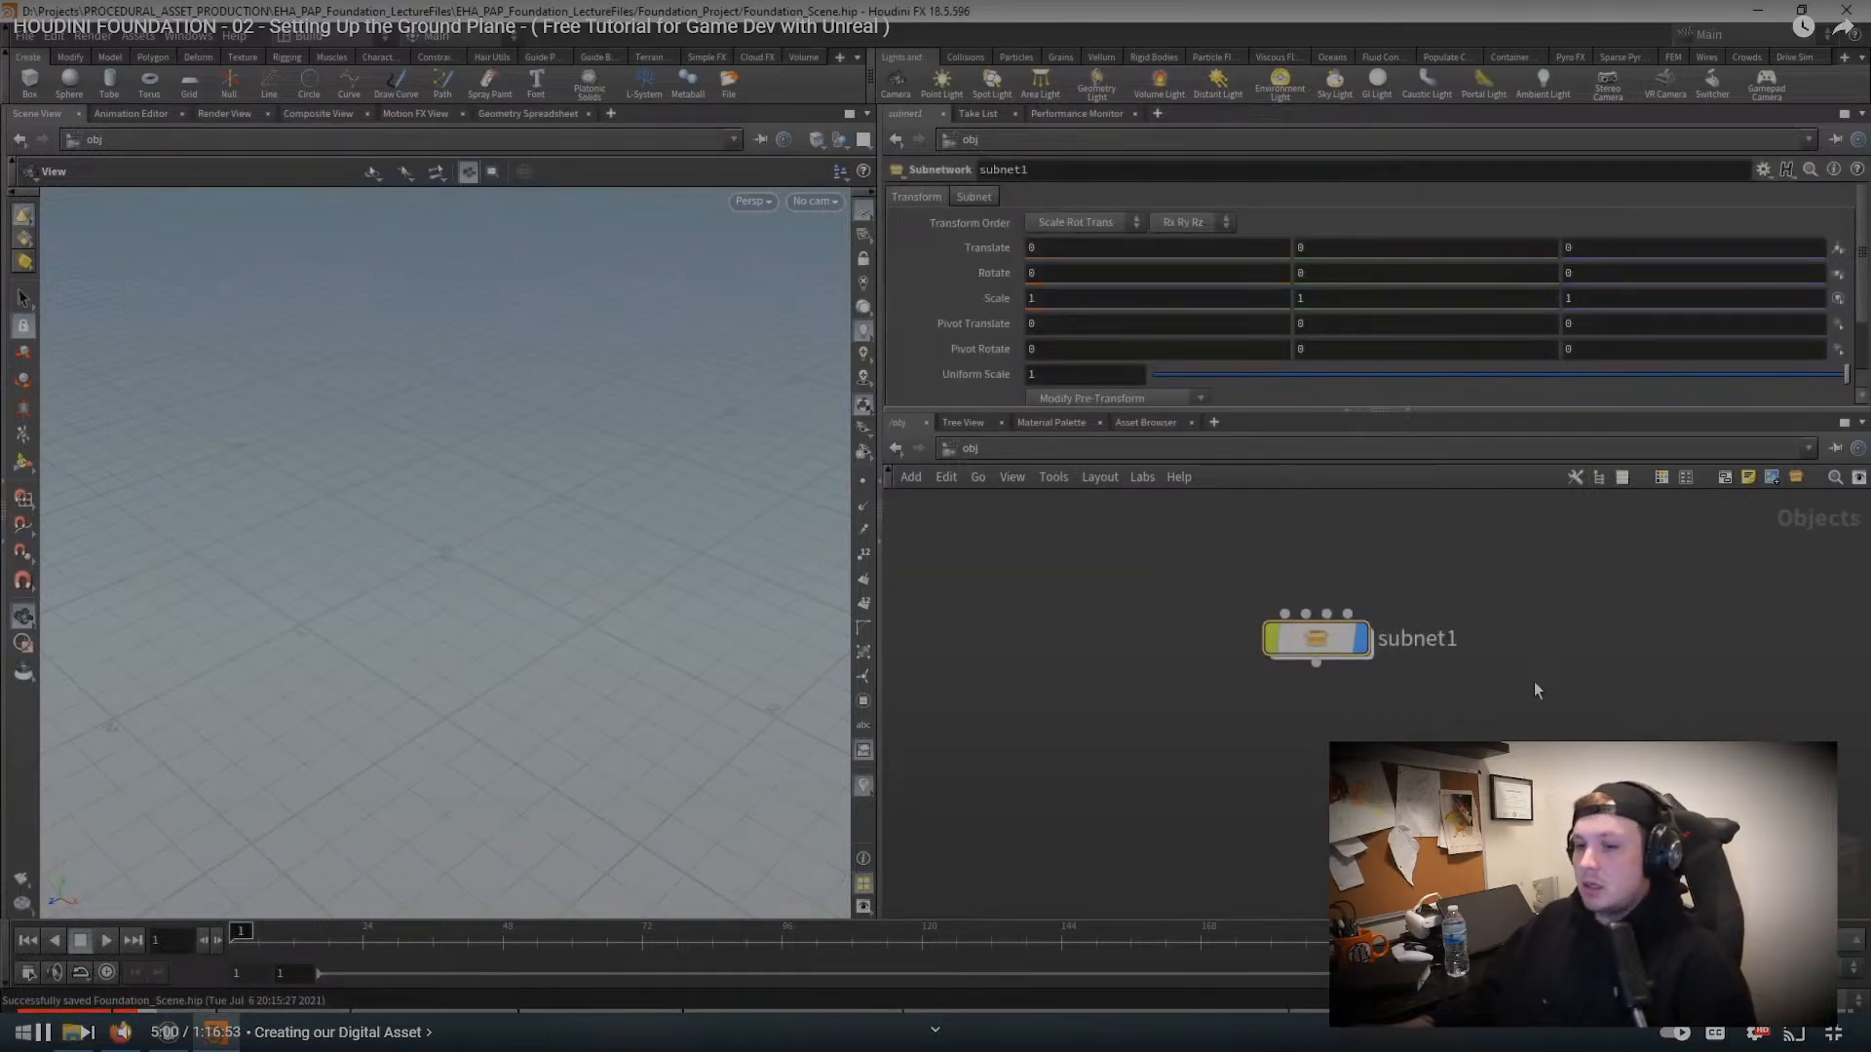
left_click(119, 1012)
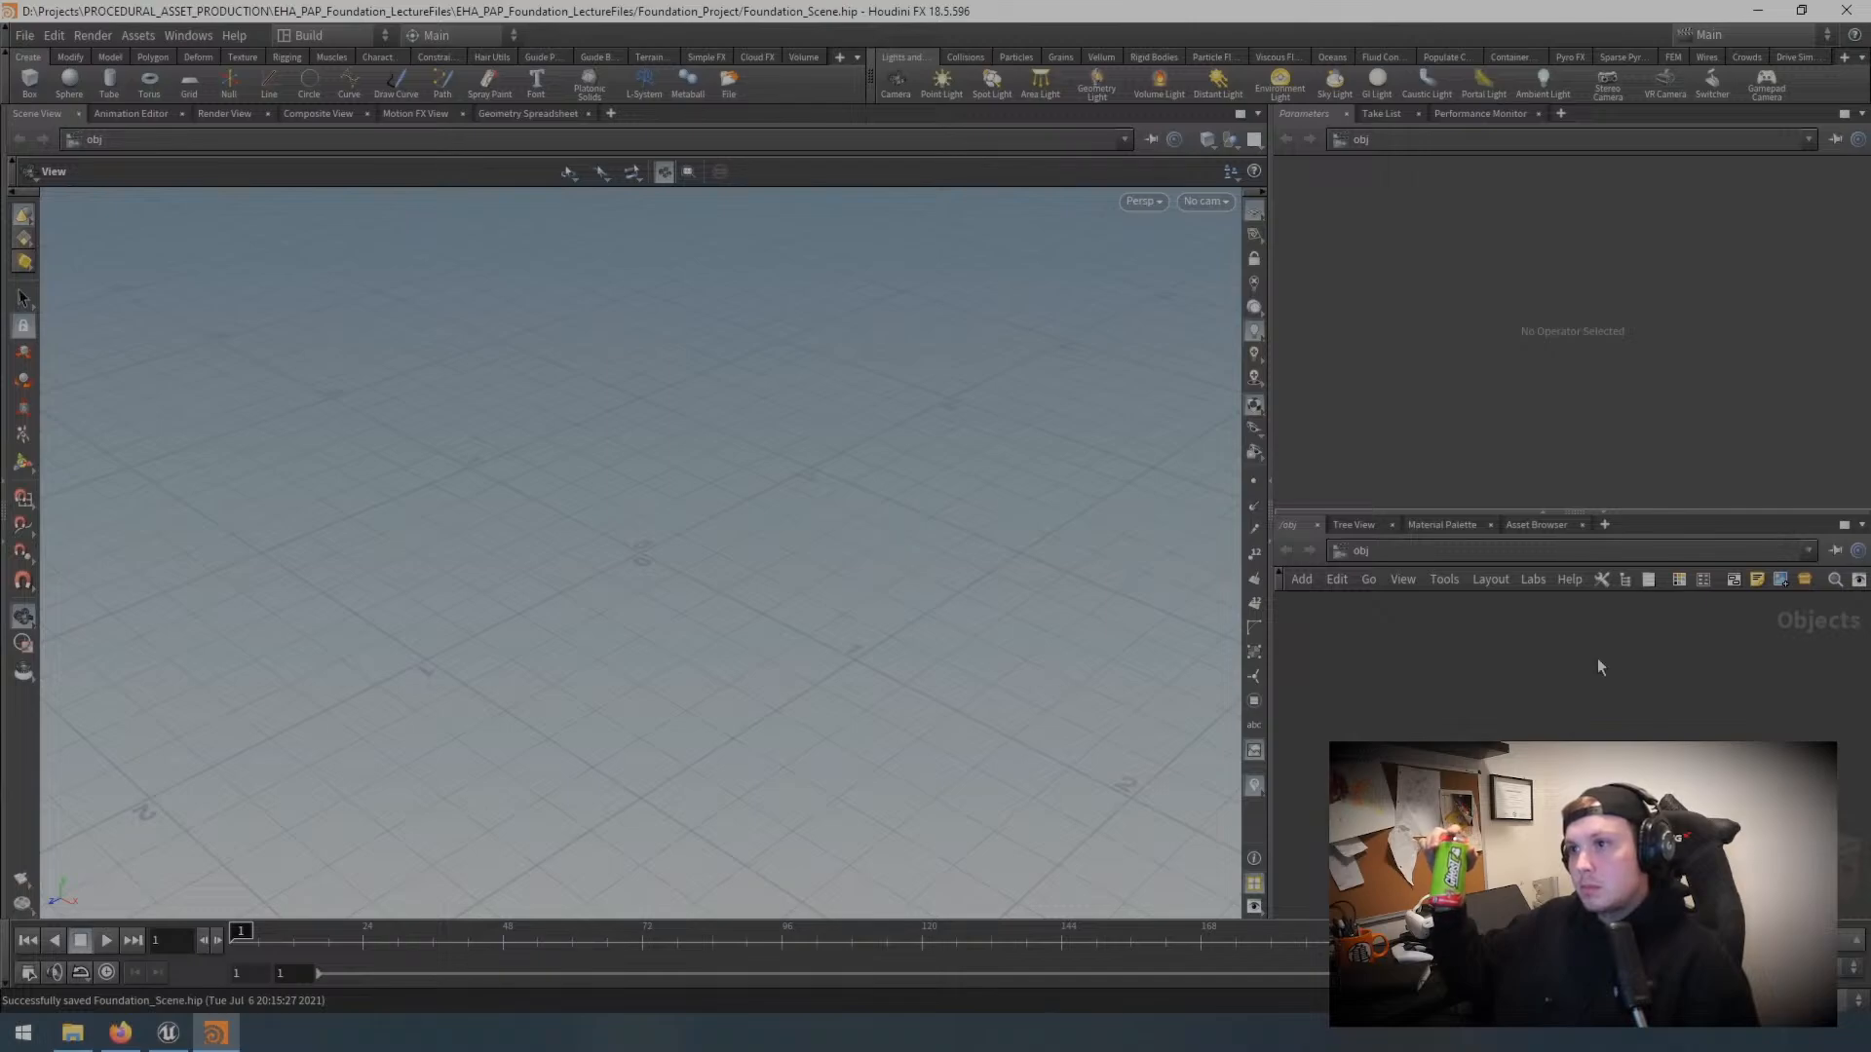
Step: Watch the lecture's demonstration of enlarging the network pane, adding a Subnetwork node at object level and looking inside it
left_click_drag(1269, 613, 879, 614)
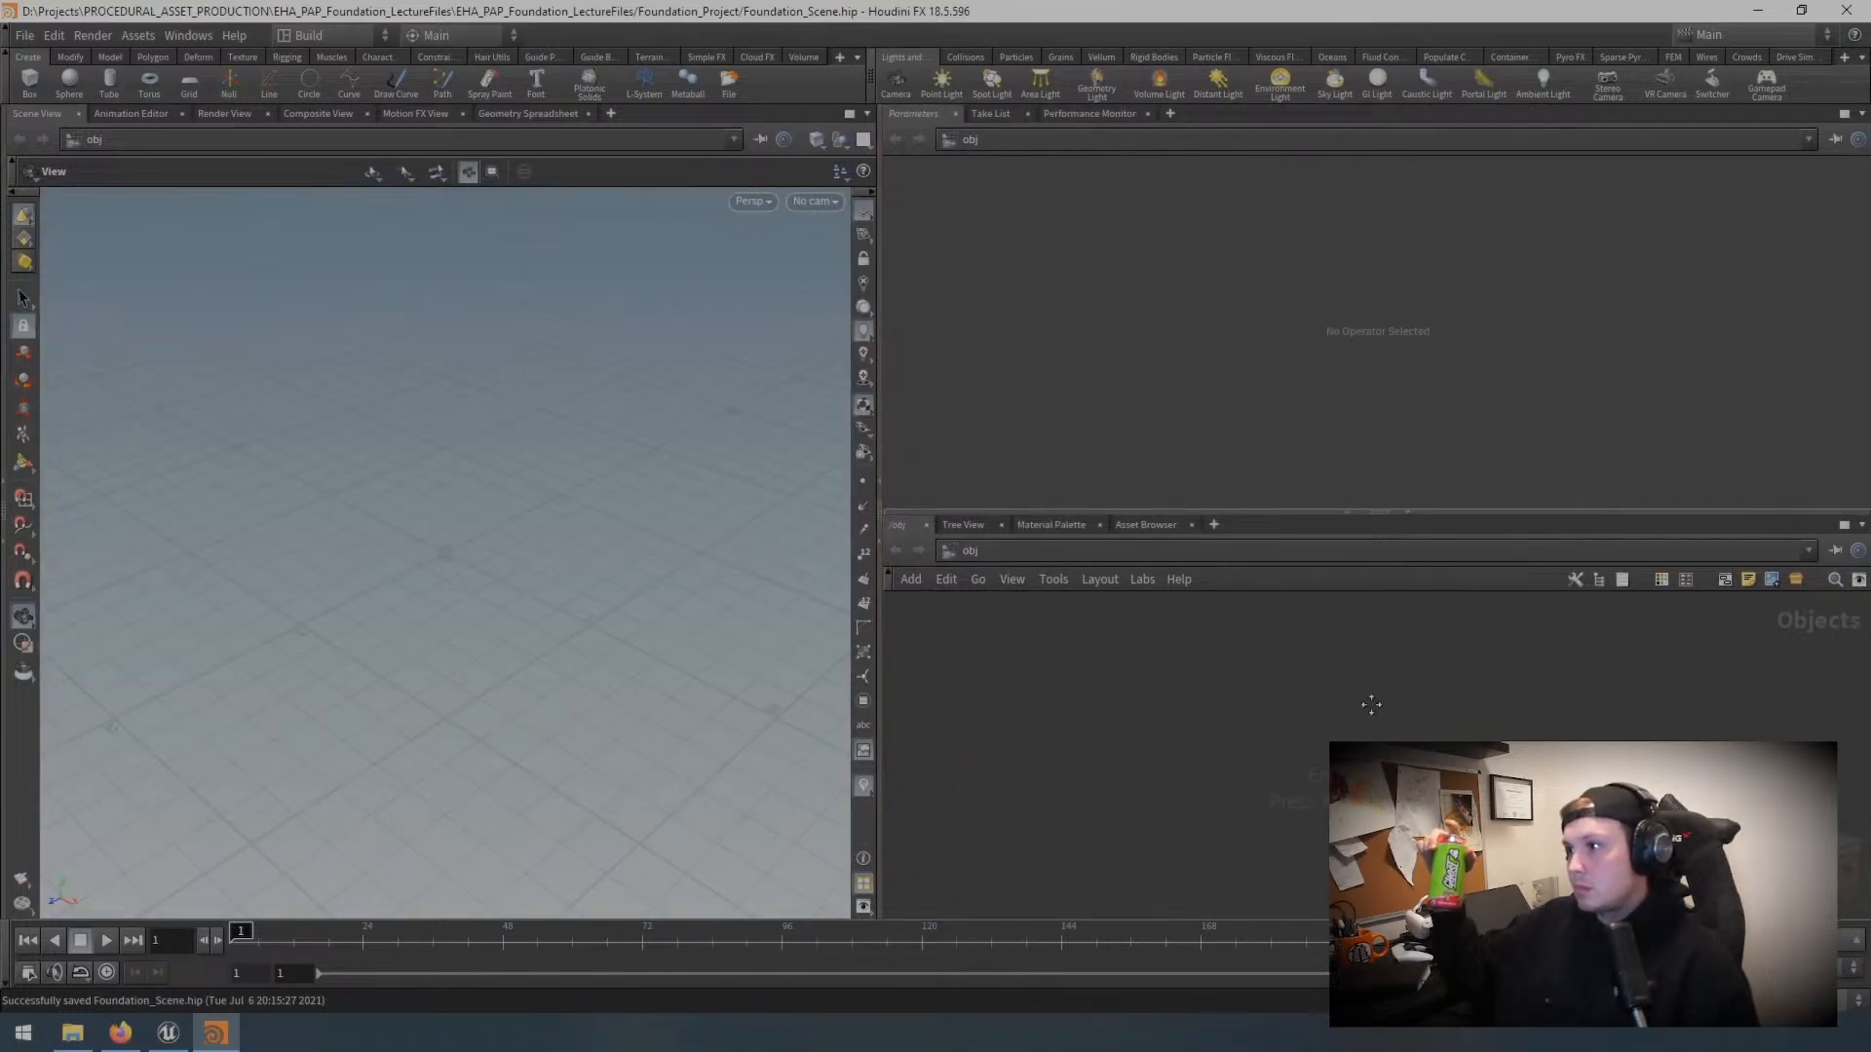
left_click_drag(1507, 512, 1500, 409)
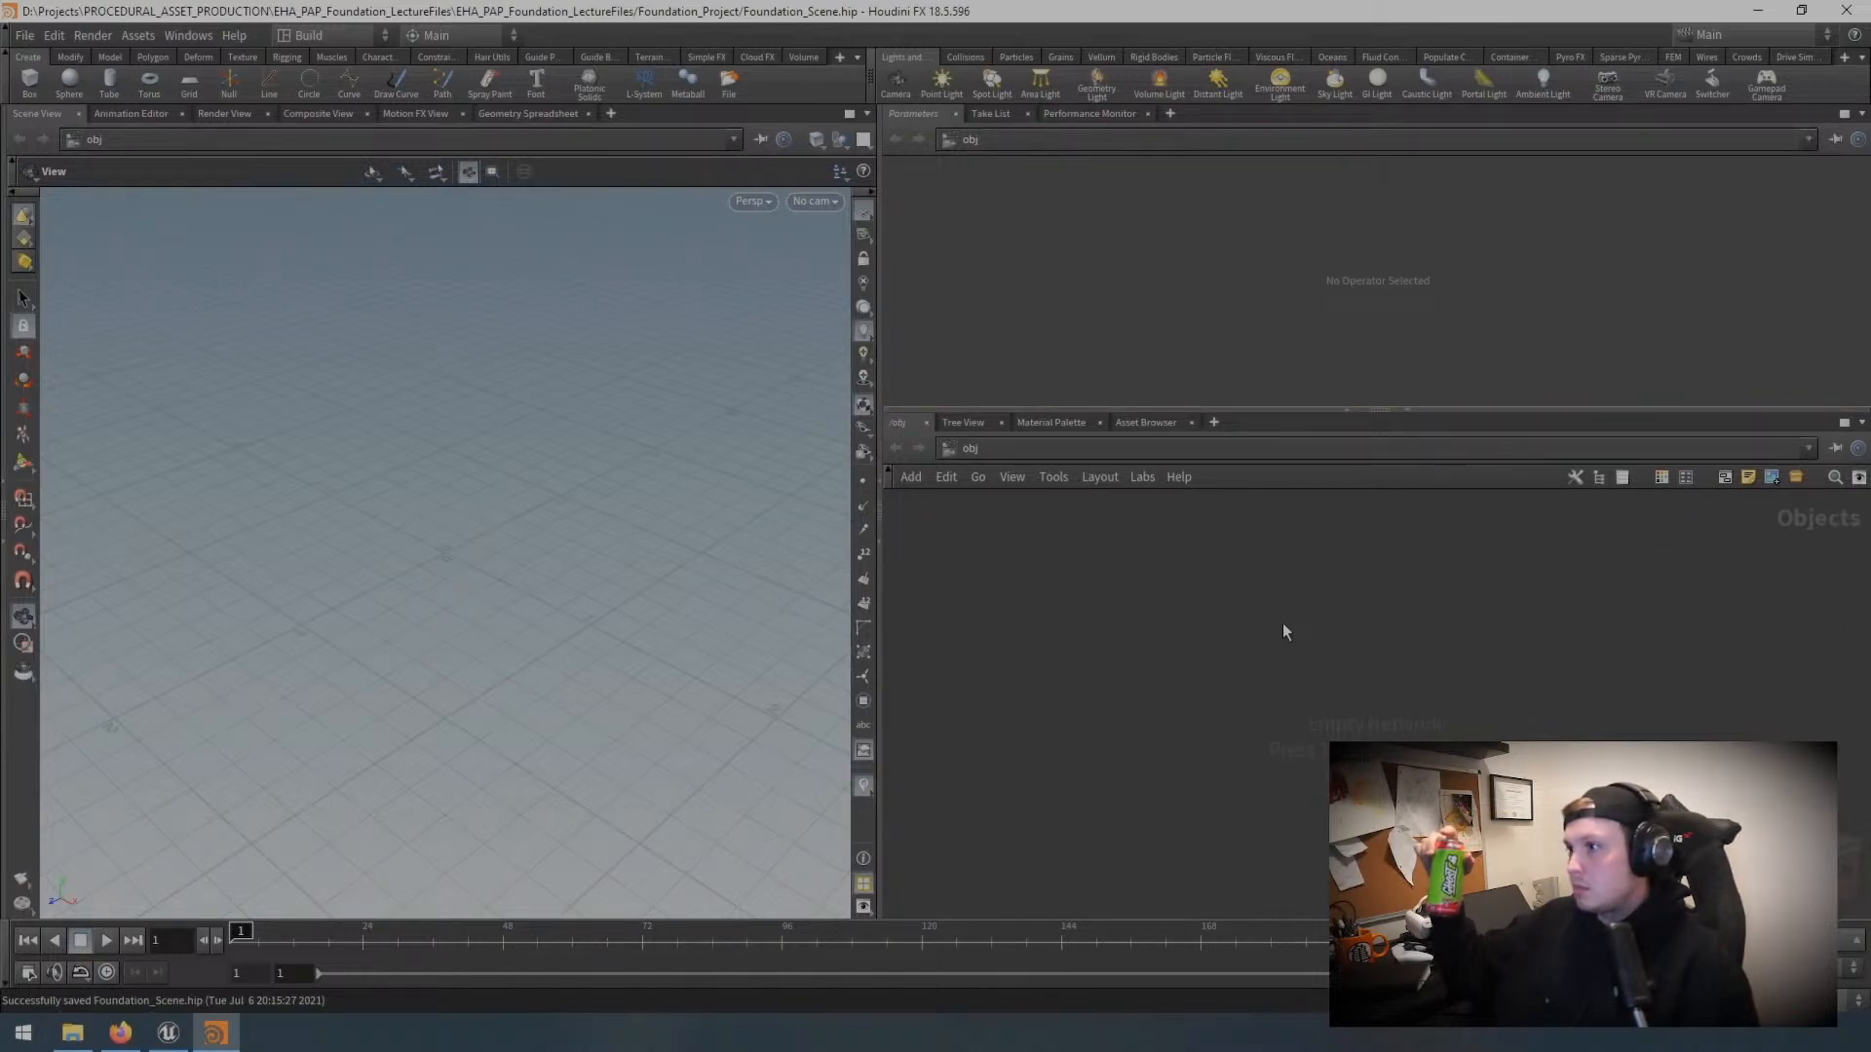
key("Tab")
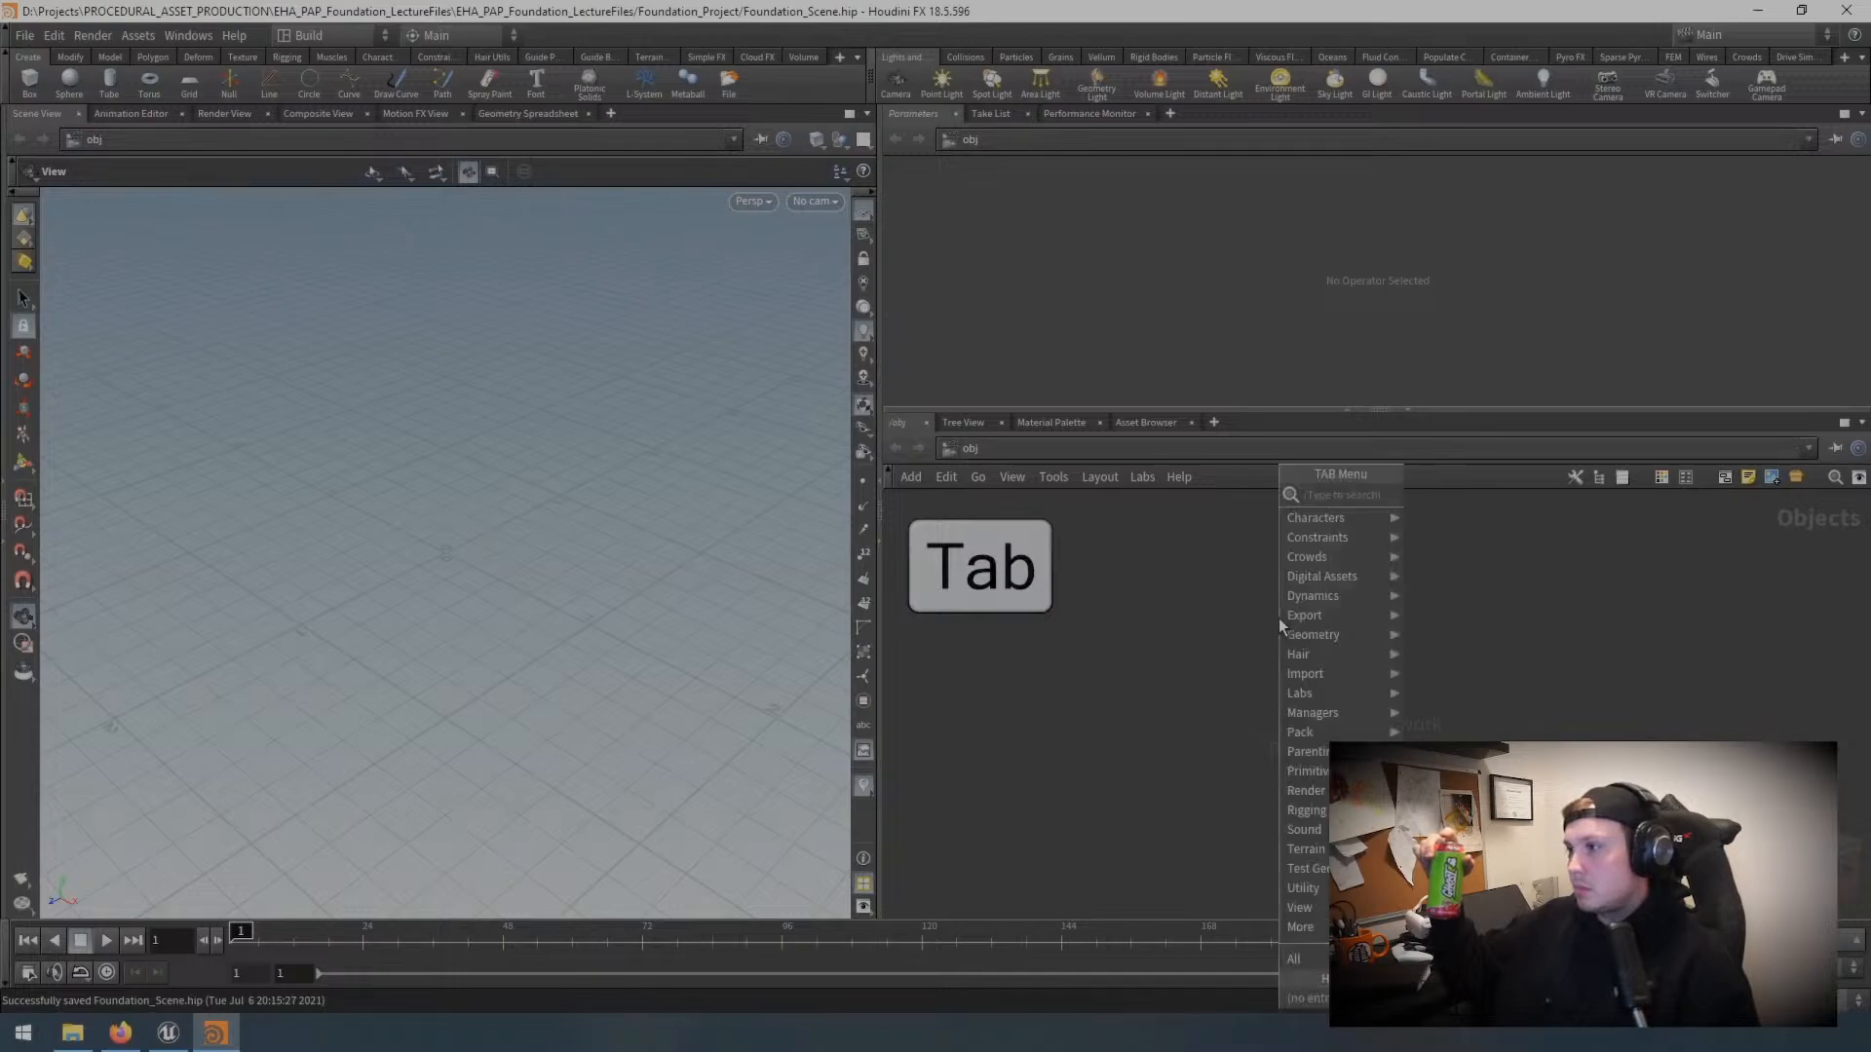
type("subnet")
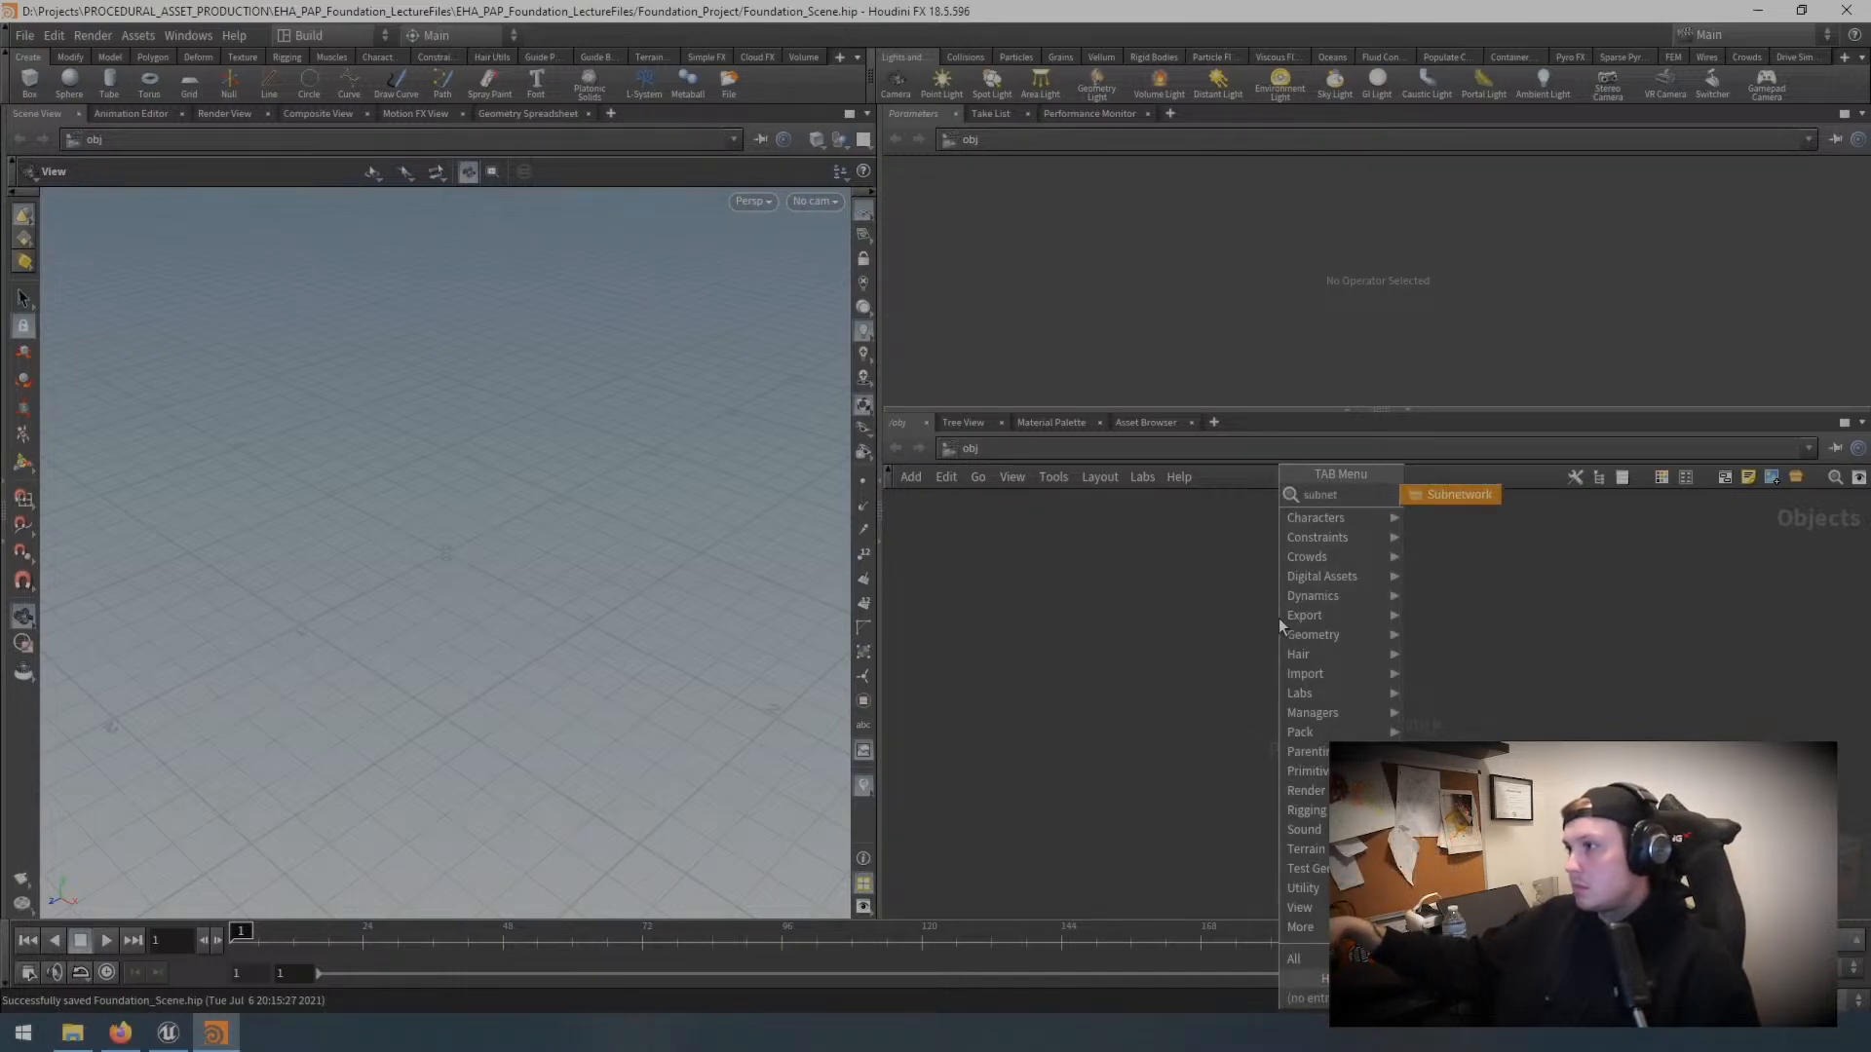
key("Return")
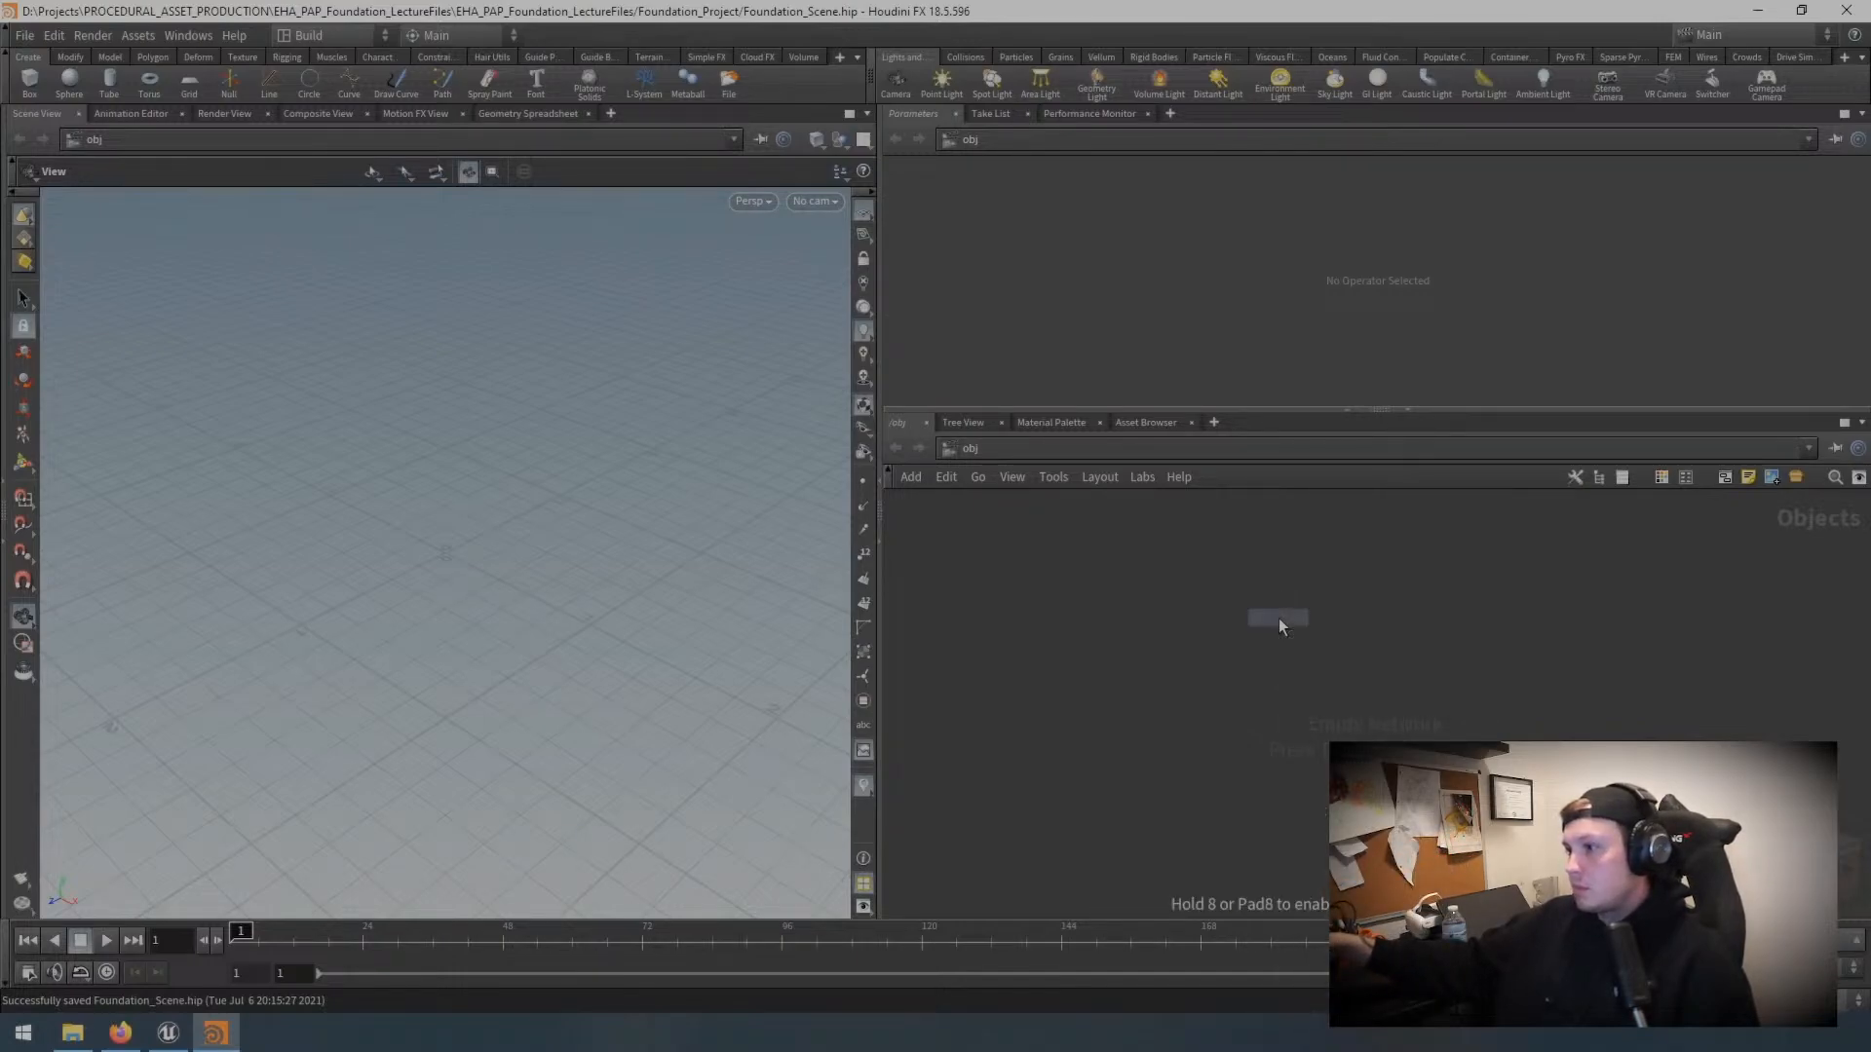
left_click(1327, 643)
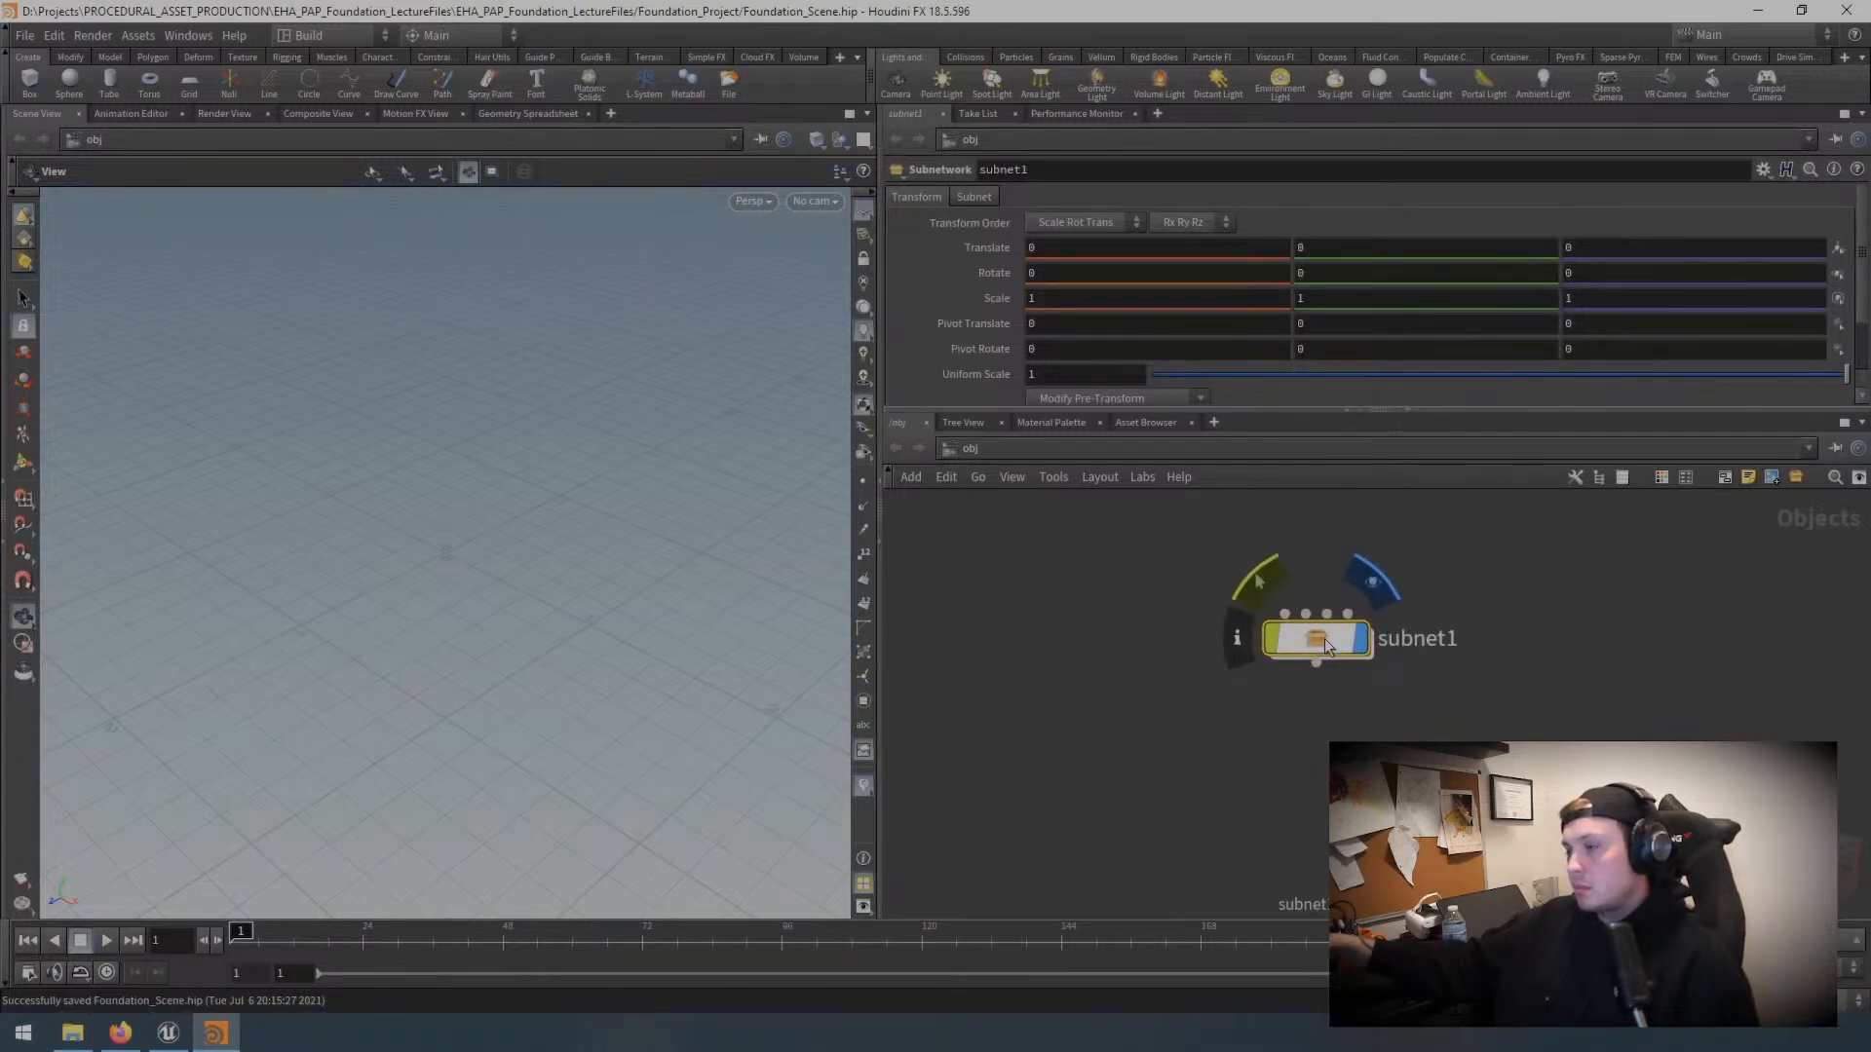
double_click(1324, 638)
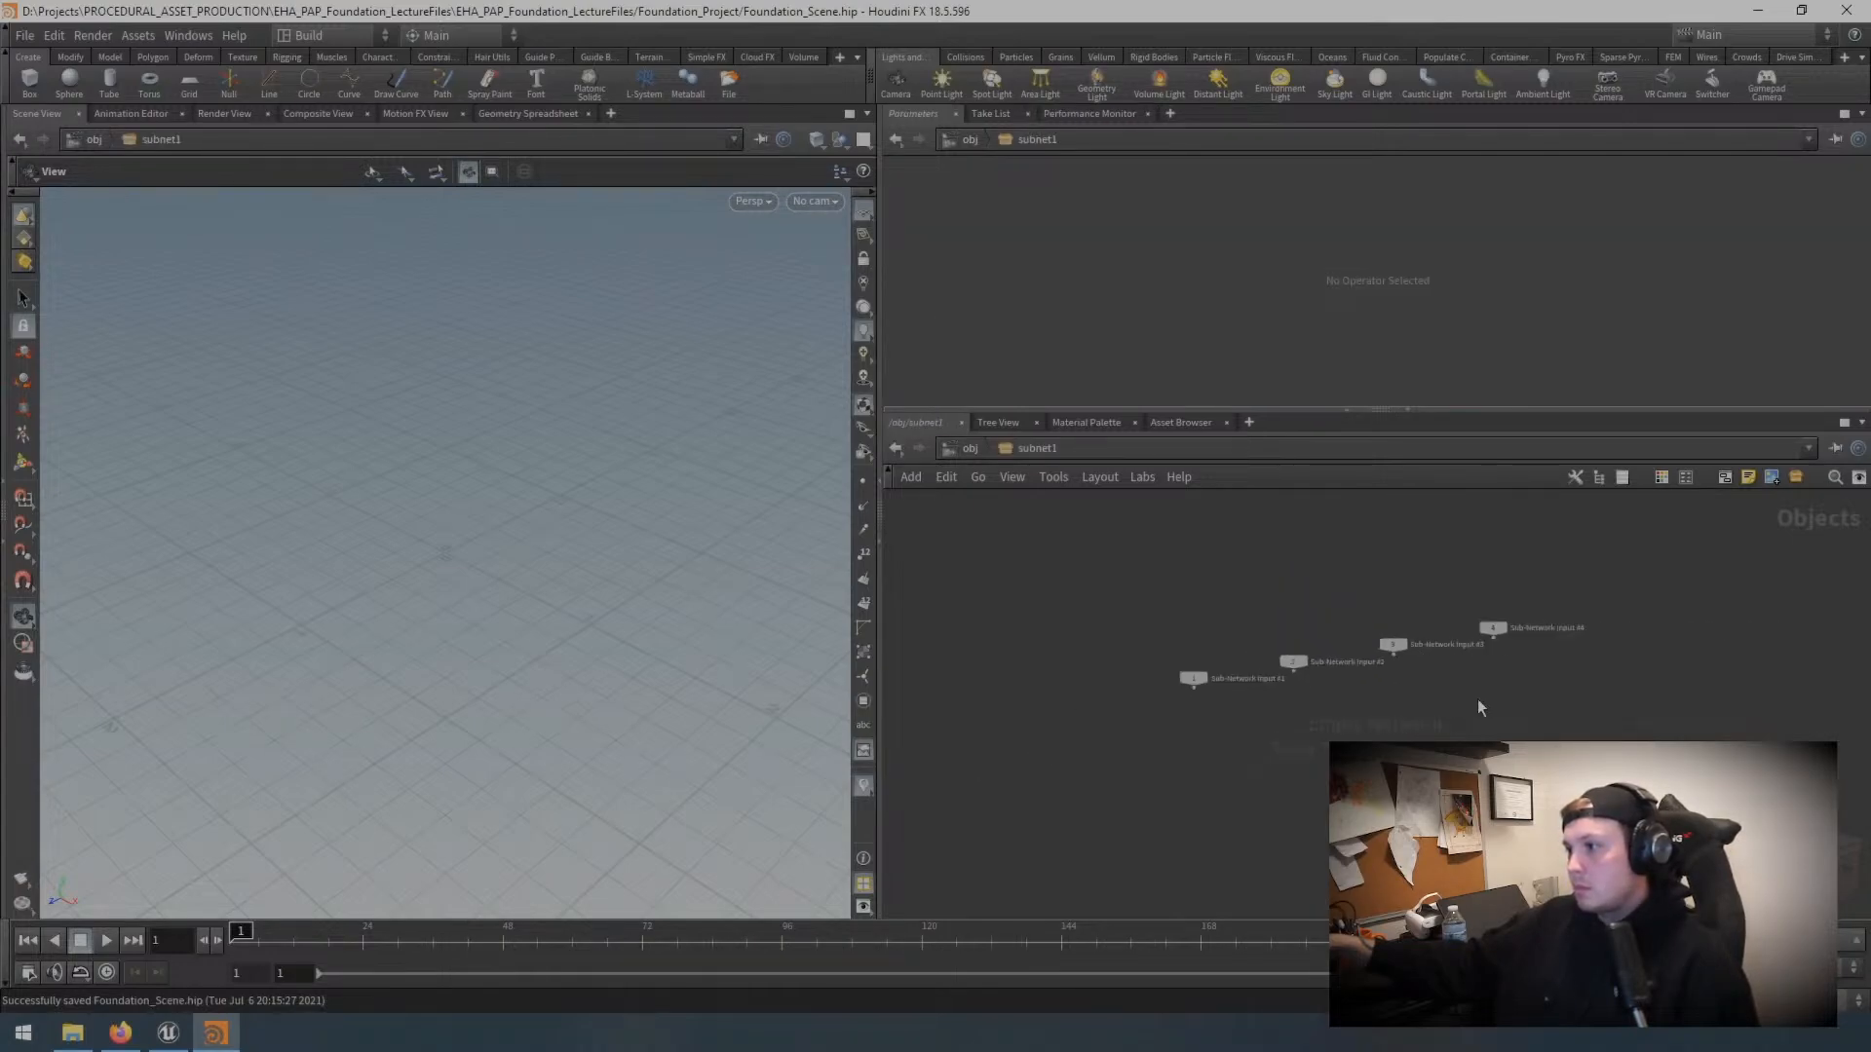
left_click(970, 448)
Step: Watch the lecture's demonstration of renaming the subnetwork to STUD_TOOL_FoundationBuilding
double_click(1400, 652)
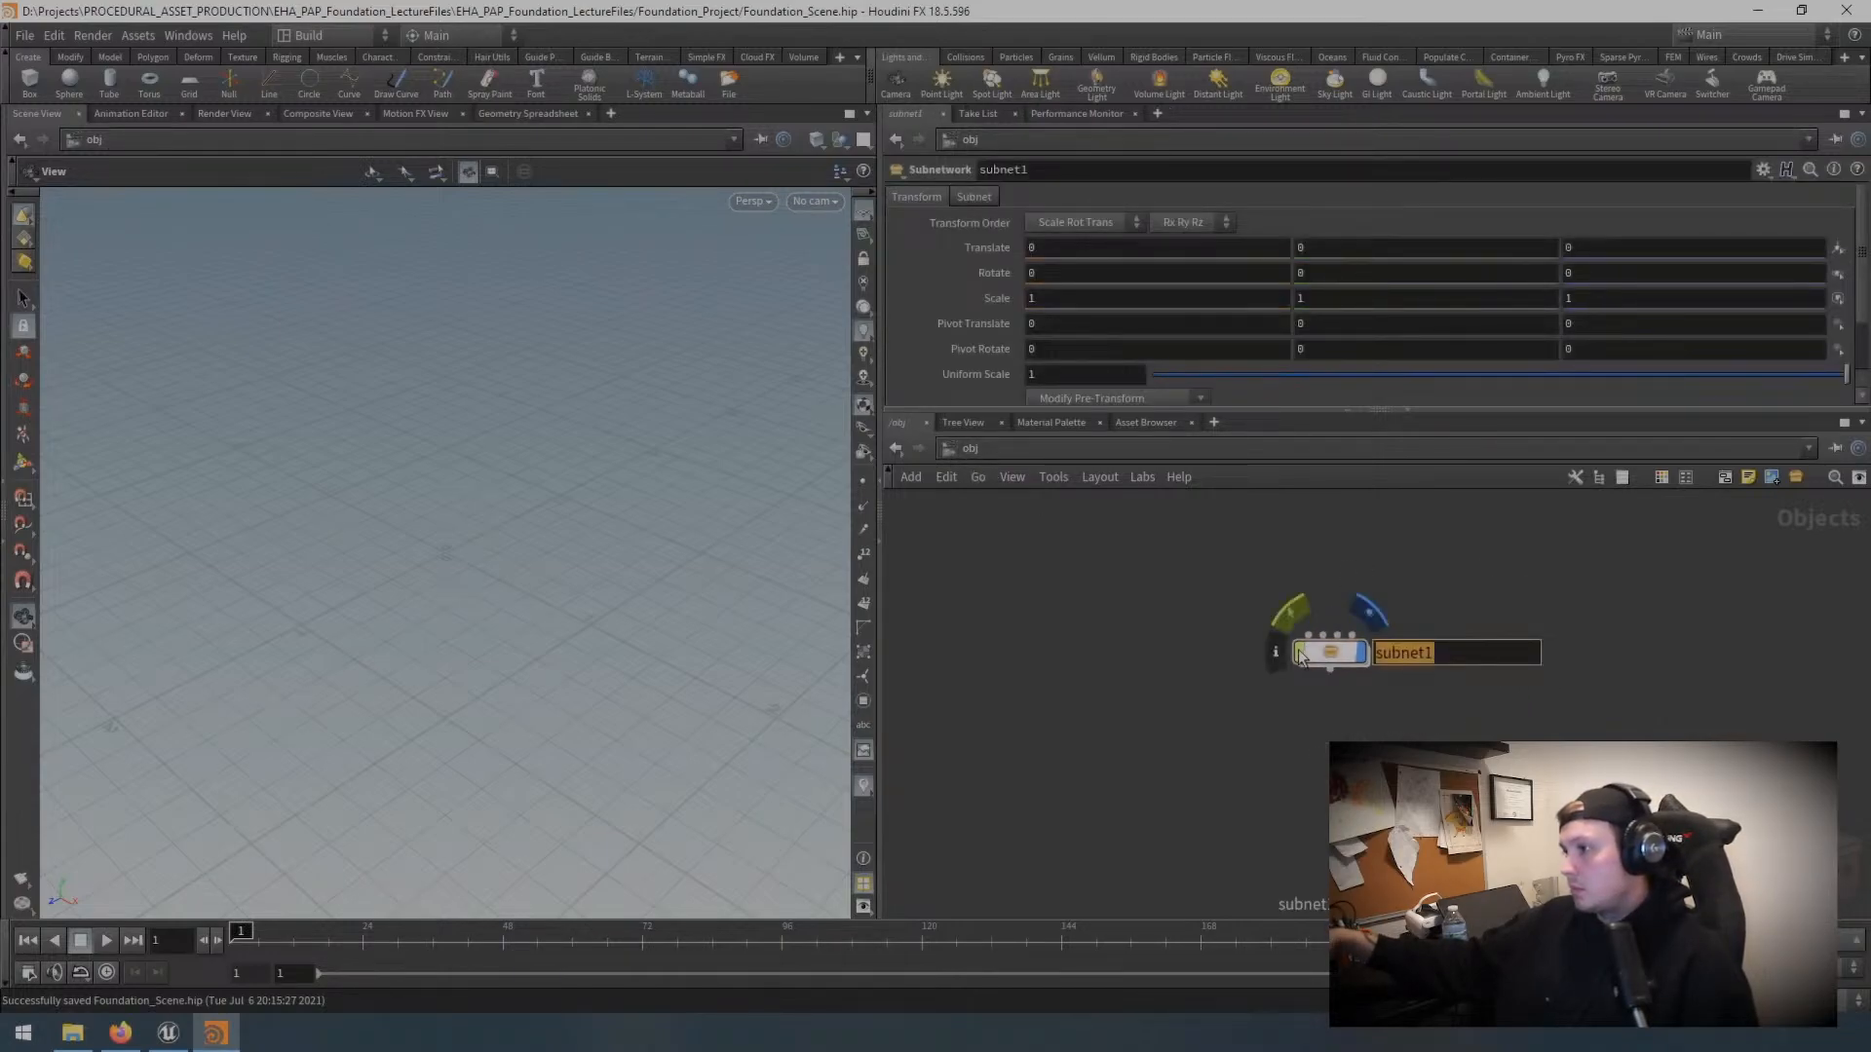
type("STU")
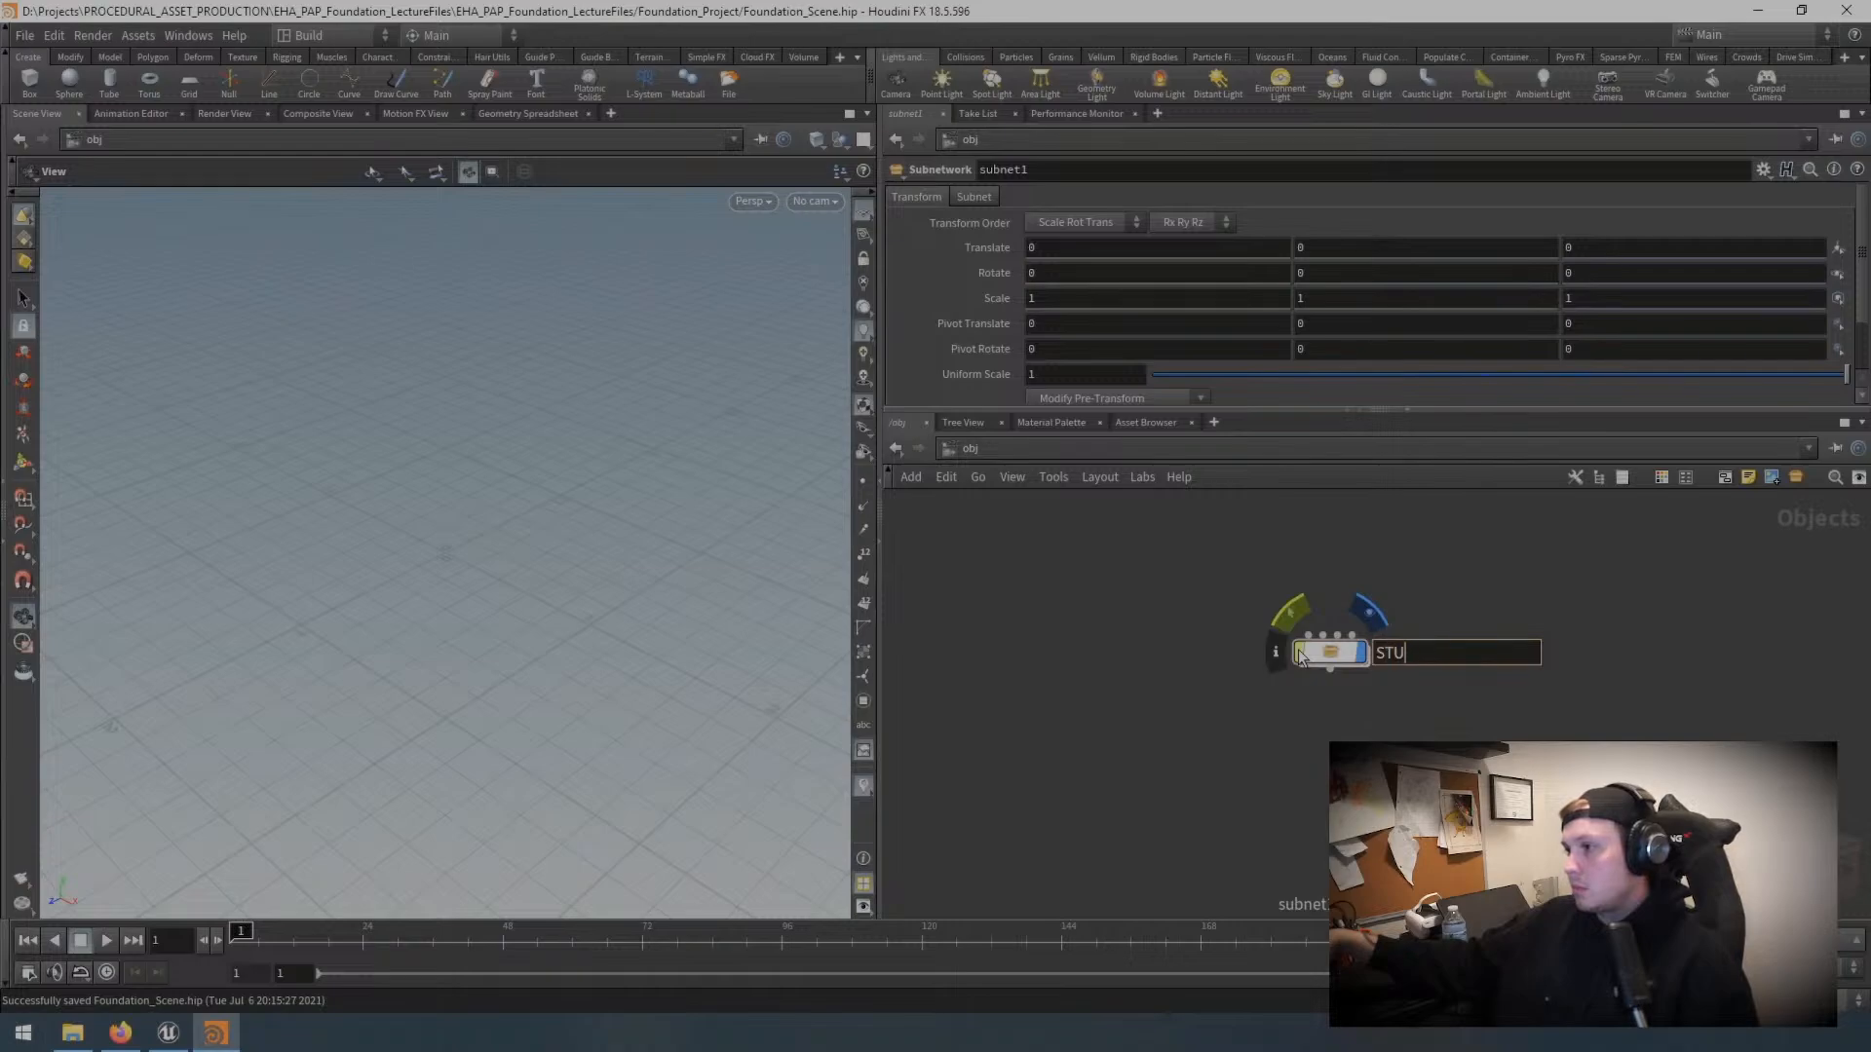
type("D_TOOL_")
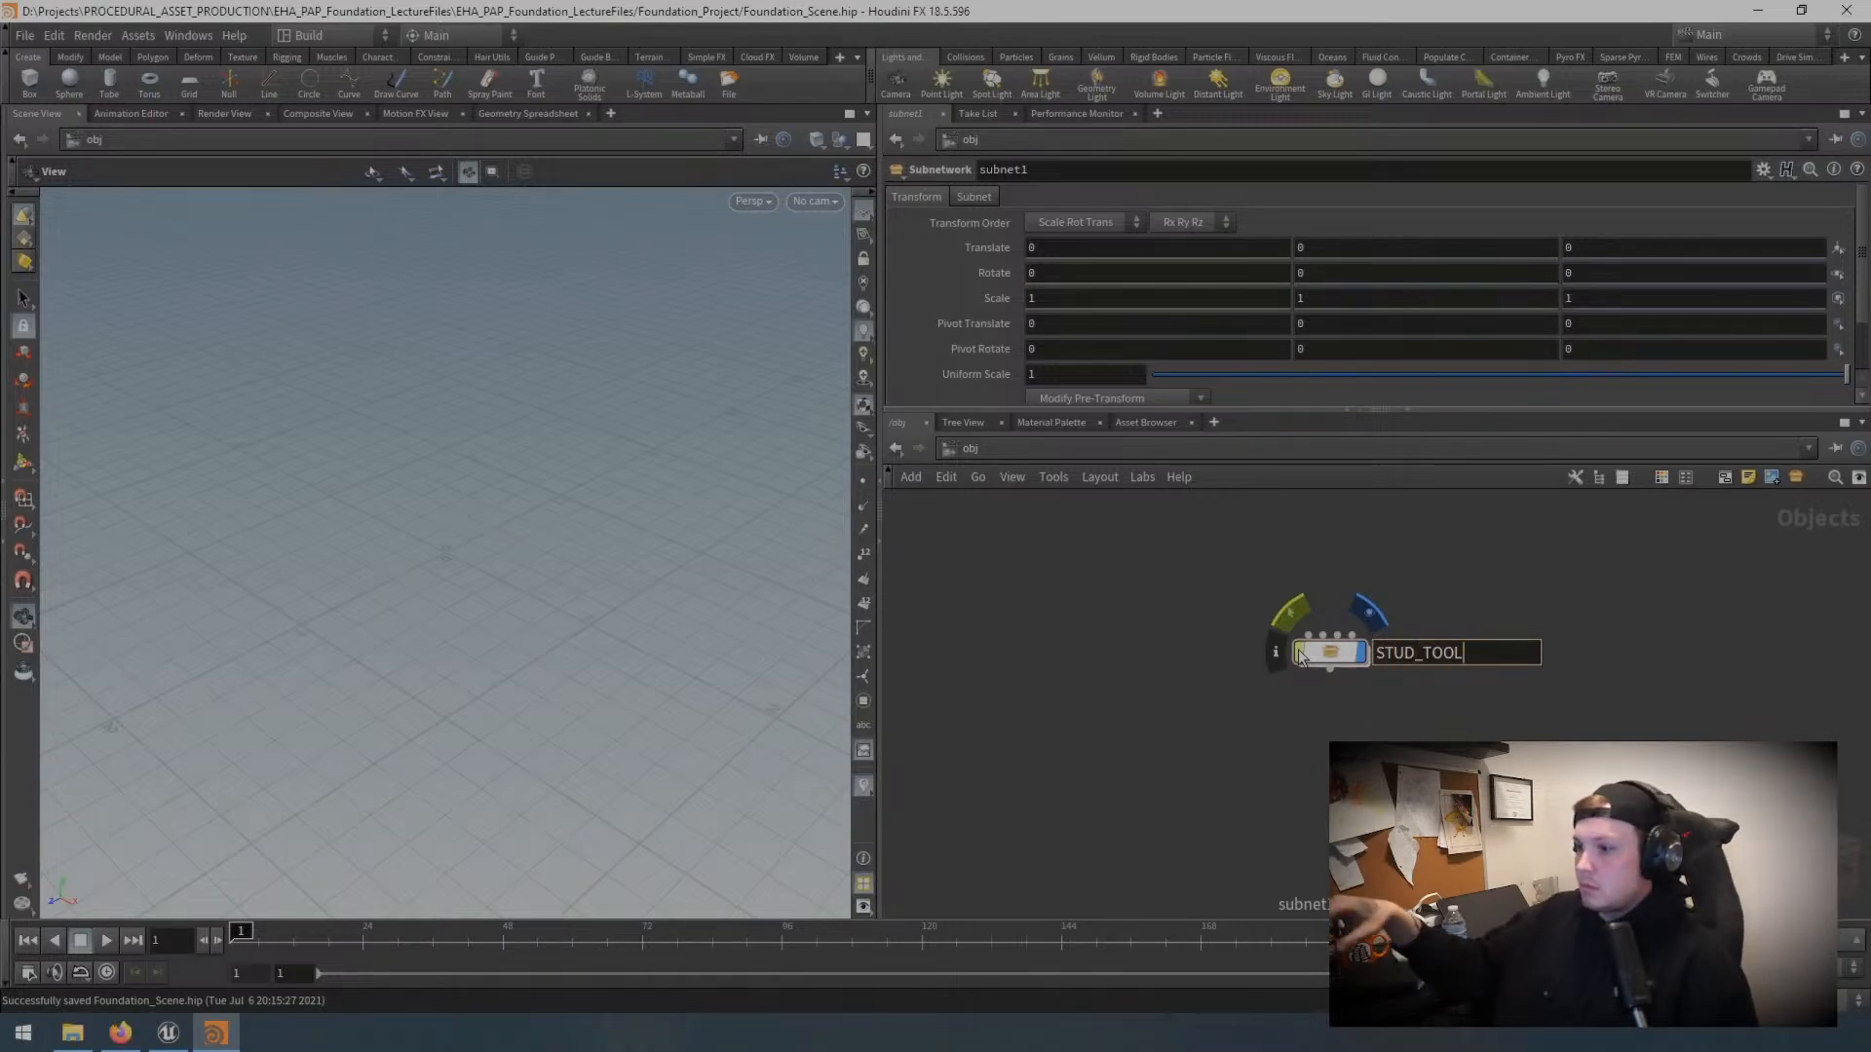
type("Found")
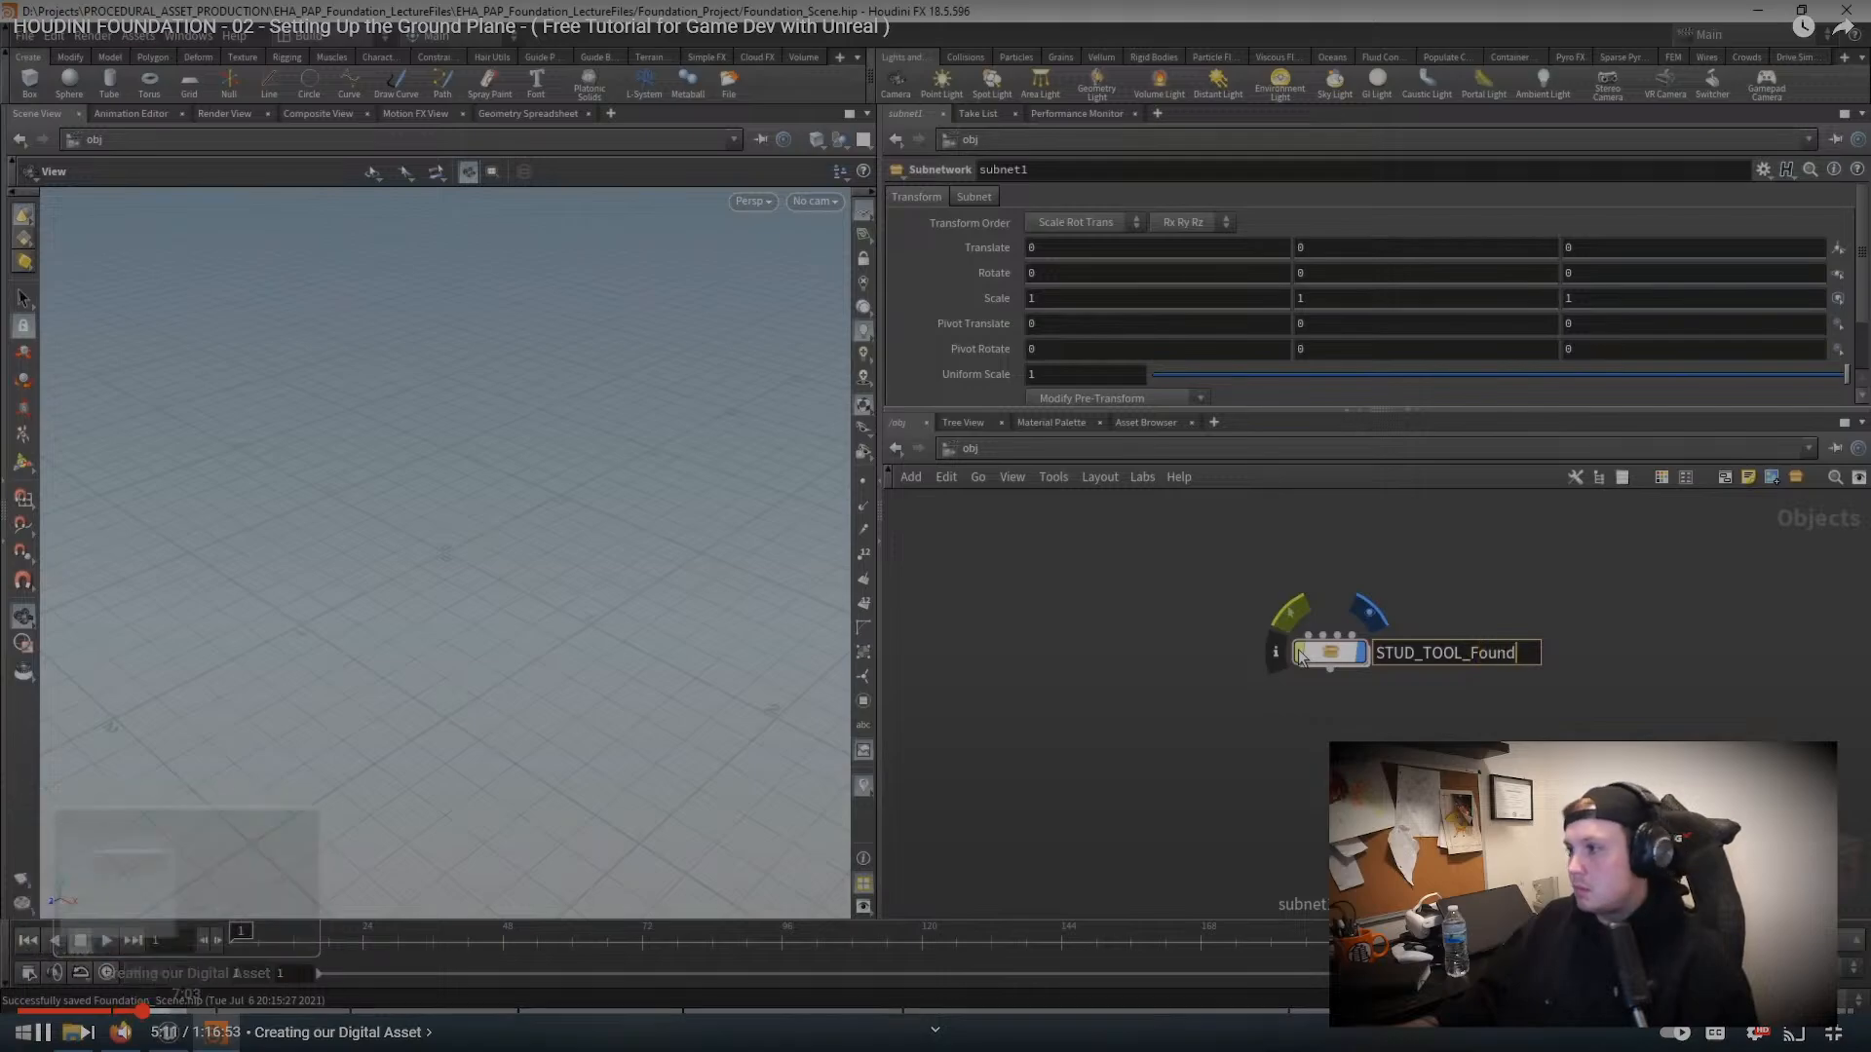
type("ation_Build")
type("ing")
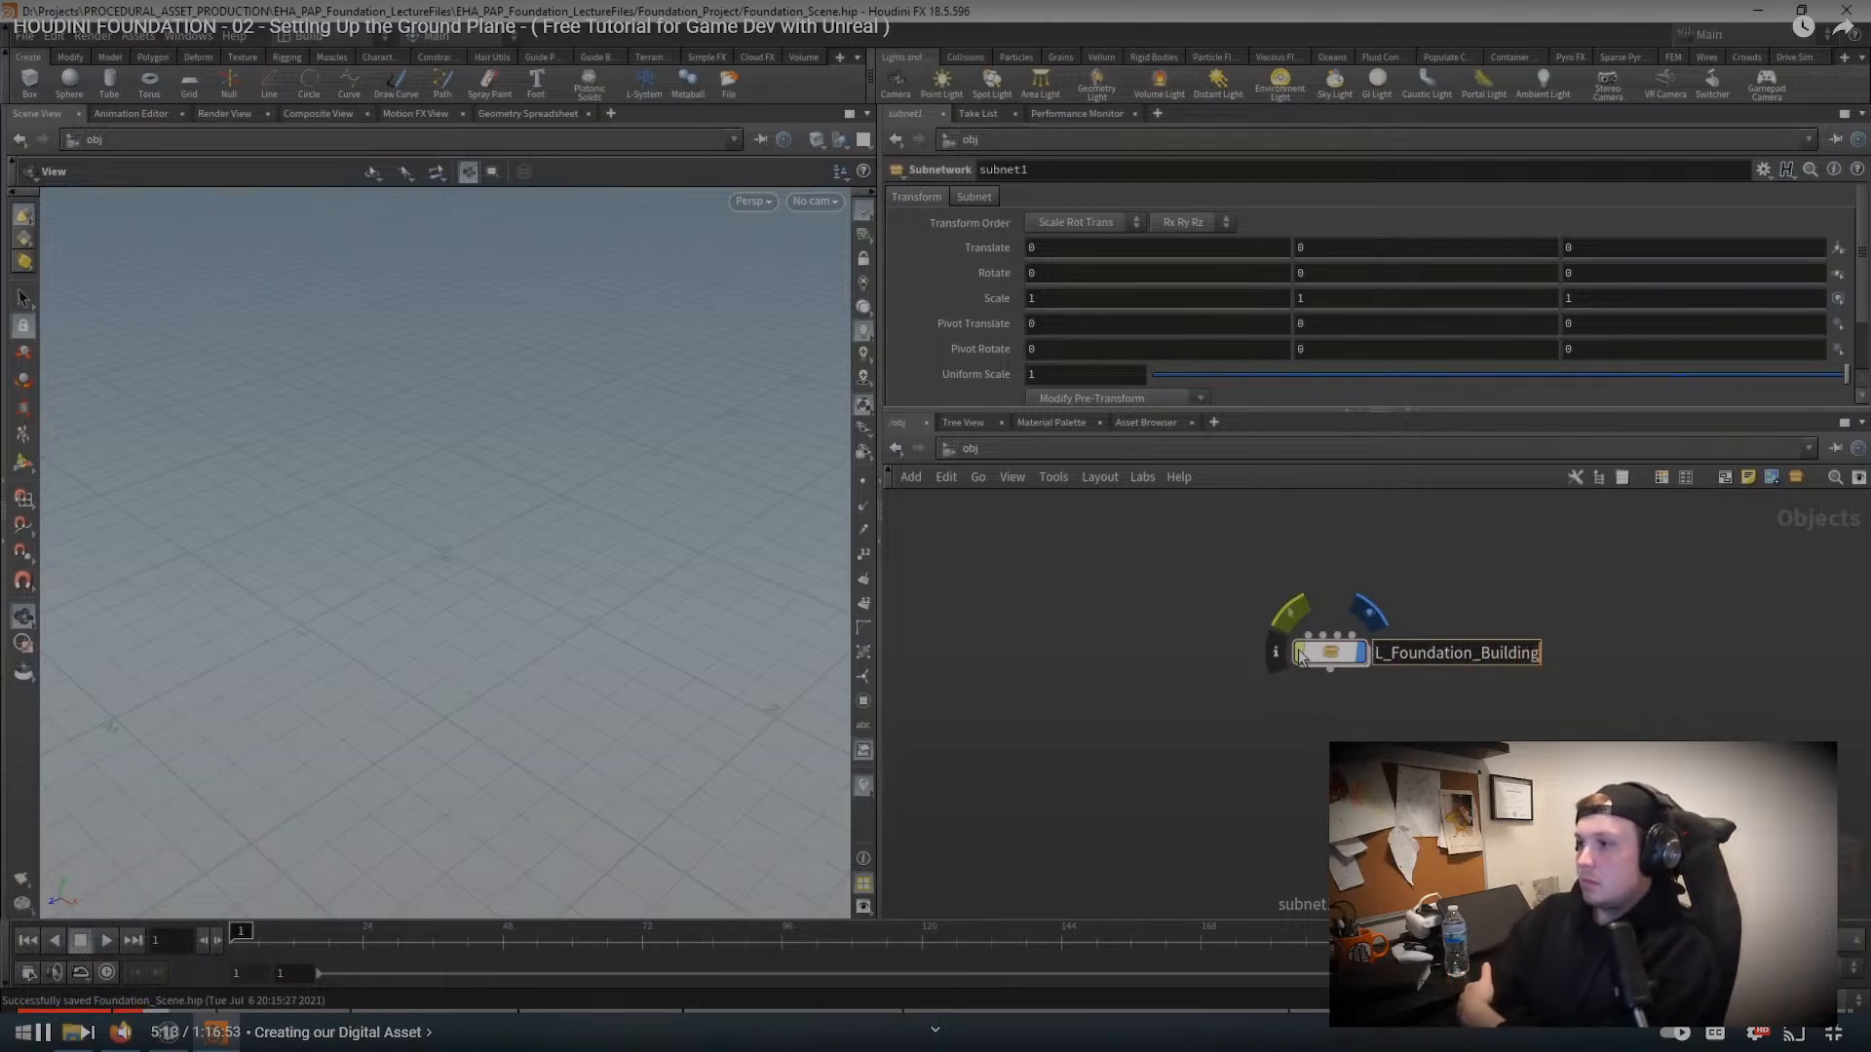
key("Left")
key("BackSpace")
key("Return")
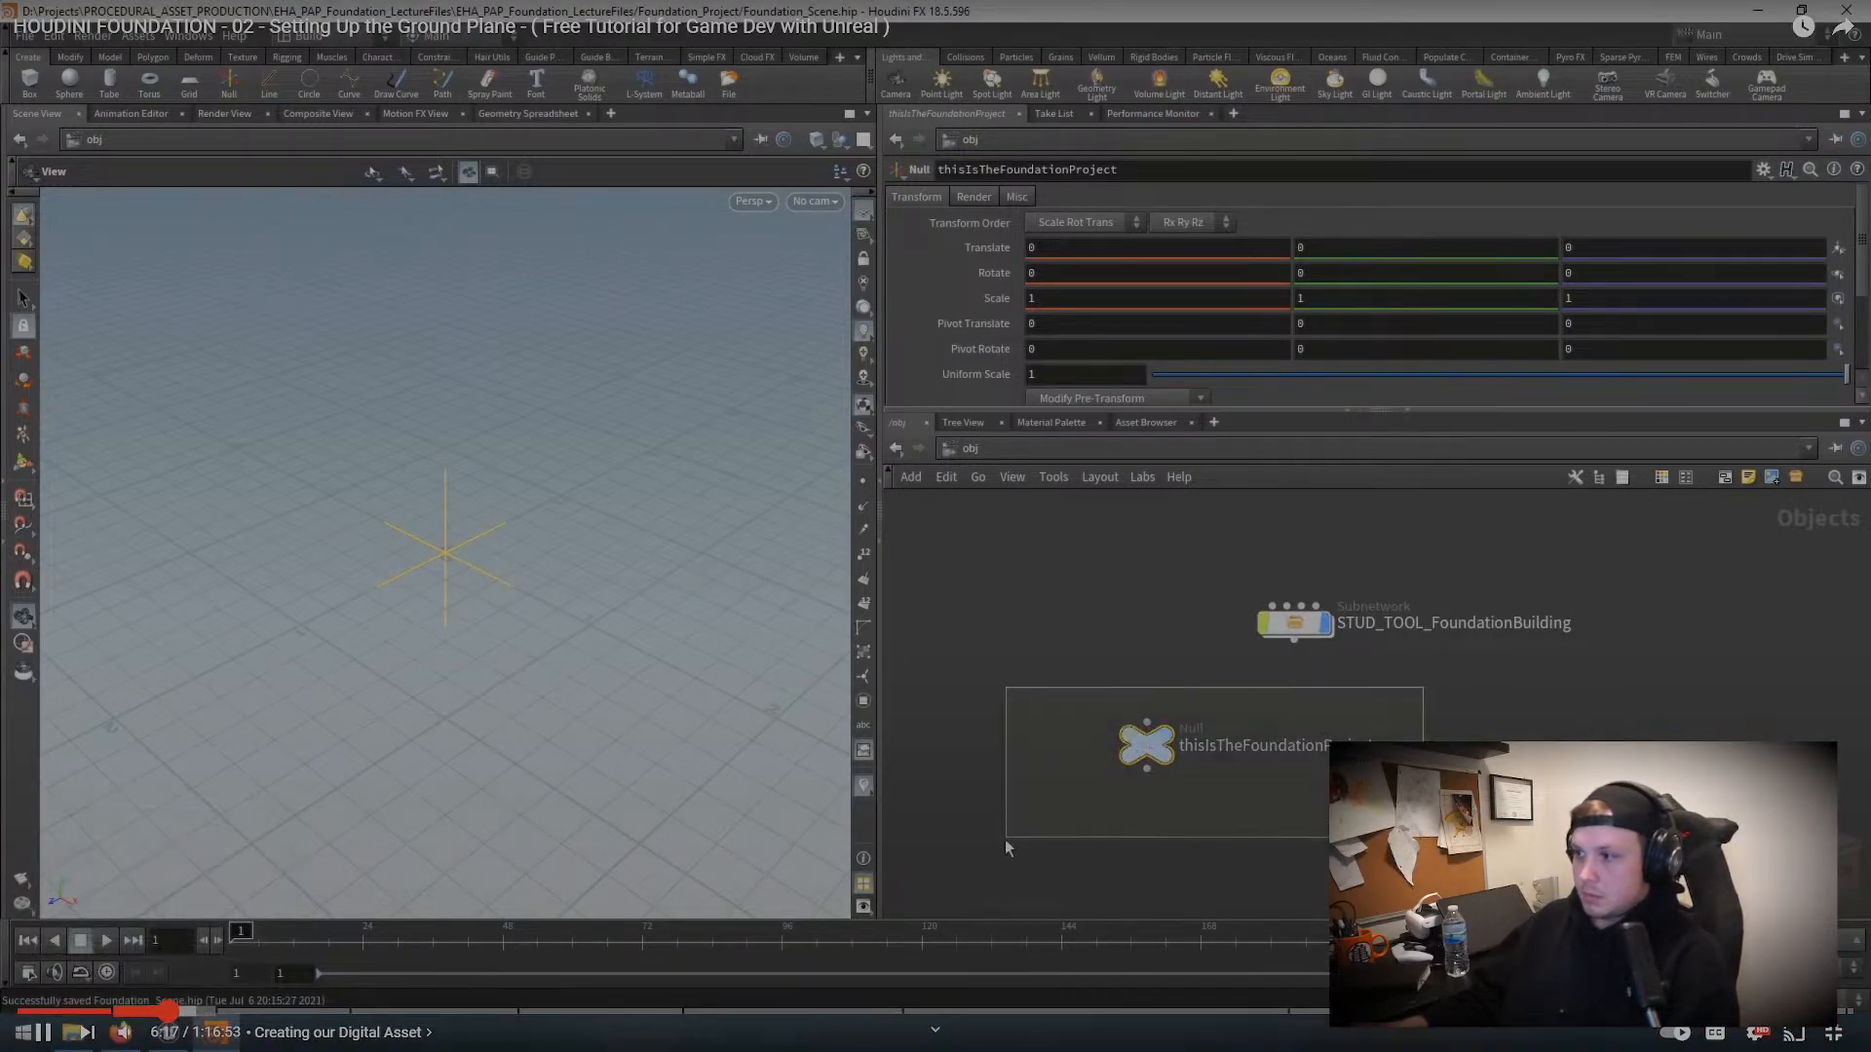
Step: Rewind the lecture slightly and rewatch the node naming explanation up to the deletion of the thisIsTheFoundationProject null
key("Left")
key("Left")
key("Left")
key("Left")
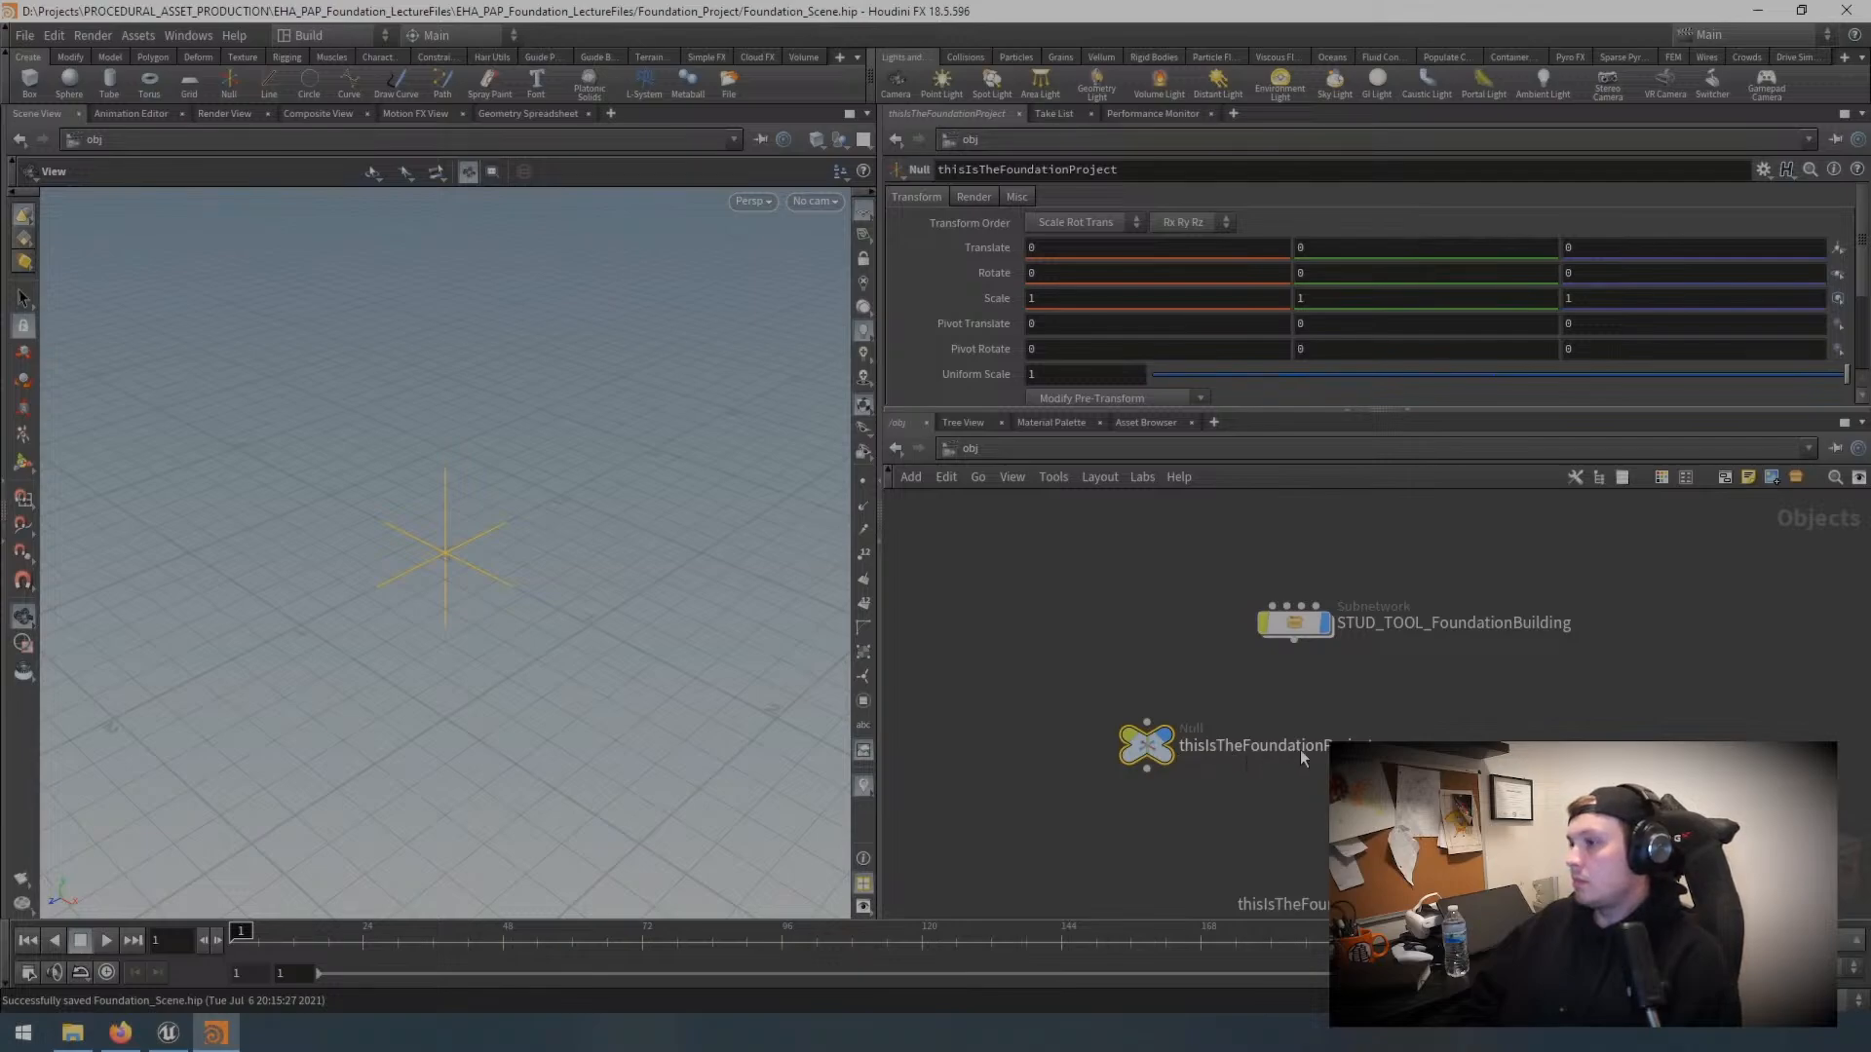
left_click_drag(1423, 700, 1011, 832)
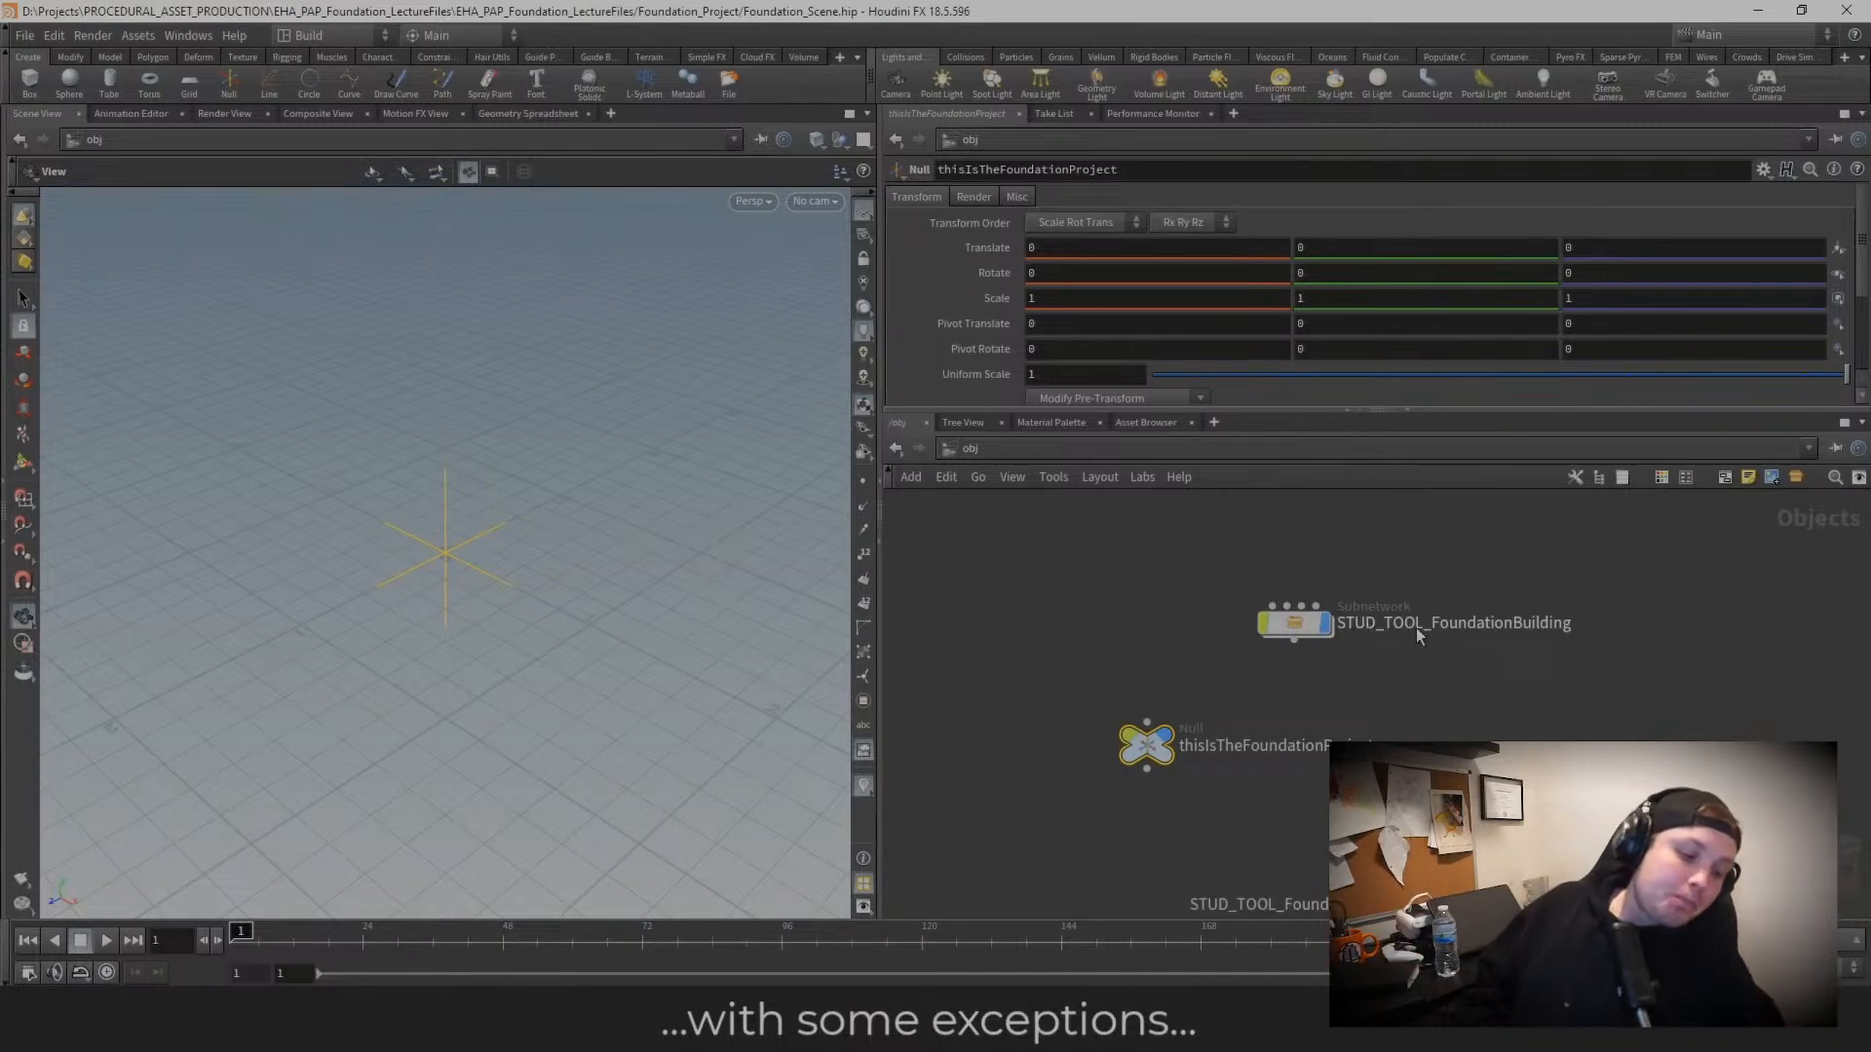
key("Delete")
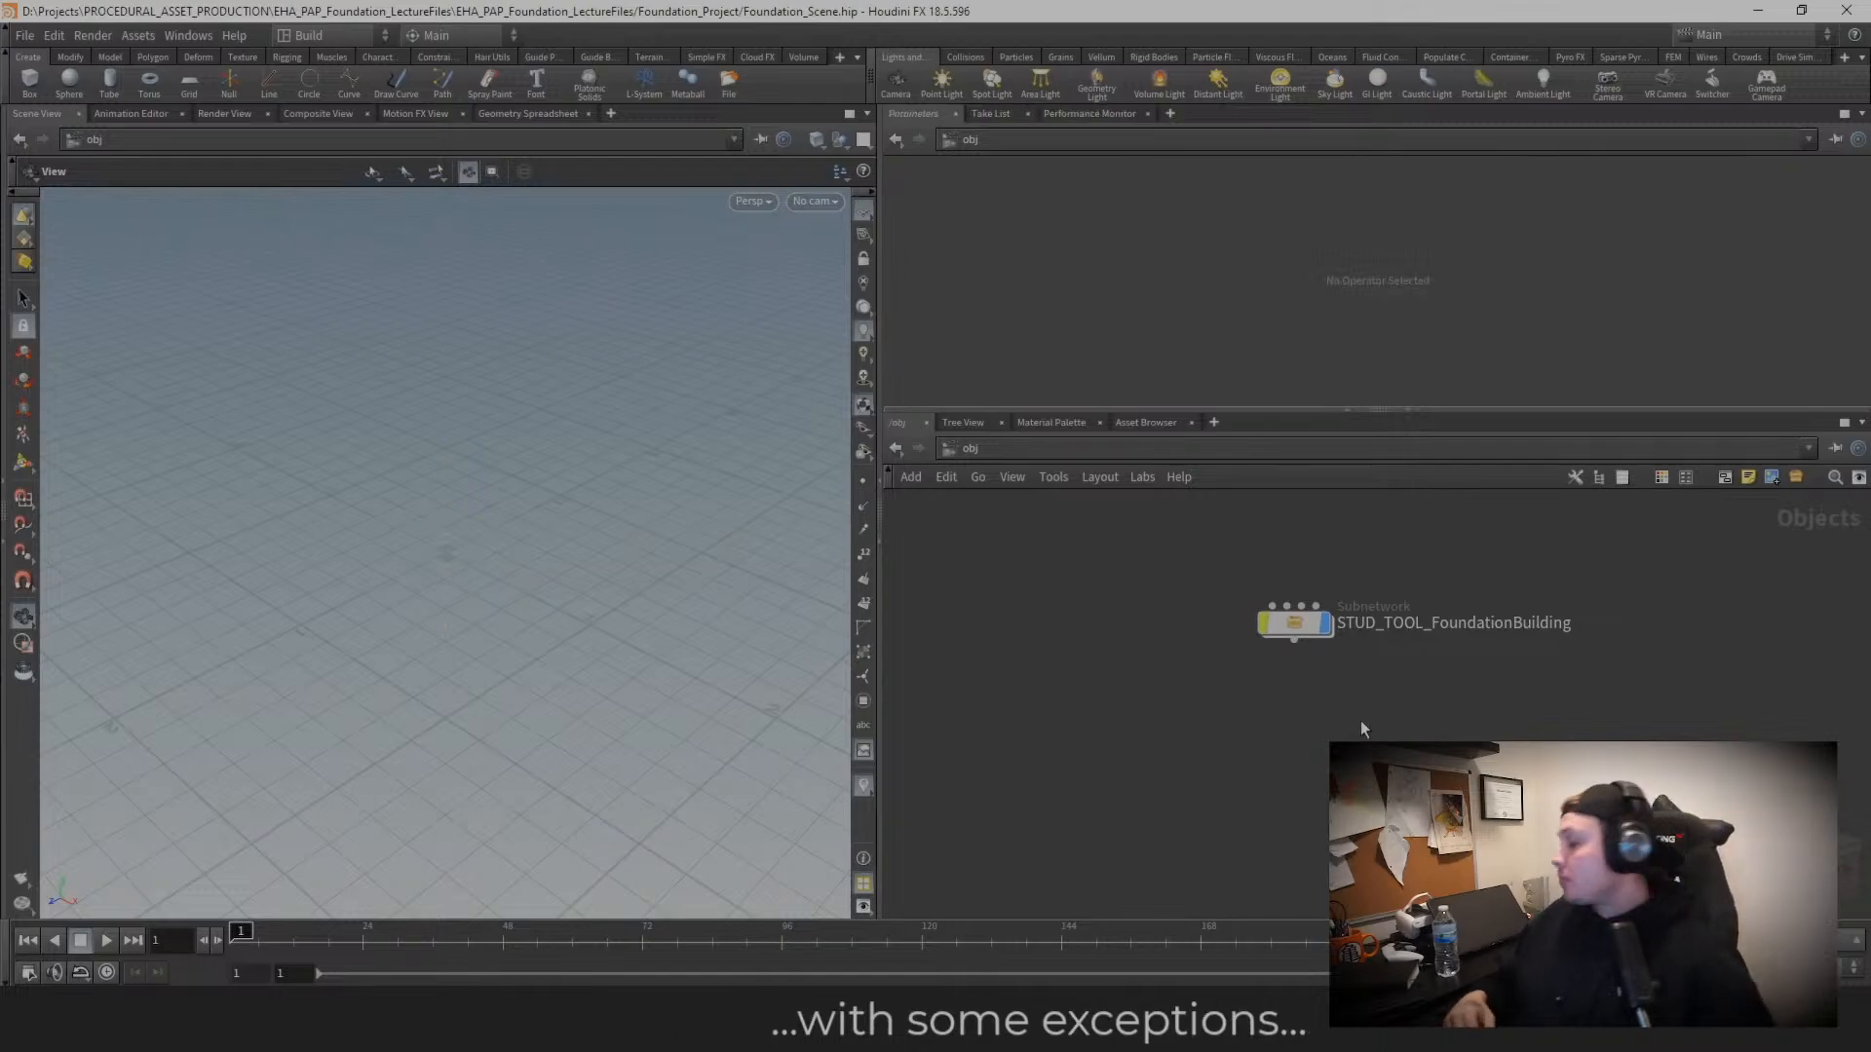
Step: Watch the lecture's demonstration of starting a new digital asset from the STUD_TOOL_FoundationBuilding subnetwork
key("h")
left_click(1259, 676)
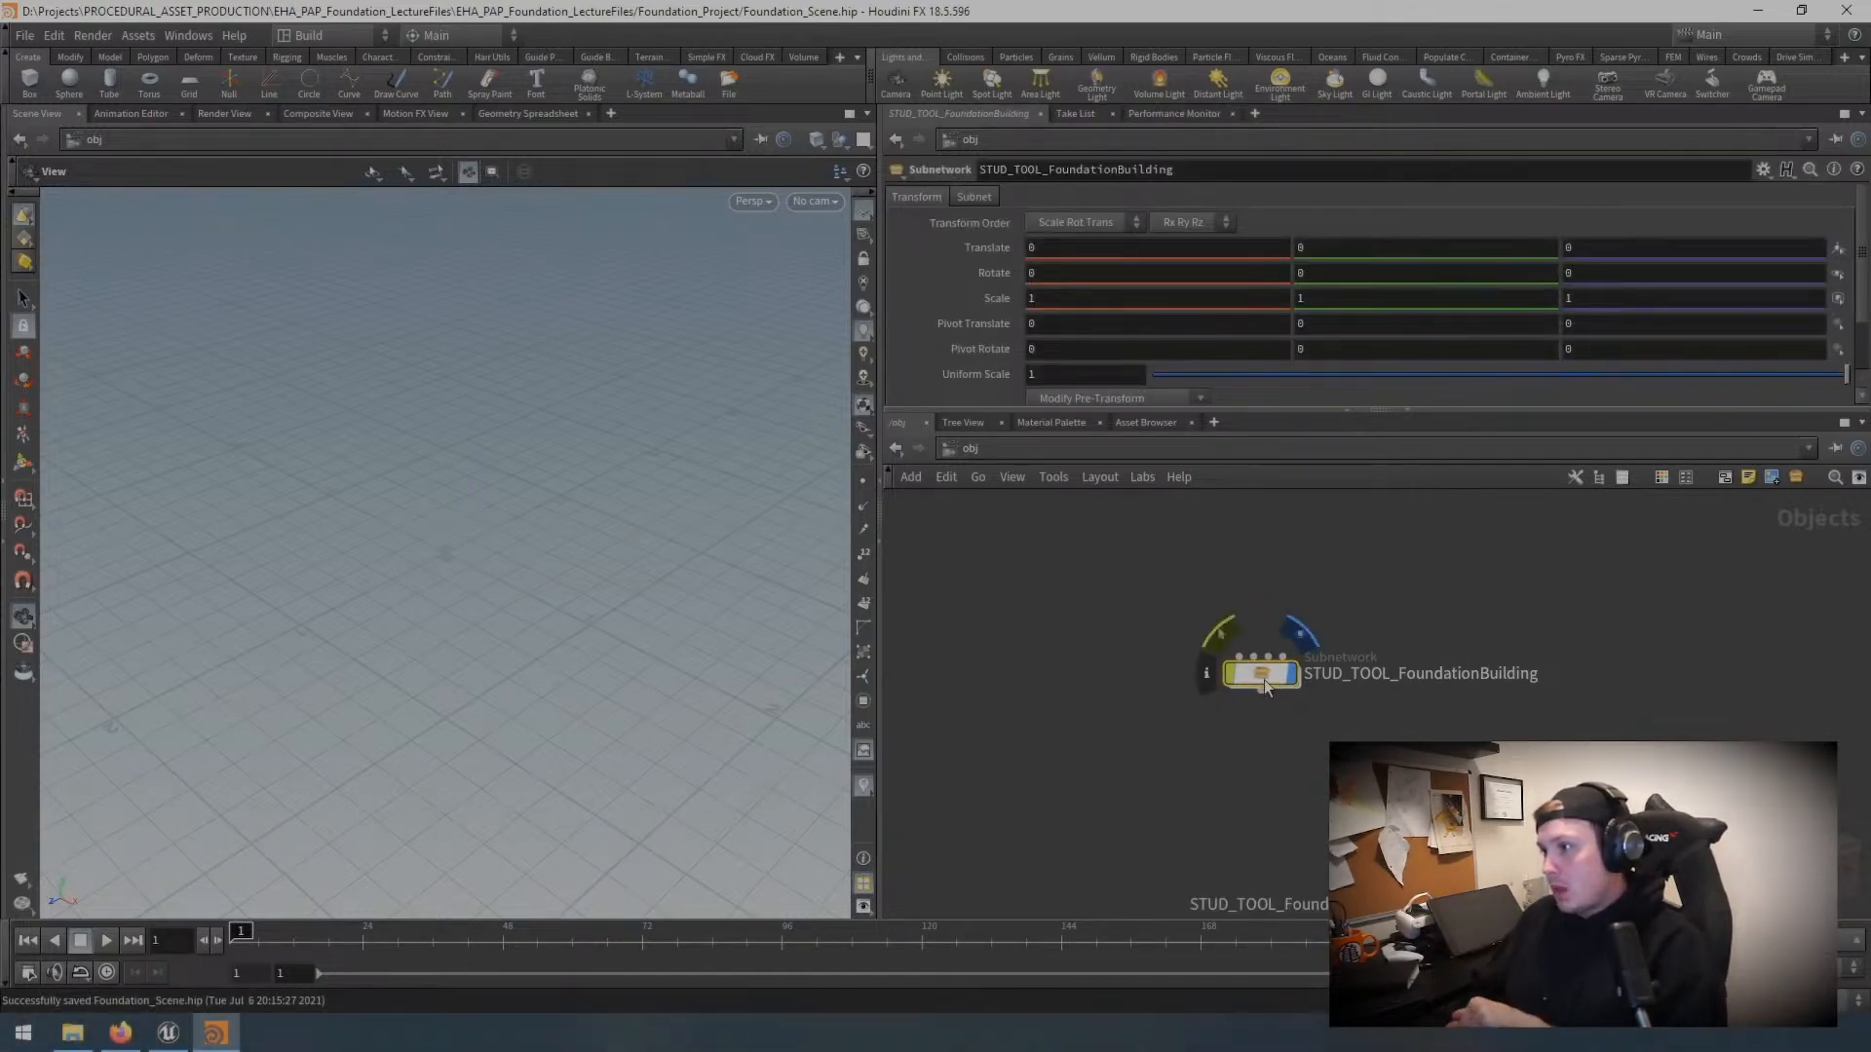
left_click_drag(1264, 682, 1174, 719)
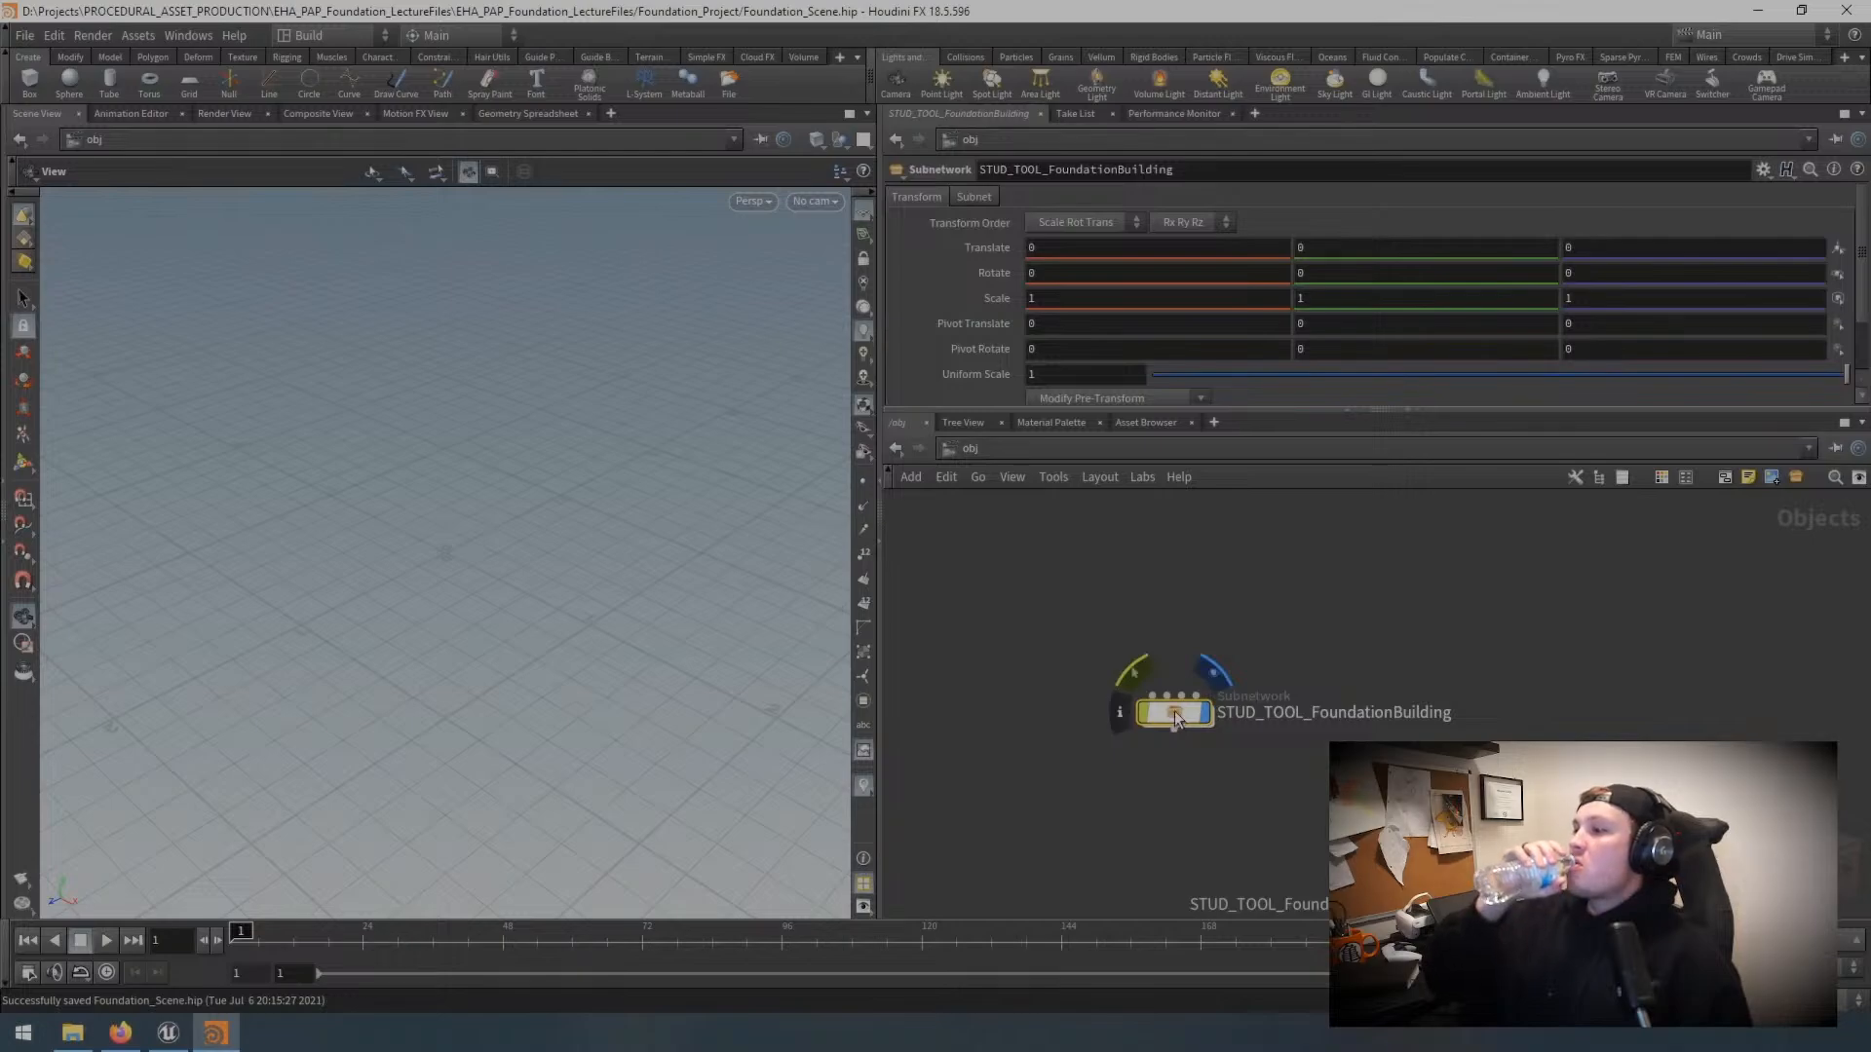
right_click(1176, 718)
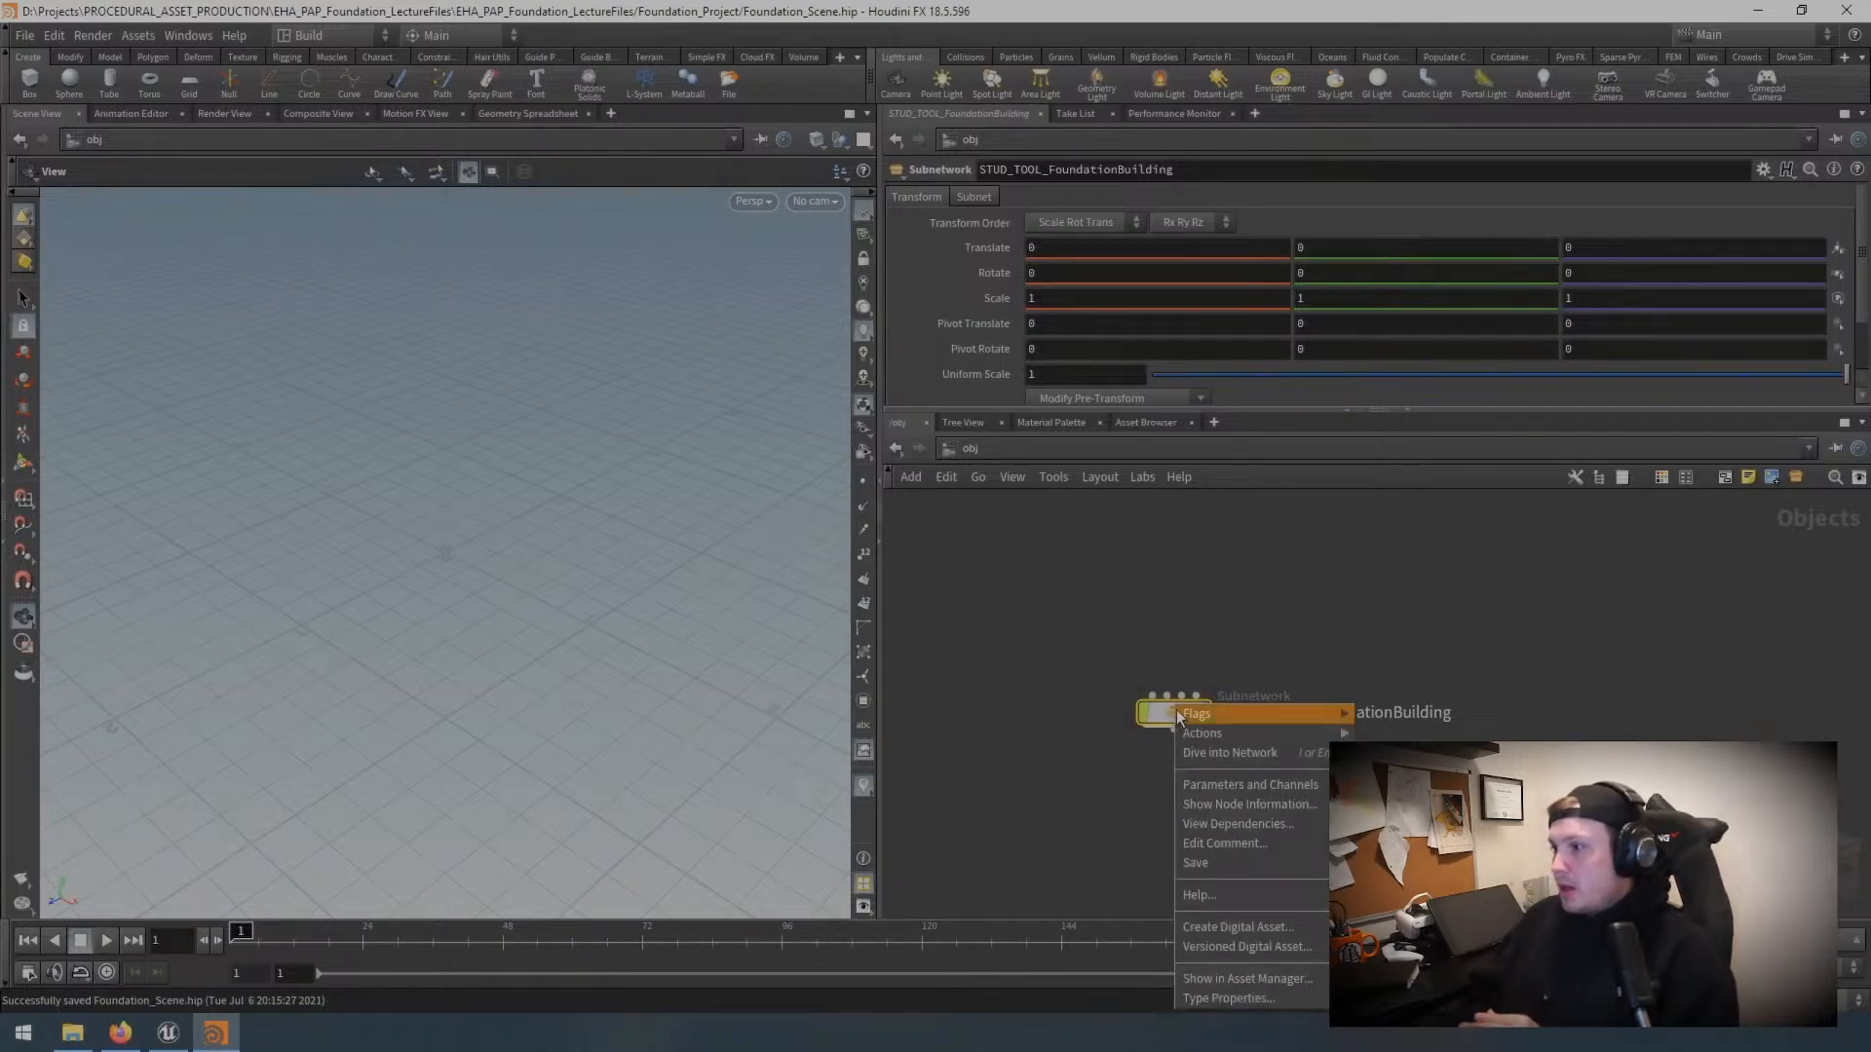
left_click(1300, 930)
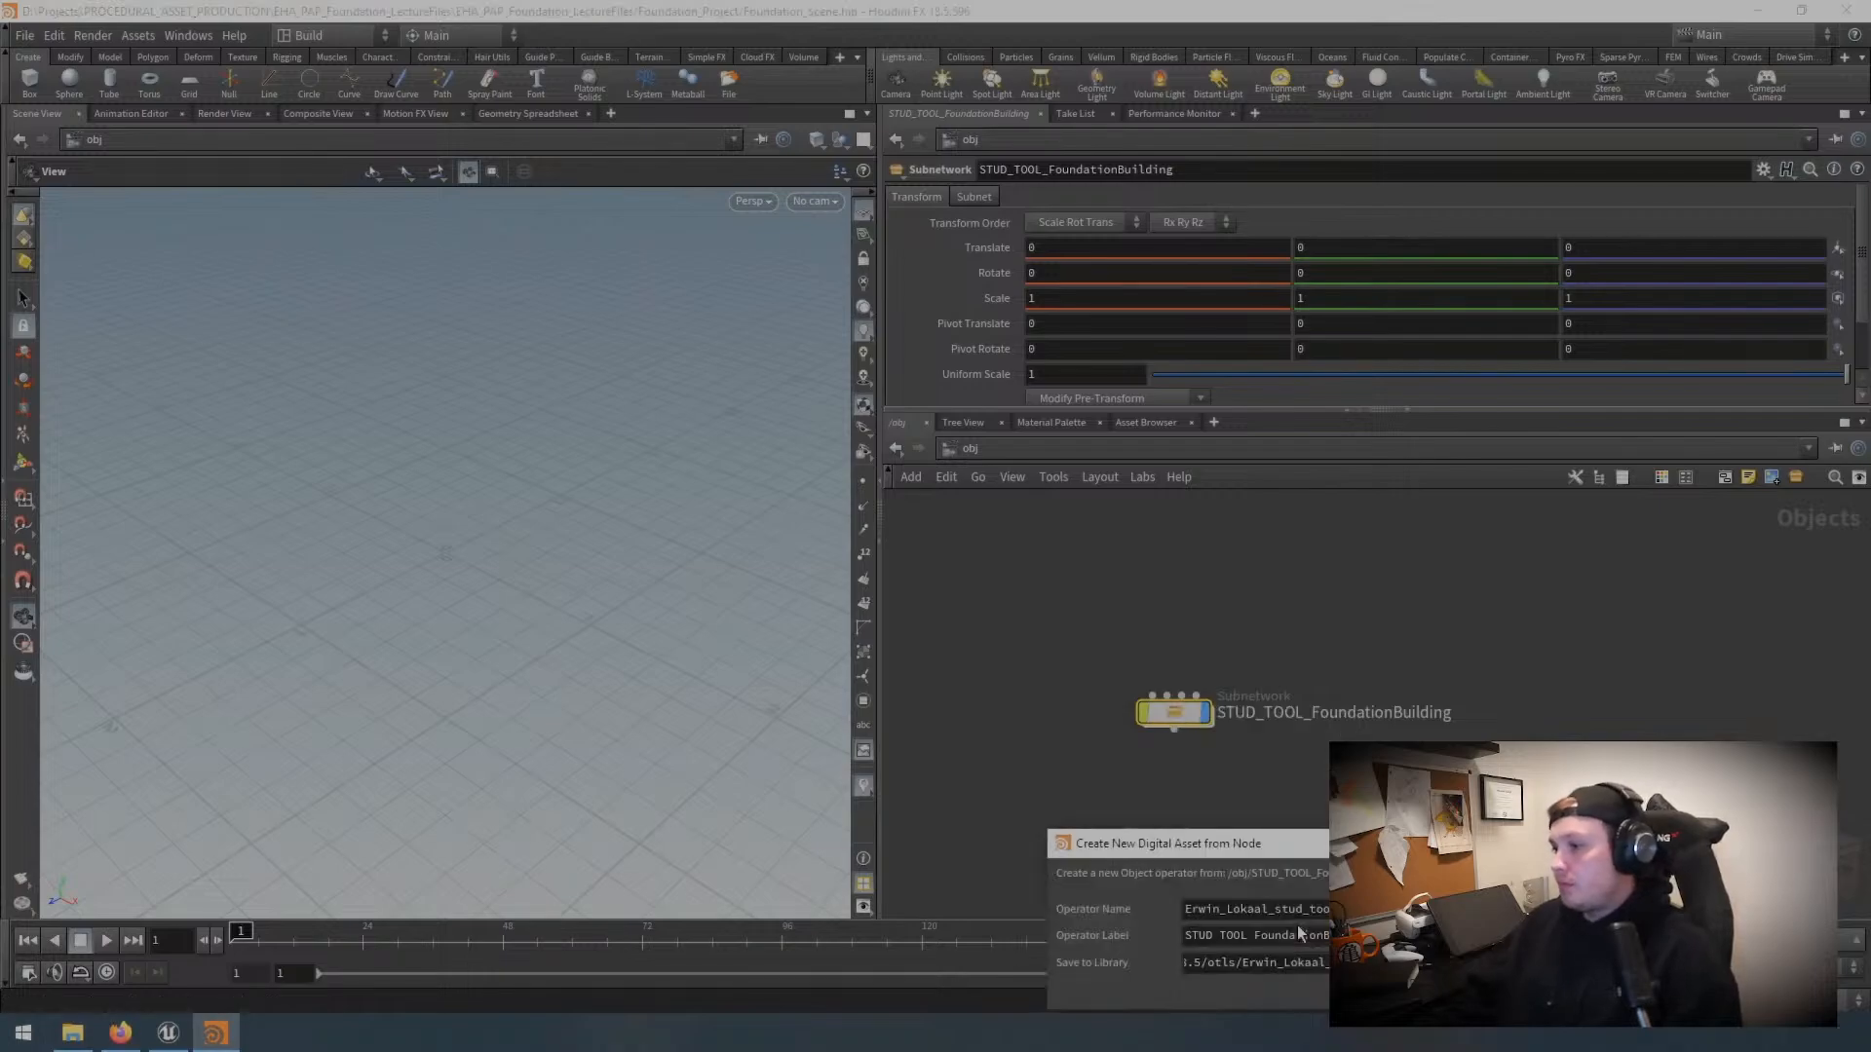
left_click_drag(1320, 845, 555, 315)
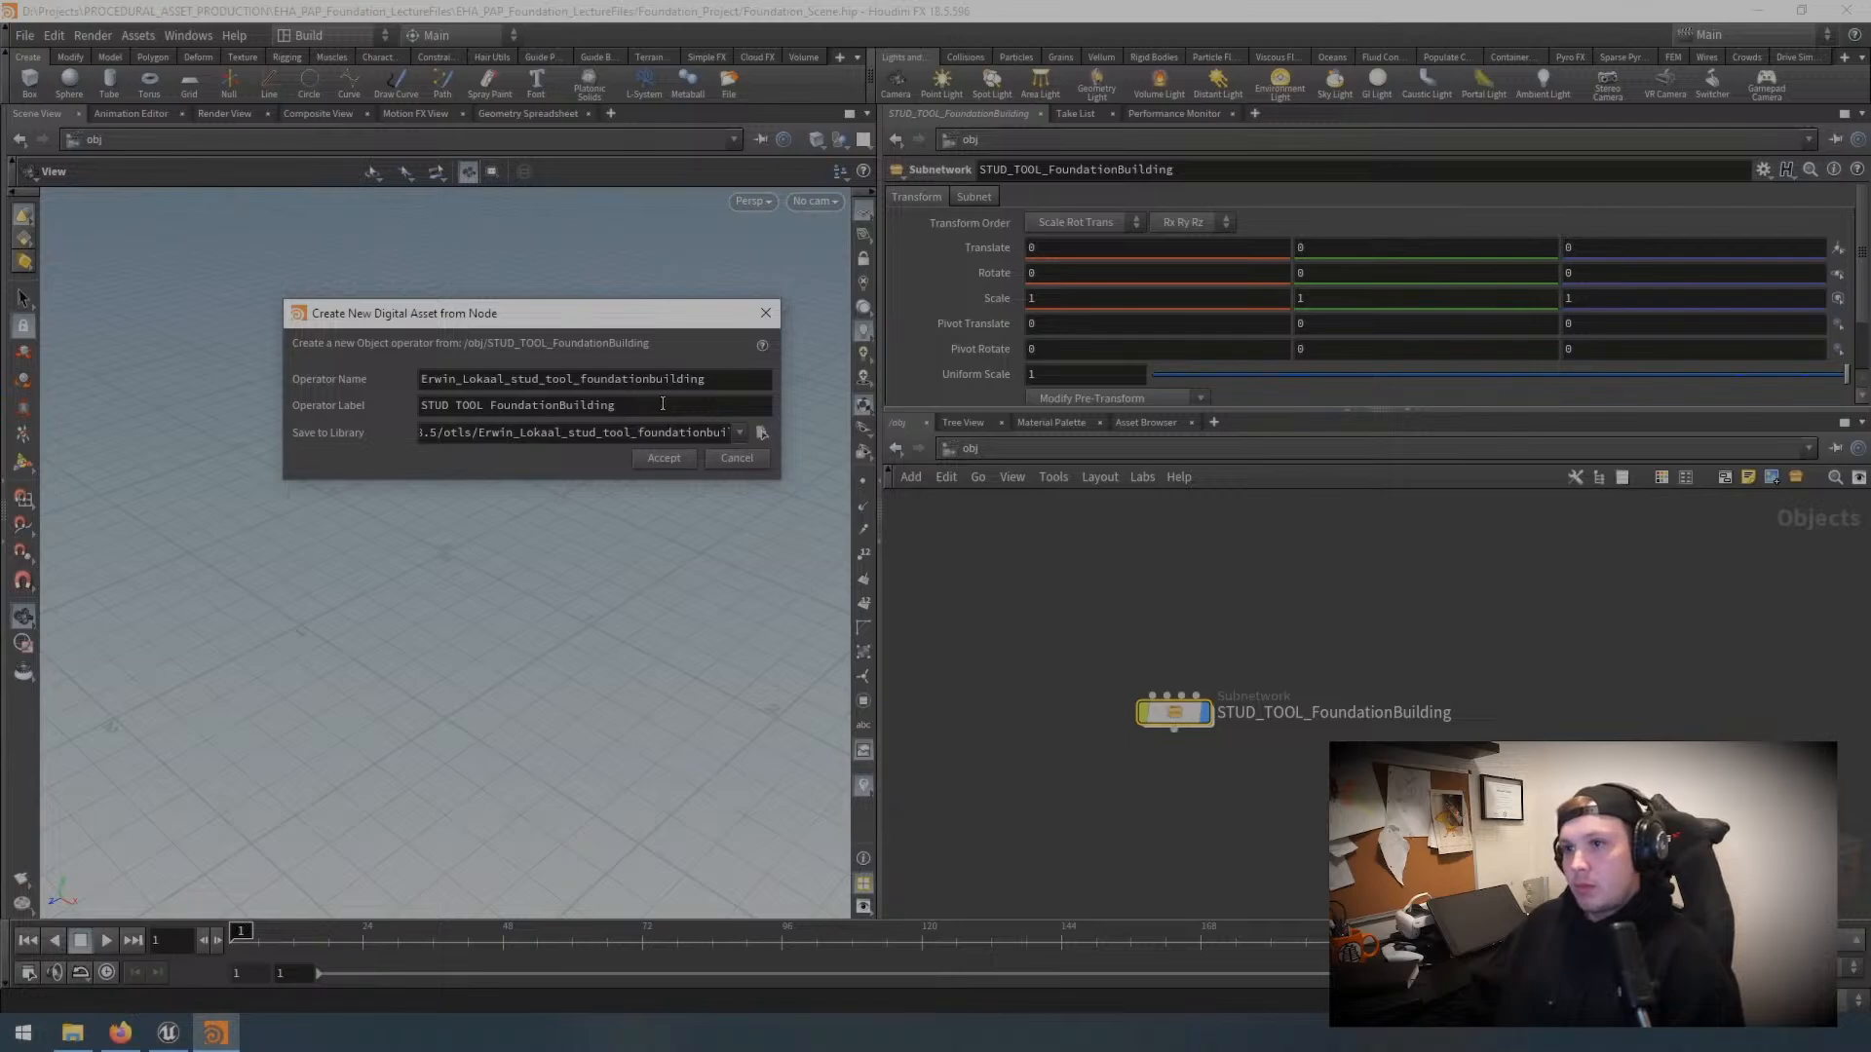
Step: Watch the lecture's demonstration of copying the operator label and entering STUD_TOOL_FoundationBuilding as the operator name
left_click_drag(663, 403, 312, 409)
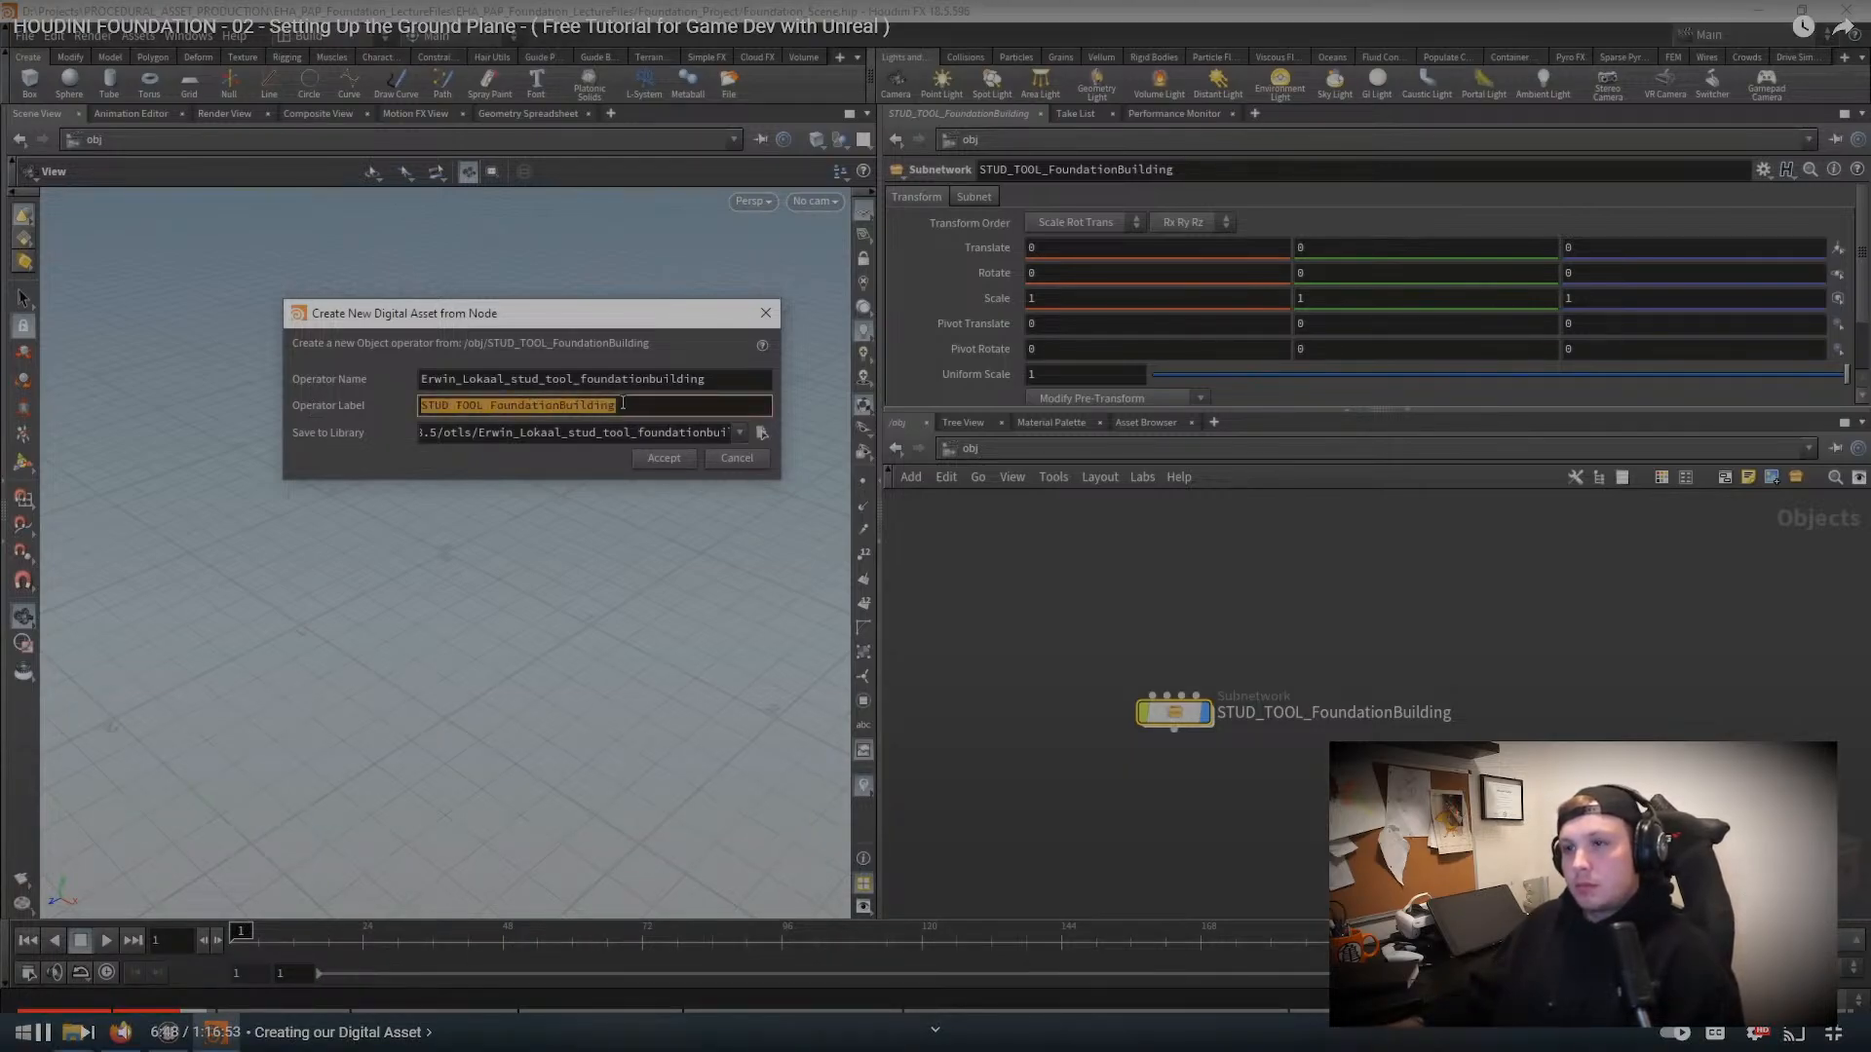
left_click_drag(712, 379, 391, 378)
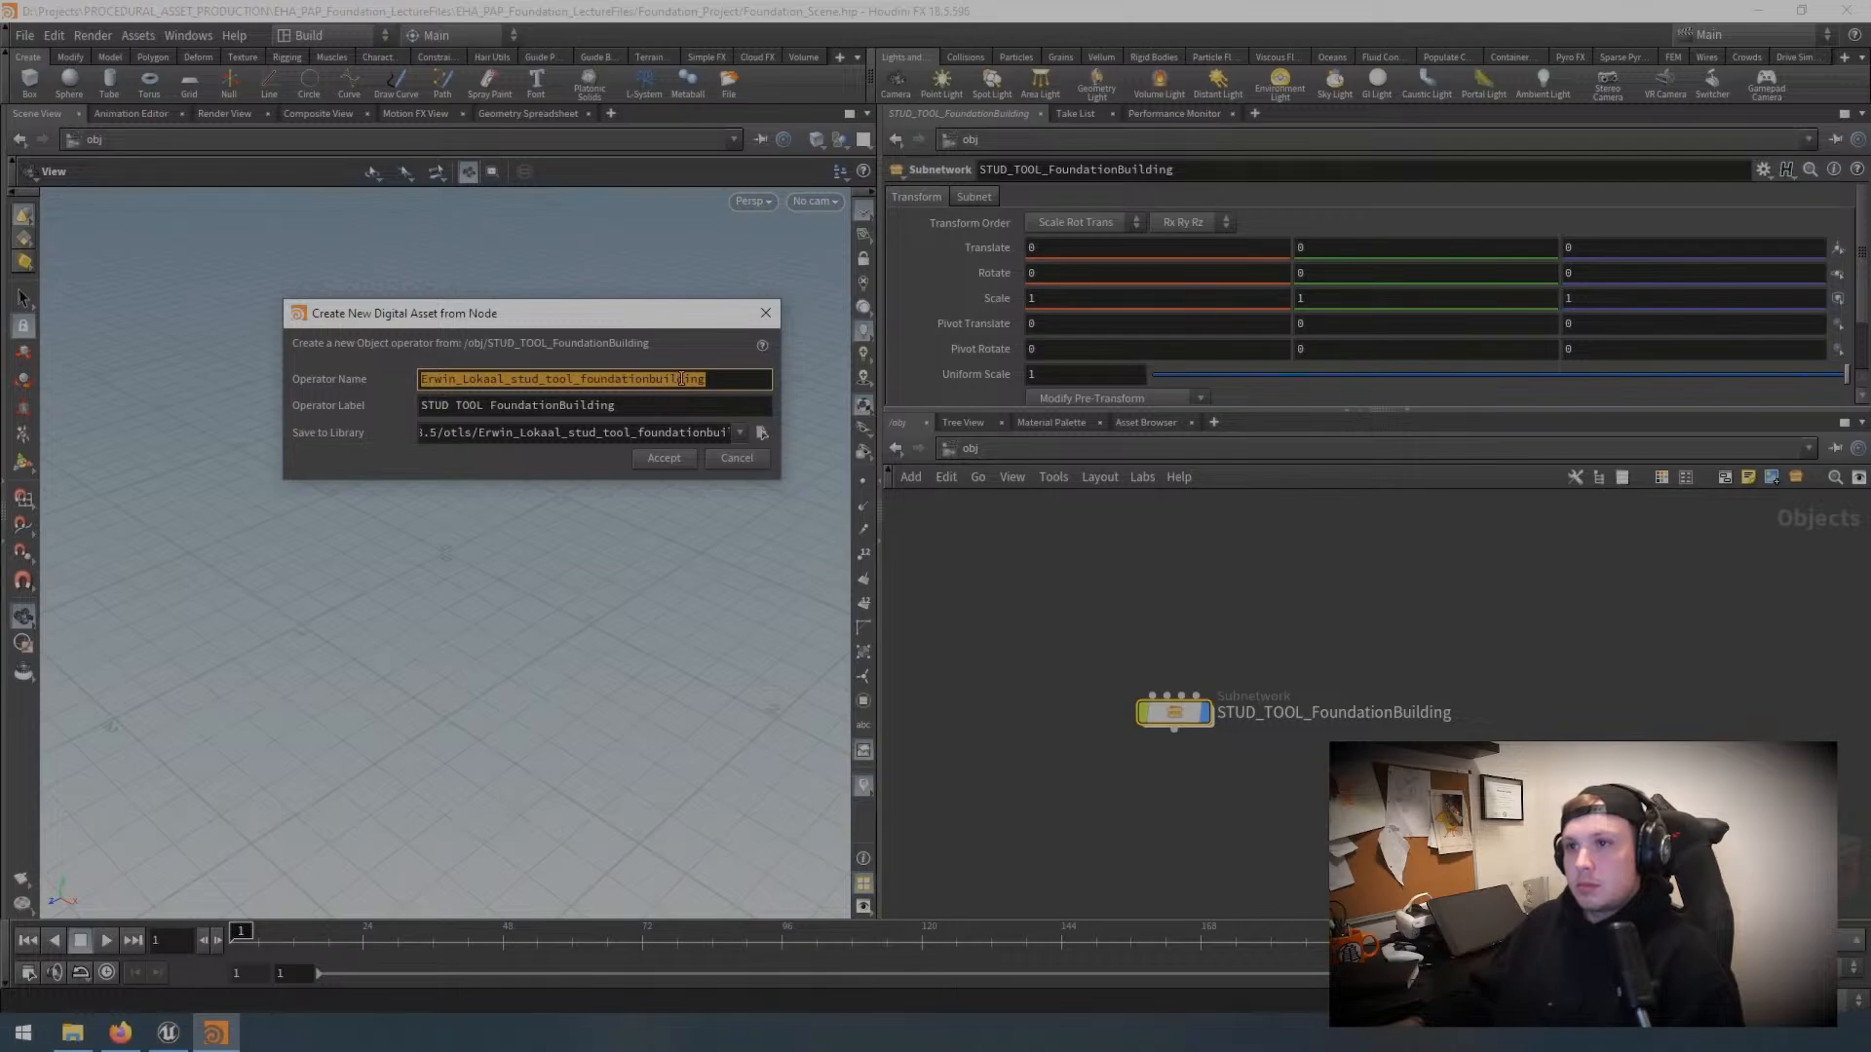
type("STUD_TOOL_FoundationBuilding")
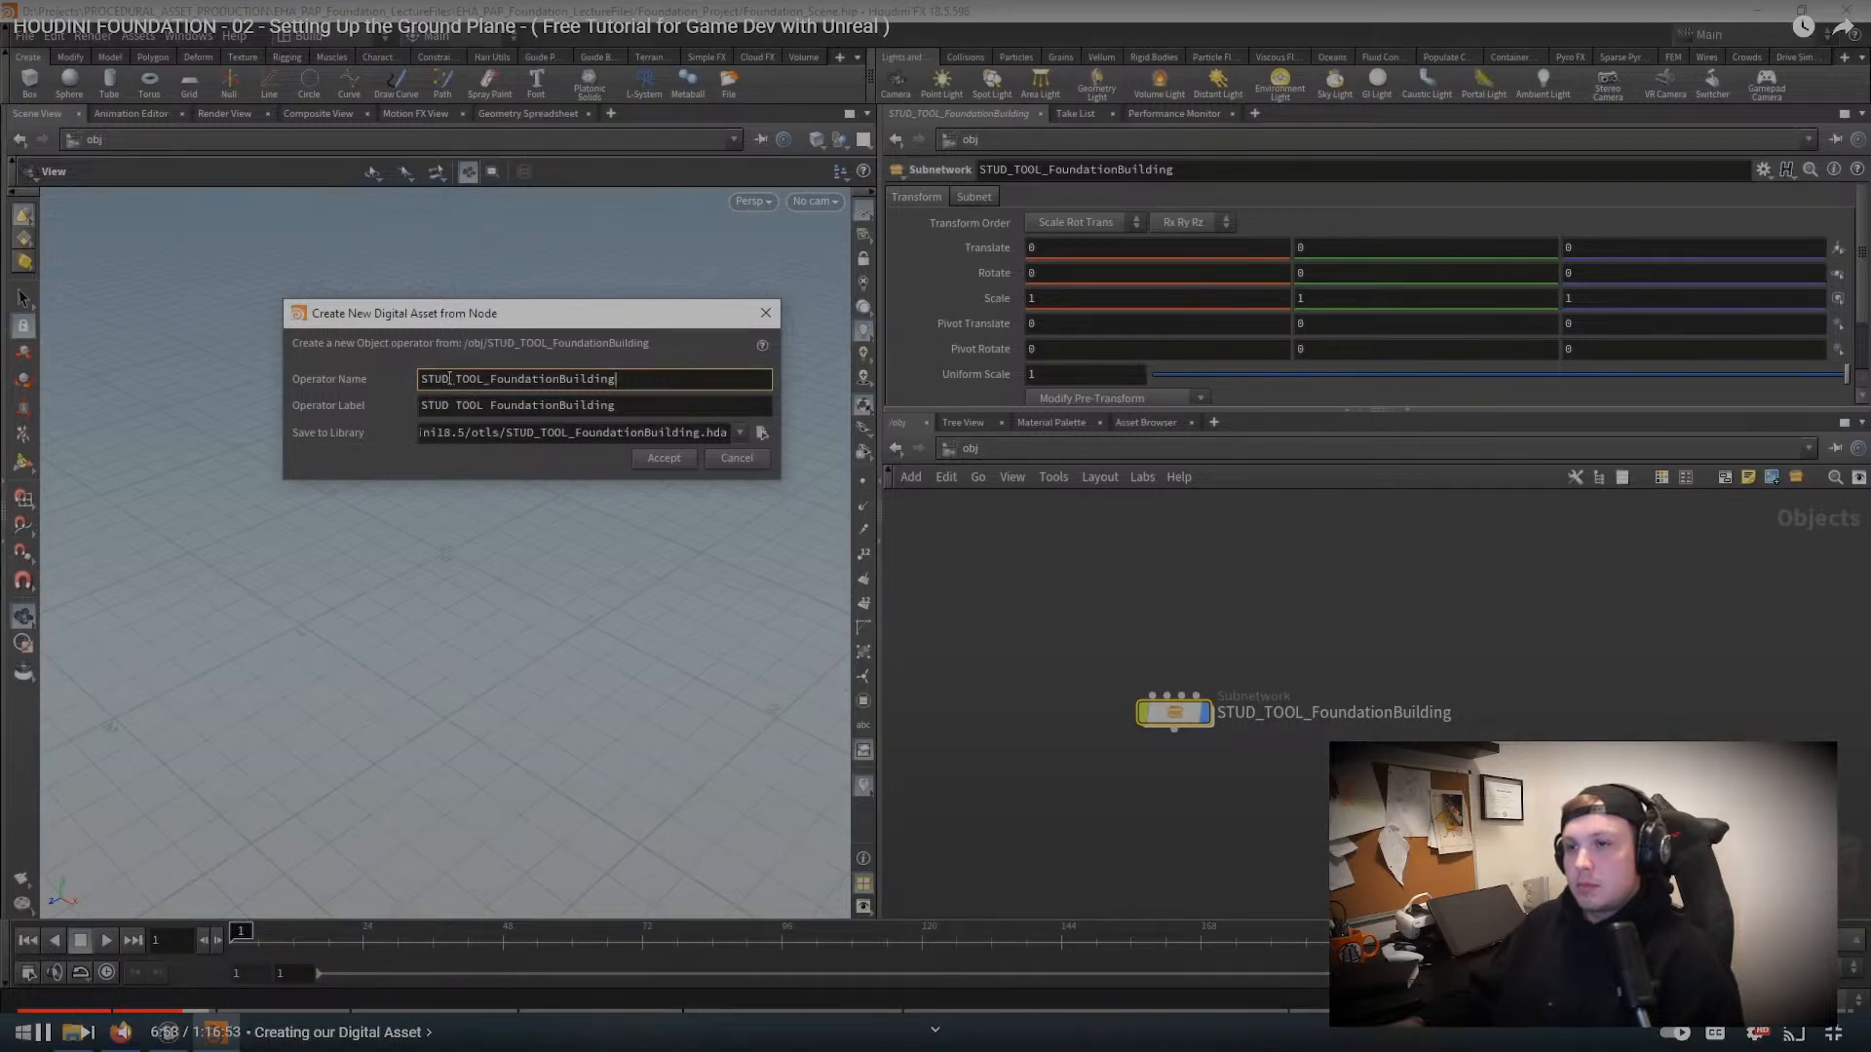
left_click(486, 379)
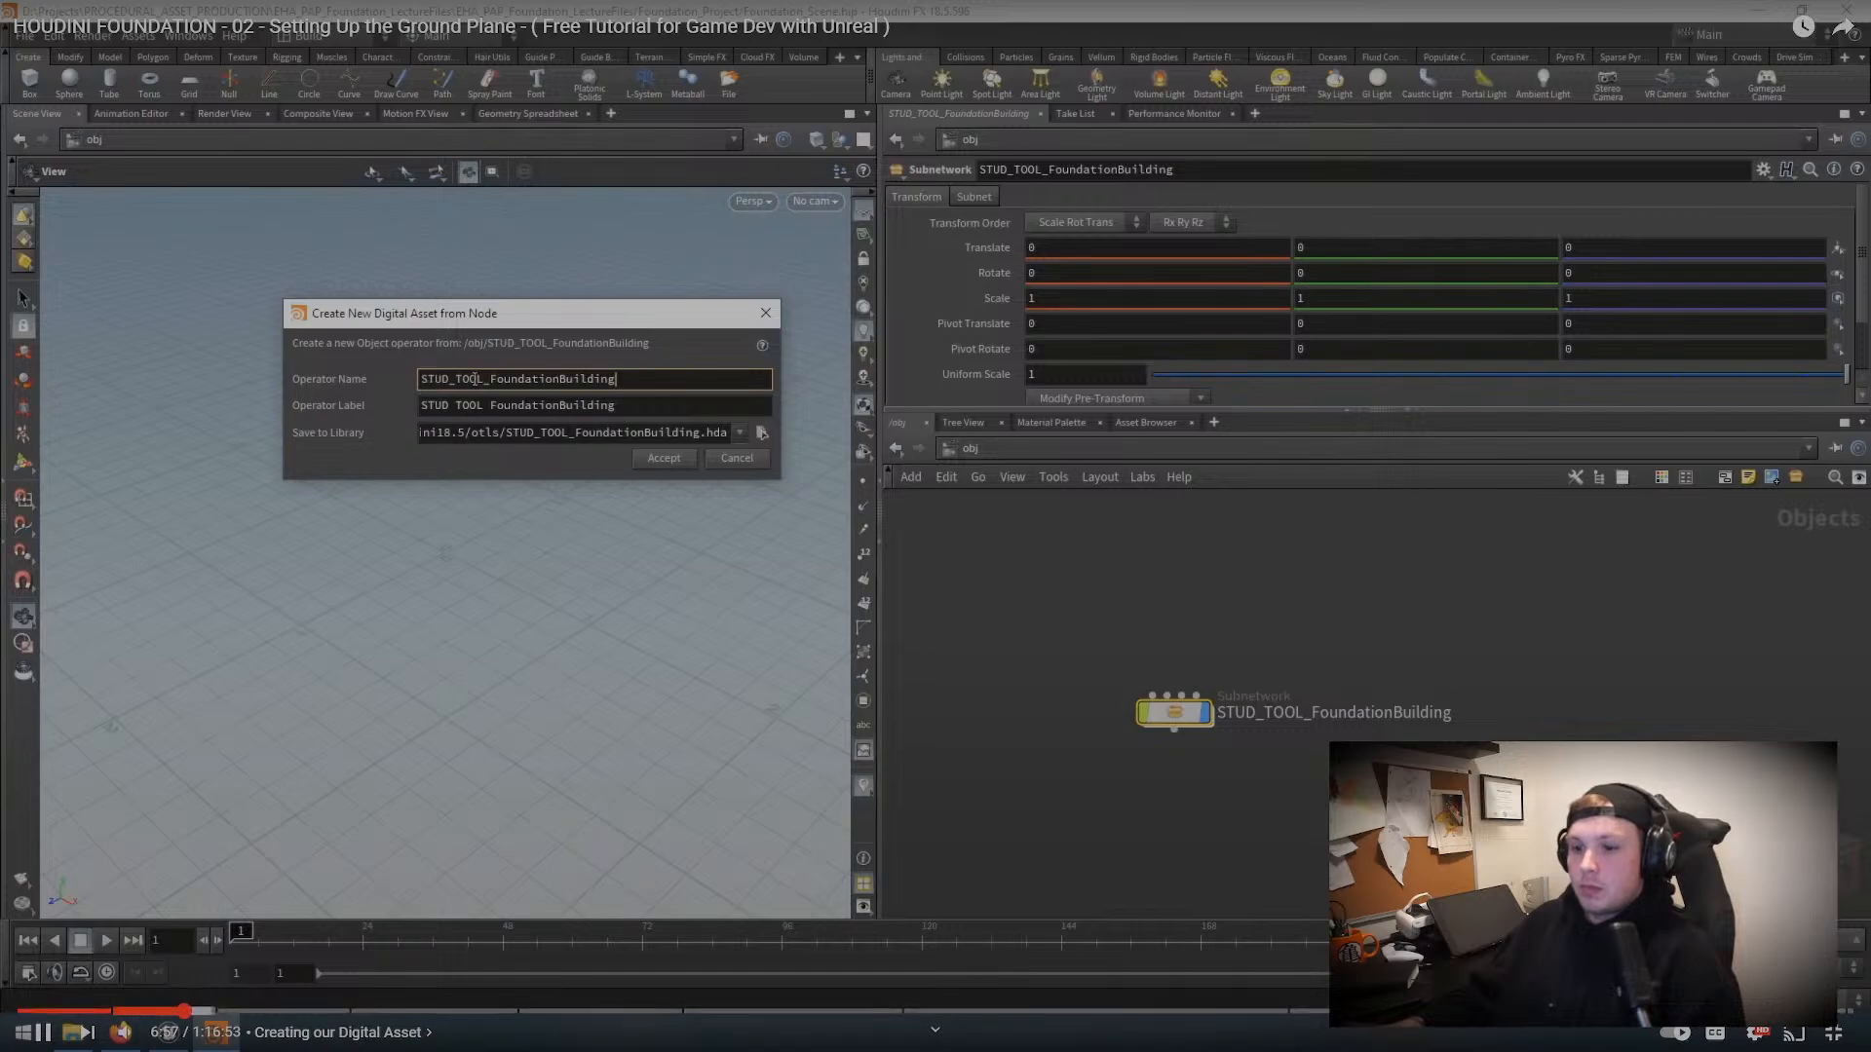
Step: Skip ahead in the lecture and watch the asset library being saved as STUD_TOOL_FoundationBuilding.hda in $JOB/hda/
left_click_drag(783, 389, 928, 389)
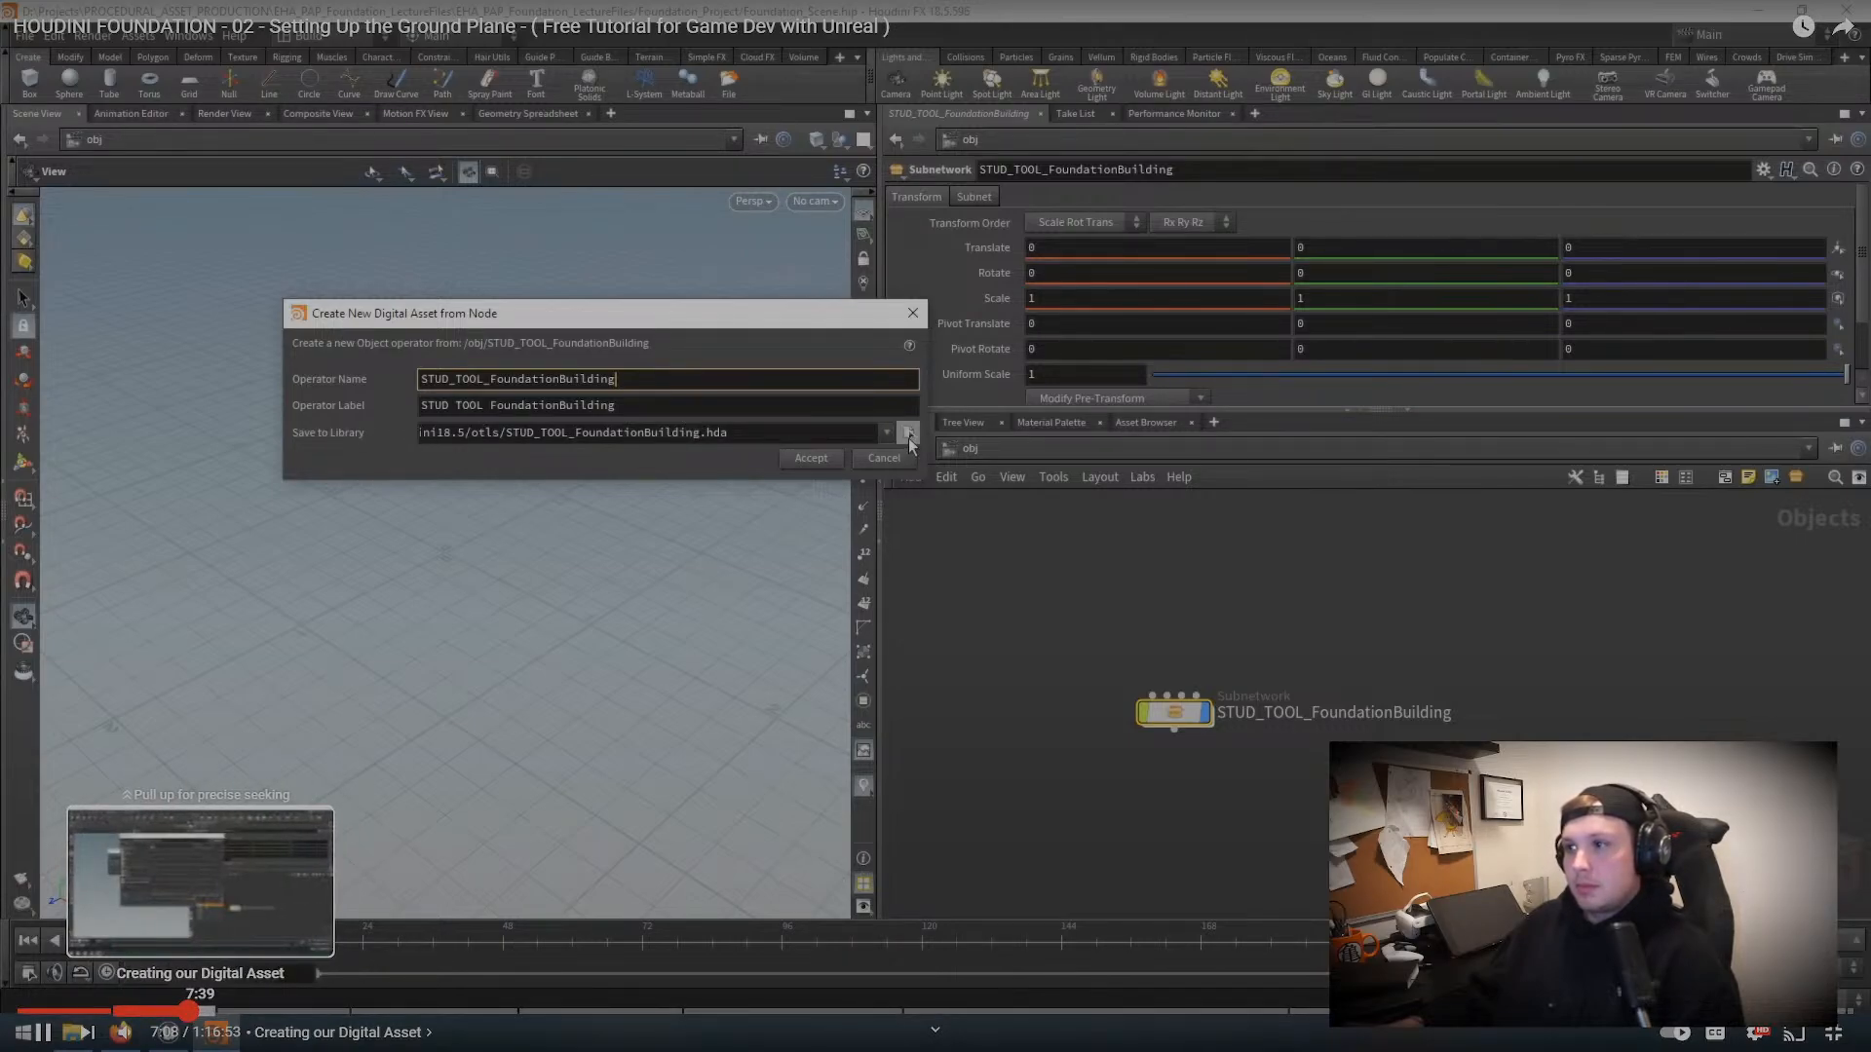
left_click_drag(761, 434, 329, 451)
left_click_drag(196, 1011, 213, 1010)
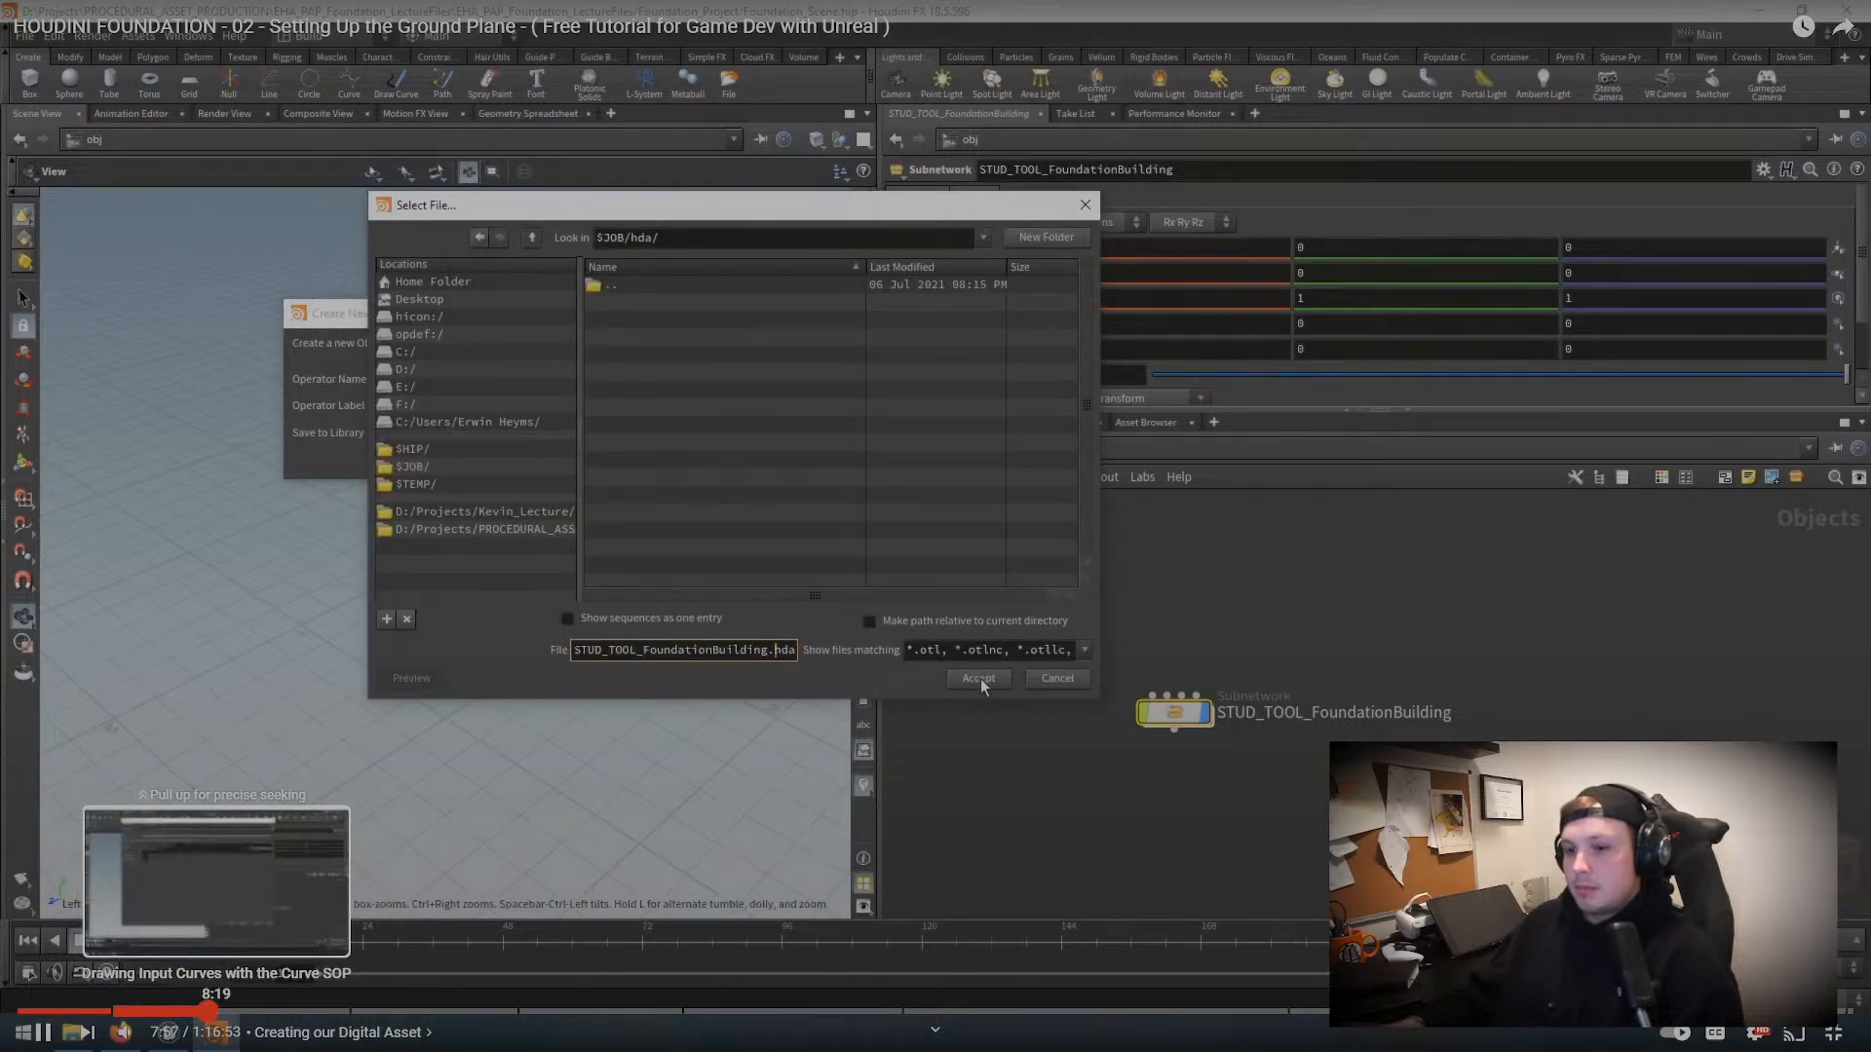
left_click(980, 679)
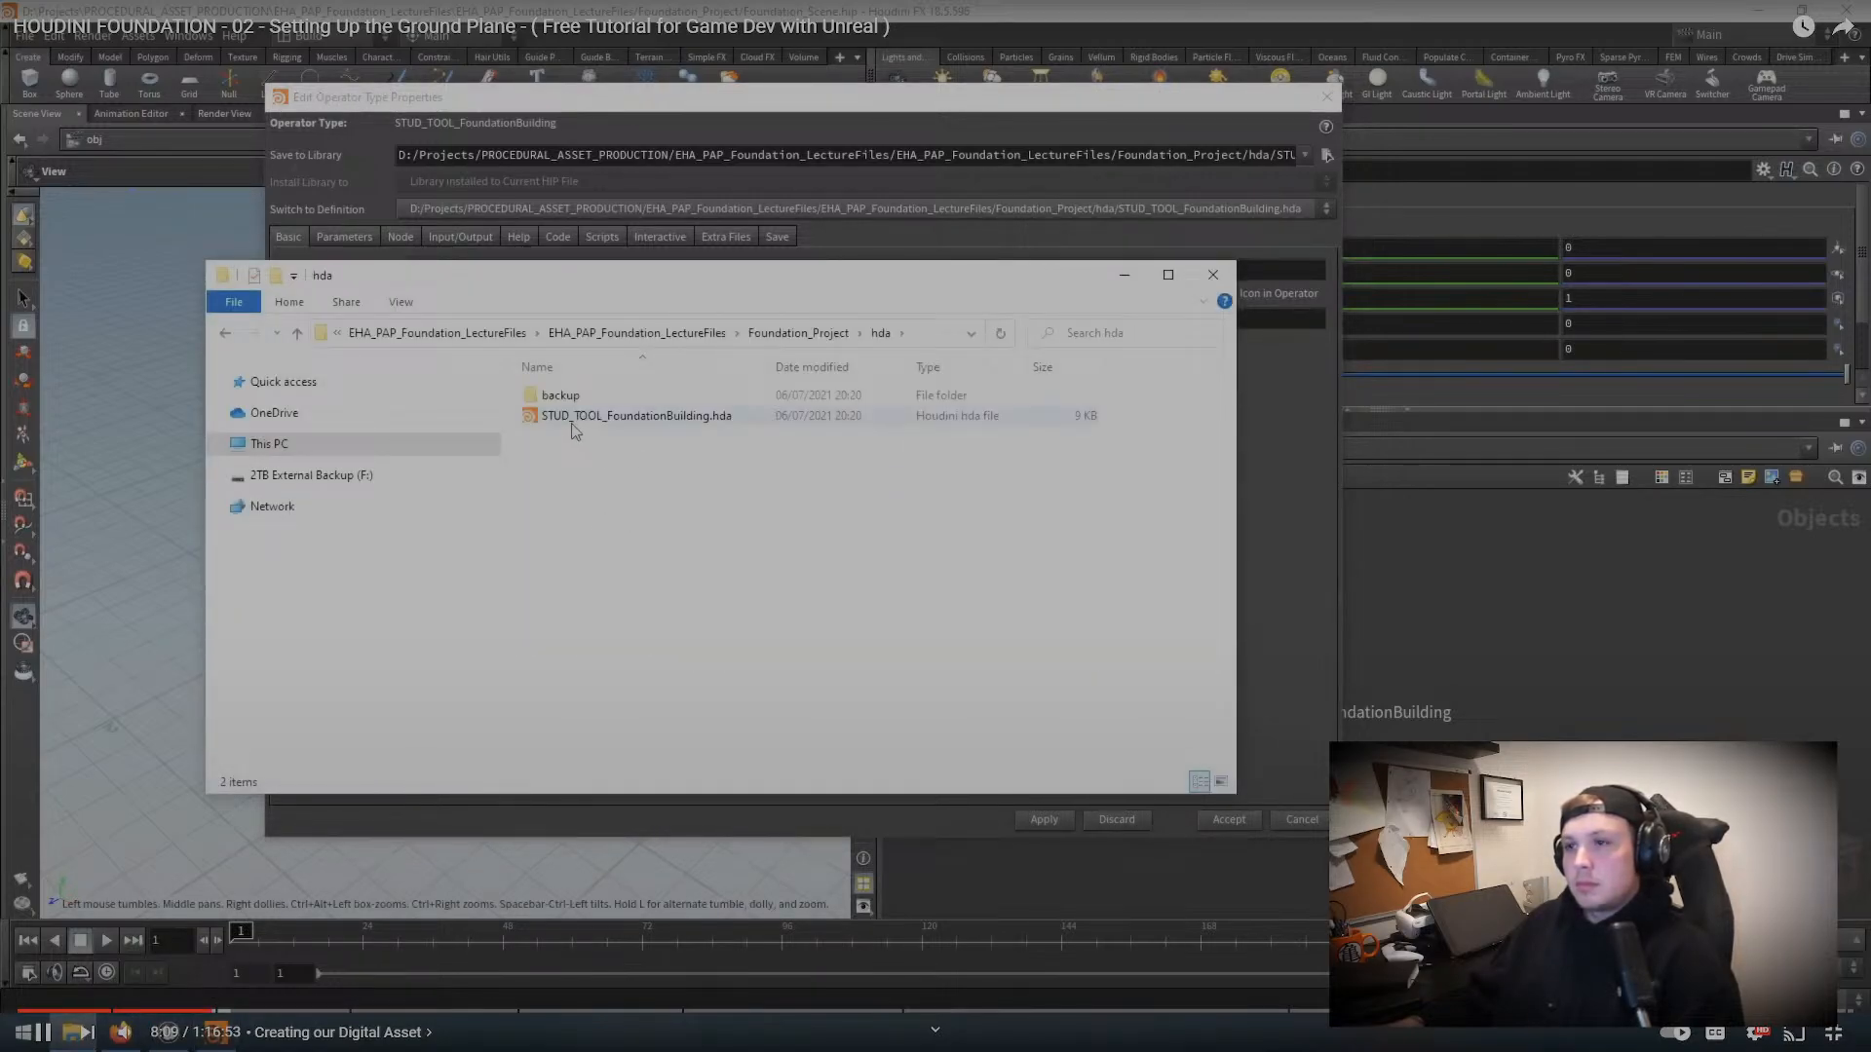
Step: Pause the lecture, leave full screen and switch to the Unreal Editor with MobileProject1
key("space")
key("Escape")
mouse_move(694, 1038)
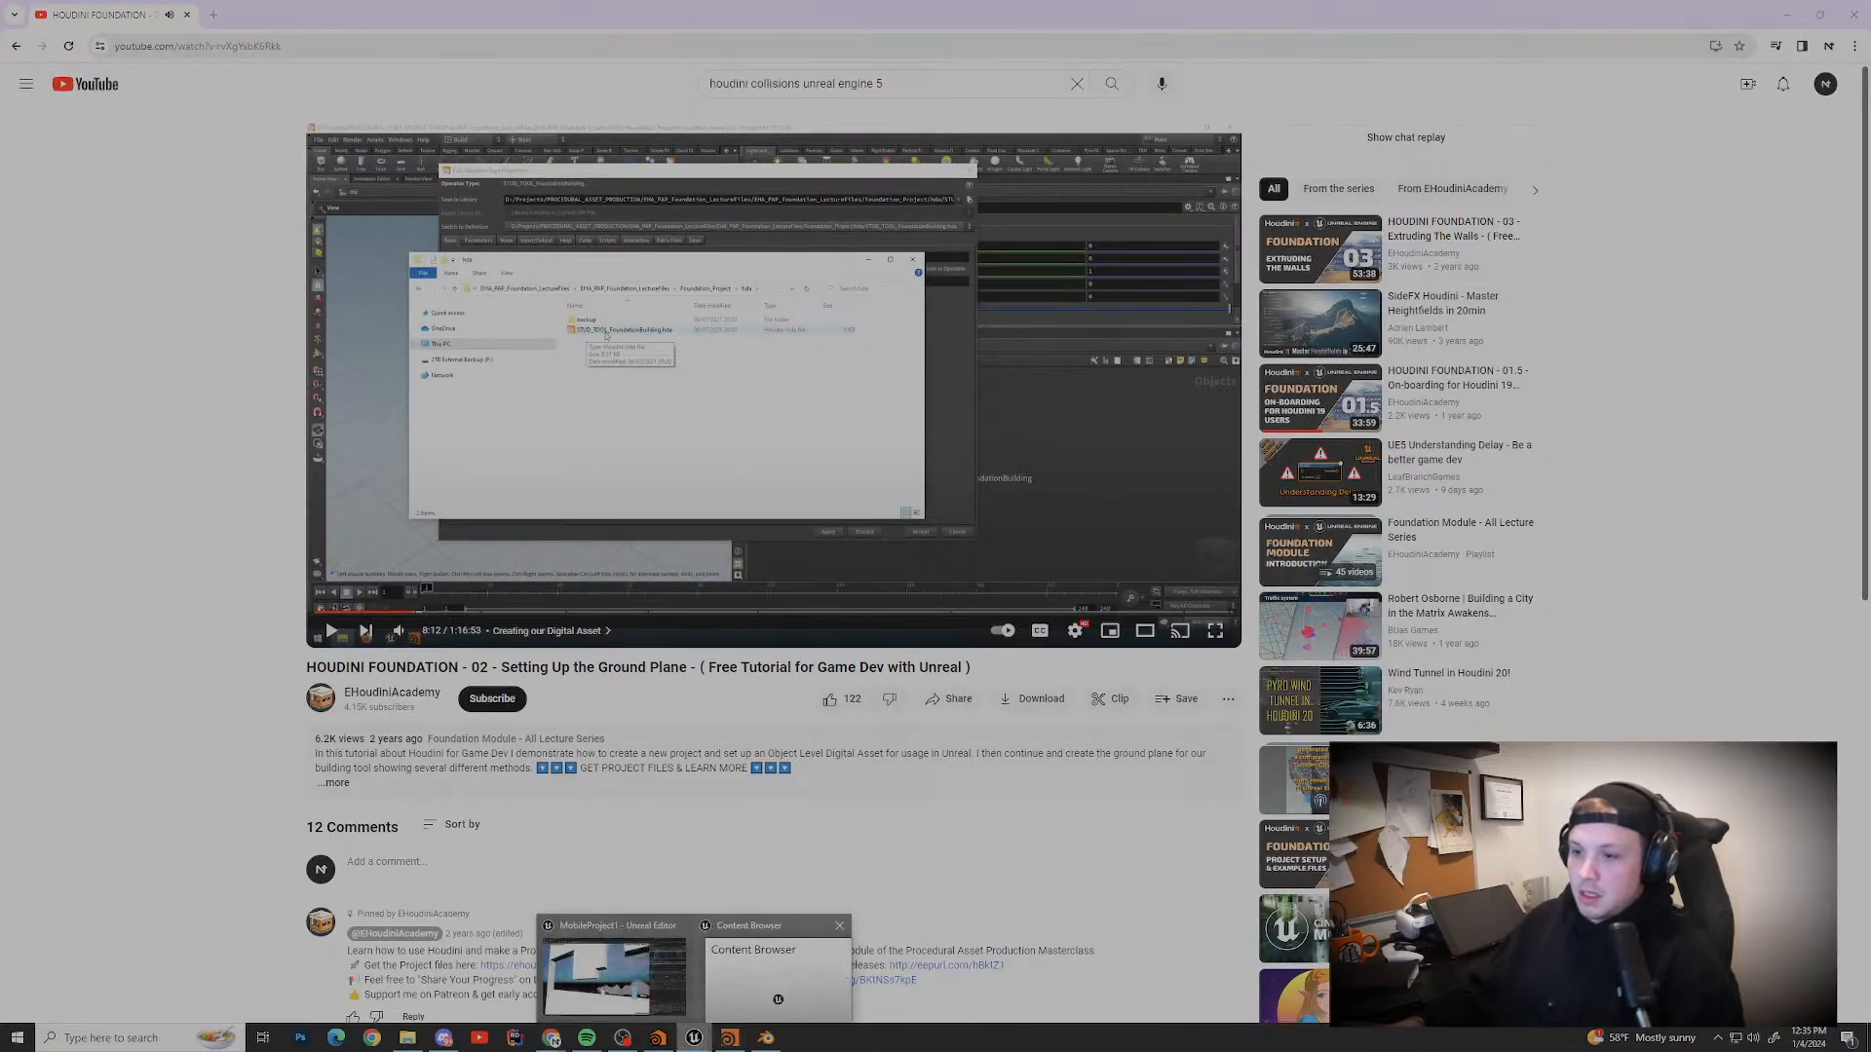
left_click(614, 975)
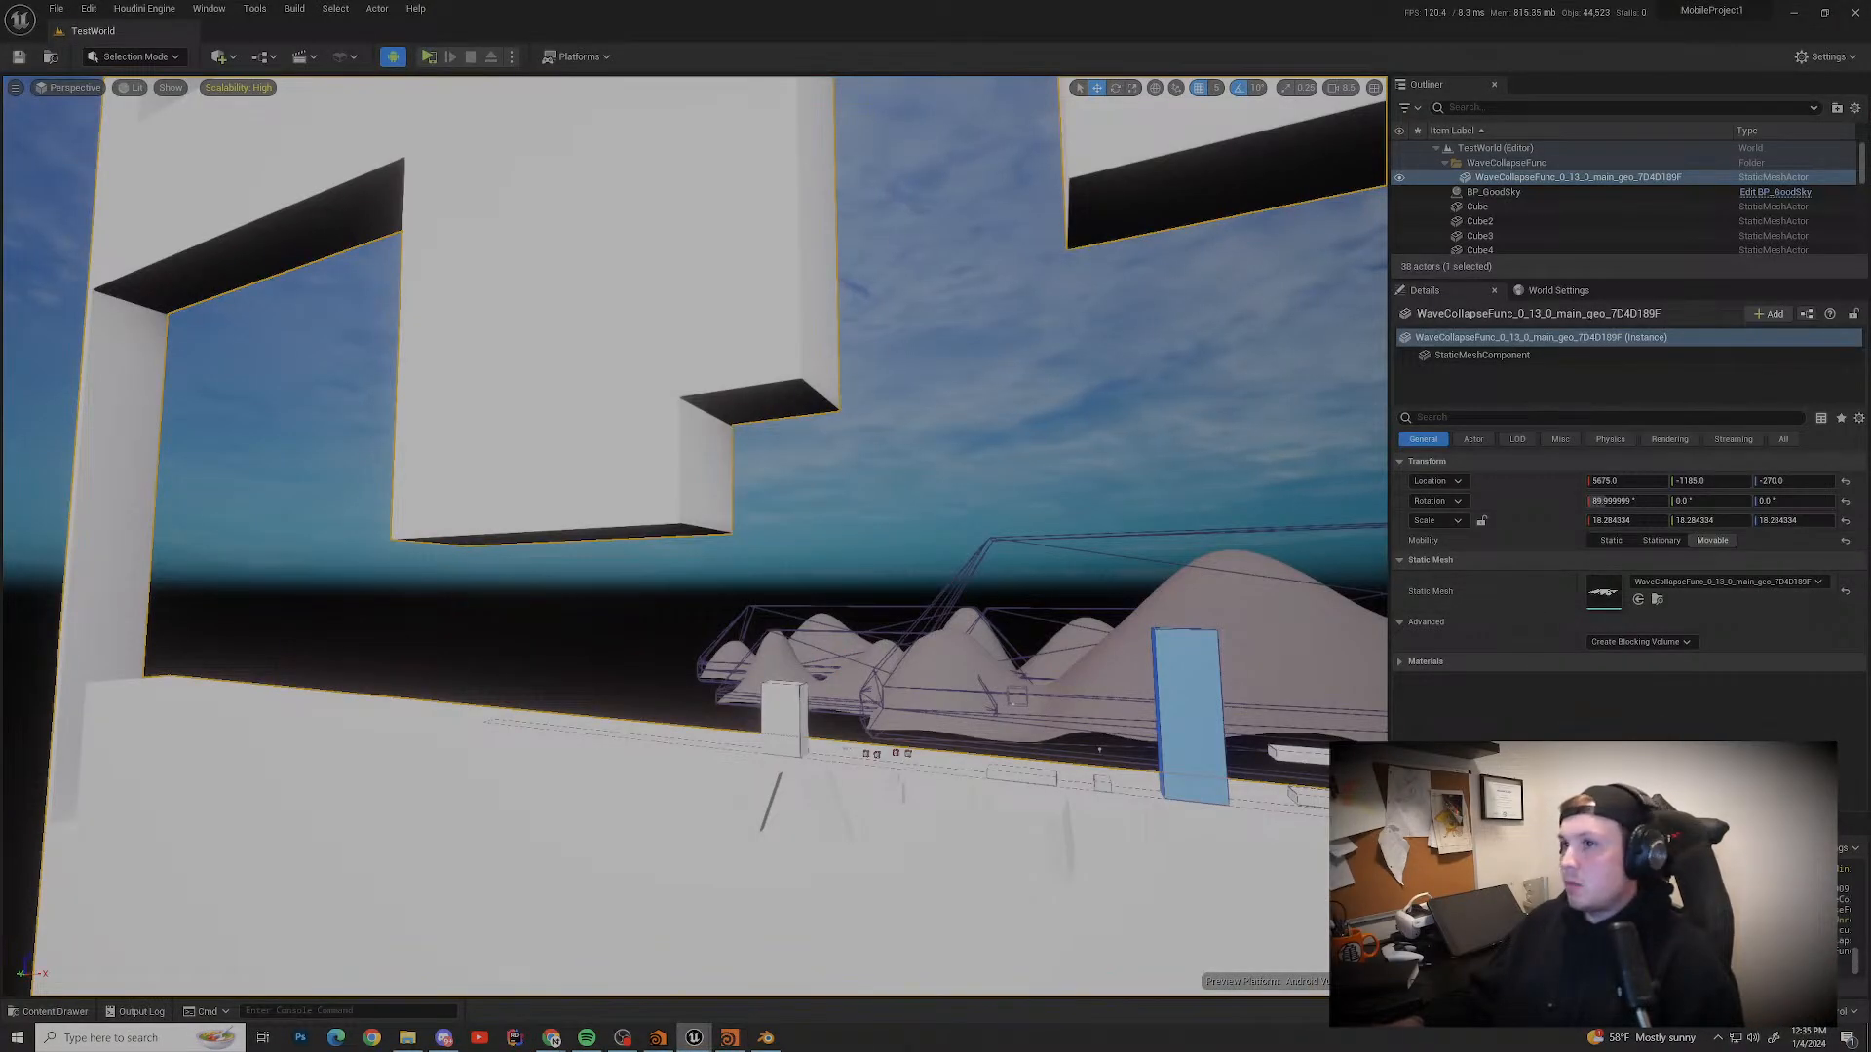
Step: Collapse the WaveCollapseFunc folder in the TestWorld outliner and recook the WaveCollapseFunc Houdini asset actor
right_click(635, 326)
key("Escape")
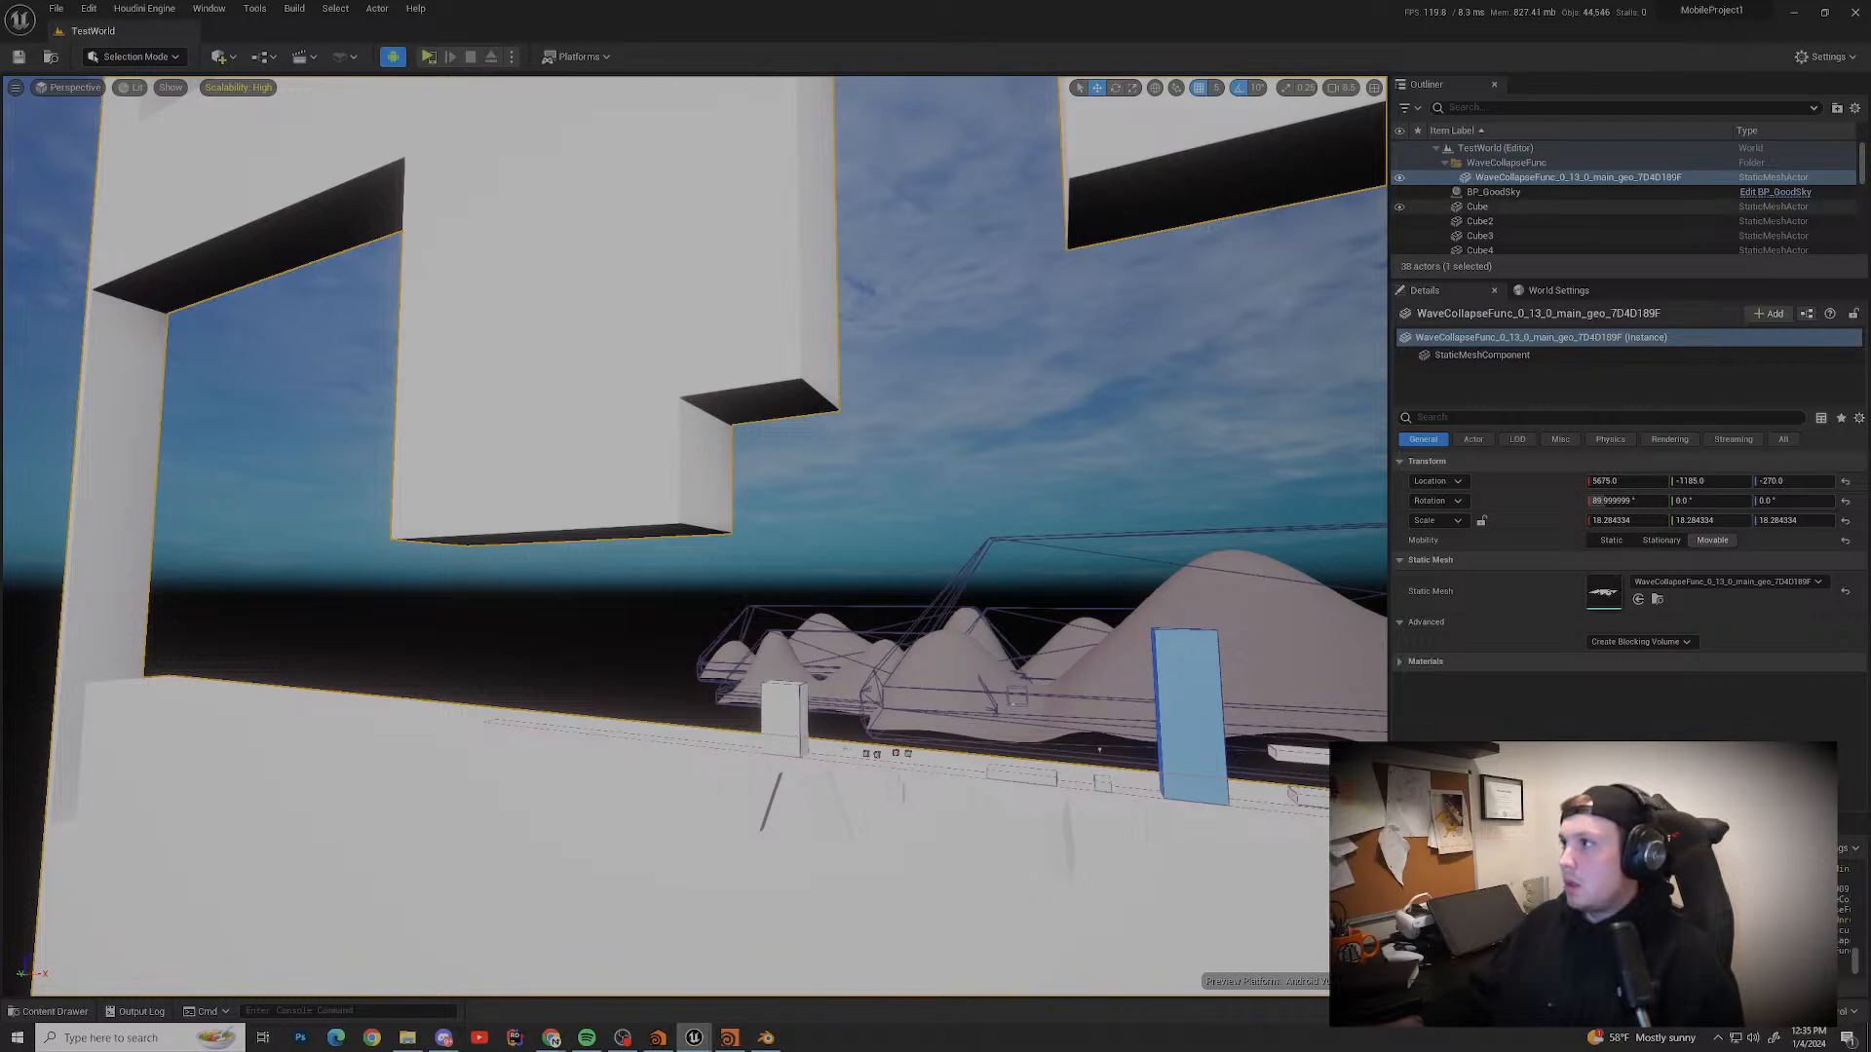
left_click(1445, 163)
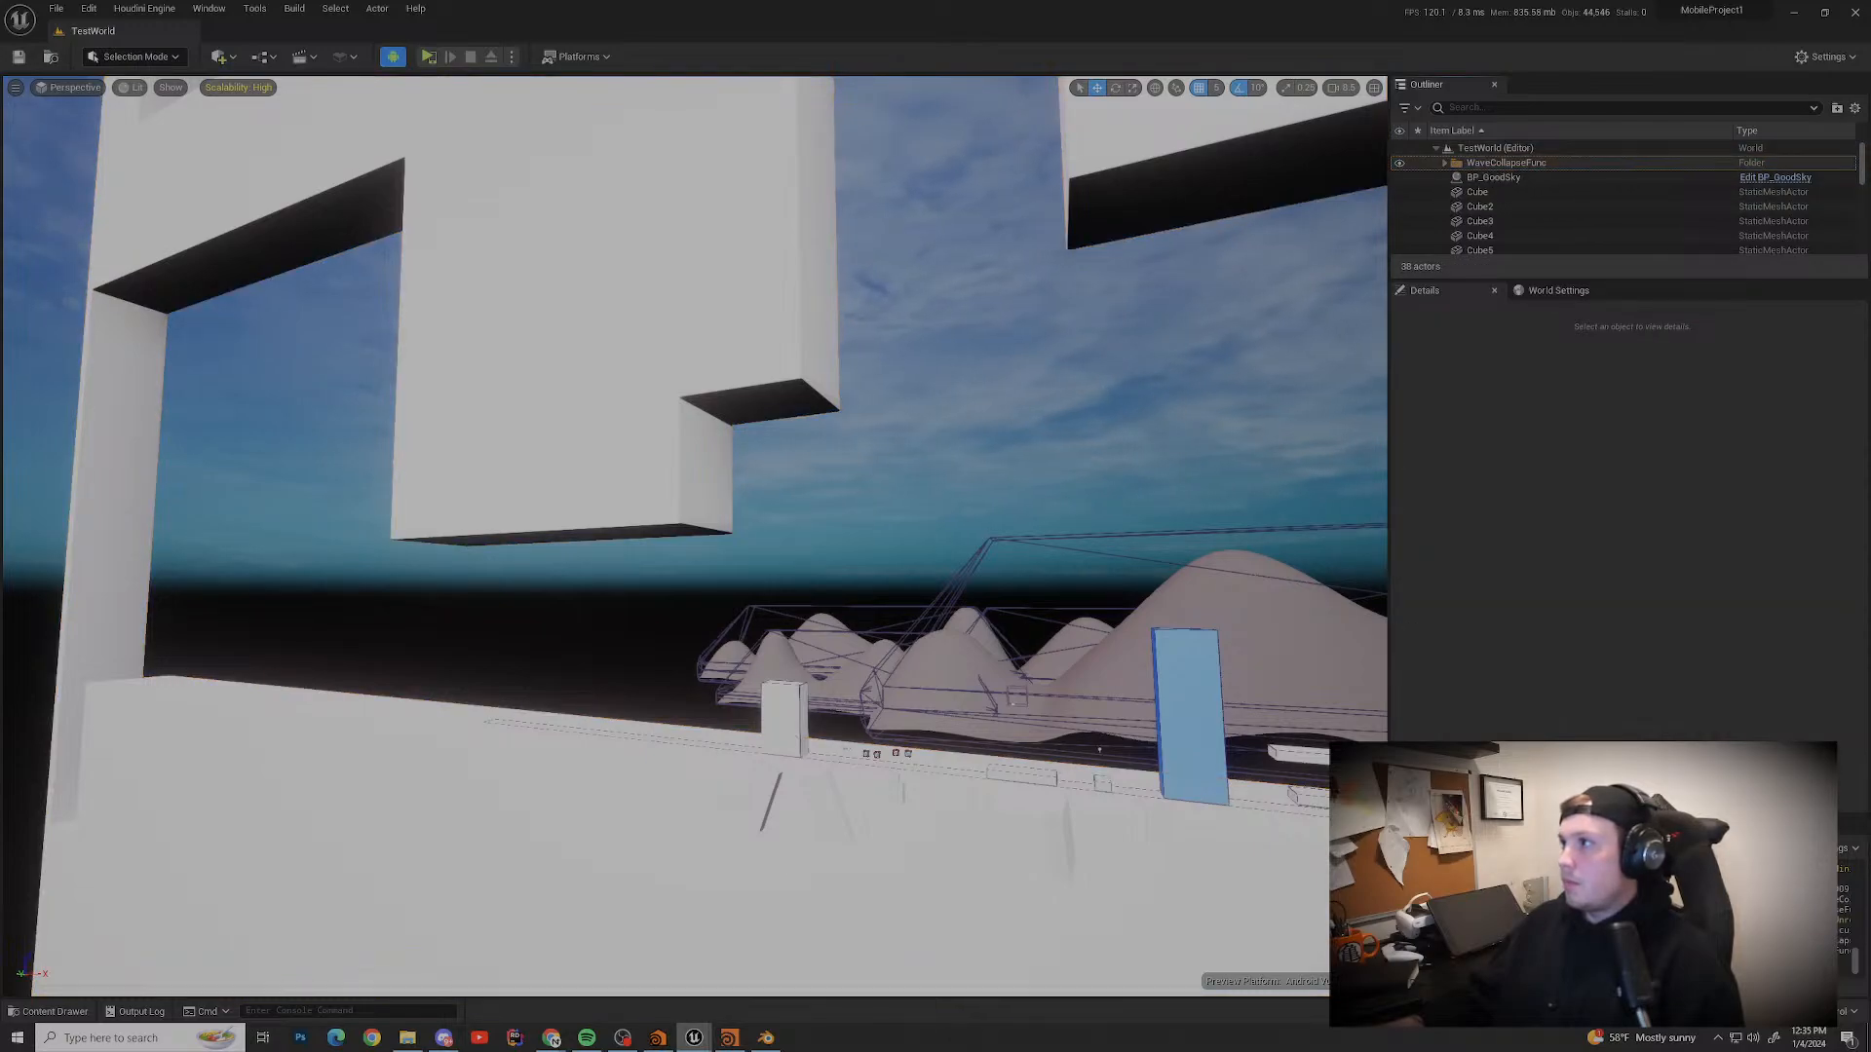
scroll(1501, 215, "down", 5)
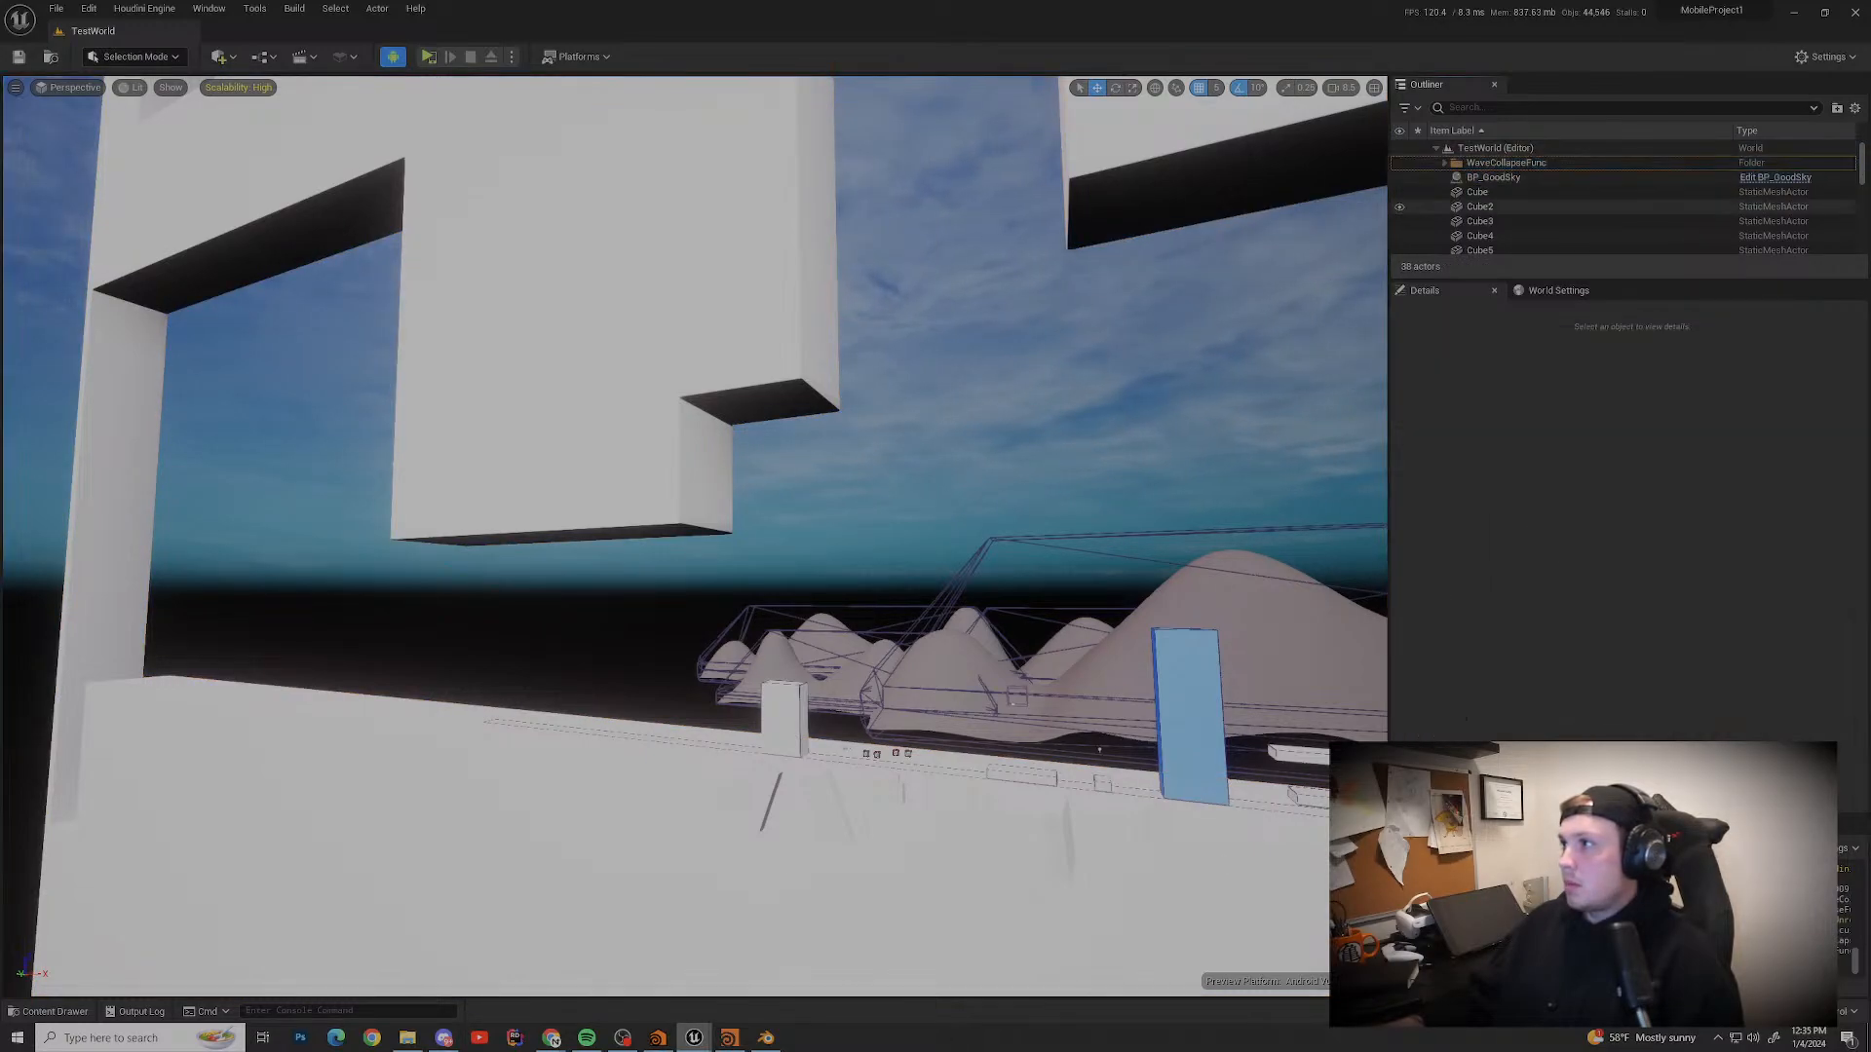
scroll(1505, 239, "down", 3)
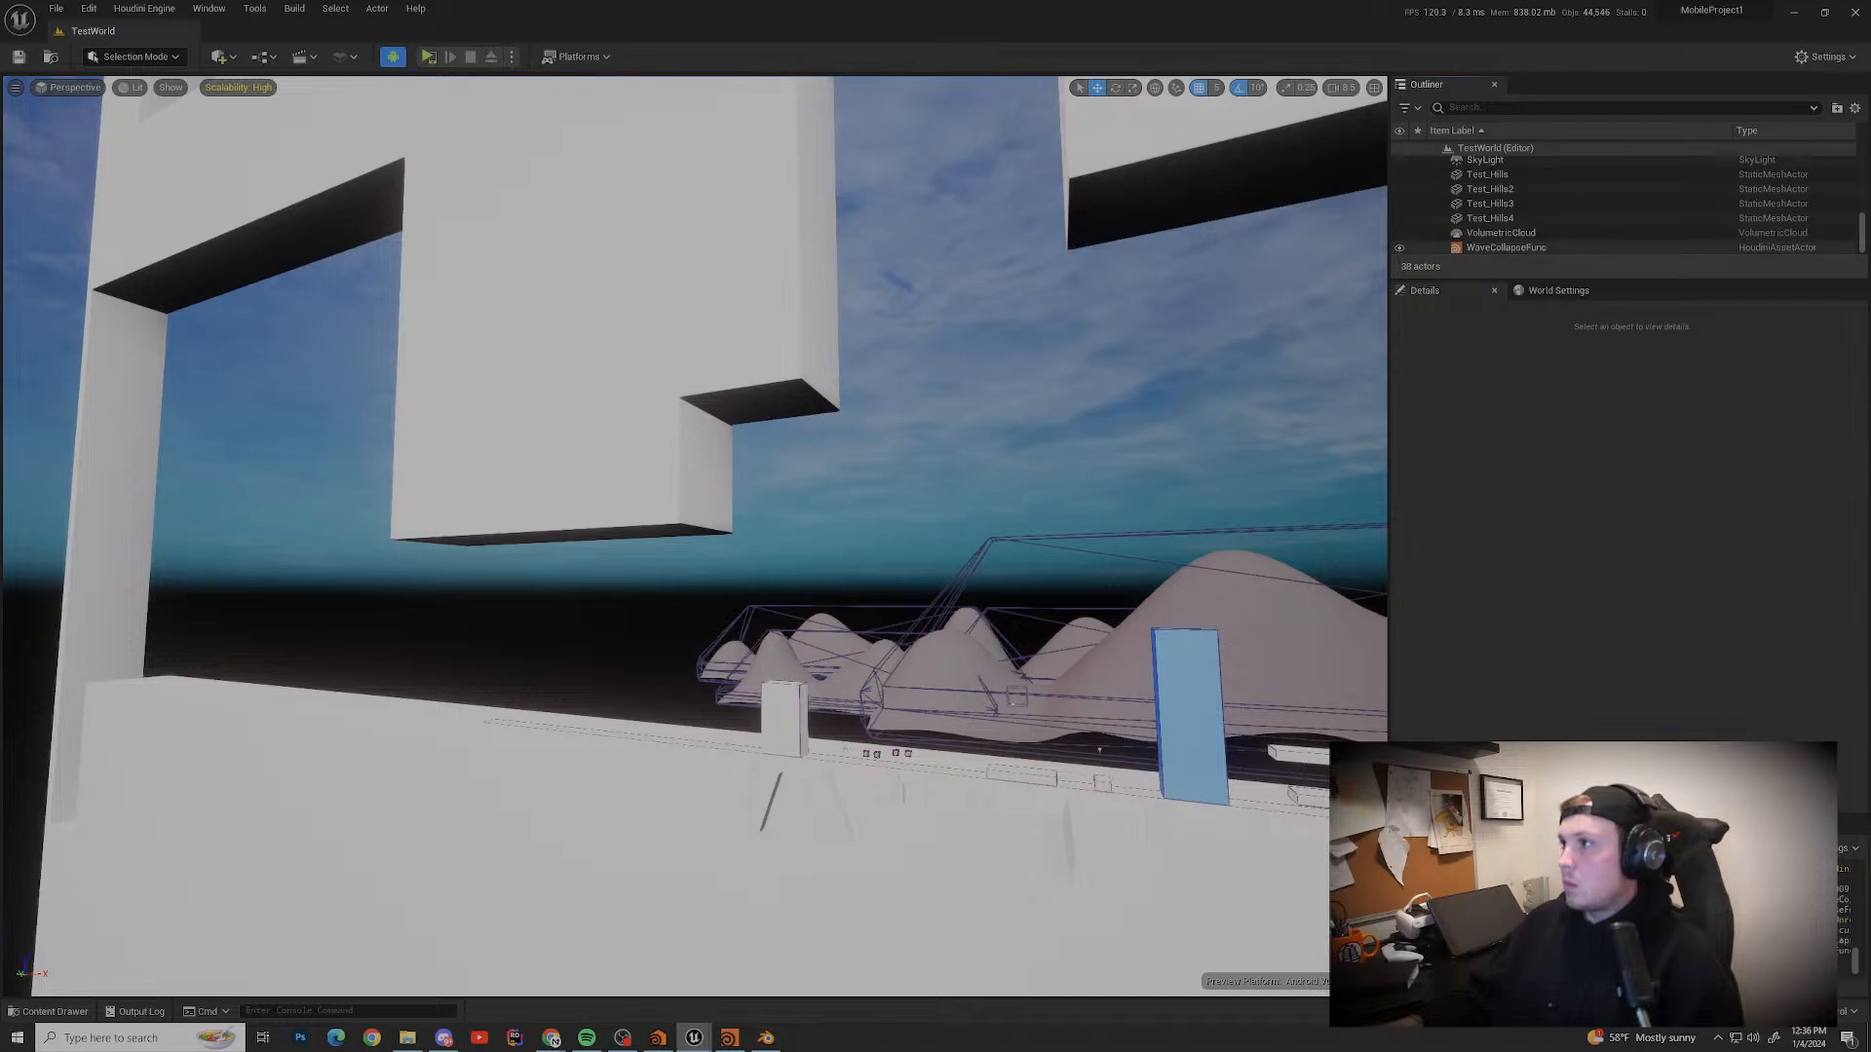
left_click(1505, 248)
right_click(1472, 250)
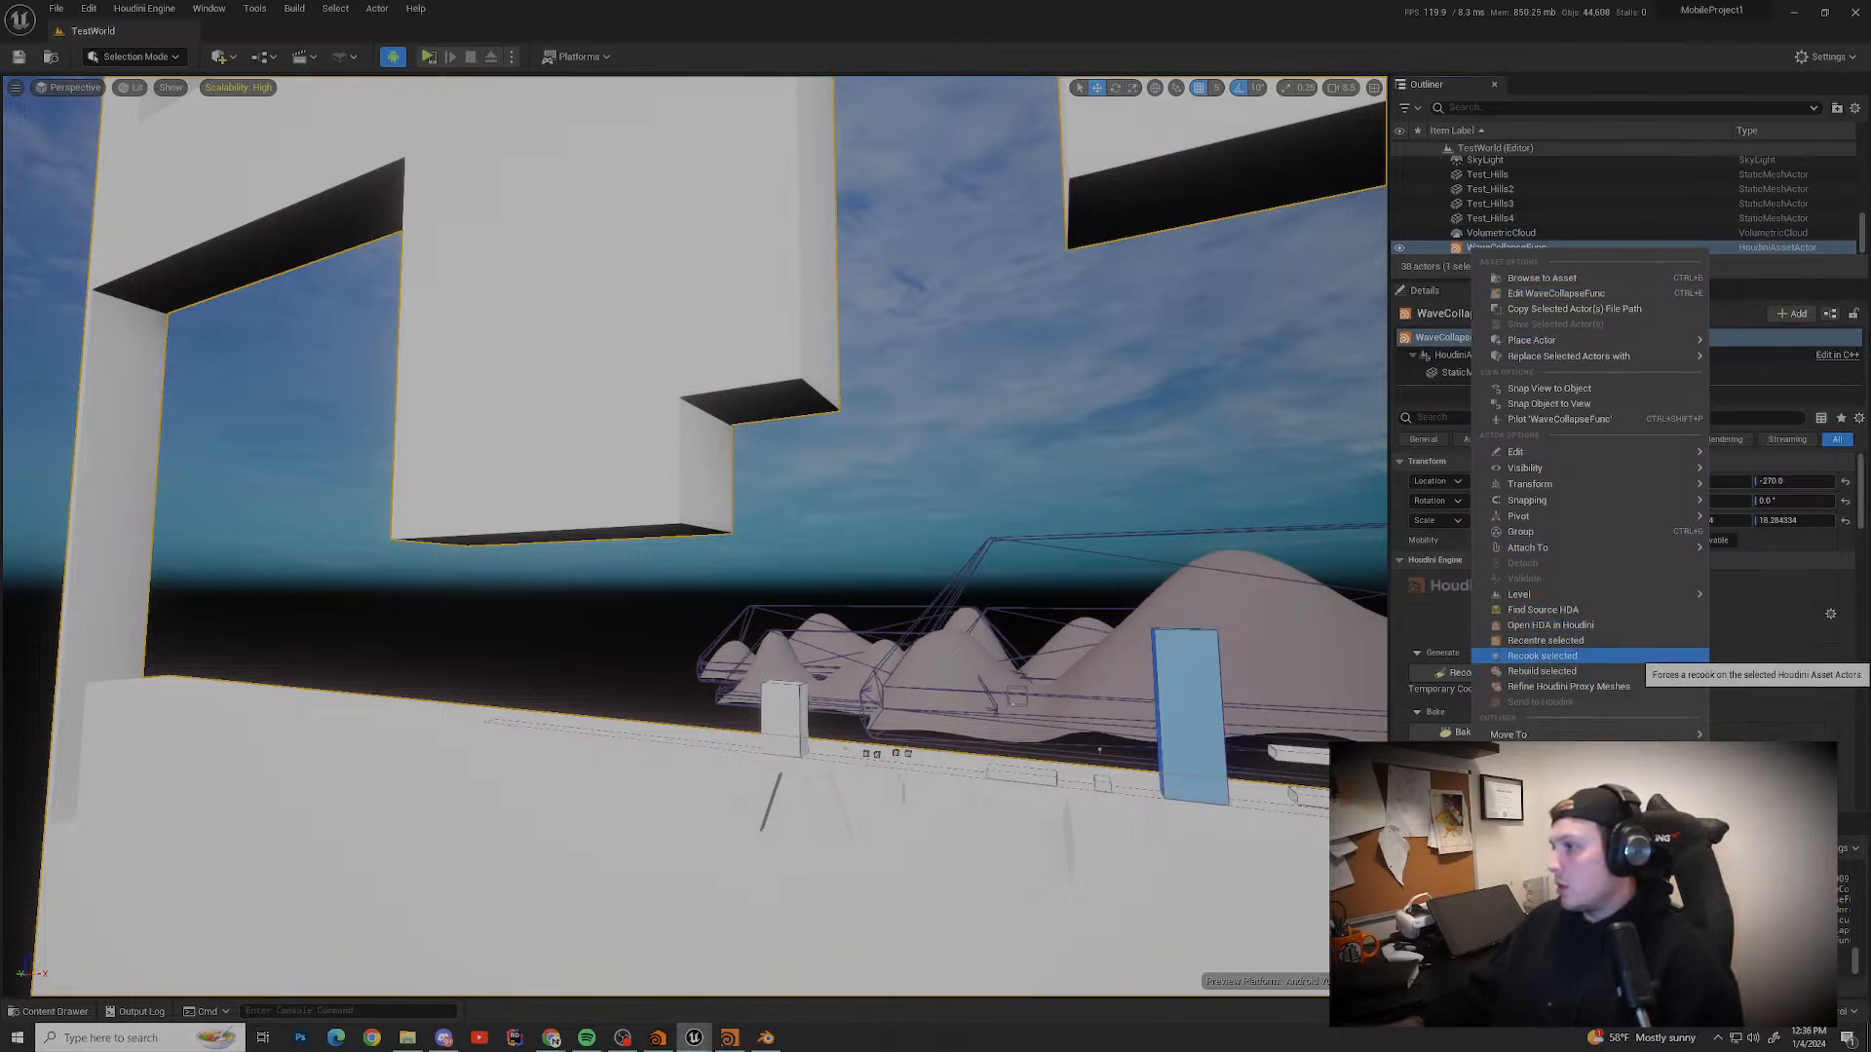
left_click(1543, 656)
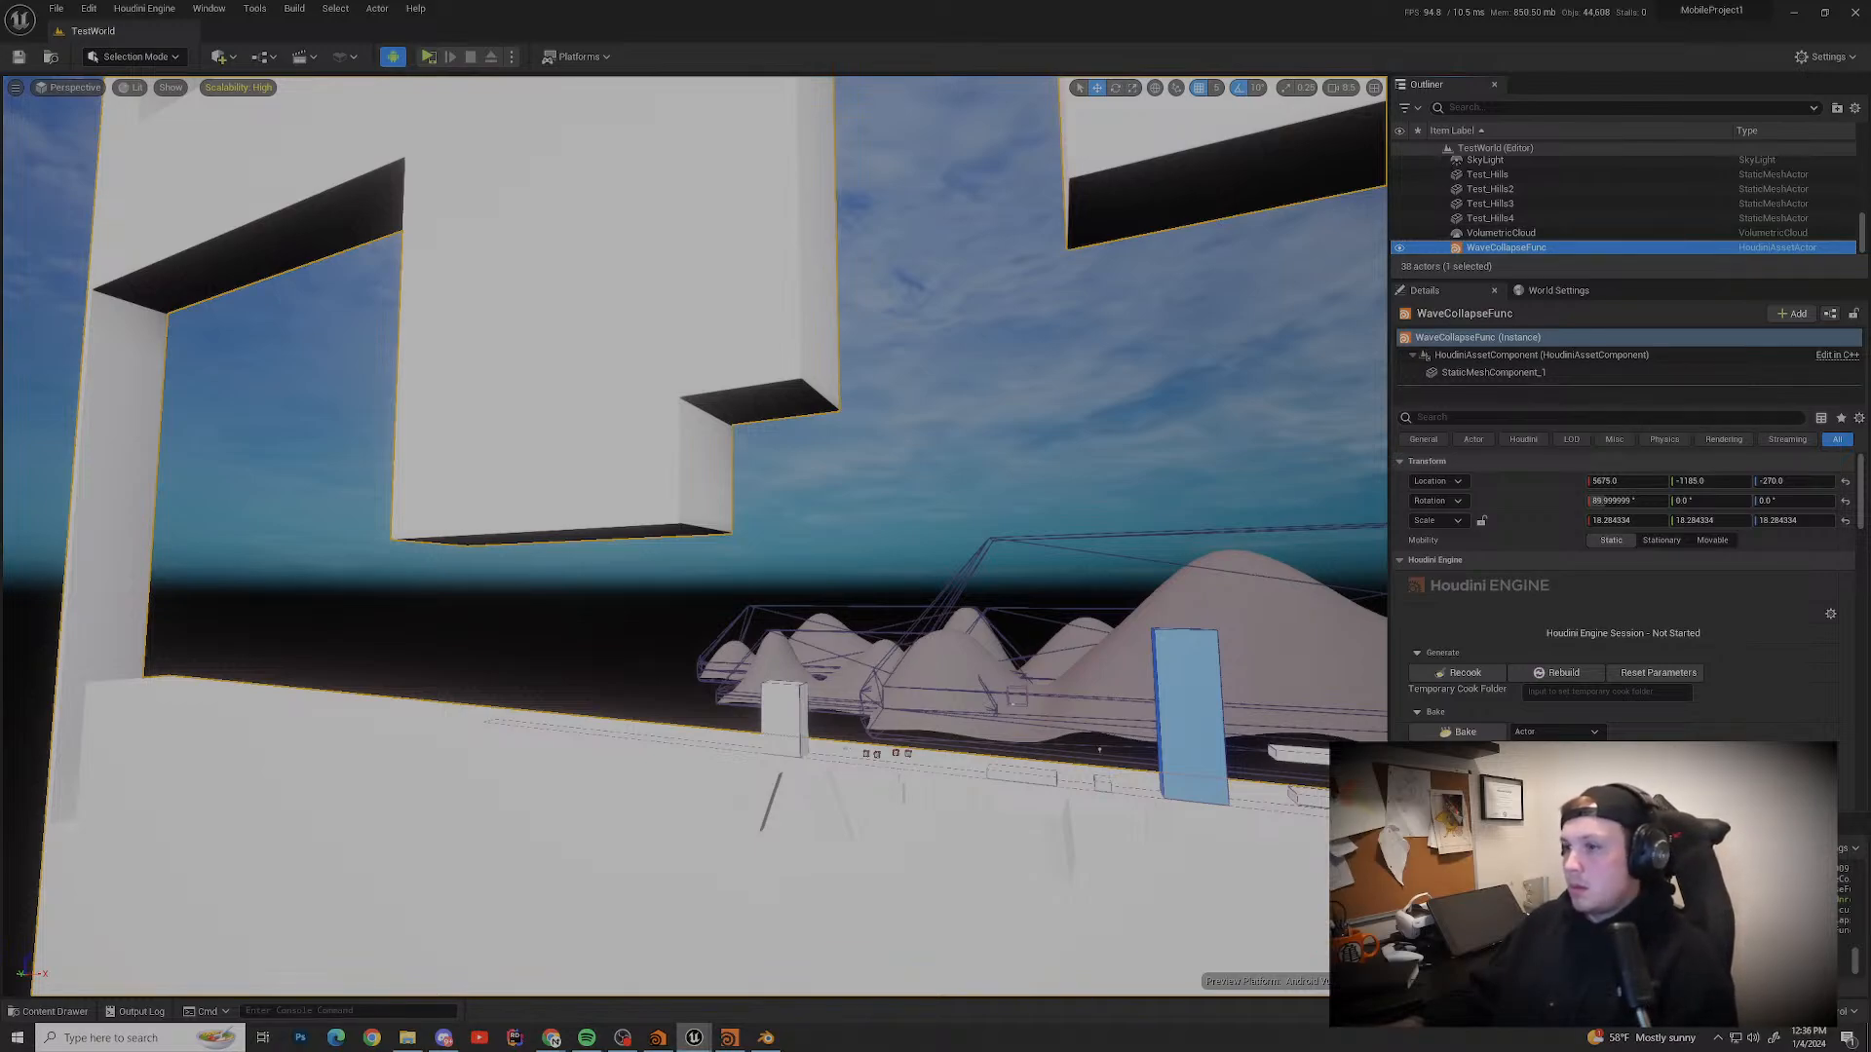
Step: Examine the WaveCollapseFunc actor's Houdini Engine bake and asset options, outputs, mesh generation and physics settings
right_click_drag(695, 536, 769, 533)
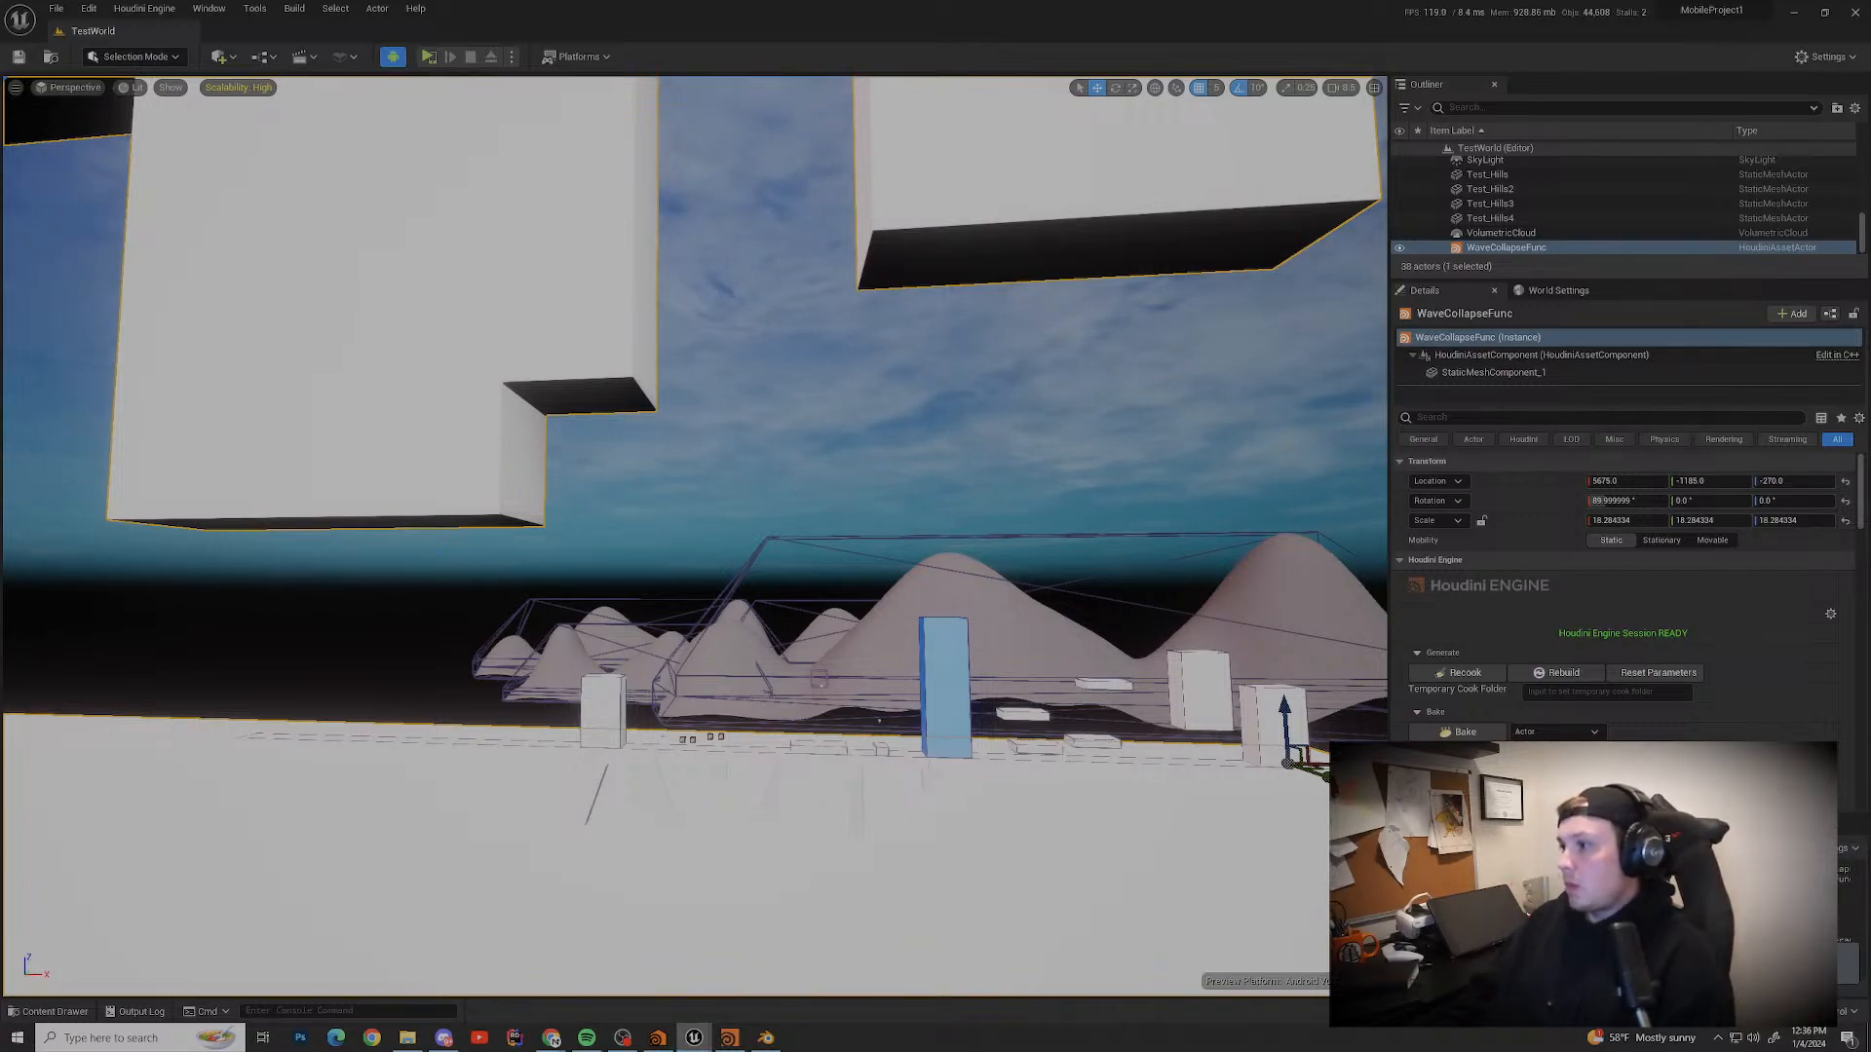
scroll(1624, 596, "down", 8)
scroll(1567, 719, "down", 6)
scroll(1566, 719, "up", 7)
scroll(1567, 682, "up", 3)
scroll(1623, 596, "down", 4)
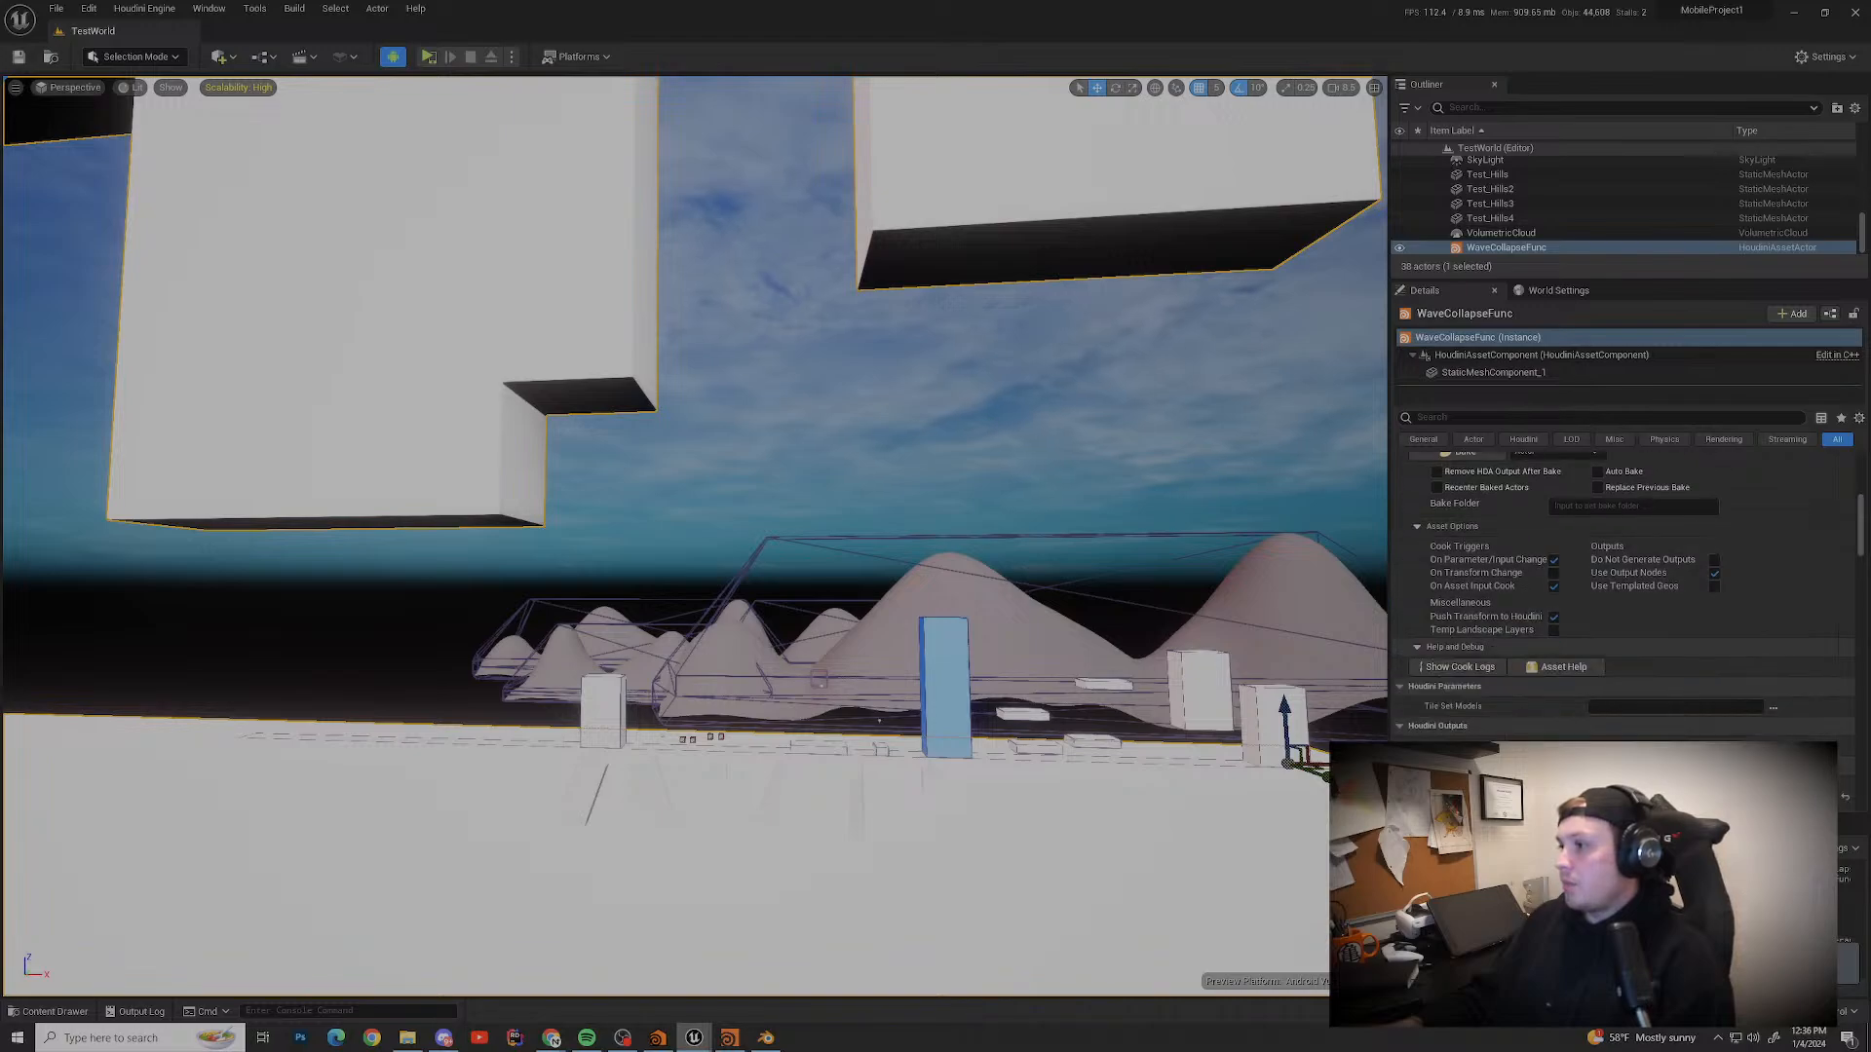
scroll(1623, 596, "down", 6)
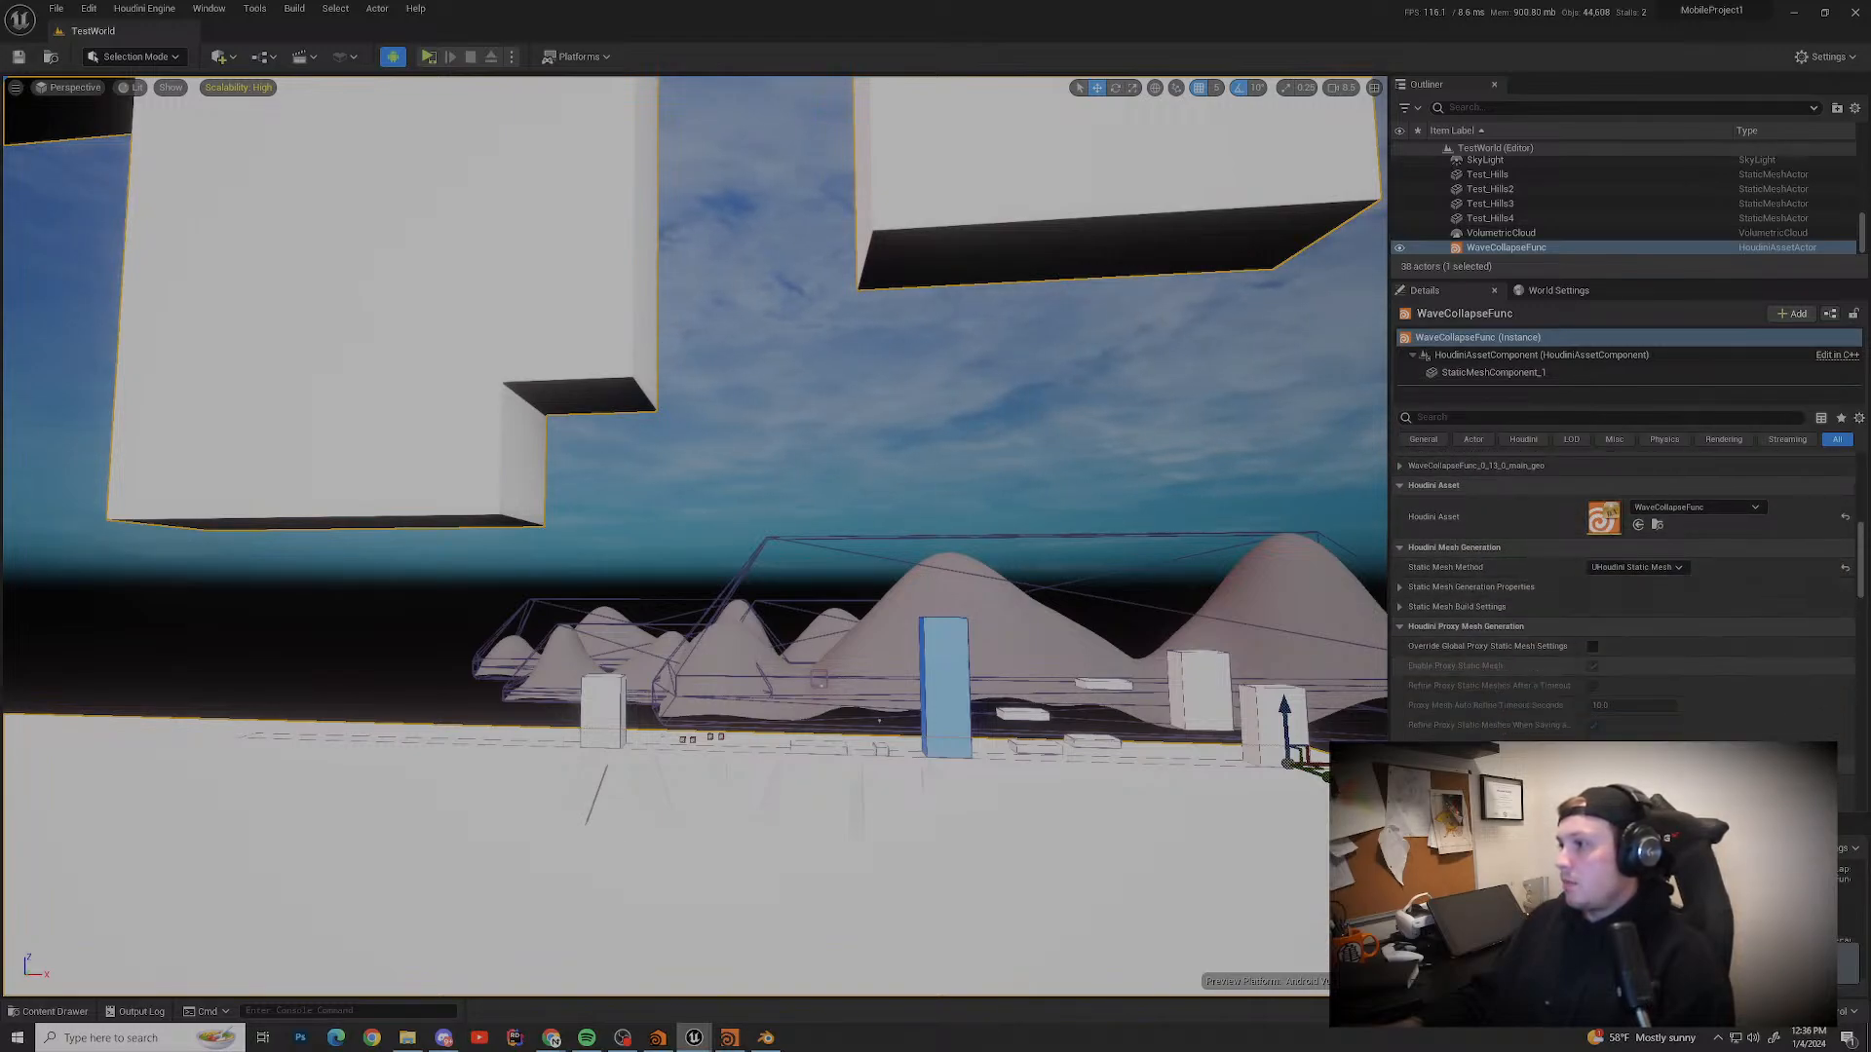
scroll(1623, 596, "down", 6)
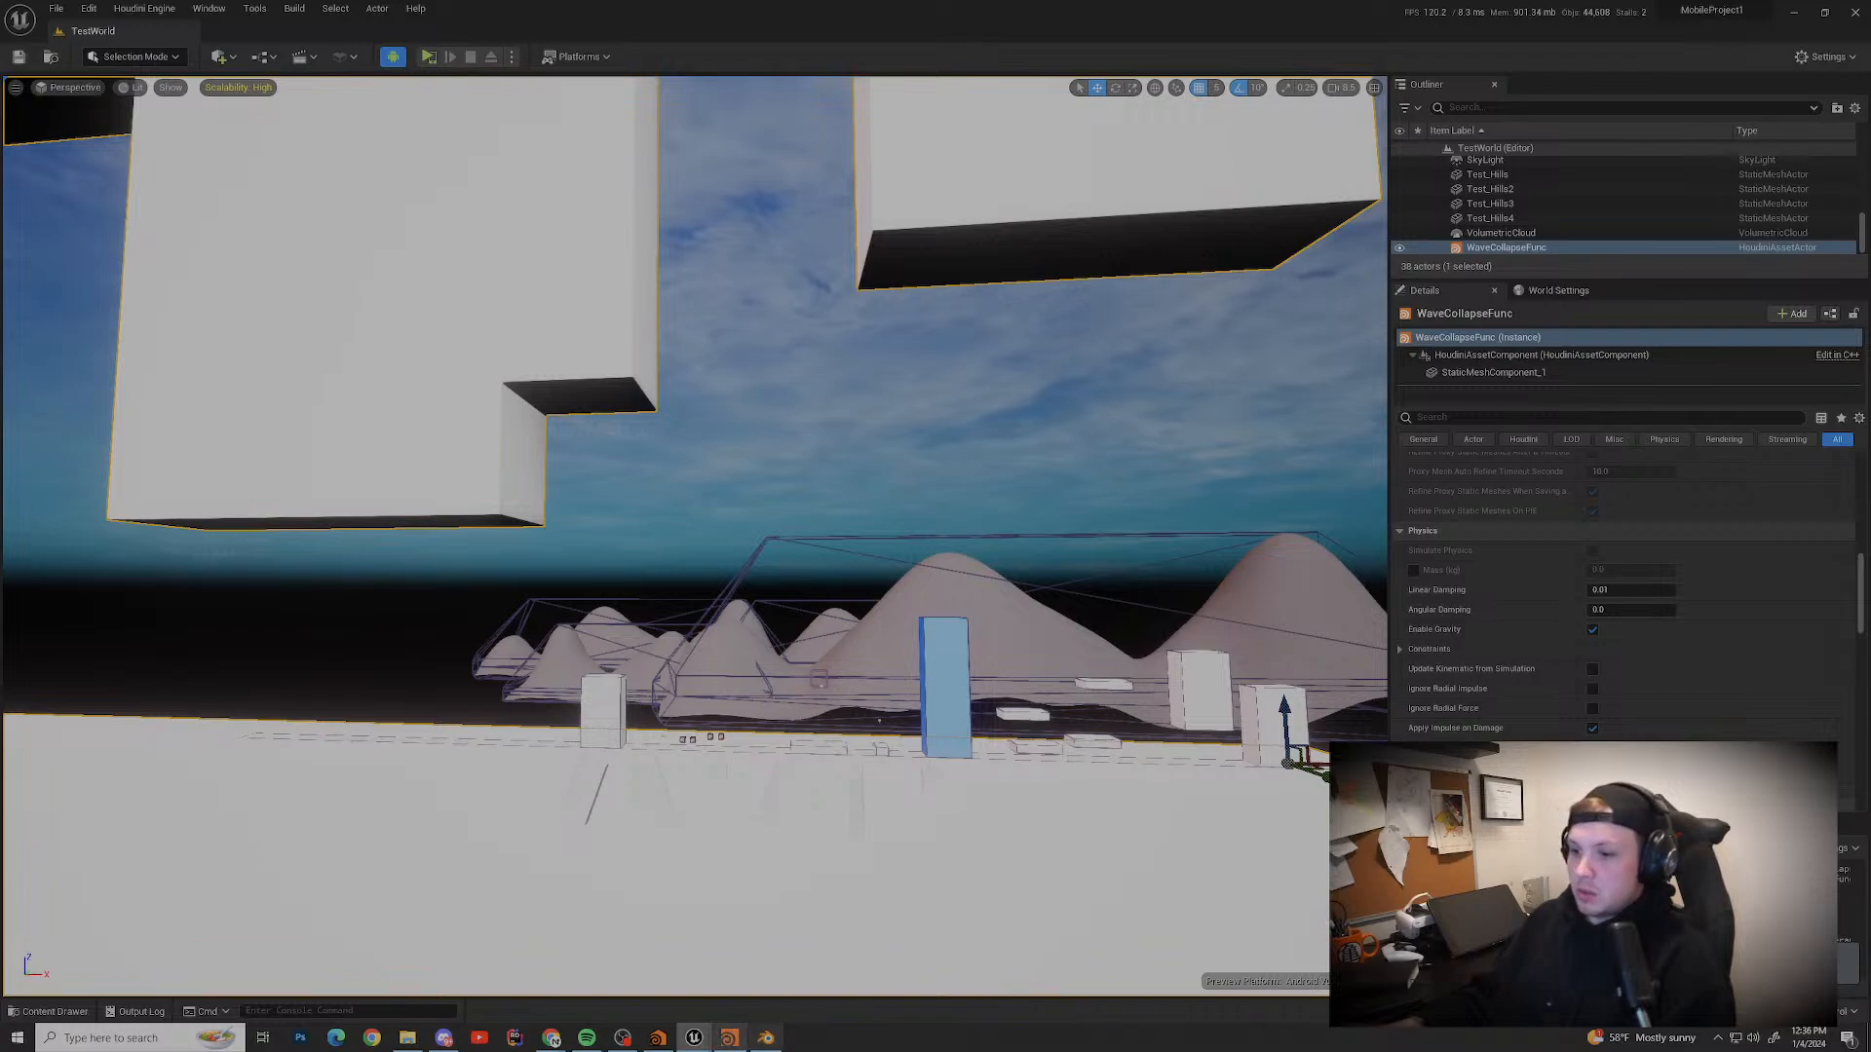
Step: Switch to Houdini and examine the Collision Geo and Geometry branches below merge1 in the level_wave_collapse network
left_click(730, 1037)
scroll(1608, 828, "down", 3)
middle_click_drag(1608, 829, 1816, 708)
scroll(1413, 663, "up", 4)
left_click(1476, 662)
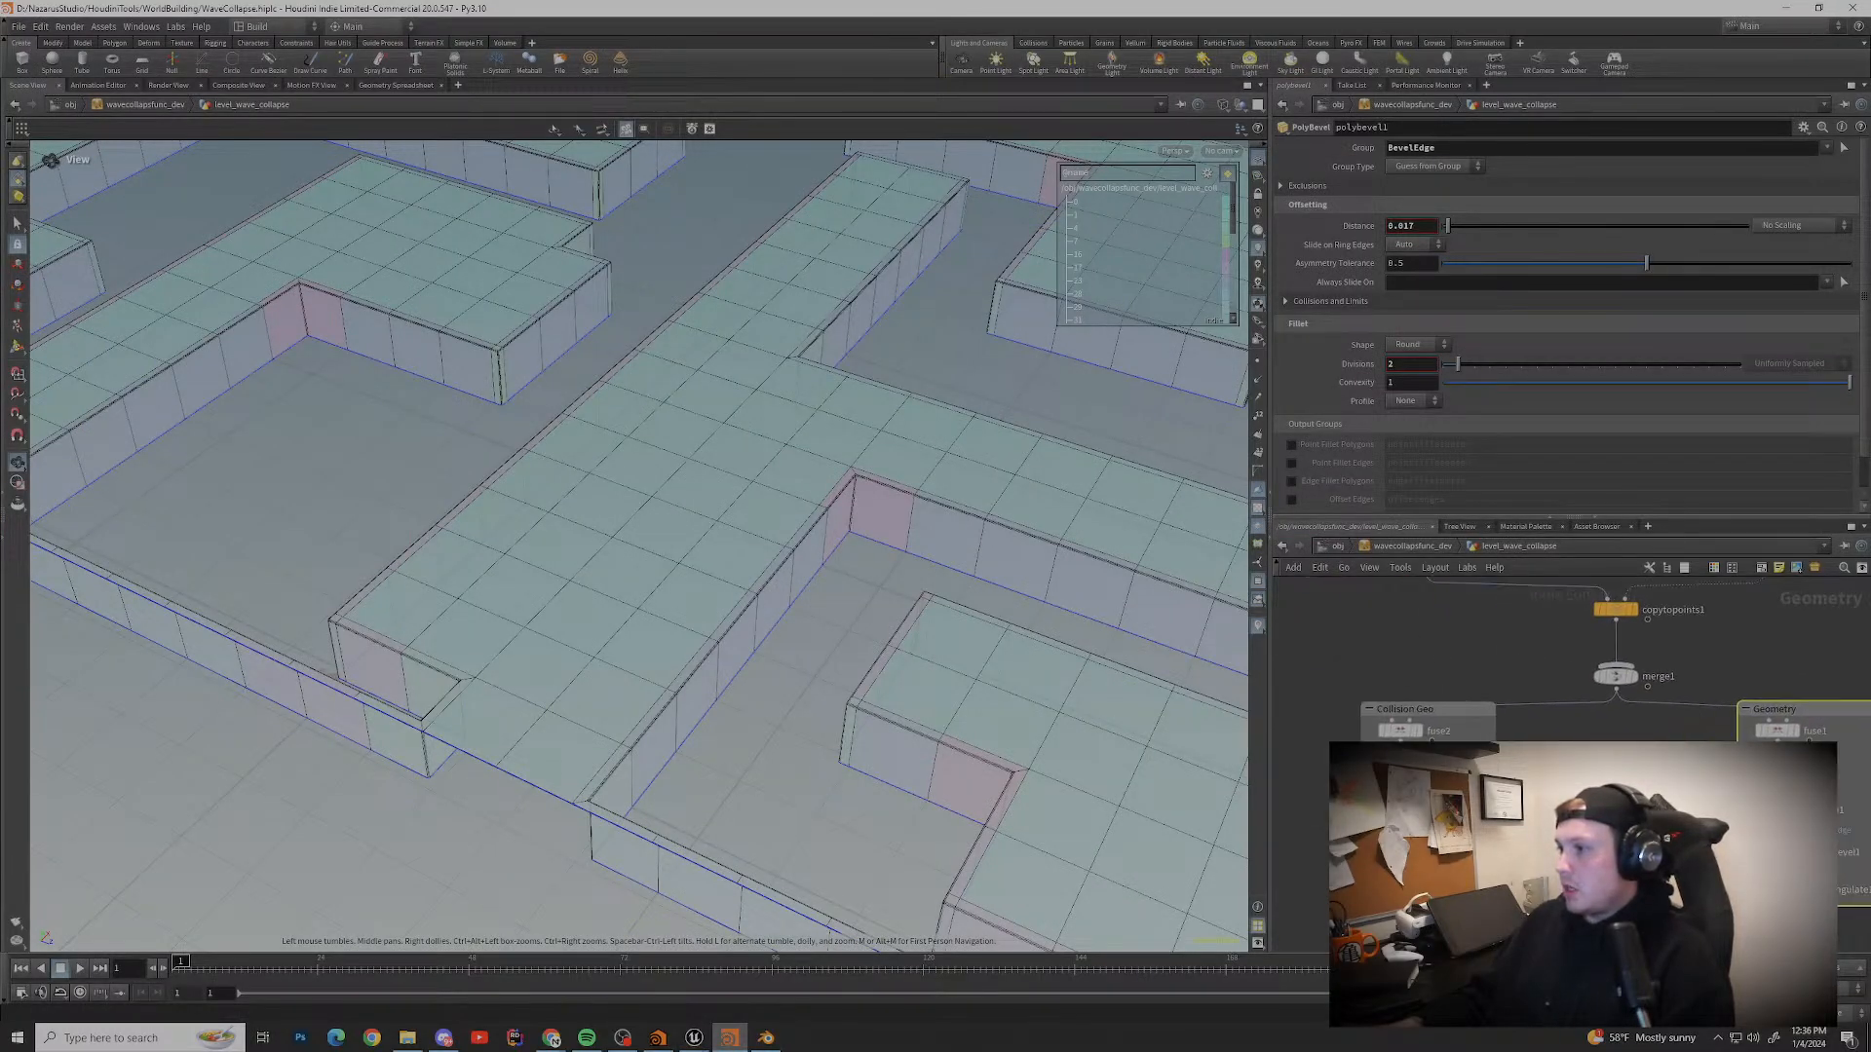
left_click(1432, 711)
mouse_move(1510, 692)
middle_mouse_down()
mouse_move(1373, 718)
mouse_move(1521, 640)
mouse_move(1518, 664)
middle_mouse_up()
left_click_drag(1471, 681, 1470, 693)
left_click(1579, 696)
mouse_move(1578, 697)
middle_mouse_down()
mouse_move(1325, 650)
mouse_move(1573, 693)
middle_mouse_up()
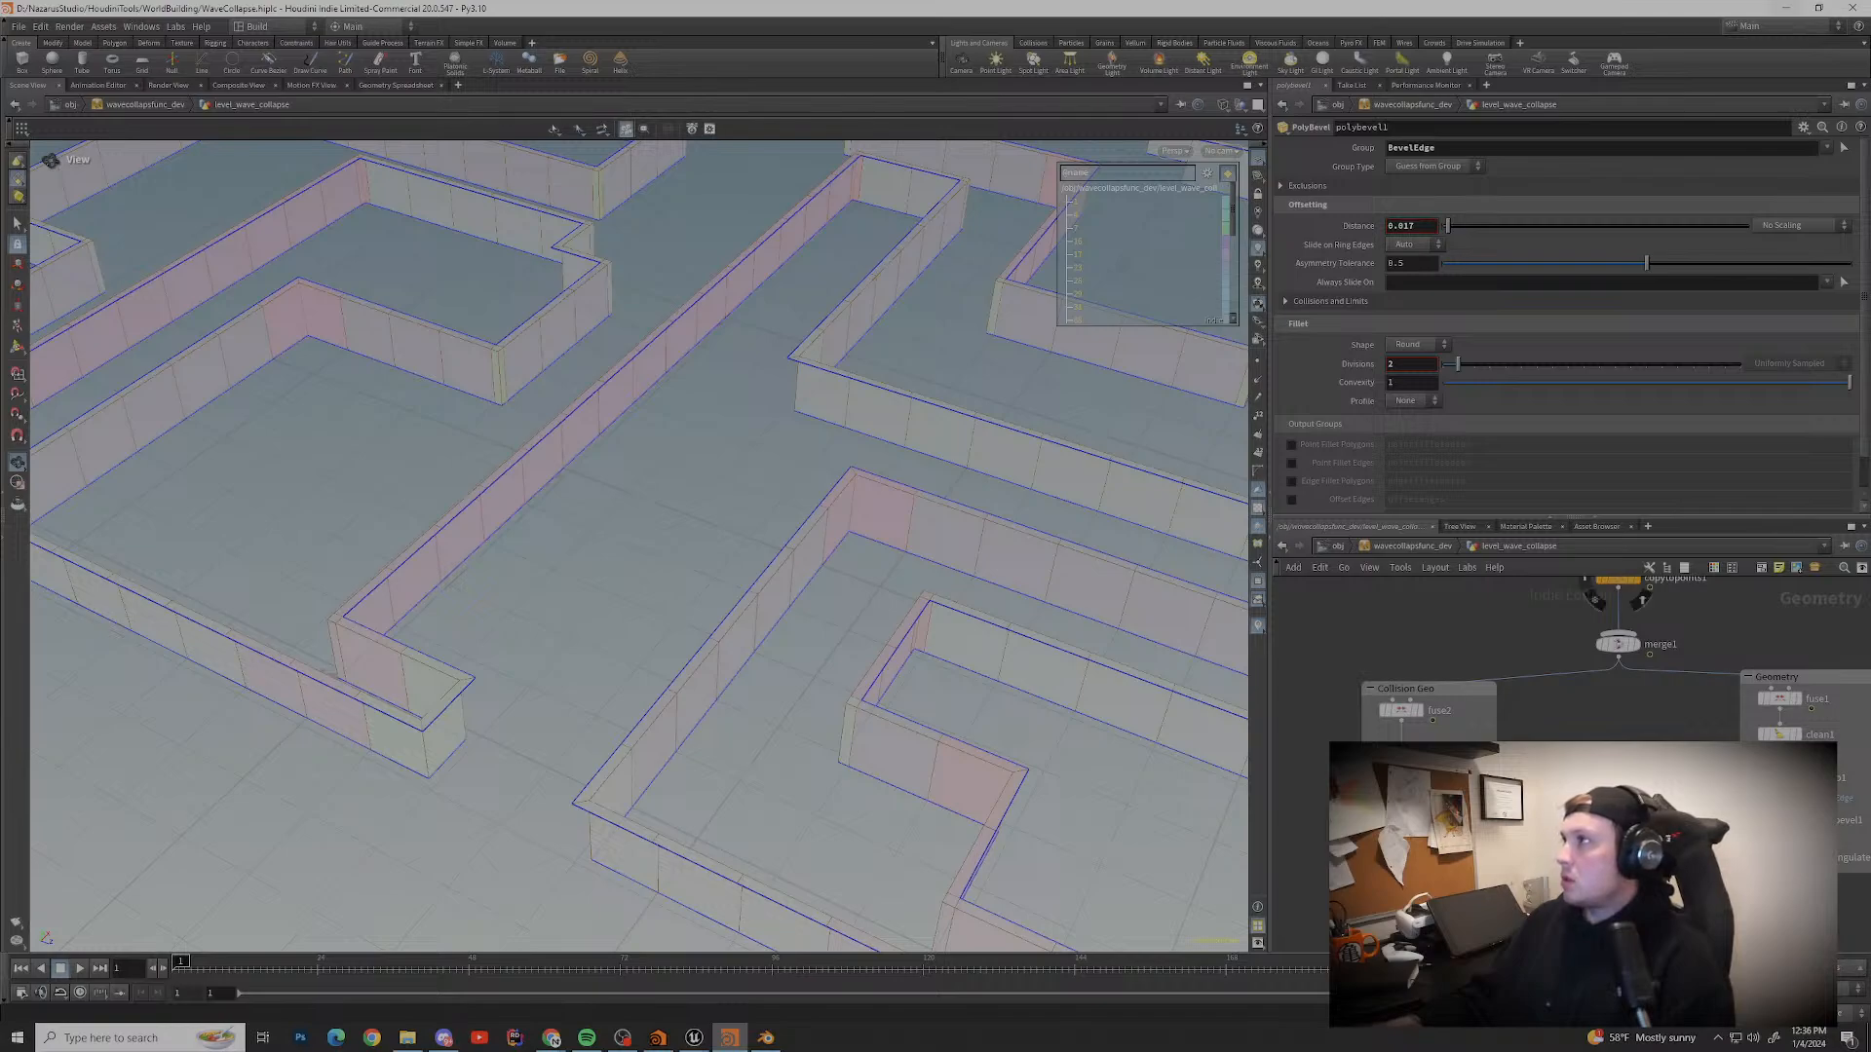
Step: Return to the HOUDINI FOUNDATION - 02 lecture in the browser and resume watching it in full screen
key("alt+Tab")
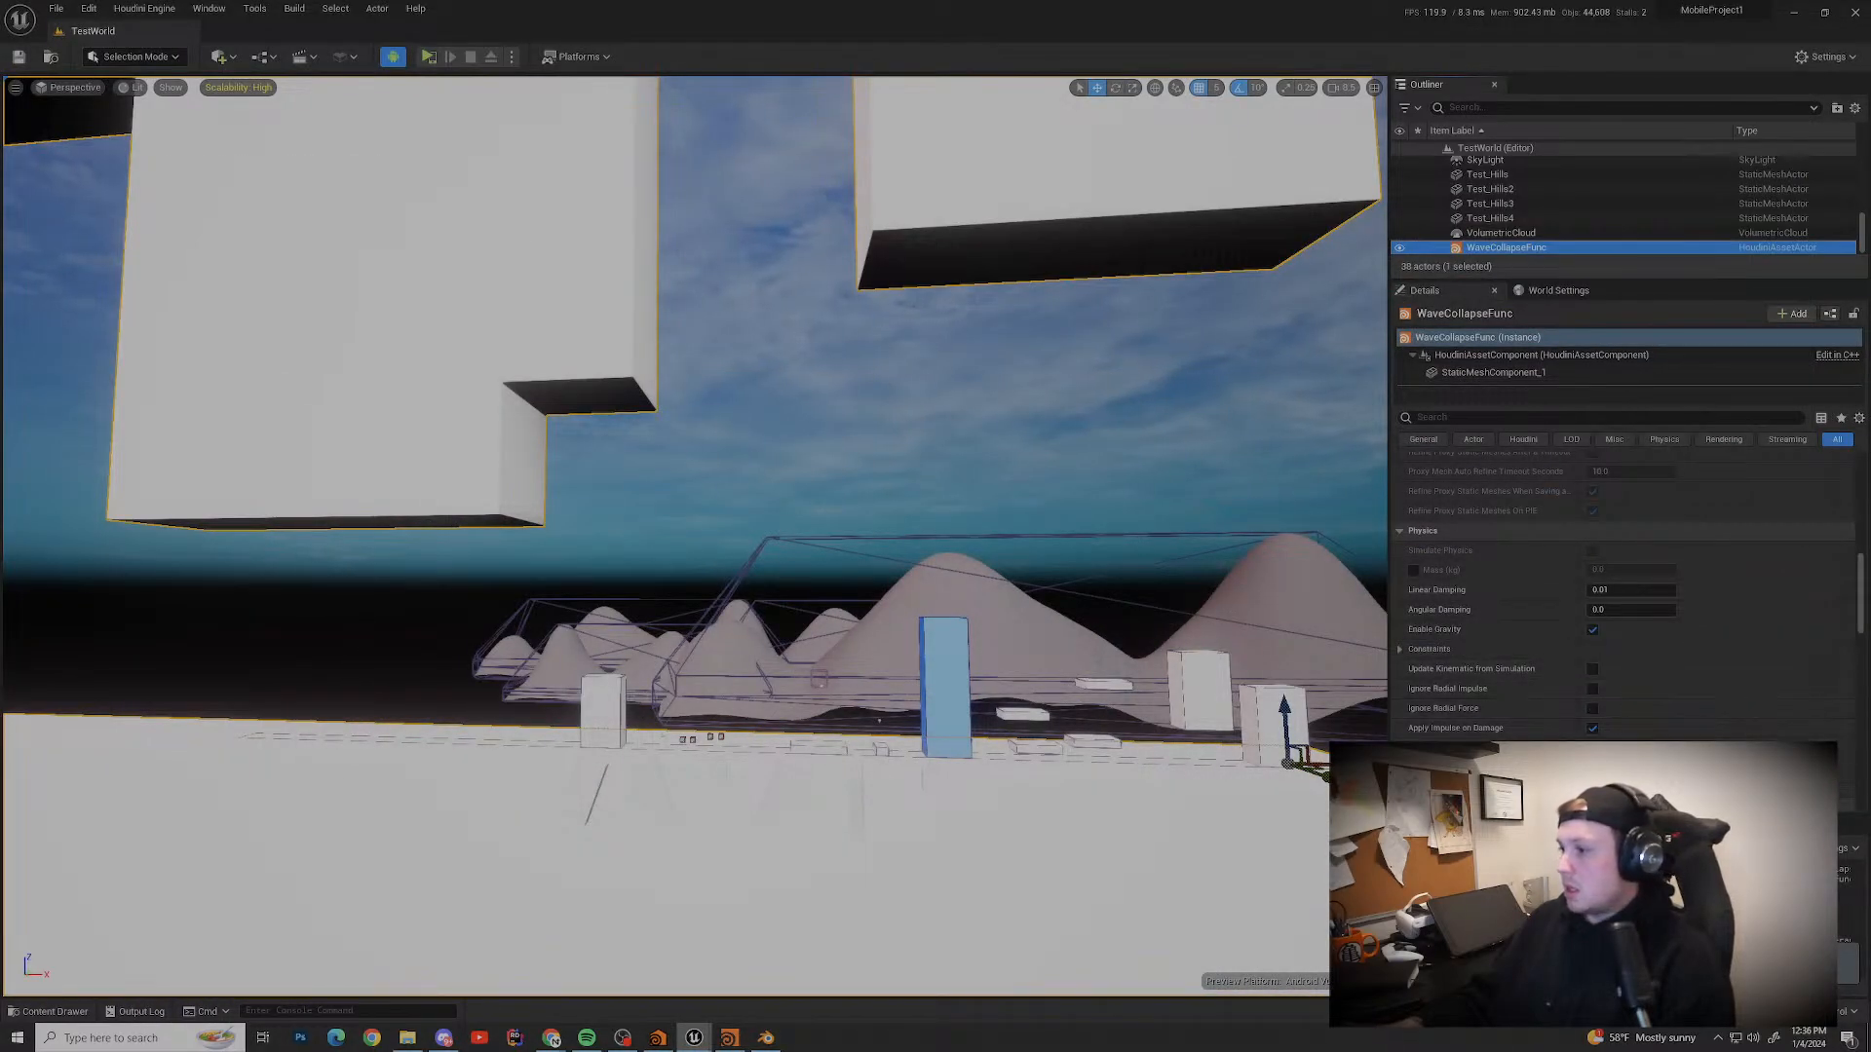
mouse_move(551, 1035)
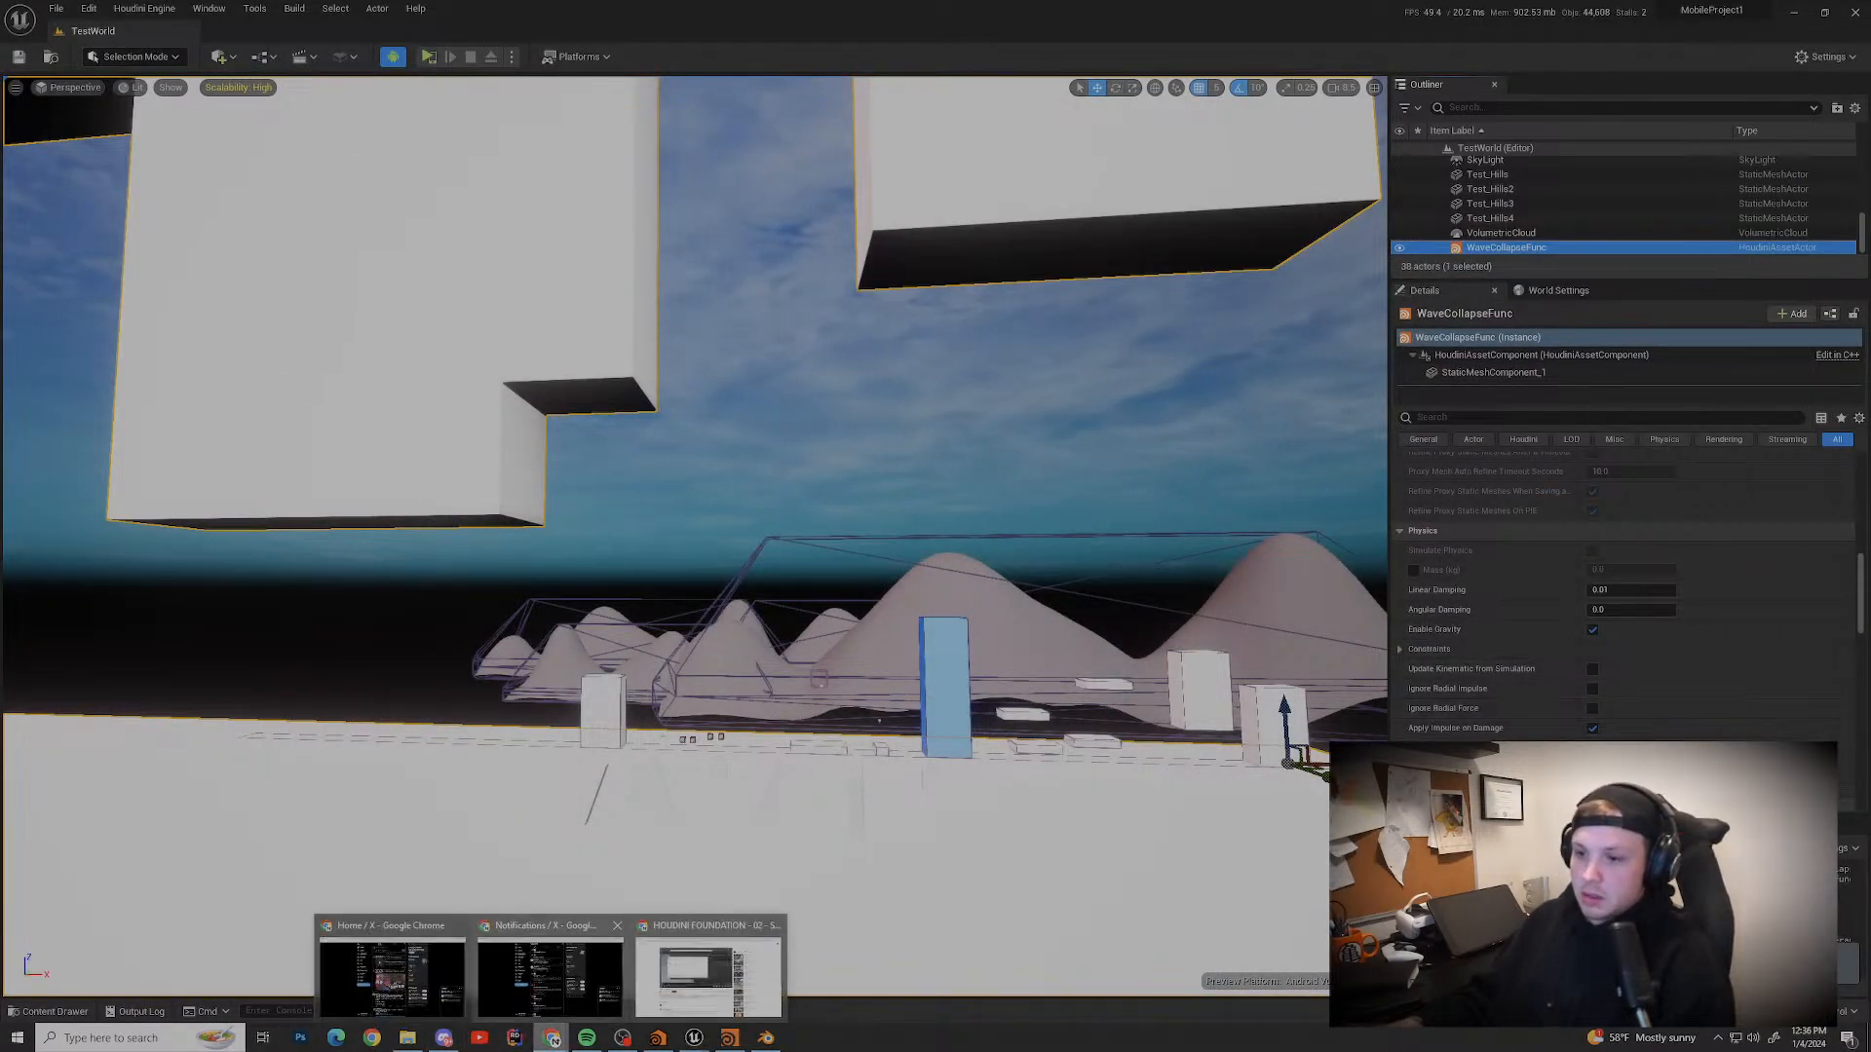
left_click(553, 959)
key("f")
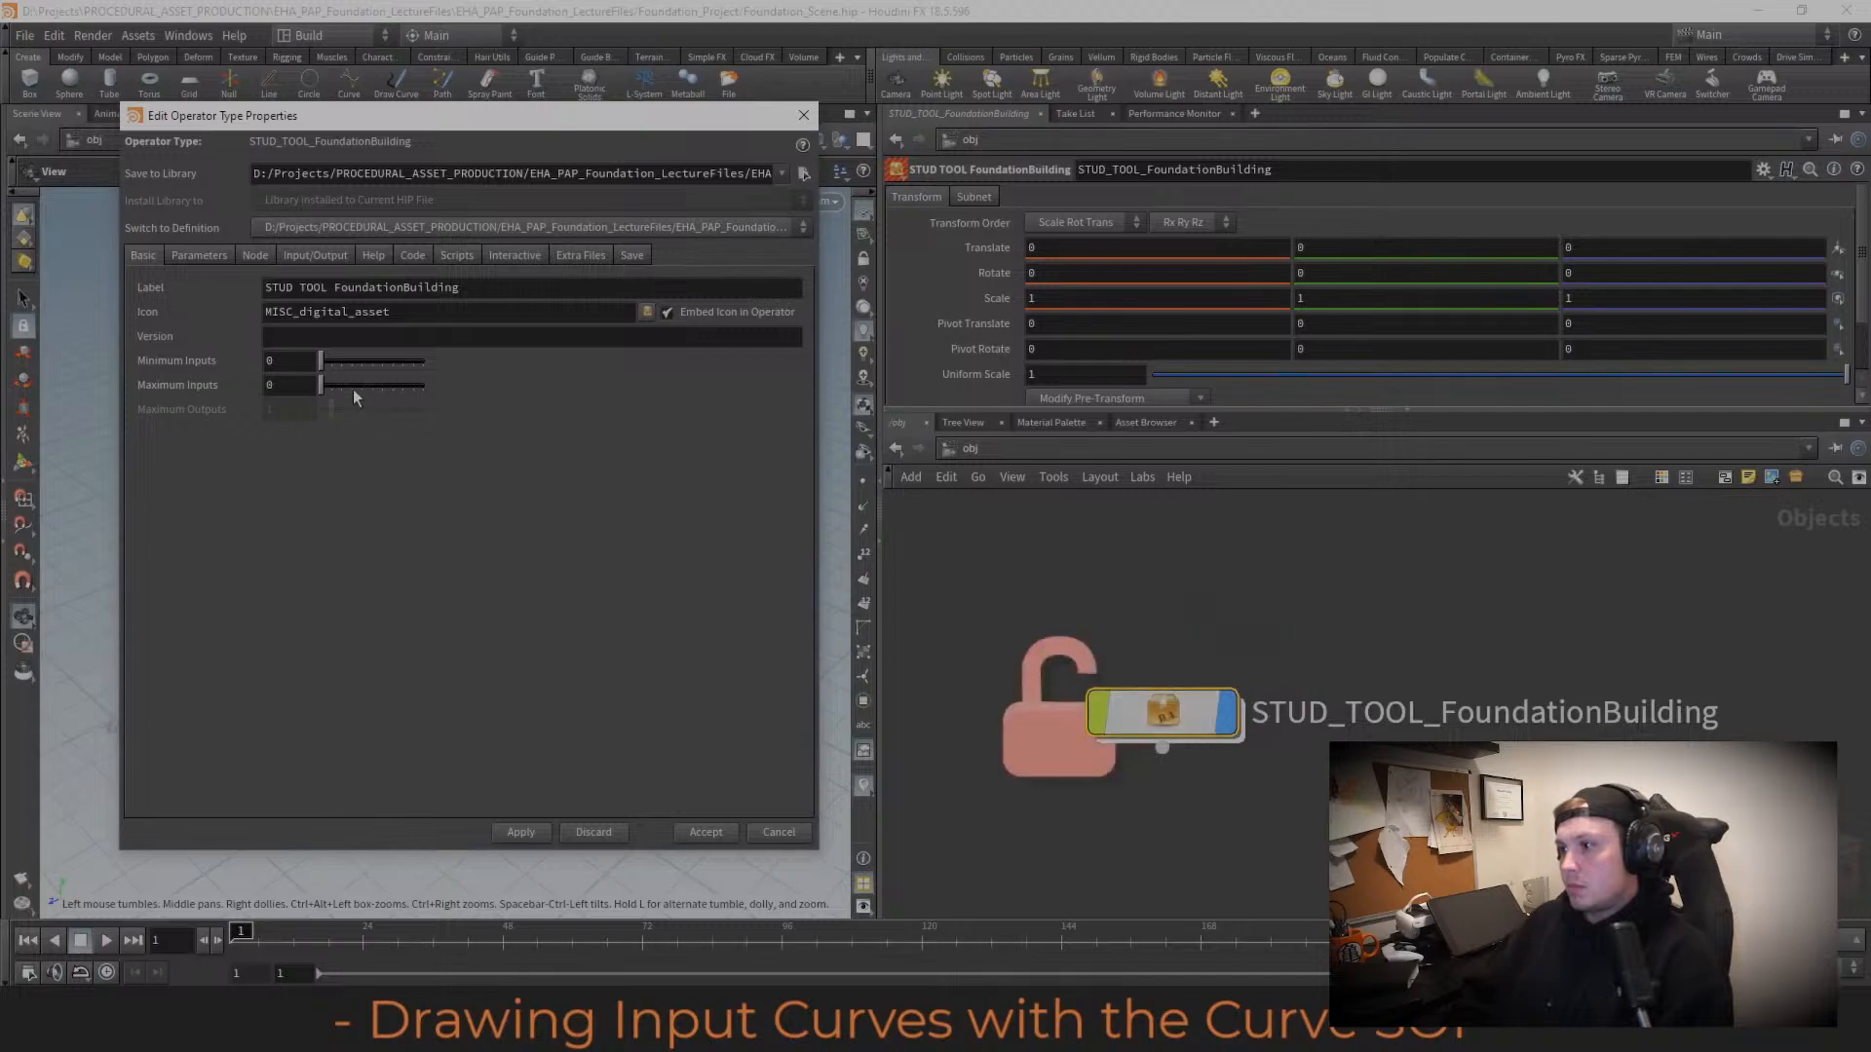
Step: Watch the lecture's demonstration of setting the asset's minimum and maximum inputs to 1 and applying the change
left_click(335, 364)
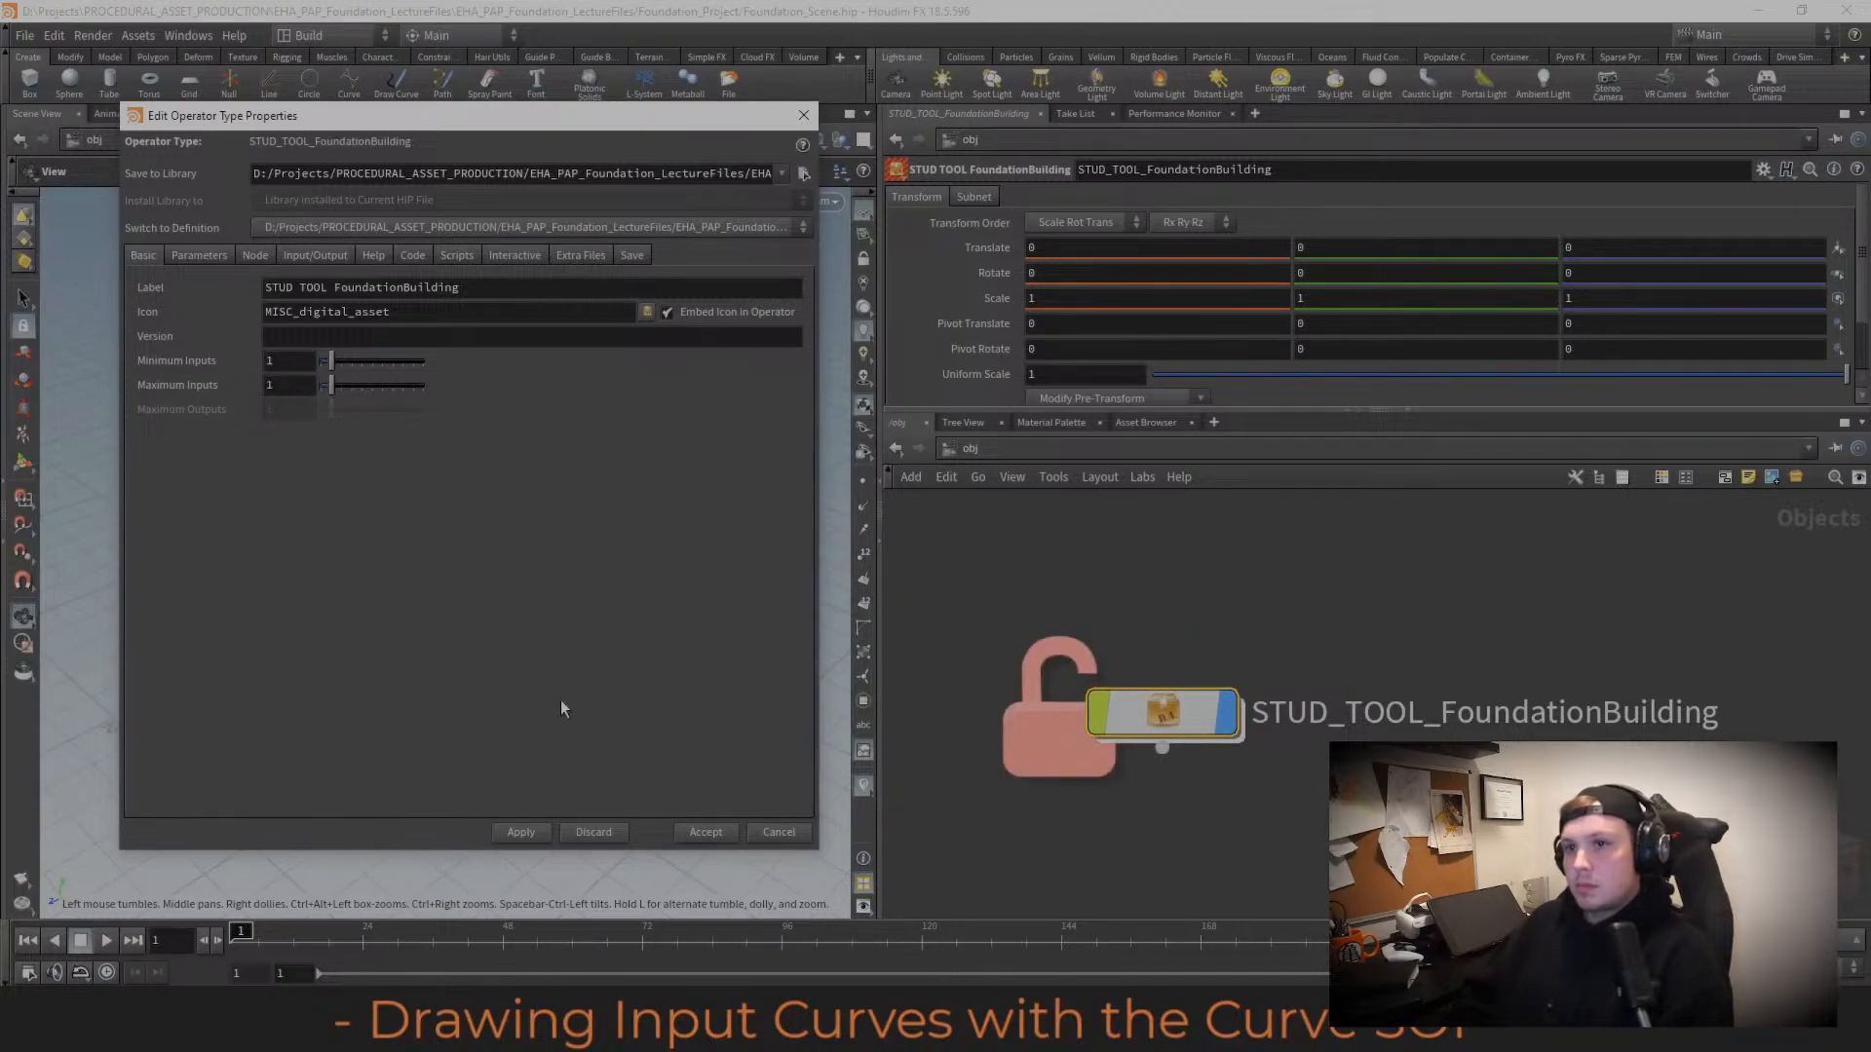
left_click(521, 833)
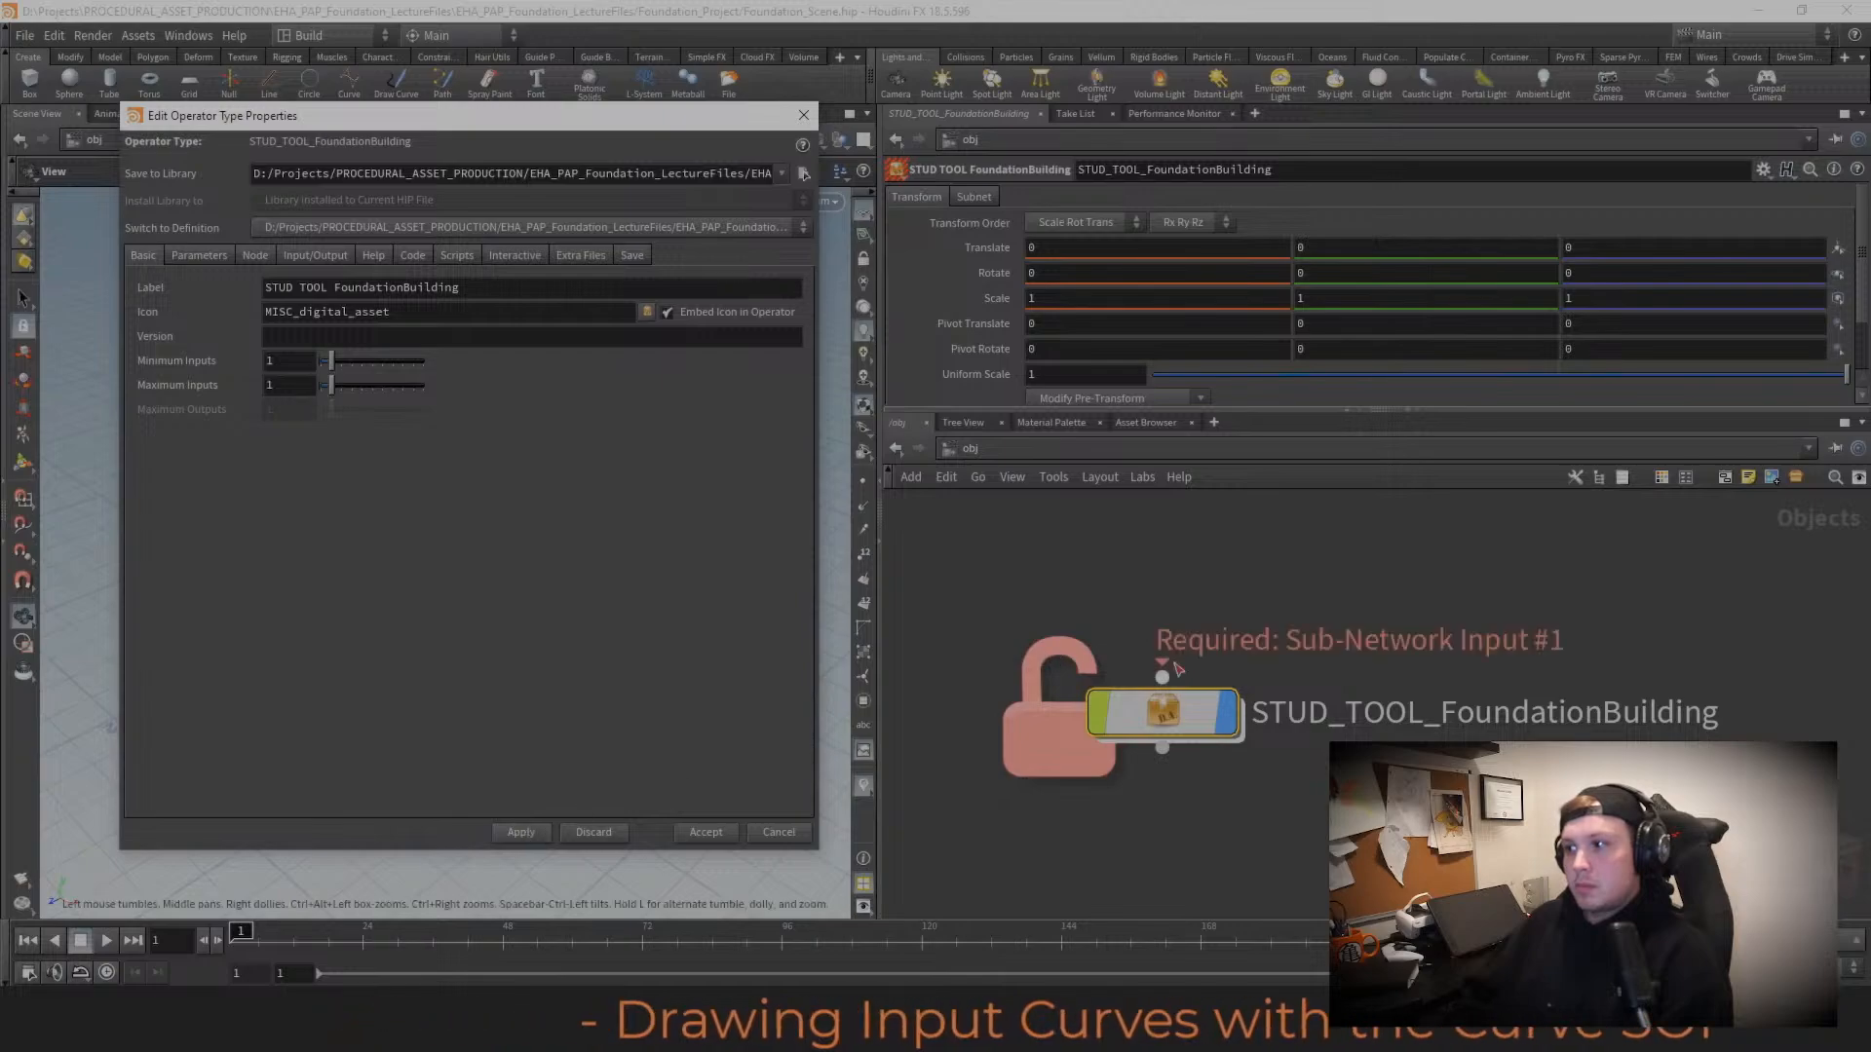
scroll(1169, 673, "down", 3)
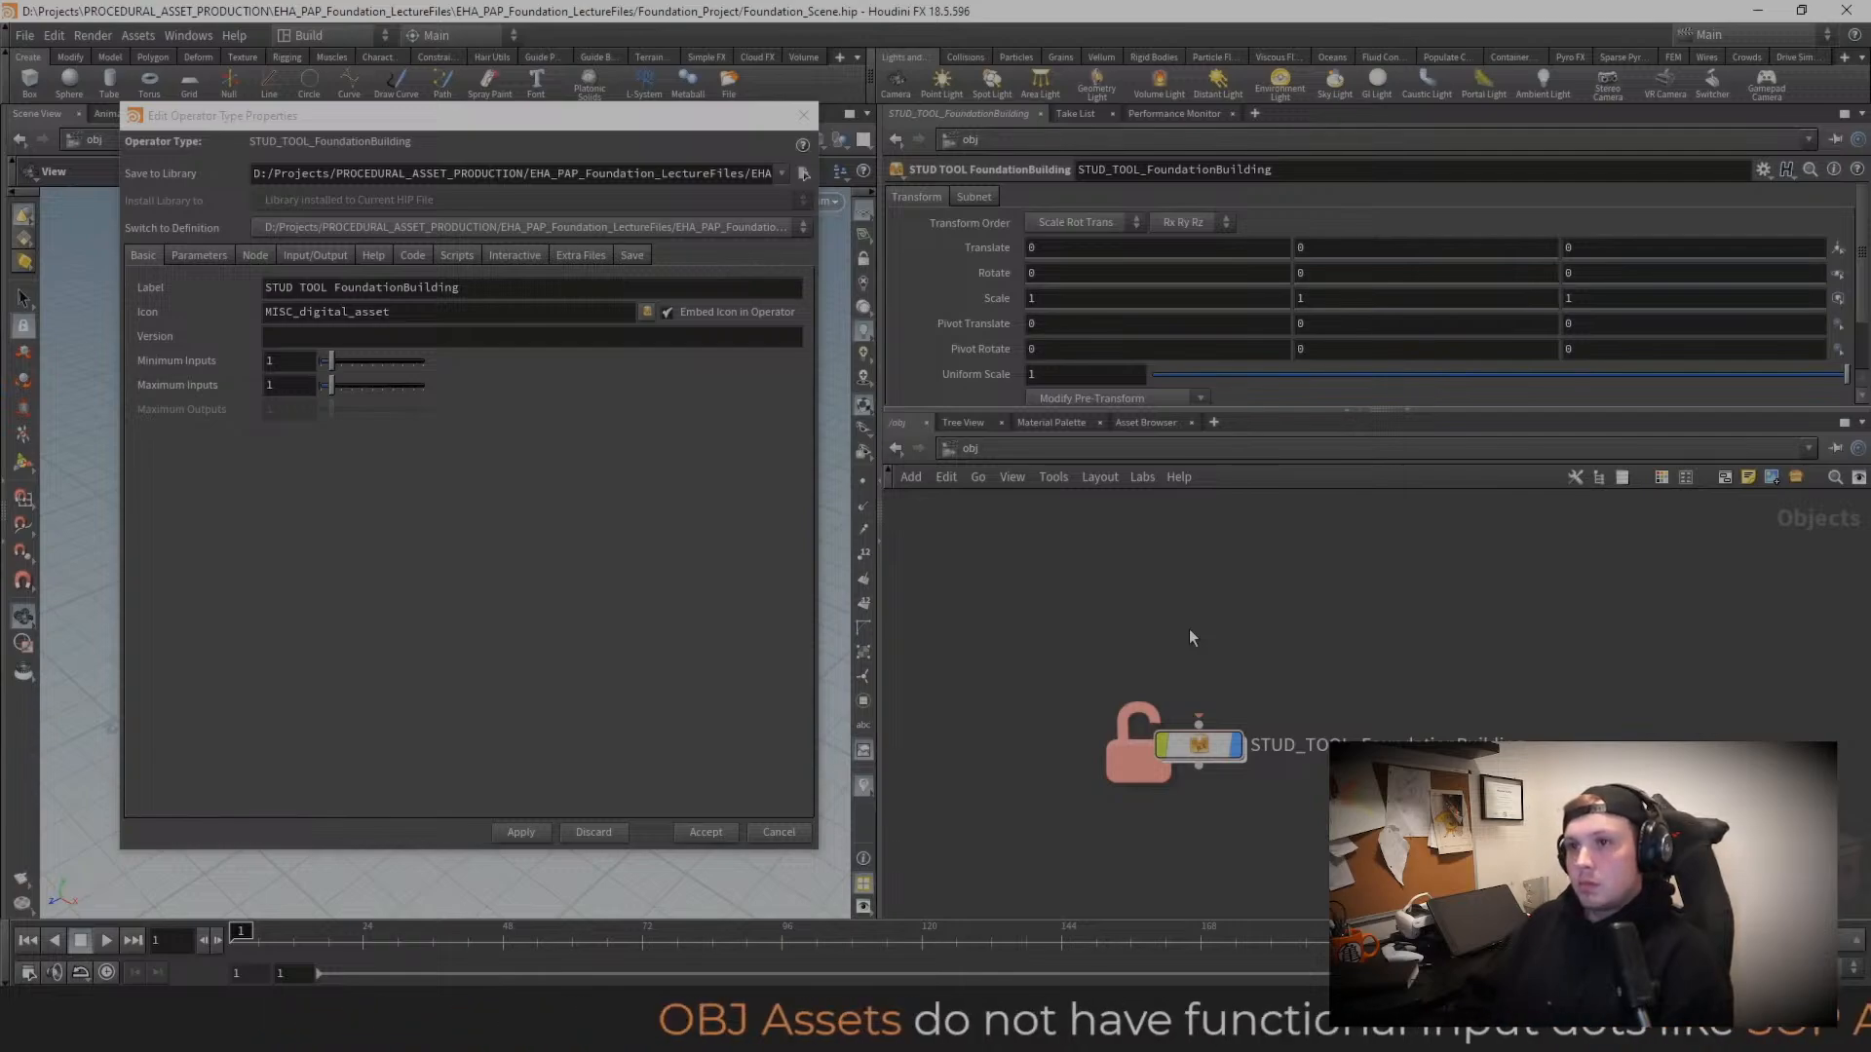
Step: Watch the lecture's demonstration of adding a Geometry node above the asset and expanding obj in the network tree
key("Tab")
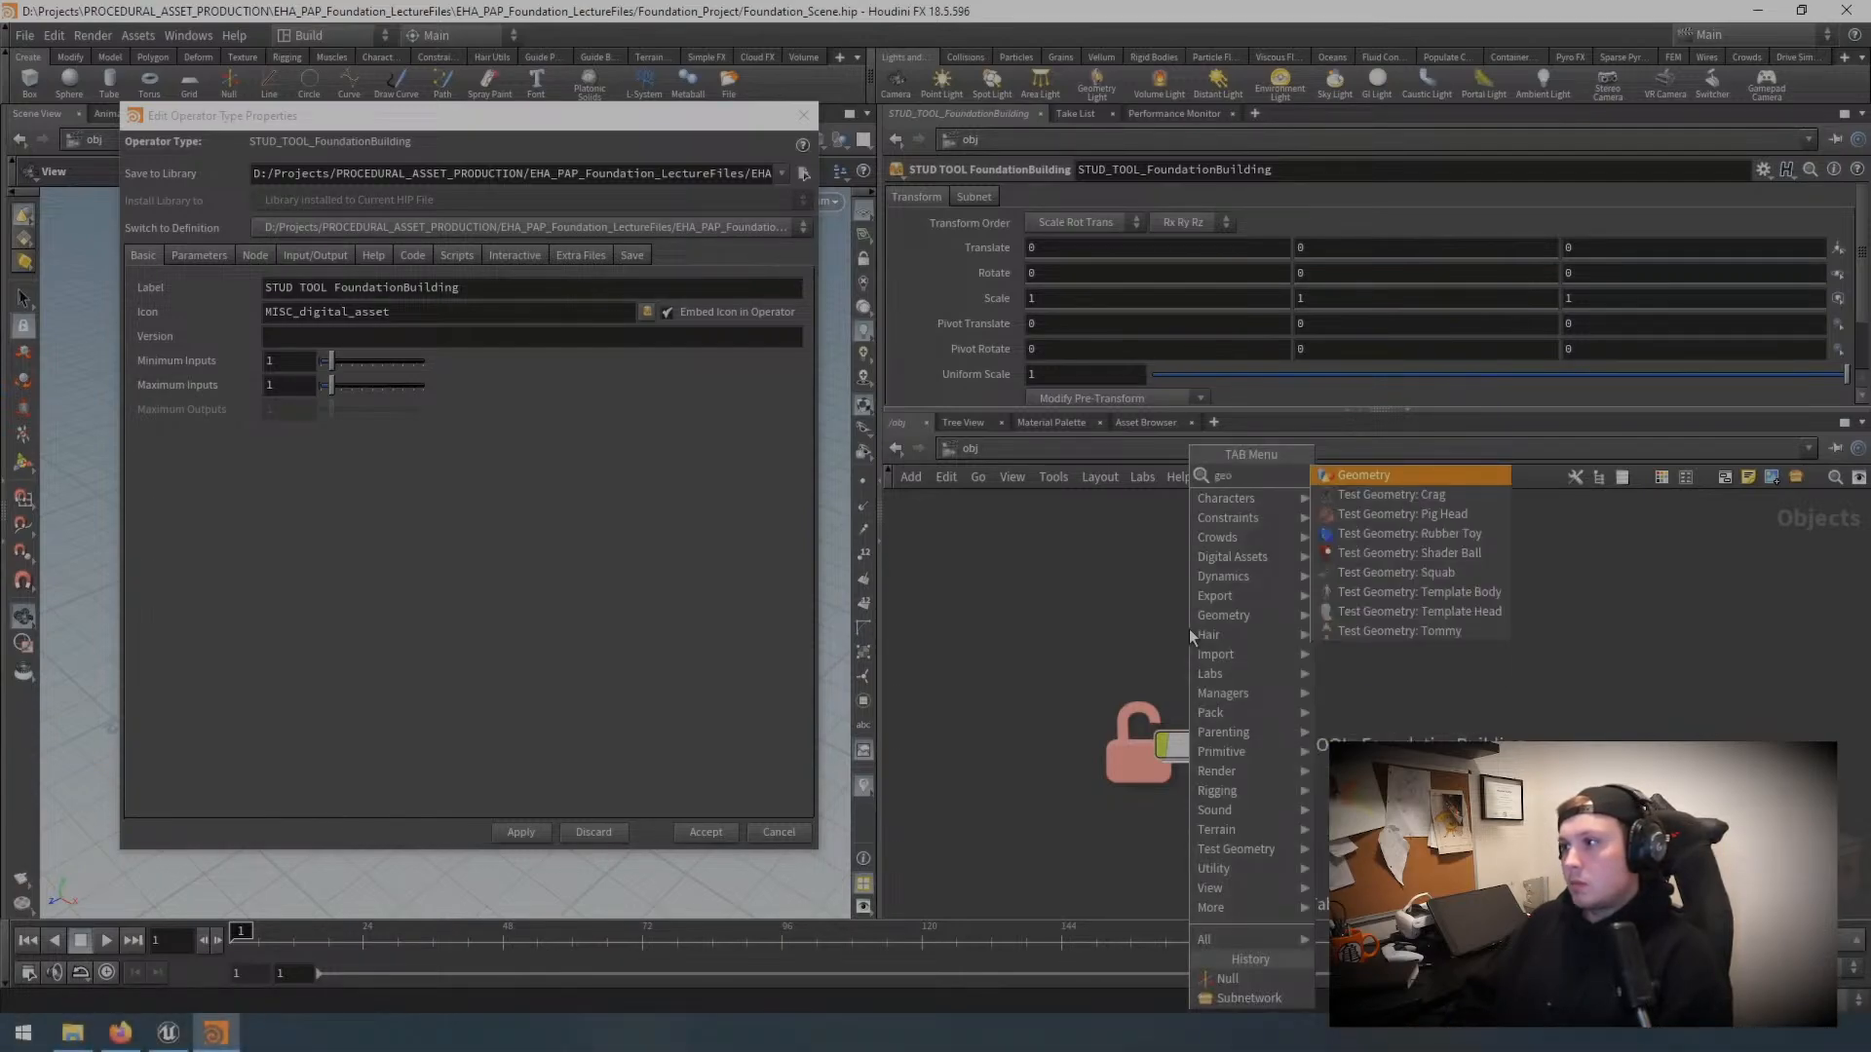
left_click(1189, 599)
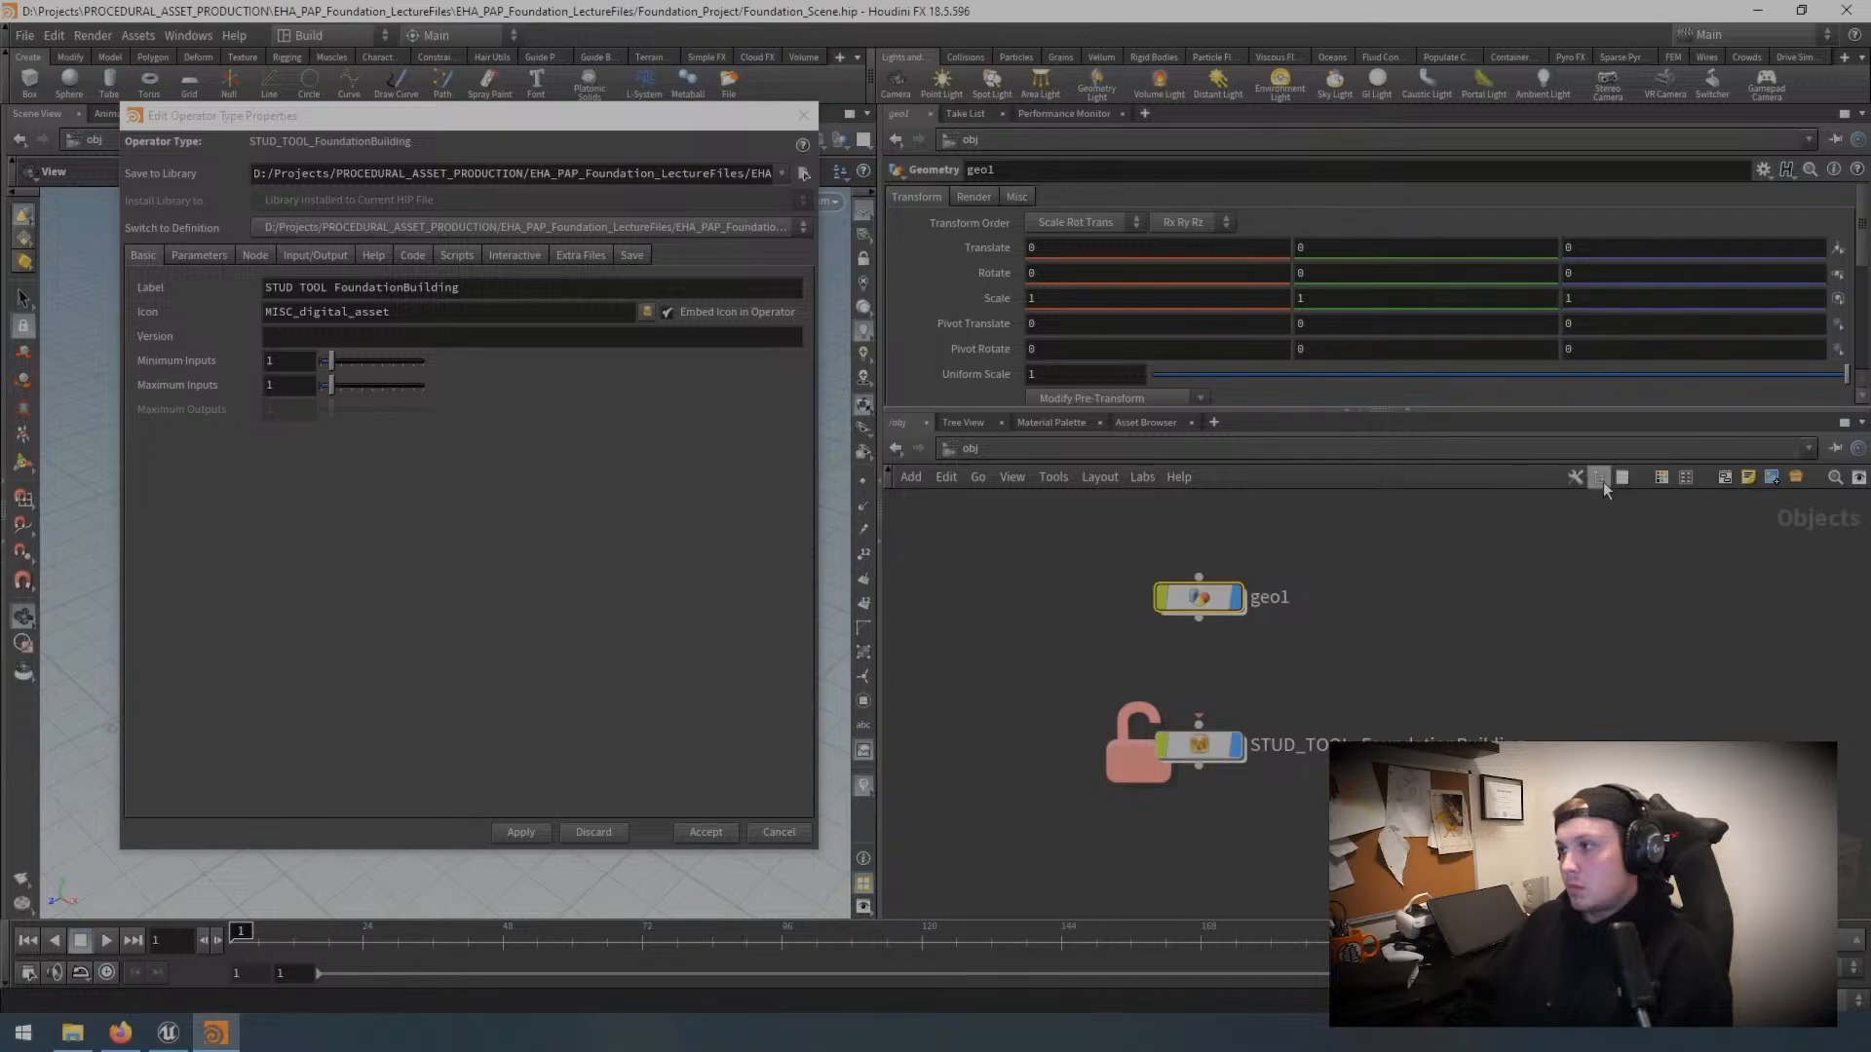
left_click(1600, 478)
left_click(909, 594)
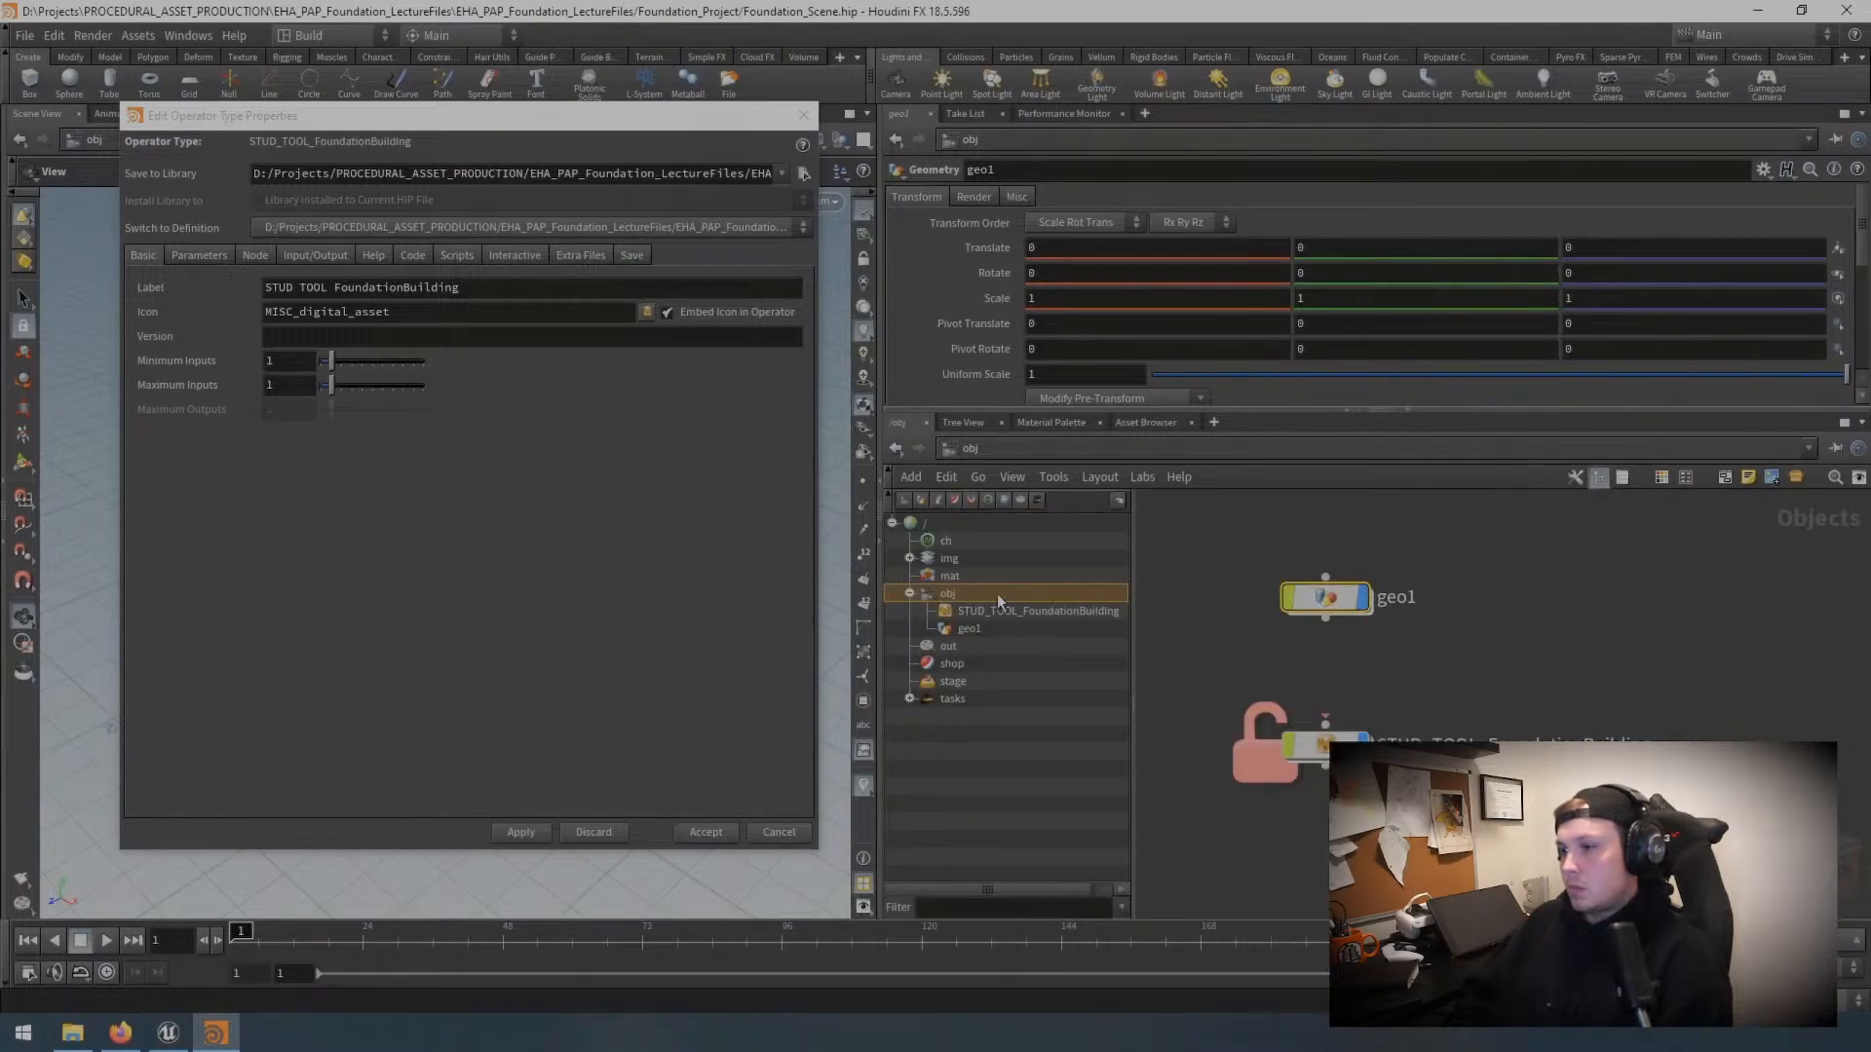
Step: Watch the lecture's demonstration of renaming the Geometry node to buildingShape and pause the video
key("F2")
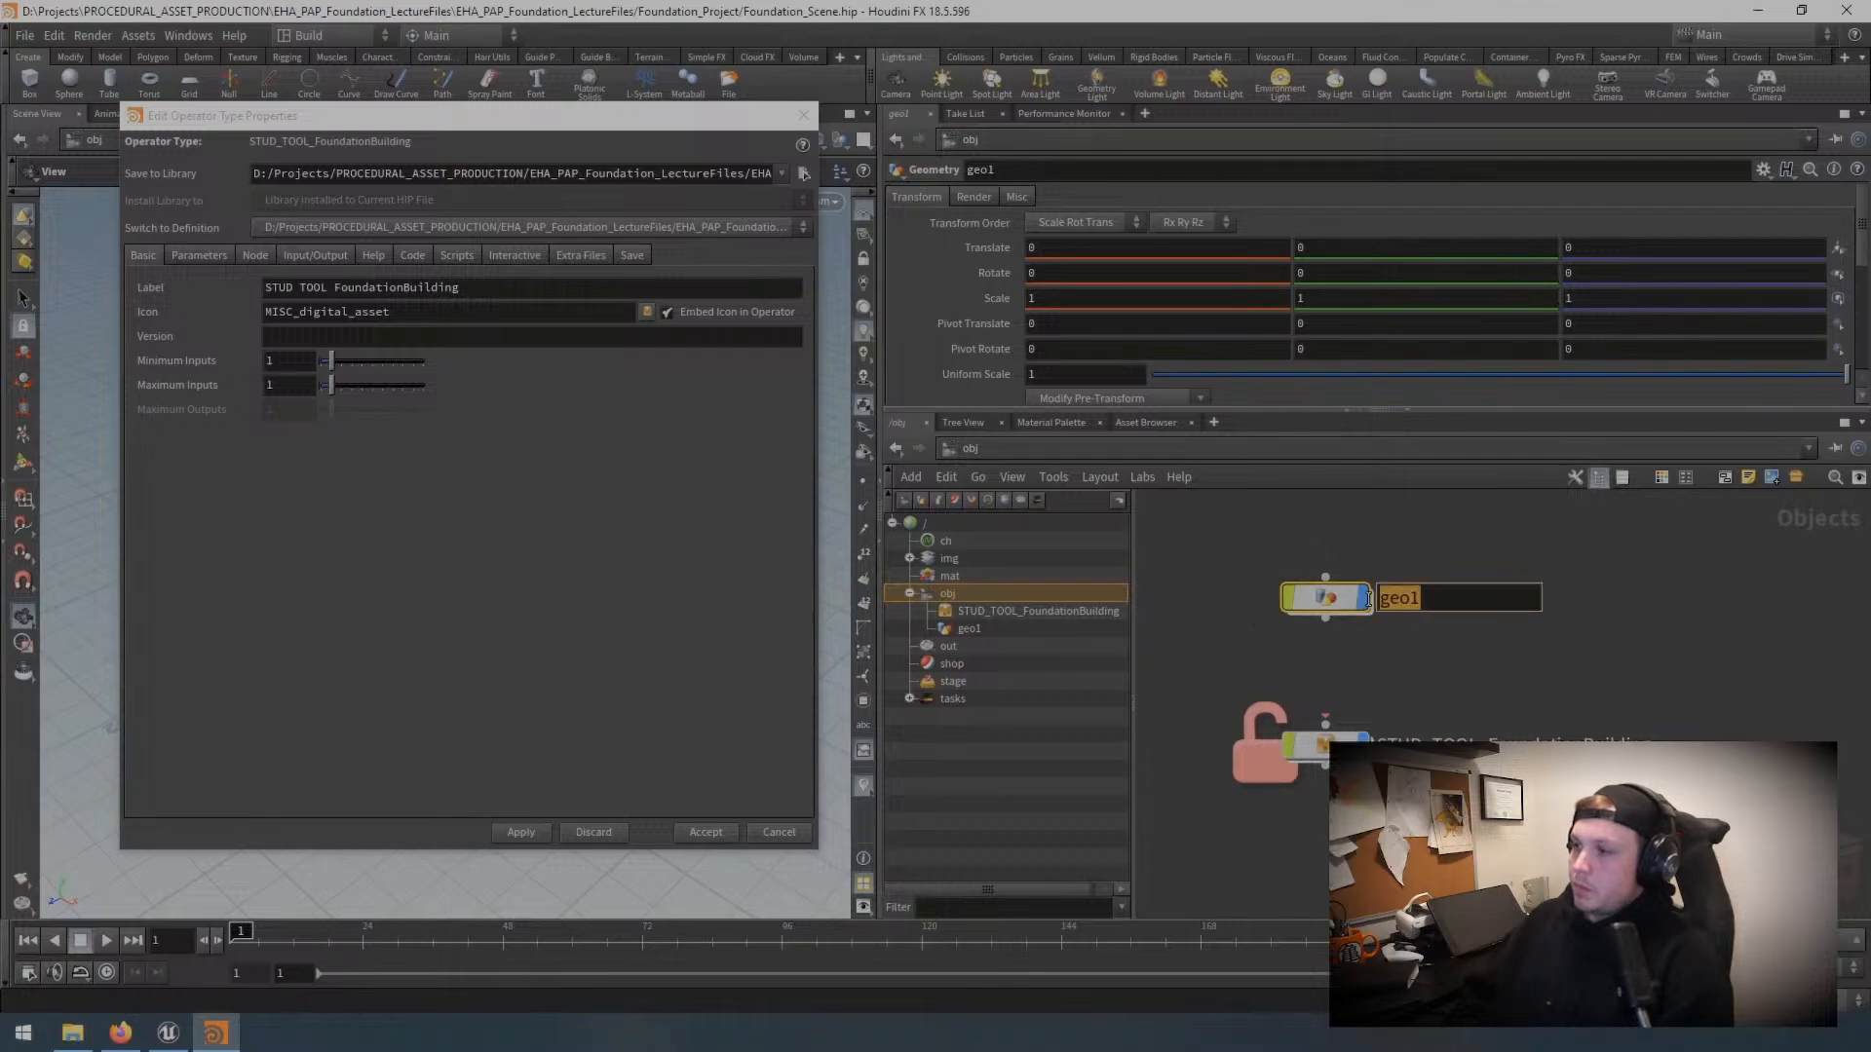
type("buildingShap")
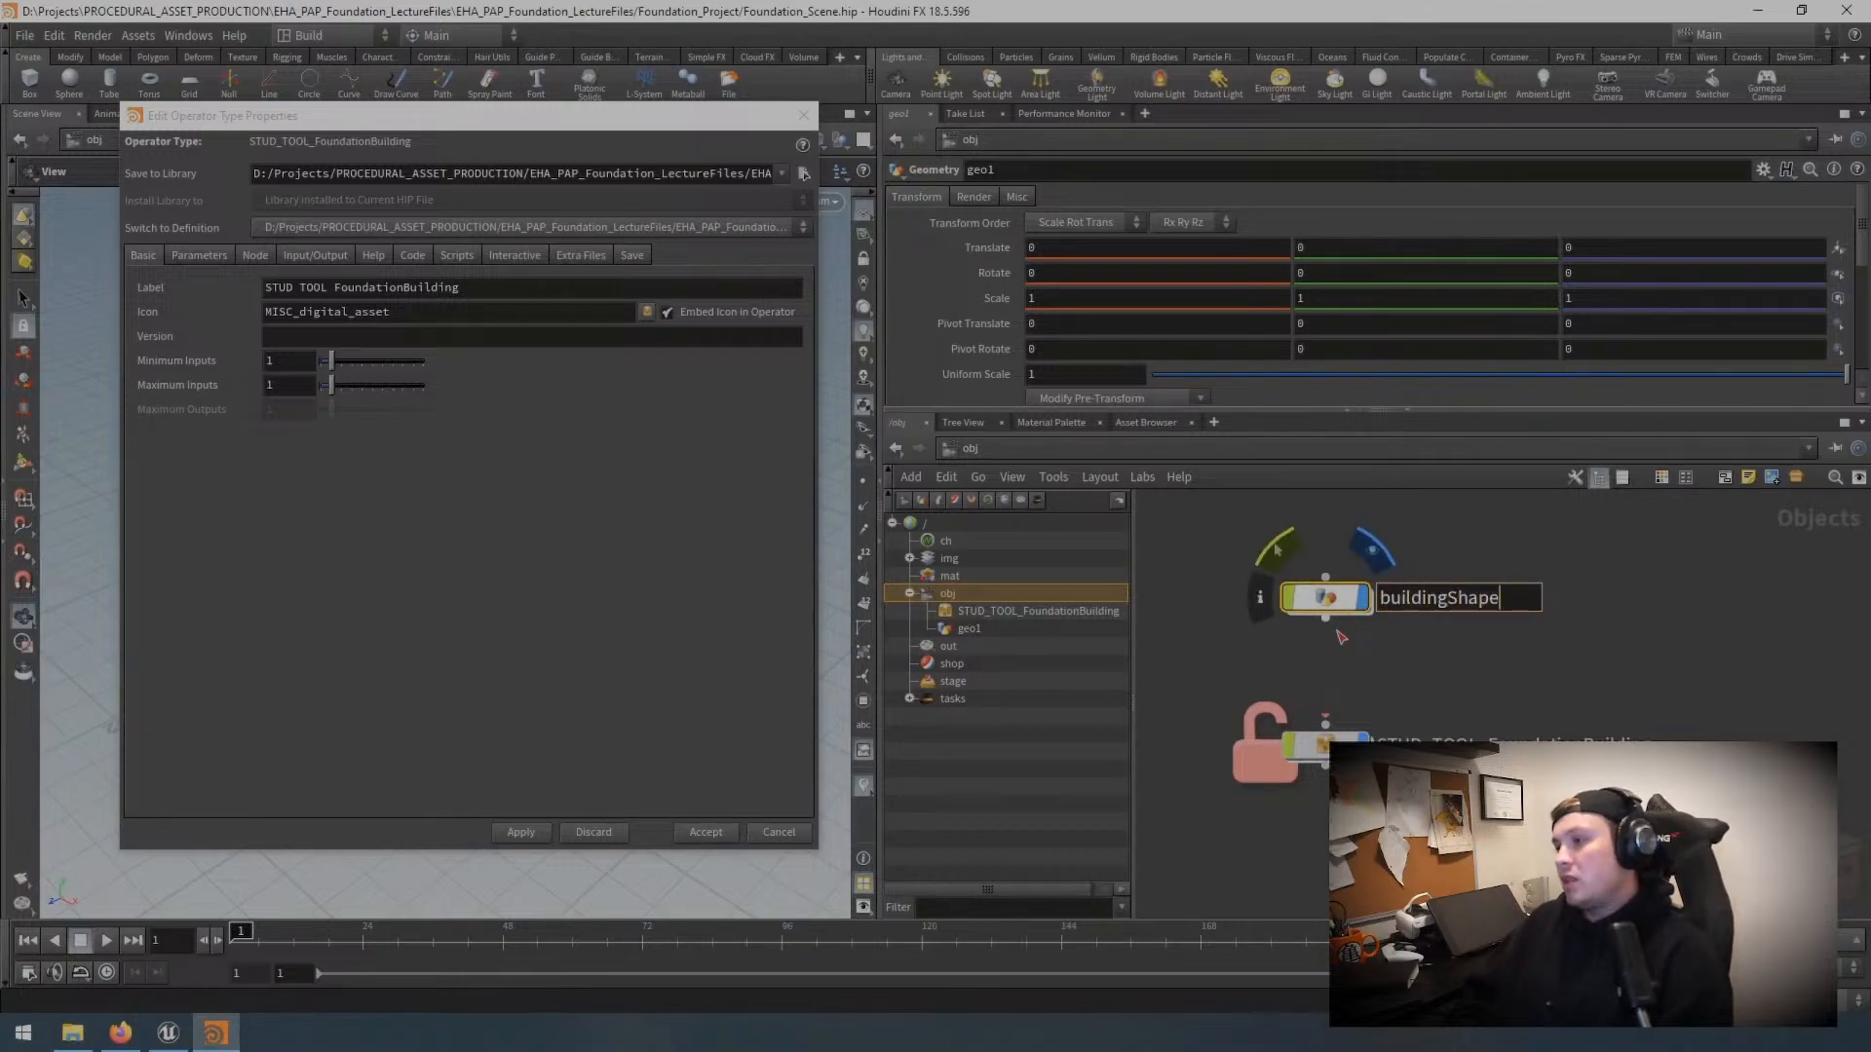
key("Return")
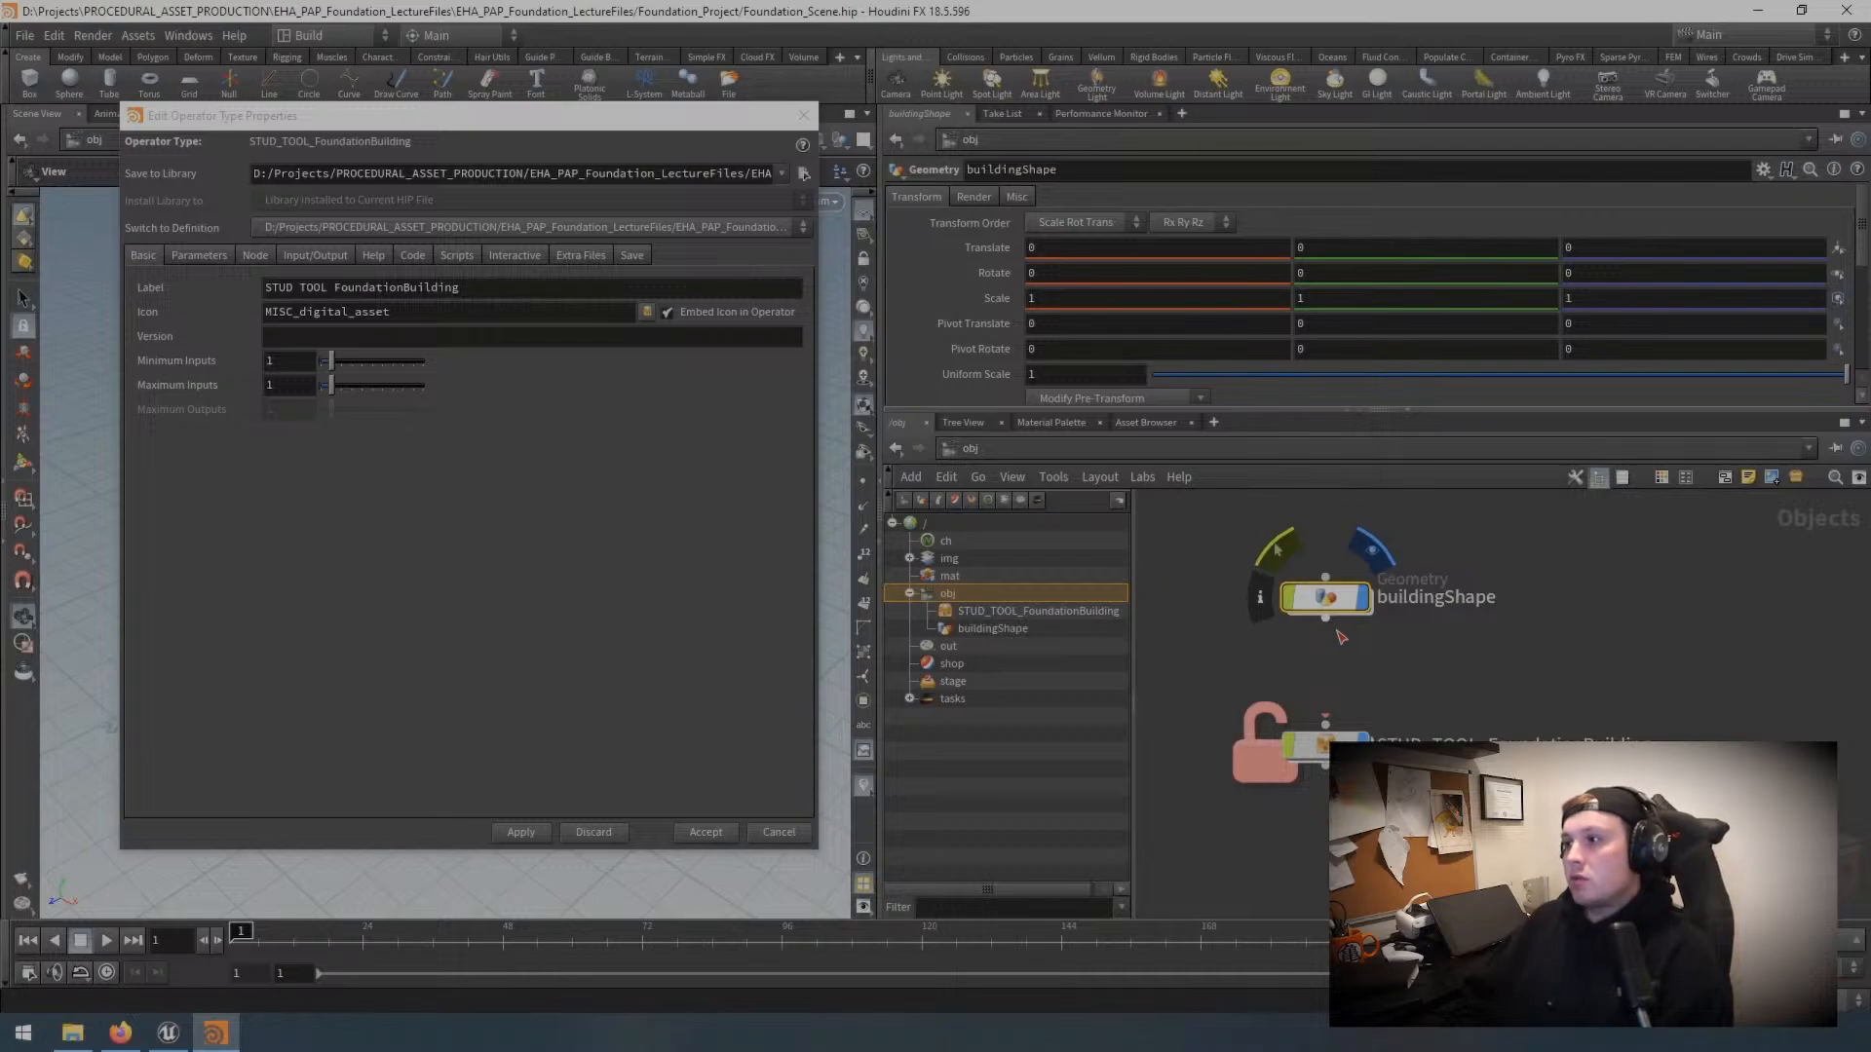
key("space")
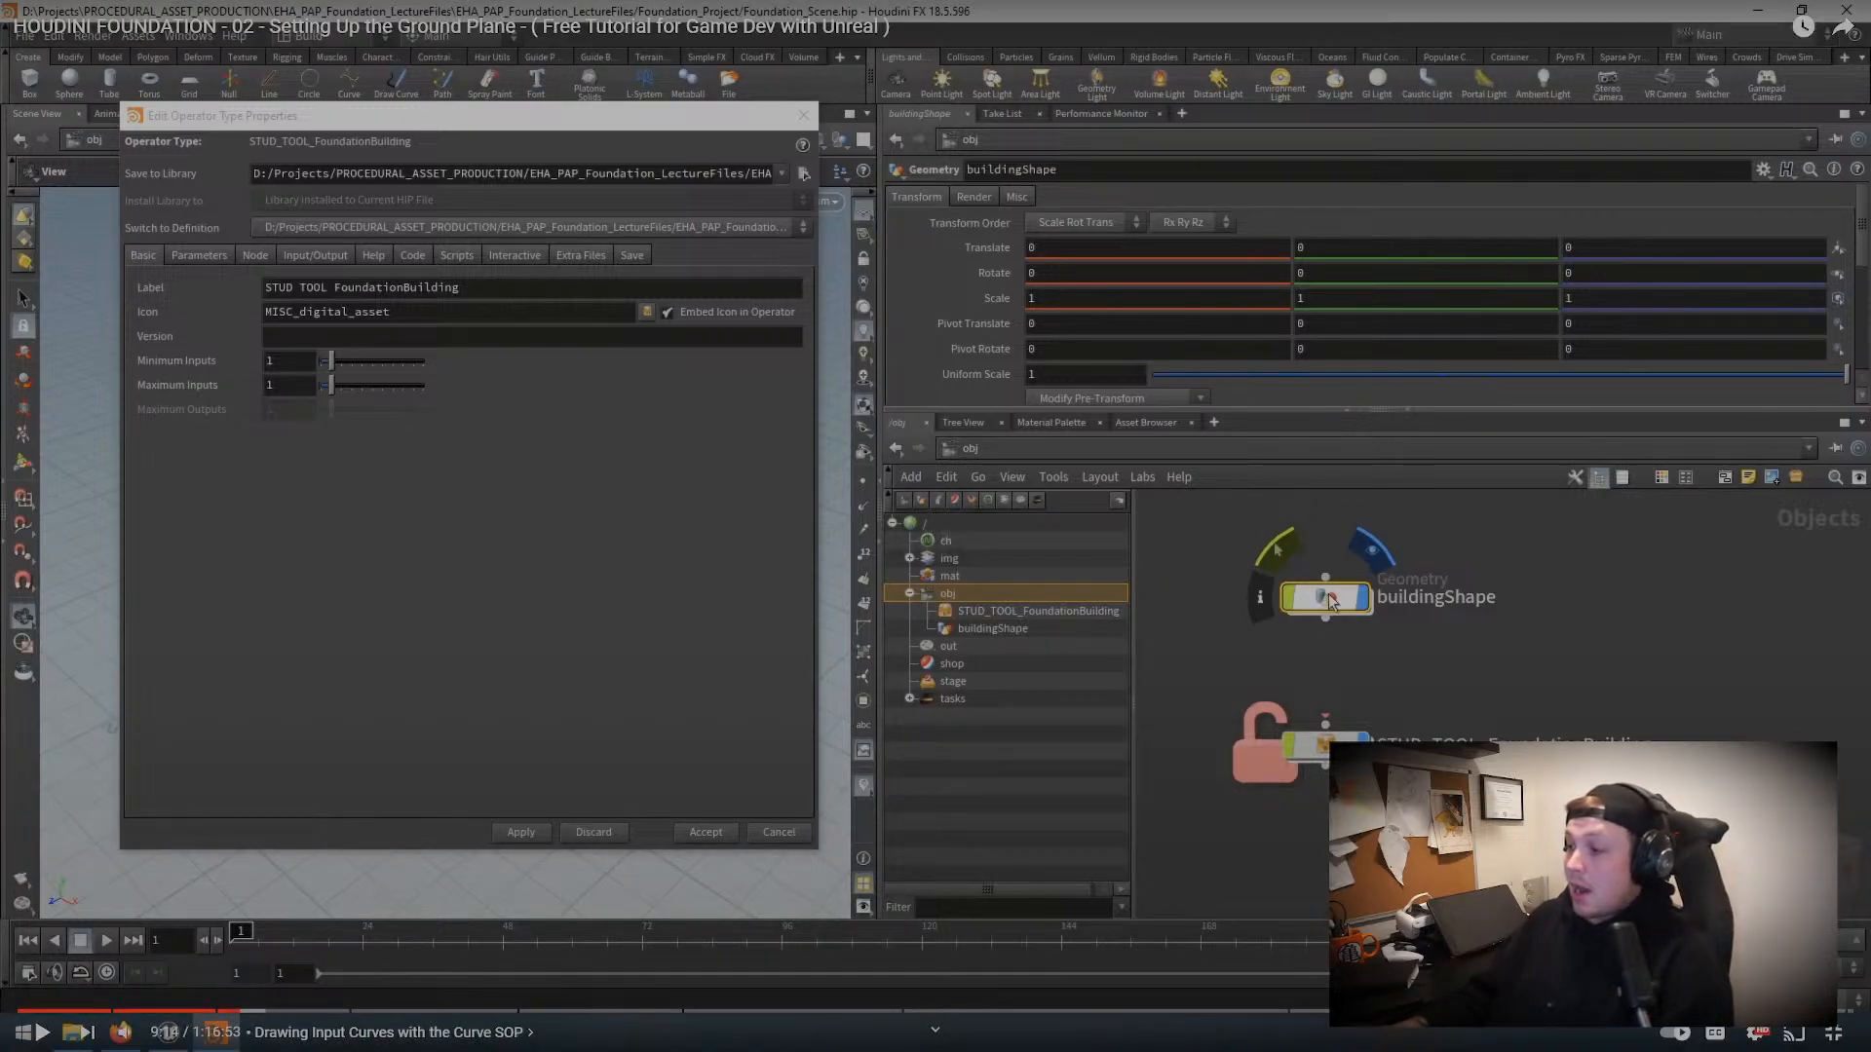
Step: Switch to Houdini, go up to the obj level and inspect the parameter interface of the wavecollapsfunc_dev asset
key("Escape")
left_click(730, 1038)
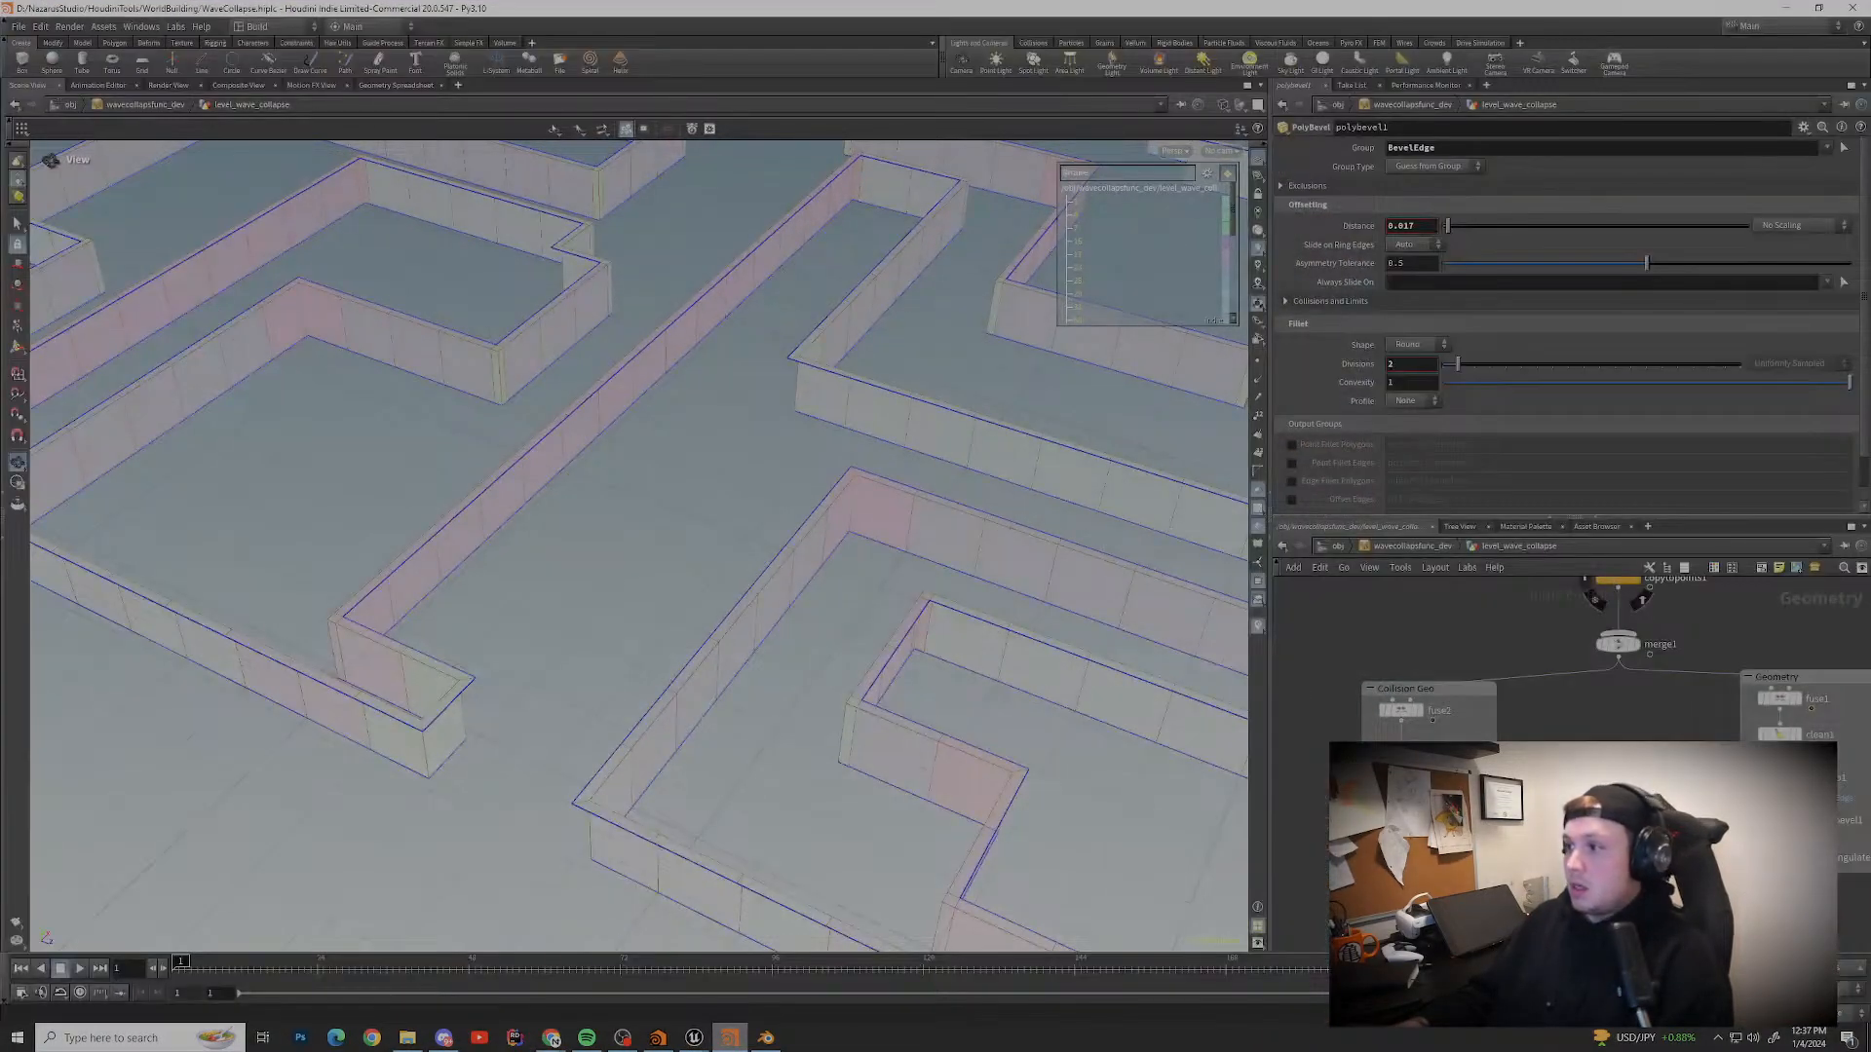
key("u")
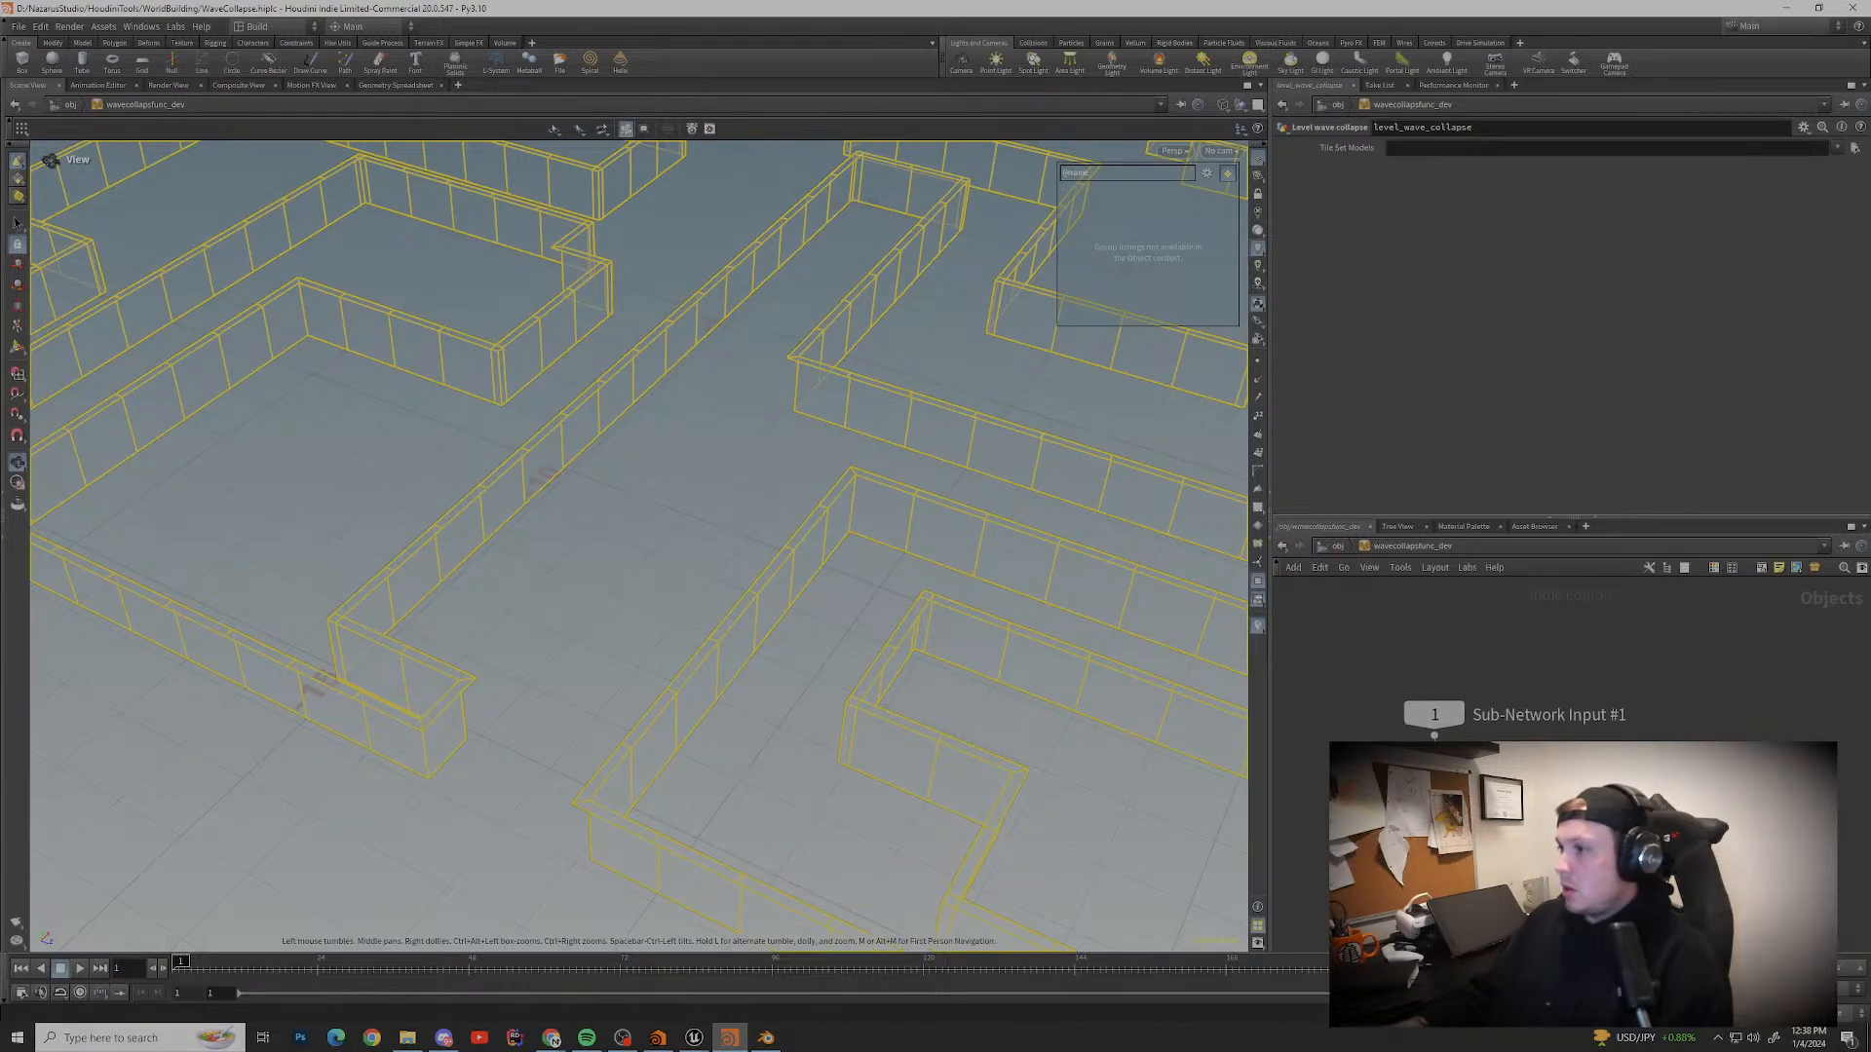
key("u")
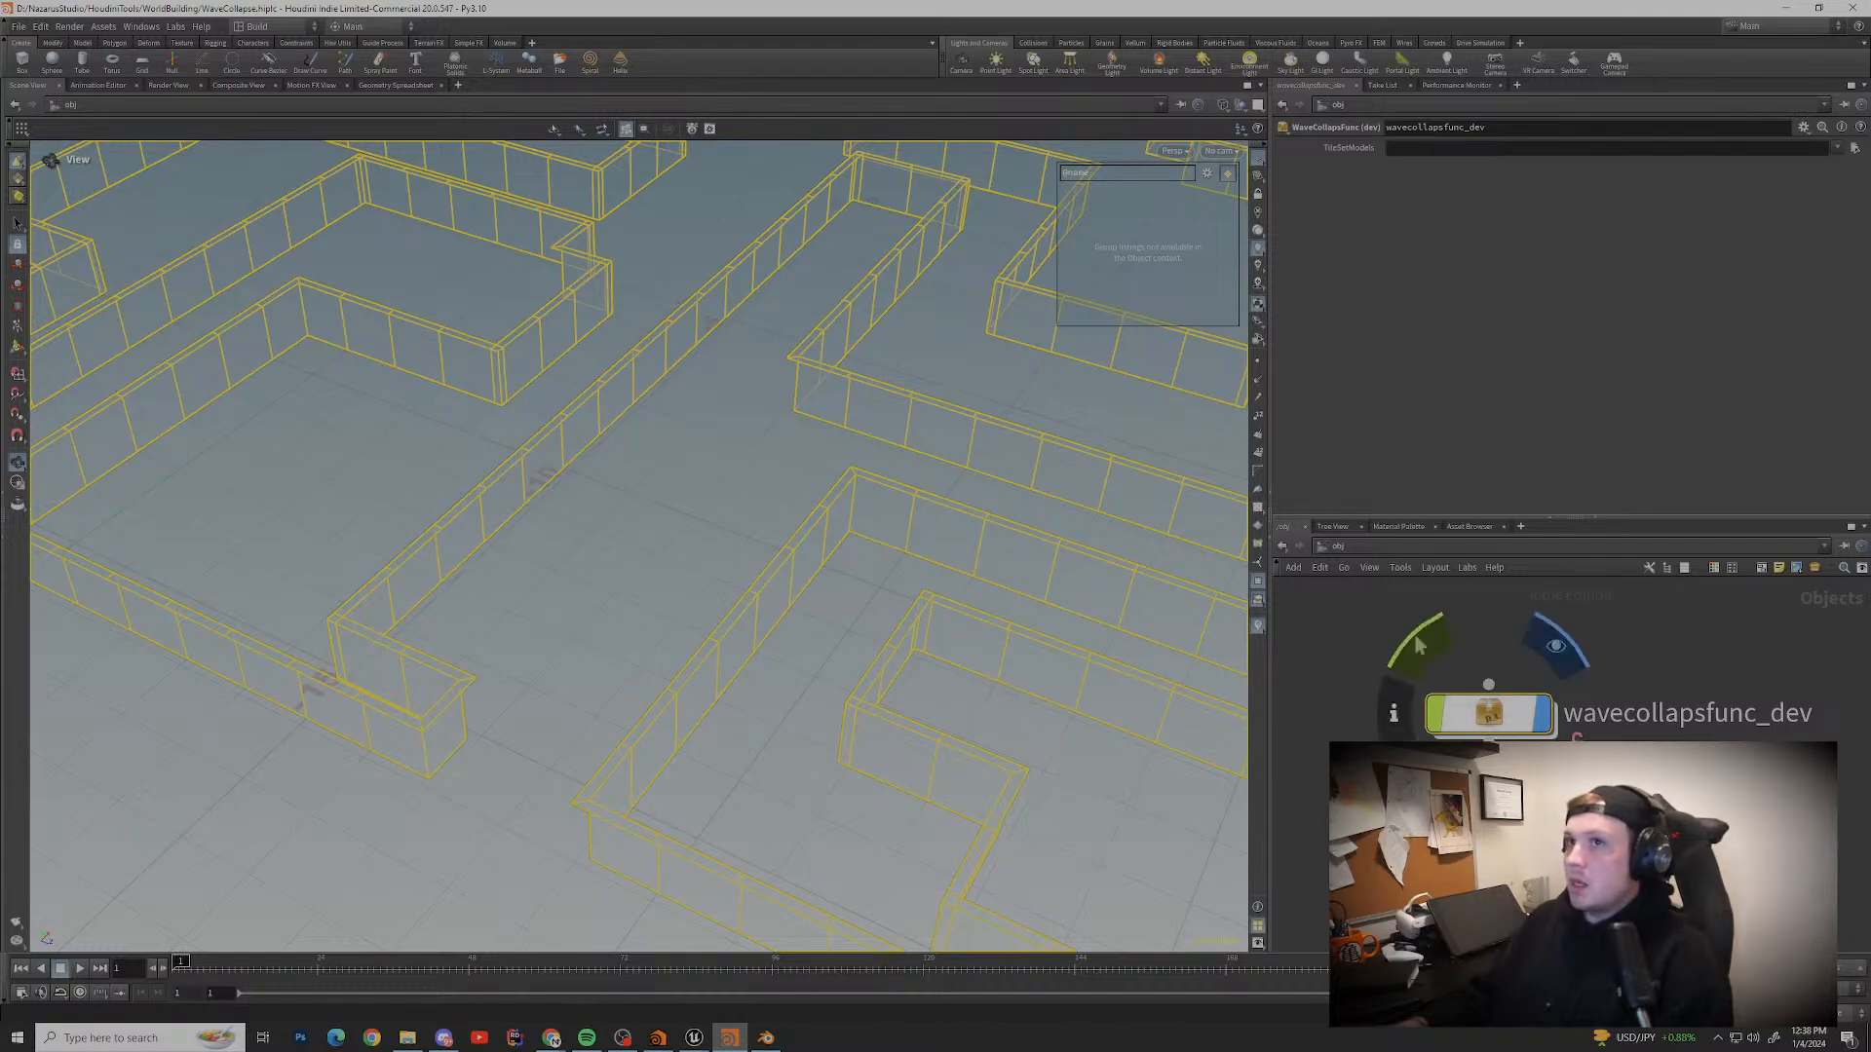
right_click(1476, 708)
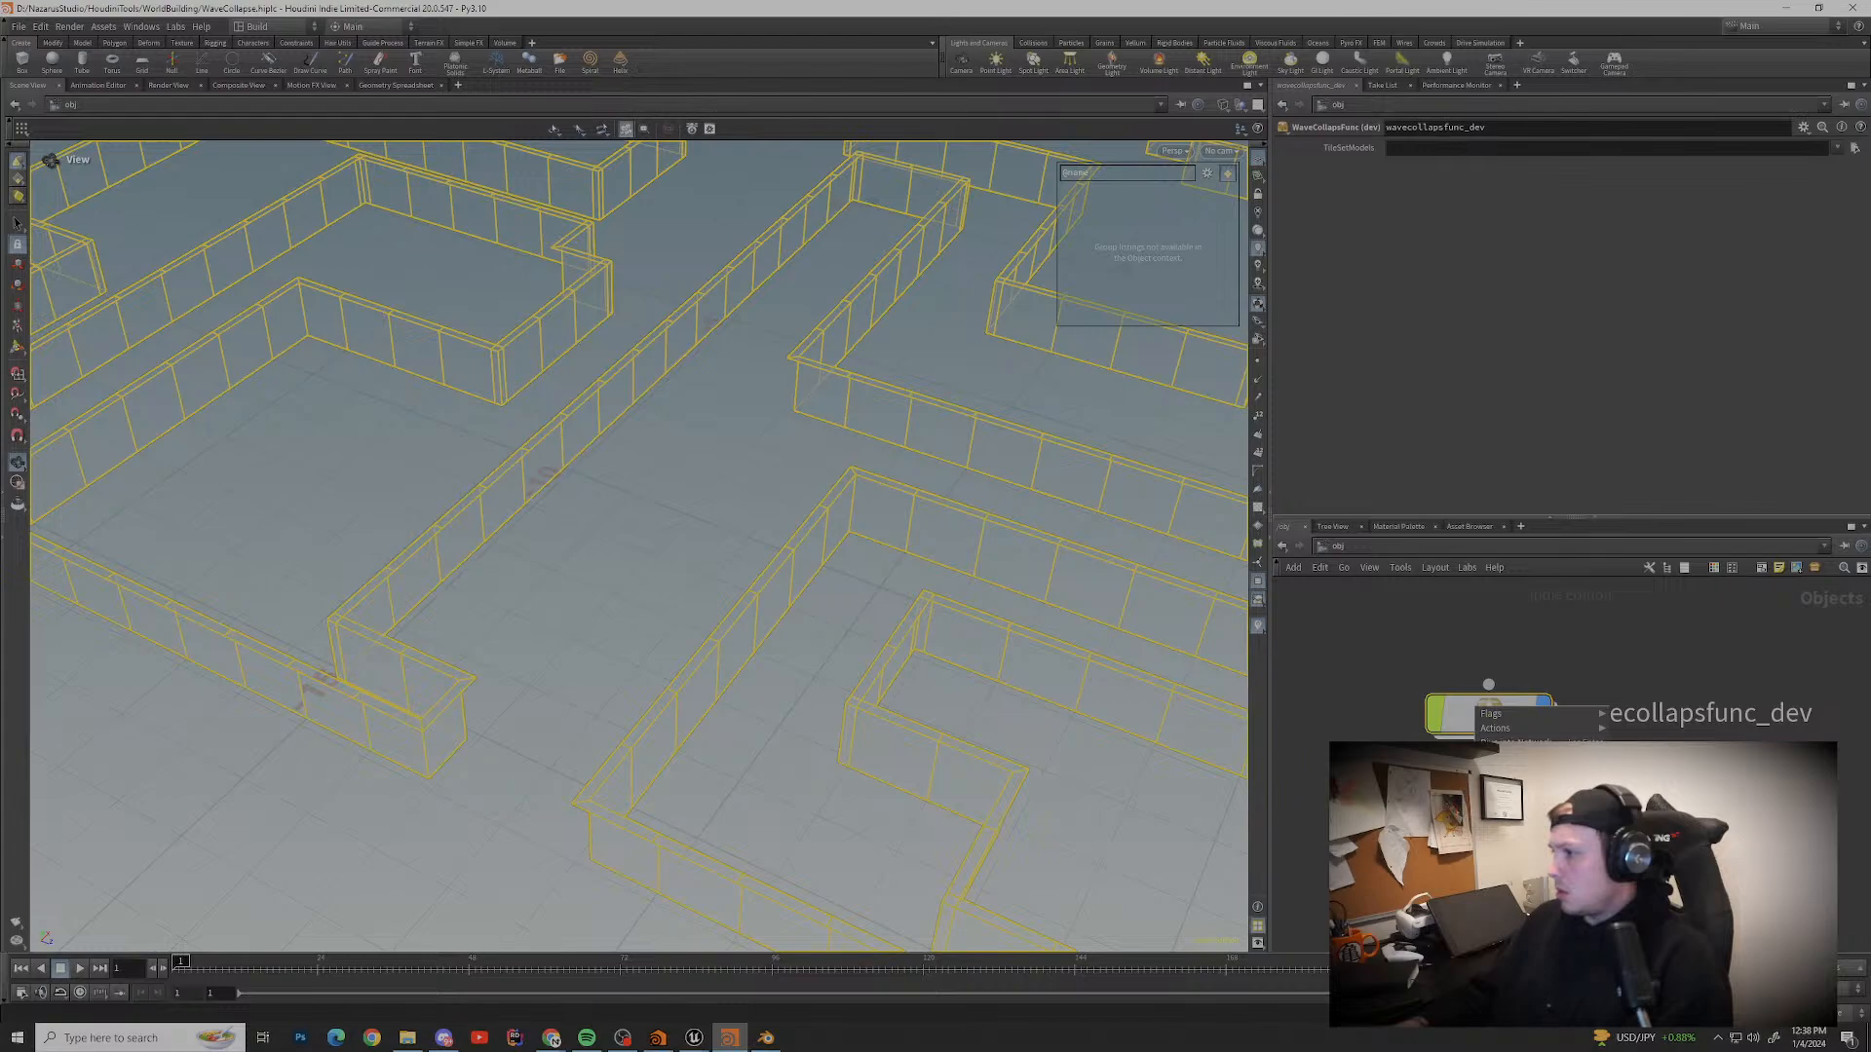
left_click(1520, 779)
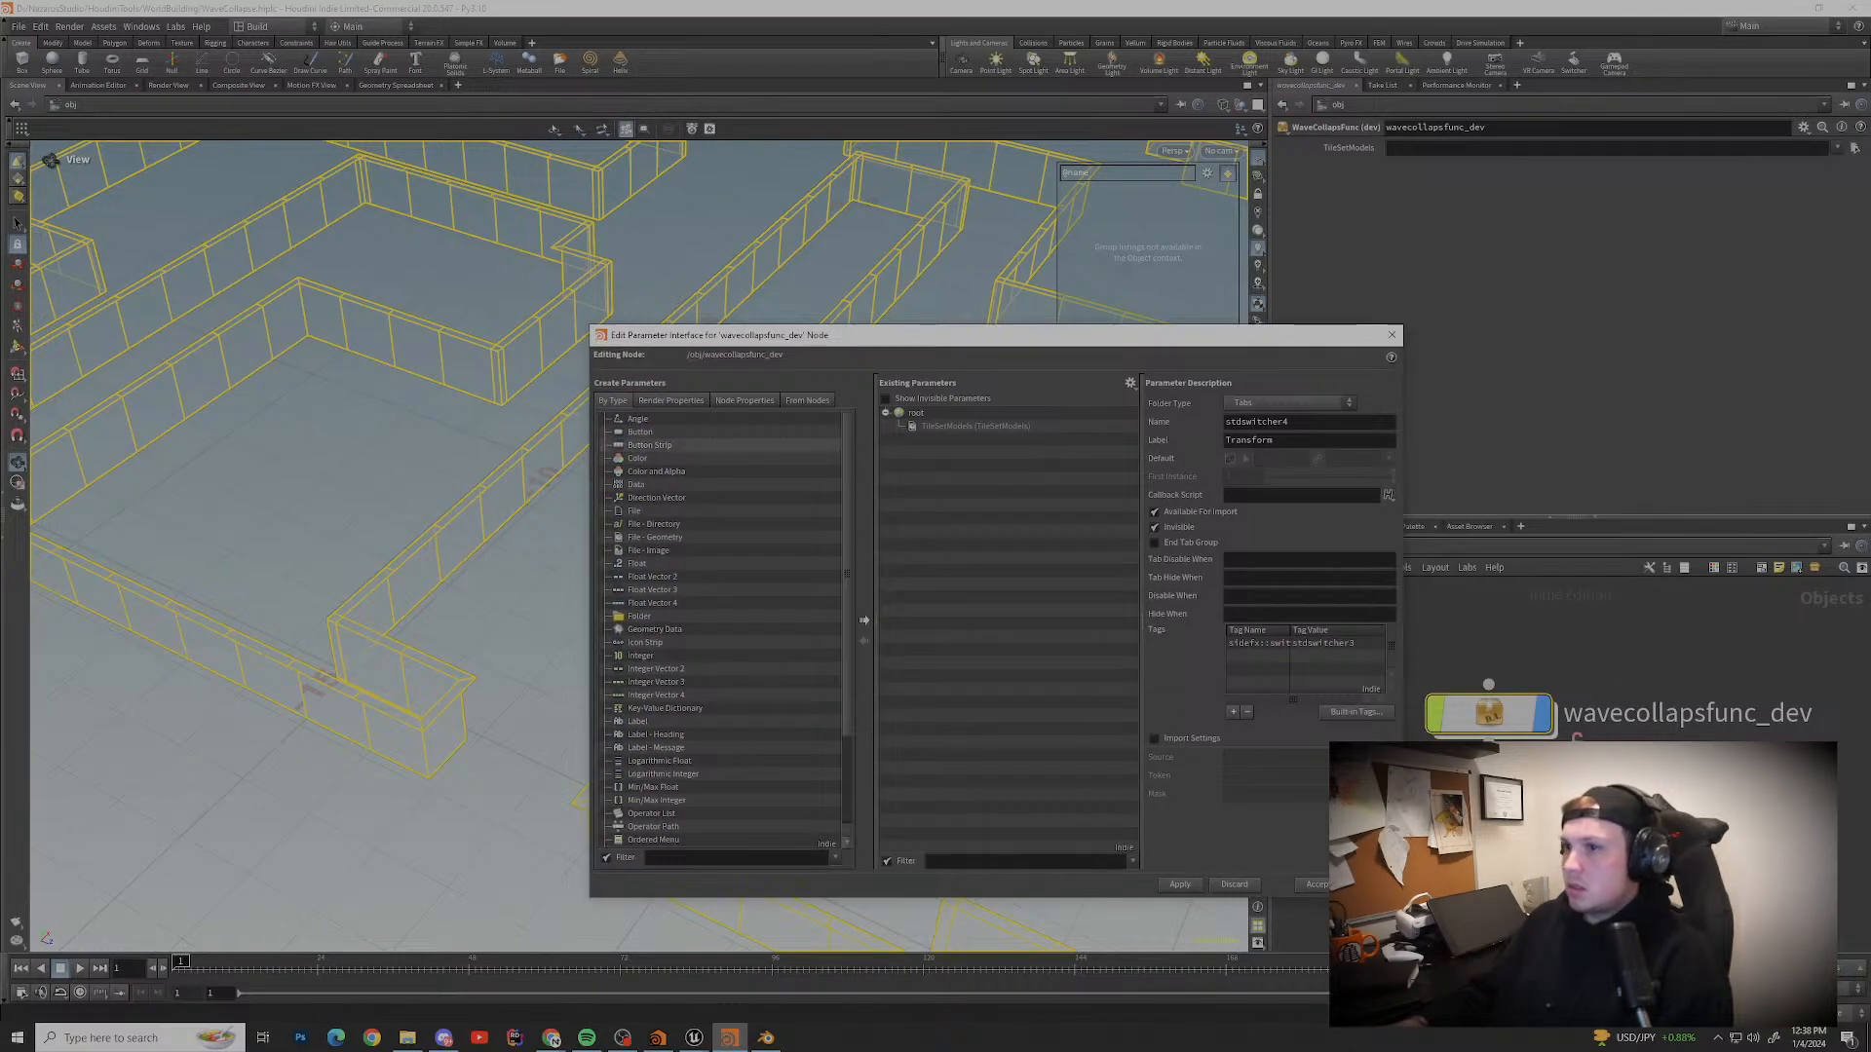
left_click(1390, 336)
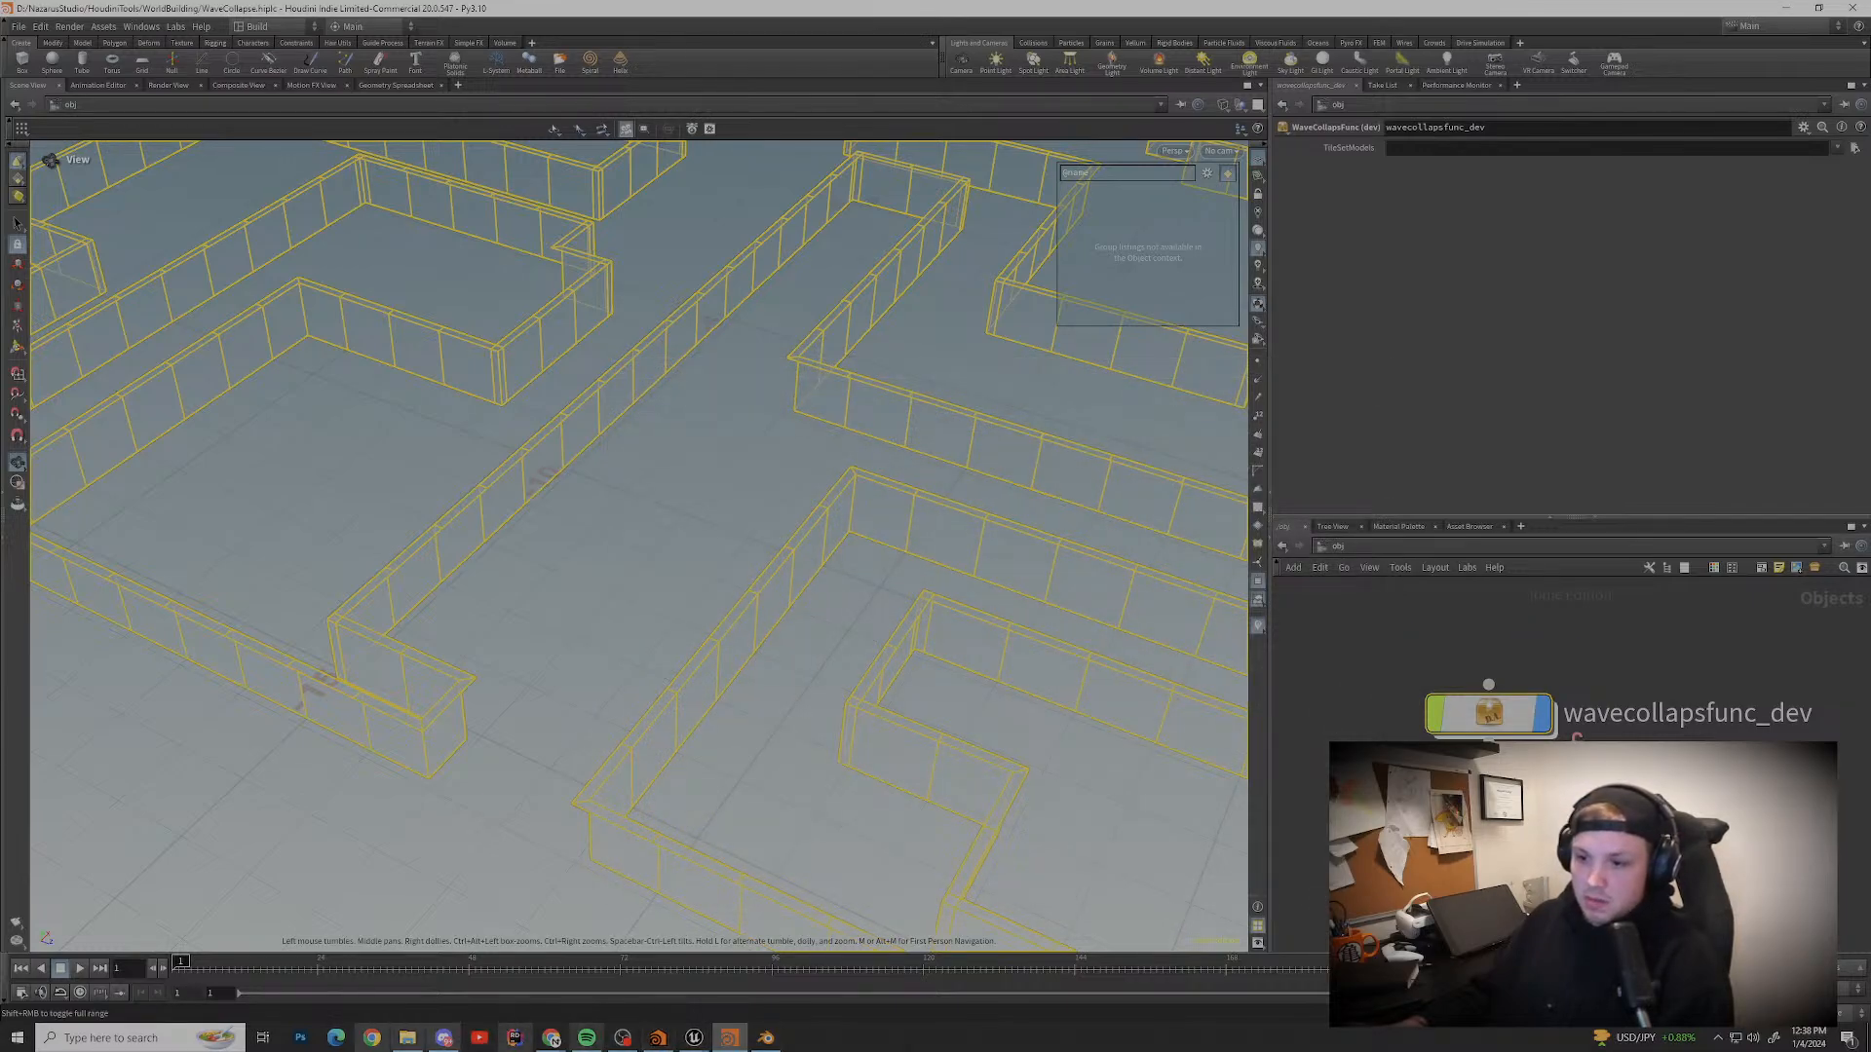
Step: Check the paused lecture in the browser, return to Houdini and inspect the WaveCollapsFunc asset's operator type properties
left_click(551, 1038)
left_click(707, 975)
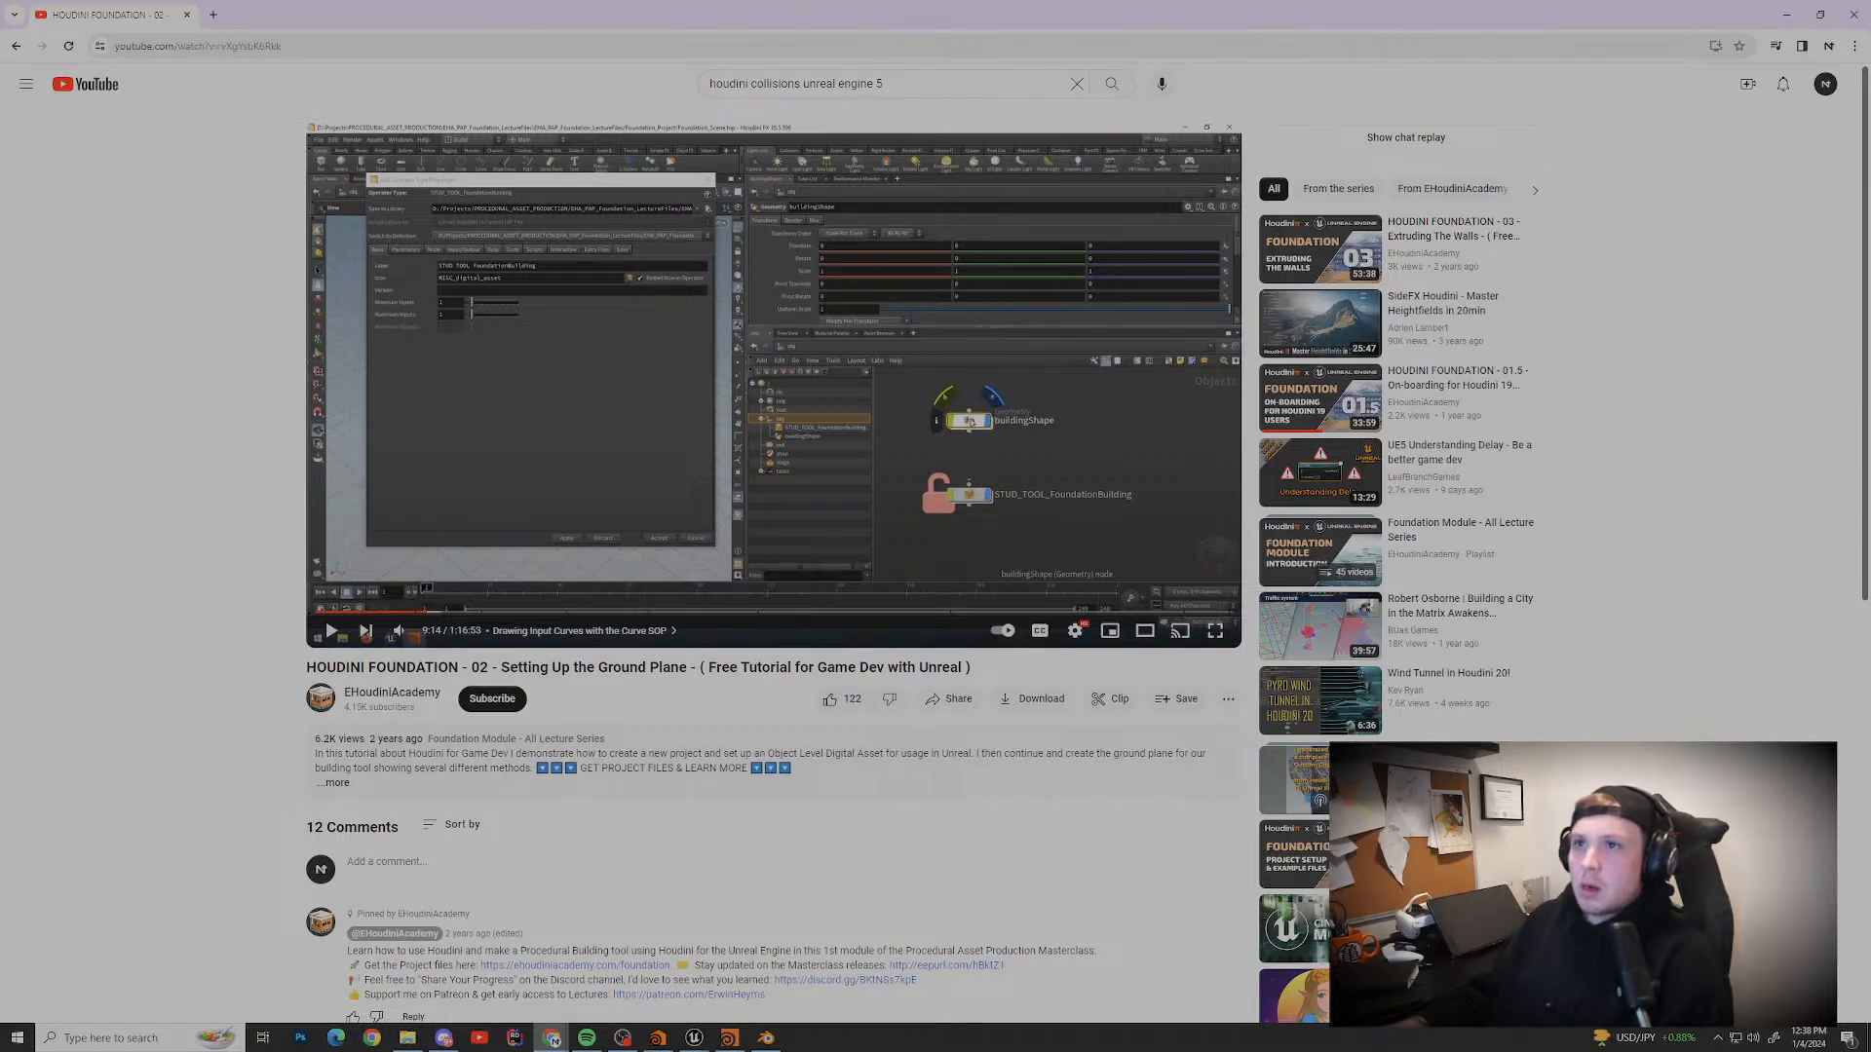
left_click(730, 1038)
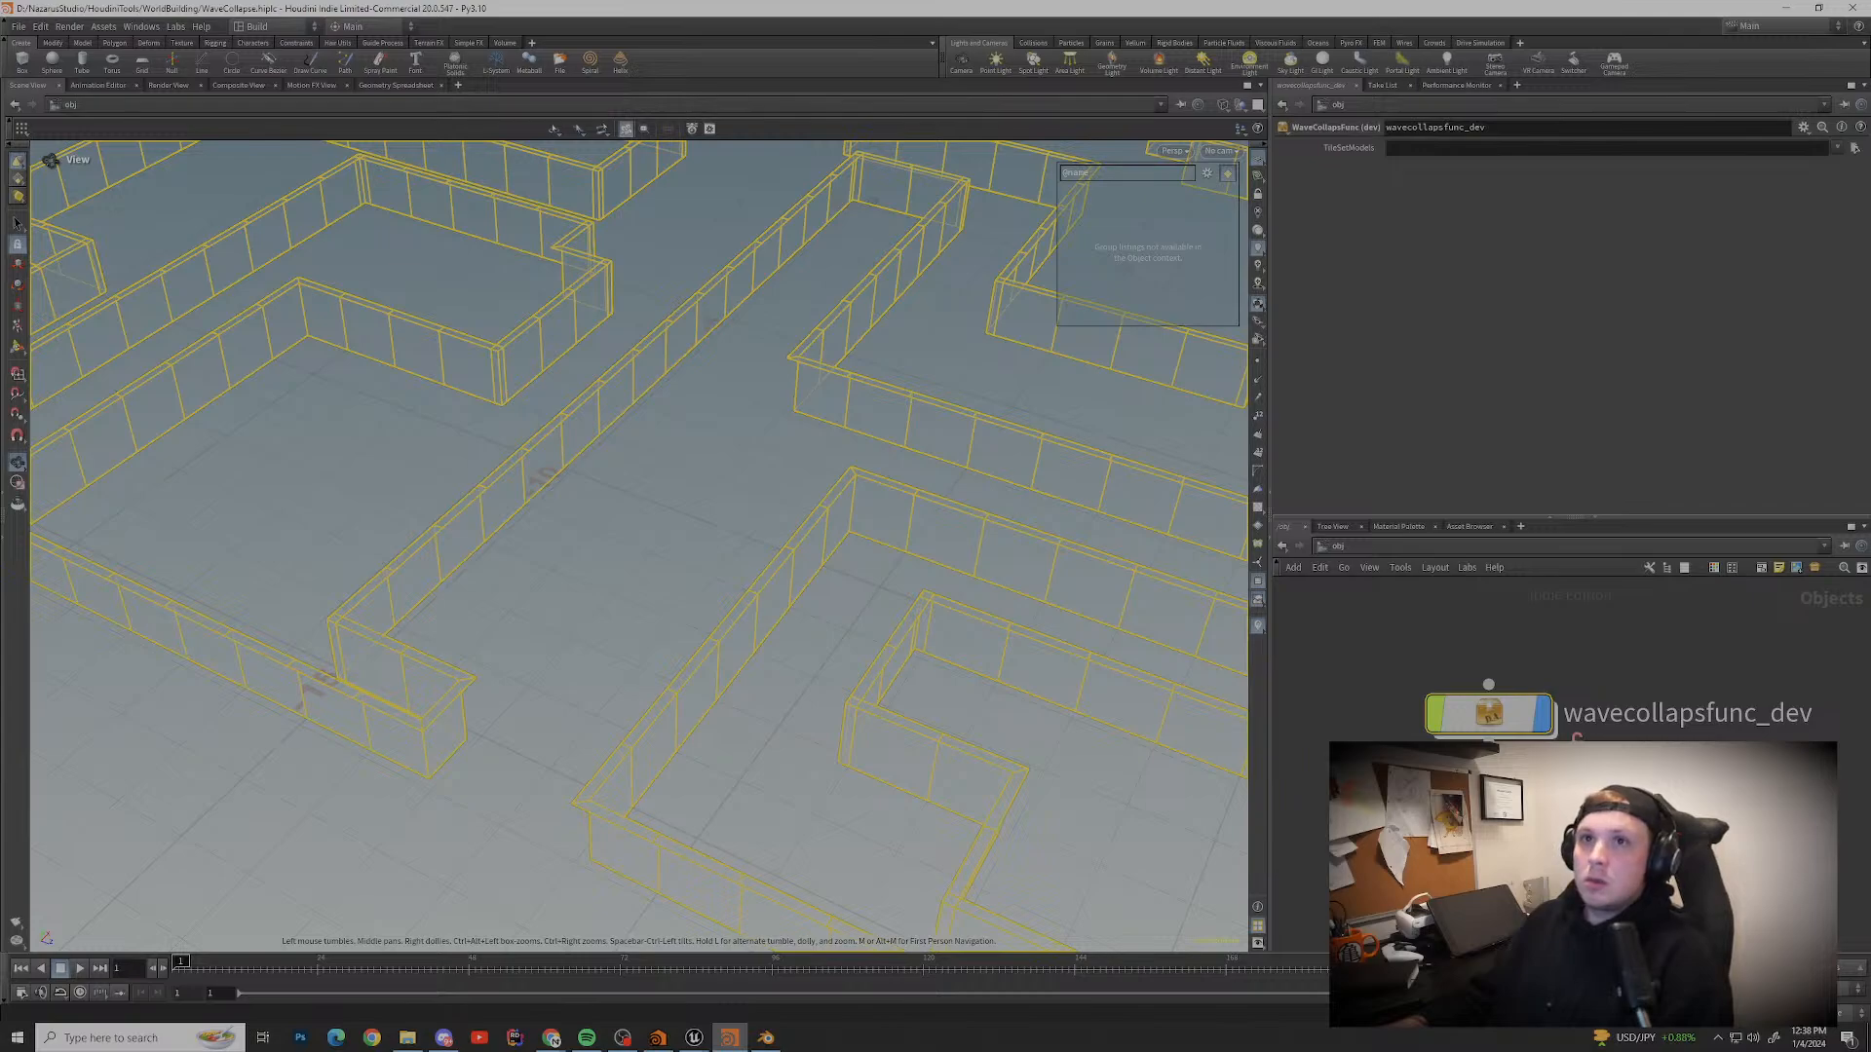
left_click(40, 27)
mouse_move(103, 27)
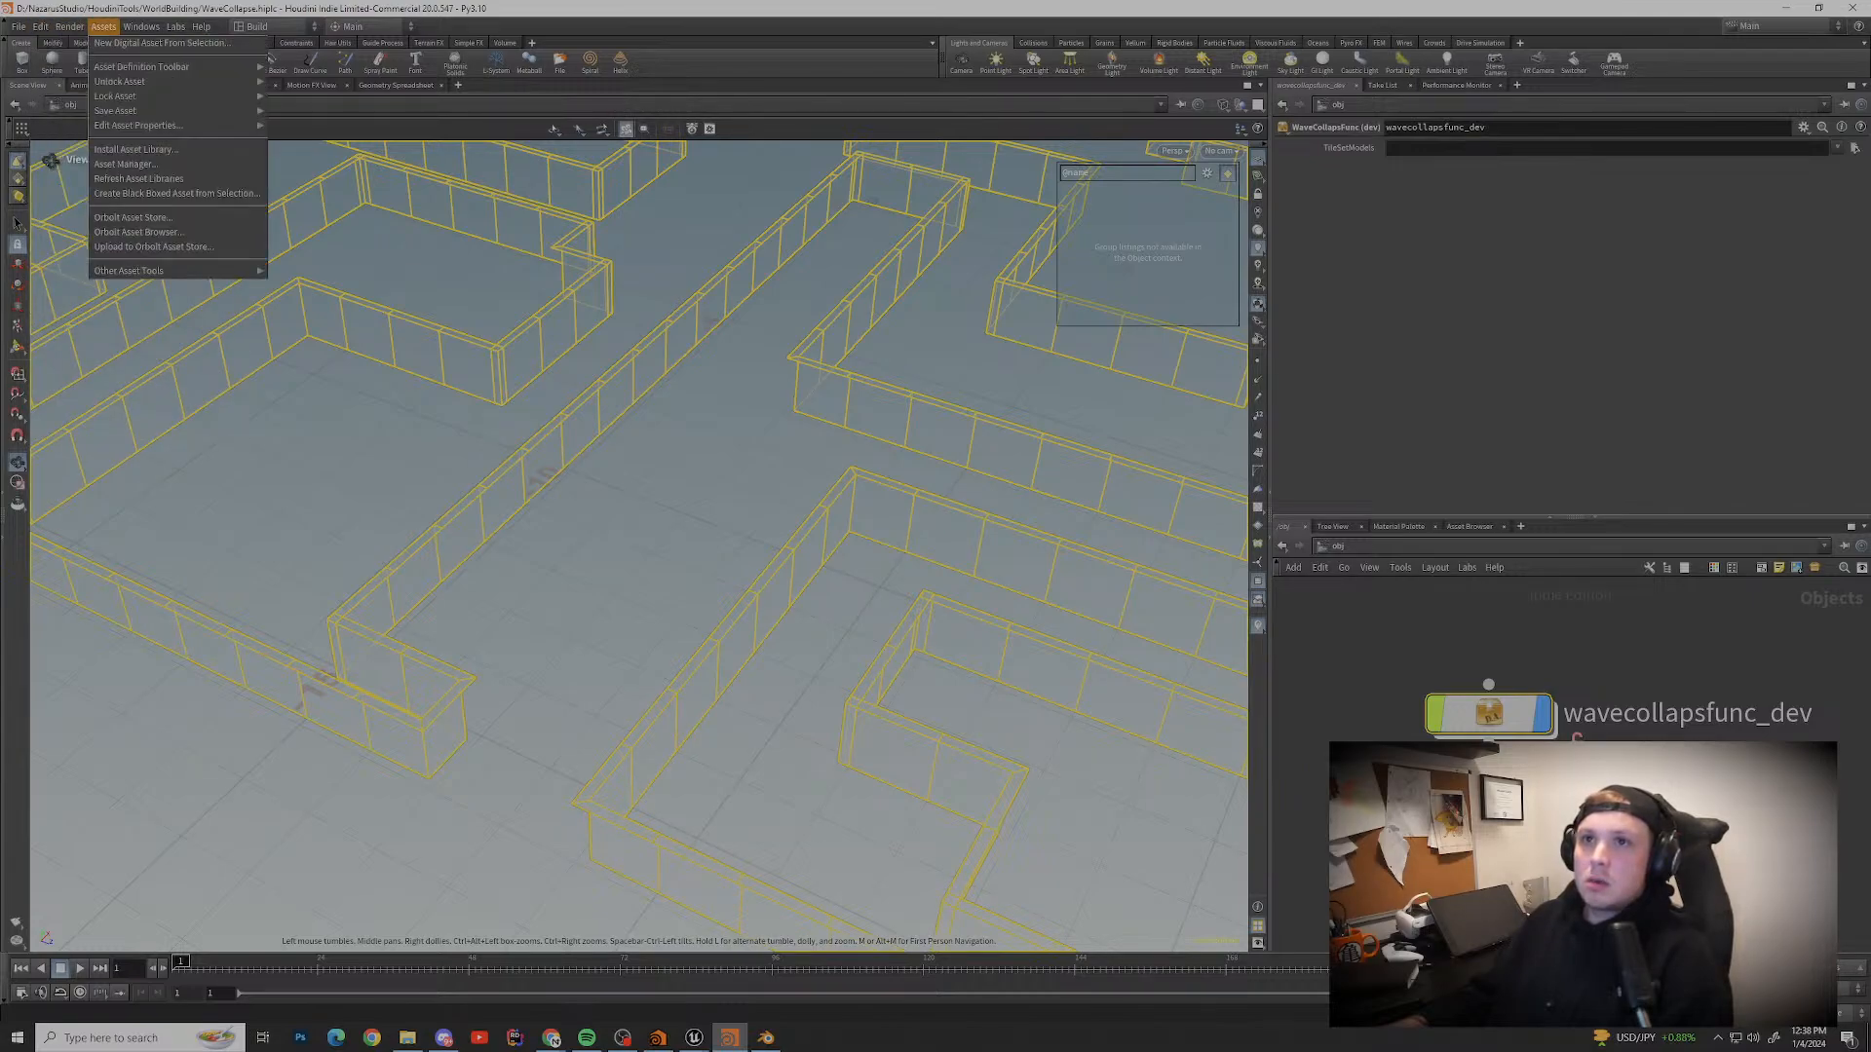
mouse_move(146, 126)
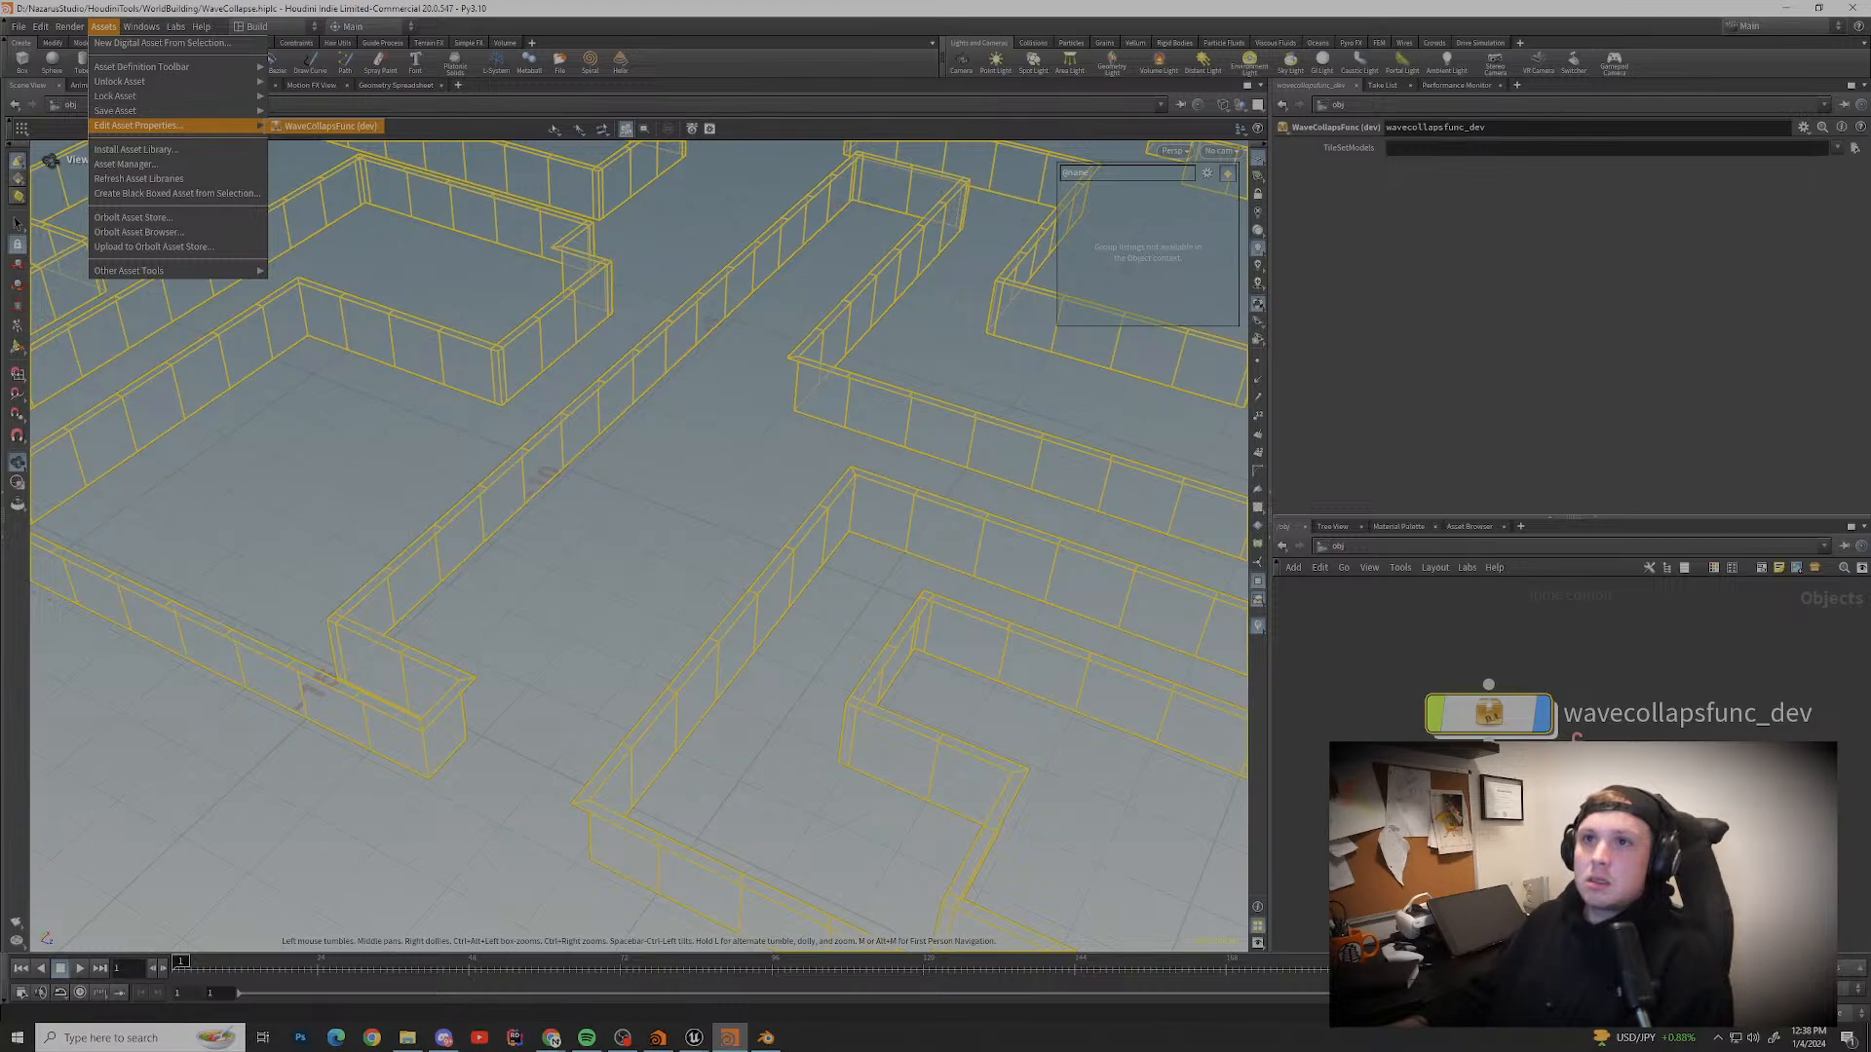
left_click(329, 126)
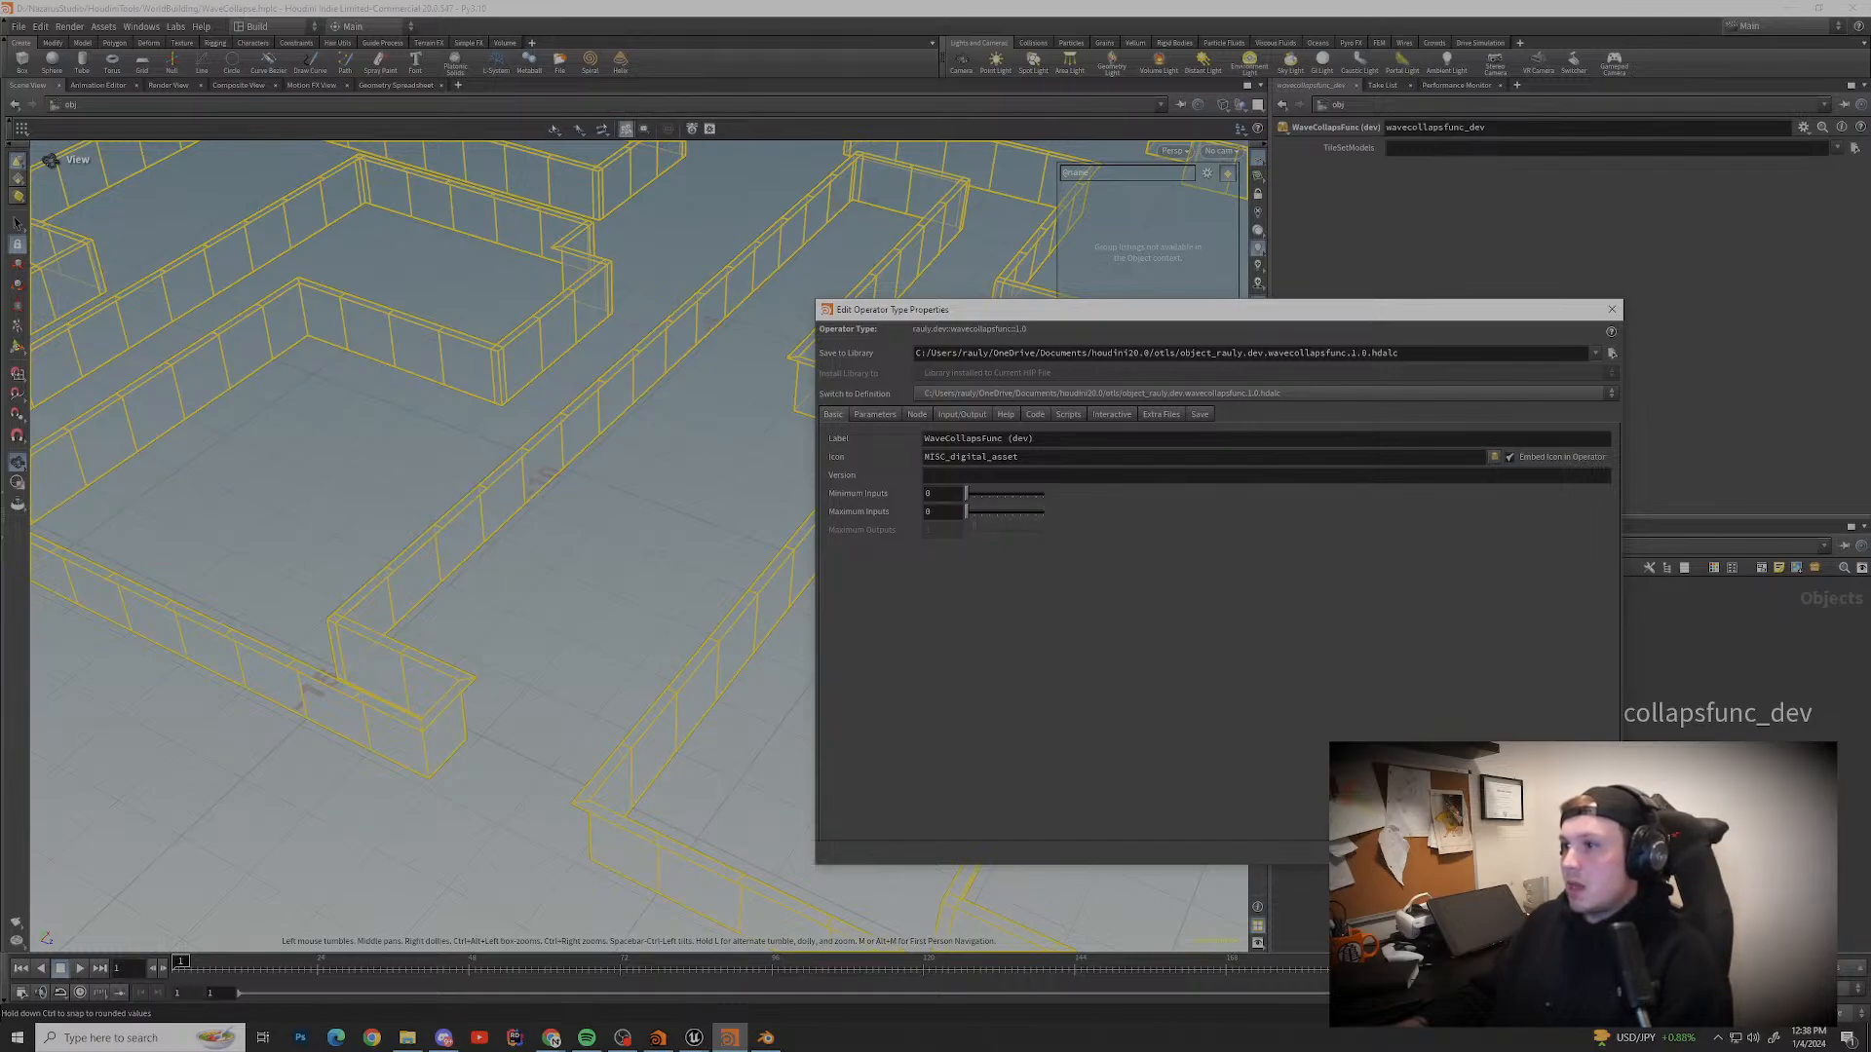
left_click_drag(1382, 311, 840, 276)
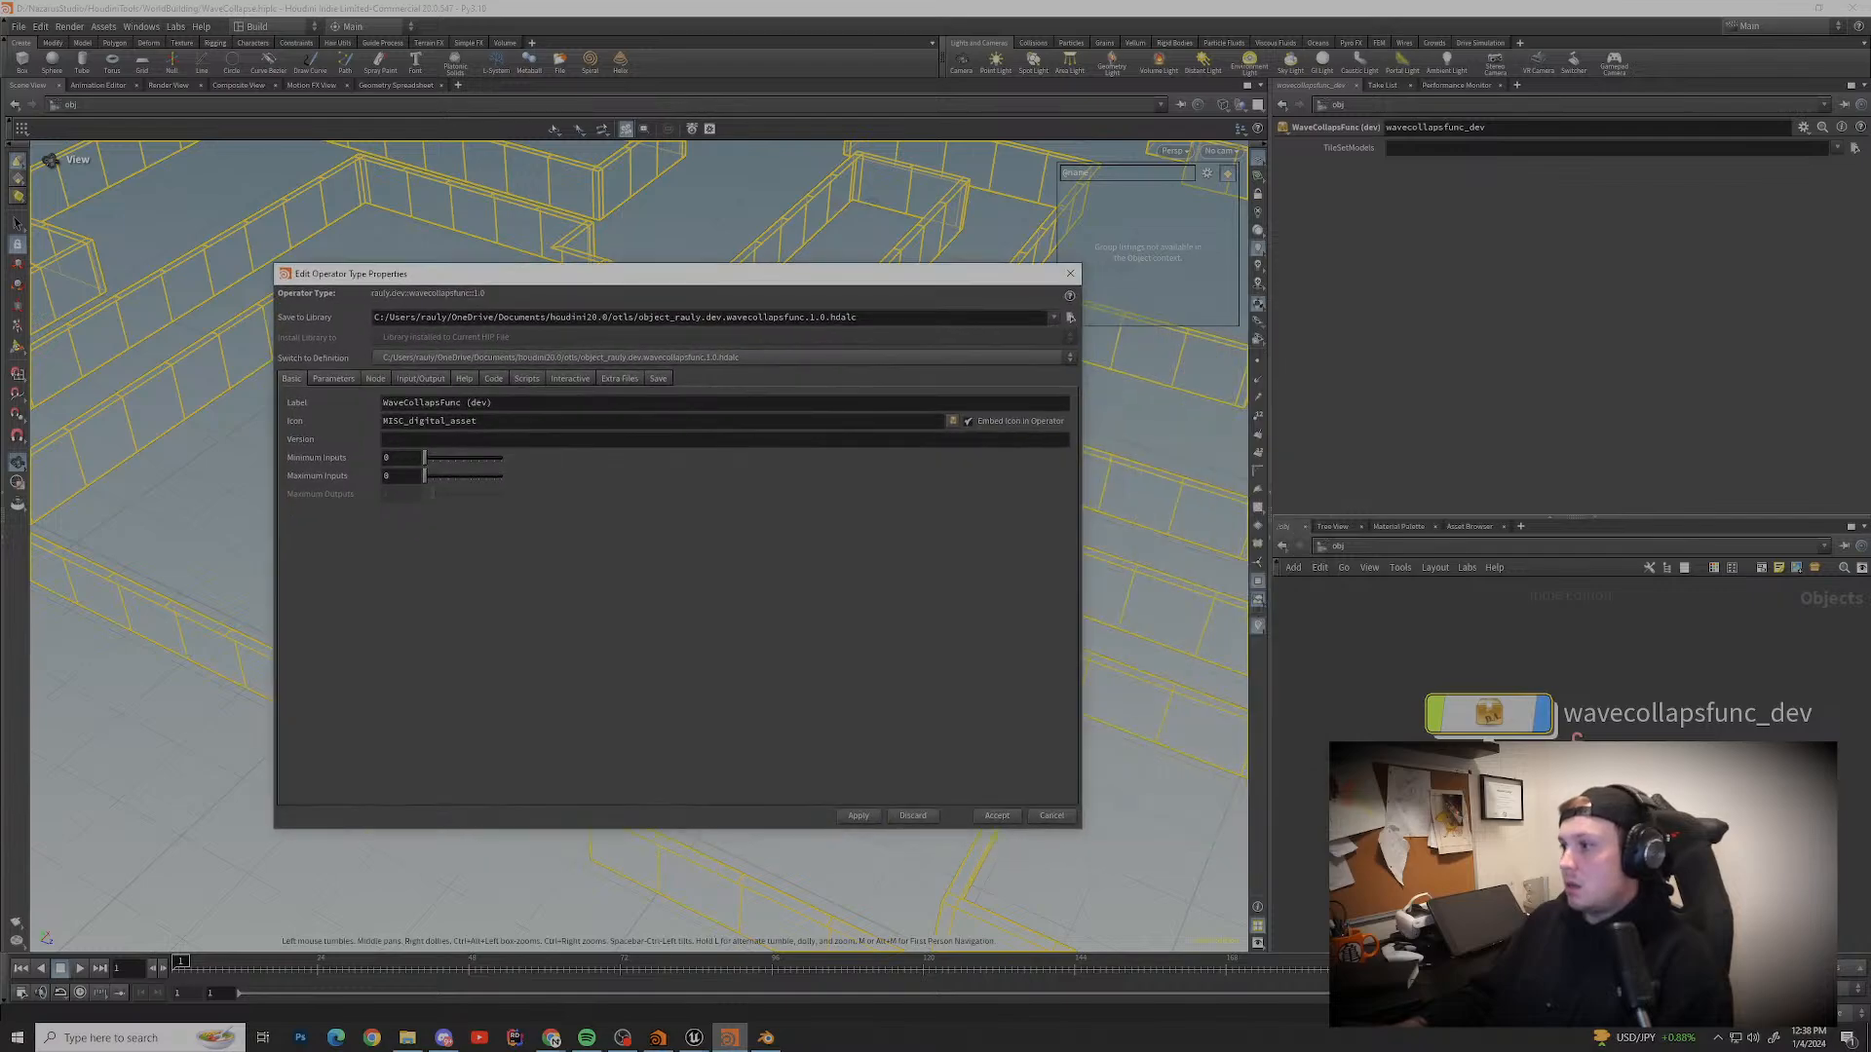
left_click(1070, 274)
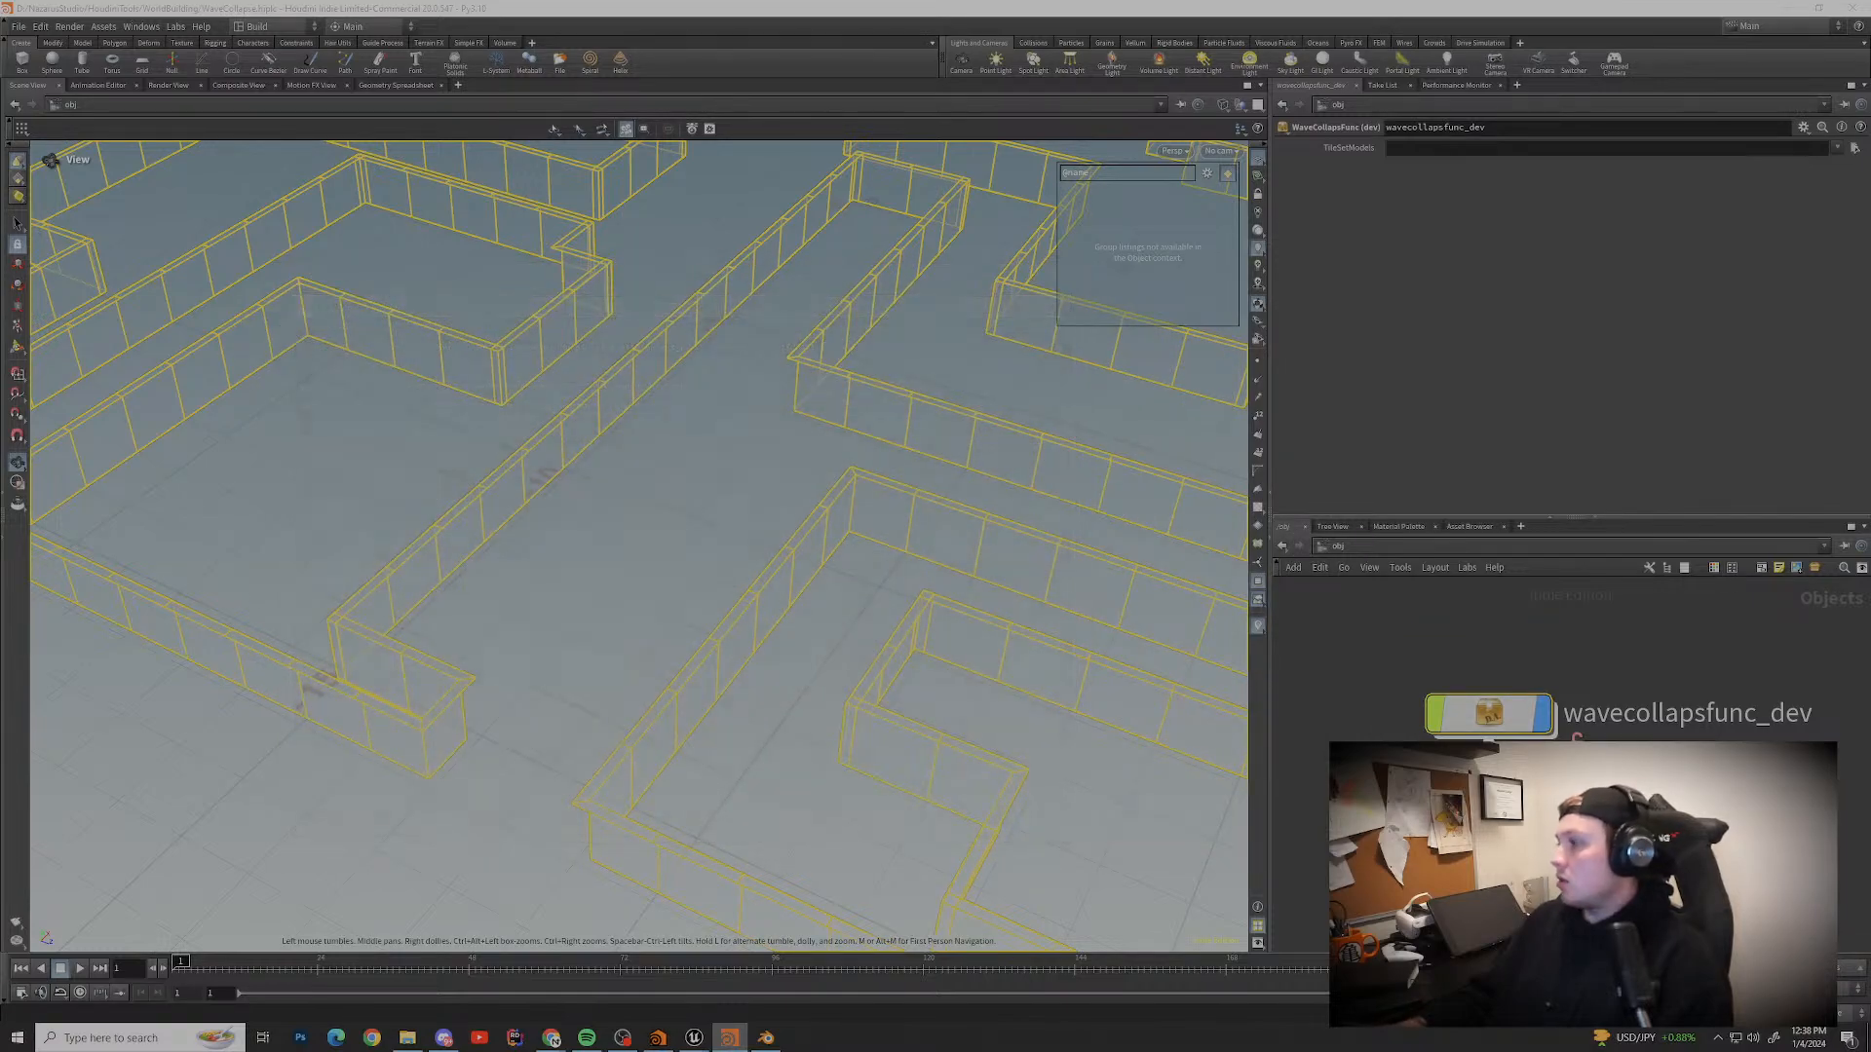
Step: Look inside the asset's level_wave_collapse network around merge1 and return to the obj level
double_click(1489, 714)
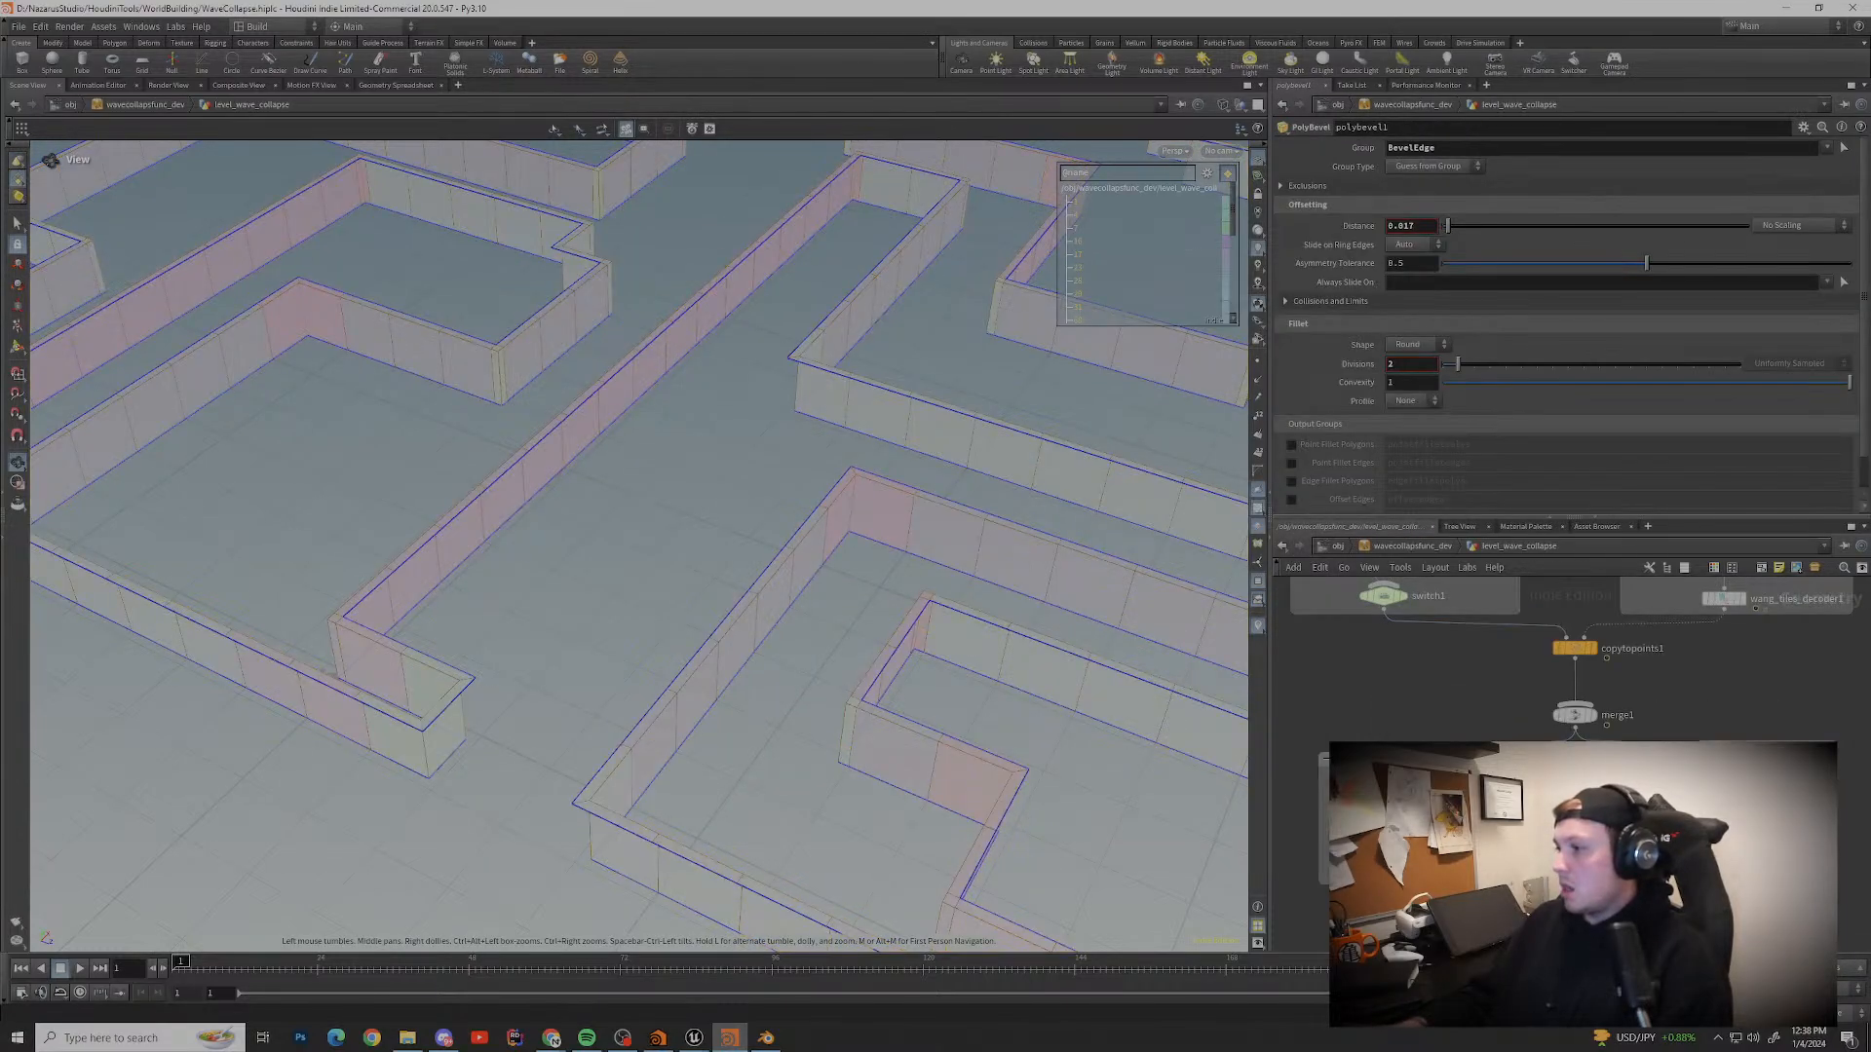
middle_click_drag(1510, 764, 1637, 896)
key("u")
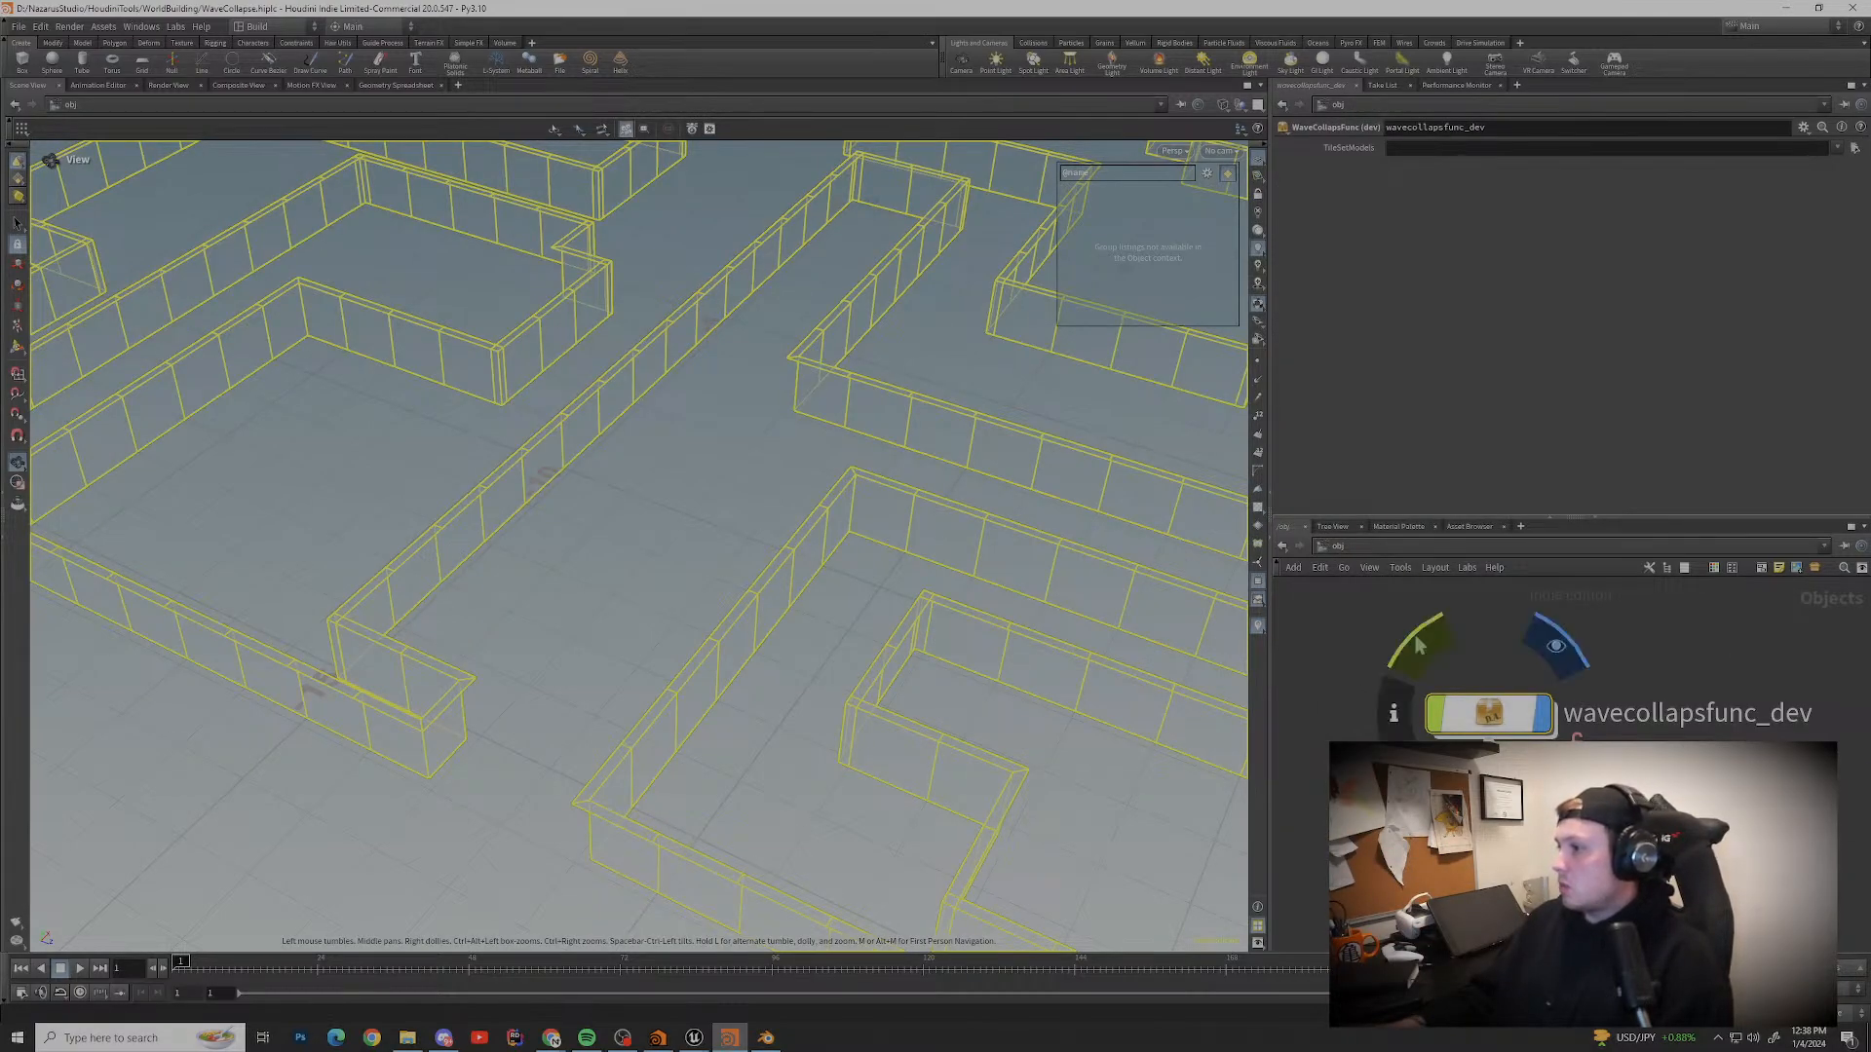
Step: Switch to the MobileProject1 Unreal editor and examine the physics, collision and rendering settings of WaveCollapseFunc's HoudiniAssetComponent
left_click(550, 1038)
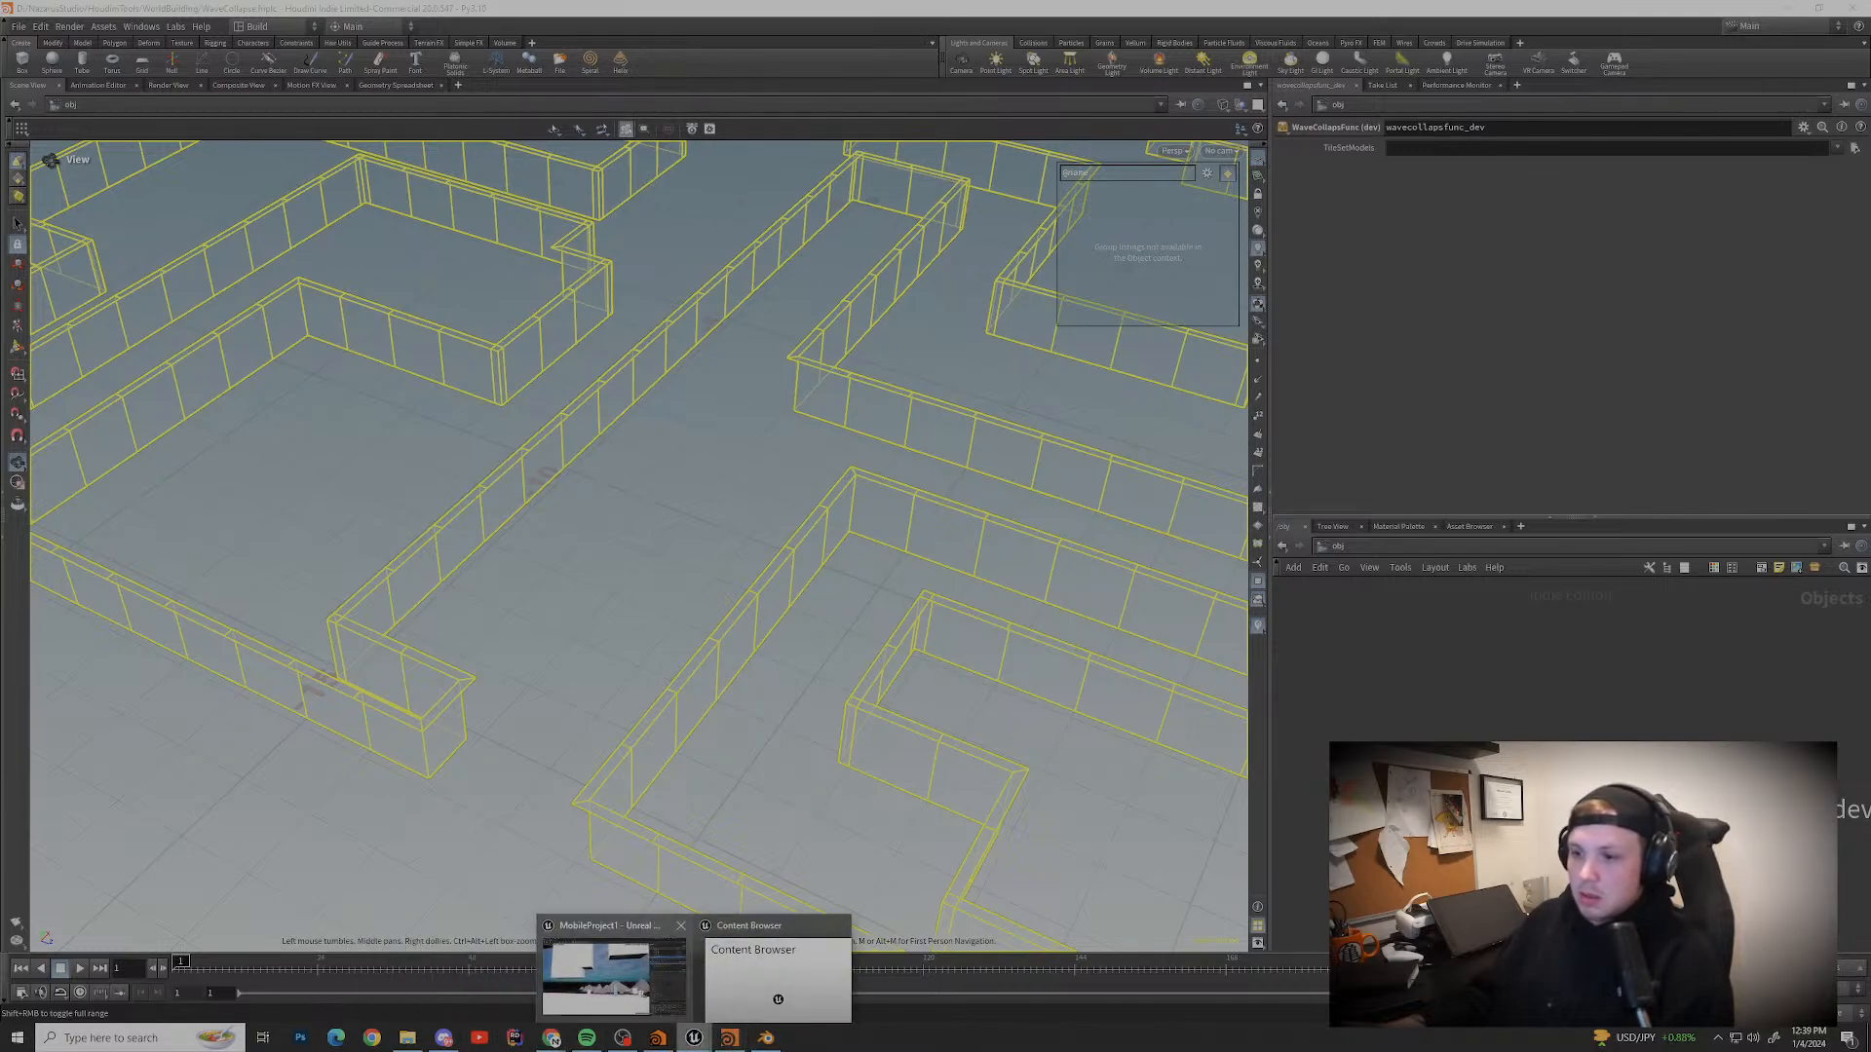
left_click(606, 974)
scroll(838, 585, "down", 3)
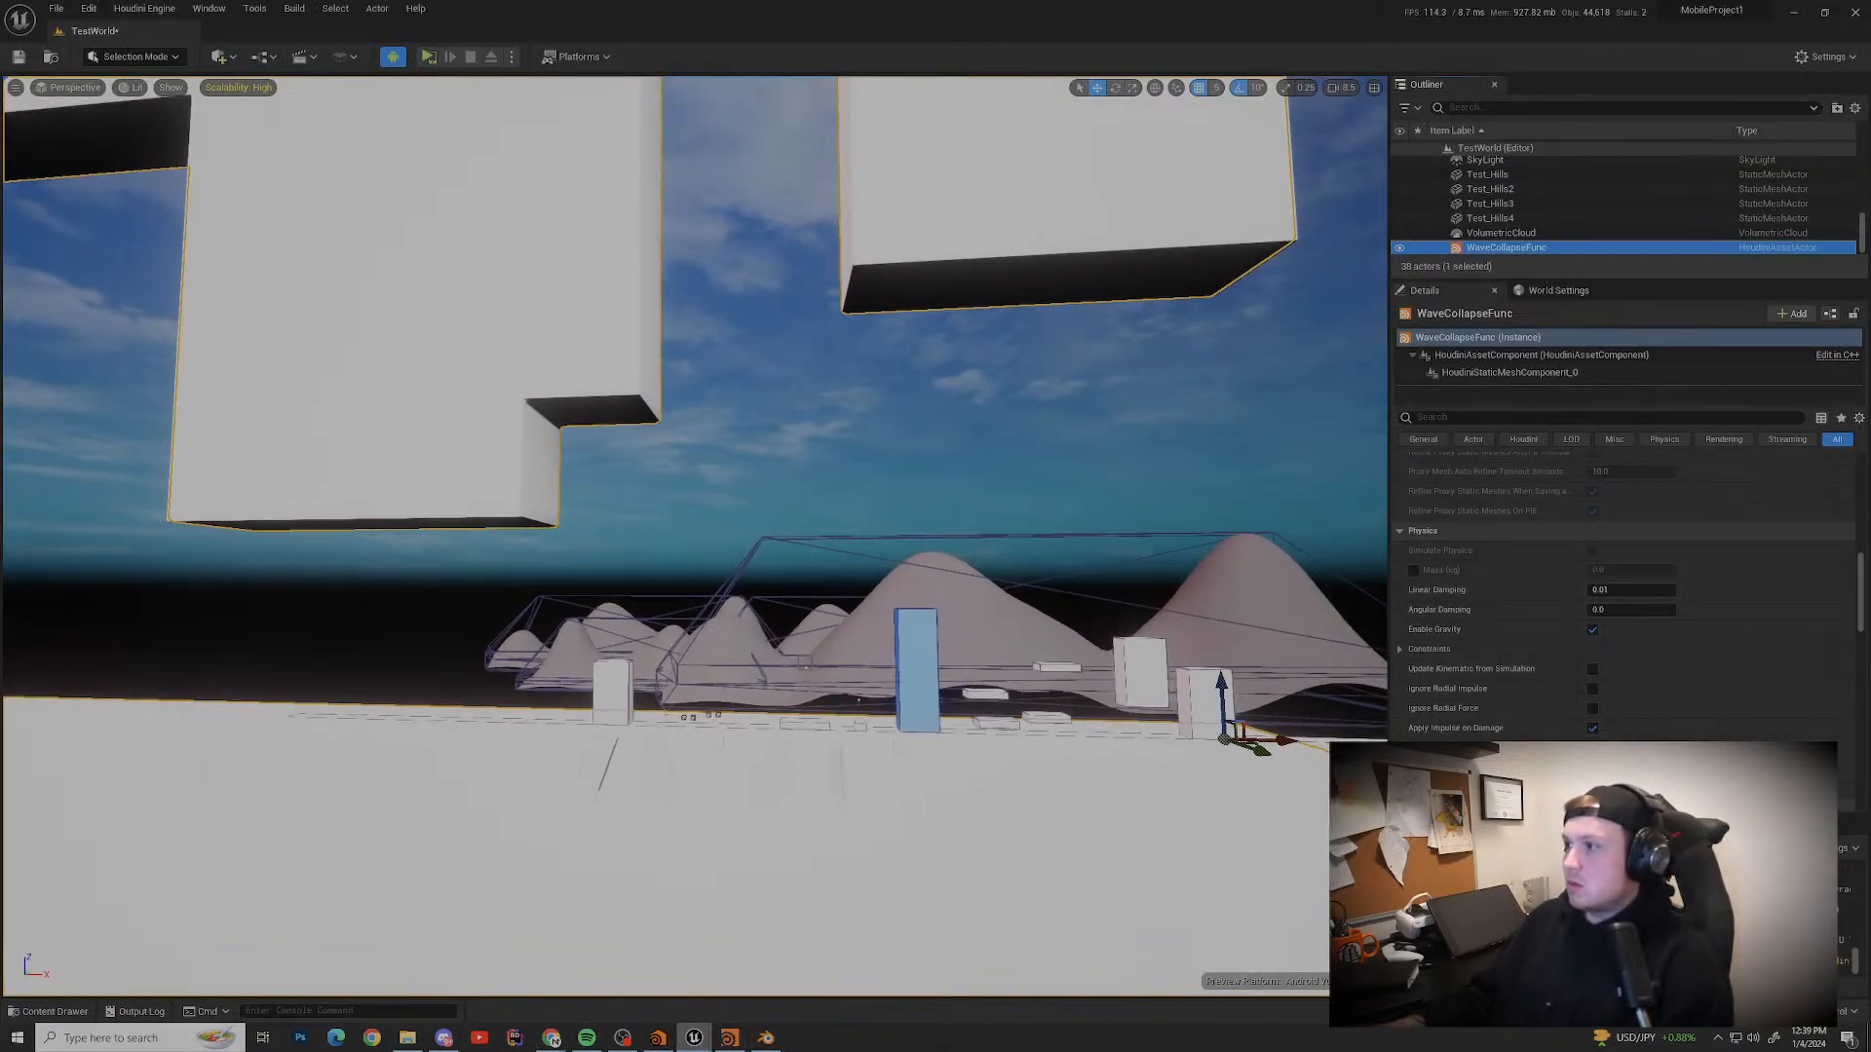
left_click(1481, 354)
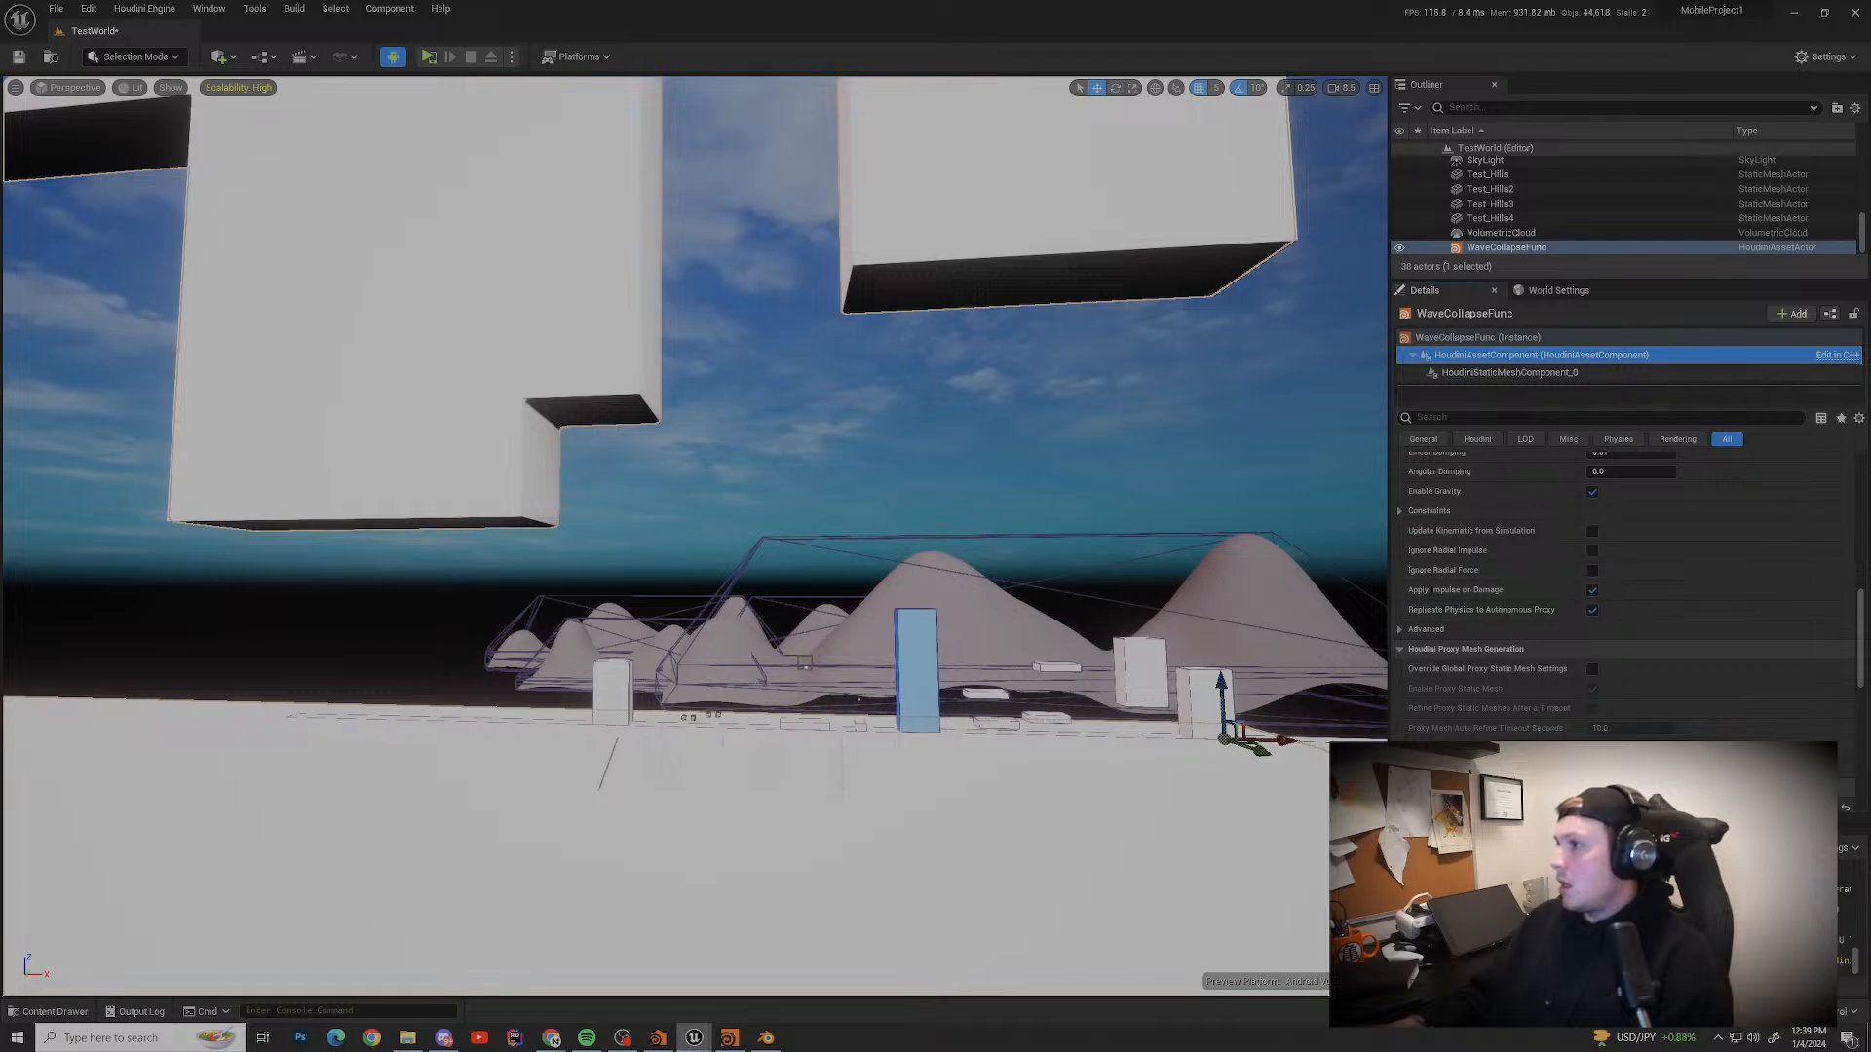
left_click(1510, 372)
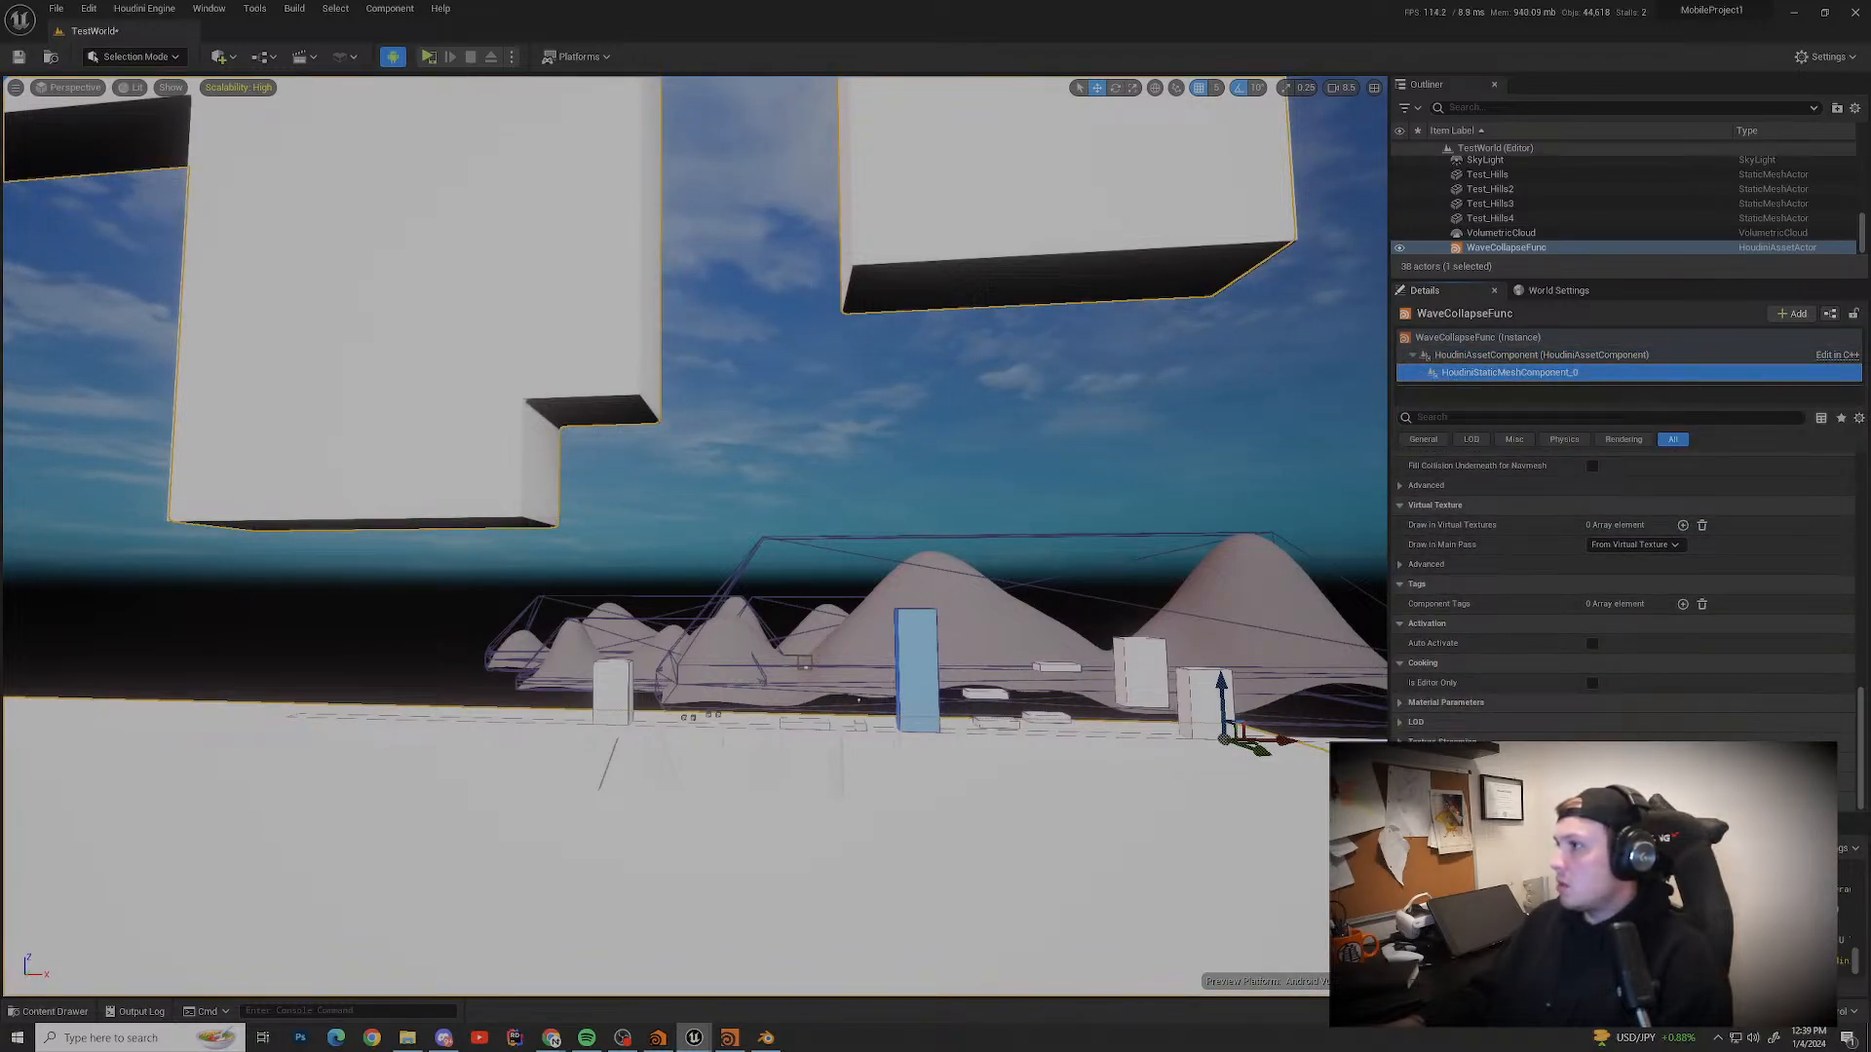
left_click(1520, 354)
scroll(1622, 604, "down", 10)
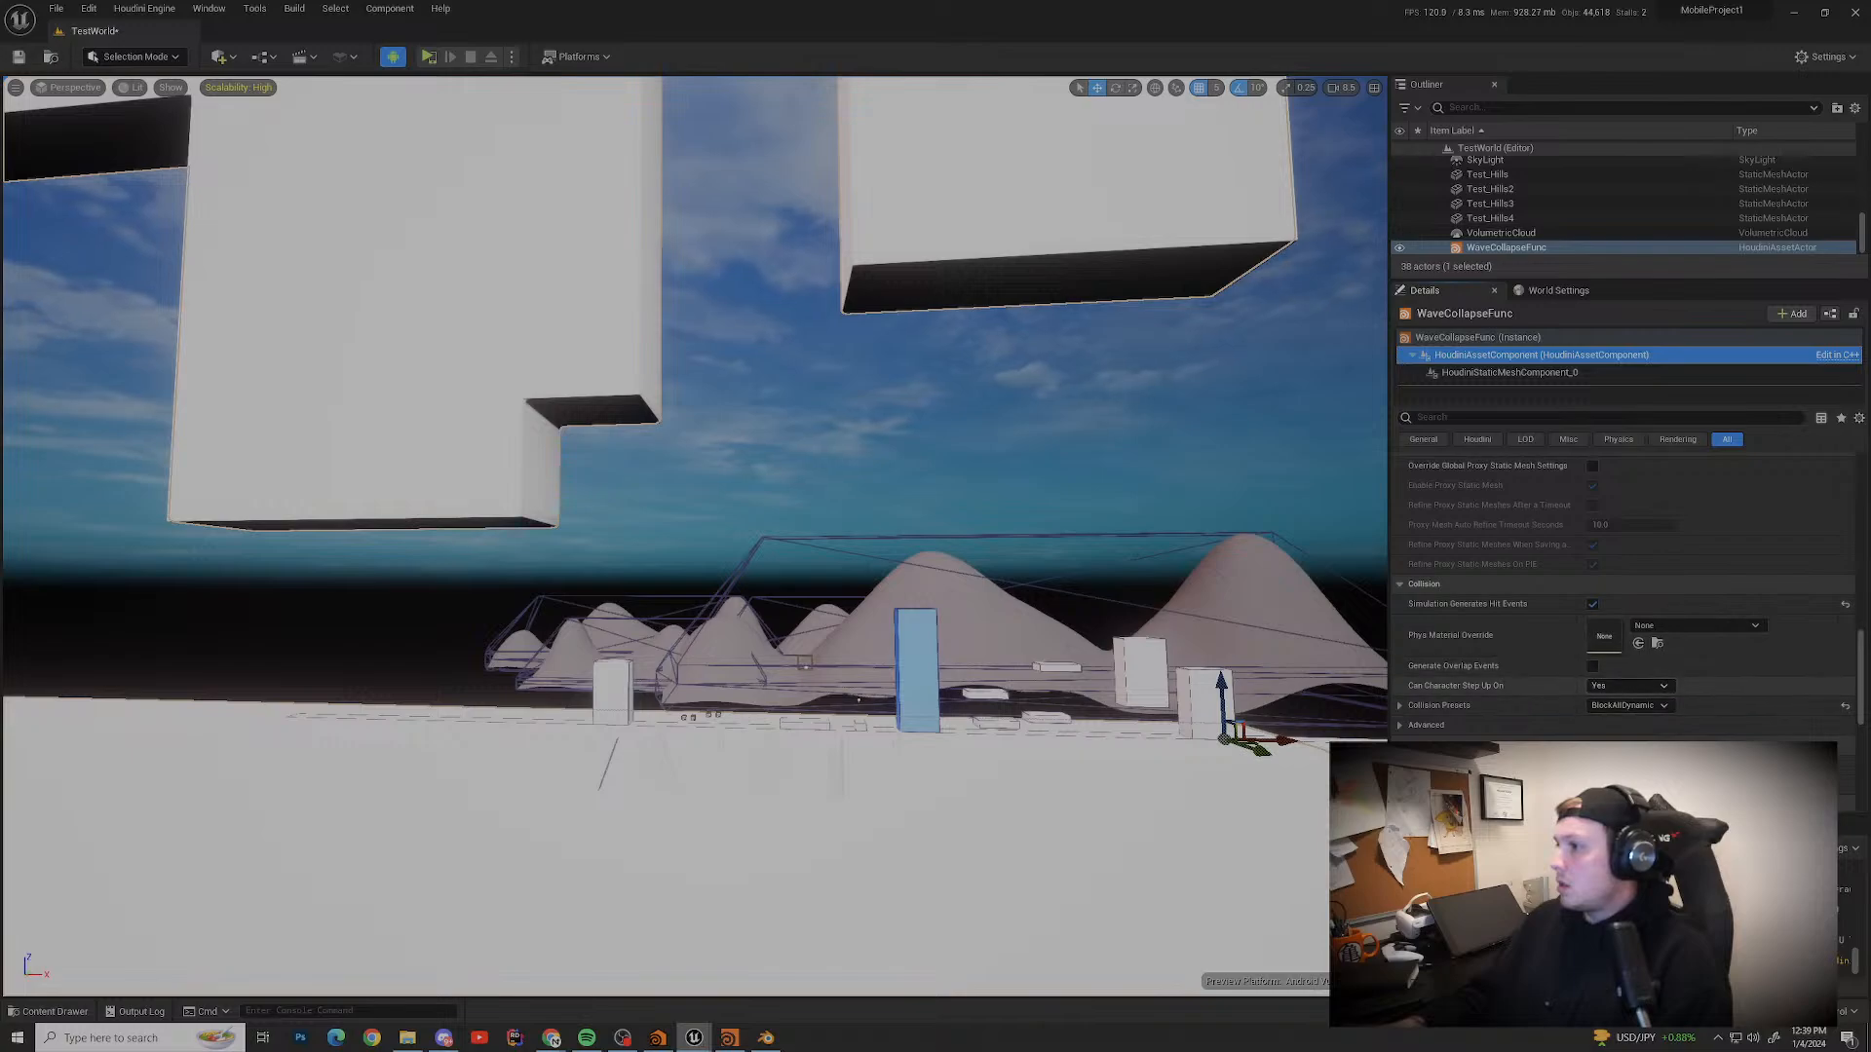
scroll(1622, 585, "up", 3)
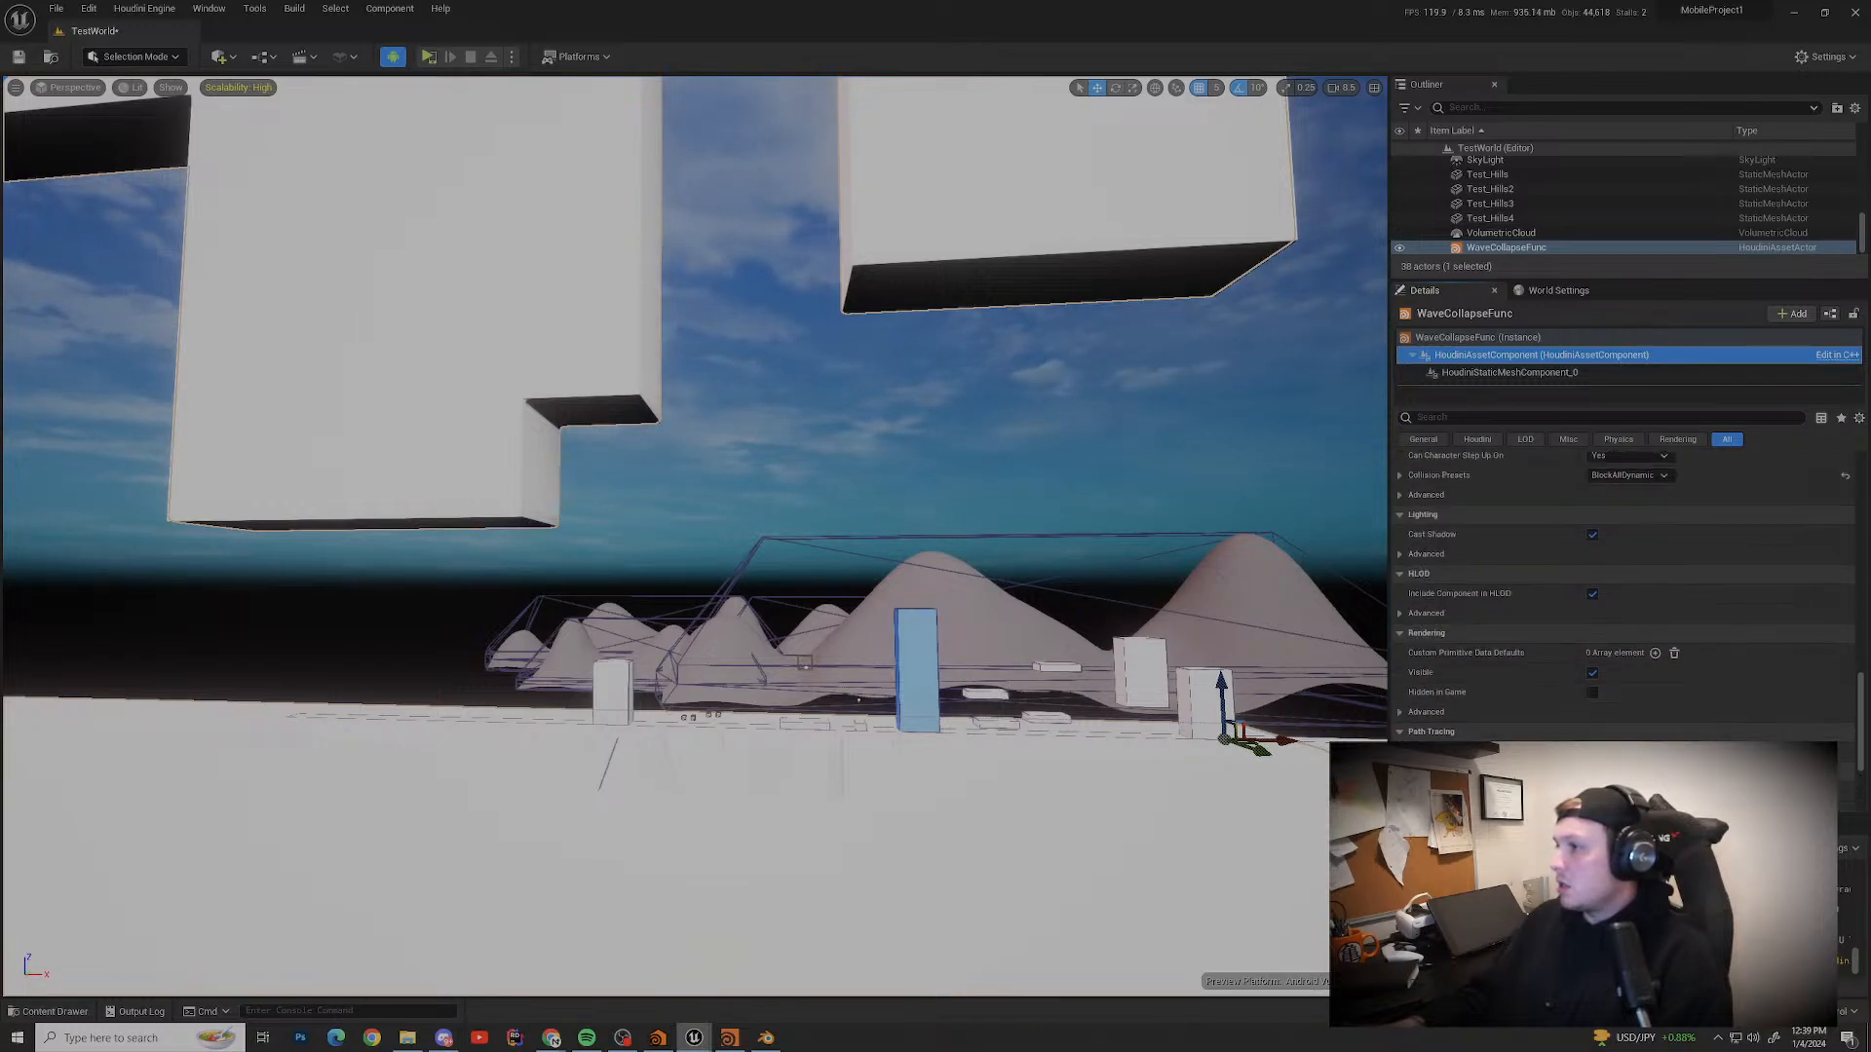
Step: Examine the detail settings of WaveCollapseFunc's HoudiniStaticMeshComponent_0
left_click(1509, 372)
scroll(1622, 584, "down", 8)
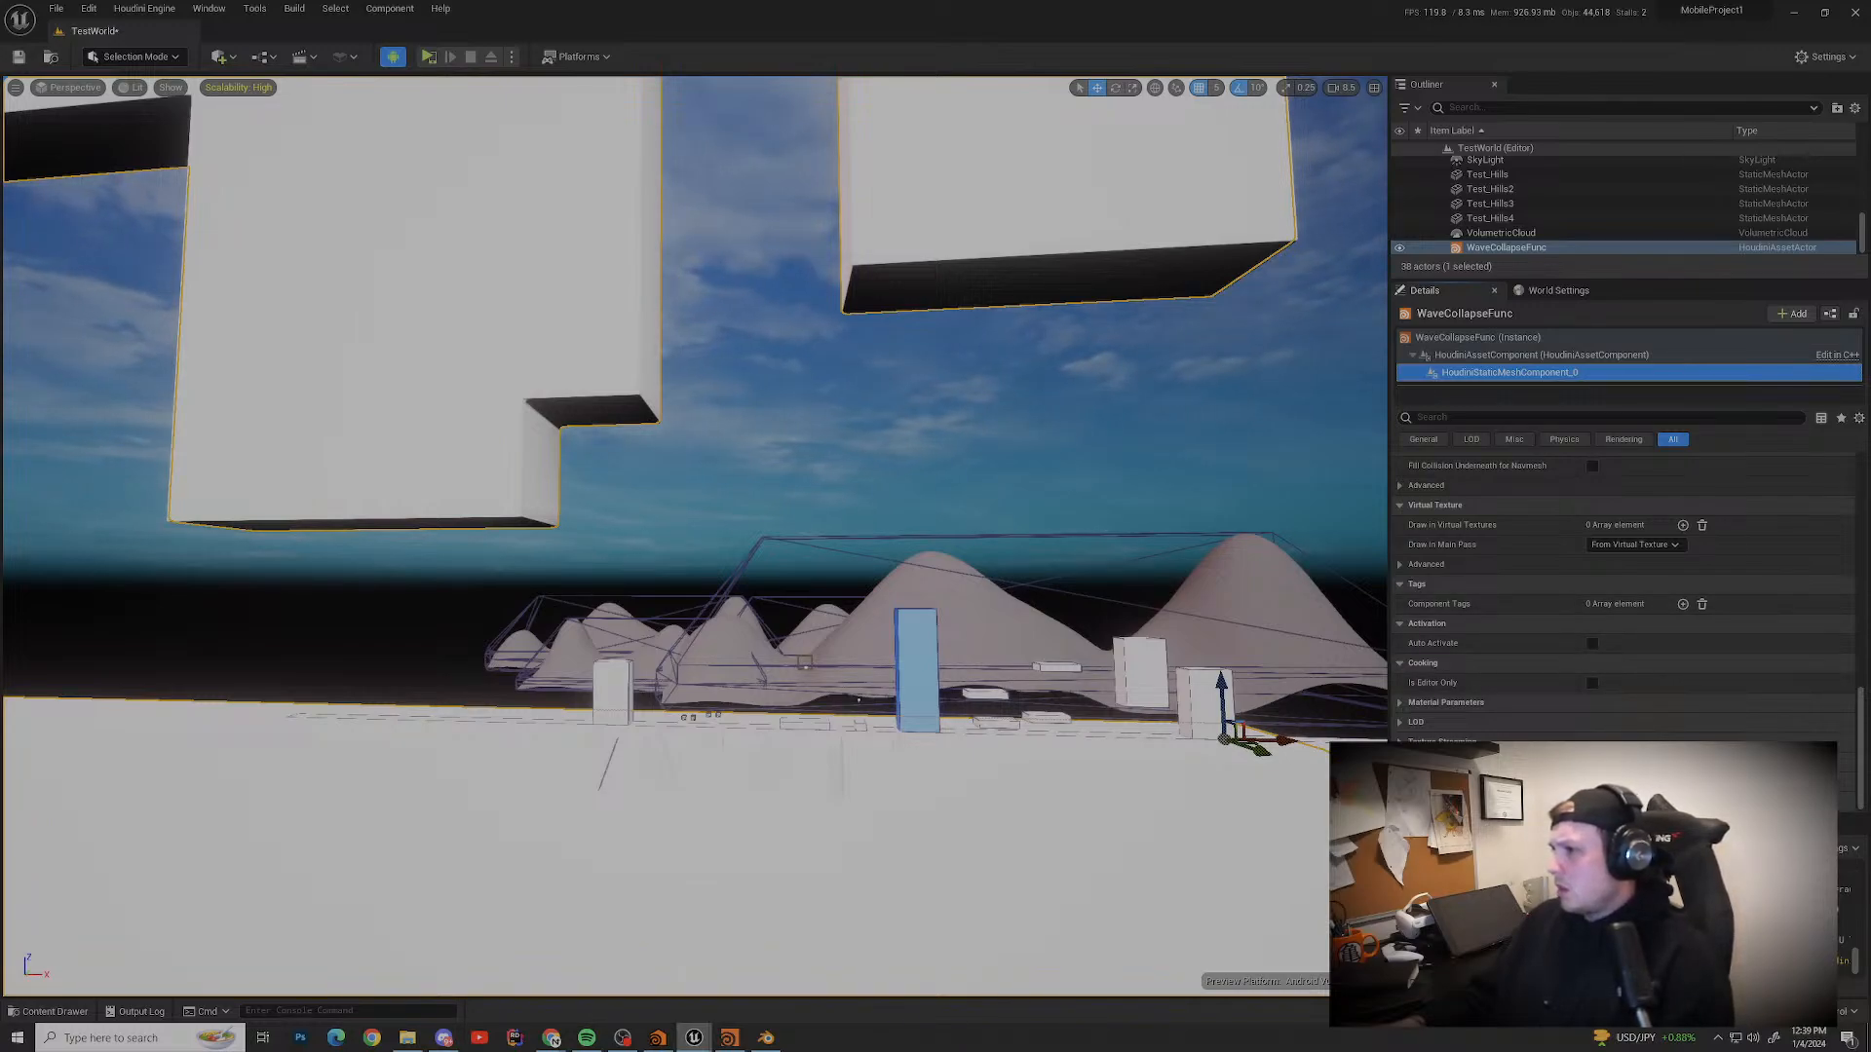
scroll(1559, 536, "up", 3)
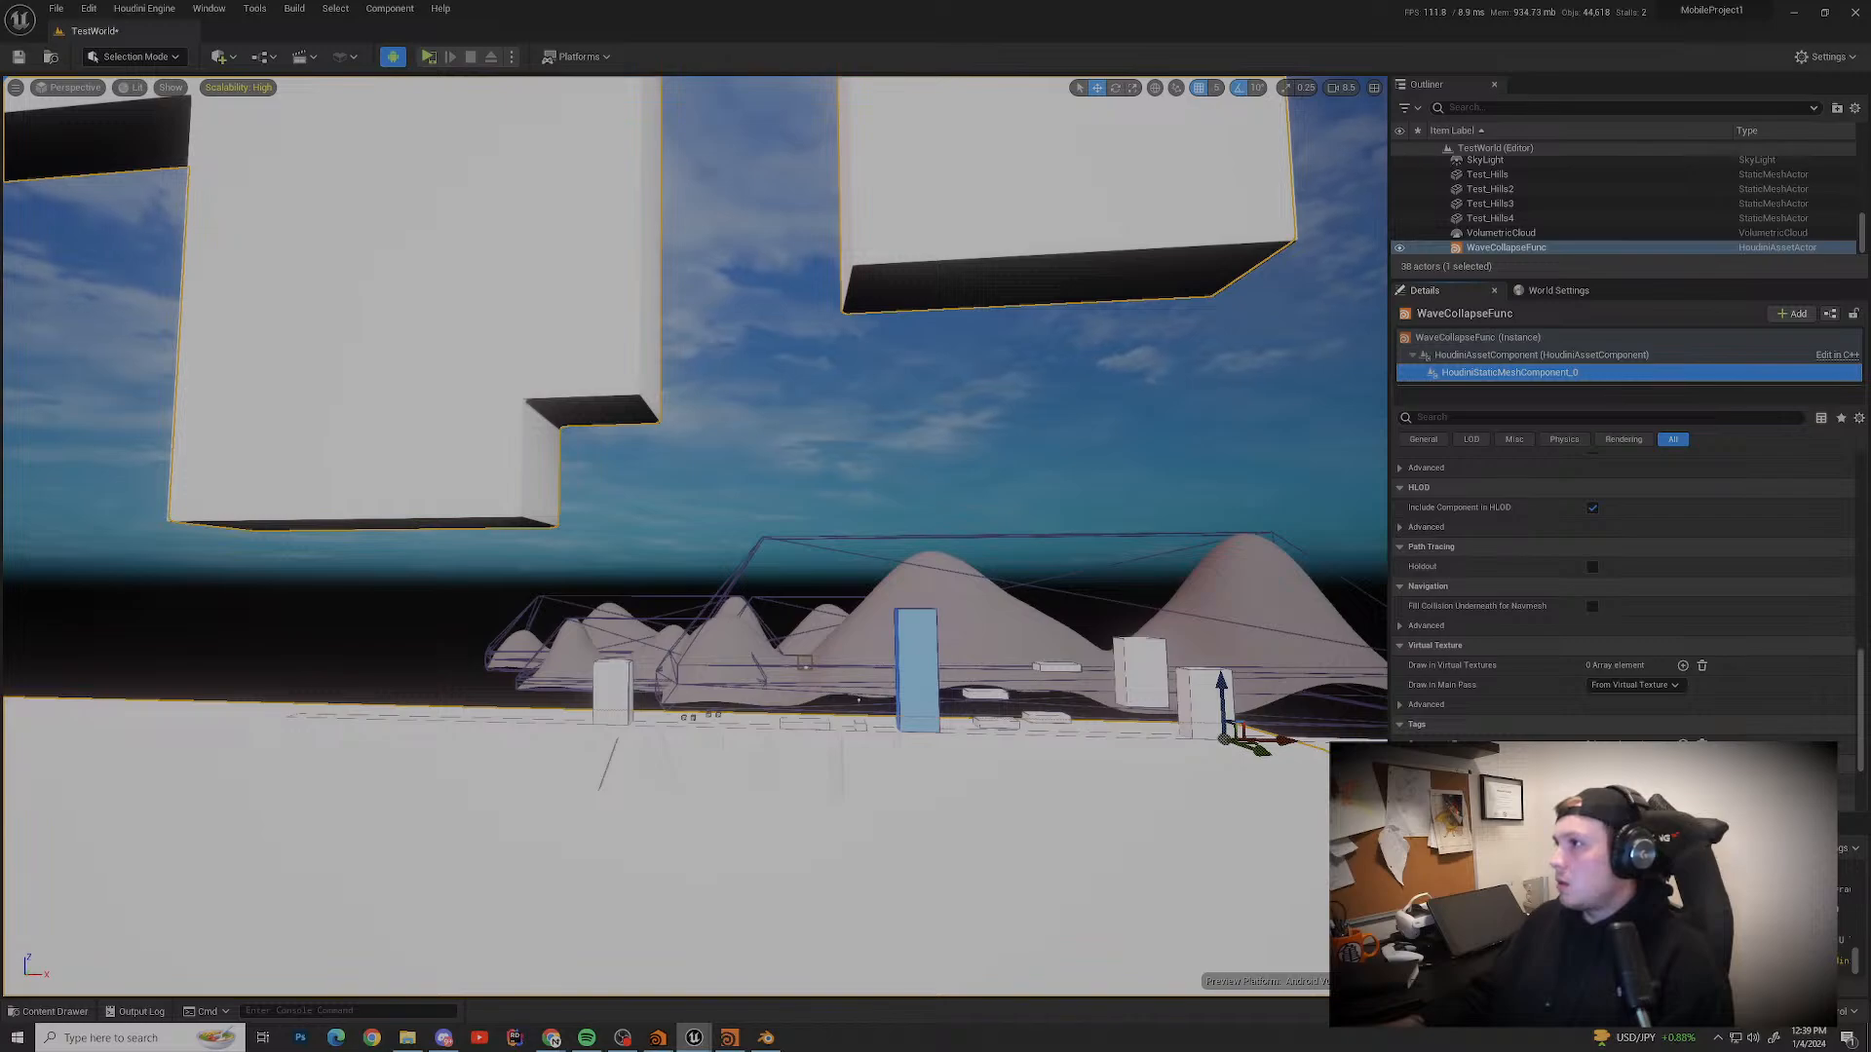
Step: Delete the baked main_geo static mesh actor inside the WaveCollapseFunc folder, along with the folder itself
scroll(1559, 214, "up", 5)
scroll(1558, 195, "up", 4)
left_click(1505, 162)
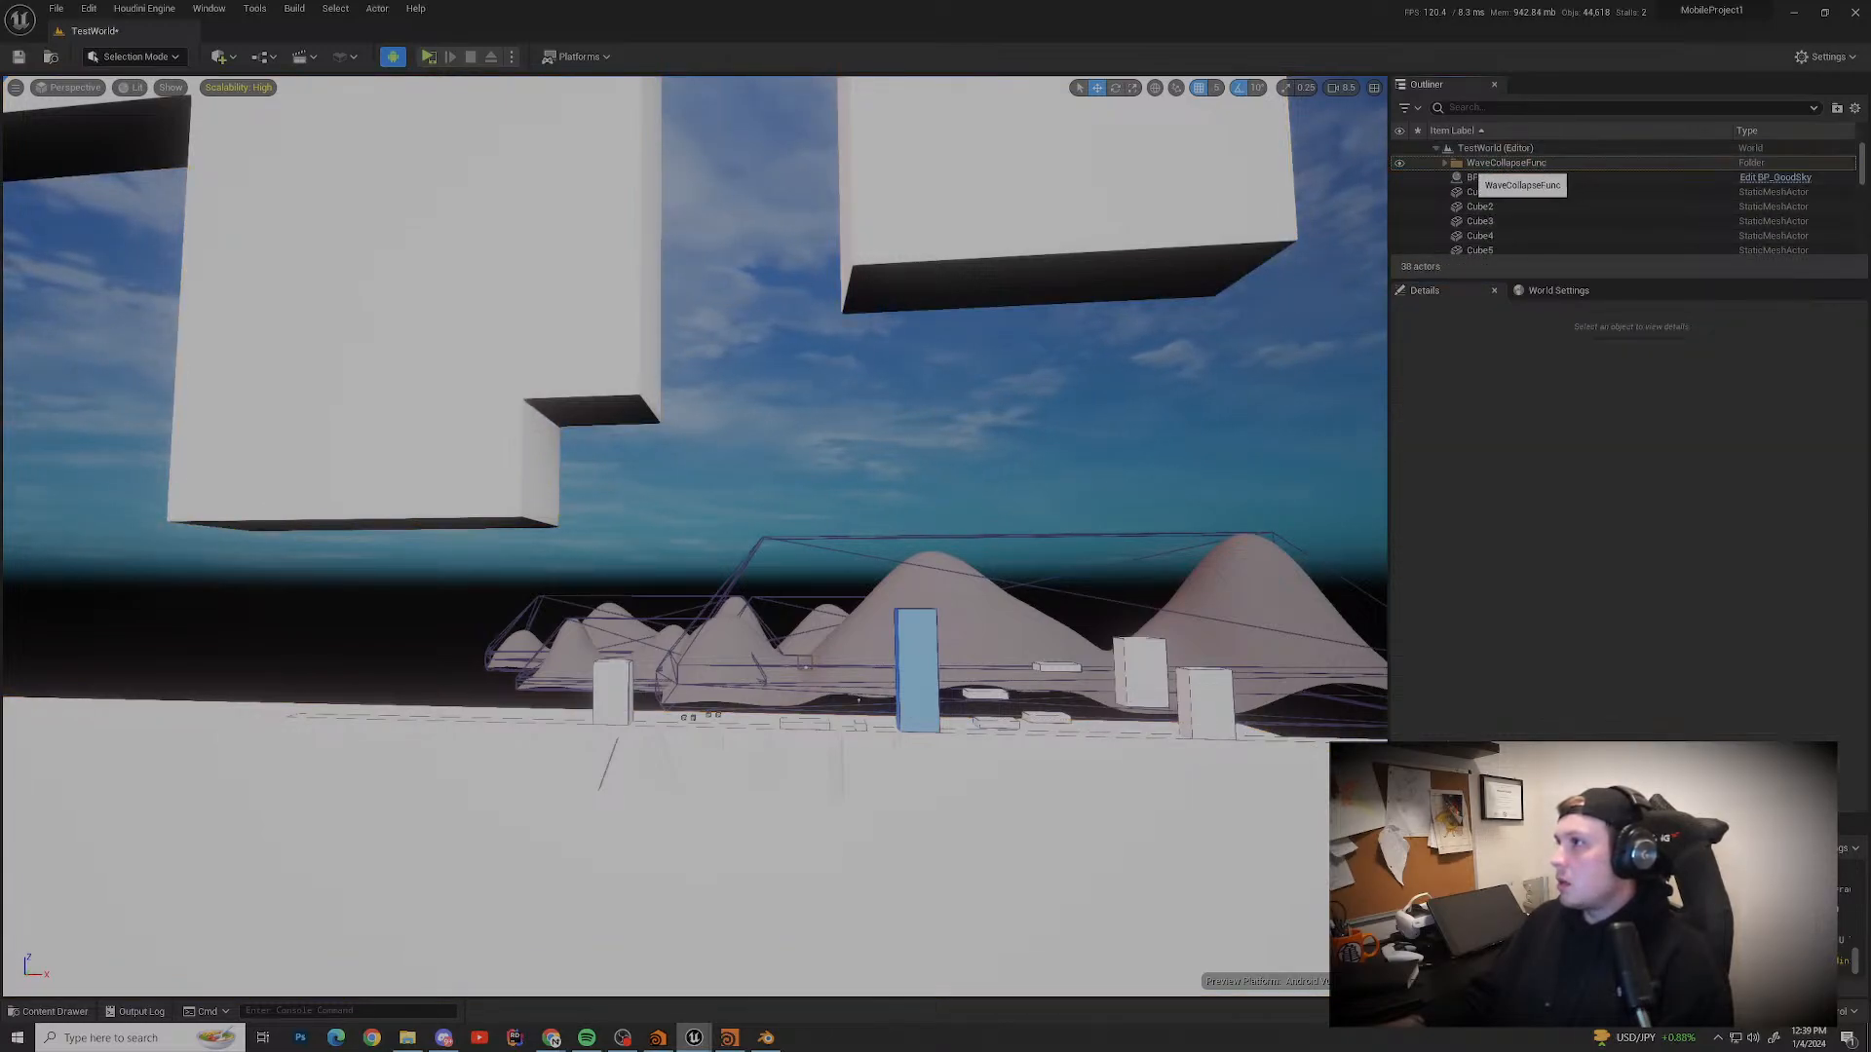
left_click(1471, 164)
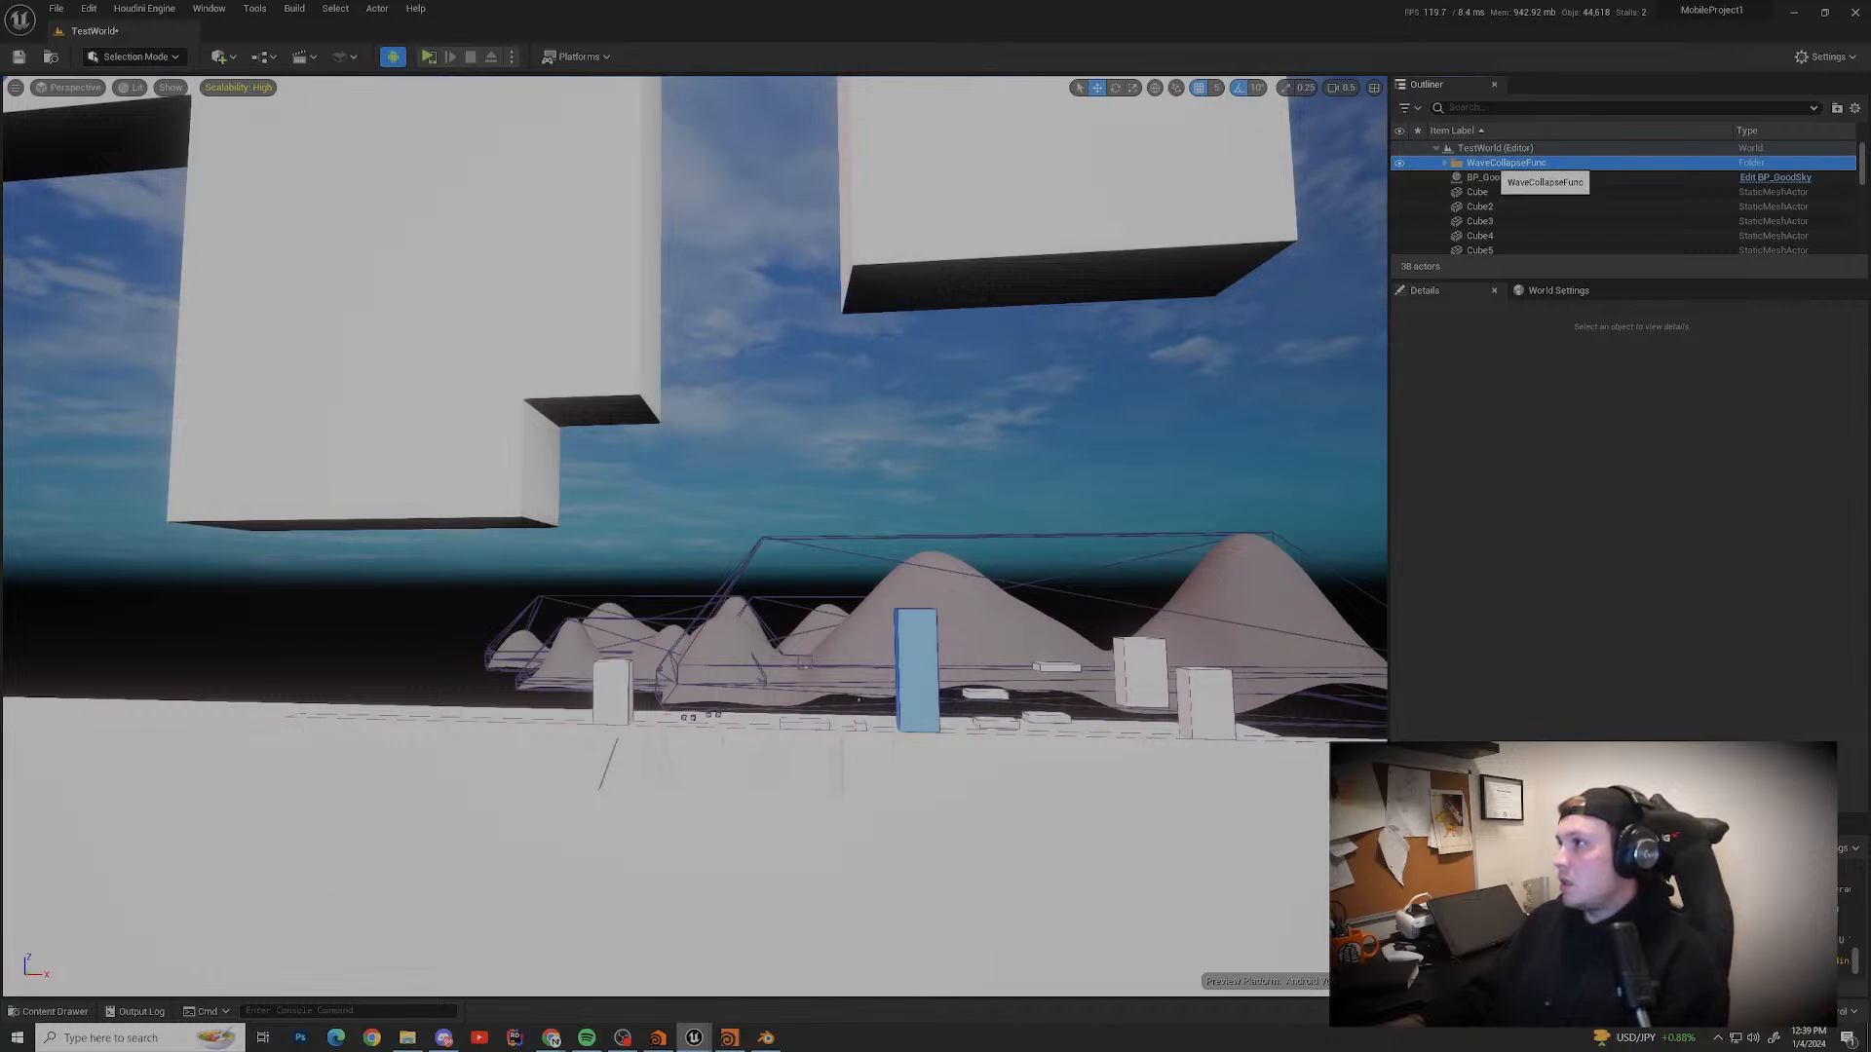
left_click(1444, 162)
left_click(1483, 179)
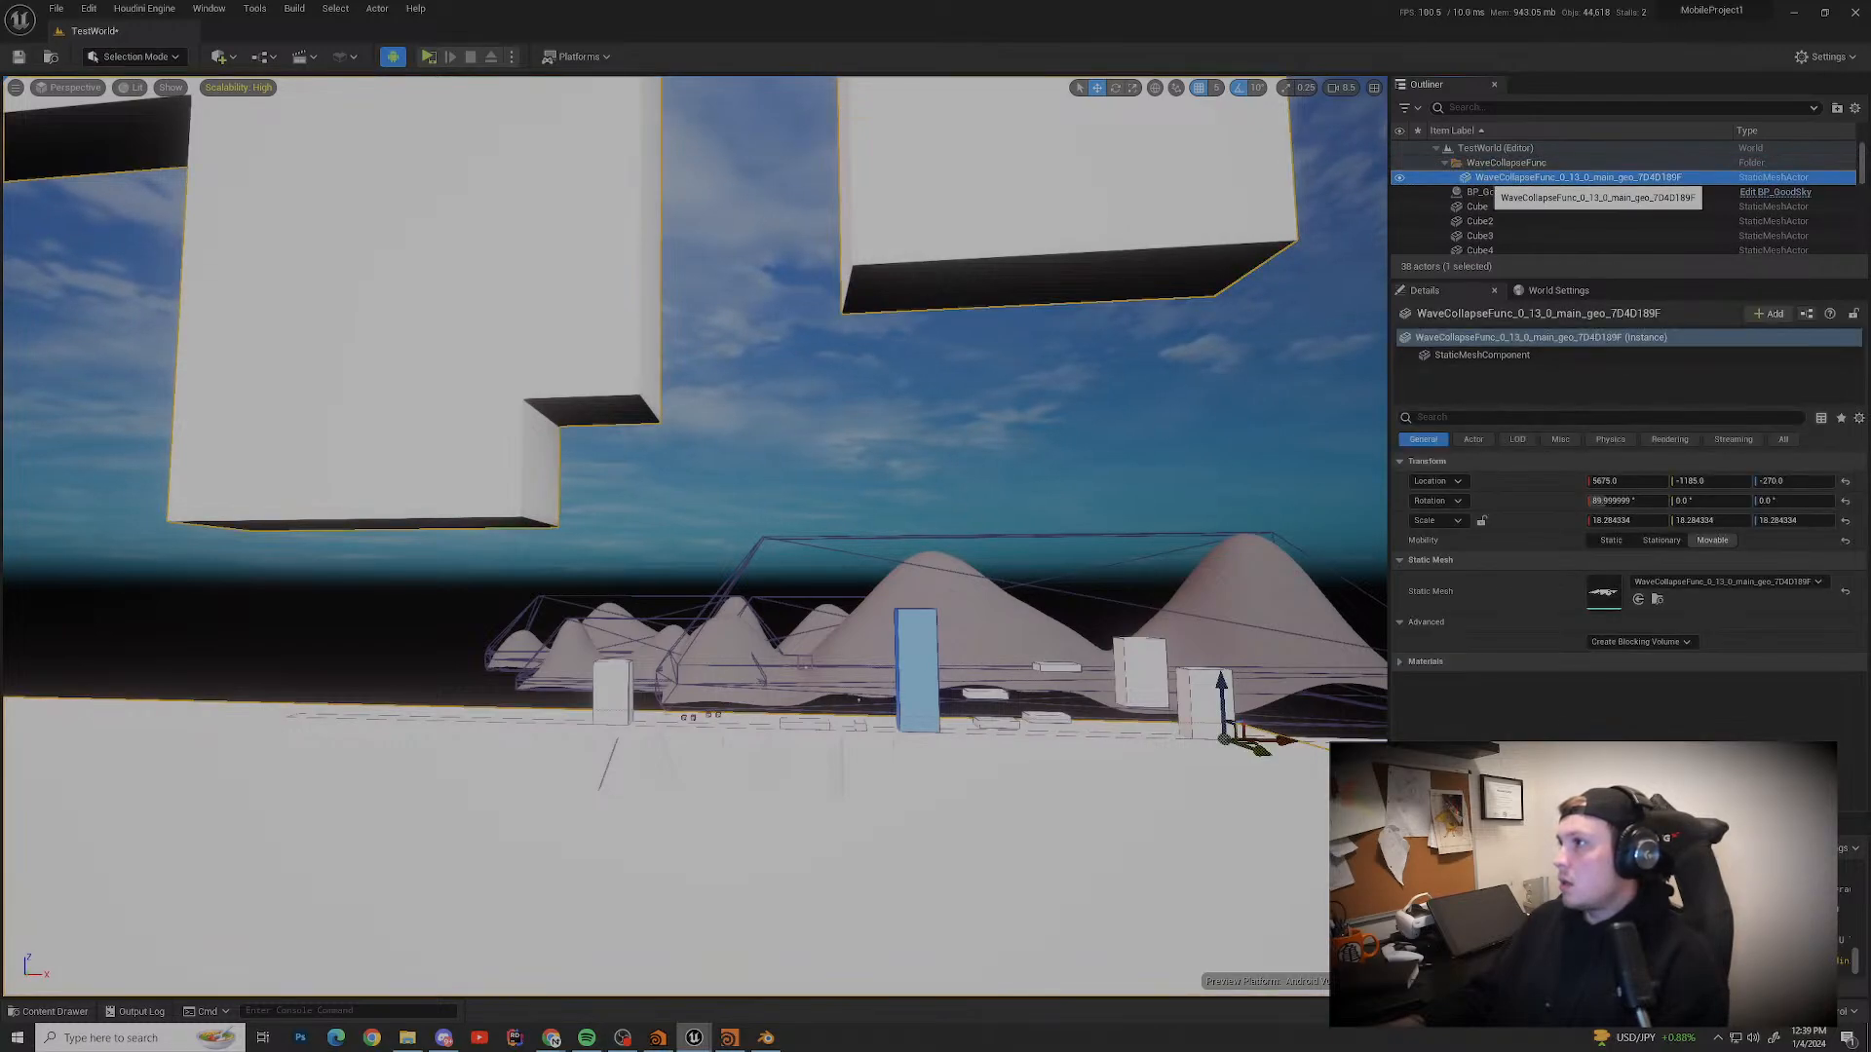
key("Delete")
left_click(1481, 162)
key("Delete")
Step: Select the WaveCollapseFunc Houdini asset actor and review its bake, mesh generation, physics and actor settings
scroll(1618, 204, "down", 10)
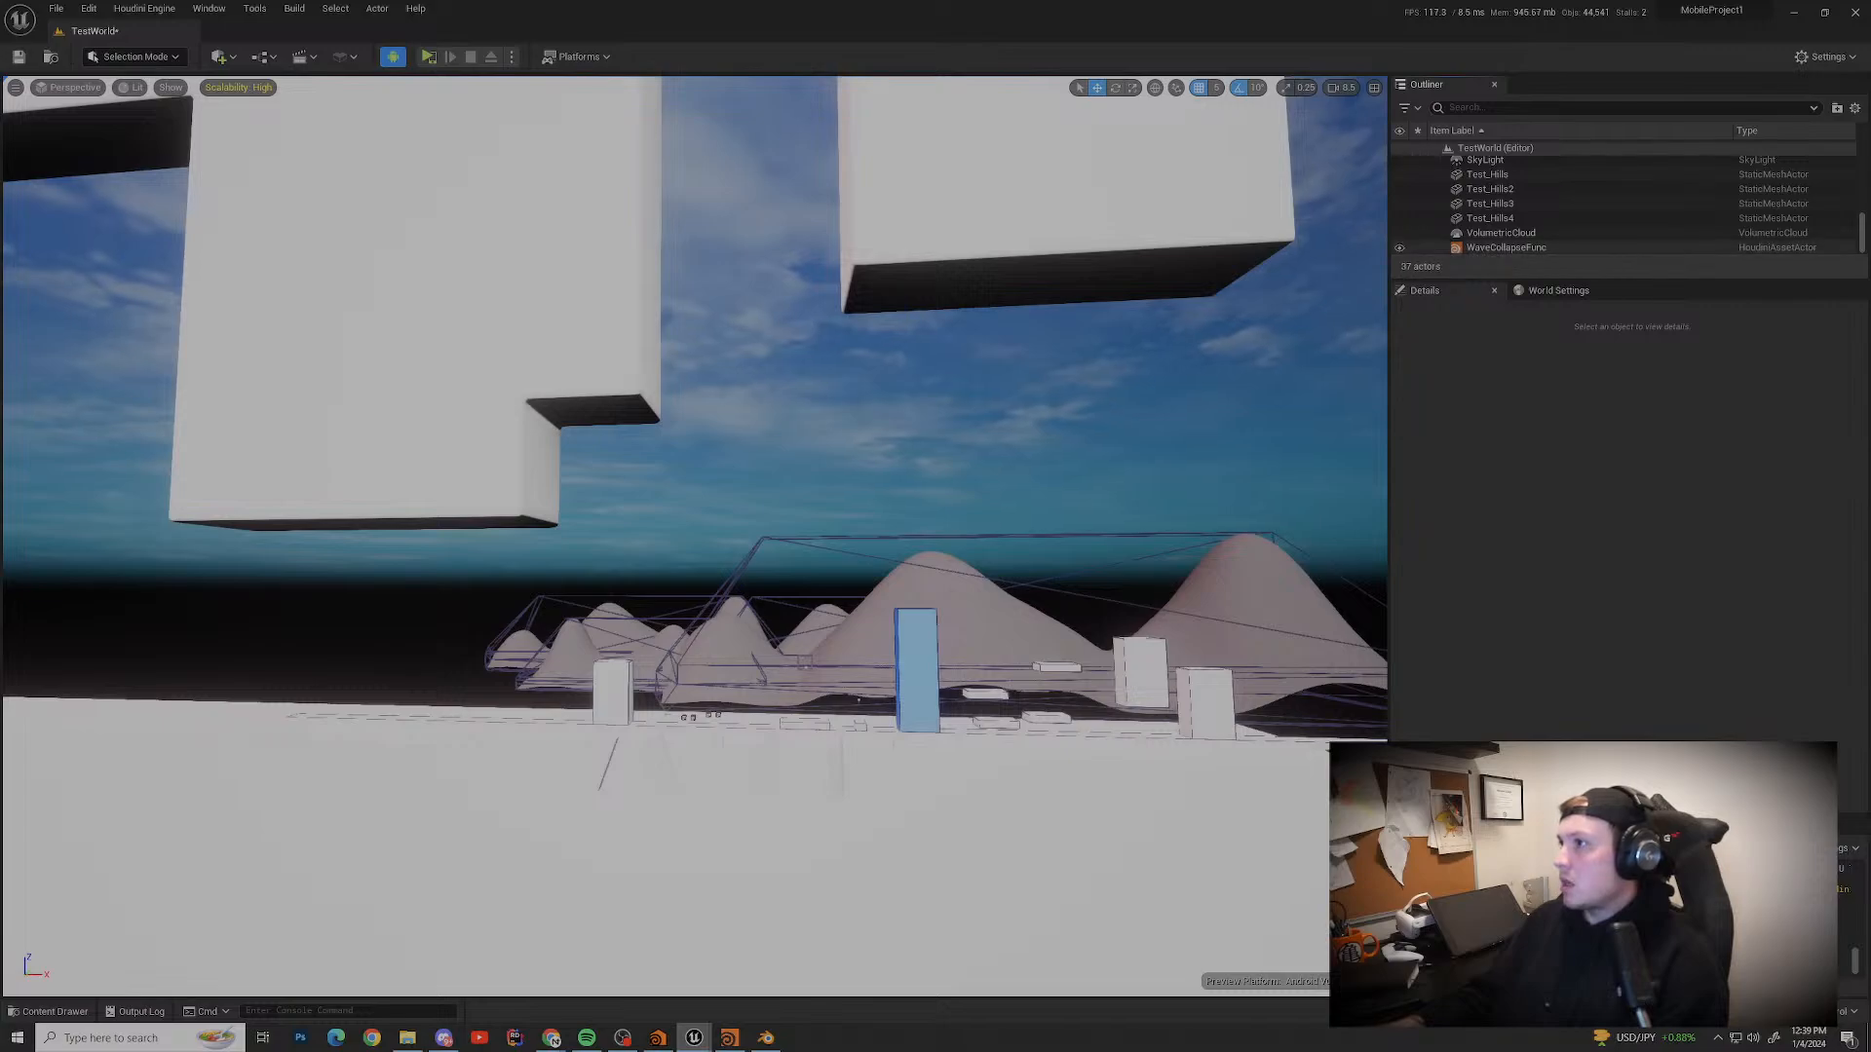
left_click(1505, 248)
scroll(1622, 604, "down", 5)
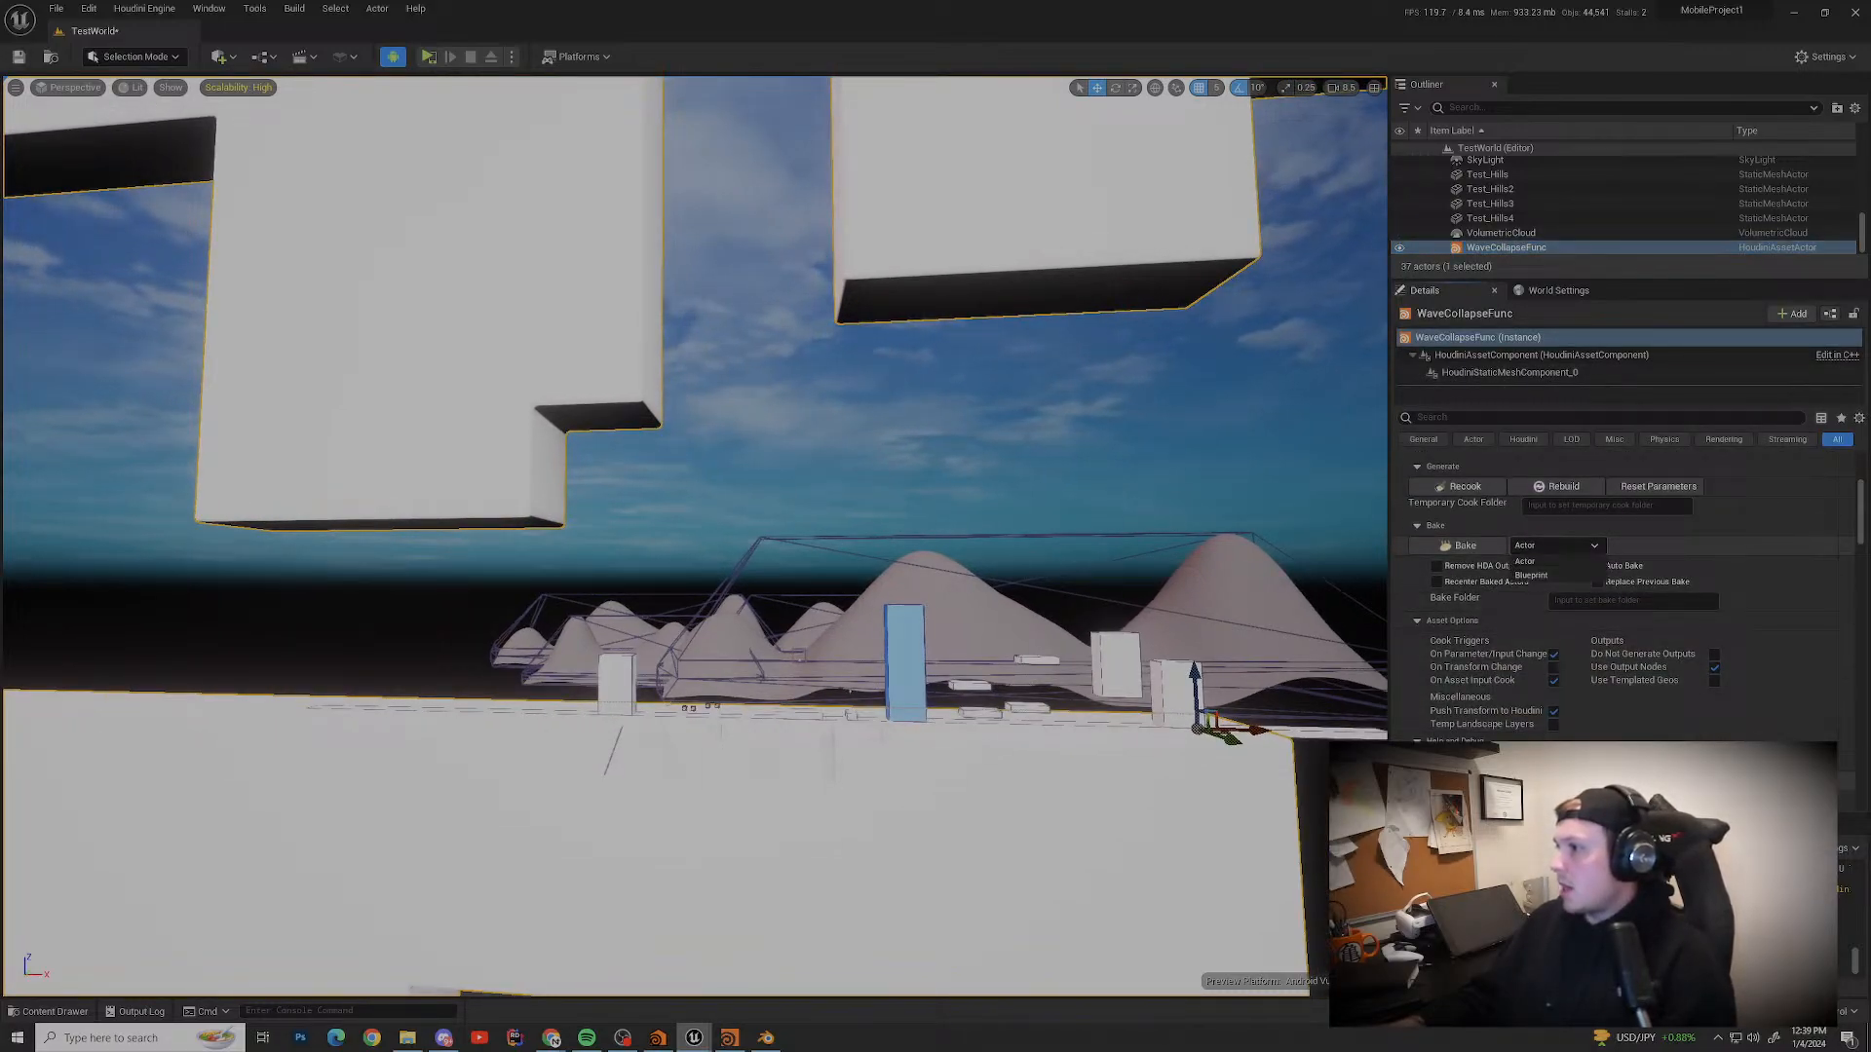
scroll(1622, 604, "down", 4)
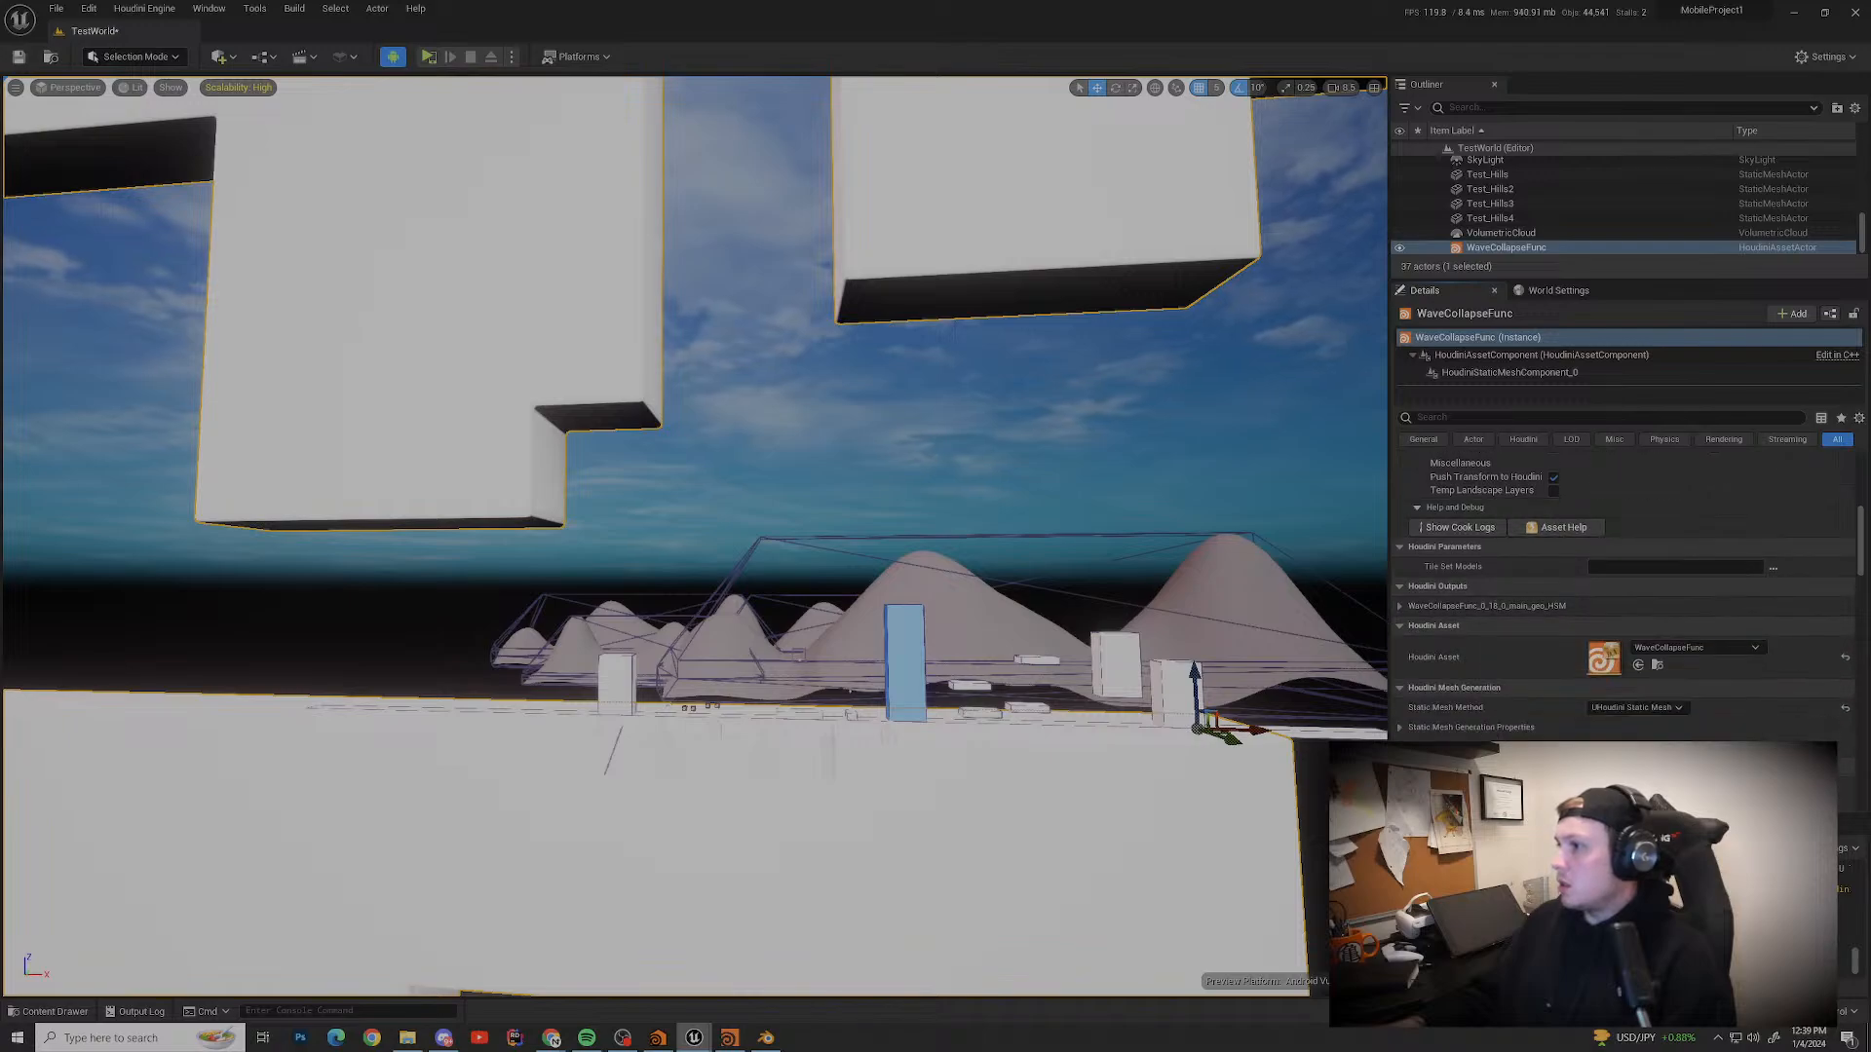
scroll(1622, 604, "down", 10)
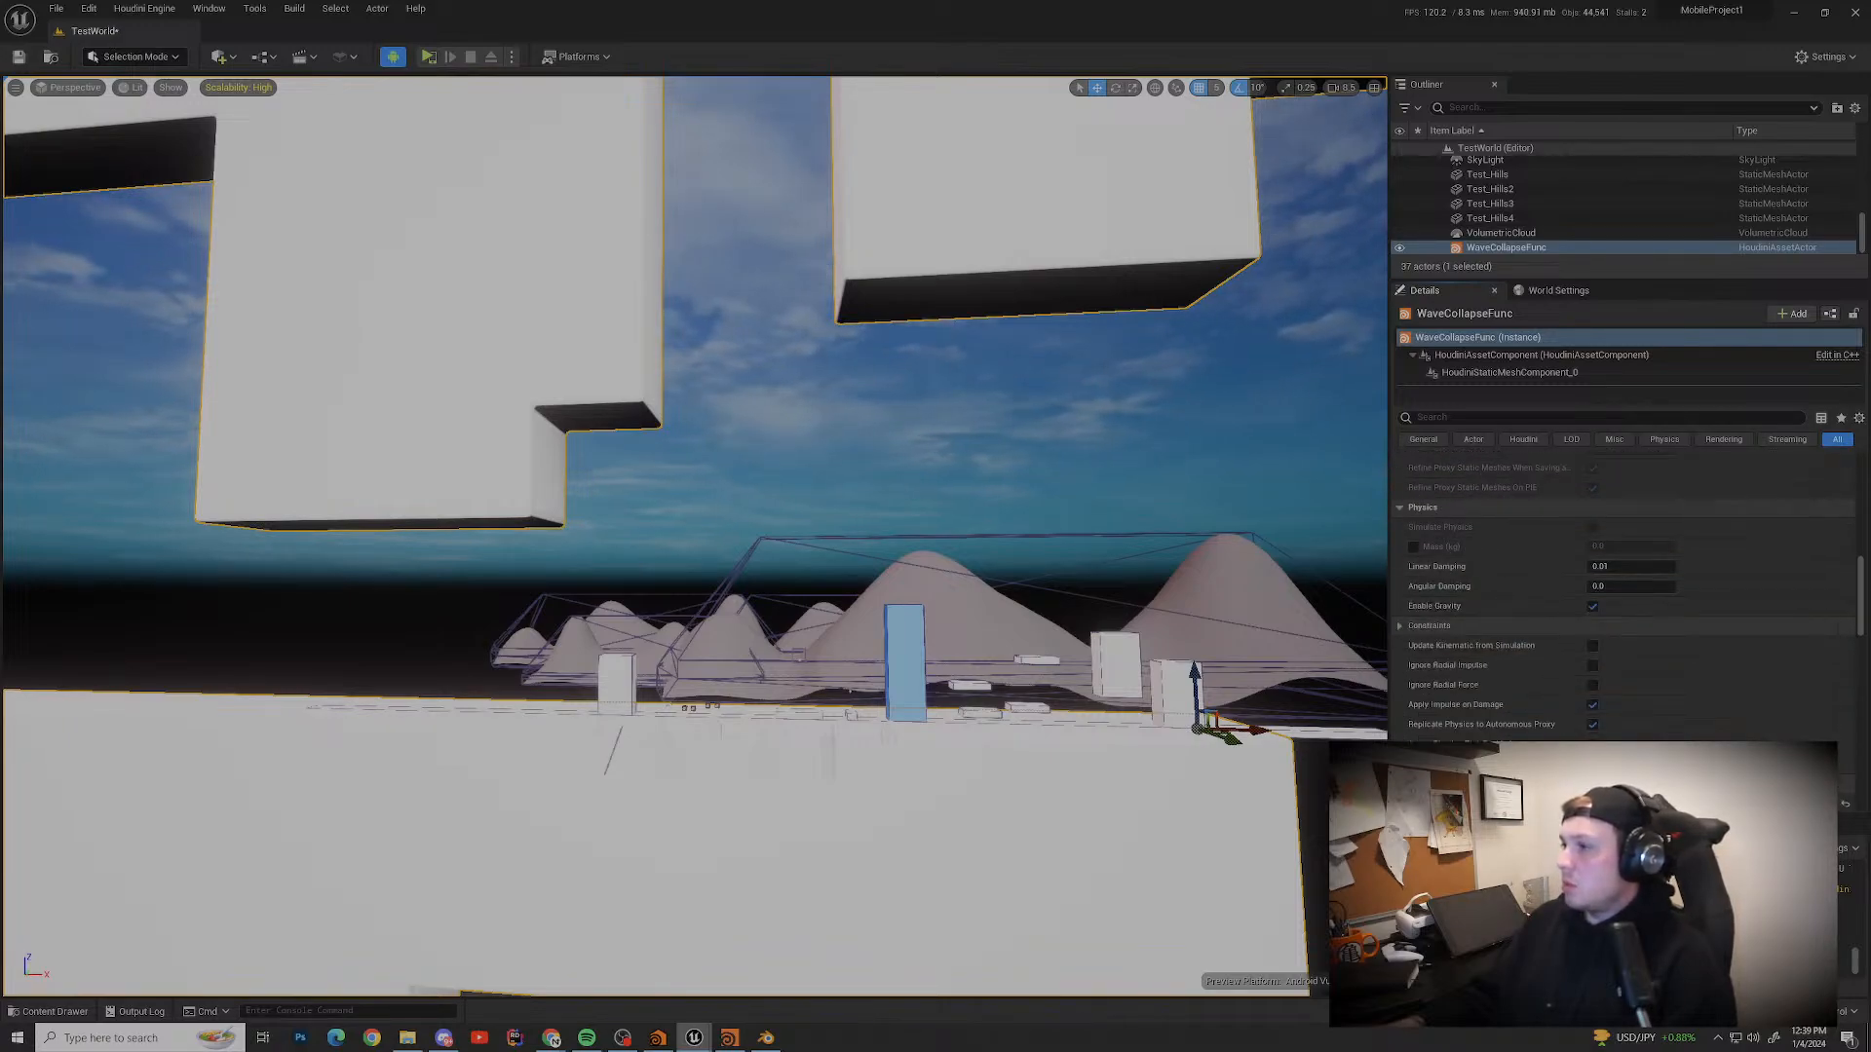
scroll(1622, 604, "down", 8)
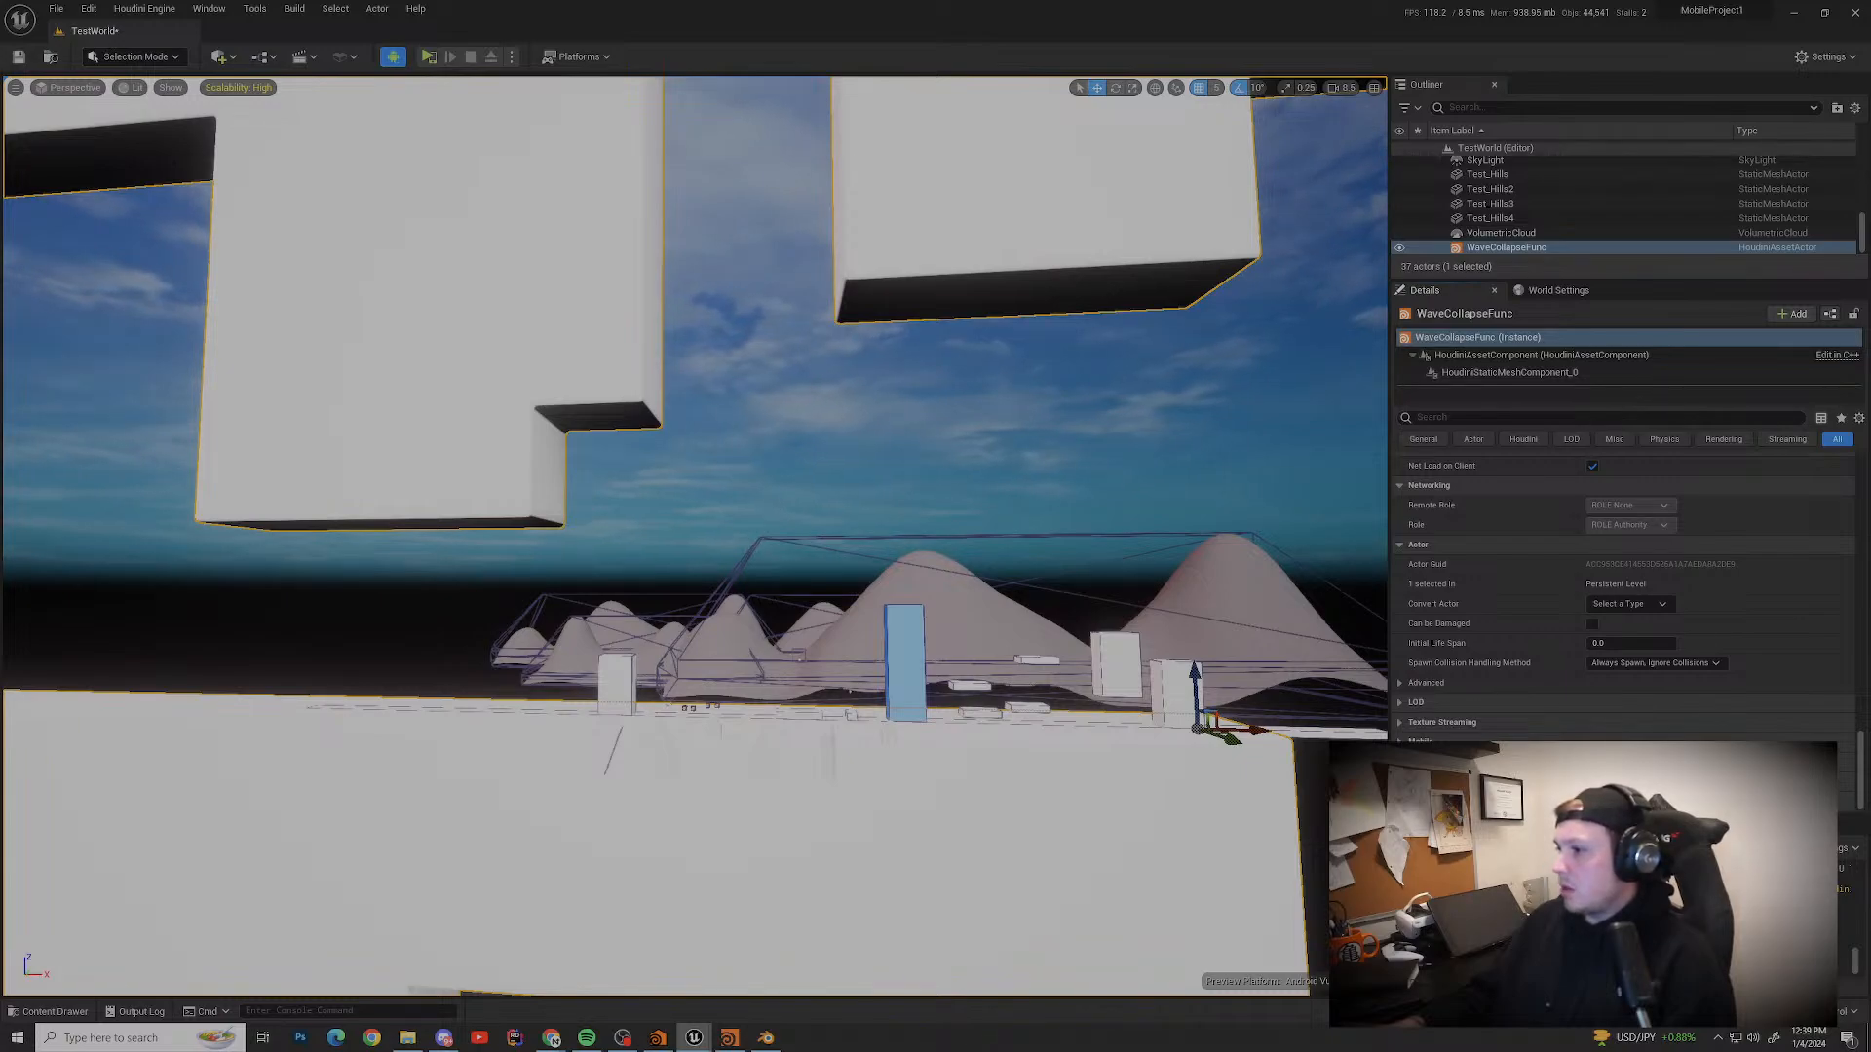
Step: Review WaveCollapseFunc's collision options, Houdini Engine bake options and transform settings
scroll(1623, 594, "up", 6)
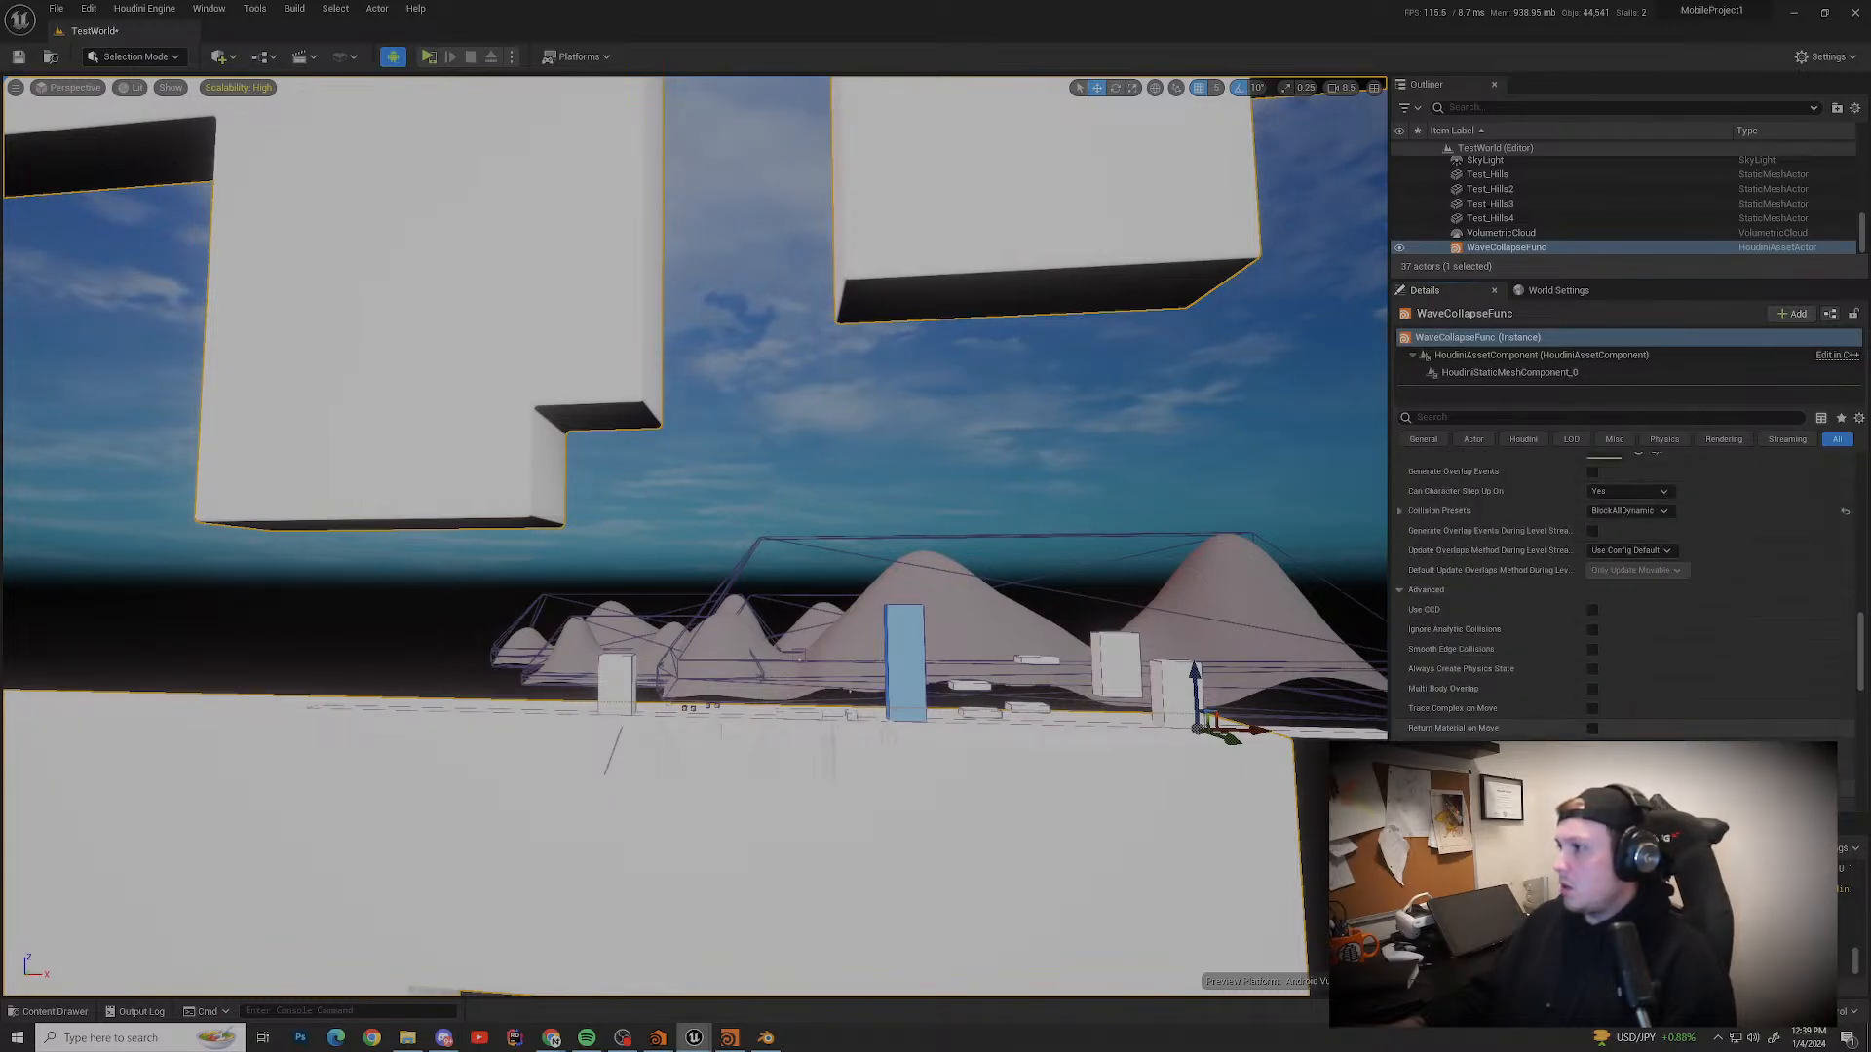
scroll(1622, 595, "up", 6)
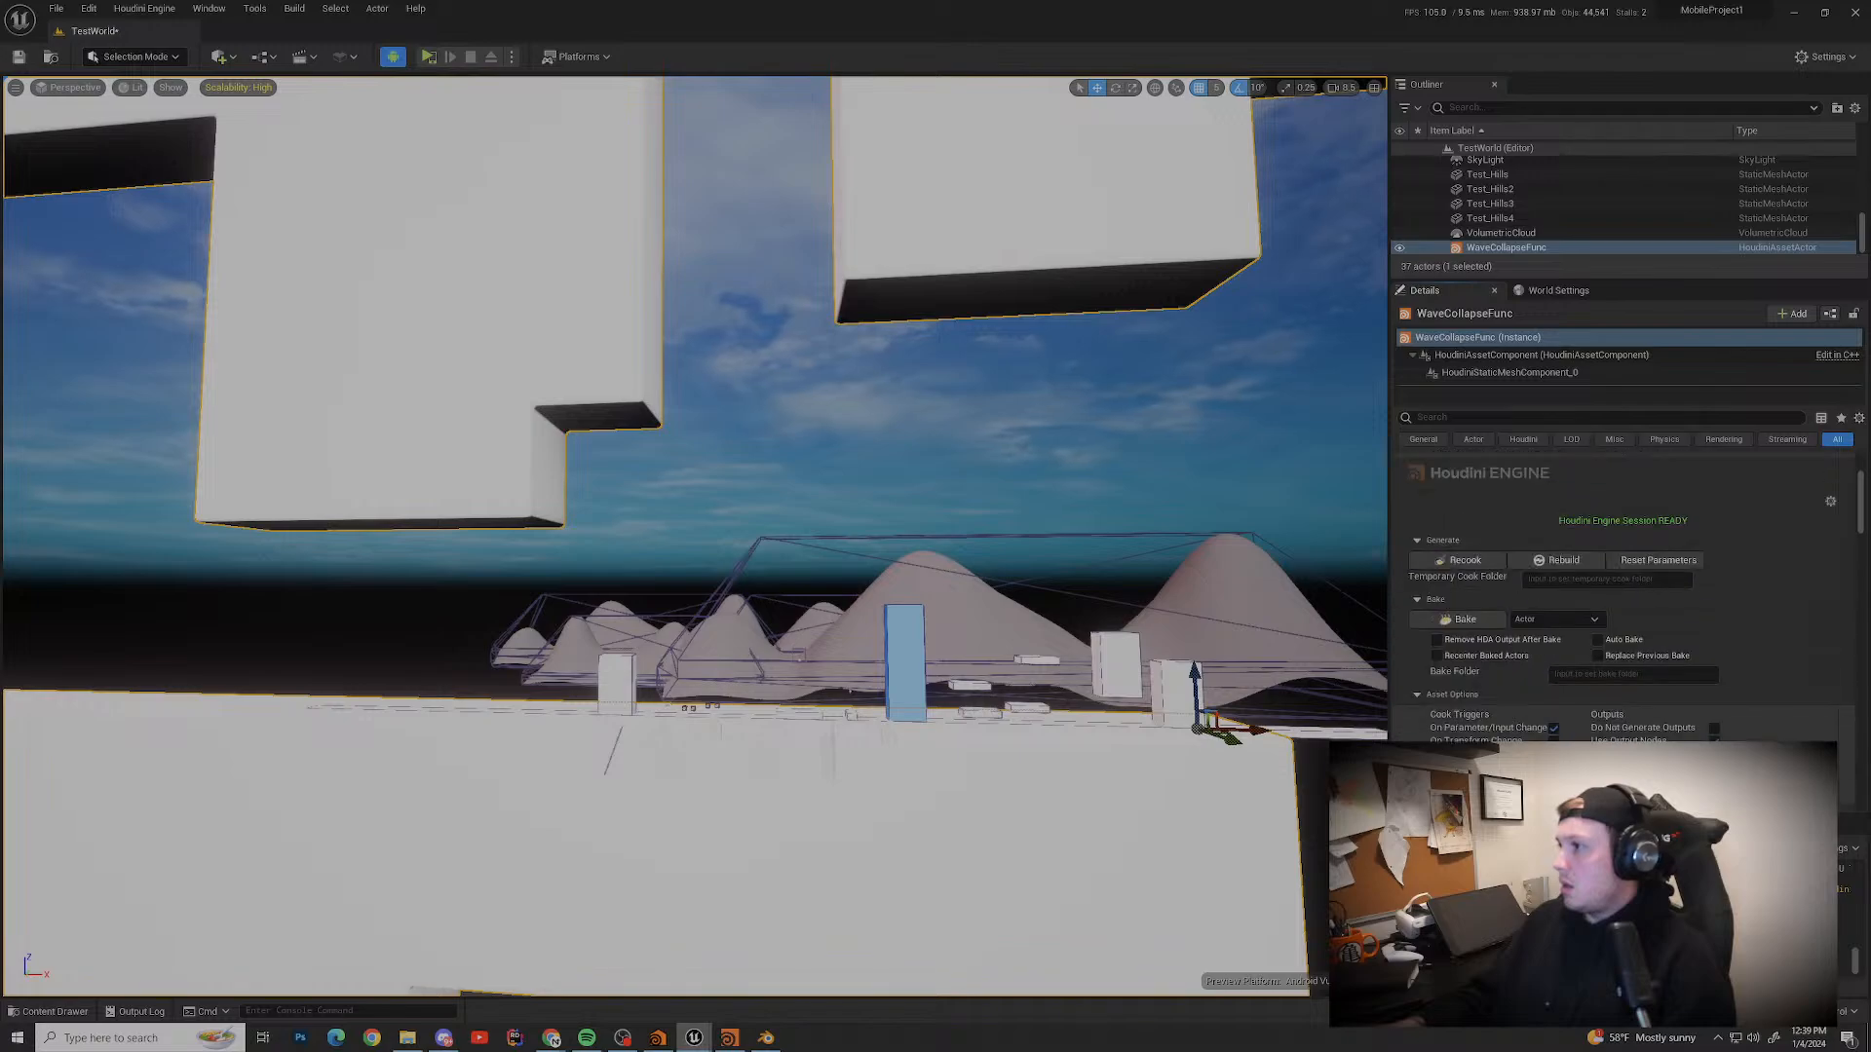
scroll(1622, 595, "up", 2)
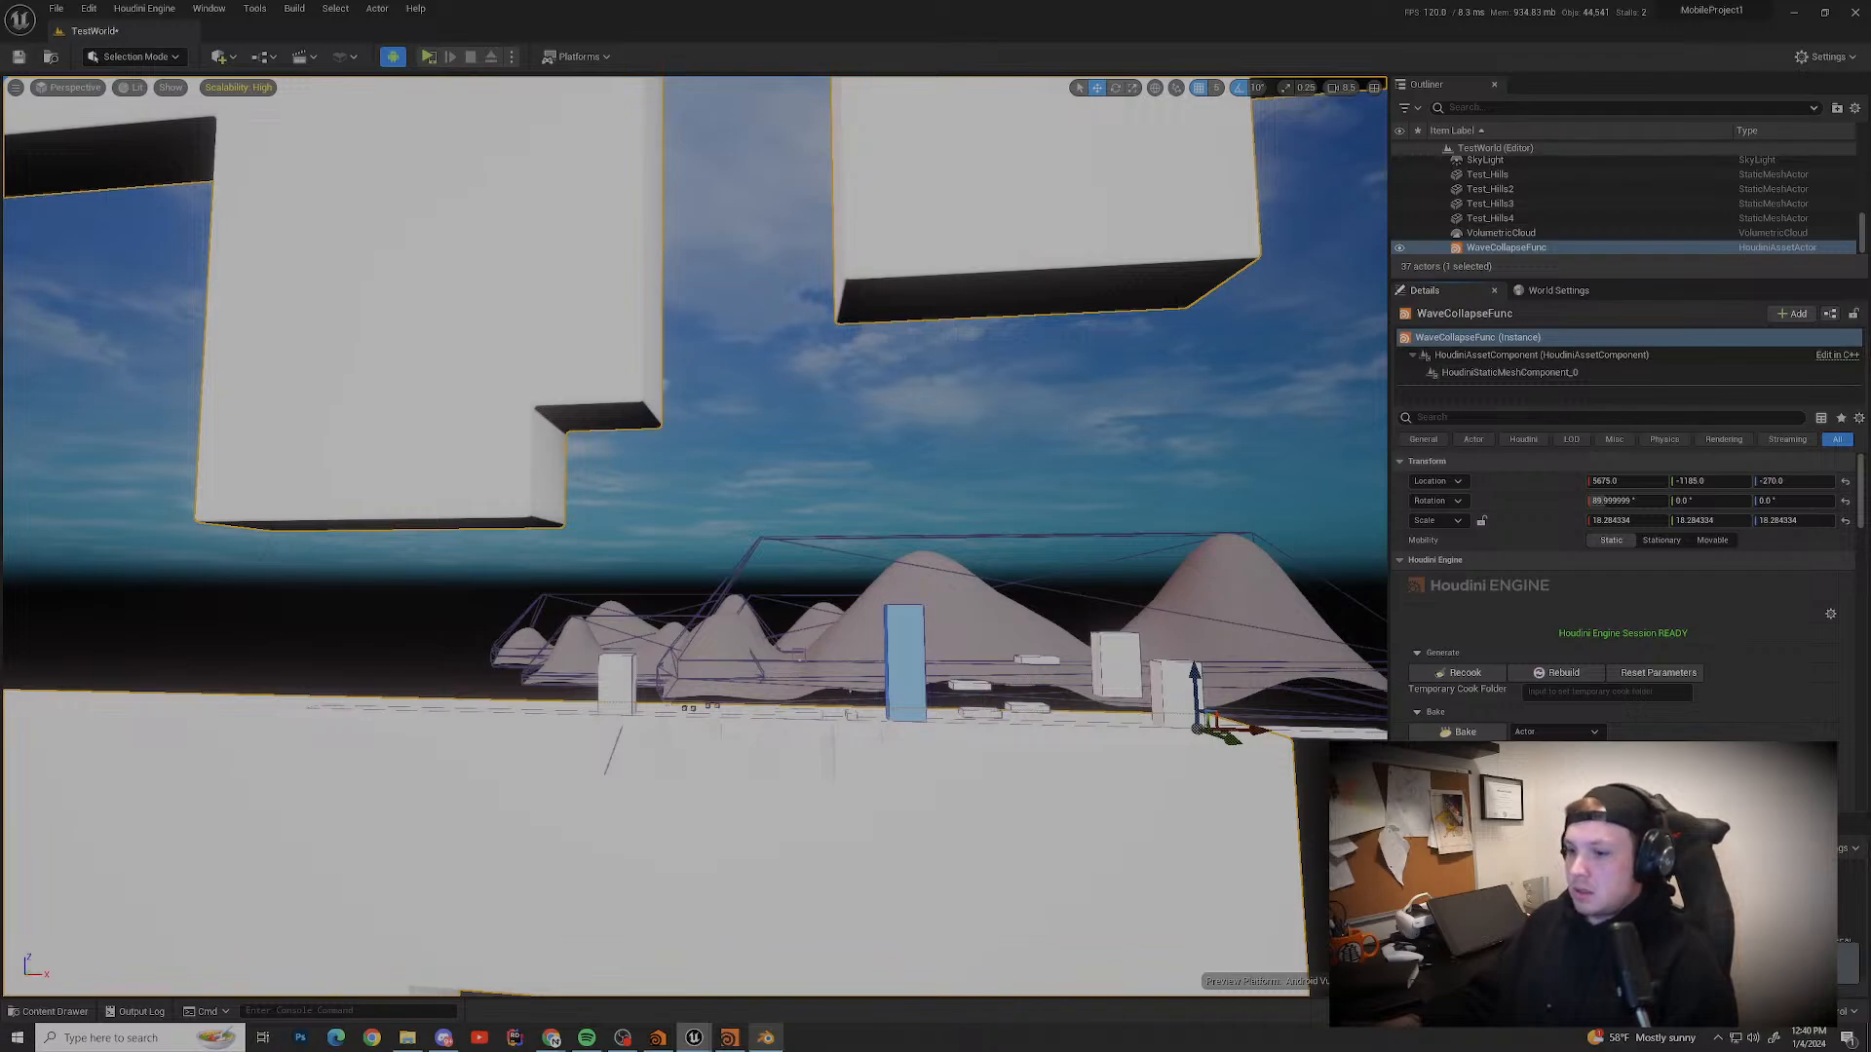
Step: Switch to Houdini and compare switch1's two inputs in level_wave_collapse by setting Select Input to 1 and back to 0
left_click(730, 1037)
scroll(639, 546, "down", 3)
double_click(1570, 811)
double_click(1566, 828)
middle_click_drag(1570, 926, 1471, 765)
middle_click_drag(1413, 643, 1646, 933)
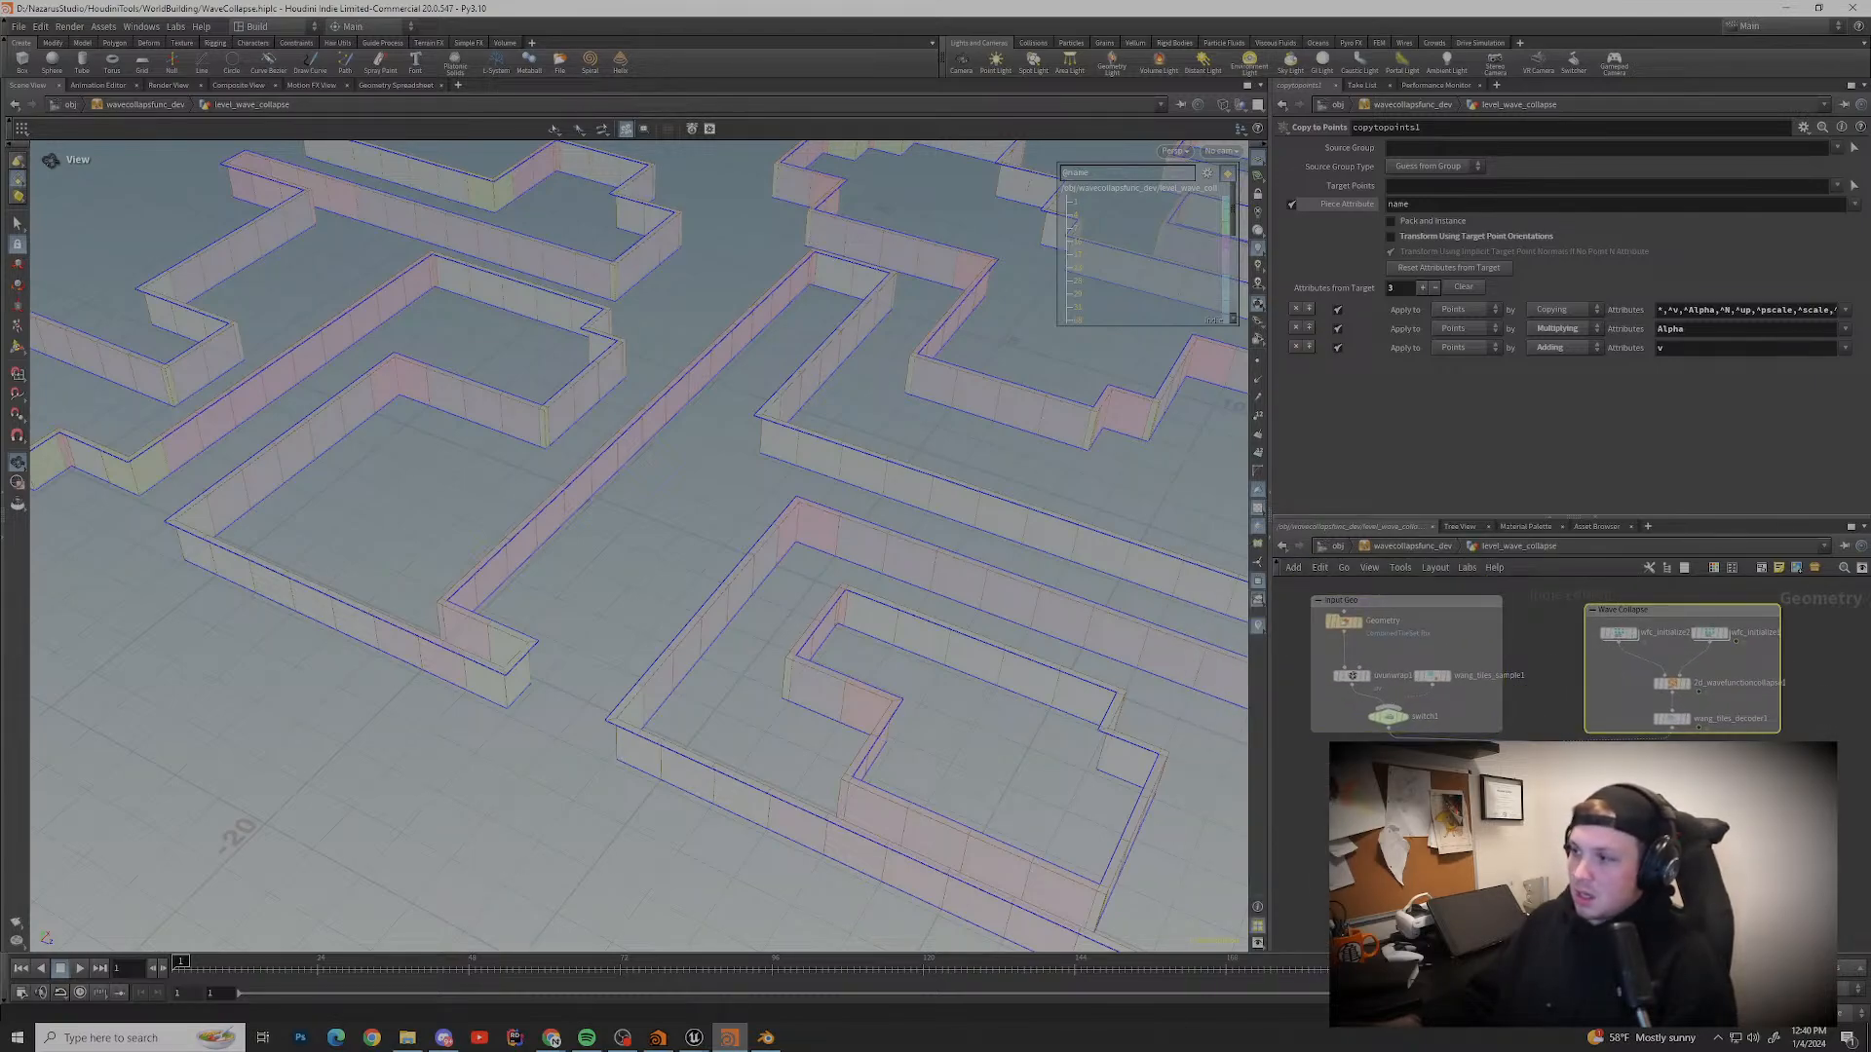
left_click(1389, 716)
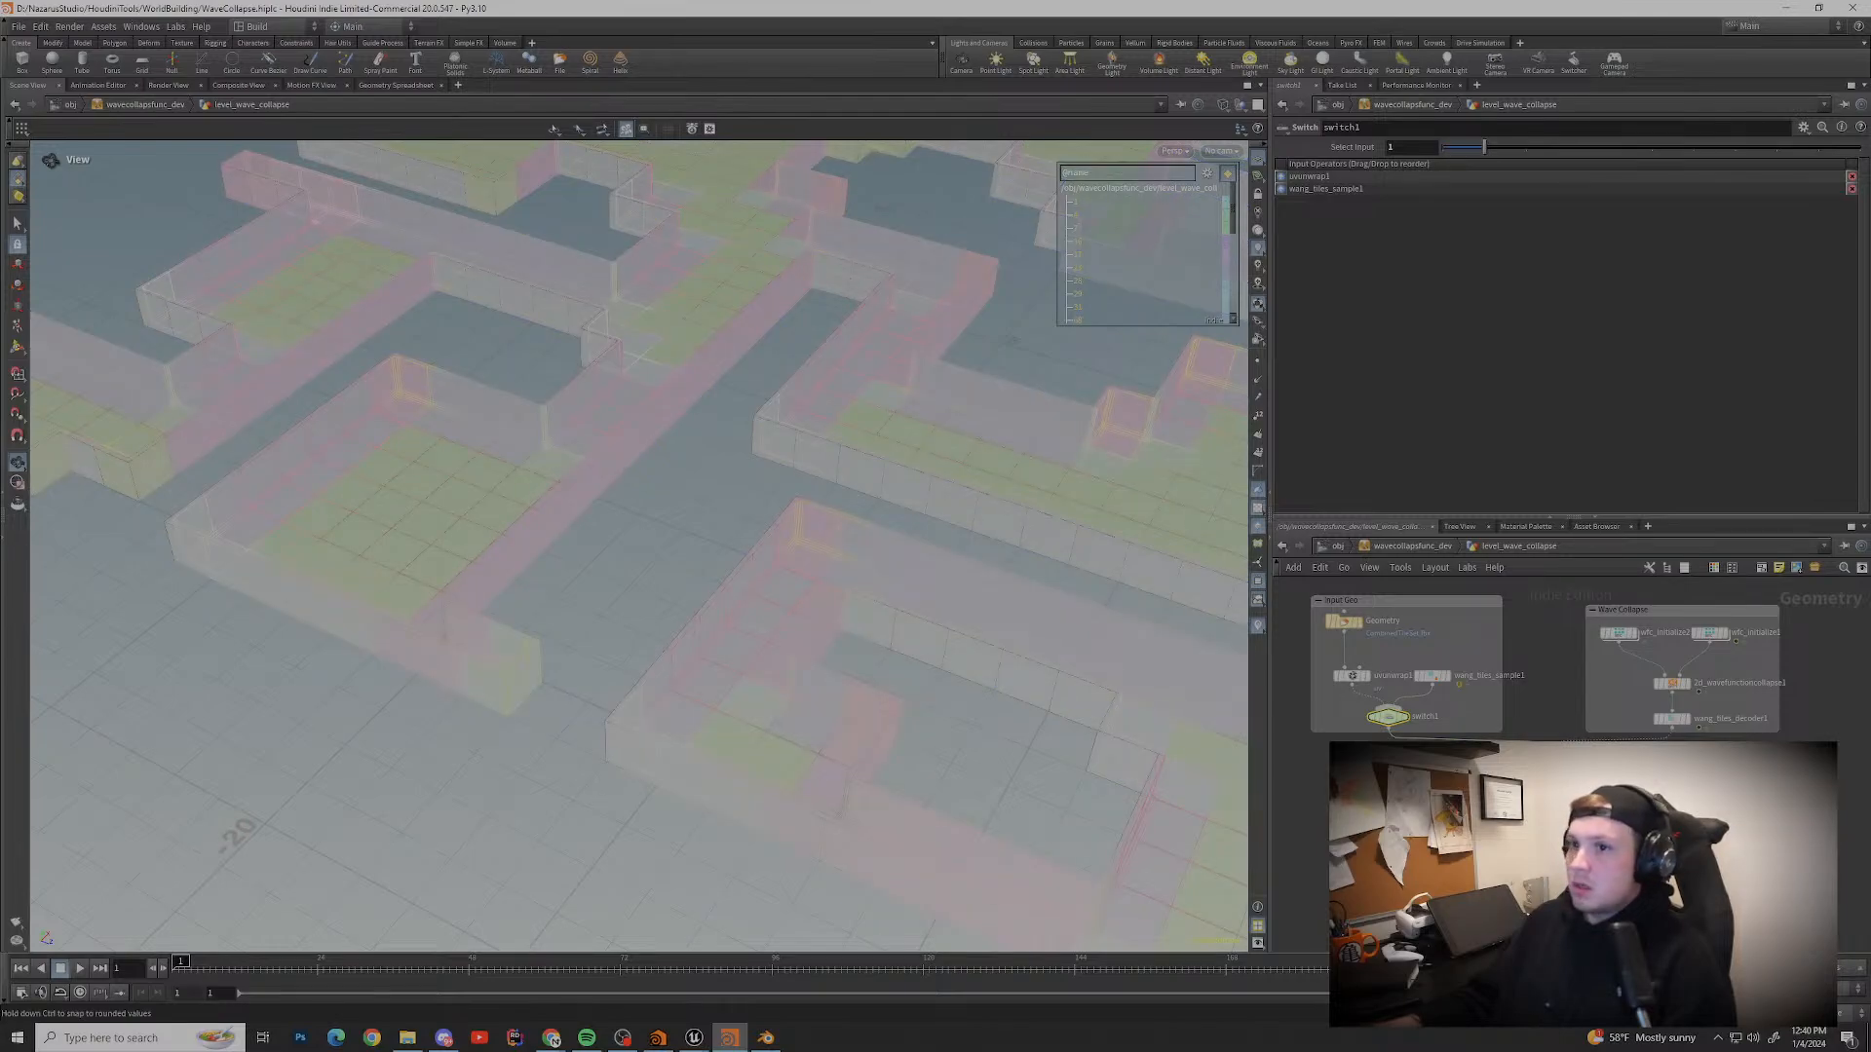
mouse_move(1484, 146)
left_mouse_down()
mouse_move(1442, 147)
mouse_move(1484, 147)
left_mouse_up()
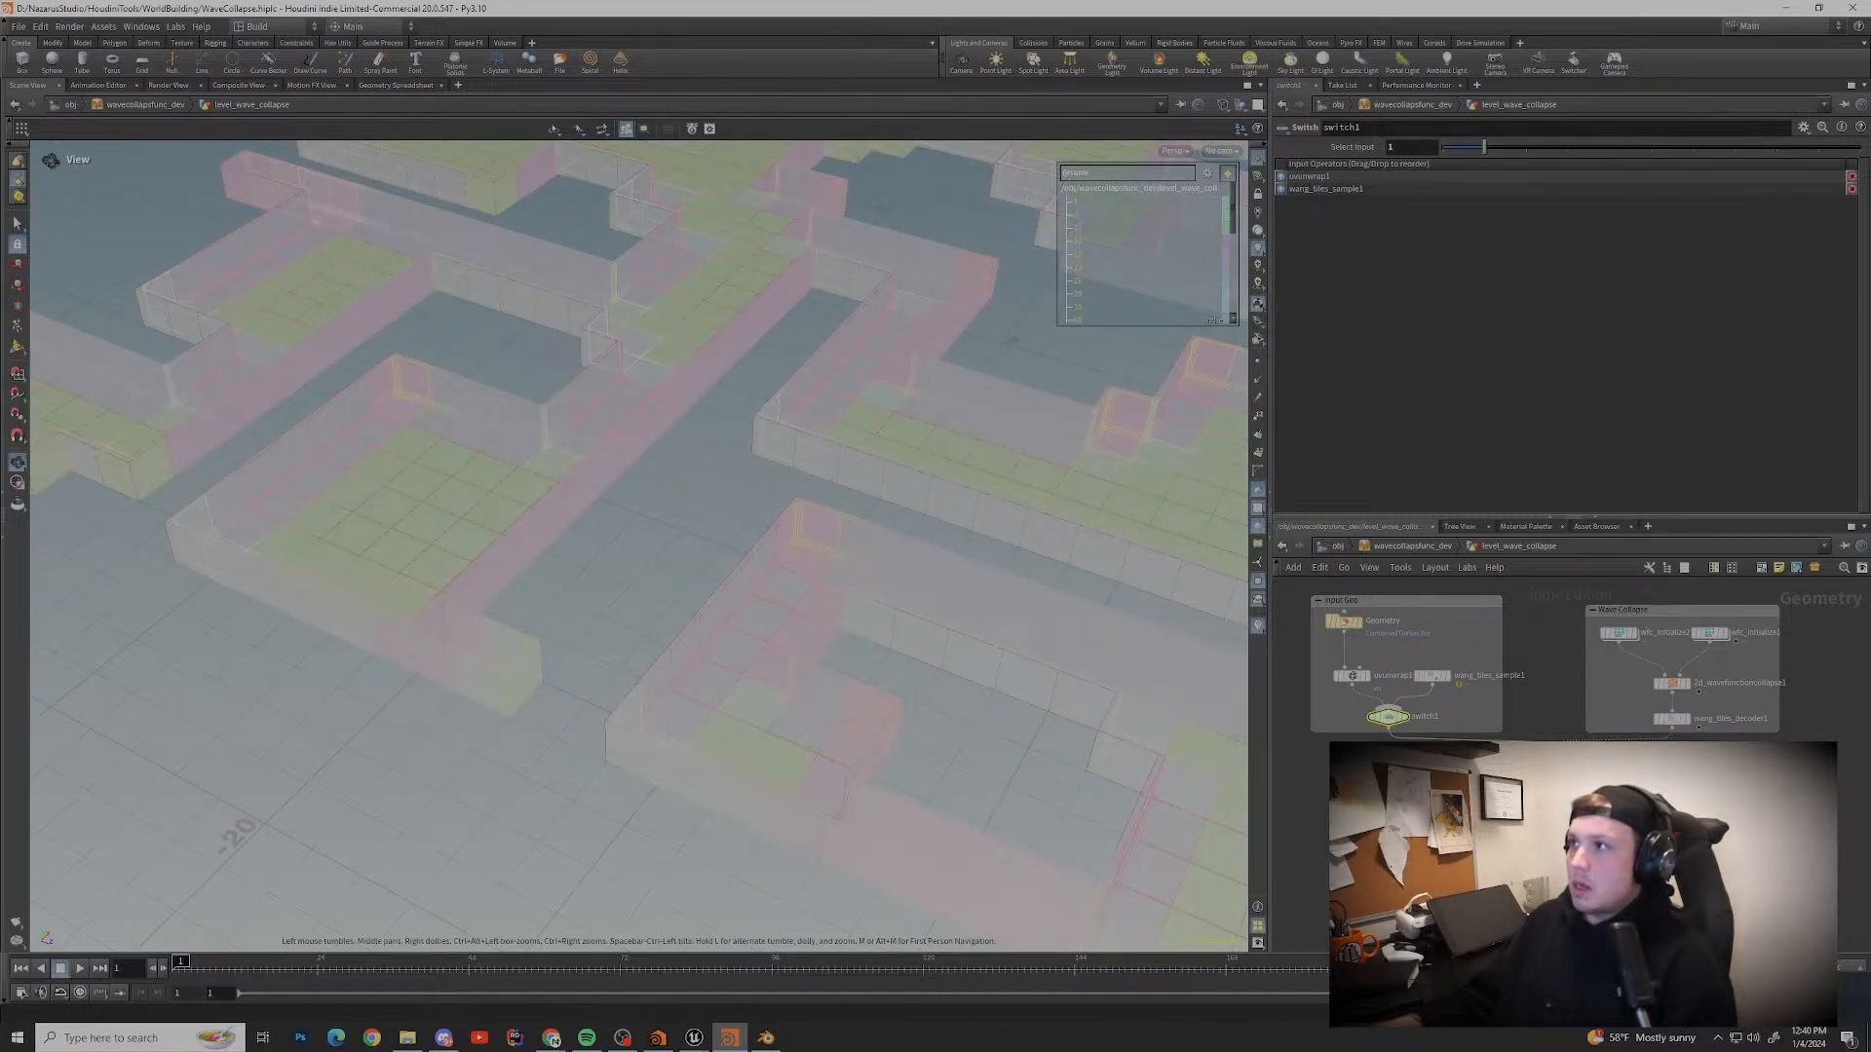
left_click_drag(1484, 146, 1442, 147)
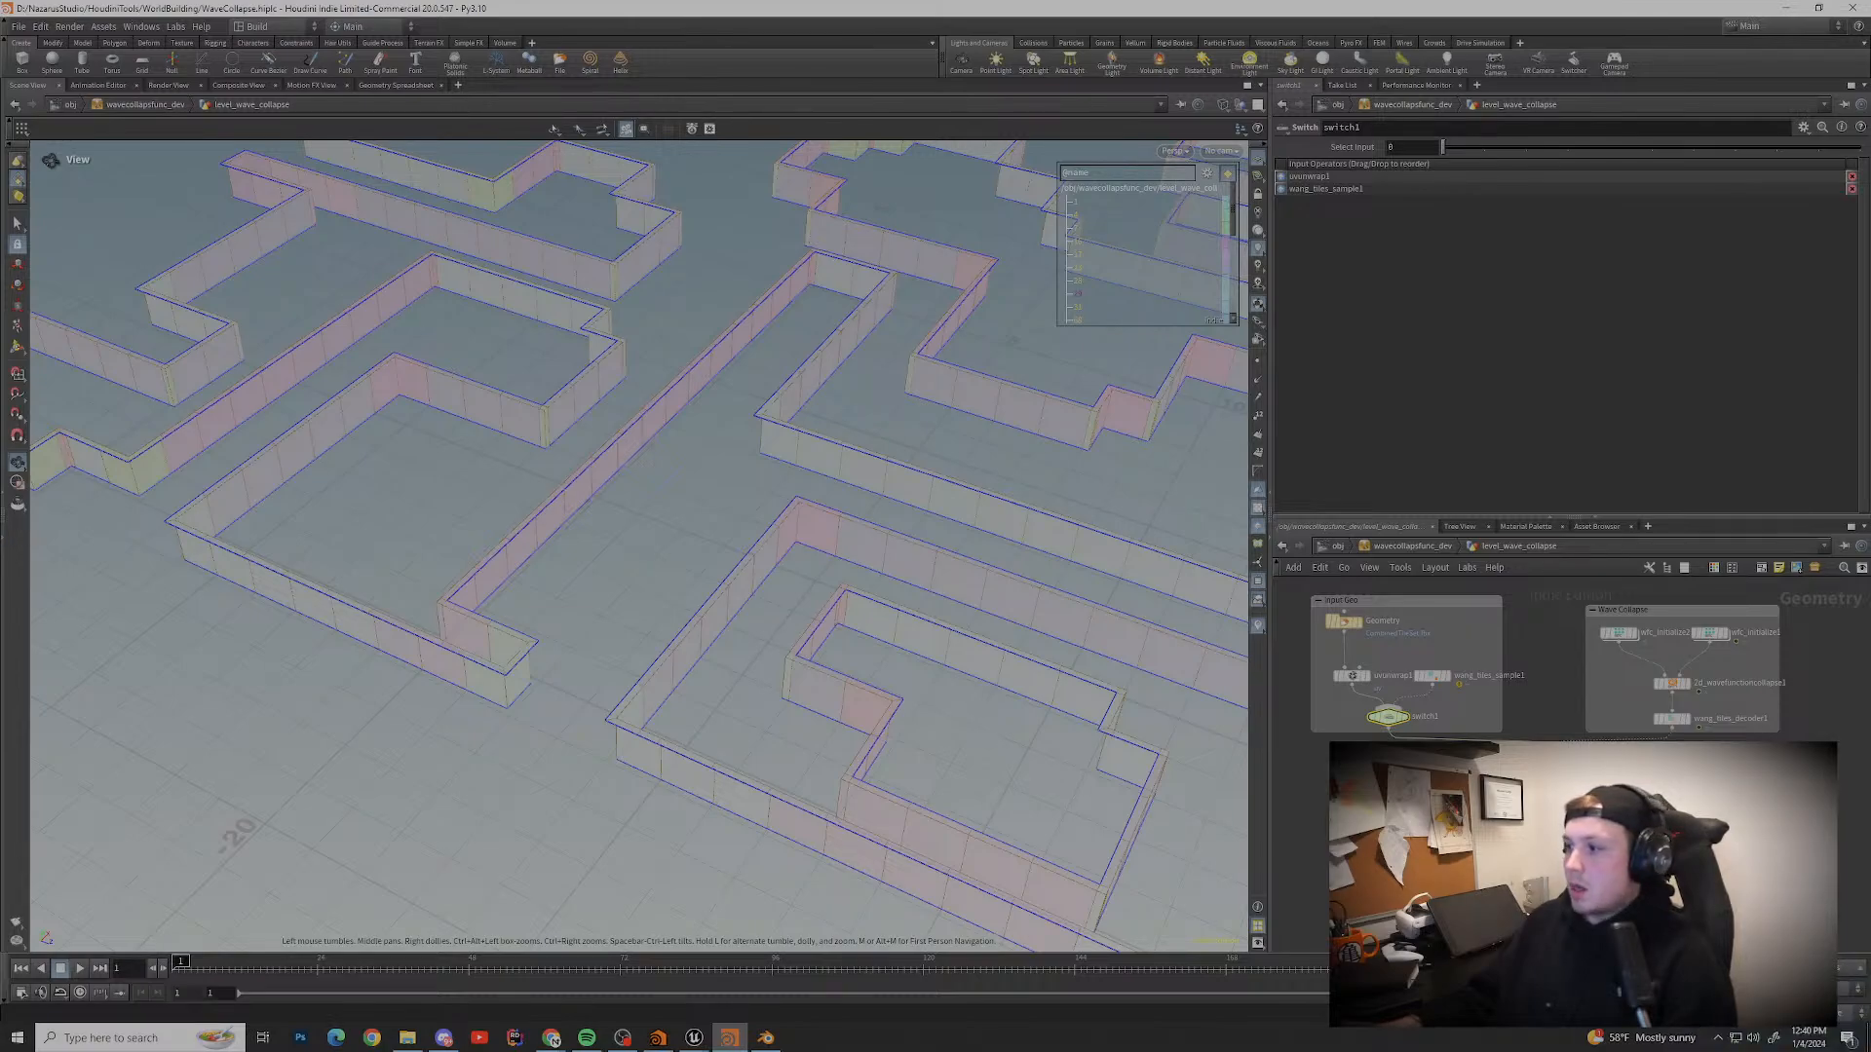
Step: Display the first node of the collision branch below merge1 and examine the generated walls and blocks from several angles
middle_click_drag(1462, 682, 1386, 552)
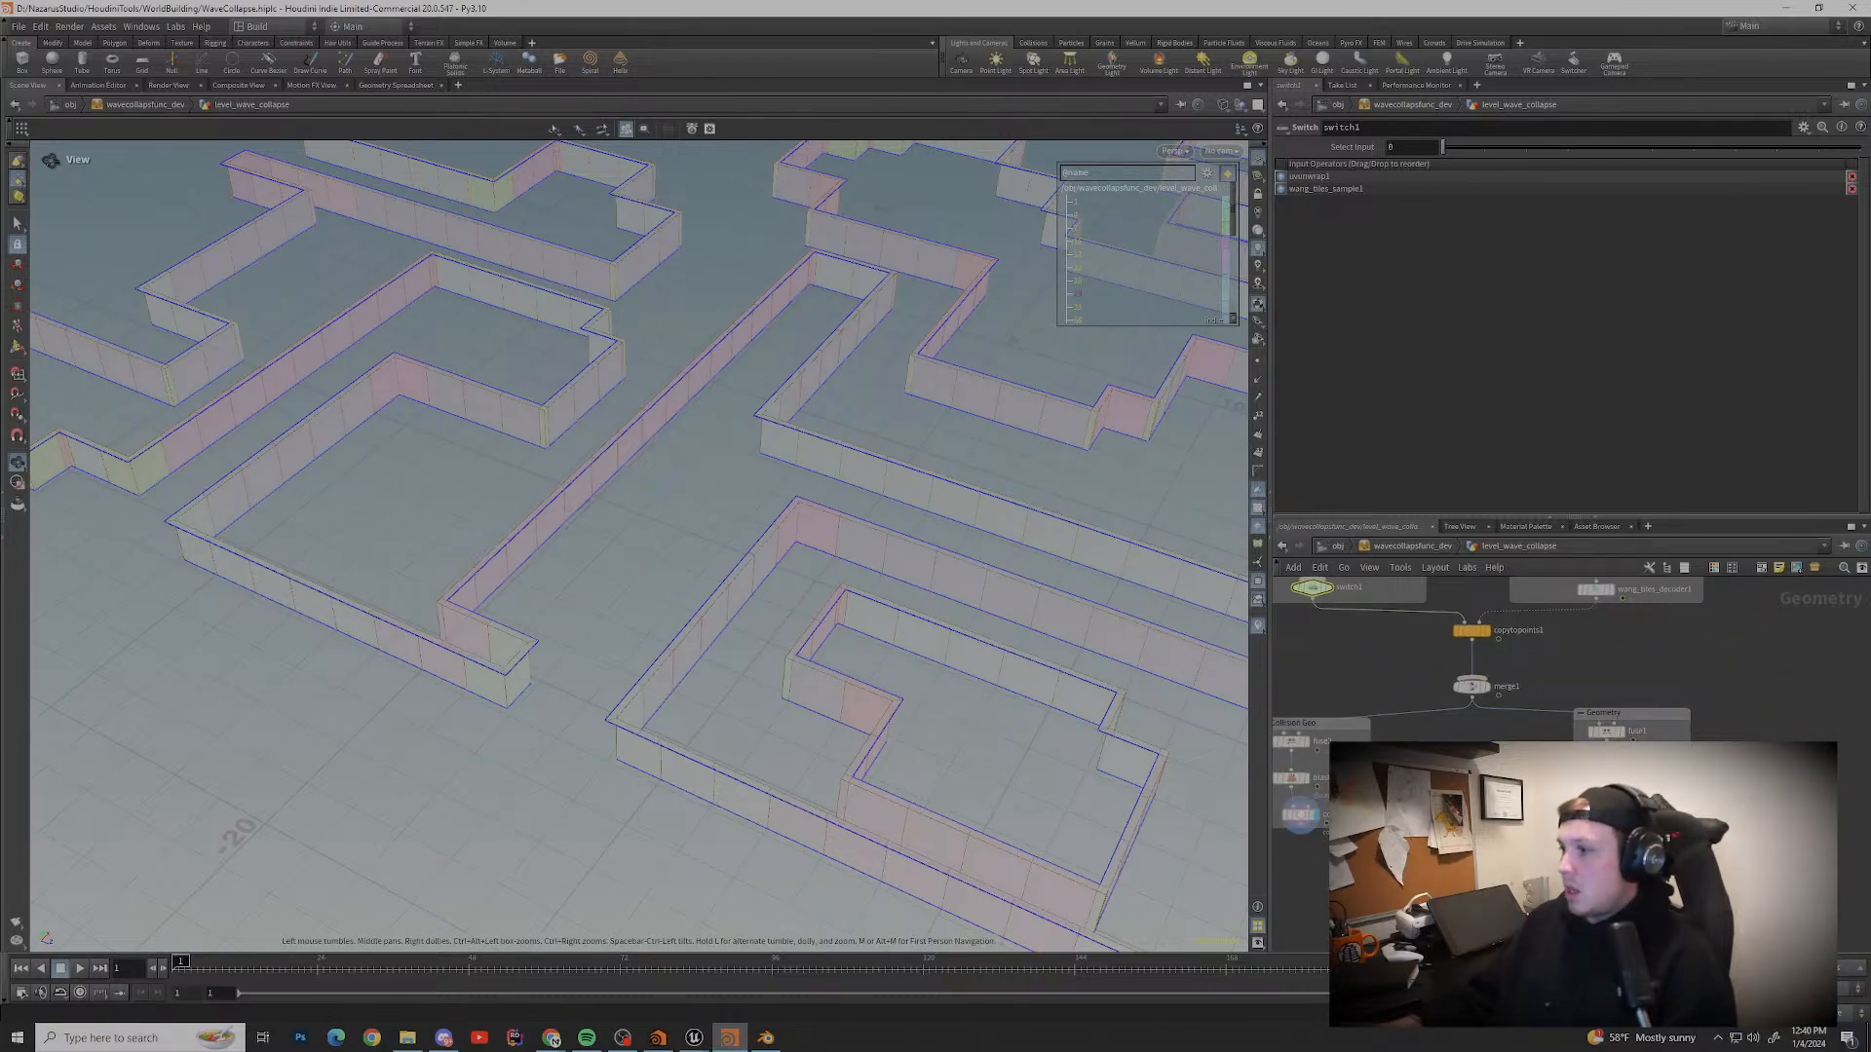
left_click(1296, 741)
left_click_drag(390, 623, 877, 925)
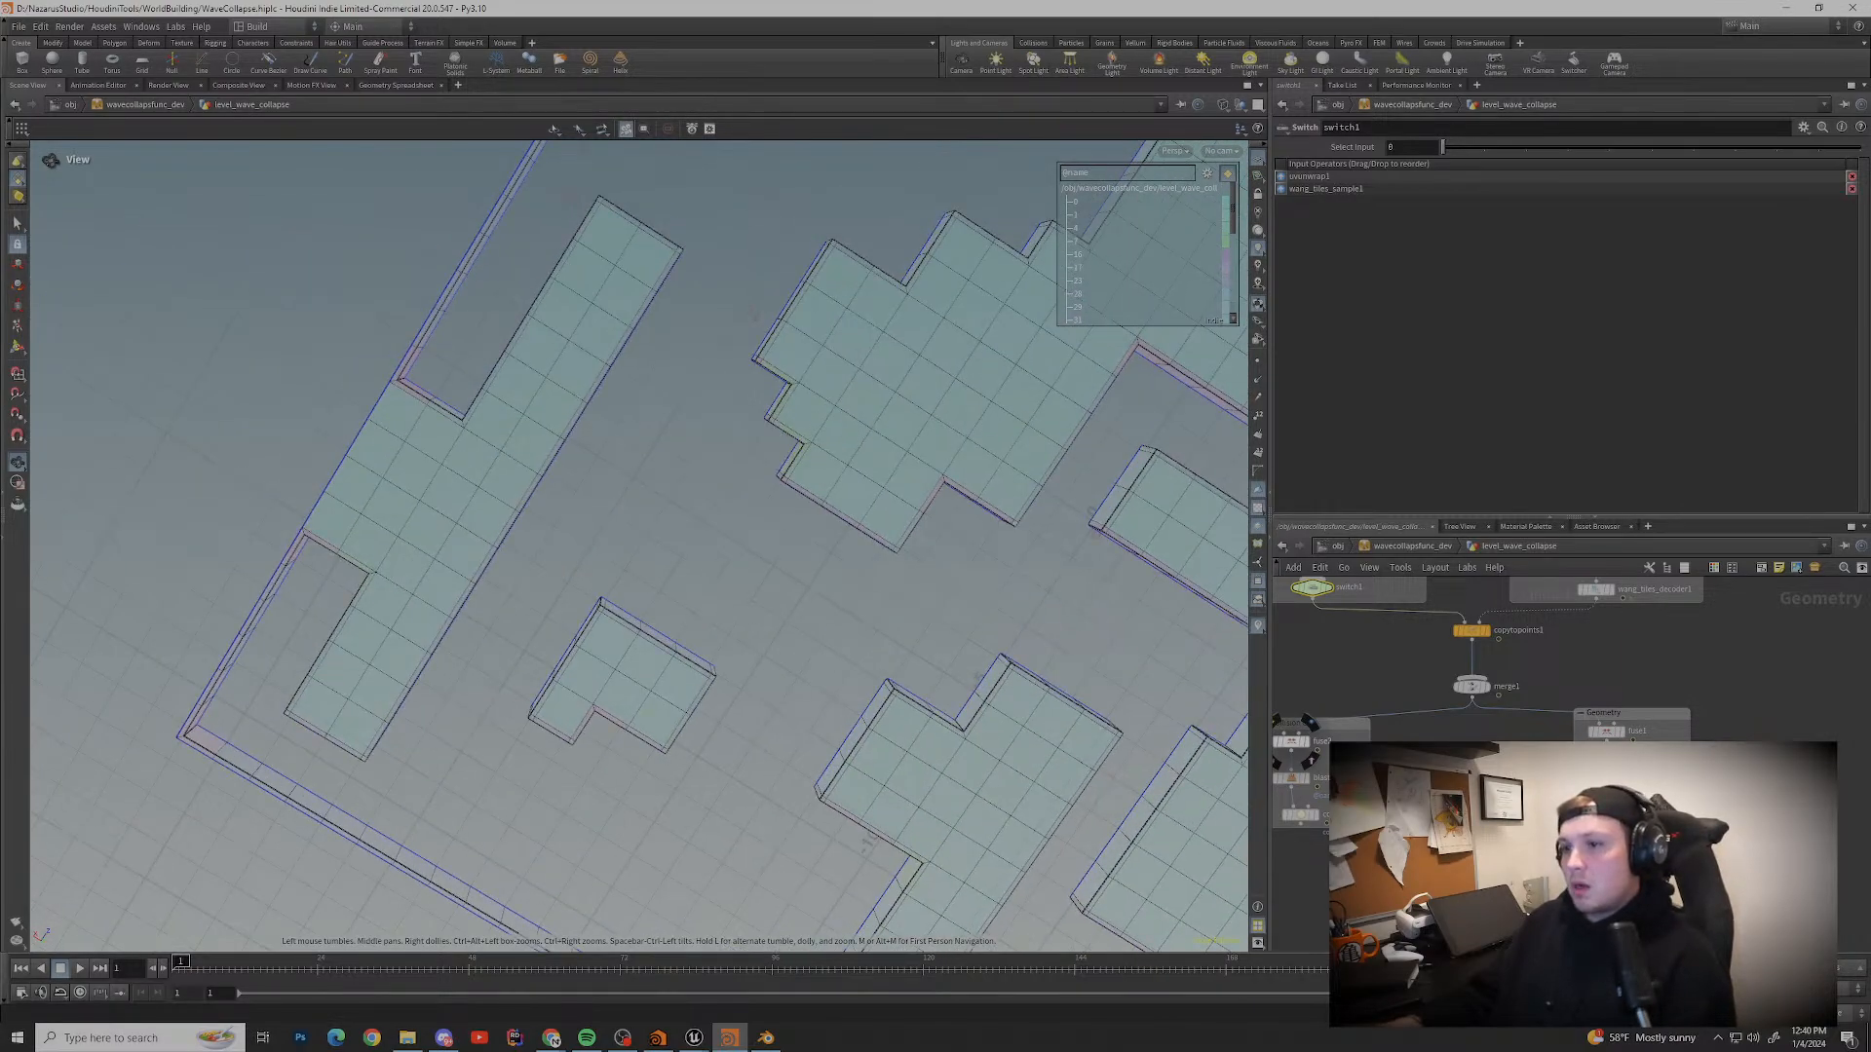
scroll(623, 682, "up", 10)
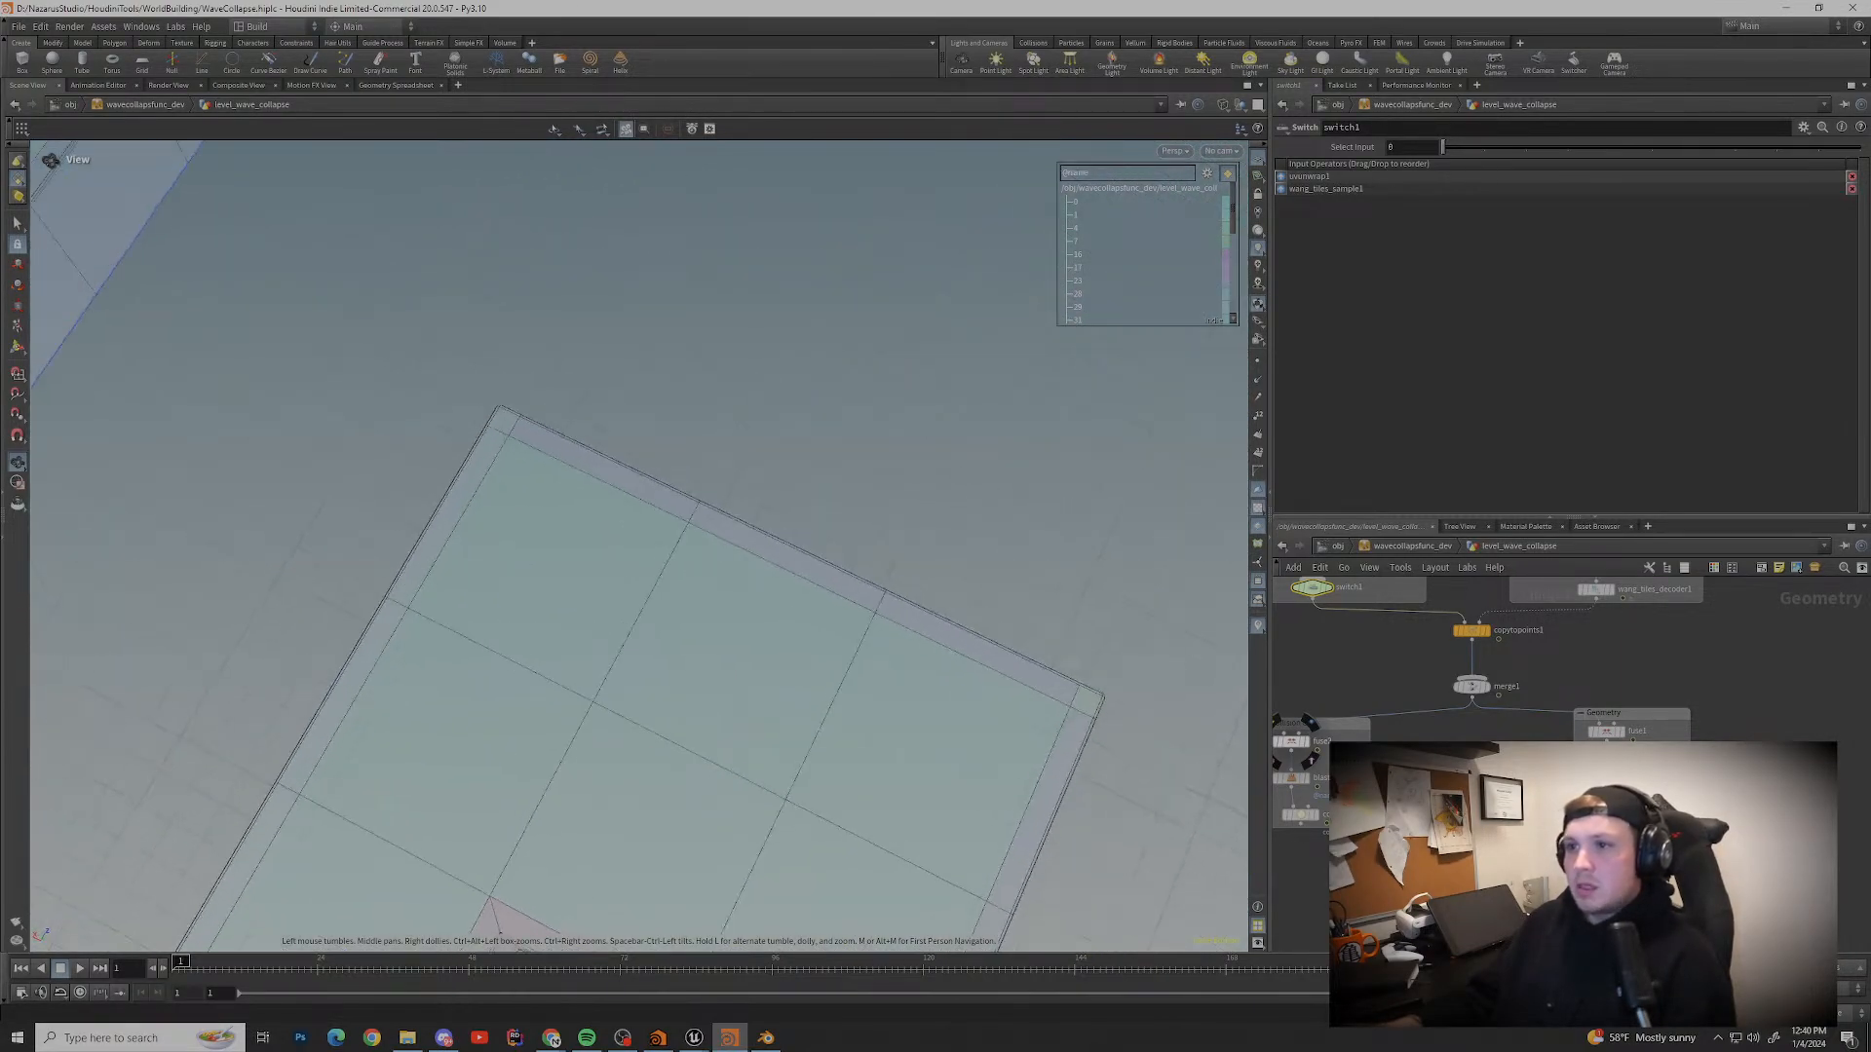
scroll(624, 545, "down", 10)
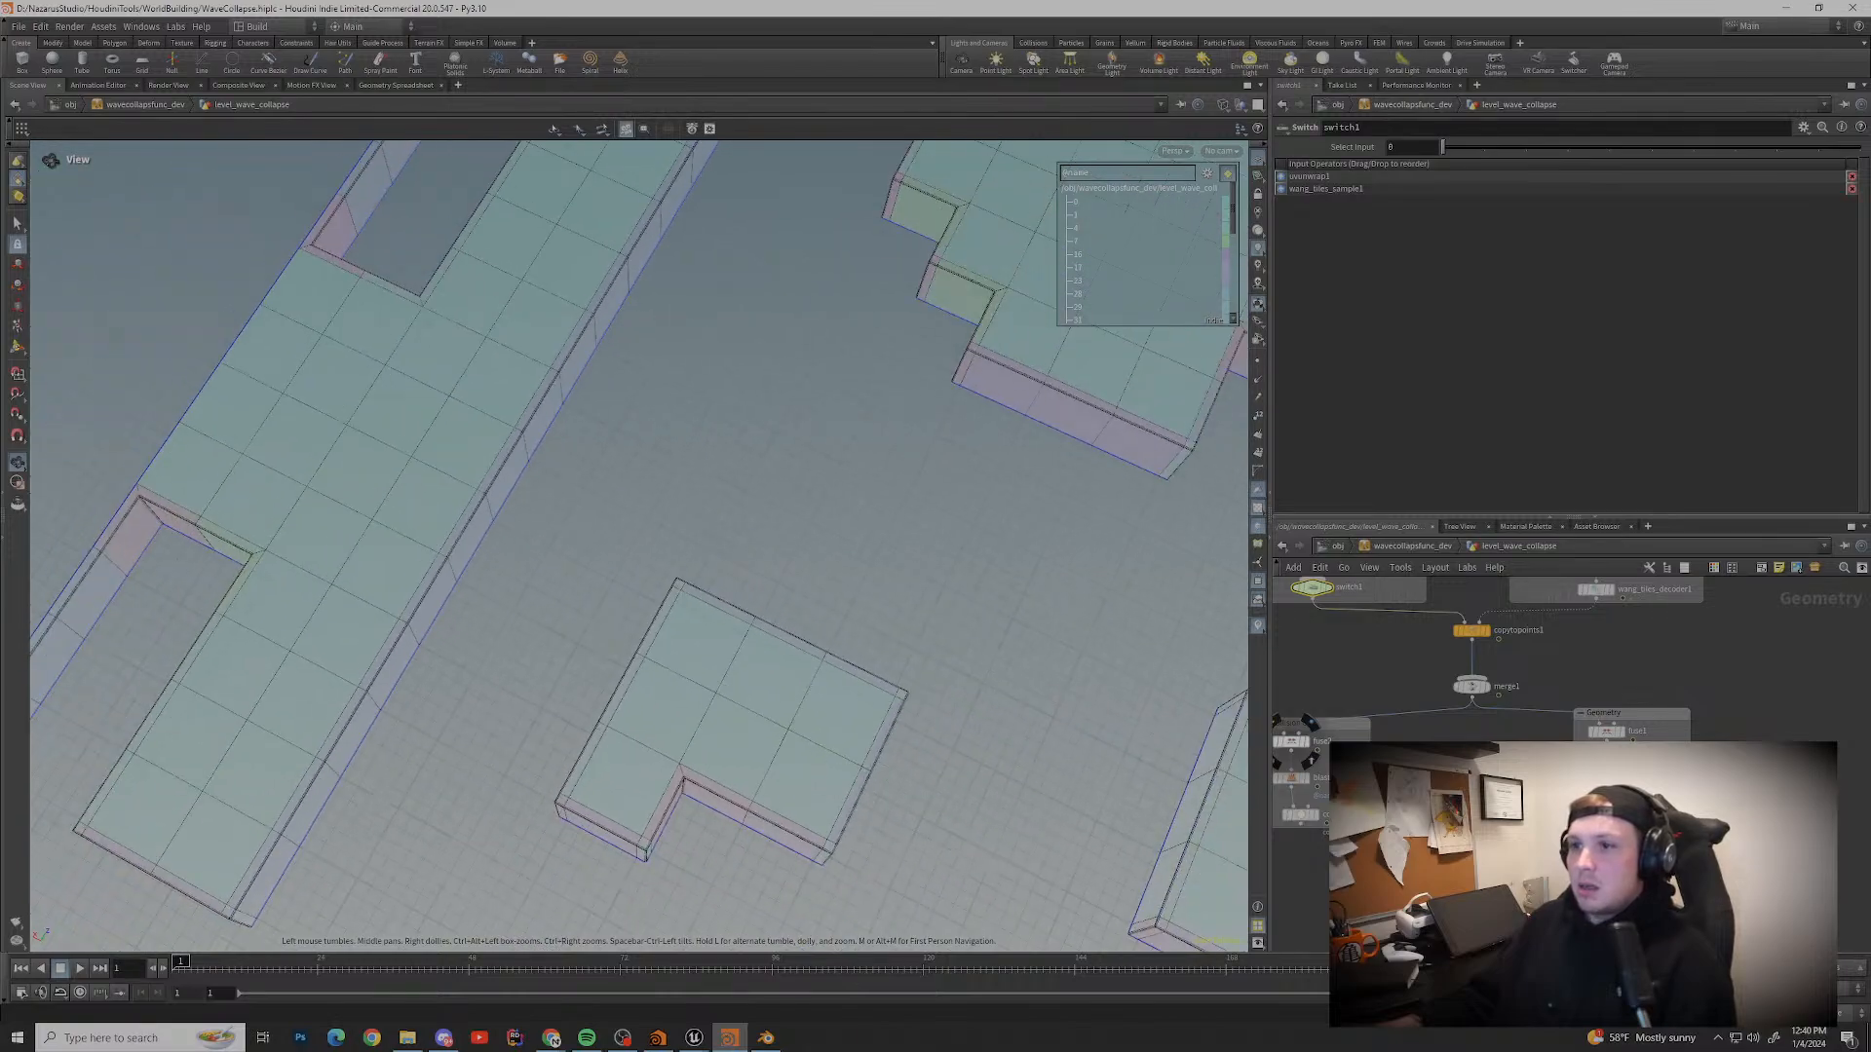
scroll(624, 545, "down", 2)
middle_click_drag(604, 390, 711, 621)
middle_click_drag(702, 341, 426, 921)
left_click_drag(546, 546, 750, 546)
middle_click_drag(584, 487, 748, 559)
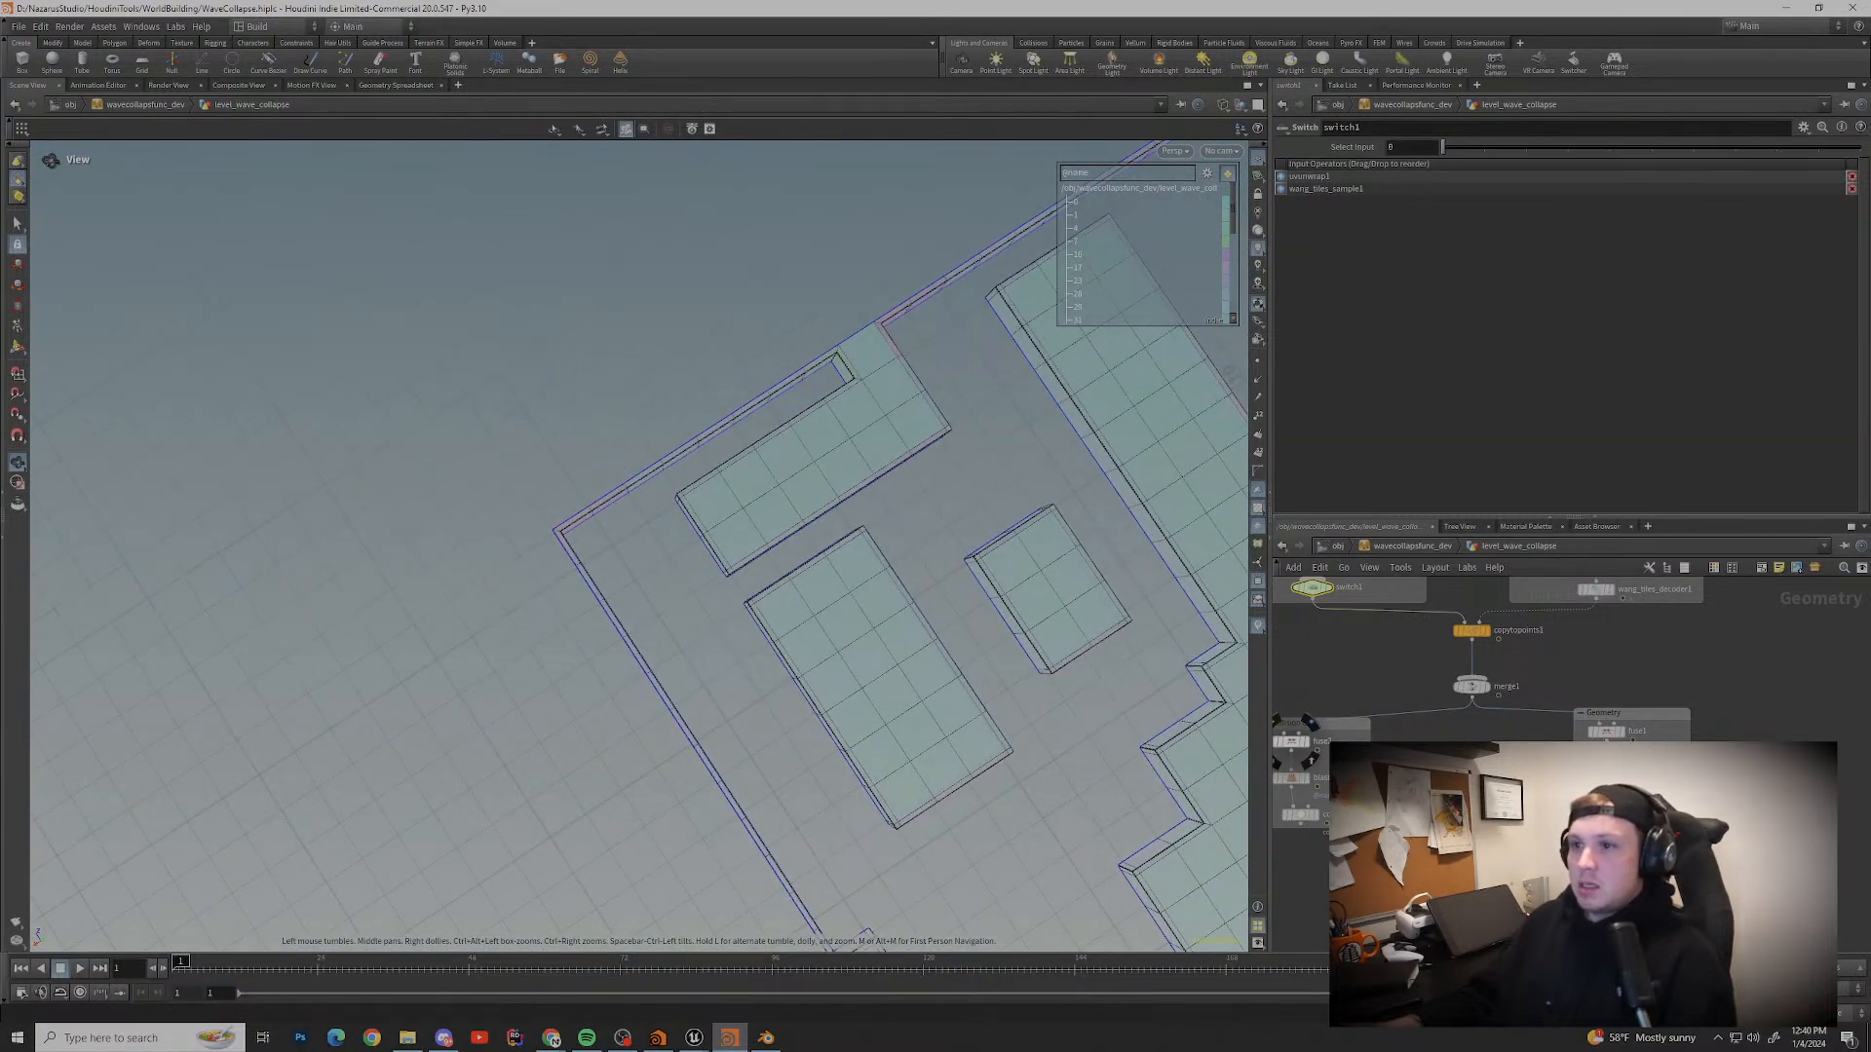
scroll(623, 545, "down", 3)
middle_click_drag(623, 545, 519, 531)
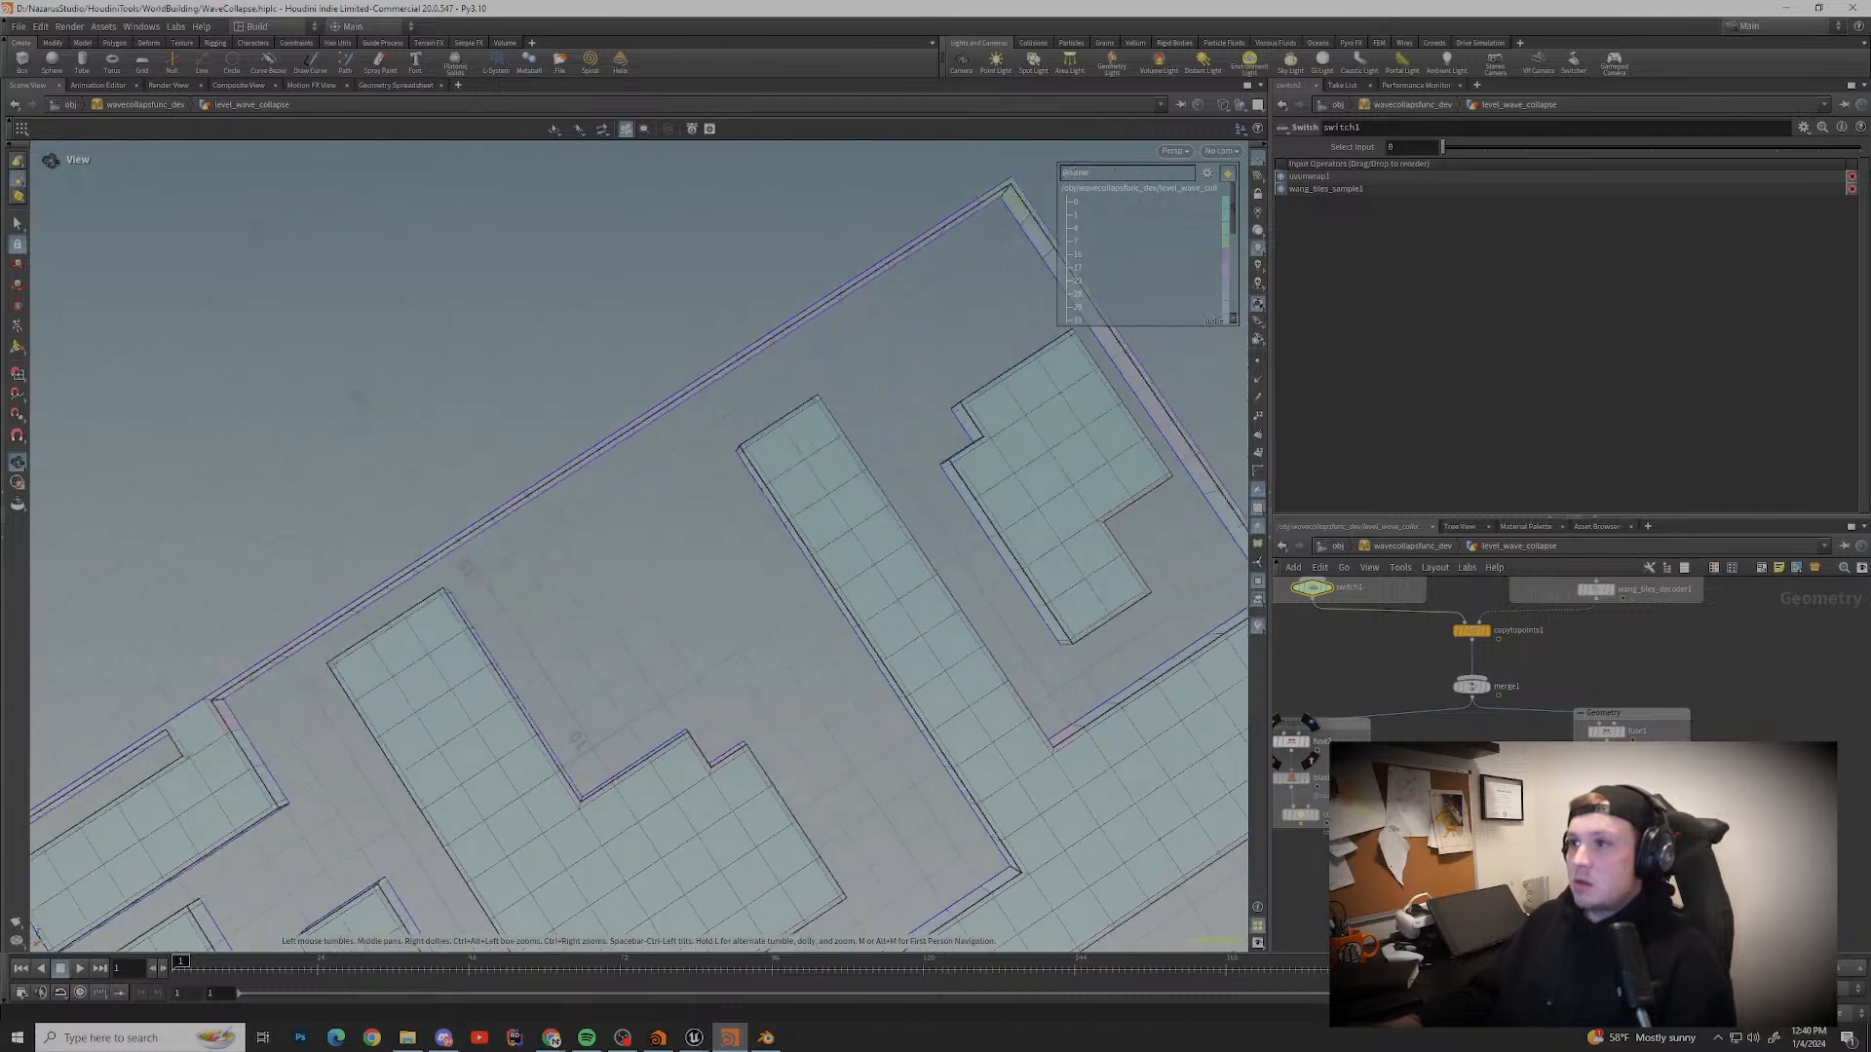
scroll(624, 545, "up", 4)
scroll(623, 545, "down", 2)
left_click_drag(623, 545, 633, 605)
middle_click_drag(634, 604, 663, 340)
scroll(779, 565, "up", 2)
left_click_drag(623, 546, 458, 516)
scroll(1461, 682, "up", 3)
scroll(1461, 682, "down", 5)
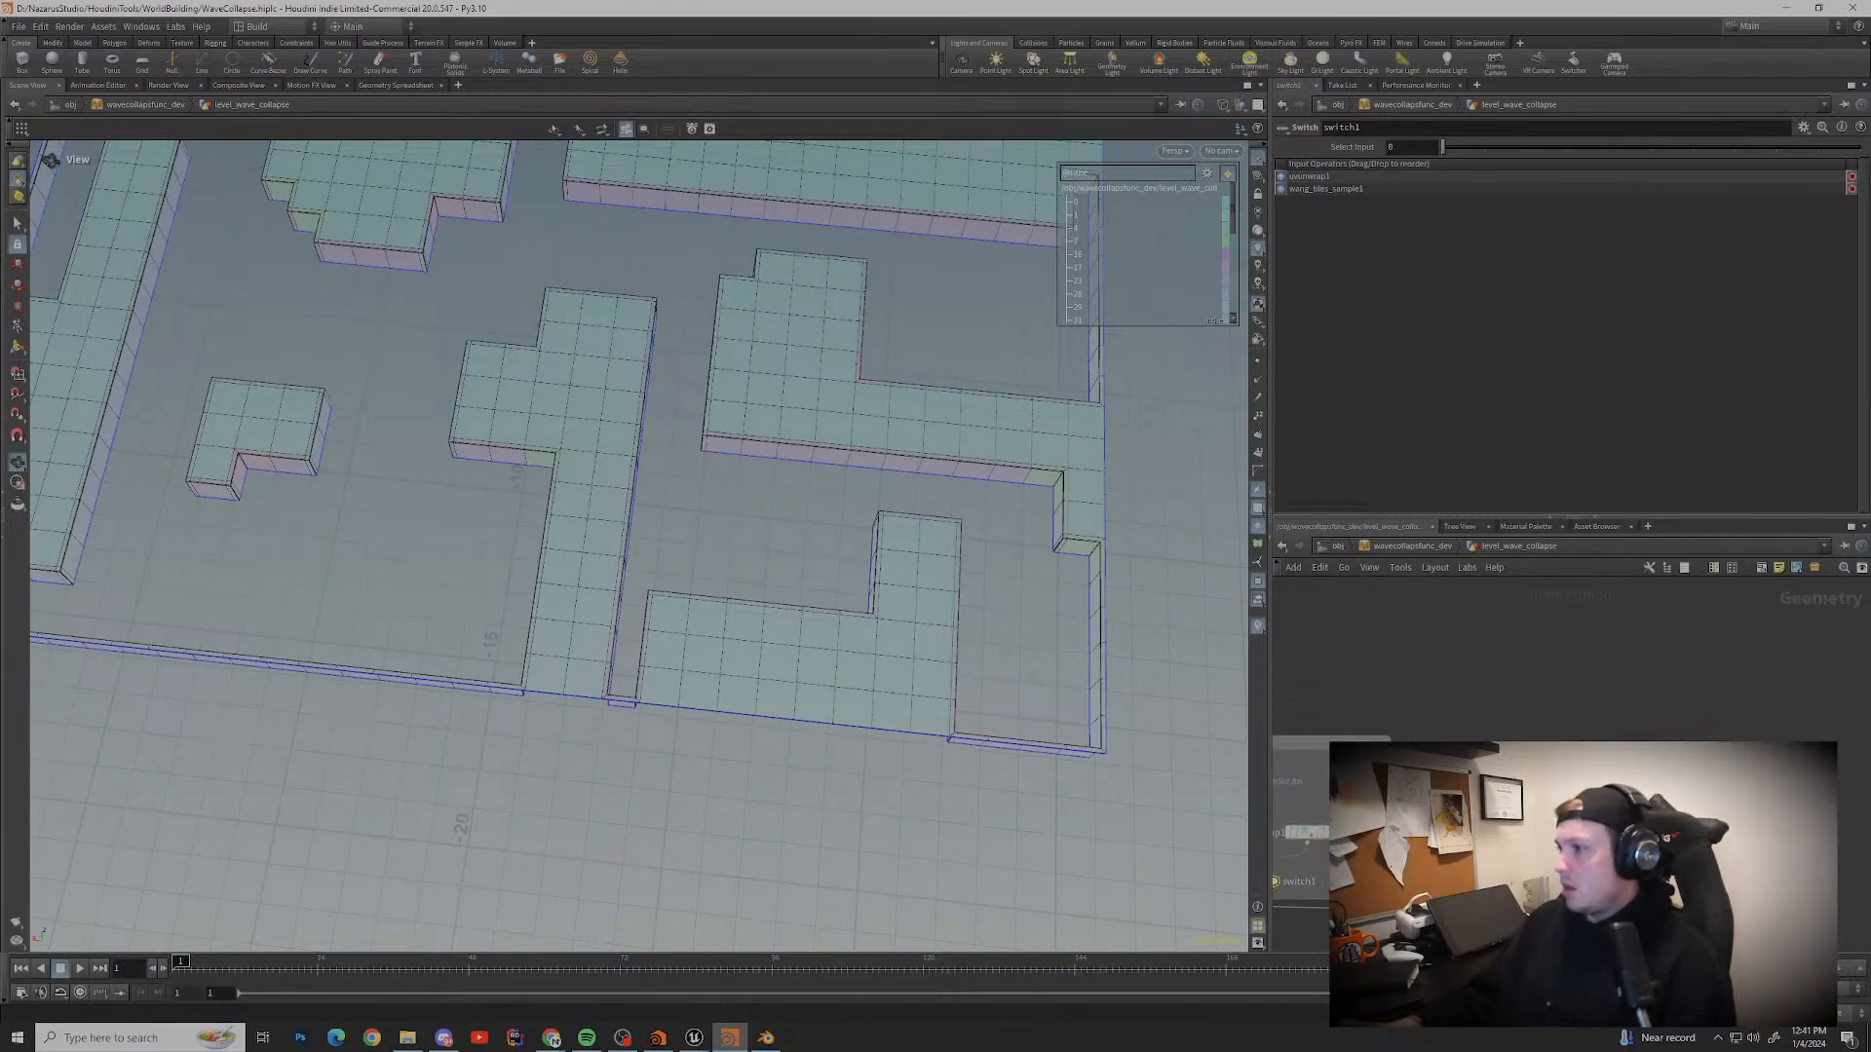
Step: Check wfc_initialize1's texture settings, and display 2d_wavefunctioncollapse1 to examine its settings and the output grid
left_click(1639, 779)
middle_click_drag(1638, 779, 1639, 664)
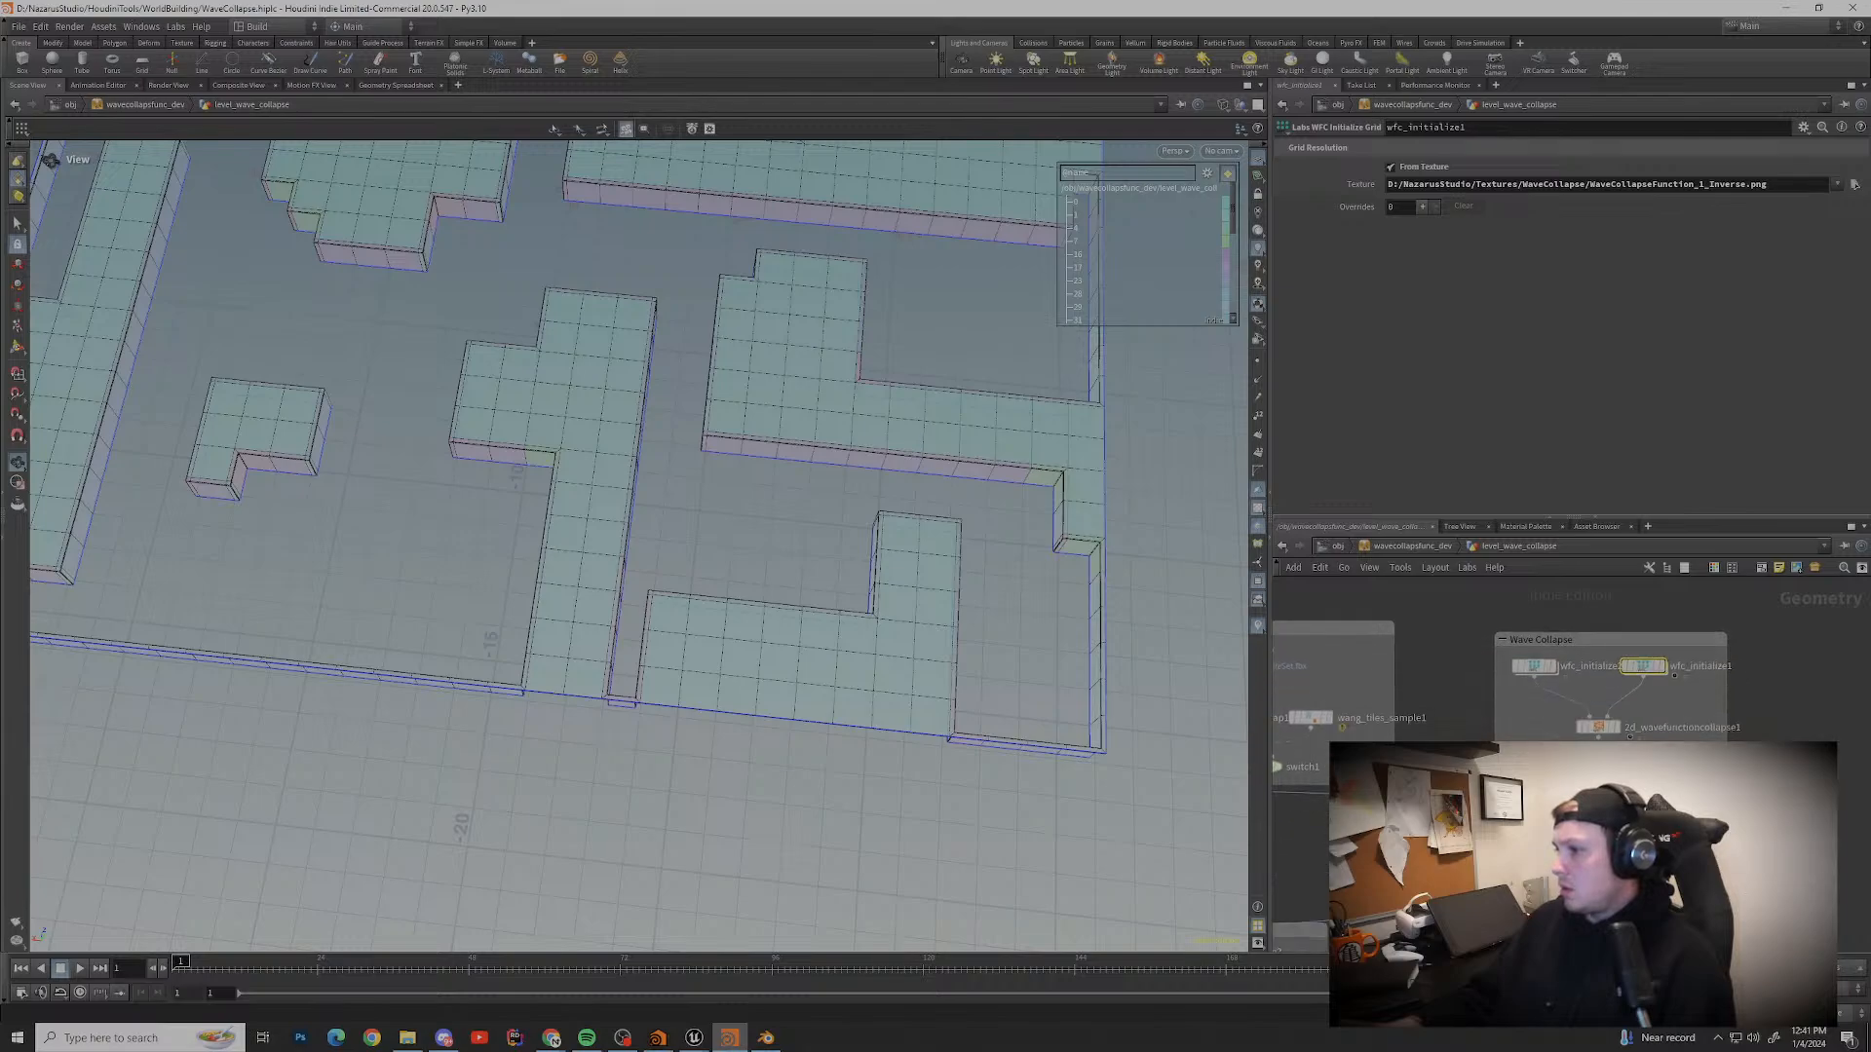
left_click(1598, 727)
left_click(1621, 701)
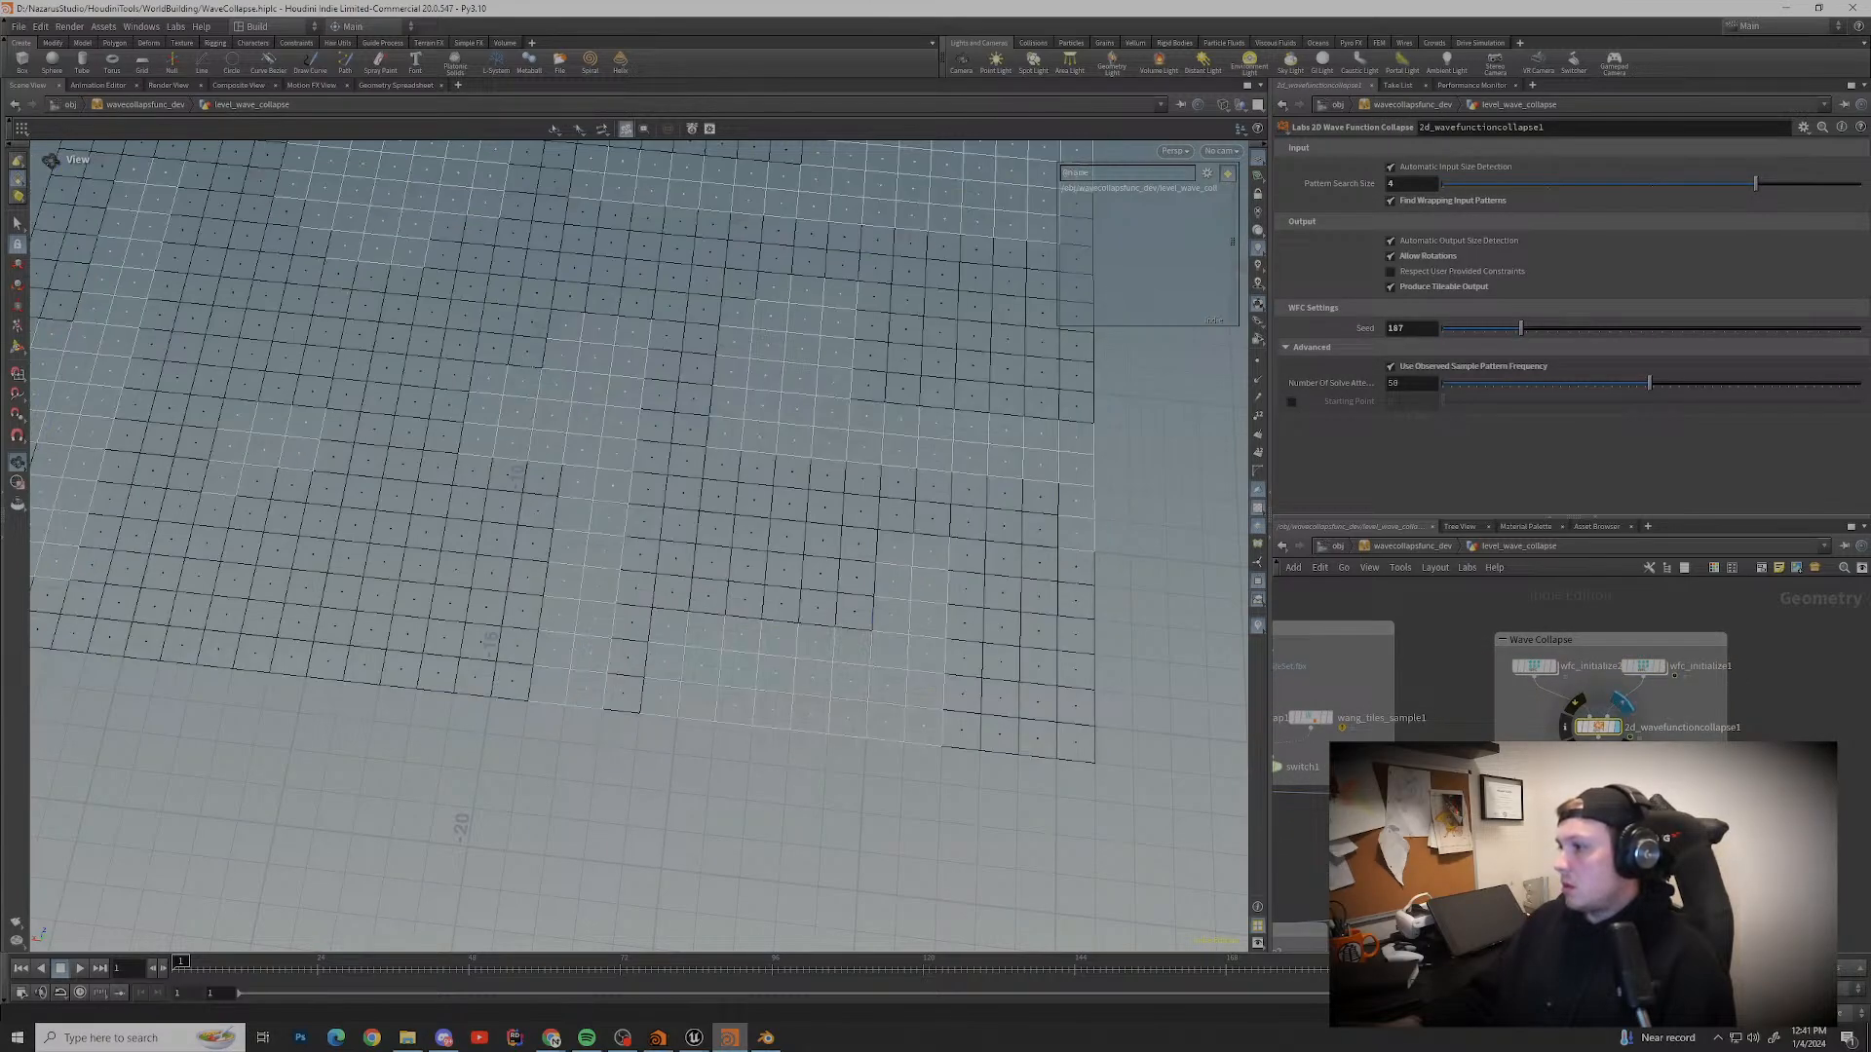
left_click_drag(585, 565, 580, 468)
middle_click_drag(526, 487, 1101, 497)
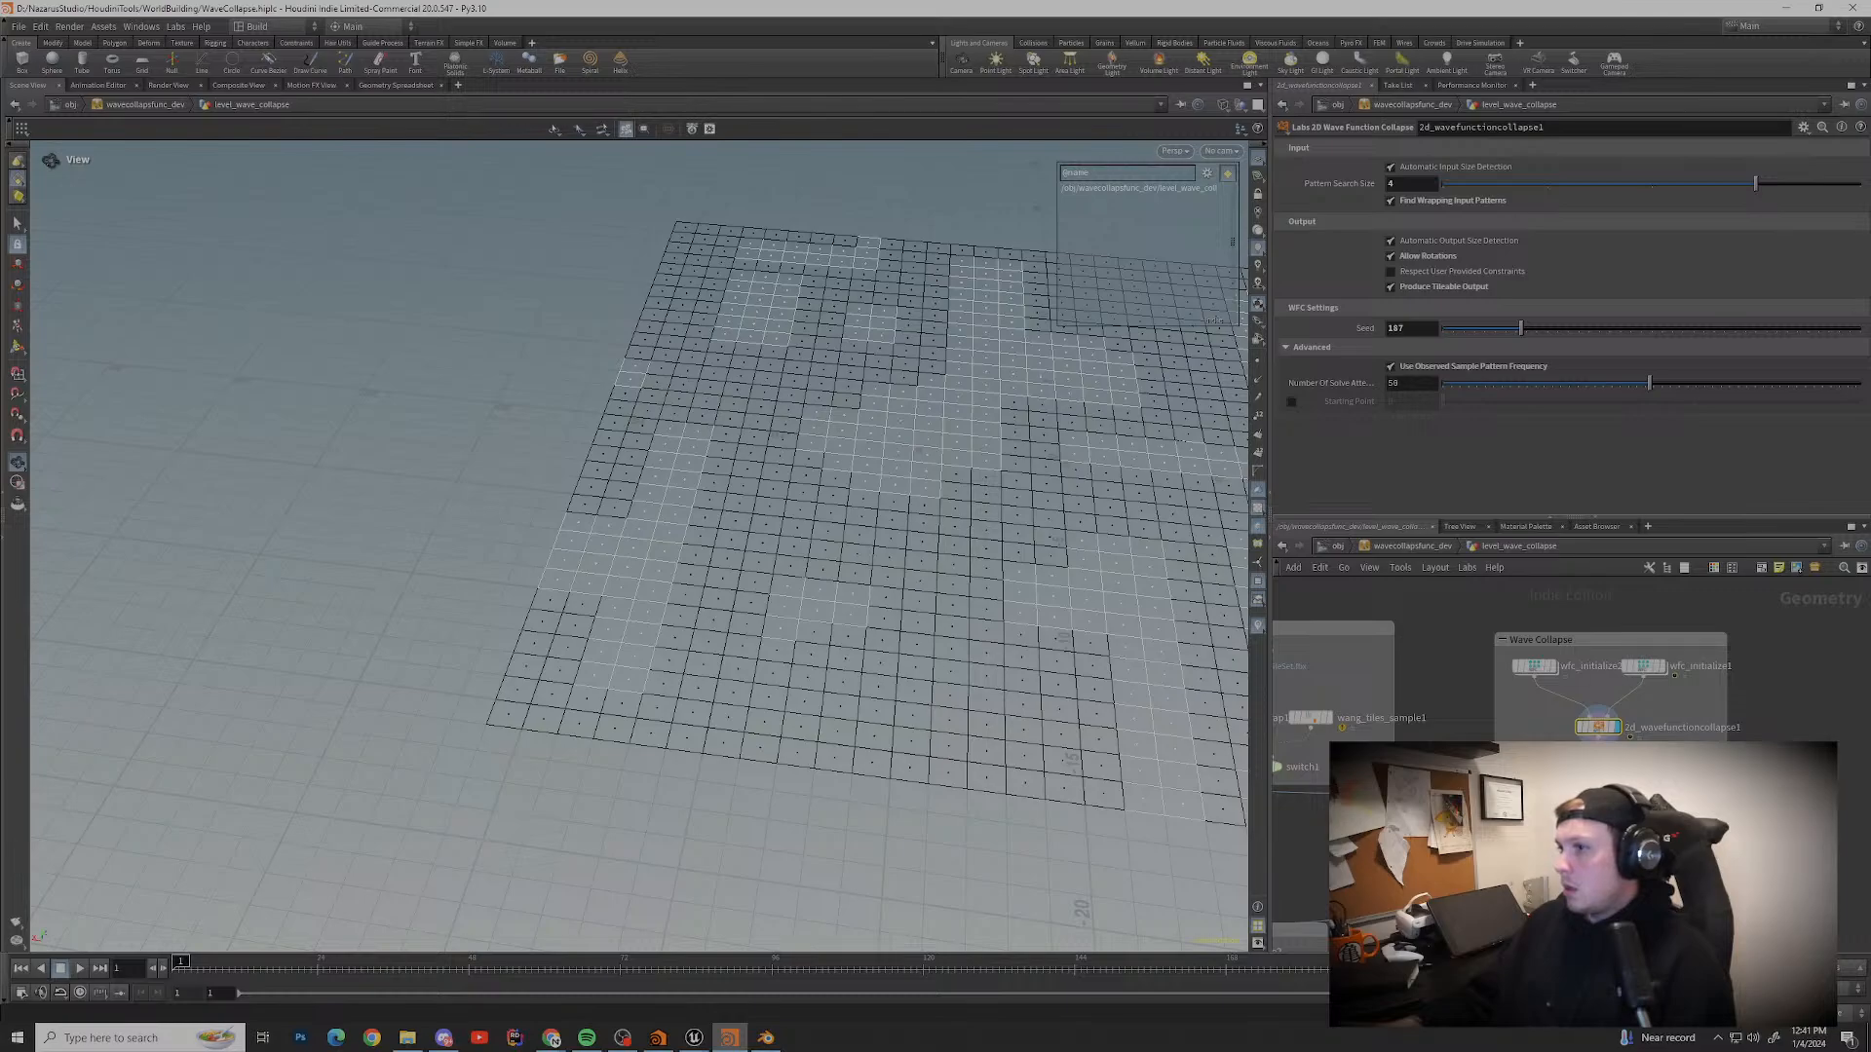
scroll(378, 525, "up", 2)
middle_click_drag(682, 585, 616, 462)
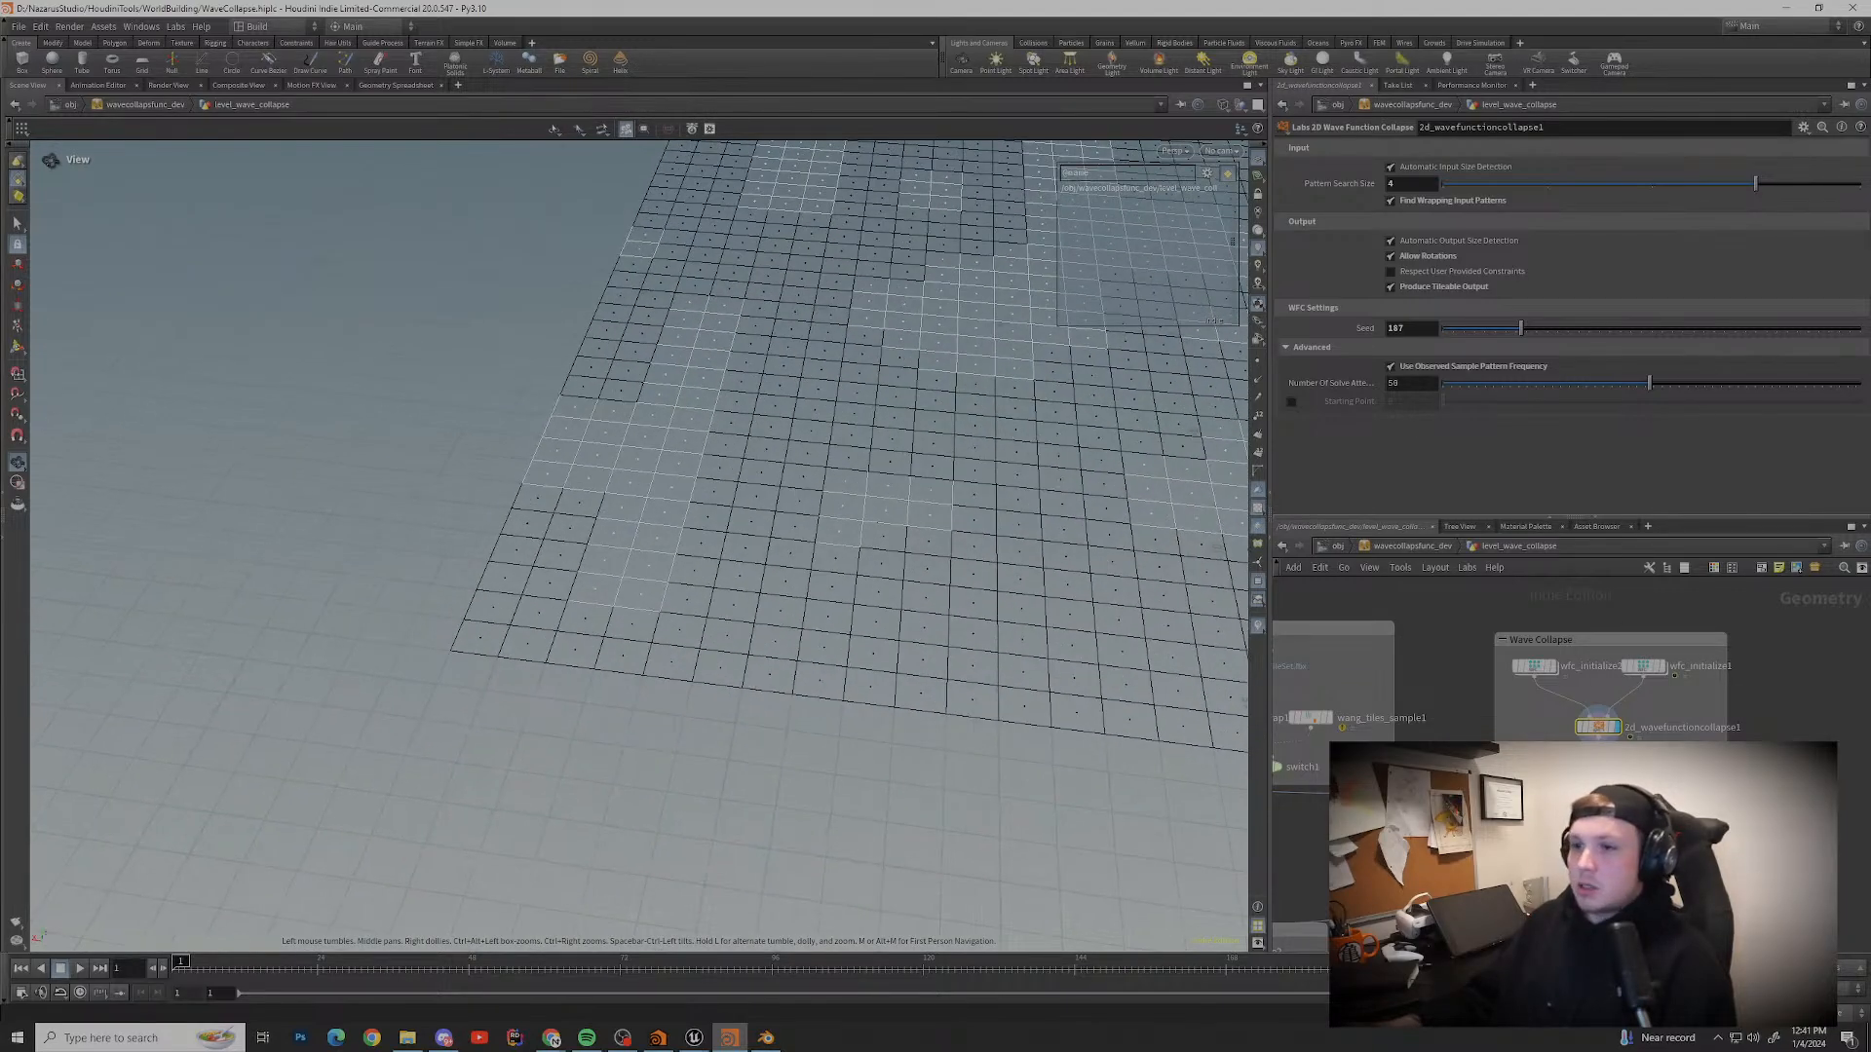
middle_click_drag(1121, 624, 146, 532)
scroll(940, 697, "down", 2)
middle_click_drag(935, 487, 894, 891)
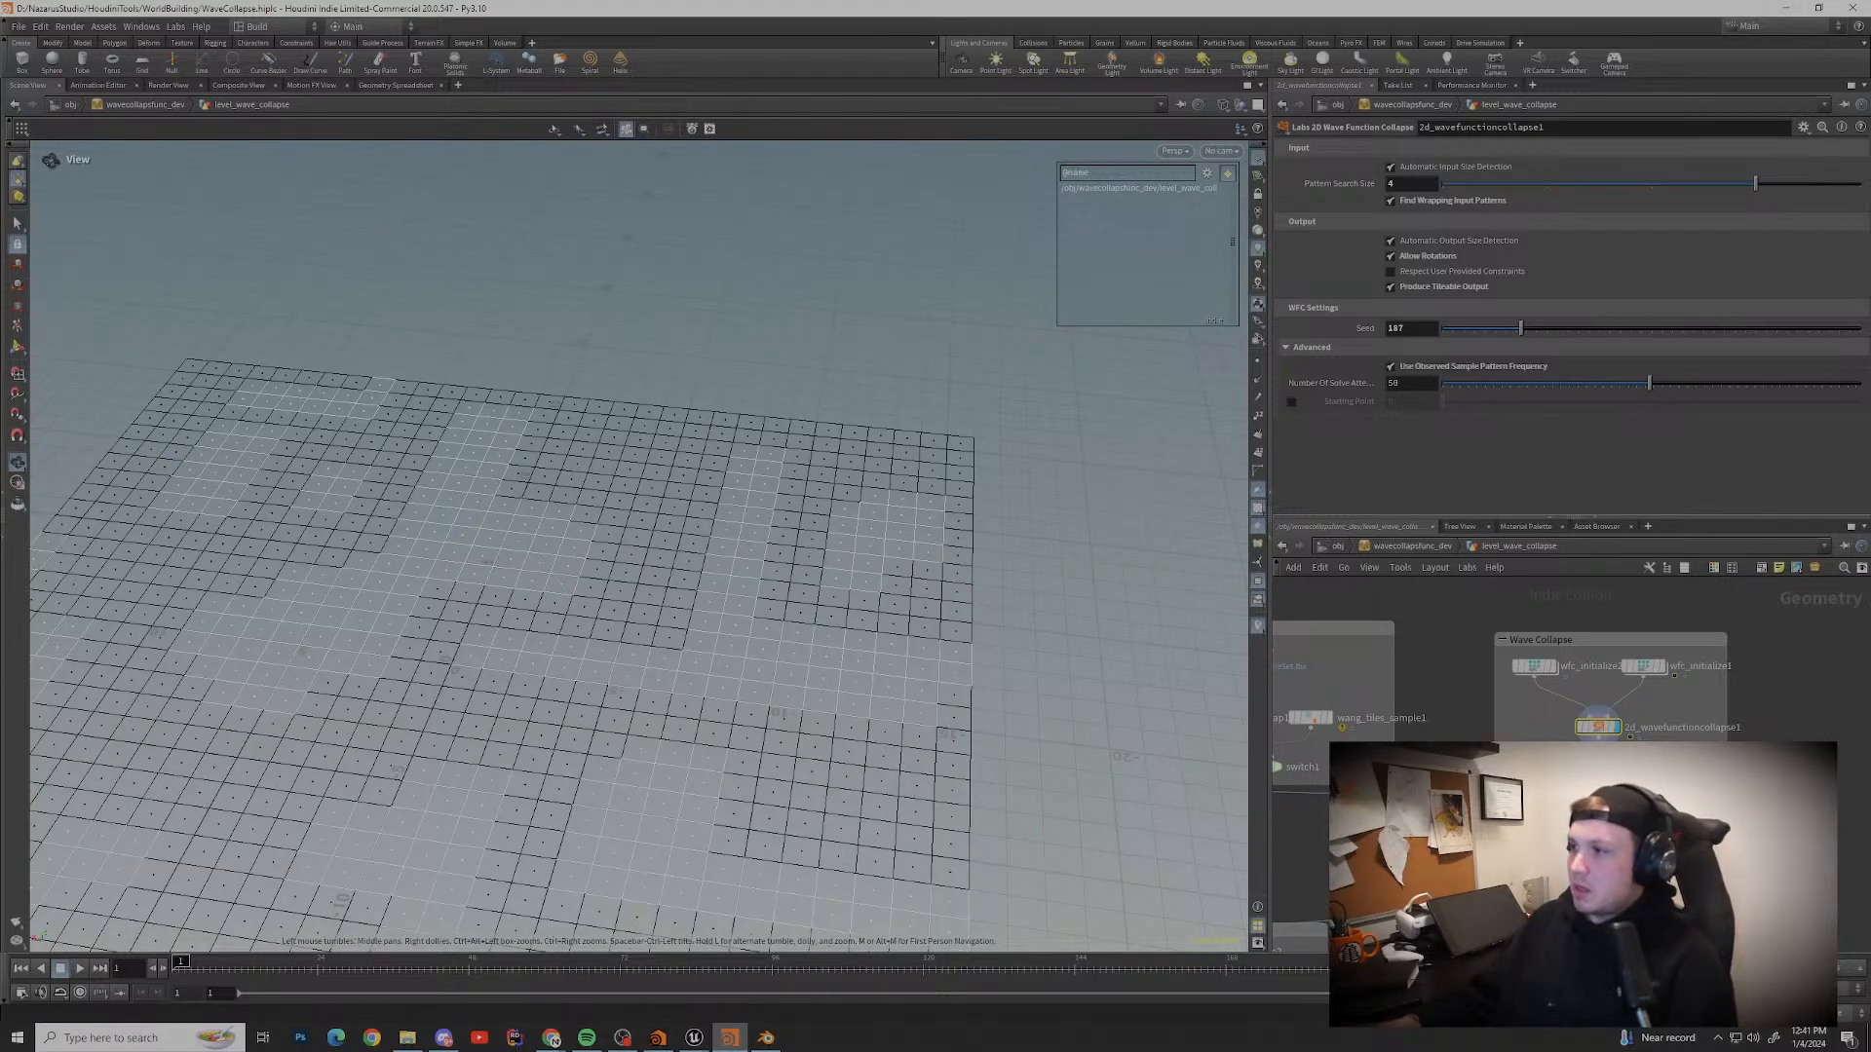
Step: Display the finished level geometry inside level_wave_collapse again and return to the object level
key("u")
key("u")
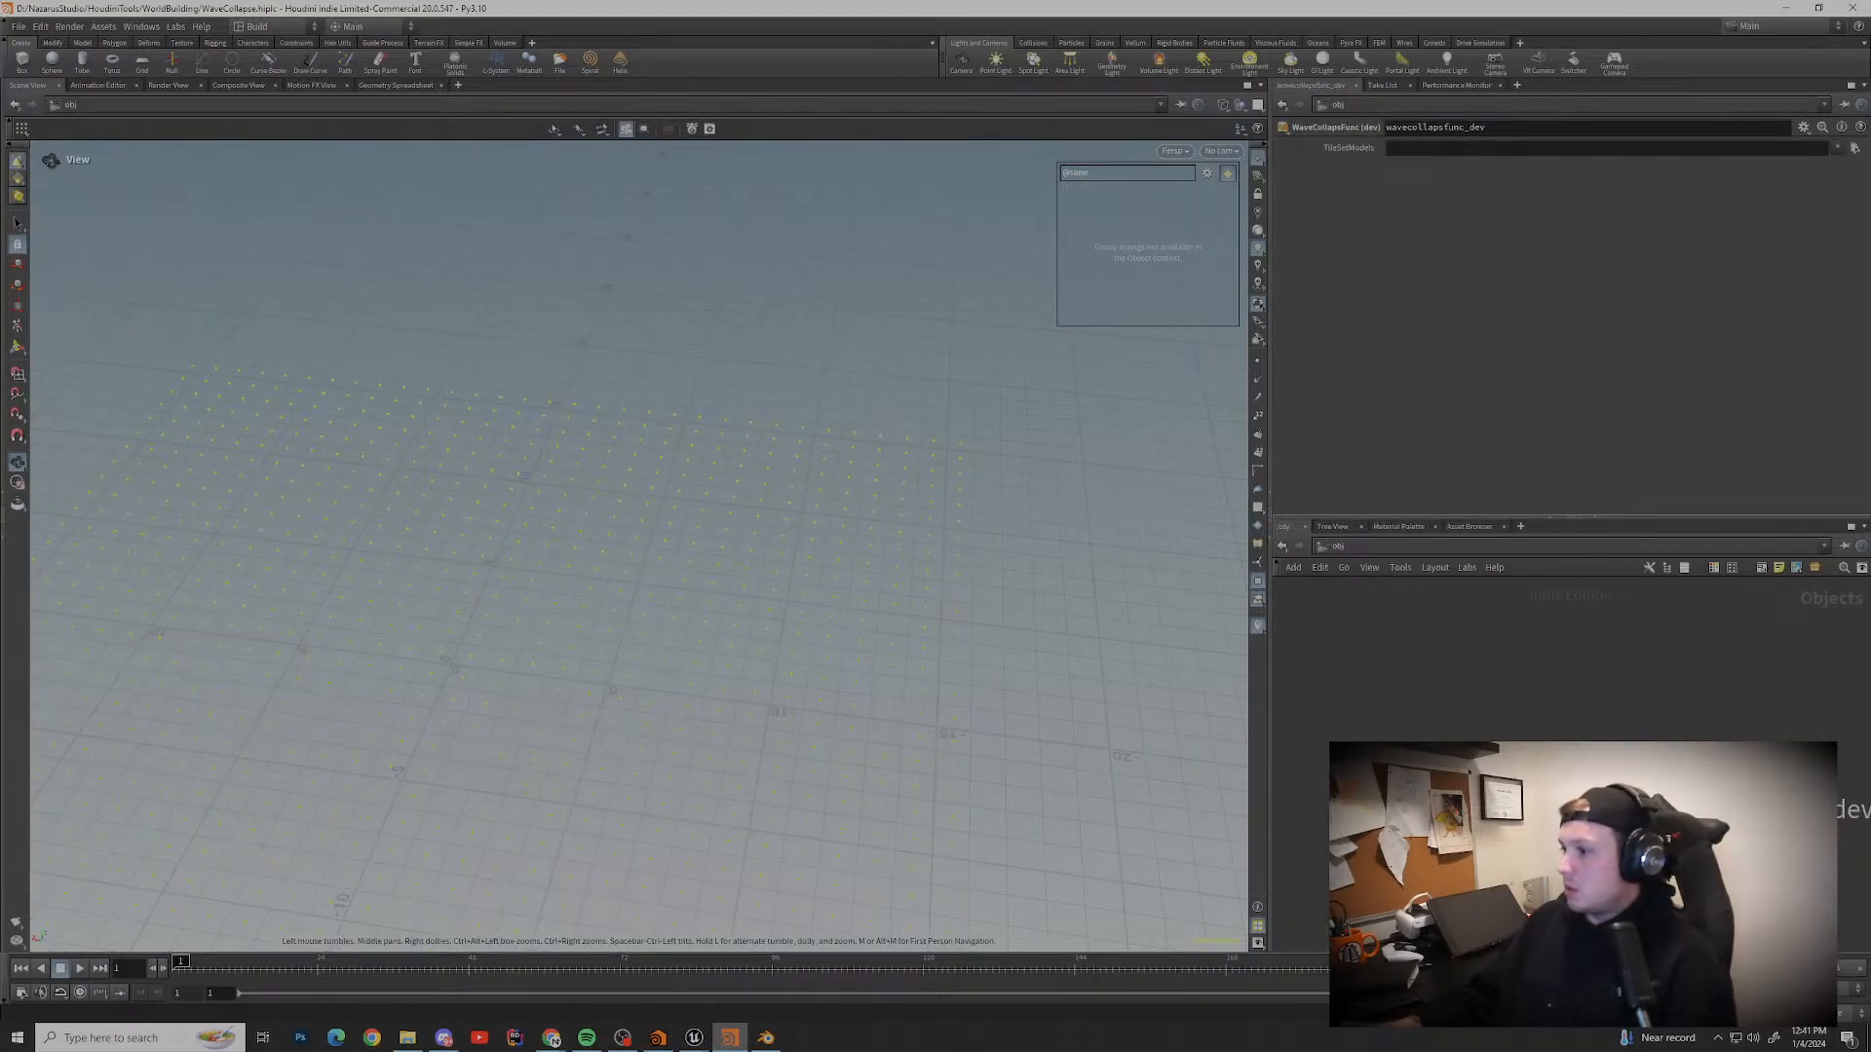
scroll(687, 602, "down", 3)
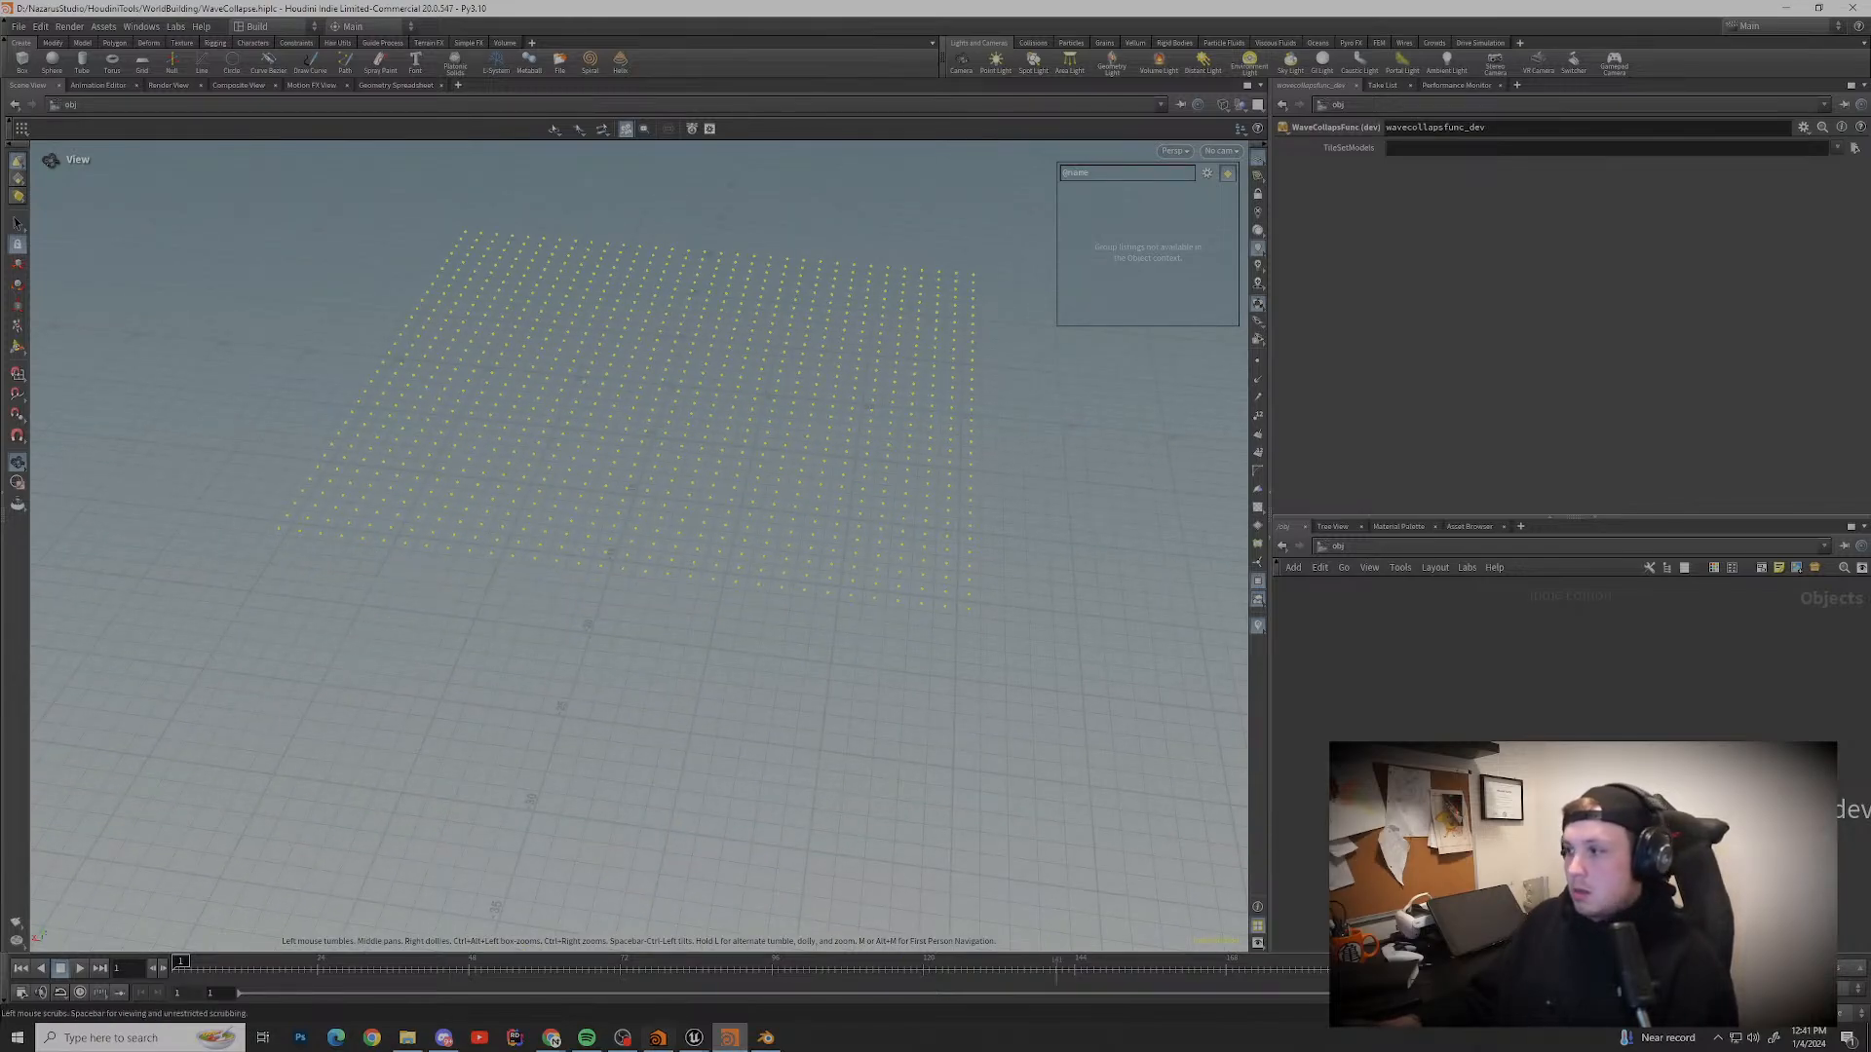
key("i")
key("i")
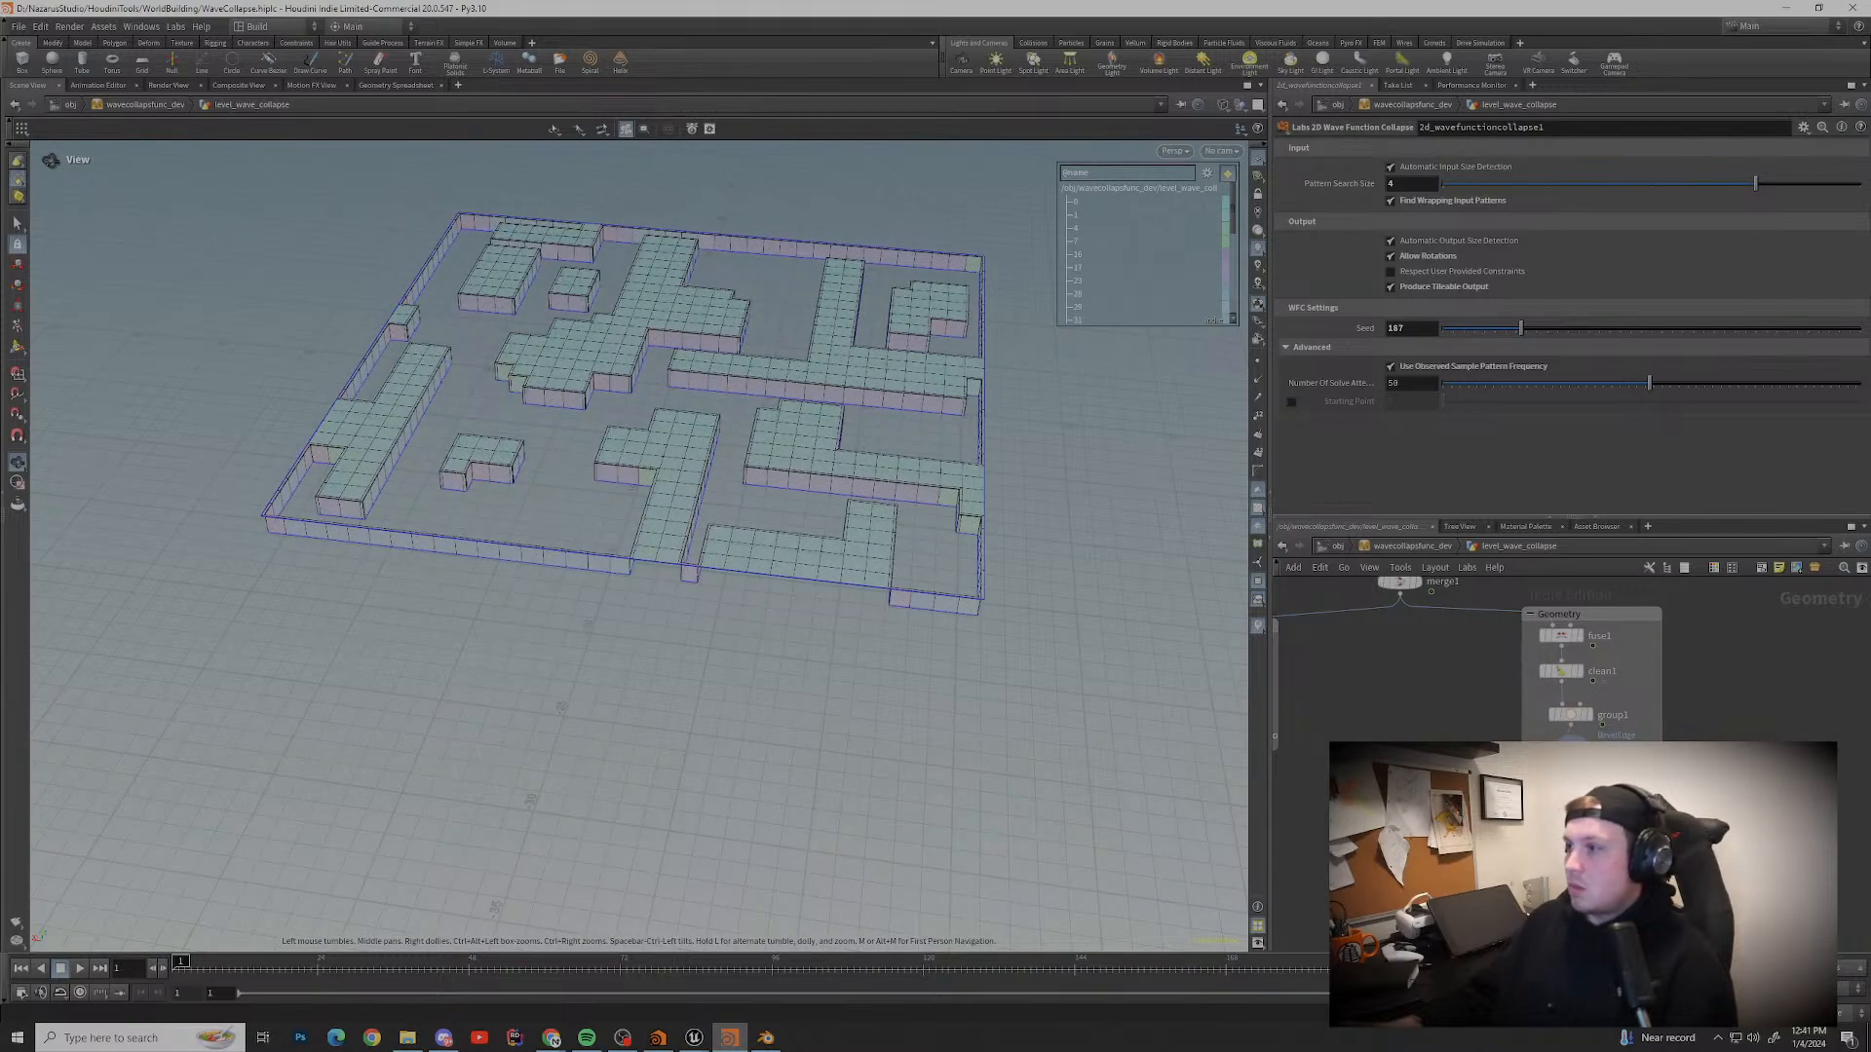
scroll(1466, 724, "up", 2)
left_click(1335, 547)
left_click(1335, 547)
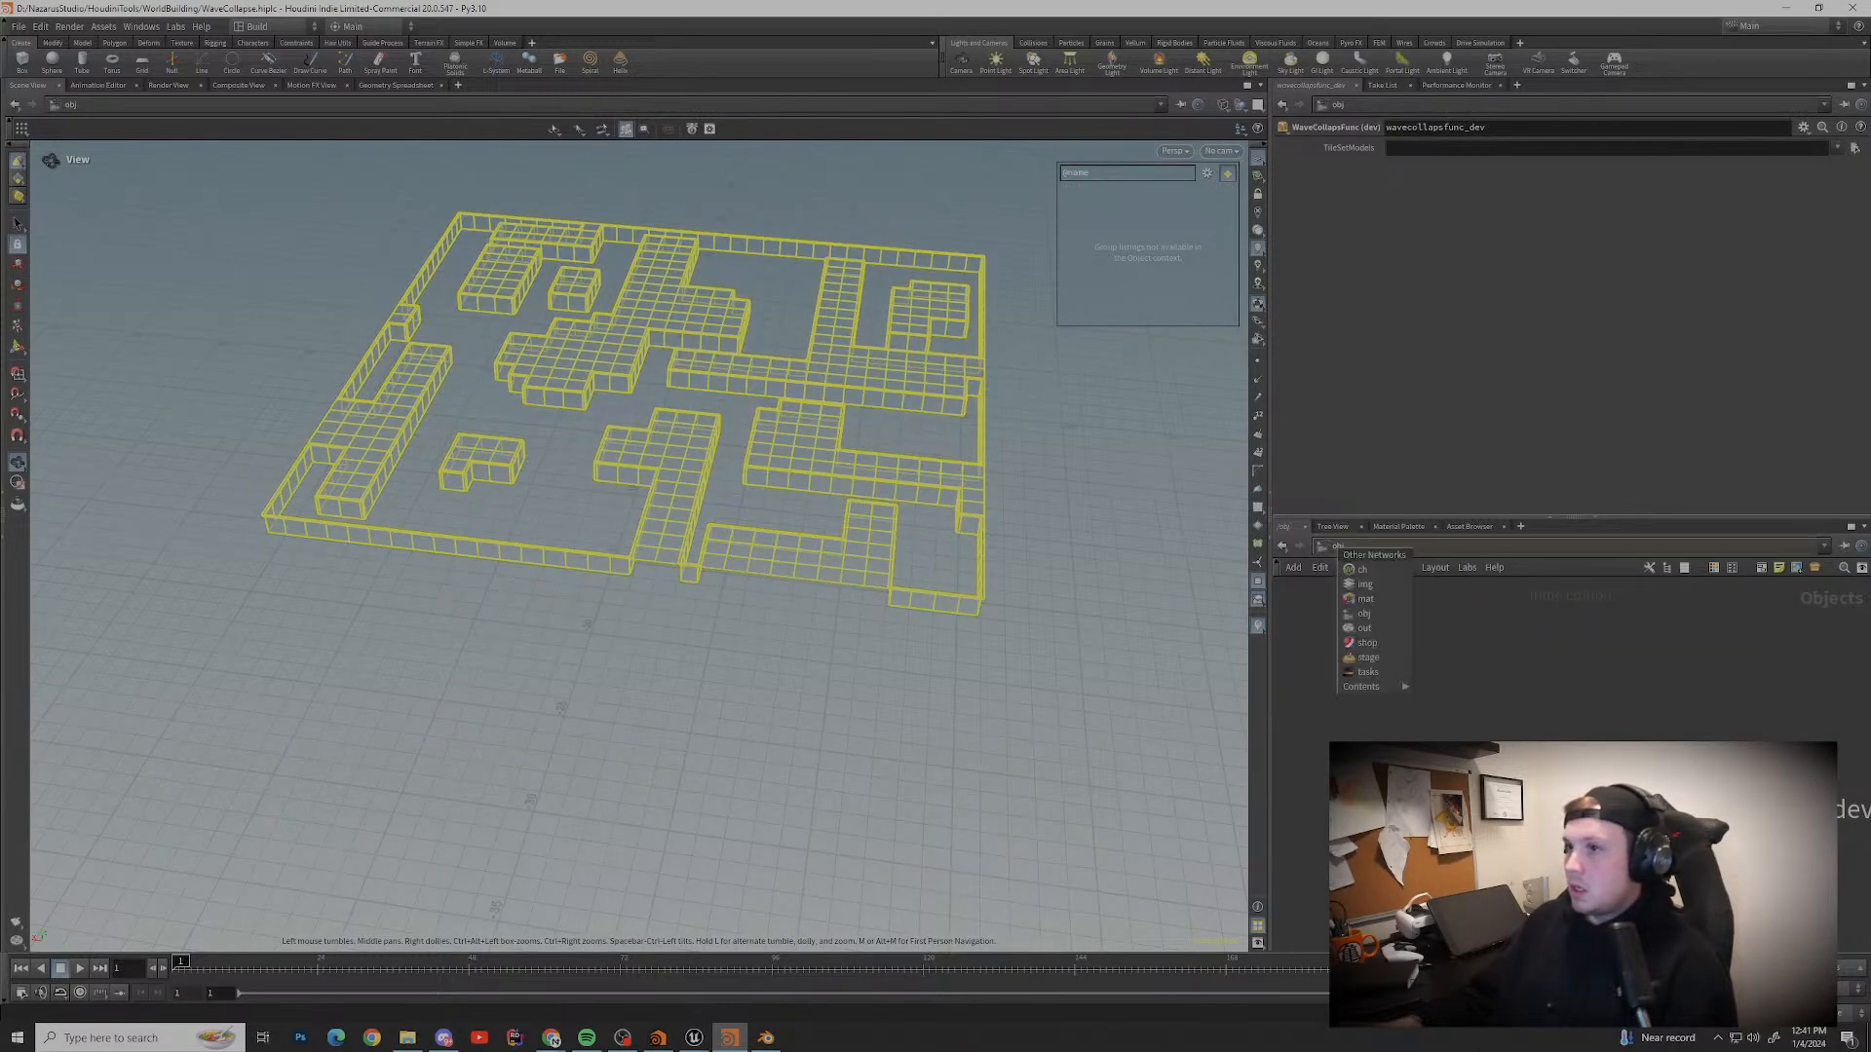
Step: Examine the wavecollapsfunc_dev level layout from different angles at the object level
left_click(741, 428)
left_click_drag(720, 428, 648, 560)
middle_click_drag(648, 390, 740, 740)
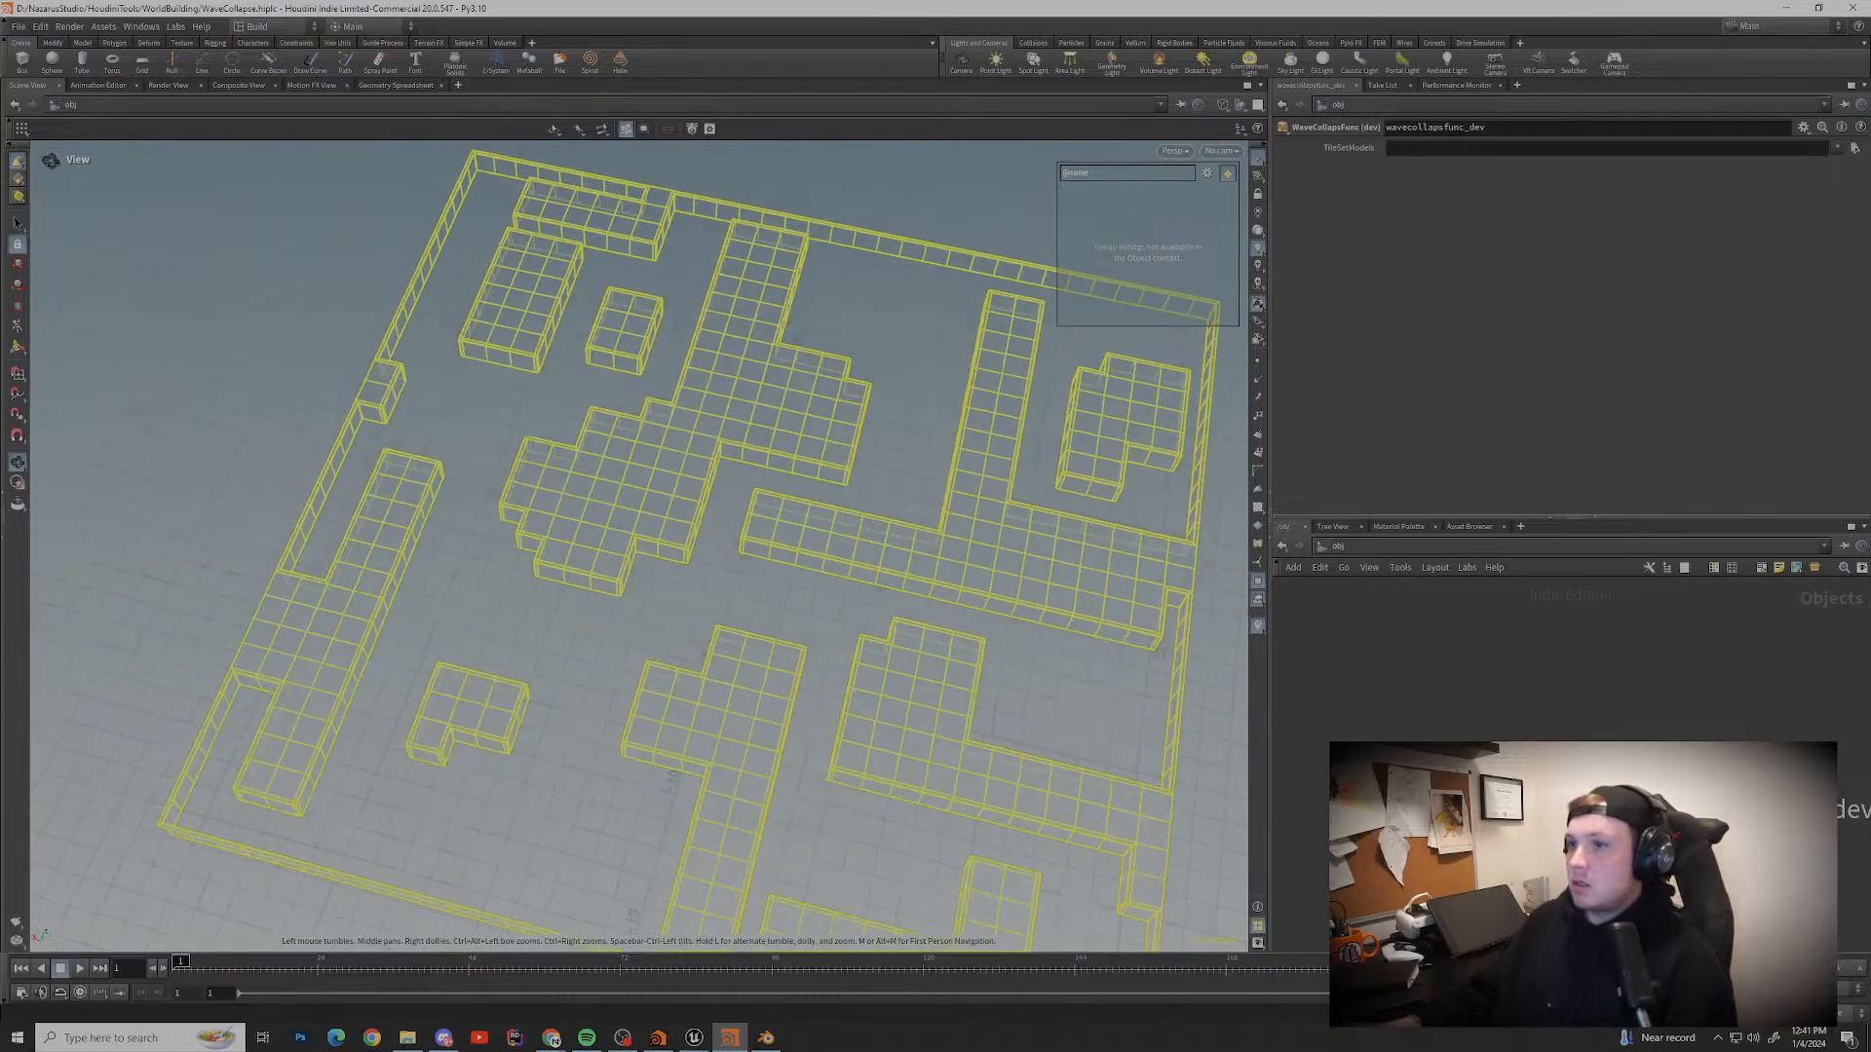
scroll(634, 536, "down", 3)
mouse_move(633, 536)
left_mouse_down()
mouse_move(633, 439)
mouse_move(634, 555)
left_mouse_up()
scroll(634, 556, "up", 3)
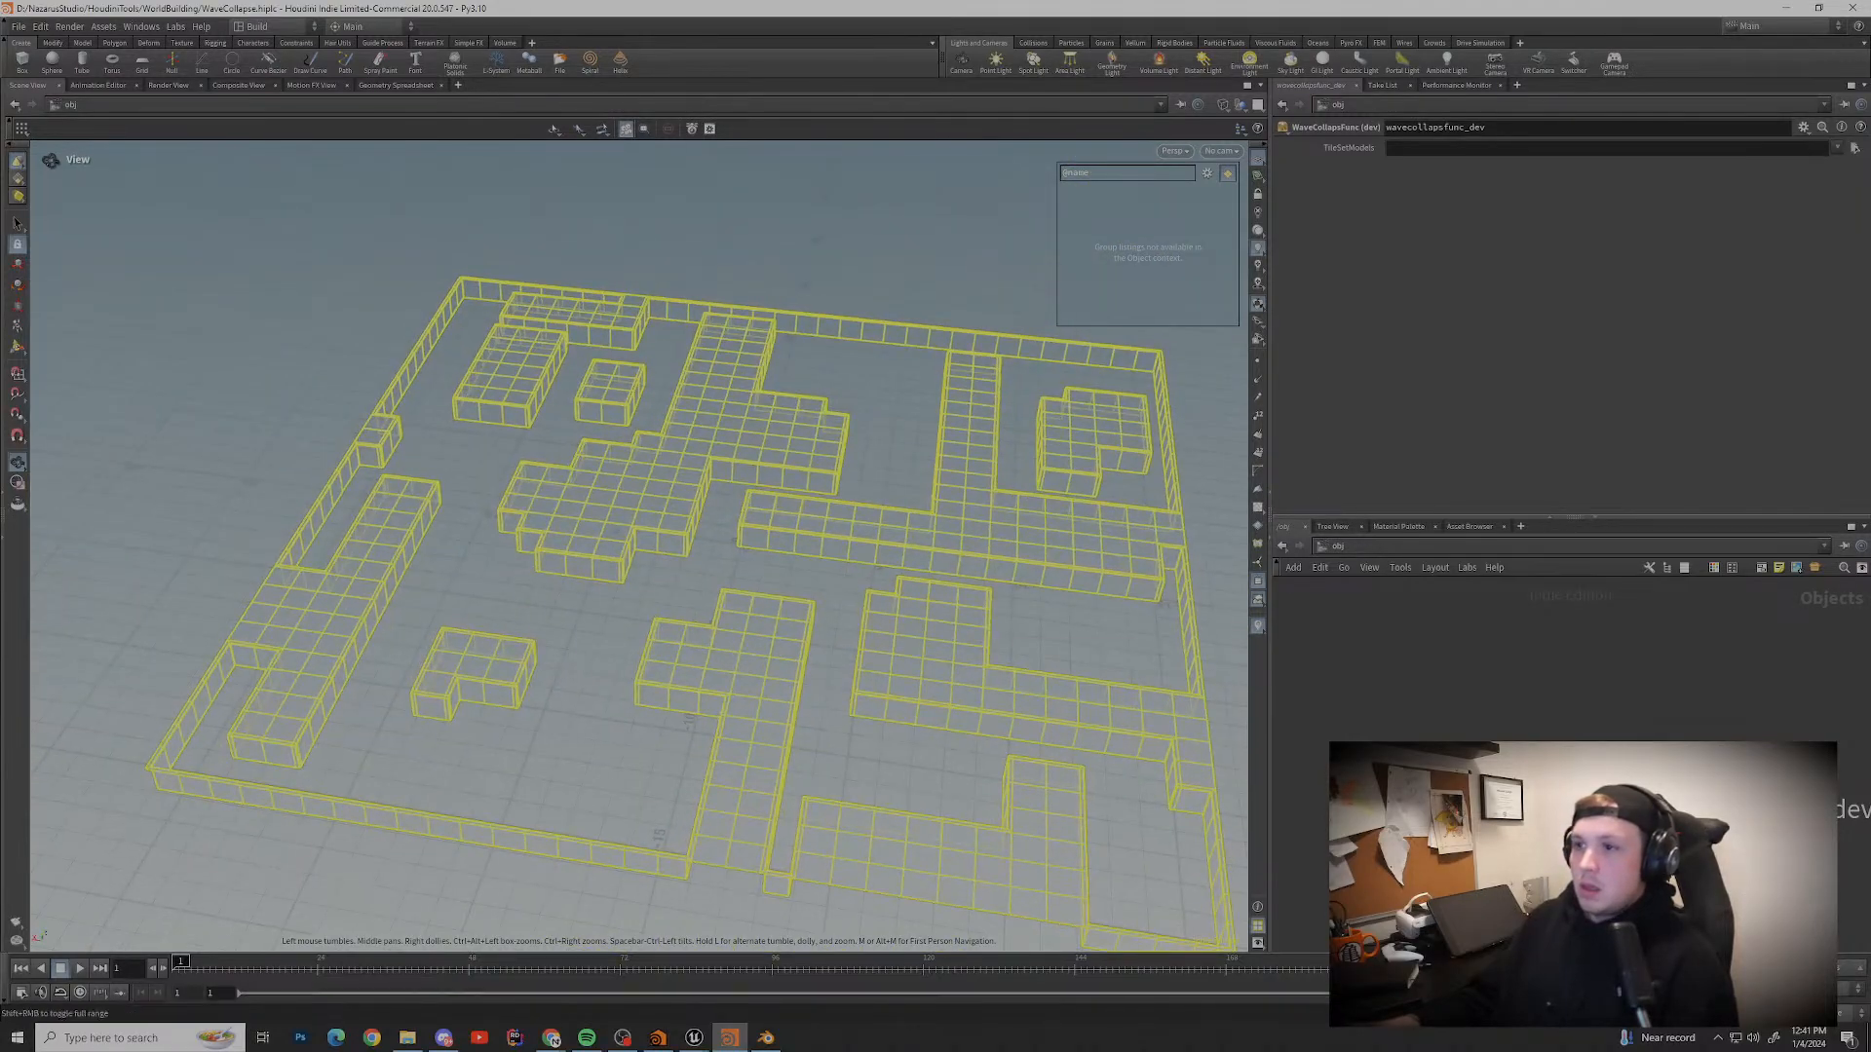
Step: Switch to the Houdini foundation lecture in Chrome and show the video full screen
mouse_move(550, 1038)
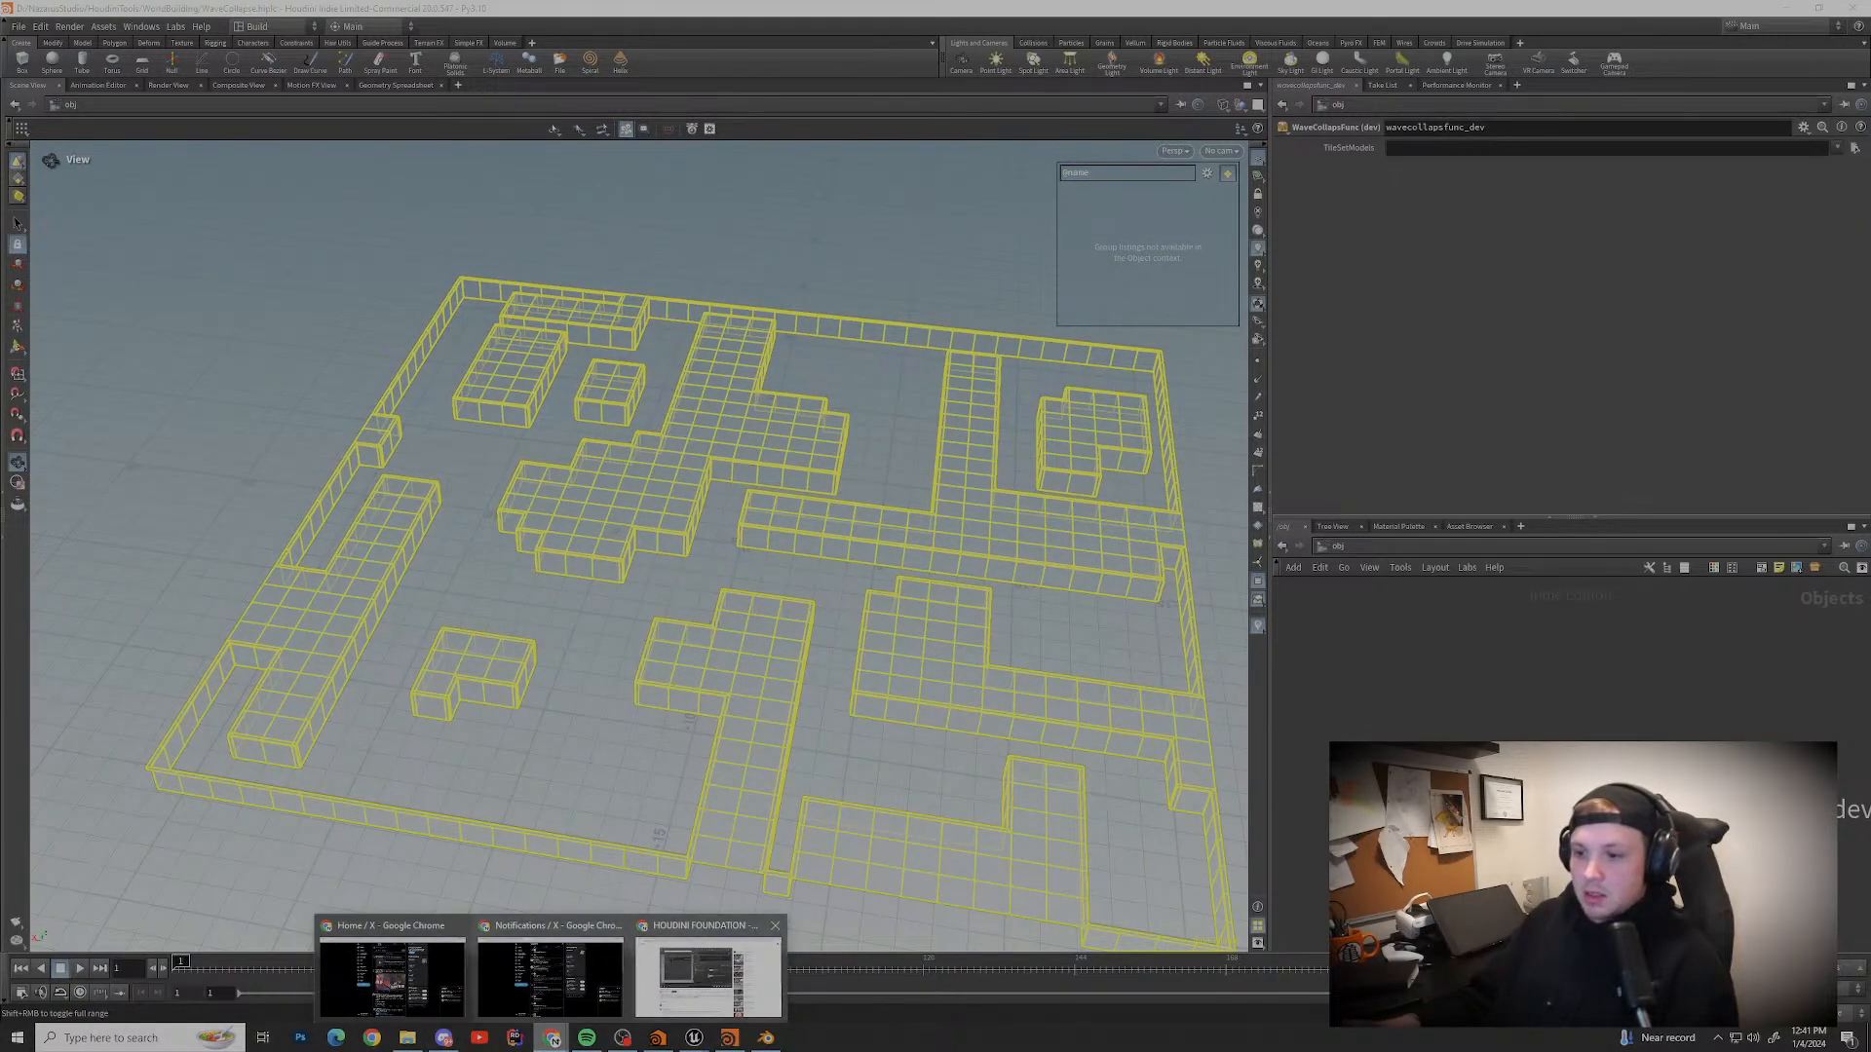
left_click(549, 980)
key("f")
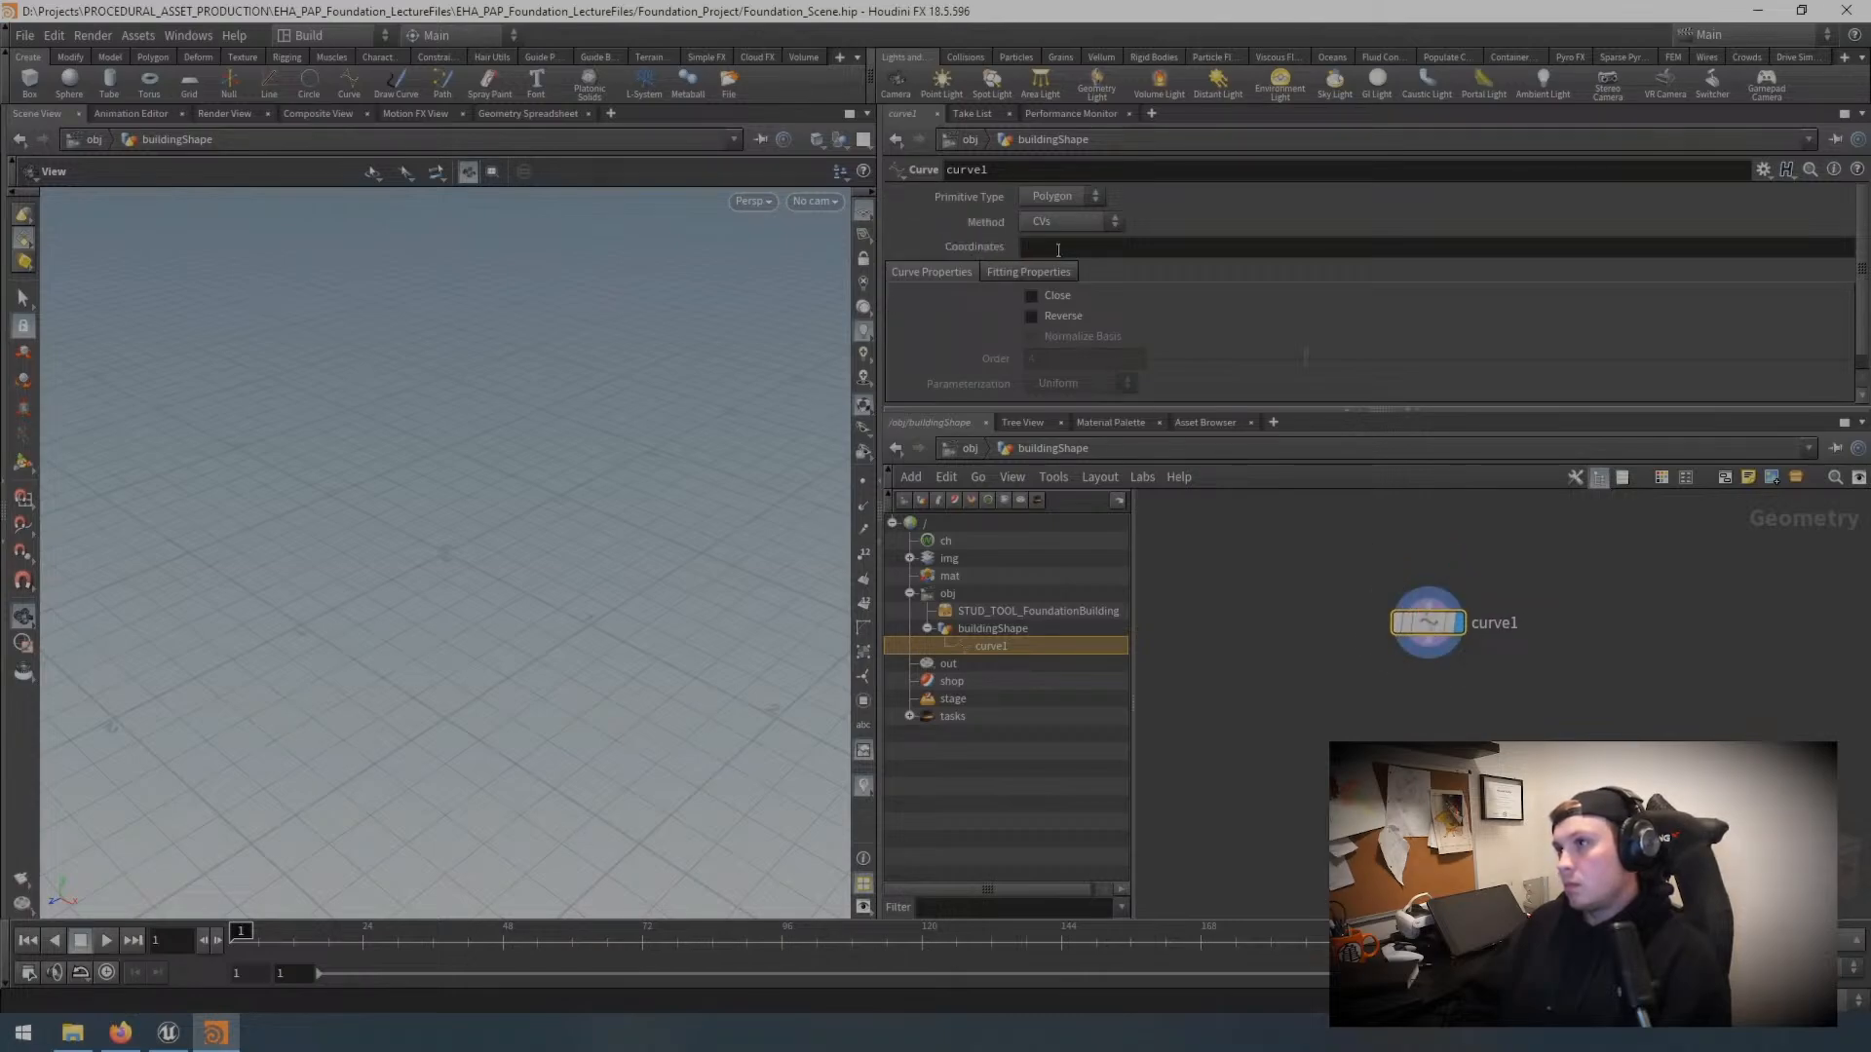
Step: Activate the viewport handle for curve1 in buildingShape and turn on grid snapping
left_click_drag(1506, 411, 1483, 484)
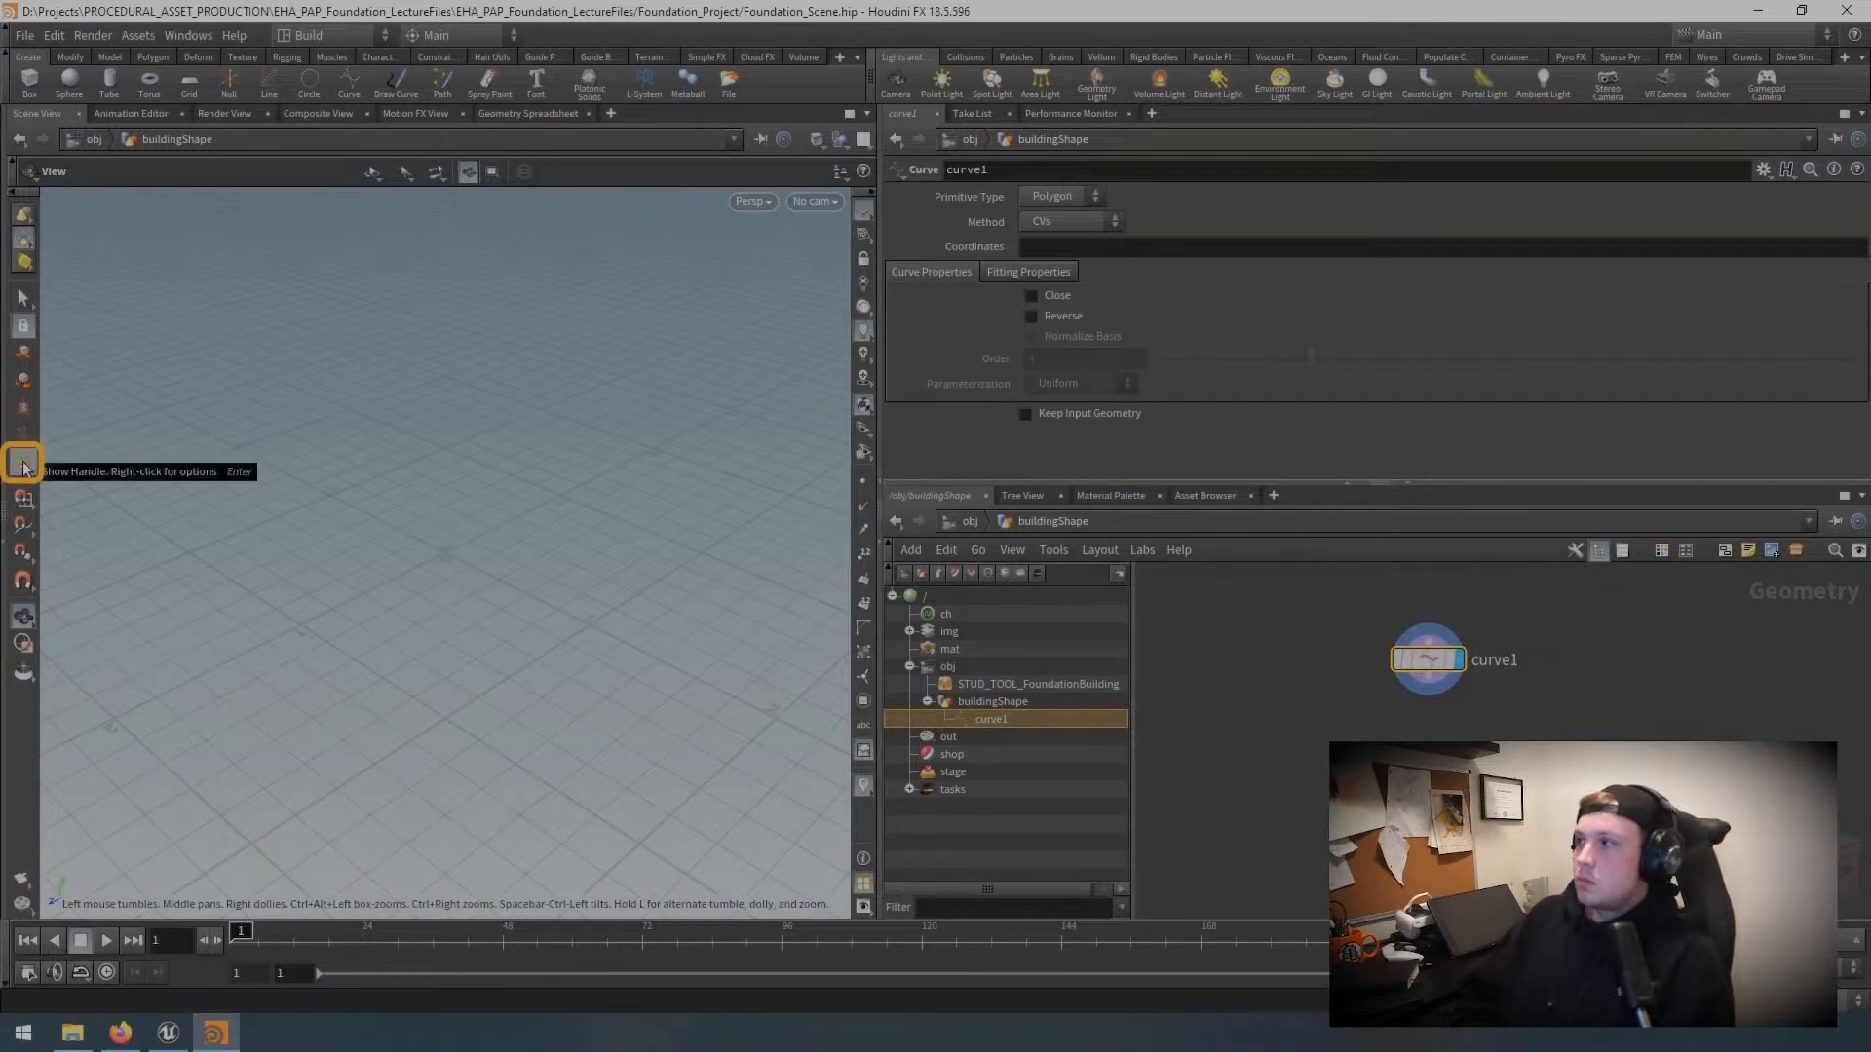
key("Return")
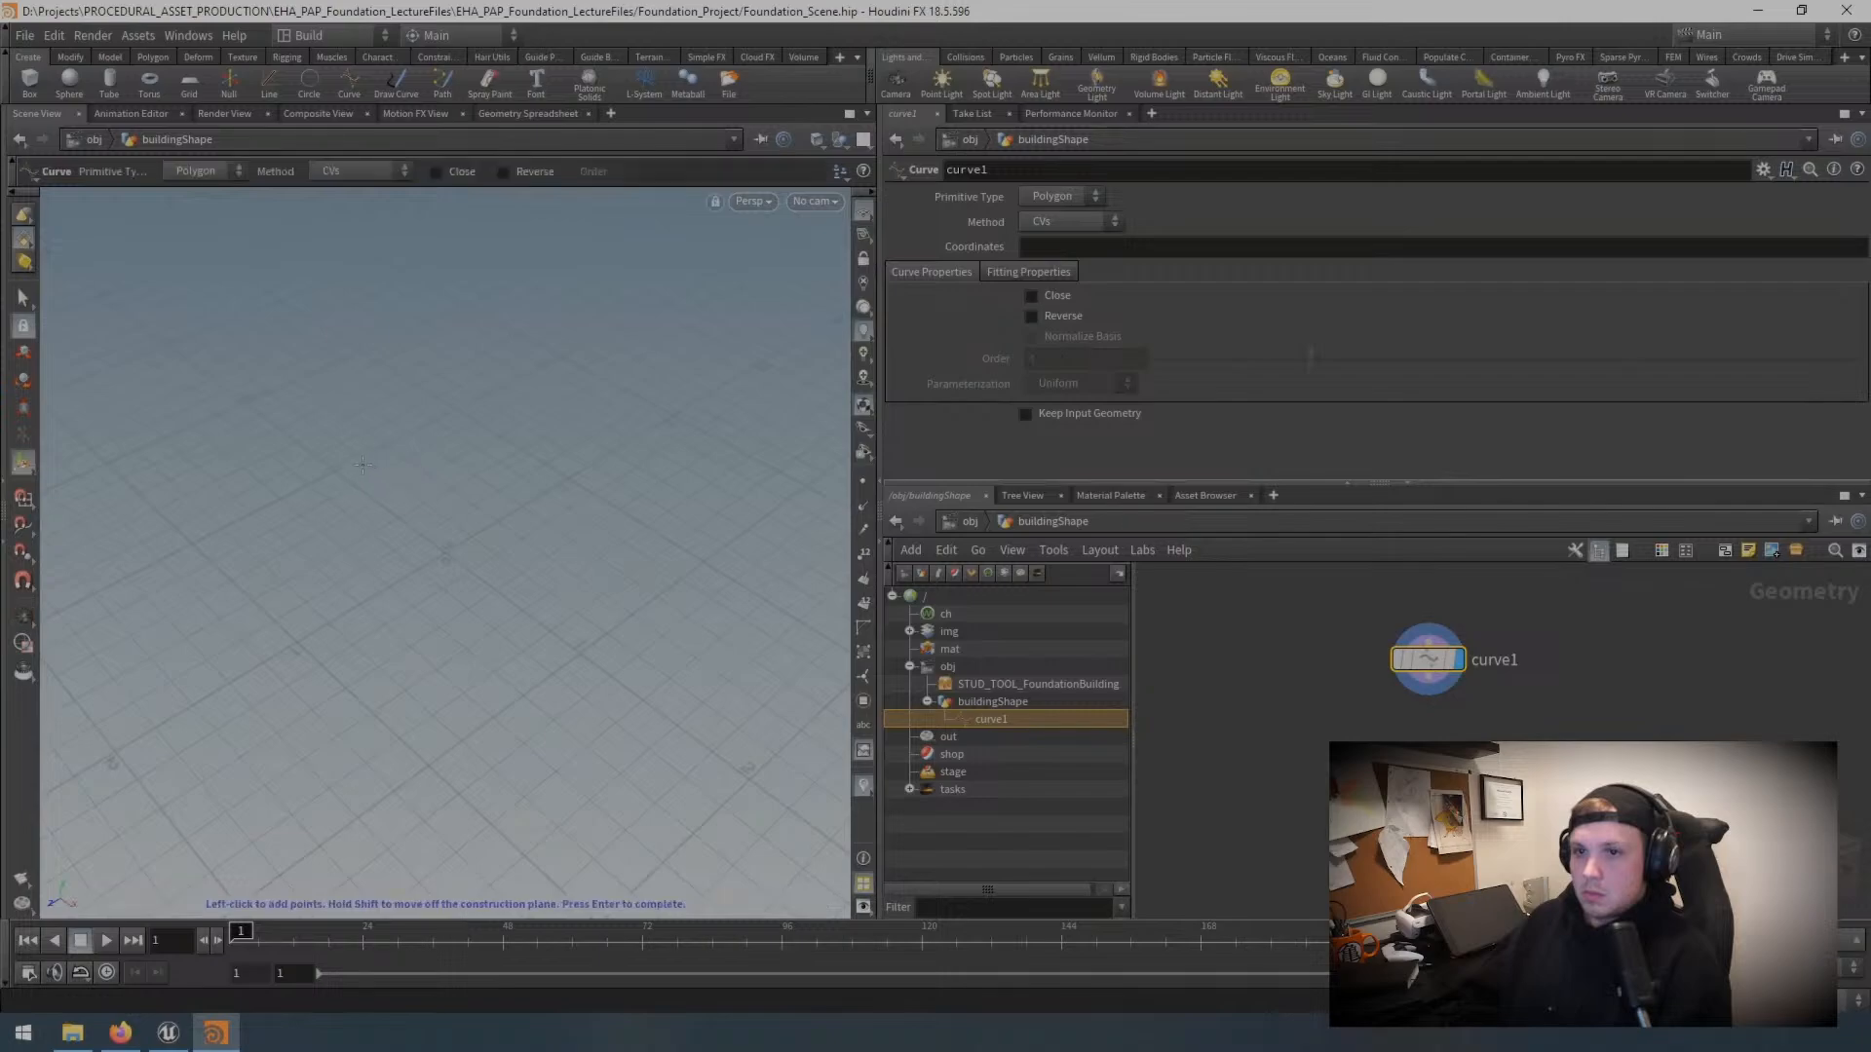
left_click(21, 500)
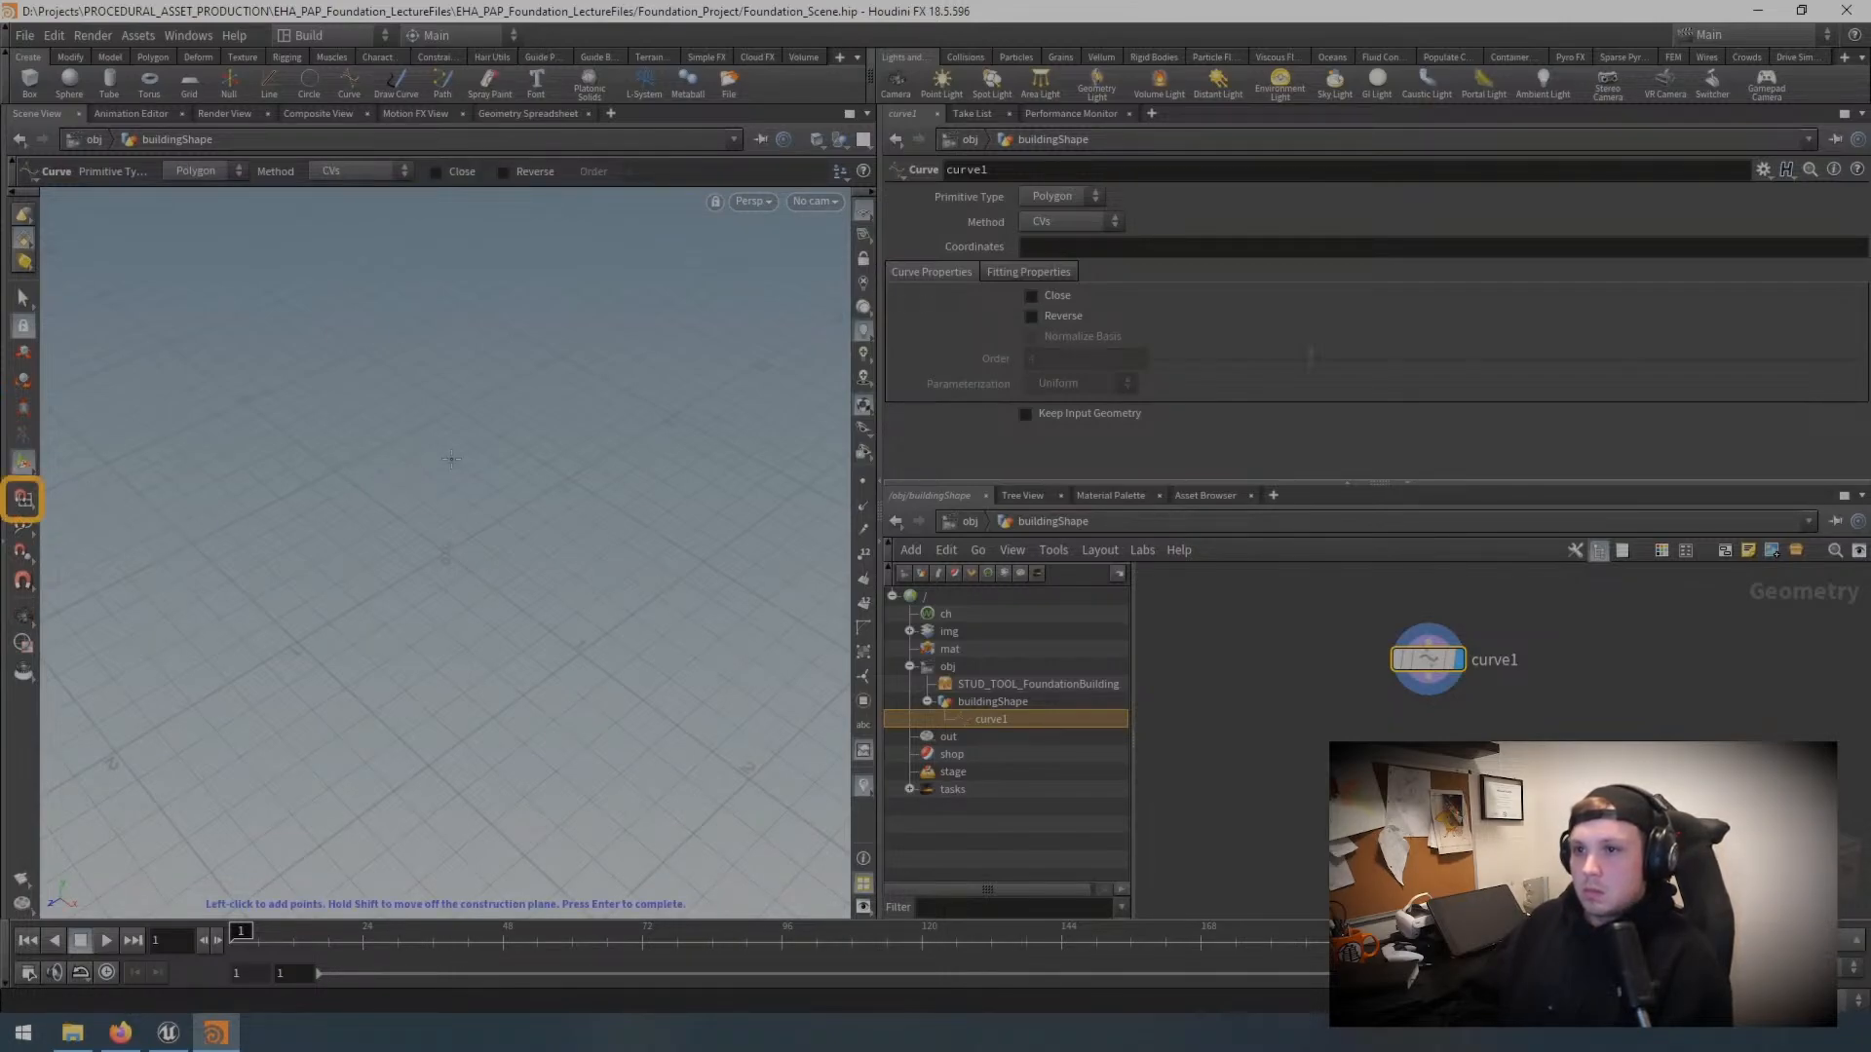
key("x")
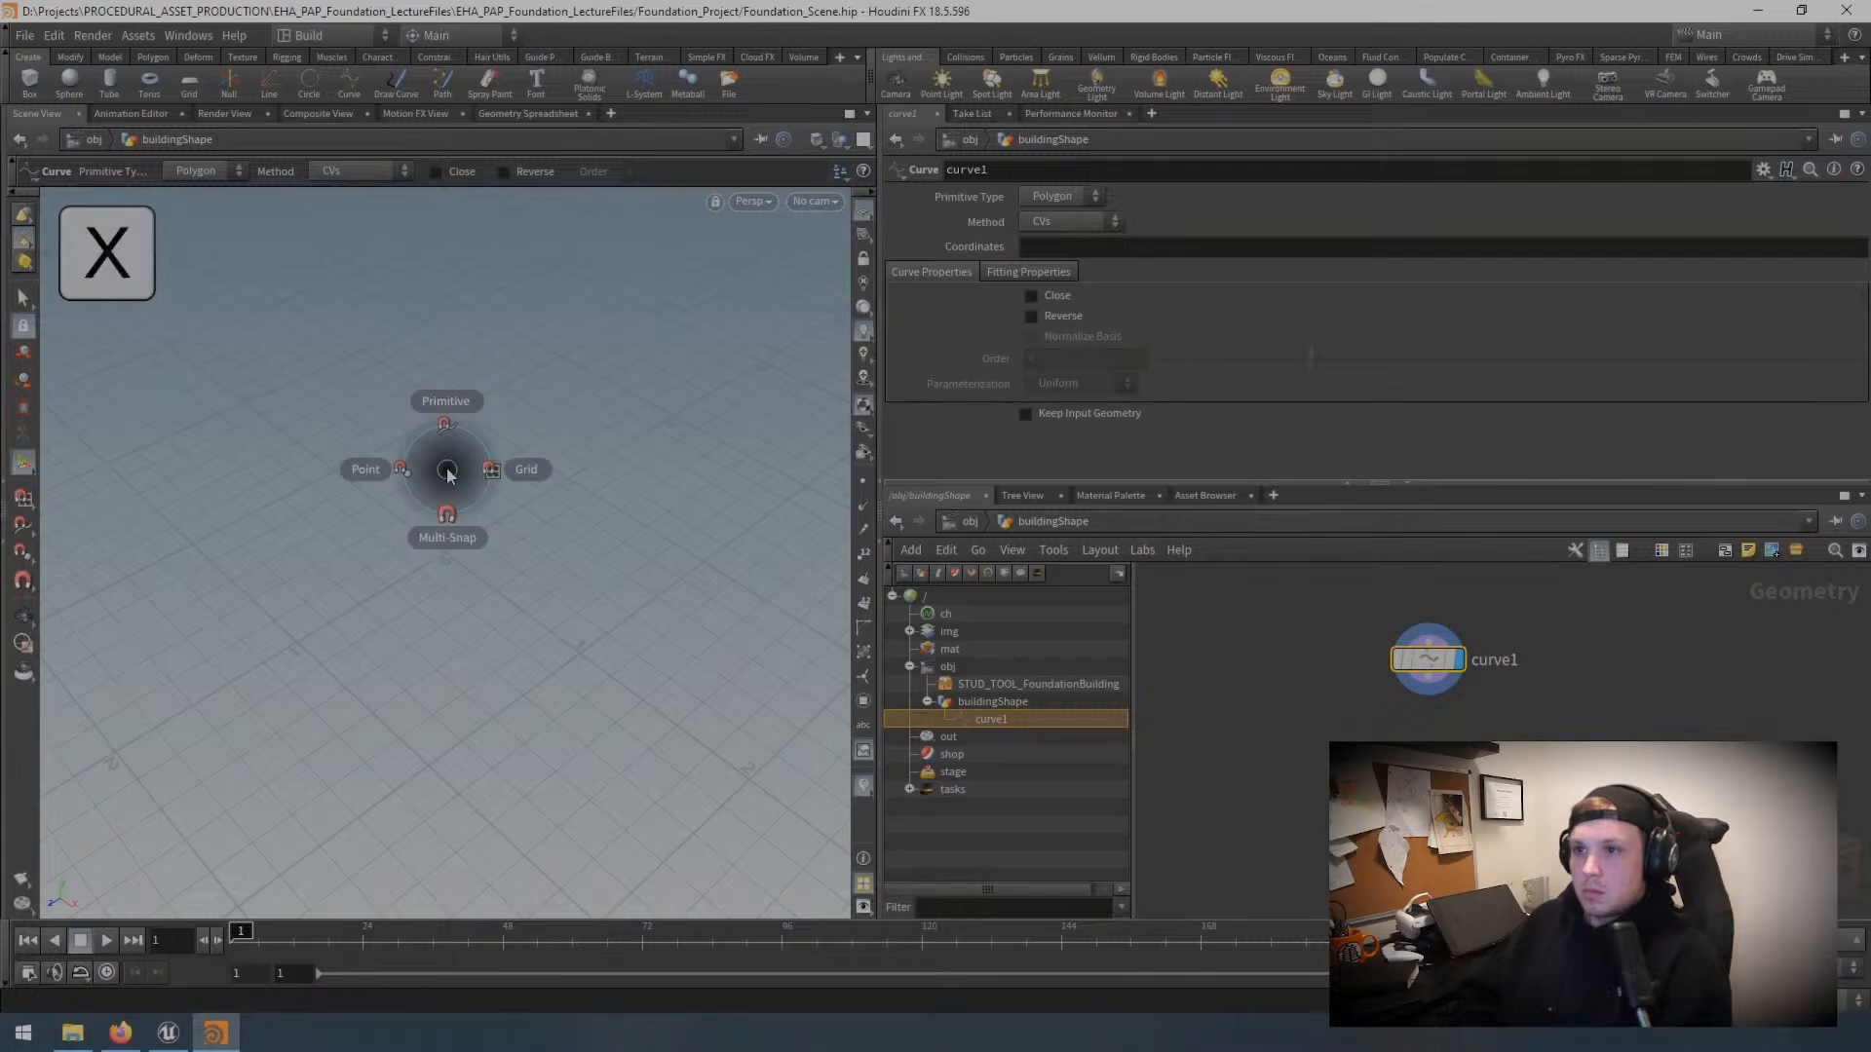
left_click(526, 469)
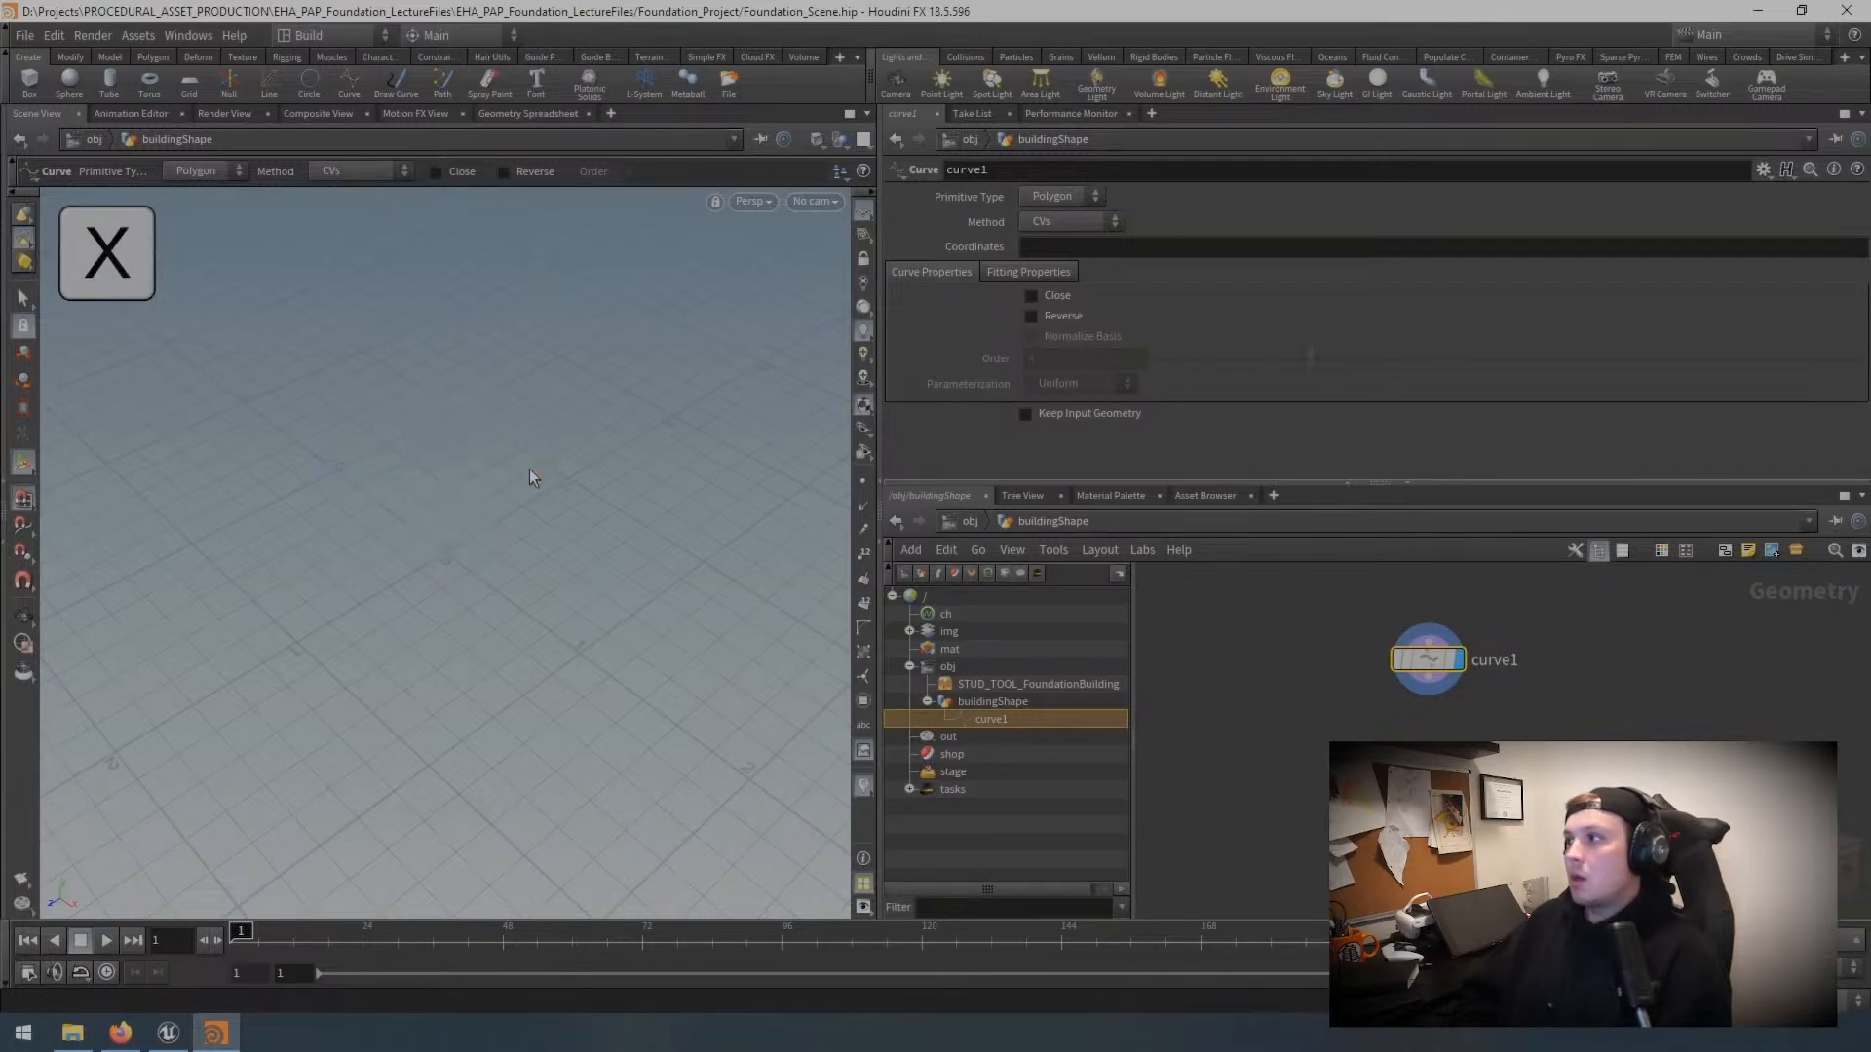
Step: Draw an open seven-point building outline on the grid, through XZ points (-1,0), (-1,1), (0.6,1), (0.6,0), (1.2,-0.6), (1.2,-1.4) and (-1,-1.4)
left_click(337, 470)
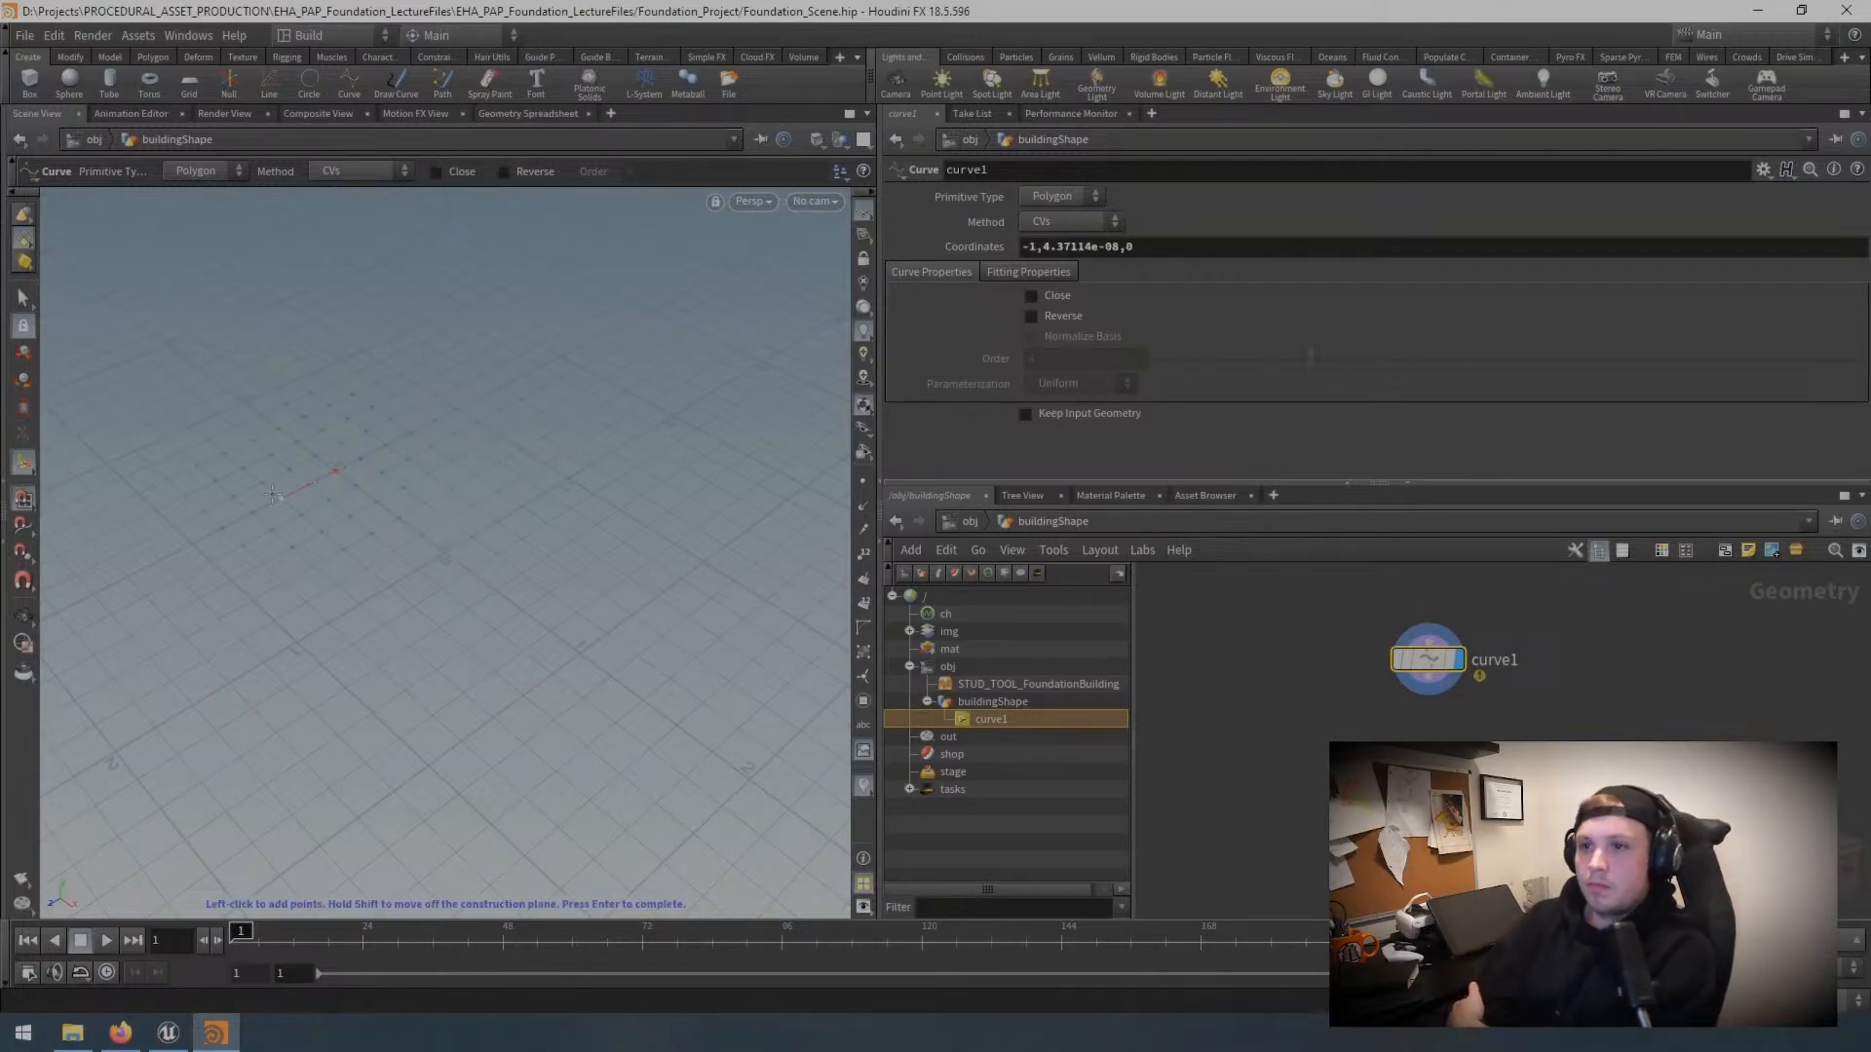
left_click(192, 543)
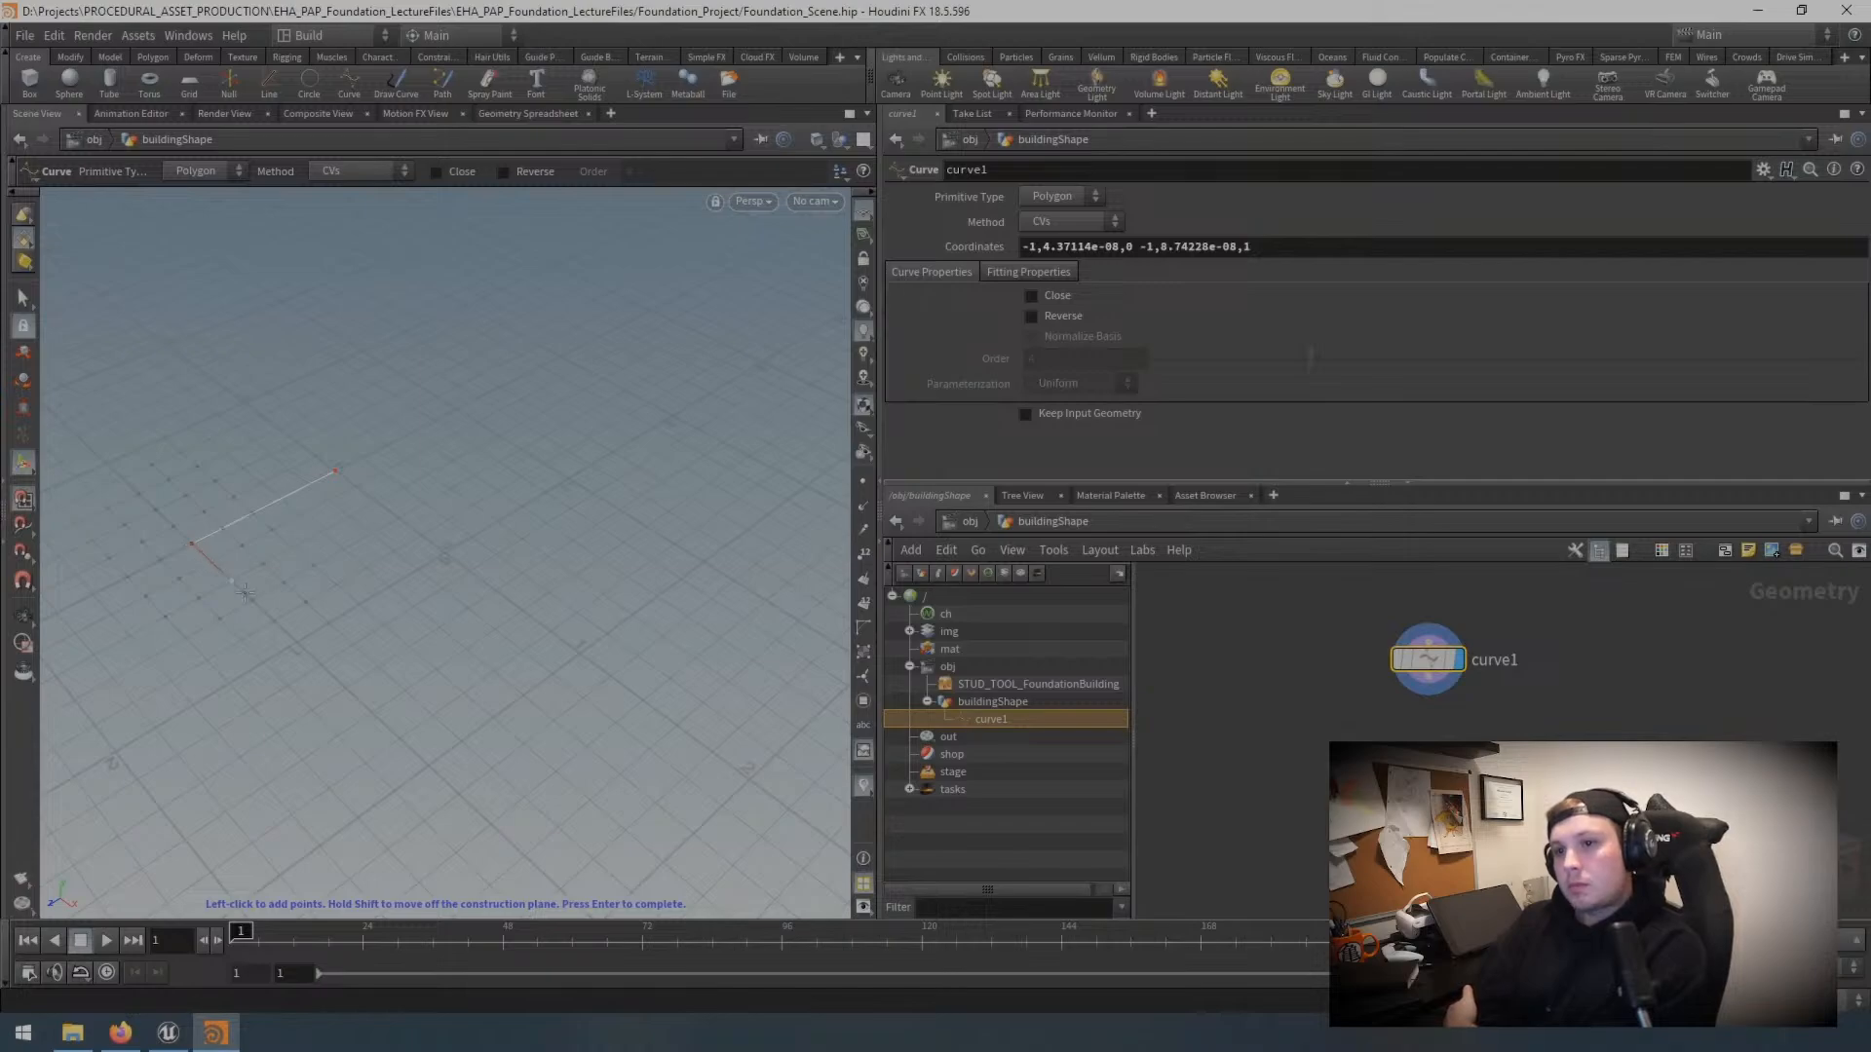
left_click(372, 711)
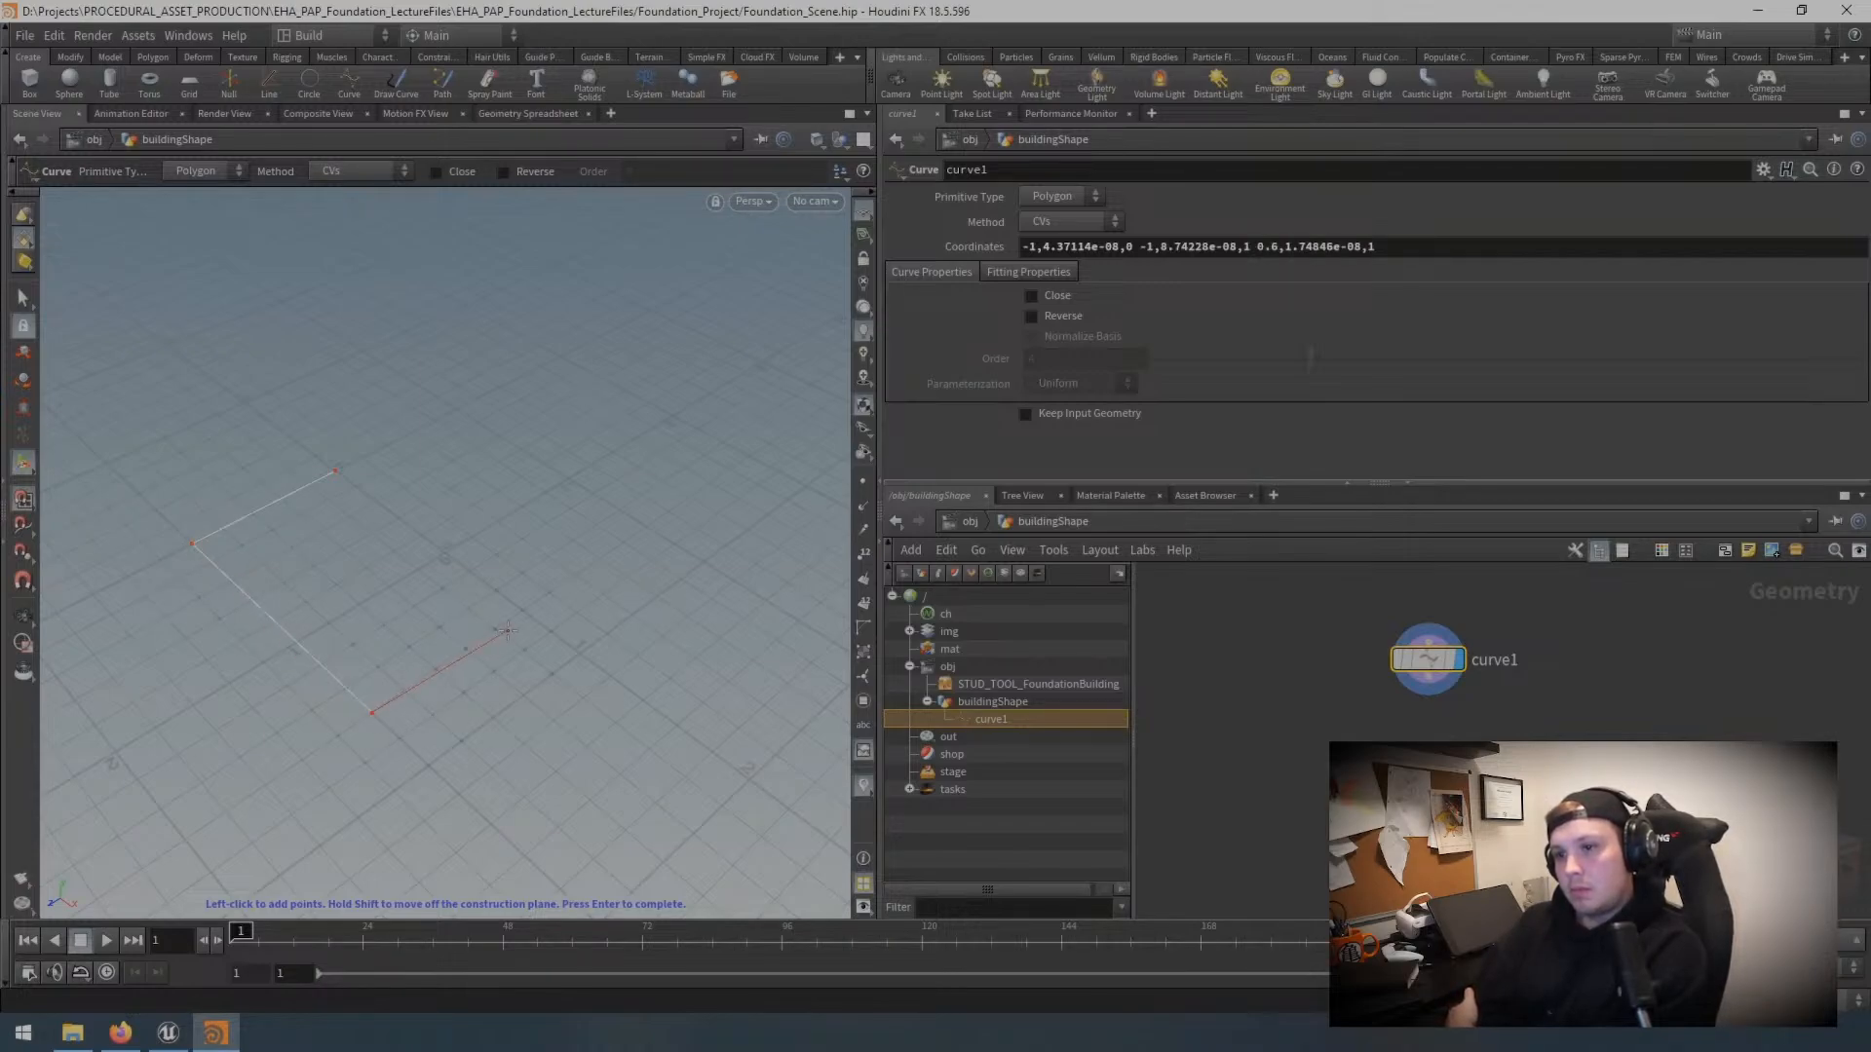
left_click(522, 611)
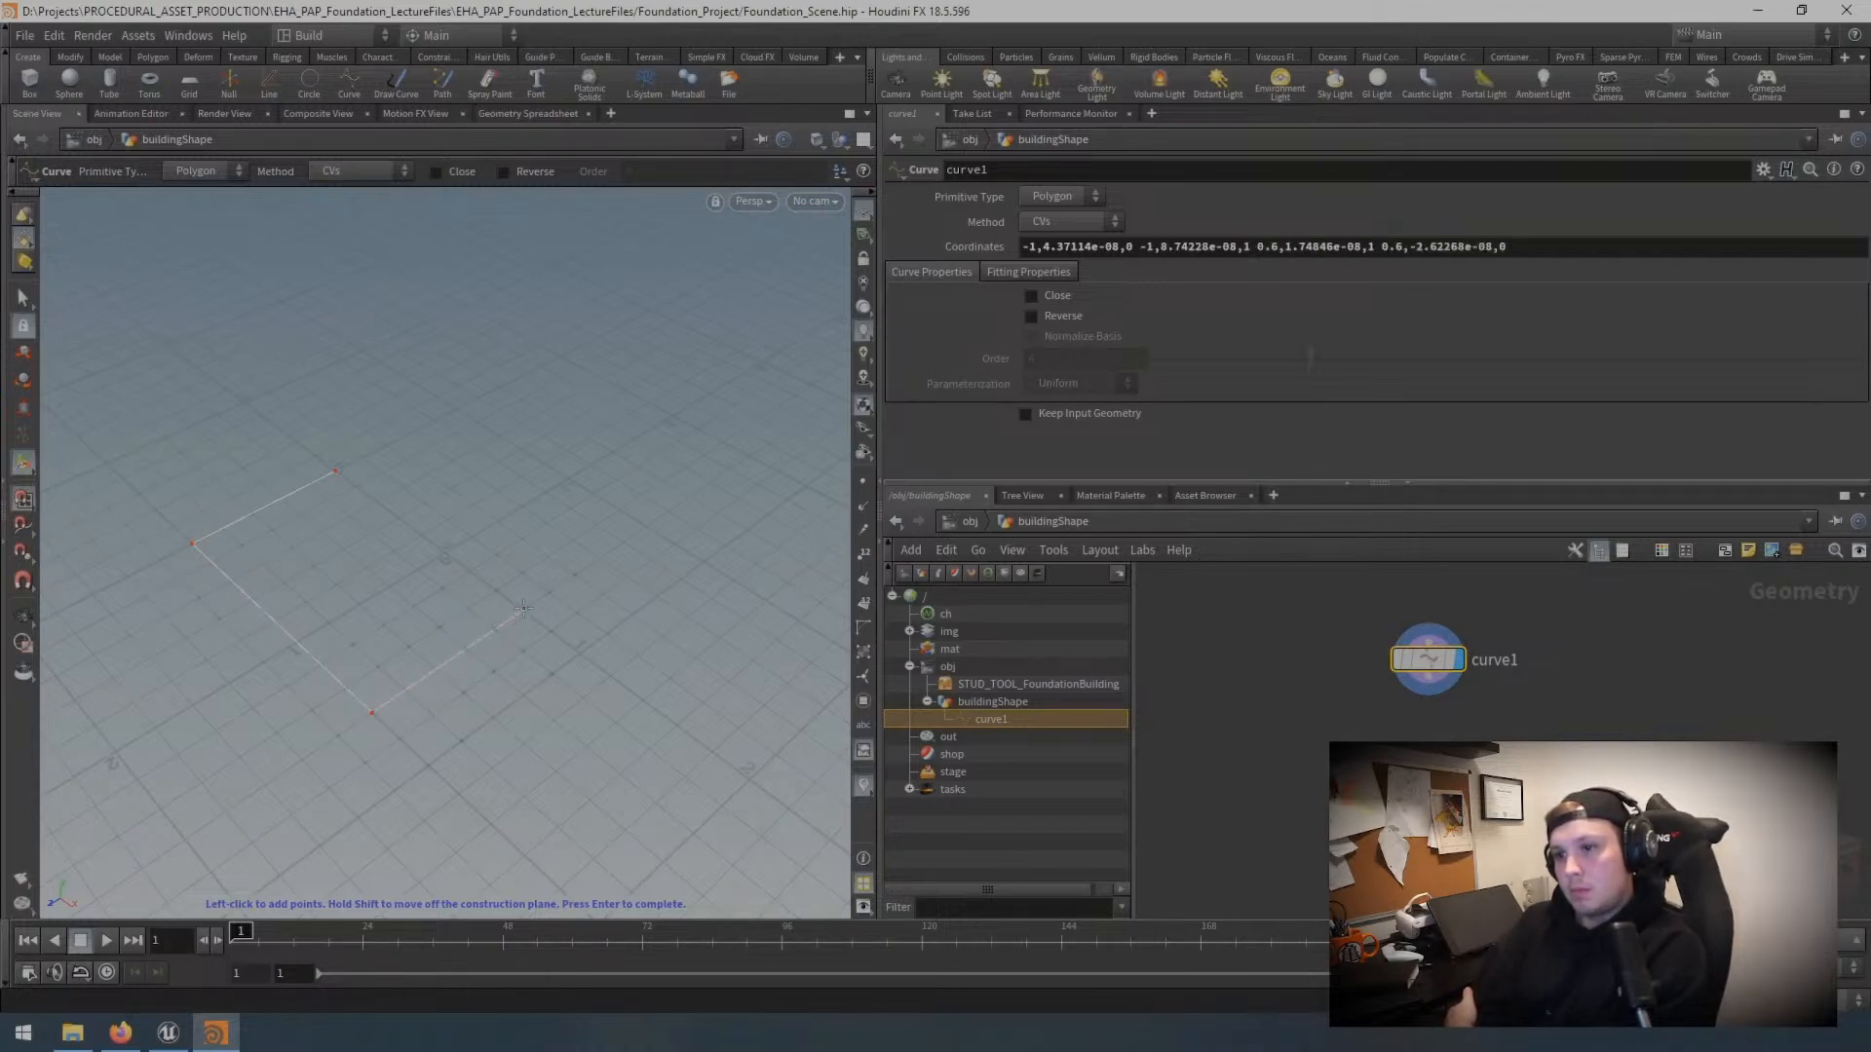
left_click(688, 617)
left_click(774, 549)
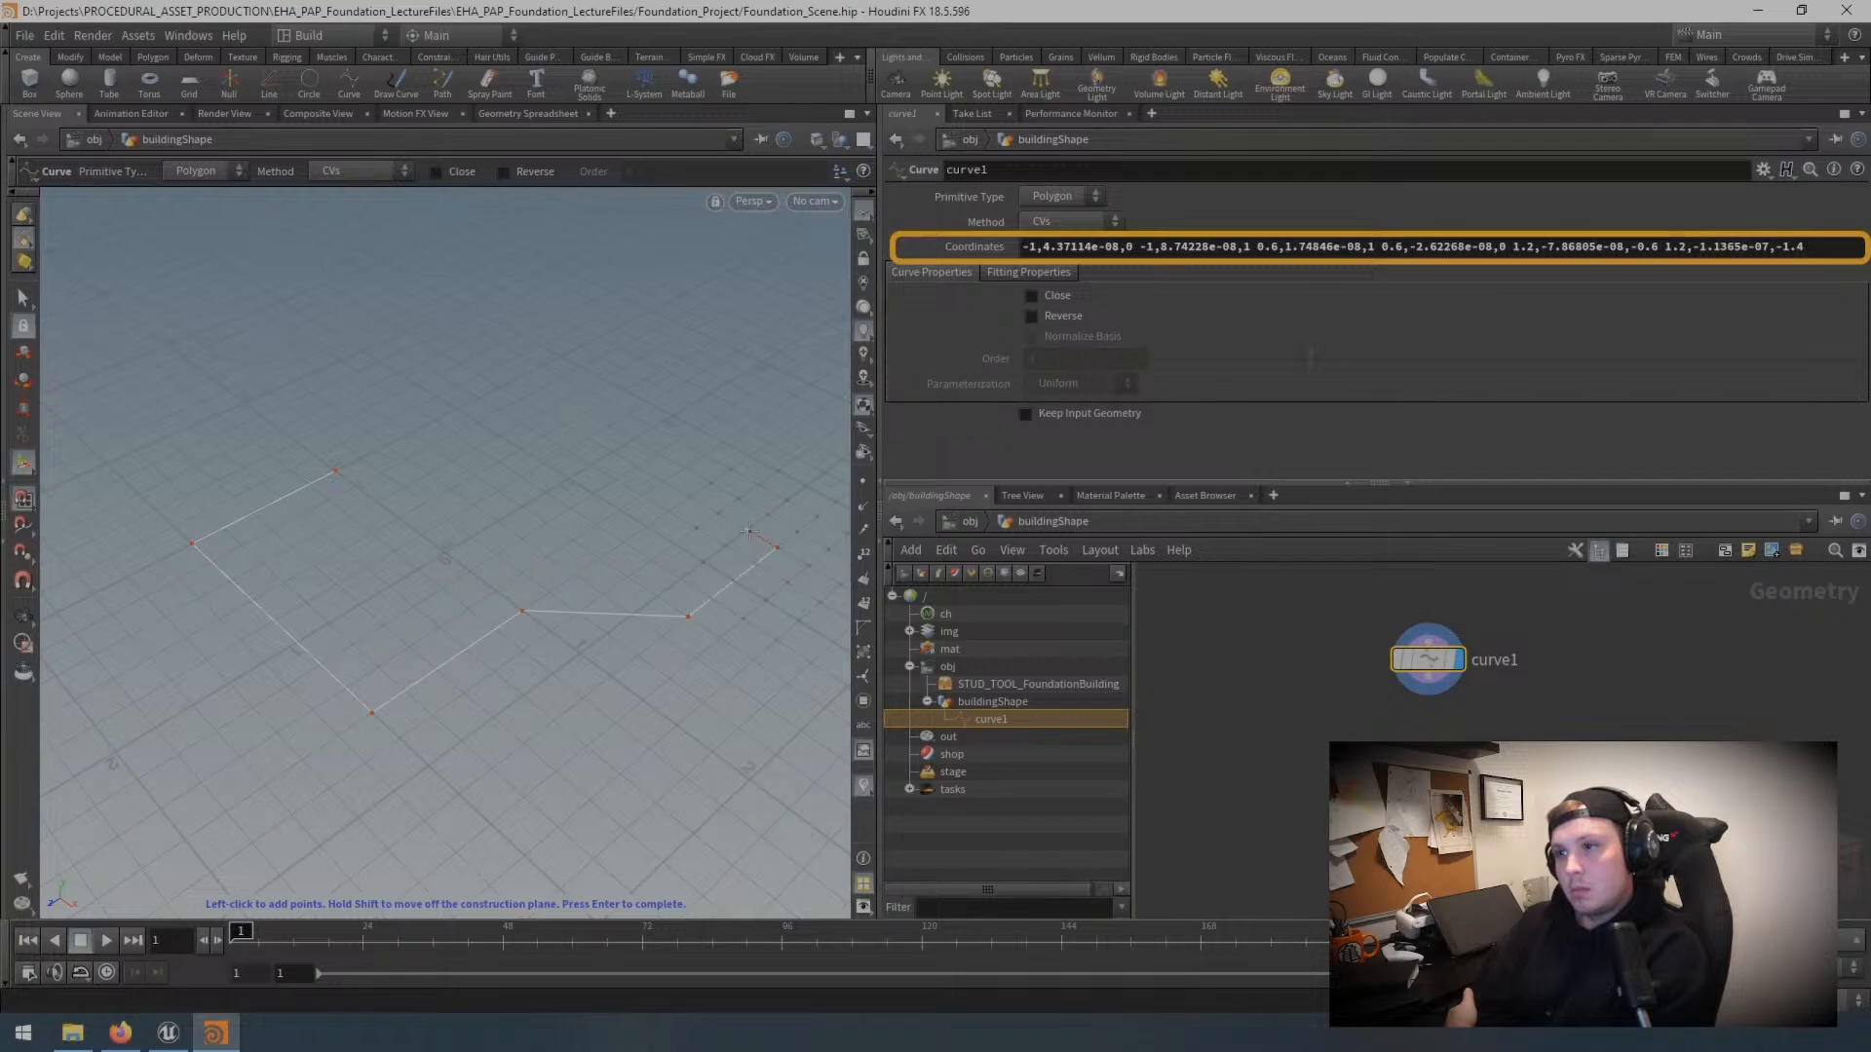
left_click(502, 380)
key("Return")
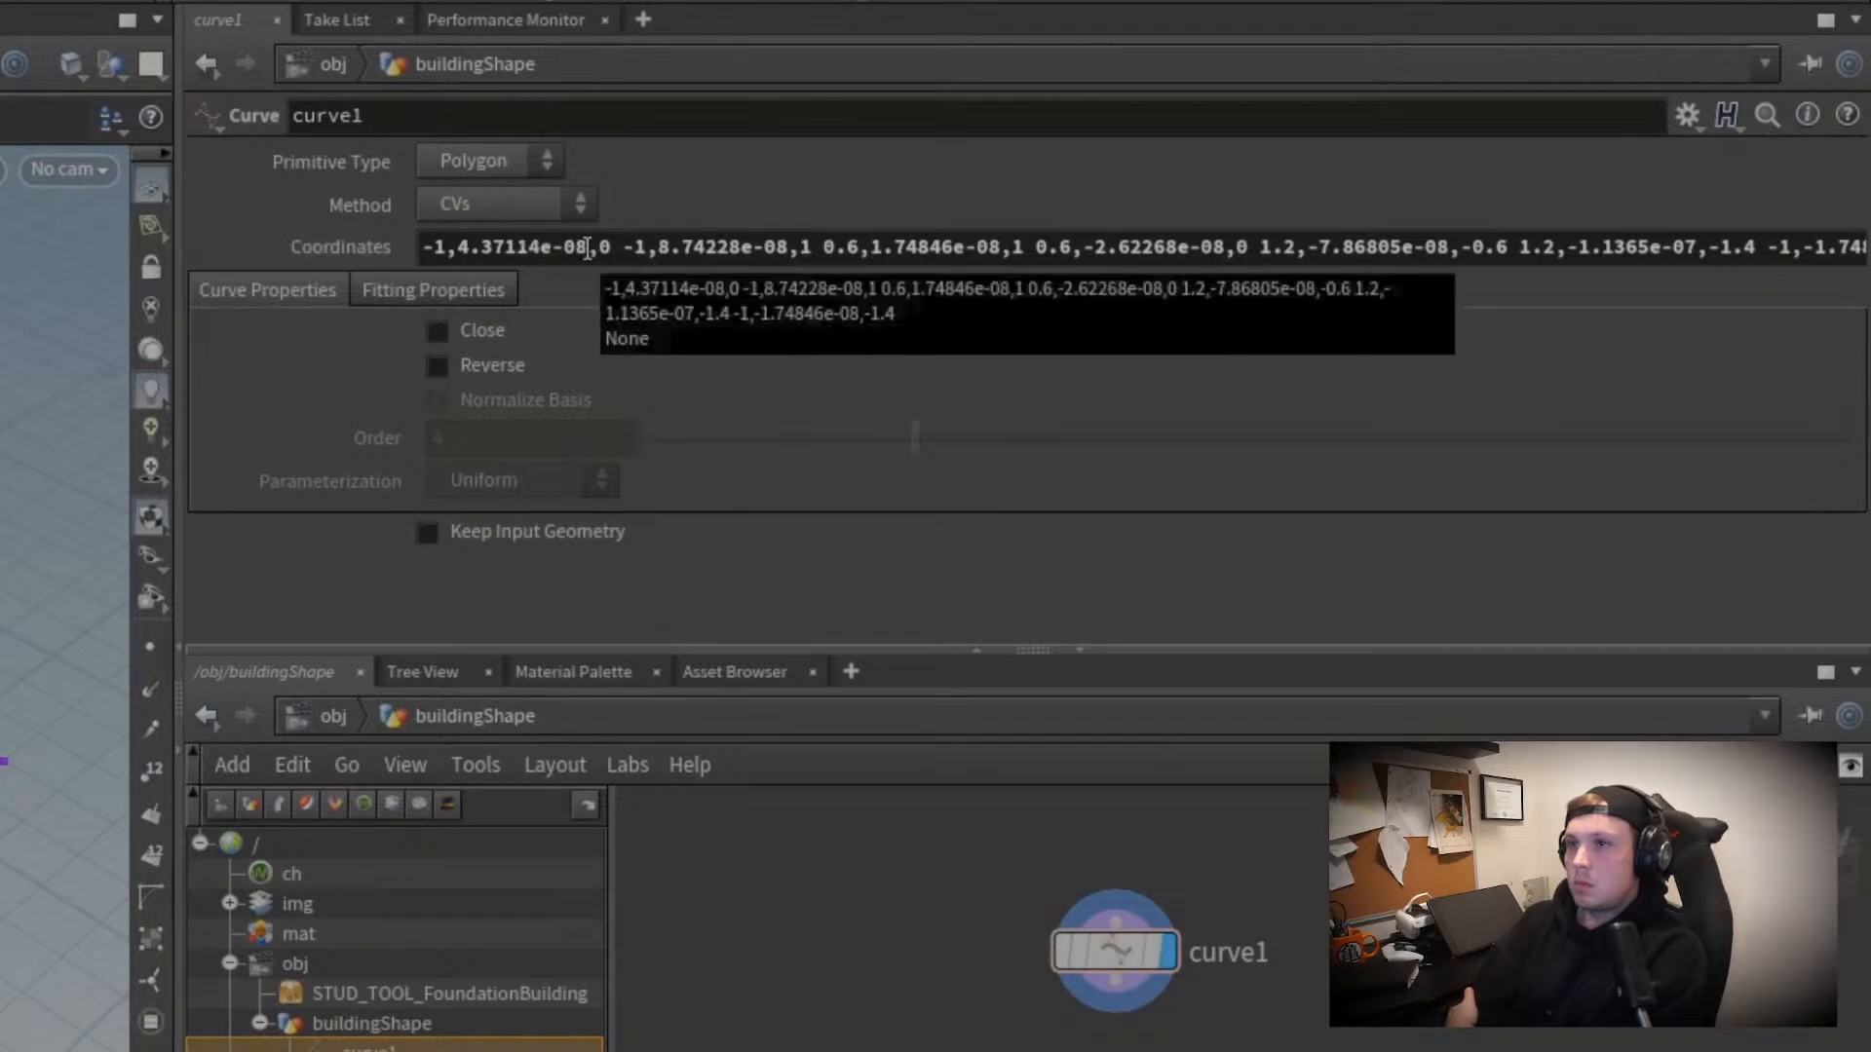
Step: Try setting the first curve point's Y coordinate to 0 and moving the second point vertically
left_click_drag(587, 250, 459, 263)
type("0")
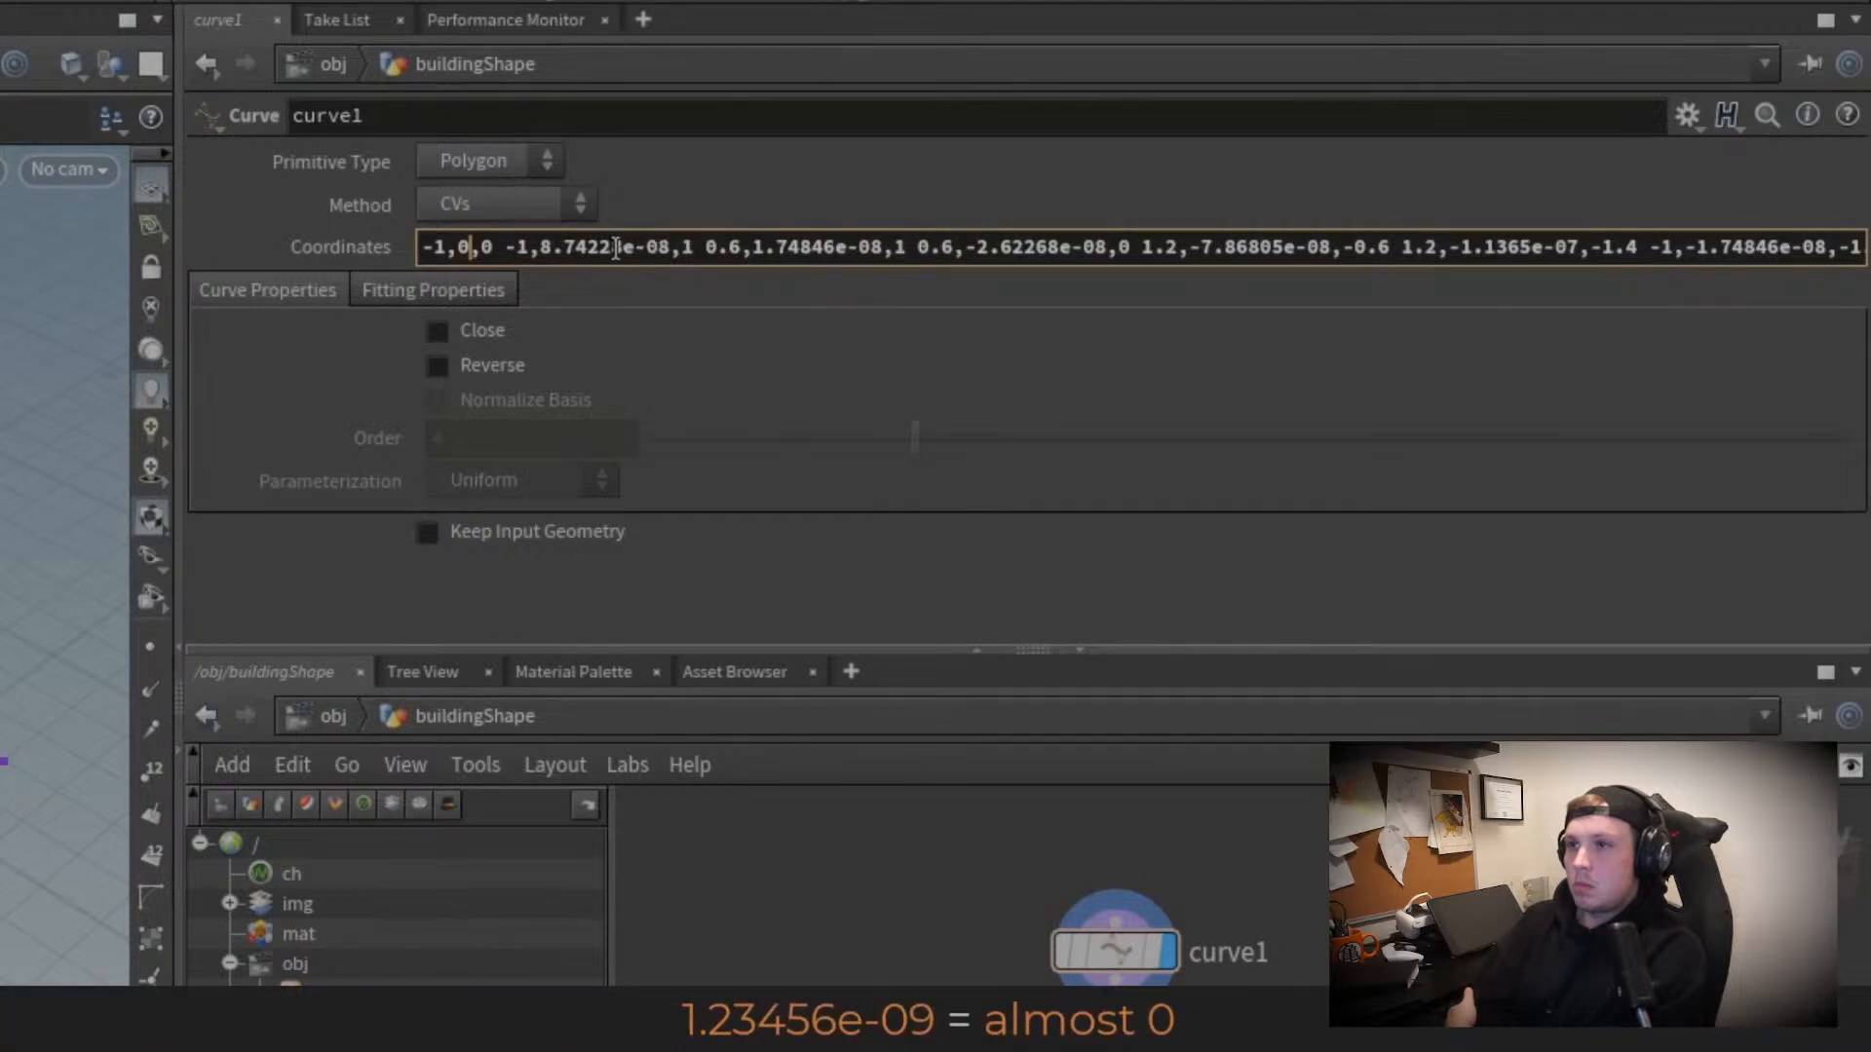
left_click_drag(622, 245, 671, 239)
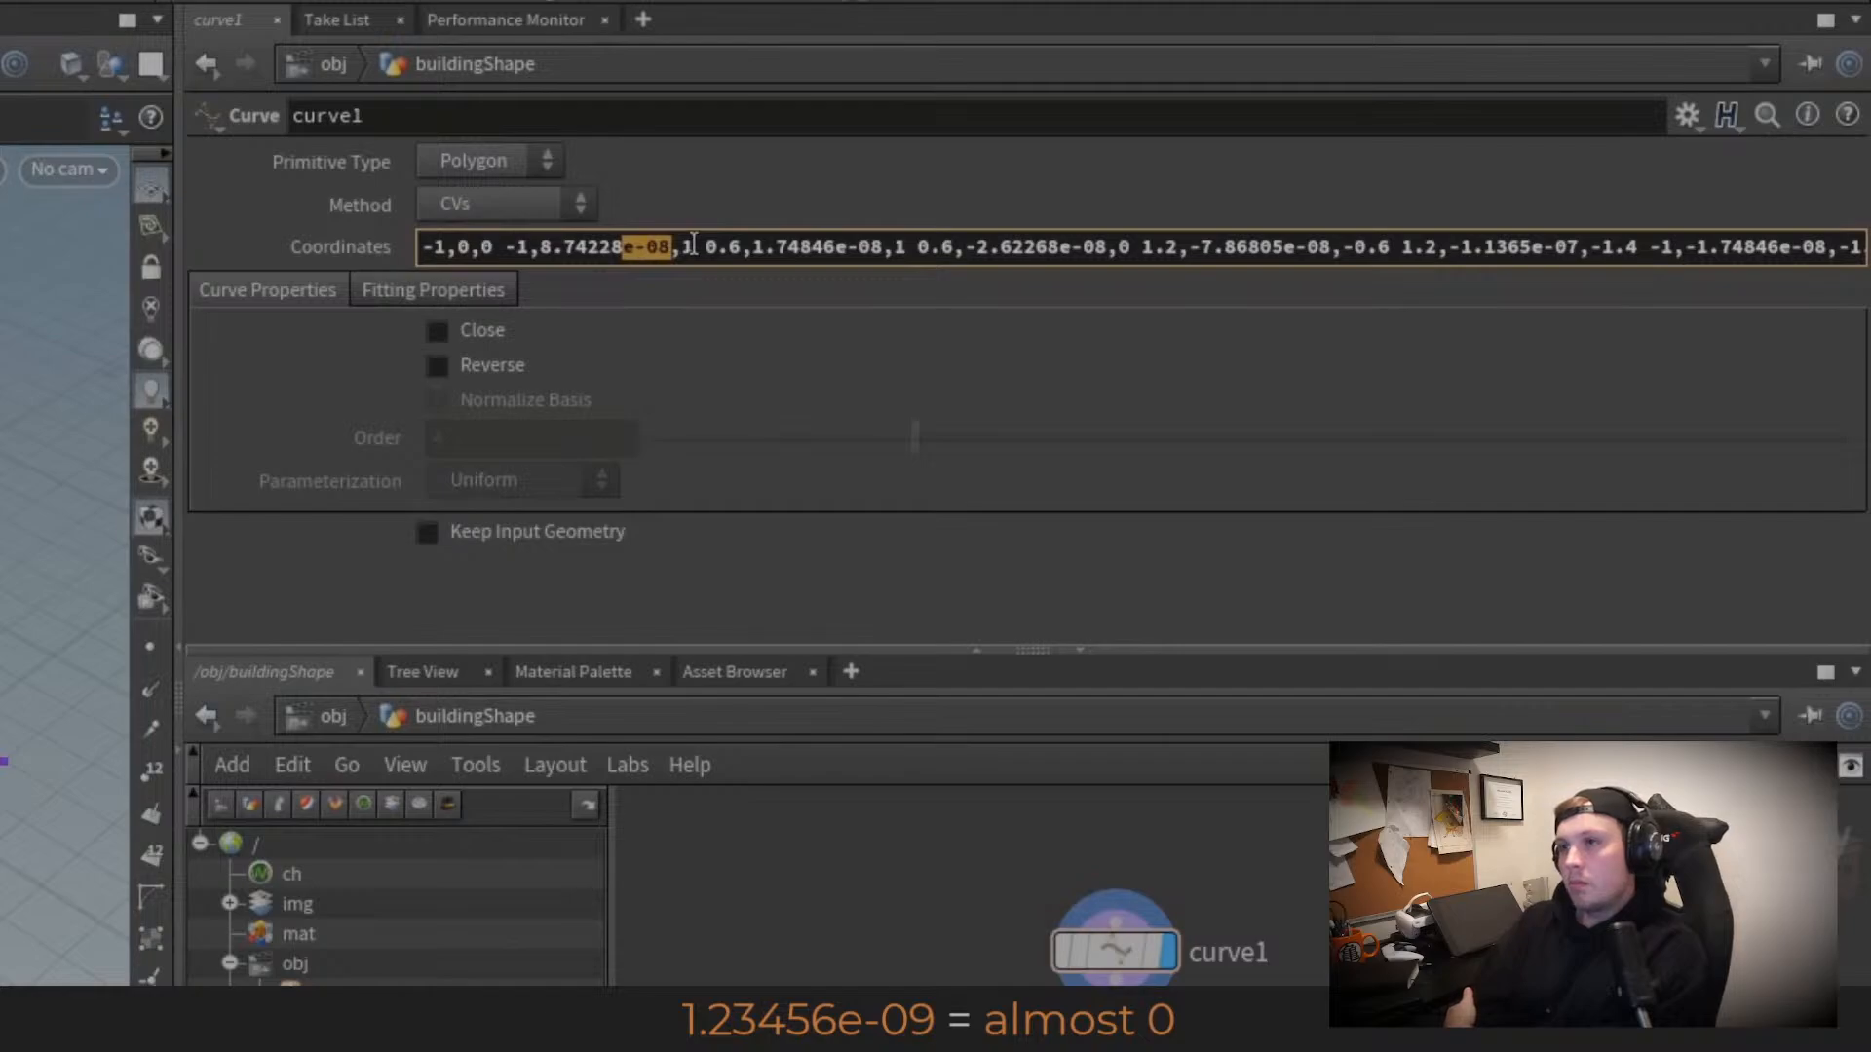
left_click(646, 247)
left_click_drag(668, 246, 674, 249)
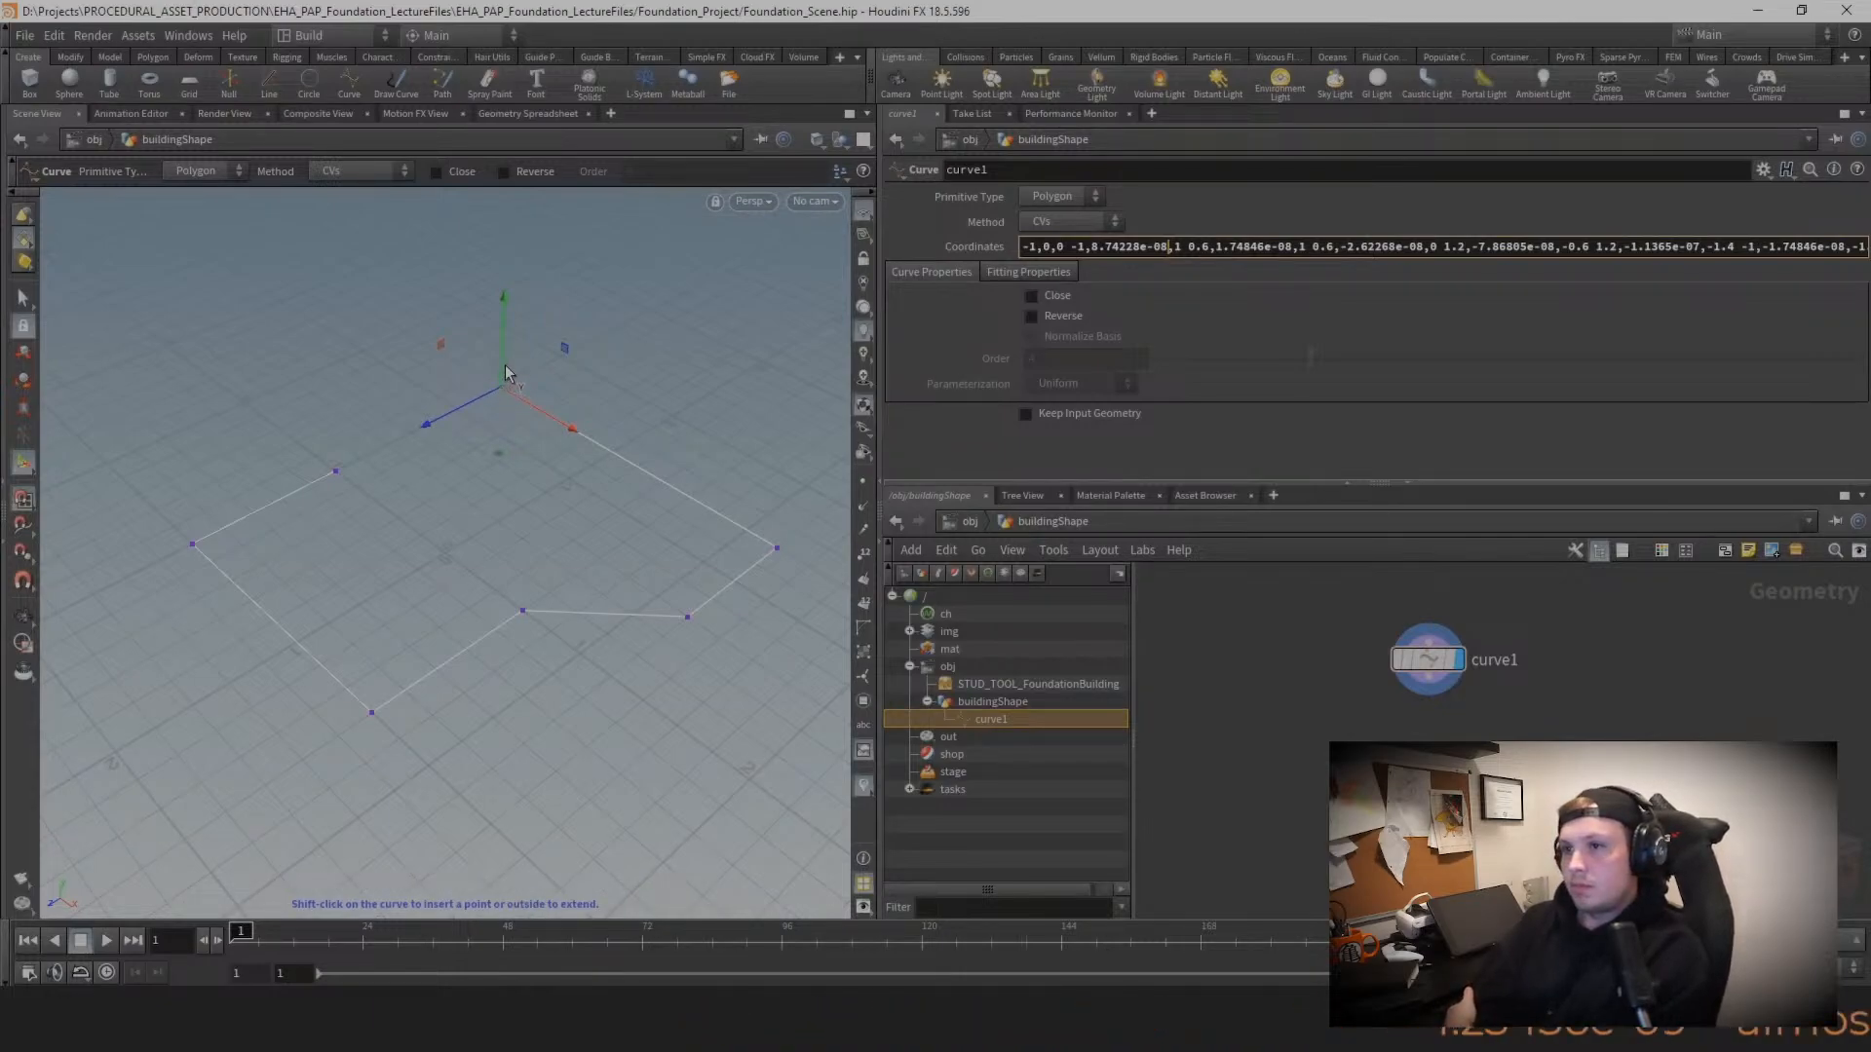
left_click(193, 545)
mouse_move(185, 501)
left_mouse_down()
mouse_move(188, 526)
mouse_move(162, 440)
mouse_move(189, 620)
mouse_move(160, 522)
mouse_move(173, 611)
mouse_move(150, 563)
mouse_move(193, 546)
mouse_move(197, 606)
mouse_move(184, 538)
left_mouse_up()
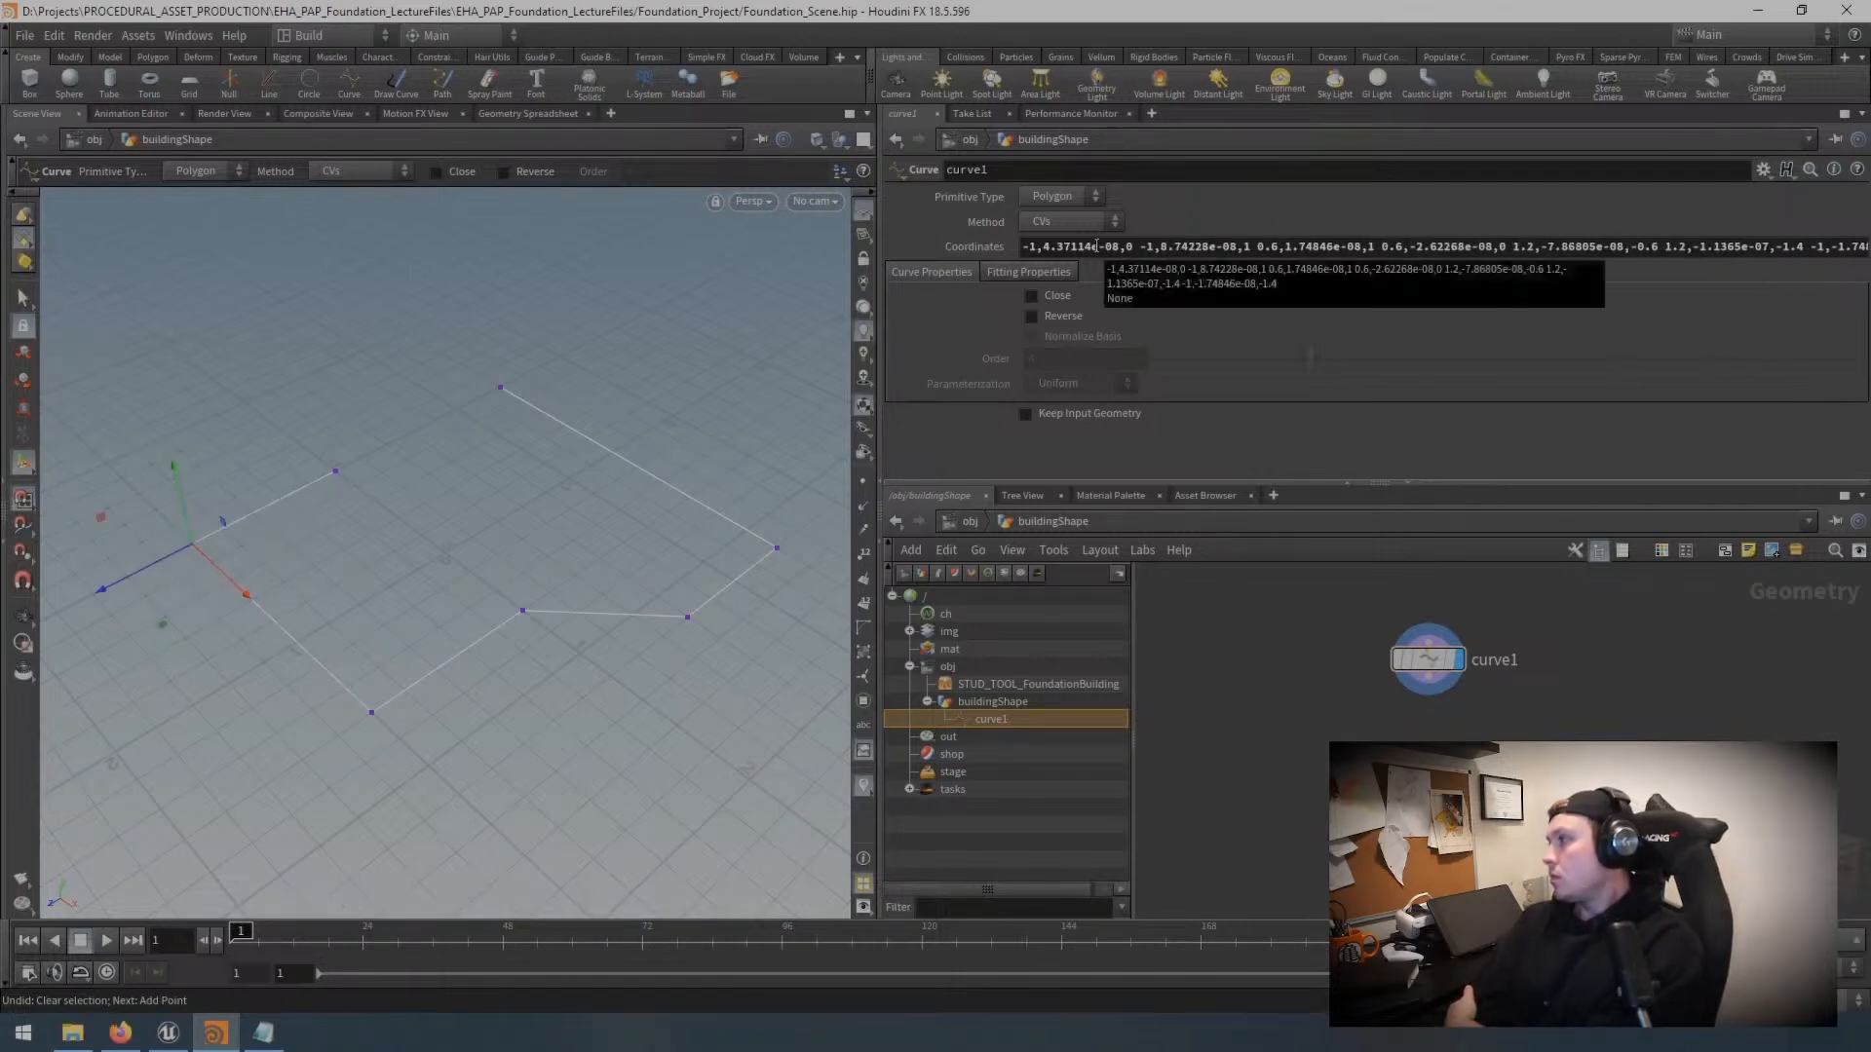
Step: Examine how curve1's coordinate string lists the position of each point
left_click_drag(1120, 247, 1033, 272)
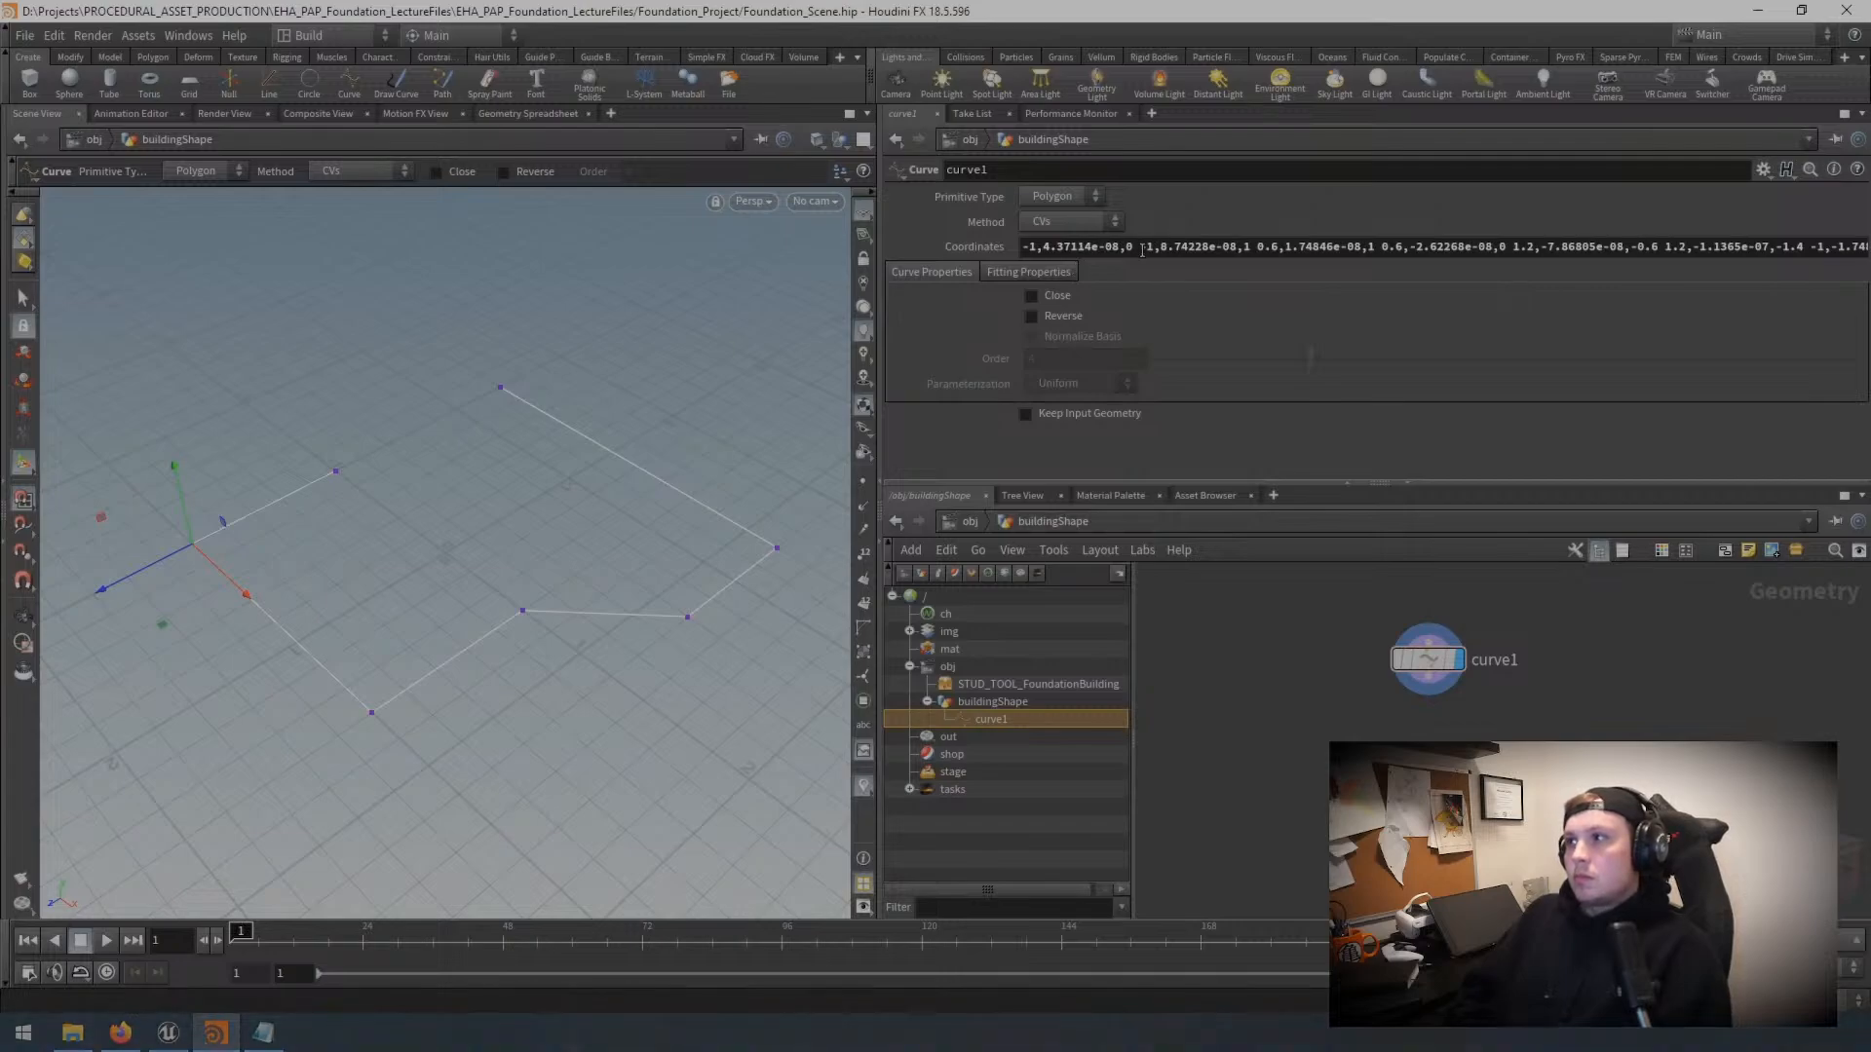
left_click_drag(1132, 247, 1659, 250)
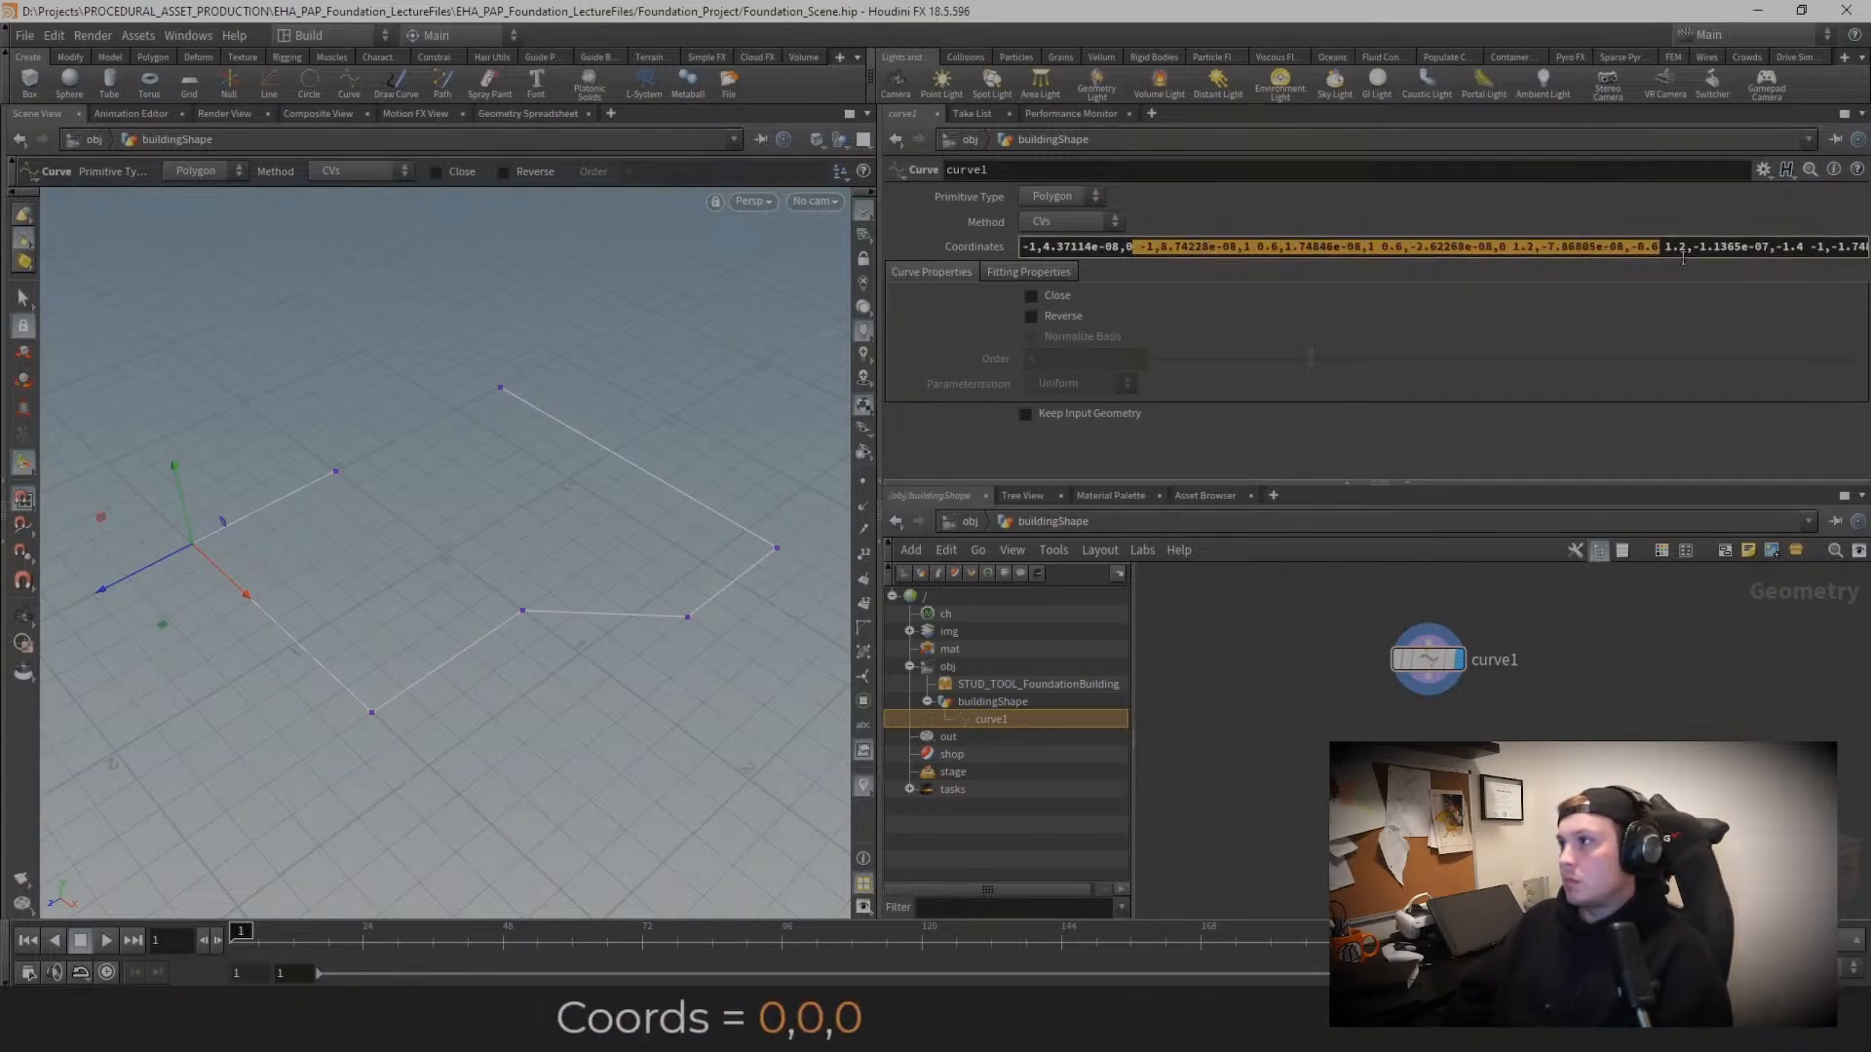
left_click(1690, 301)
left_click(1428, 659)
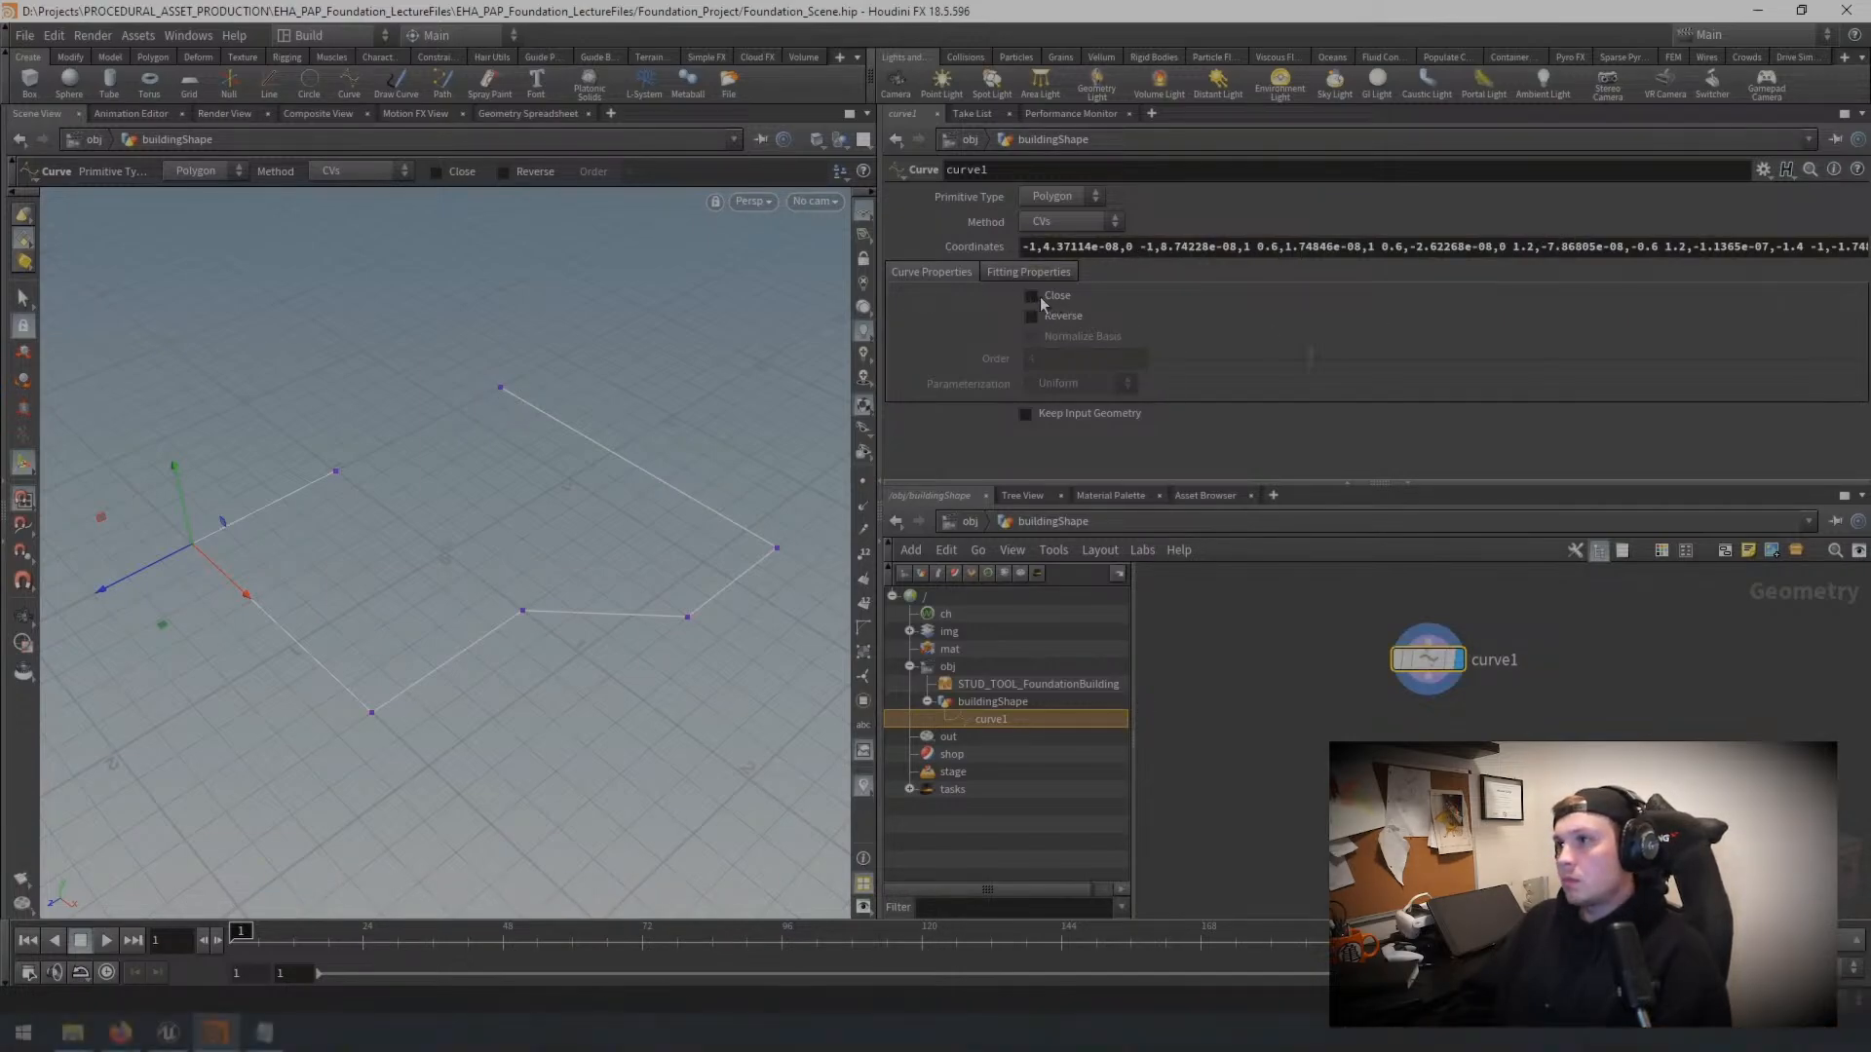
Step: Try the NURBS primitive type on curve1 and move the curve's end point
left_click(1065, 202)
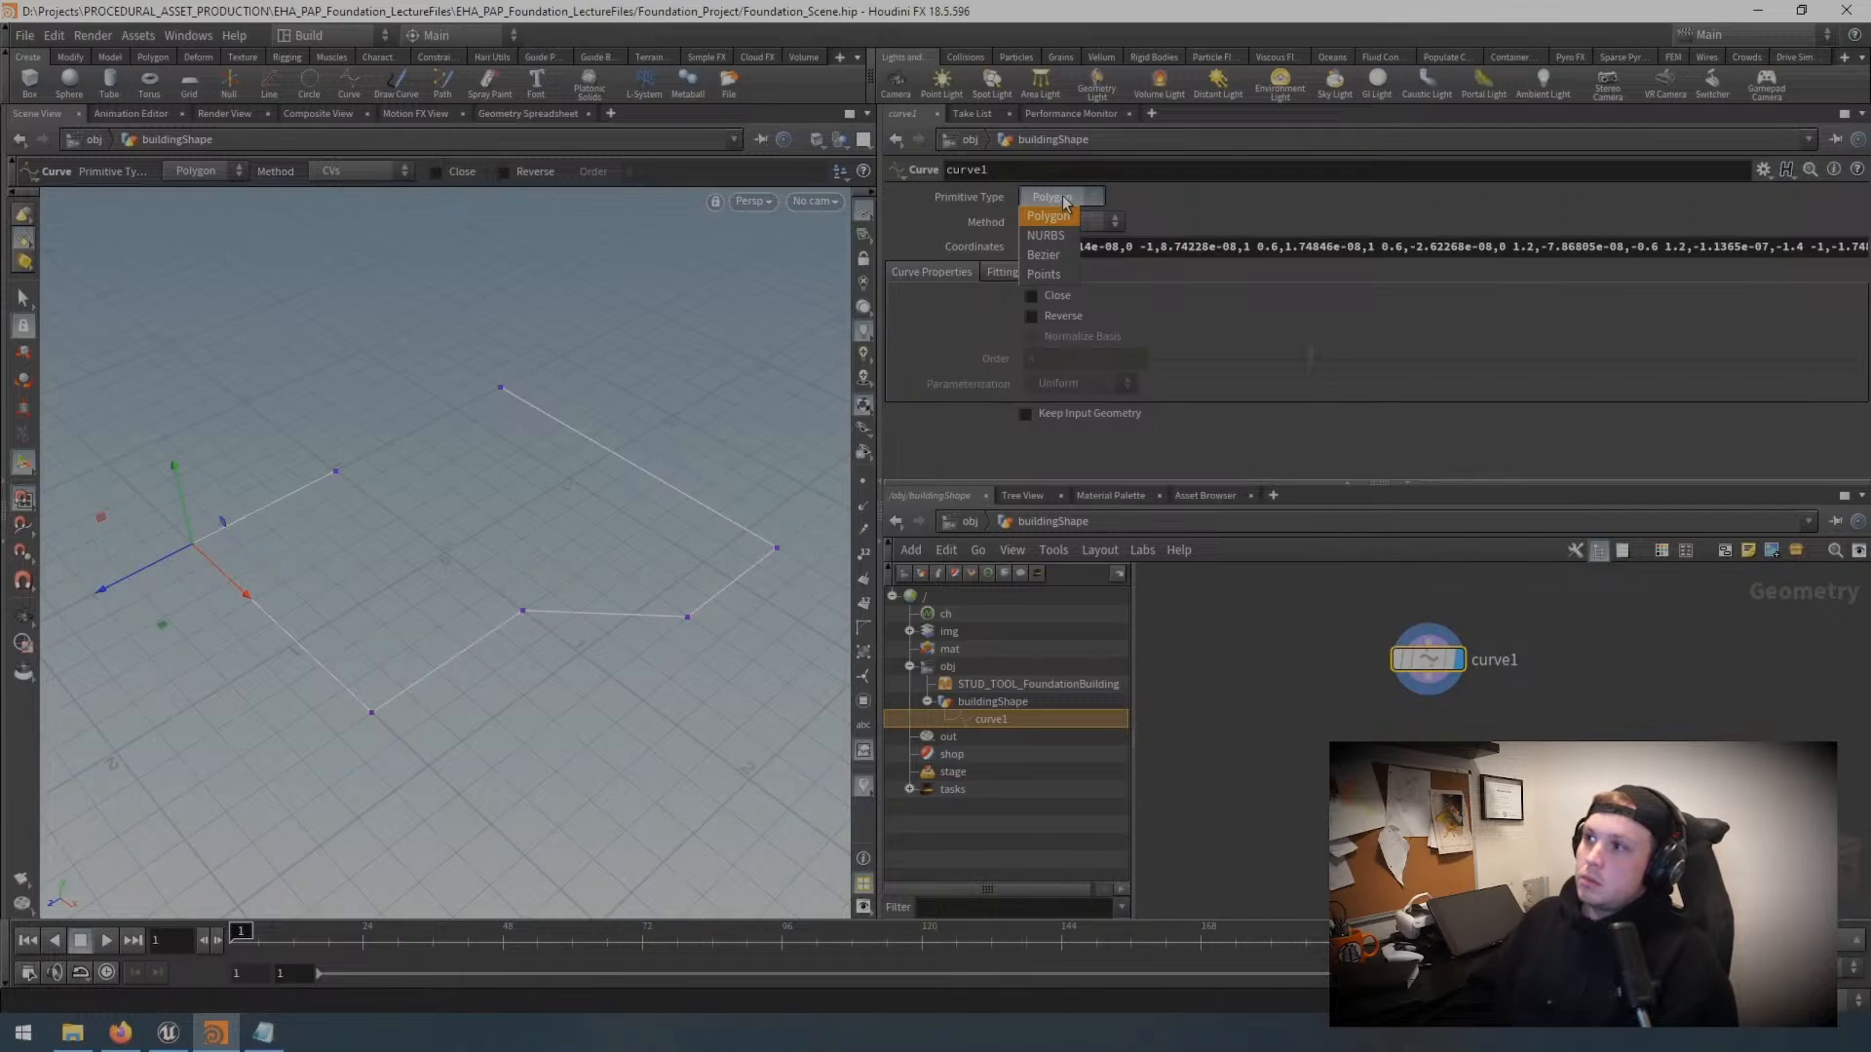
left_click(1056, 237)
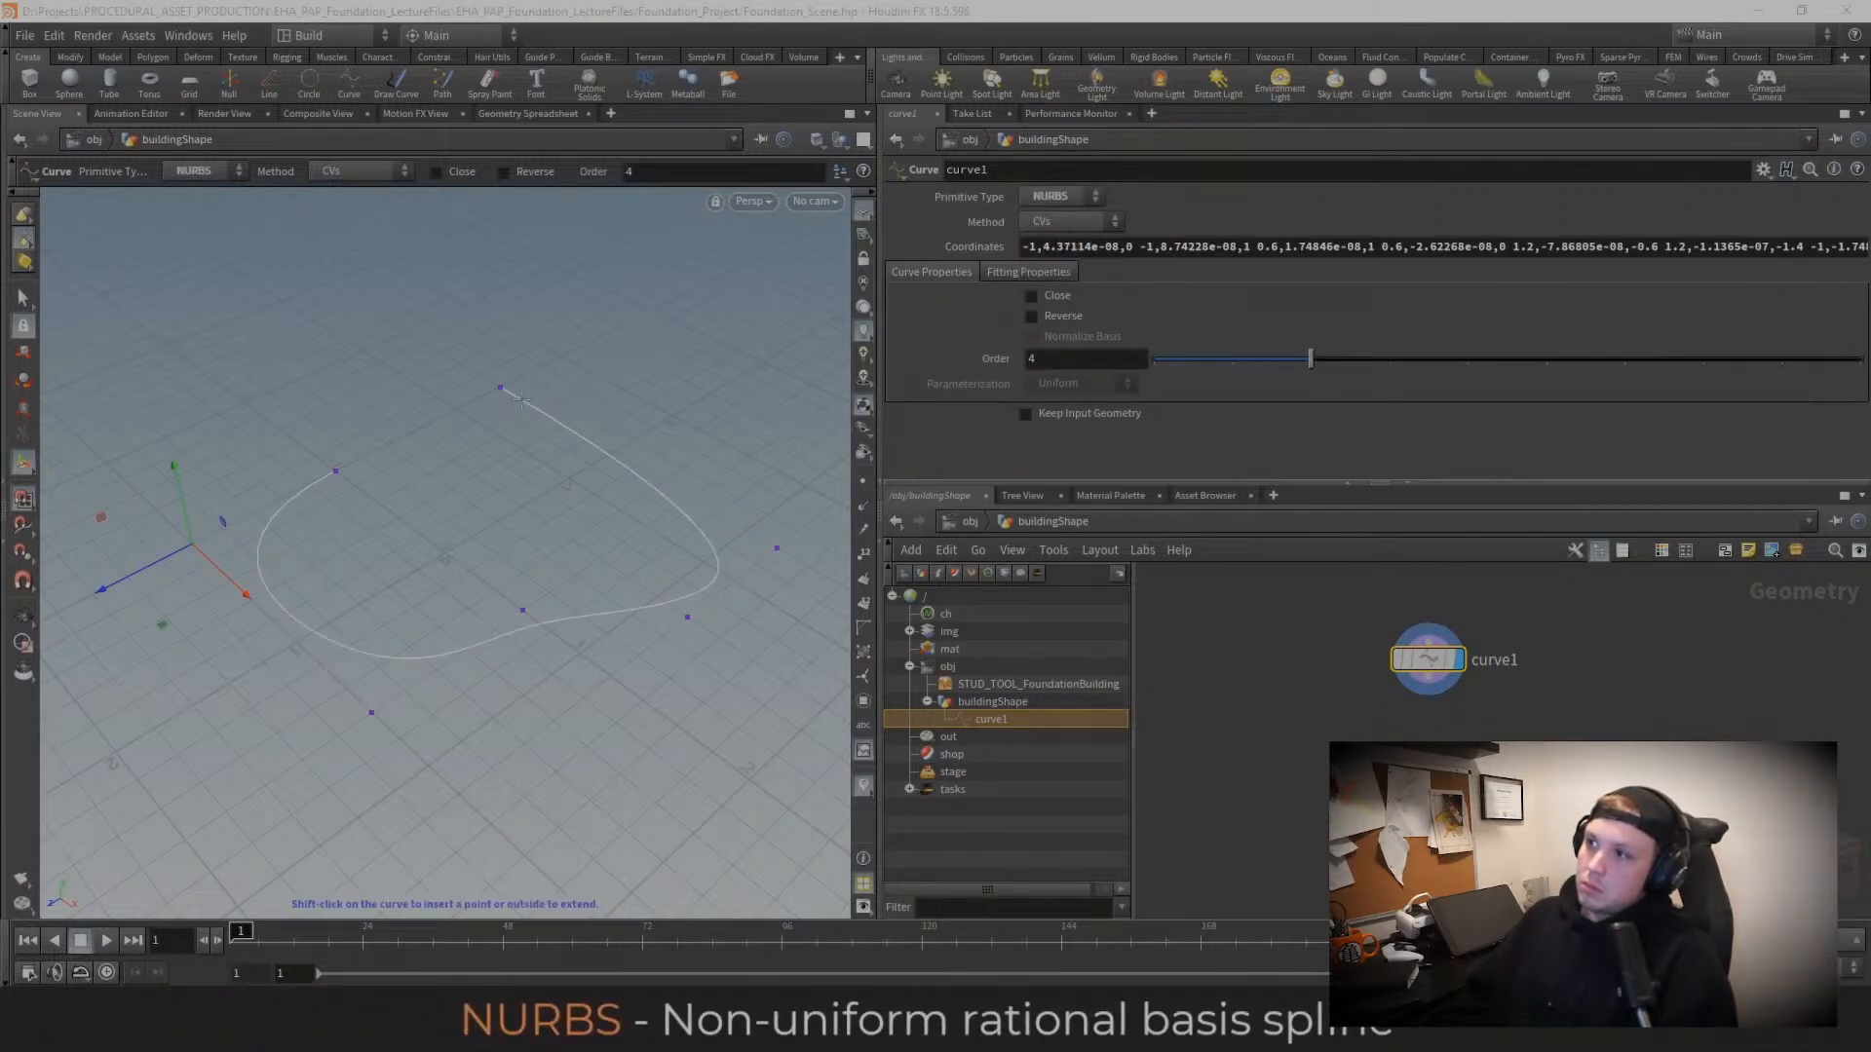
left_click(468, 402)
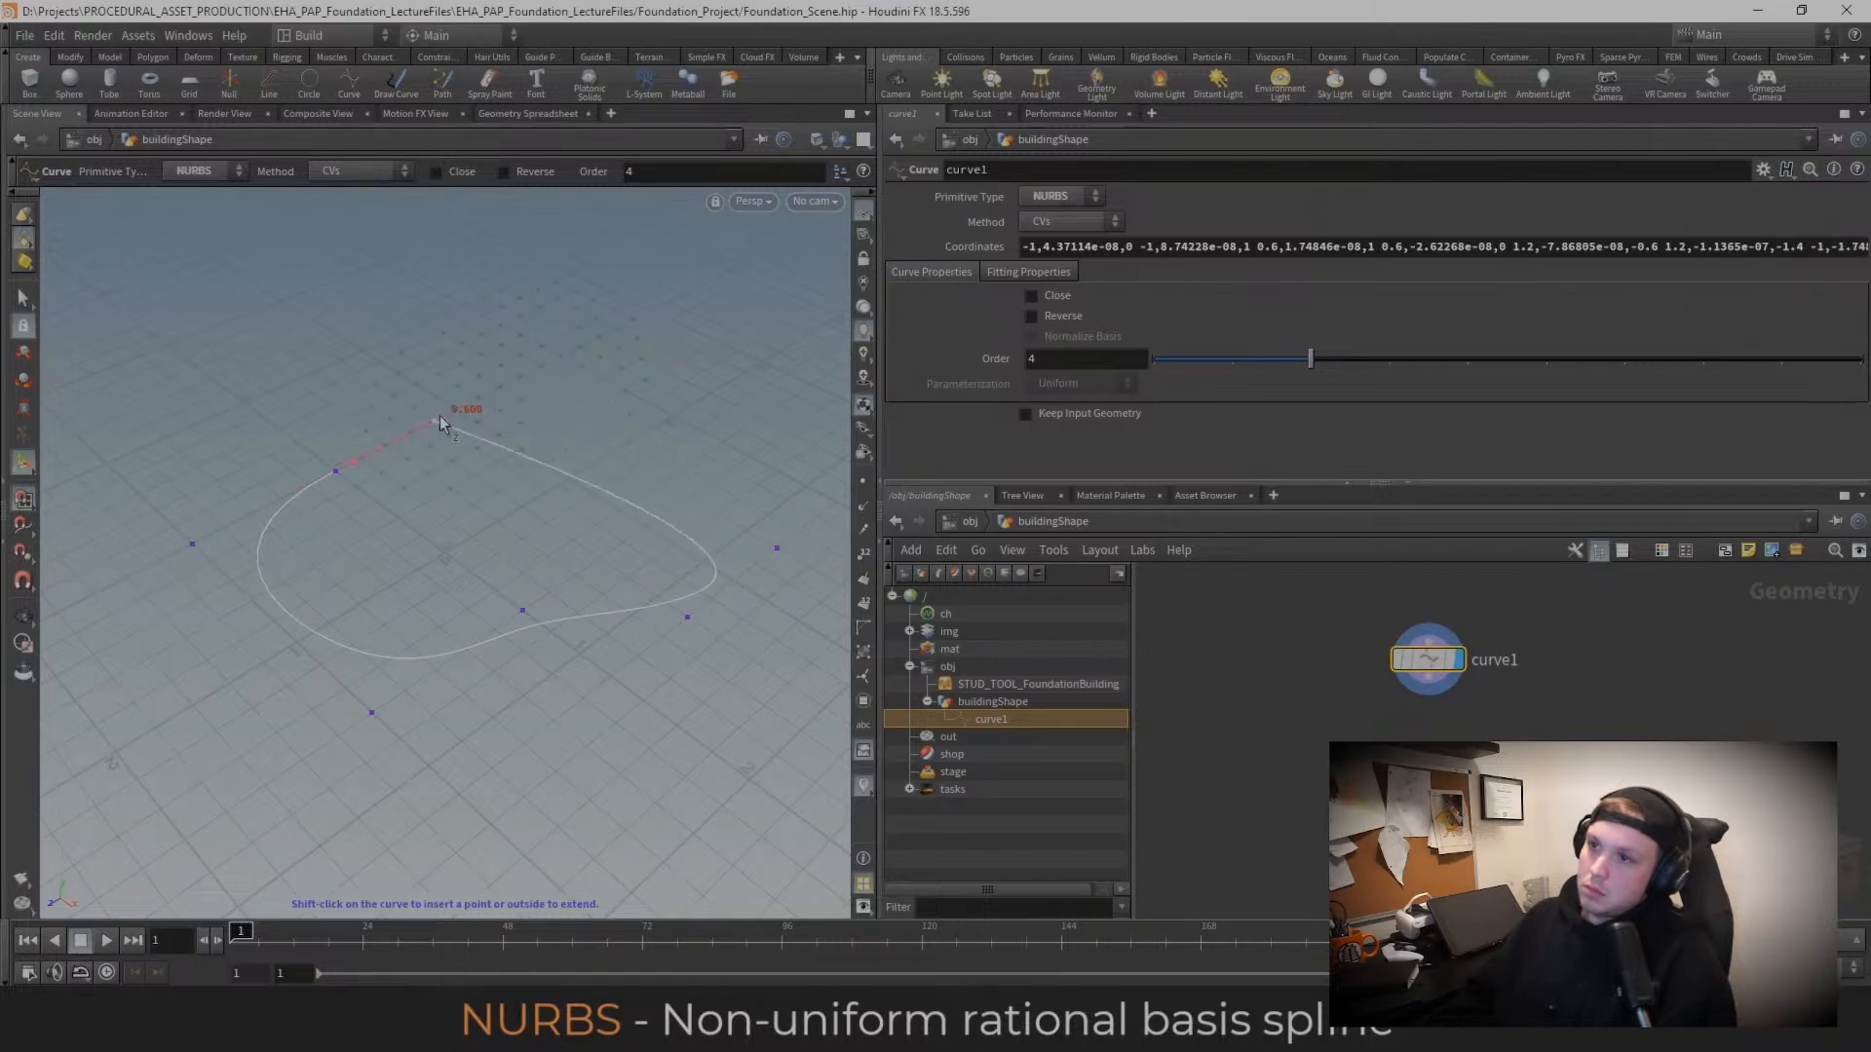
left_click(468, 408)
left_click_drag(469, 409, 471, 414)
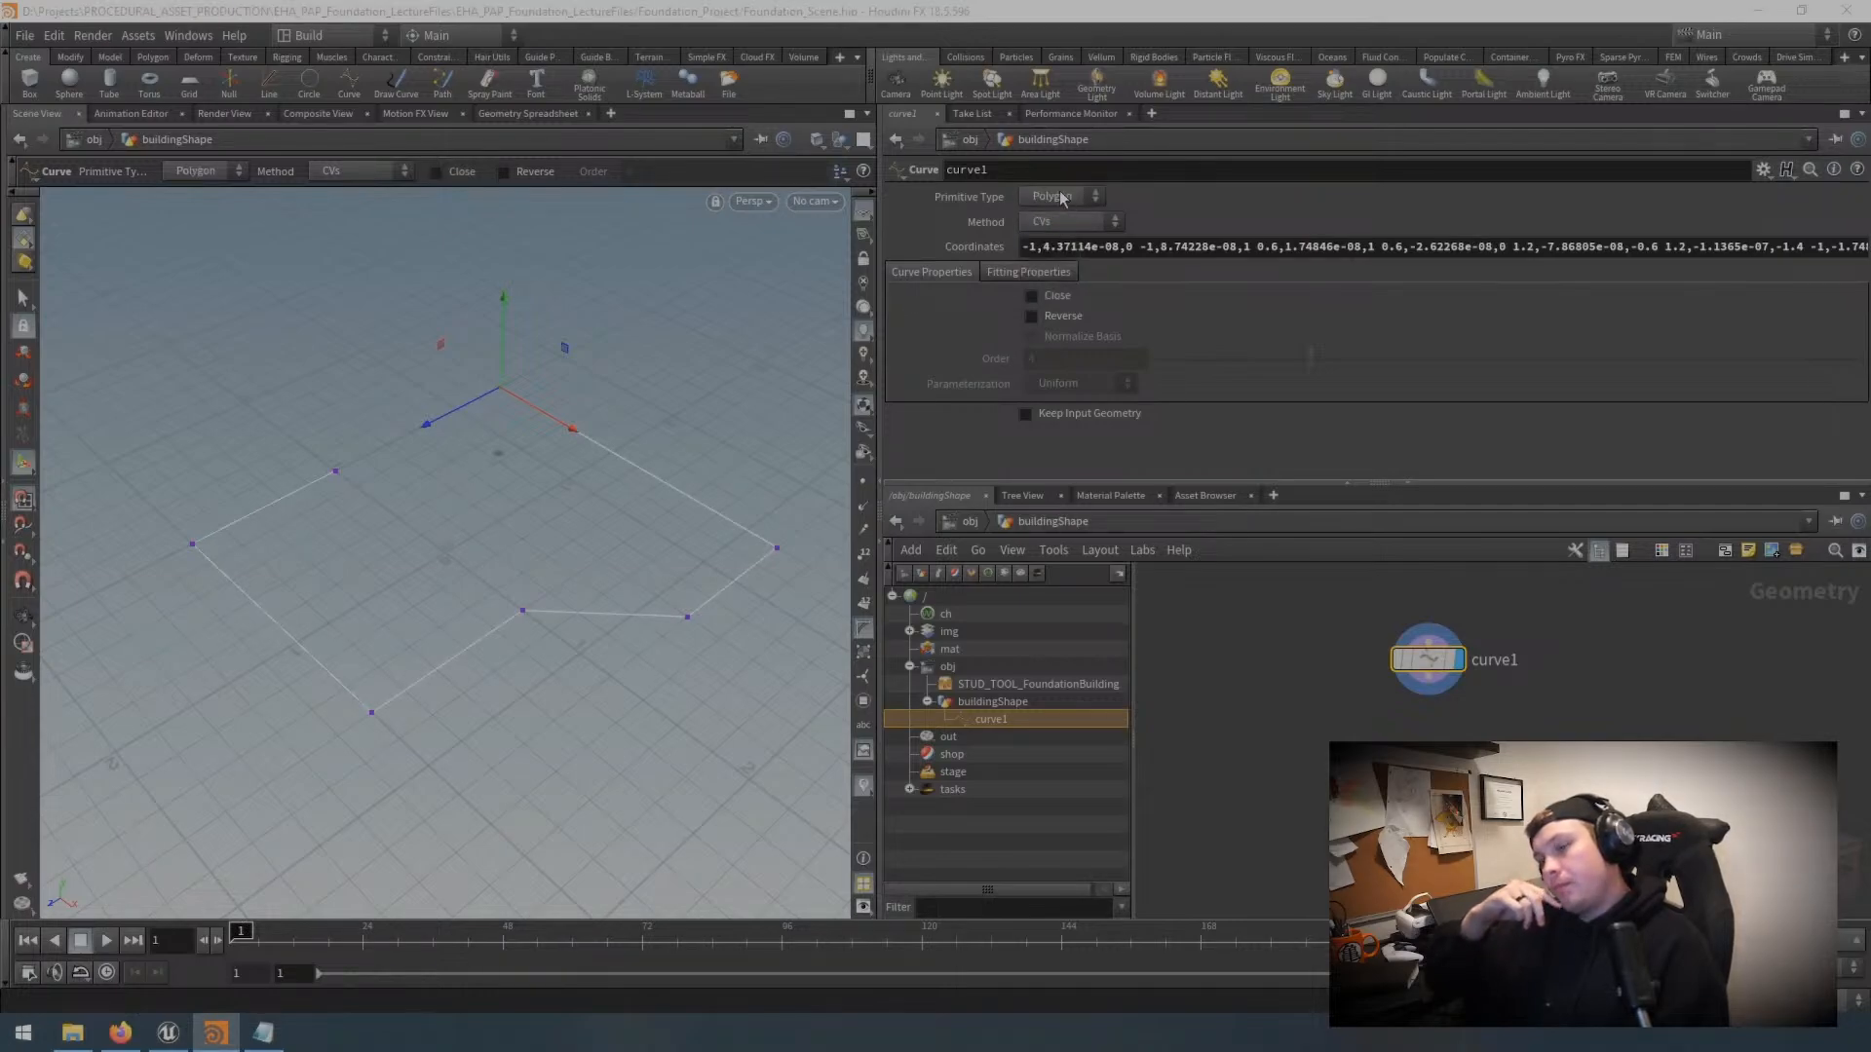
Step: Toggle closing curve1 into a polygon surface, leaving it closed
left_click(1053, 298)
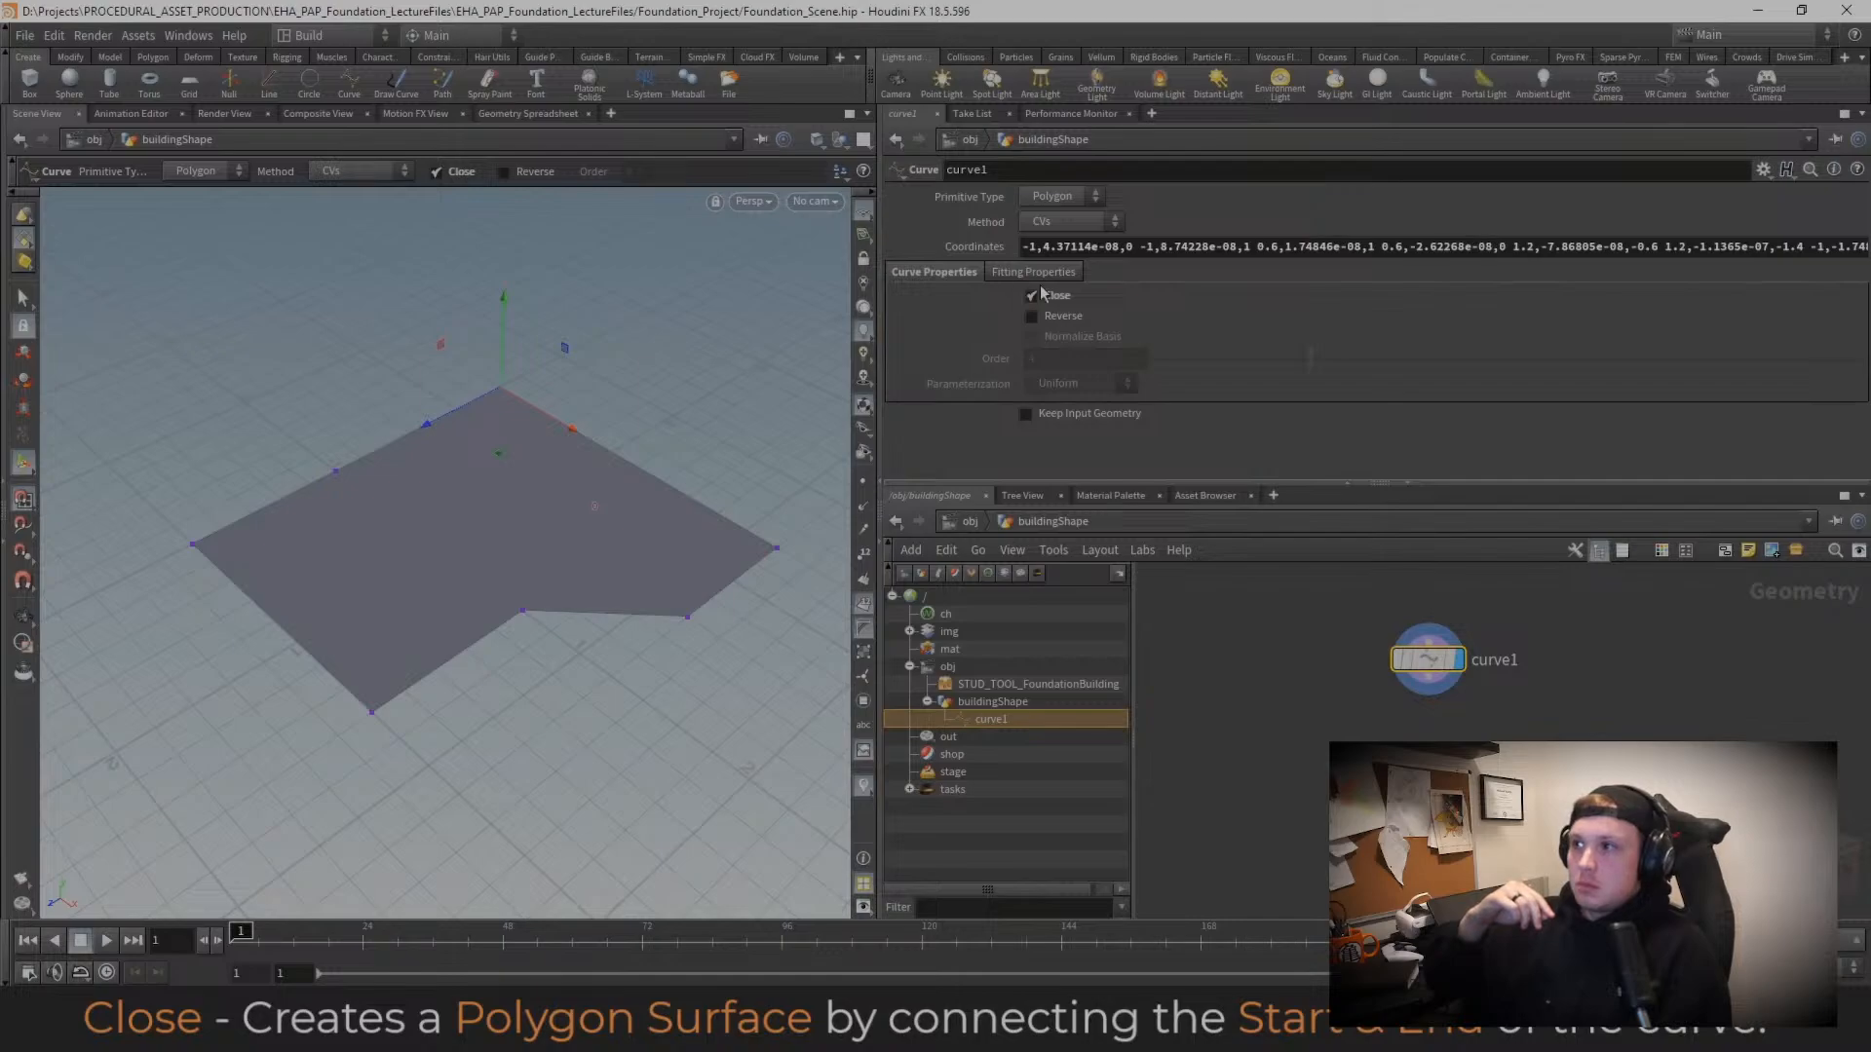
left_click(1030, 295)
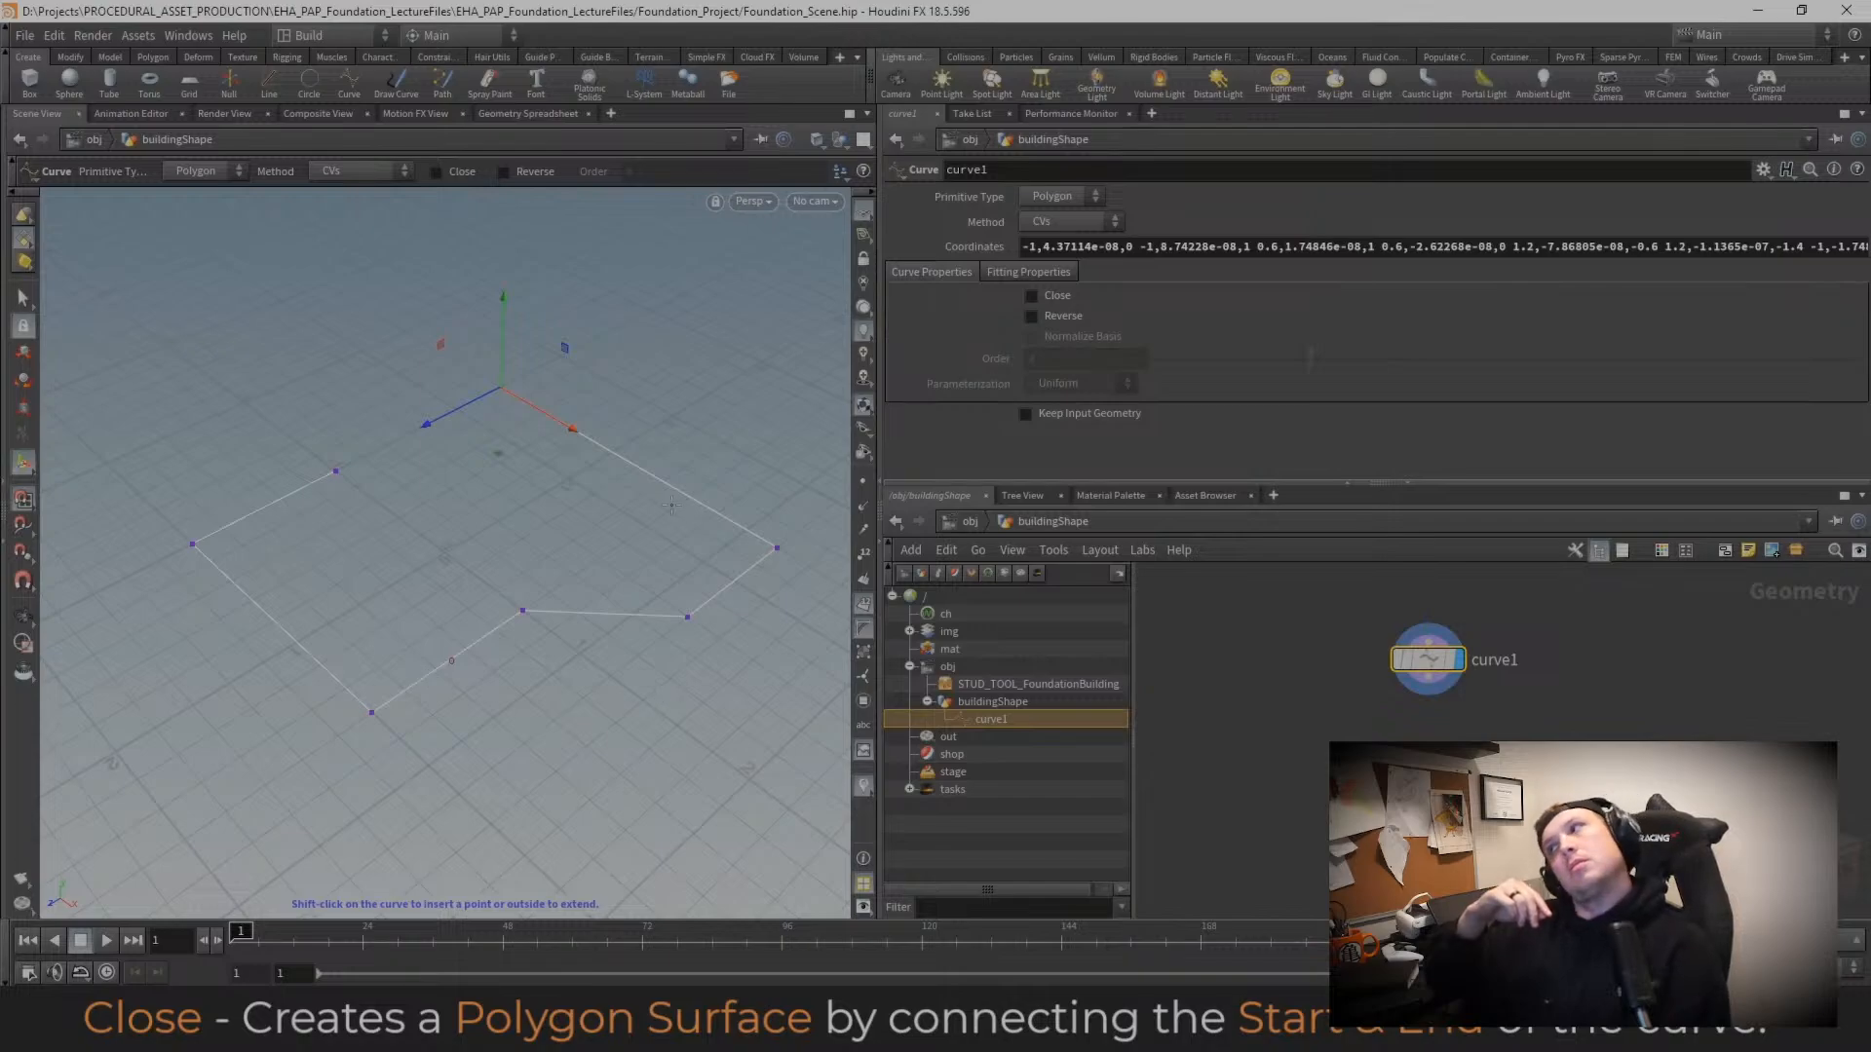
left_click(1056, 297)
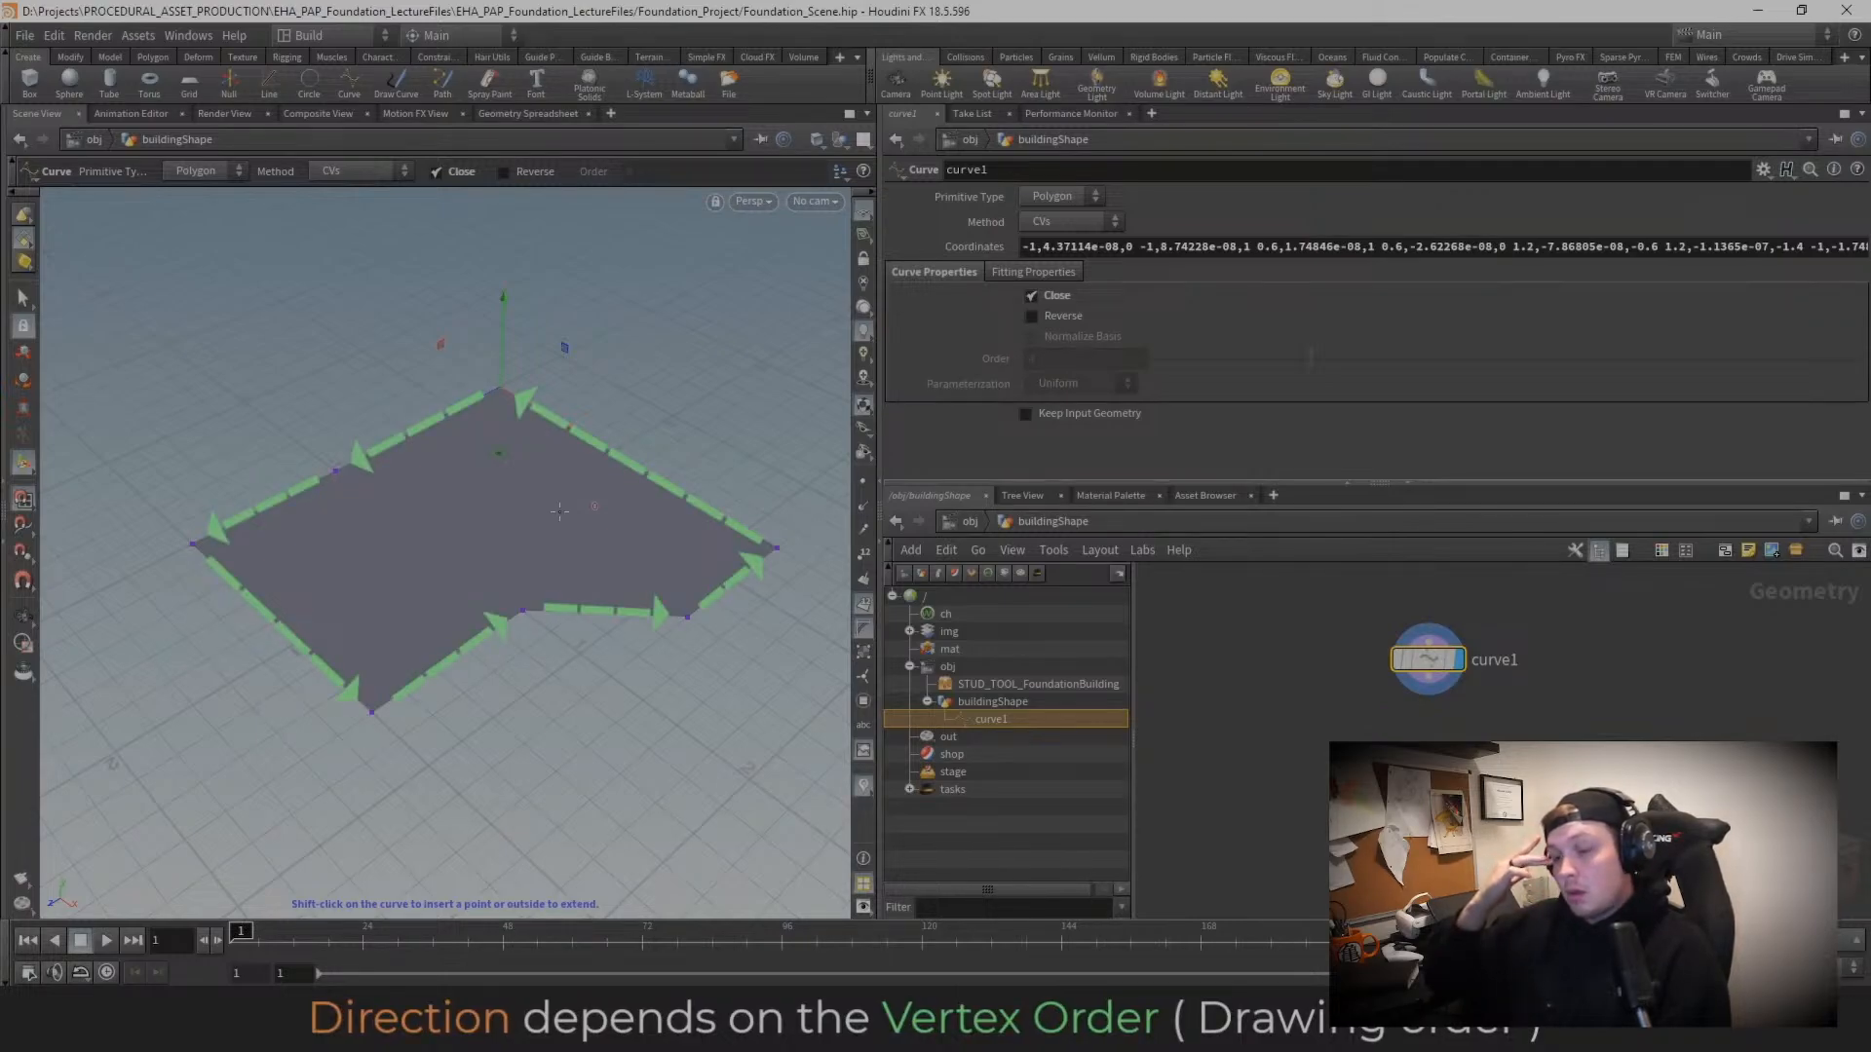
Step: Inspect the closed polygon surface from different angles and reverse curve1's direction
key("Escape")
mouse_move(564, 551)
left_mouse_down()
mouse_move(575, 301)
mouse_move(556, 543)
left_mouse_up()
key("Return")
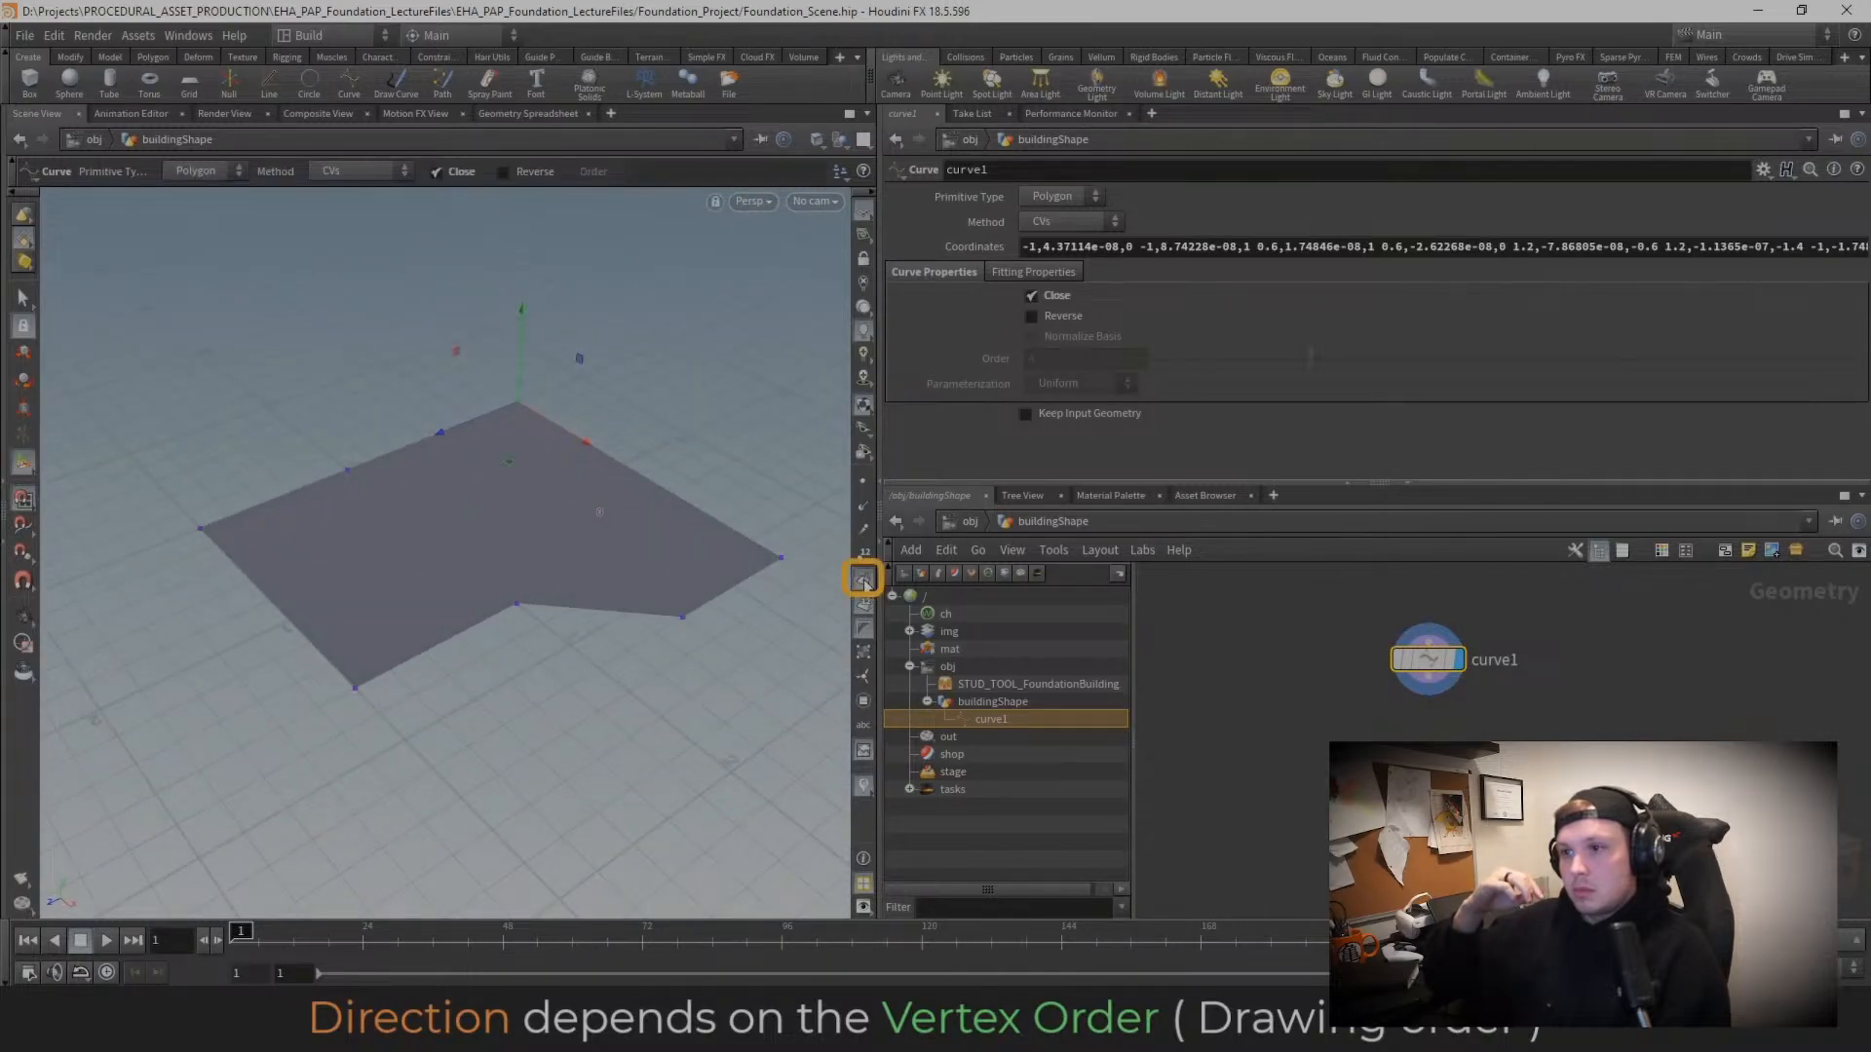
key("Escape")
right_click_drag(580, 520, 634, 526)
left_click_drag(652, 496, 674, 542)
right_click_drag(674, 542, 334, 527)
middle_click_drag(469, 518, 431, 544)
left_click_drag(431, 543, 446, 523)
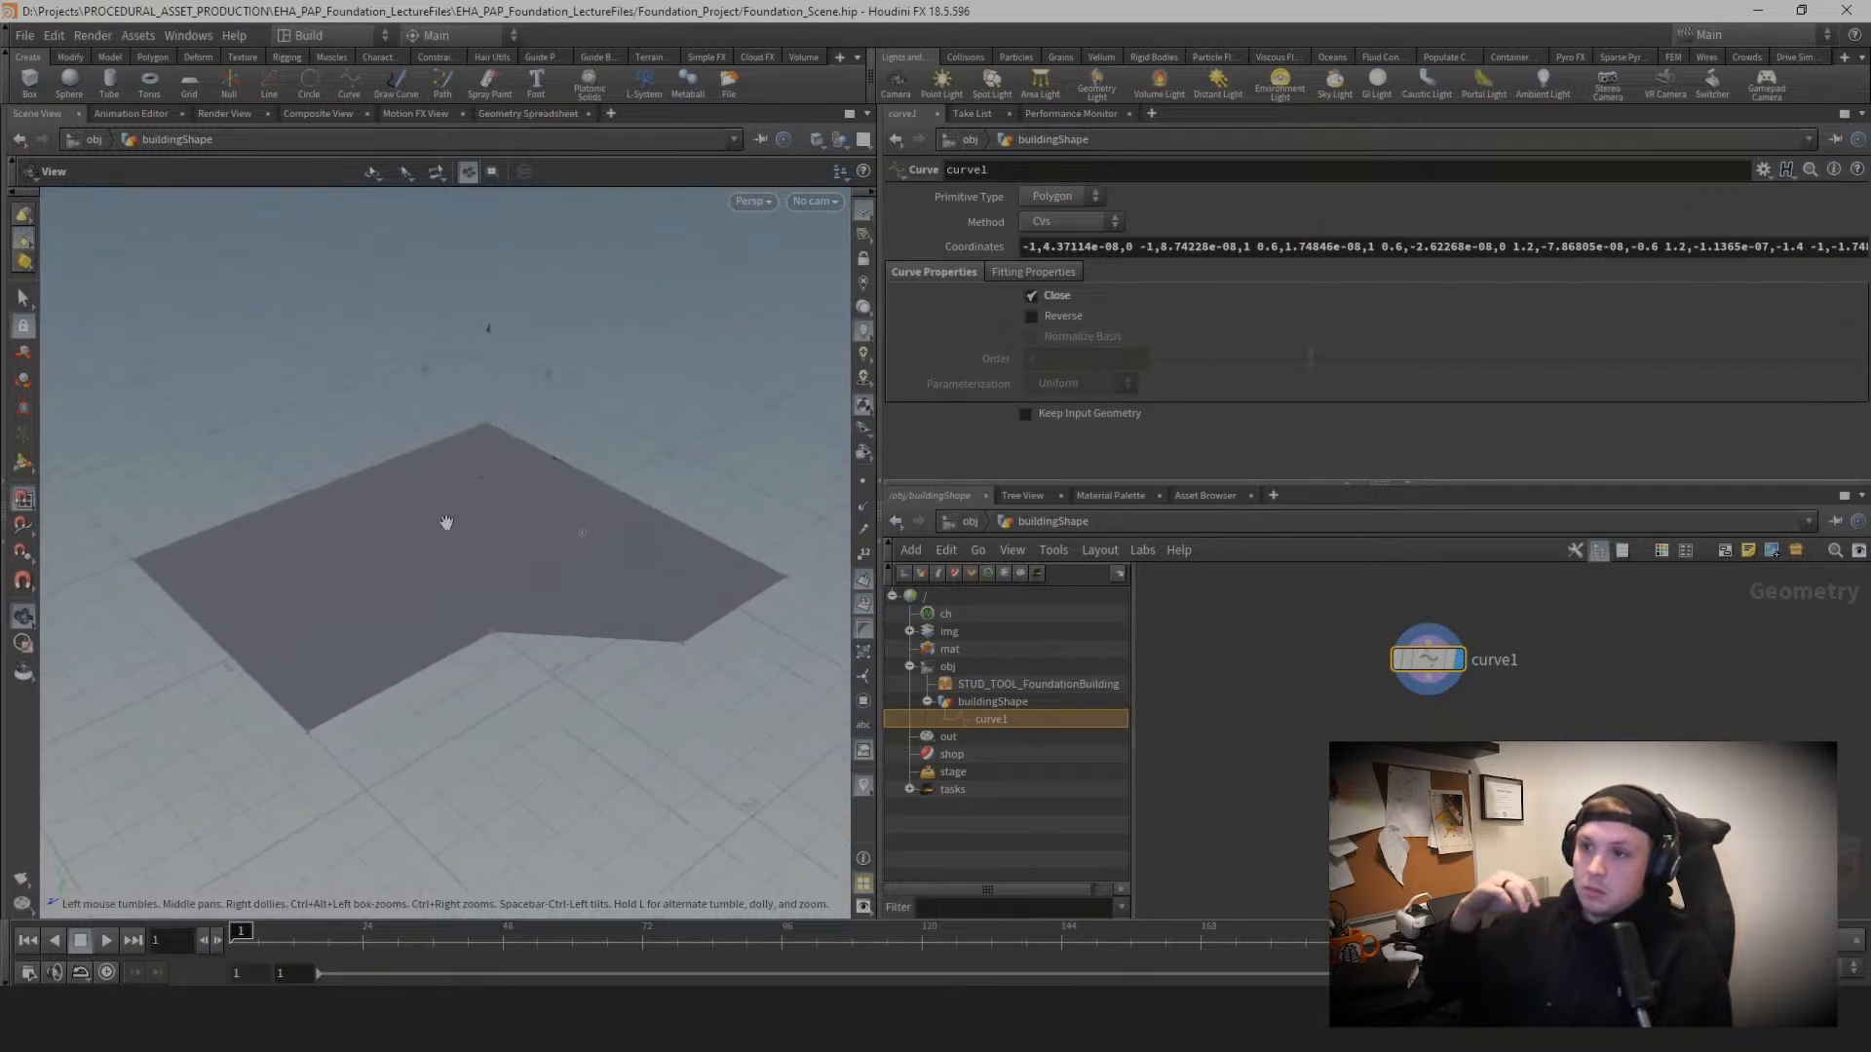
key("Return")
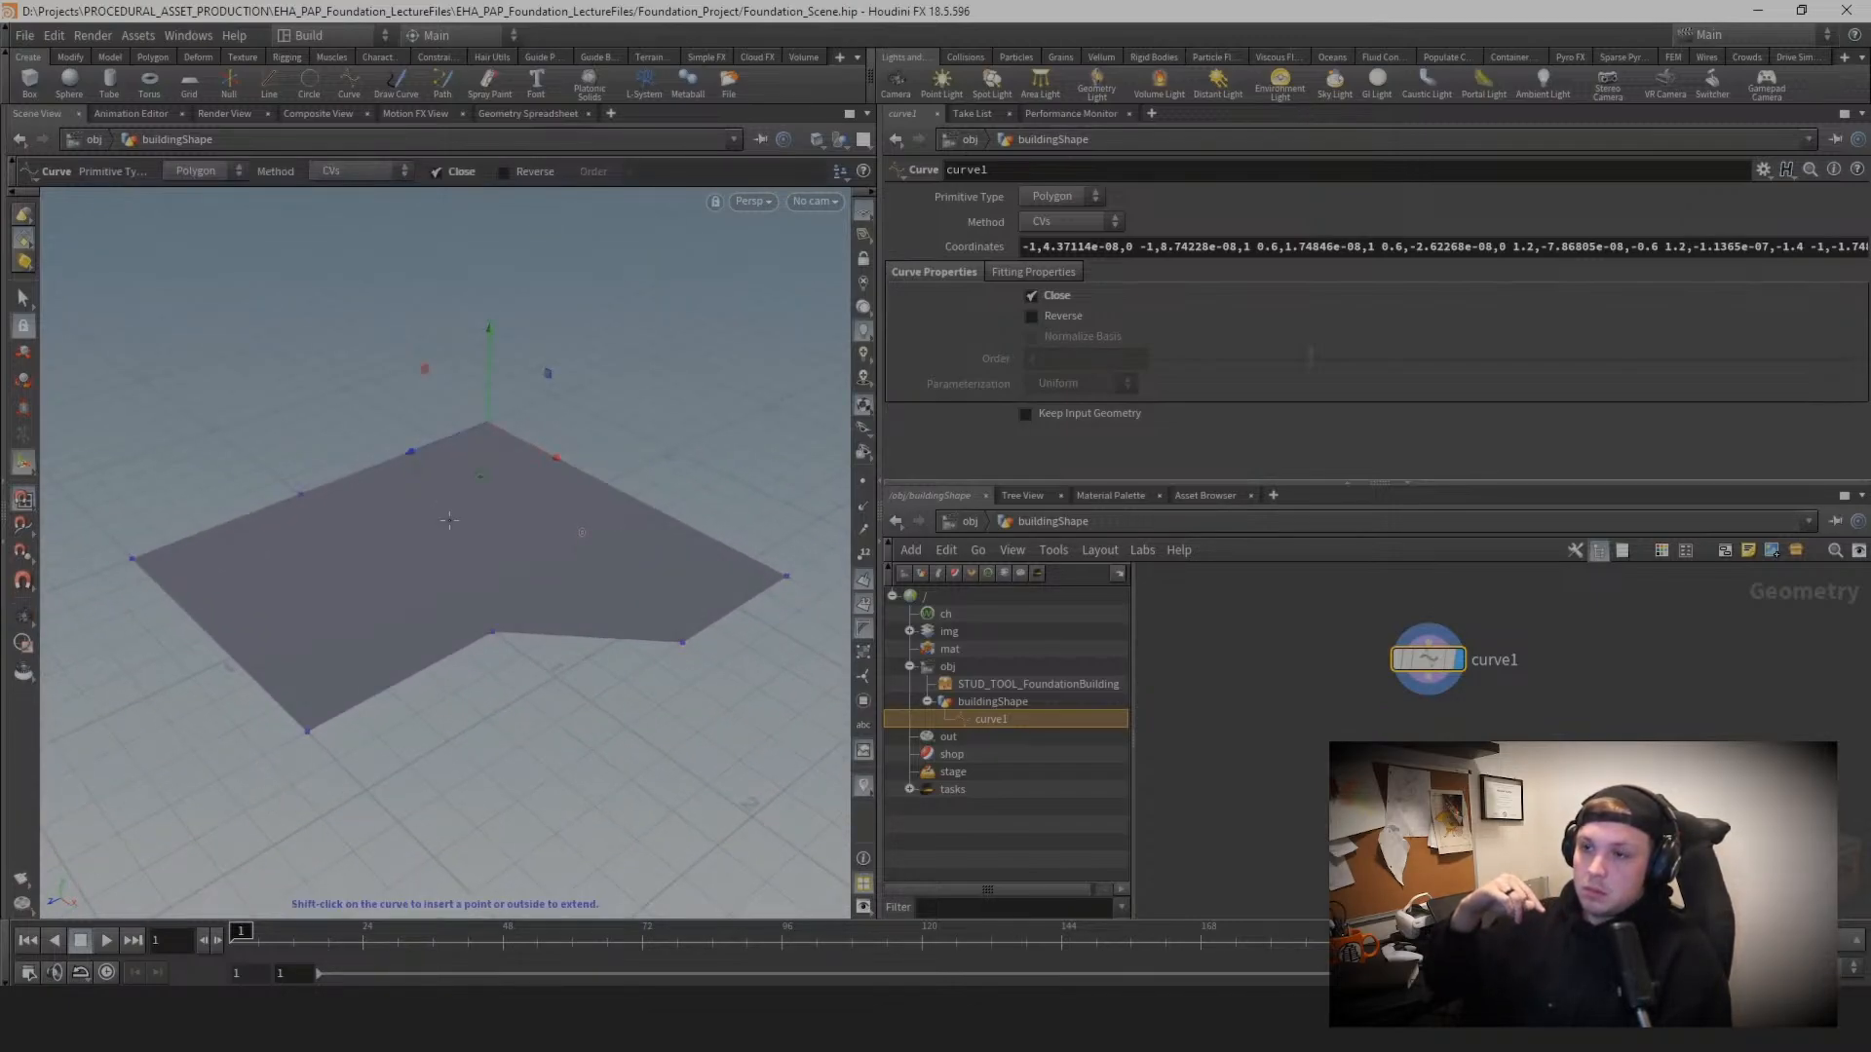
left_click(1055, 319)
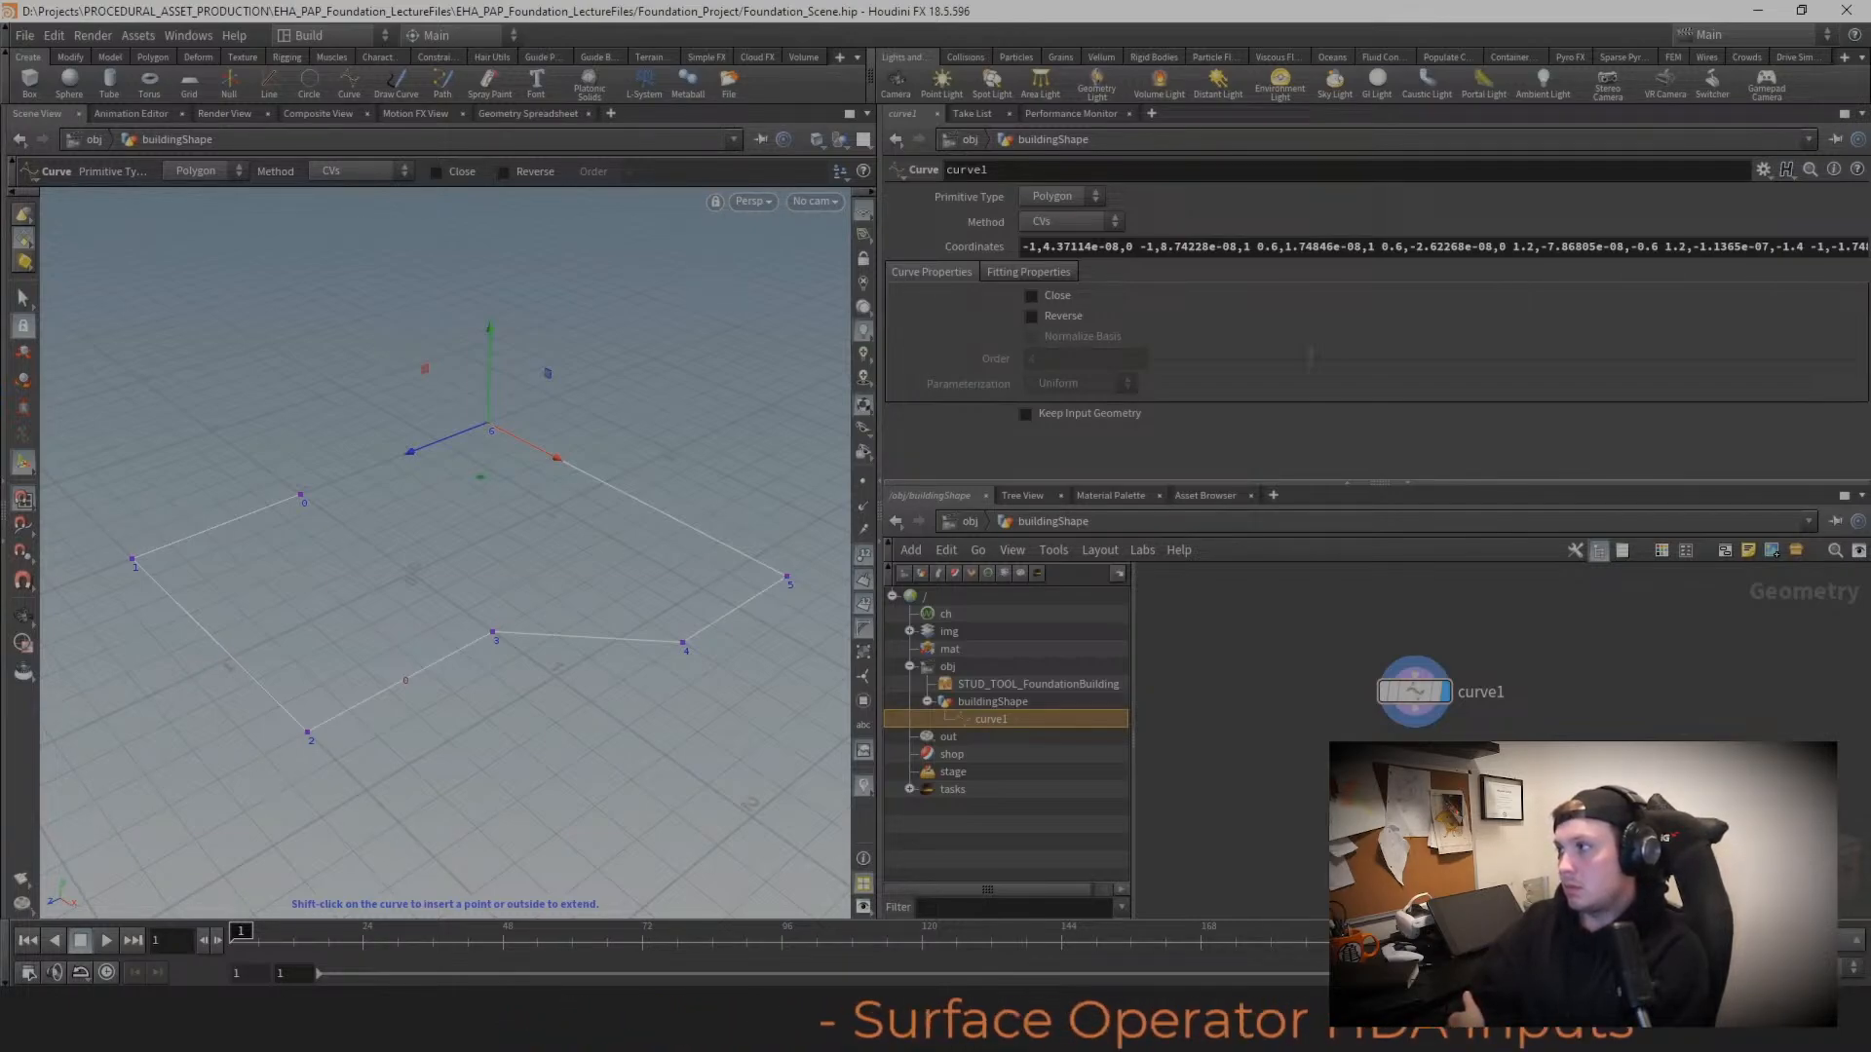
Step: Add a subnetwork to the buildingShape network and name it inputTest
middle_click_drag(1415, 692, 1400, 663)
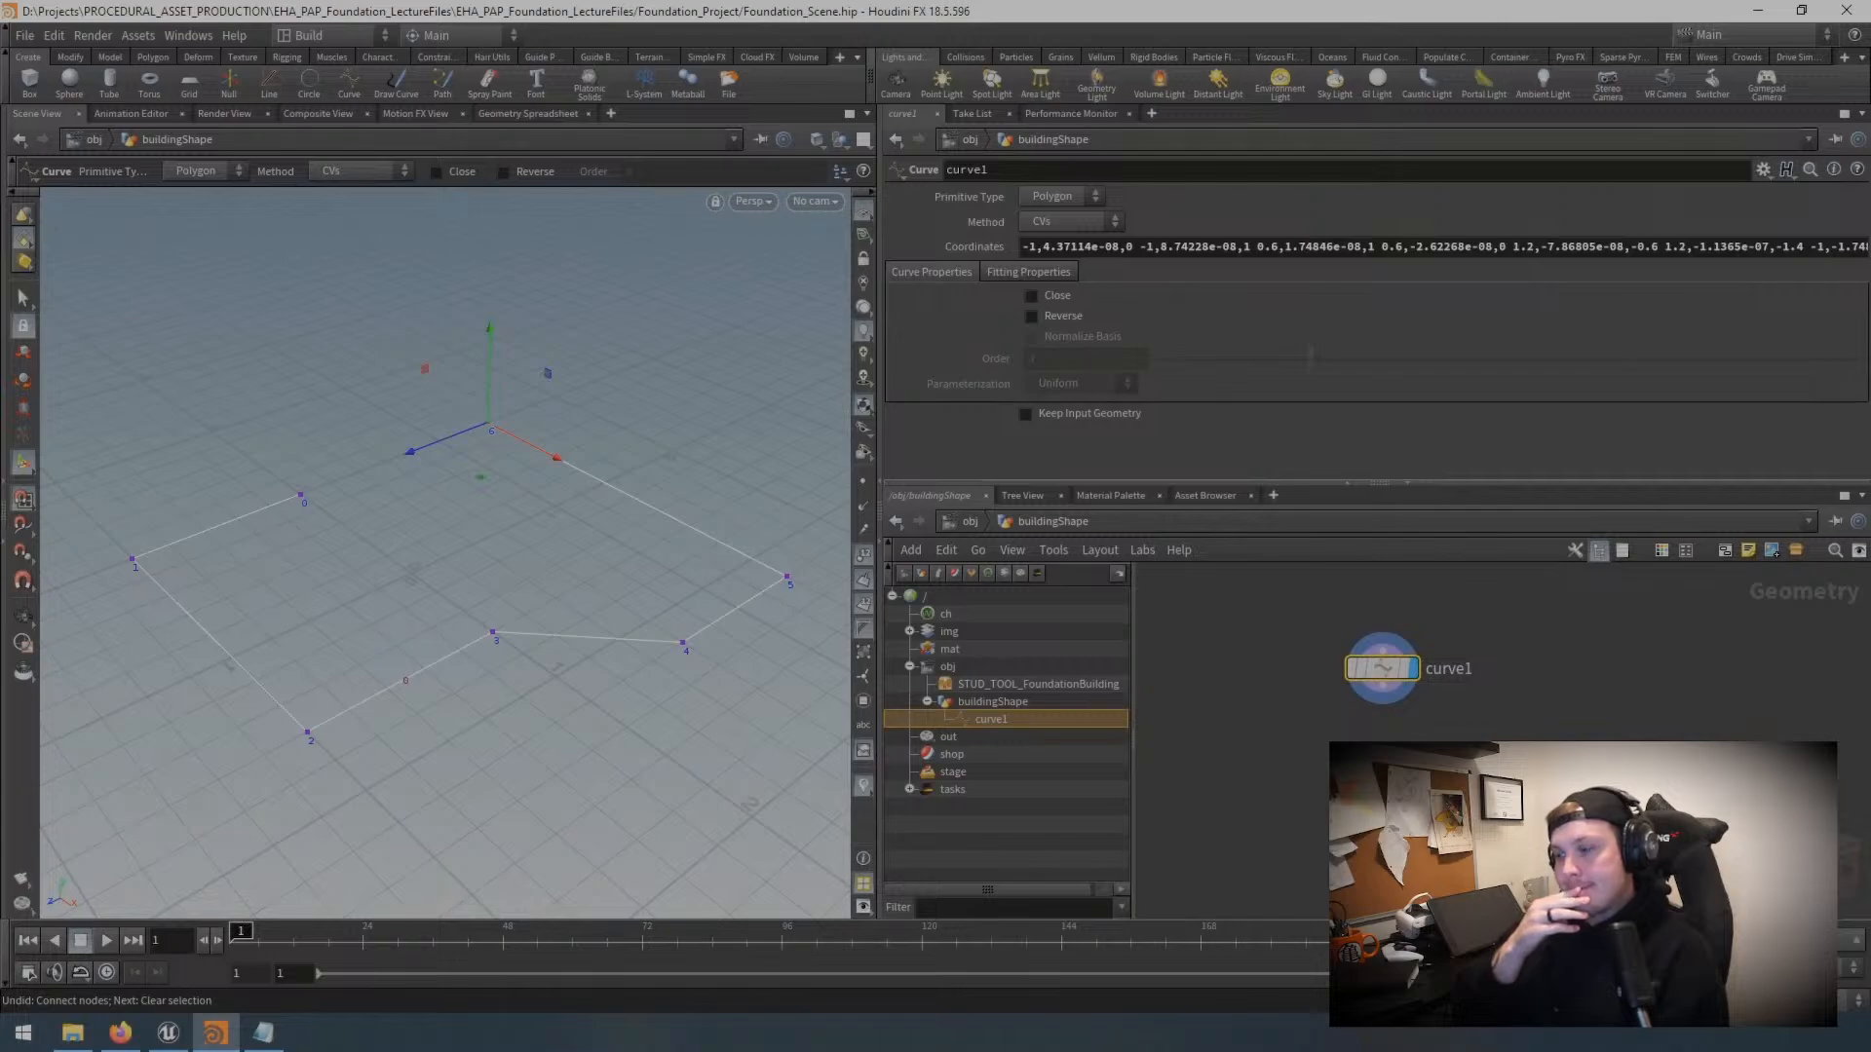
key("Tab")
key("Escape")
key("Tab")
key("Escape")
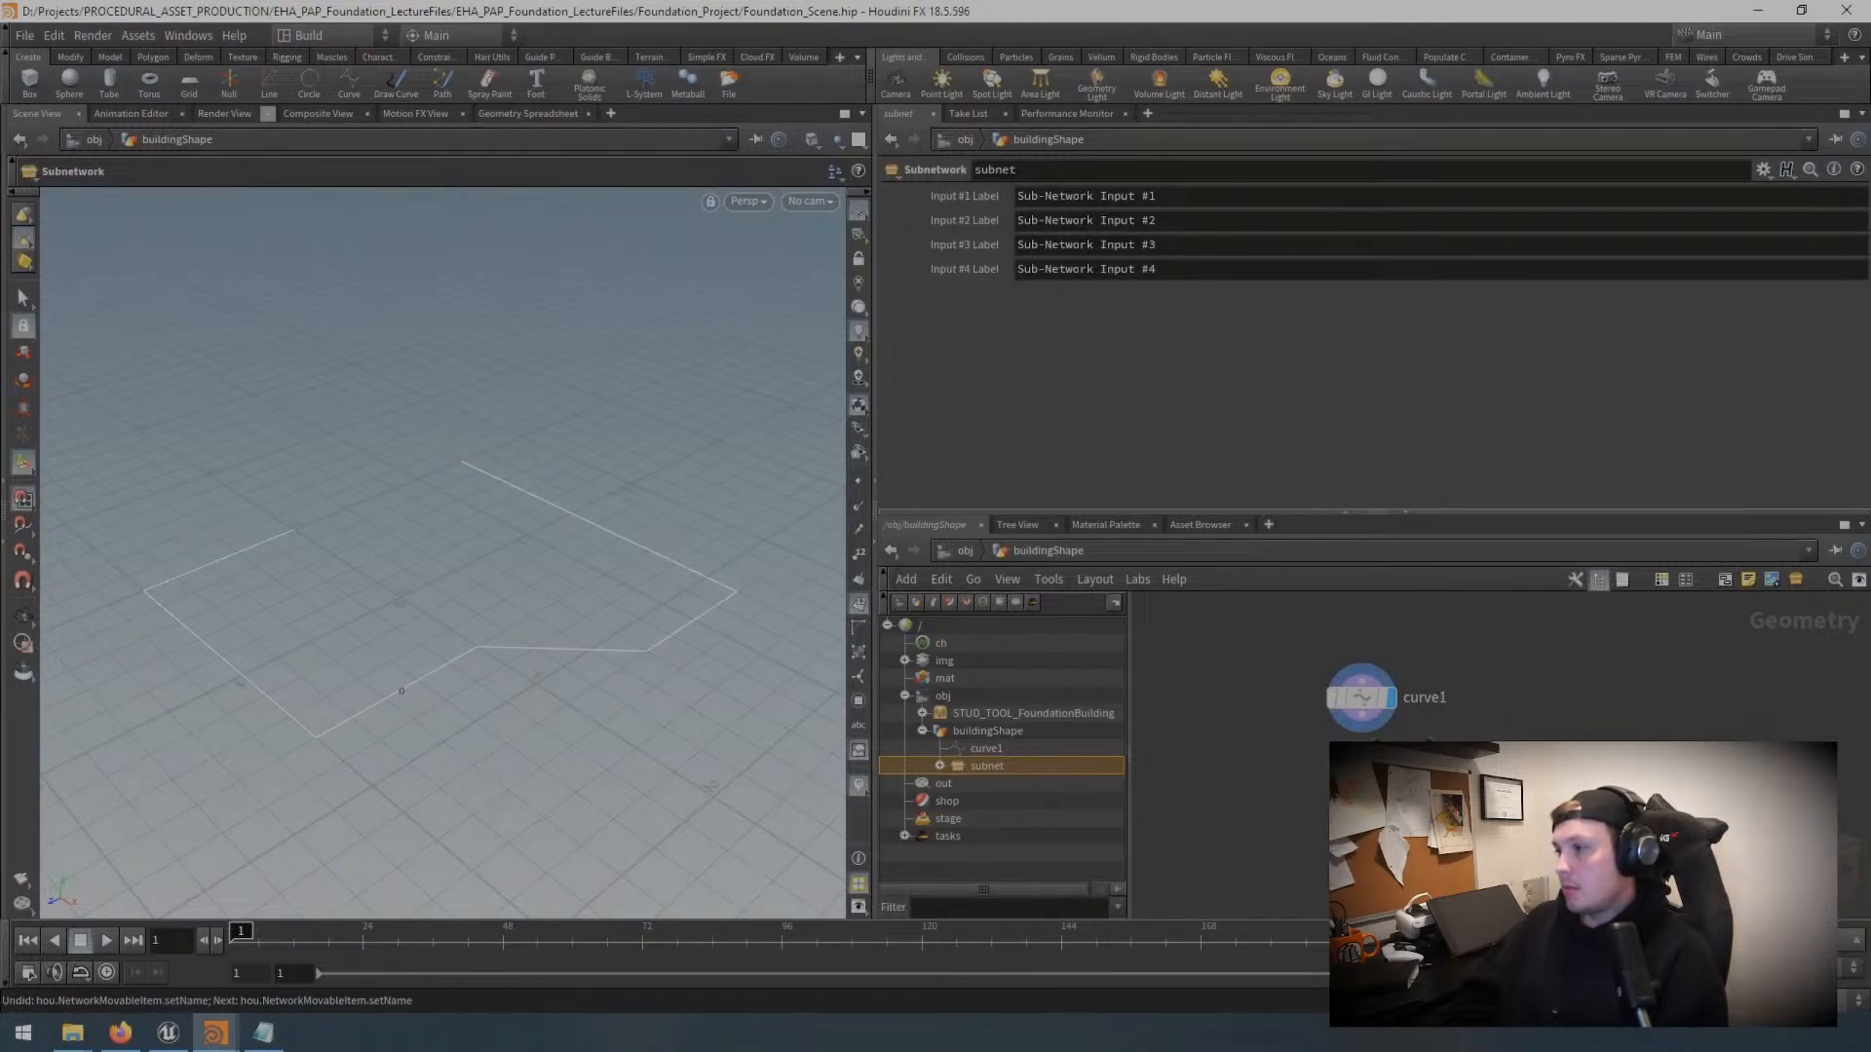
key("Return")
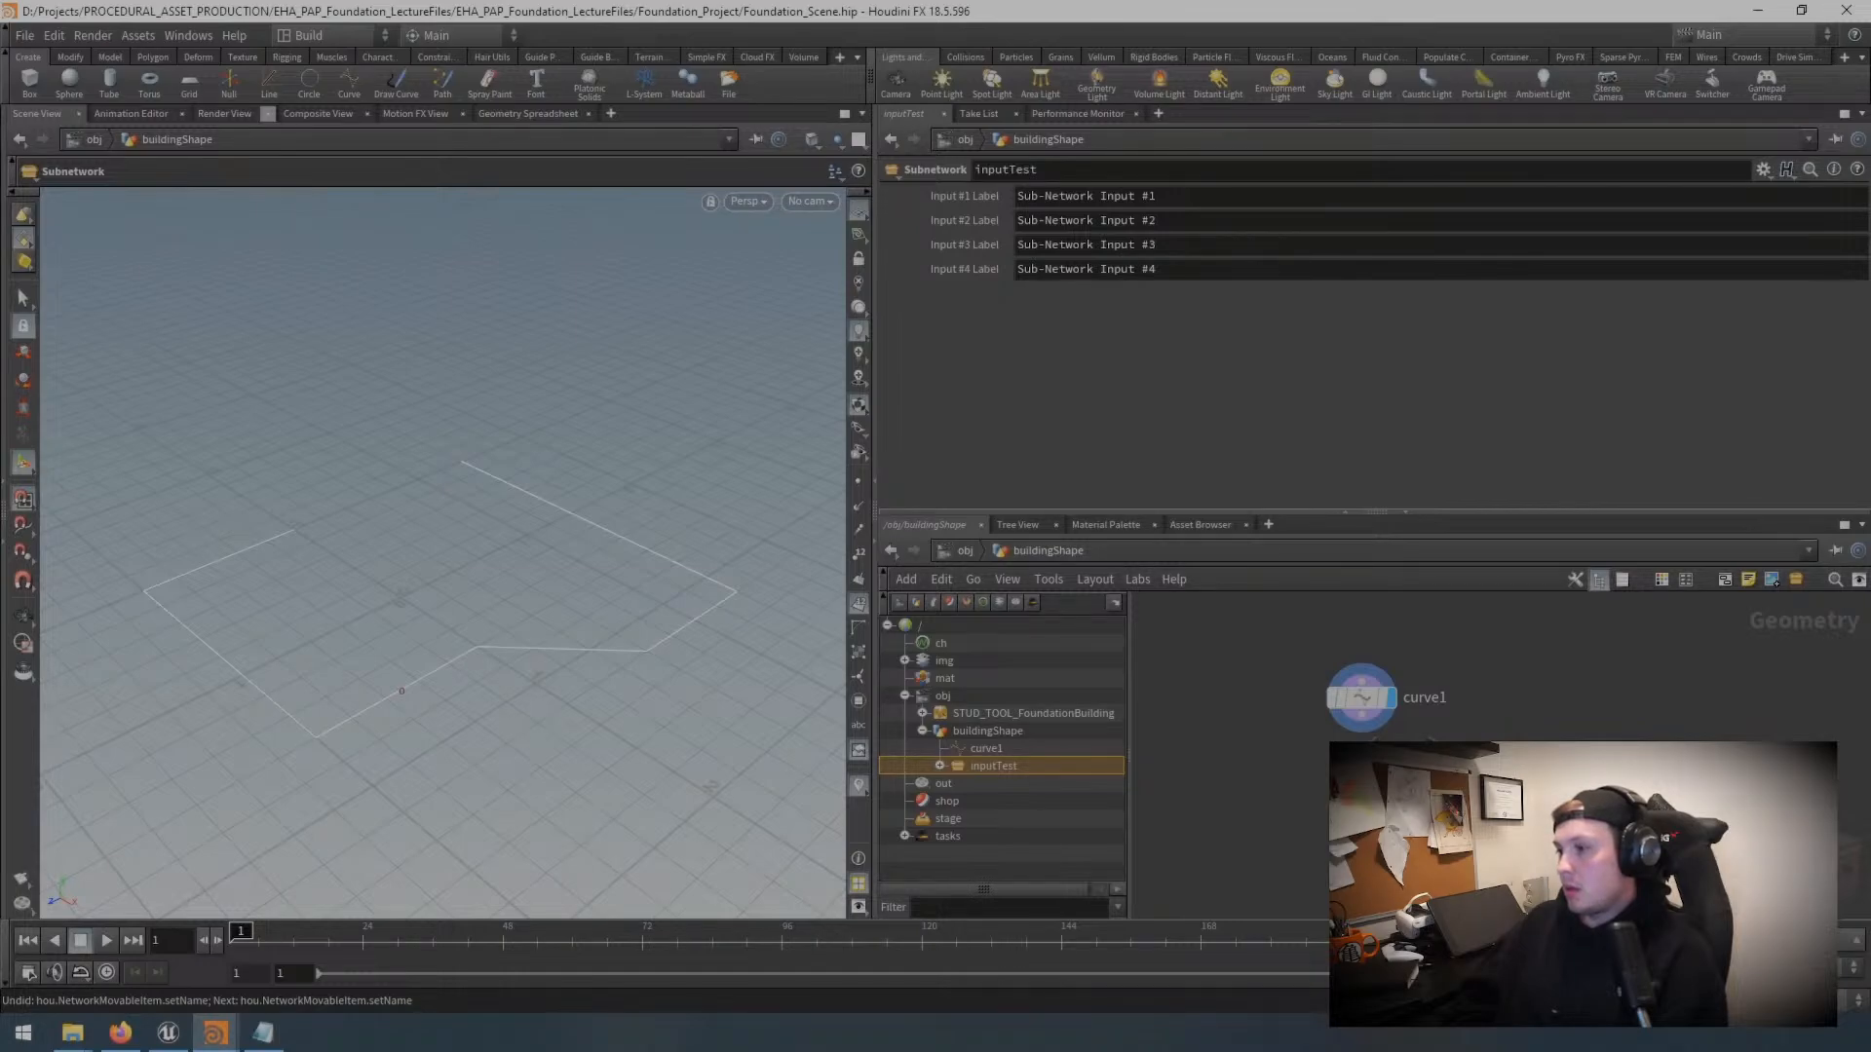
Step: Undo the connections between curve1 and the inputTest subnetwork
scroll(1474, 758, "up", 1)
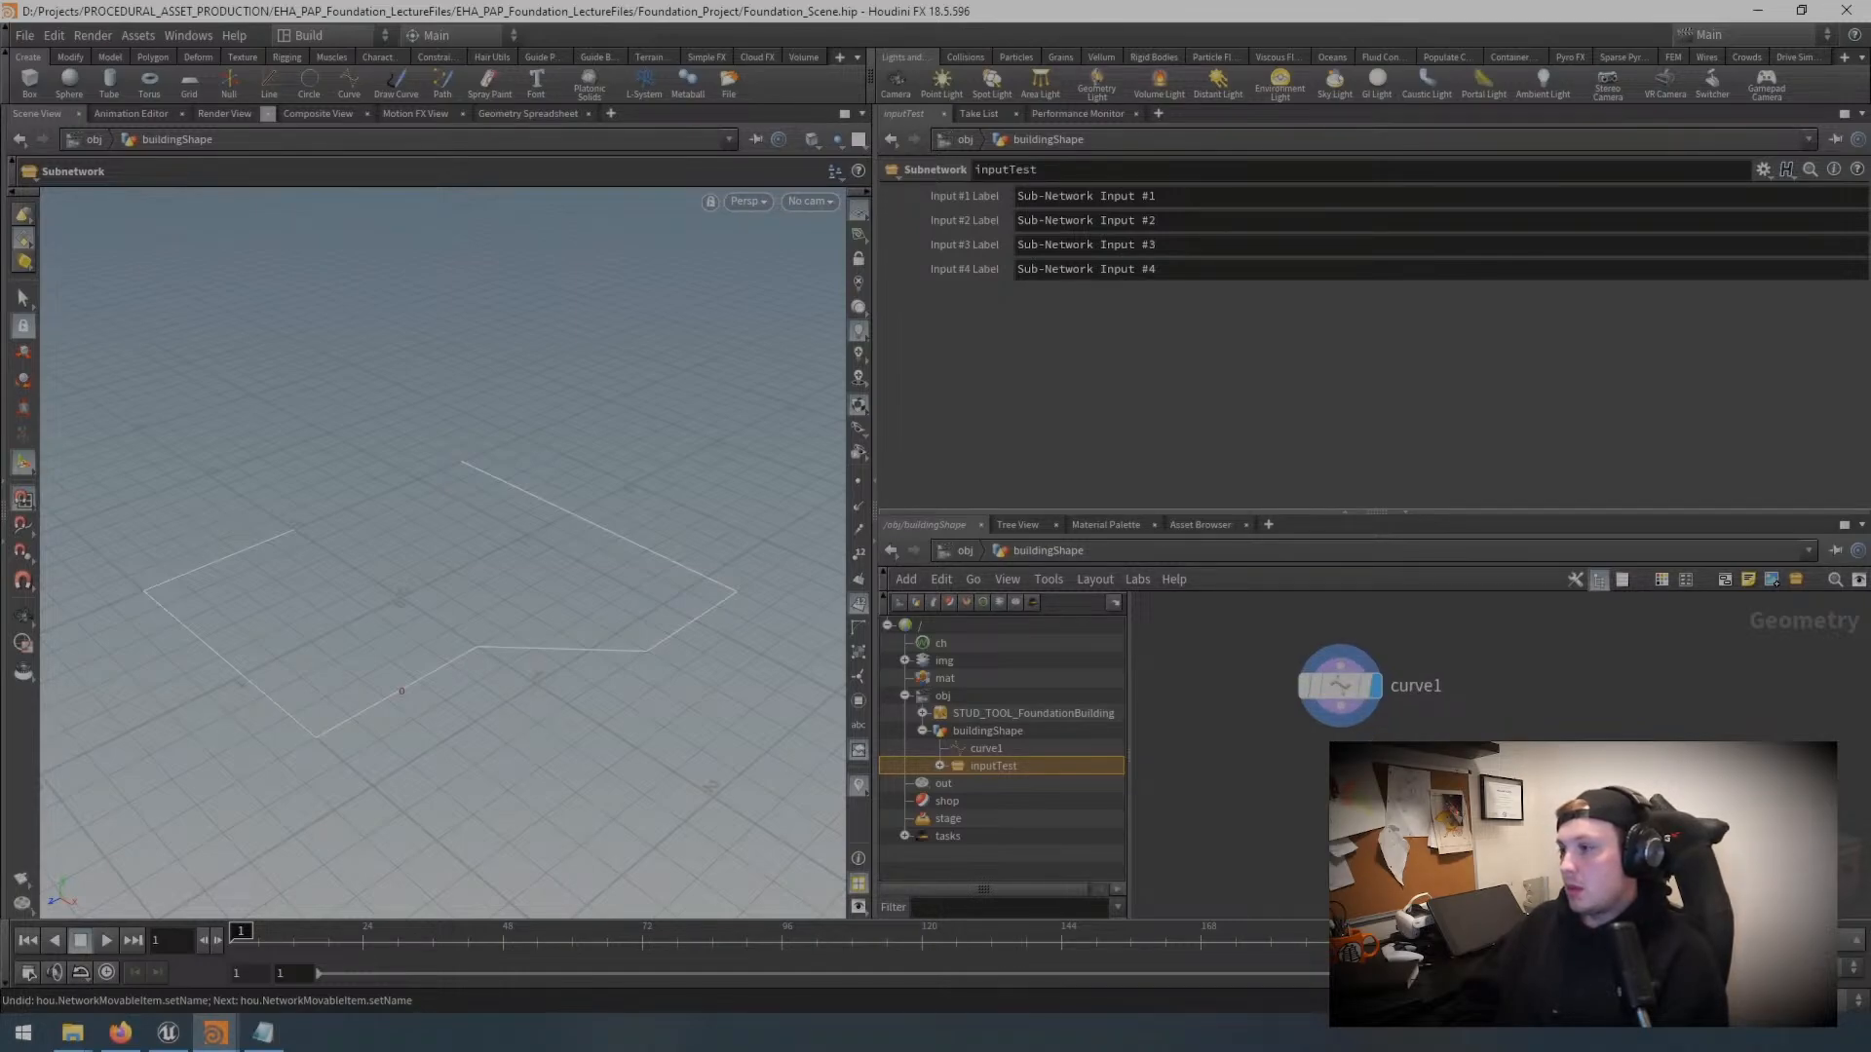
middle_click_drag(1369, 737, 1429, 716)
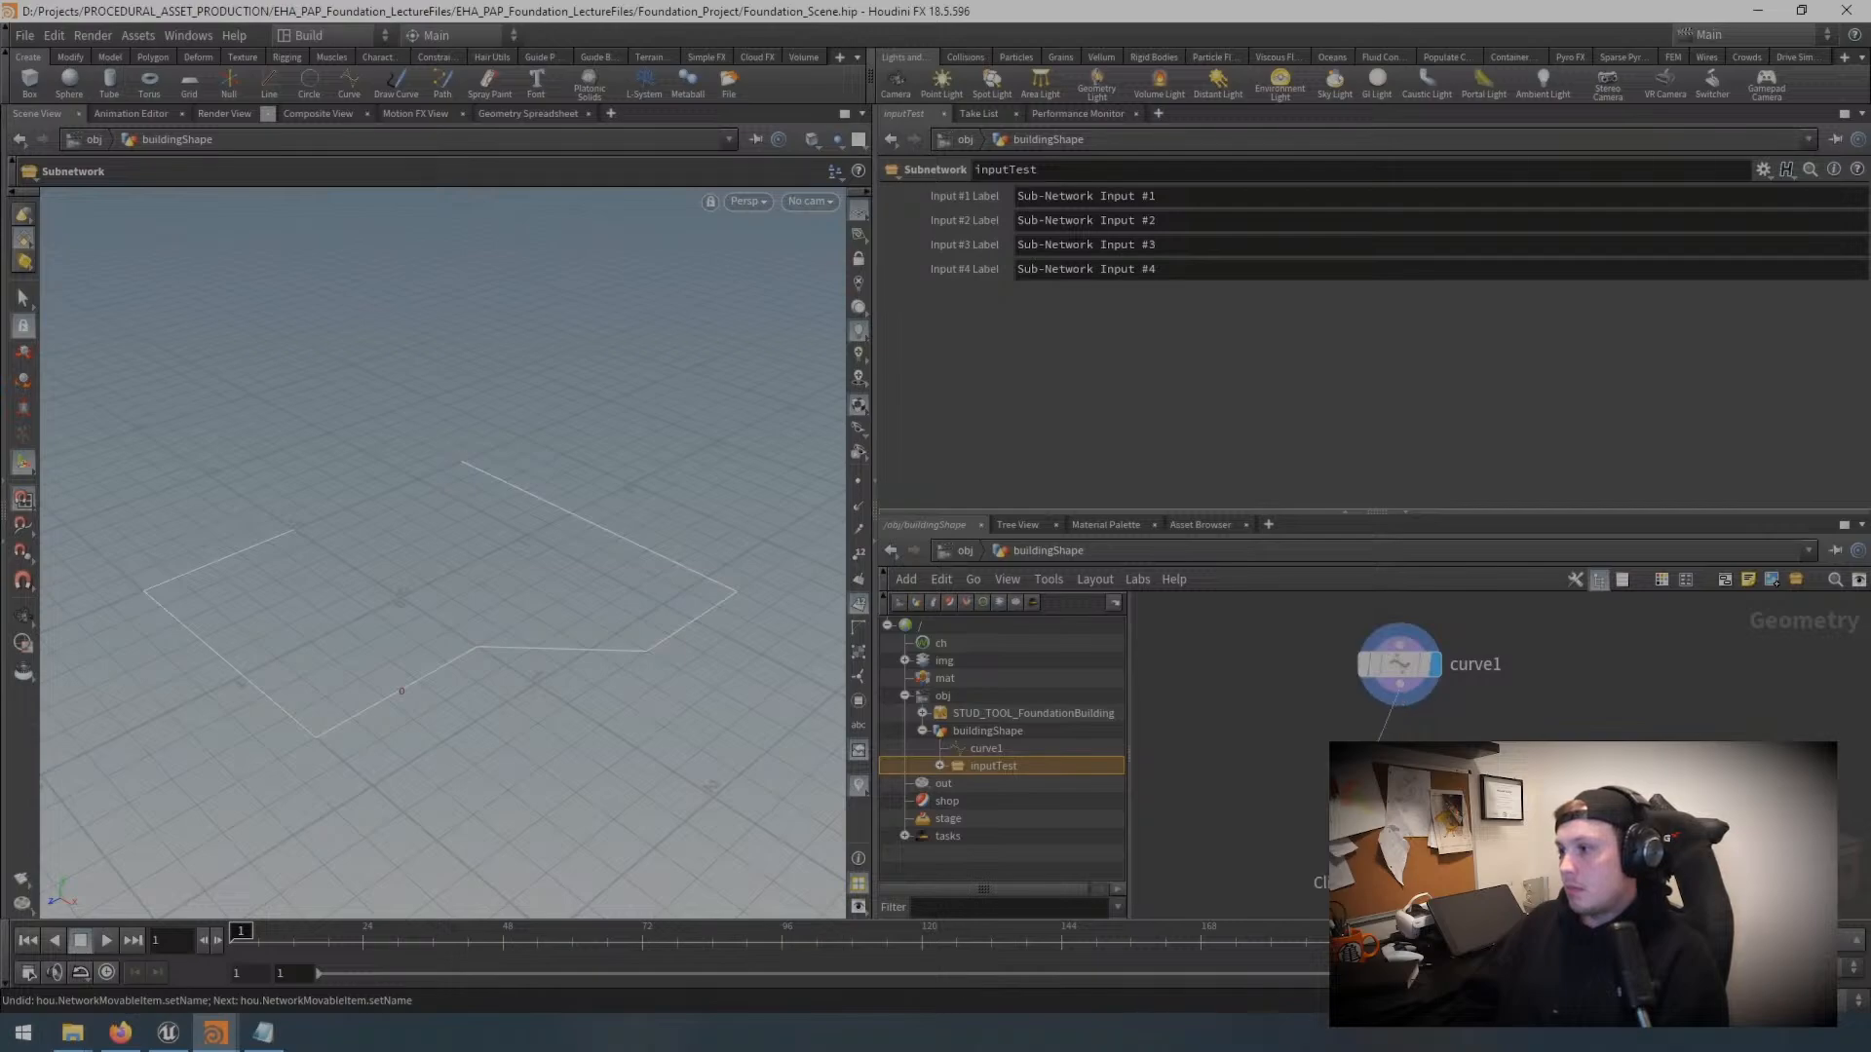
key("ctrl+z")
key("ctrl+z")
key("ctrl+z")
key("ctrl+z")
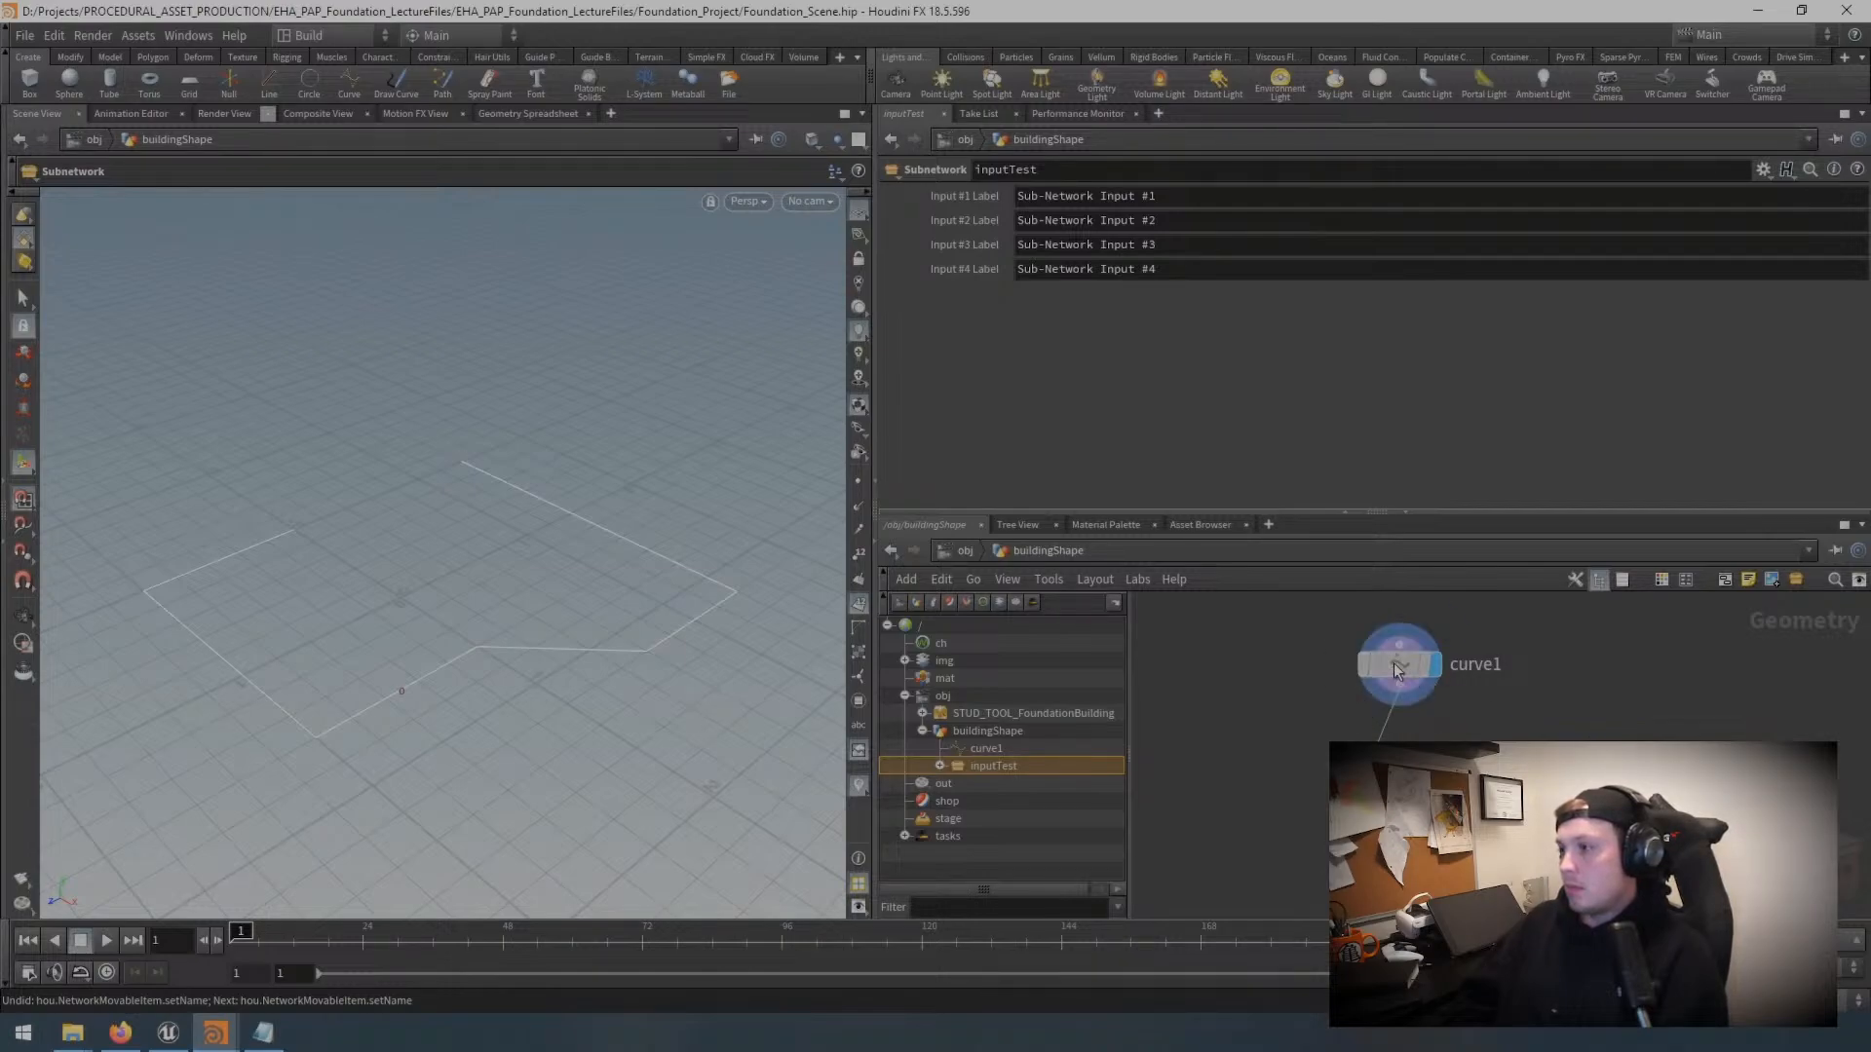
key("ctrl+z")
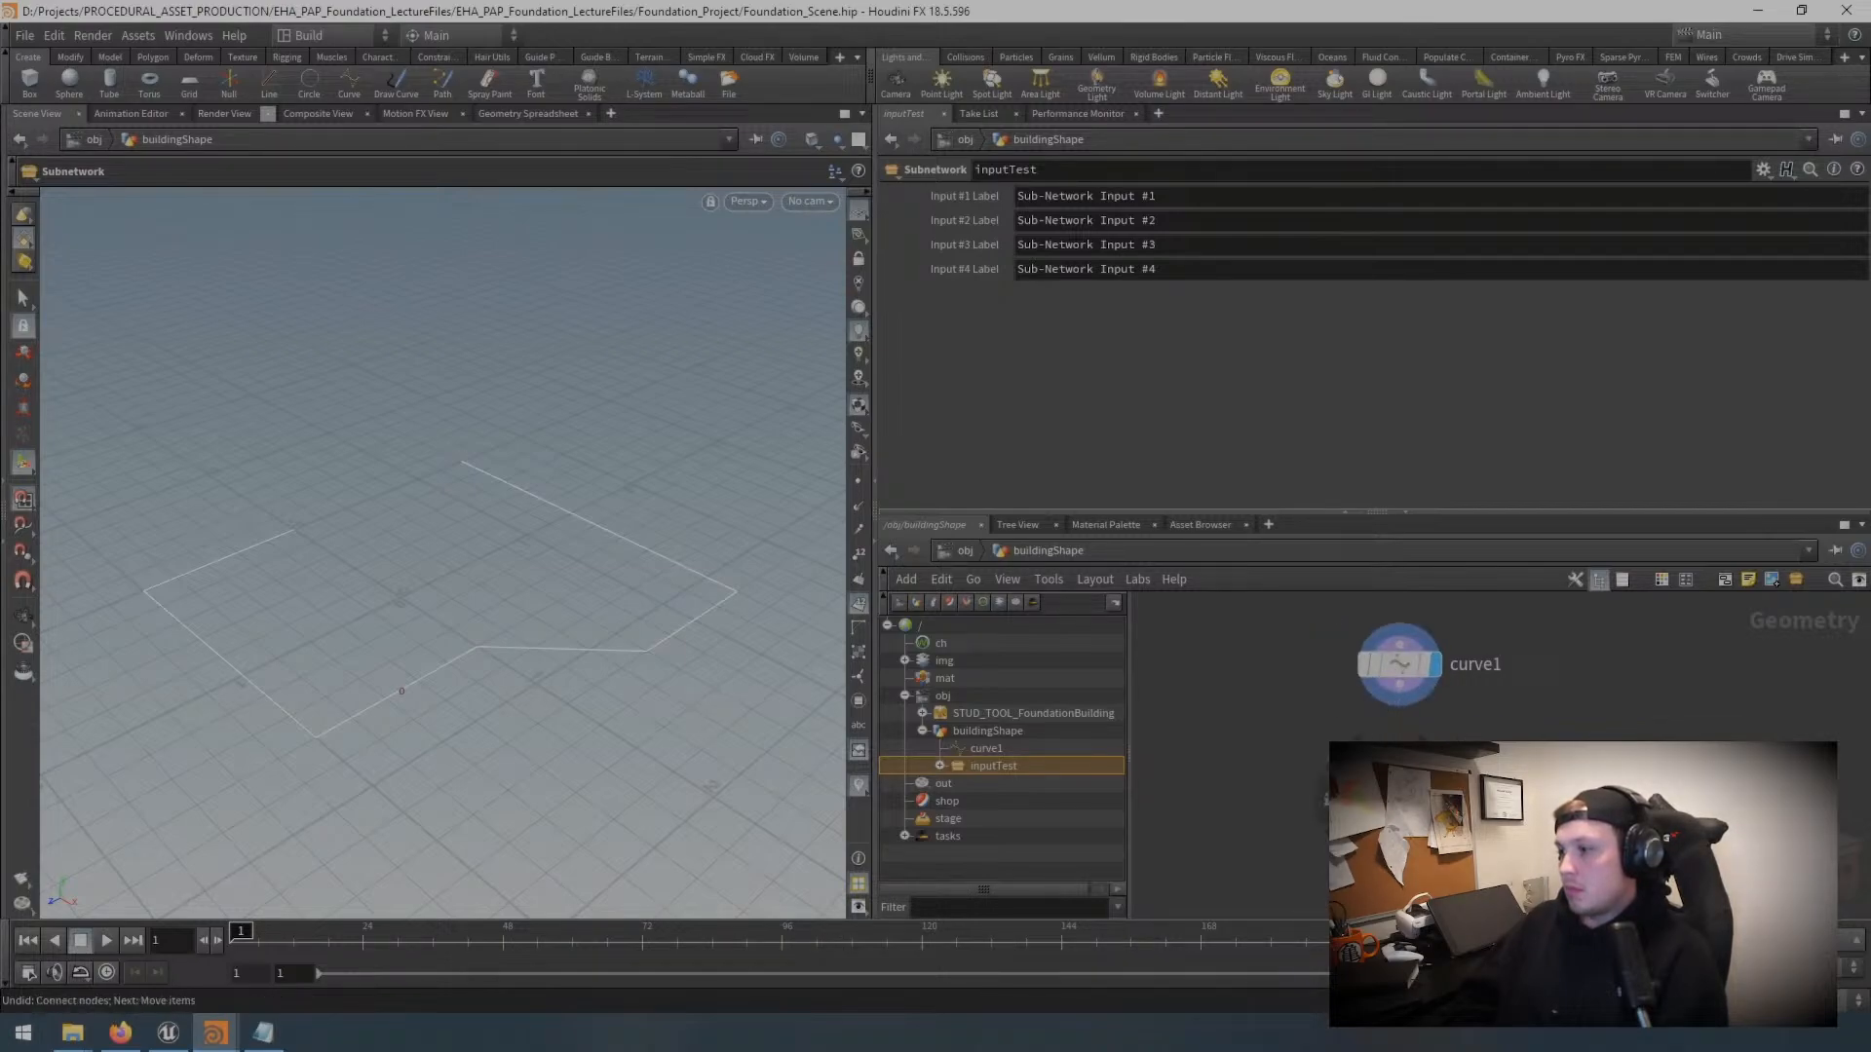
Step: Create a digital asset from the inputTest subnetwork, with InputTest as both operator name and label
right_click(1392, 667)
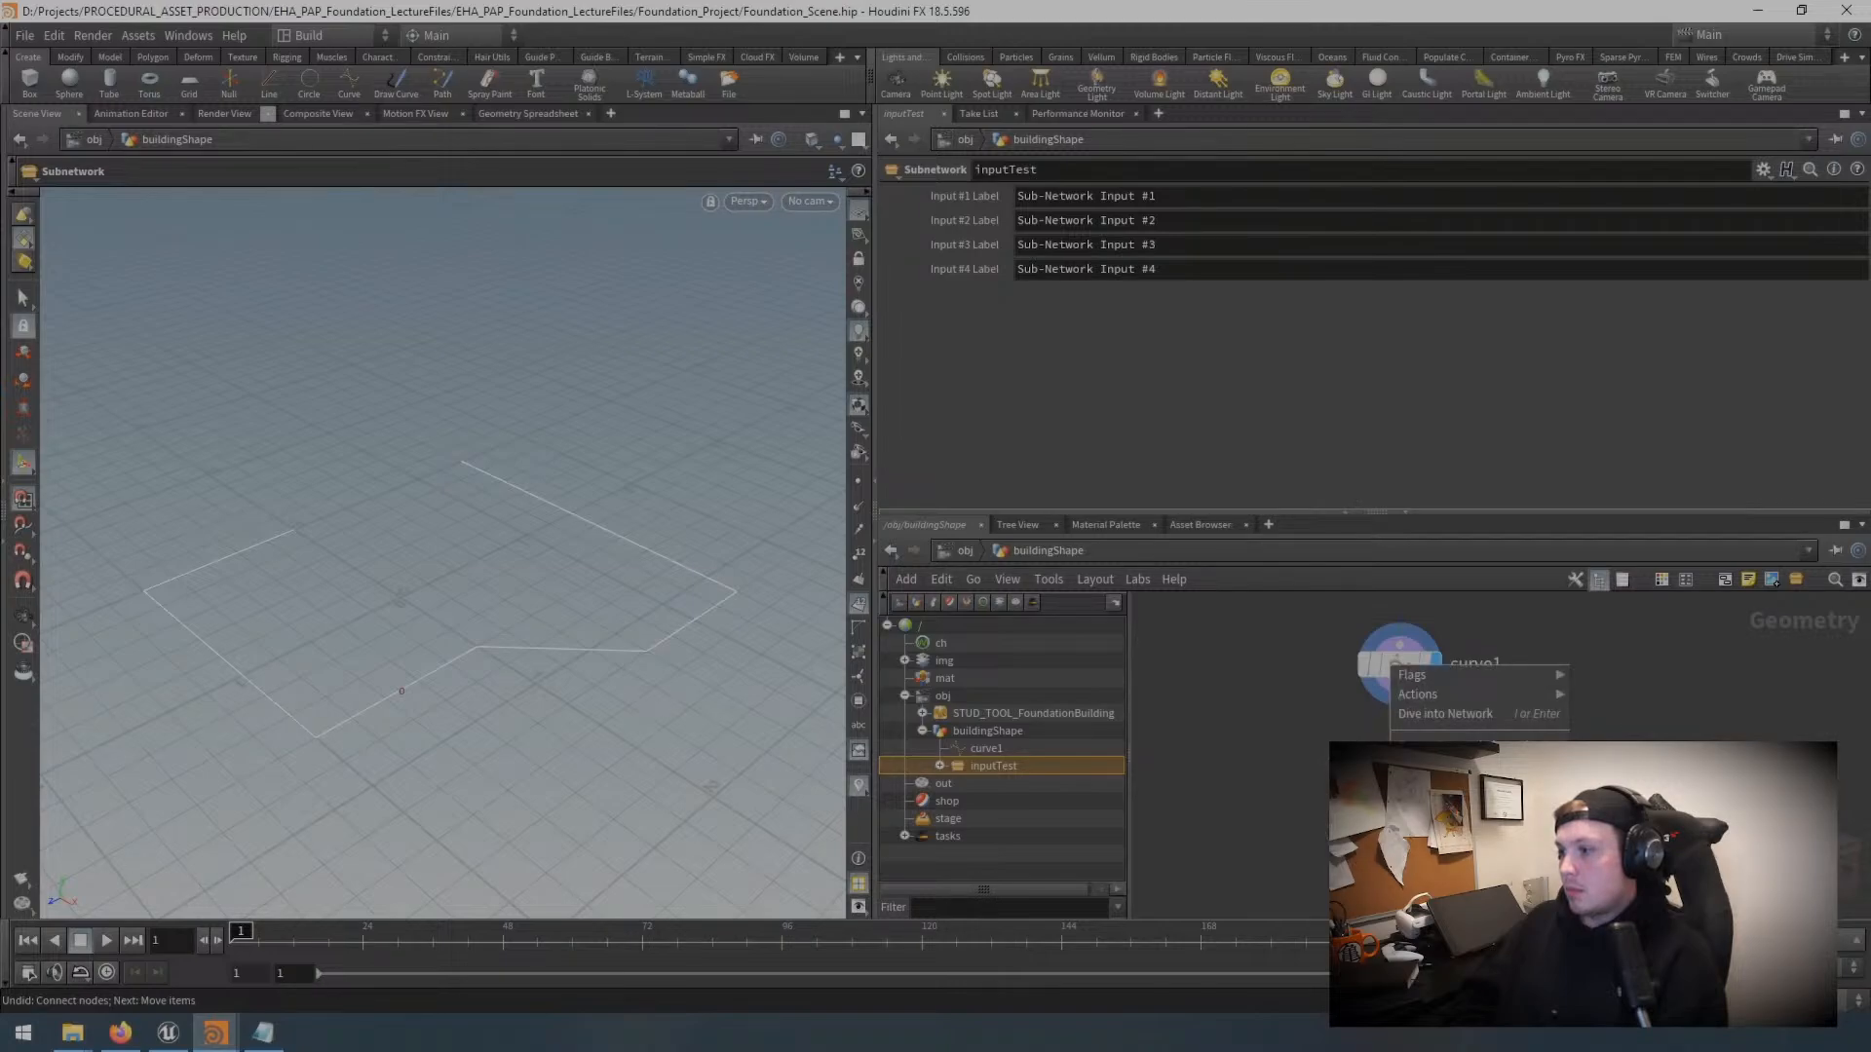
left_click(1458, 838)
left_click_drag(654, 408, 304, 406)
key("ctrl+c")
double_click(681, 385)
key("ctrl+v")
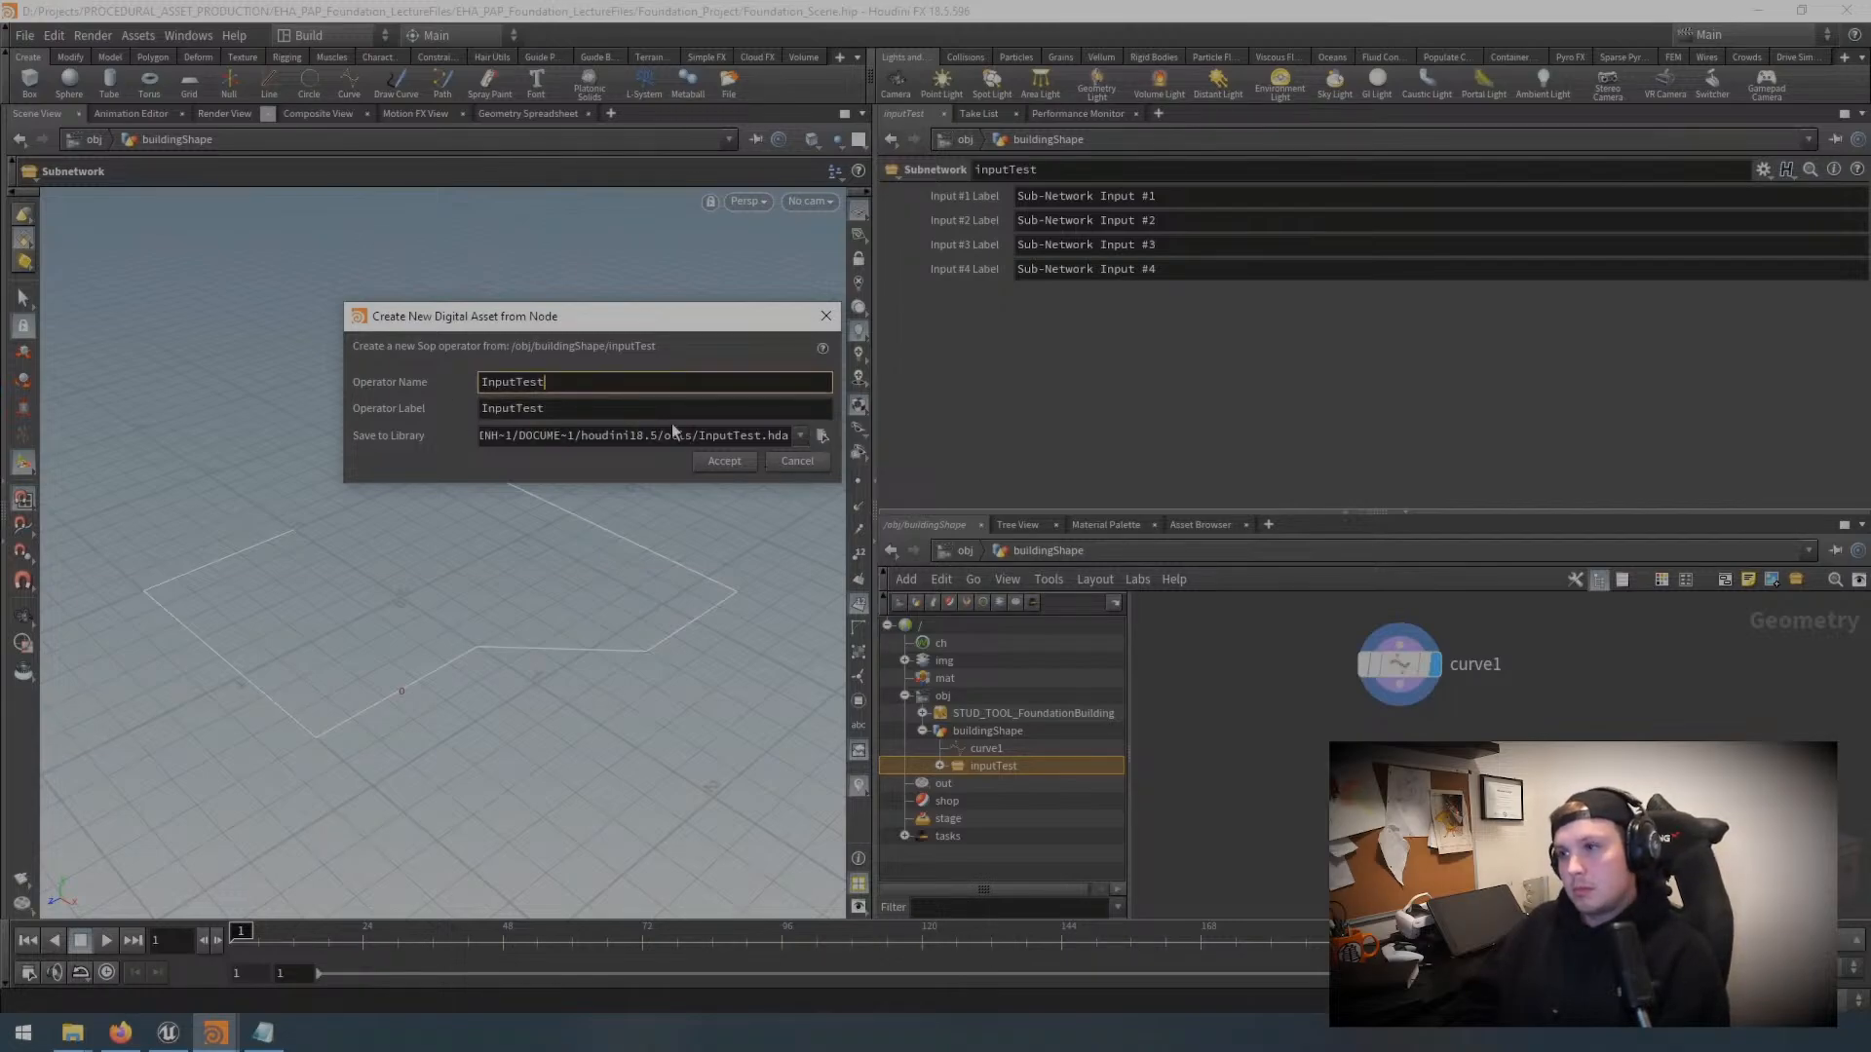
left_click(726, 461)
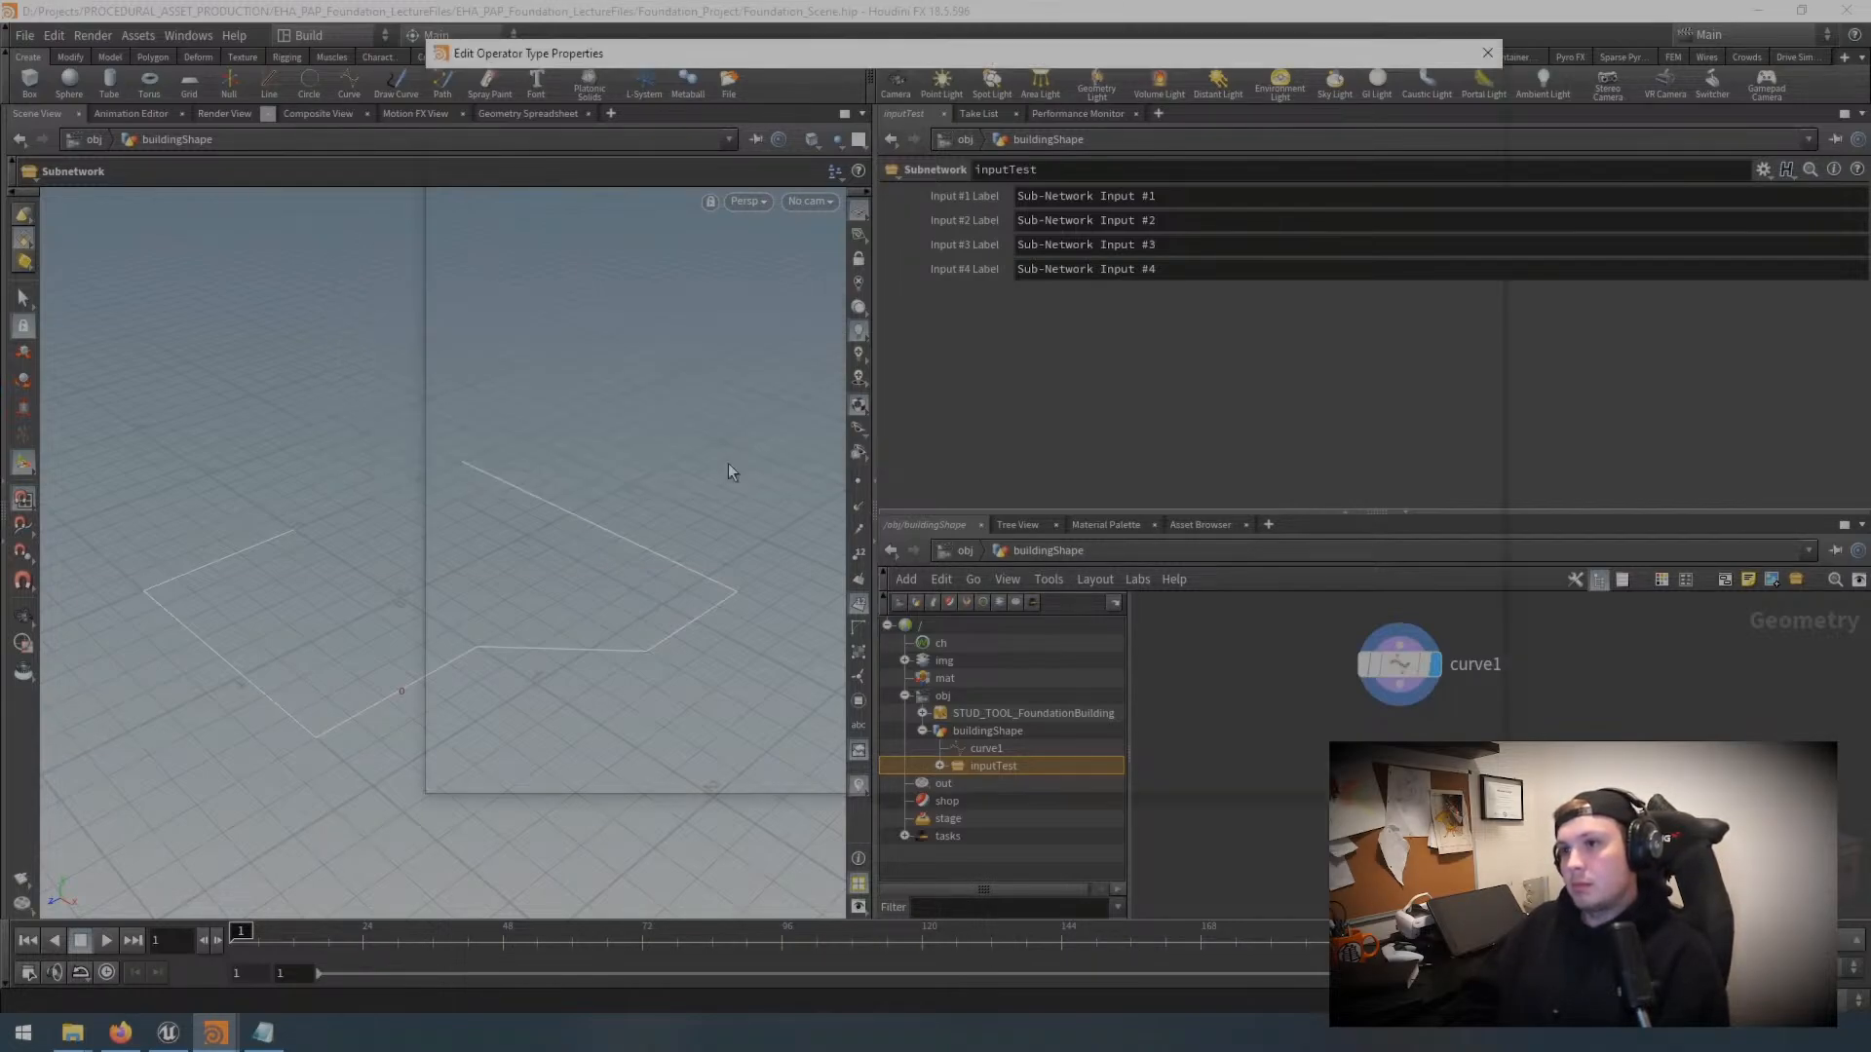
left_click_drag(1004, 54, 764, 138)
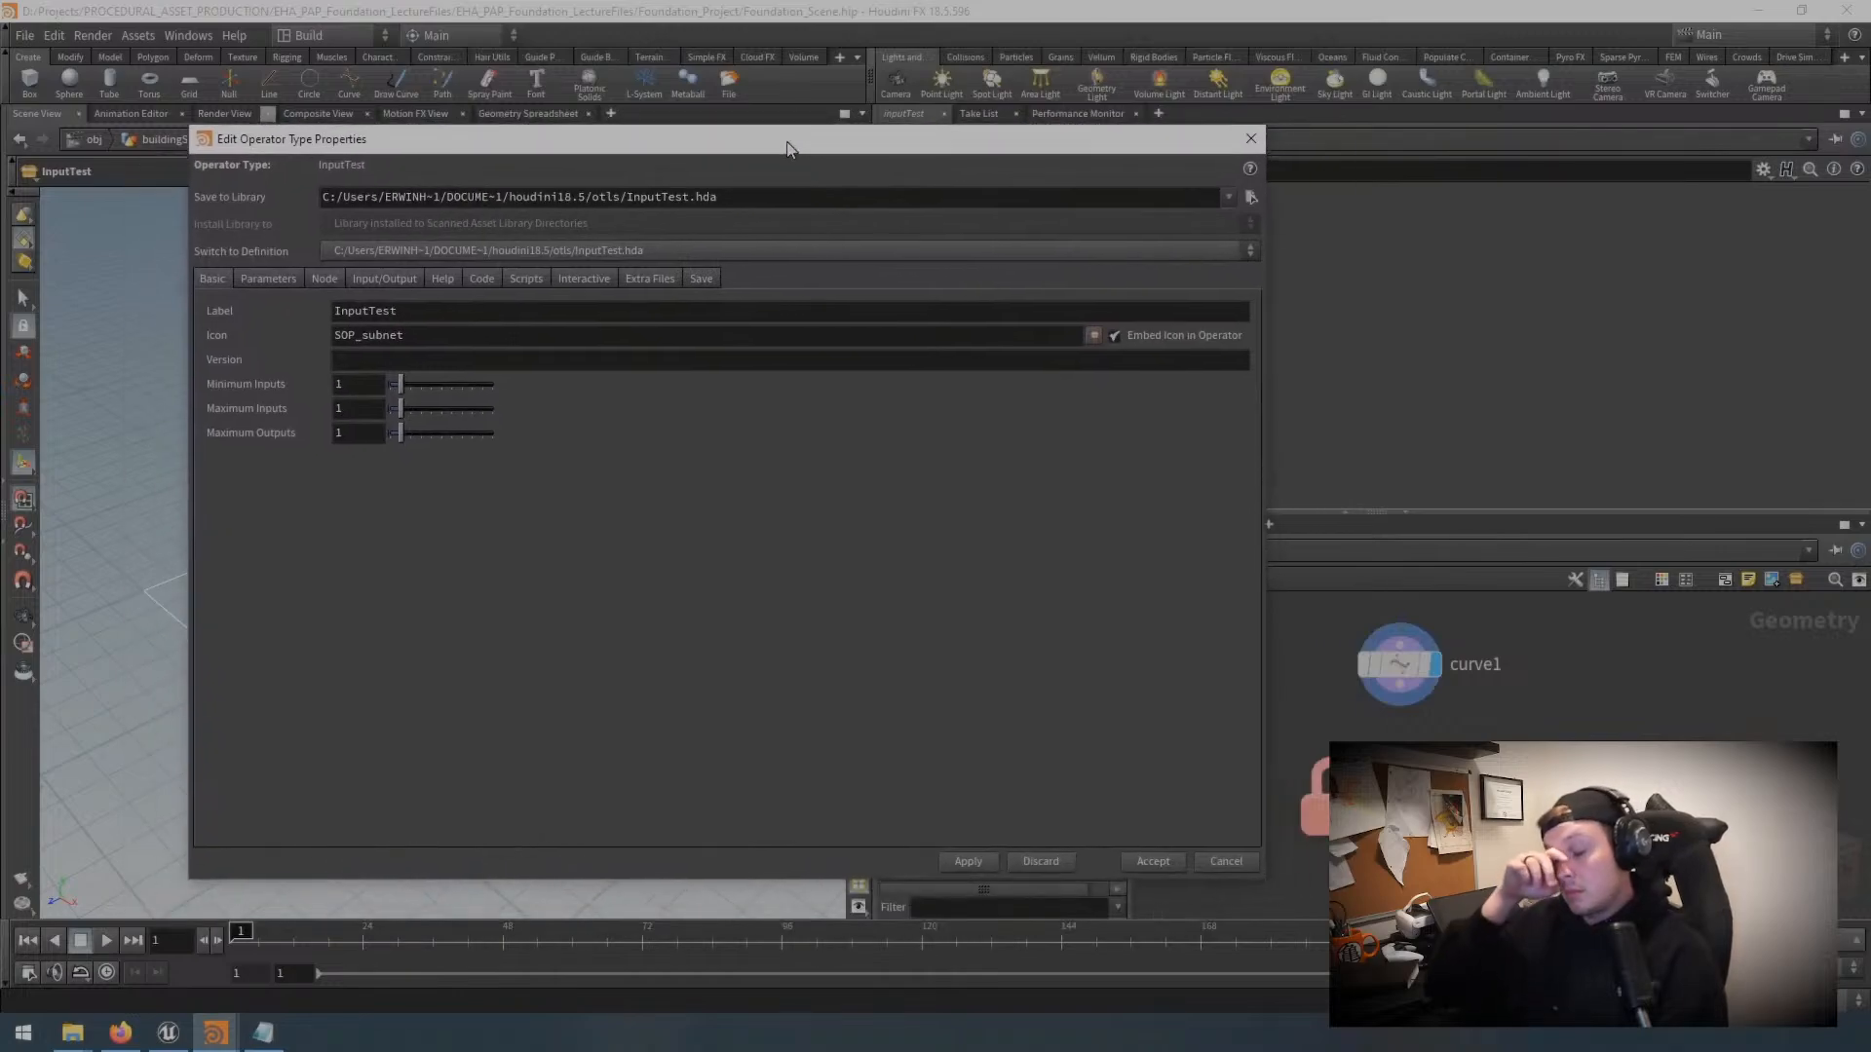
Step: Display the inputTest digital asset and connect curve1 to its input
middle_click_drag(1442, 838, 1526, 830)
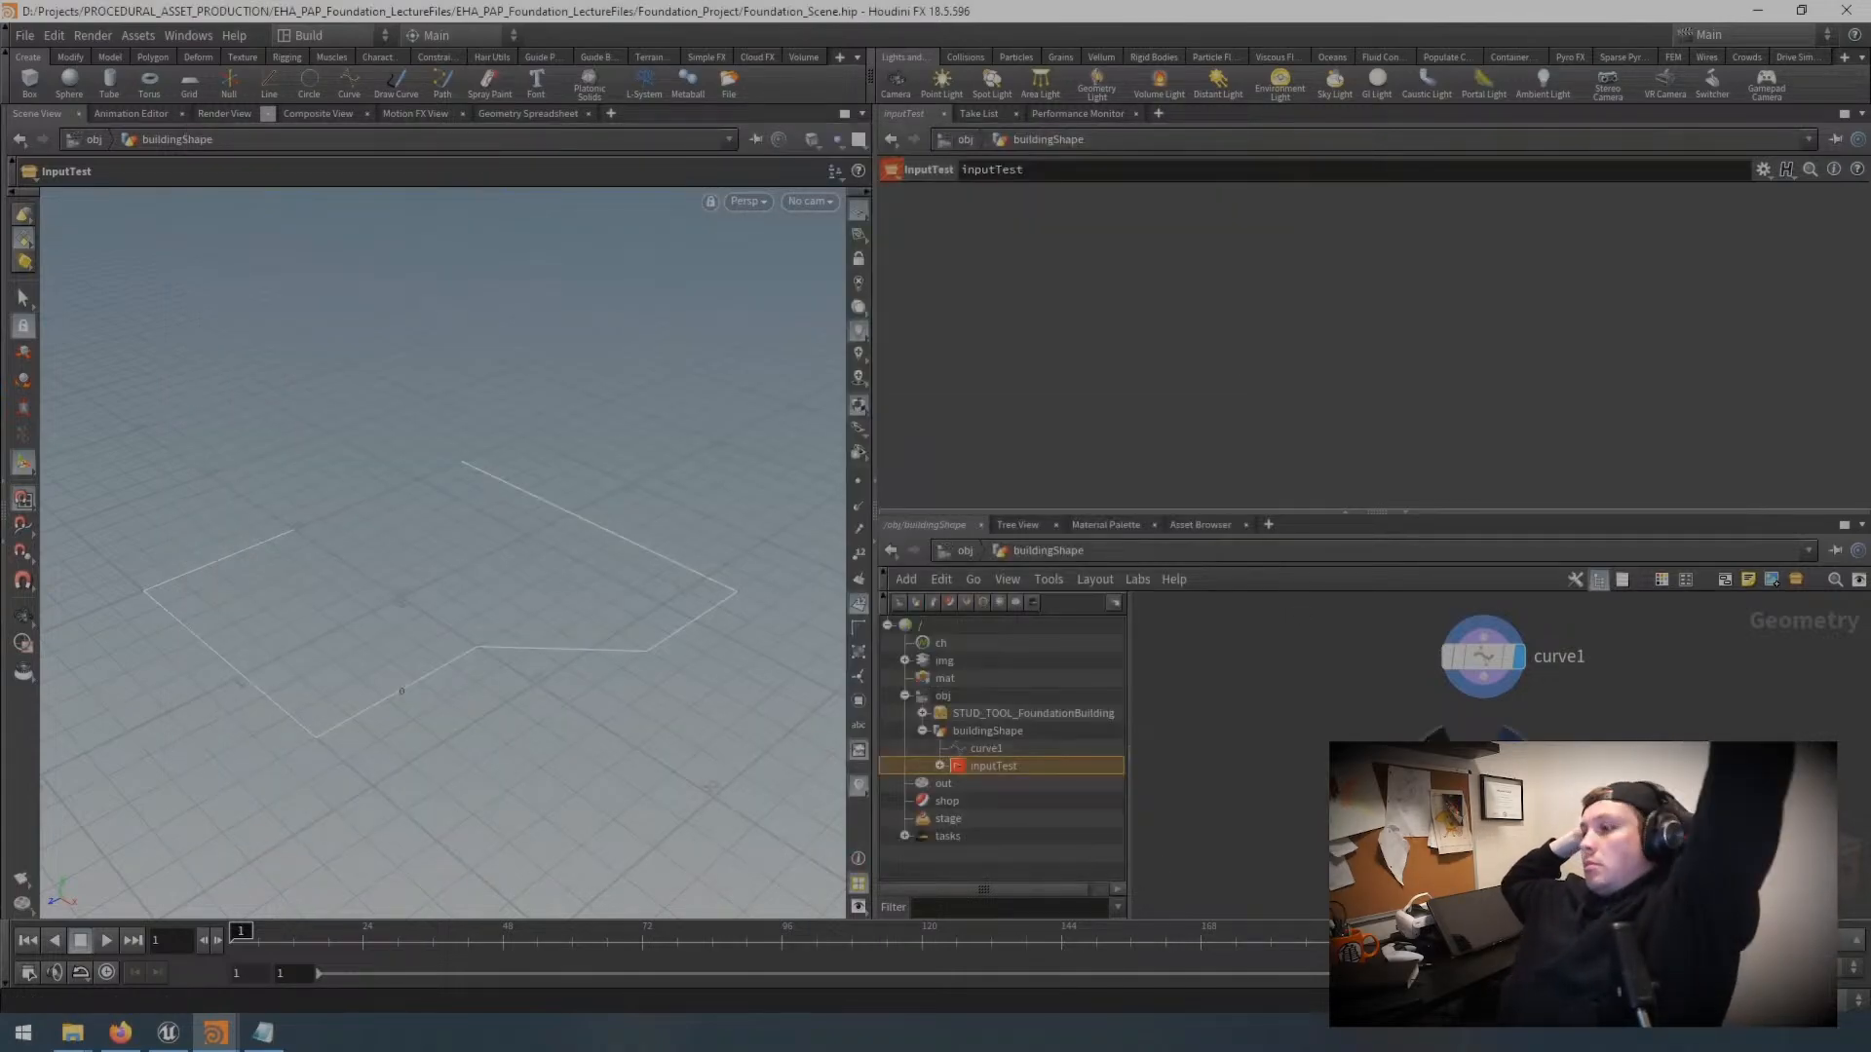
left_click(1518, 758)
left_click_drag(1483, 677, 1483, 762)
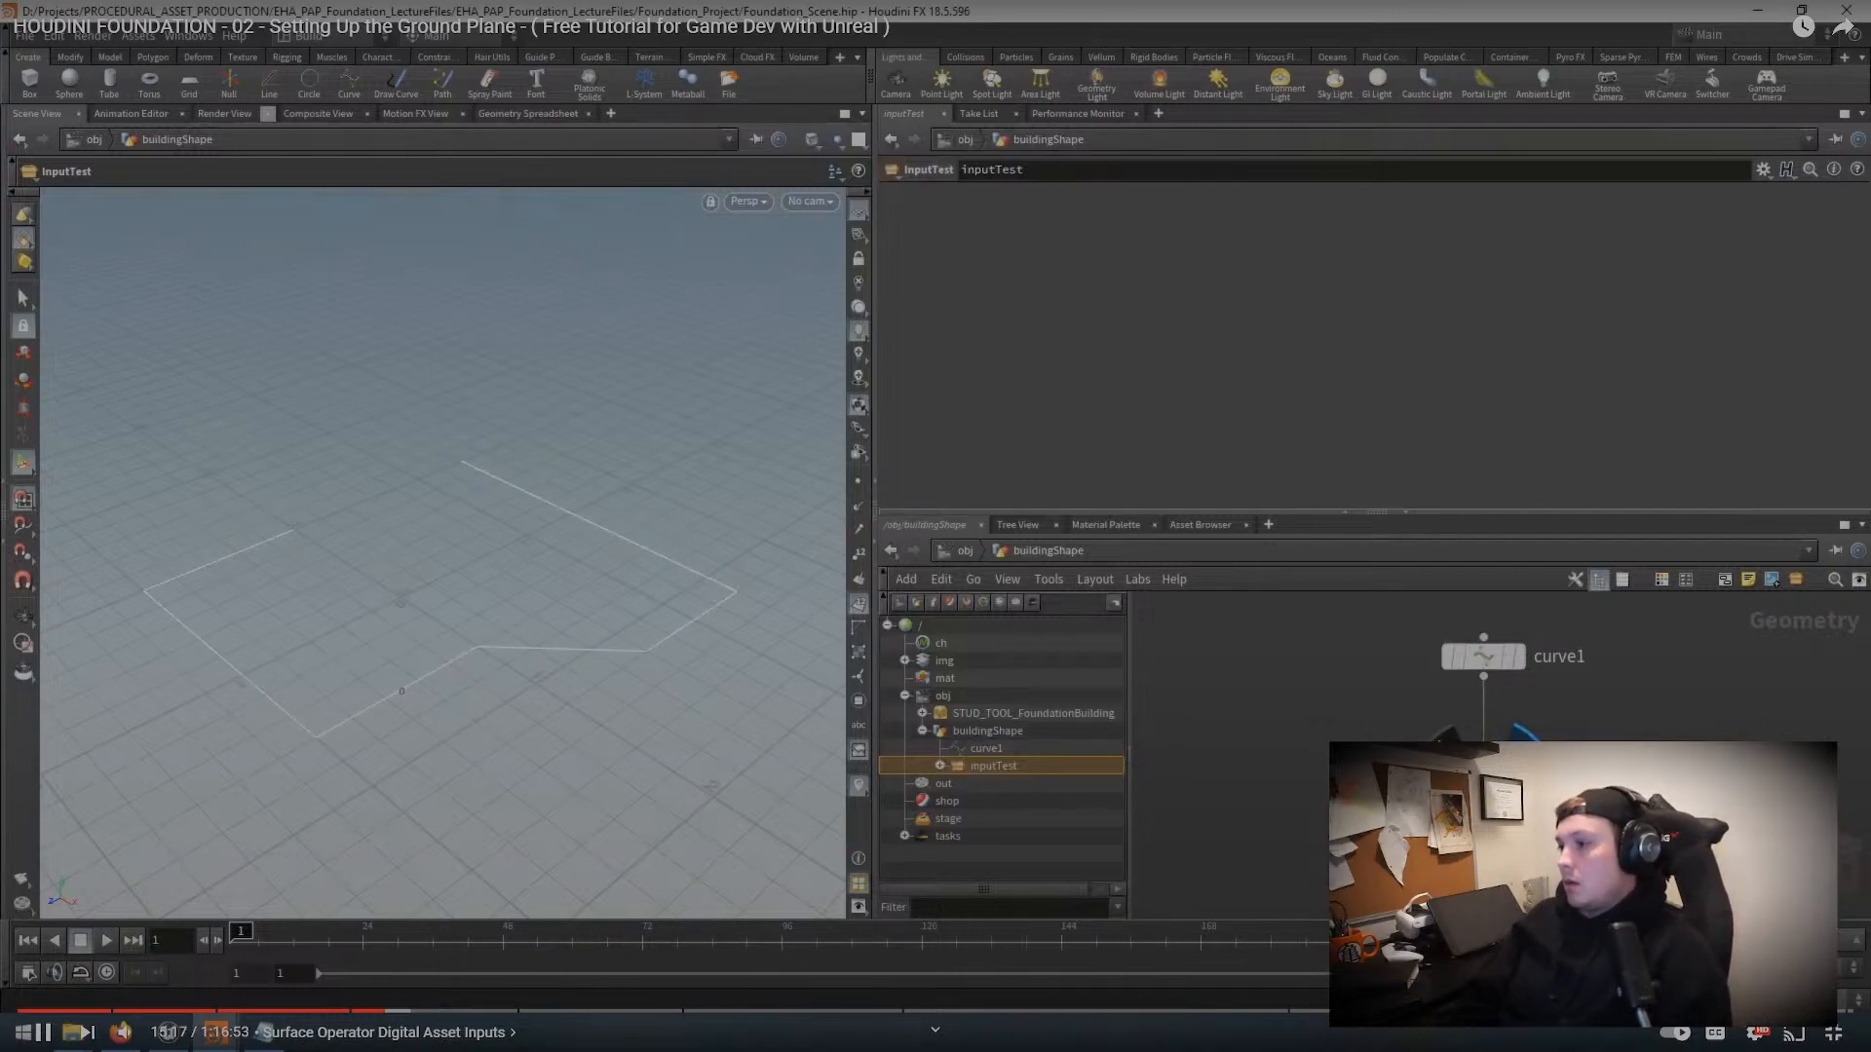
Step: Inside inputTest, insert an Ends node on the wire between Sub-Network Input #1 and the output
double_click(1483, 766)
middle_click_drag(1629, 726, 1519, 678)
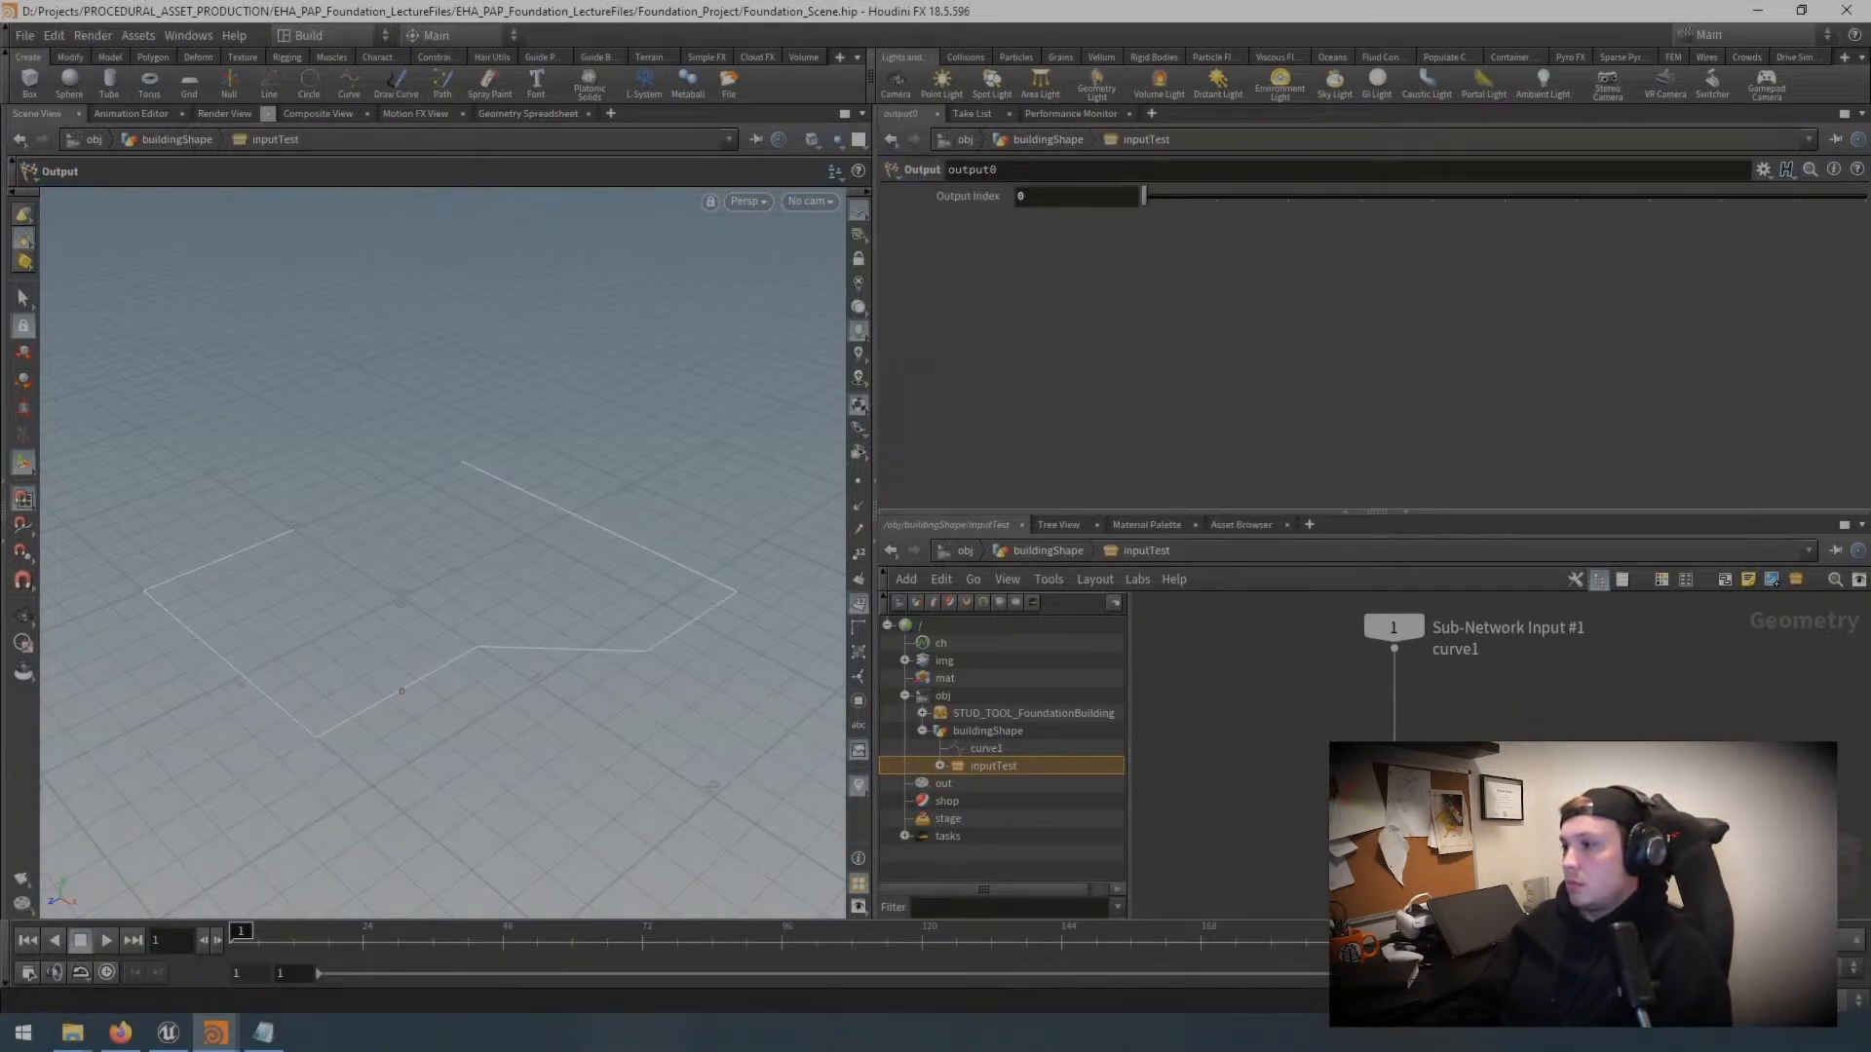
scroll(1433, 799, "down", 1)
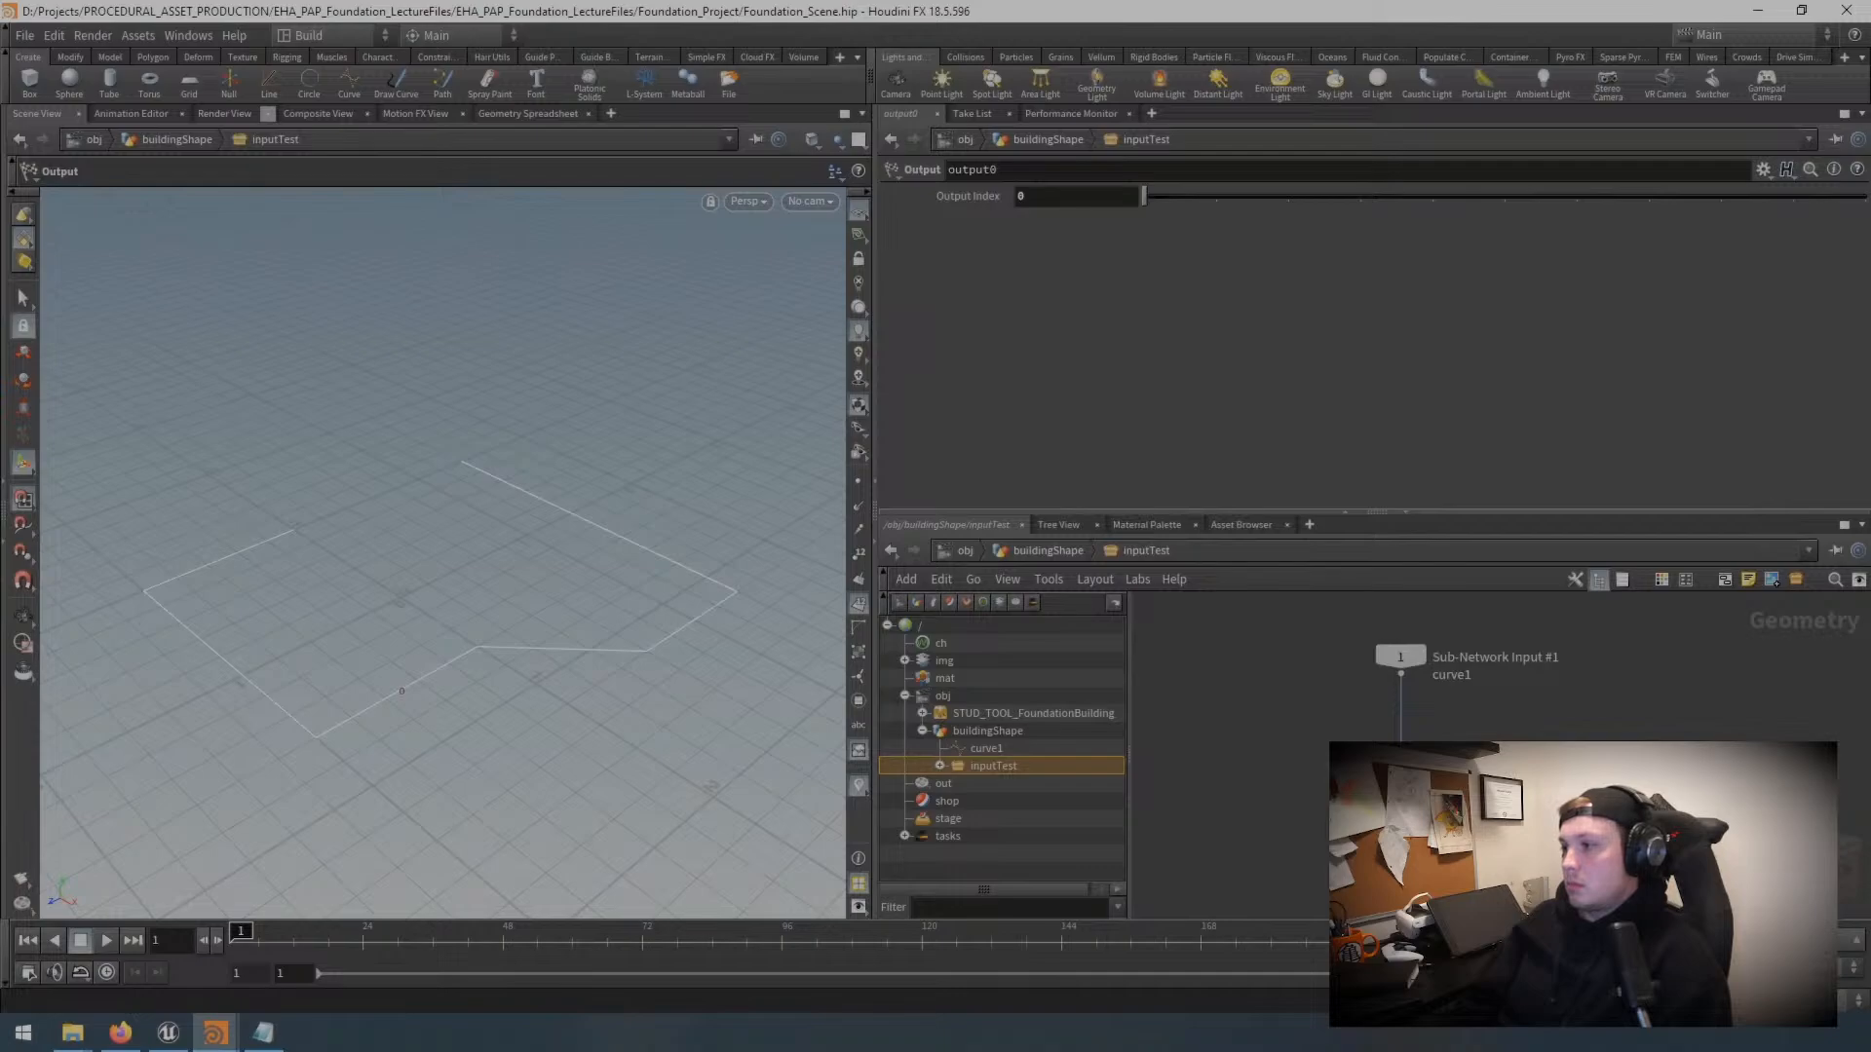
key("Tab")
type("null")
key("Return")
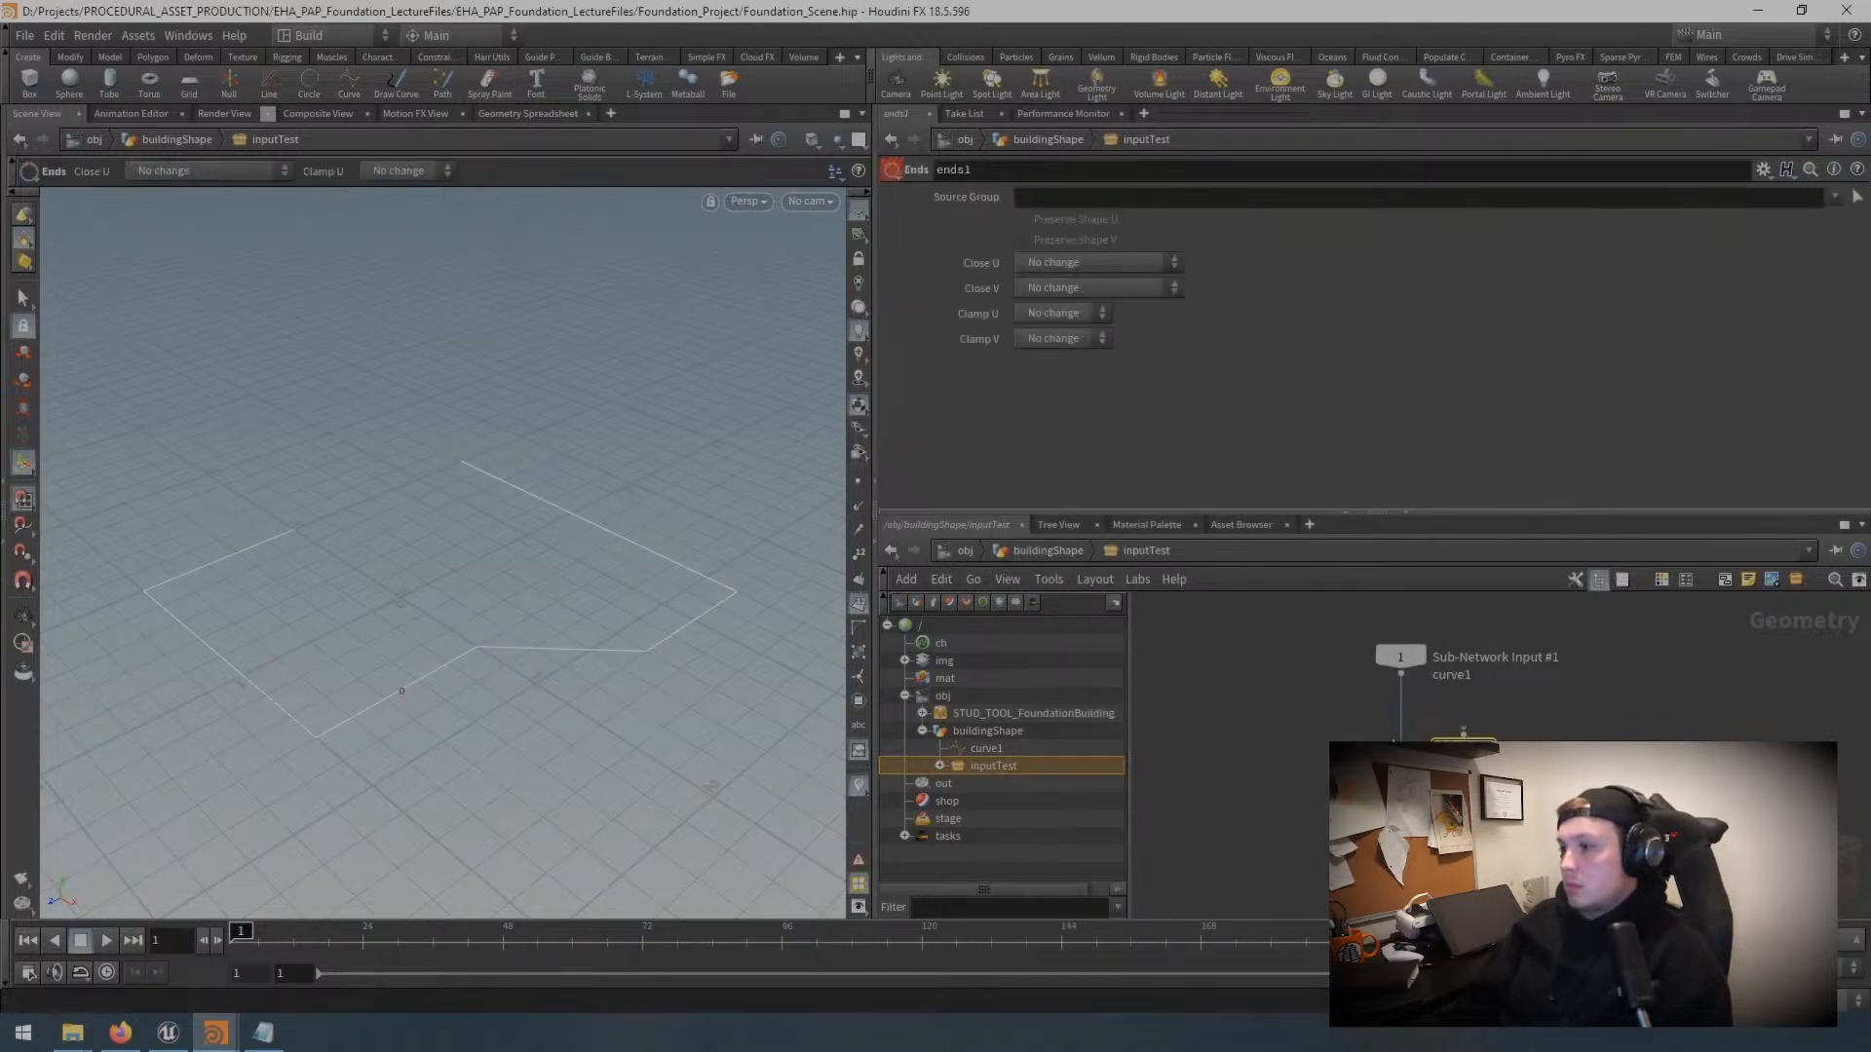
left_click_drag(1401, 760, 1464, 748)
left_click_drag(1463, 756, 1401, 765)
left_click_drag(1527, 694, 1296, 810)
Step: Set Close U to Close Straight on the Ends node and return to the buildingShape network
left_click(1111, 263)
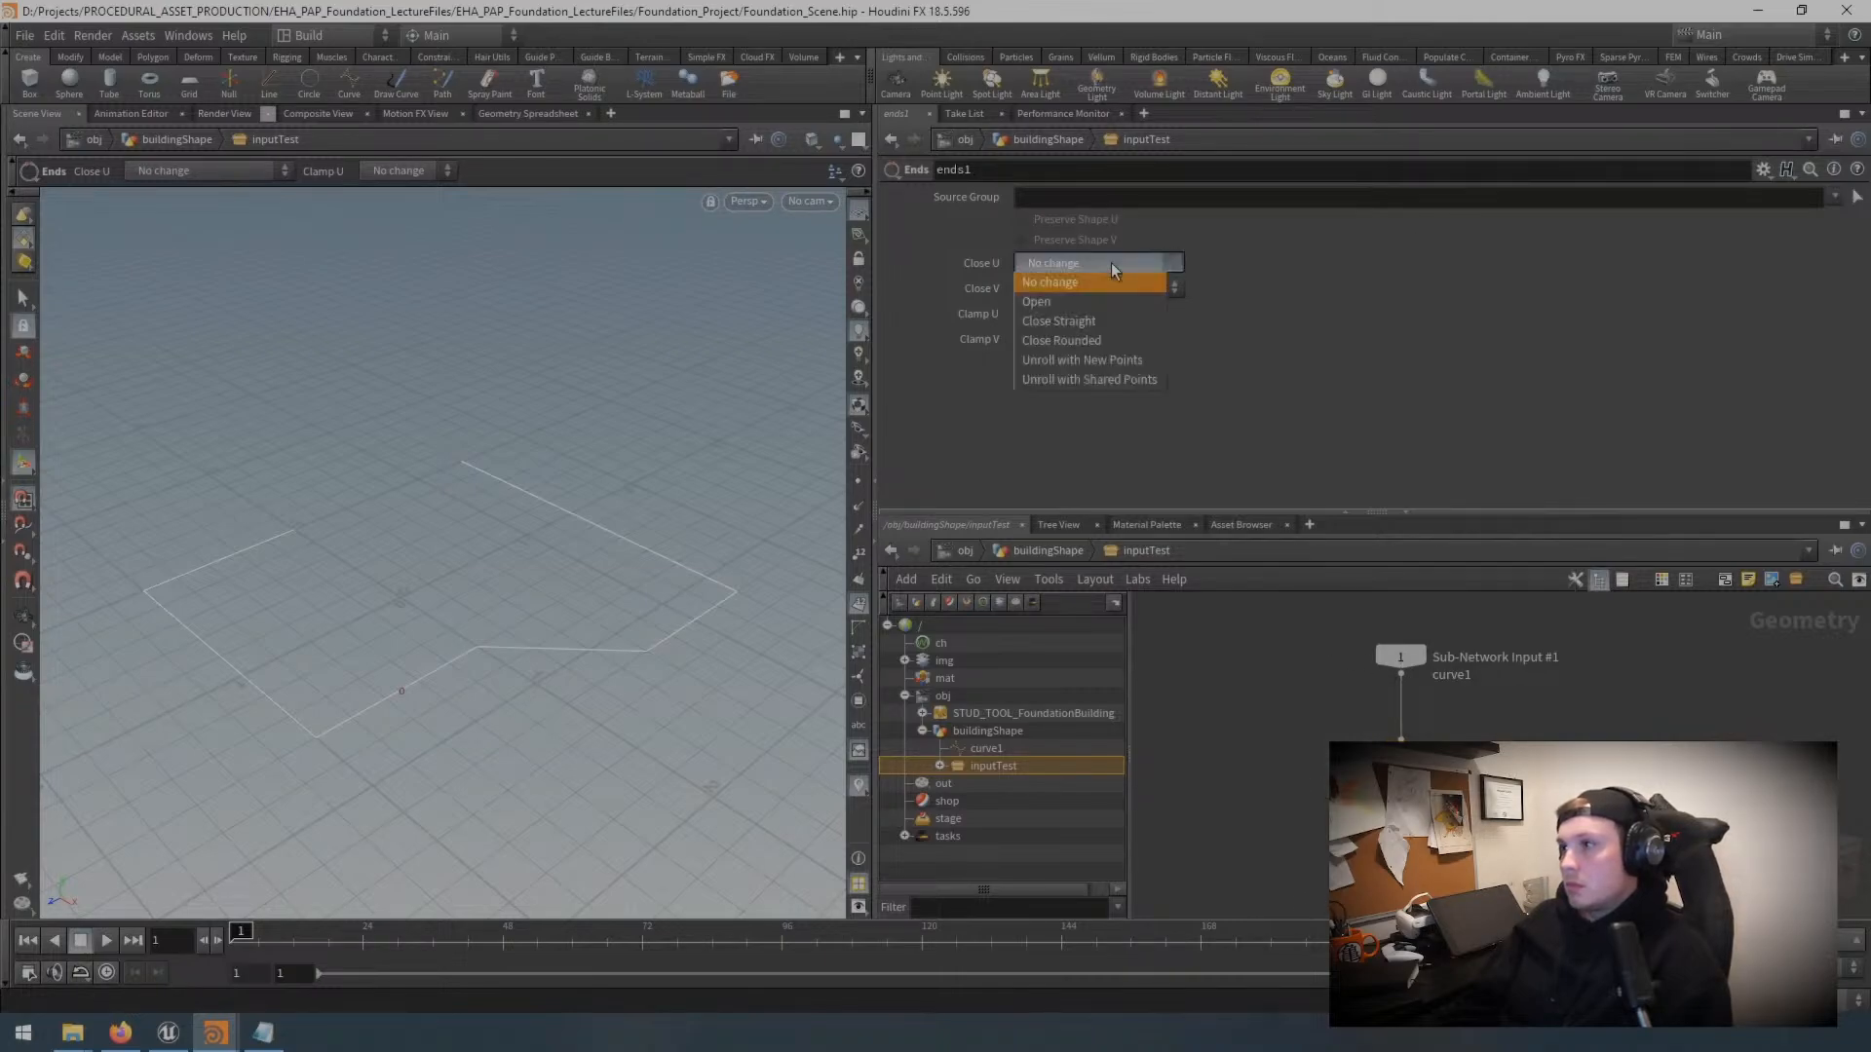
left_click(1081, 325)
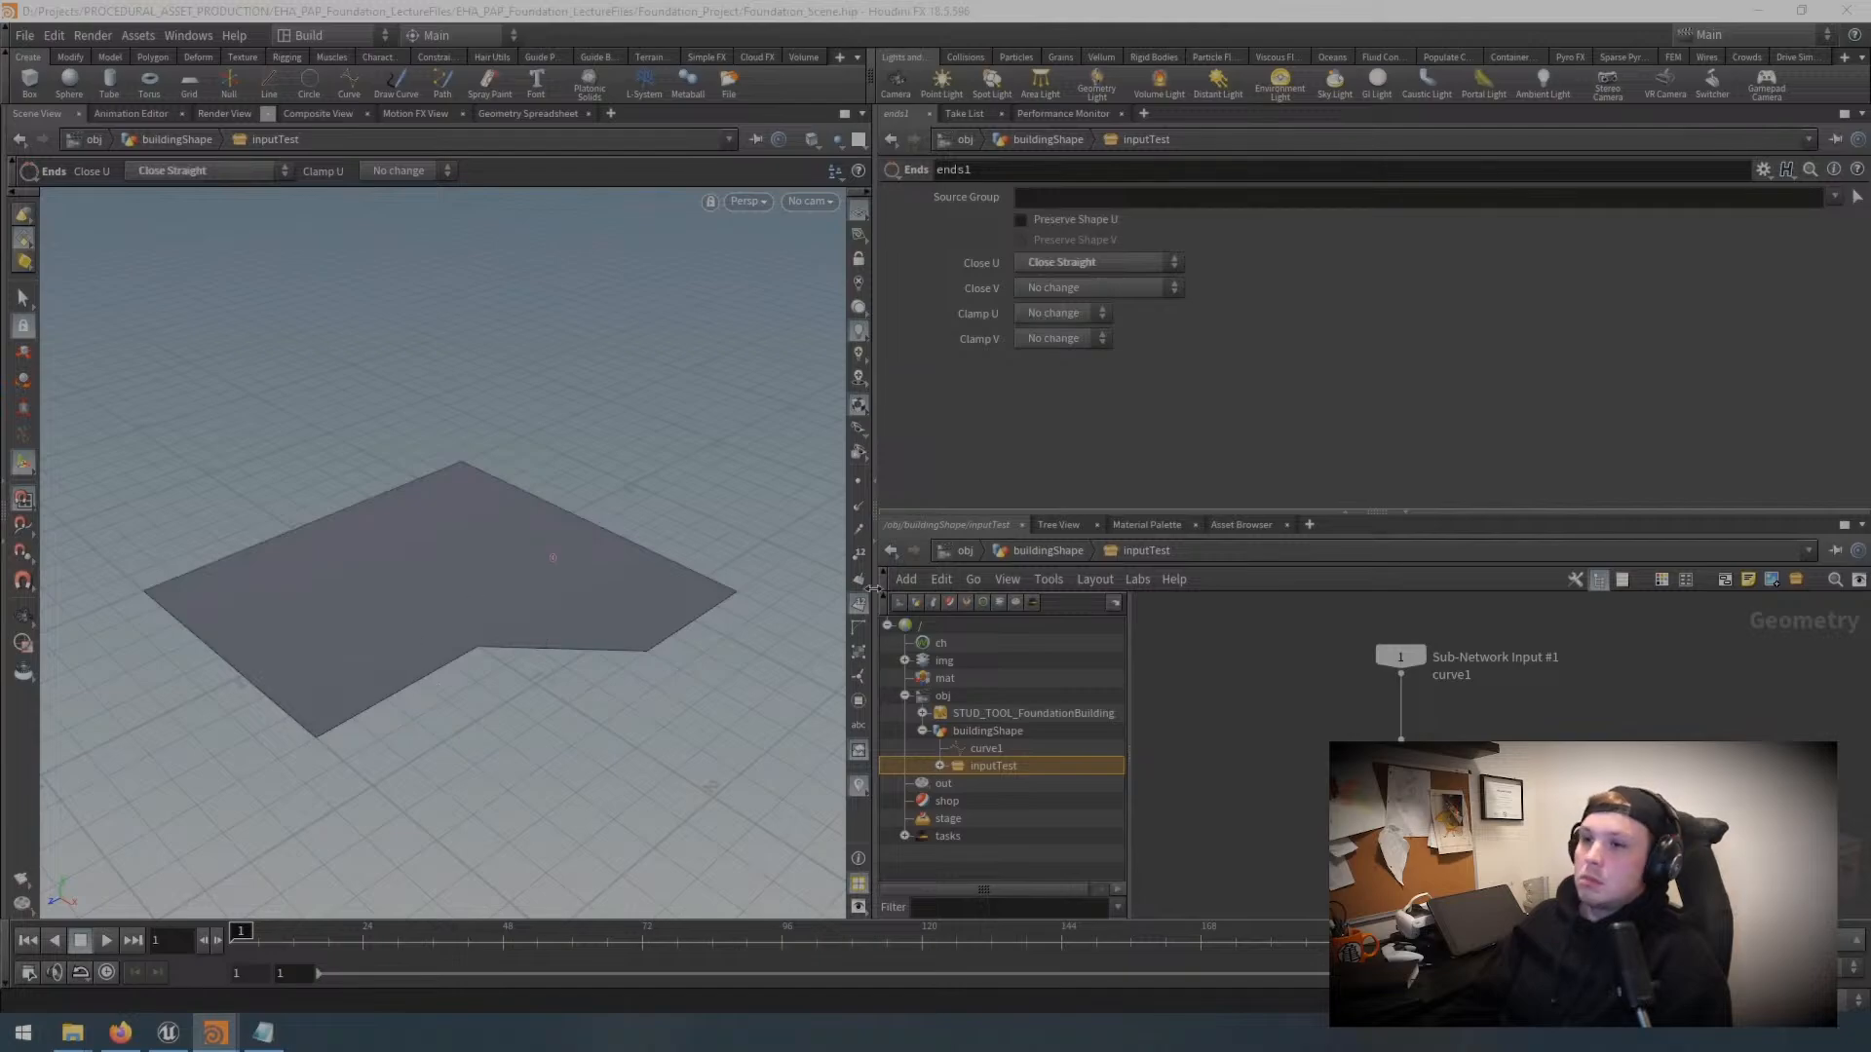
left_click(1048, 551)
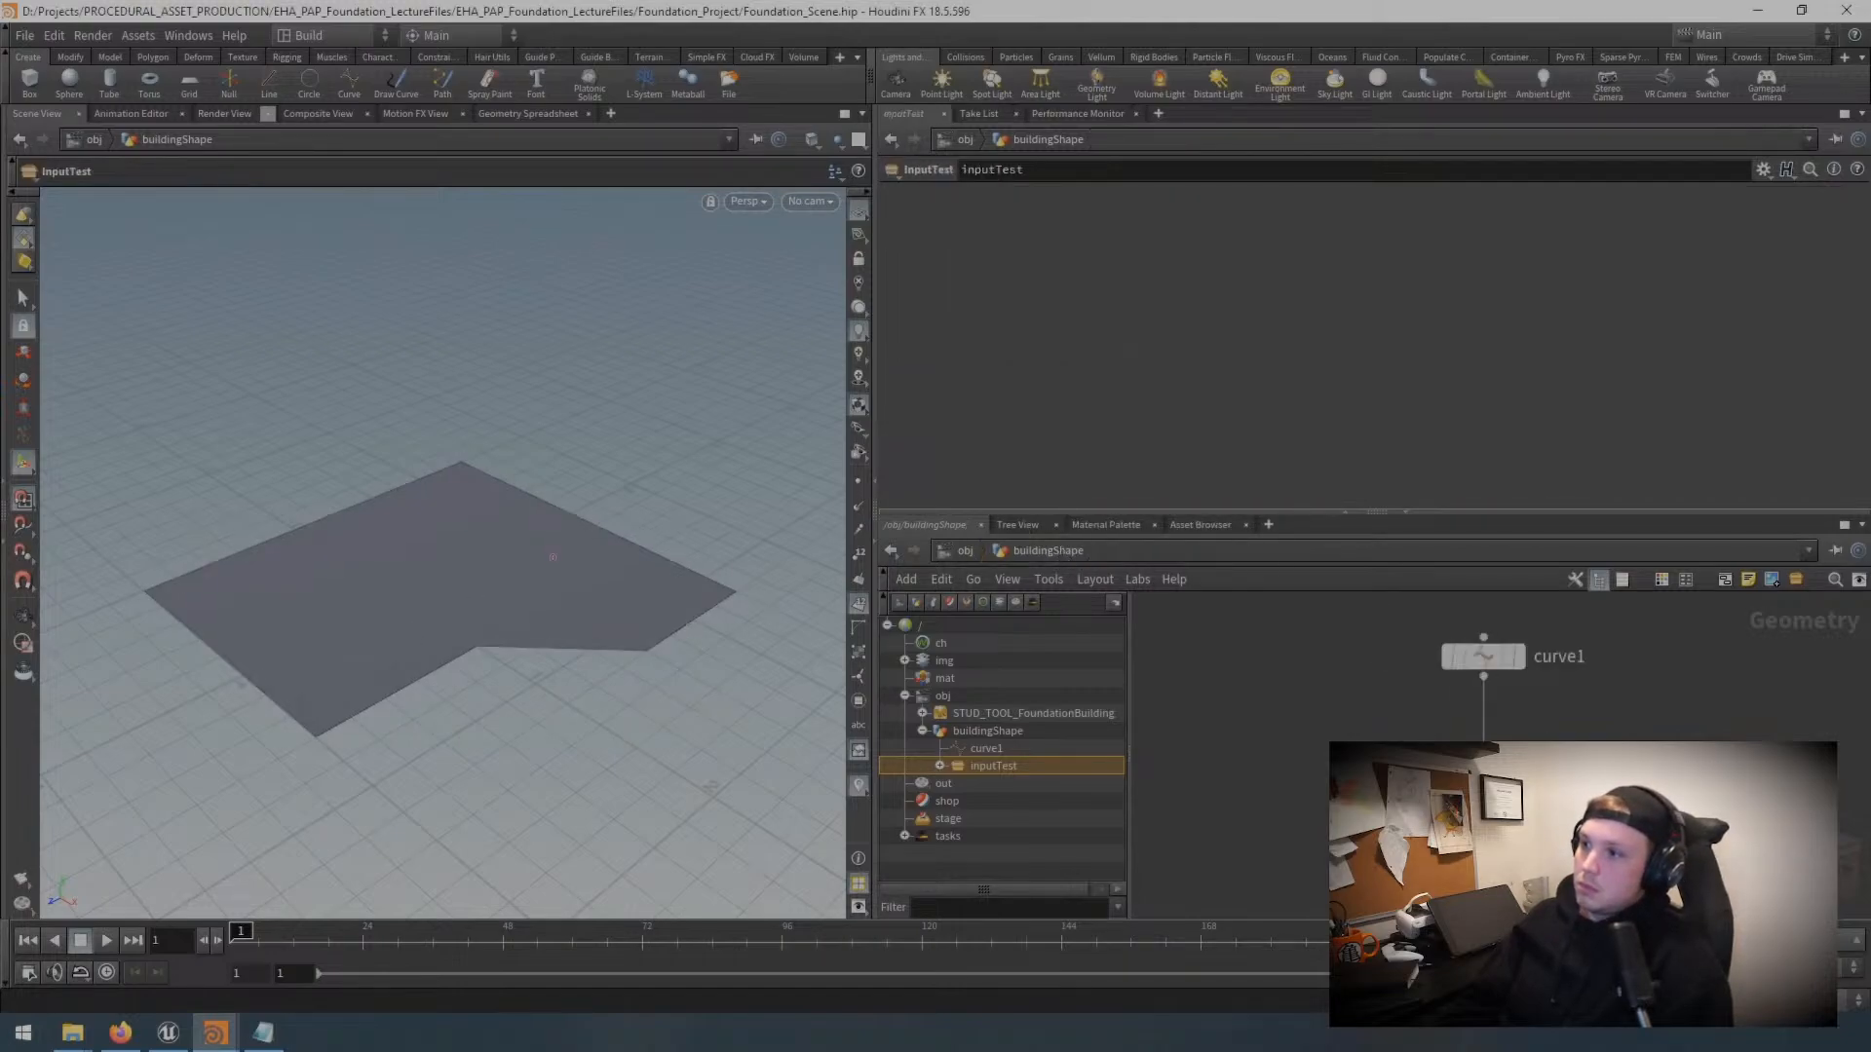
right_click(1483, 656)
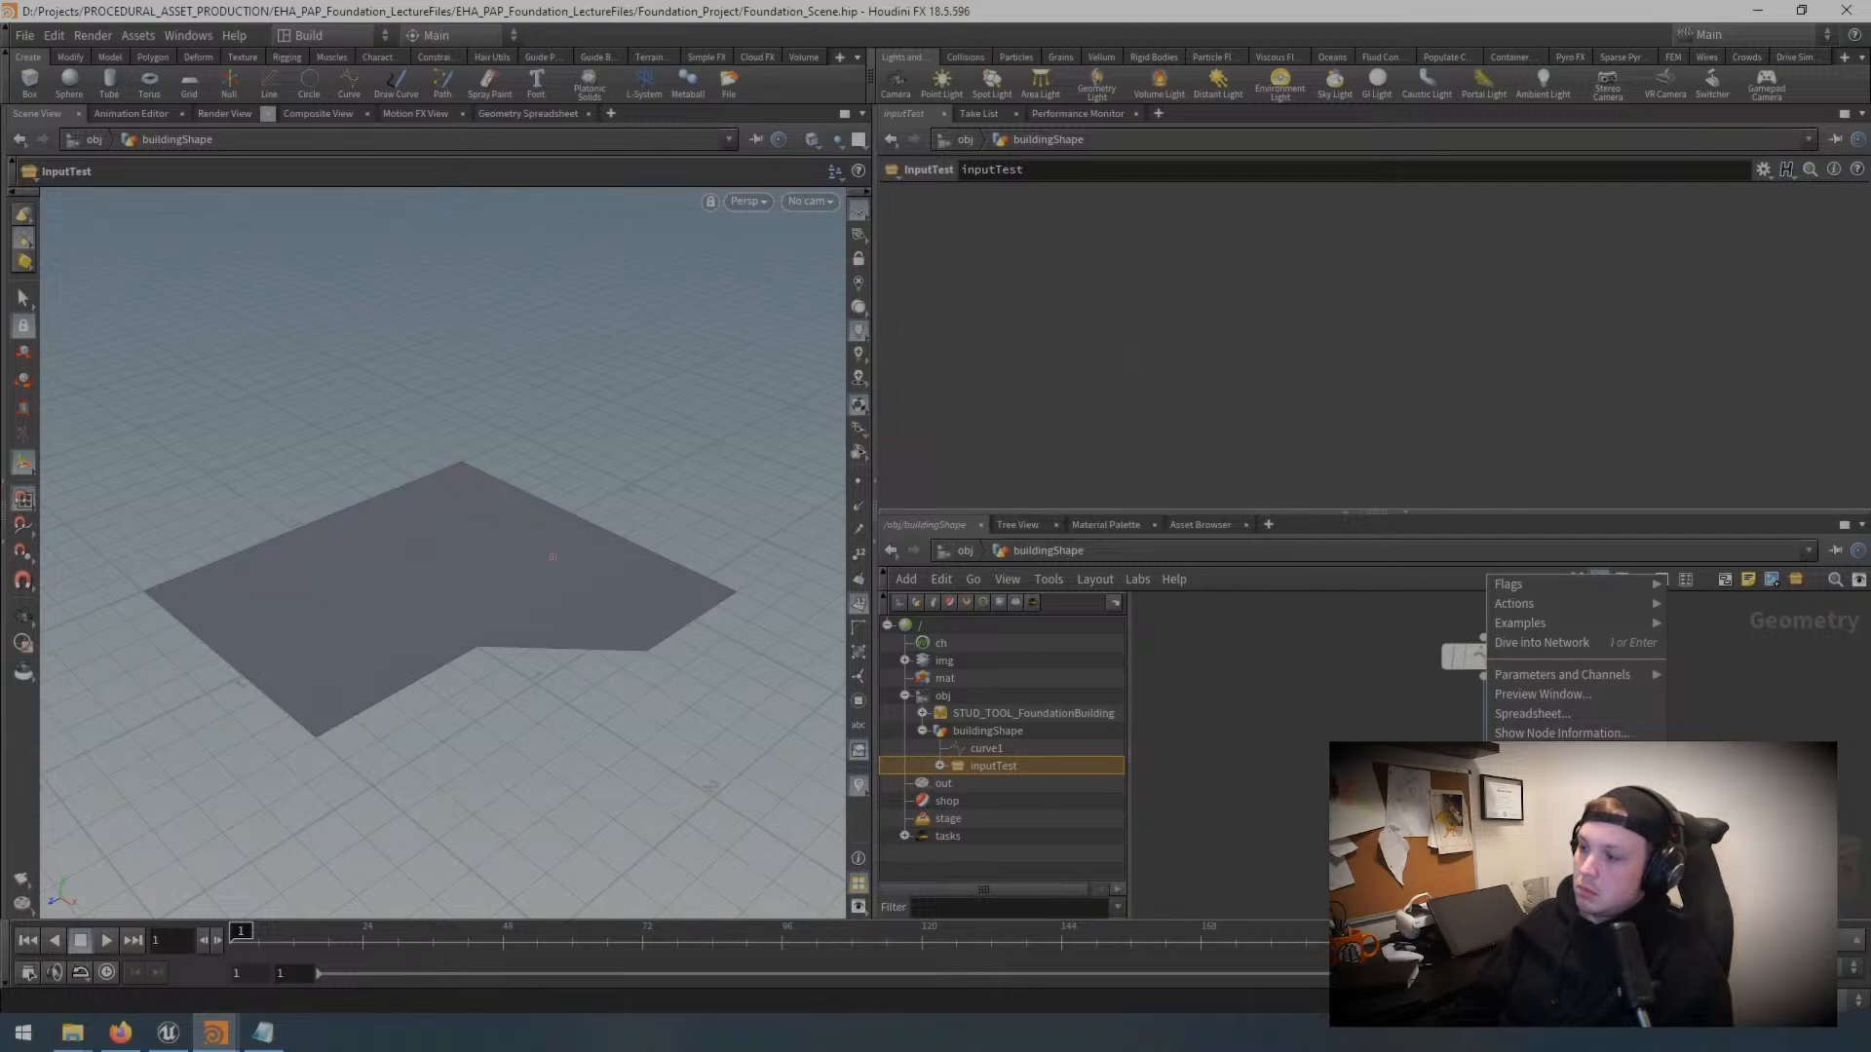
key("Escape")
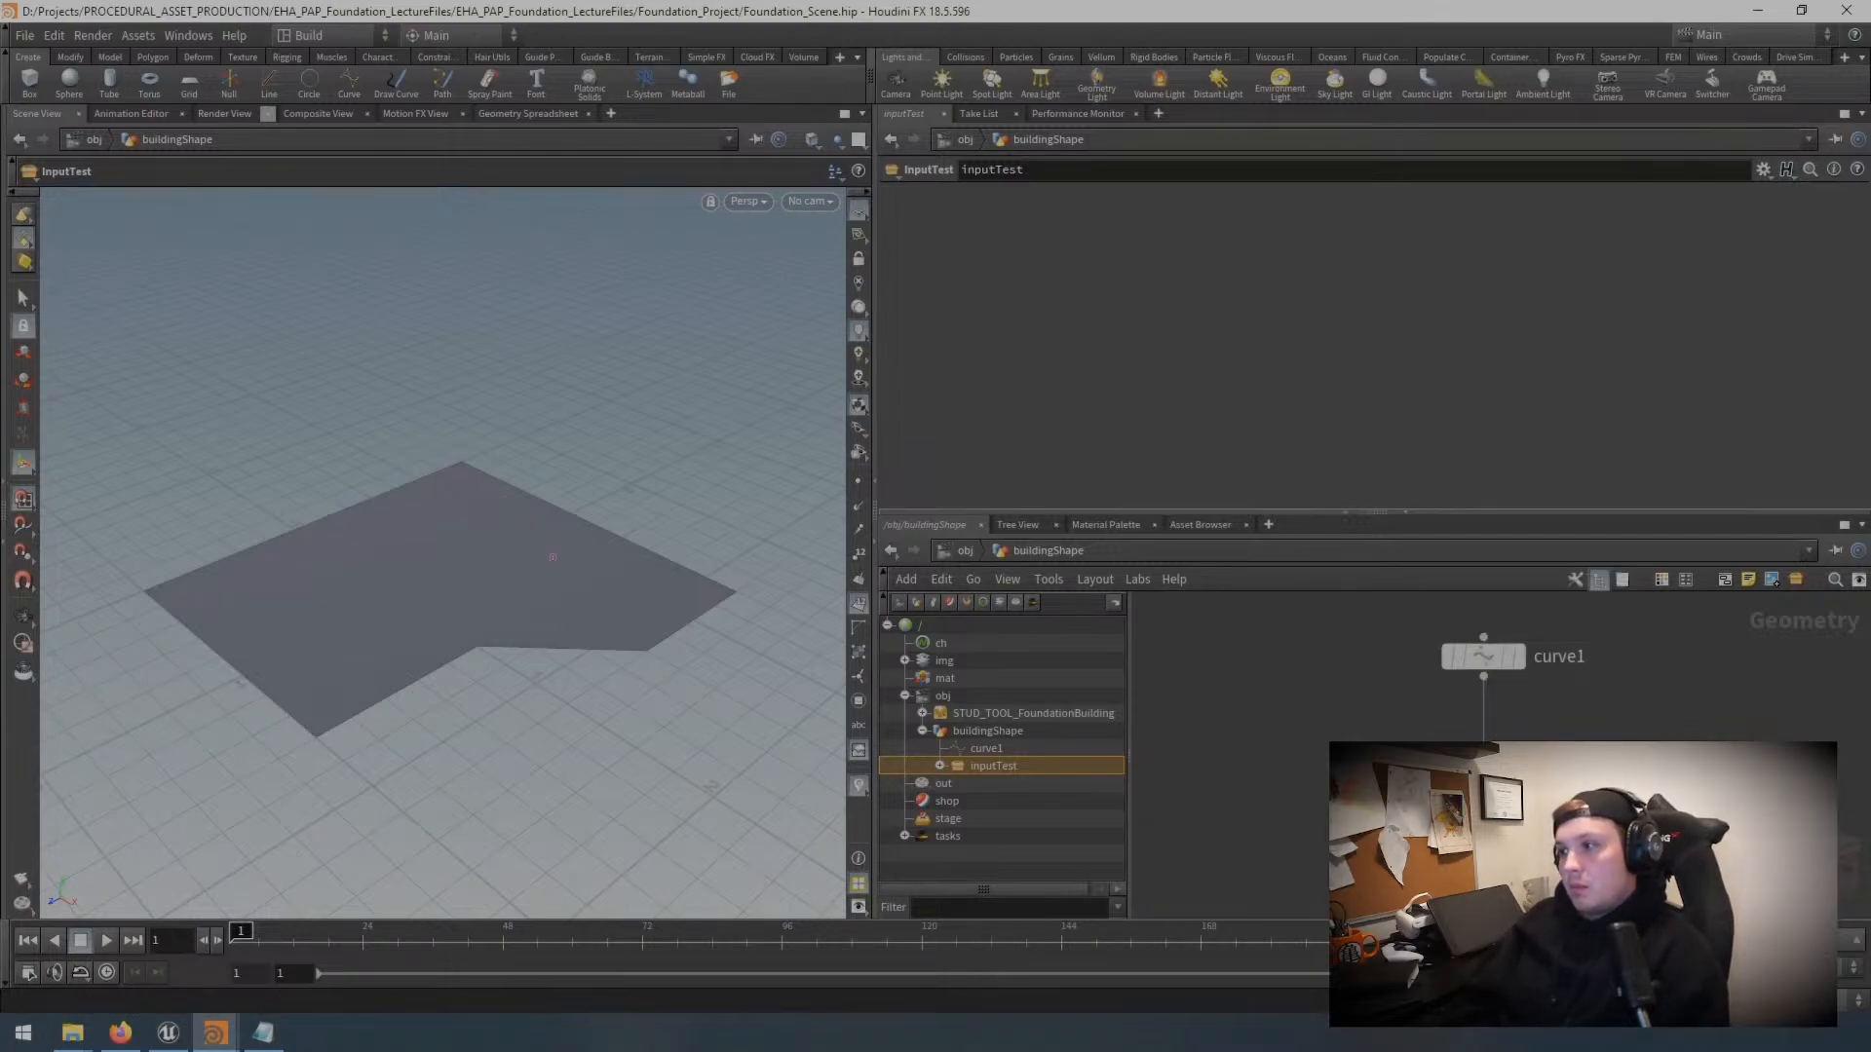
Step: Switch to Unreal Engine and import InputTest.hda from the otls folder into the HDA content folder
left_click(168, 1033)
mouse_move(738, 635)
left_mouse_down()
mouse_move(687, 609)
mouse_move(741, 628)
mouse_move(760, 555)
mouse_move(731, 506)
mouse_move(718, 614)
left_mouse_up()
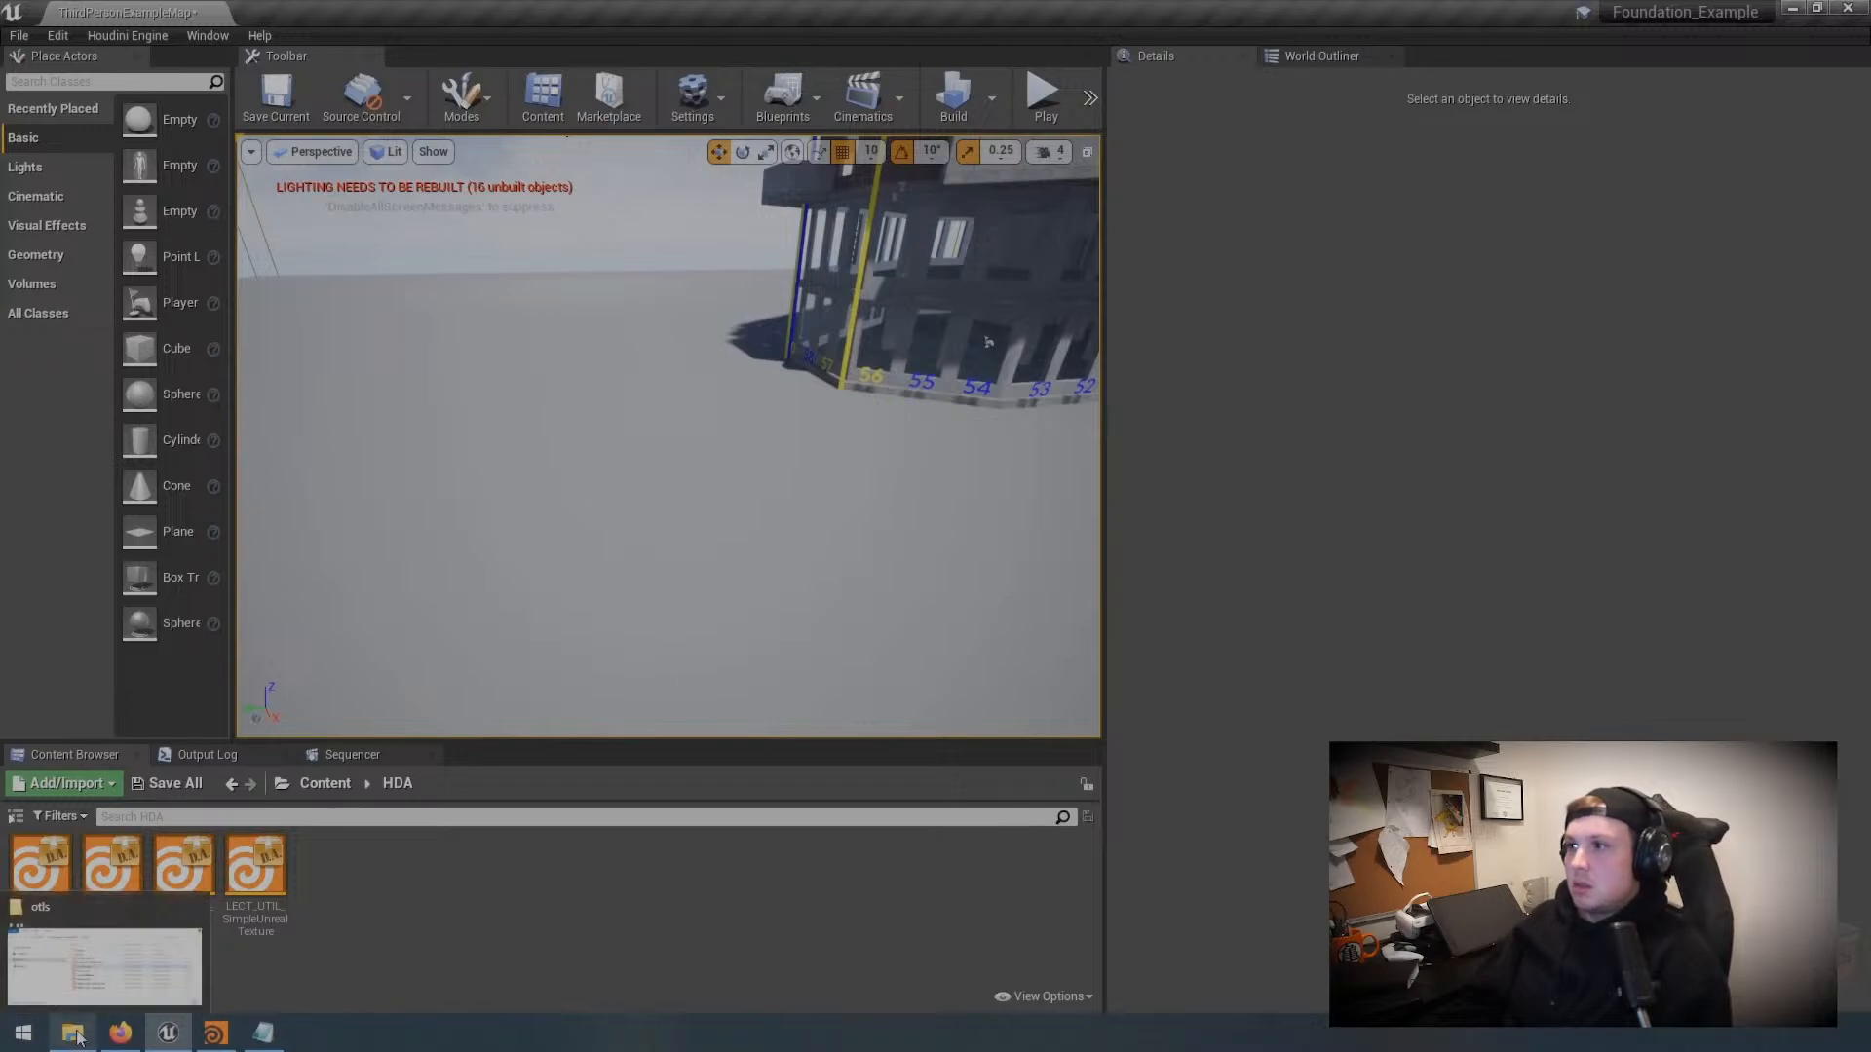
left_click(76, 1035)
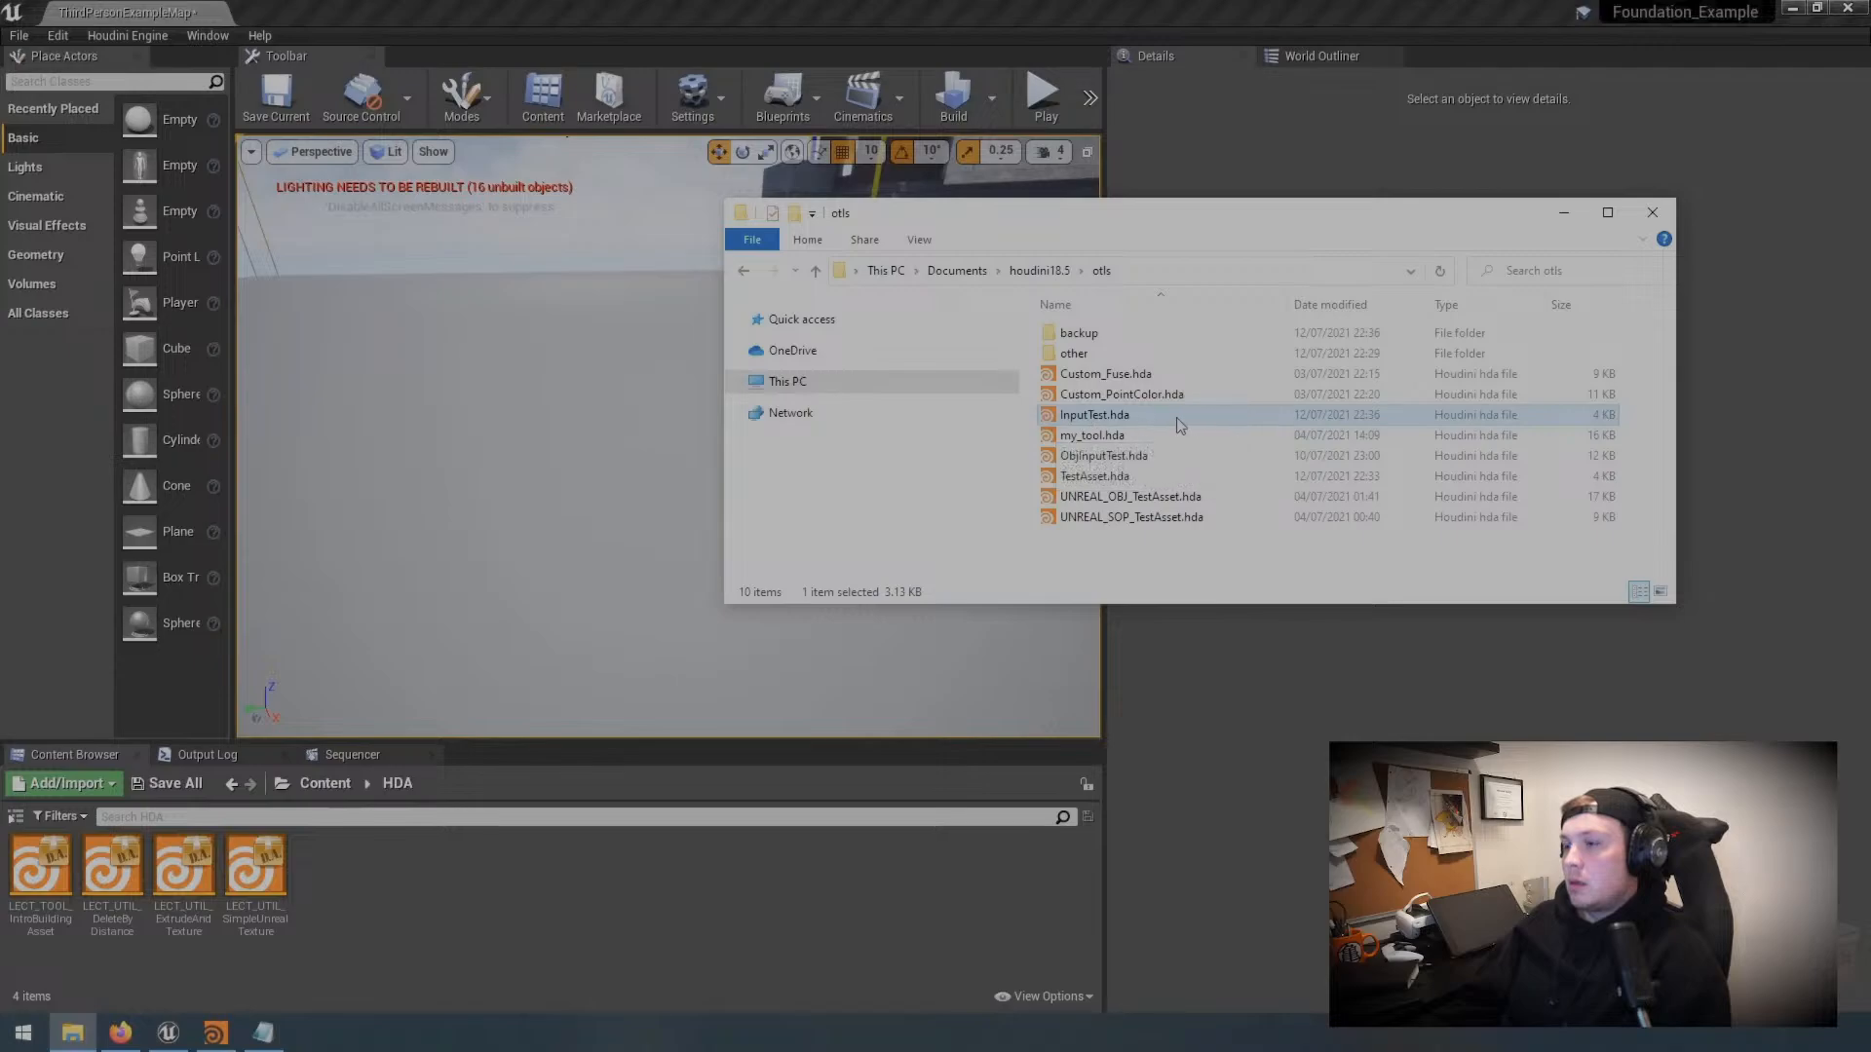
left_click_drag(1162, 424, 401, 868)
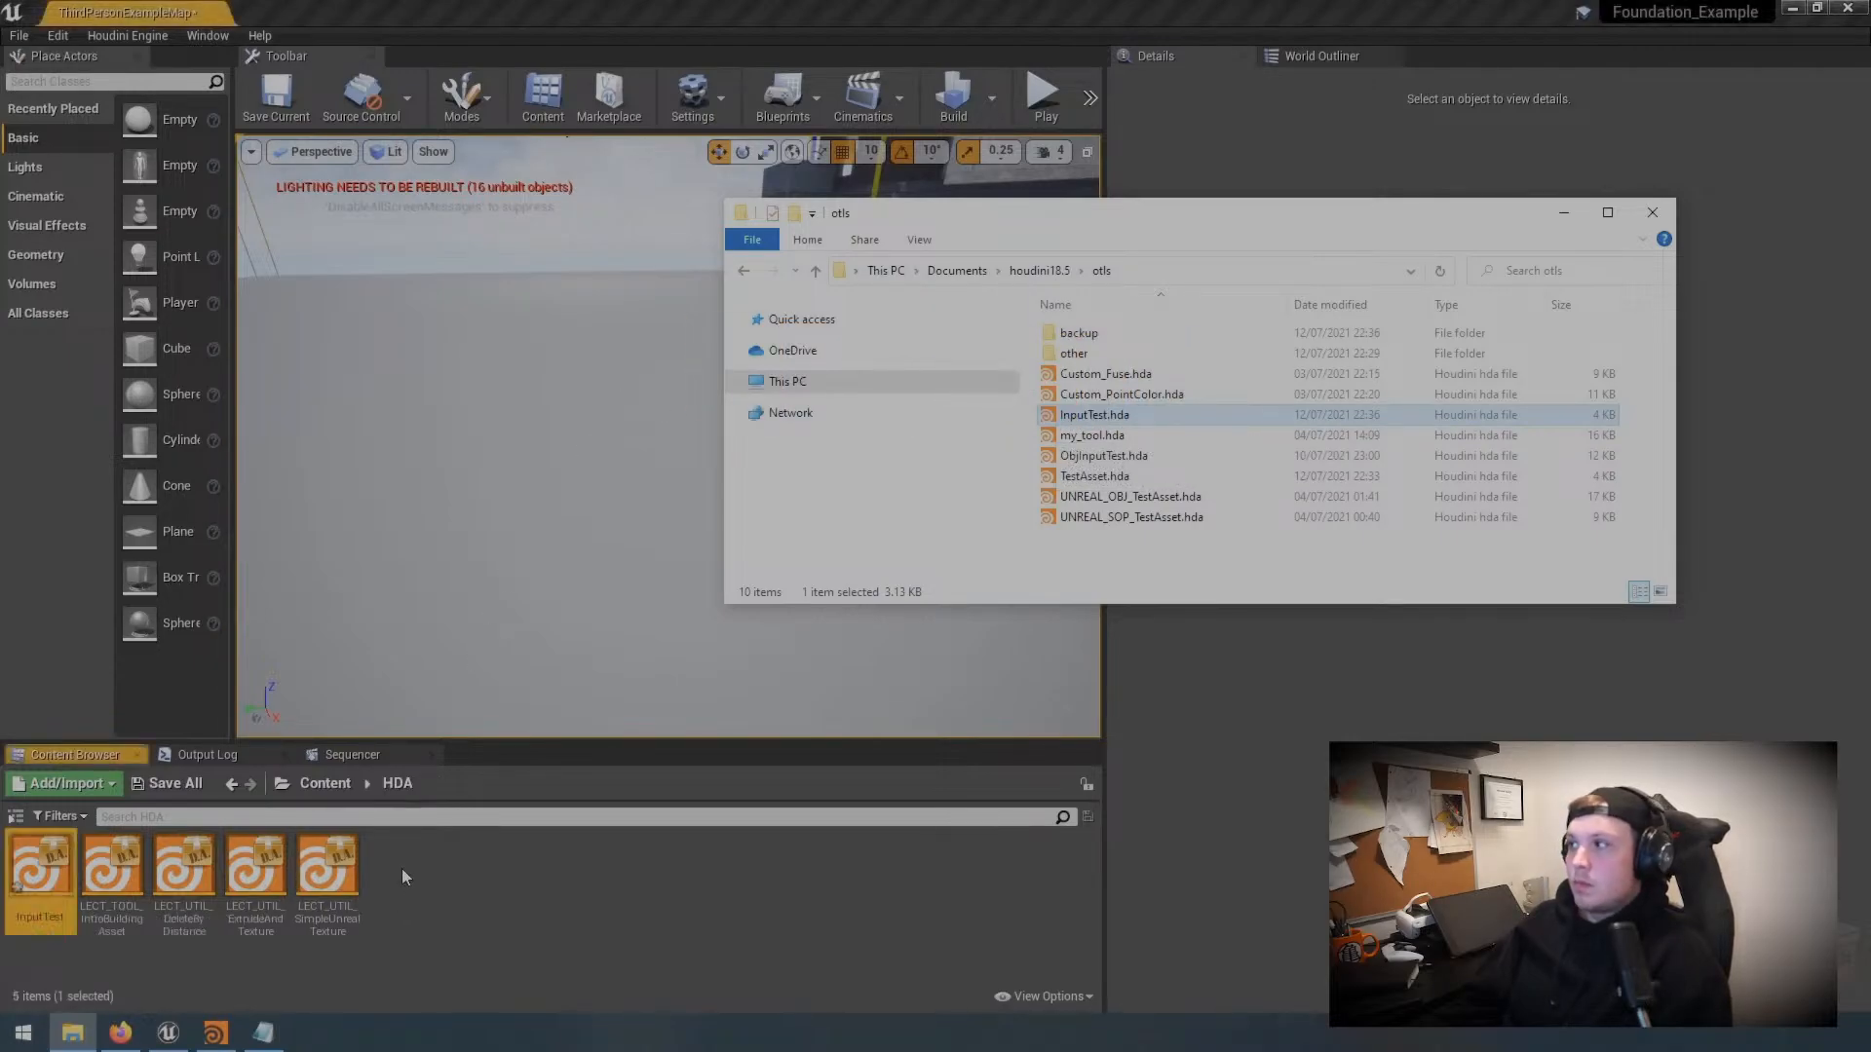
Step: Place the InputTest asset from the HDA content folder on the empty ground beside the building
left_click(325, 786)
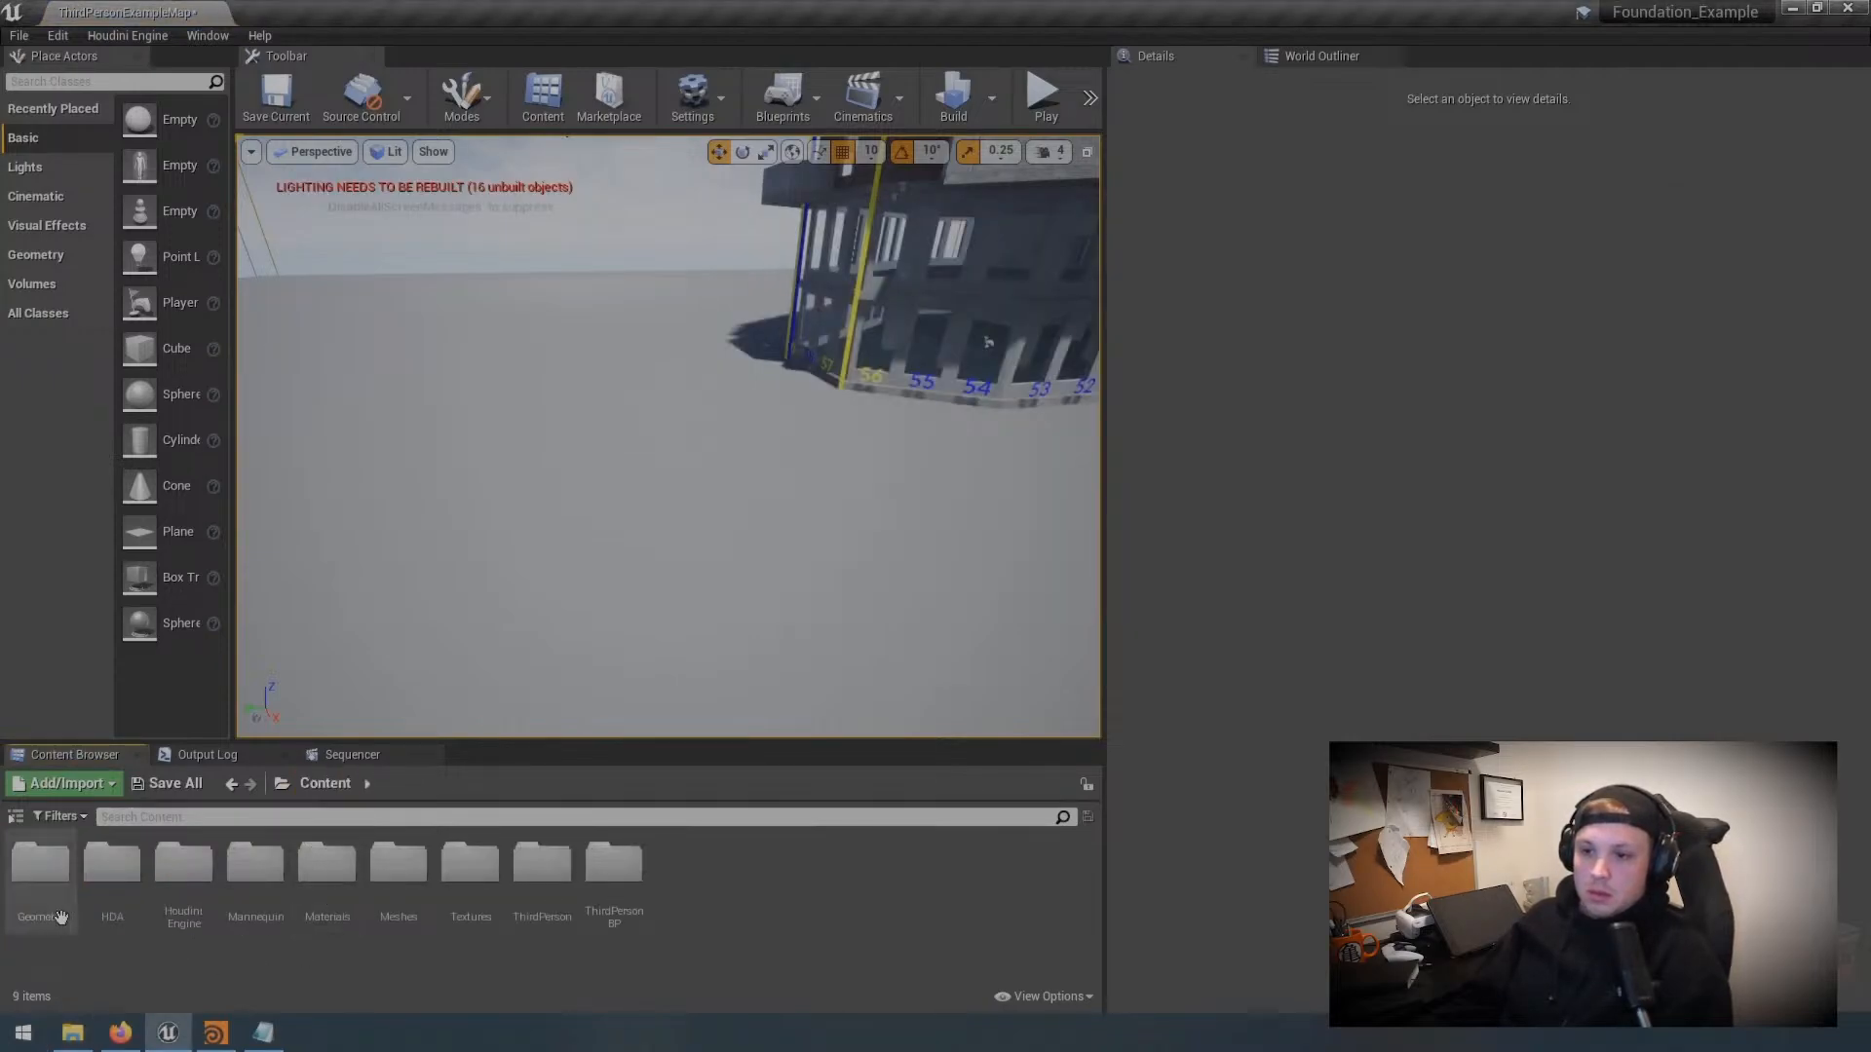
double_click(117, 870)
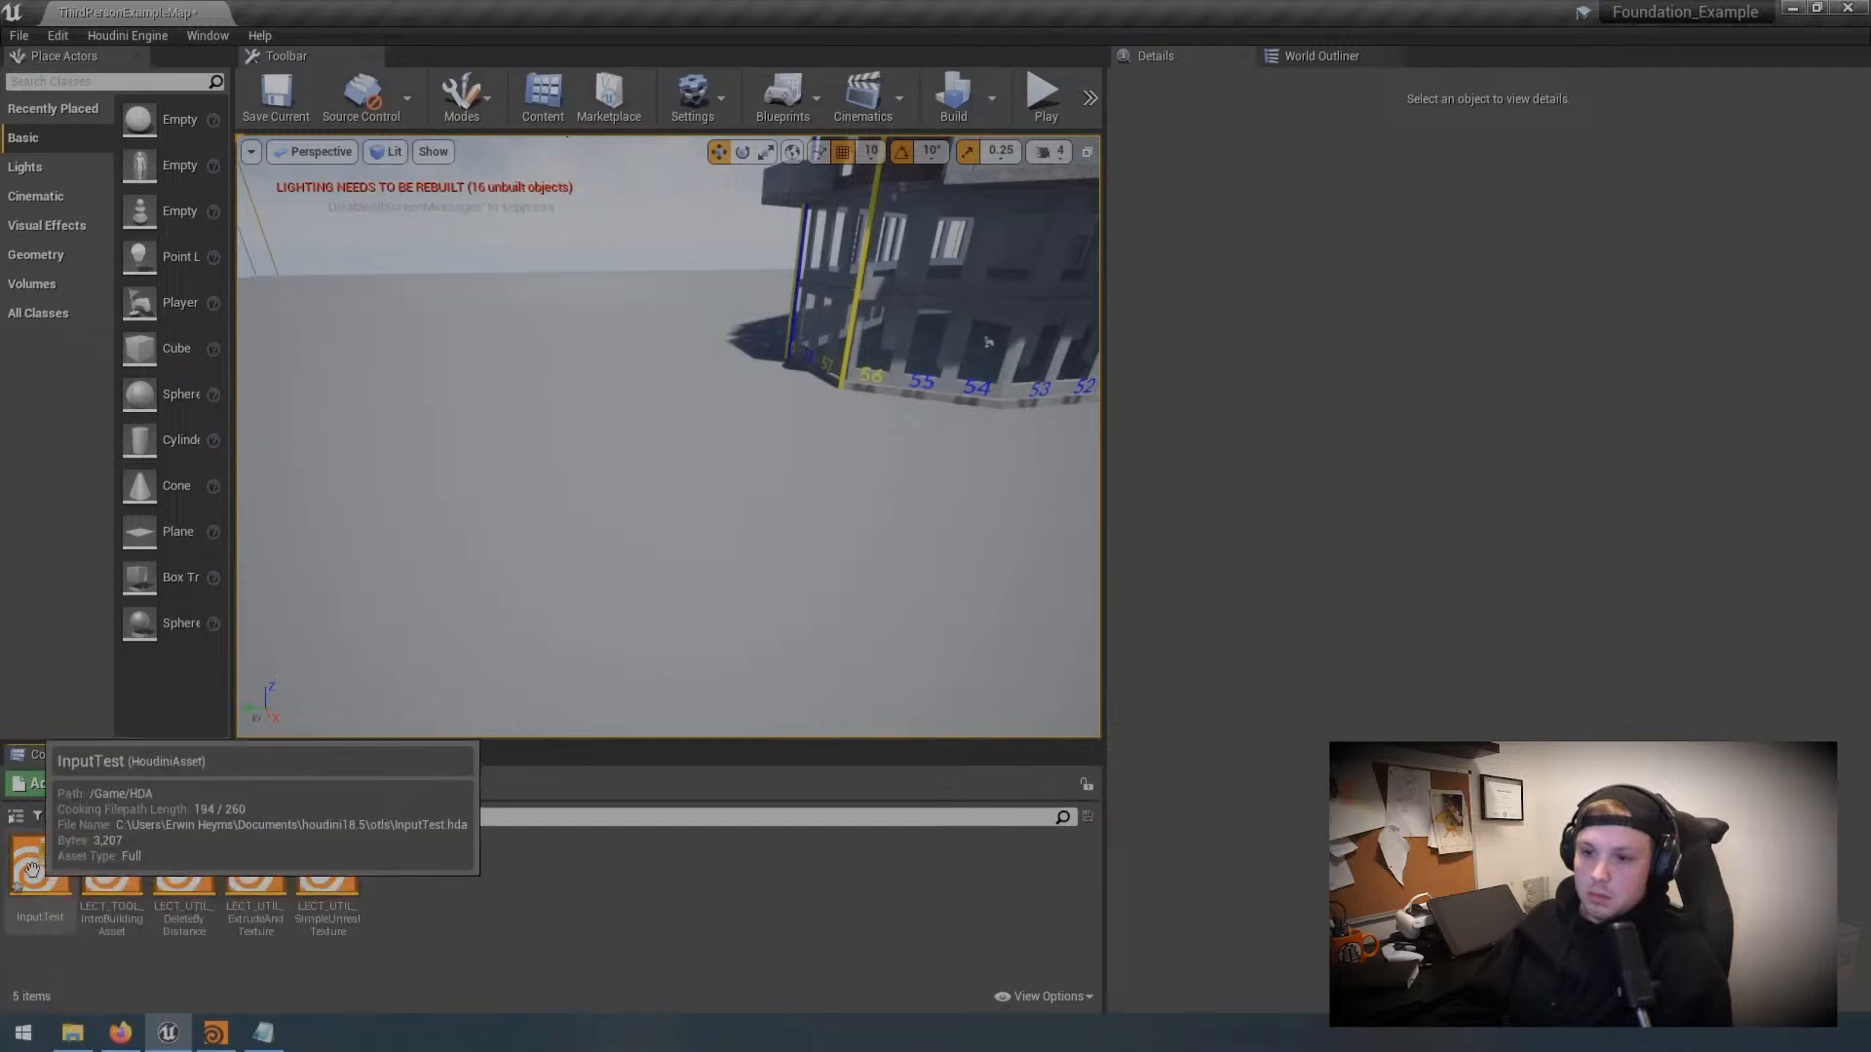
left_click_drag(40, 870, 687, 500)
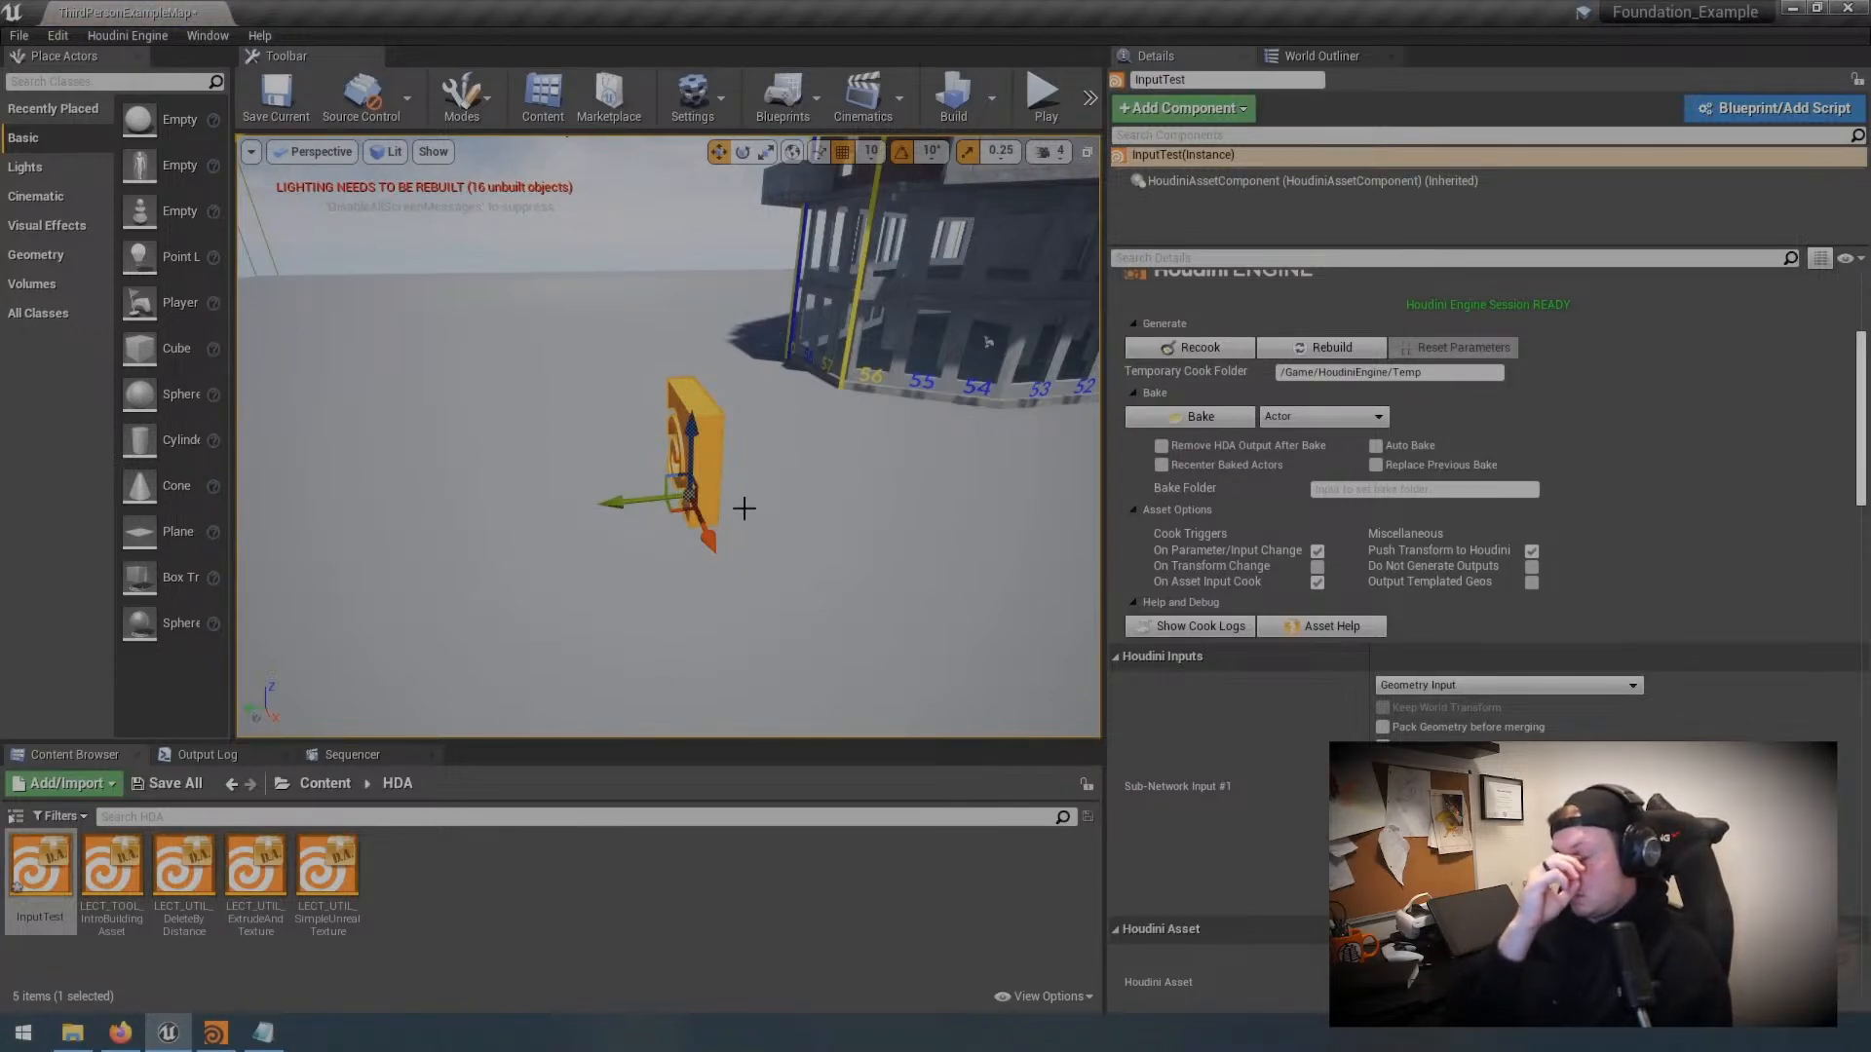
Step: Switch to Houdini and examine the sub-network input inside the inputTest asset
left_click(215, 1033)
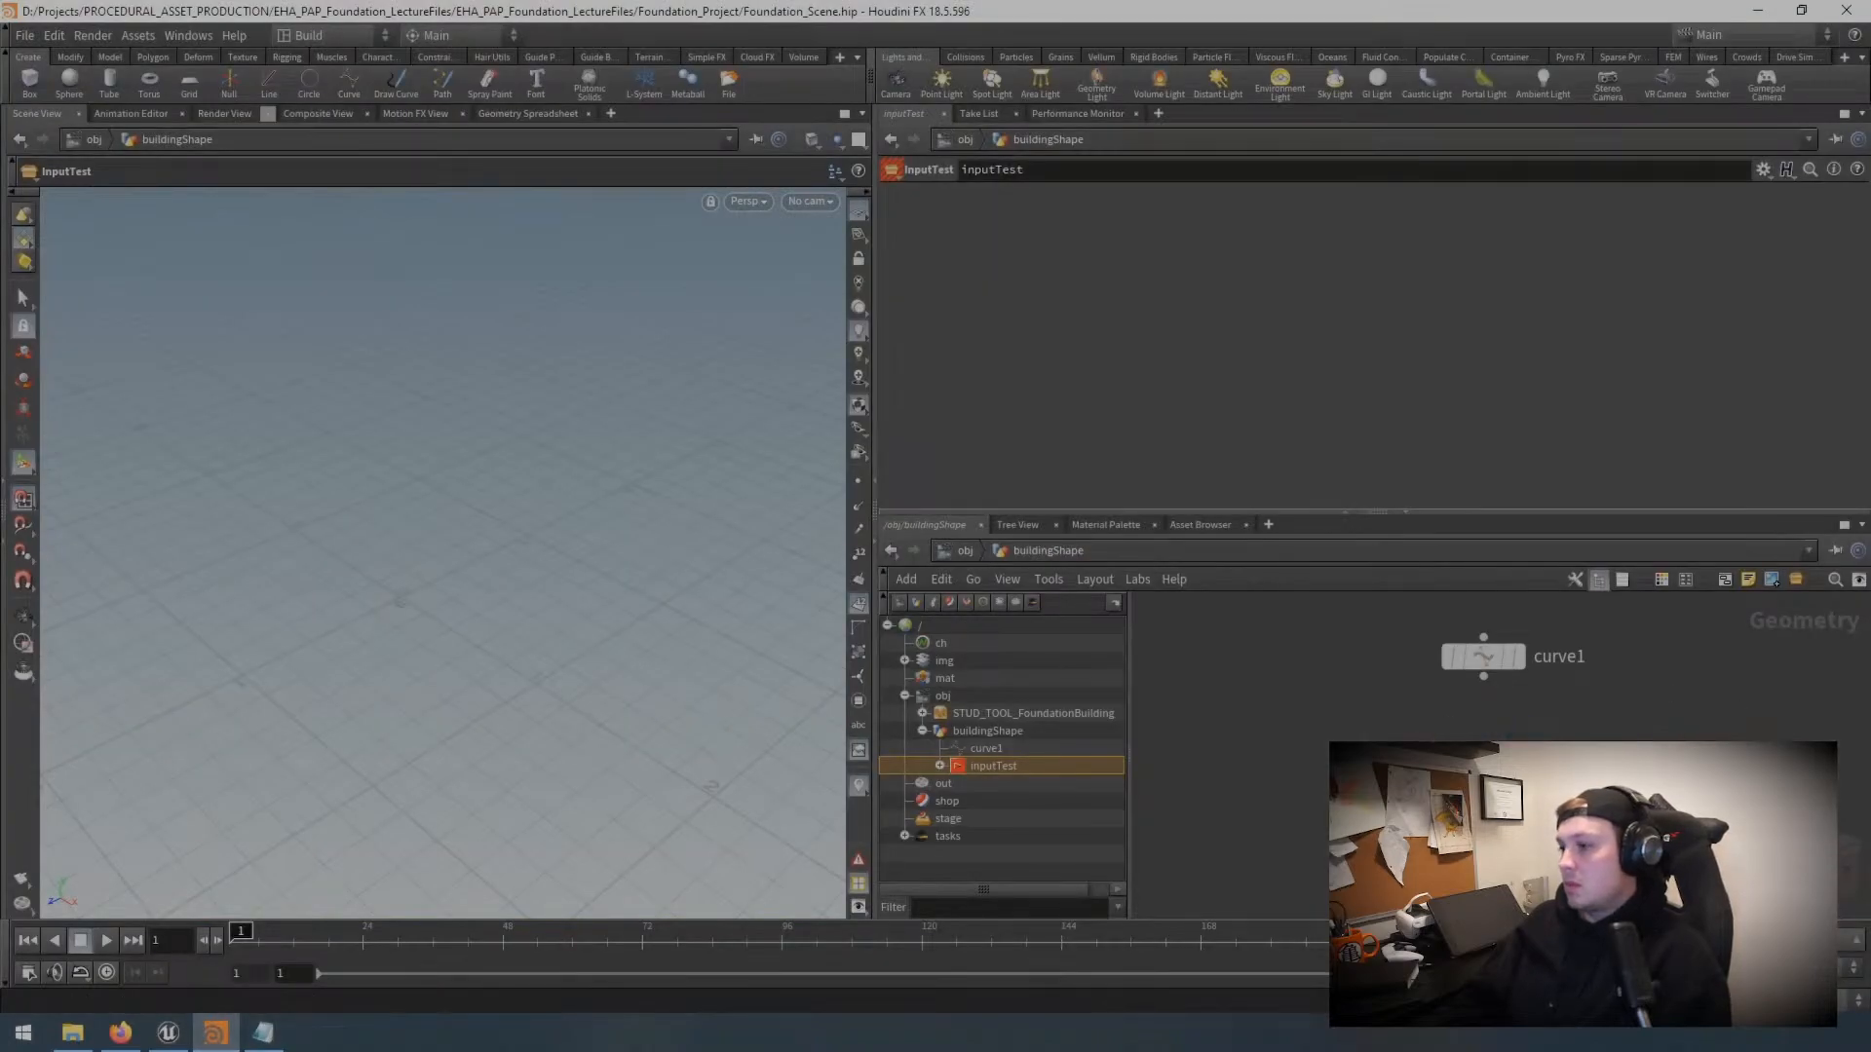
key("i")
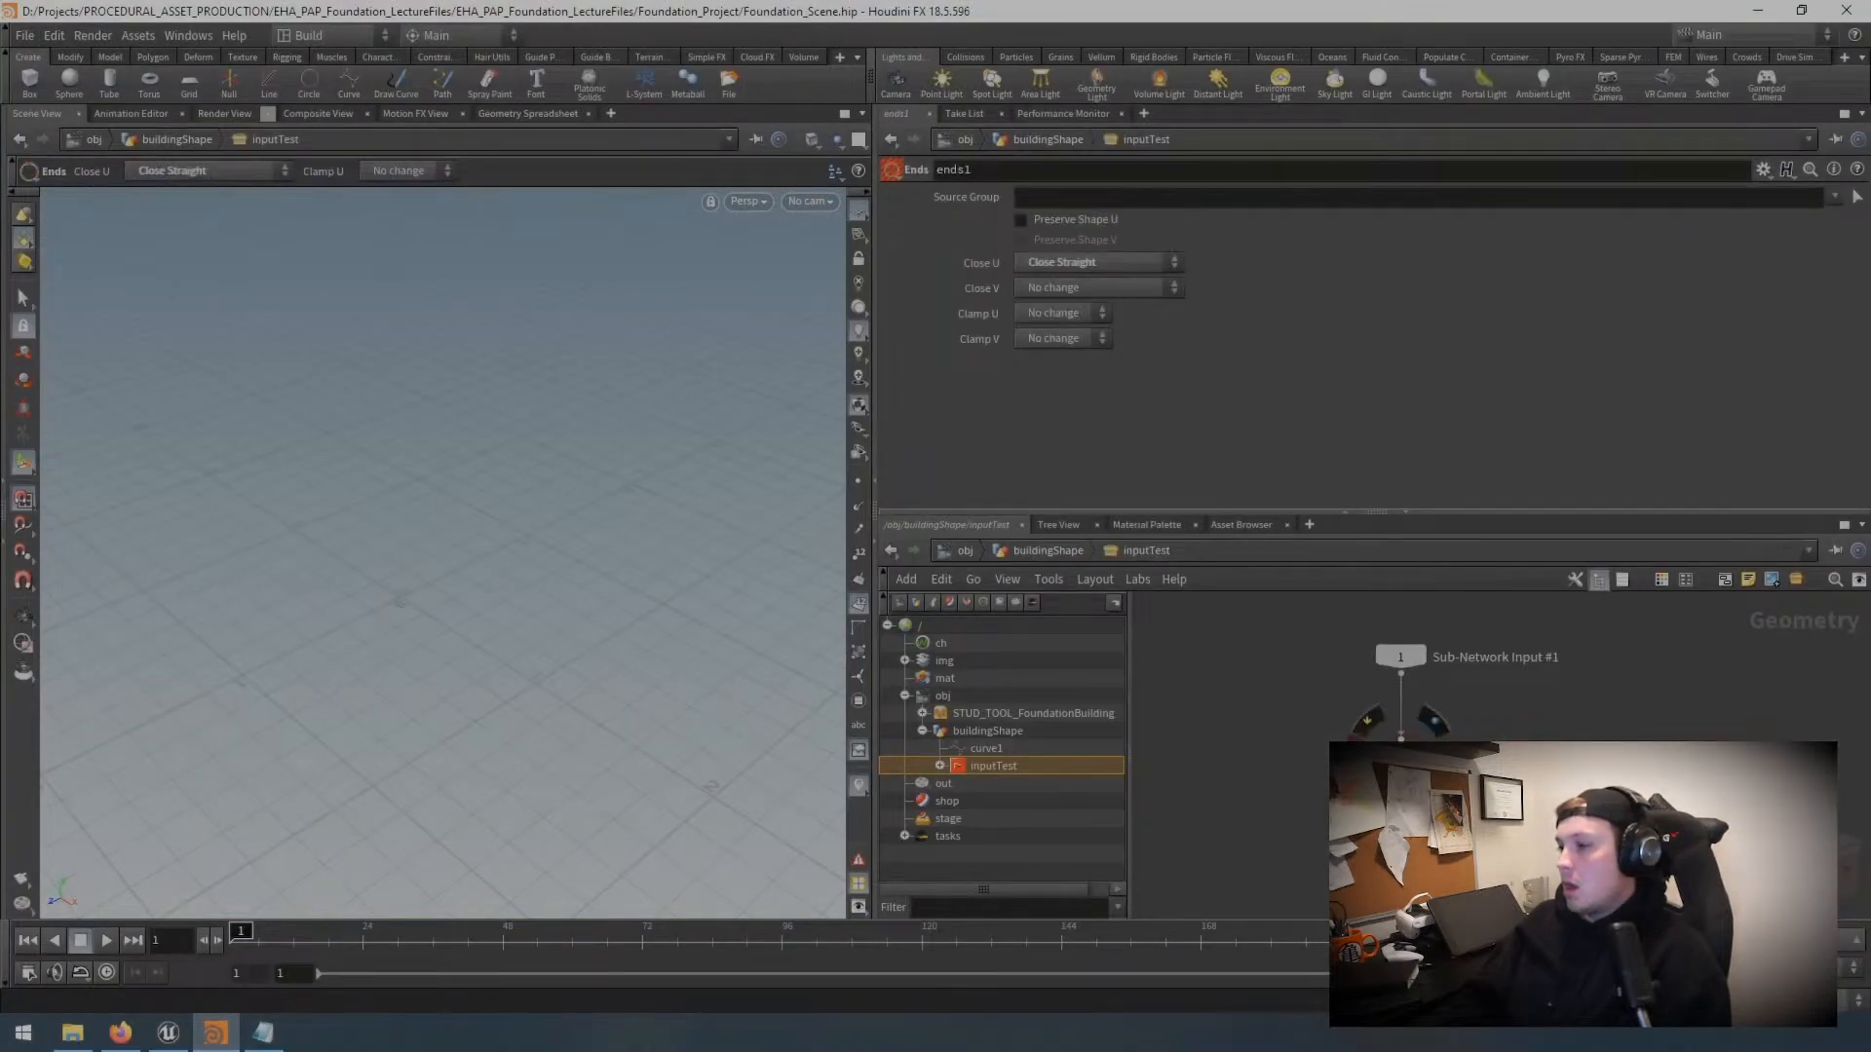
mouse_move(1411, 659)
left_mouse_down()
mouse_move(1364, 658)
mouse_move(1410, 655)
left_mouse_up()
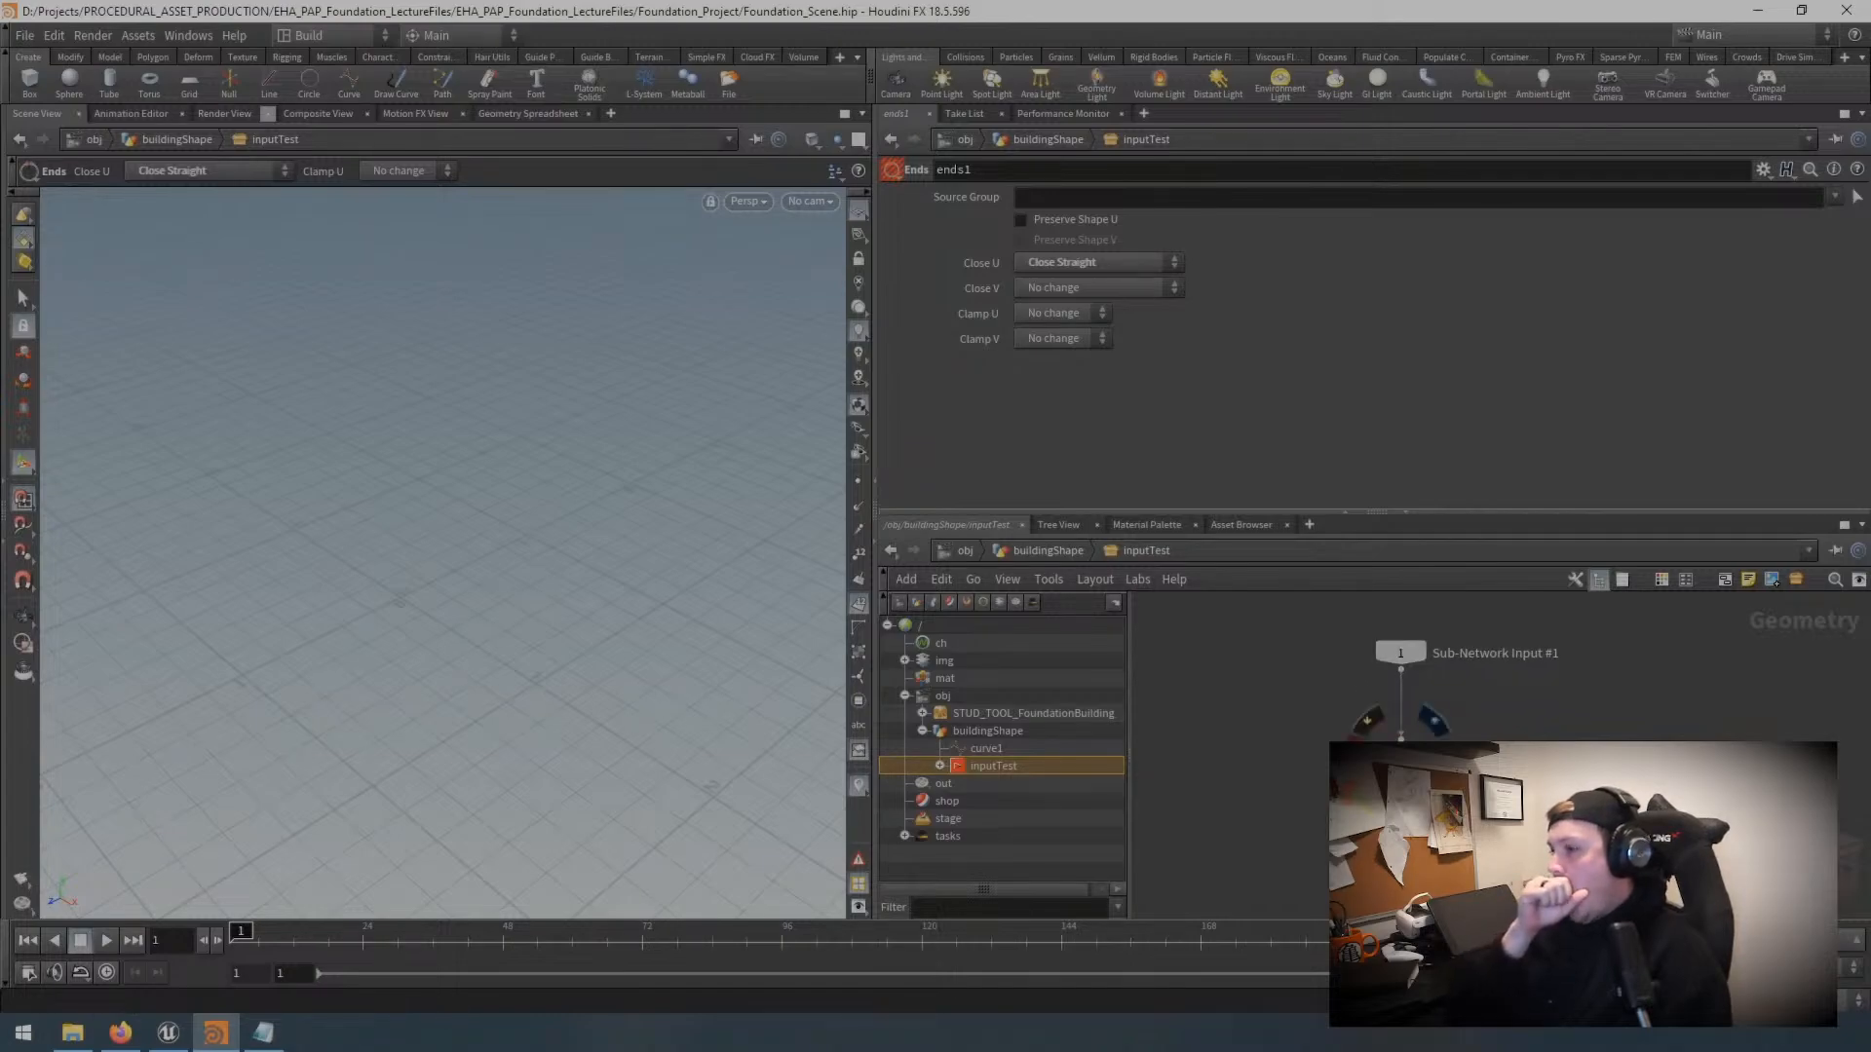
Step: Switch to Unreal Engine and change InputTest's Sub-Network Input #1 to Curve Input
left_click(168, 1031)
right_click_drag(702, 439, 699, 439)
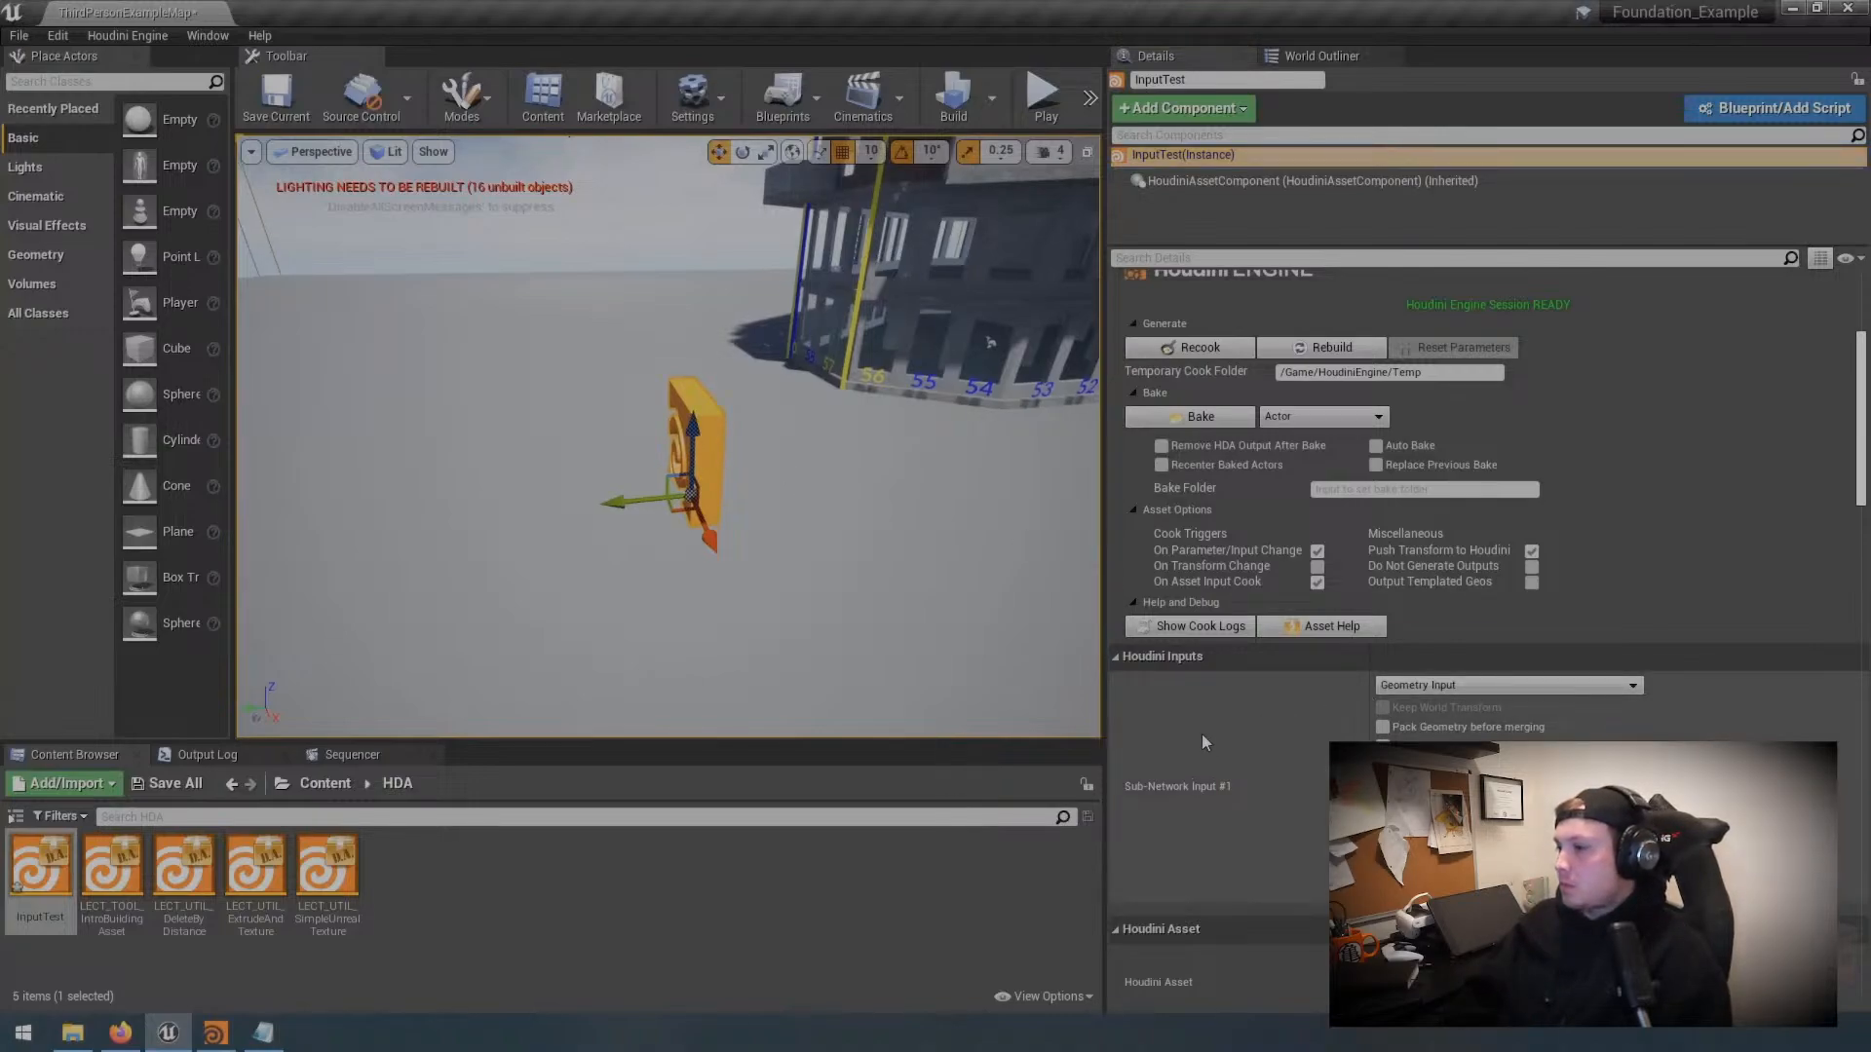
left_click(1457, 688)
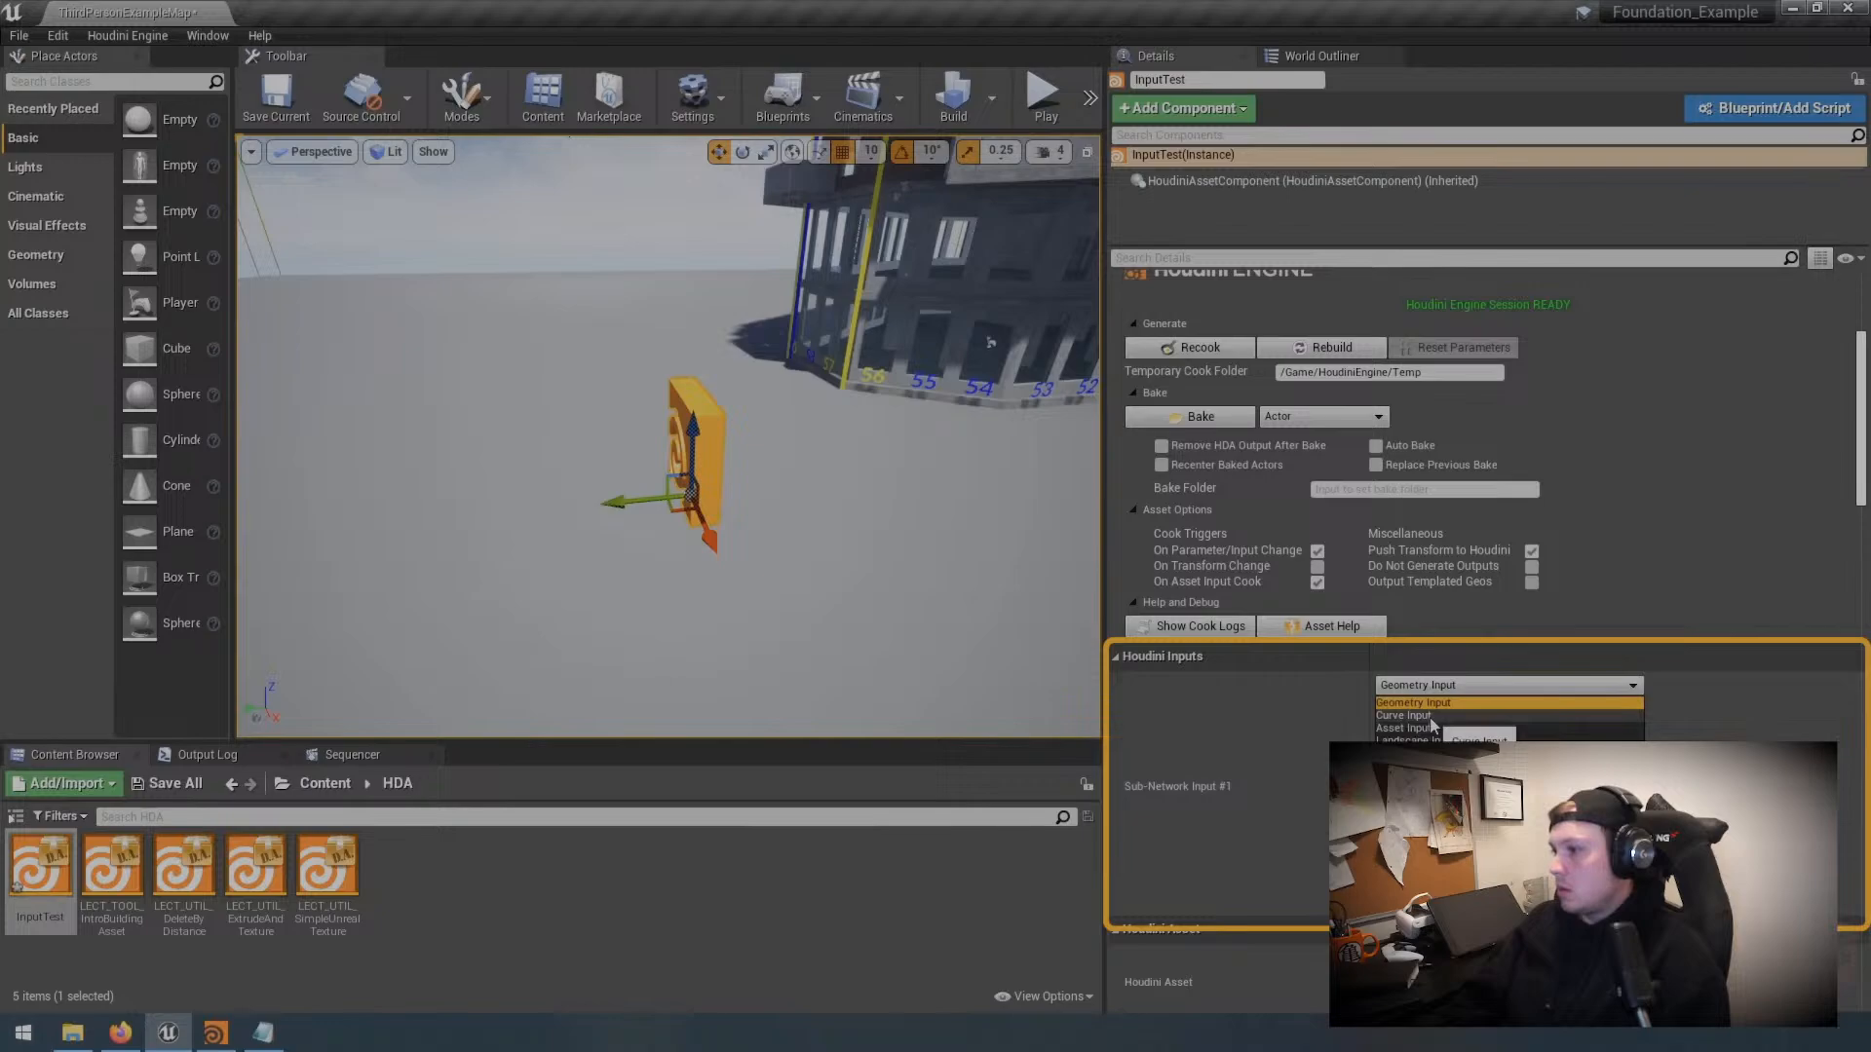
left_click(1429, 717)
right_click_drag(772, 523, 771, 523)
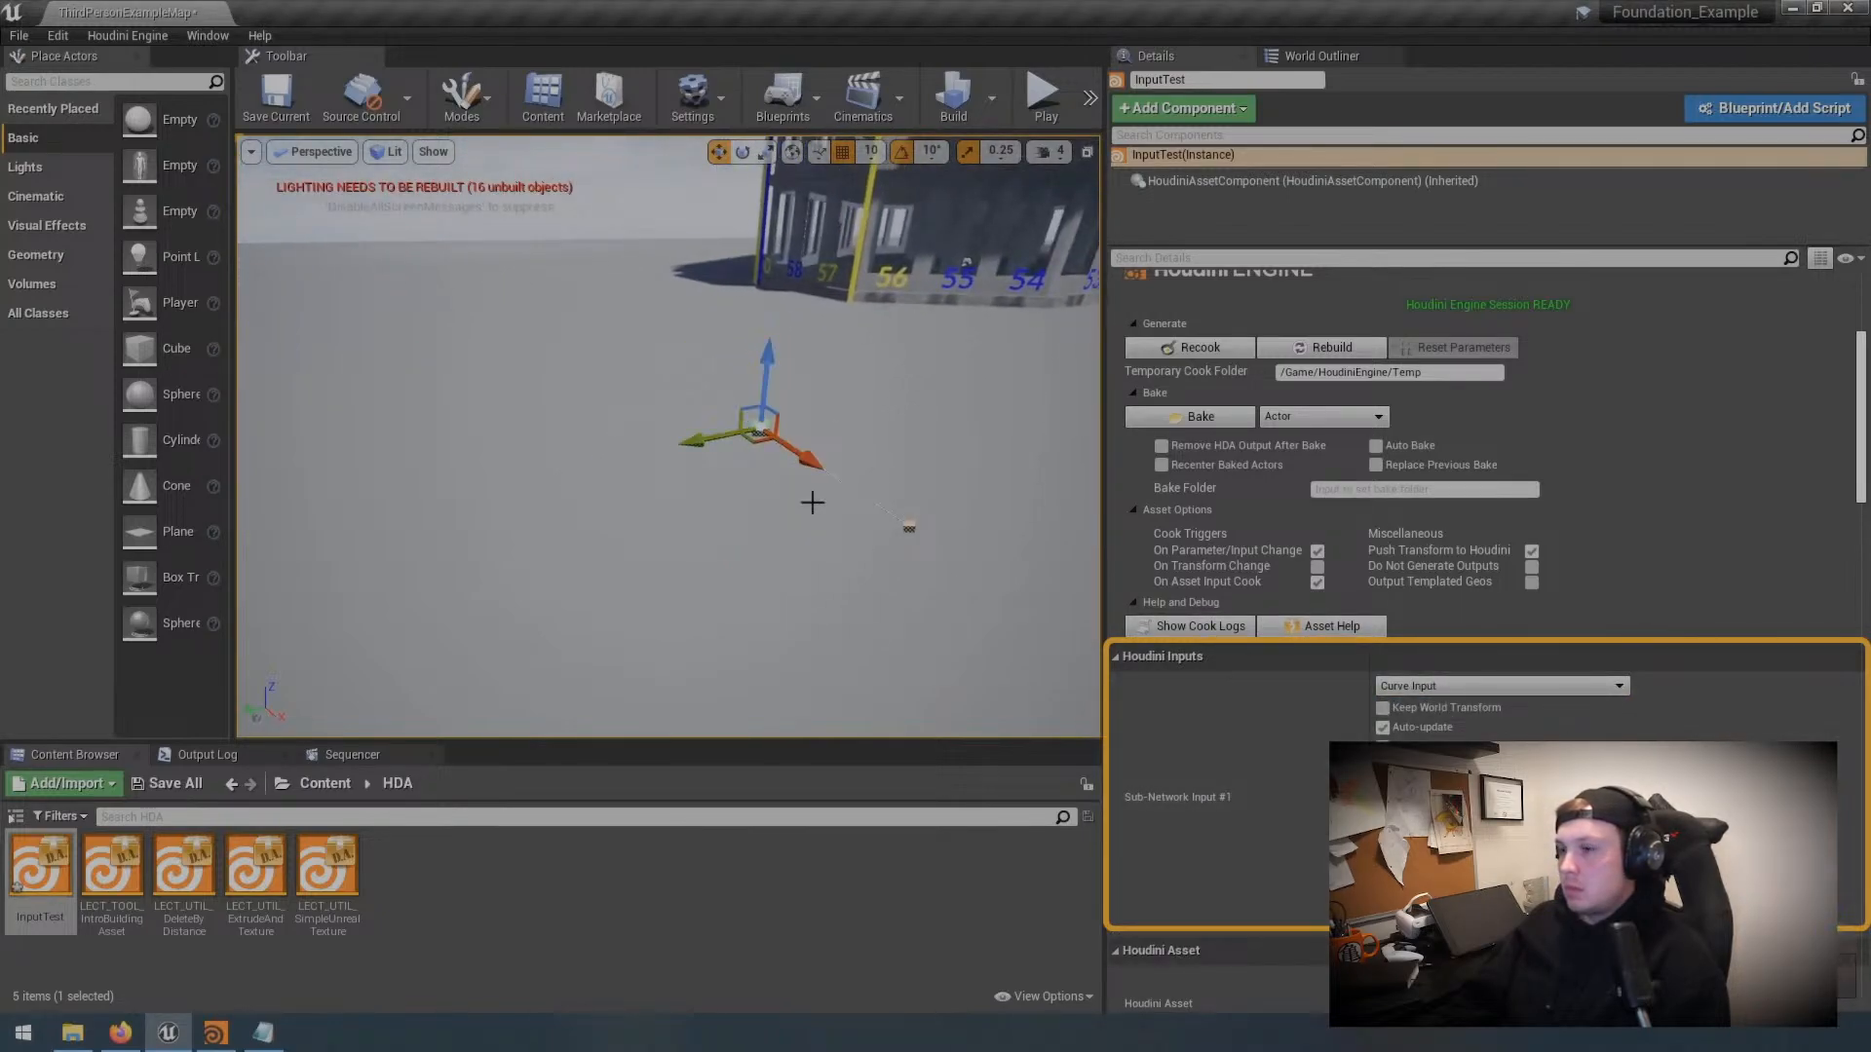
Step: Extend the input curve from its end point with two duplicated points to form a four-sided outline
left_click(908, 525)
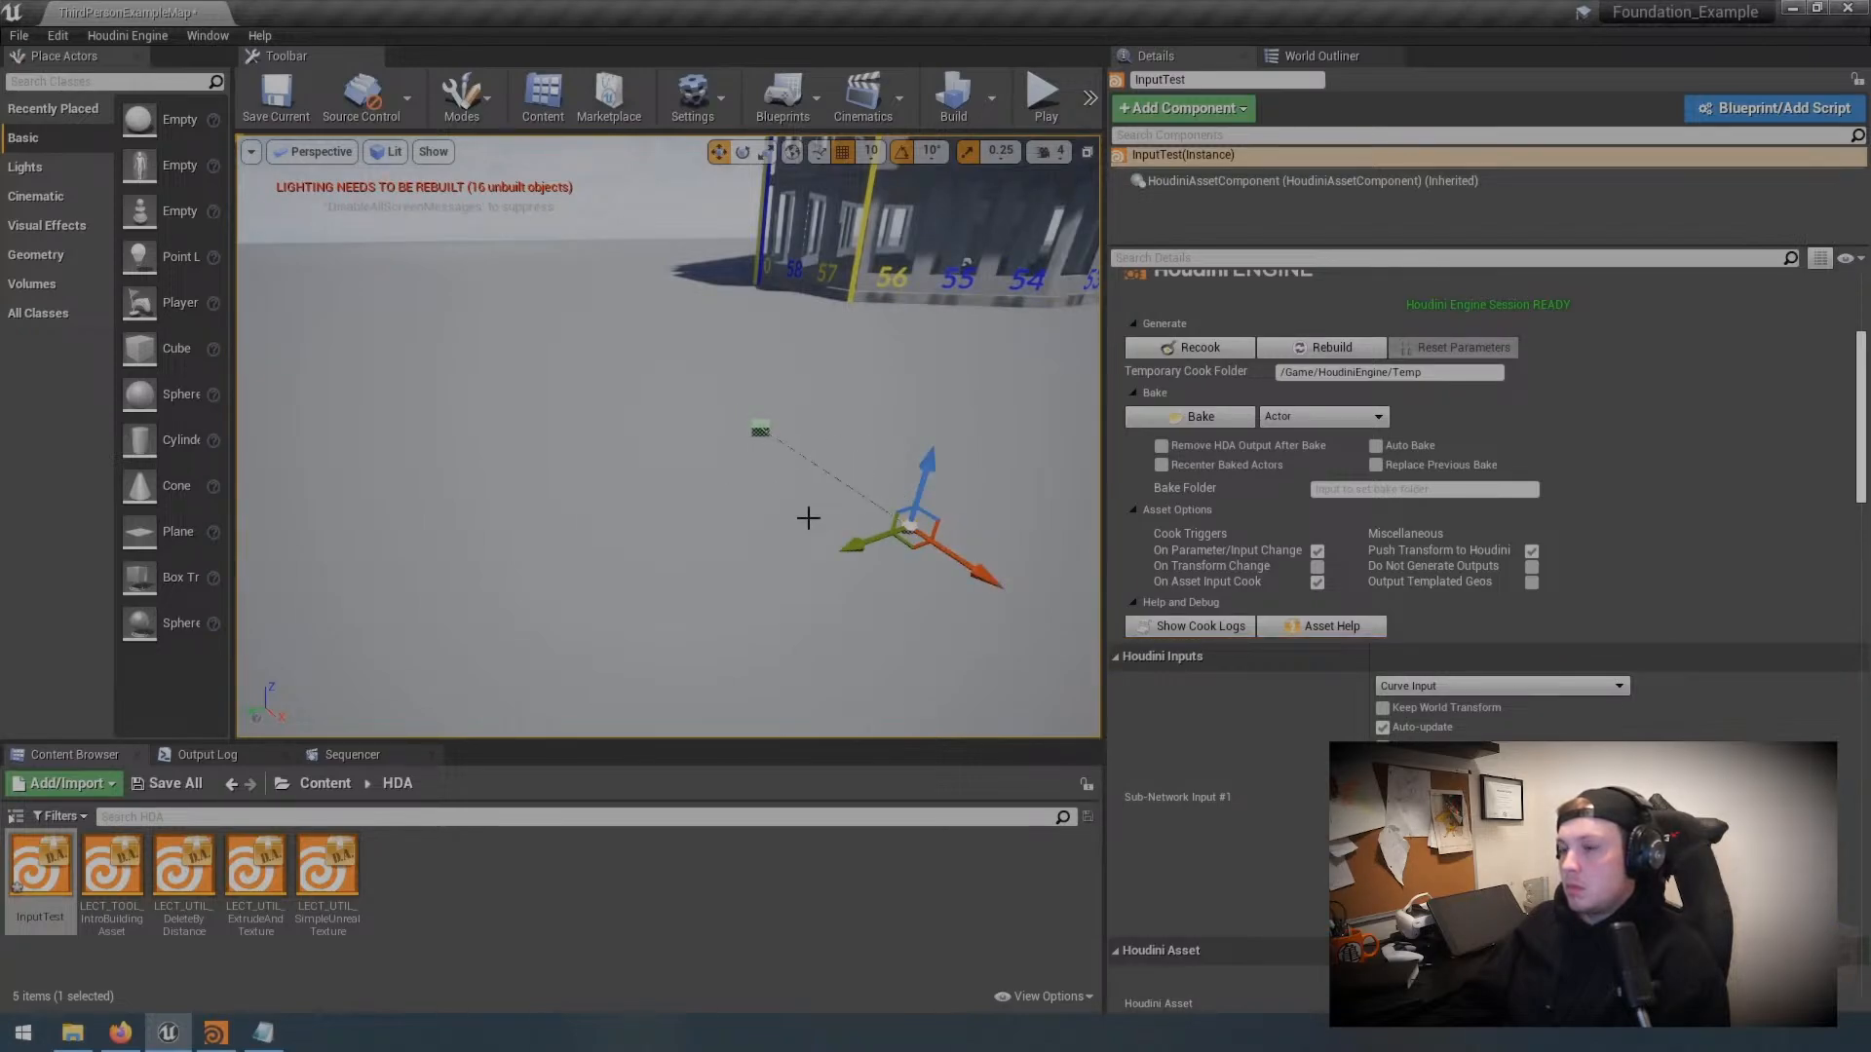
mouse_move(794, 489)
right_mouse_down()
mouse_move(706, 536)
mouse_move(801, 481)
right_mouse_up()
left_click_drag(772, 547, 585, 563, "alt")
left_click_drag(659, 620, 659, 495, "alt")
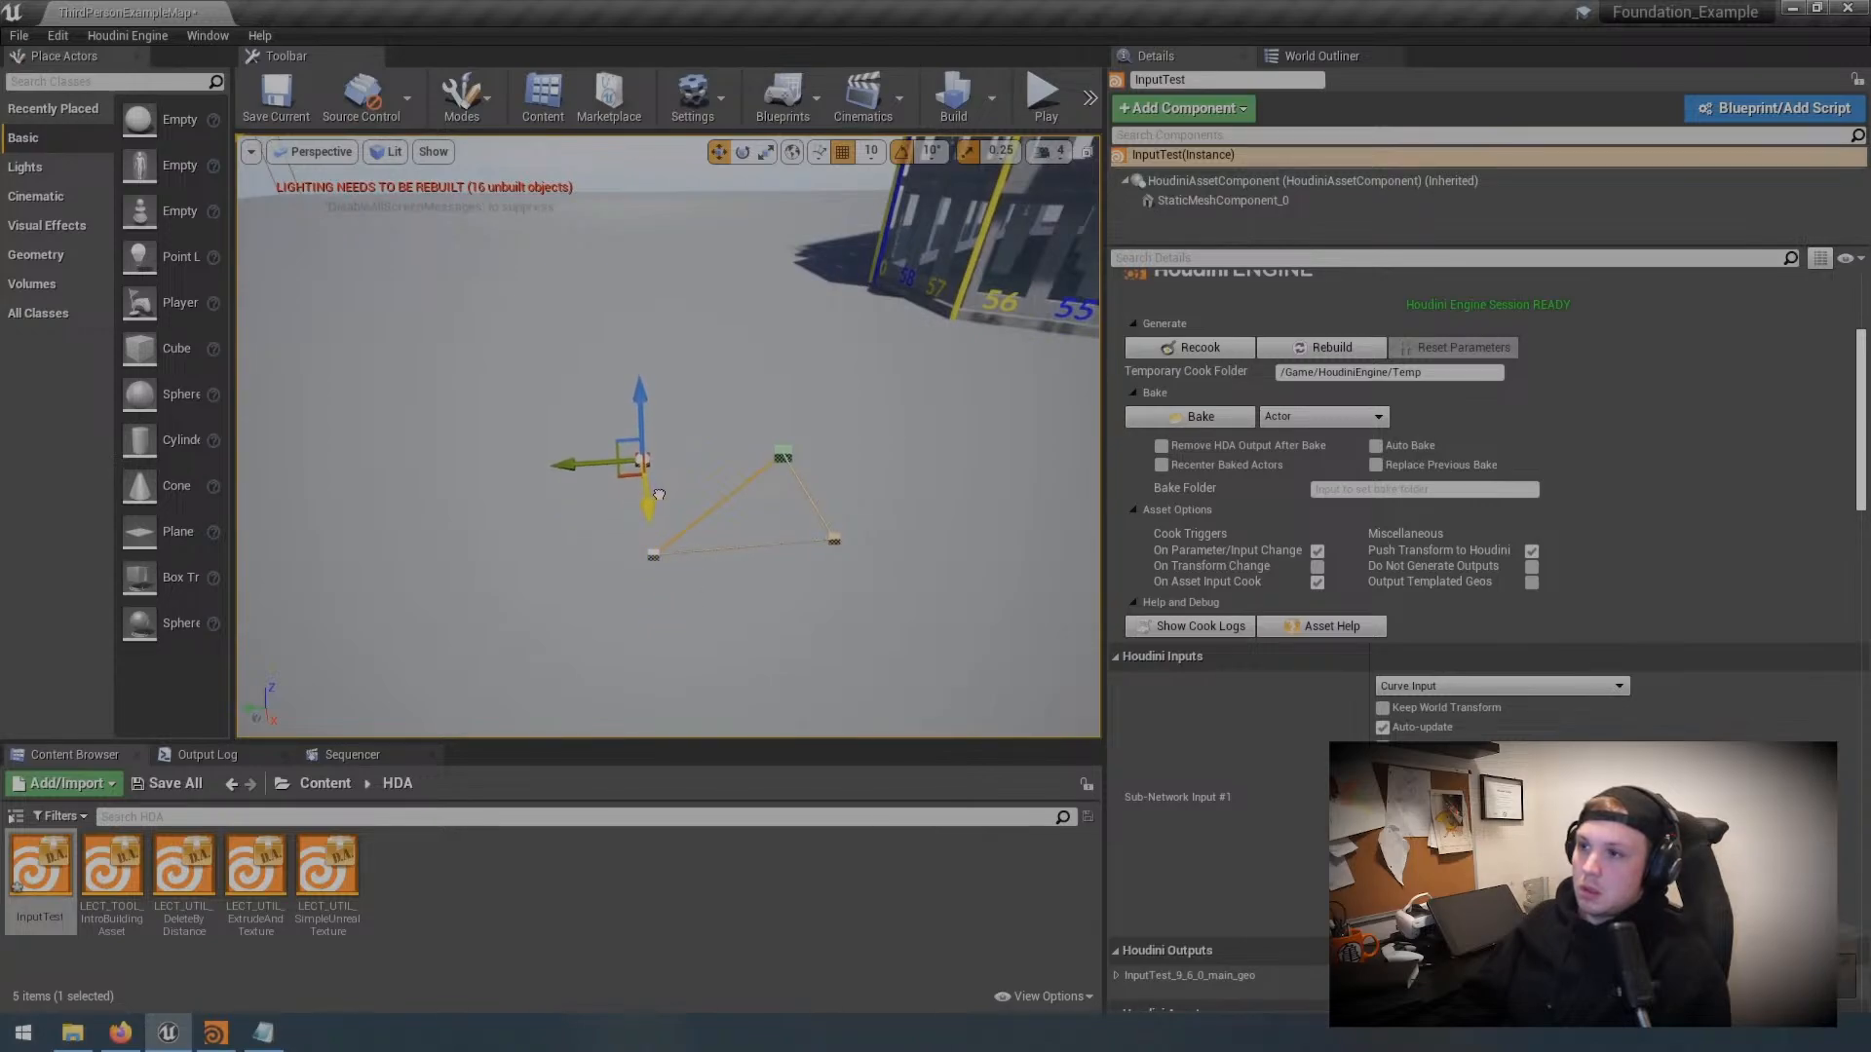
right_click_drag(846, 526, 861, 361)
key("q")
key("q")
right_click_drag(936, 547, 914, 445)
key("e")
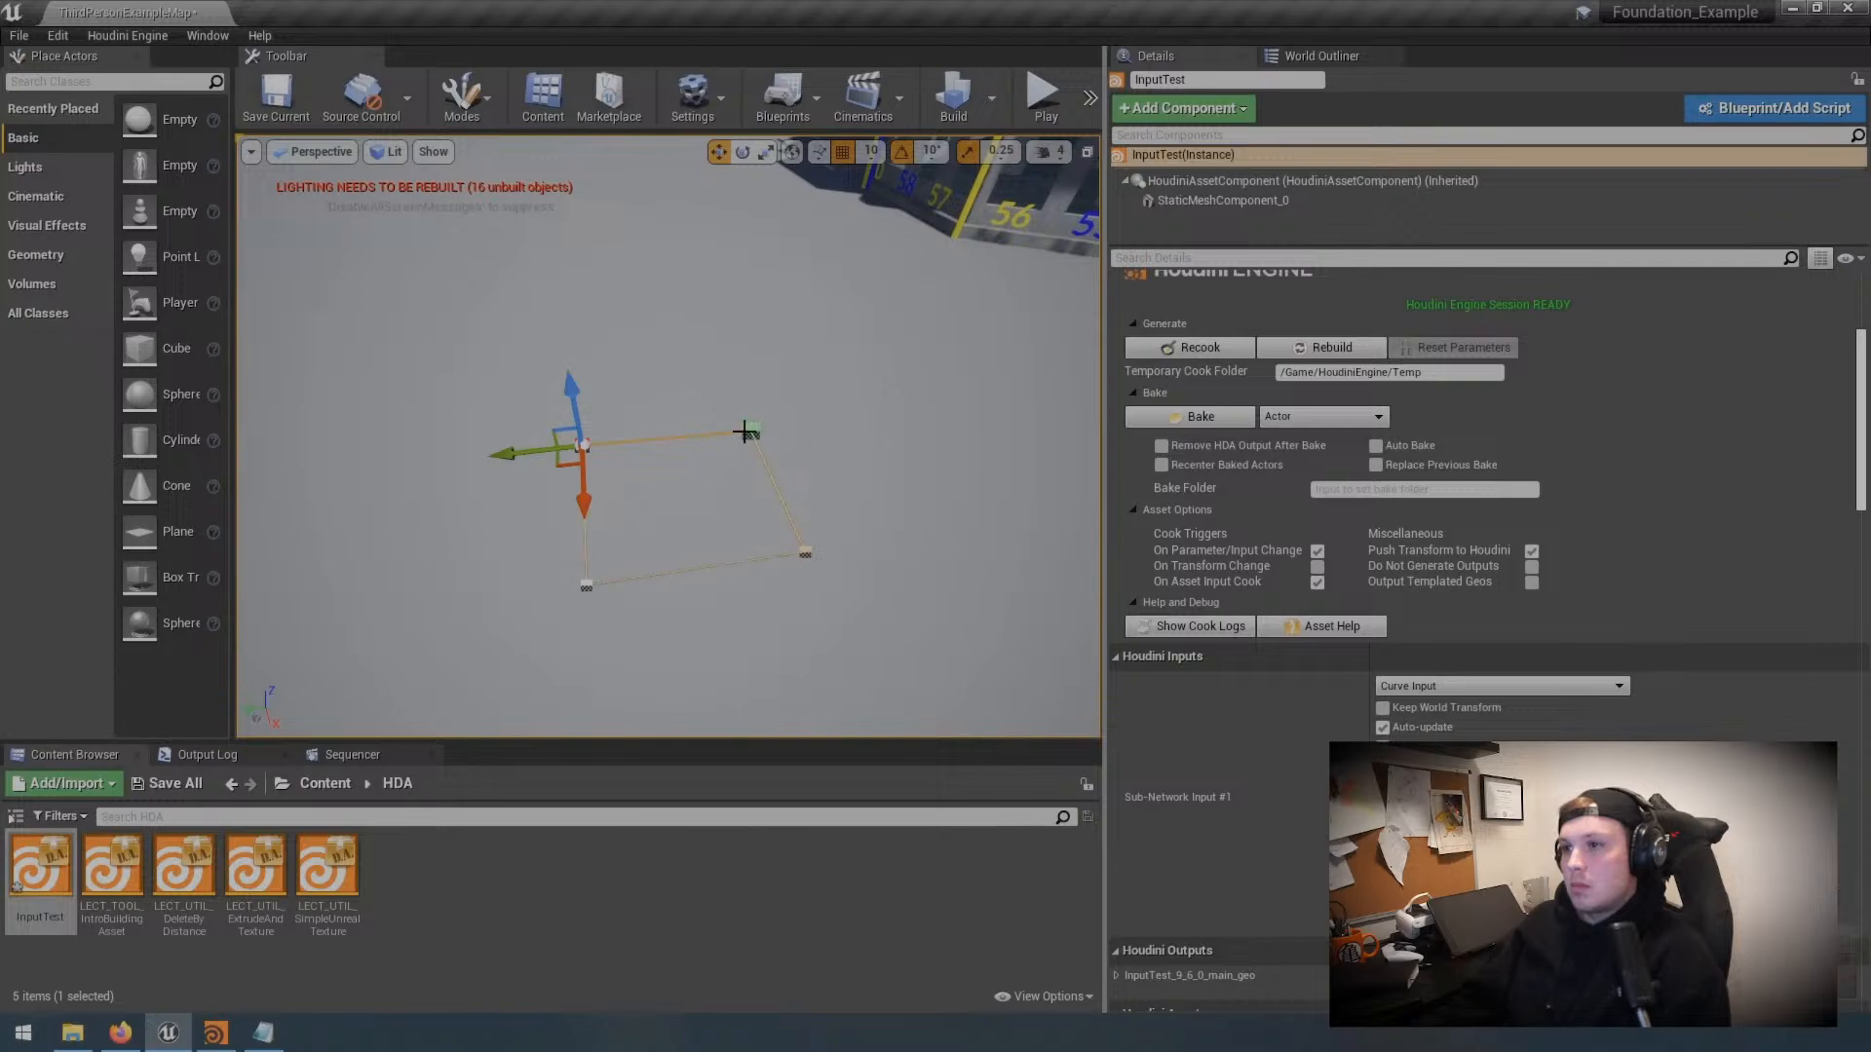
Step: Select all four points of the input curve and move them slightly upward together
left_click(750, 431)
left_click(803, 552, "shift")
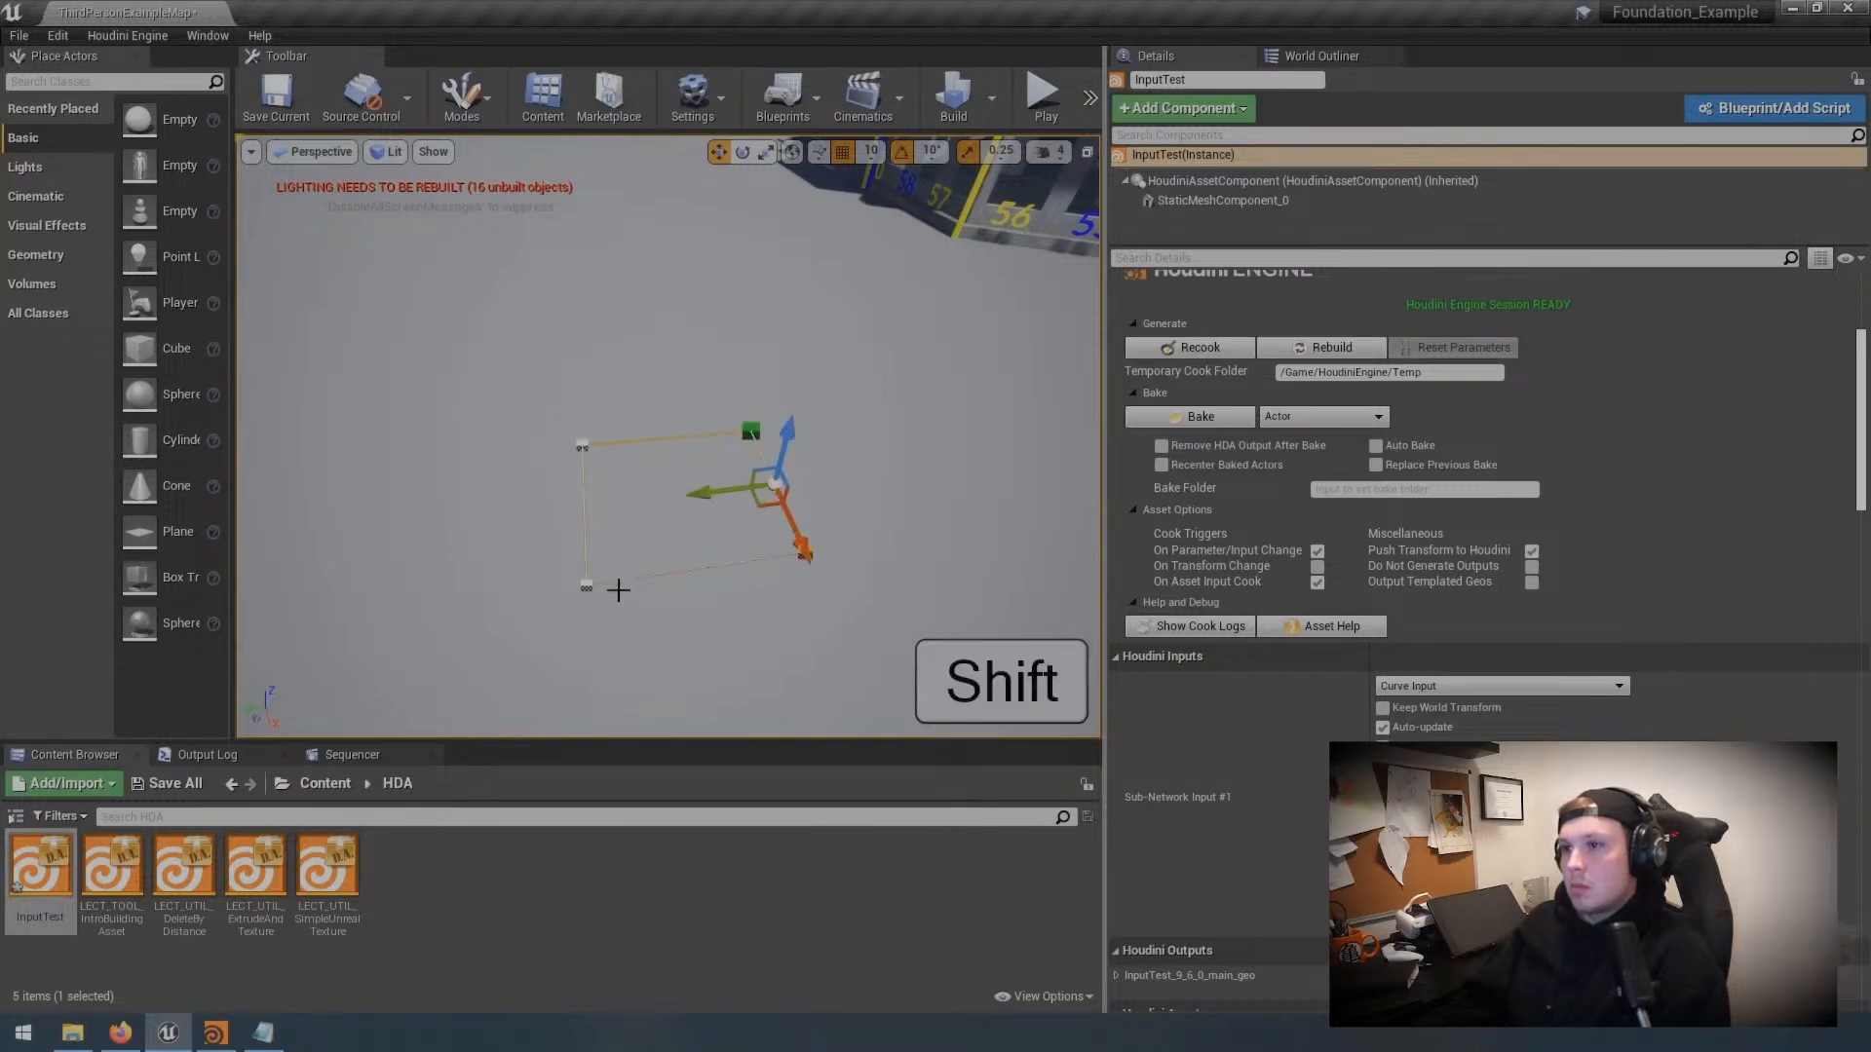
left_click(585, 585, "shift")
left_click(581, 445, "shift")
left_click_drag(687, 445, 687, 440)
mouse_move(598, 483)
right_mouse_down()
mouse_move(597, 442)
mouse_move(599, 464)
right_mouse_up()
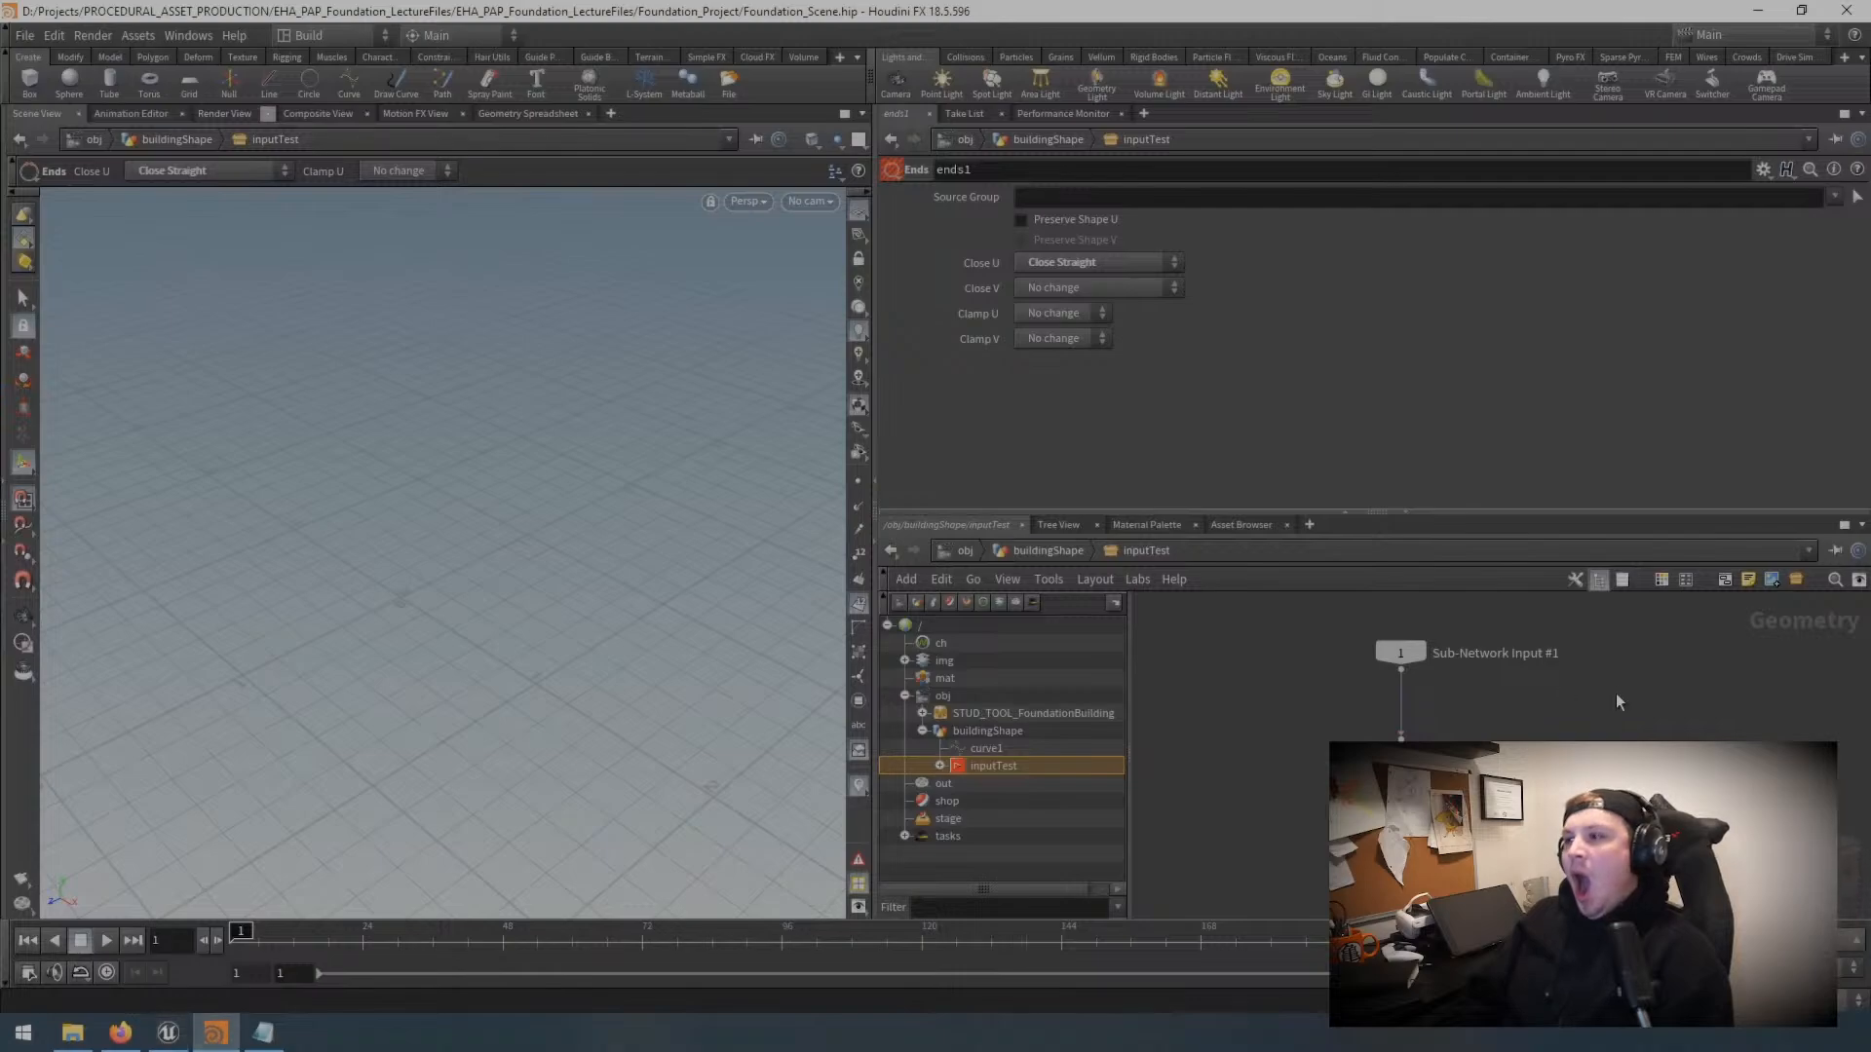
Step: Return to the buildingShape network and open the operator type properties of the inputTest asset
left_click(1061, 552)
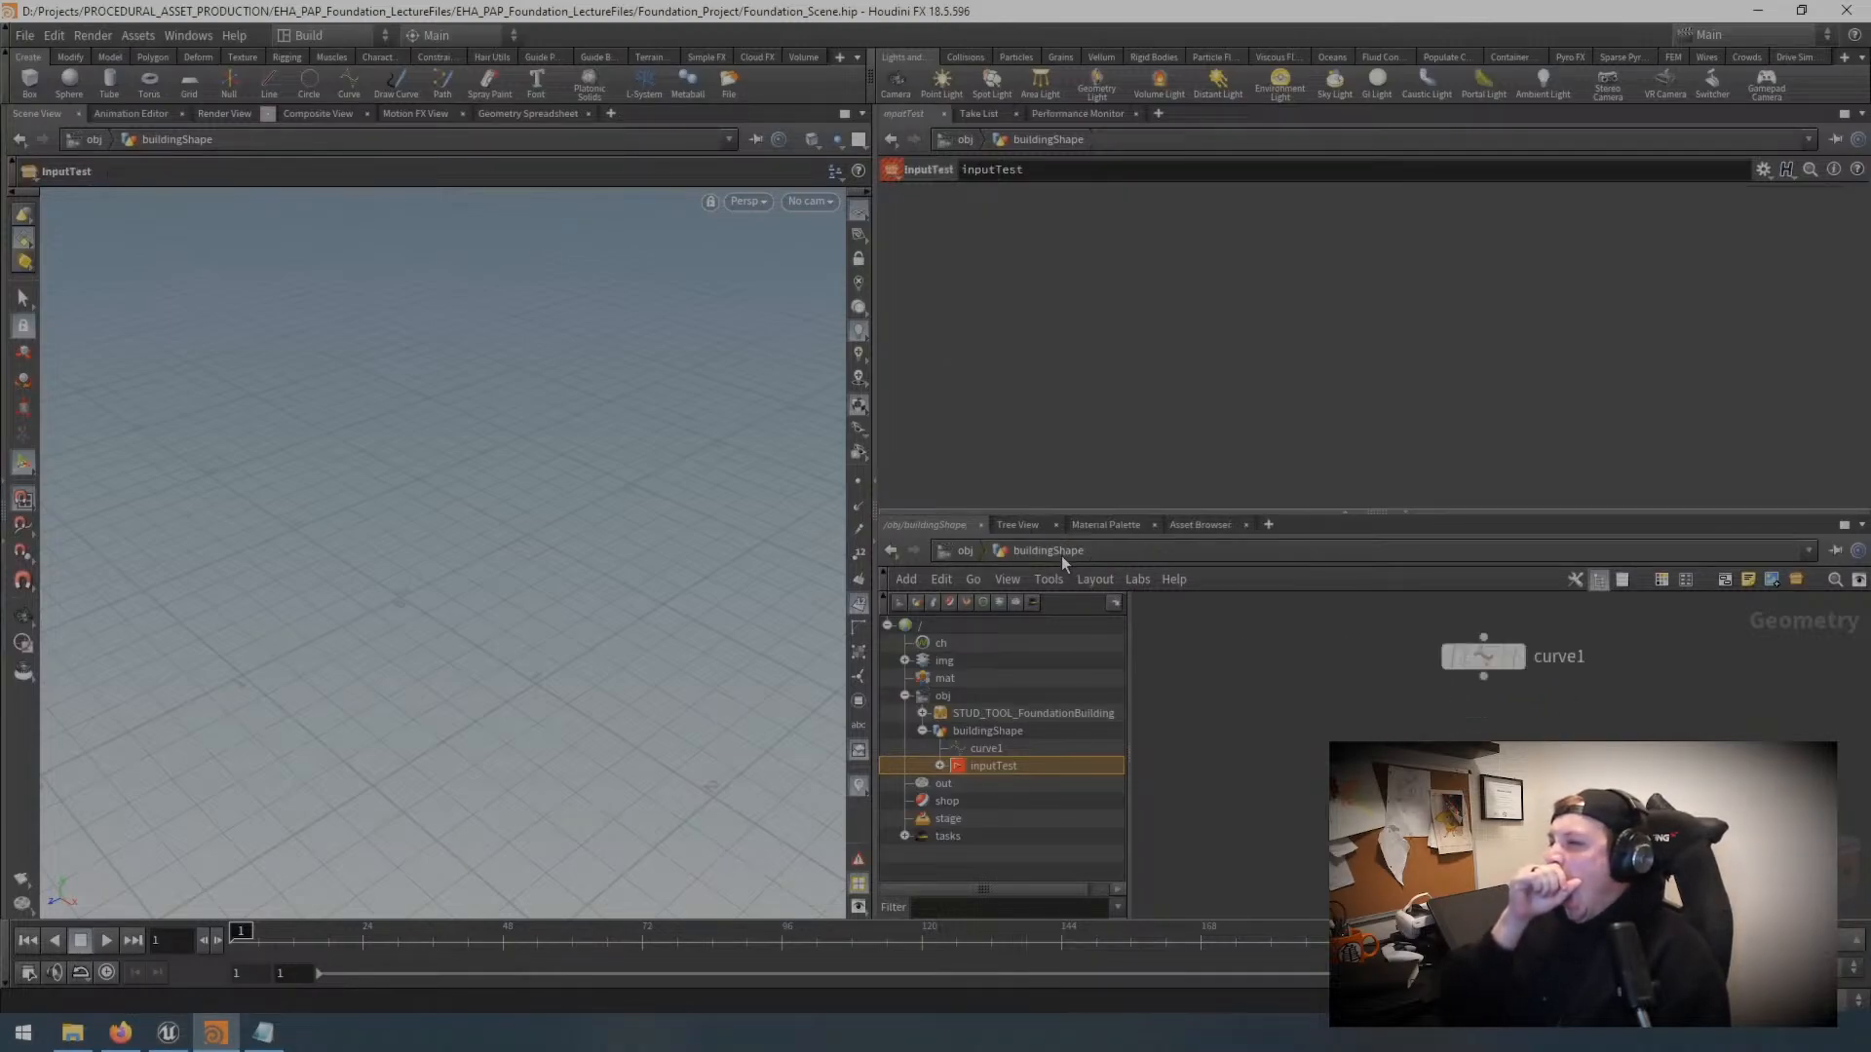
key("z")
right_click(1477, 656)
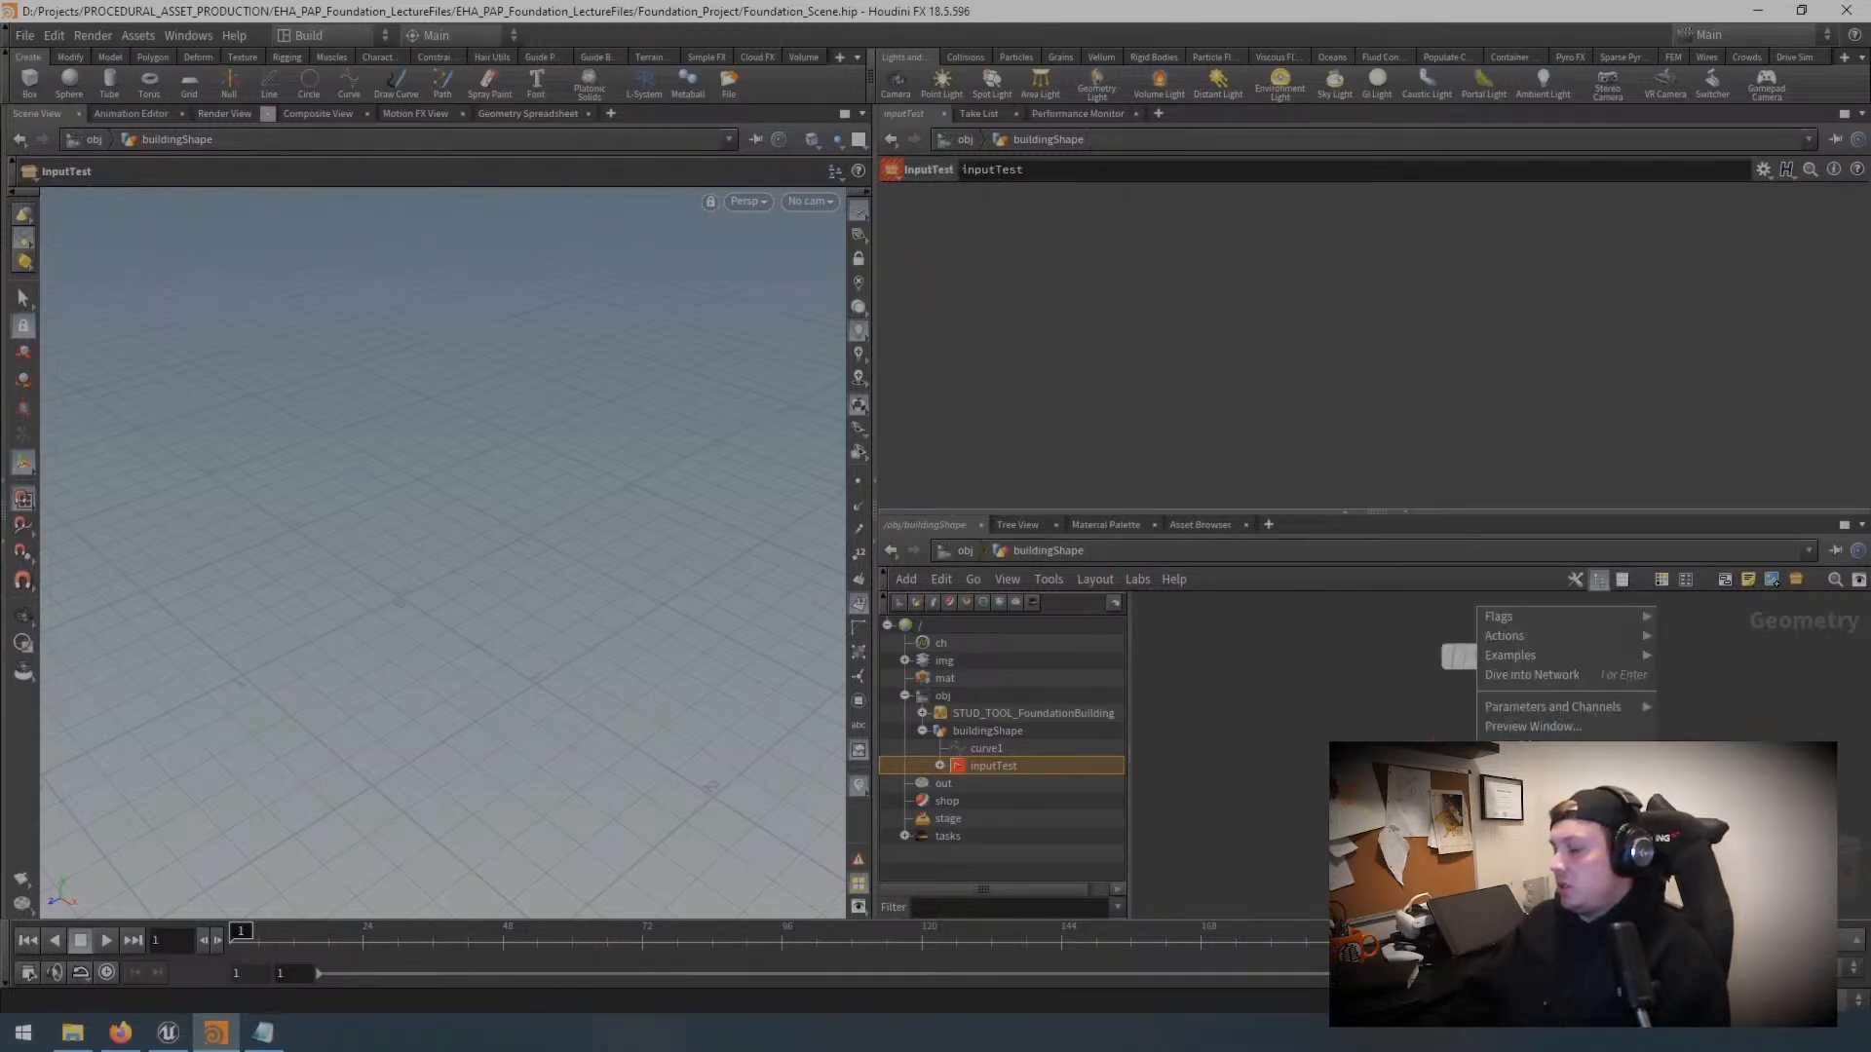
left_click(1528, 901)
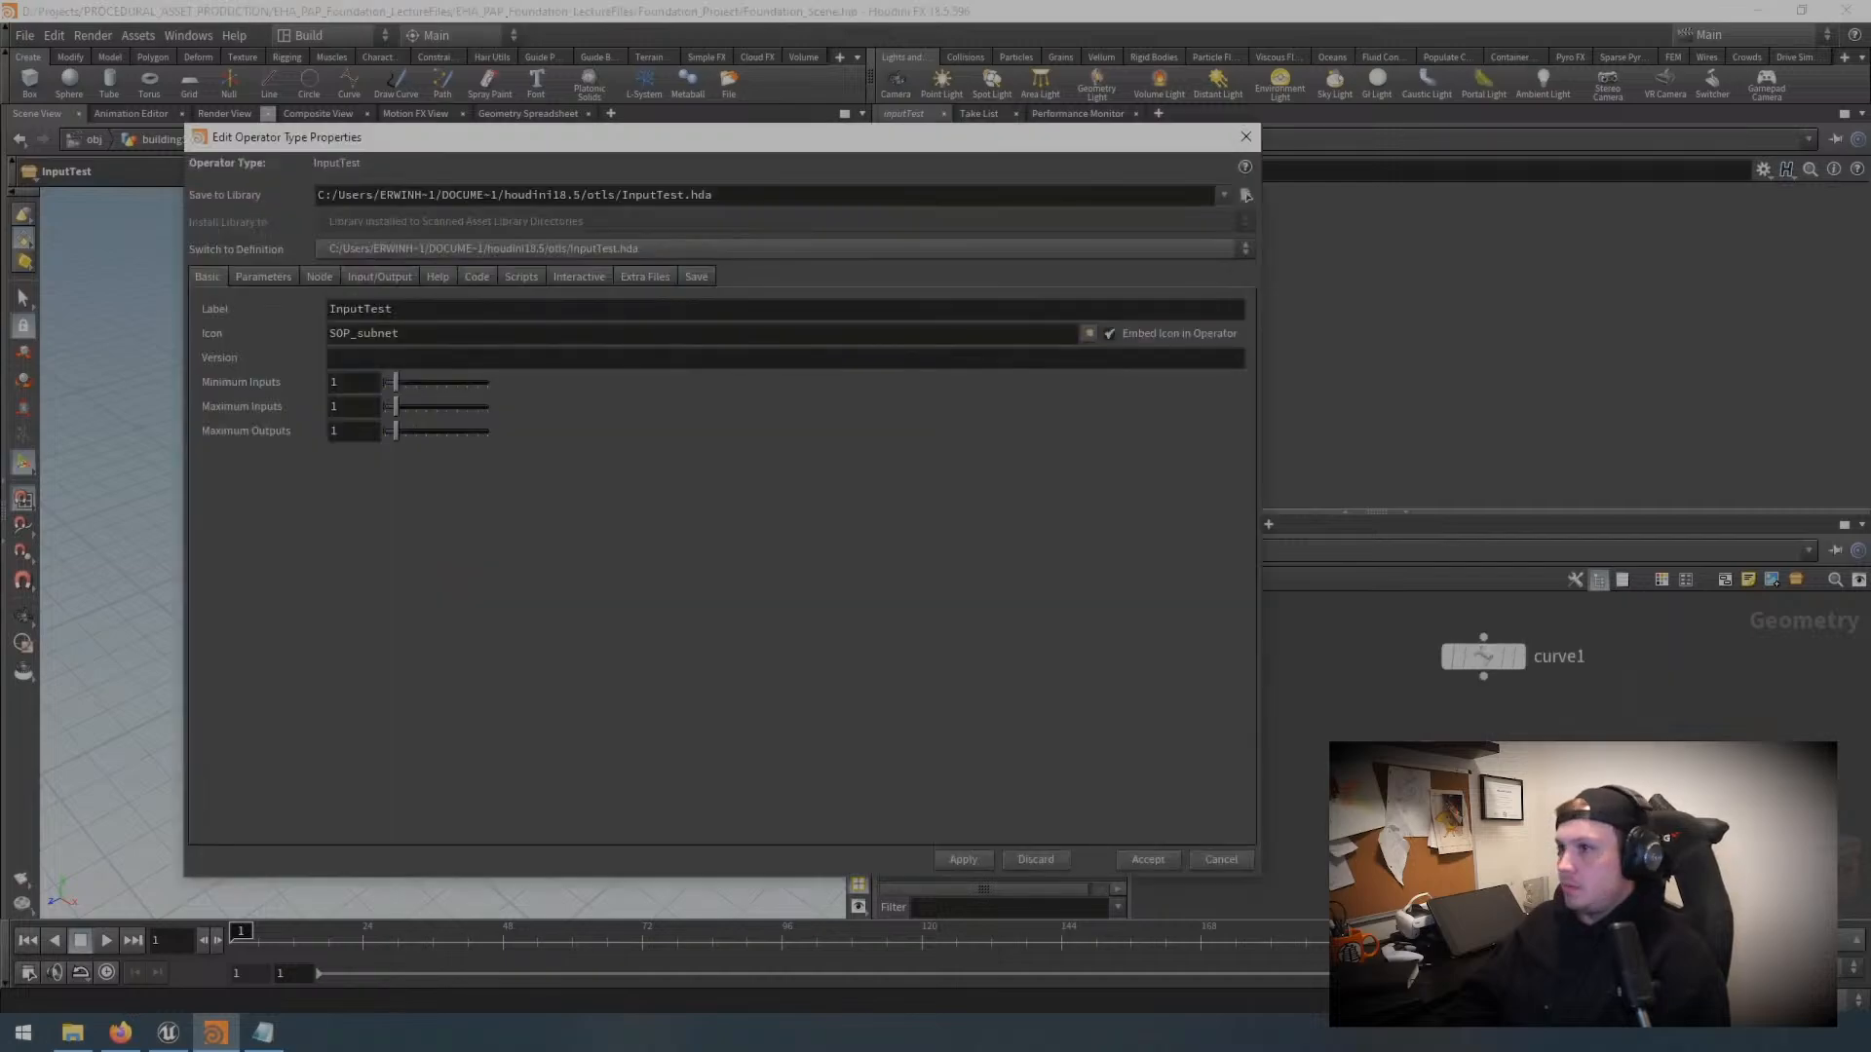
right_click(1477, 656)
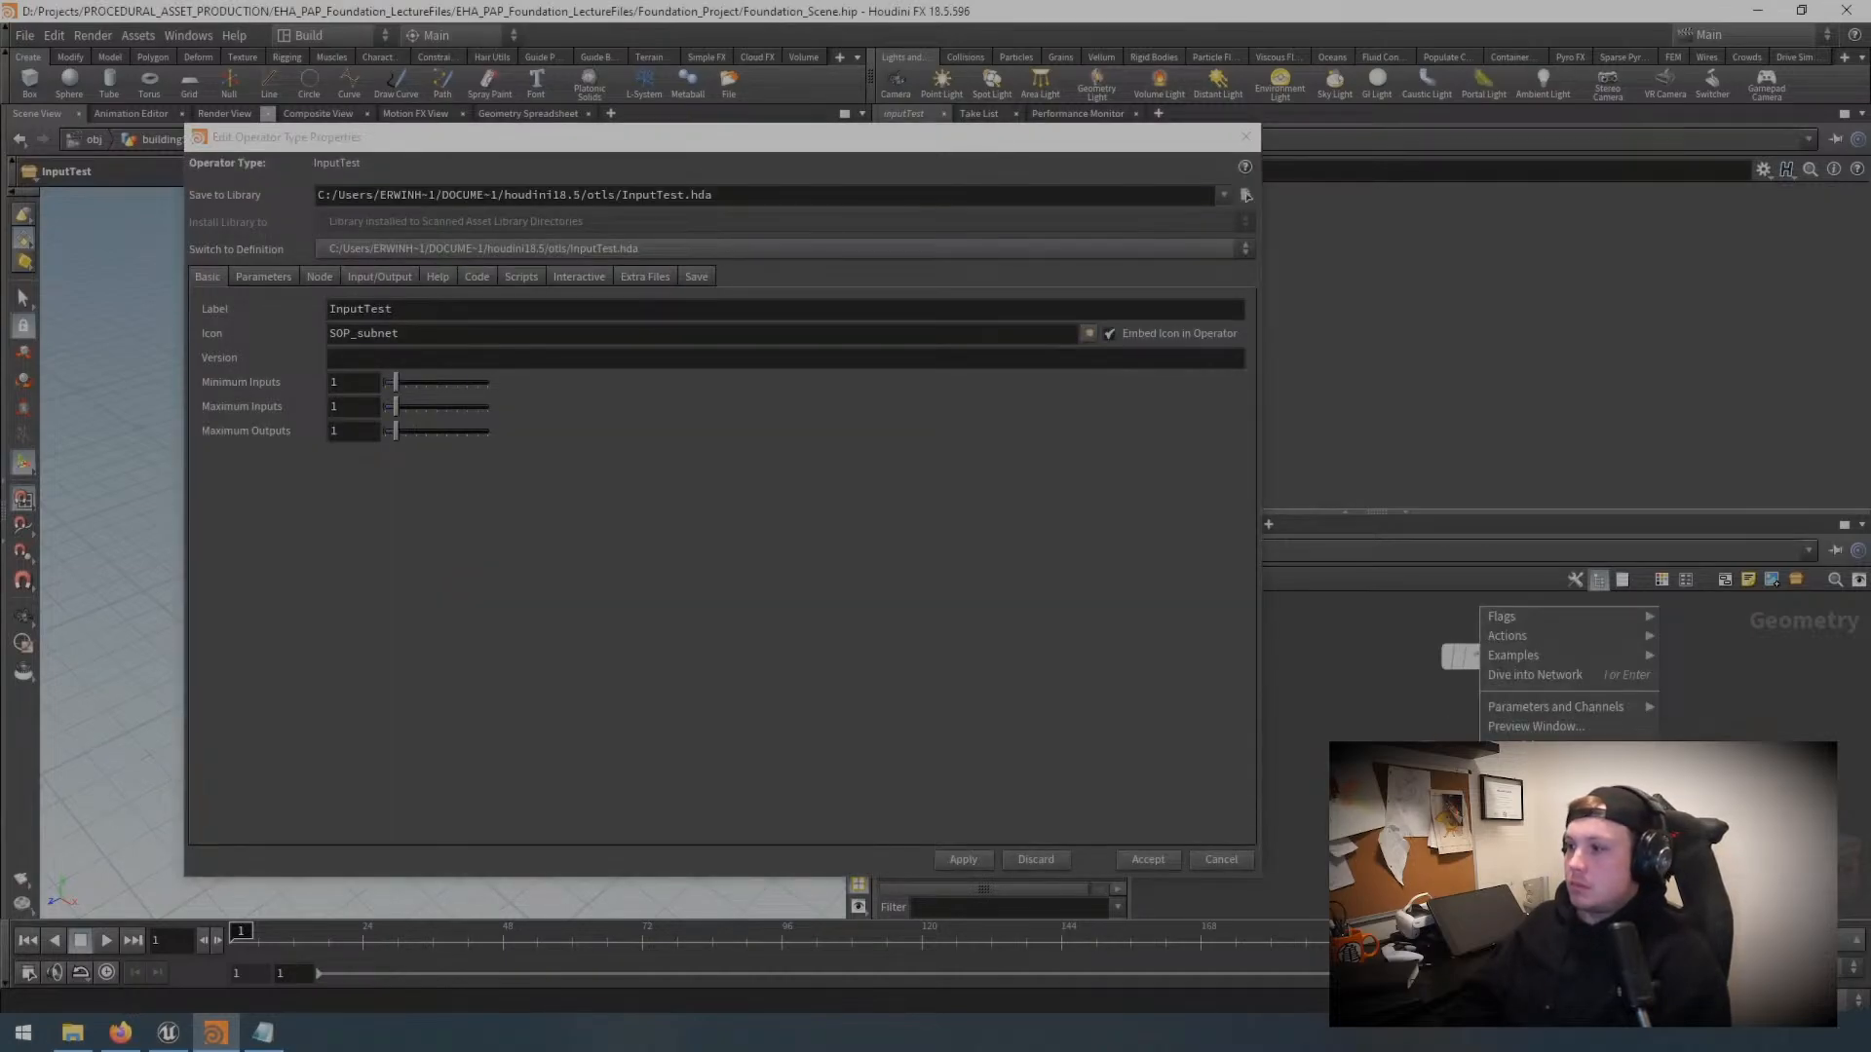
key("Escape")
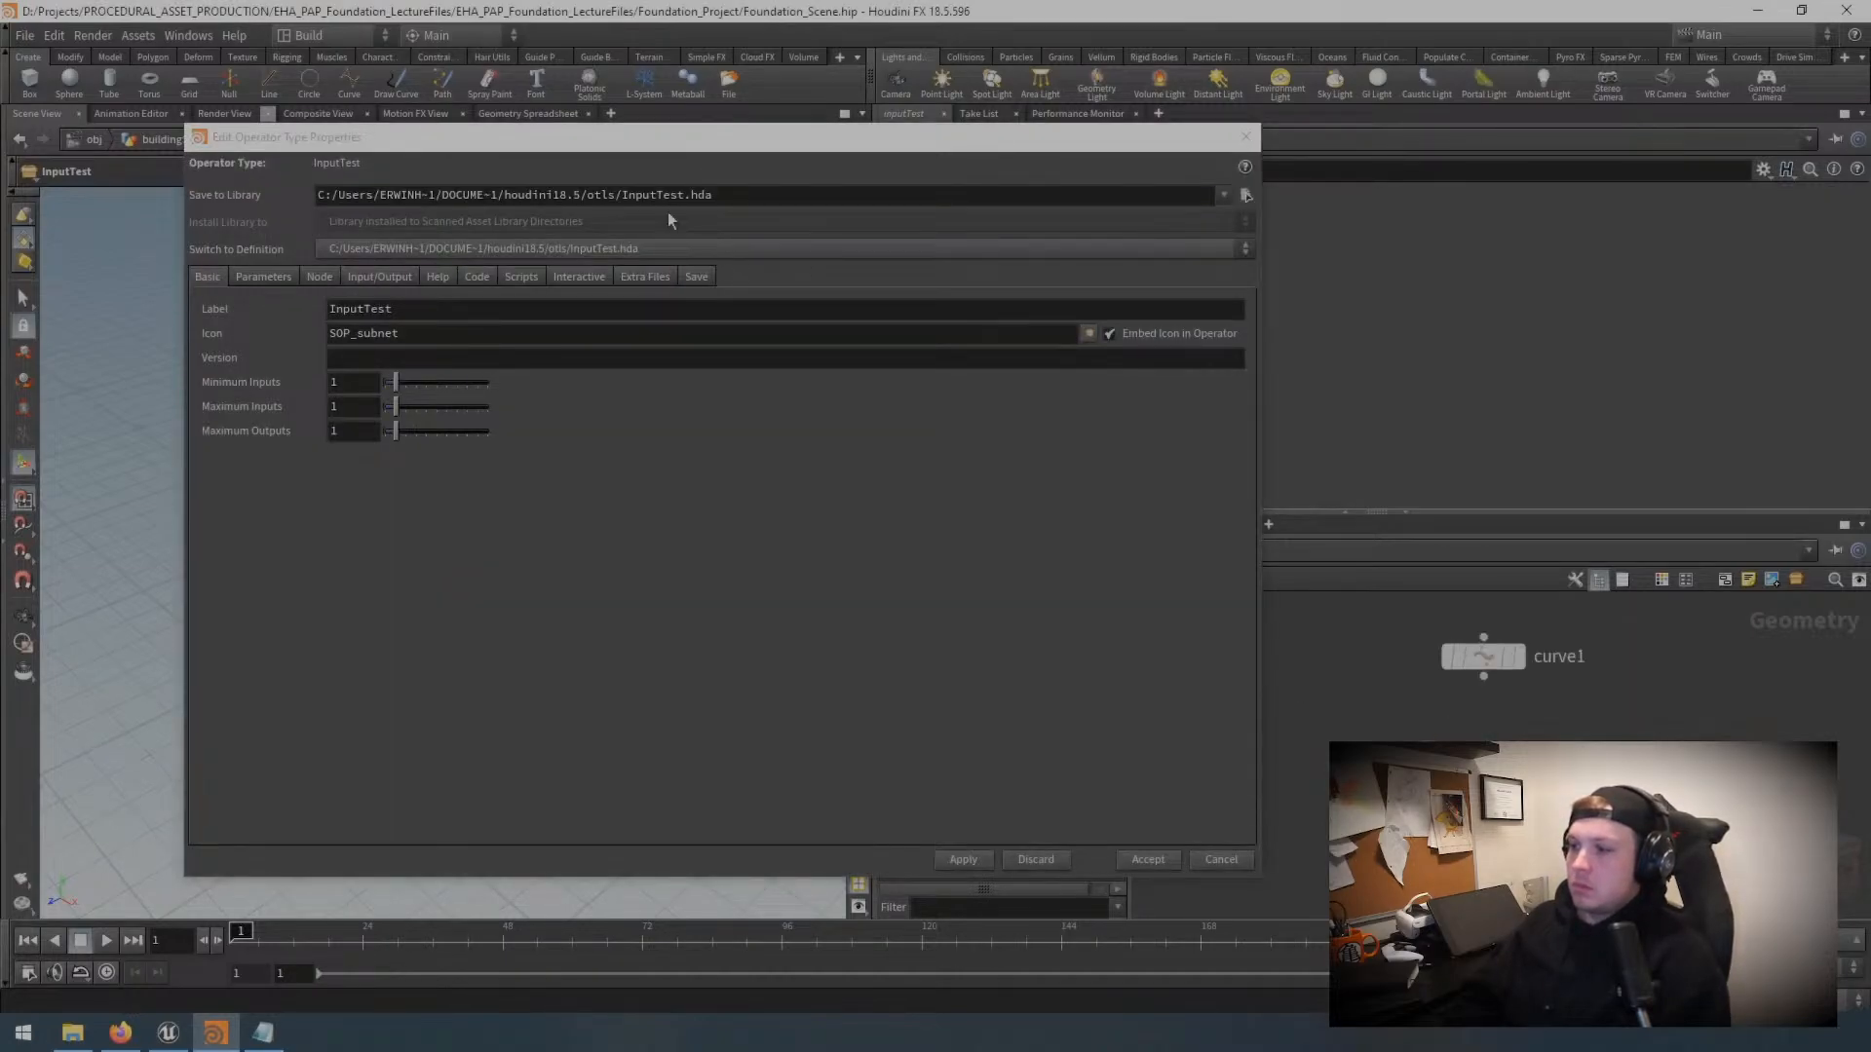
left_click_drag(758, 145, 548, 146)
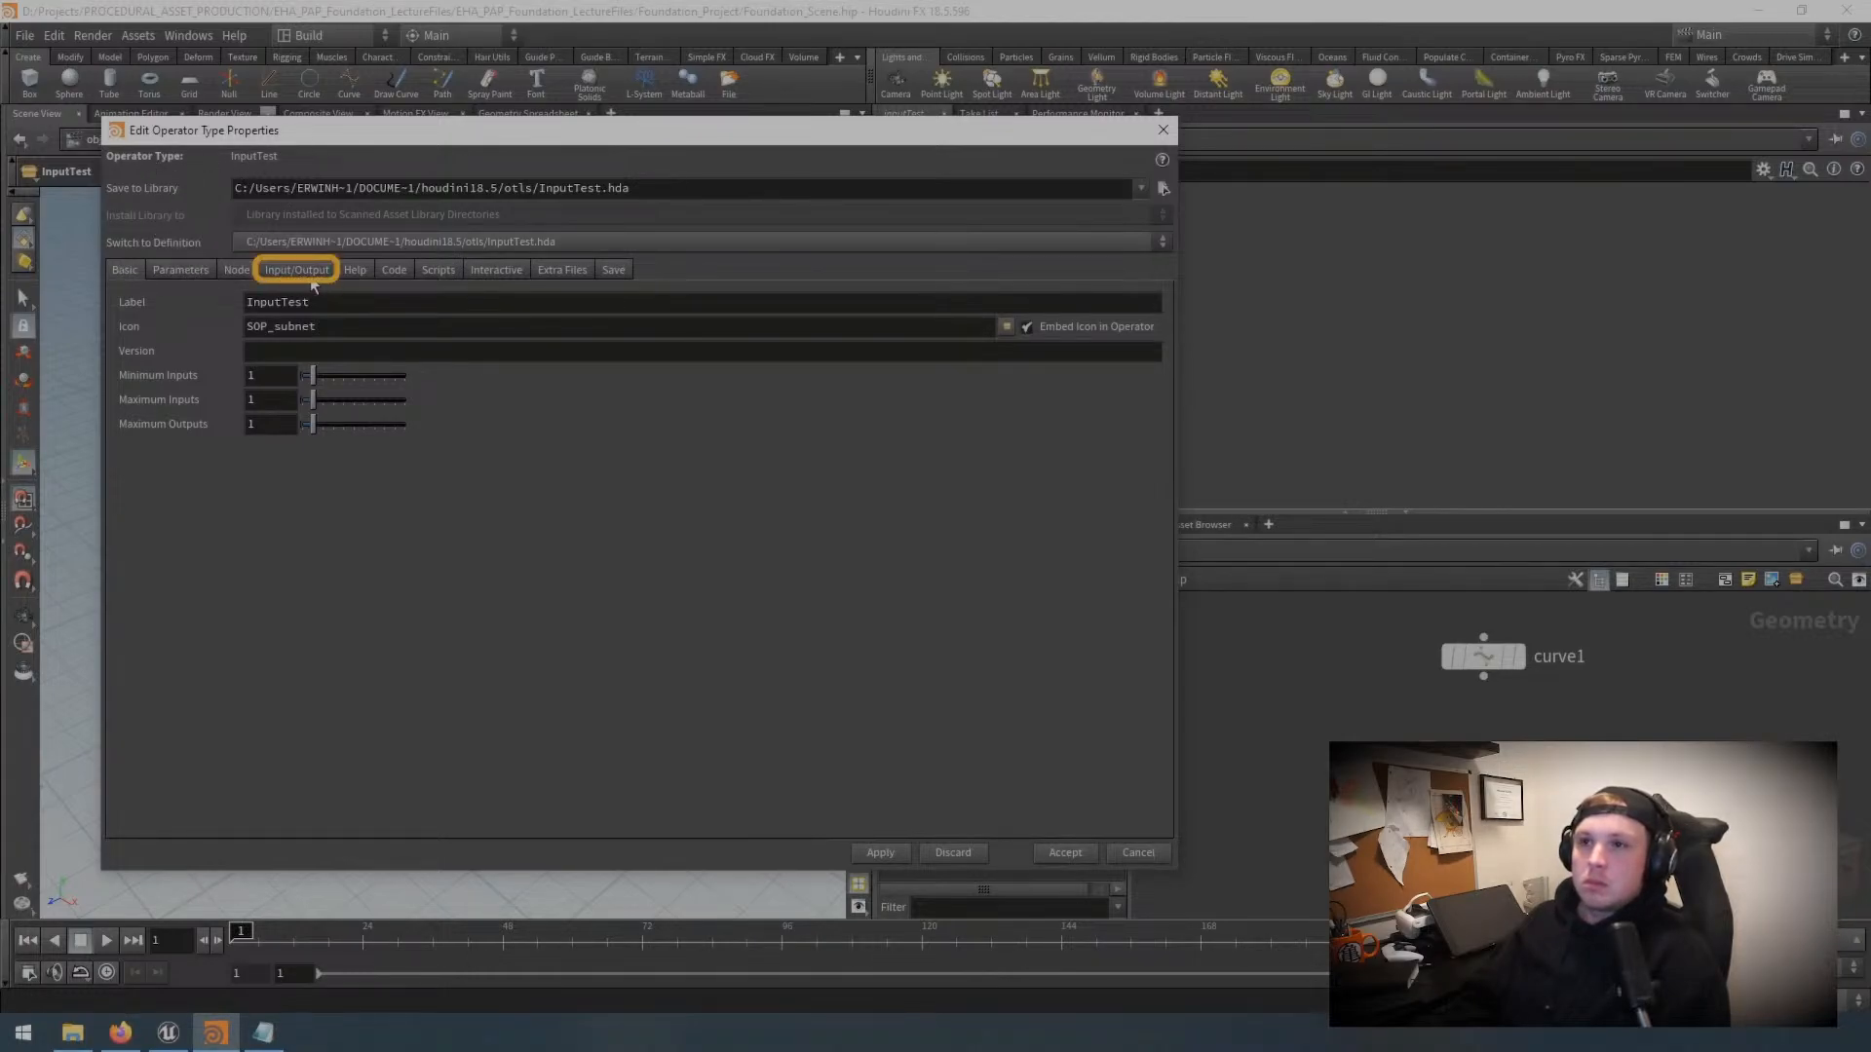
Step: Rename the asset's Input 1 Label to "curve" and accept the changed type properties
left_click(302, 272)
left_click_drag(408, 305, 203, 312)
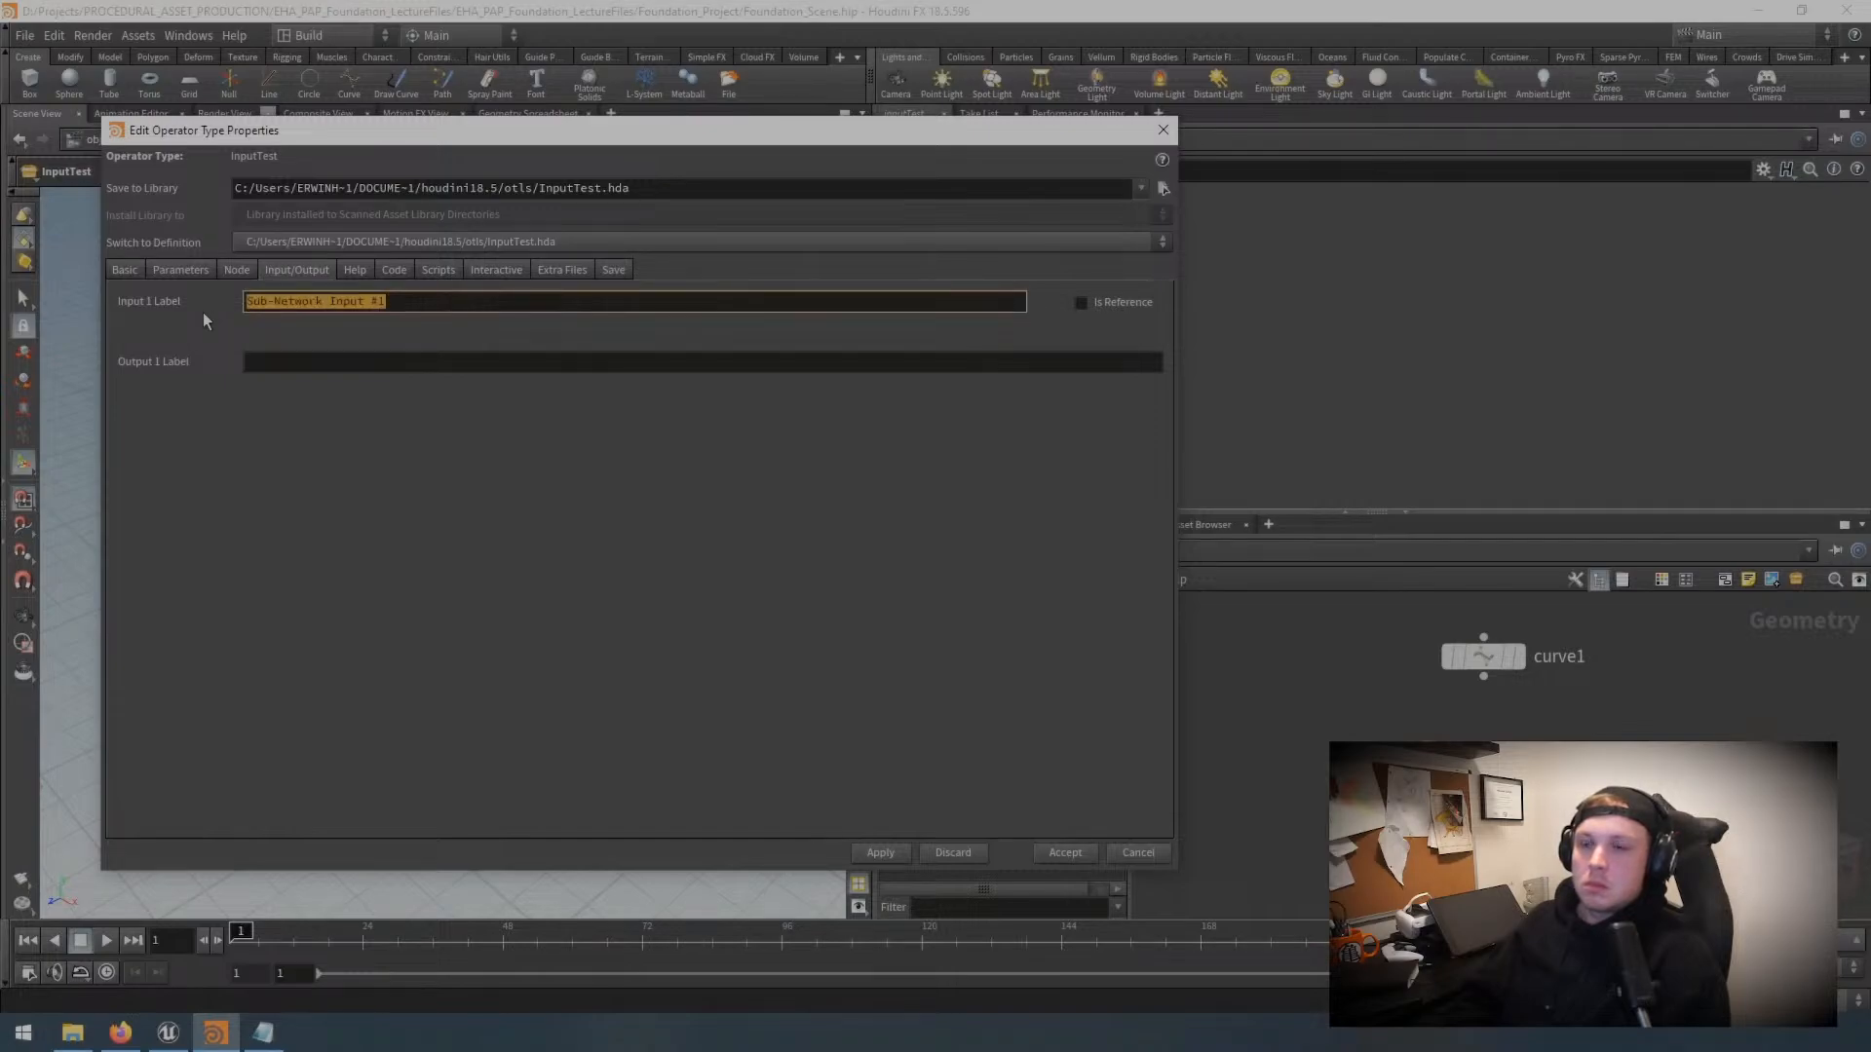
type("curve")
key("Return")
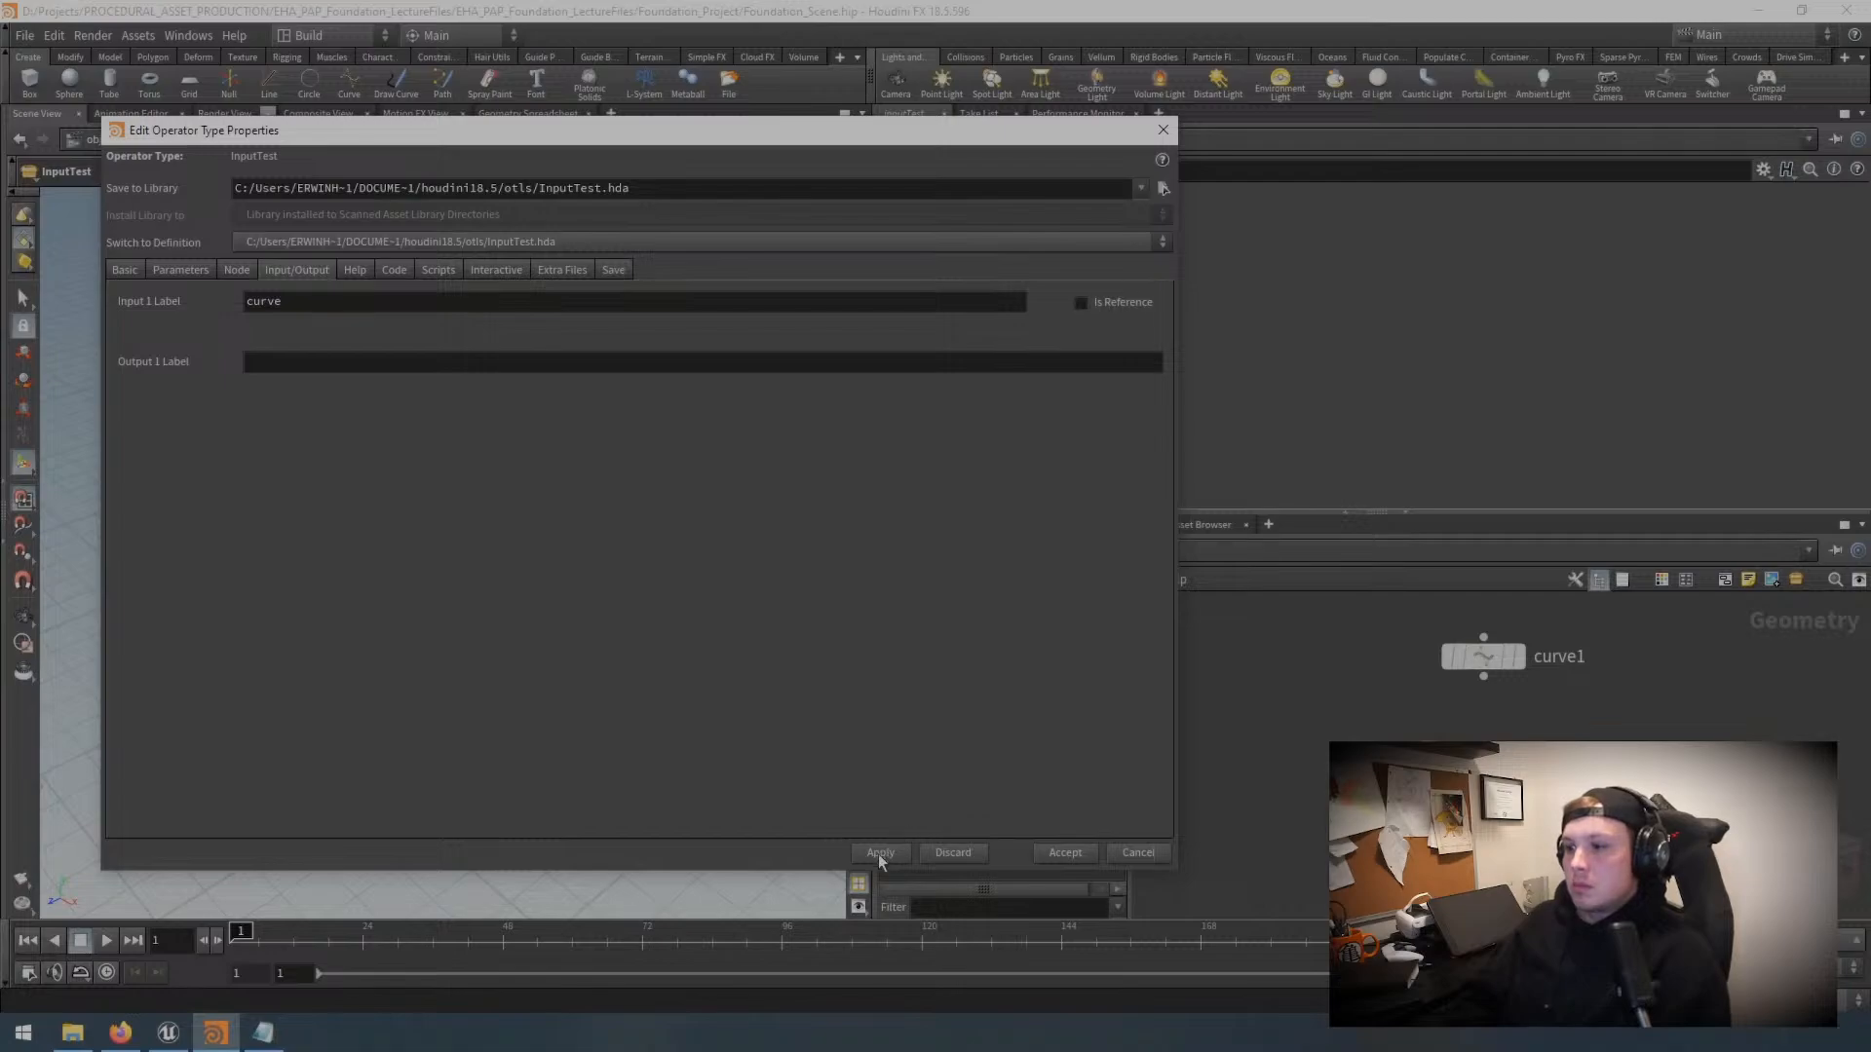
left_click(1064, 853)
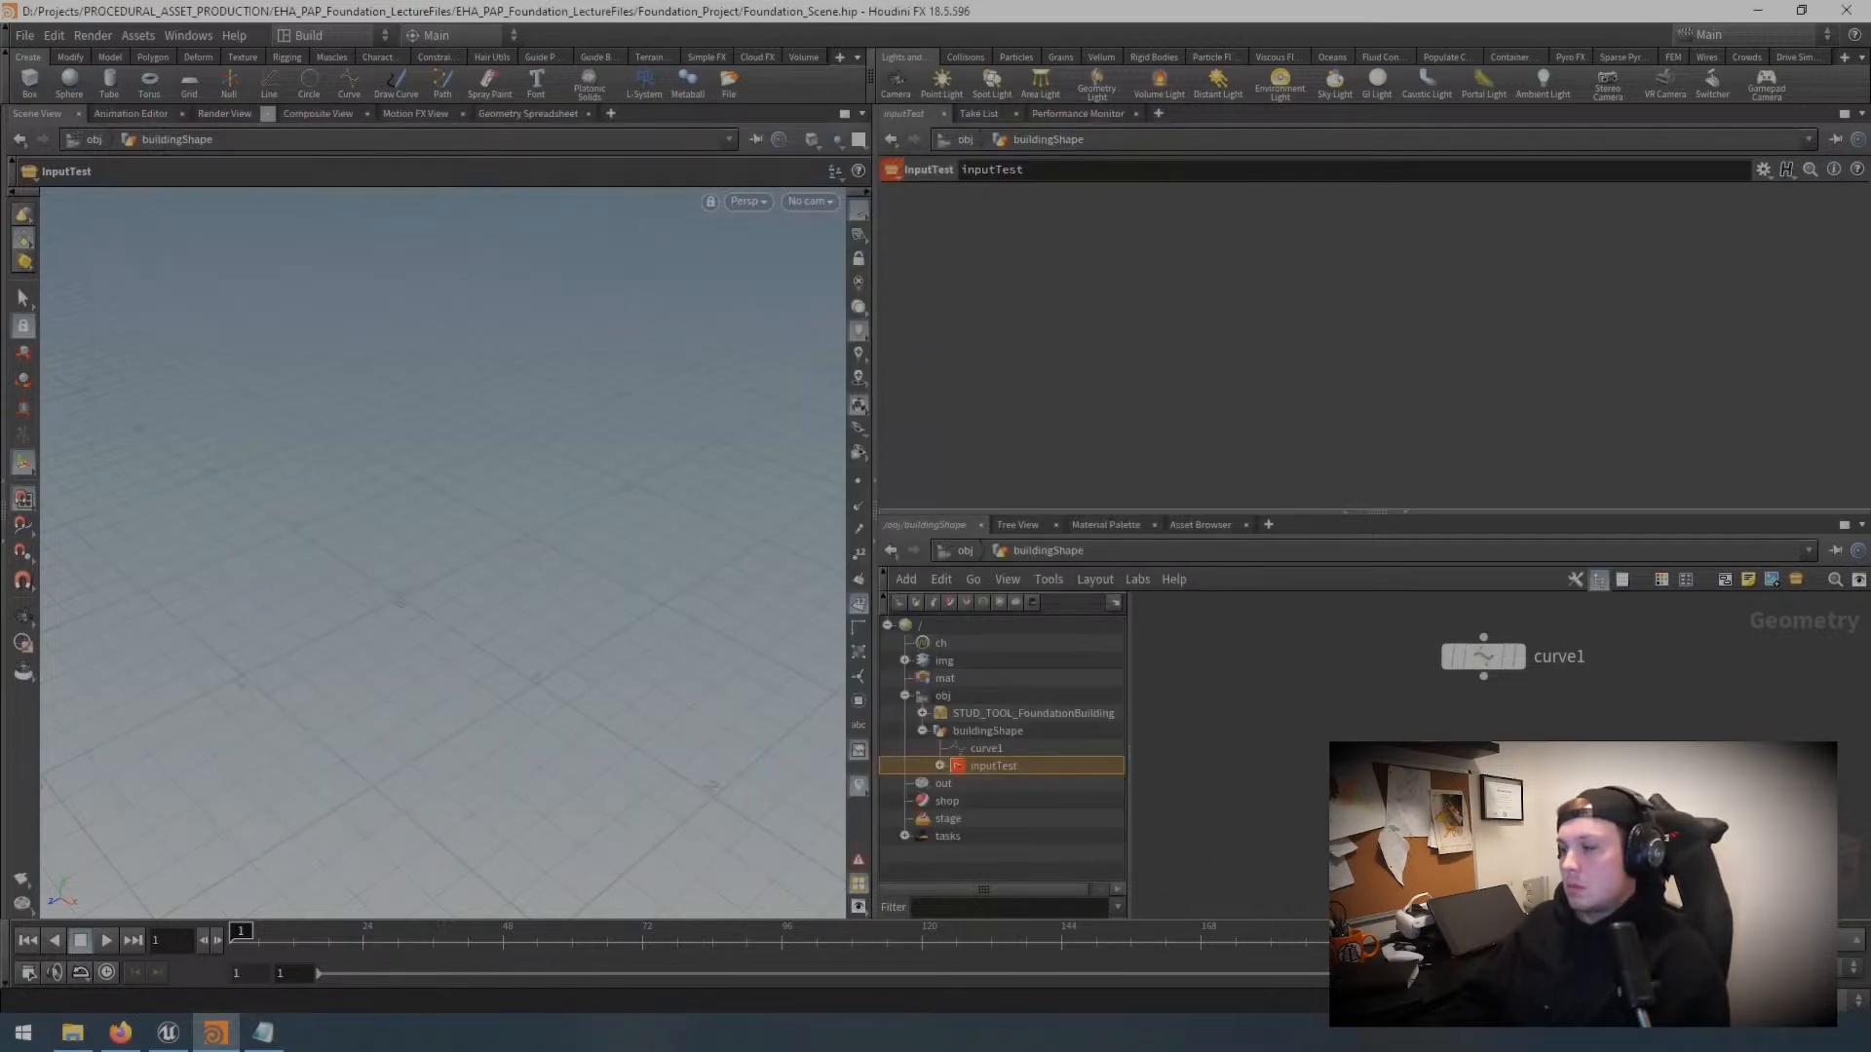
Step: Switch to Unreal Engine, reimport the InputTest asset and rebuild its instance in the level
left_click(169, 1034)
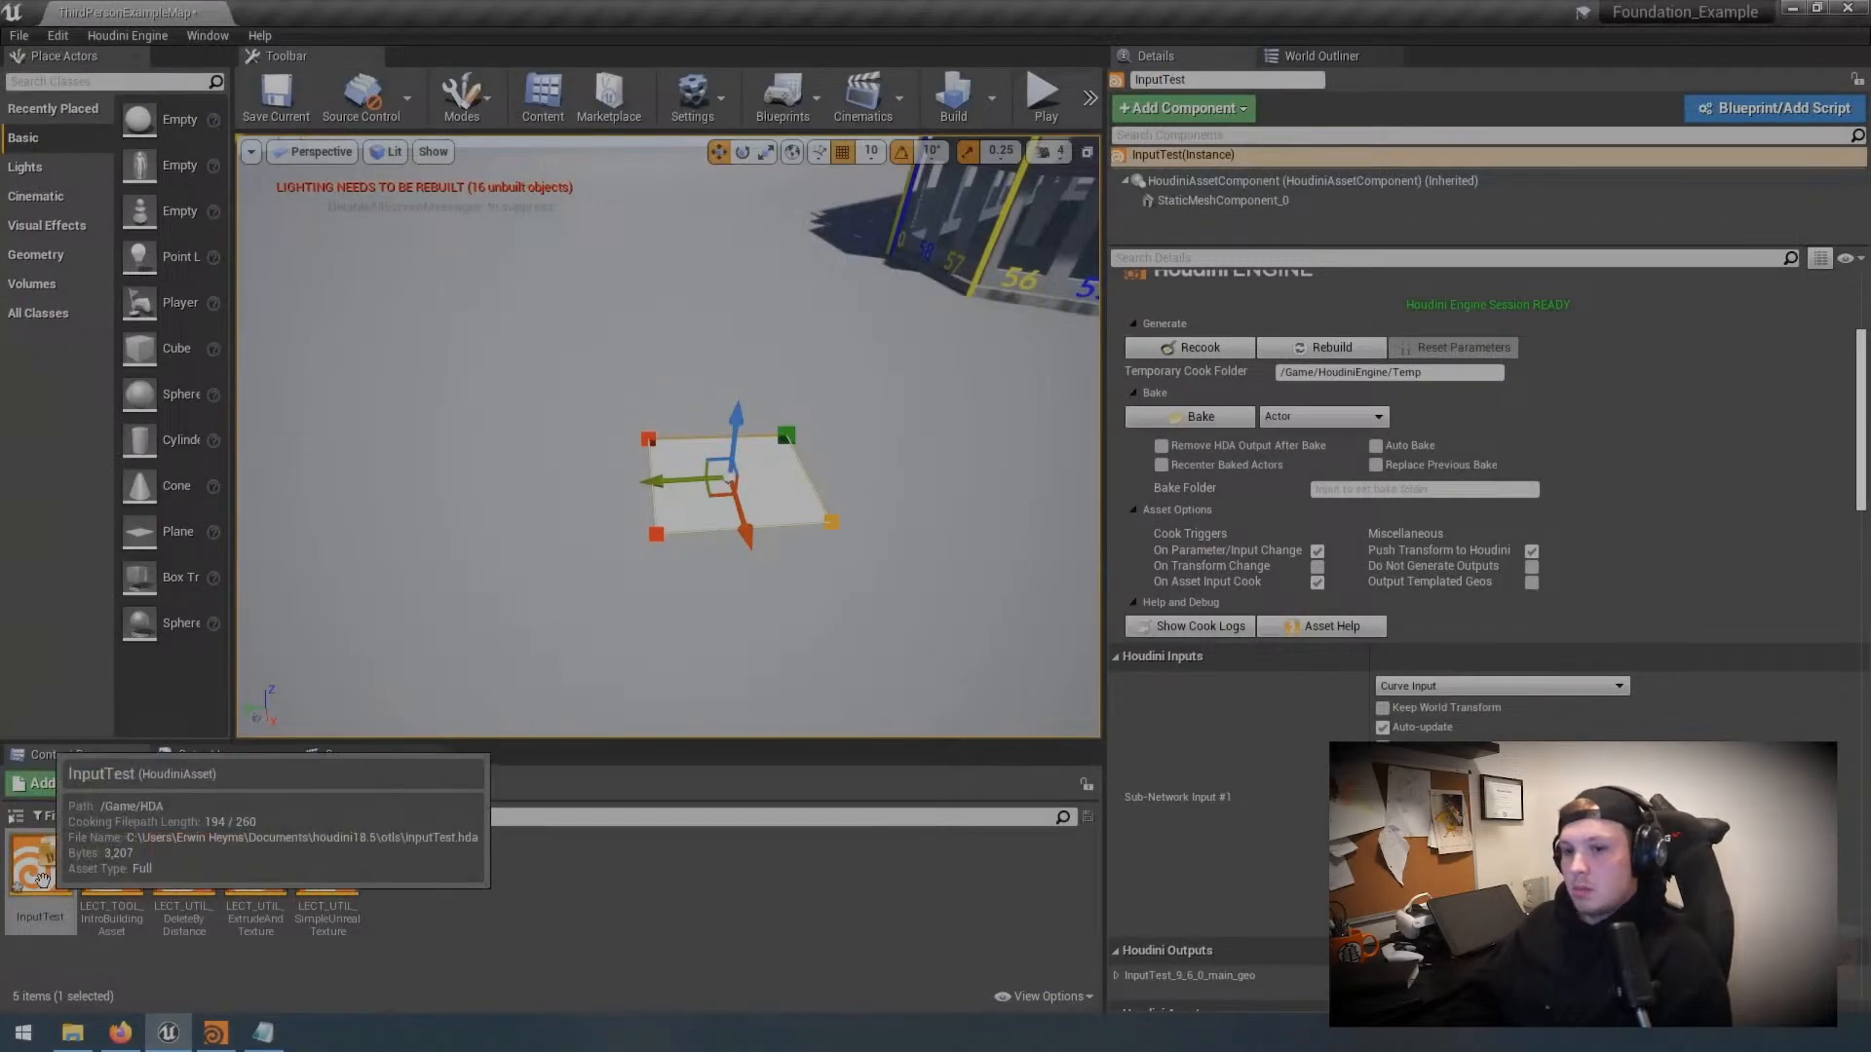
right_click(37, 880)
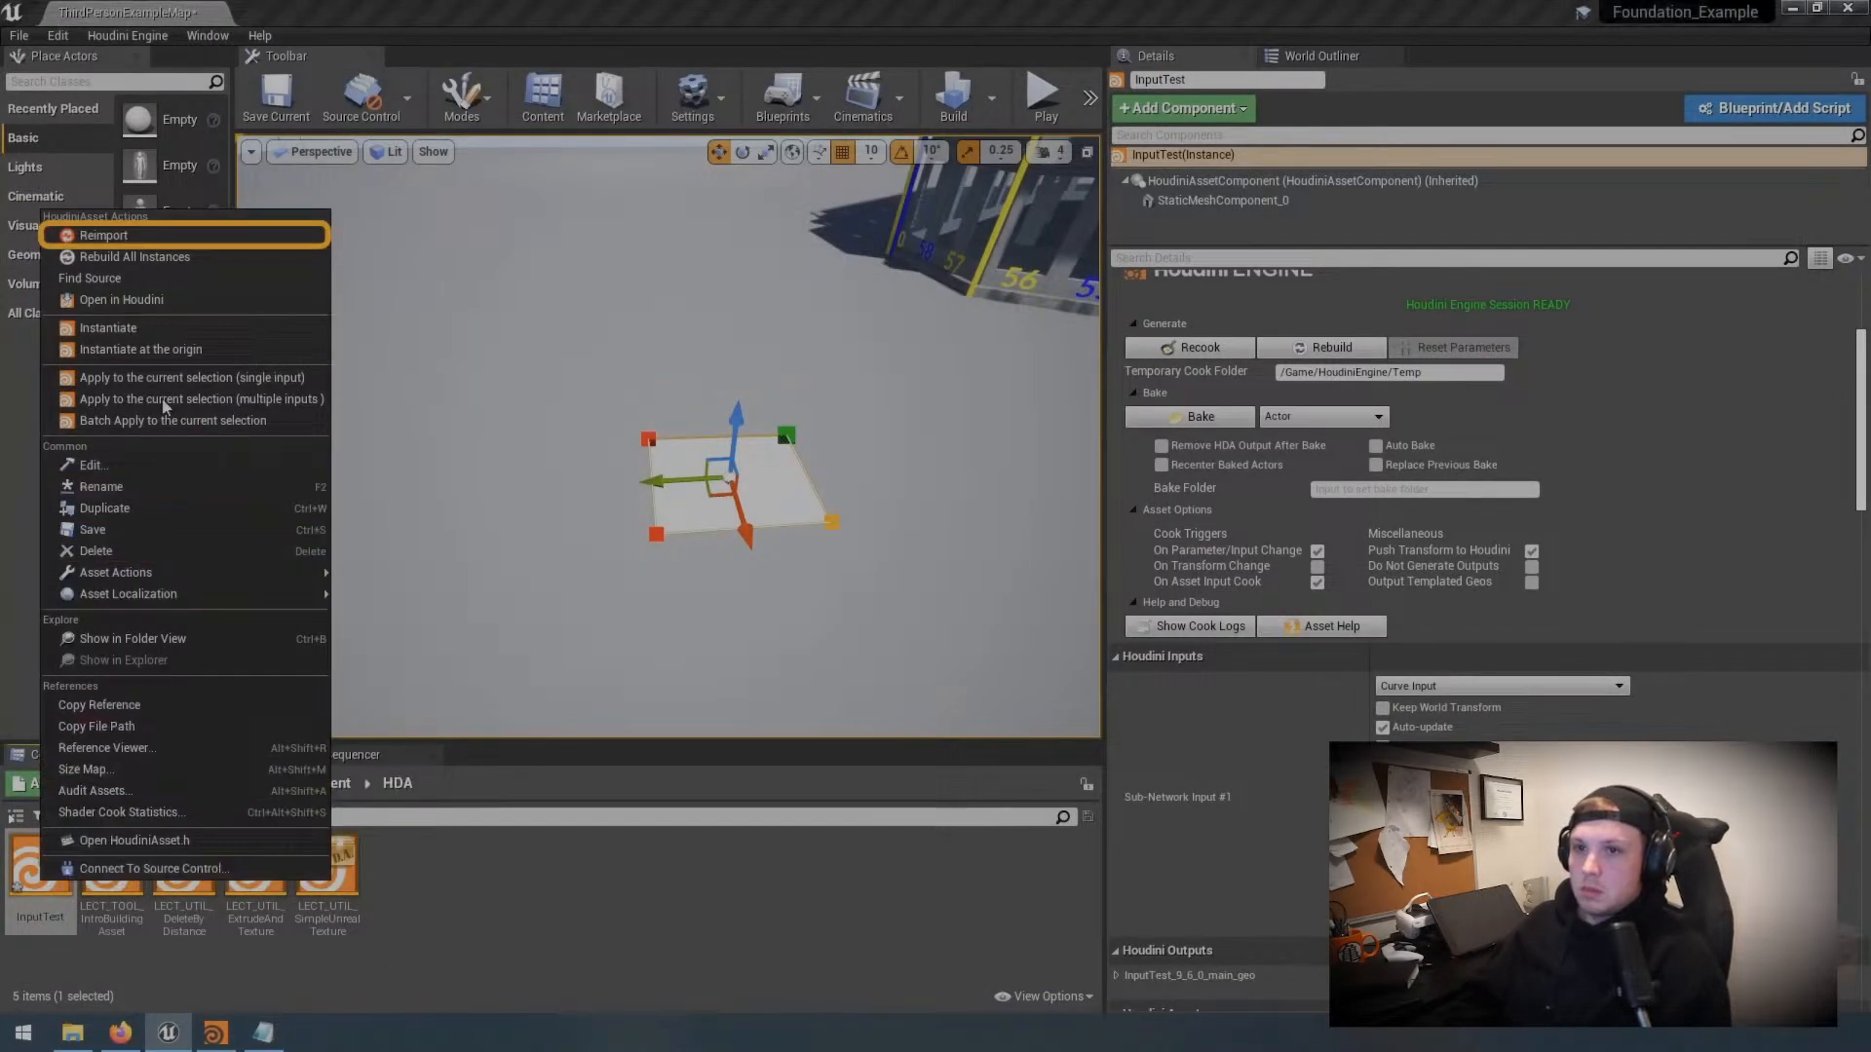
left_click(159, 240)
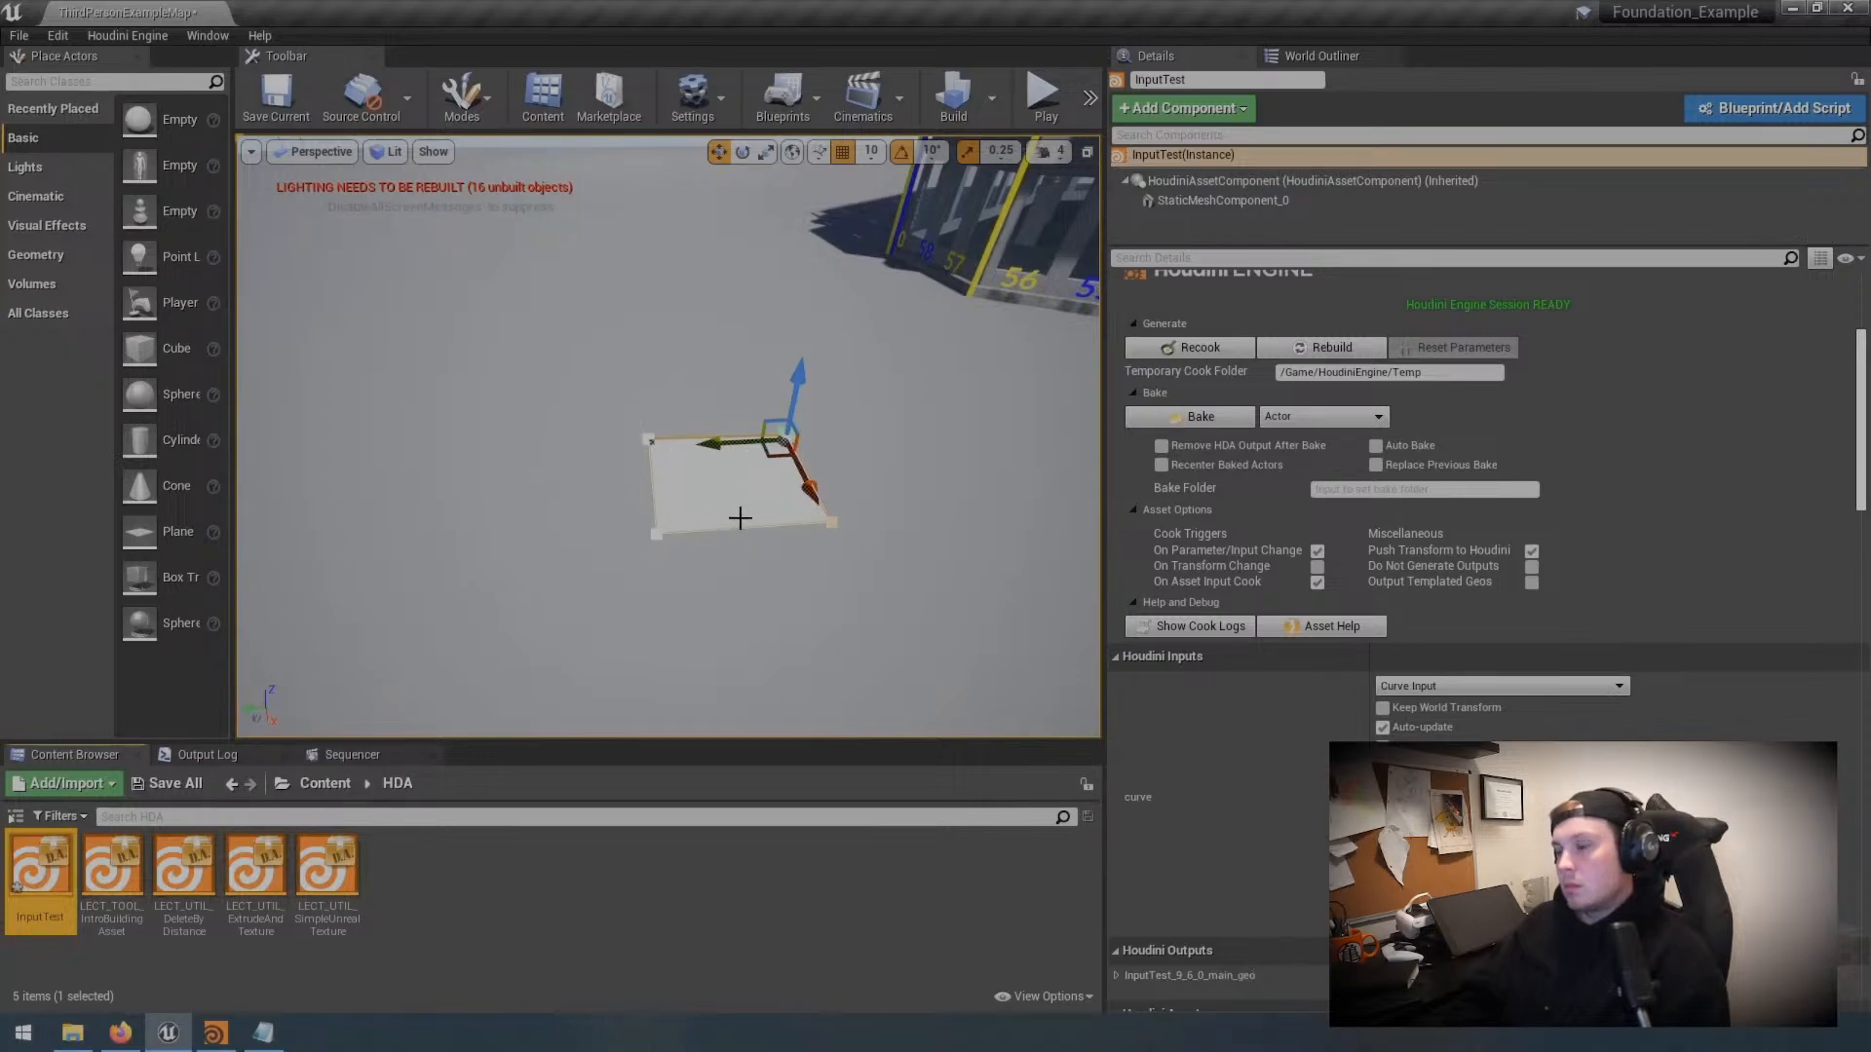
left_click(1335, 348)
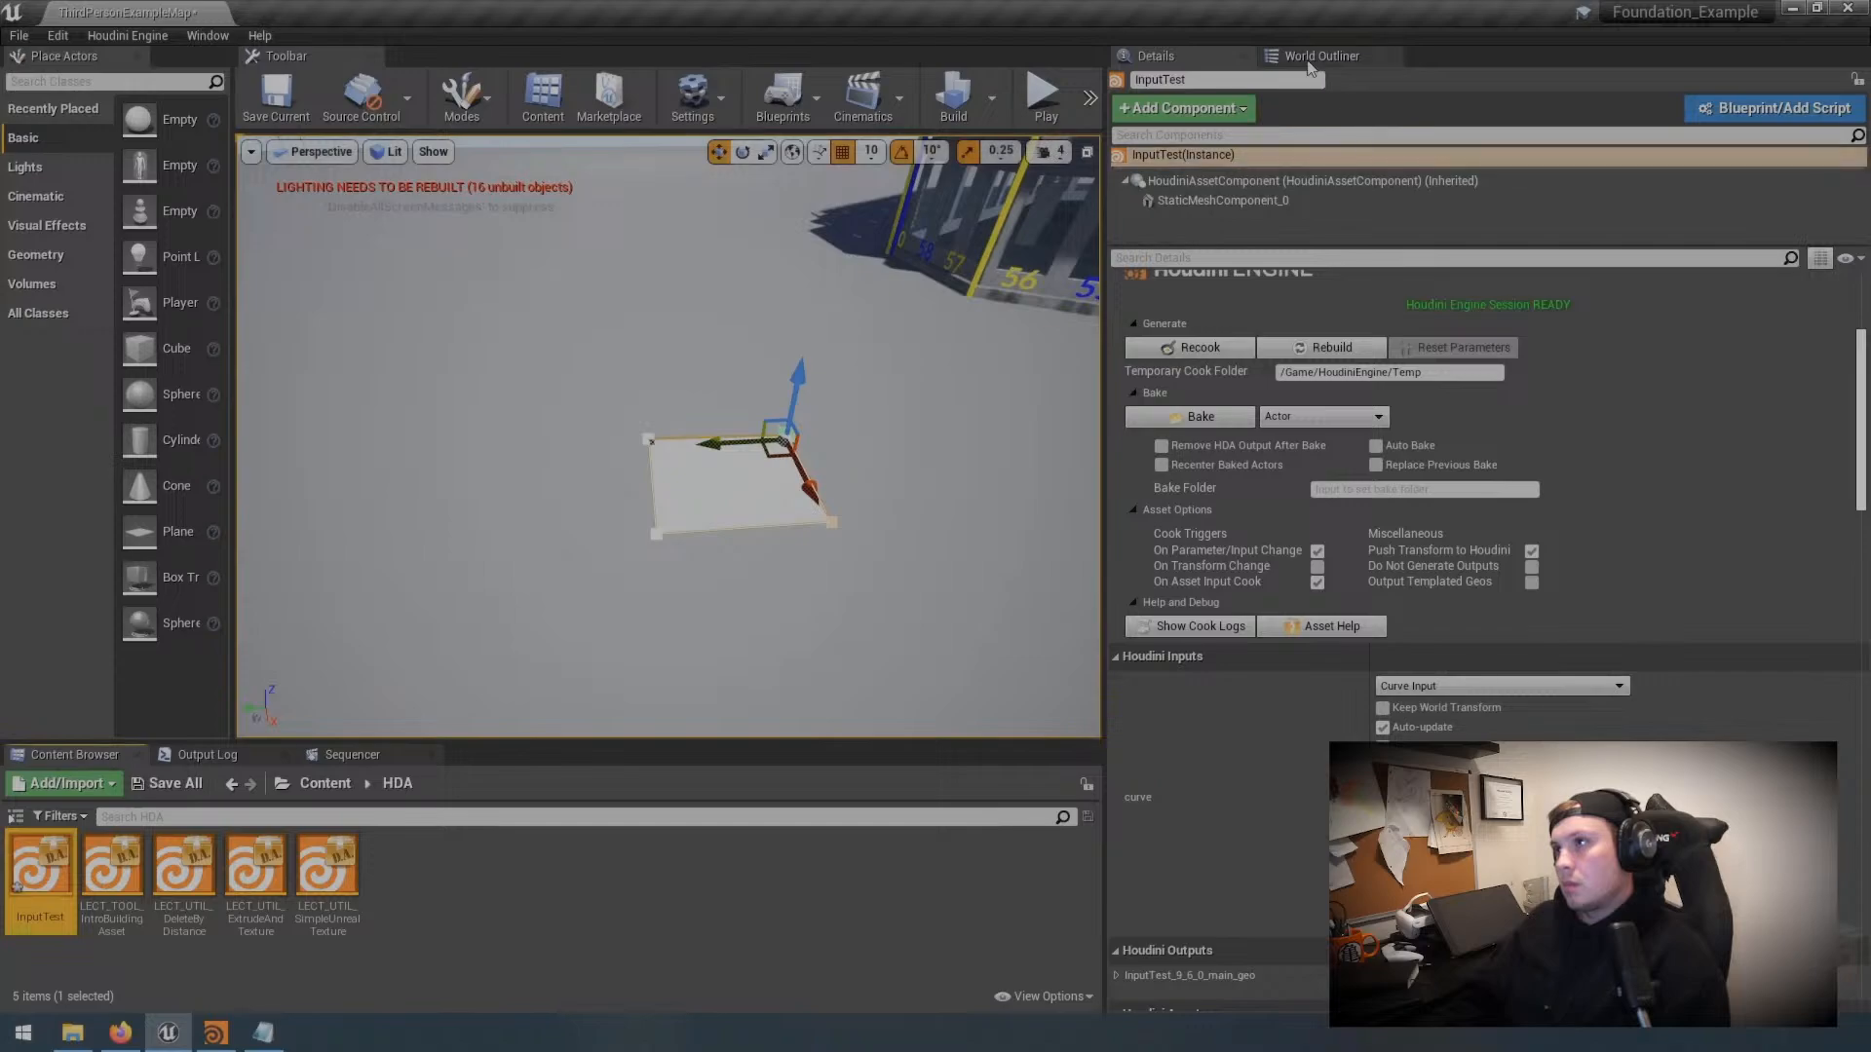
Step: Delete the InputTest actor from the level and place a fresh instance from the HDA folder, showing its details
left_click(1321, 56)
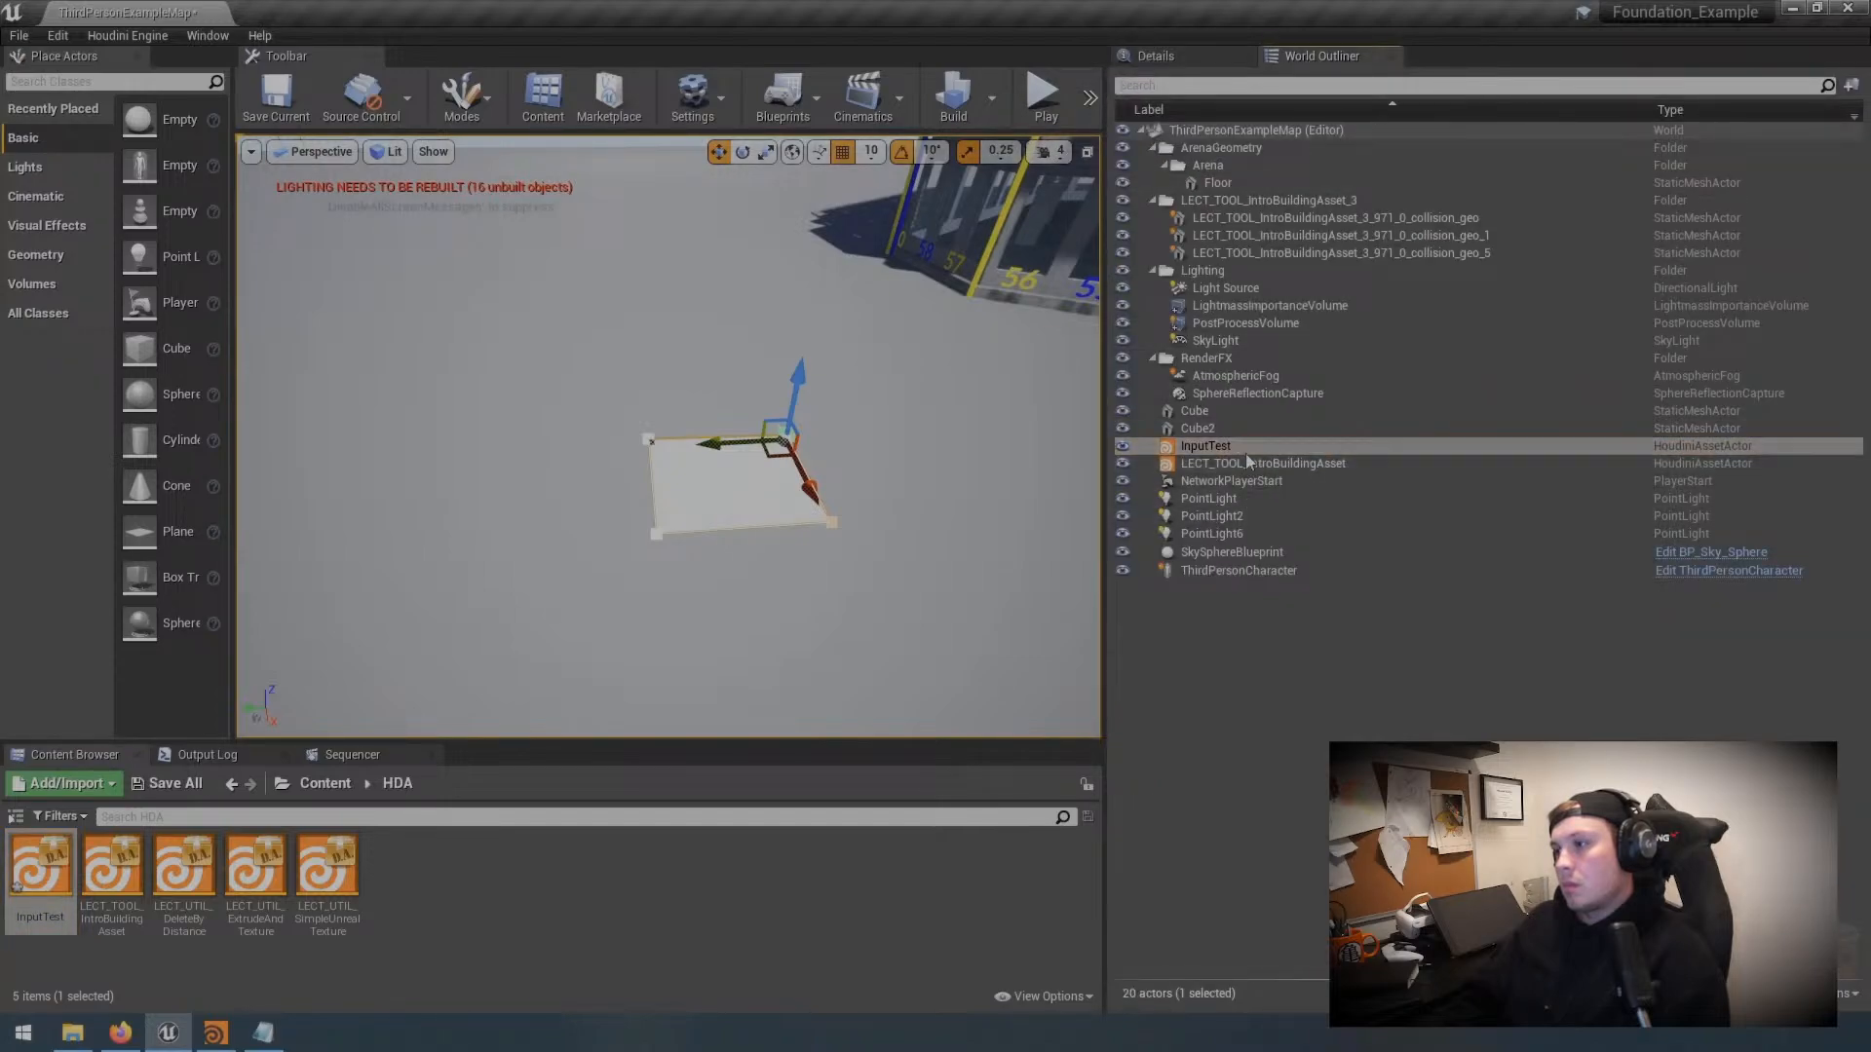
key("Delete")
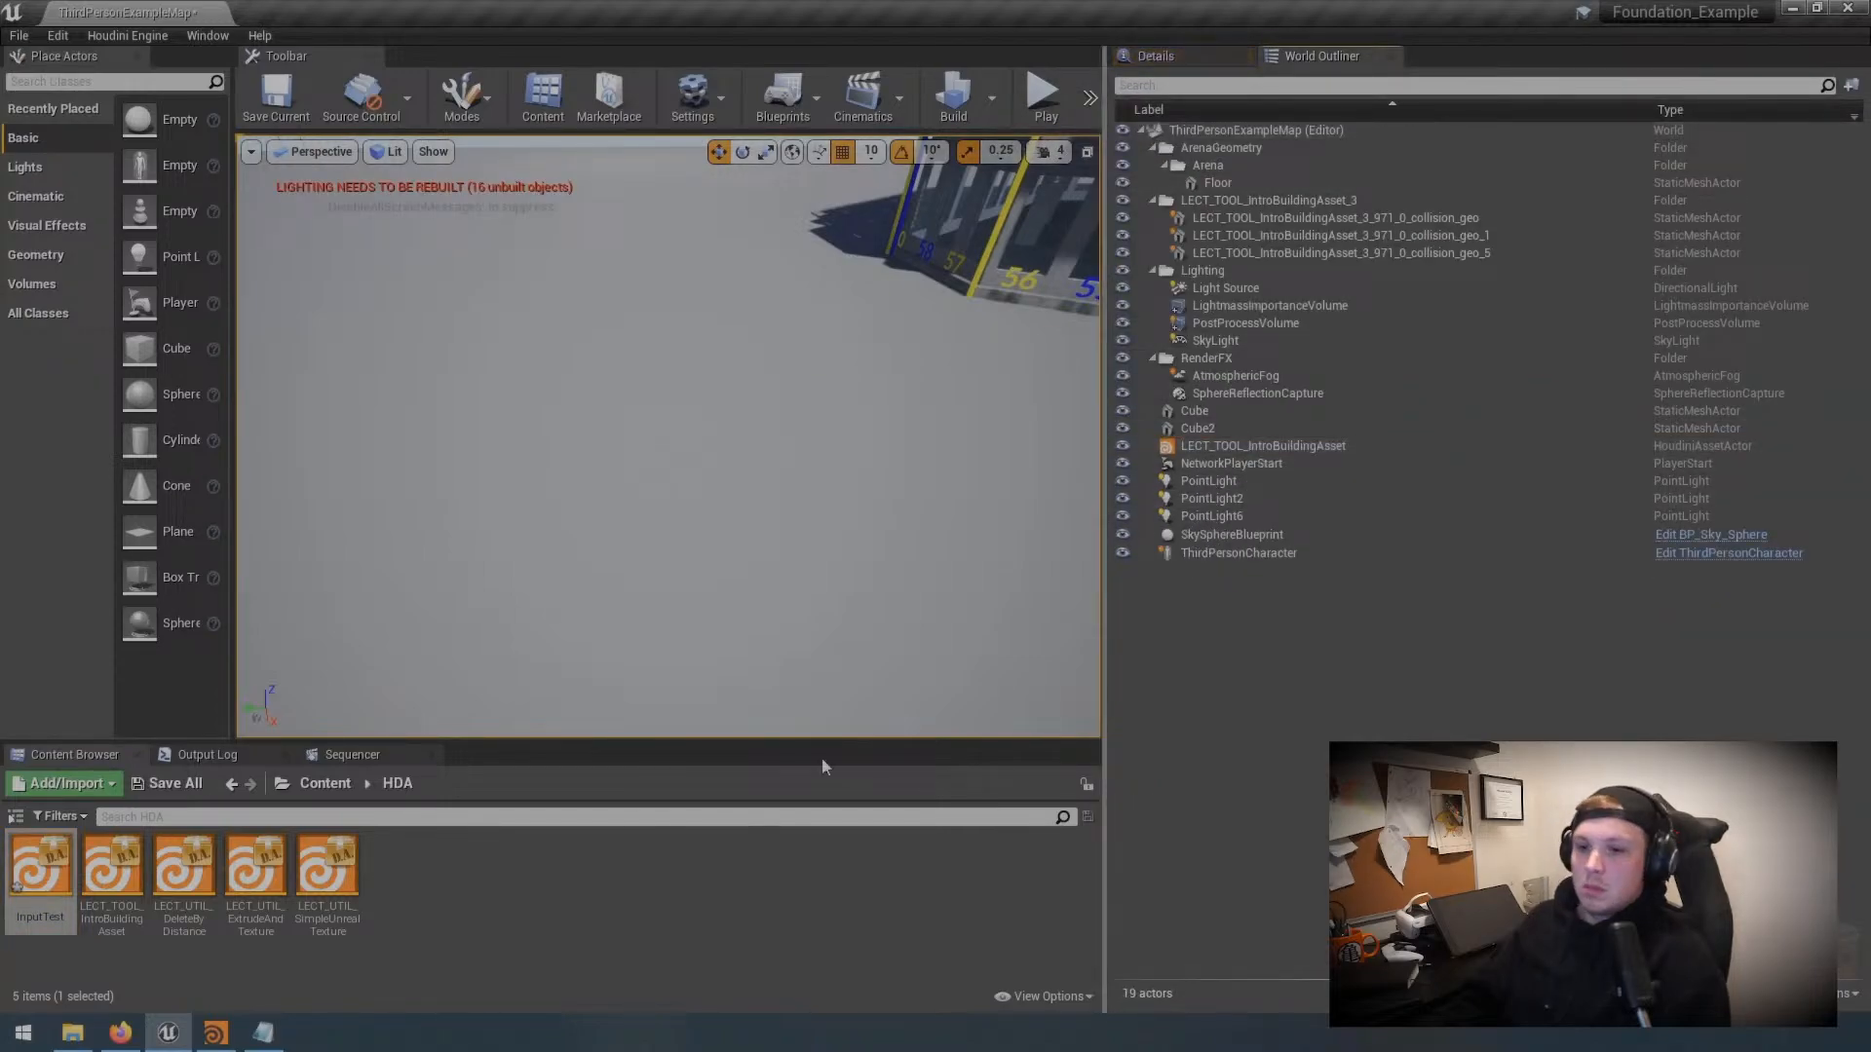
left_click_drag(39, 867, 757, 613)
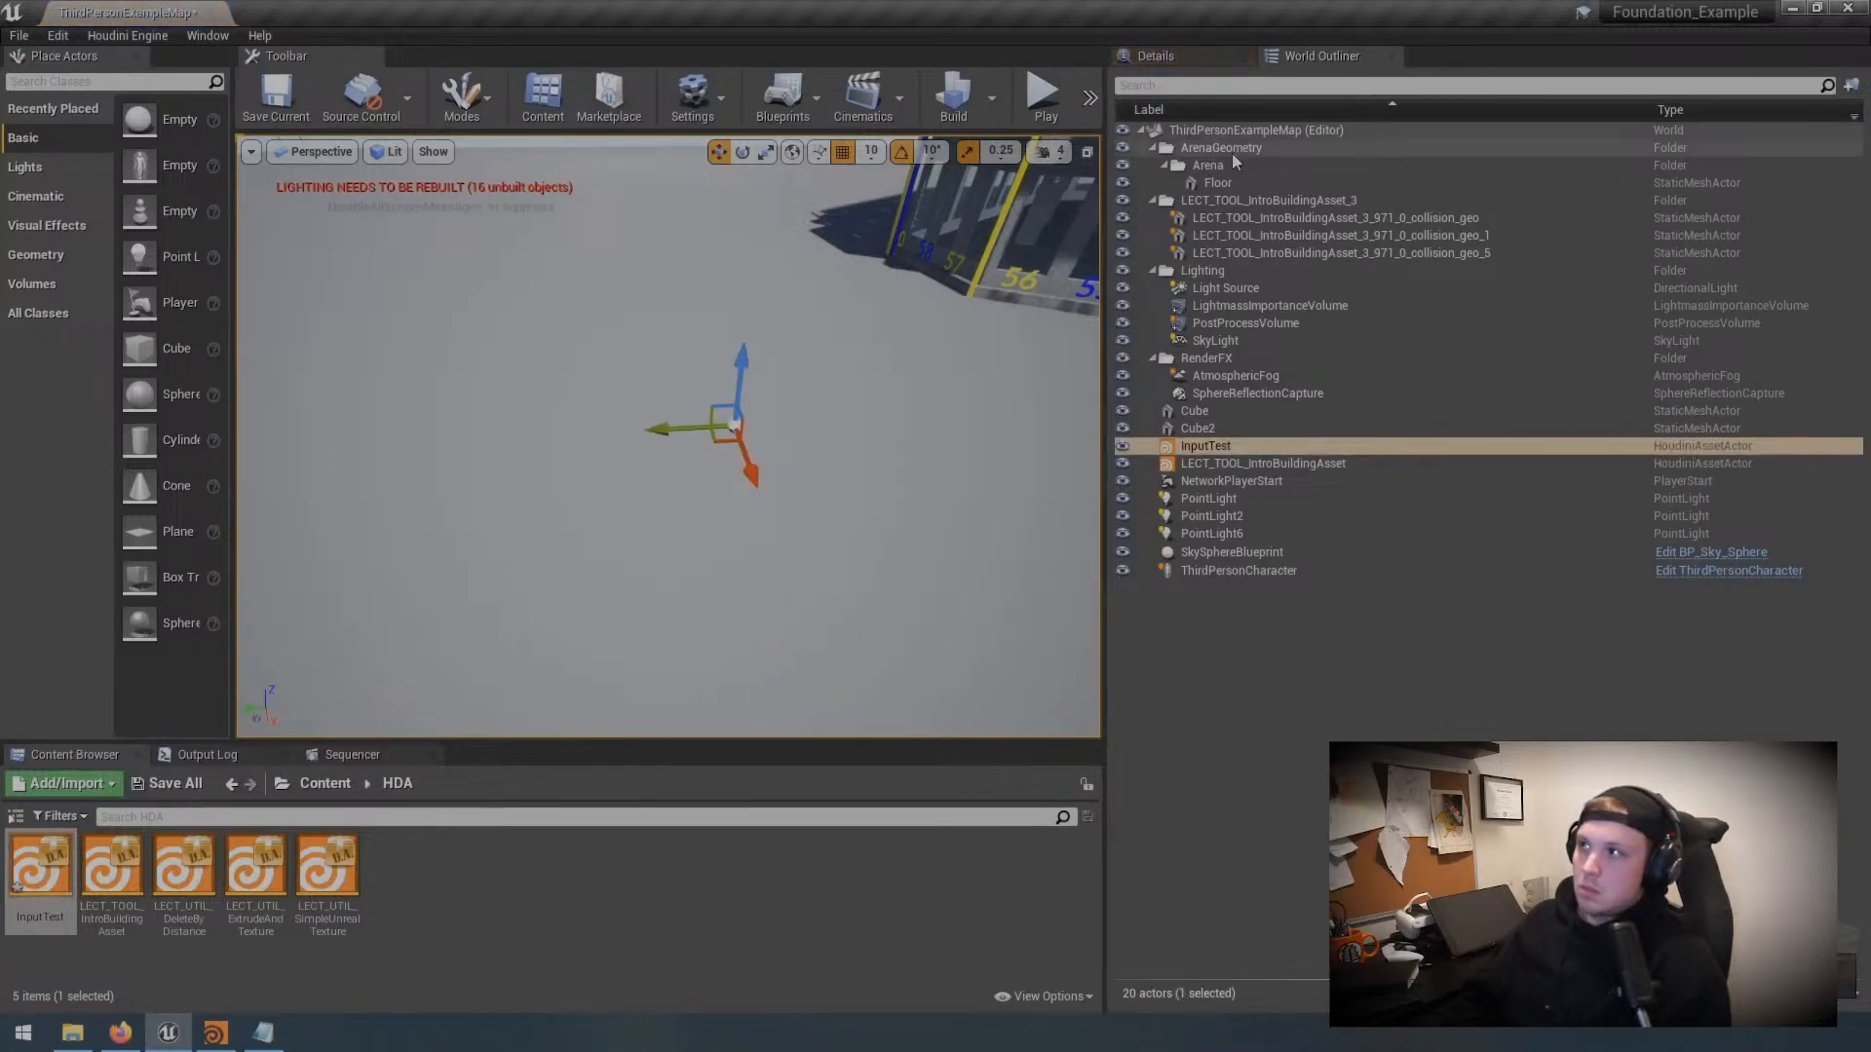
left_click(1156, 55)
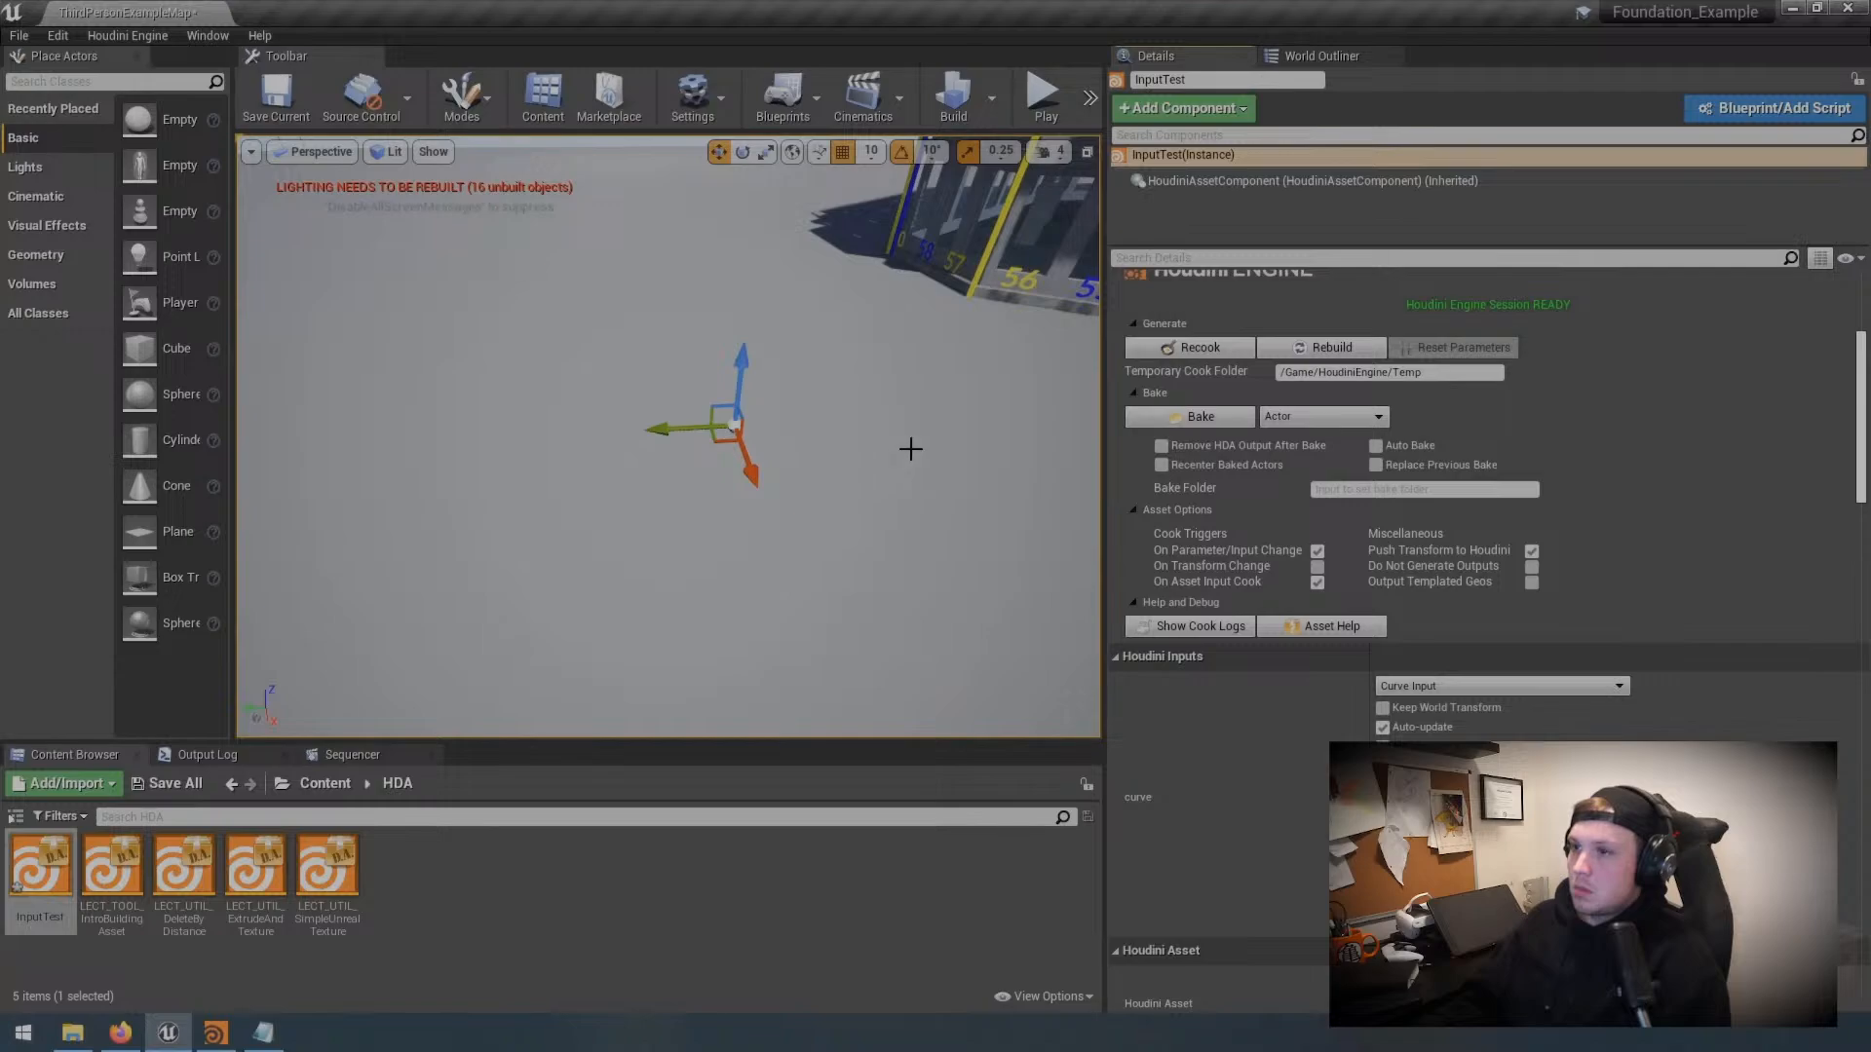
Step: Extend the new instance's input curve from its end point with two duplicated points to form a four-sided surface
left_click(1247, 183)
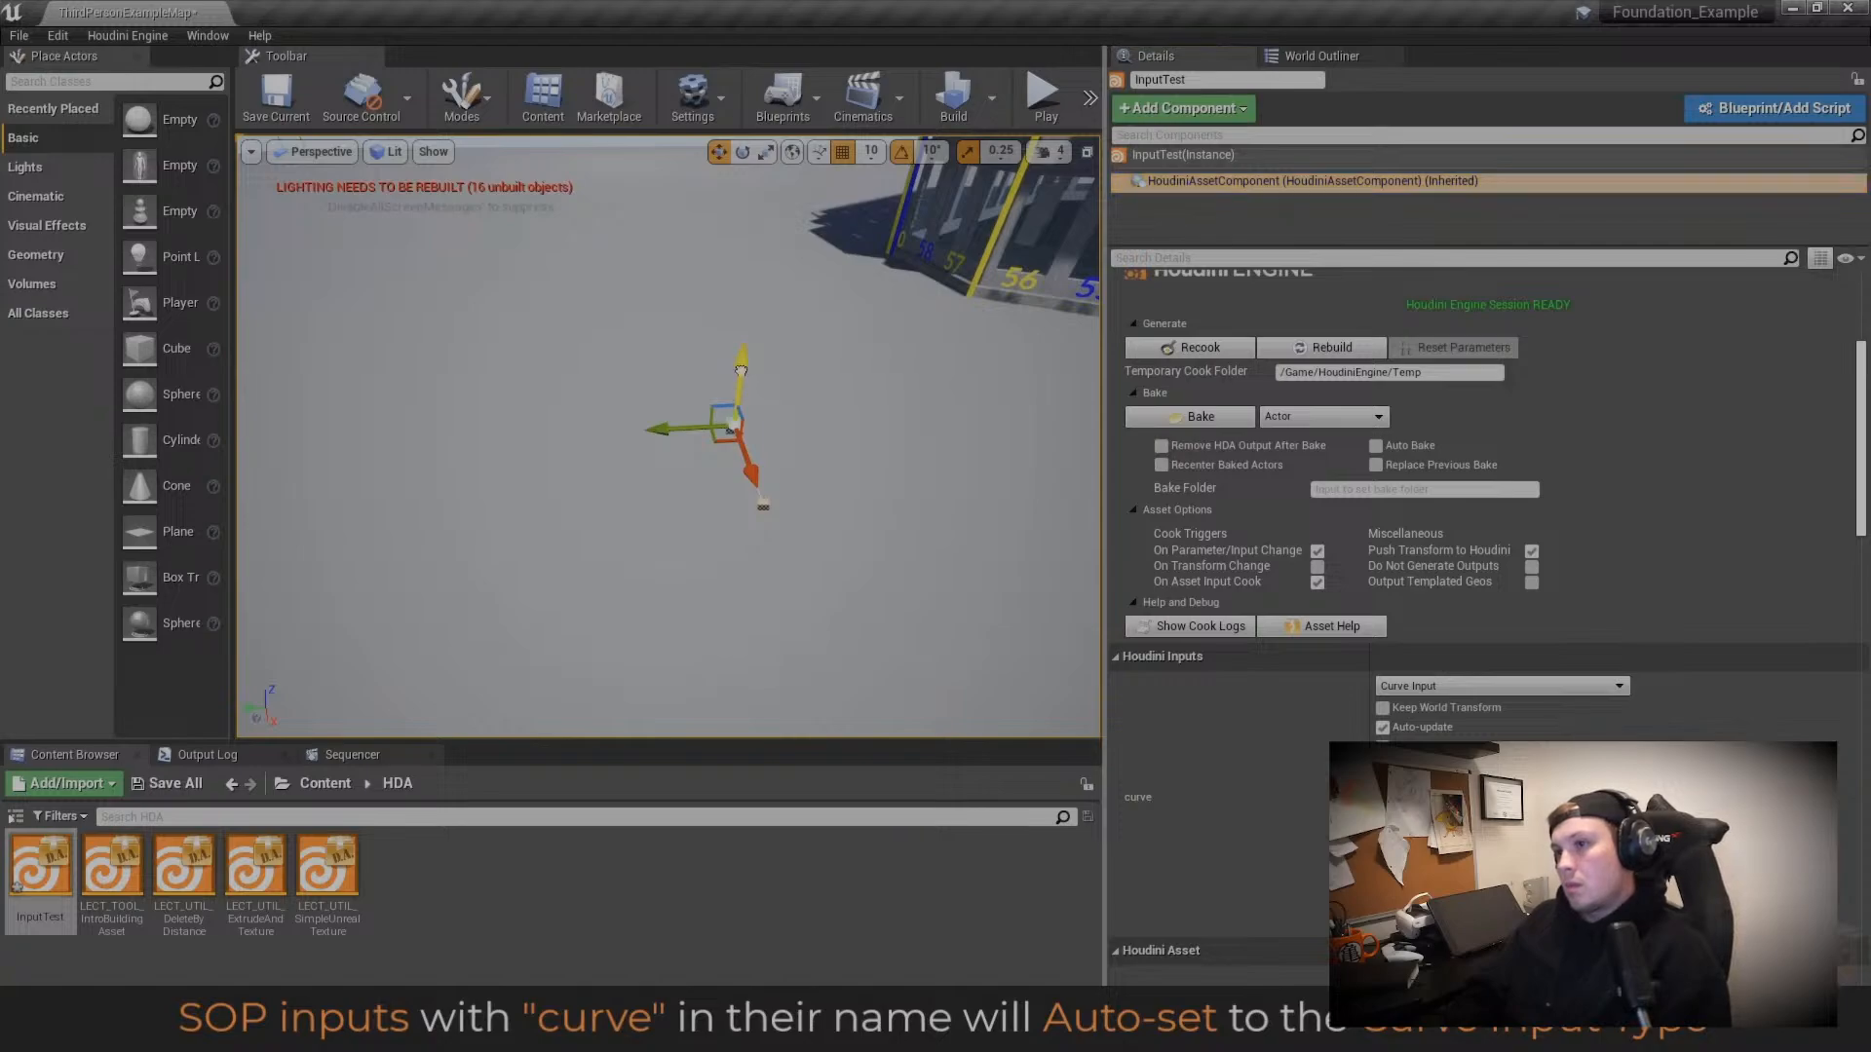
right_click_drag(744, 360, 906, 512)
right_click_drag(944, 396, 835, 501)
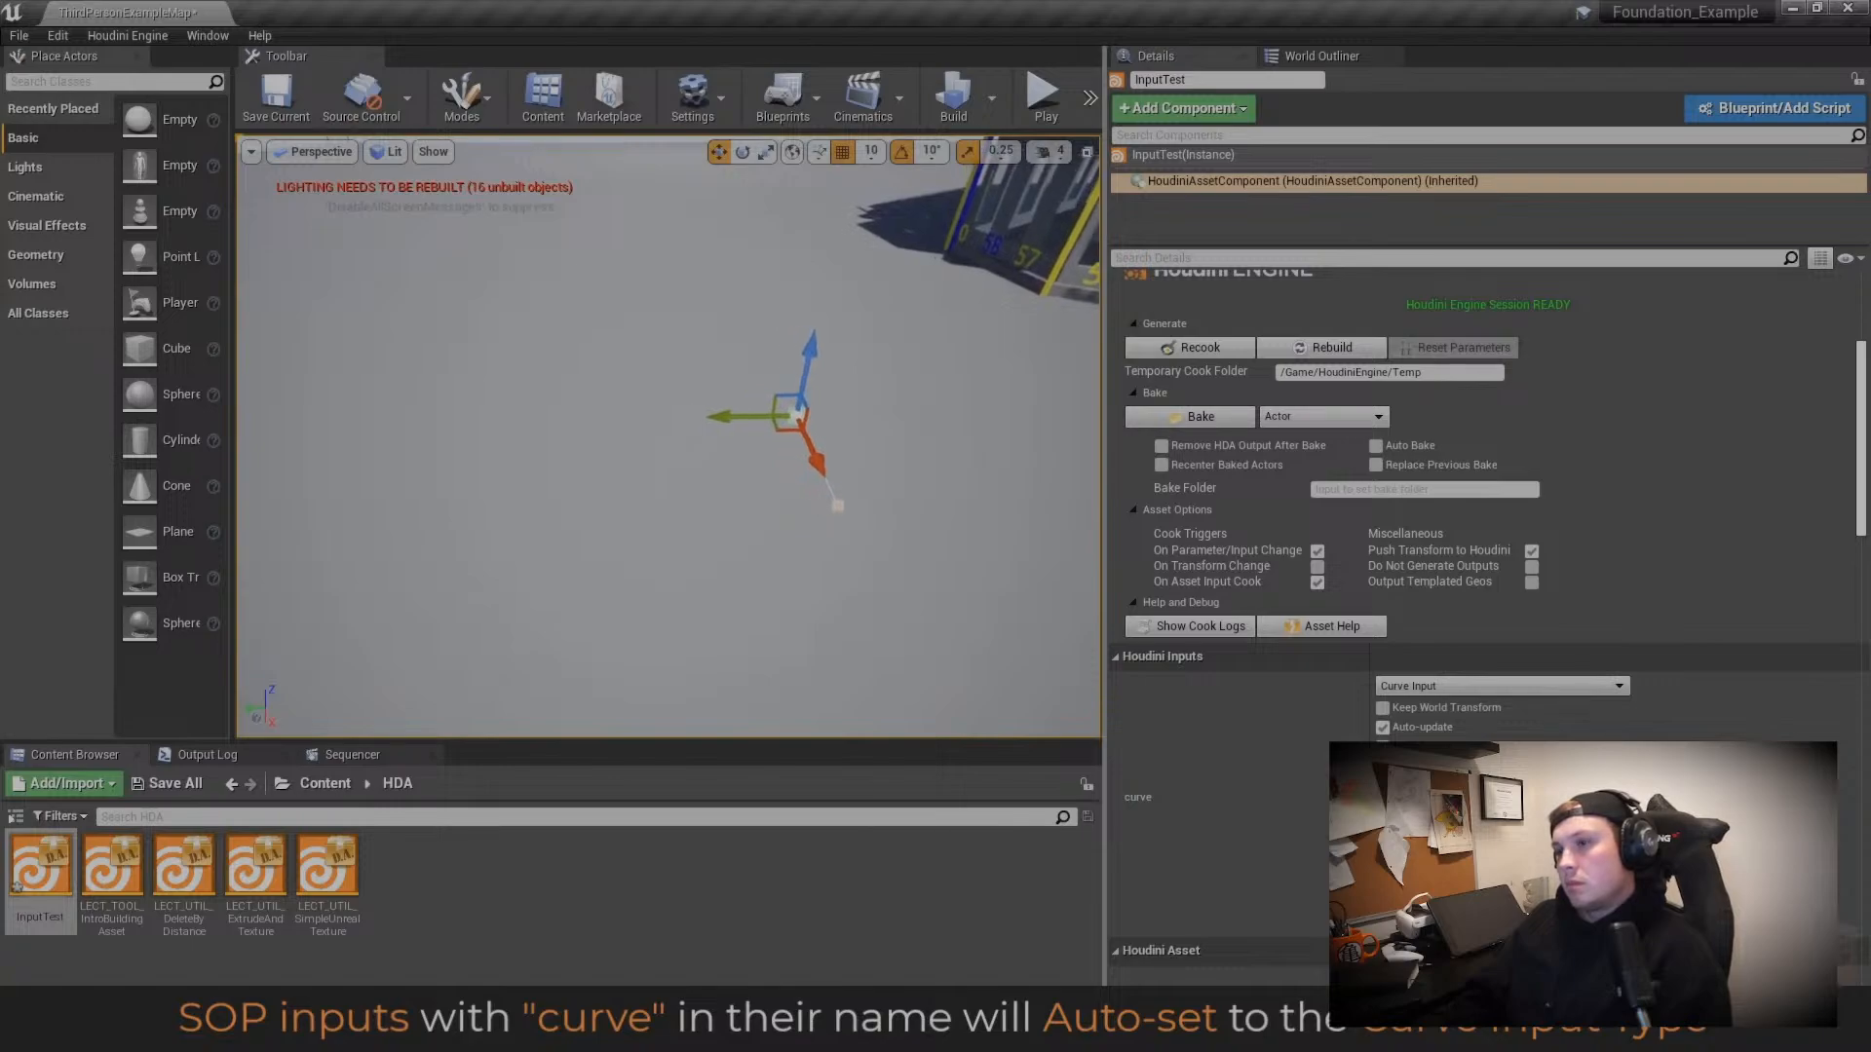
left_click(839, 506)
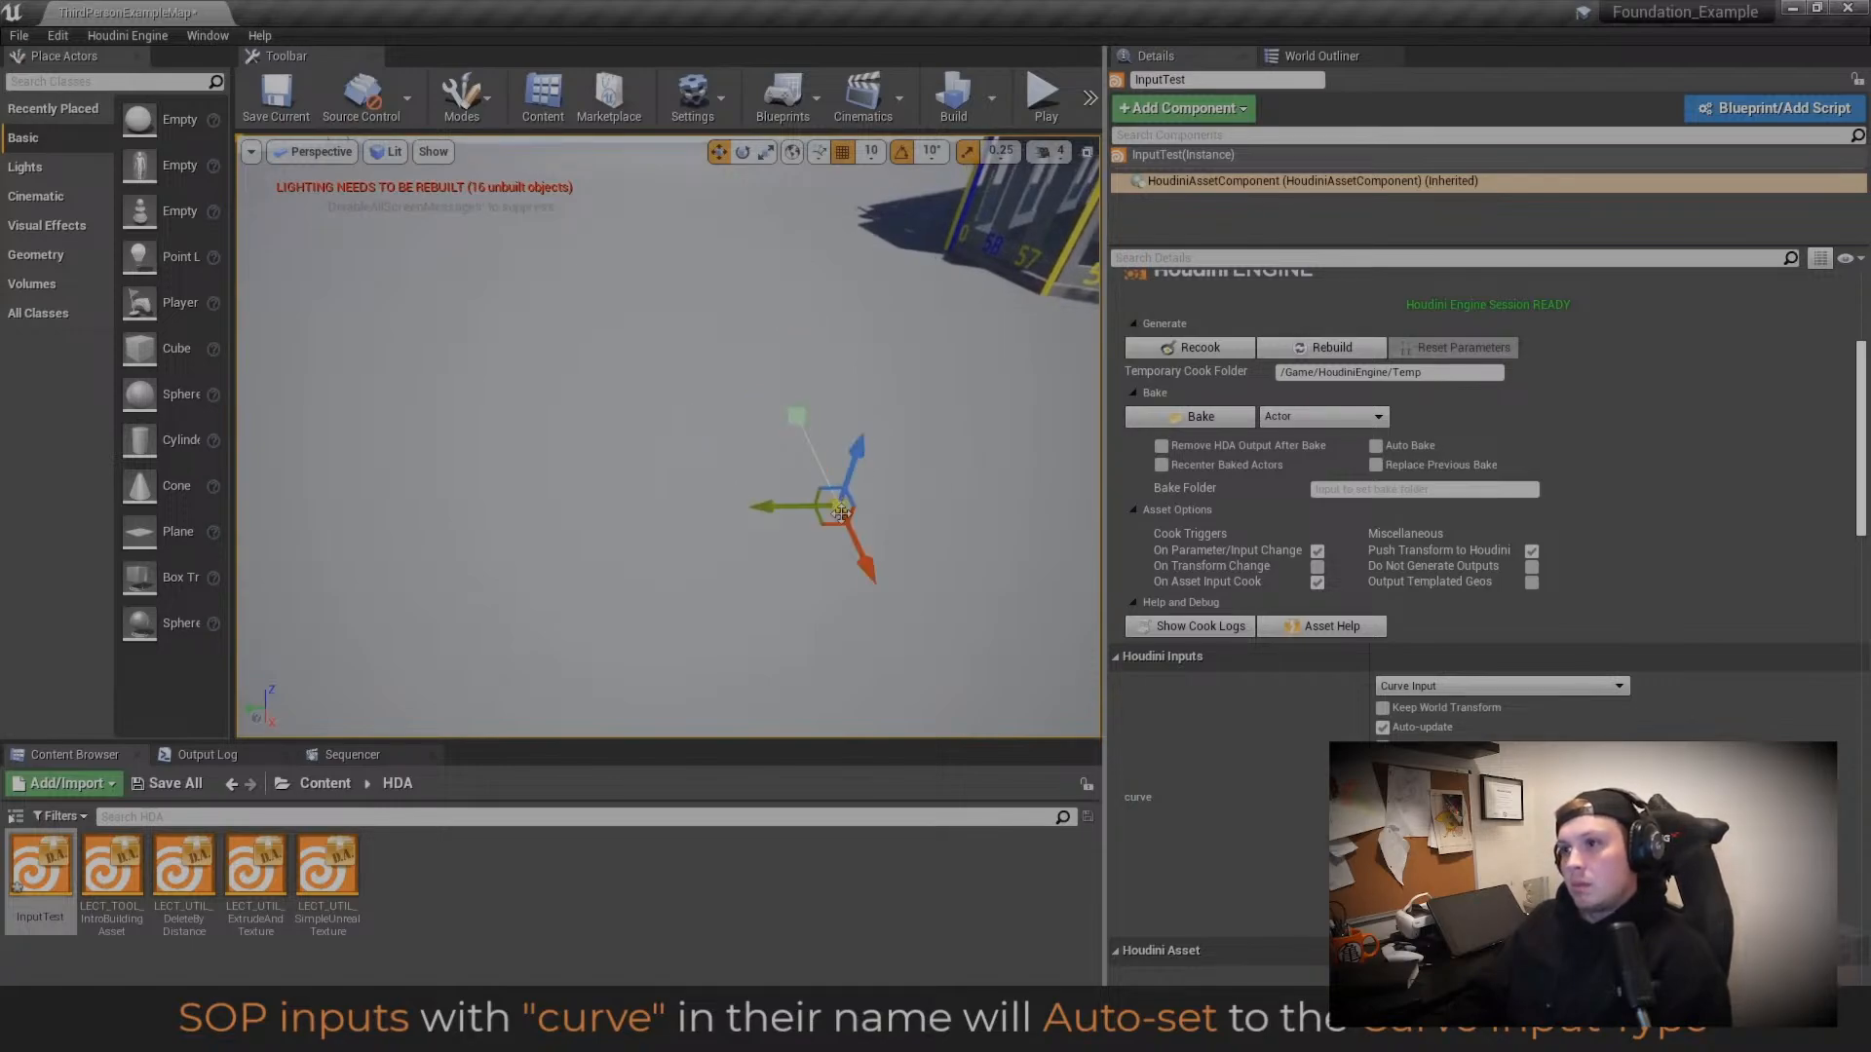
left_click(663, 509, "ctrl")
left_click_drag(663, 570, 664, 479)
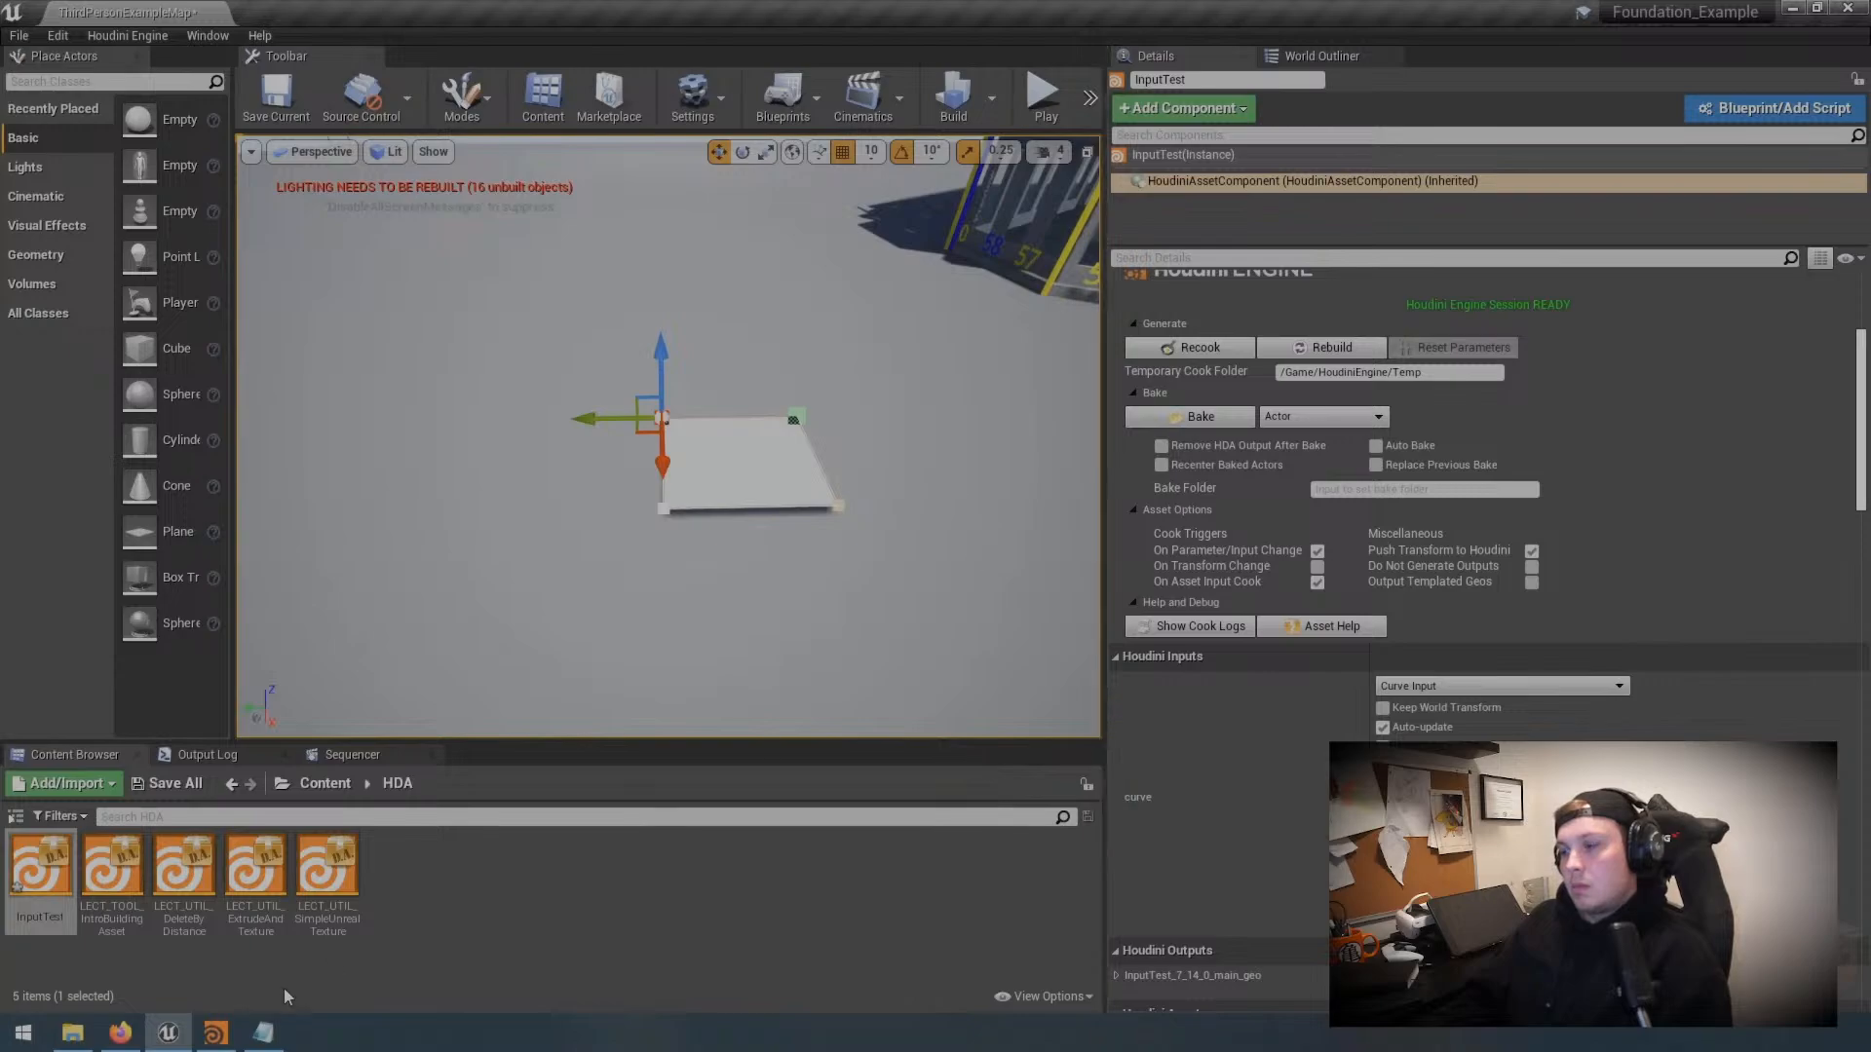
Step: Switch to Houdini and connect the curve1 node's output to the required curve input of inputTest
left_click(214, 1034)
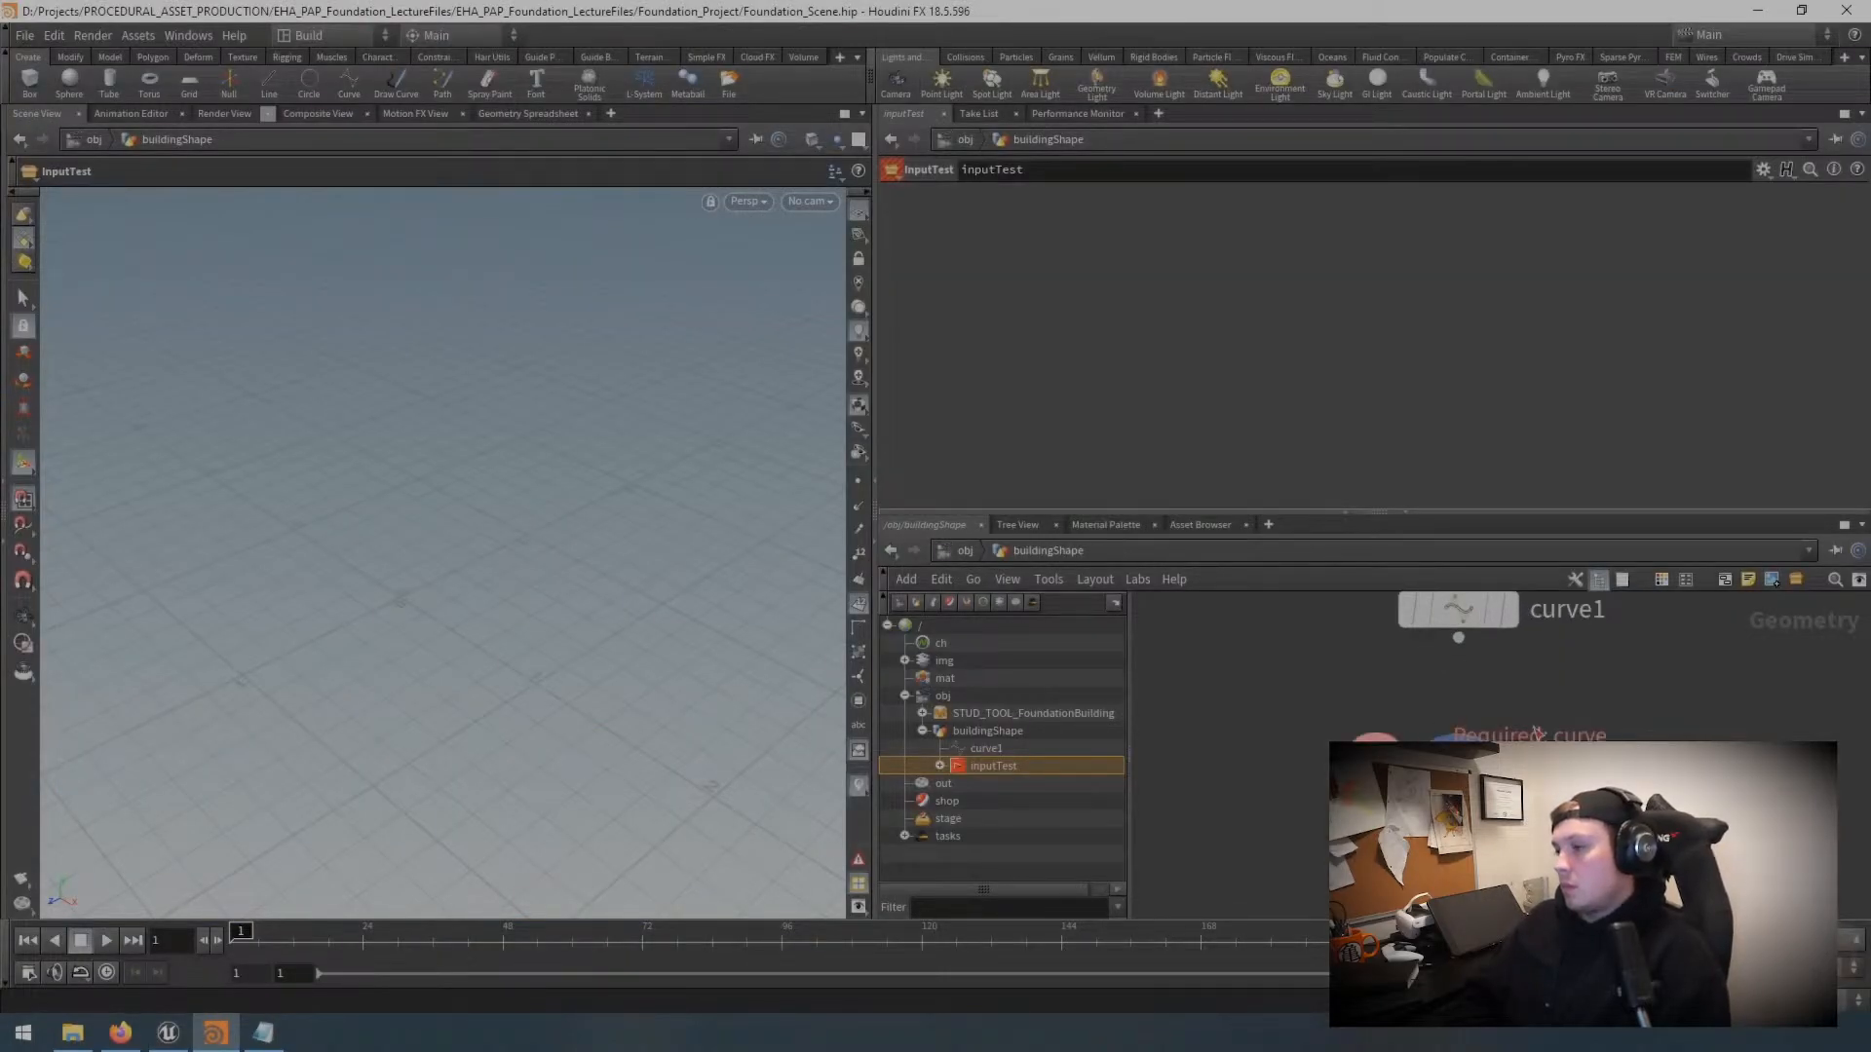
key("h")
left_click_drag(1391, 700, 1390, 780)
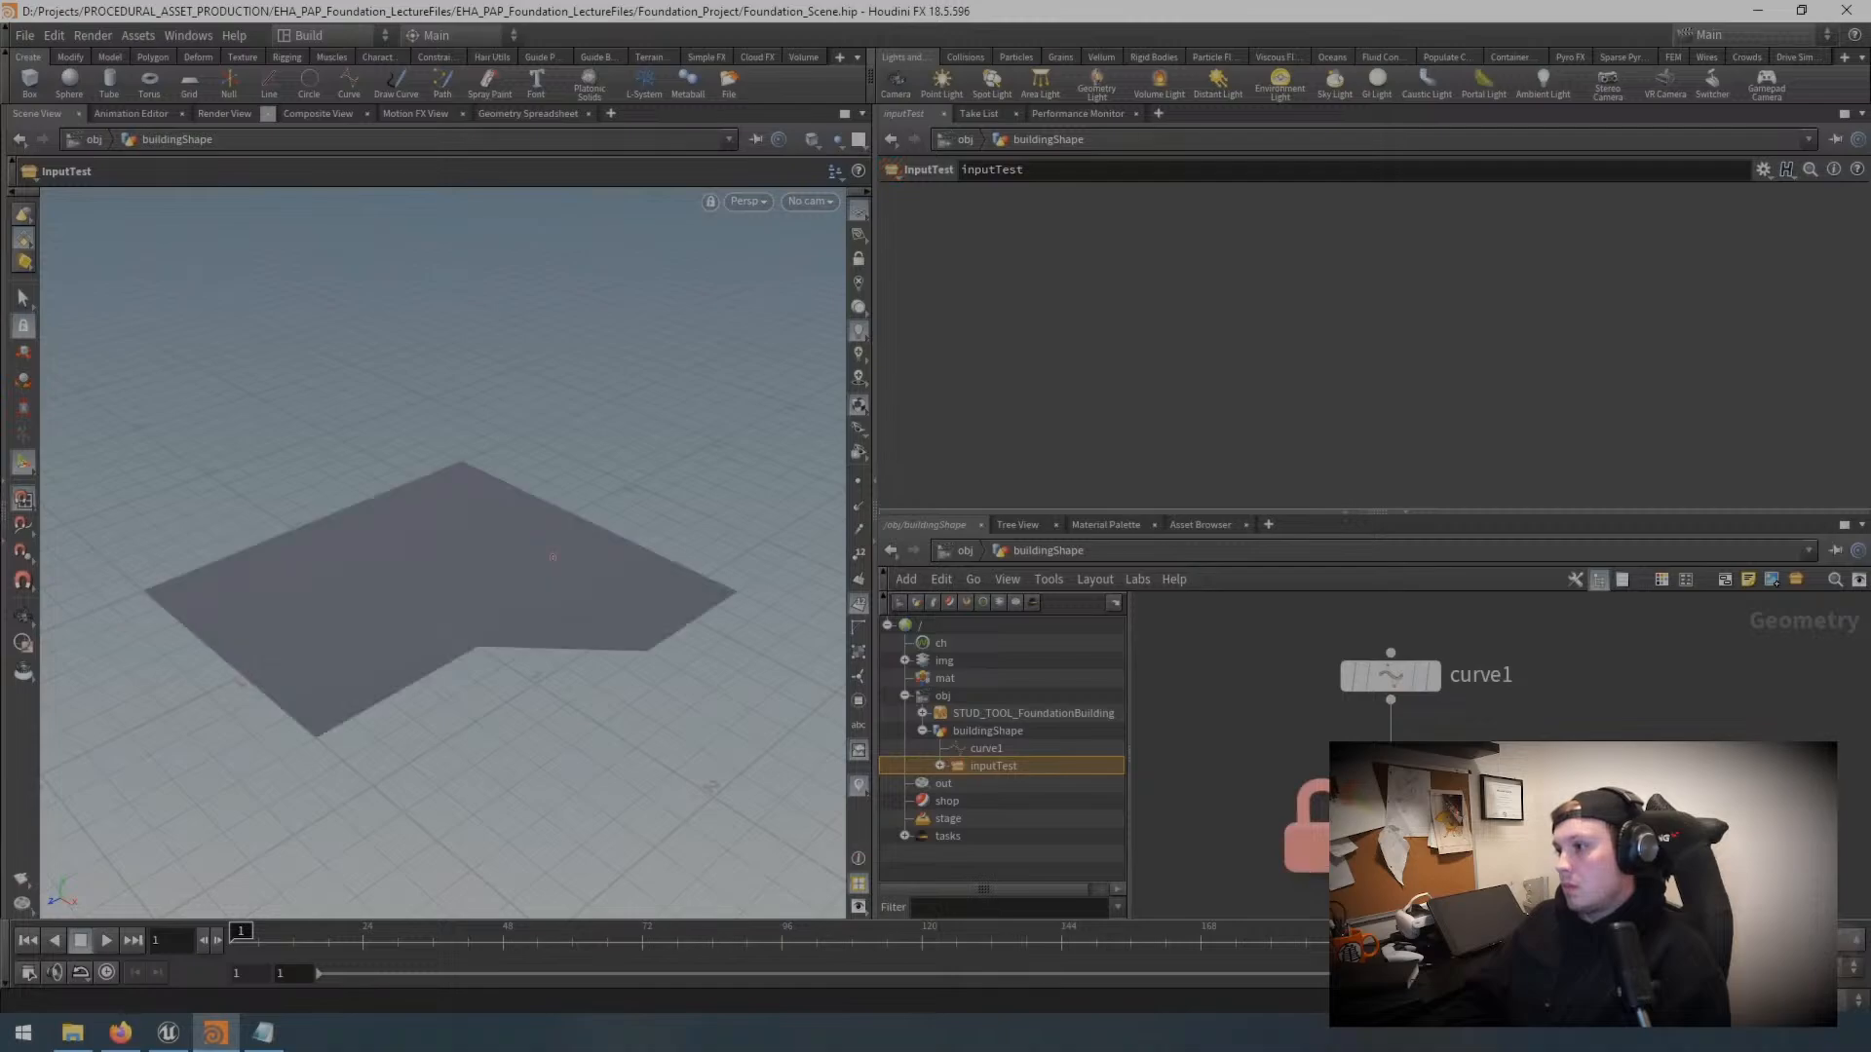
Step: Move curve1 up and insert a Merge node into the connection between curve1 and inputTest
scroll(1520, 780, "down", 3)
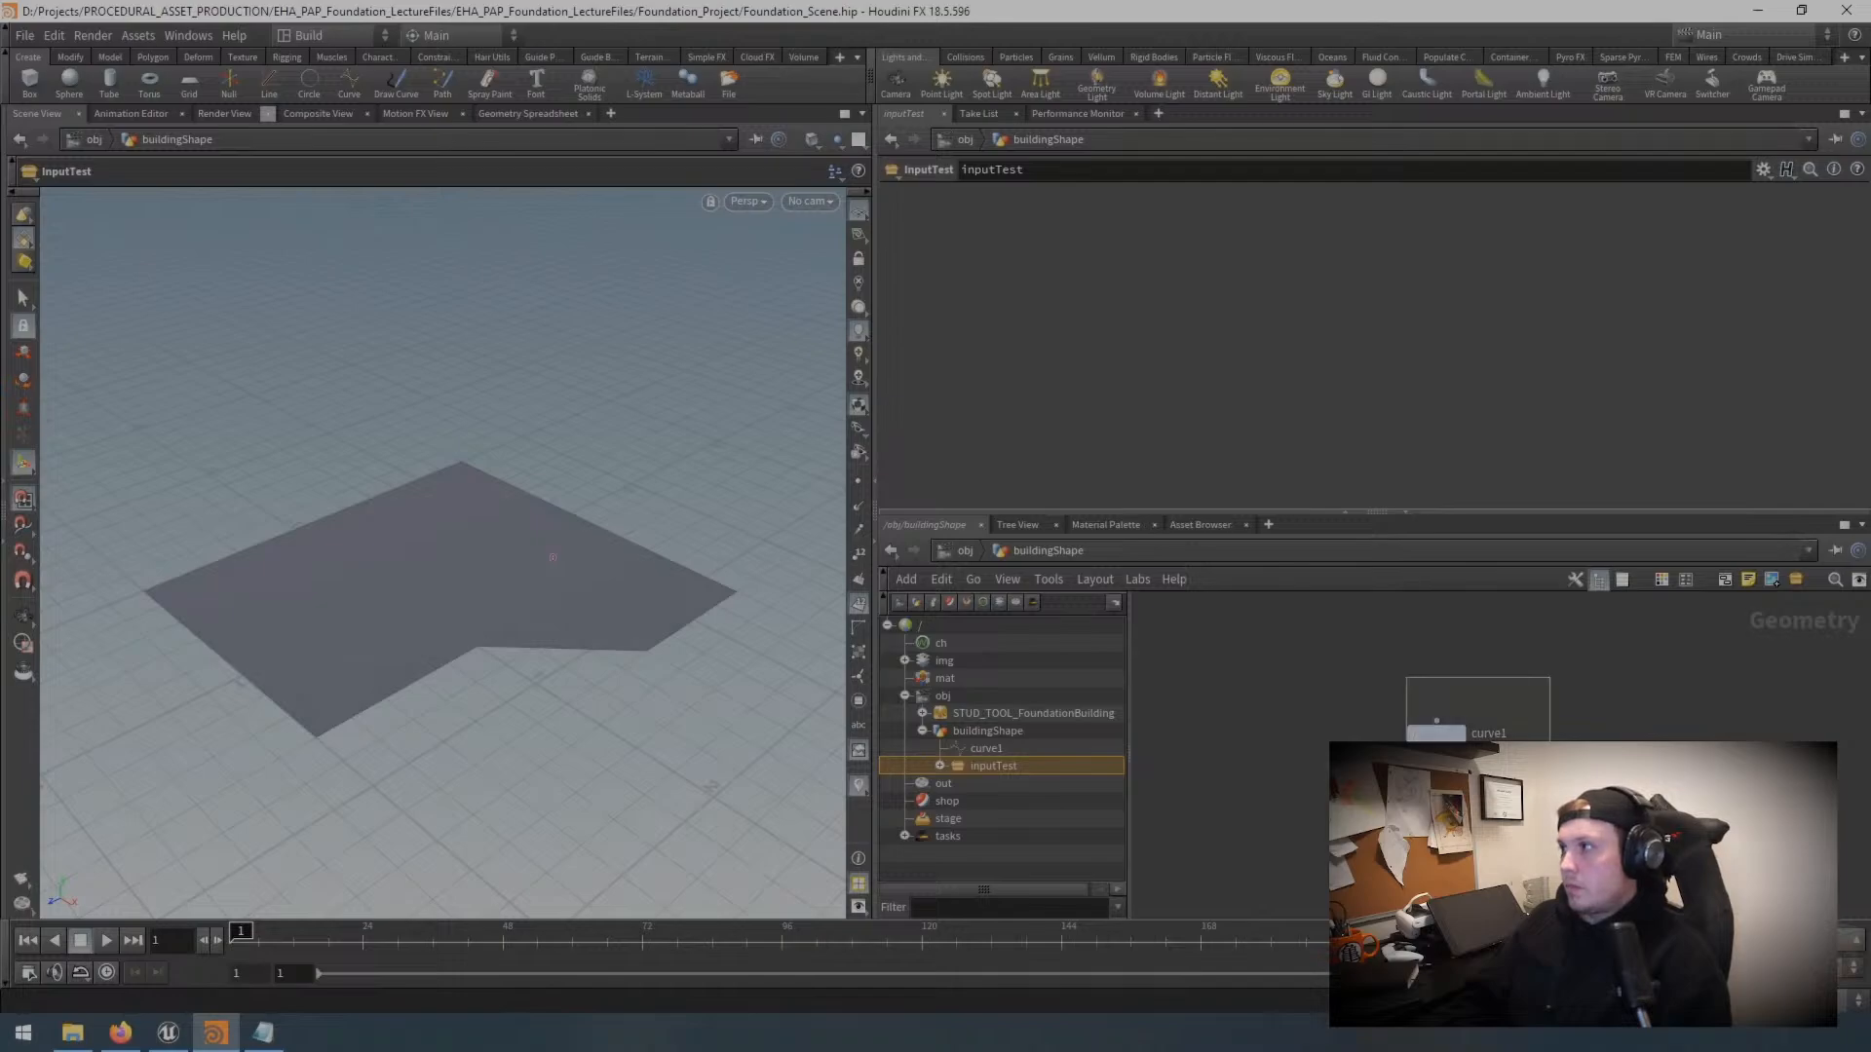
left_click(1444, 733)
left_click_drag(1444, 733, 1443, 664)
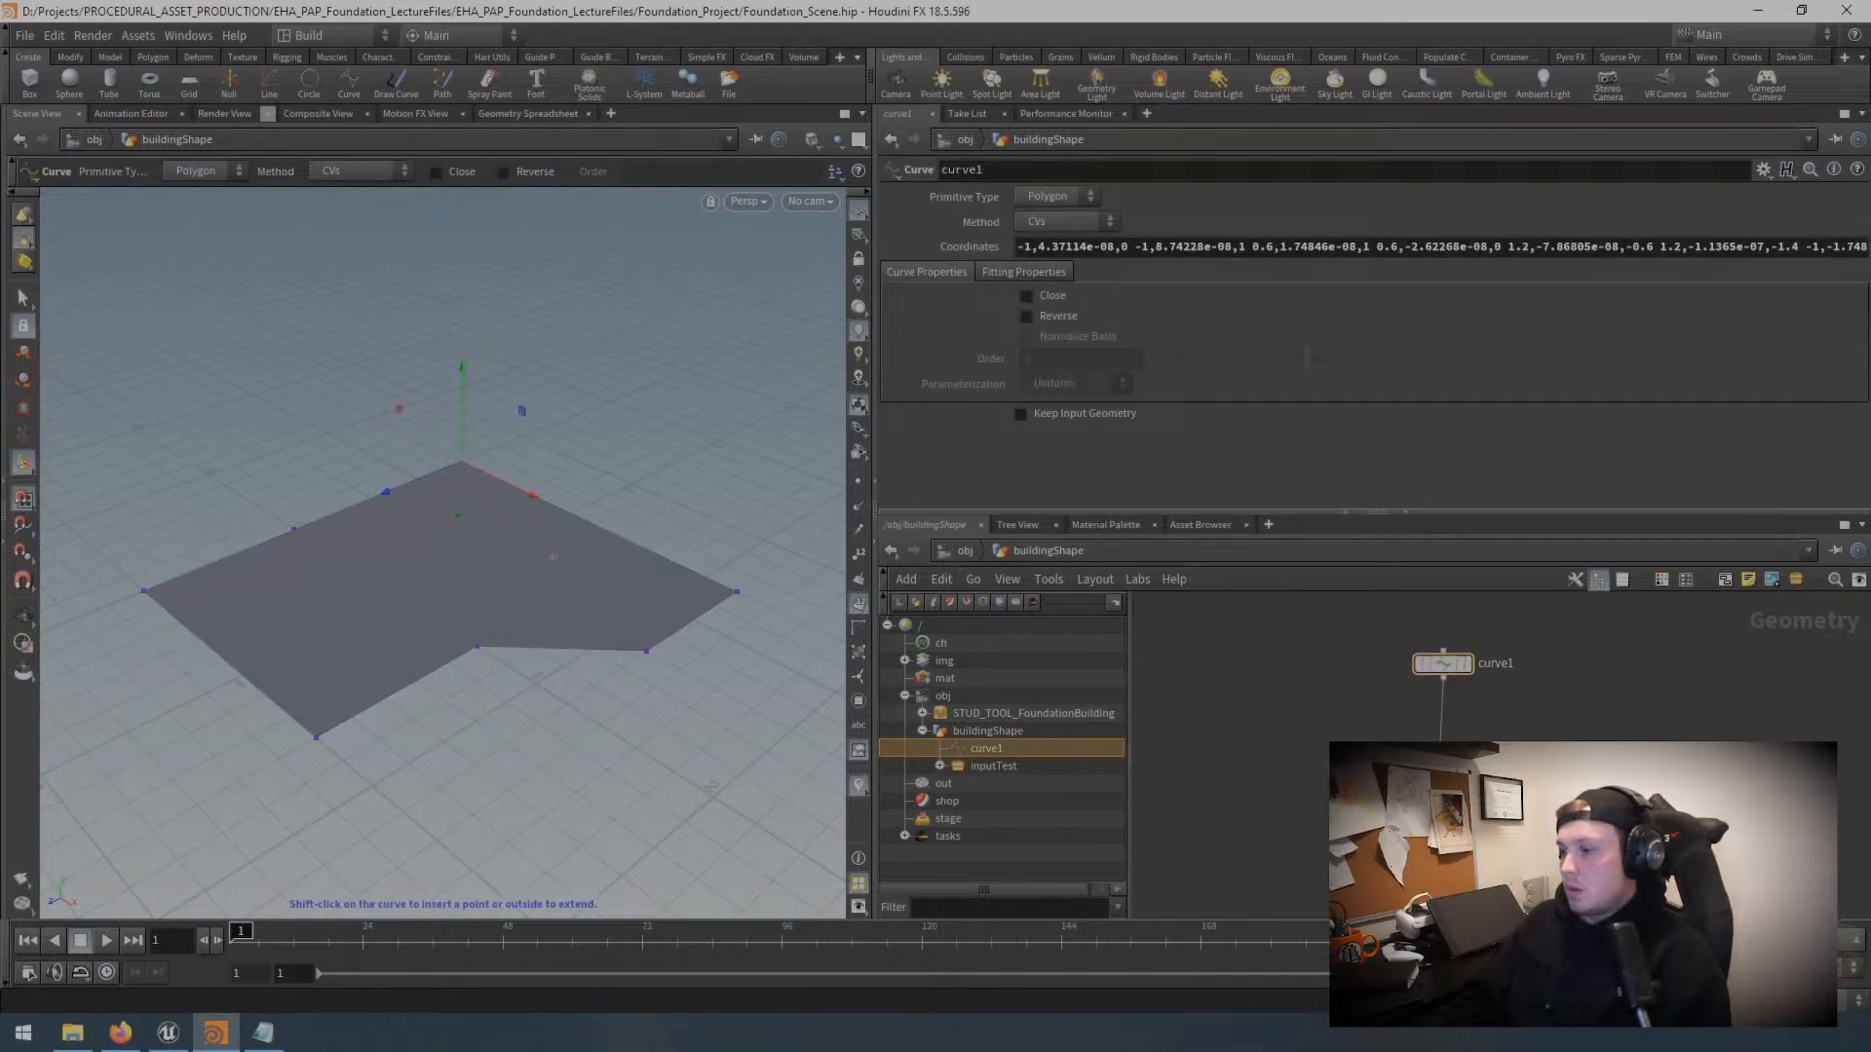
key("Tab")
type("merge")
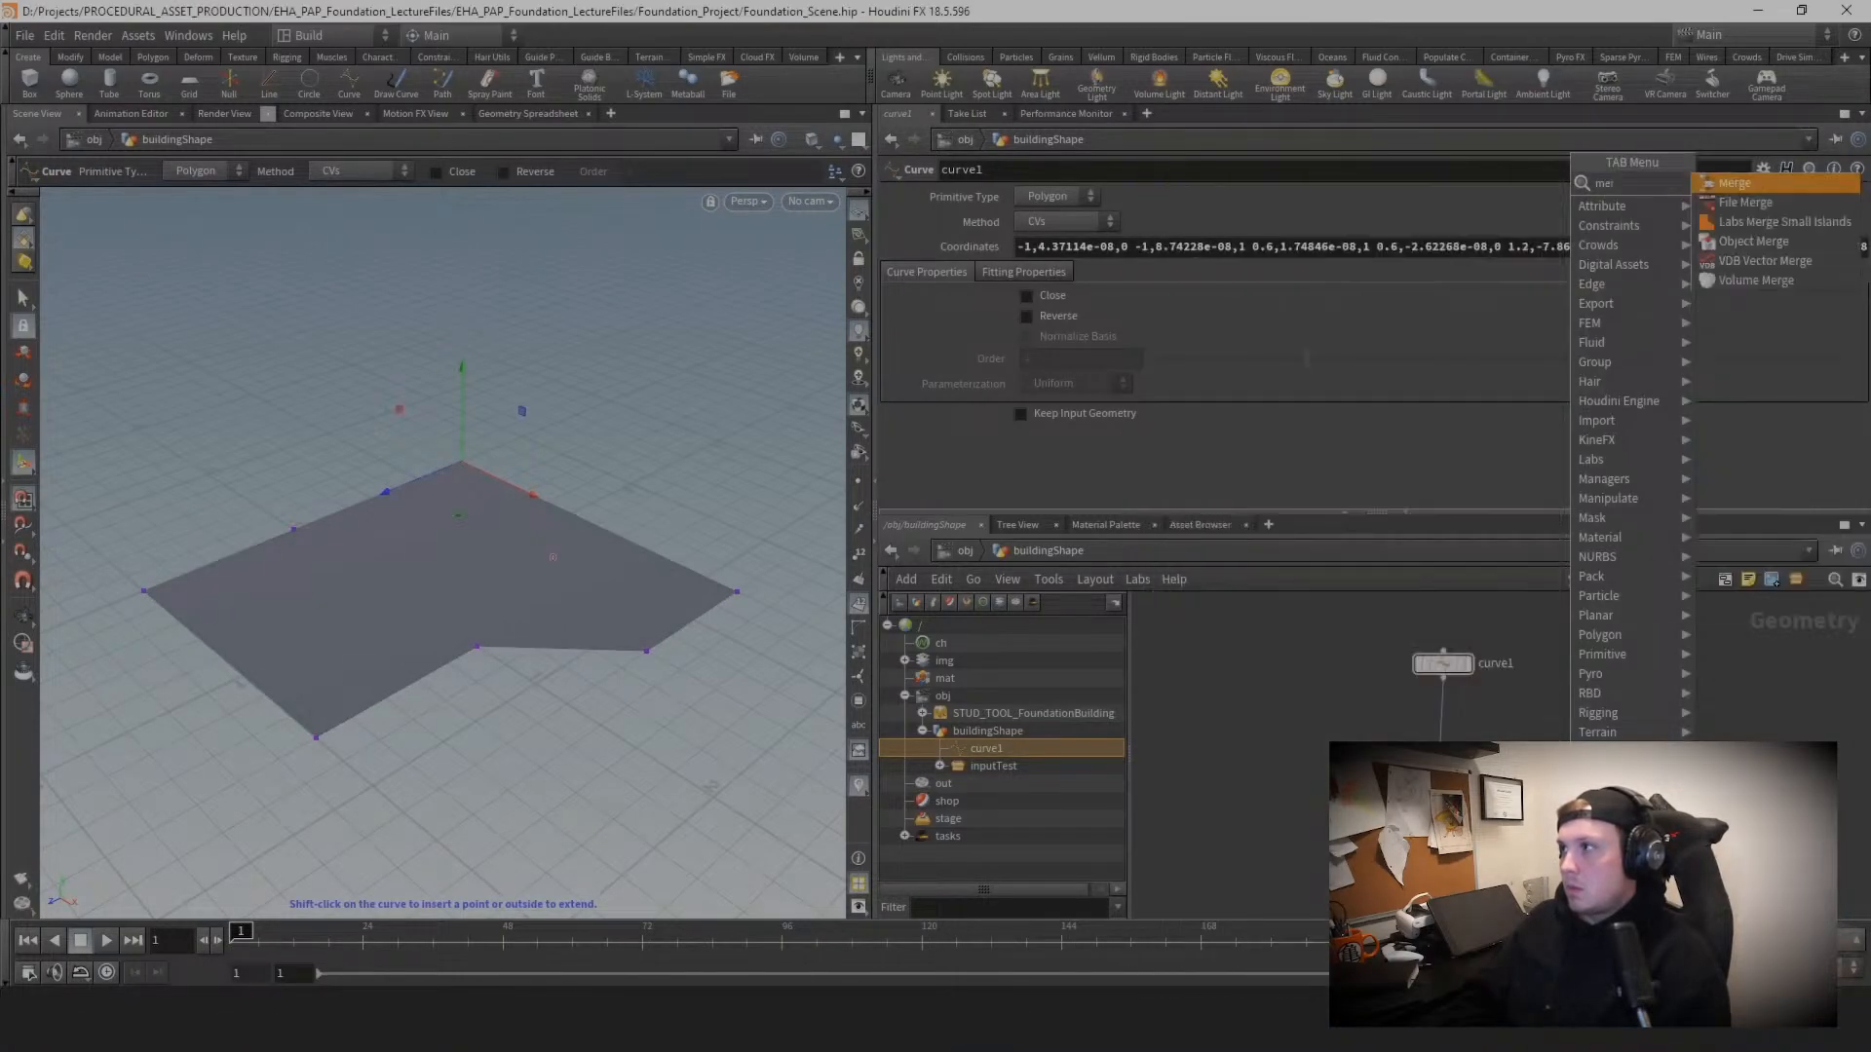
key("Return")
left_click(1490, 737)
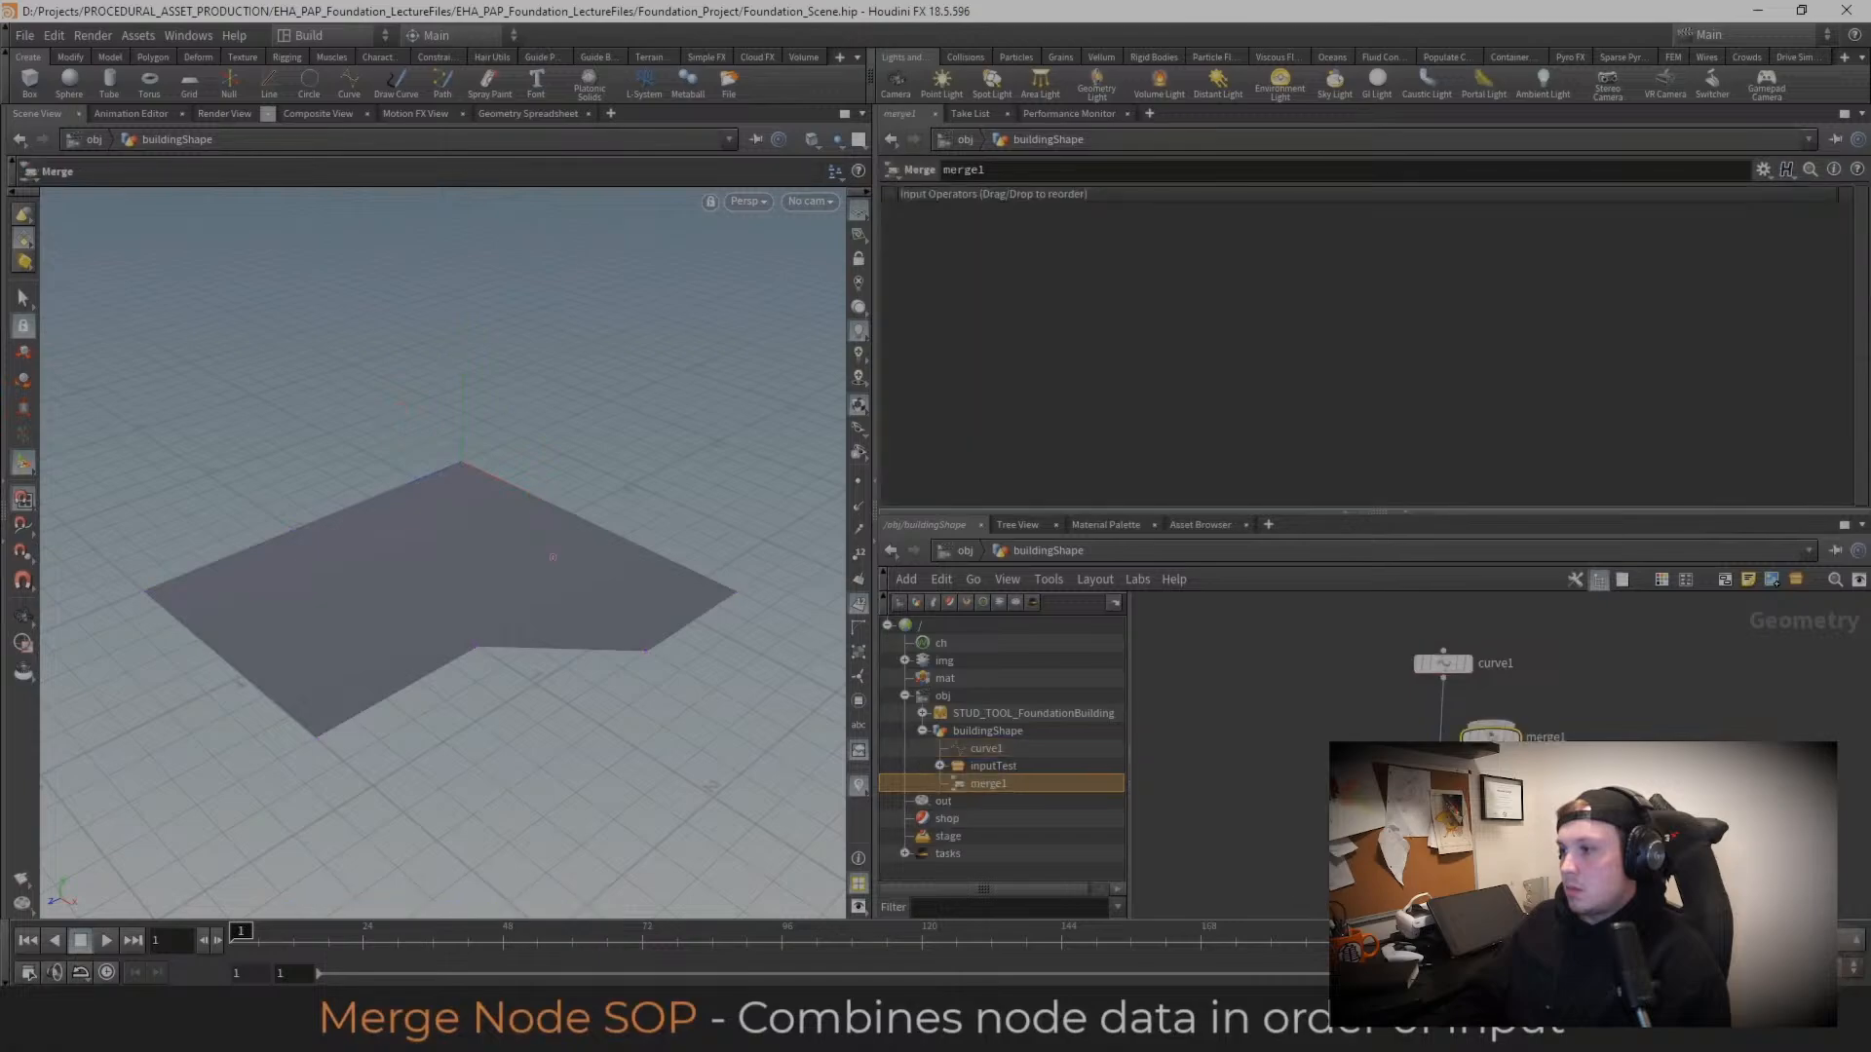
Step: Add a second Curve node beside curve1 and connect it to the Merge node
key("Tab")
type("curve")
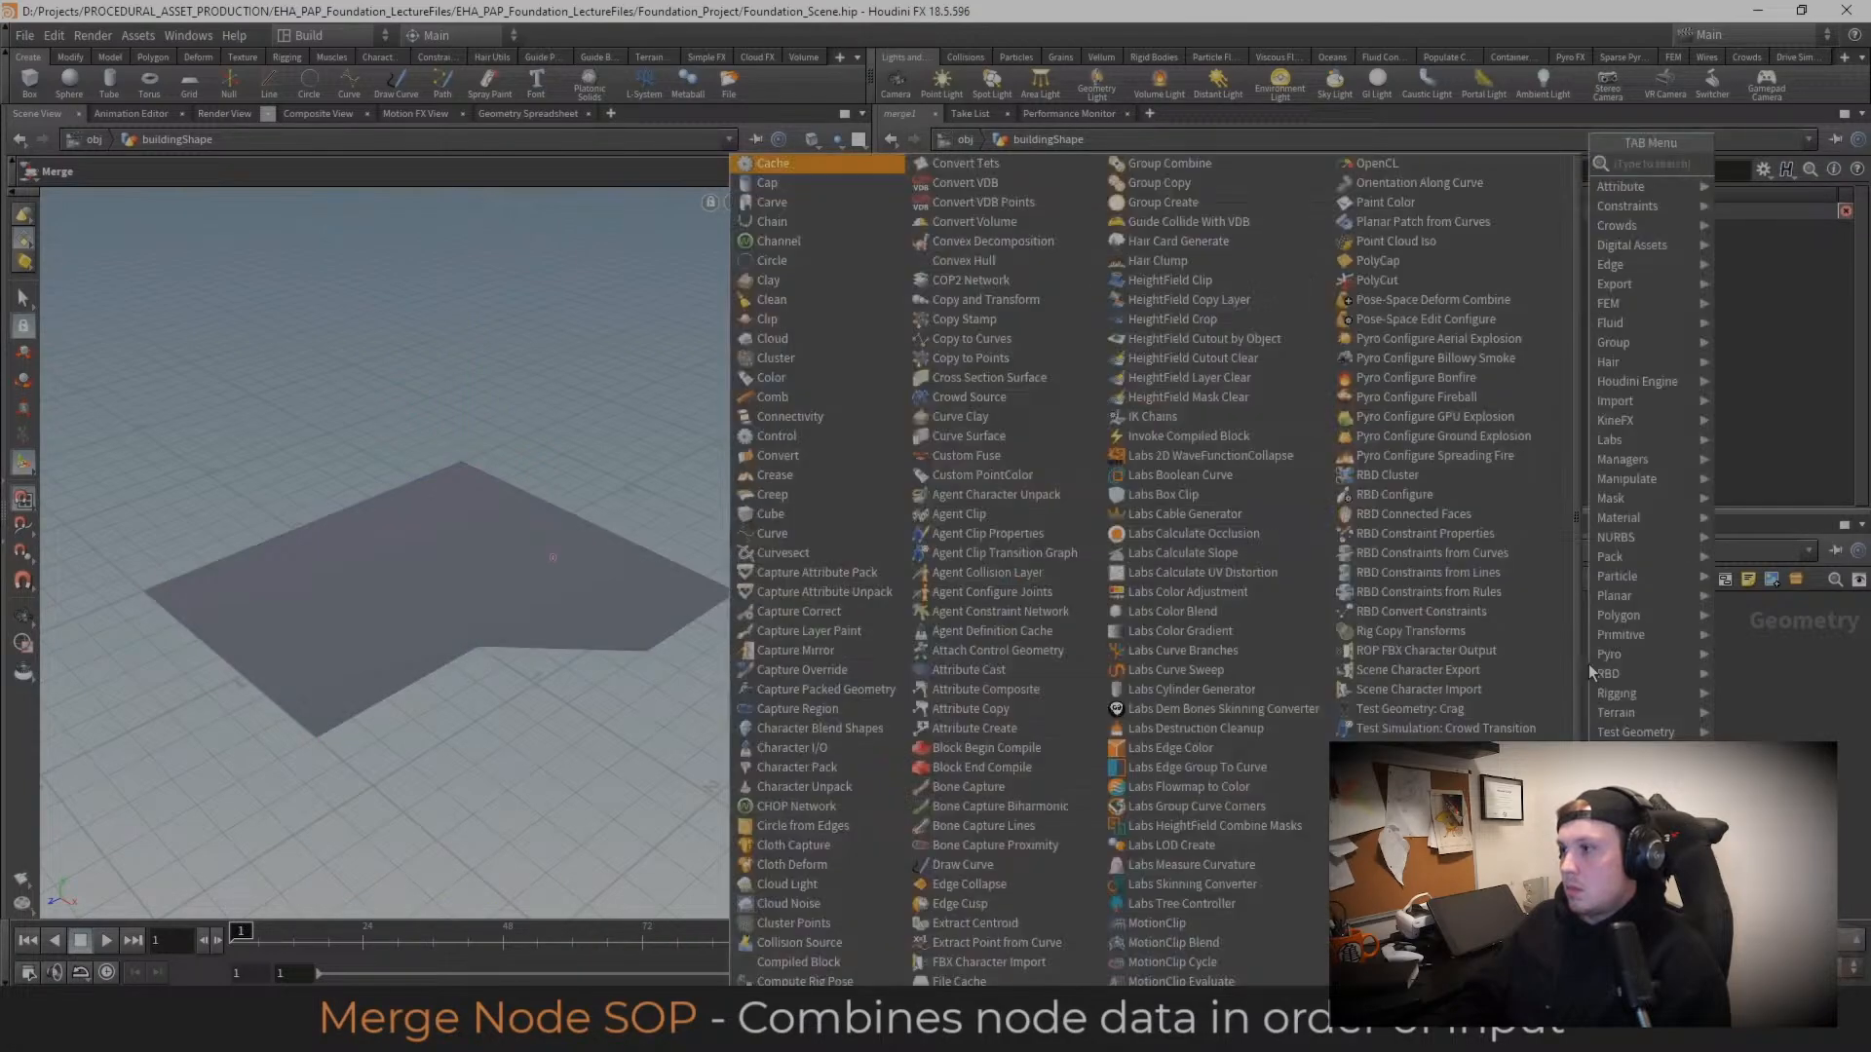
key("Return")
left_click(1588, 664)
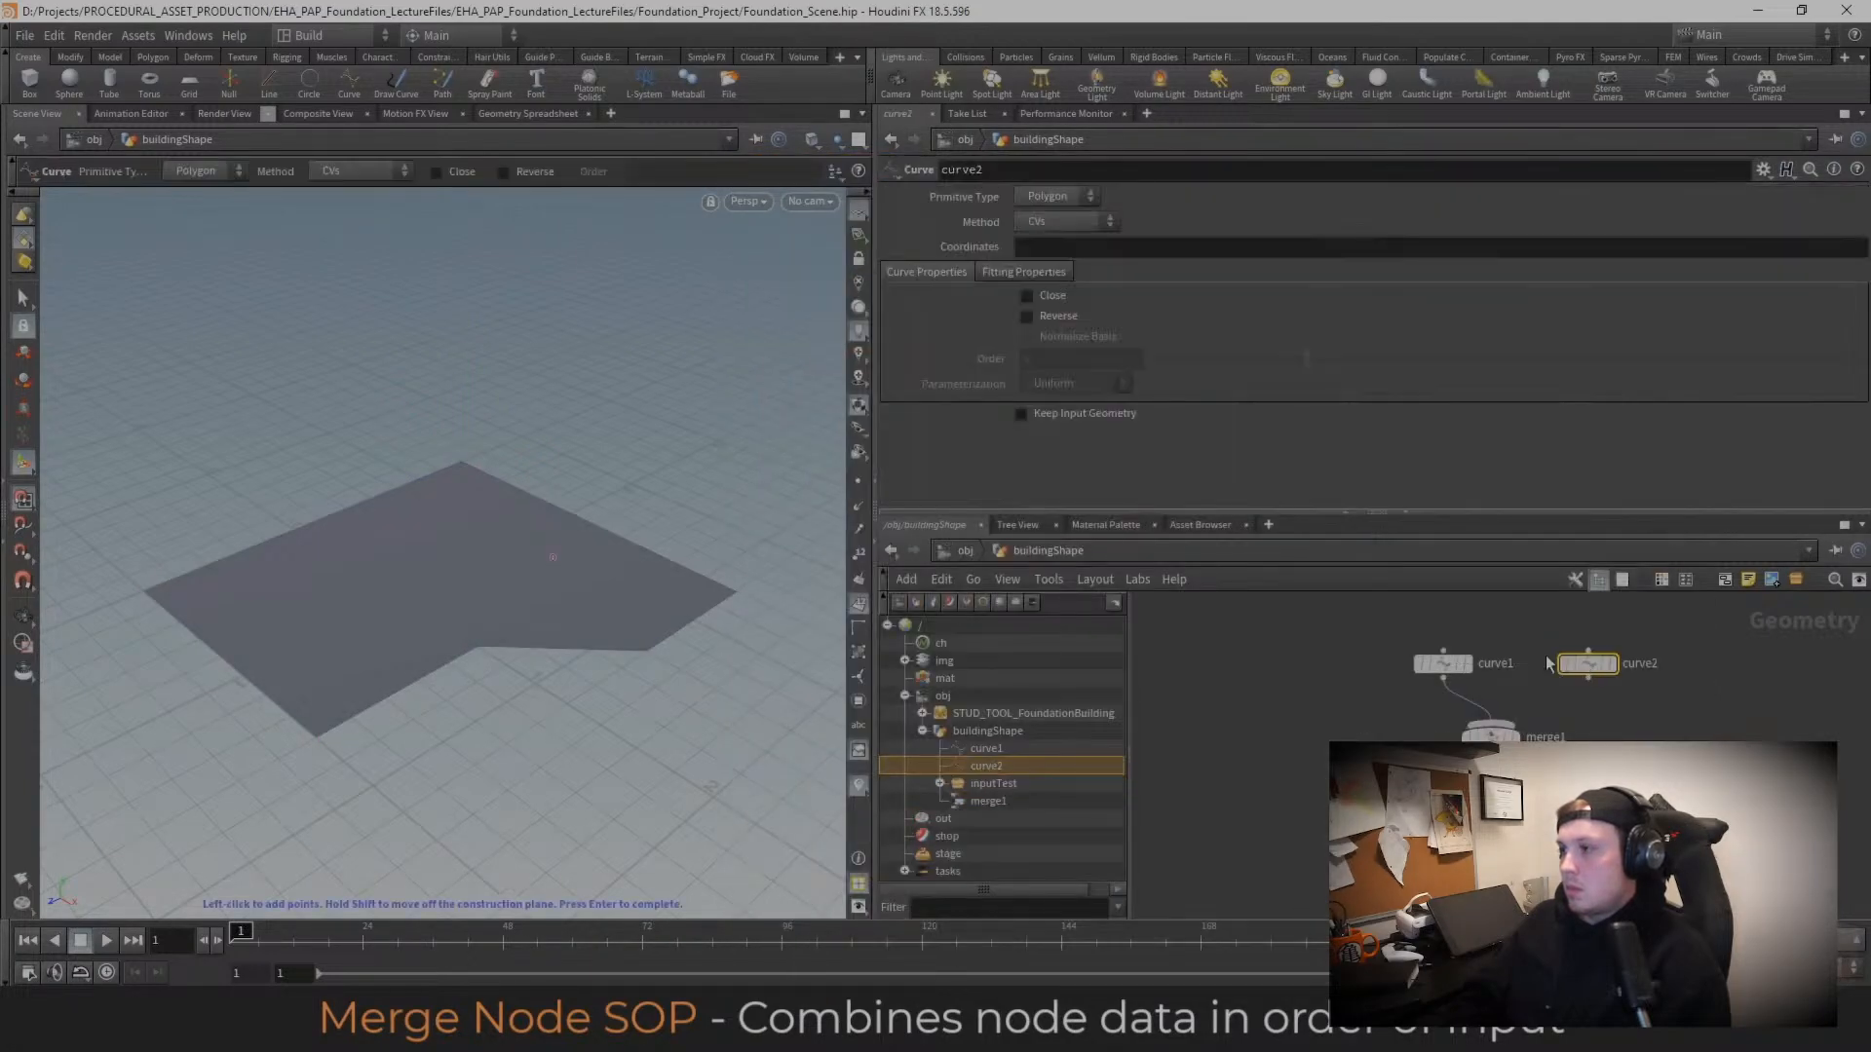
left_click_drag(1590, 676, 1502, 724)
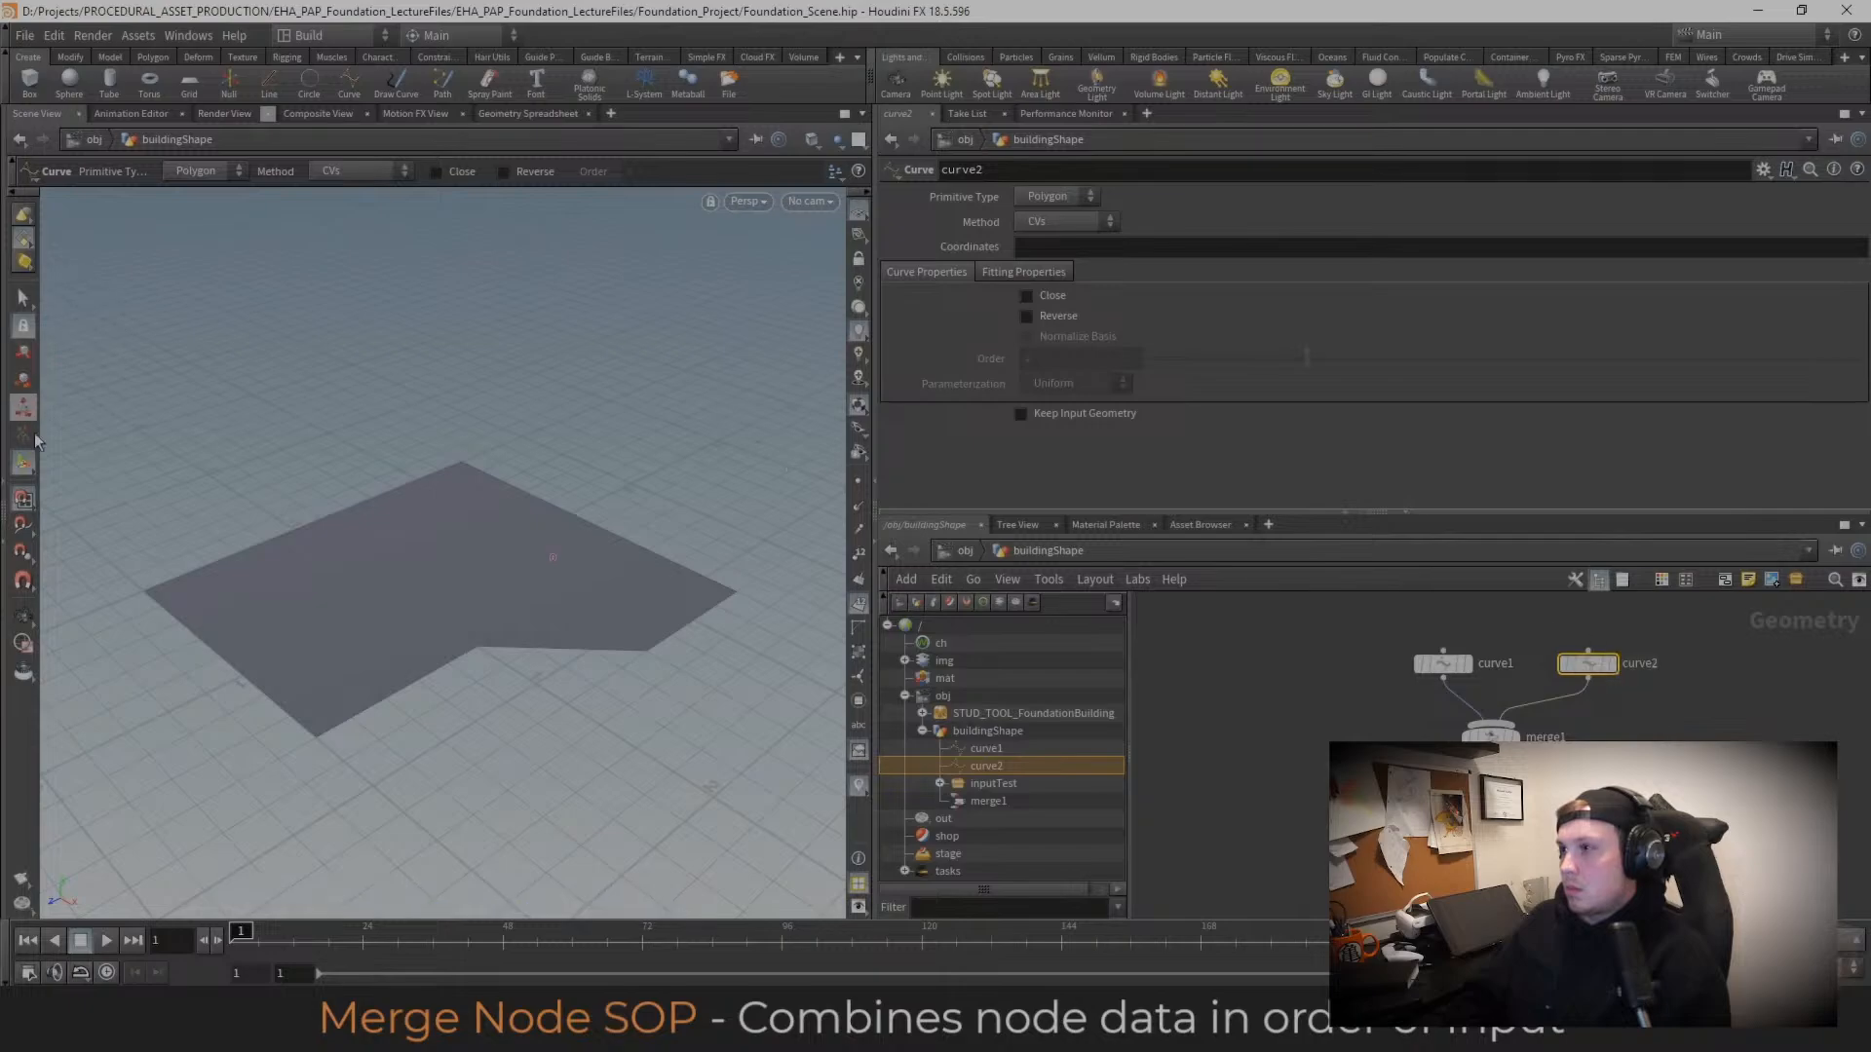
Step: Draw the second curve as a four-point polygon outline on the ground plane, beside the existing surface
key("Escape")
scroll(509, 516, "down", 5)
left_click_drag(508, 515, 383, 526, "alt")
left_click(236, 518)
left_click(360, 500)
left_click(377, 612)
left_click(223, 619)
key("Return")
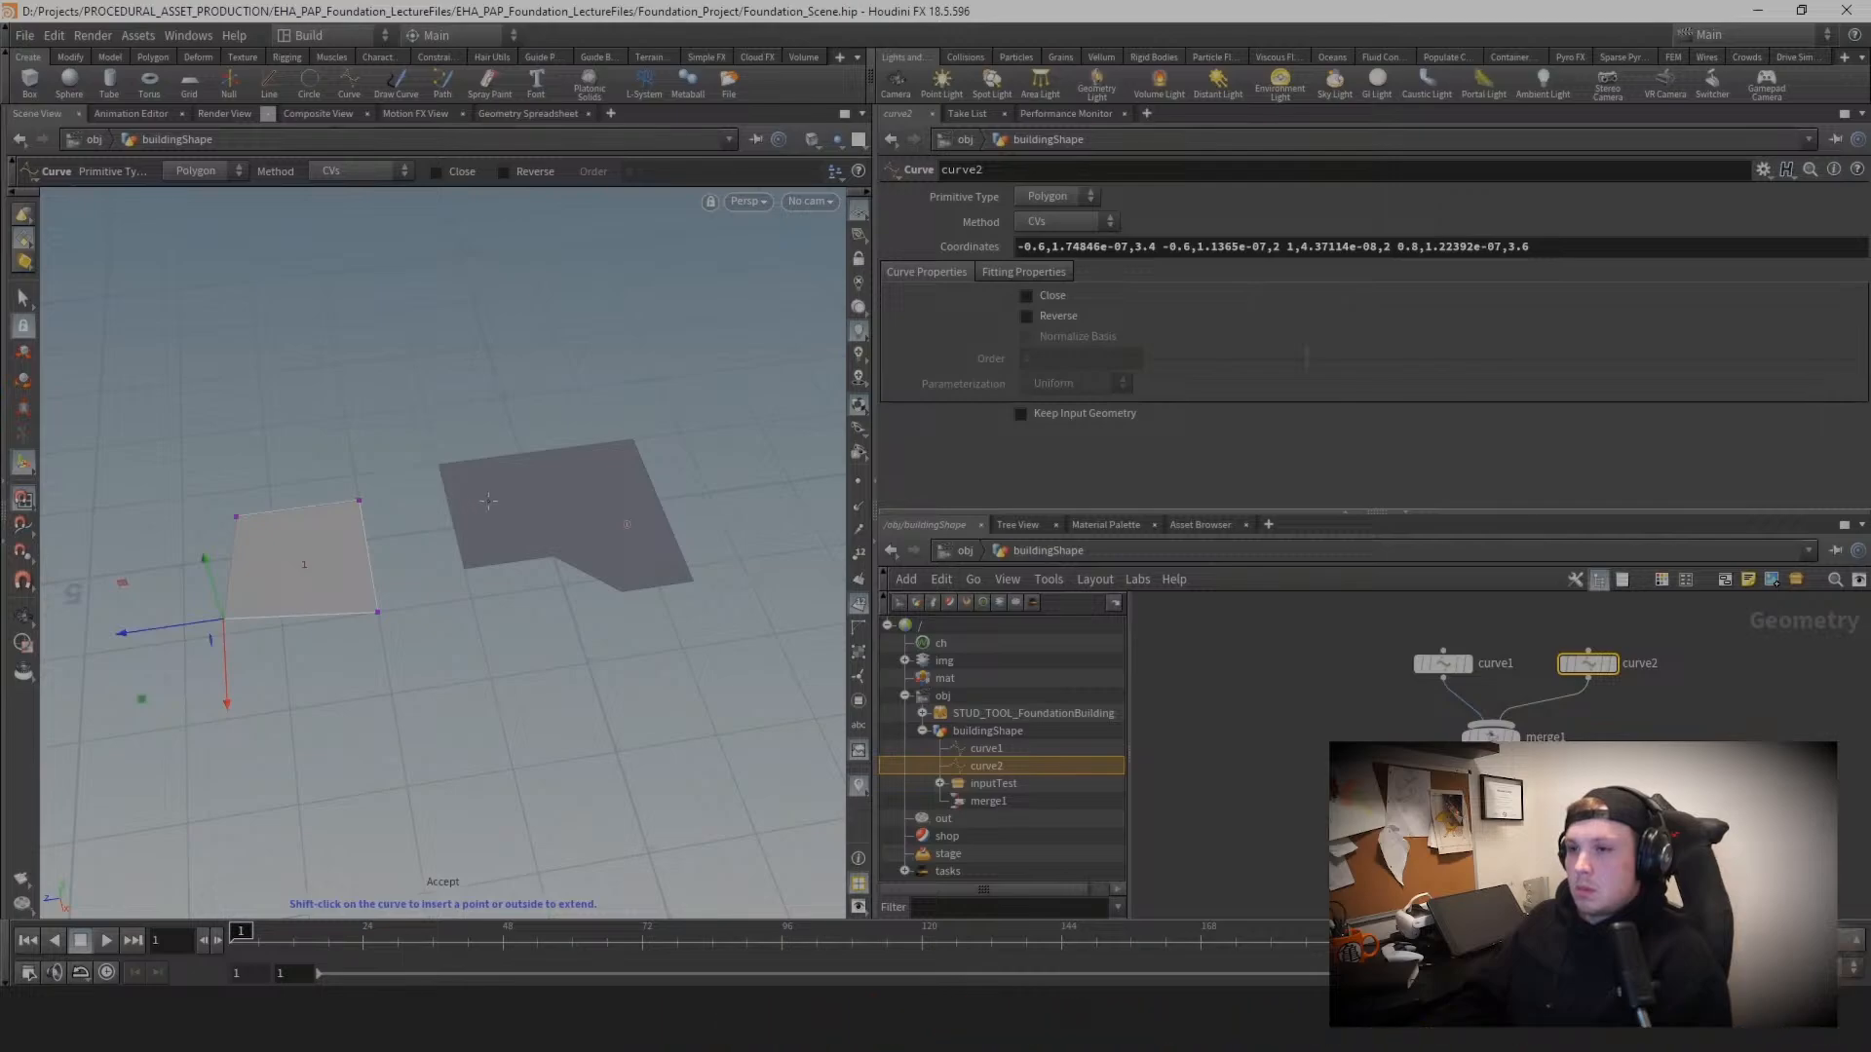
Step: Select inputTest, align the Merge node beneath curve1, and switch to Unreal Engine
left_click(1491, 811)
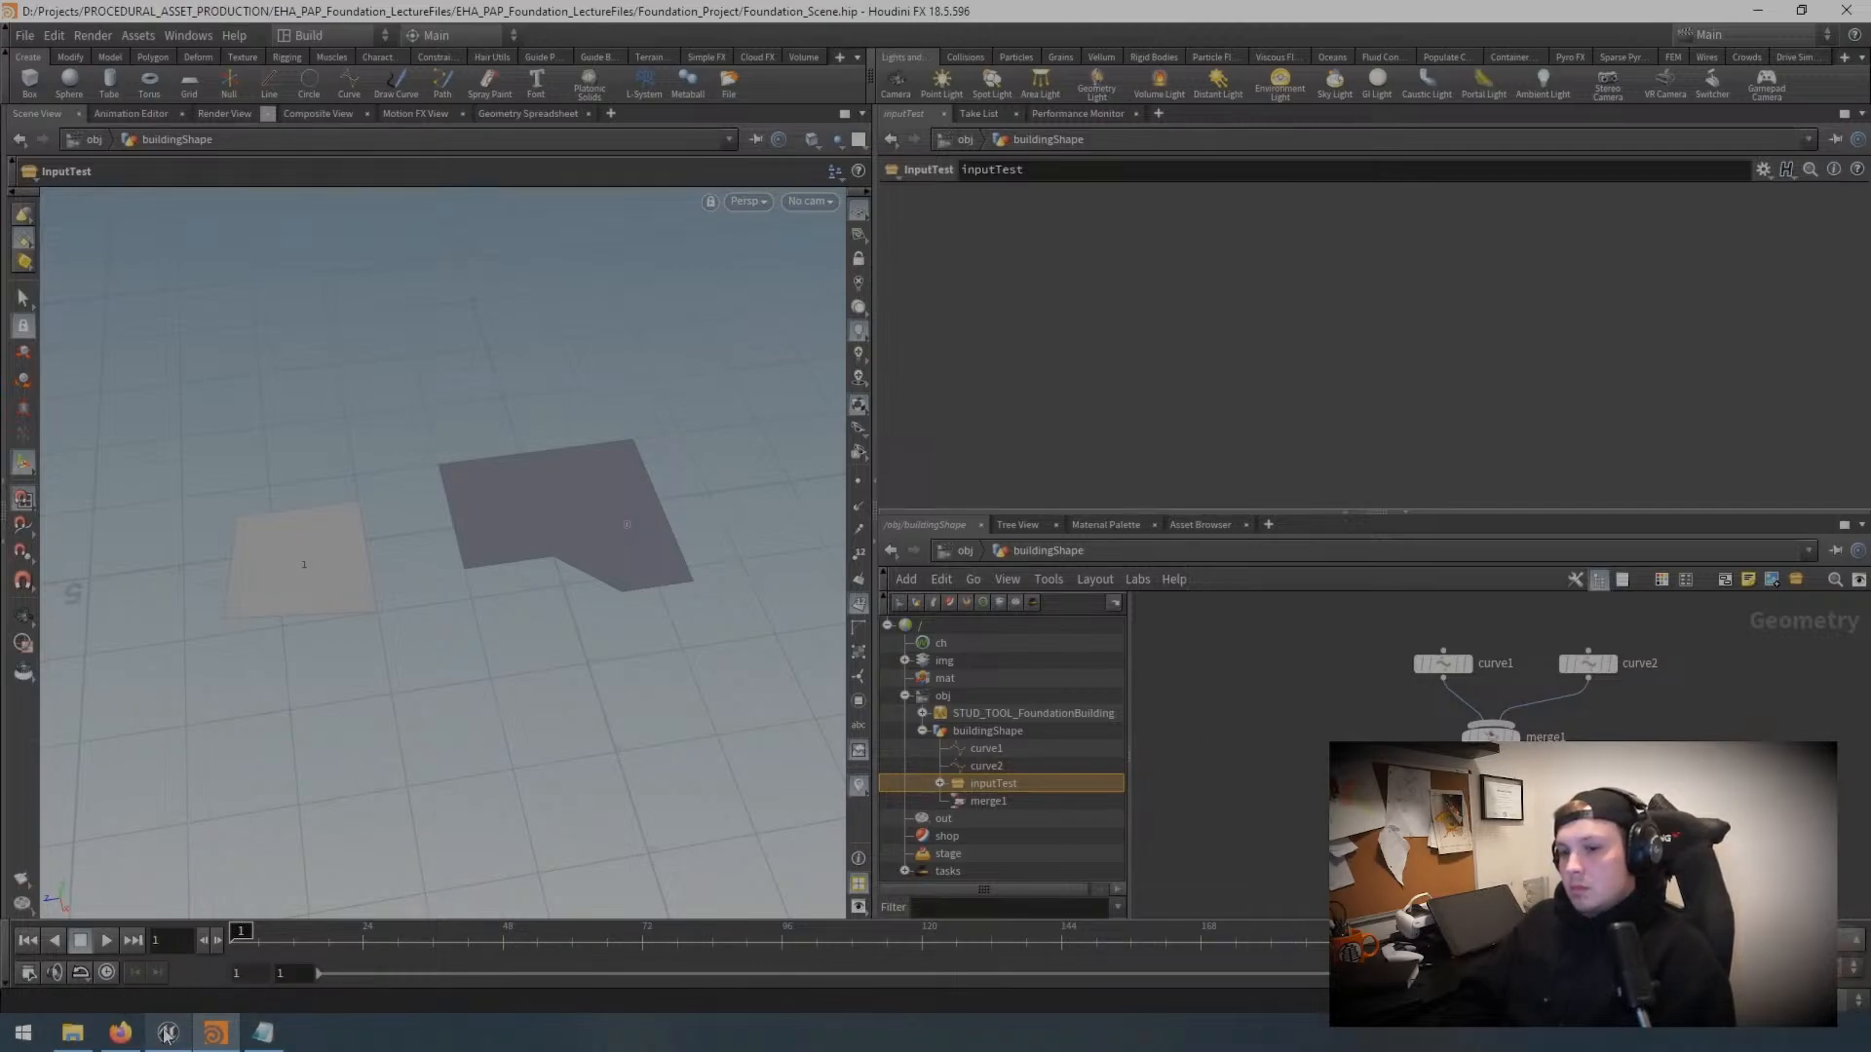
mouse_move(169, 1039)
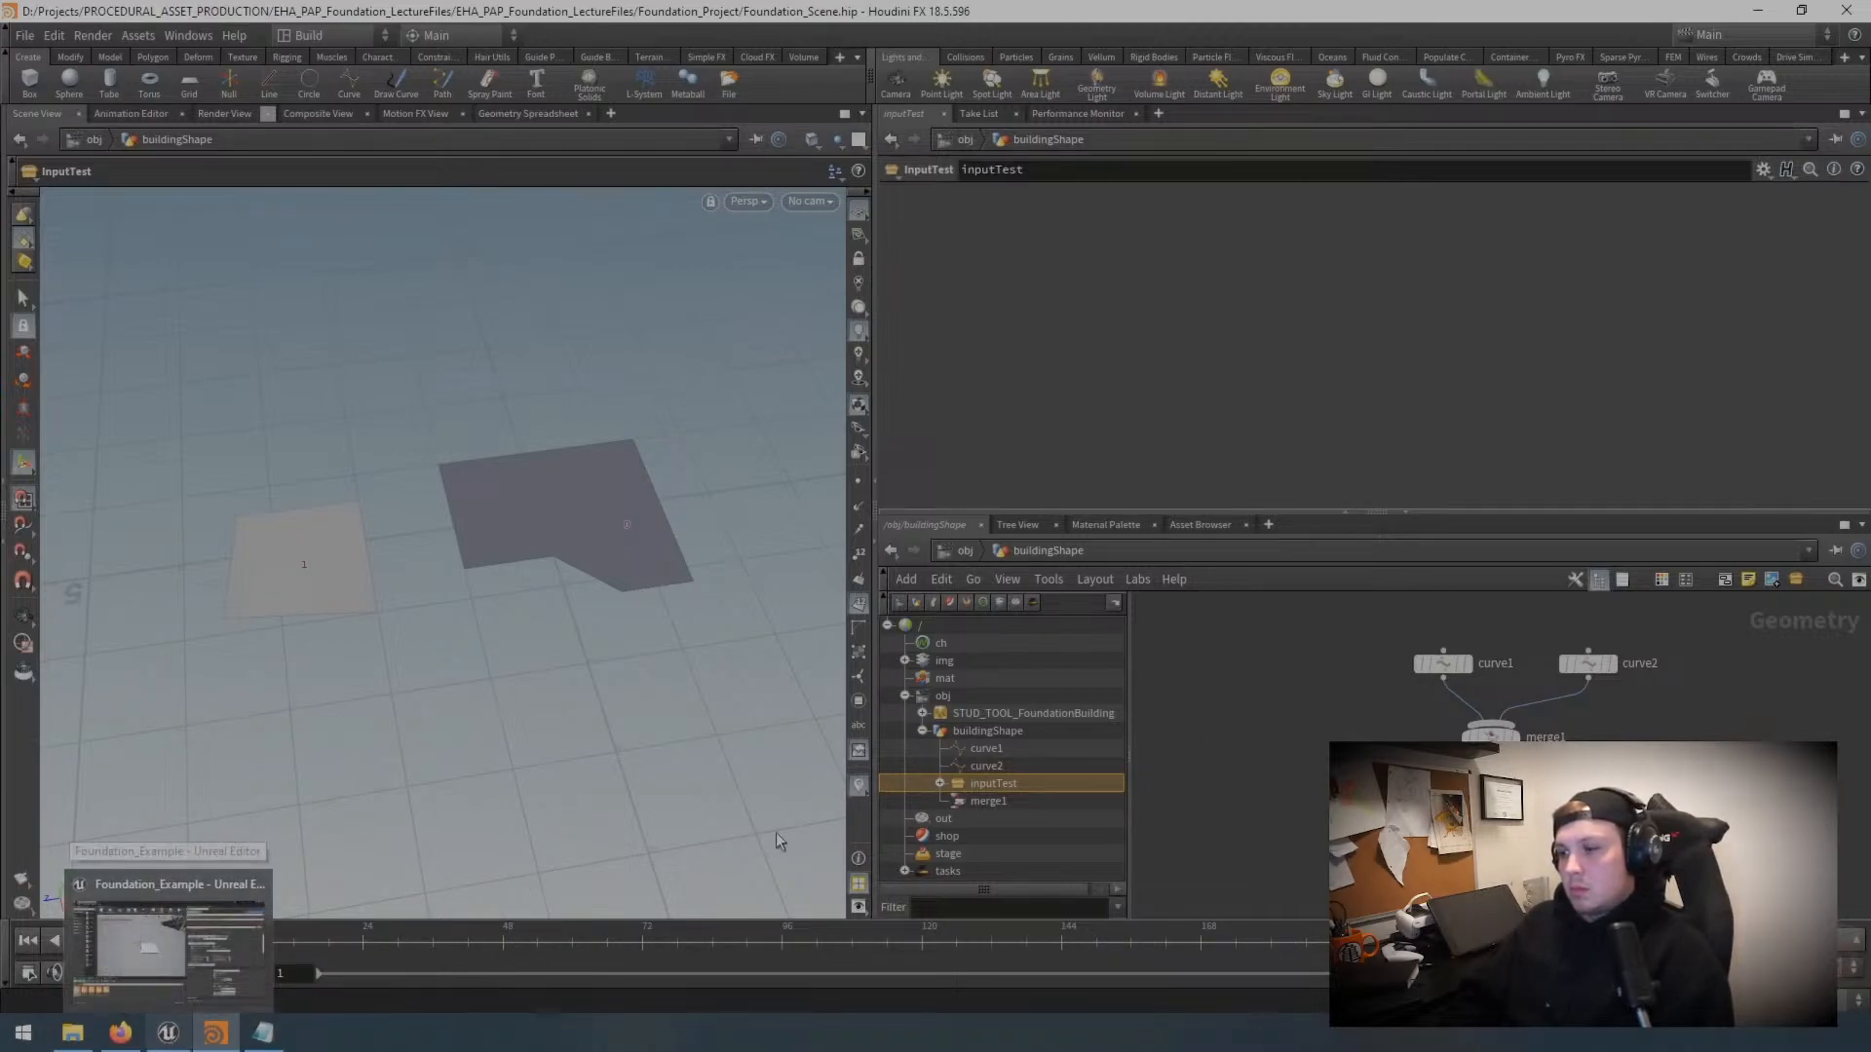
left_click_drag(1492, 731, 1443, 733)
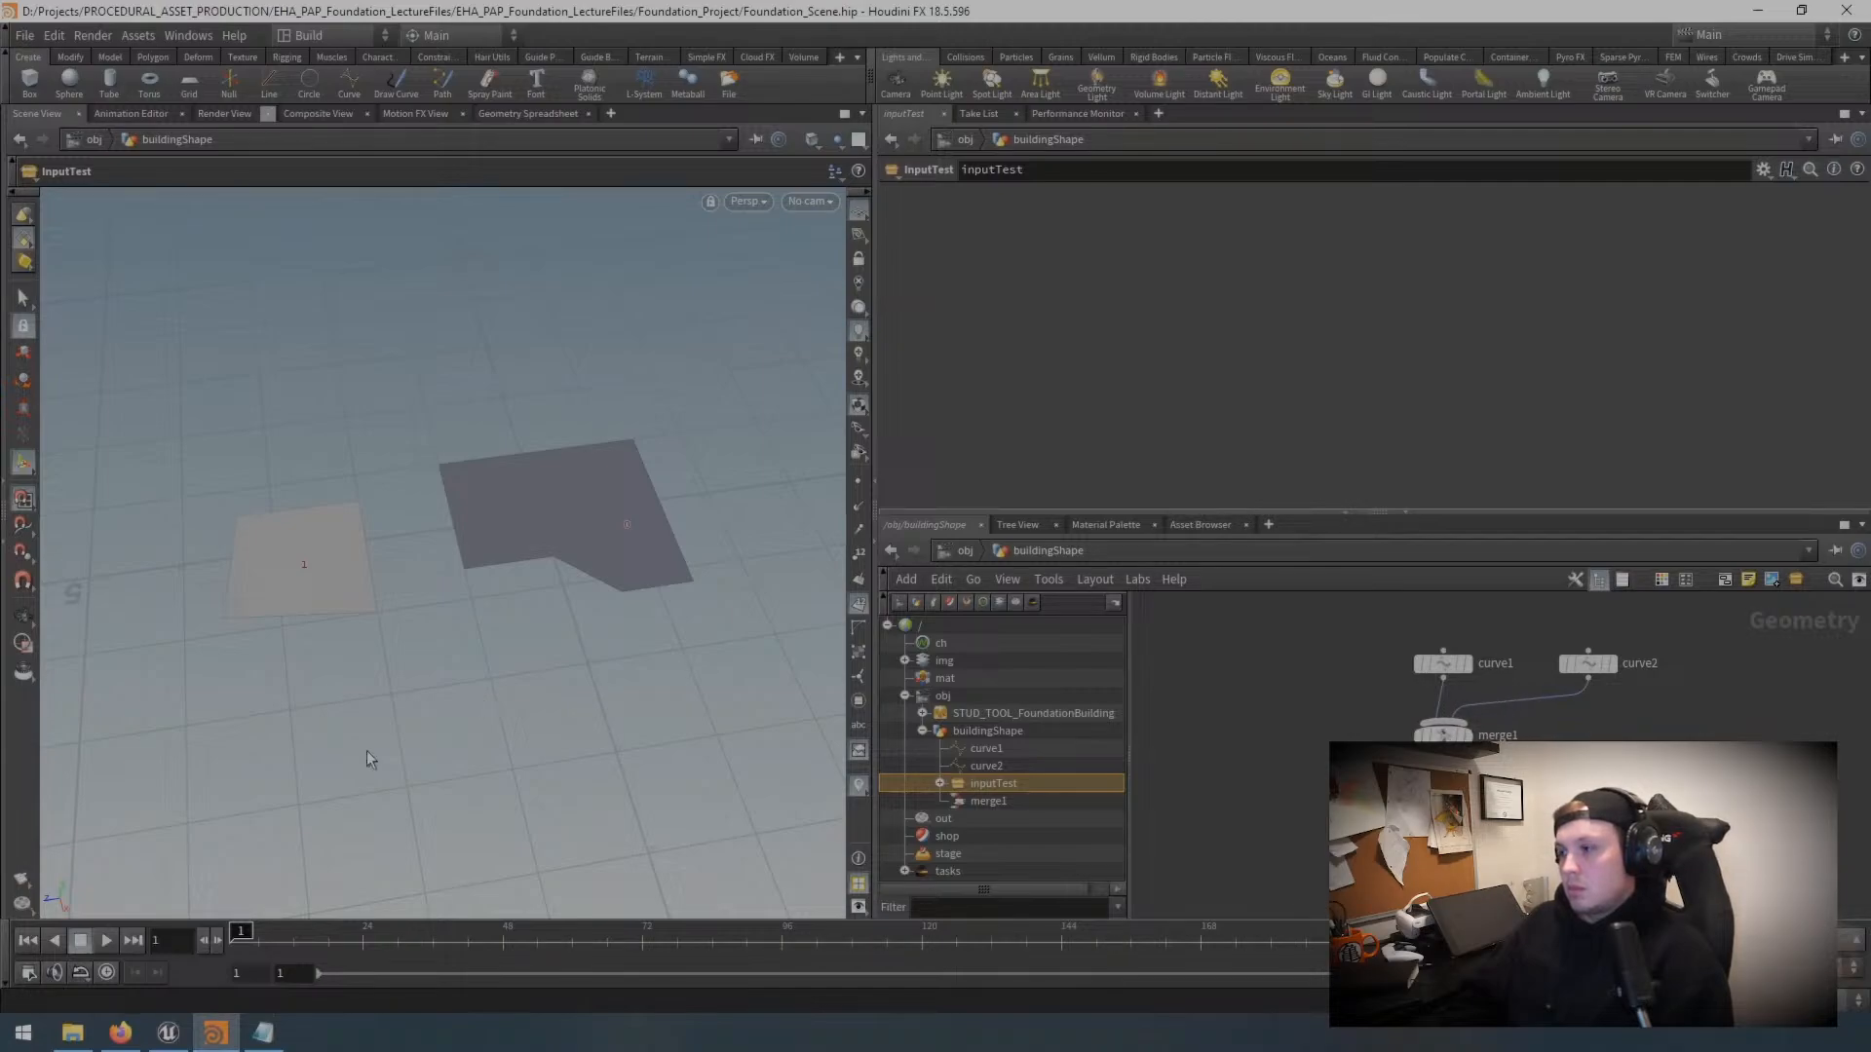
left_click(167, 1032)
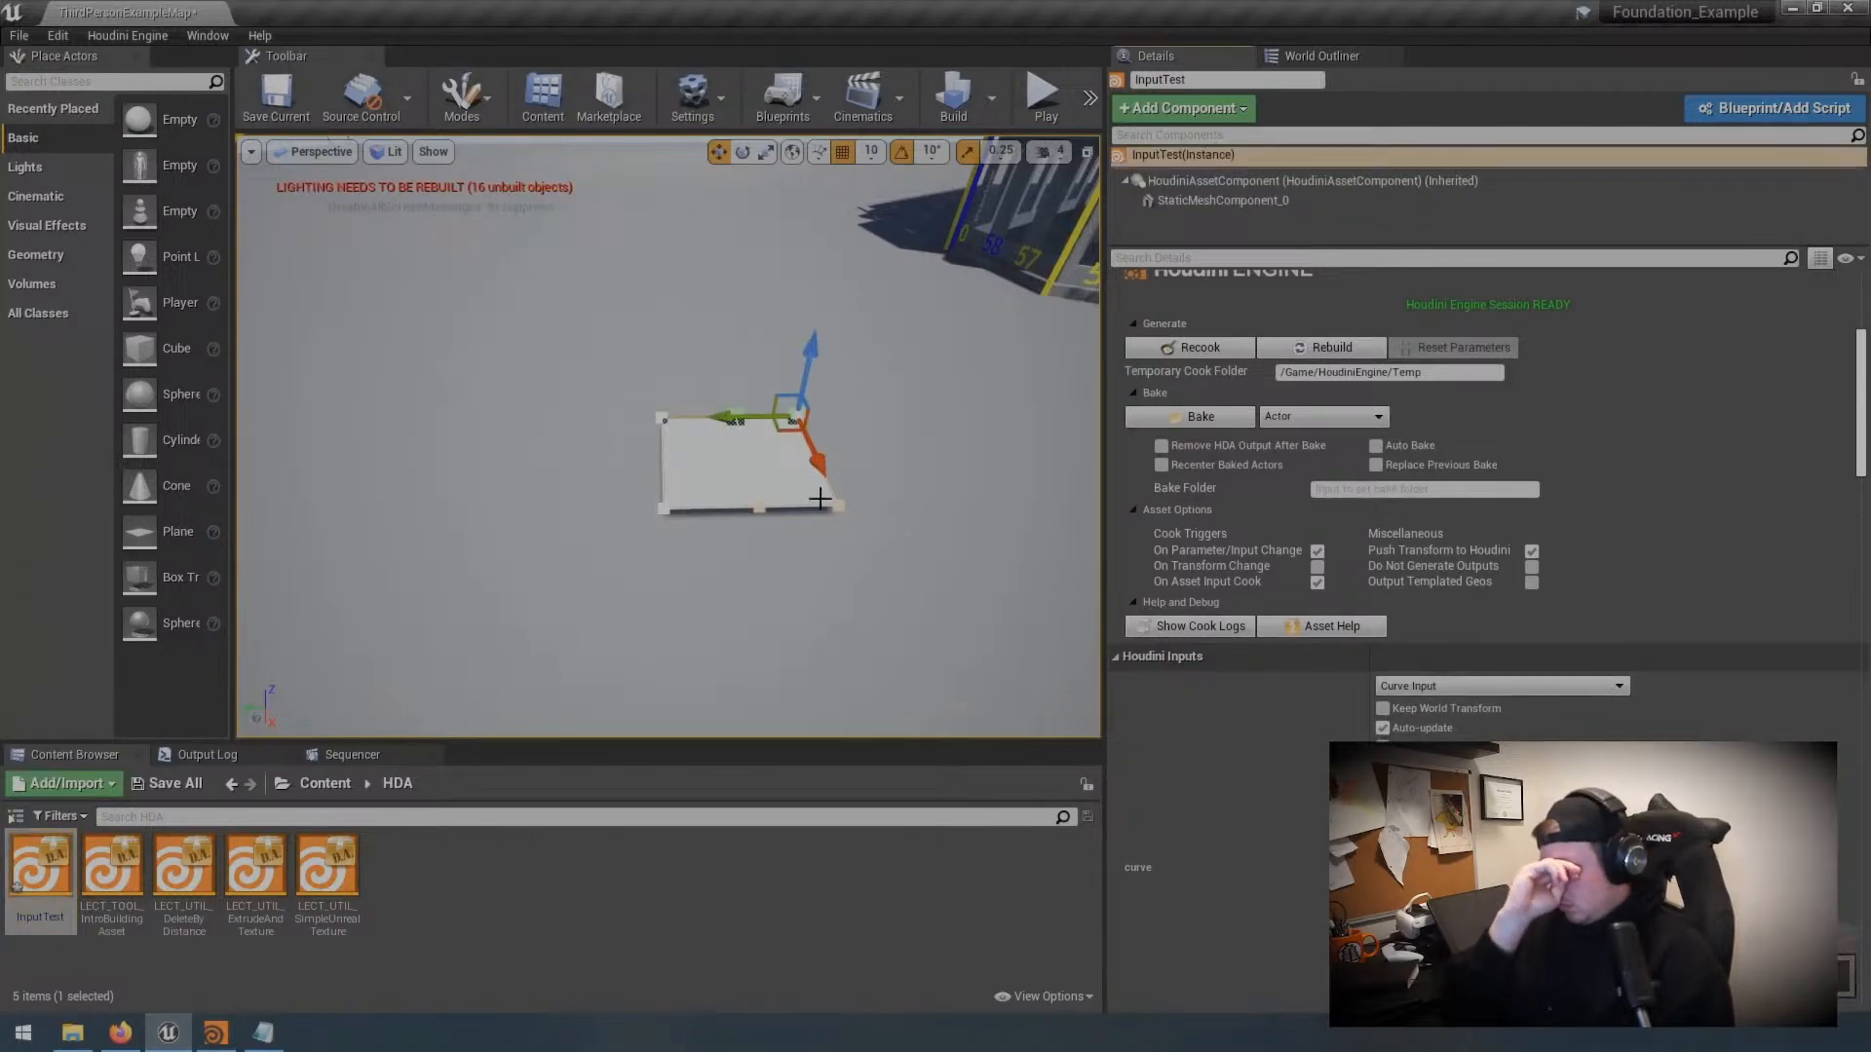
Step: Lay out the second input curve's points as a four-point outline beside the existing surface, and show the curve input settings
left_click(760, 507)
left_click(736, 419)
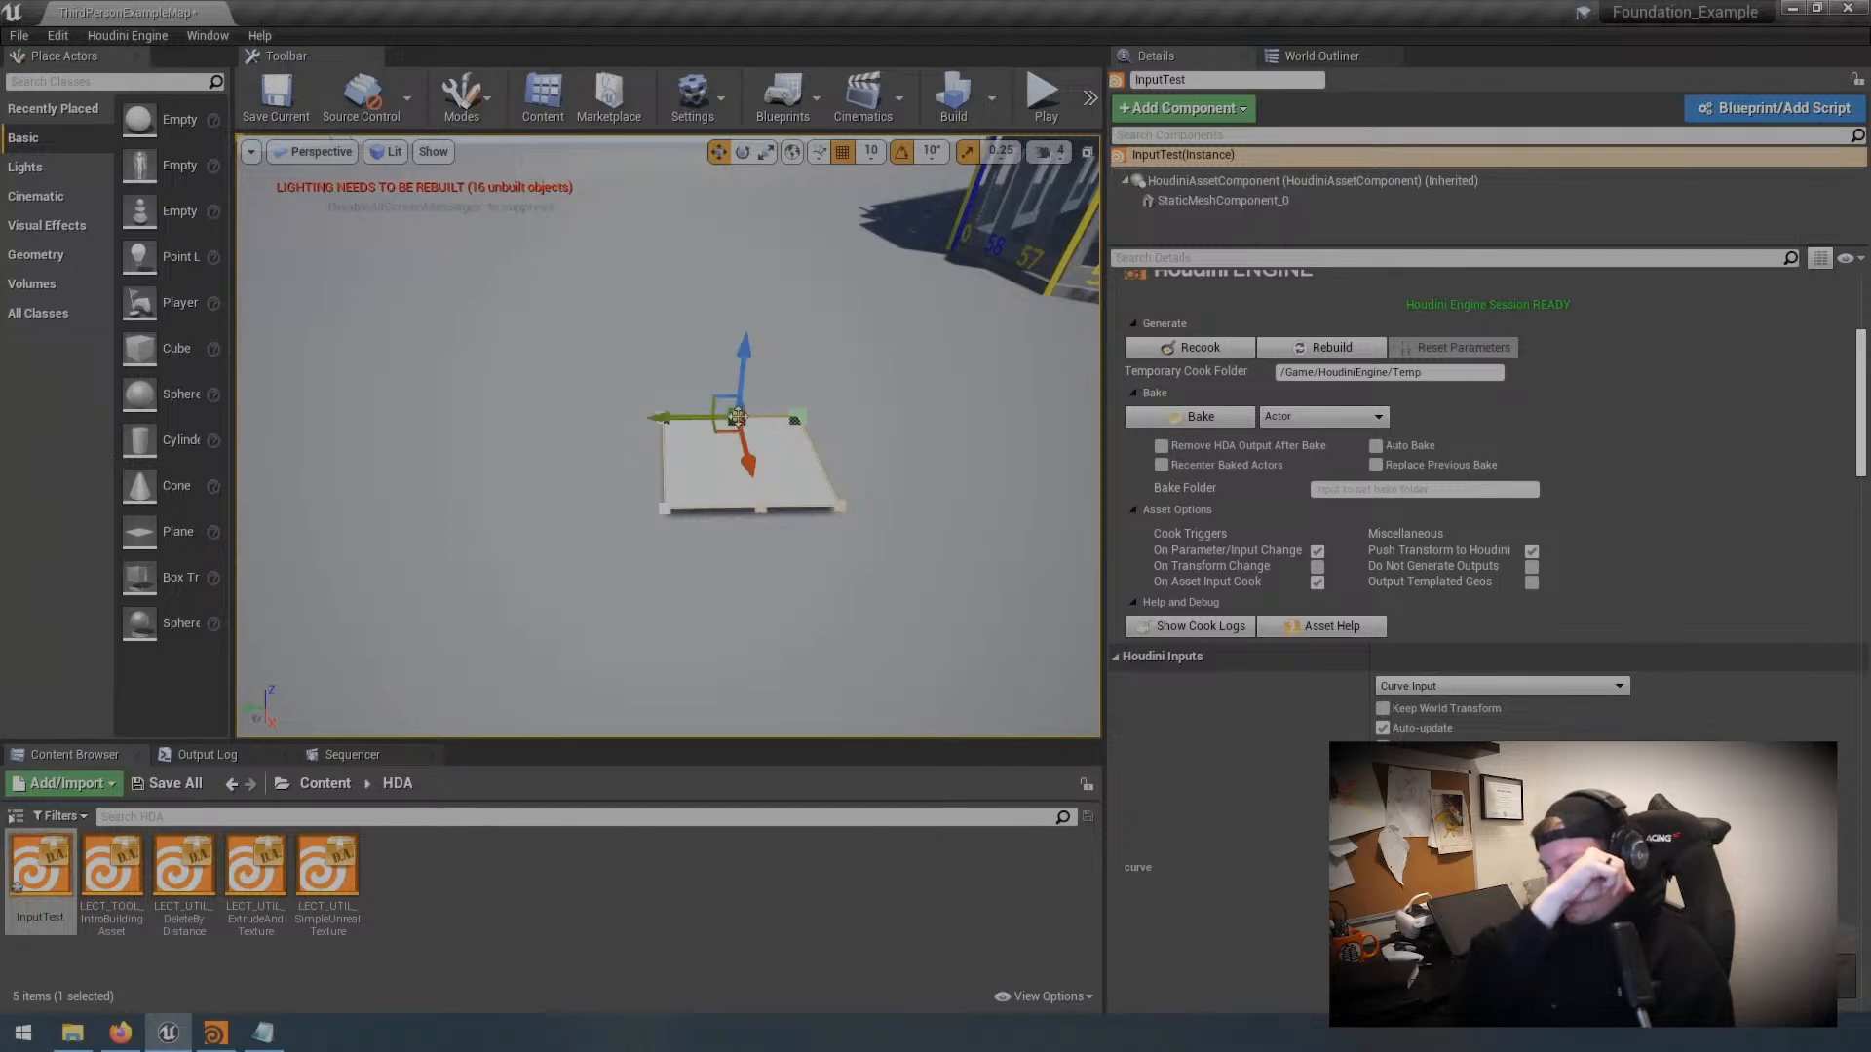
left_click_drag(675, 419, 520, 419)
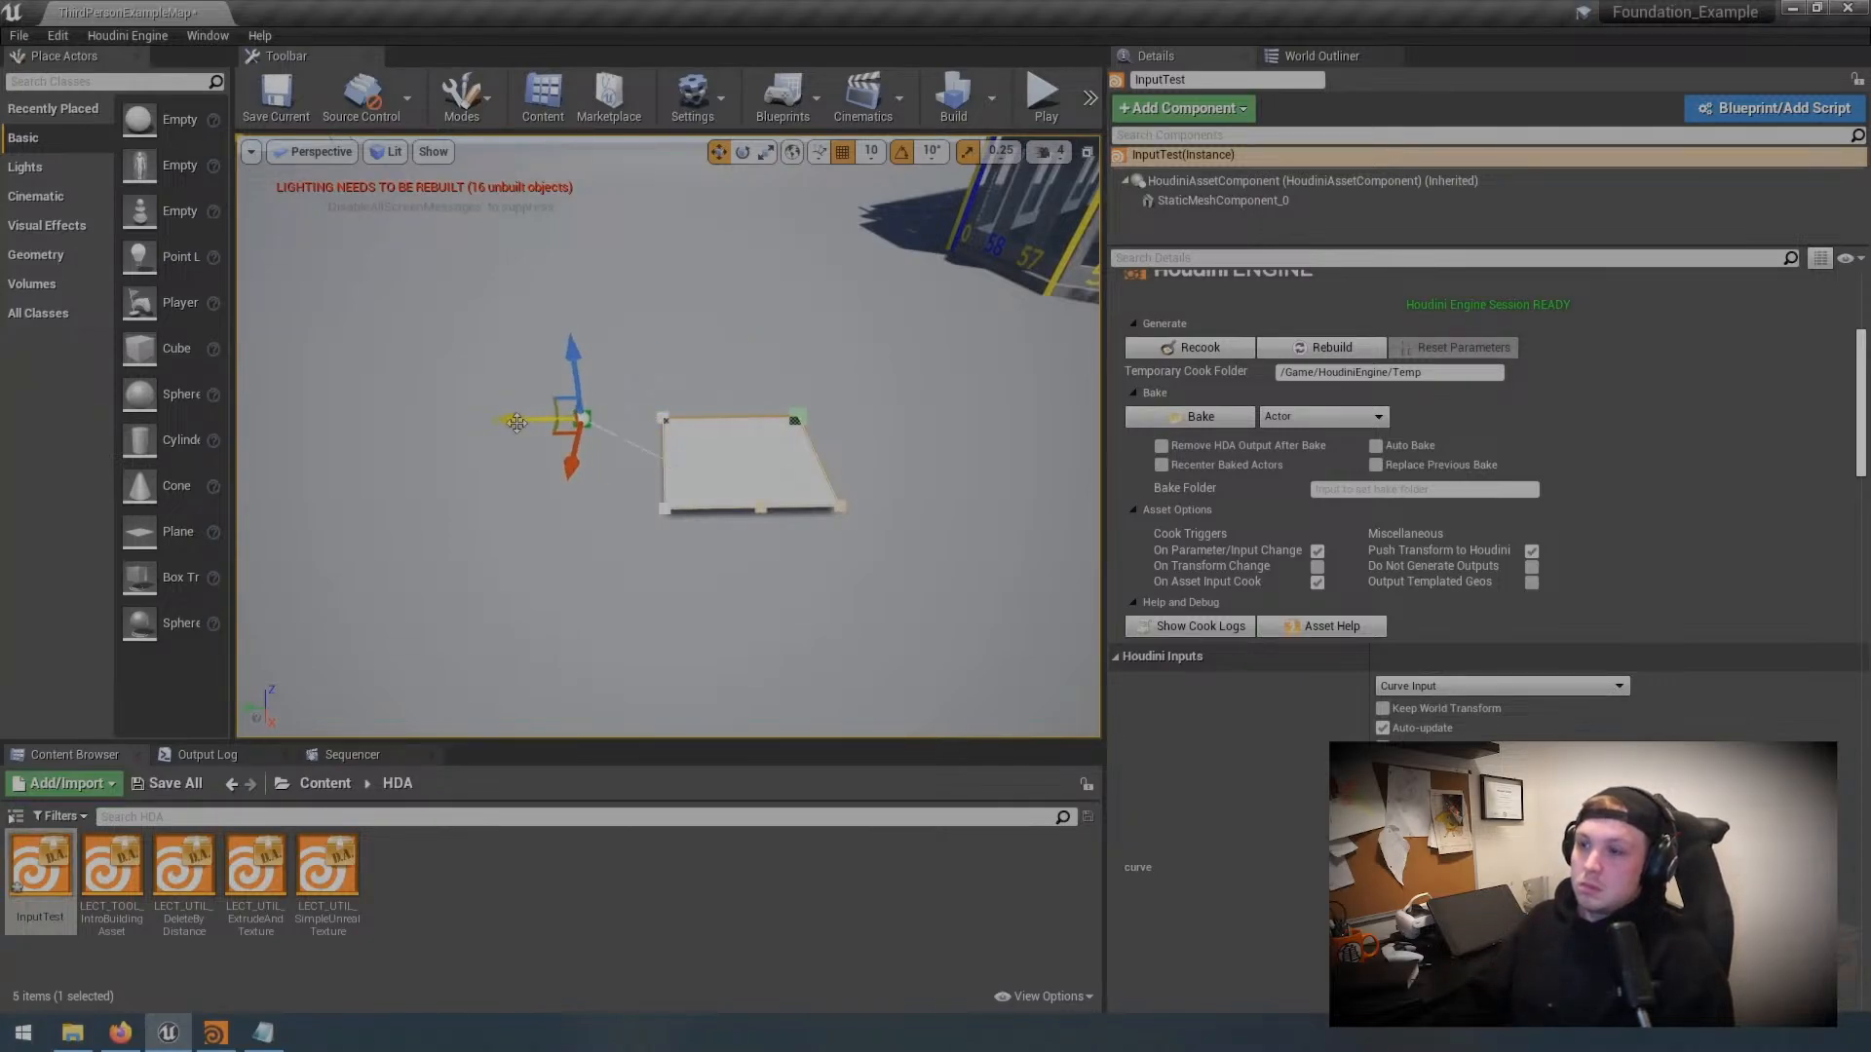
left_click(763, 508)
left_click_drag(672, 515, 361, 516)
left_click_drag(415, 582, 477, 456)
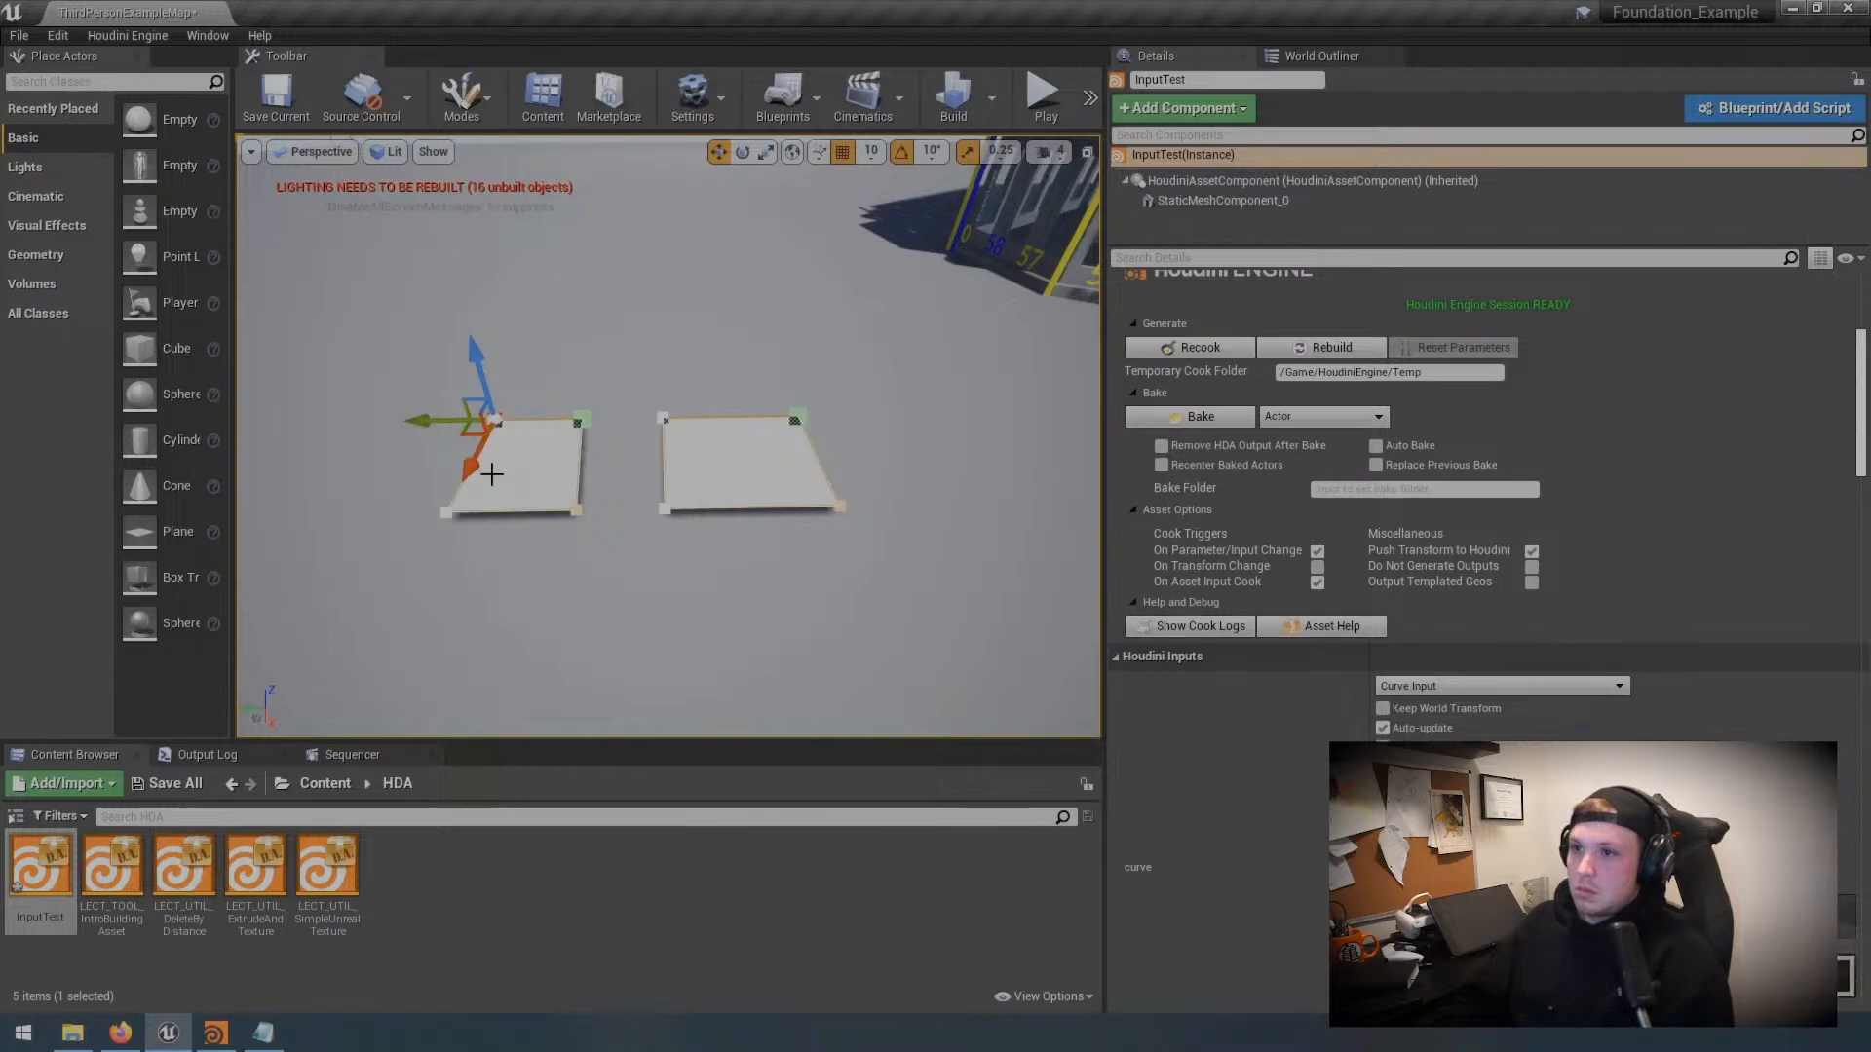
scroll(1481, 584, "down", 3)
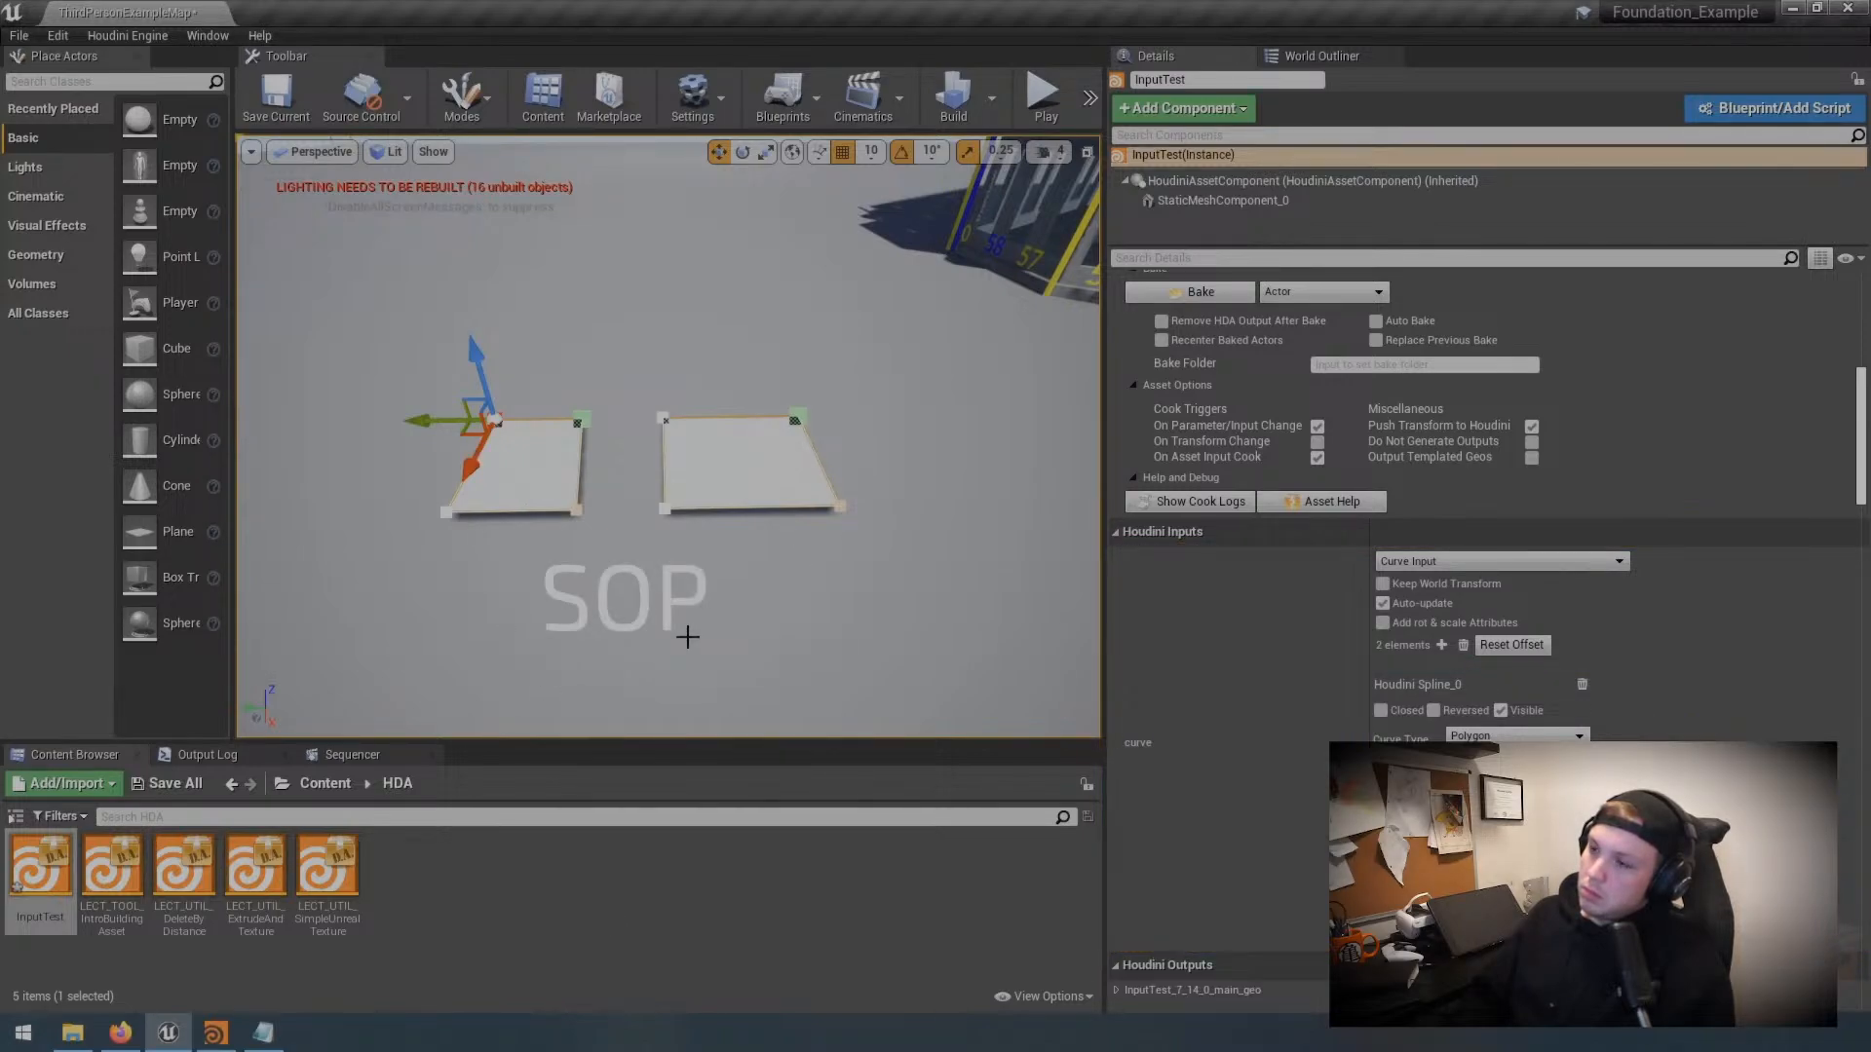
Step: Switch to Houdini and delete curve2, merge1 and inputTest from the buildingShape network, keeping only curve1
left_click(230, 1034)
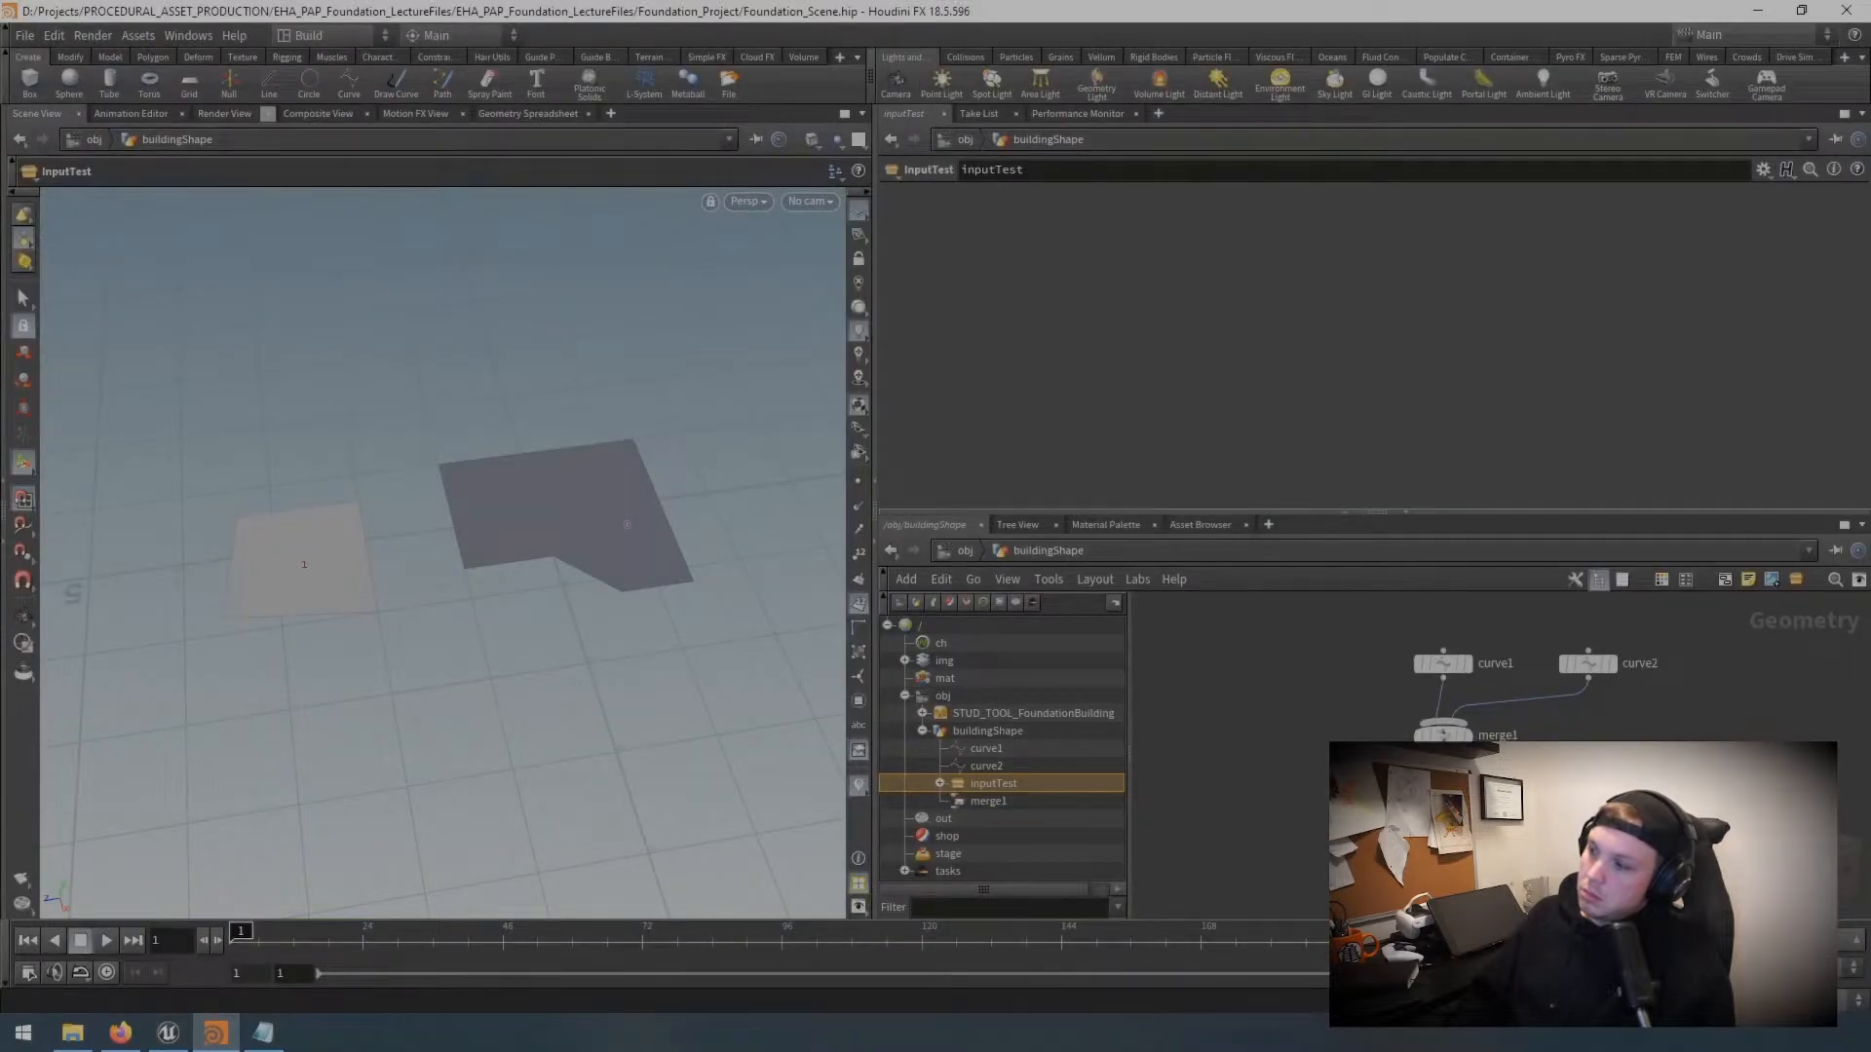
left_click_drag(1711, 634, 1443, 743)
left_click(1656, 762)
scroll(1657, 762, "down", 1)
middle_click_drag(1656, 762, 1635, 758)
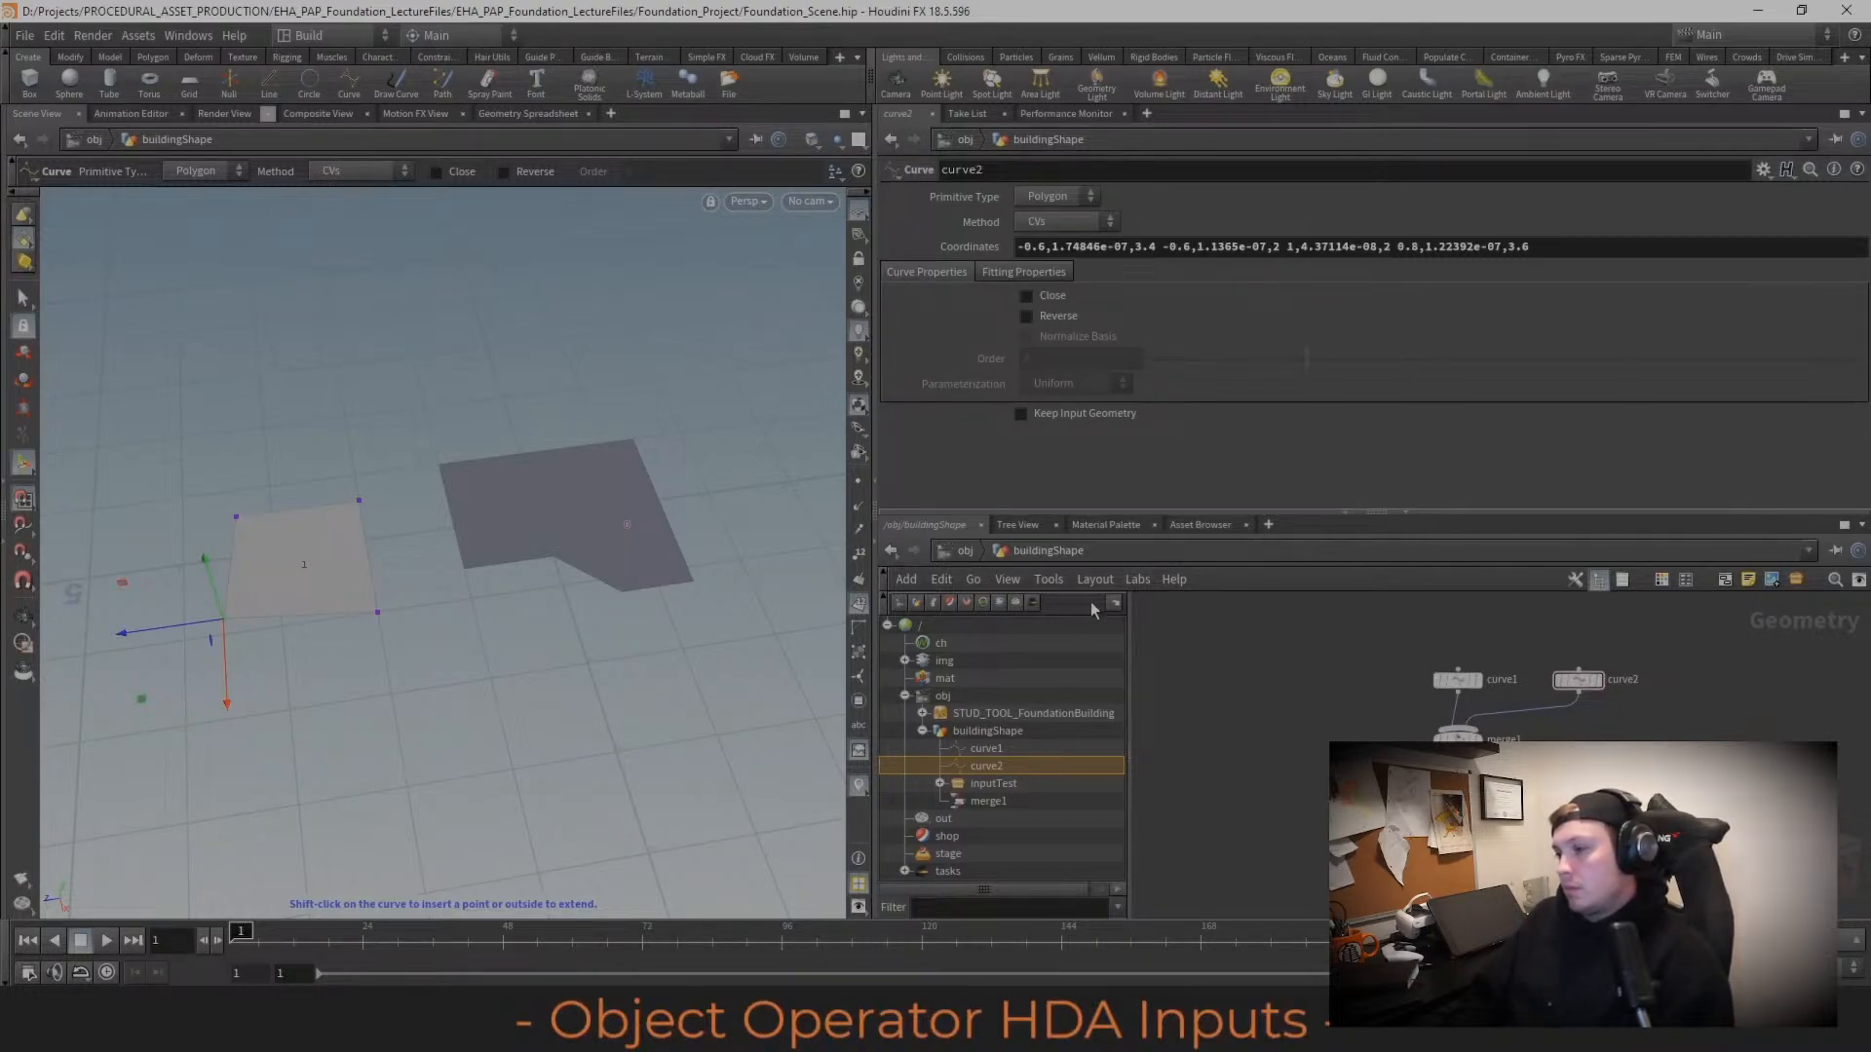
Step: Go up to the obj level and add a Subnetwork node beside buildingShape
left_click(966, 551)
middle_click_drag(1452, 738, 1462, 731)
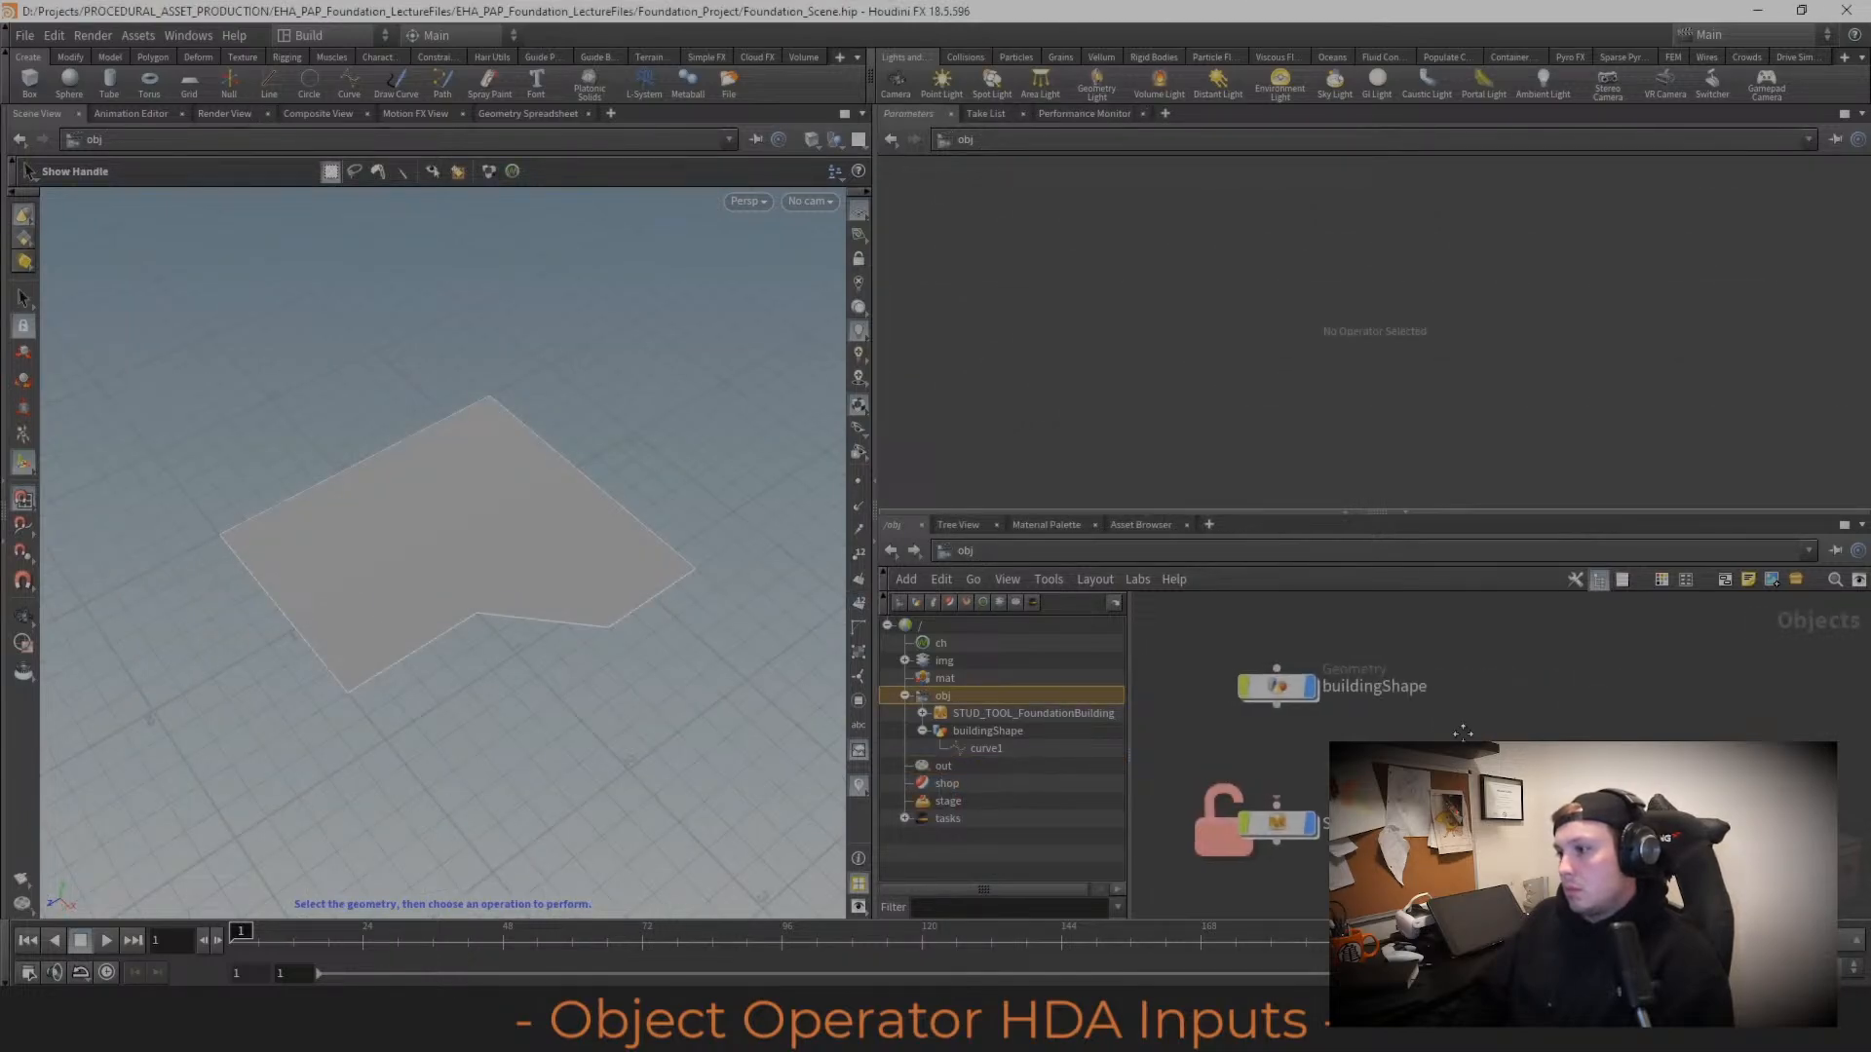
key("Tab")
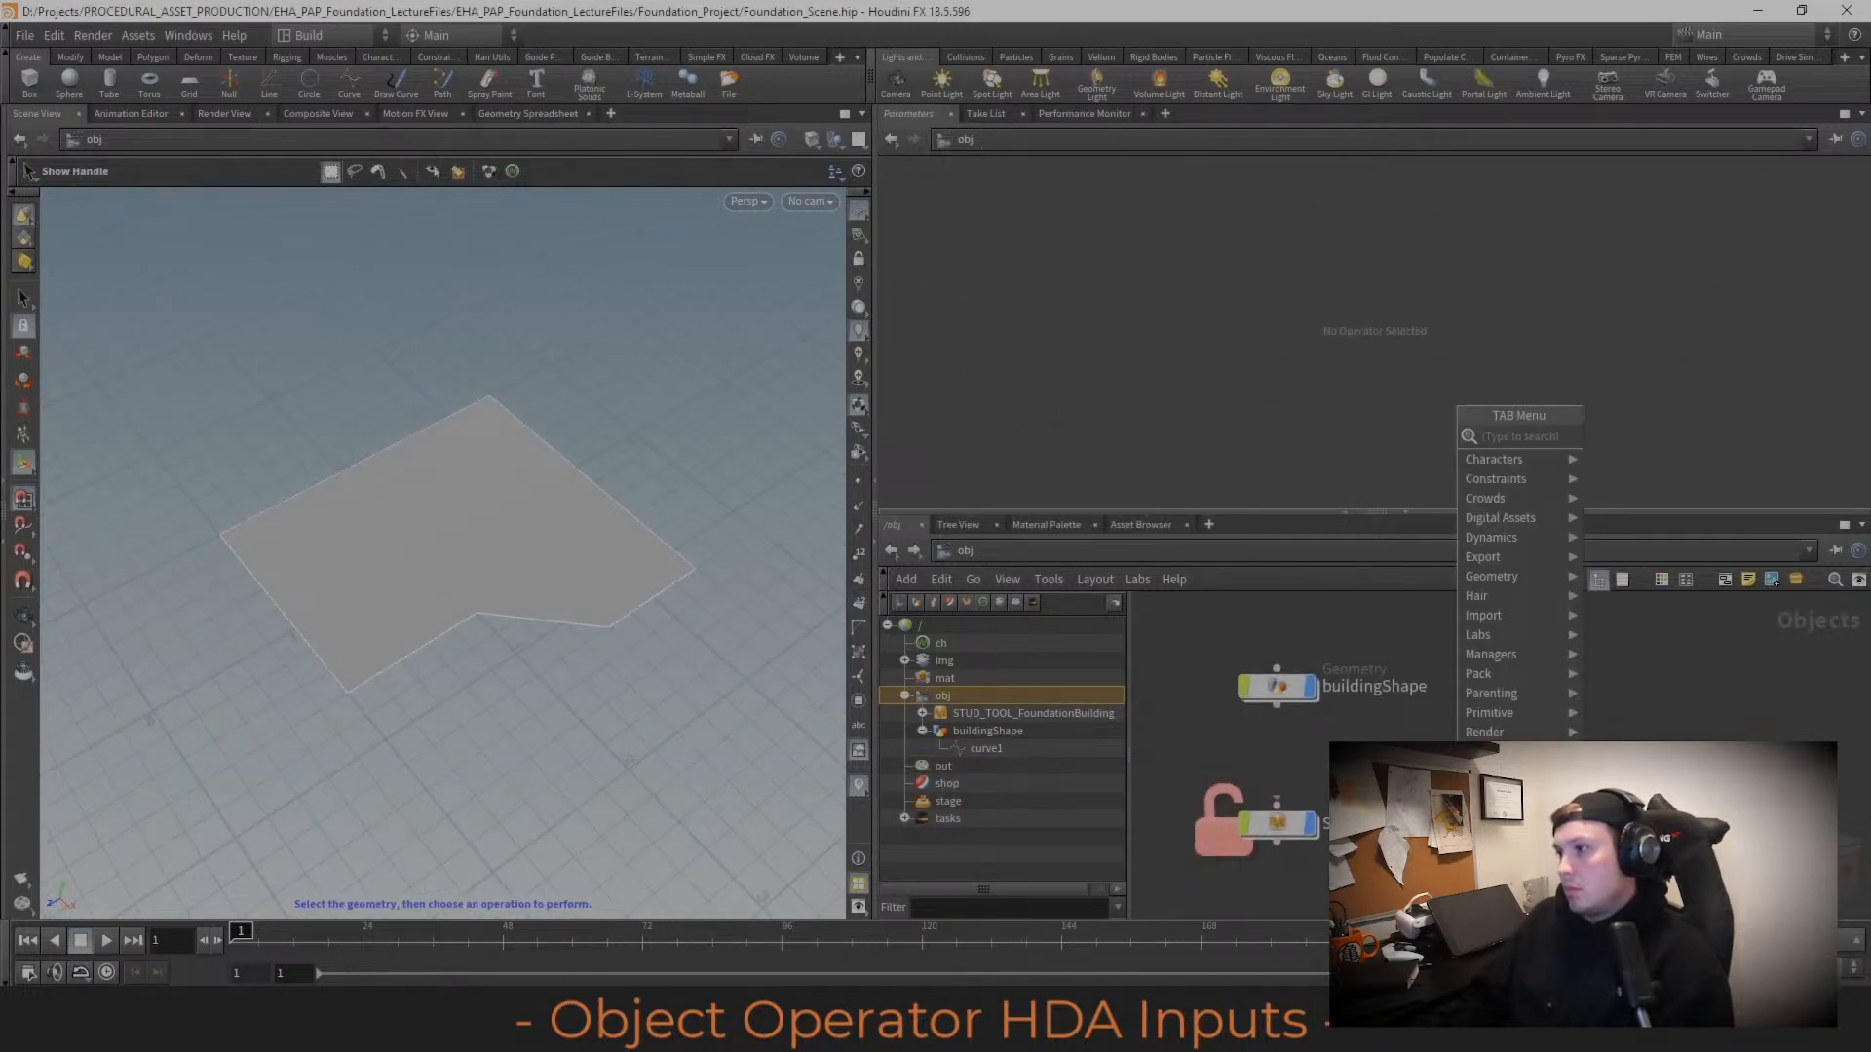
type("subnet")
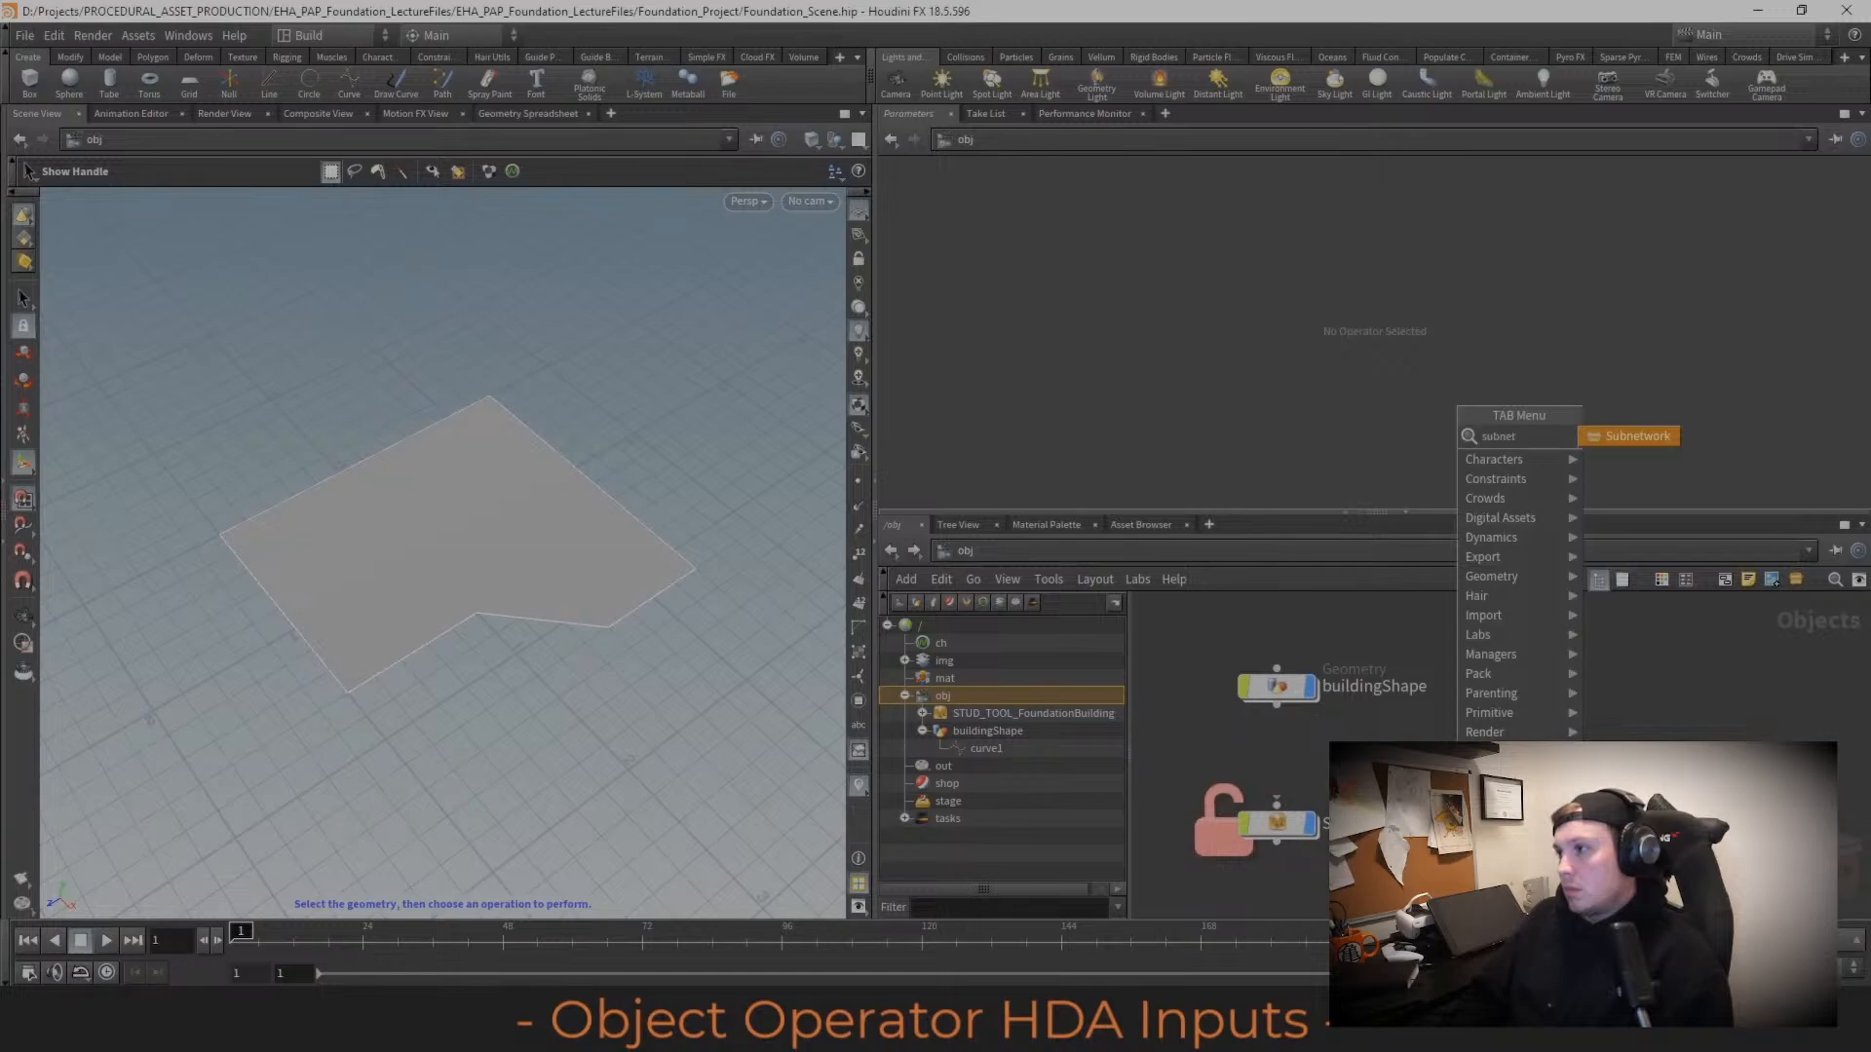
key("Return")
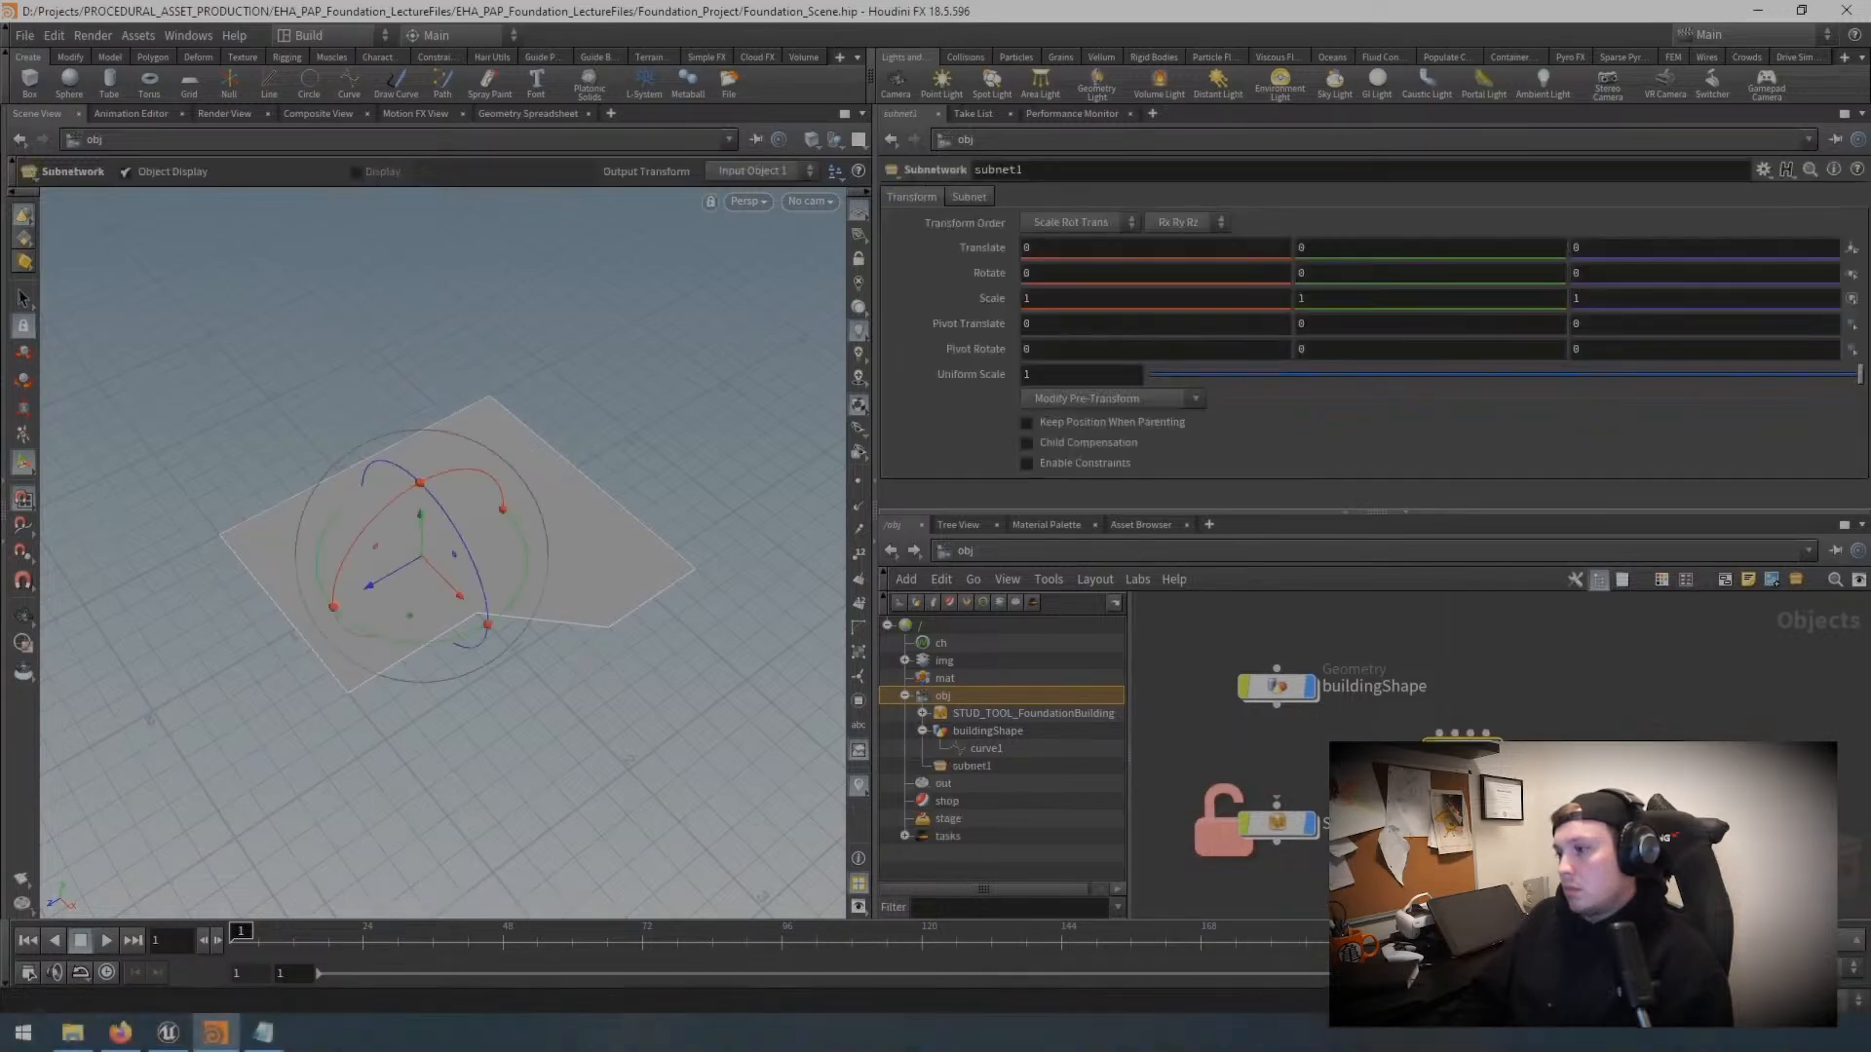
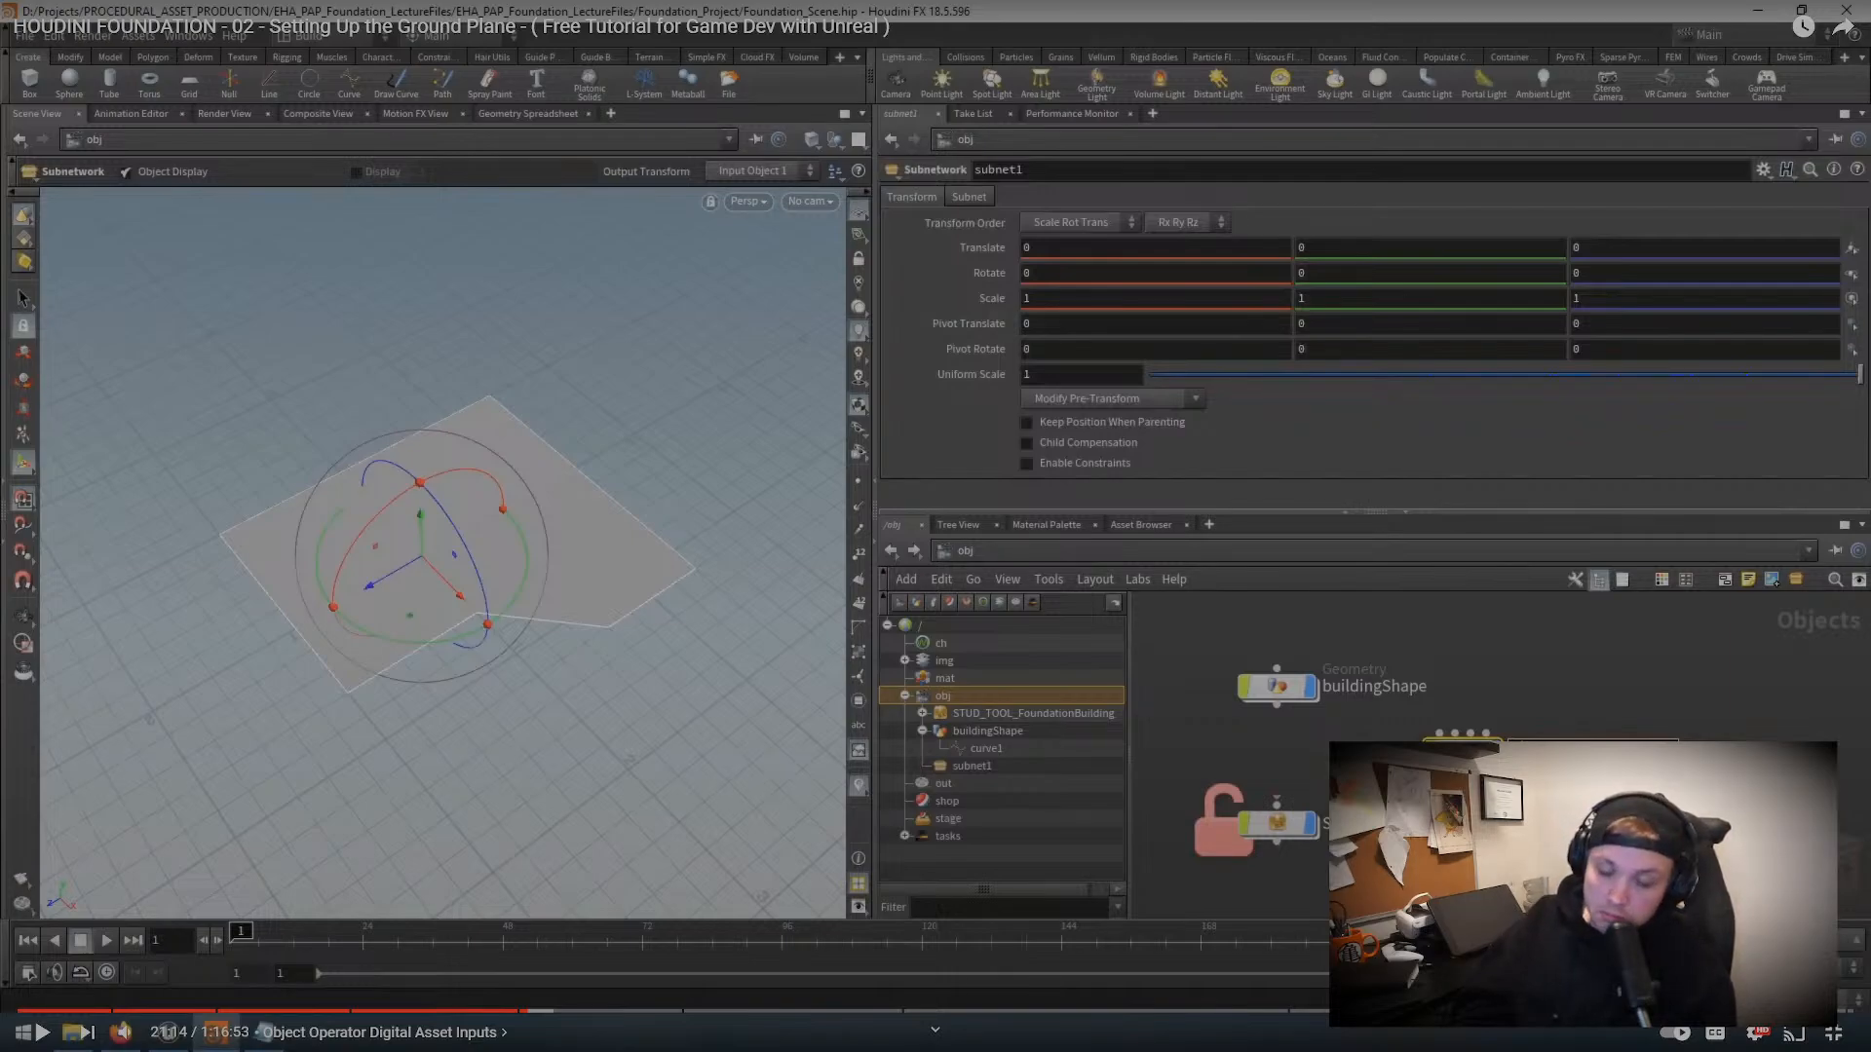
Step: Rename the subnetwork objInputTest and create a digital asset from it with operator name and label ObjInputTest
key("space")
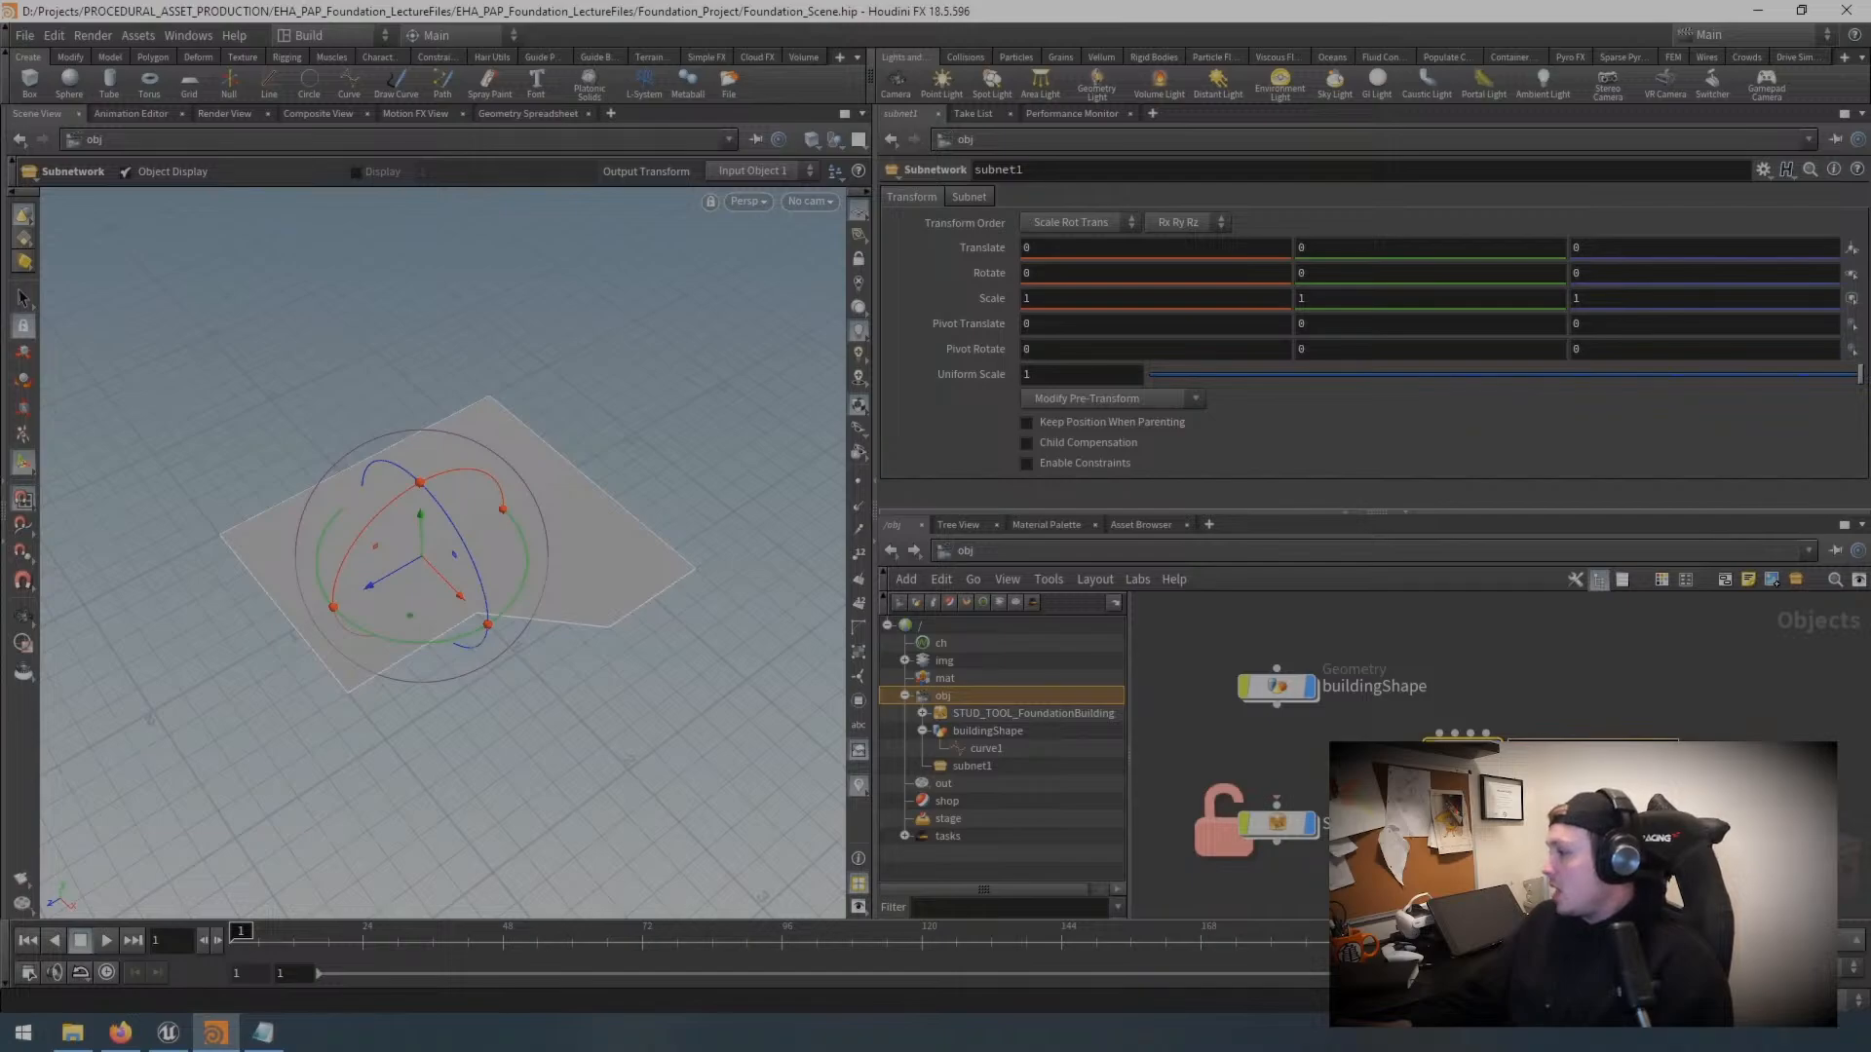
key("super+d")
key("super+d")
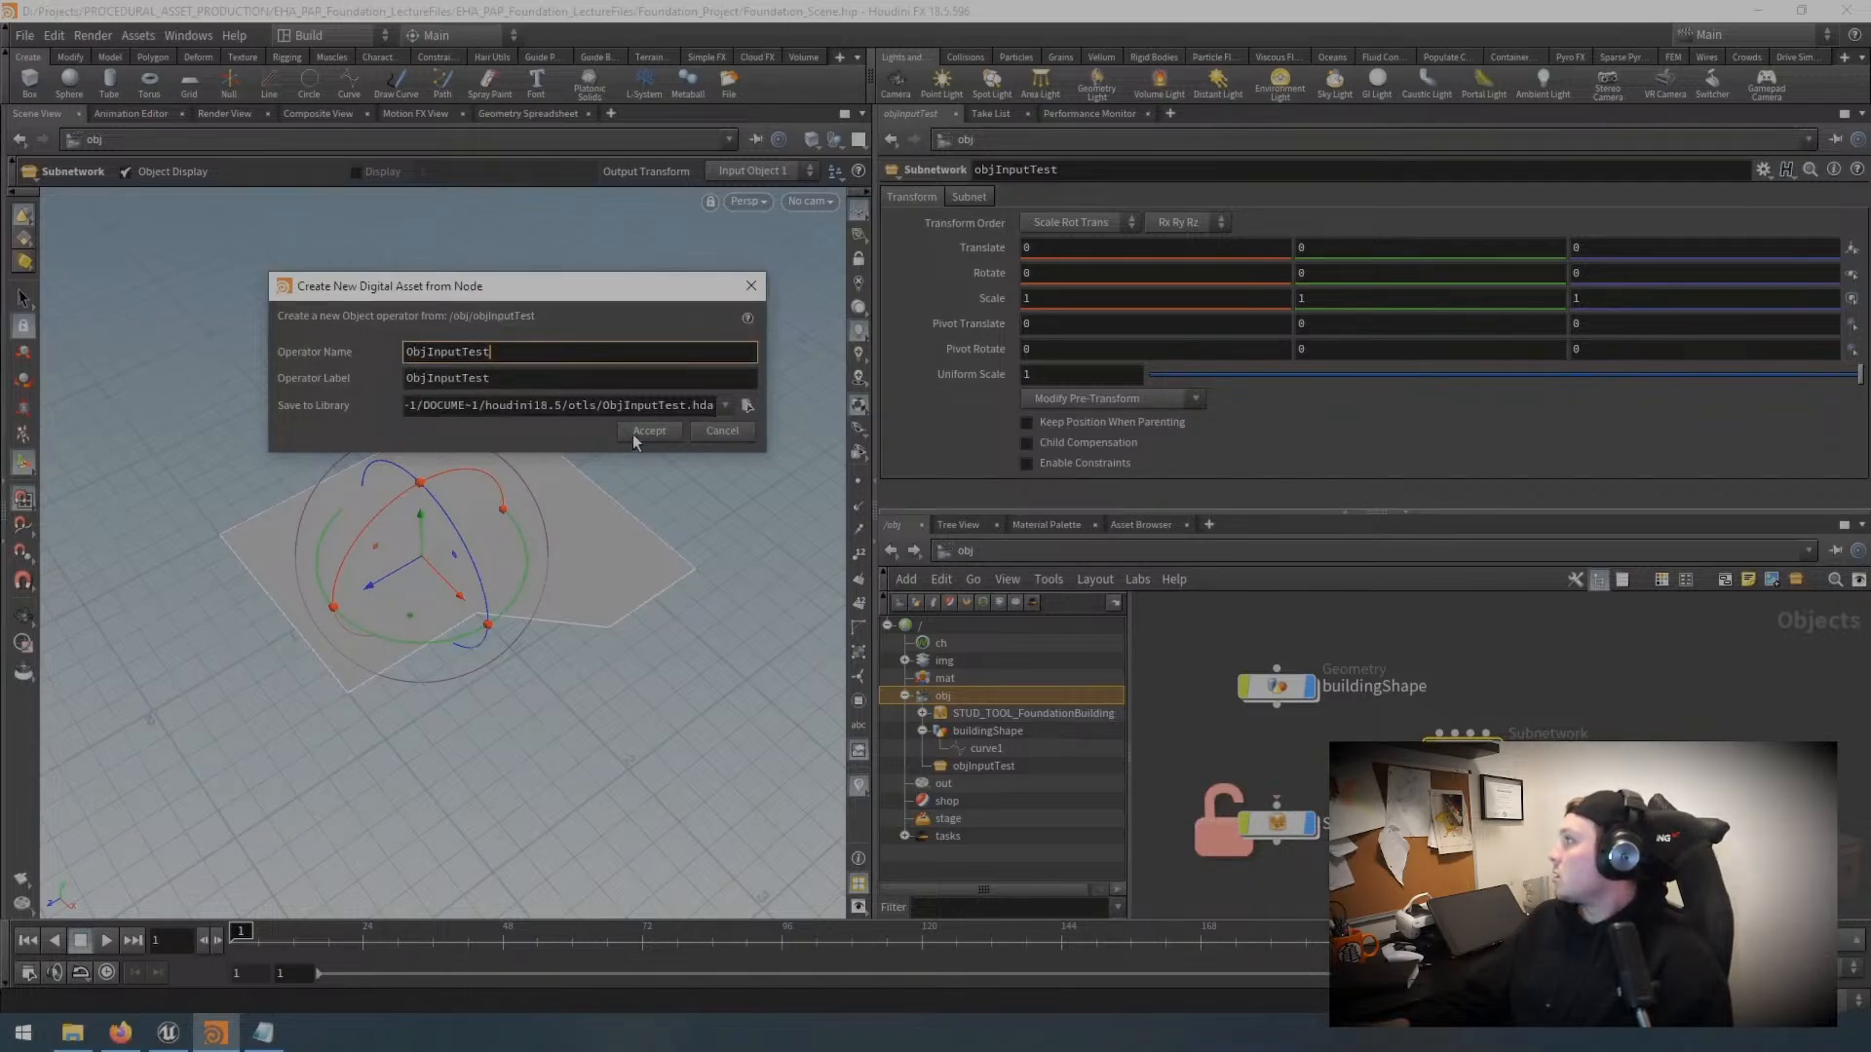
left_click(656, 435)
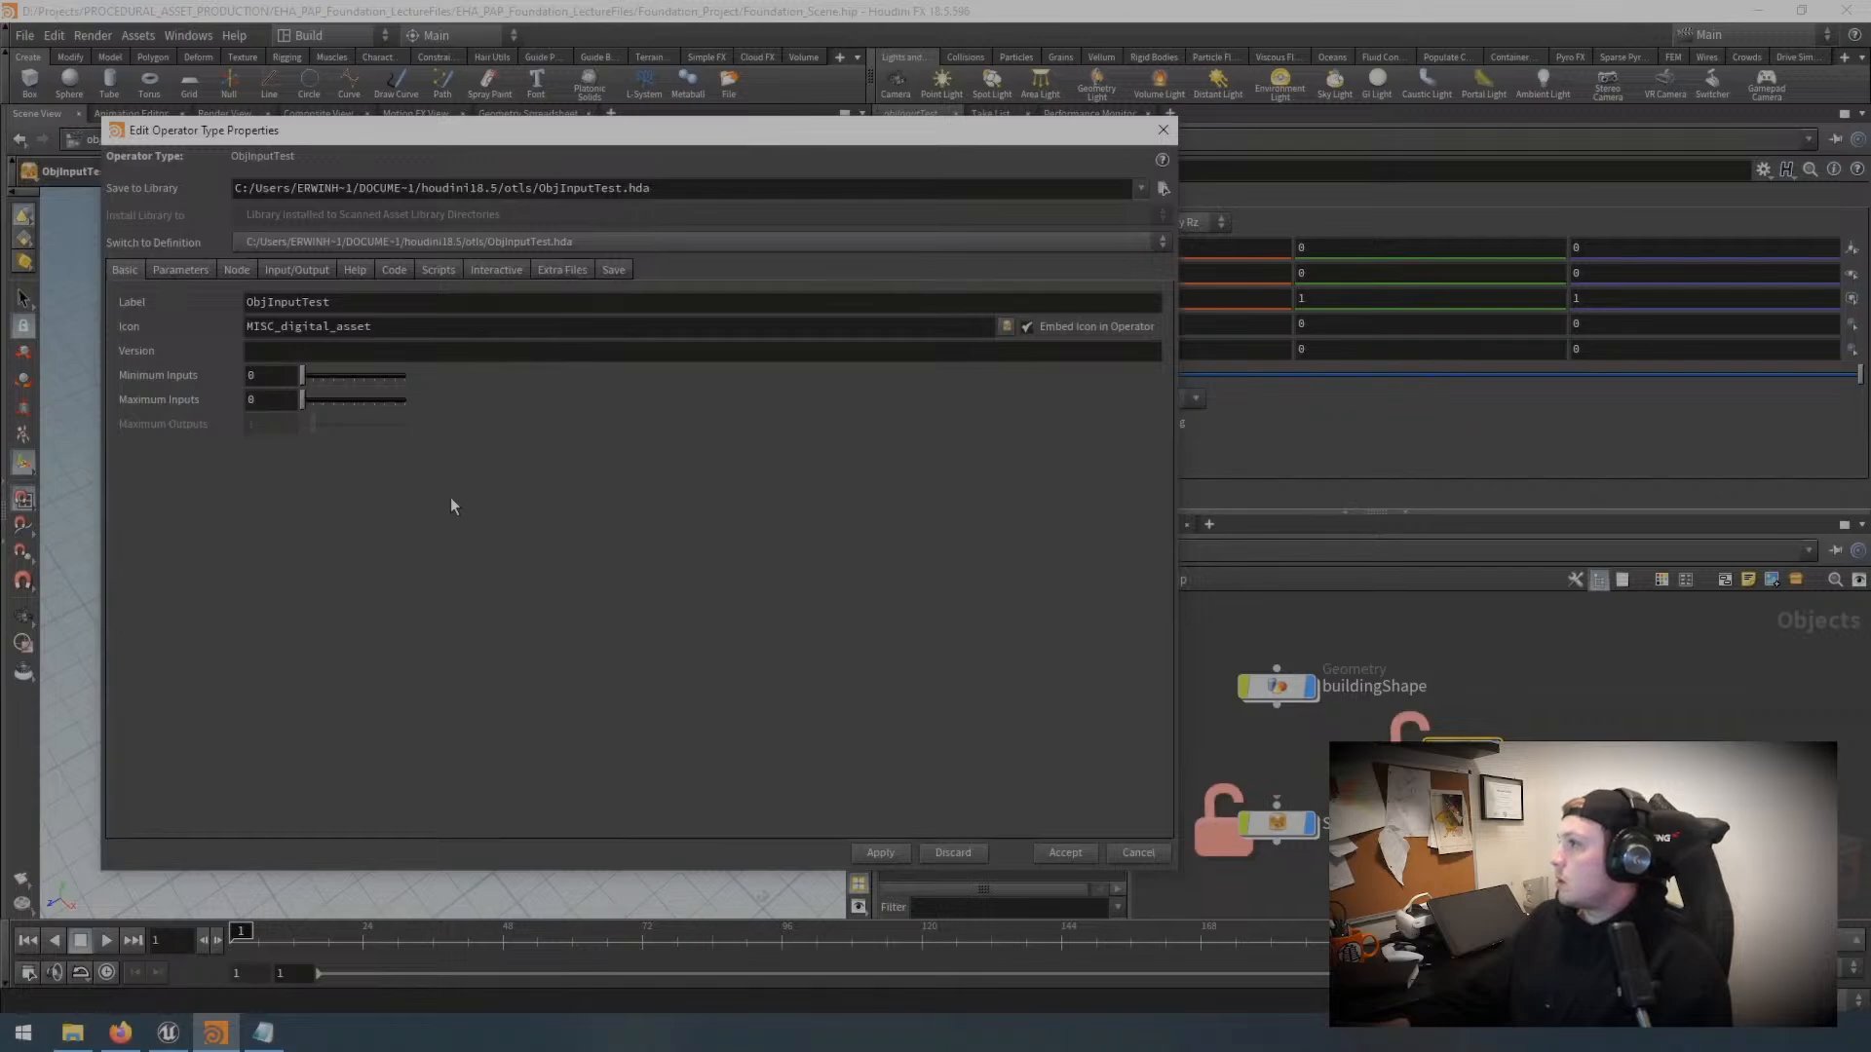
mouse_move(1286, 819)
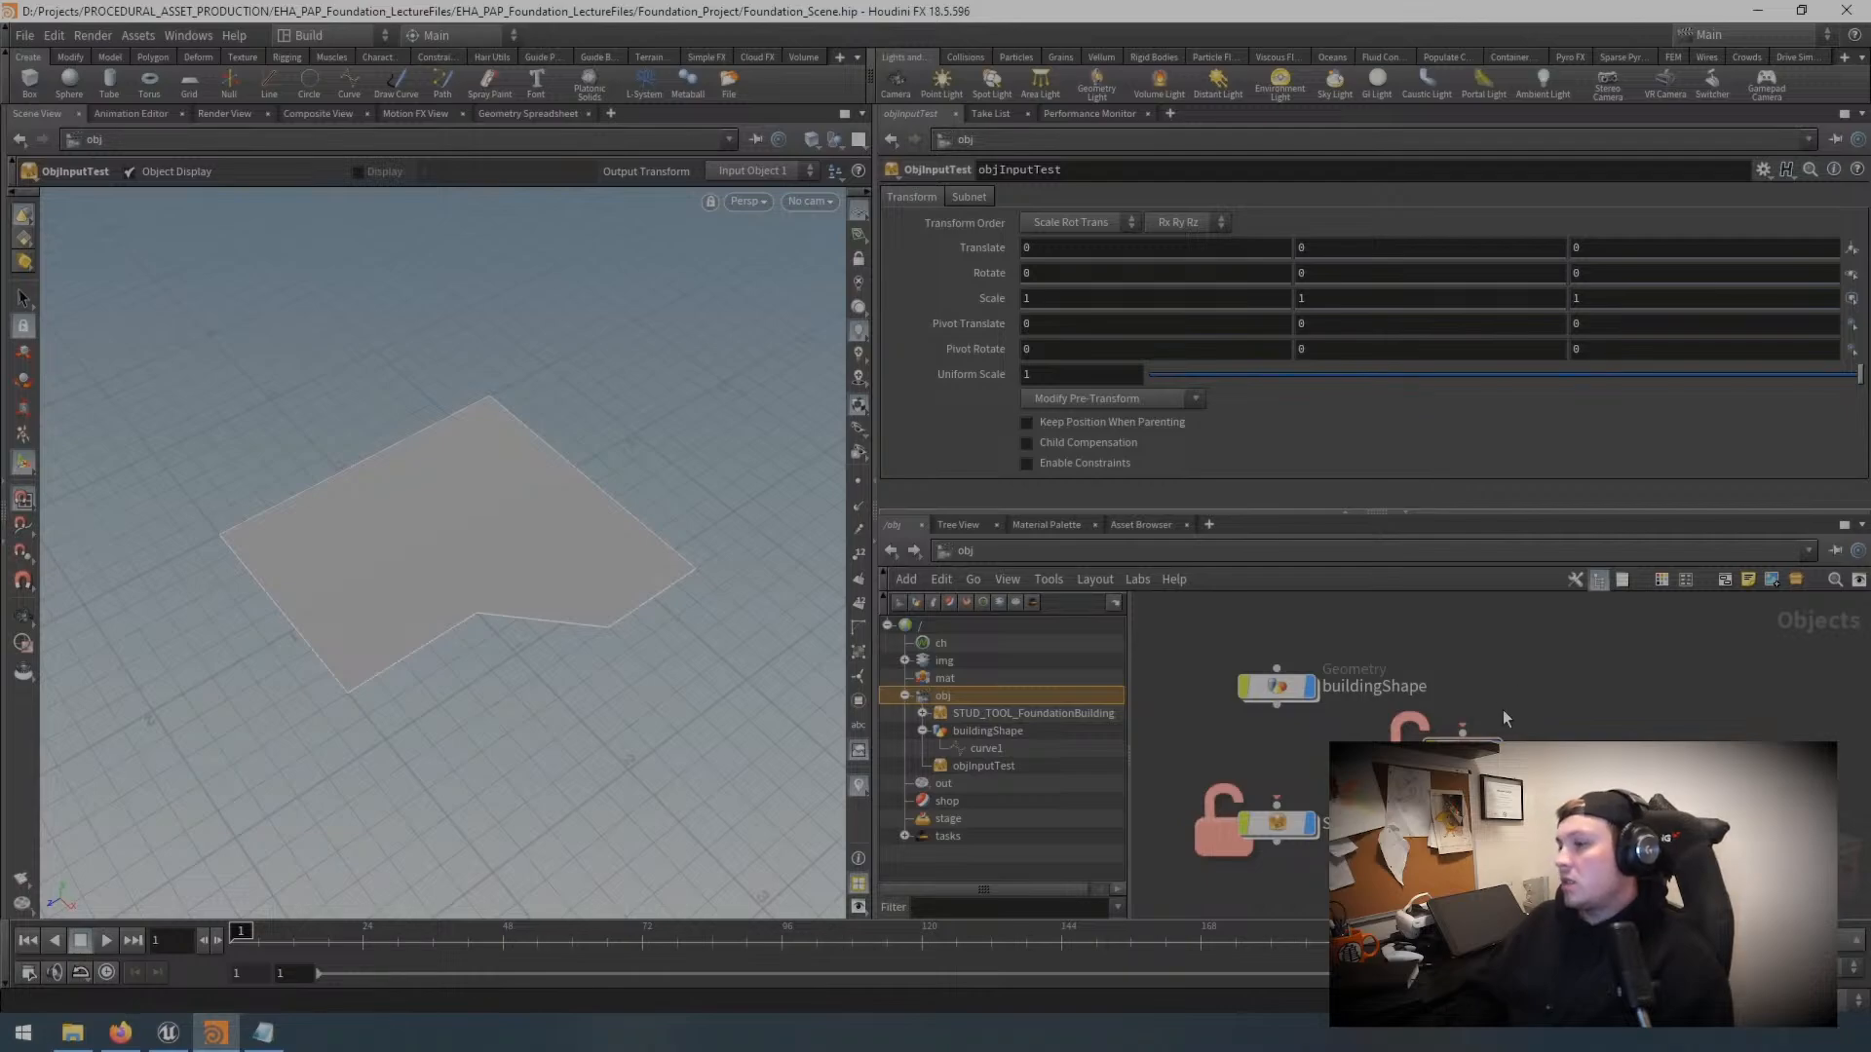
key("space")
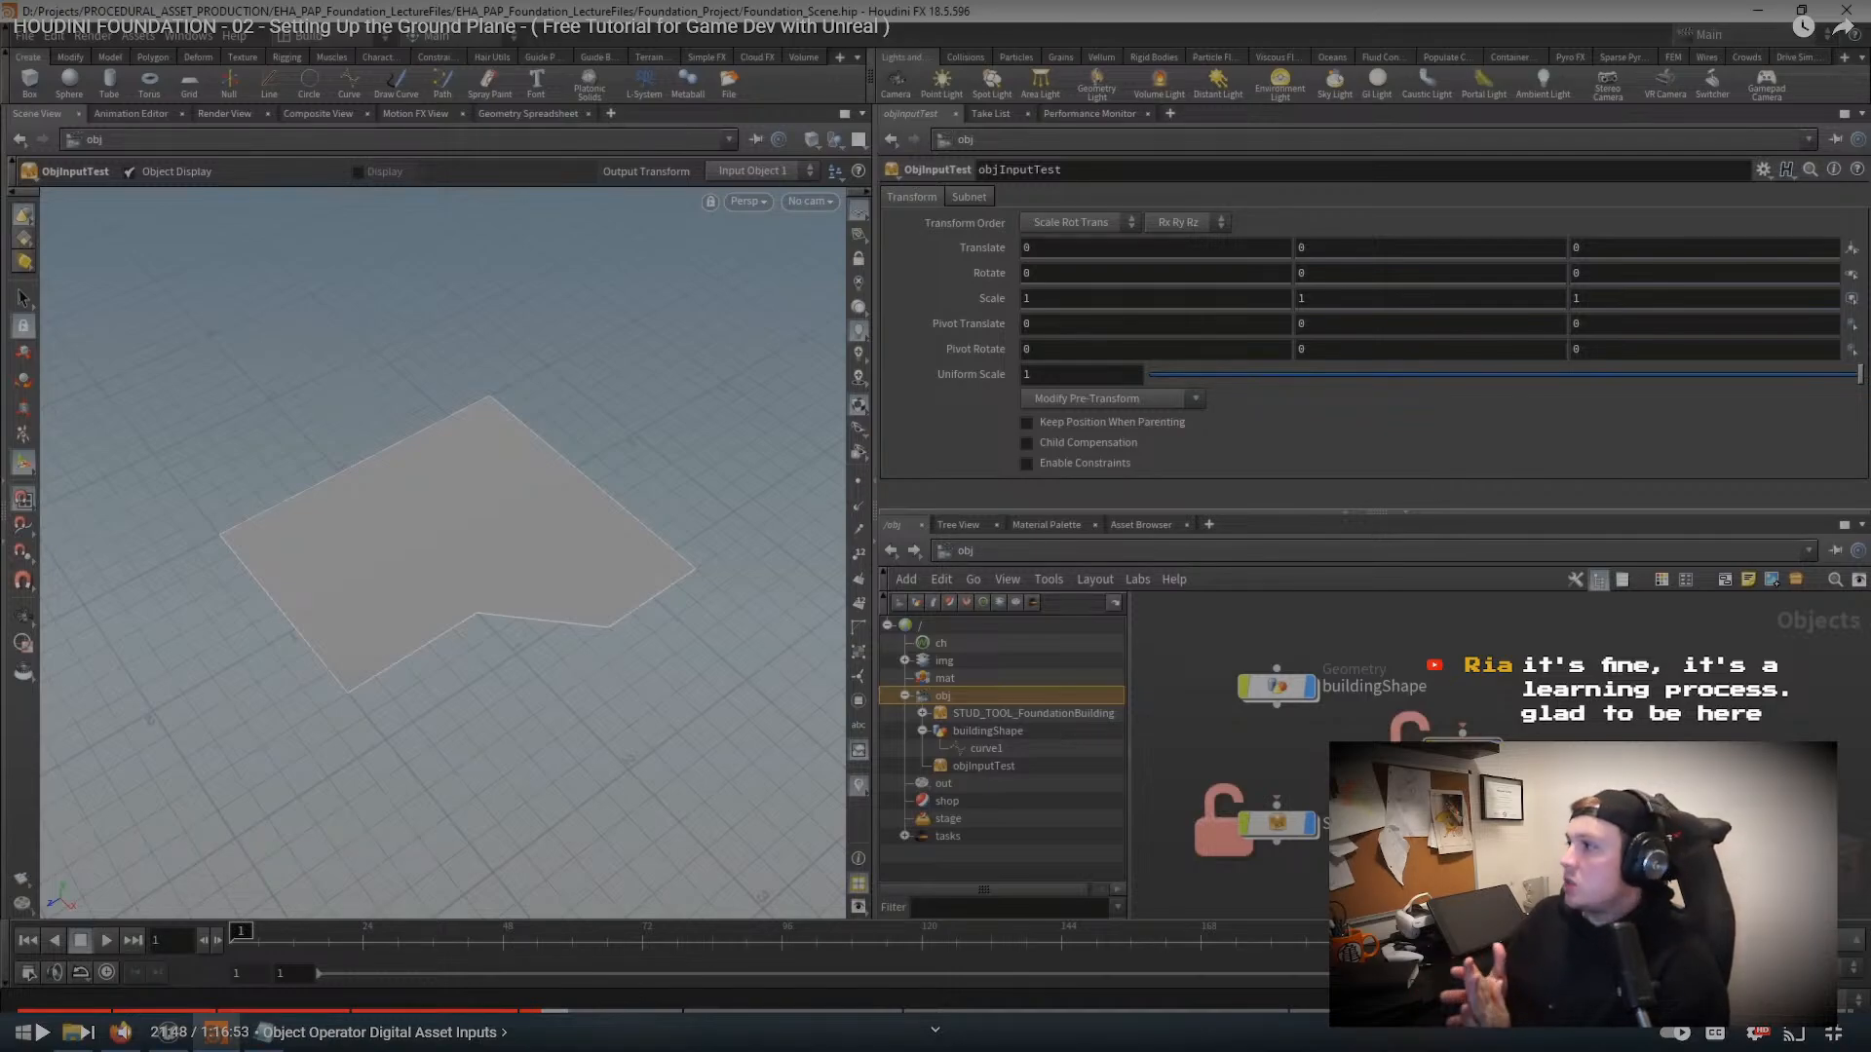
key("space")
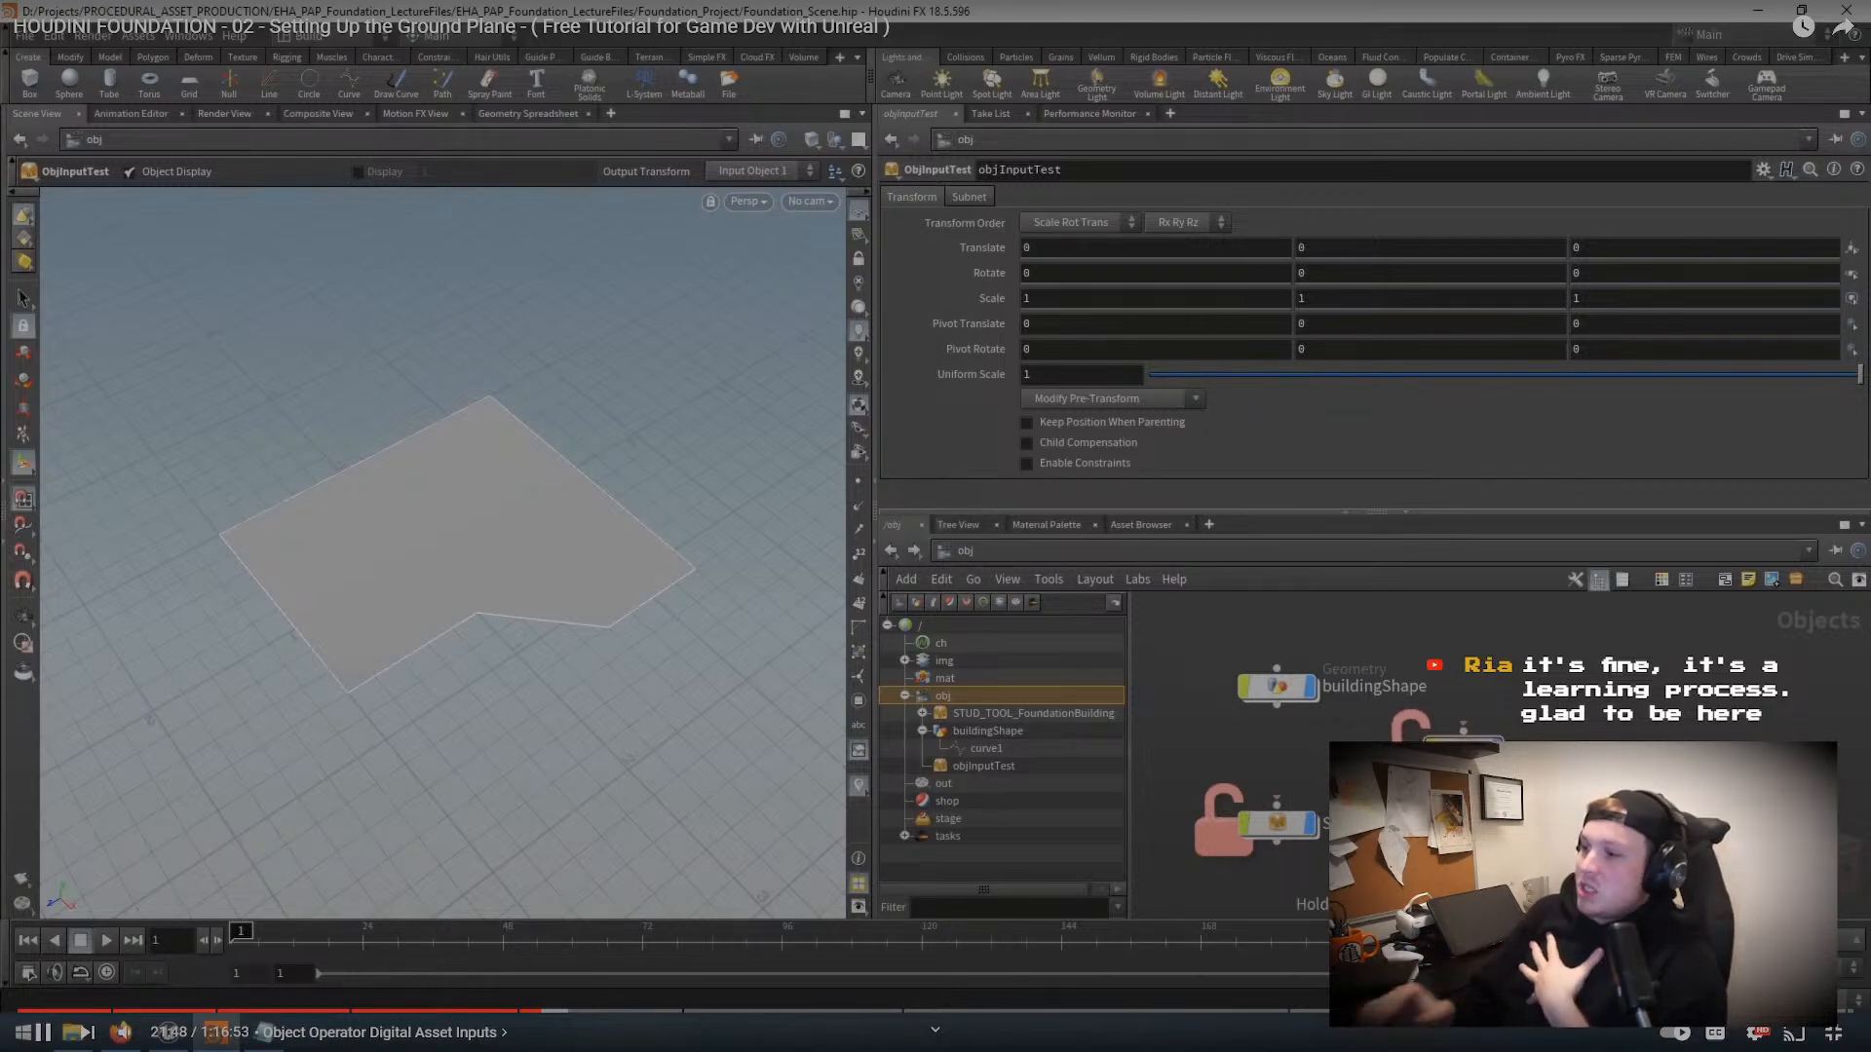
key("space")
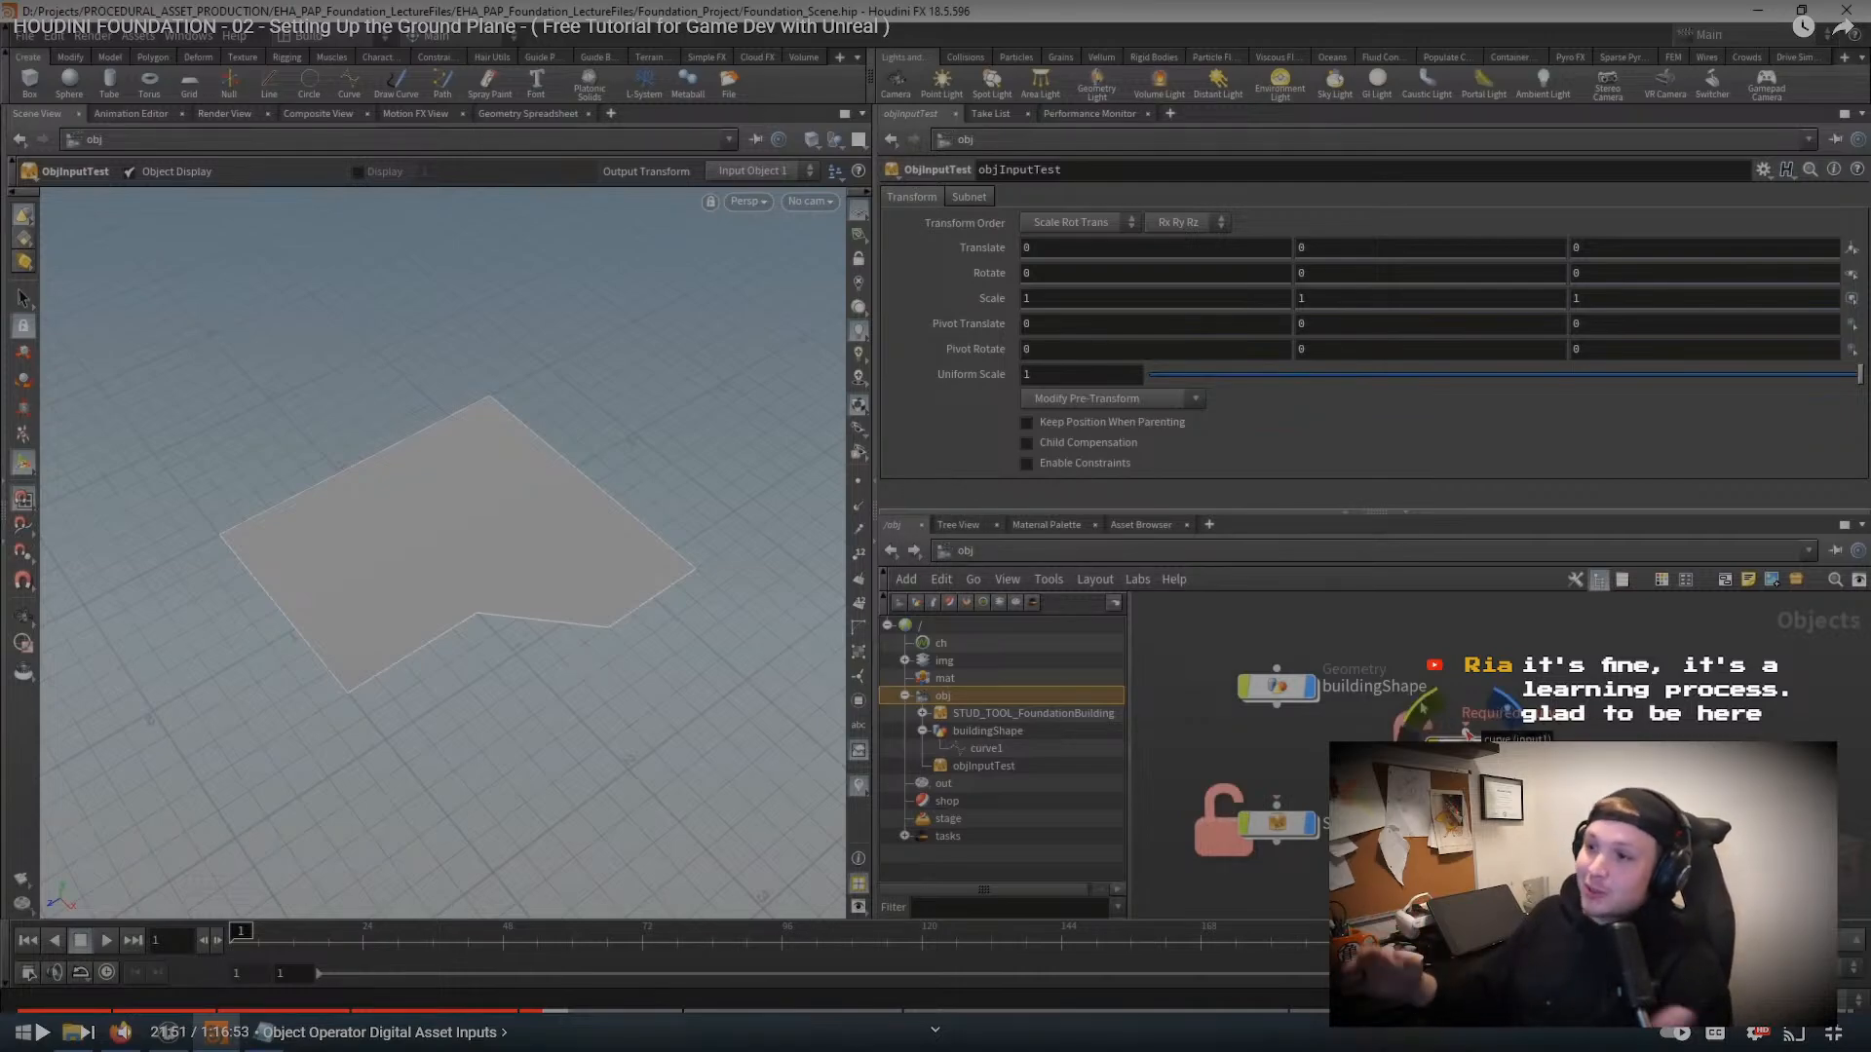
key("space")
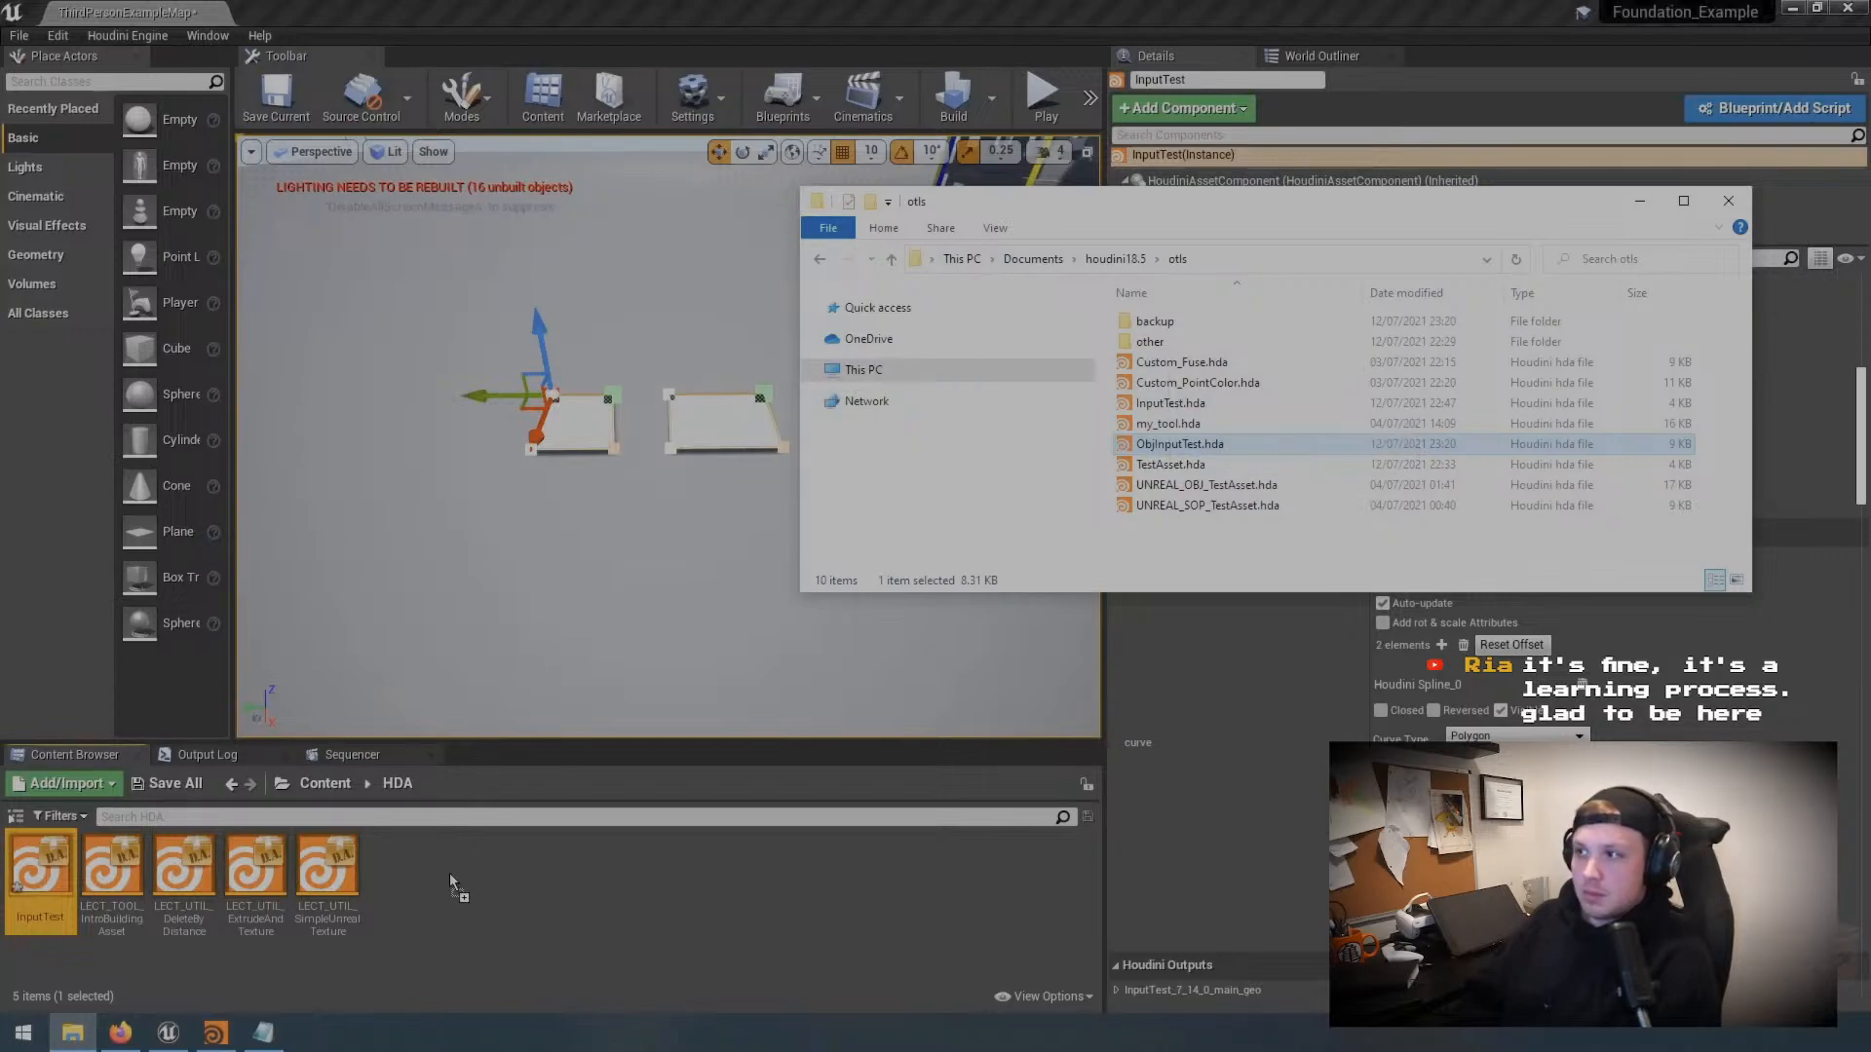
Step: Import ObjInputTest.hda from the otls folder into the project's HDA content folder and place the asset in the level beside the flat meshes
left_click_drag(448, 873, 448, 873)
left_click(1639, 204)
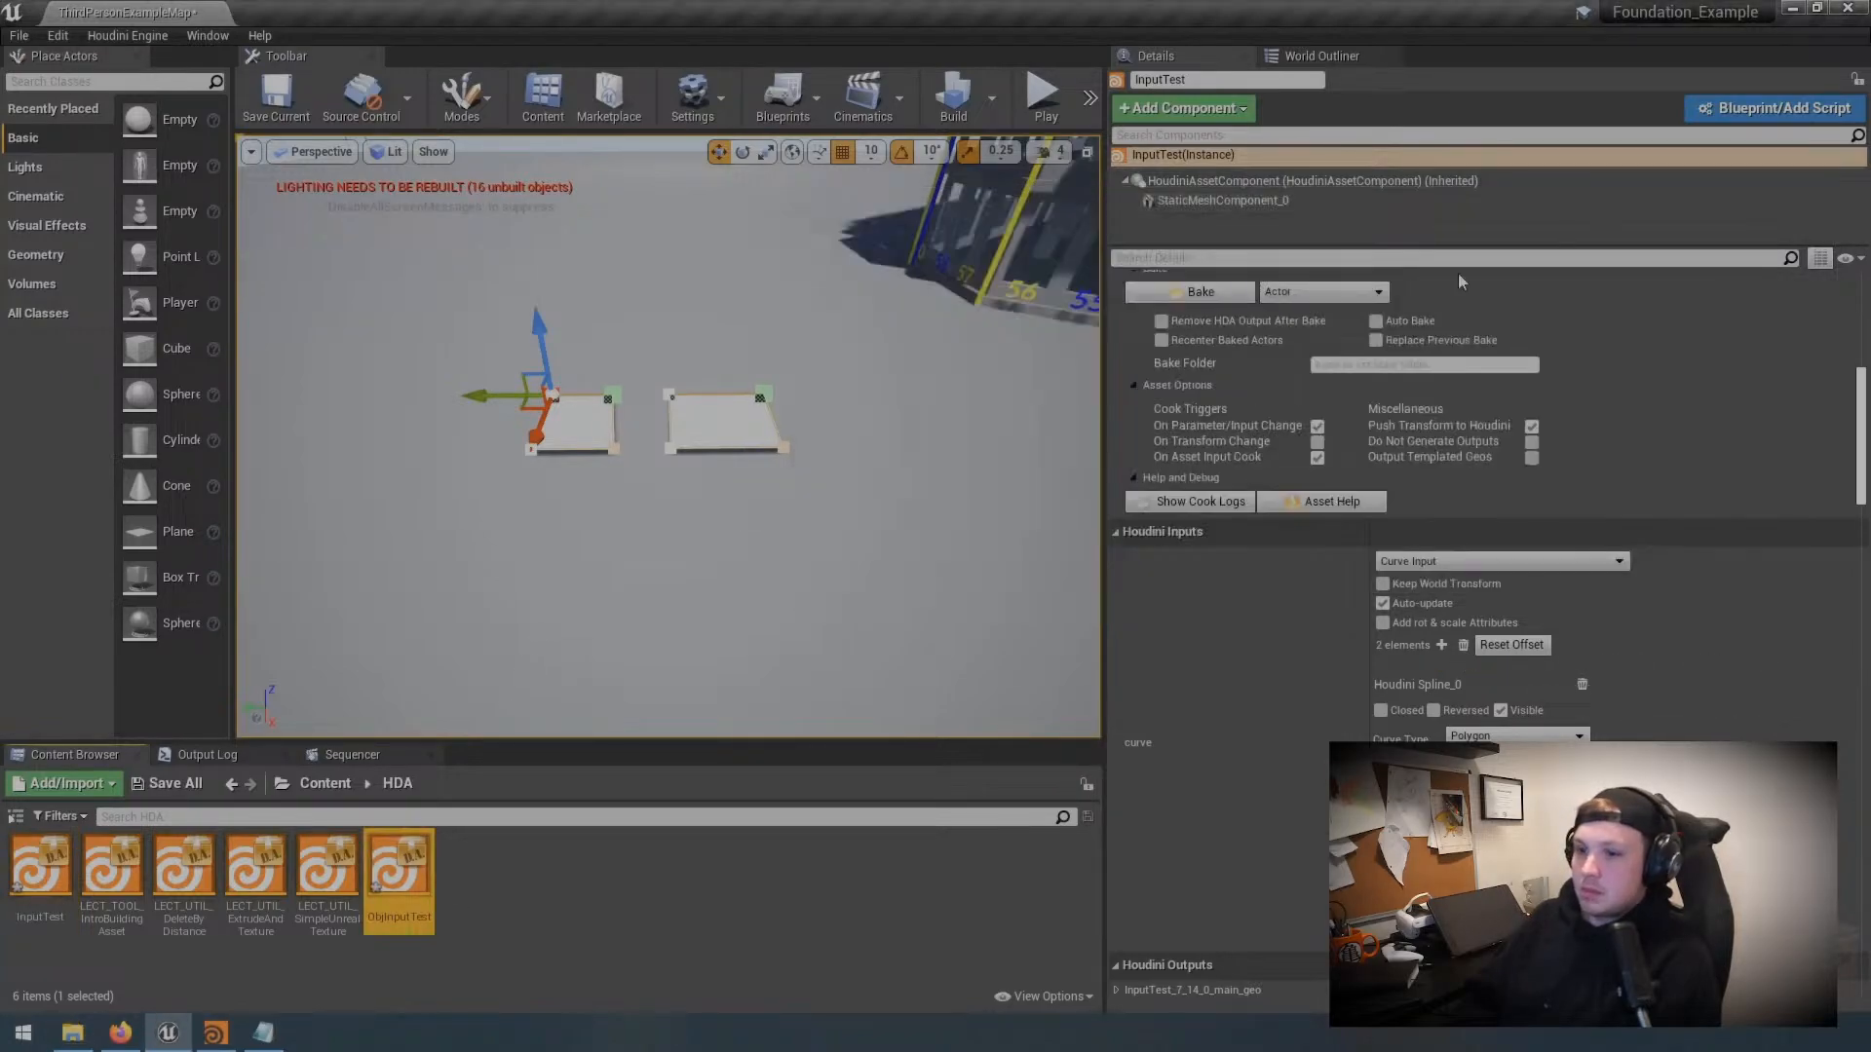
left_click_drag(388, 844, 348, 429)
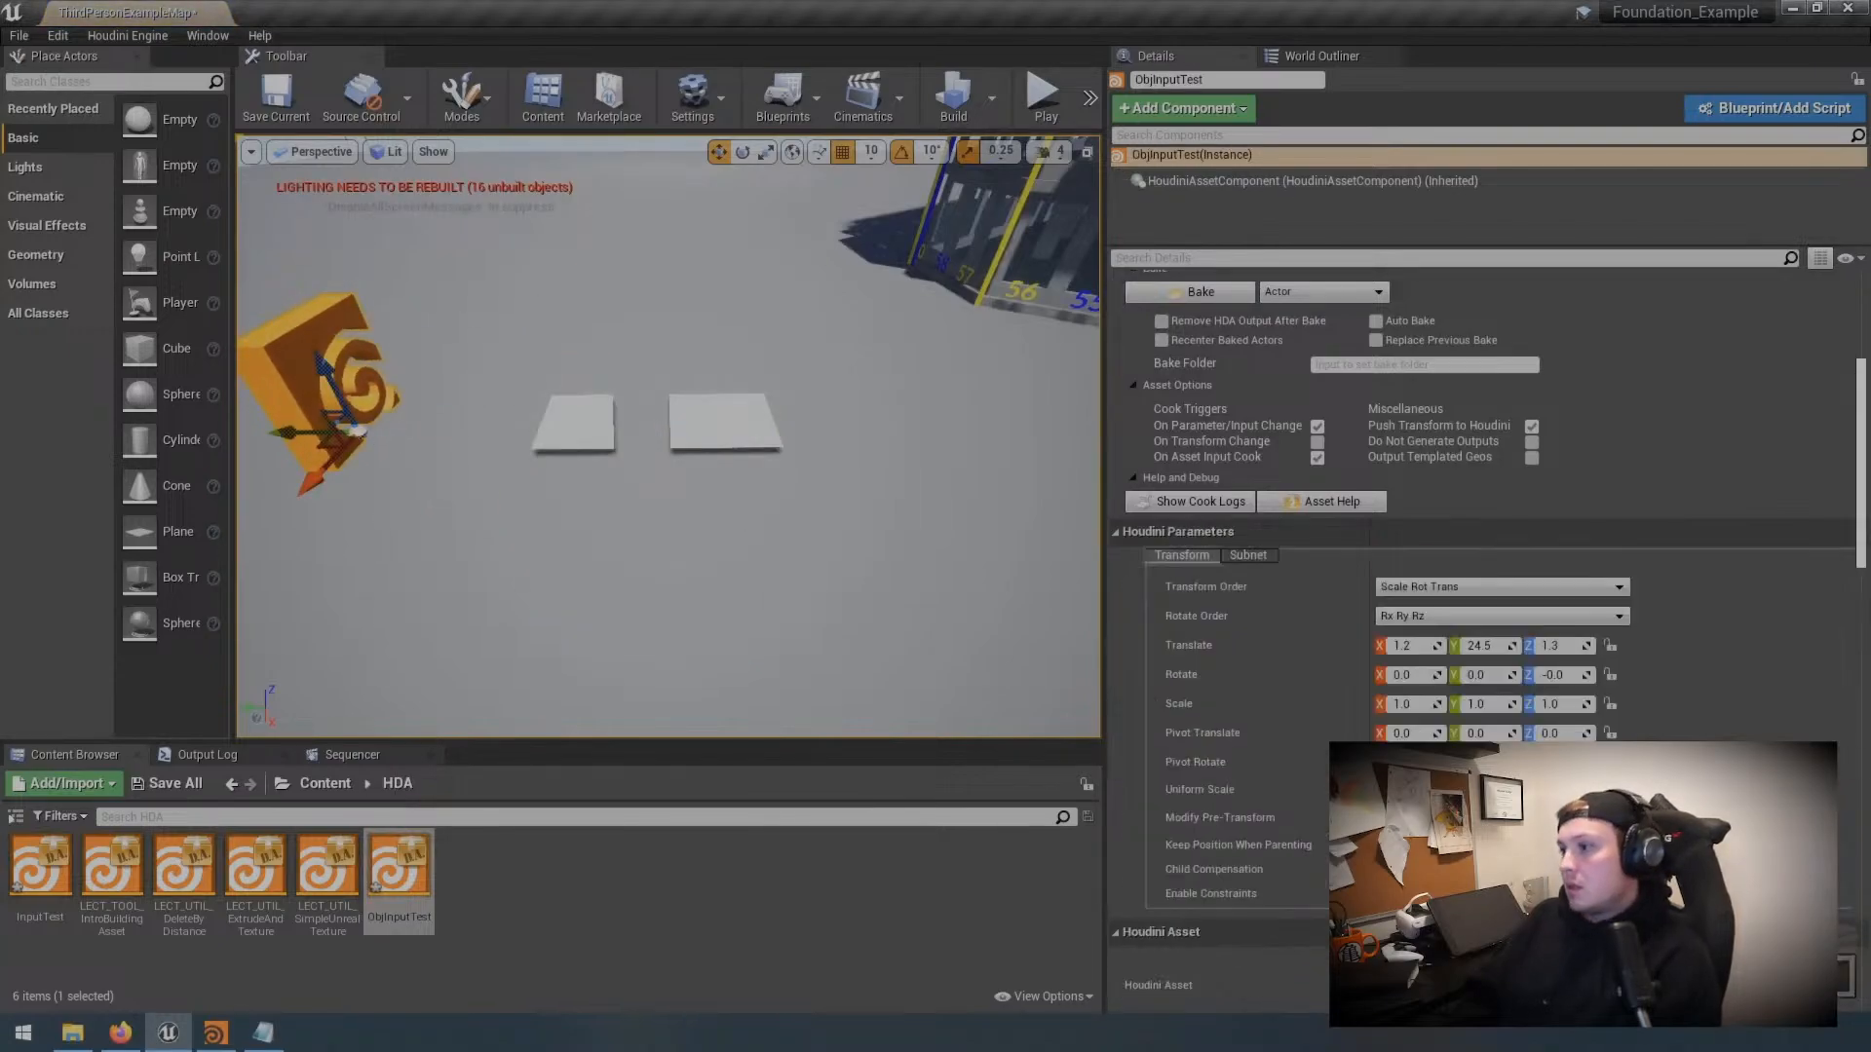
Step: Compare the Houdini Inputs of the InputTest asset with the Transform and Subnet parameters of the ObjInputTest asset
right_click_drag(672, 438, 711, 521)
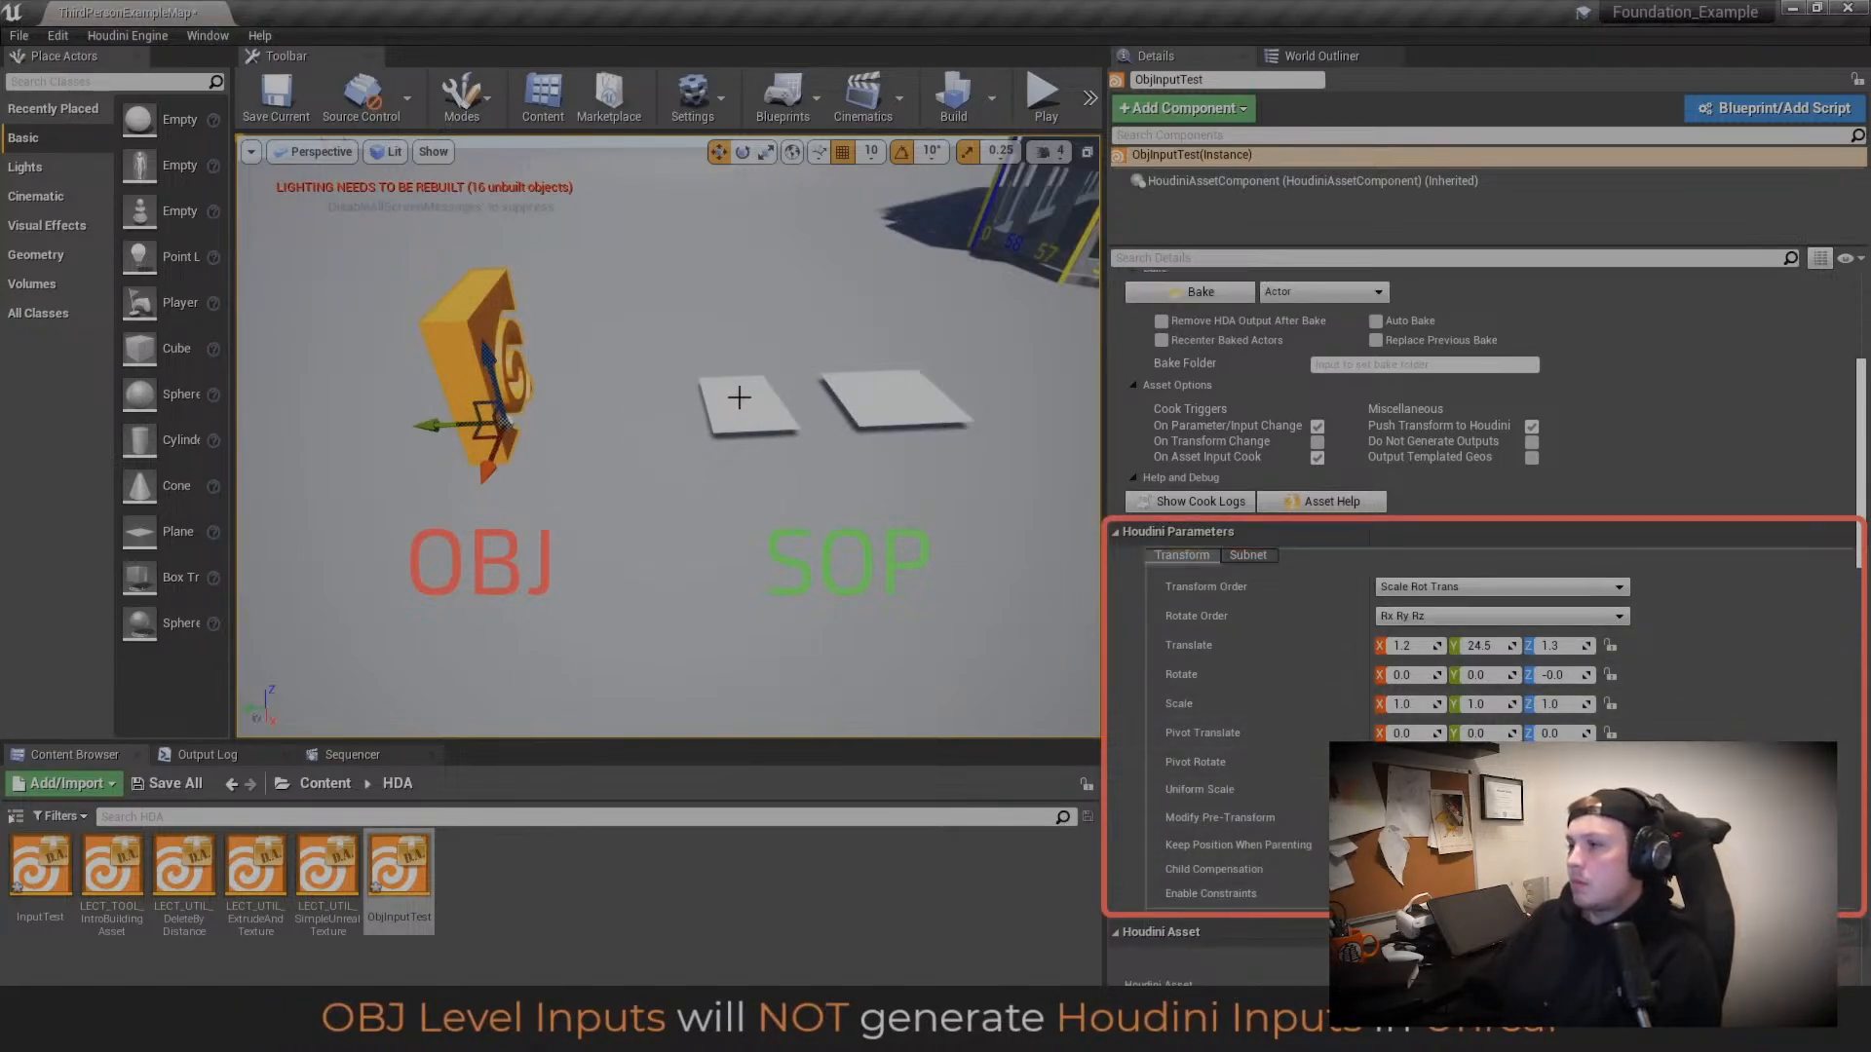
left_click(740, 396)
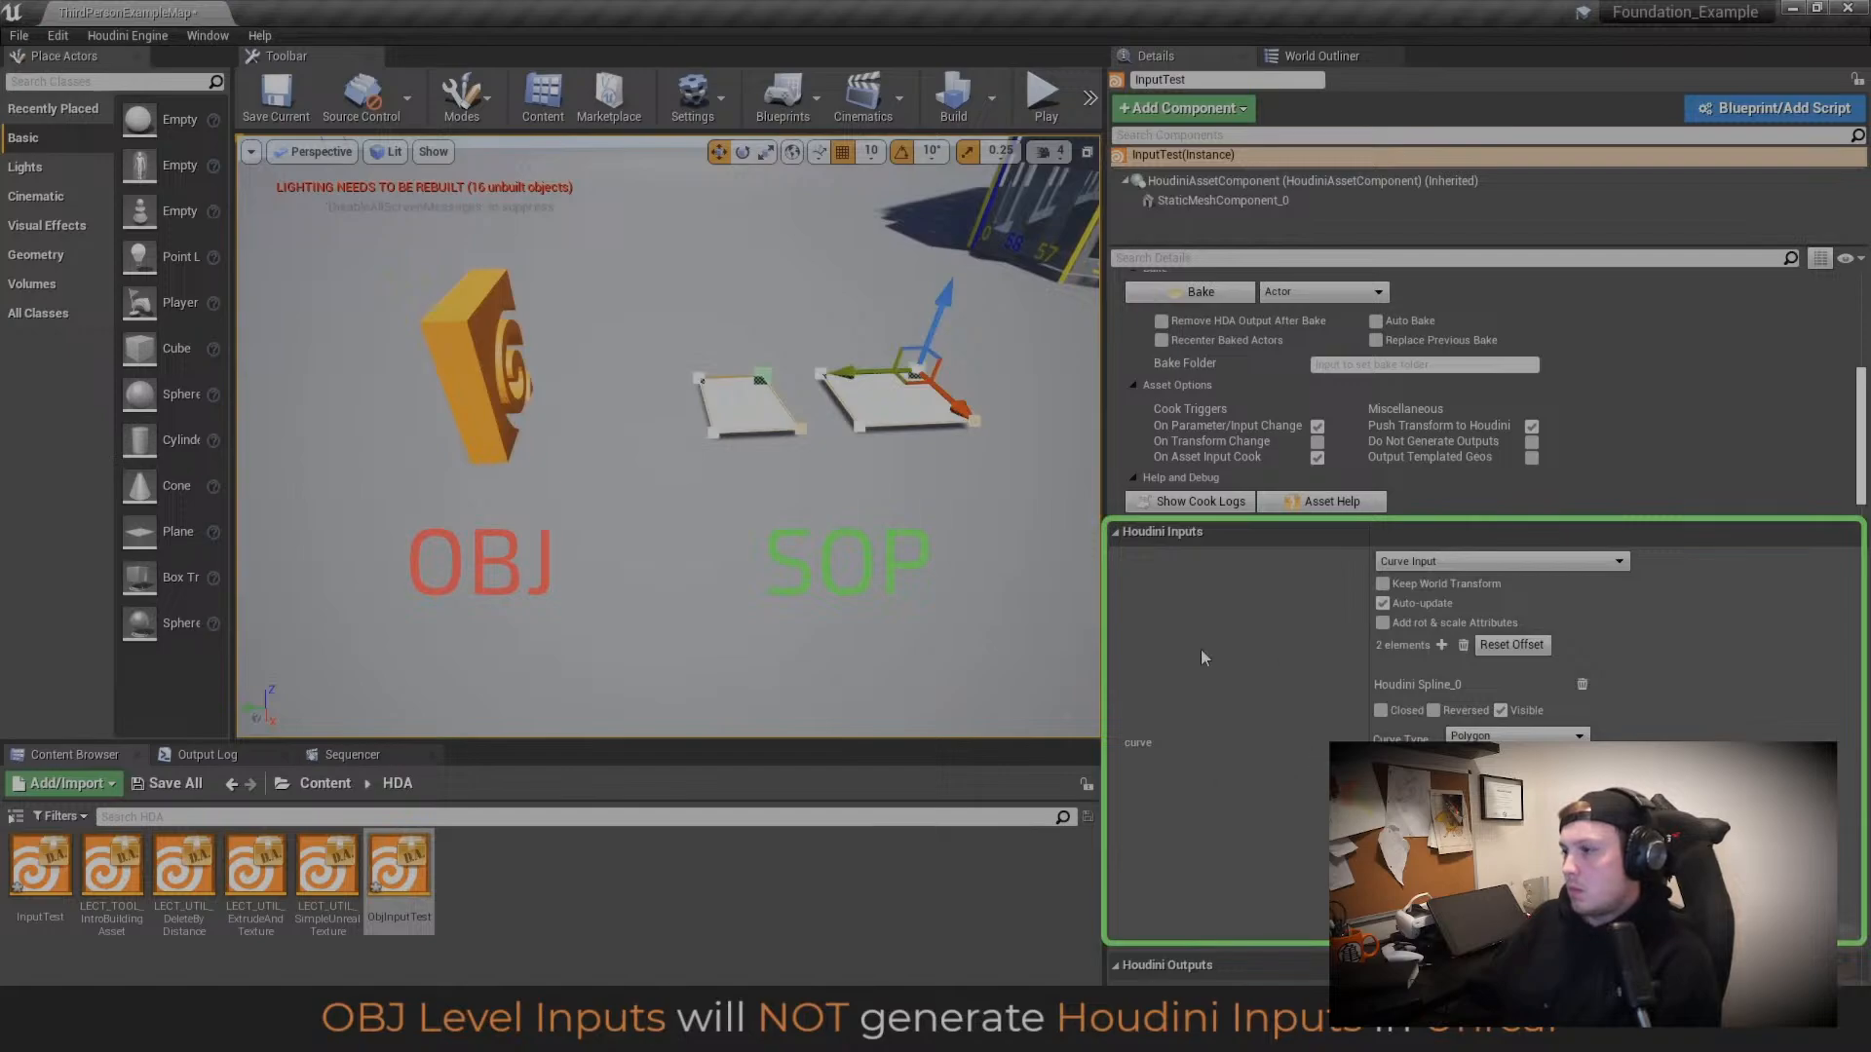
left_click(462, 375)
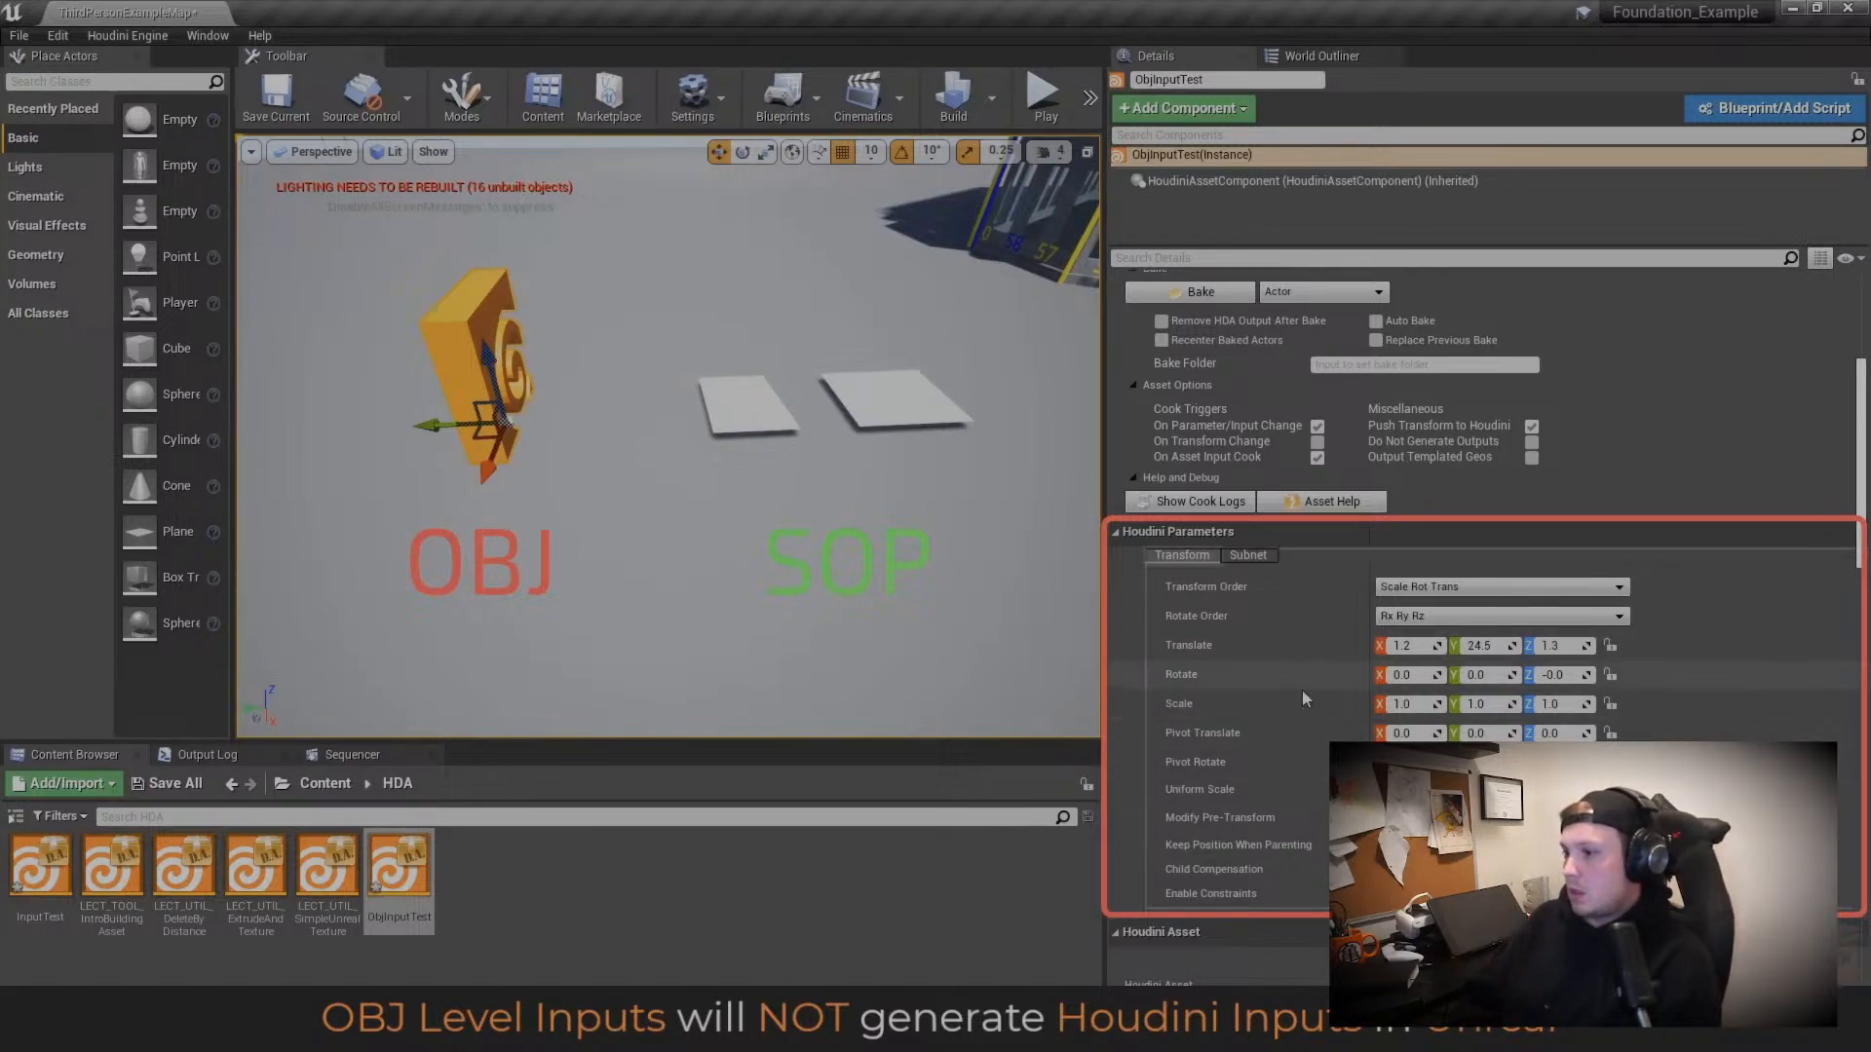
left_click(1248, 555)
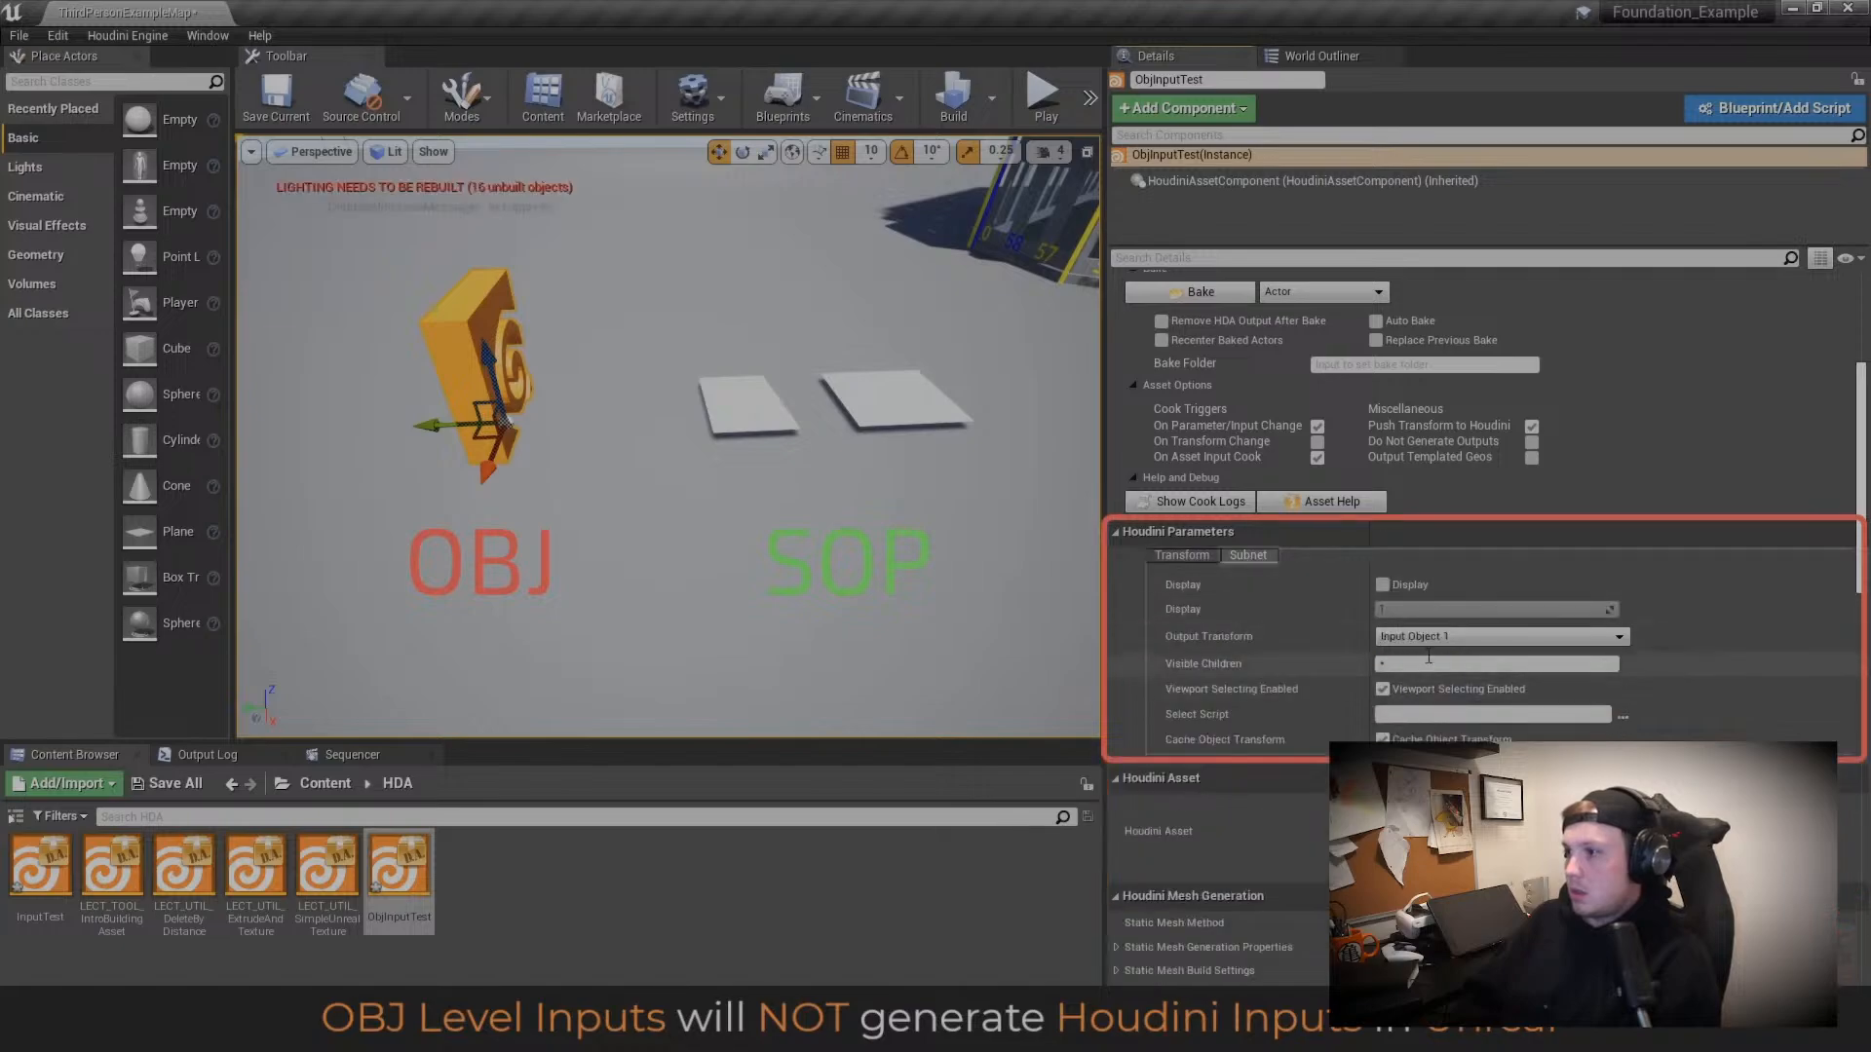
left_click(1179, 555)
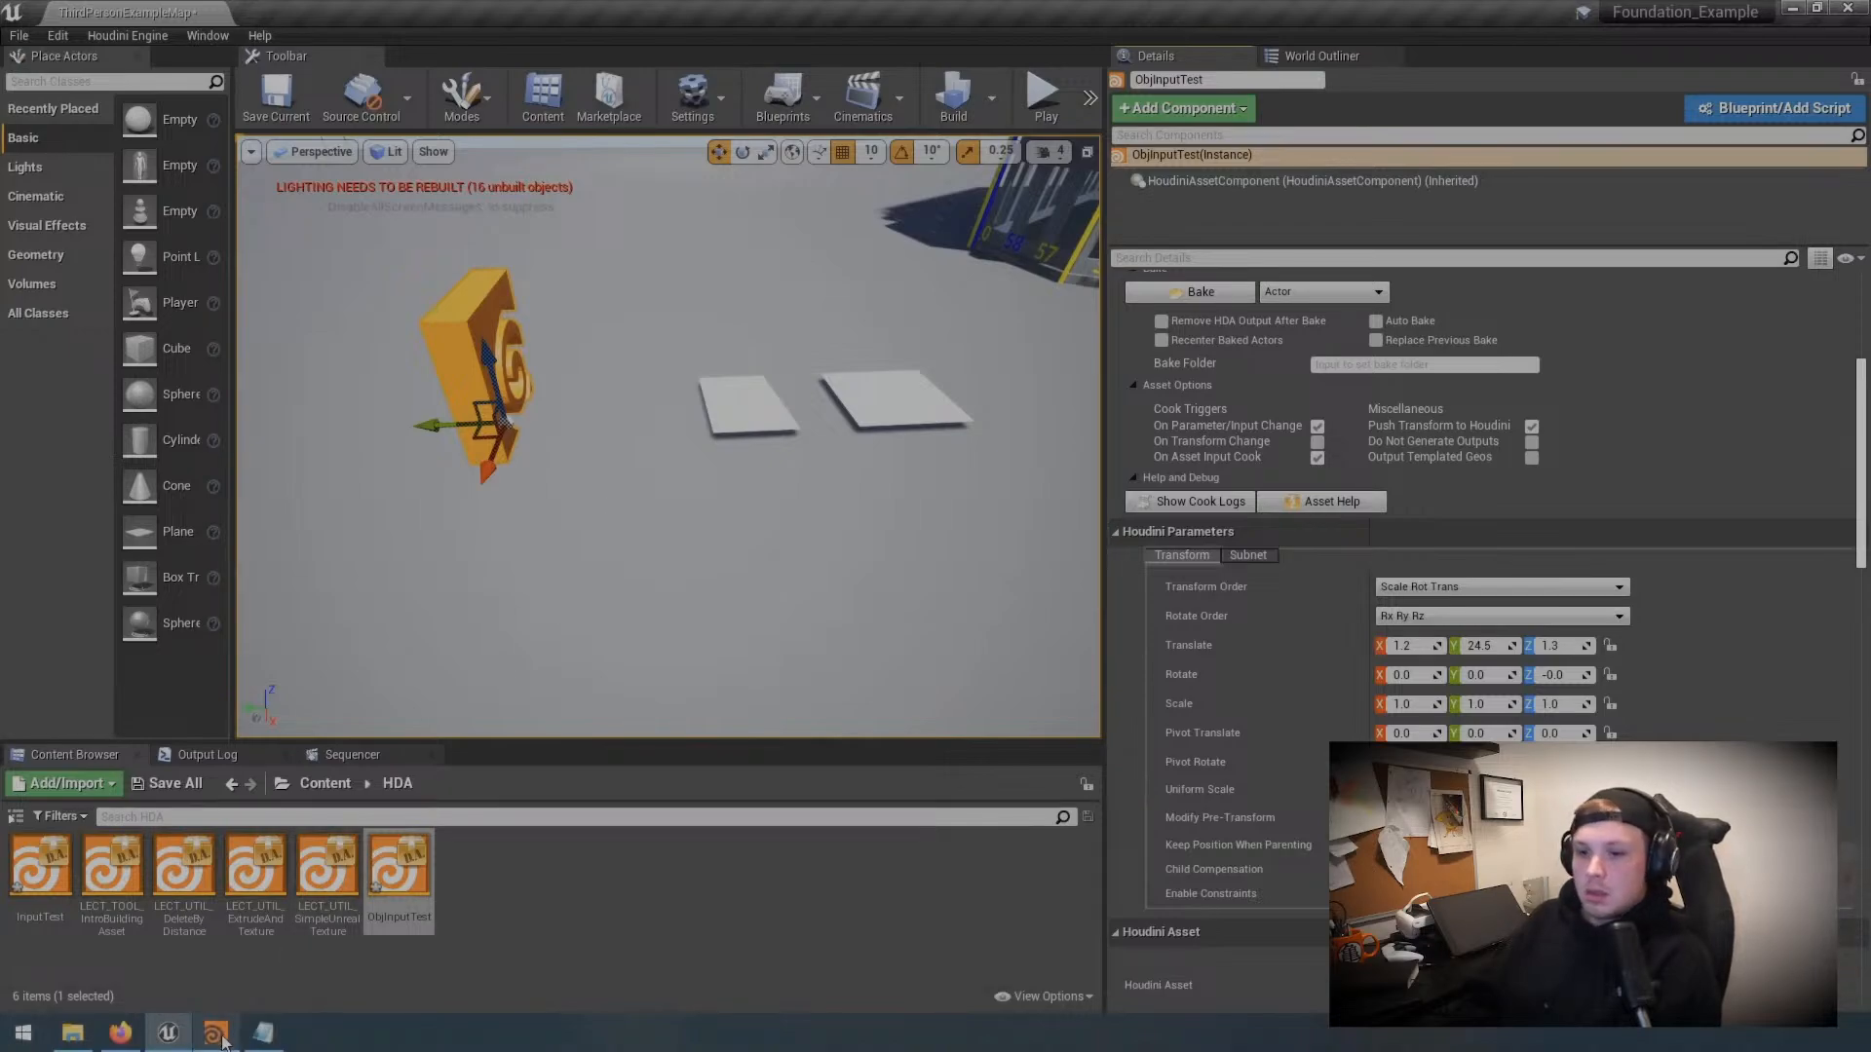
Step: Switch to Houdini and rearrange the object network, moving the objInputTest and buildingShape nodes closer together
left_click(215, 1032)
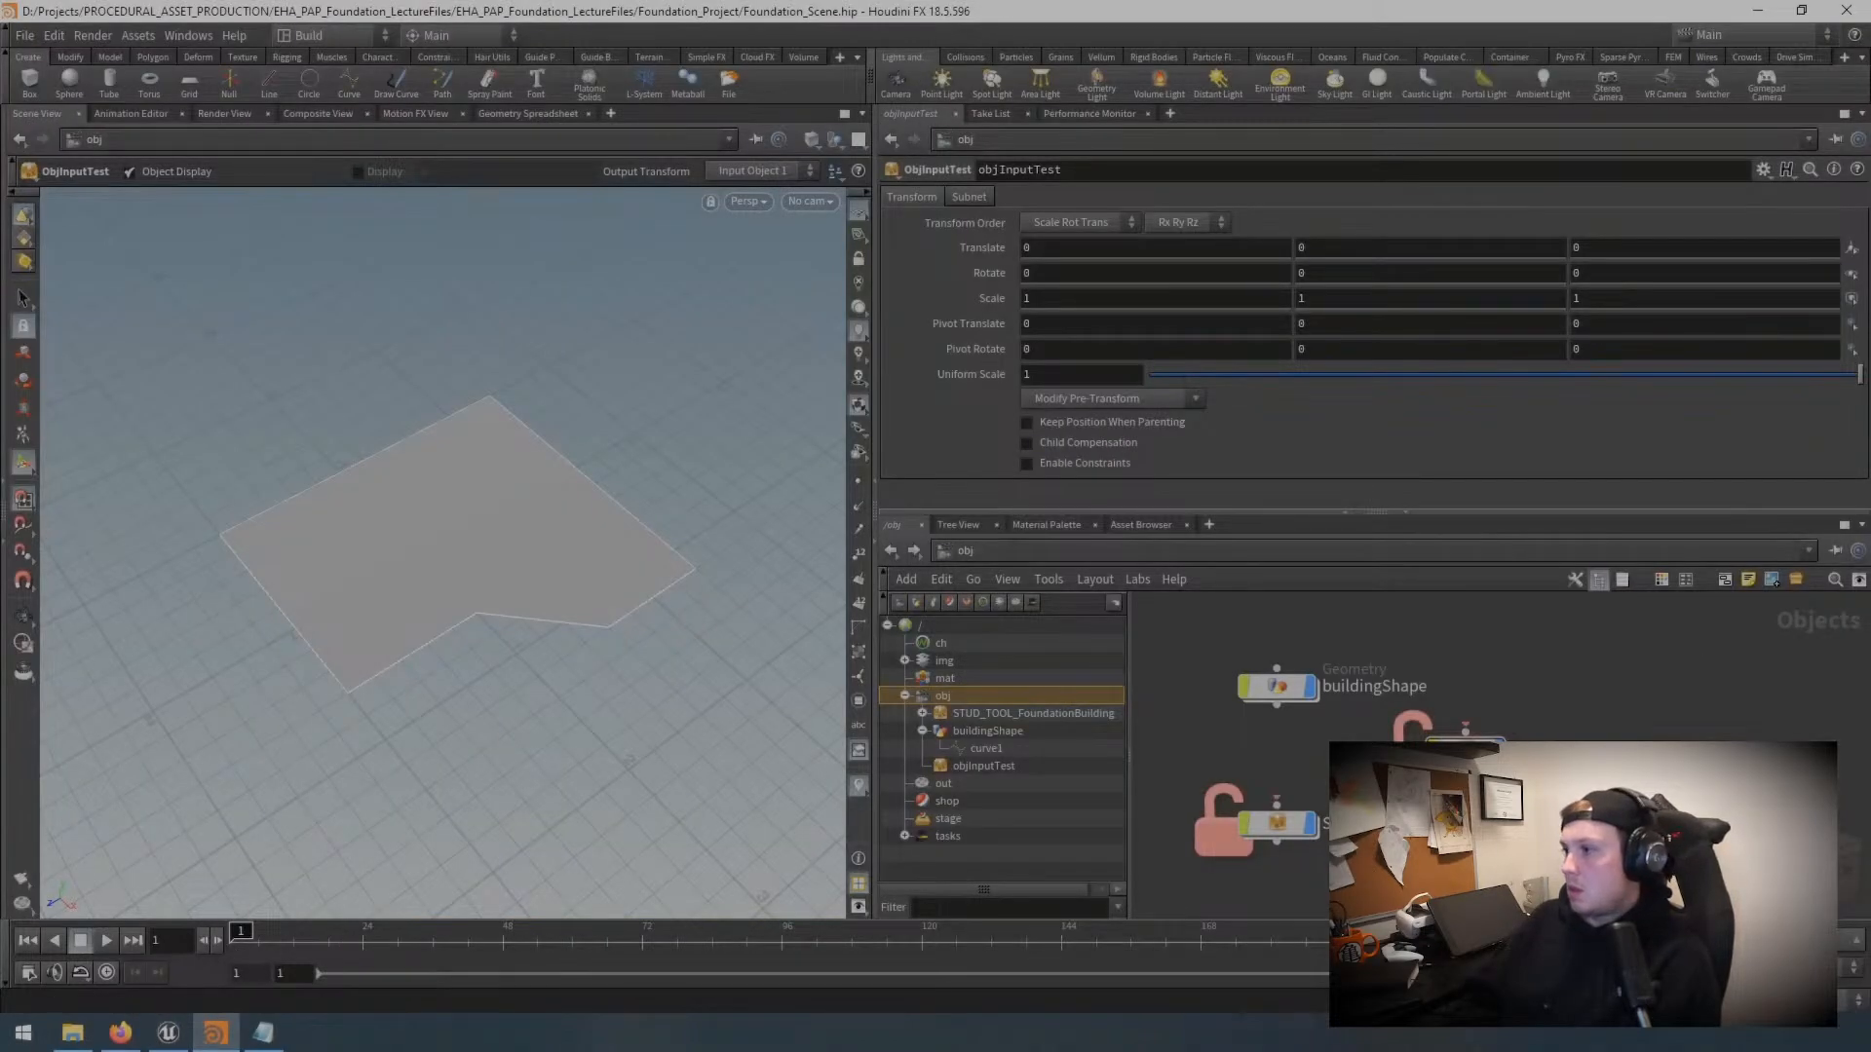
left_click_drag(1472, 748, 1554, 688)
middle_click_drag(1554, 688, 1427, 696)
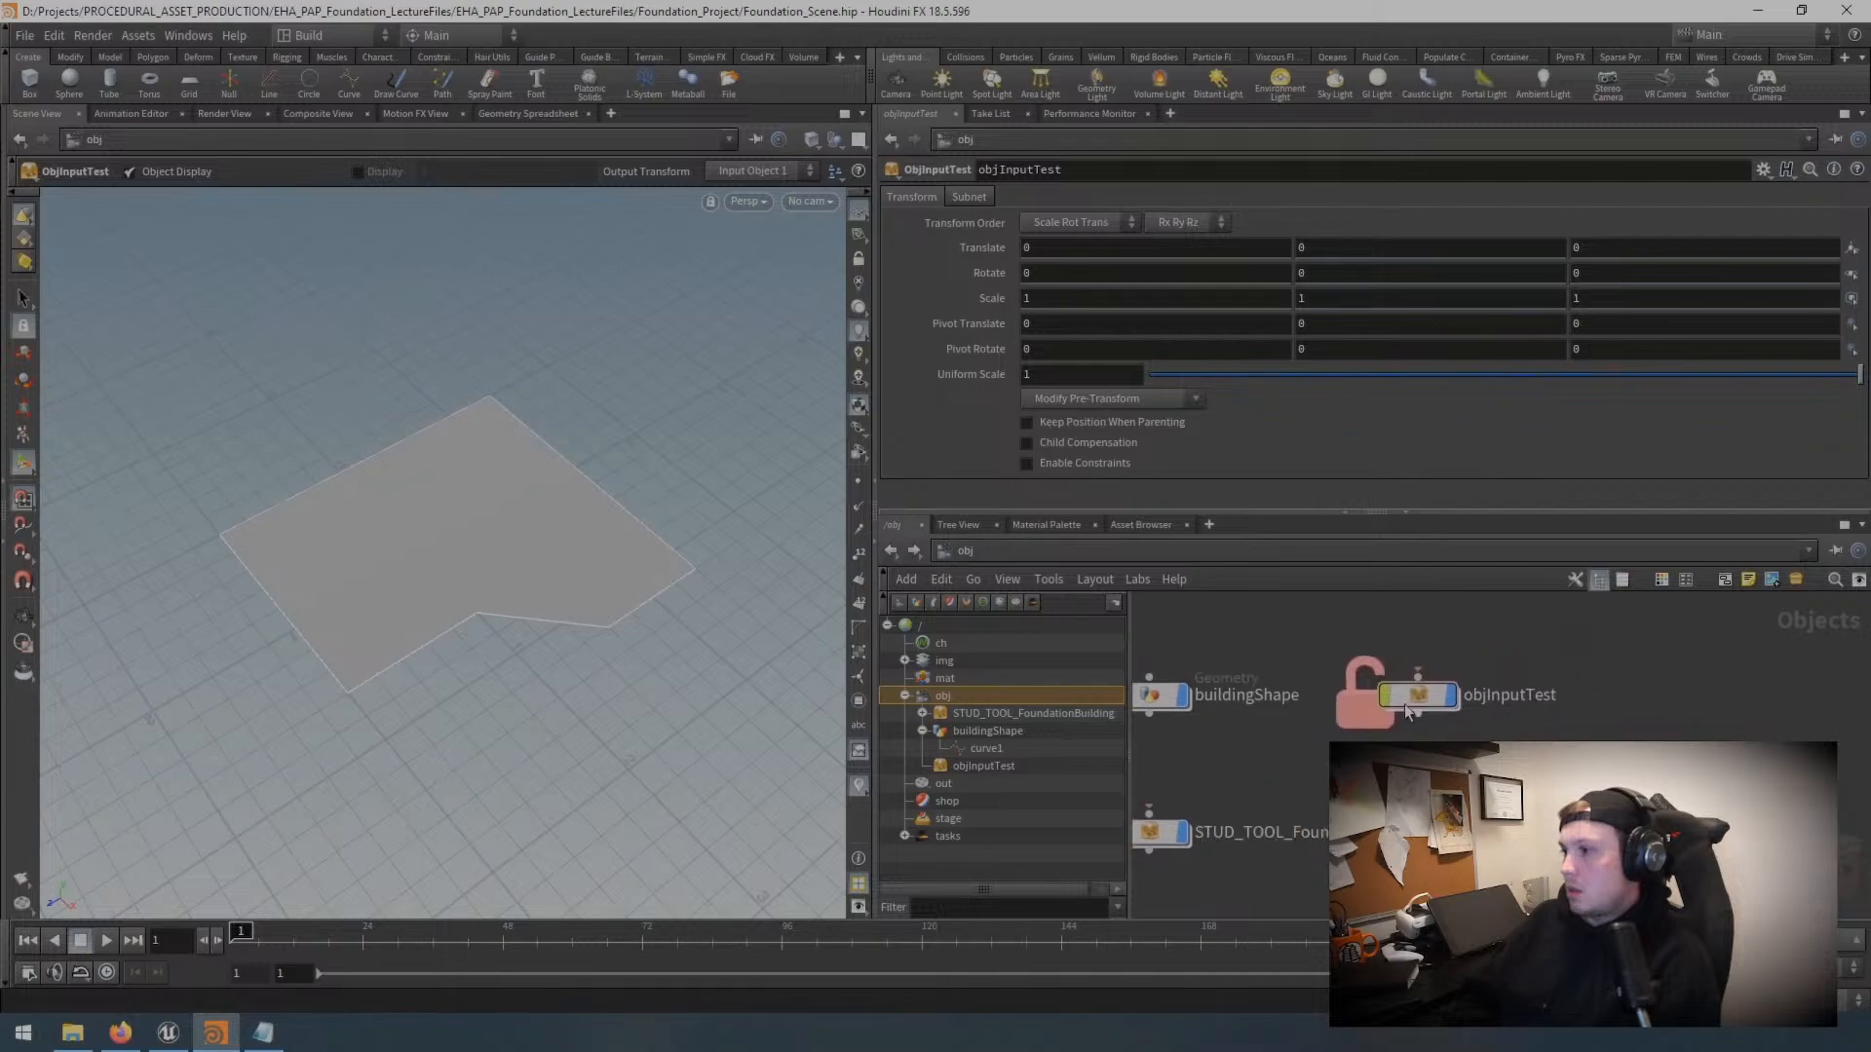
left_click_drag(1427, 696, 1475, 756)
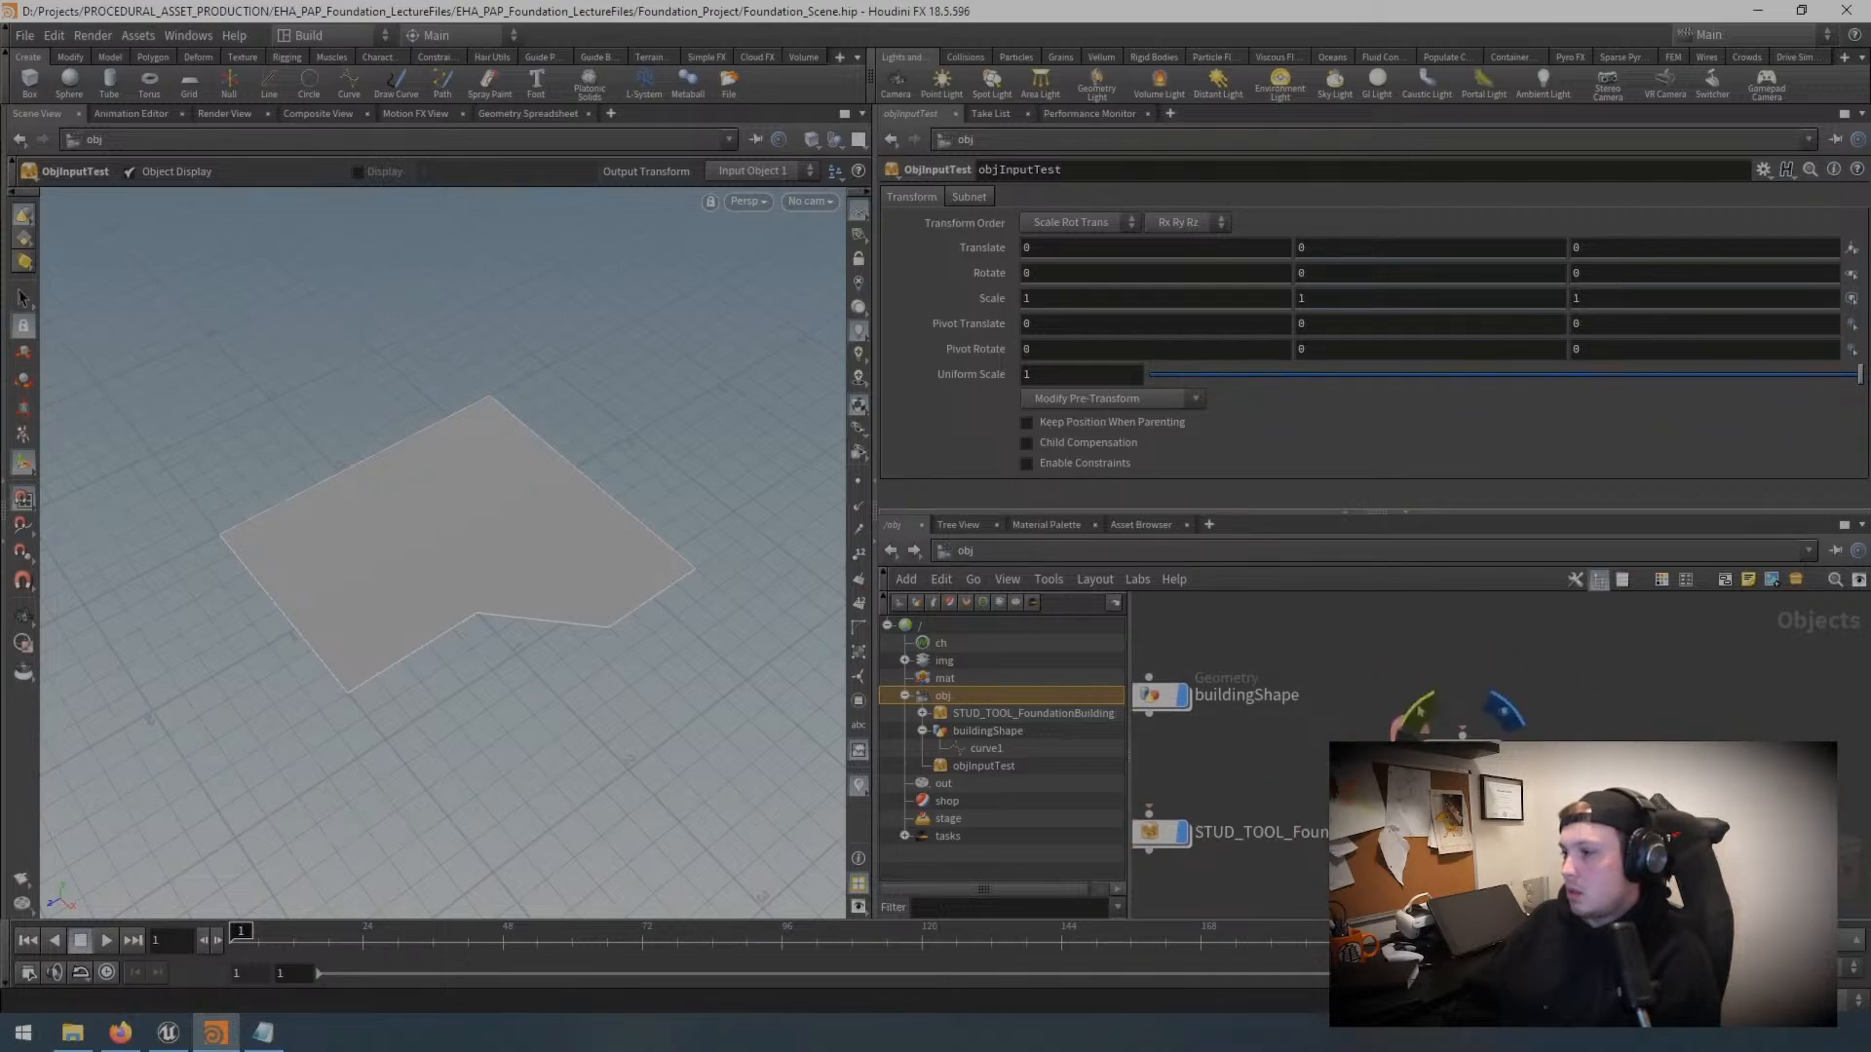
left_click_drag(1159, 695, 1420, 647)
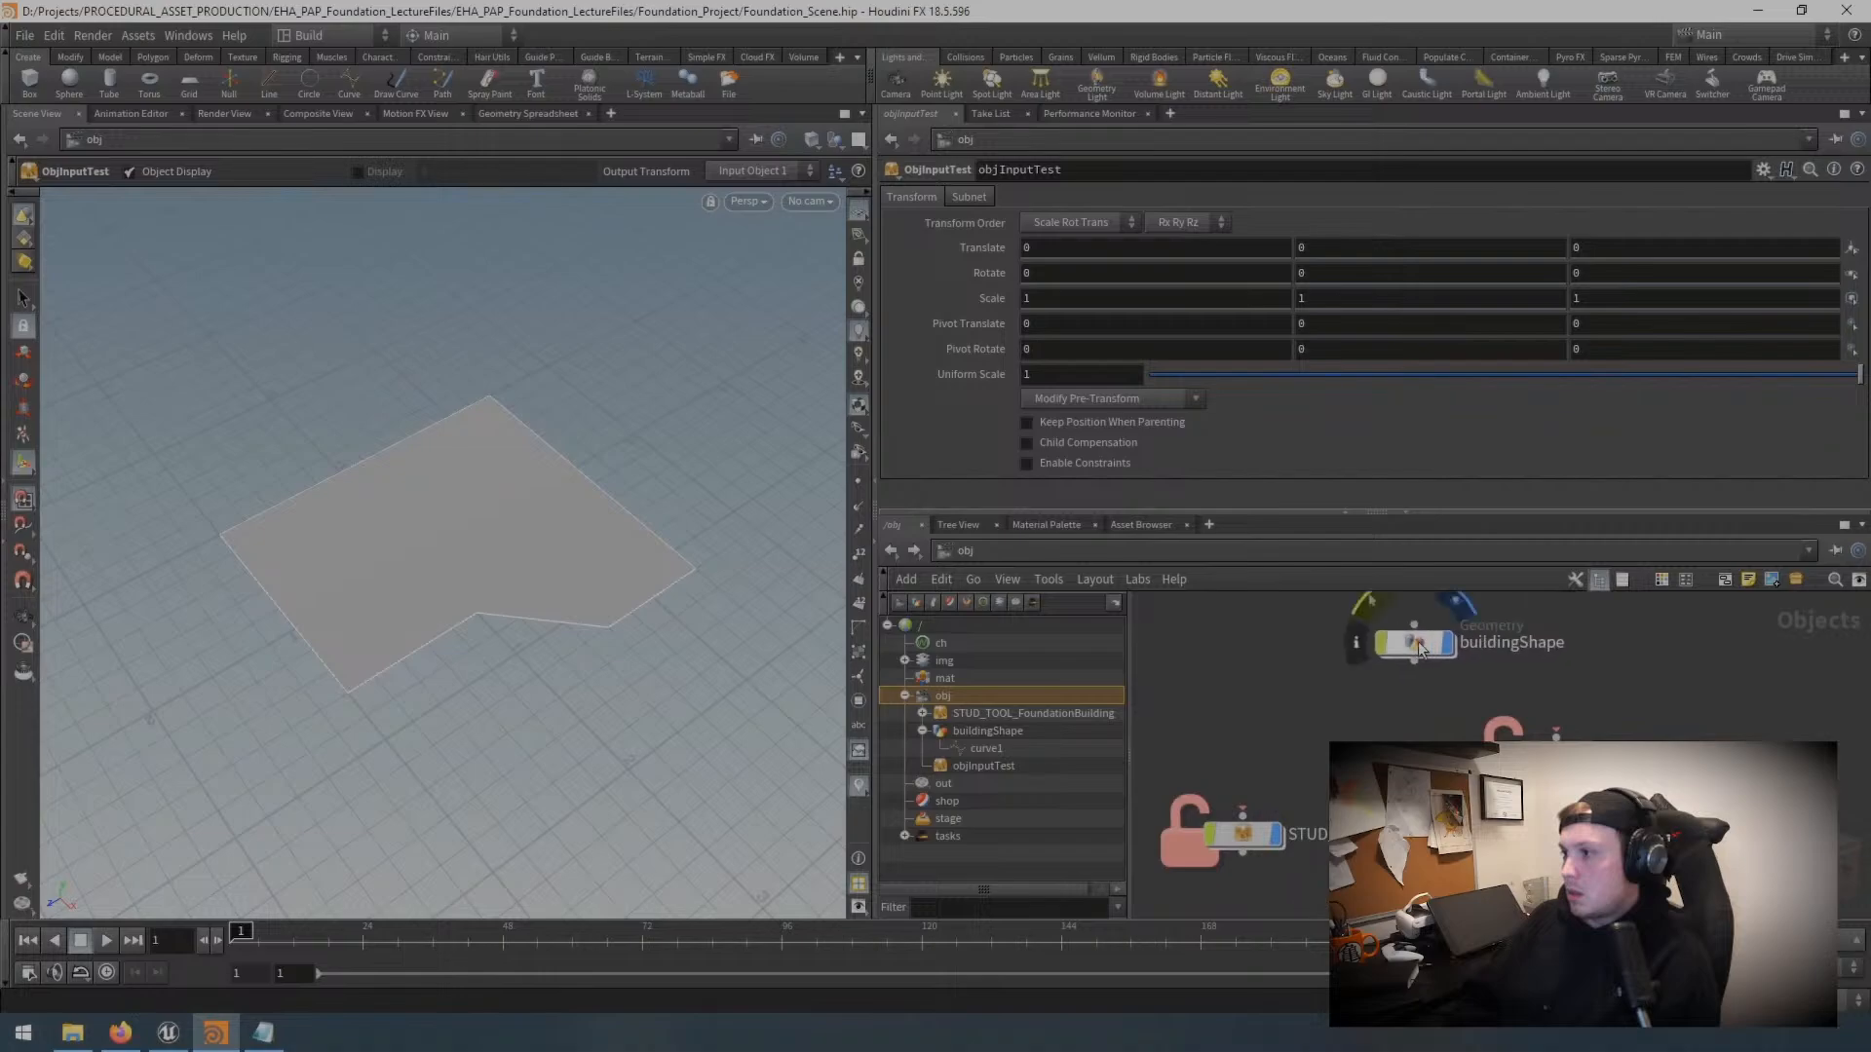
Step: Check the curve inside buildingShape, wire buildingShape's output into objInputTest's input and align objInputTest beneath it
double_click(1415, 644)
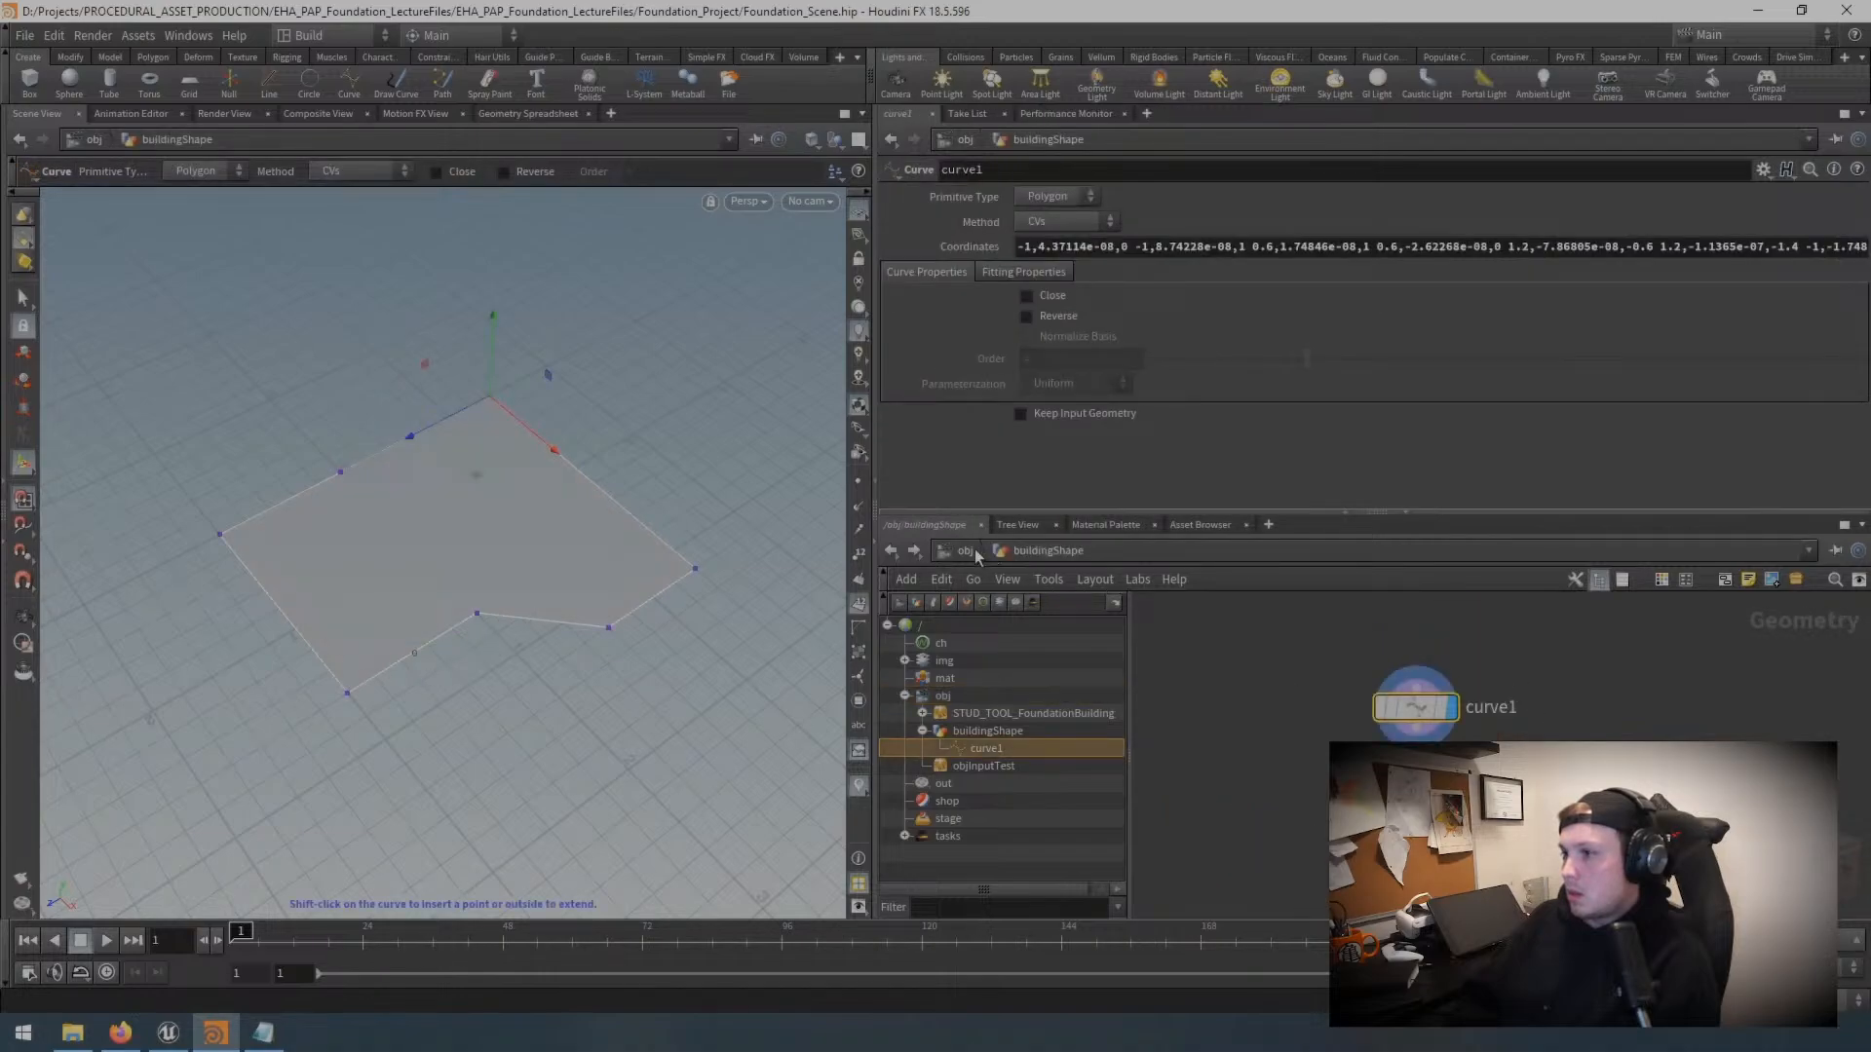
left_click(964, 551)
left_click_drag(1414, 669, 1582, 675)
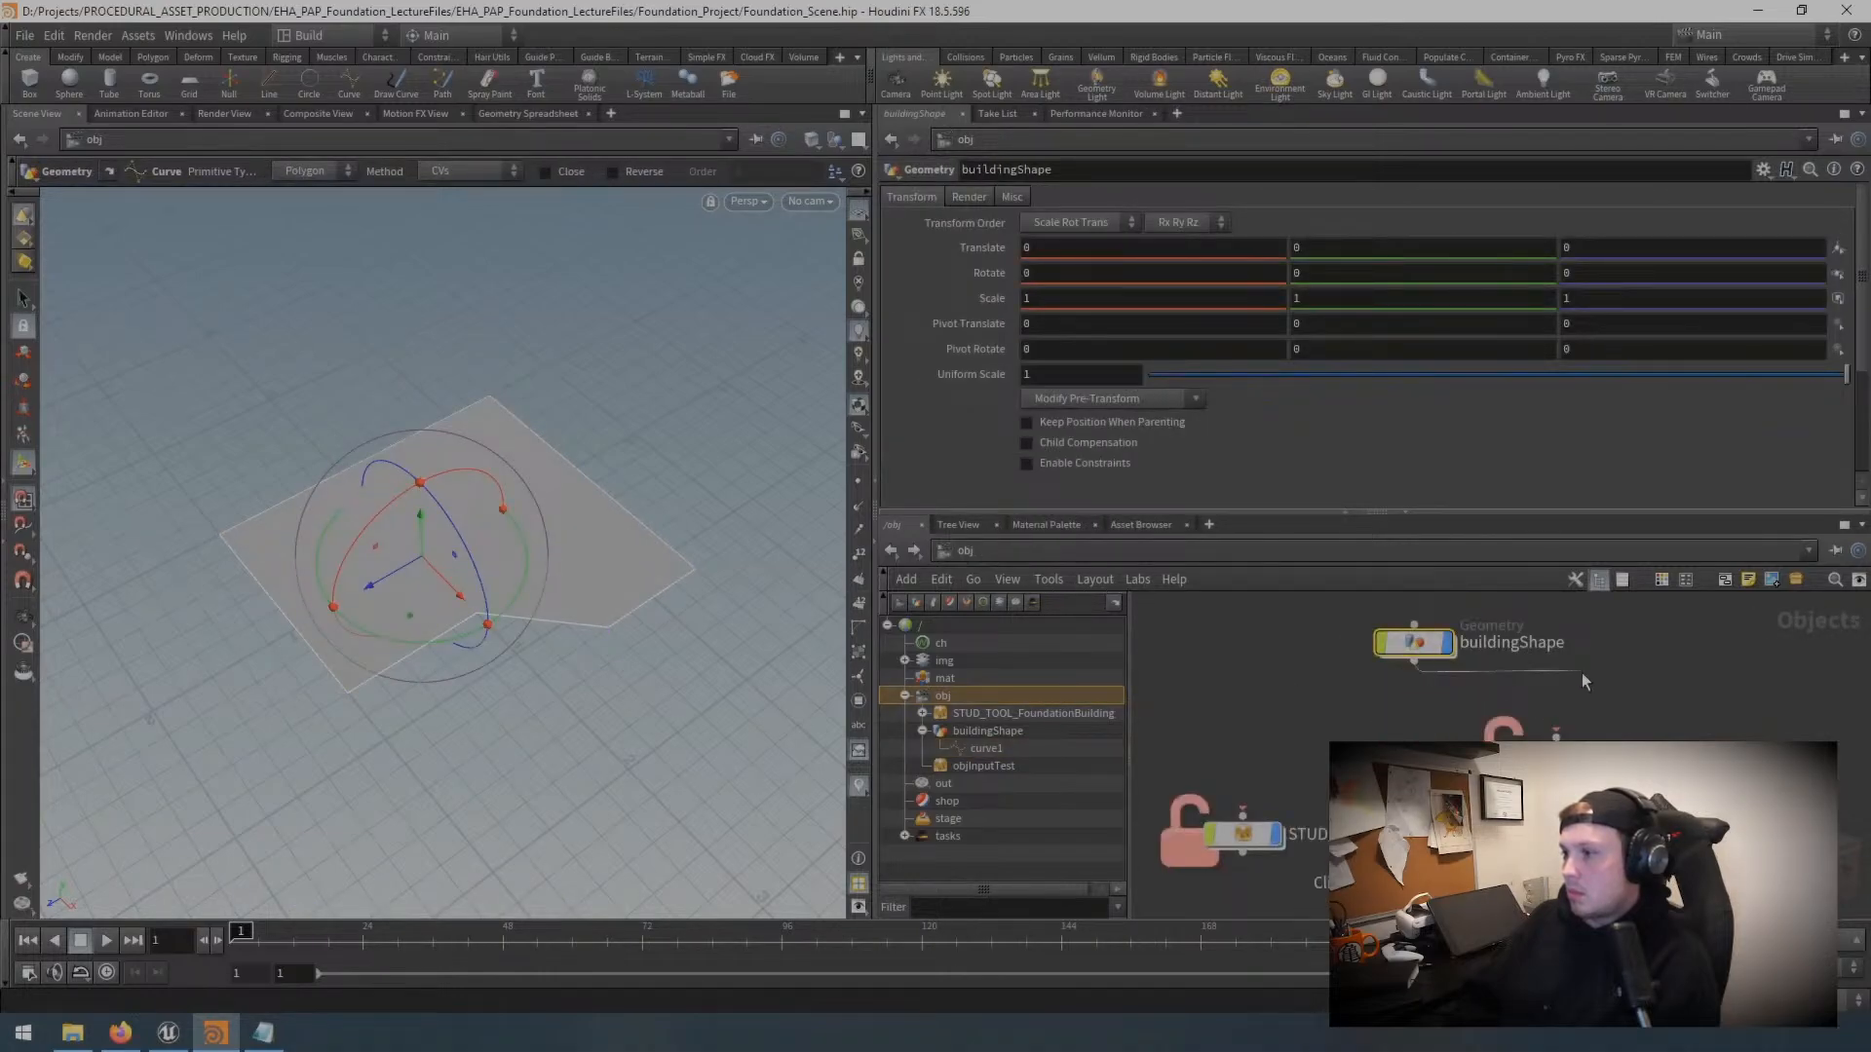
left_click(1567, 725)
left_click_drag(1559, 756, 1417, 756)
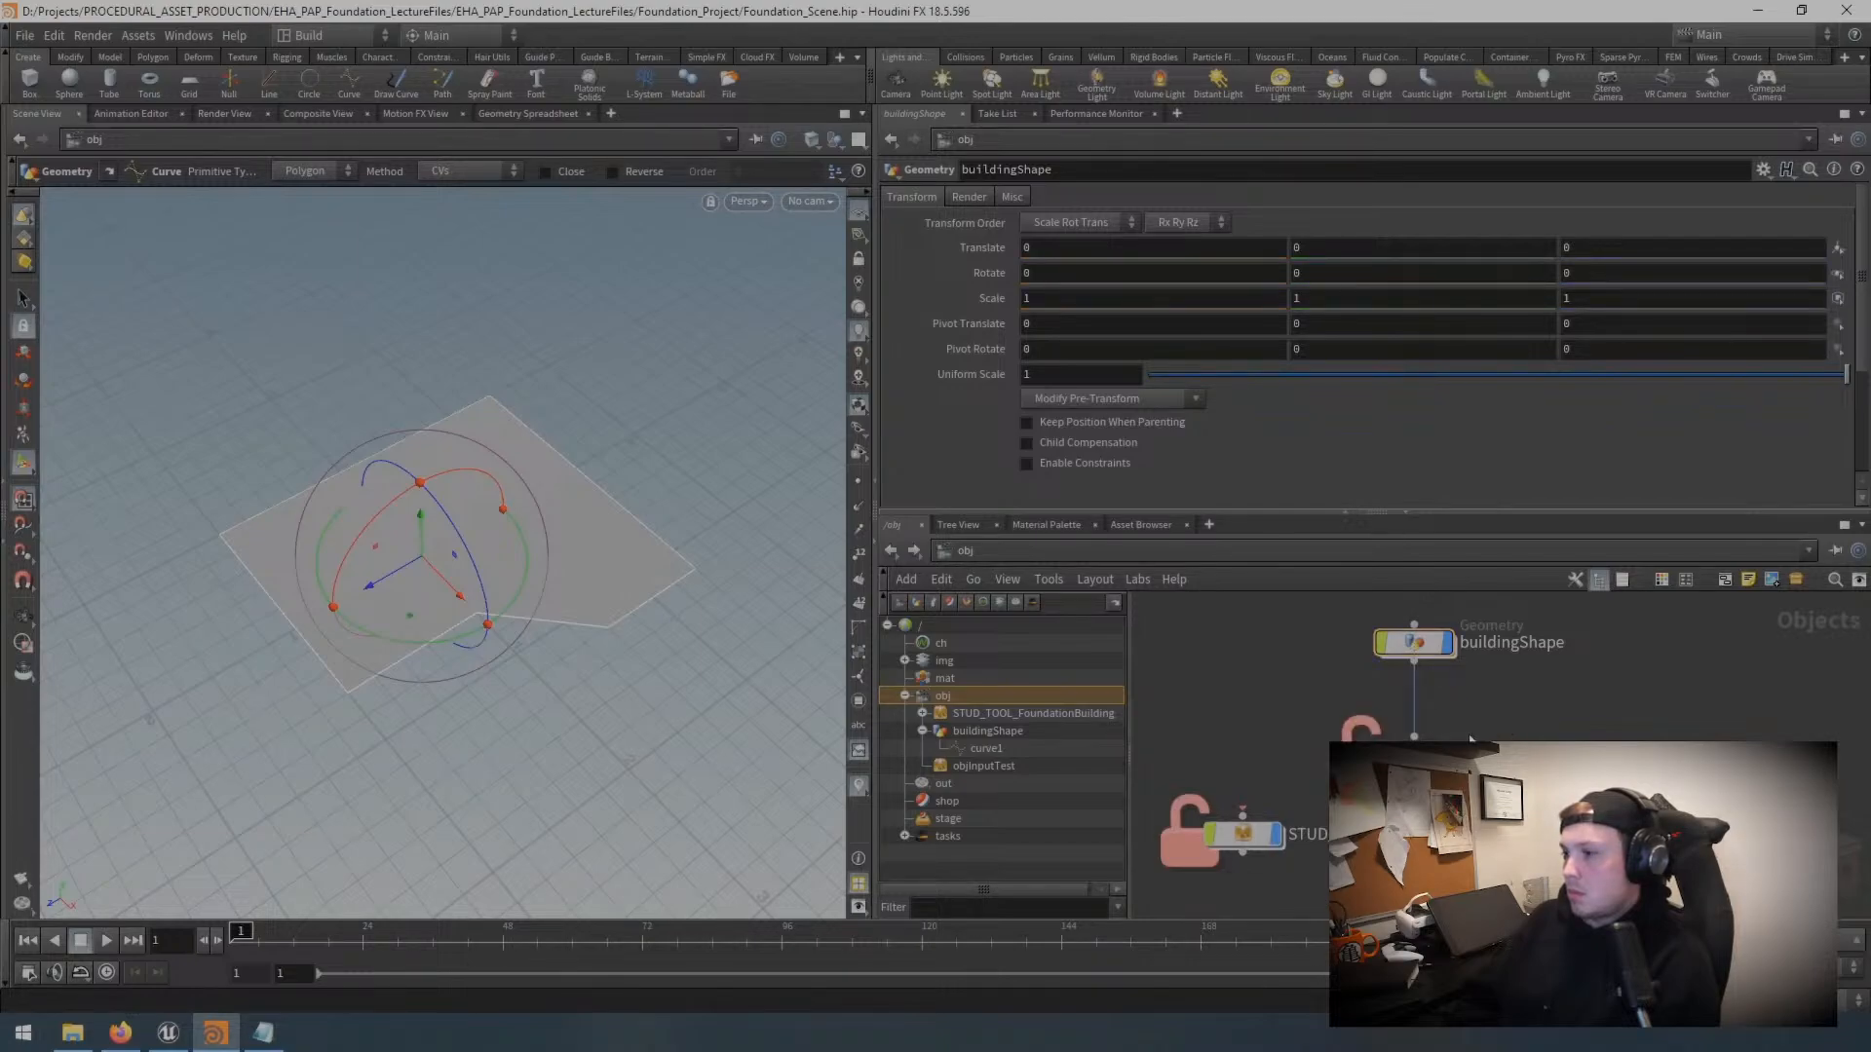
left_click_drag(1419, 646, 1418, 647)
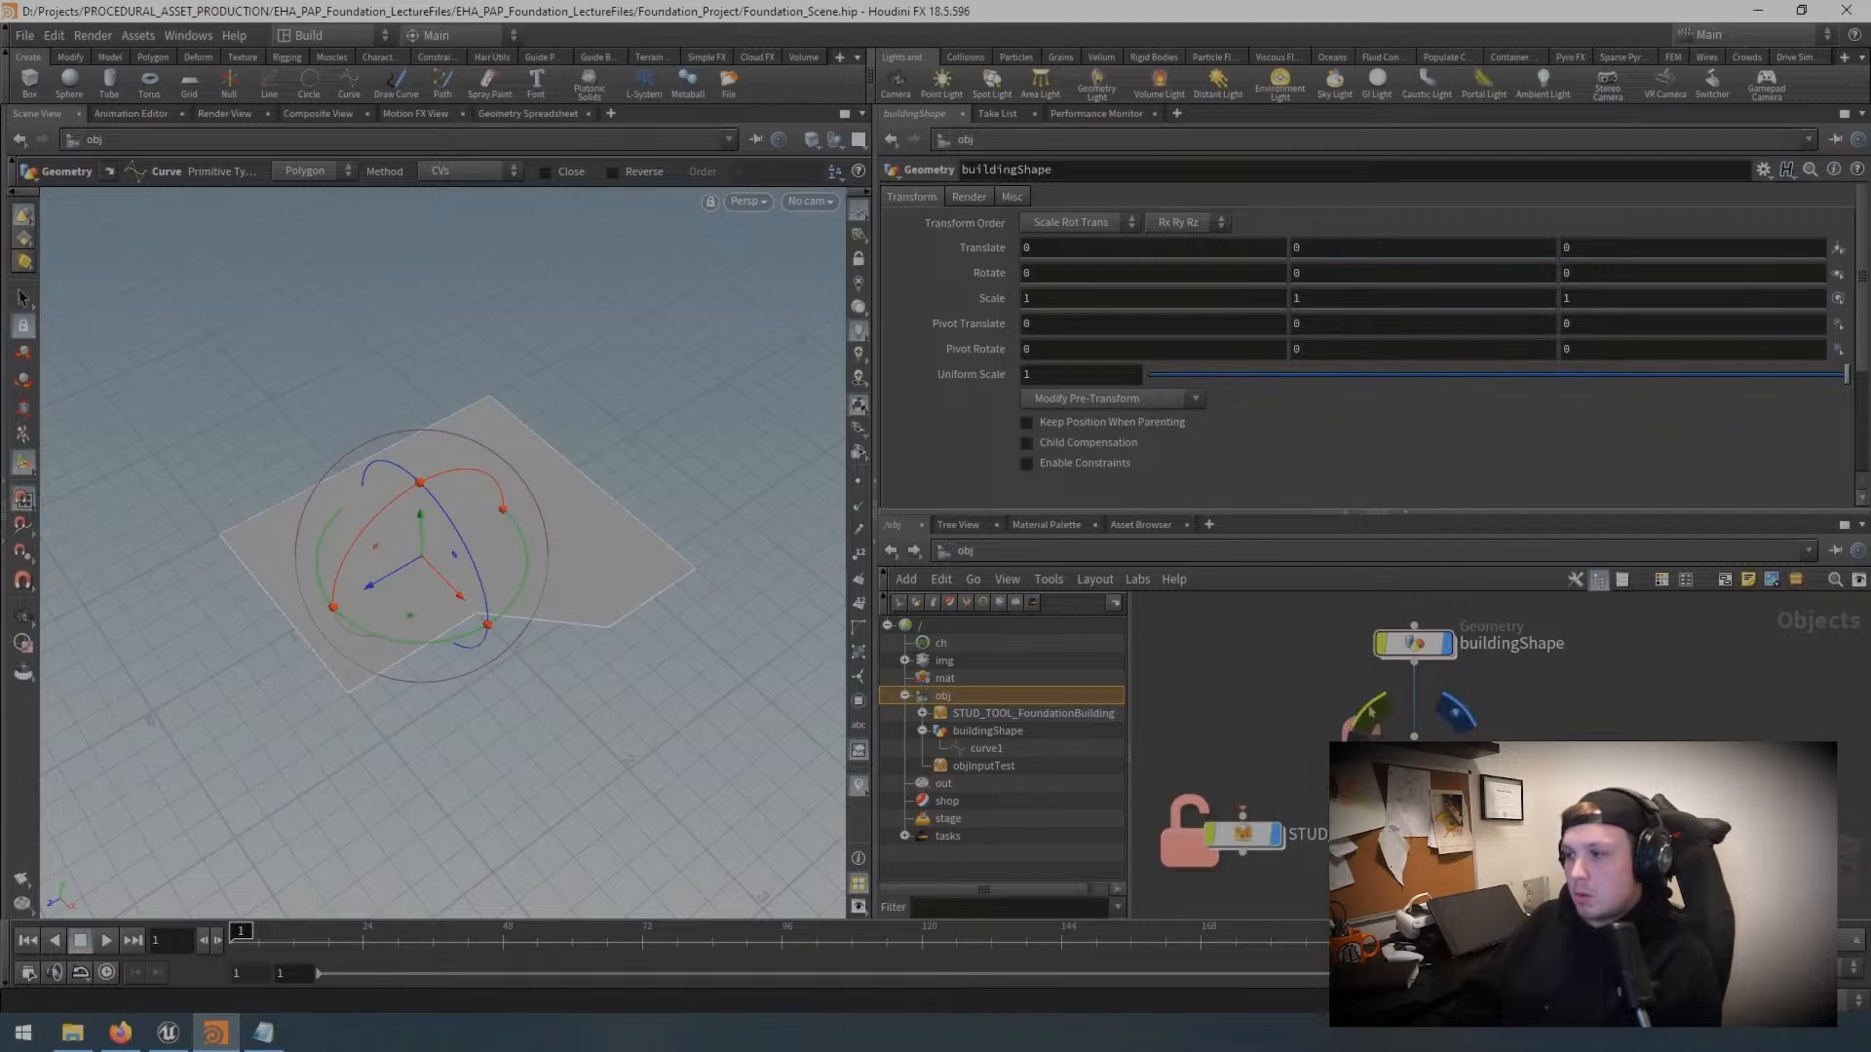
Step: Inside objInputTest, add a Geometry object and connect the curve input to it
double_click(1409, 754)
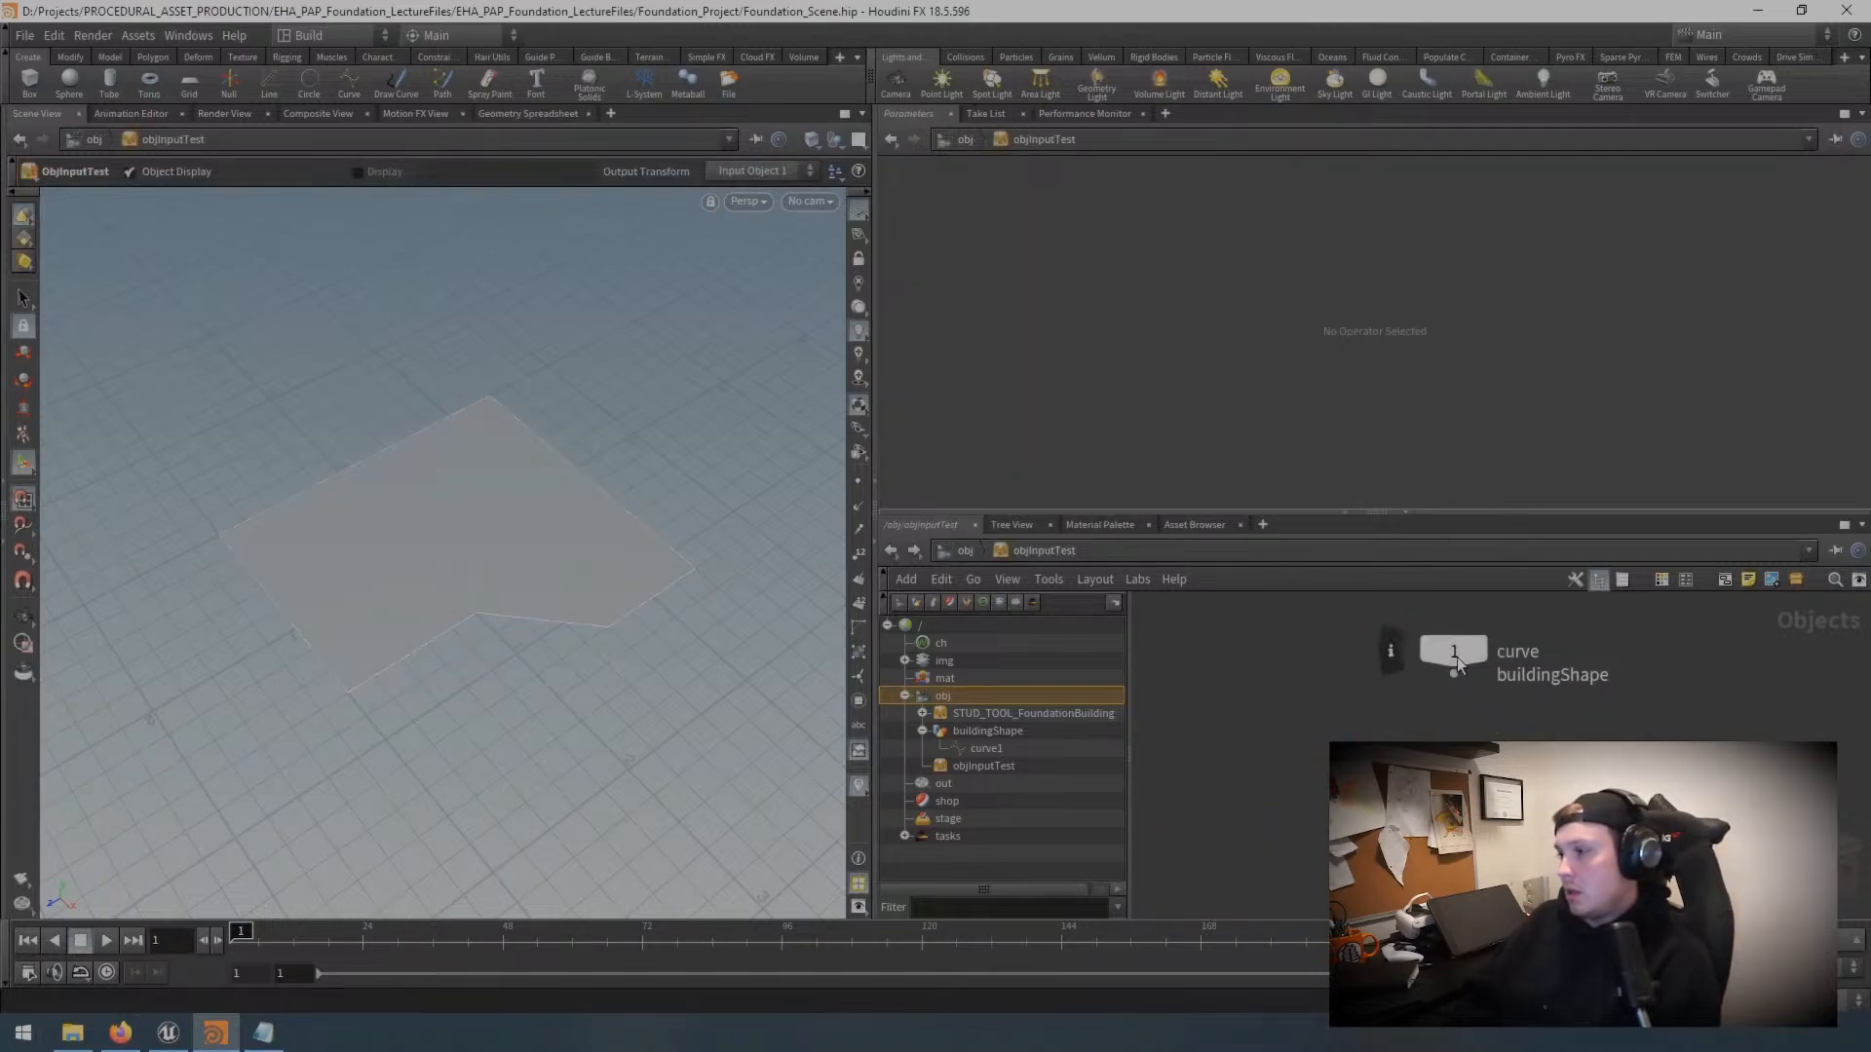
scroll(1544, 626, "down", 2)
middle_click_drag(1544, 625, 1545, 638)
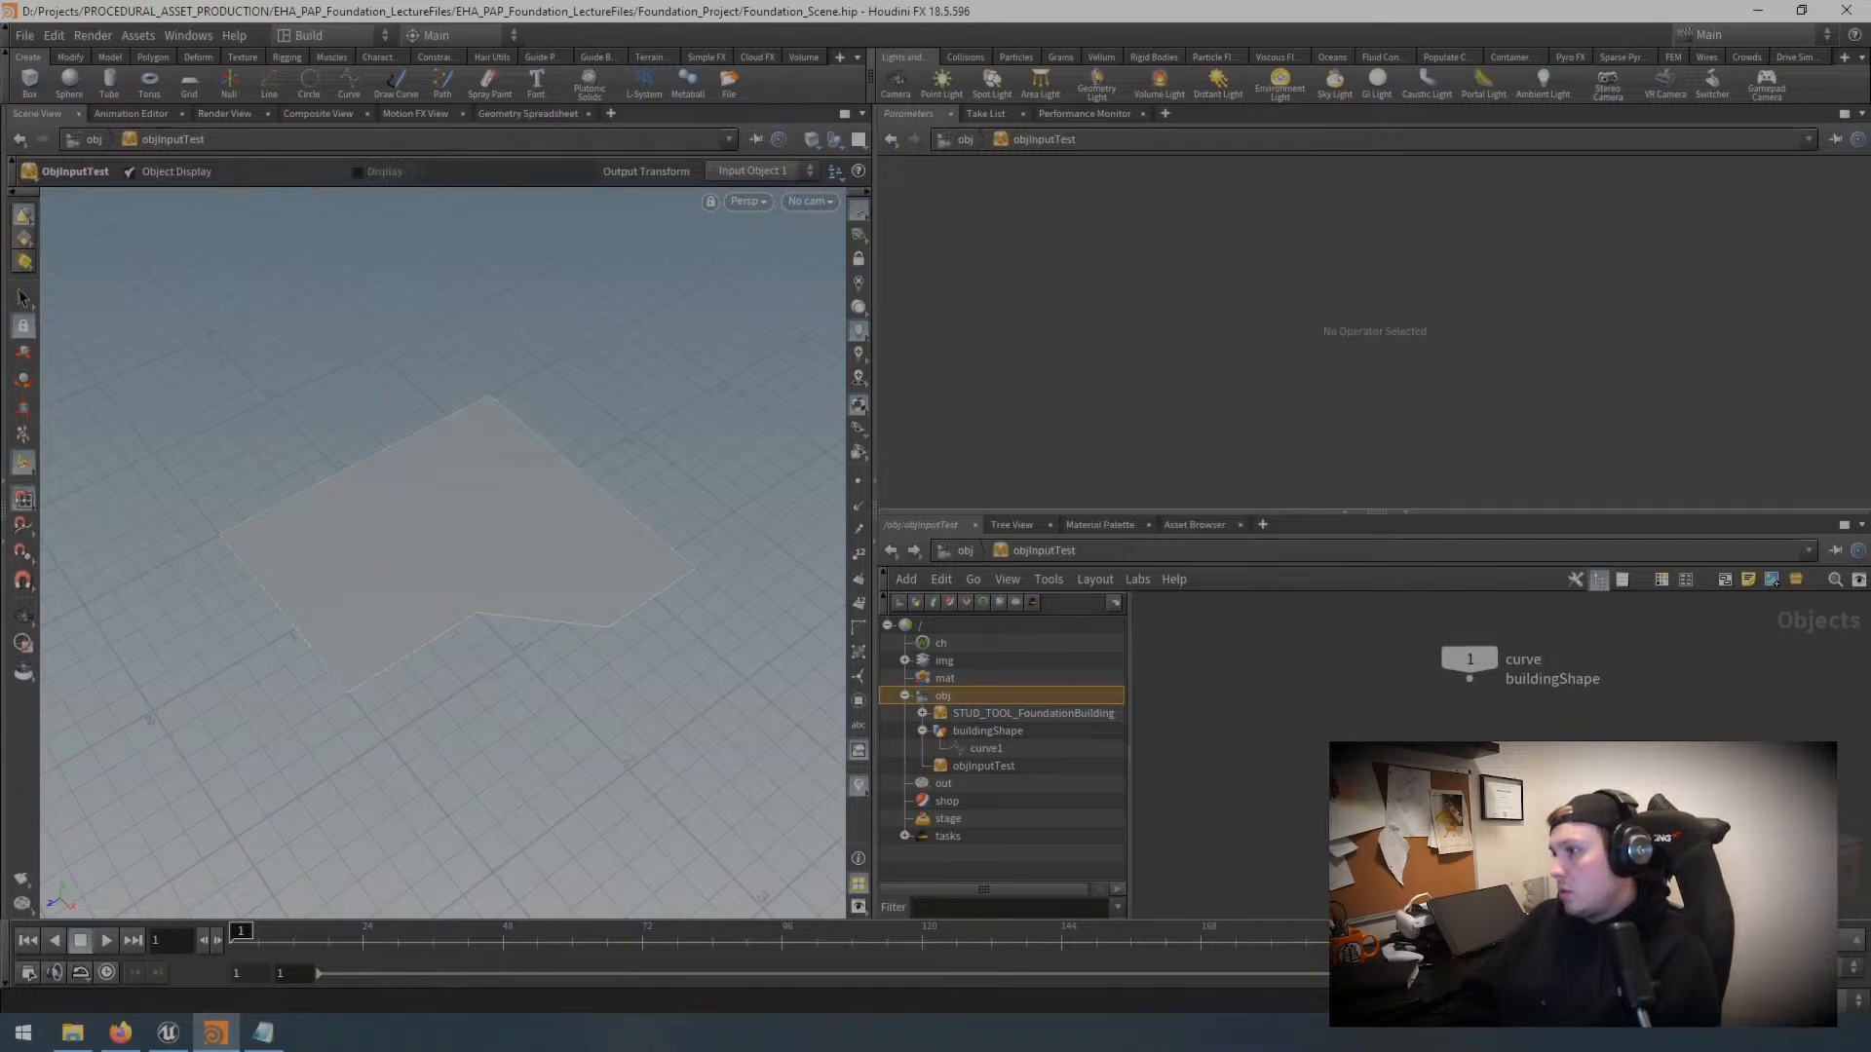
key("Tab")
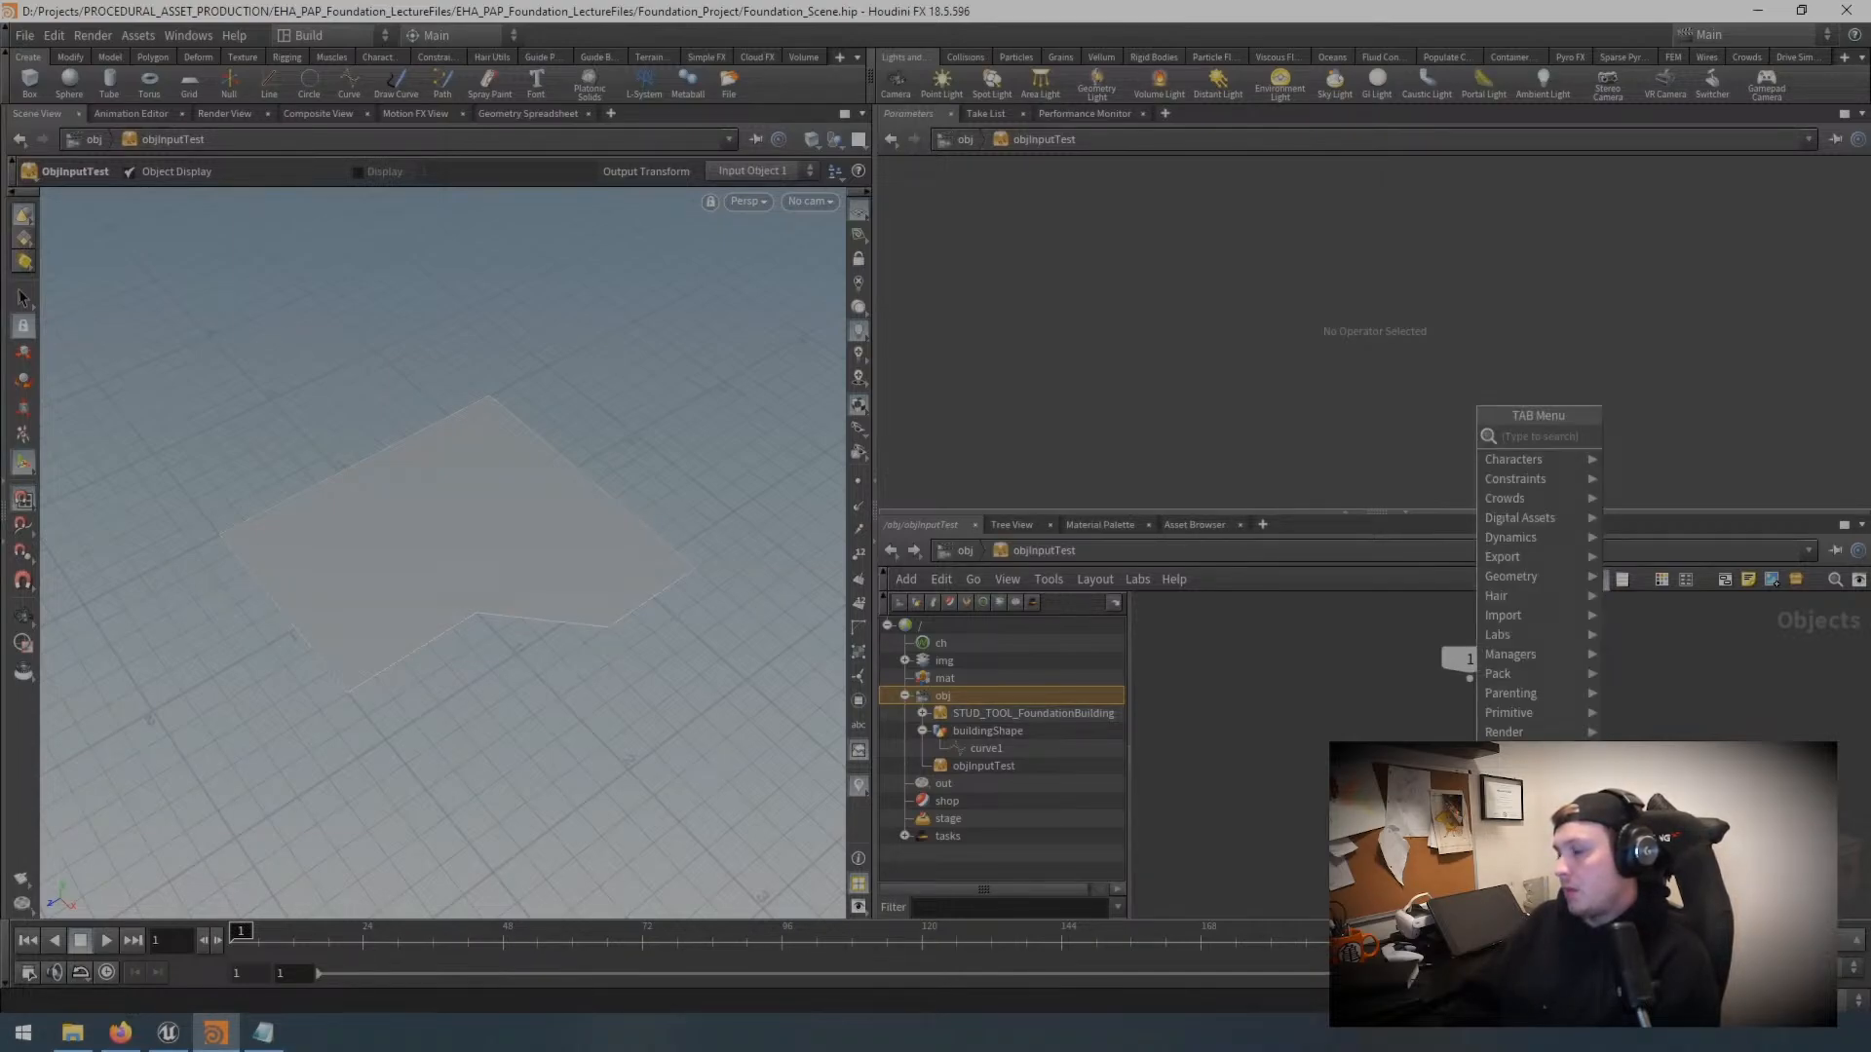
type("geo")
key("Return")
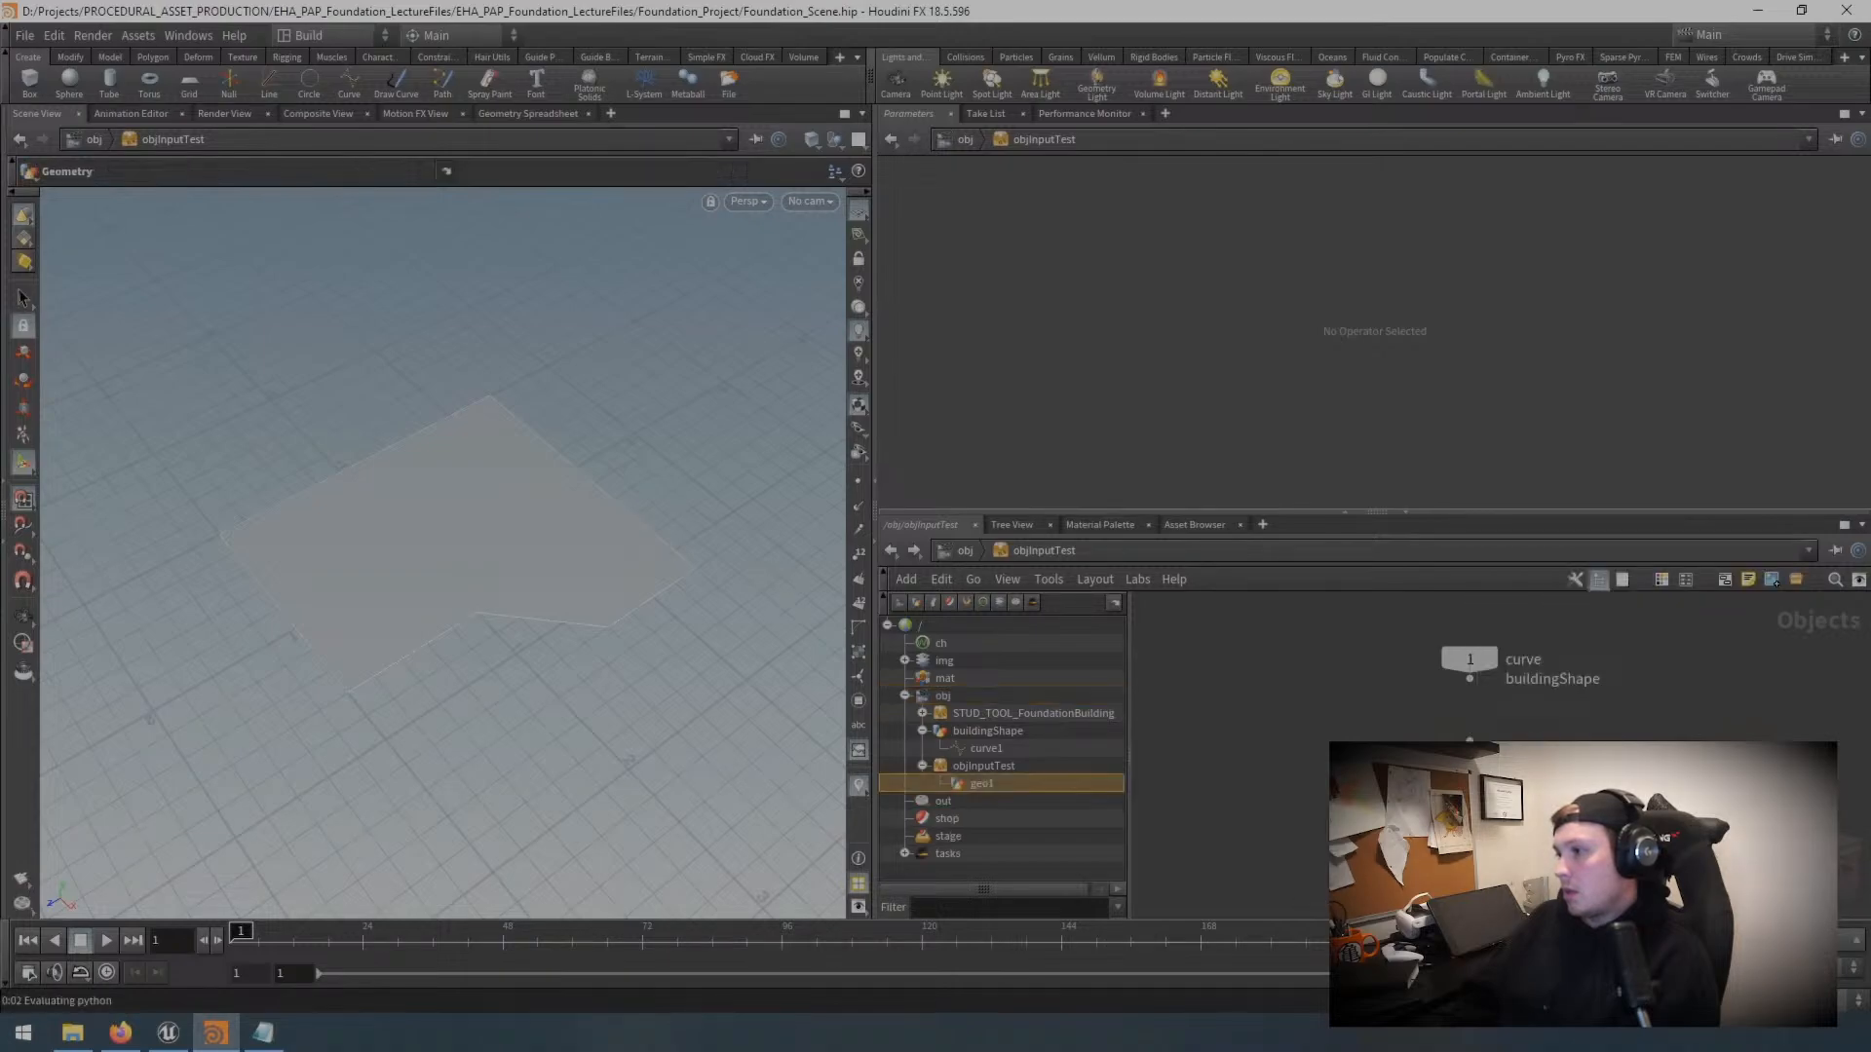
left_click(1479, 680)
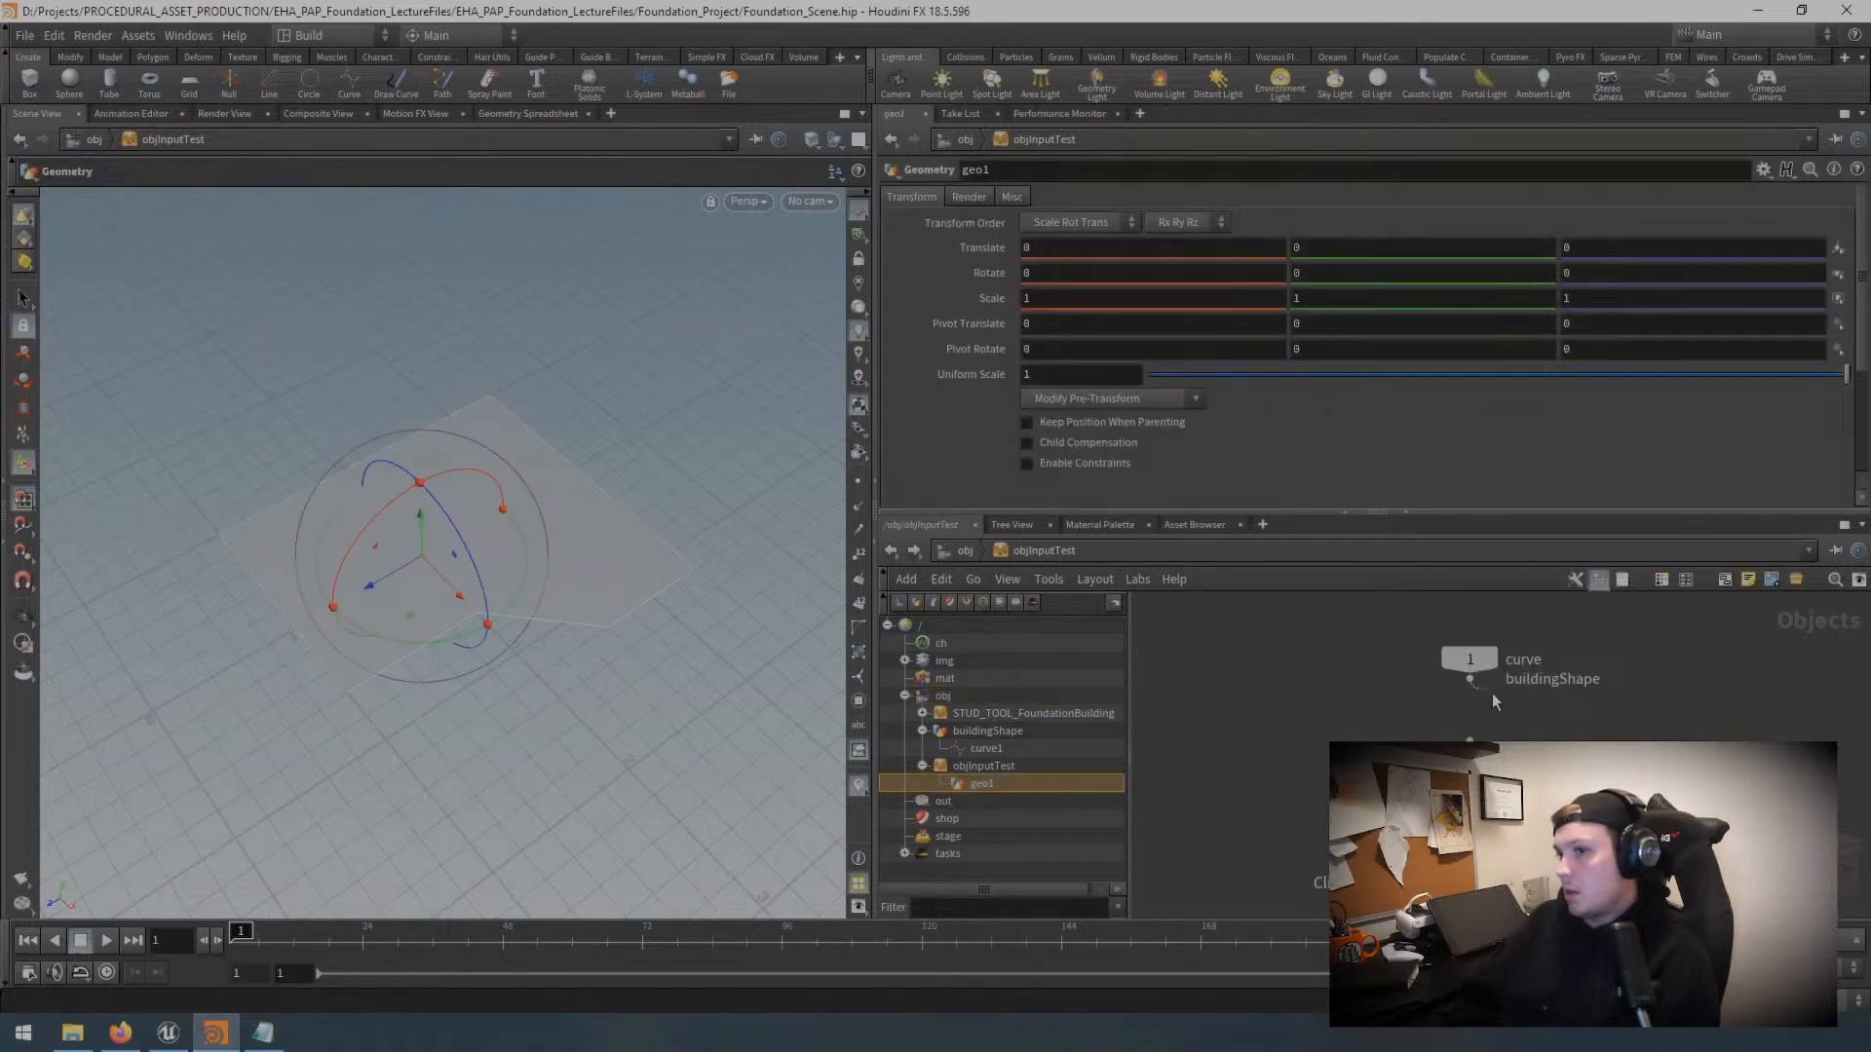
middle_click_drag(1584, 709, 1582, 692)
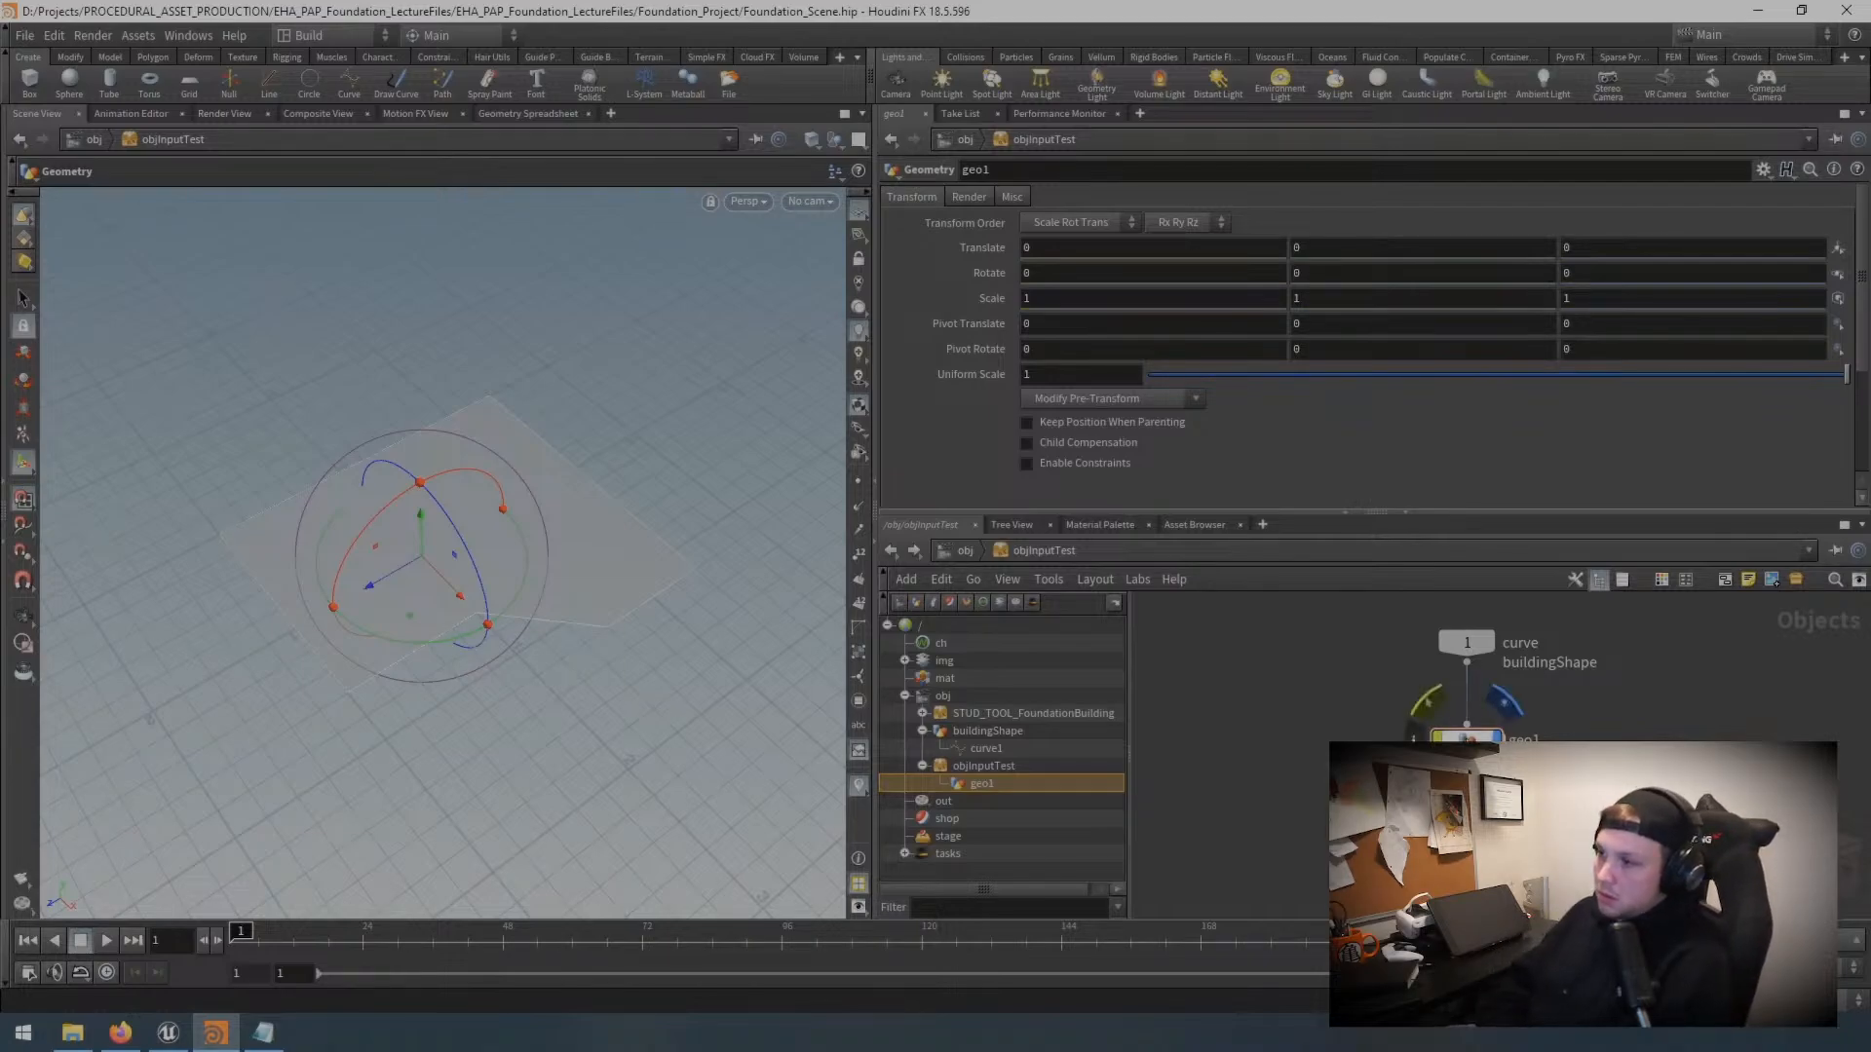
Step: Examine the contents of the geo1 object and return to the objInputTest network
double_click(1479, 738)
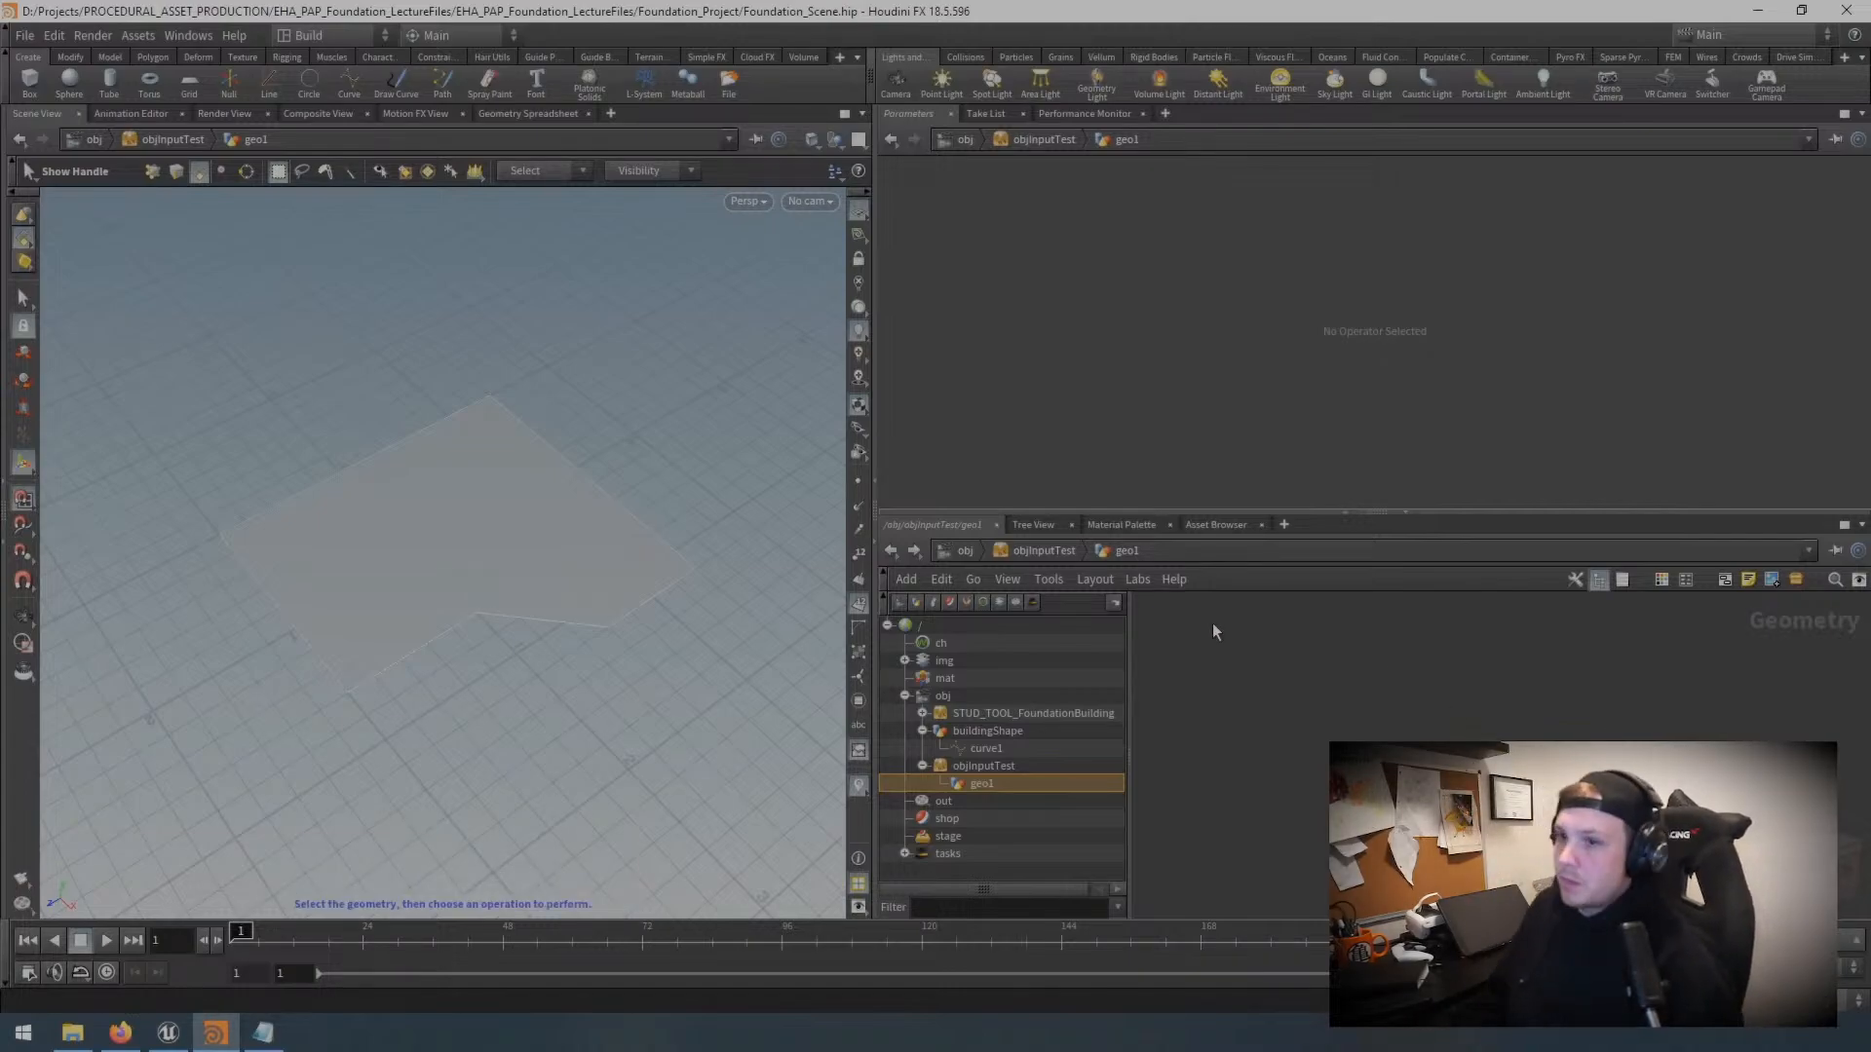
left_click(1043, 551)
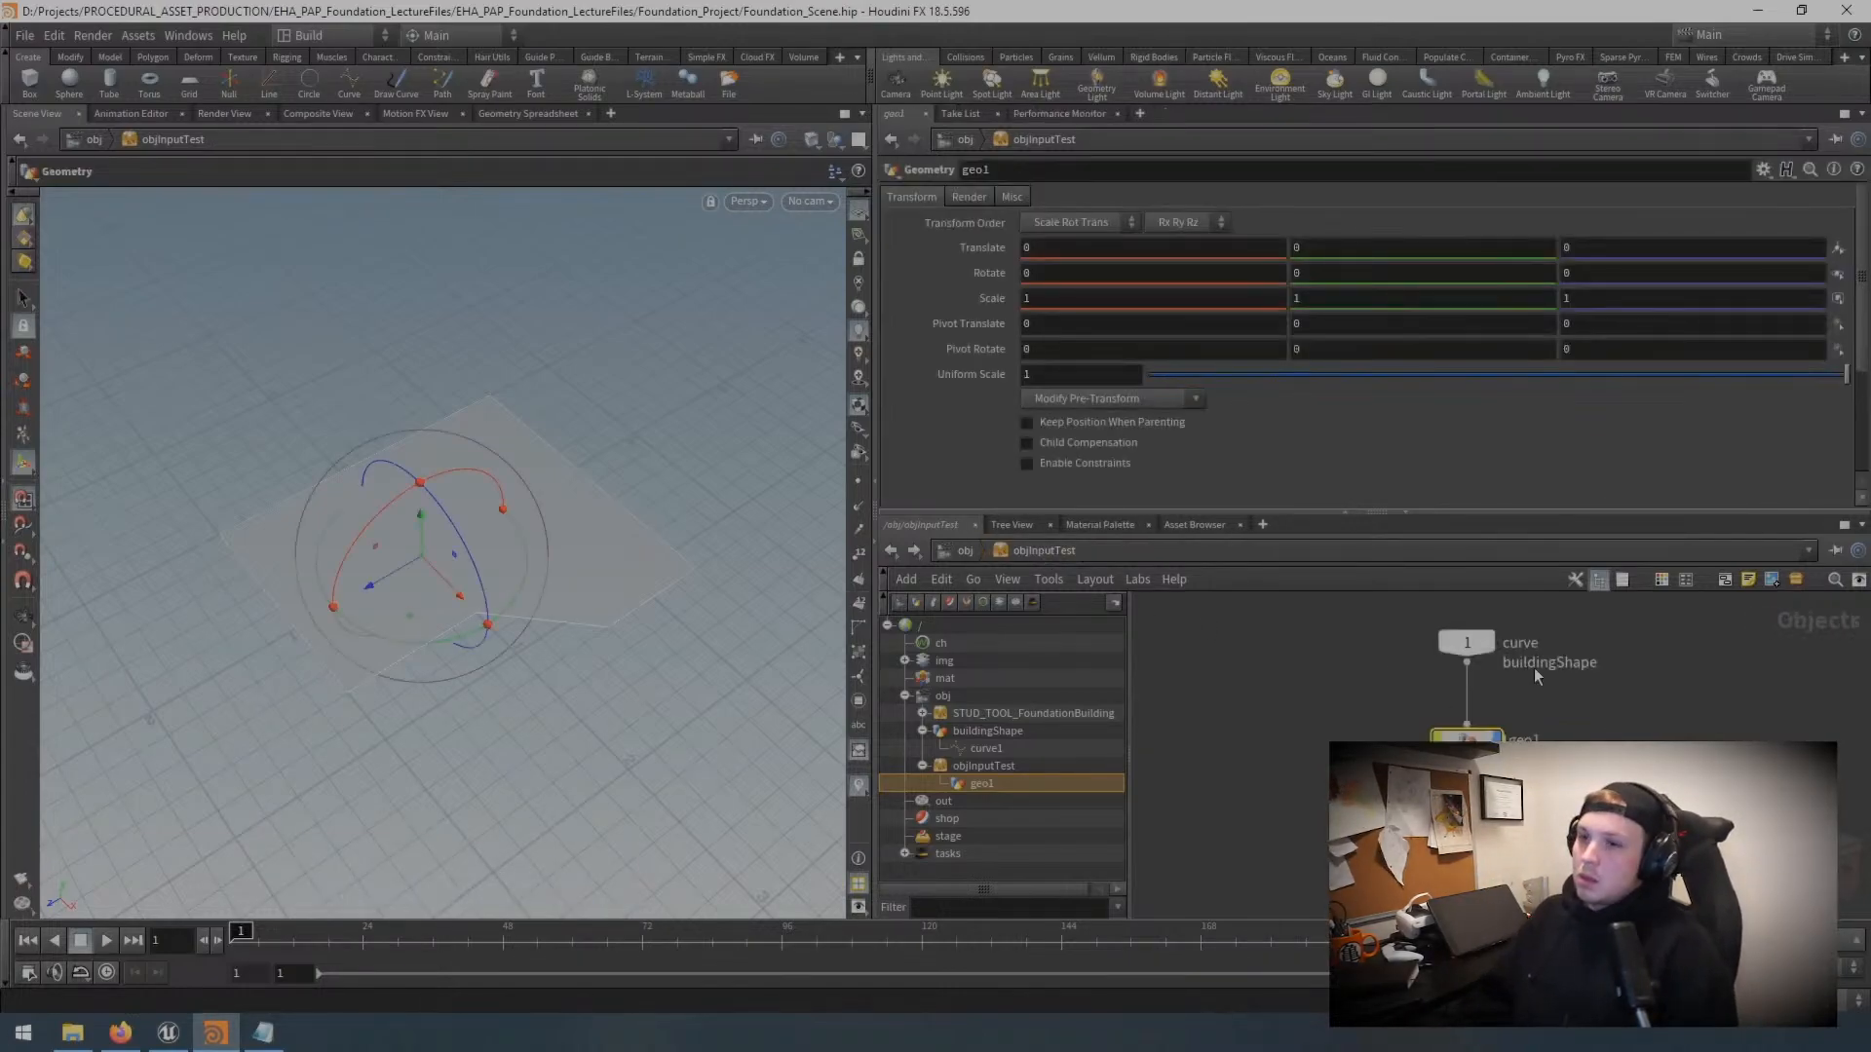
left_click_drag(1467, 739, 1362, 791)
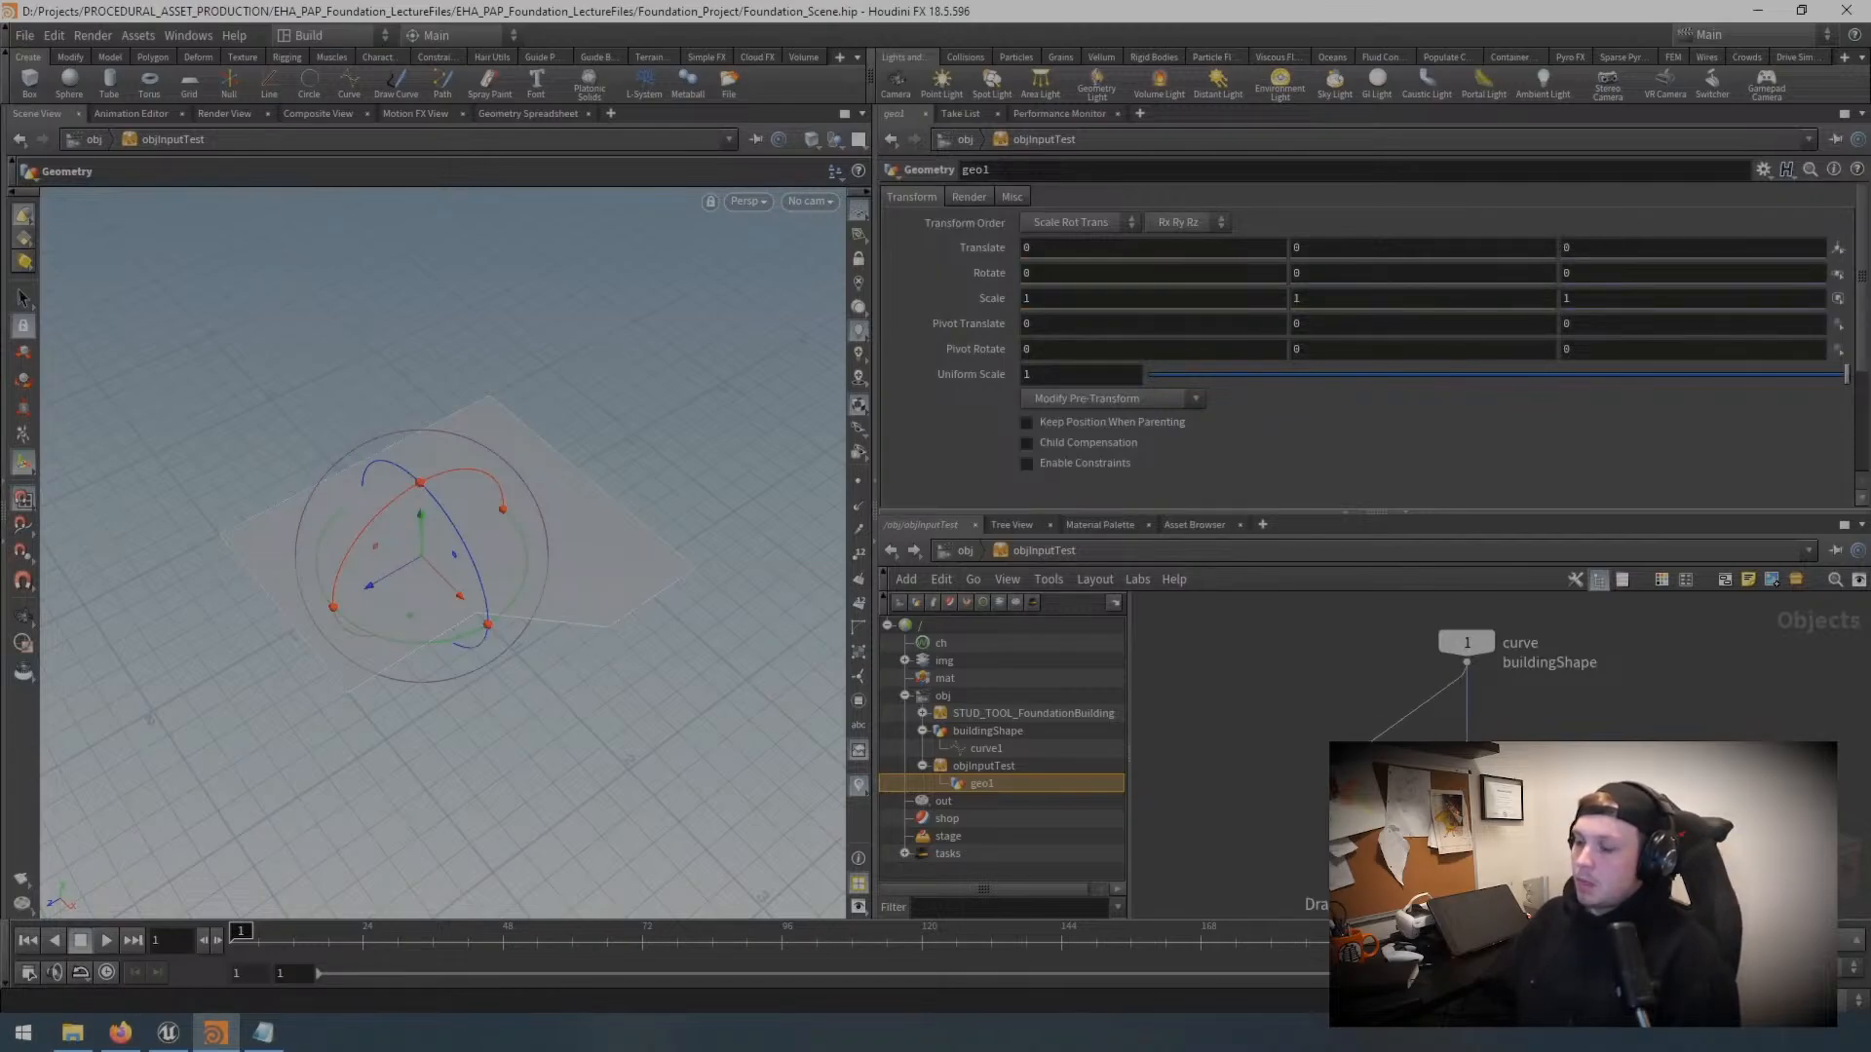
key("Escape")
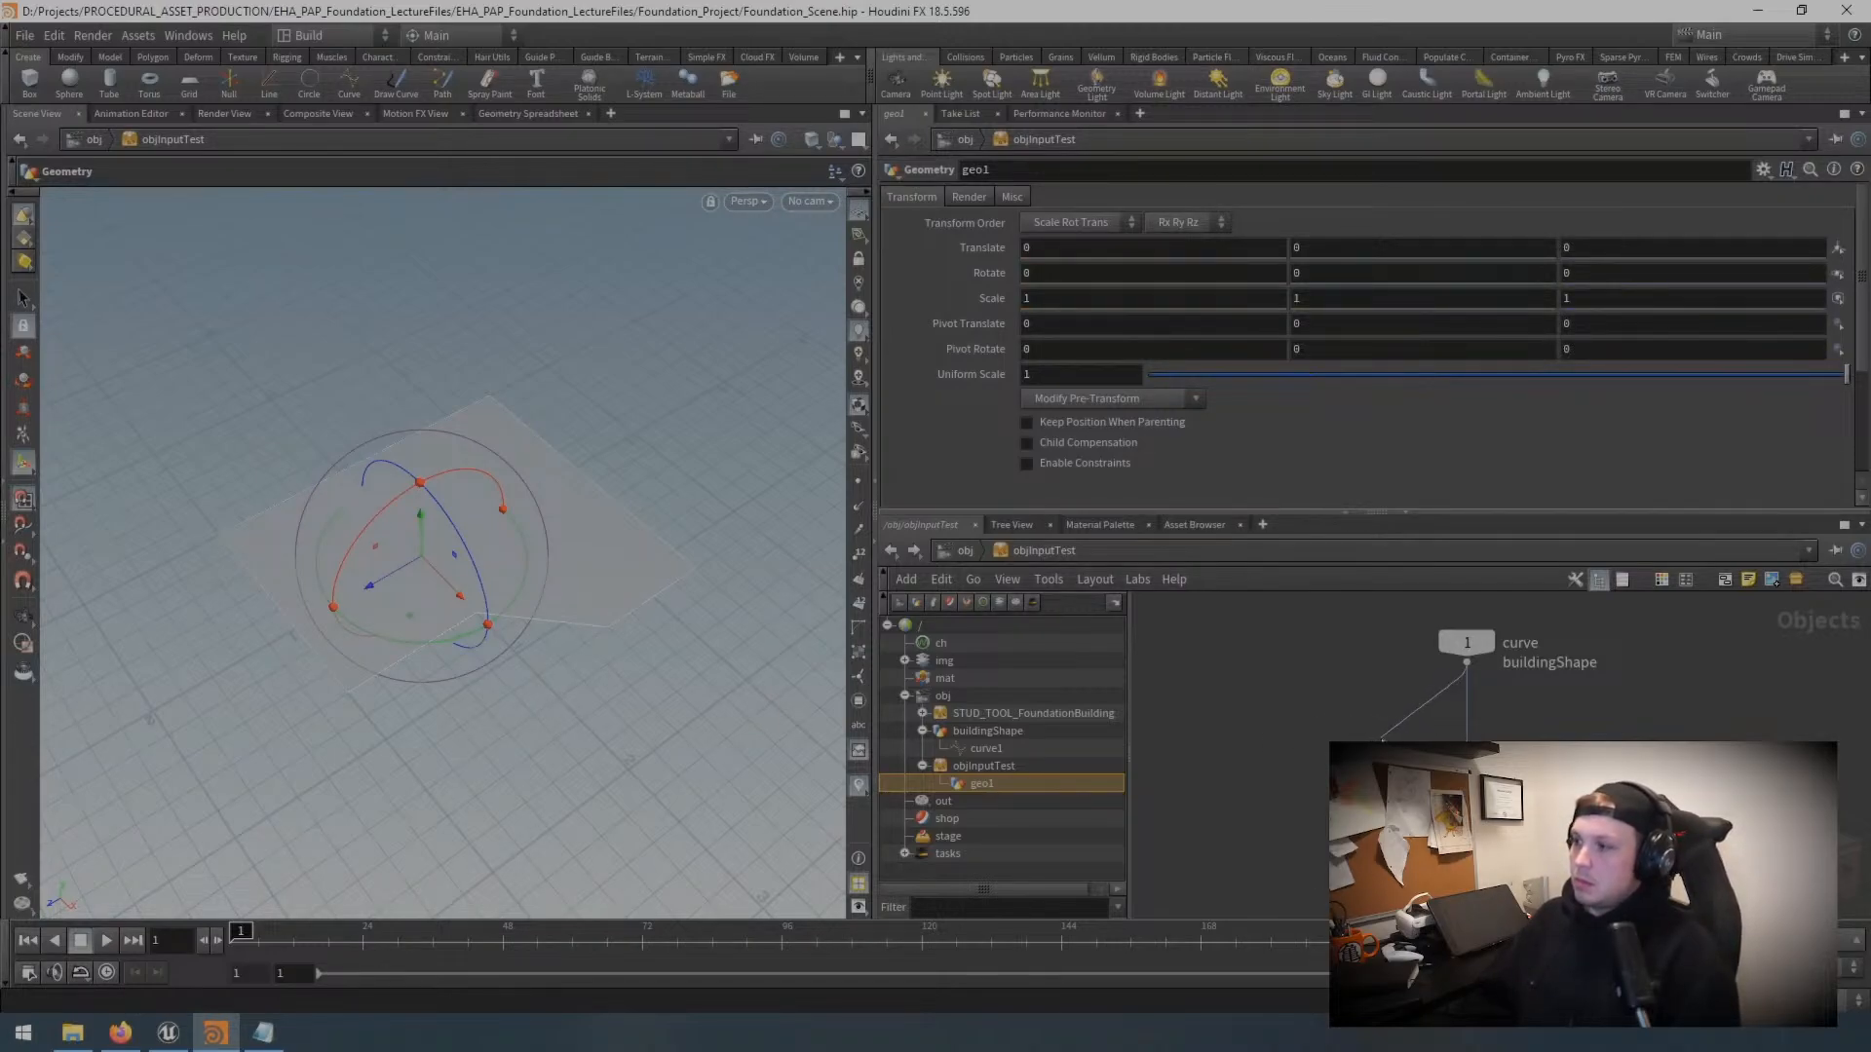
Step: Add a Box object to the objInputTest network, beside the curve input and not wired to it
mouse_move(1462, 828)
middle_mouse_down()
mouse_move(1449, 809)
mouse_move(1435, 820)
middle_mouse_up()
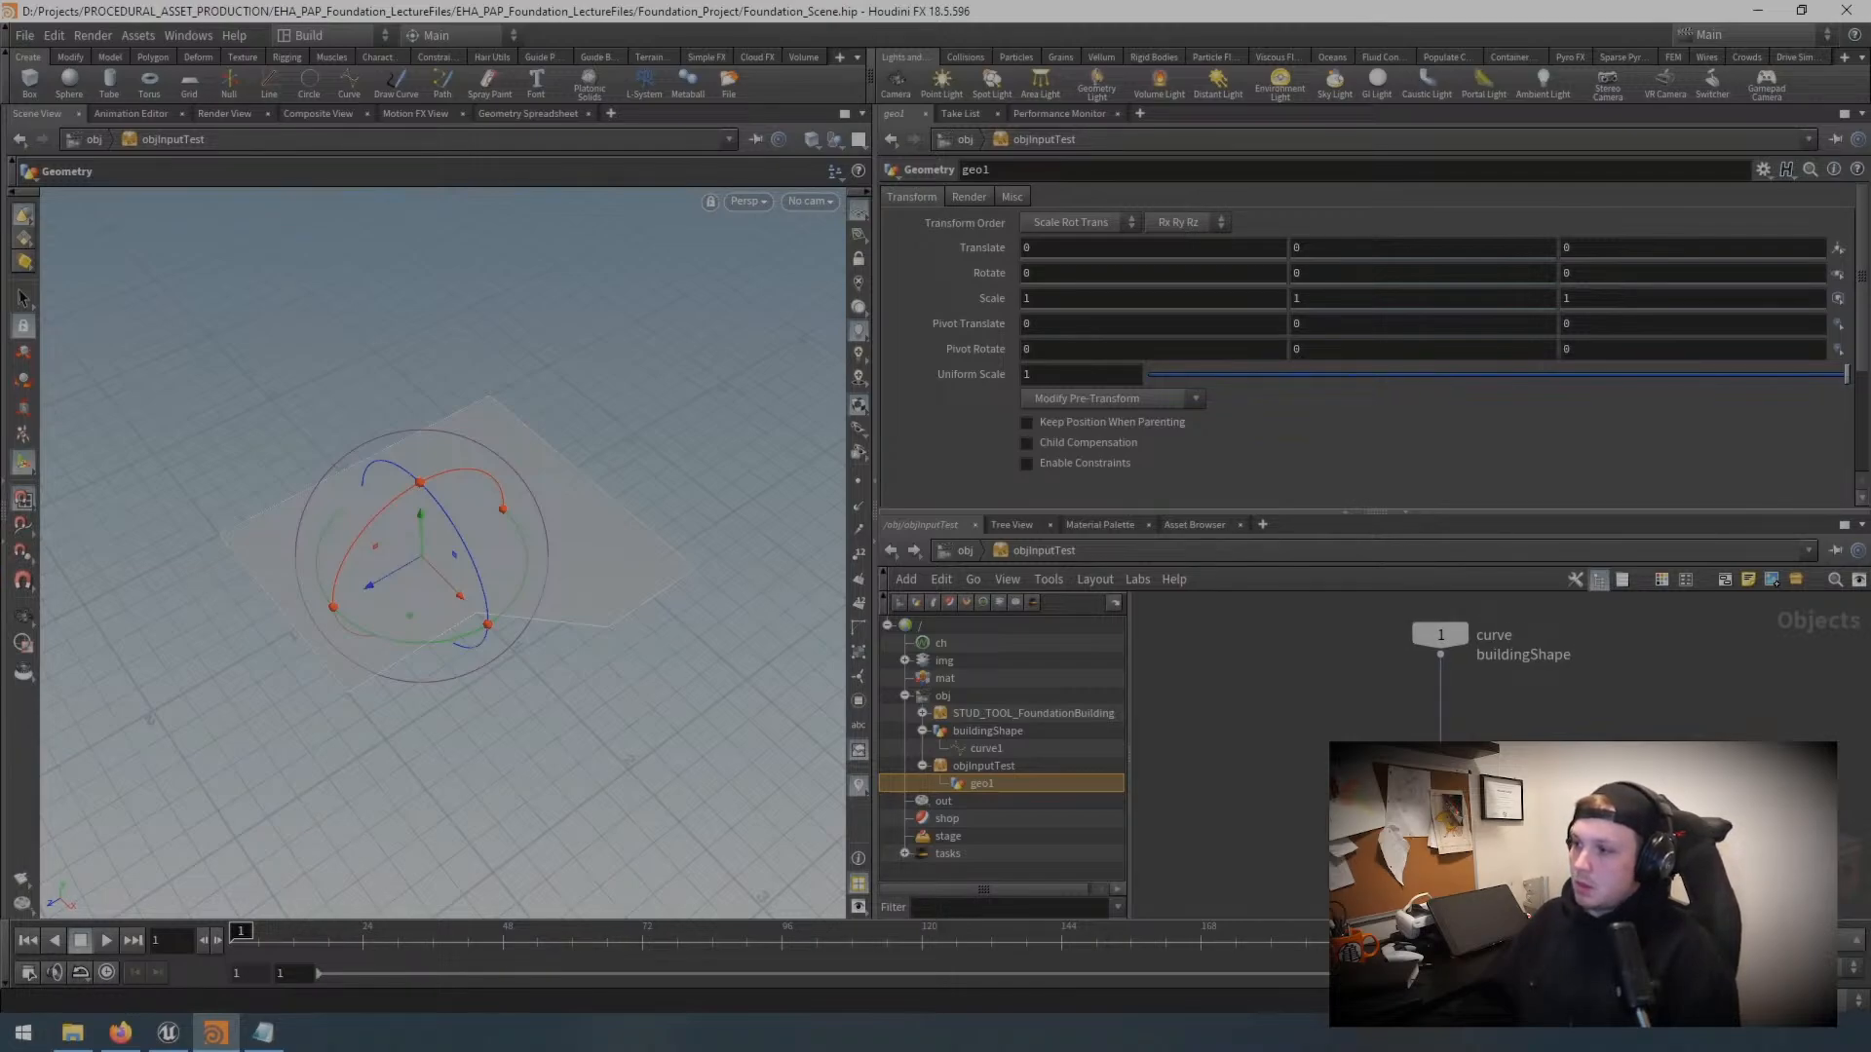
middle_click_drag(1300, 730, 1378, 727)
key("Tab")
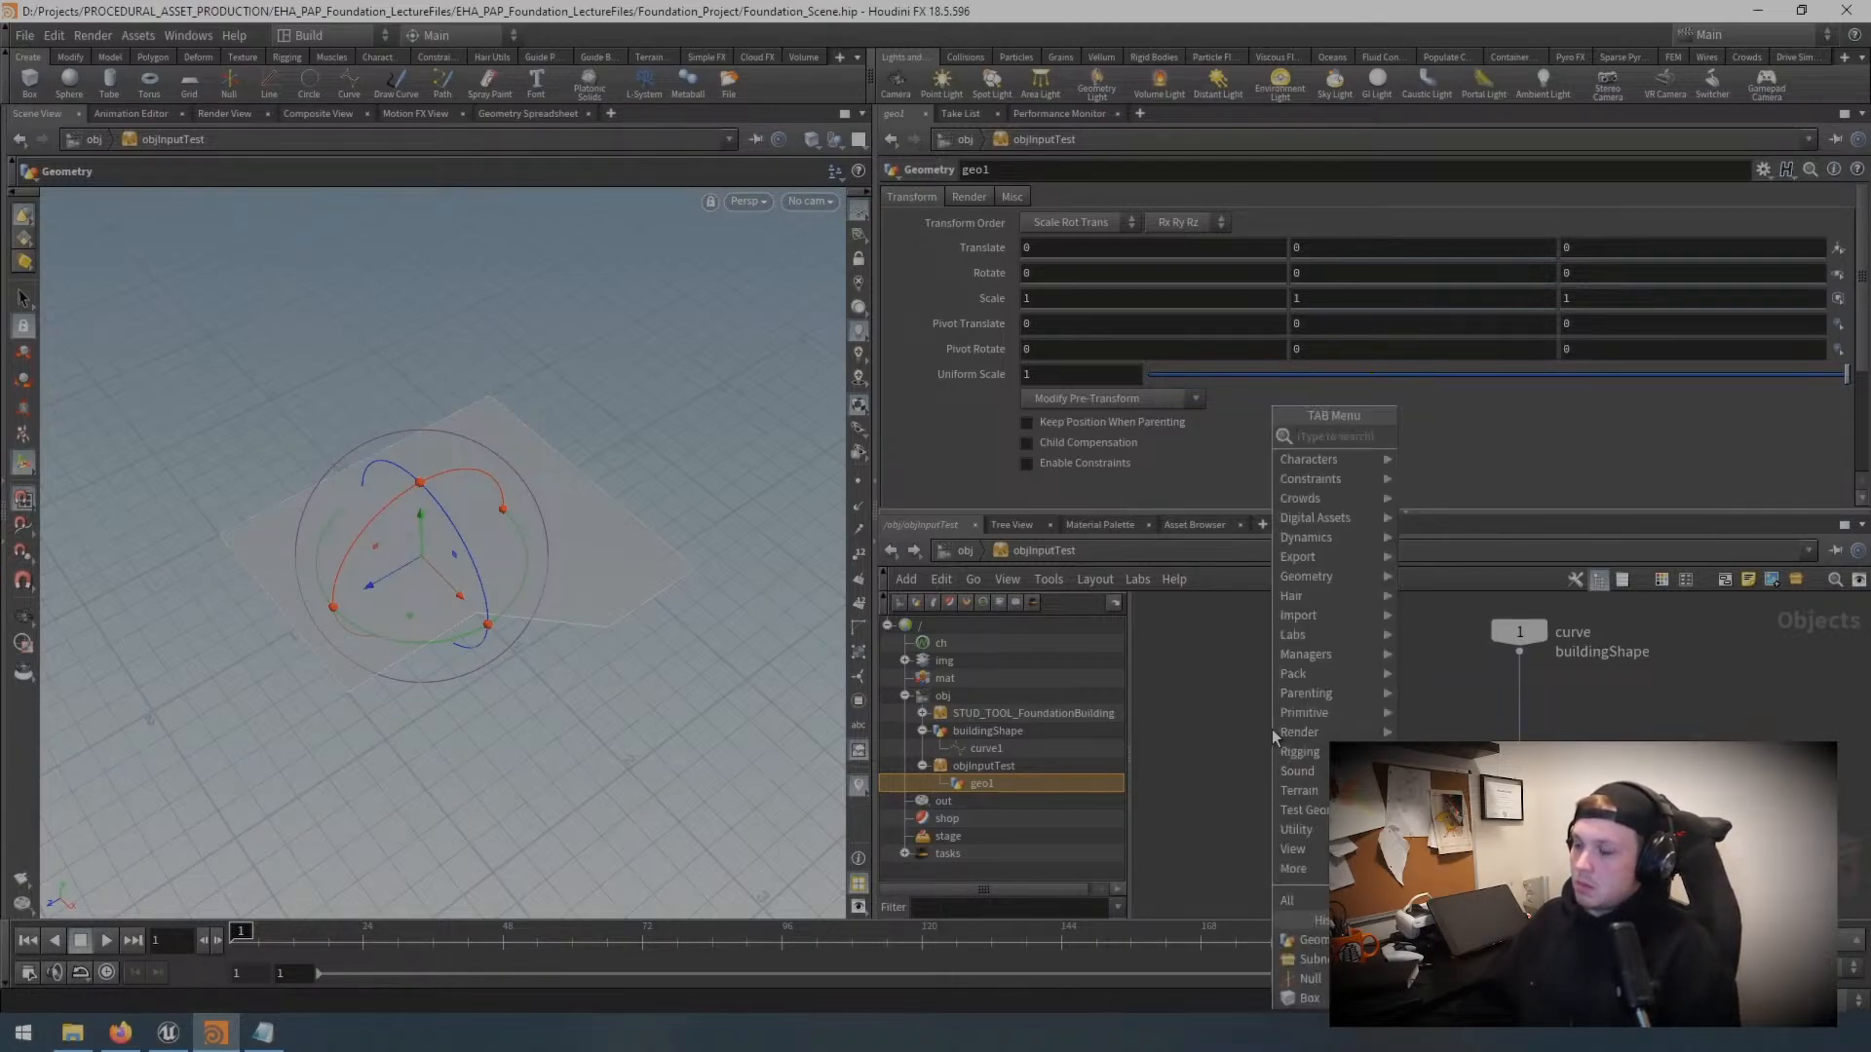
type("geo")
key("Return")
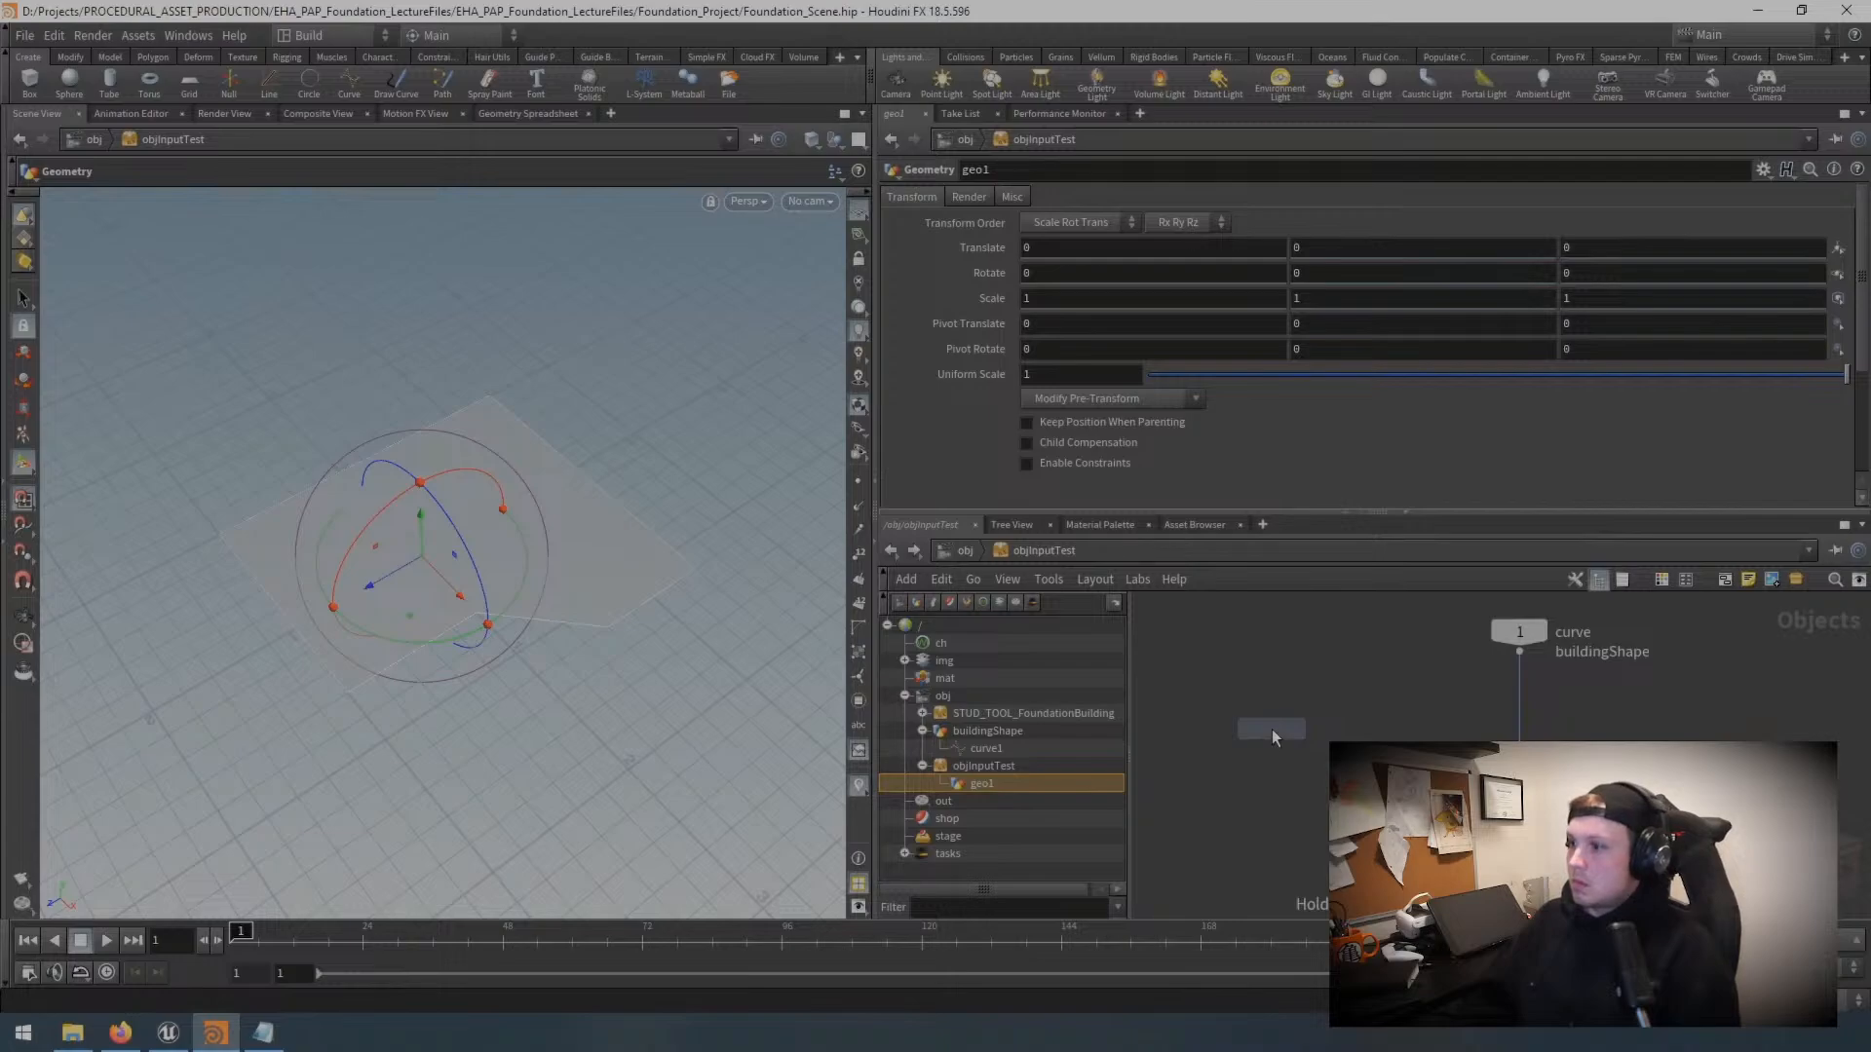
left_click(1261, 729)
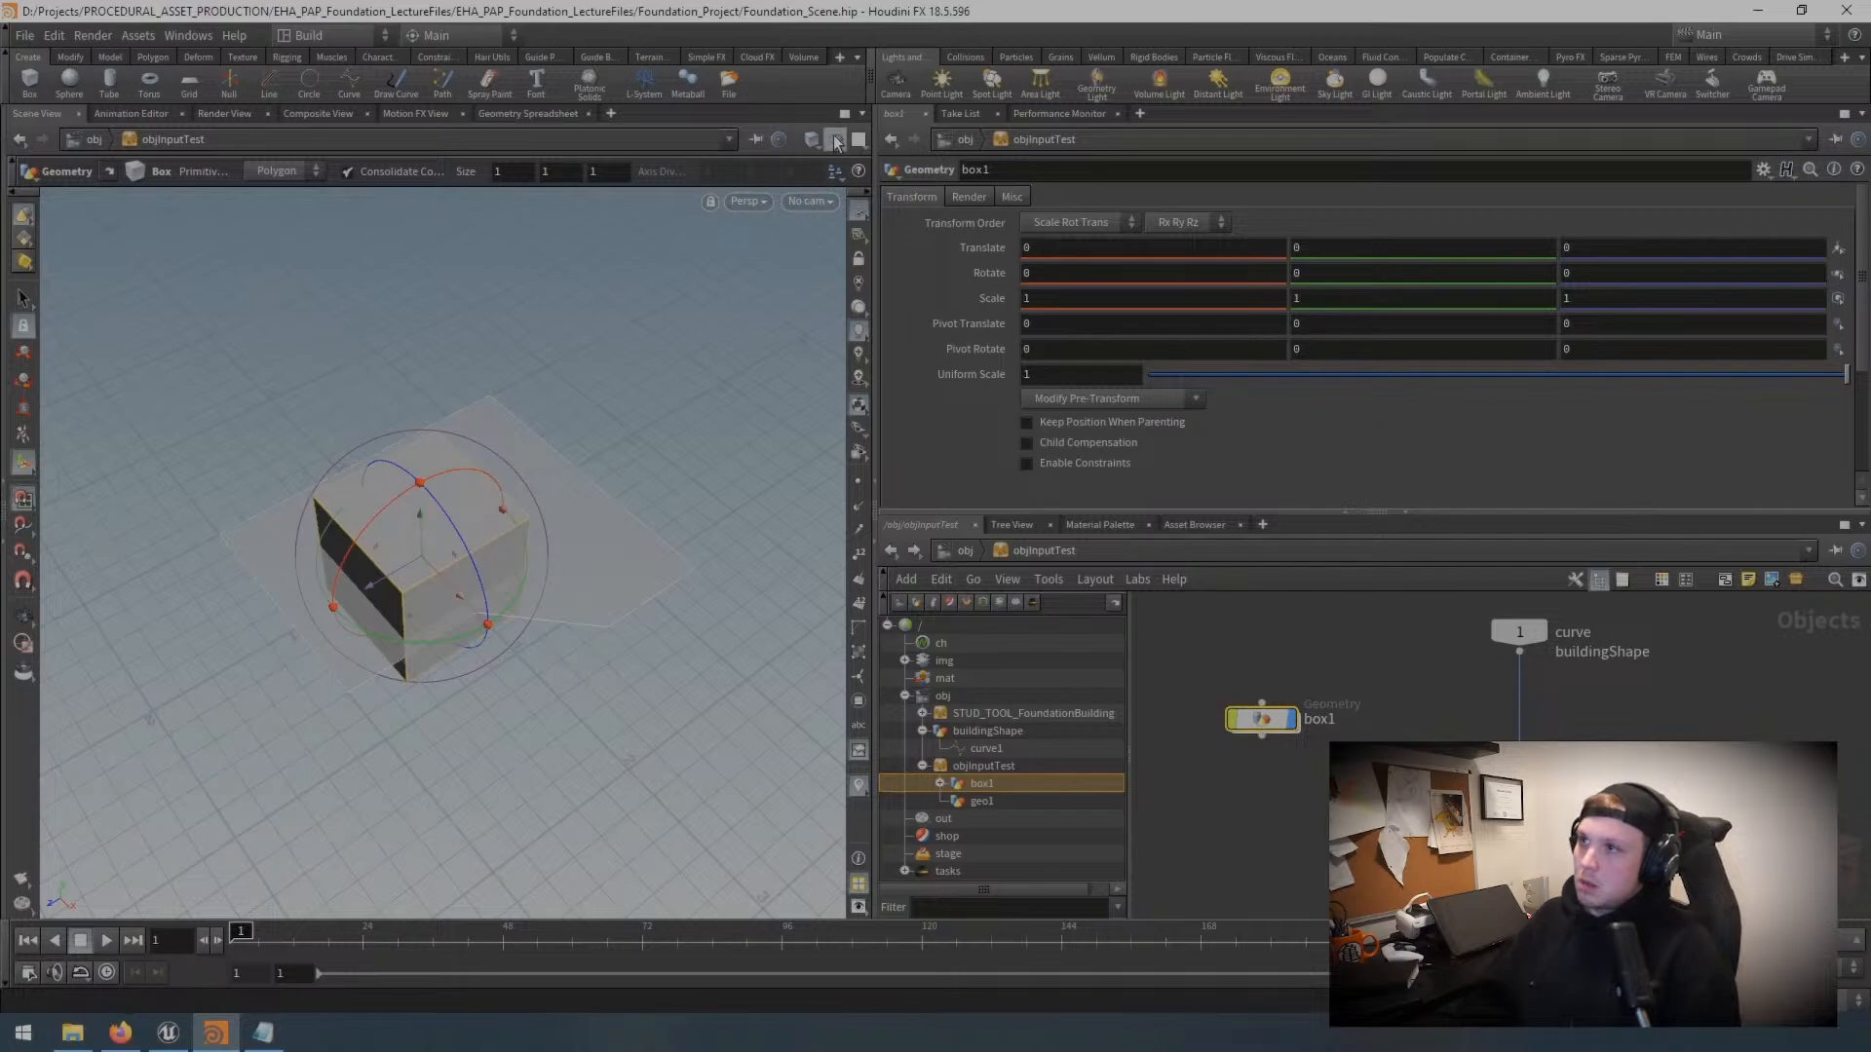
Step: Hide all other objects in the viewport so that only the box is displayed
left_click(835, 142)
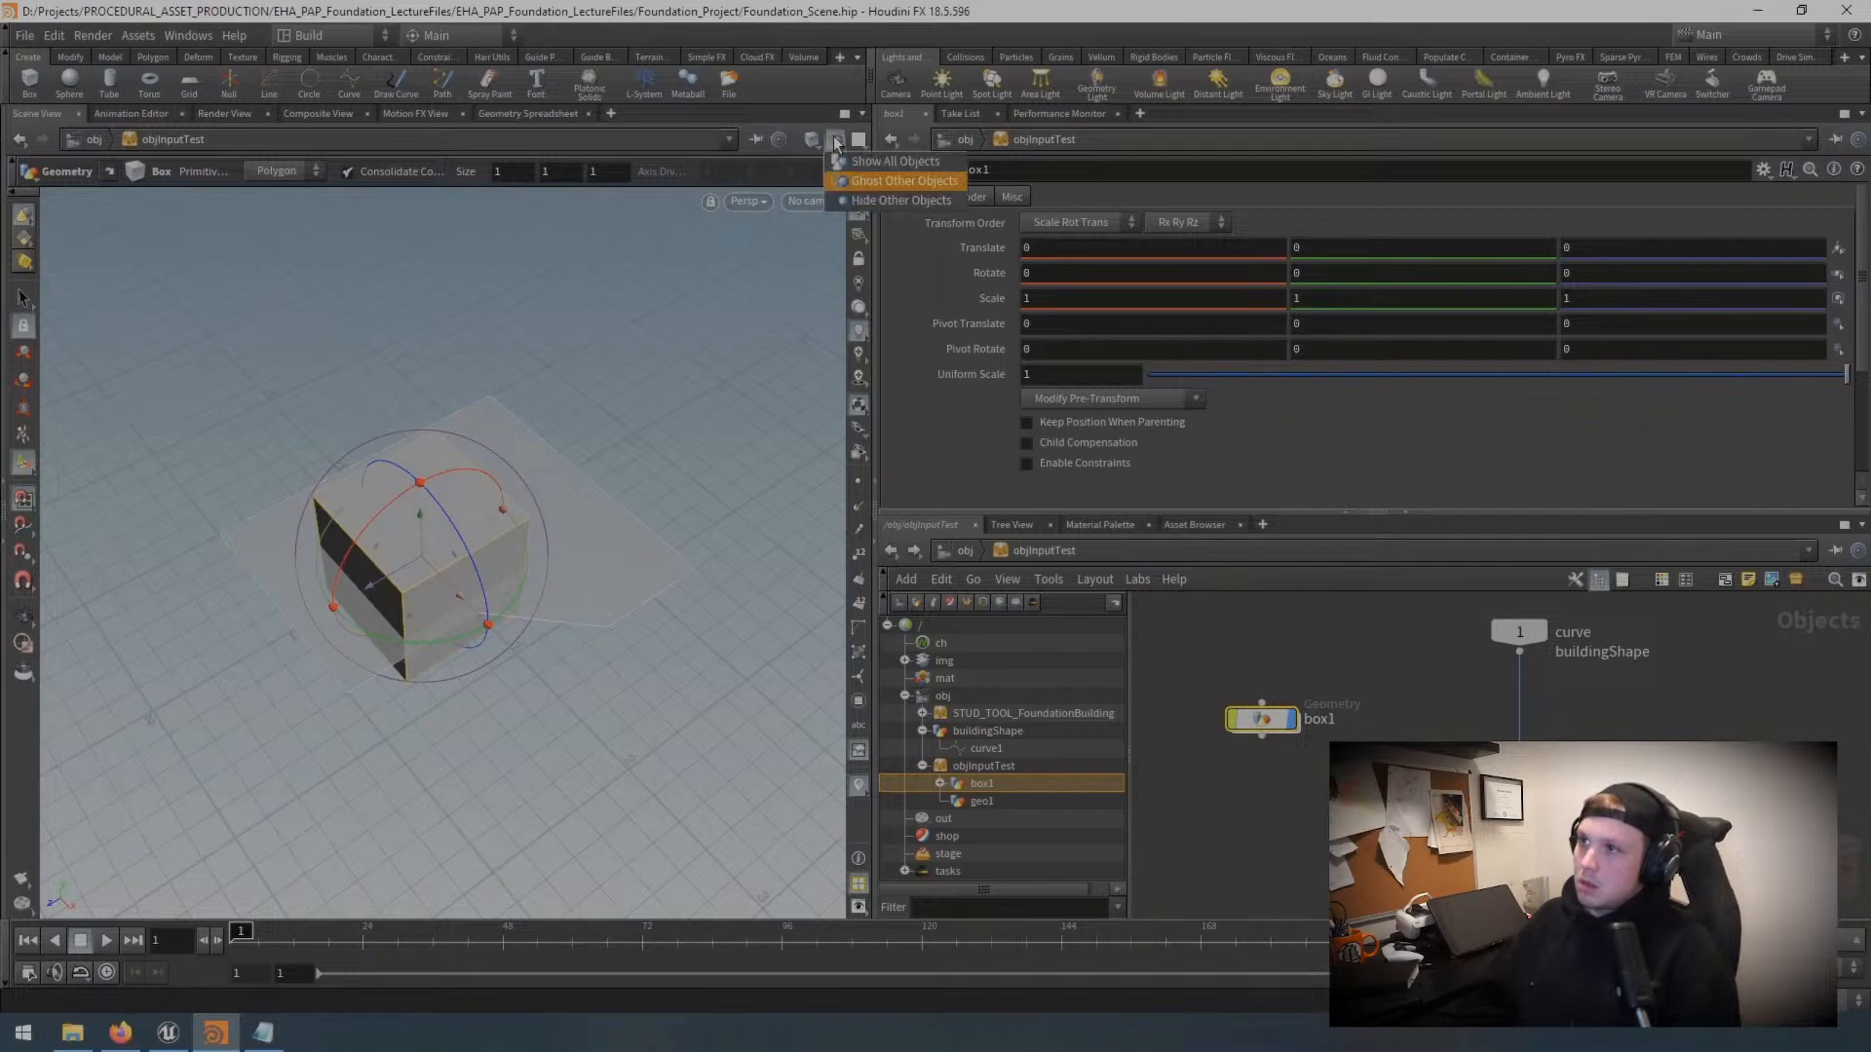
left_click(895, 200)
key("Escape")
left_click_drag(531, 623, 565, 628)
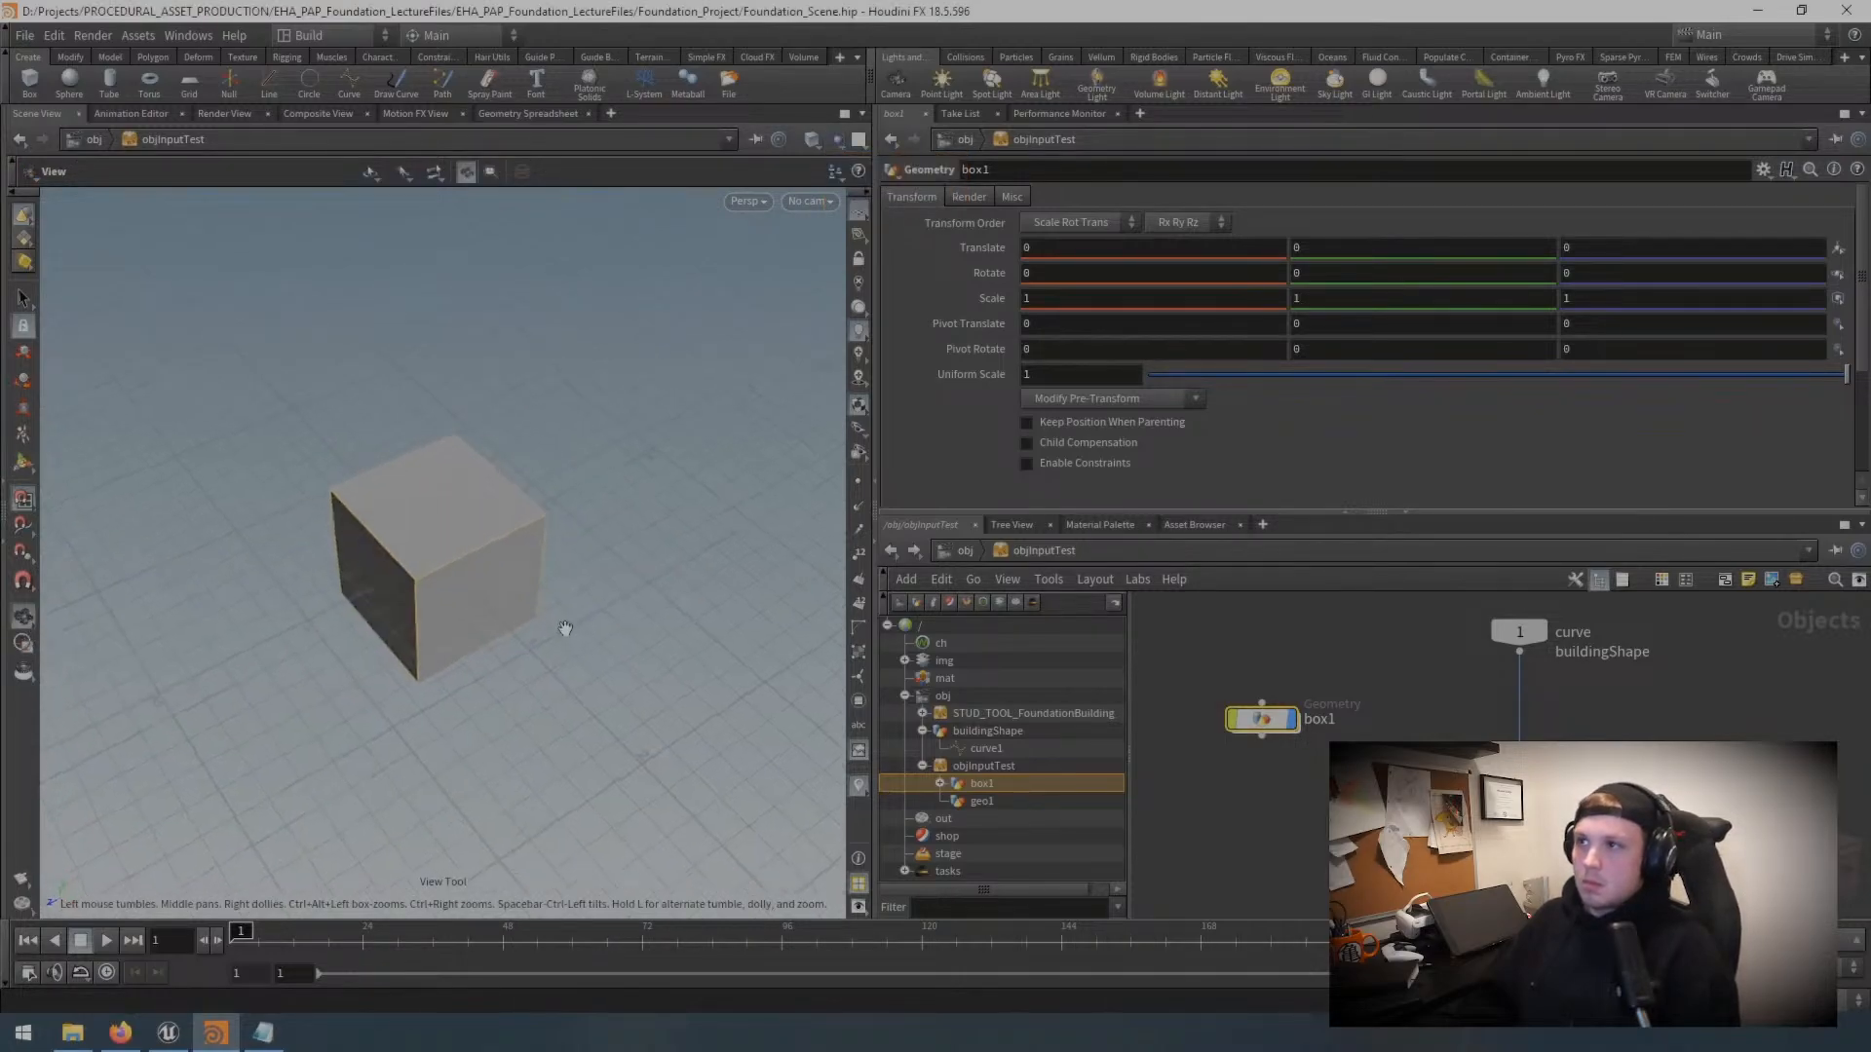
Step: Inside the box1 object, add a Color node below the Box node and set its color to cyan (0, 1, 1)
middle_click_drag(1275, 723, 1349, 732)
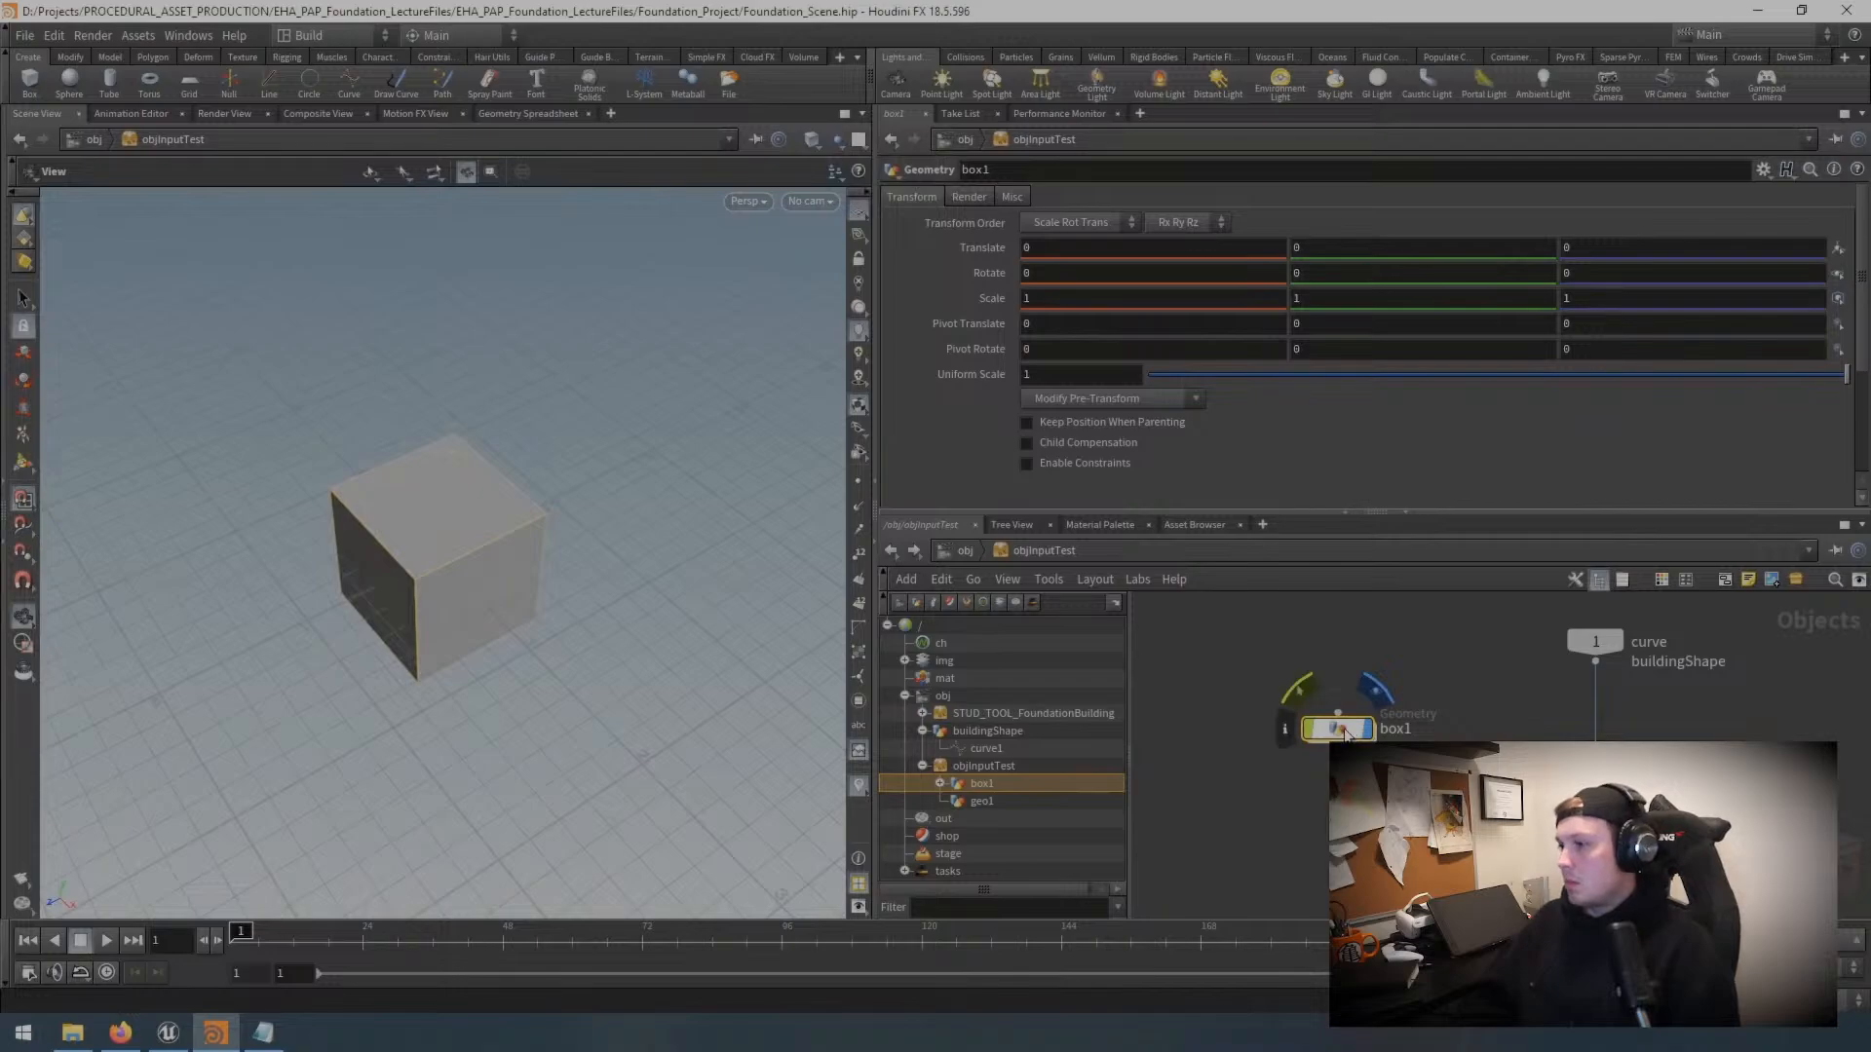
double_click(1339, 729)
key("Tab")
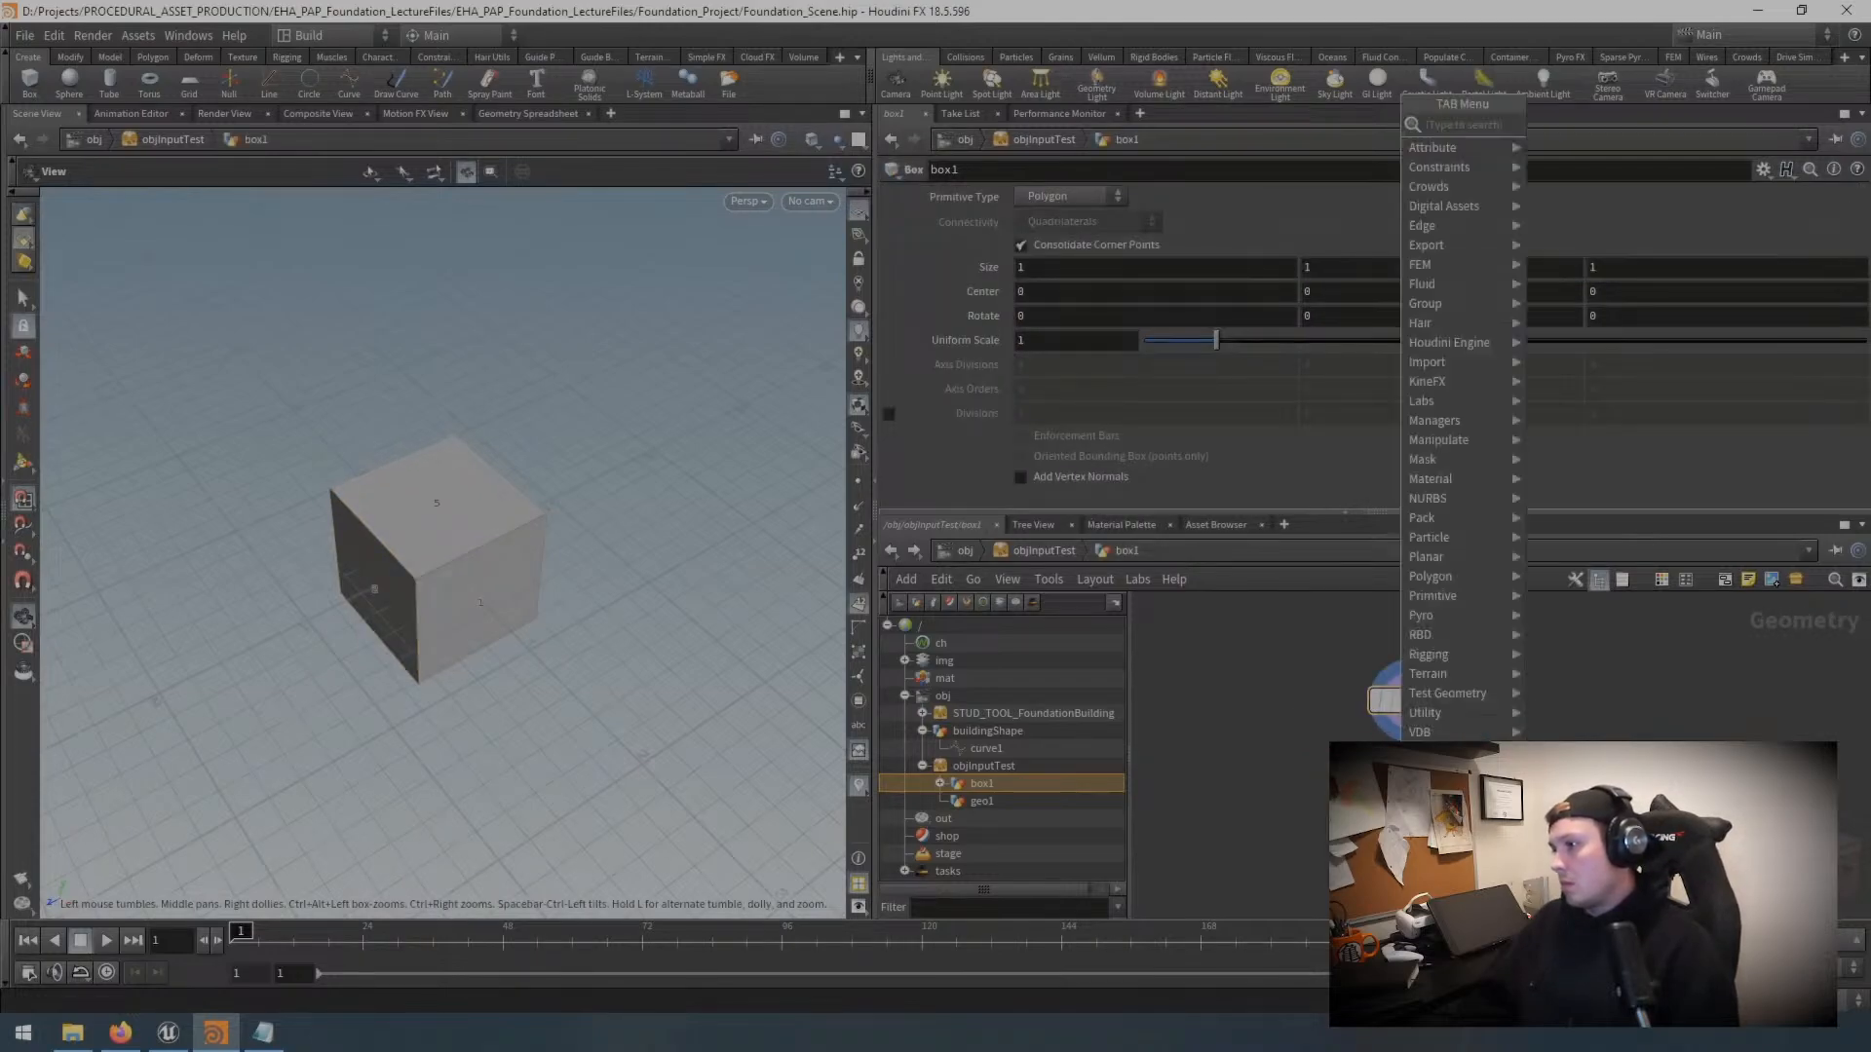
type("c")
key("Return")
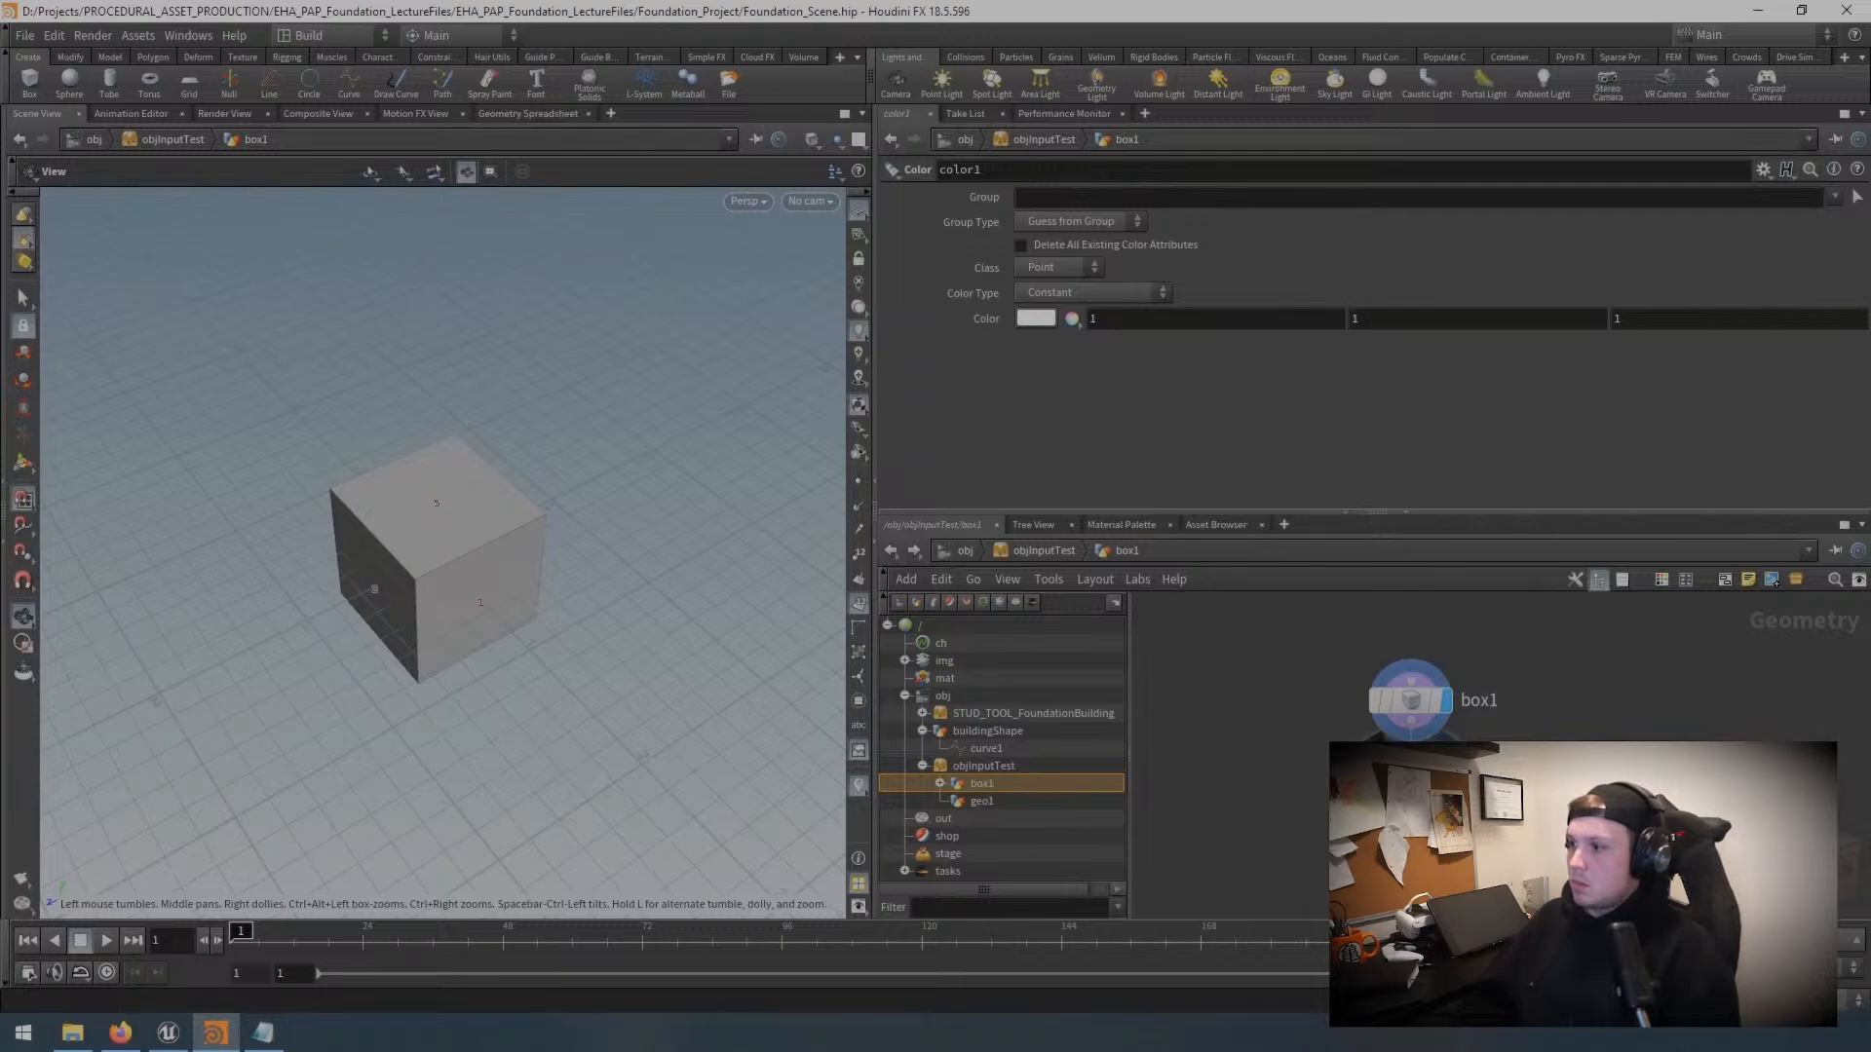
left_click(1038, 320)
left_click(1144, 200)
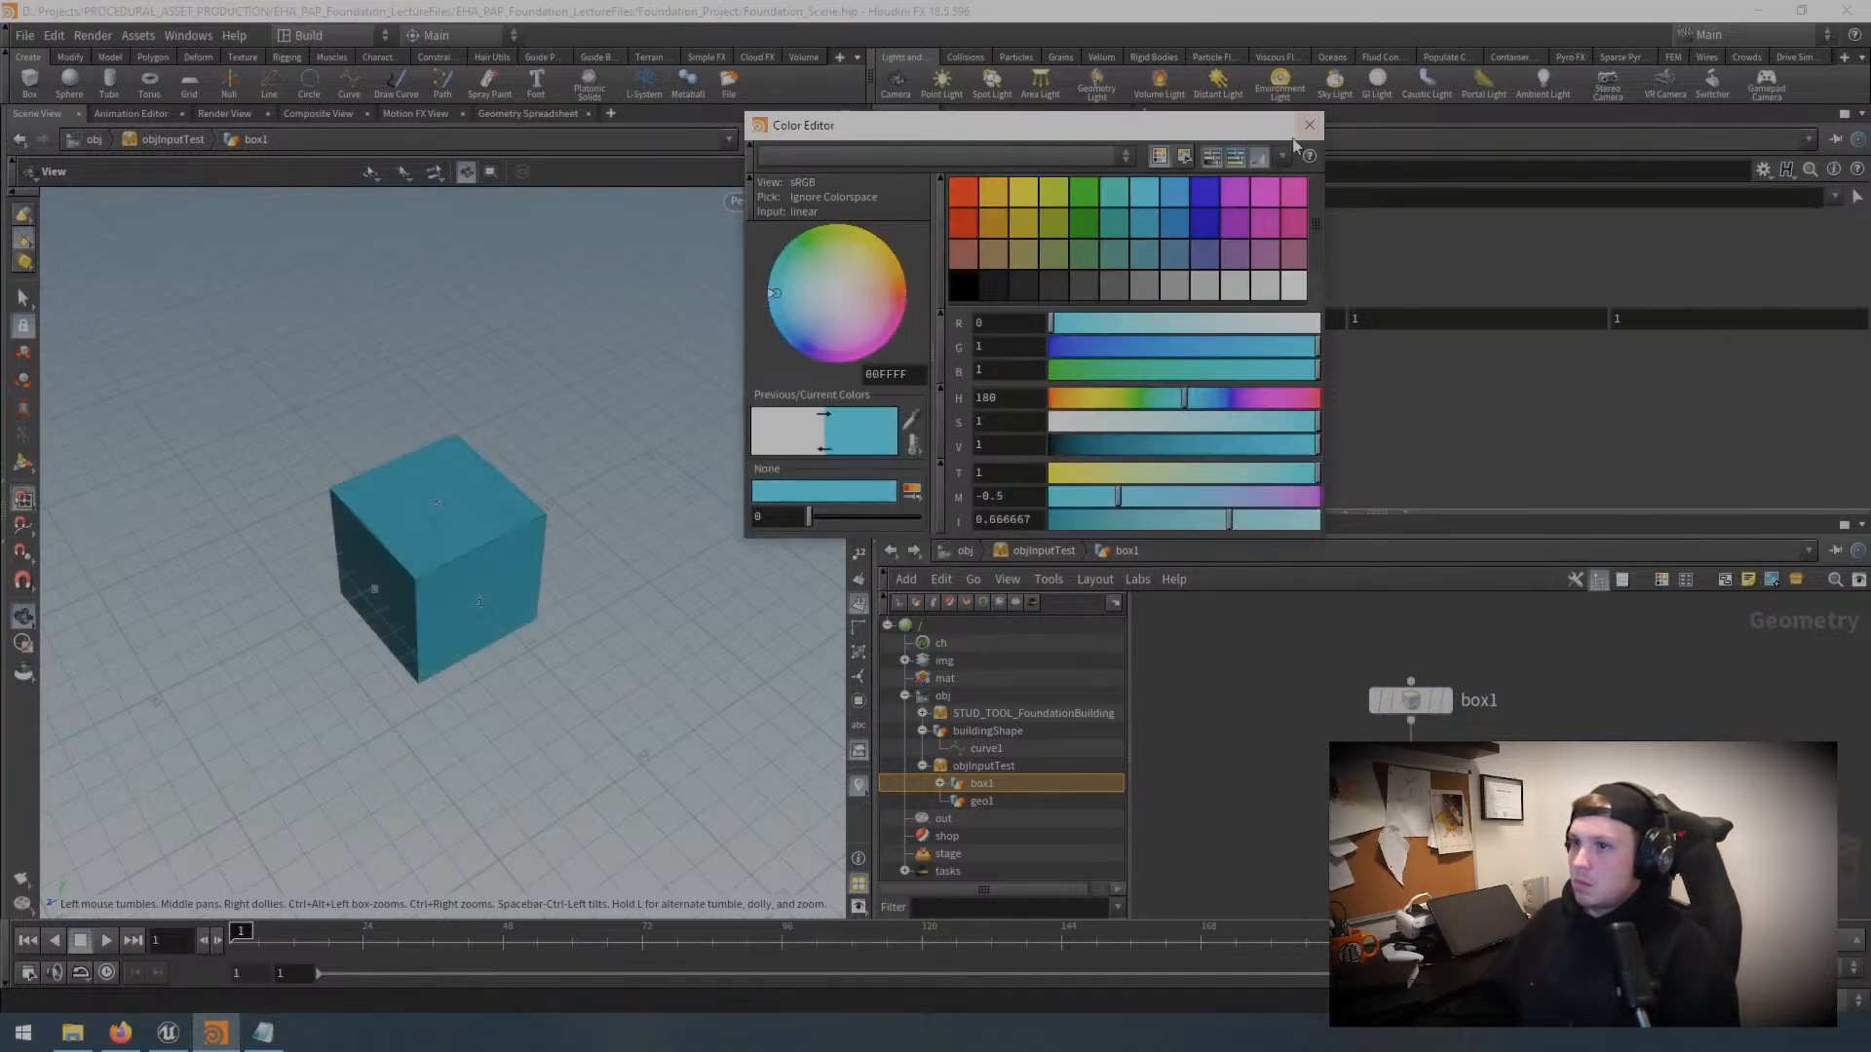
left_click(1309, 124)
Step: Add an Output node with index 0 at the end of the box1 network and return to the objInputTest network
key("Tab")
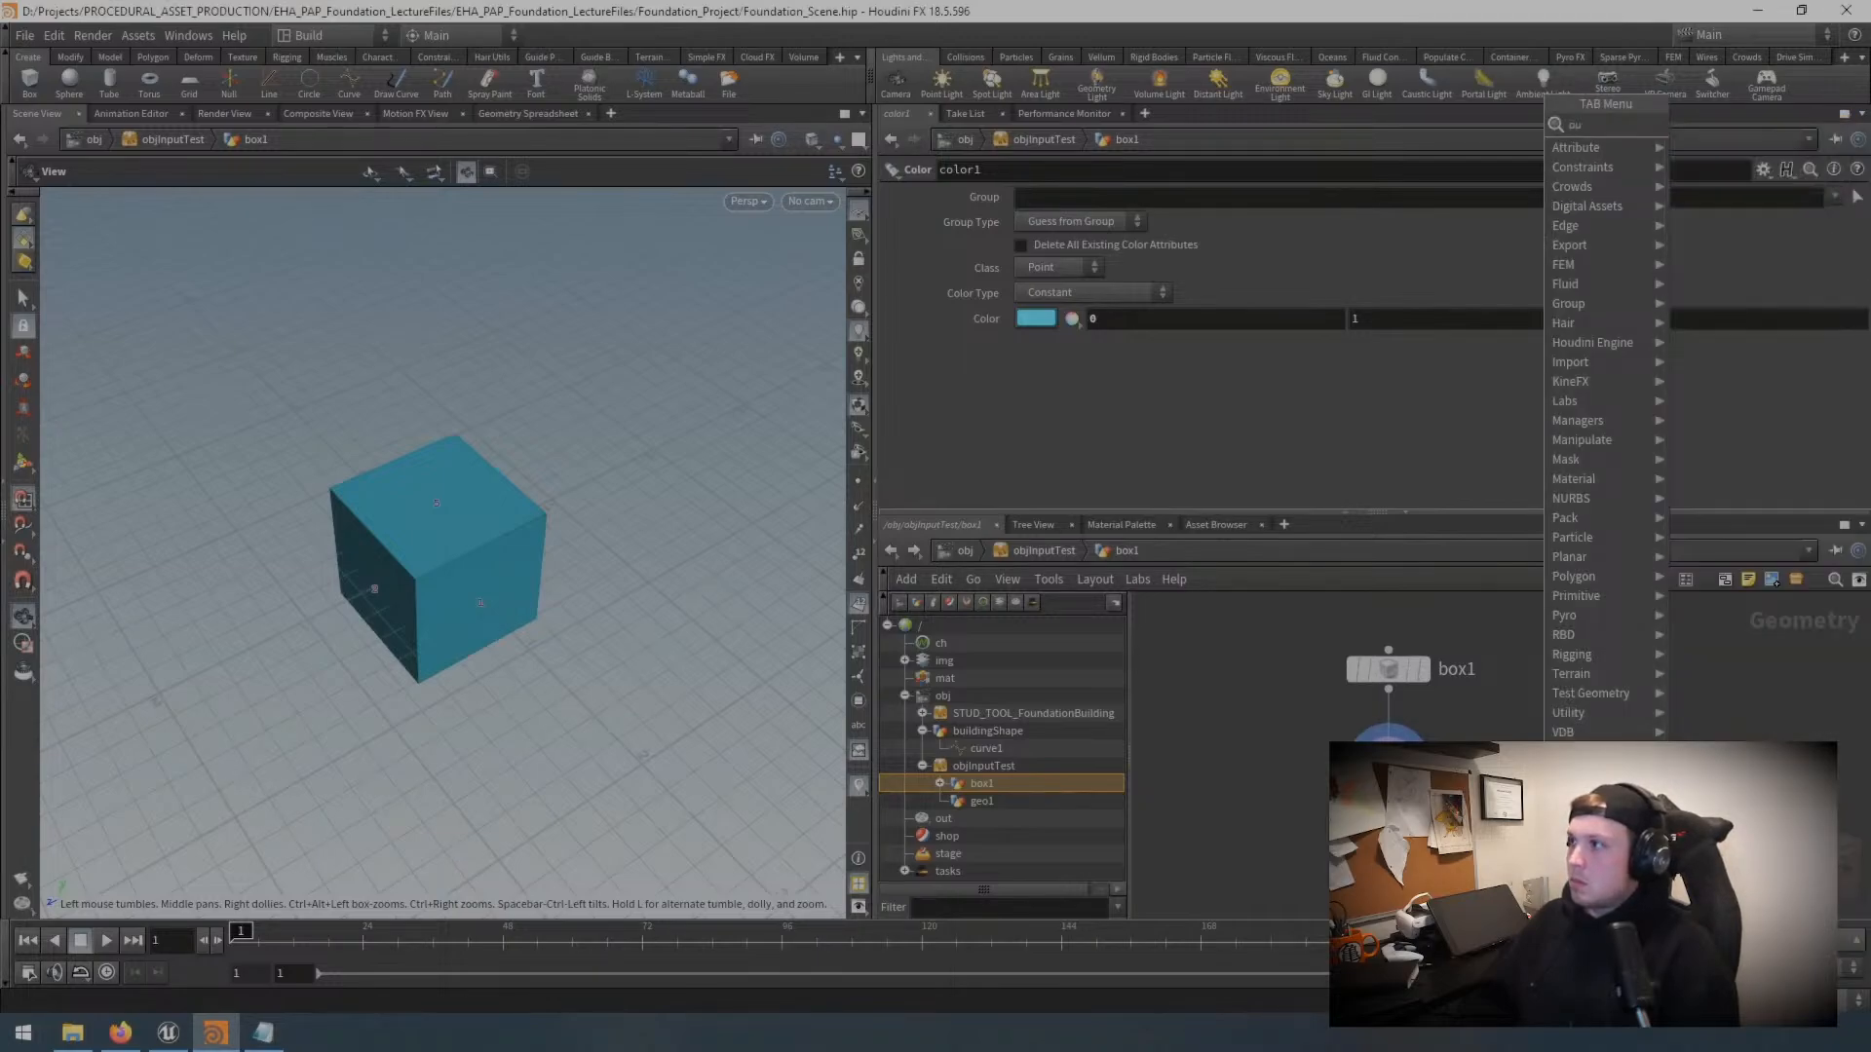
key("Escape")
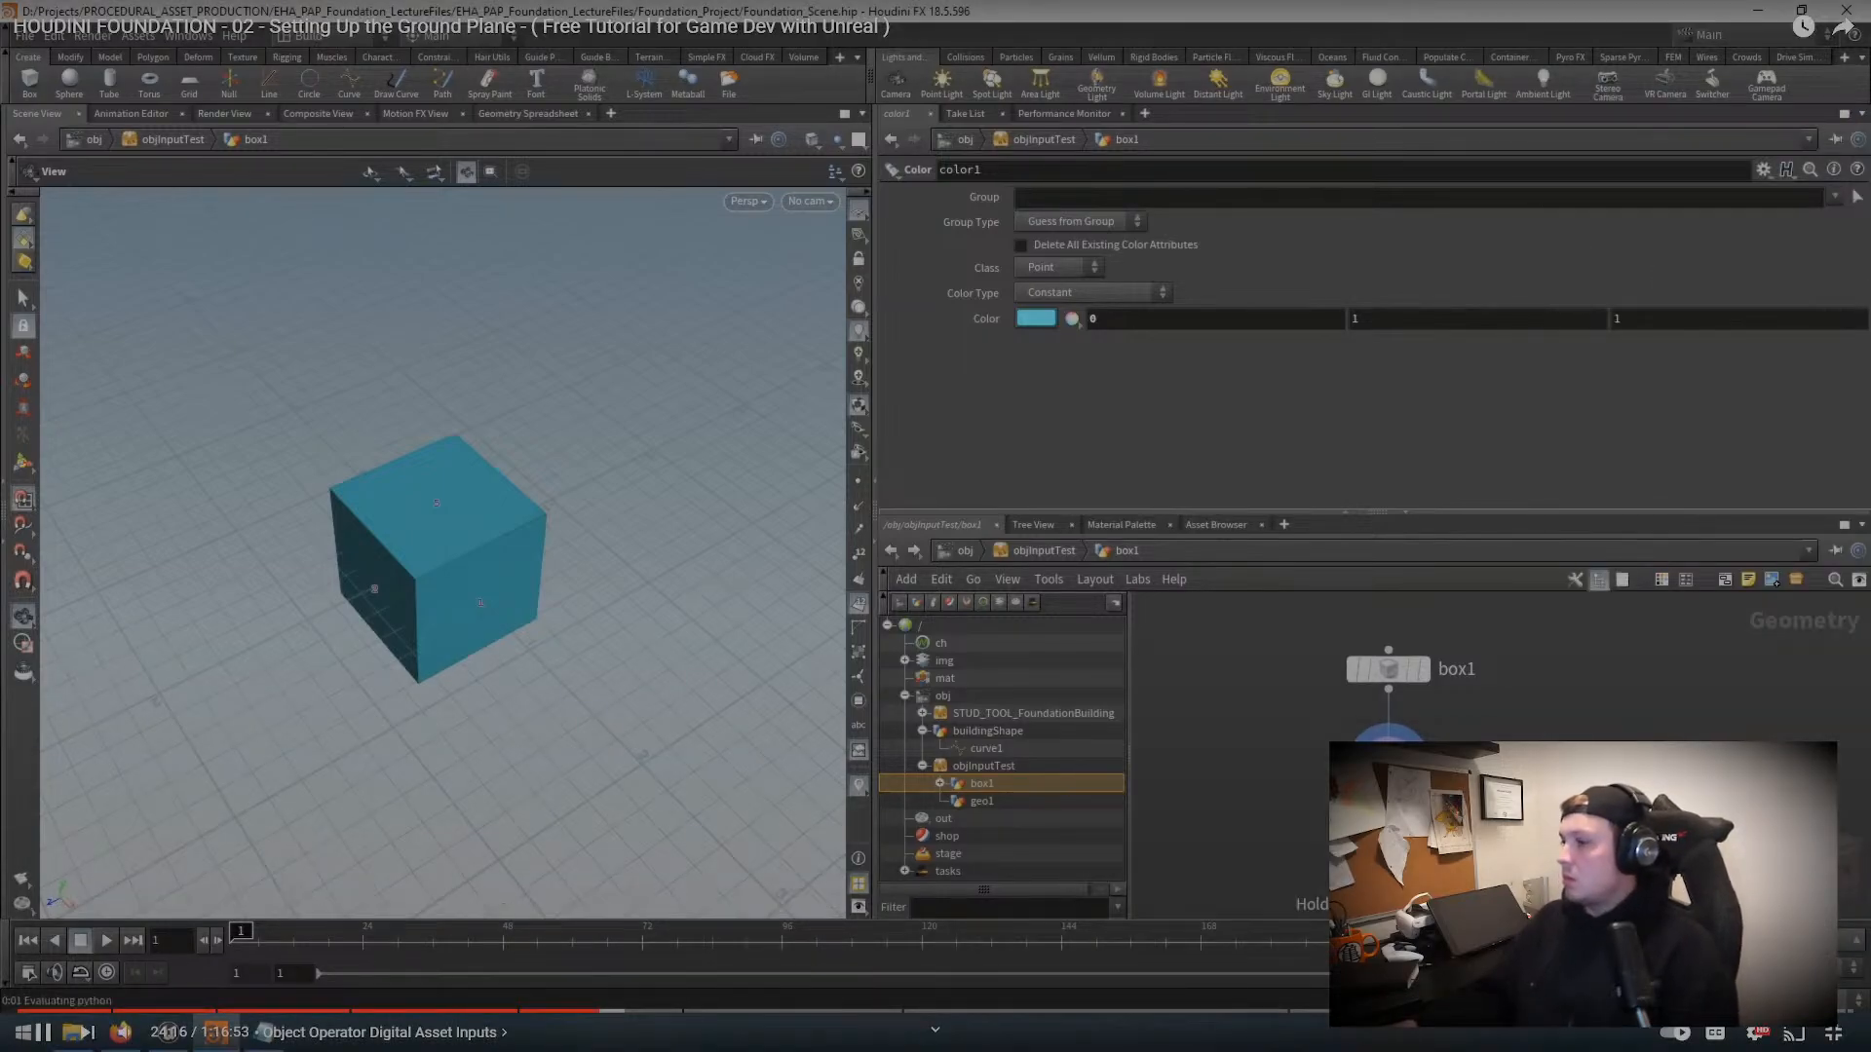
key("Return")
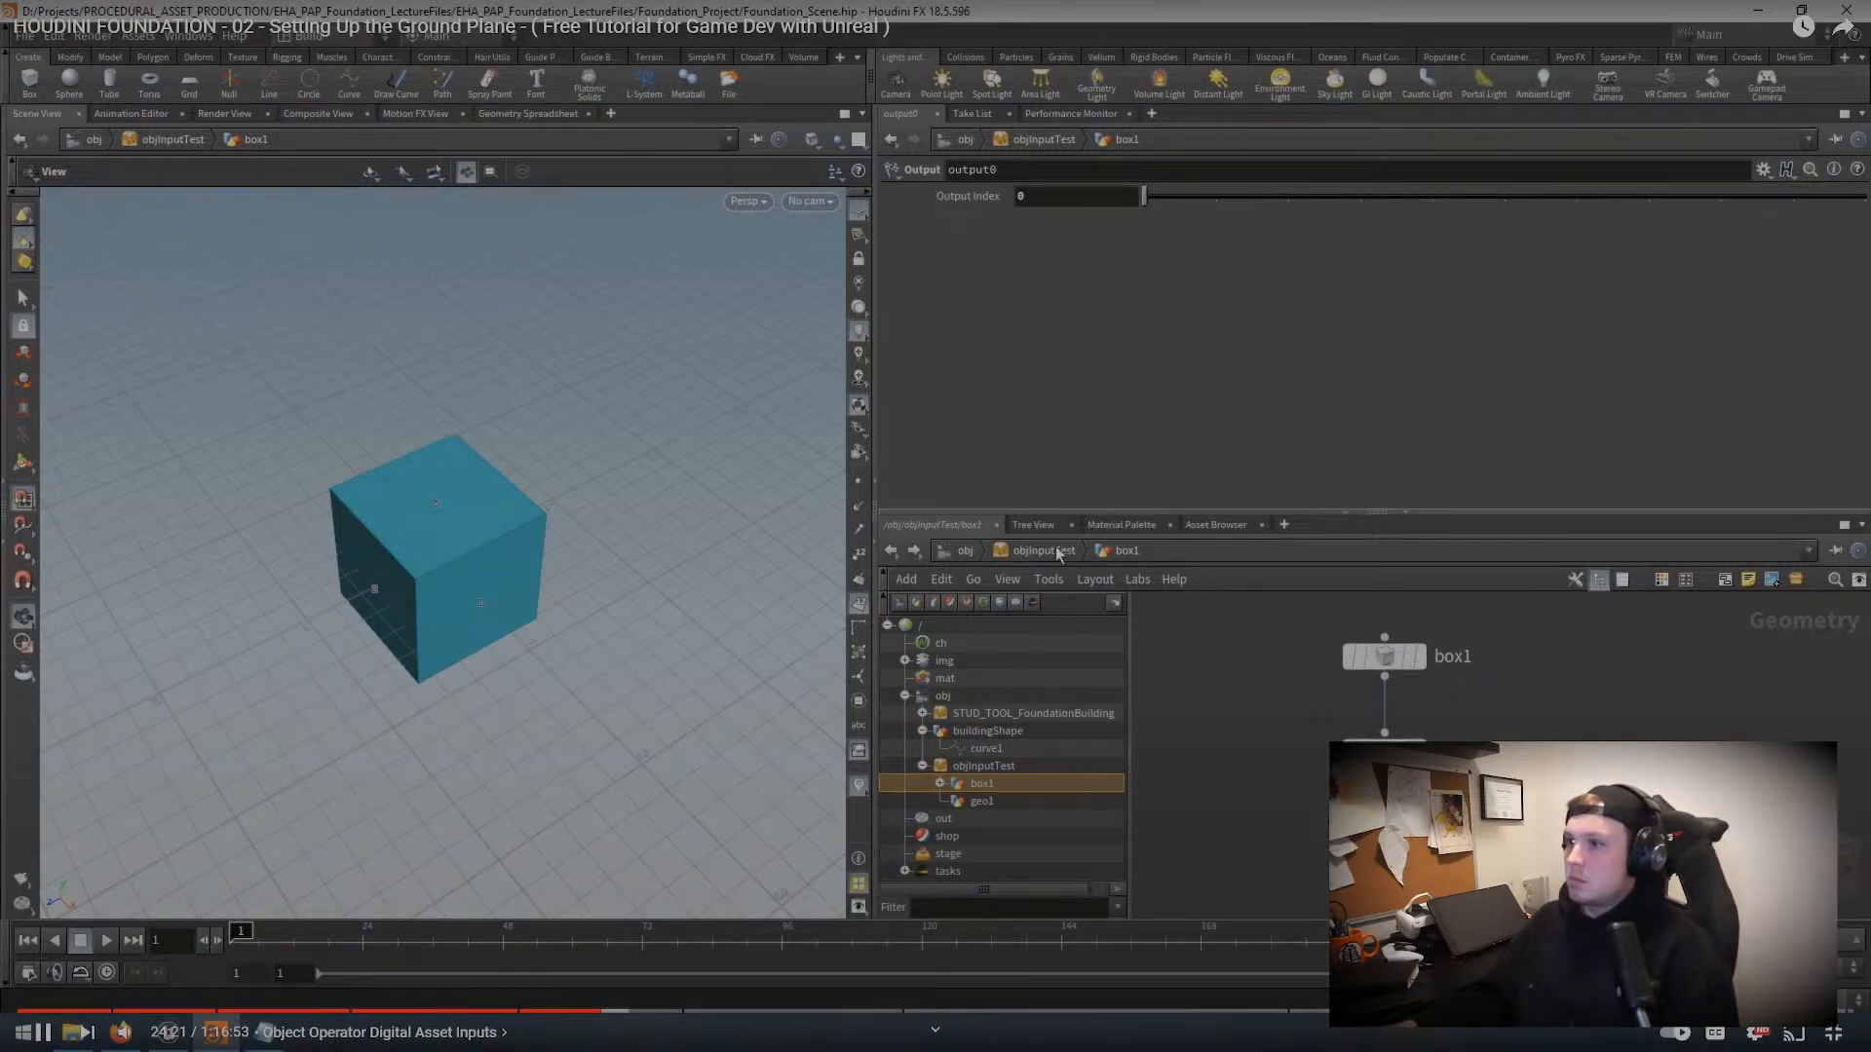
key("Escape")
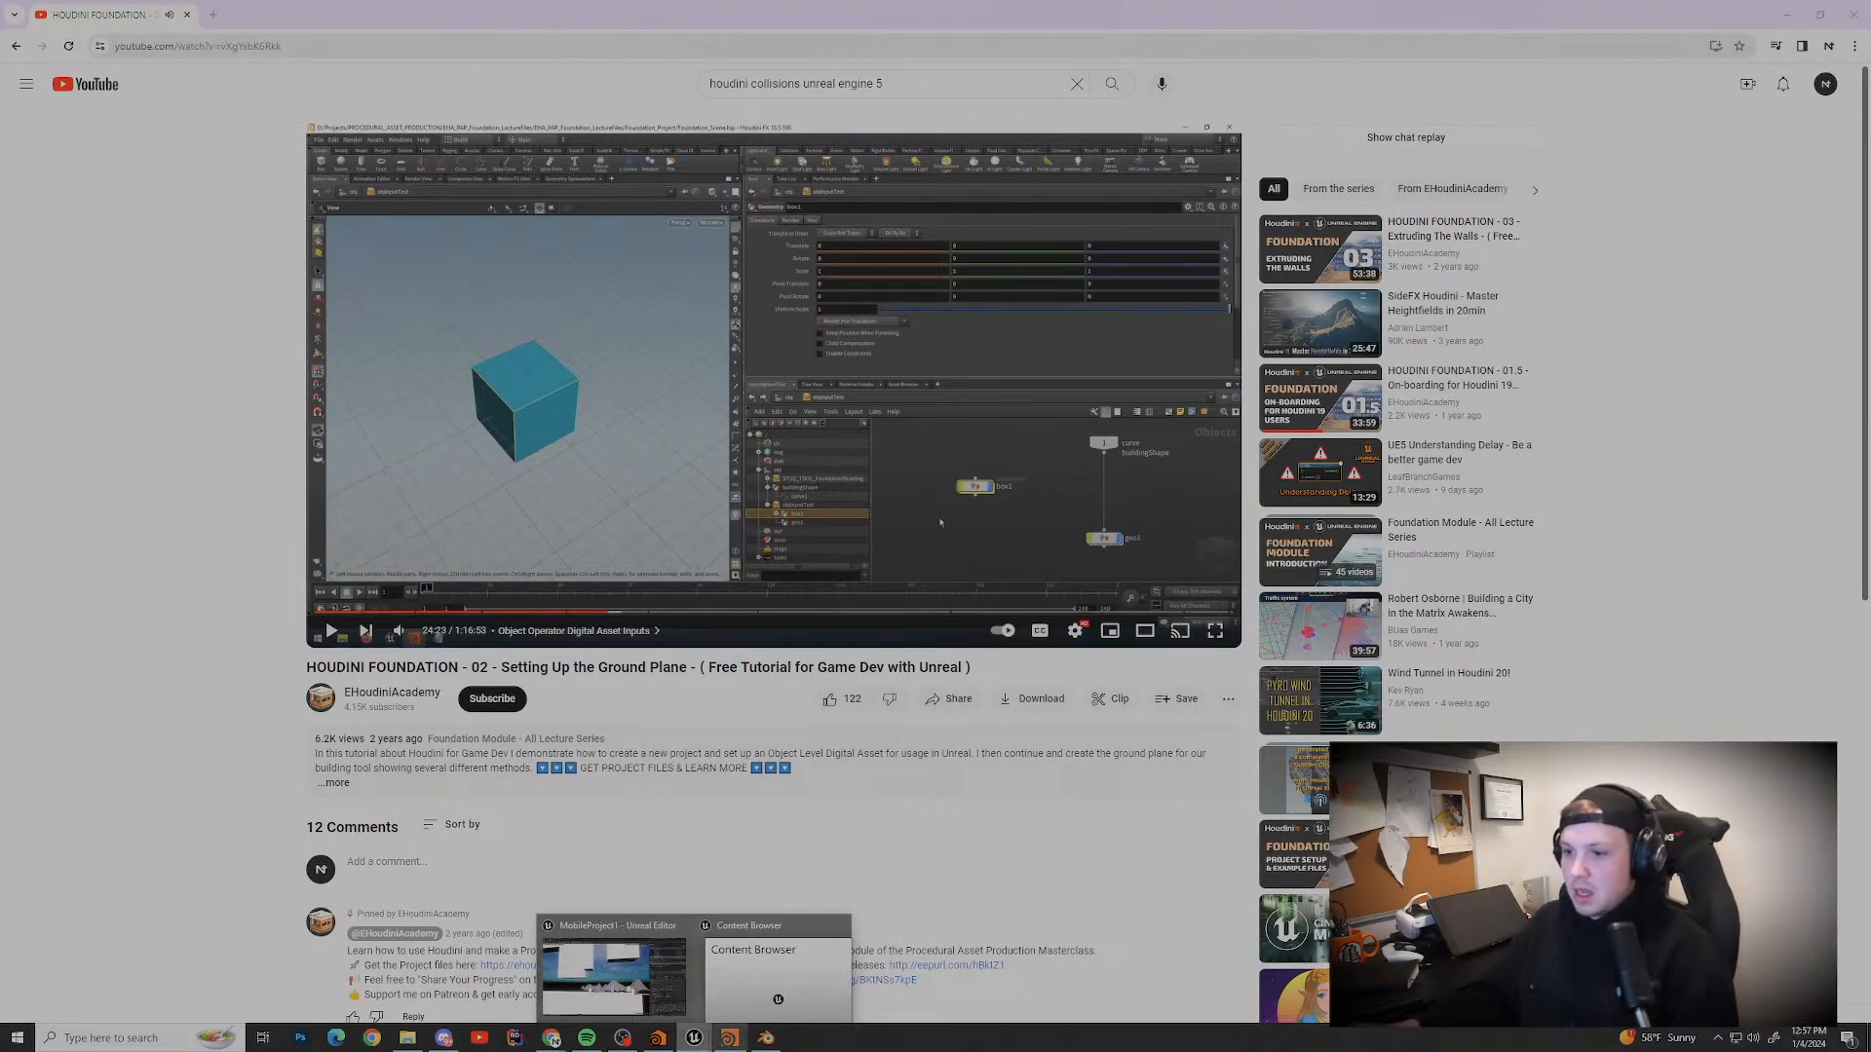
Step: Switch to the WaveCollapse scene in Houdini and, inside level_wave_collapse, add and display an Output node with index 0 below triangulate1
left_click(730, 1038)
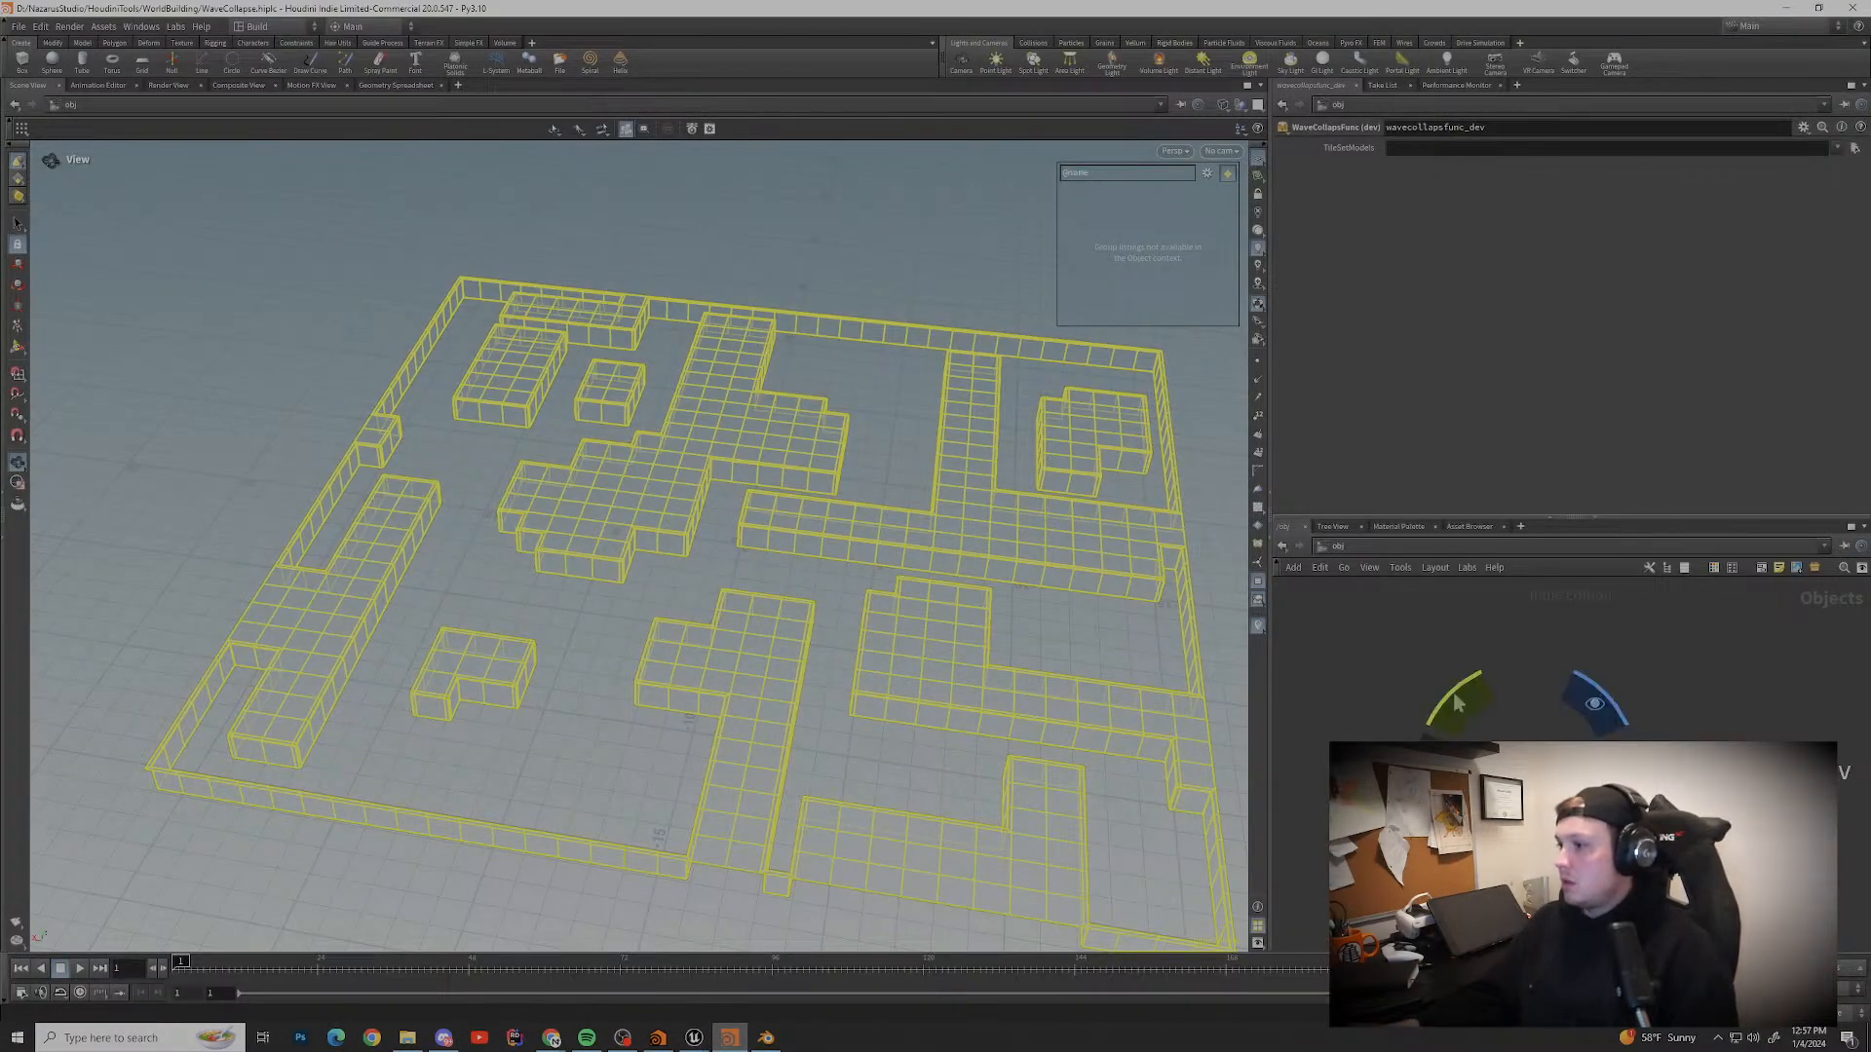
key("i")
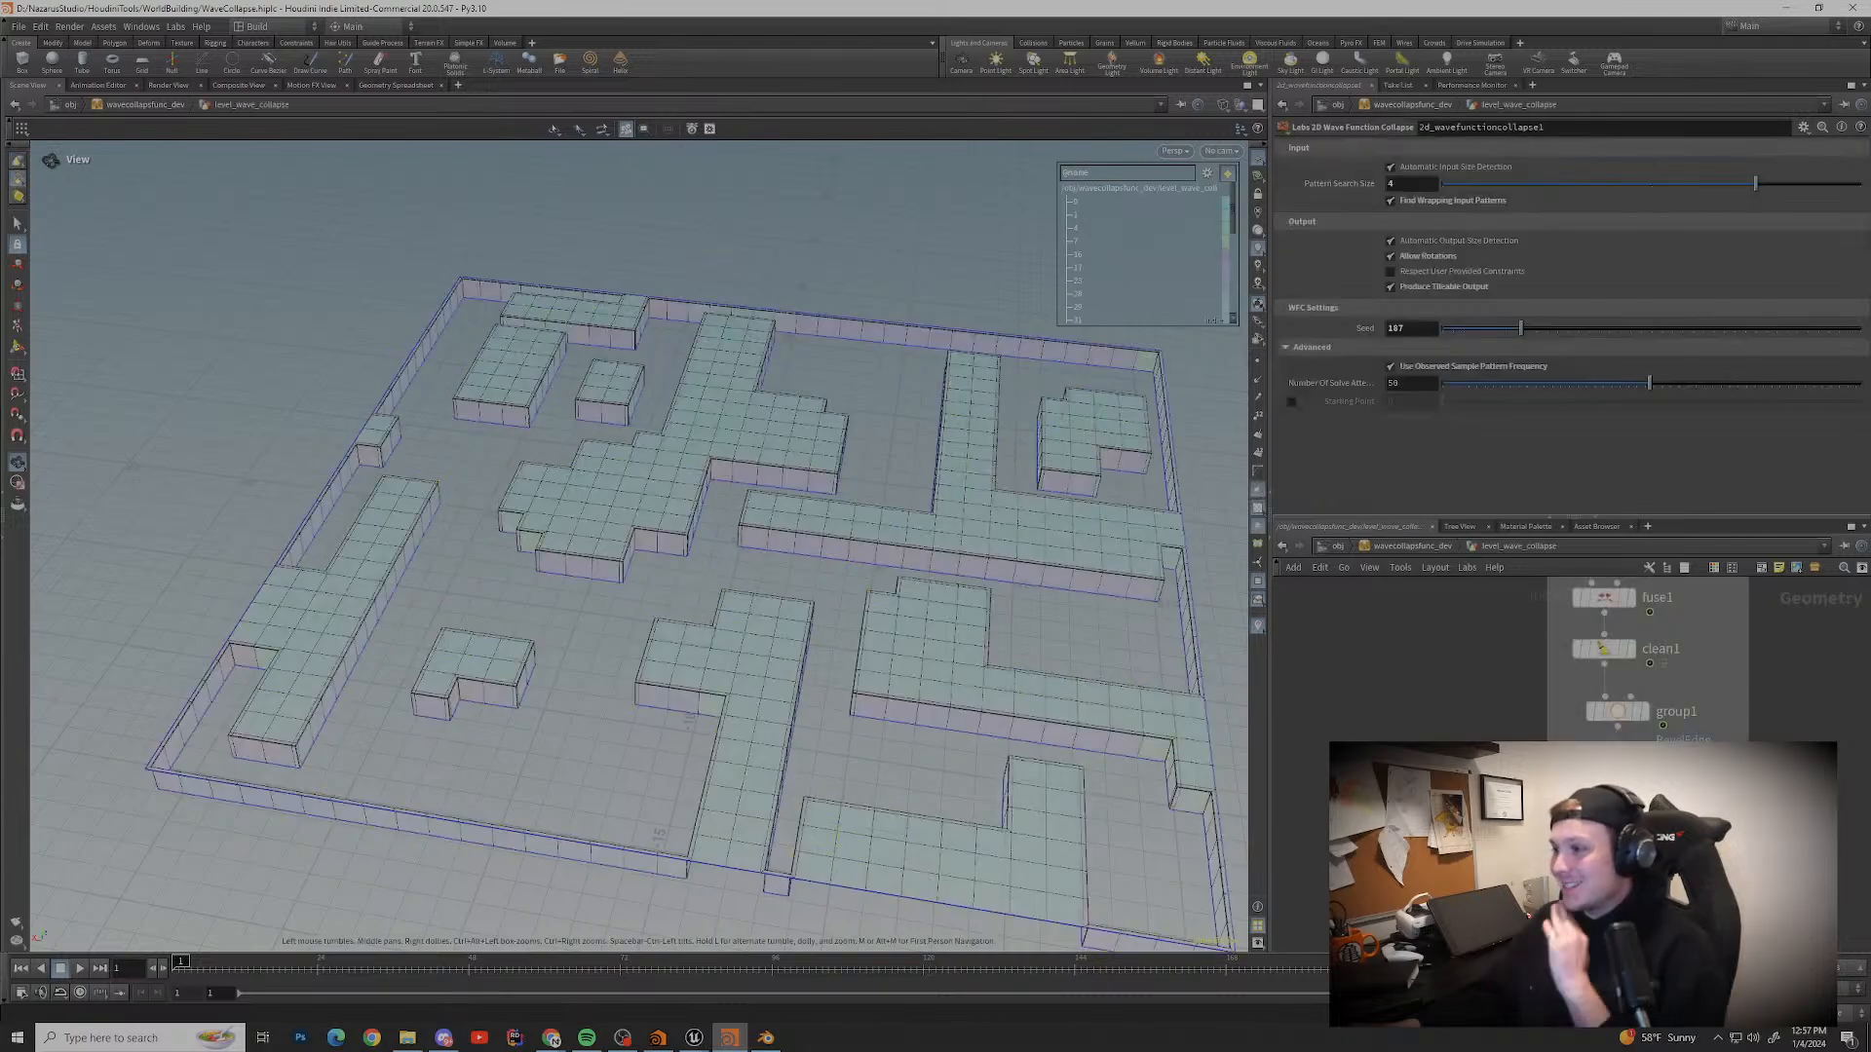
scroll(1534, 633, "down", 2)
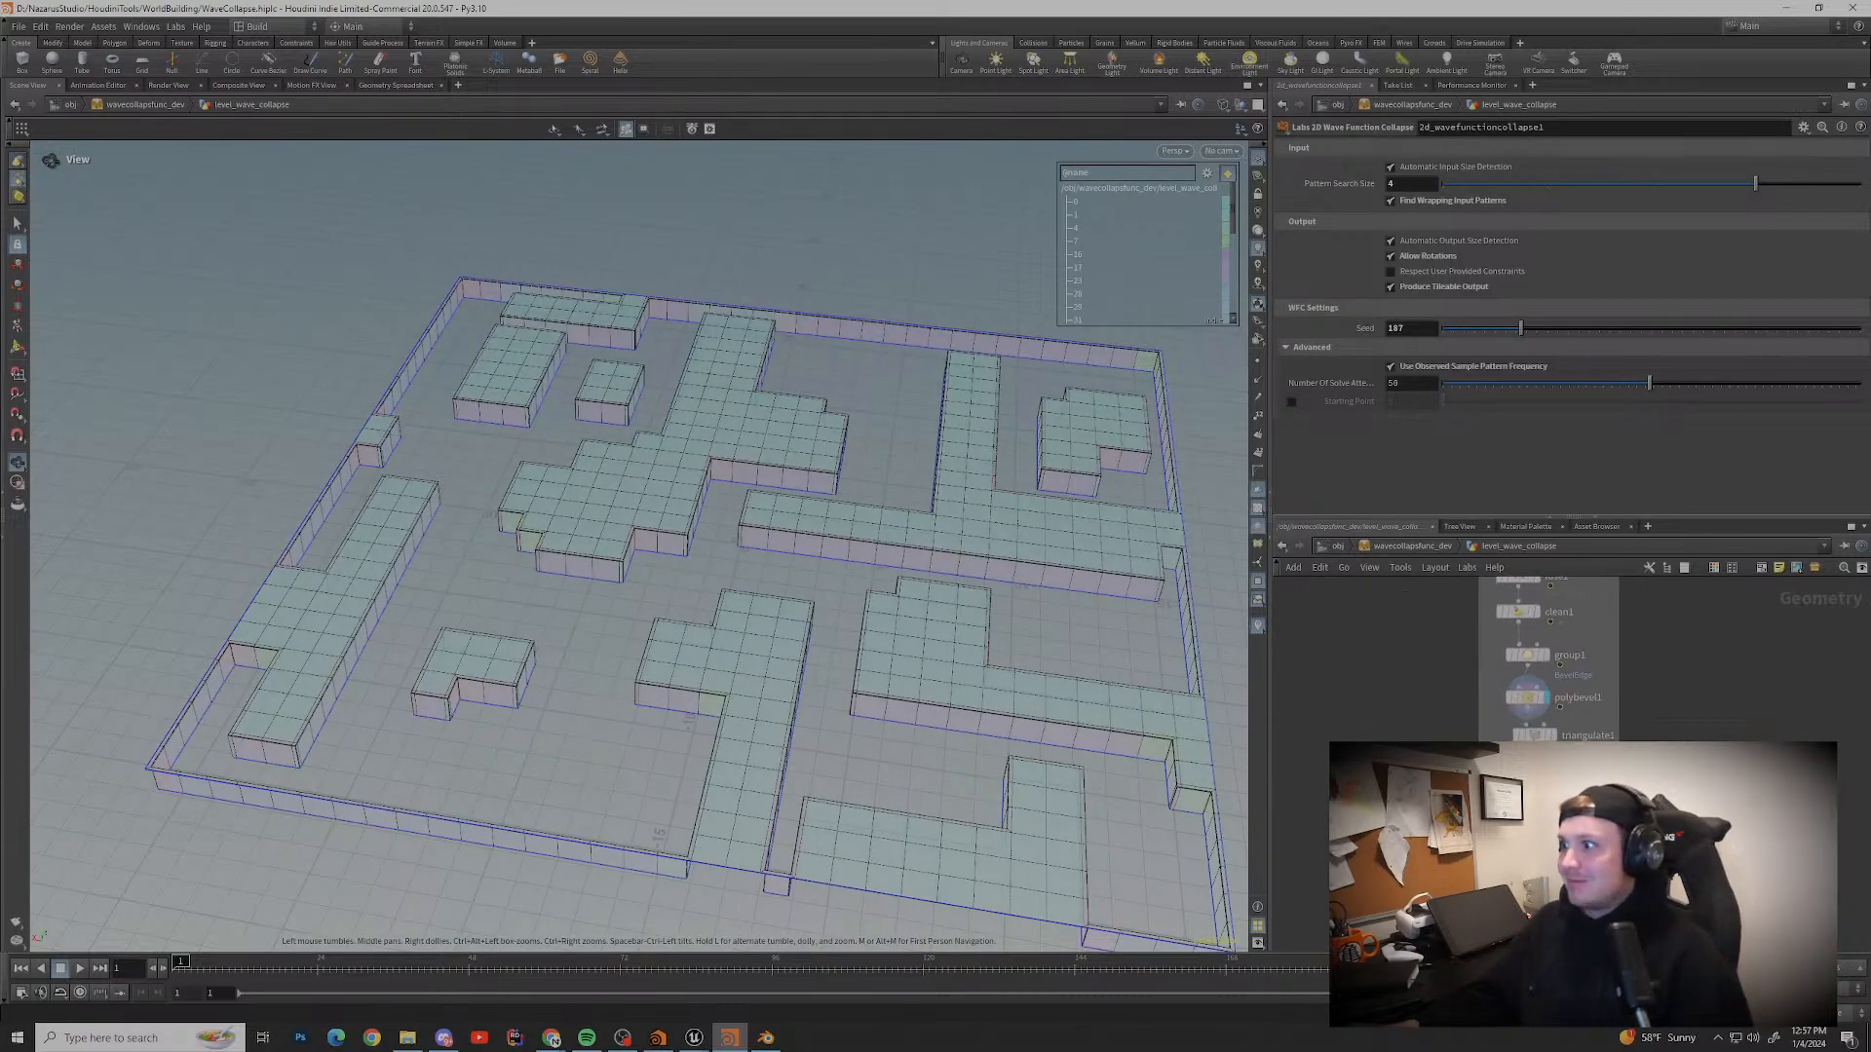
key("Tab")
type("ou")
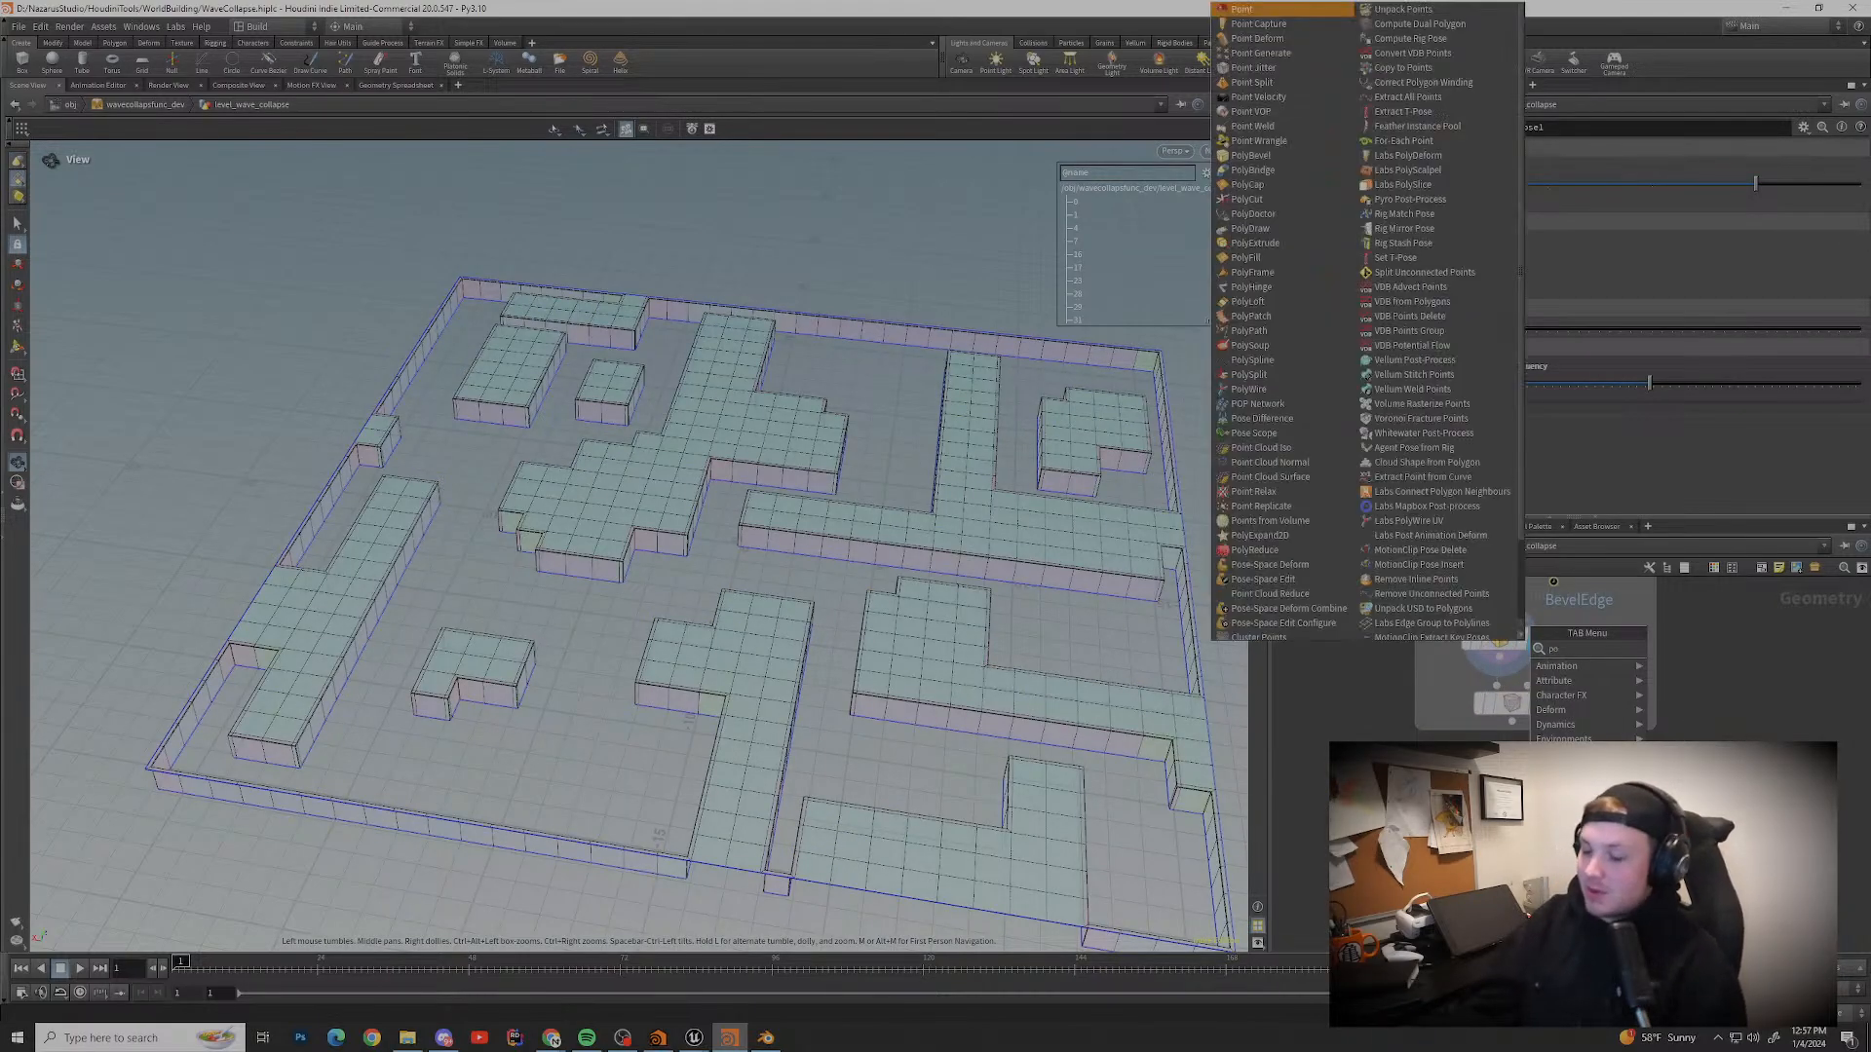
key("Return")
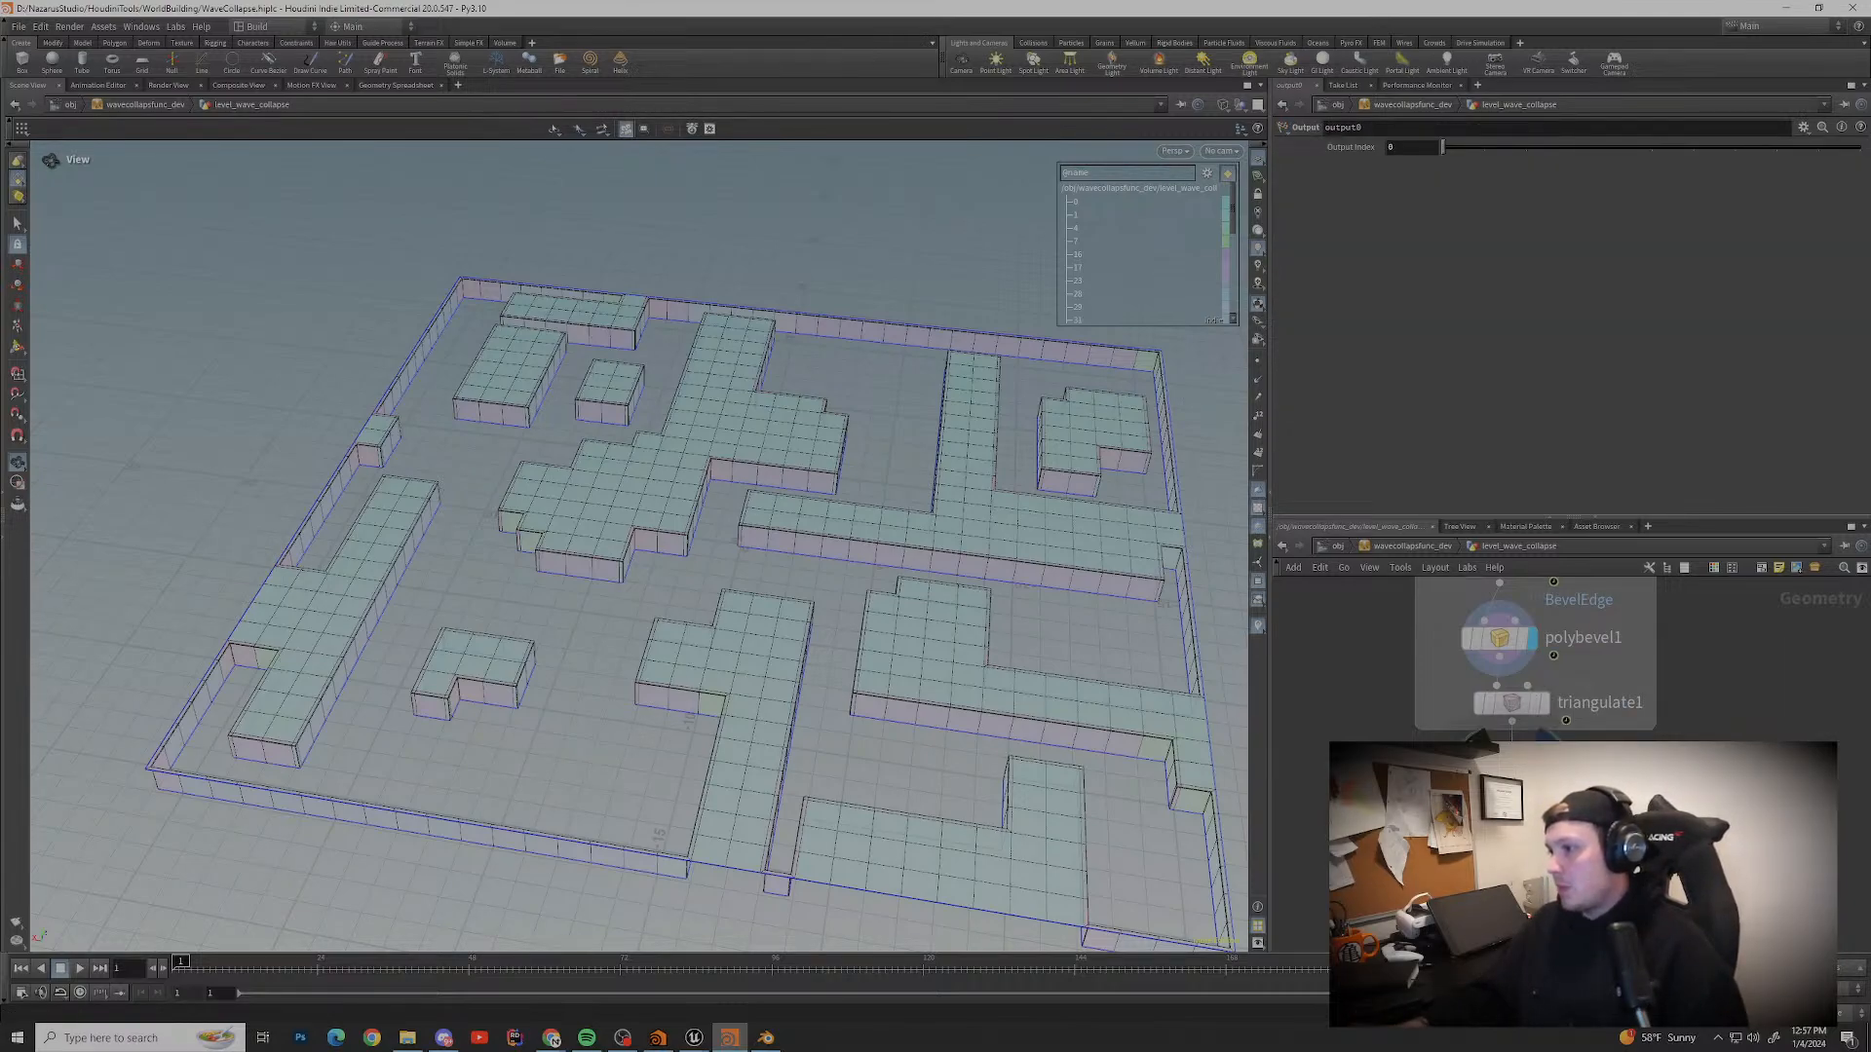
left_click(1554, 748)
Step: Add a second Output node with index 1 below the collision_geo node in the Collision Geo branch
scroll(1588, 663, "down", 3)
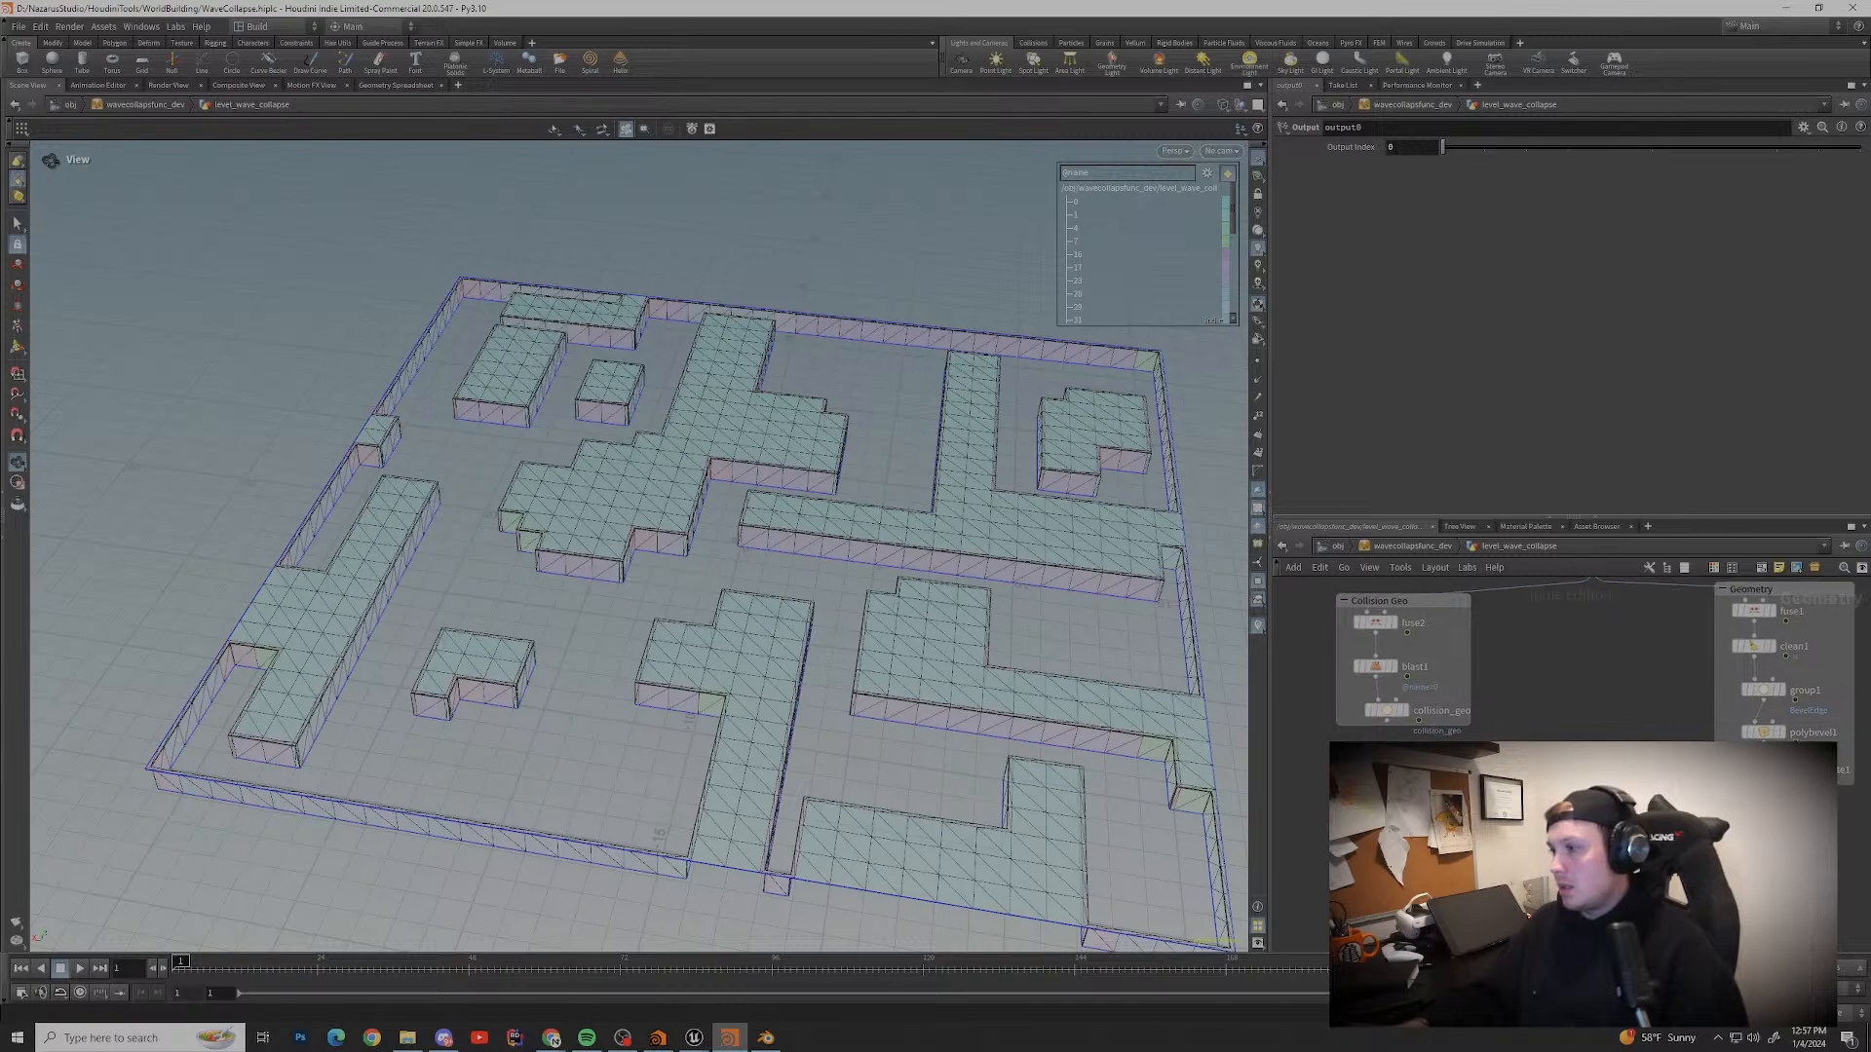
key("Tab")
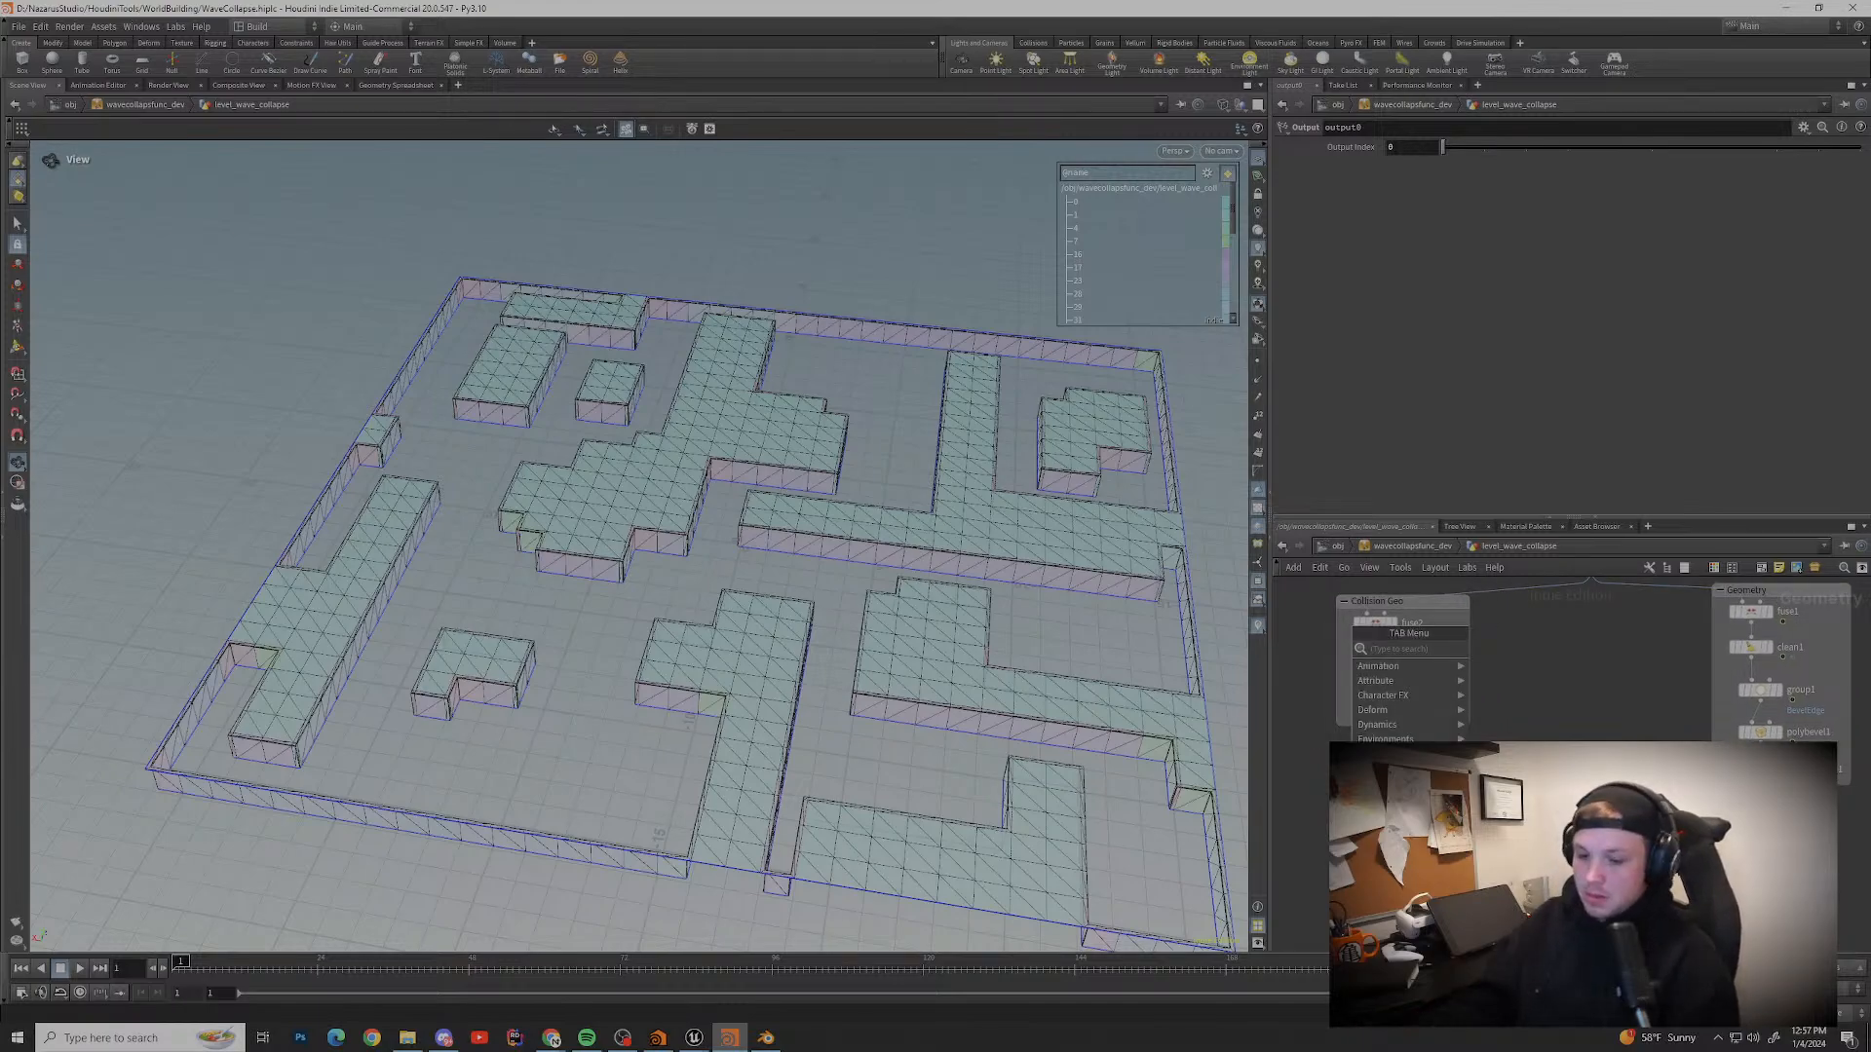
type("out")
key("Return")
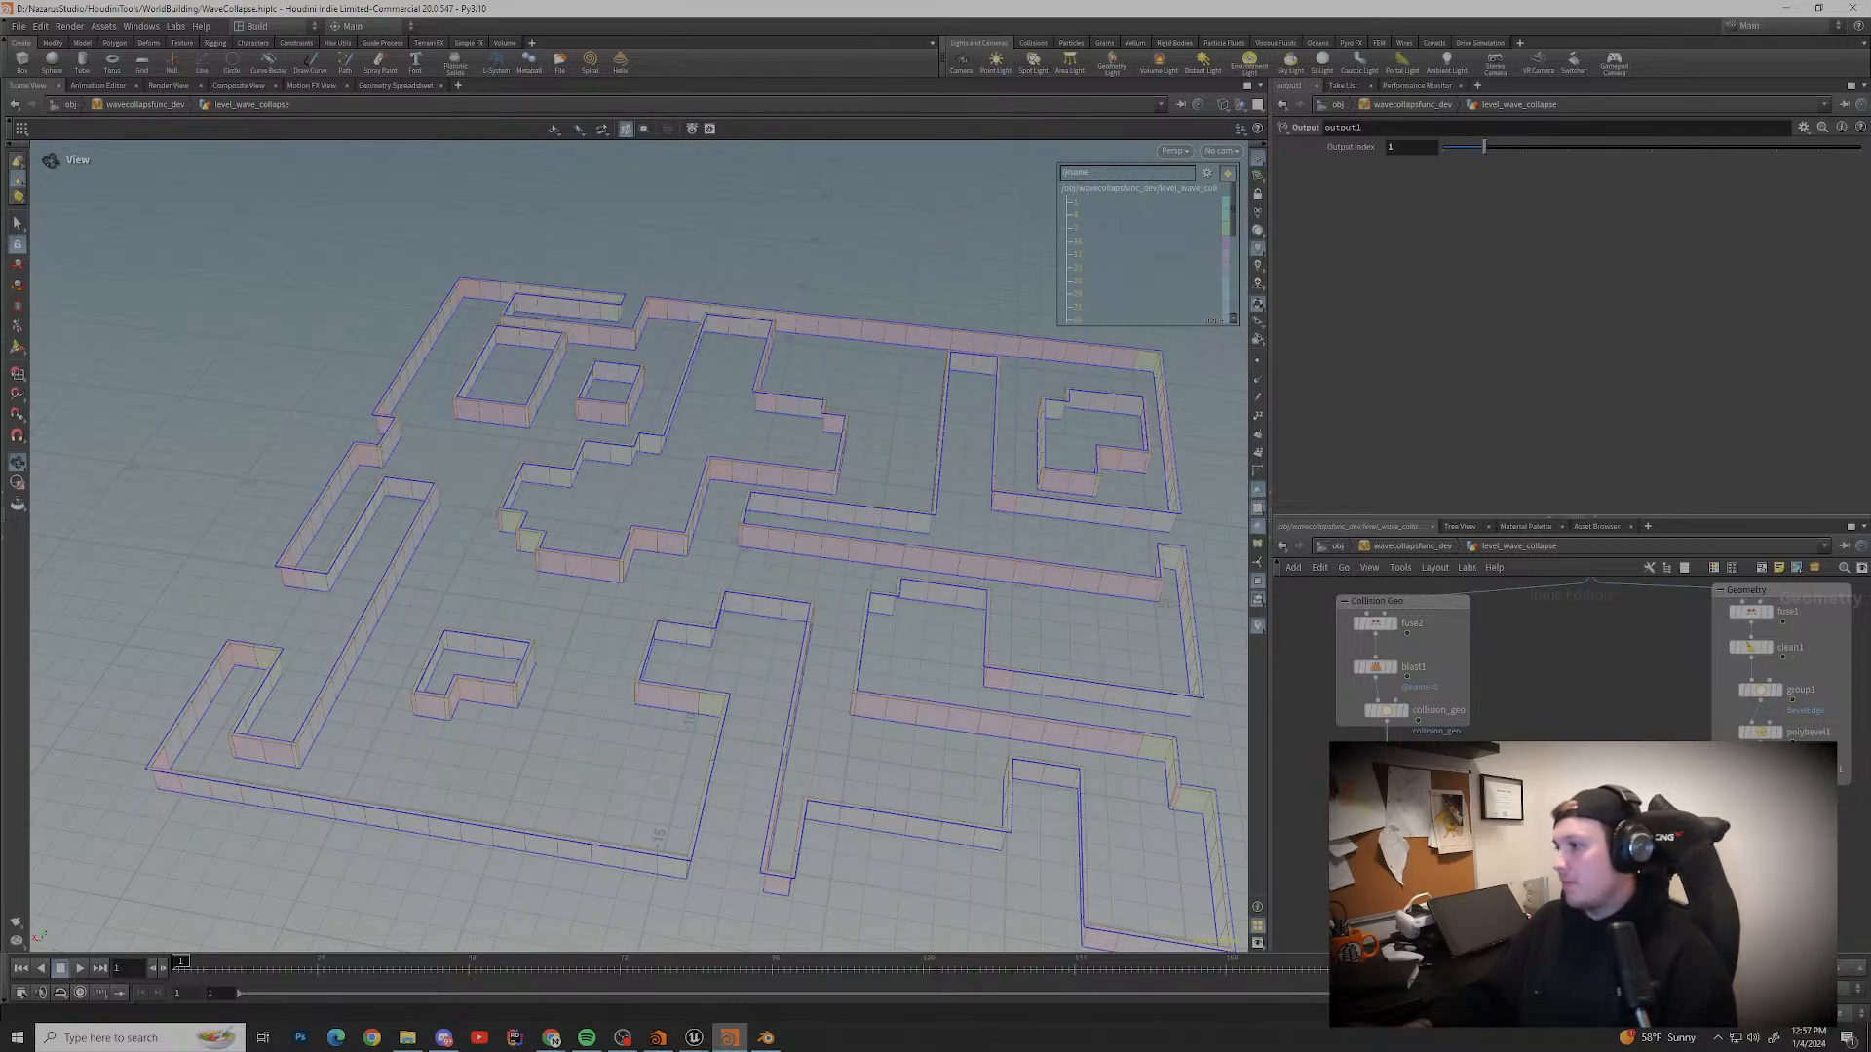
key("u")
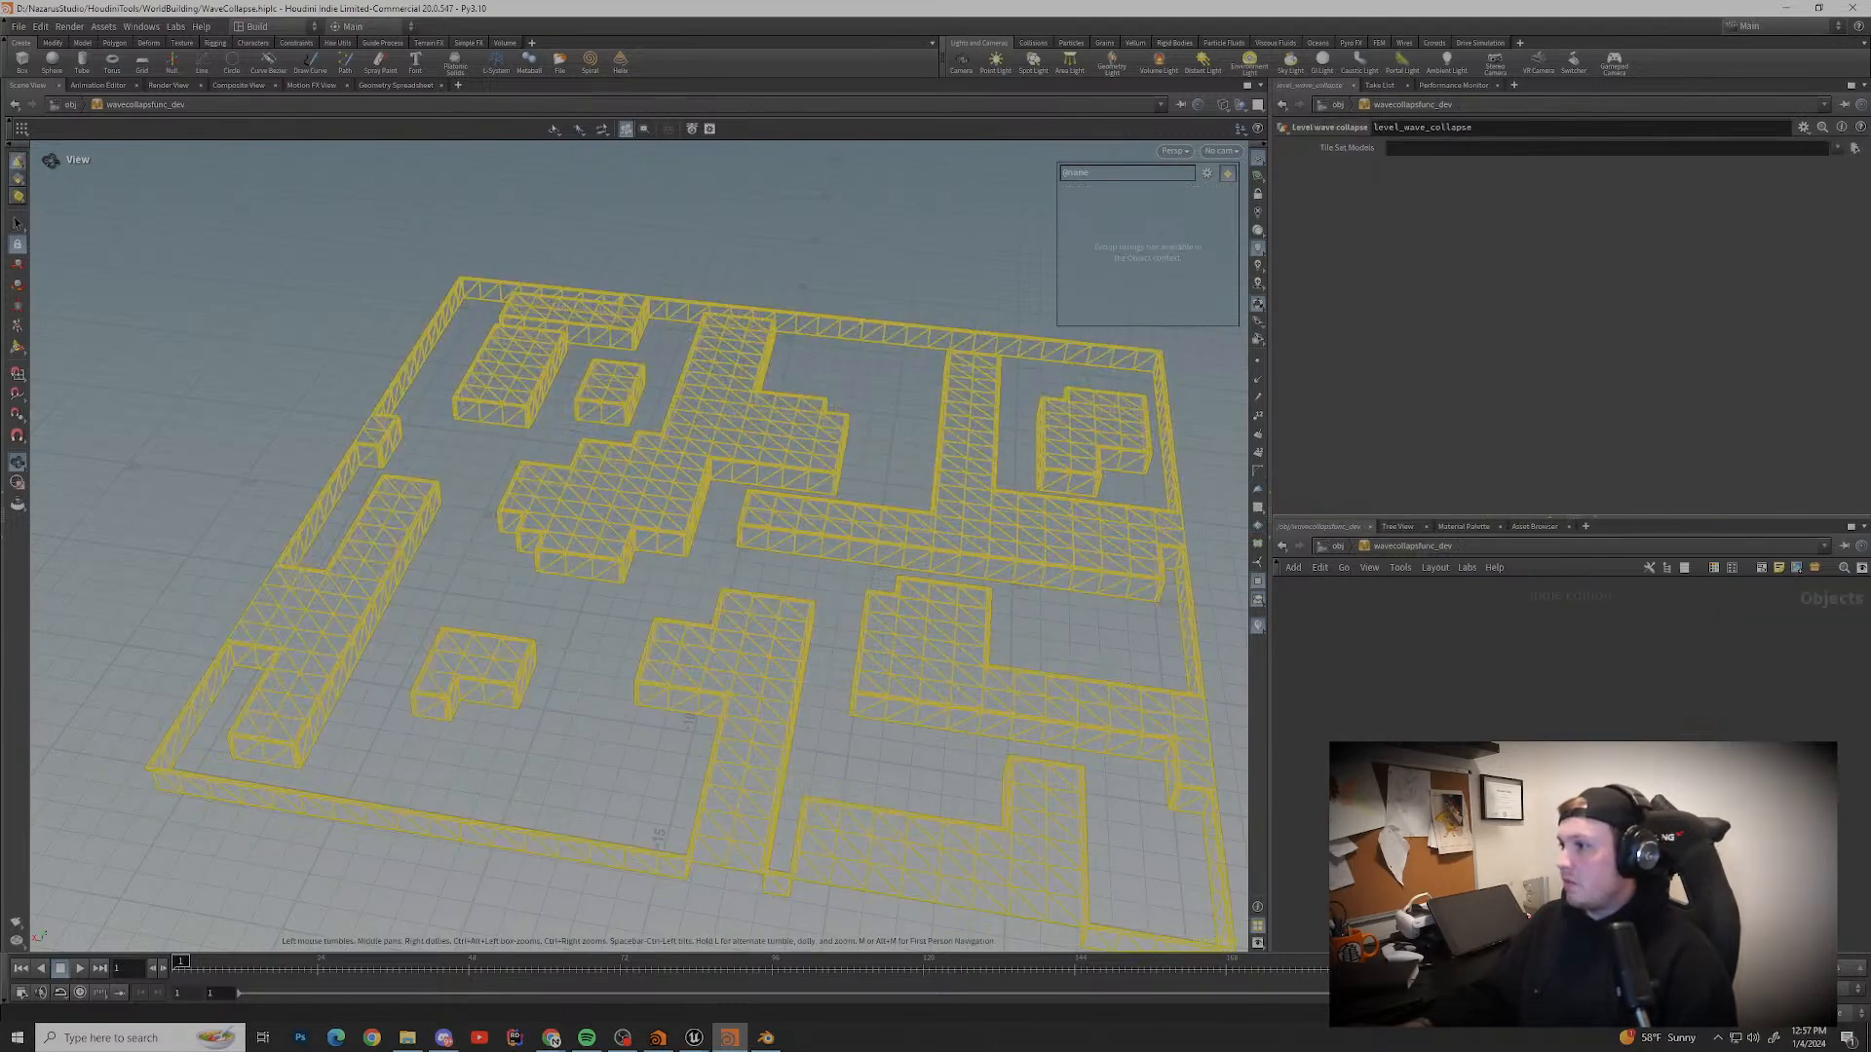
double_click(1545, 738)
middle_click_drag(1545, 738, 1488, 823)
key("u")
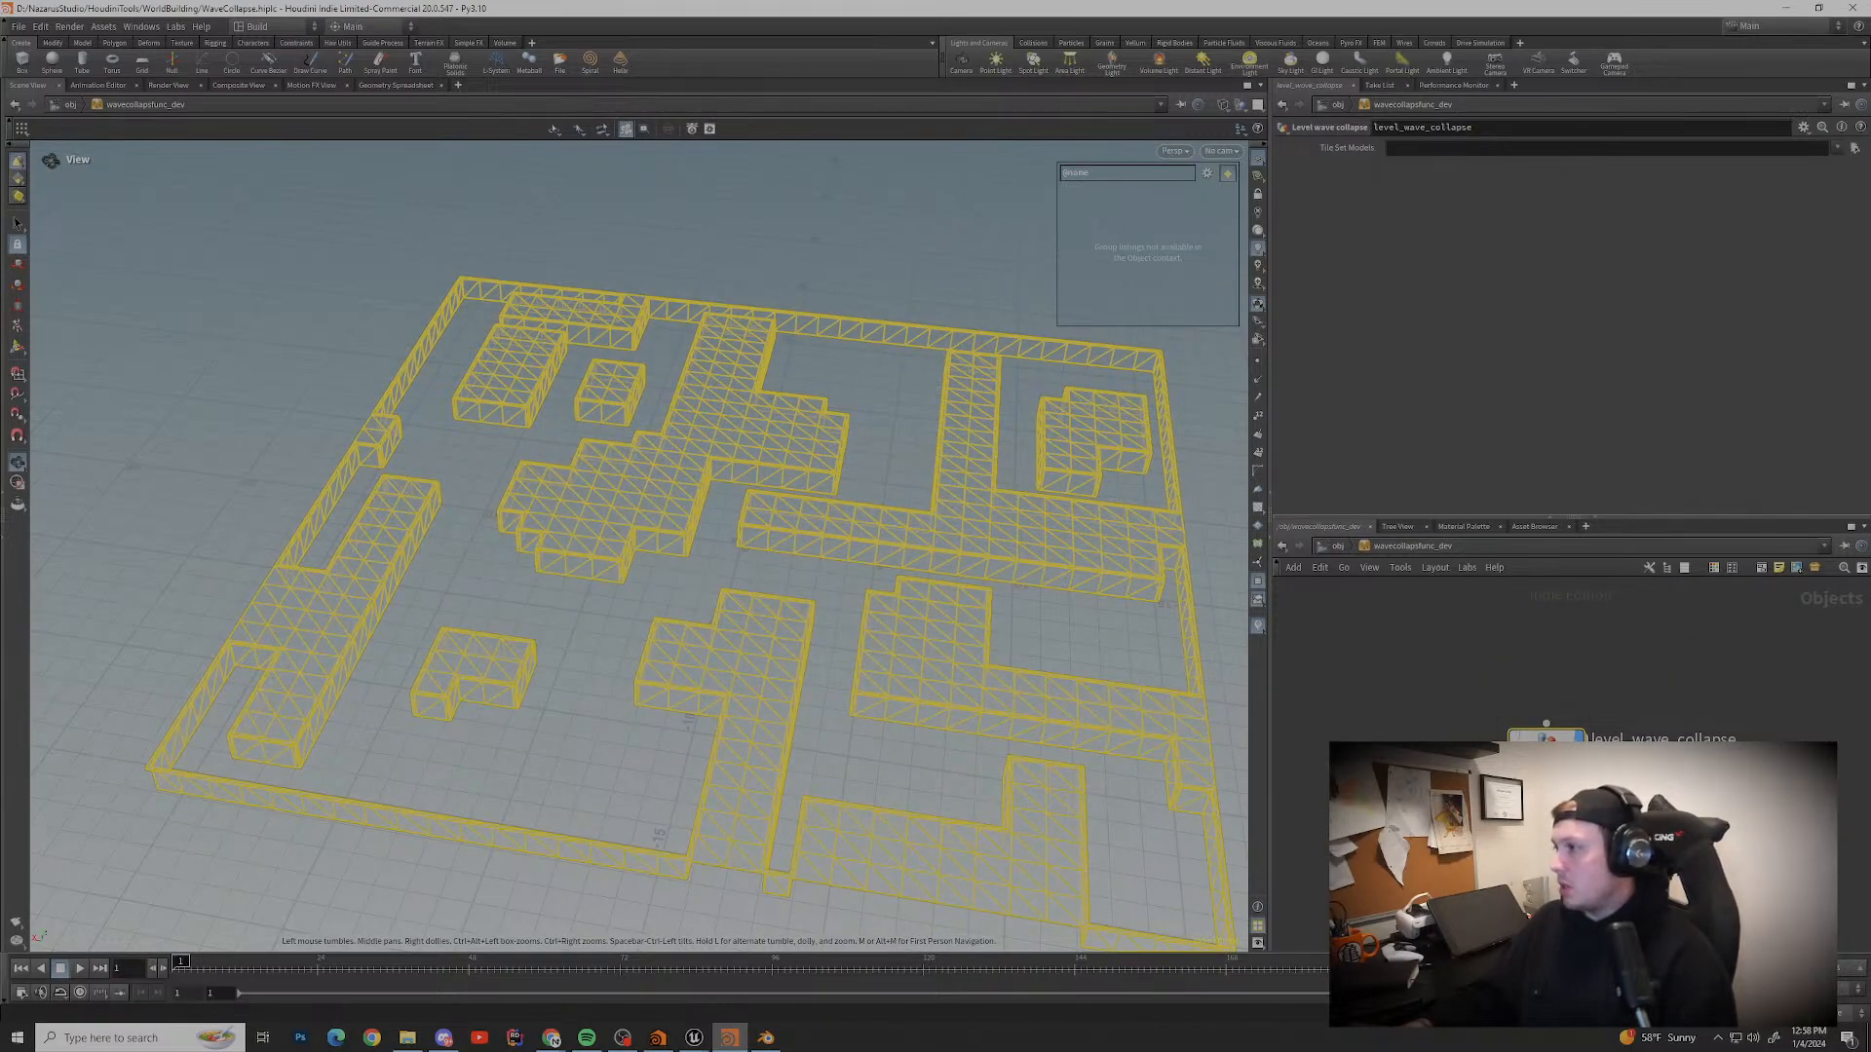
key("Tab")
type("spl")
key("BackSpace")
key("BackSpace")
key("BackSpace")
key("Escape")
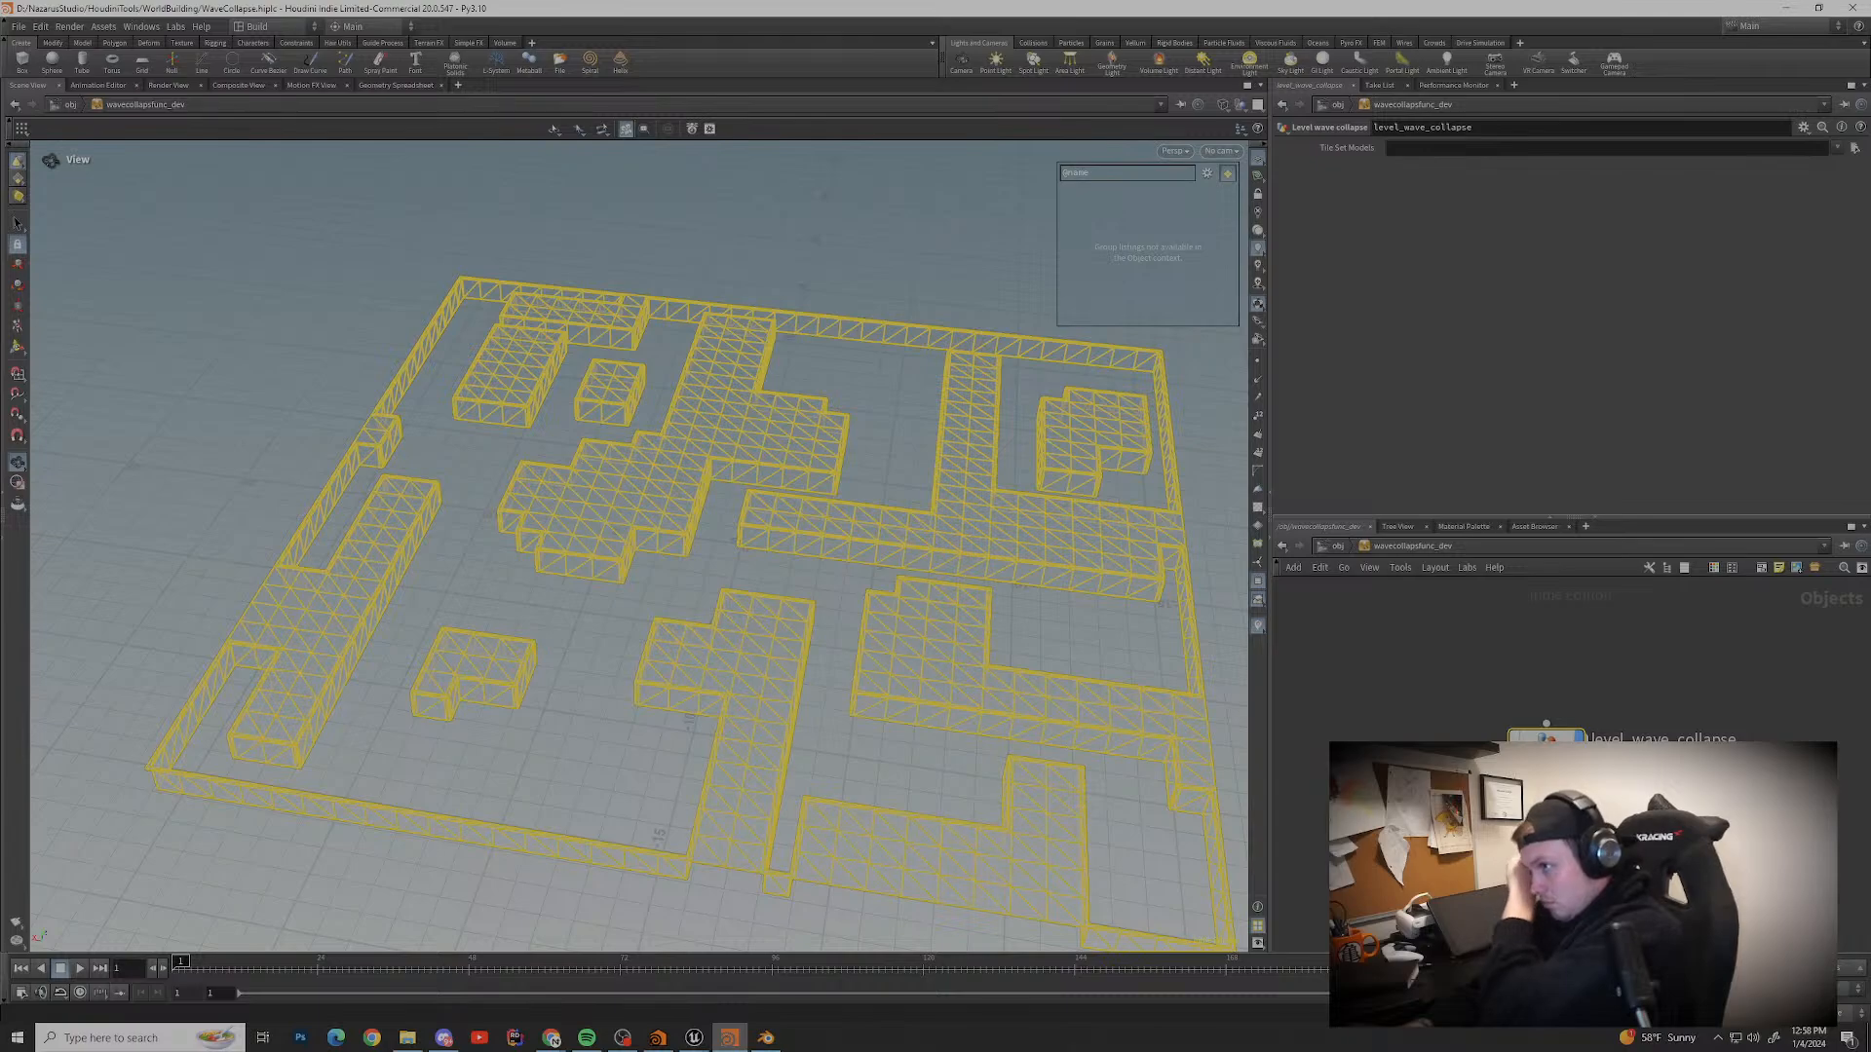
Step: Inside level_wave_collapse, try output indexes 10 and 50 on the collision branch's Output node and set the index back to 1
double_click(1542, 735)
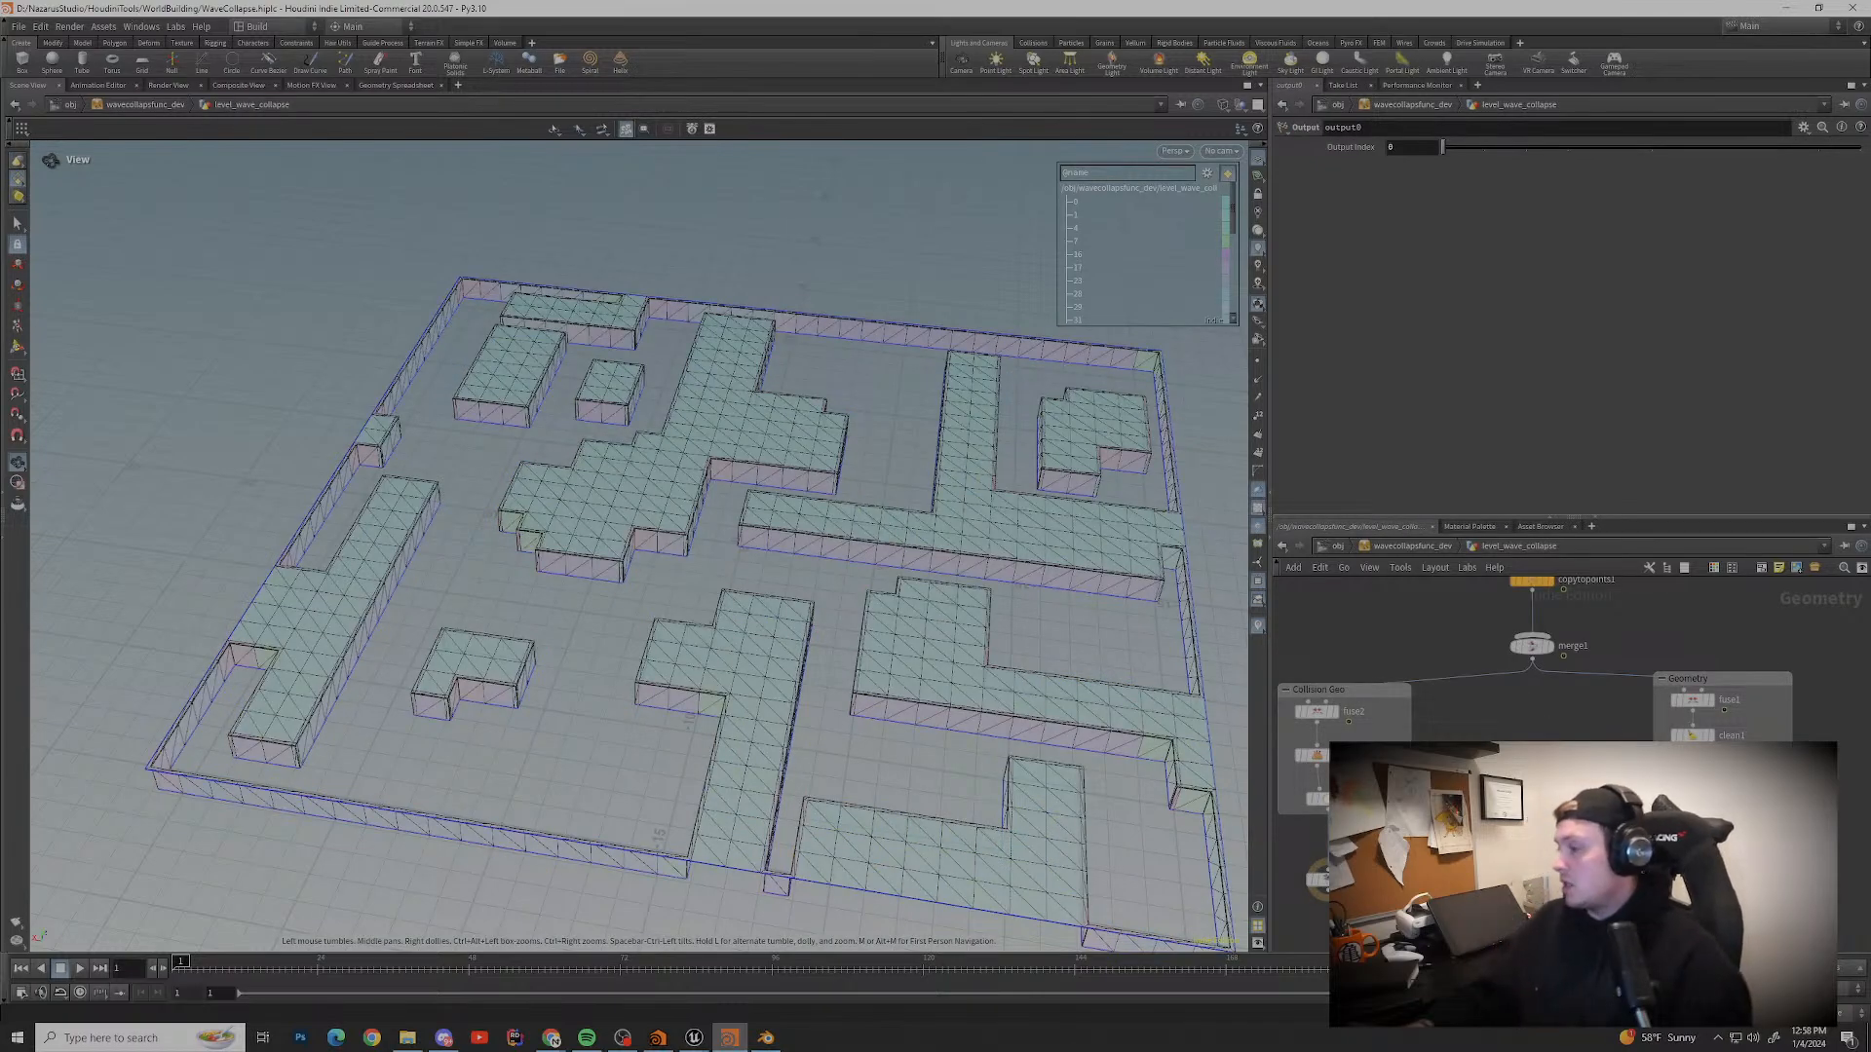
middle_click_drag(1544, 663, 1632, 707)
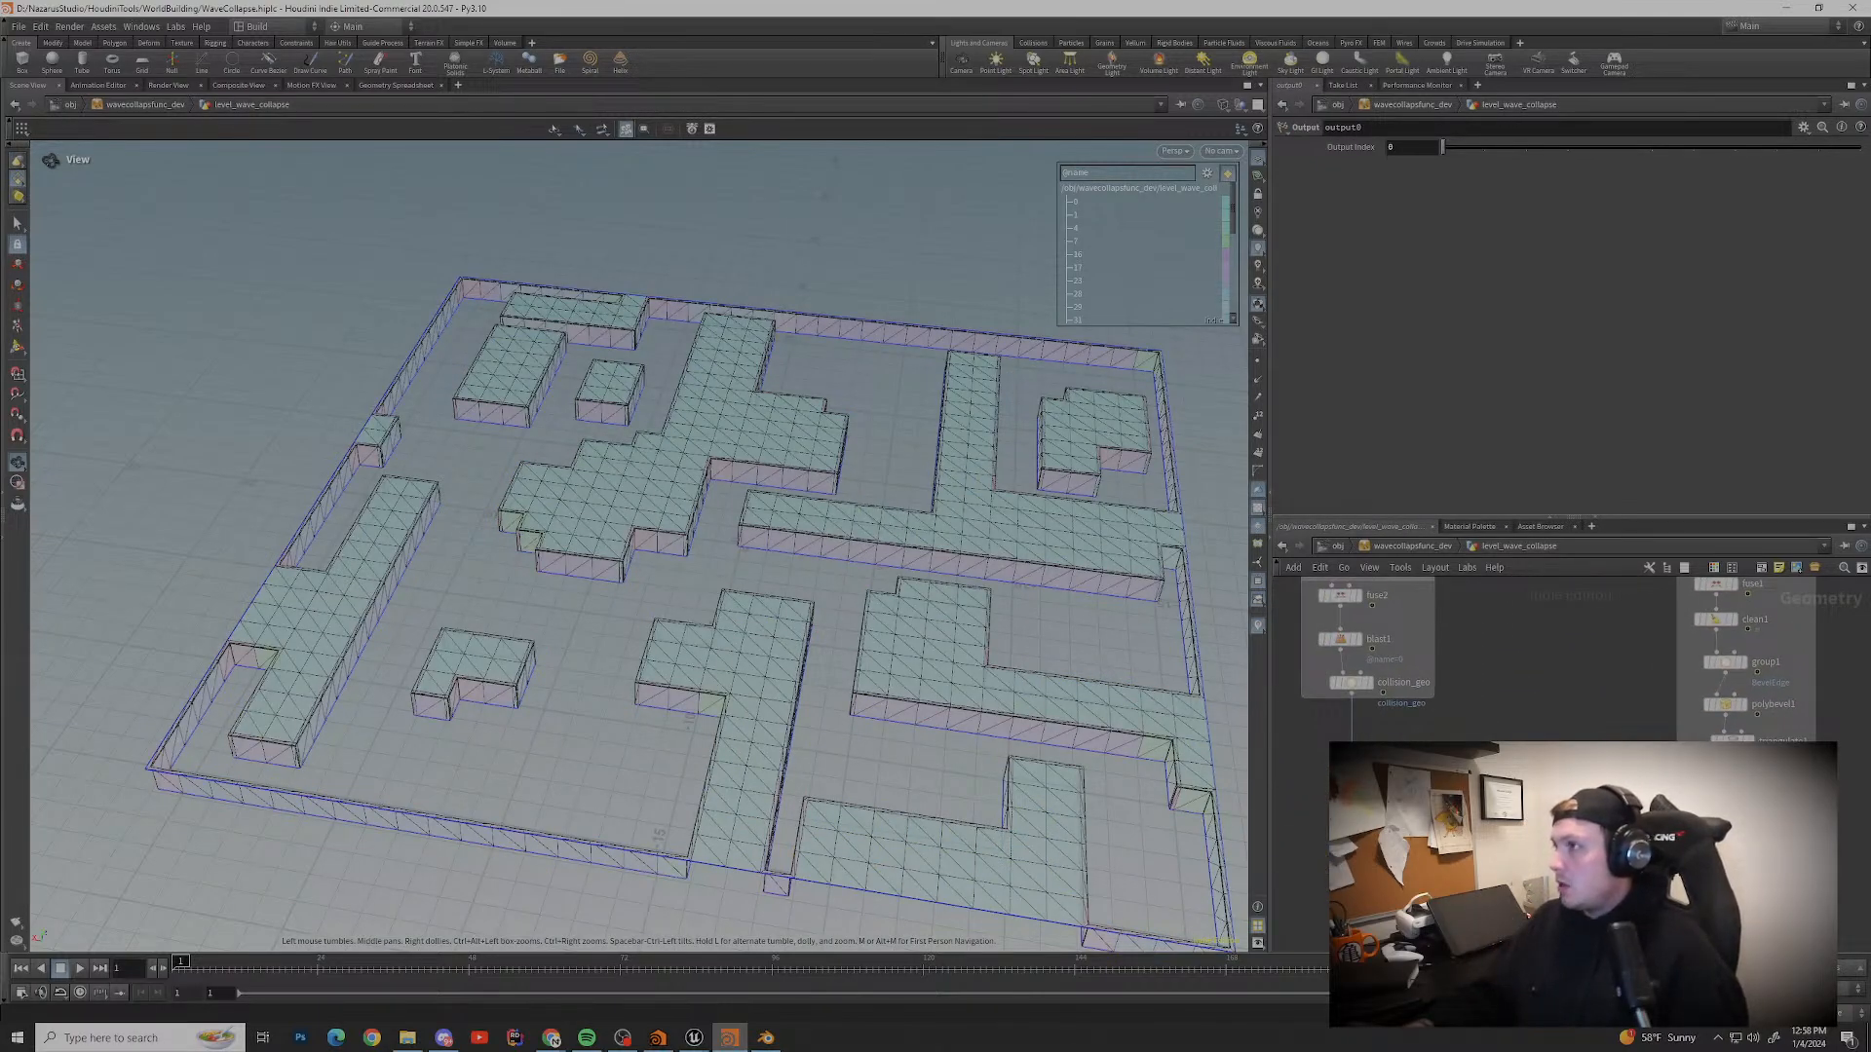
type("1")
key("Return")
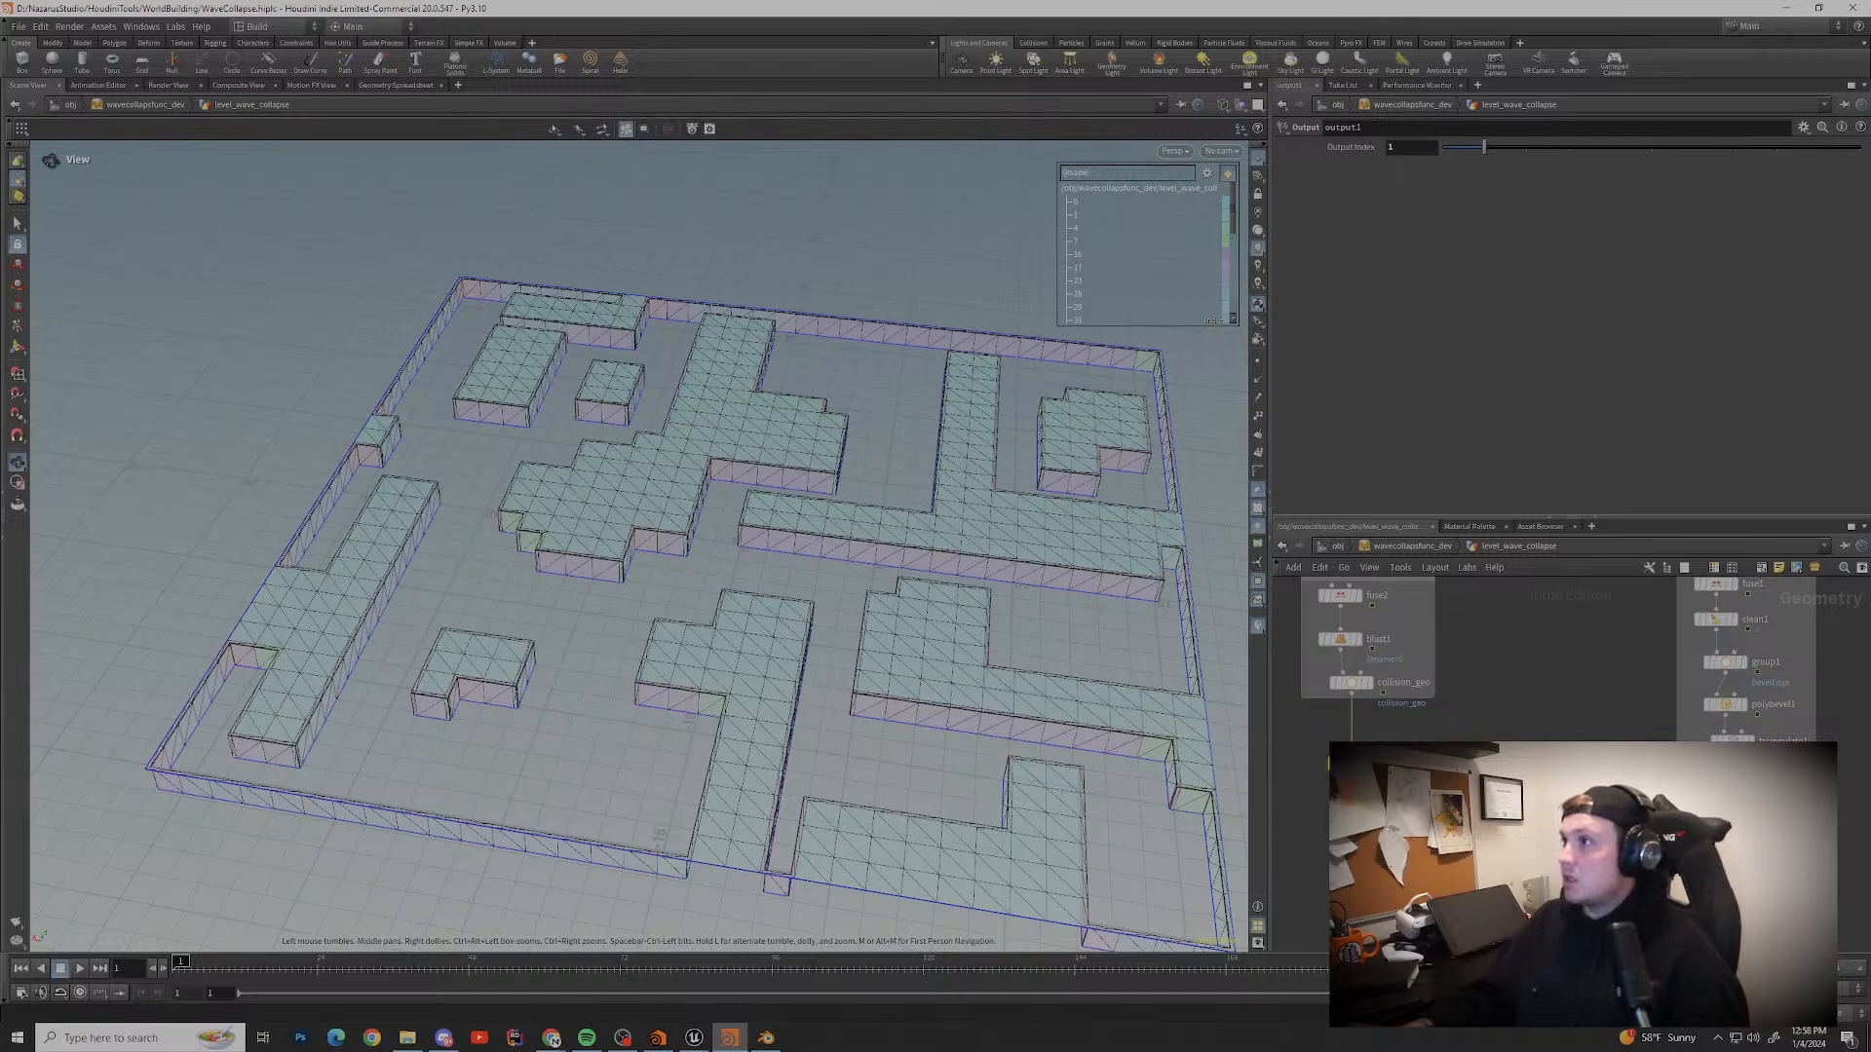
type("10")
key("Return")
type("50")
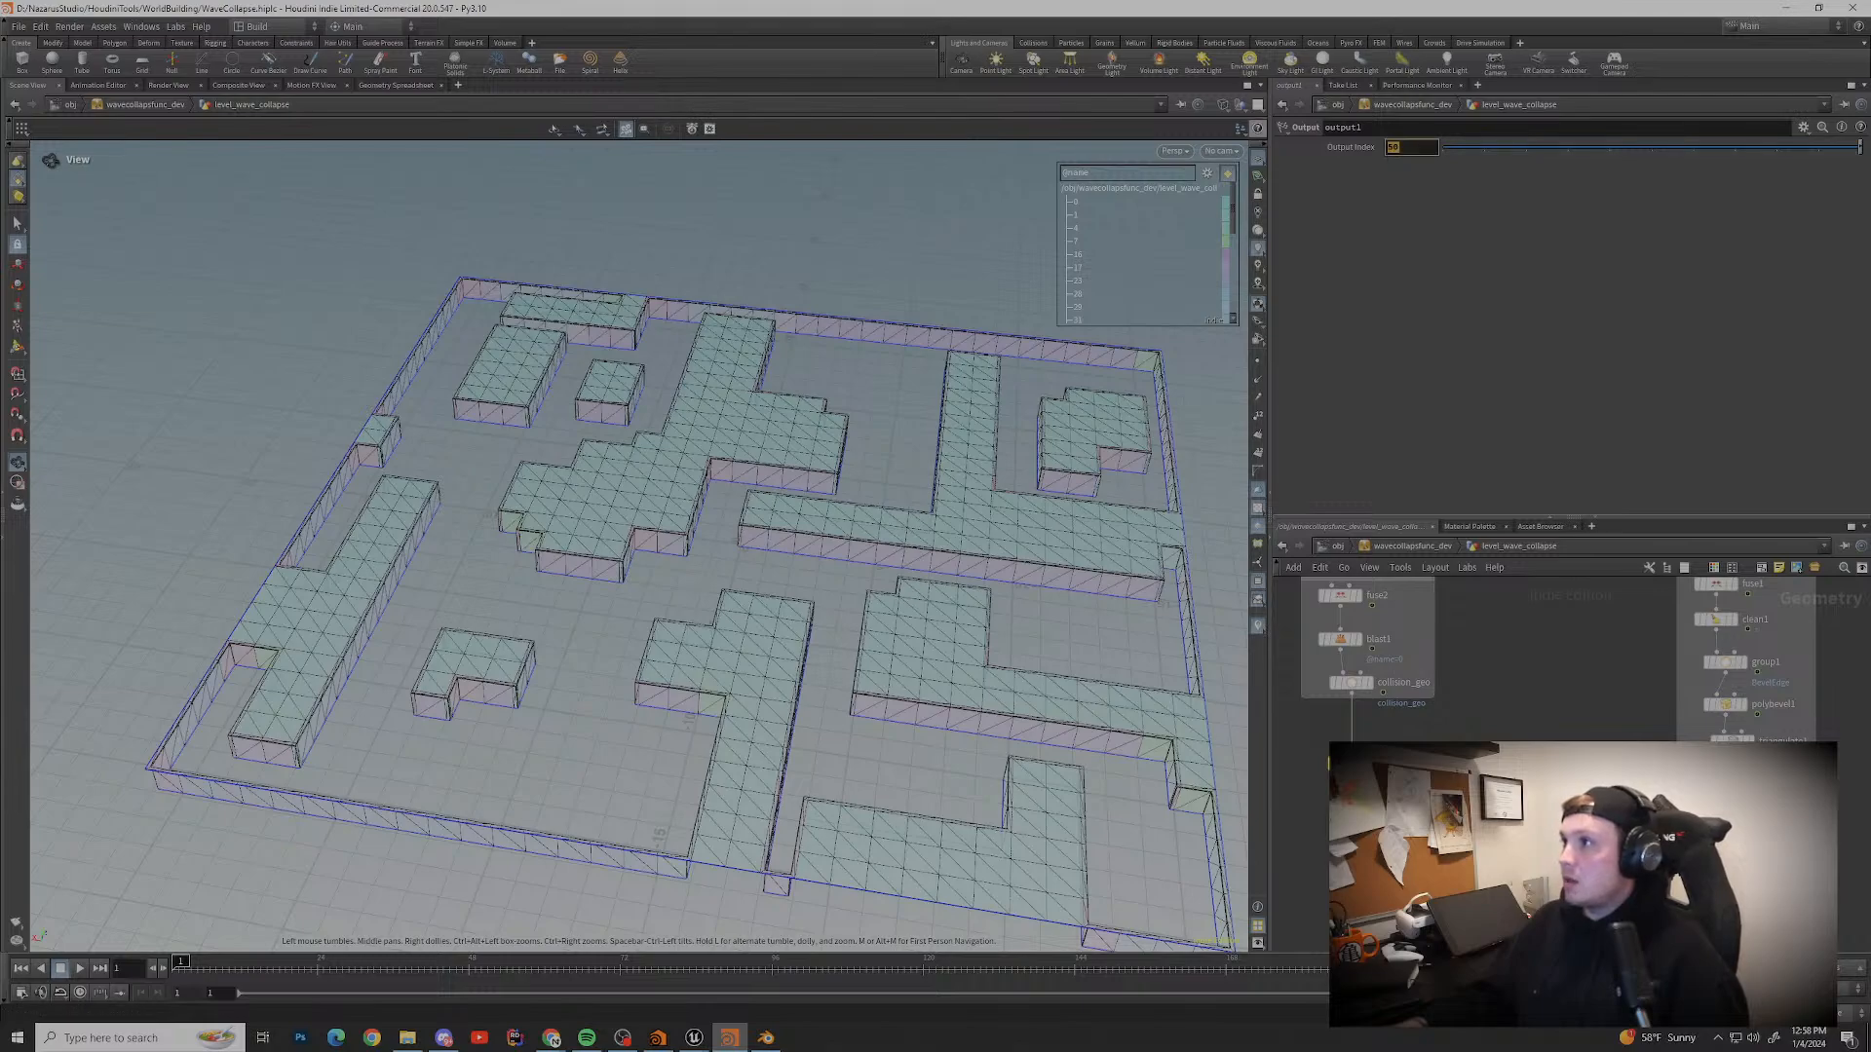
type("1")
key("Return")
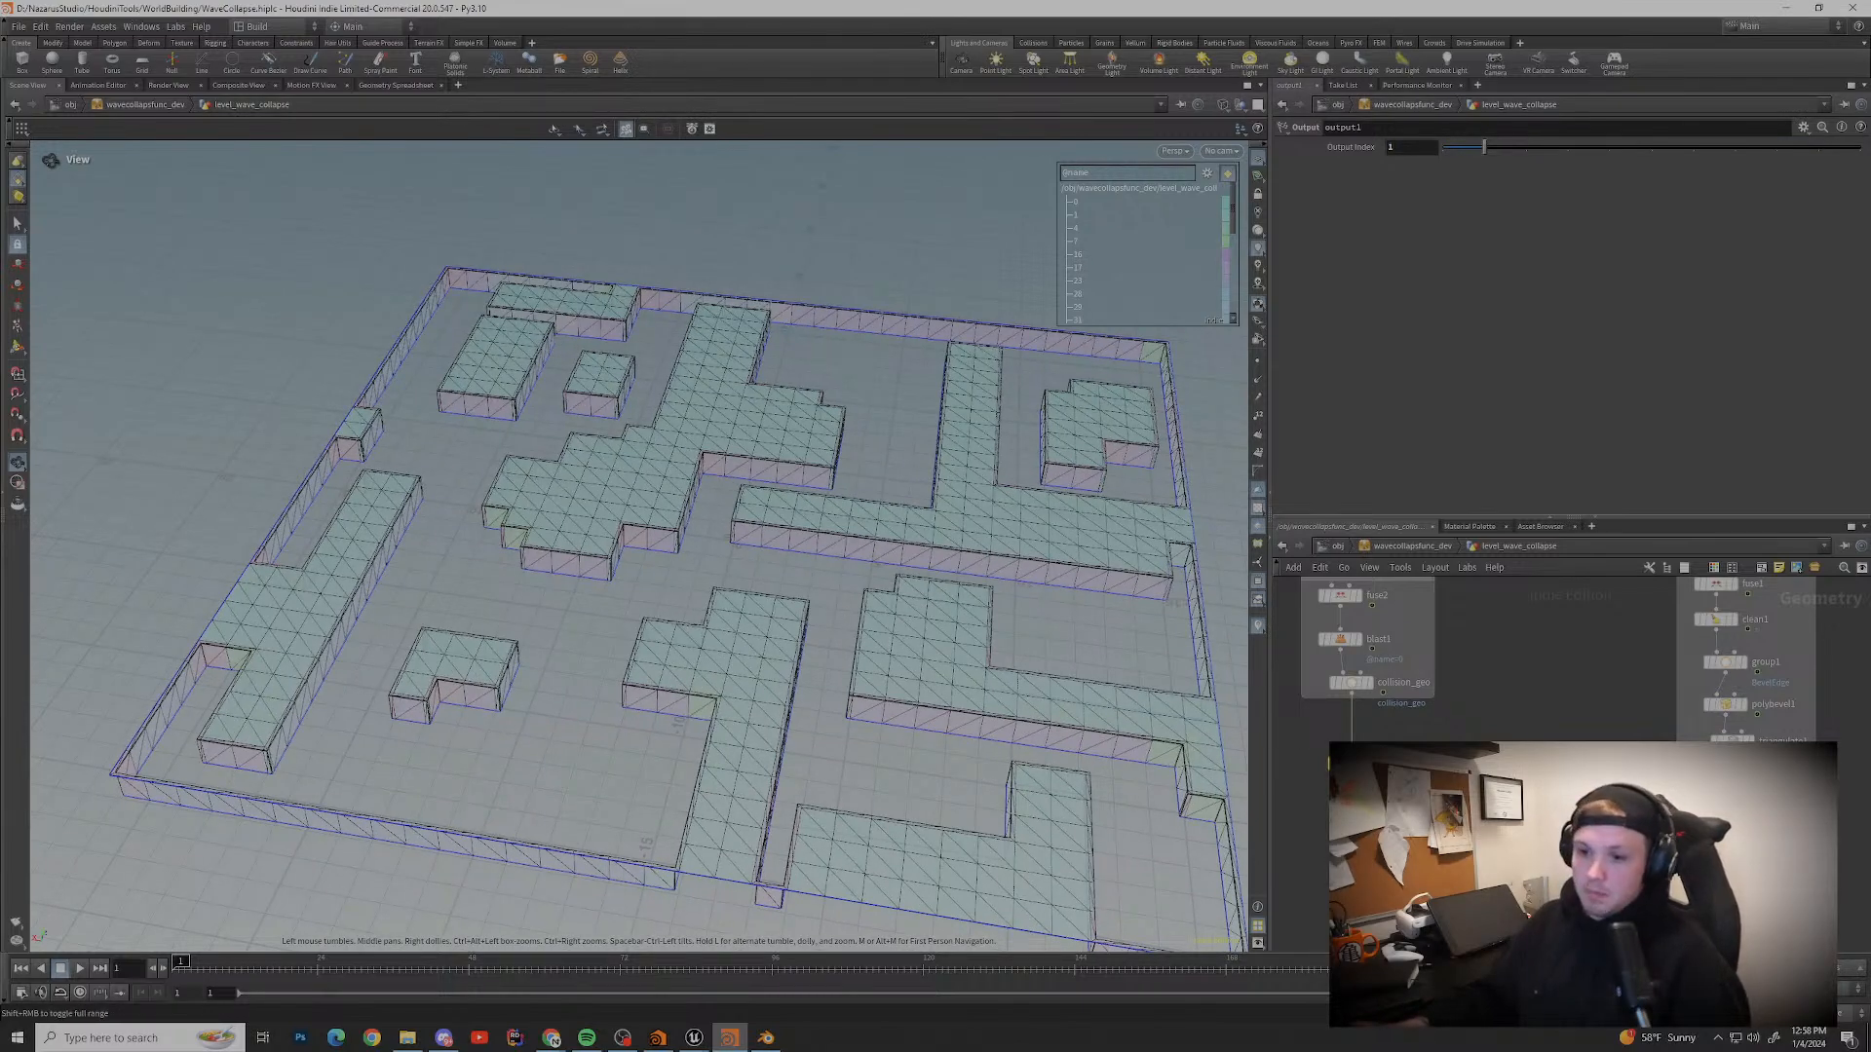
Step: Switch to the tutorial video in the browser and resume playing it in full screen
mouse_move(551, 1037)
left_click(732, 979)
left_click(940, 523)
key("f")
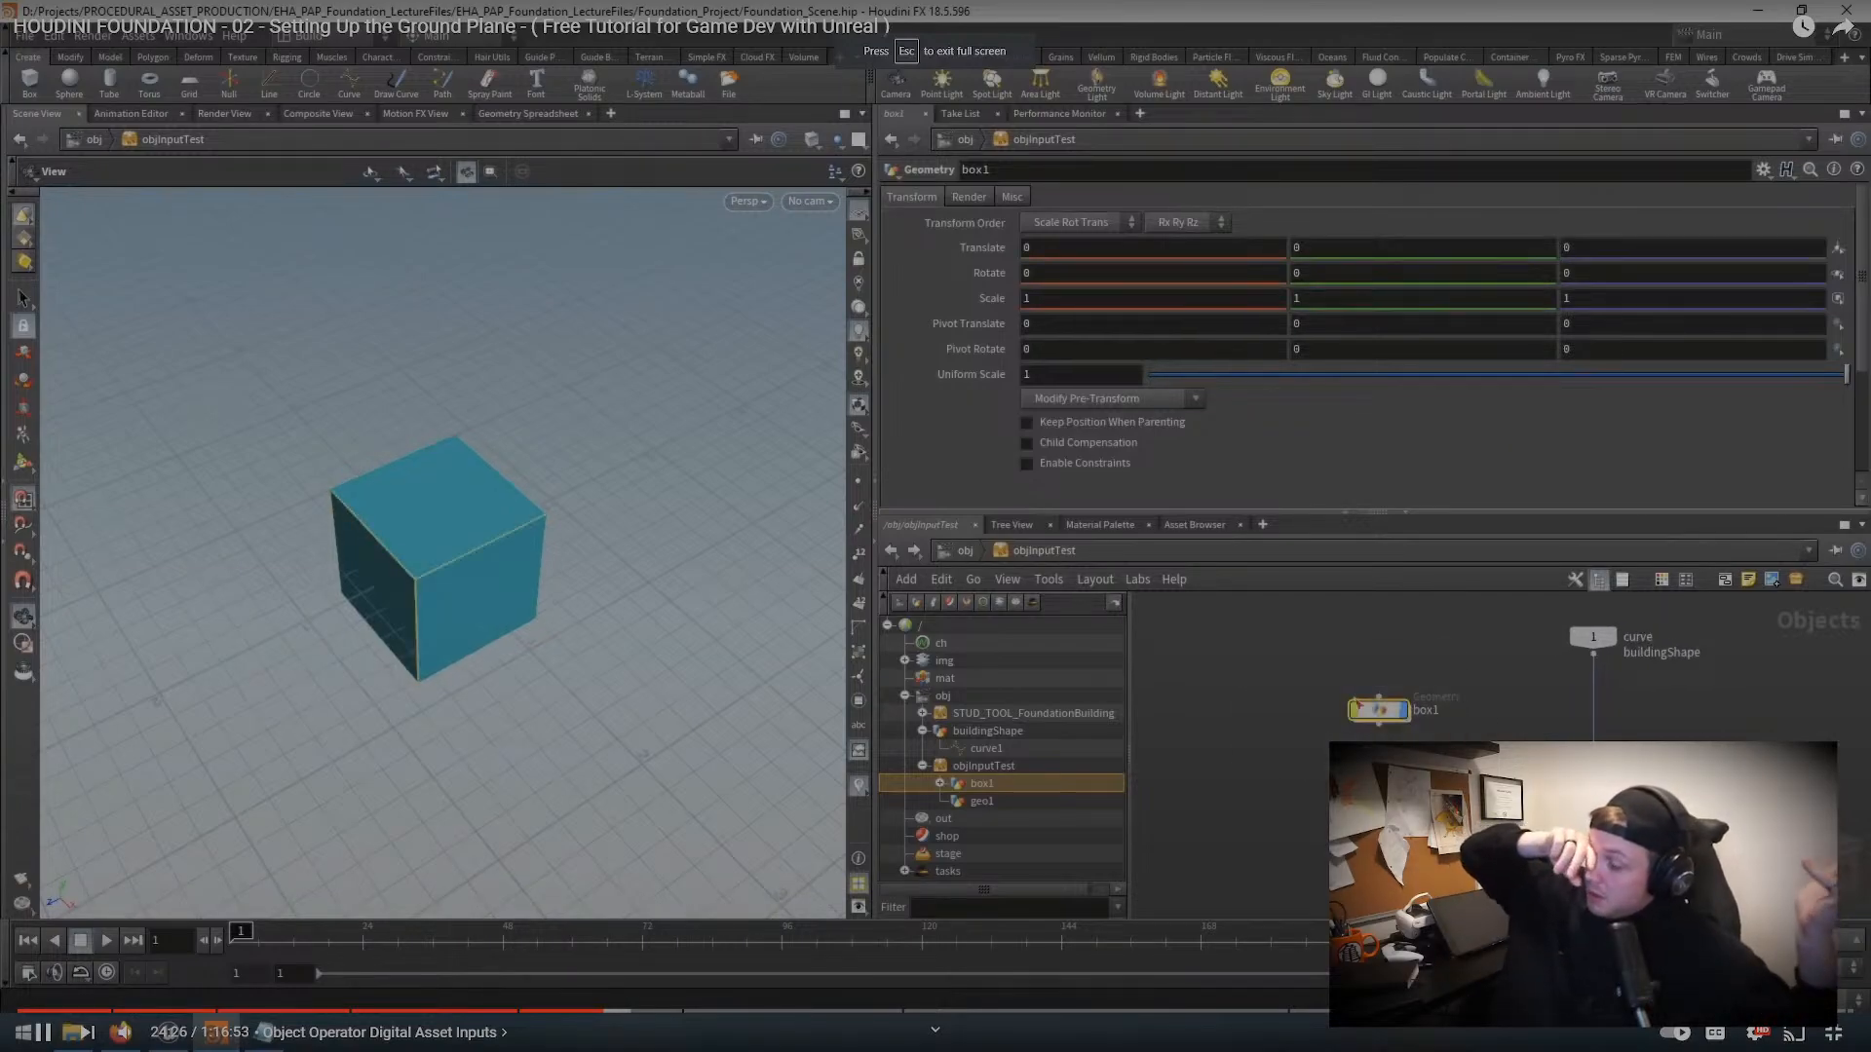
Step: Duplicate the box1 object in the objInputTest network and move the copy to -2 along the Z axis
key("alt+Tab")
key("ctrl+v")
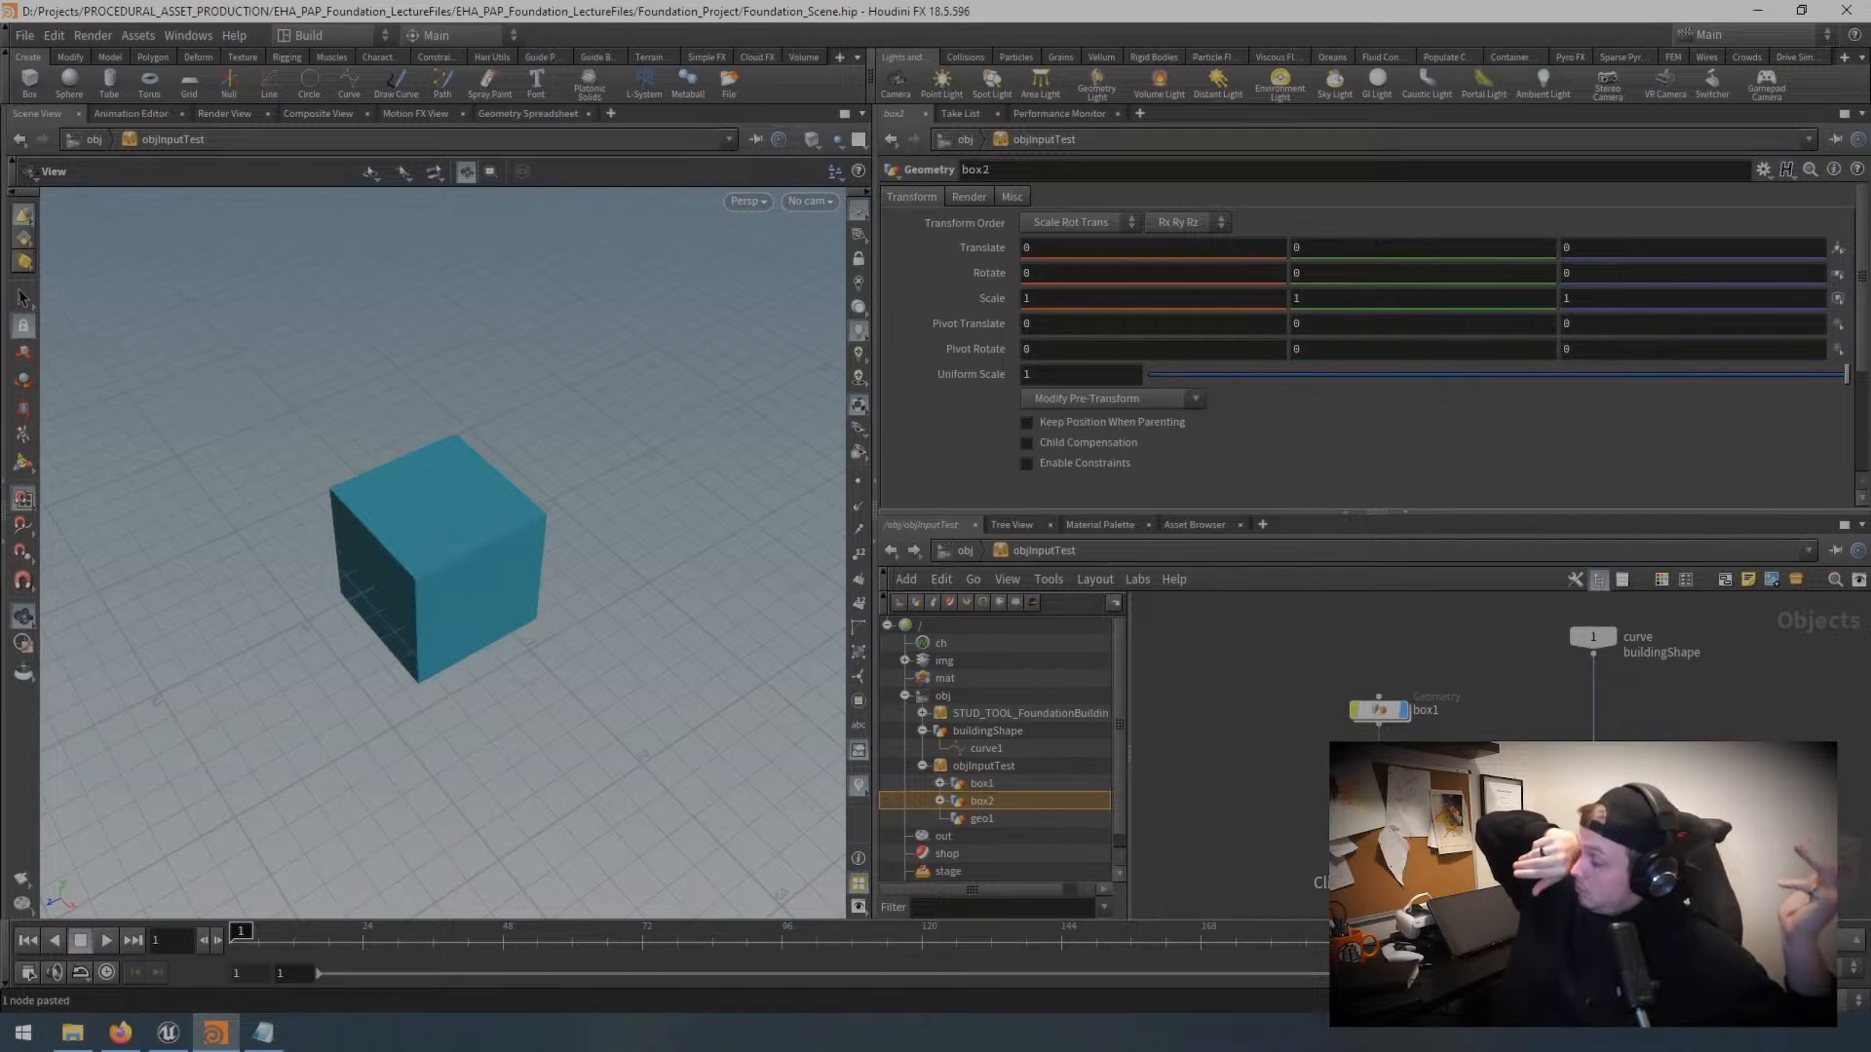
key("Return")
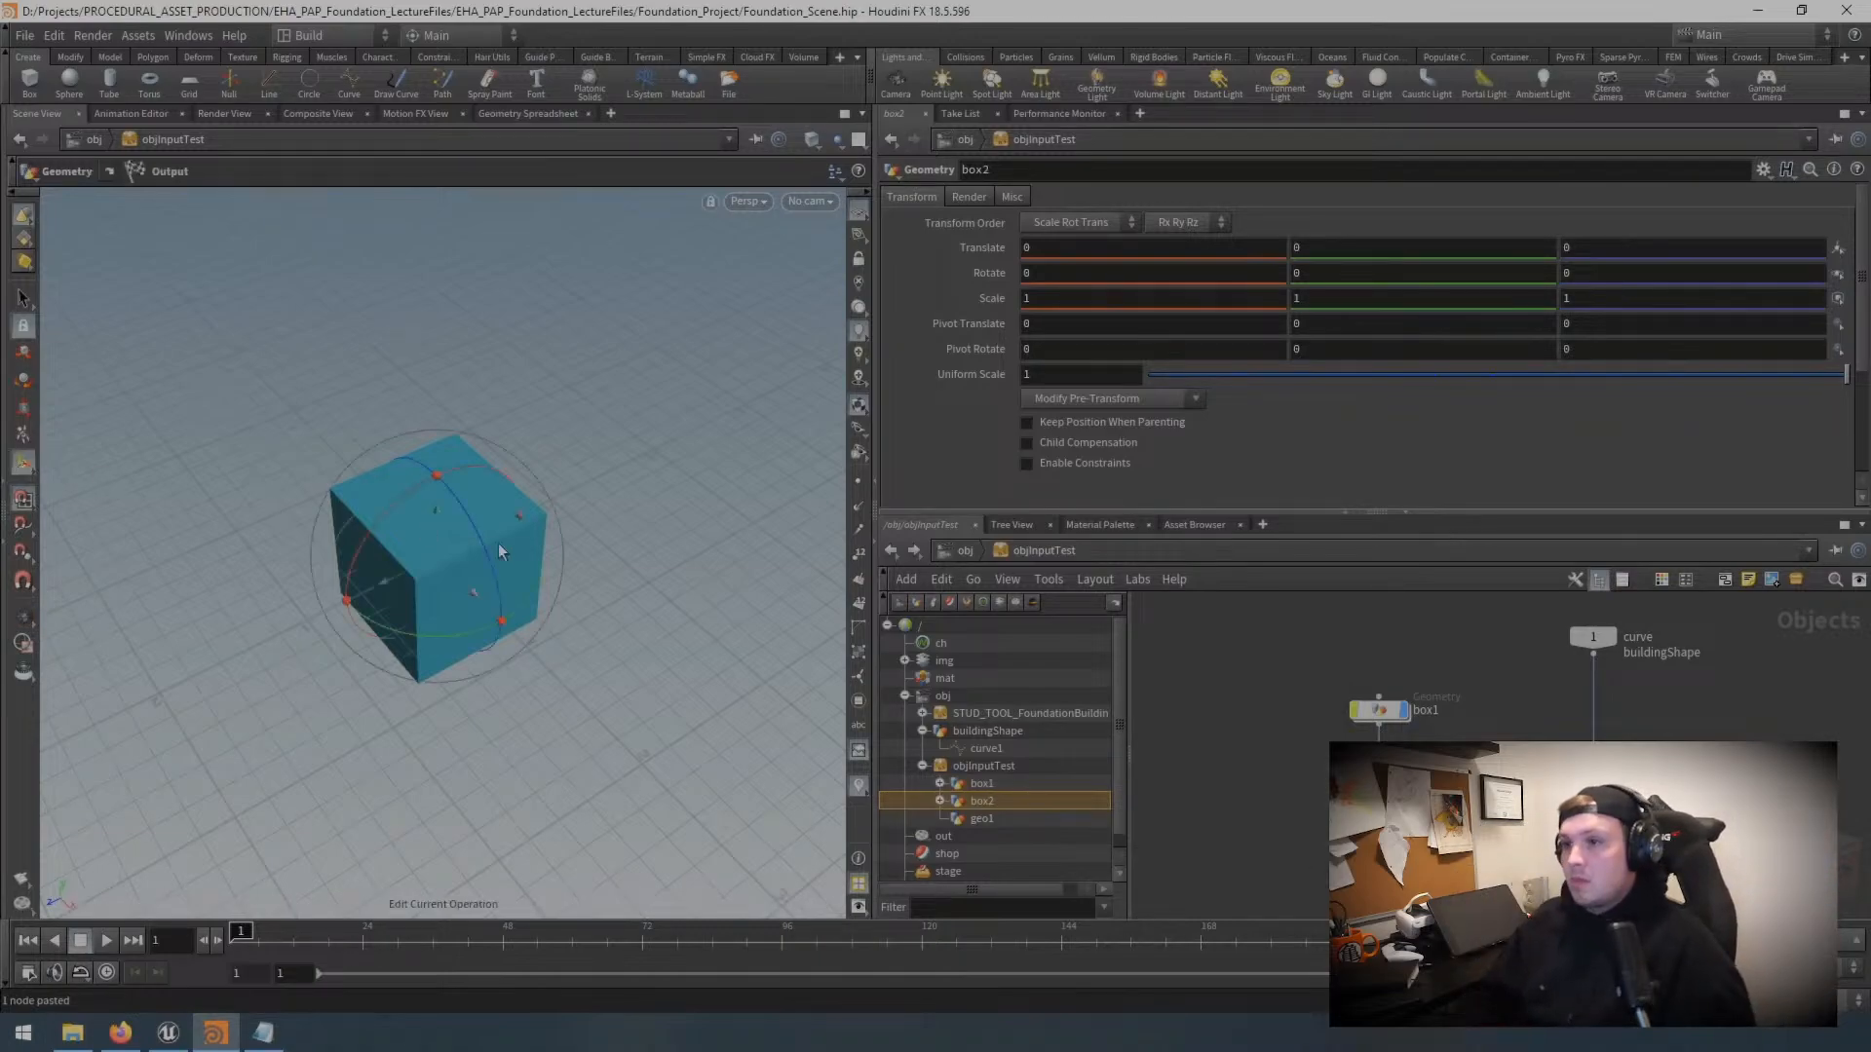
left_click_drag(407, 581, 692, 489)
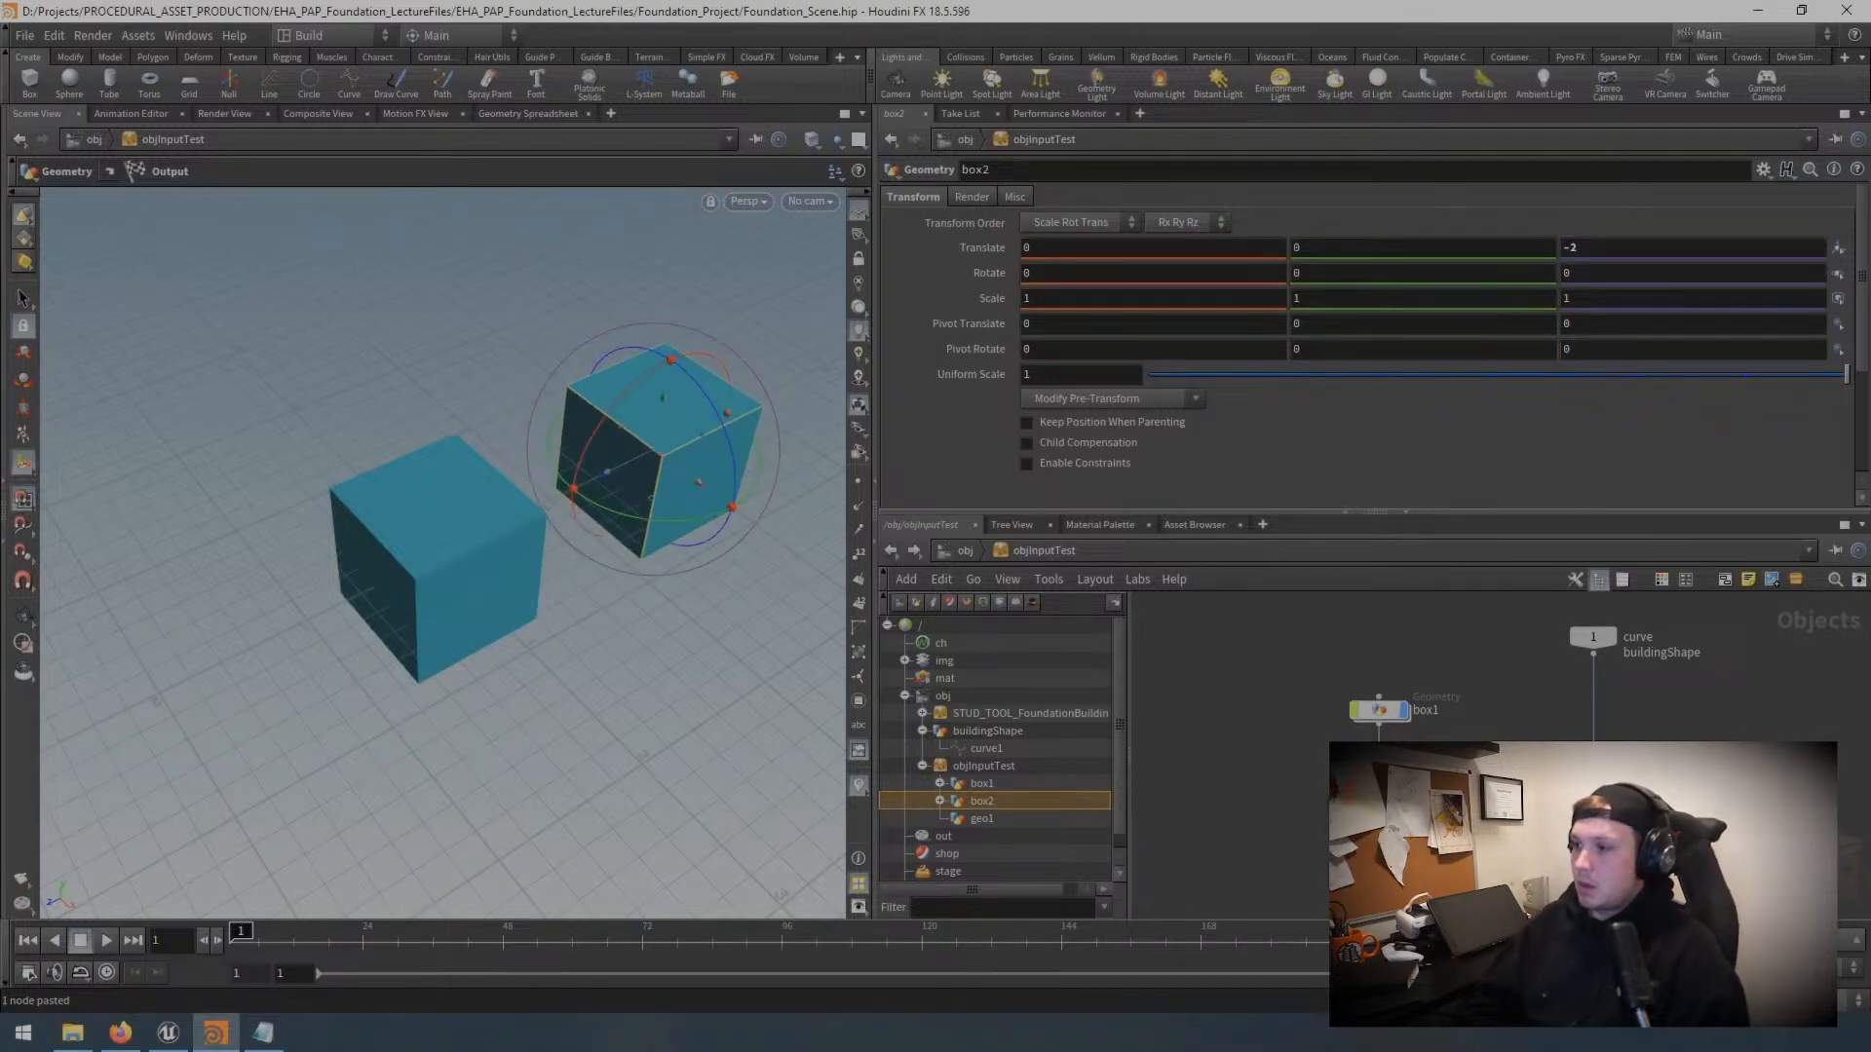
Step: Compare the Box node's center inside box2 with the Z translation of the box2 object in the objInputTest network
key("i")
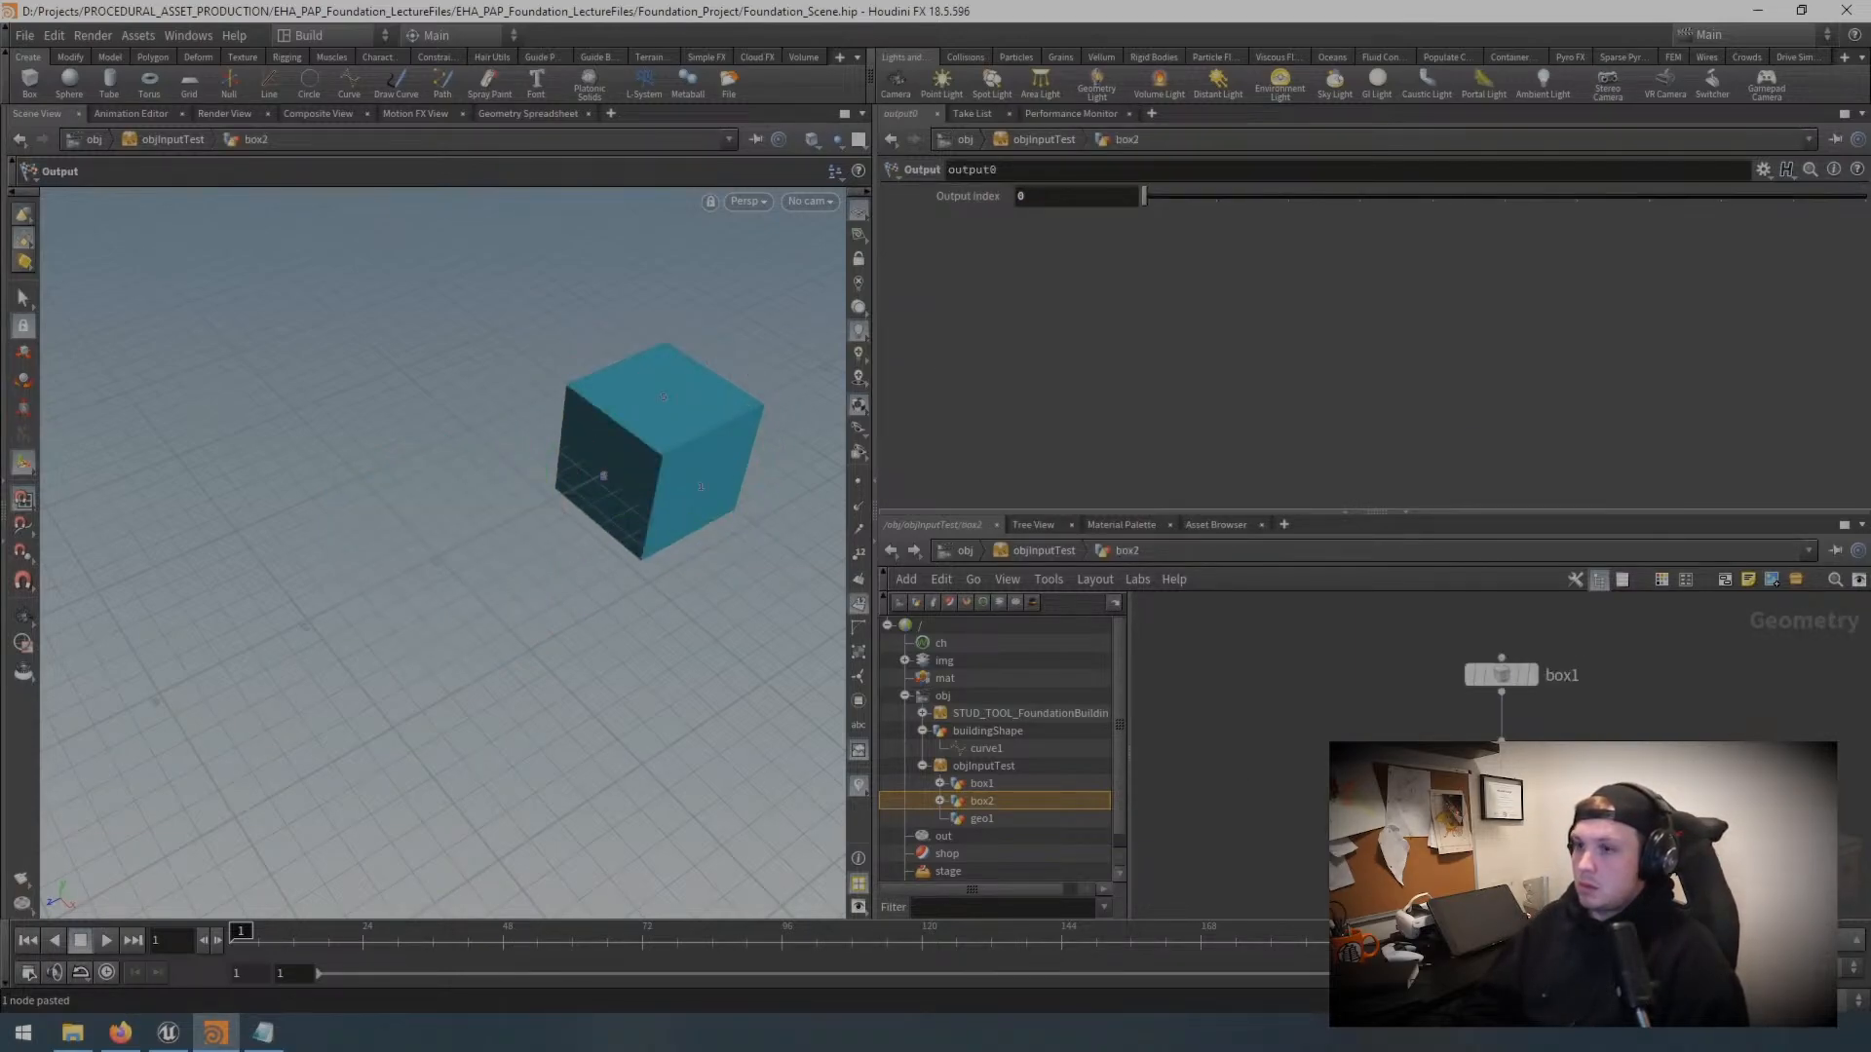
left_click(1500, 675)
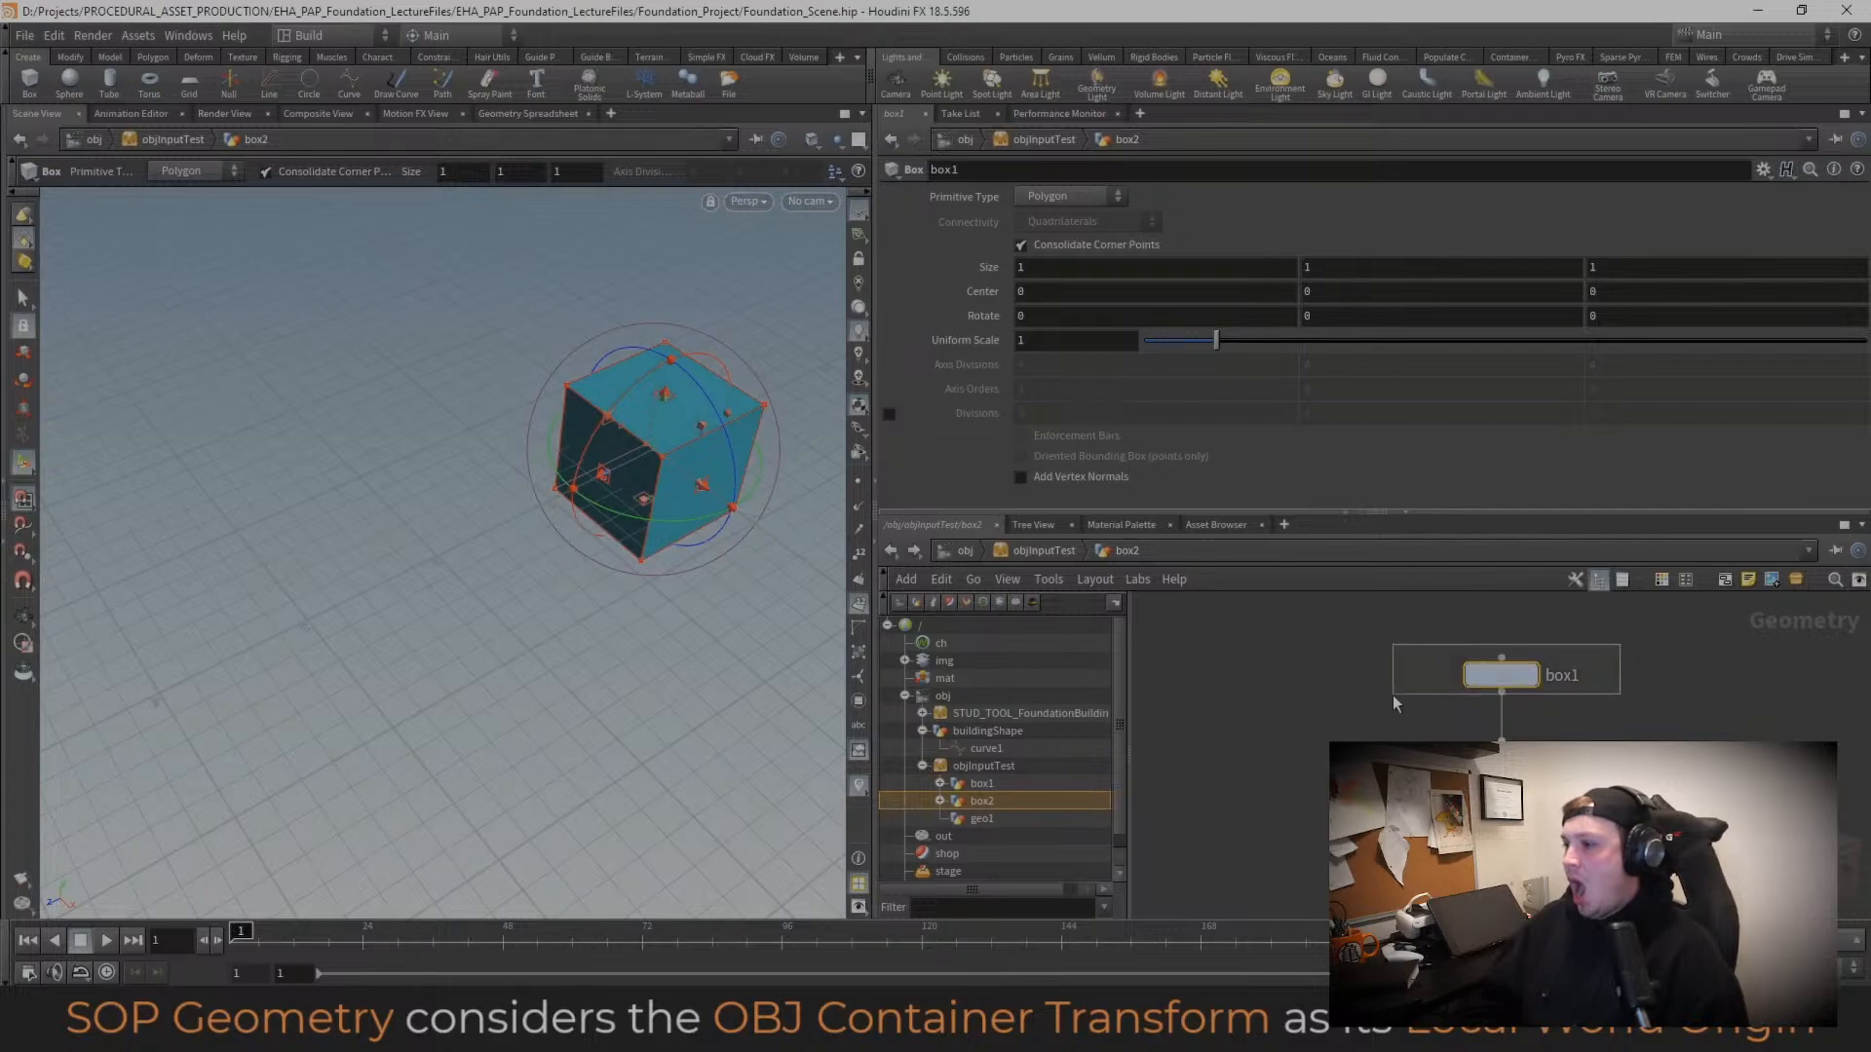
middle_click_drag(1471, 645, 1395, 653)
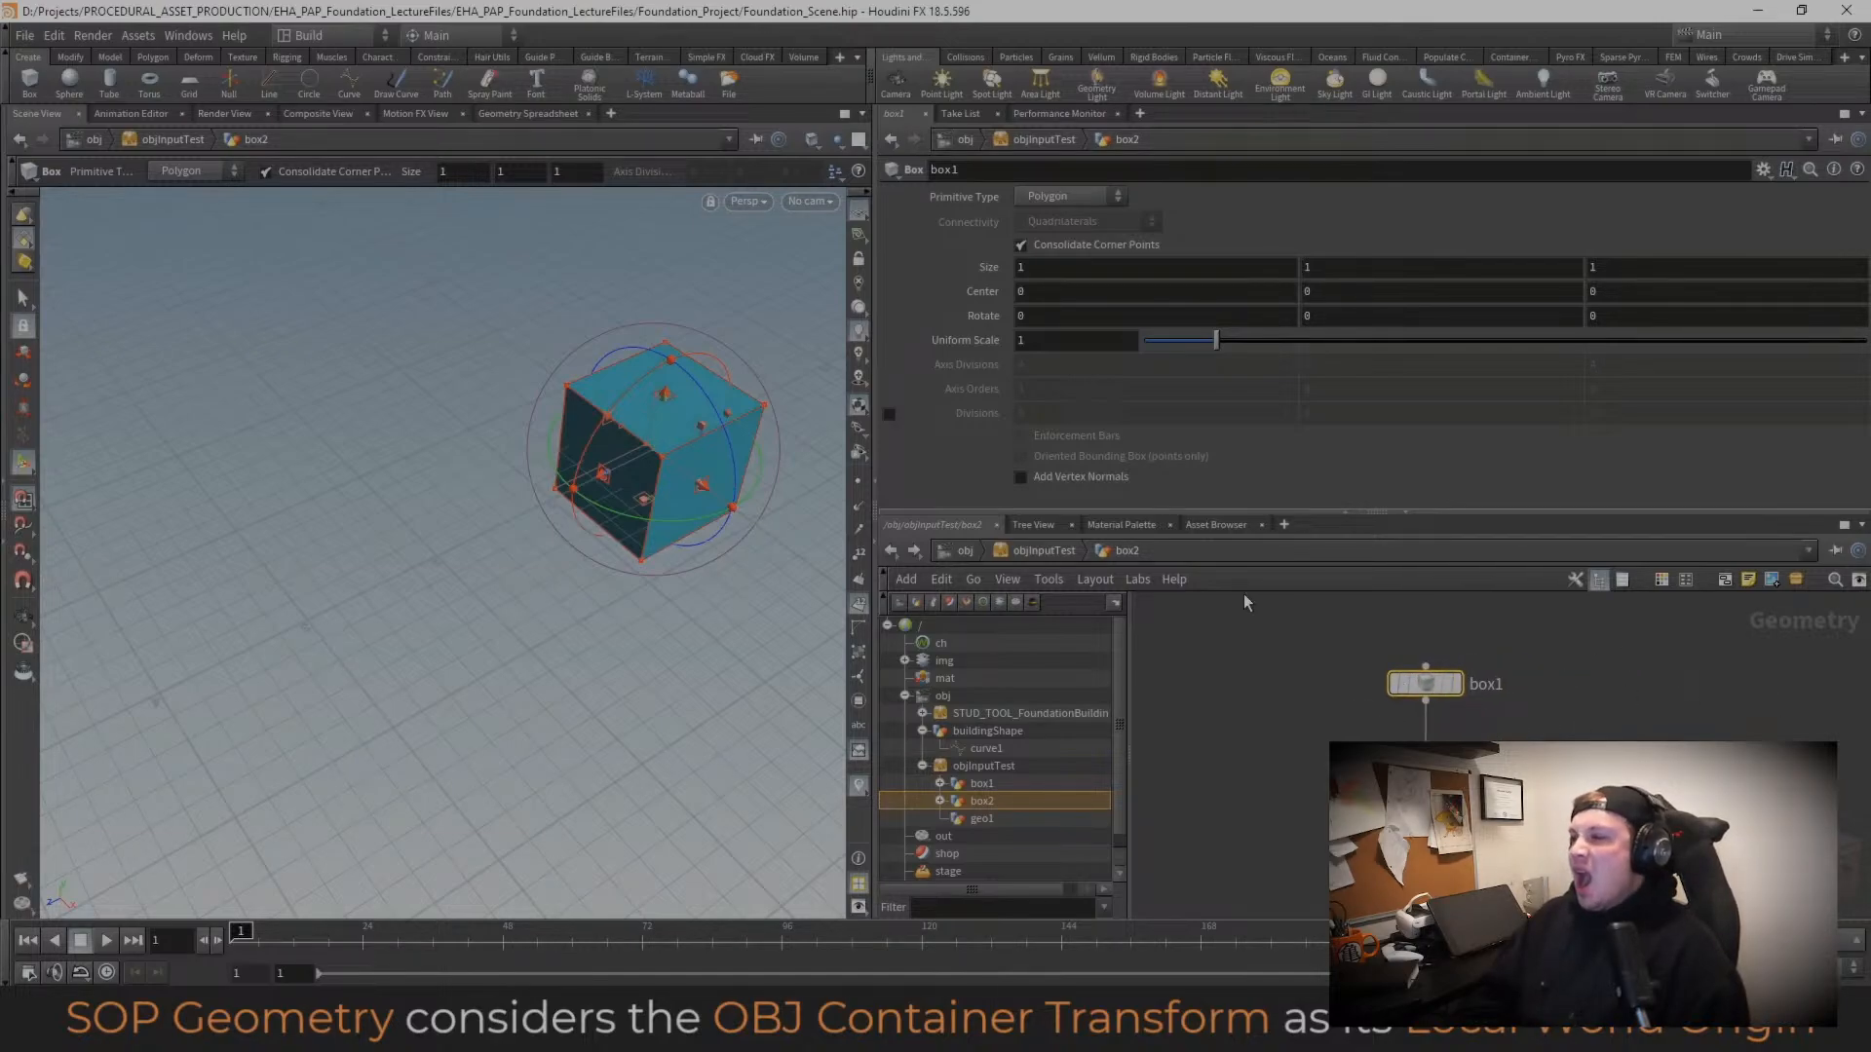
left_click(1049, 553)
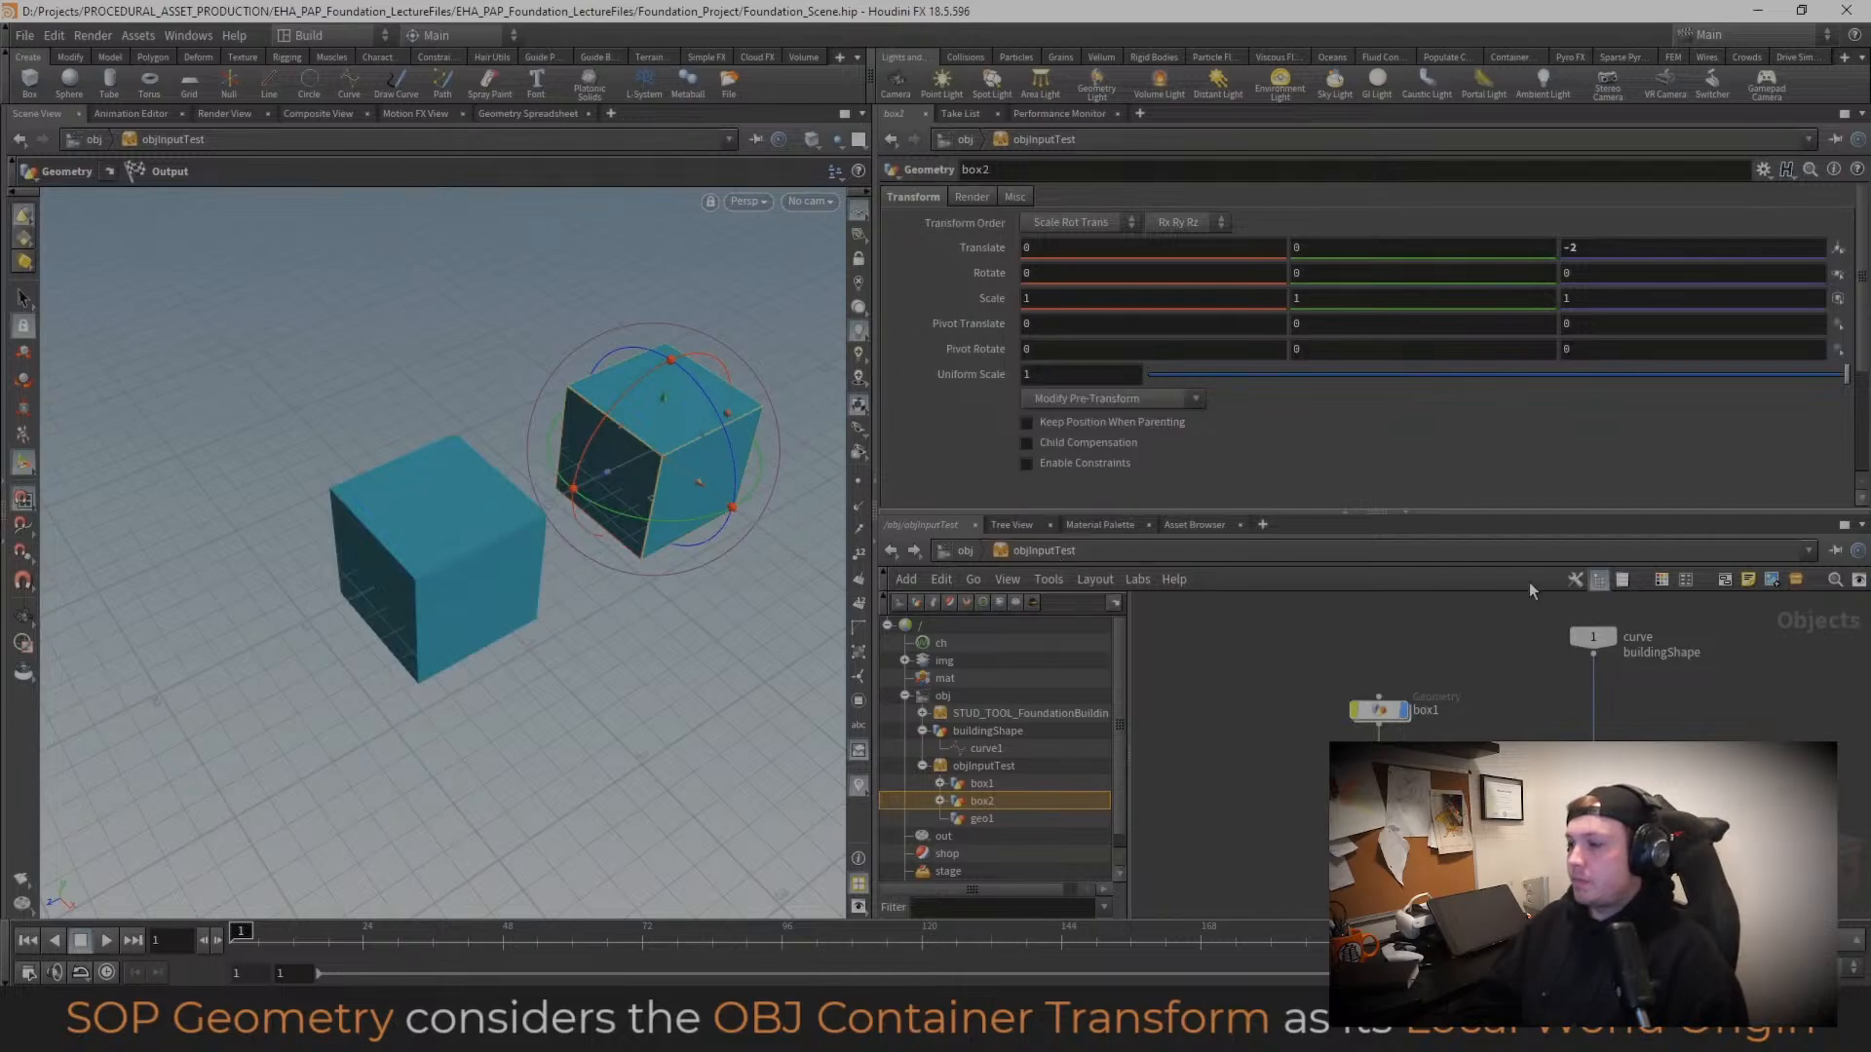
left_click(1596, 249)
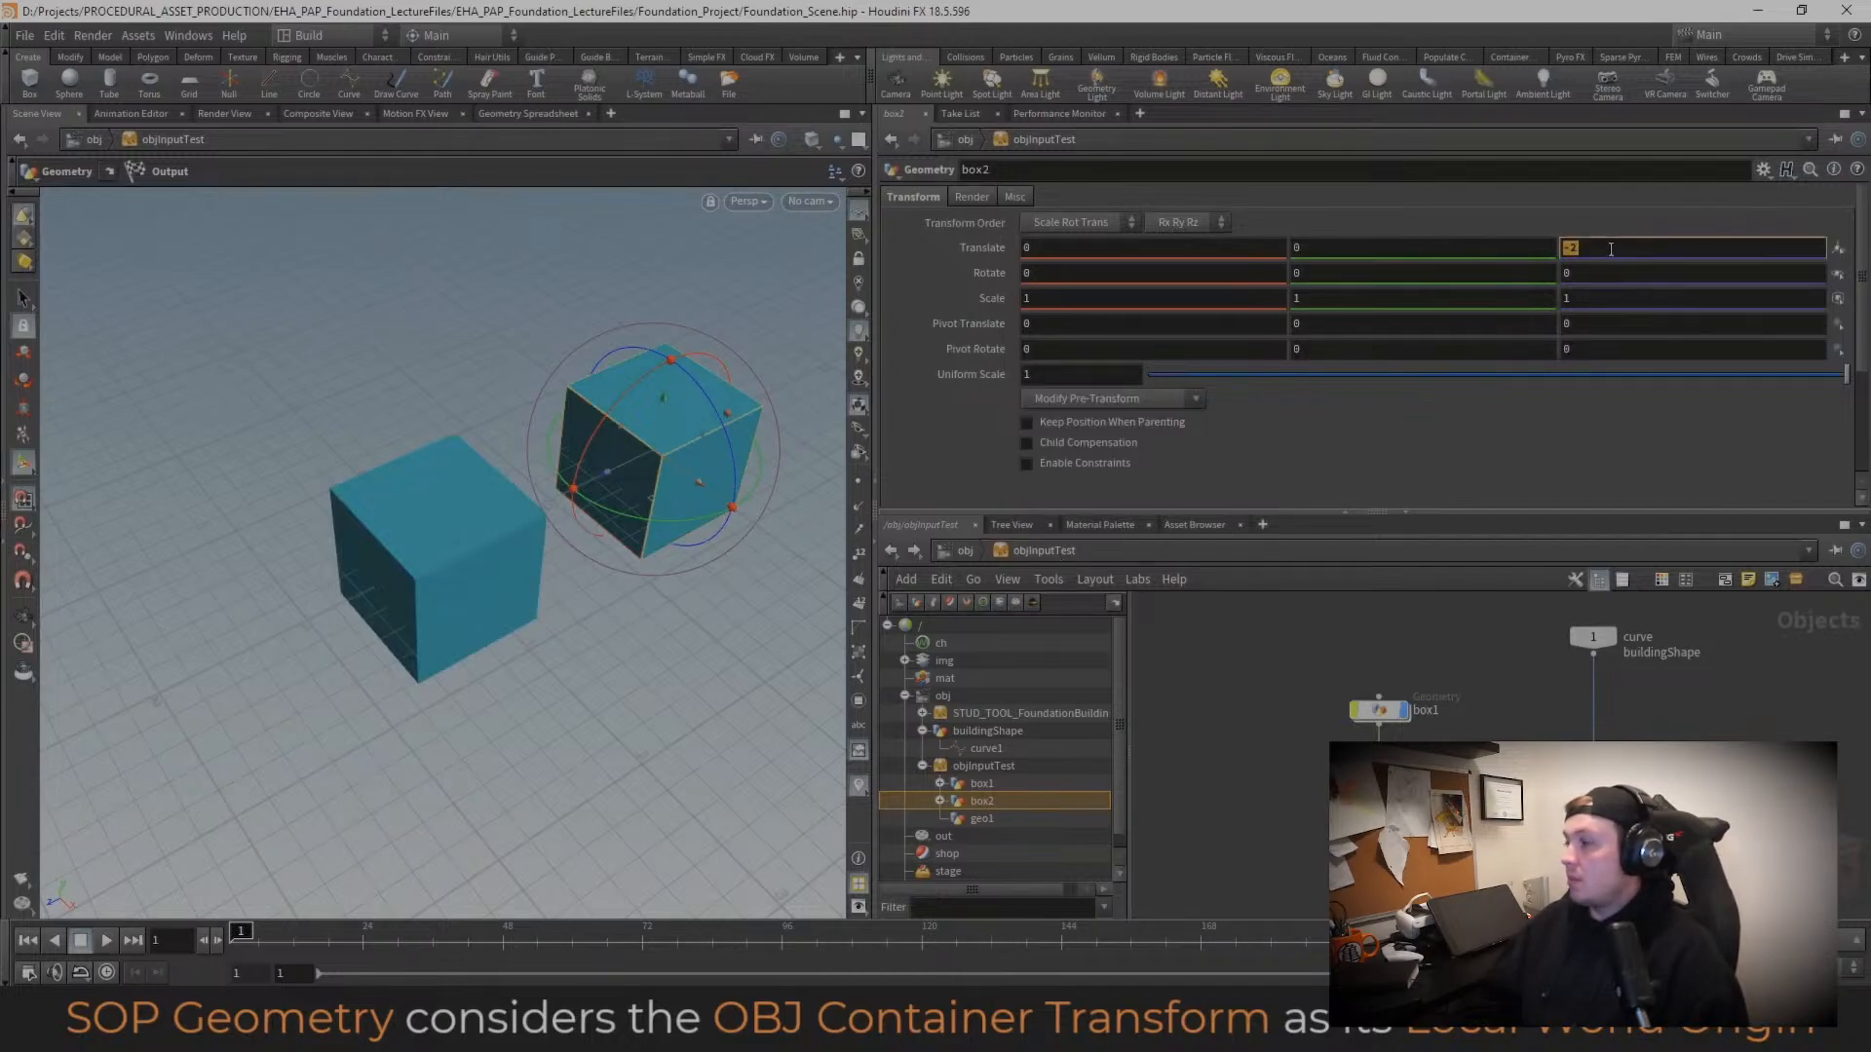
Step: Recolour the cube inside box2 to orange (1, 0.5, 0) through its Color node and return to the objInputTest network
left_click(1549, 808)
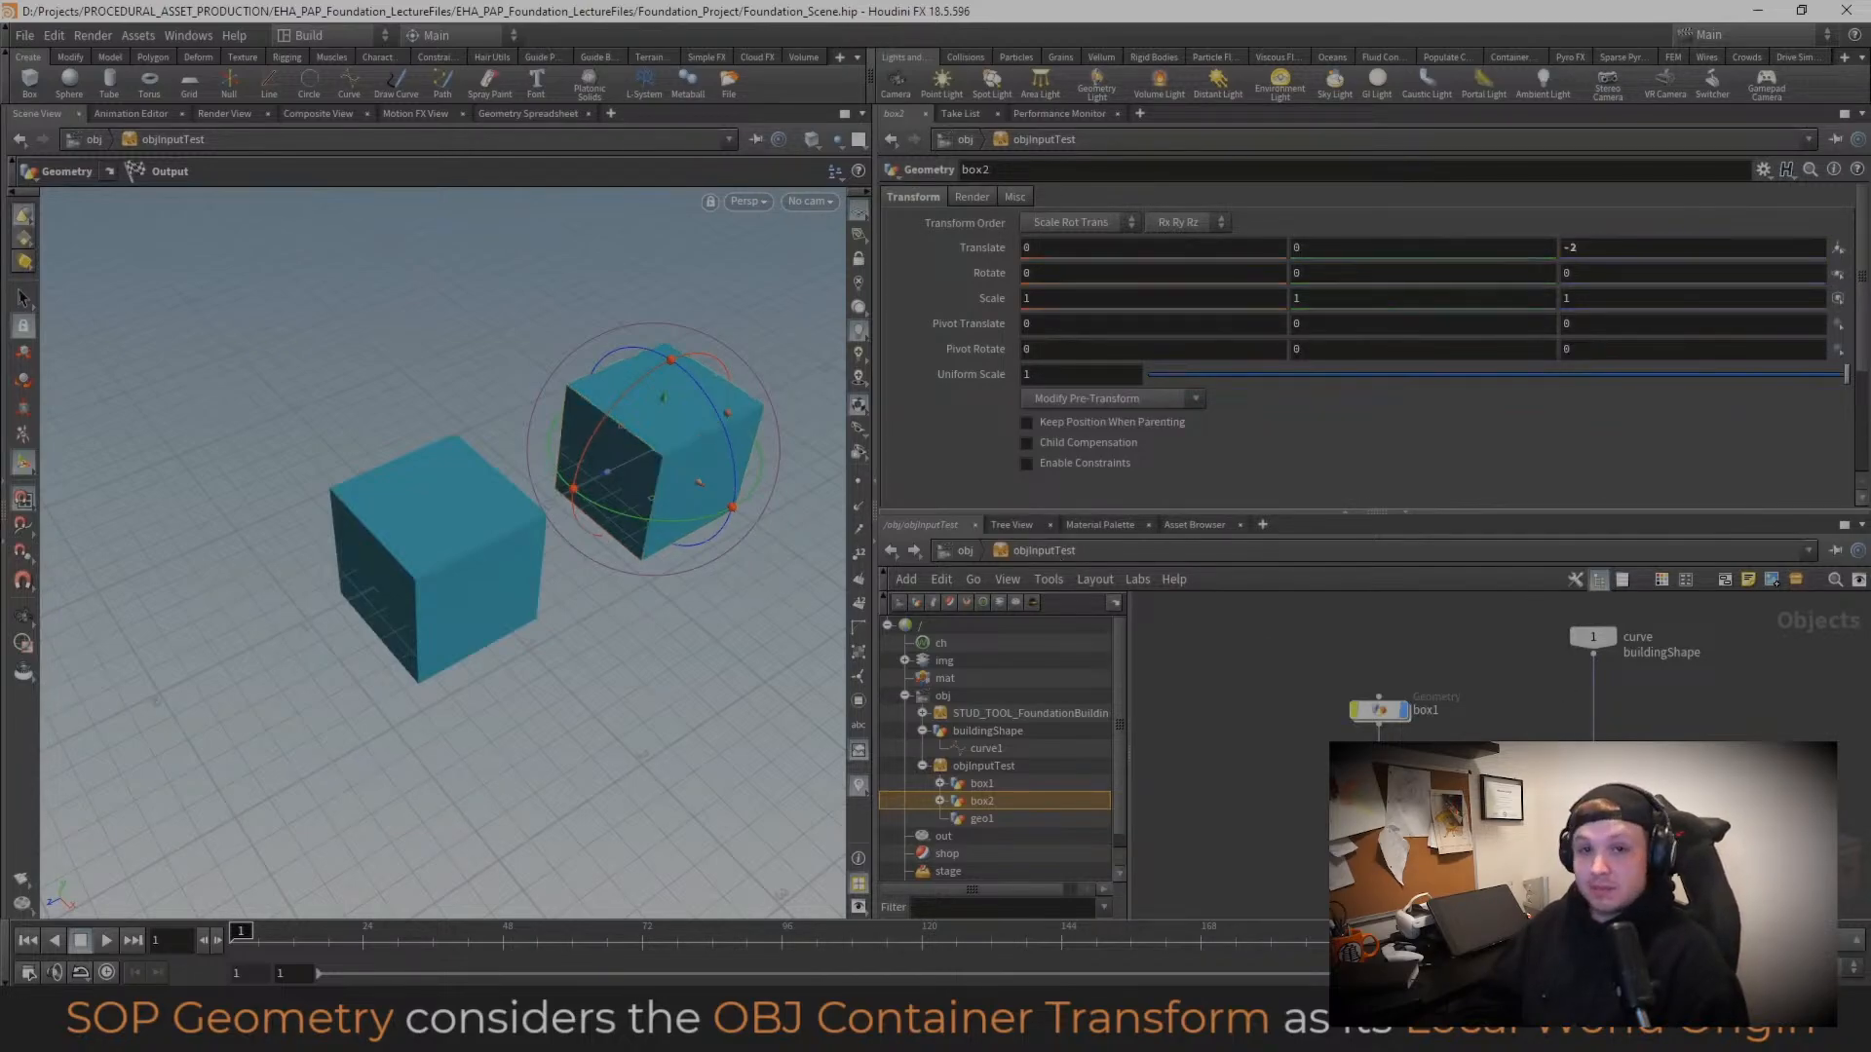
middle_click_drag(1549, 828, 1594, 793)
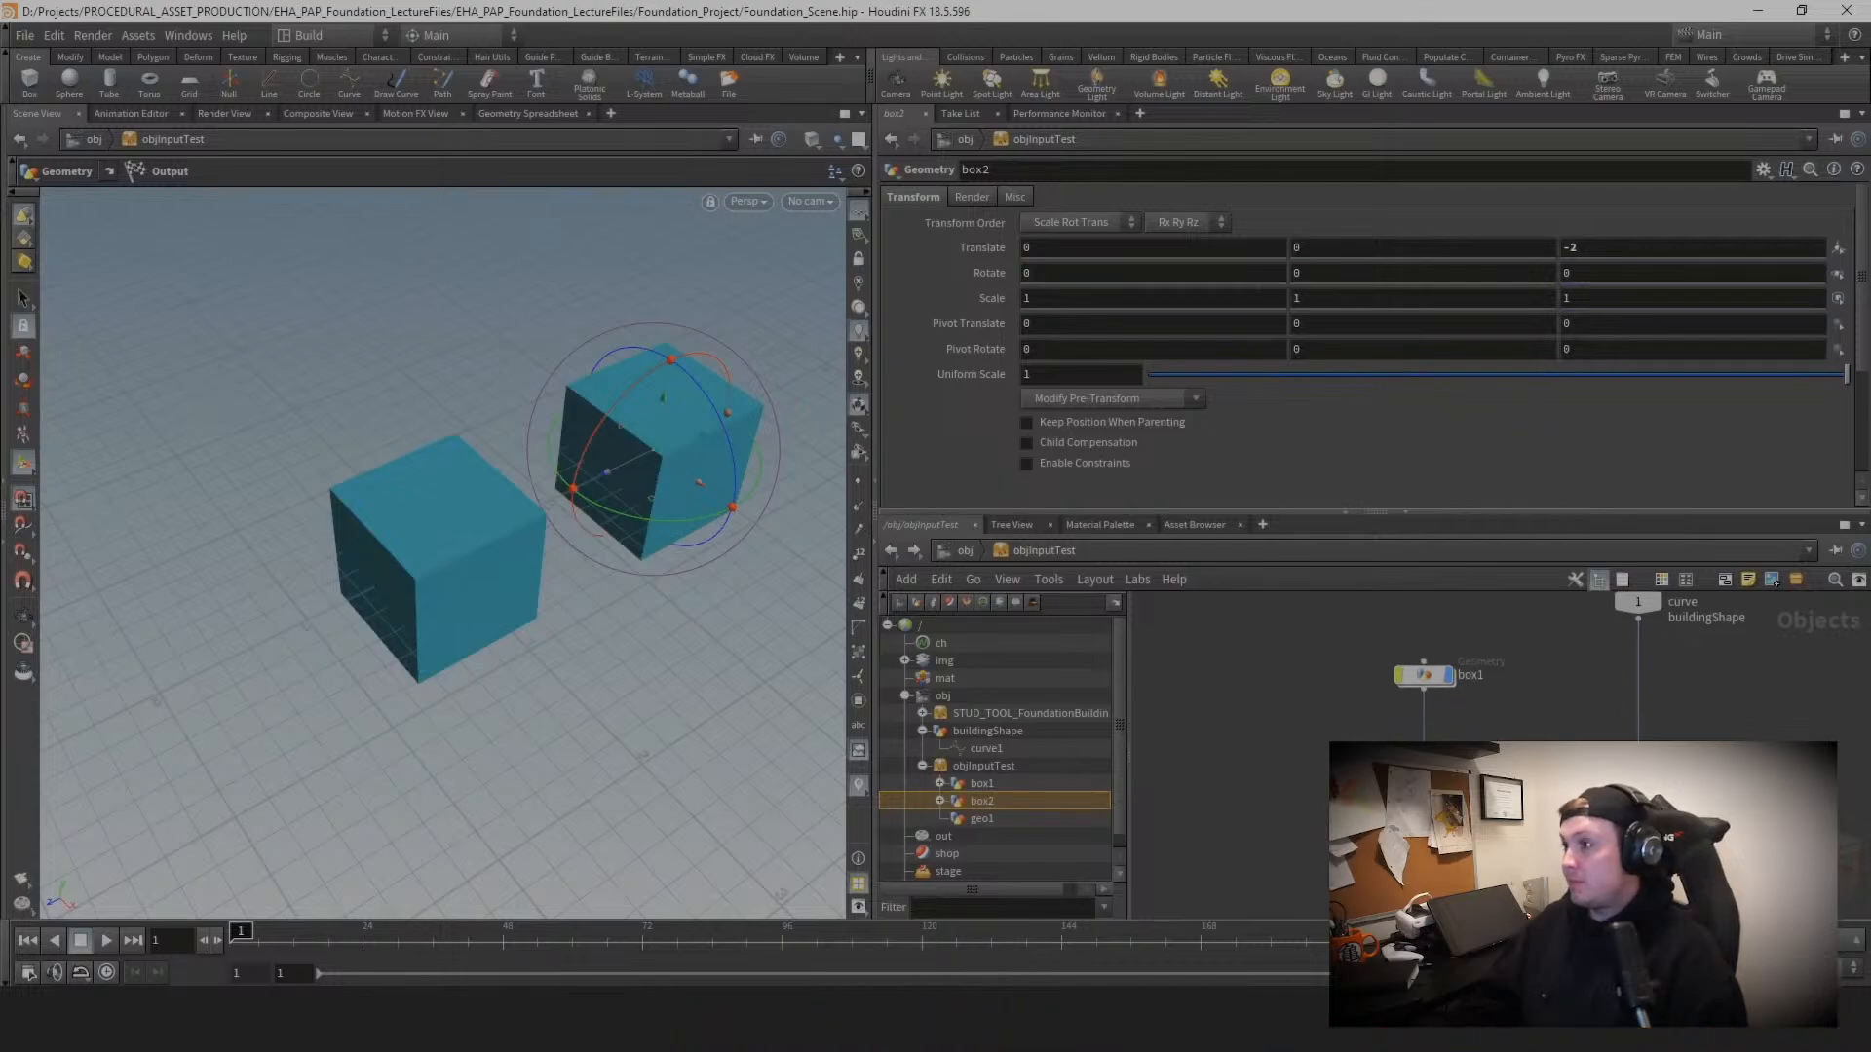
double_click(1596, 793)
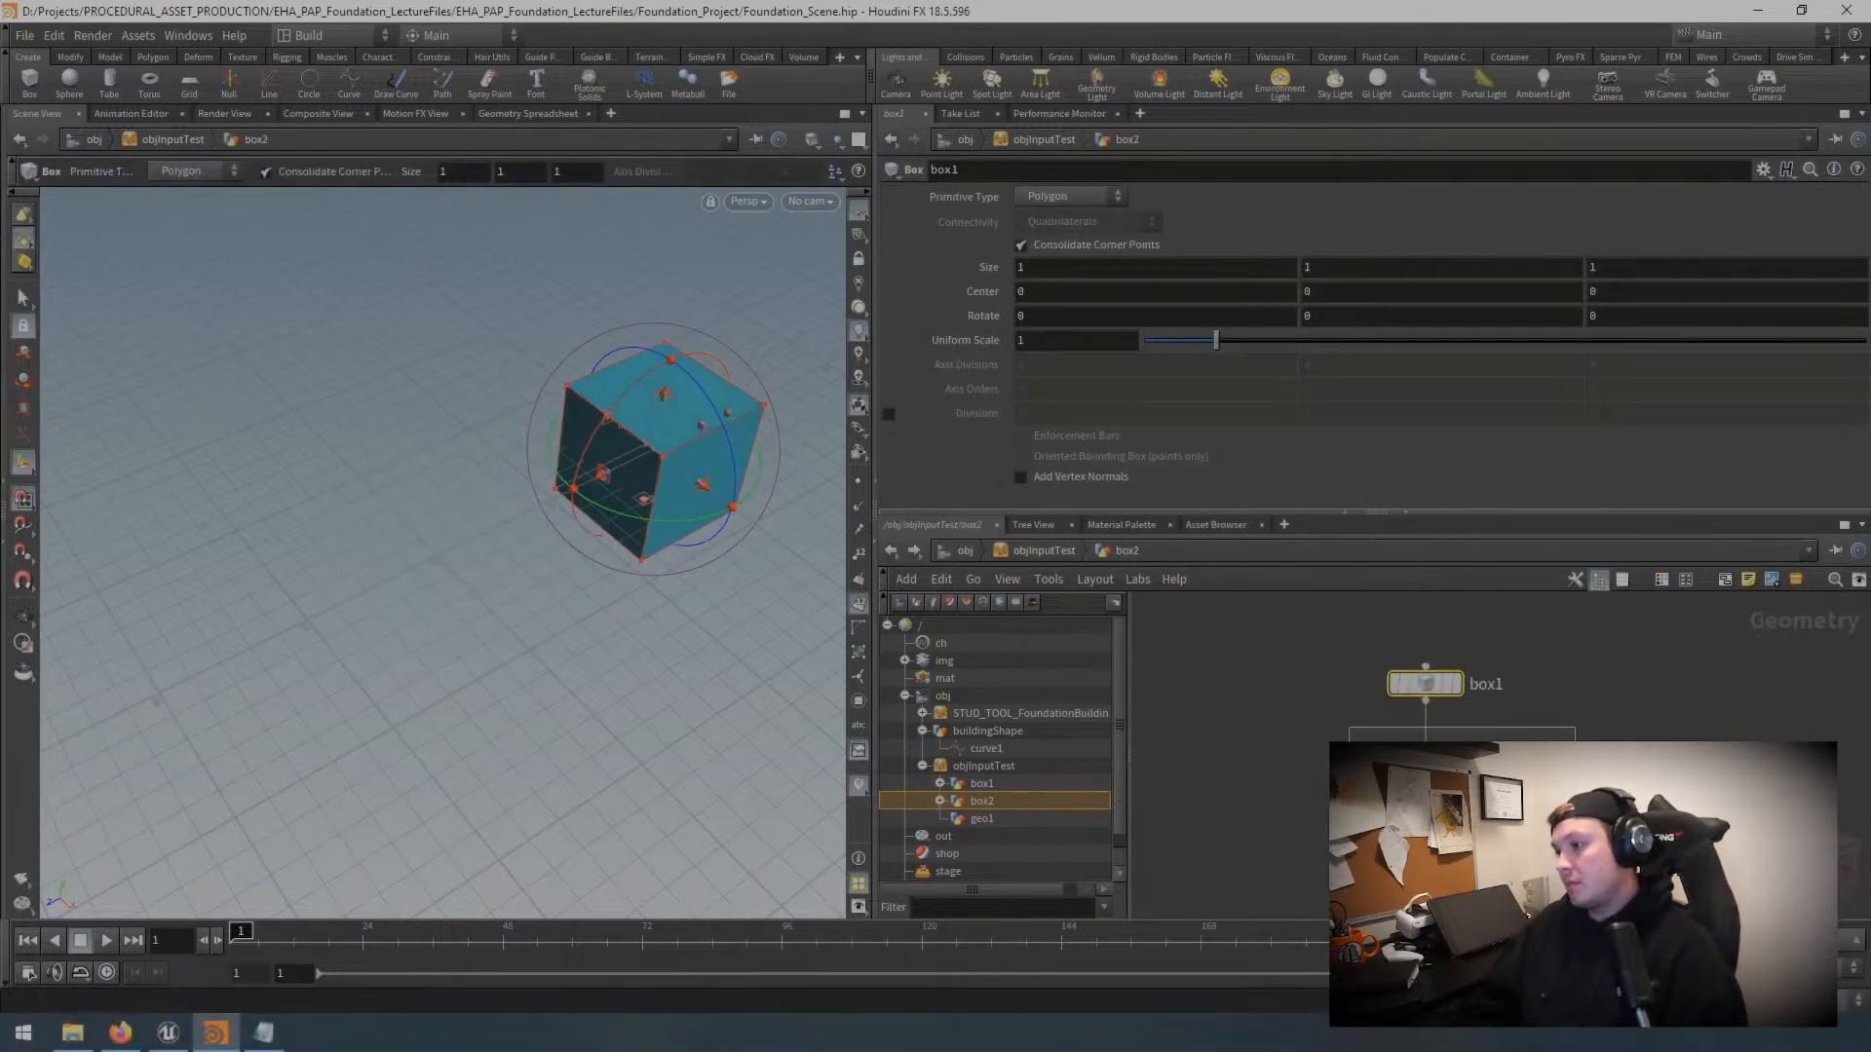
left_click_drag(1574, 728, 1385, 808)
left_click(1040, 323)
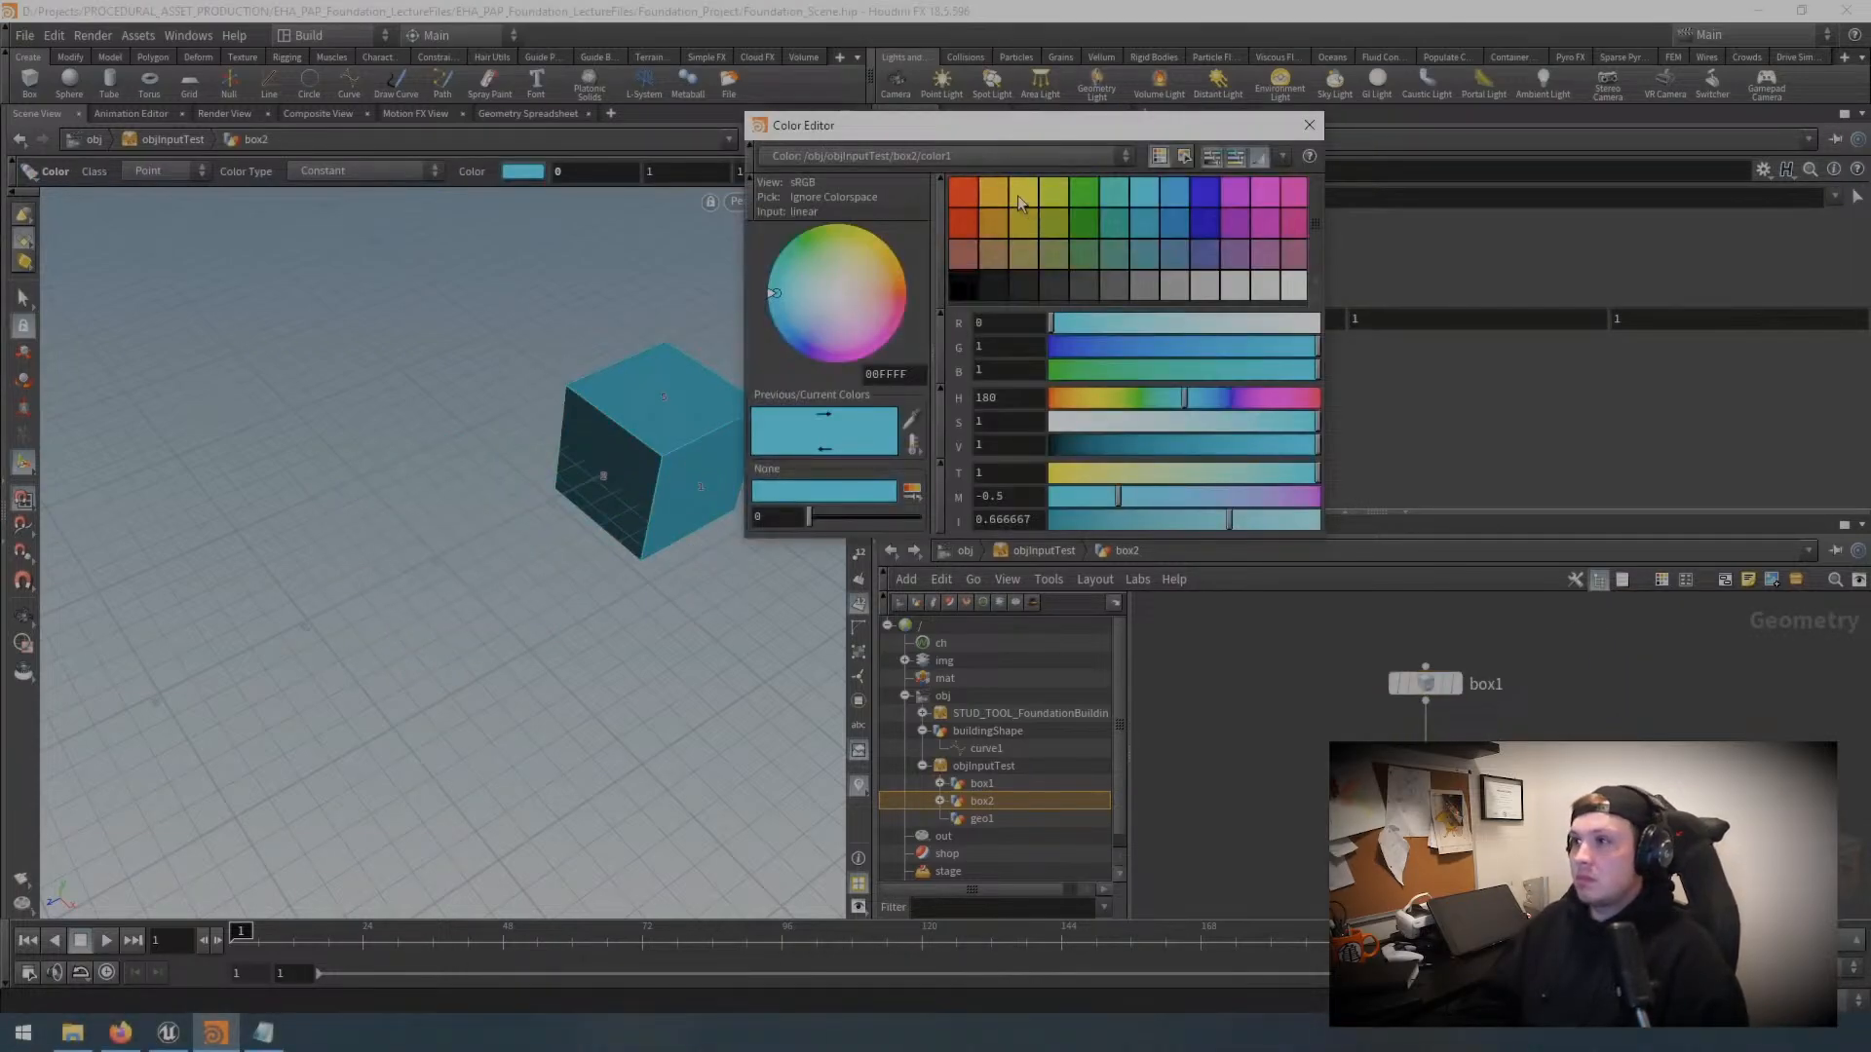
left_click(993, 195)
left_click(1309, 124)
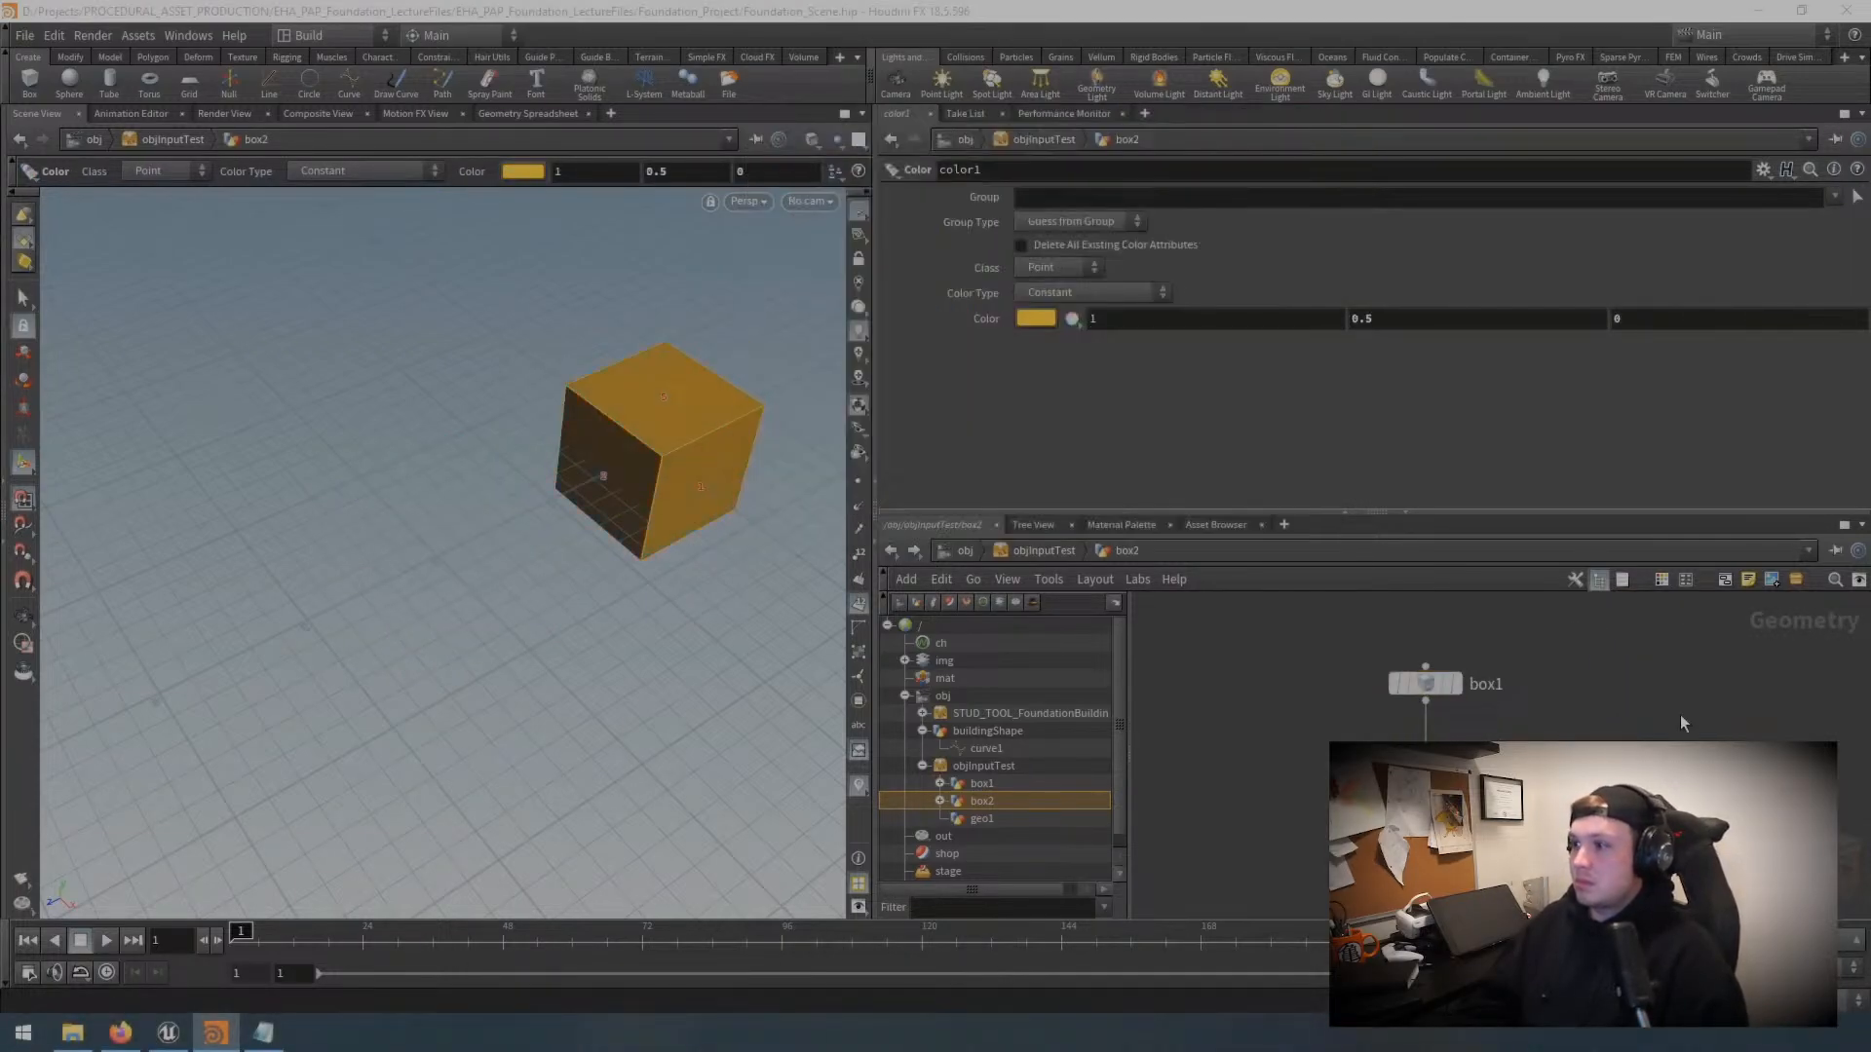
left_click(1060, 552)
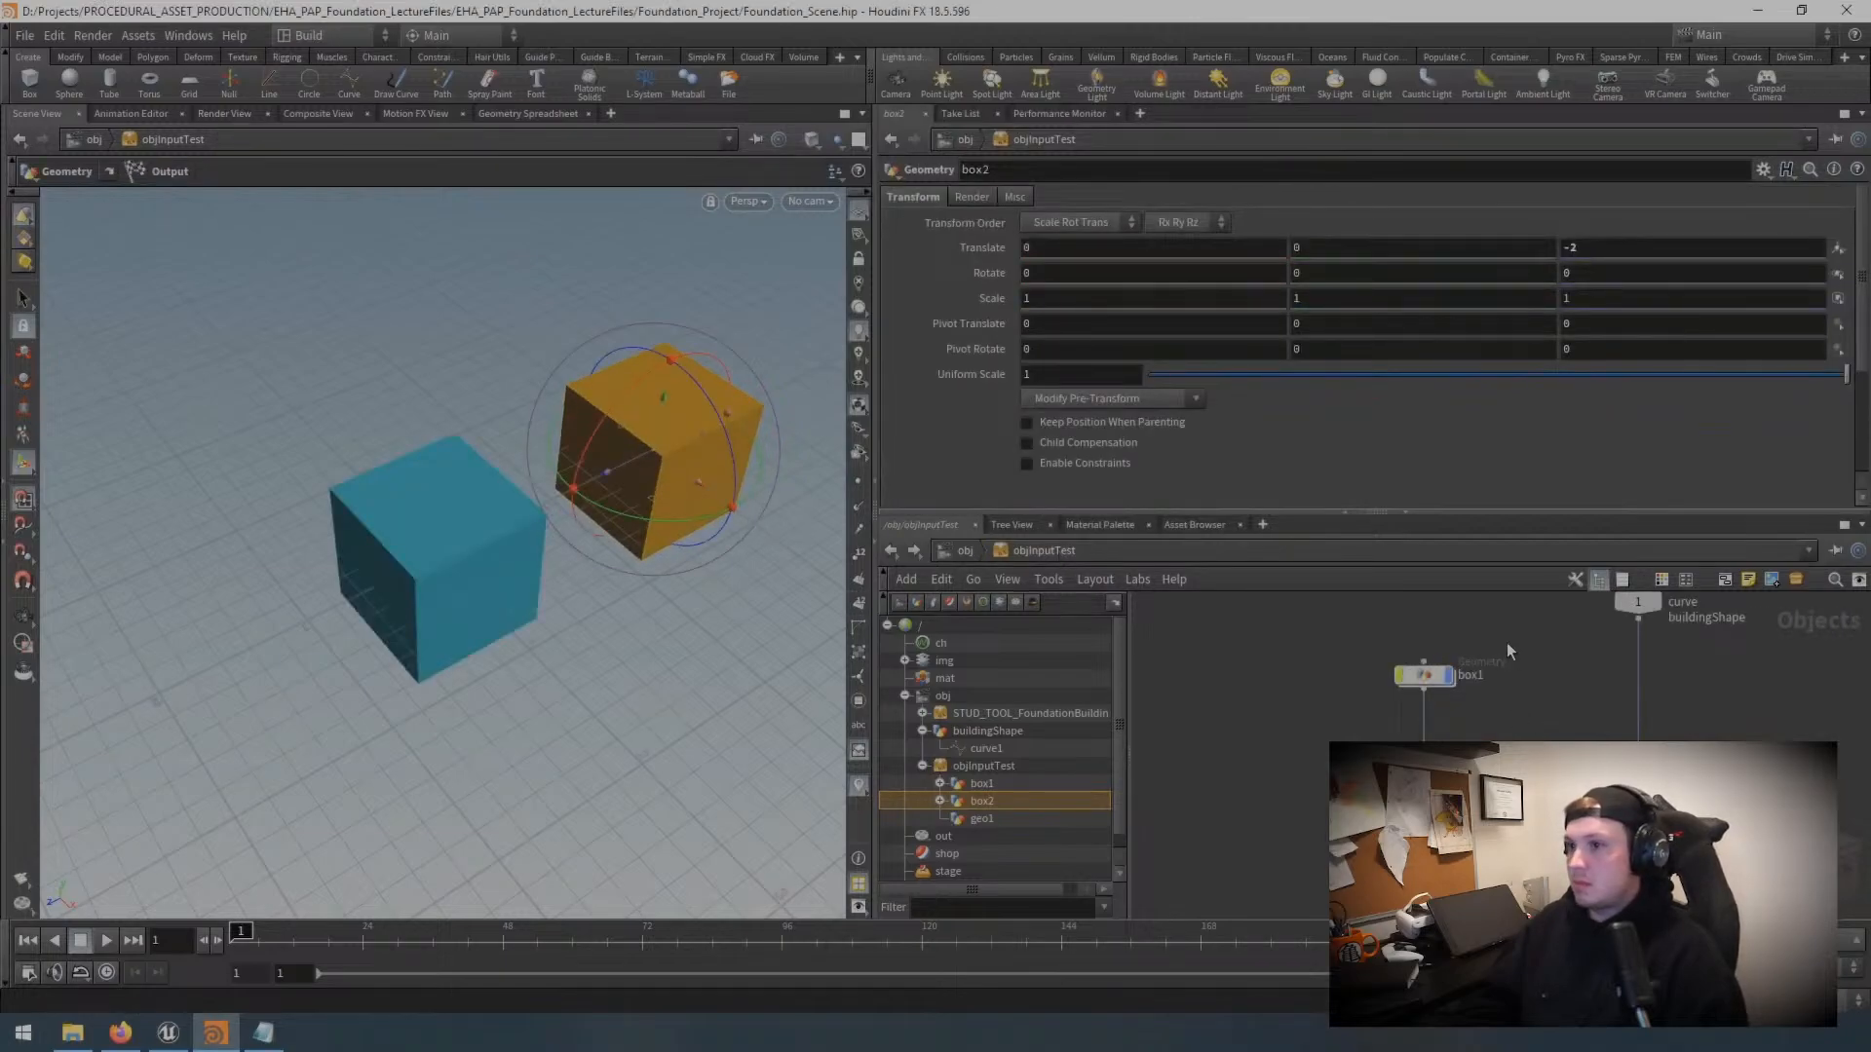
Step: Inspect the Box, Color and Output nodes inside the box1 object and return to the objInputTest network
left_click(1425, 674)
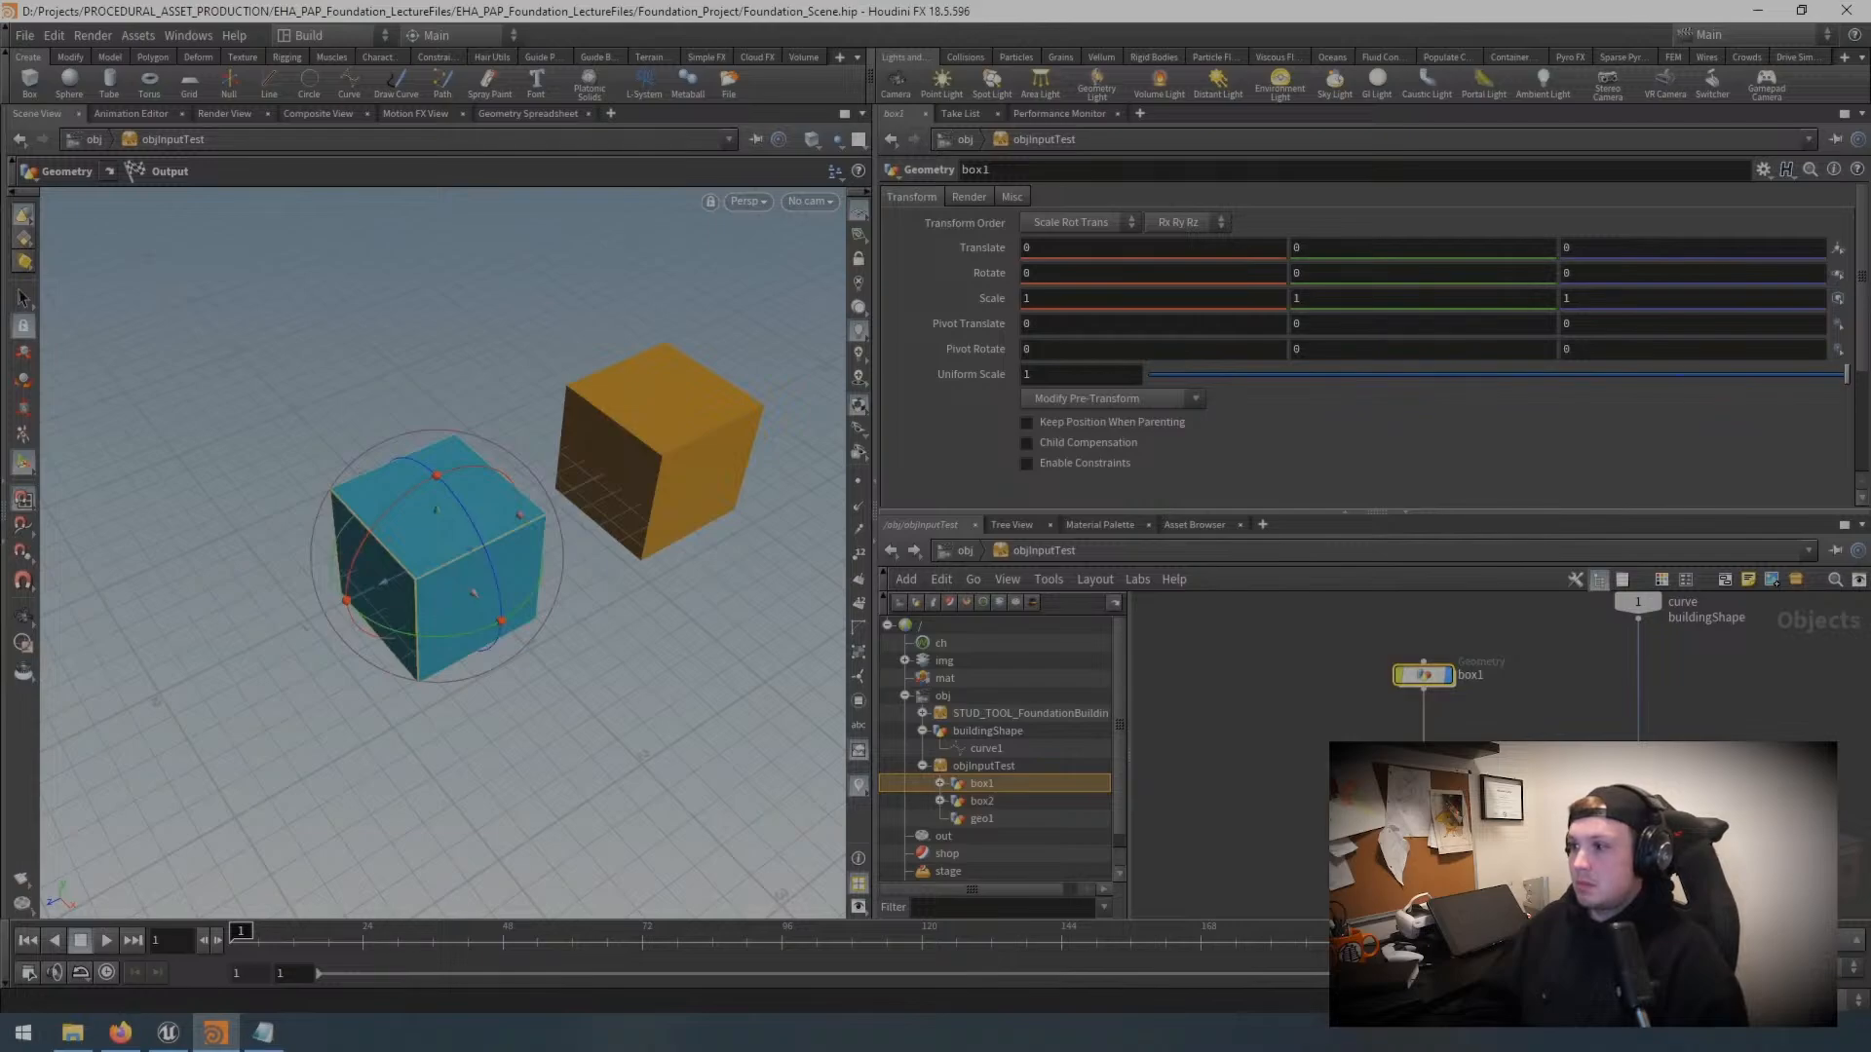
double_click(1429, 677)
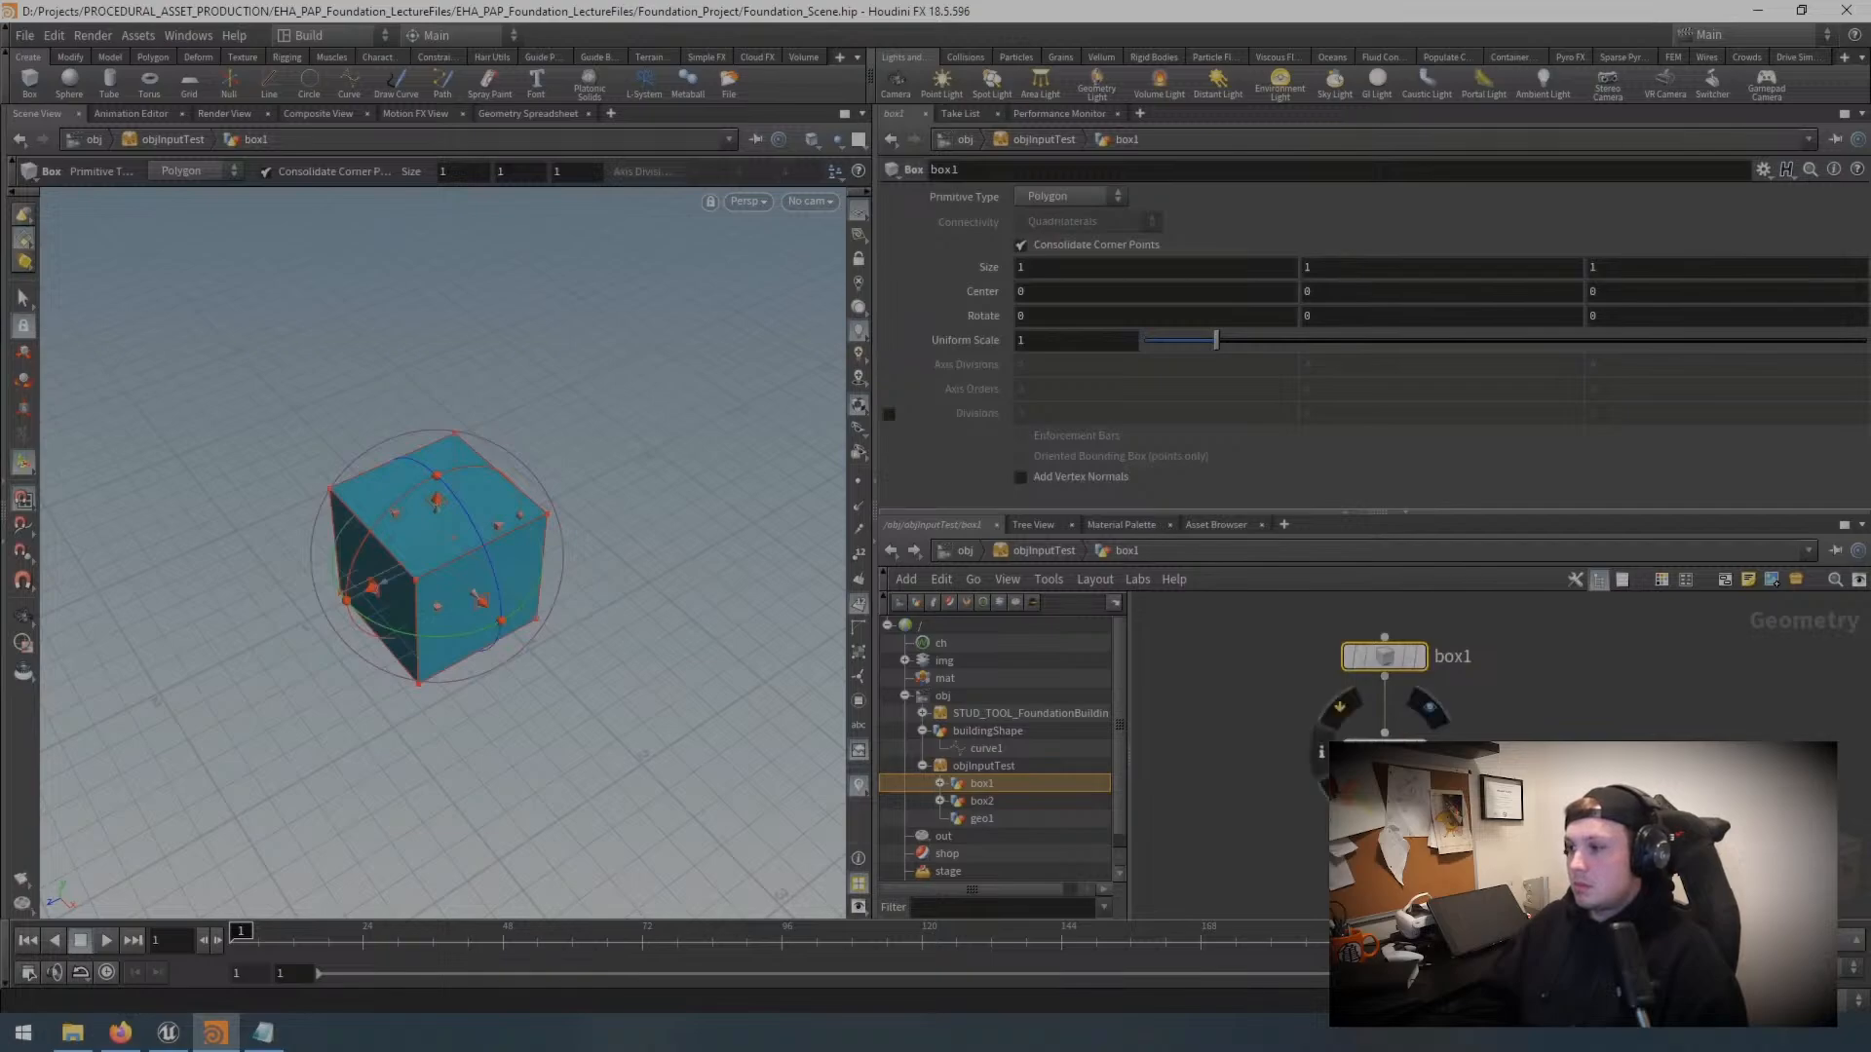
left_click(1388, 754)
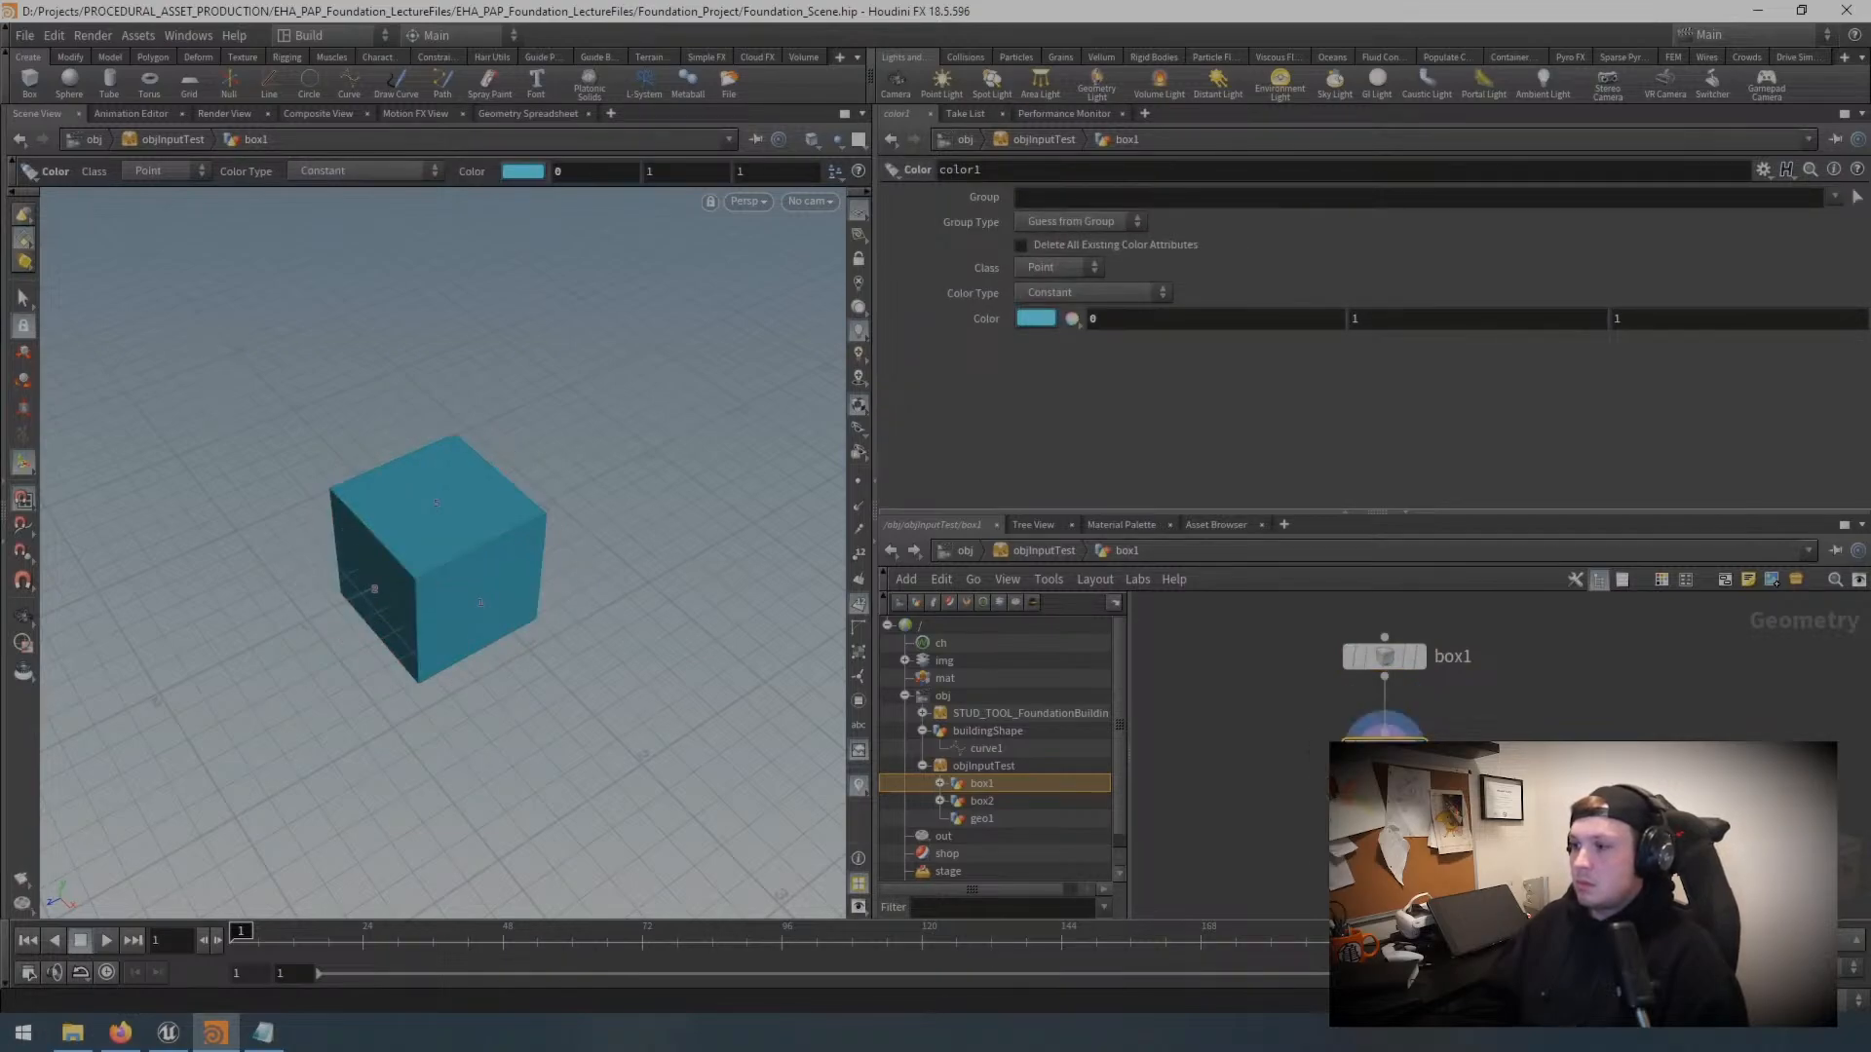
left_click(1384, 851)
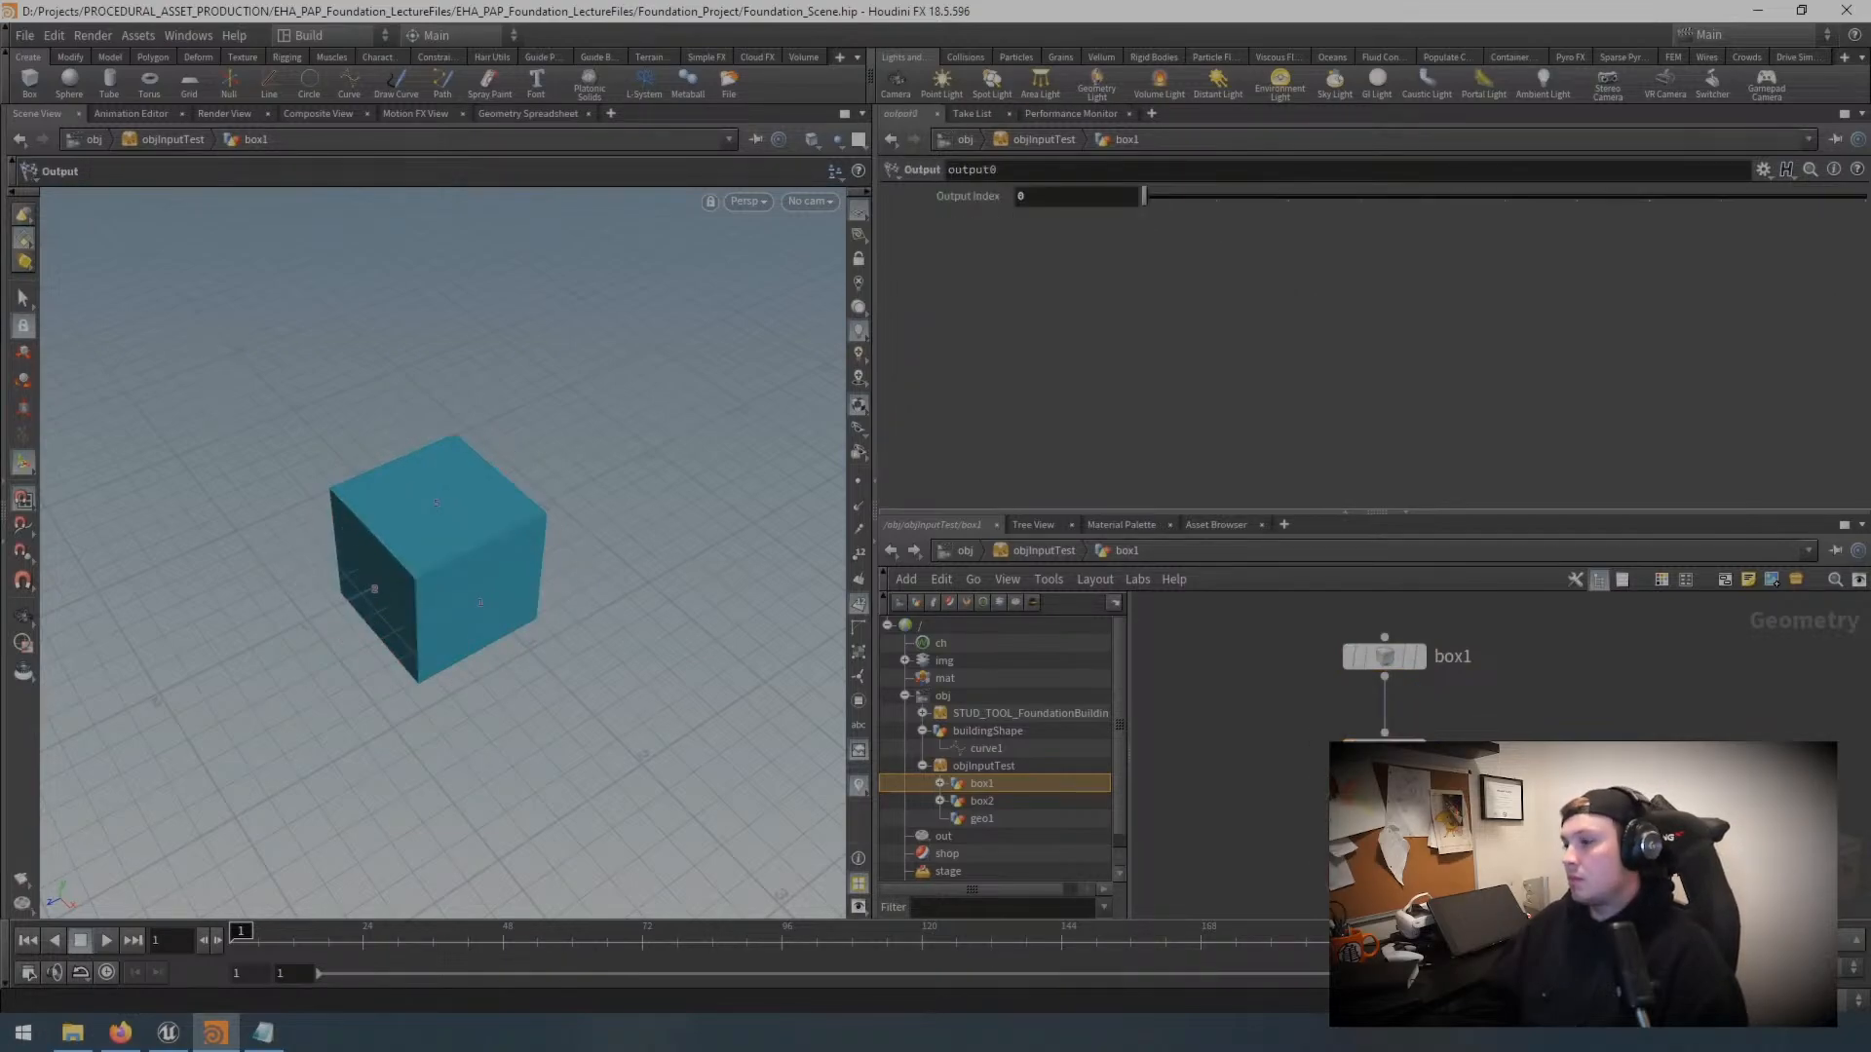
key("u")
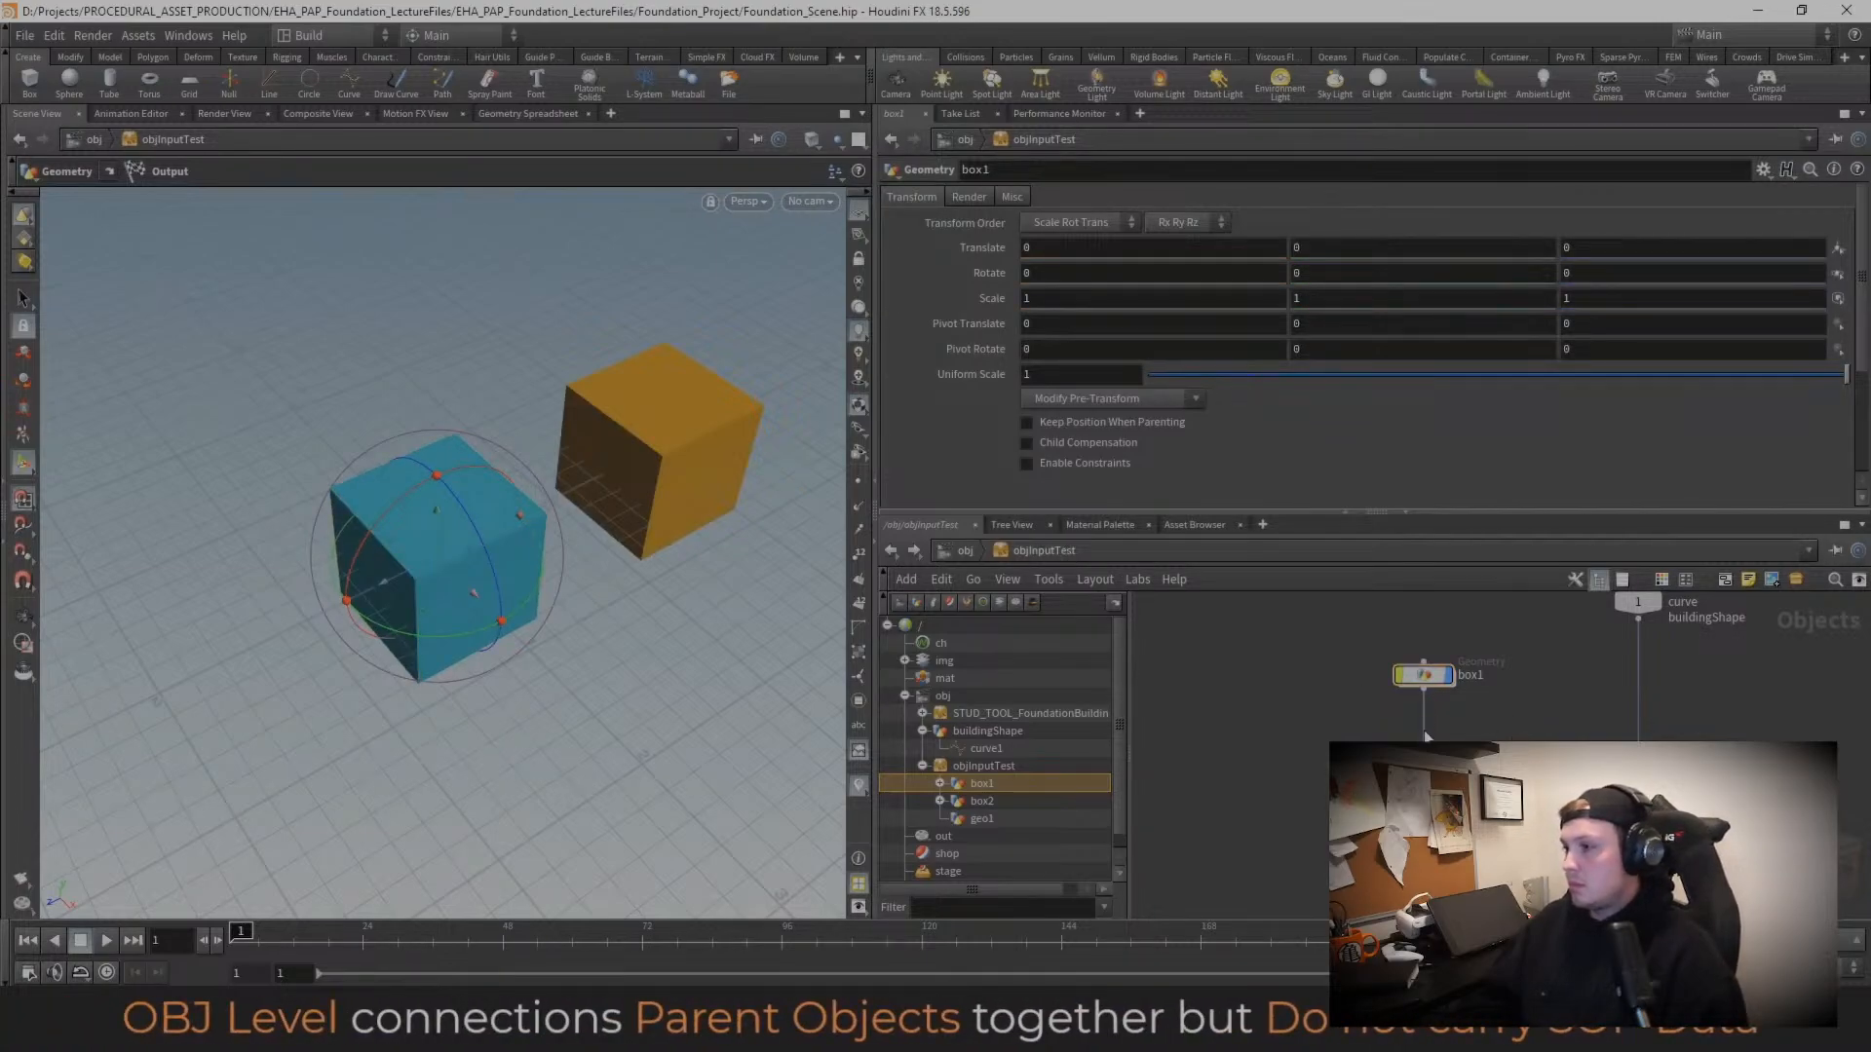
Step: Move the parent object box1 to -1.8 along X and rotate it about -31.3 degrees around Y
left_click_drag(1519, 699, 1311, 709)
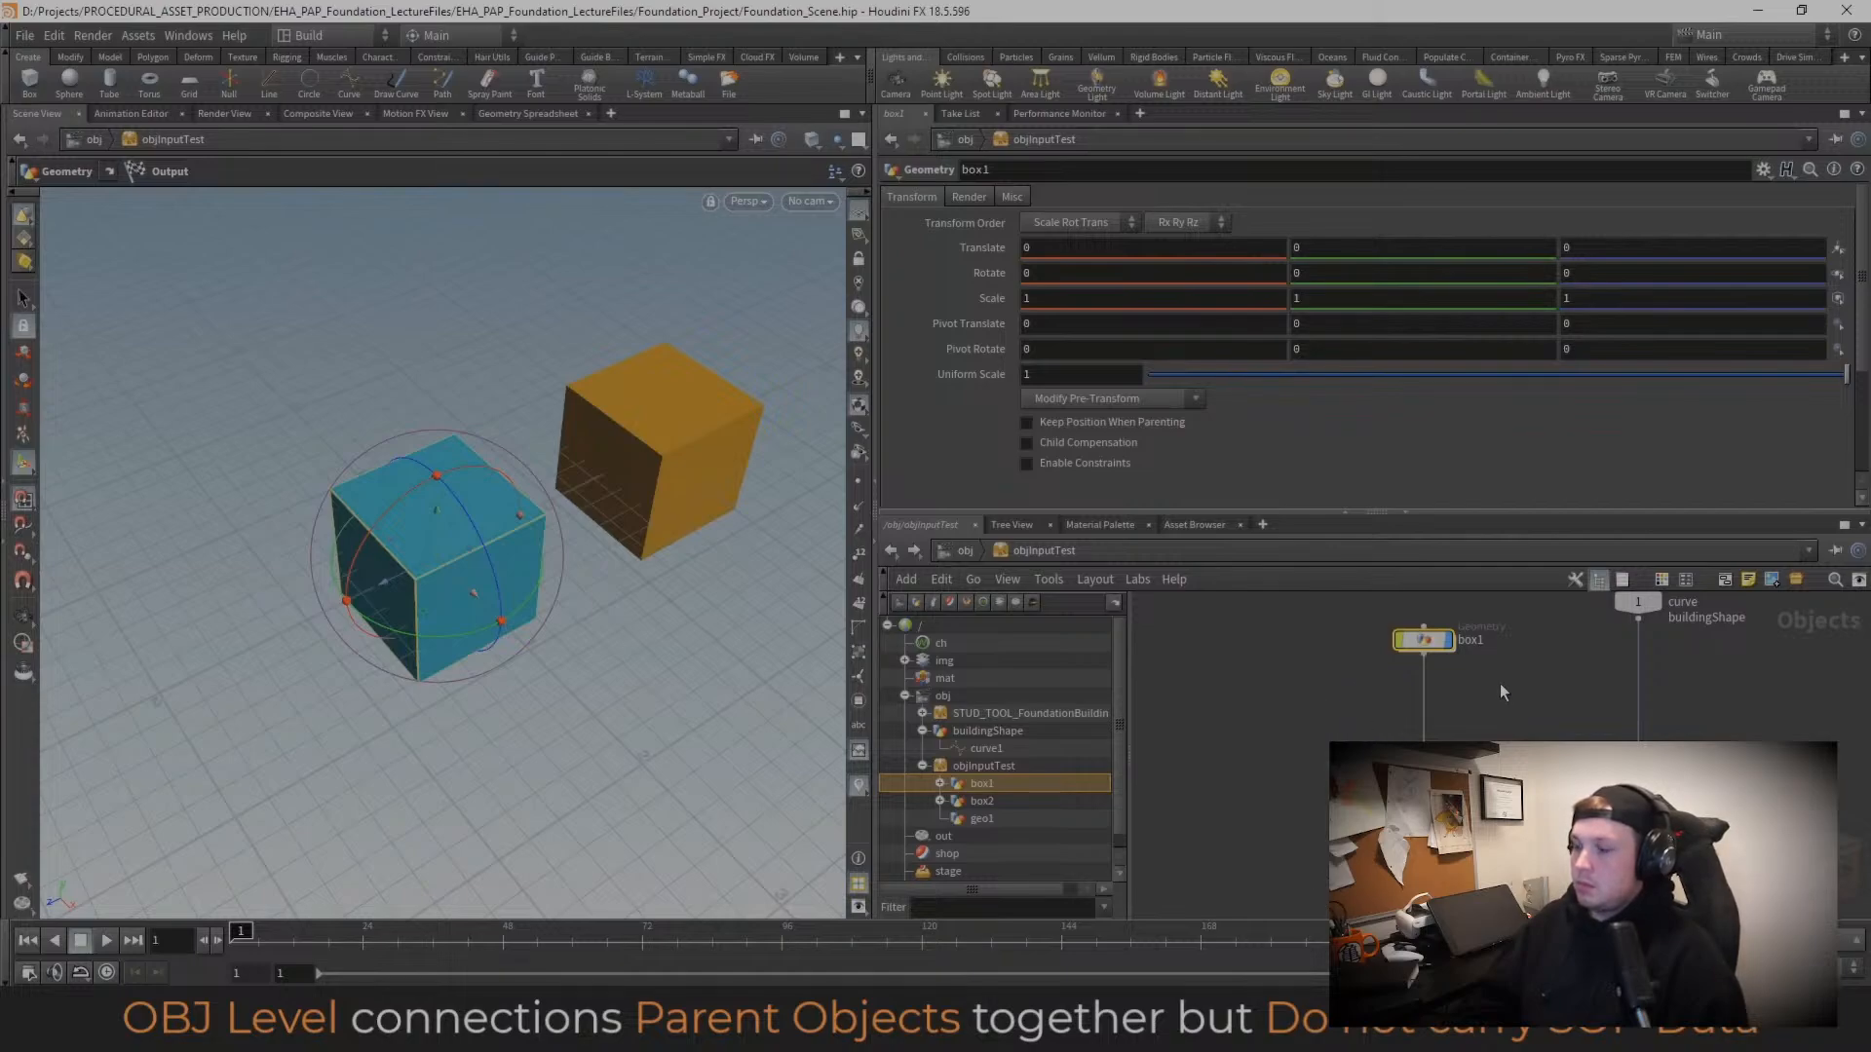
scroll(690, 577, "down", 4)
middle_click_drag(691, 573, 641, 623, "alt")
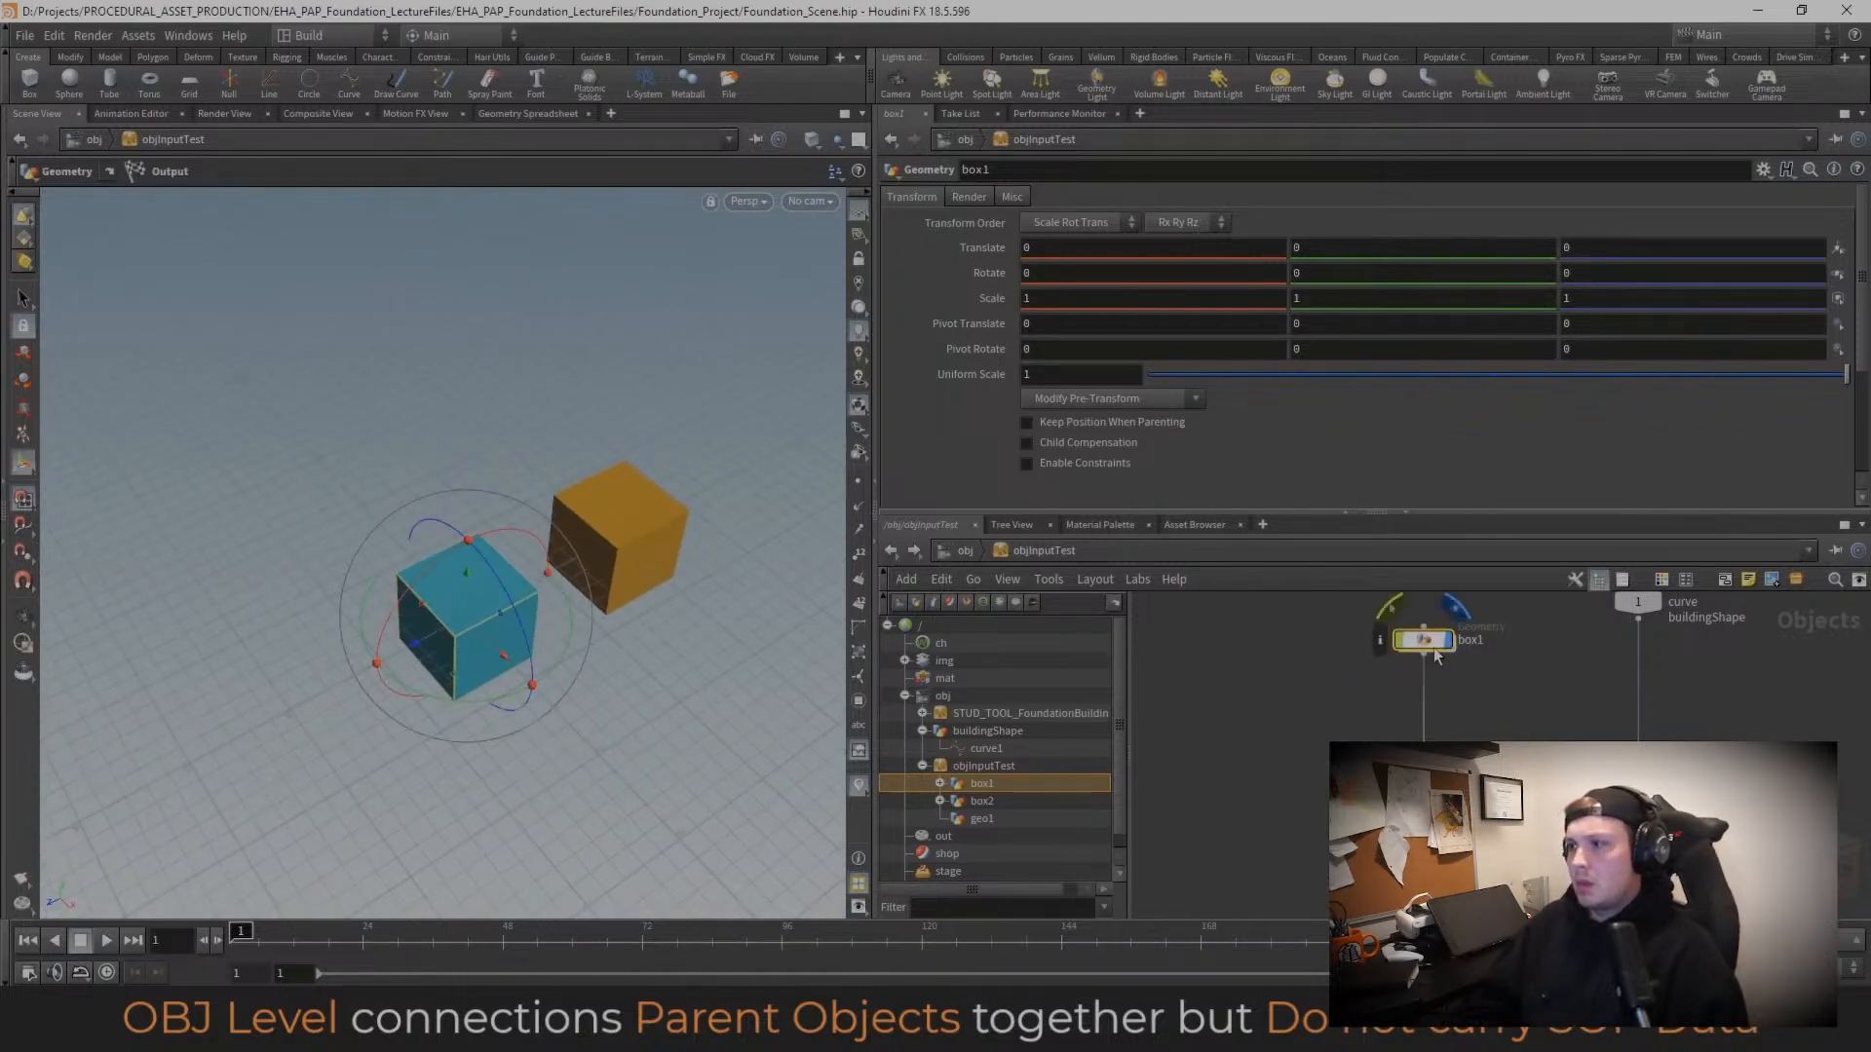
left_click_drag(497, 648, 292, 530)
key("r")
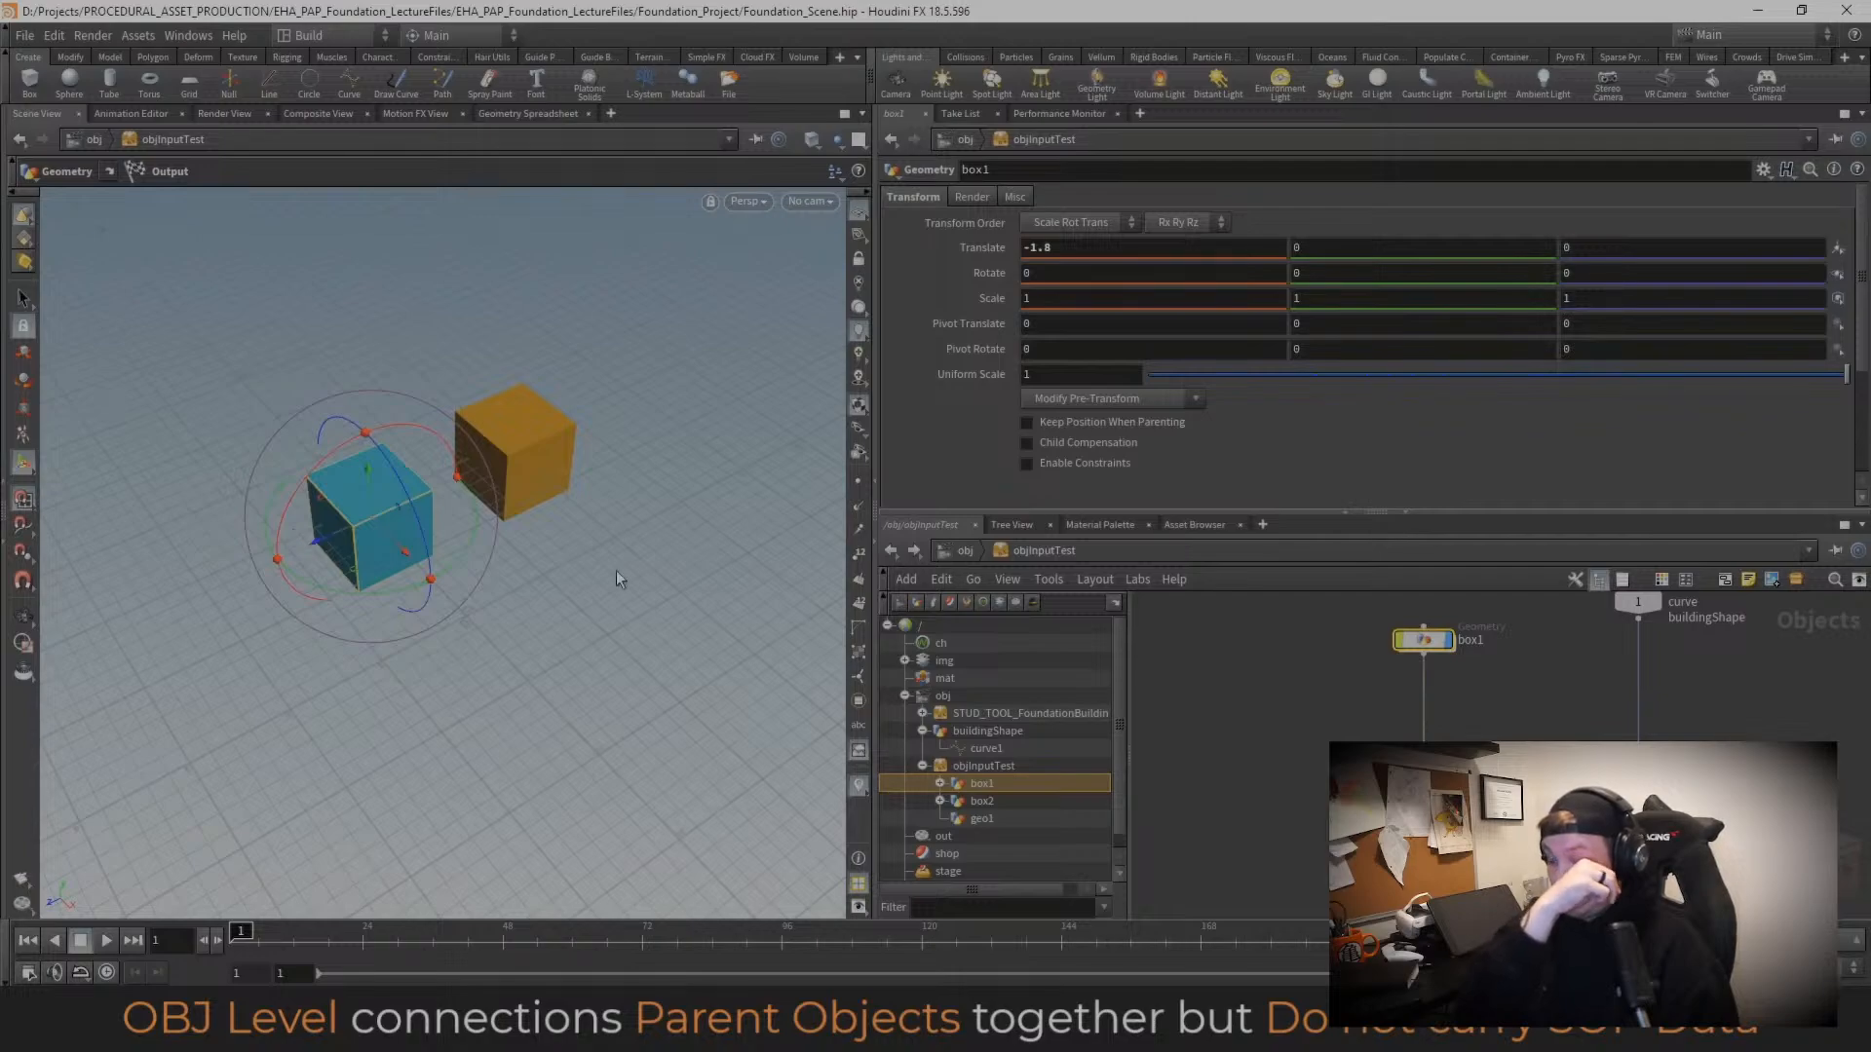
left_click_drag(481, 532, 462, 607)
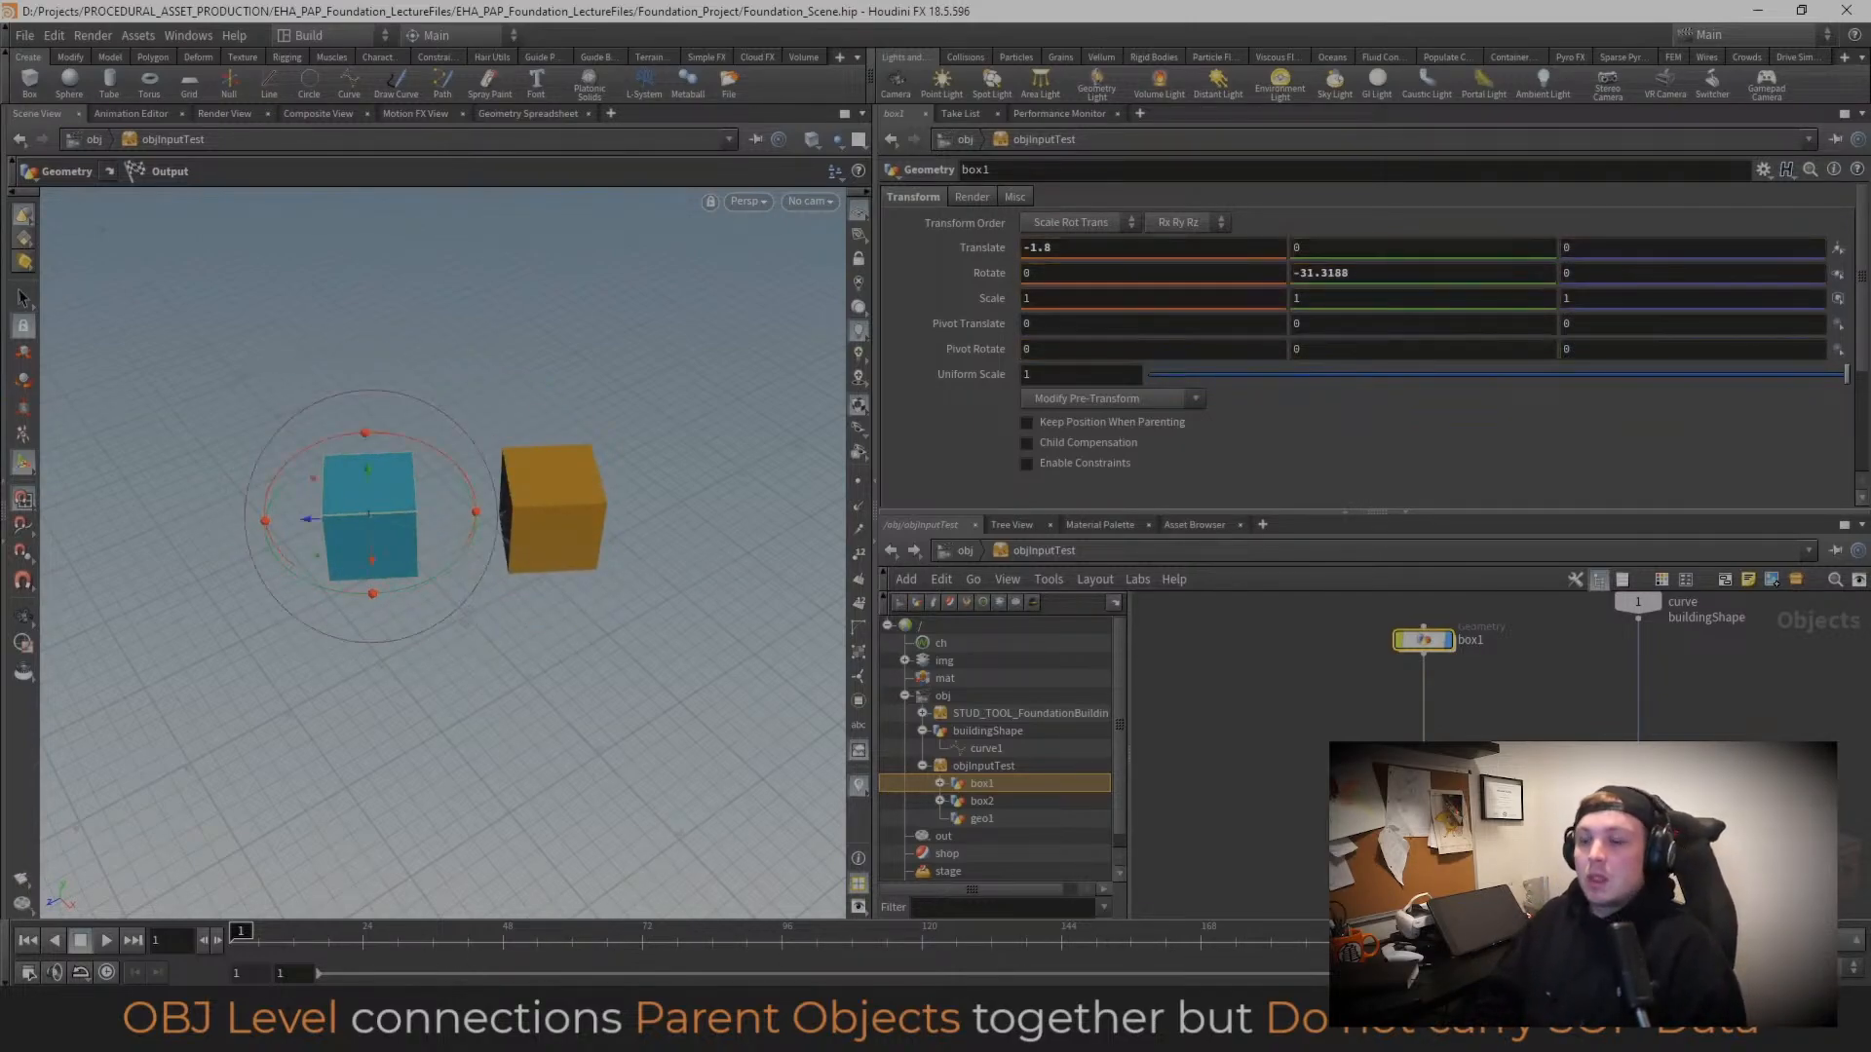
Step: Move the child object box2 farther from box1 along its Z axis, to about -2.54
left_click_drag(1523, 717, 1255, 850)
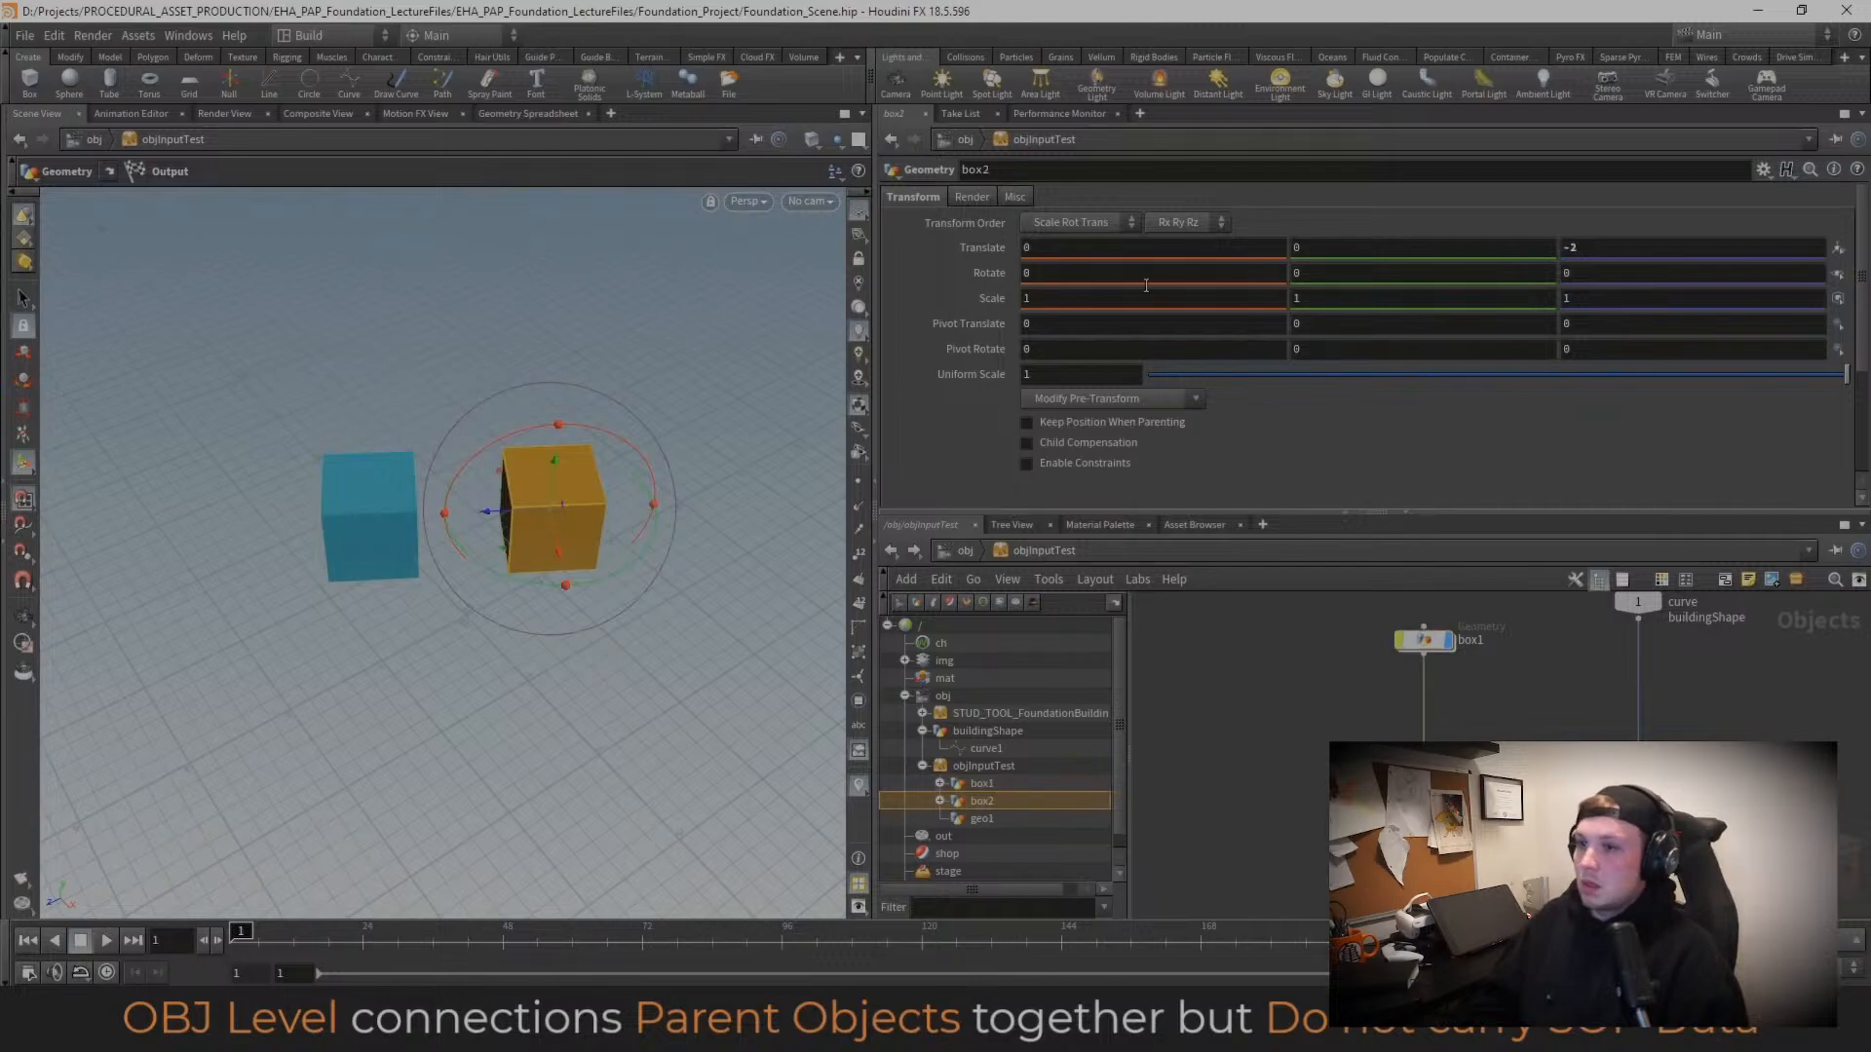
left_click(1565, 253)
key("Delete")
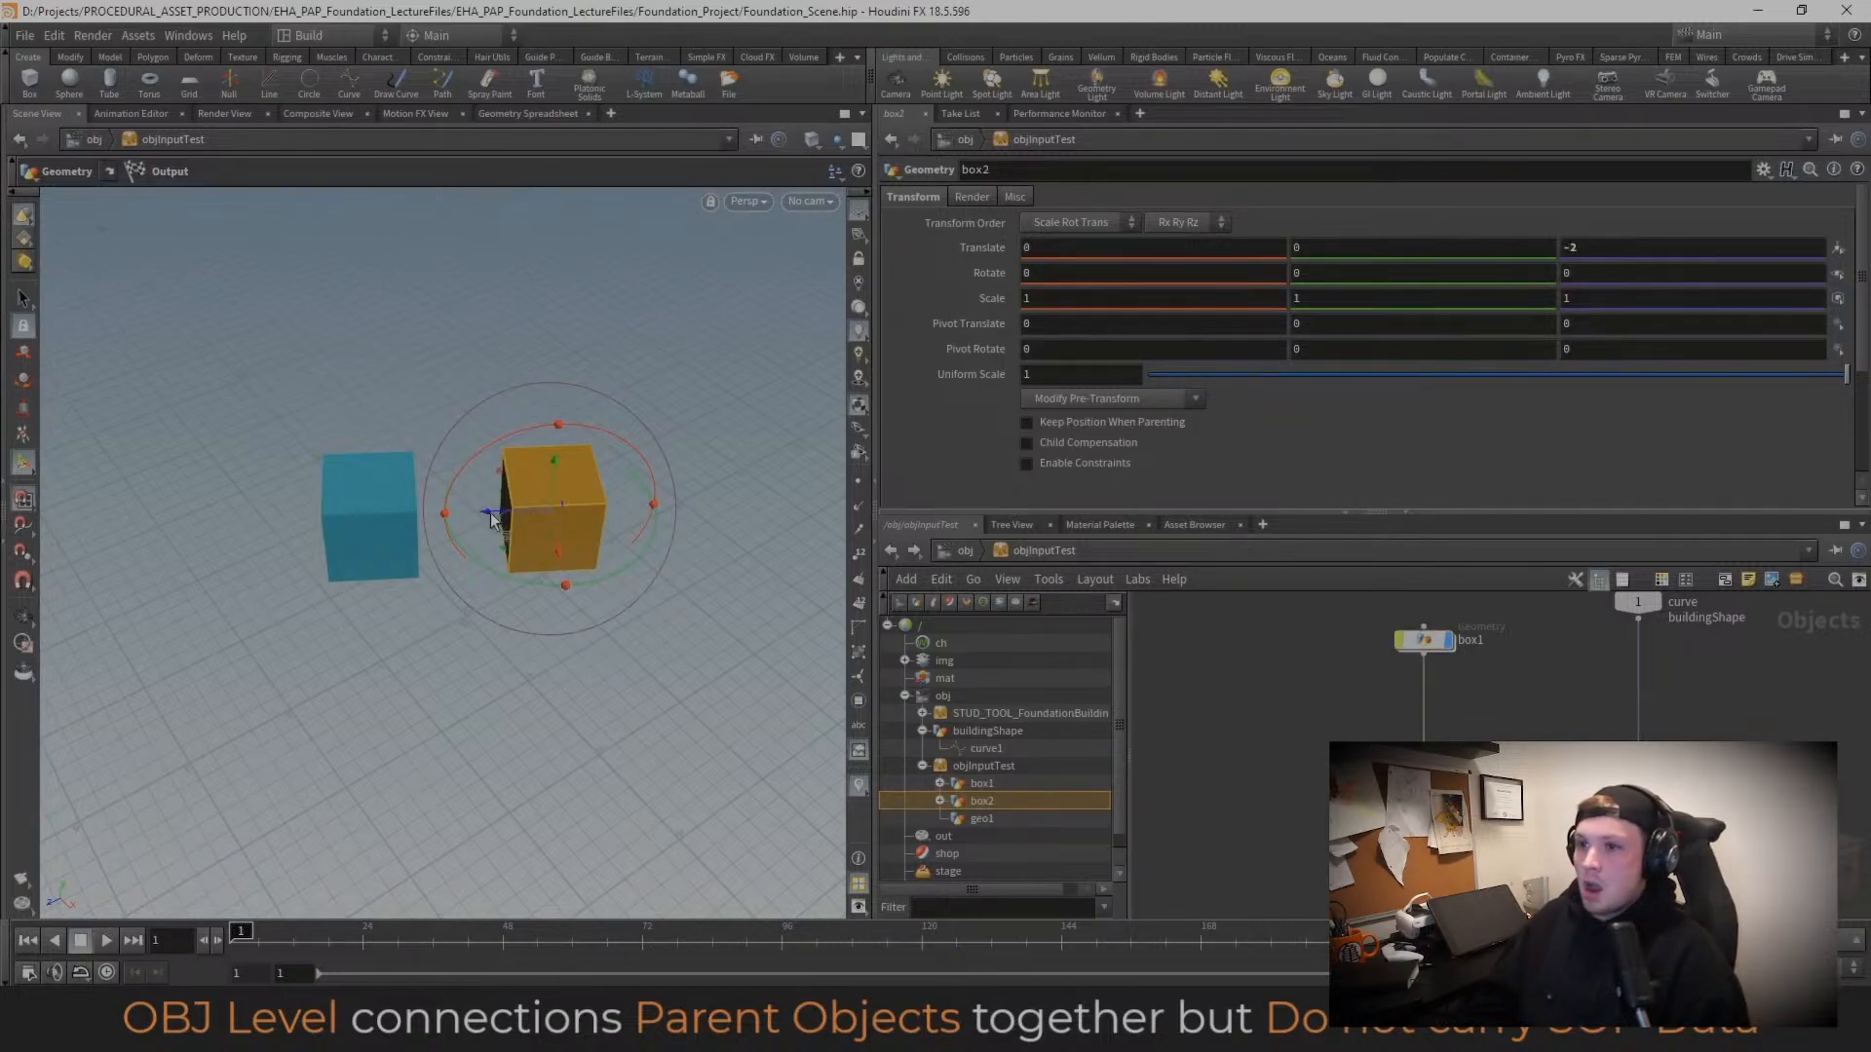
left_click_drag(490, 519, 608, 535)
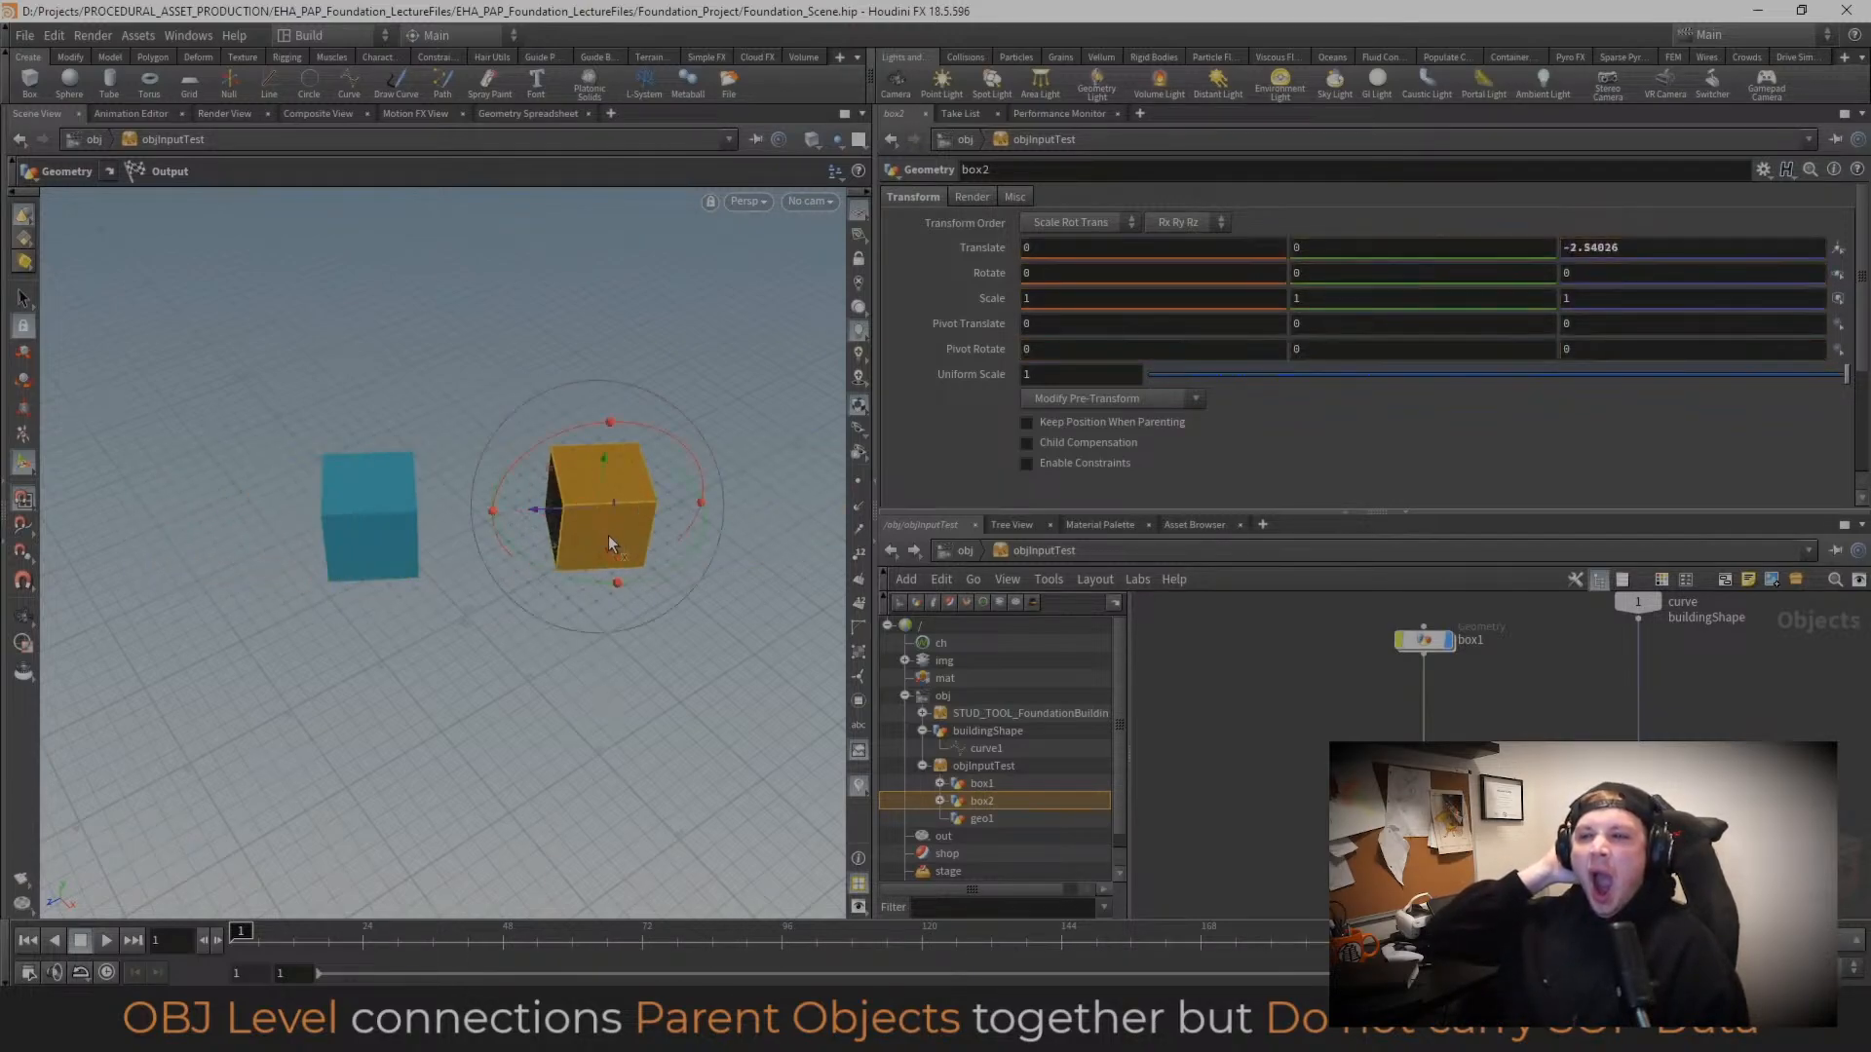
Step: Disconnect box2 from its parent box1 and rewind the tutorial video to about 26:01
left_click_drag(1499, 690, 1276, 699)
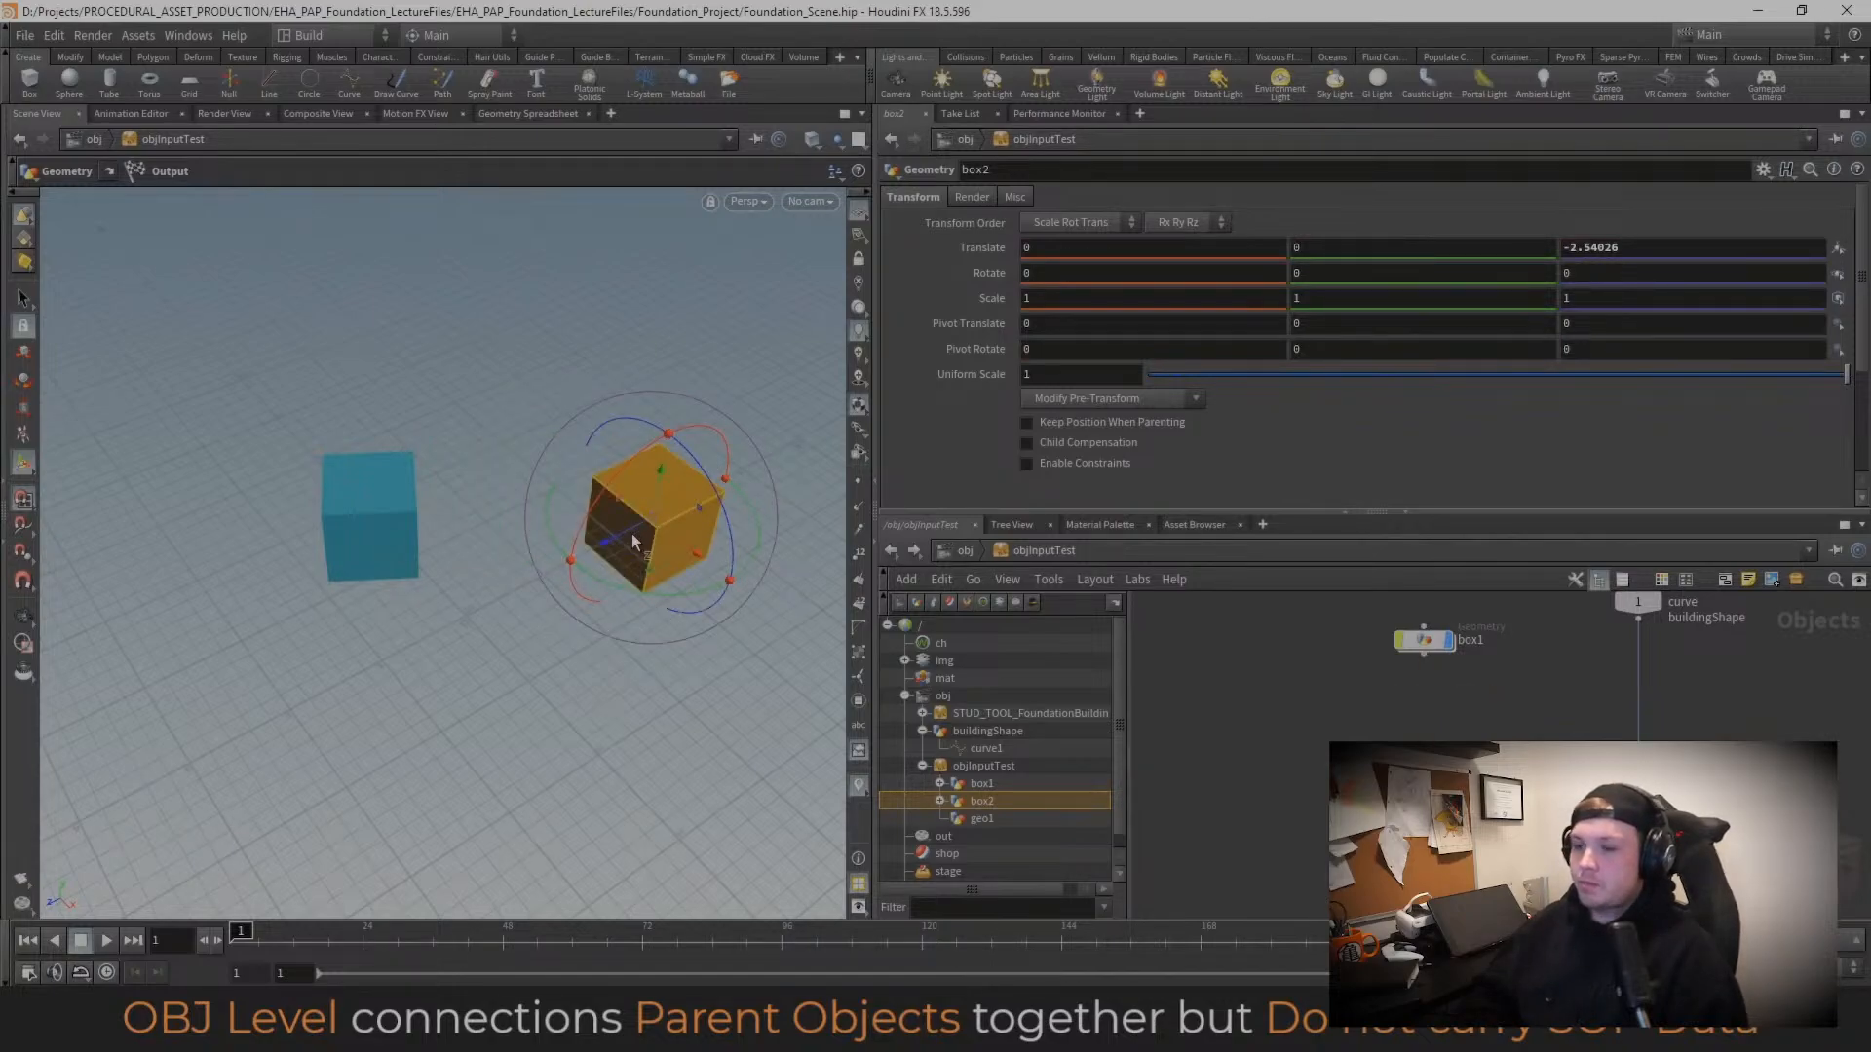
mouse_move(579, 521)
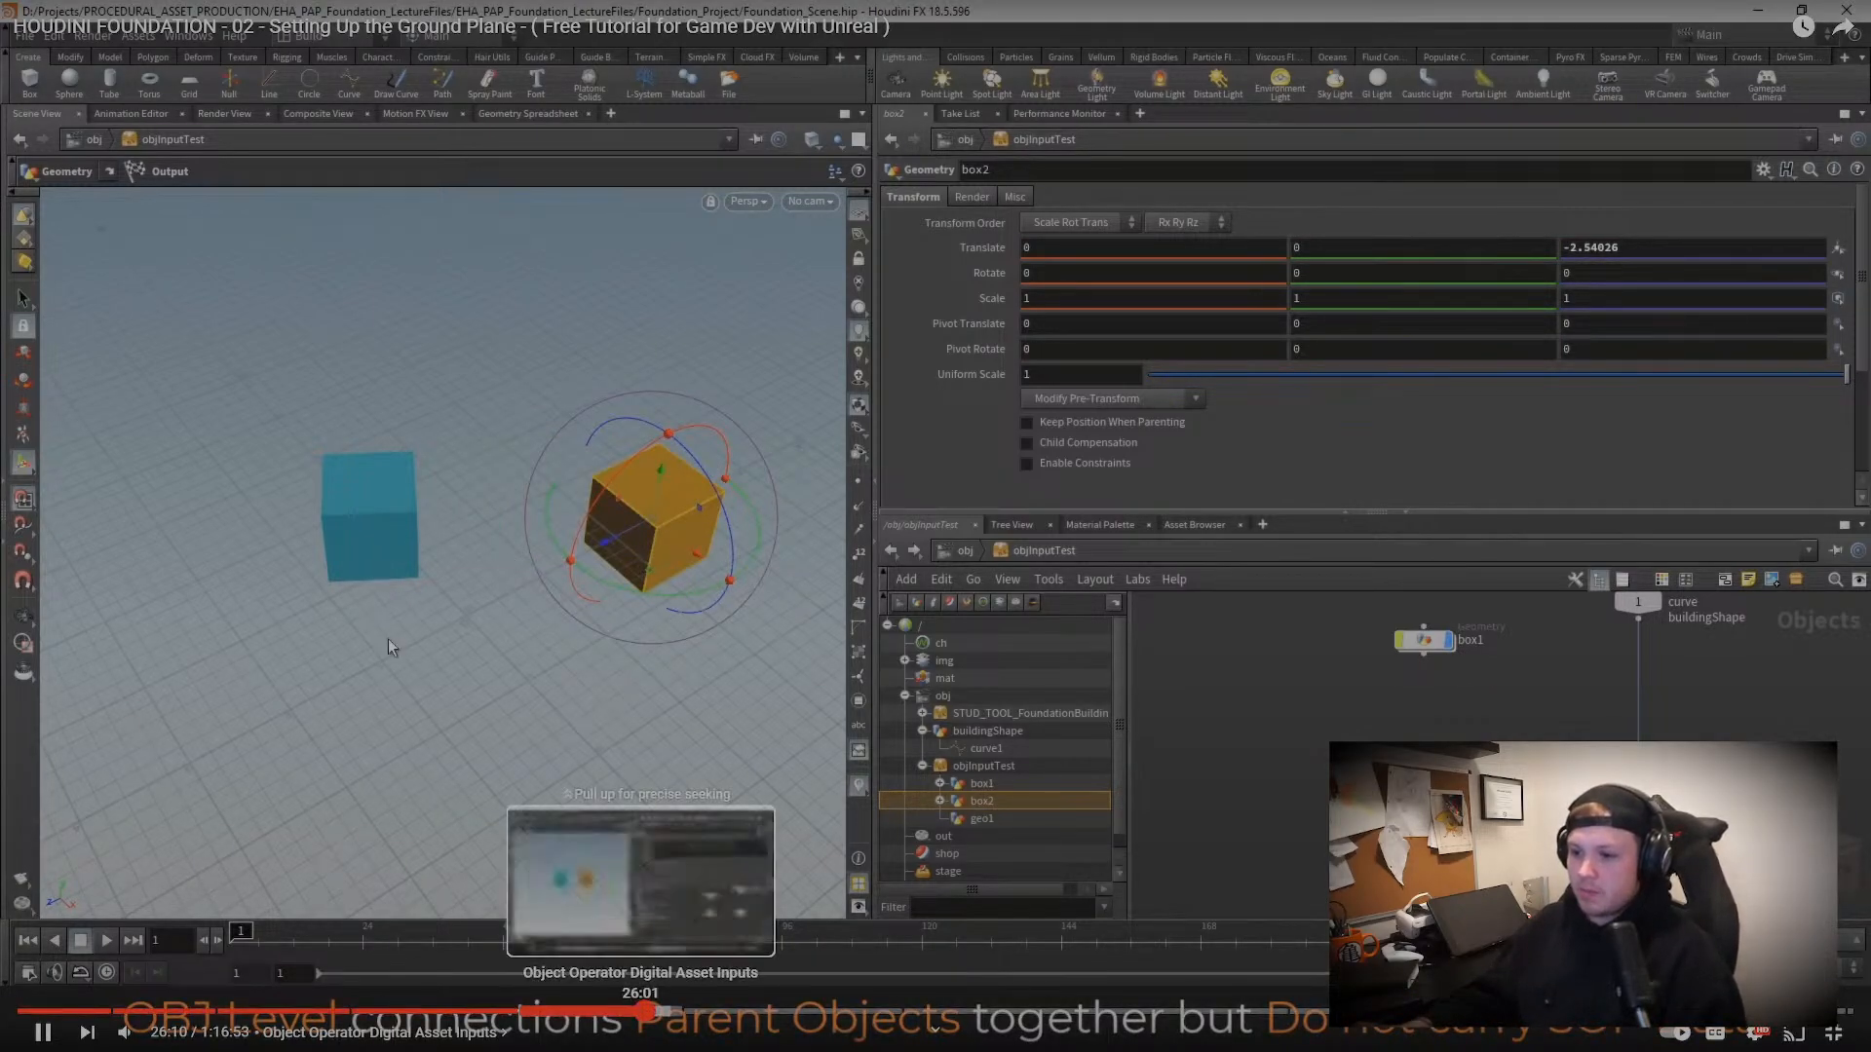
left_click(638, 1012)
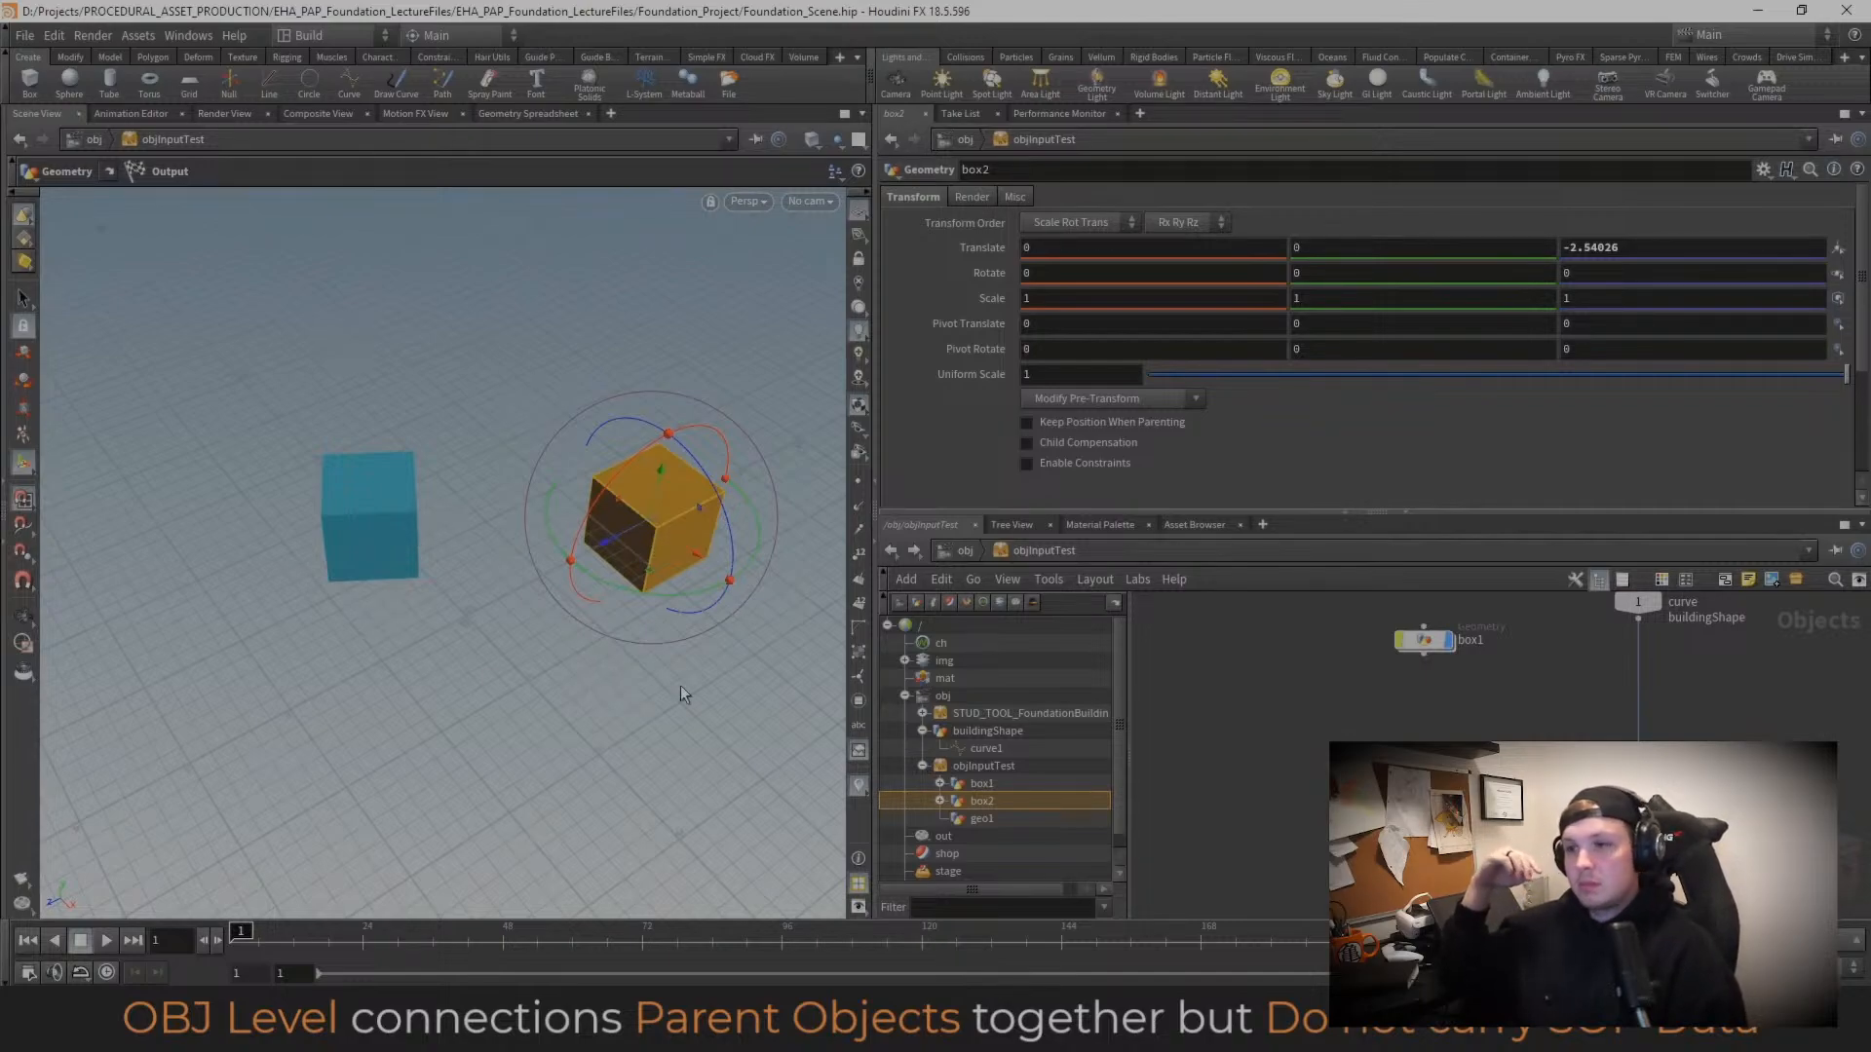
Step: Connect box1's output to box2 and shift box2 slightly toward box1 along its Z axis
left_click_drag(1424, 653, 1425, 760)
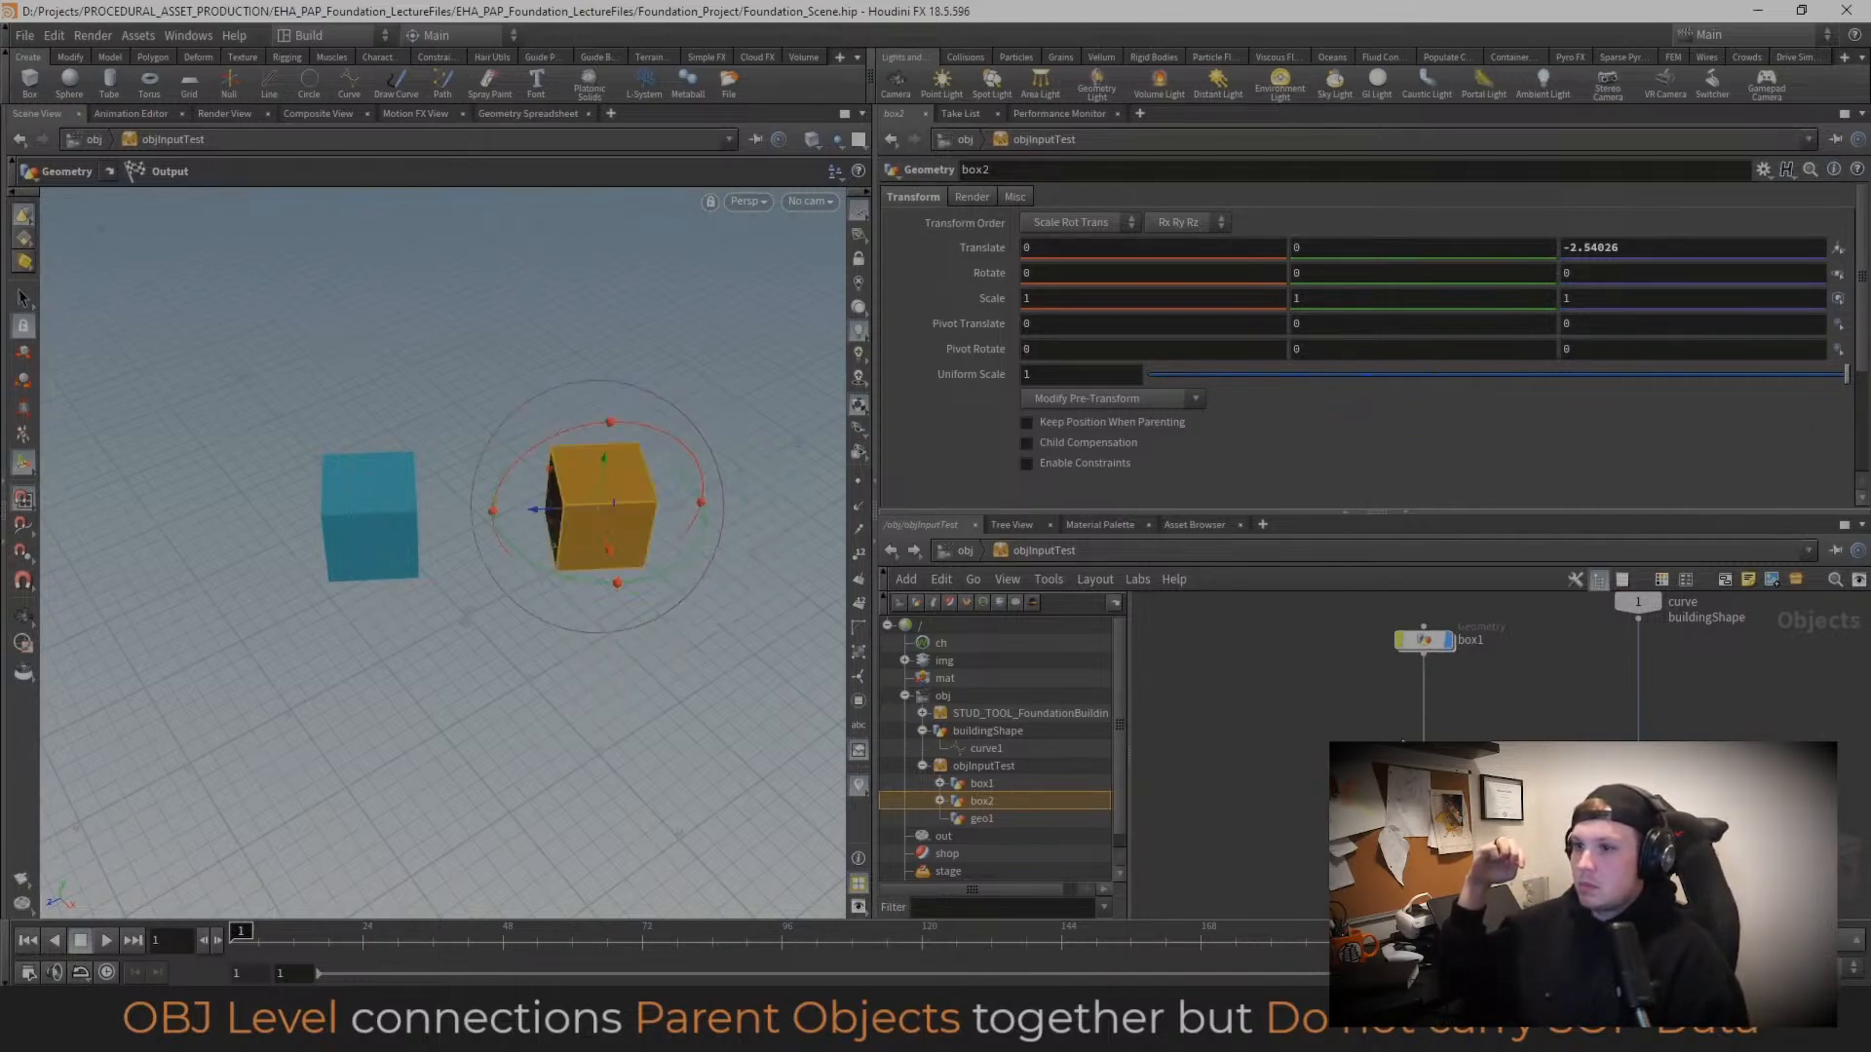
mouse_move(590, 517)
left_mouse_down()
mouse_move(354, 528)
mouse_move(577, 530)
left_mouse_up()
key("r")
Step: Try rotating box1 about 43 degrees around the X axis and undo the rotation
left_click(324, 532)
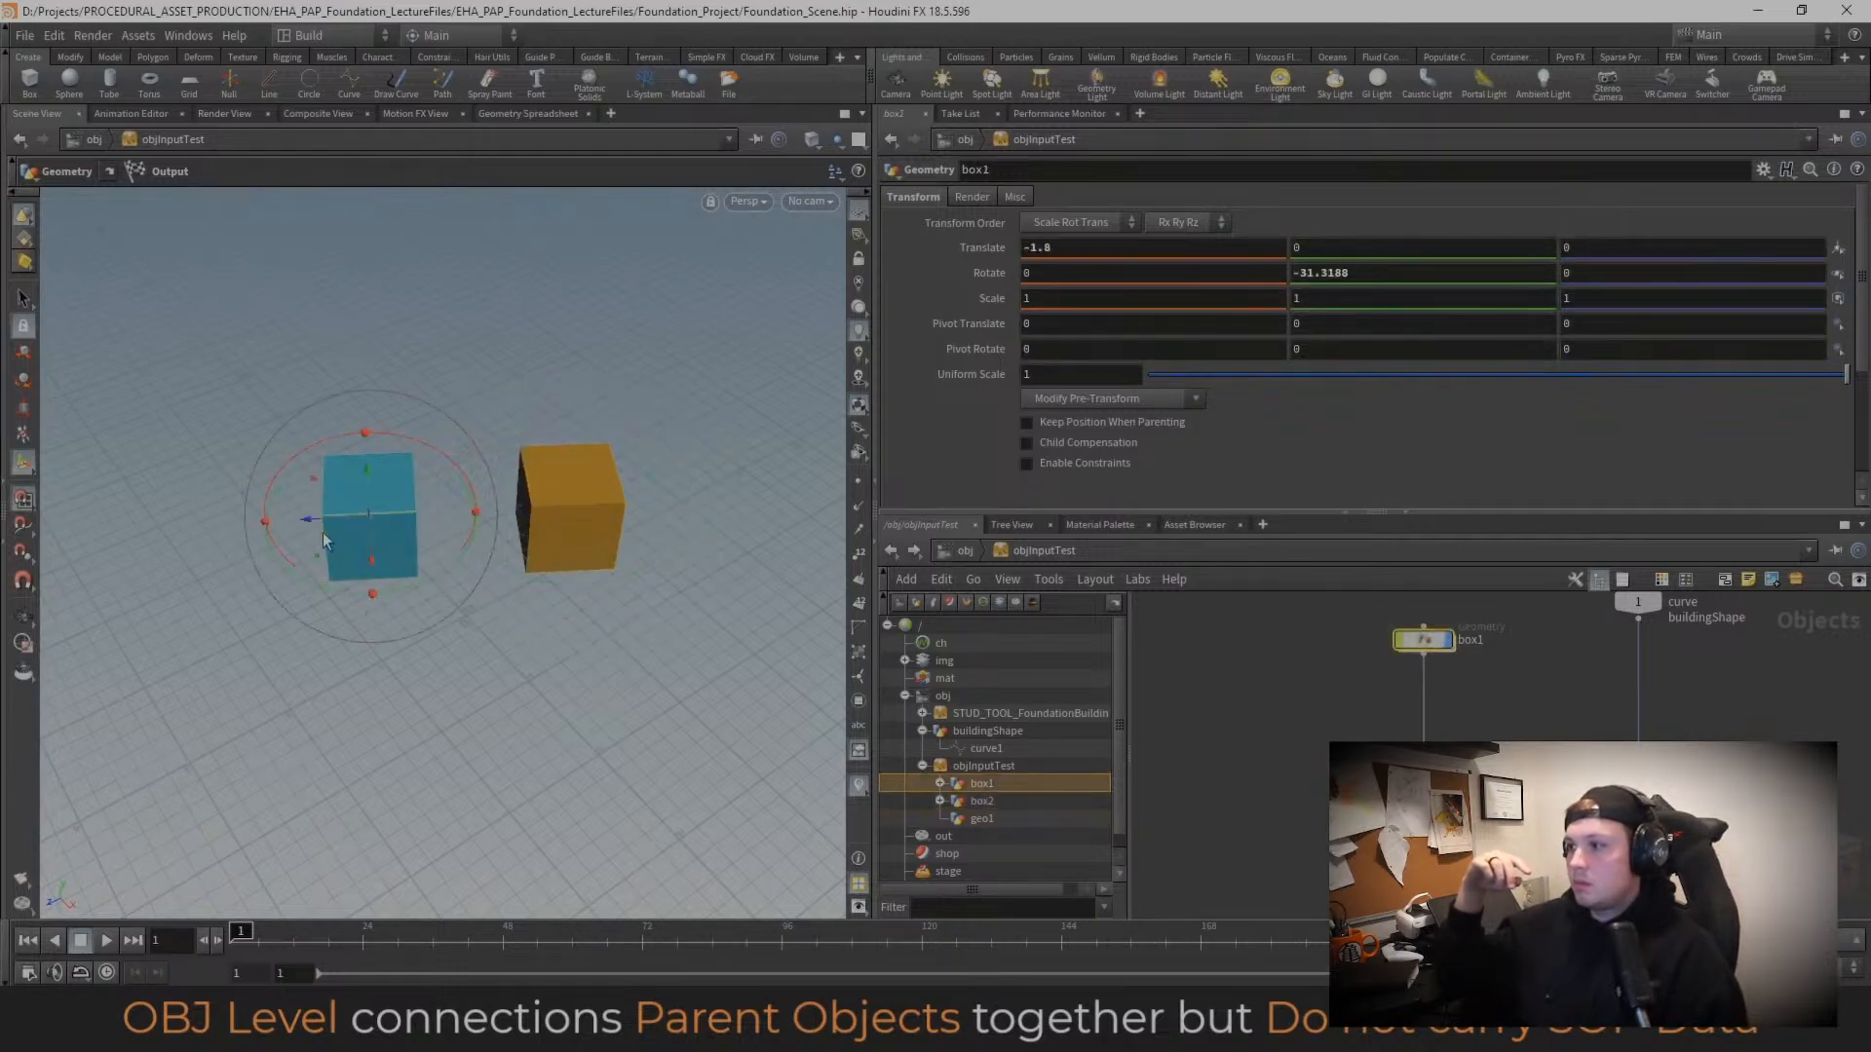
left_click_drag(417, 442, 448, 514)
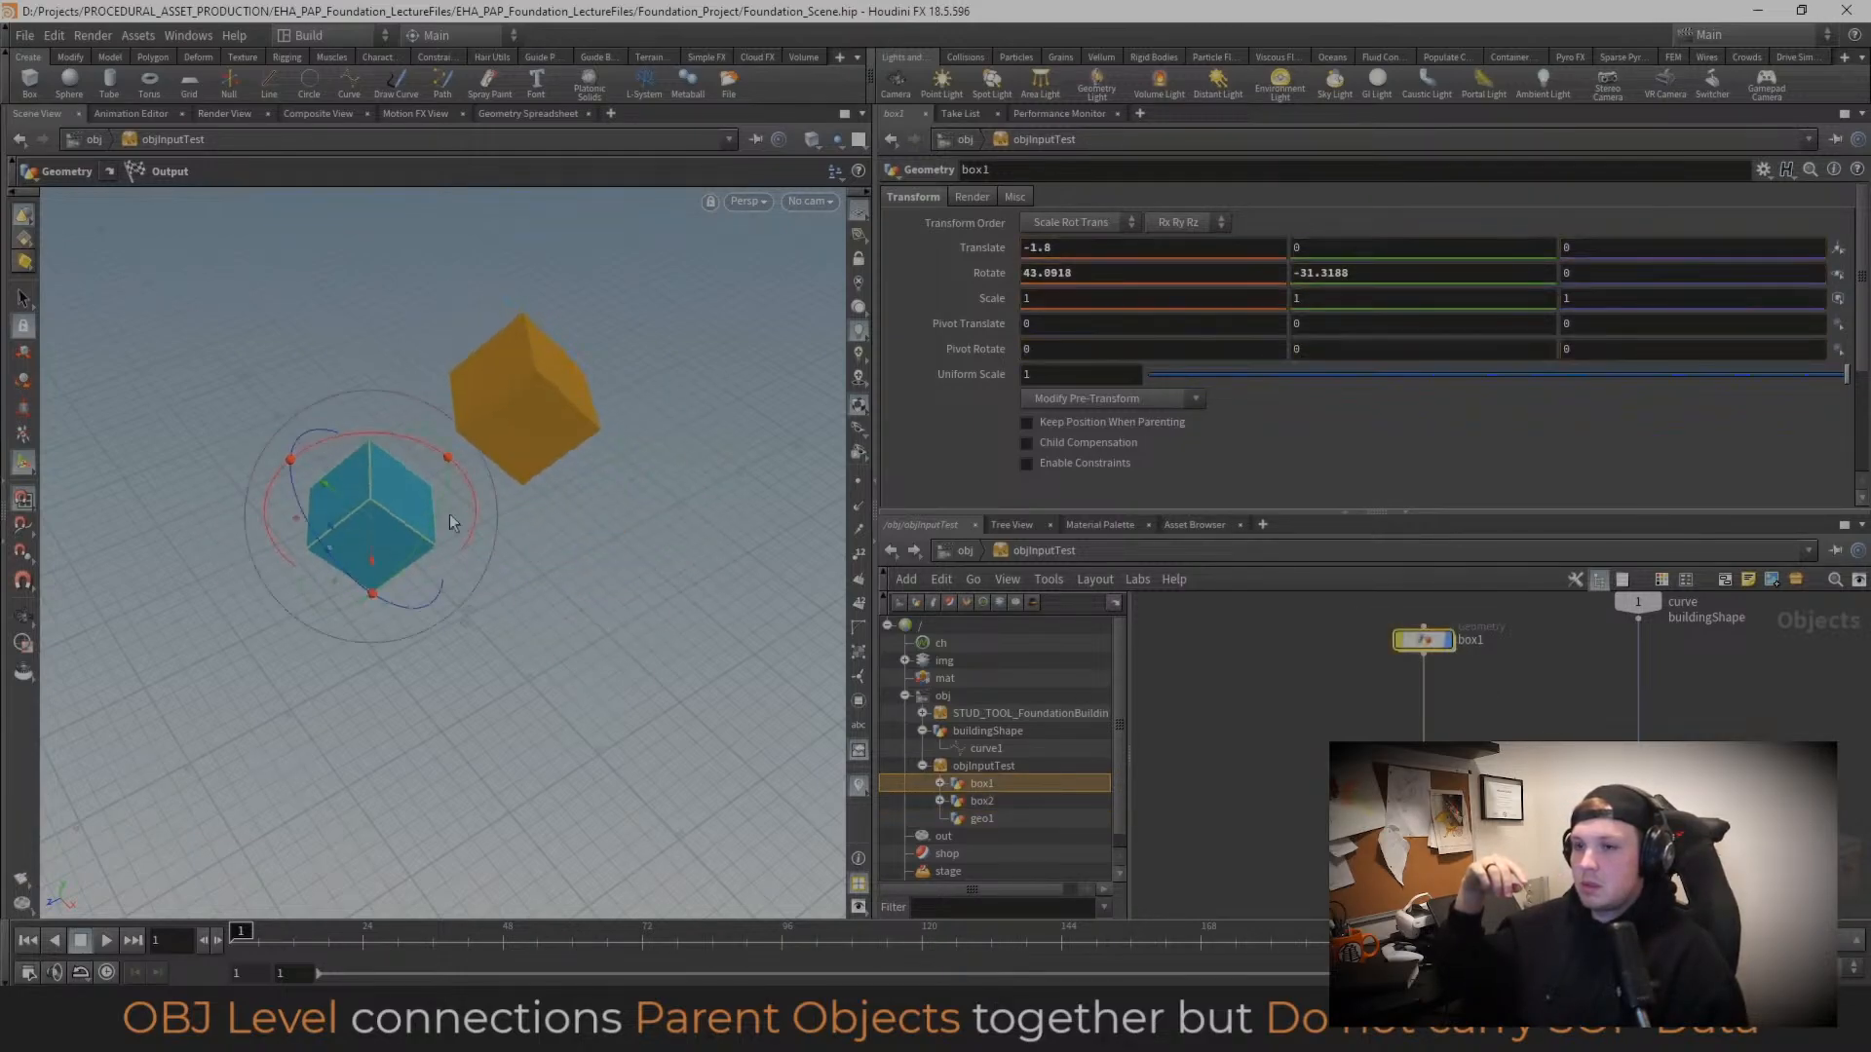
key("ctrl+z")
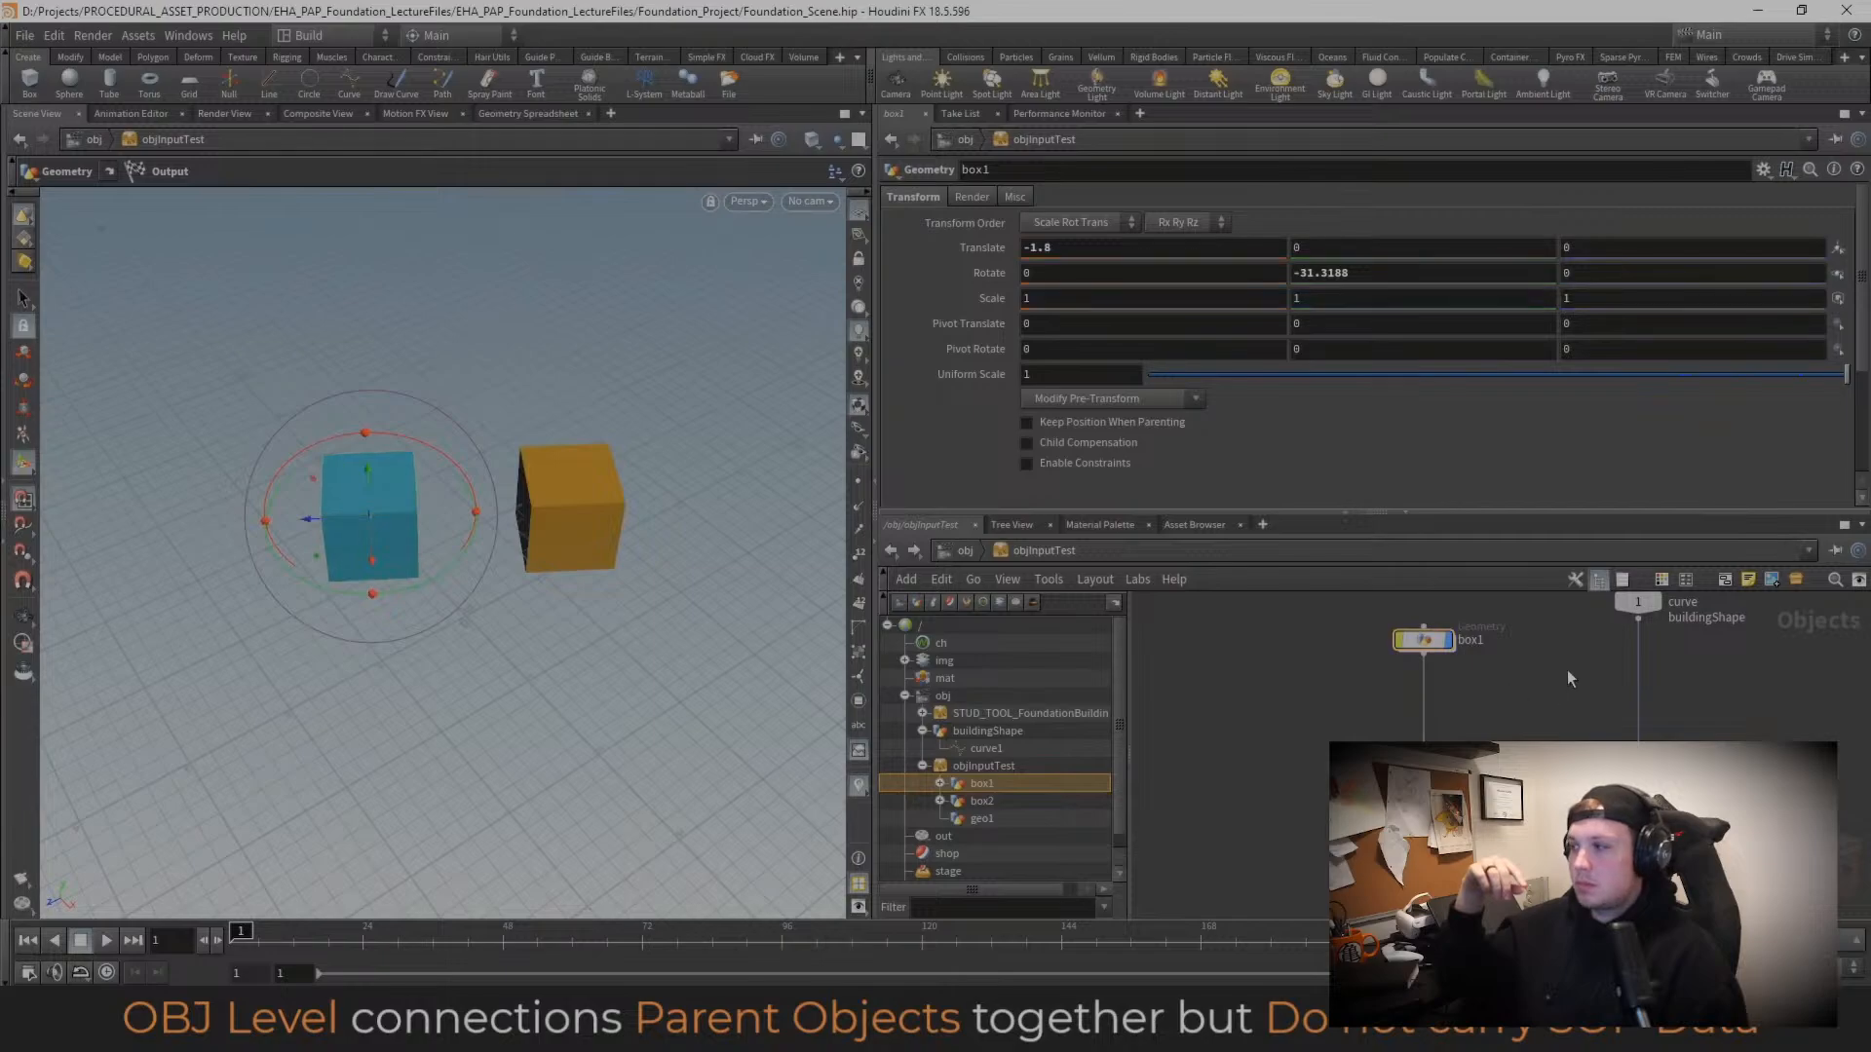
Step: Compare the curve input's connection to geo1 inside objInputTest with the buildingShape connection at the obj level
middle_click_drag(1584, 675, 1436, 703)
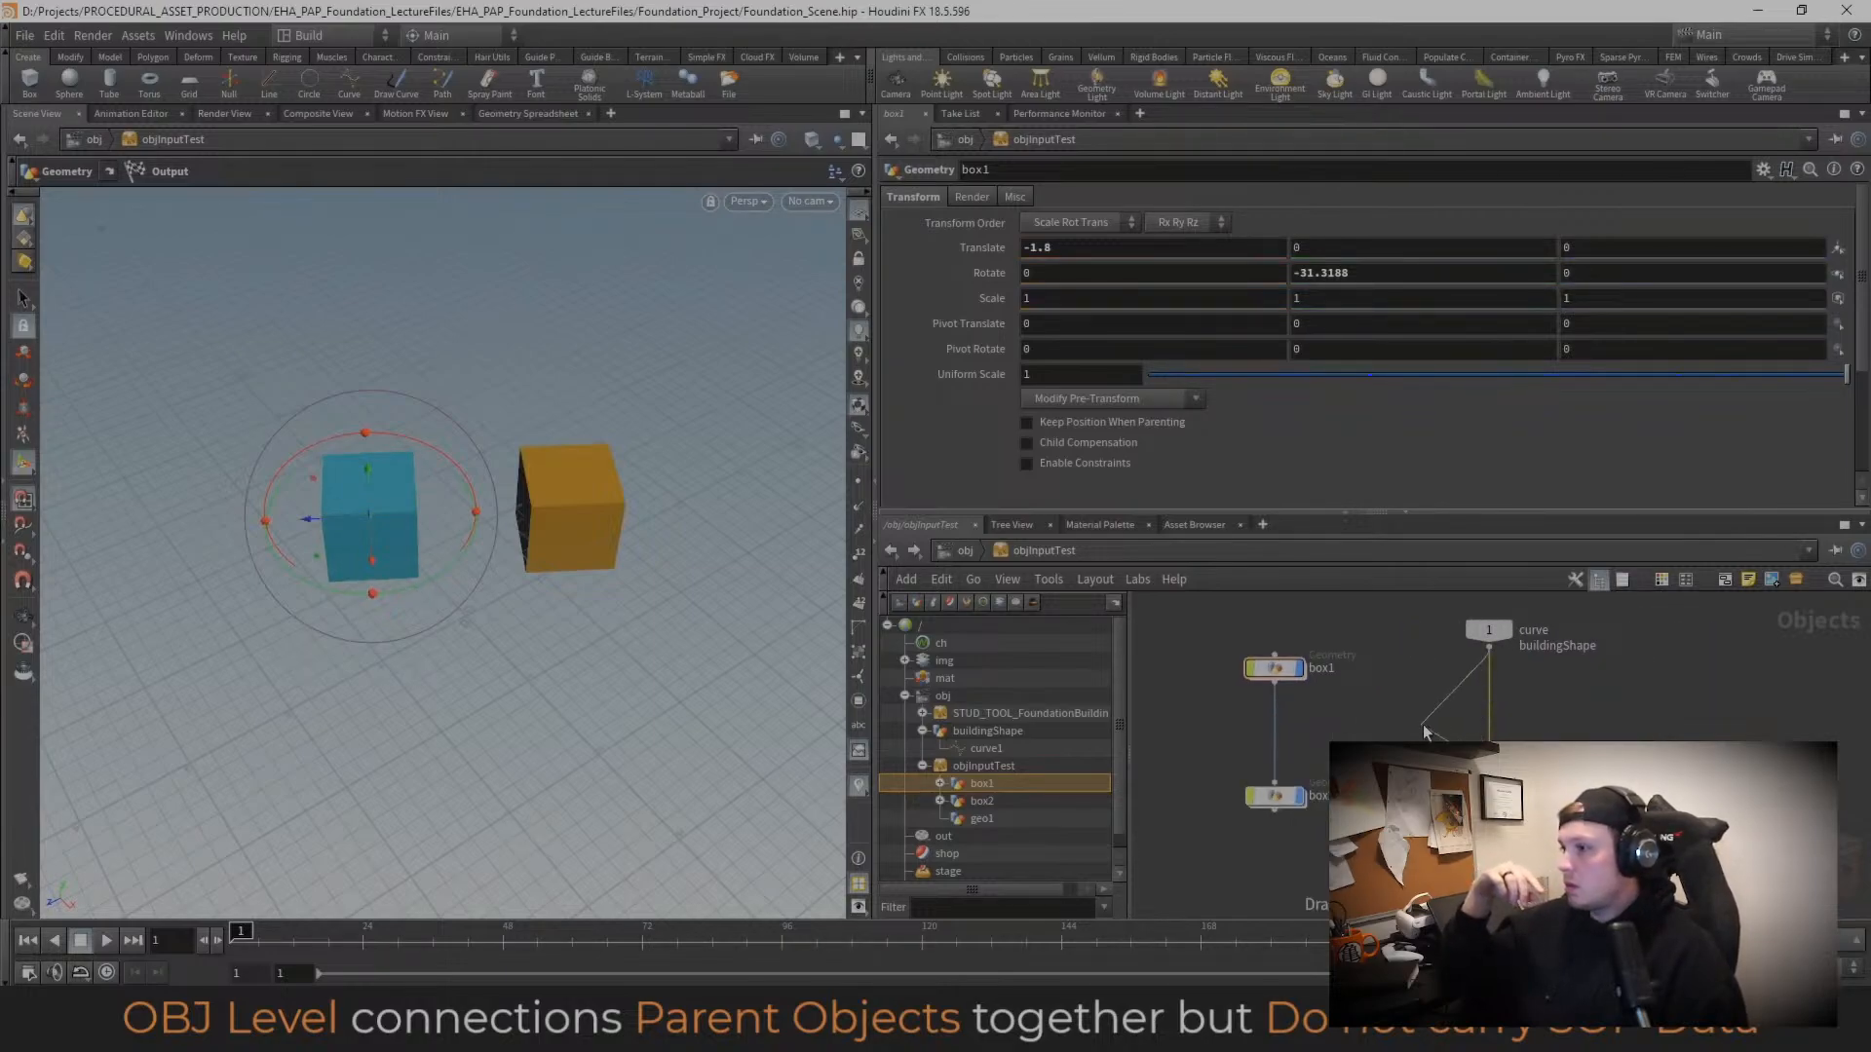
left_click_drag(1491, 705, 1468, 715)
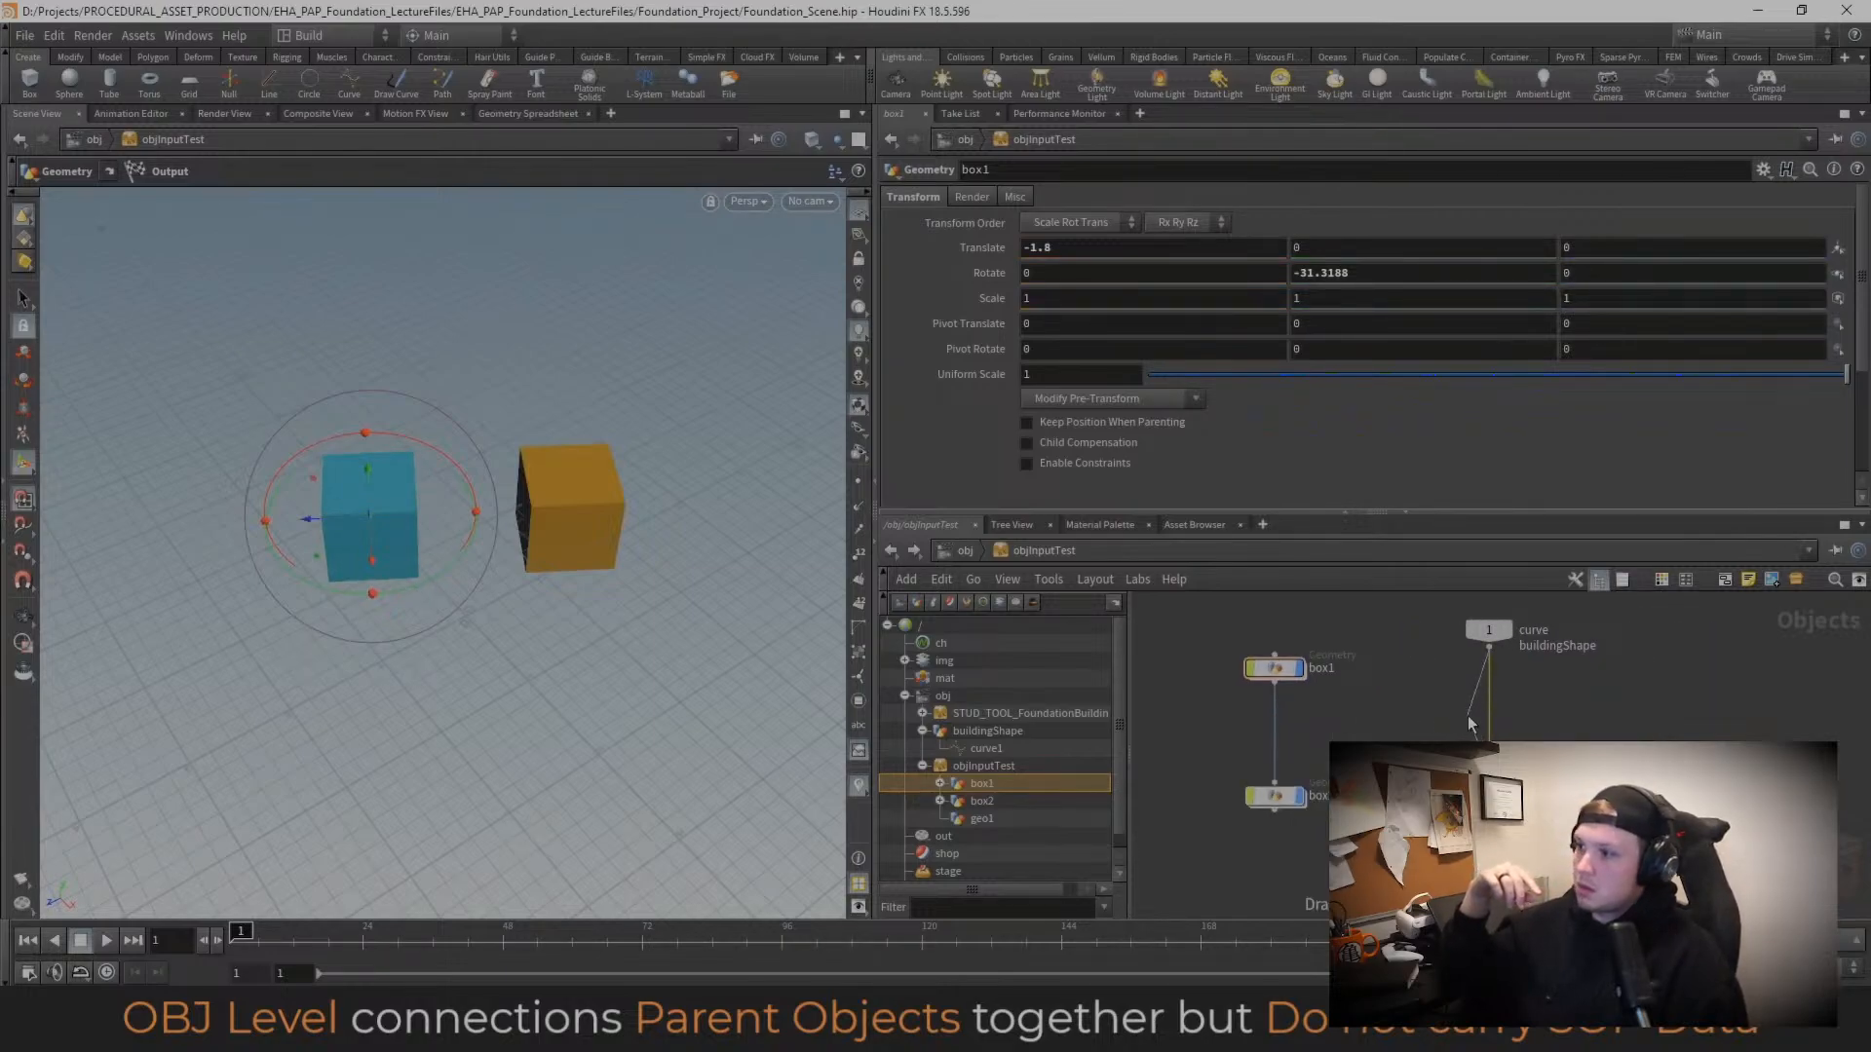
left_click(959, 551)
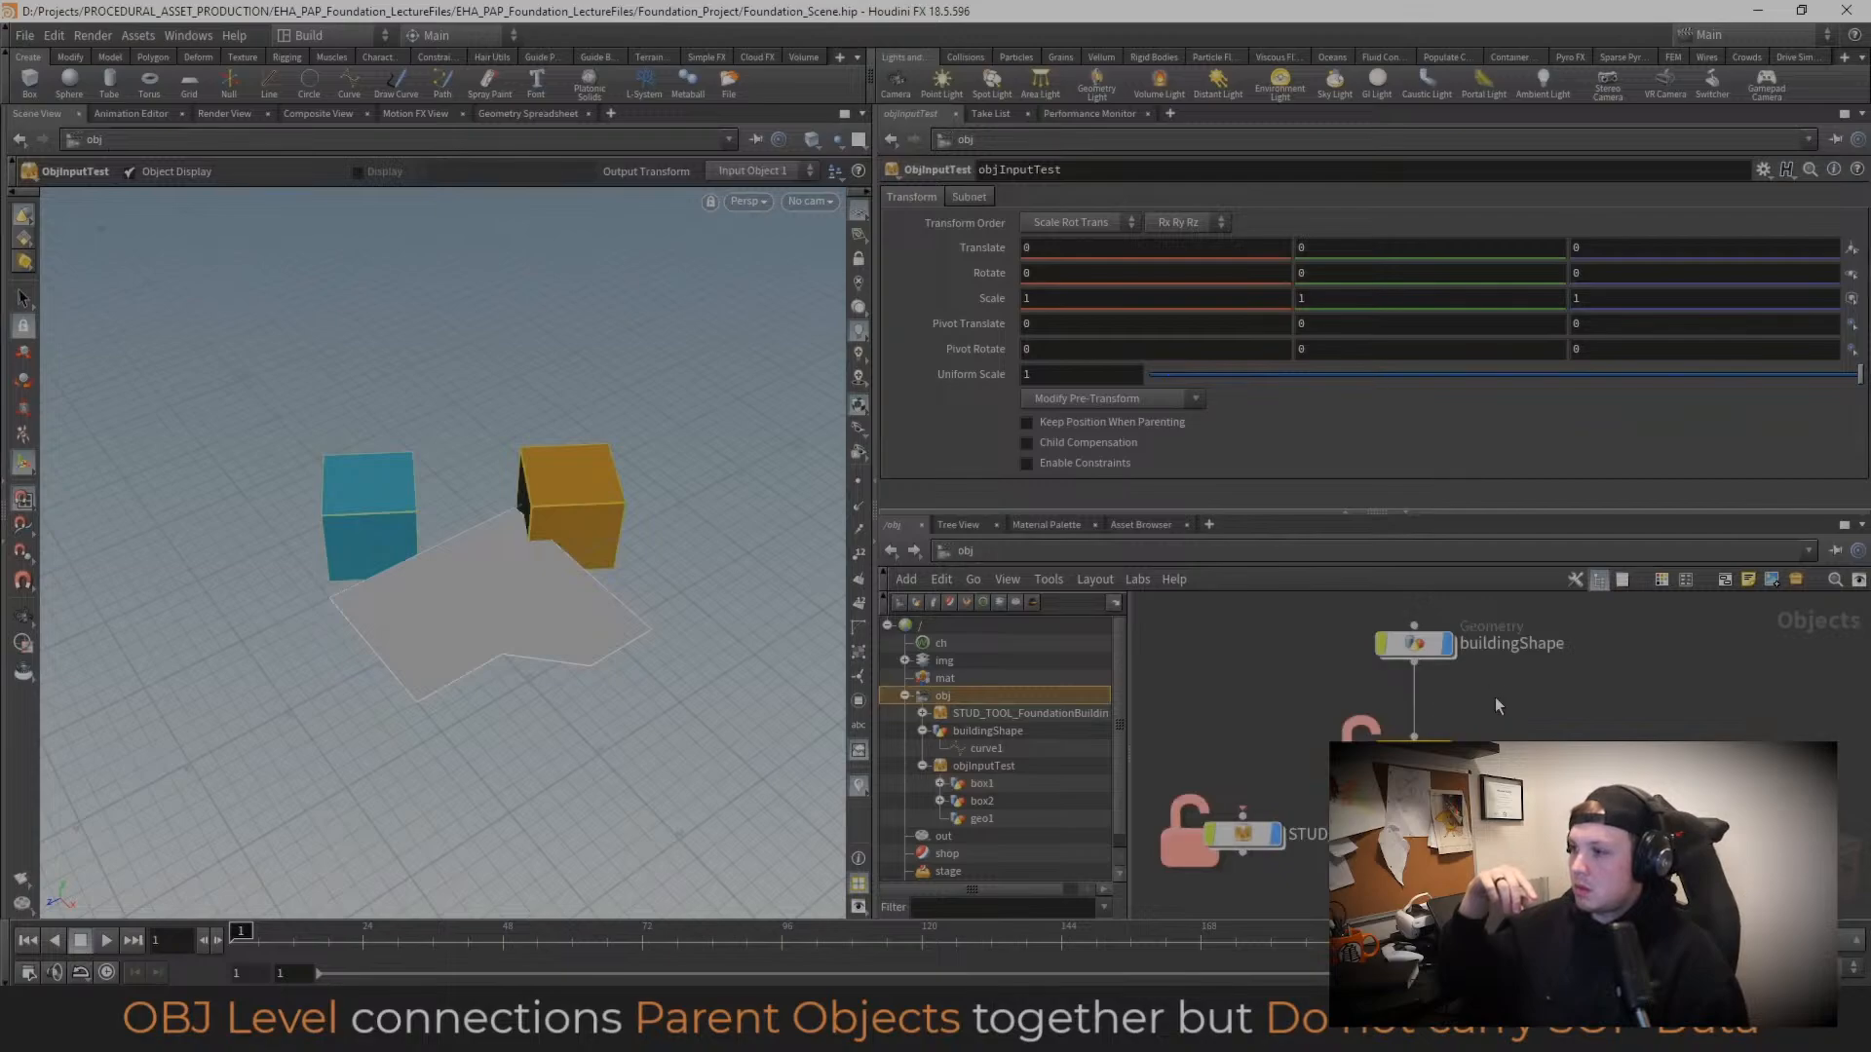
double_click(1414, 753)
left_click(1490, 769)
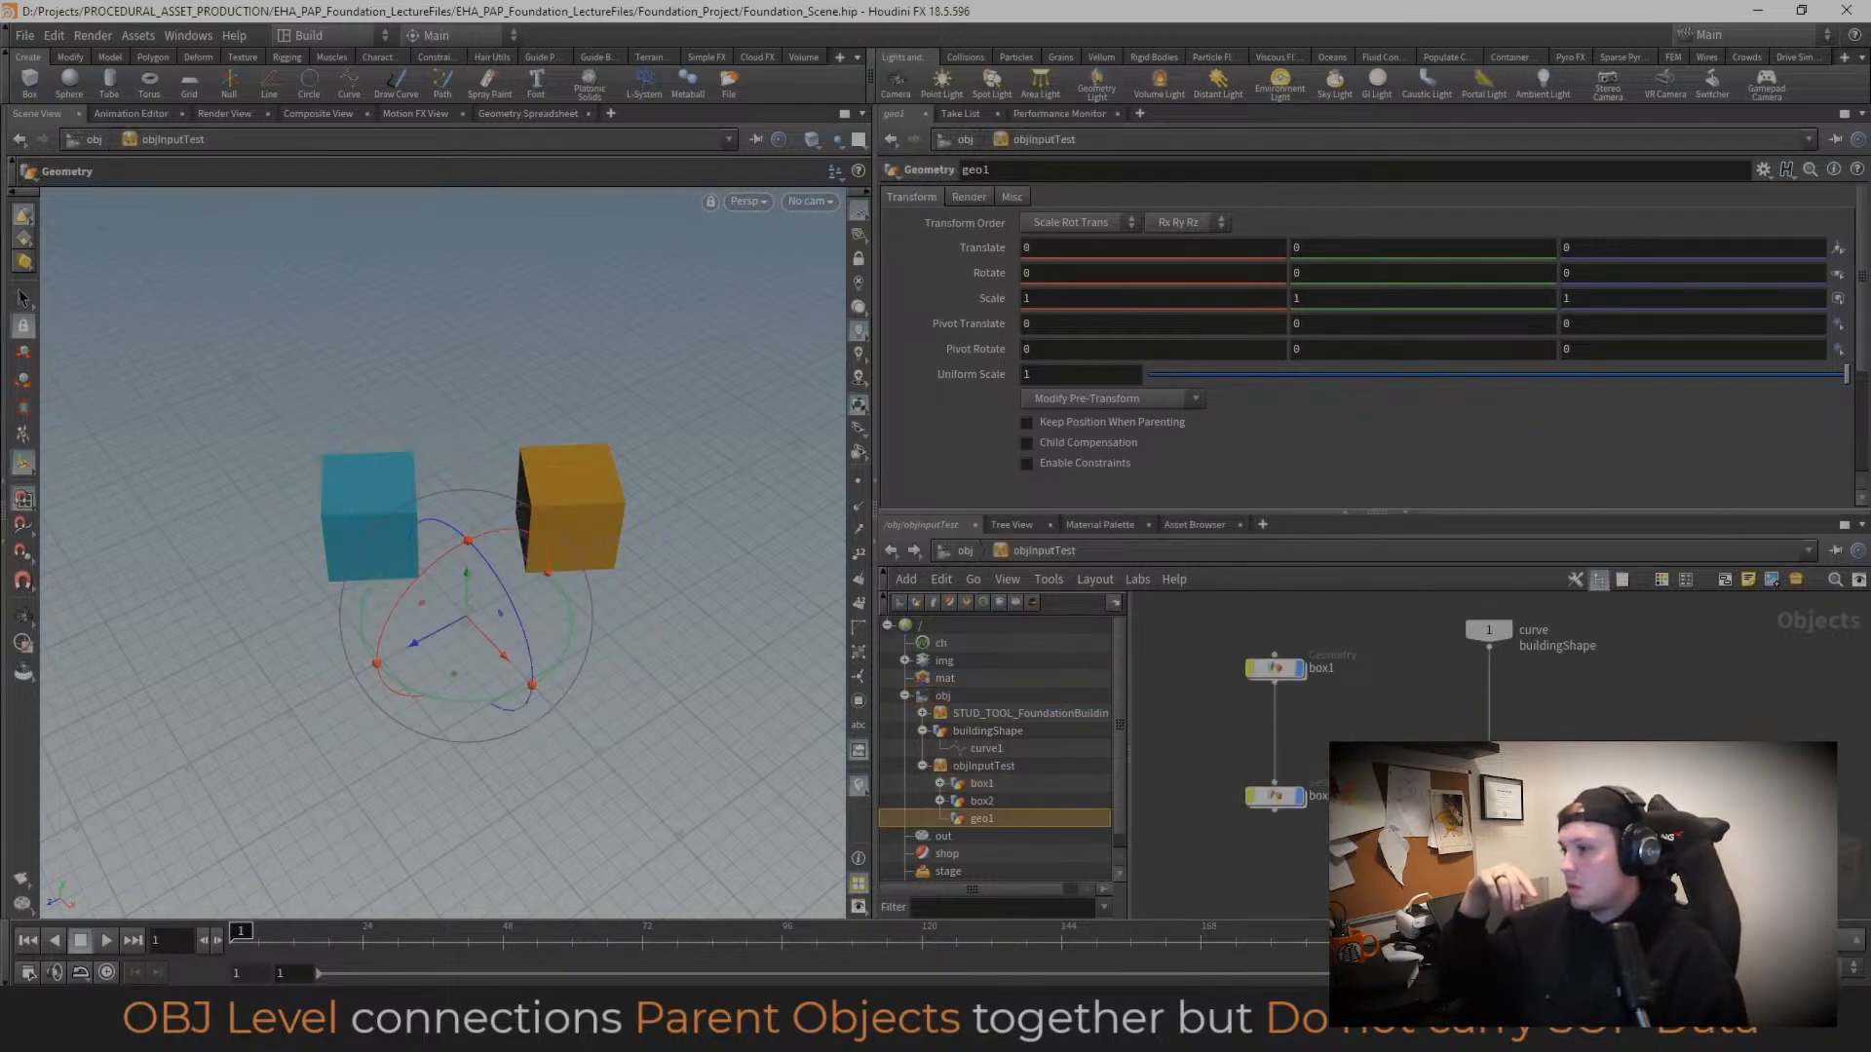
Step: Move the buildingShape object to -4.4 along X in the obj network
left_click(943, 553)
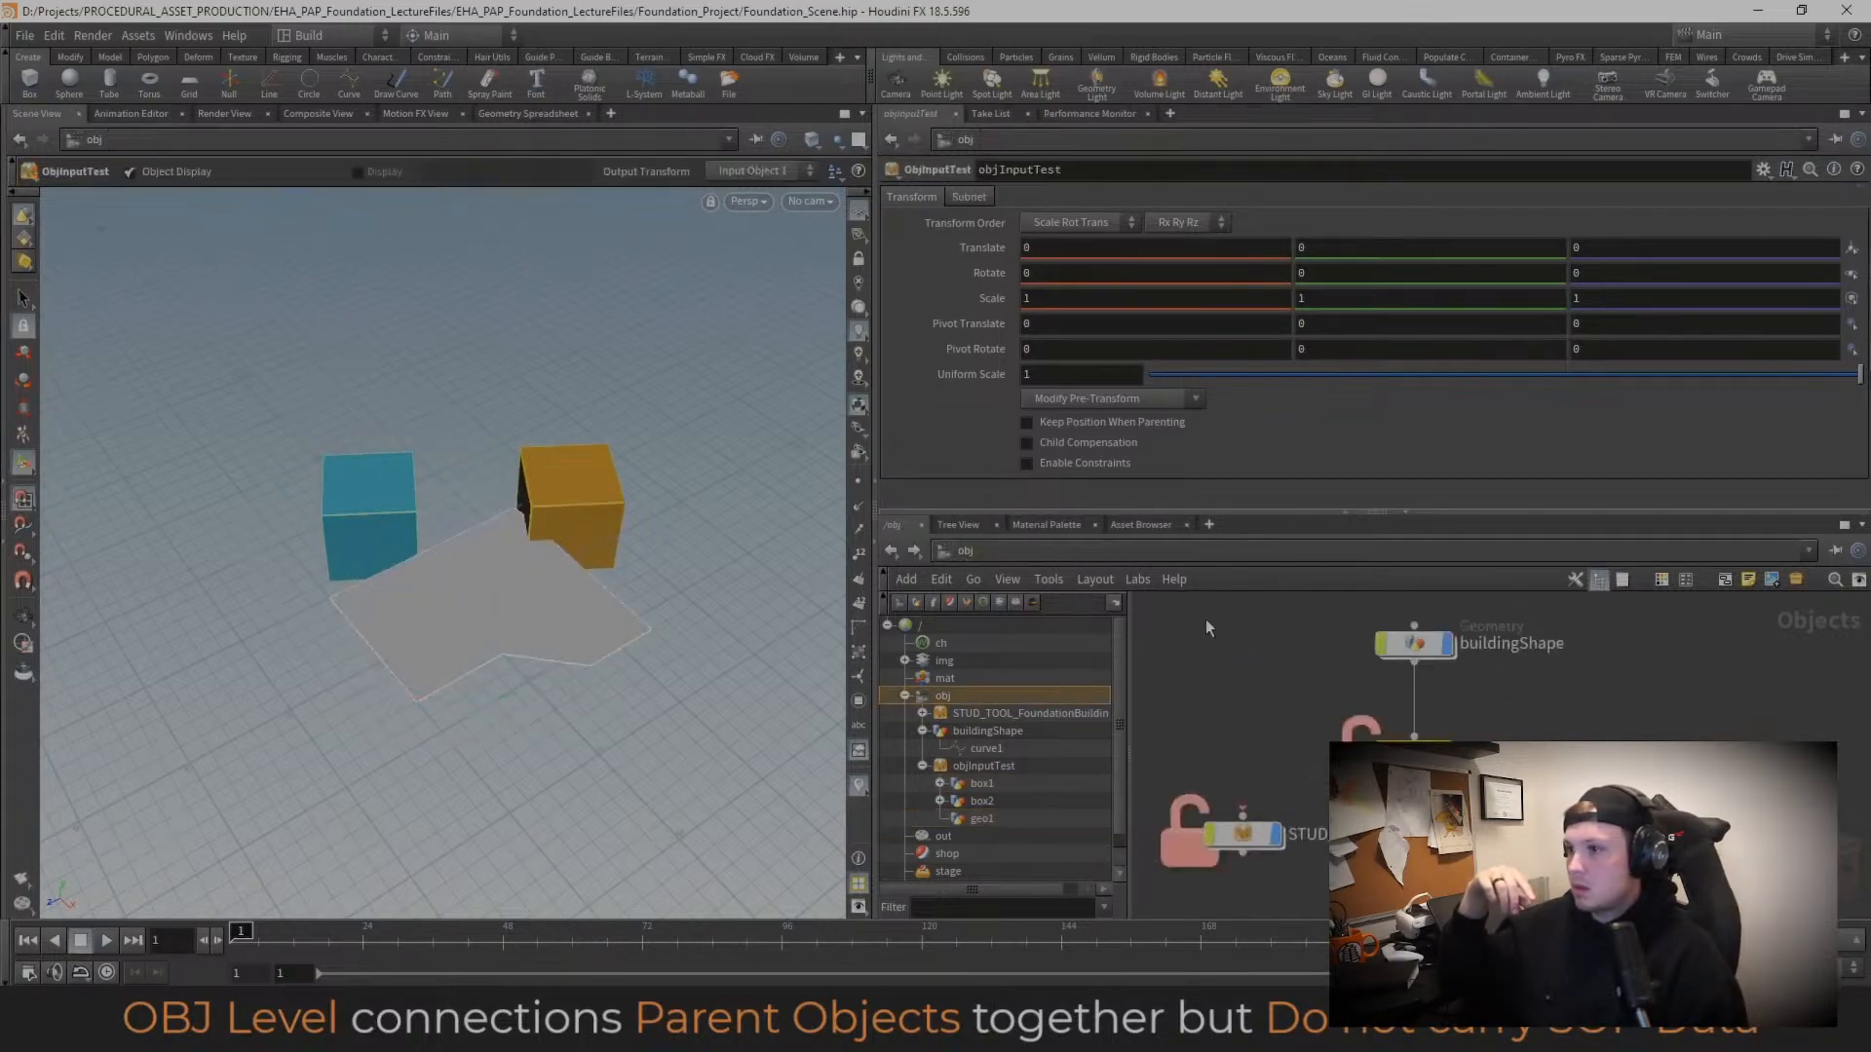
left_click(1427, 645)
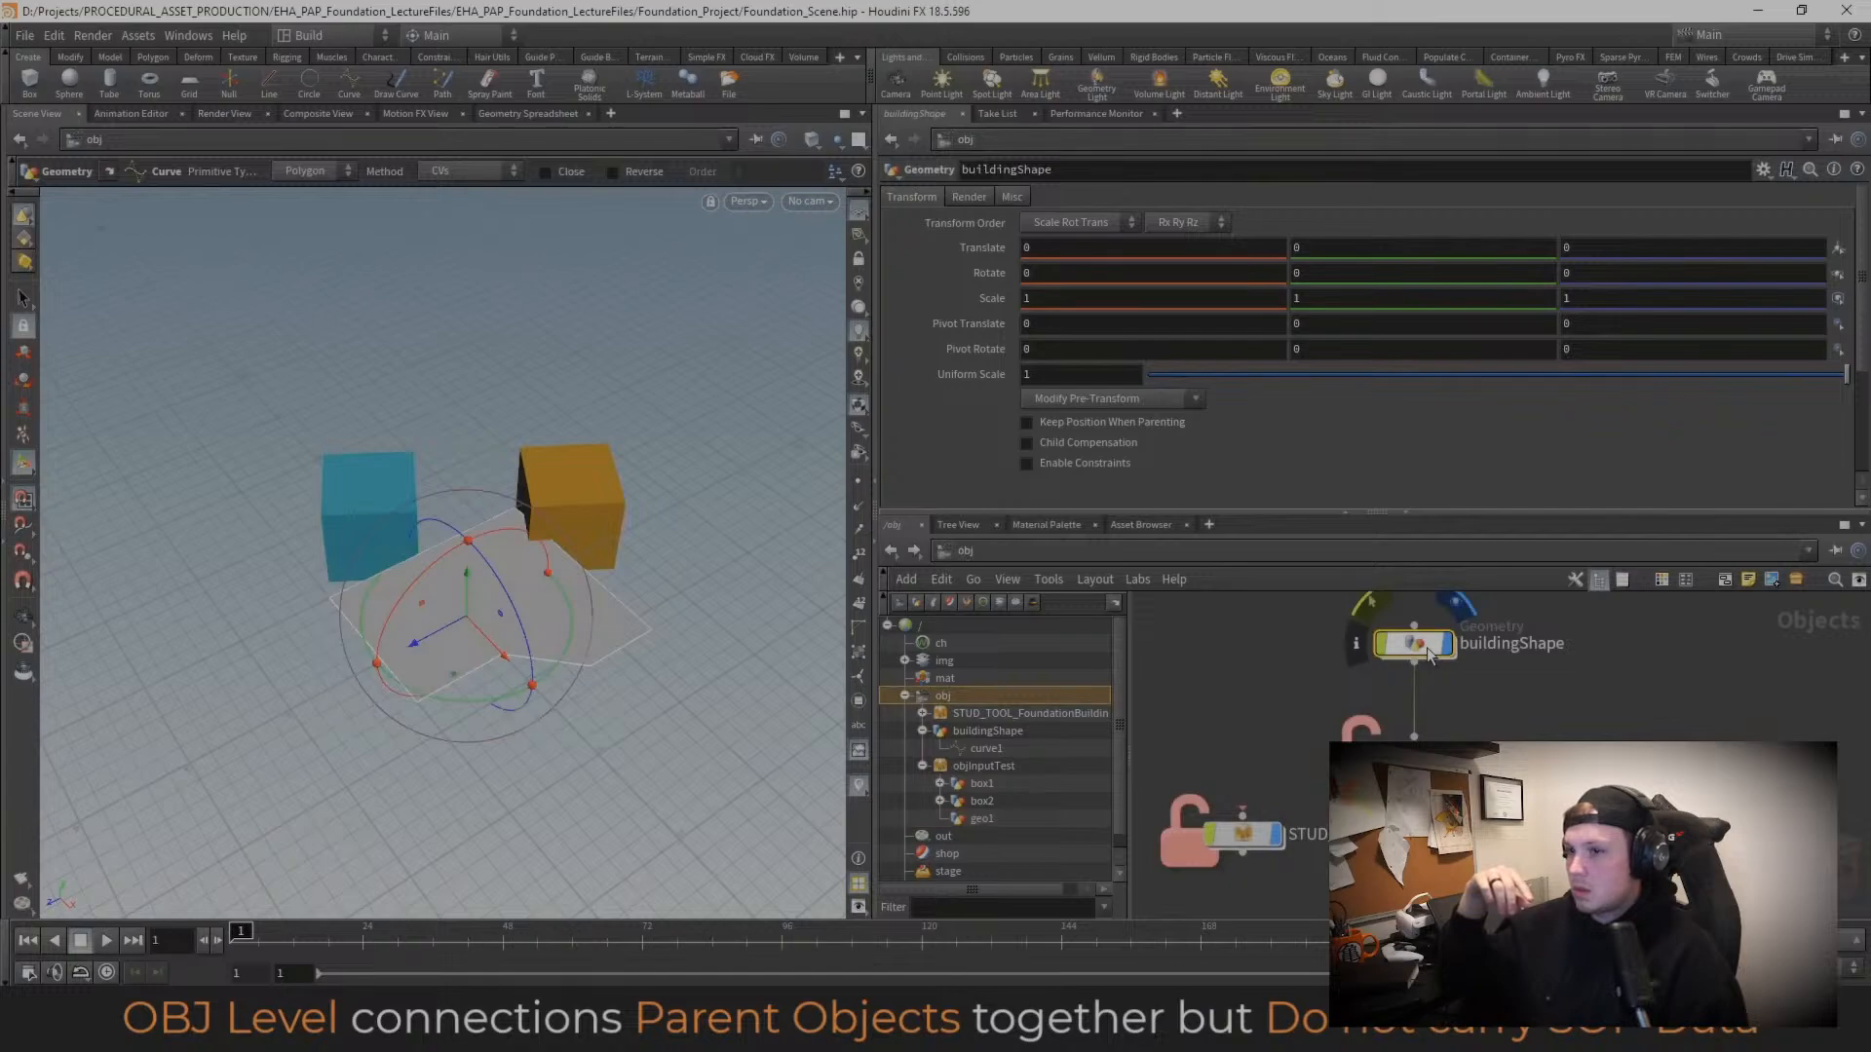
mouse_move(382, 624)
left_mouse_down()
mouse_move(236, 446)
mouse_move(259, 454)
left_mouse_up()
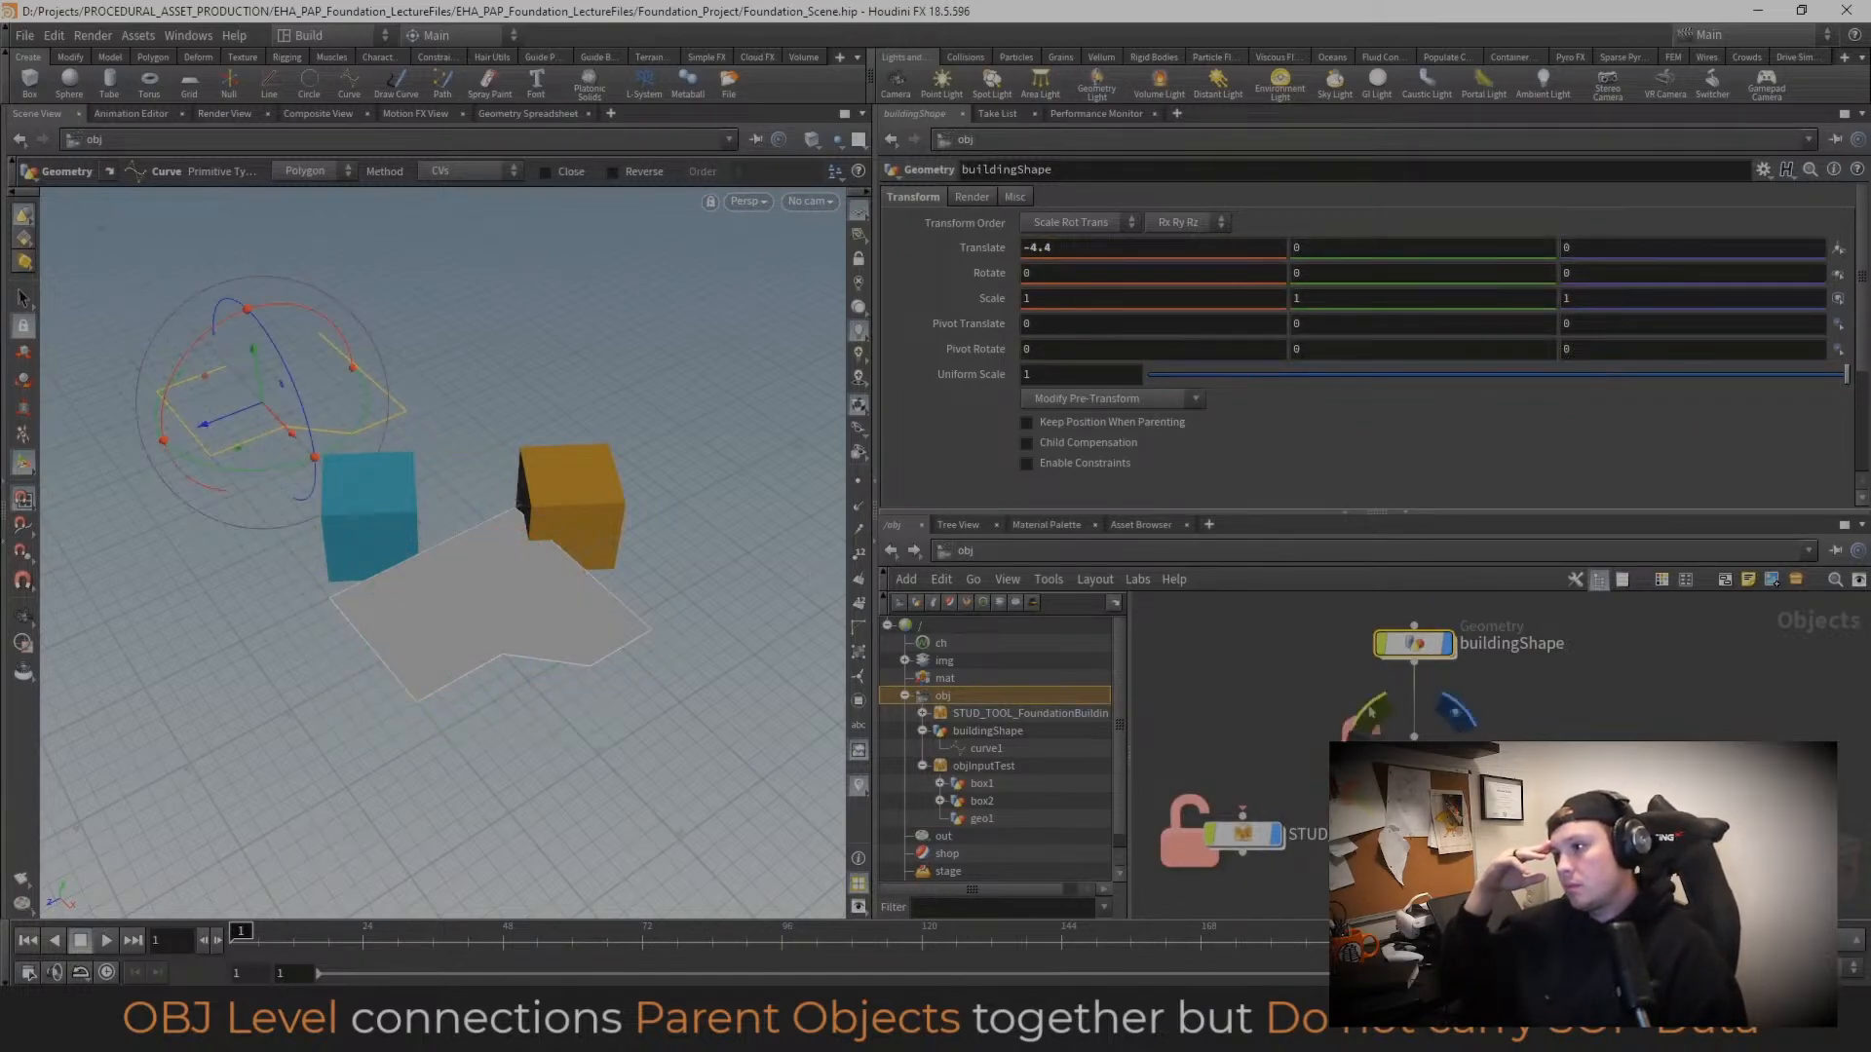
Step: Add a box inside the geo1 object of objInputTest and return to the obj level
left_click(982, 819)
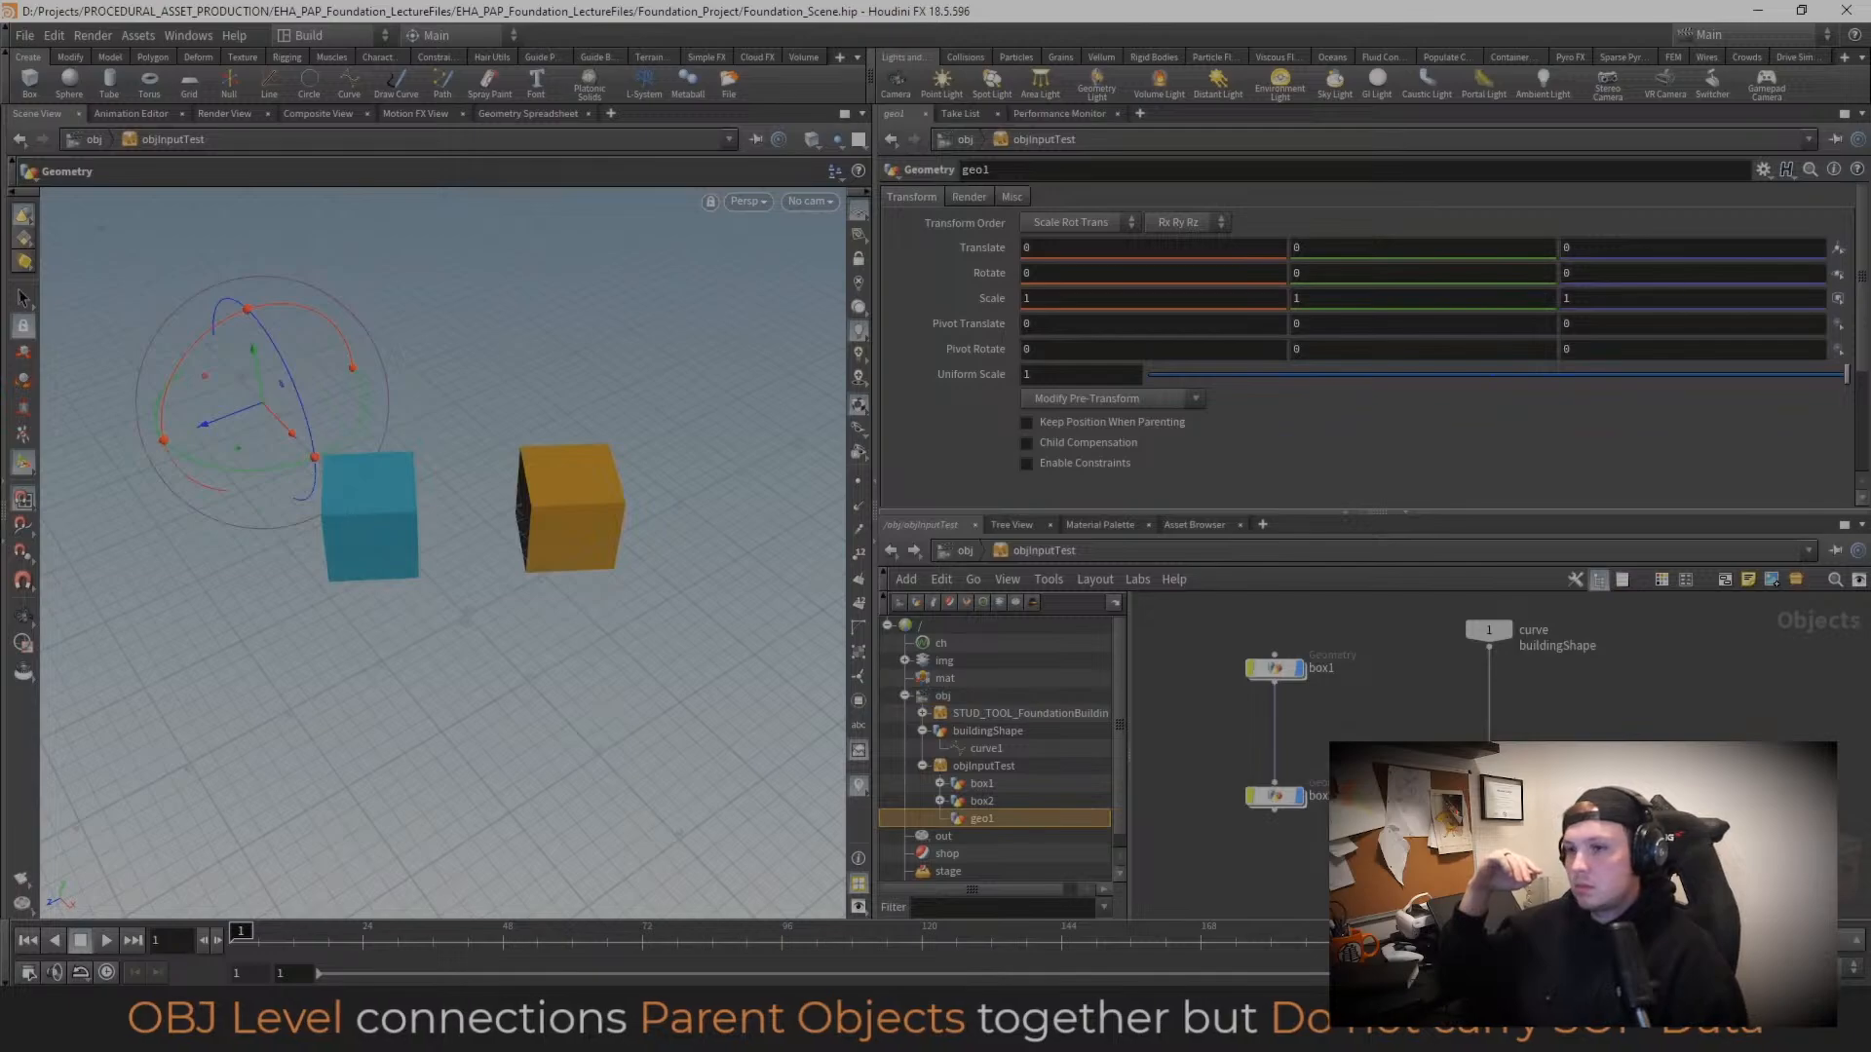
key("i")
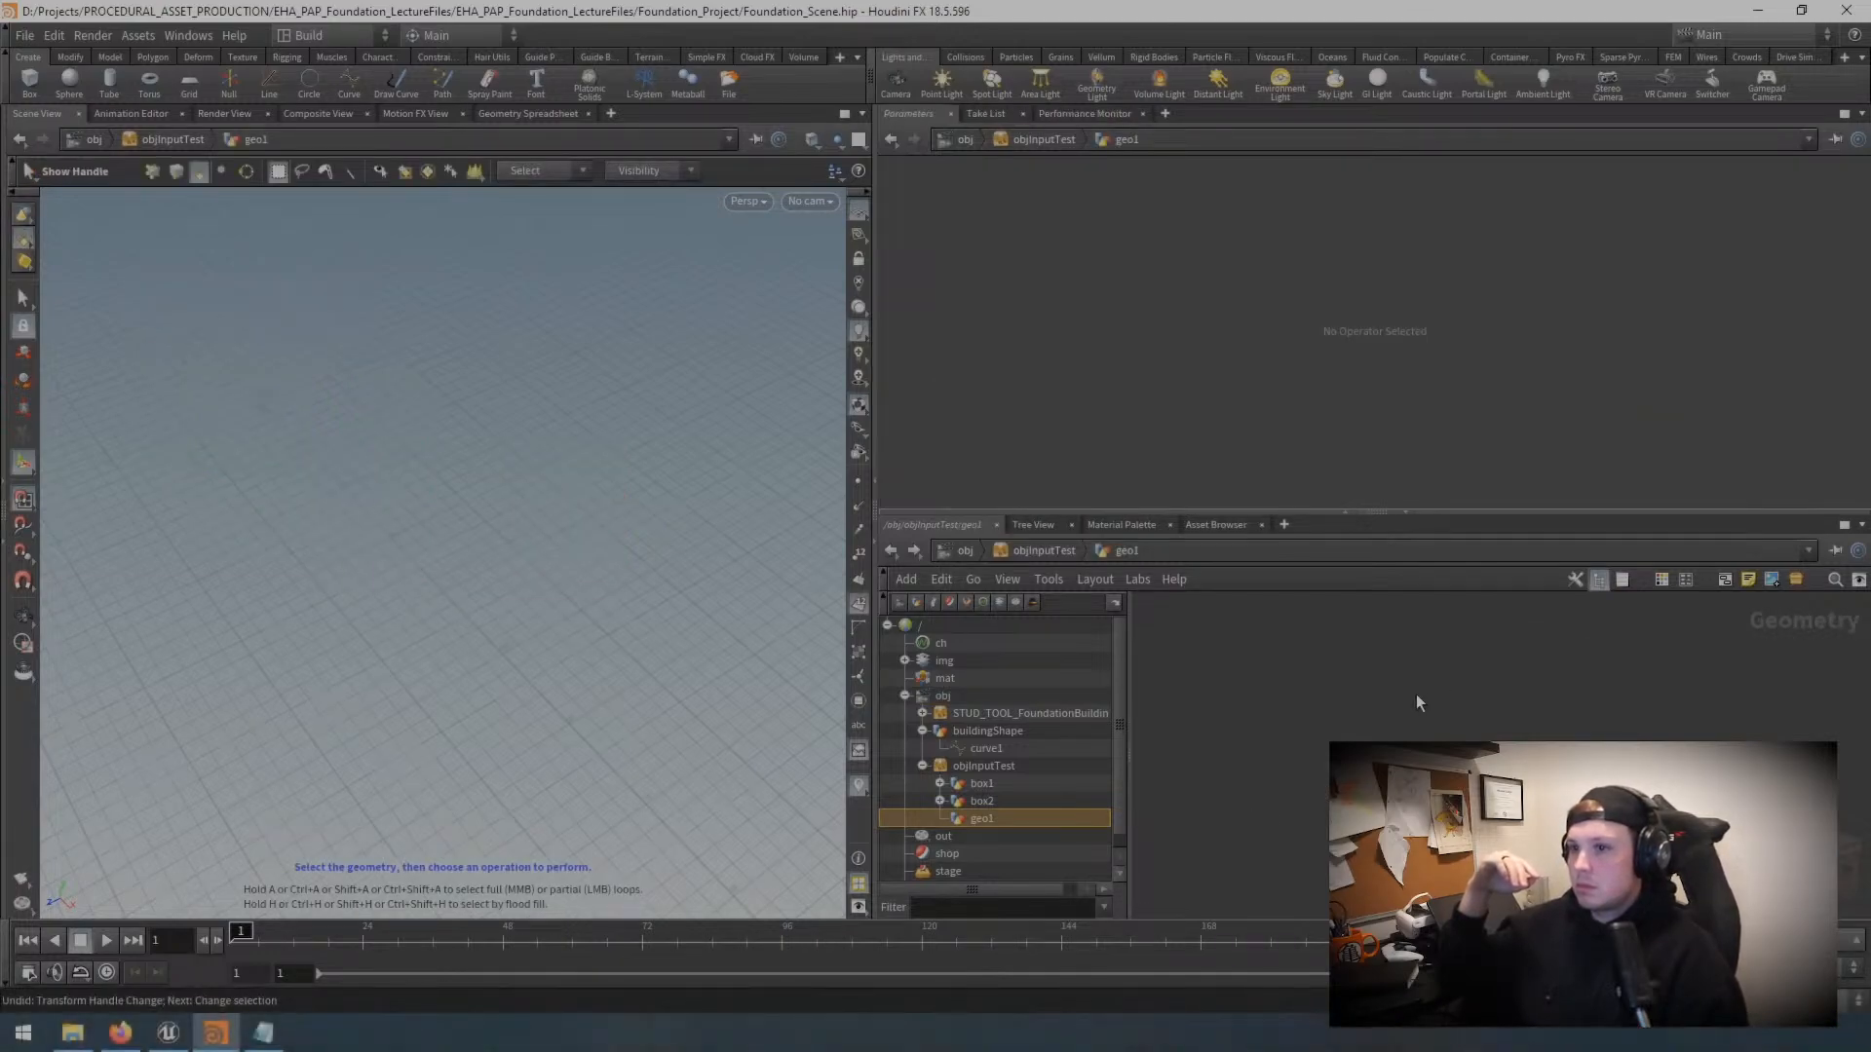
key("Tab")
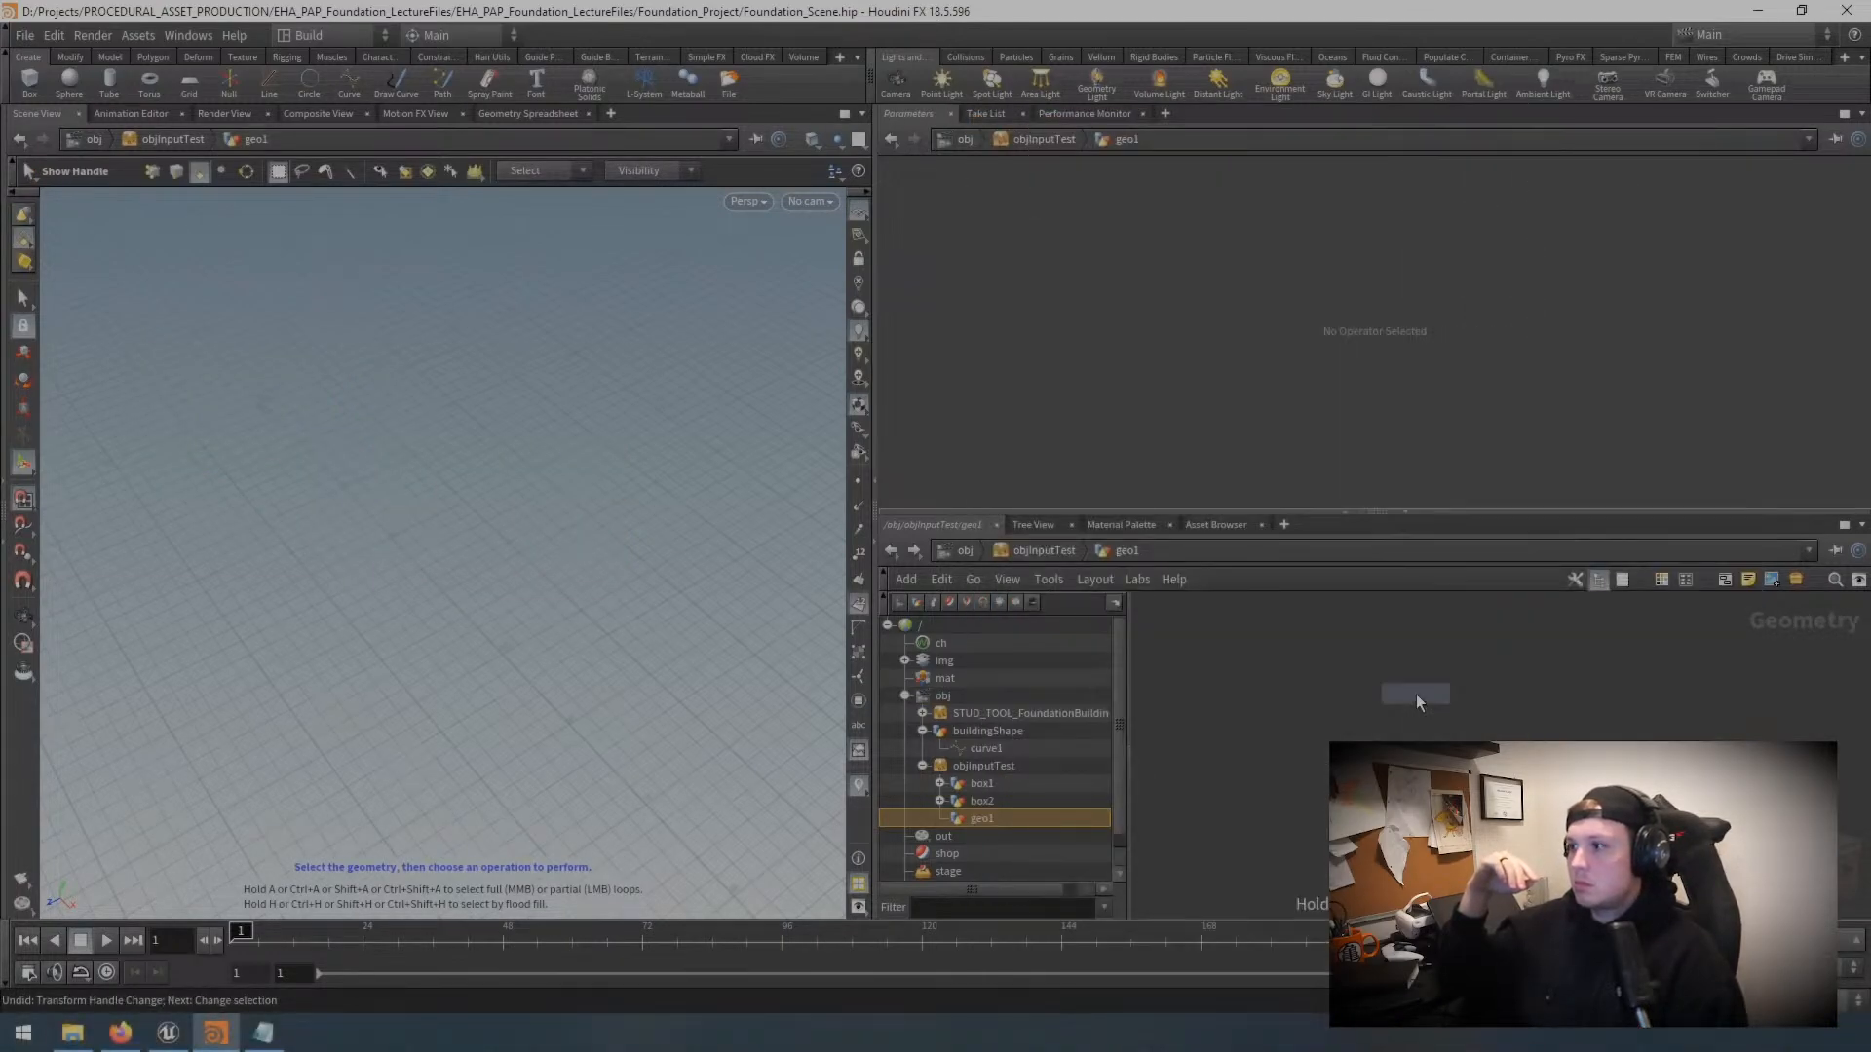
left_click(1416, 693)
left_click(1045, 554)
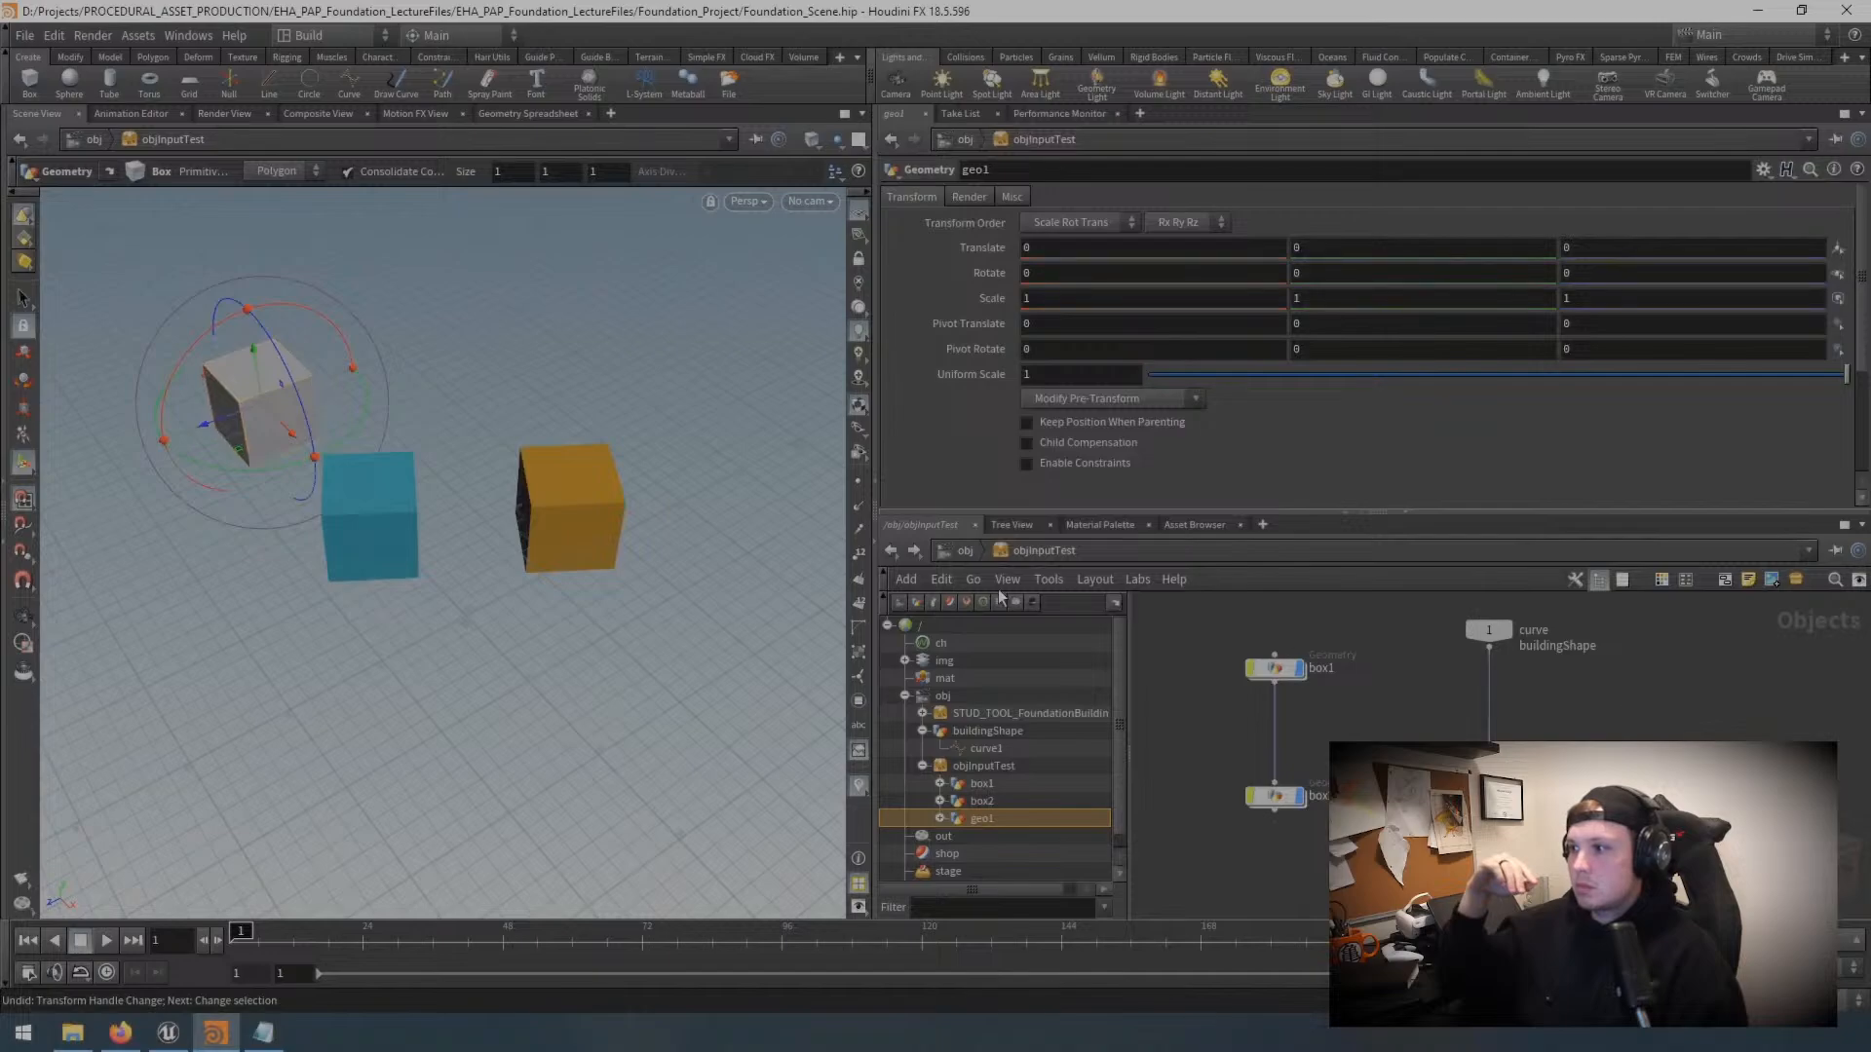
left_click(964, 550)
Step: Disconnect objInputTest from buildingShape in the obj network
left_click(1474, 643)
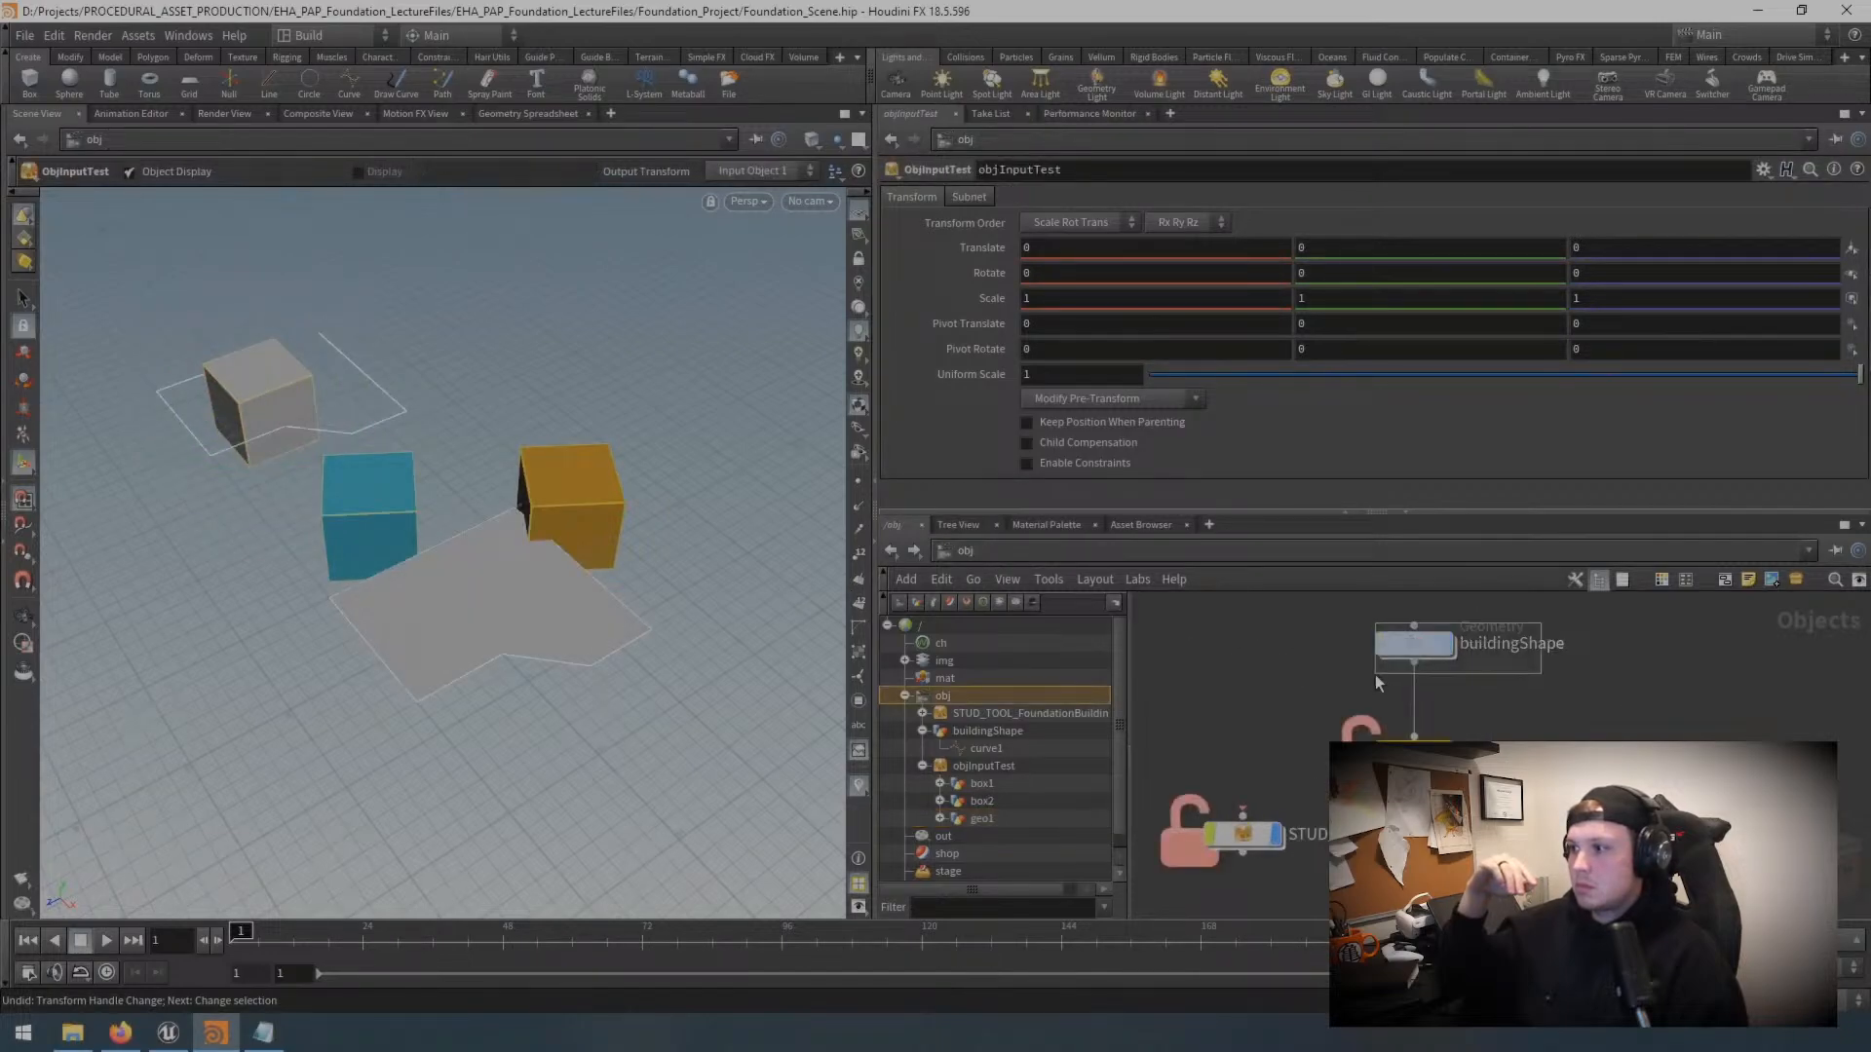
left_click_drag(454, 575, 221, 395)
key("ctrl+z")
key("ctrl+z")
key("ctrl+z")
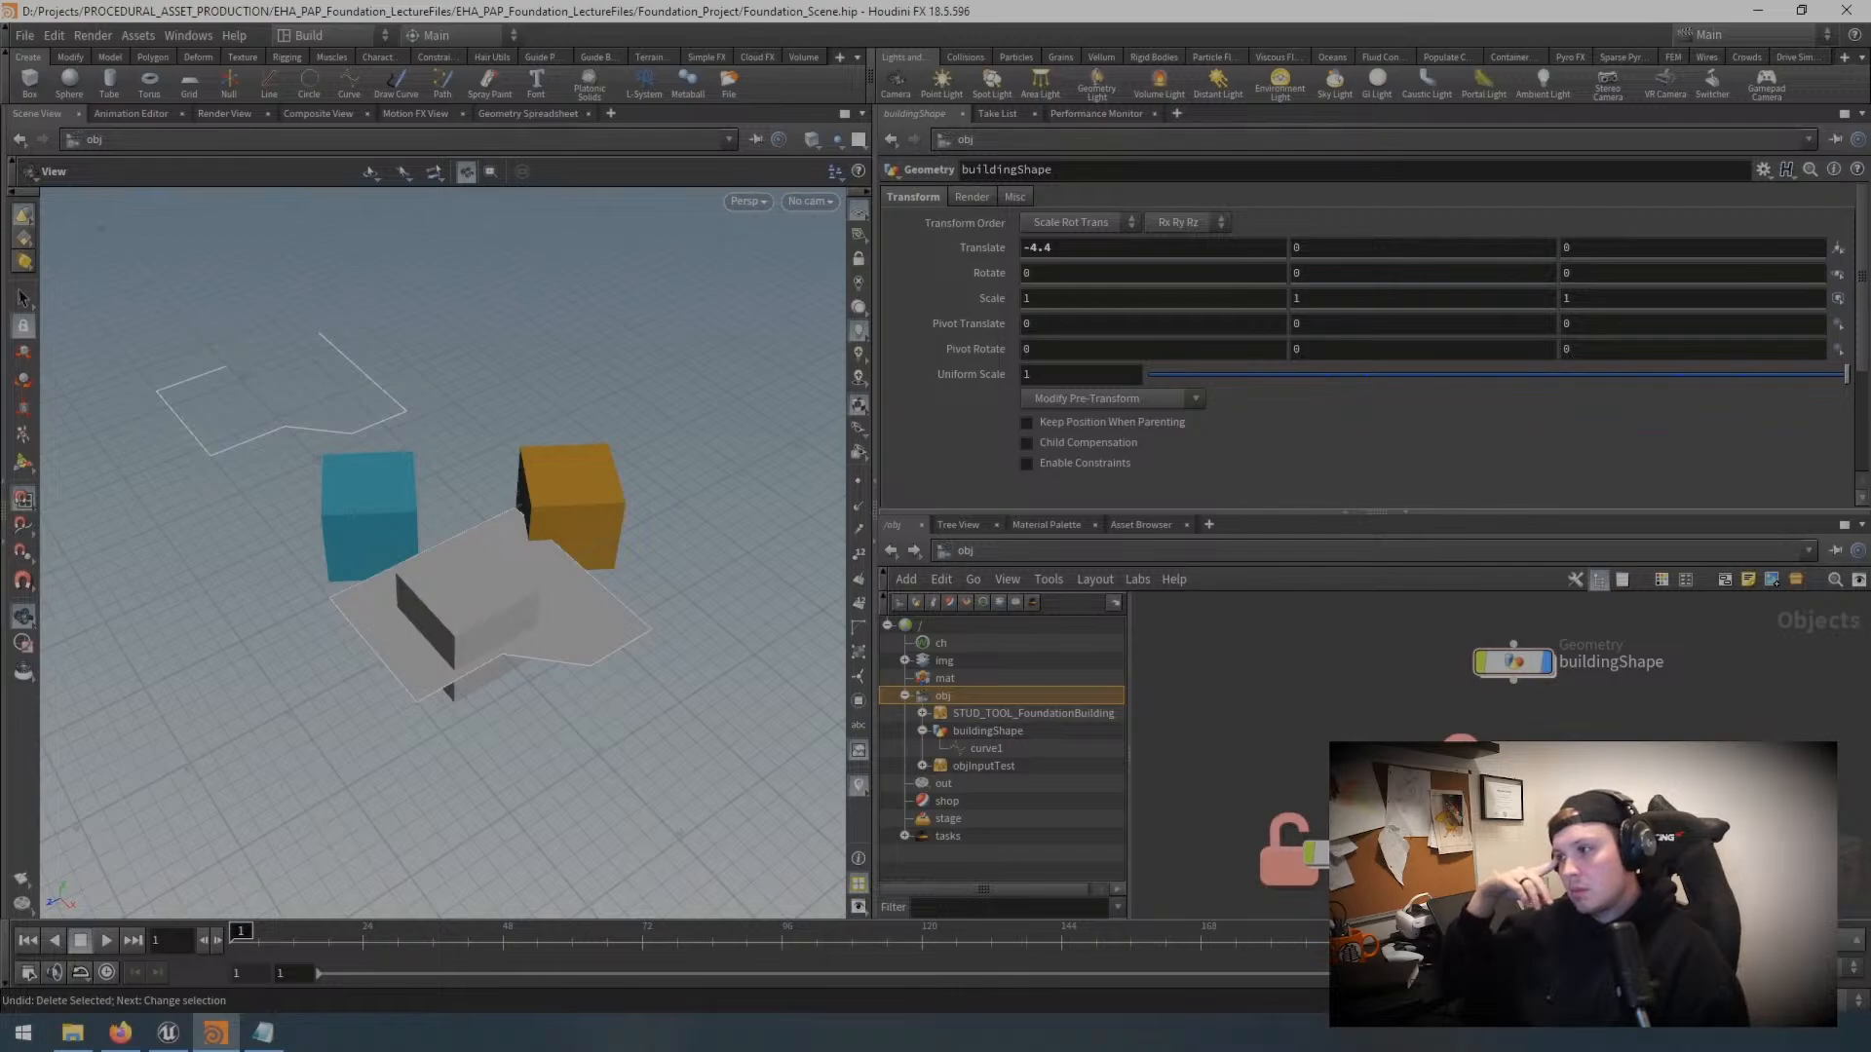
Step: Move the buildingShape node aside and delete the objInputTest asset from the obj network
mouse_move(1520, 665)
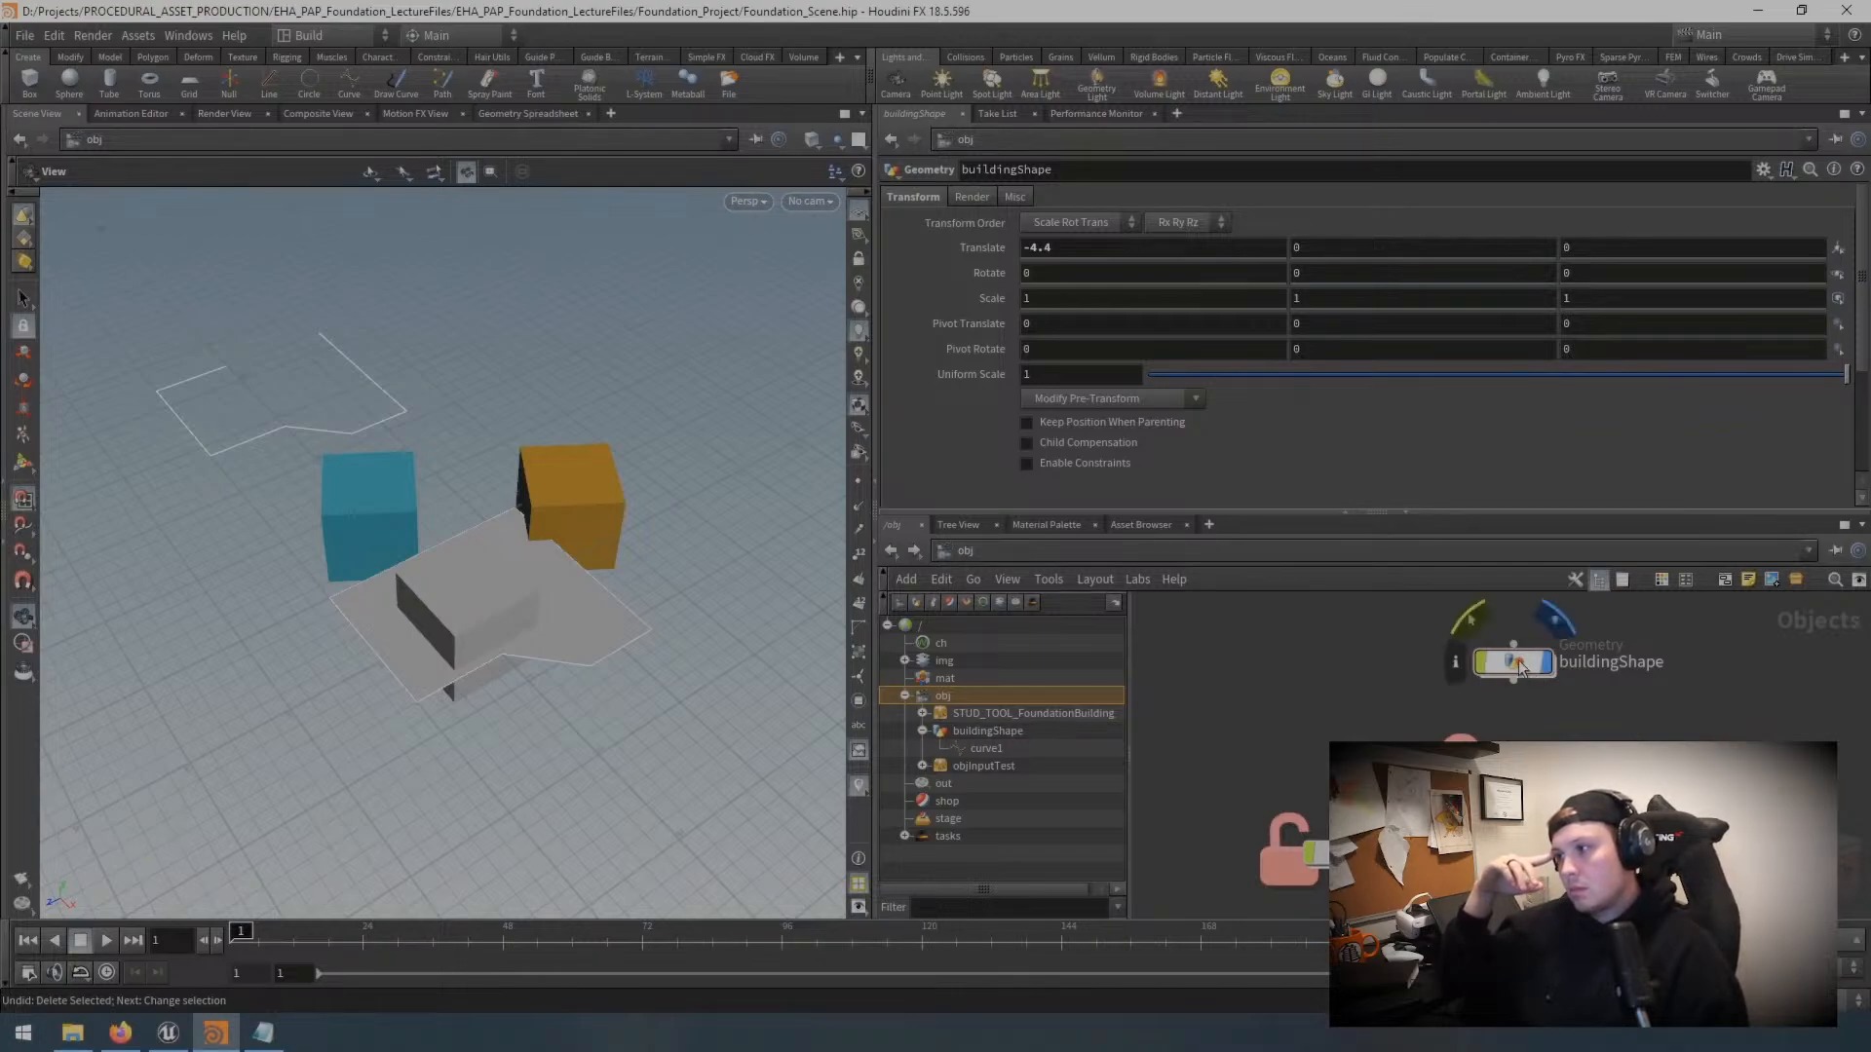
left_click_drag(1518, 668, 1345, 665)
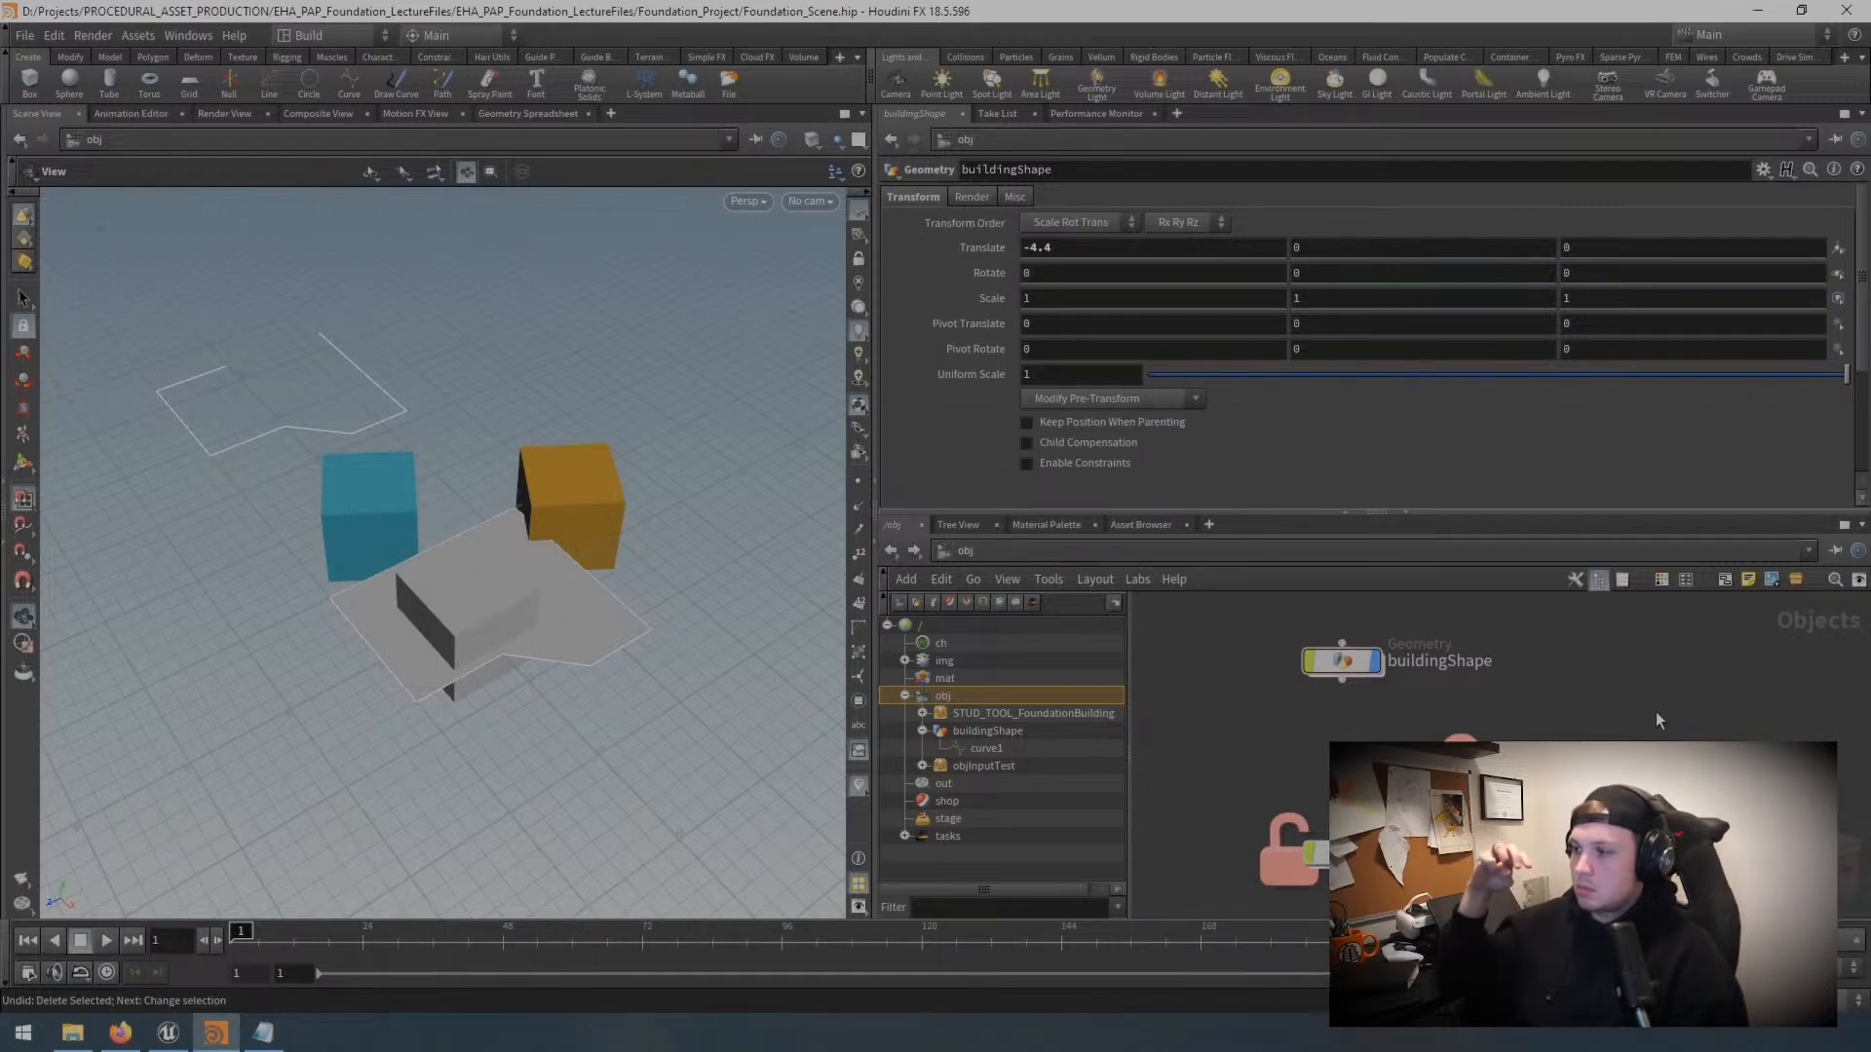
left_click_drag(1512, 777, 1637, 765)
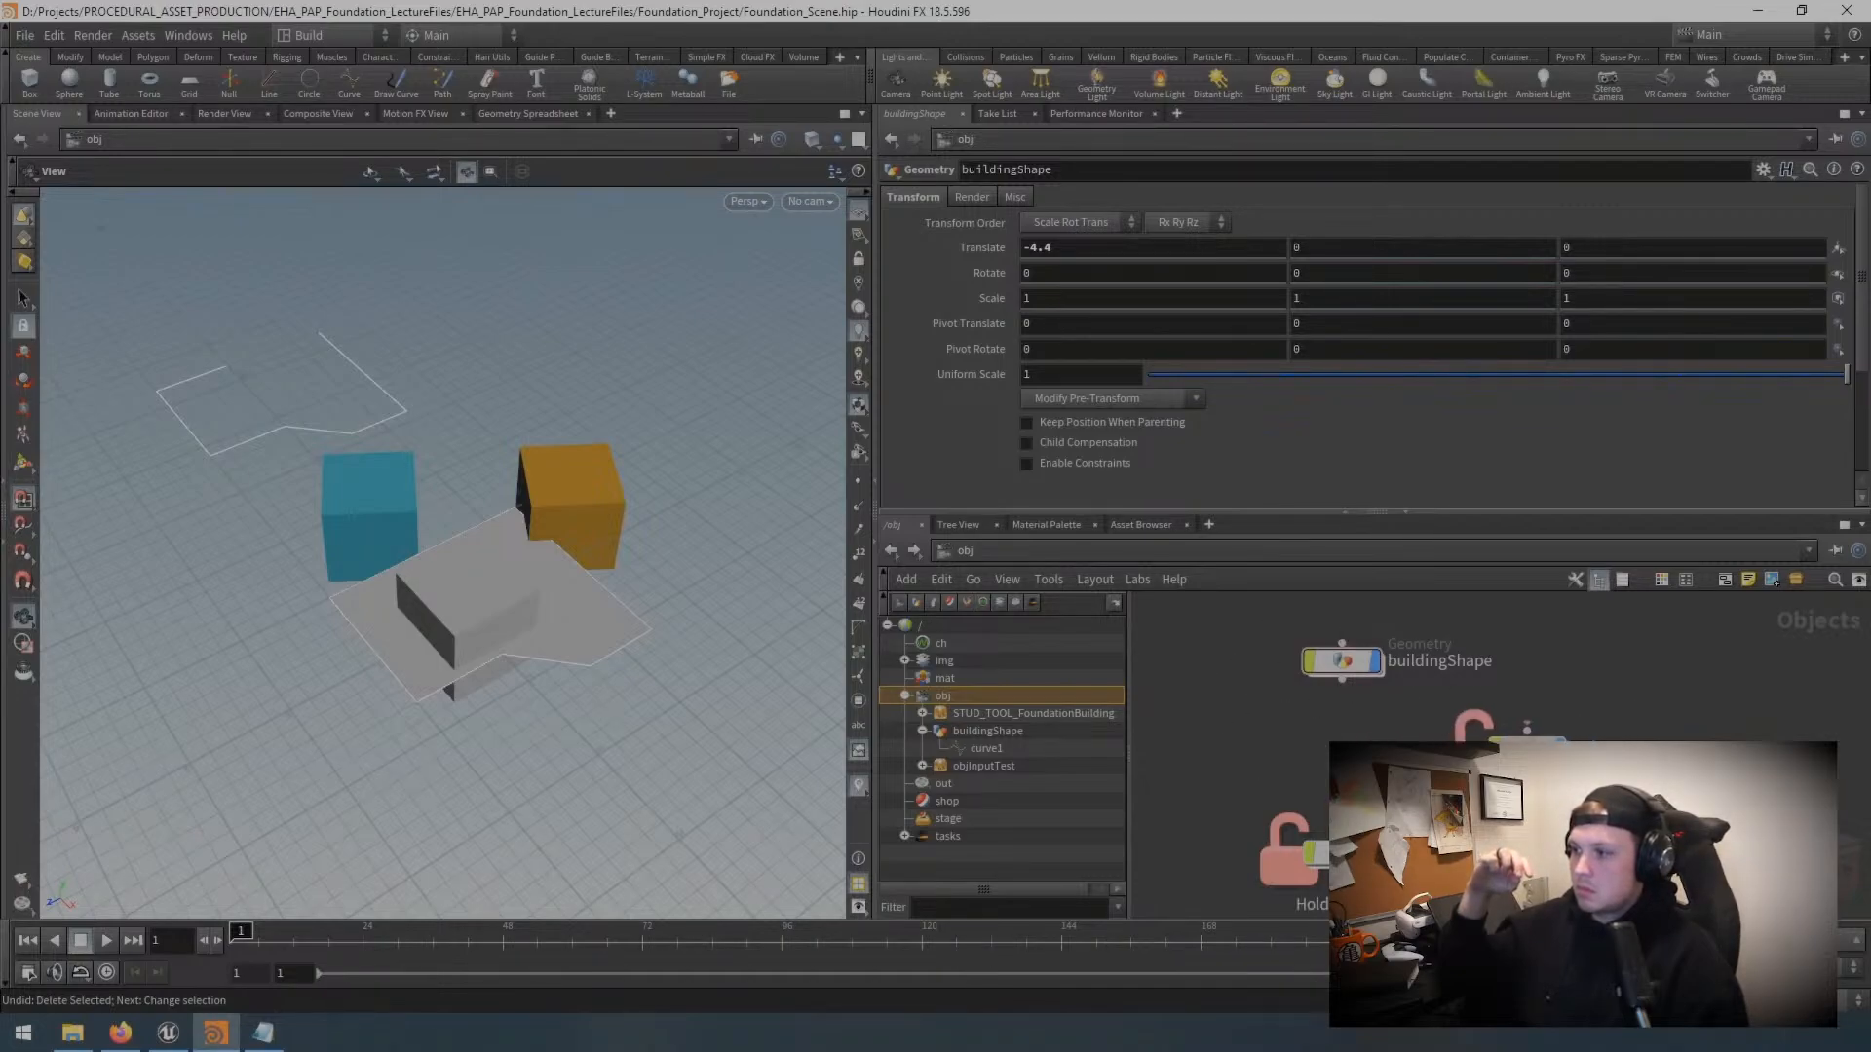
key("Delete")
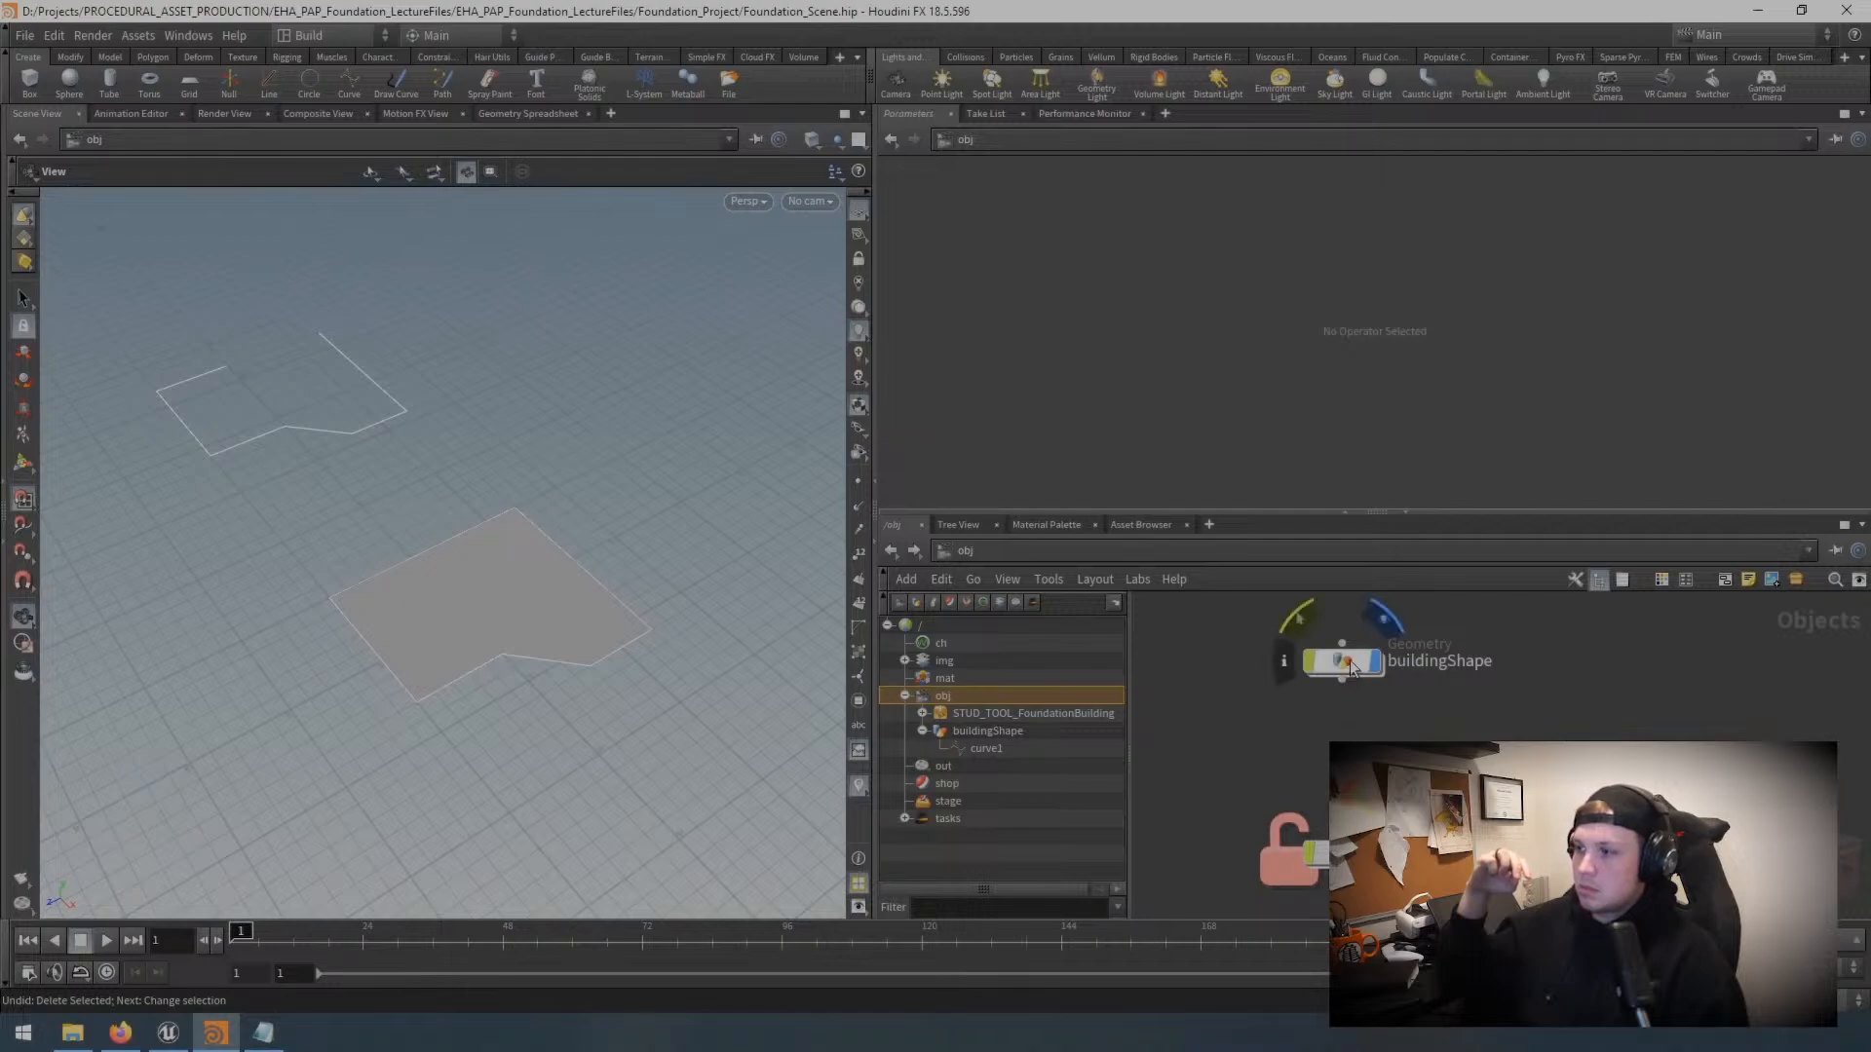
Step: Set buildingShape's X translation to 0 and reposition its node above the STUD_TOOL_FoundationBuilding asset
left_click_drag(1341, 661, 1341, 731)
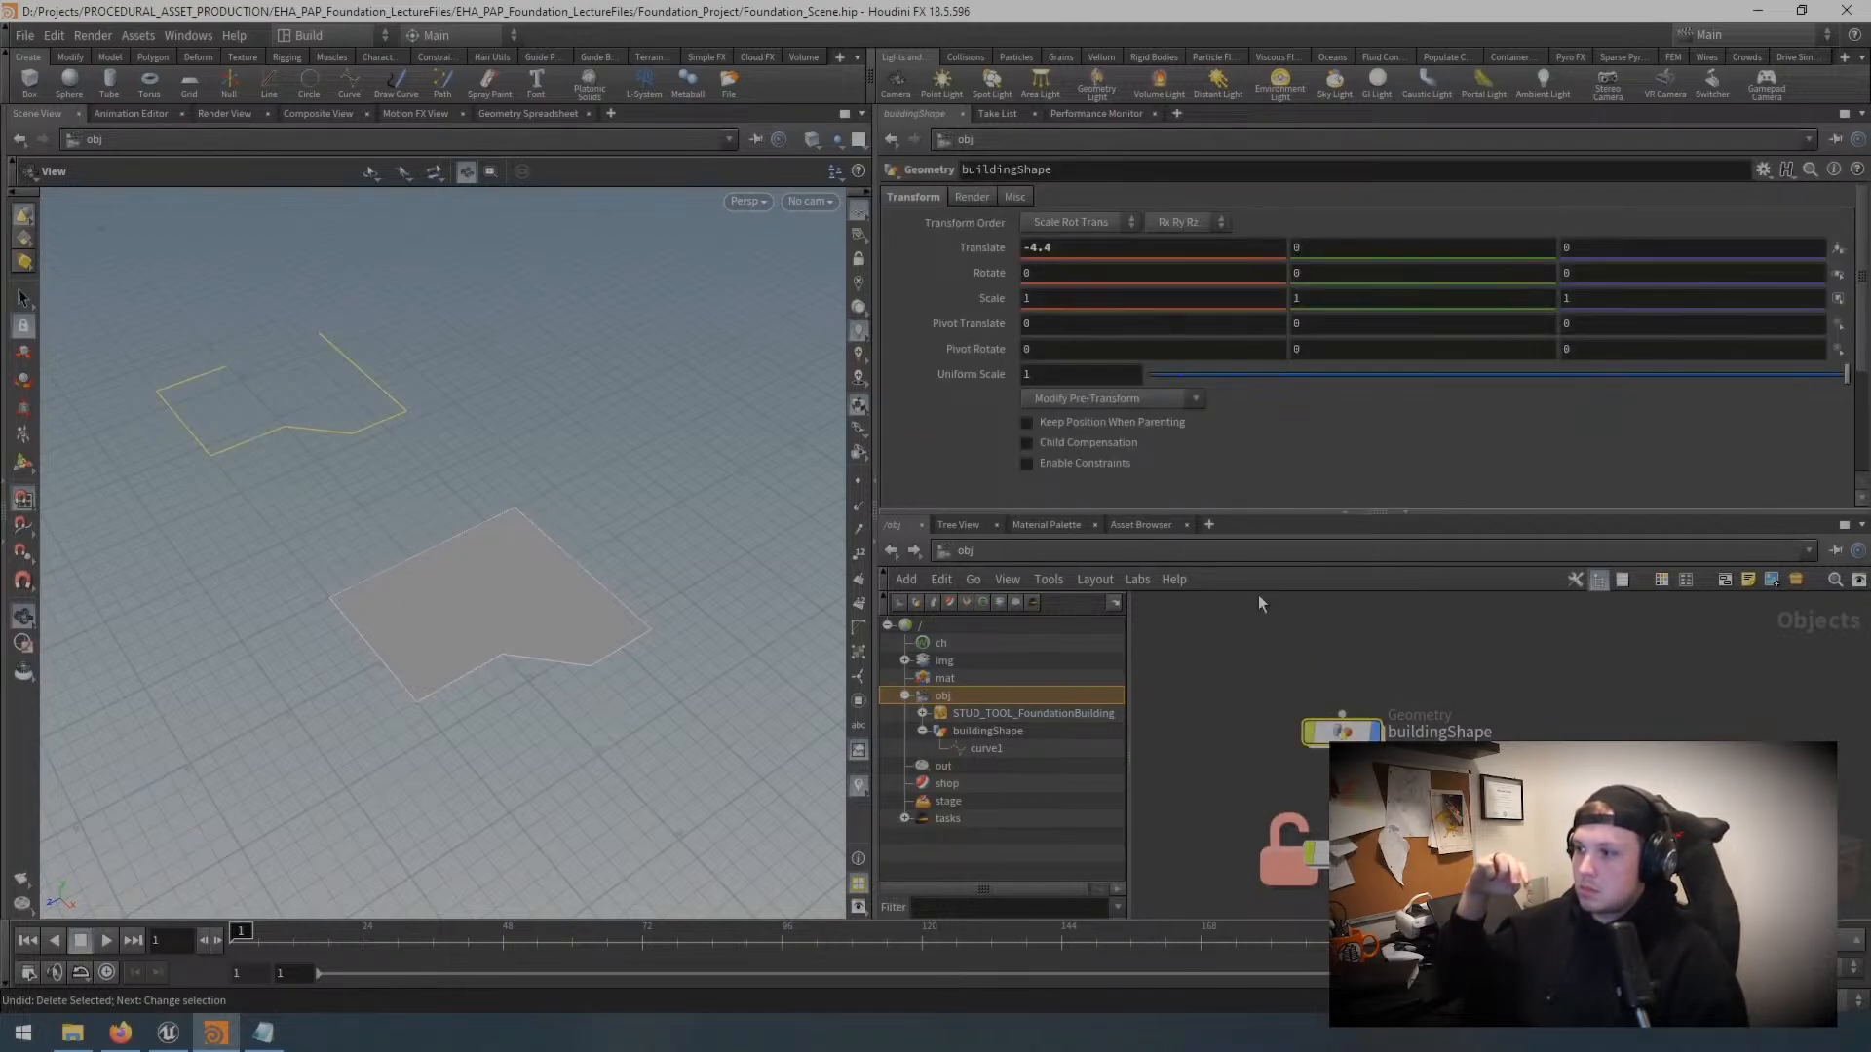
left_click(1142, 251)
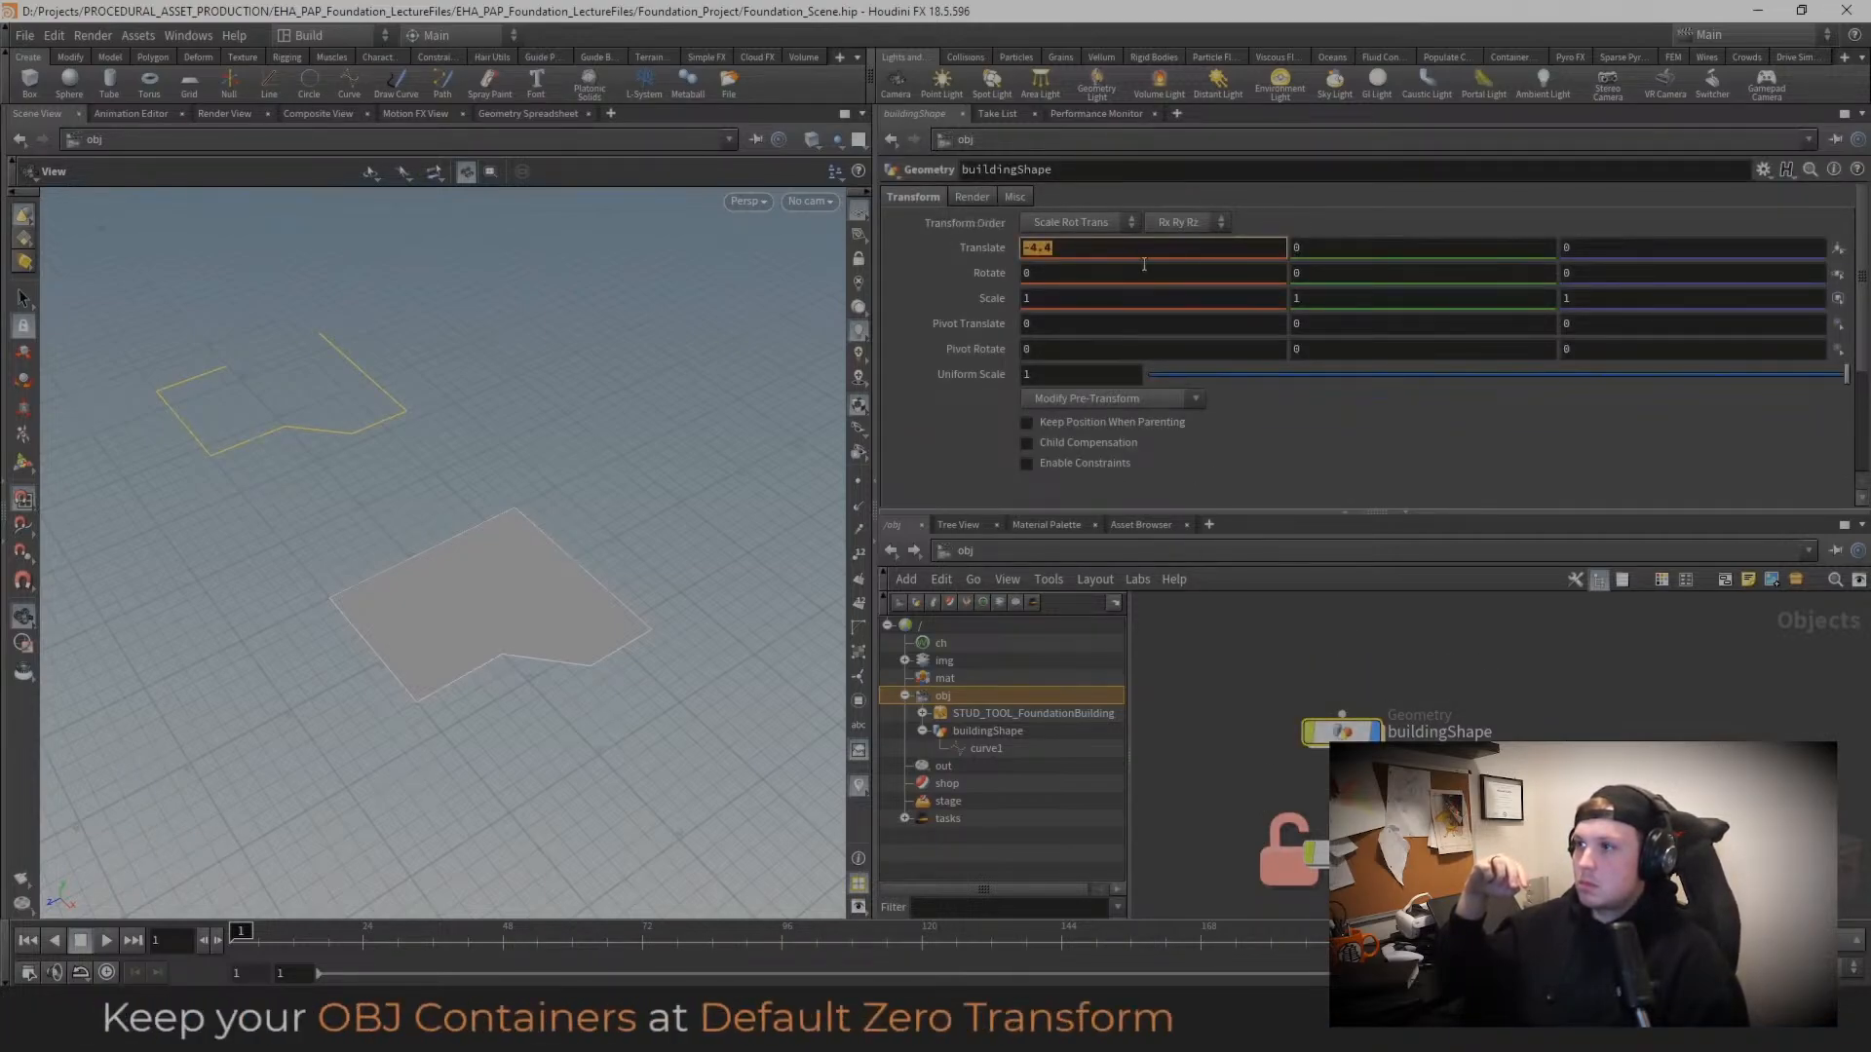
type("0")
key("Return")
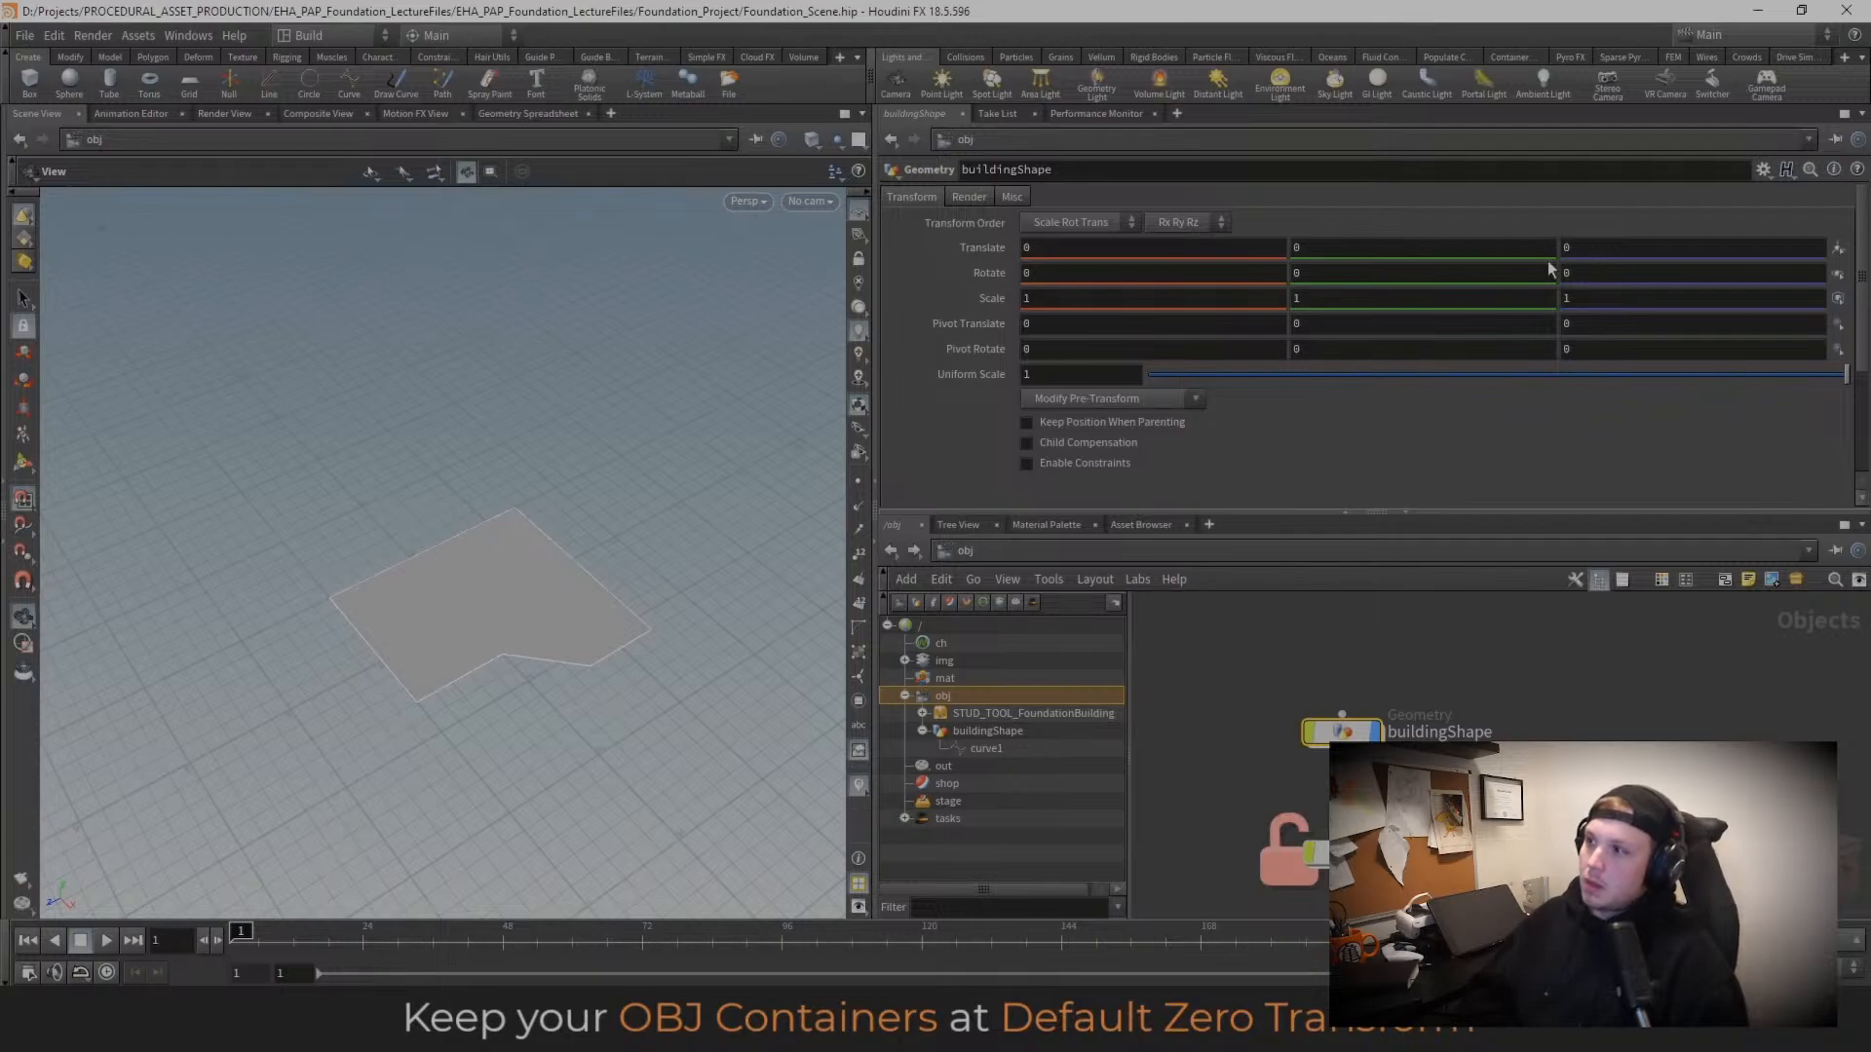
left_click_drag(1352, 737, 1385, 711)
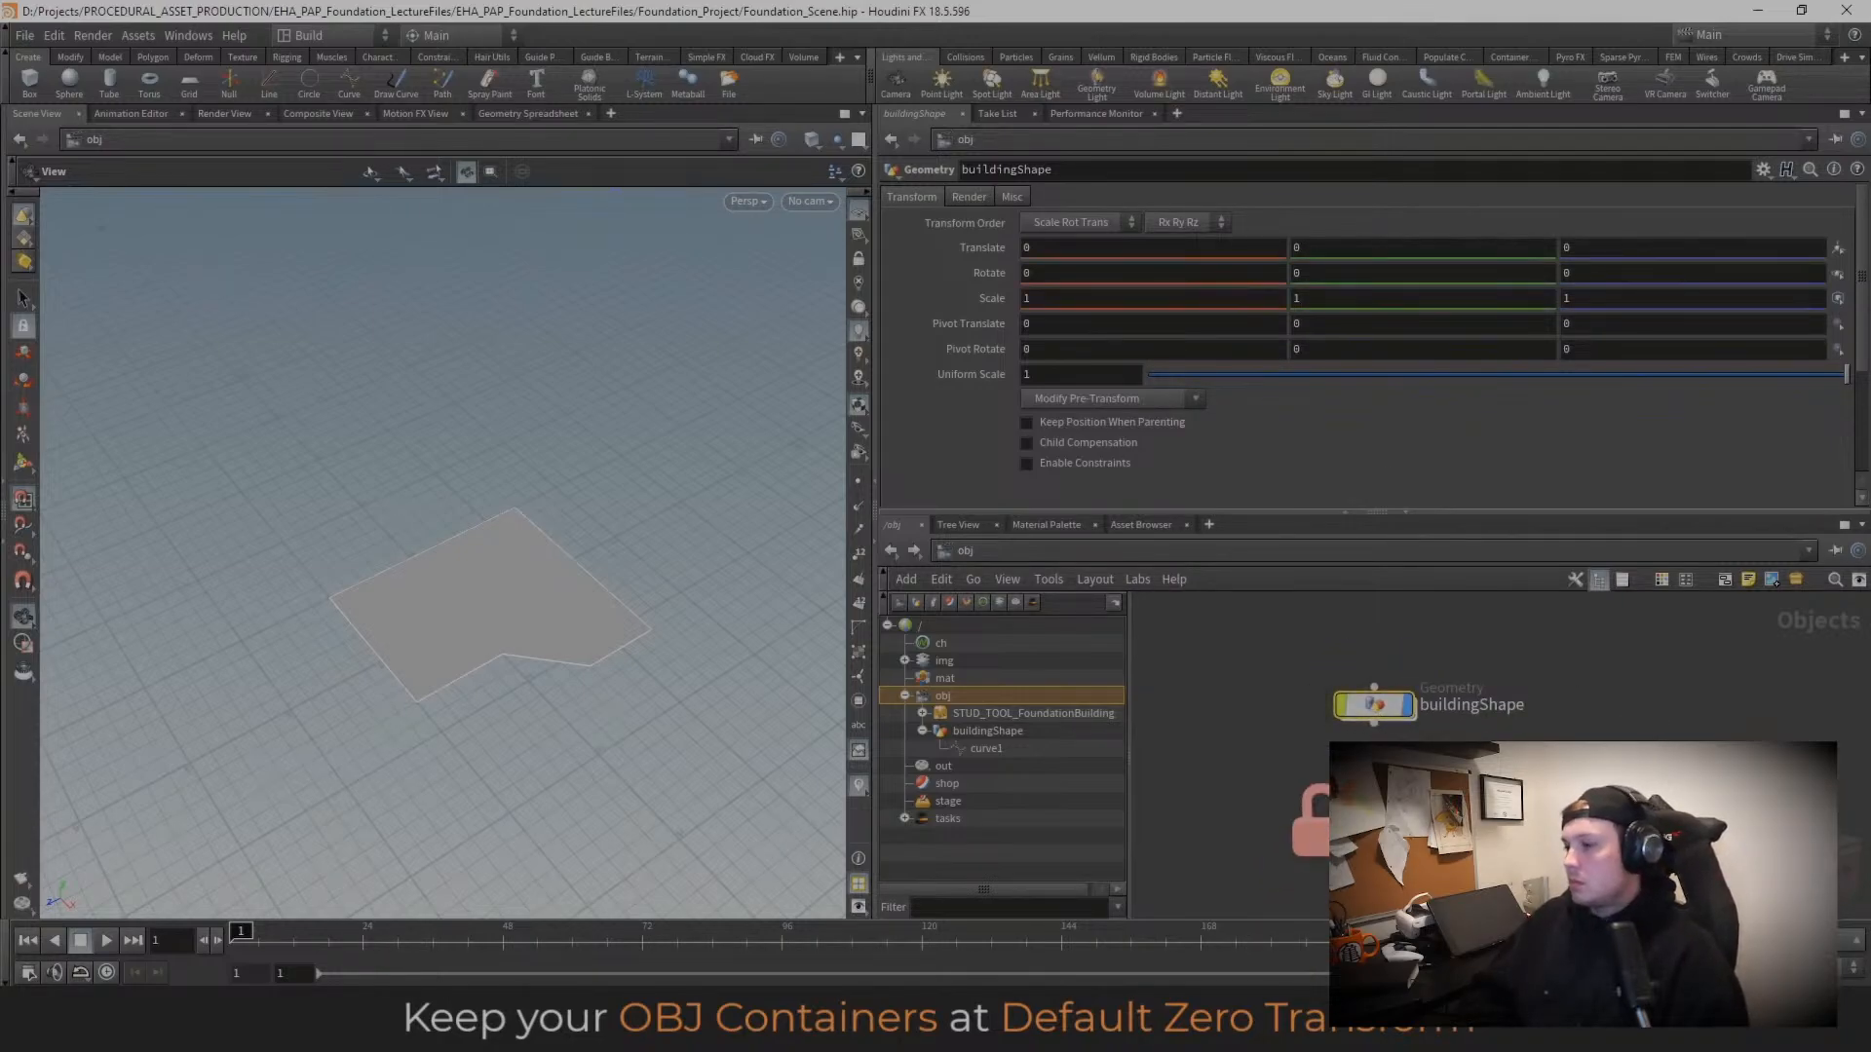
Step: View the curve node inside buildingShape and select the STUD_TOOL_FoundationBuilding asset at the obj level
double_click(1374, 708)
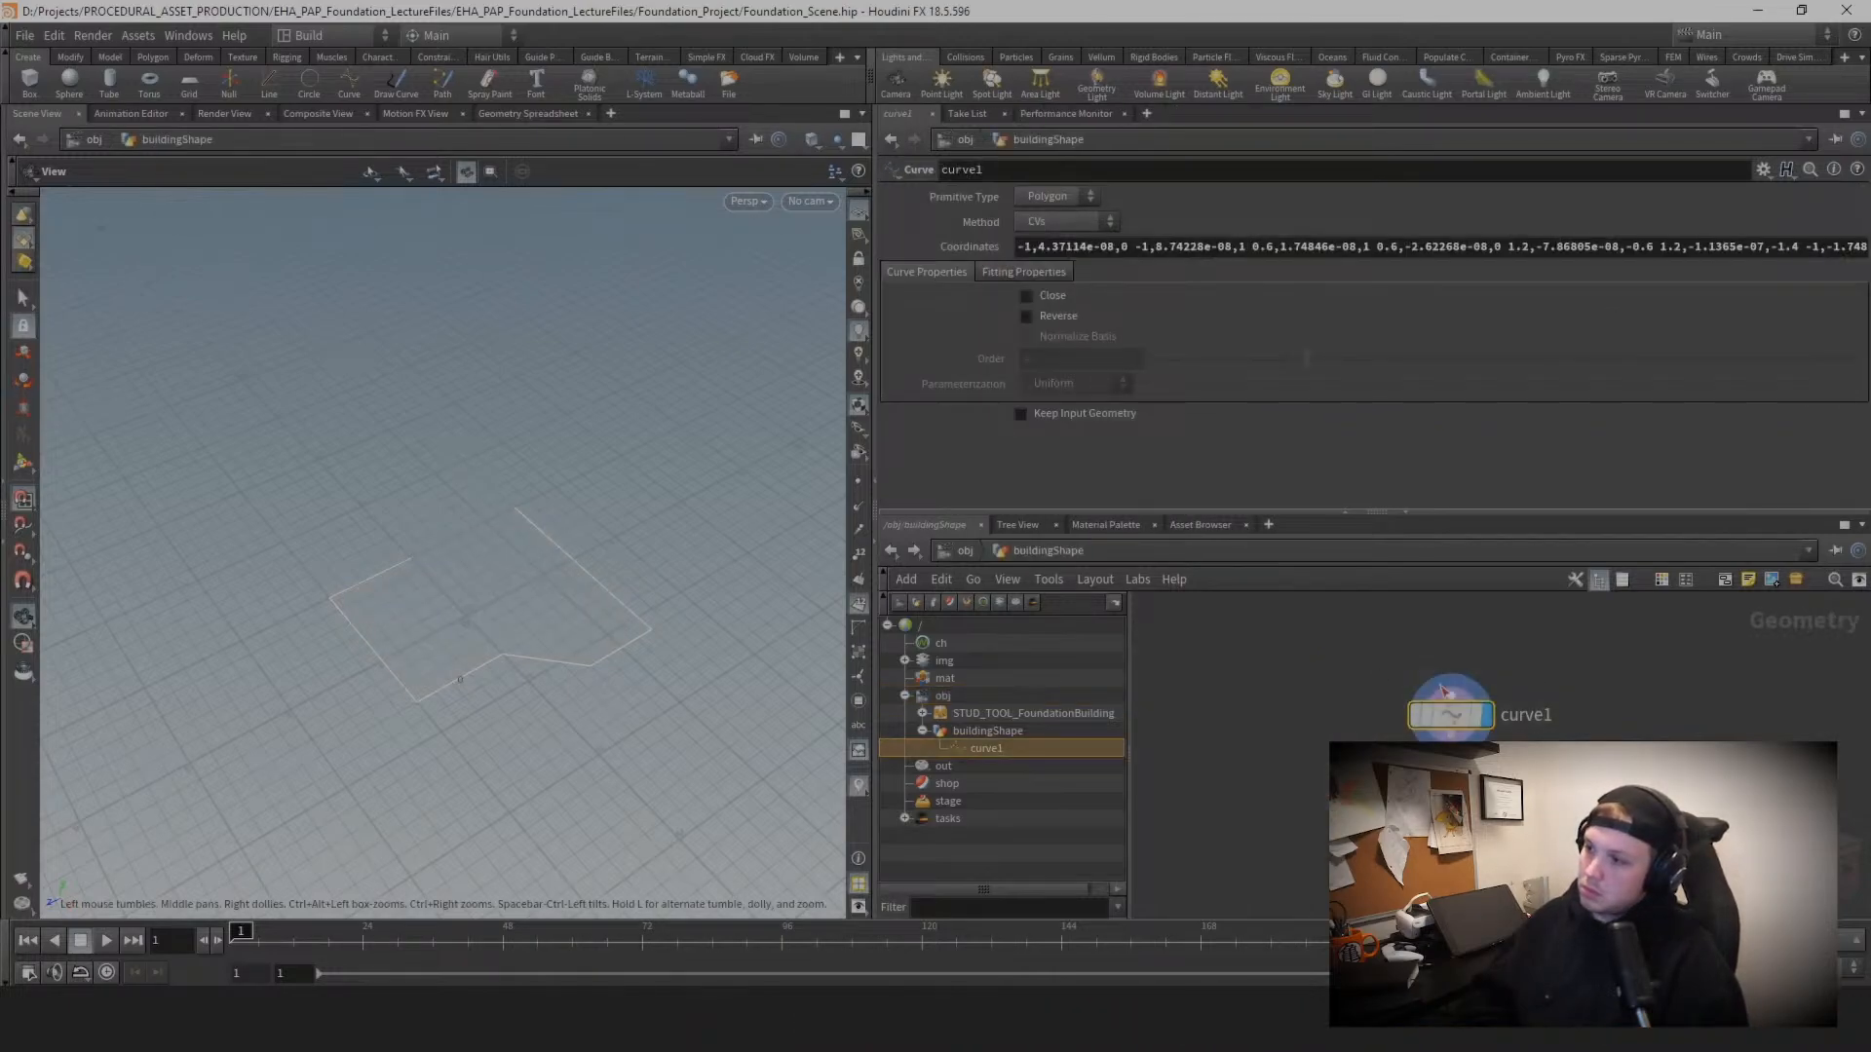
left_click(967, 551)
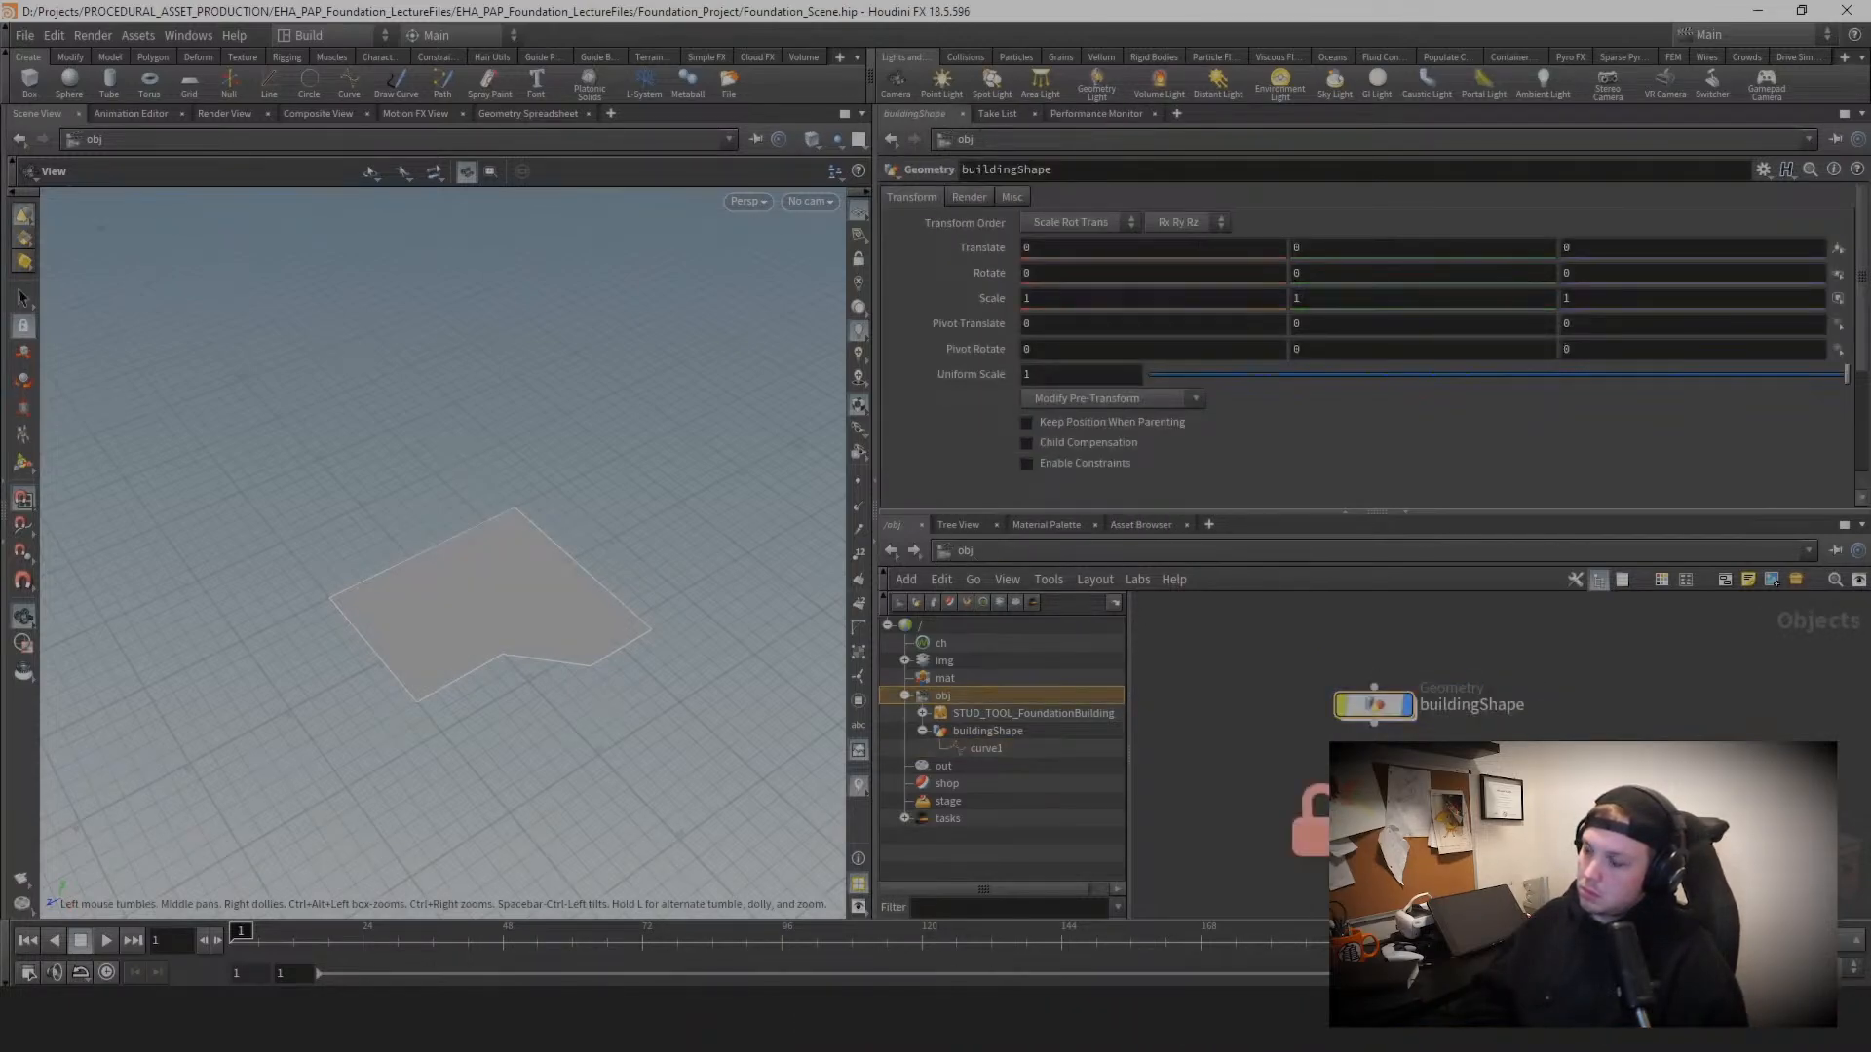
left_click(1372, 824)
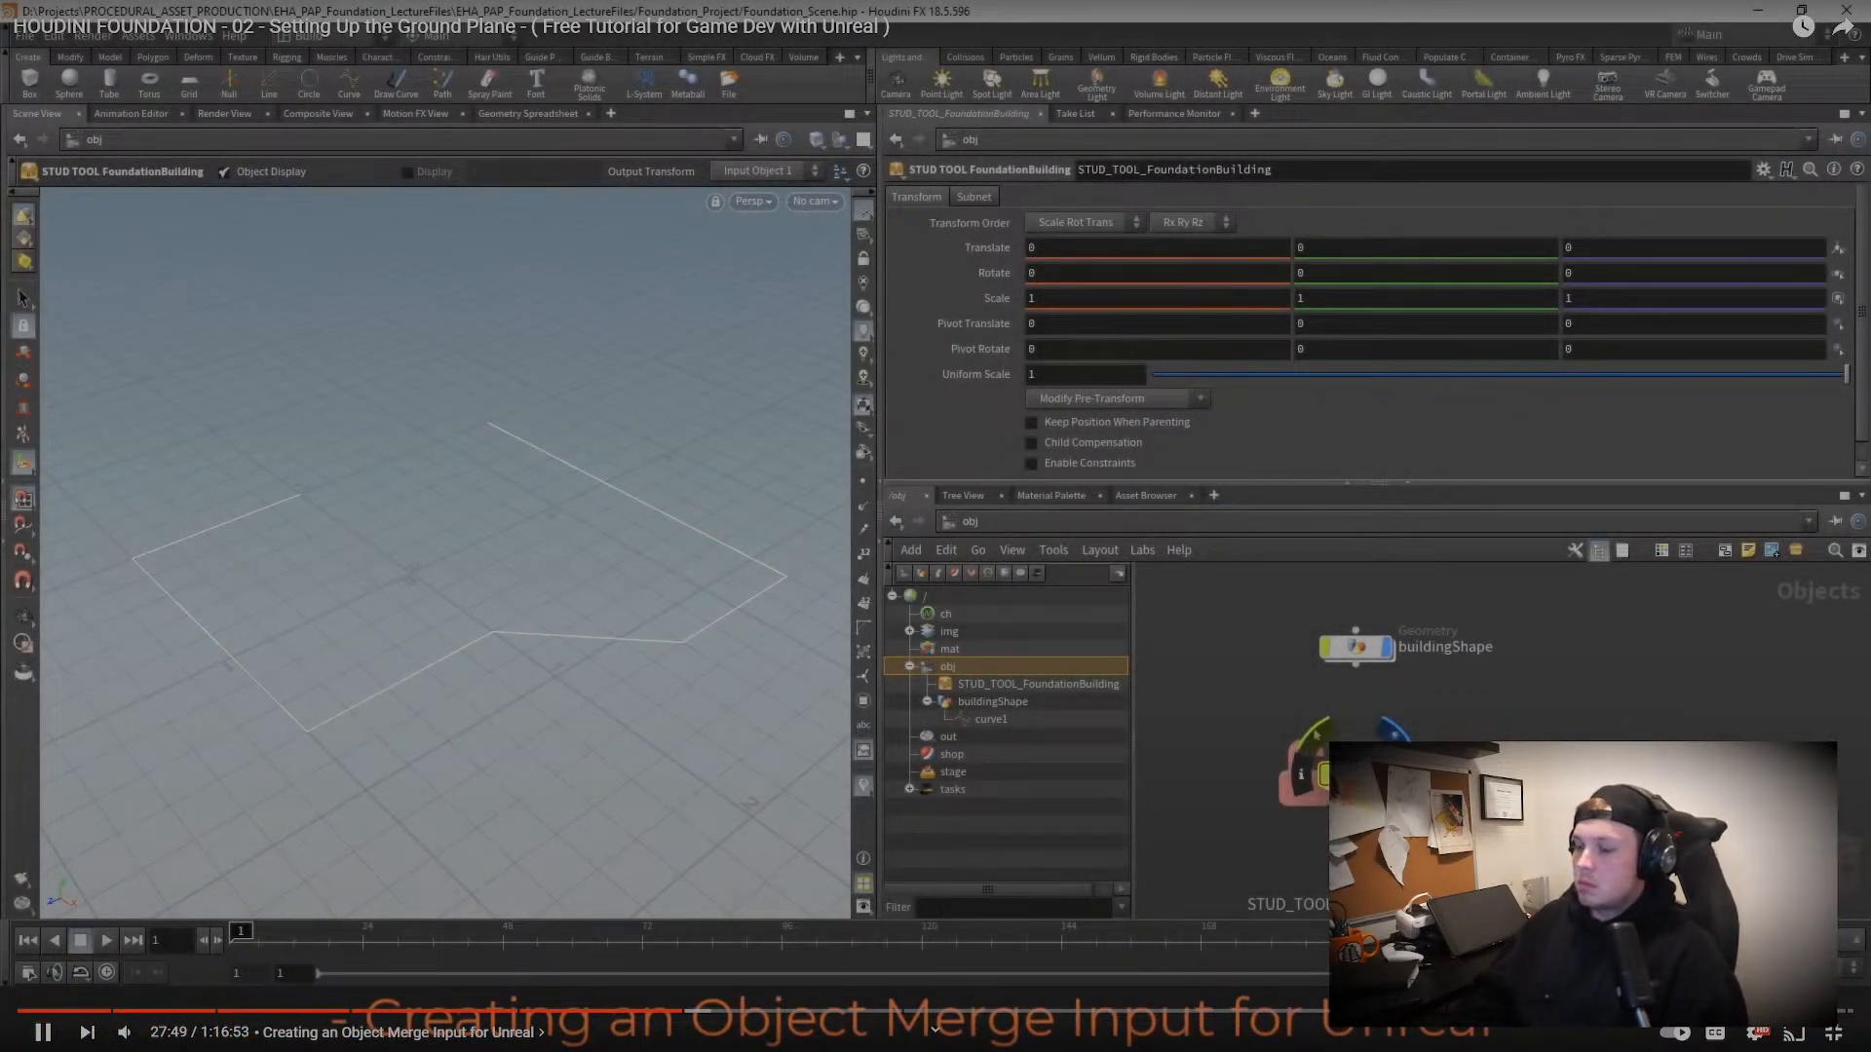
key("space")
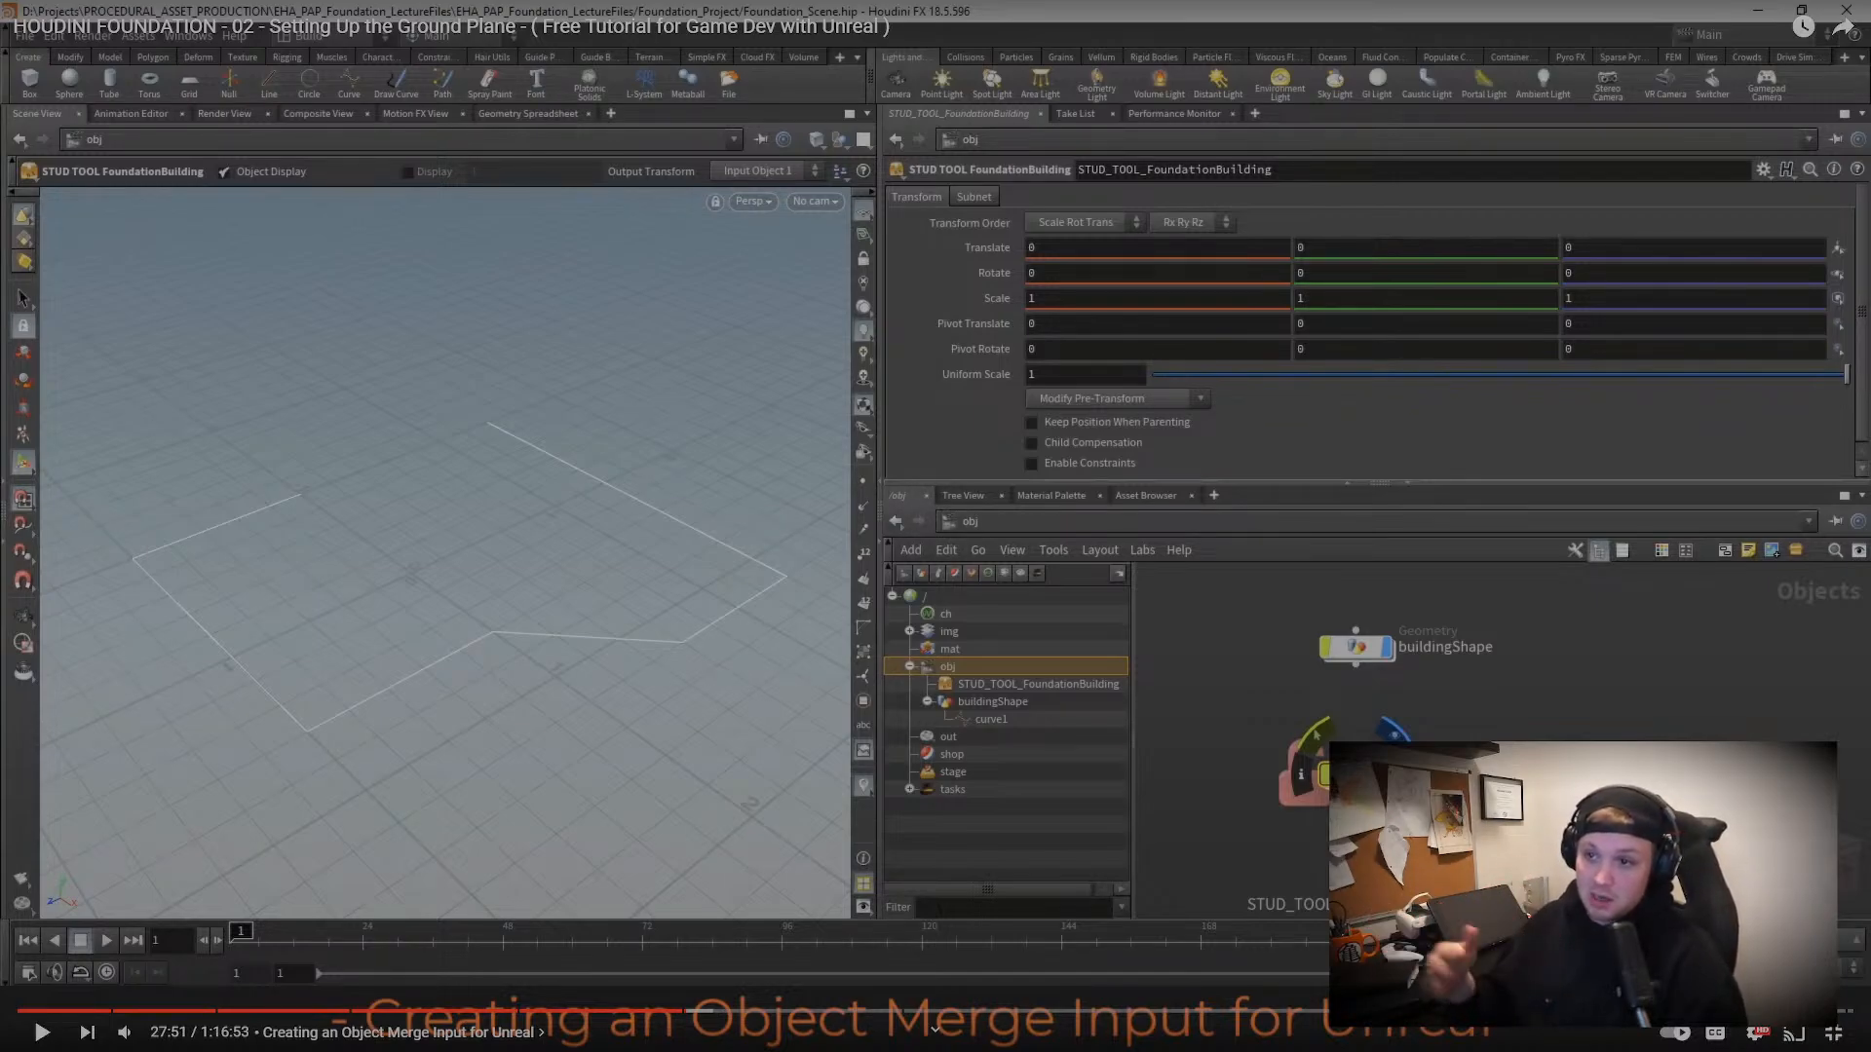
key("space")
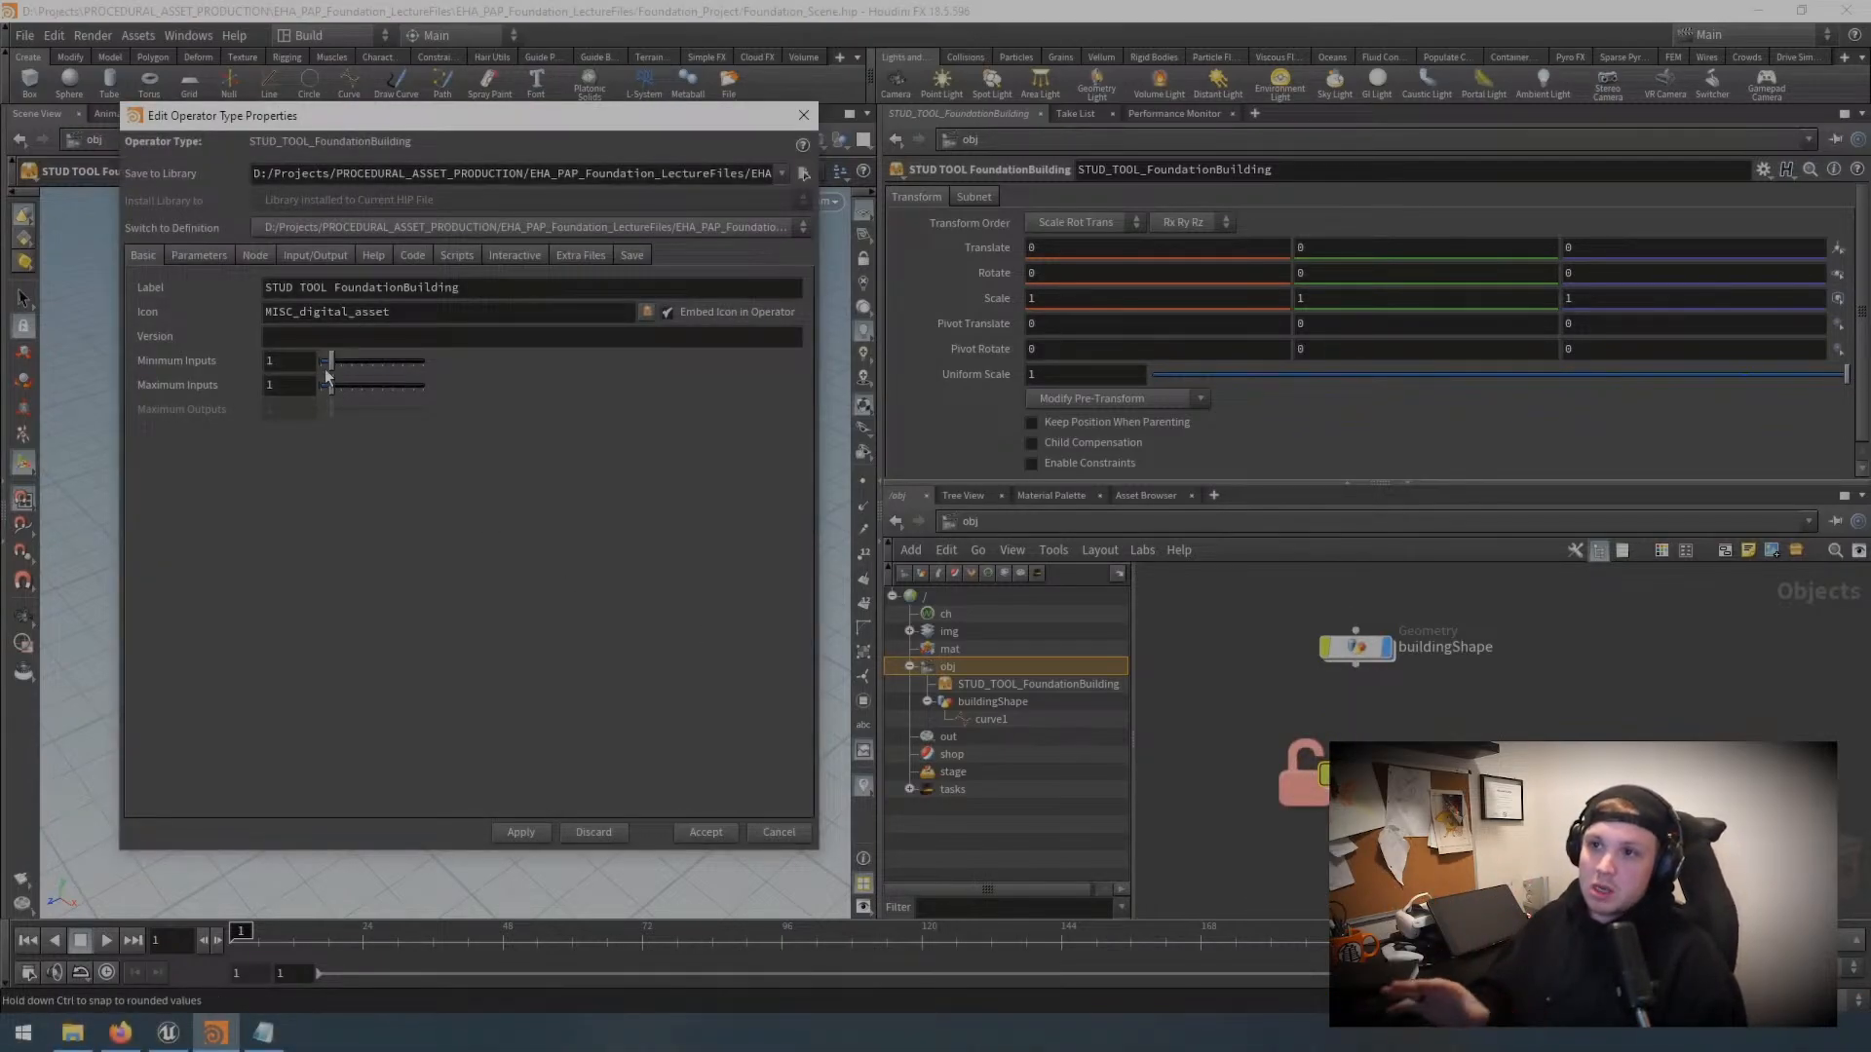
Step: Set the minimum and maximum inputs of STUD_TOOL_FoundationBuilding to 0 and close its operator type properties
left_click_drag(331, 386, 320, 386)
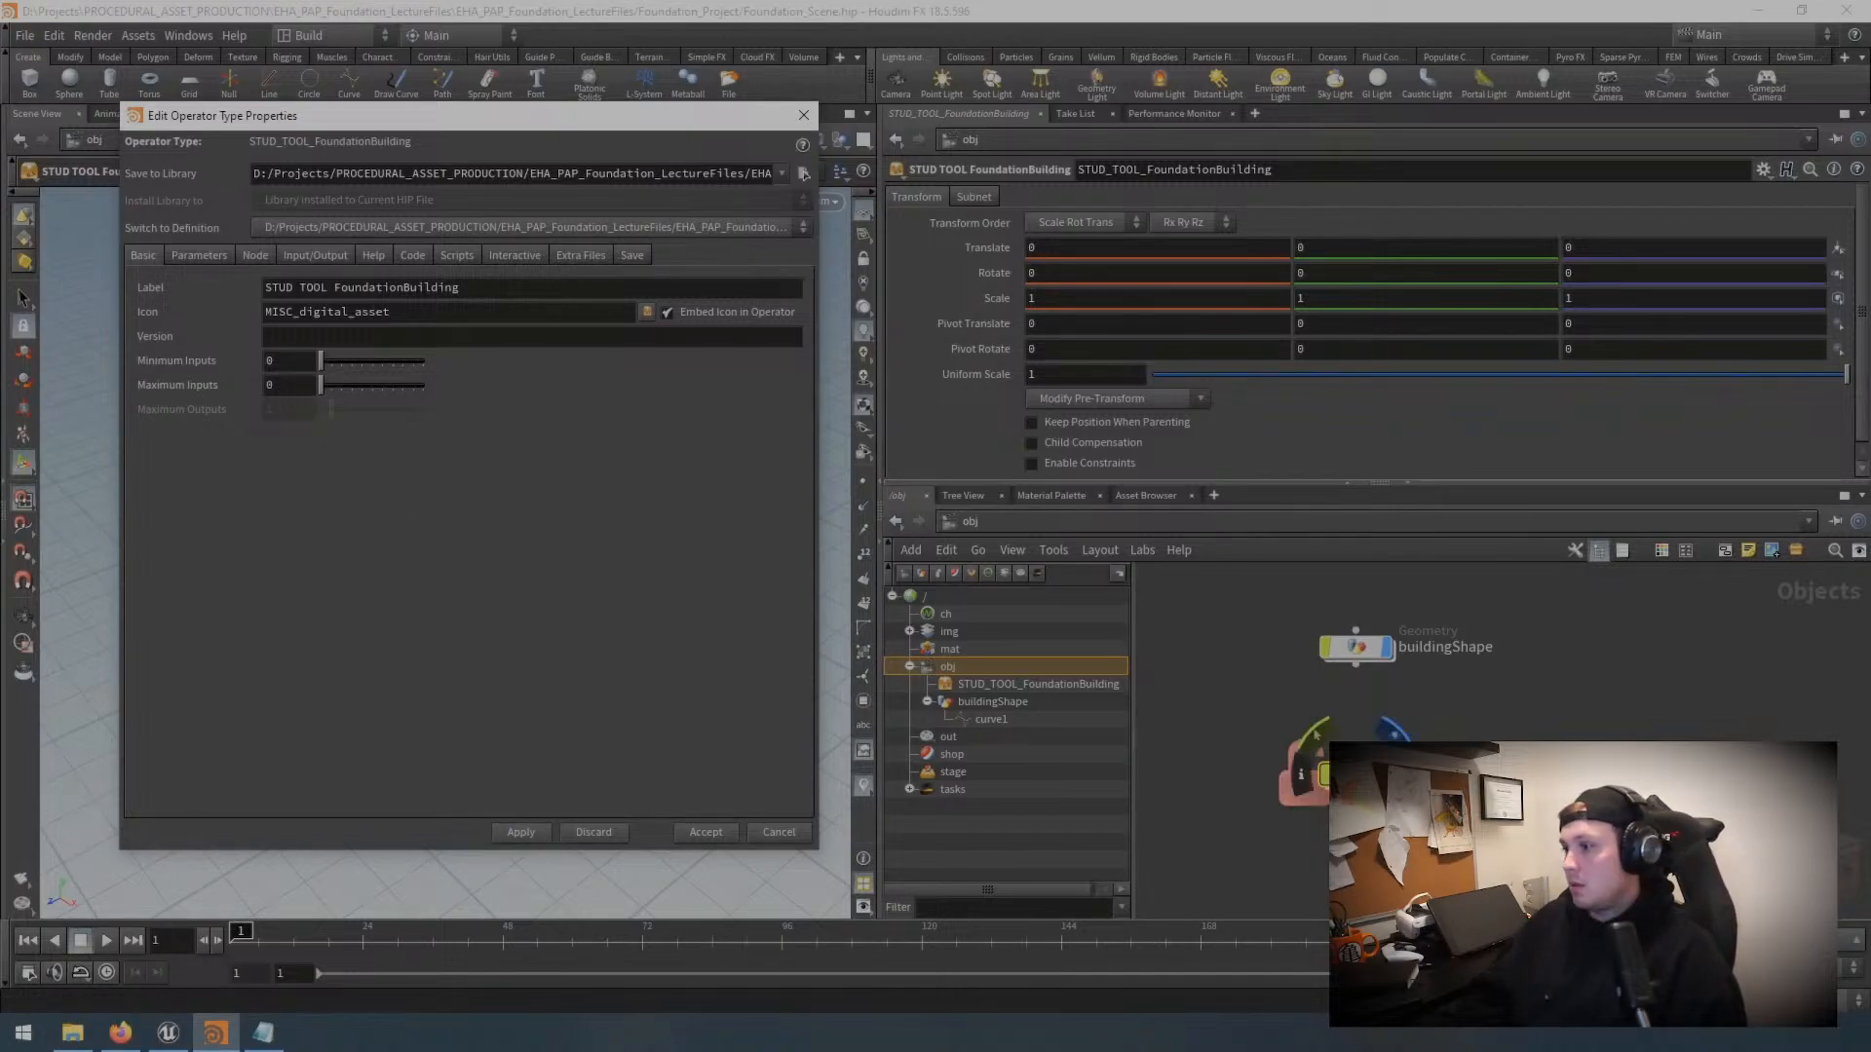
left_click(801, 116)
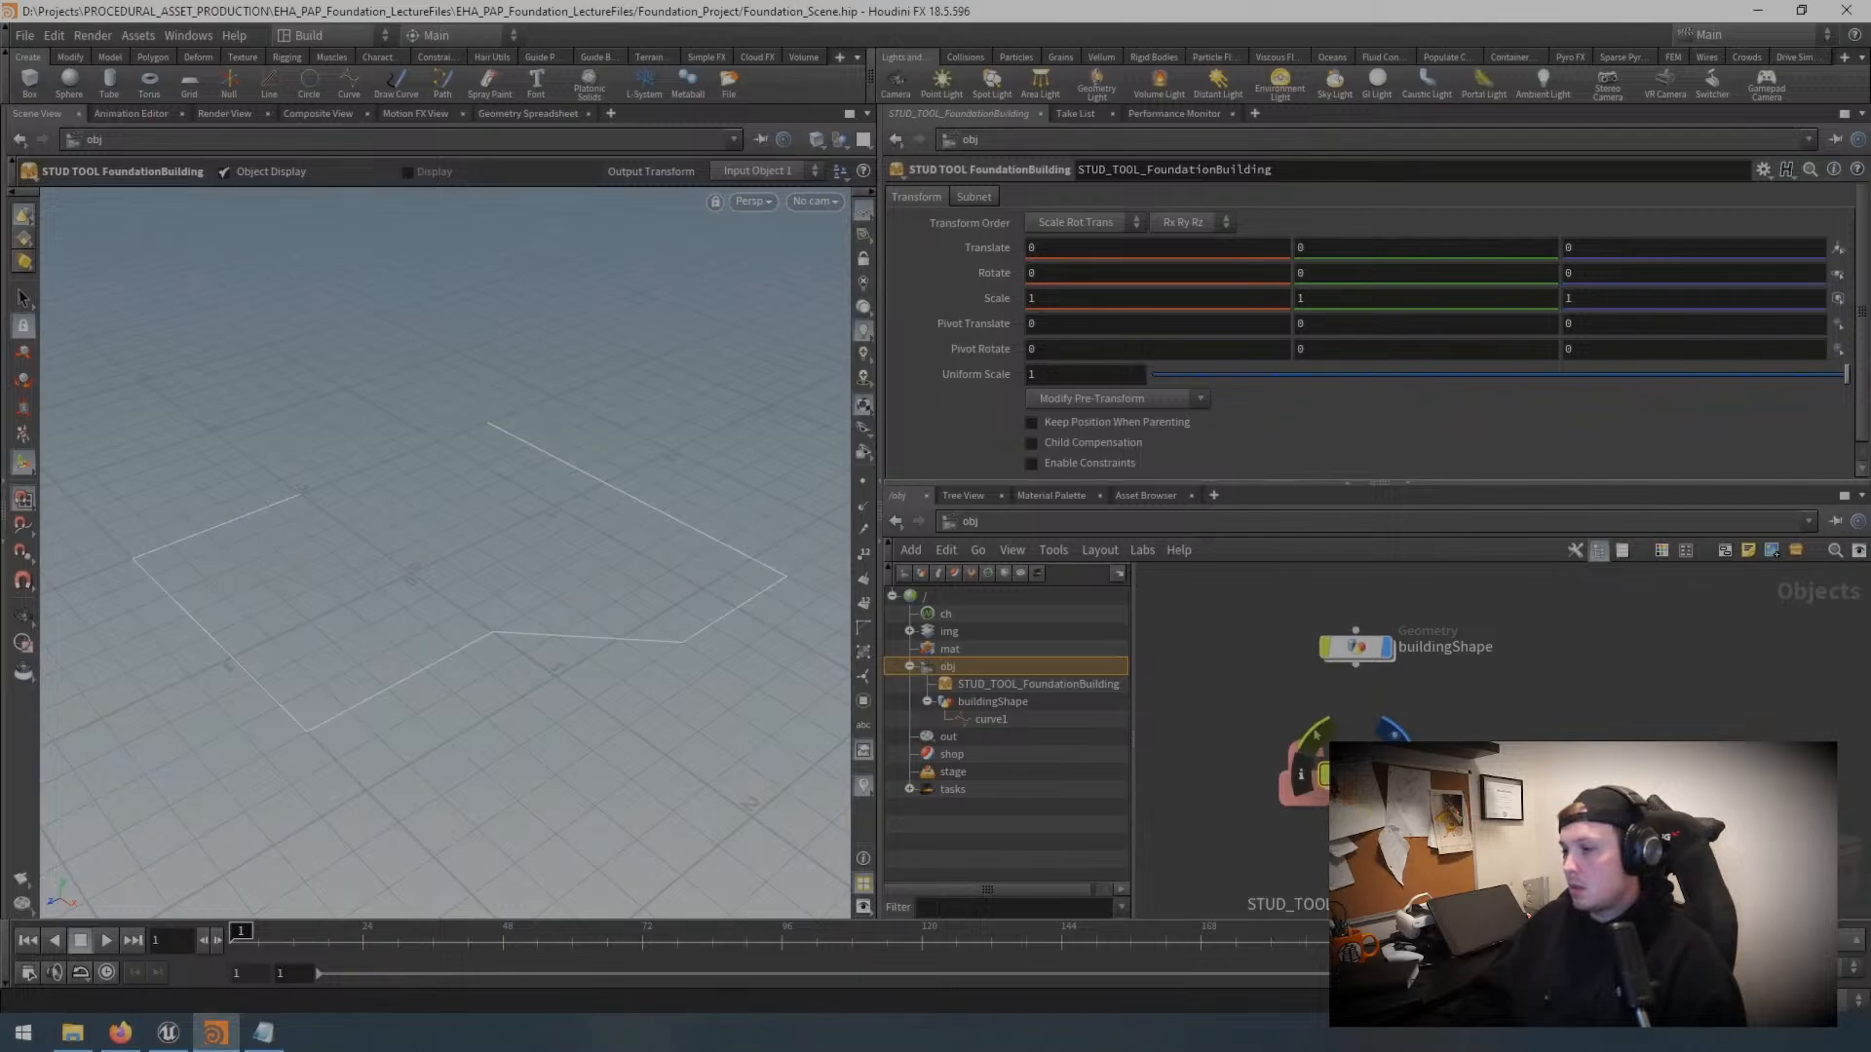
Step: Enter the STUD_TOOL_FoundationBuilding asset, show grid lines in its network view and enable Snap to Grid
double_click(1355, 774)
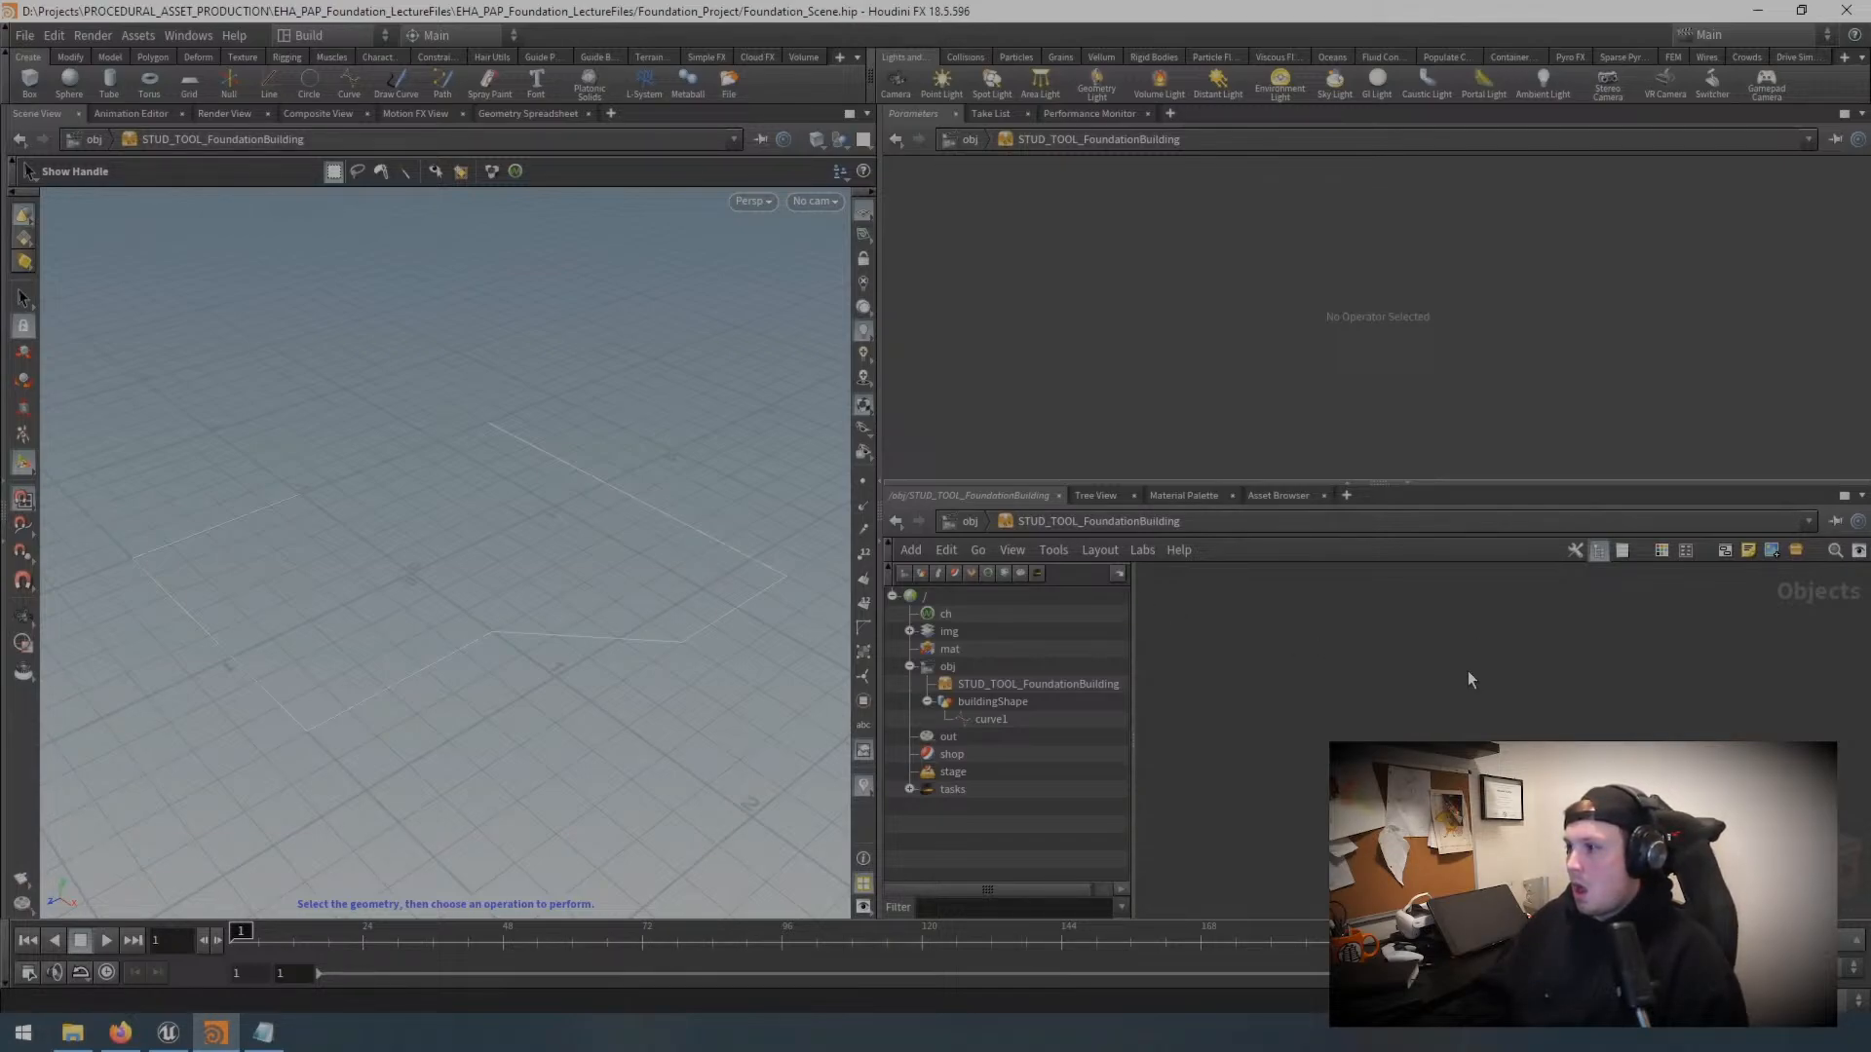
left_click(1062, 551)
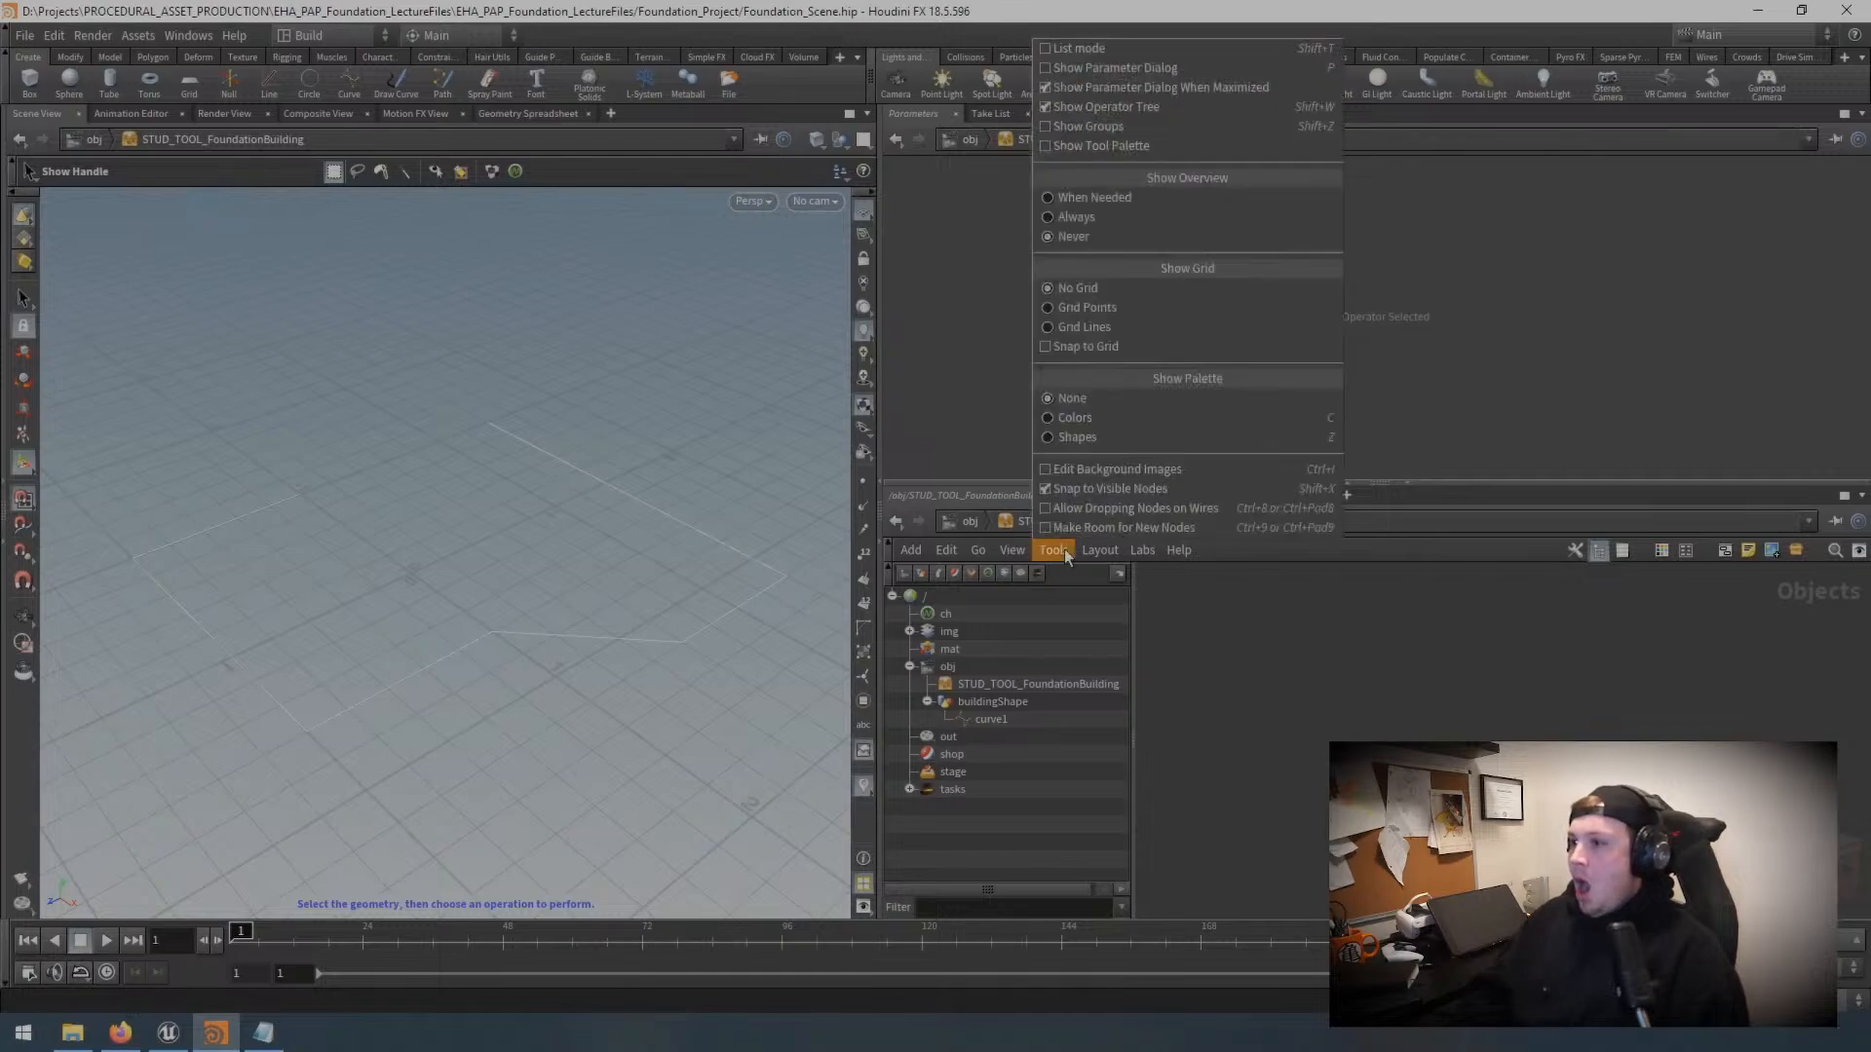
left_click(1118, 329)
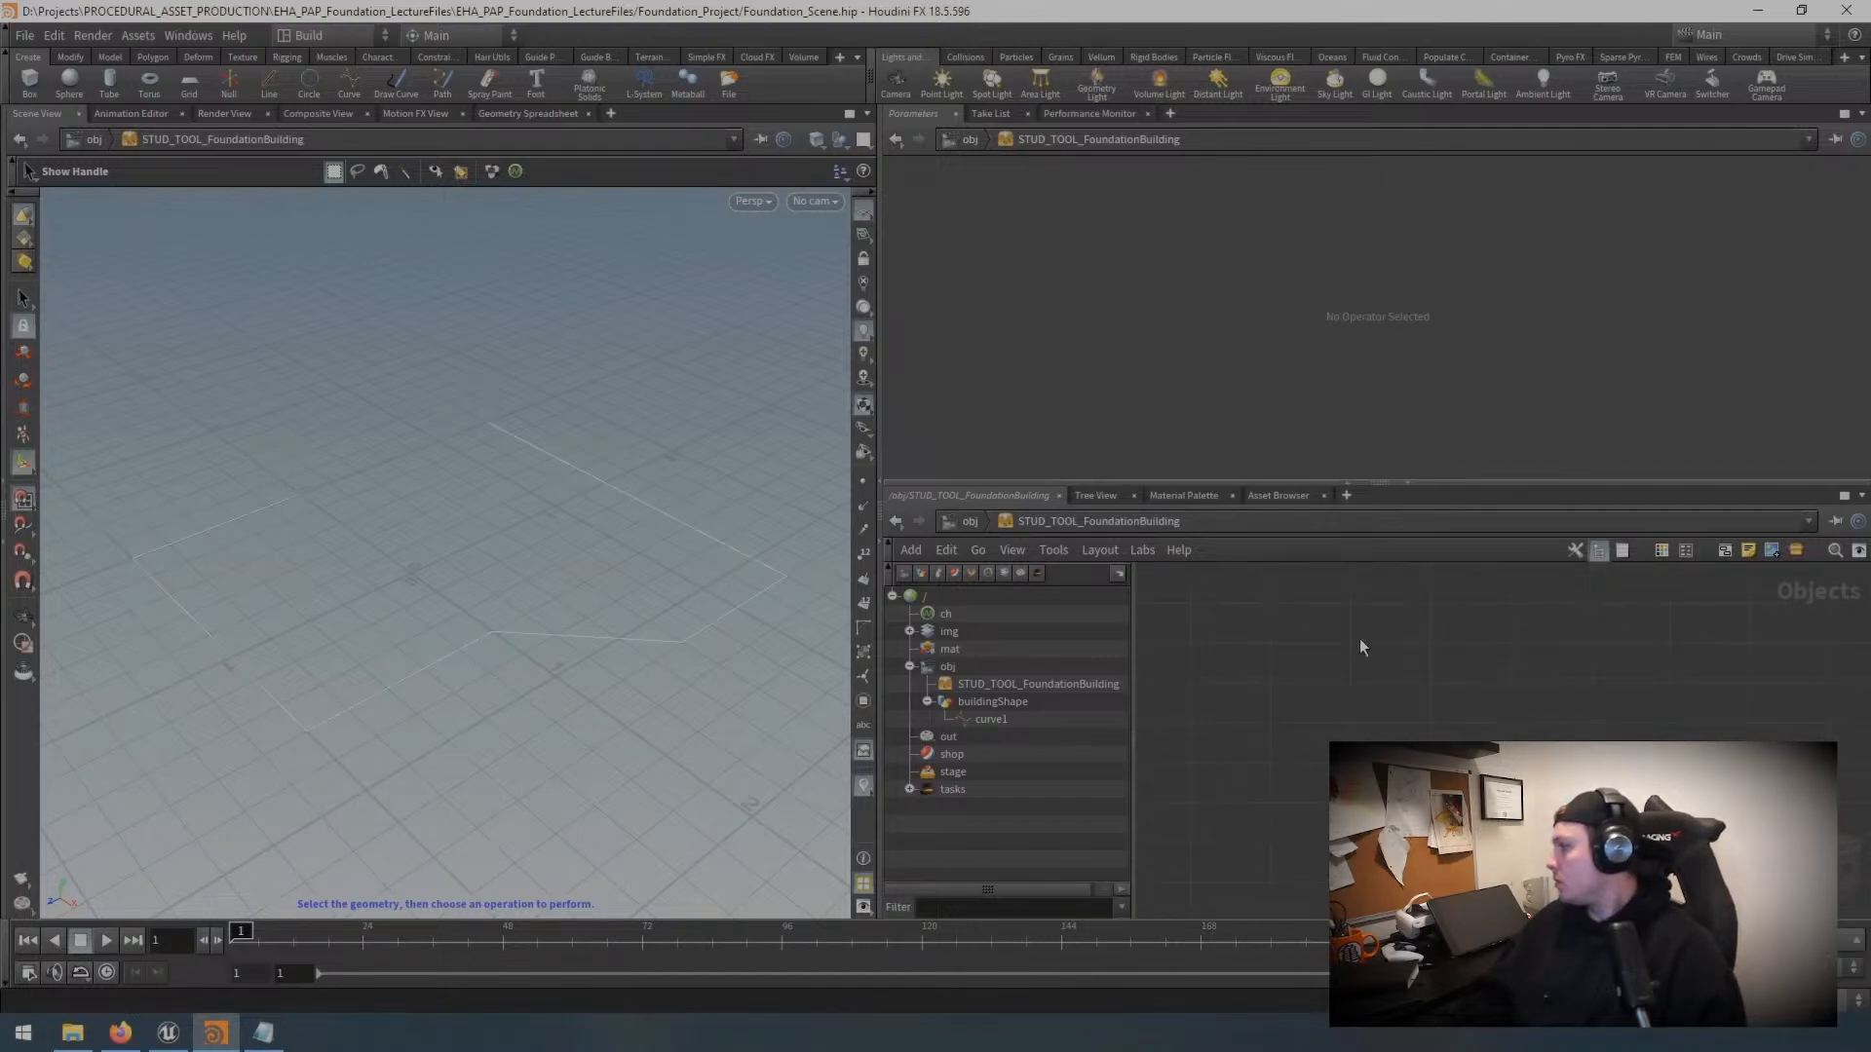
left_click(1053, 549)
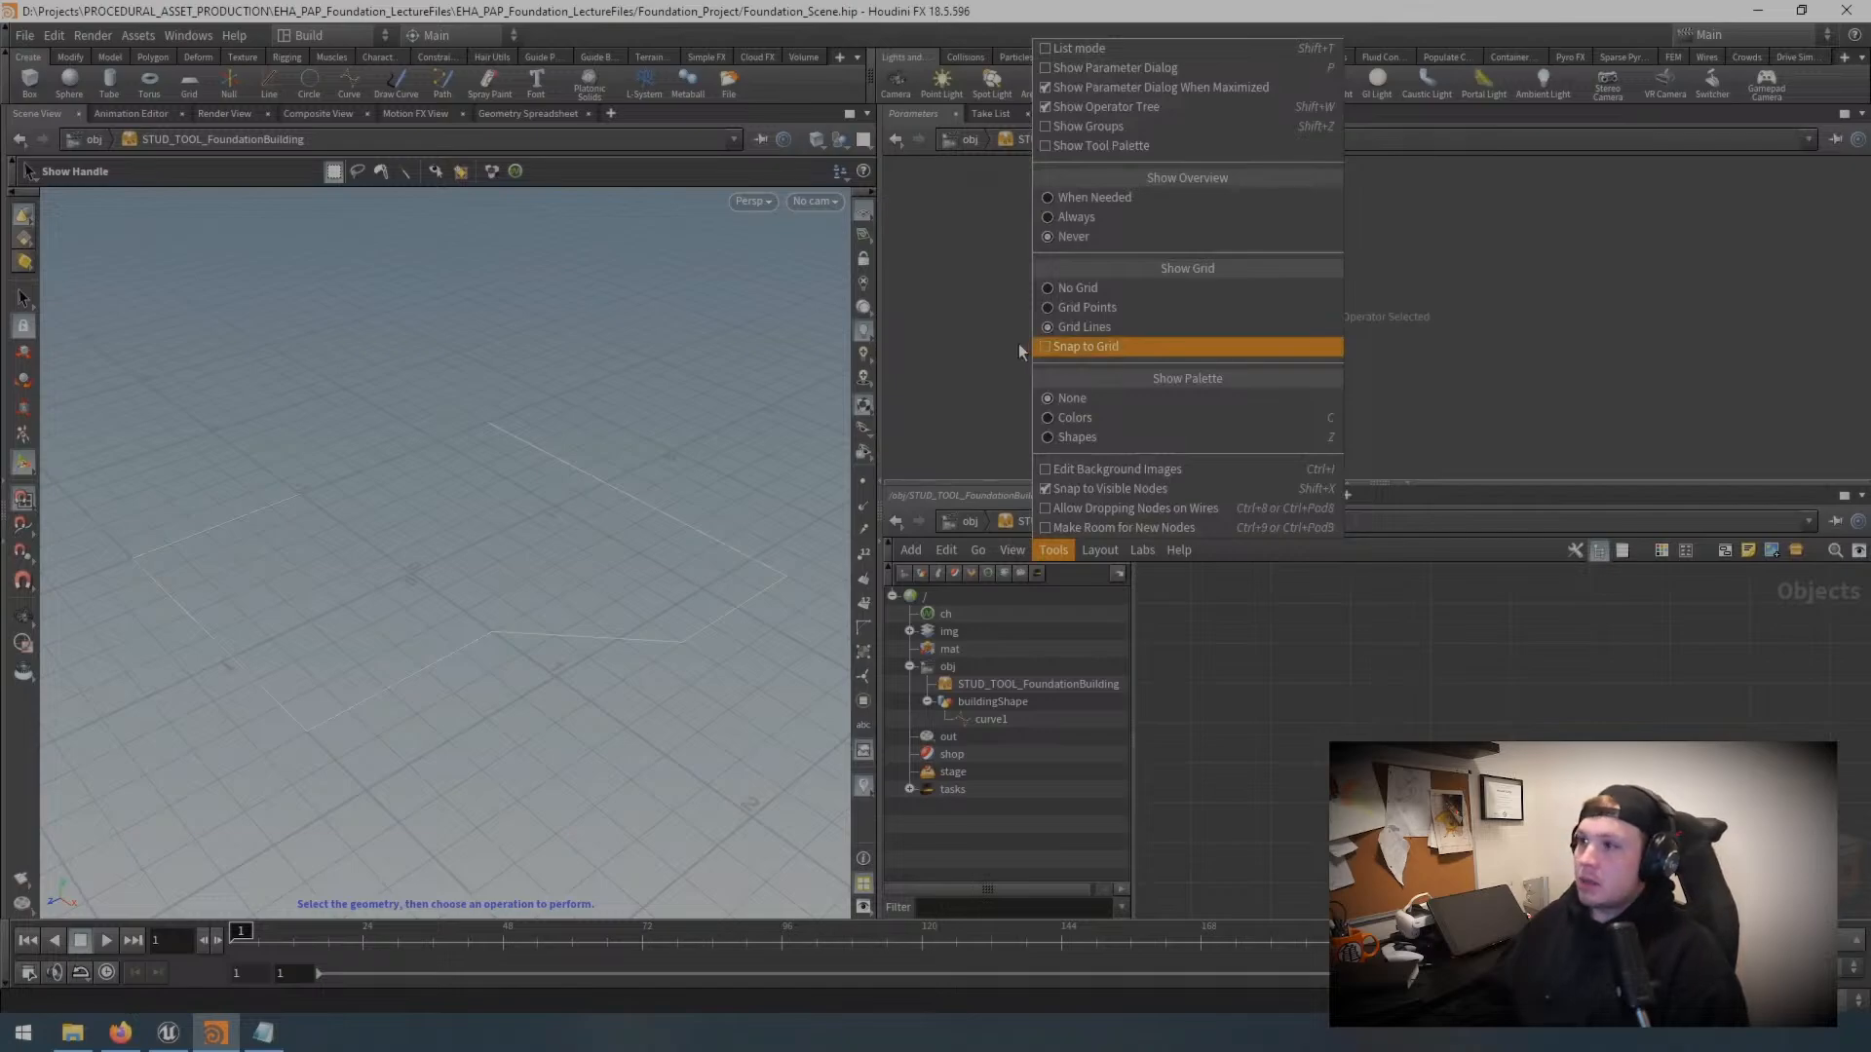
left_click(1112, 347)
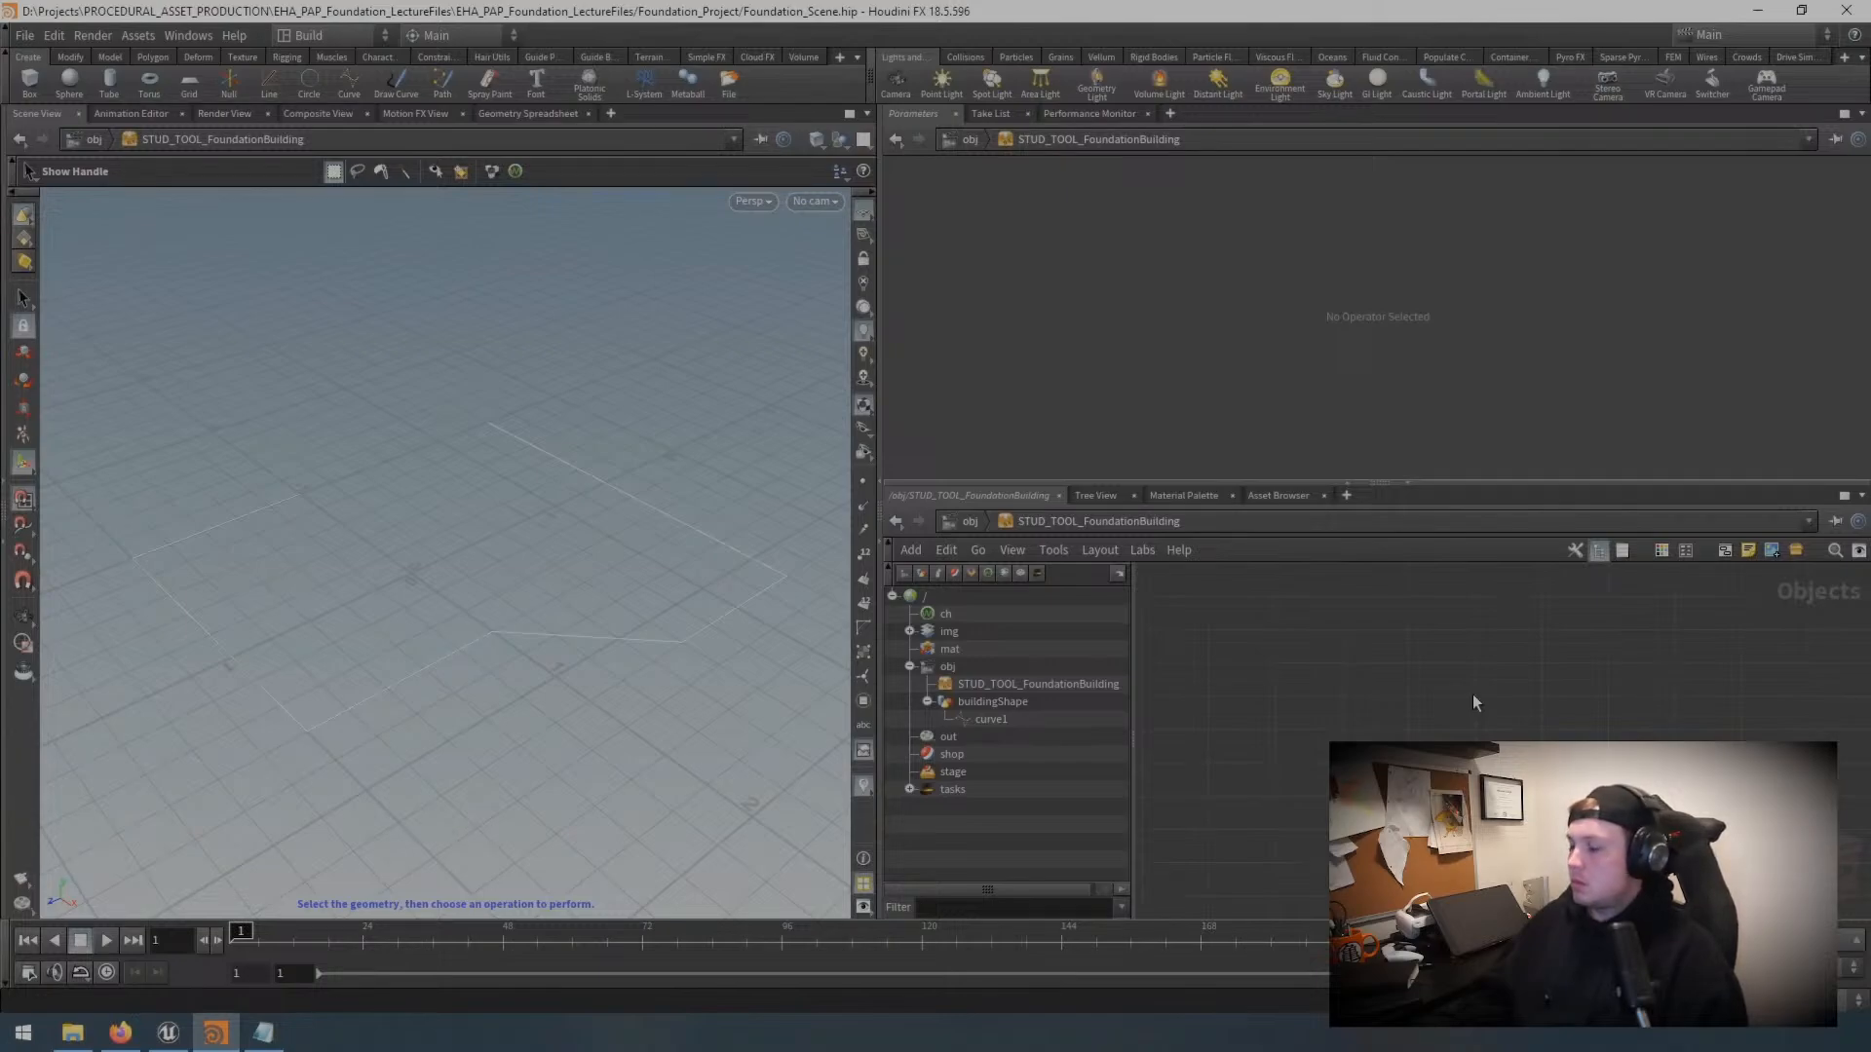
Step: Add a Geometry node inside STUD_TOOL_FoundationBuilding and name it buildingAsset
key("Tab")
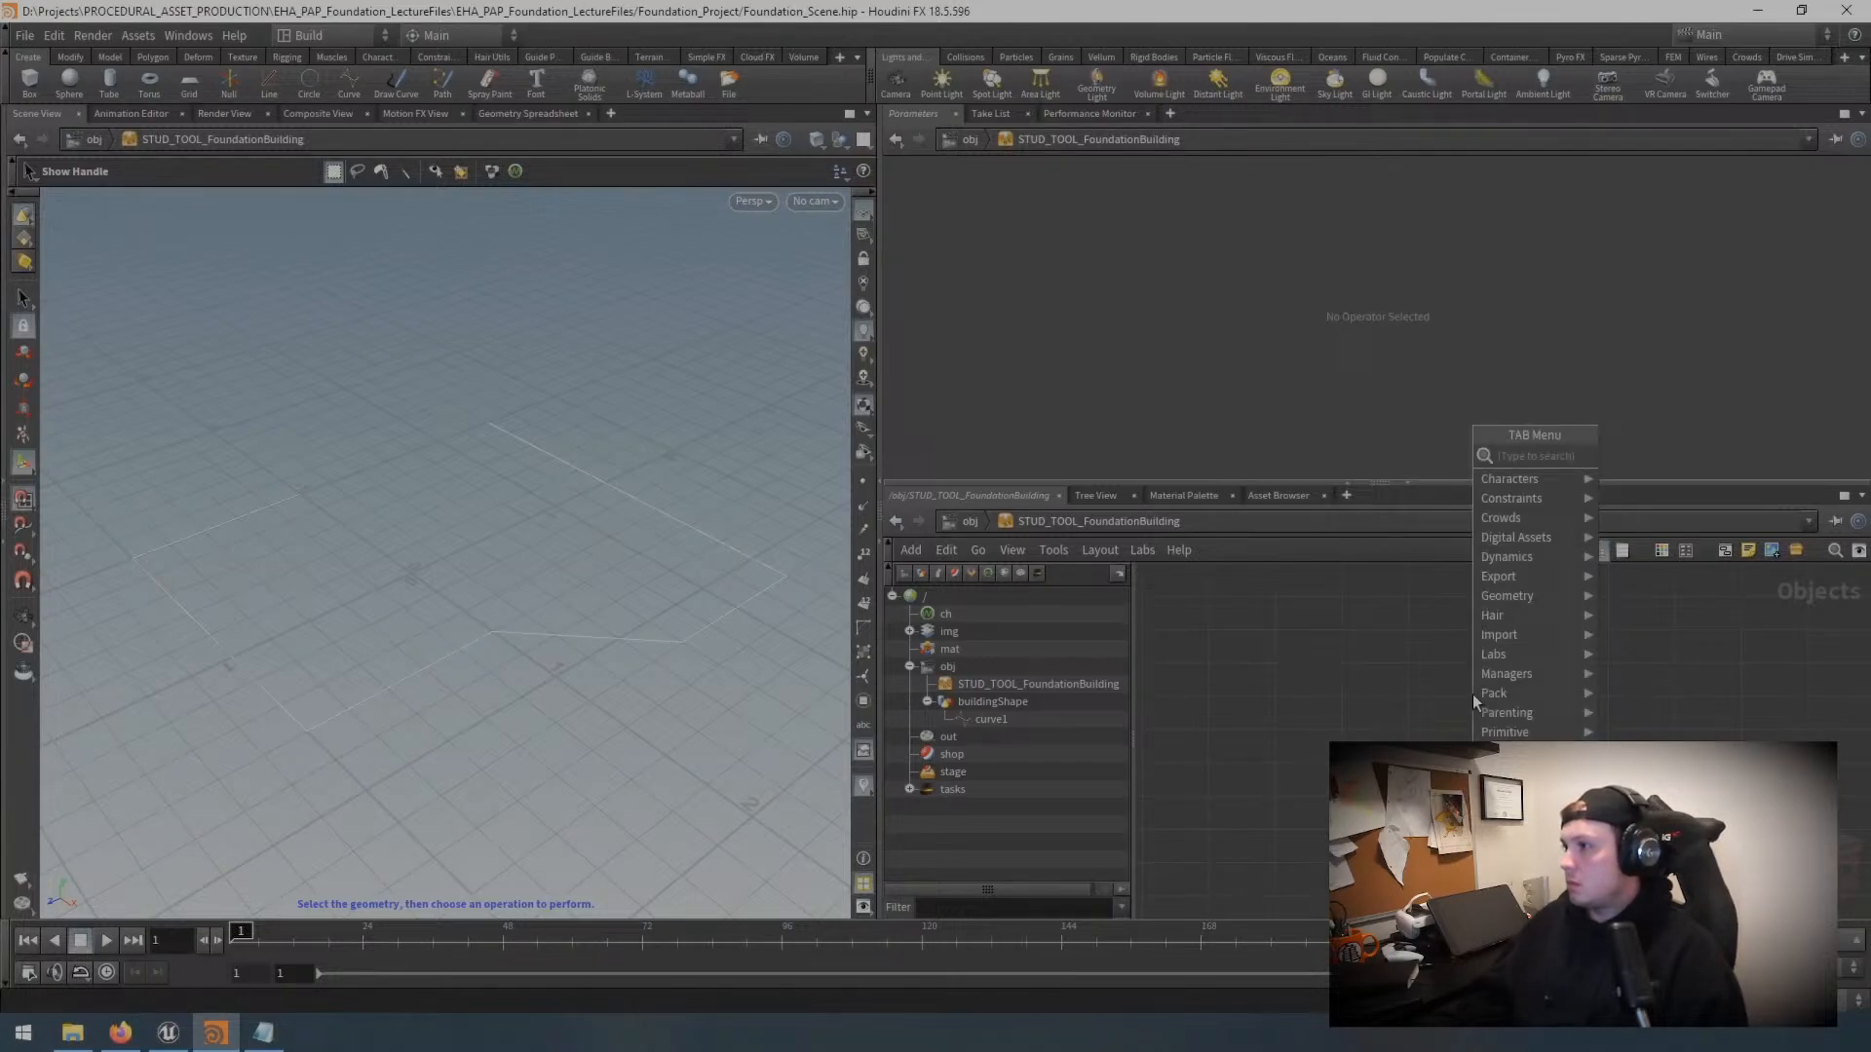
type("geo")
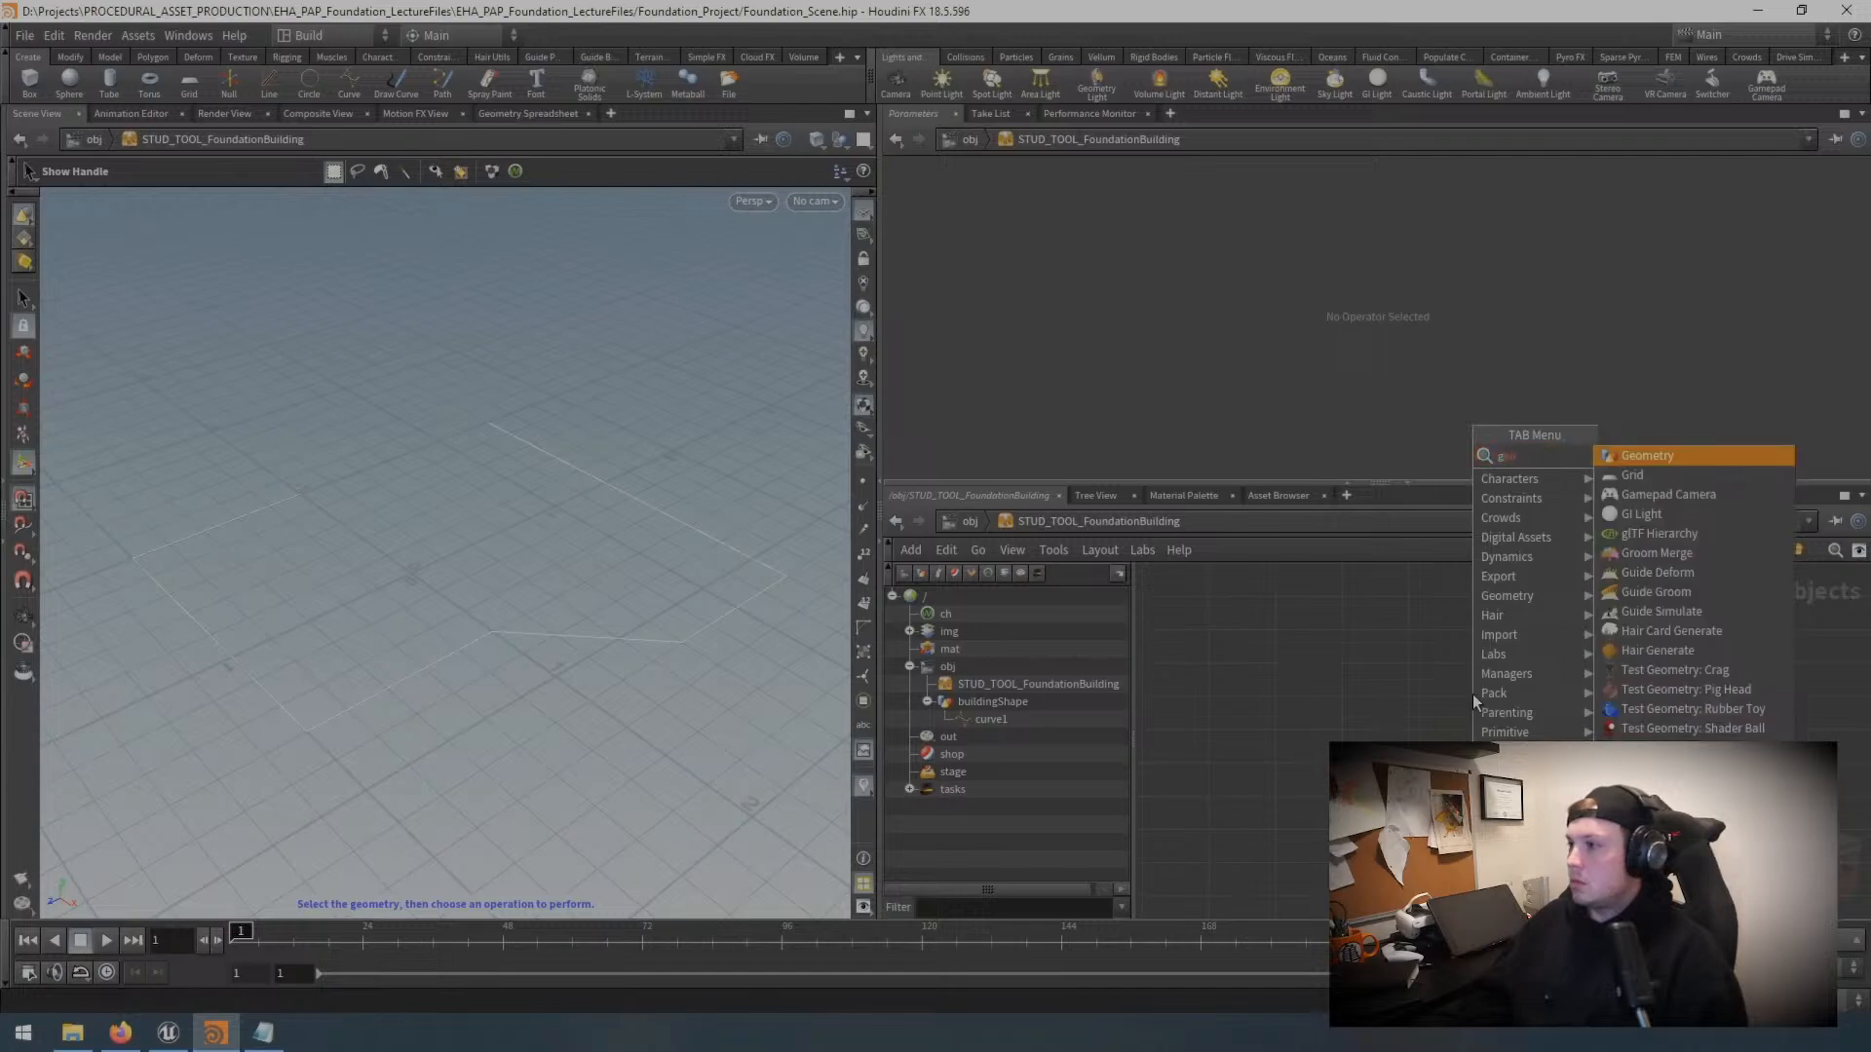
key("Return")
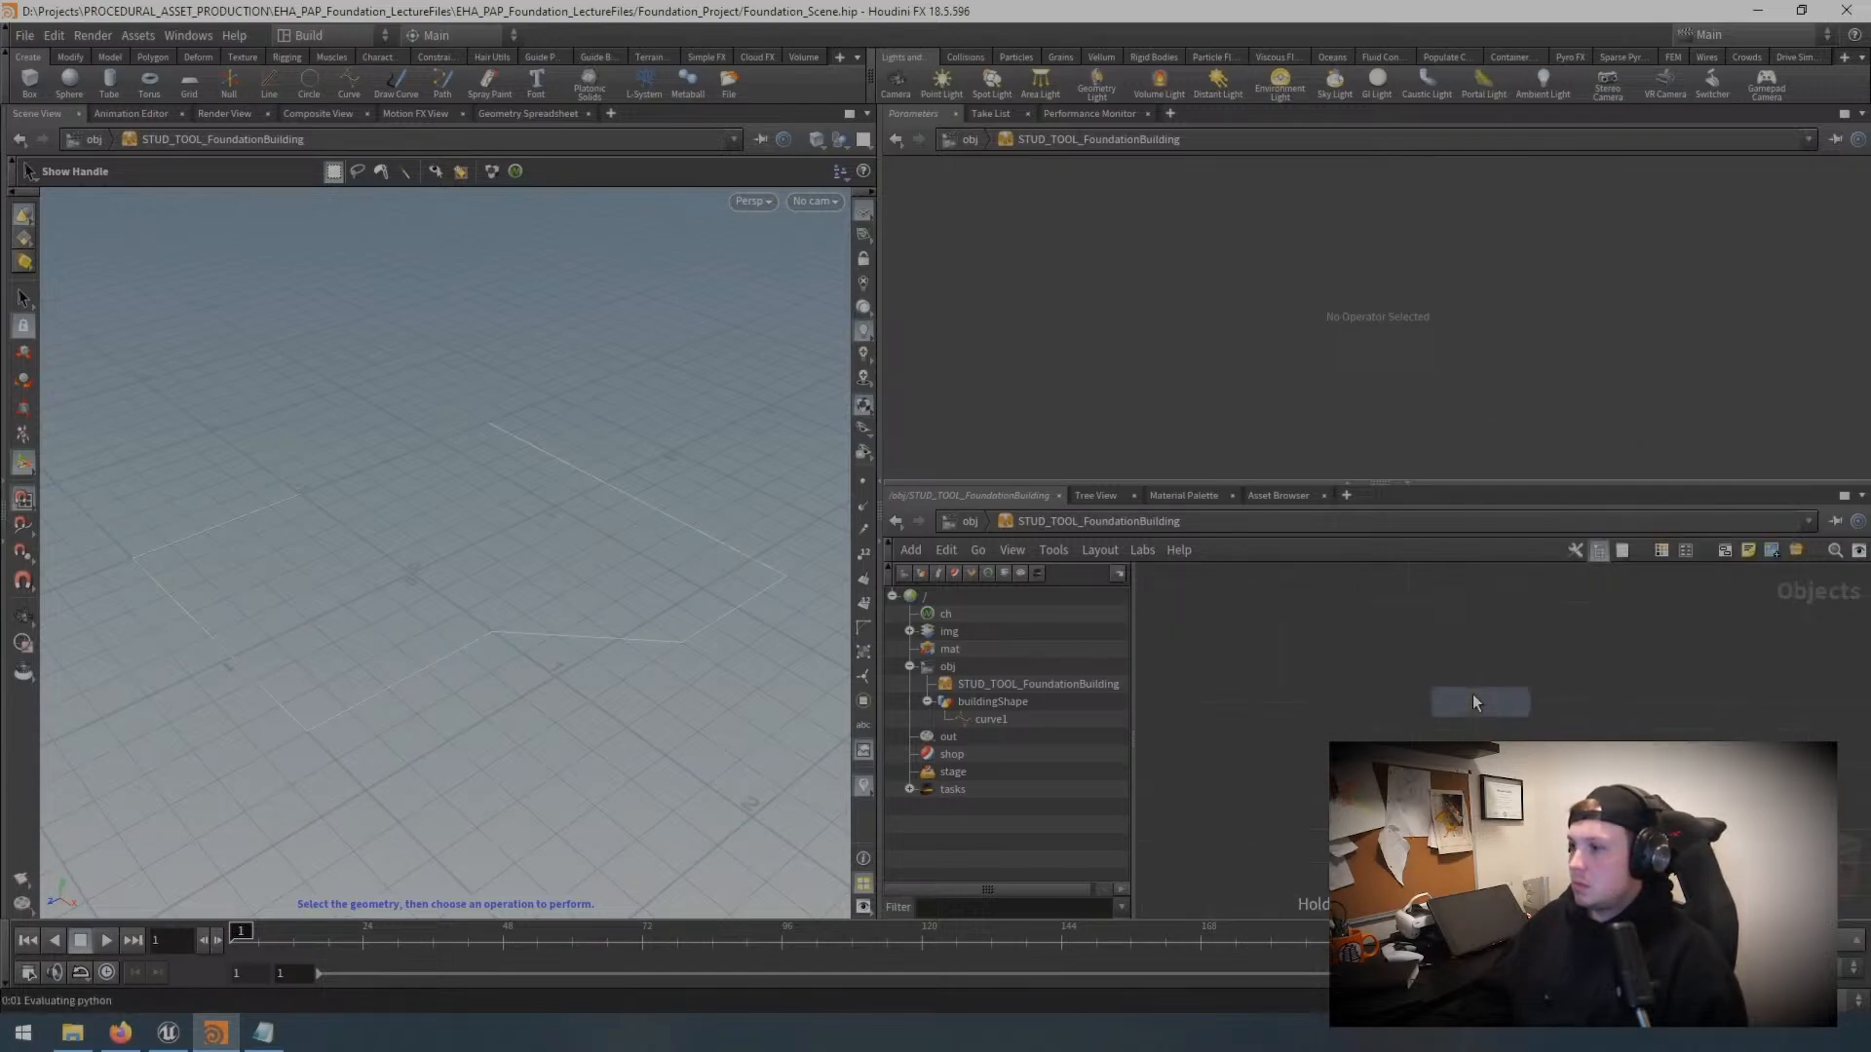
left_click(1473, 701)
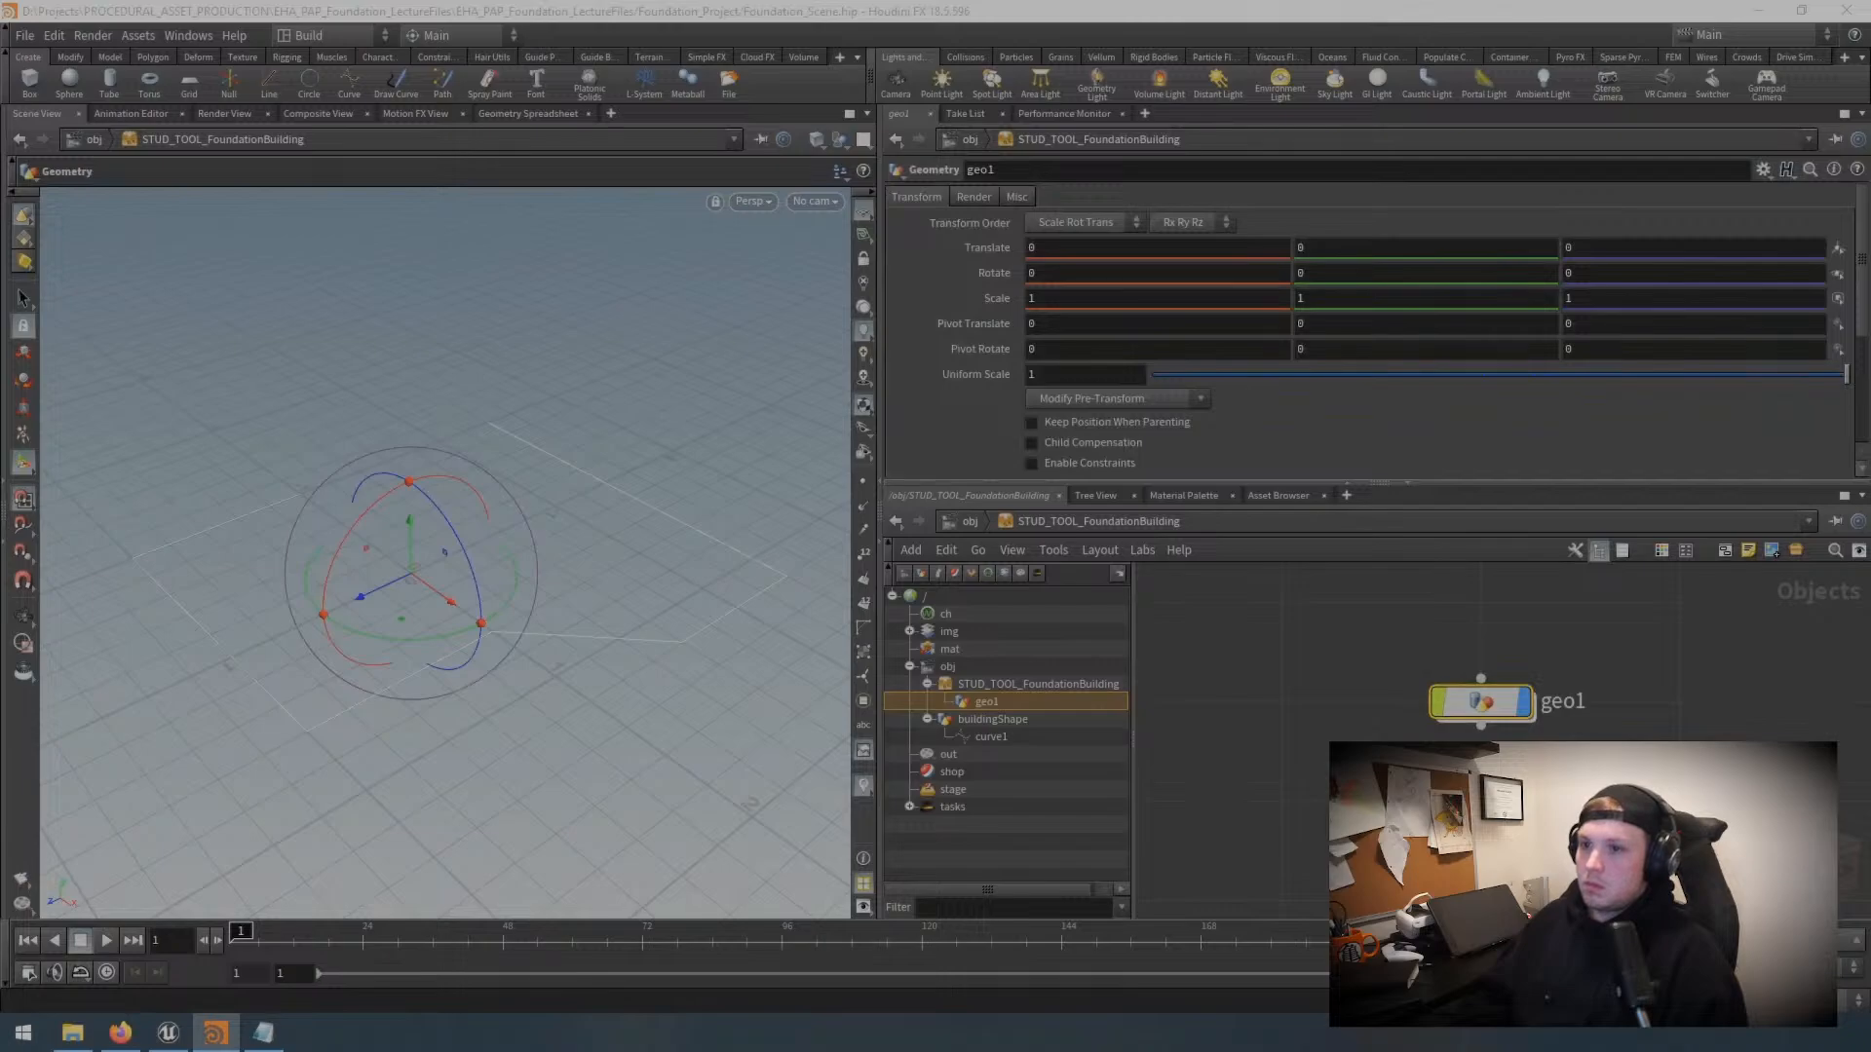
double_click(1569, 703)
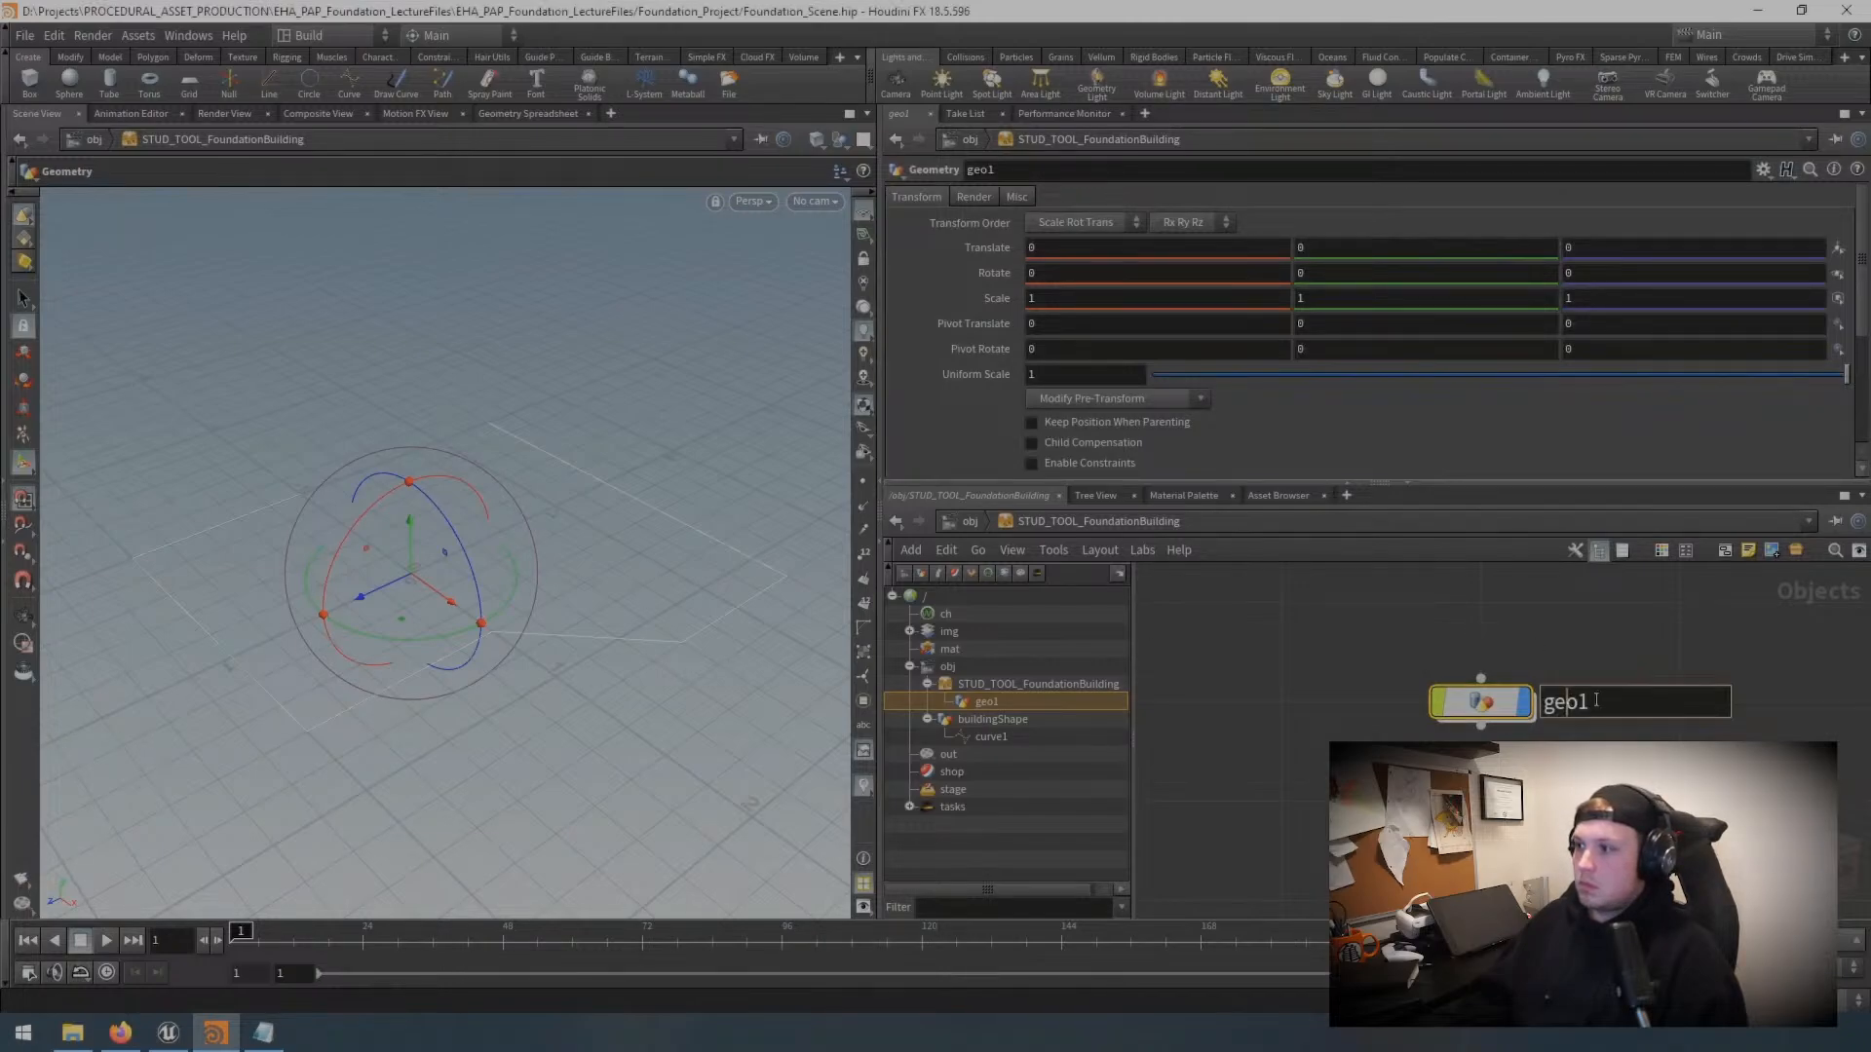
type("buildingAsset")
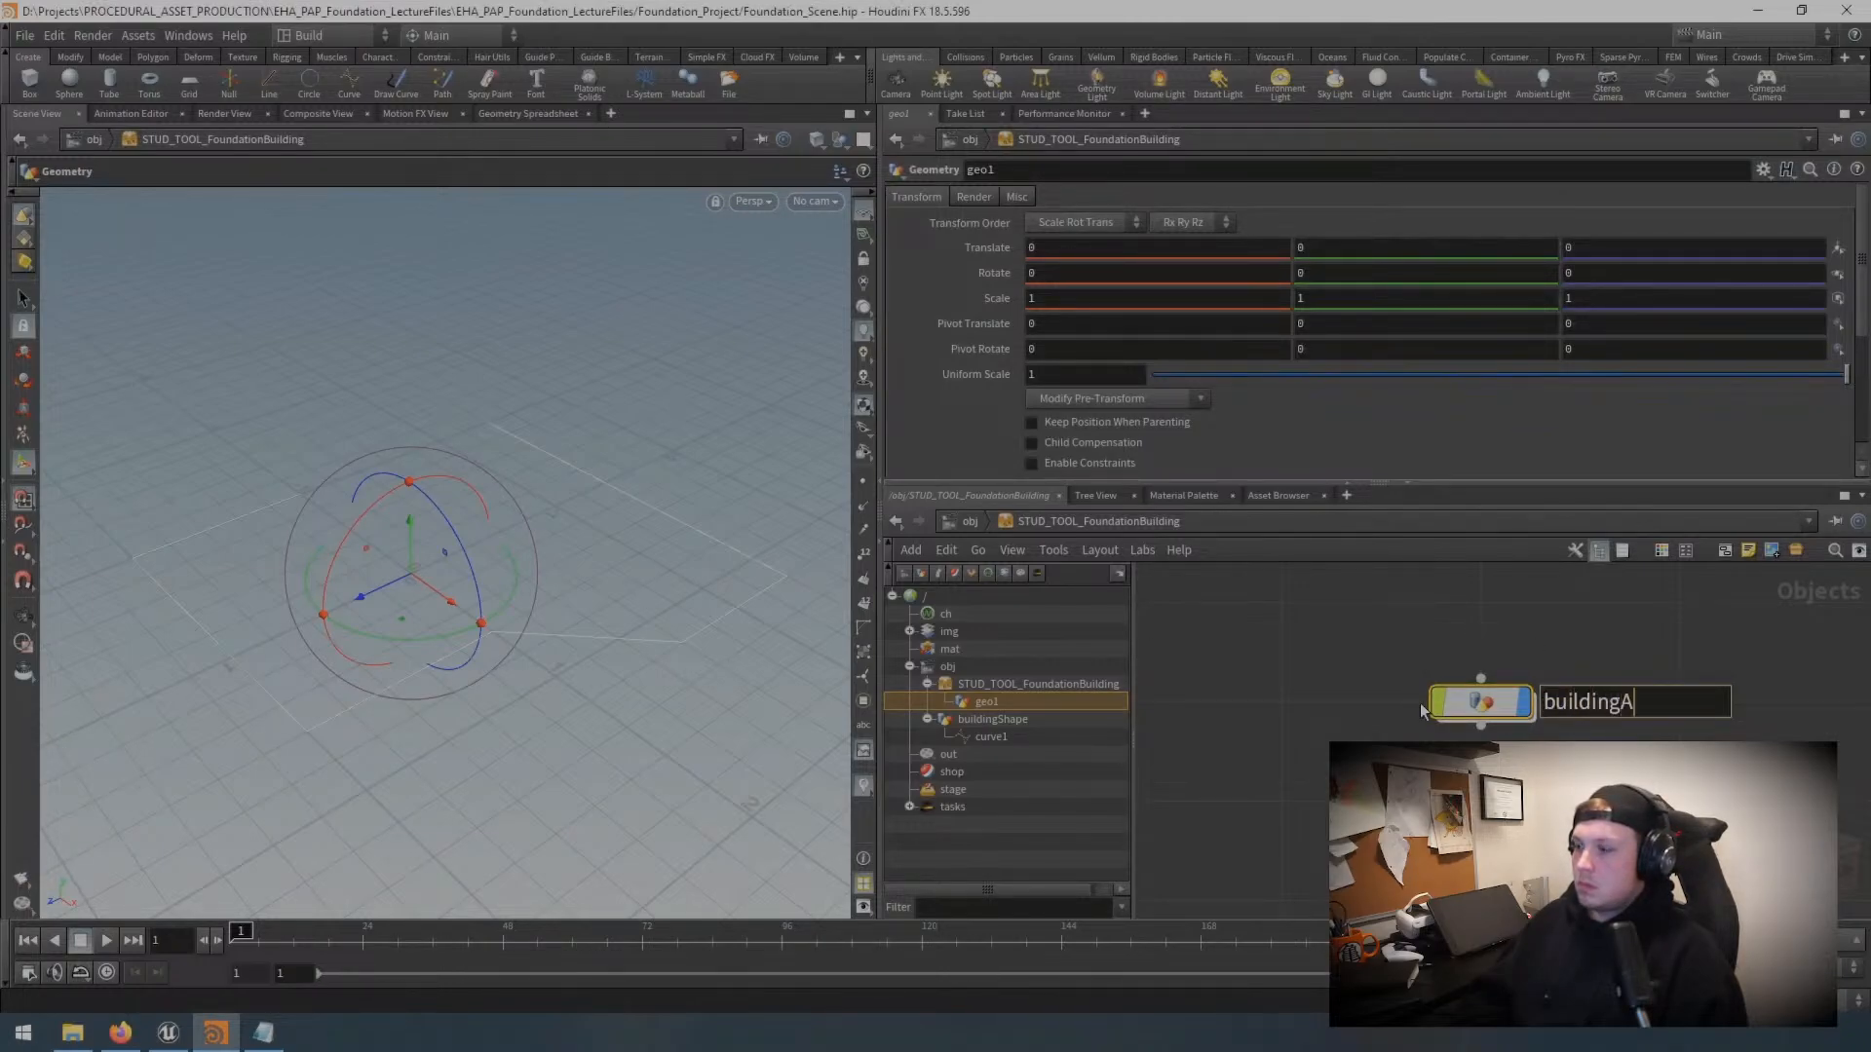
key("Return")
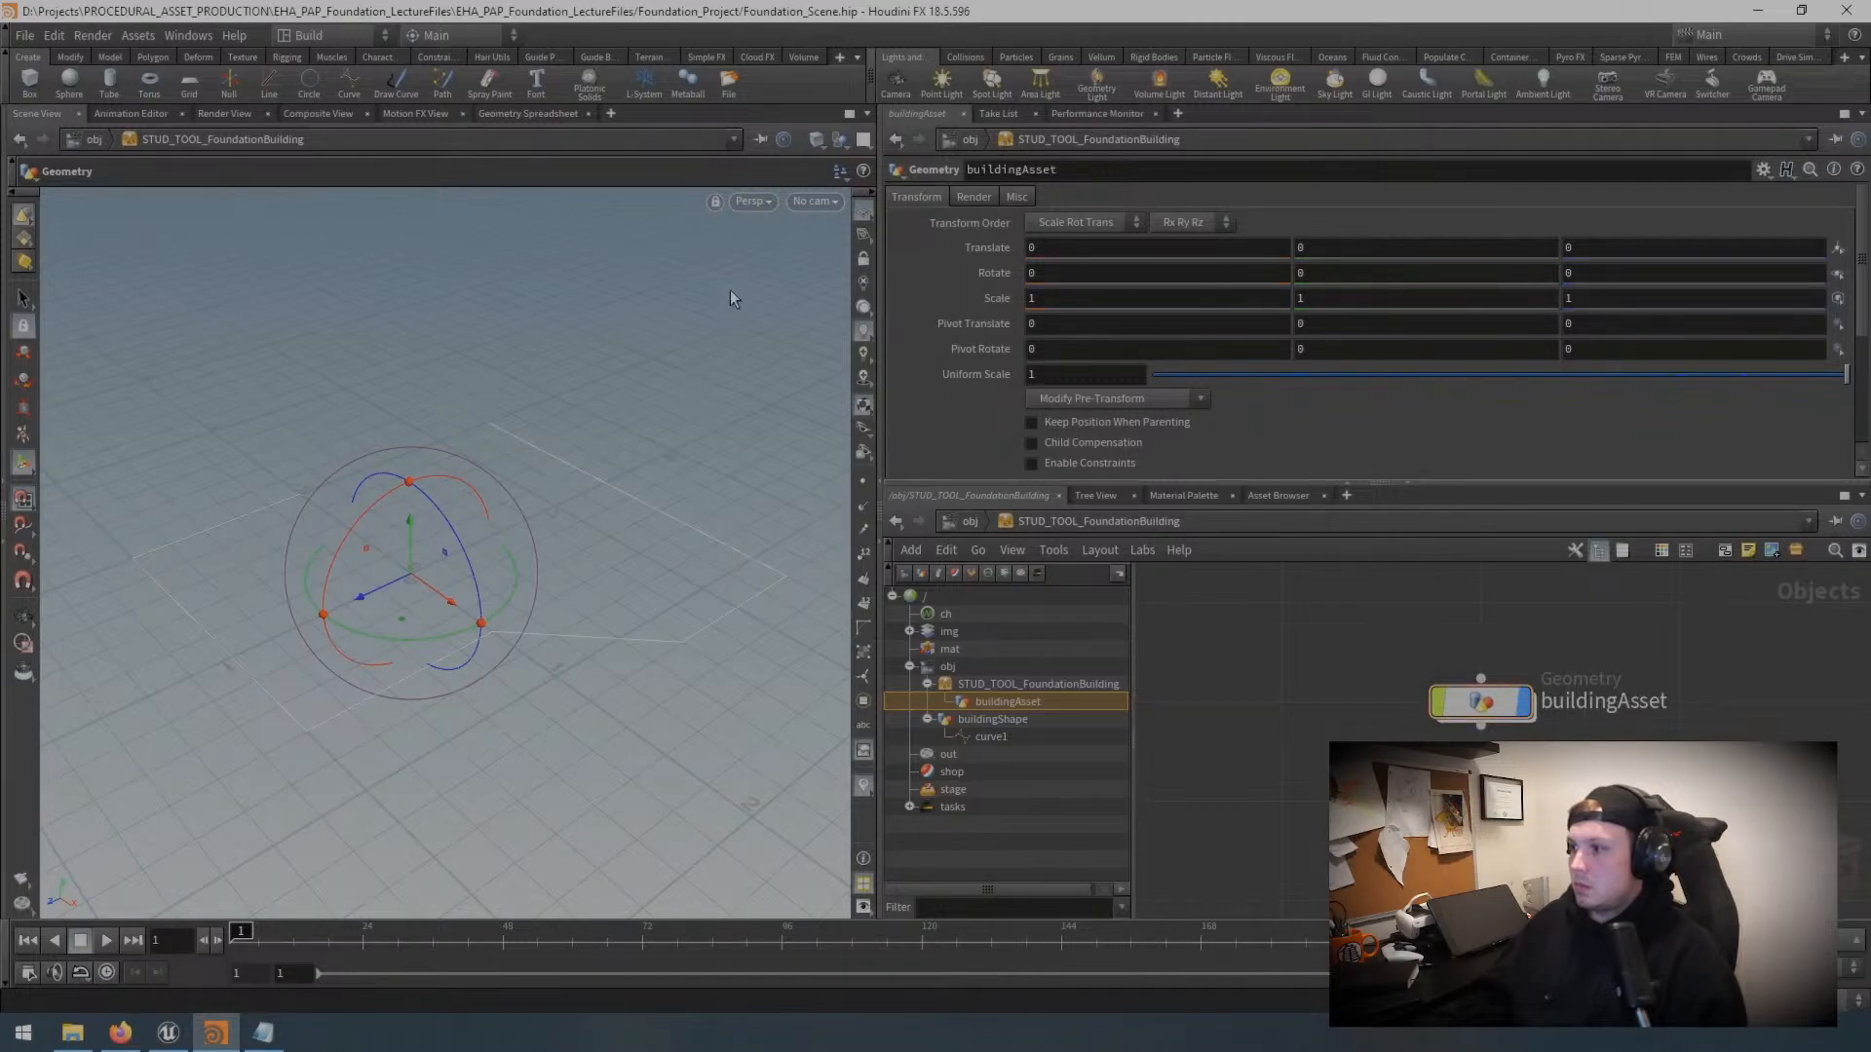
Step: Set the scene viewport to hide other objects
left_click(842, 141)
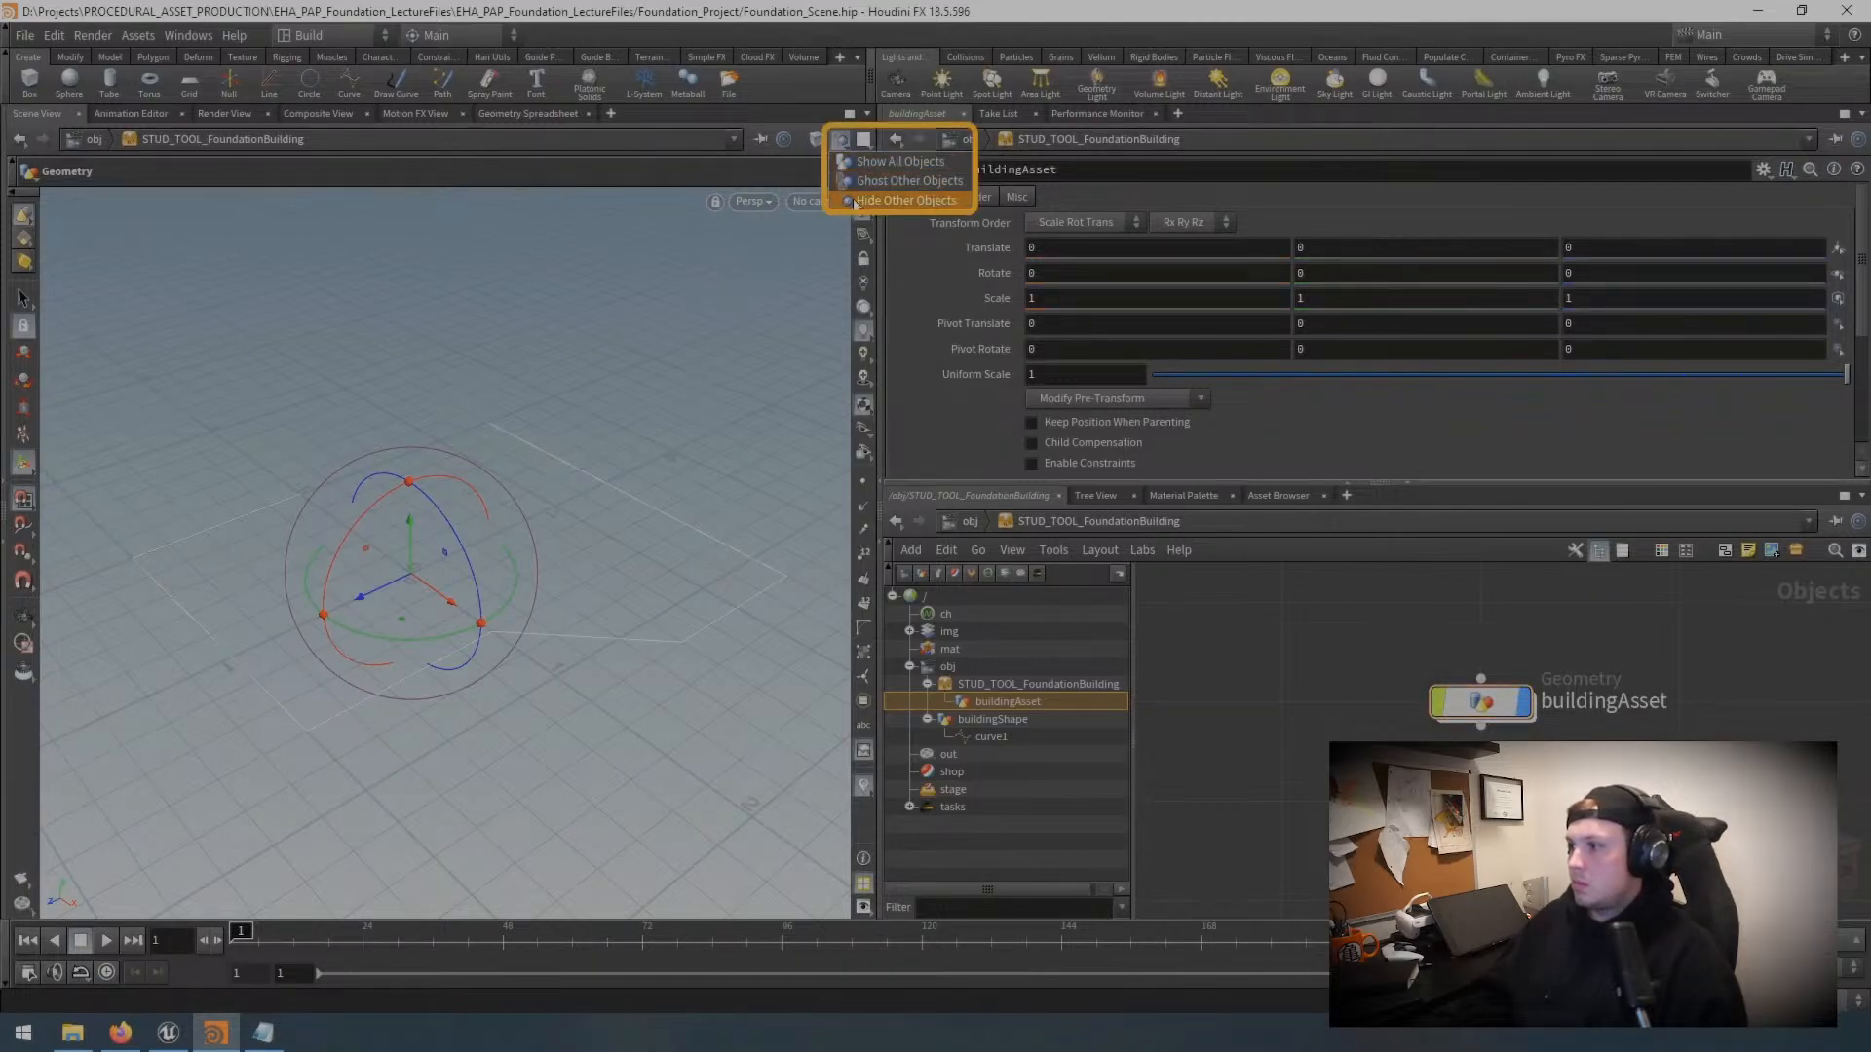
left_click(906, 199)
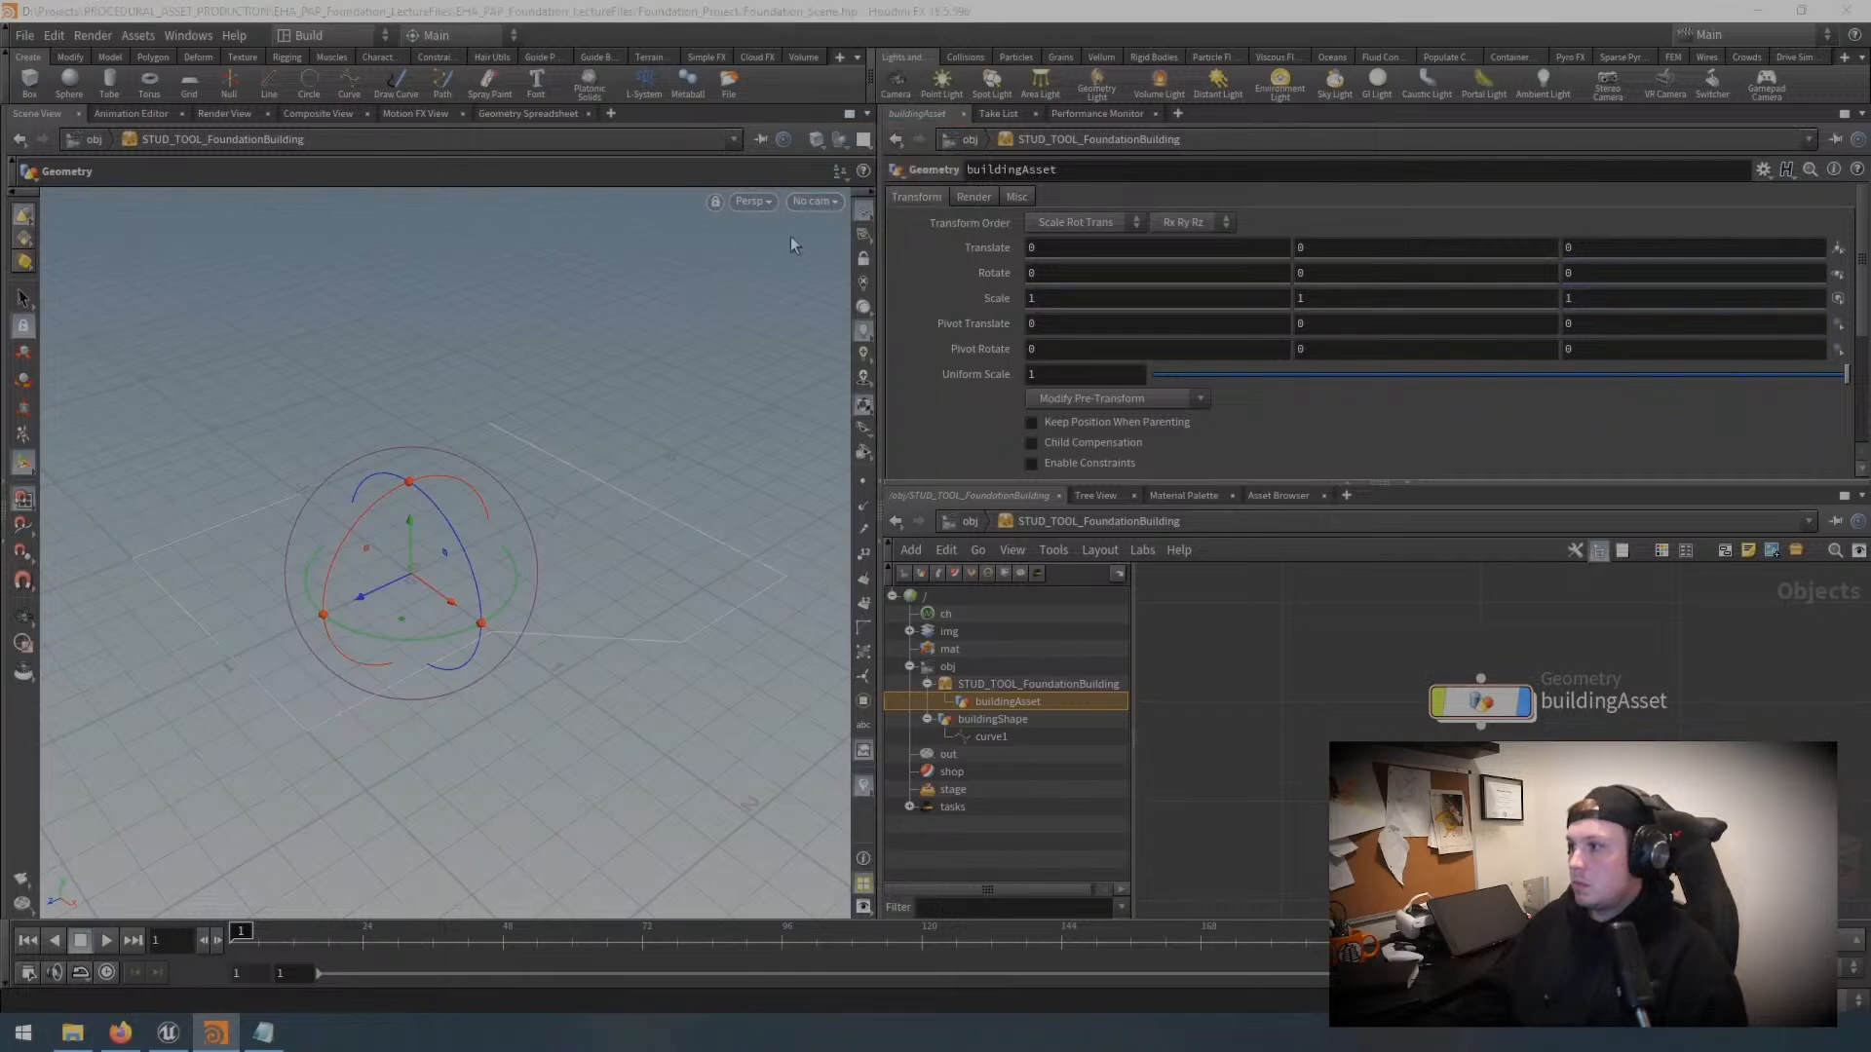
Step: Enter the buildingAsset geometry container and add an Object Merge node to its network
key("Escape")
left_click_drag(98, 593, 414, 535)
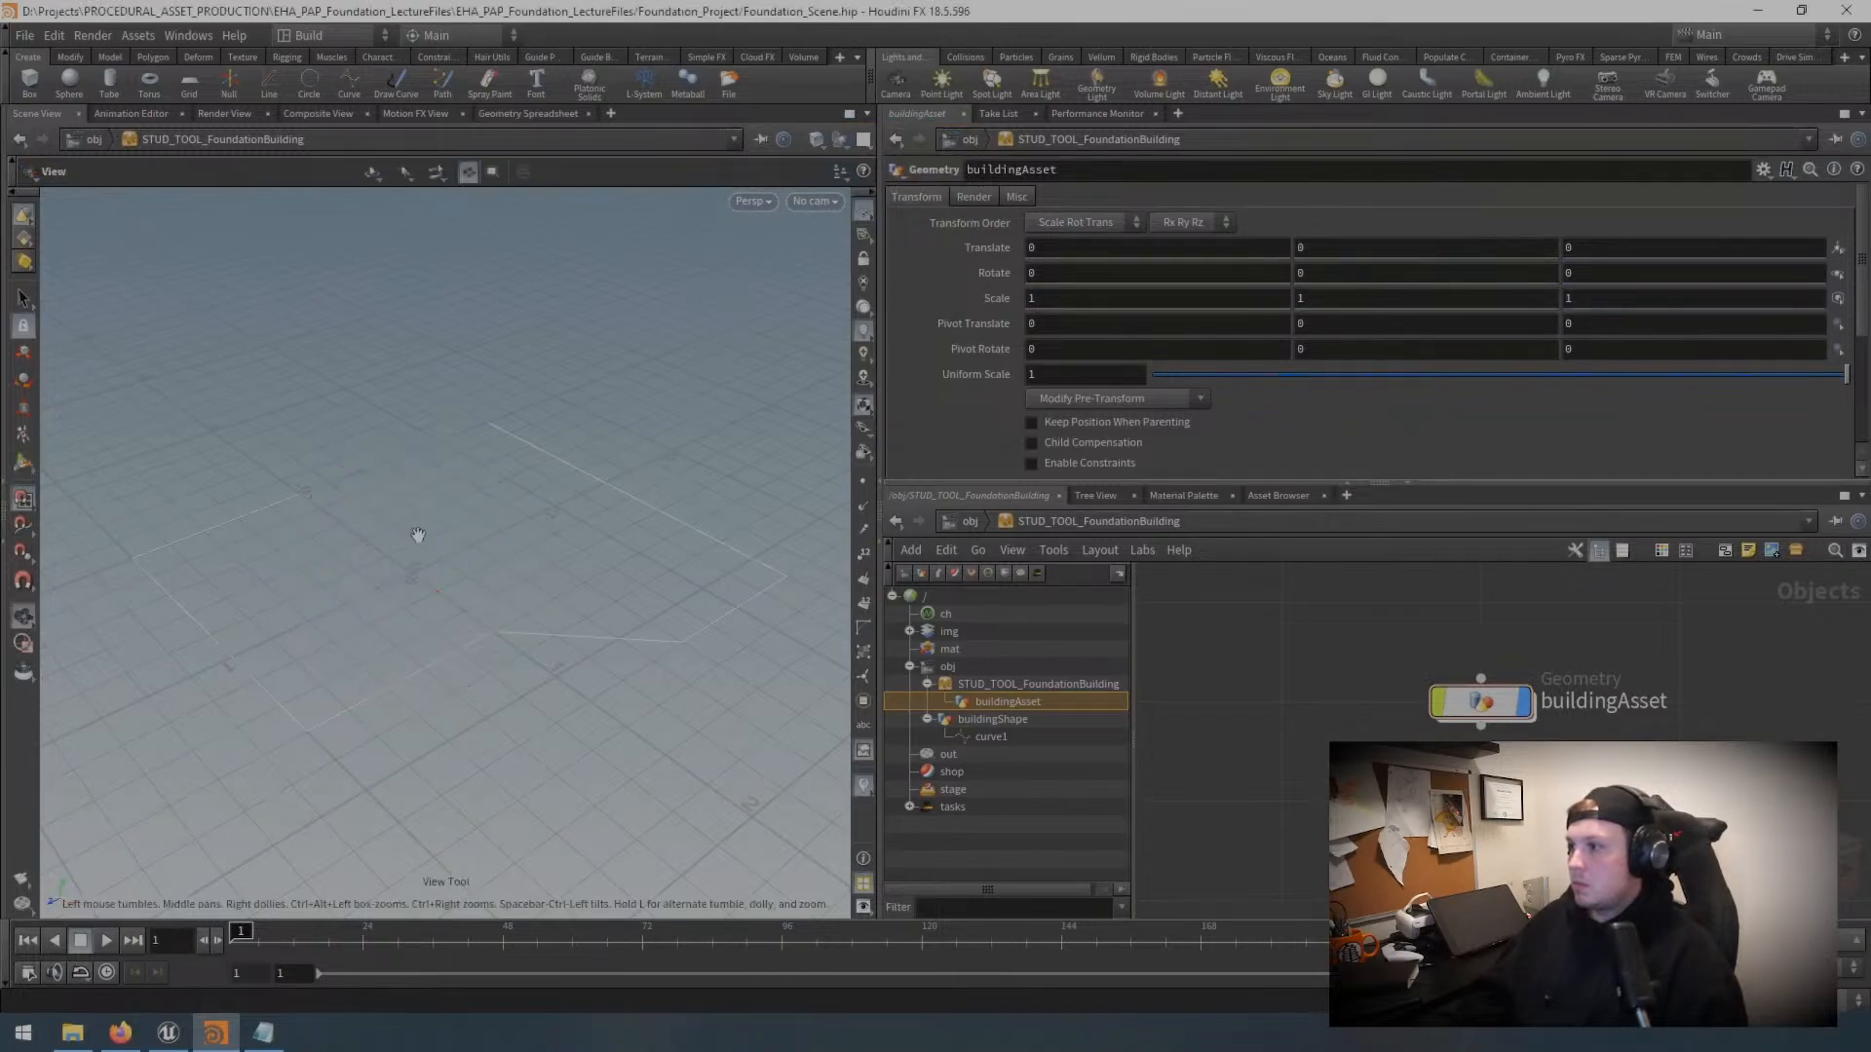
left_click_drag(611, 551, 518, 551)
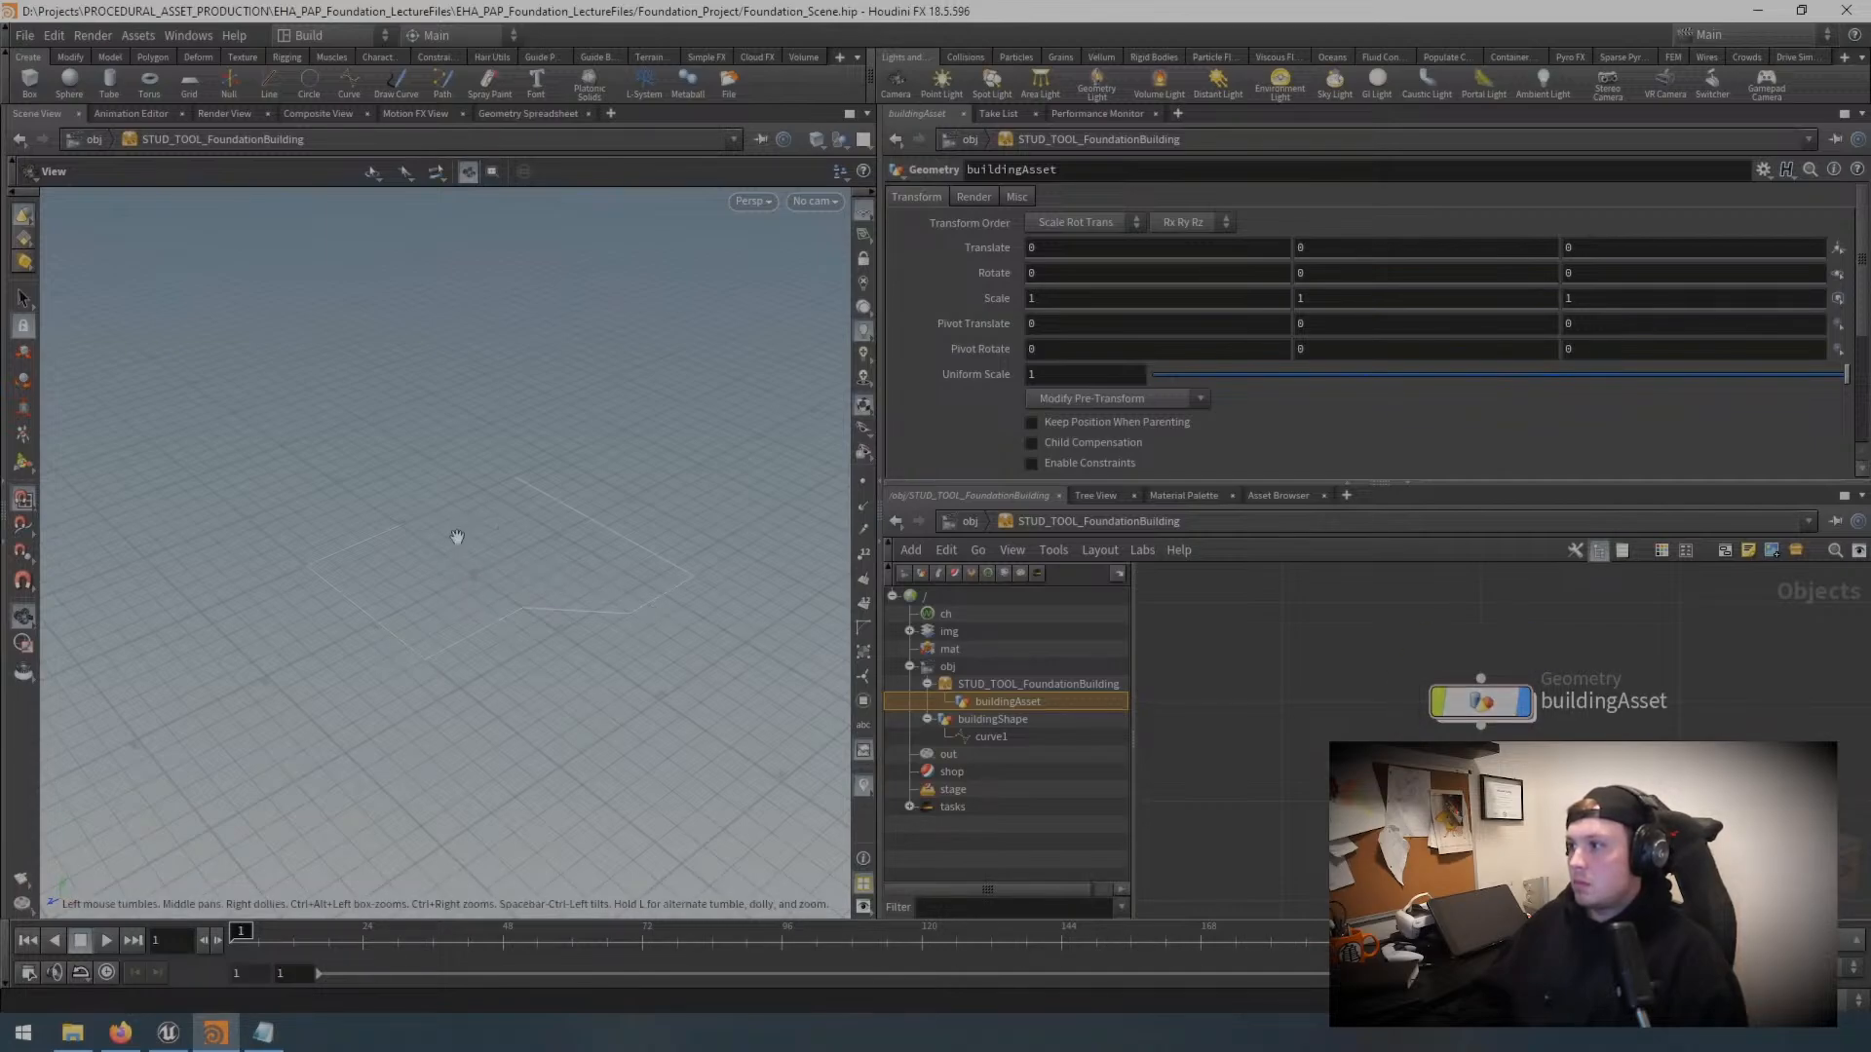
double_click(1486, 706)
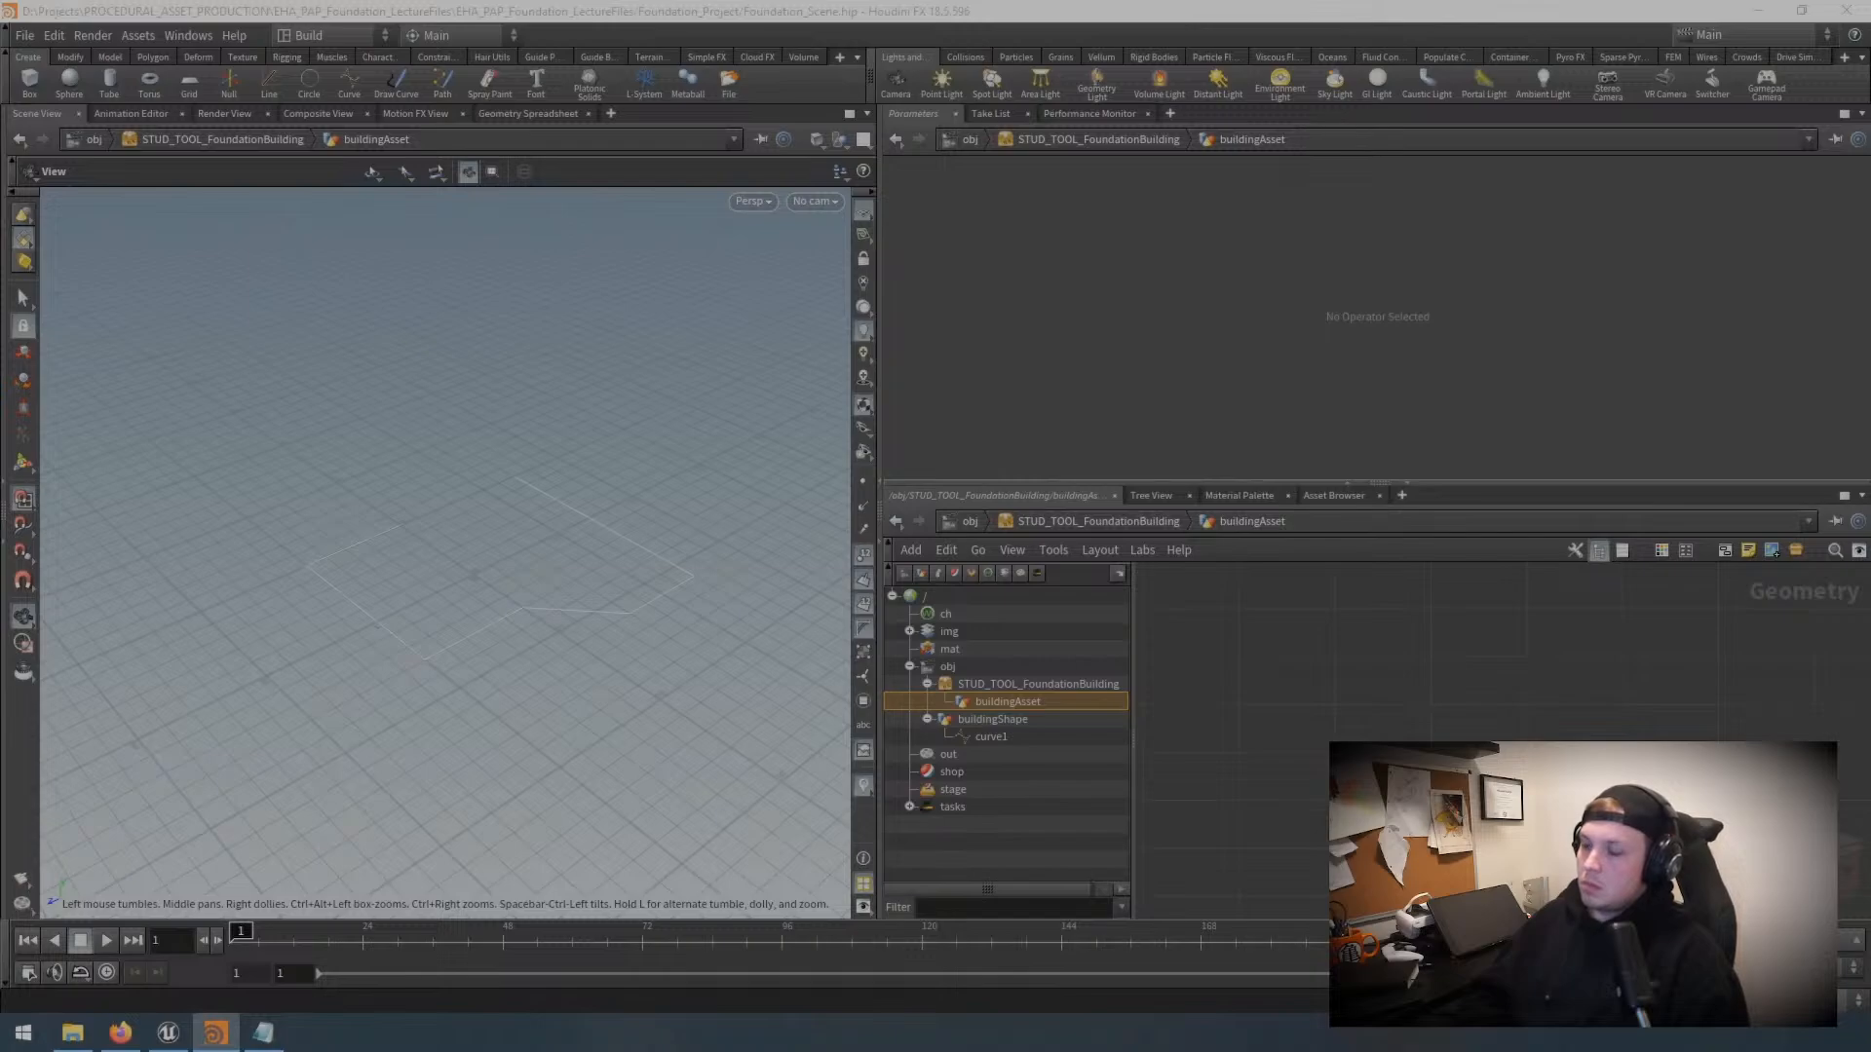
left_click(1435, 678)
key("Tab")
type("obj")
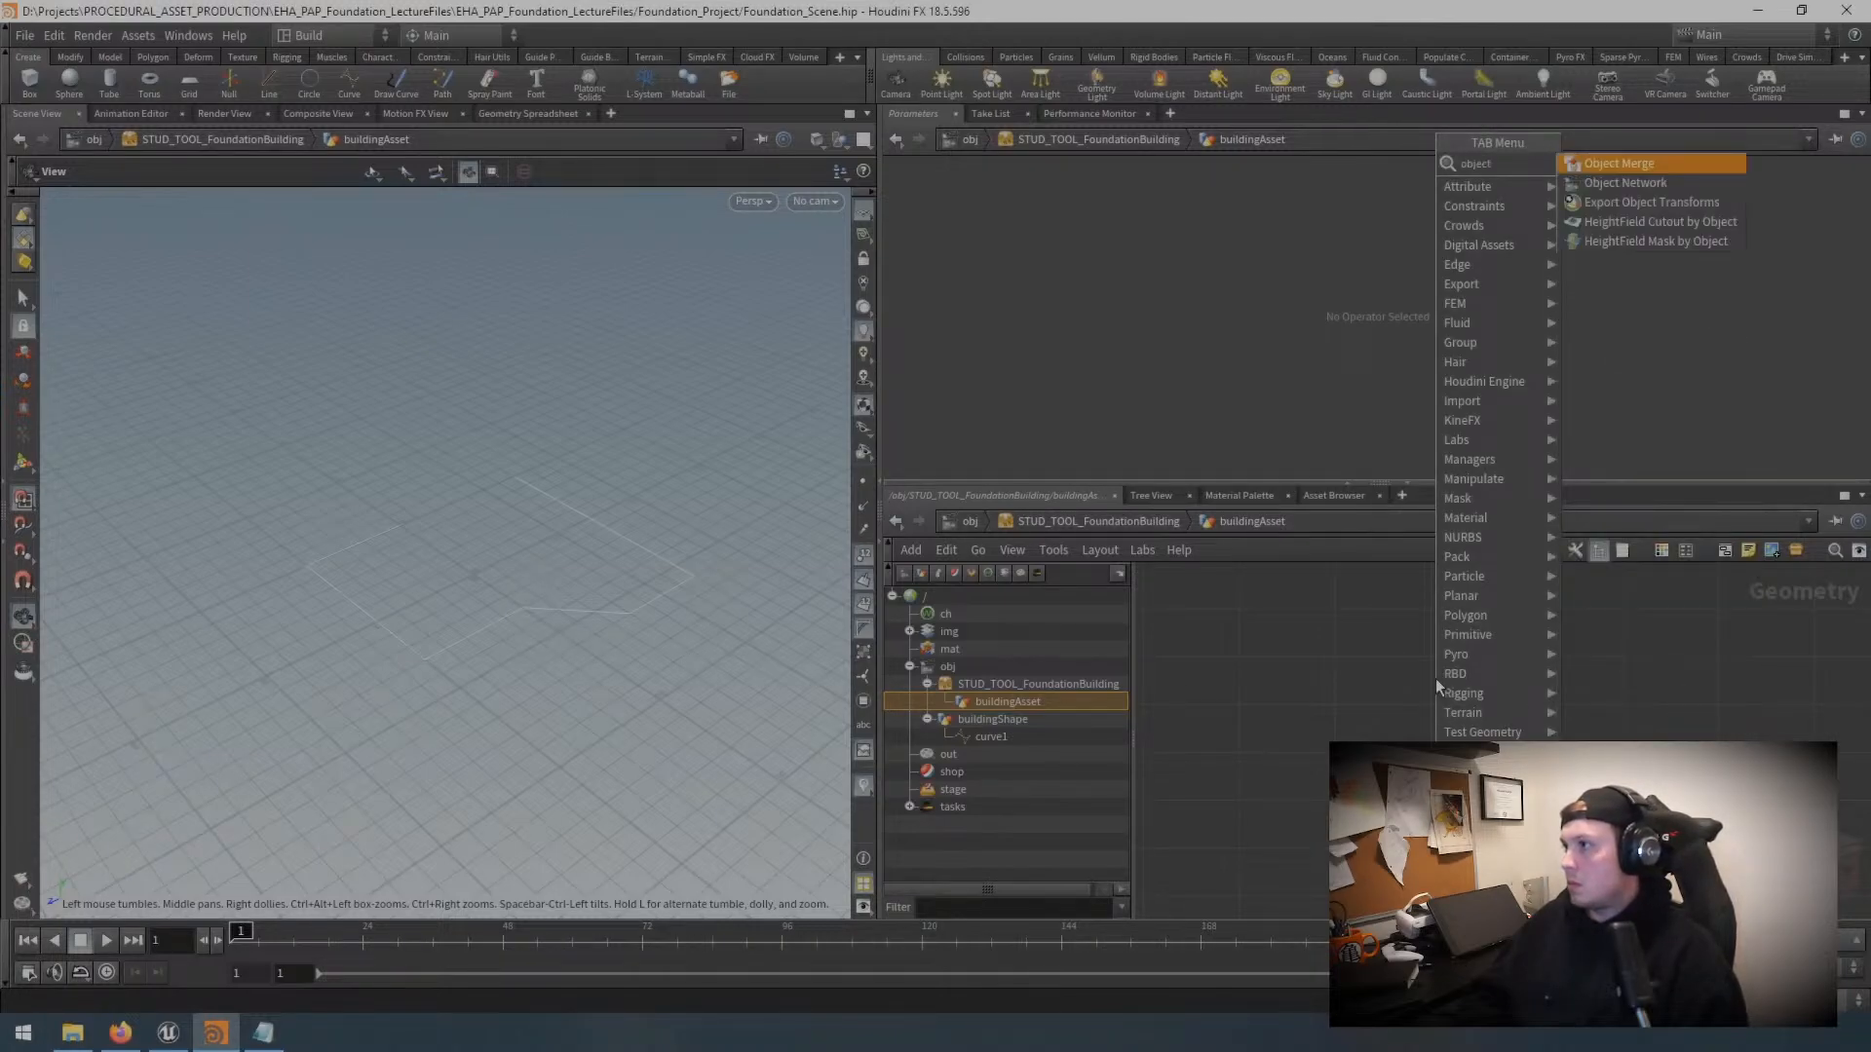
key("Return")
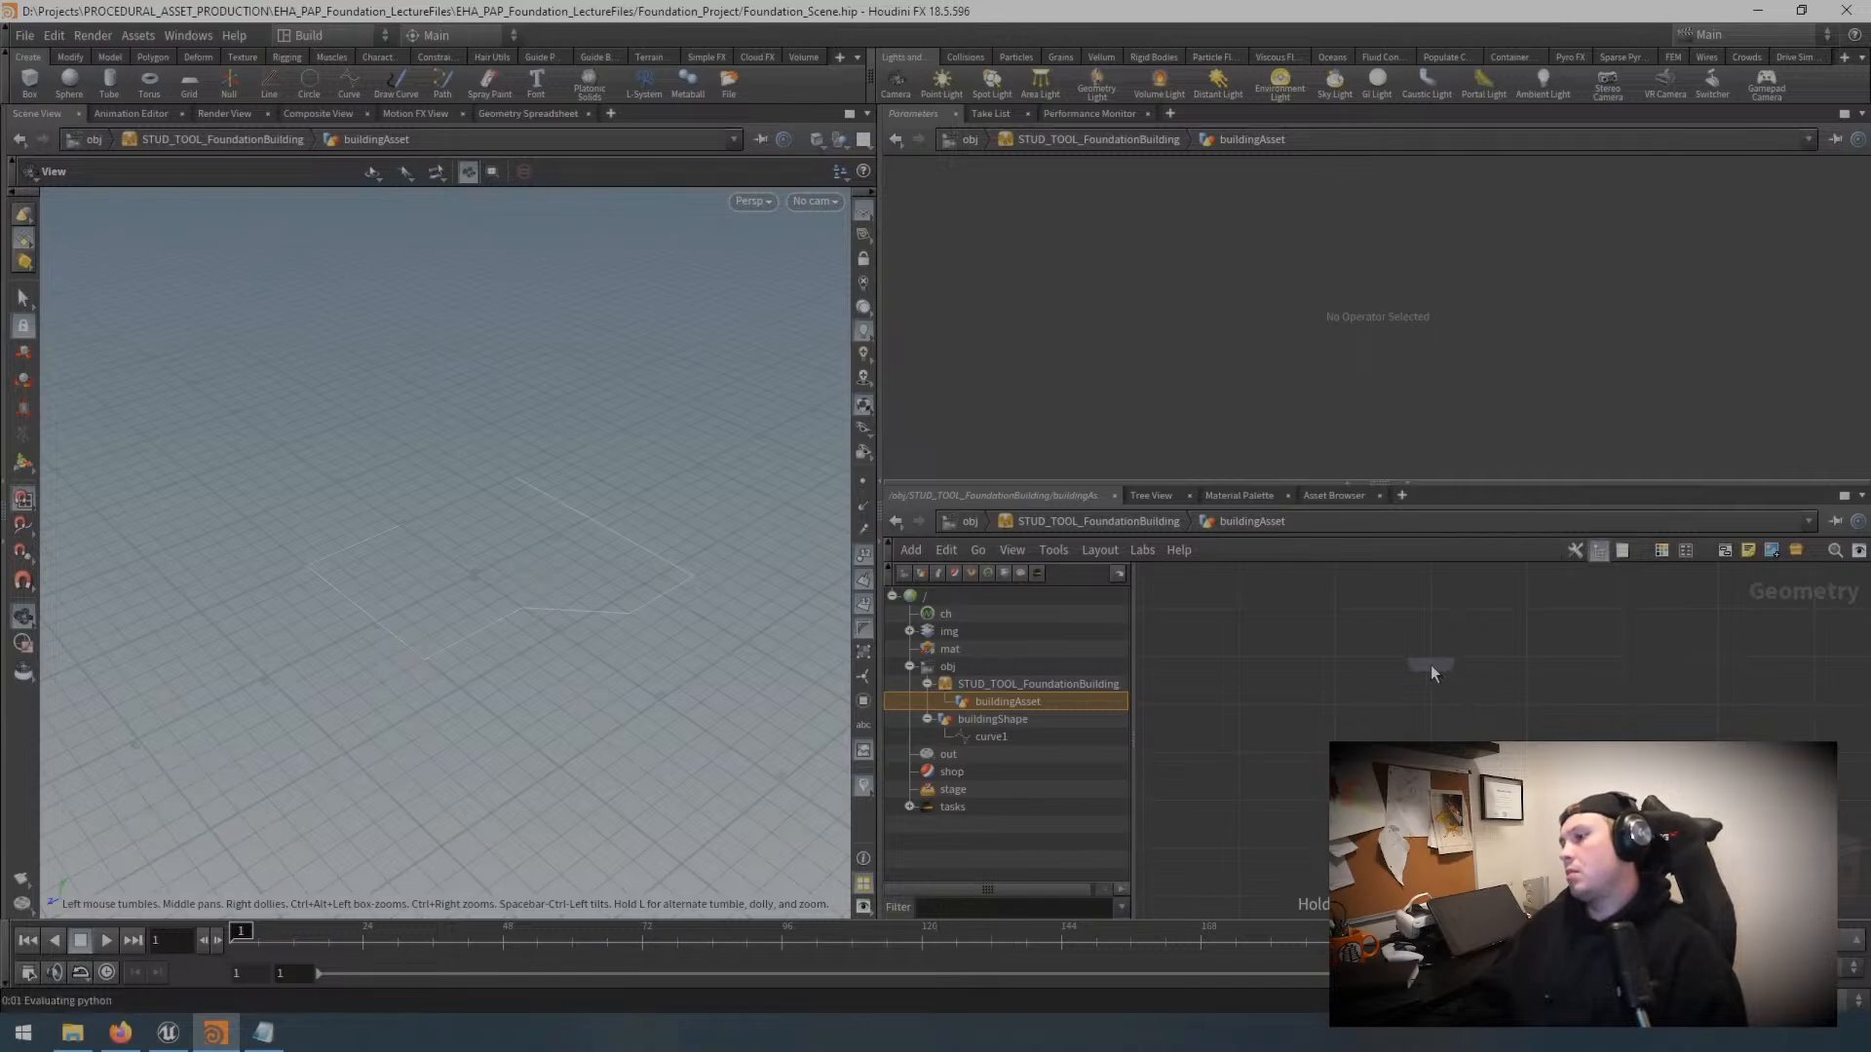
left_click(1435, 655)
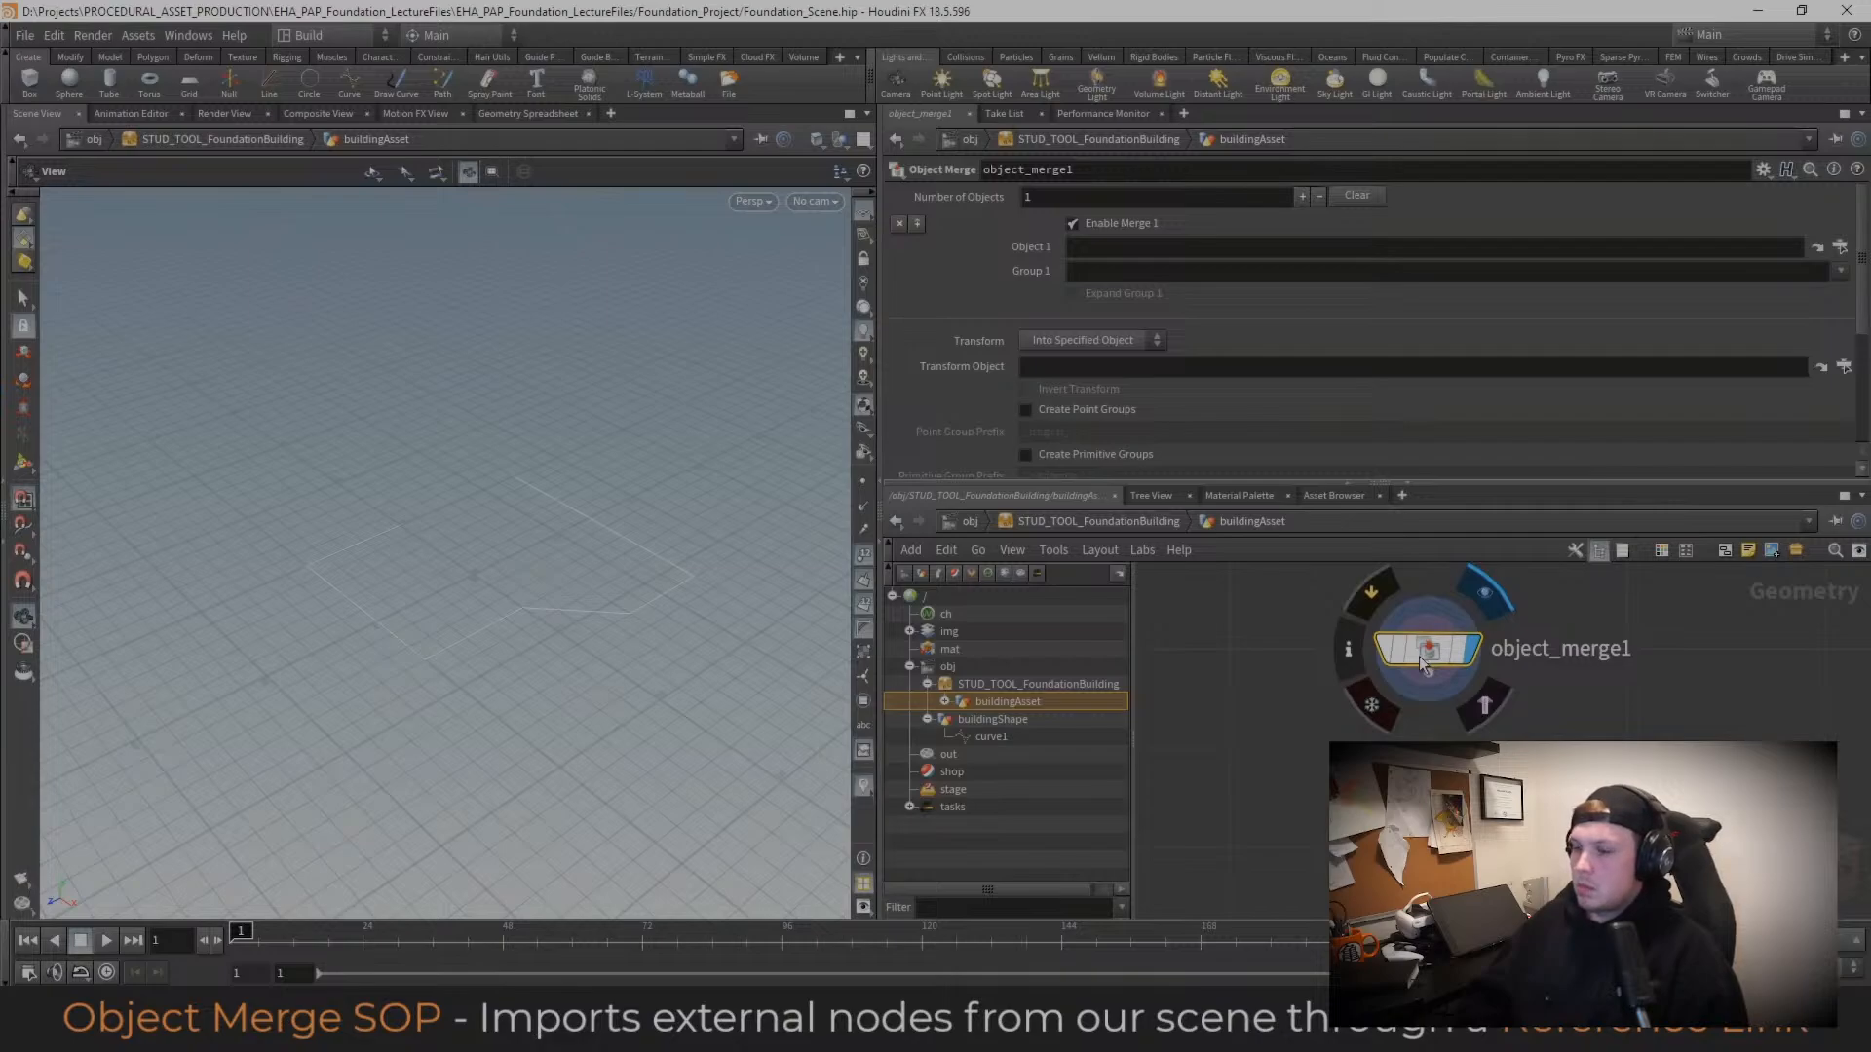
left_click(1430, 653)
scroll(1431, 653, "down", 2)
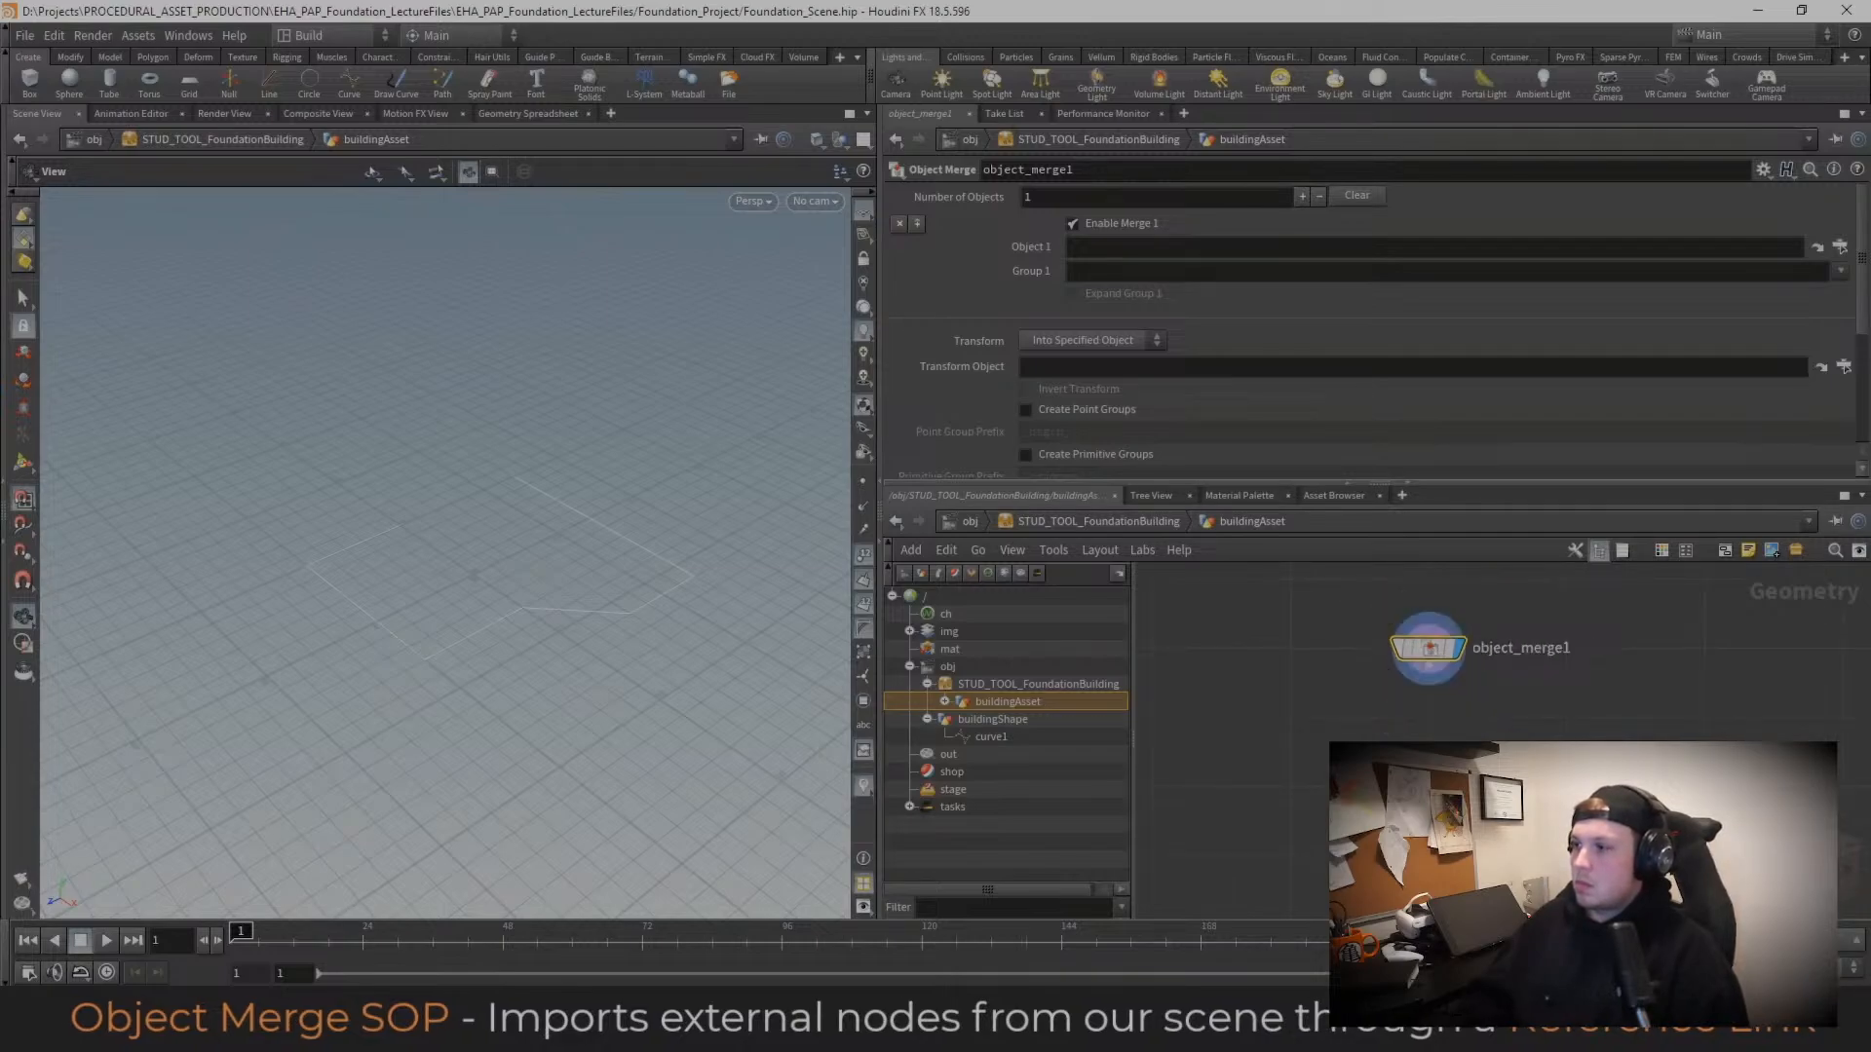
middle_click_drag(1430, 700, 1427, 756)
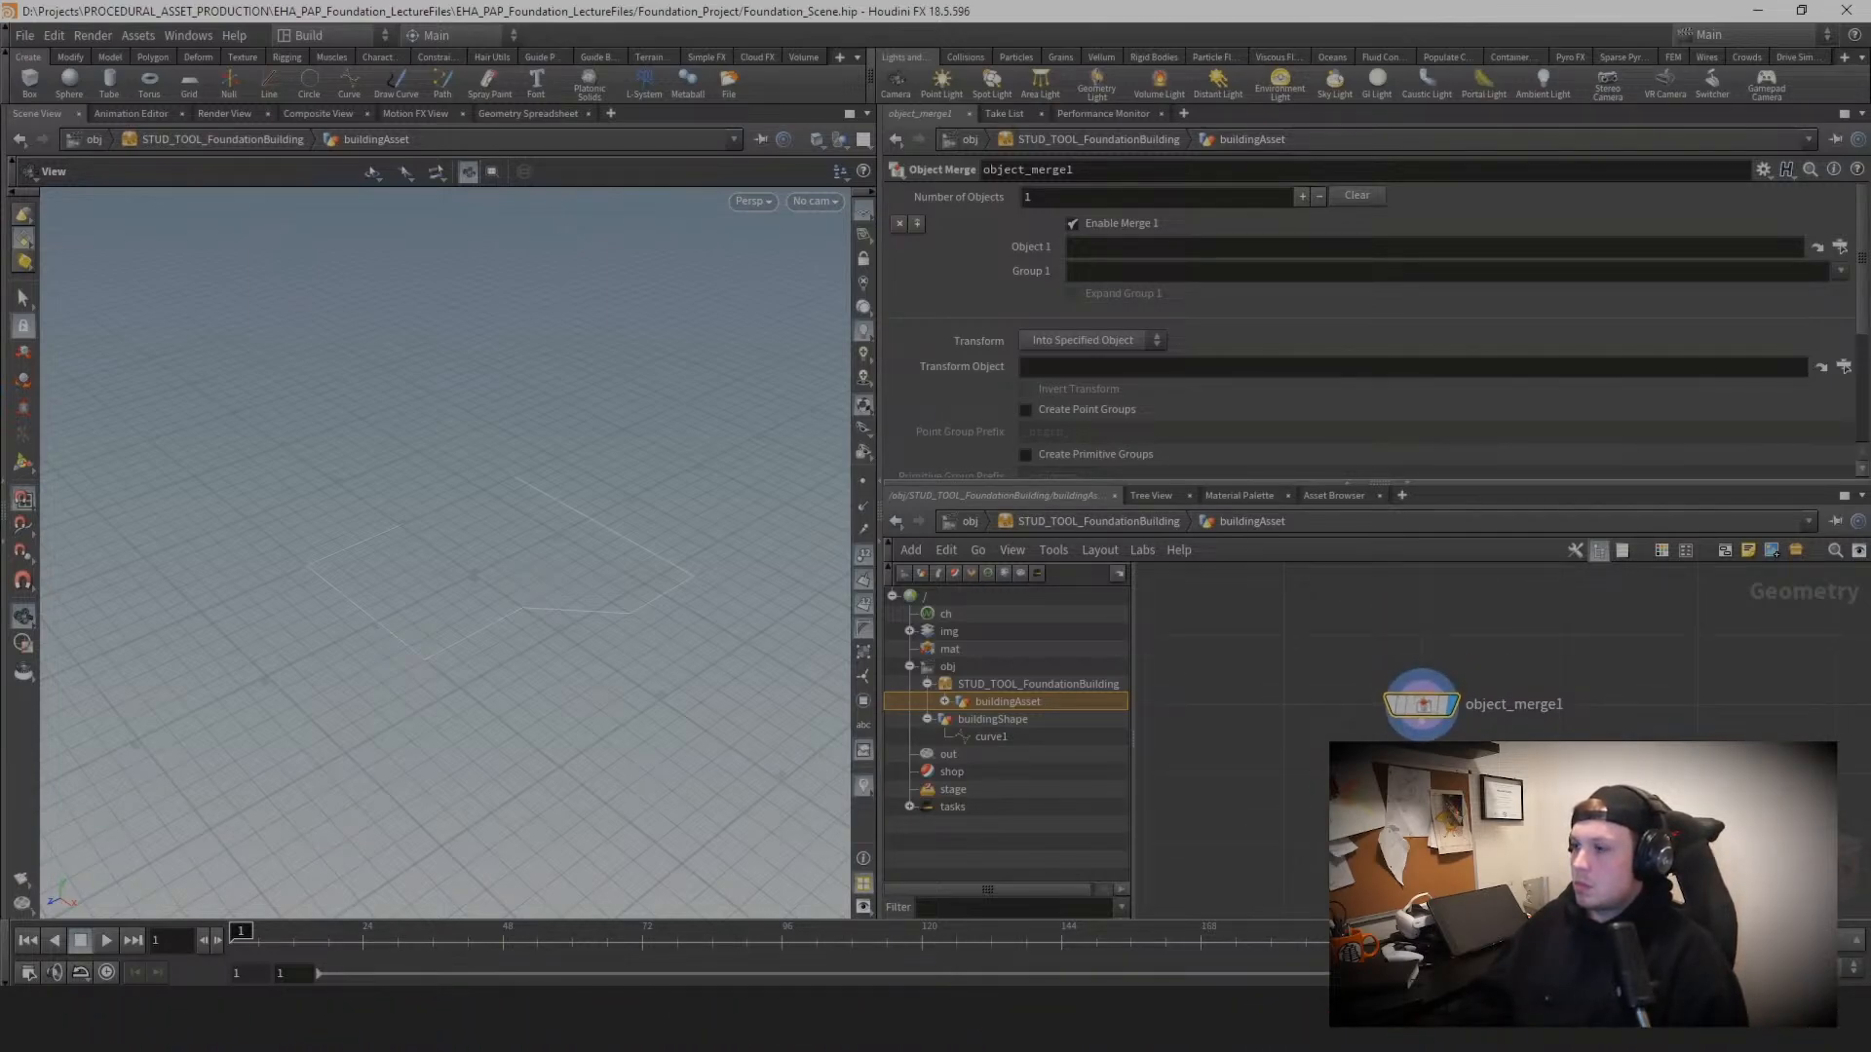
Step: Set Object 1 of the Object Merge node to buildingShape, exported as a relative path
left_click(1839, 247)
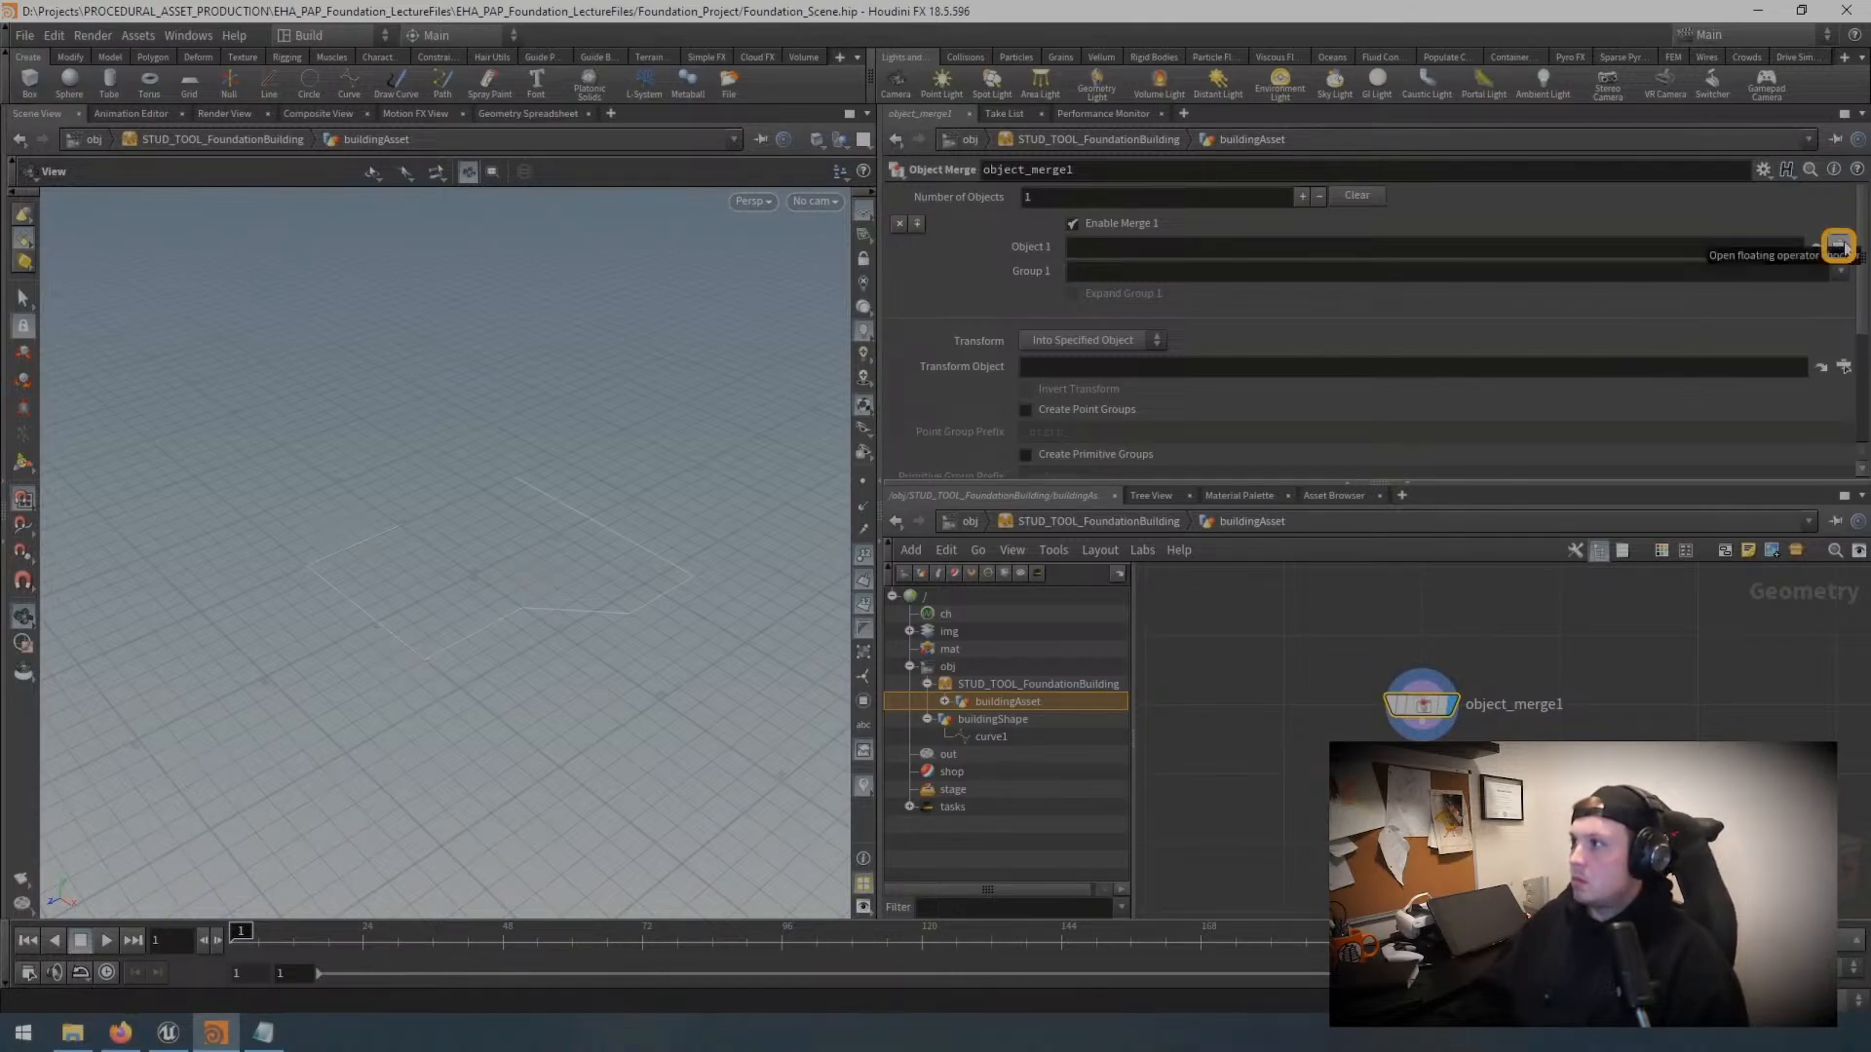
left_click(1842, 247)
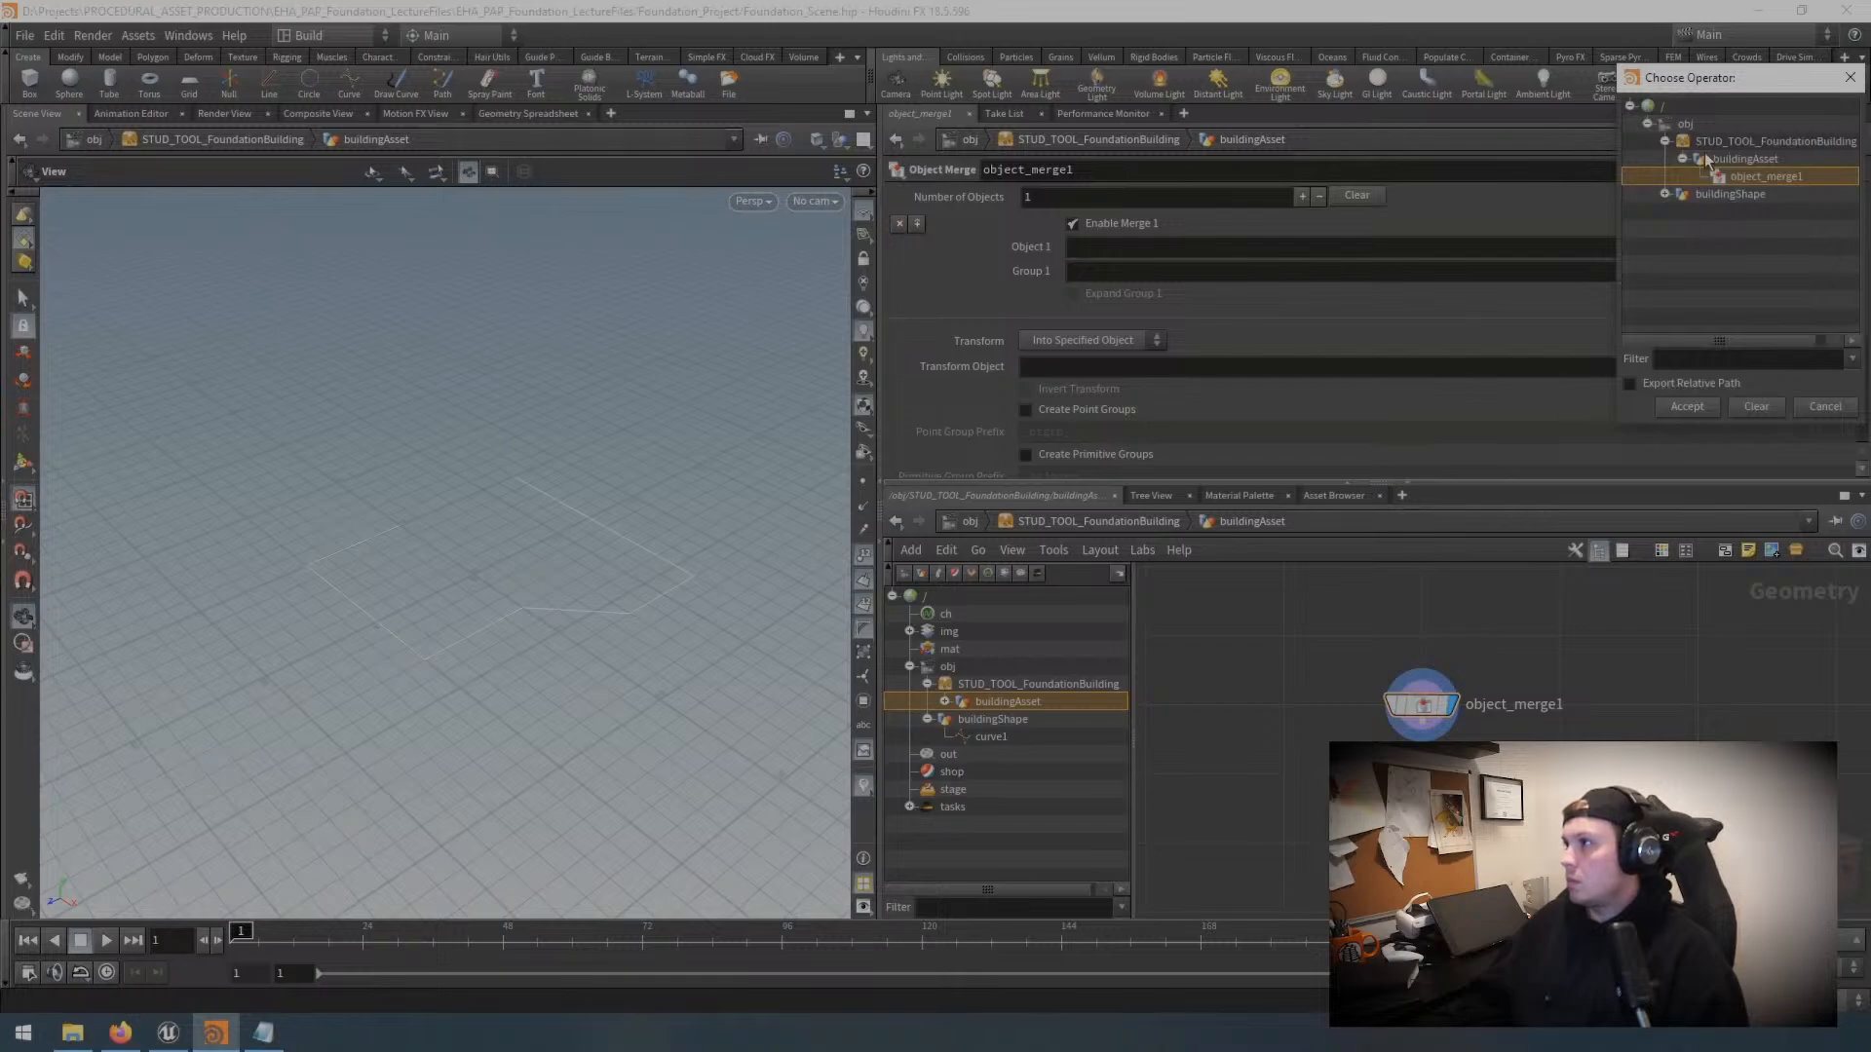
left_click_drag(1751, 82, 662, 246)
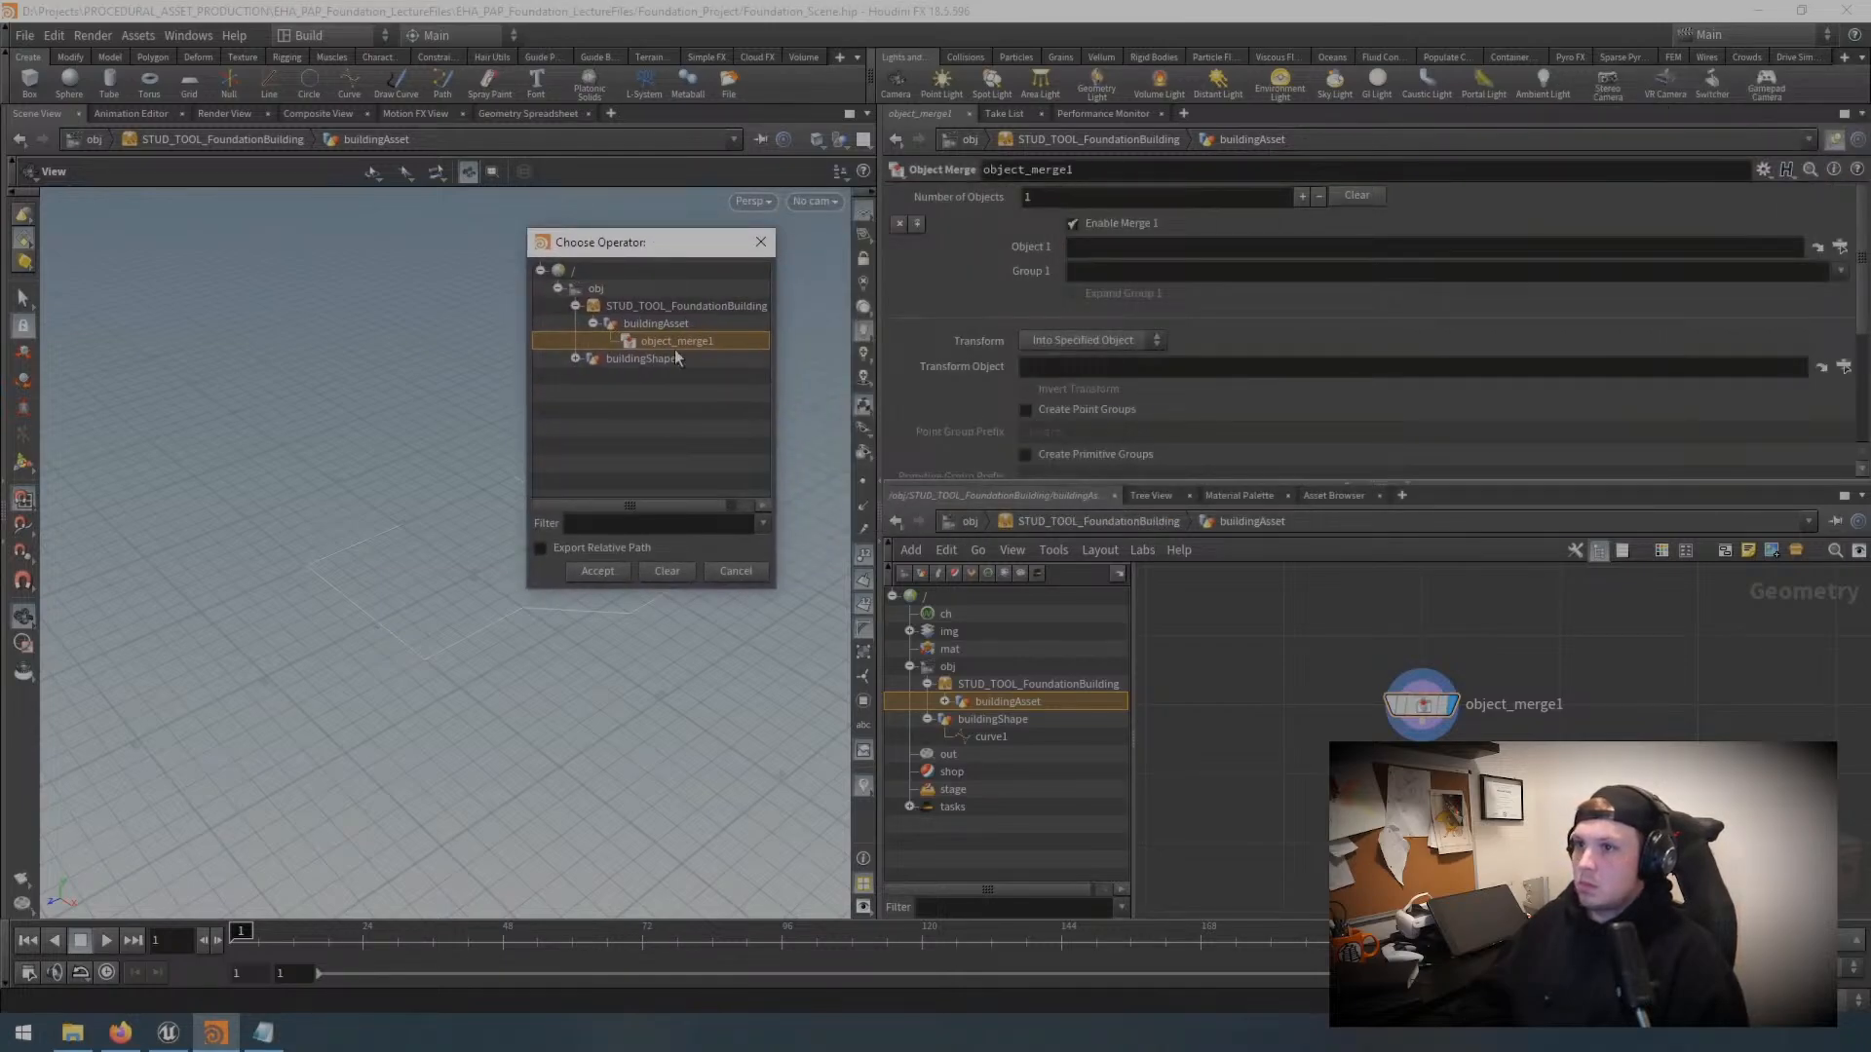
left_click(576, 359)
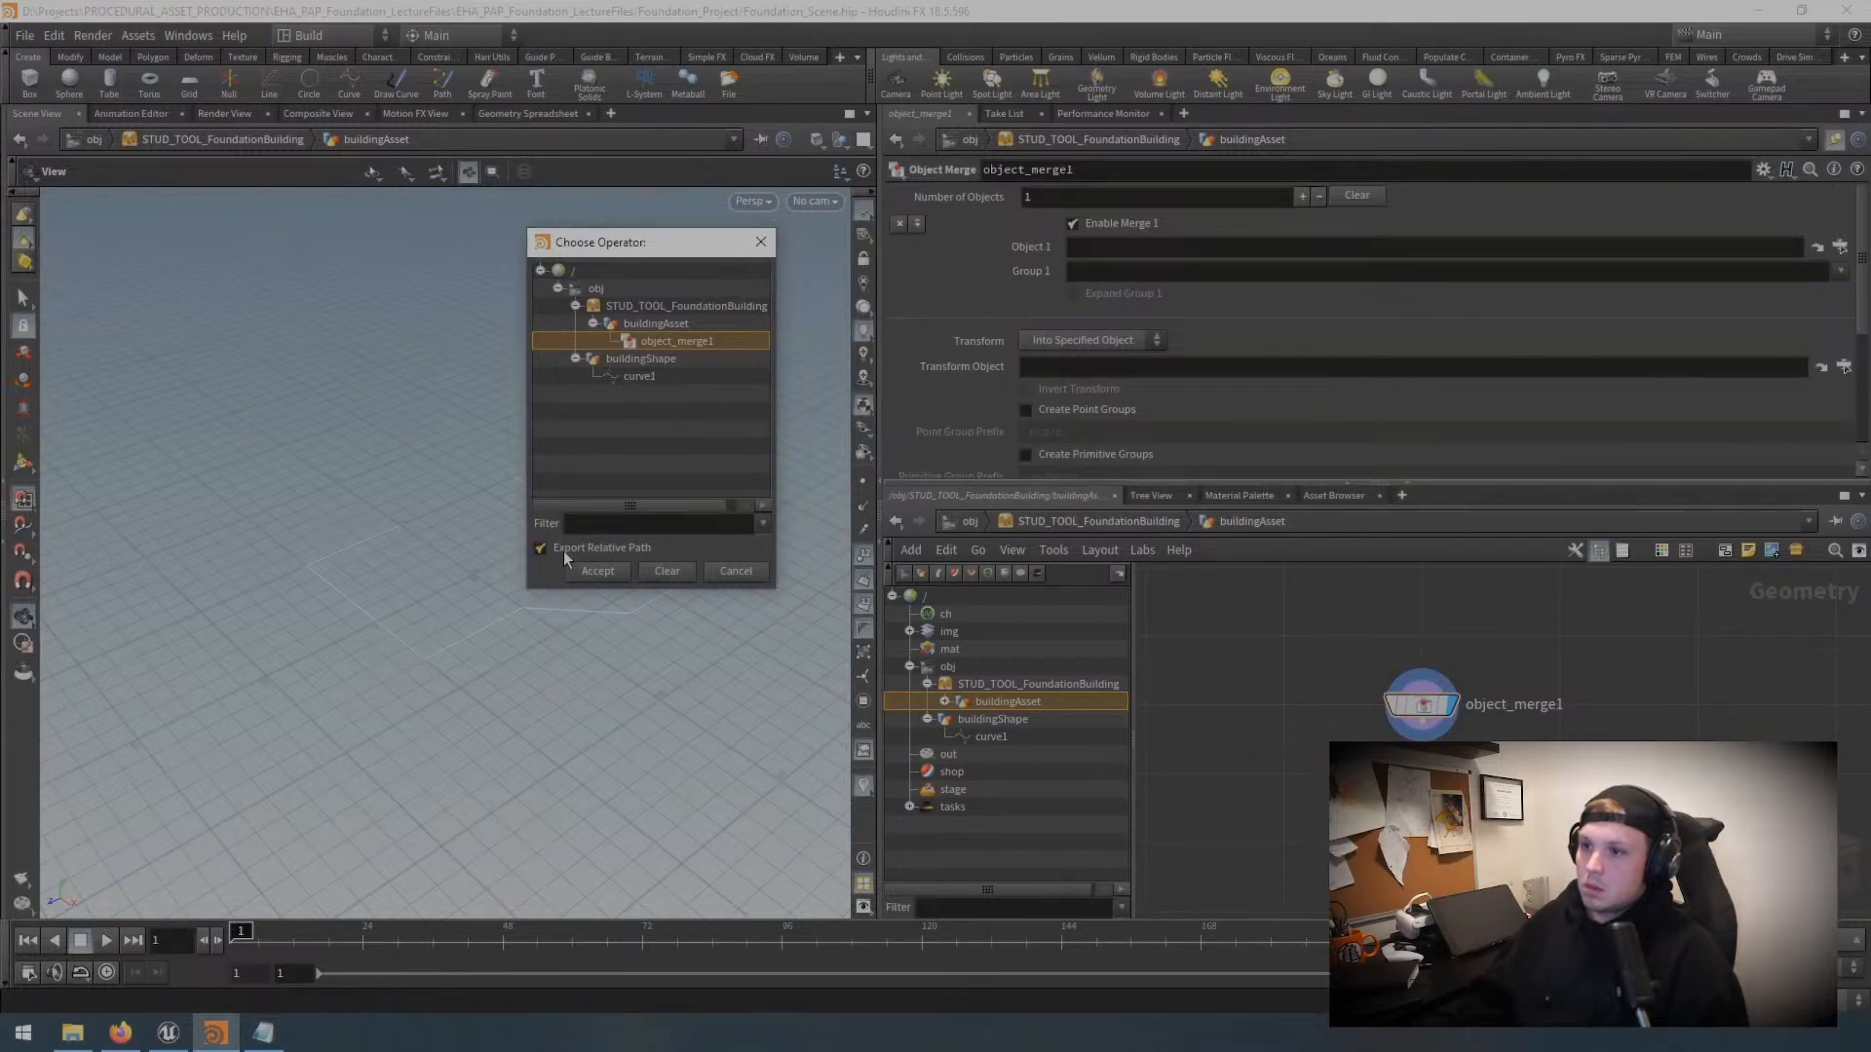
left_click(637, 378)
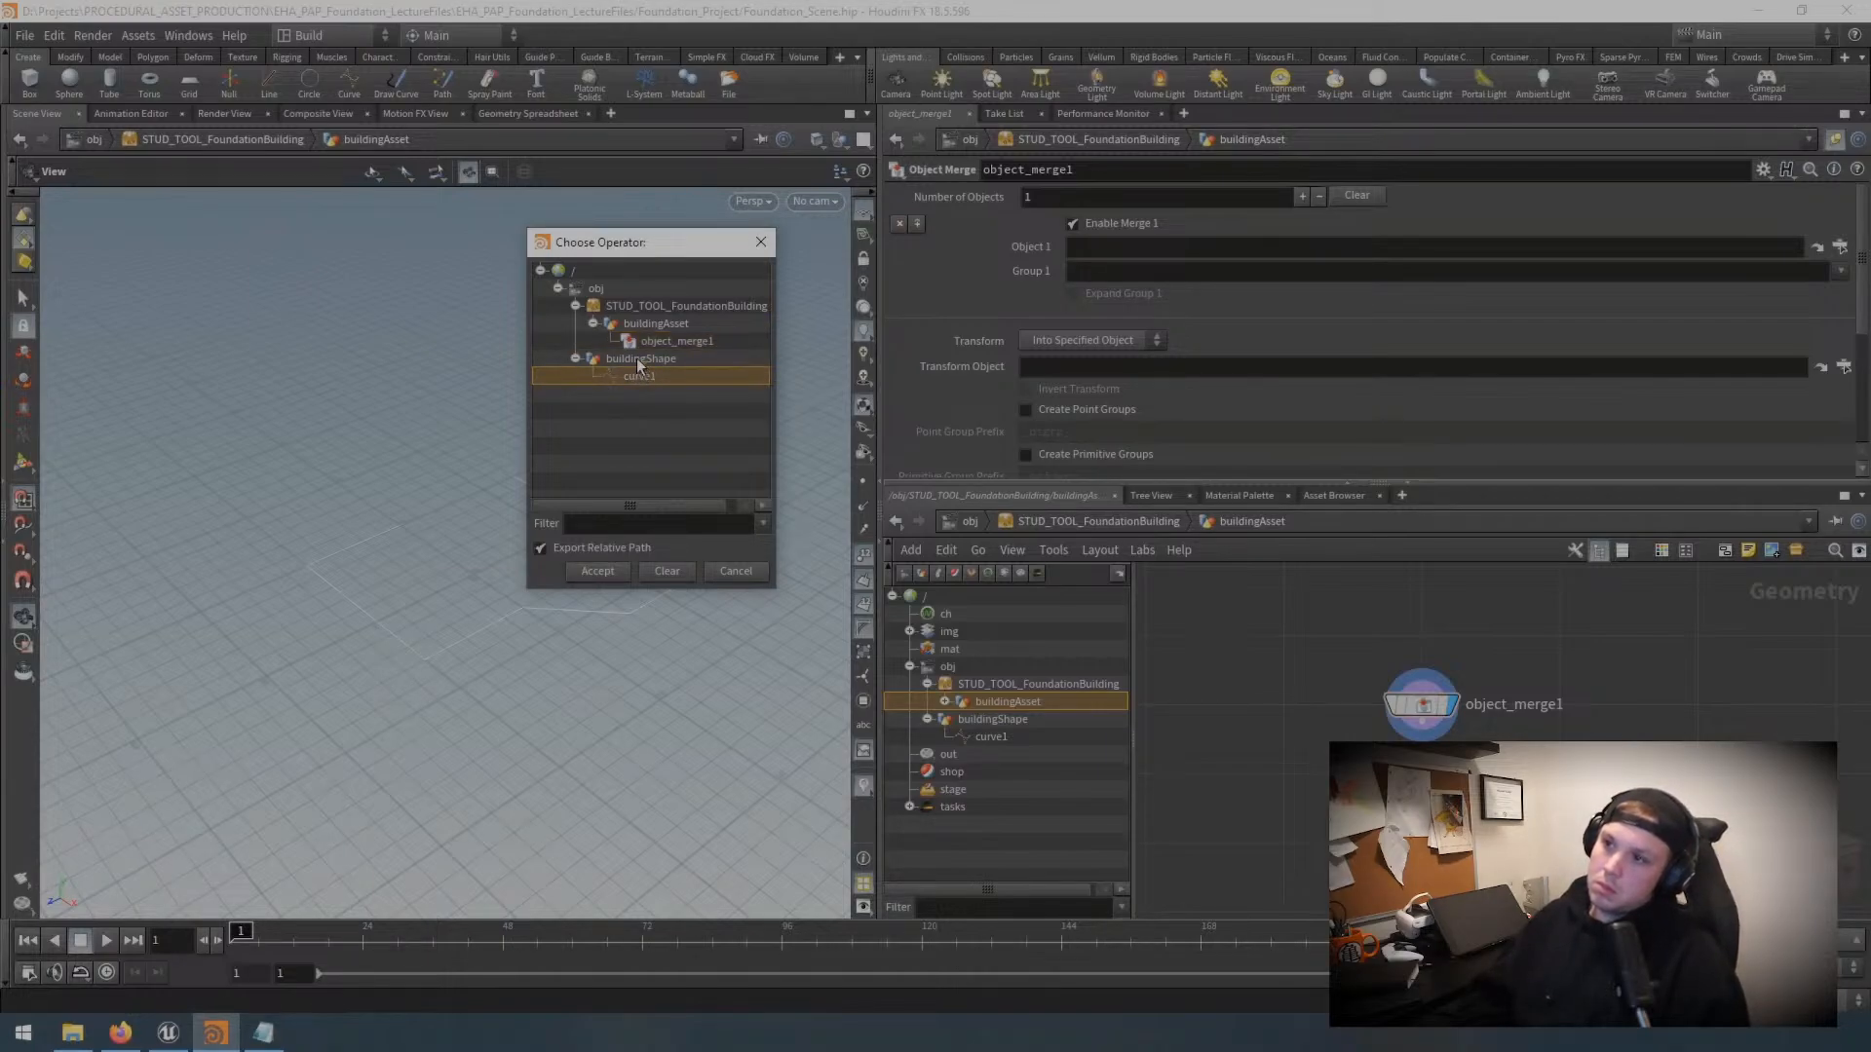
left_click(636, 359)
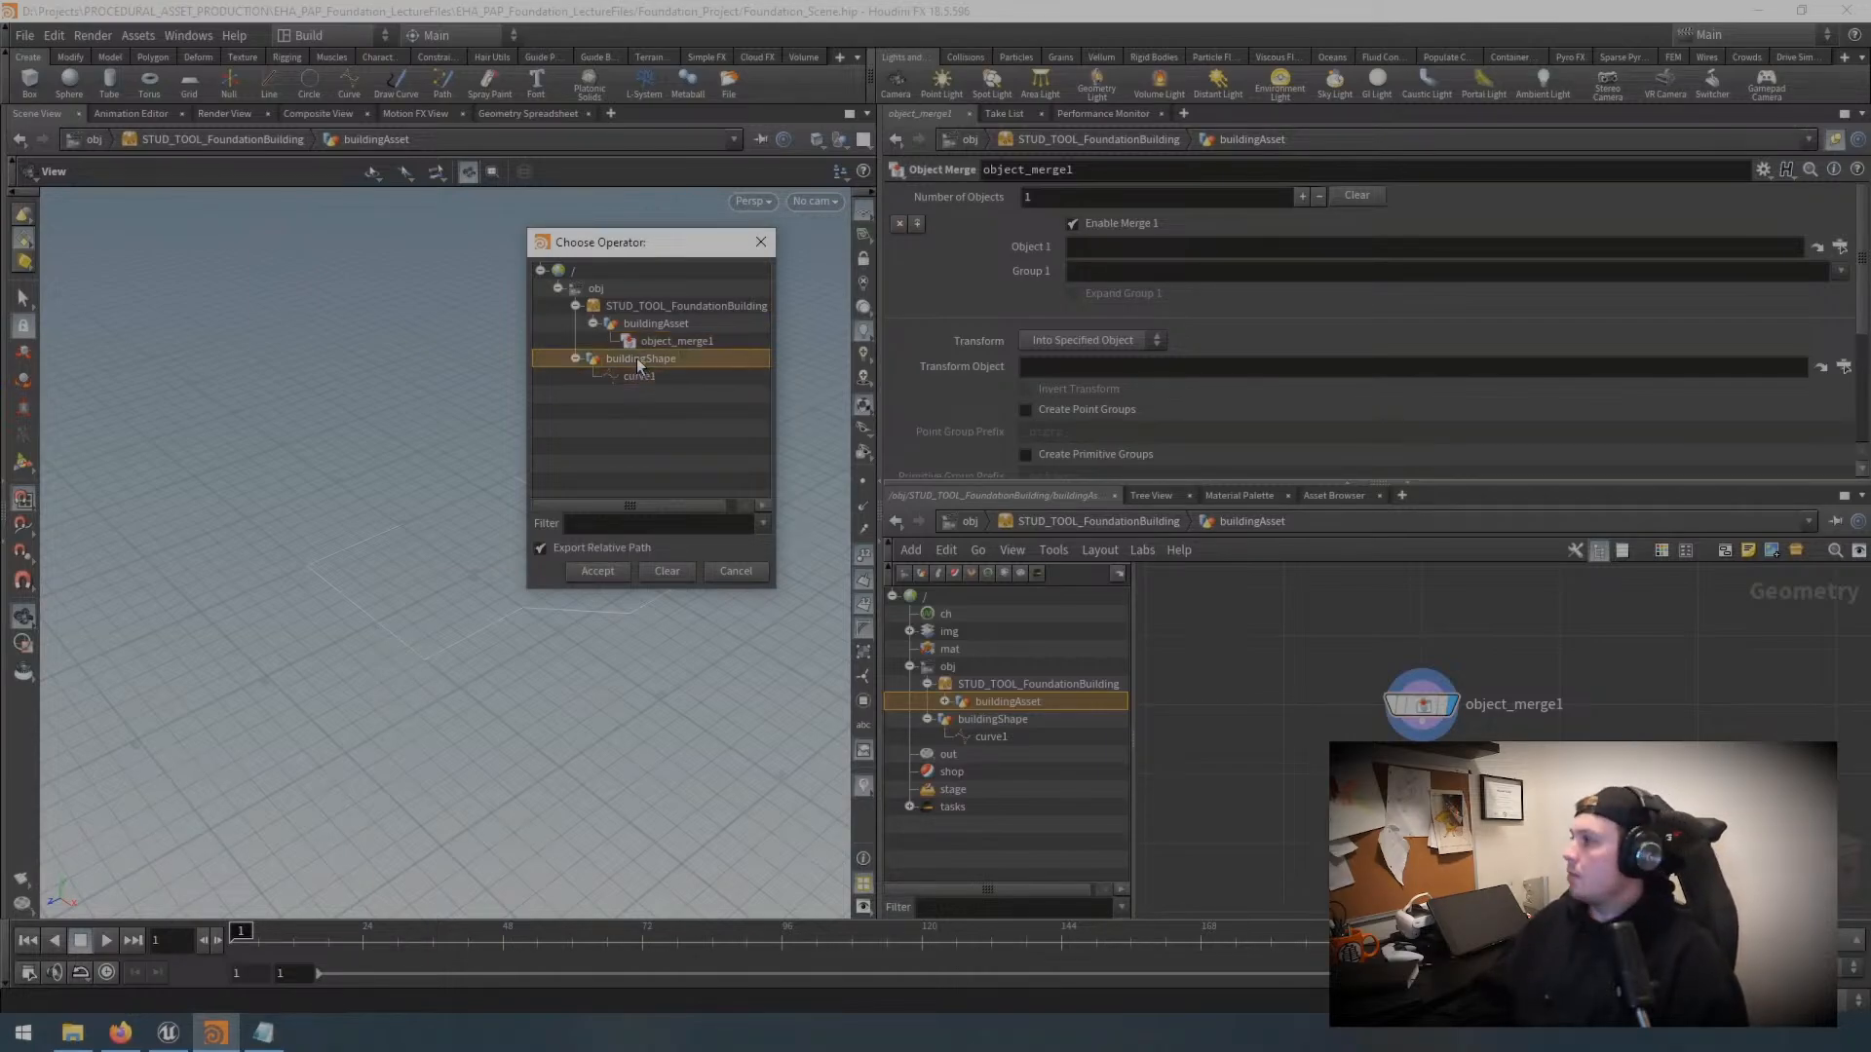
left_click(597, 571)
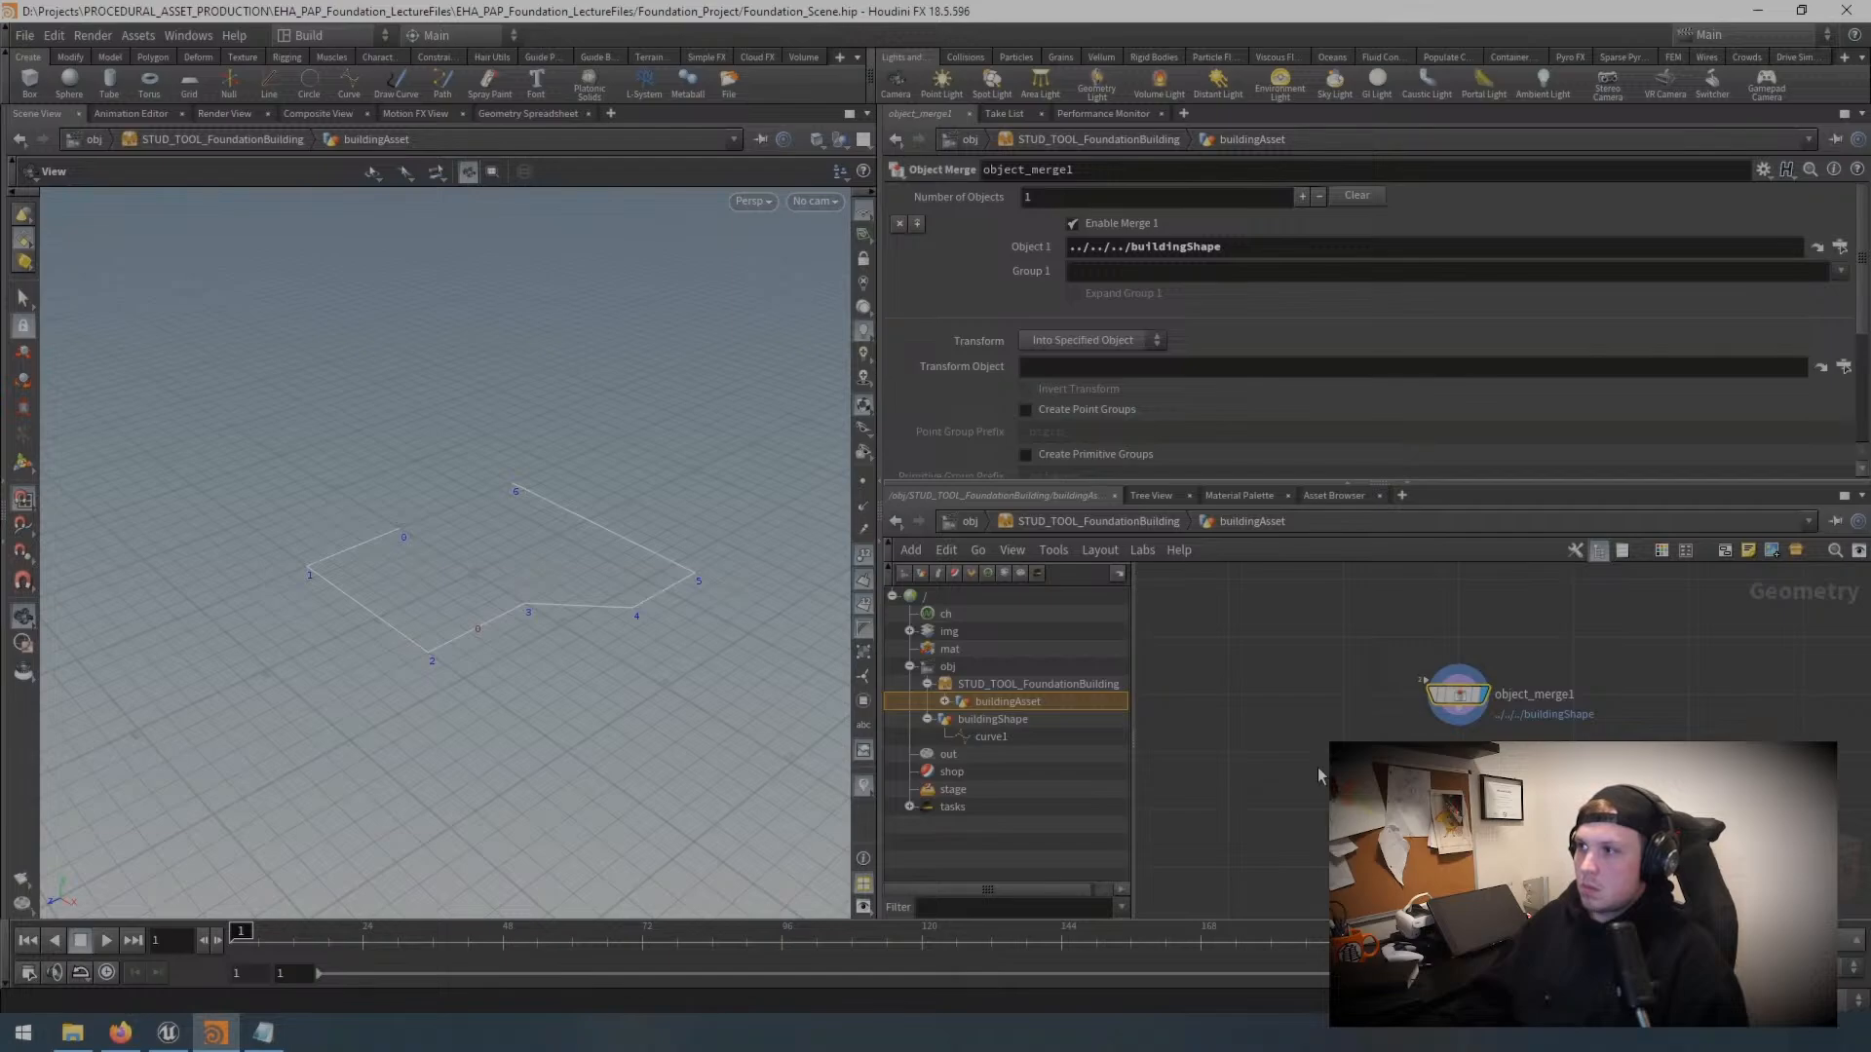
Step: Examine how the Object Merge inside STUD_TOOL_FoundationBuilding depends on buildingShape and its curve, and return to the obj level
mouse_move(1445, 702)
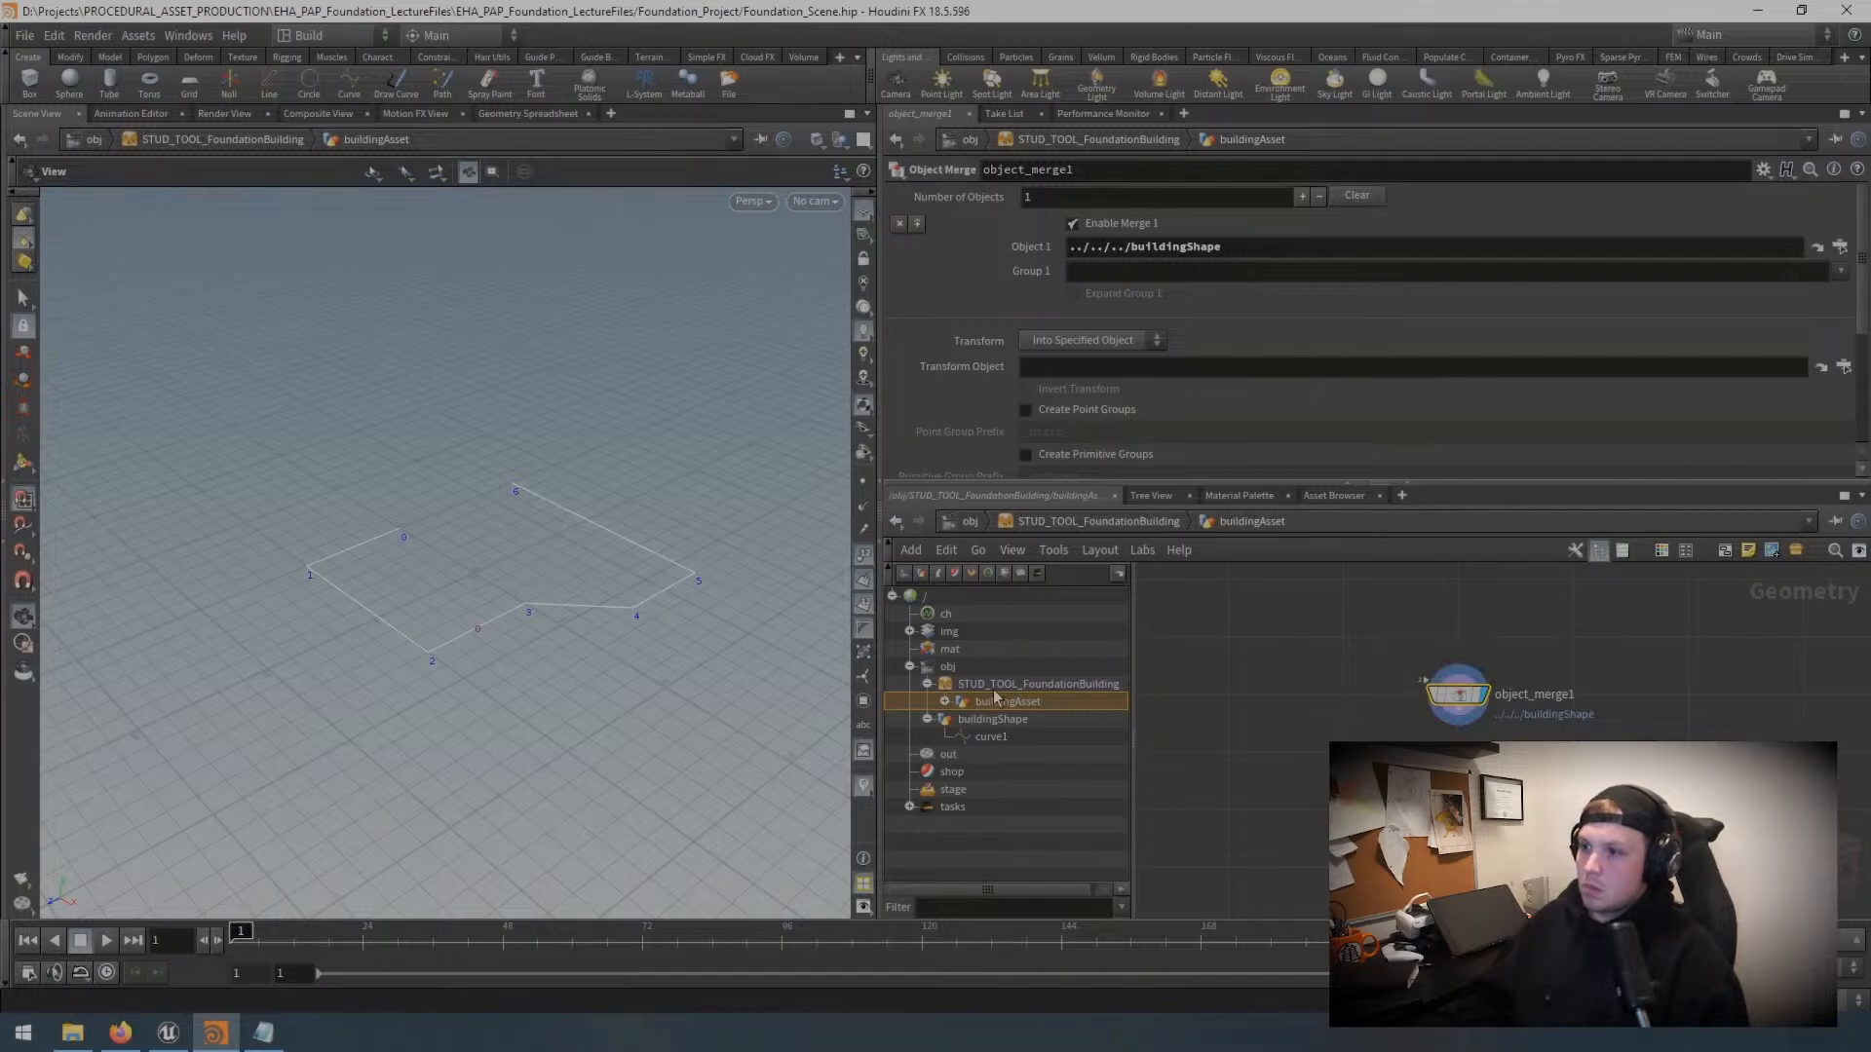
left_click(944, 702)
left_click(1018, 719)
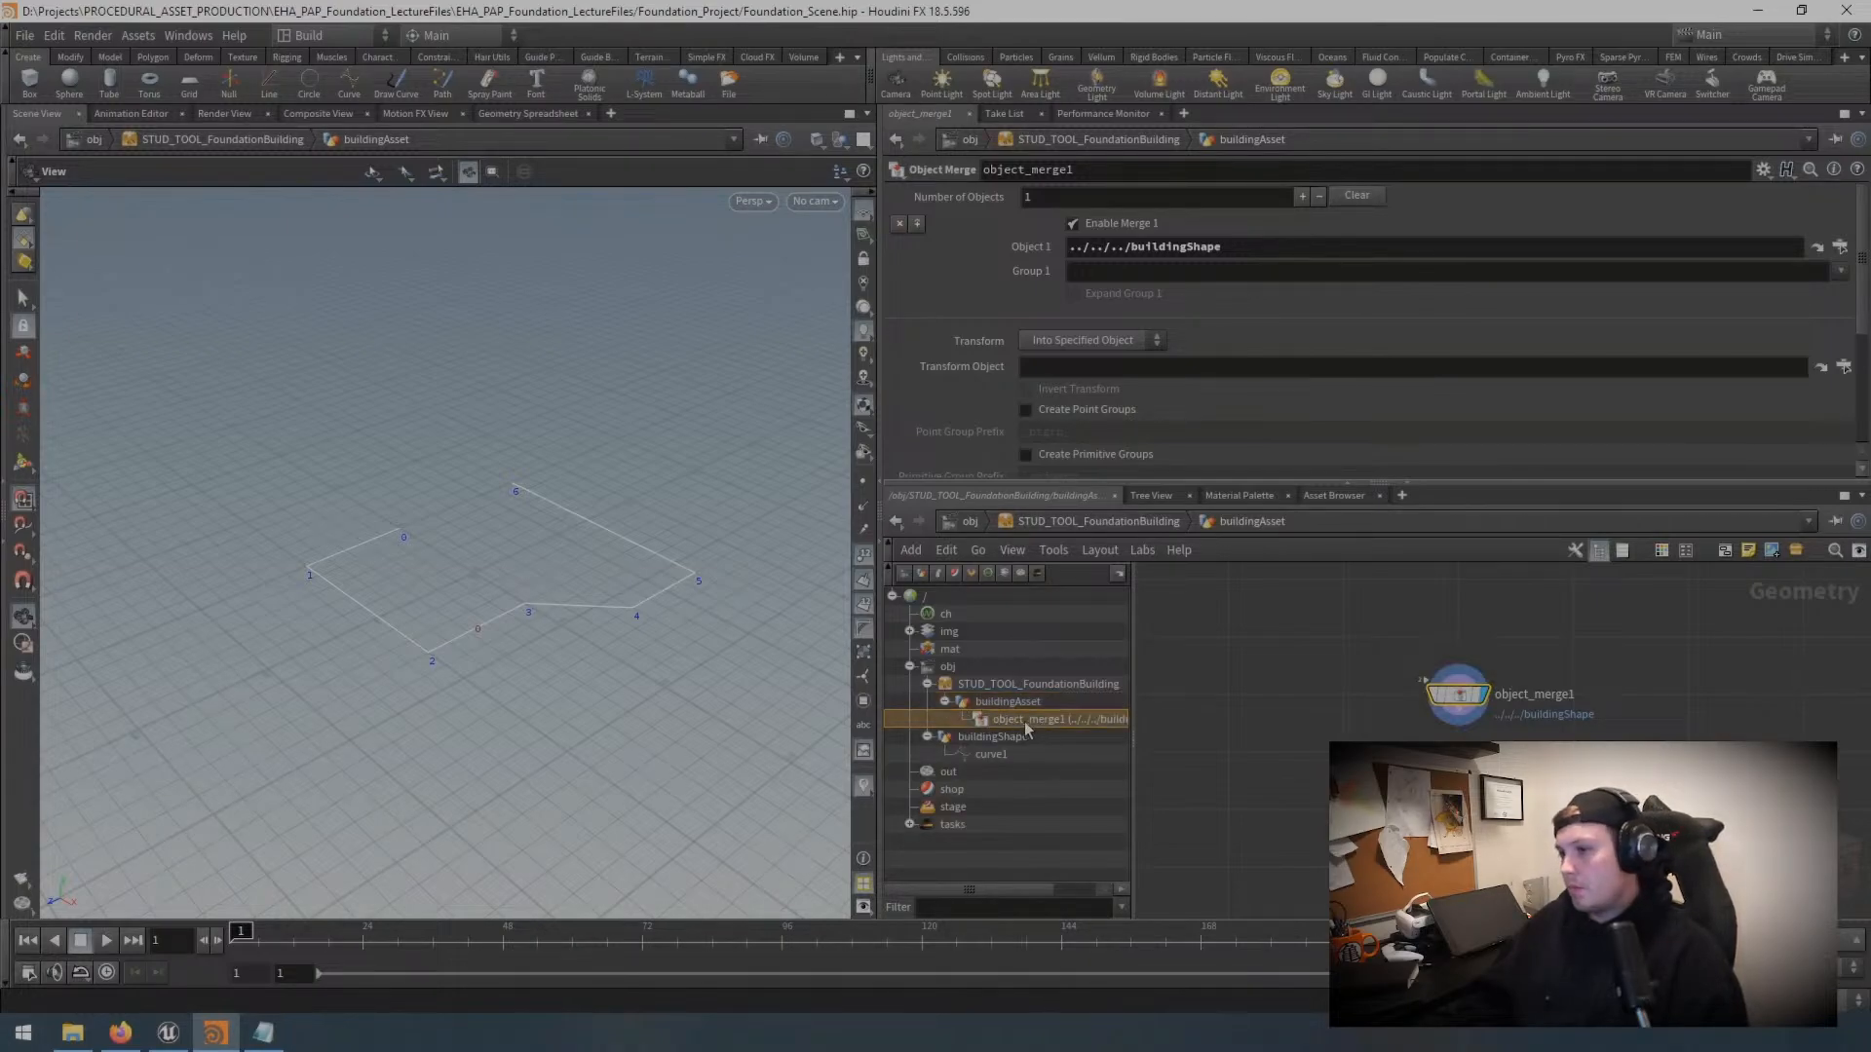
left_click(986, 684)
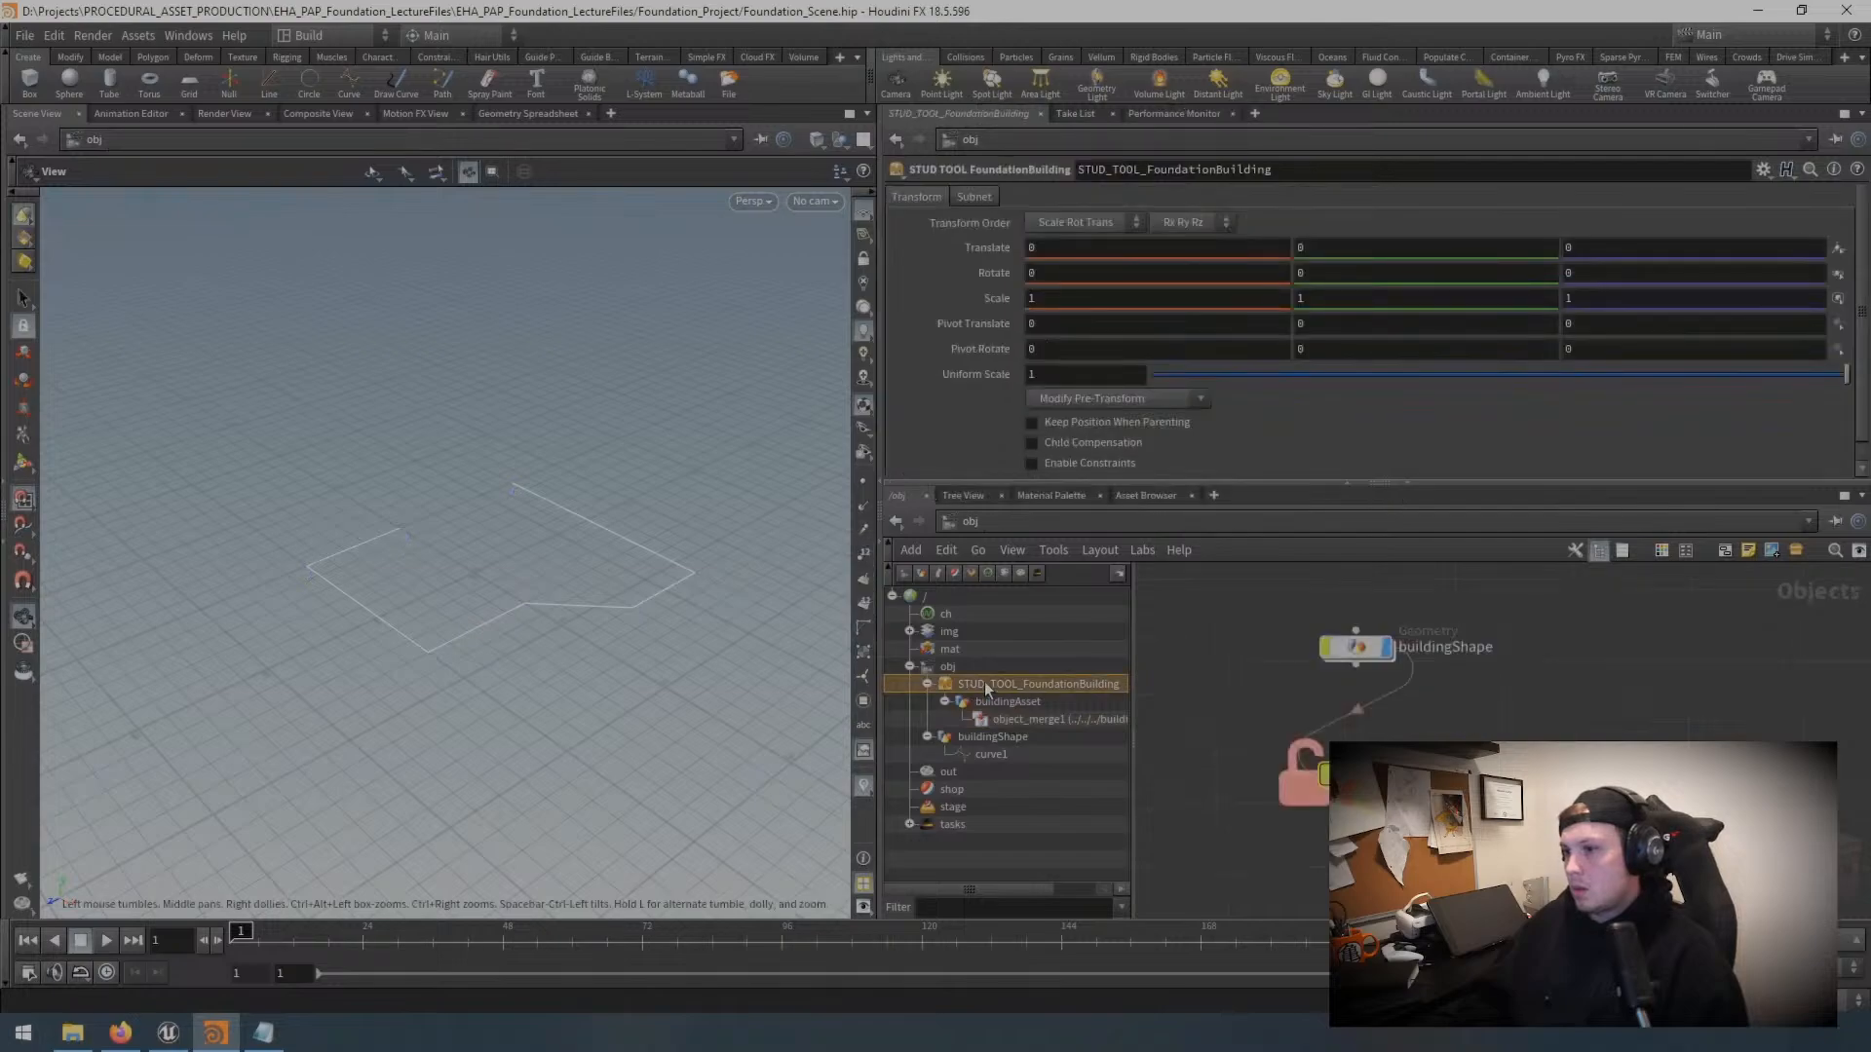
left_click(986, 754)
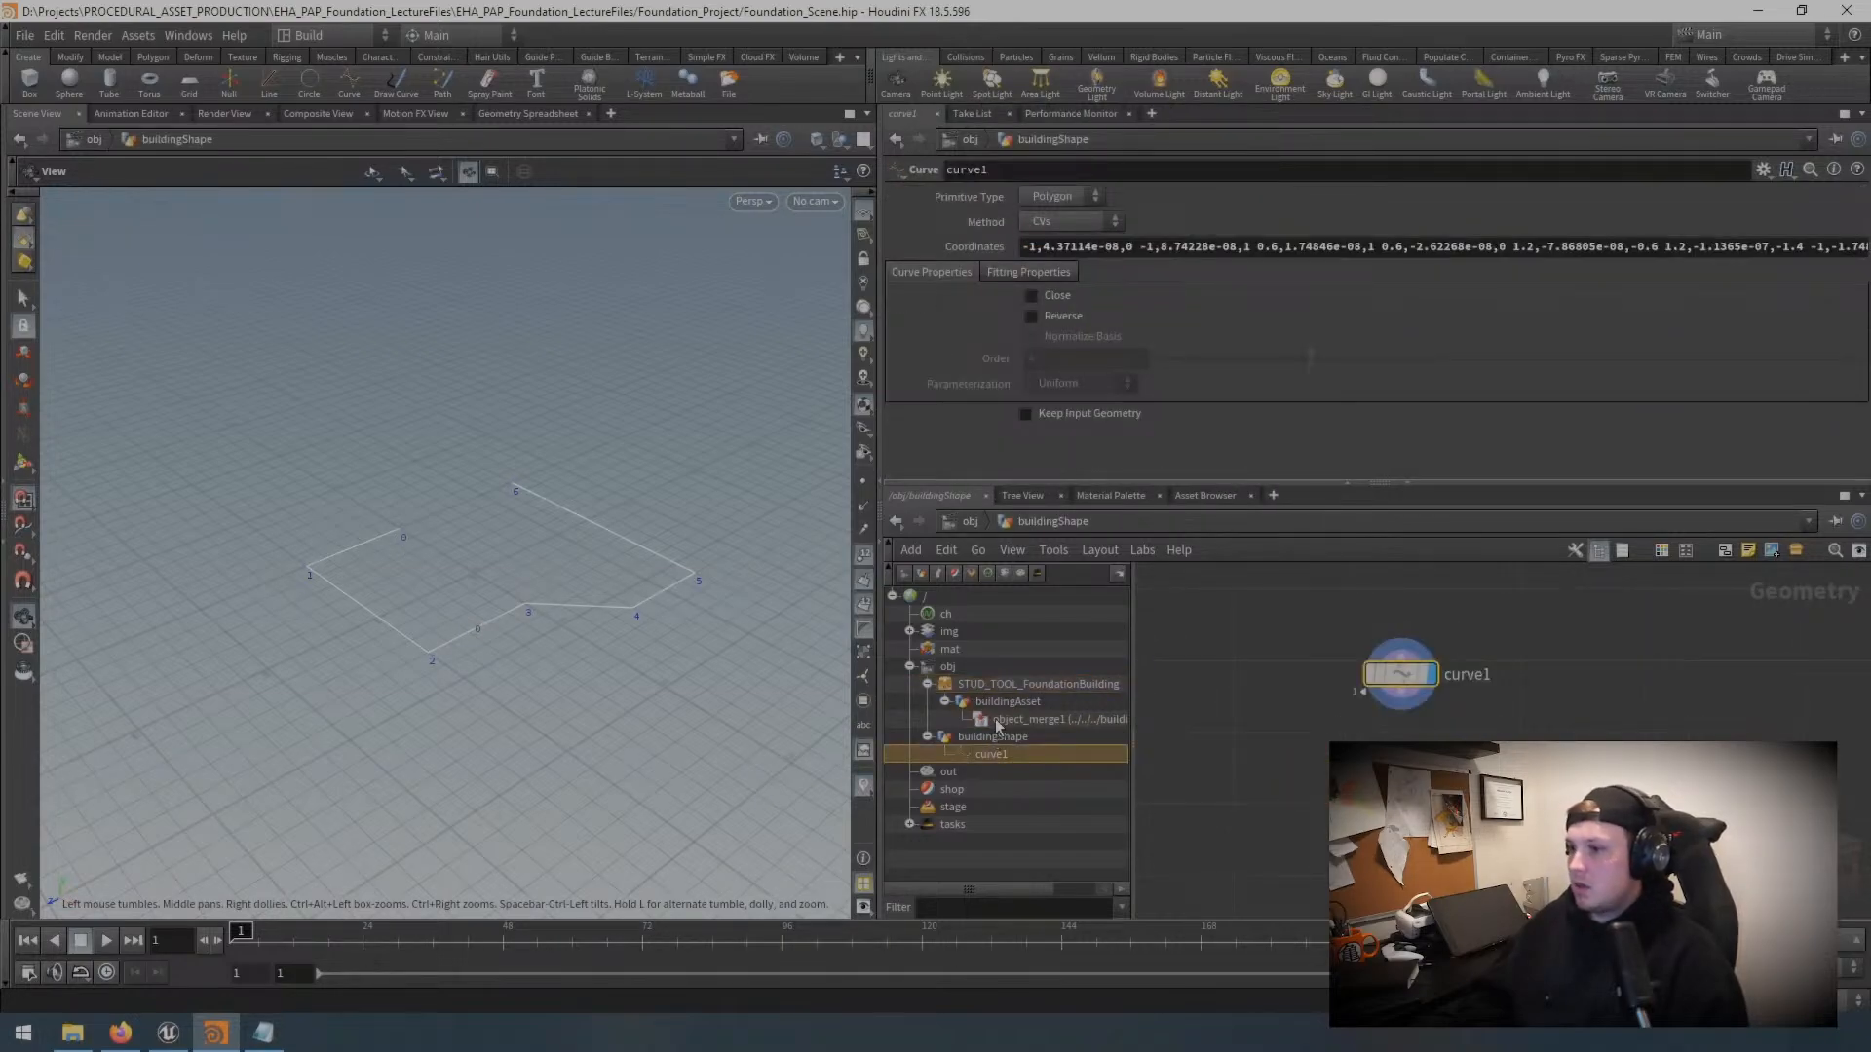
left_click(953, 668)
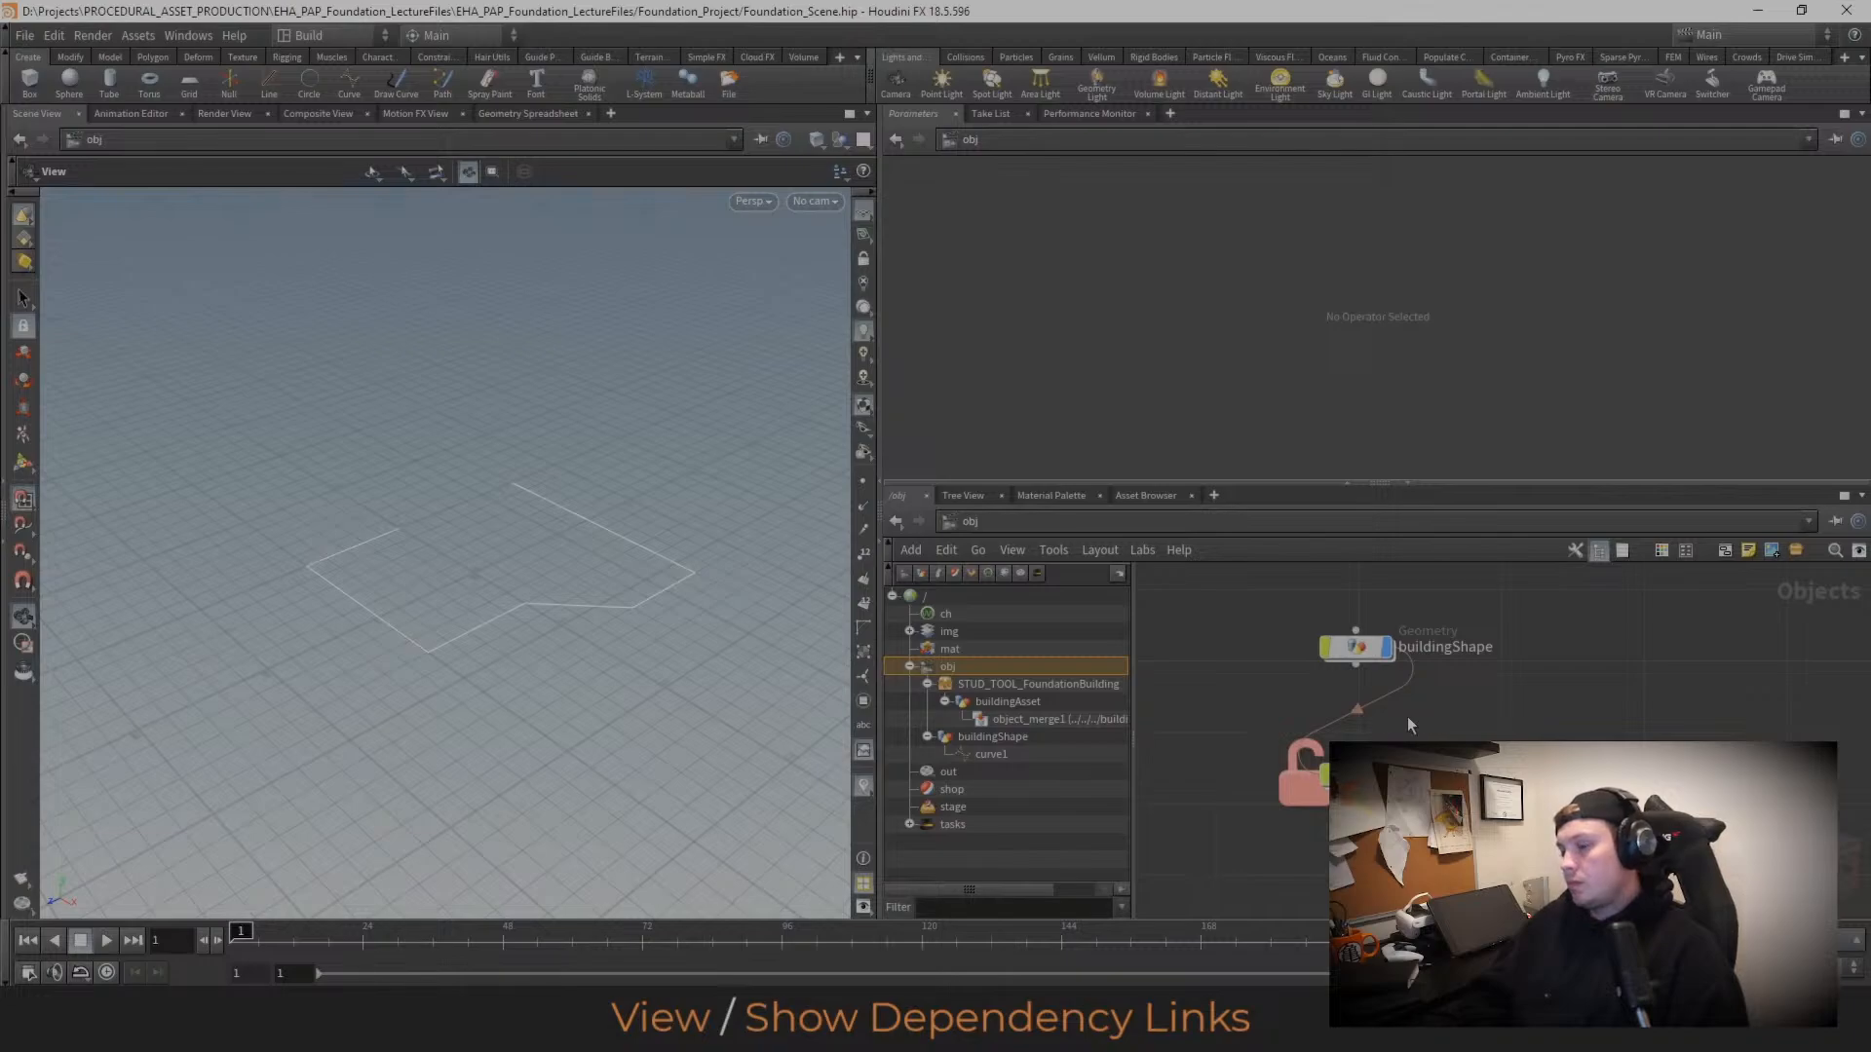
left_click(1310, 775)
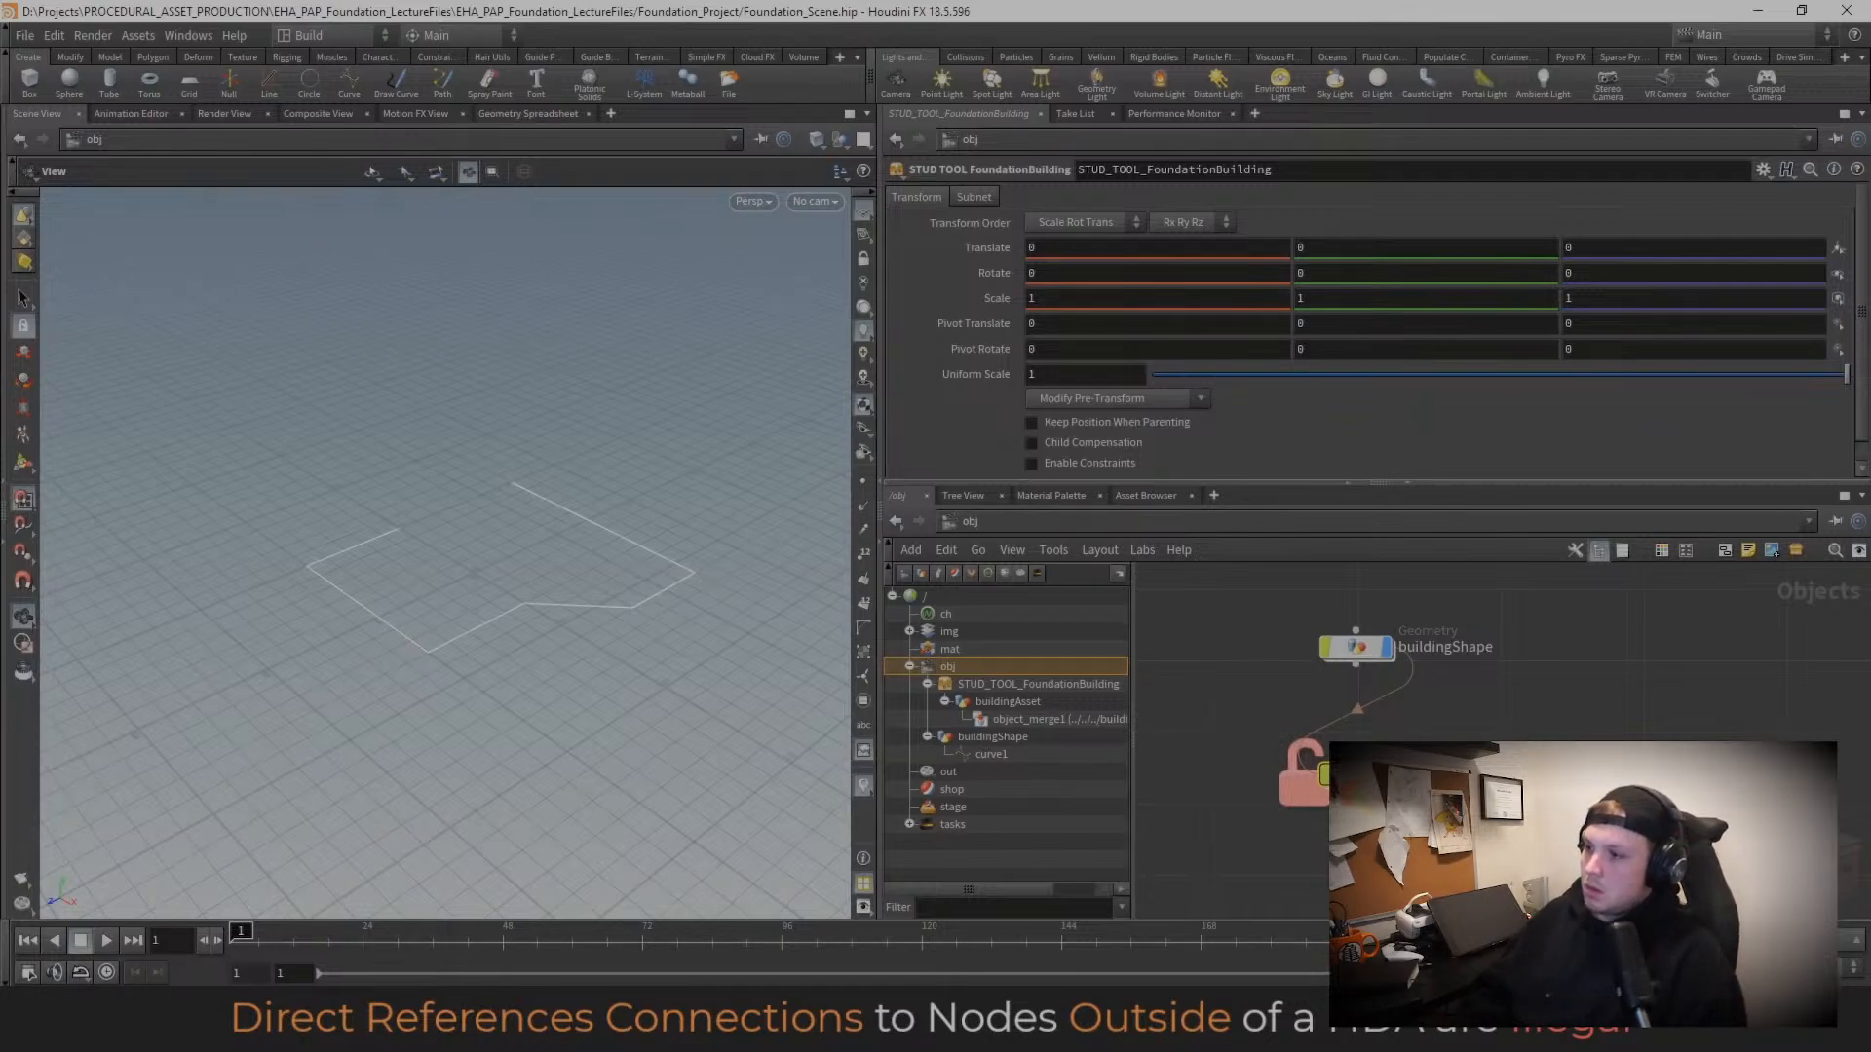
double_click(1355, 774)
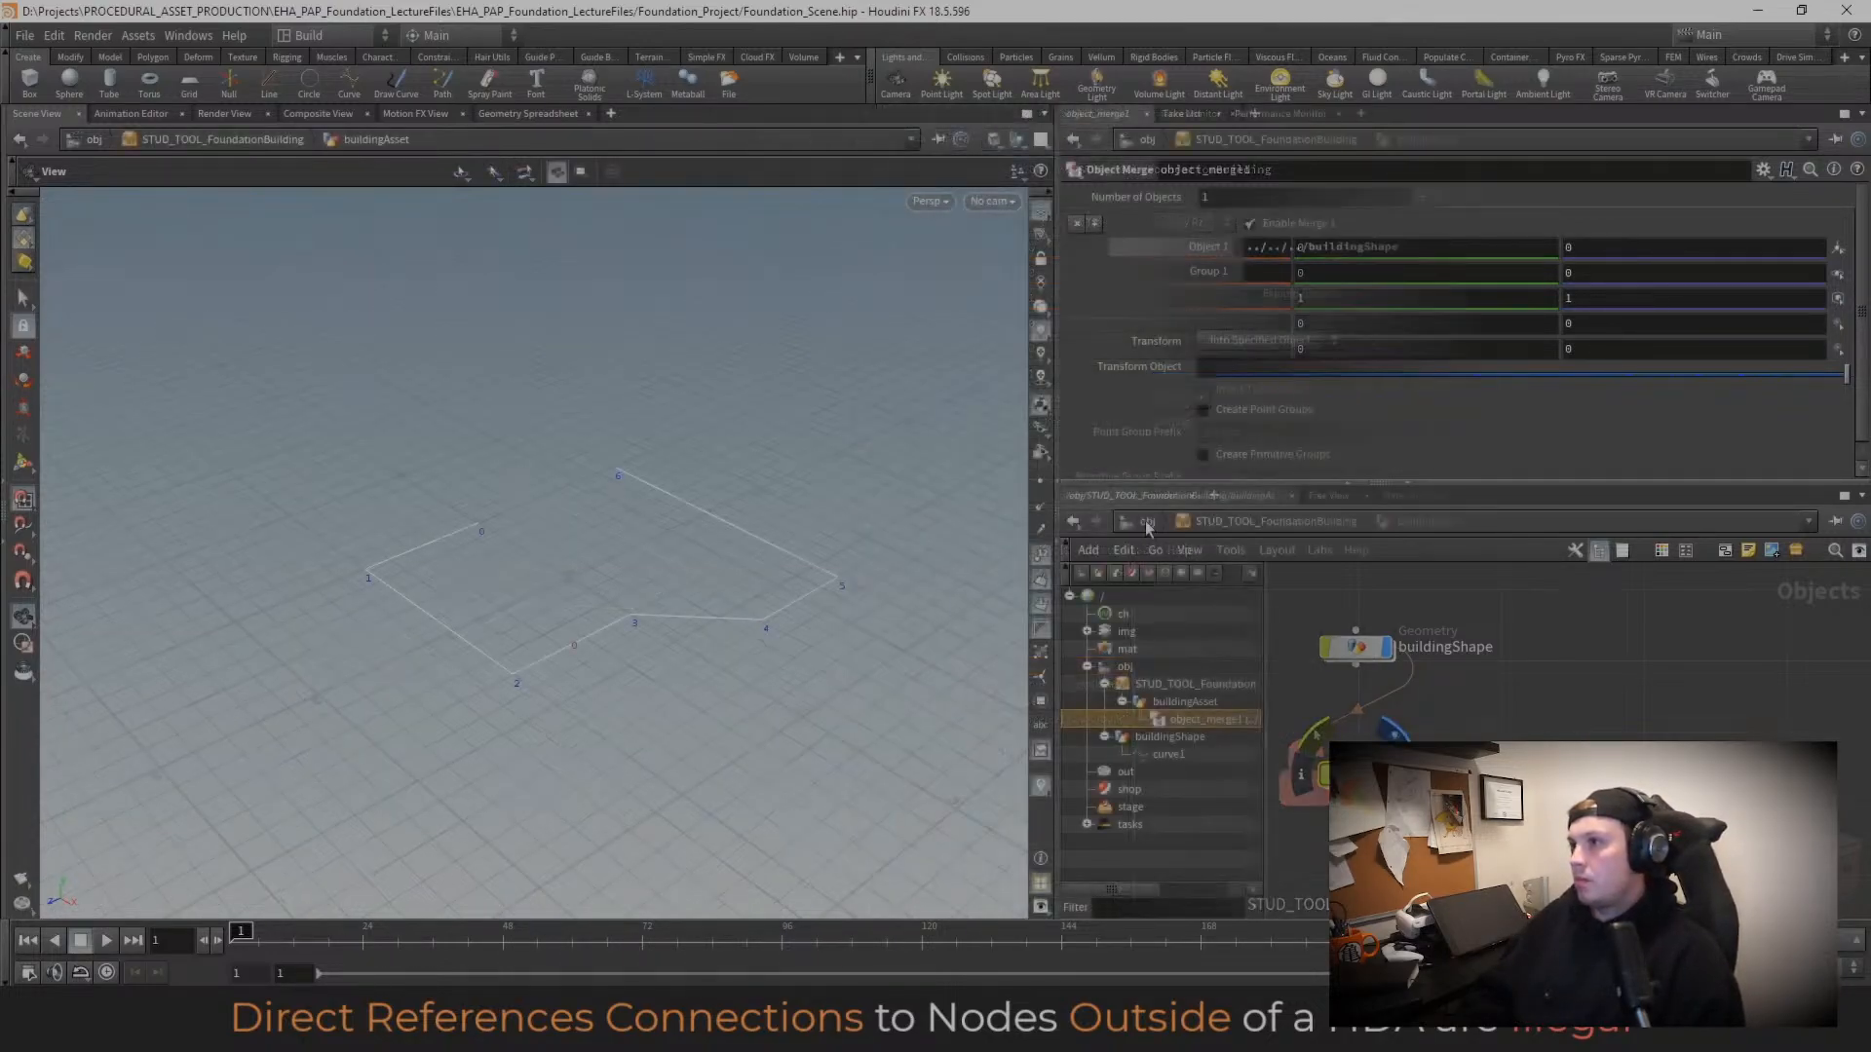
left_click(1147, 522)
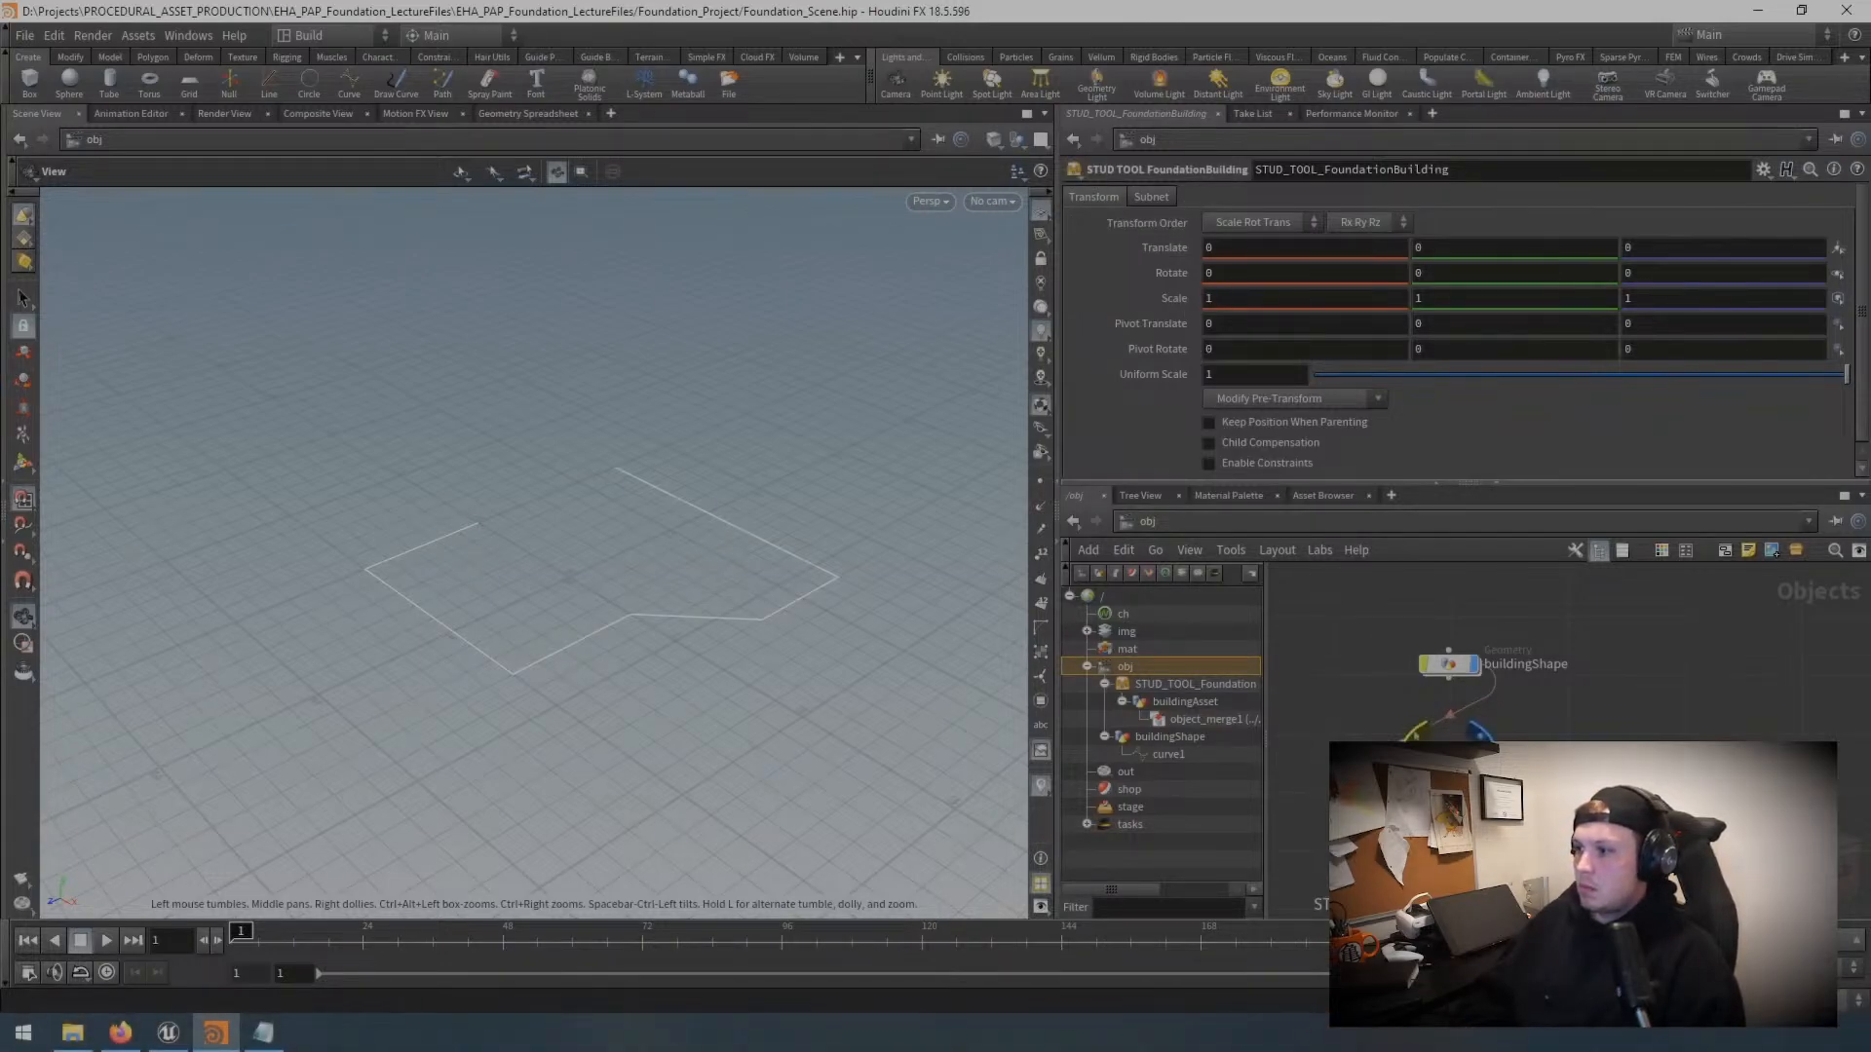
Step: Open the parameters of STUD_TOOL_FoundationBuilding in a floating window and place it over the scene viewport
right_click(1449, 663)
mouse_move(1571, 716)
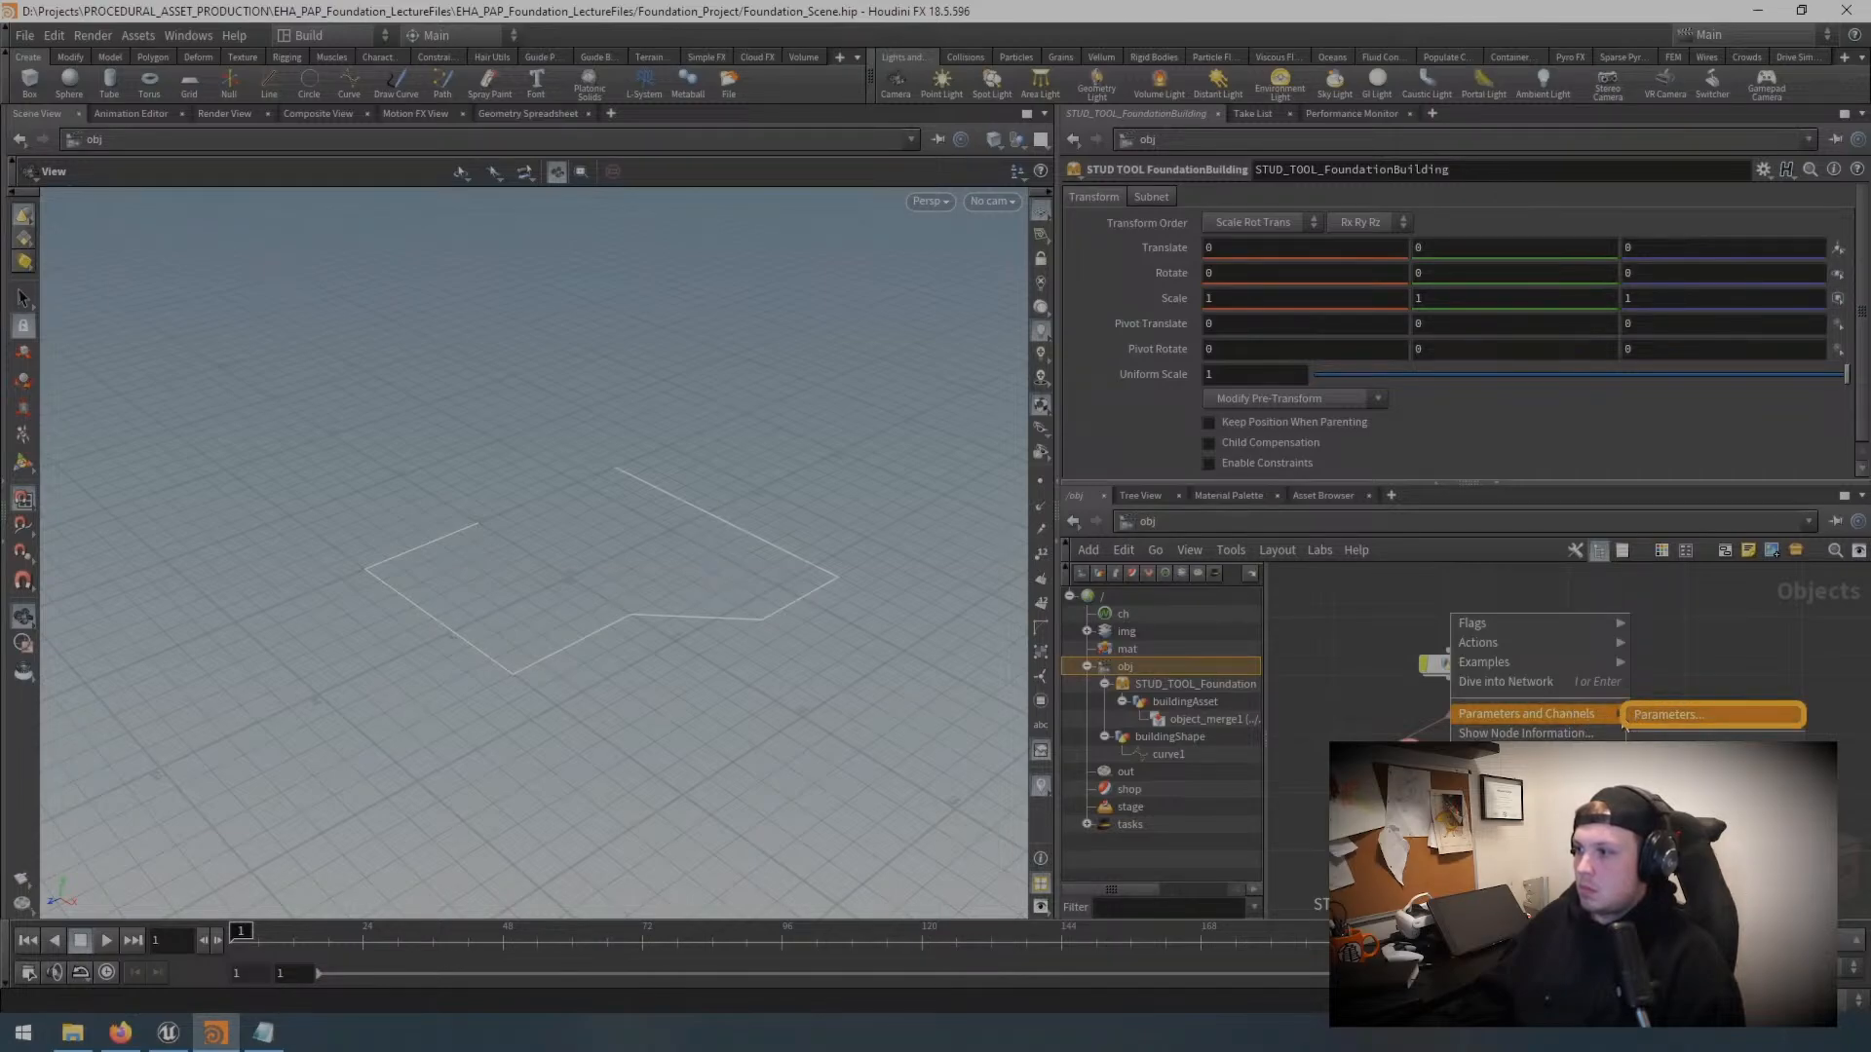
left_click(1688, 721)
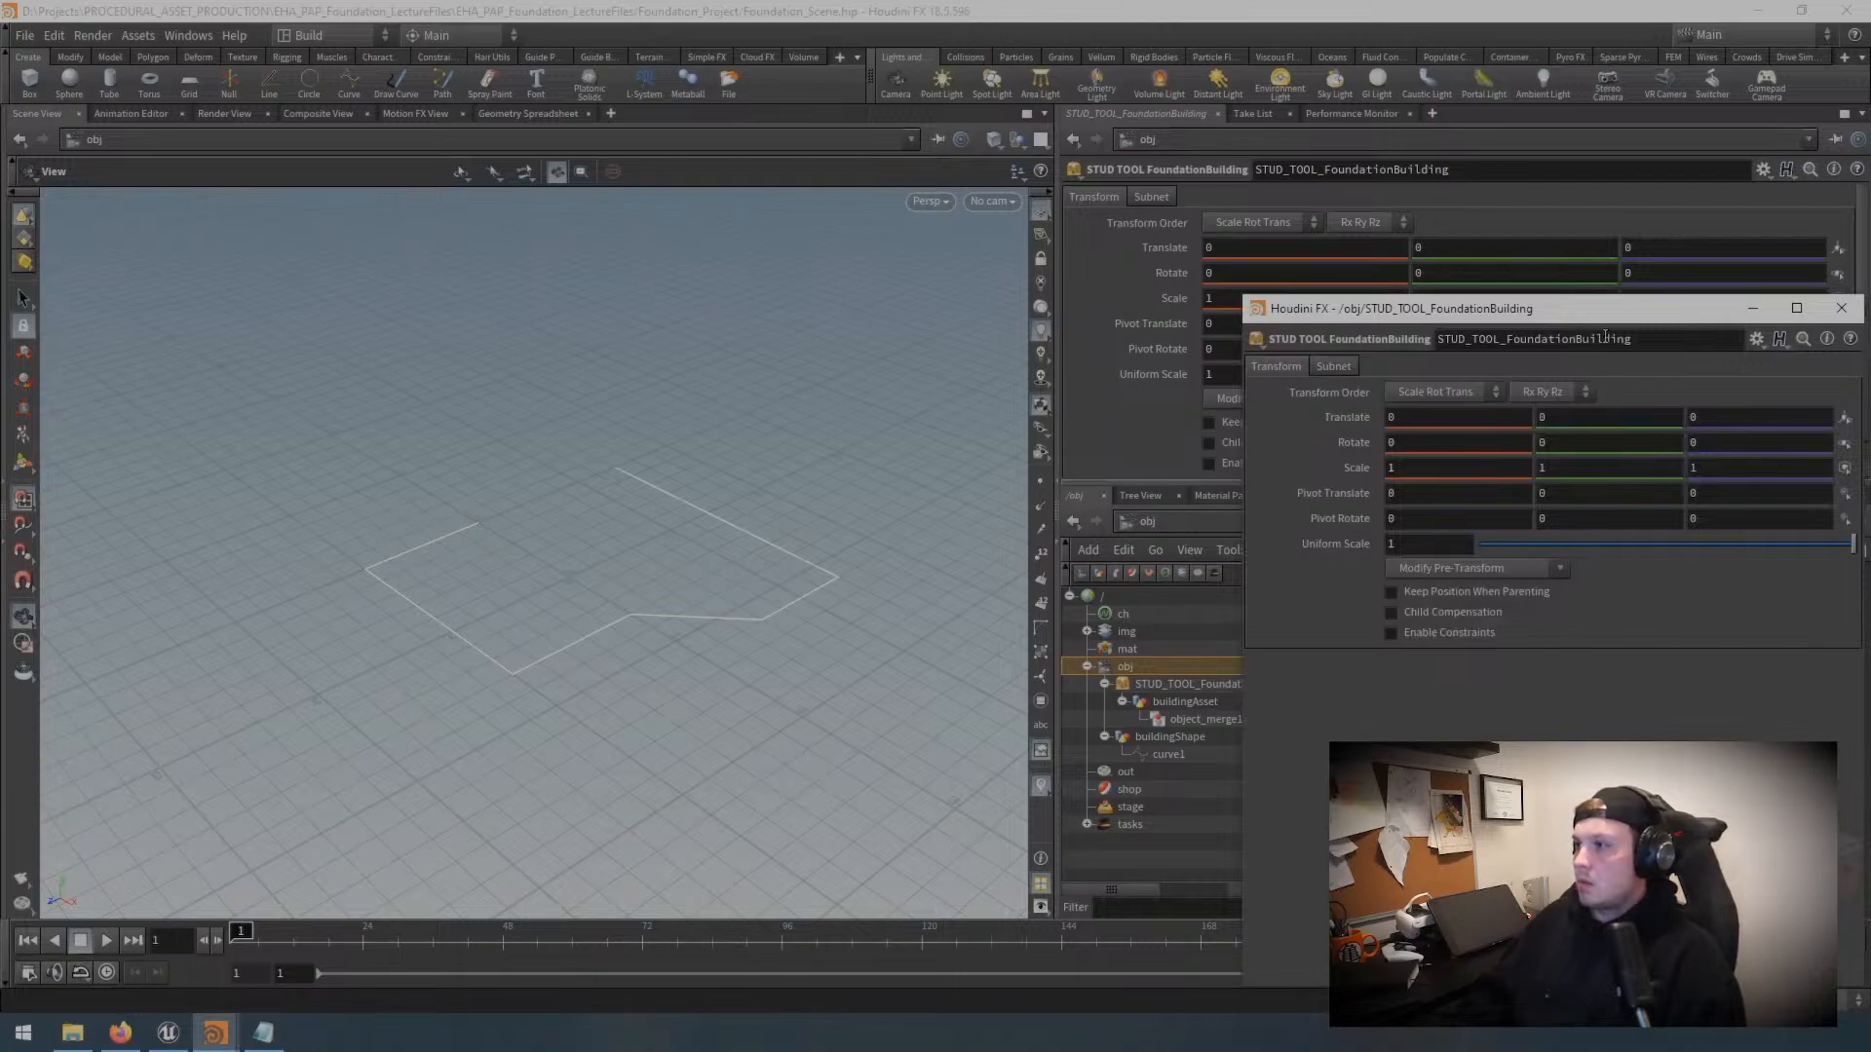
left_click_drag(1647, 309, 778, 259)
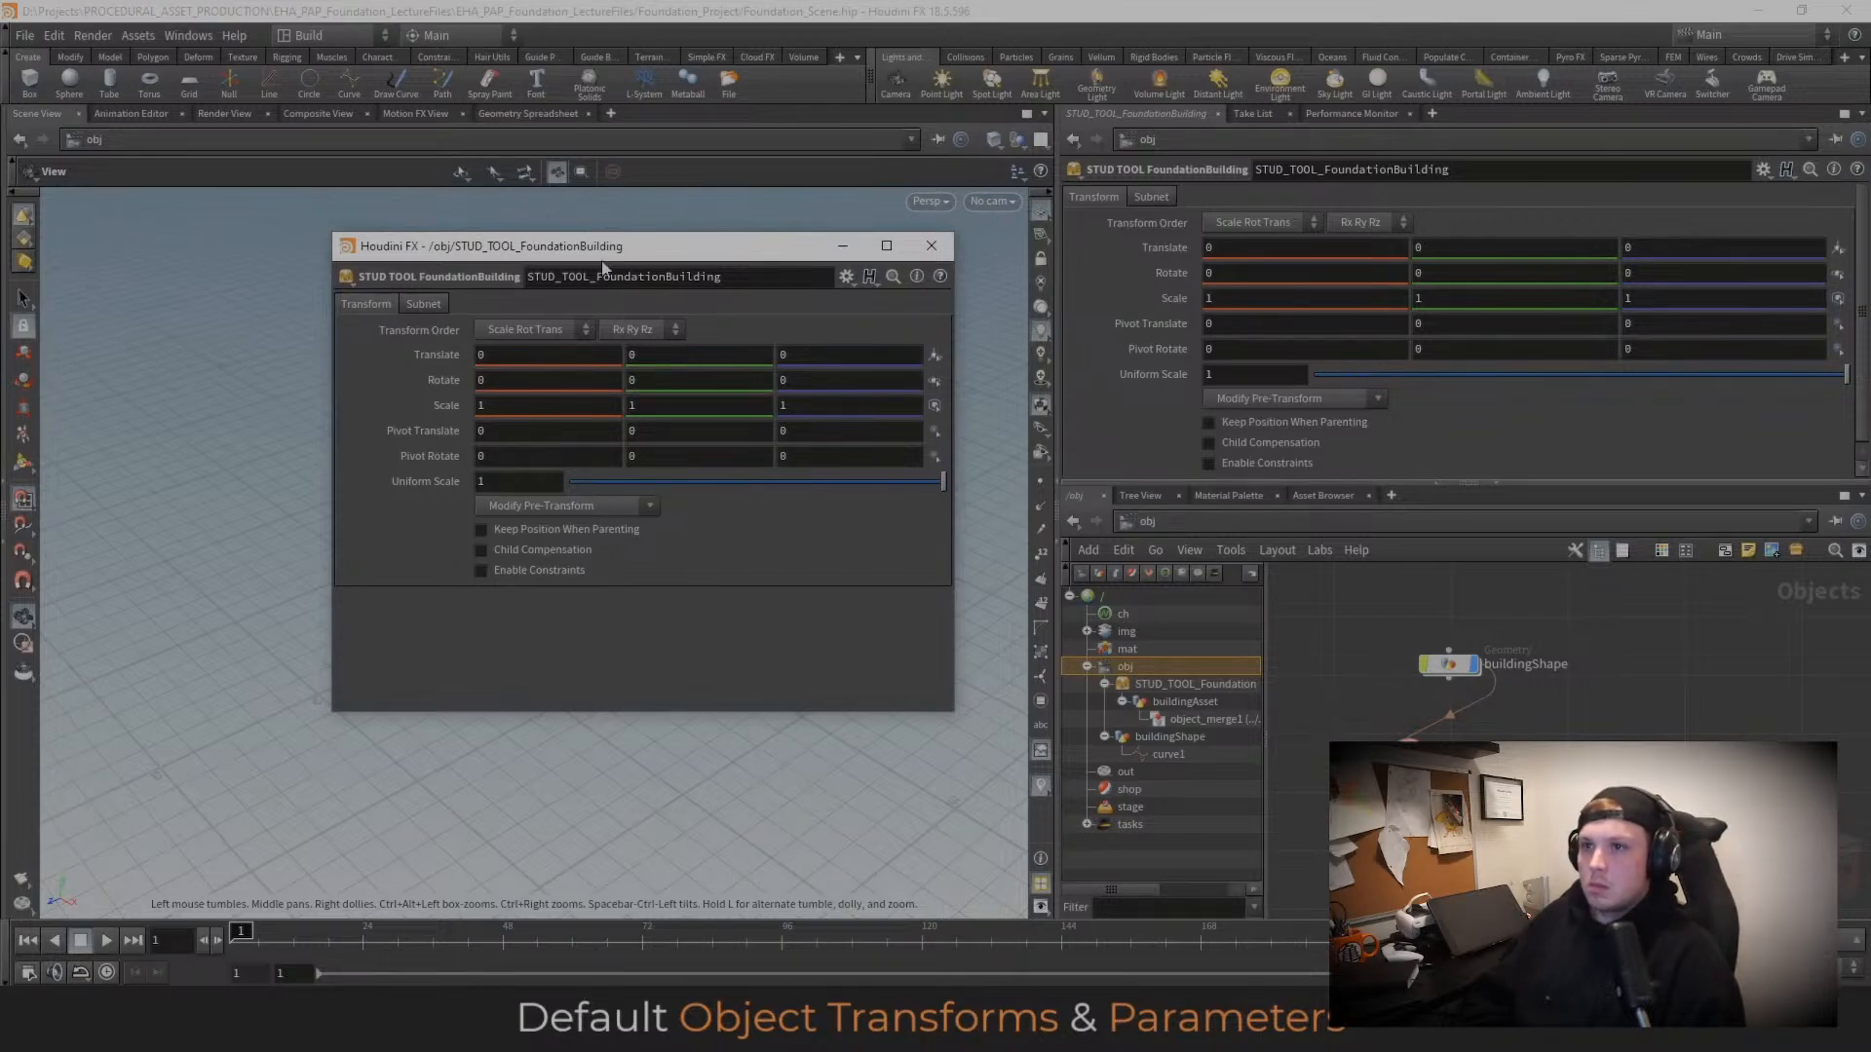
left_click_drag(603, 258, 627, 337)
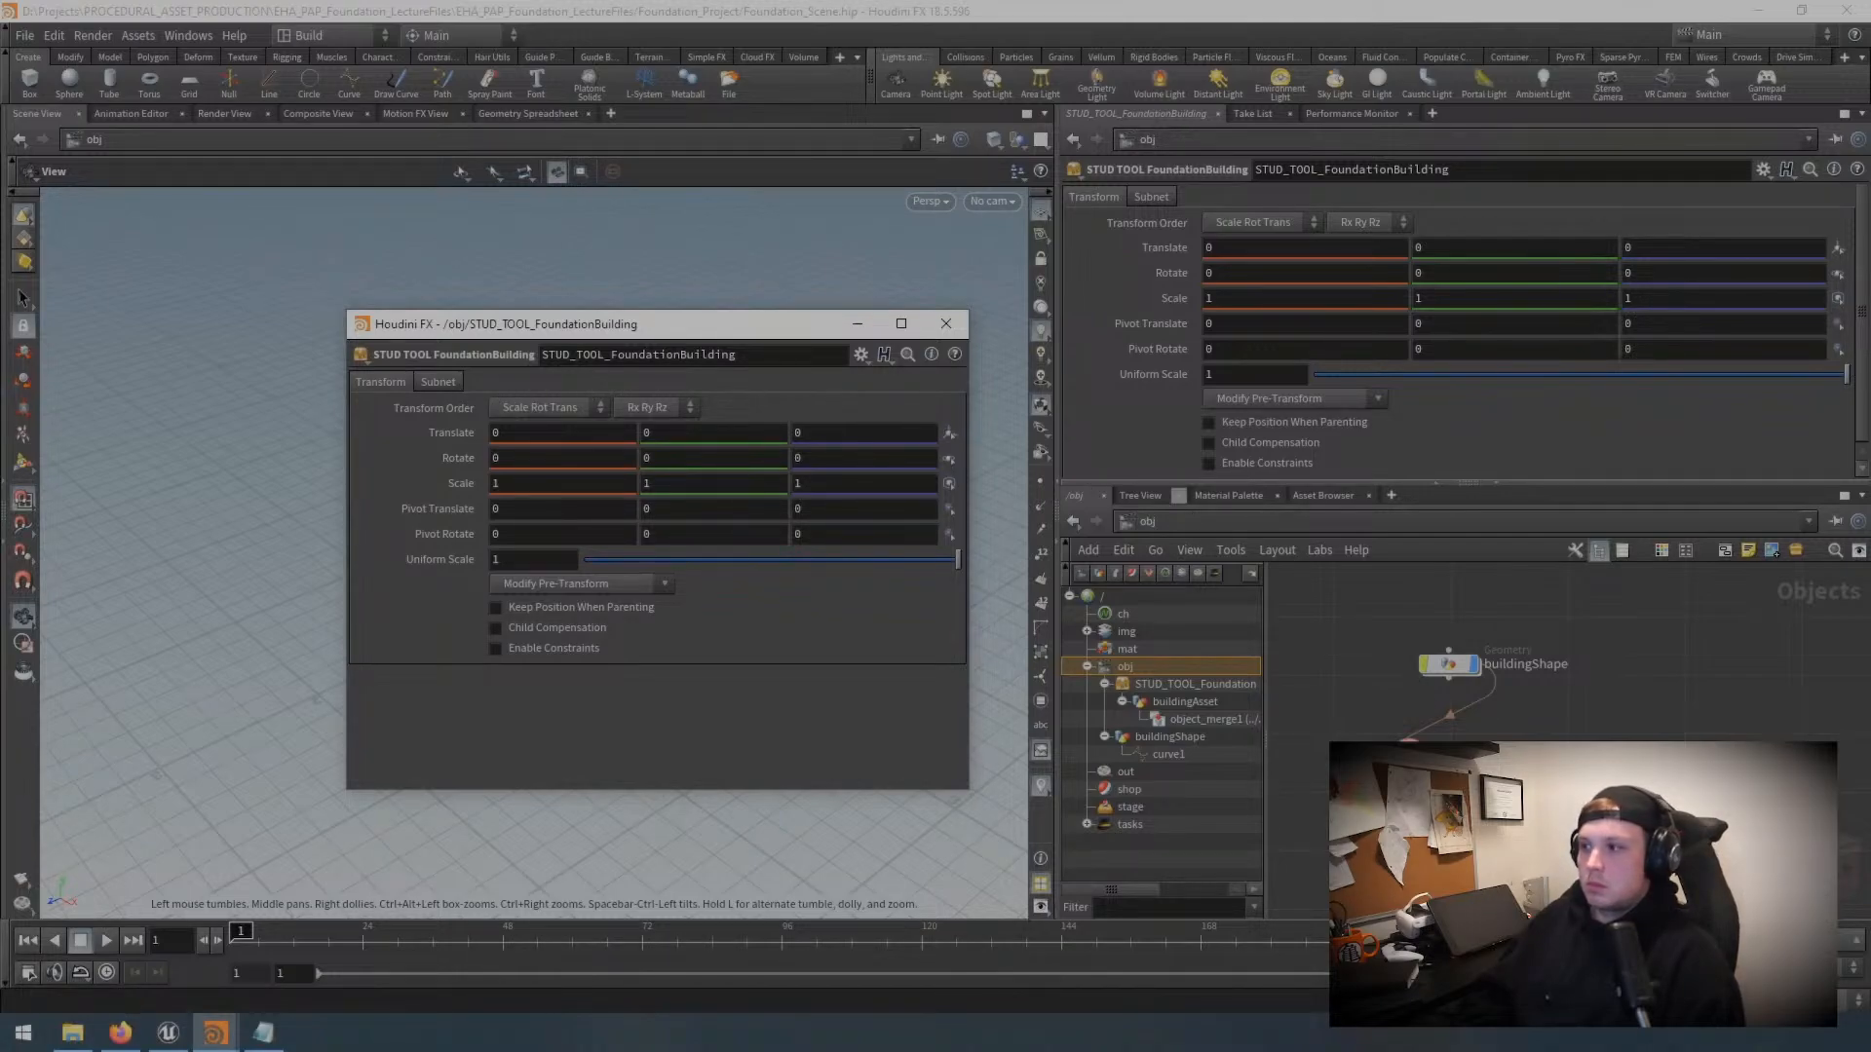
Step: Open the operator type properties of STUD_TOOL_FoundationBuilding from its floating parameter window
right_click(1448, 664)
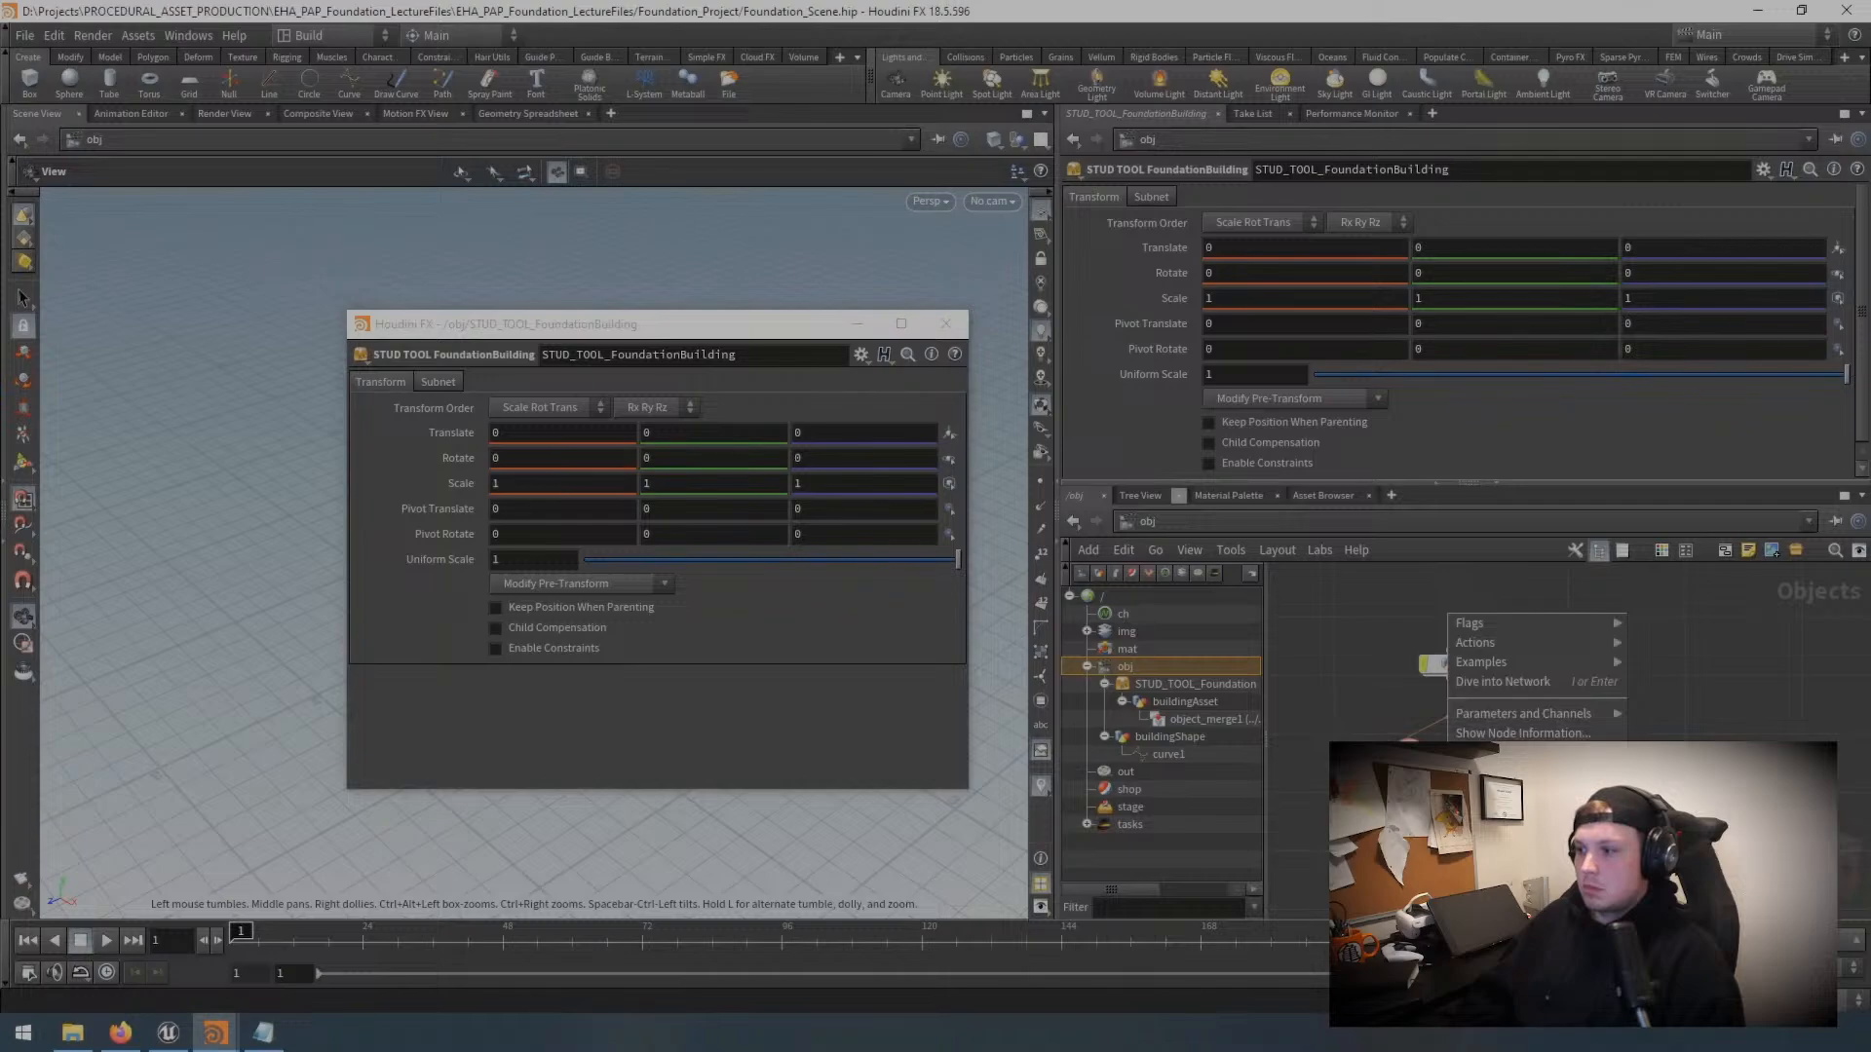
left_click(362, 356)
left_click(361, 356)
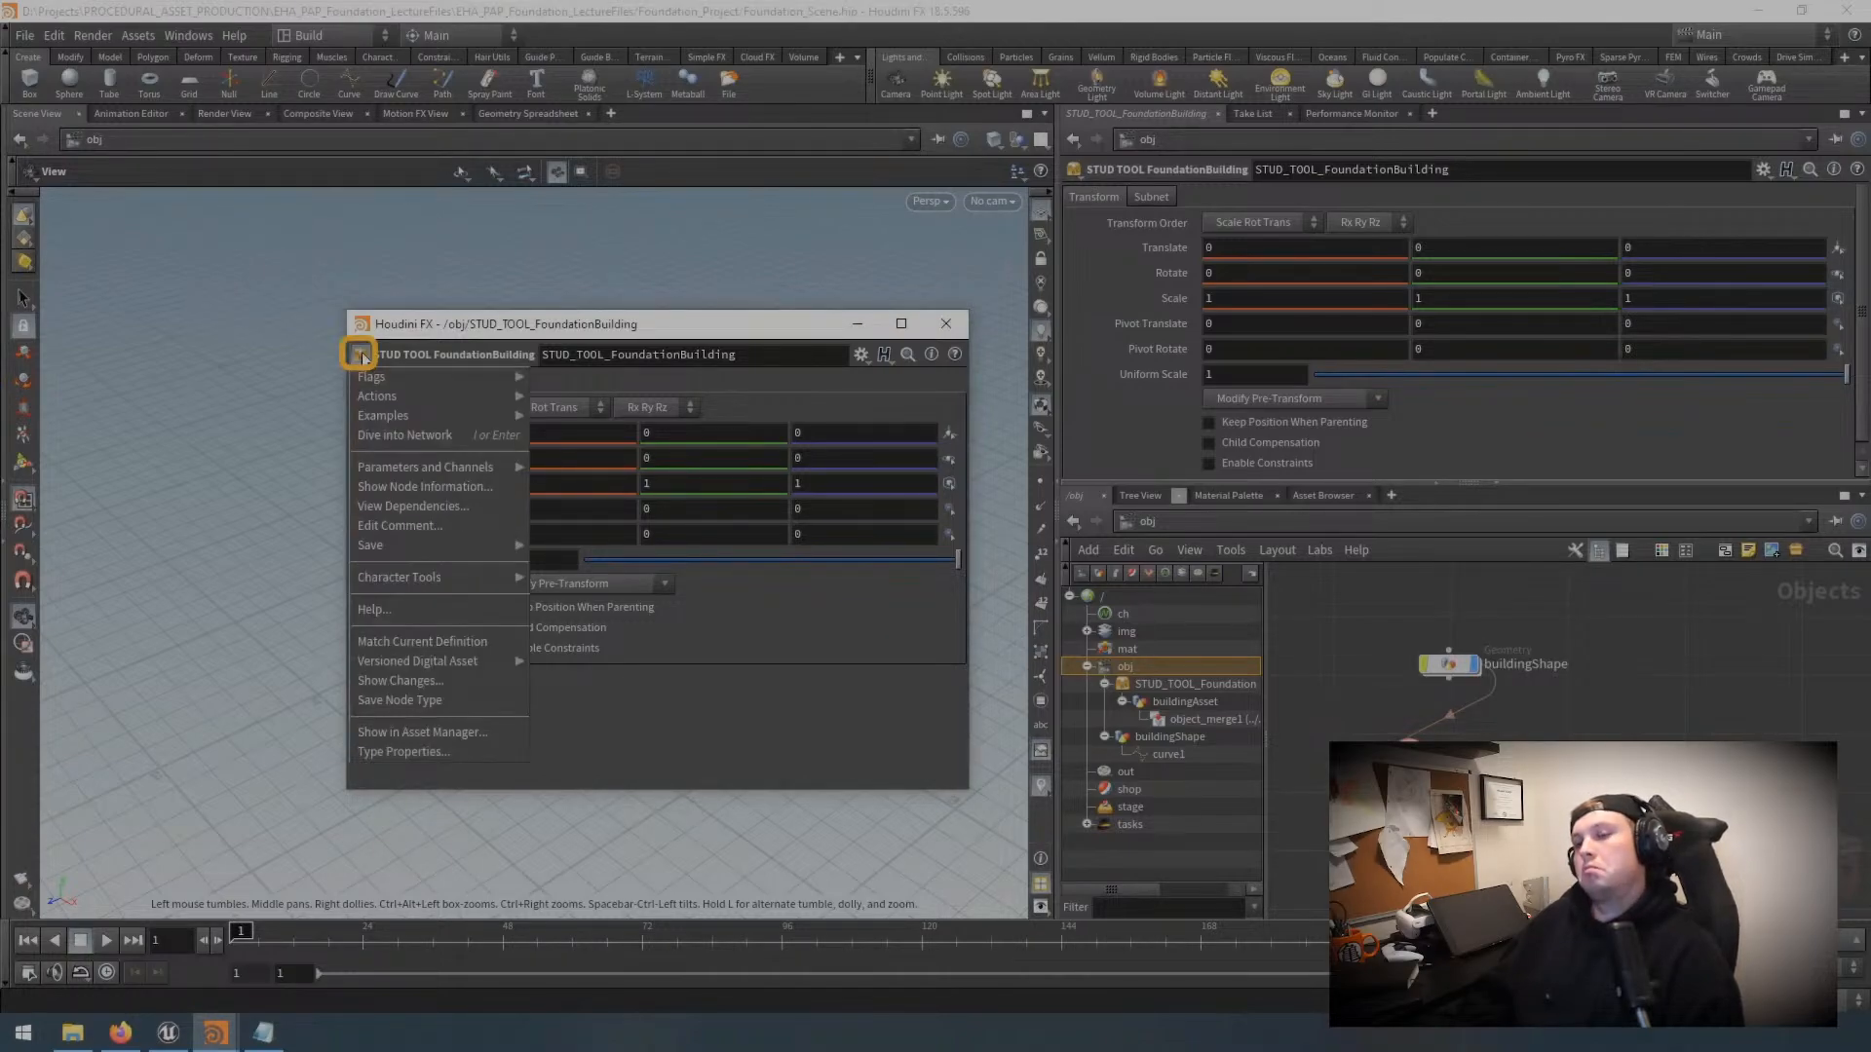
left_click(442, 751)
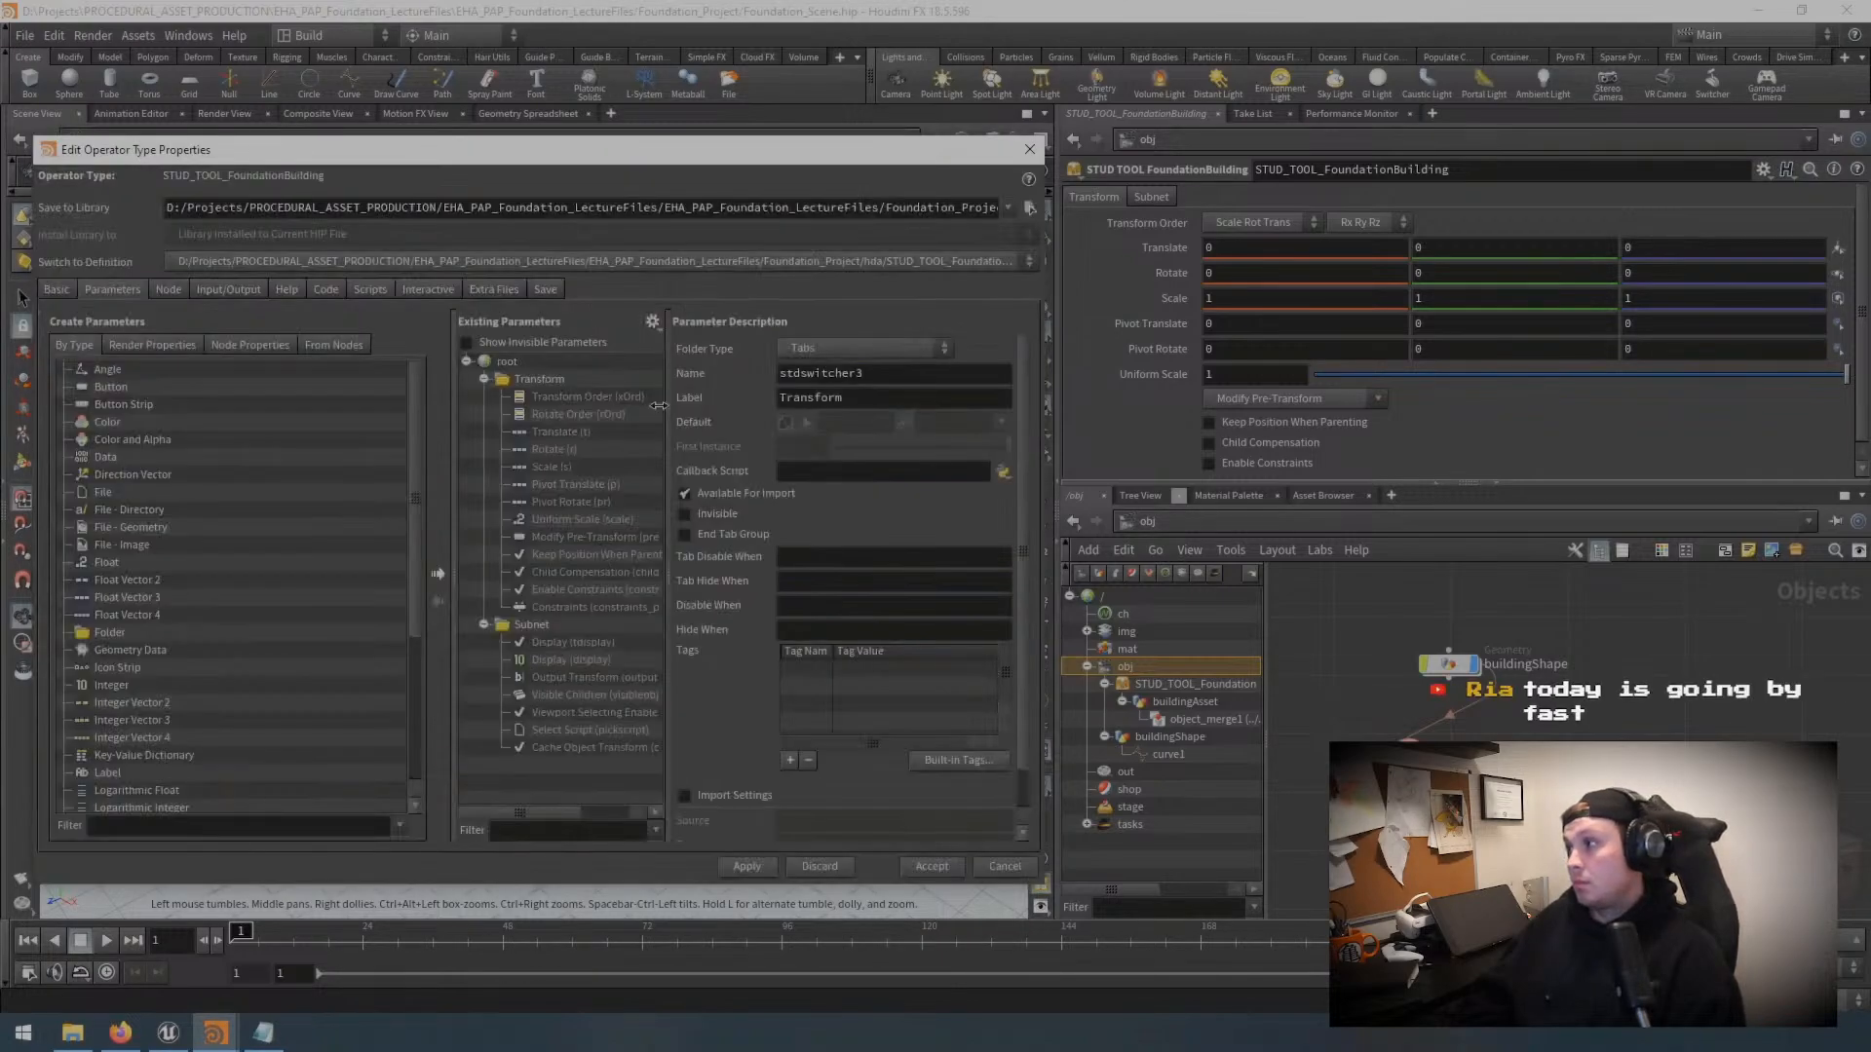
left_click_drag(710, 154, 842, 143)
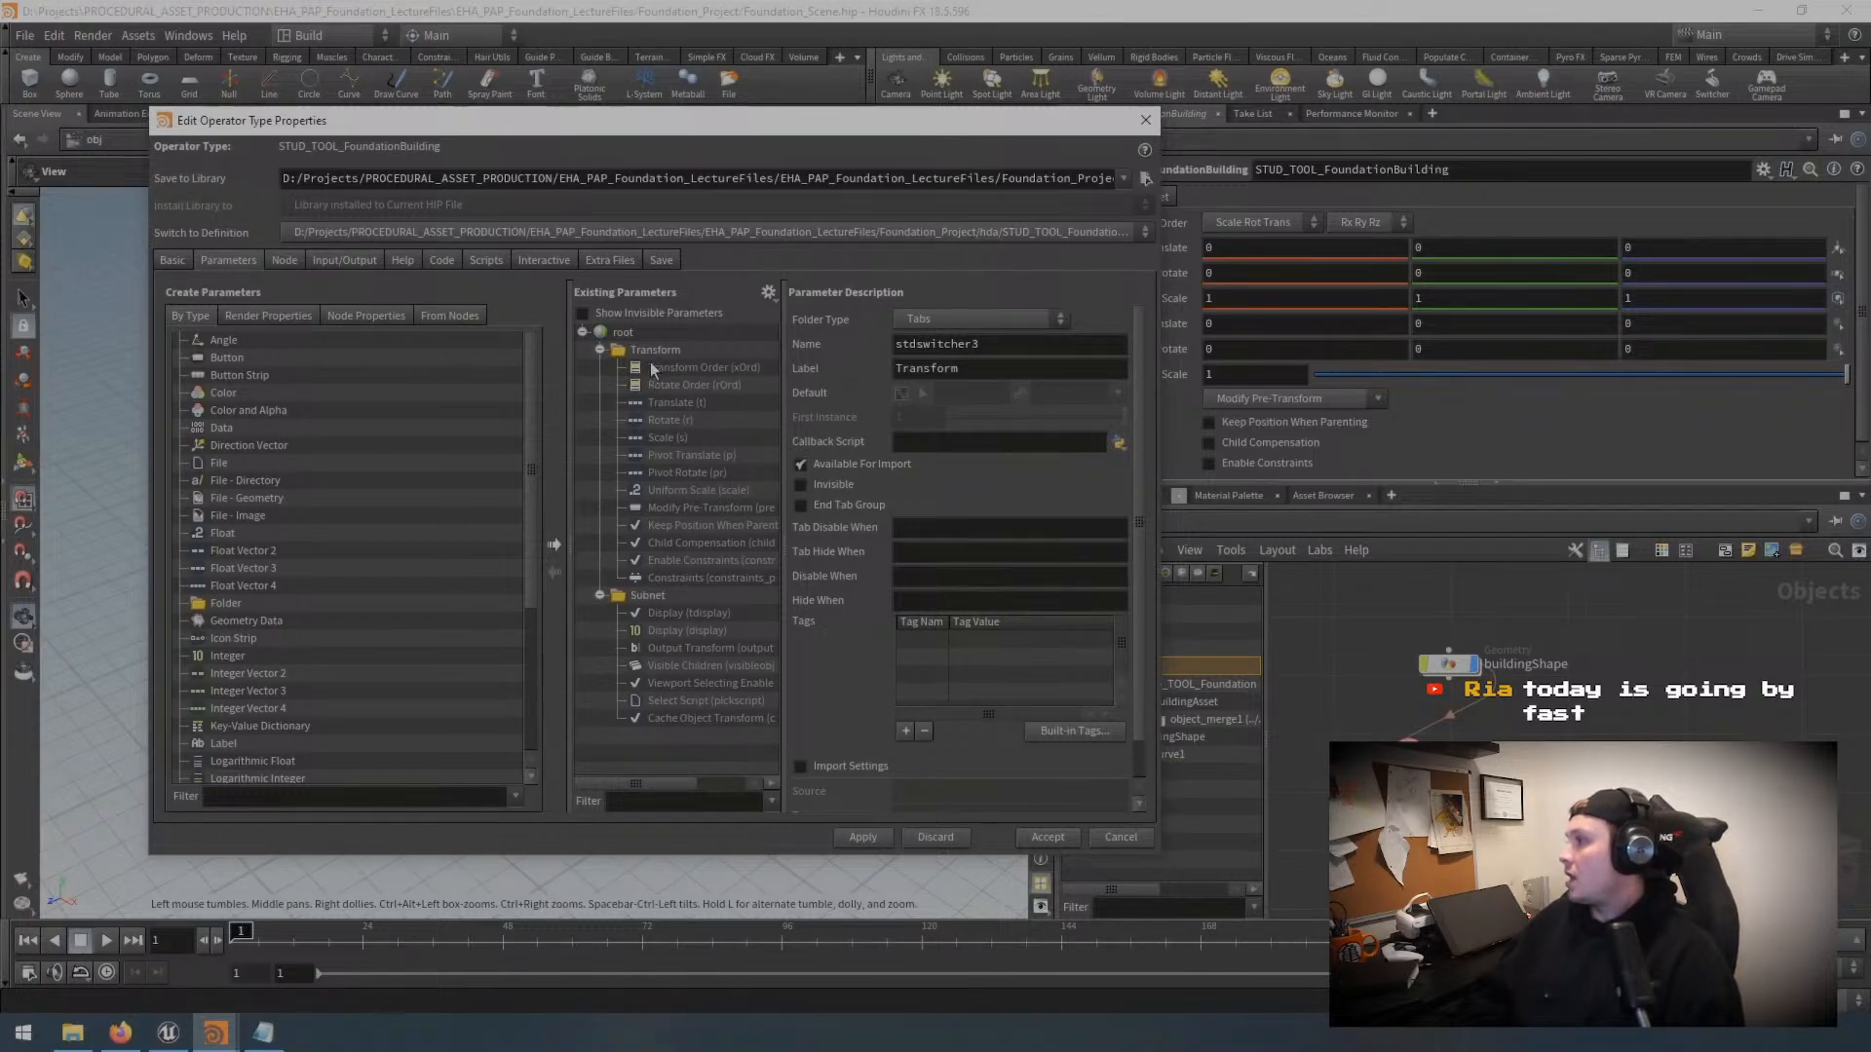
Step: Collapse the existing Transform and Subnet parameter folders, select both and make them invisible
left_click(599, 350)
left_click(600, 368)
double_click(649, 351)
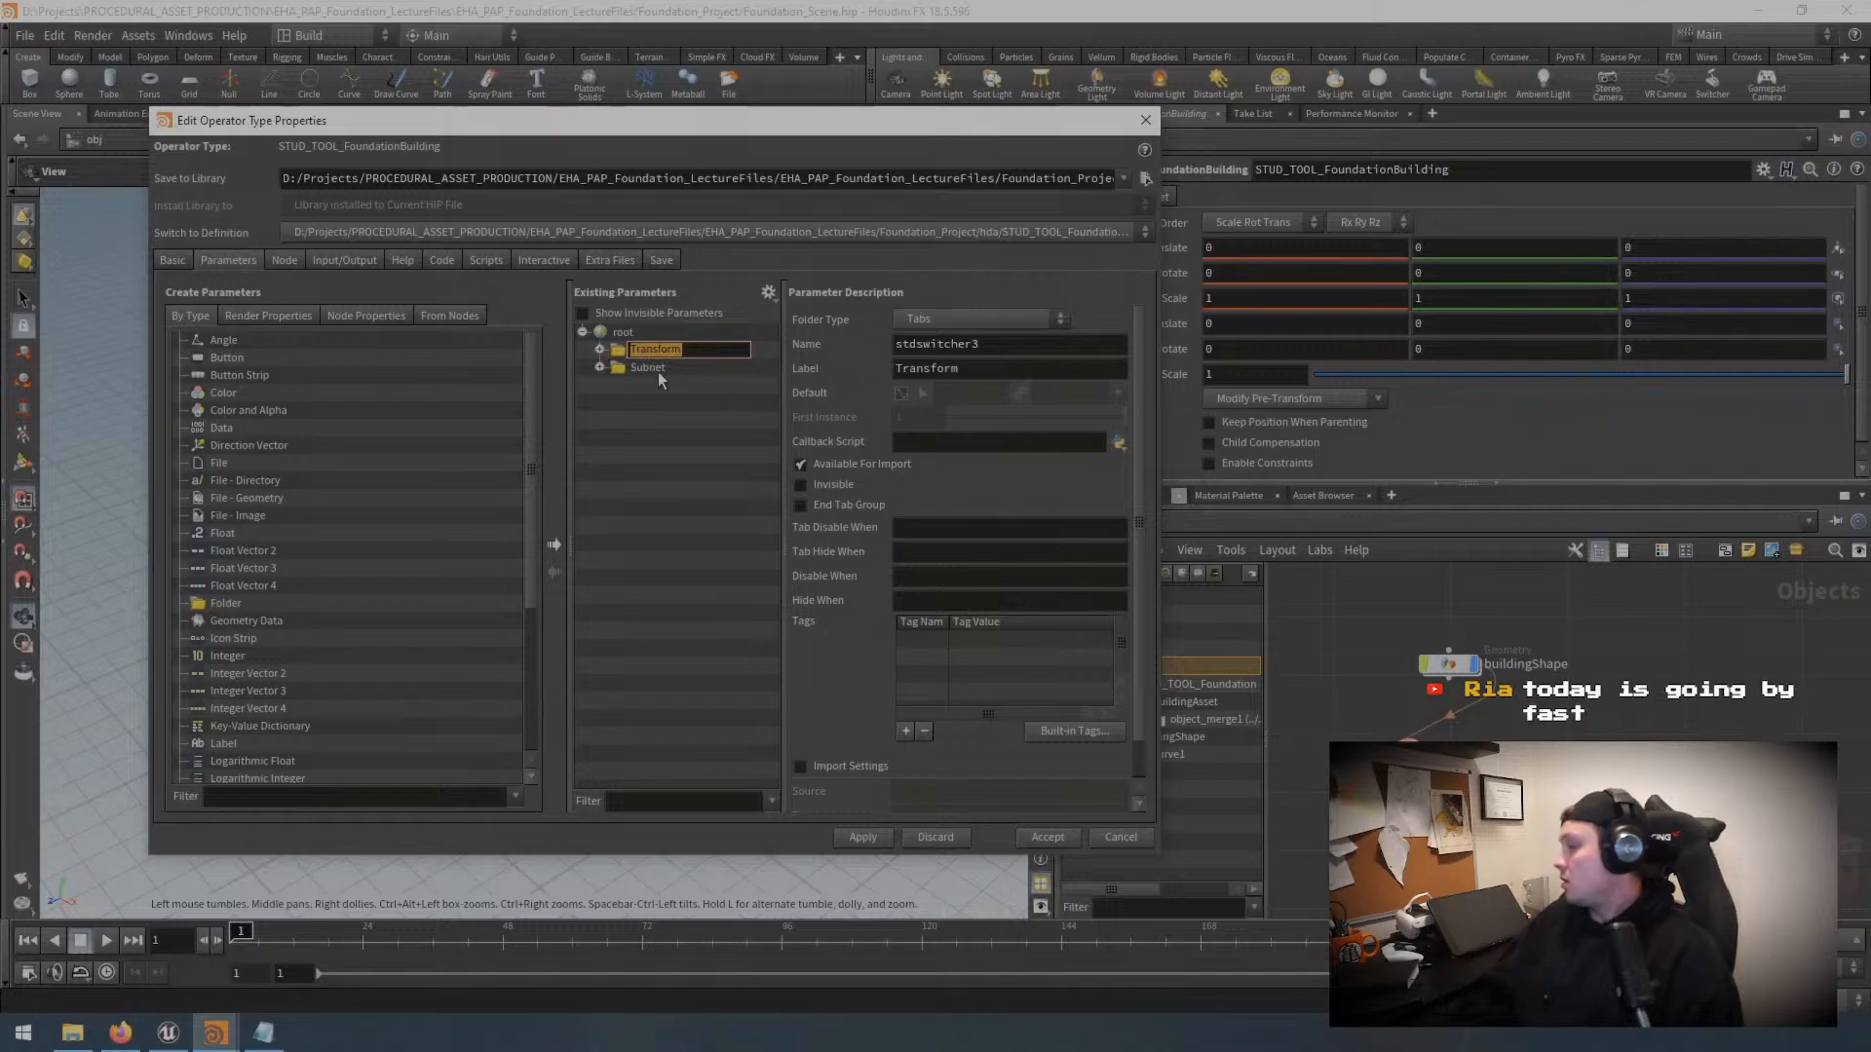
left_click(704, 370, "shift")
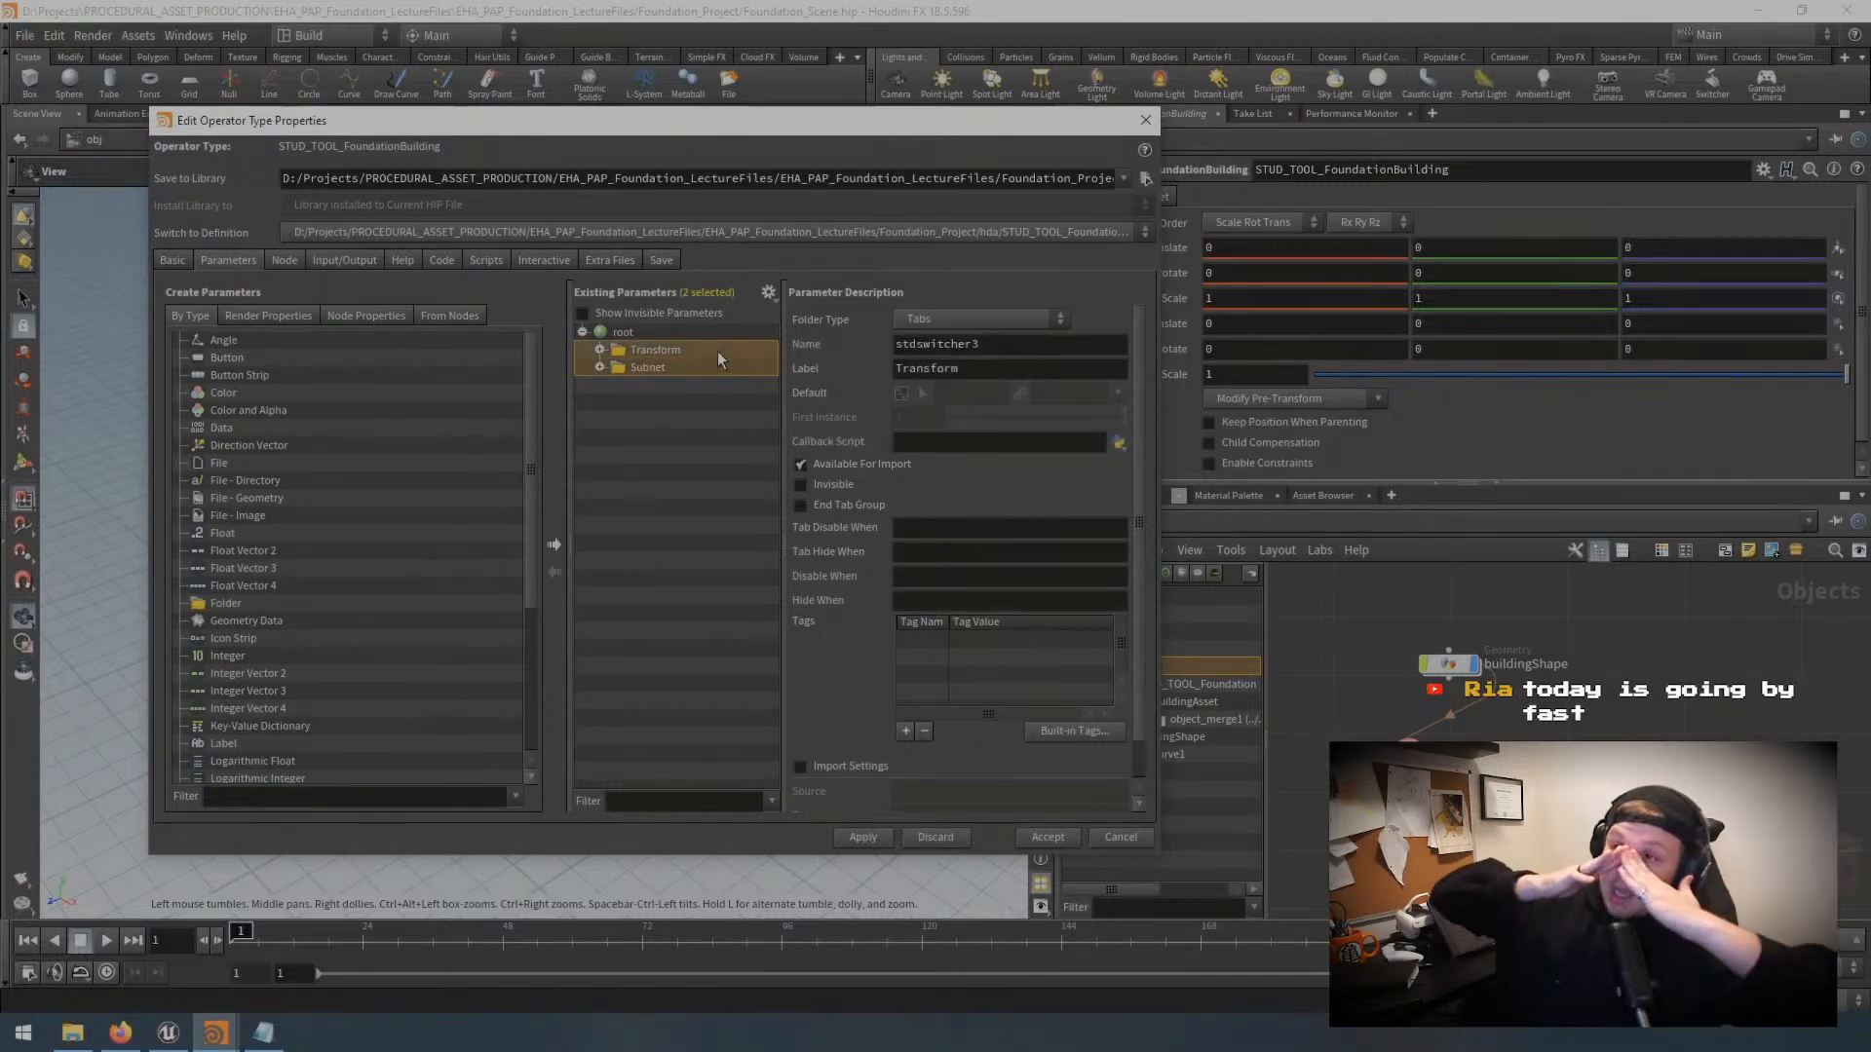
left_click(802, 485)
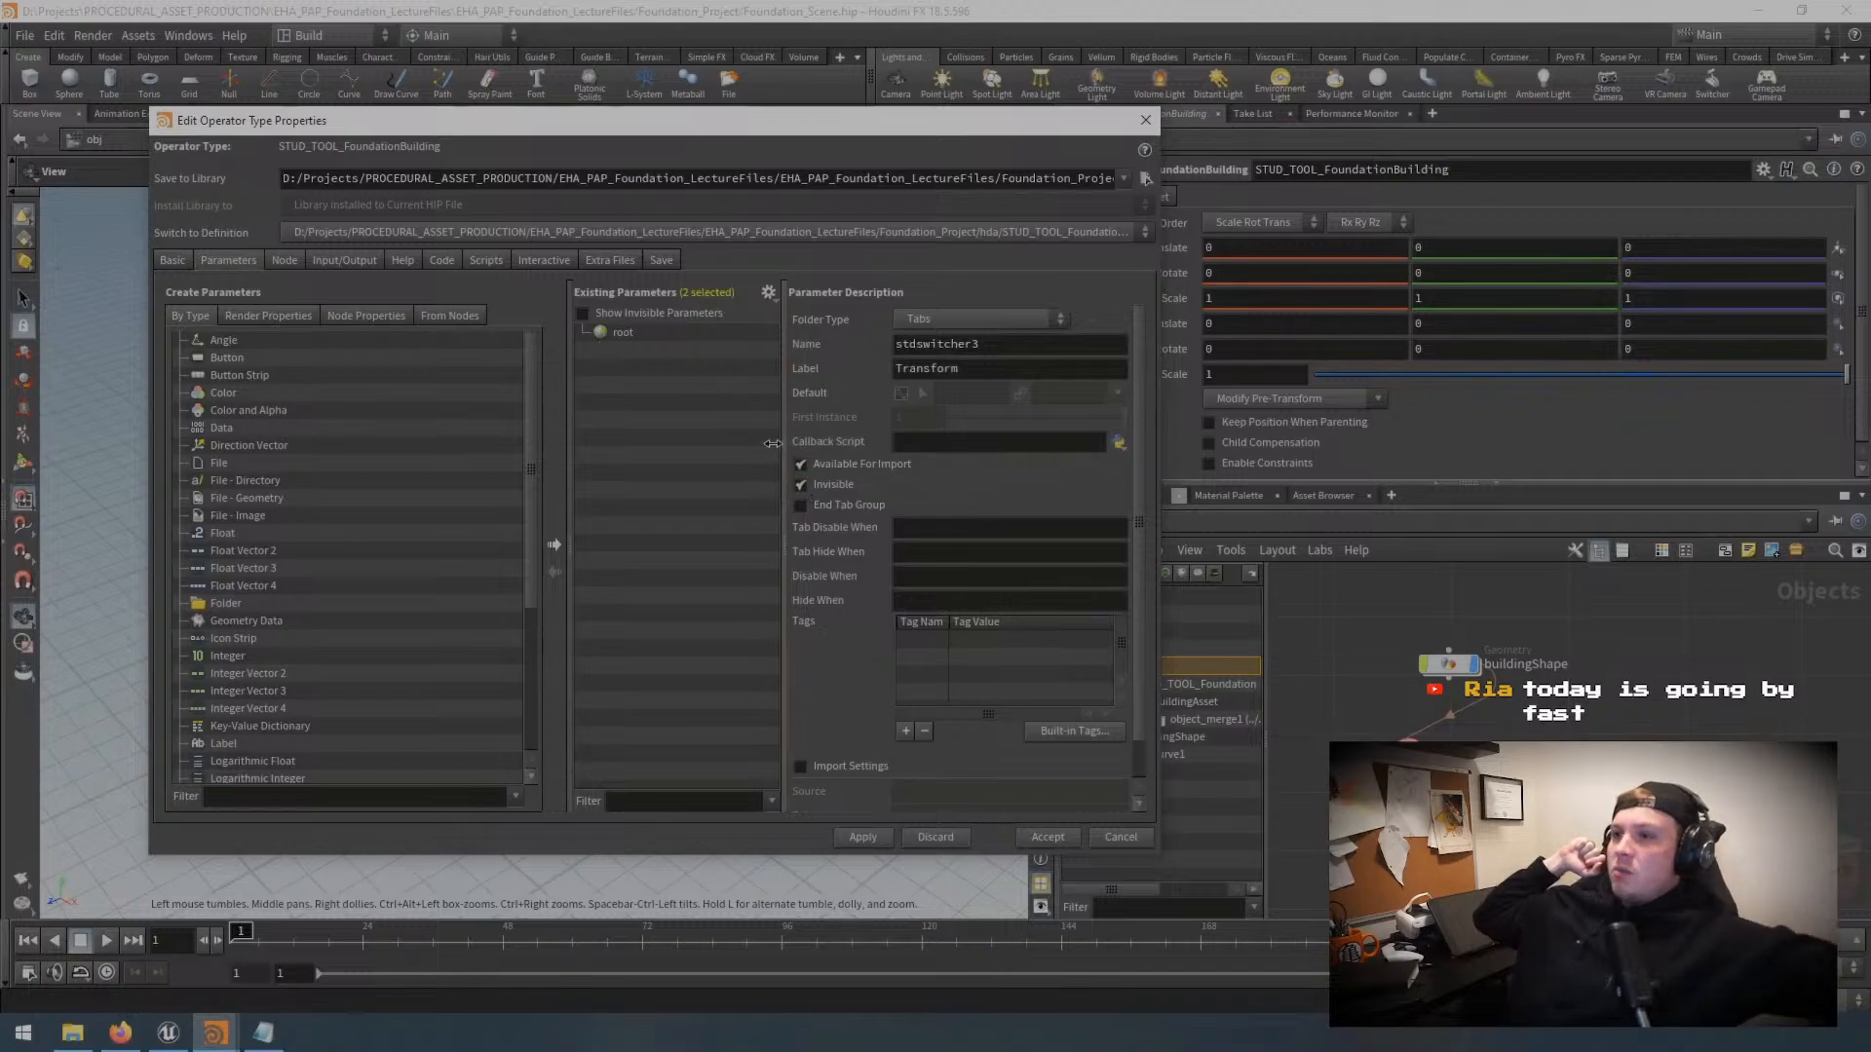
key("space")
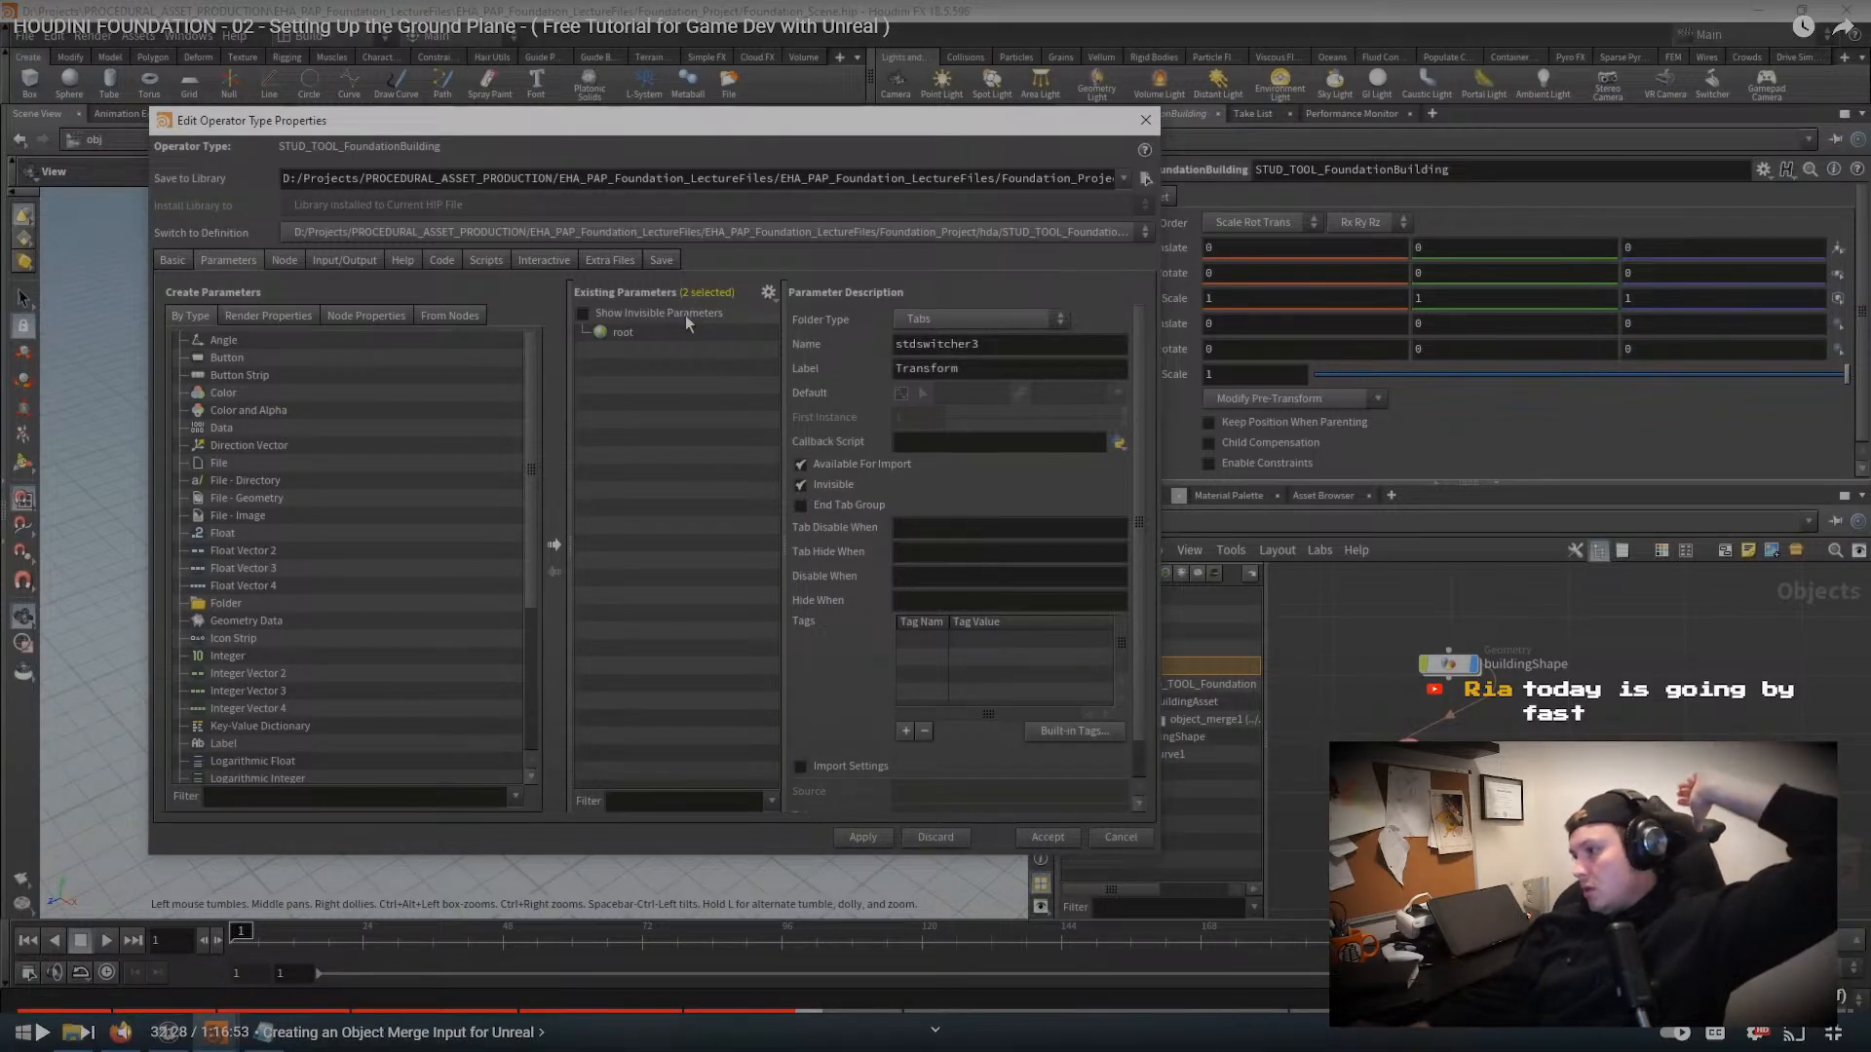
Step: Leave the full-screen tutorial, switch to the WaveCollapse scene in Houdini and examine the generated level geometry
key("Escape")
left_click(730, 1038)
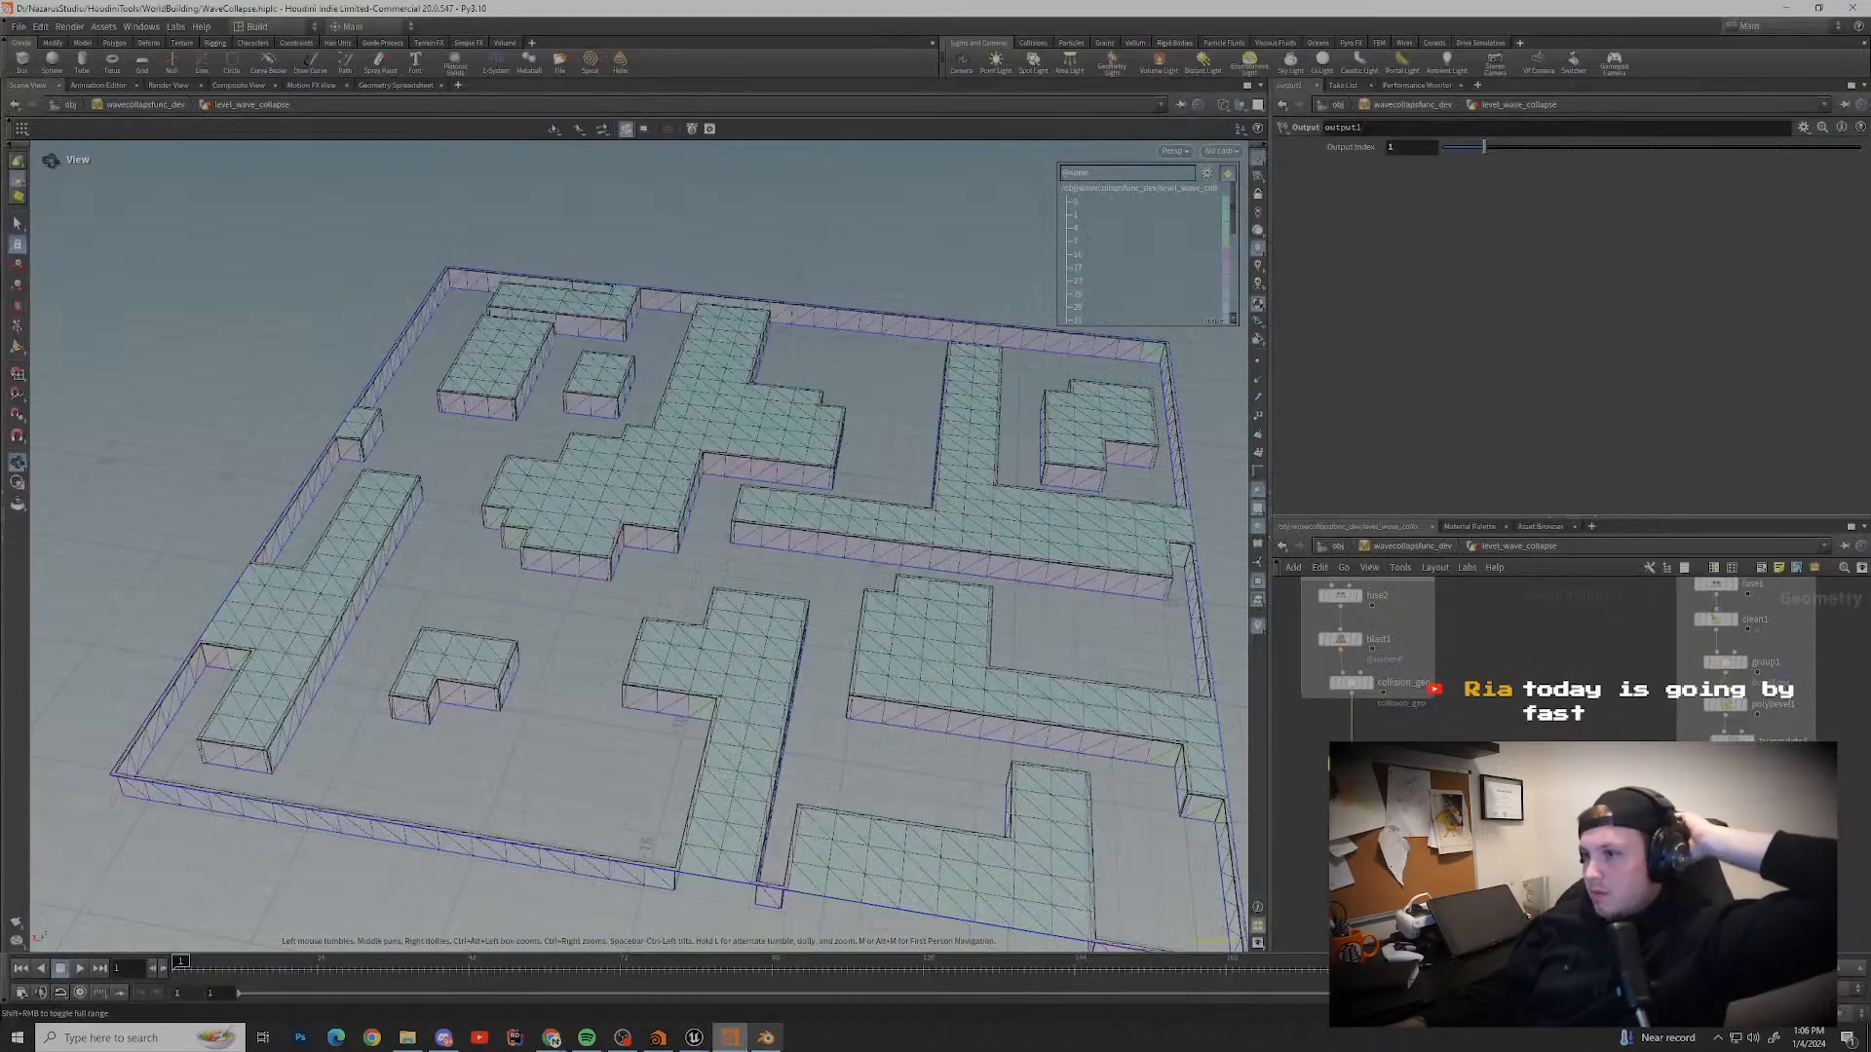
scroll(634, 536, "up", 5)
scroll(633, 536, "down", 5)
left_click_drag(633, 536, 624, 488)
scroll(634, 536, "up", 6)
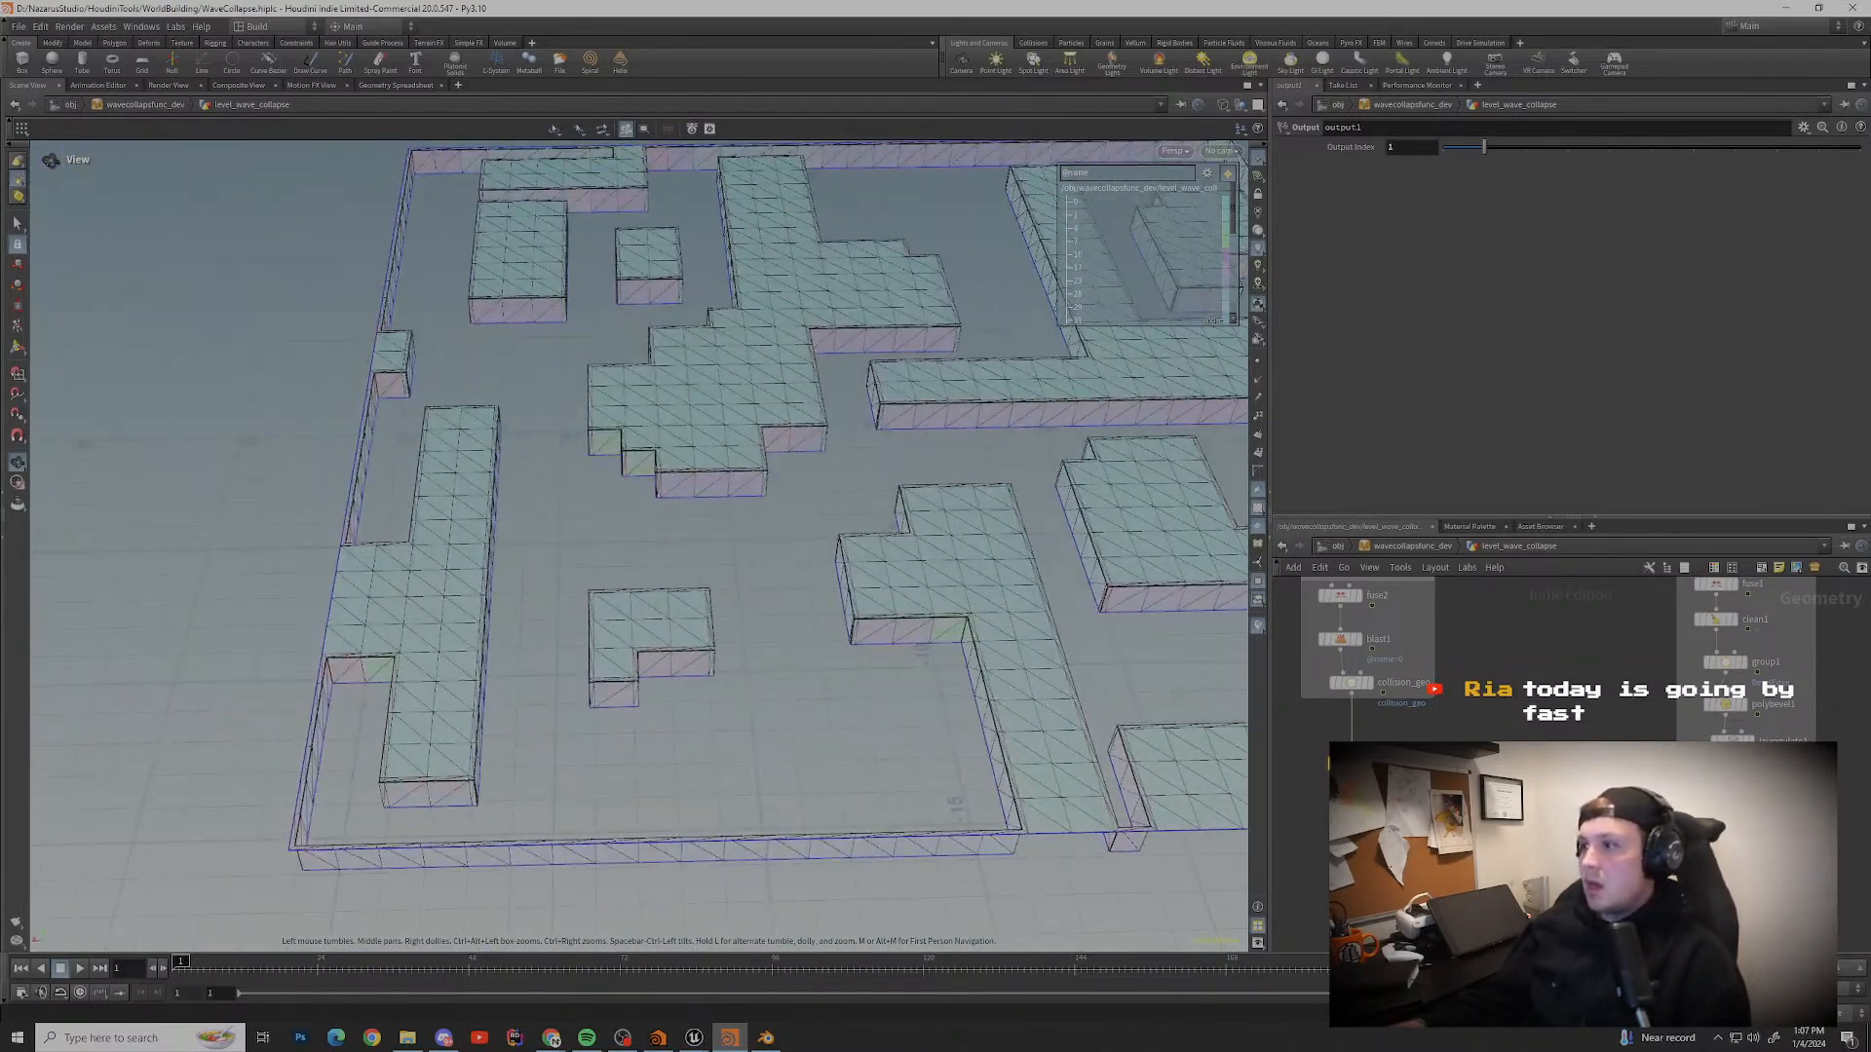
scroll(634, 536, "up", 4)
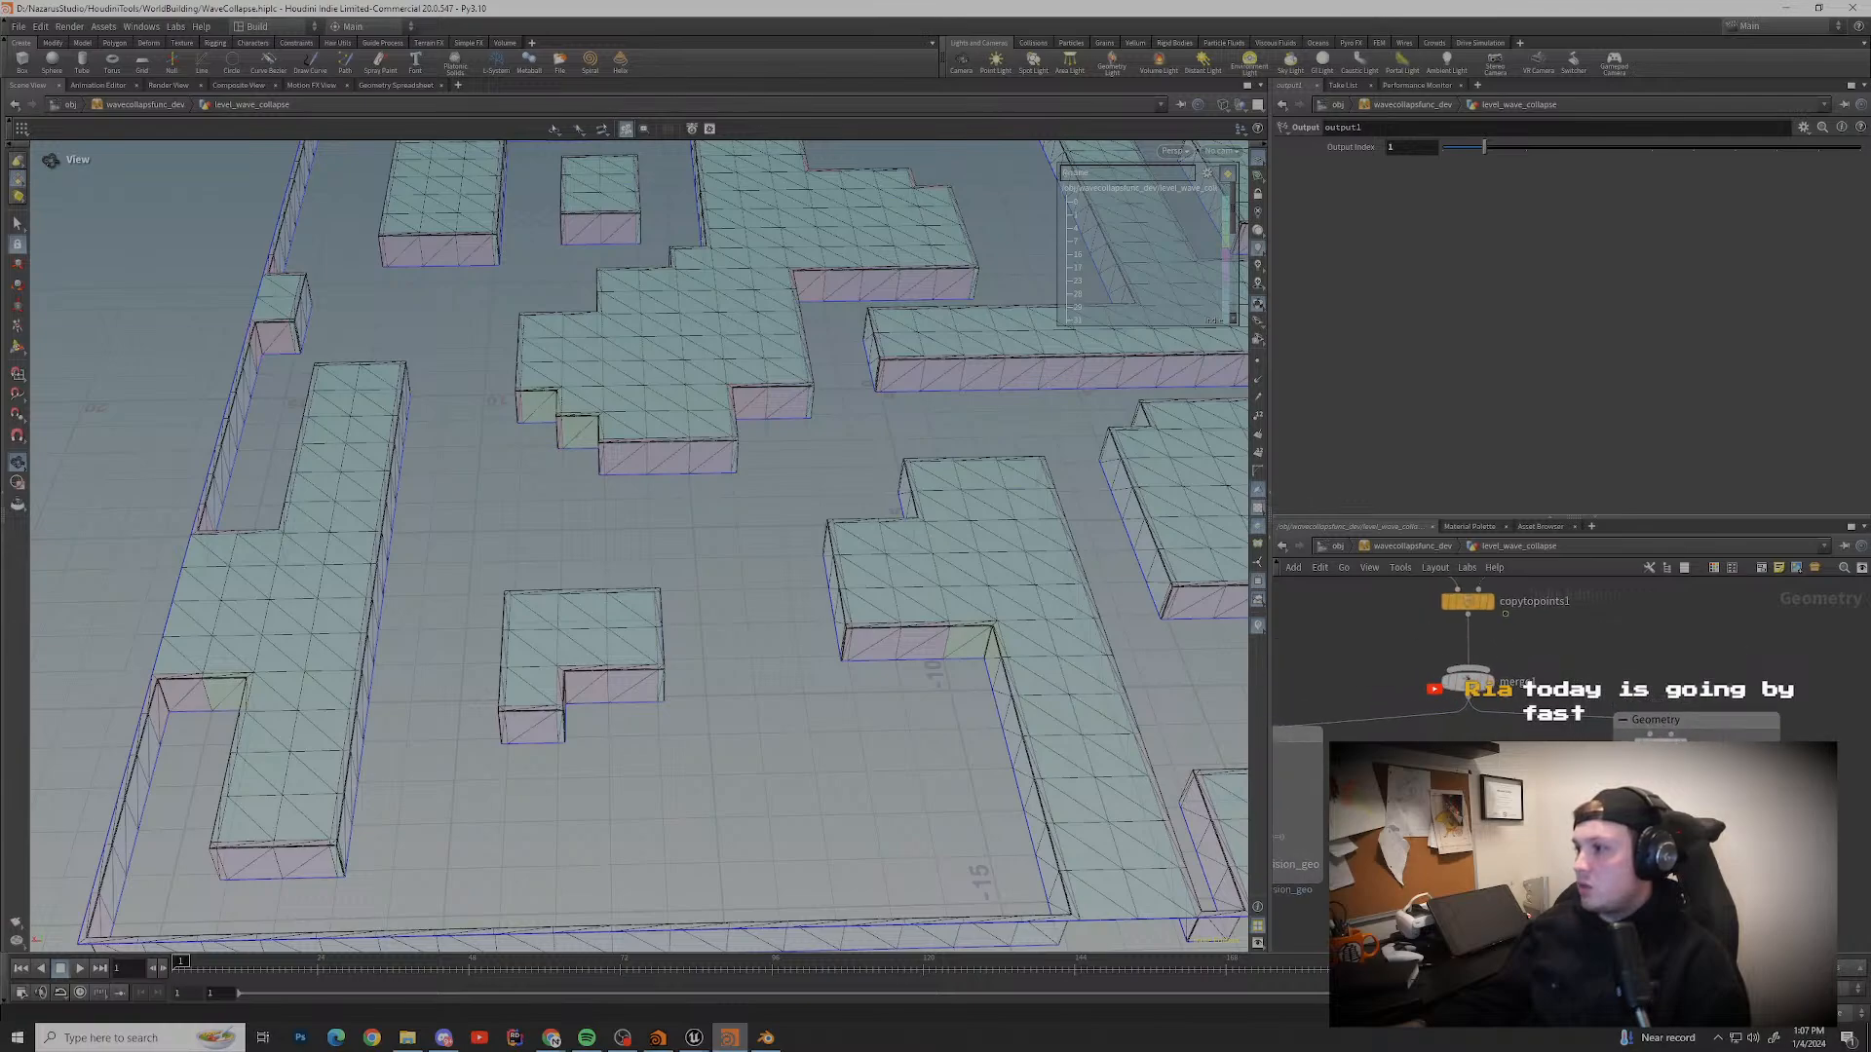
Step: Examine the BevelEdge settings of group1 and inspect the bevelled wall corners up close
middle_click_drag(1559, 701, 1498, 668)
left_click(1625, 763)
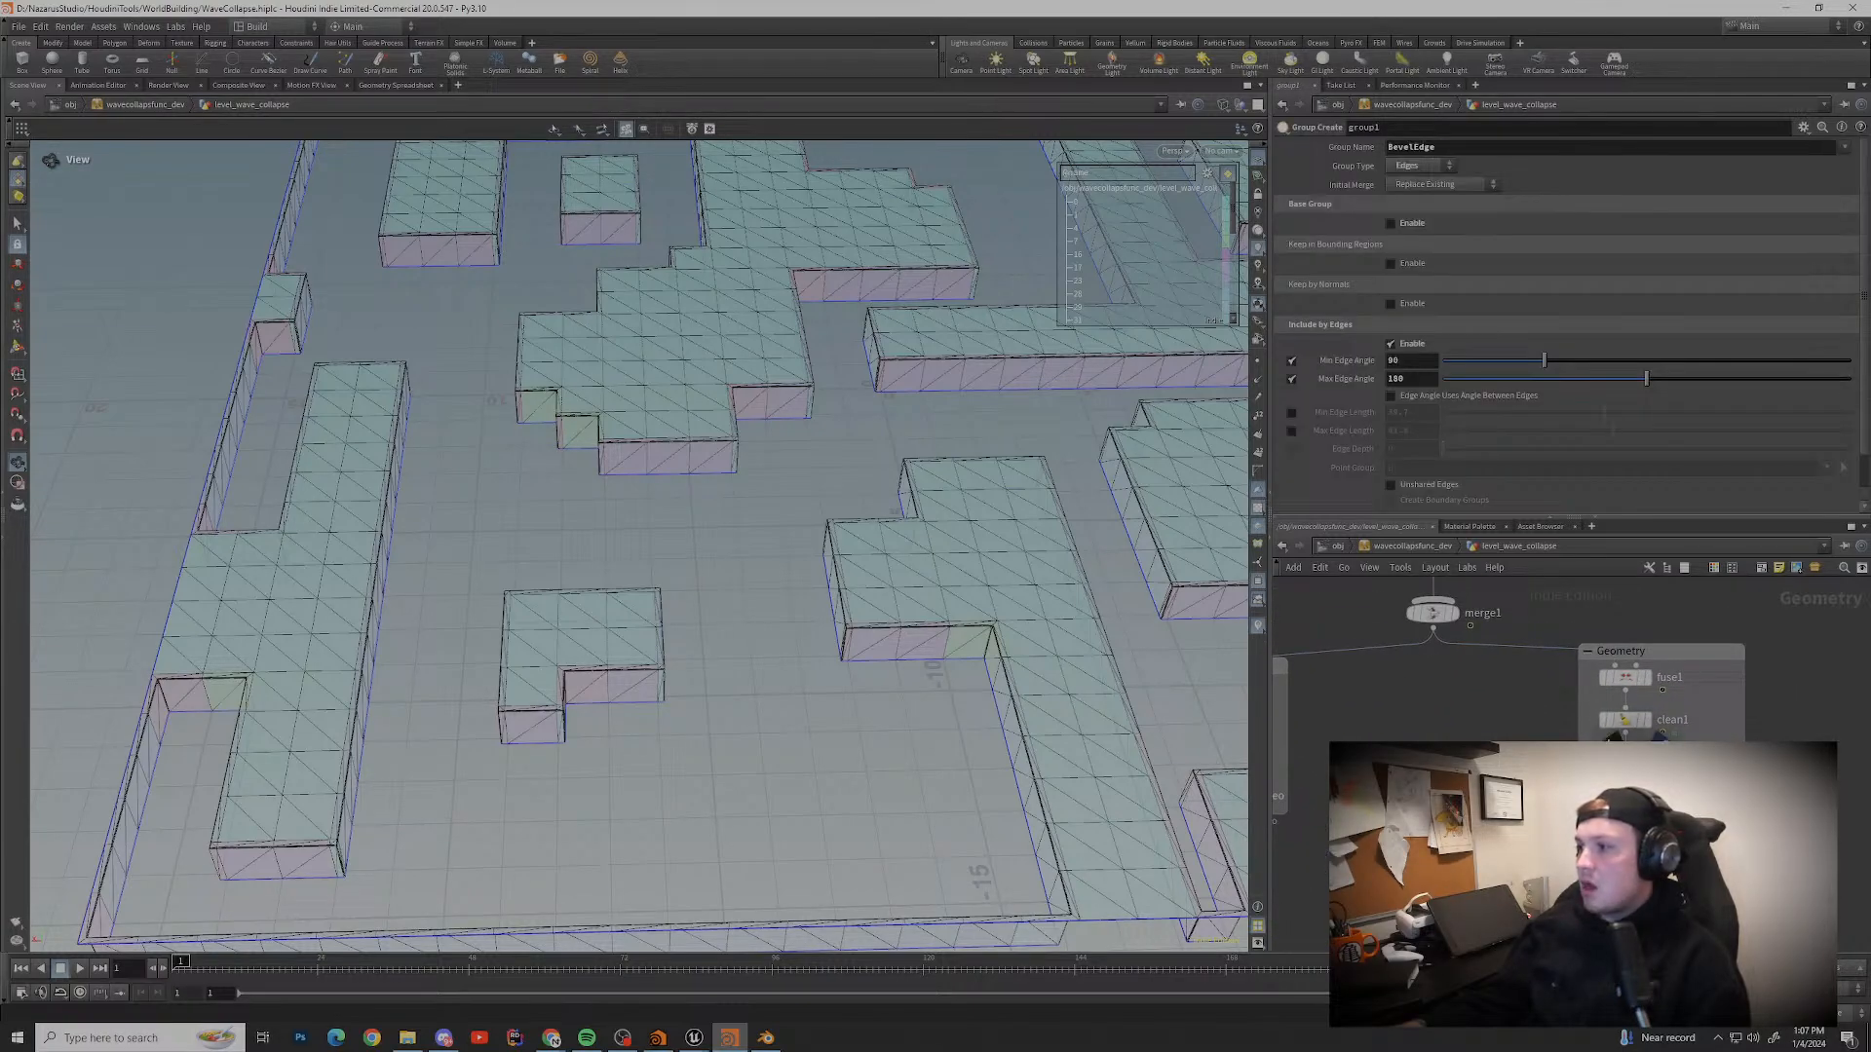
left_click(1647, 763)
left_click_drag(604, 585, 682, 517)
scroll(633, 545, "up", 4)
middle_click_drag(585, 546, 780, 555)
left_click_drag(585, 556, 673, 526)
left_click(1647, 806)
left_click_drag(780, 585, 468, 487)
scroll(623, 633, "up", 6)
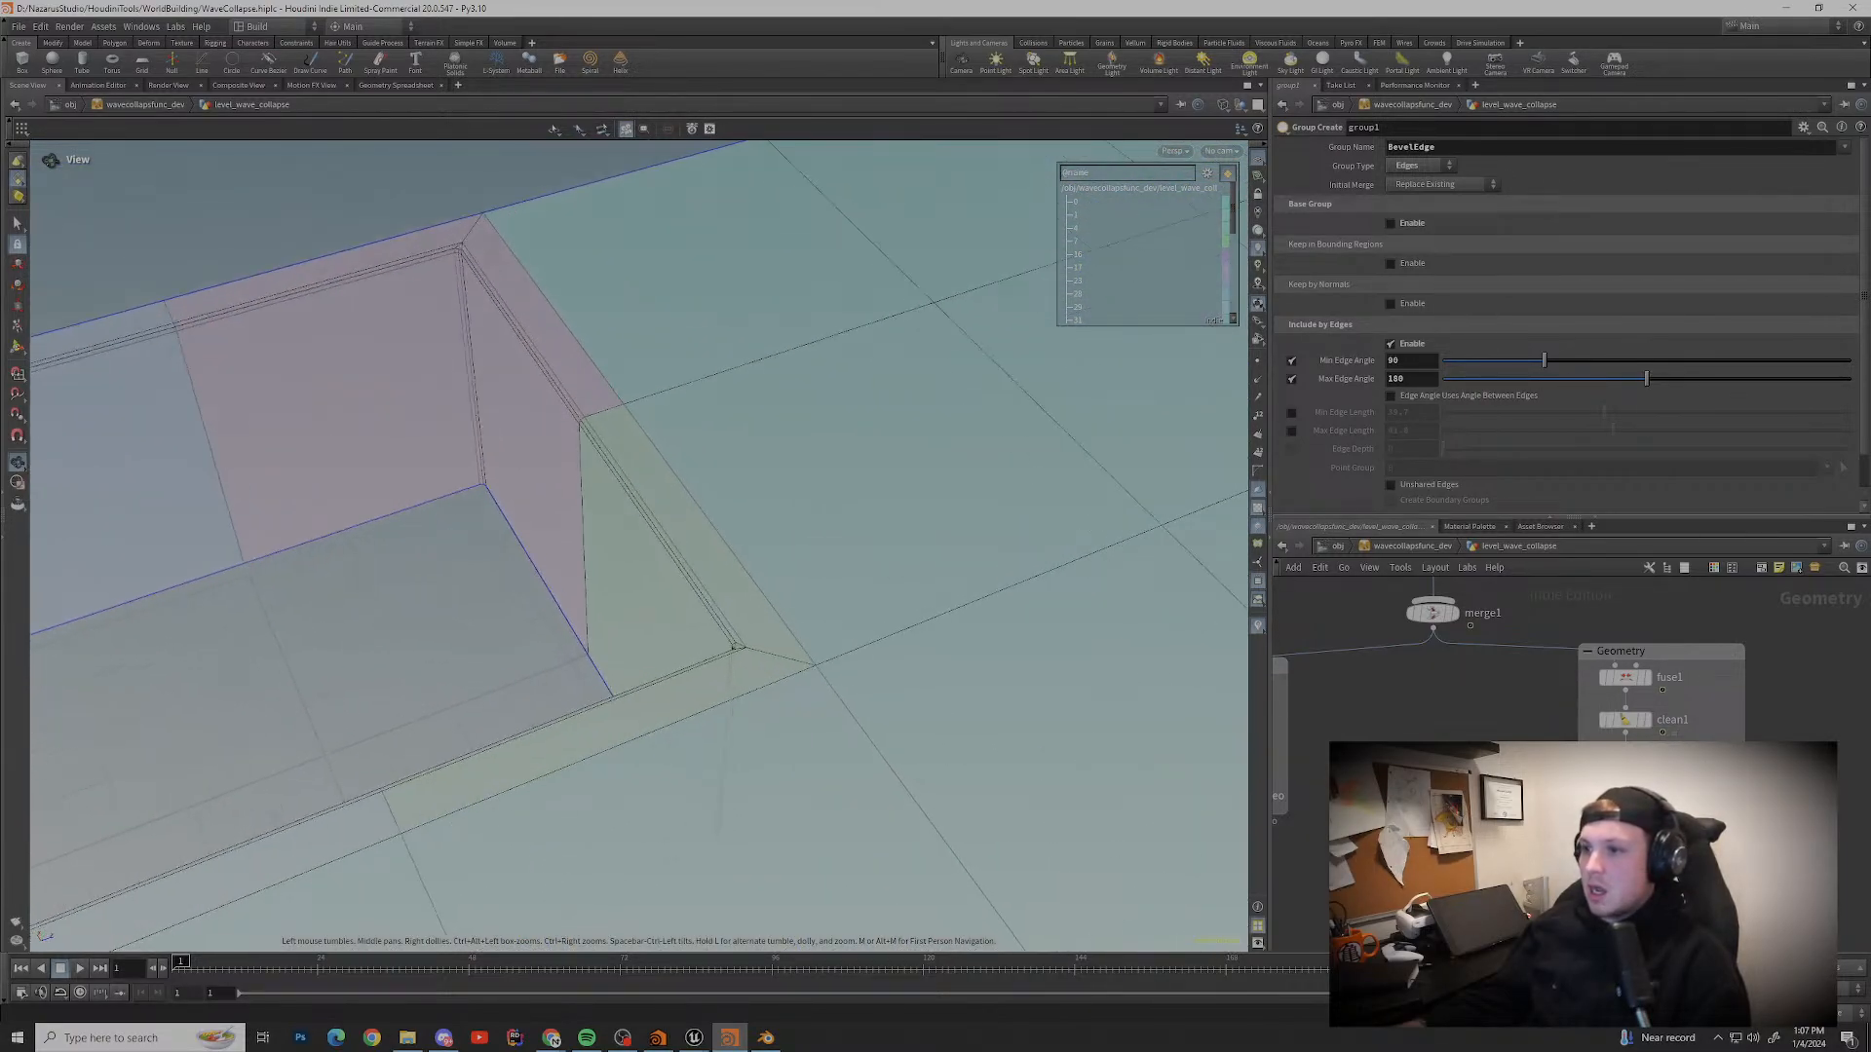
scroll(1559, 662, "down", 5)
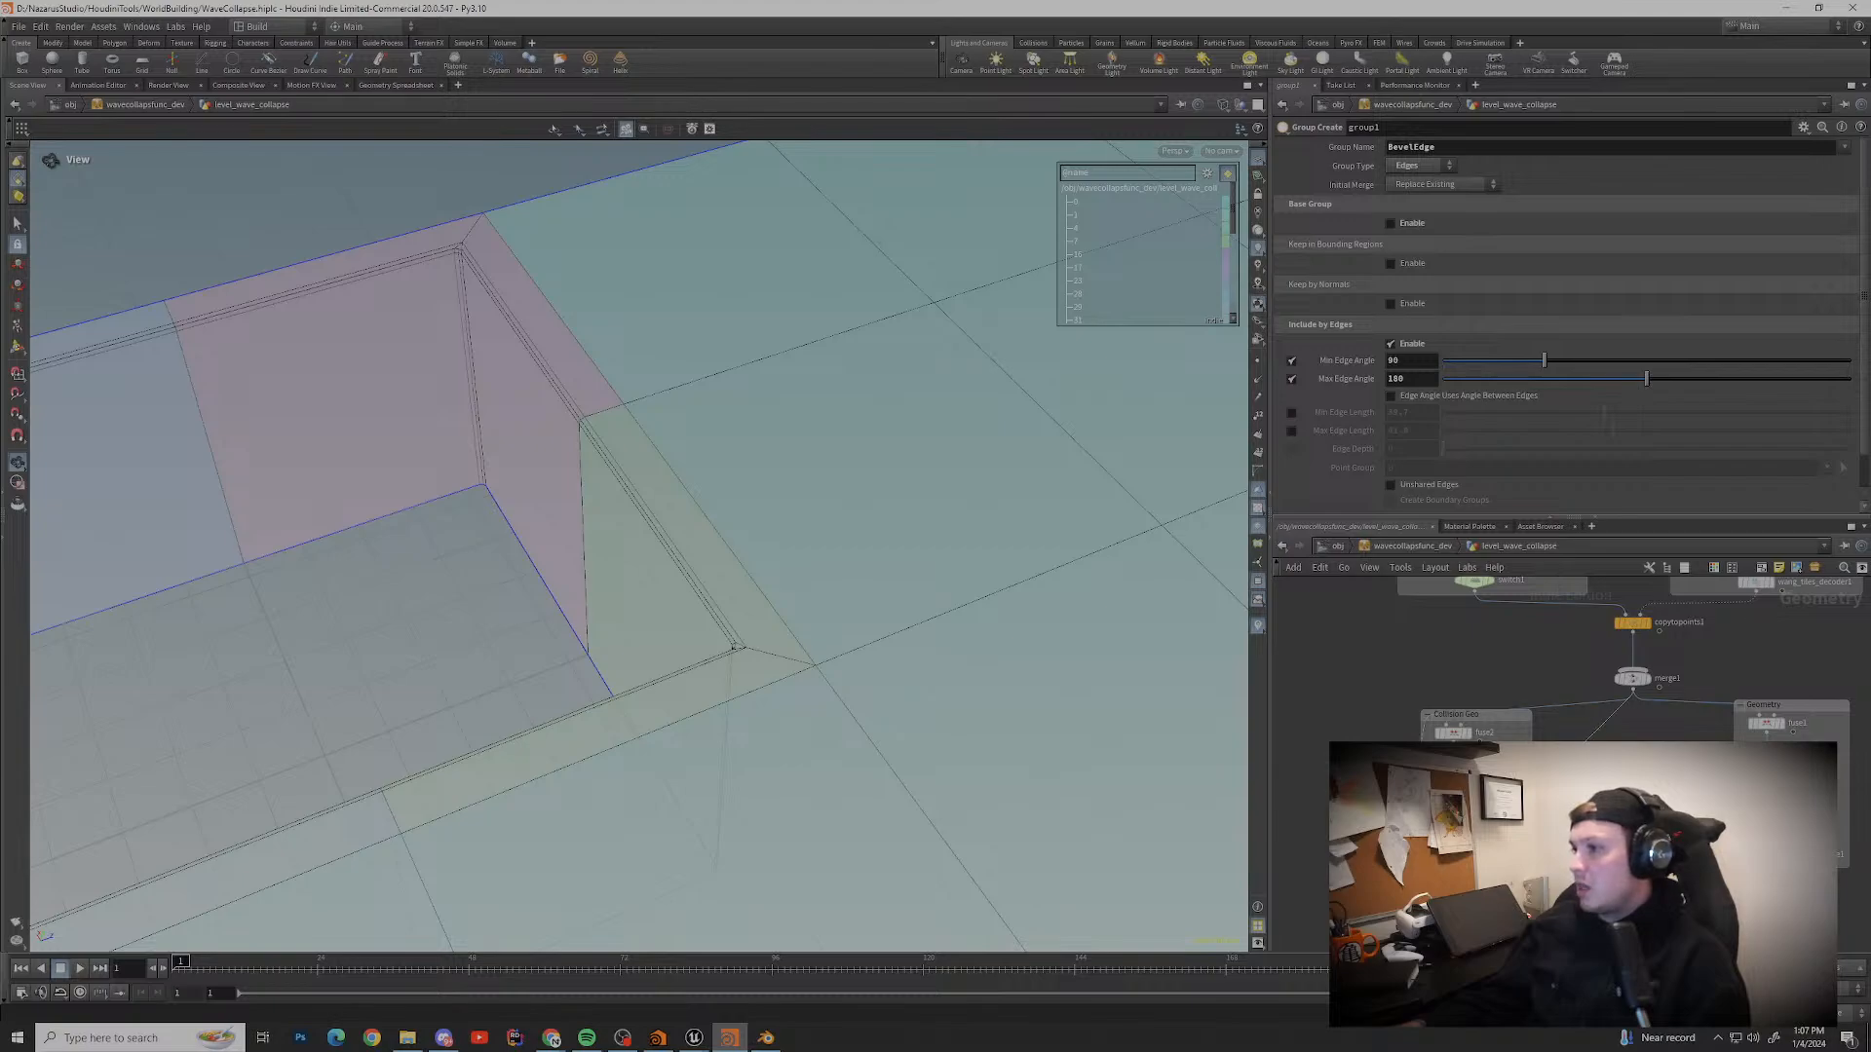
Step: Display the output of the Collision Geo branch and examine its wall shapes from several angles
left_click_drag(1571, 712, 1584, 743)
left_click(1453, 779)
left_click(1452, 823)
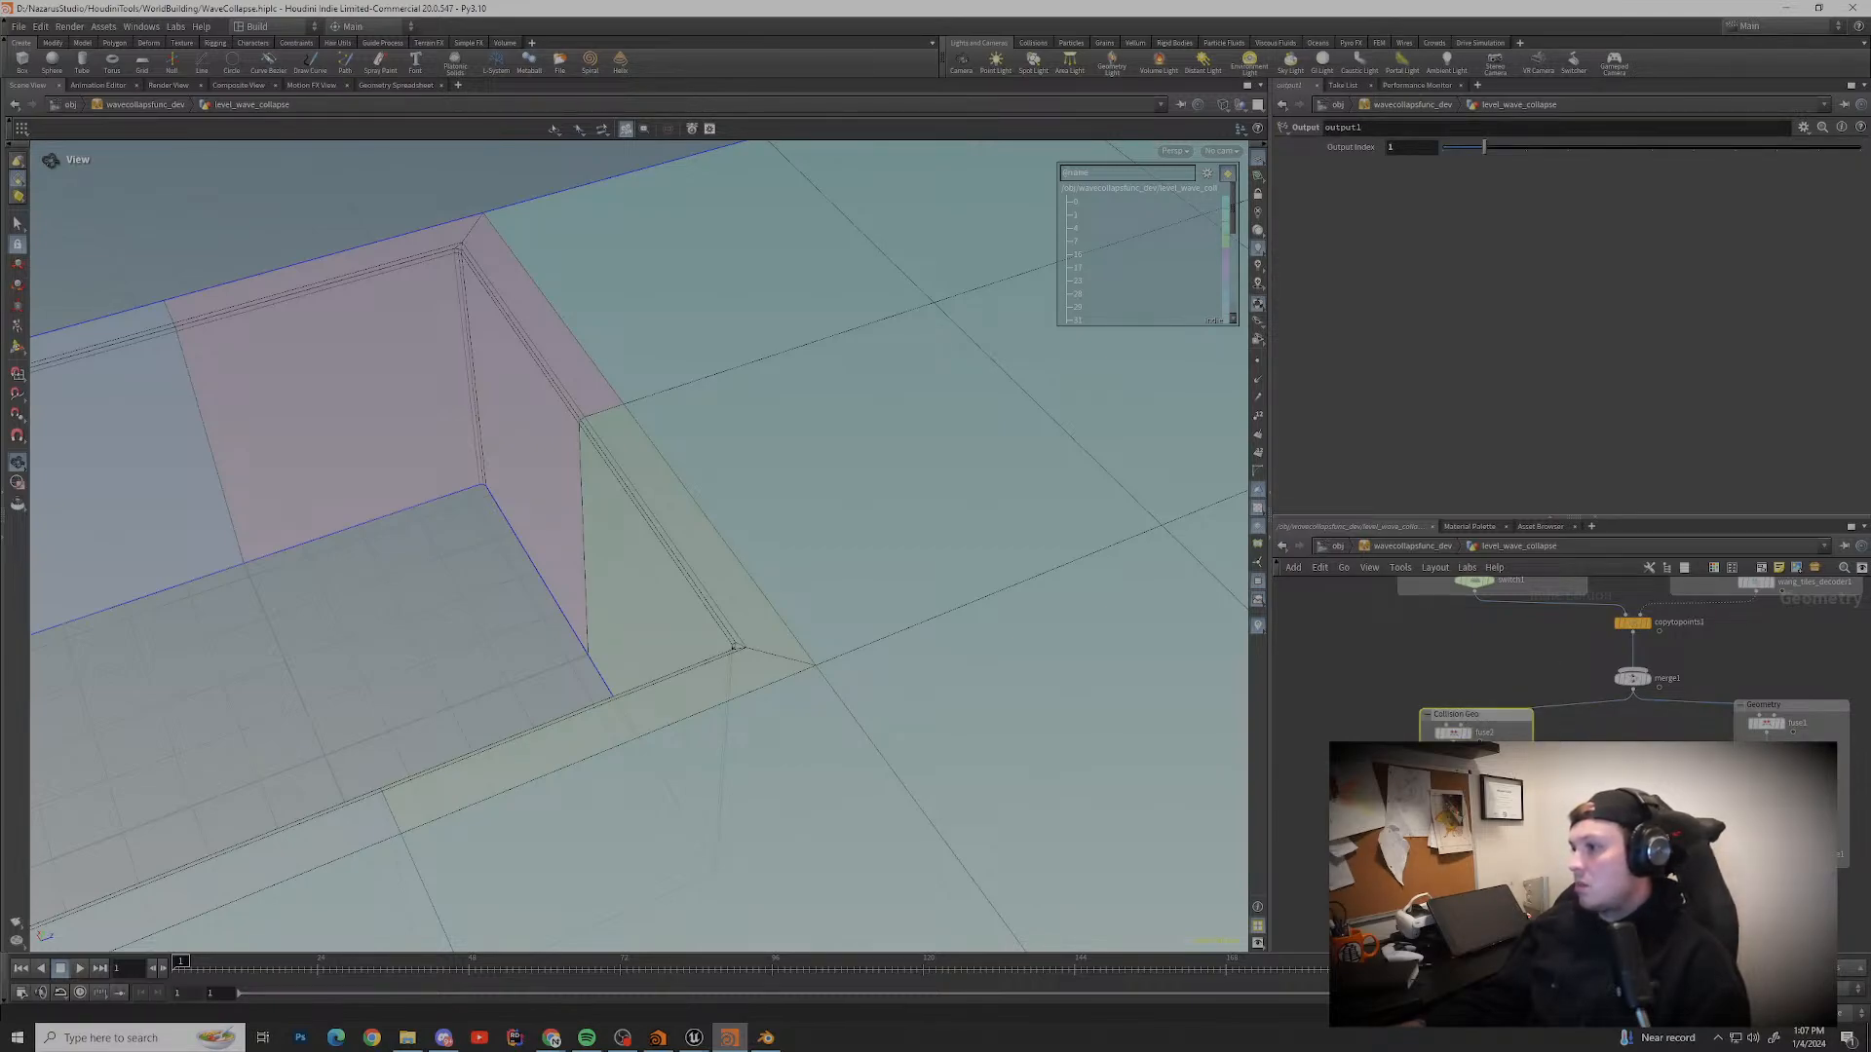
scroll(639, 545, "down", 10)
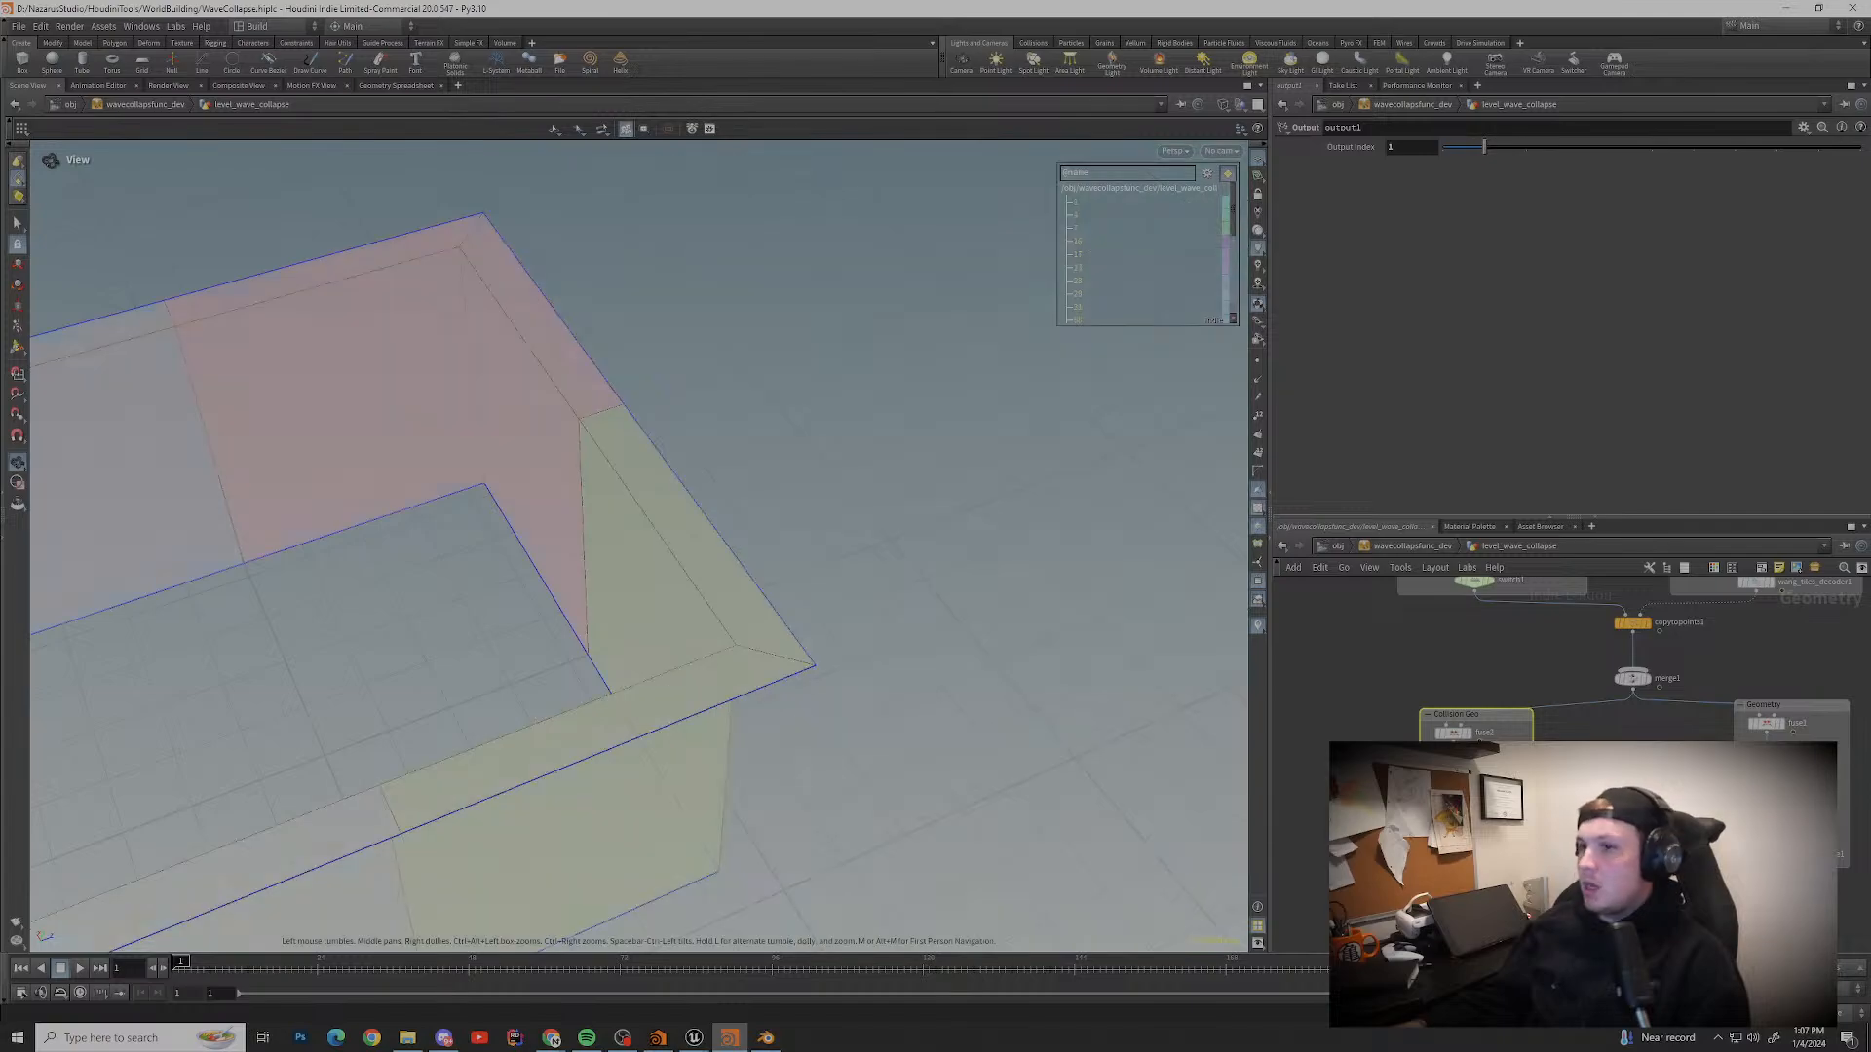
middle_click_drag(682, 584, 438, 405)
left_click_drag(439, 404, 721, 414)
scroll(673, 612, "down", 3)
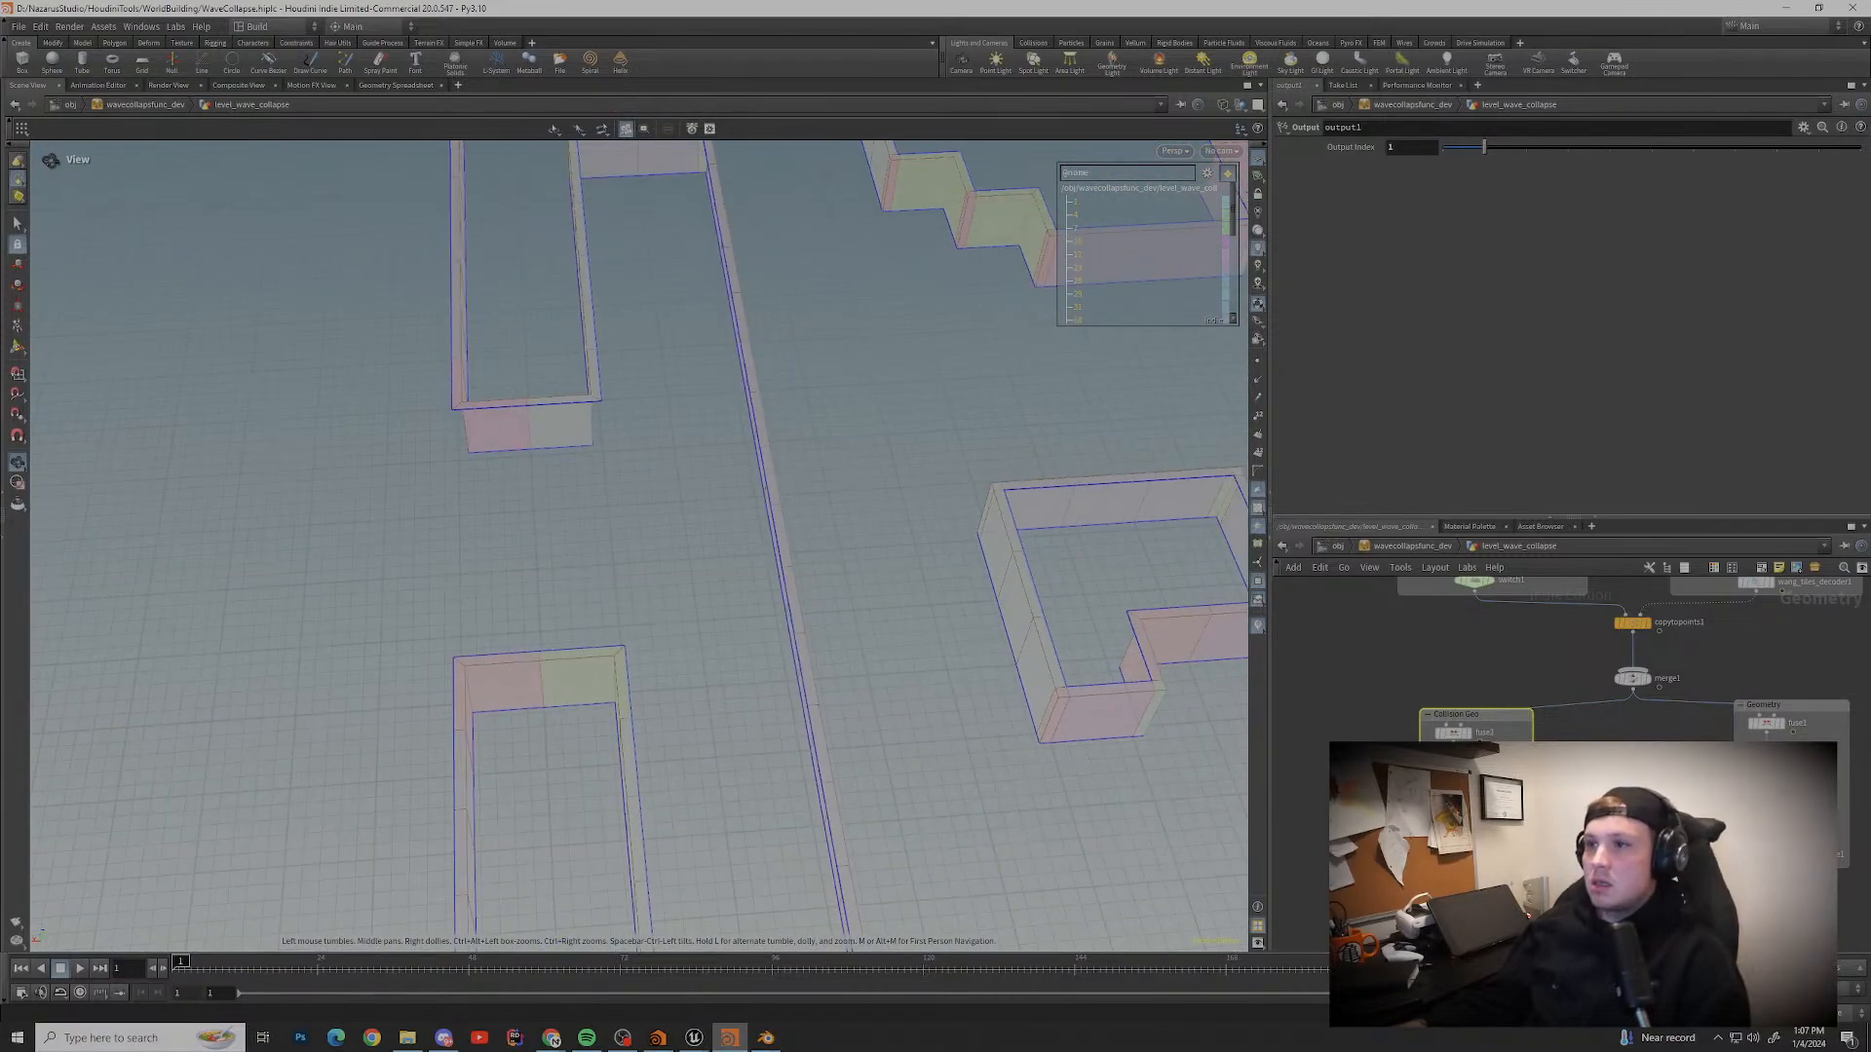
left_click_drag(682, 487, 857, 499)
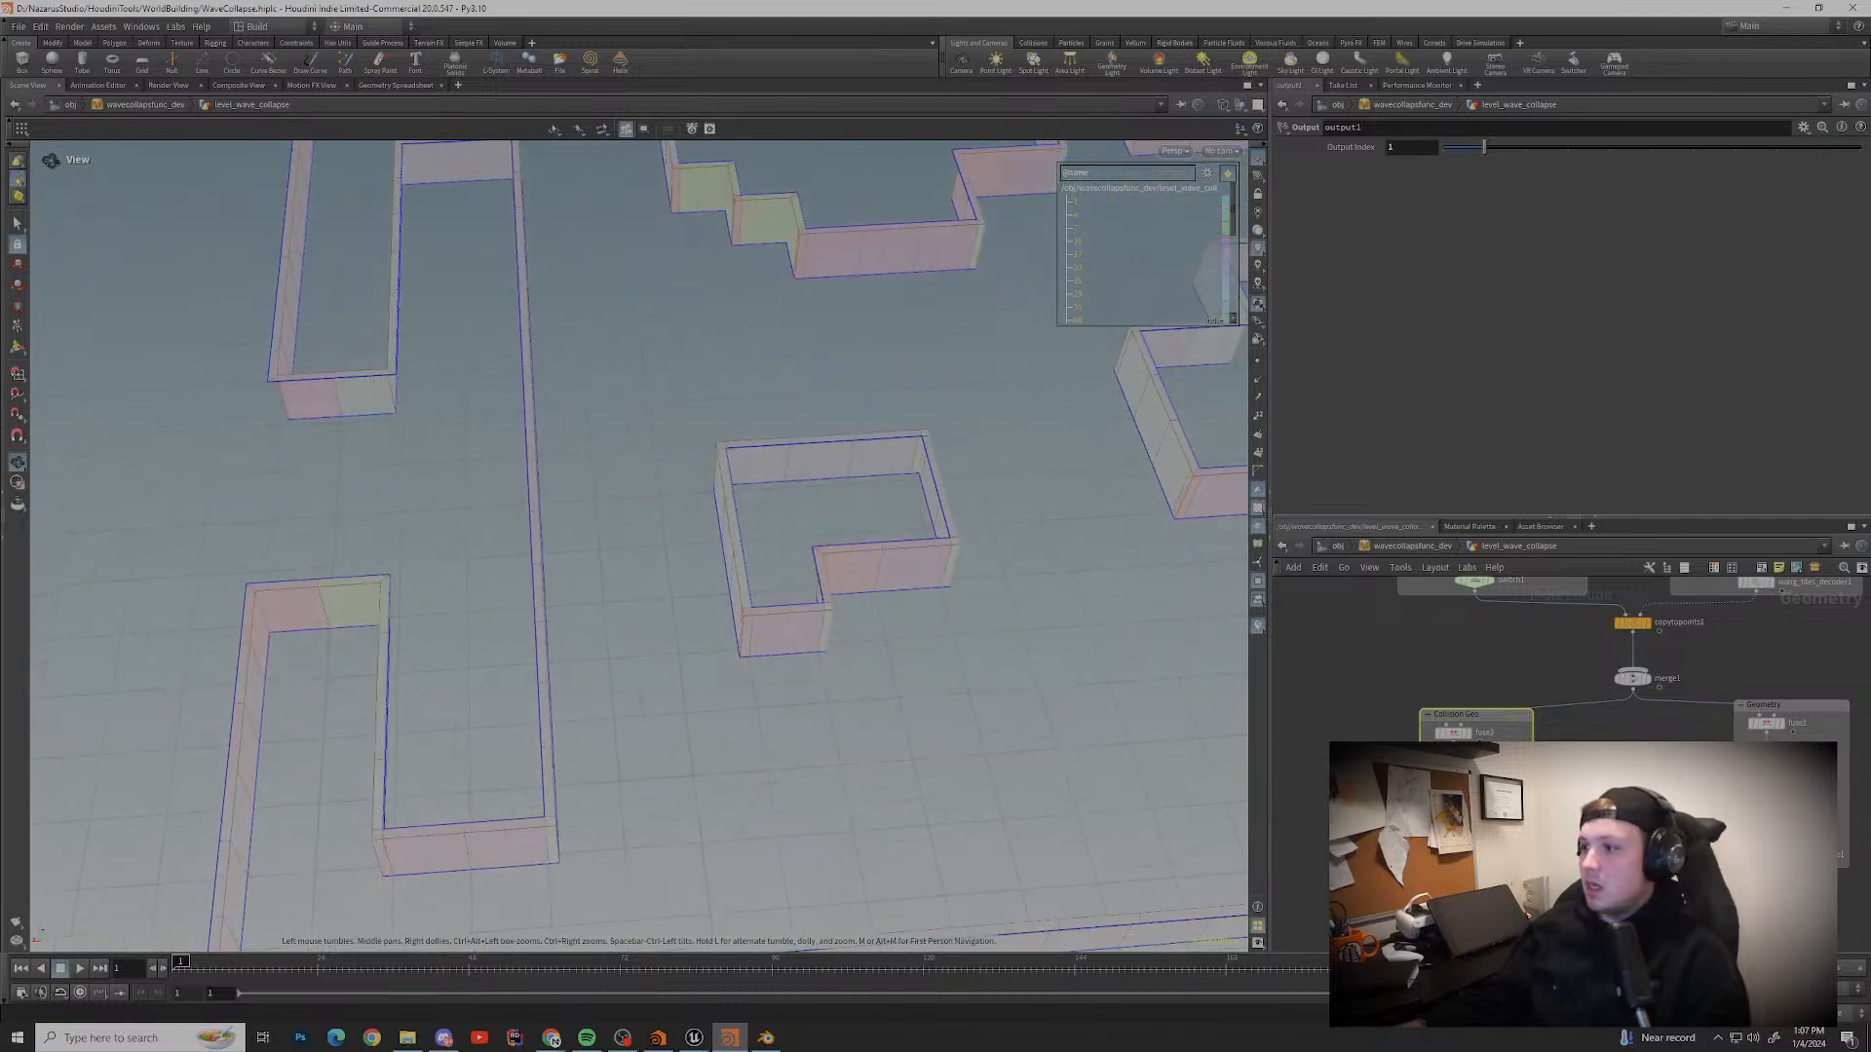
middle_click_drag(643, 604, 677, 662)
left_click_drag(677, 662, 633, 672)
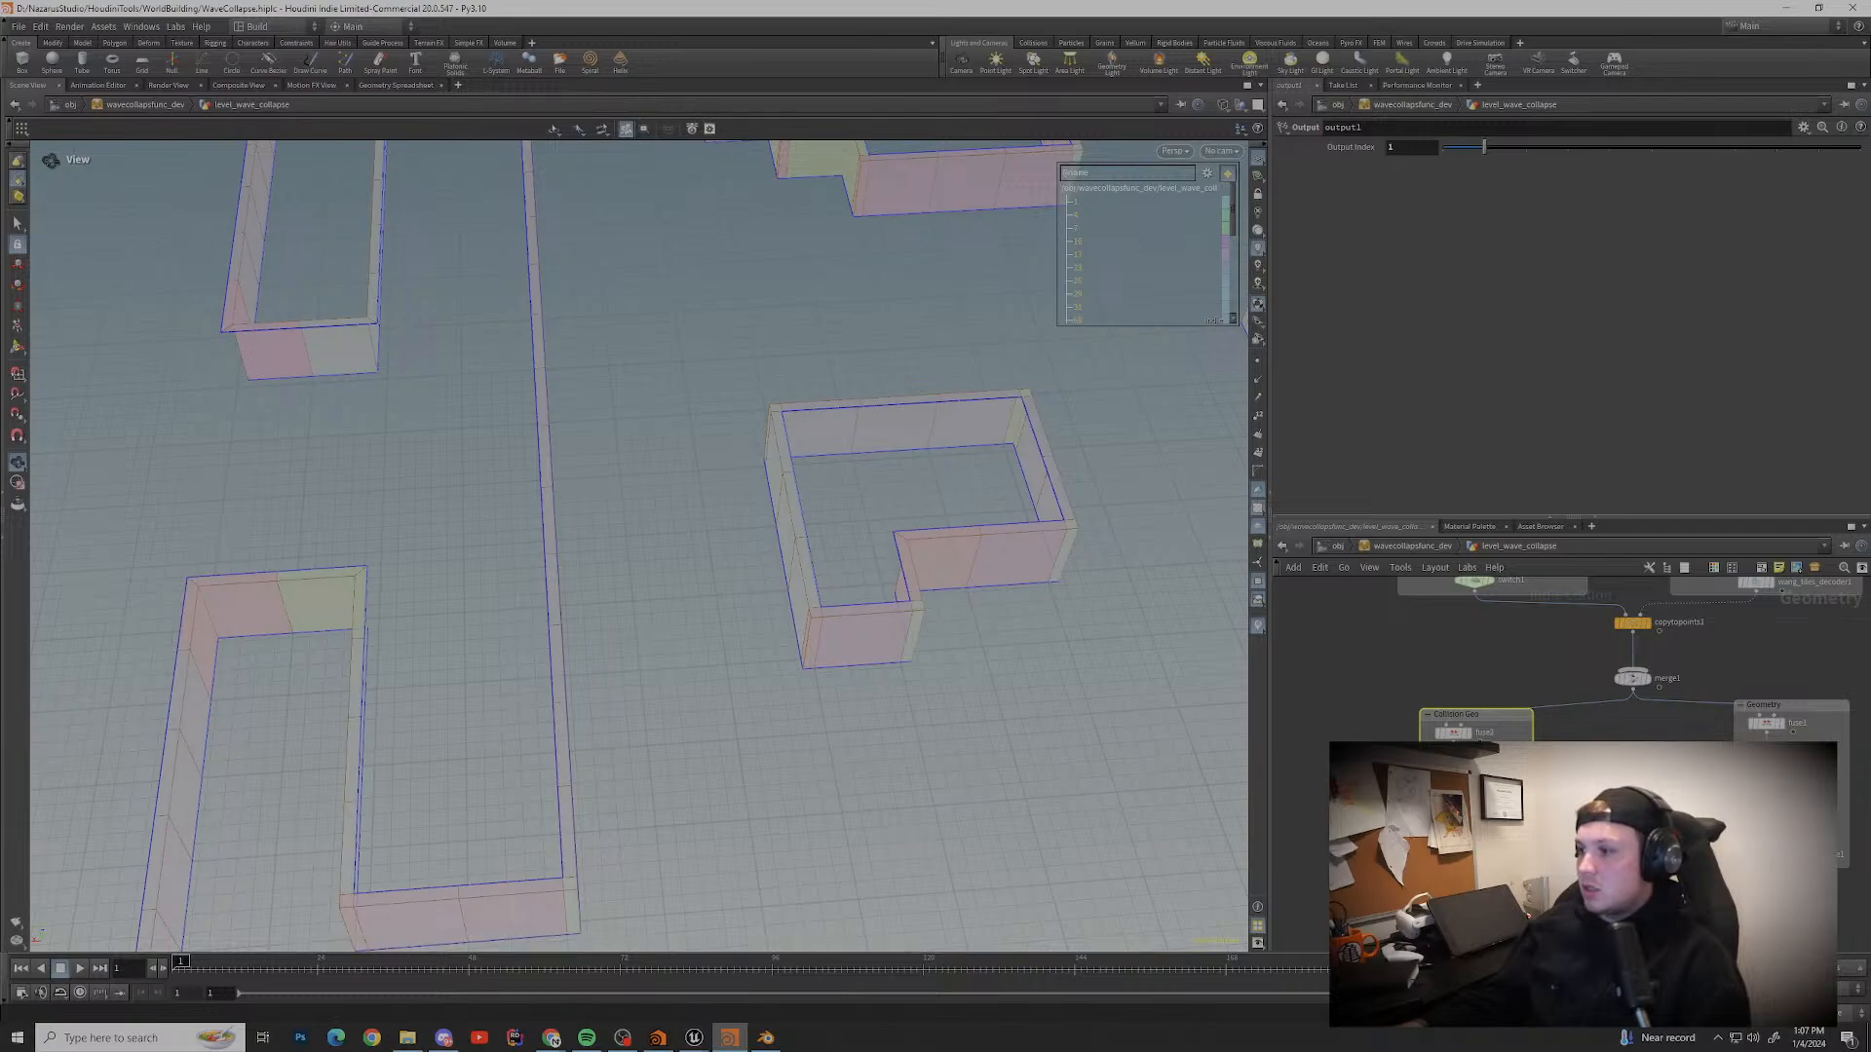
Step: Compare the bevelled mesh of the Geometry branch with collision_geo by displaying each of them in turn
left_click(1454, 809)
middle_click_drag(1783, 882, 1459, 759)
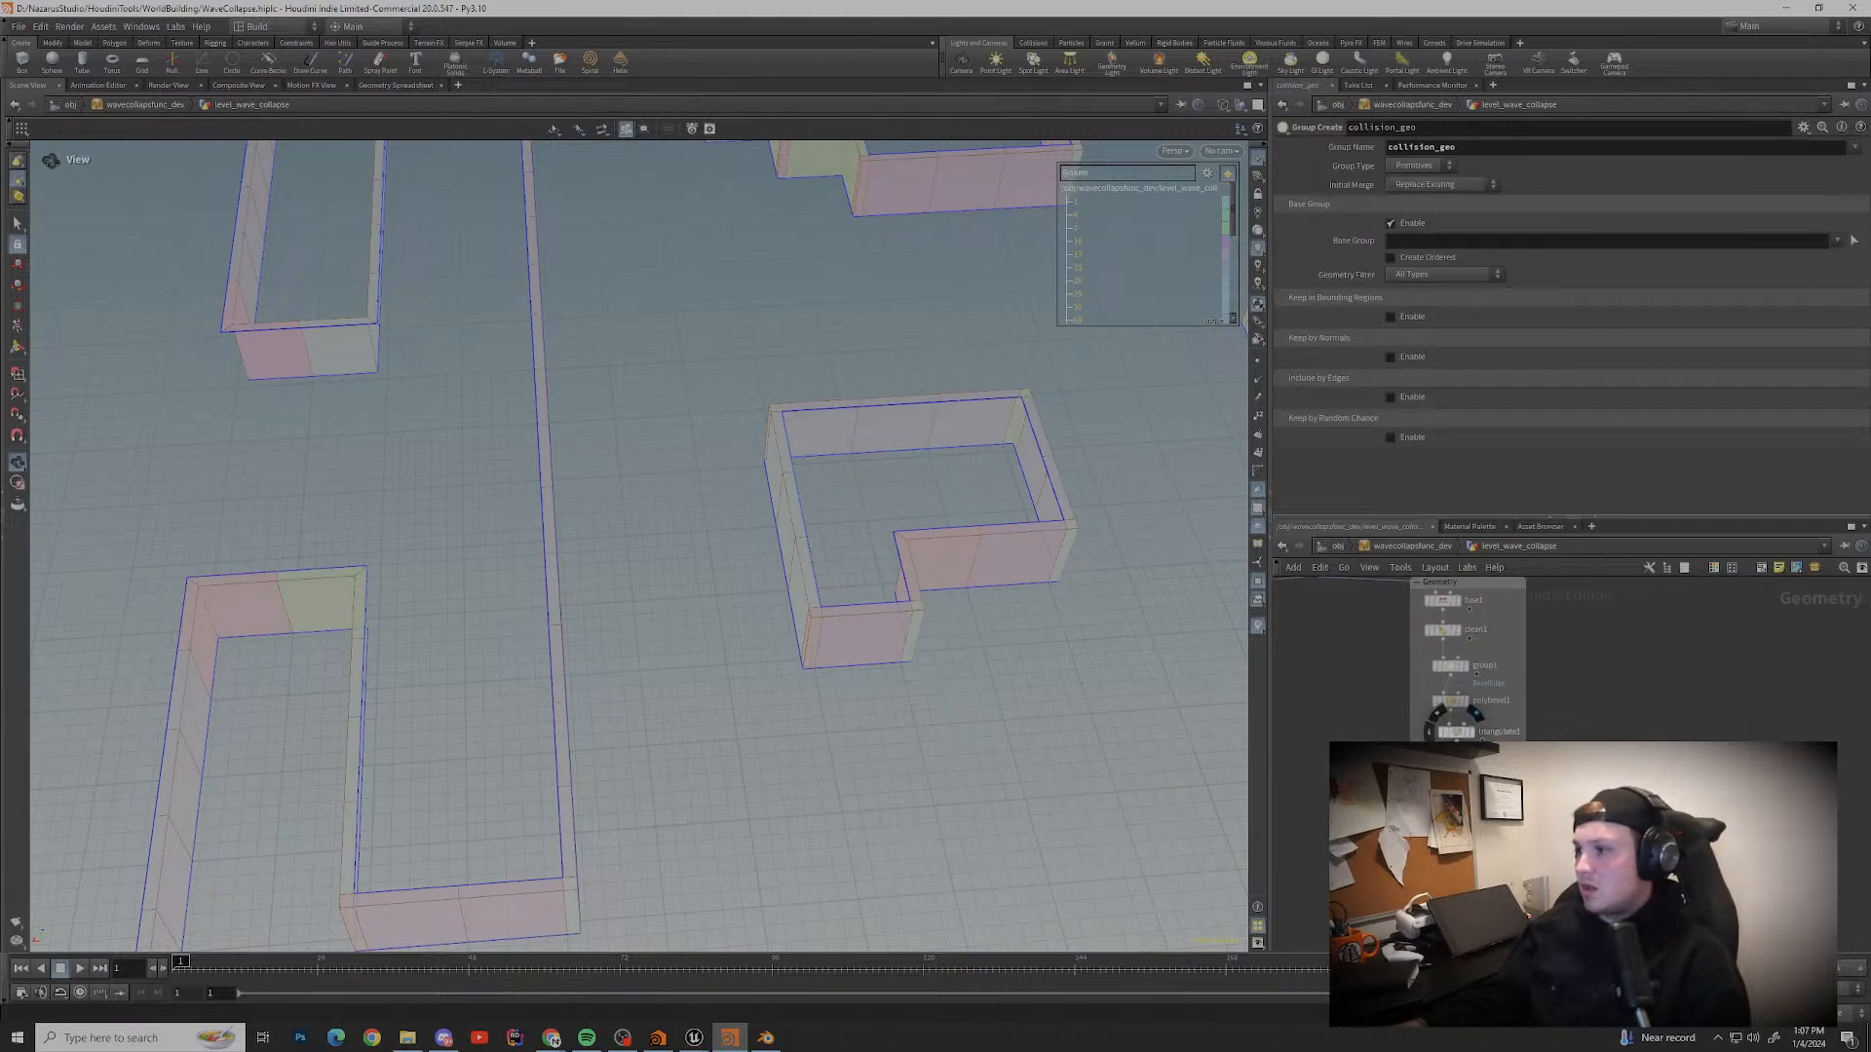
left_click(1472, 684)
middle_click_drag(682, 604, 979, 596)
scroll(980, 596, "down", 2)
middle_click_drag(1432, 658, 1661, 712)
scroll(1350, 764, "up", 3)
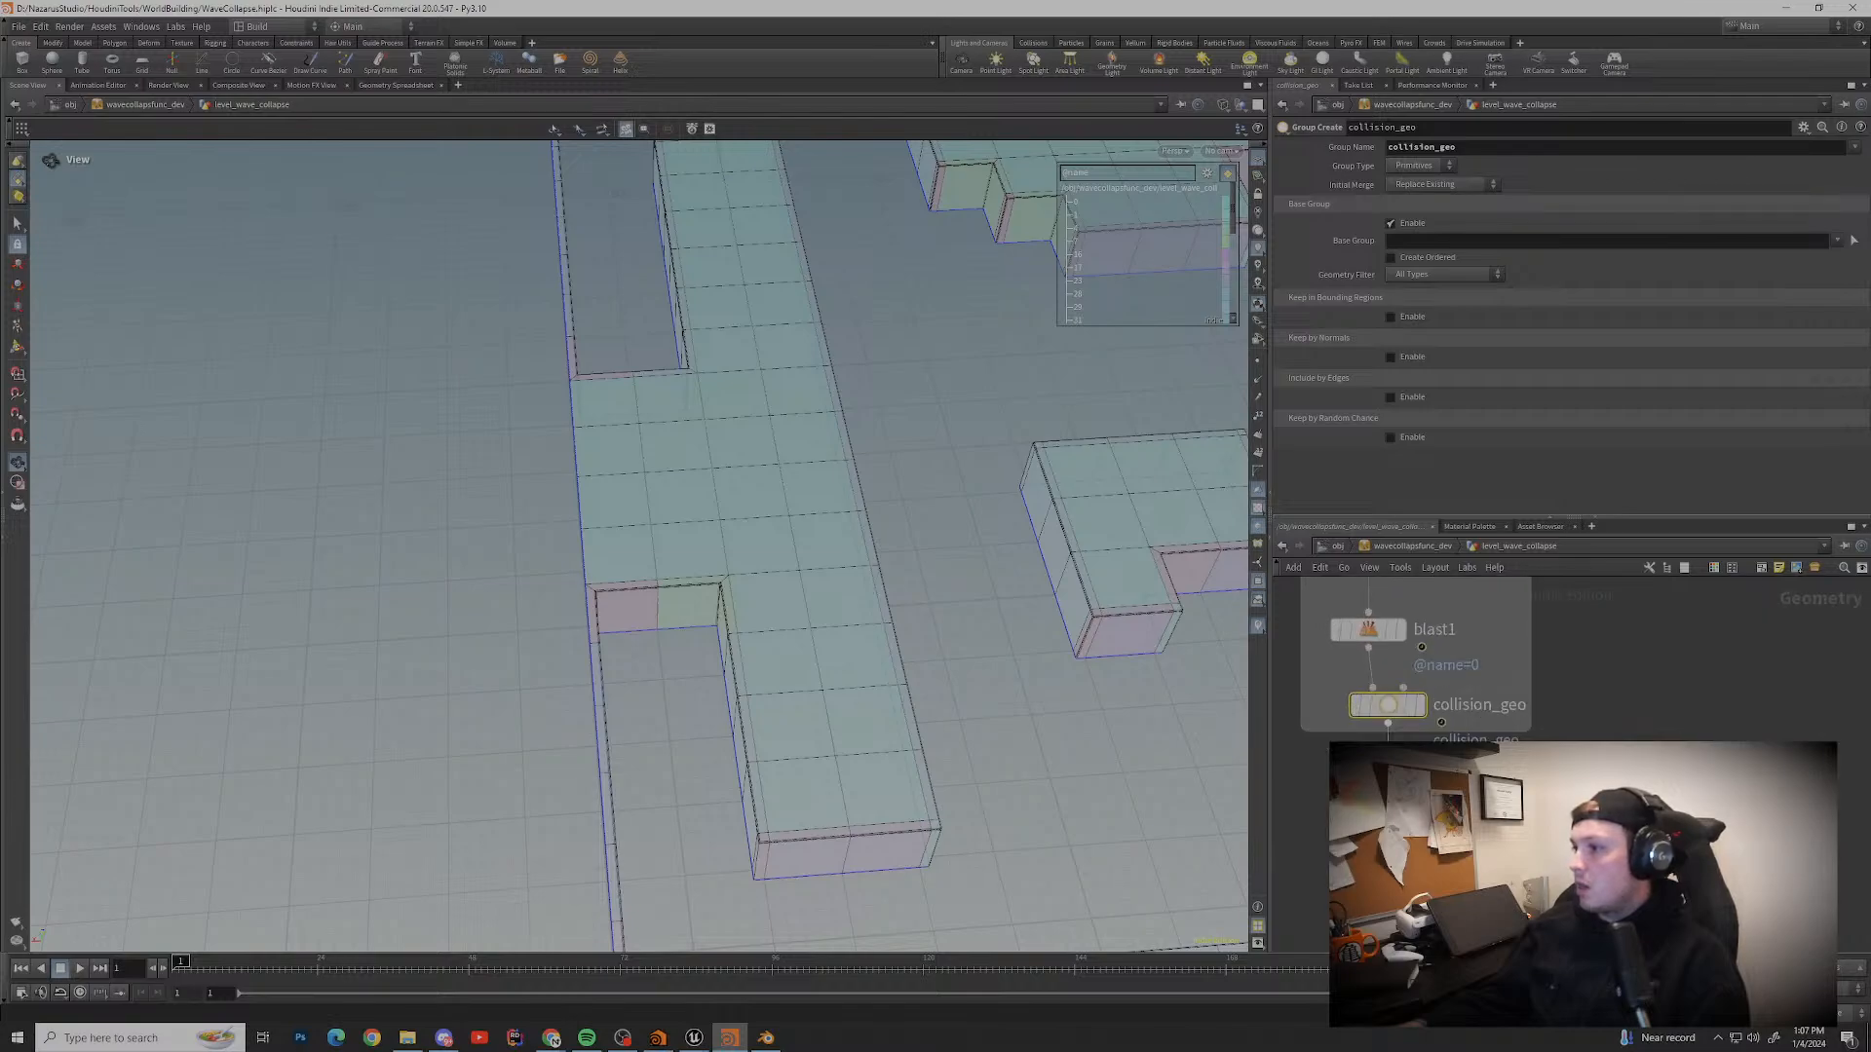
left_click(1446, 703)
left_click(1428, 664)
key("h")
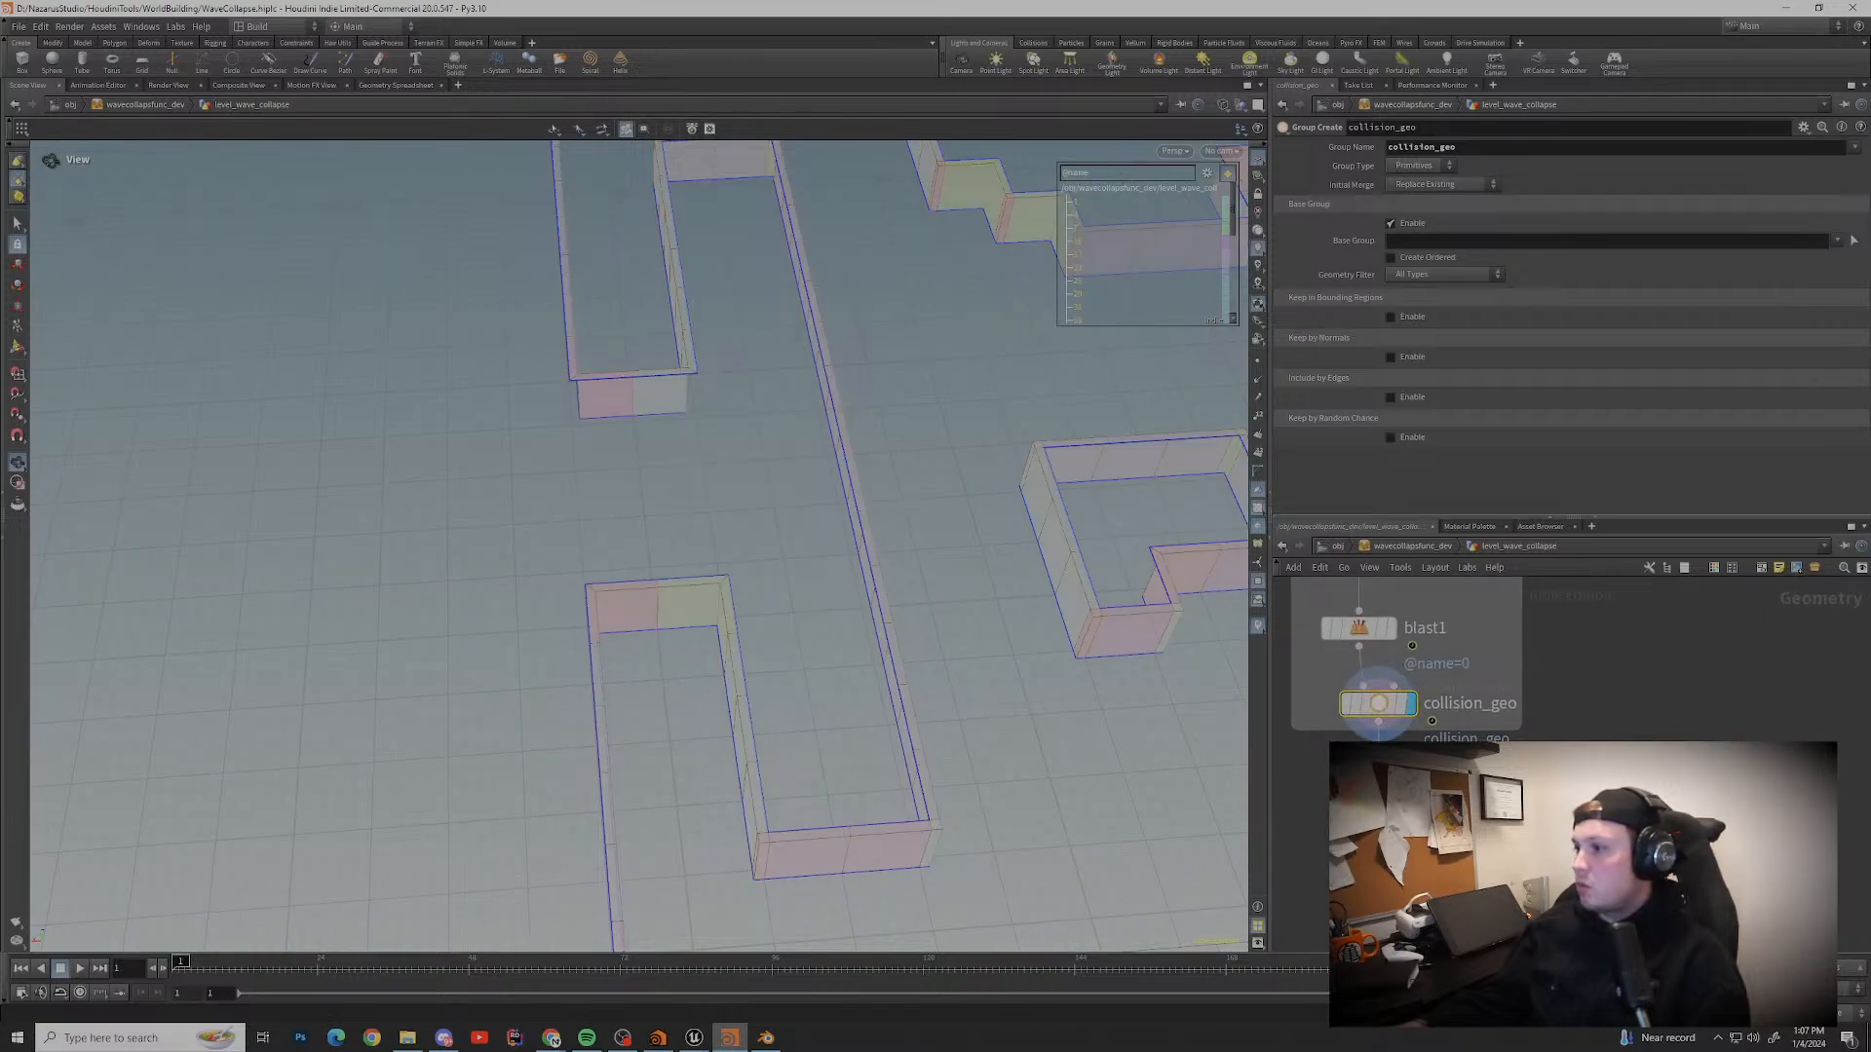
middle_click_drag(1461, 643, 1560, 702)
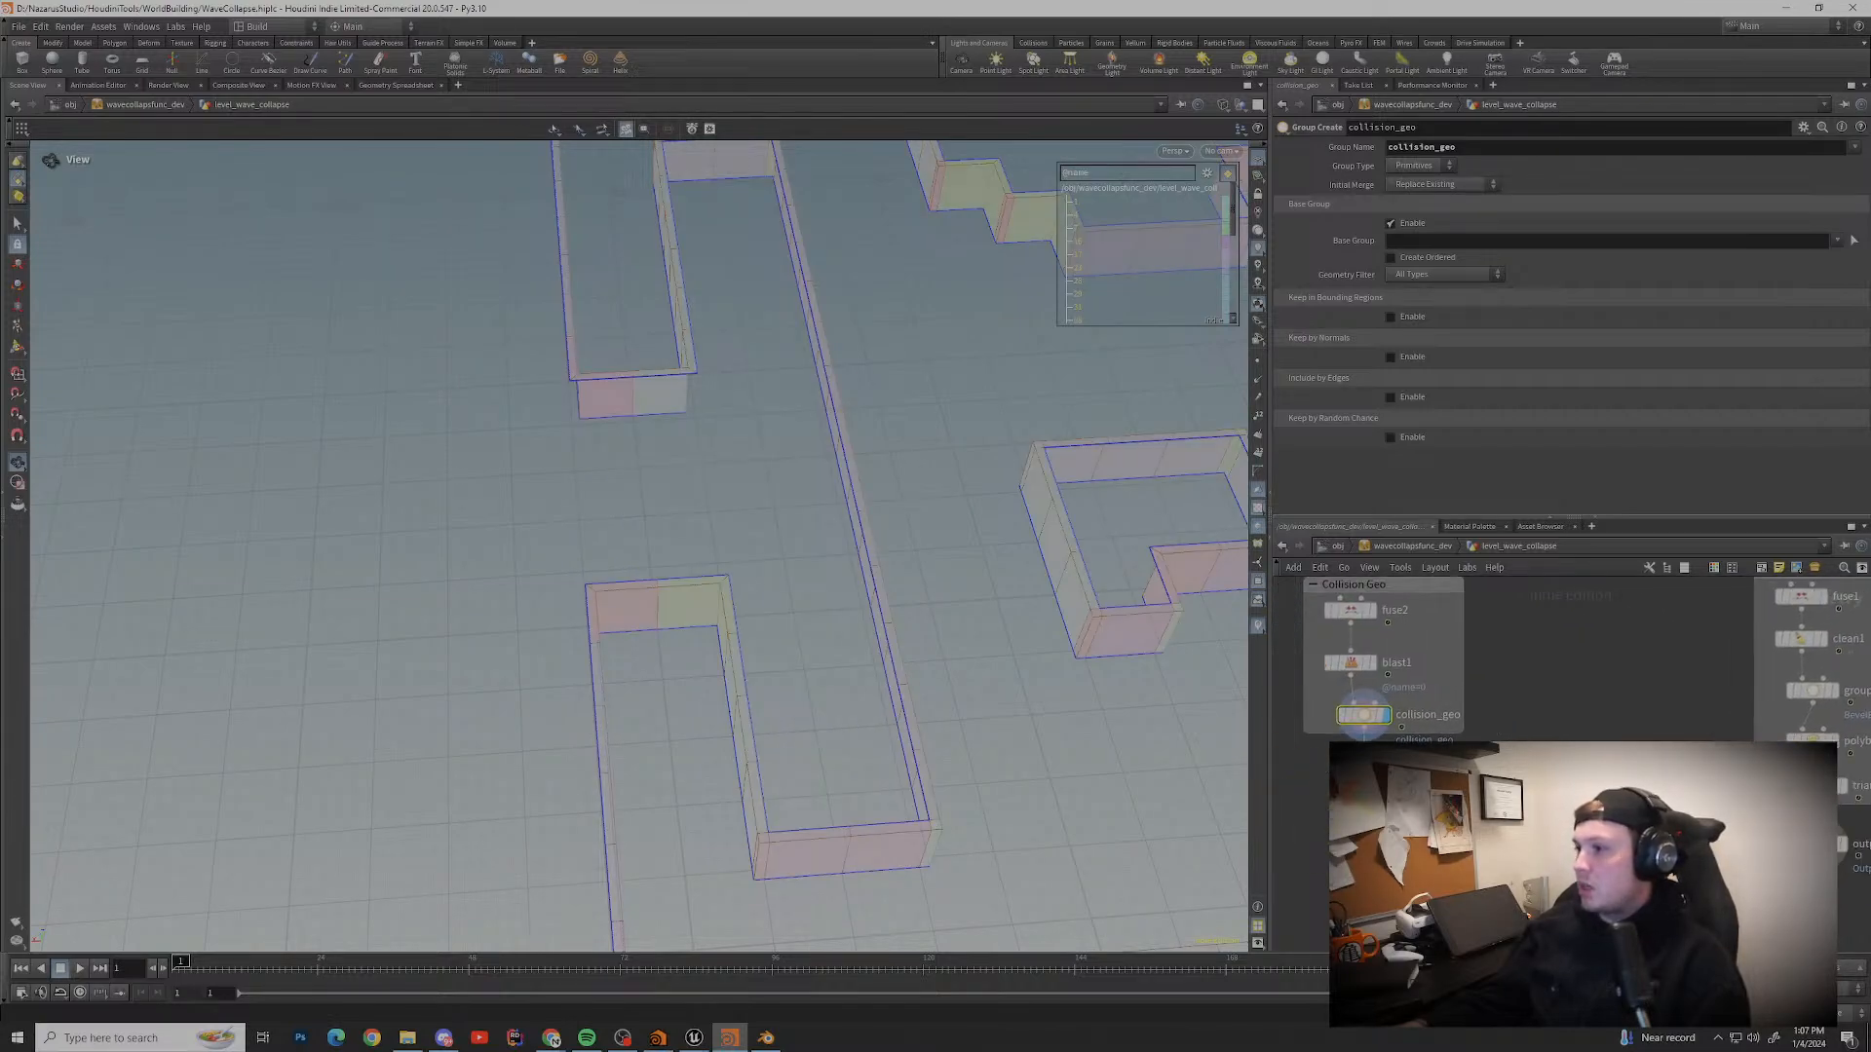
Step: Switch to the browser, briefly resume the Houdini Foundation tutorial in full screen, and return to the WaveCollapse scene
key("alt+Tab")
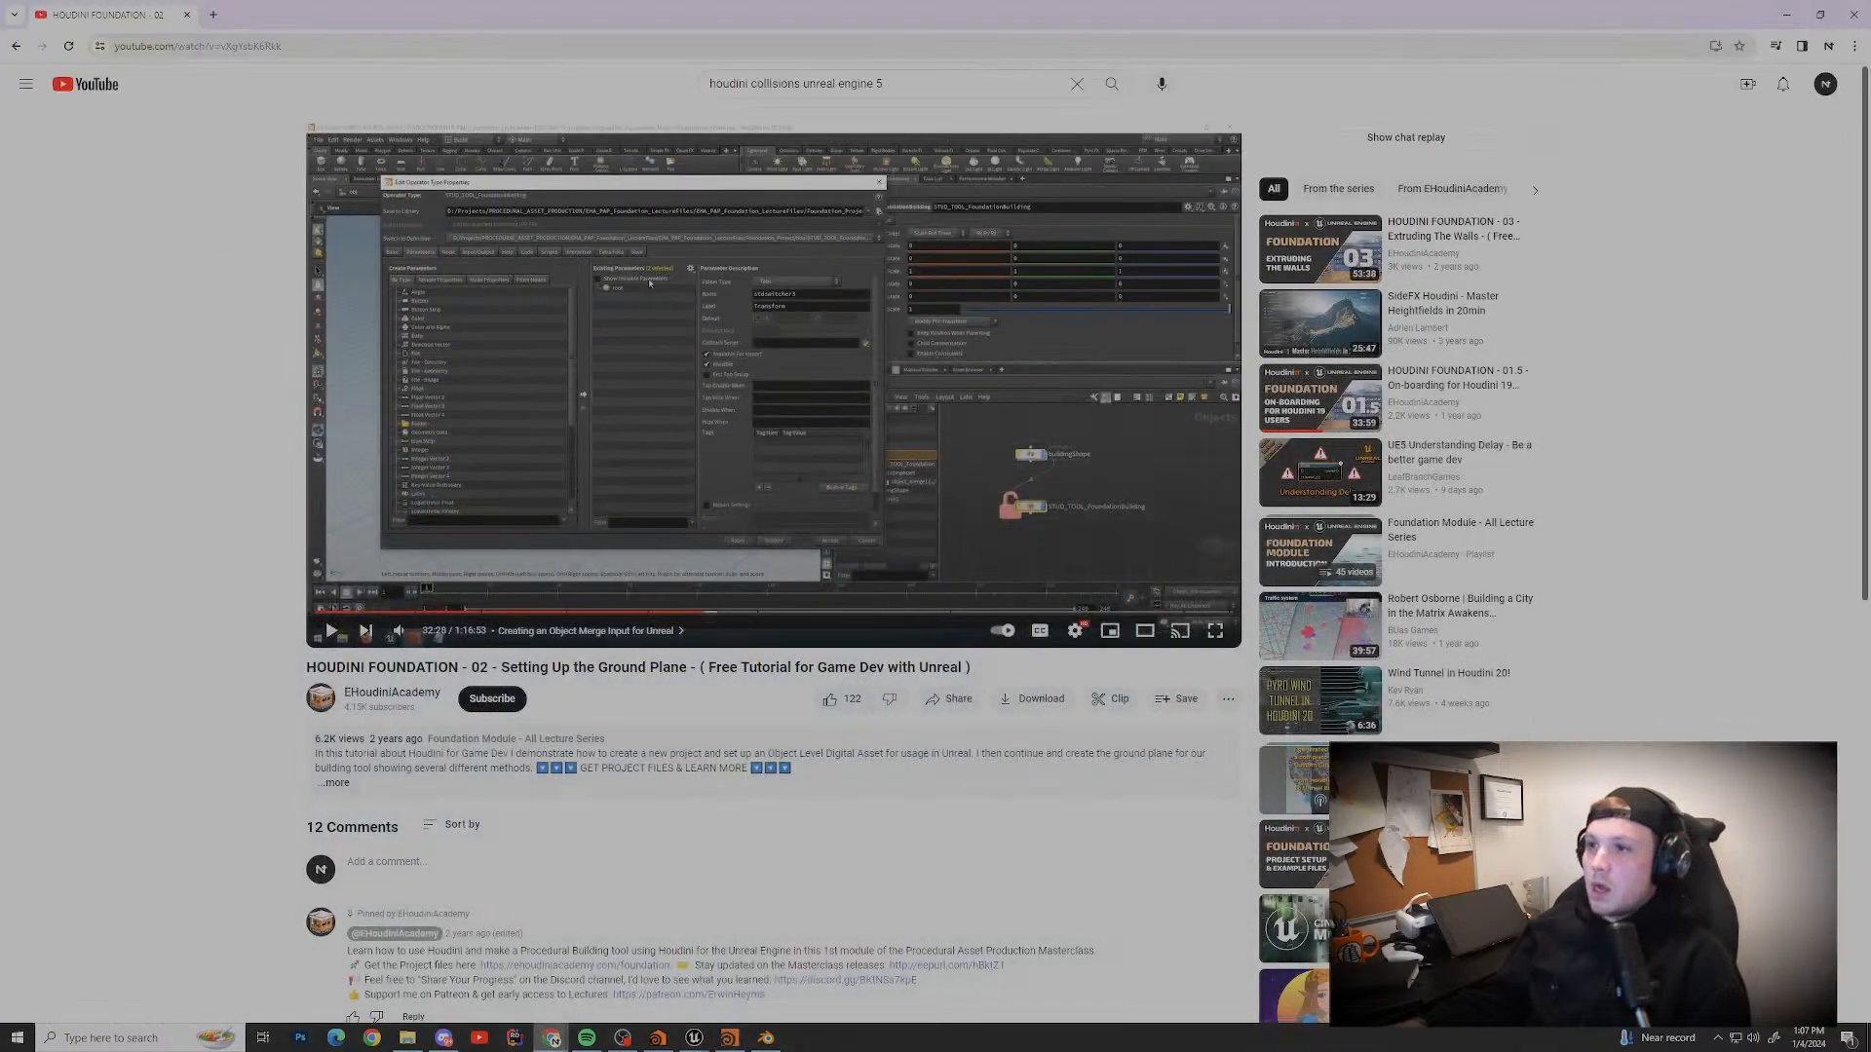
left_click(1215, 630)
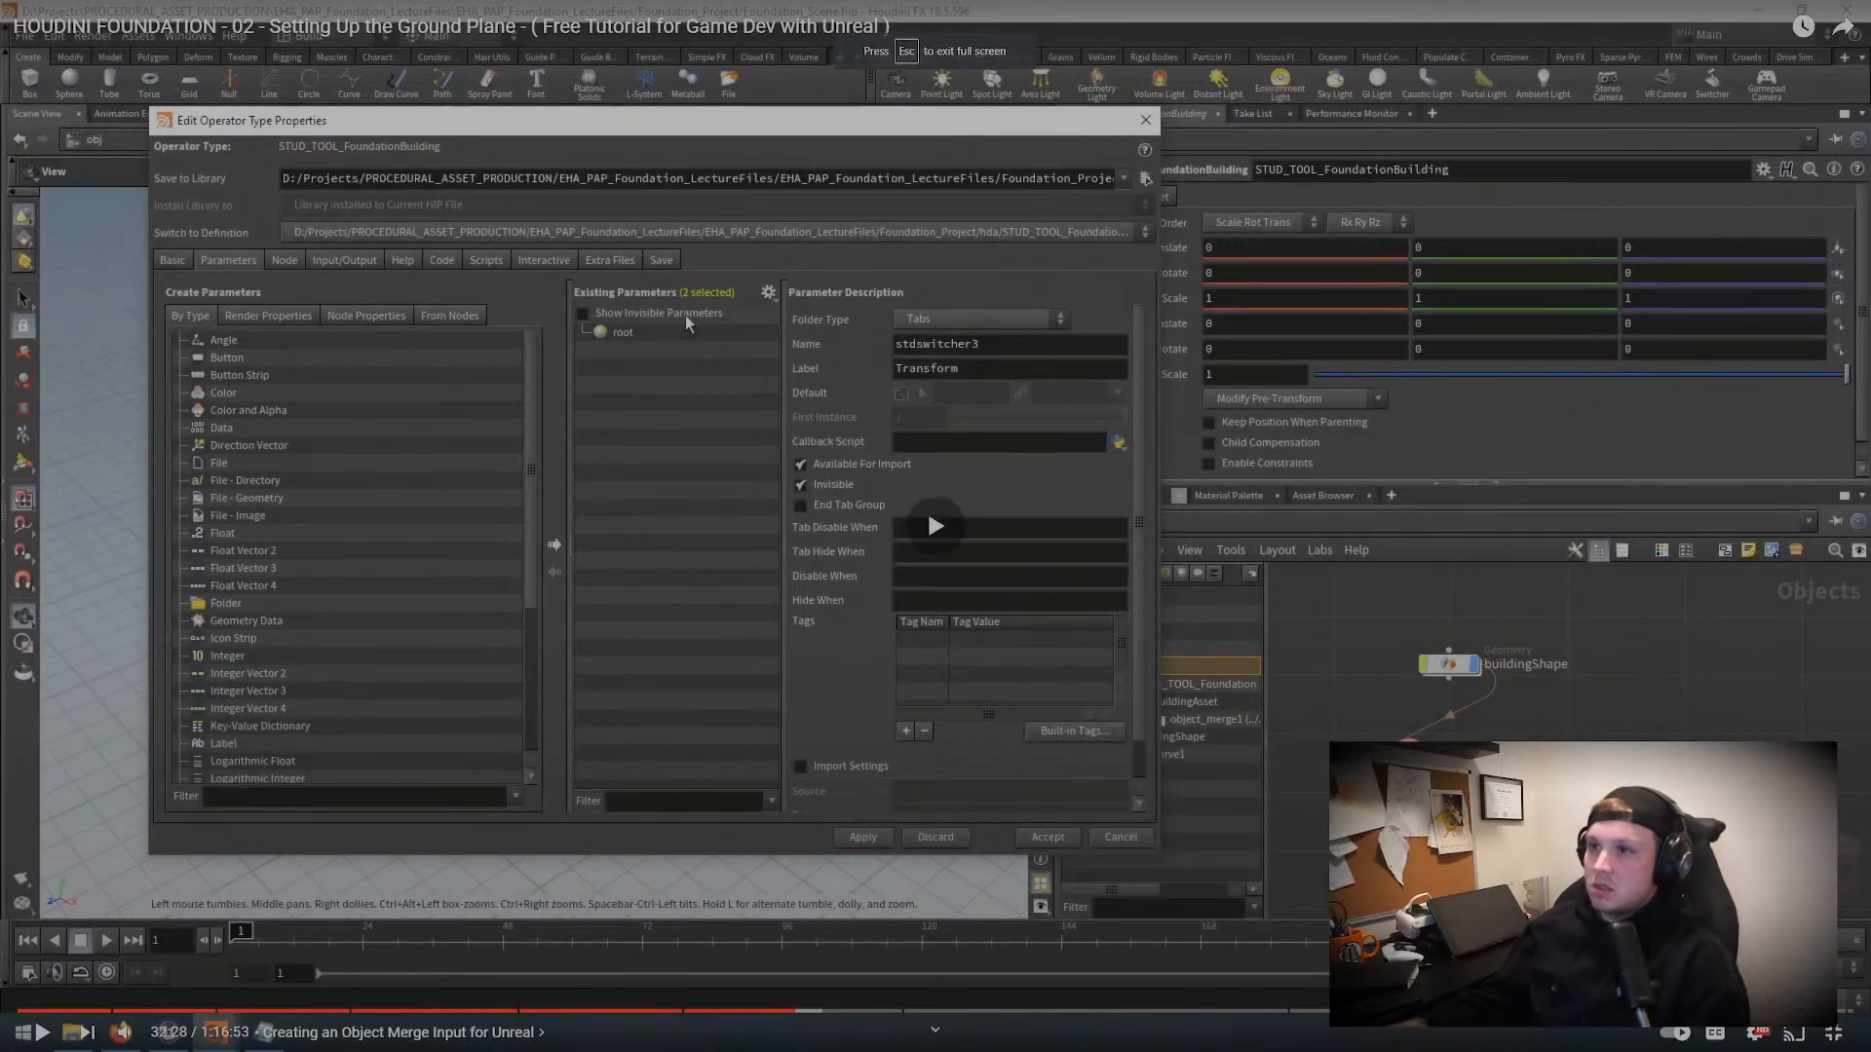
key("space")
key("Escape")
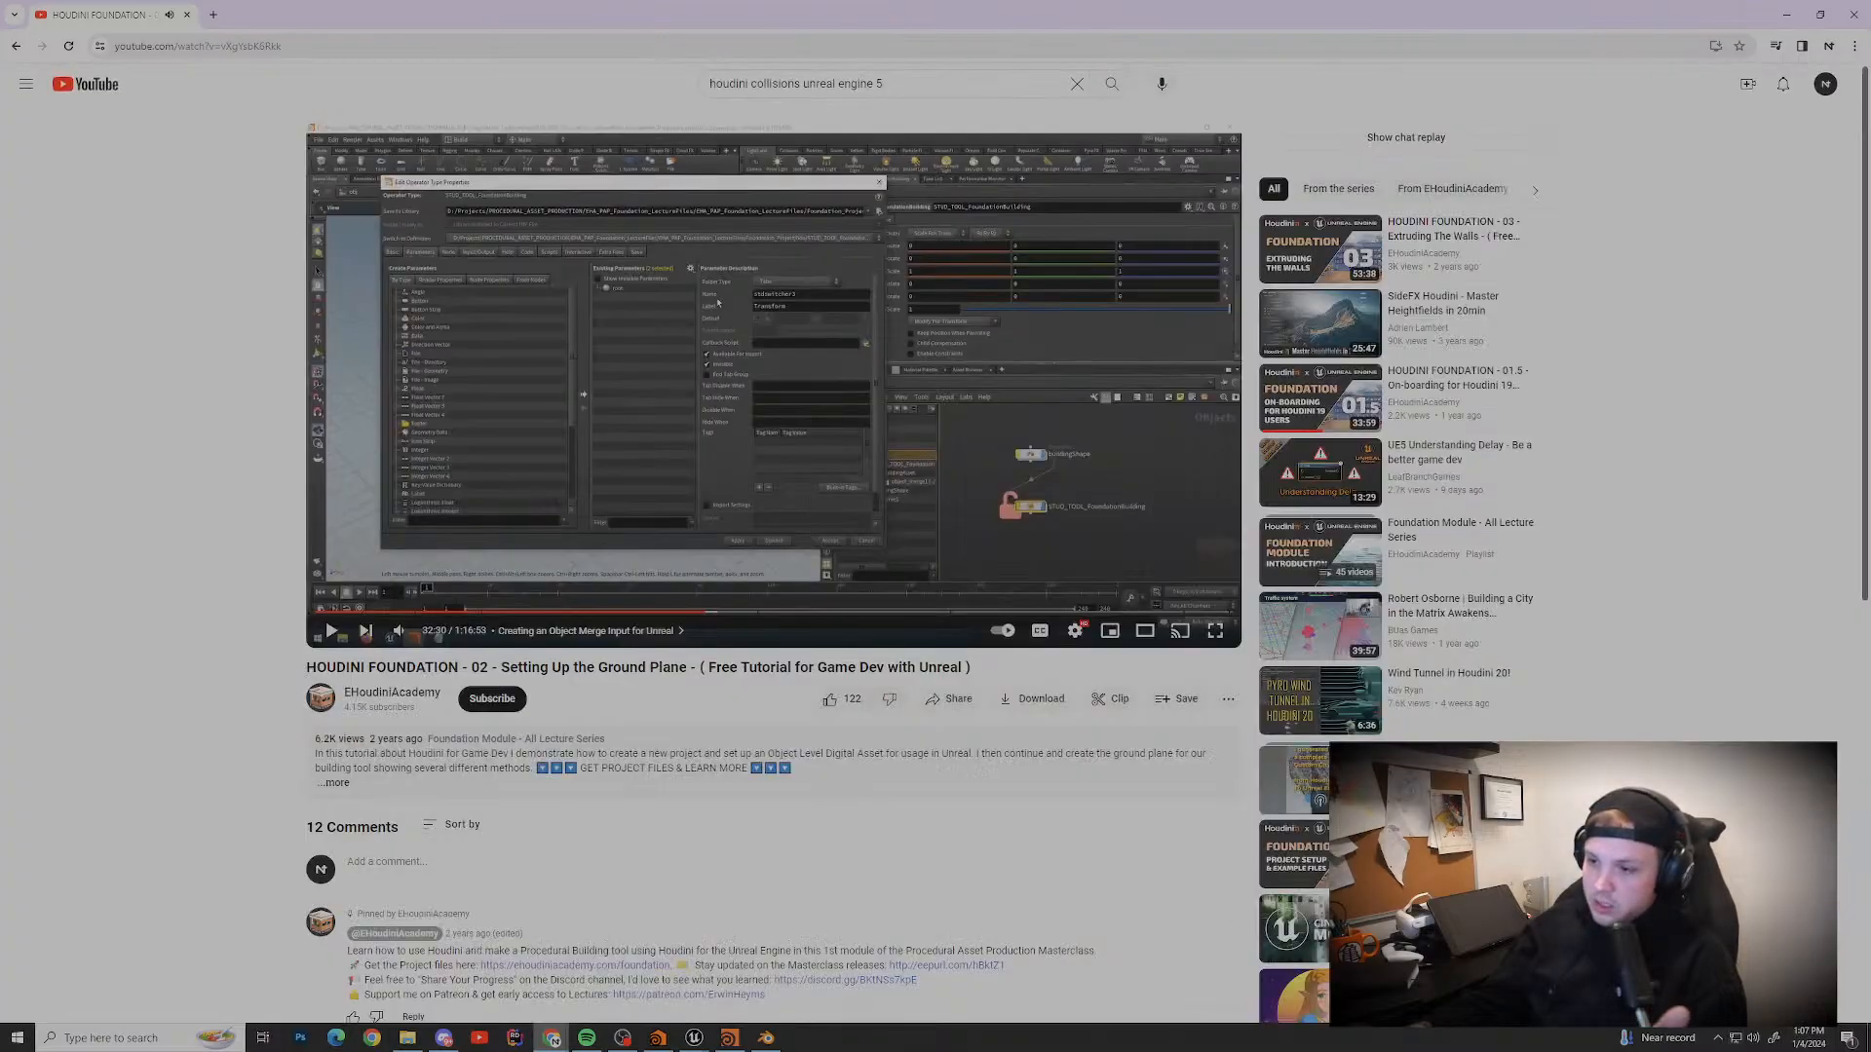
key("alt+Tab")
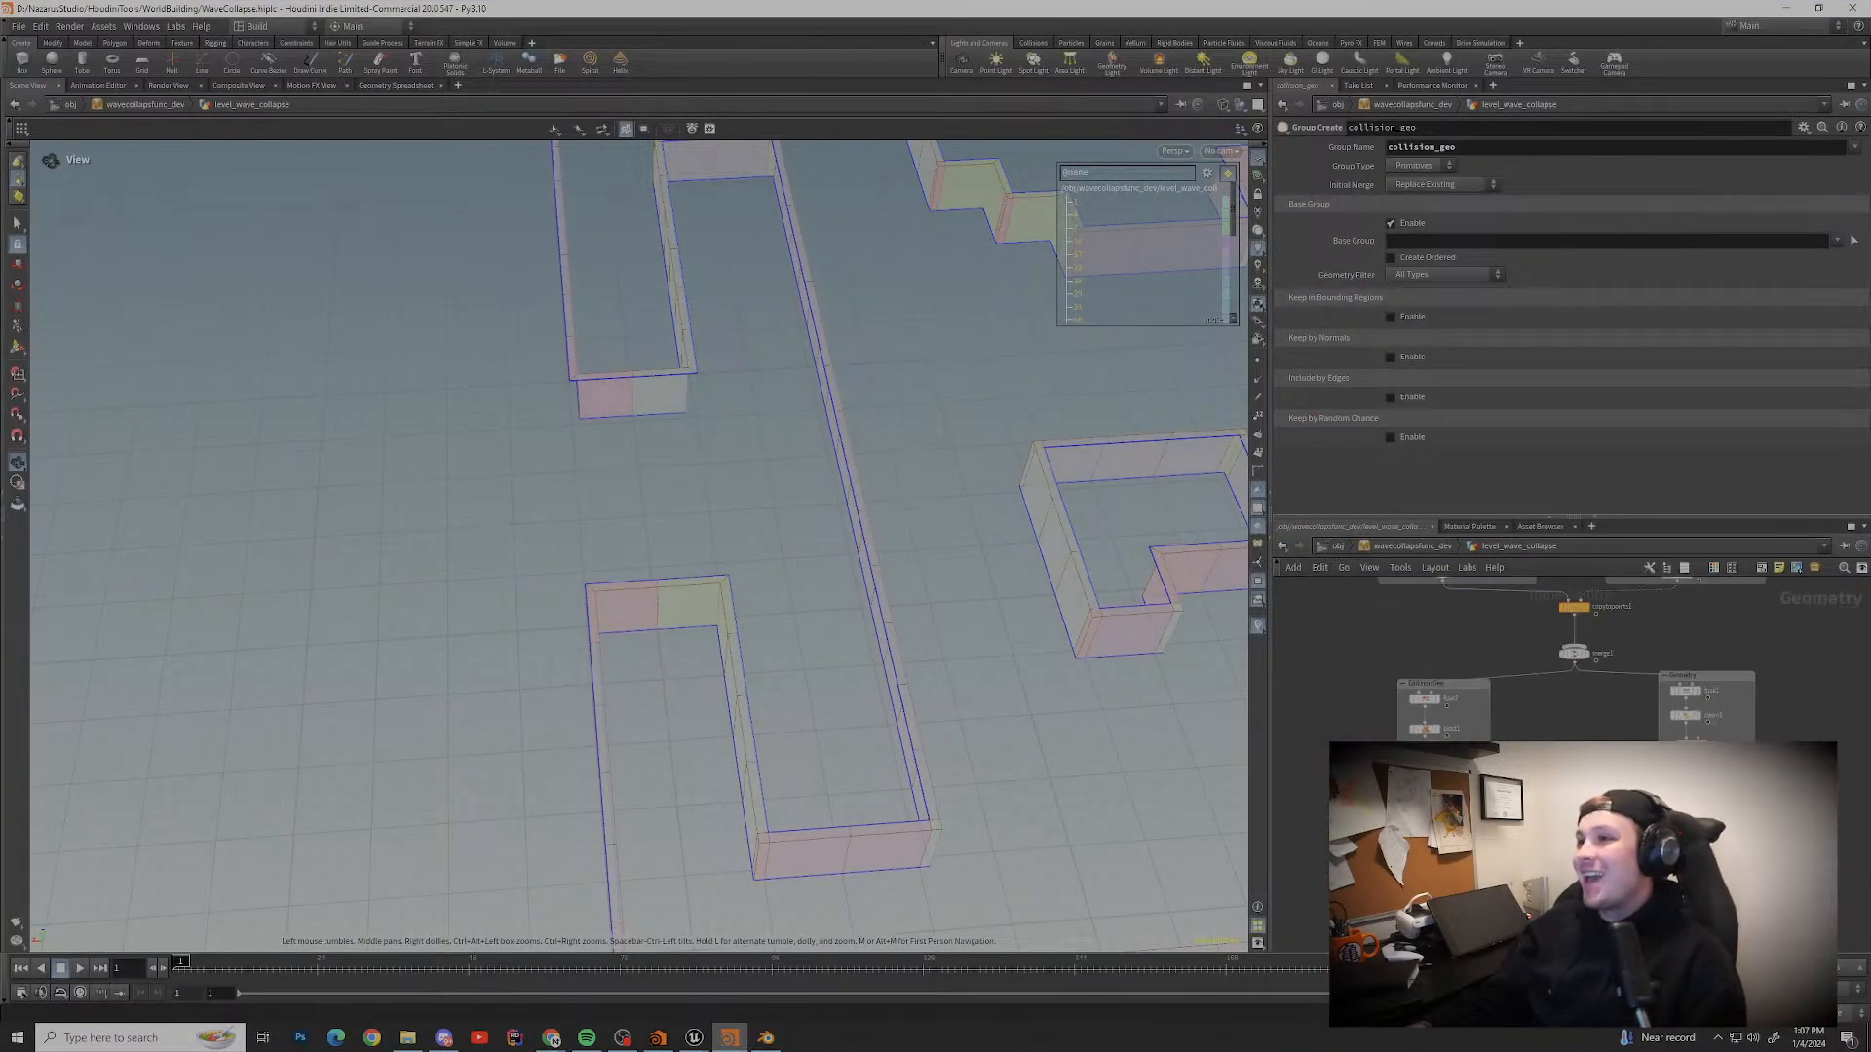
Step: Display polybevel1 in the Geometry branch and examine the bevelled edges of the level blocks
middle_click_drag(799, 507, 502, 543)
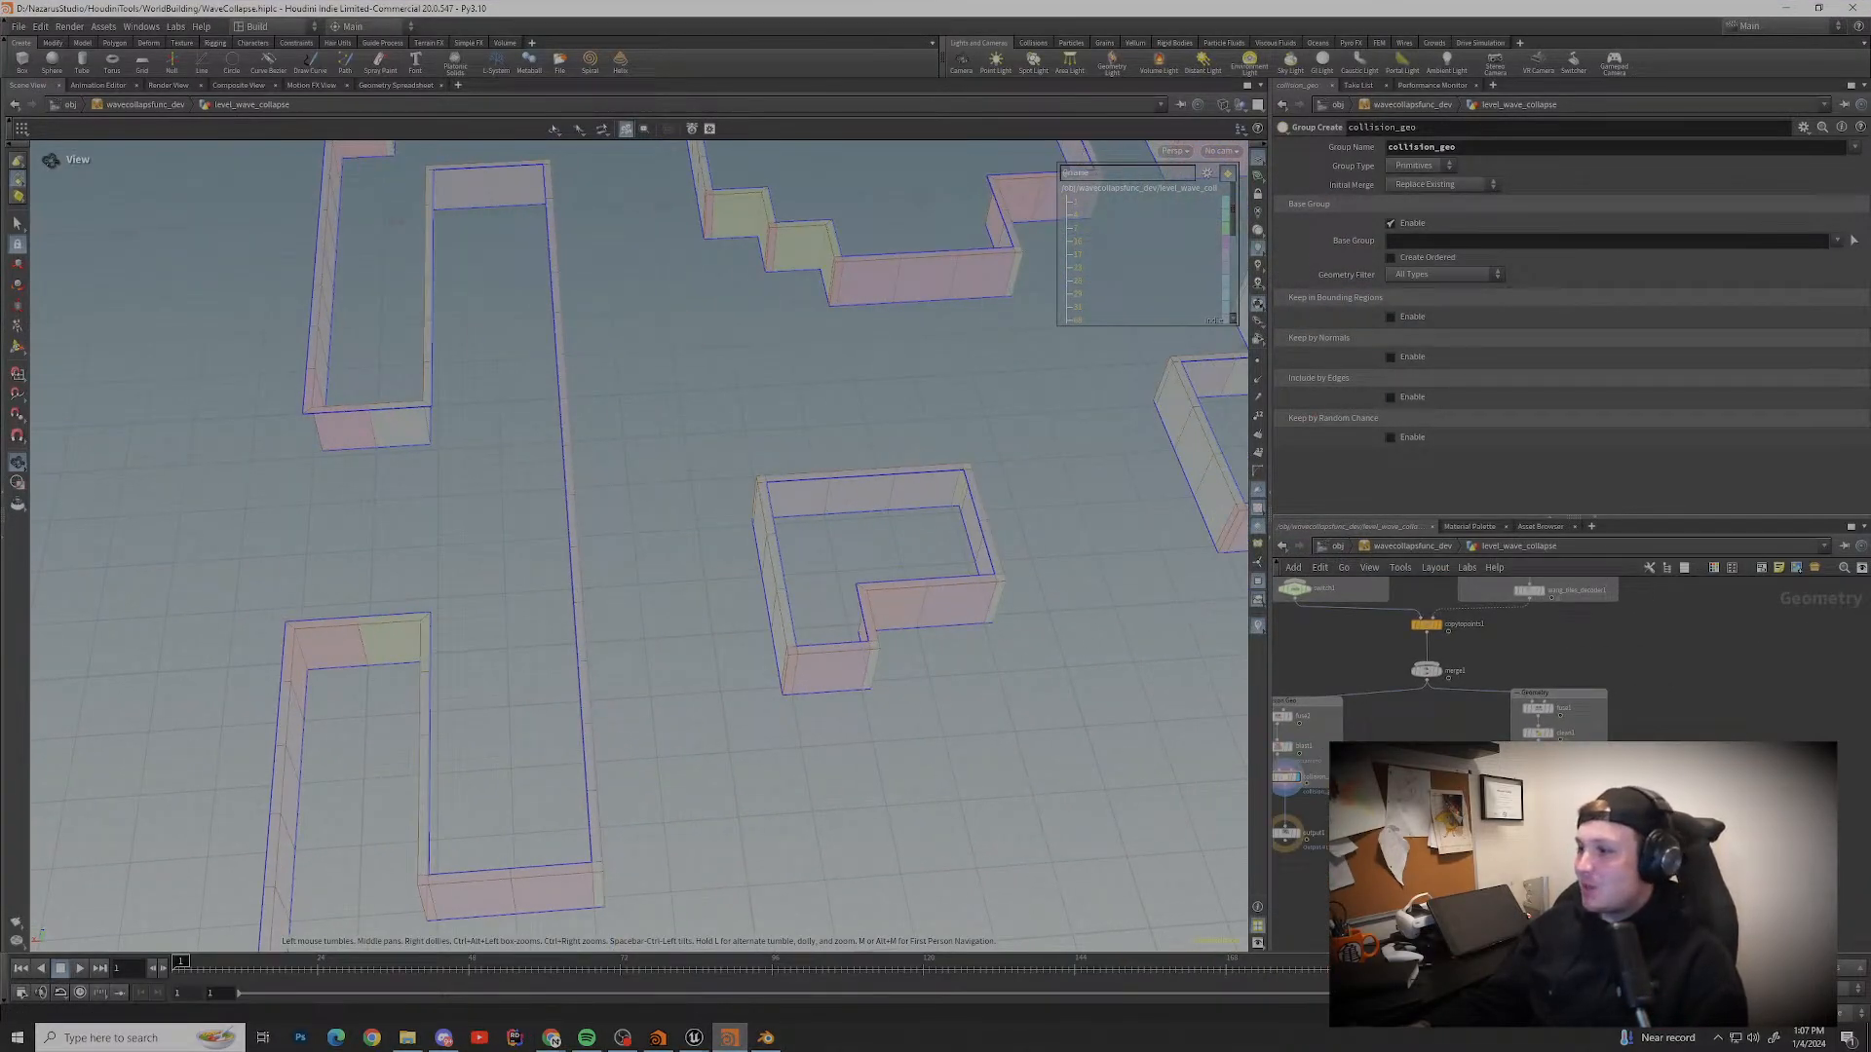
scroll(1559, 835, "up", 5)
left_click(1522, 719)
left_click(1552, 718)
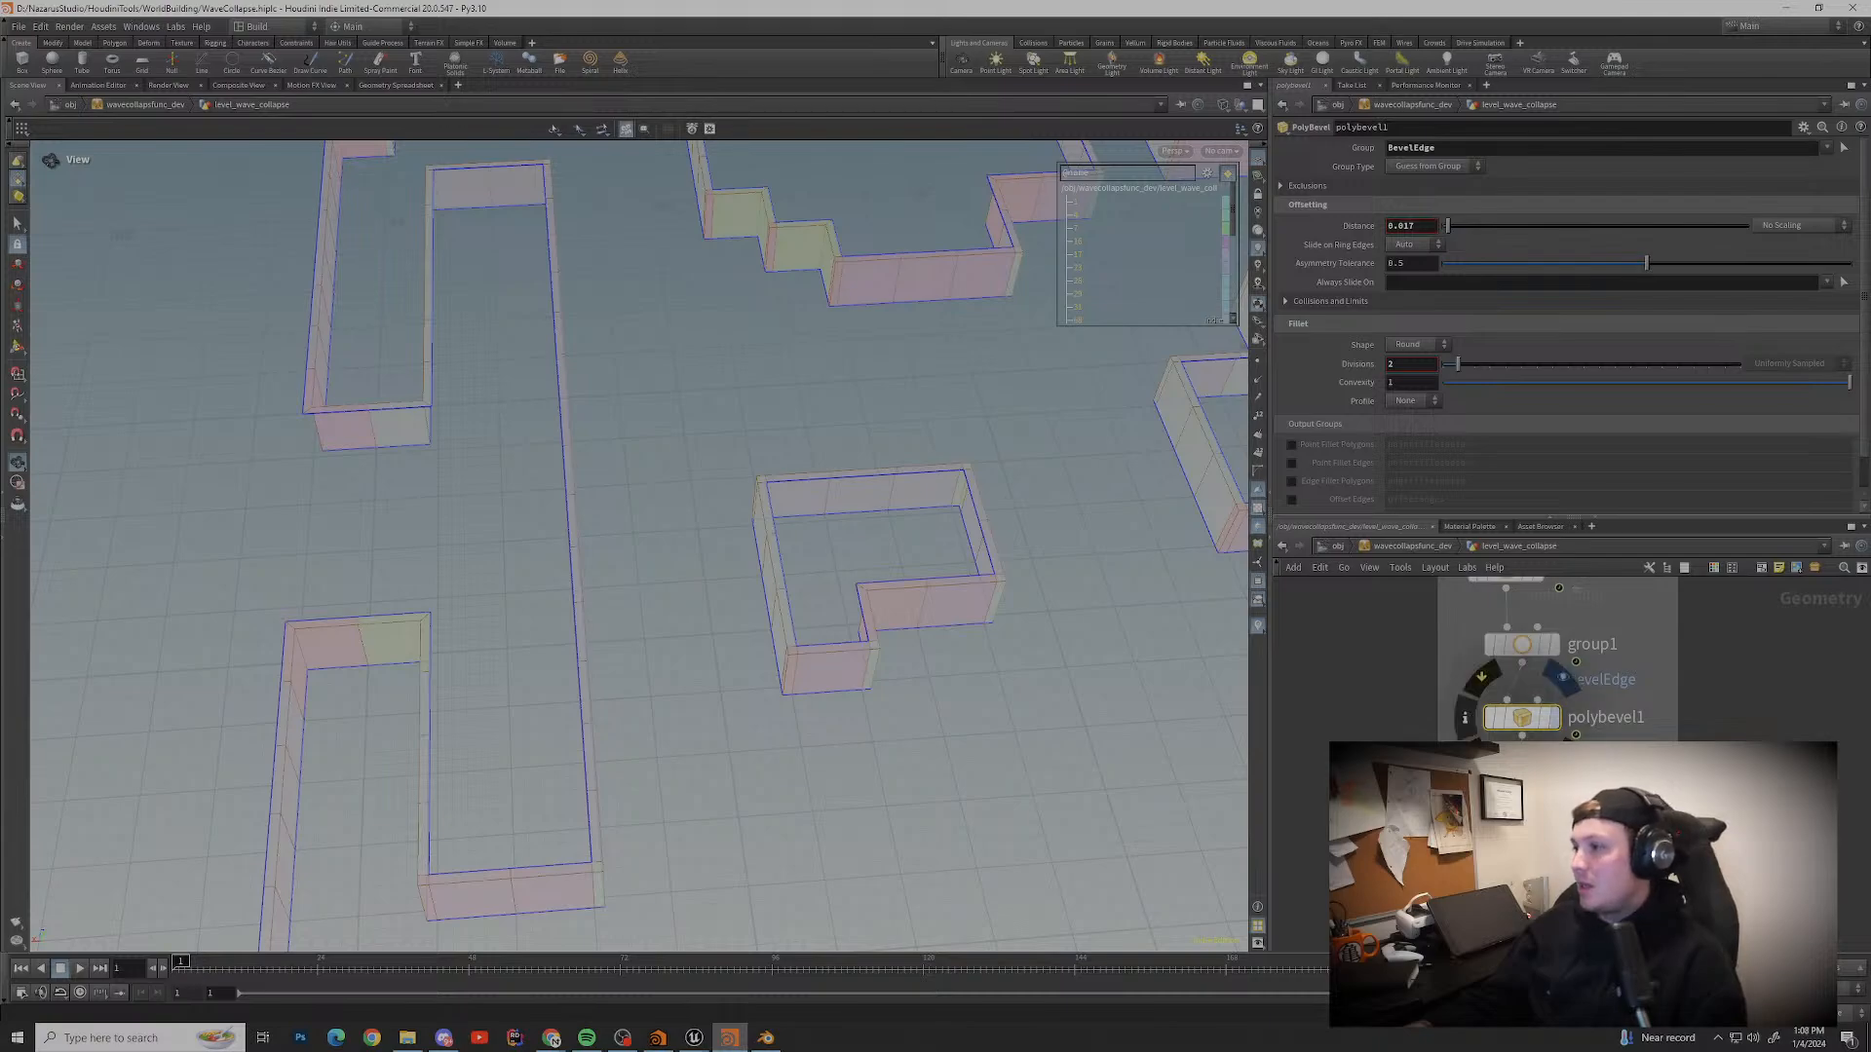
left_click_drag(780, 545, 516, 390)
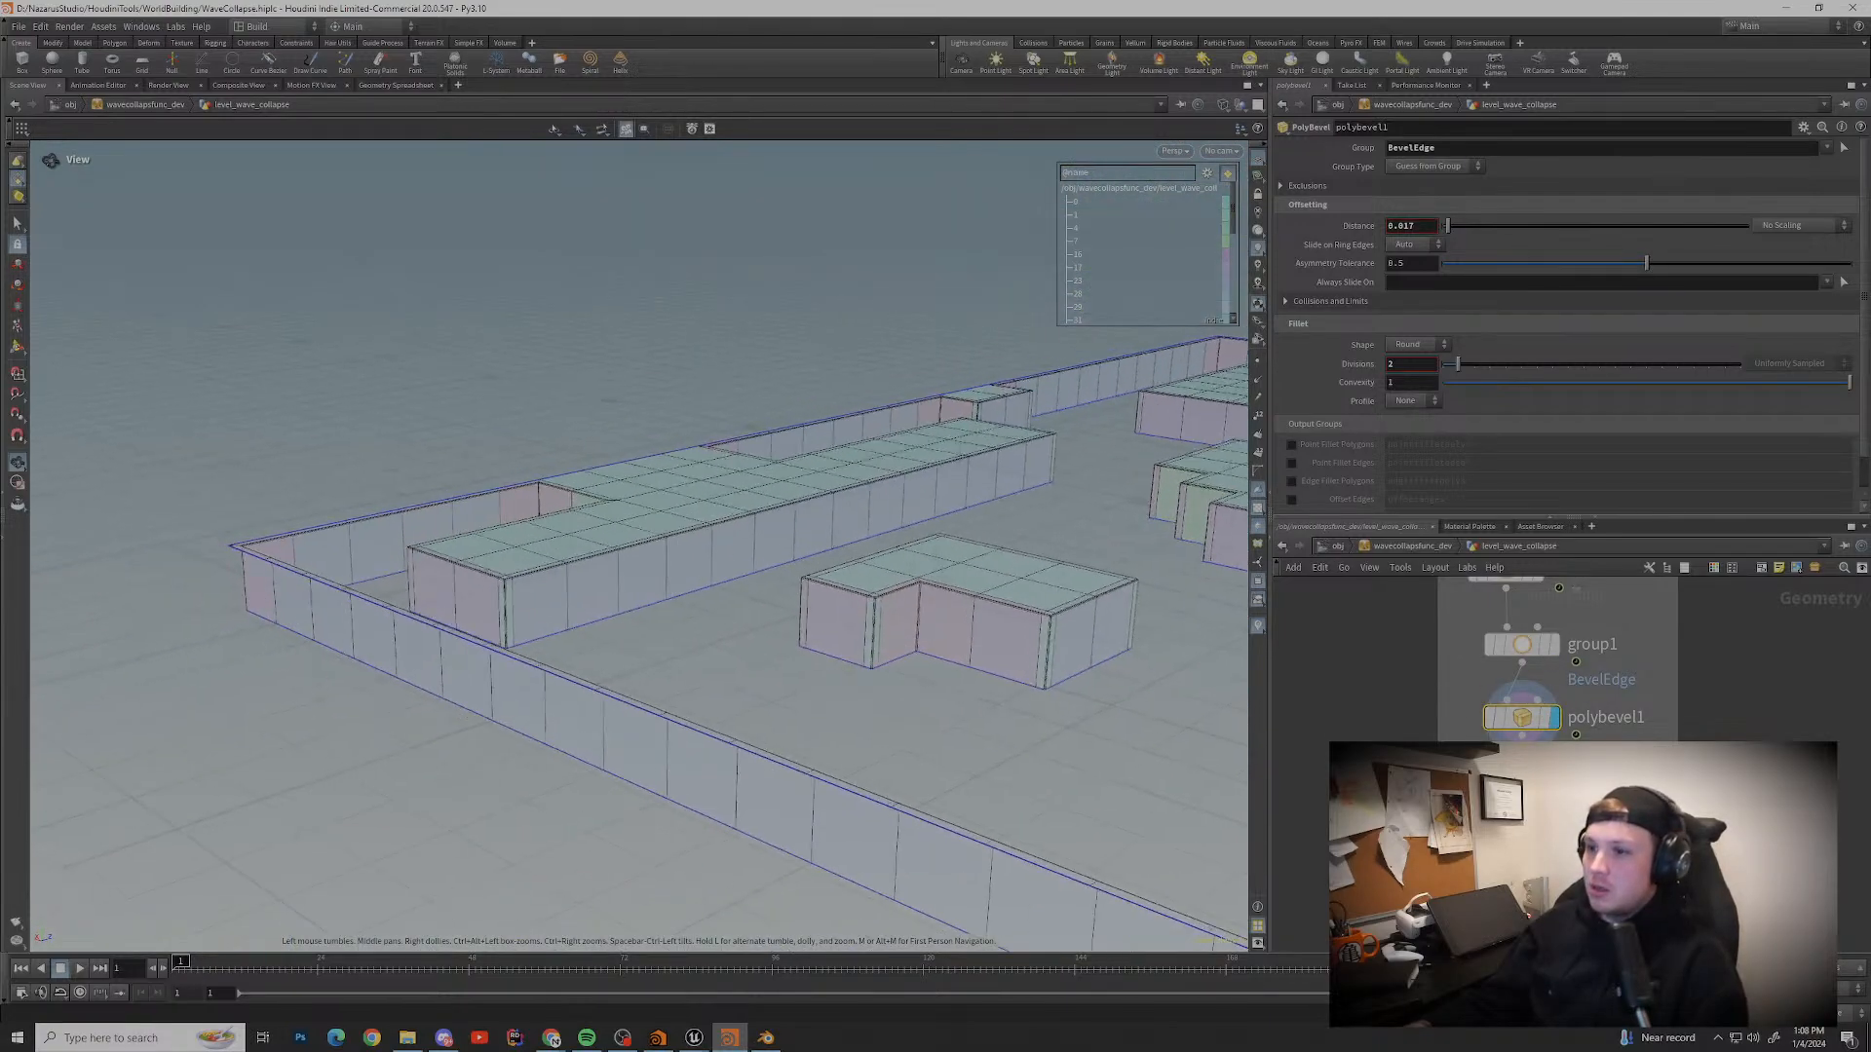
scroll(516, 487, "up", 5)
left_click_drag(516, 487, 624, 507)
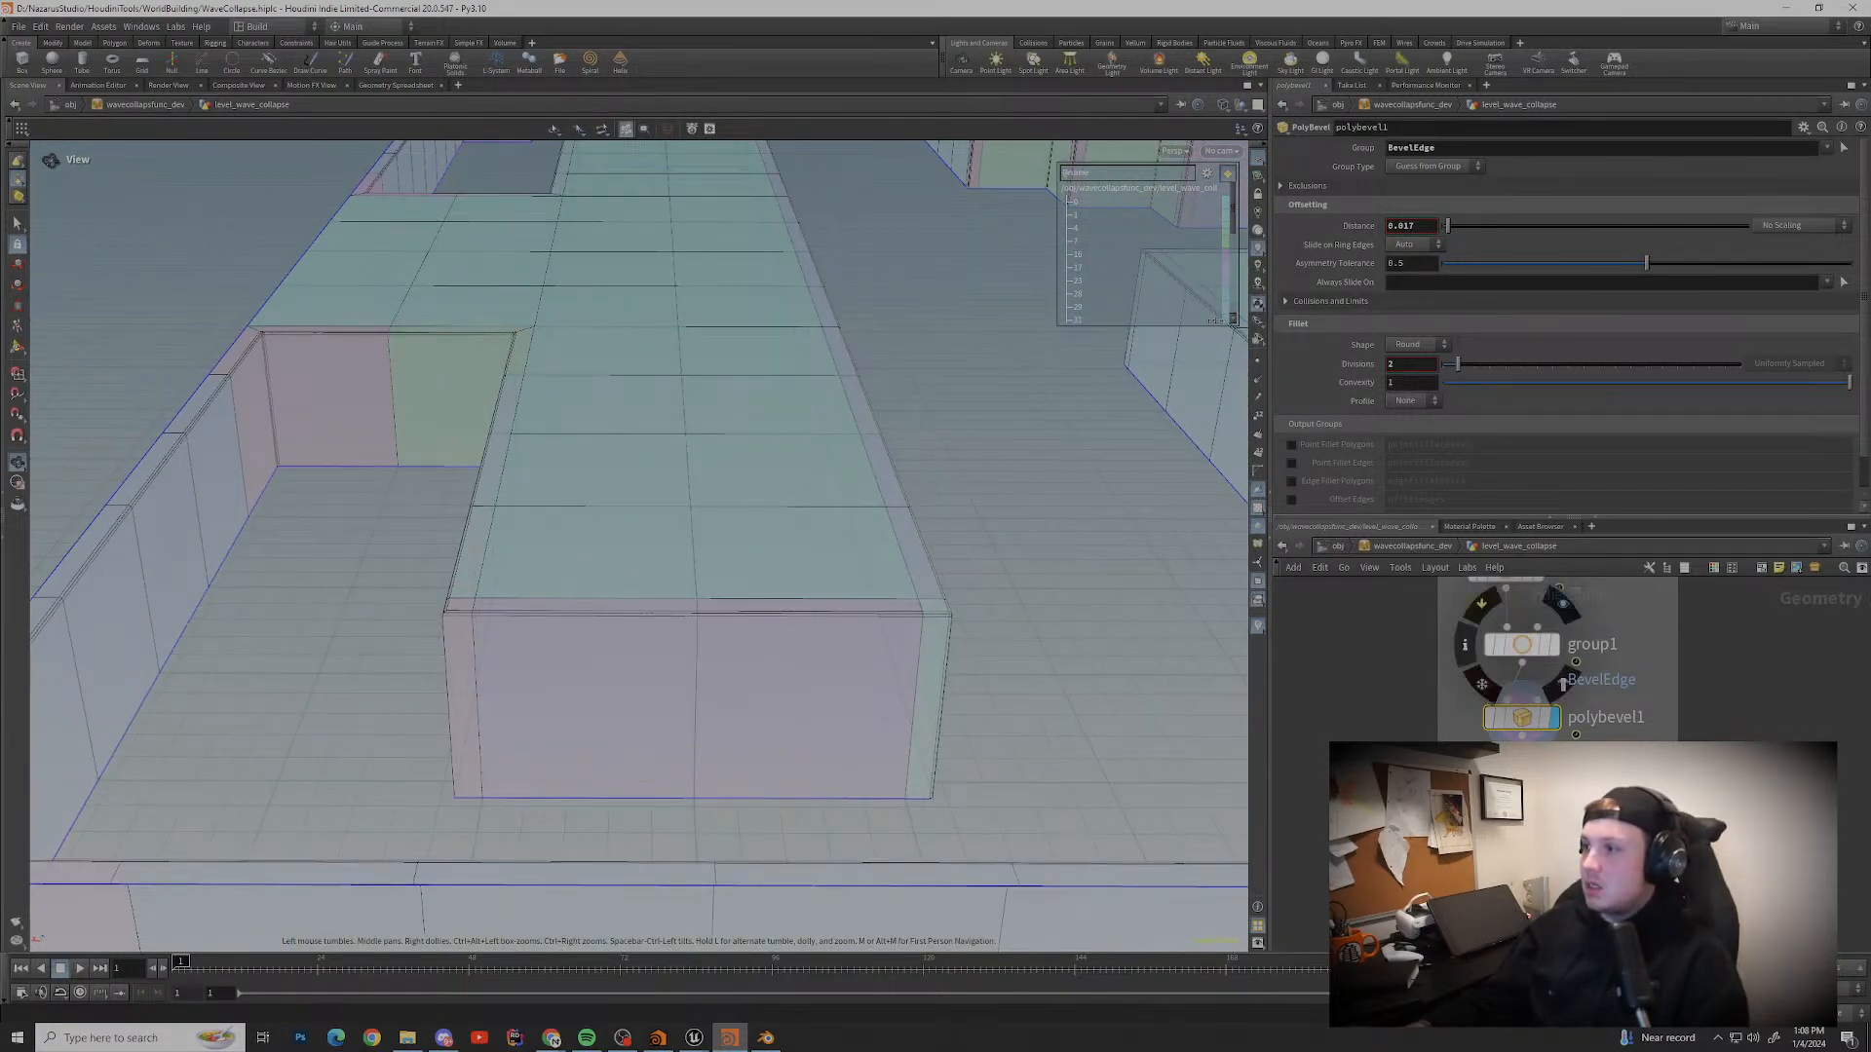
Step: Check the Initial Merge options of group1 without changing them and look over the blocks again
left_click(1519, 645)
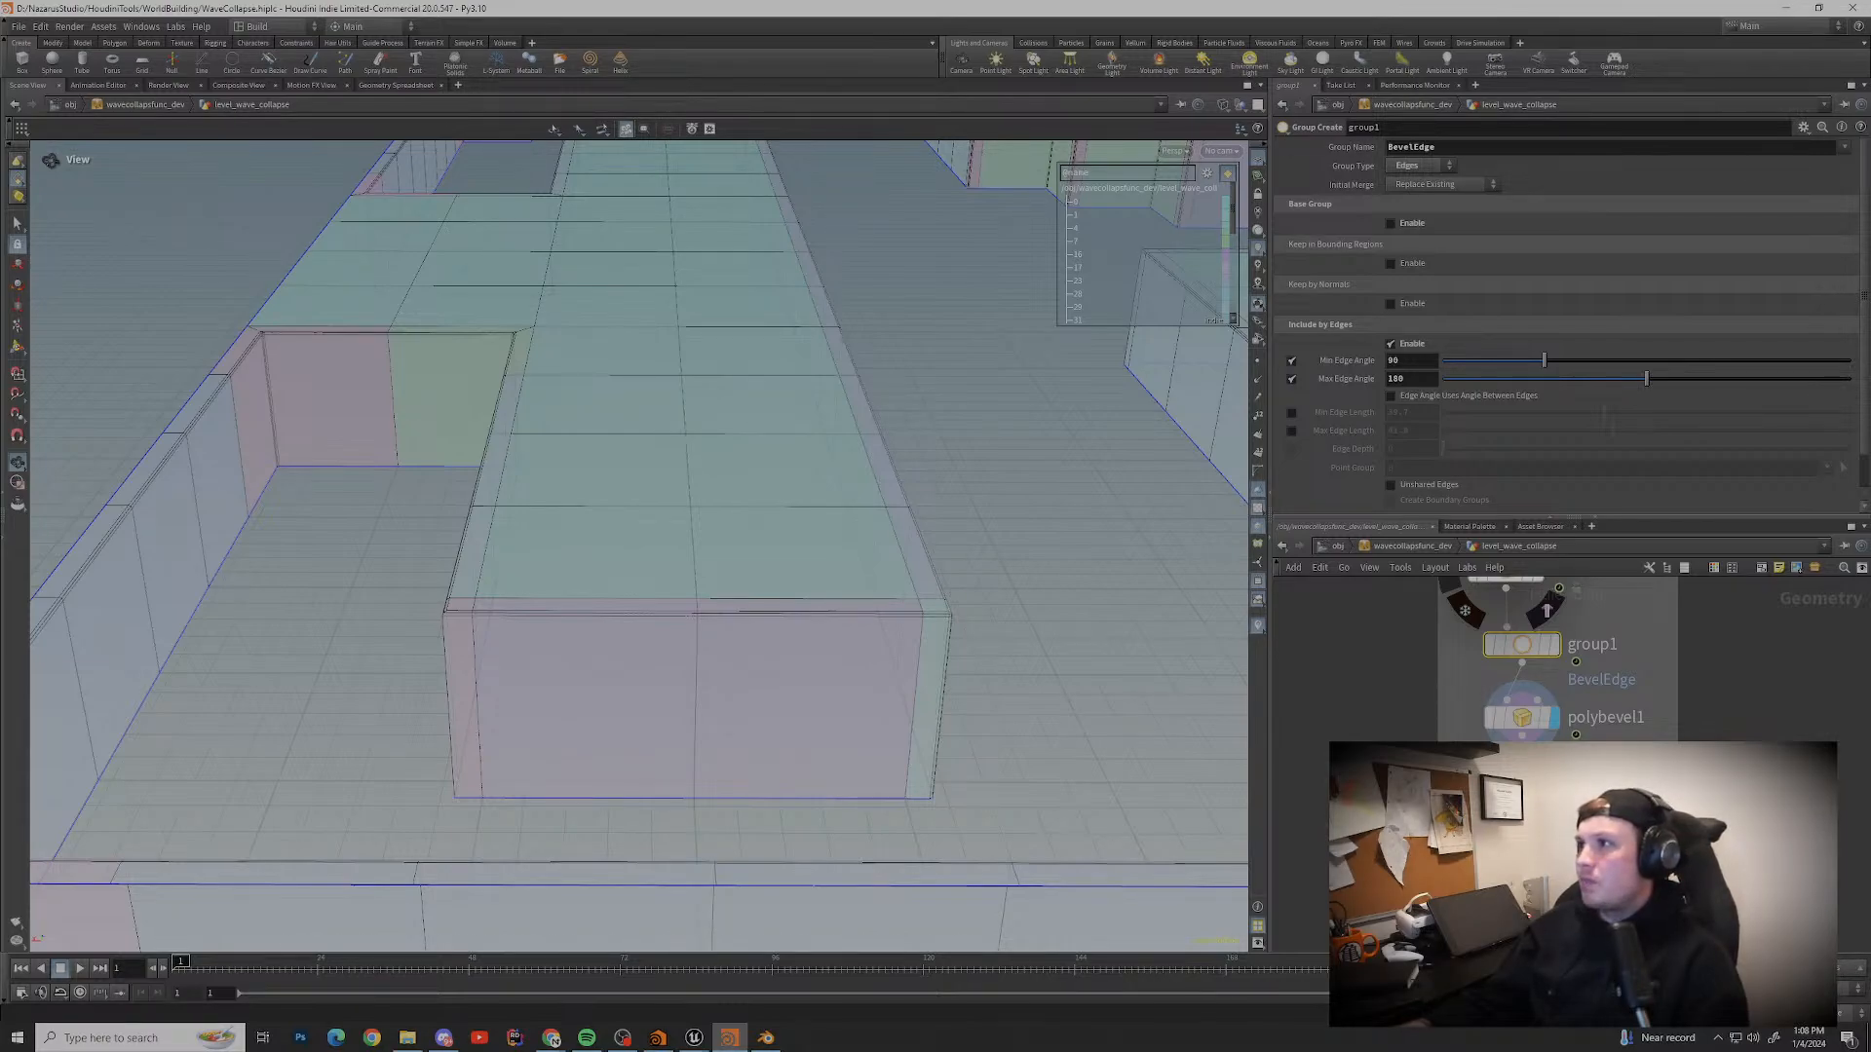
left_click(1442, 184)
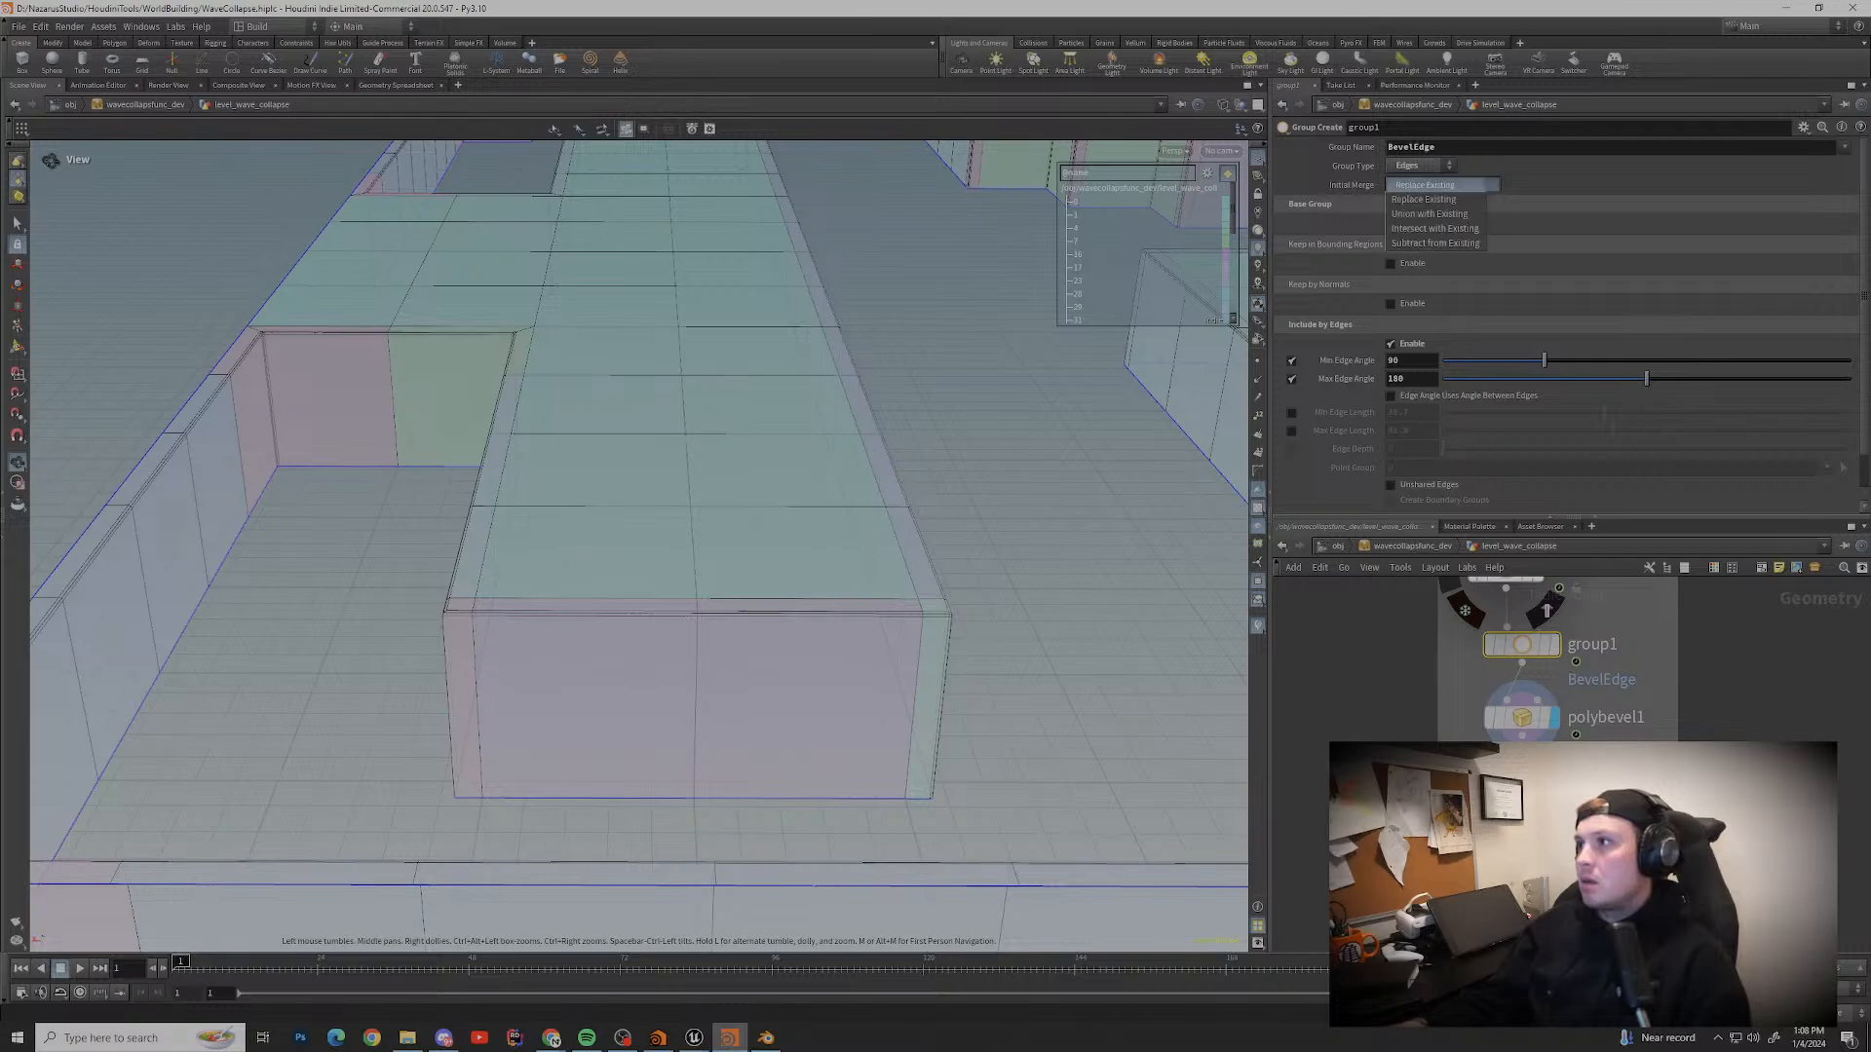
key("Escape")
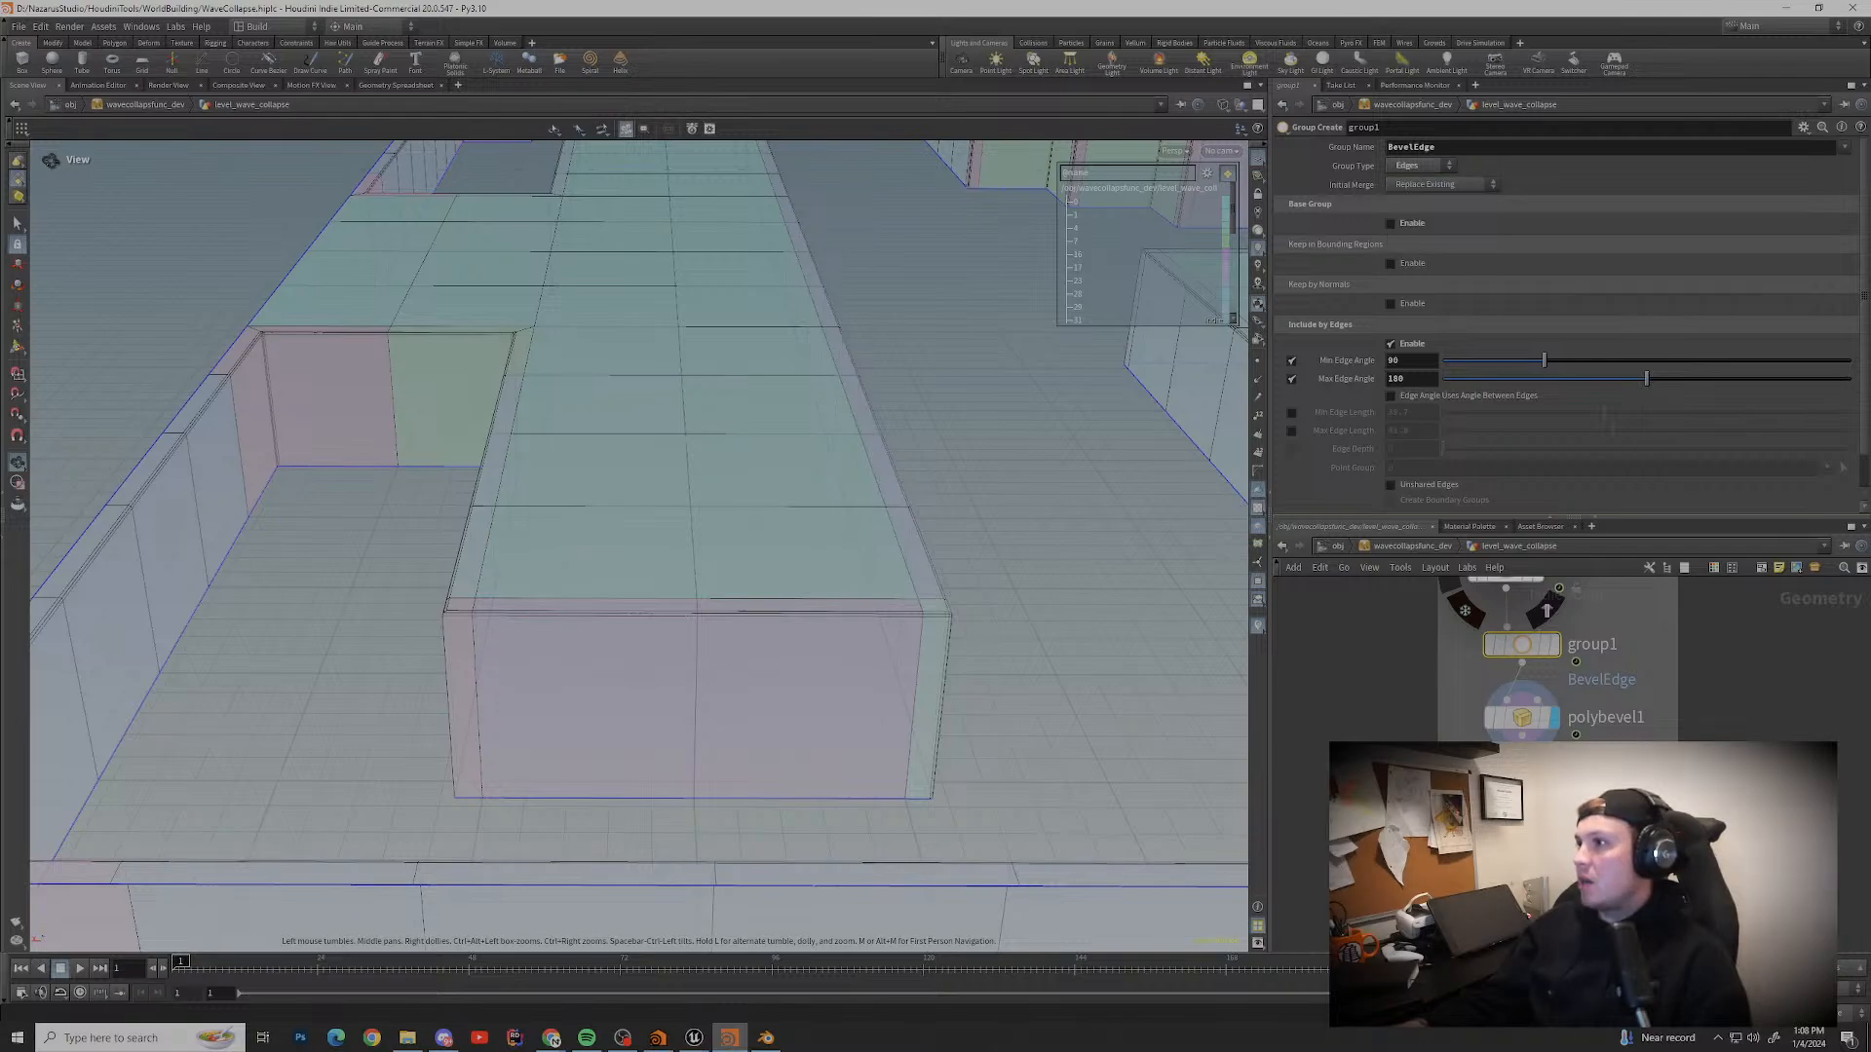
scroll(623, 546, "down", 6)
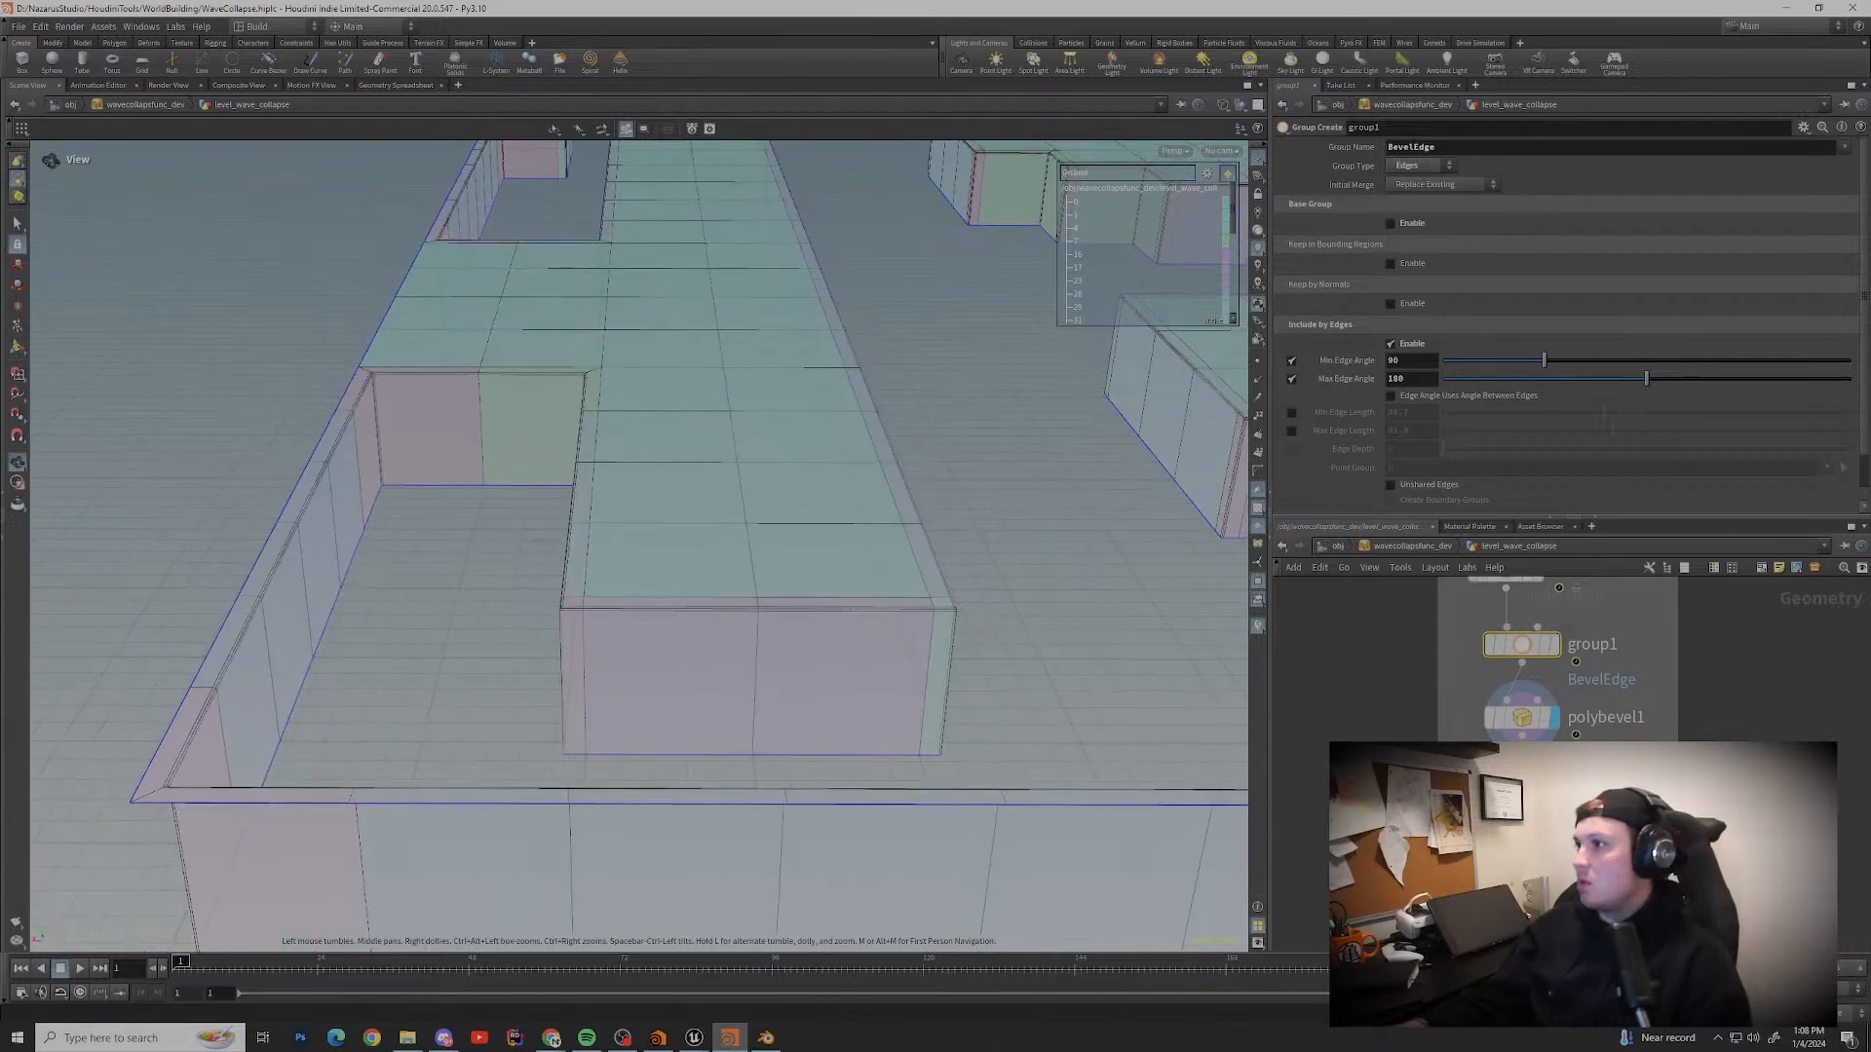
left_click_drag(624, 545, 565, 556)
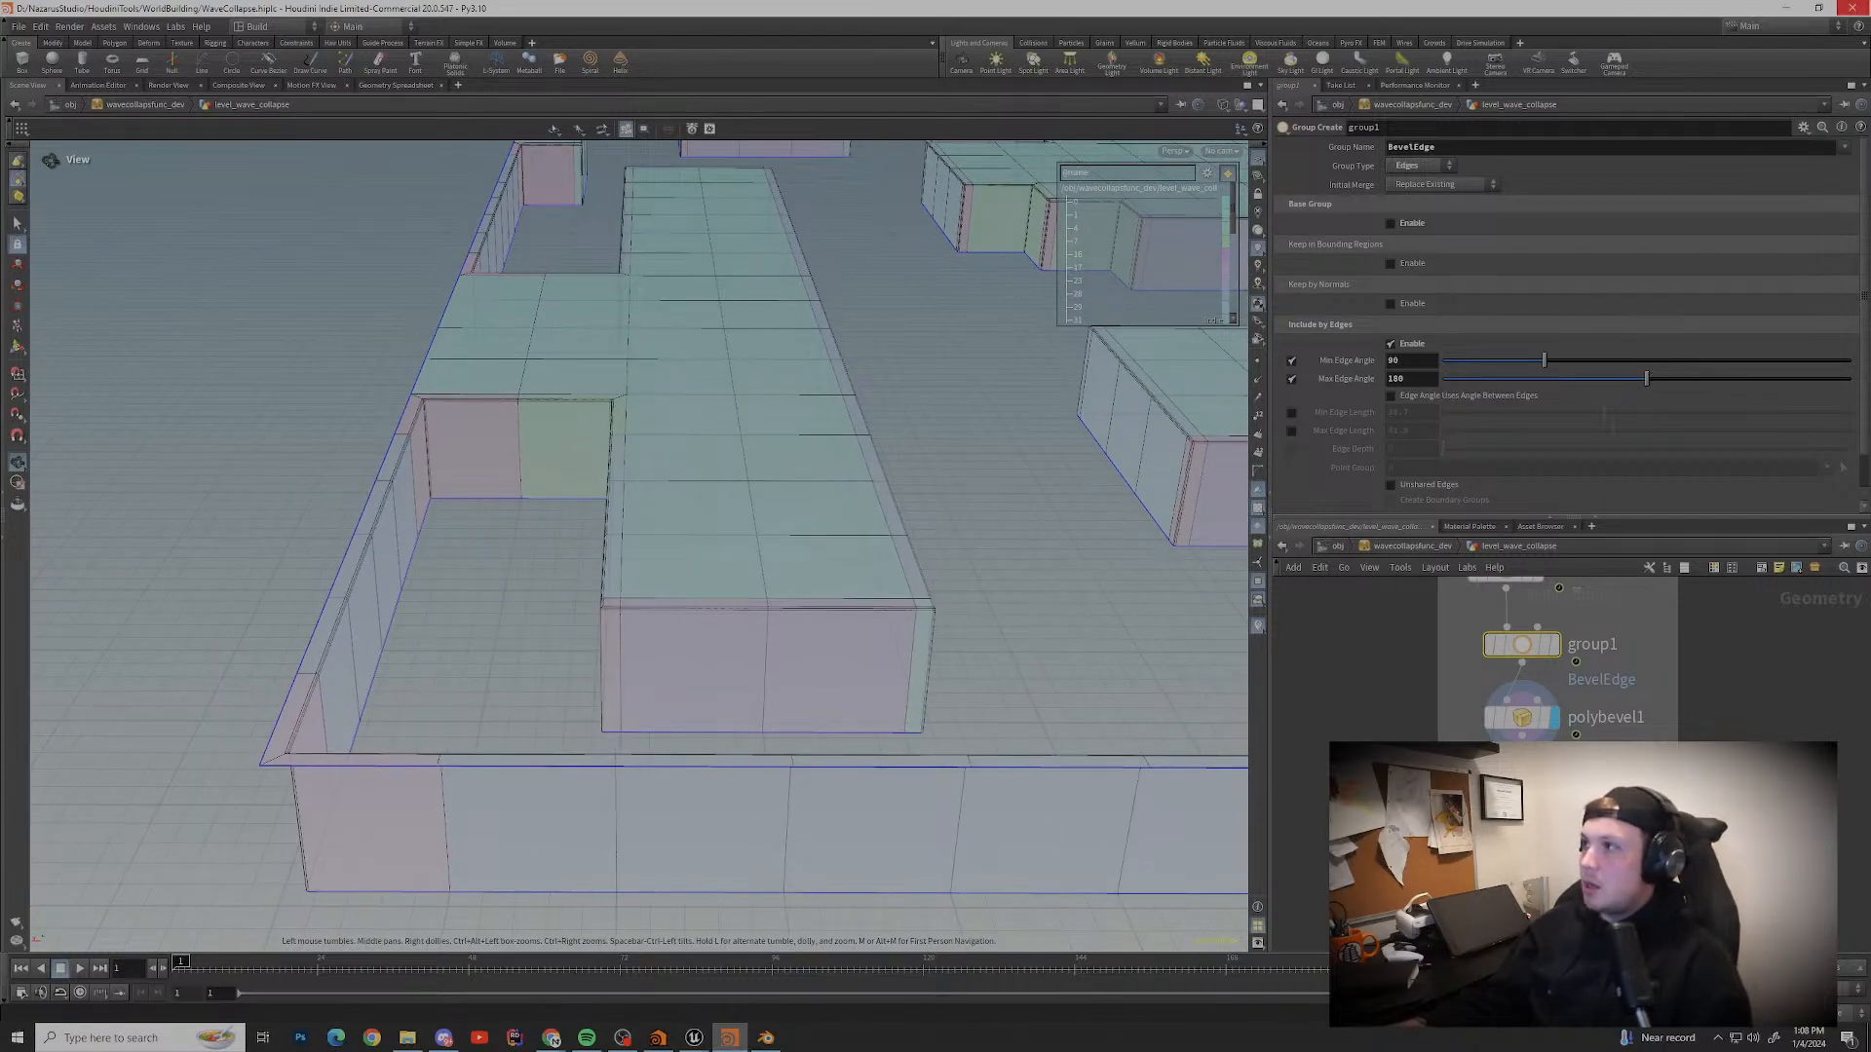
Step: Switch back to the Houdini Foundation tutorial in the browser and continue playing it in full screen
key("alt+Tab")
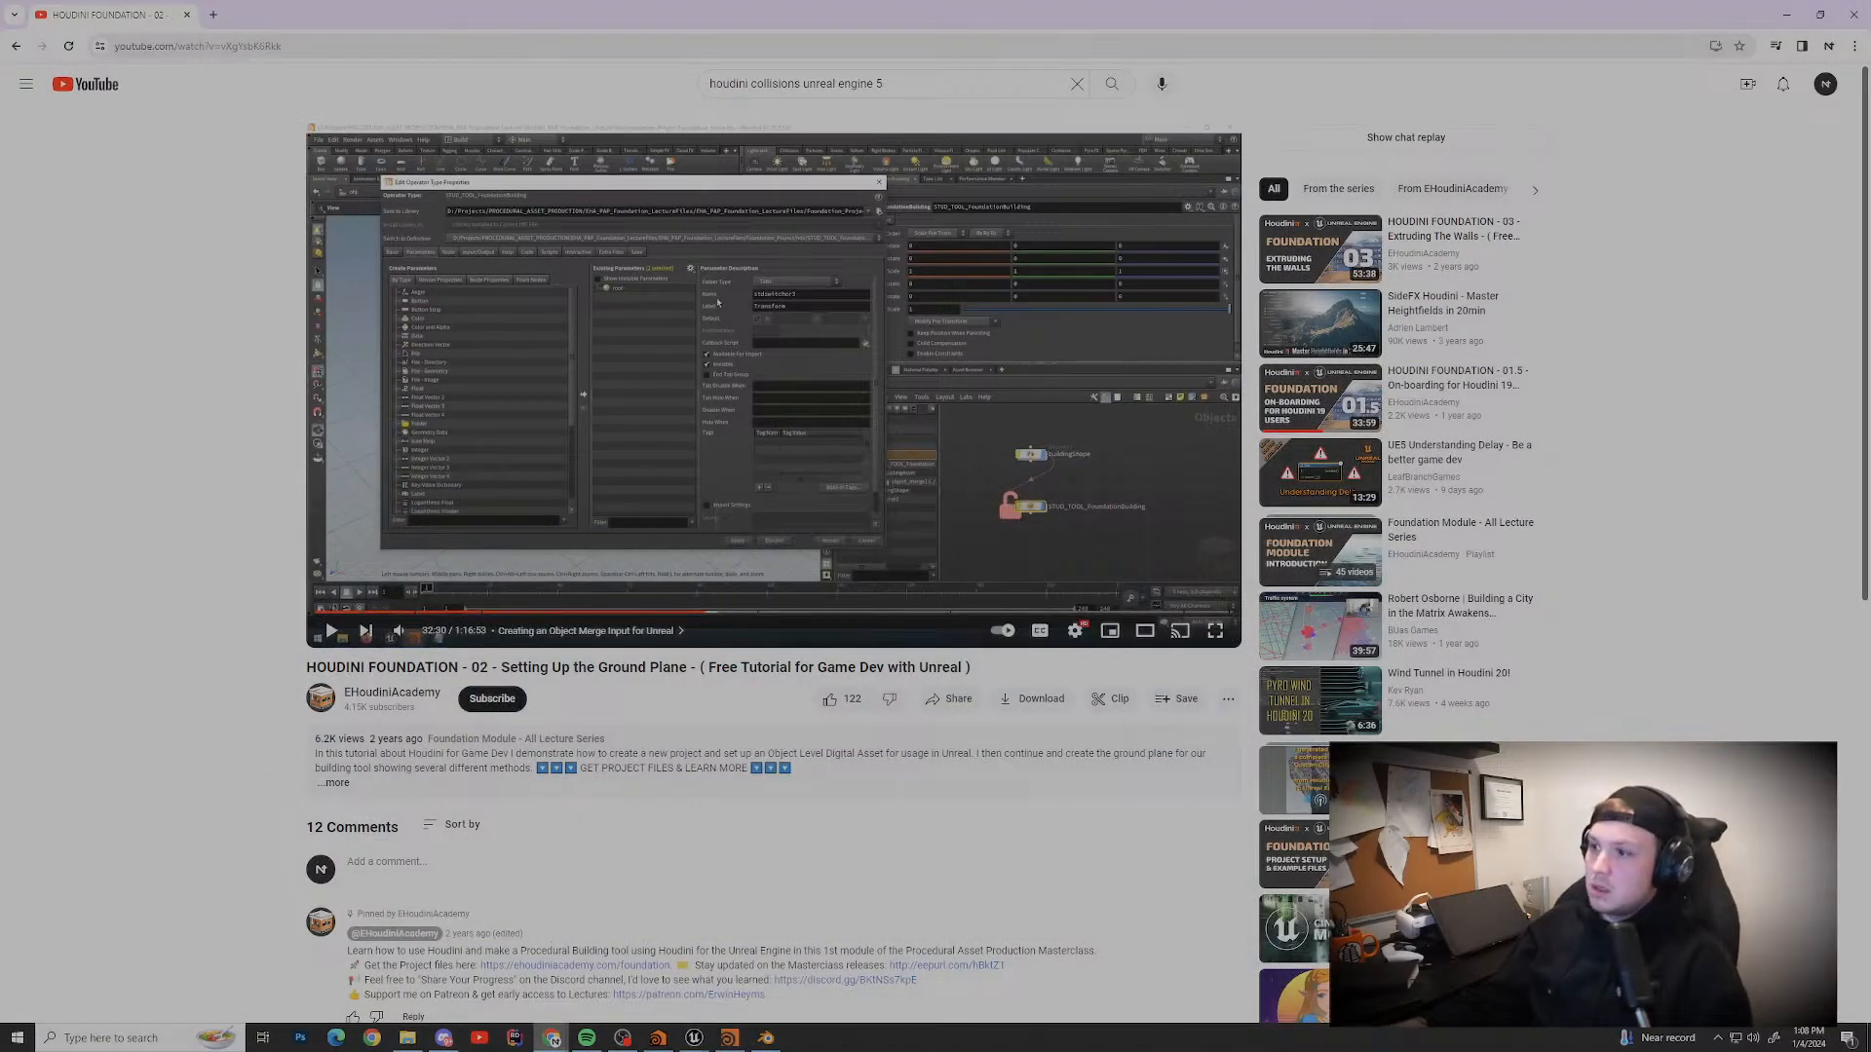
double_click(821, 353)
left_click(821, 360)
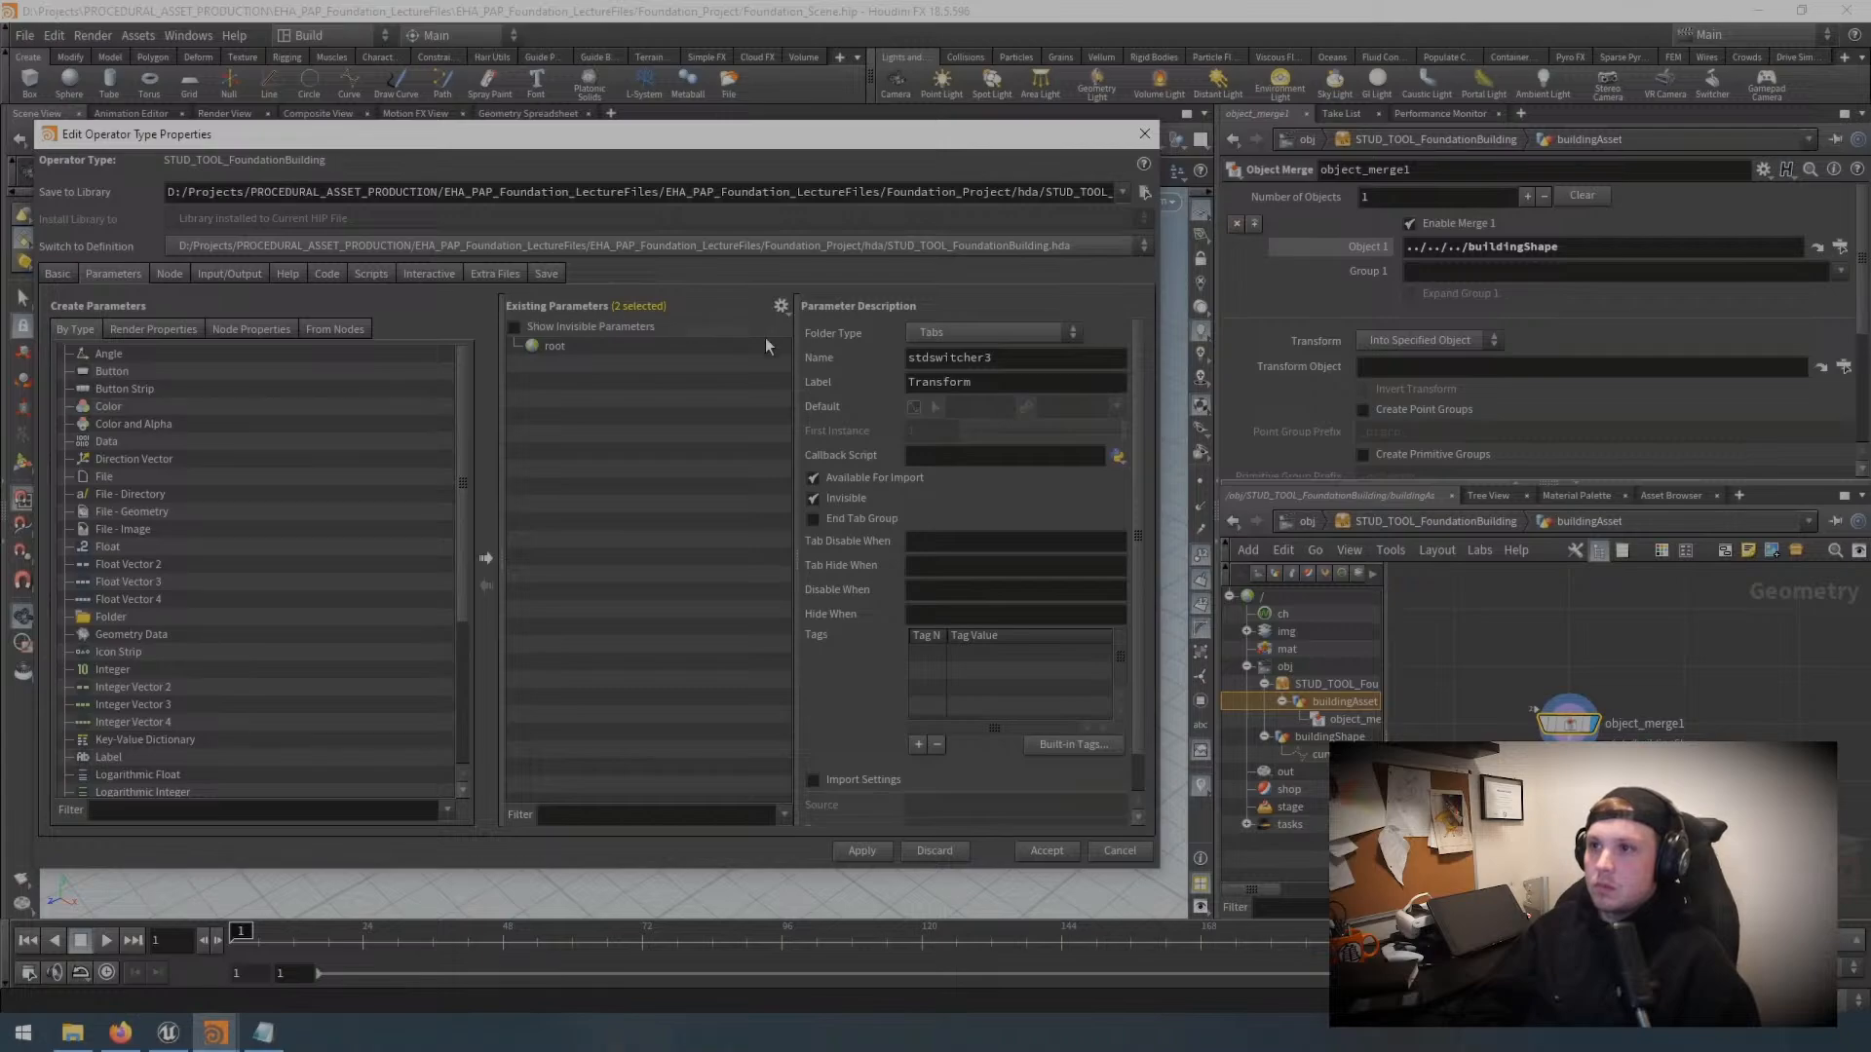
Step: Clear the Object 1 path of object_merge1, then put the operator type properties window back over the scene viewport
triple_click(1606, 253)
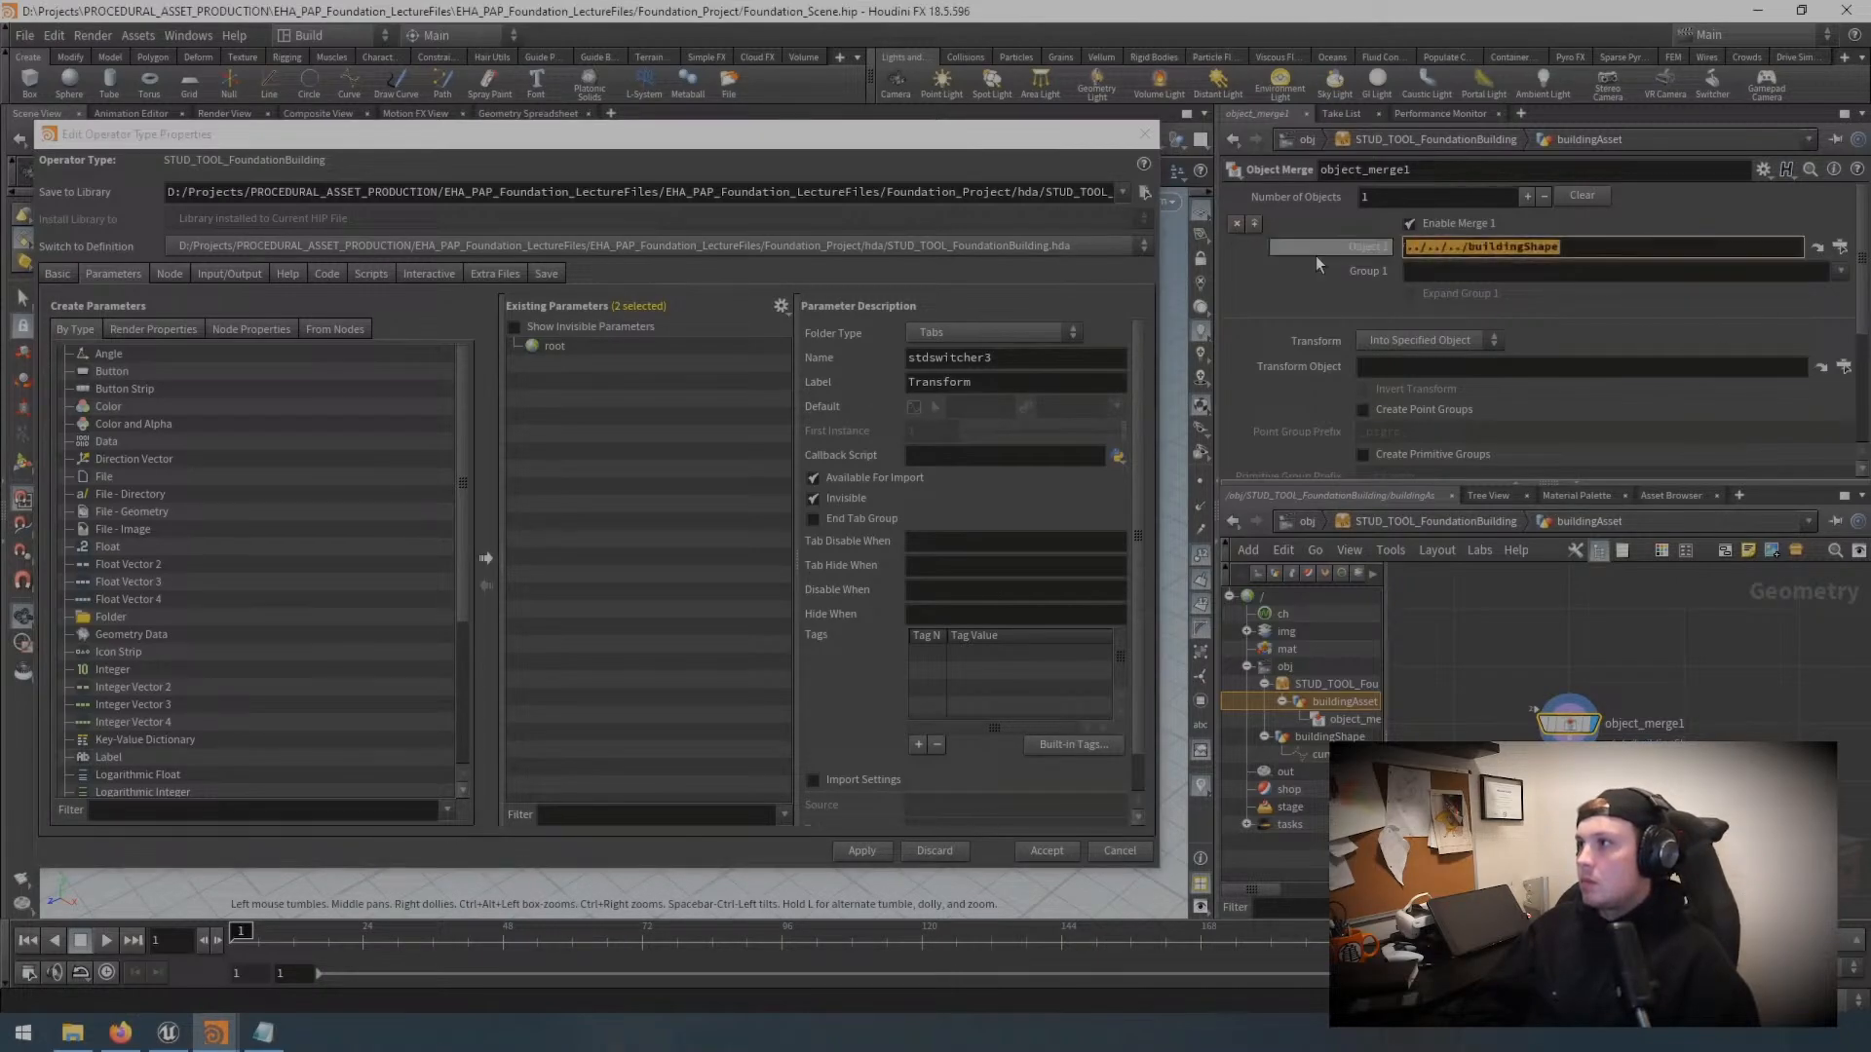
left_click_drag(1049, 141, 1040, 752)
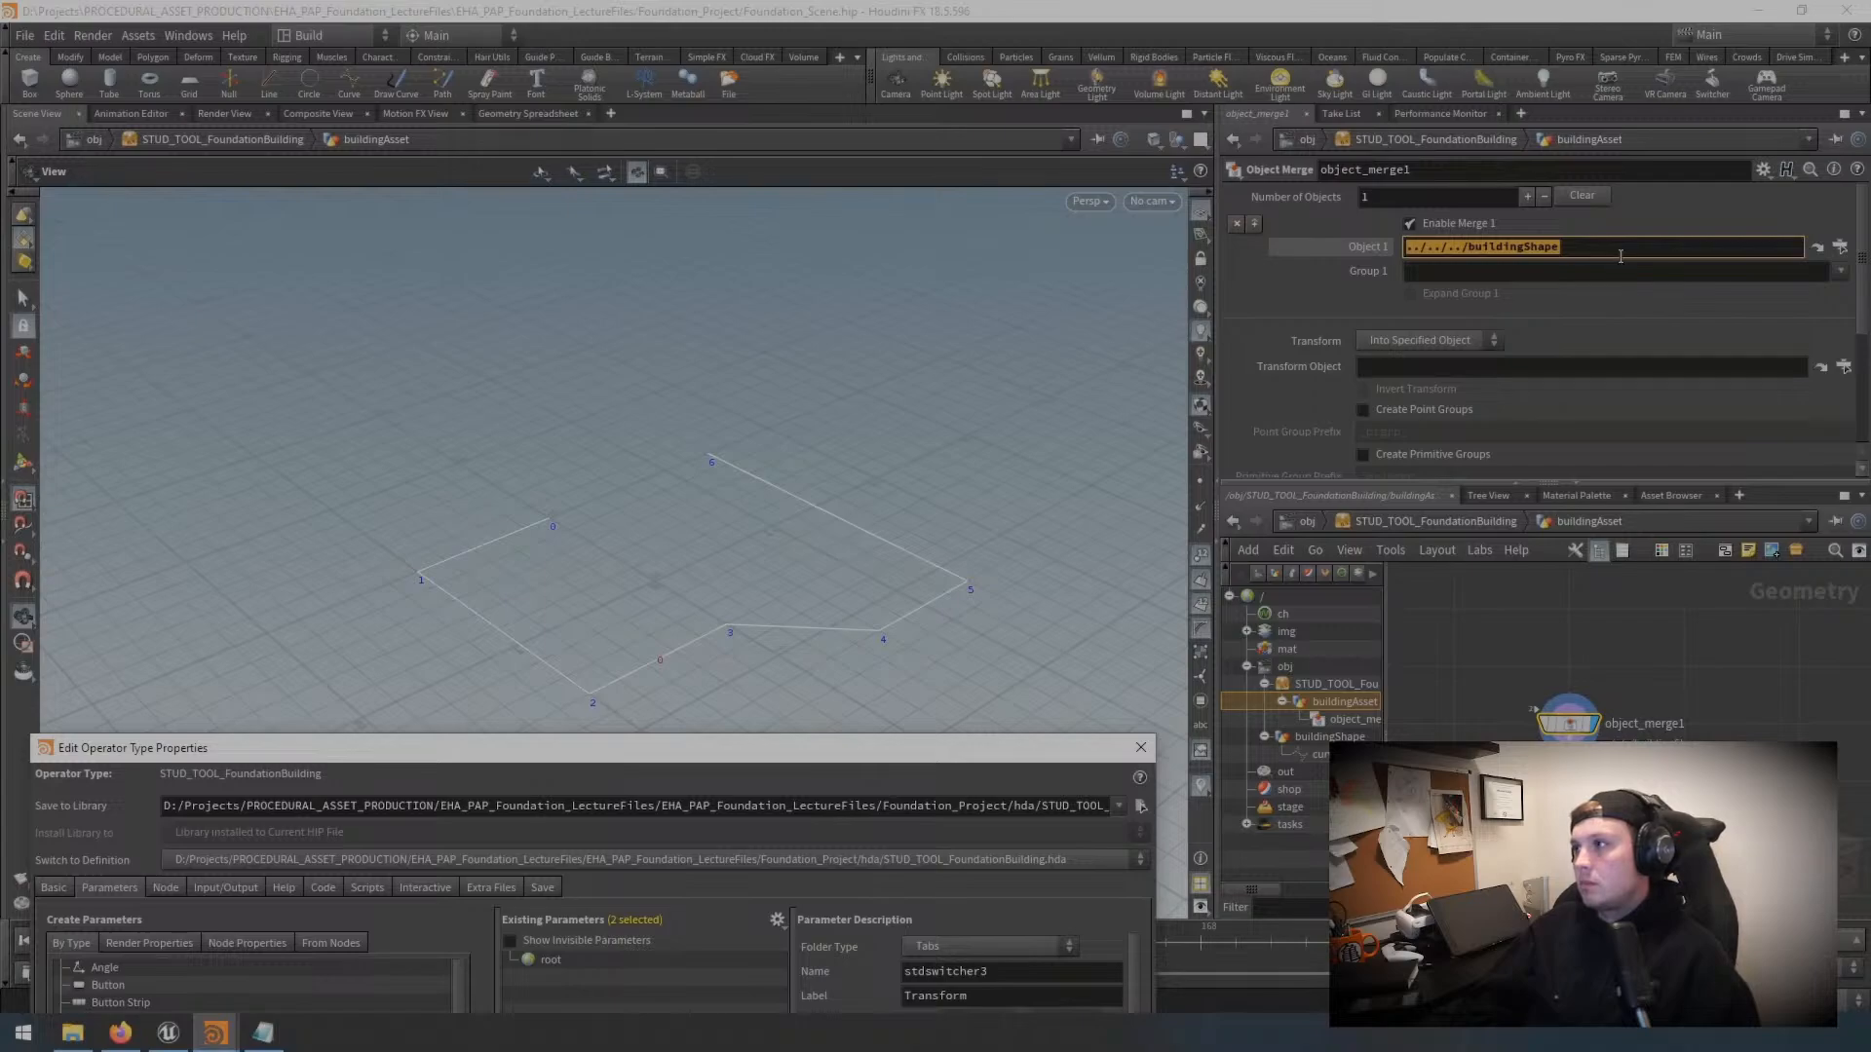
left_click_drag(1620, 256, 1422, 249)
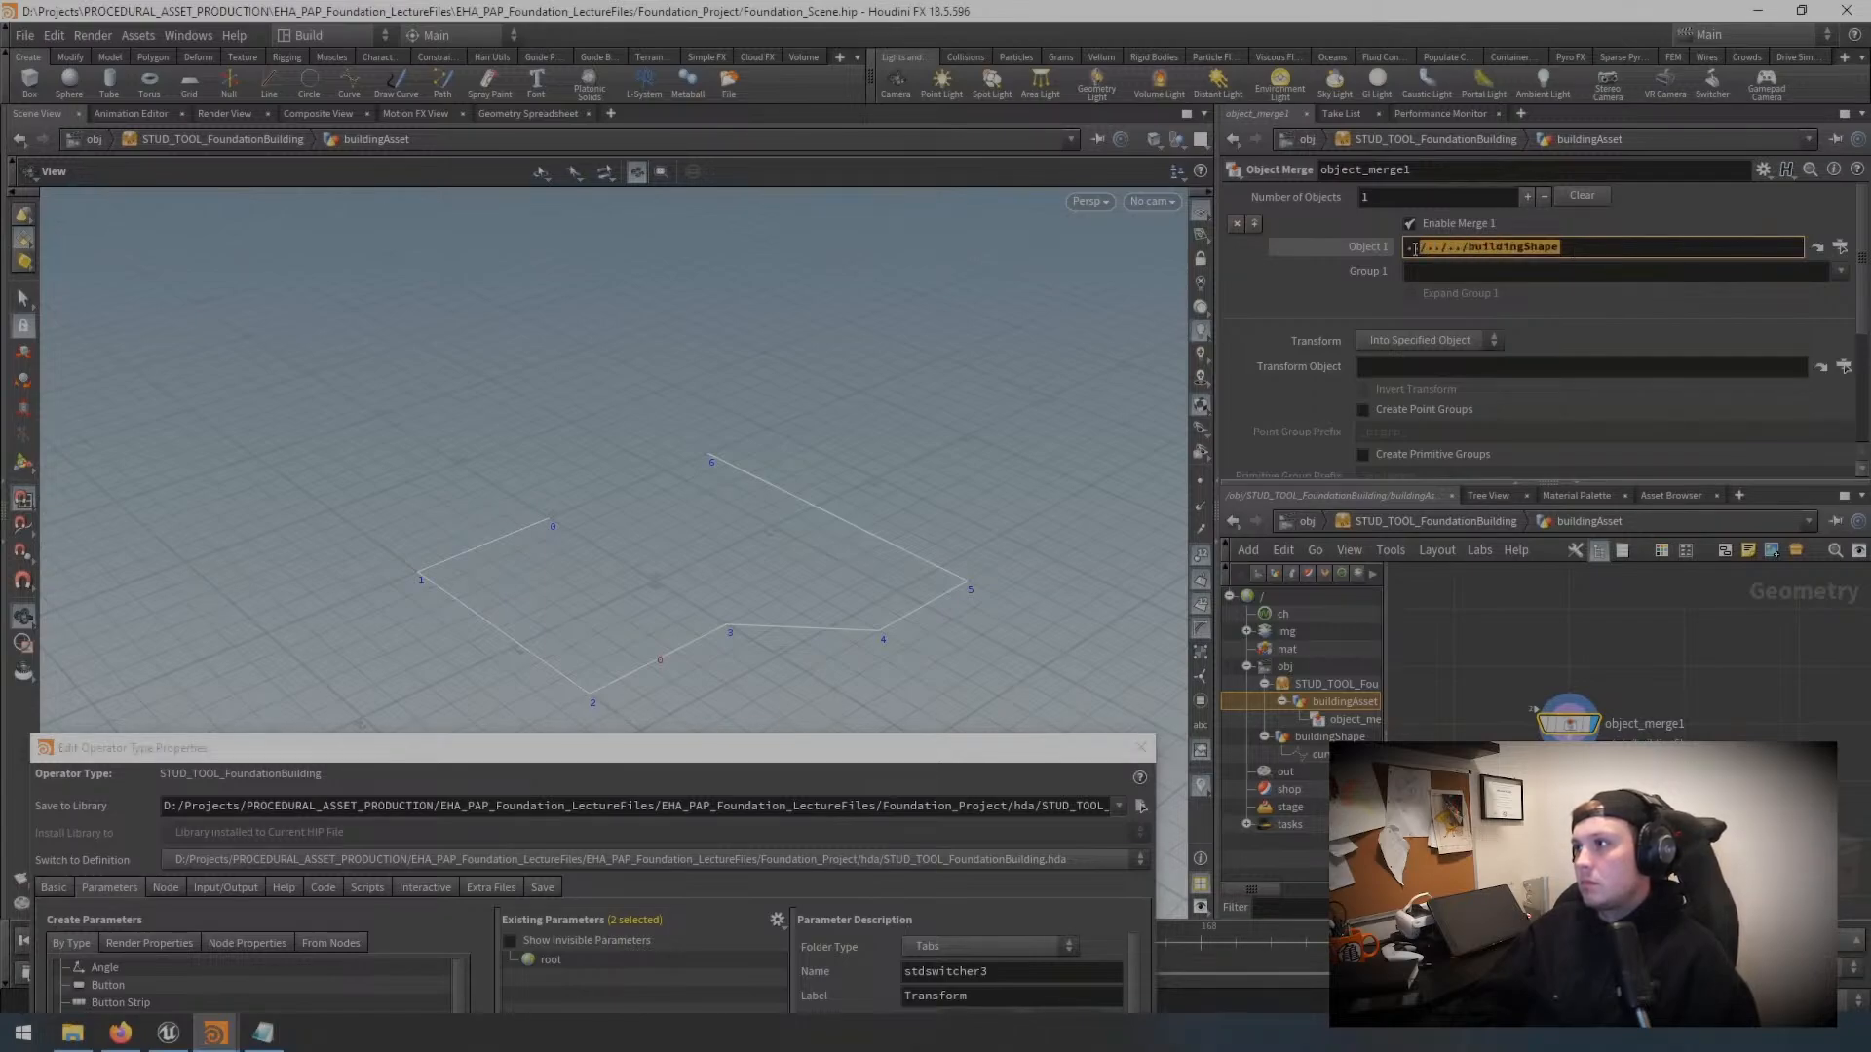
key("BackSpace")
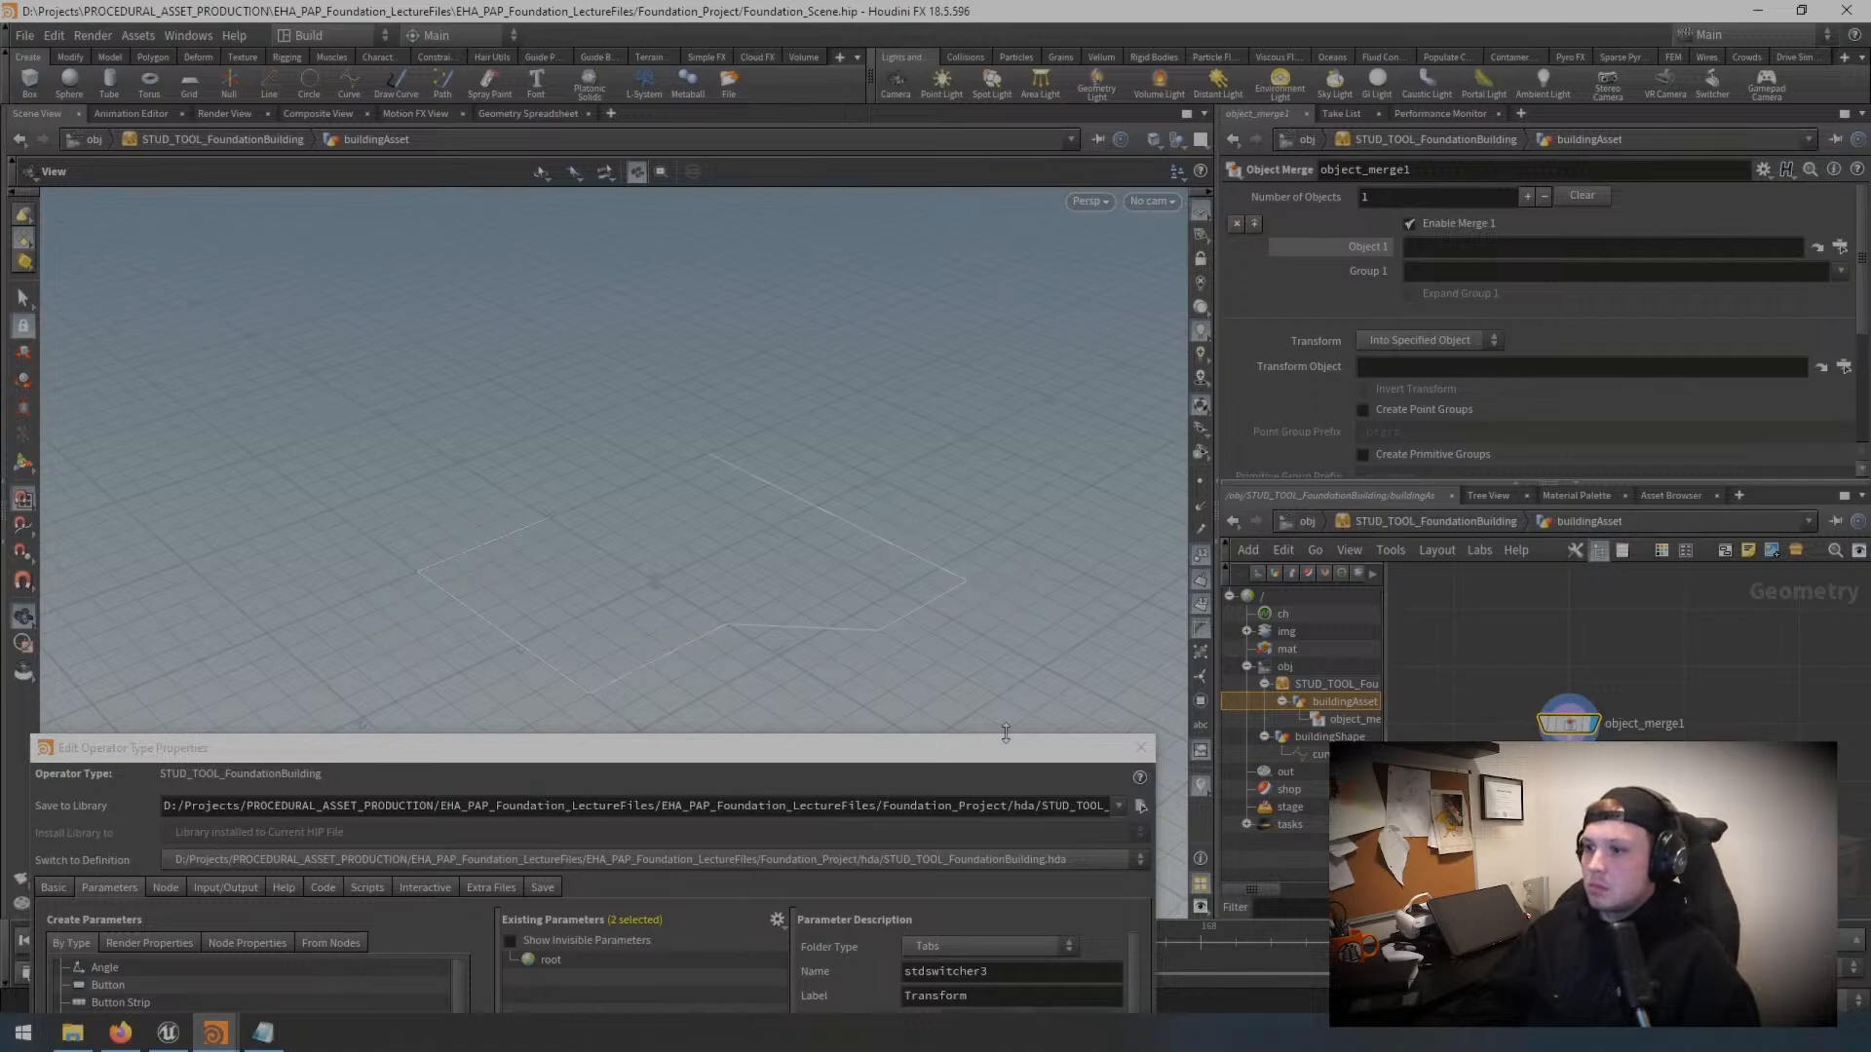
left_click_drag(1008, 750, 1024, 231)
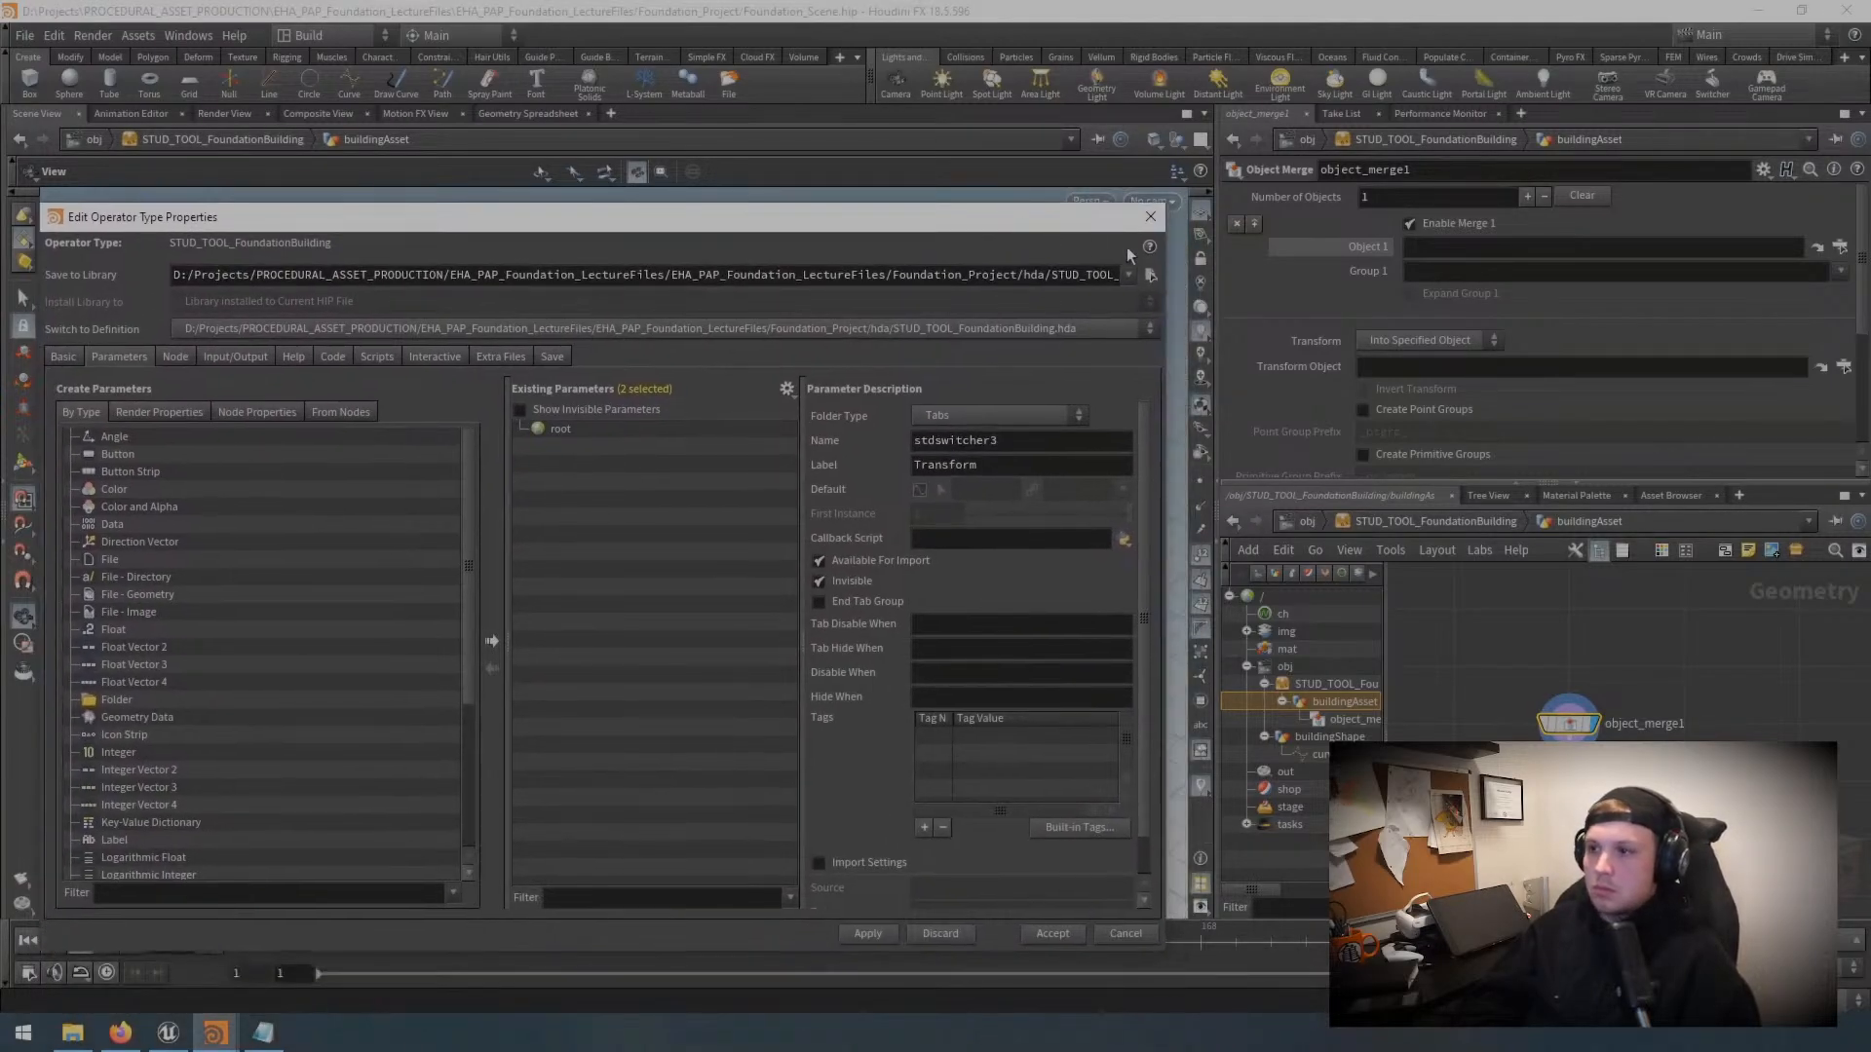
Step: Promote the Object 1 path of object_merge1 to the asset's existing parameters, placing it under root
left_click(1337, 246)
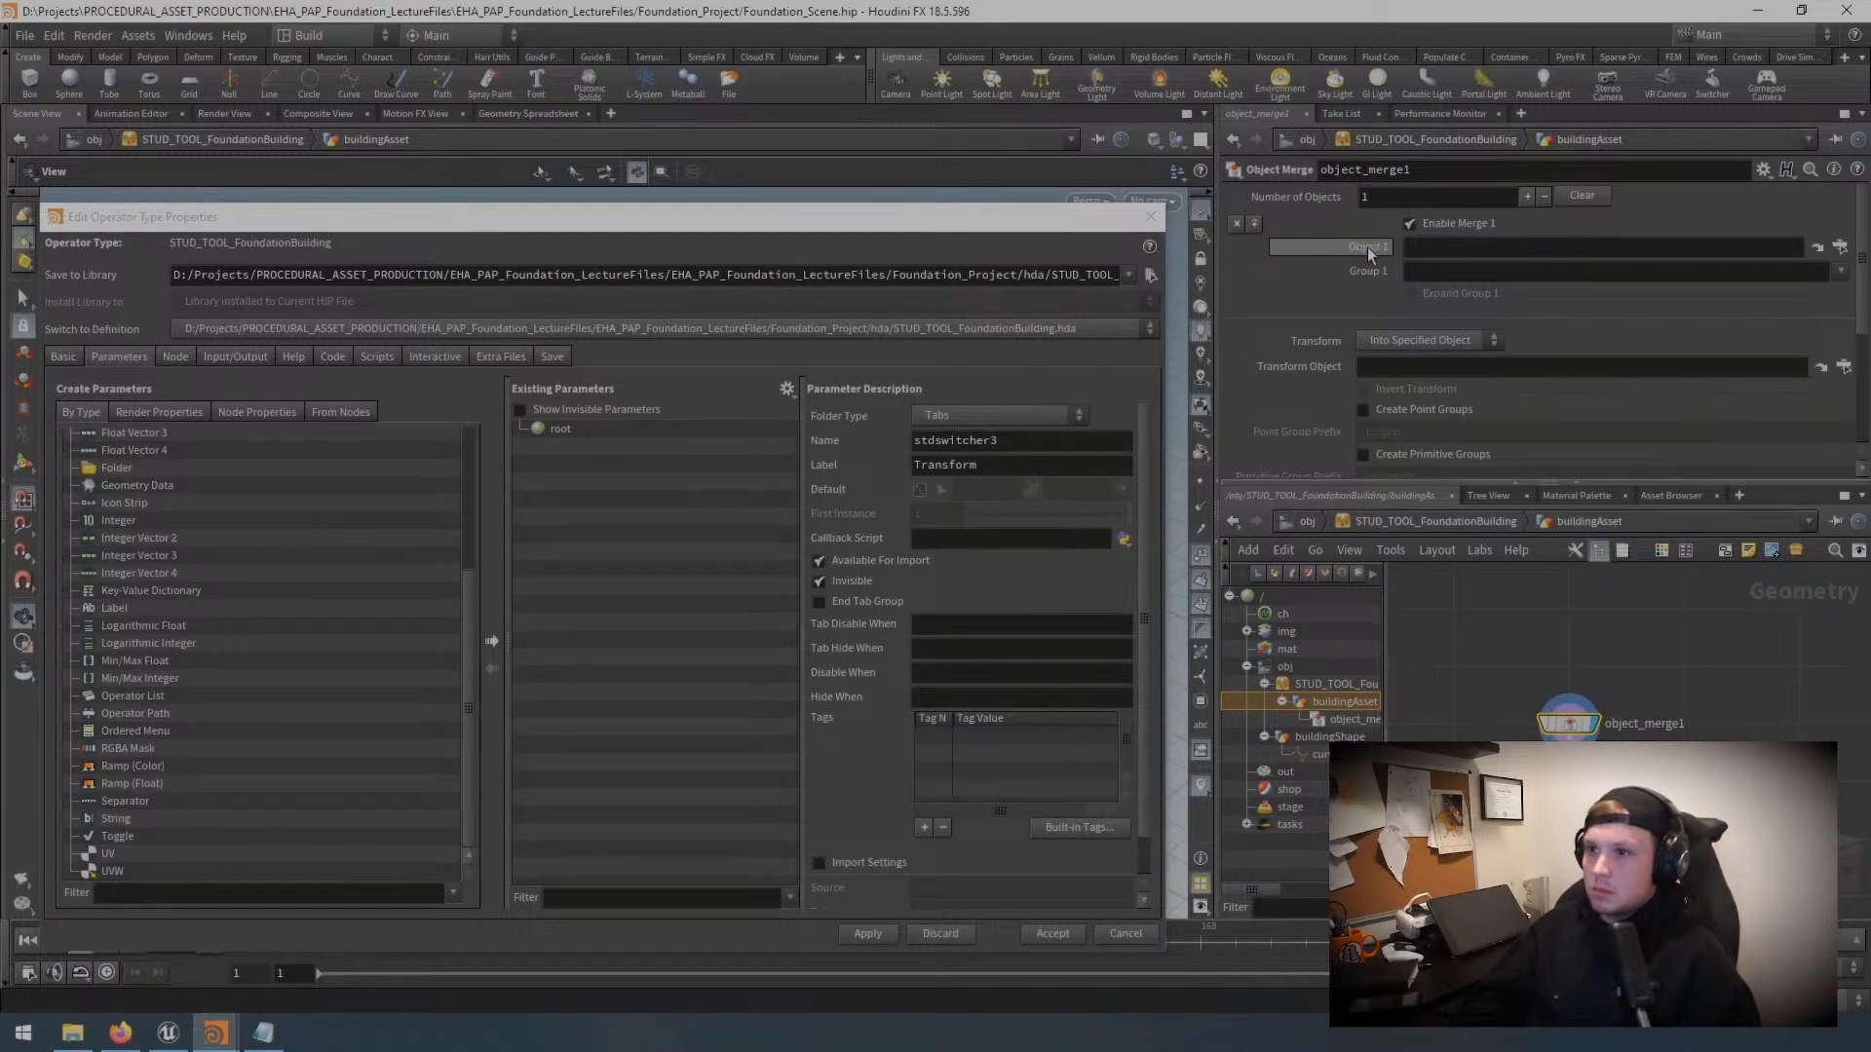
mouse_move(1362, 248)
left_mouse_down()
mouse_move(1153, 244)
mouse_move(579, 480)
left_mouse_up()
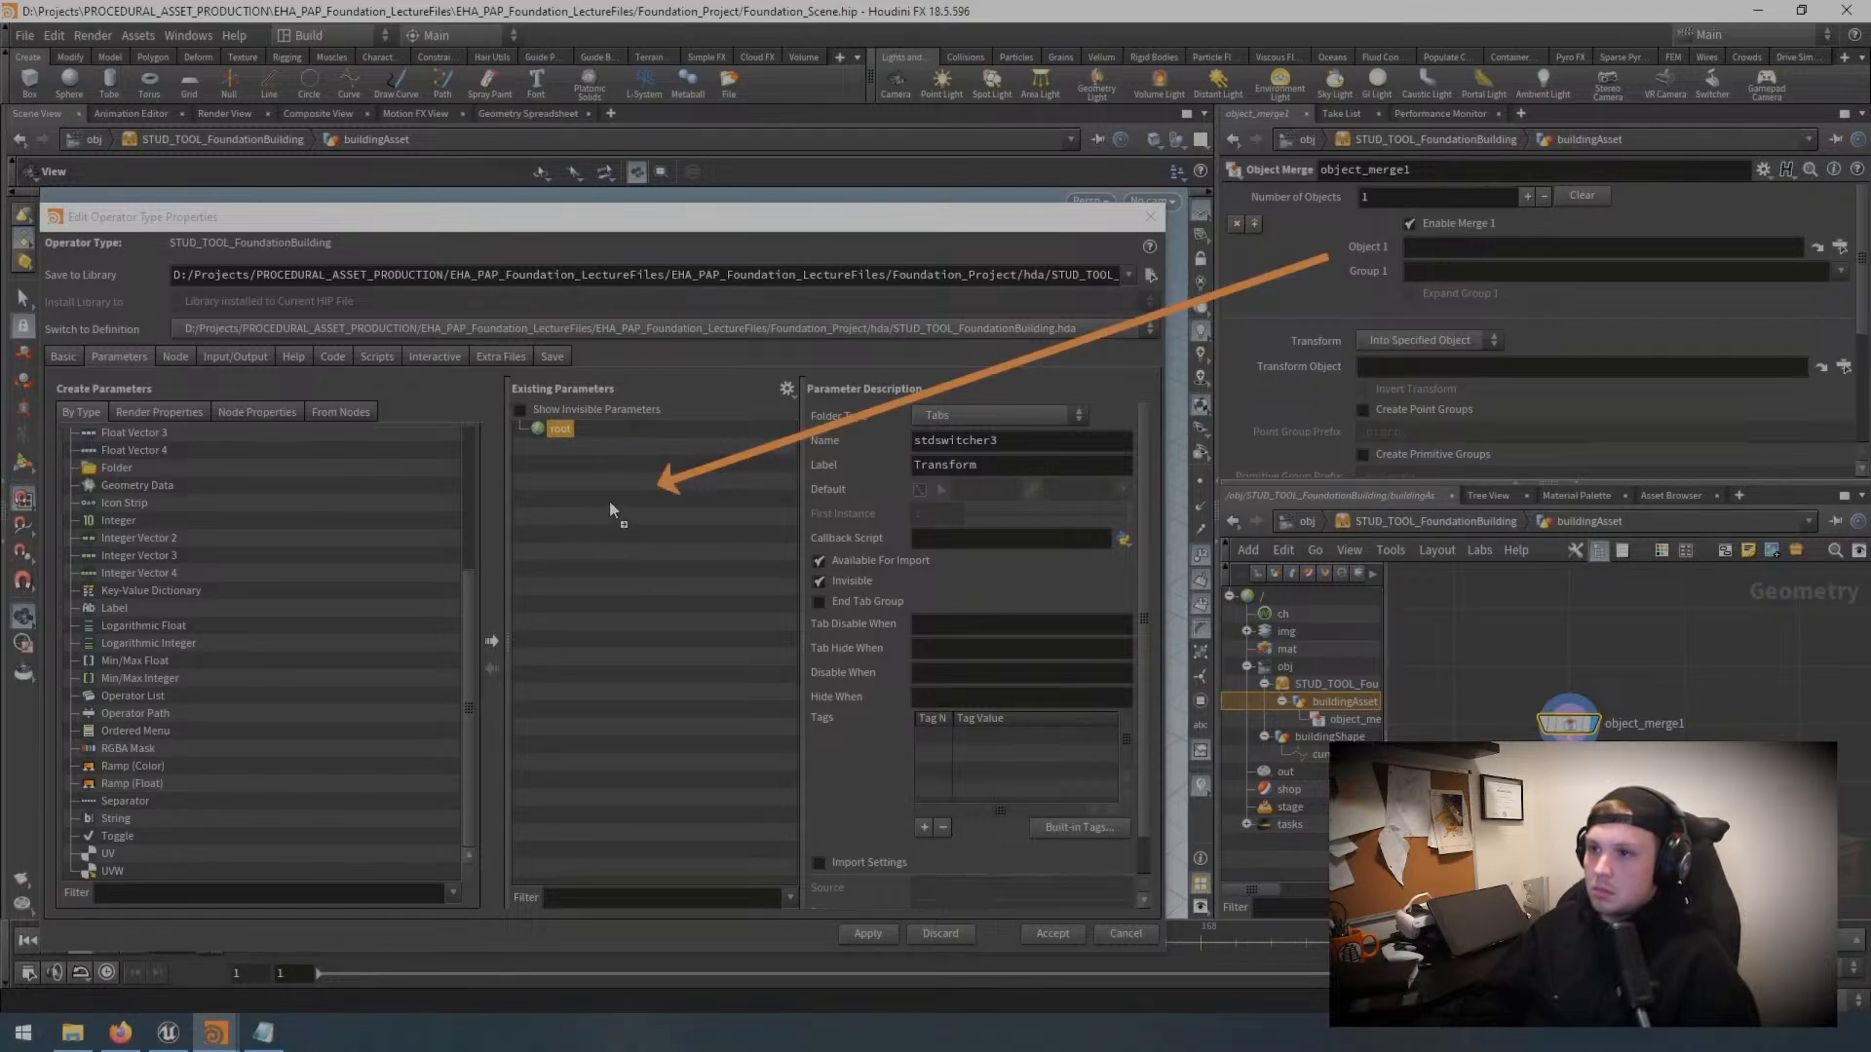
left_click_drag(610, 500, 610, 501)
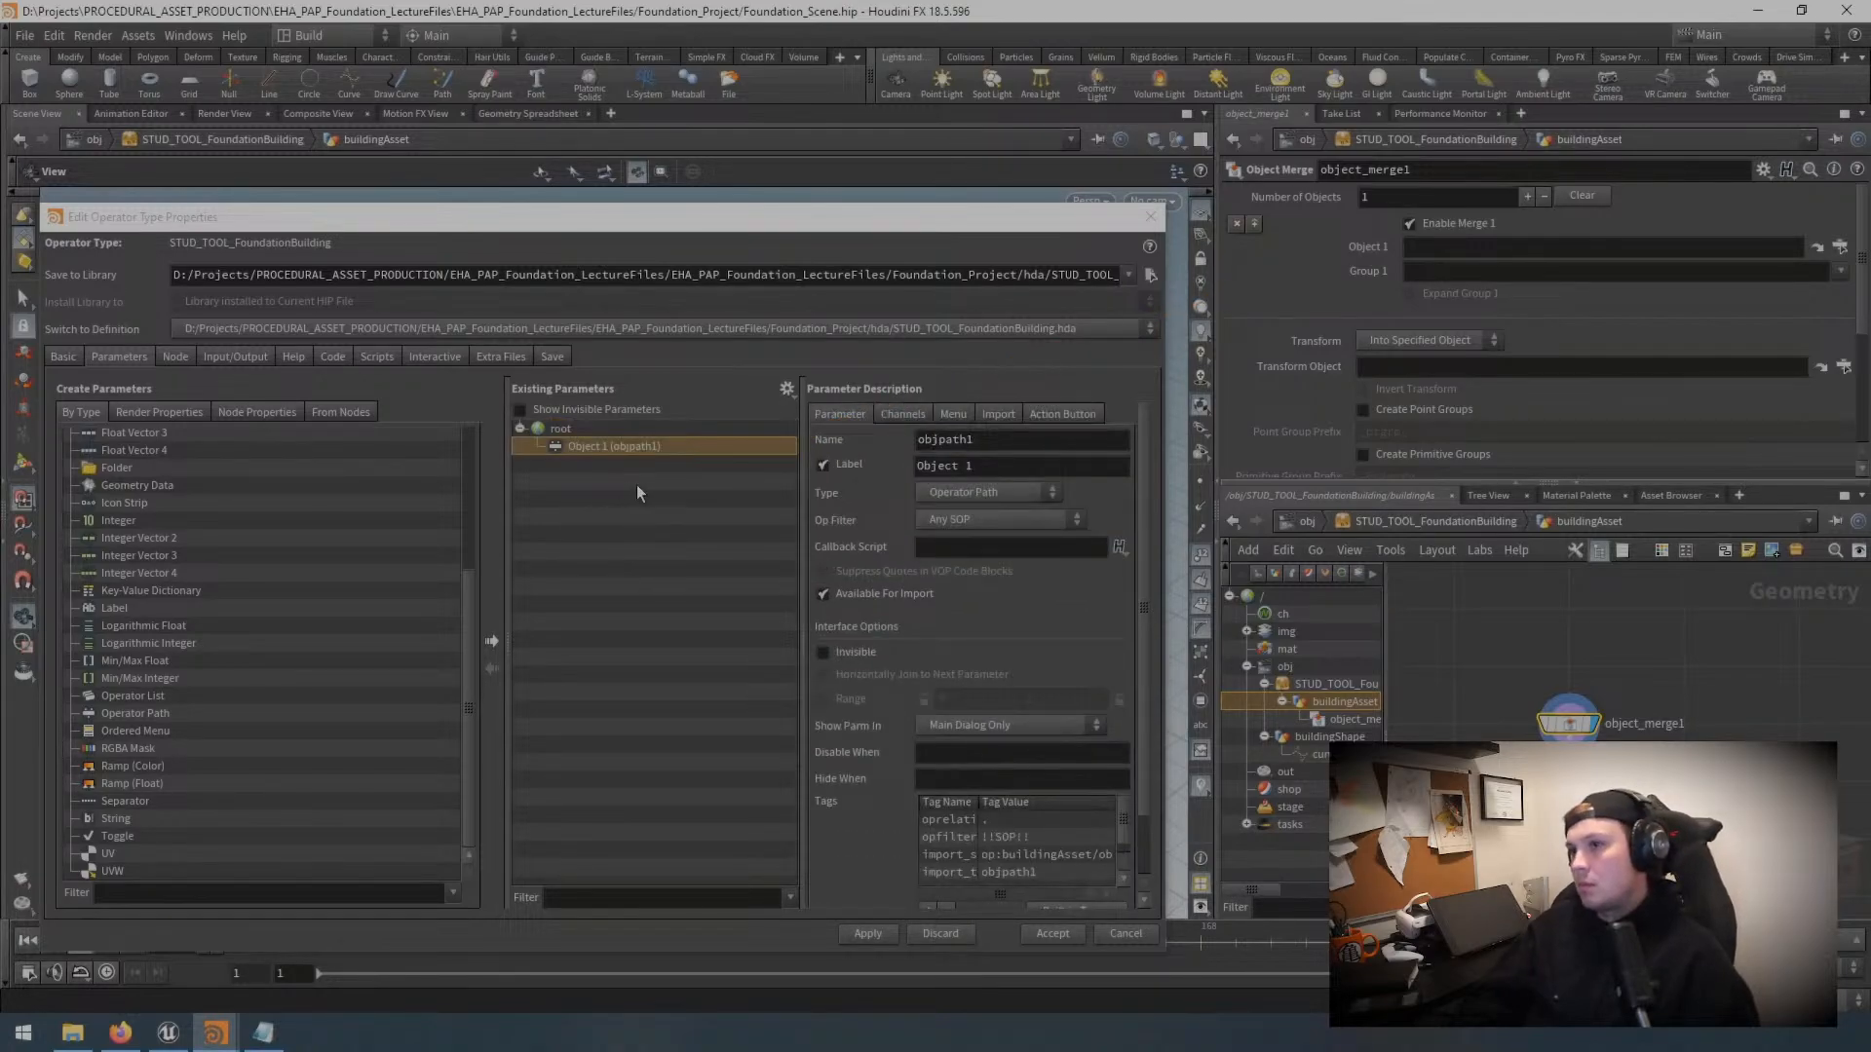
Step: Name the promoted parameter curveInput_Building and label it Building Input Curve
double_click(1009, 444)
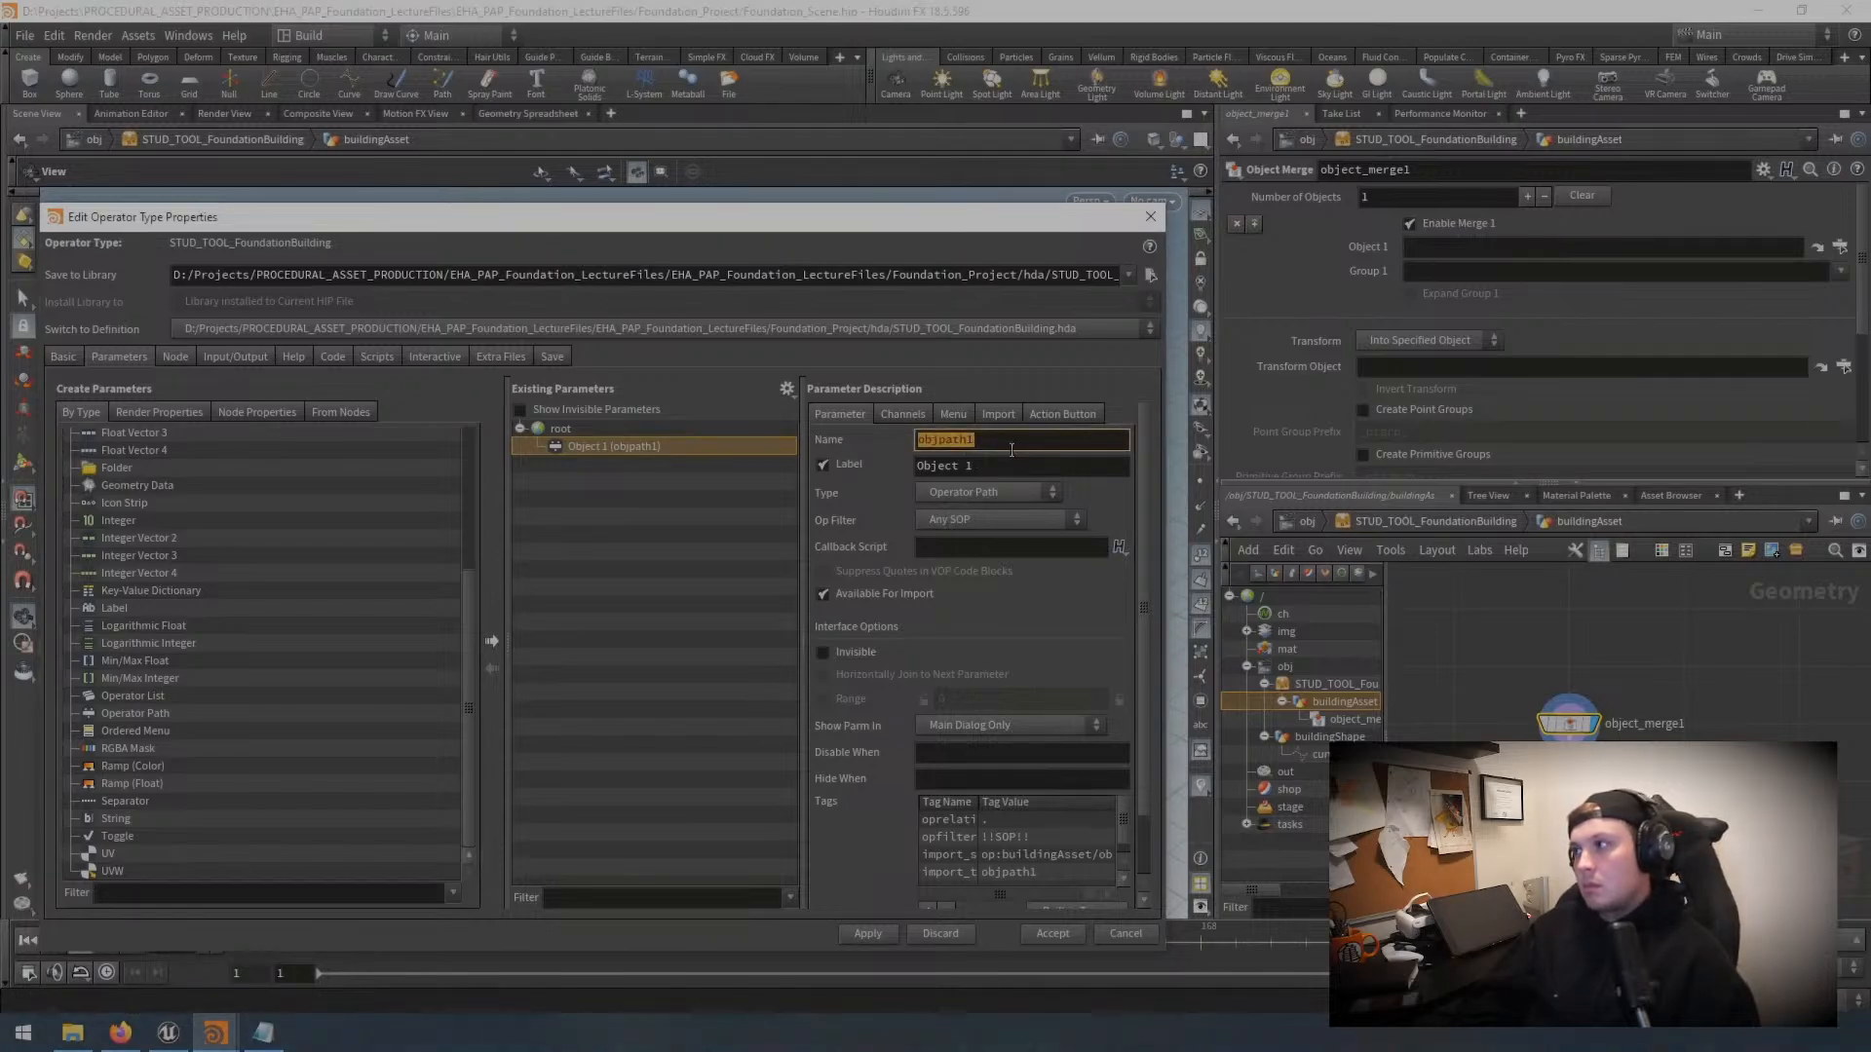
type("curveInput_")
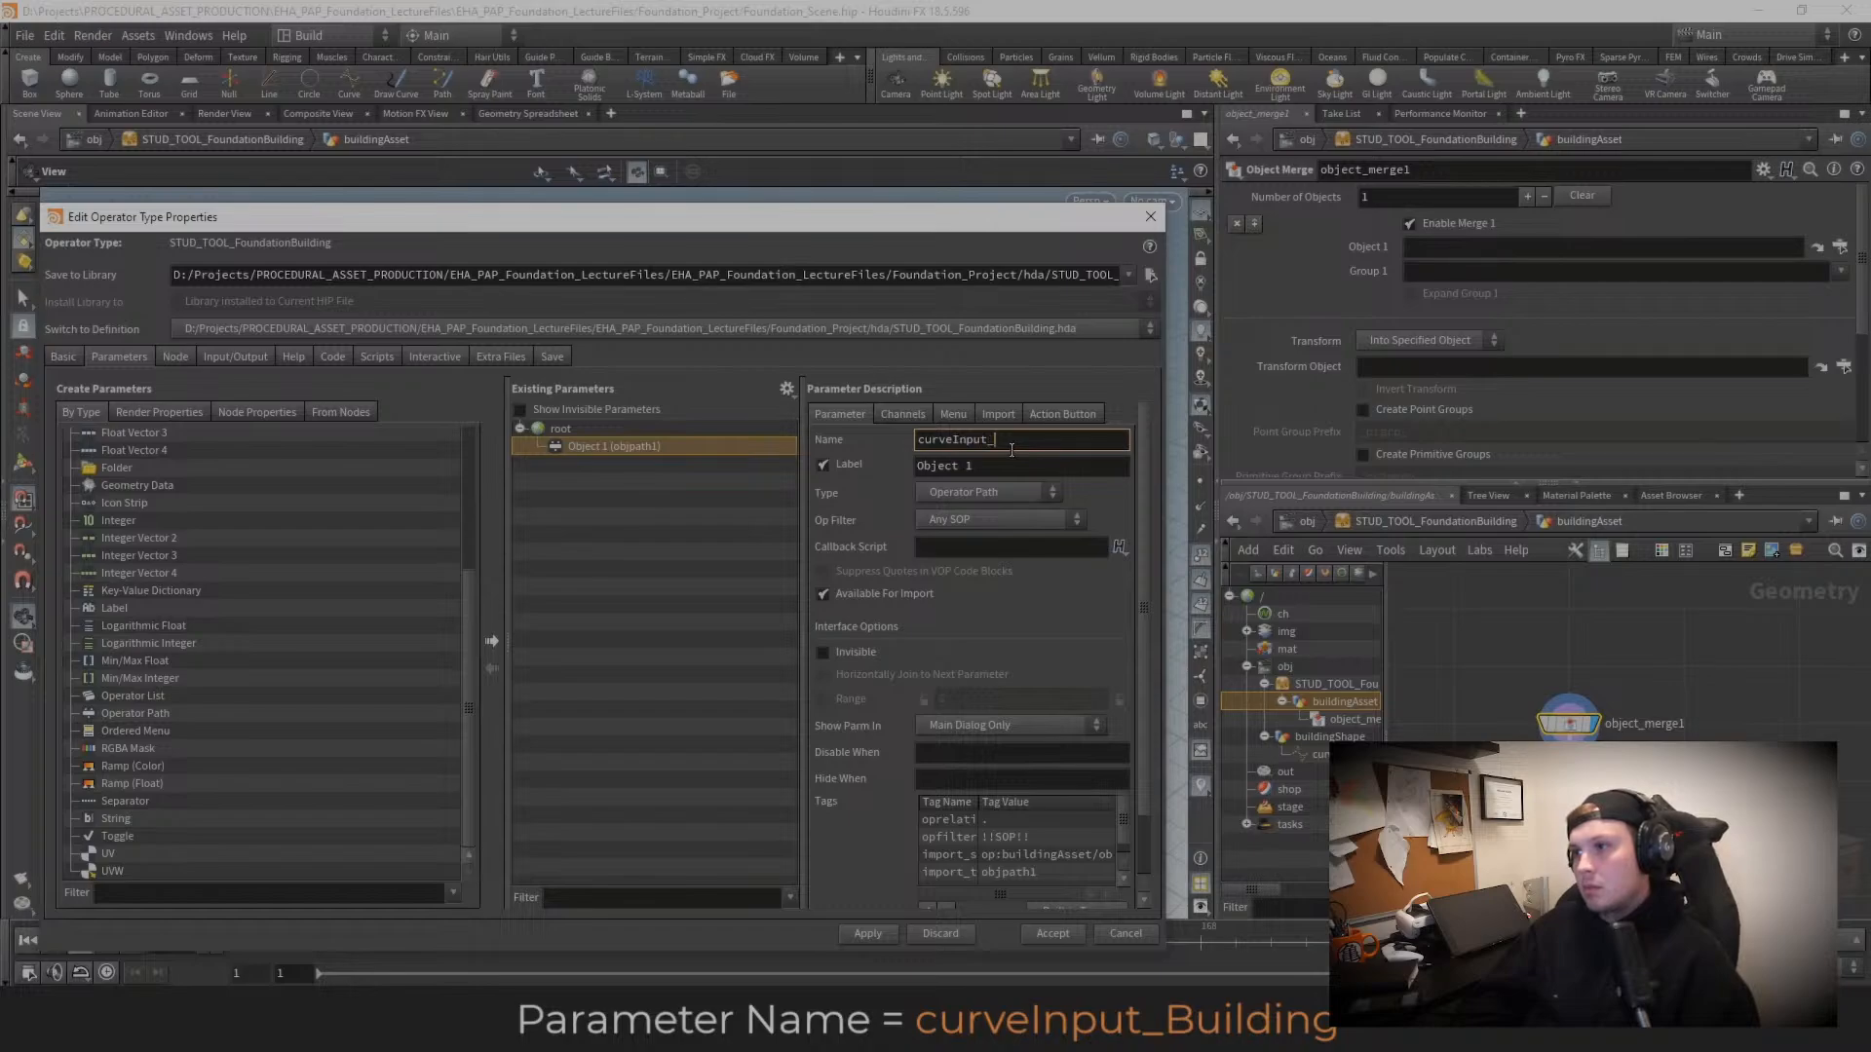
type("Building")
key("Tab")
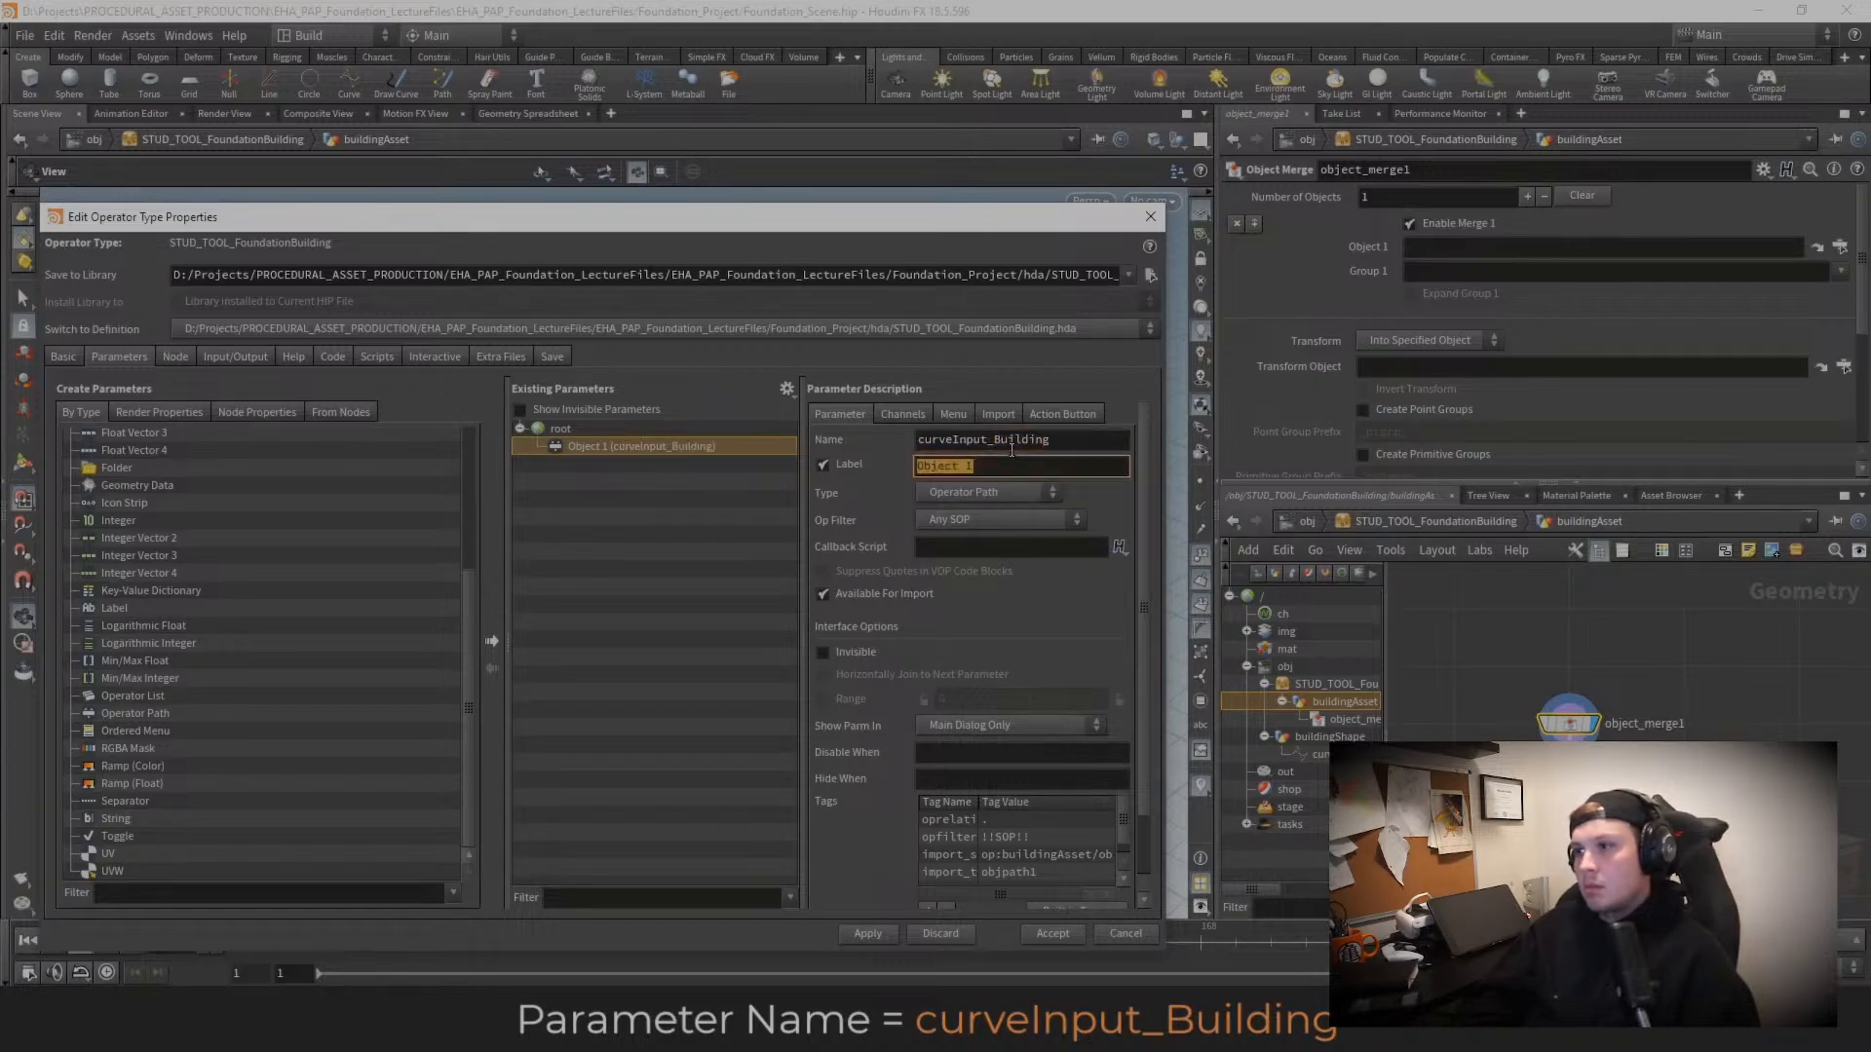
type("Buil")
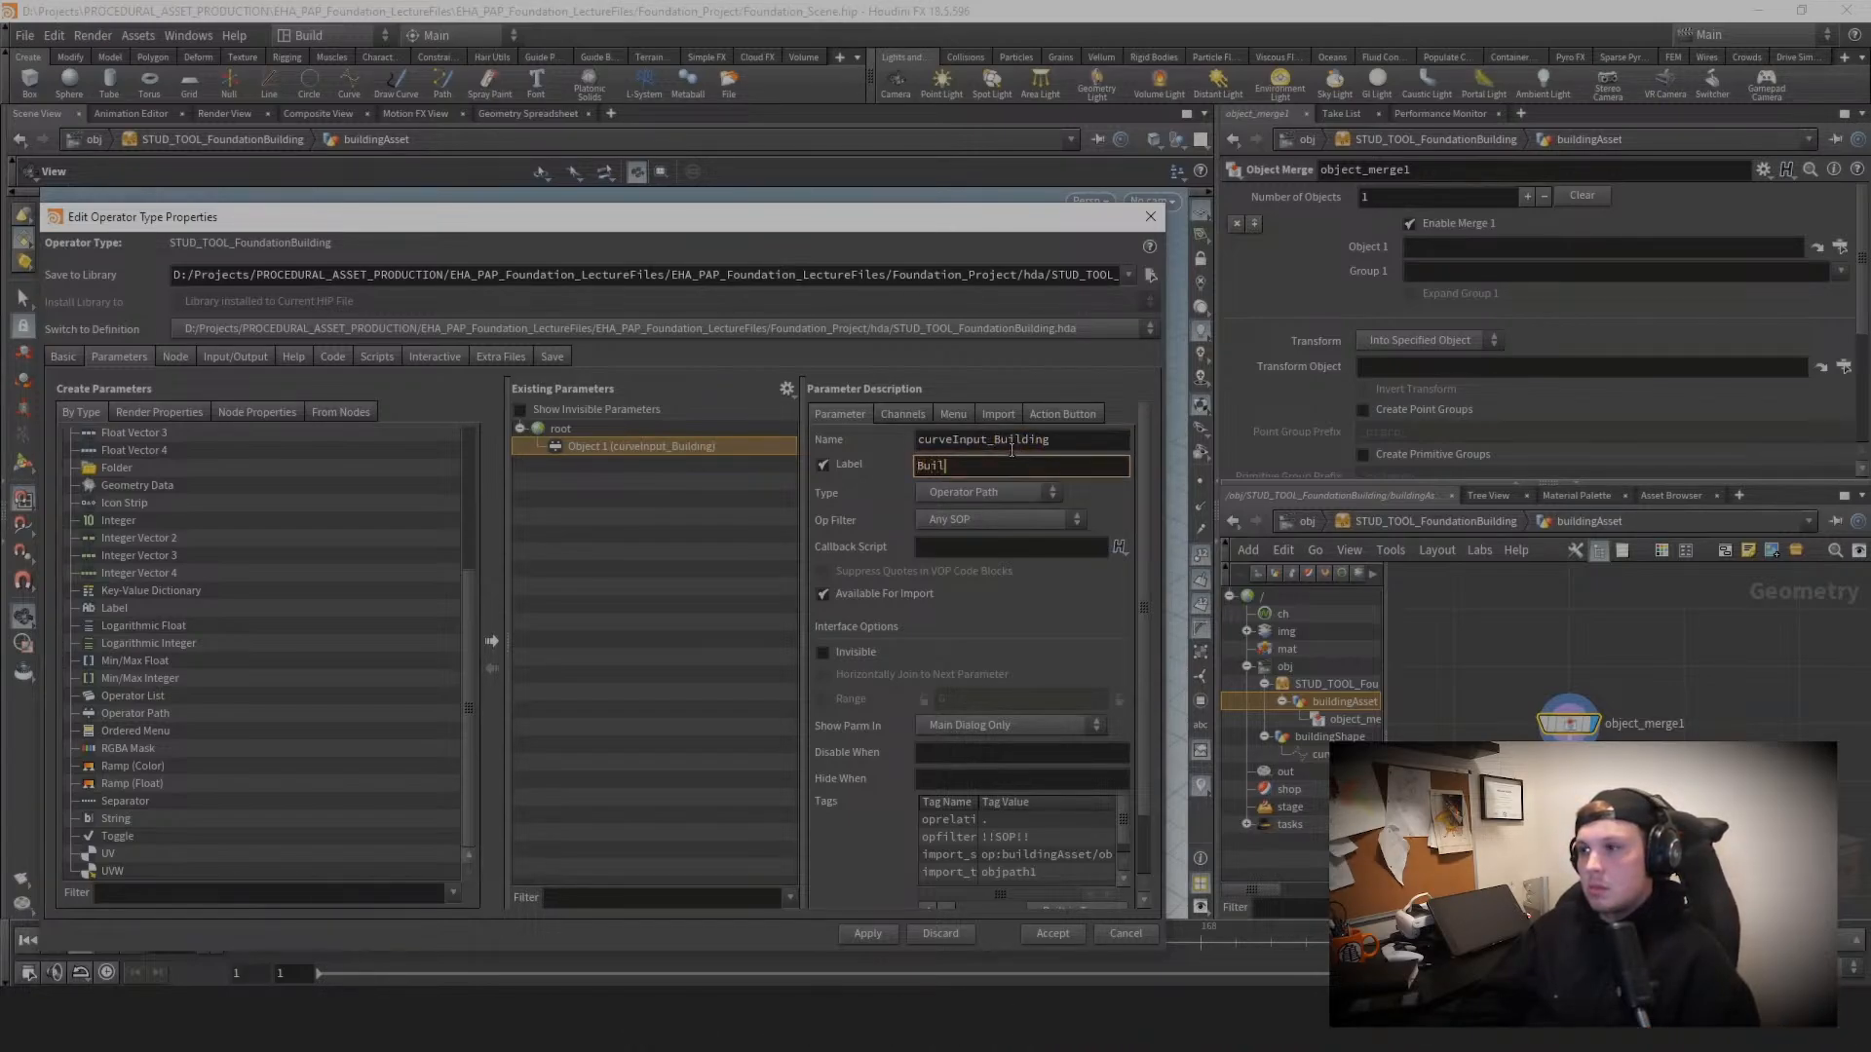
type("ding Input Curve")
key("Return")
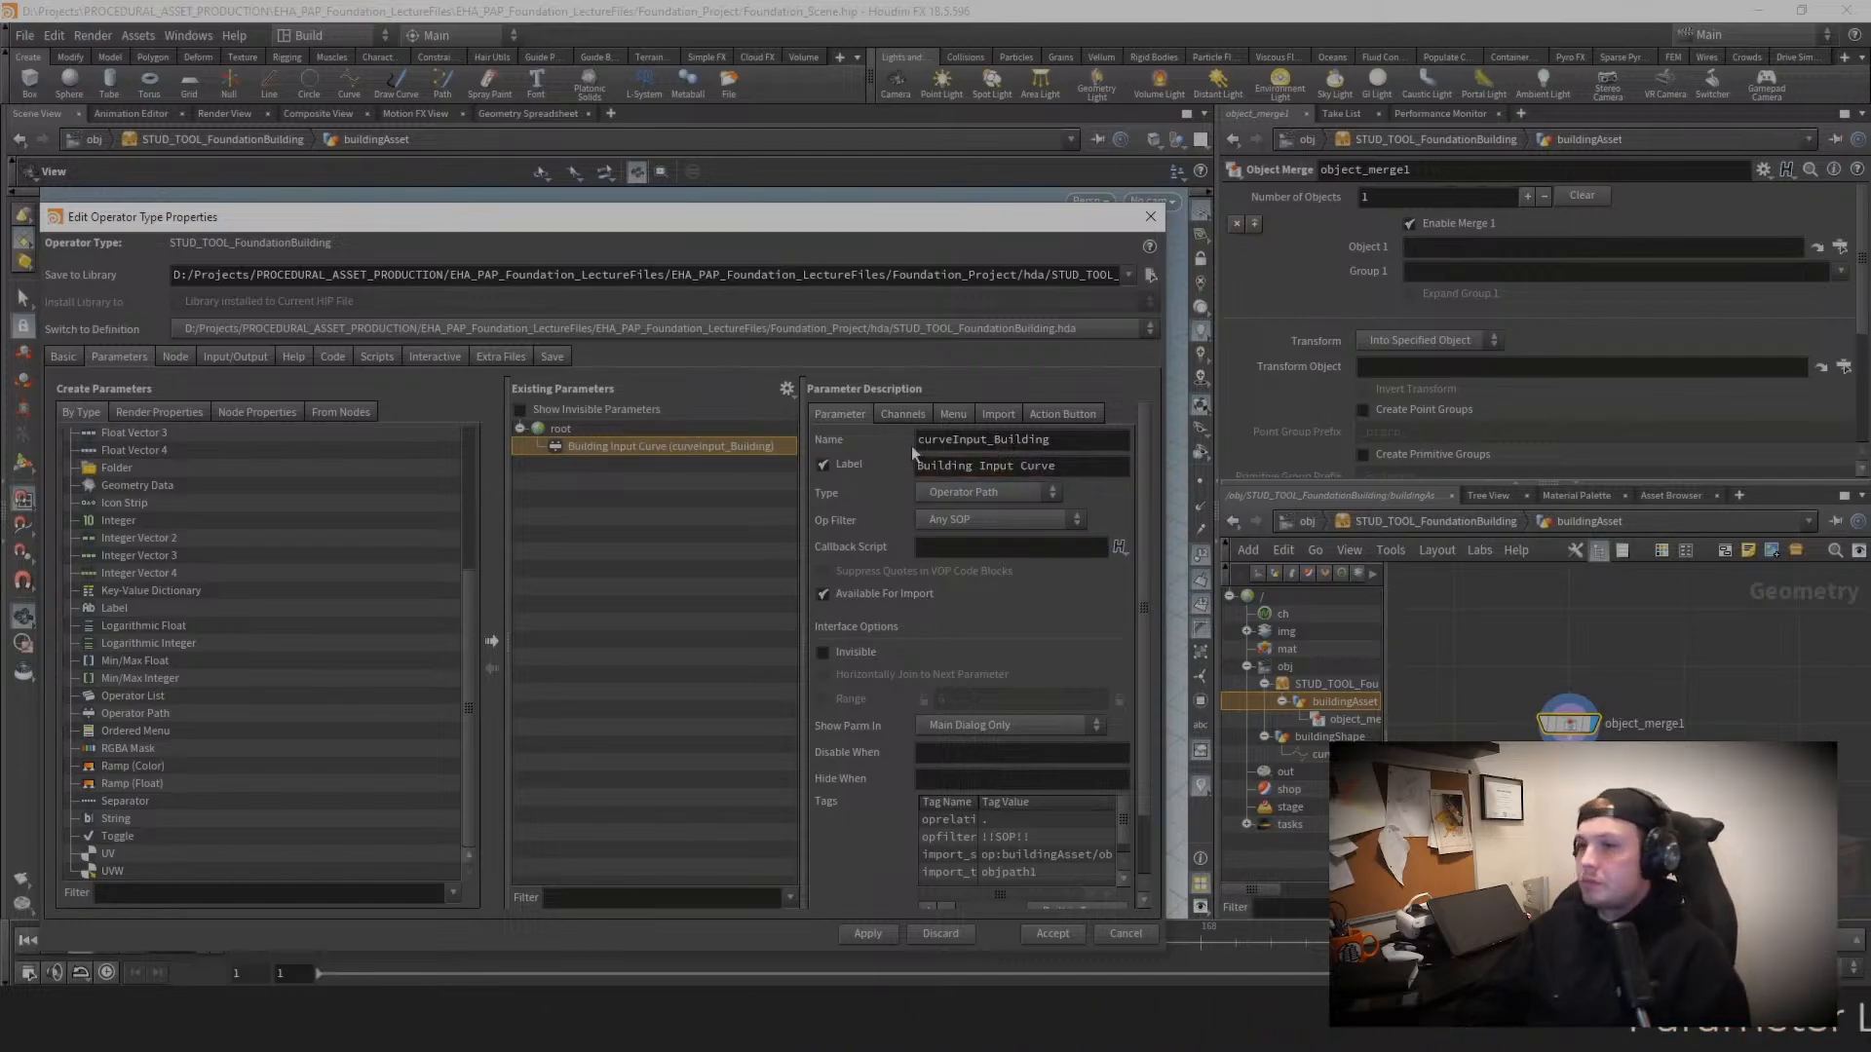
left_click_drag(954, 440, 917, 440)
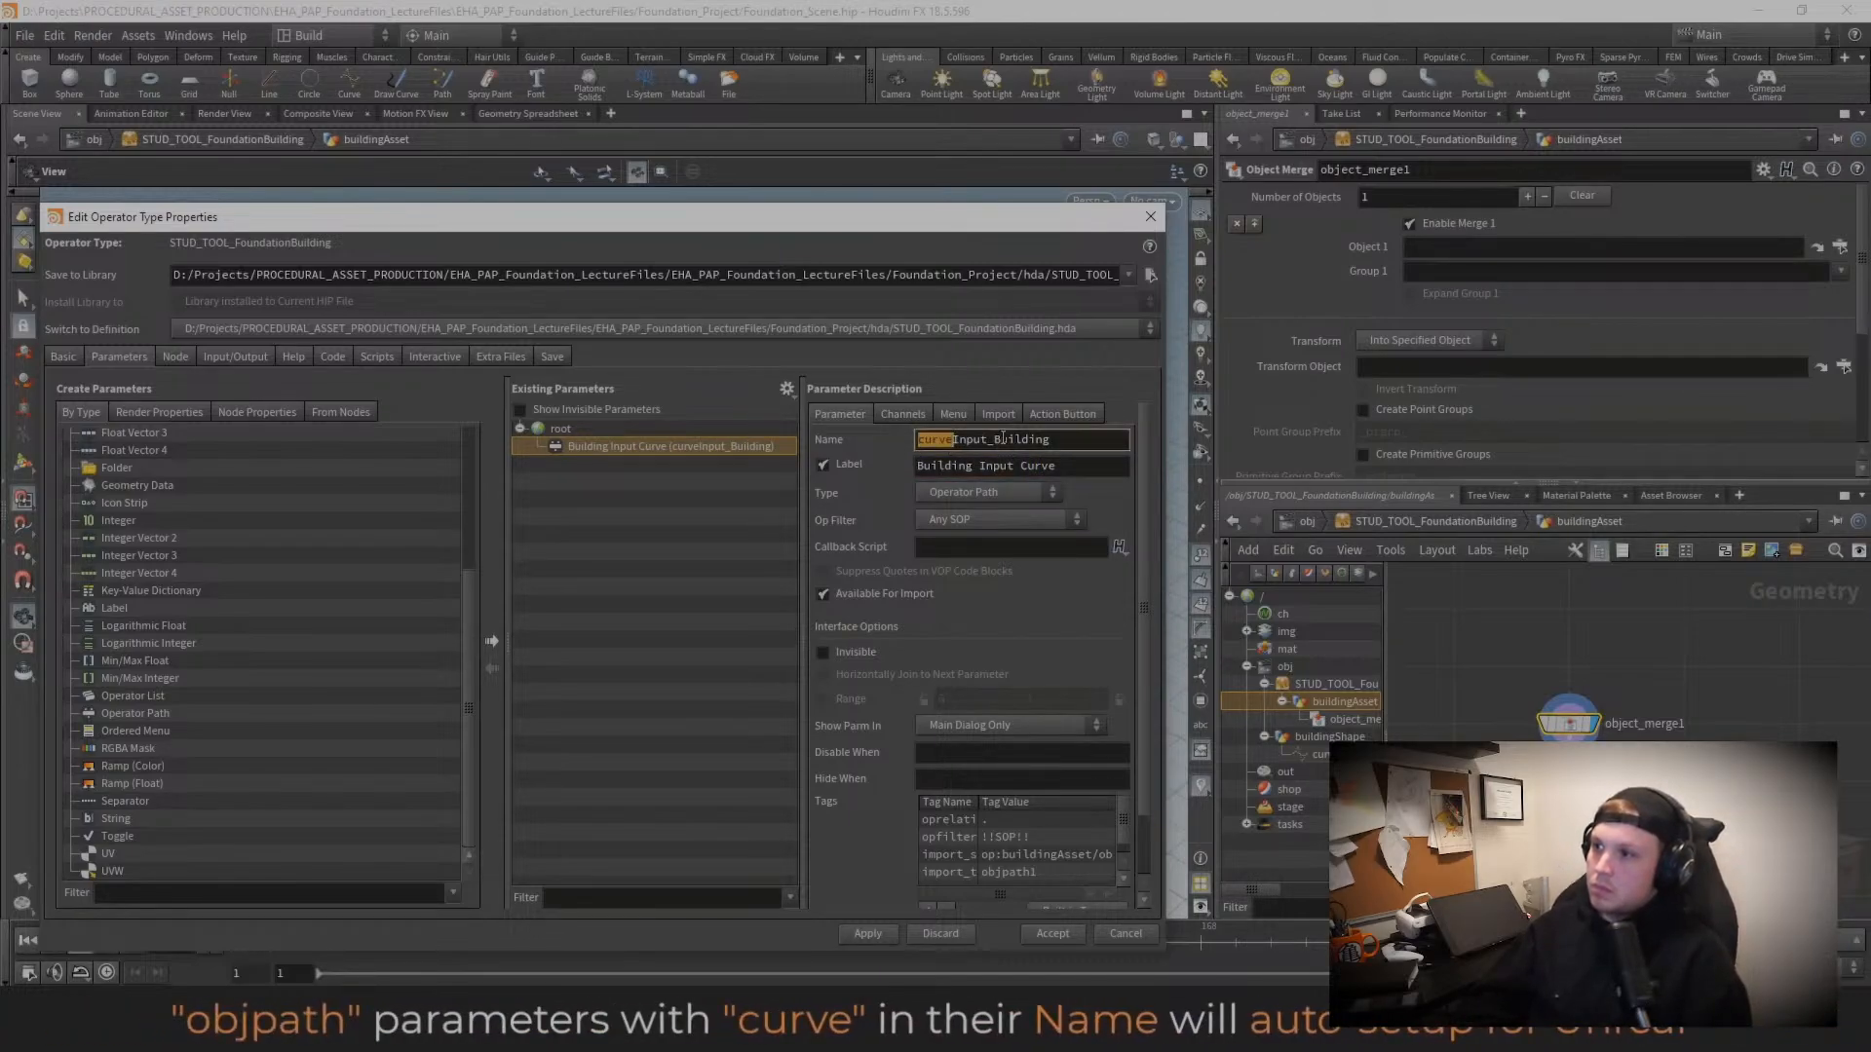
left_click_drag(1073, 441, 863, 441)
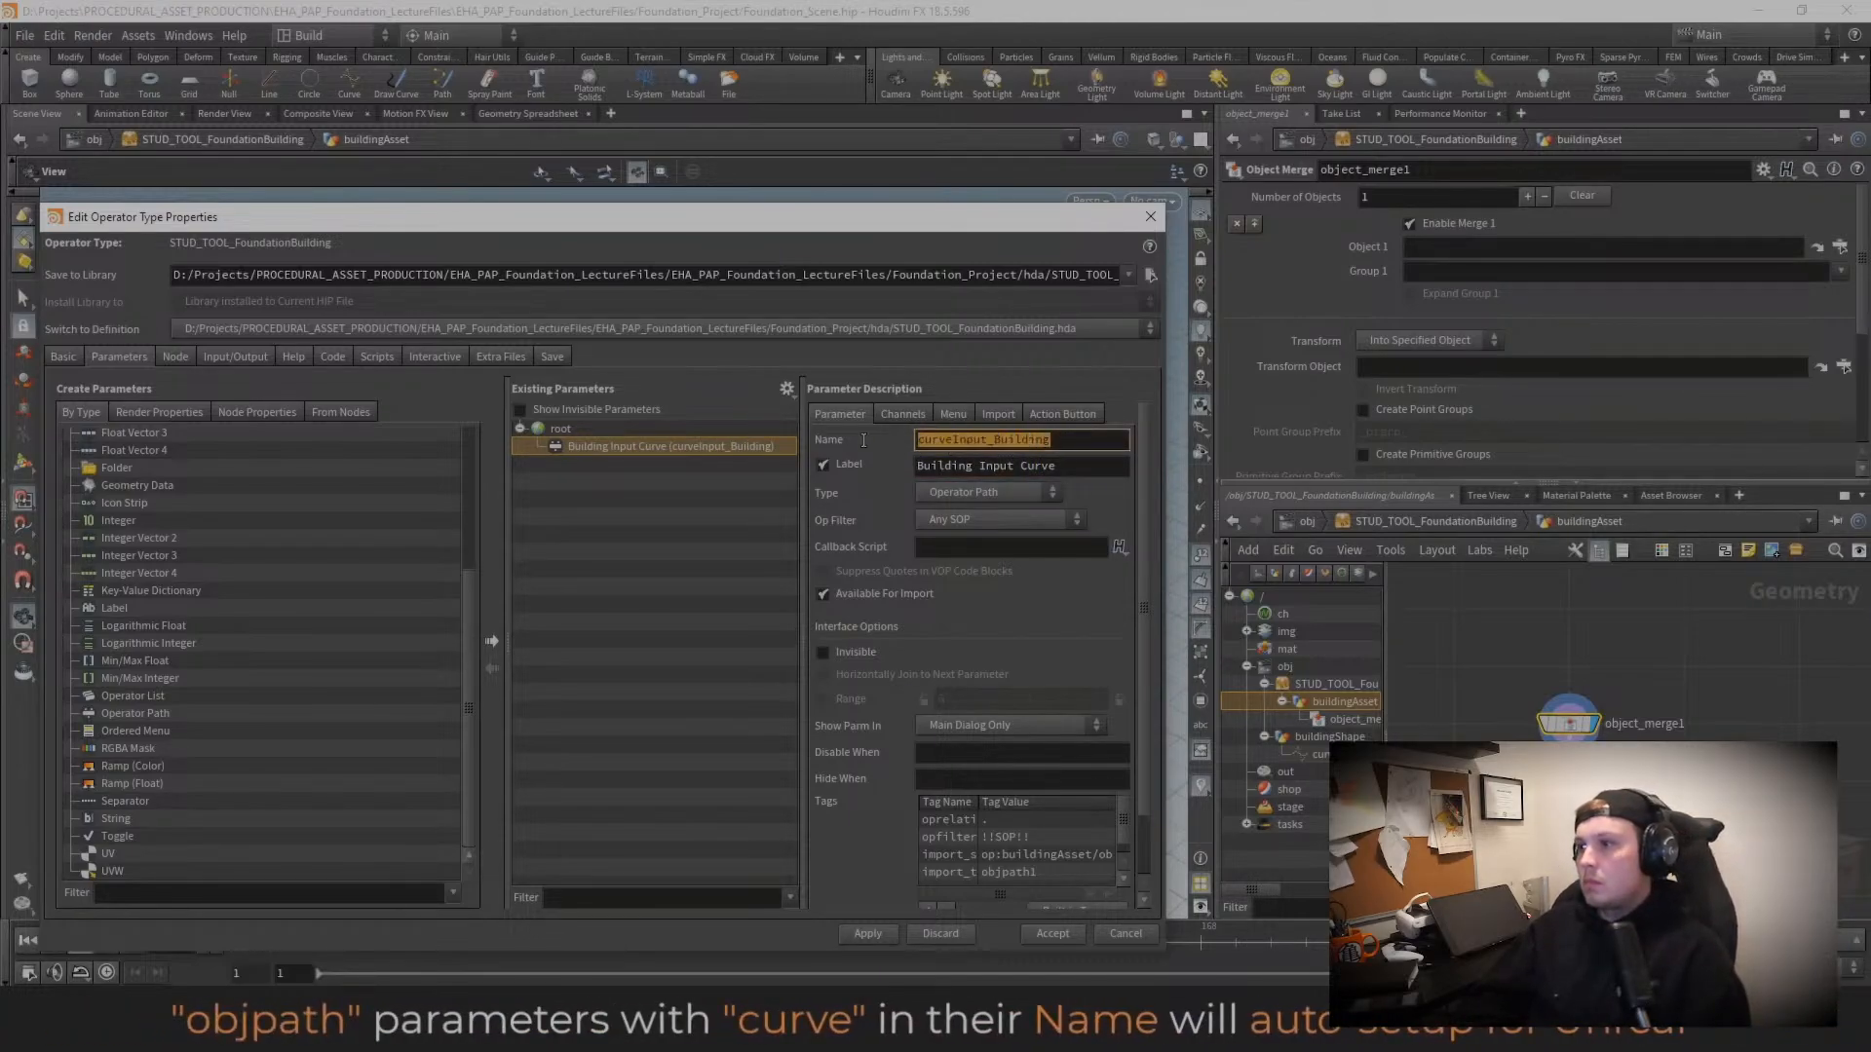
left_click(1068, 444)
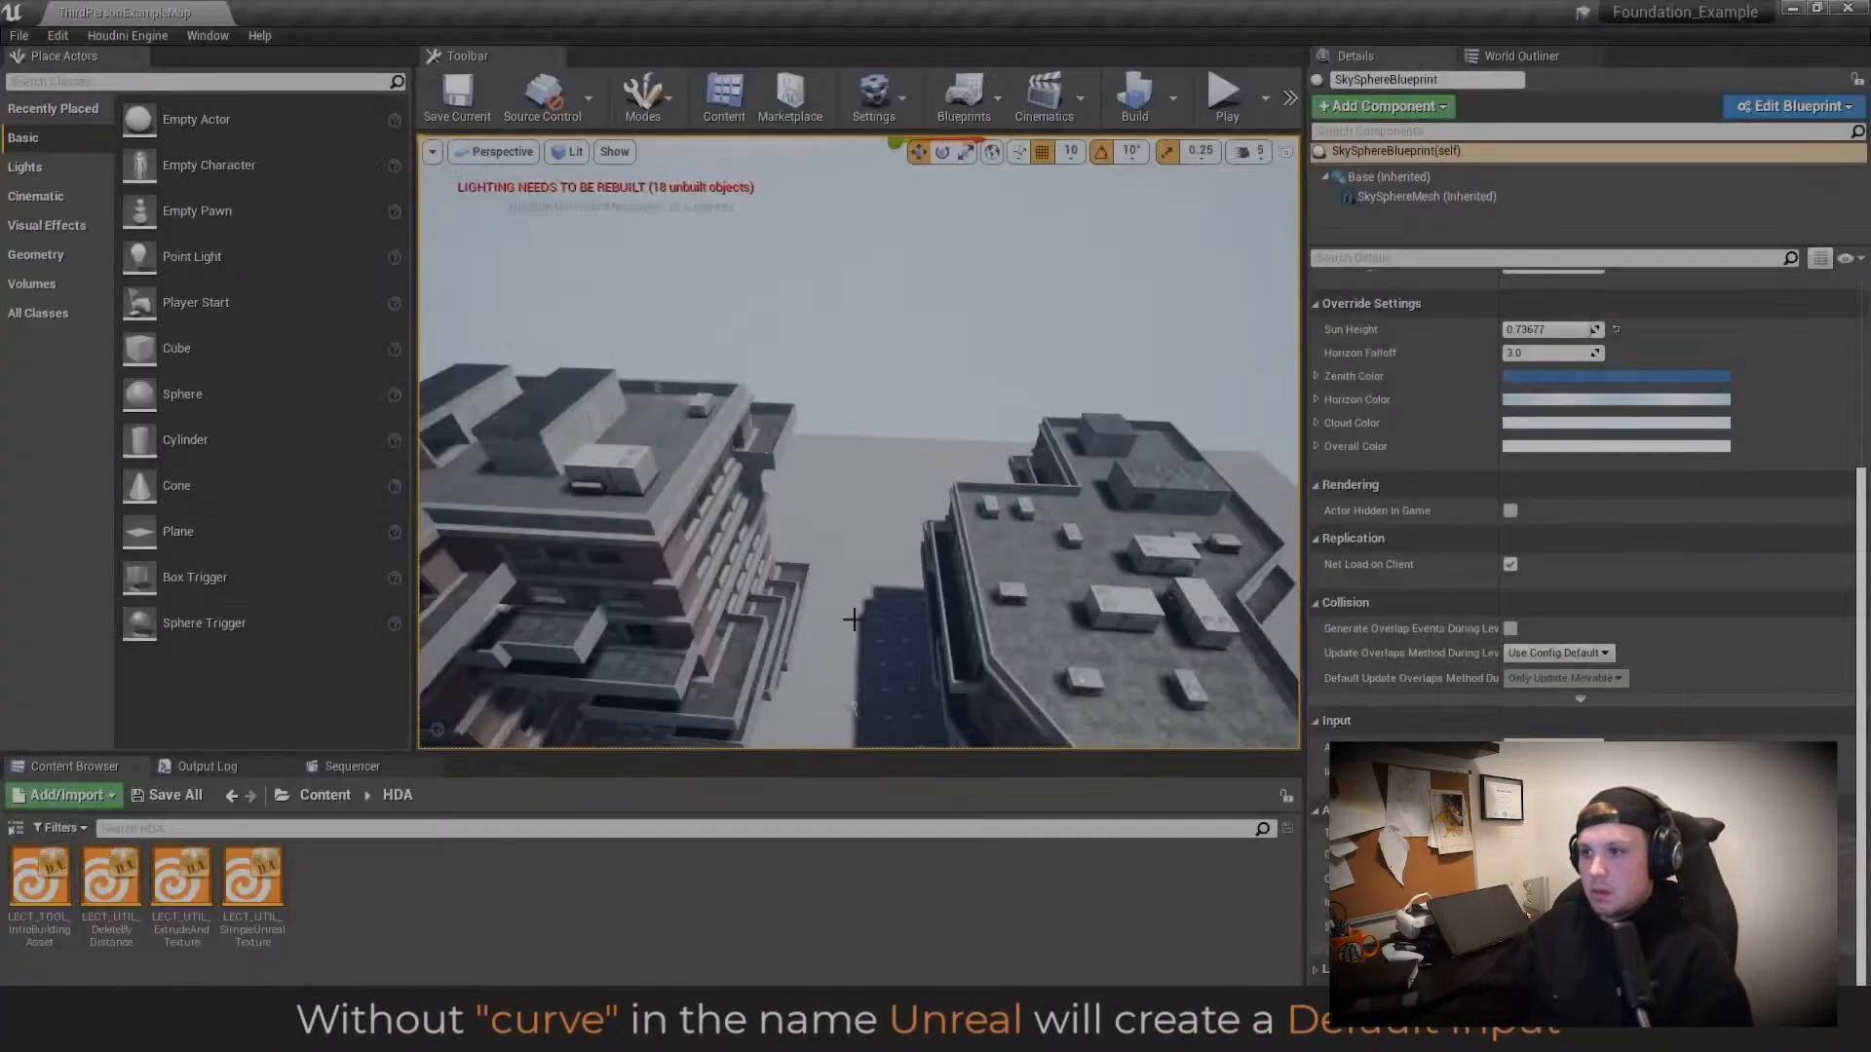
Step: In the Unreal Editor, frame the example buildings and turn off Game View for the perspective viewport
right_click_drag(940, 499, 730, 364)
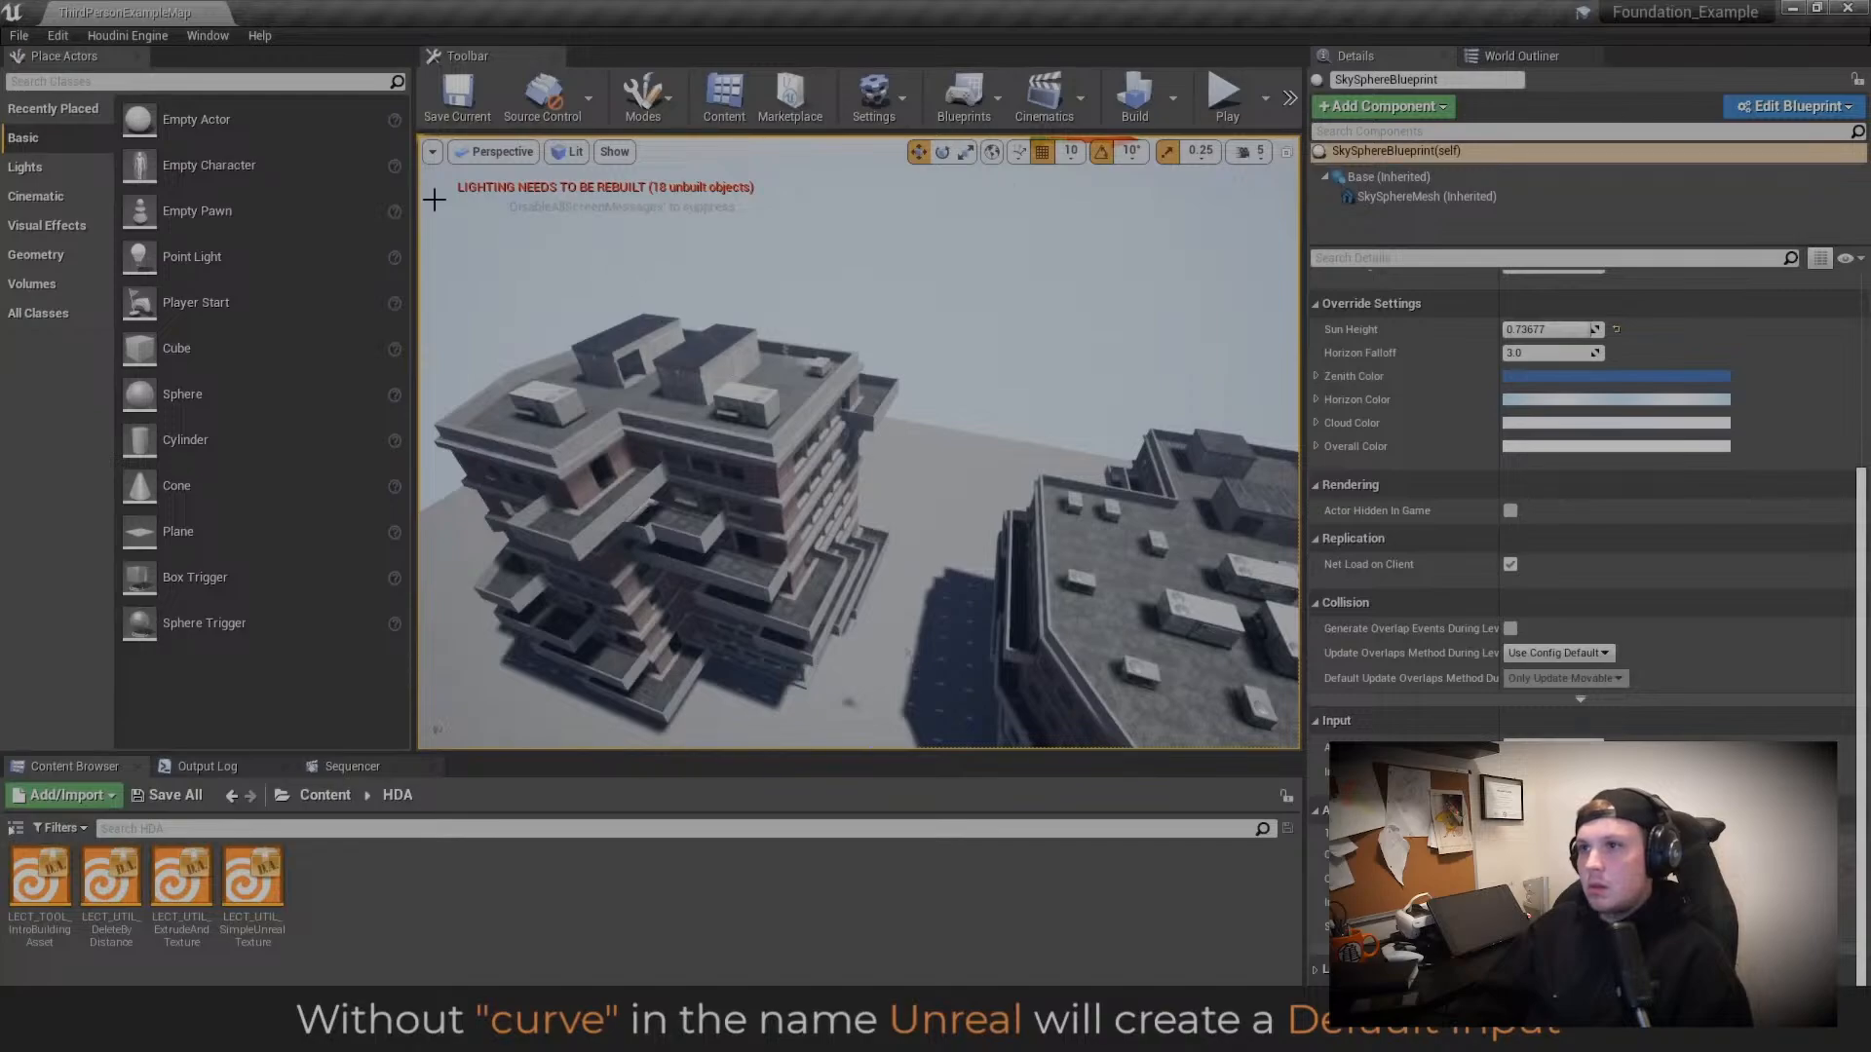
left_click(432, 151)
mouse_move(486, 279)
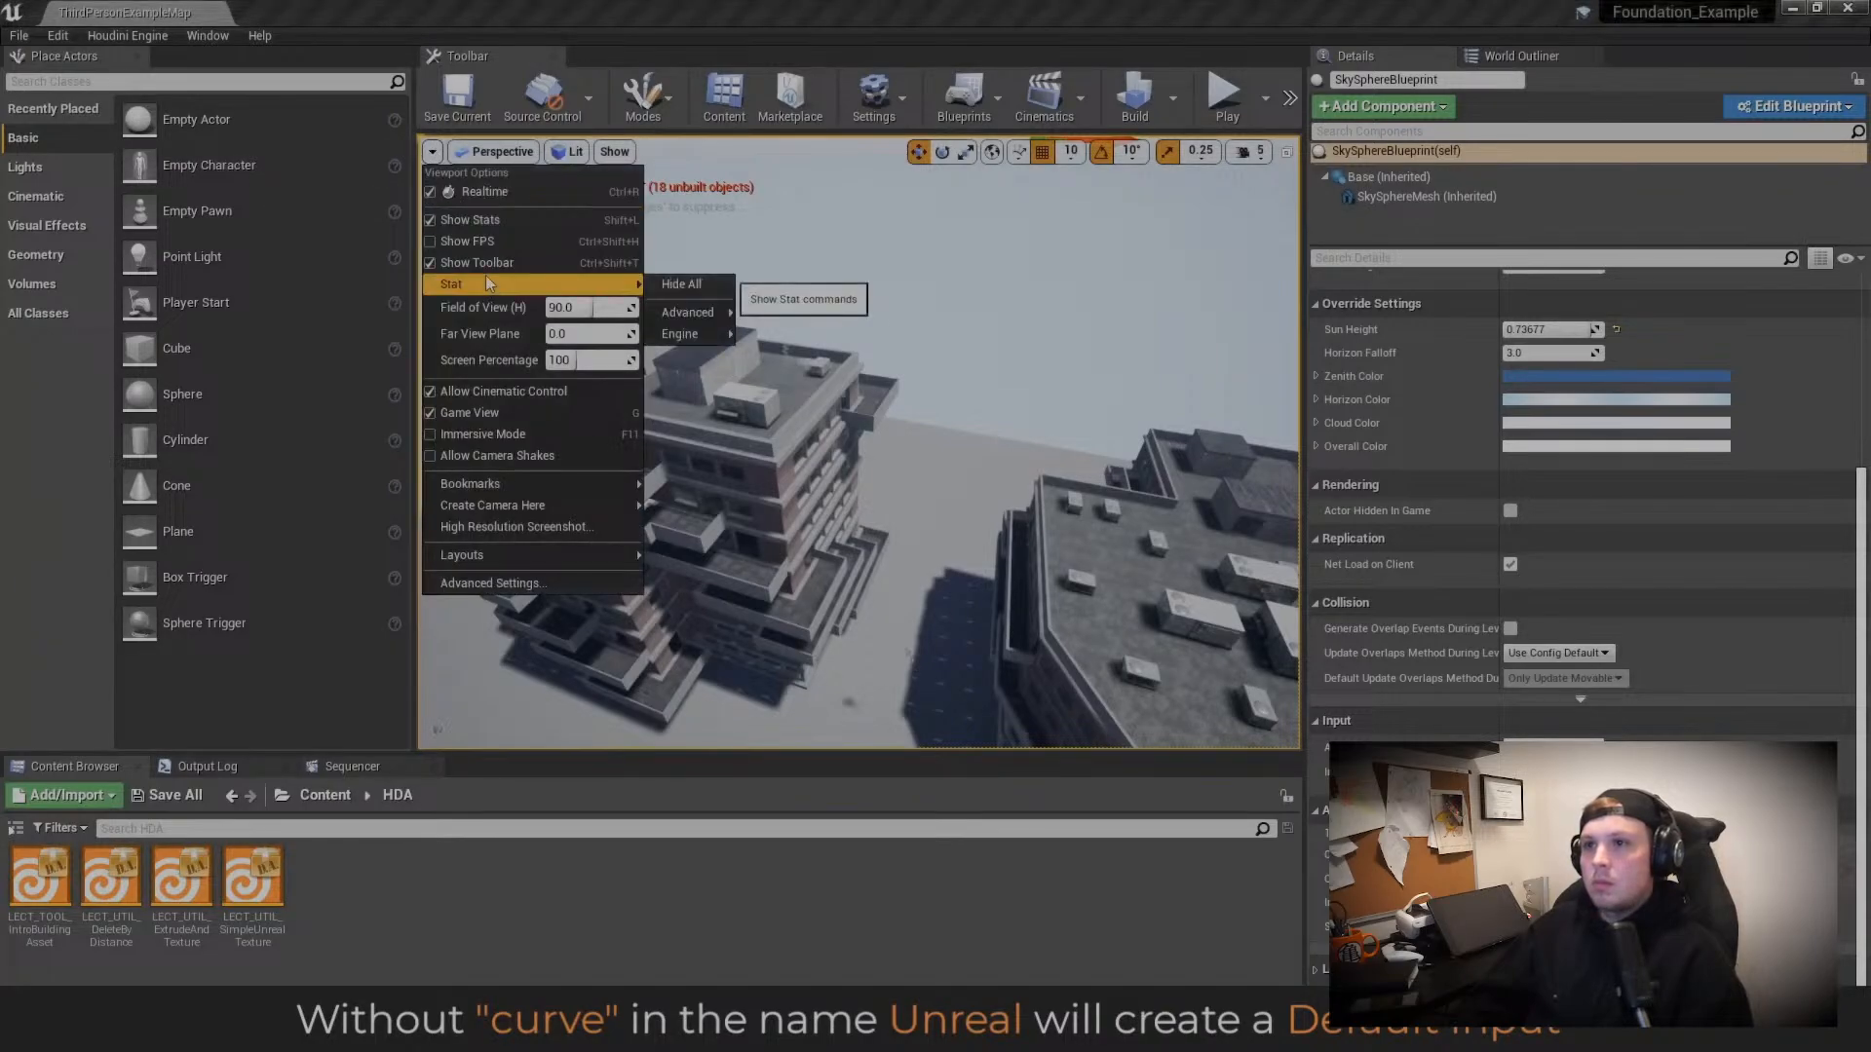
left_click(568, 417)
Step: Place LECT_TOOL_IntroBuildingAsset from the HDA folder on the open ground near the existing buildings
right_click_drag(1002, 296, 974, 389)
key("w")
scroll(989, 417, "down", 5)
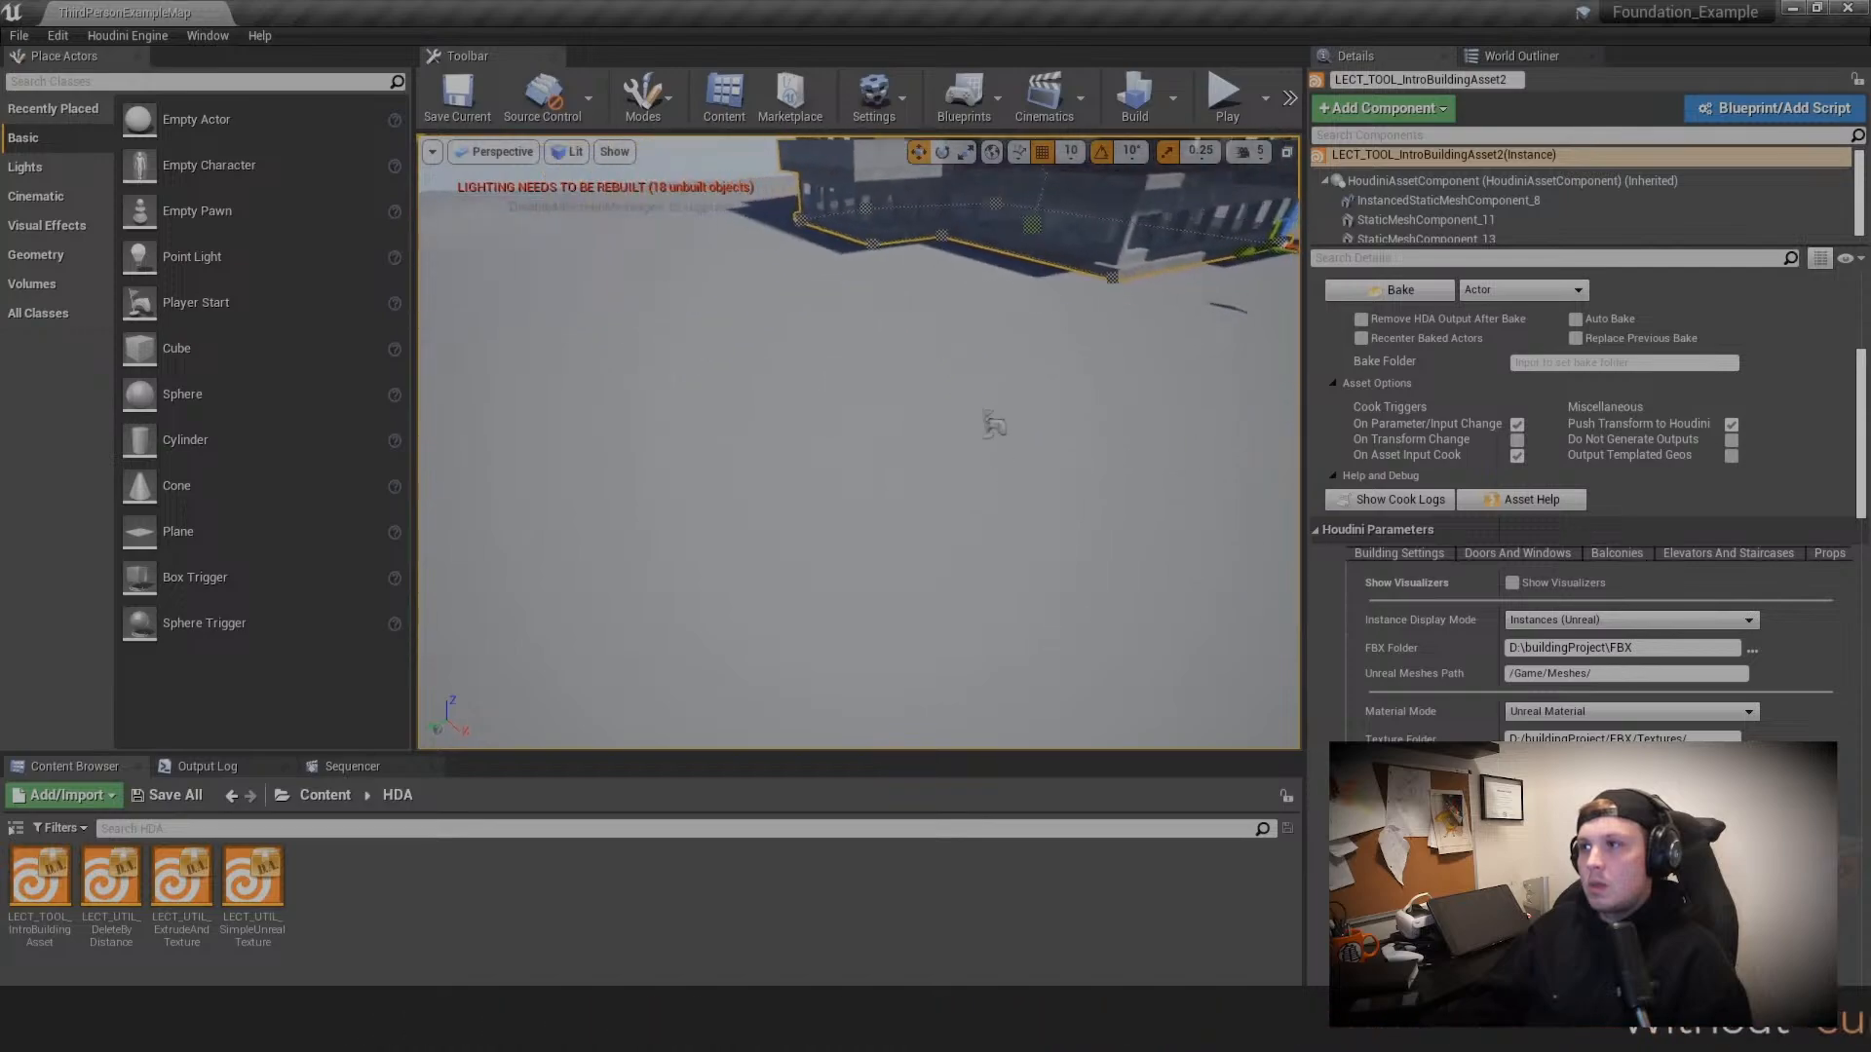
left_click_drag(39, 886, 687, 497)
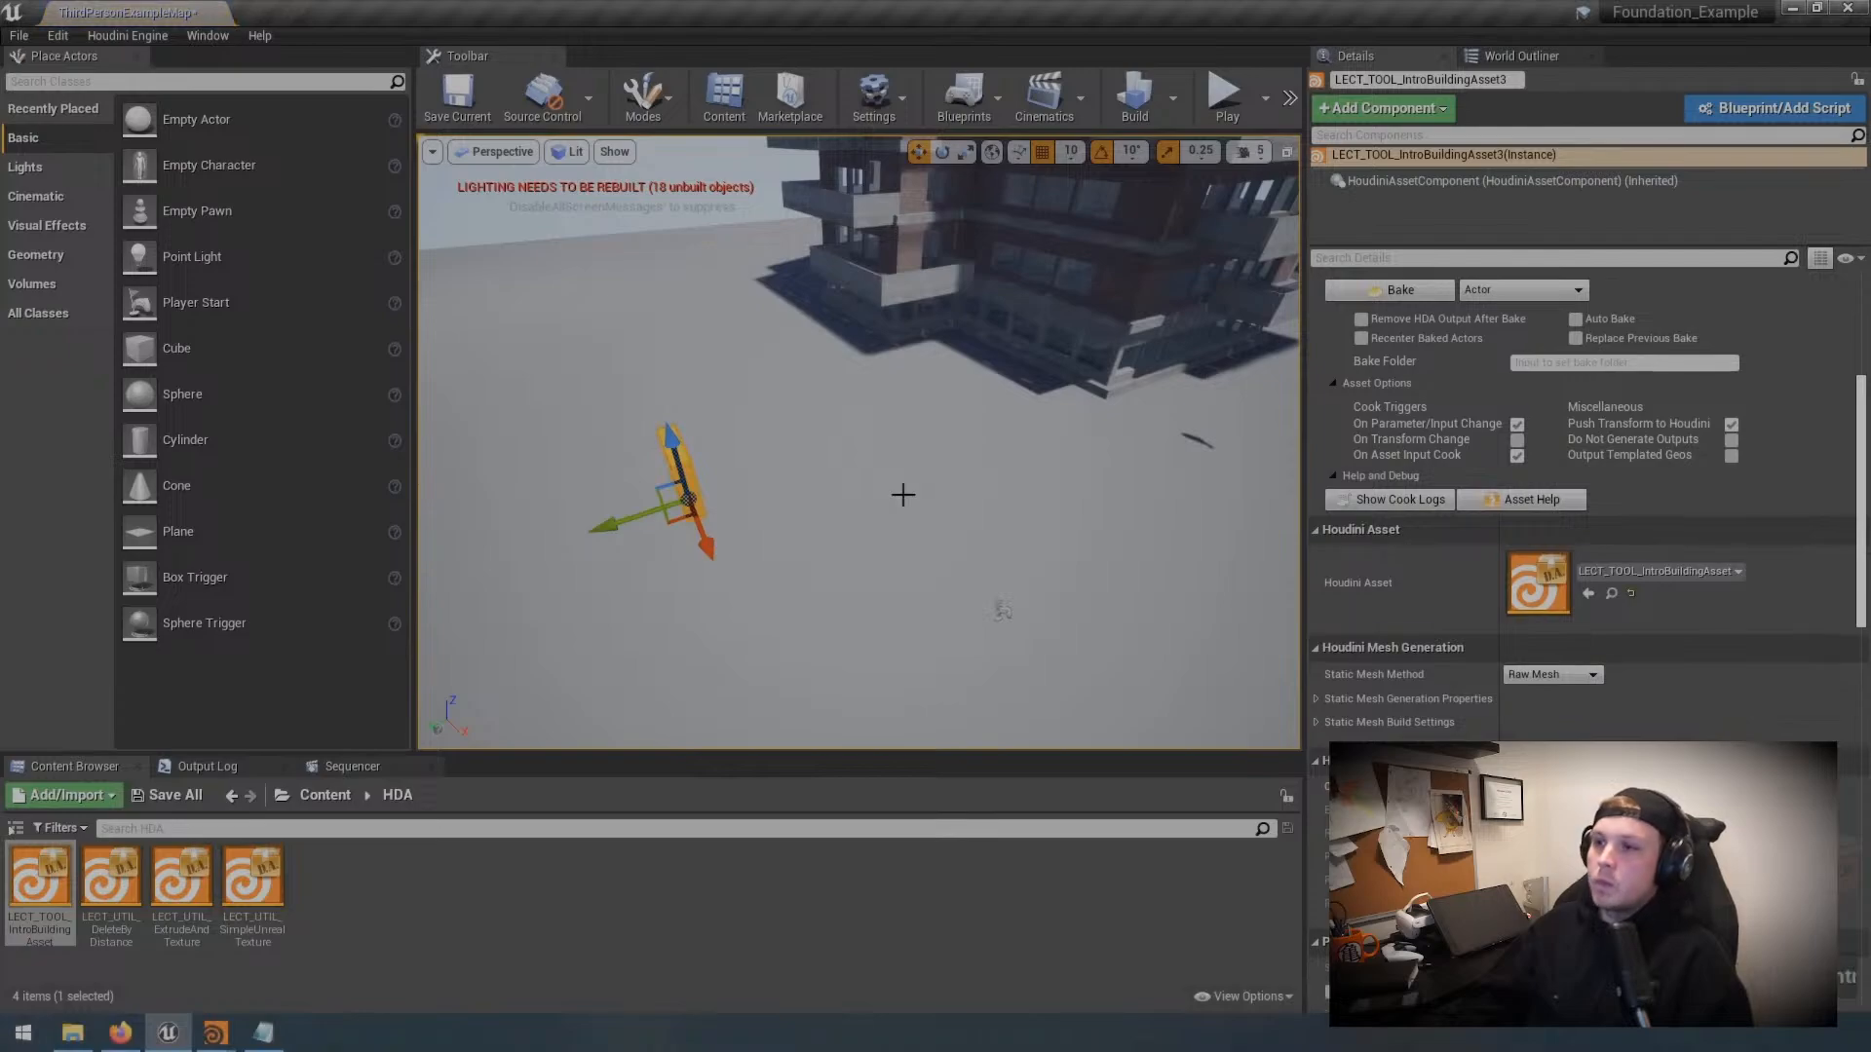
right_click_drag(859, 441, 837, 441)
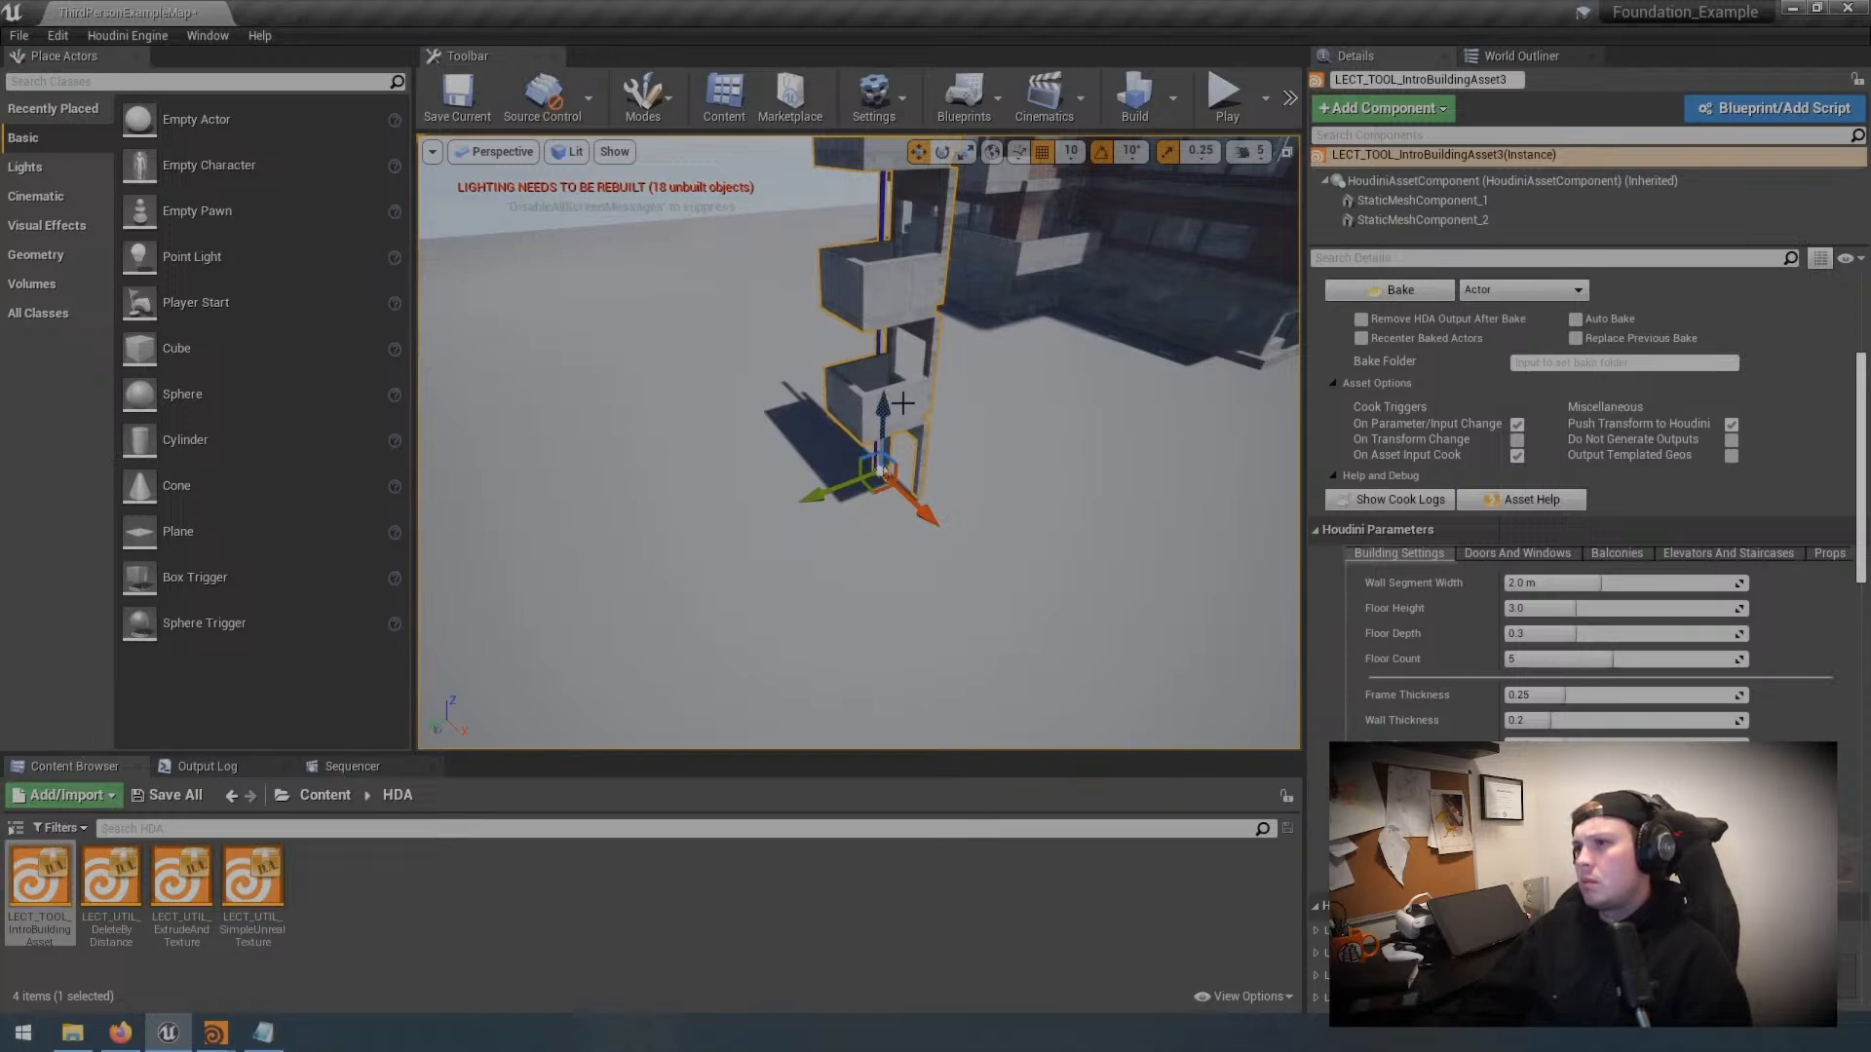
right_click_drag(980, 420, 941, 453)
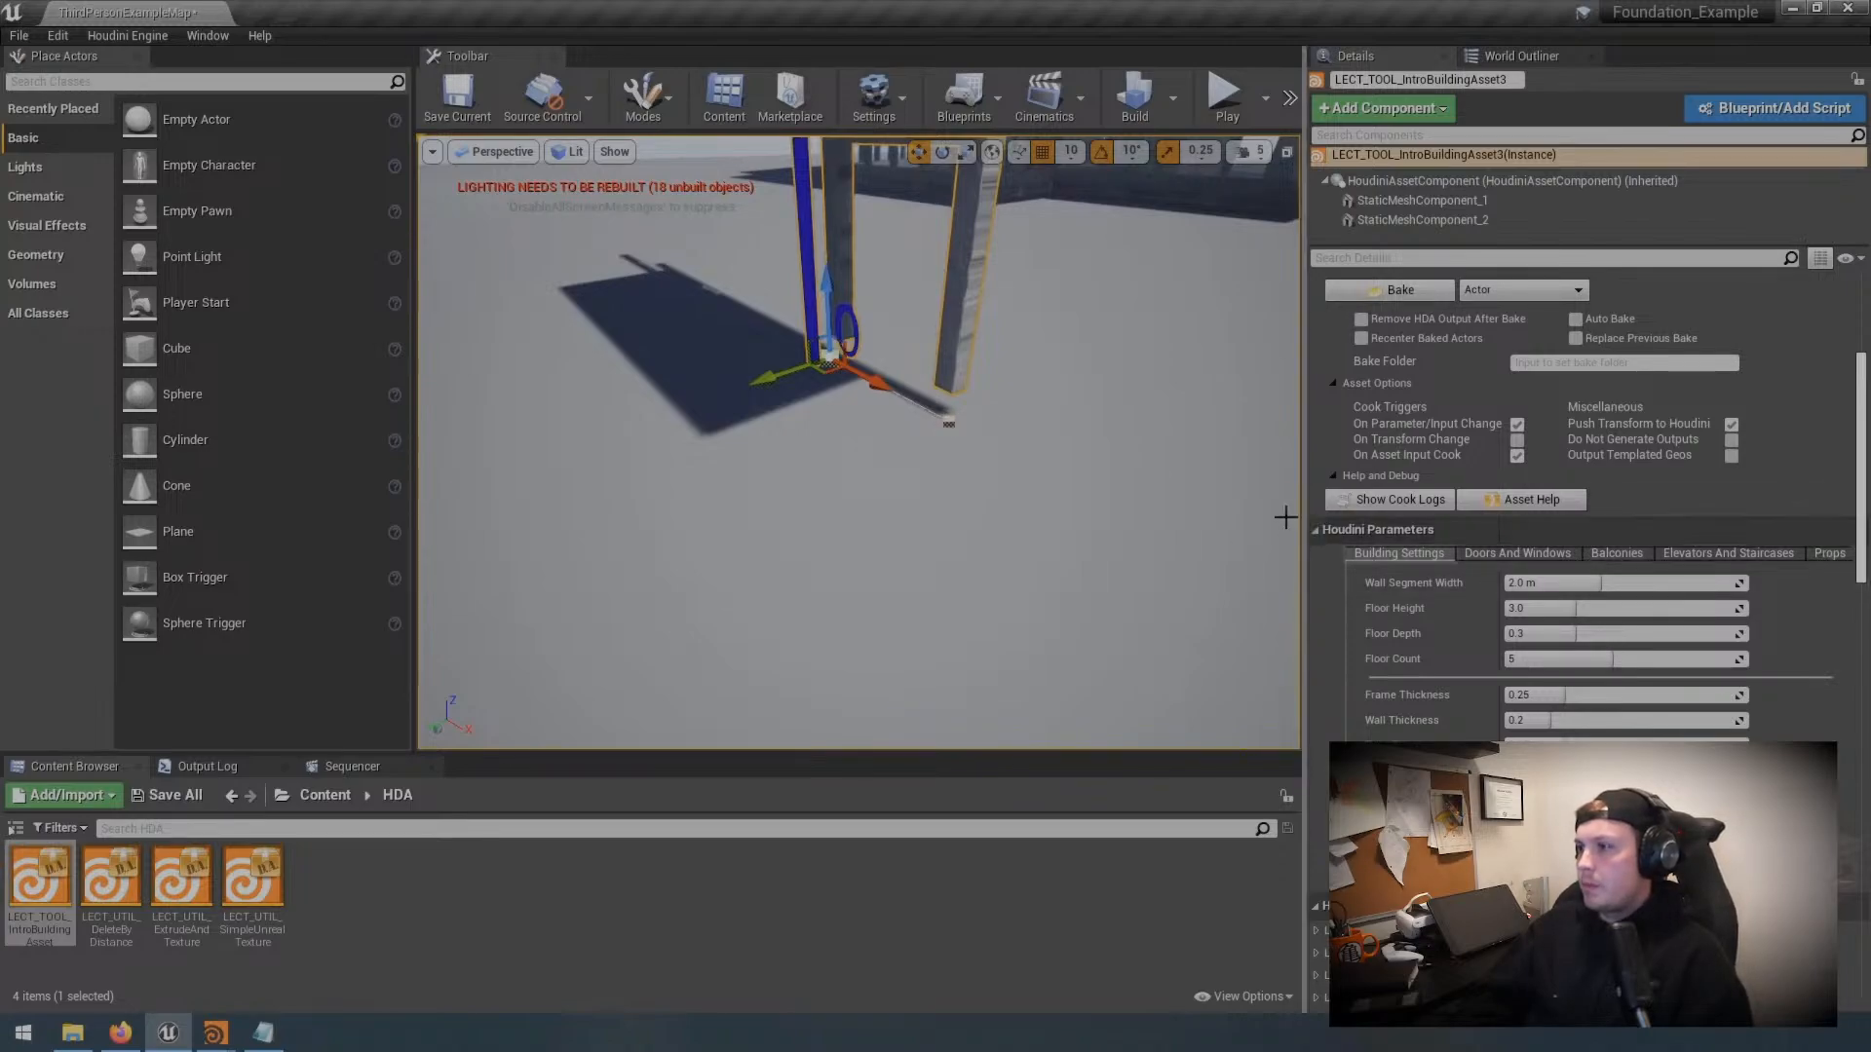
Step: Widen the Details area and examine the Building Curve Input among the placed building asset's Setup parameters
left_click_drag(1304, 508, 894, 508)
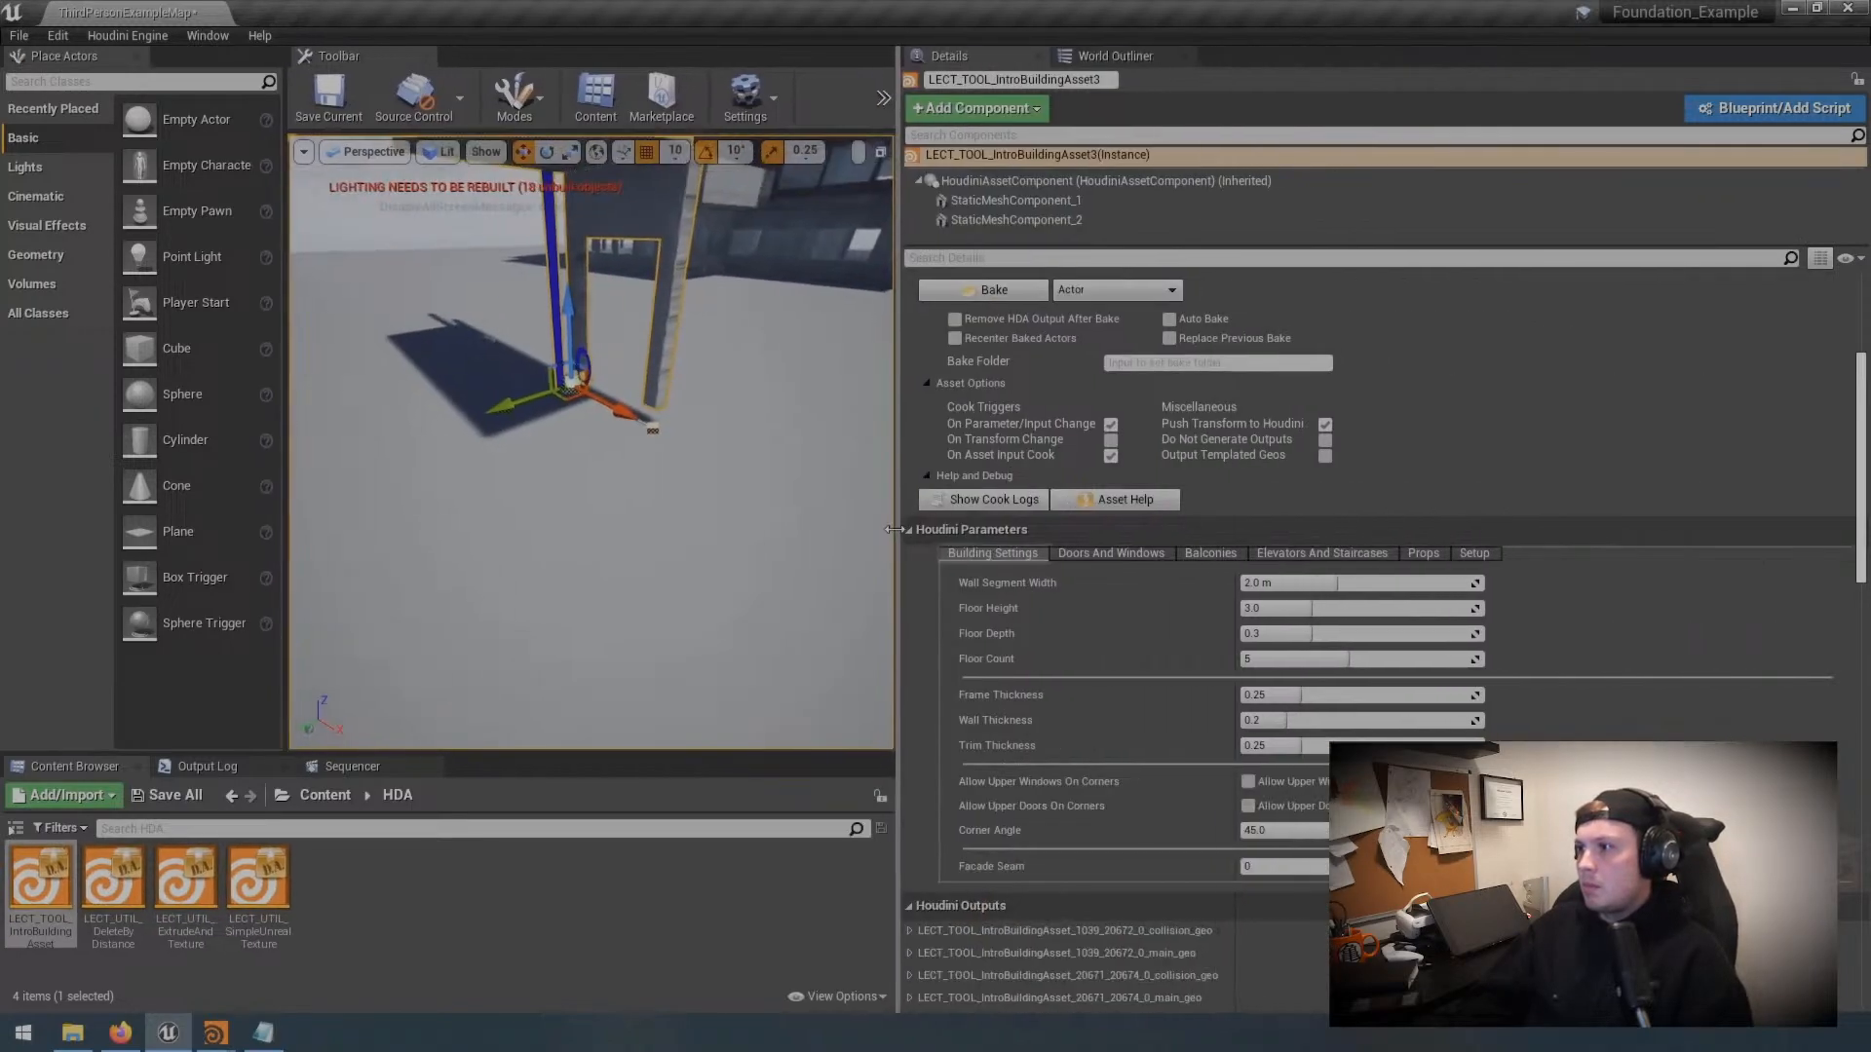
left_click(1476, 554)
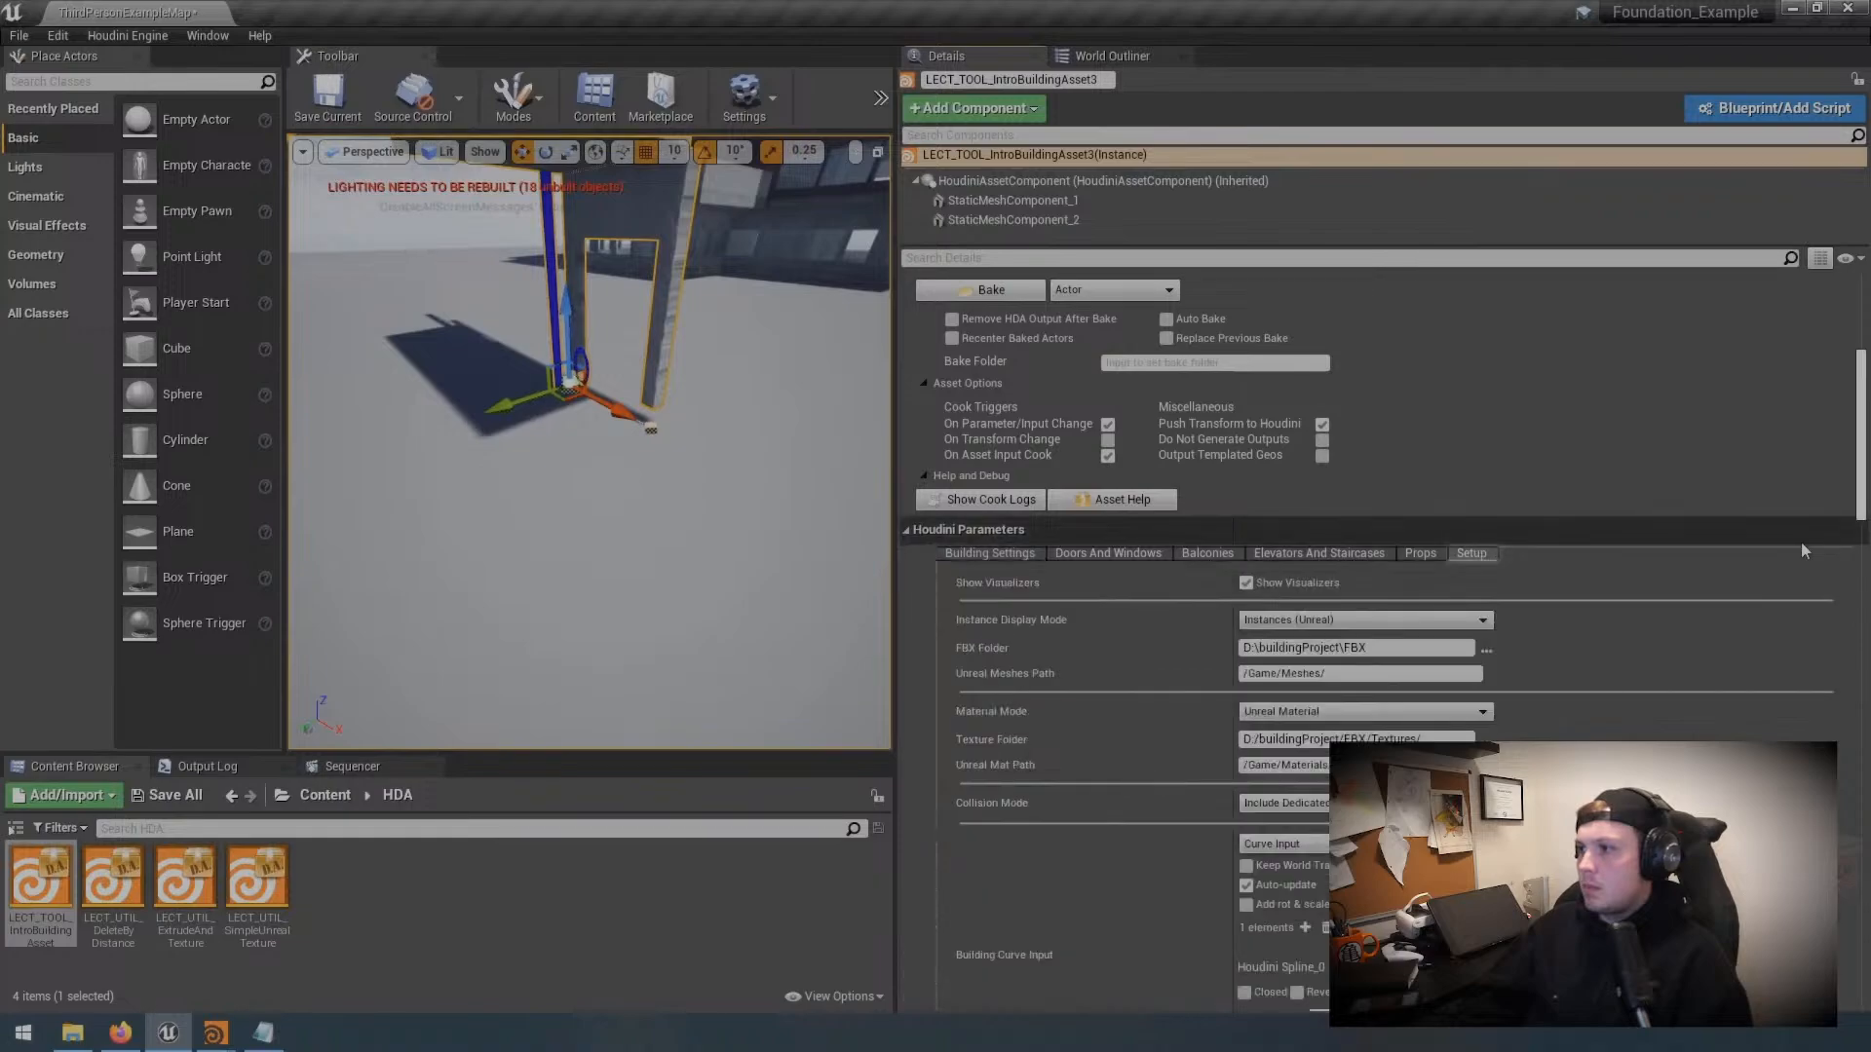
scroll(1675, 557, "down", 8)
scroll(1637, 575, "up", 1)
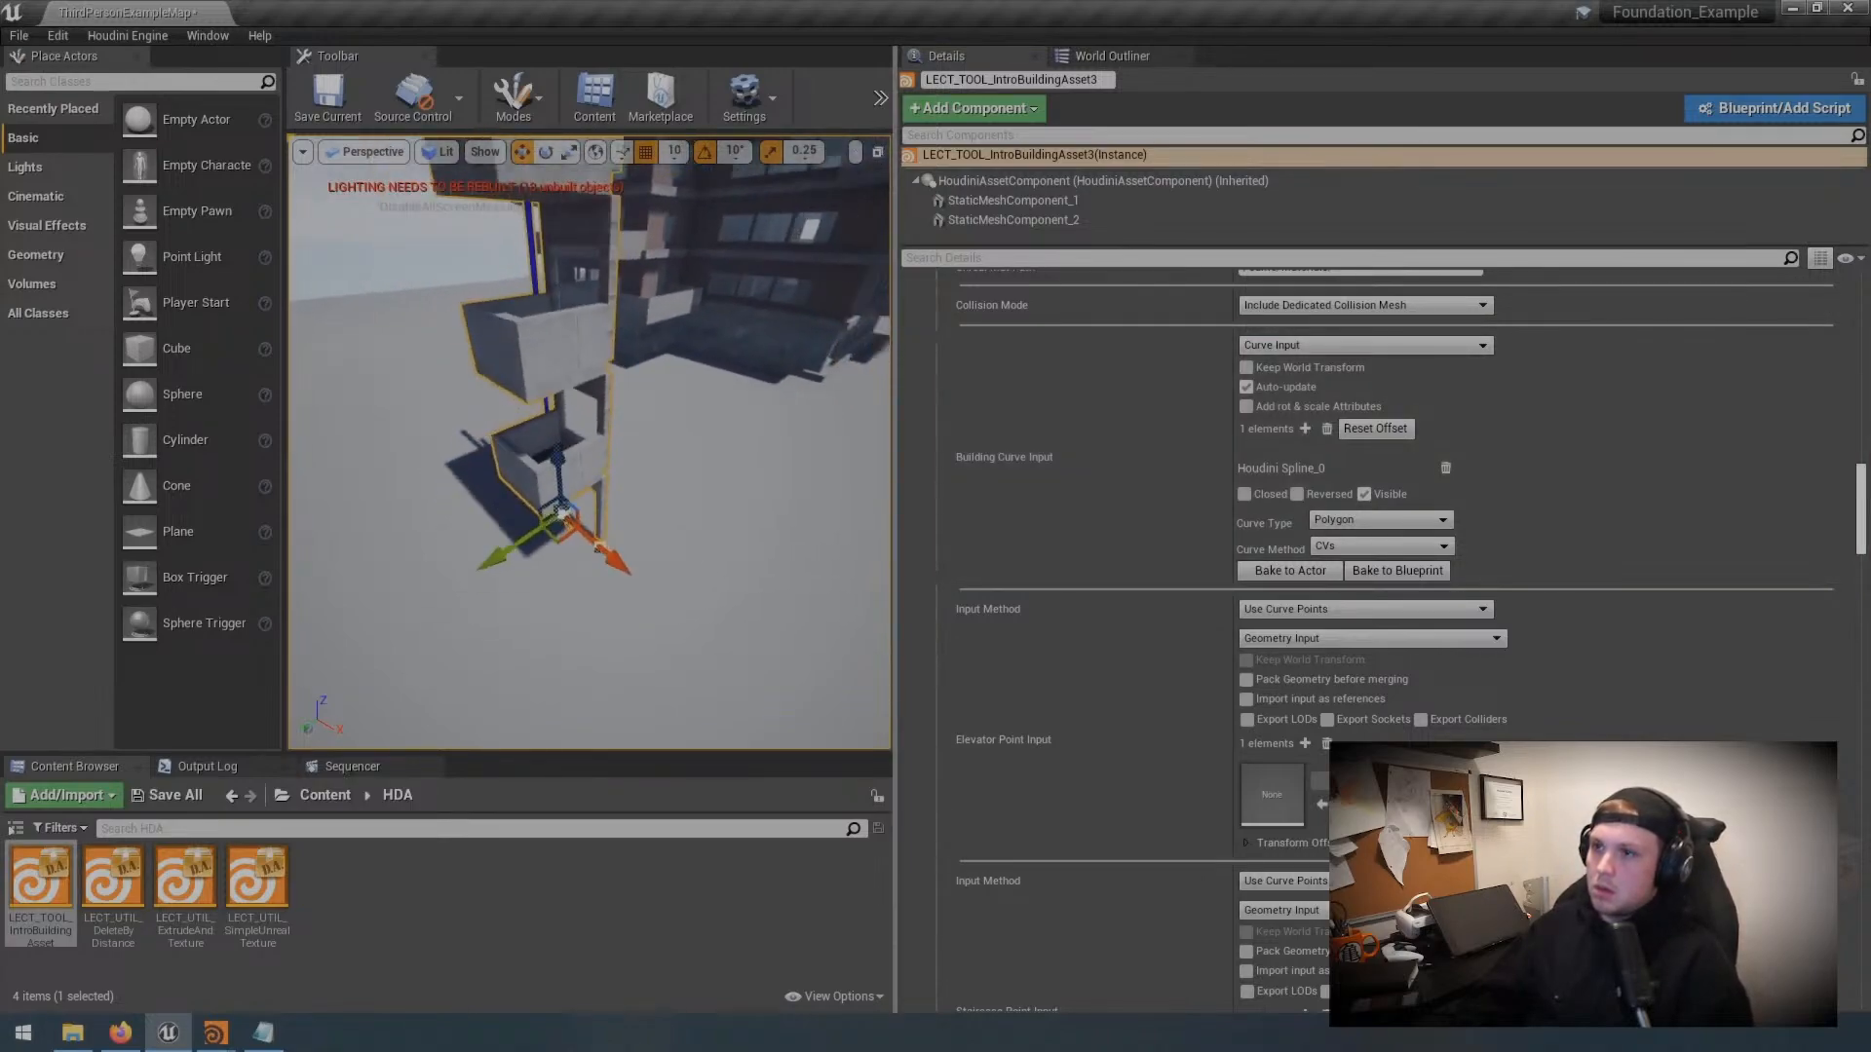
mouse_move(685, 581)
right_mouse_down()
mouse_move(685, 566)
mouse_move(685, 580)
right_mouse_up()
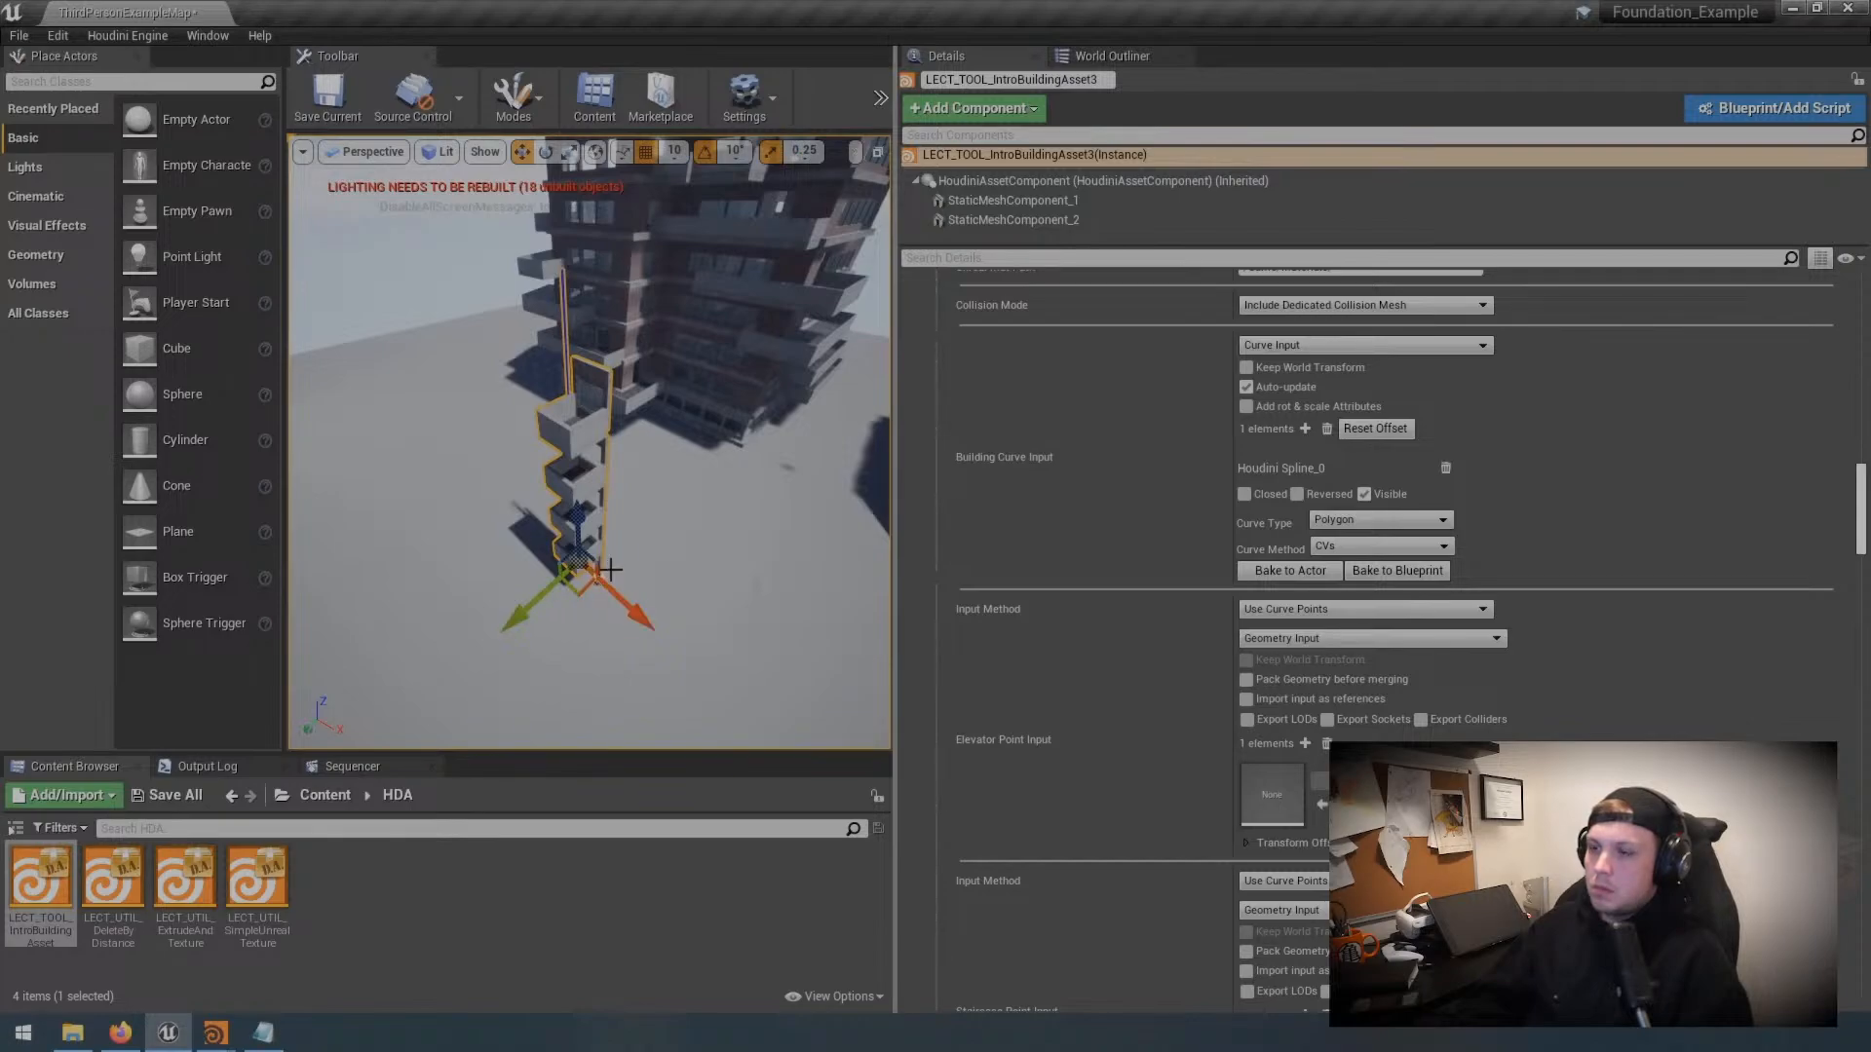
Step: Back in Houdini, add a folder labelled Setup under root that contains the Building Input Curve parameter
mouse_move(212, 1034)
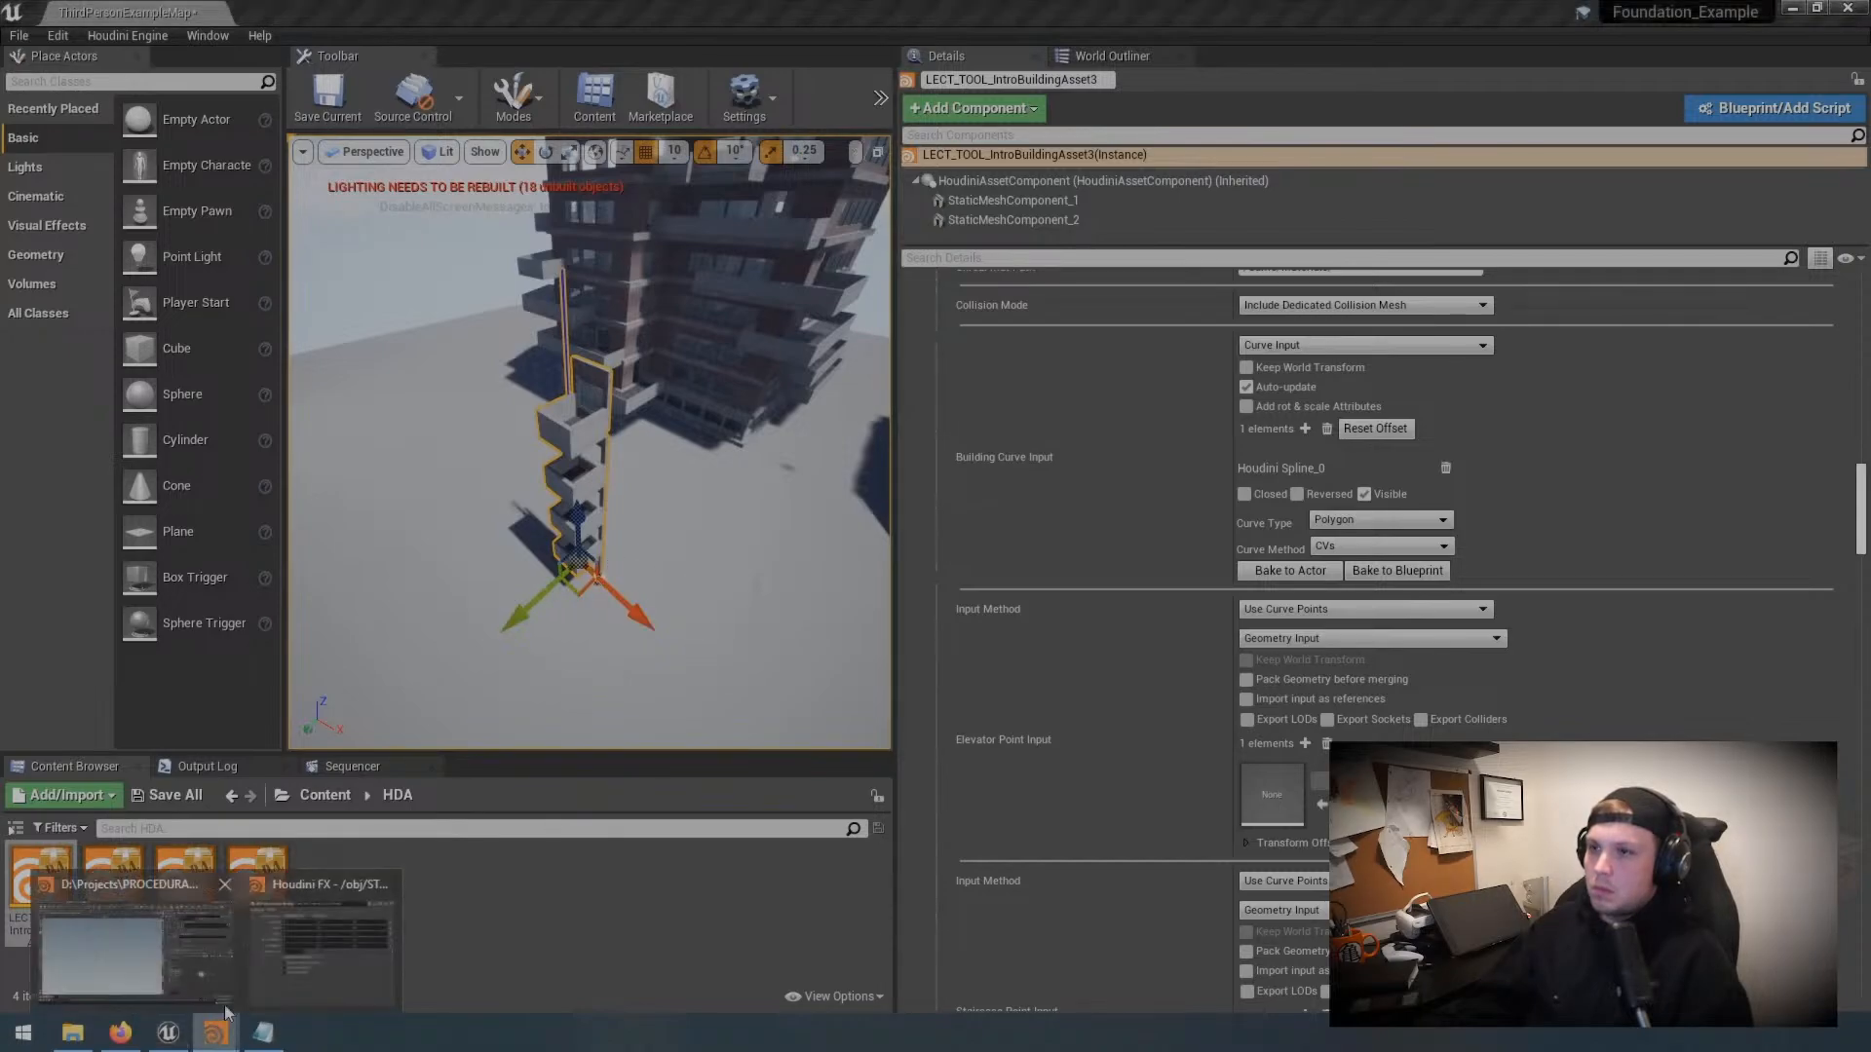
left_click(190, 950)
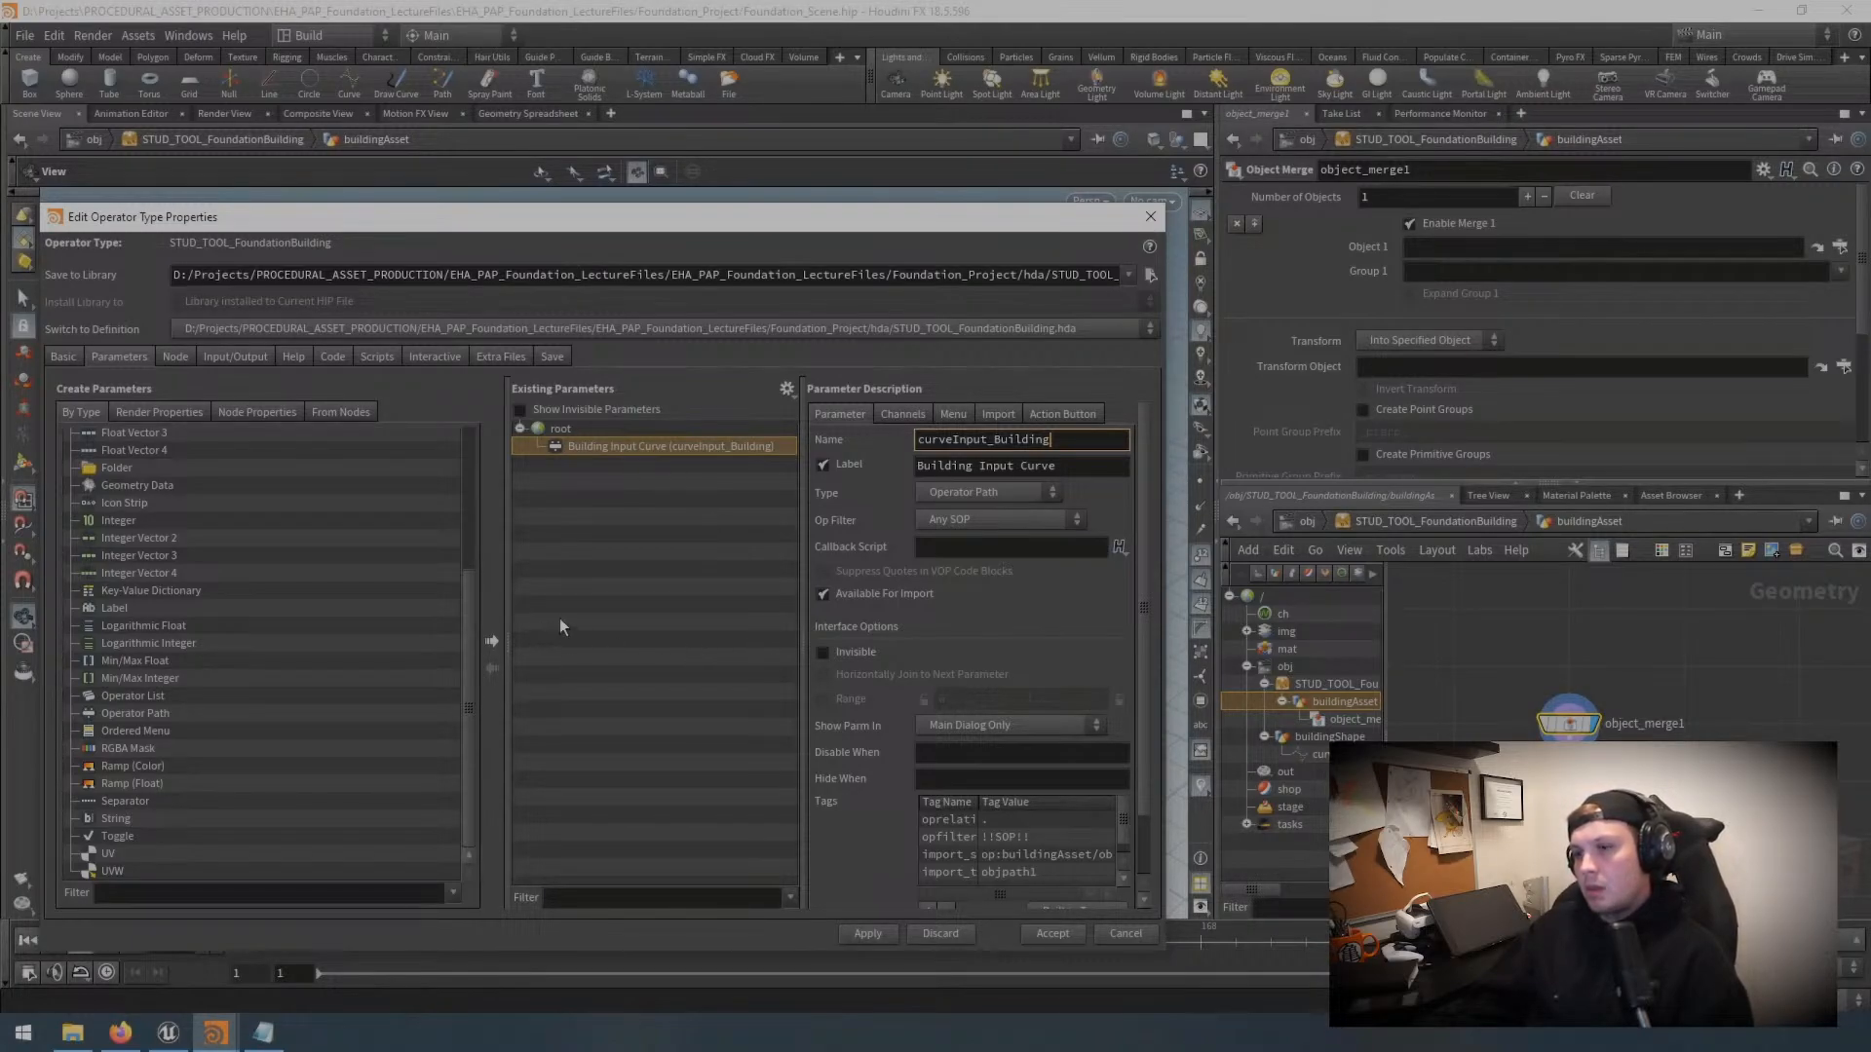
left_click(113, 469)
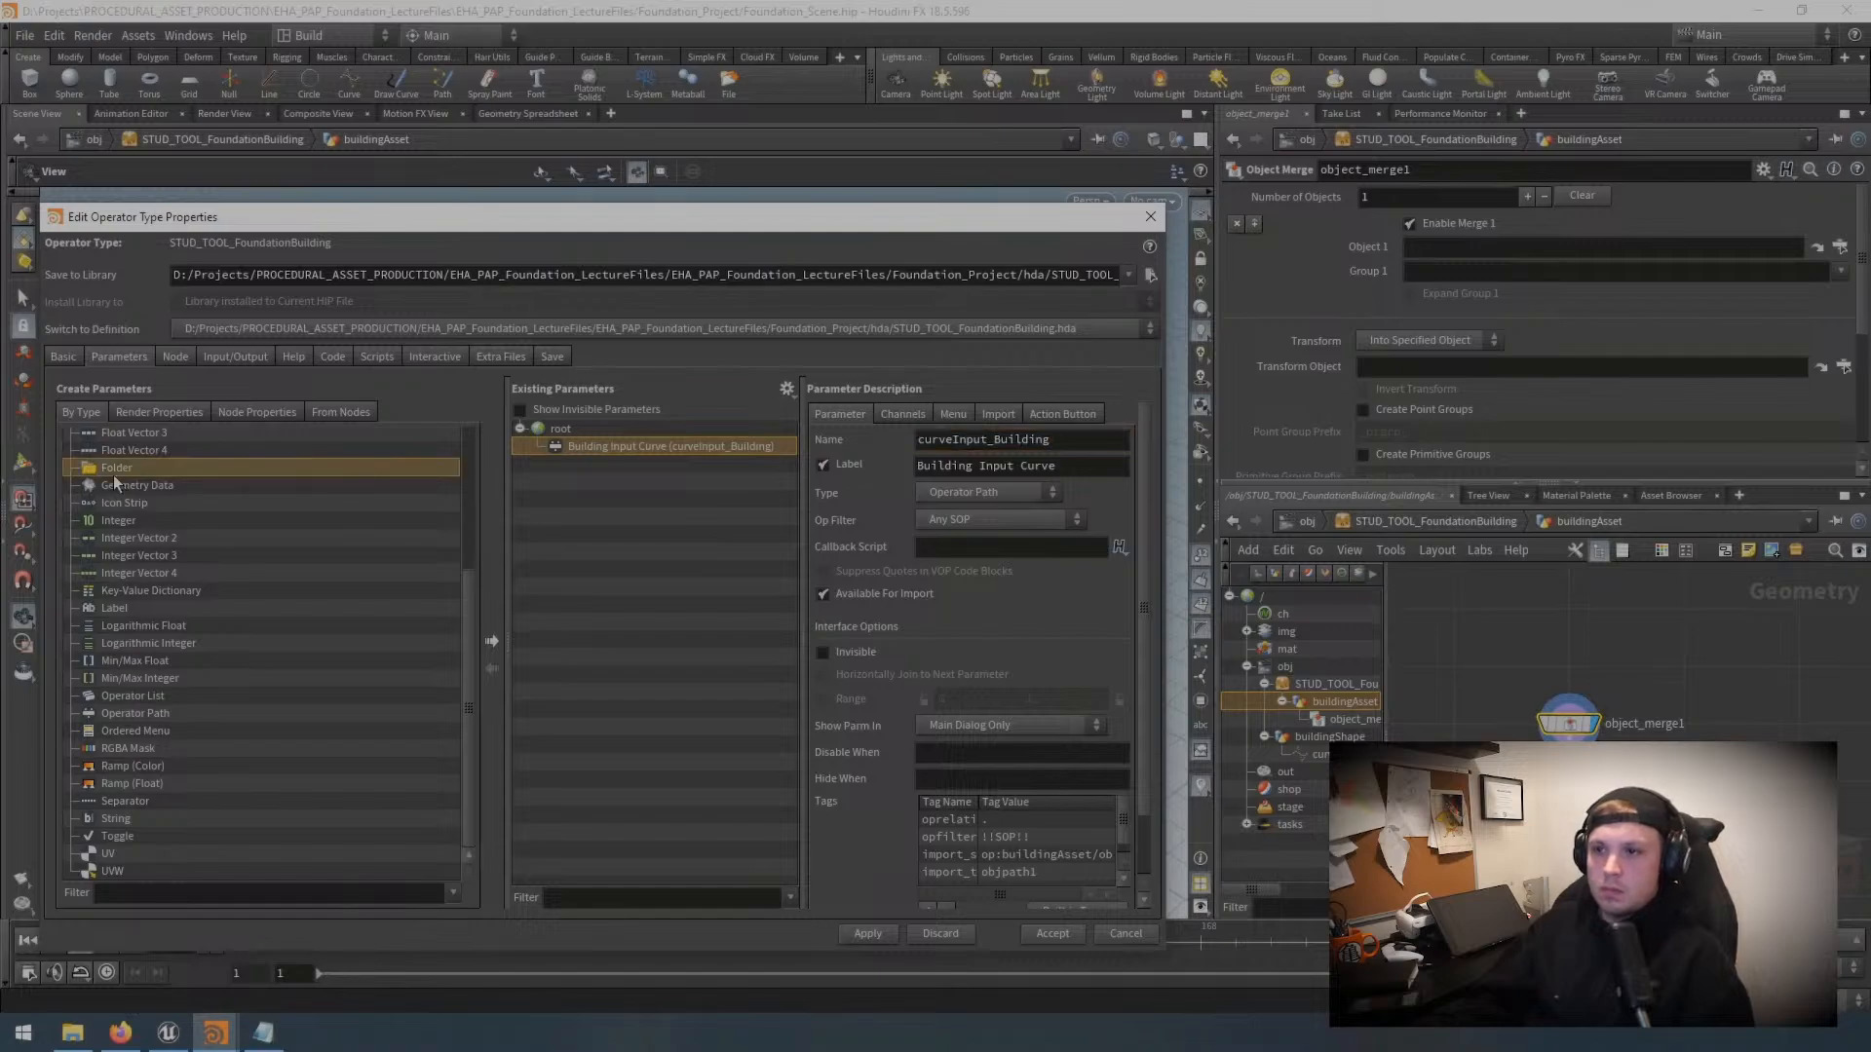
left_click_drag(109, 470, 611, 449)
left_click(605, 464)
left_click(611, 446)
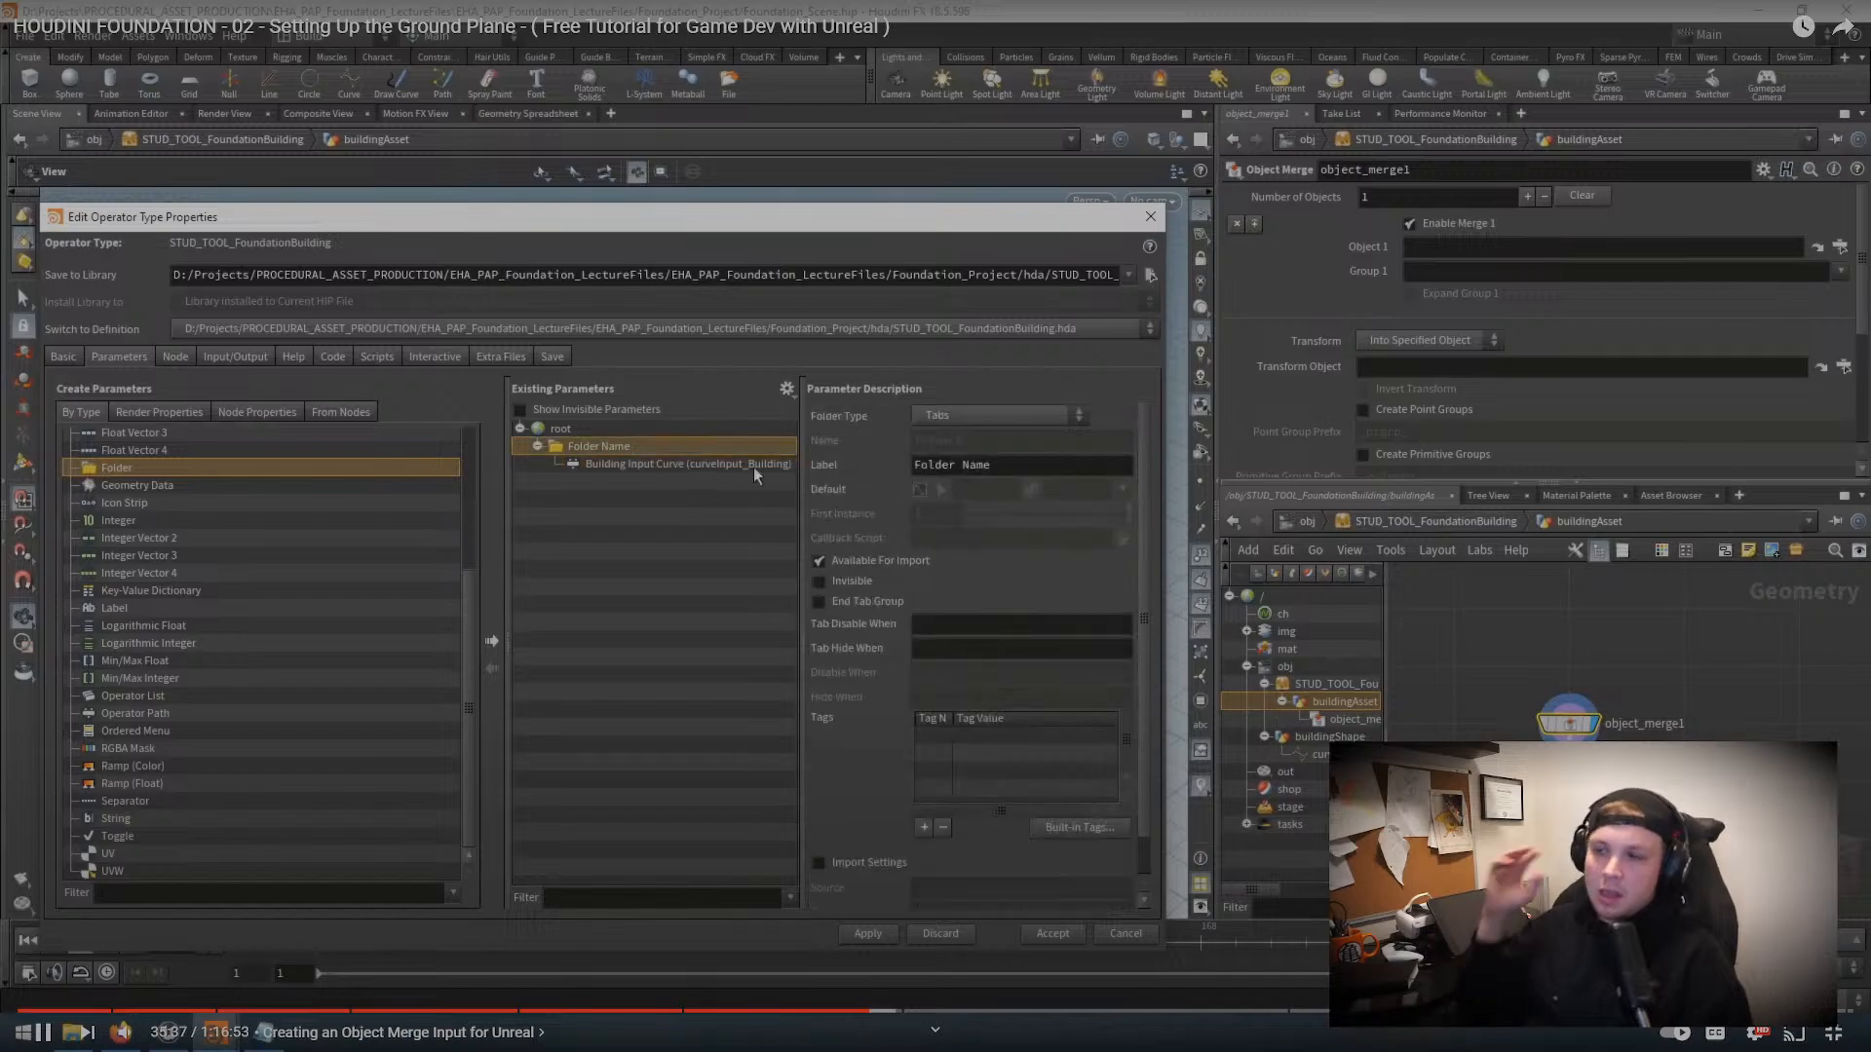
type("Seu")
key("BackSpace")
type("tup")
key("Return")
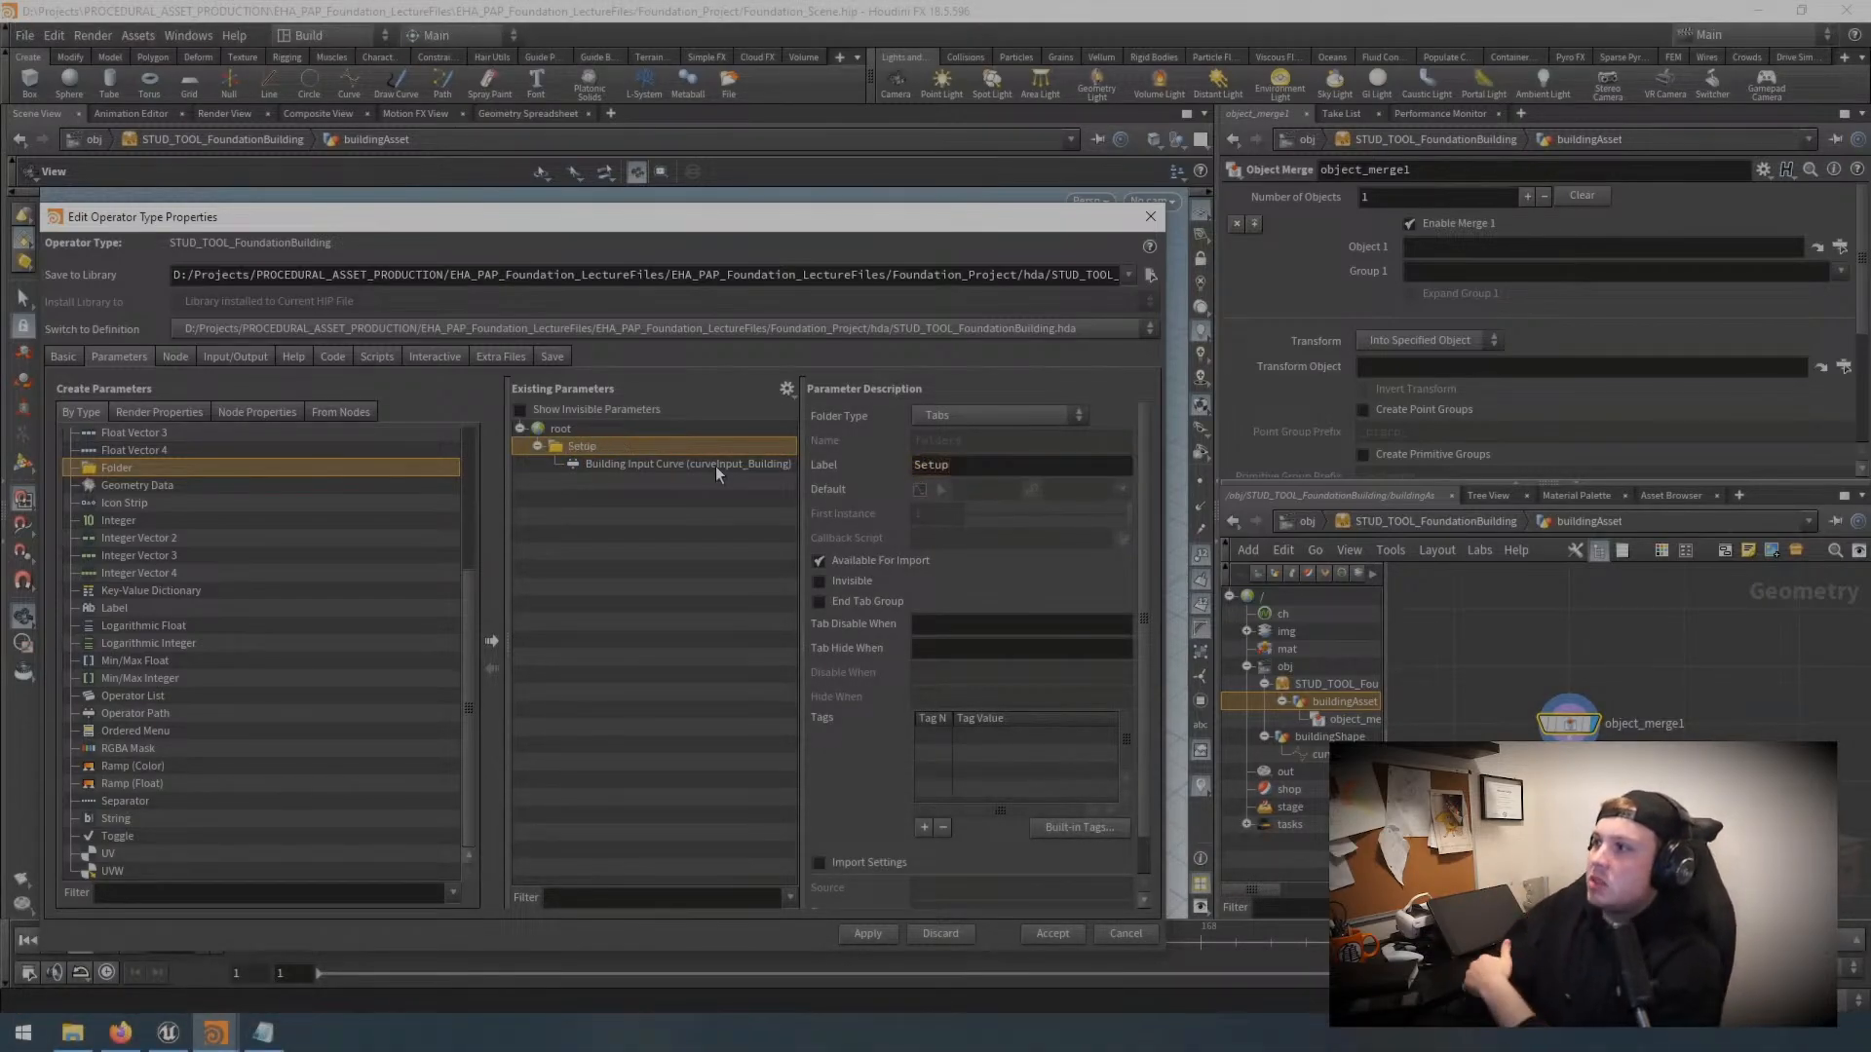
Step: Rewind the tutorial video to about 34:40 and review the building asset placed in the Unreal level
key("space")
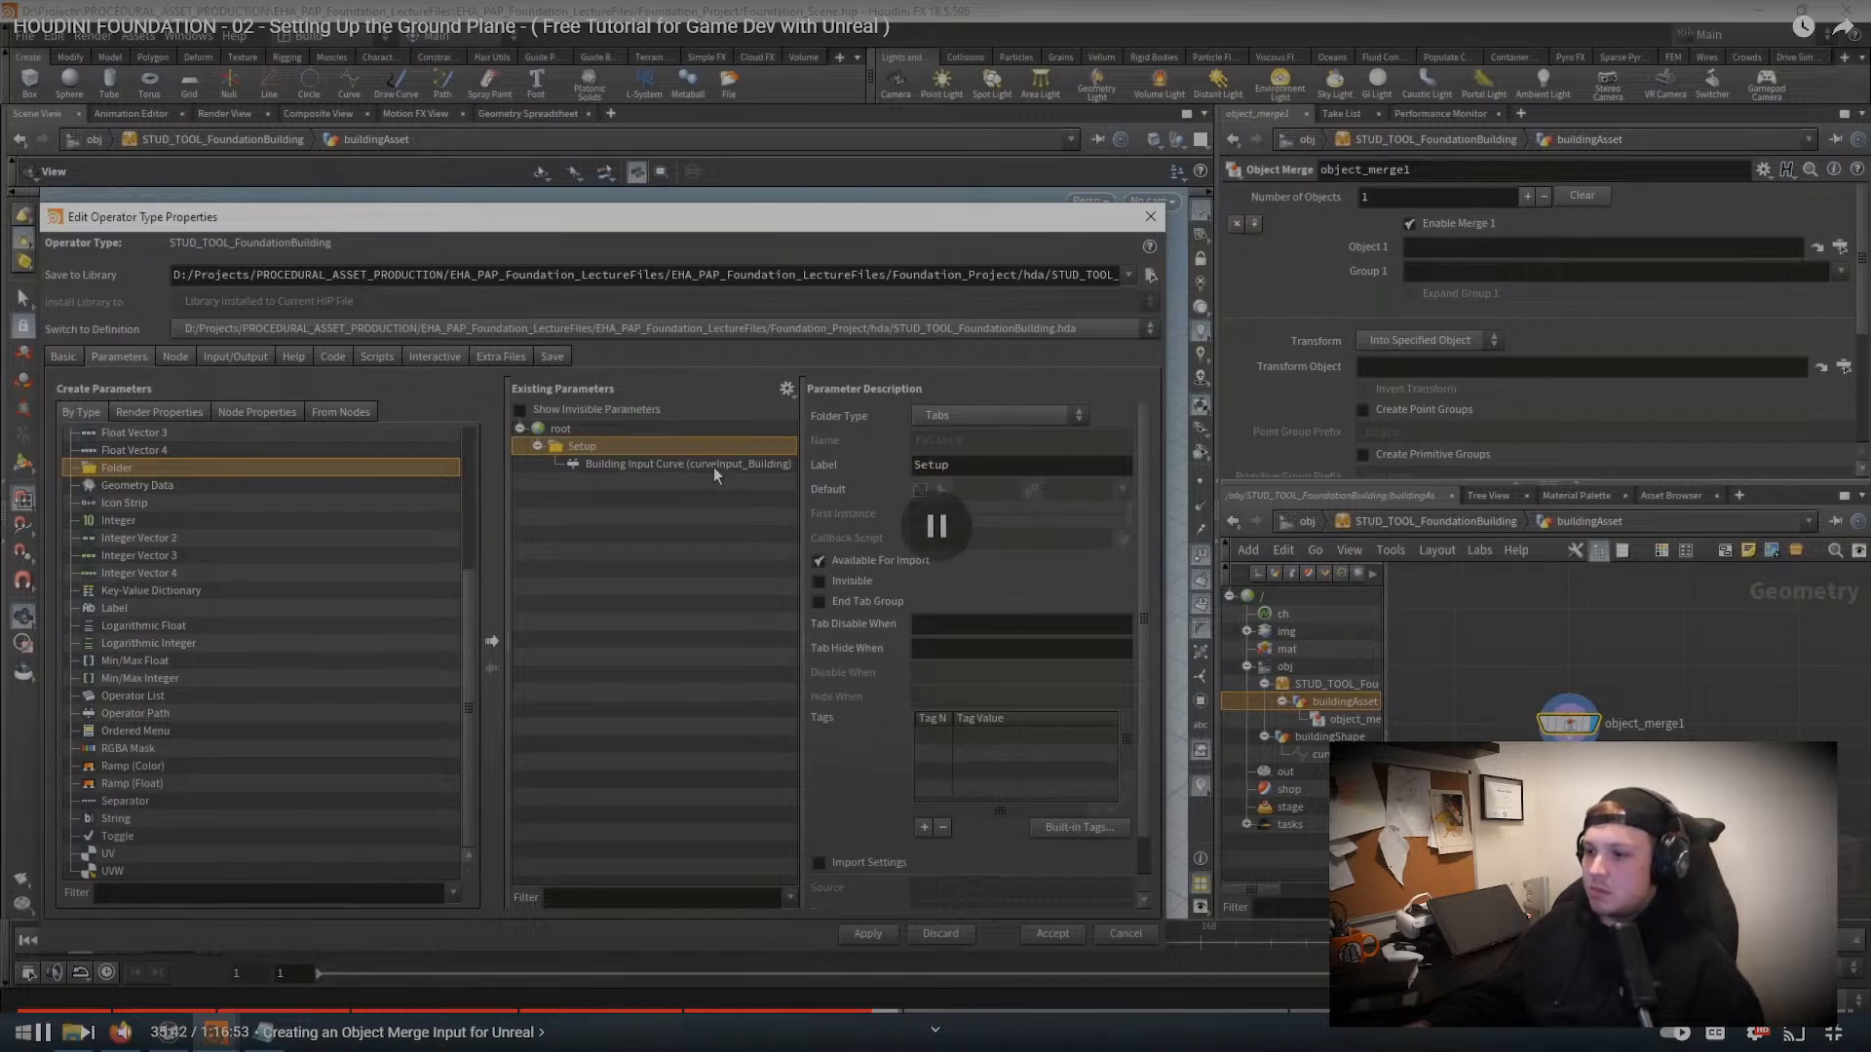
left_click(854, 1010)
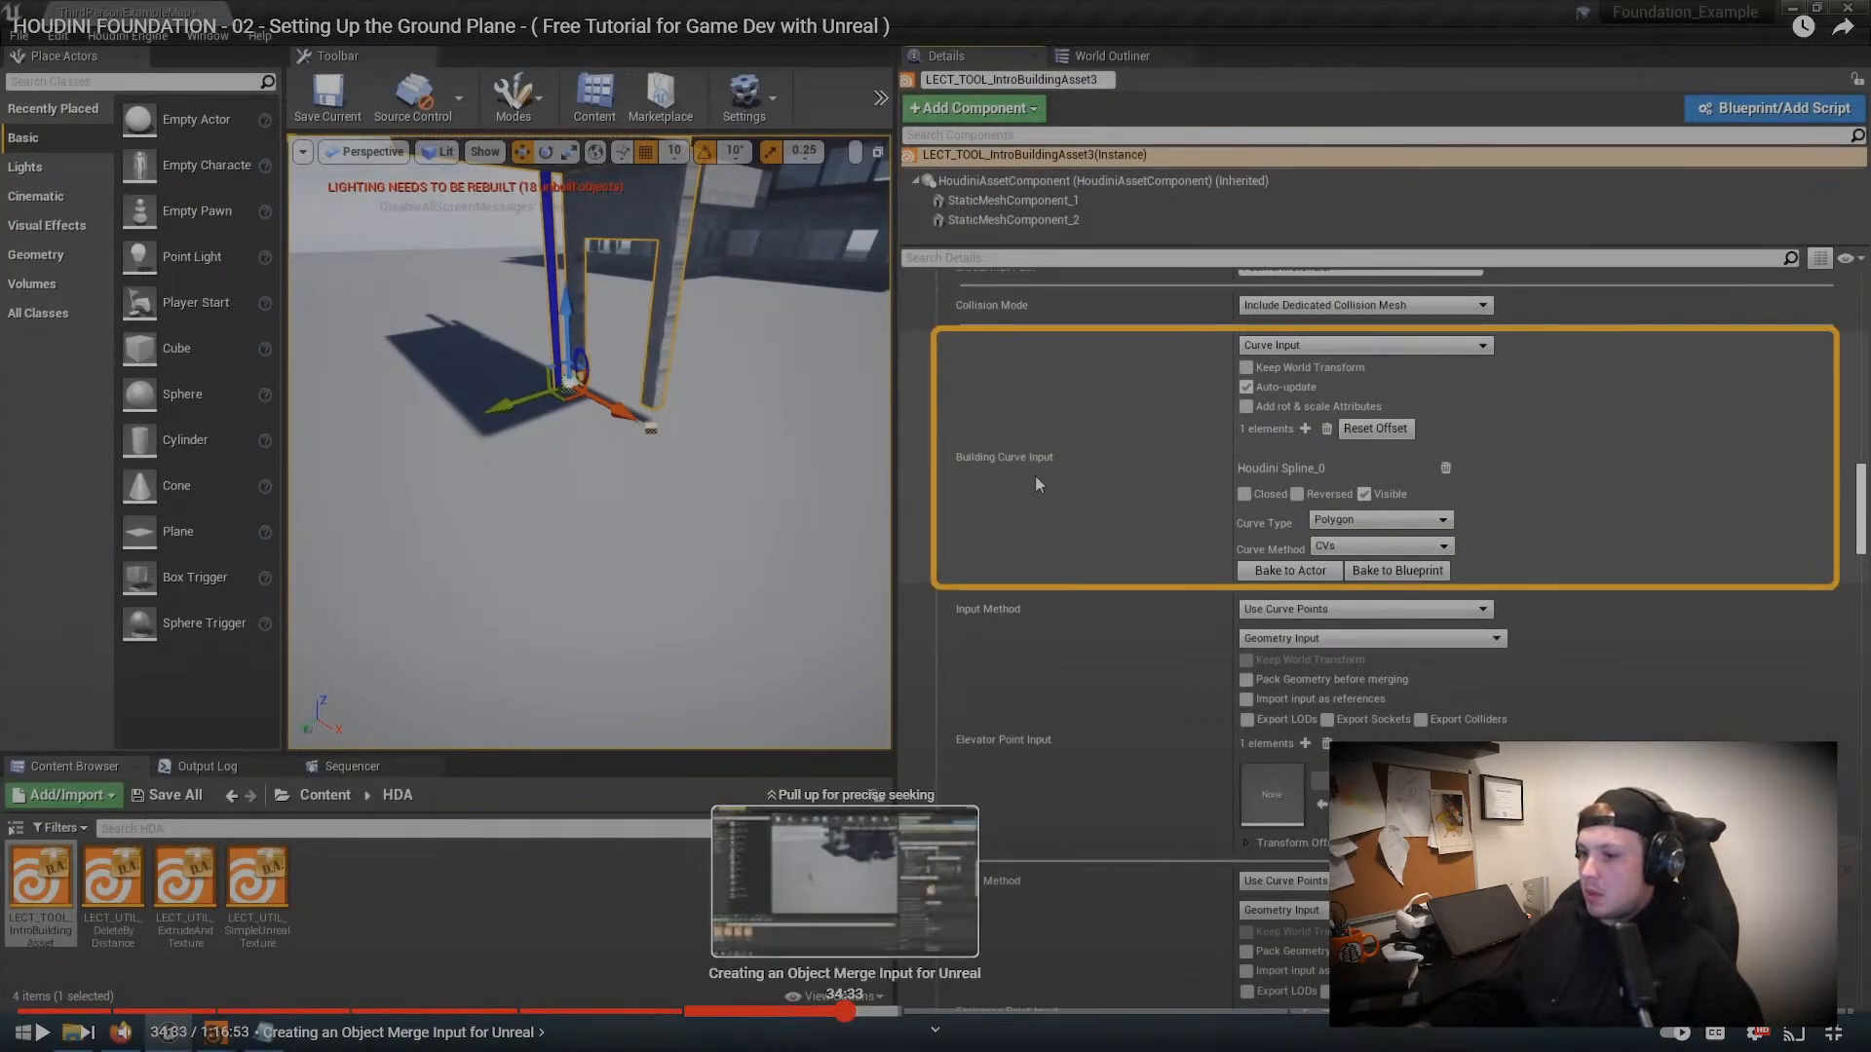
mouse_move(872, 1010)
left_mouse_down()
mouse_move(830, 1011)
mouse_move(848, 1011)
left_mouse_up()
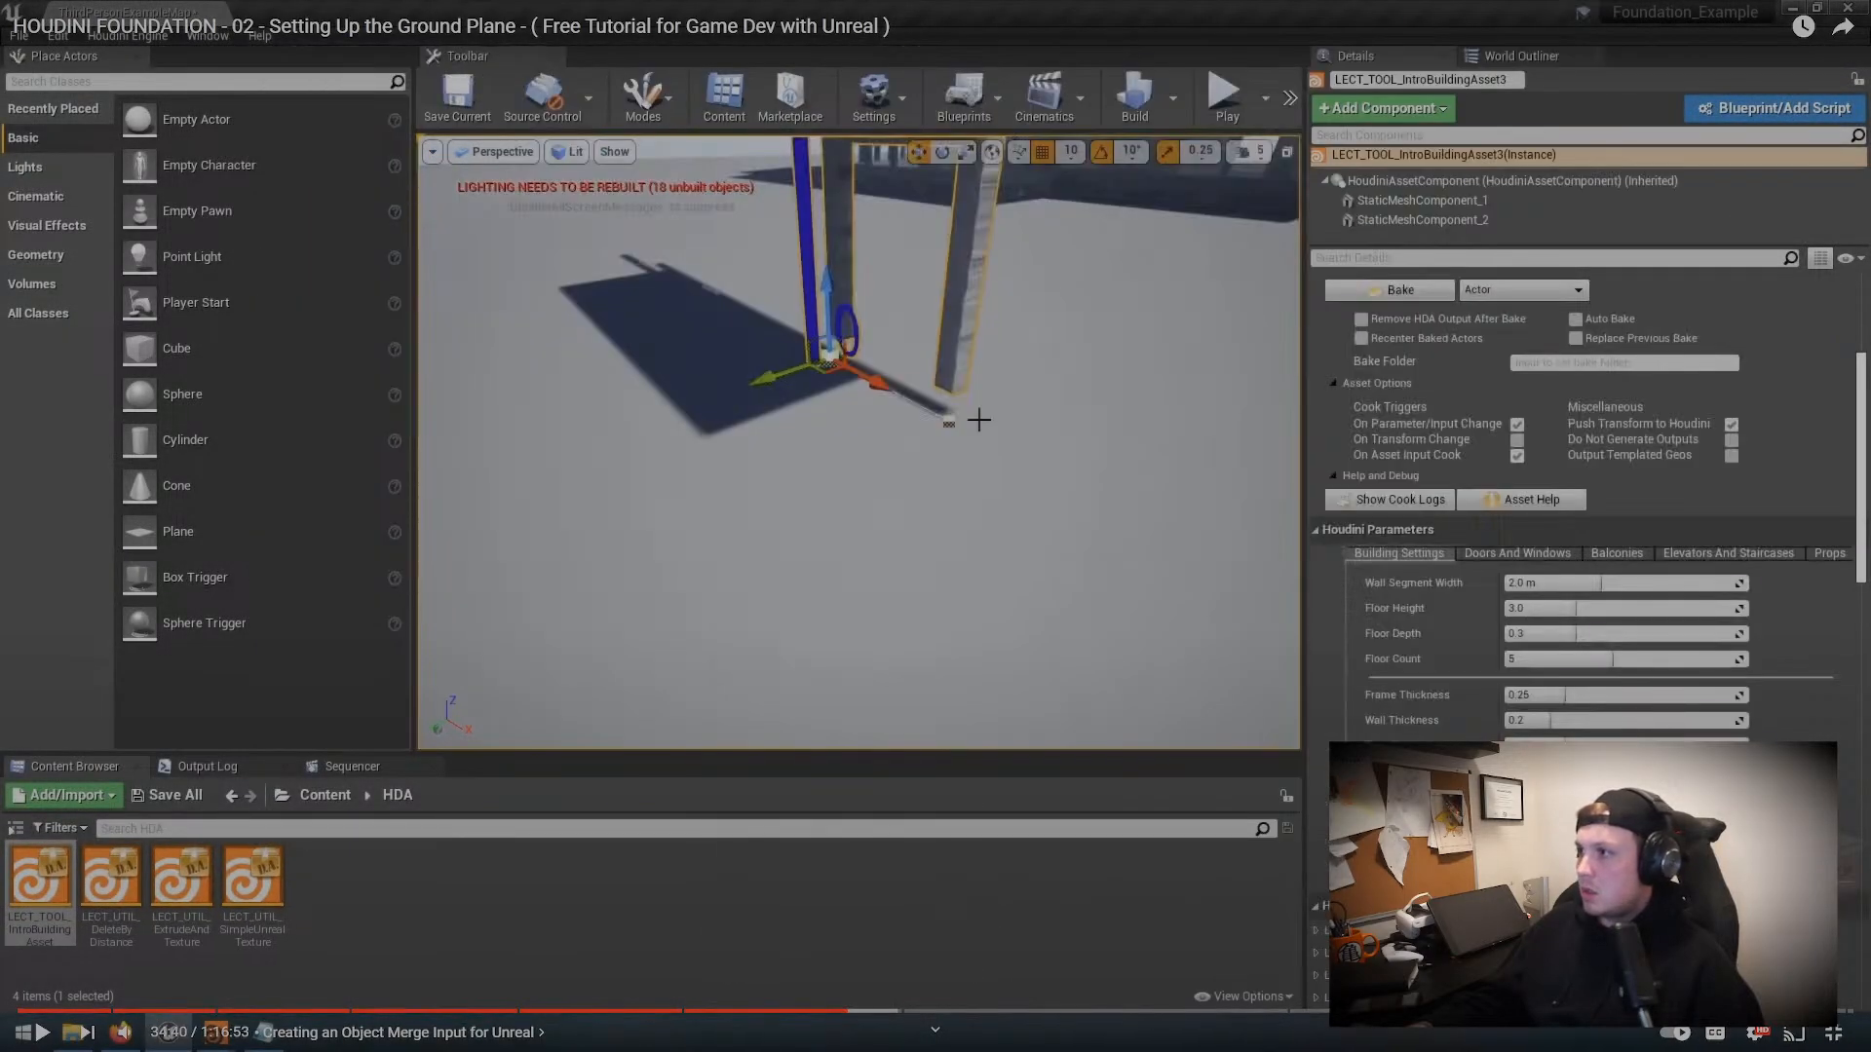
key("space")
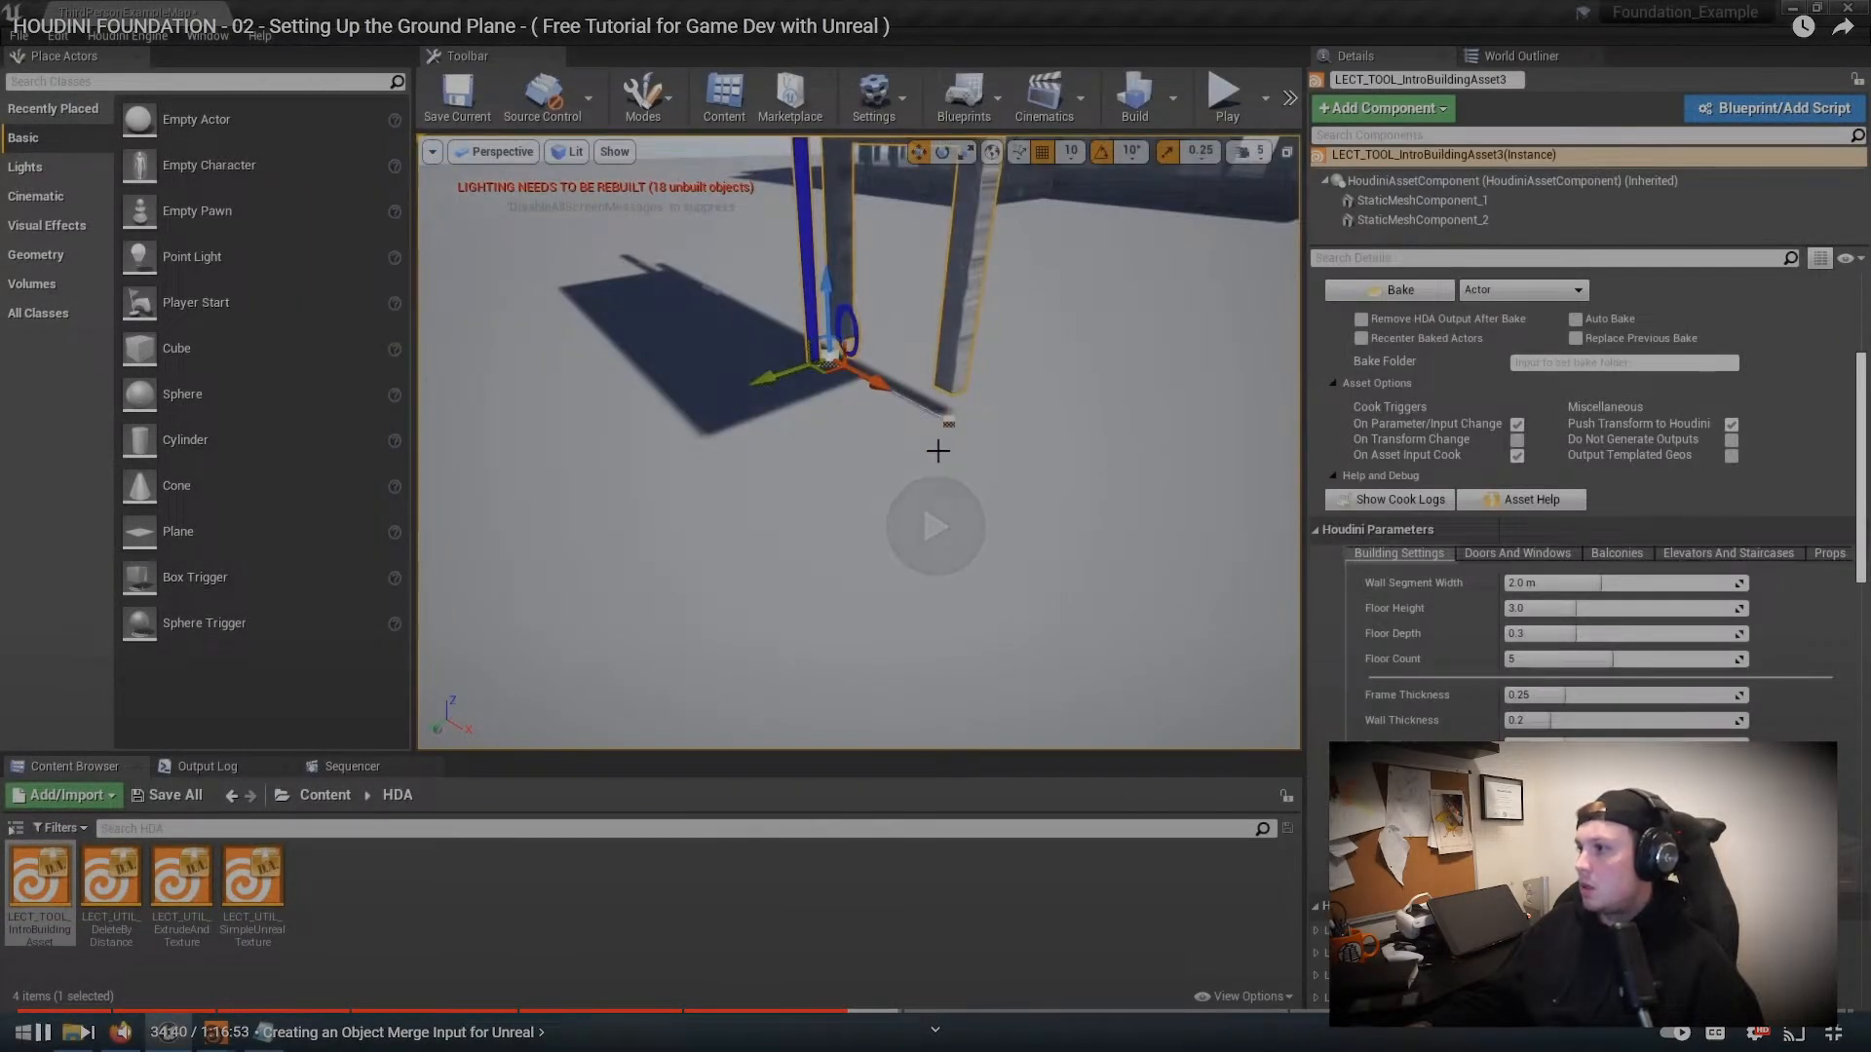
key("space")
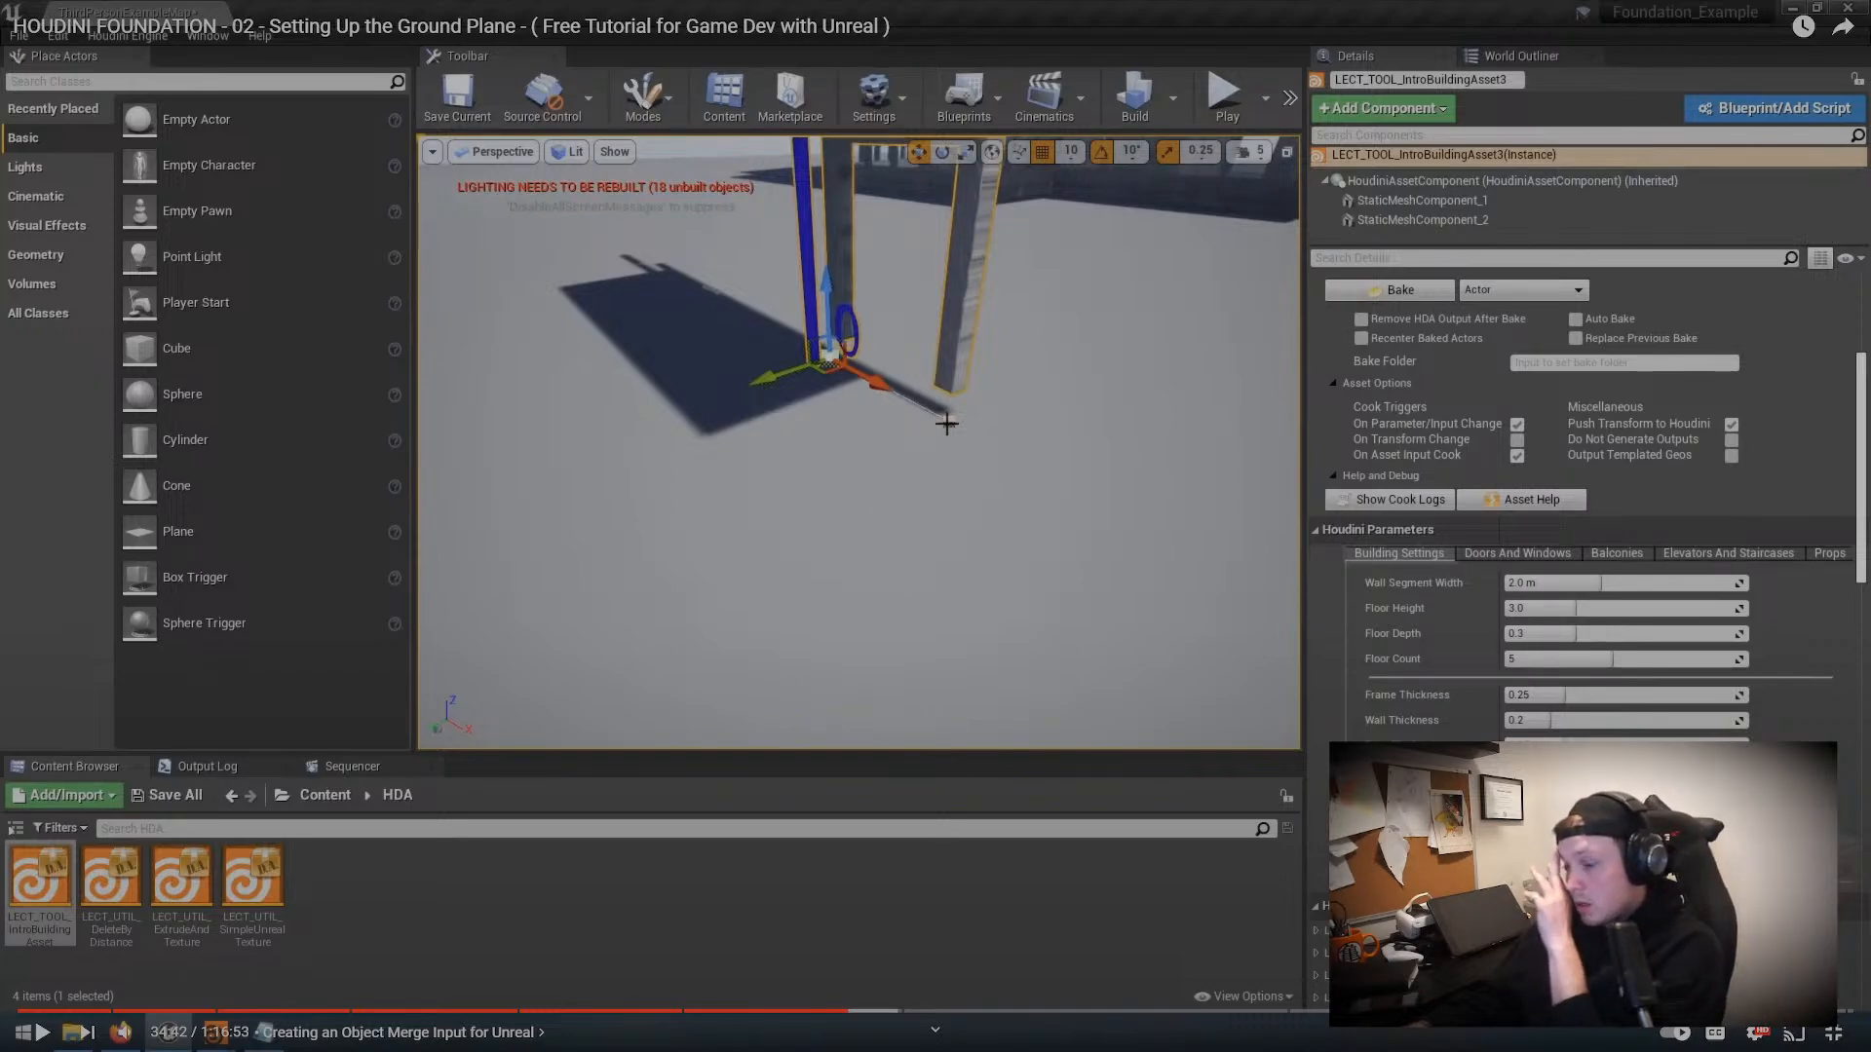
Step: Skip the tutorial ahead to about 35:30 and replay the part on the curve input parameter and Setup folder
left_click_drag(867, 1010, 872, 1010)
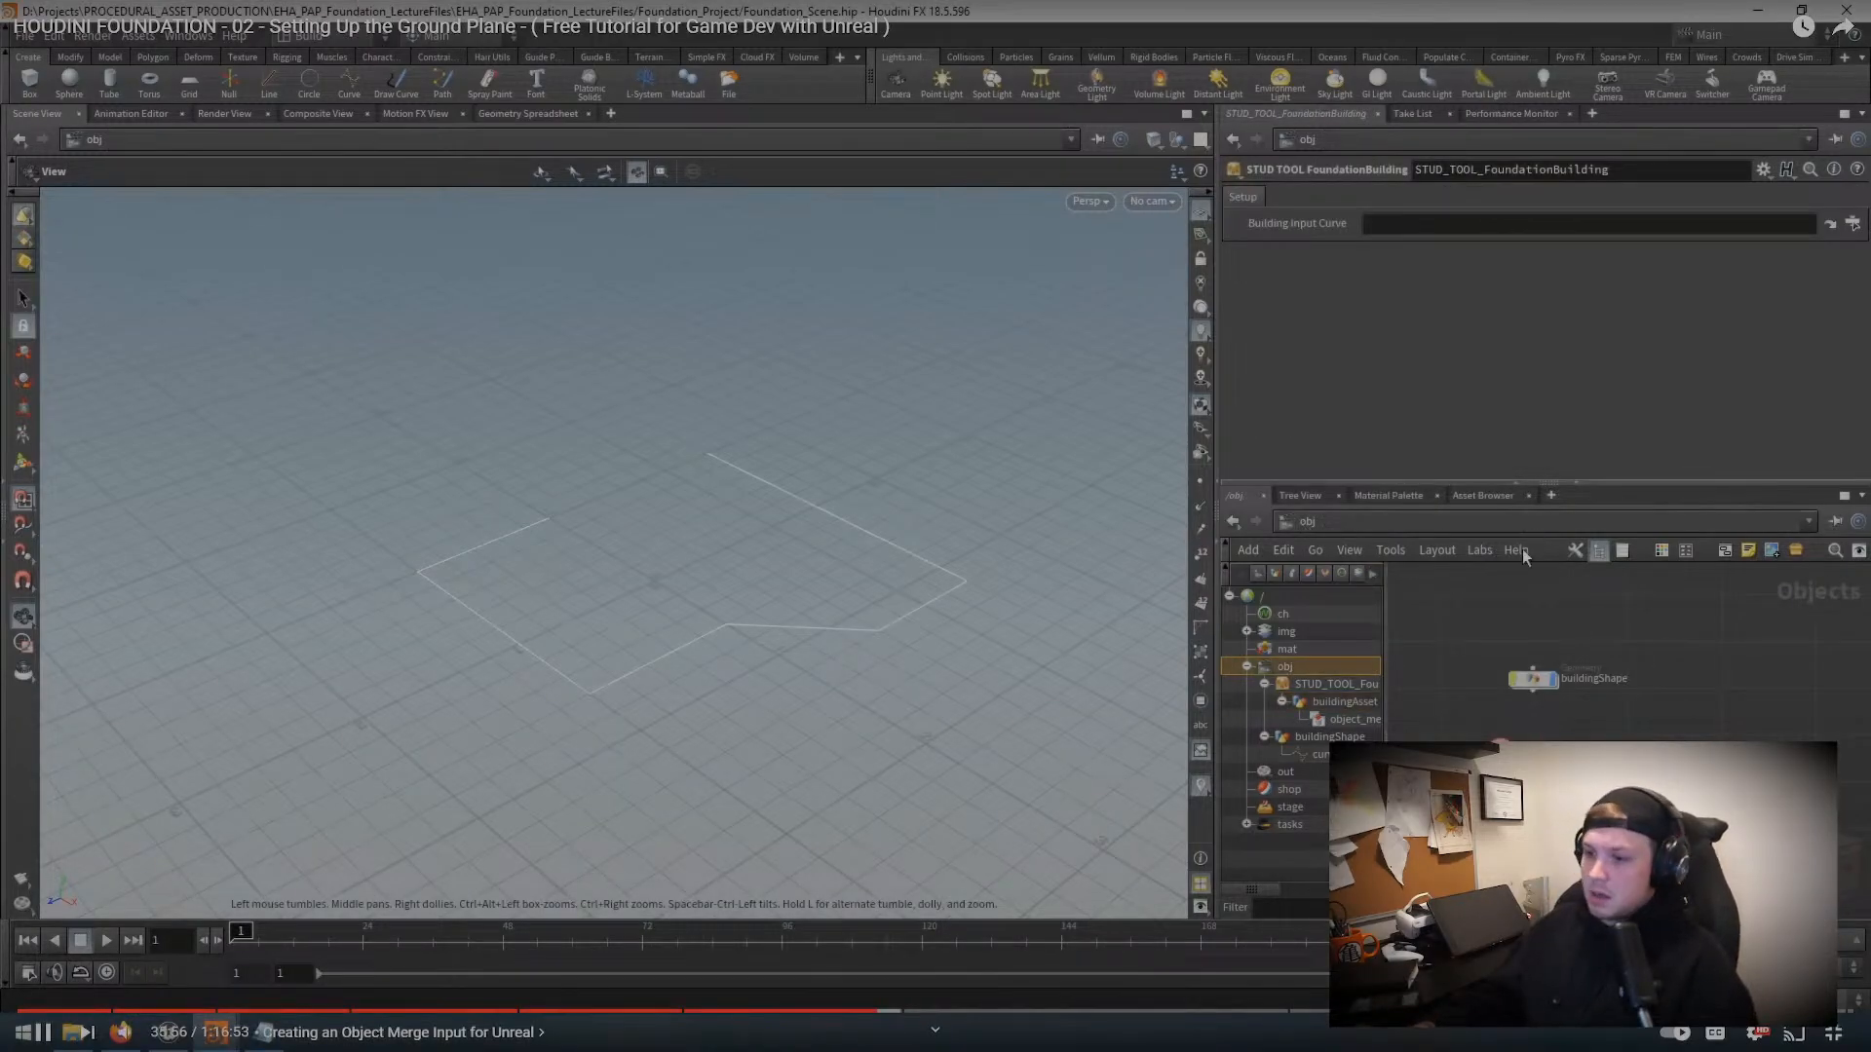
left_click(870, 1010)
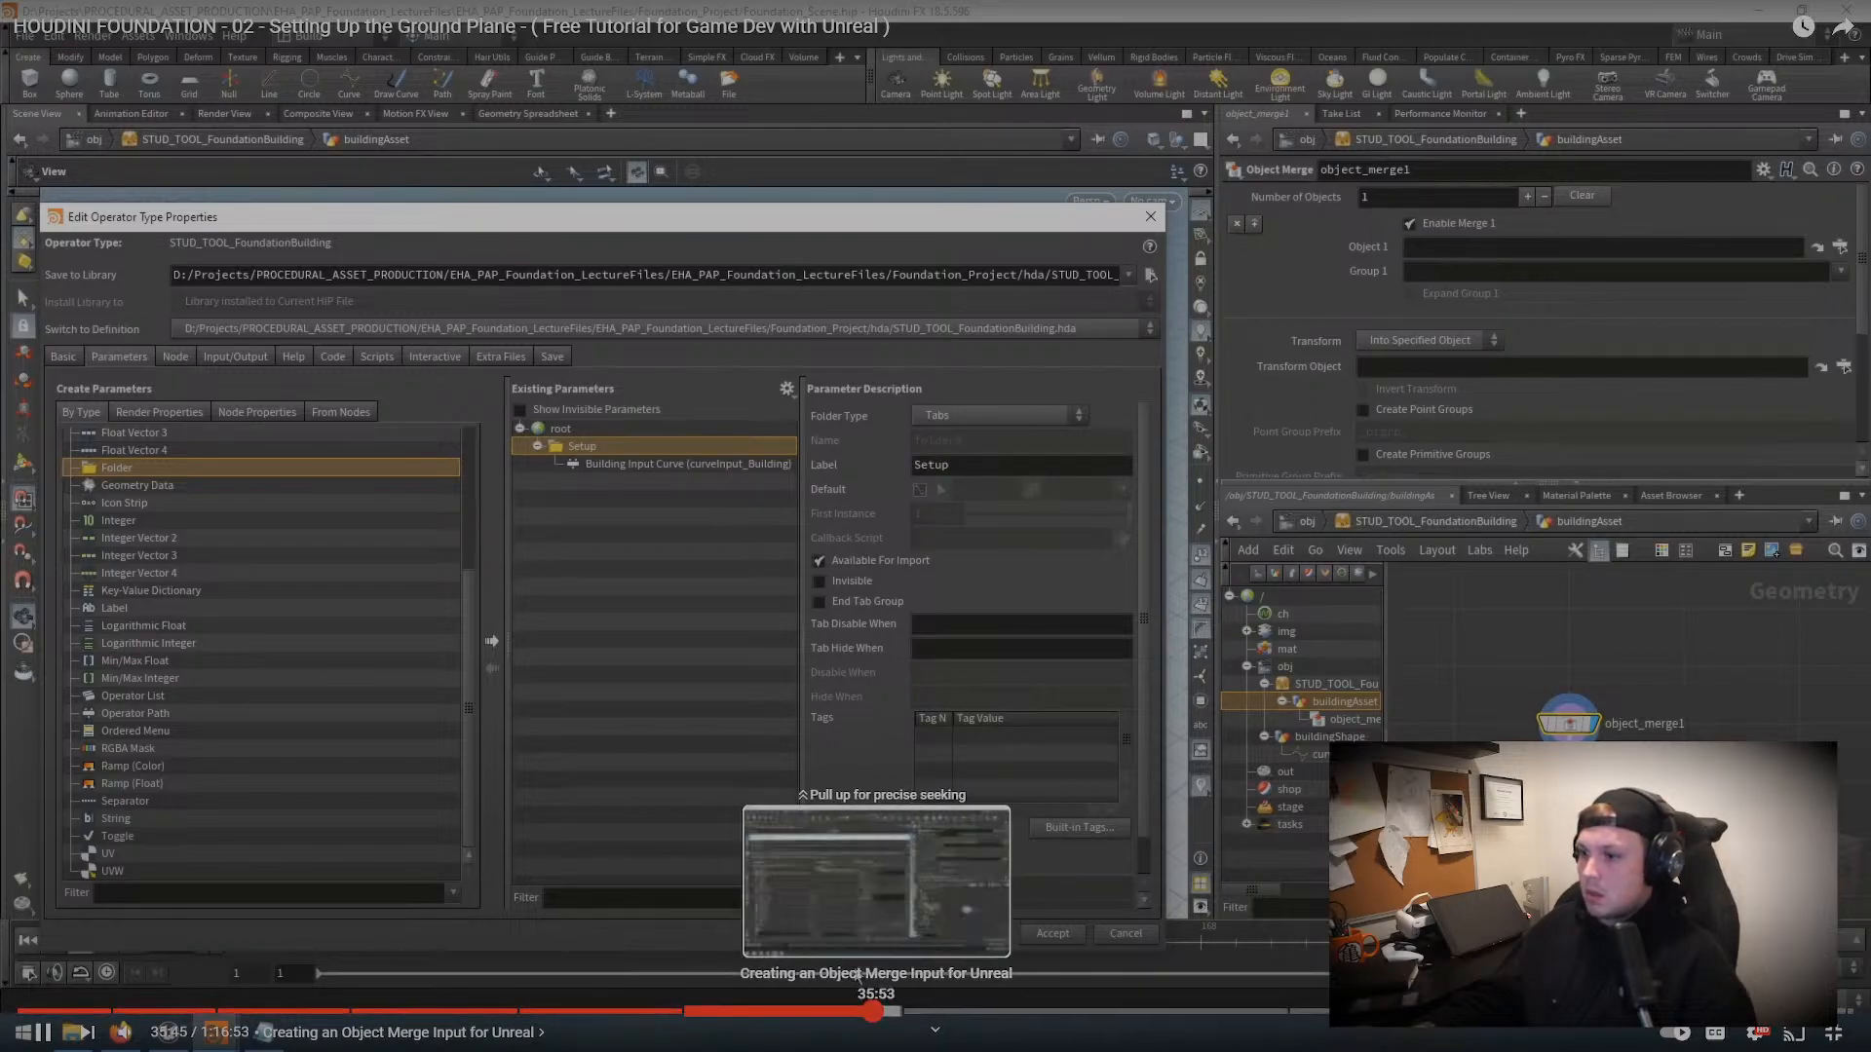
left_click(864, 1011)
key("space")
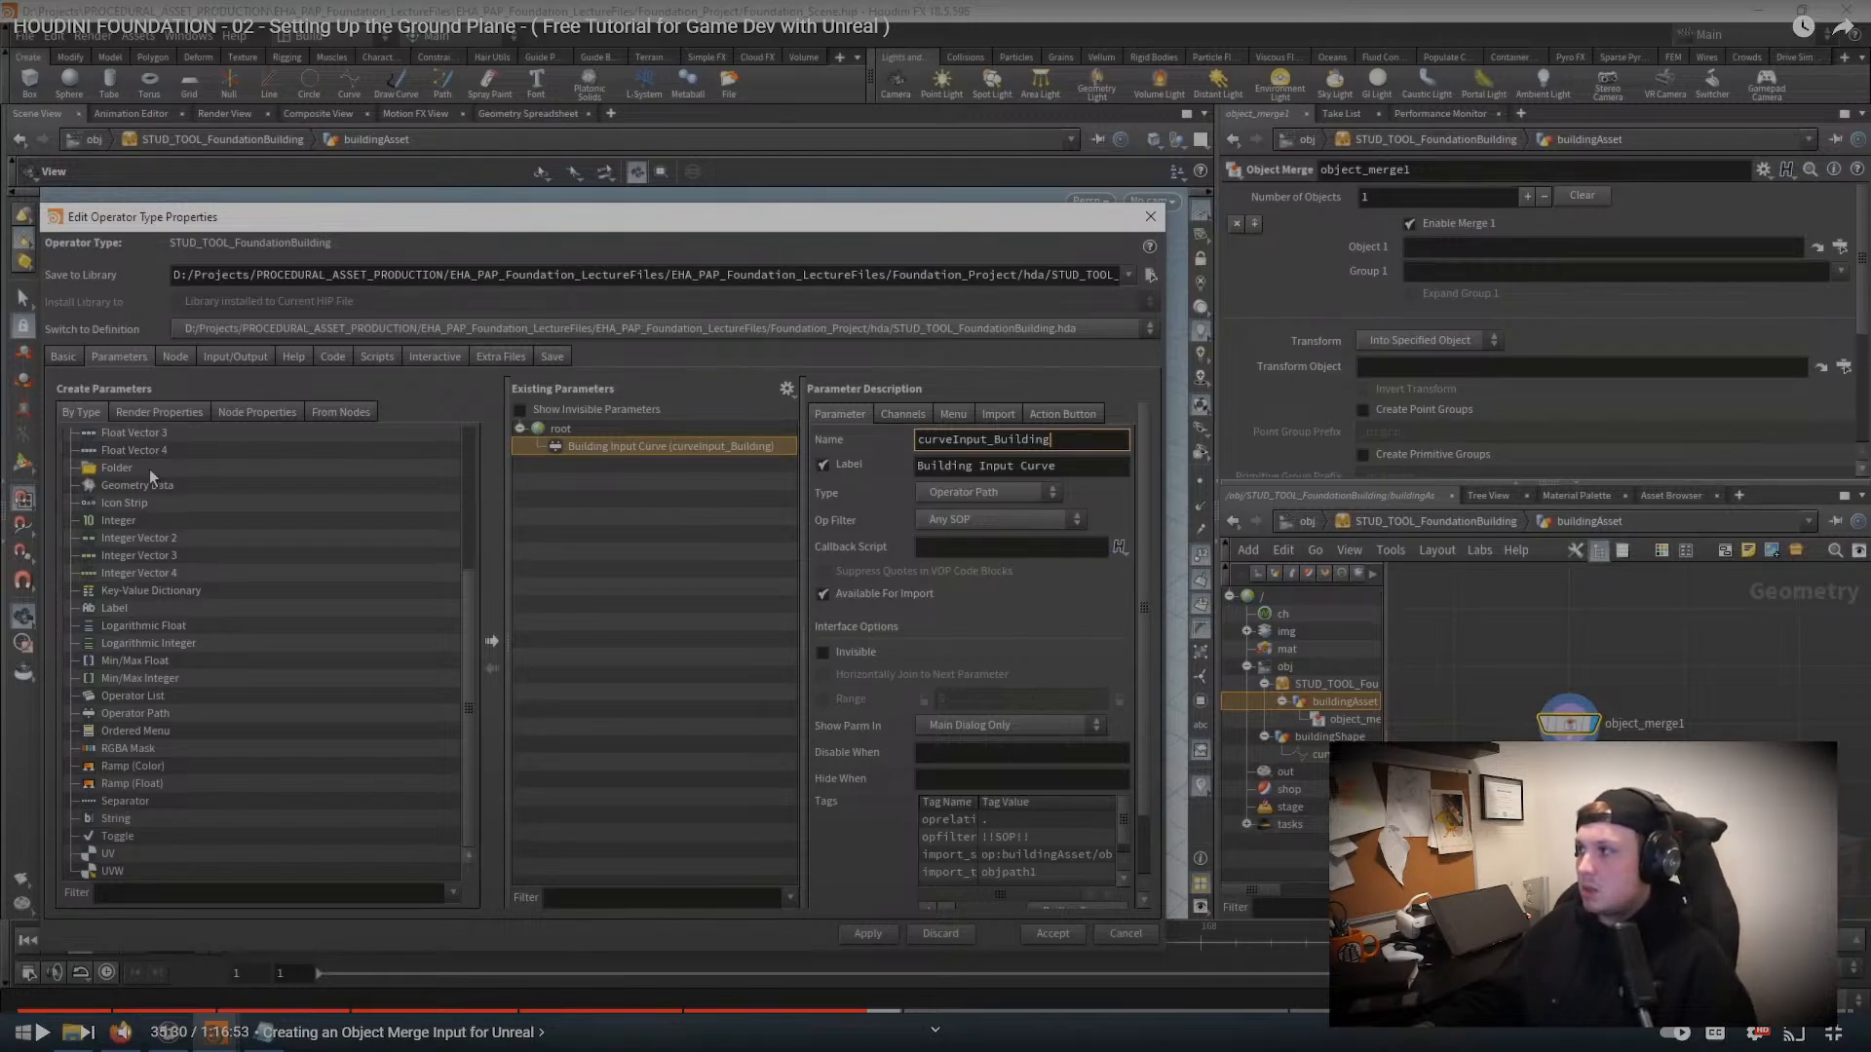
key("space")
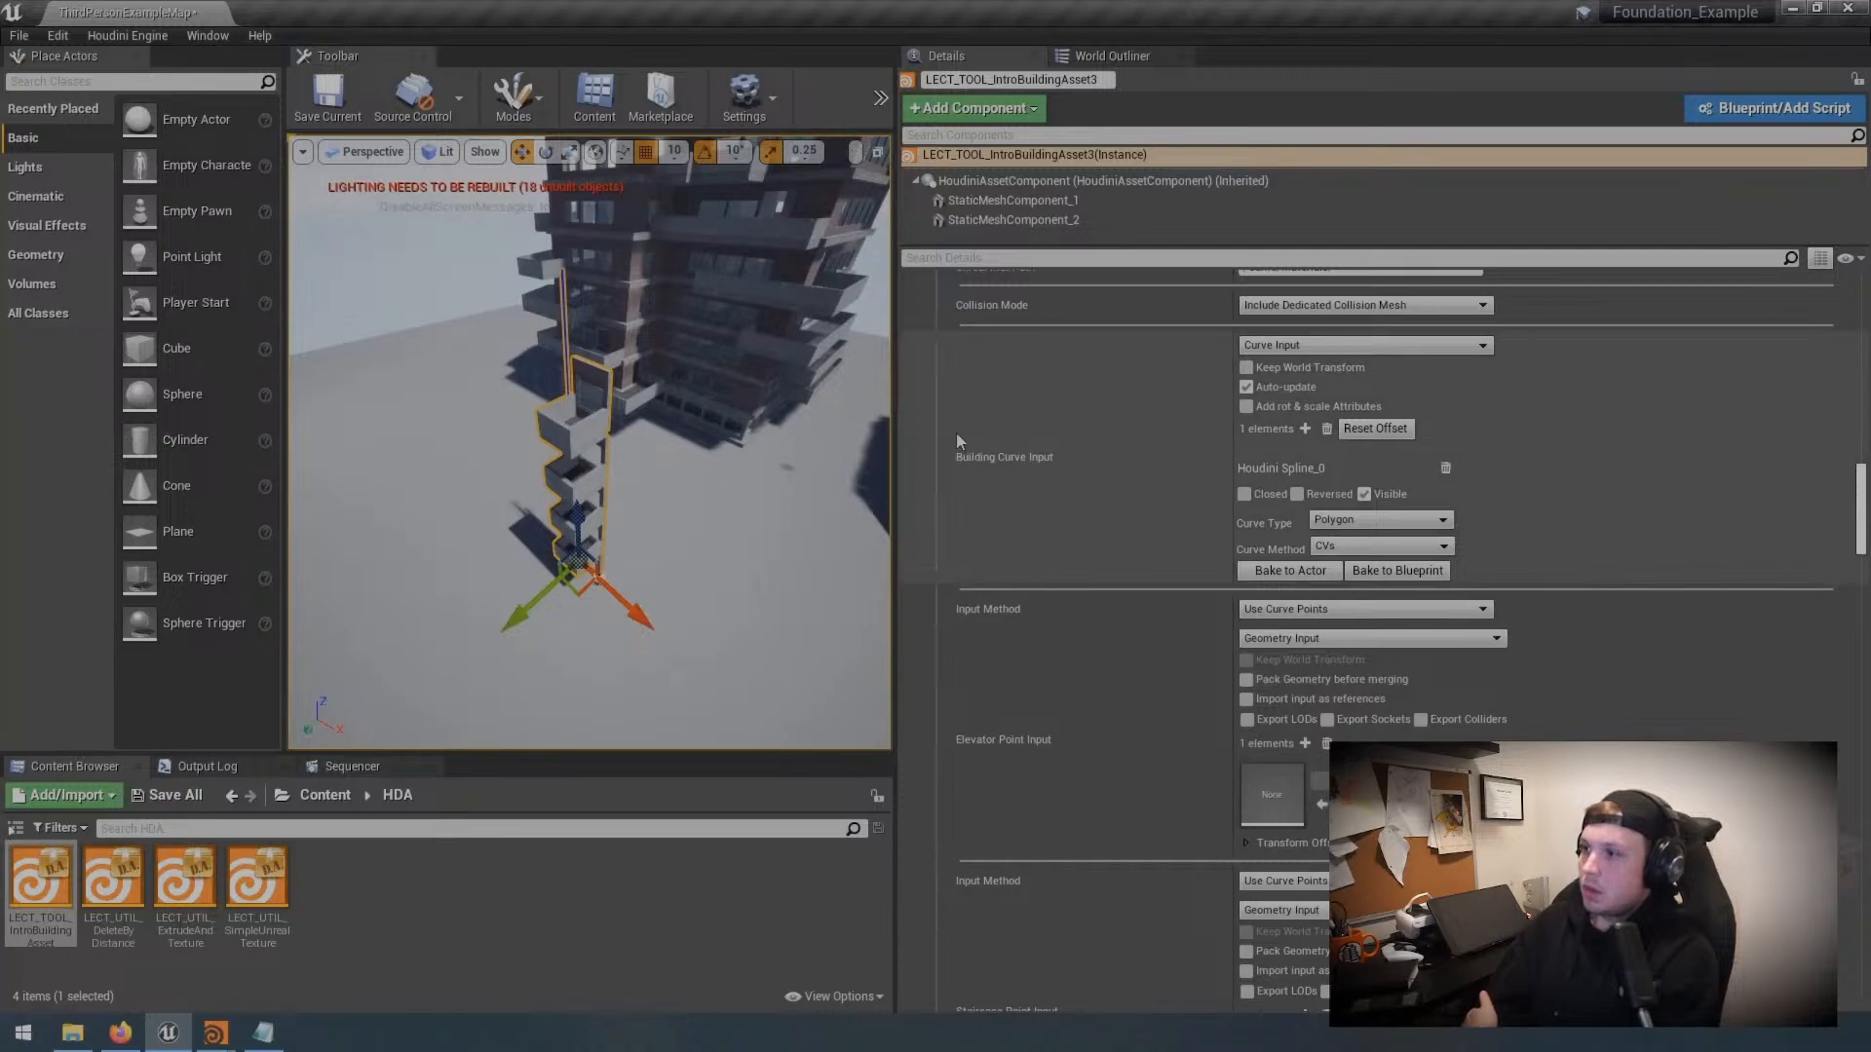
Step: Switch to Houdini and assign curve1 inside buildingShape as the foundation building tool's Building Input Curve
left_click(234, 994)
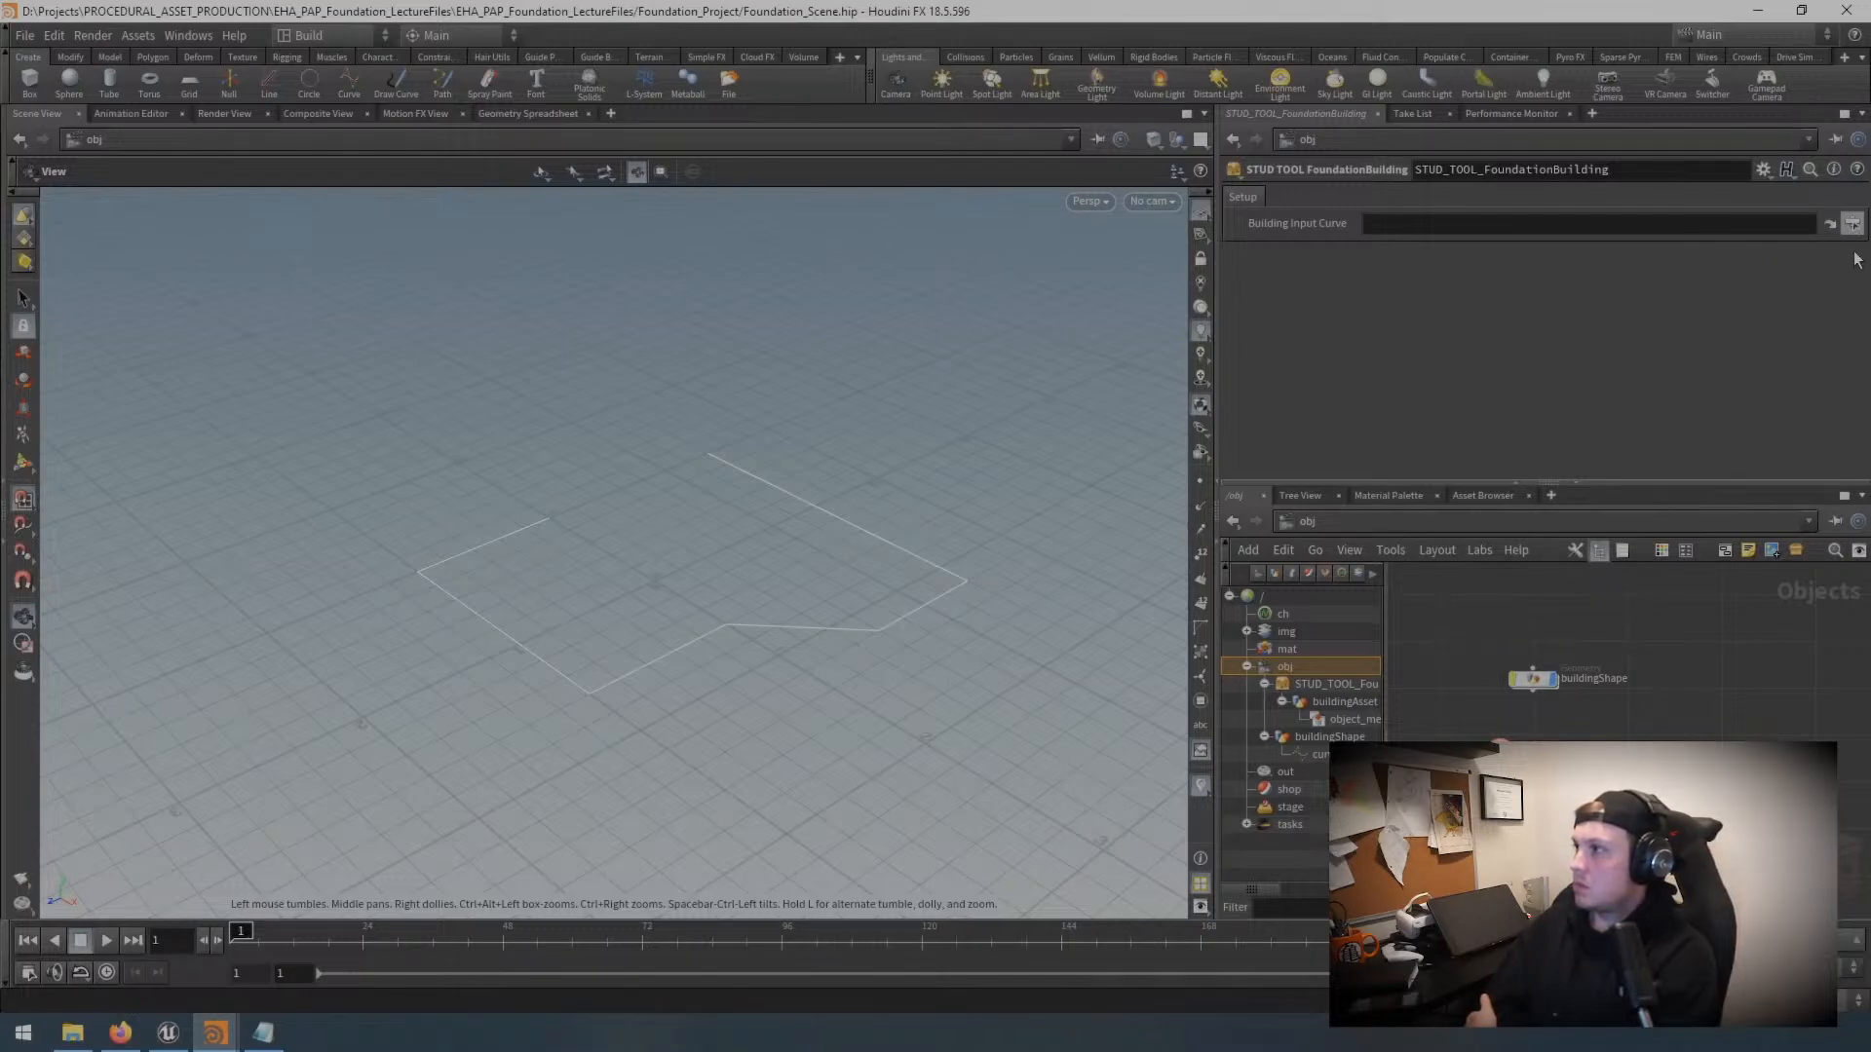
left_click(1851, 225)
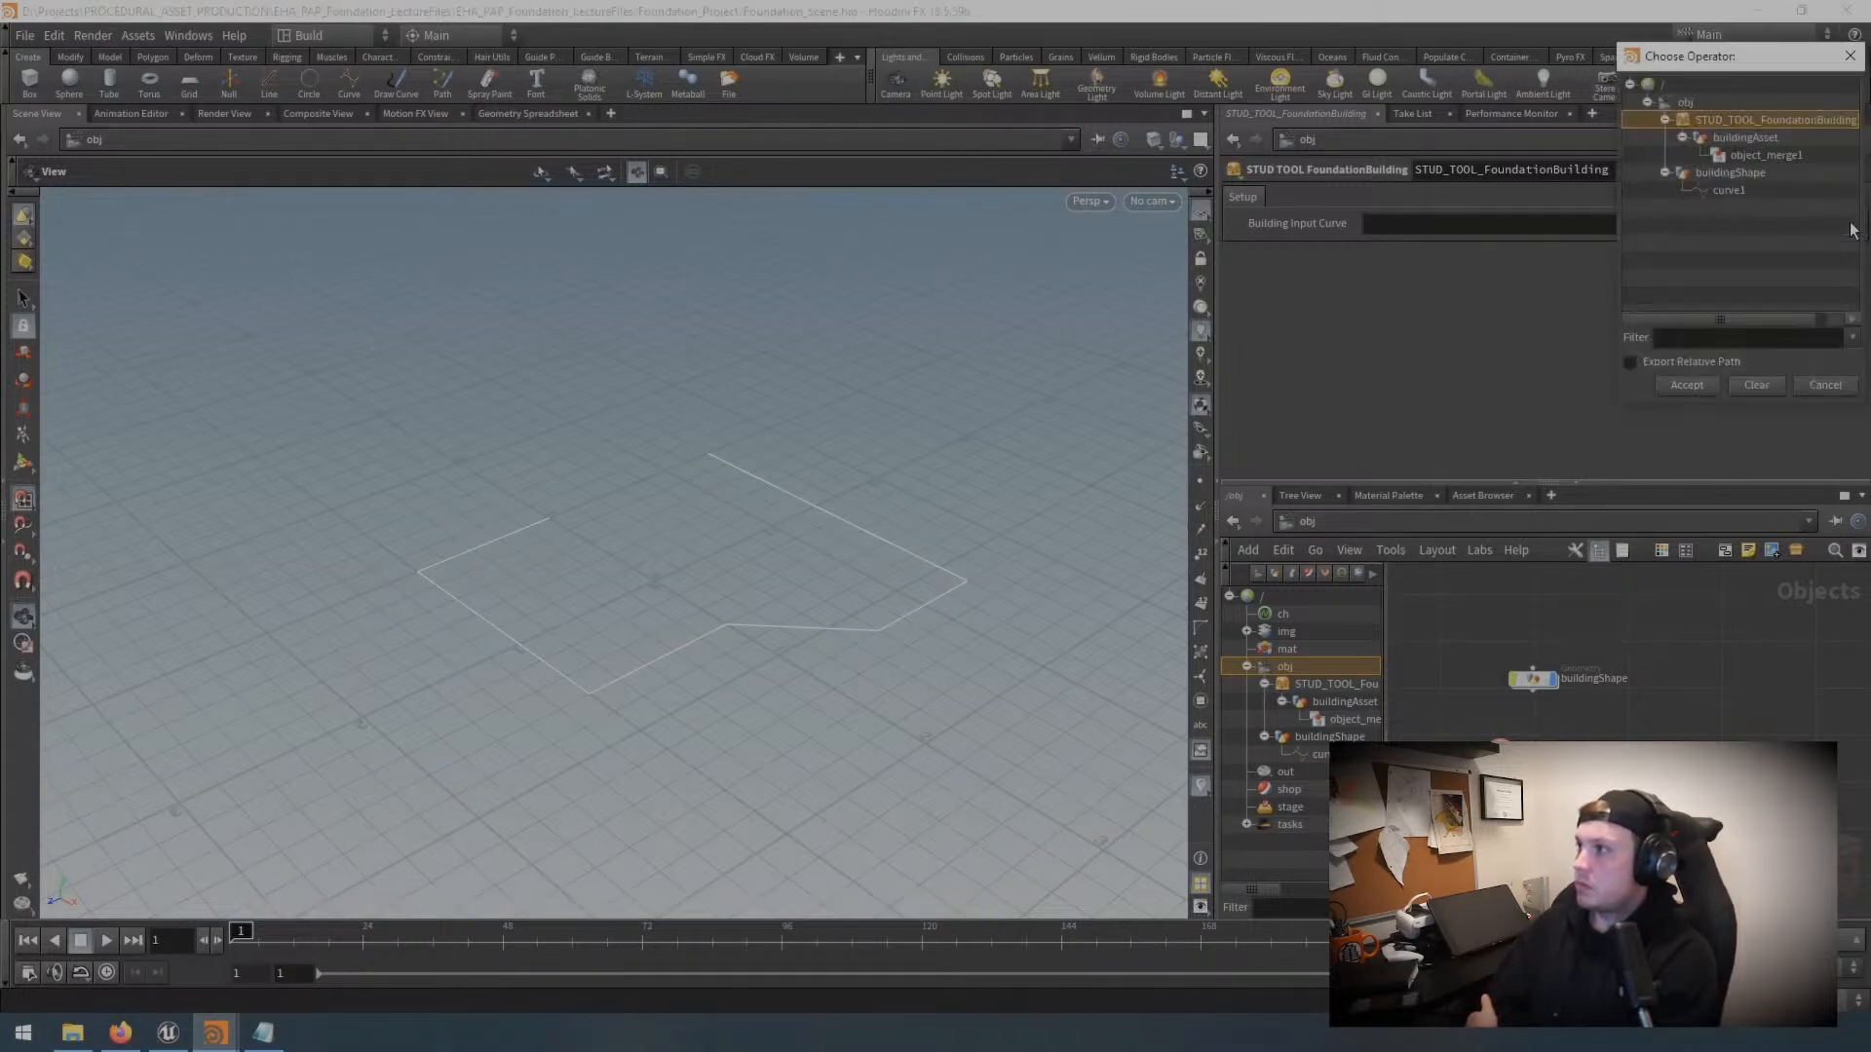
left_click(1726, 191)
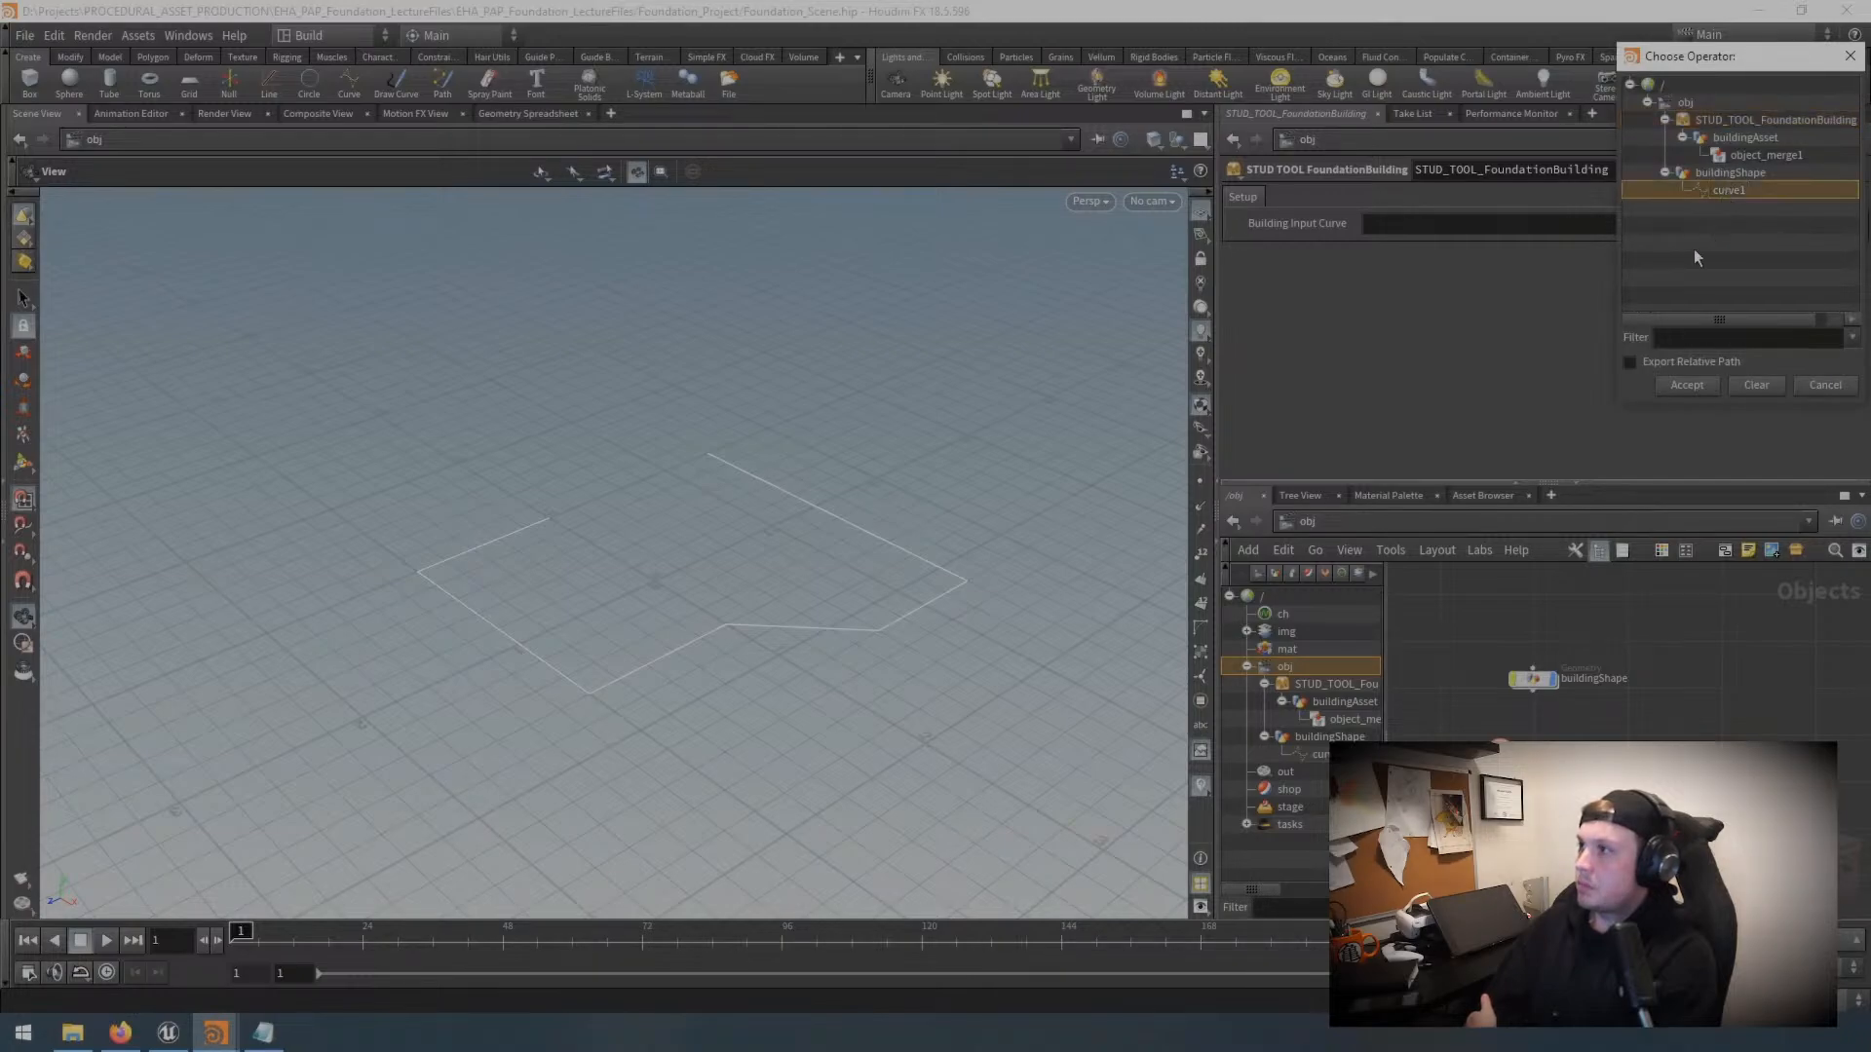
left_click(1686, 386)
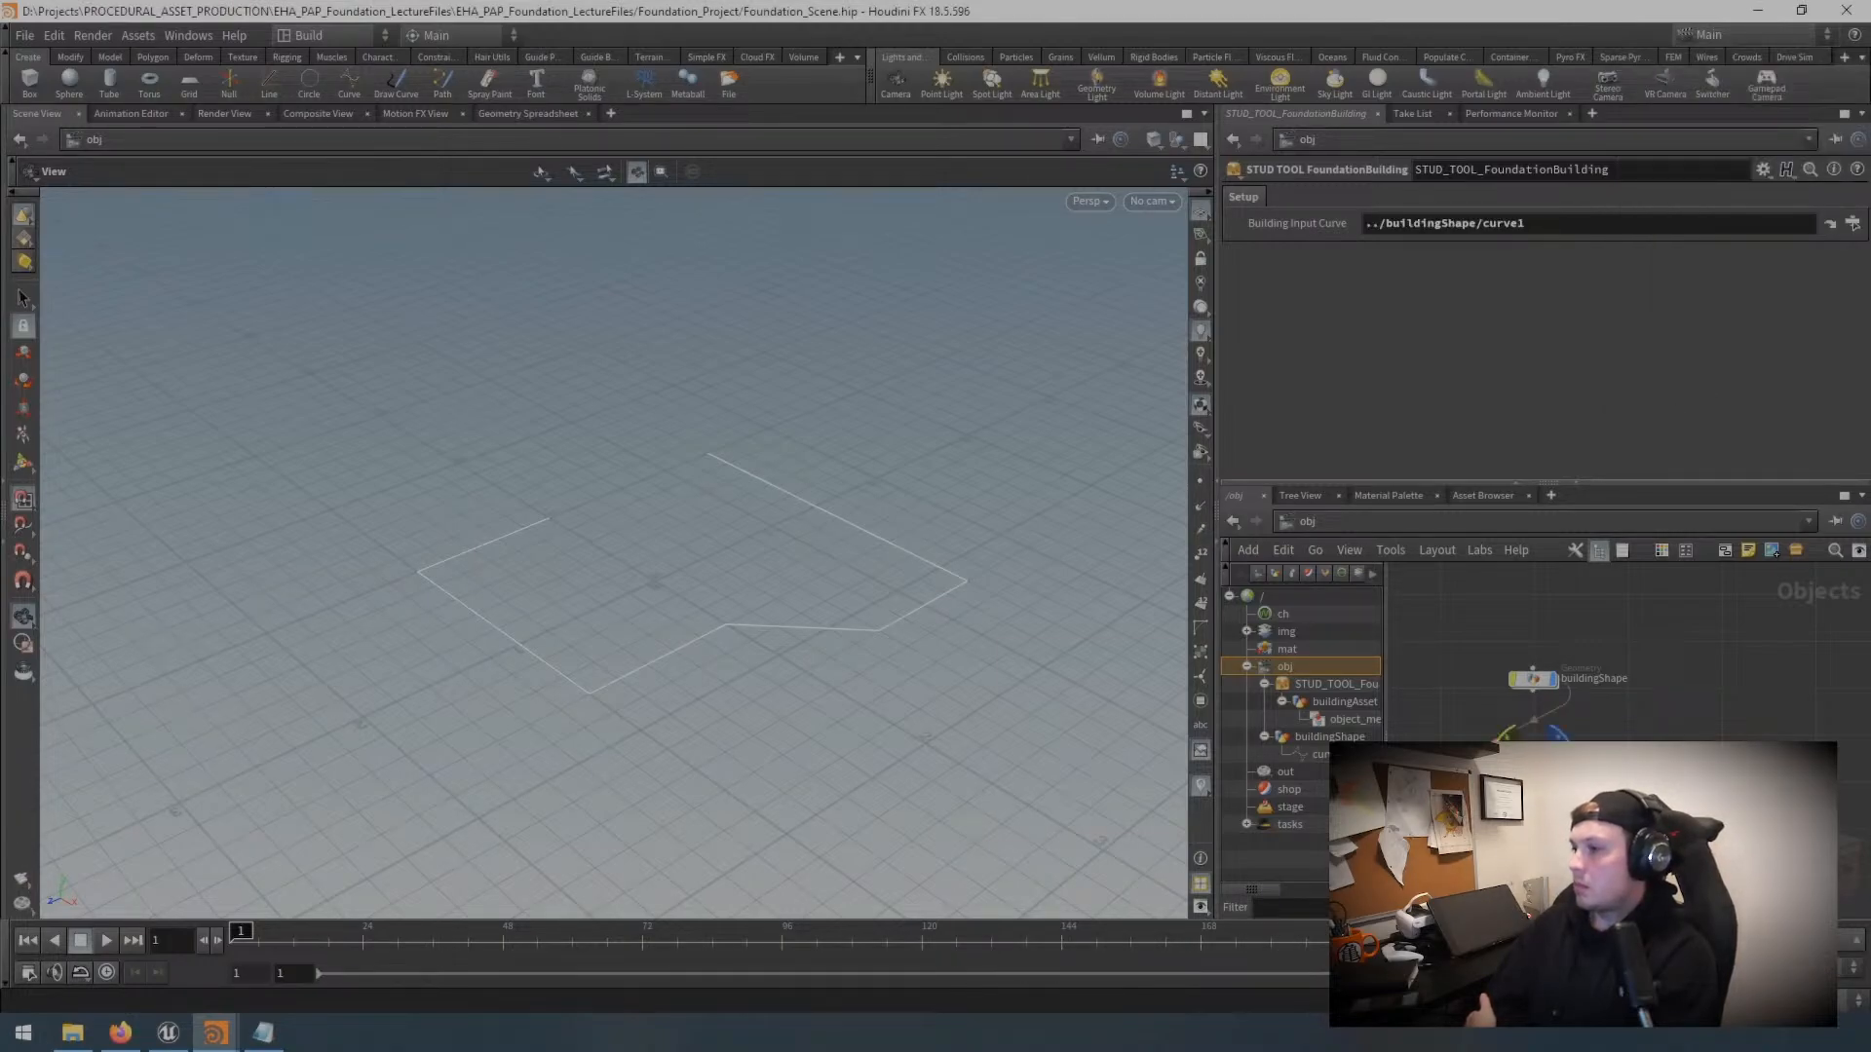
Step: Enter STUD_TOOL_FoundationBuilding and open the buildingAsset geometry network containing the object merge node
double_click(1533, 762)
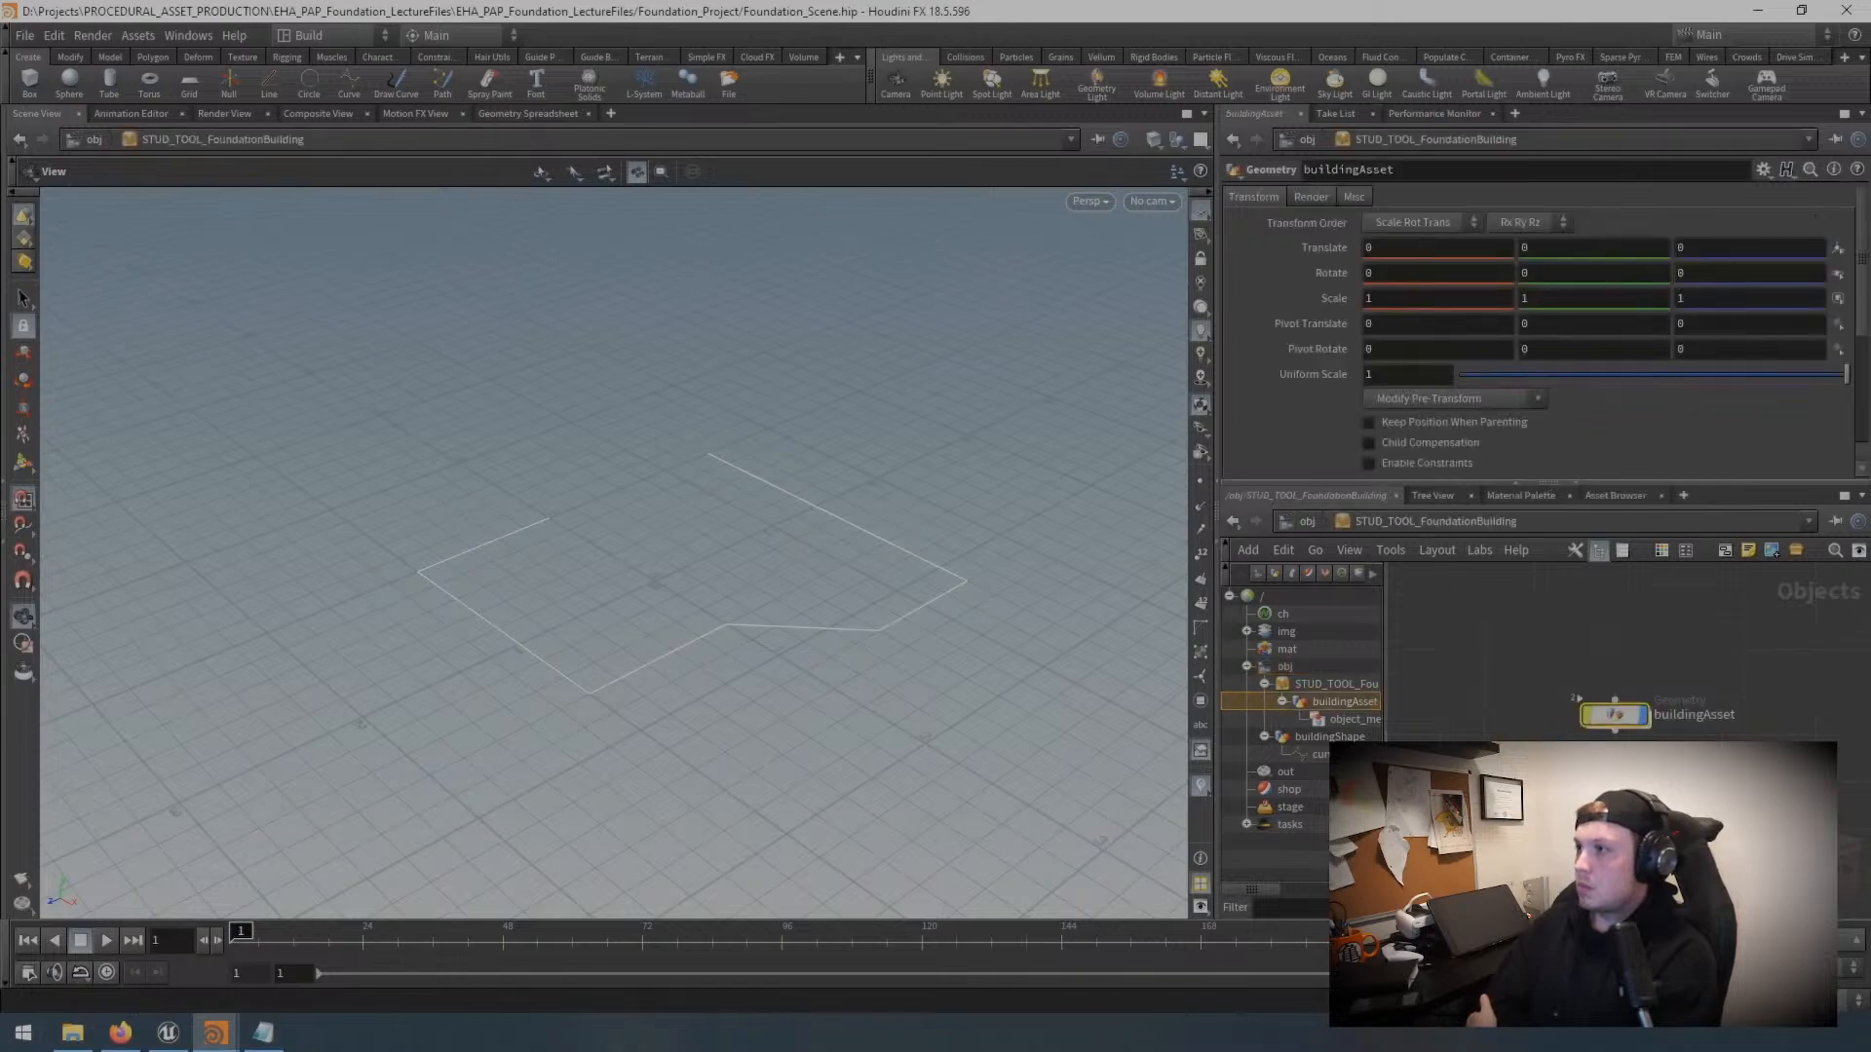
scroll(1631, 732, "down", 3)
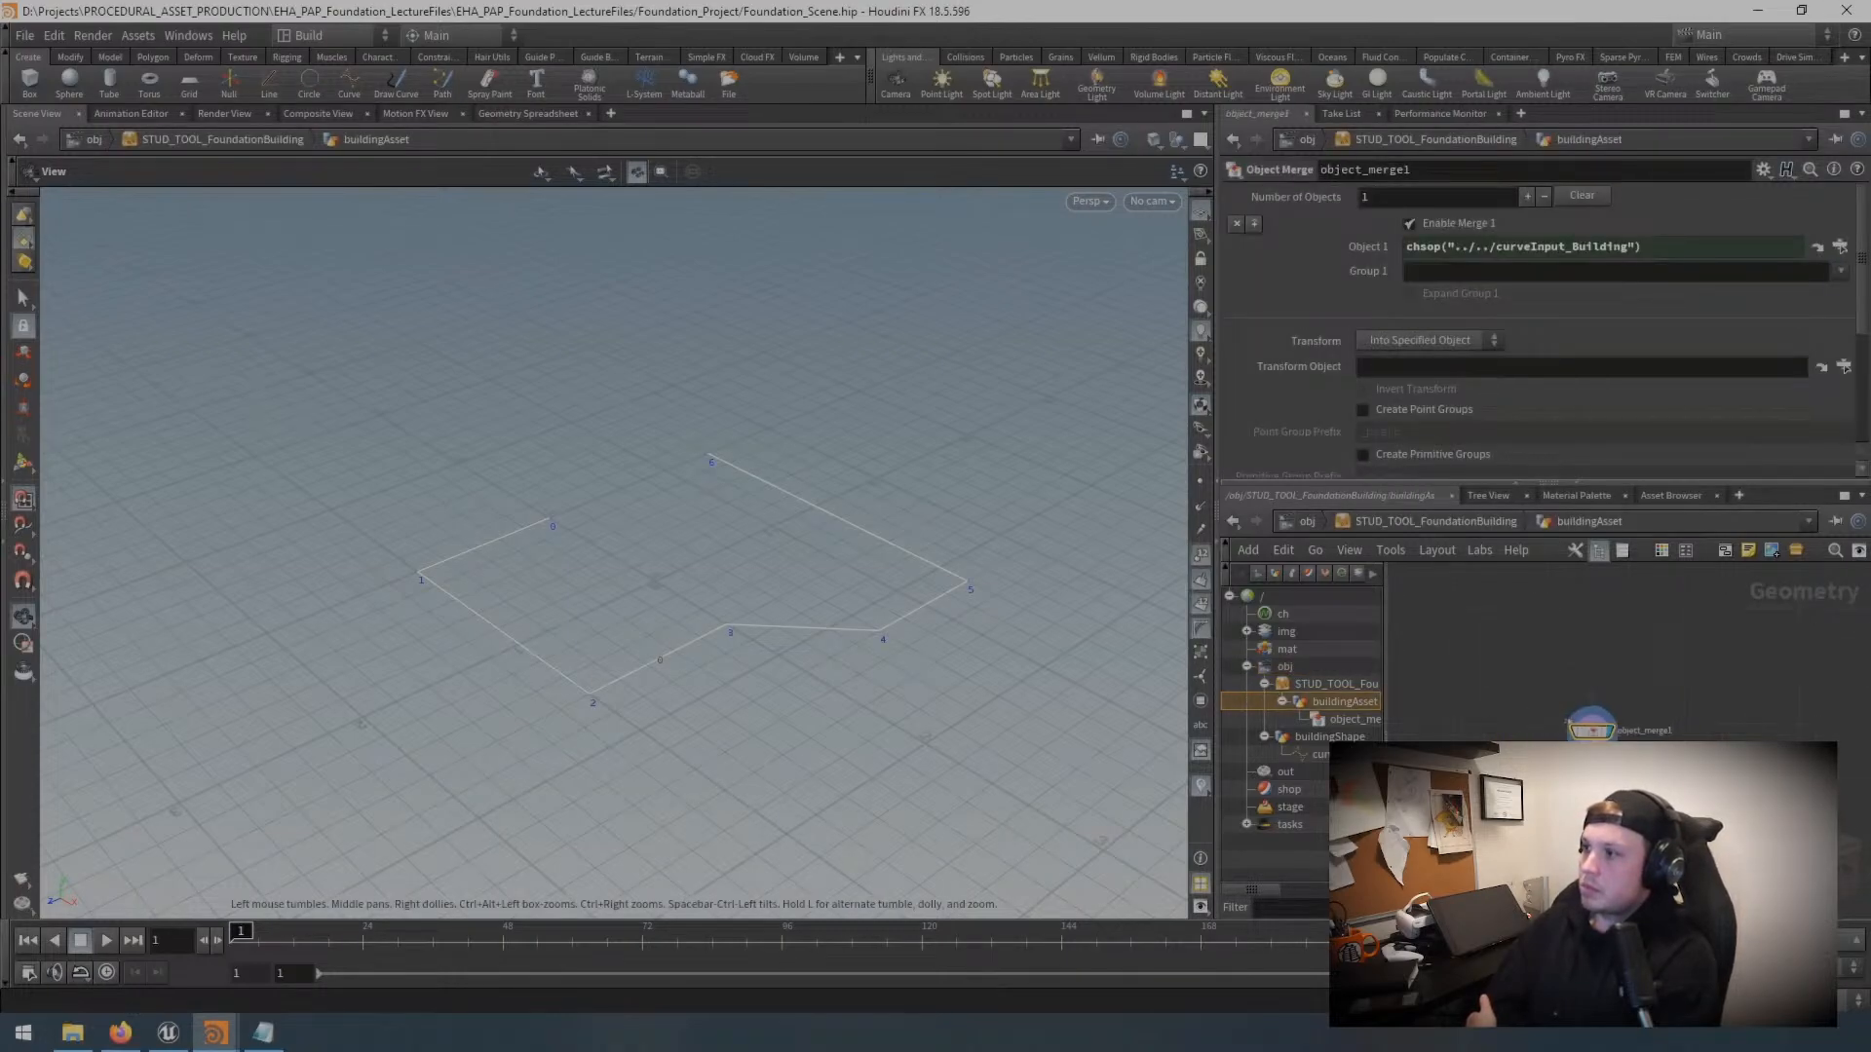
middle_click_drag(1707, 813, 1725, 739)
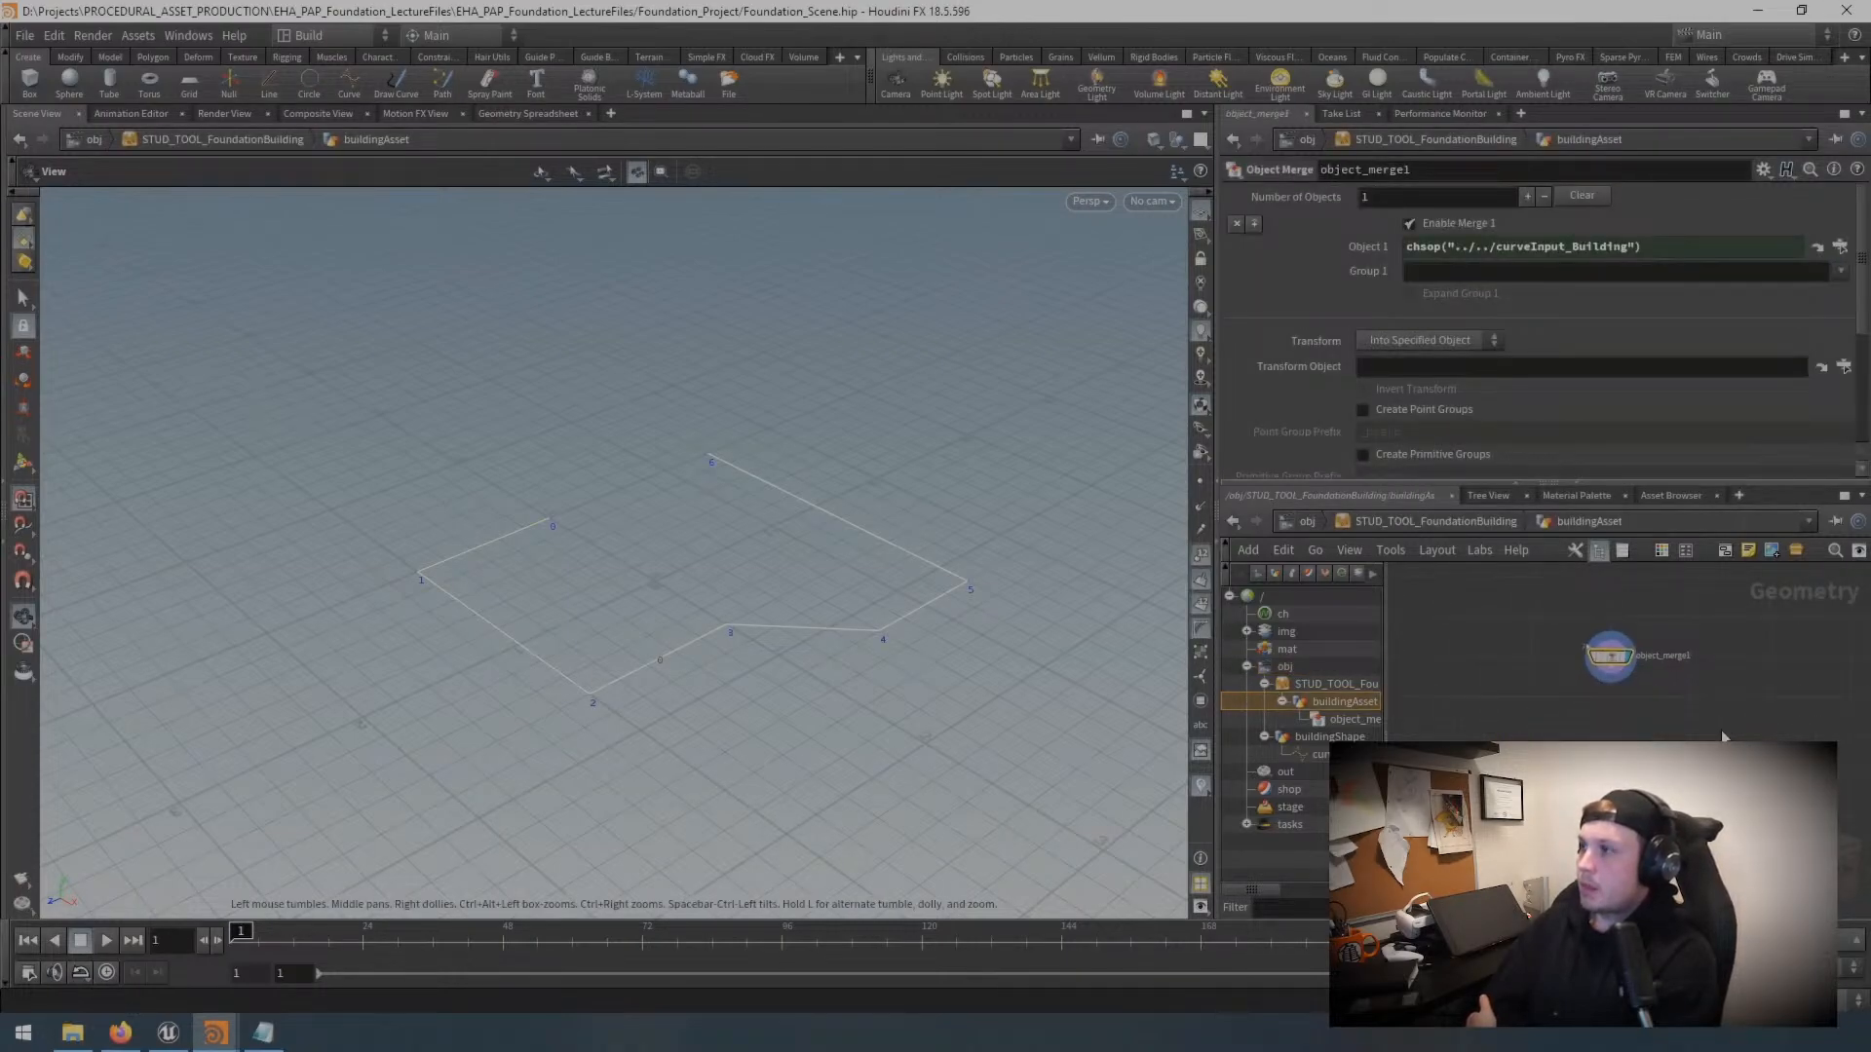
scroll(1725, 738, "down", 1)
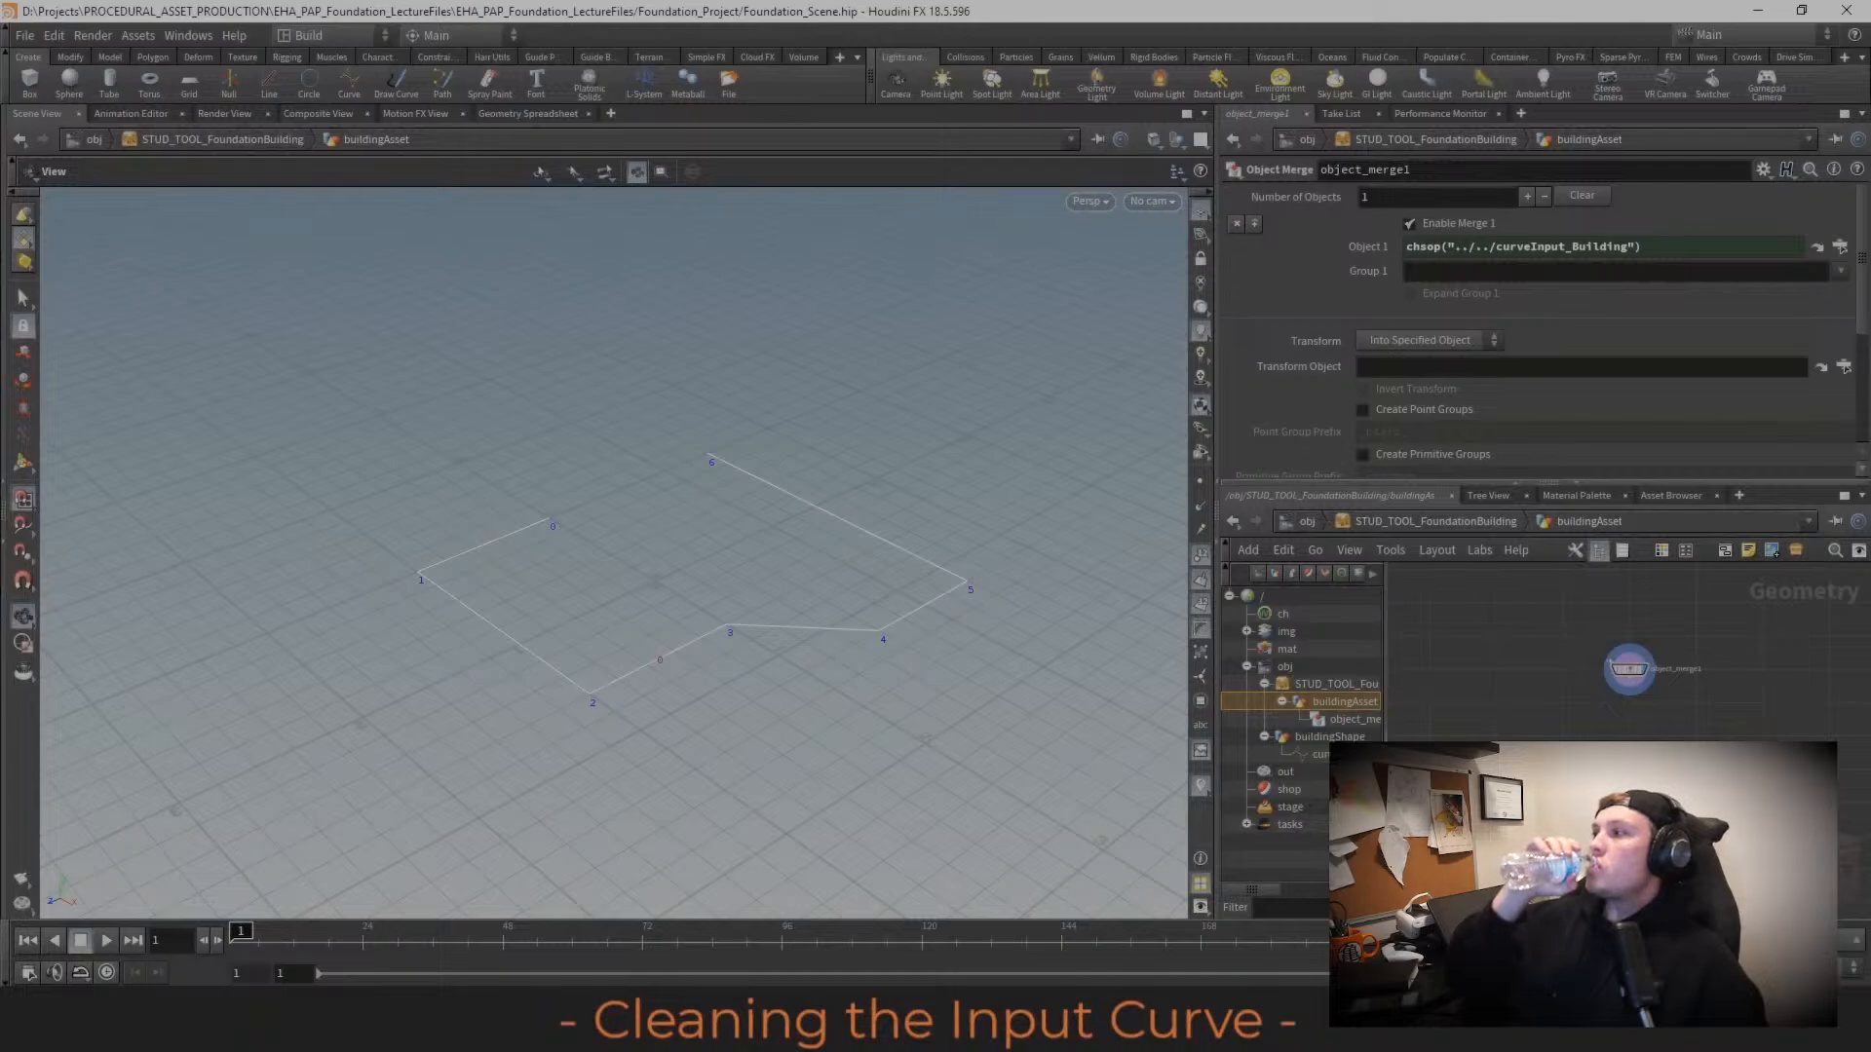
scroll(1654, 741, "down", 3)
middle_click_drag(1654, 743, 1594, 726)
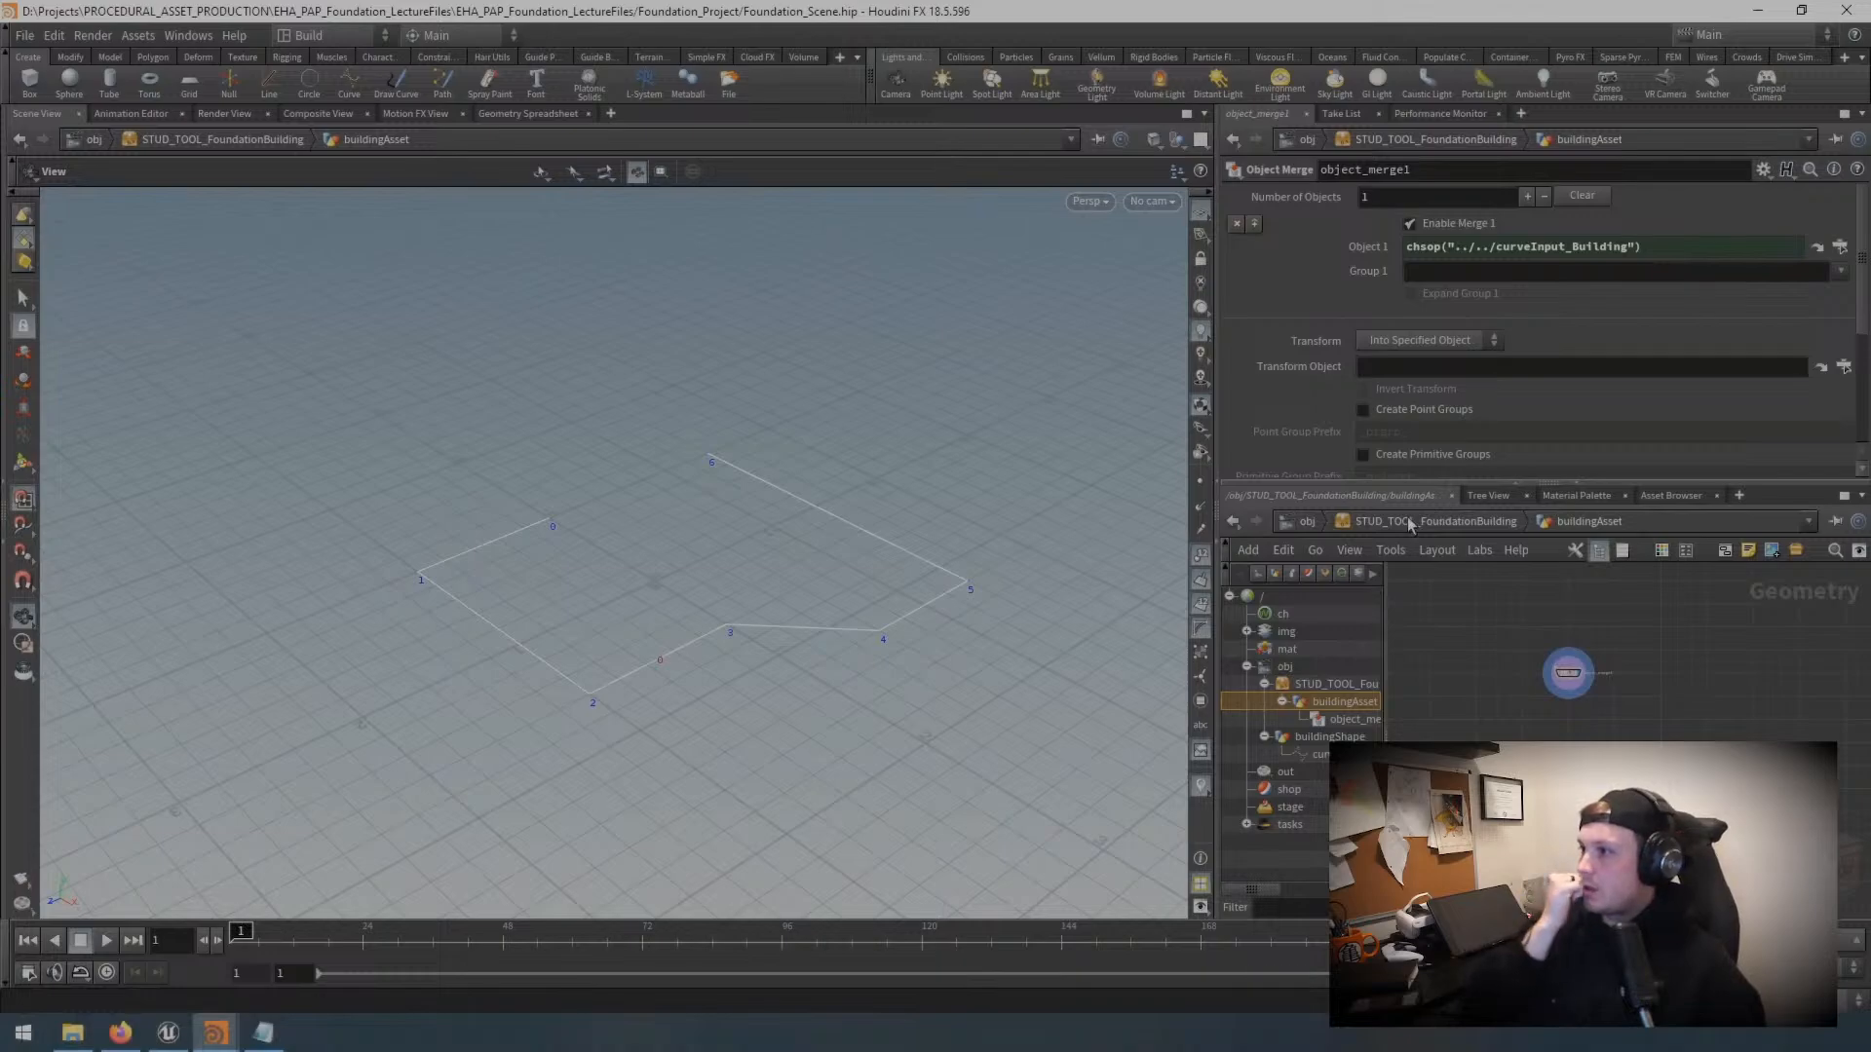
Step: Switch the desktop layout to RecordingLayout and bring the object merge node into view in the network
left_click(333, 39)
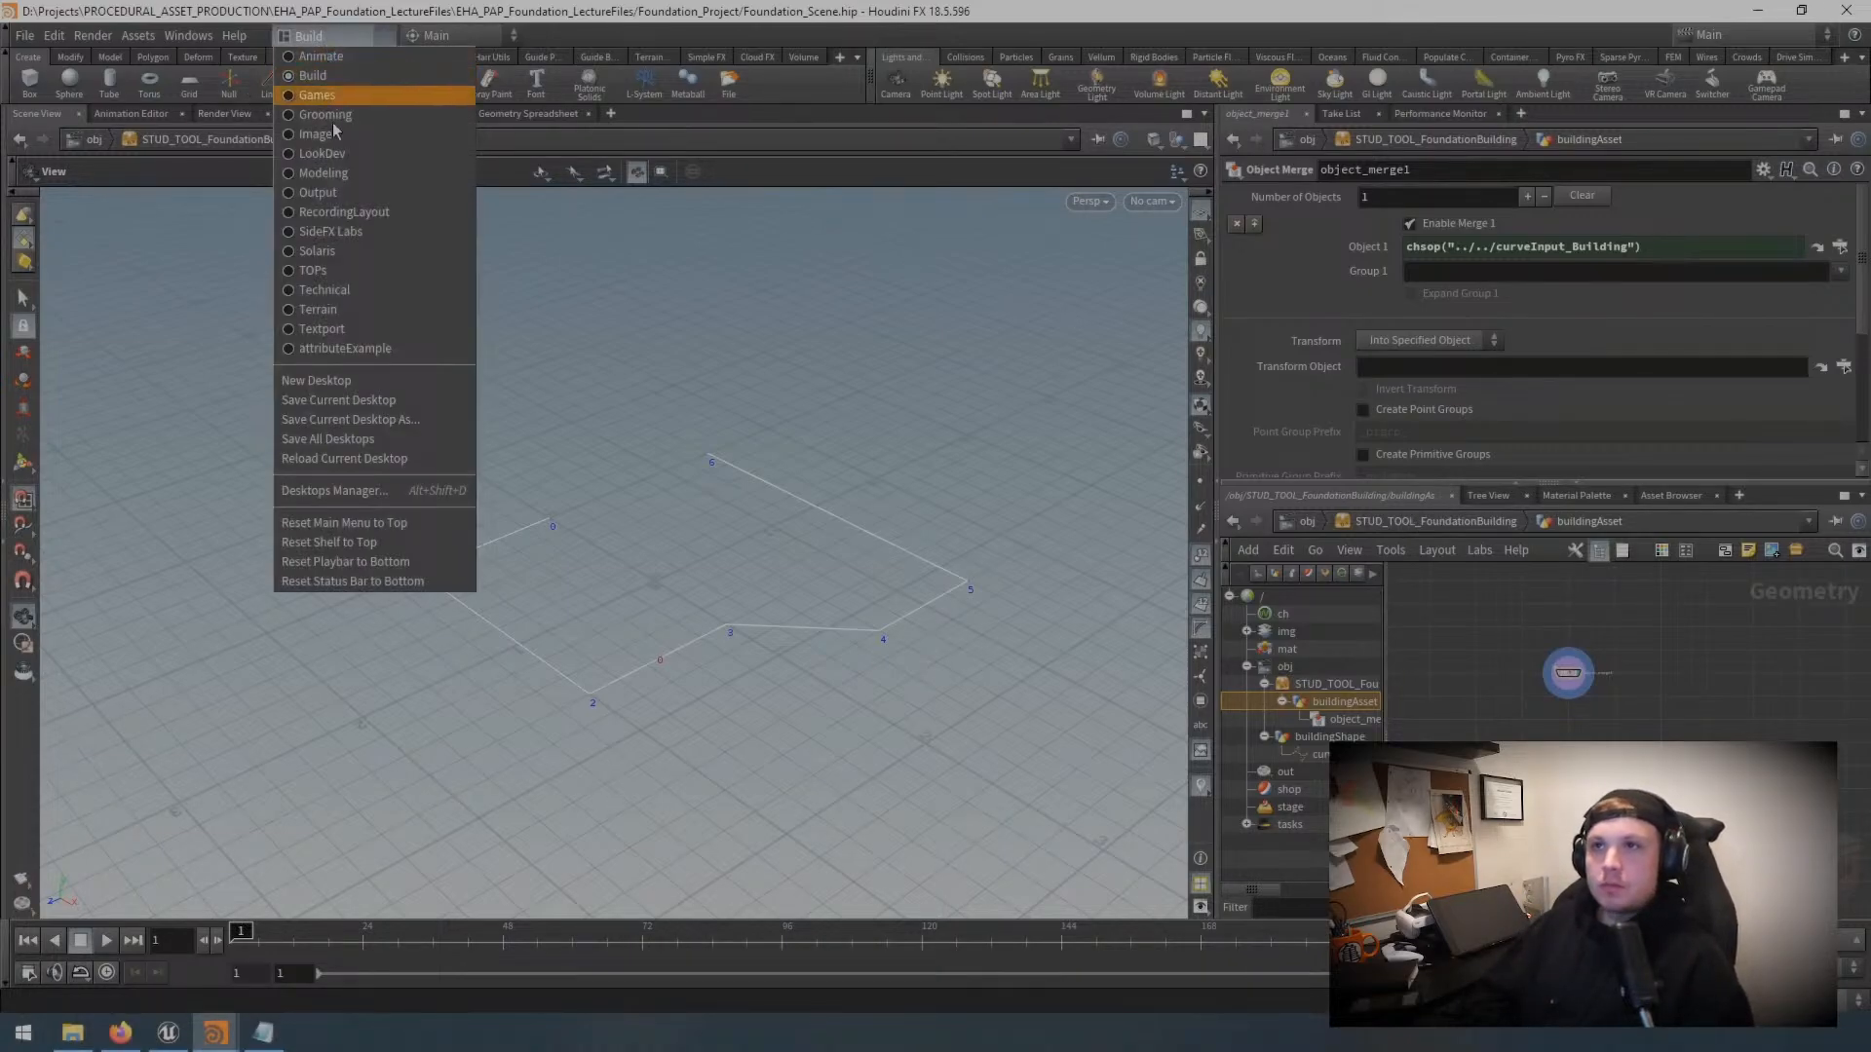
left_click(349, 210)
left_click_drag(1179, 459, 1012, 618)
left_click_drag(1095, 560, 1036, 314)
scroll(1091, 447, "down", 3)
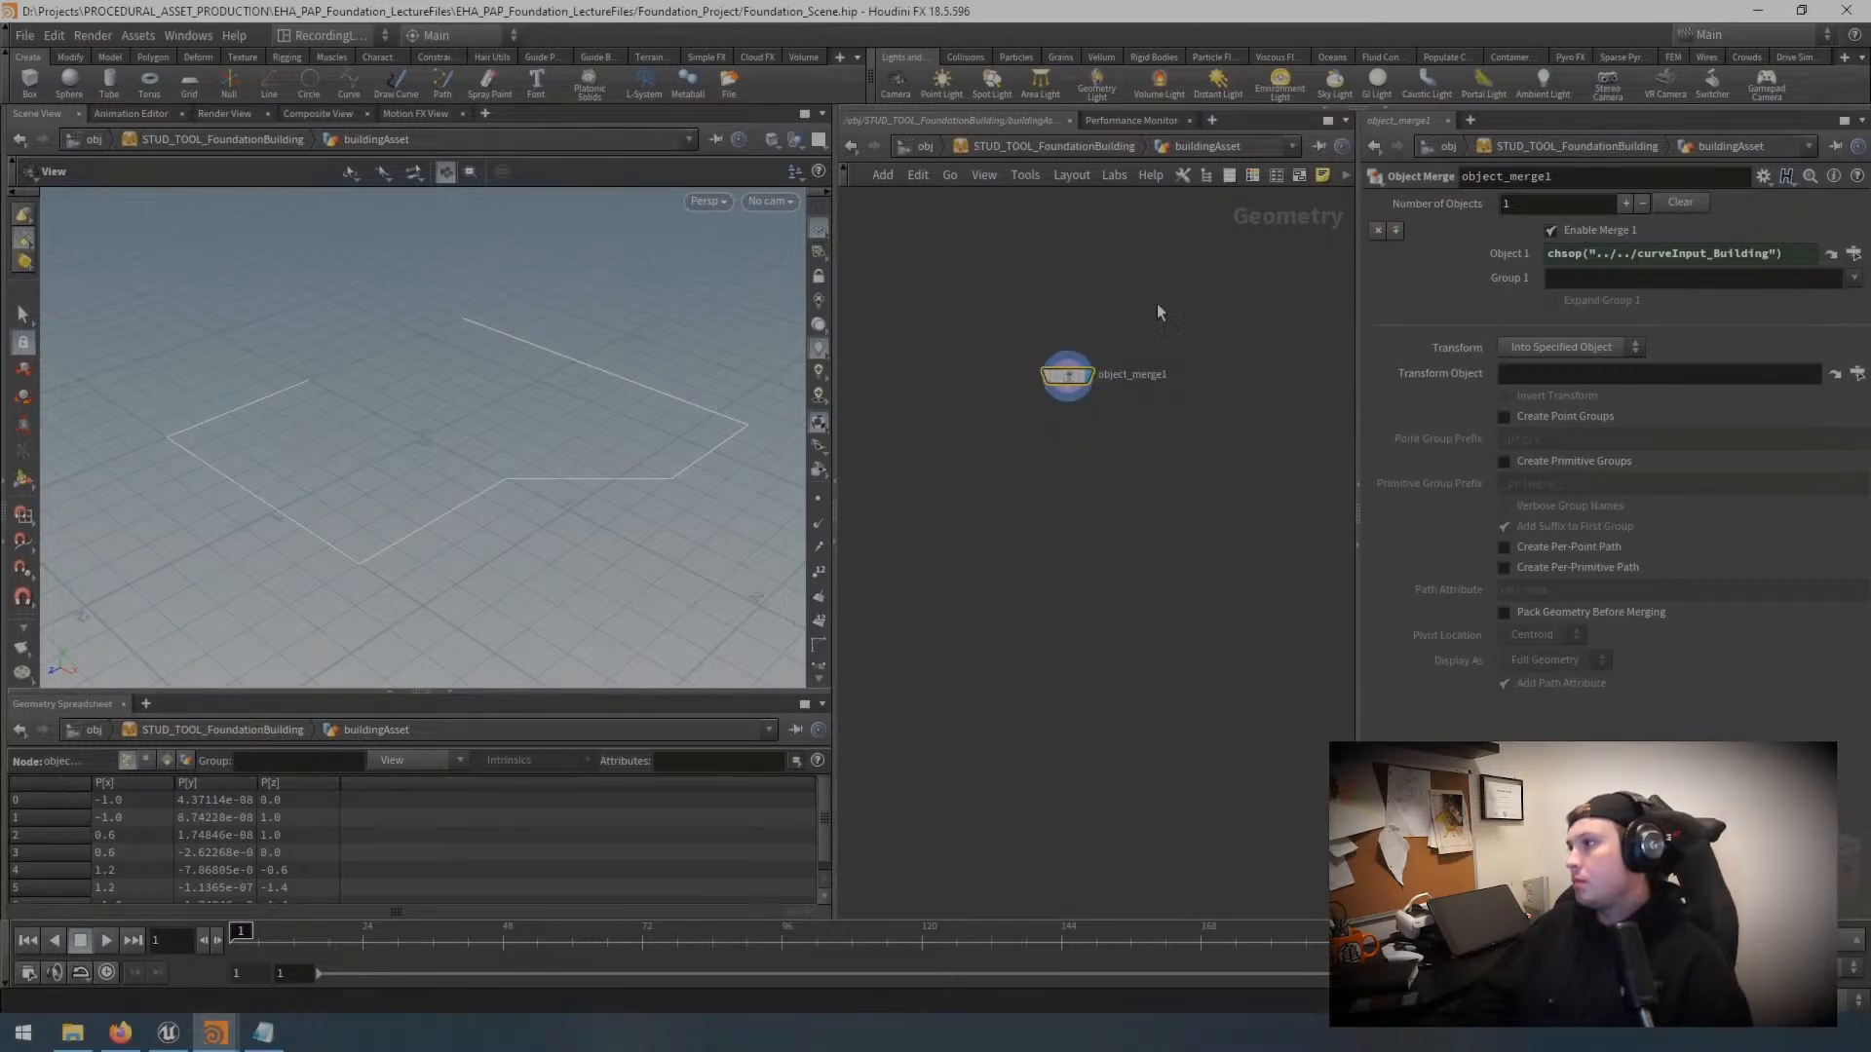
Step: Show grid lines in the network editor and move the object merge node slightly along the grid
left_click(1018, 177)
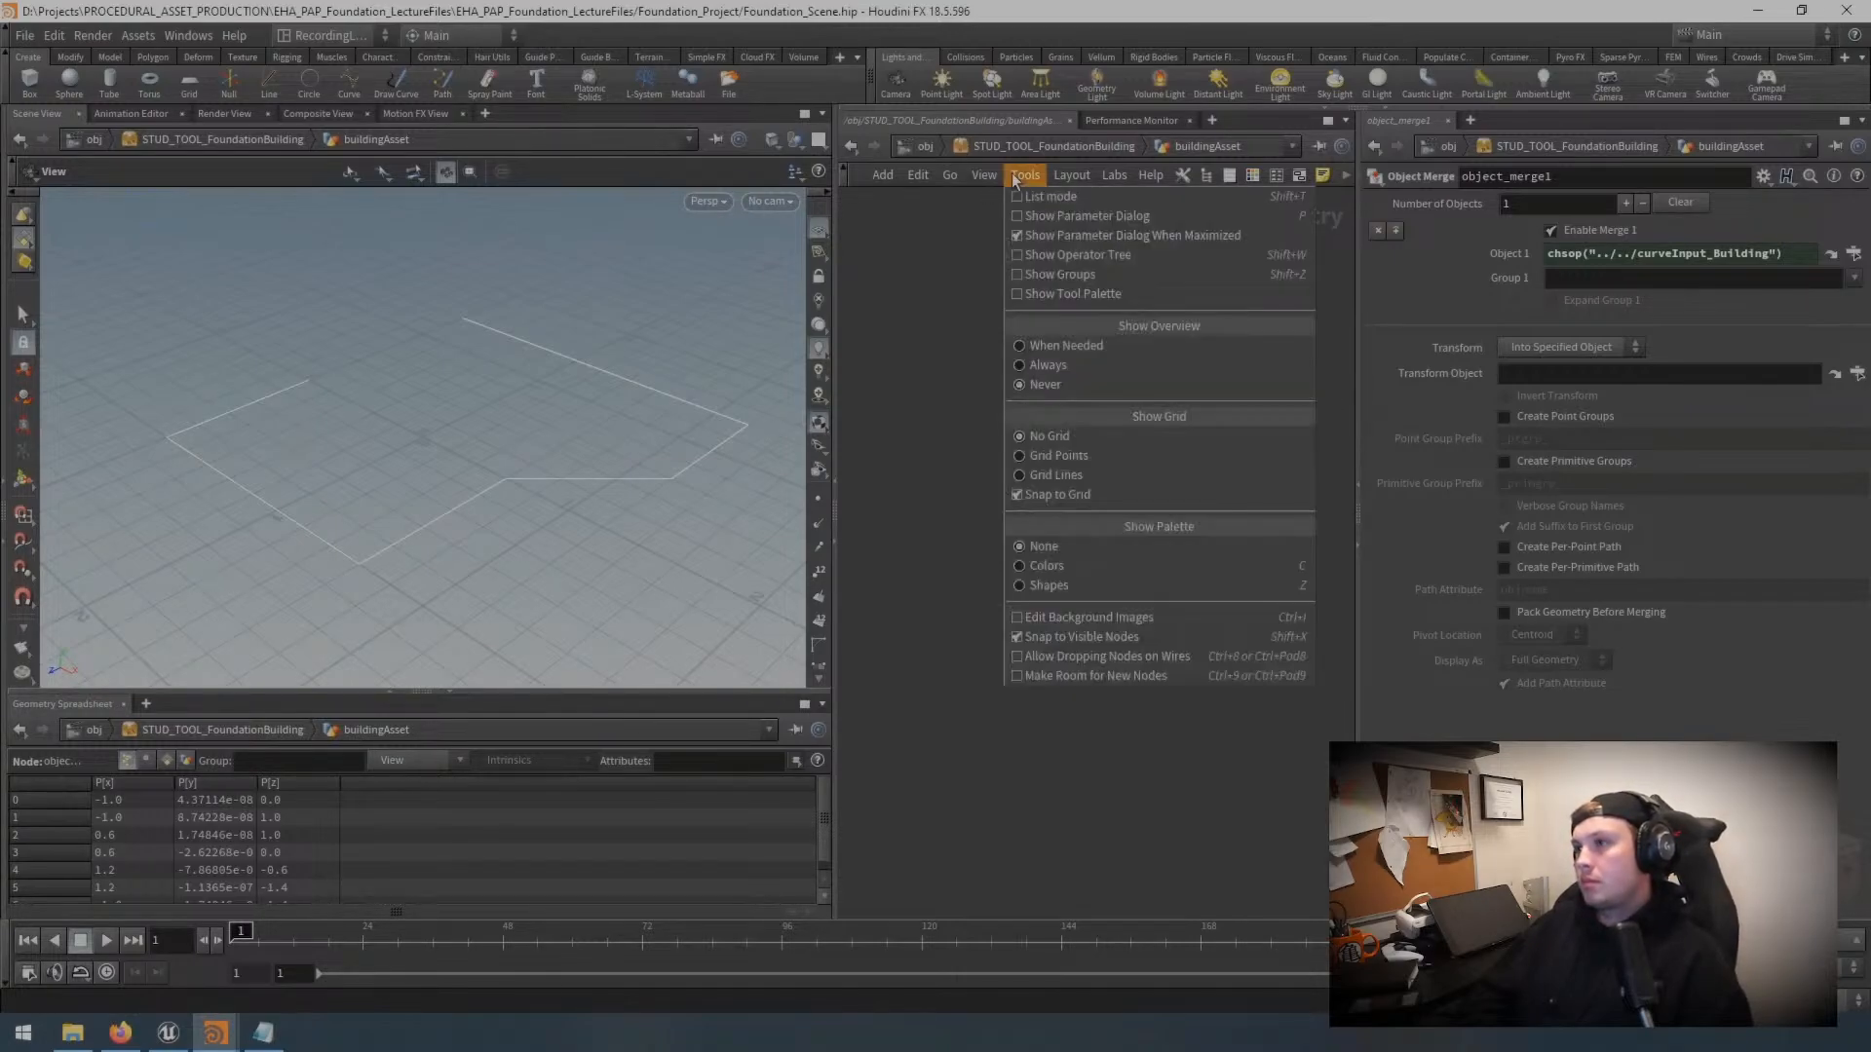
left_click(1086, 476)
left_click_drag(1072, 383, 1098, 383)
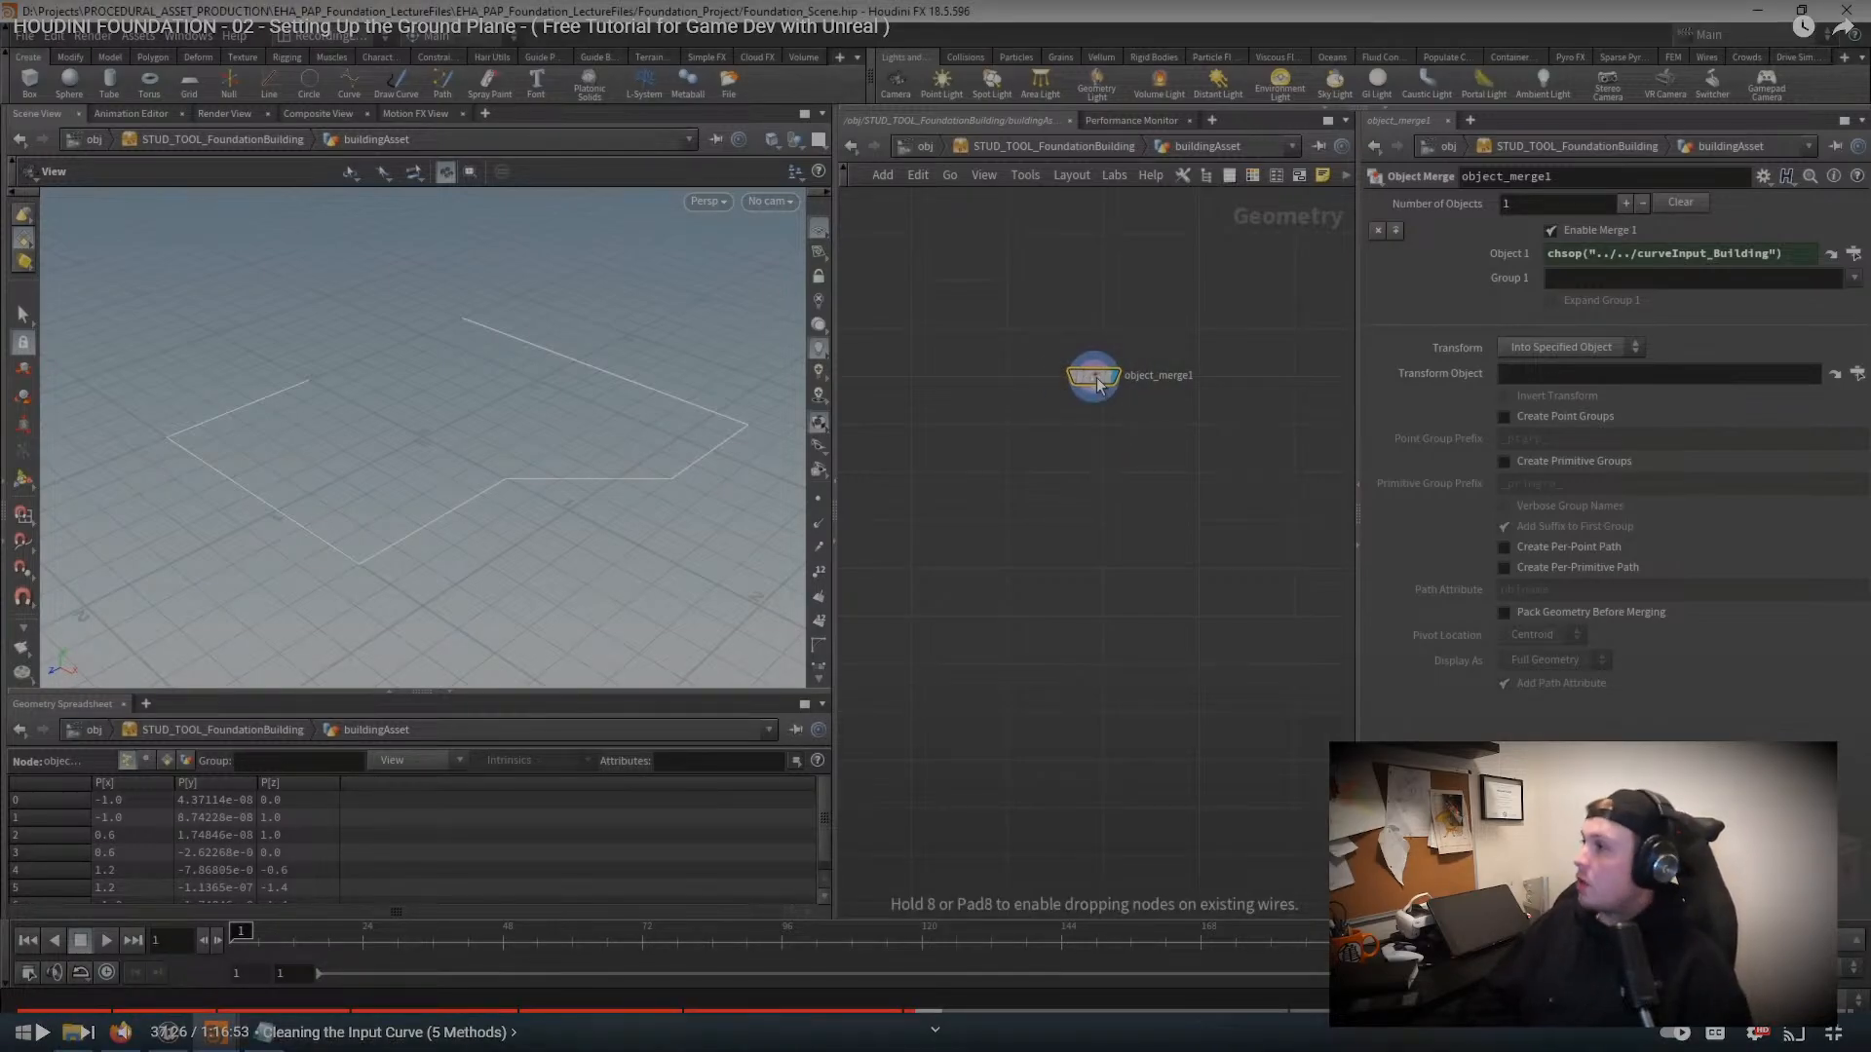
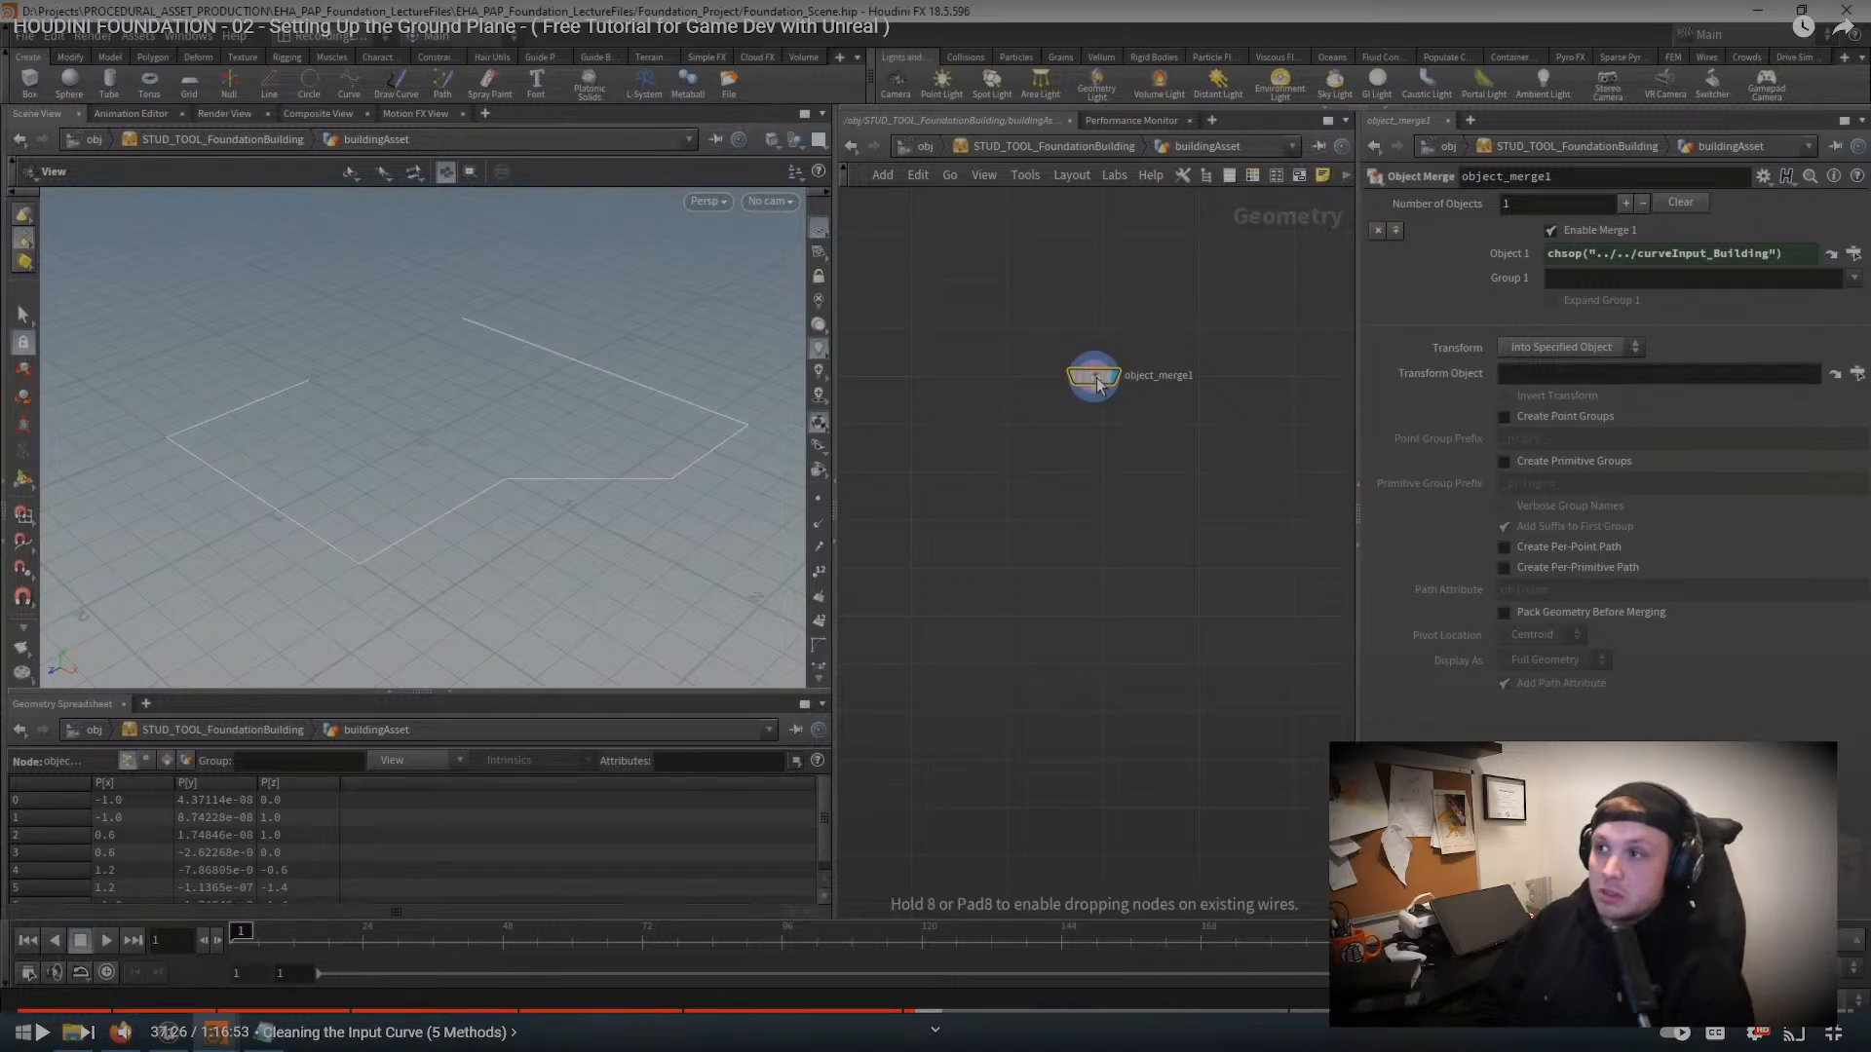
left_click_drag(1098, 383, 1107, 383)
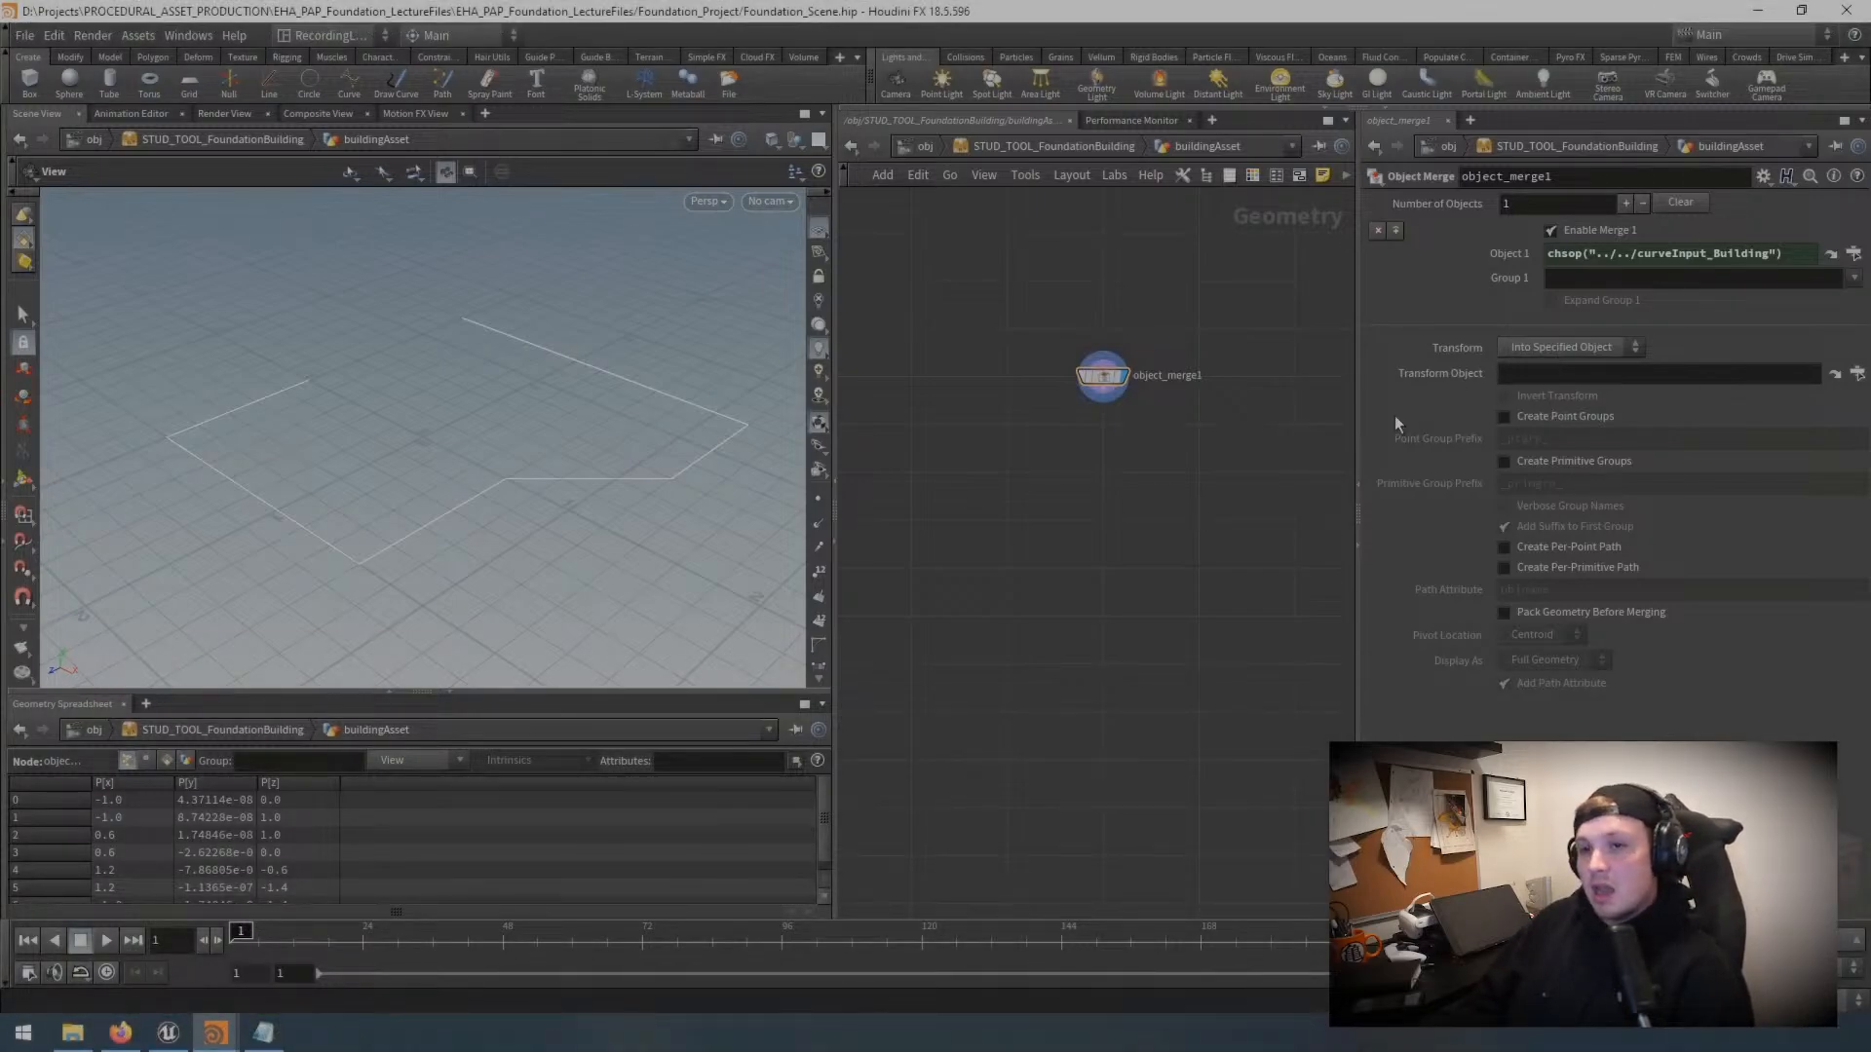
Step: Resume the tutorial video from 37:32 and narrow the viewport pane beside the network editor
left_click(1089, 470)
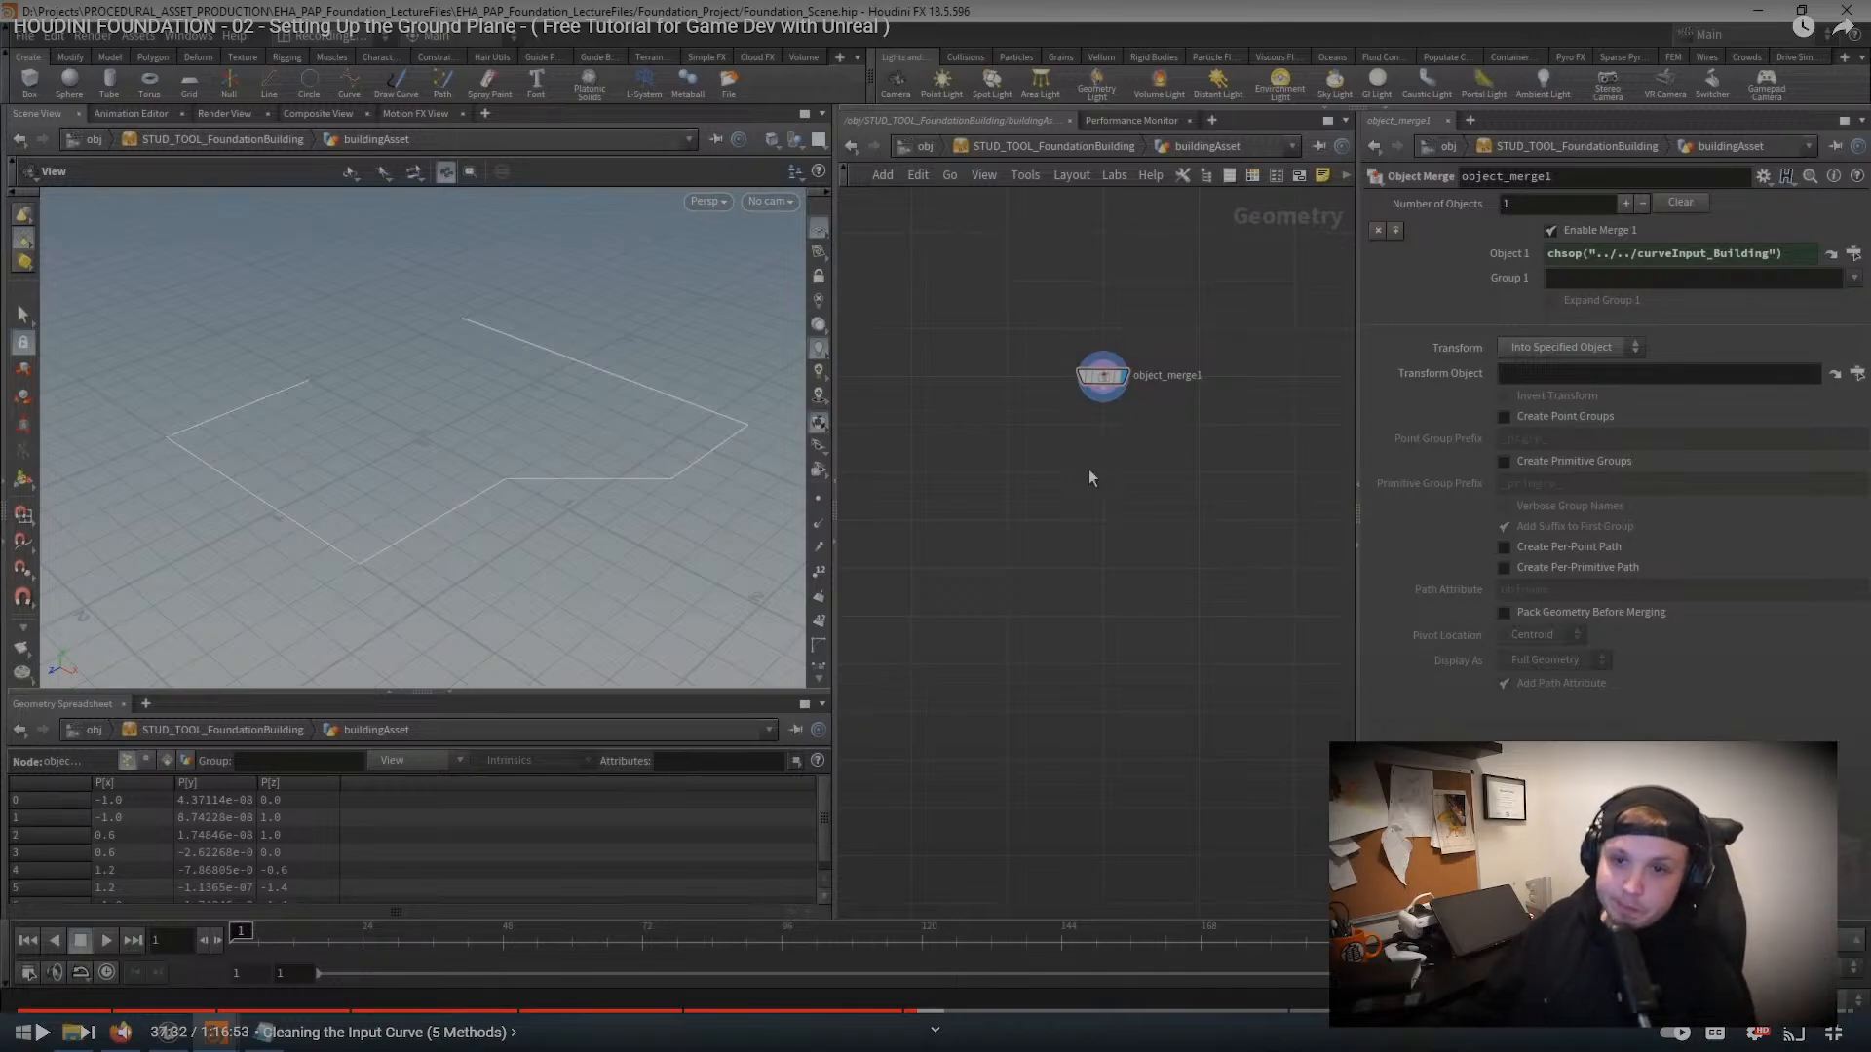
key("space")
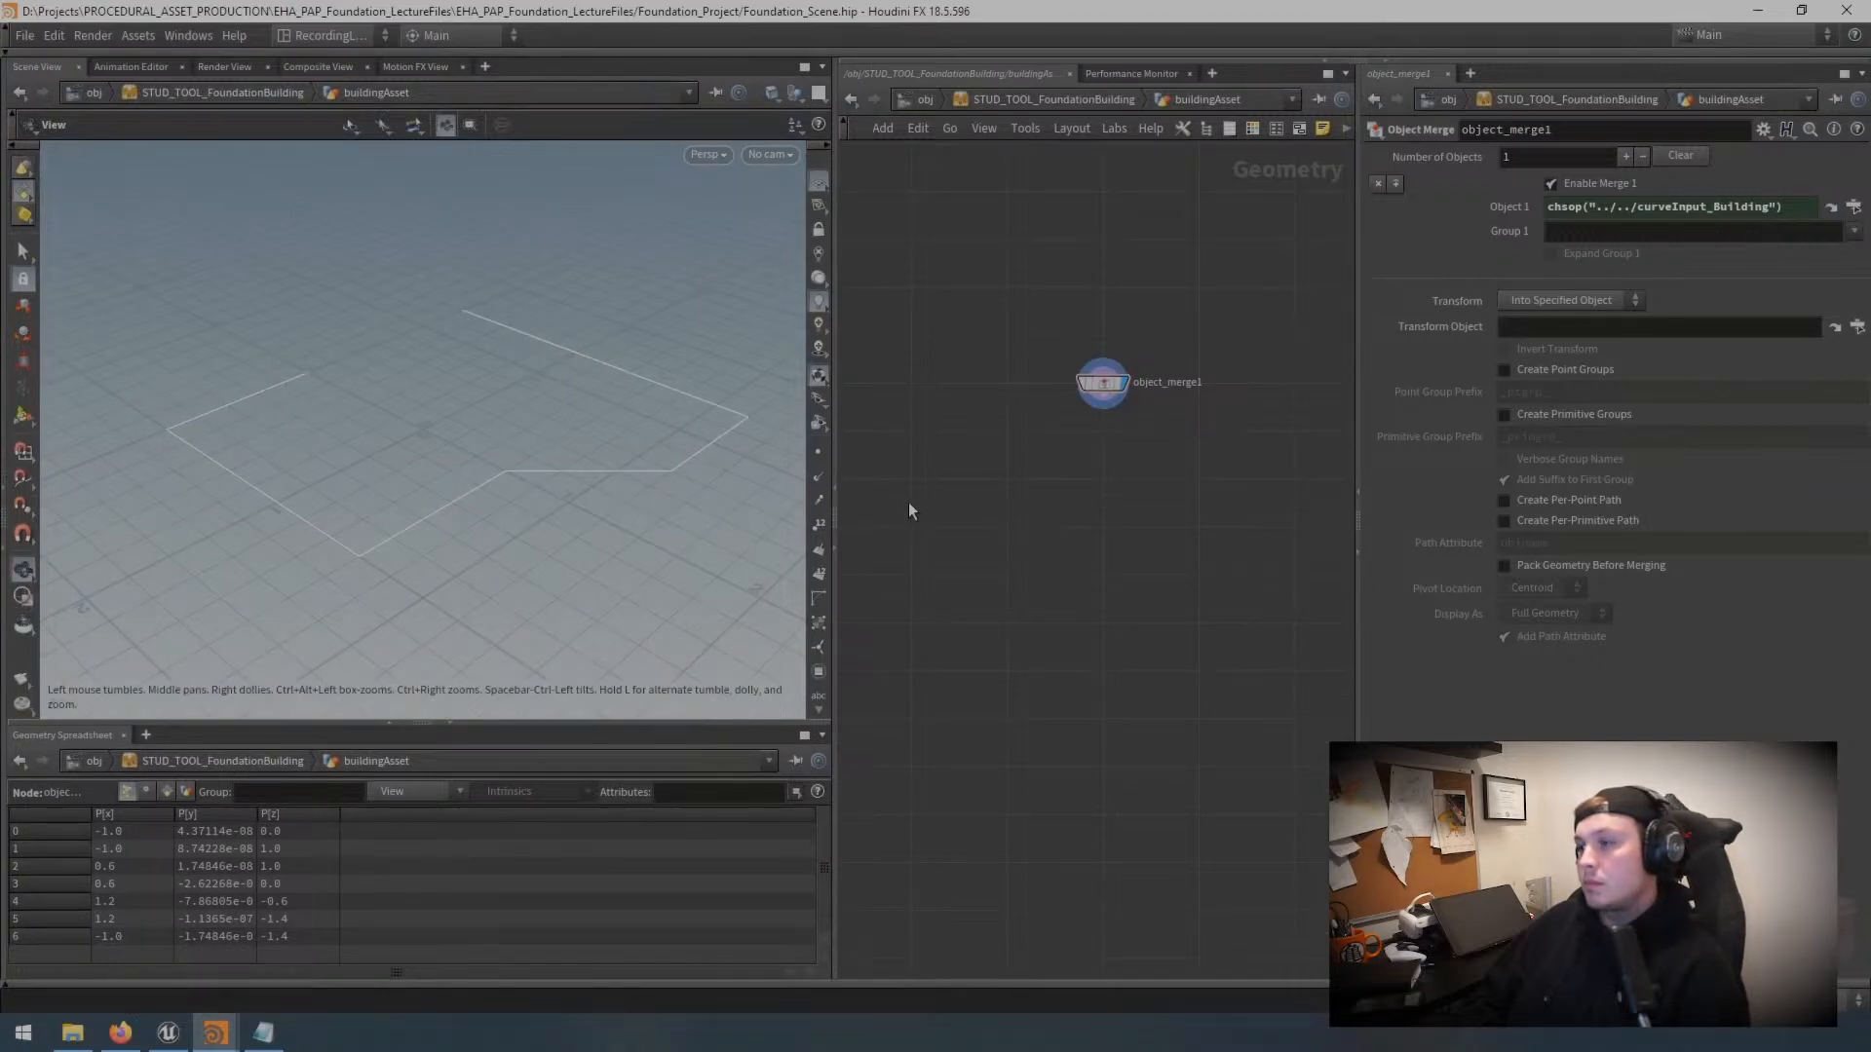
left_click_drag(833, 493, 743, 452)
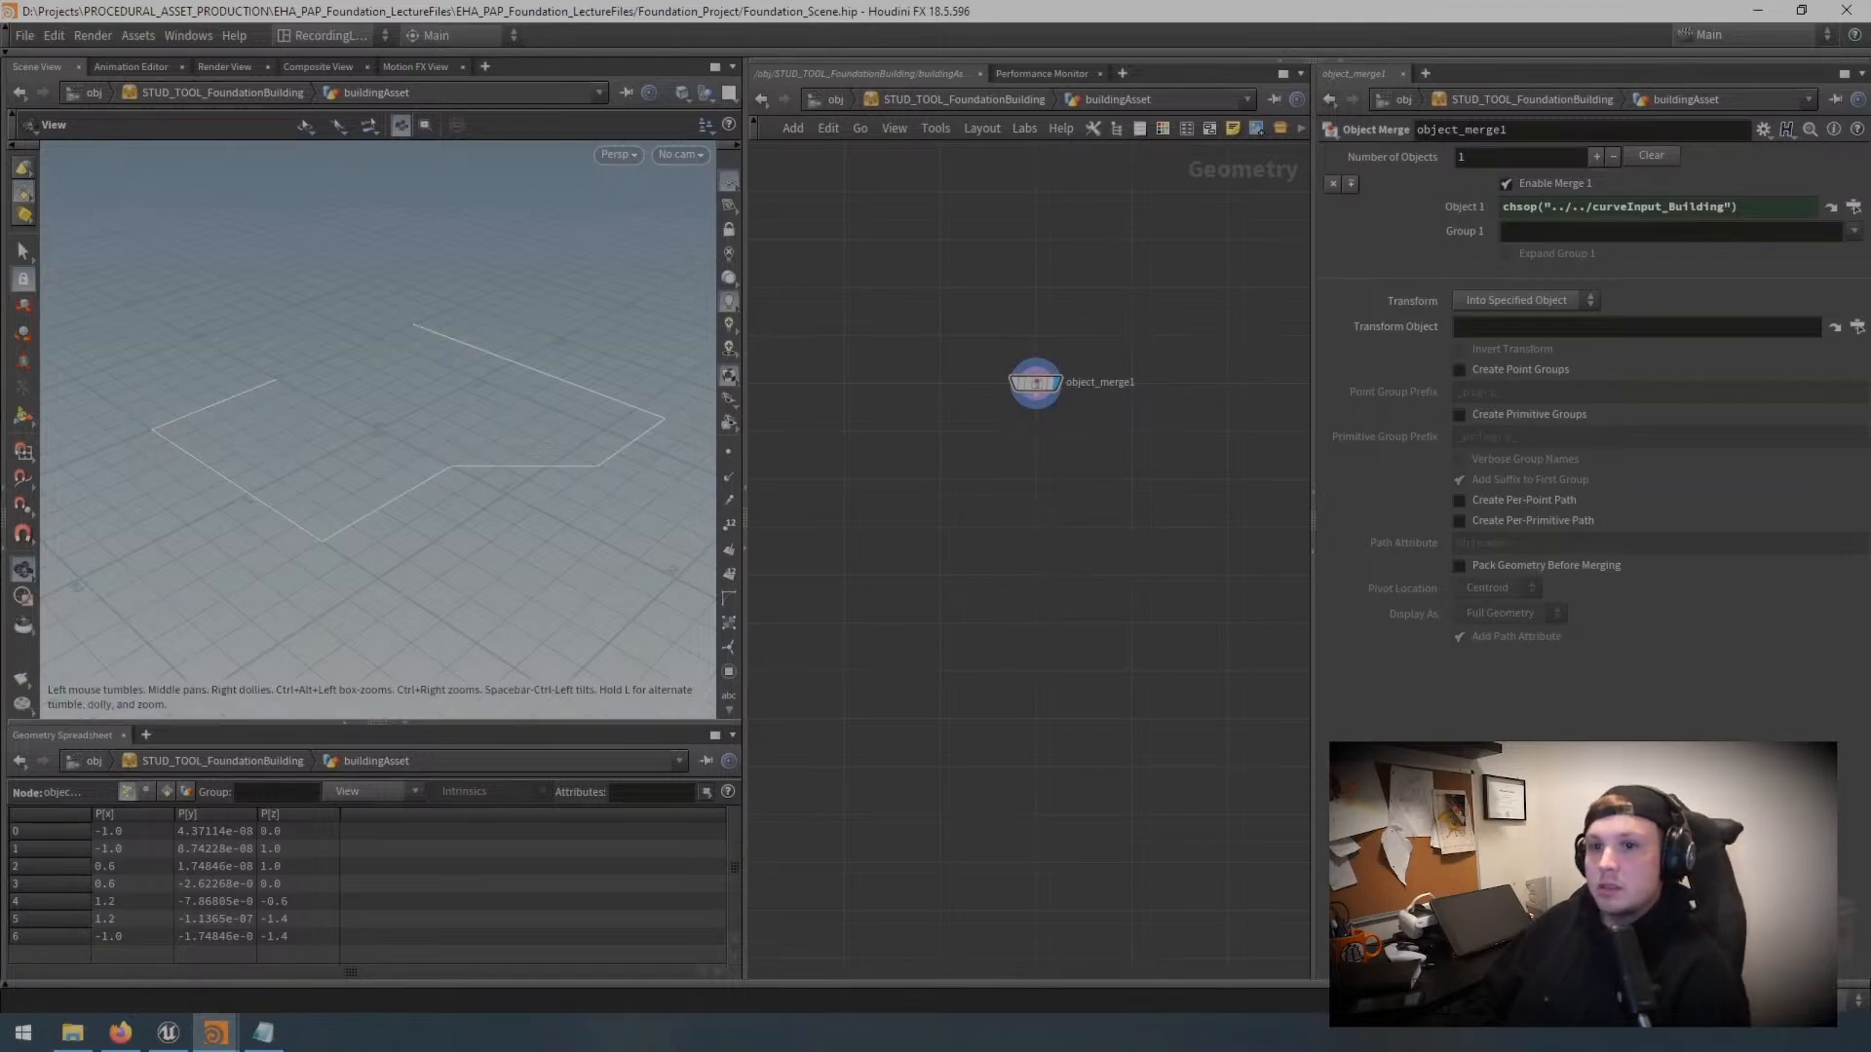
Step: Add a Null node directly below the object merge node in the buildingAsset network
middle_click_drag(1056, 504, 1066, 611)
scroll(1055, 543, "up", 3)
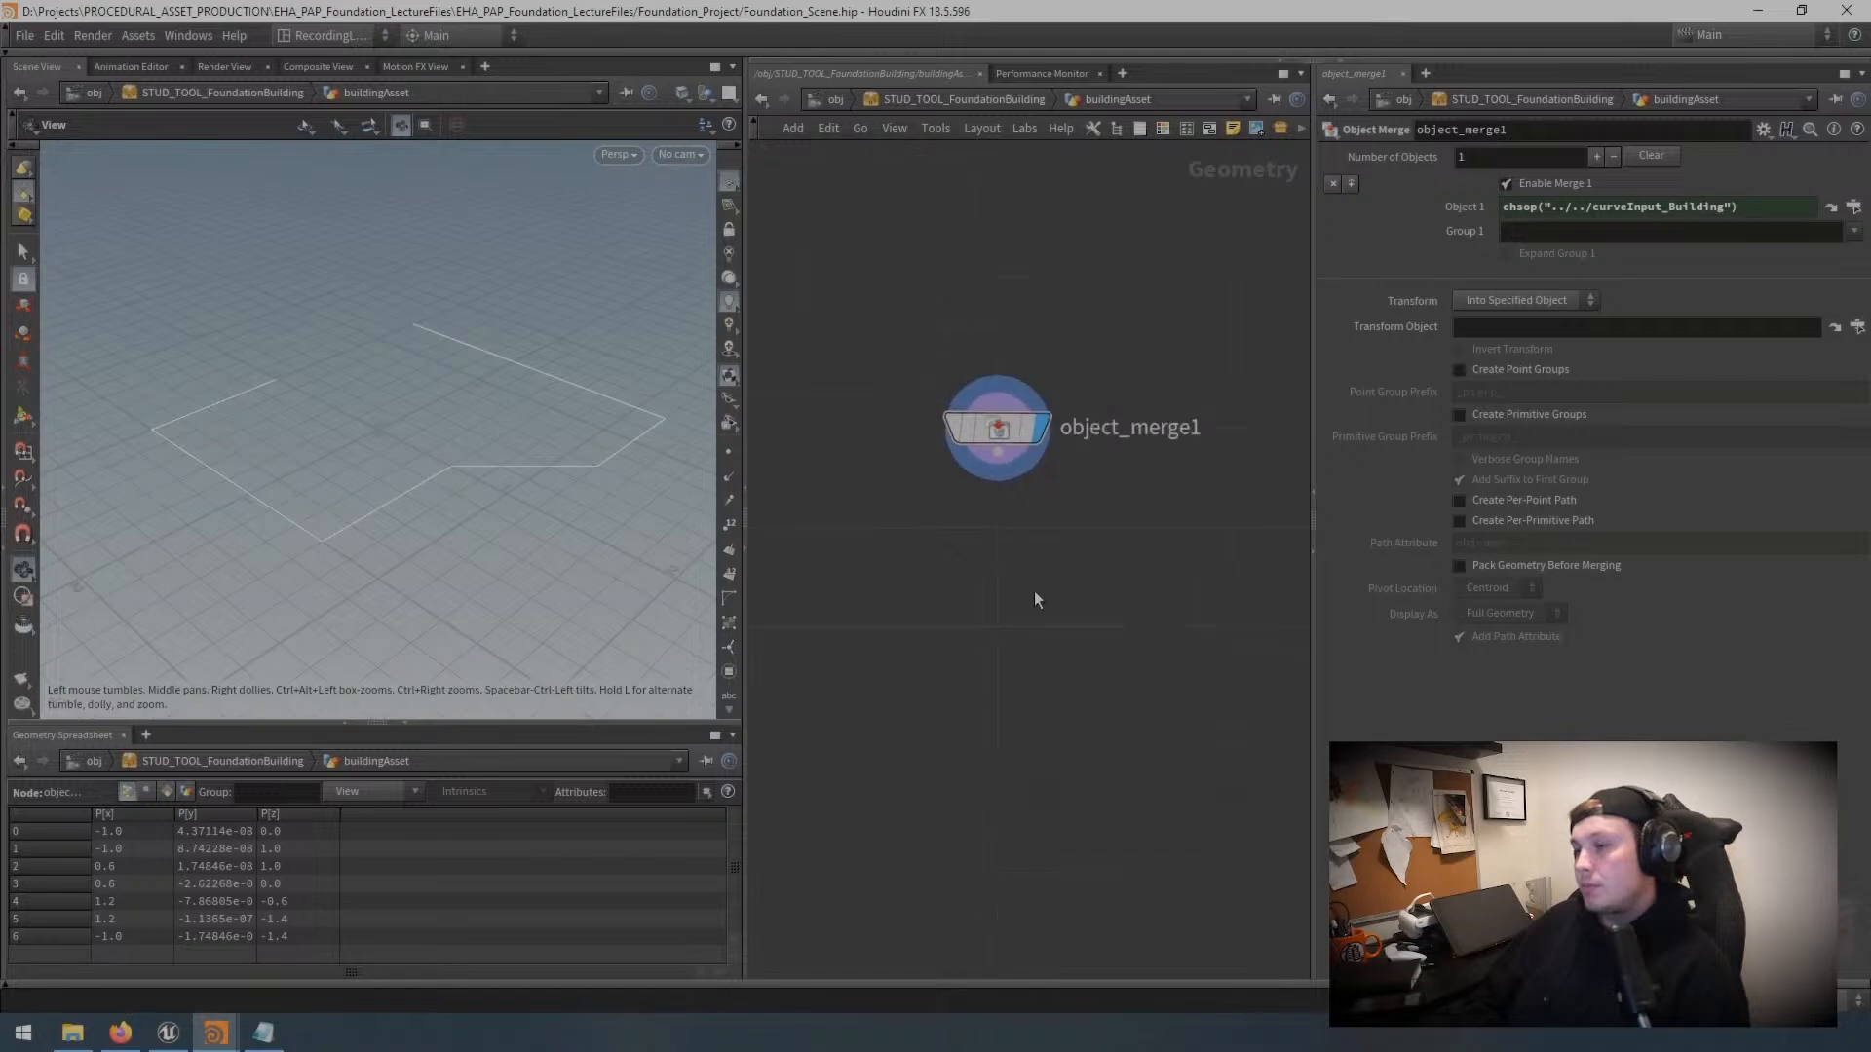
middle_click_drag(1060, 617, 1046, 581)
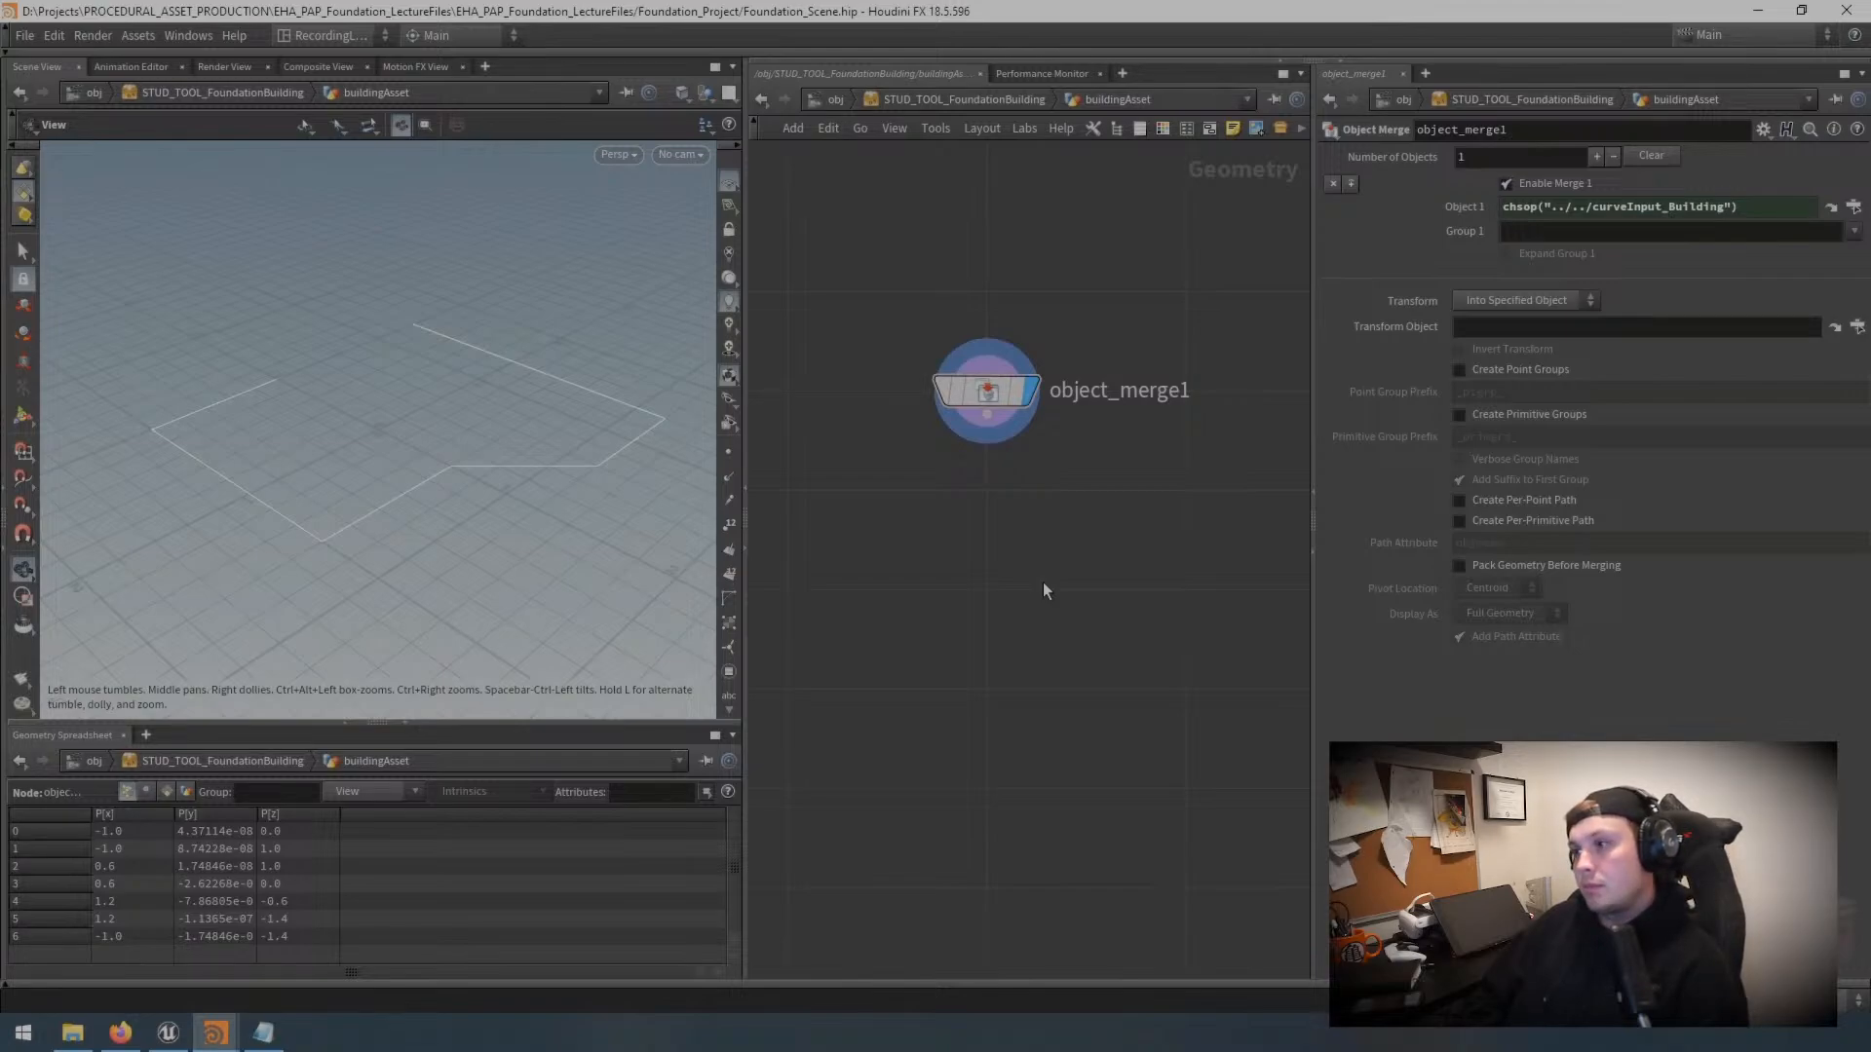
key("Tab")
type("null")
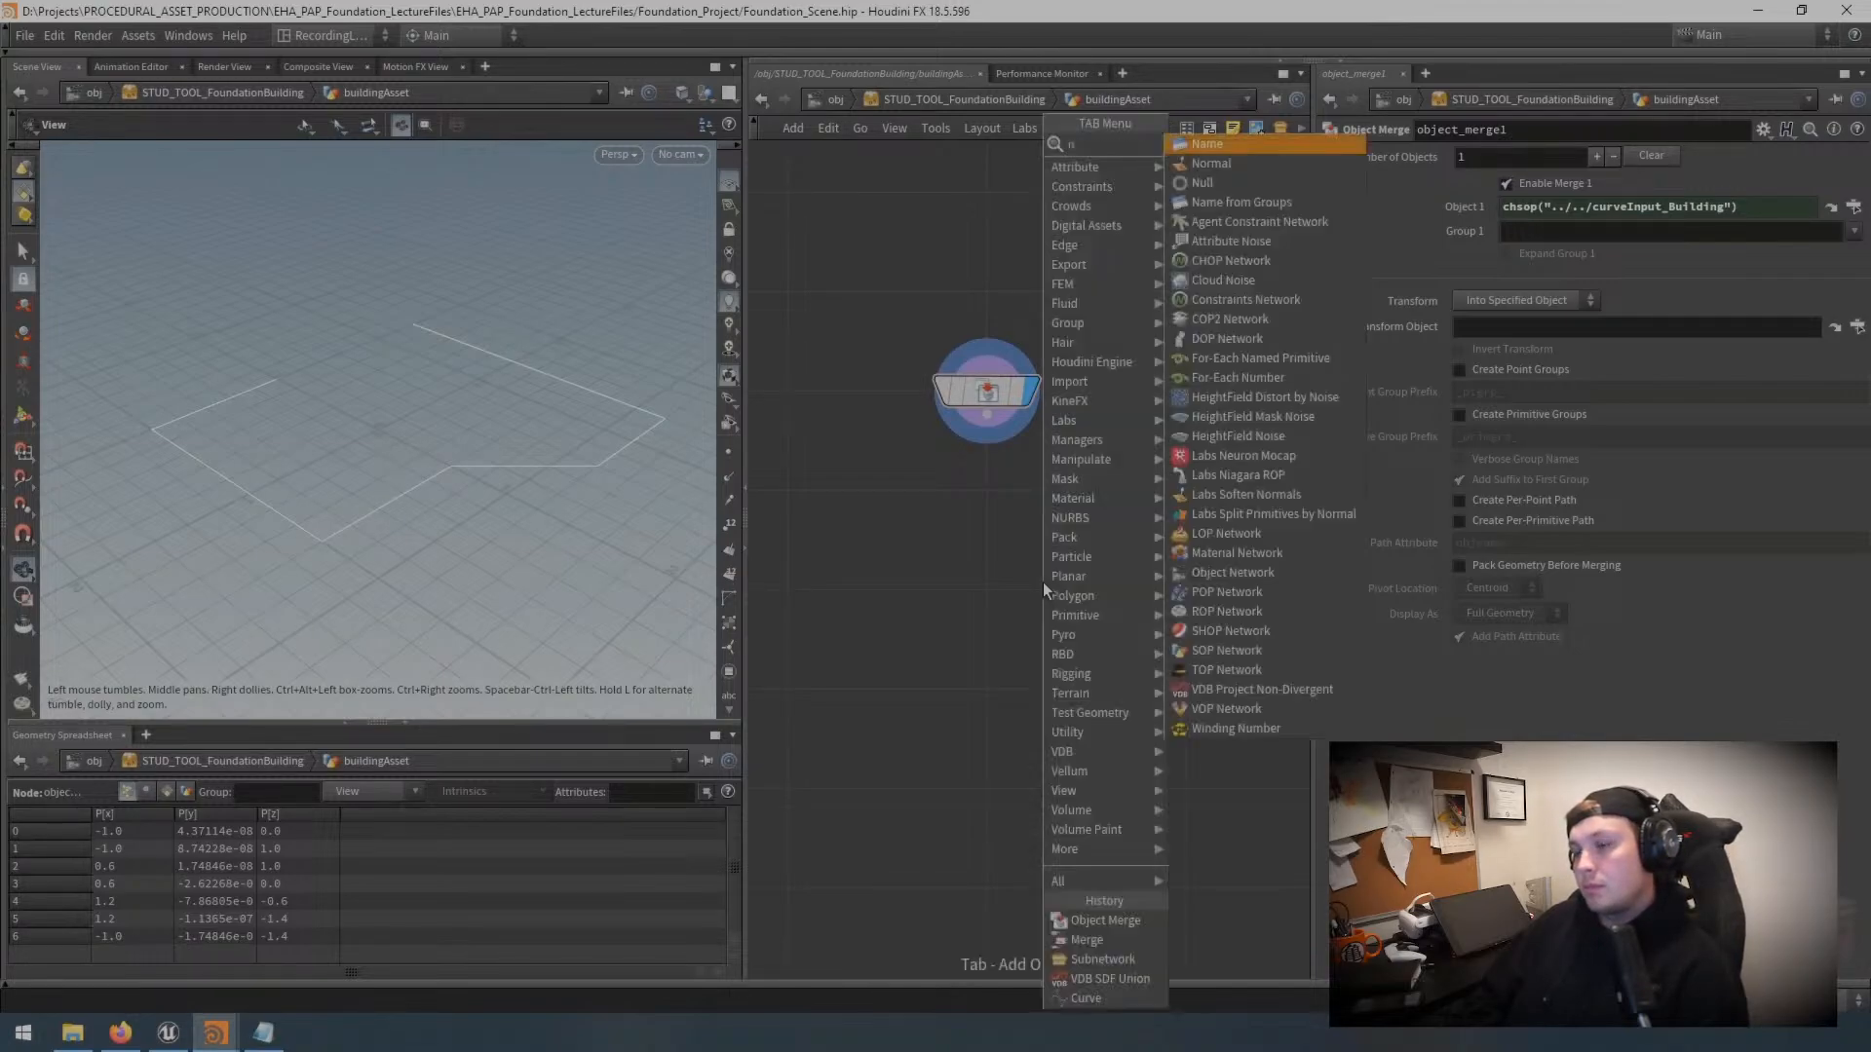
key("Return")
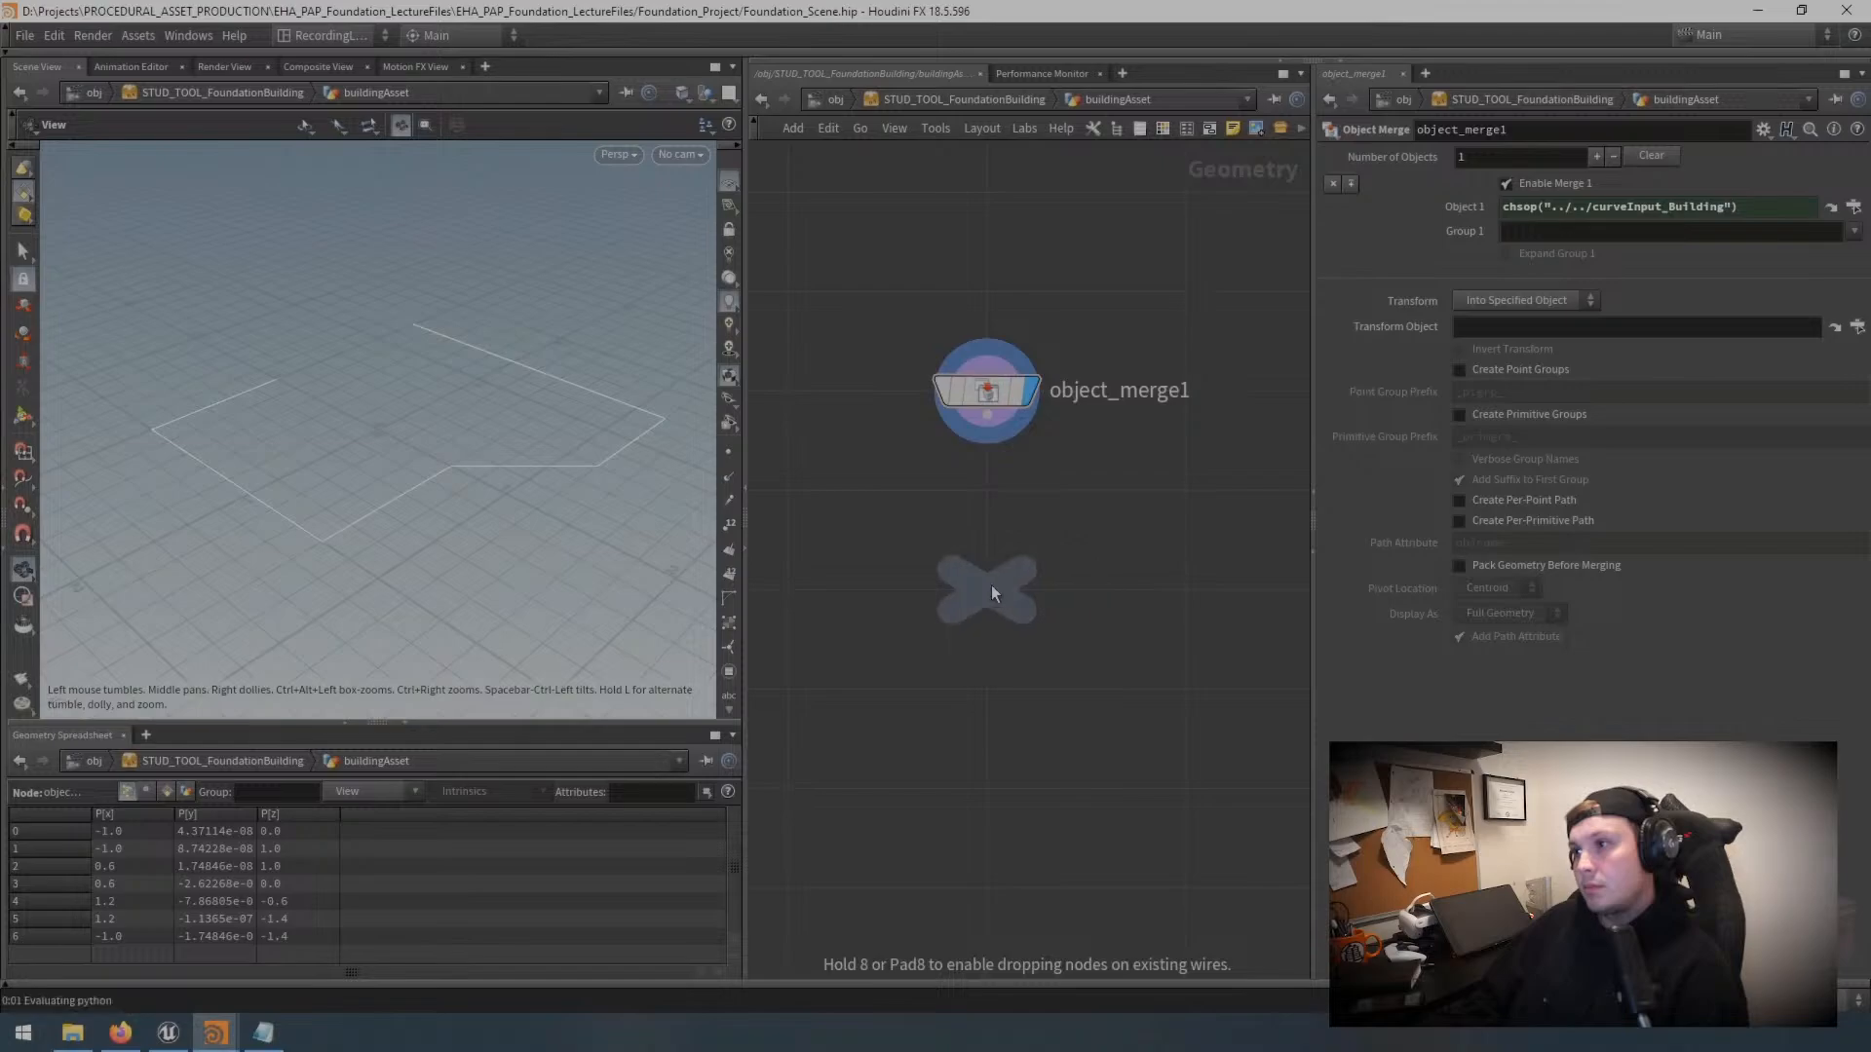
left_click(986, 588)
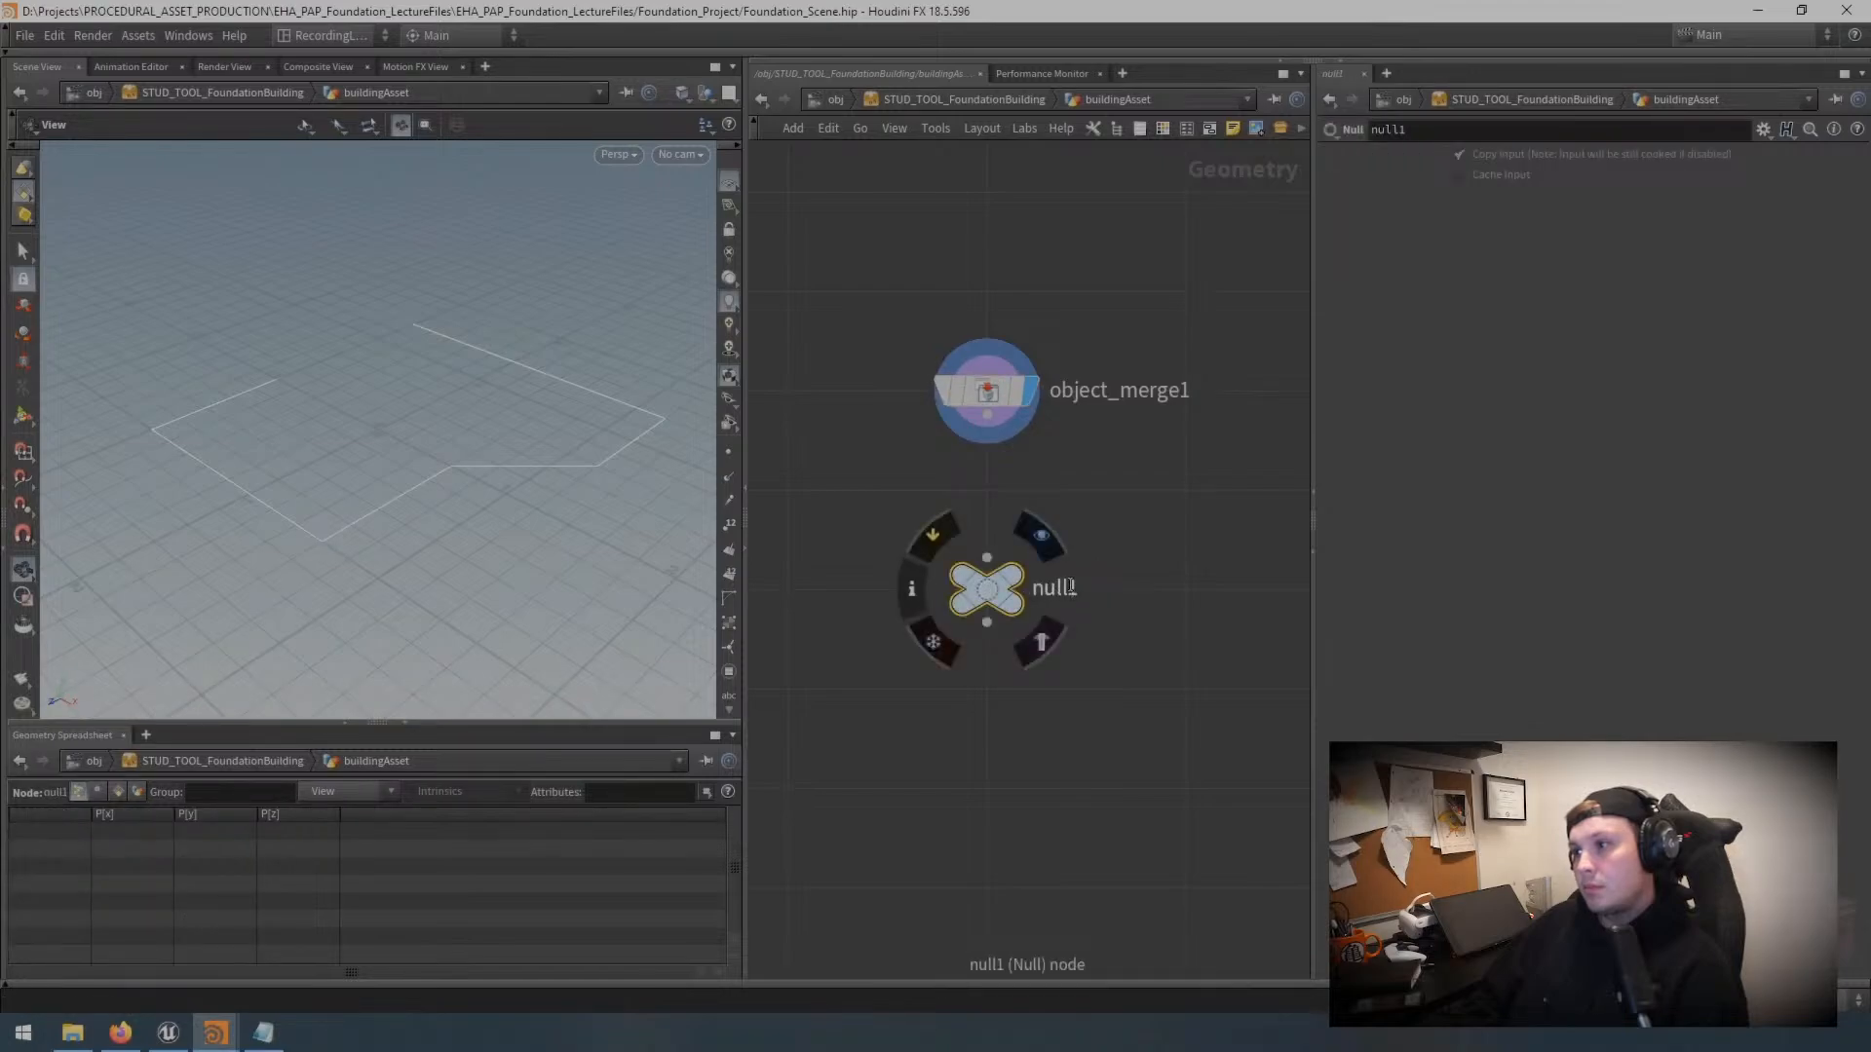
Step: Connect the output of the object merge node to the input of the null node
mouse_move(1008, 396)
left_mouse_down()
mouse_move(1113, 365)
mouse_move(1039, 353)
mouse_move(945, 431)
mouse_move(935, 351)
mouse_move(939, 397)
mouse_move(999, 398)
left_mouse_up()
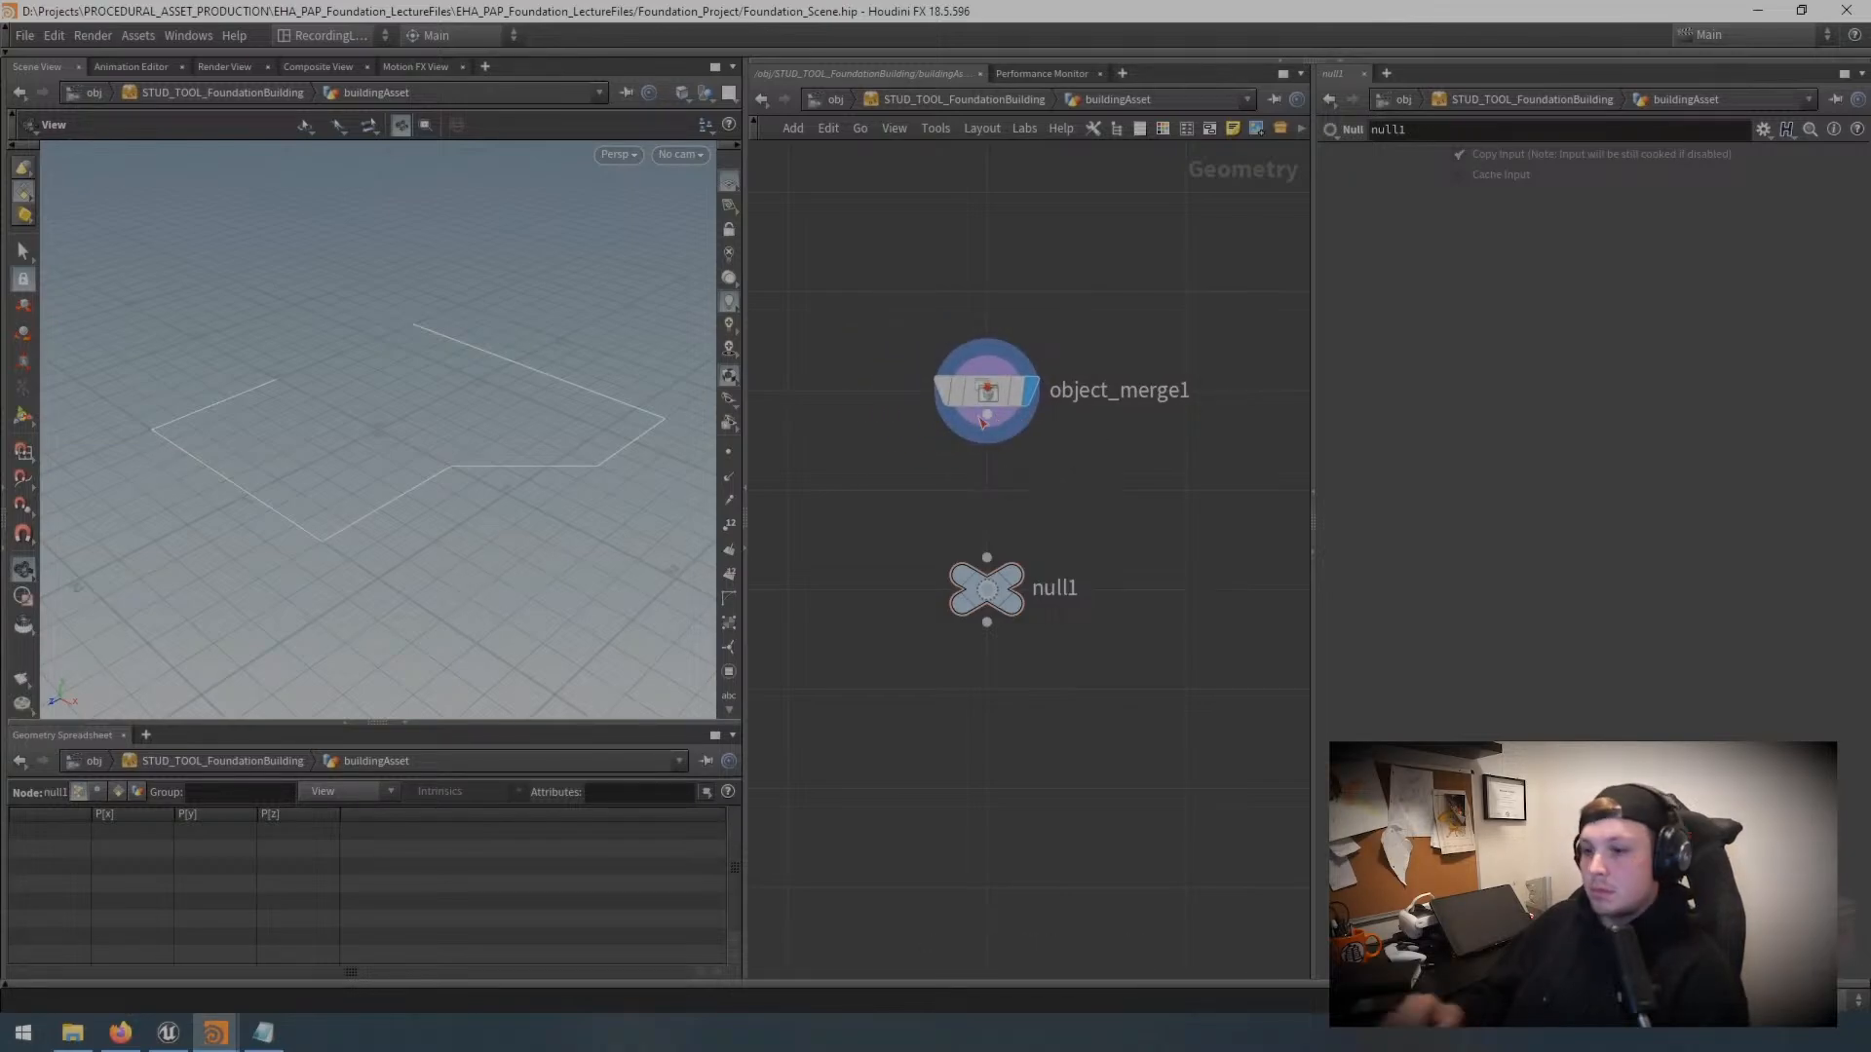
double_click(1169, 392)
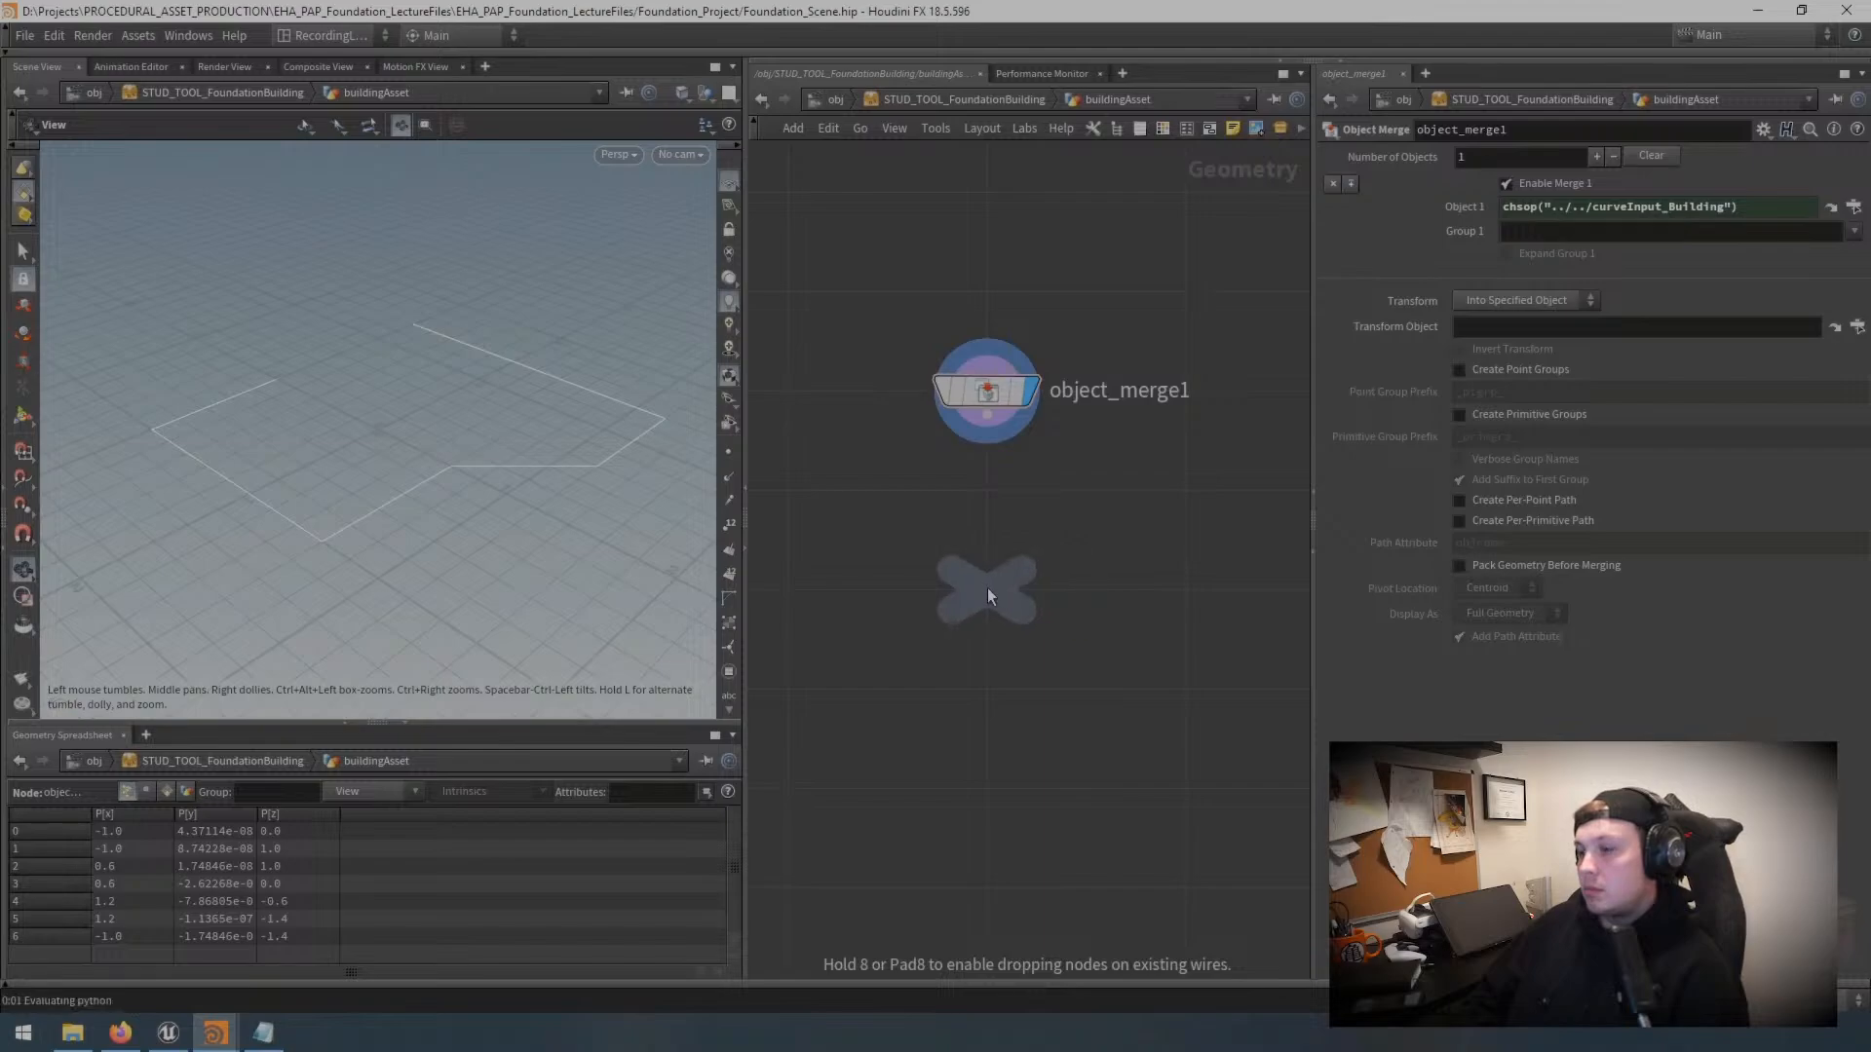
left_click(986, 588)
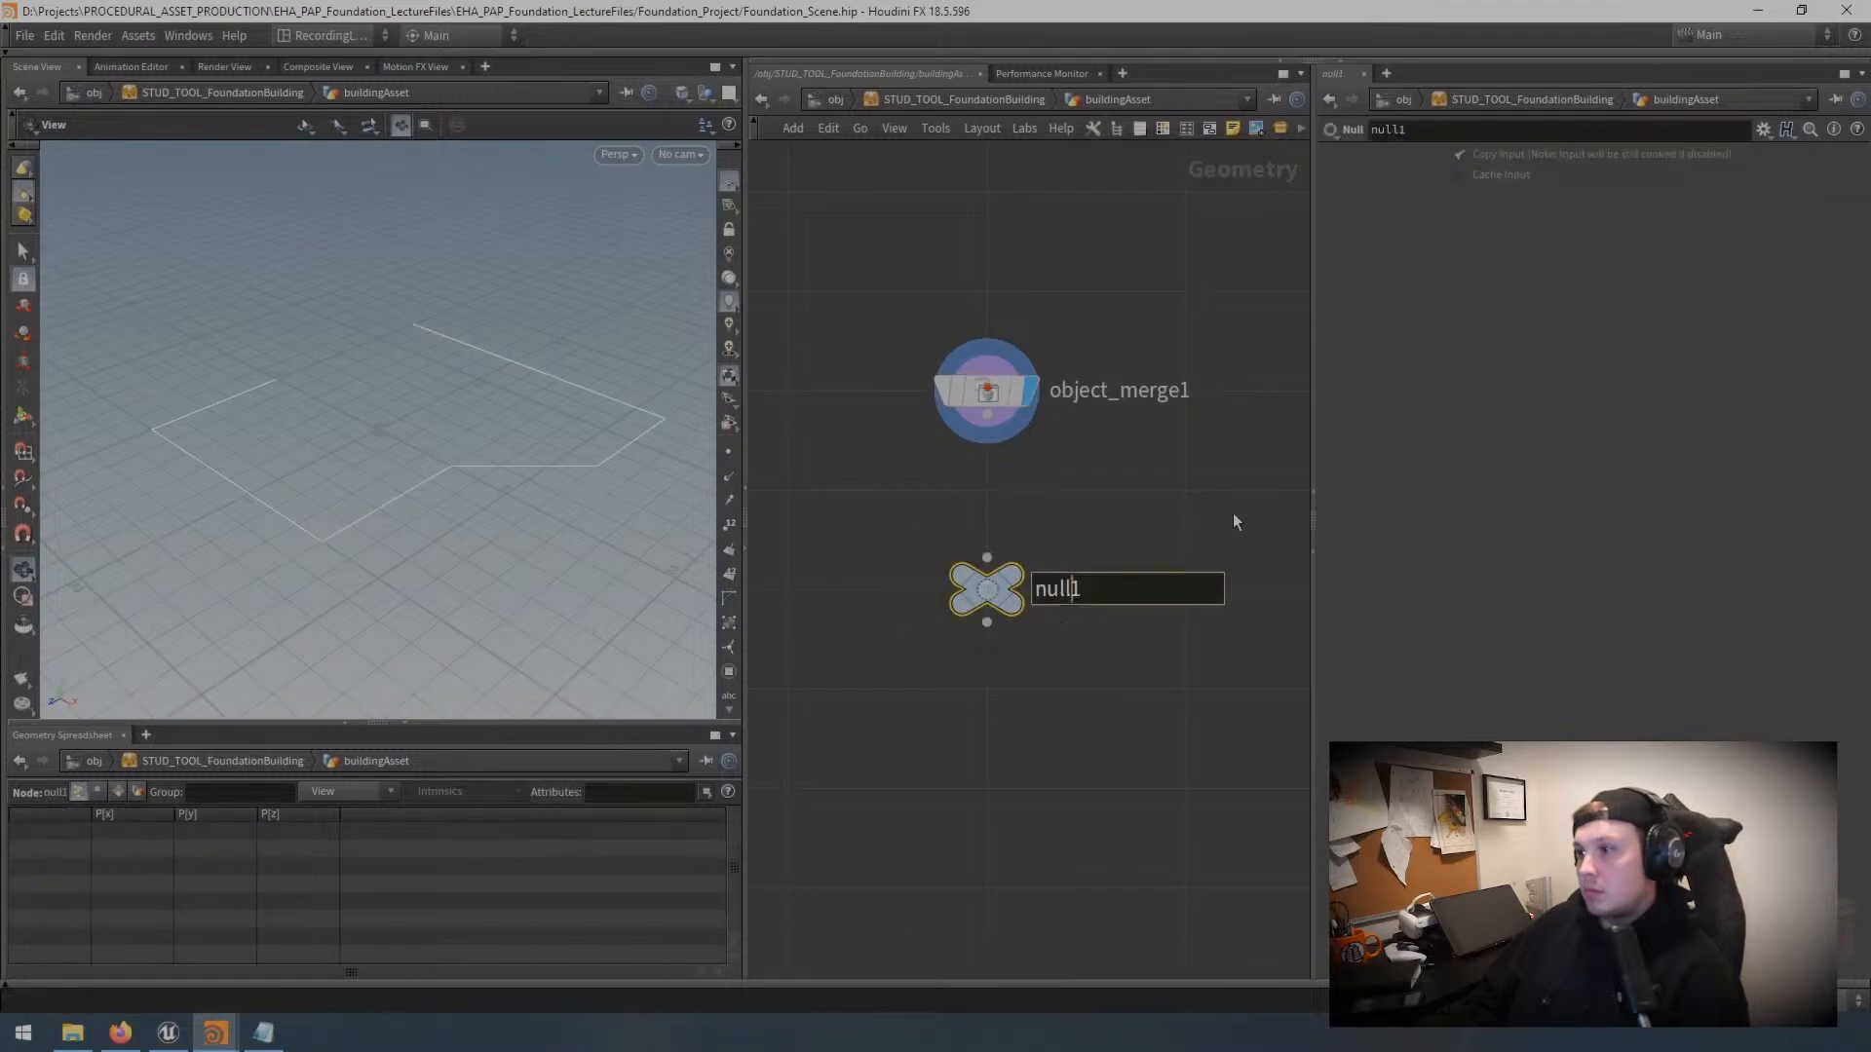
mouse_move(1022, 391)
left_mouse_down()
mouse_move(988, 323)
mouse_move(1068, 331)
mouse_move(914, 392)
mouse_move(987, 391)
left_mouse_up()
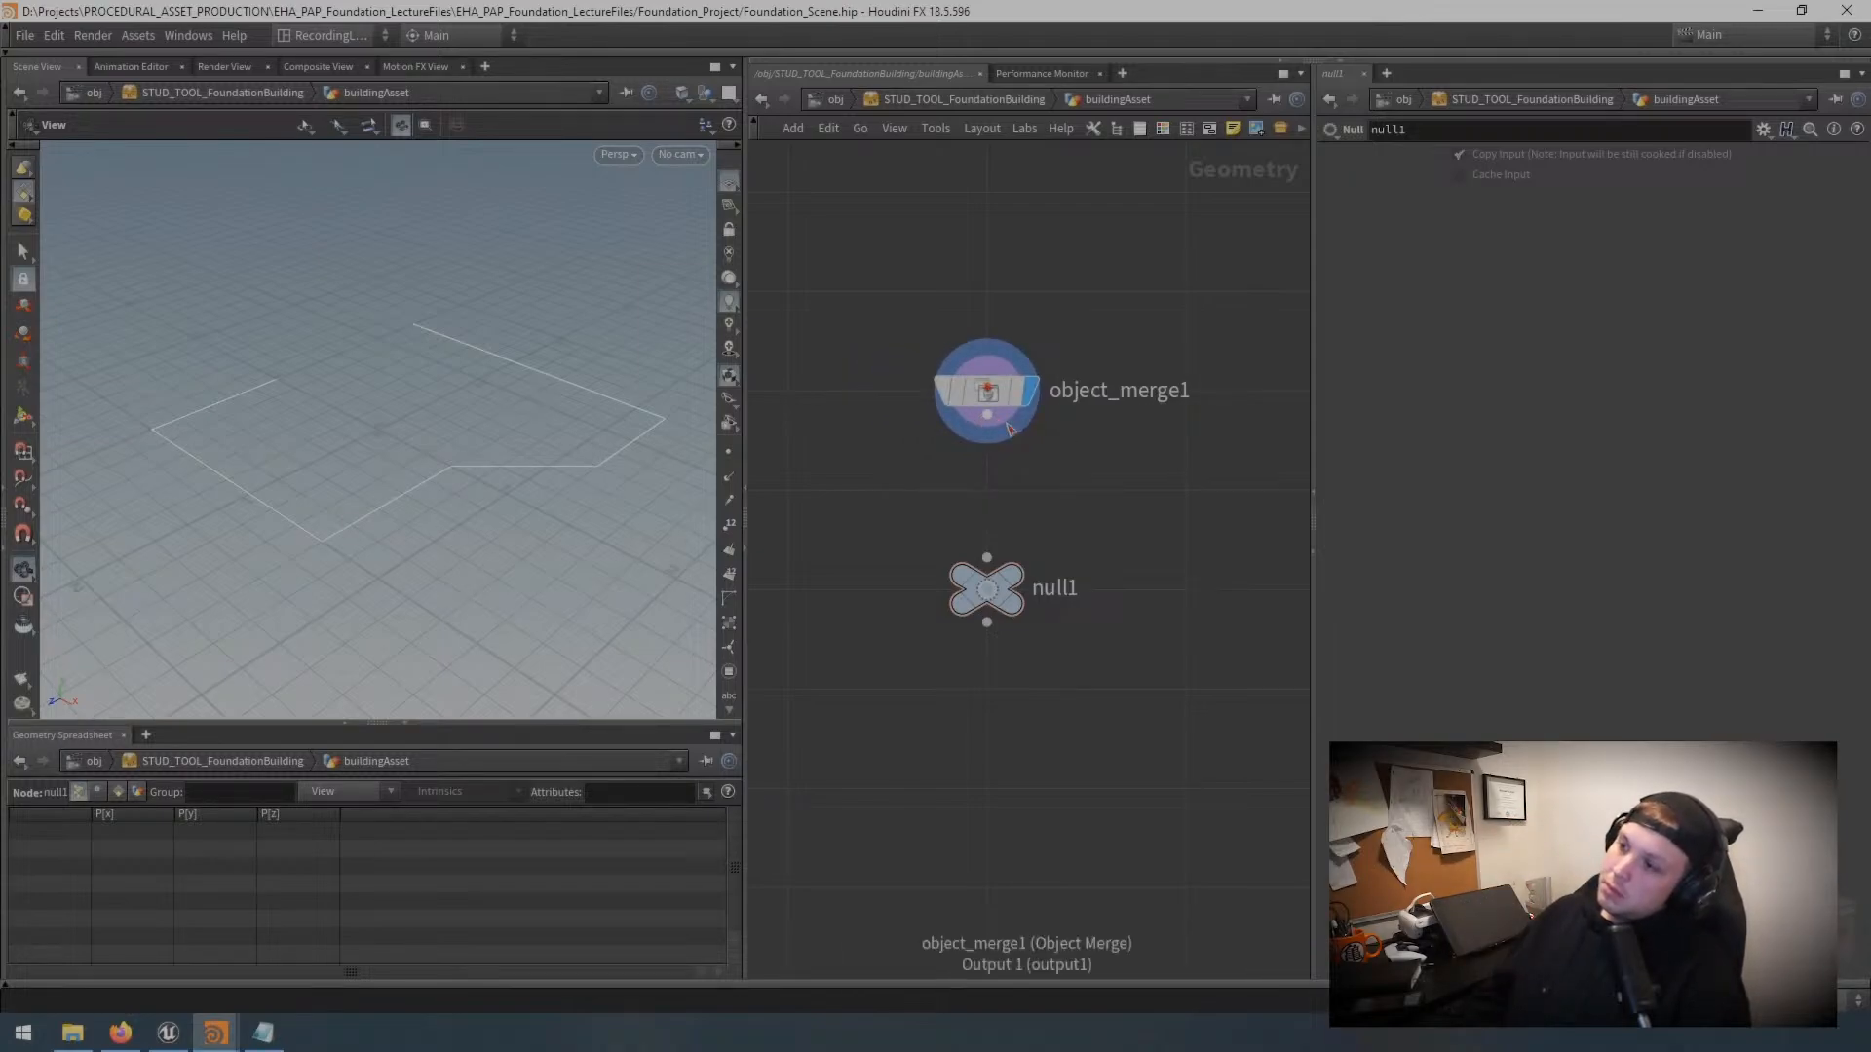
double_click(1164, 393)
left_click(987, 414)
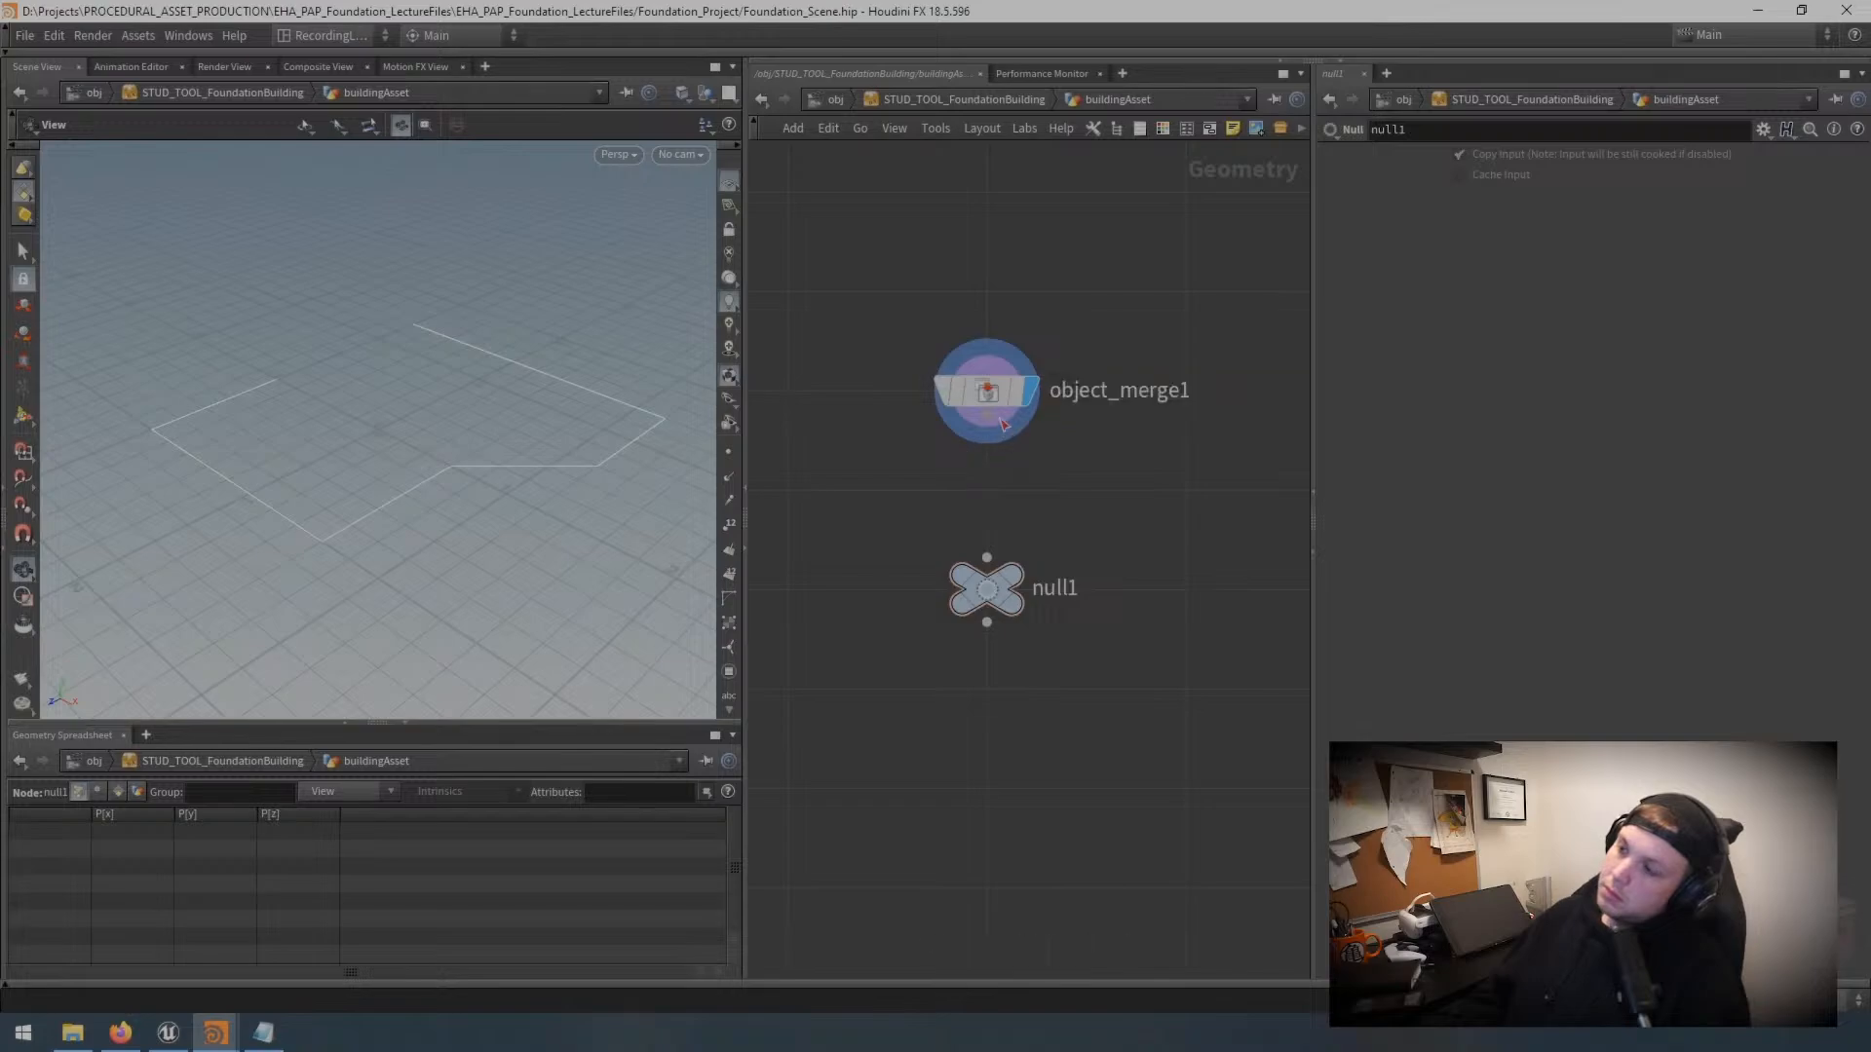
left_click(987, 558)
Step: Rename the object merge node to buildingCurveInput
double_click(1158, 391)
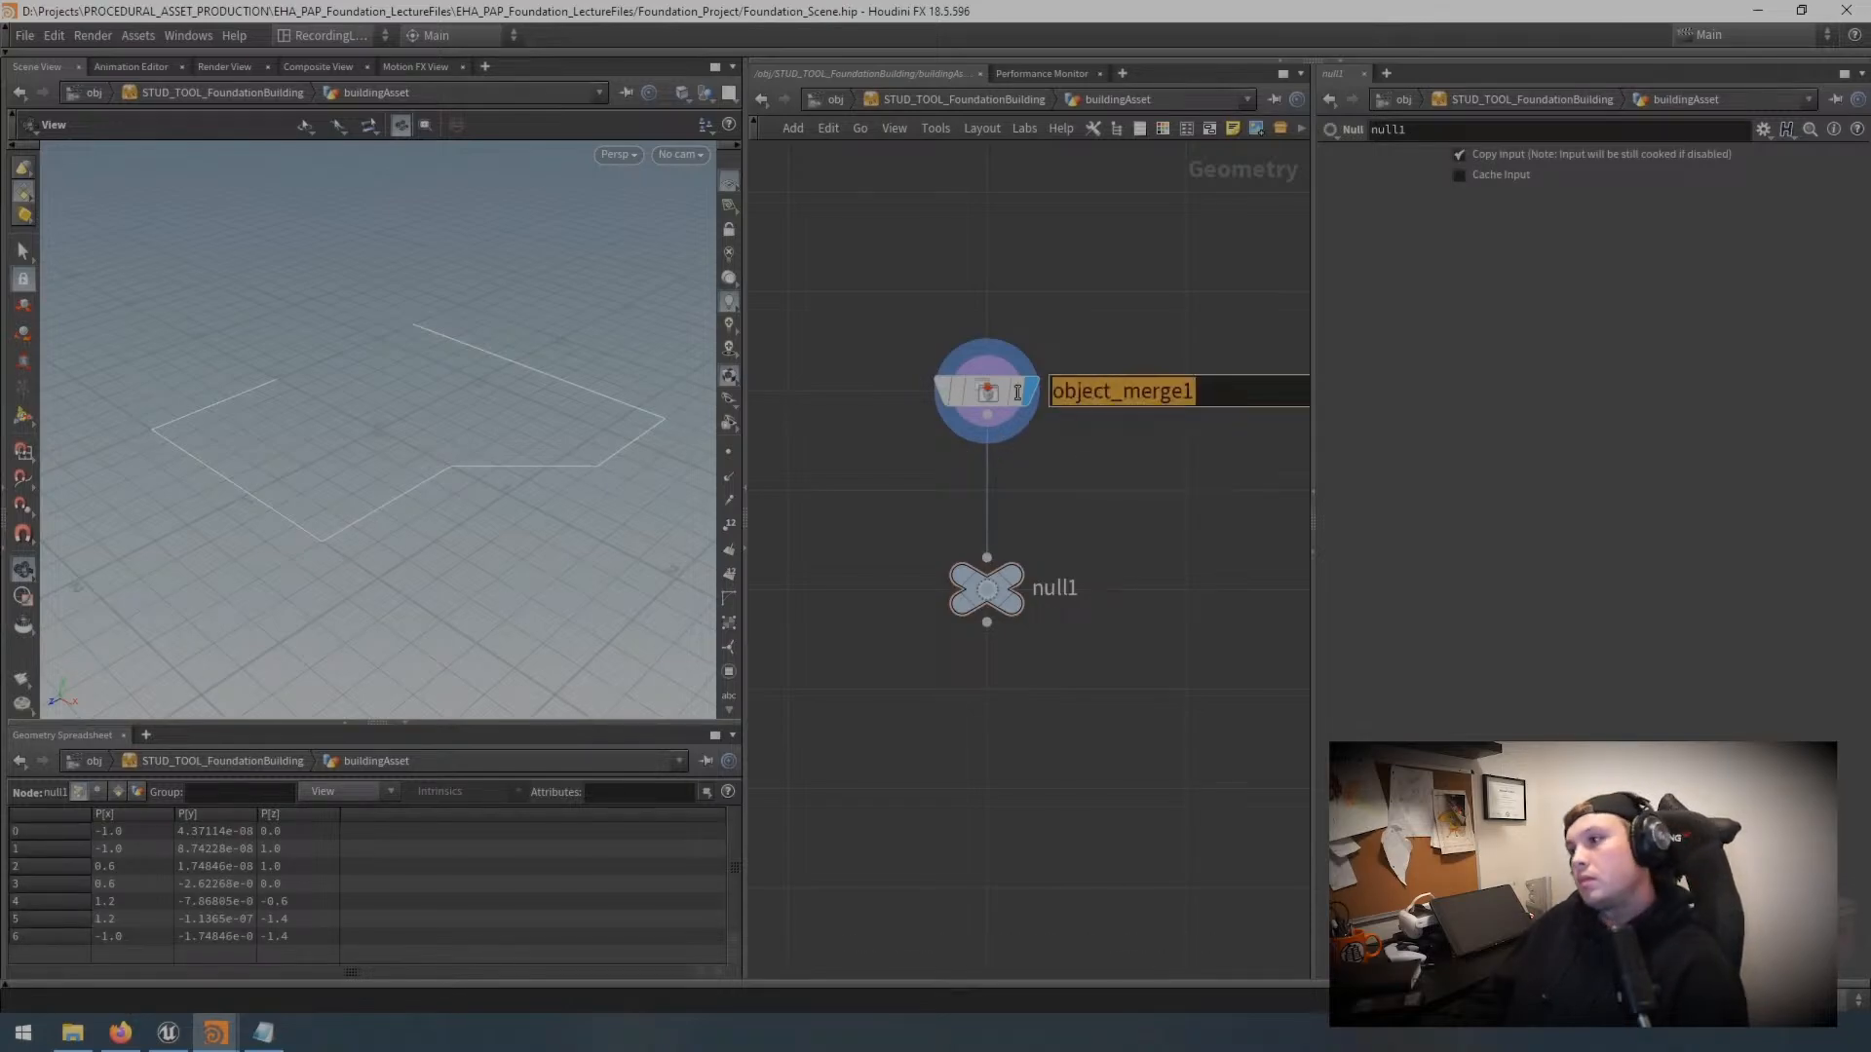
type("build")
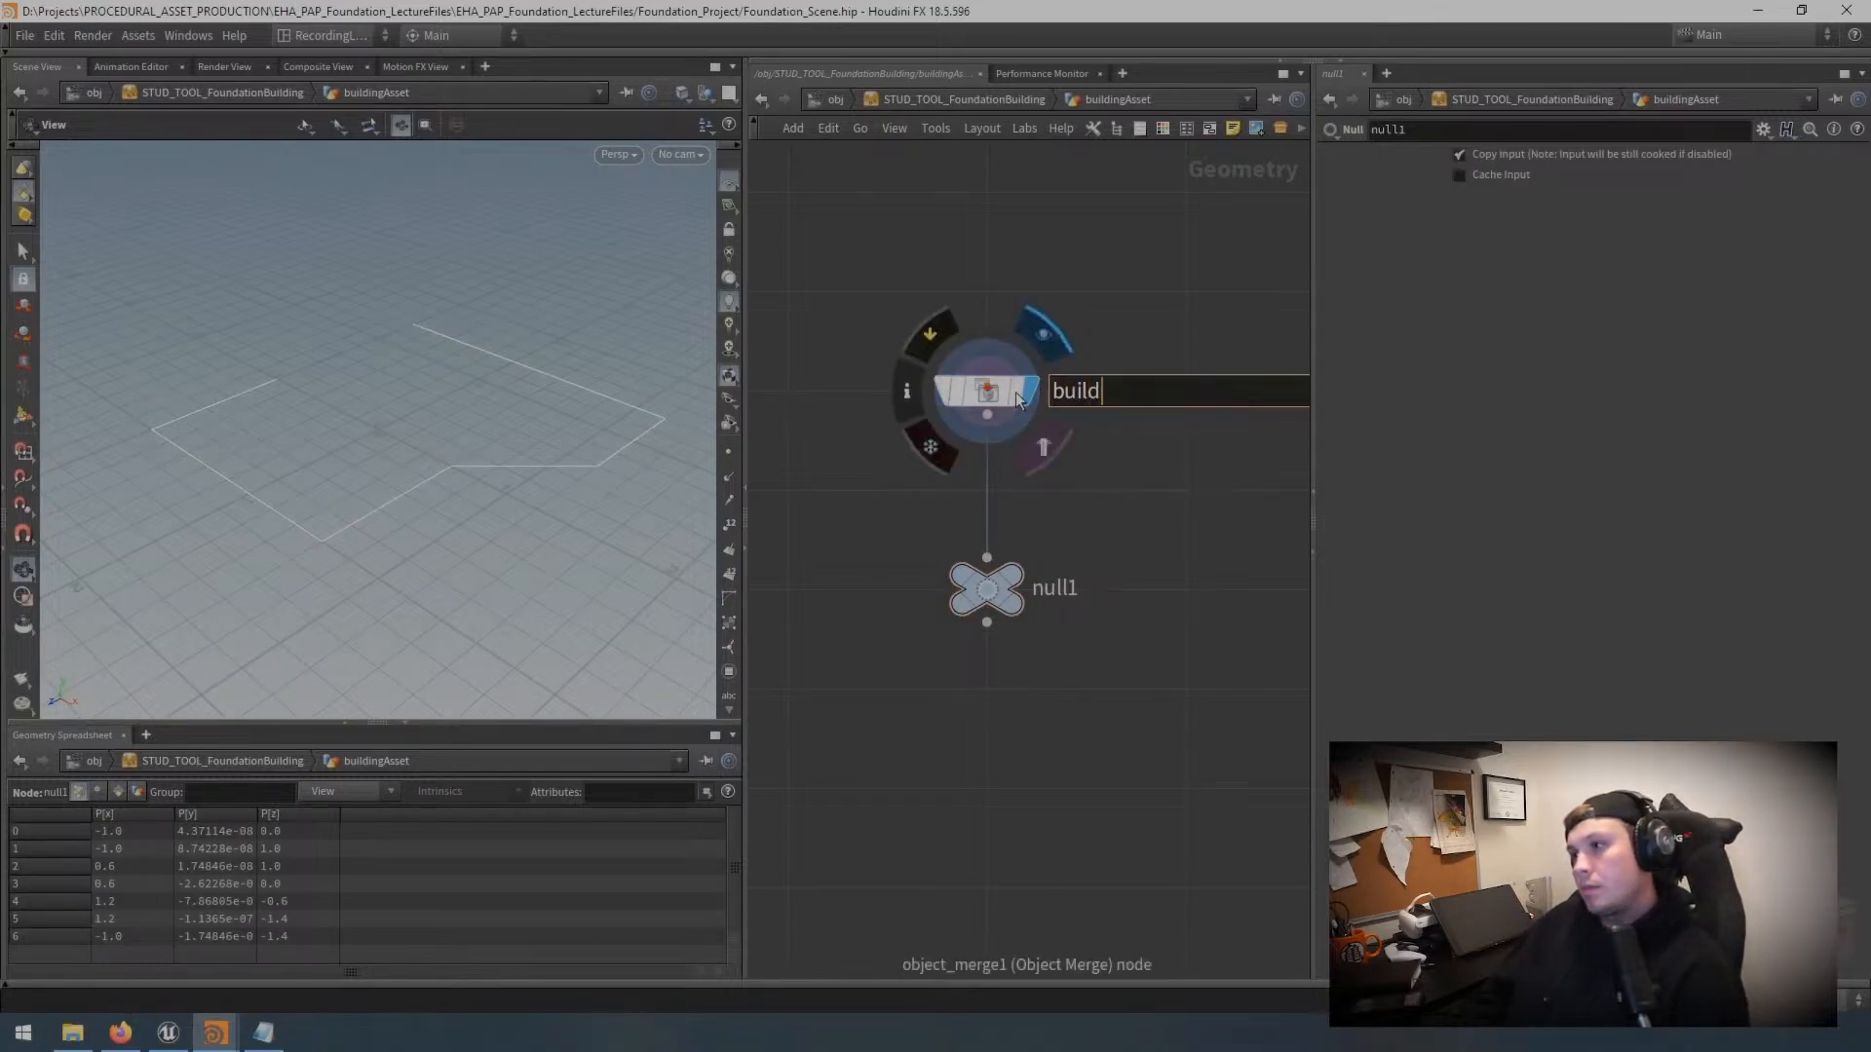
type("ingCurveInput")
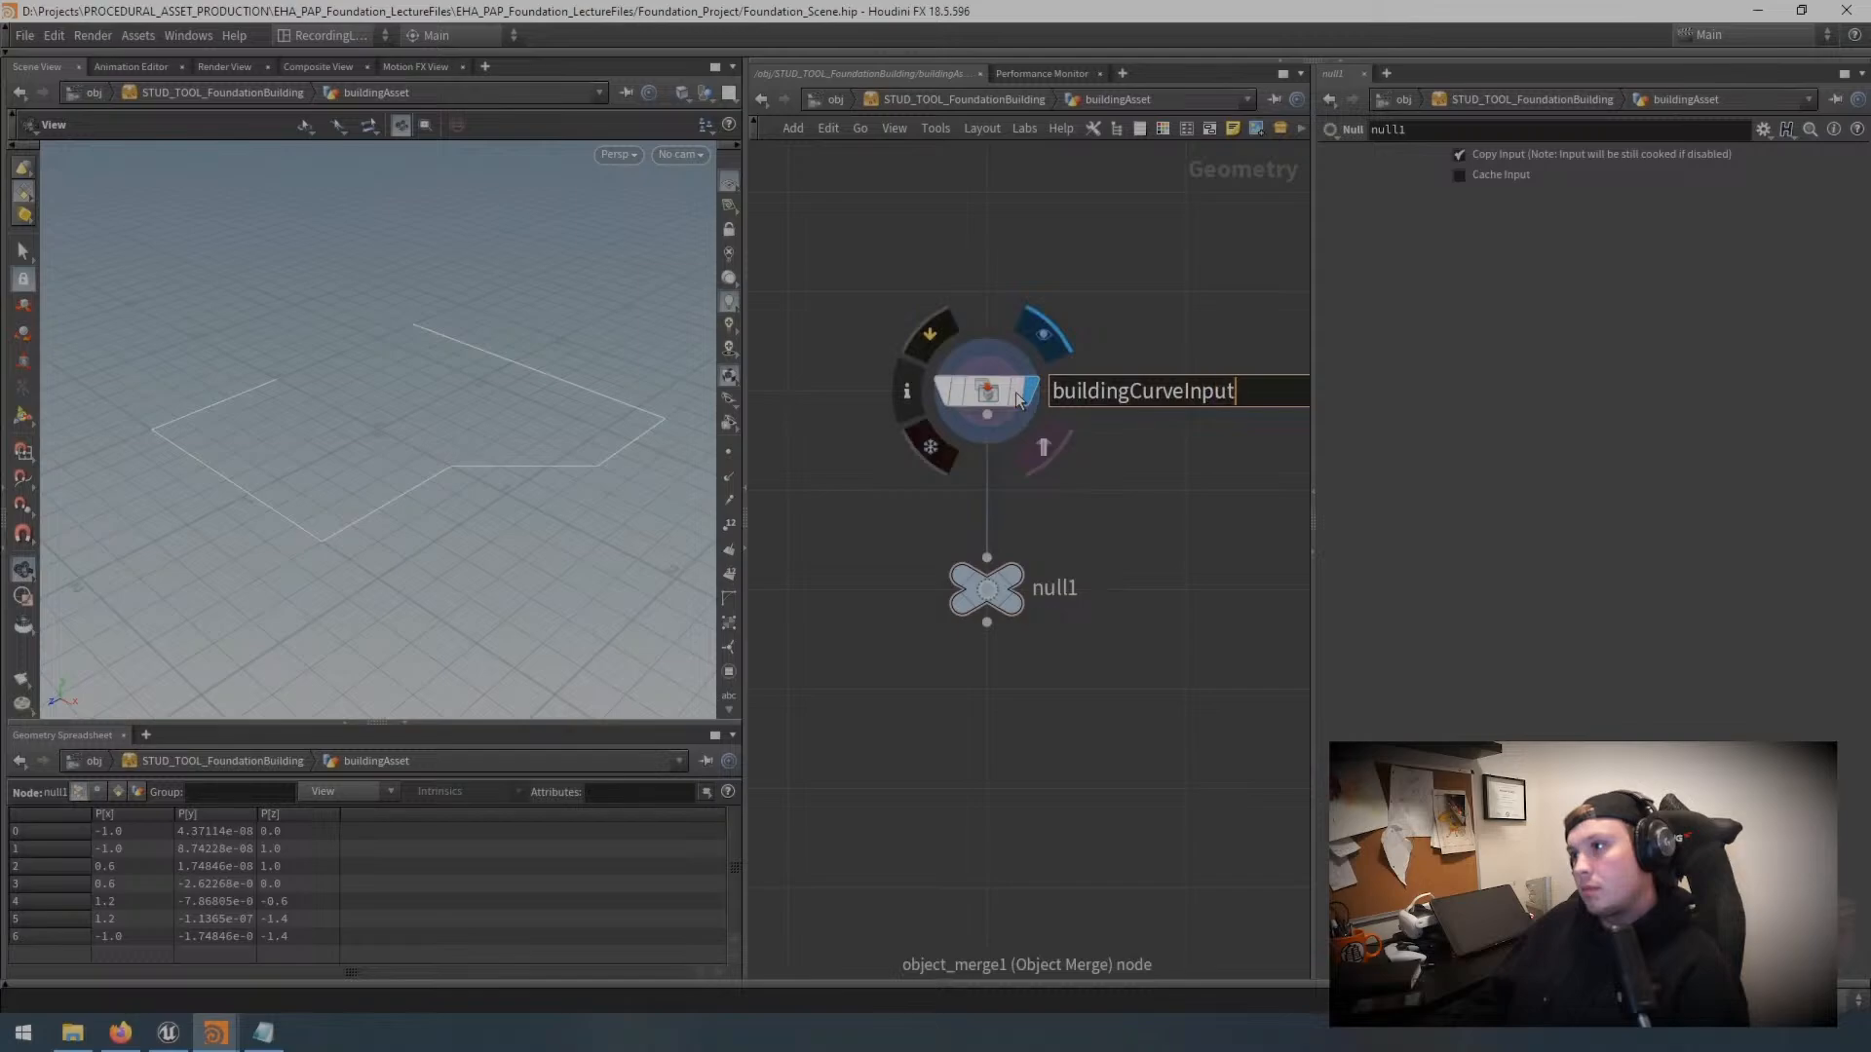
key("Return")
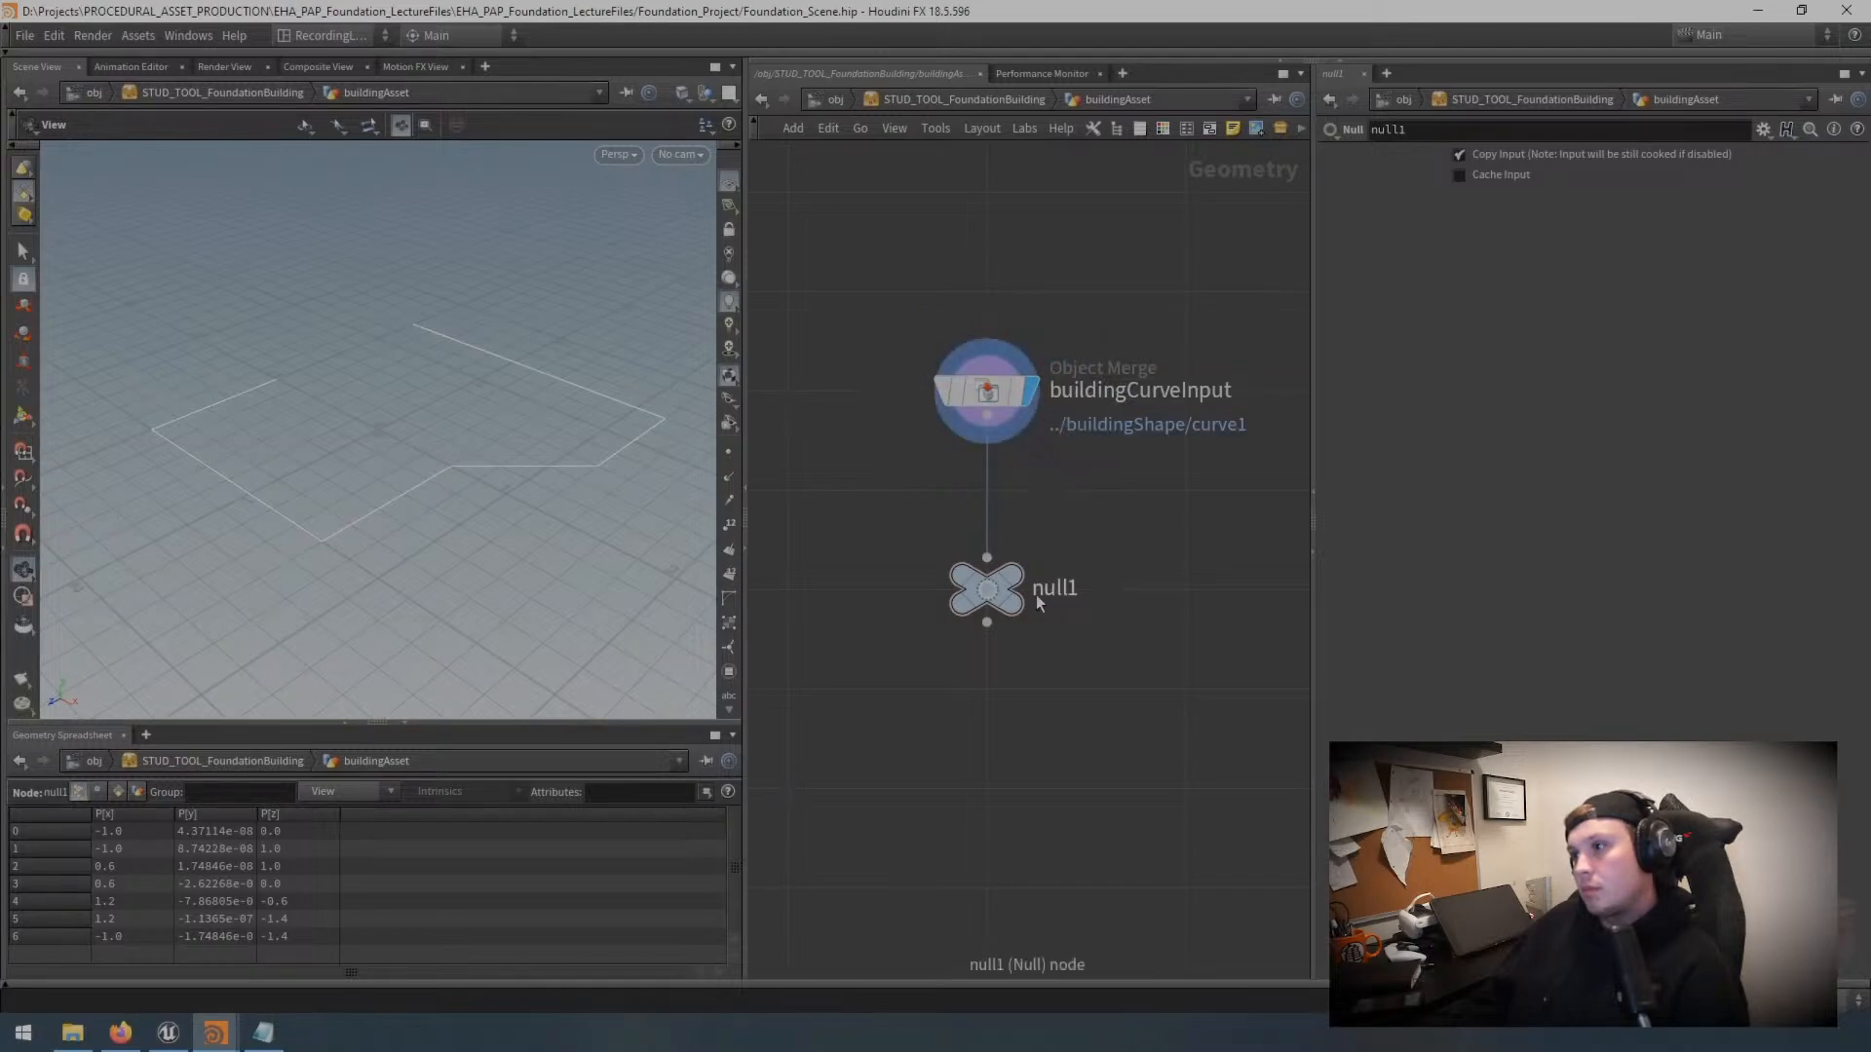
Step: Rename the null node to input and select it together with the buildingCurveInput node
key("F2")
type("inp")
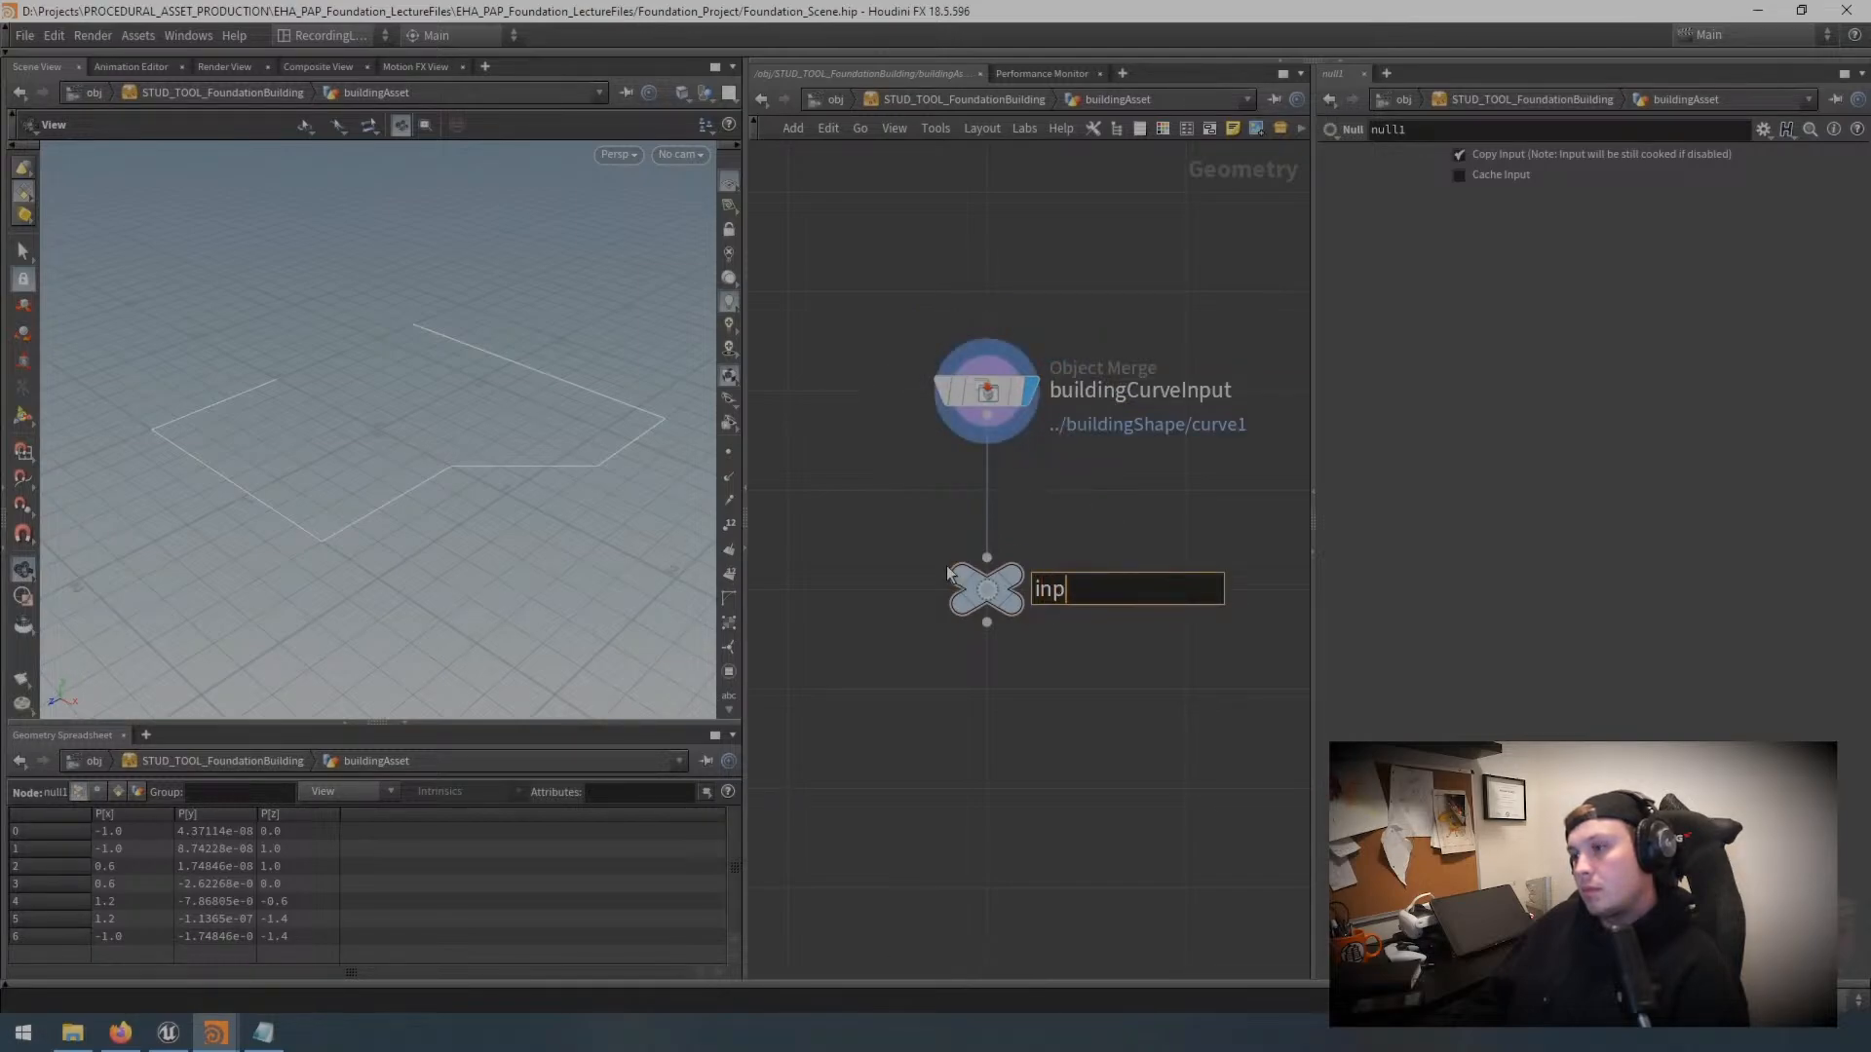
type("ut")
key("Return")
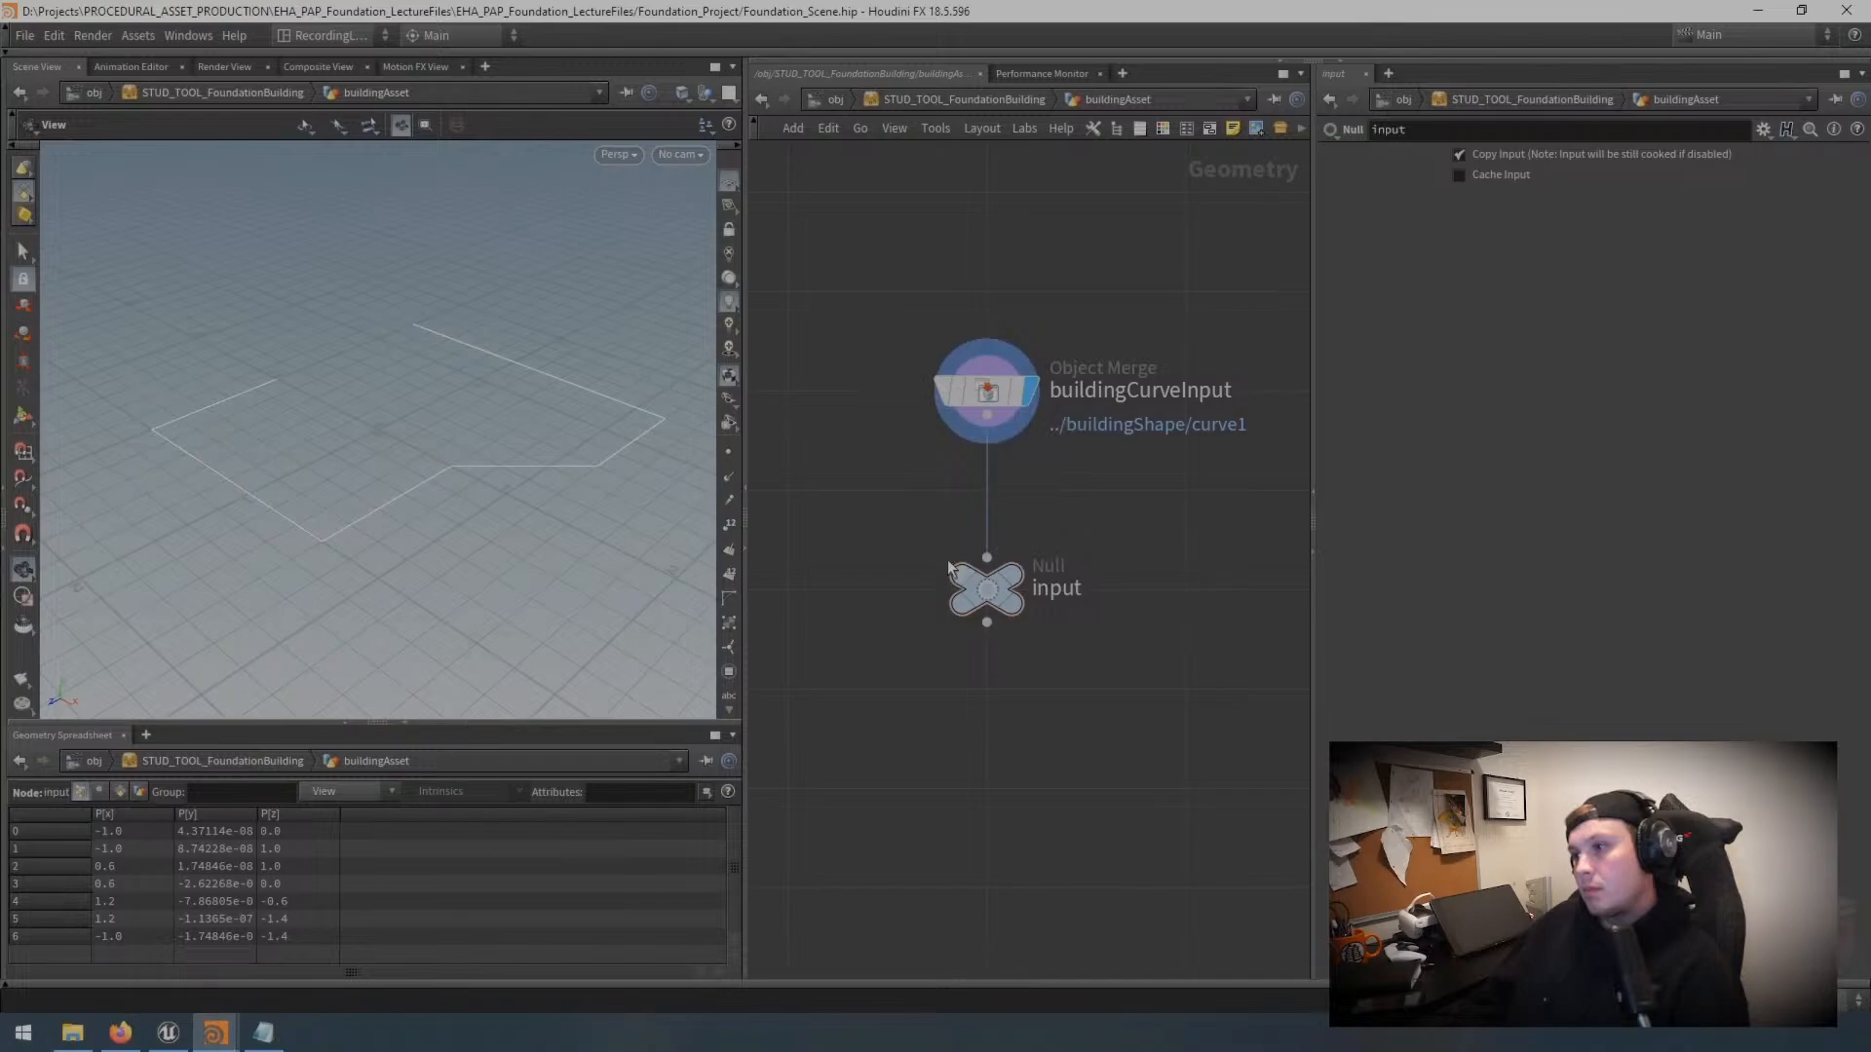
left_click_drag(1123, 268, 835, 651)
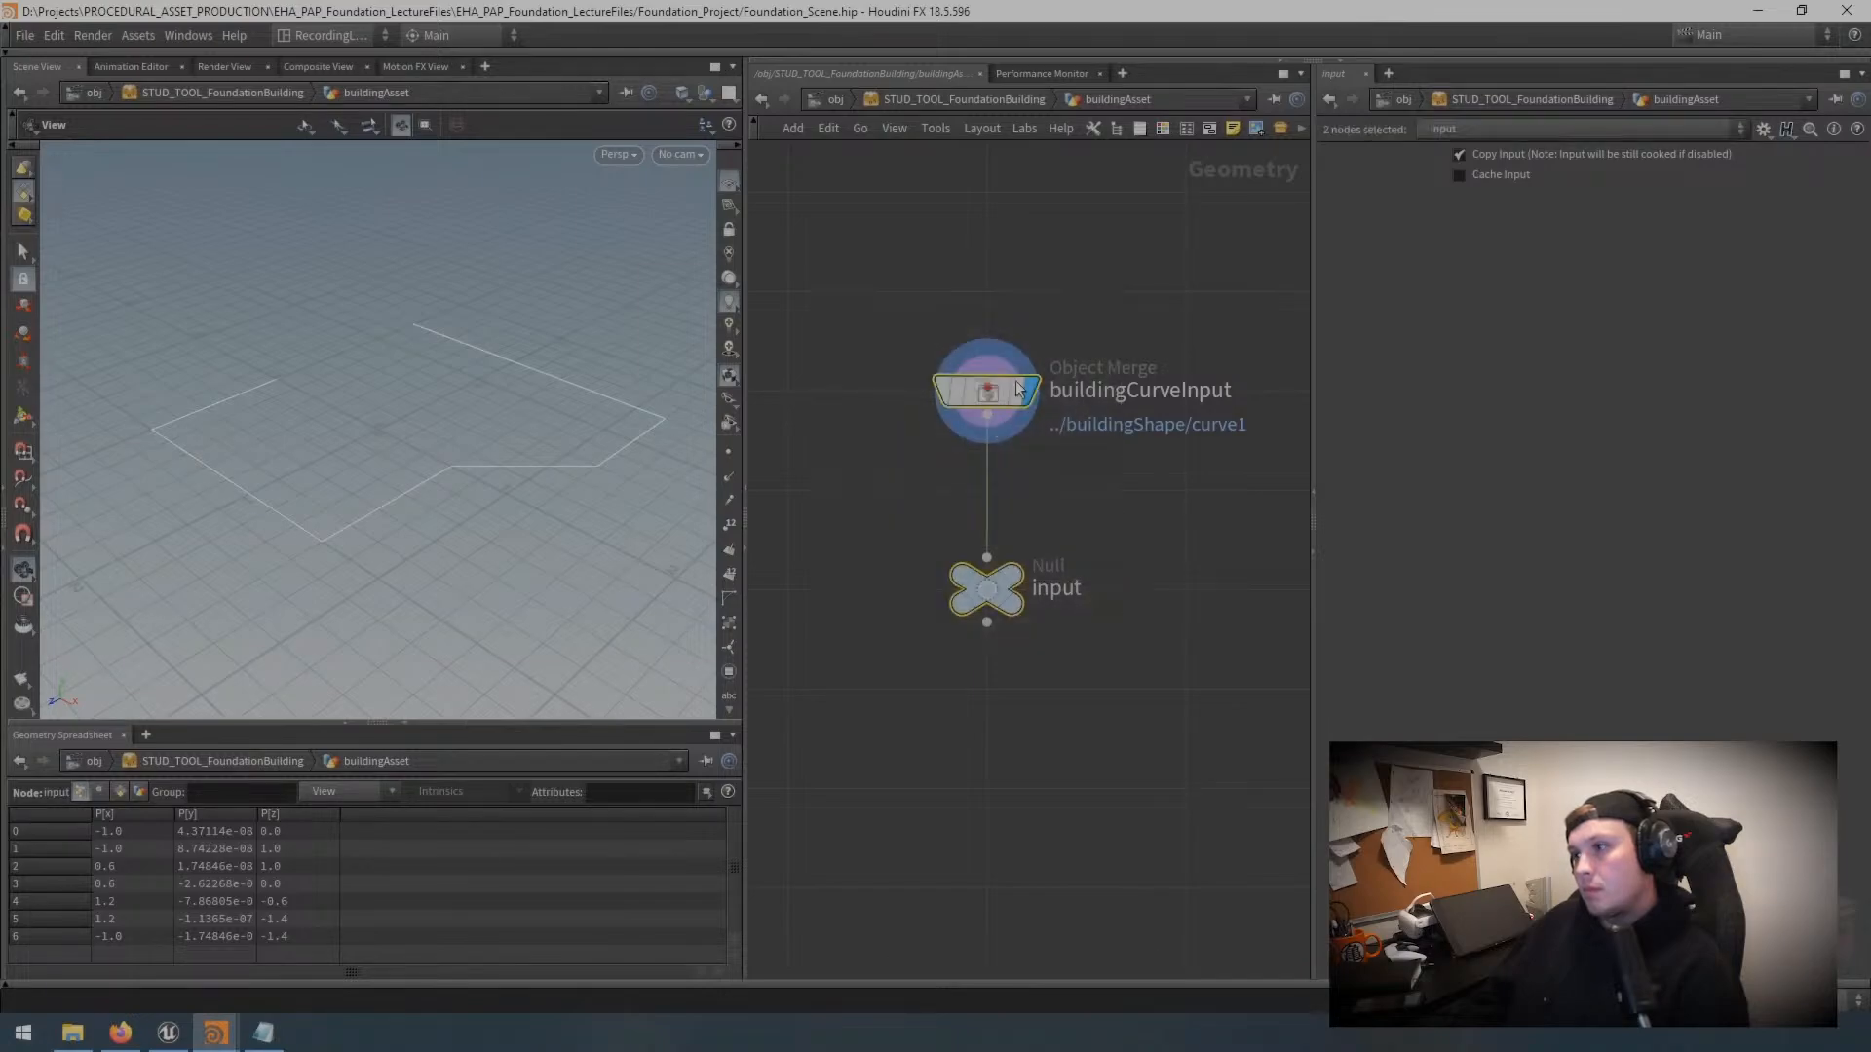
Step: Color the buildingCurveInput and input nodes blue and make the input null the displayed node
left_click(1165, 130)
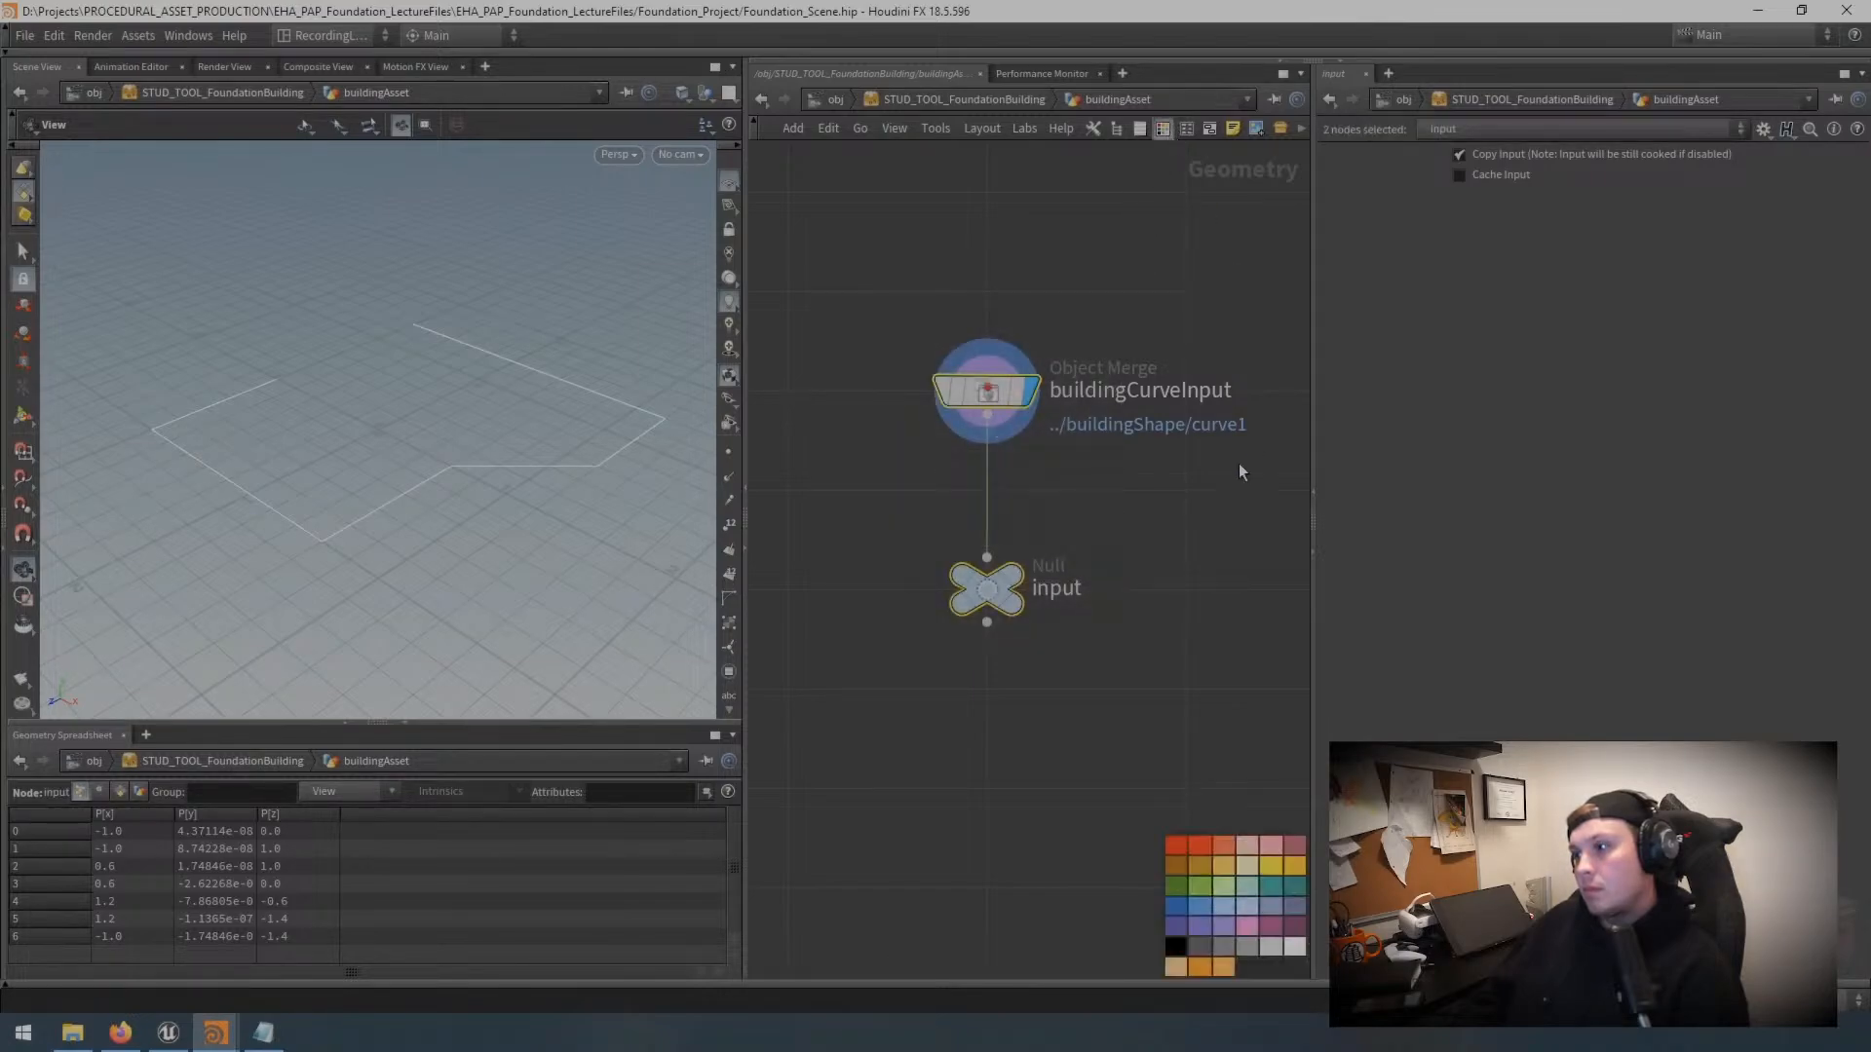
left_click(1197, 898)
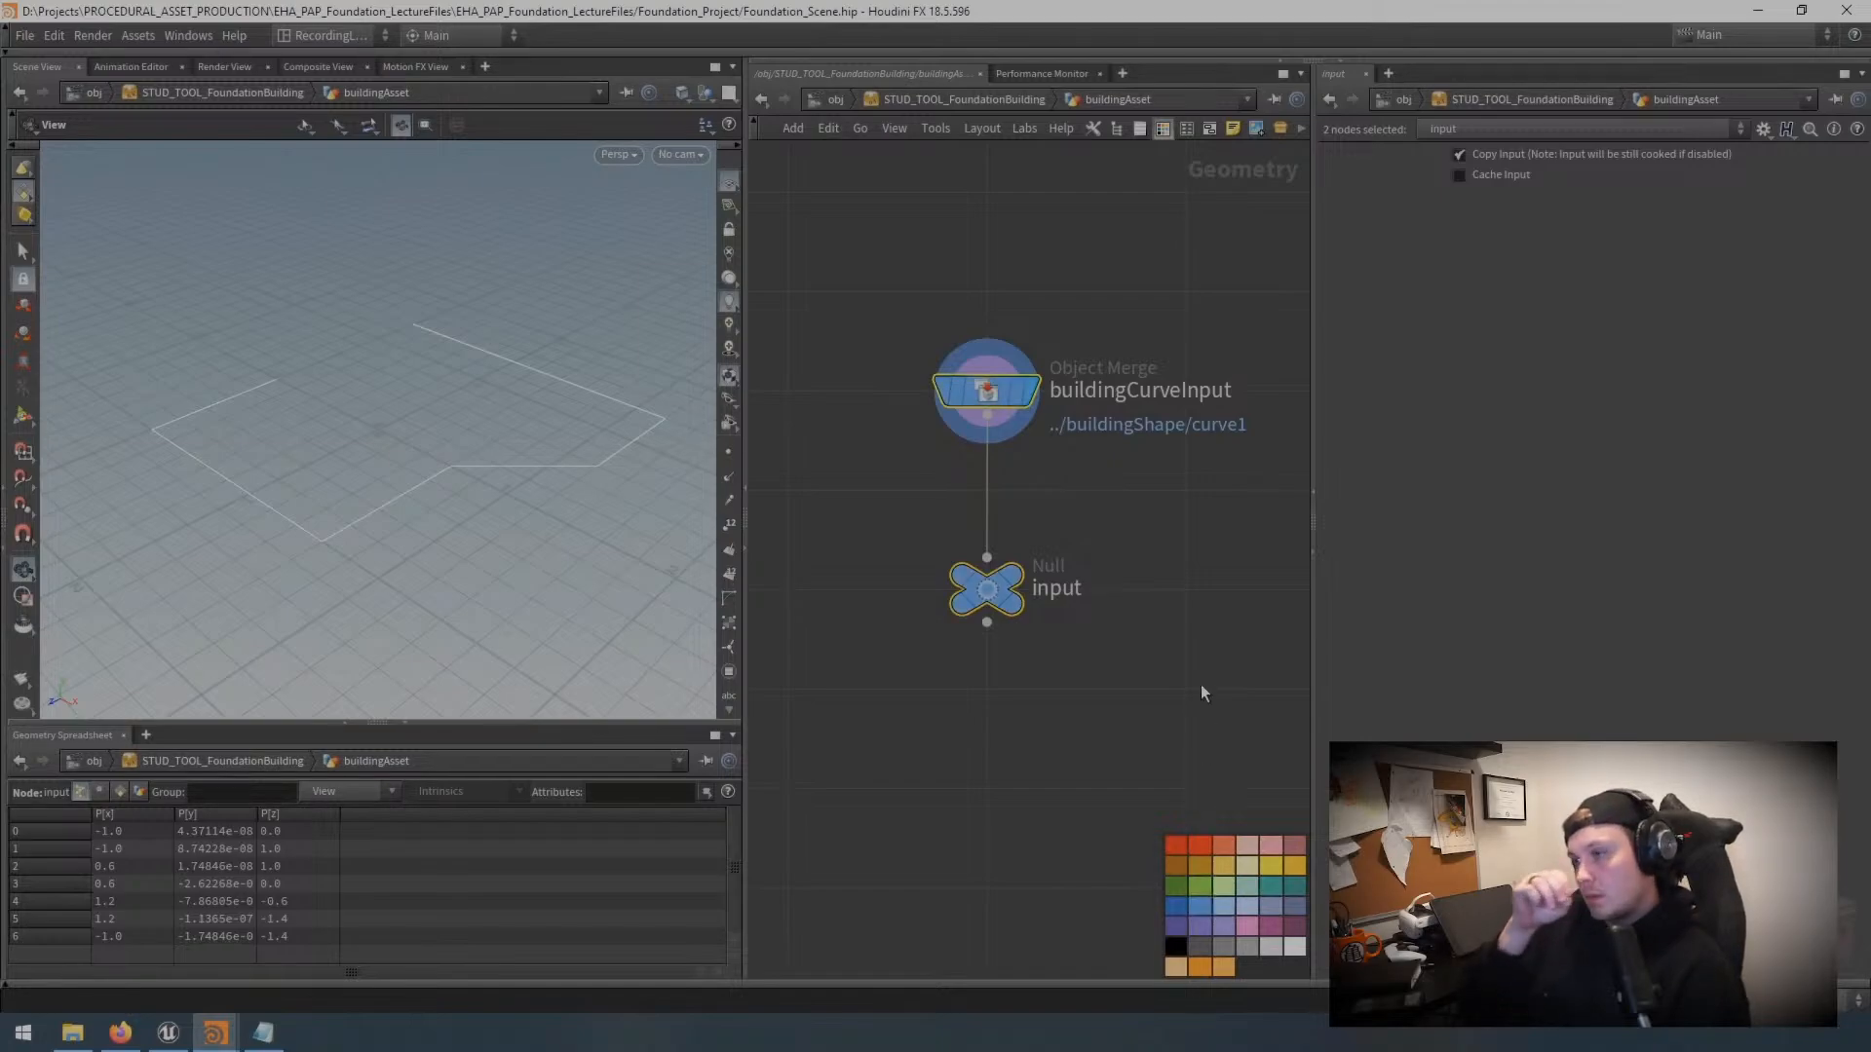
left_click(1148, 658)
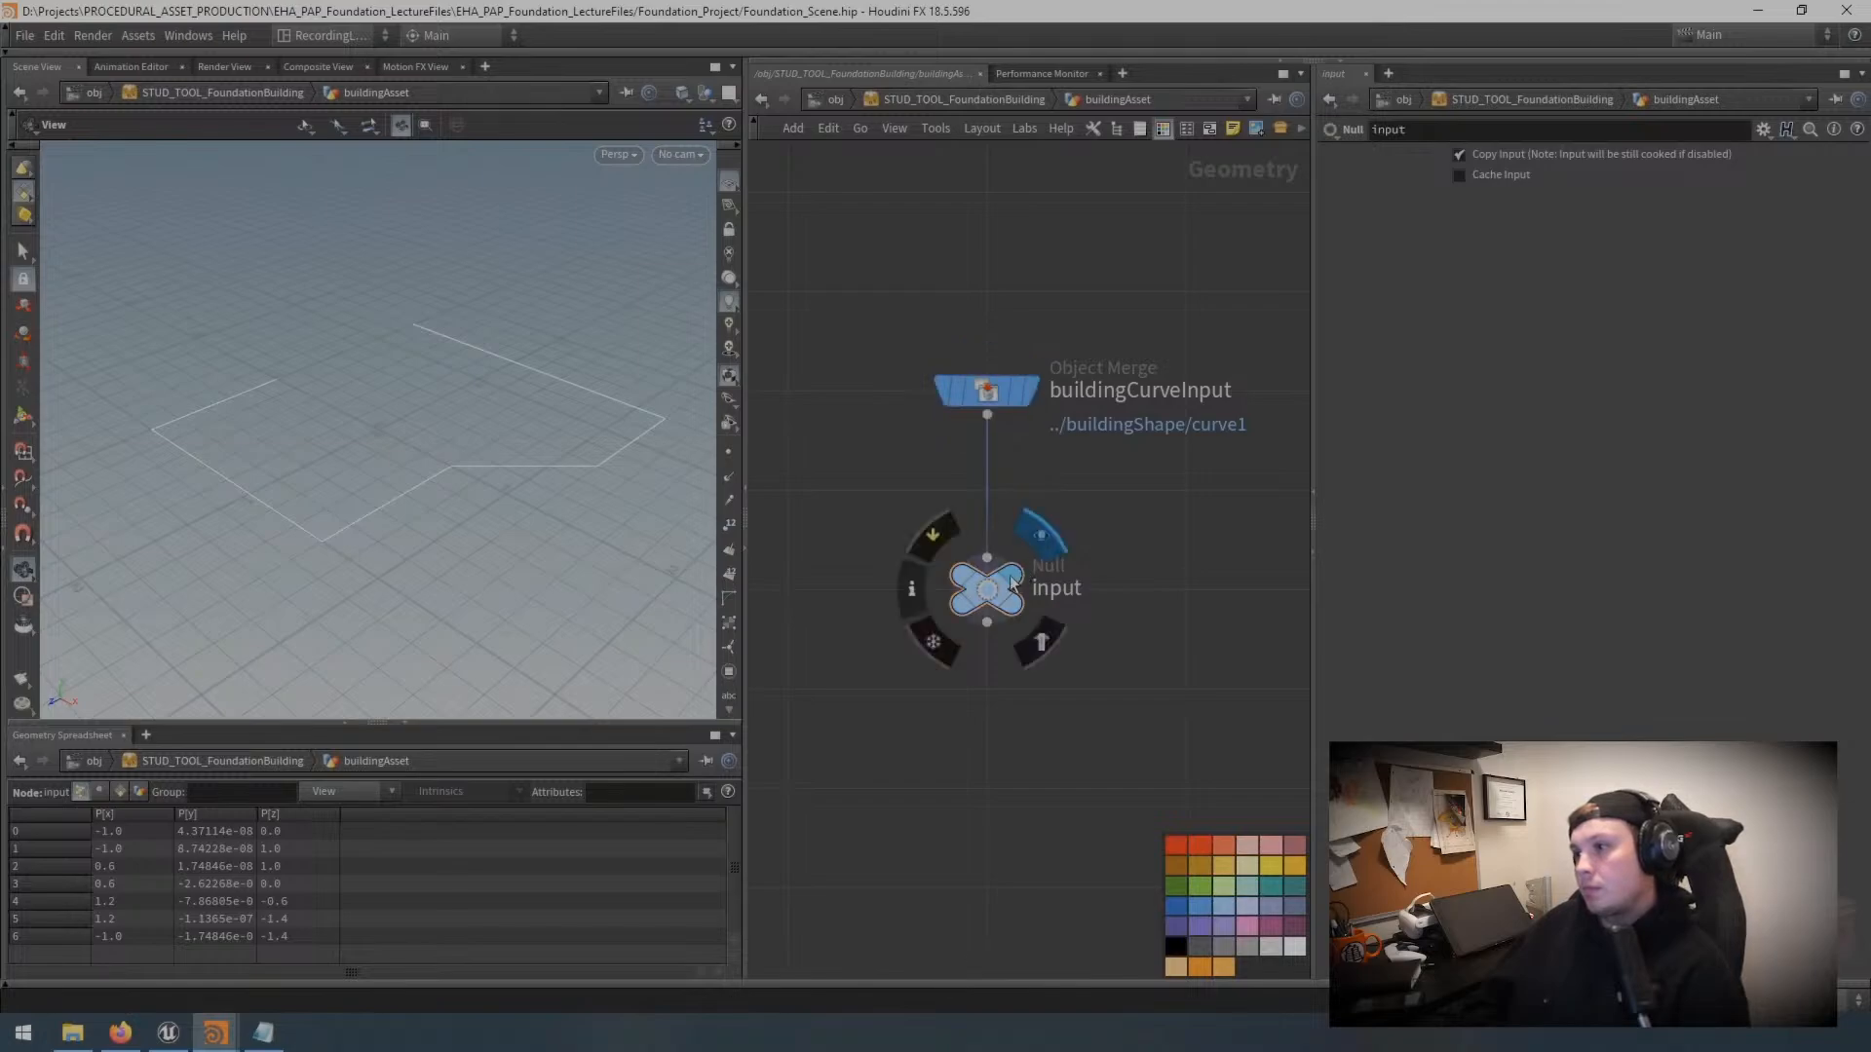
scroll(1208, 636, "down", 3)
middle_click_drag(1208, 635, 1137, 560)
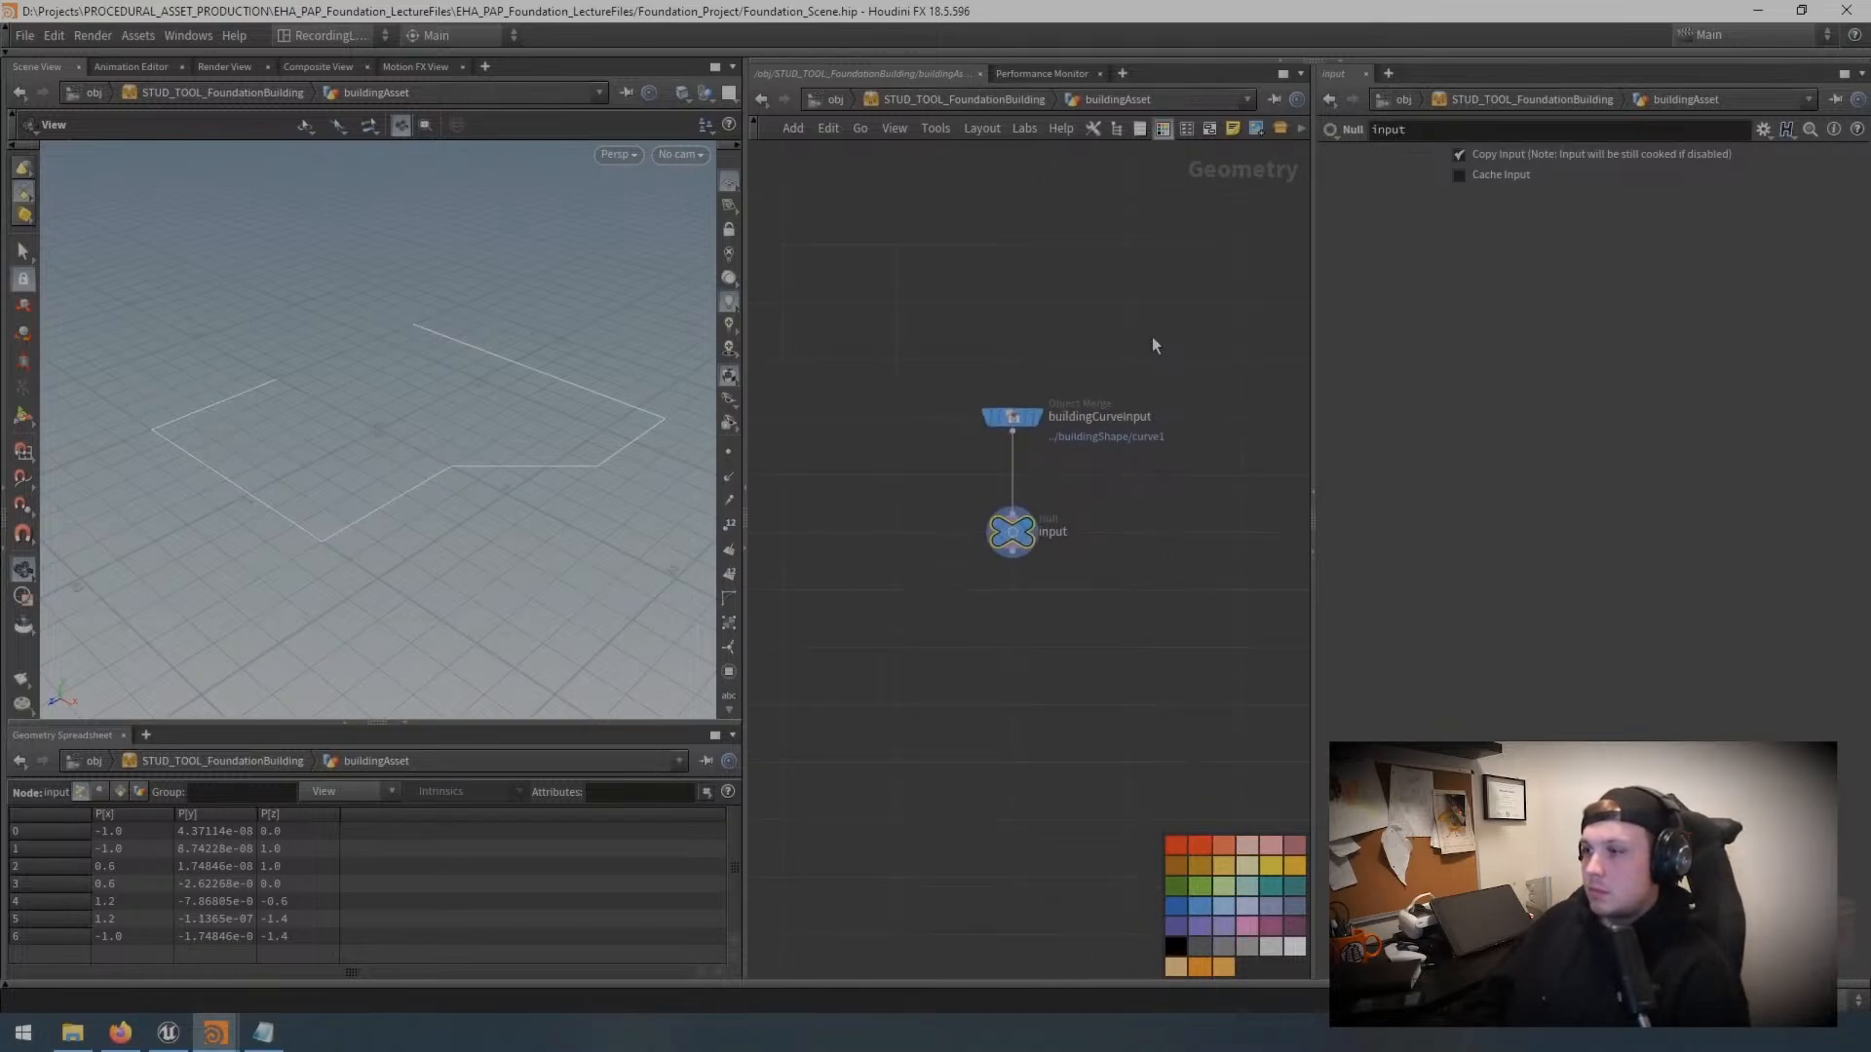
left_click(1163, 128)
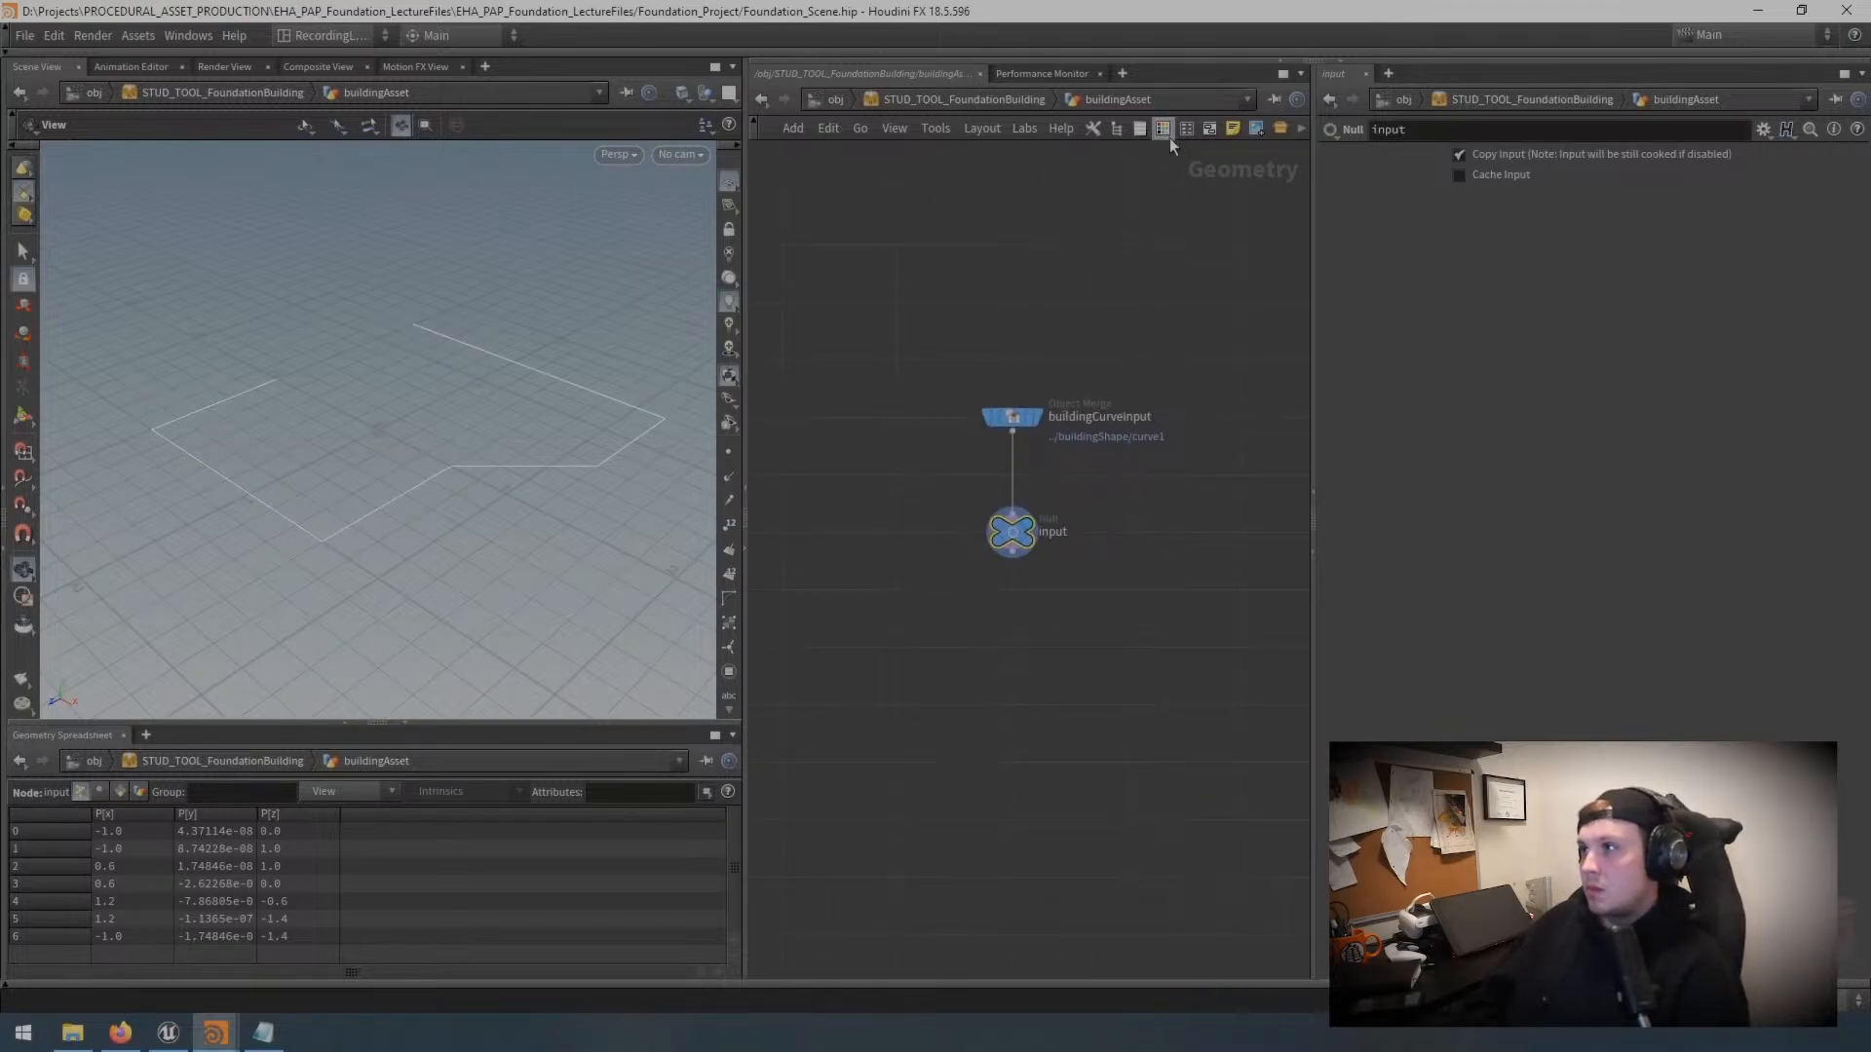
Step: Add an Ends node below the input null and connect the null's output to it
scroll(1070, 677, "up", 1)
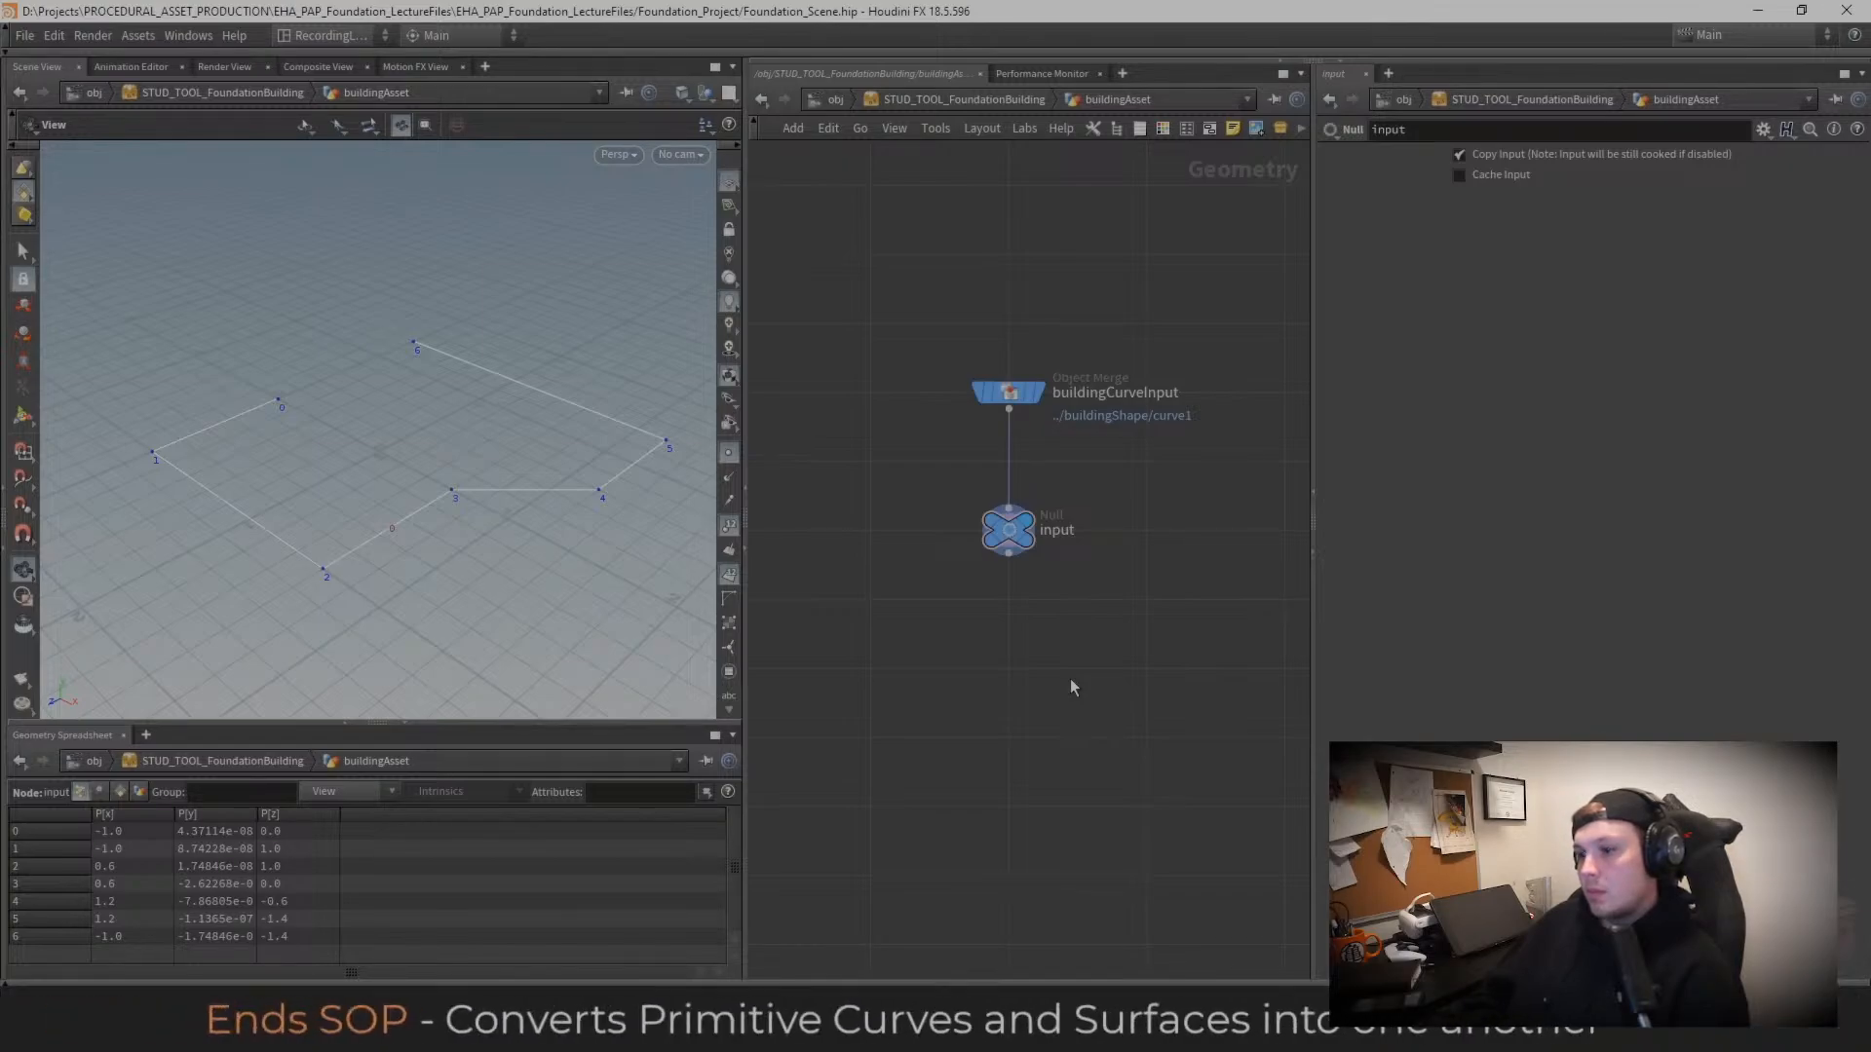
key("Tab")
type("ends")
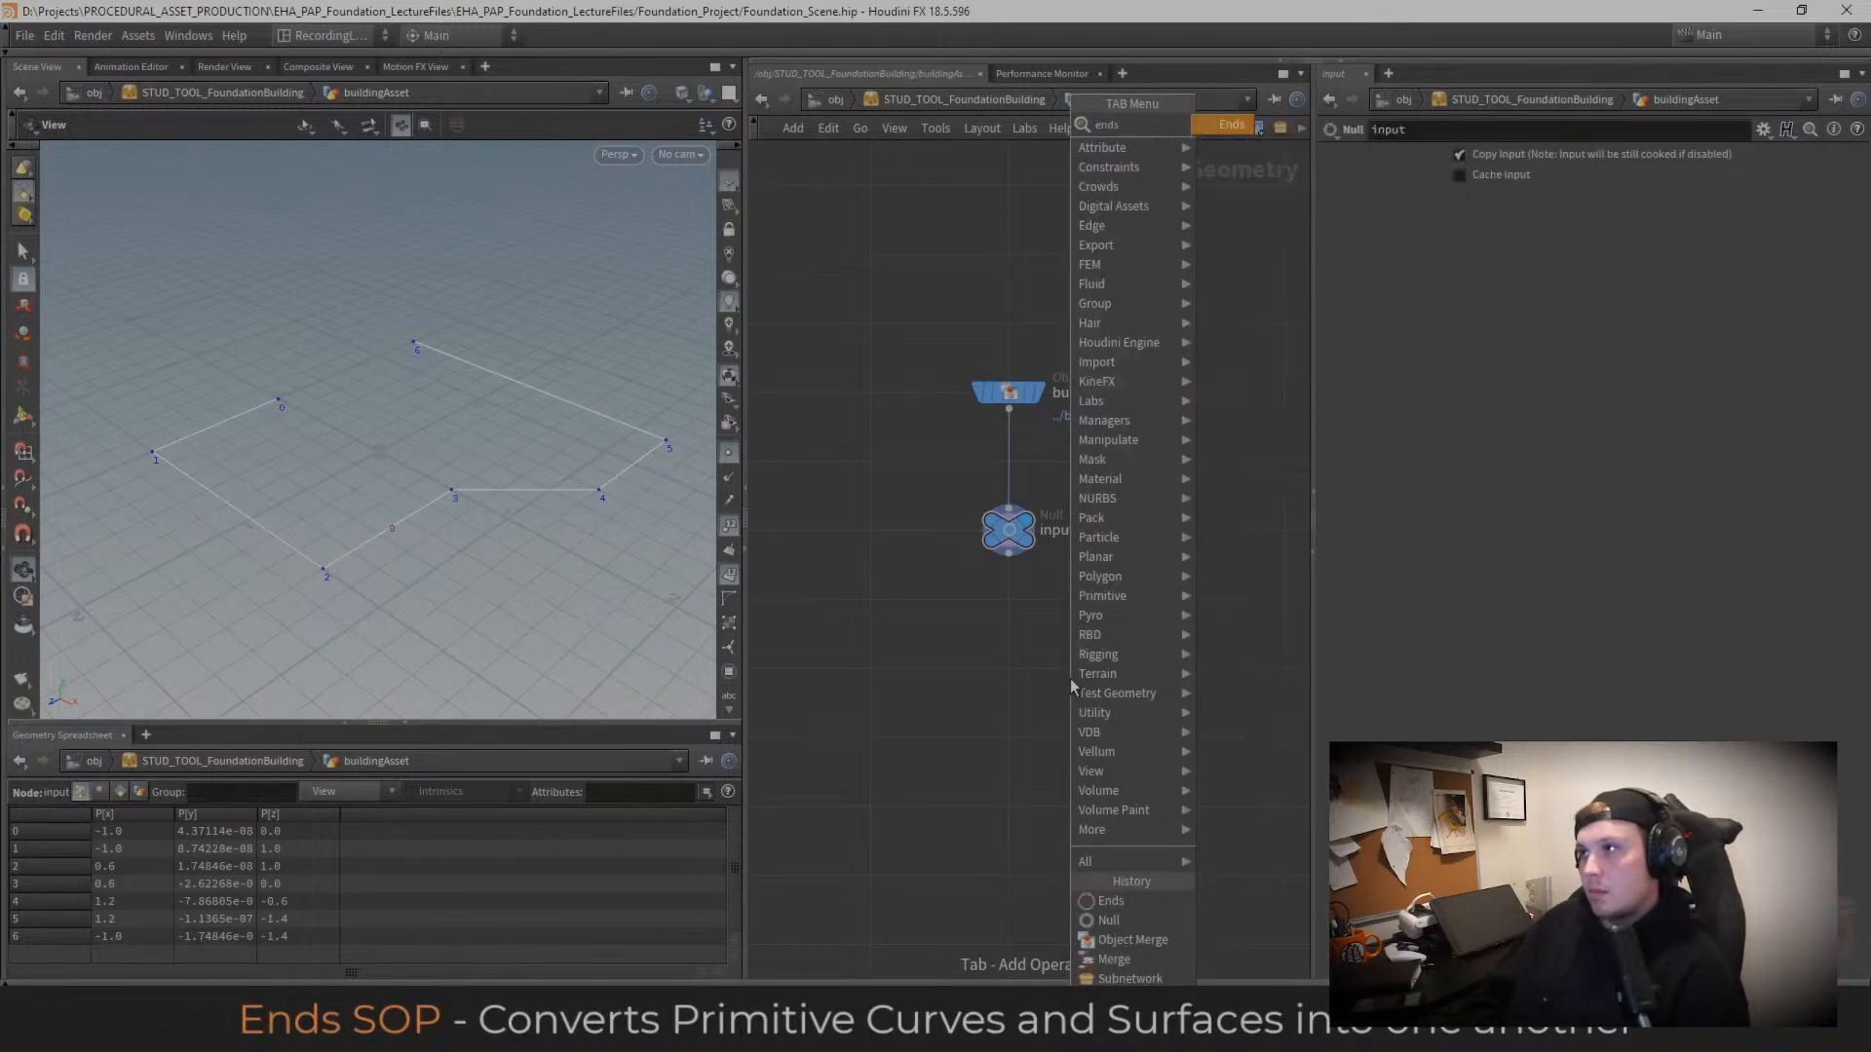
key("Return")
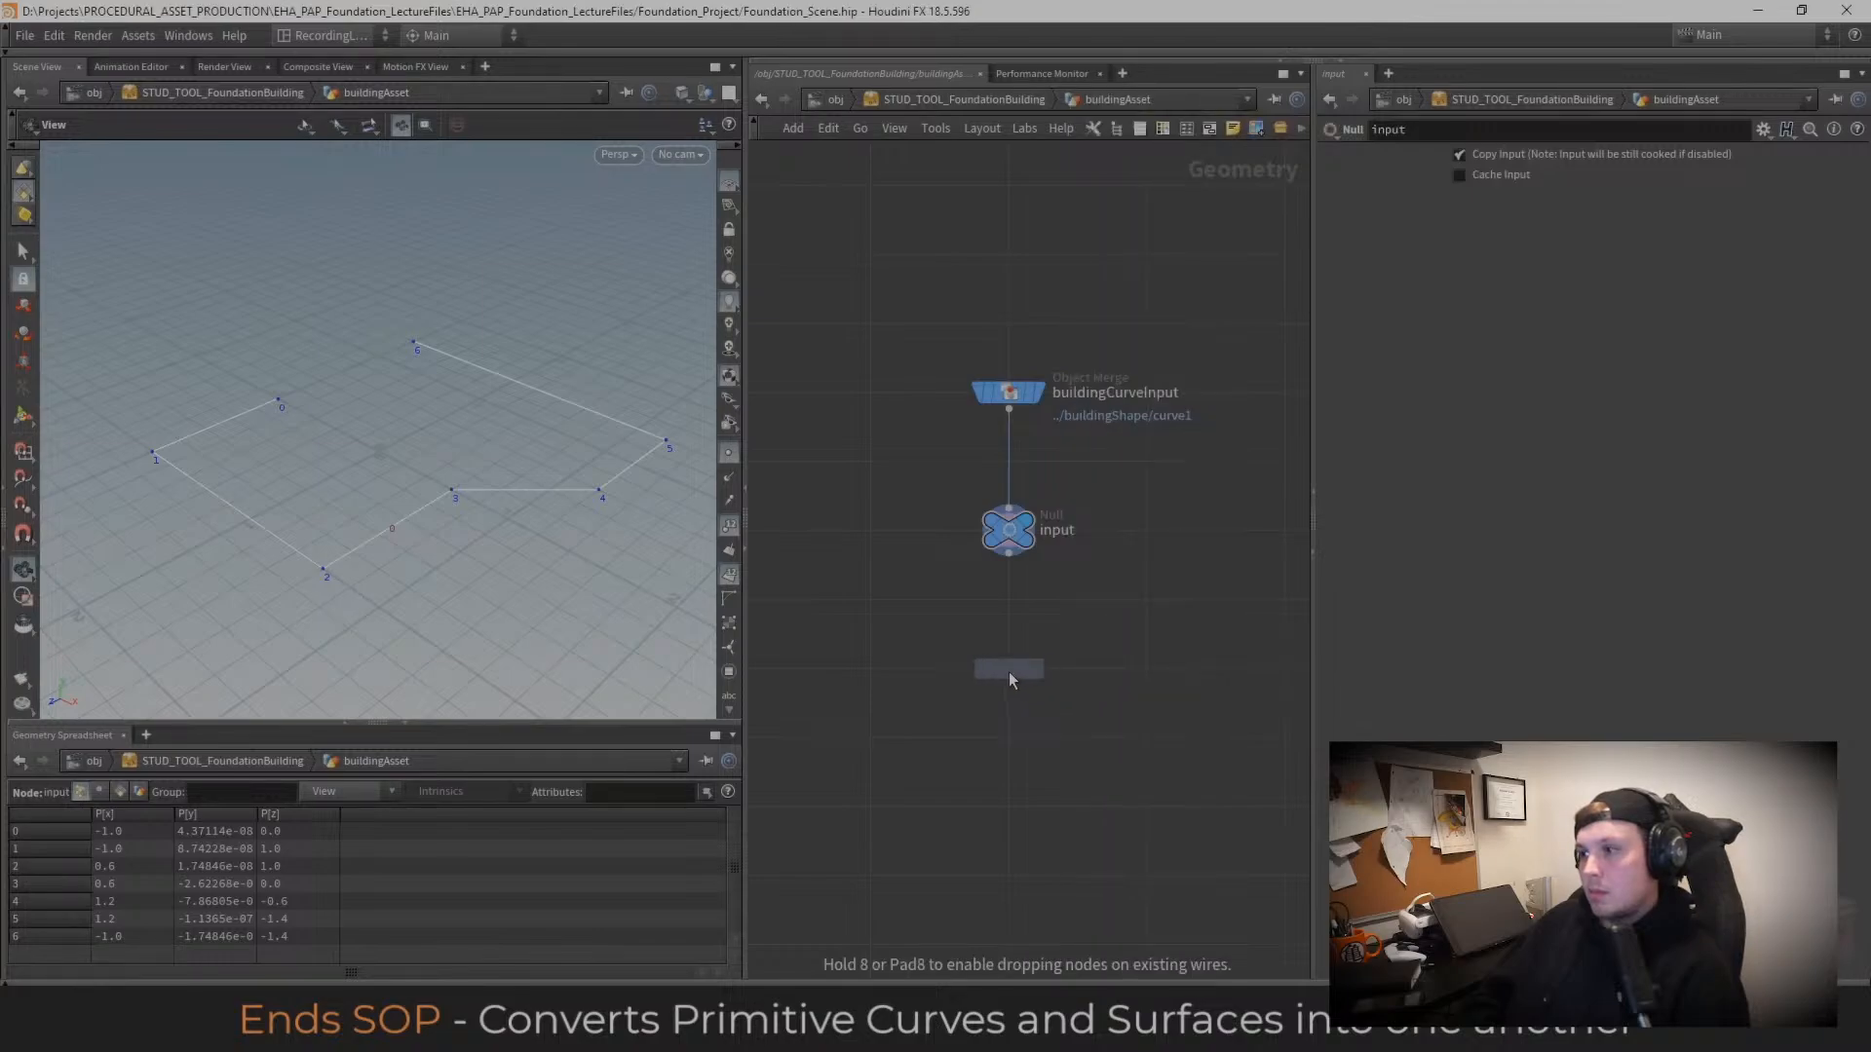
left_click(1008, 670)
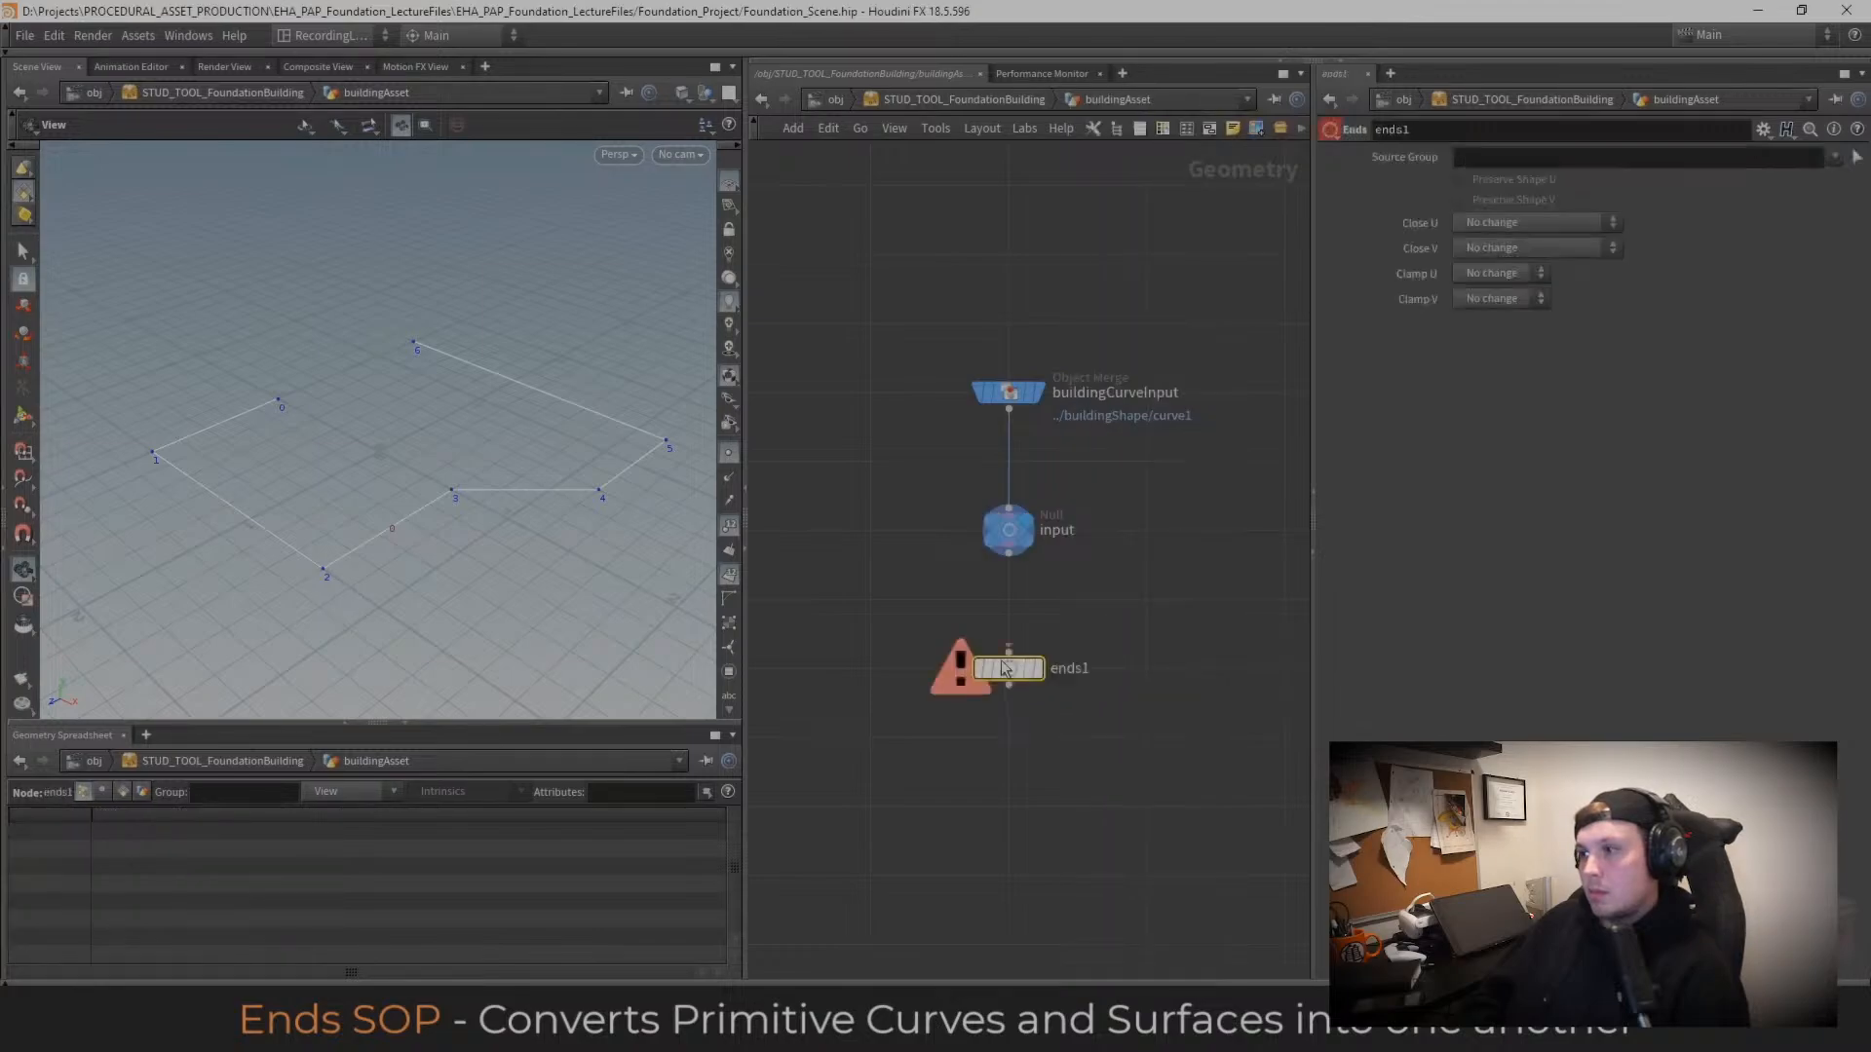
left_click(1010, 554)
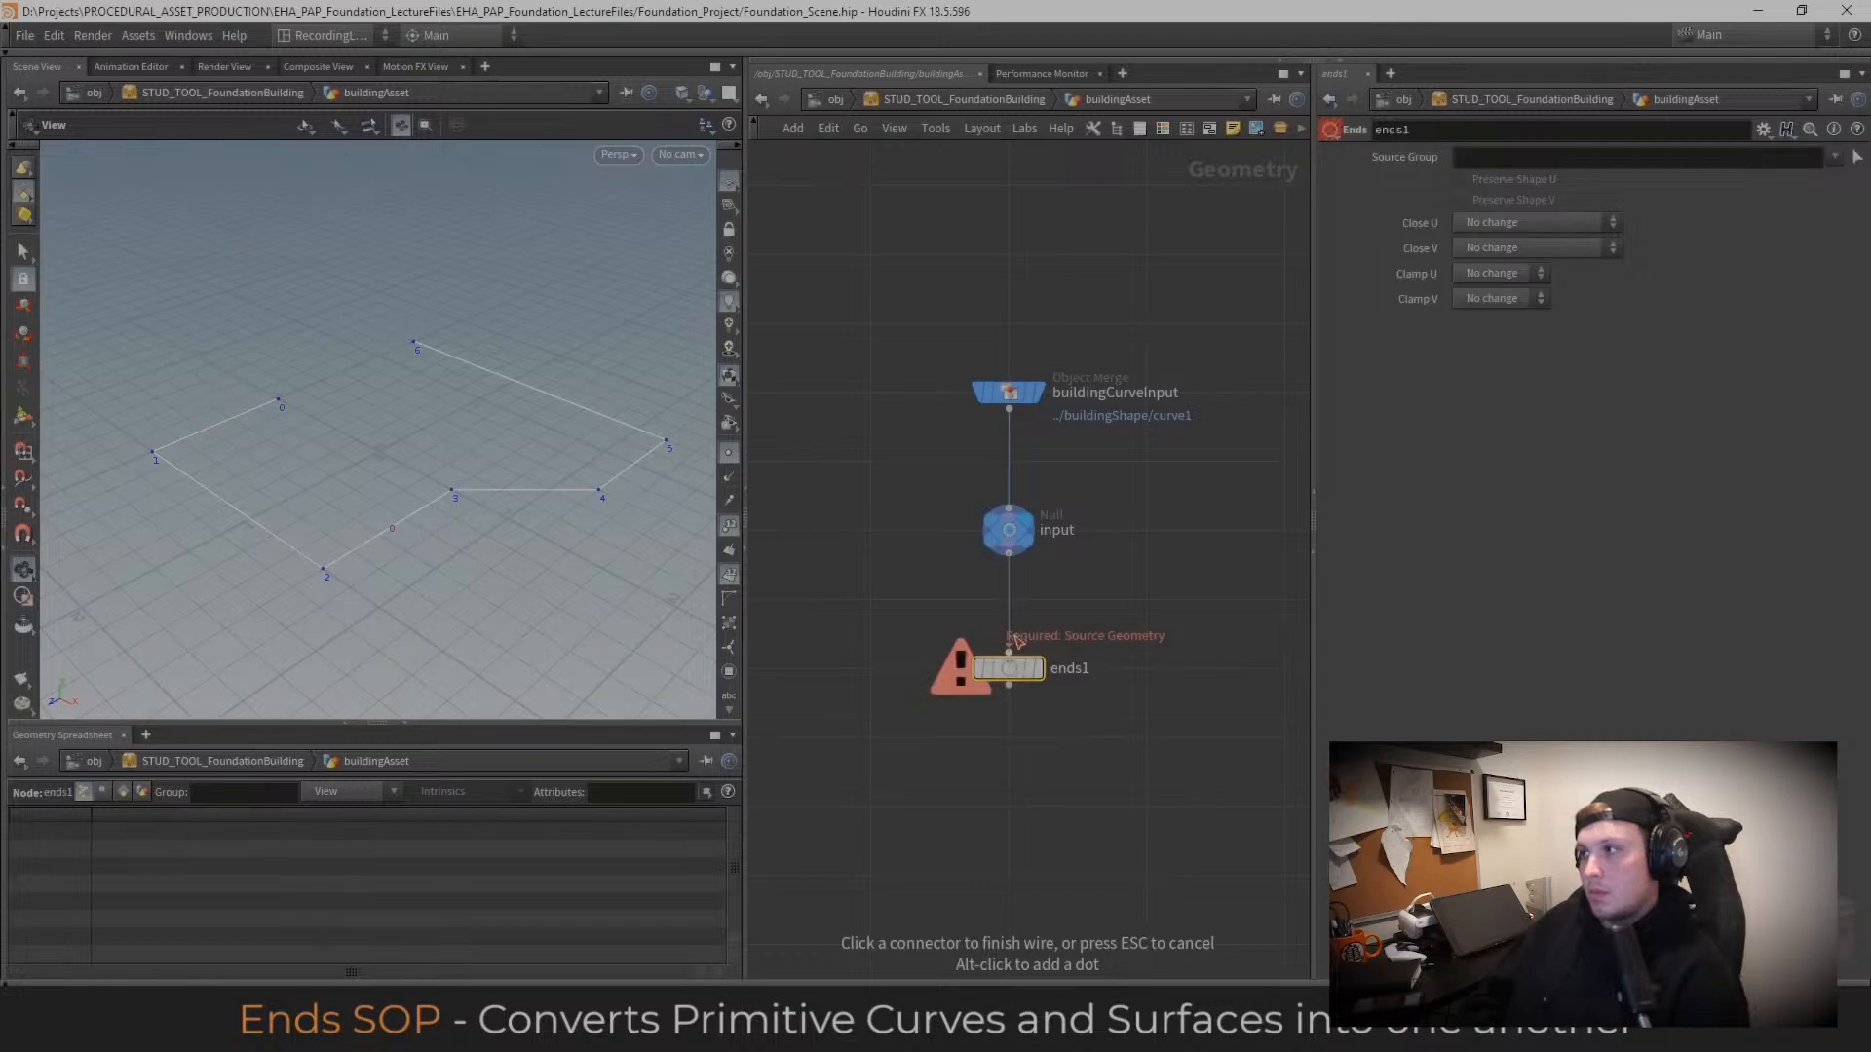
left_click(1009, 651)
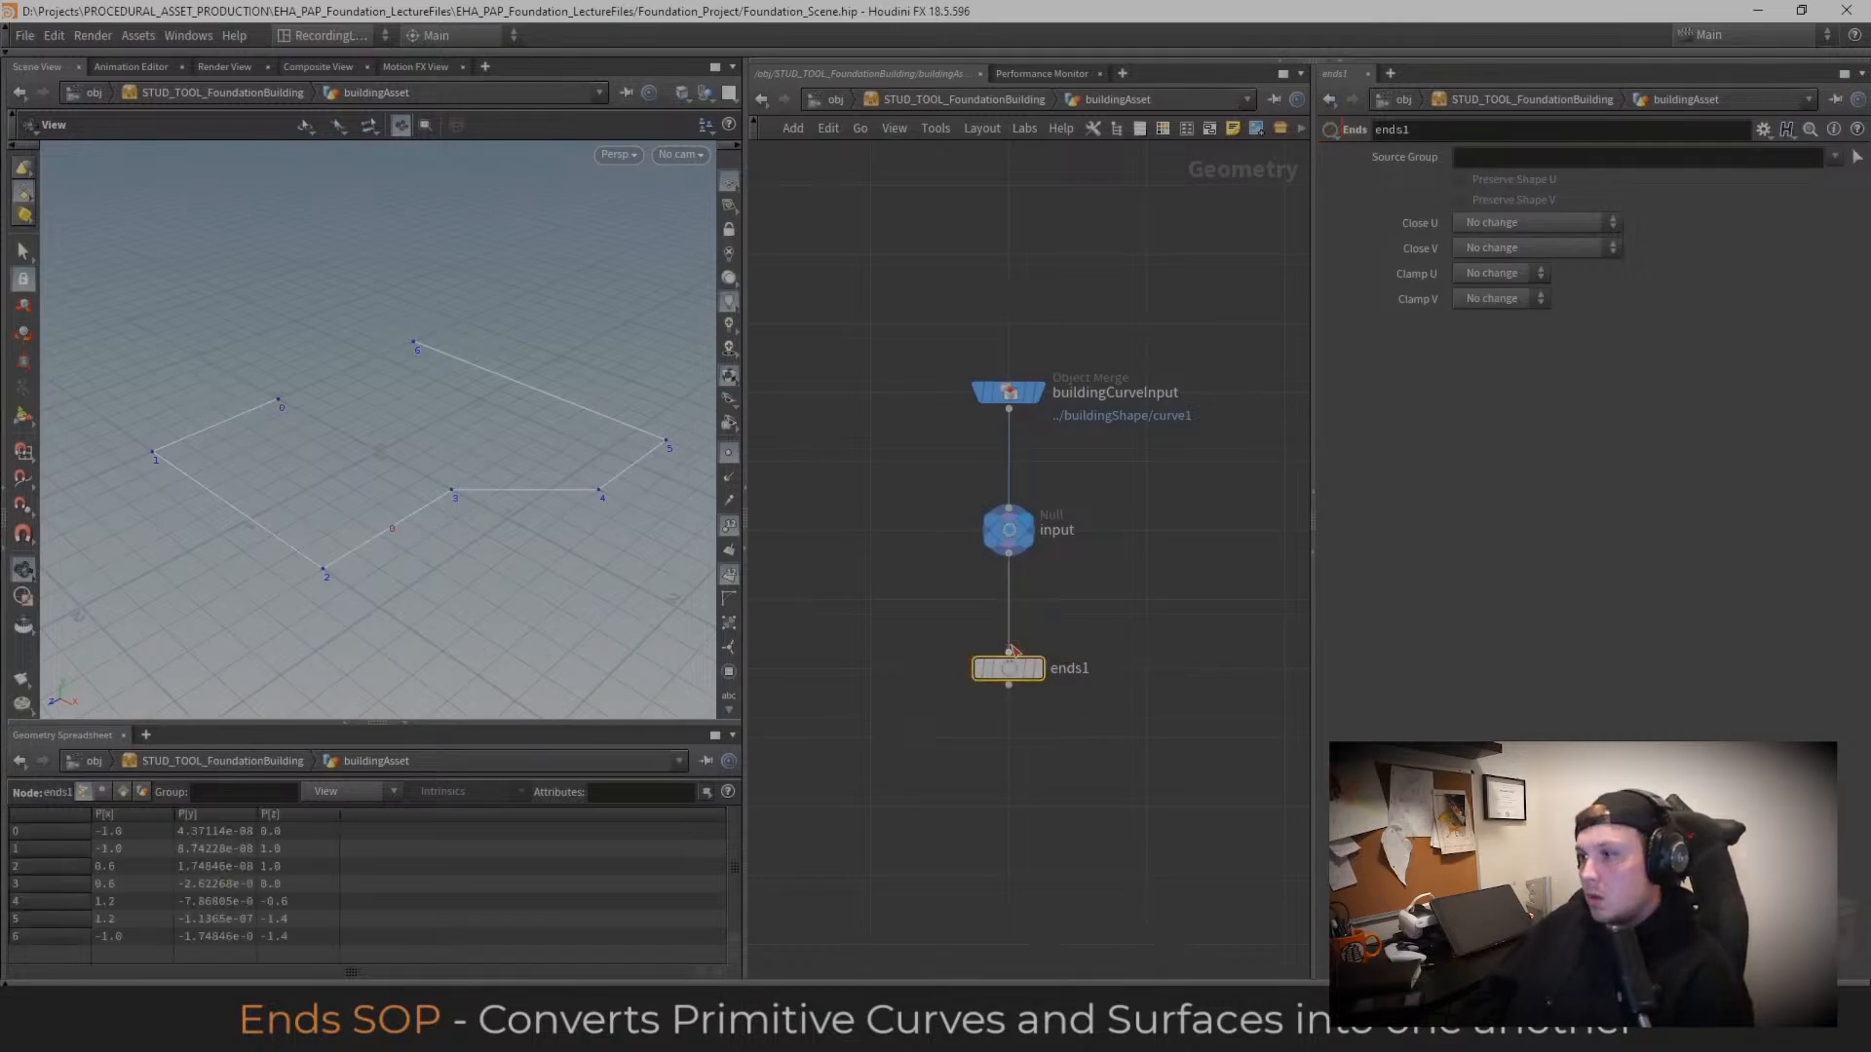
Step: Switch to Houdini Indie to place and delete a trial null node, and return to the full-screen tutorial video
key("Escape")
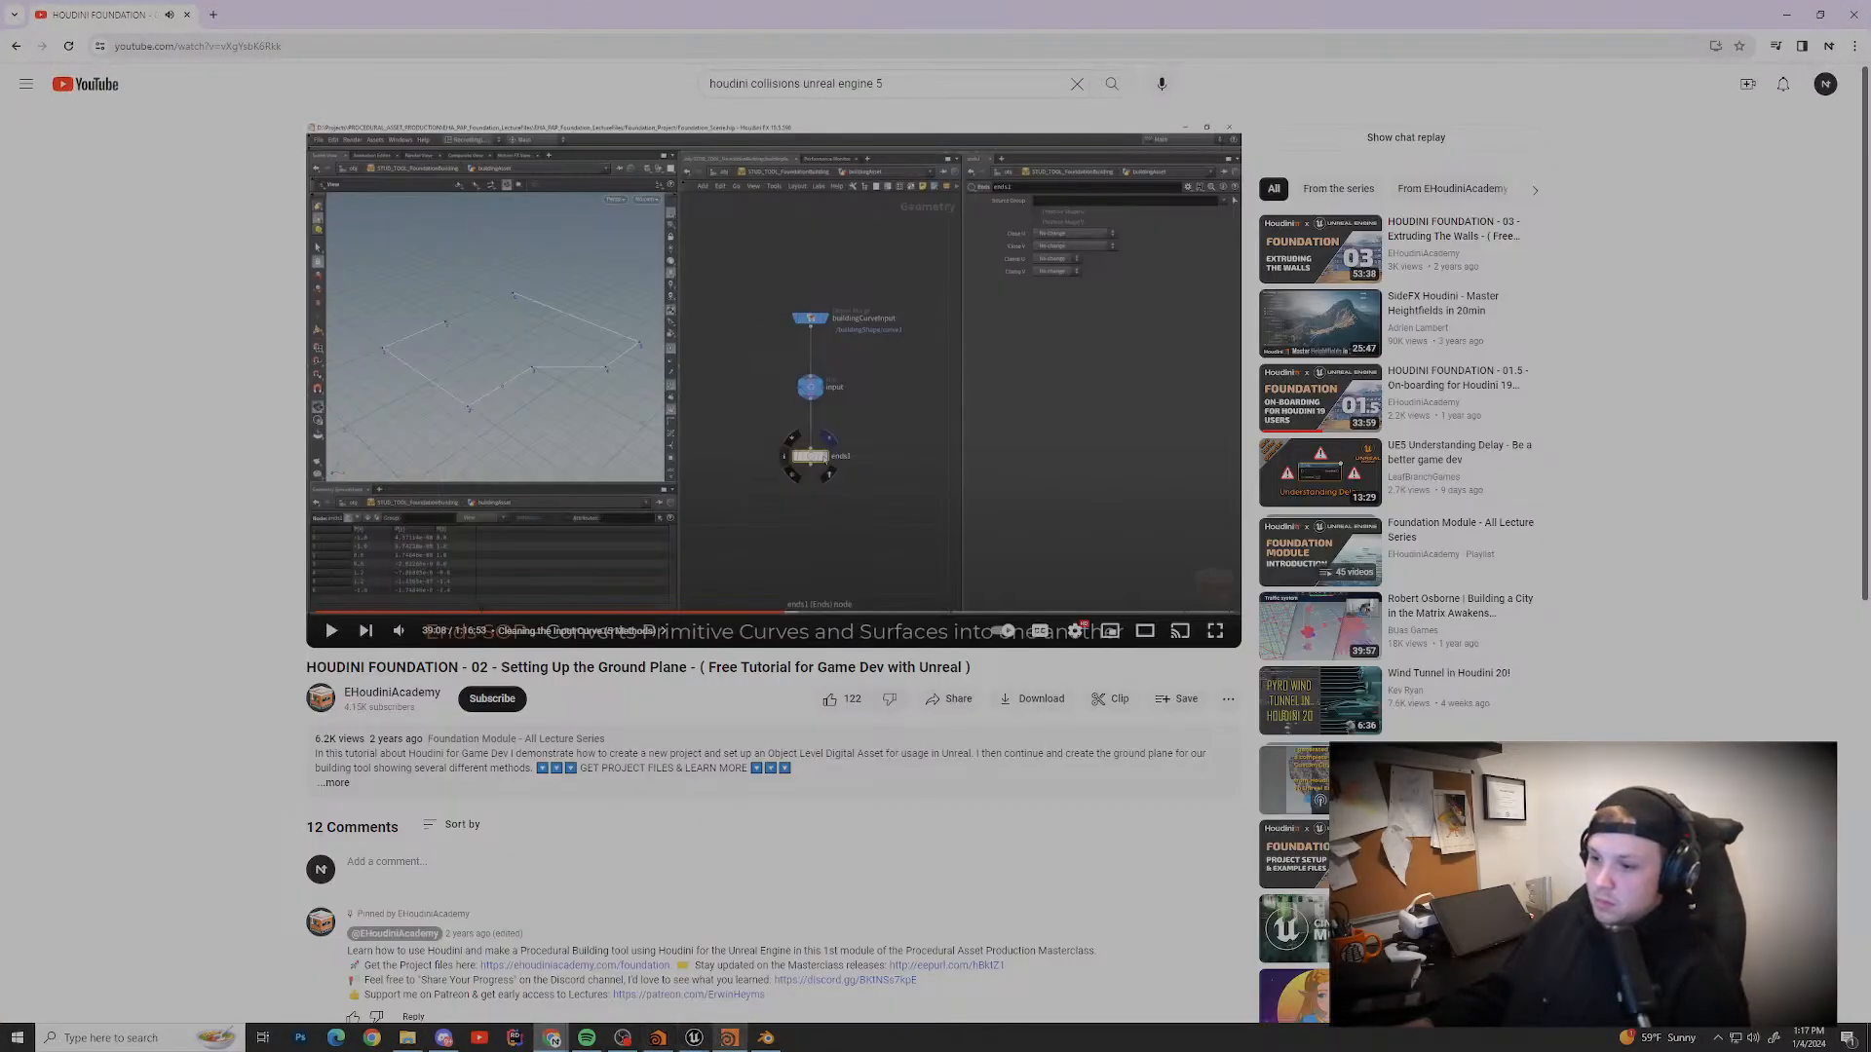
key("alt+Tab")
middle_click_drag(1333, 625, 1462, 647)
key("Tab")
type("null")
key("Return")
left_click(1413, 696)
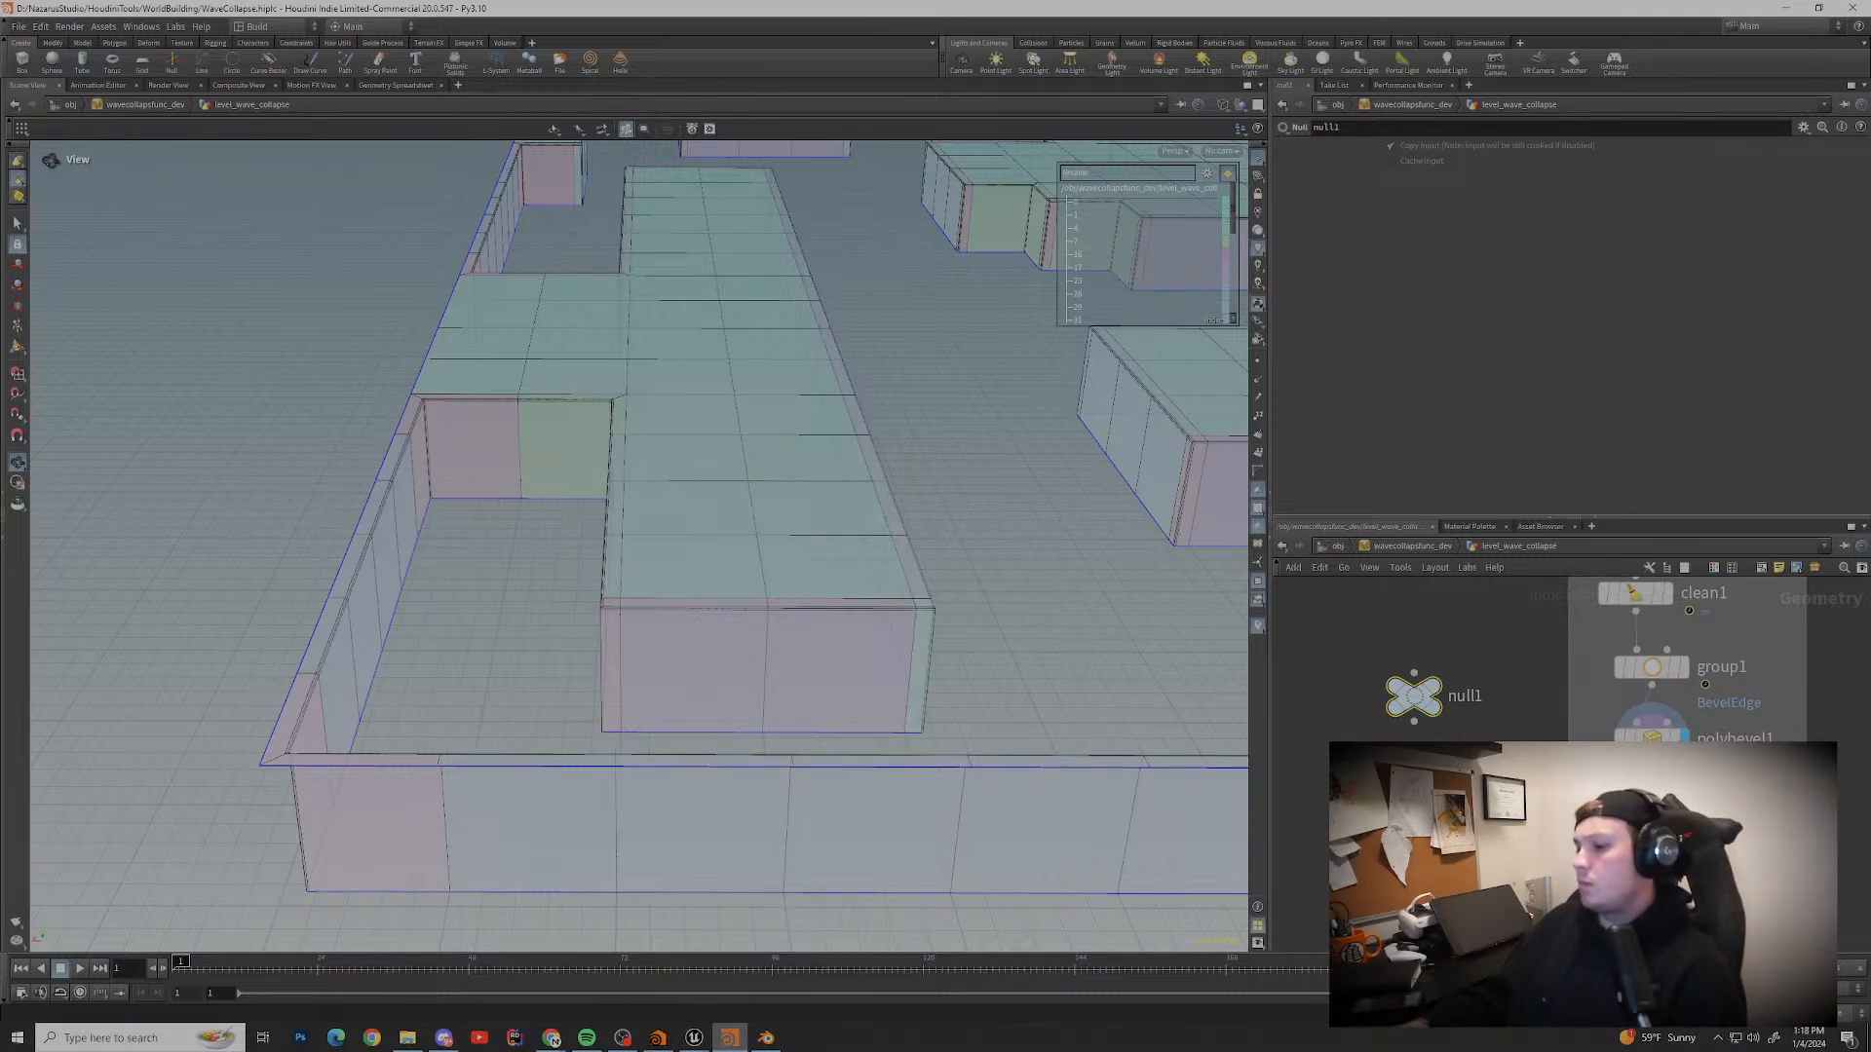
key("Delete")
key("alt+Tab")
key("space")
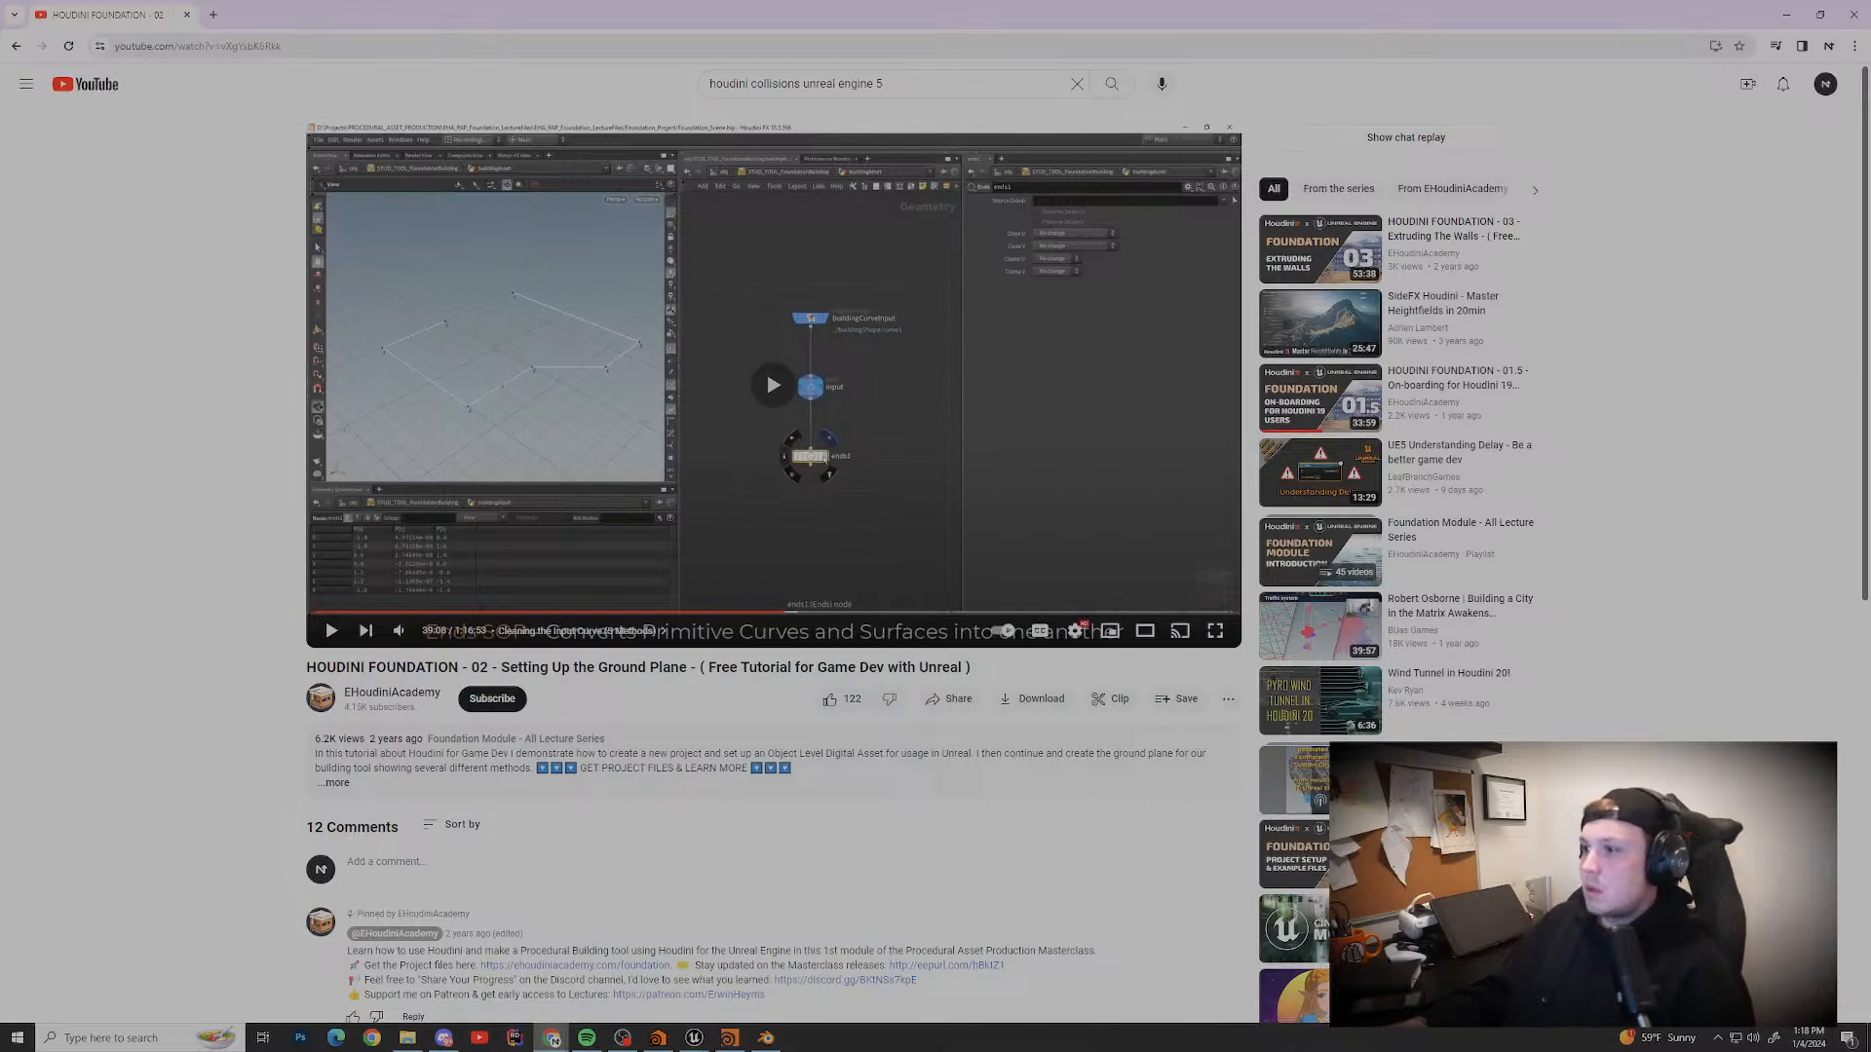
key("f")
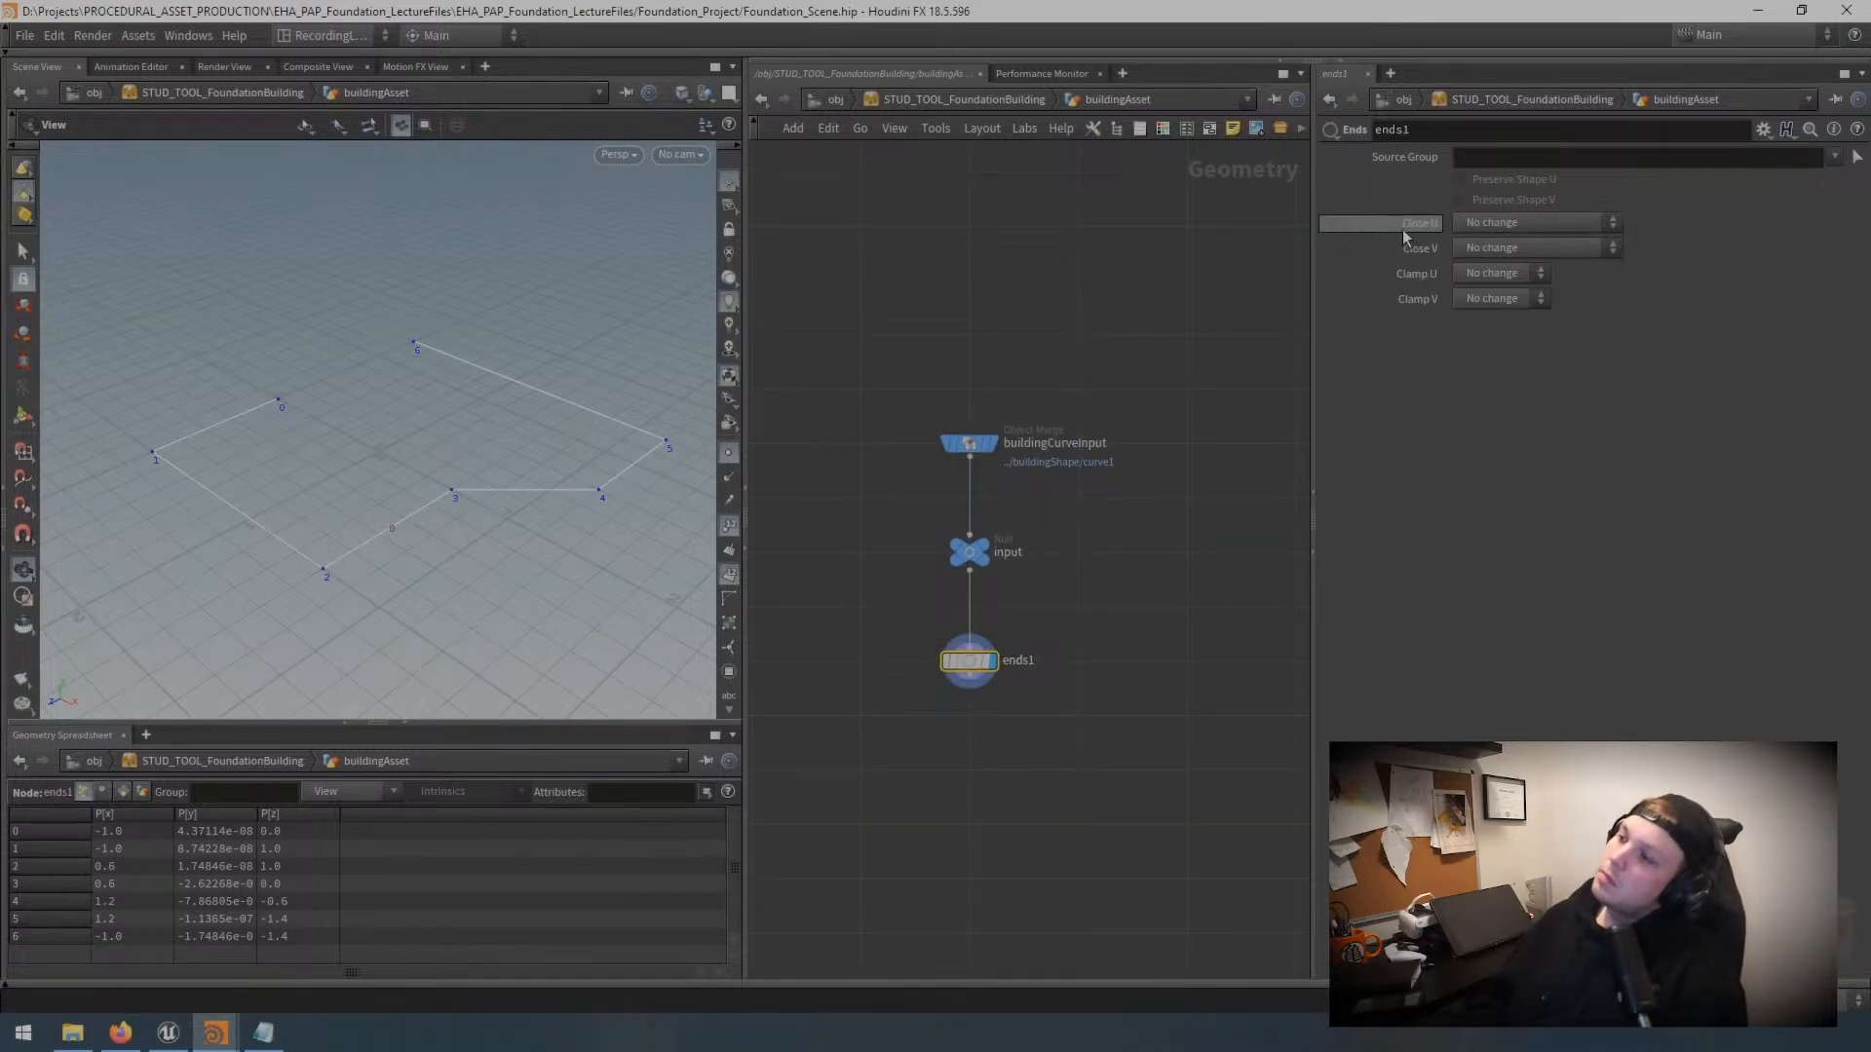
Step: Set Close U on the ends1 node to Close Straight
left_click(1528, 225)
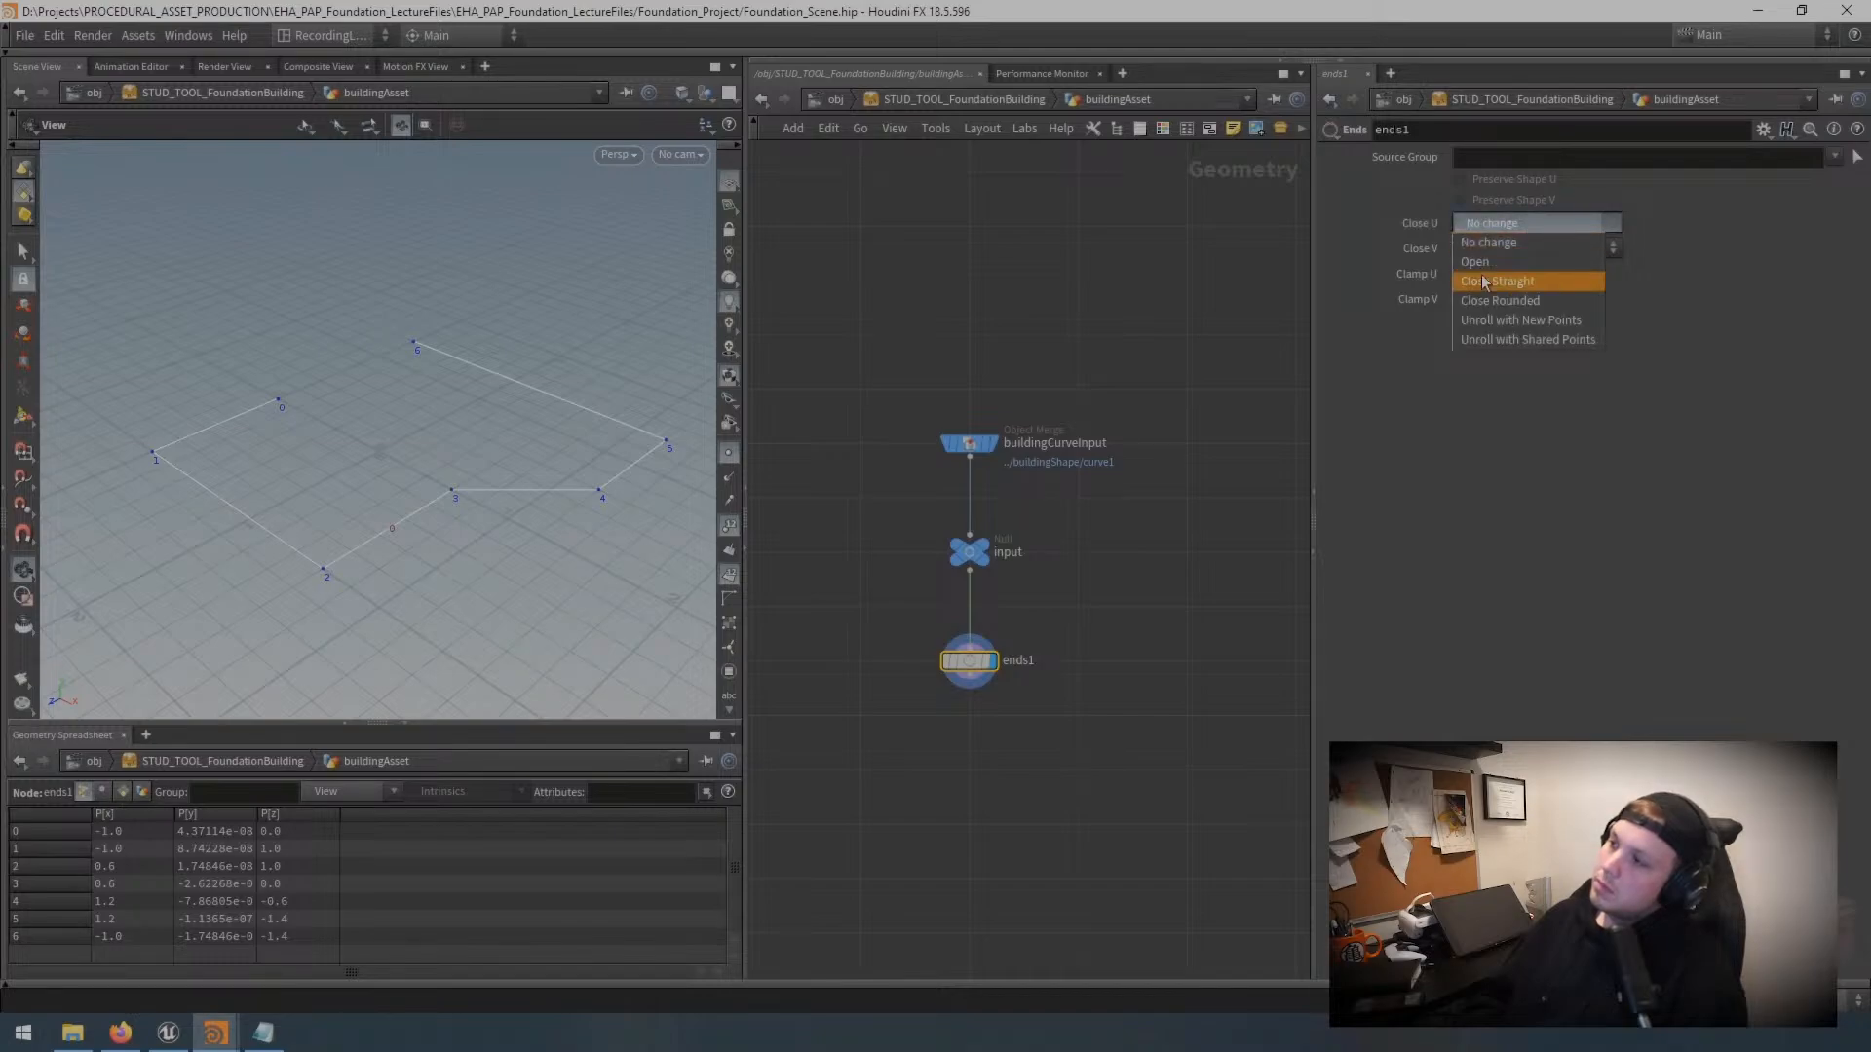
left_click(1573, 278)
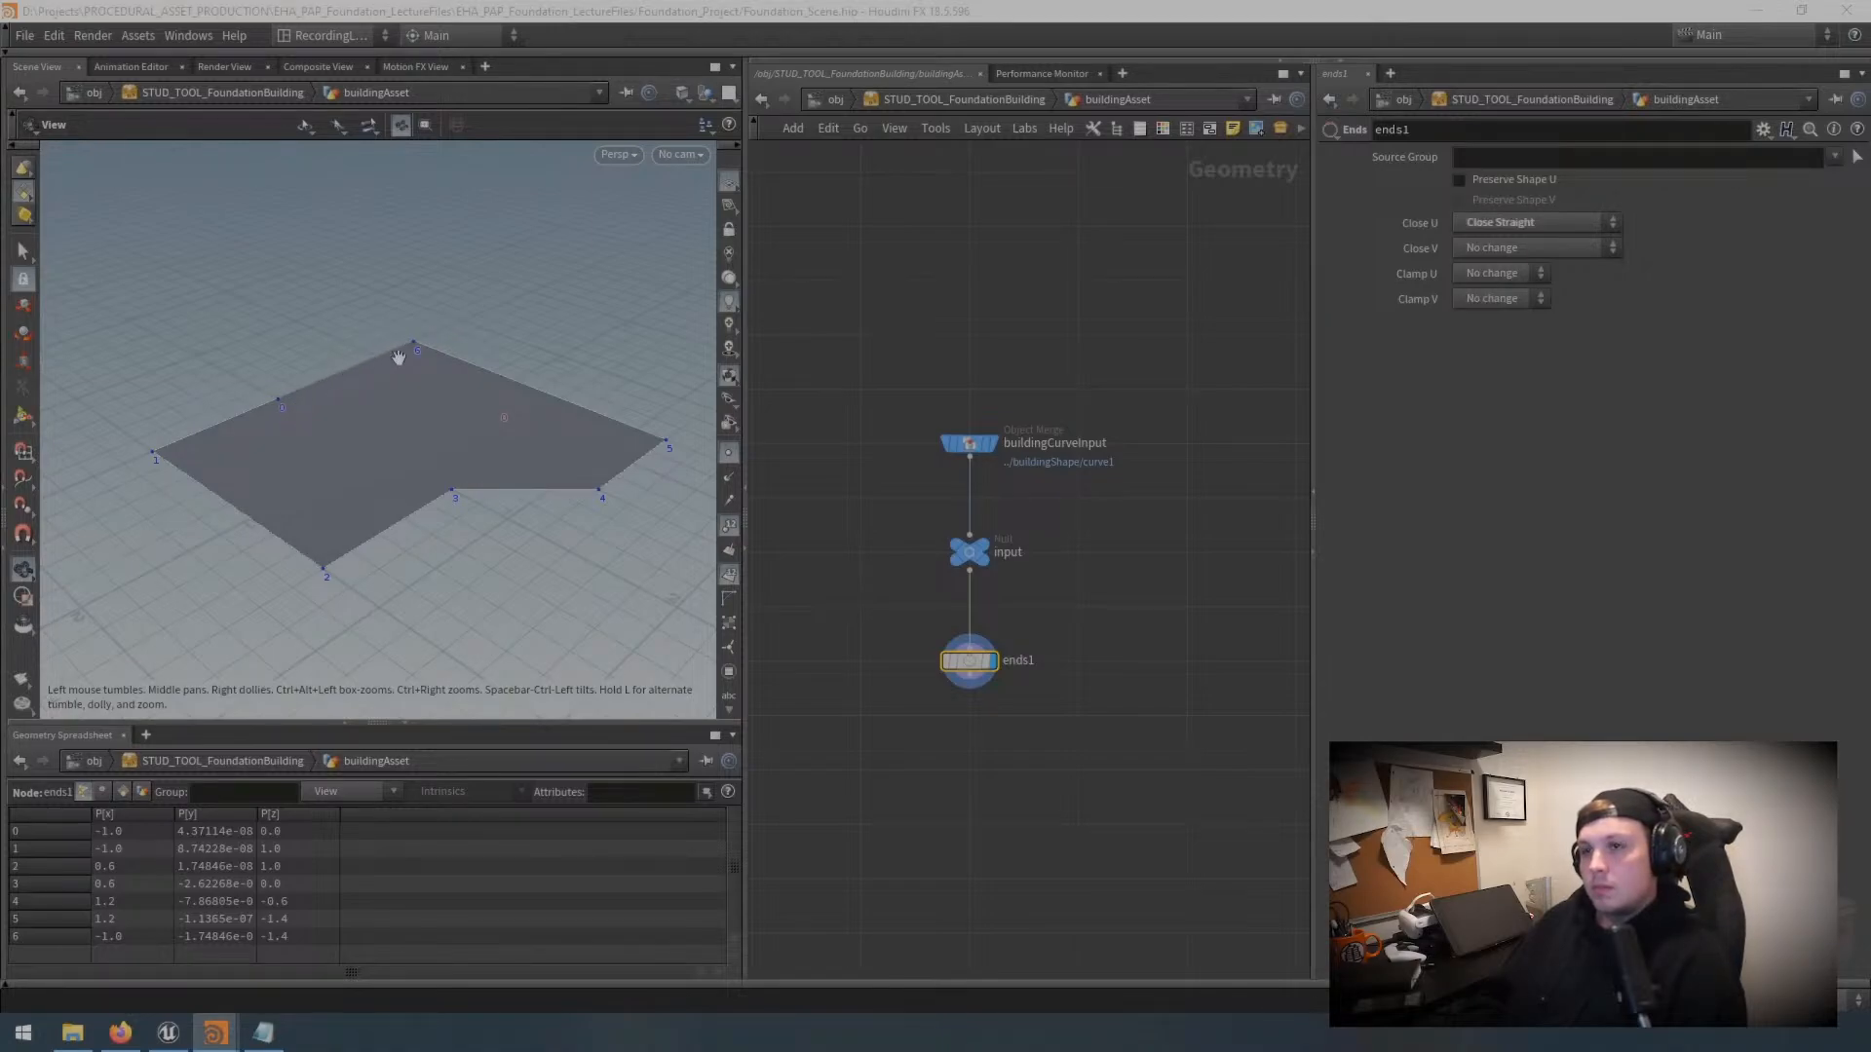
left_click_drag(405, 391, 577, 333)
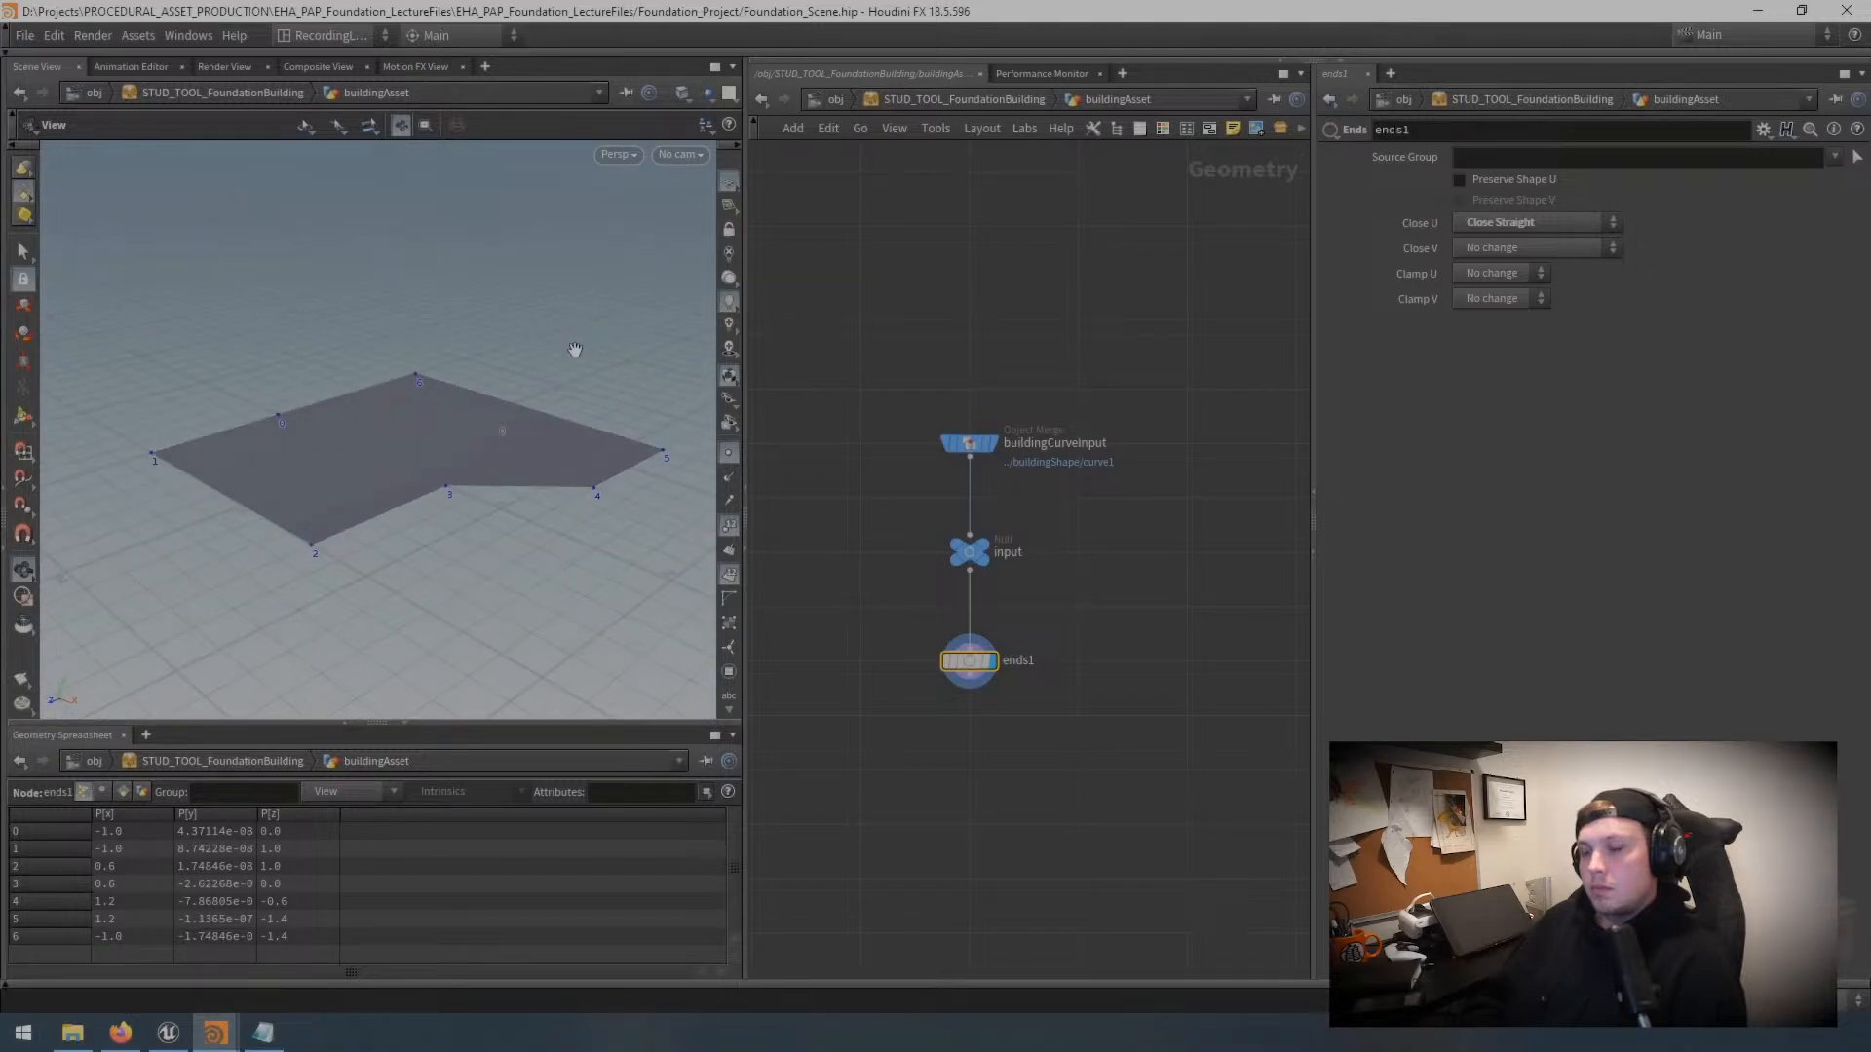
Step: Open curve1 inside the buildingShape object and lower its point 3 to a Y position of about -0.4
left_click(834, 100)
double_click(952, 477)
left_click_drag(1145, 503, 837, 723)
left_click(23, 416)
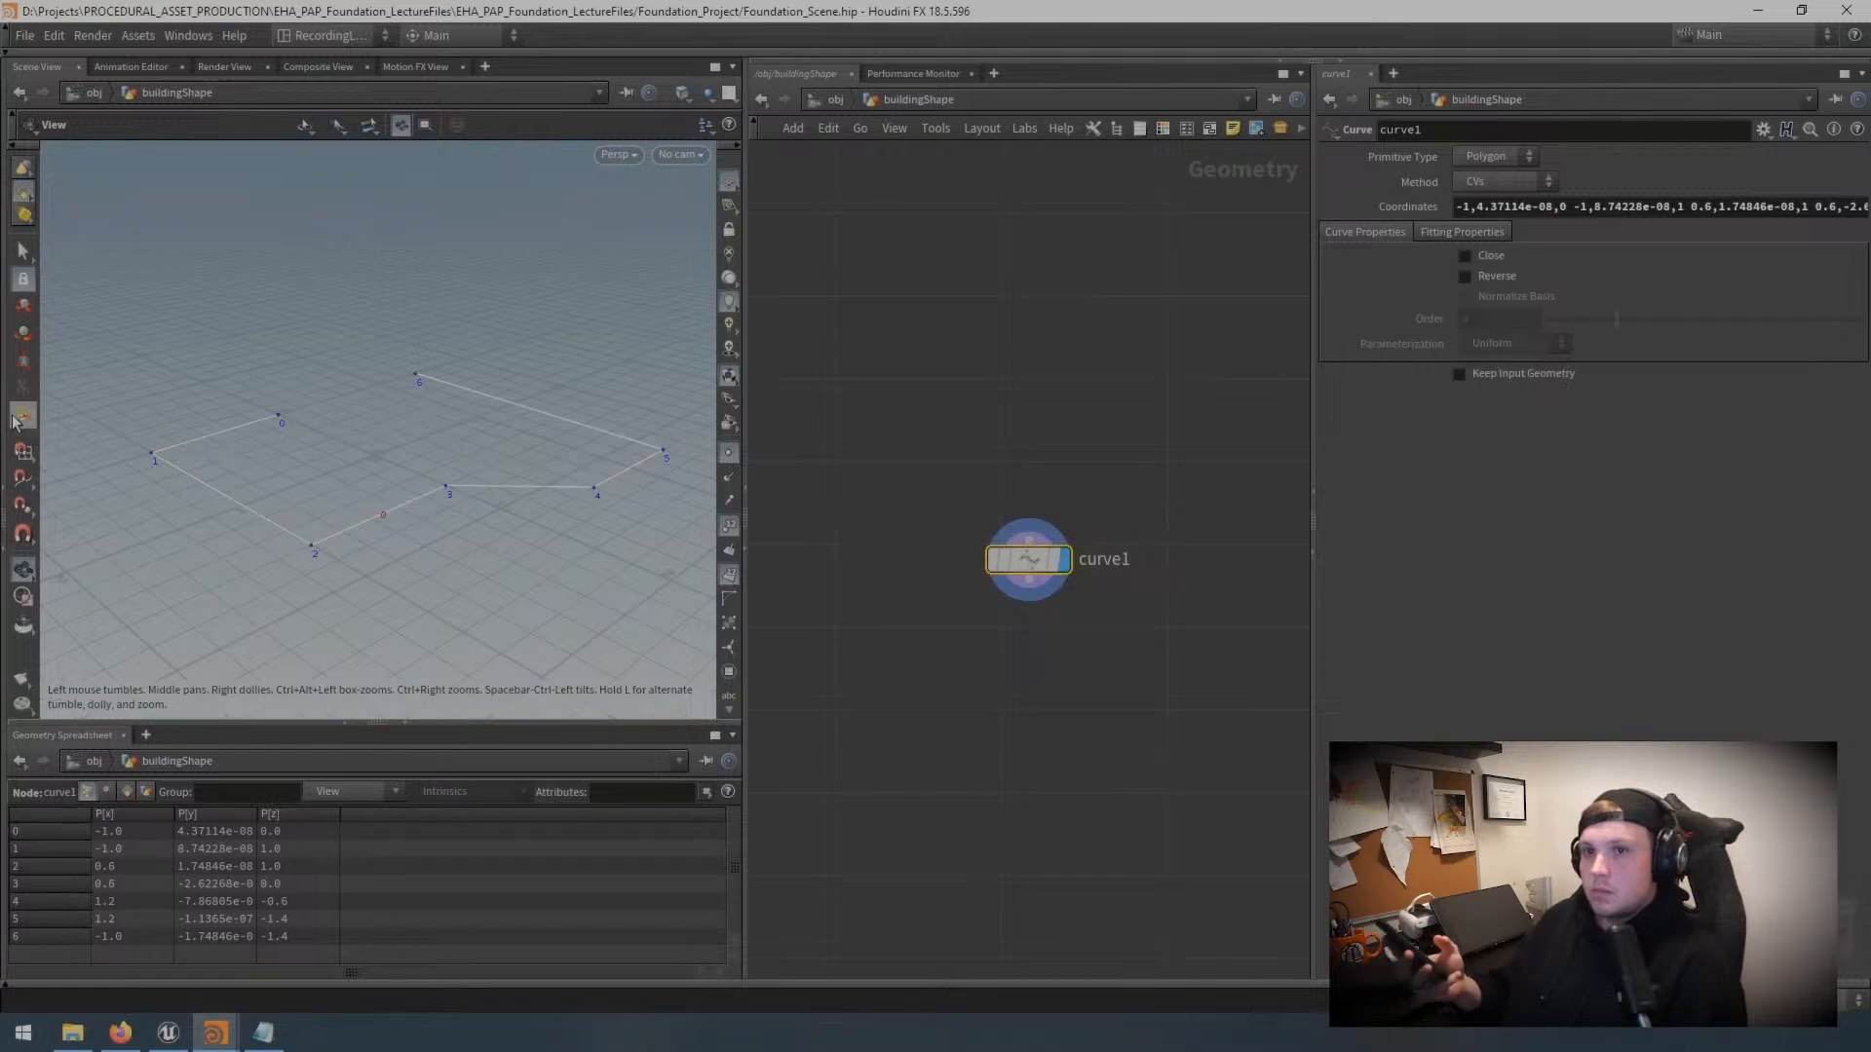
left_click(446, 487)
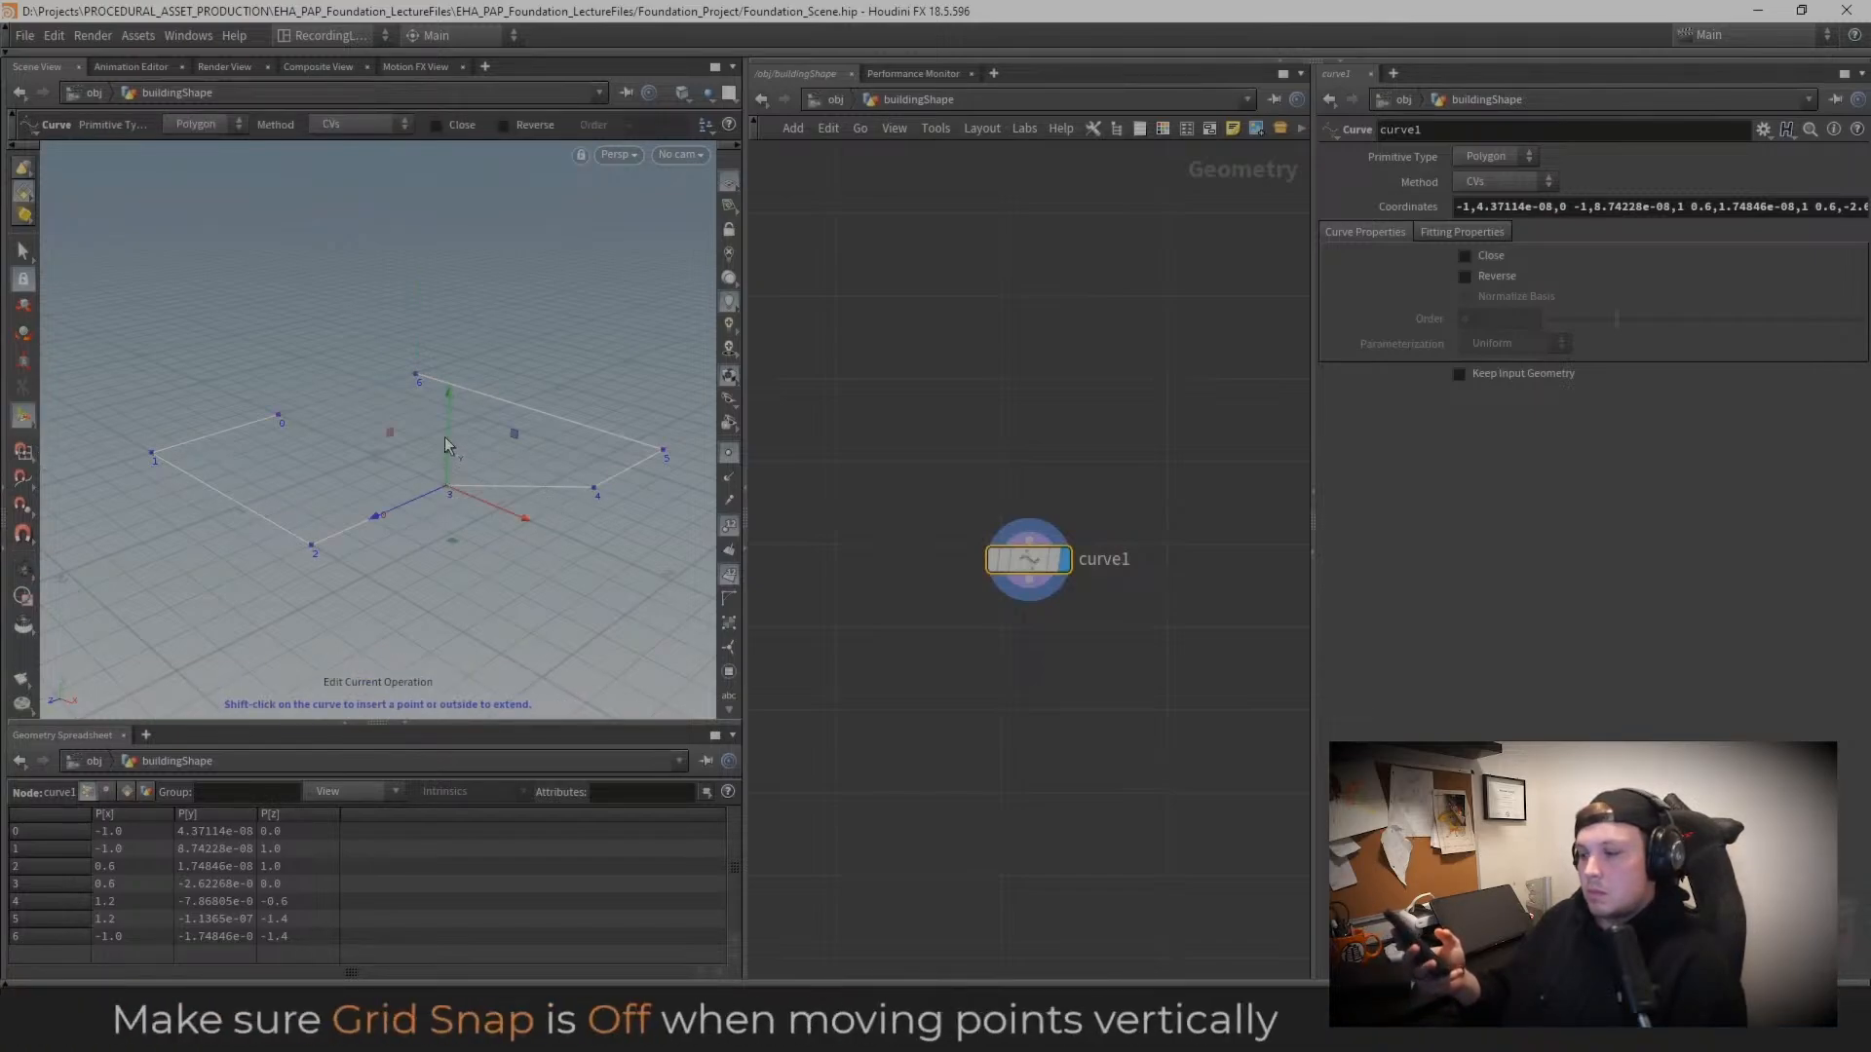
left_click_drag(448, 451, 504, 507)
key("Escape")
key("Return")
Step: Raise point 5 of curve1 to a Y position of about 0.23
left_click(668, 452)
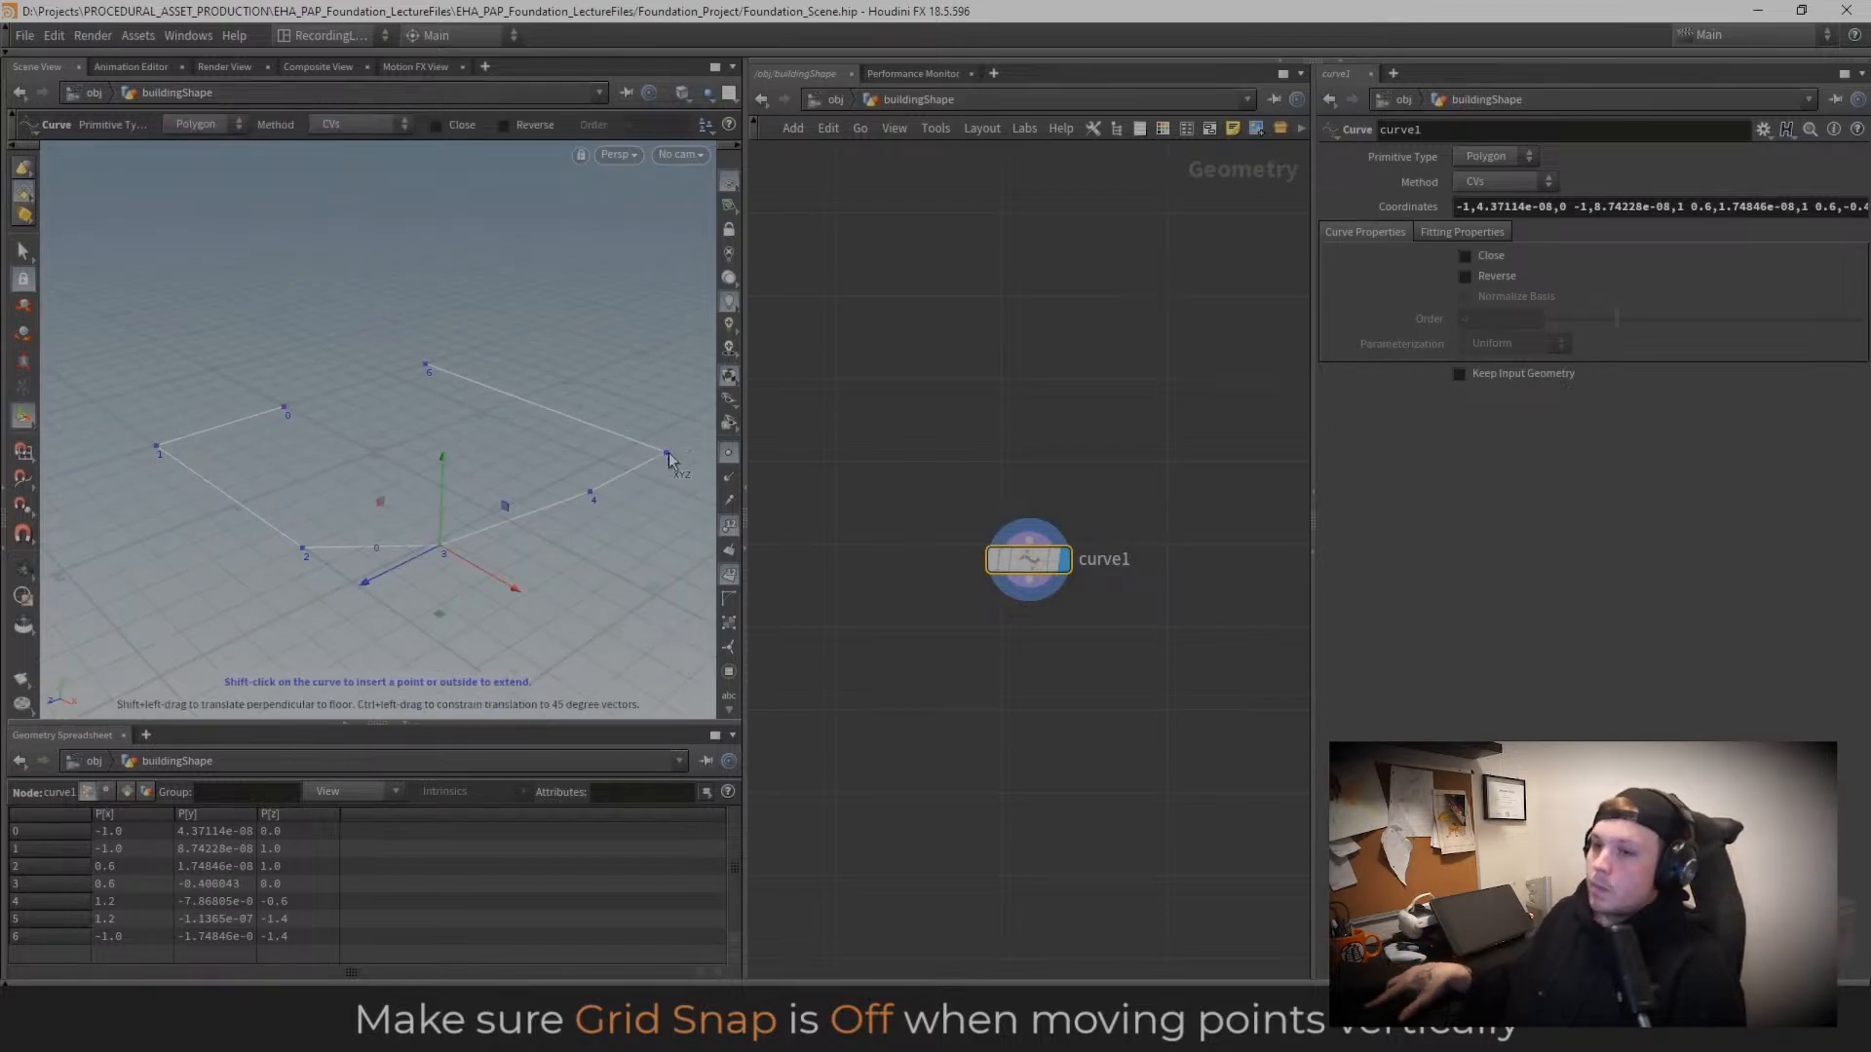
left_click_drag(668, 440, 640, 546)
key("Escape")
key("Return")
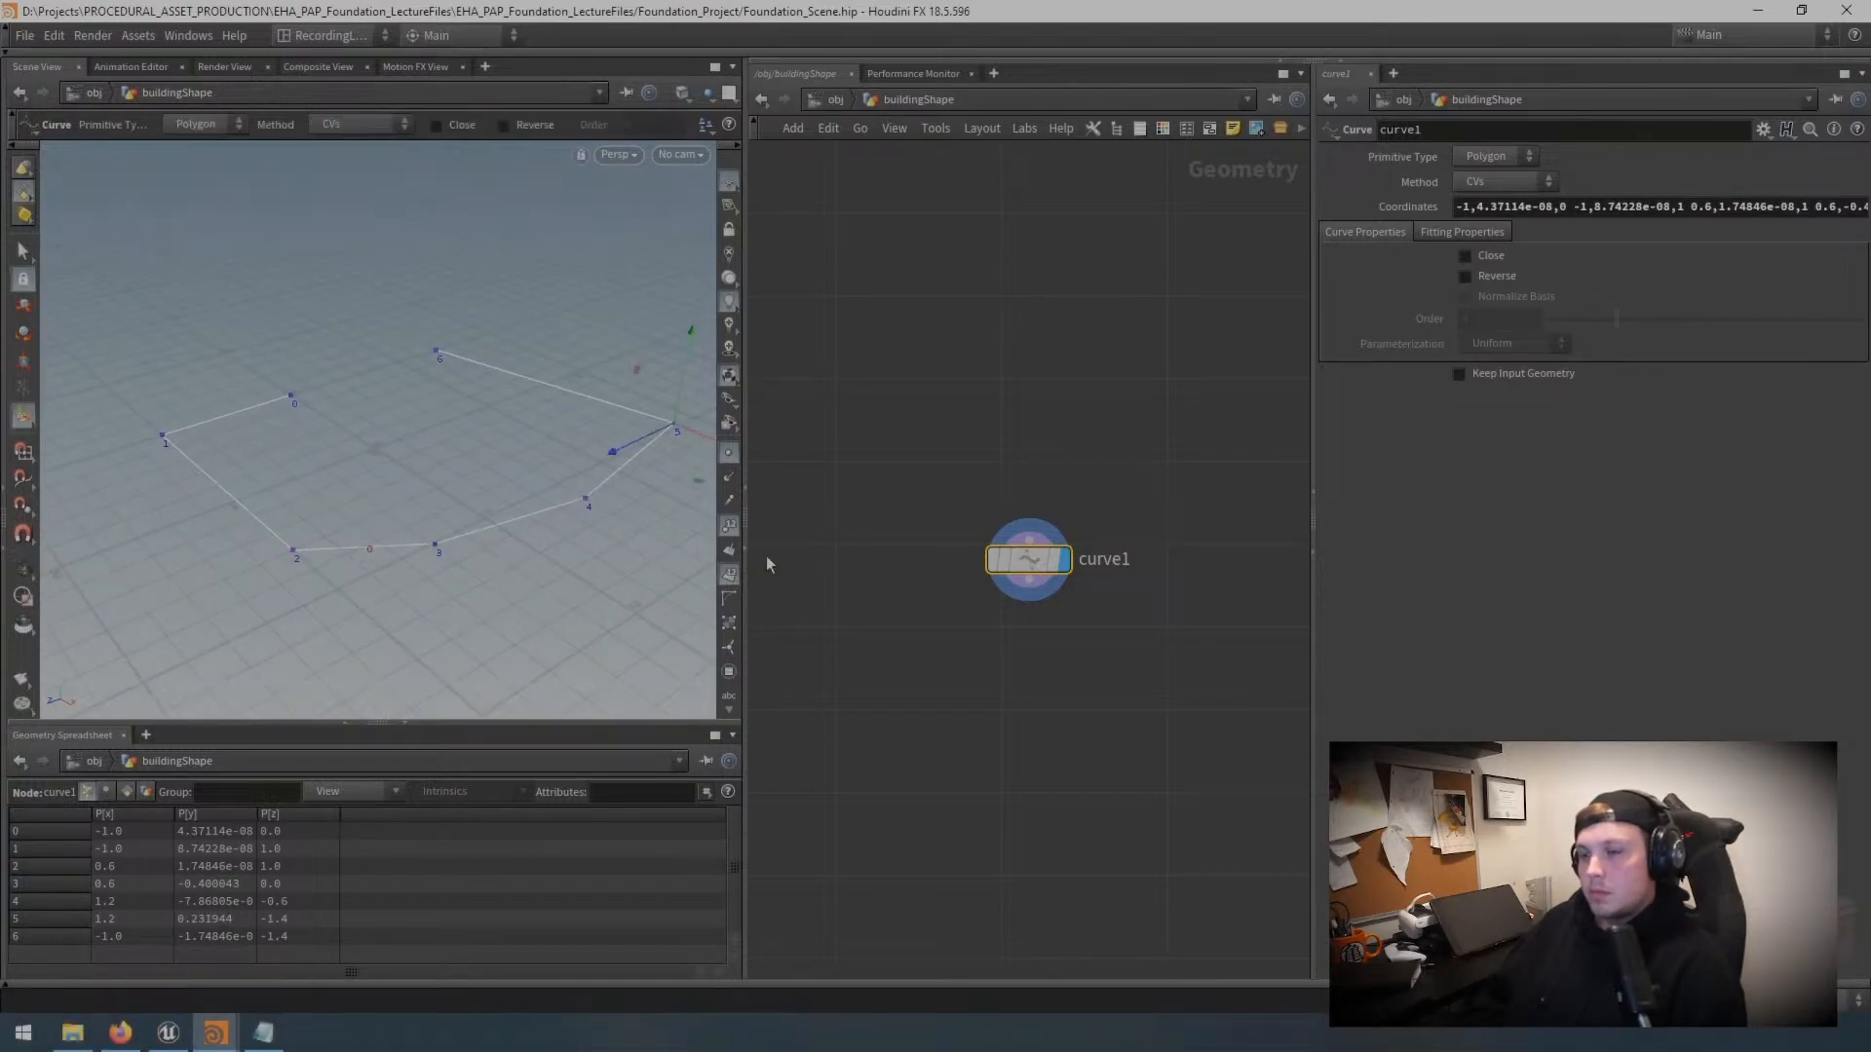
Step: Return to the buildingAsset network inside STUD_TOOL_FoundationBuilding and inspect the uneven closed shape from a low angle
left_click(840, 102)
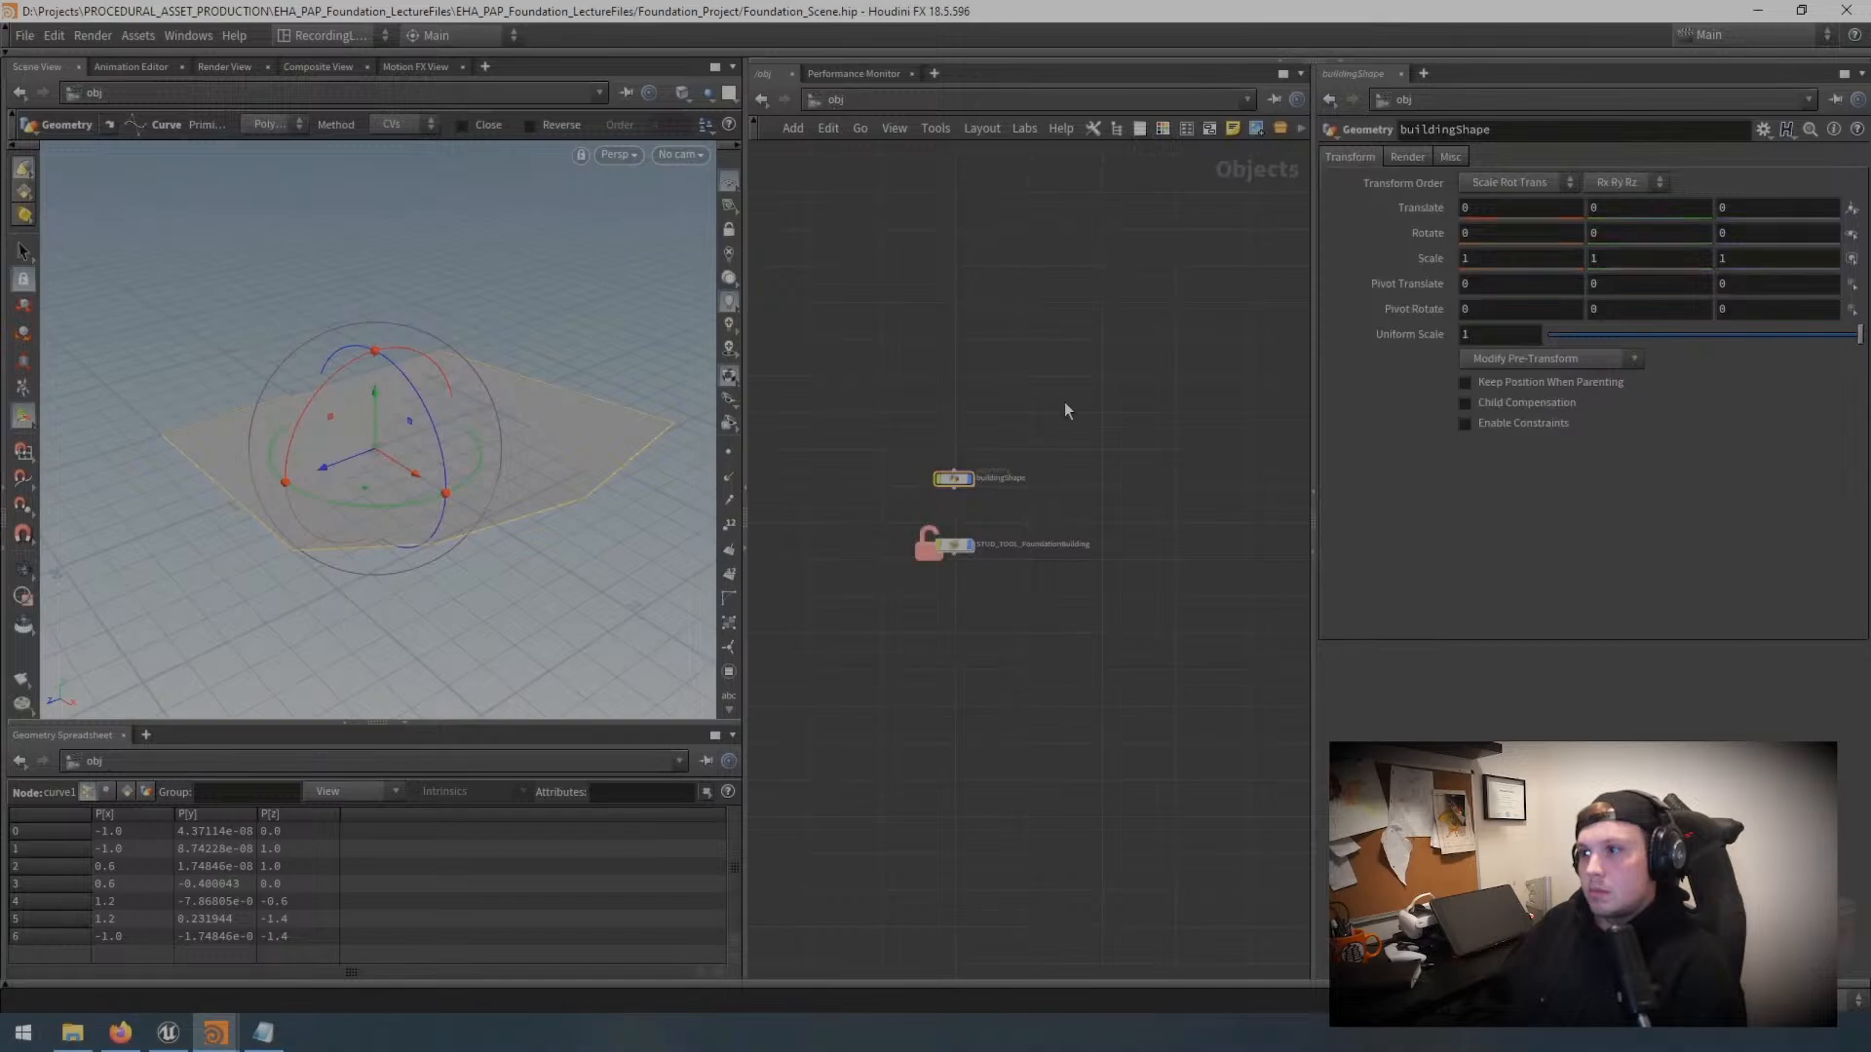
double_click(952, 548)
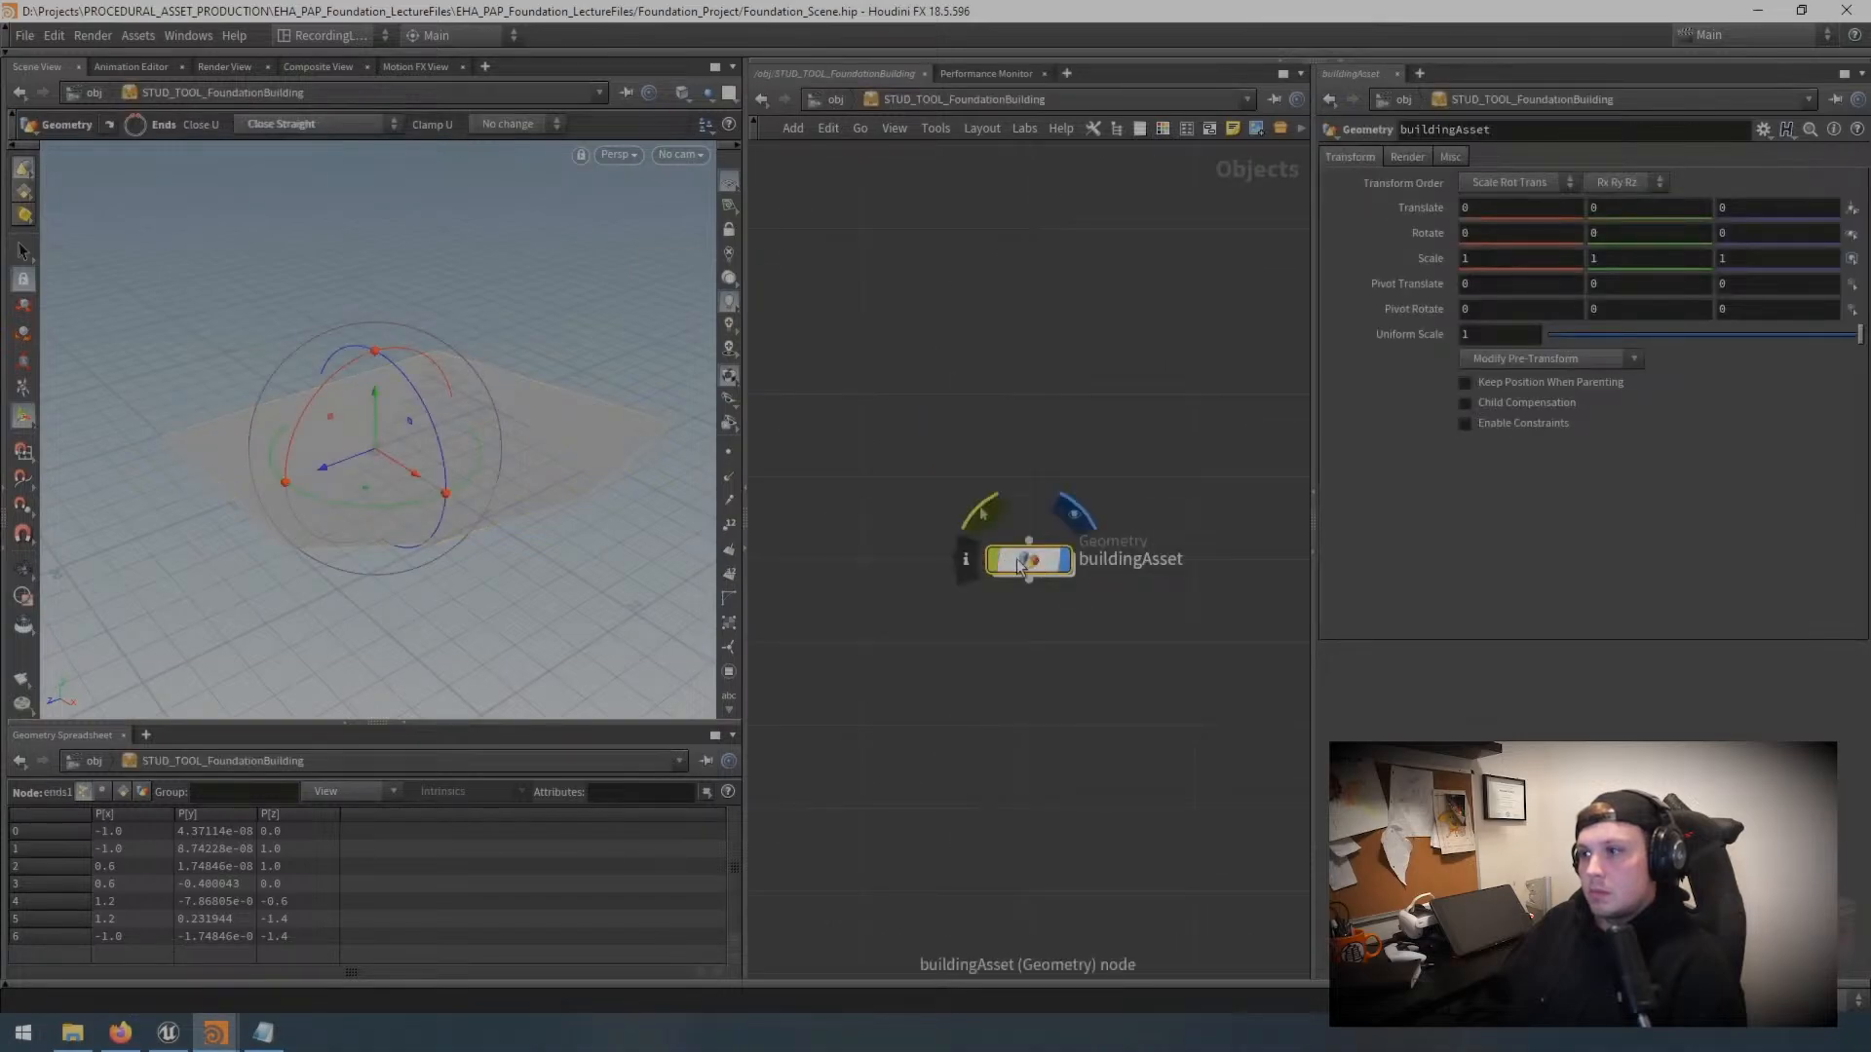
key("Escape")
mouse_move(614, 493)
left_mouse_down()
mouse_move(471, 454)
mouse_move(551, 458)
mouse_move(543, 477)
mouse_move(572, 447)
mouse_move(605, 509)
mouse_move(589, 434)
mouse_move(592, 464)
left_mouse_up()
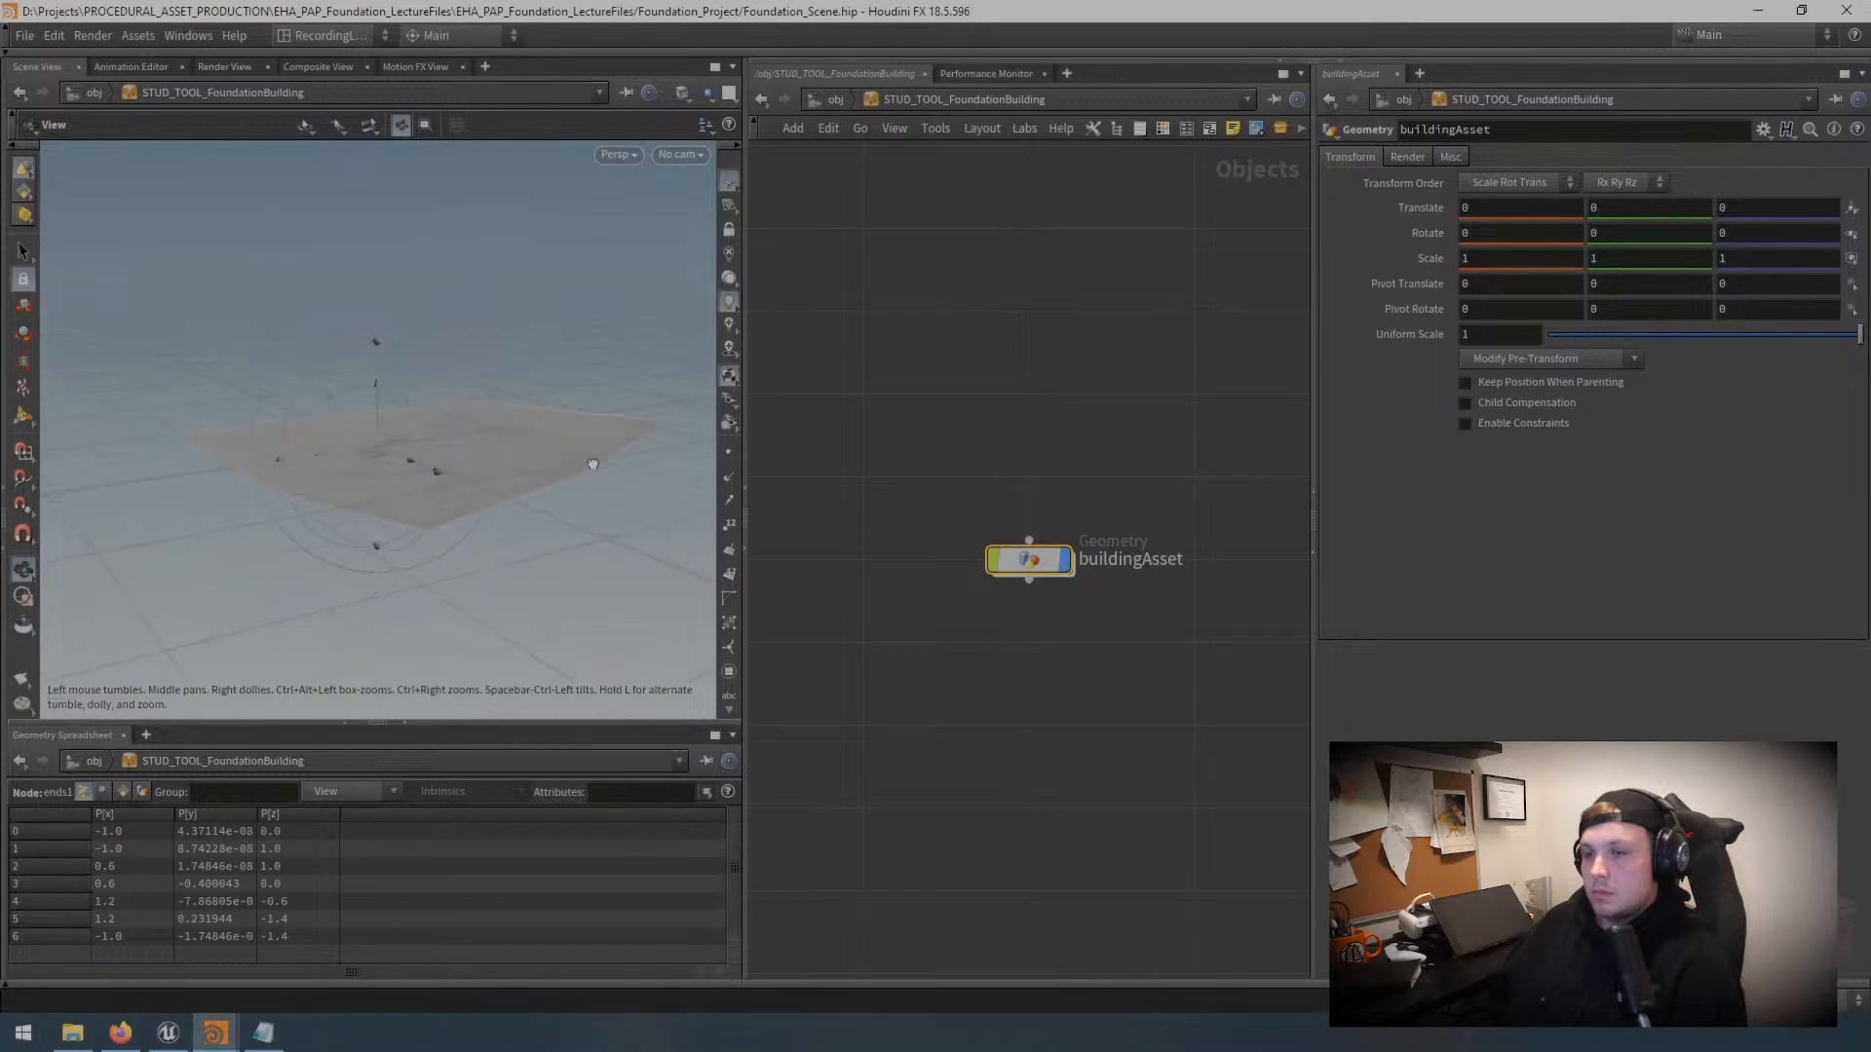
key("Return")
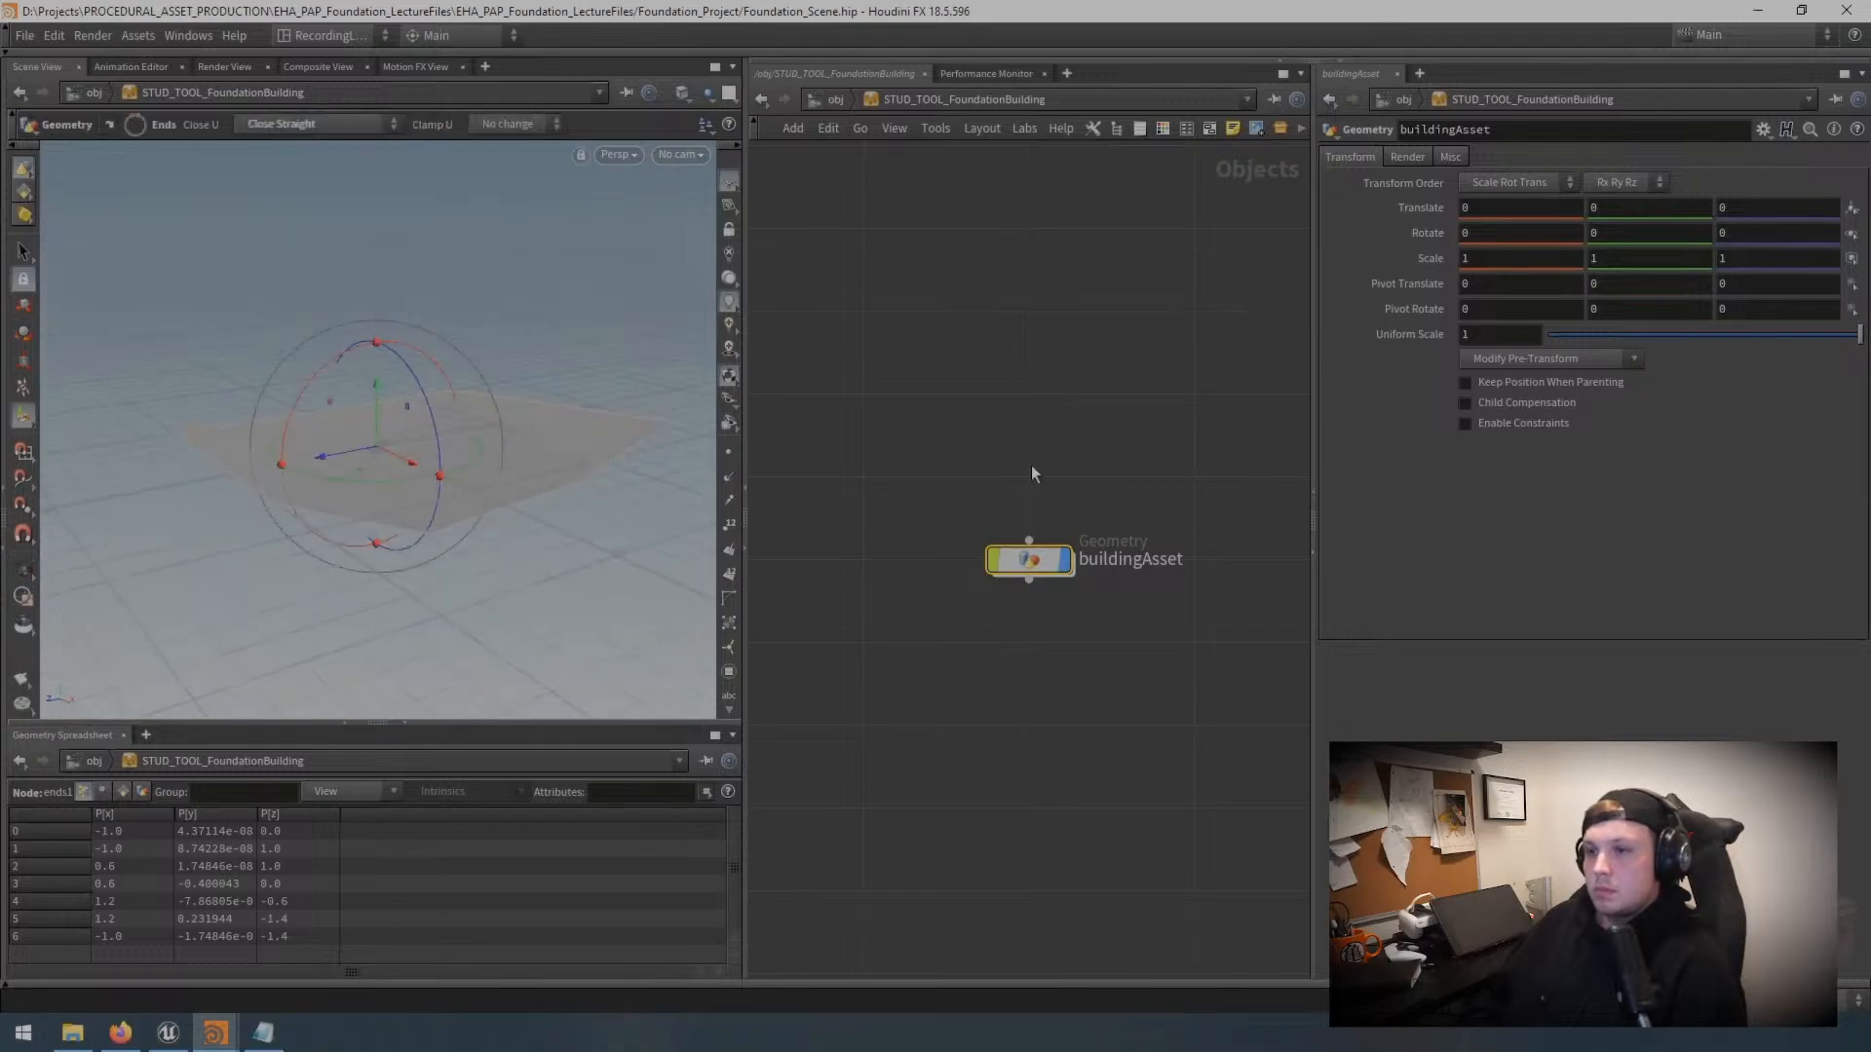
double_click(1030, 561)
Step: Add a Transform node below ends1, connect ends1 to its input and make it the displayed node
middle_click_drag(1038, 725, 1021, 638)
scroll(1003, 638, "up", 4)
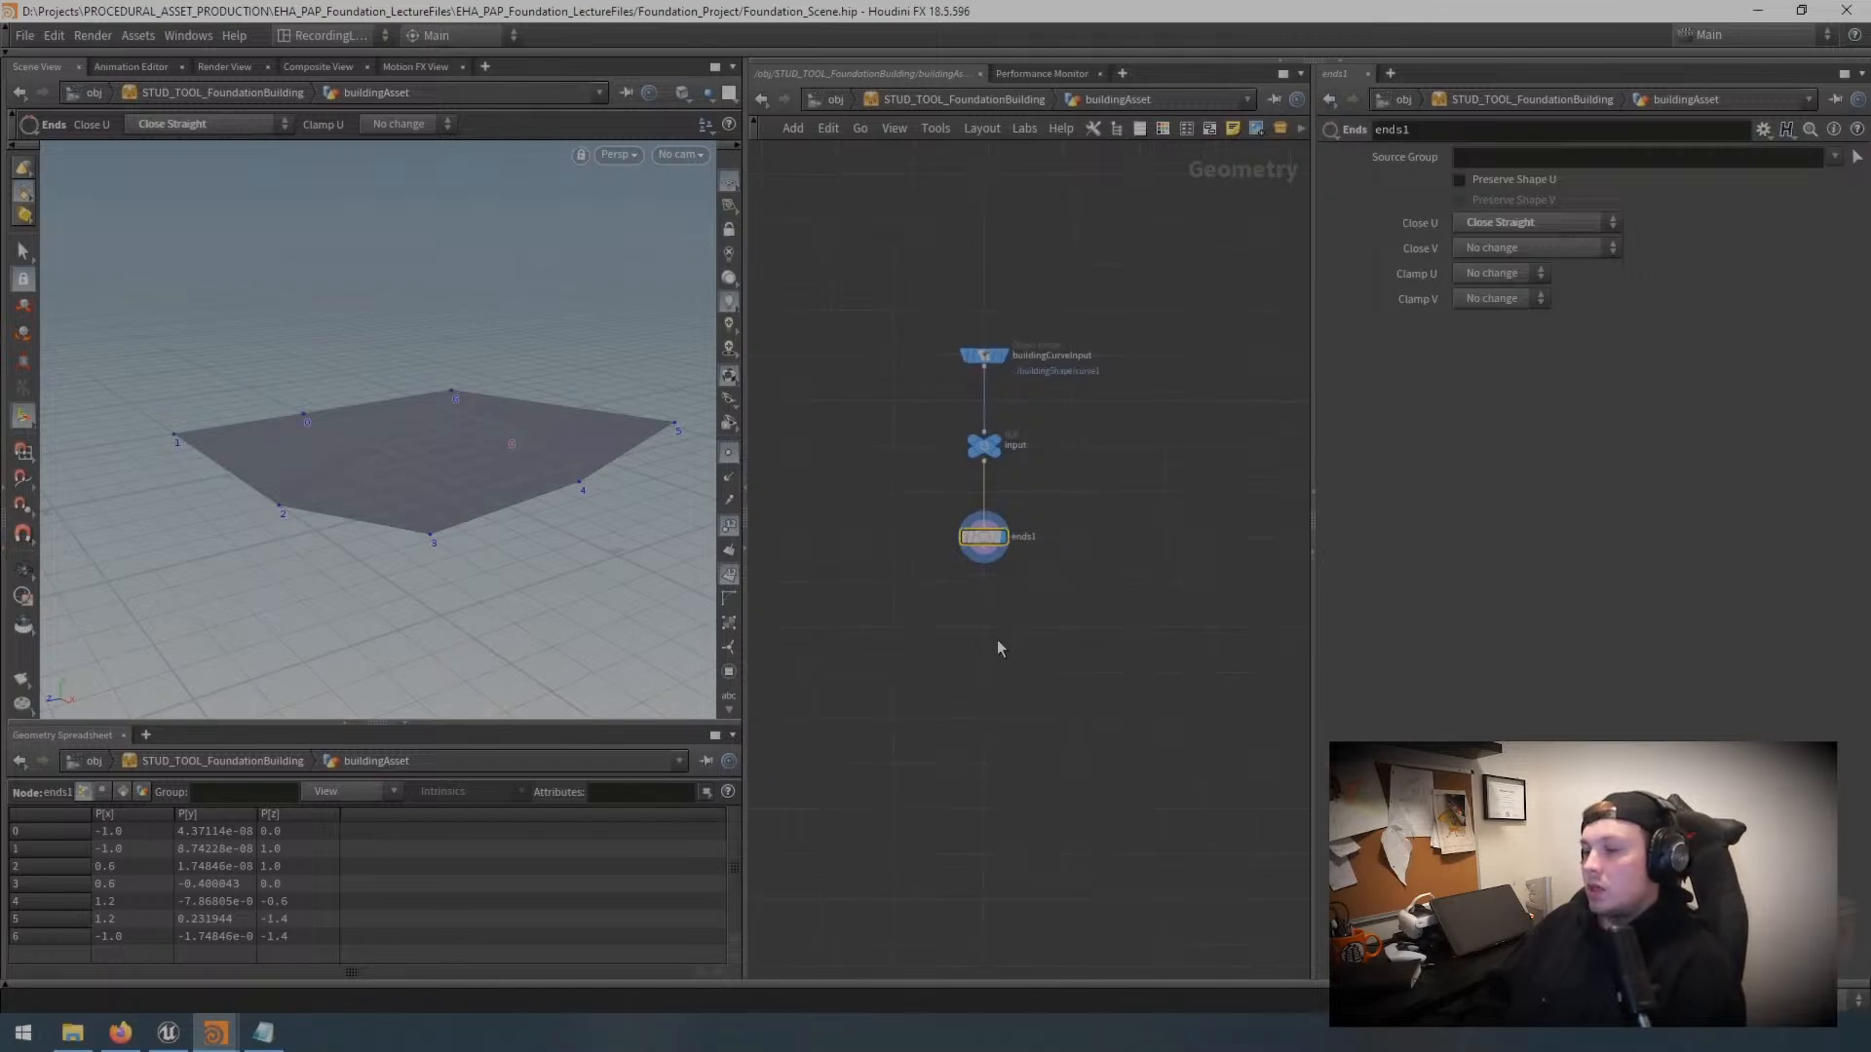
middle_click_drag(978, 635, 1013, 699)
scroll(1036, 669, "up", 2)
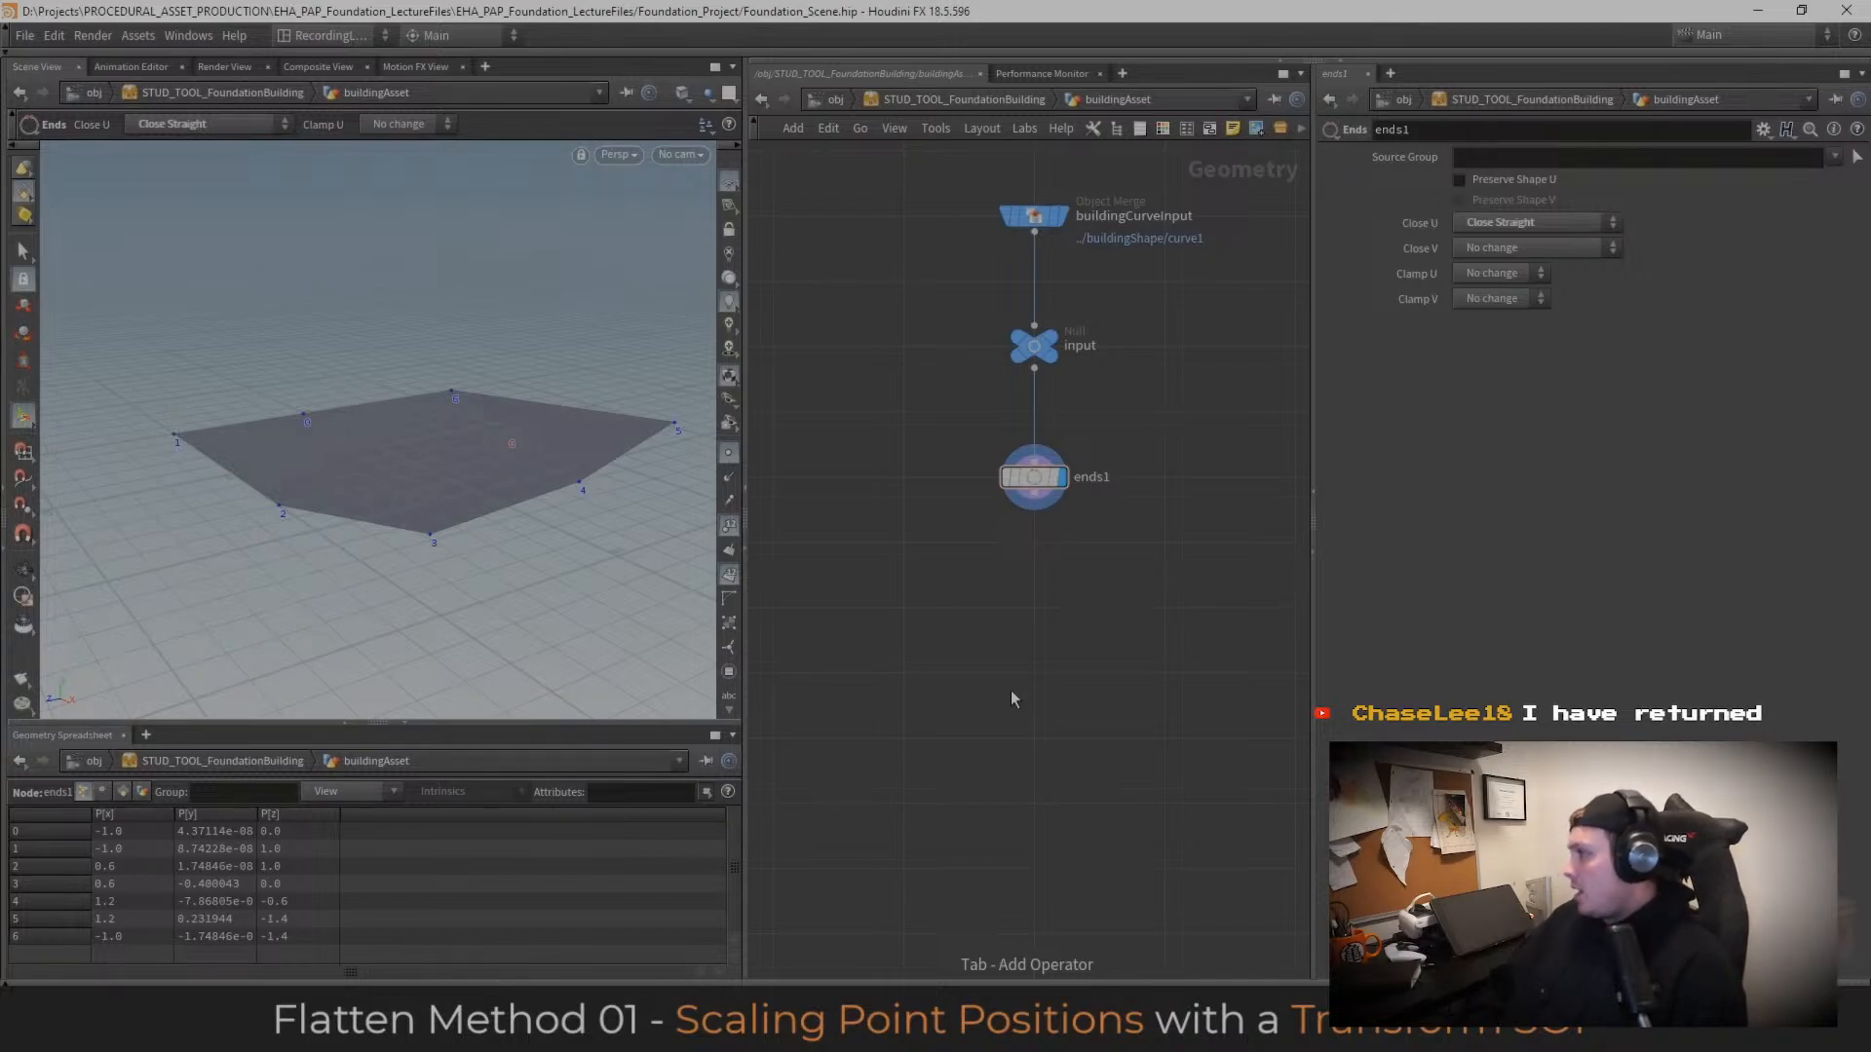
key("Tab")
type("trans")
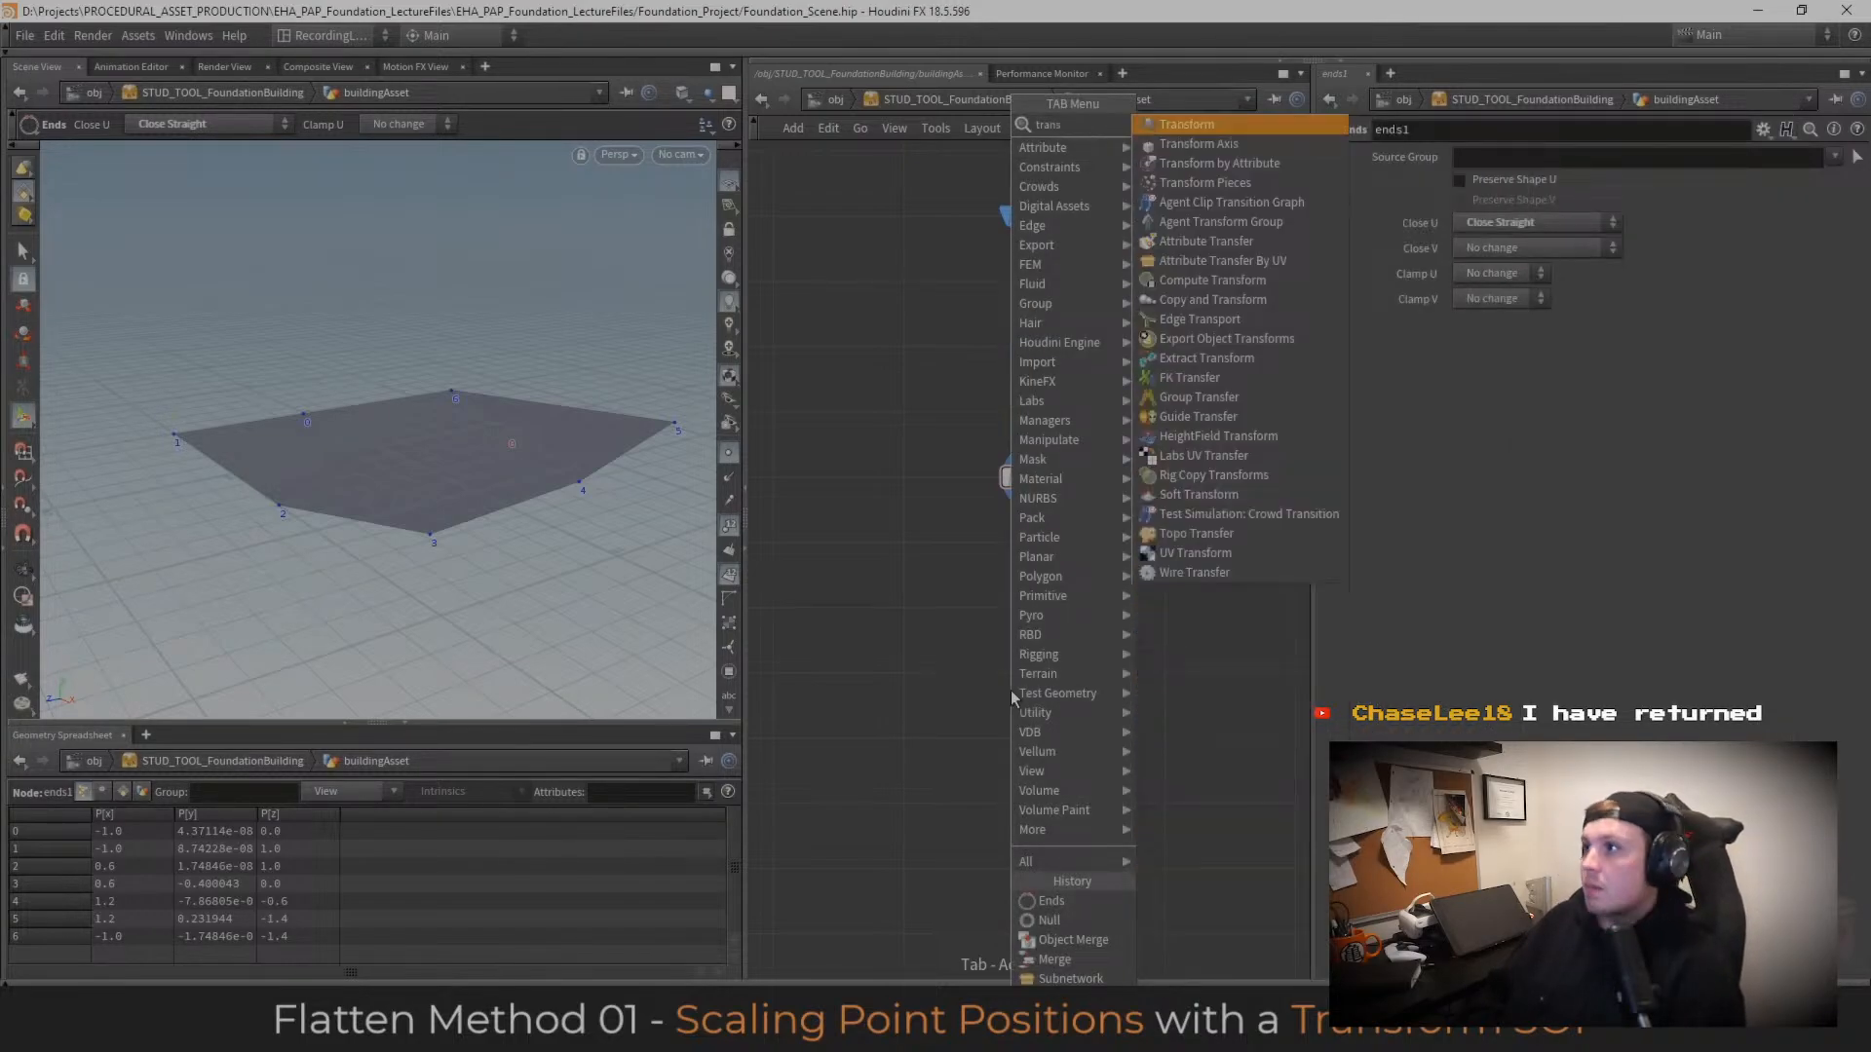
key("Return")
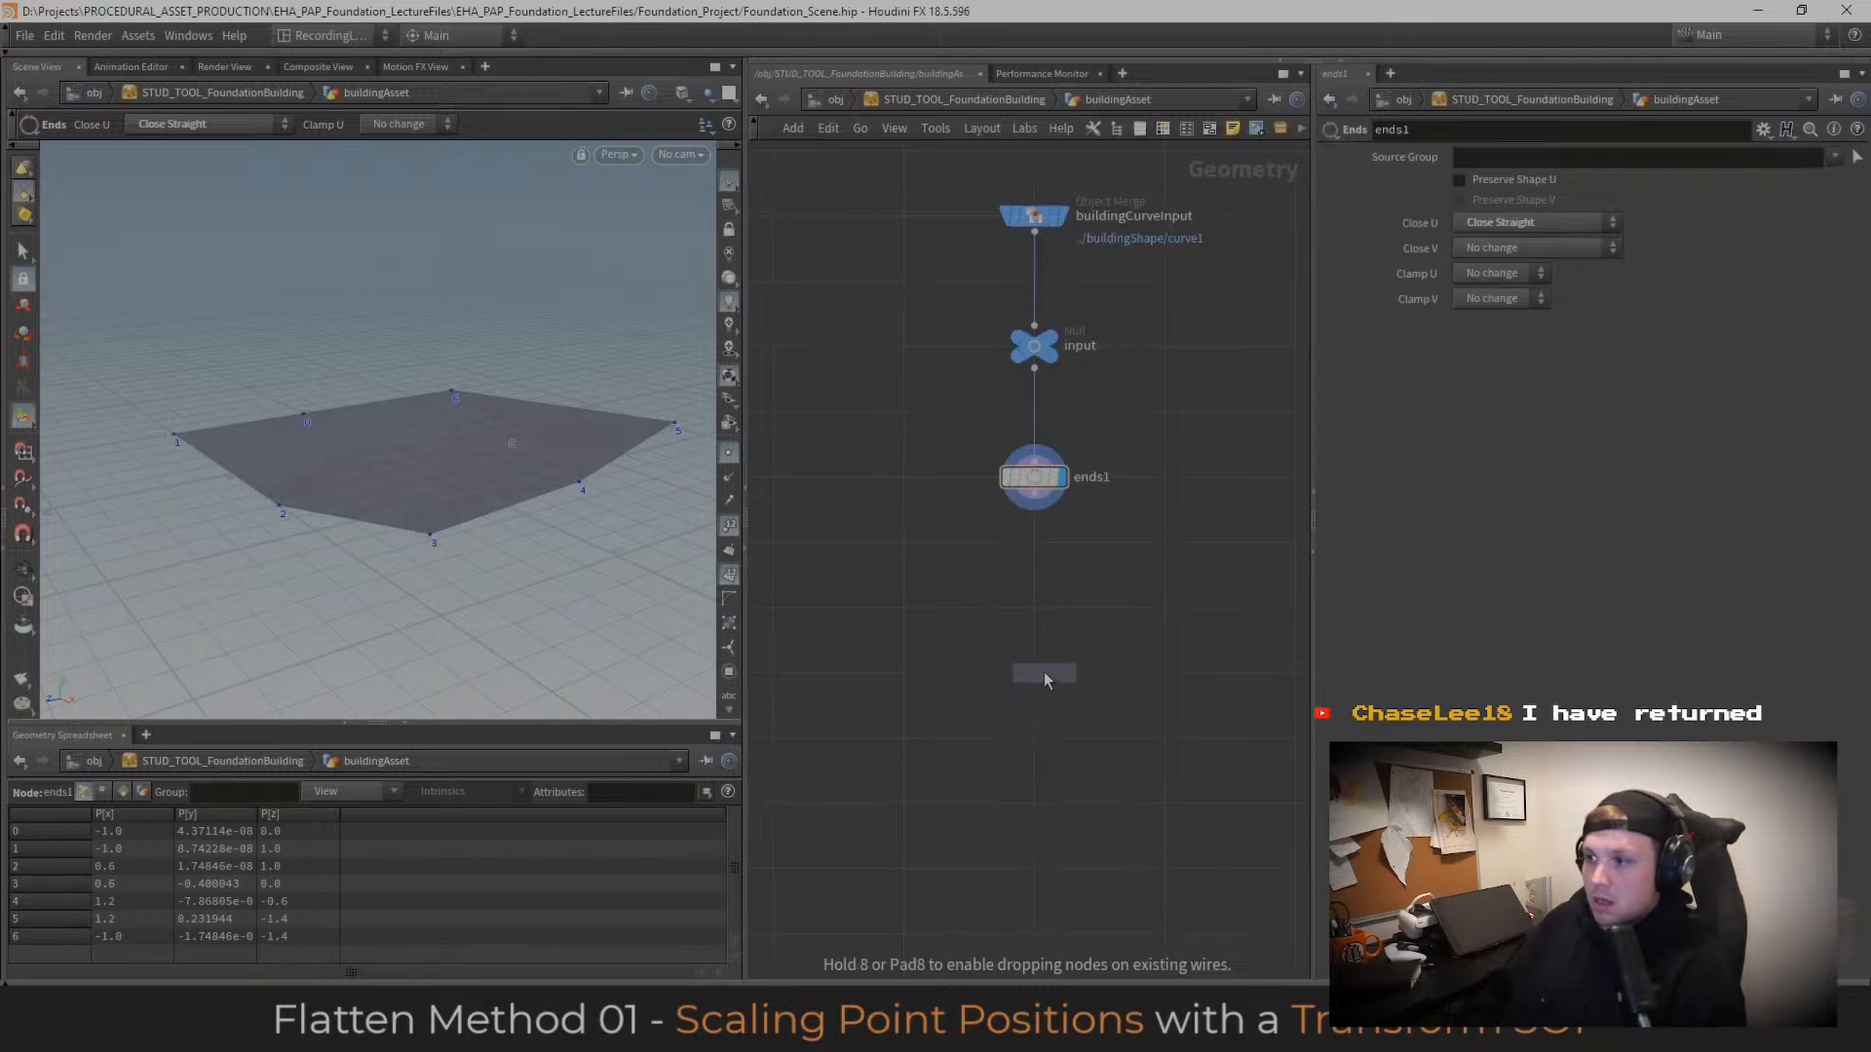
left_click(1047, 682)
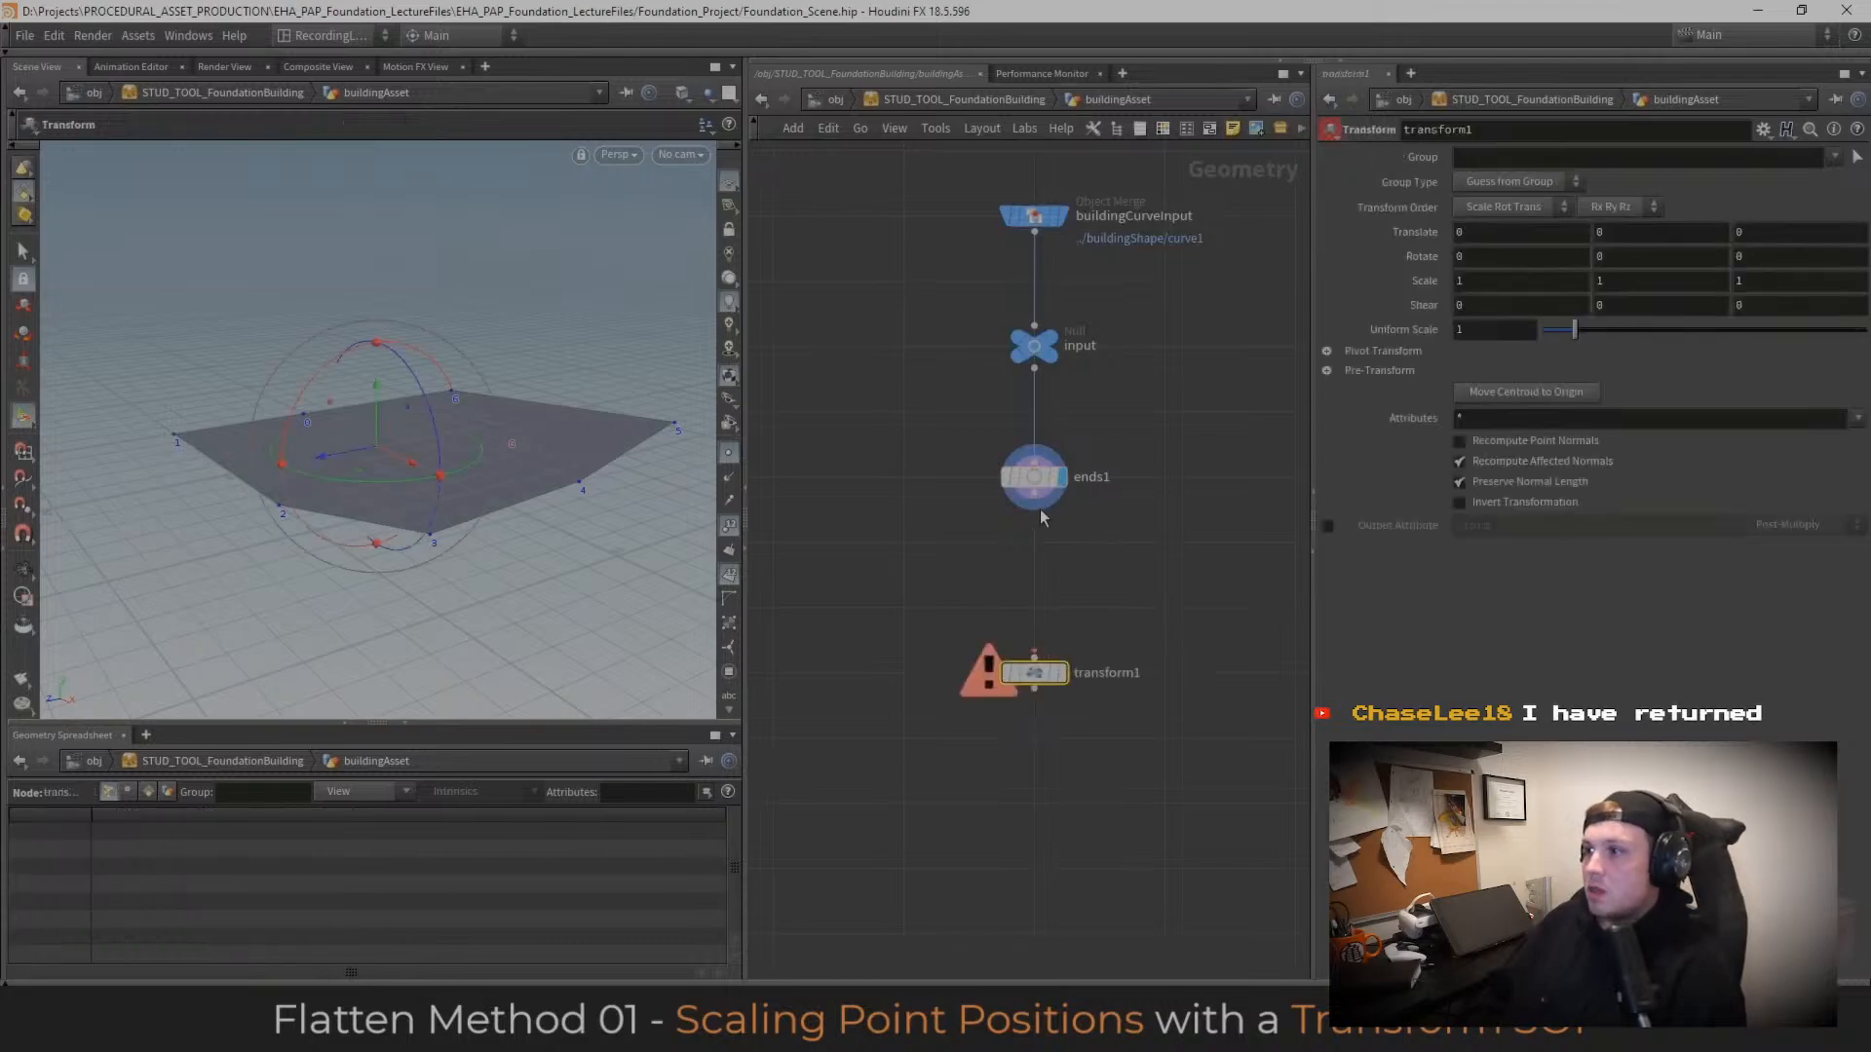
left_click(1054, 672)
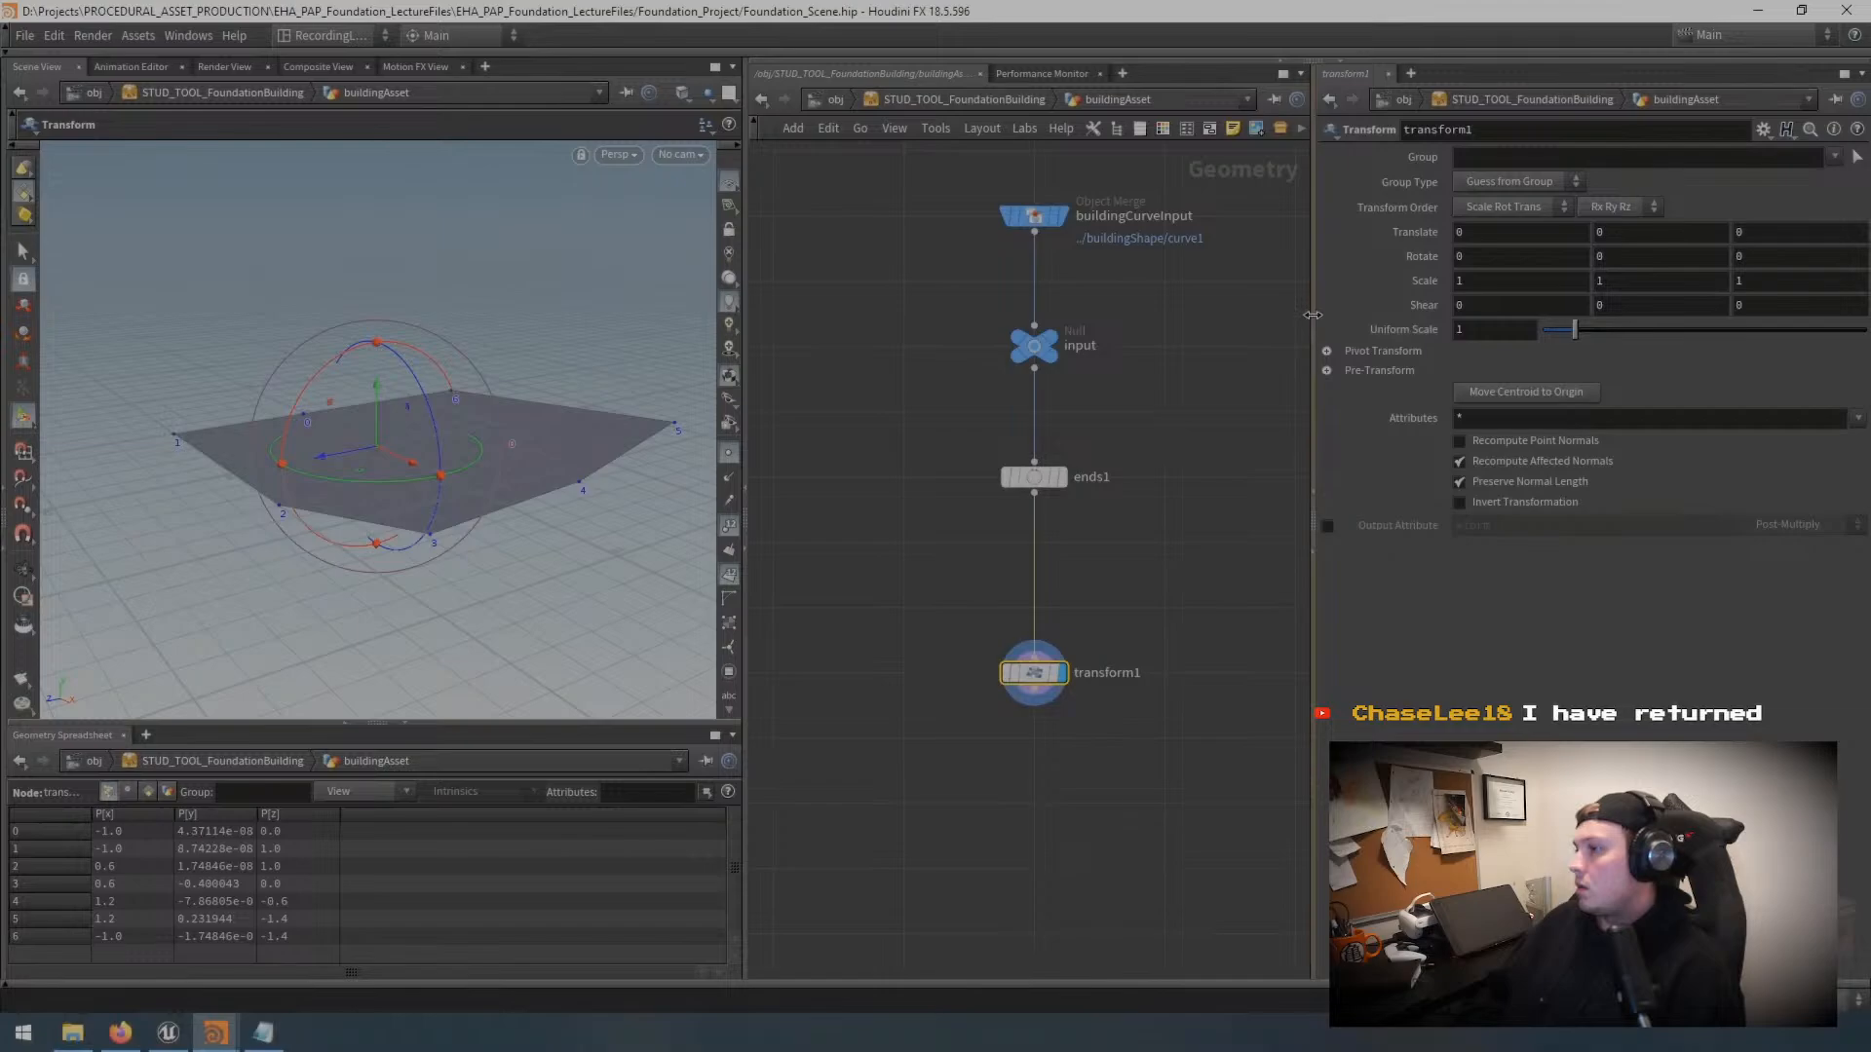
Step: Flatten the shape by setting the Y scale of transform1 to 0
left_click_drag(1312, 315, 1219, 315)
left_click(1584, 279)
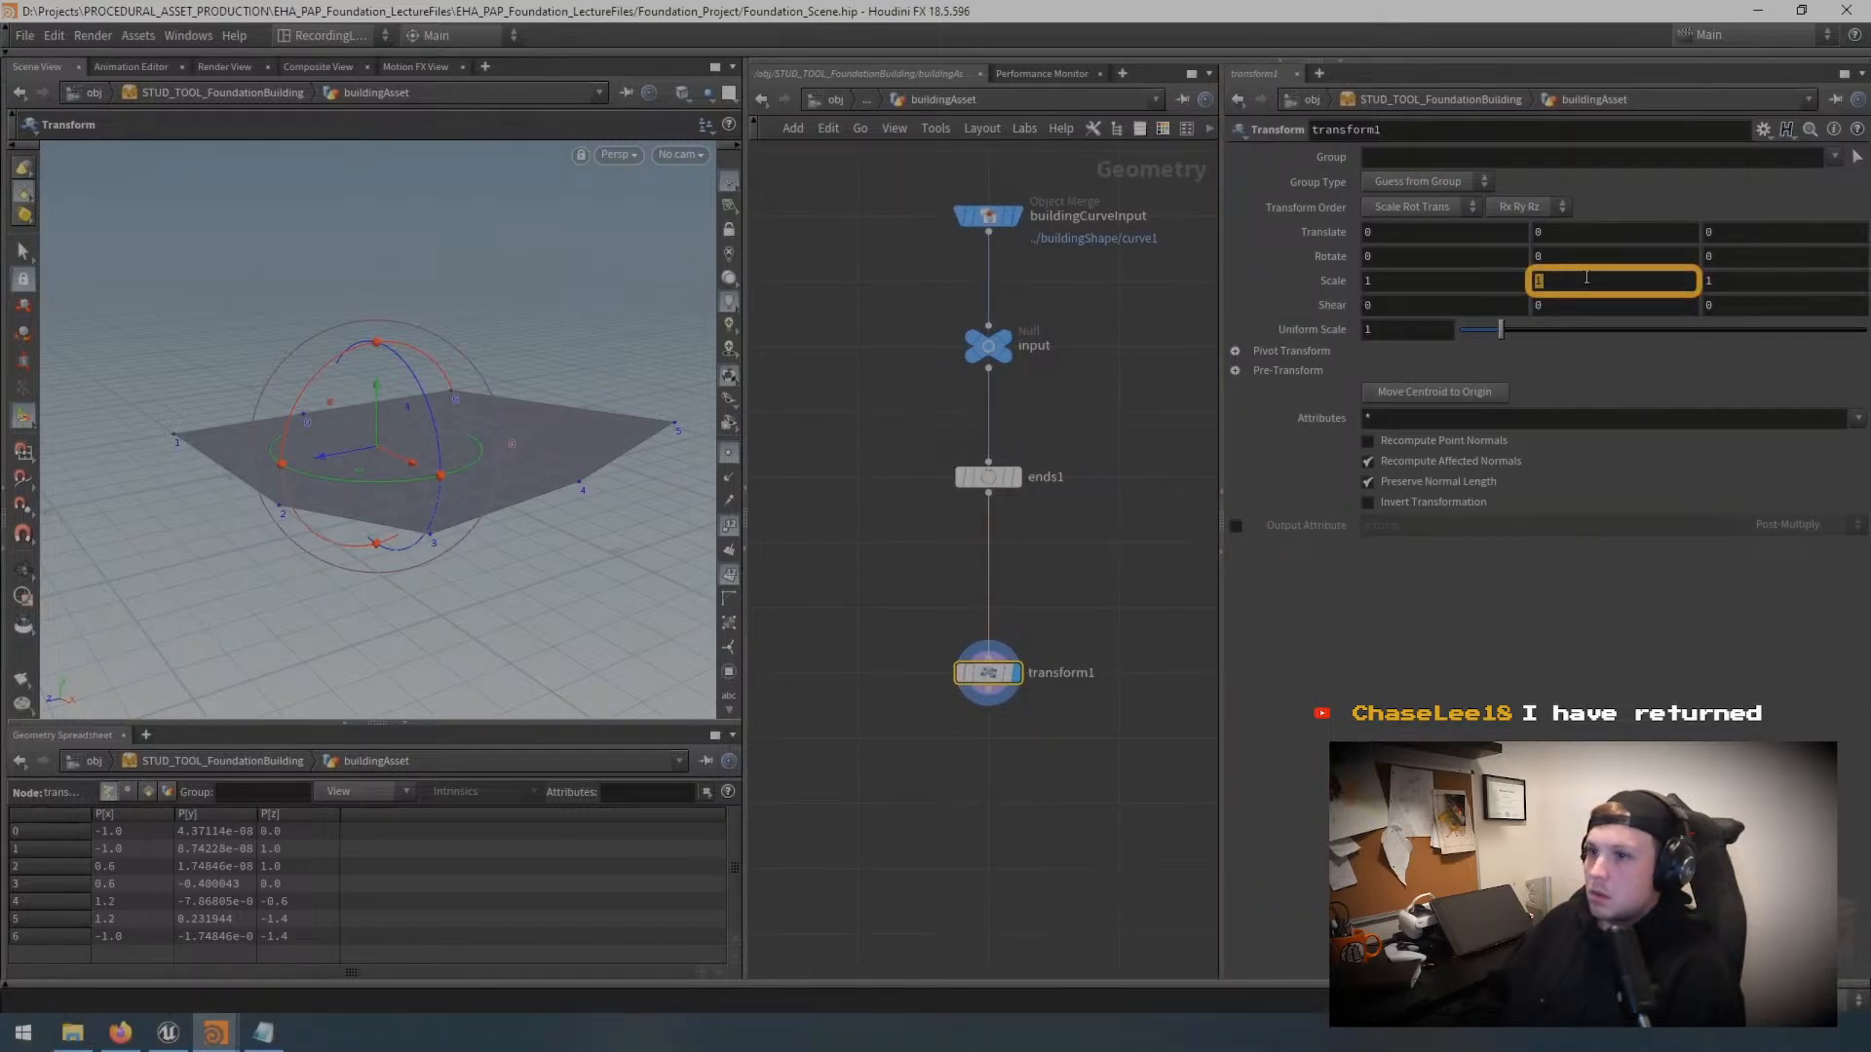
type("0")
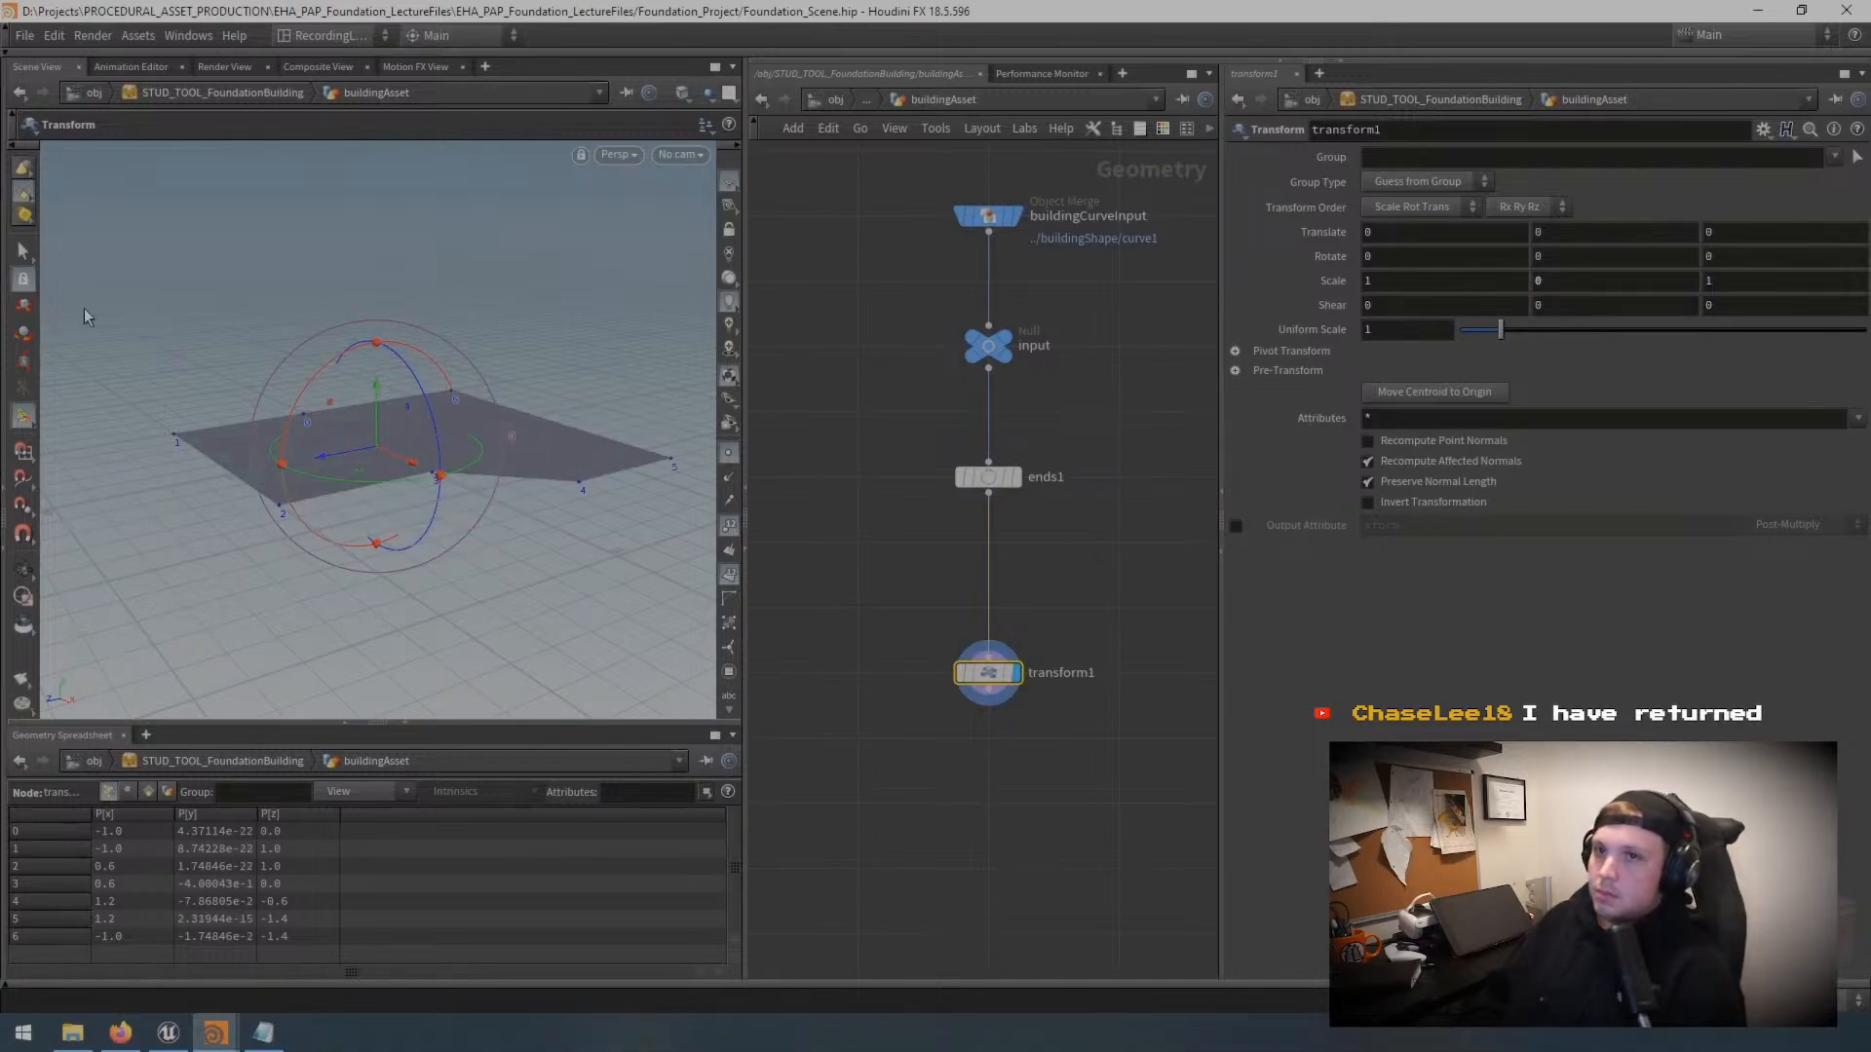
Step: Try moving the flattened shape vertically with the Move tool and undo the change
left_click(24, 306)
mouse_move(381, 407)
left_mouse_down()
mouse_move(372, 292)
mouse_move(389, 452)
mouse_move(382, 281)
mouse_move(379, 431)
left_mouse_up()
key("ctrl+z")
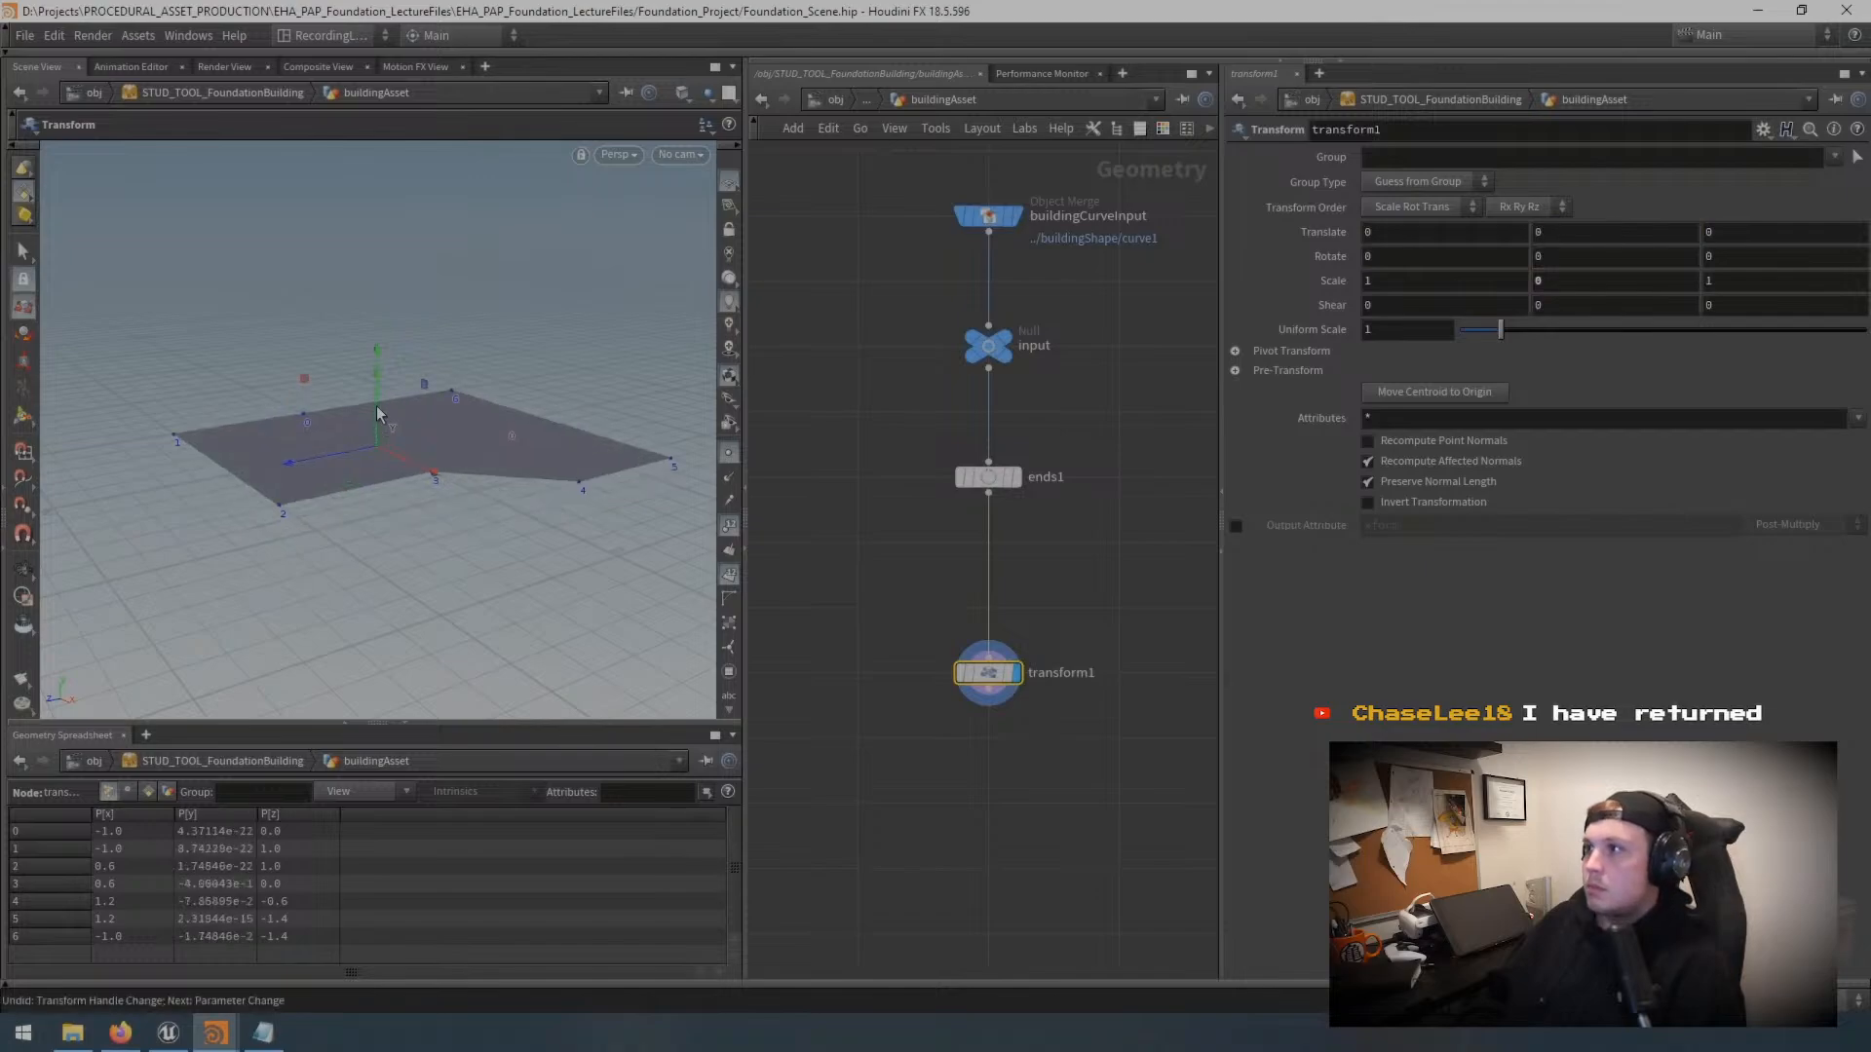
Step: Try rotating the flattened shape with the Rotate tool and undo the change
key("r")
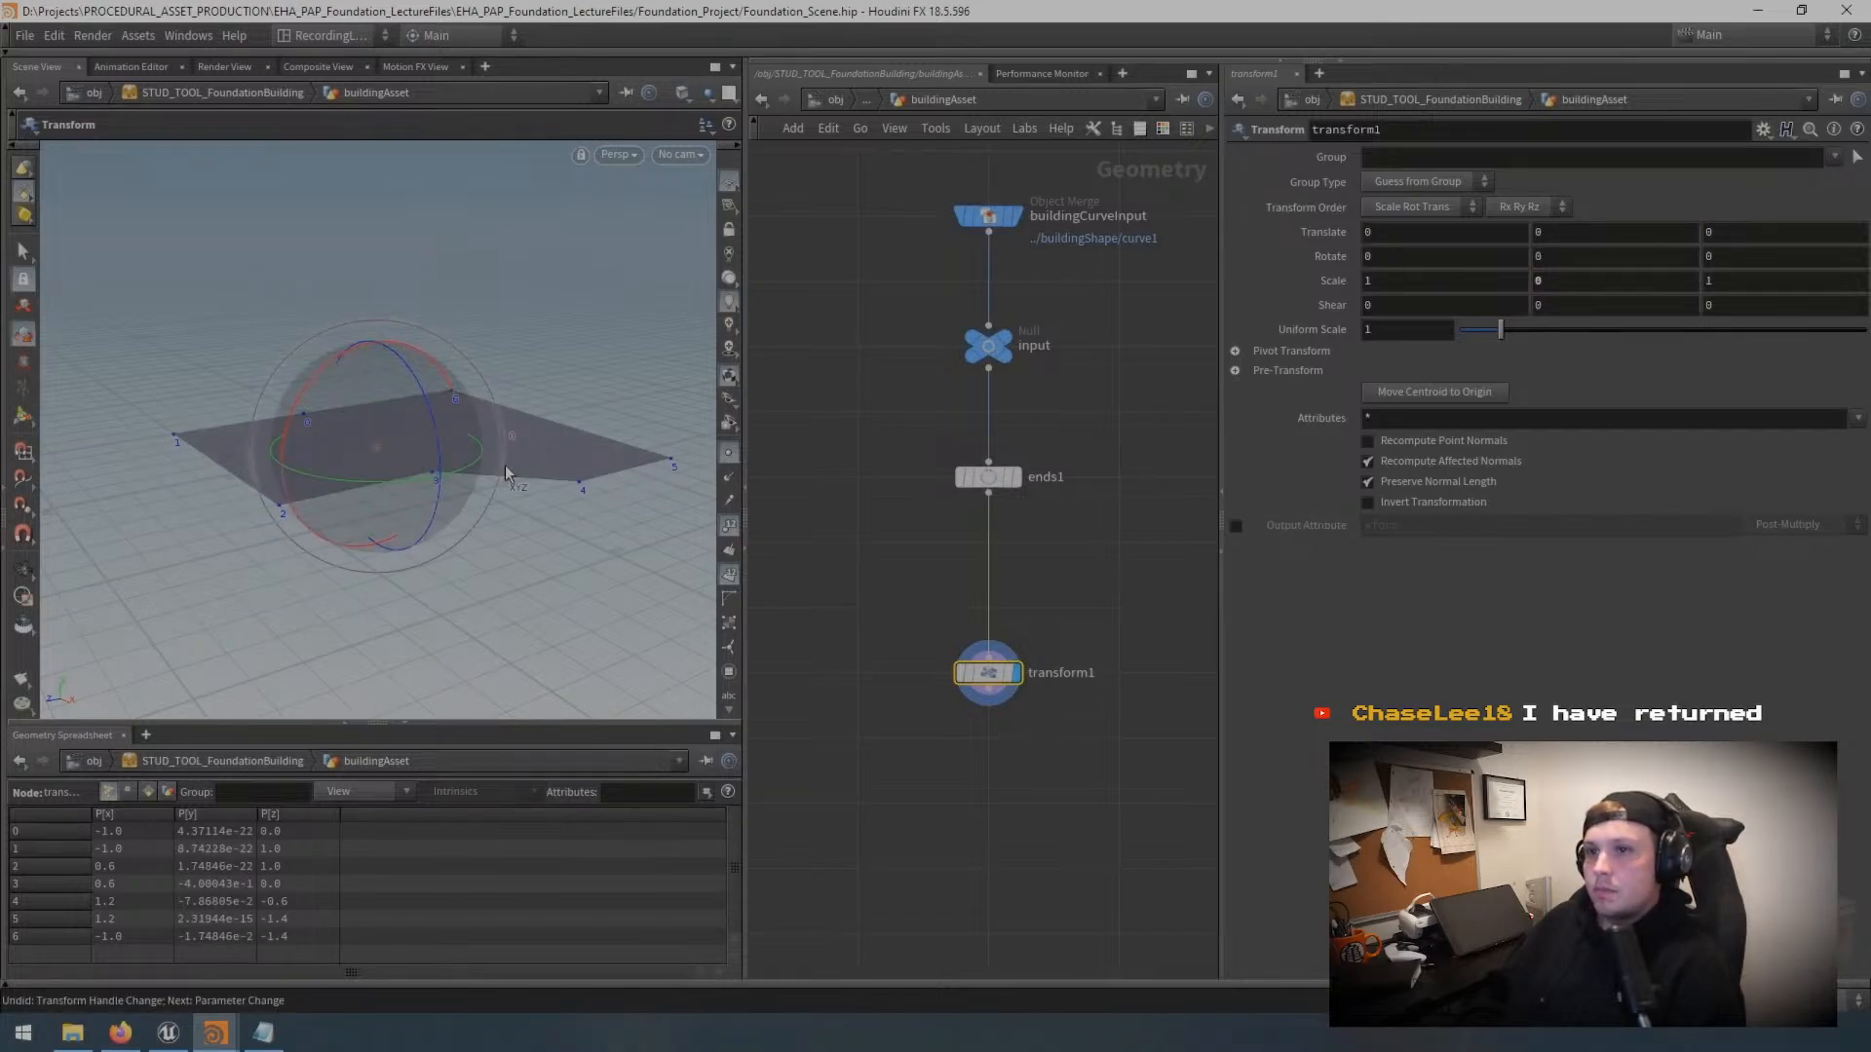
left_click_drag(323, 372, 307, 407)
key("ctrl+z")
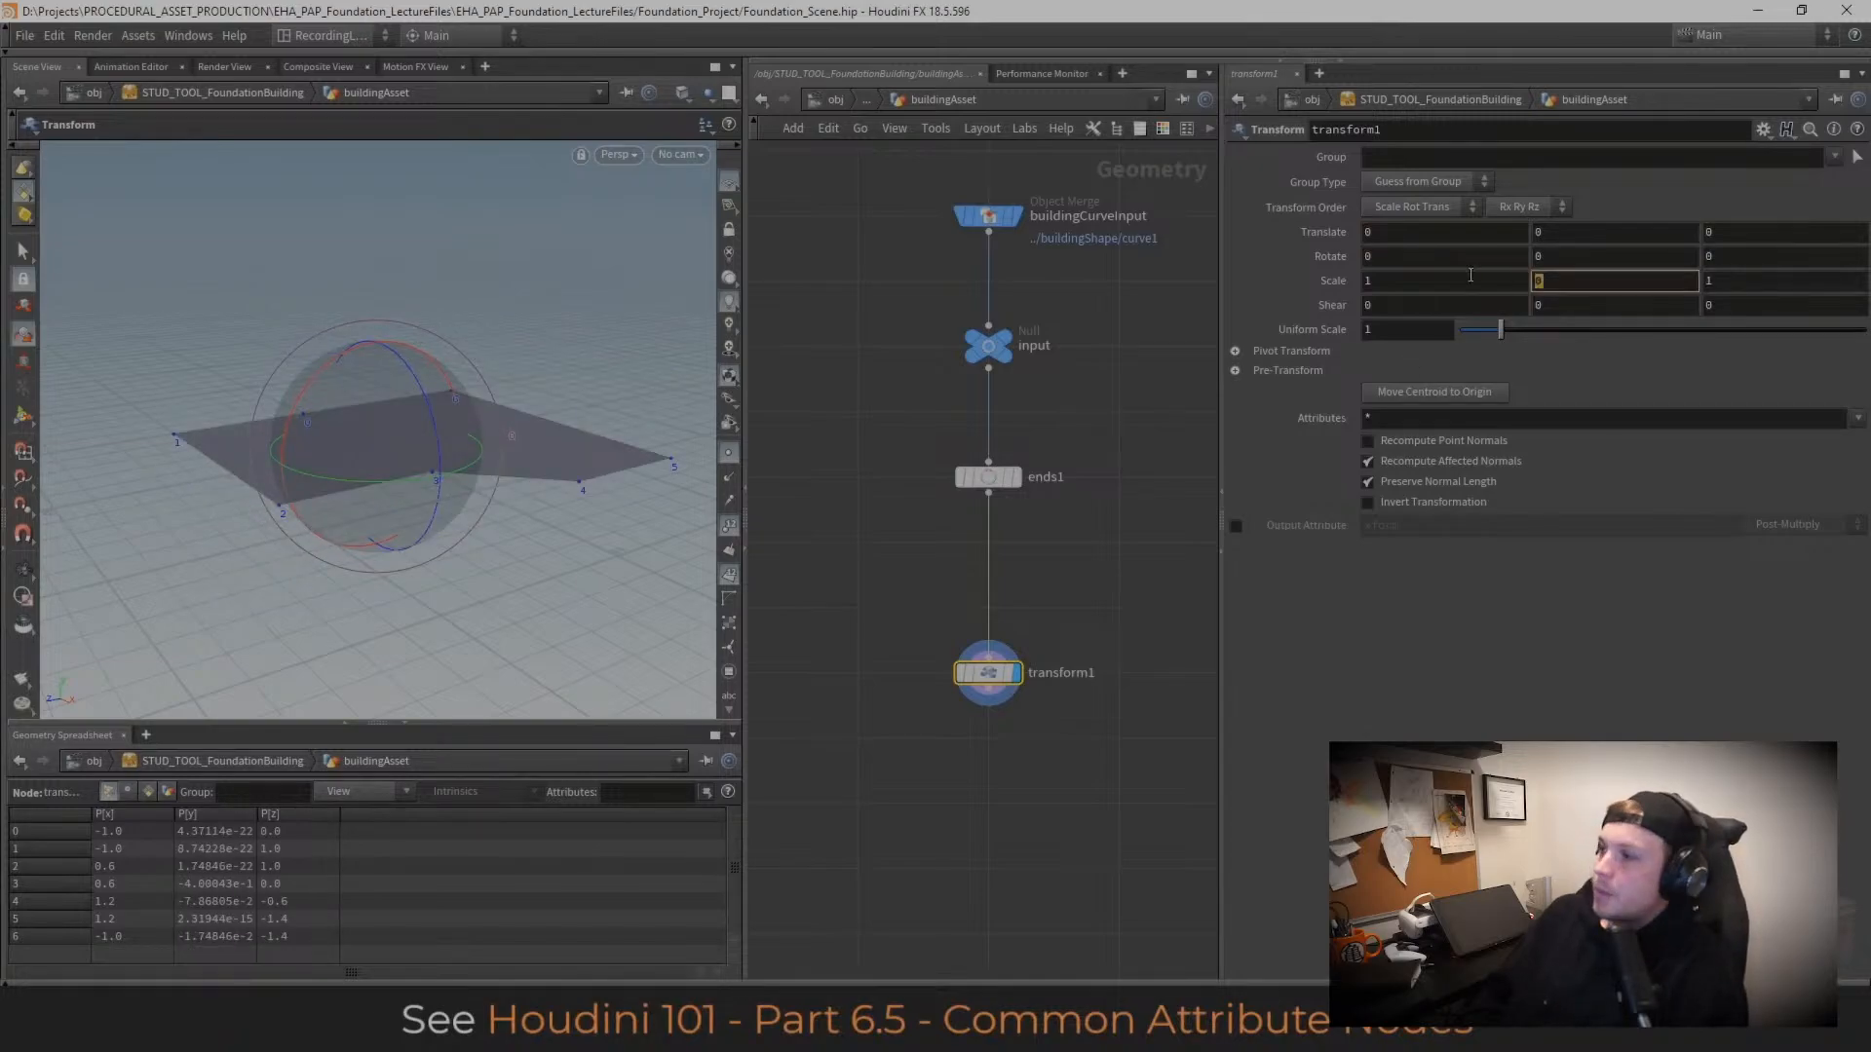
Step: Switch to the WaveCollapse scene in the other Houdini window and examine the bevelled walls and blocks of the level
left_click(504, 480)
key("Escape")
mouse_move(694, 1038)
left_click(780, 969)
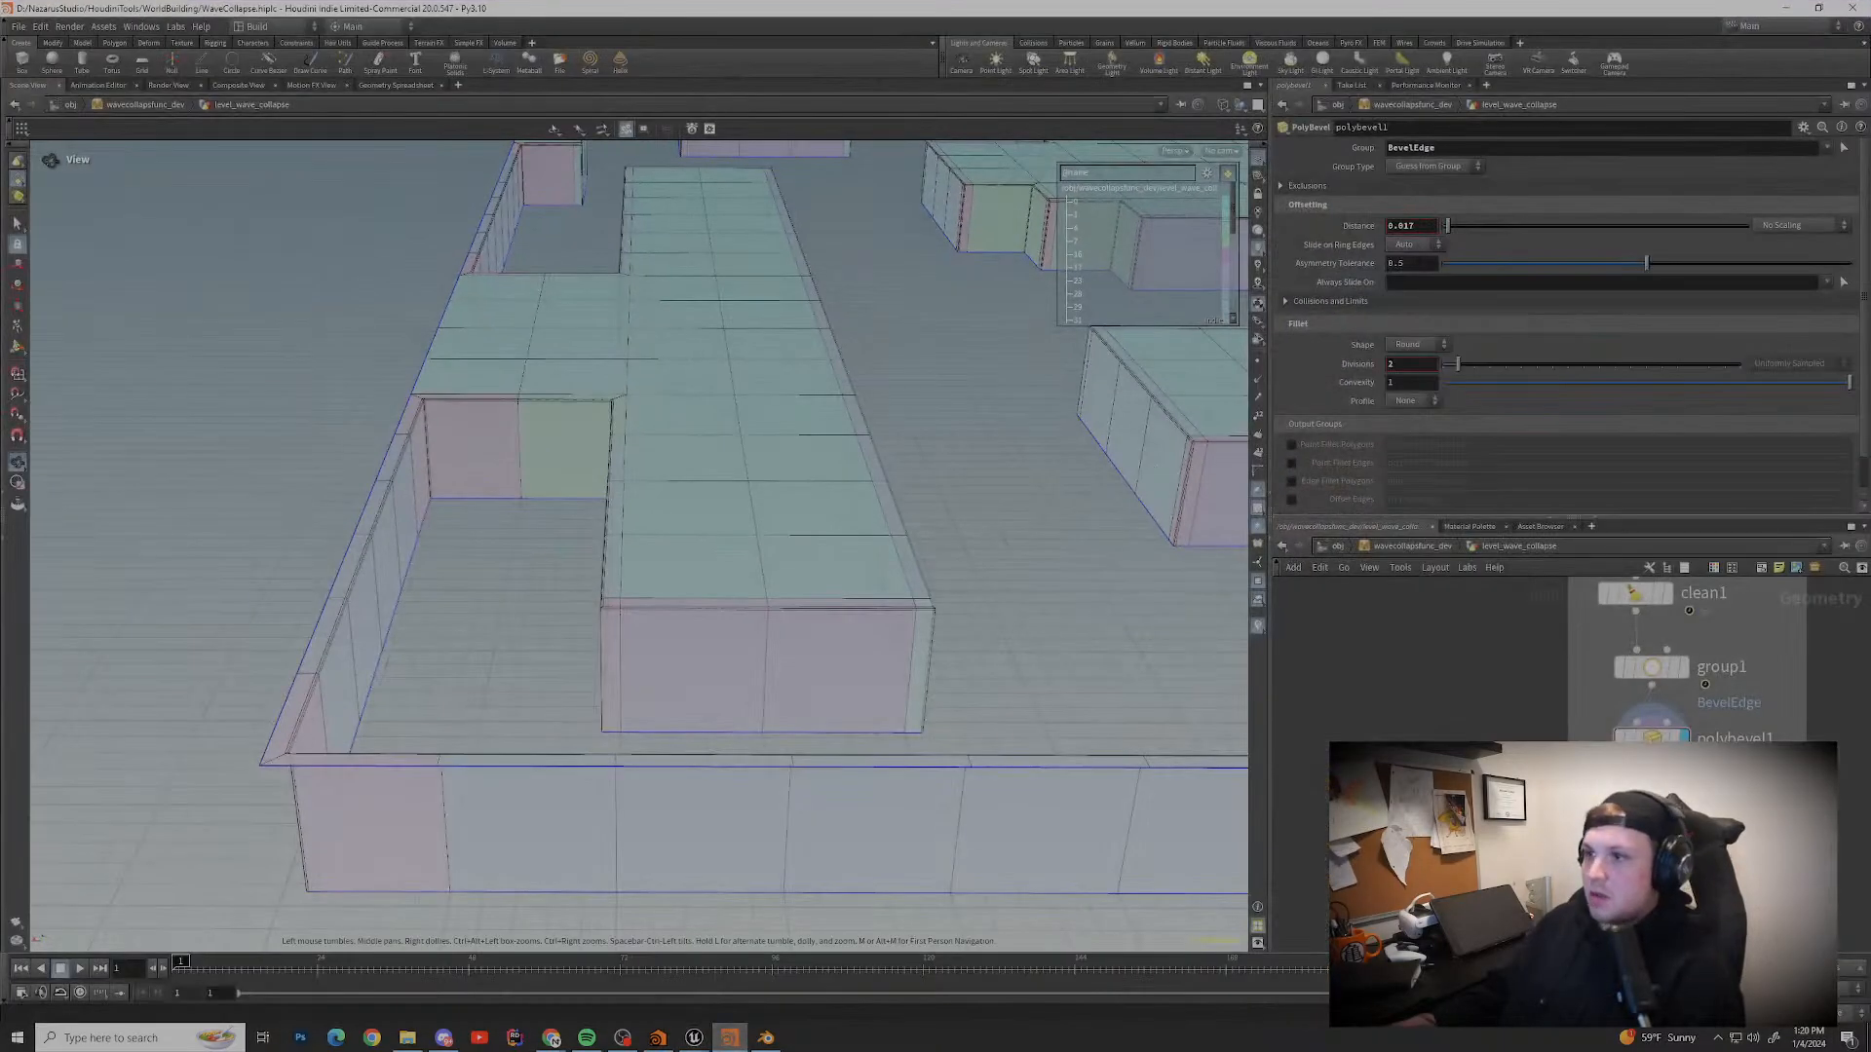
scroll(927, 502, "down", 2)
middle_click_drag(926, 502, 843, 606)
scroll(638, 541, "up", 3)
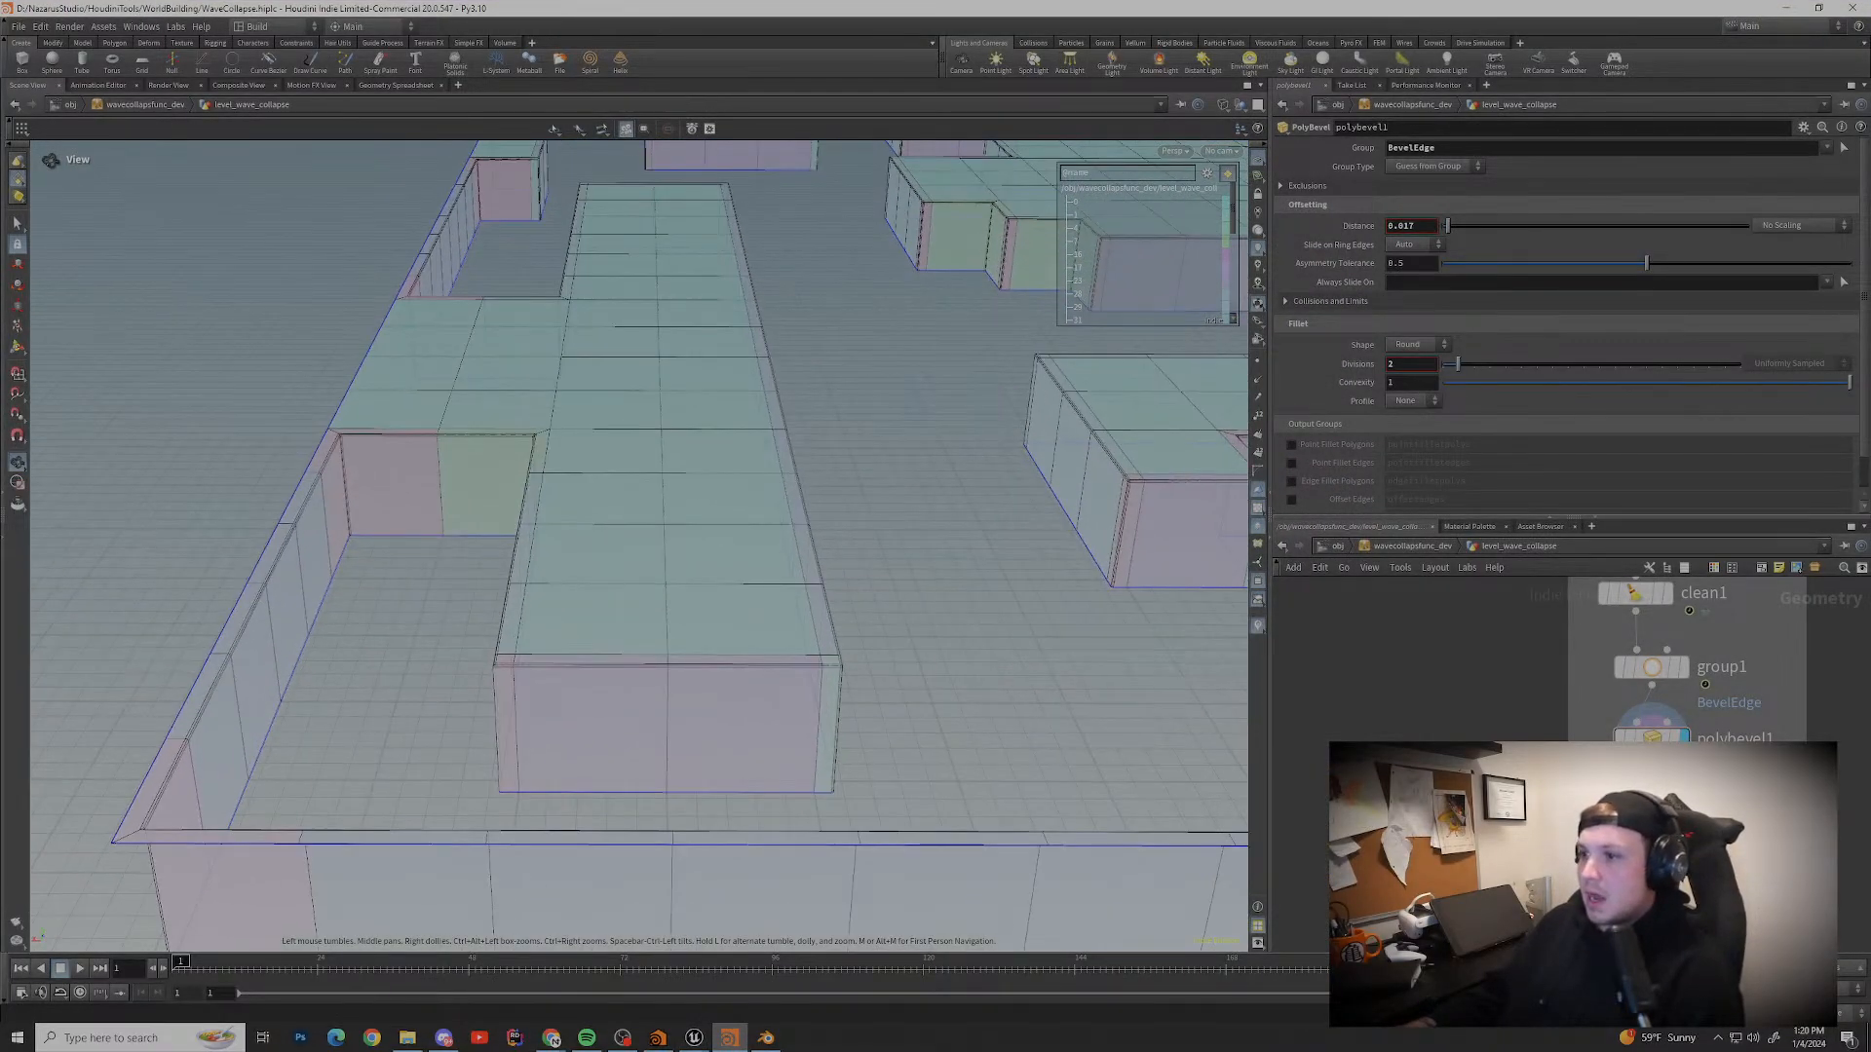
scroll(638, 541, "up", 3)
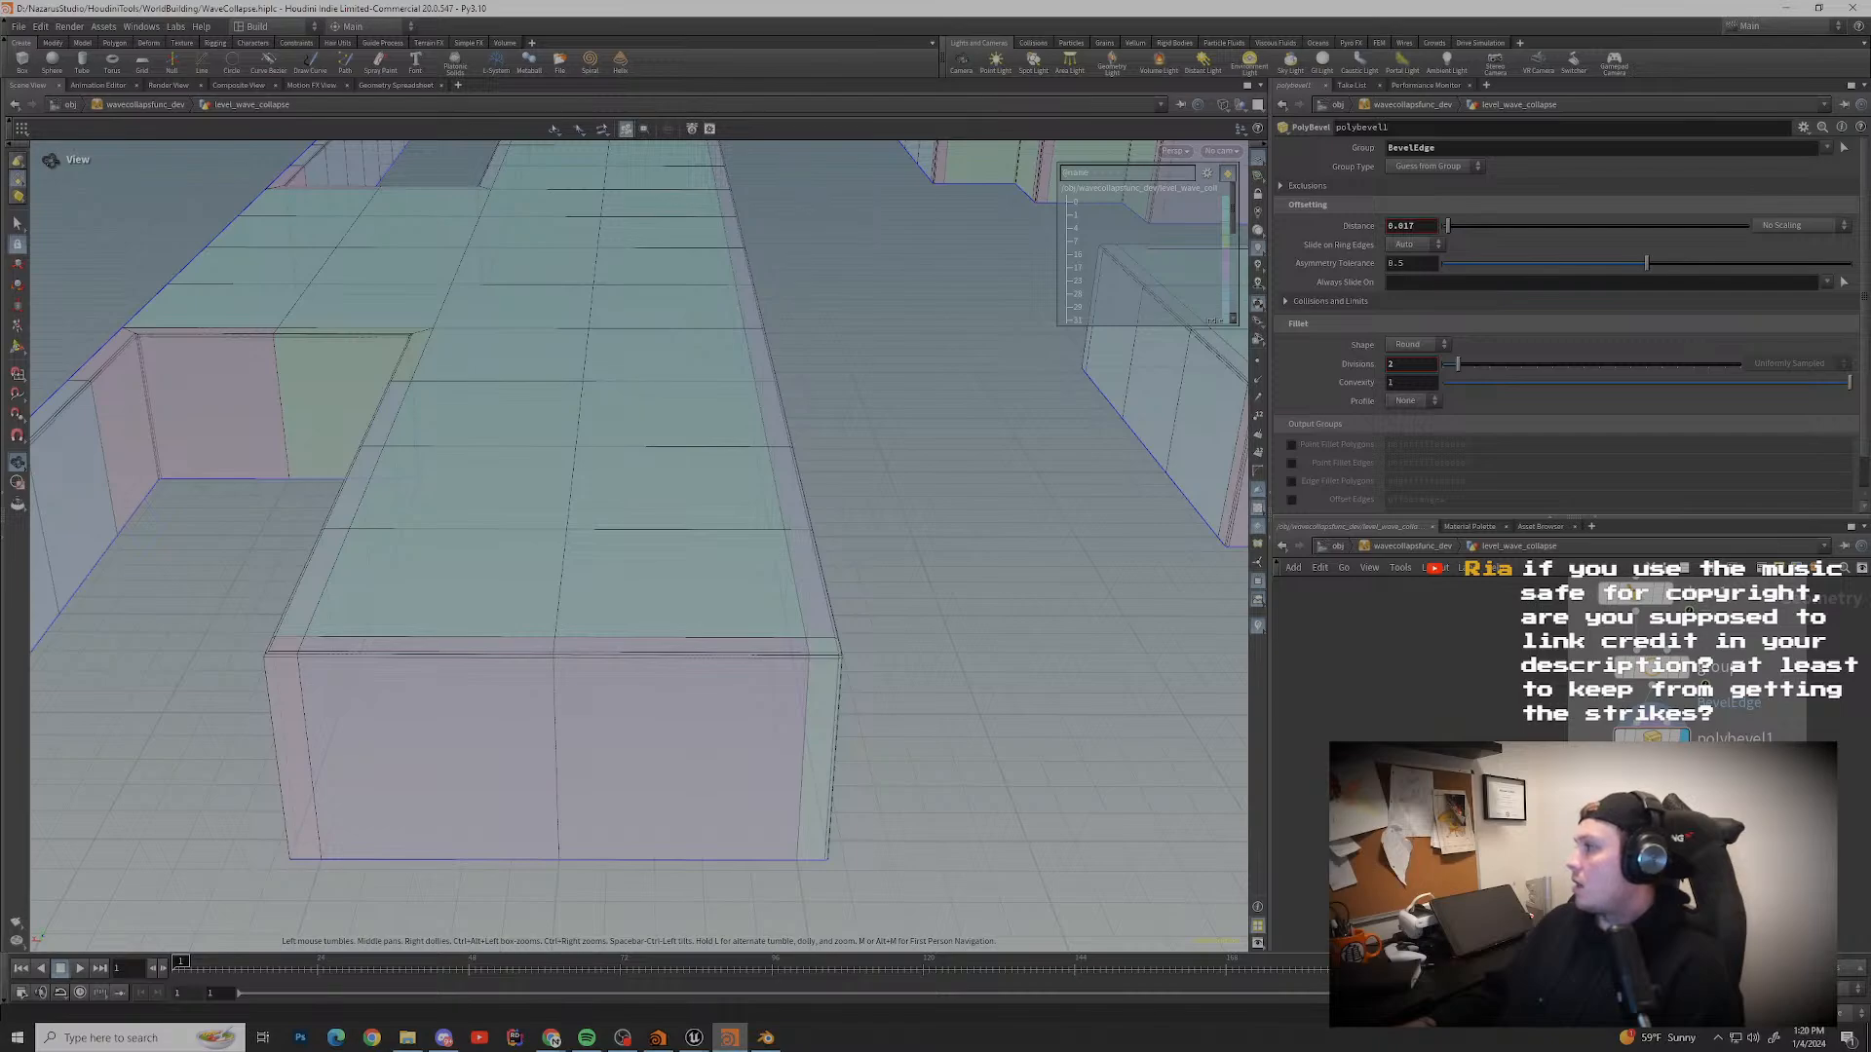
scroll(904, 612, "down", 2)
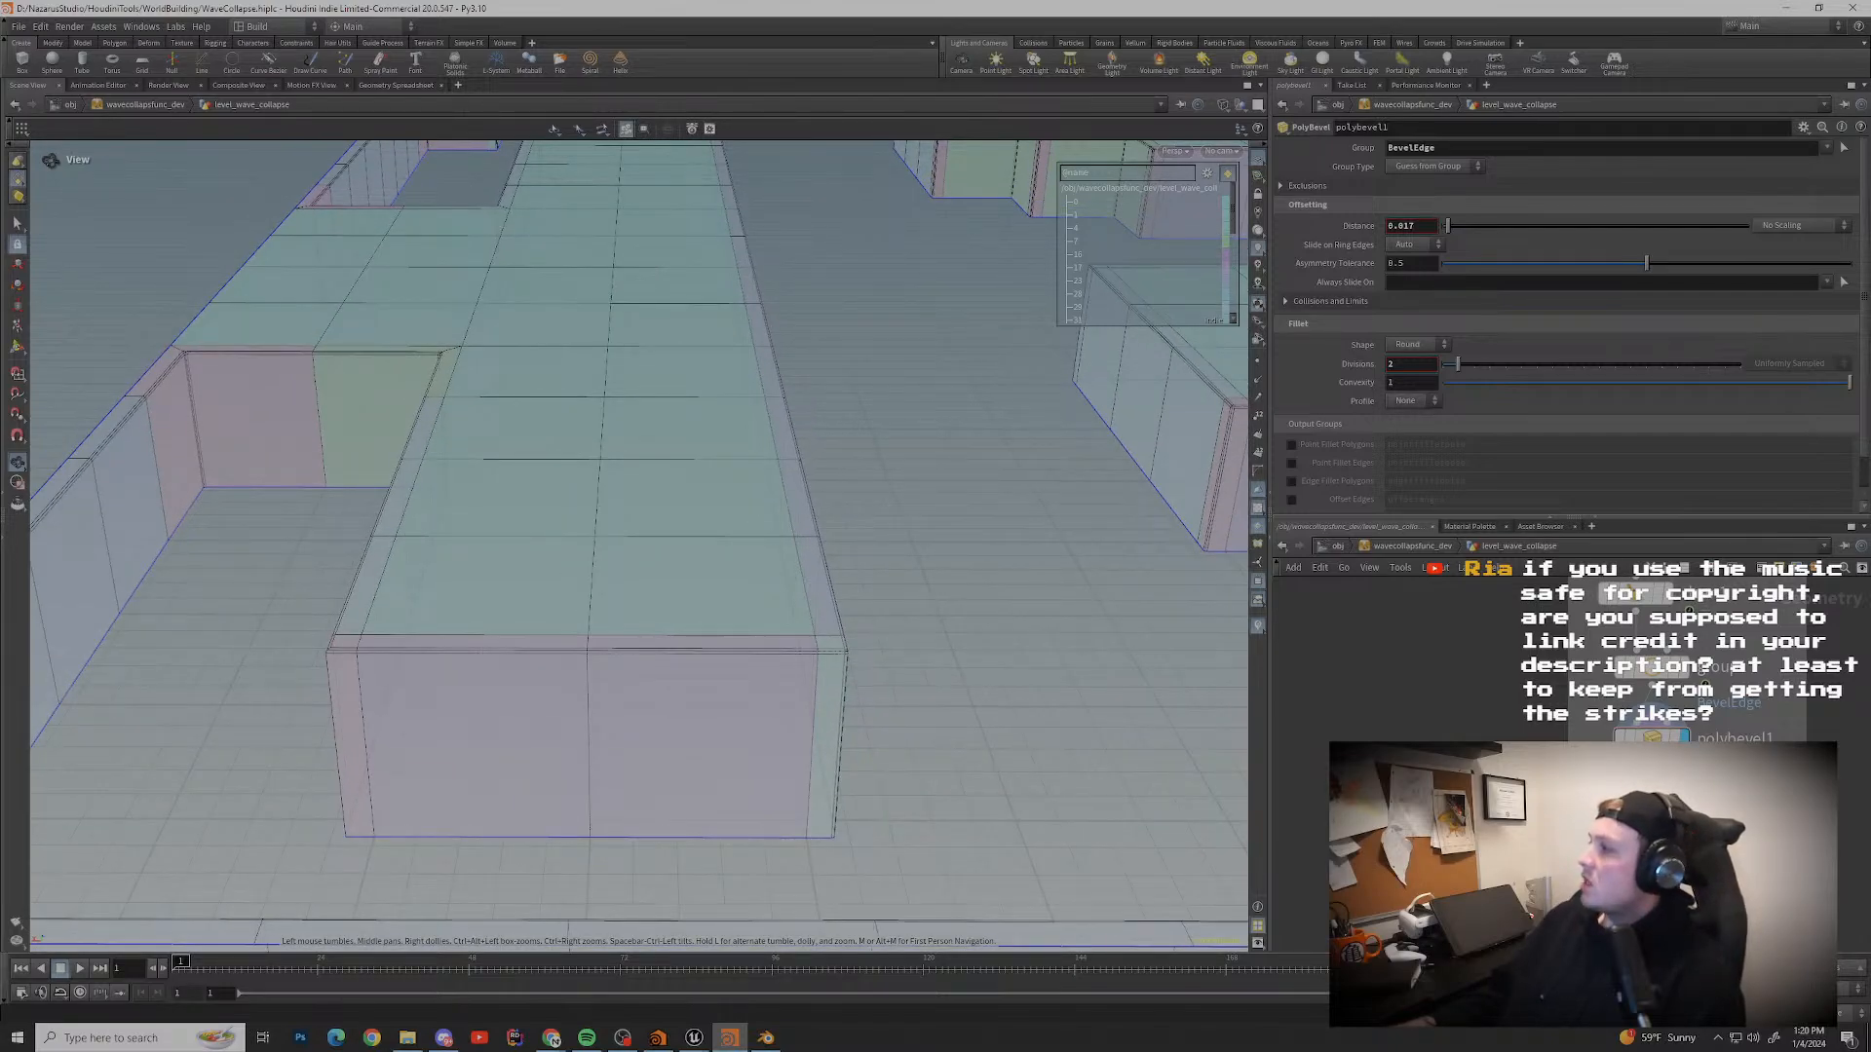
middle_click_drag(904, 612, 827, 657)
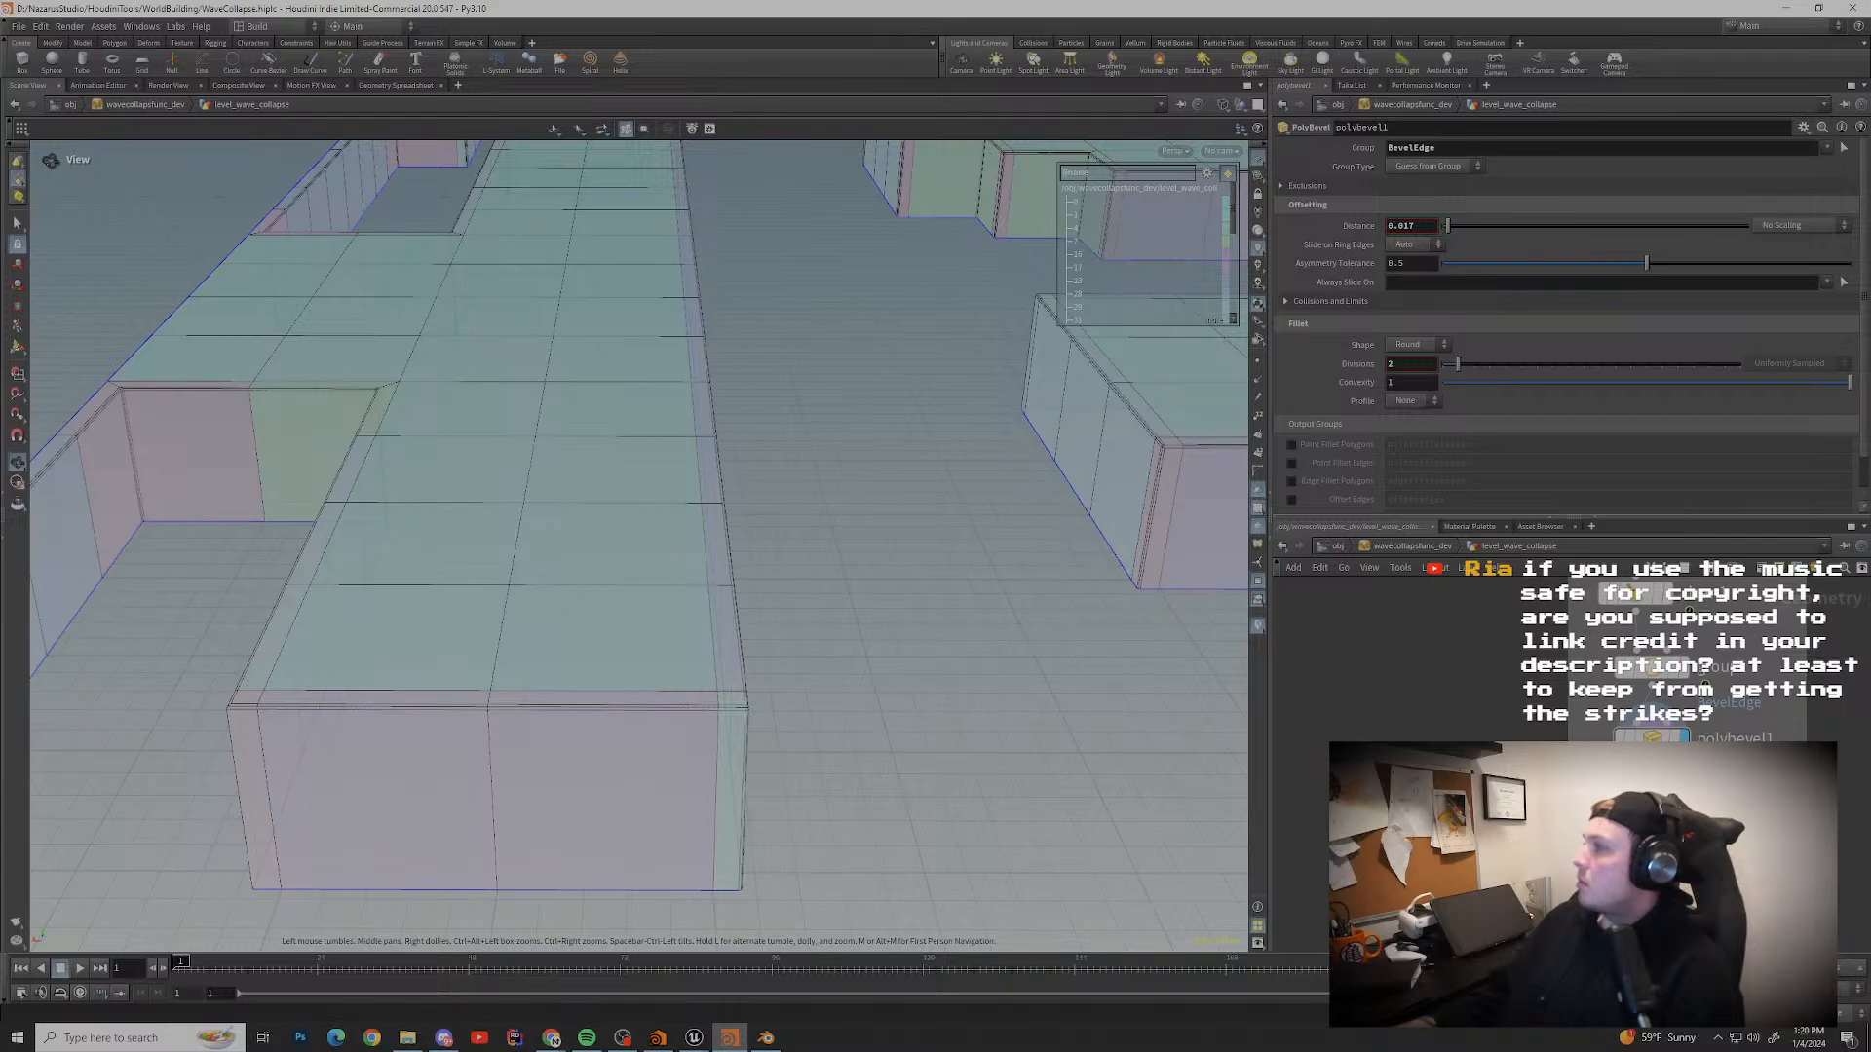
scroll(638, 545, "down", 6)
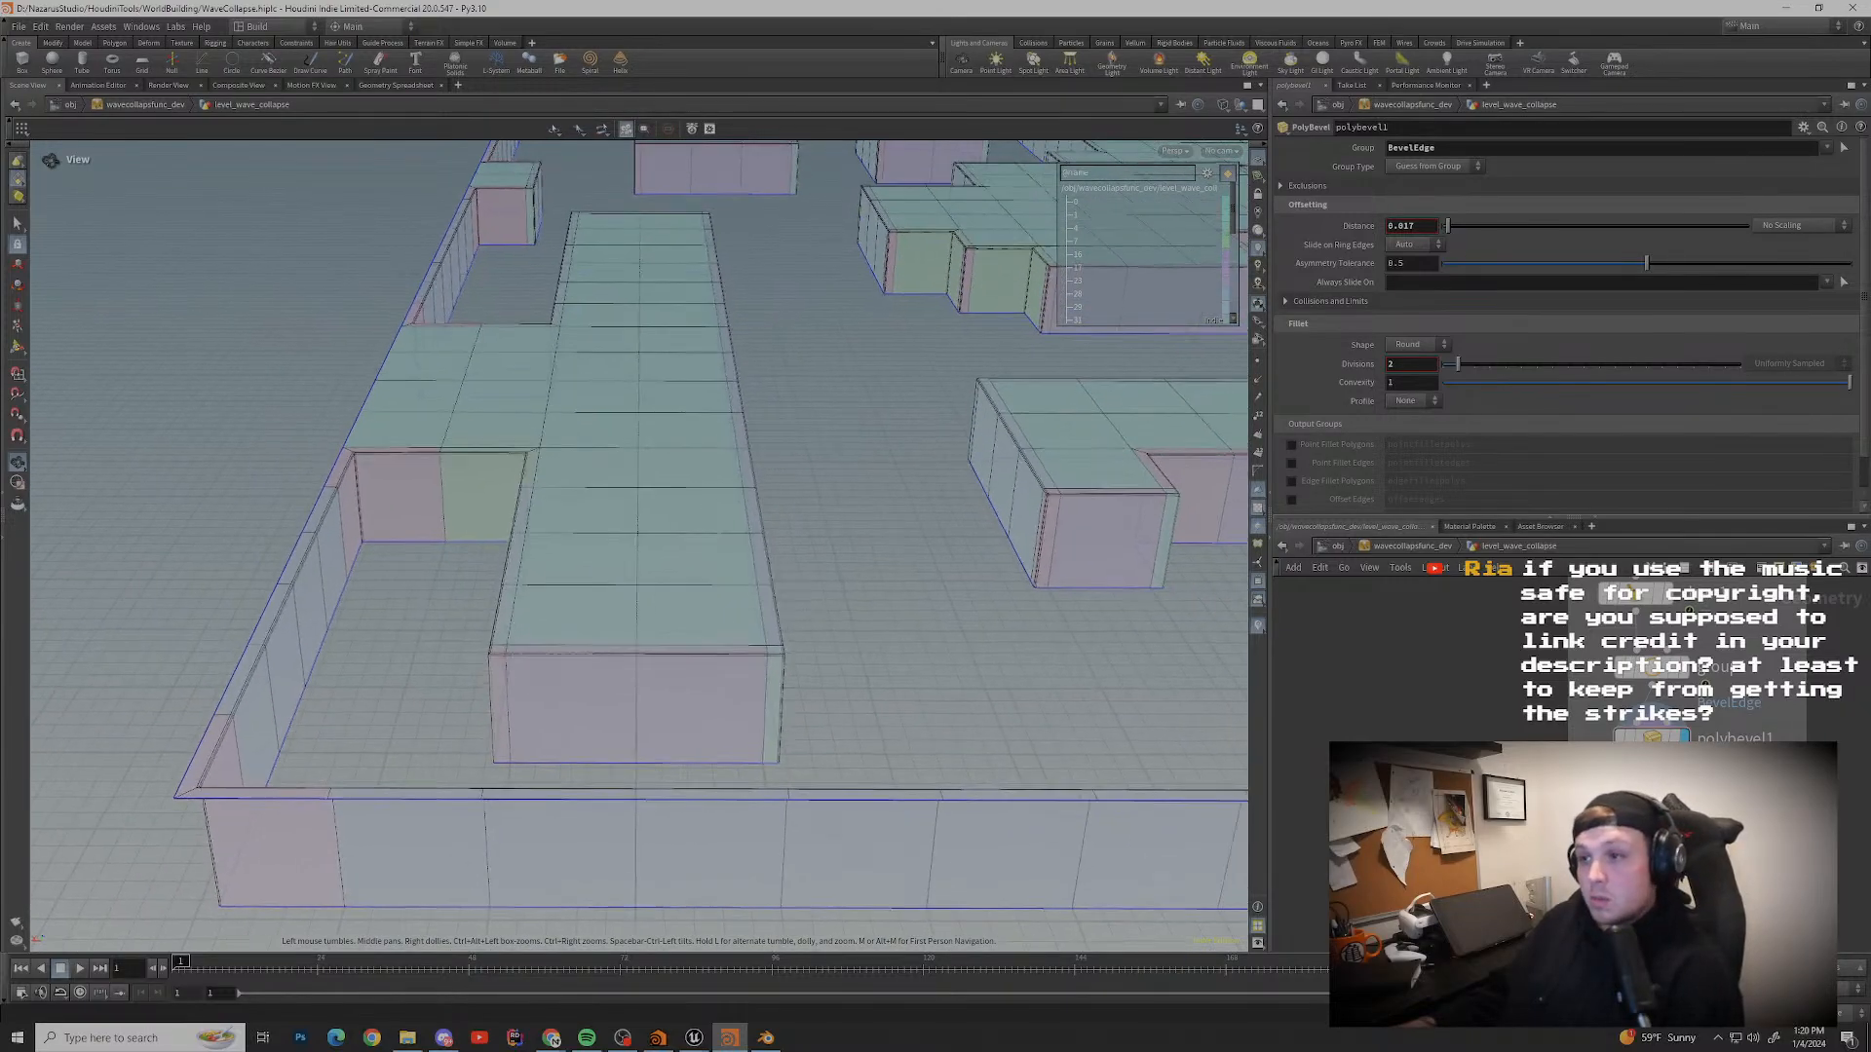
middle_click_drag(858, 545, 390, 619)
scroll(638, 545, "down", 5)
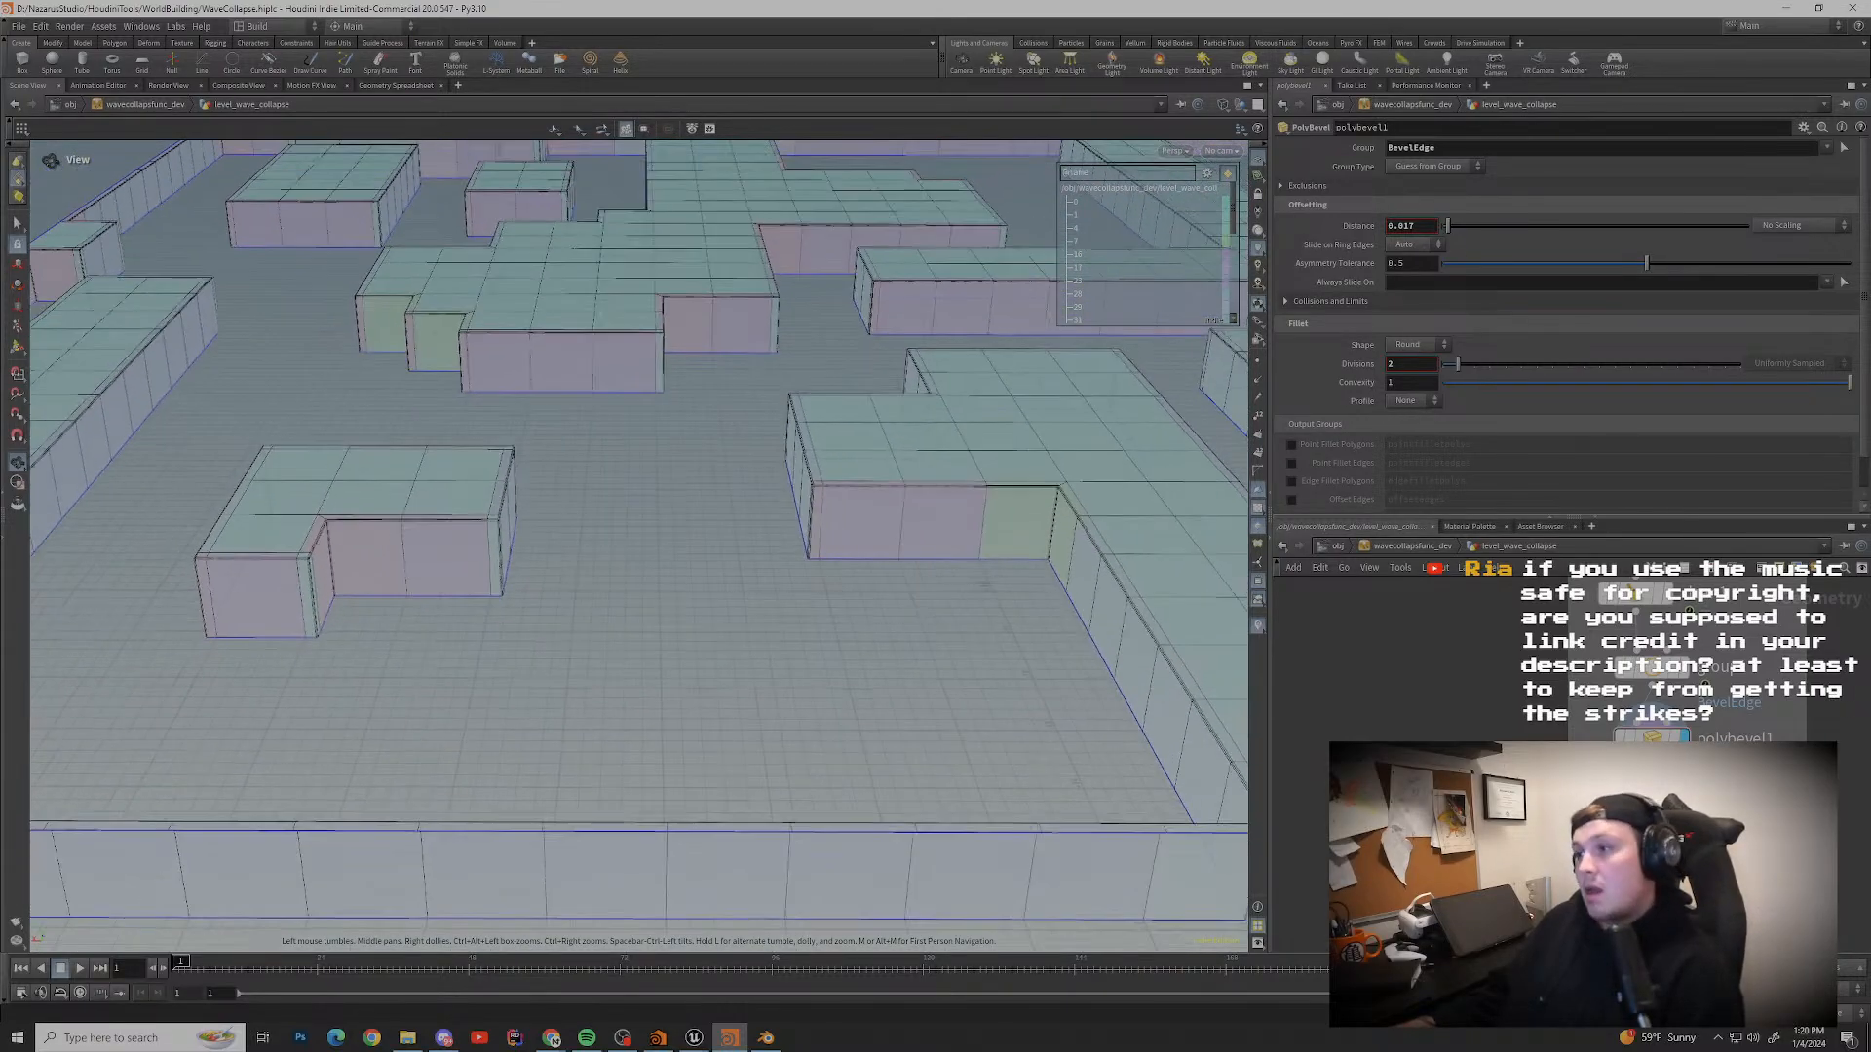
scroll(638, 546, "down", 3)
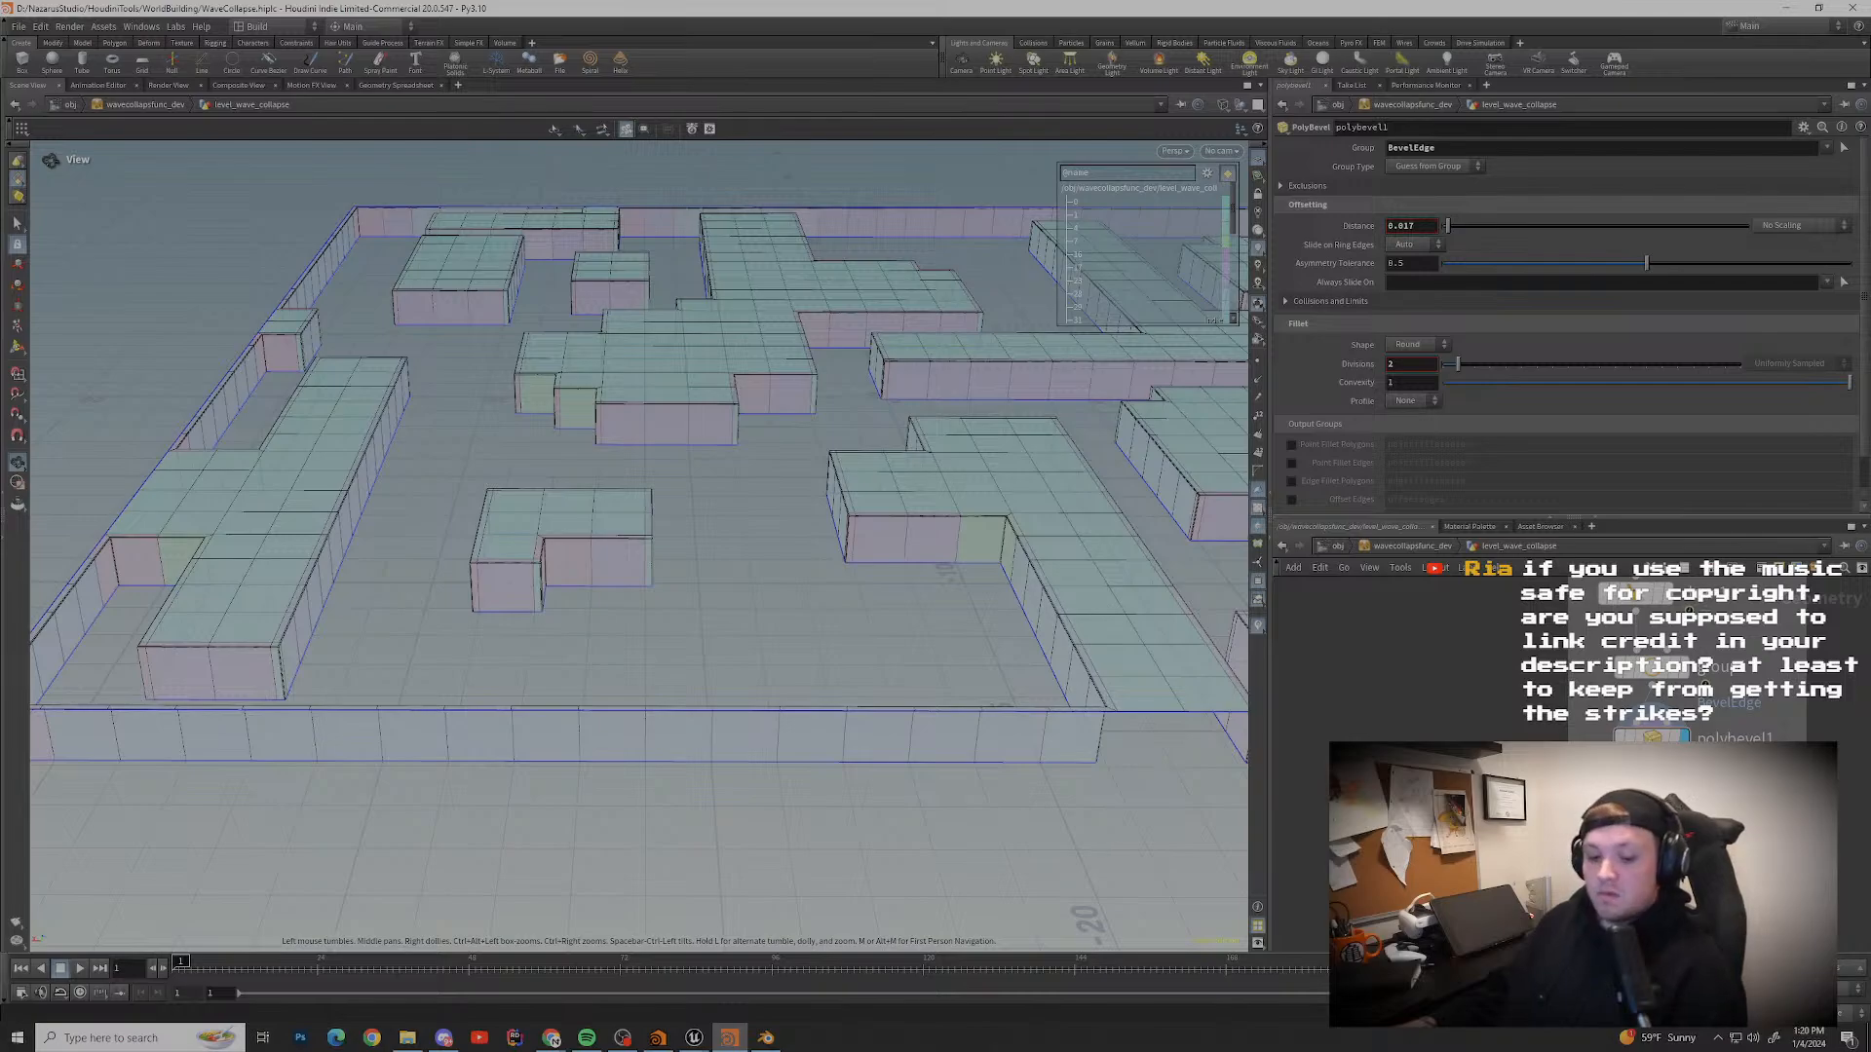
Step: Survey the layout of the whole level from several sides, including its raised blocks and perimeter wall
left_click_drag(487, 545, 1023, 526)
middle_click_drag(419, 584, 1208, 546)
left_click_drag(439, 545, 1170, 550)
left_click_drag(487, 545, 1013, 545)
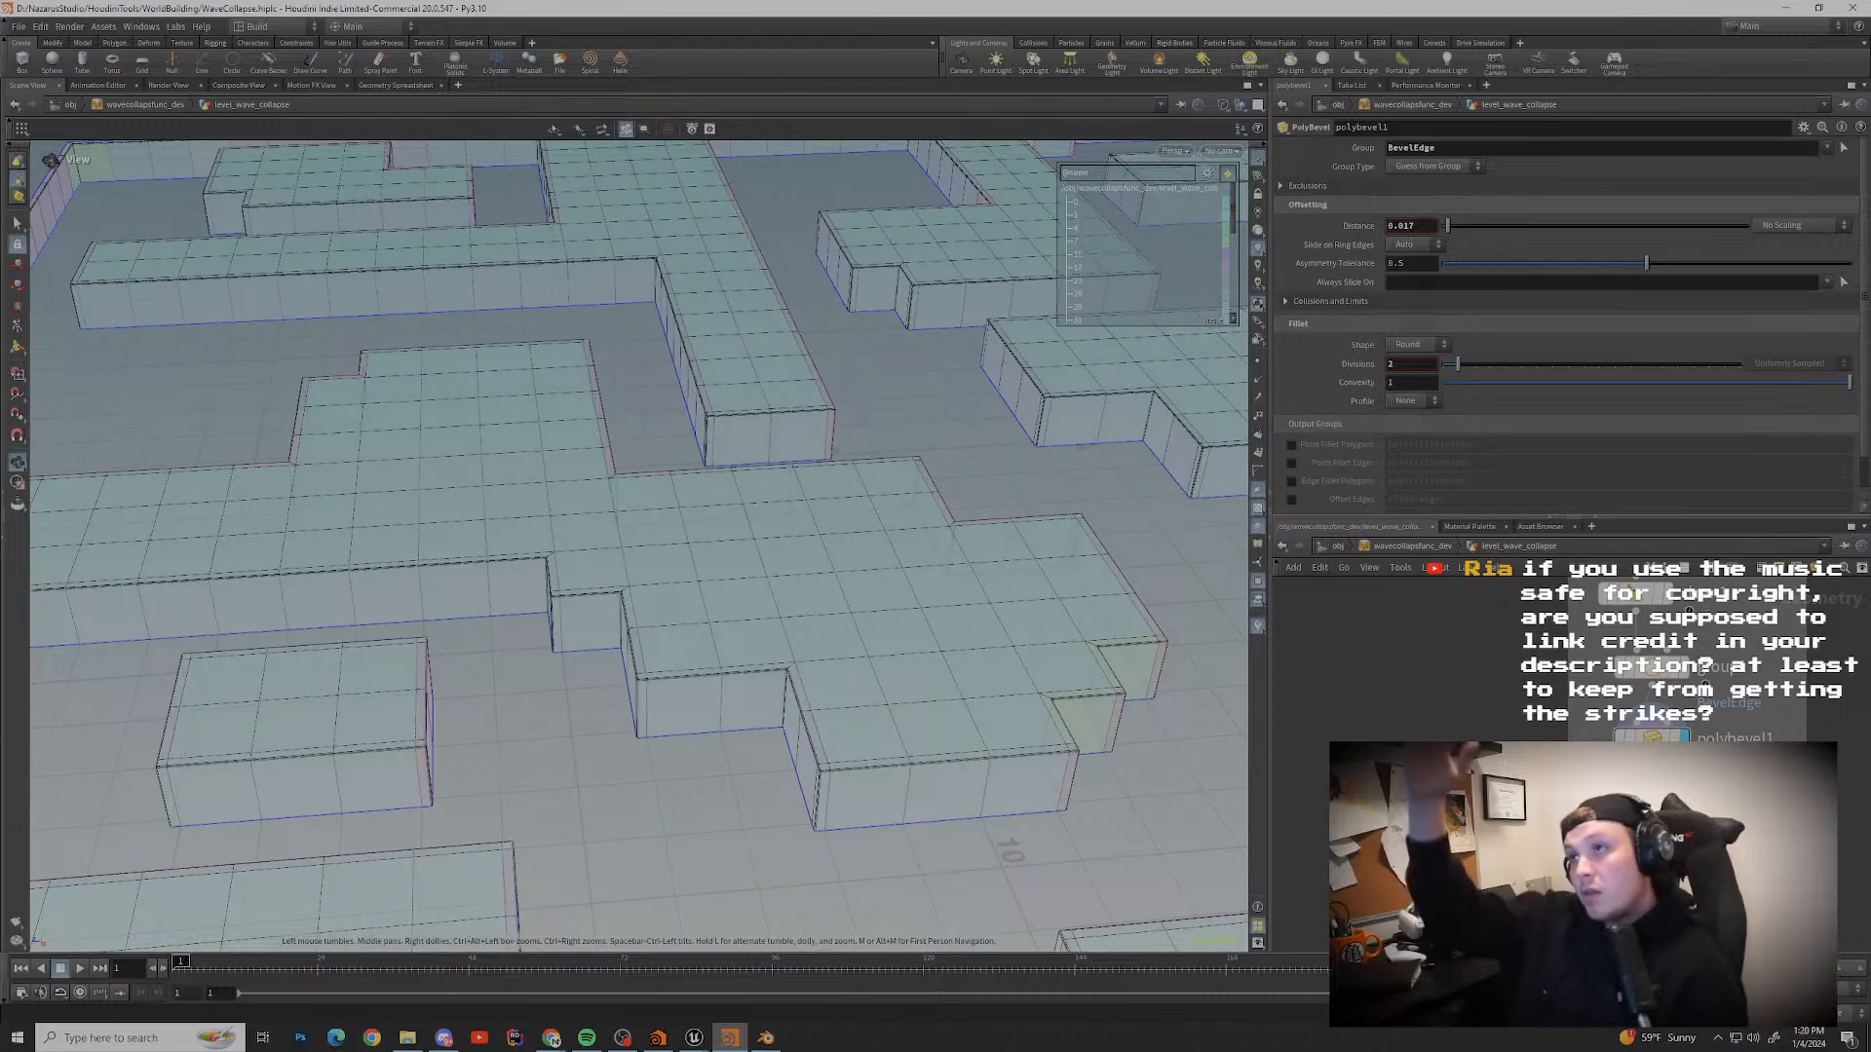
scroll(590, 470, "down", 2)
scroll(591, 470, "down", 3)
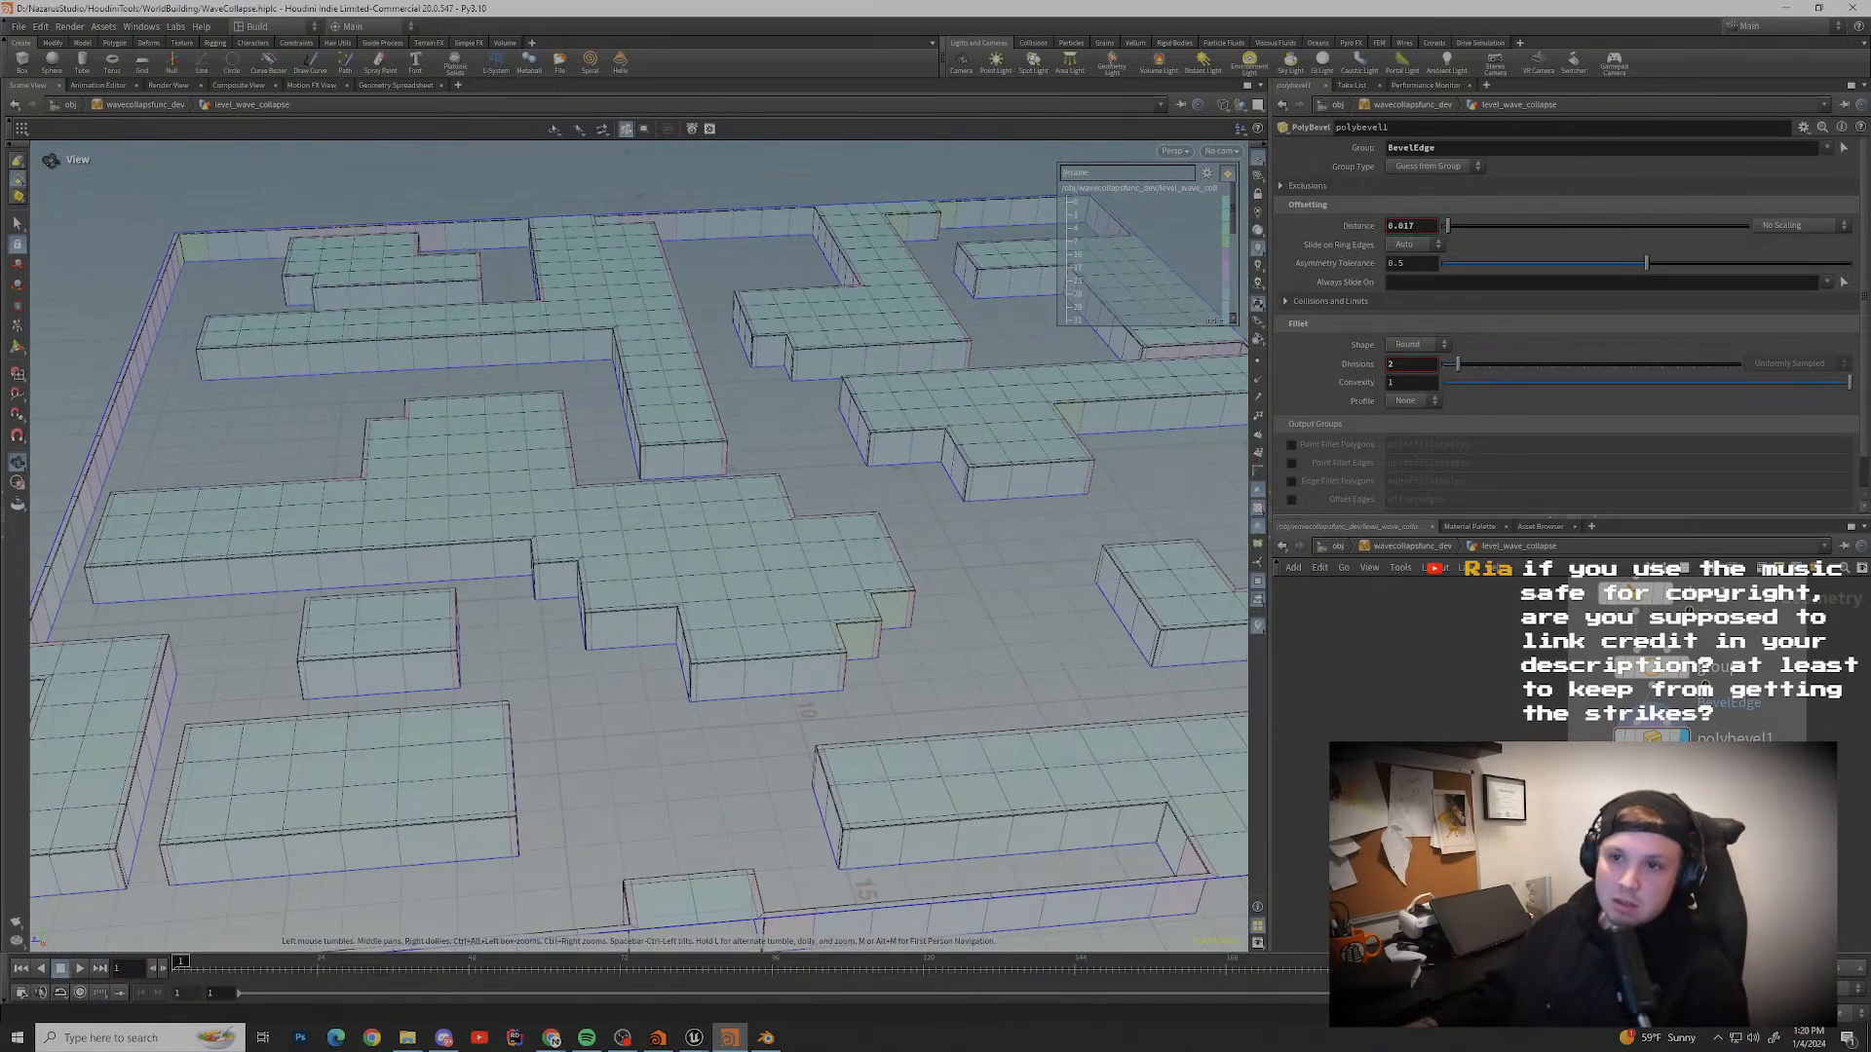
middle_click_drag(487, 545, 915, 536)
left_click_drag(488, 546, 780, 546)
middle_click_drag(409, 546, 877, 516)
mouse_move(488, 546)
left_mouse_down()
mouse_move(877, 546)
mouse_move(467, 526)
left_mouse_up()
scroll(639, 546, "up", 4)
scroll(639, 546, "up", 3)
scroll(640, 546, "down", 4)
scroll(639, 546, "down", 3)
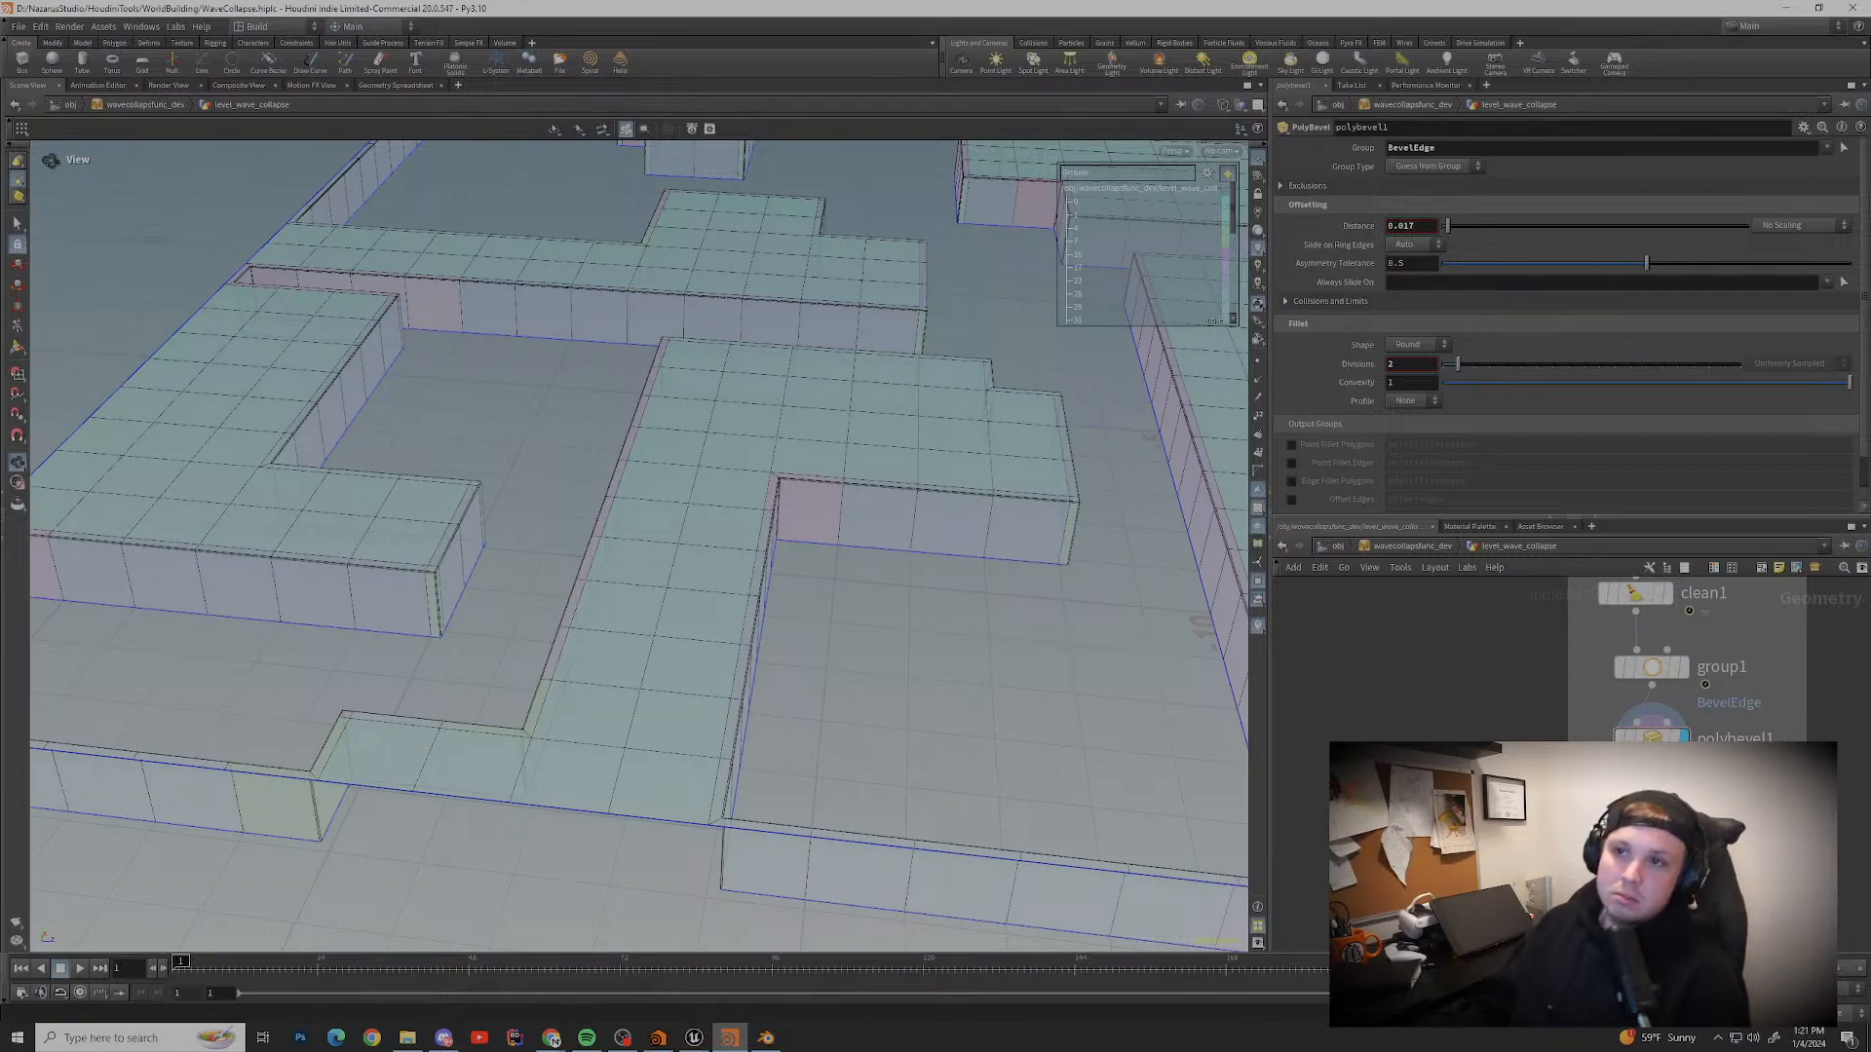
scroll(882, 573, "down", 2)
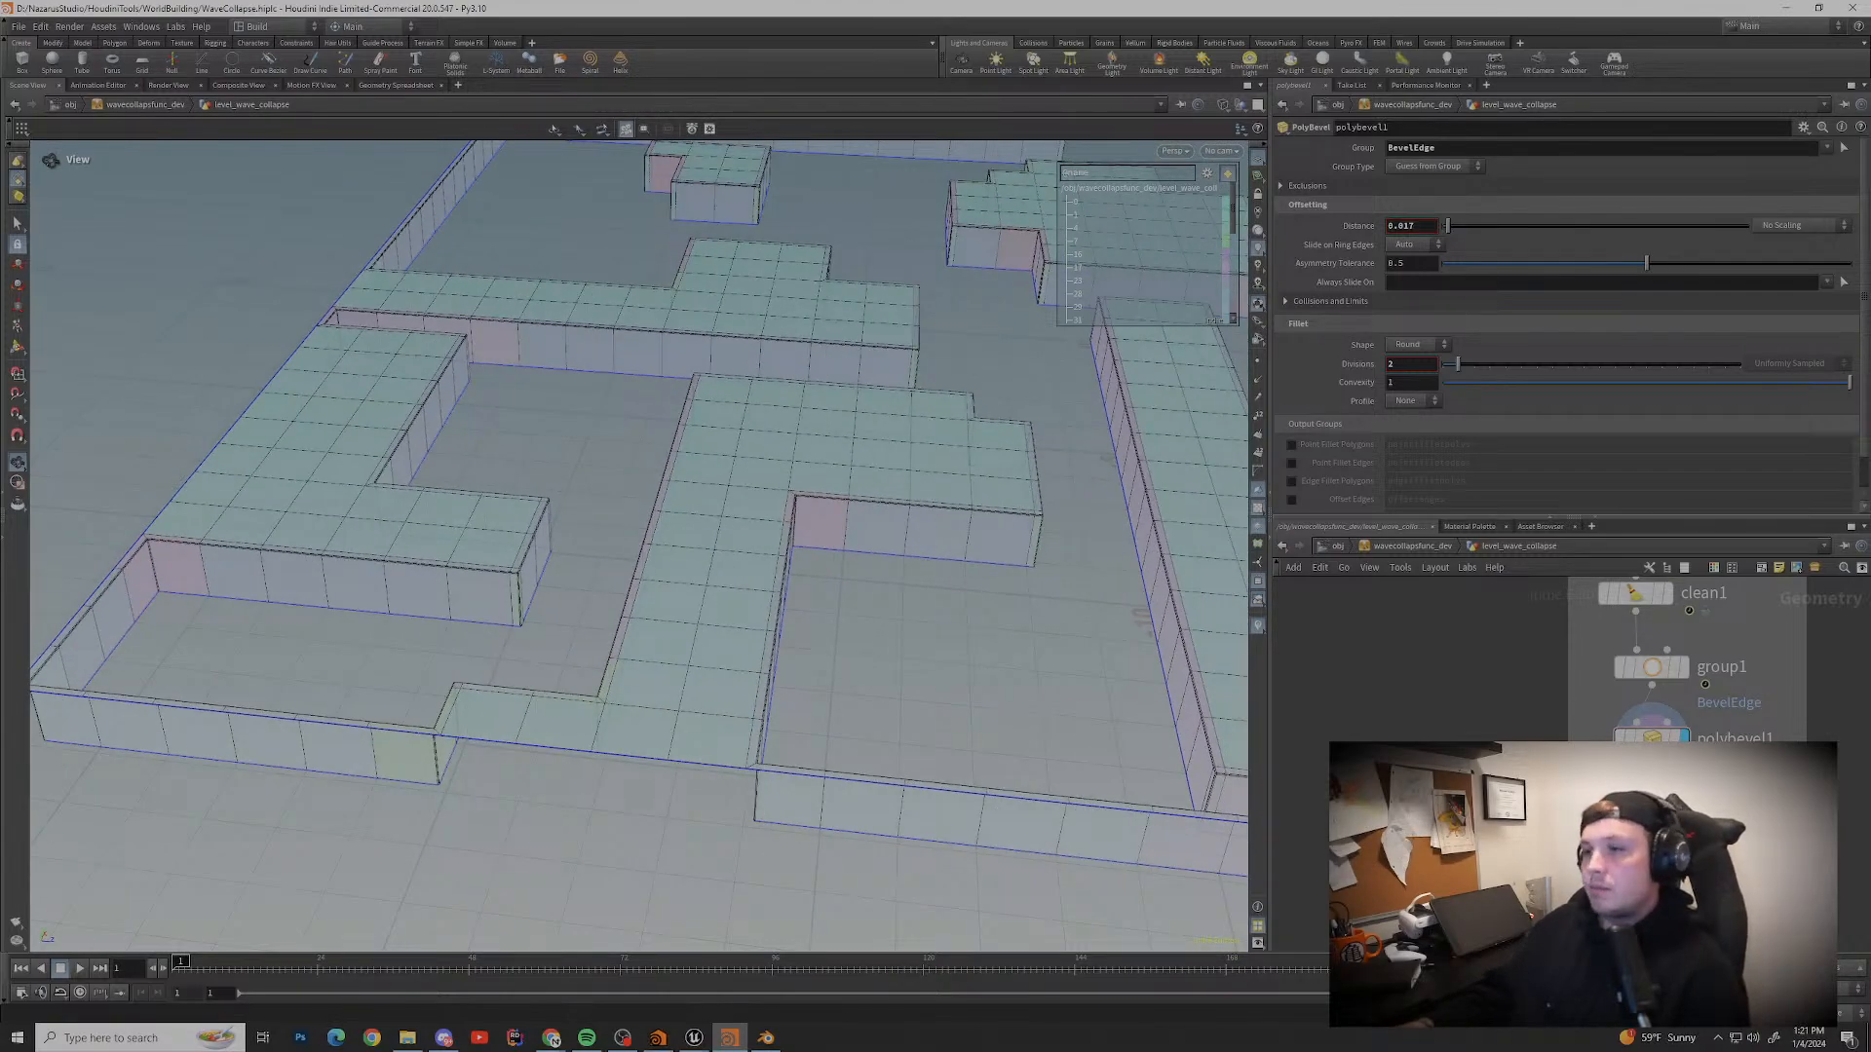
Step: Examine the polybevel1 bevels up close where the block edges meet at an inner corner
left_click_drag(882, 573, 1178, 576)
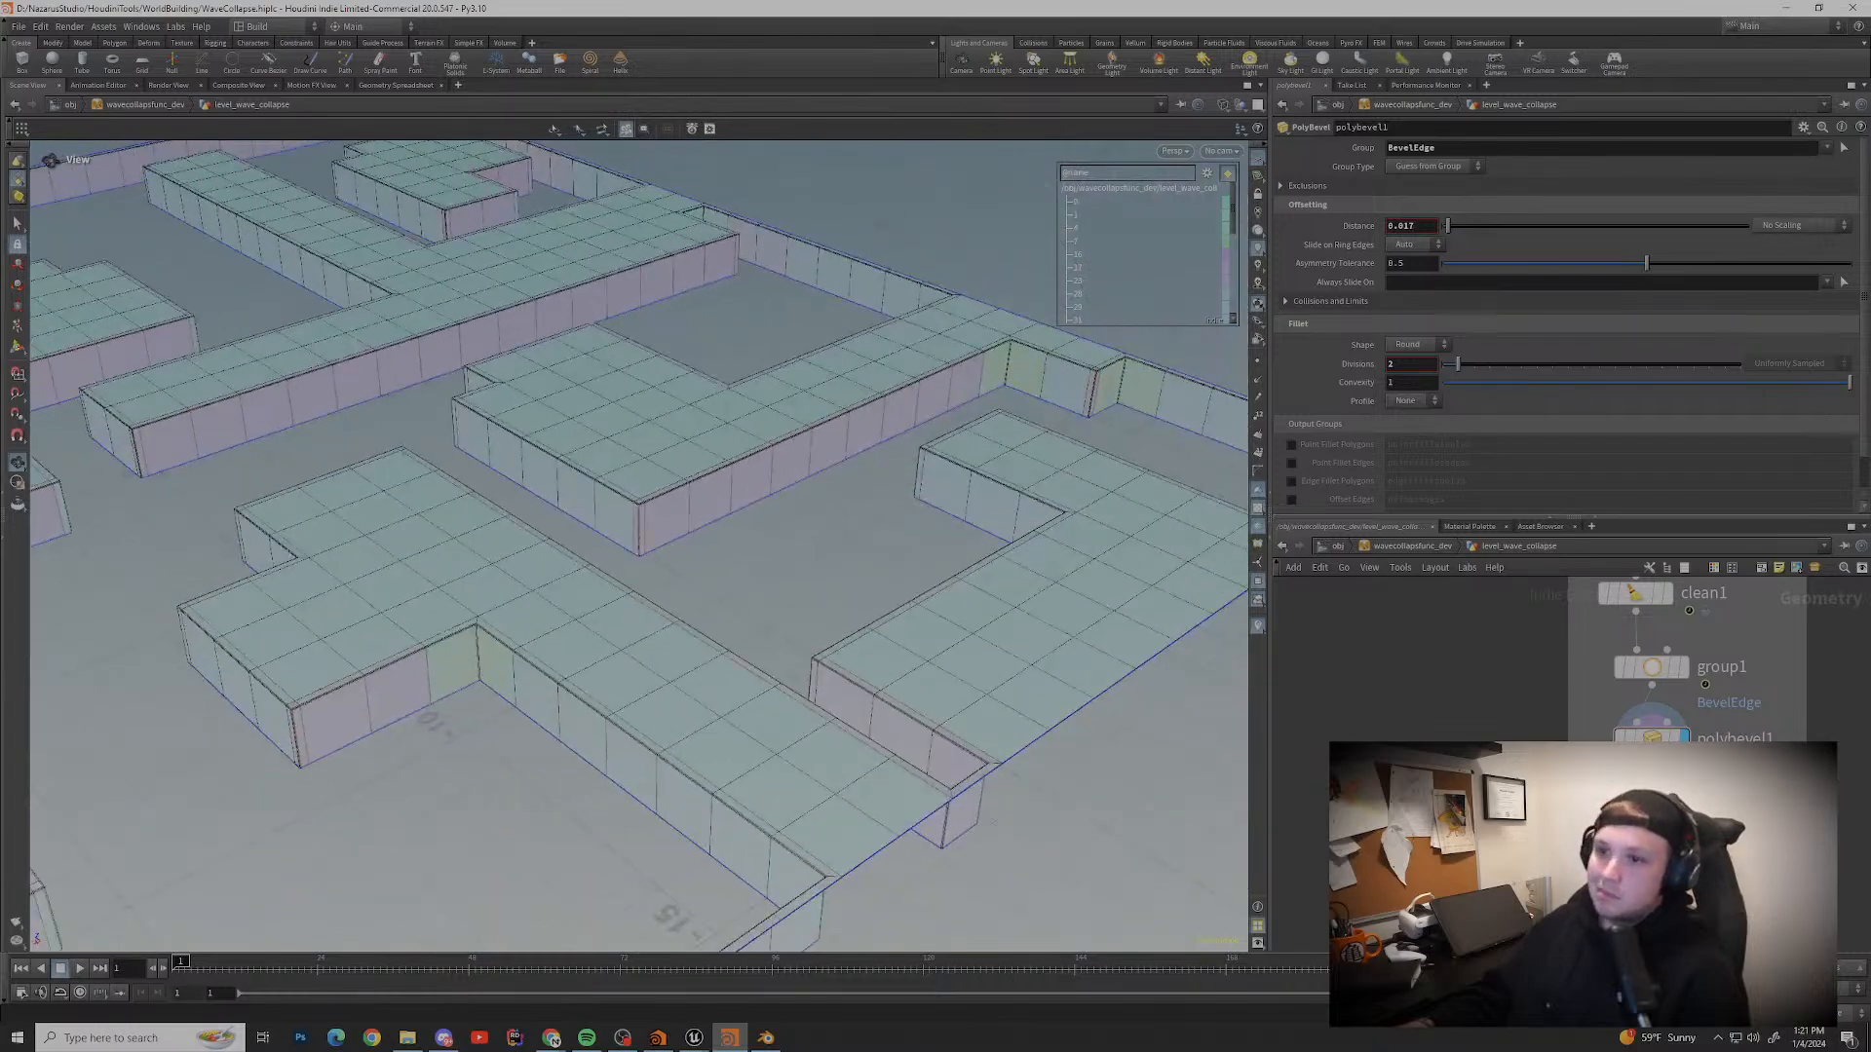
scroll(353, 632, "up", 6)
scroll(984, 651, "down", 3)
middle_click_drag(984, 651, 1194, 536)
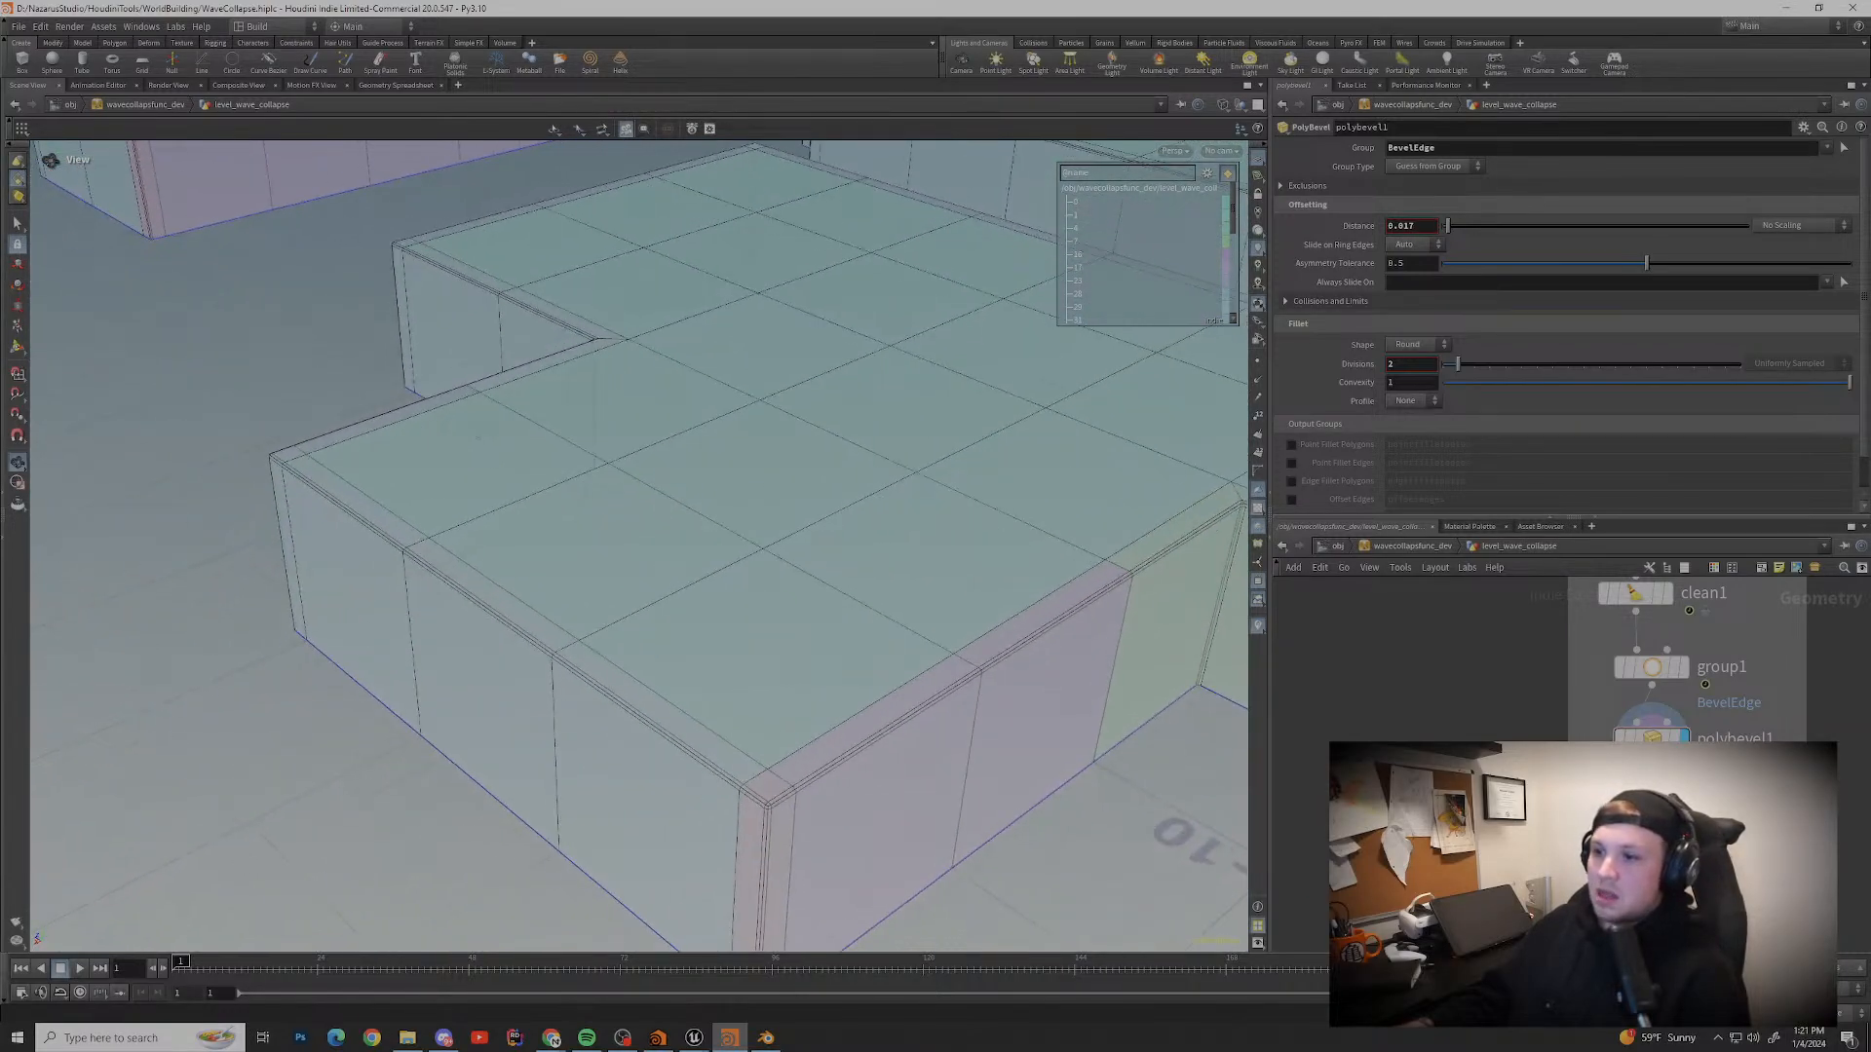
scroll(842, 724, "up", 6)
middle_click_drag(842, 724, 136, 765)
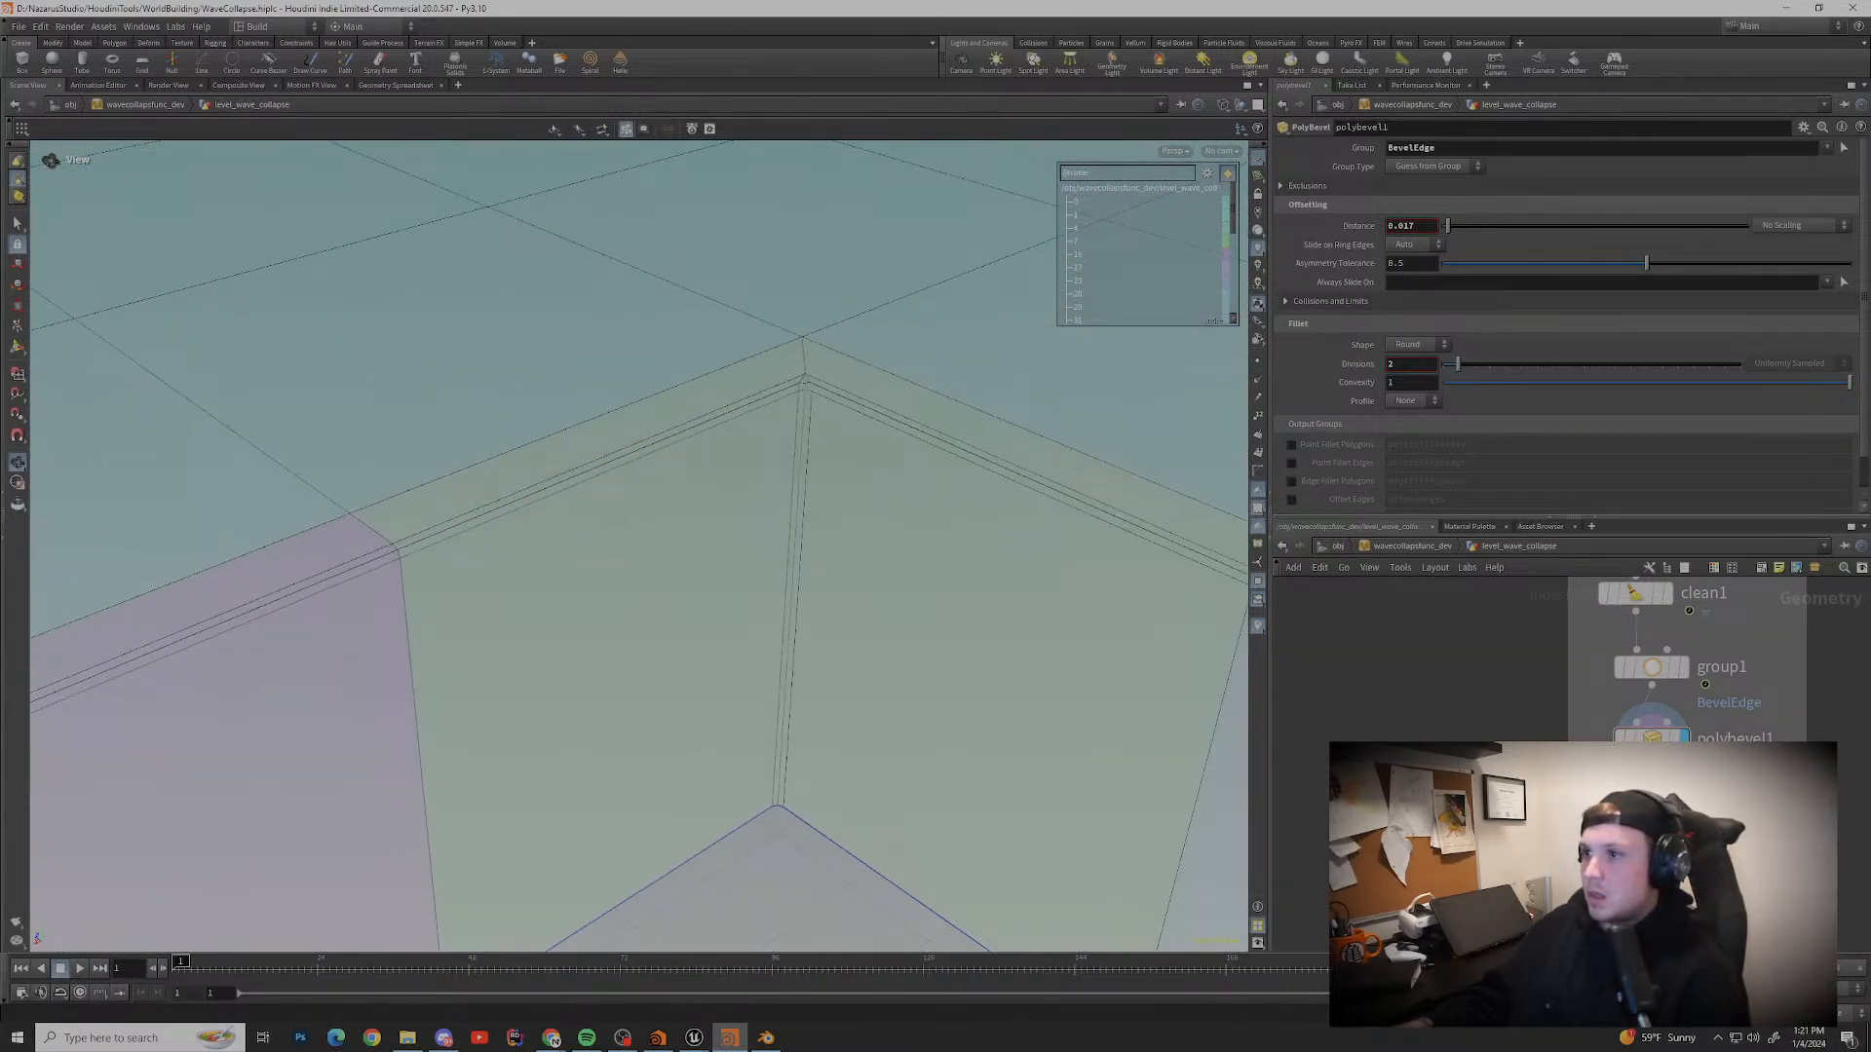
scroll(828, 595, "down", 7)
middle_click_drag(799, 595, 1193, 590)
scroll(1193, 575, "down", 1)
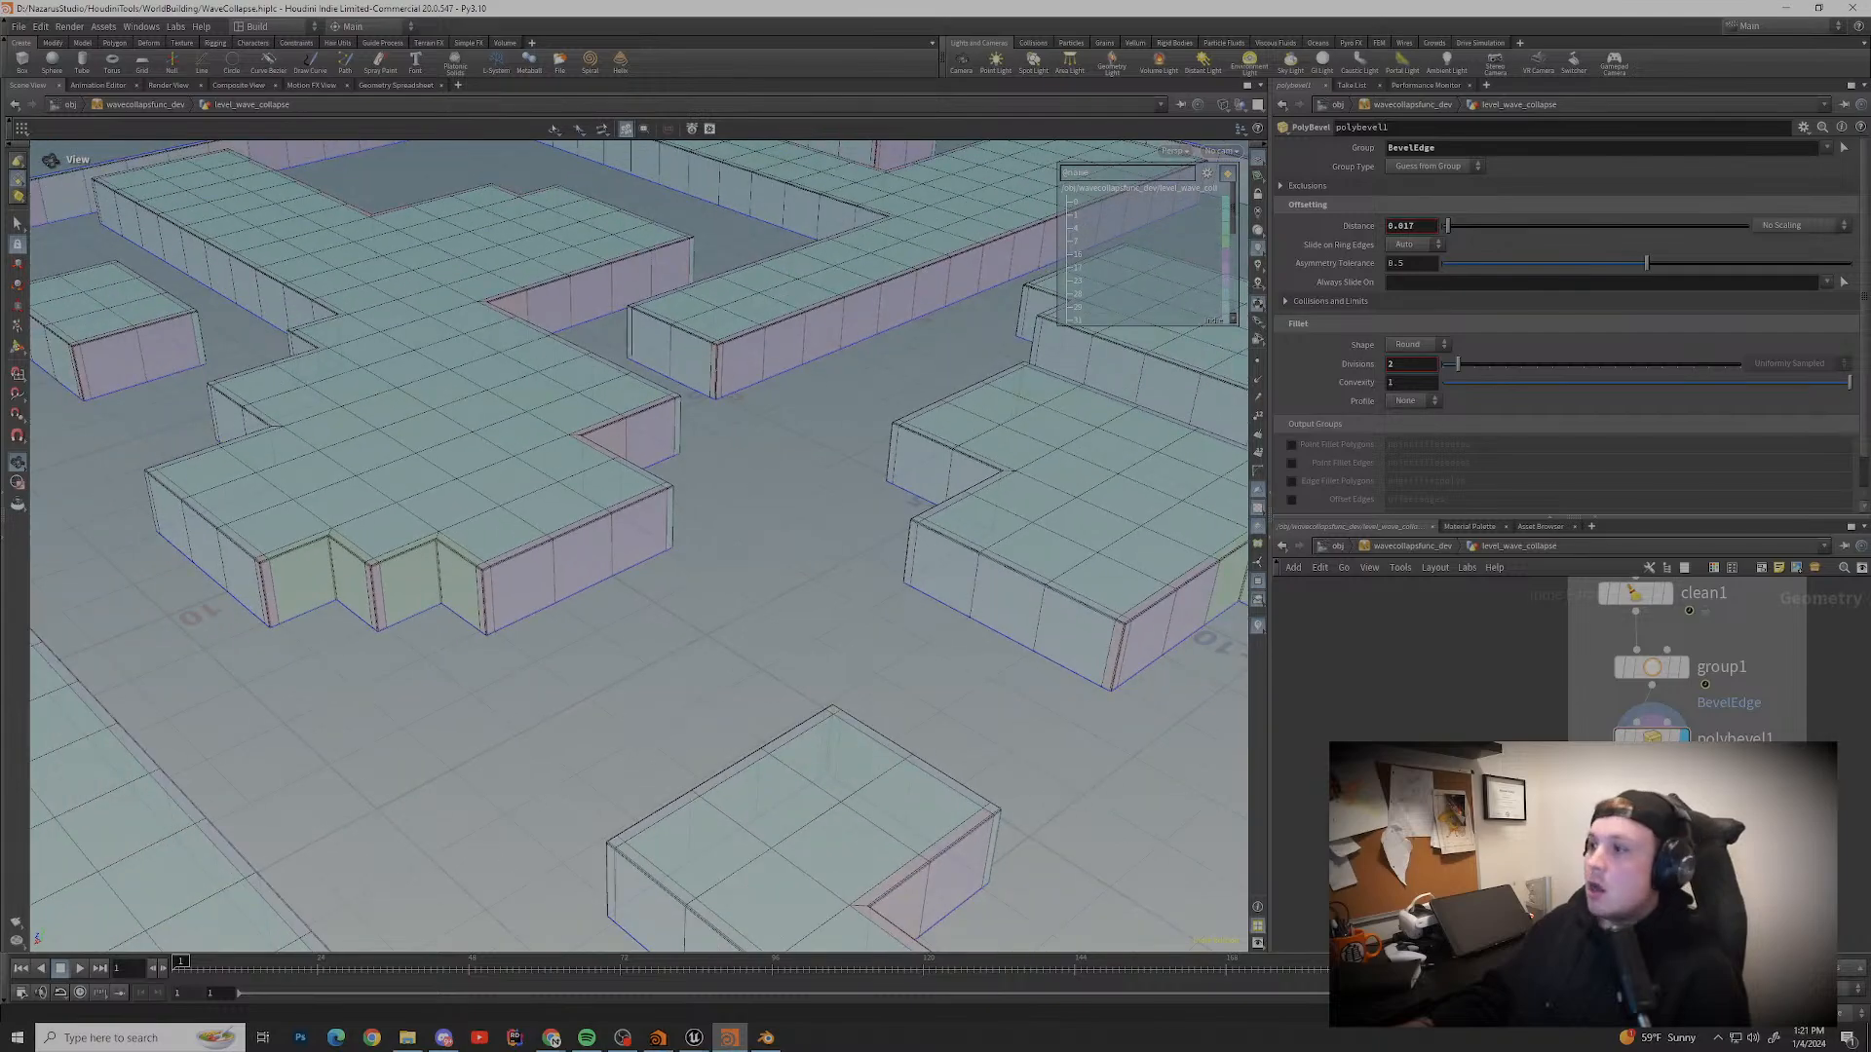
Step: Examine the bevelled outer corners and top edges of the neighbouring blocks up close from several angles
scroll(818, 448, "up", 10)
middle_click_drag(799, 487, 643, 628)
scroll(638, 643, "up", 5)
left_click_drag(638, 643, 483, 522)
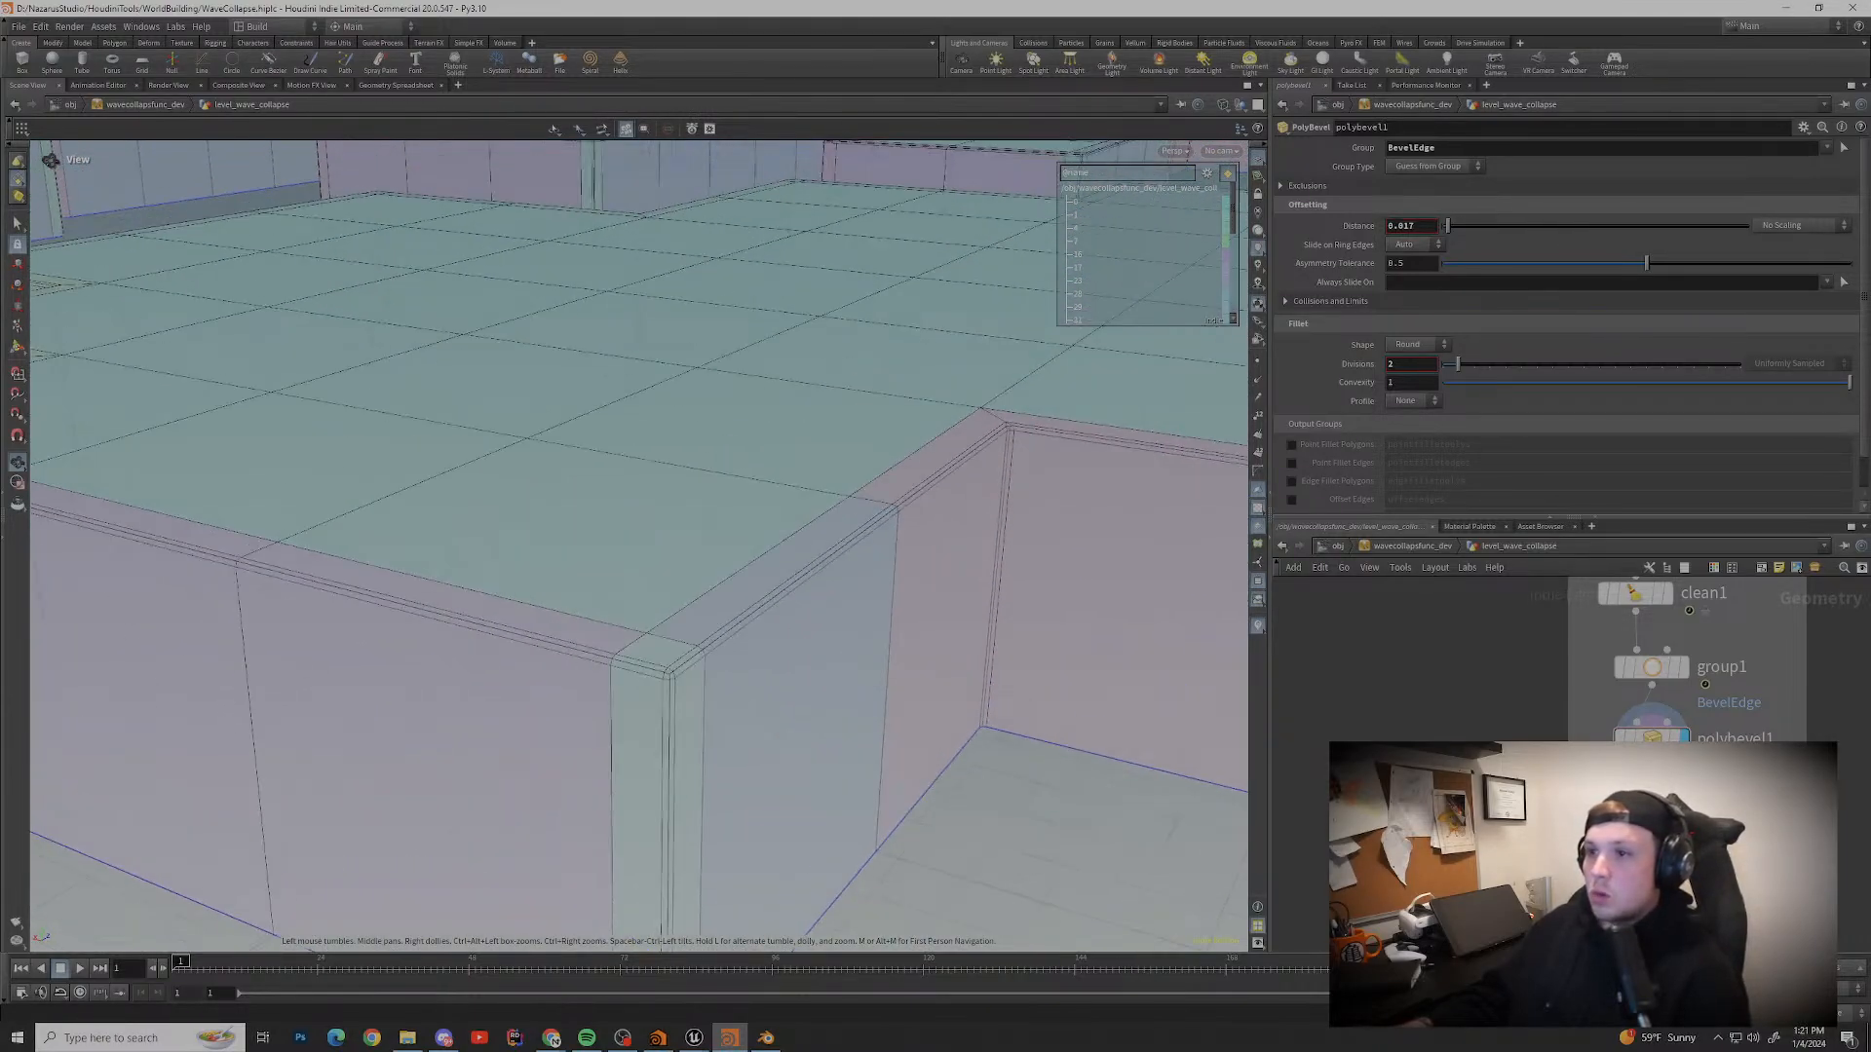
scroll(639, 545, "down", 2)
scroll(604, 565, "up", 4)
scroll(639, 546, "down", 8)
left_click_drag(584, 516, 838, 575)
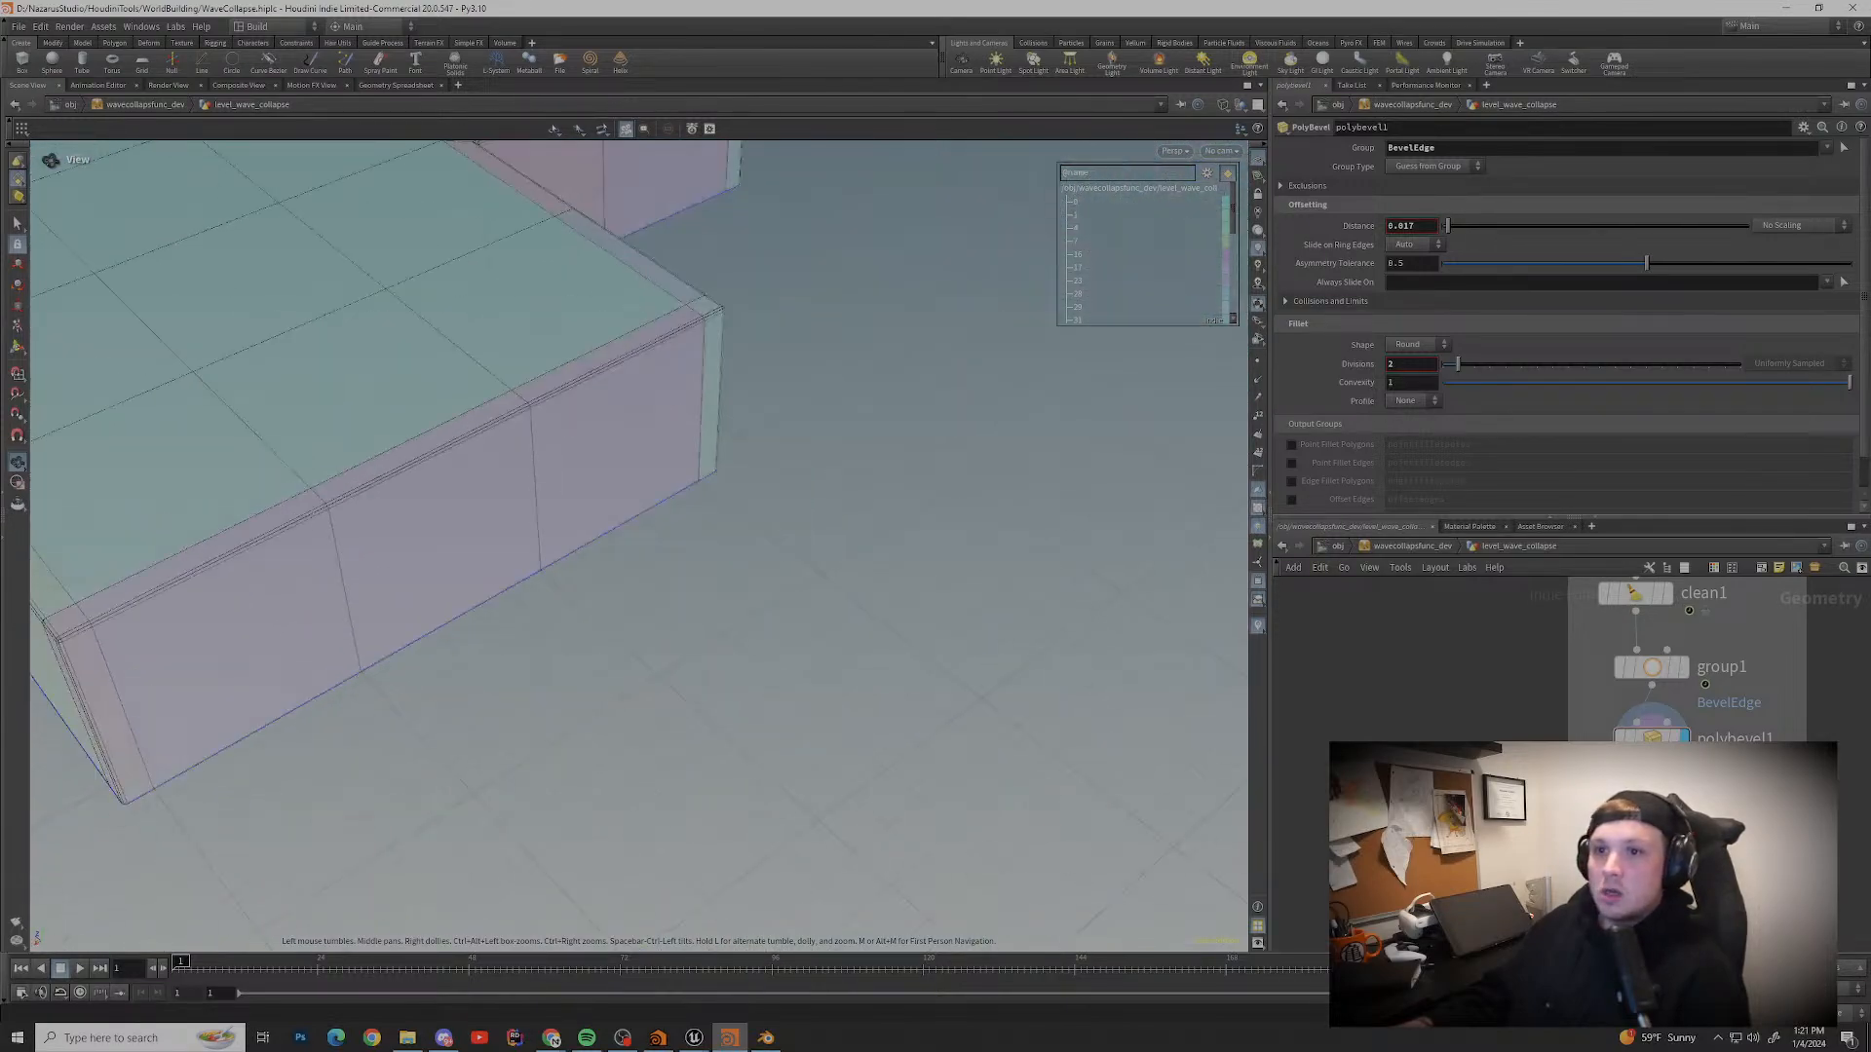
scroll(640, 545, "down", 4)
middle_click_drag(390, 487, 858, 585)
left_click_drag(623, 546, 658, 522)
middle_click_drag(438, 468, 935, 560)
scroll(443, 536, "up", 4)
scroll(639, 546, "down", 8)
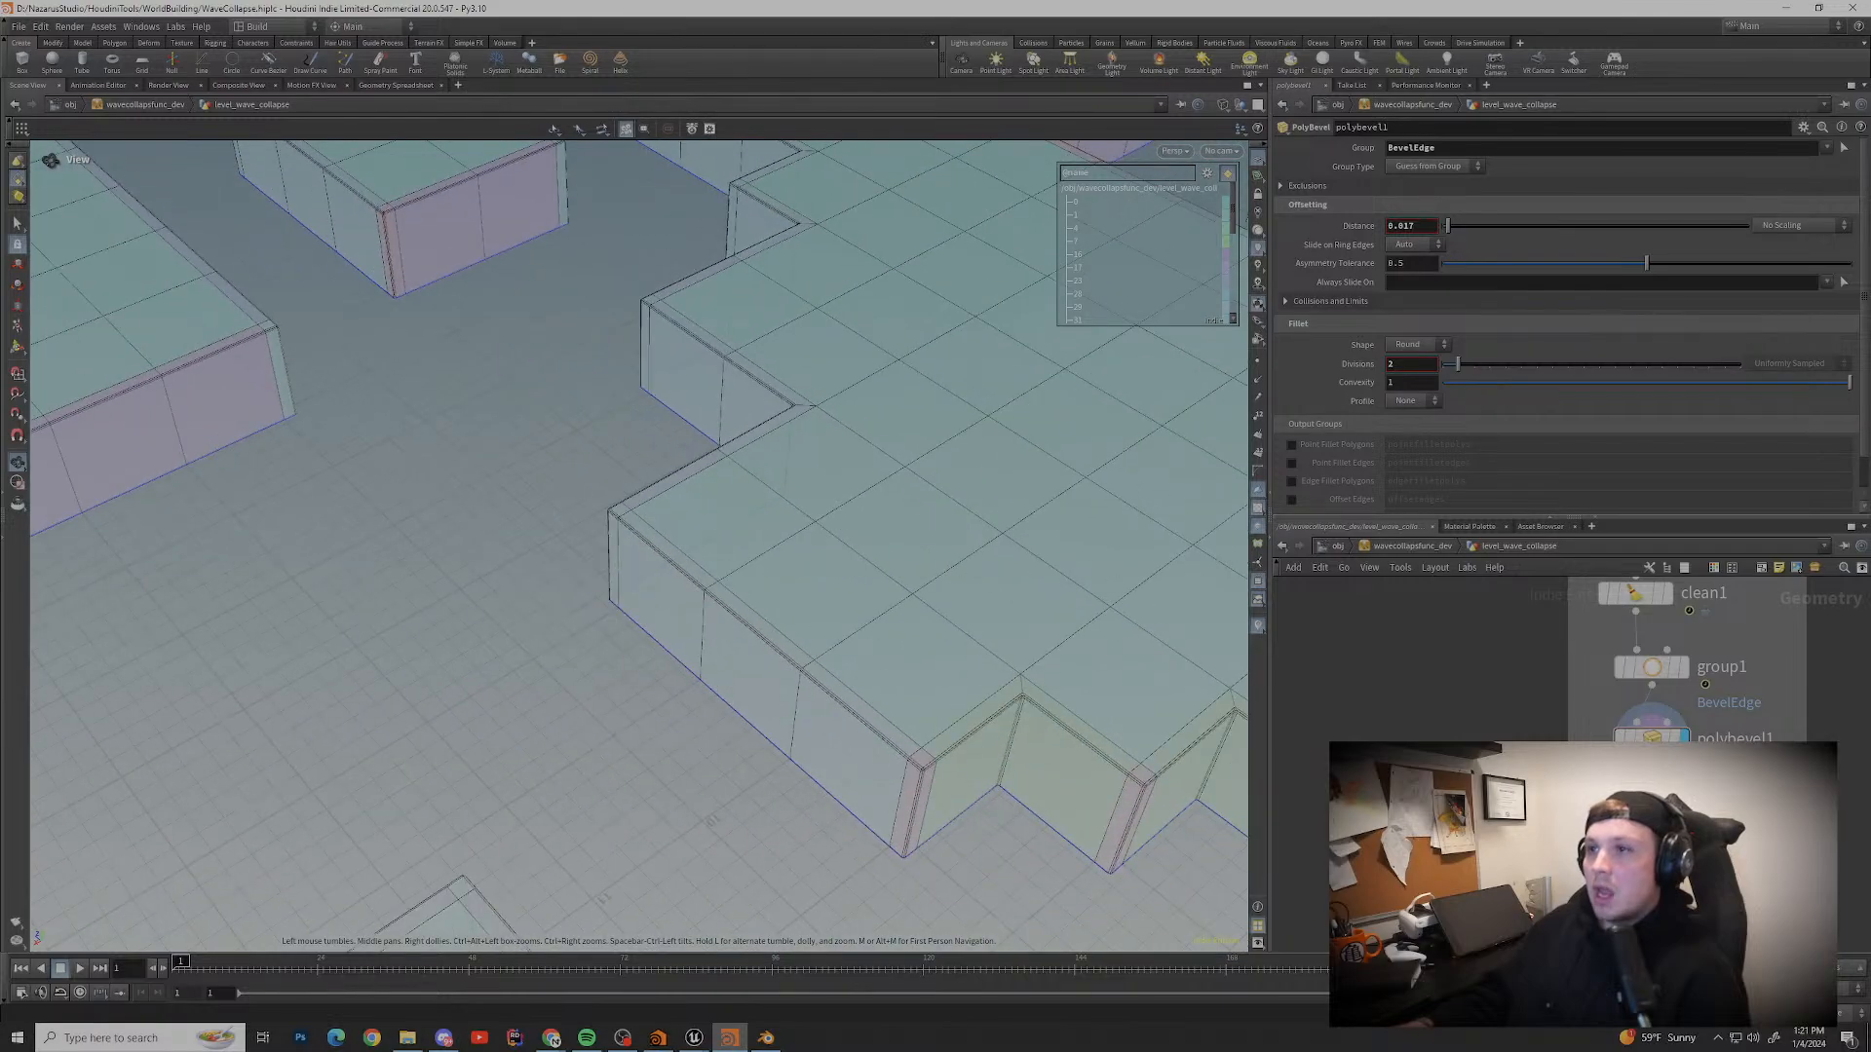
Step: Display the blast1 node of the Collision Geo branch and examine its open-topped walls from several angles
scroll(639, 545, "down", 5)
scroll(1383, 663, "up", 6)
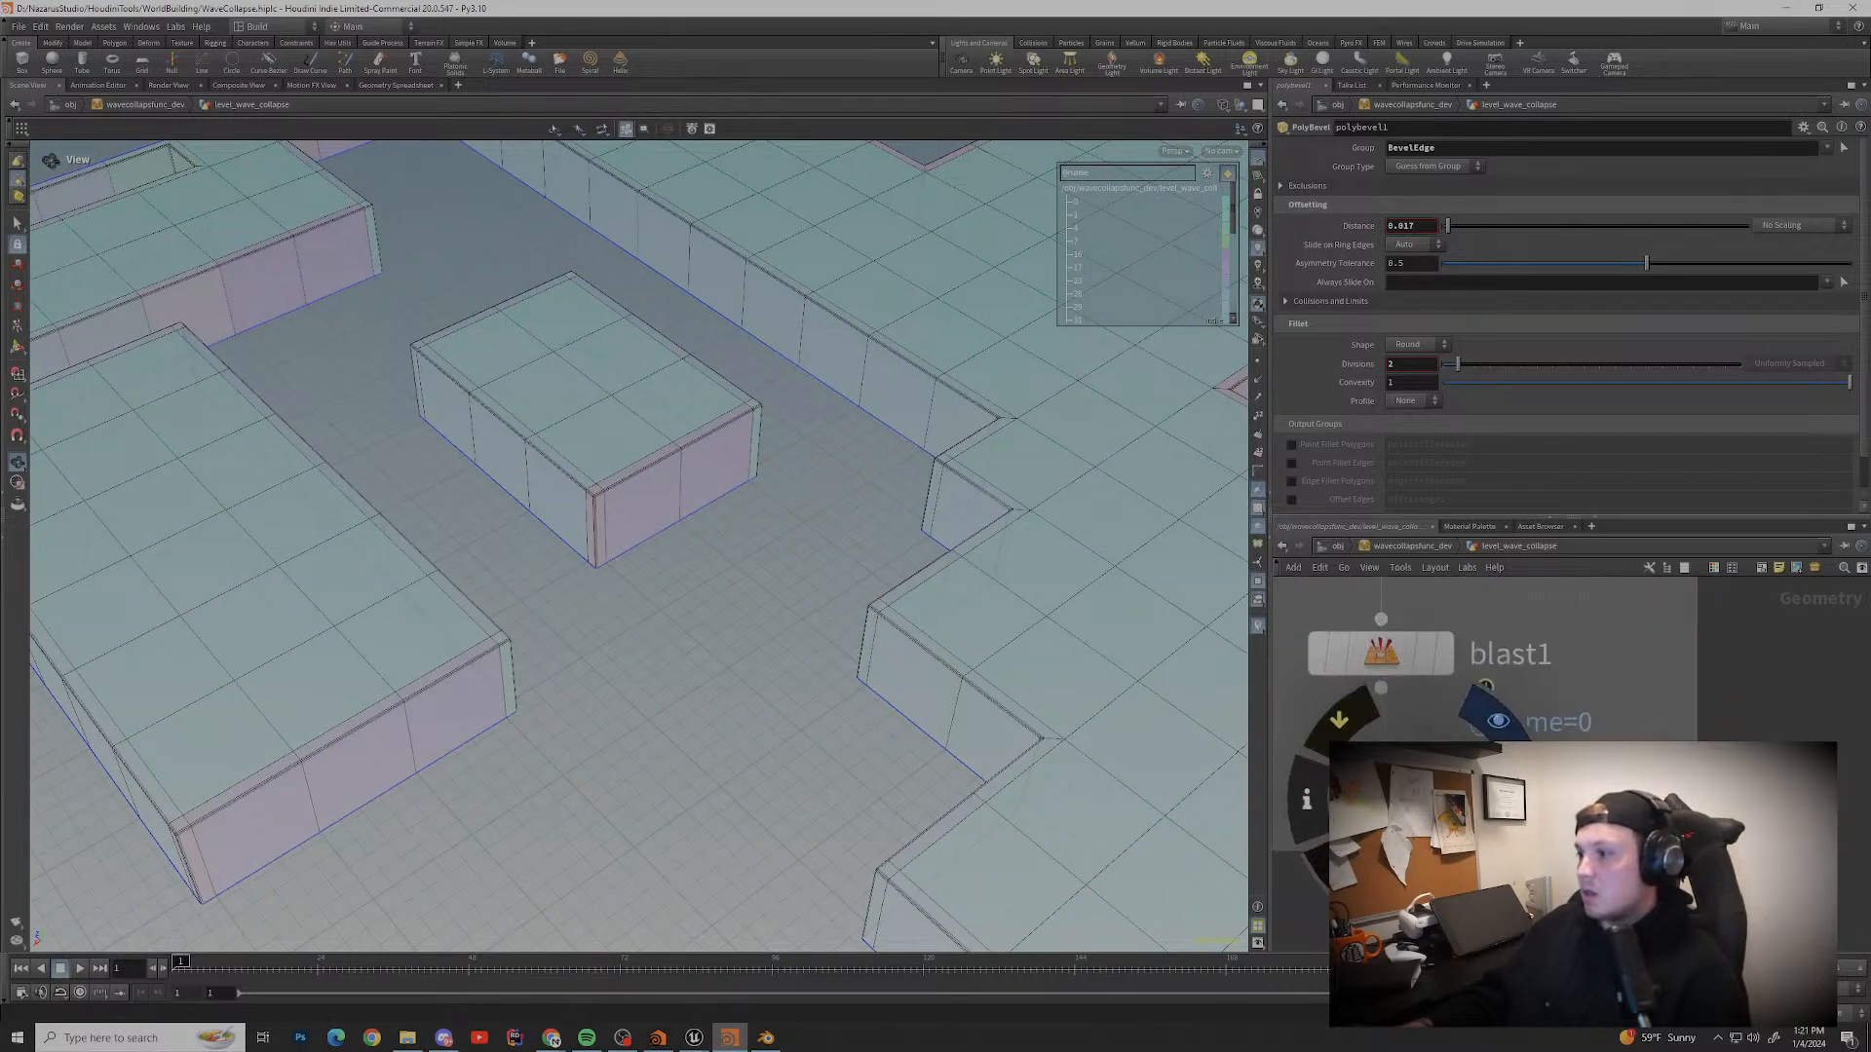
scroll(639, 545, "down", 5)
left_click_drag(639, 545, 721, 535)
scroll(721, 536, "up", 3)
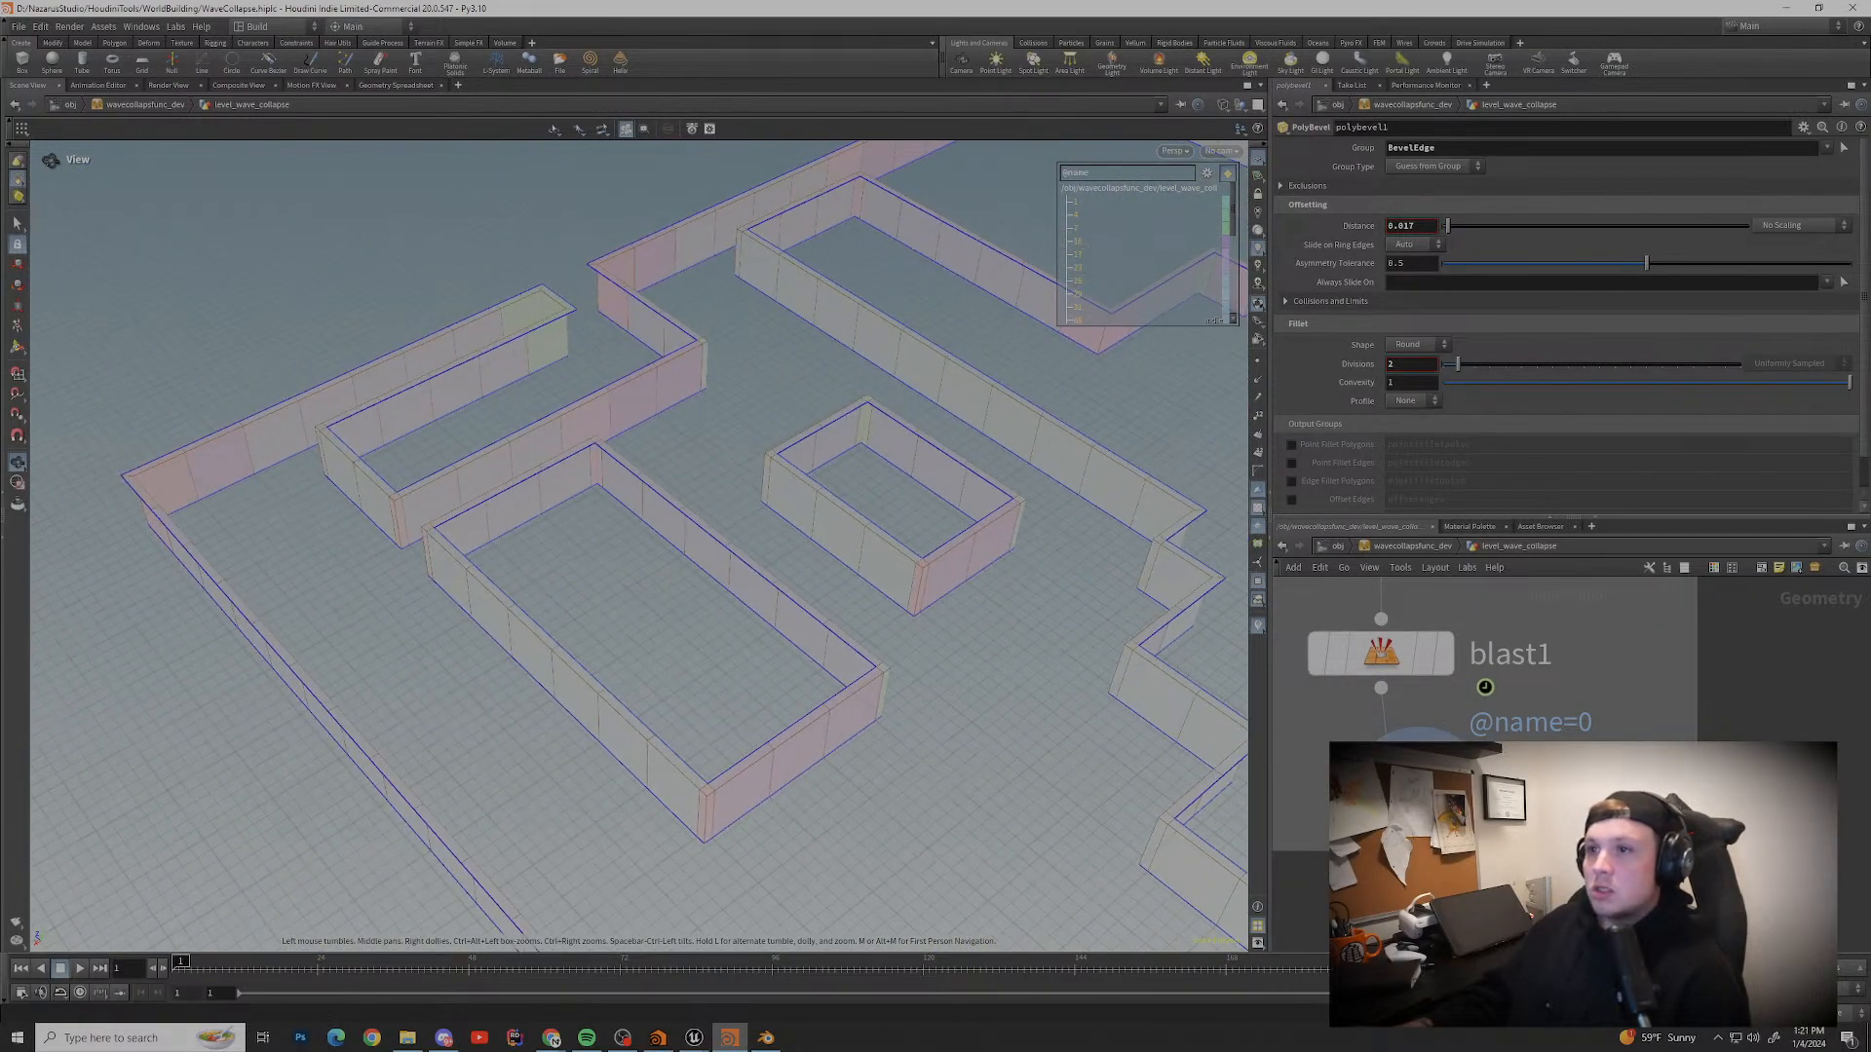
scroll(721, 536, "up", 8)
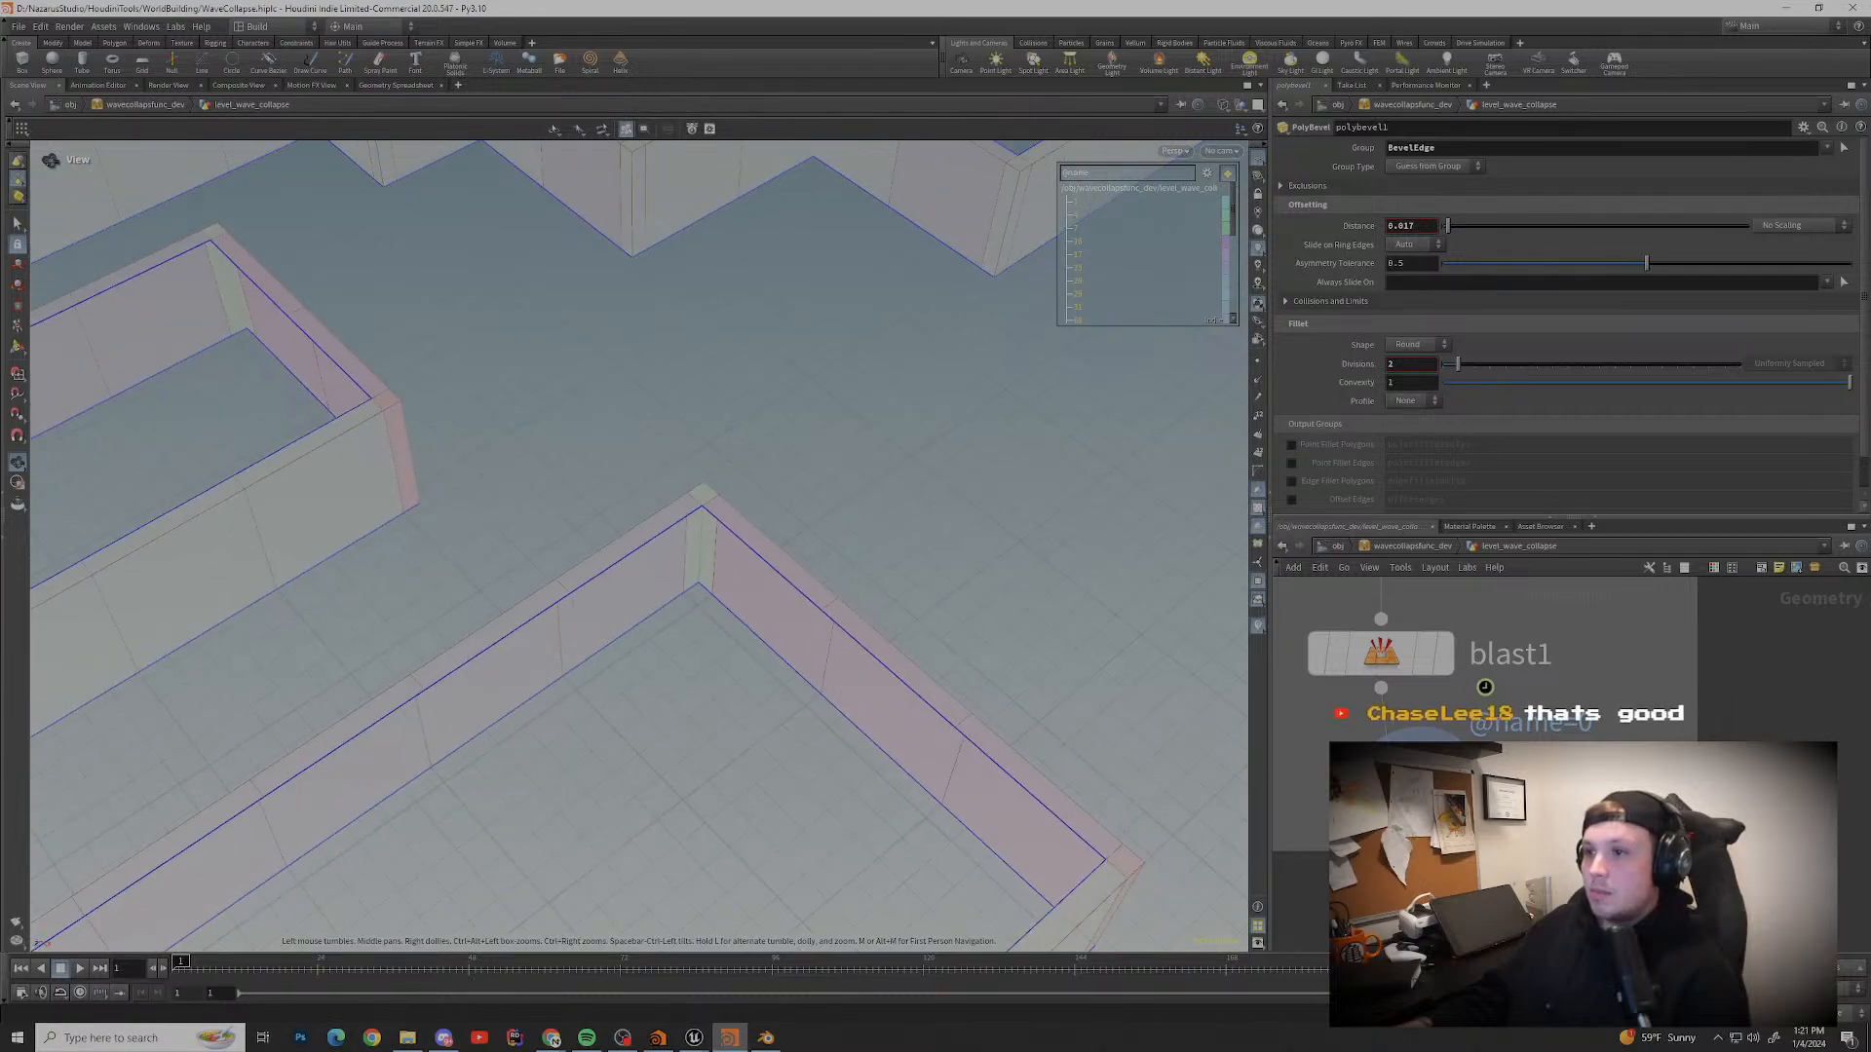
scroll(639, 545, "down", 3)
middle_click_drag(639, 546, 682, 585)
scroll(682, 584, "up", 4)
scroll(682, 585, "down", 2)
left_click_drag(682, 584, 798, 546)
left_click_drag(624, 546, 517, 492)
middle_click_drag(936, 546, 302, 468)
scroll(624, 526, "down", 3)
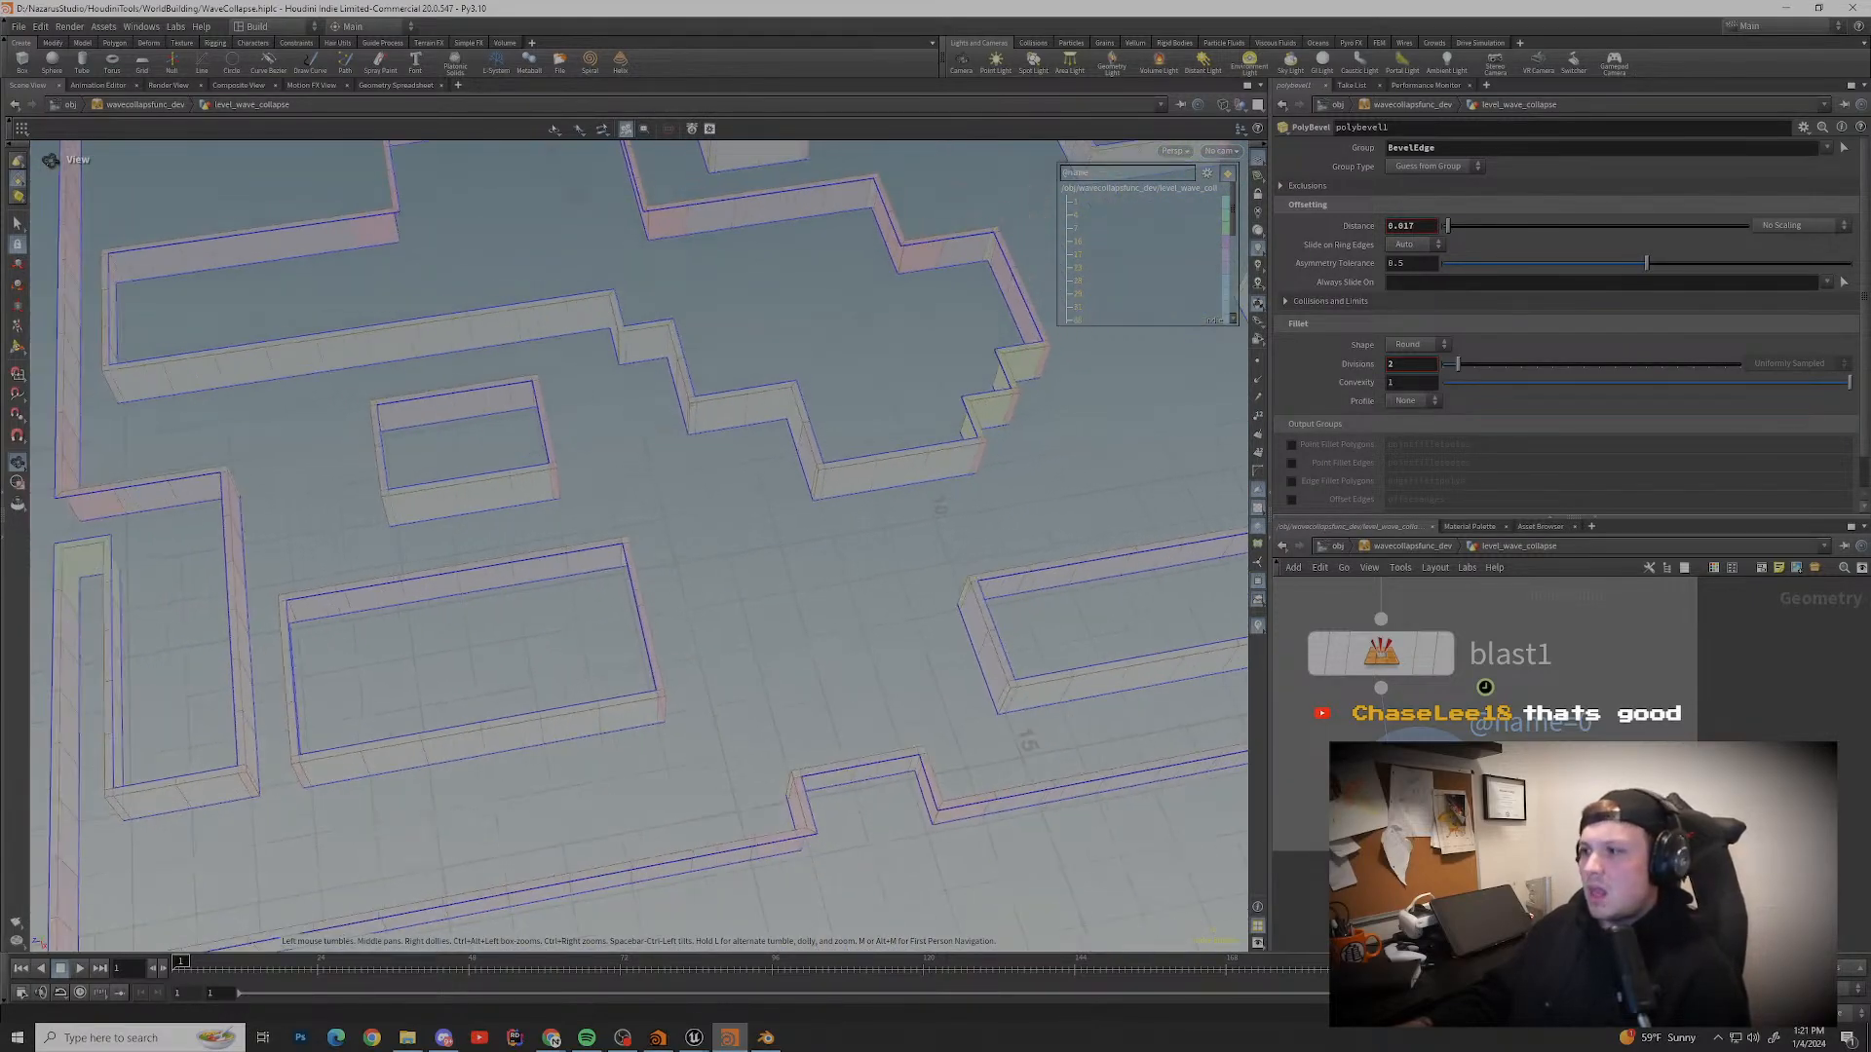
Step: Display the triangulated result below polybevel1 in the Geometry branch and examine its blocks and the network's two branches
middle_click_drag(1647, 769, 1467, 723)
scroll(1467, 723, "down", 4)
middle_click_drag(1657, 634, 1473, 590)
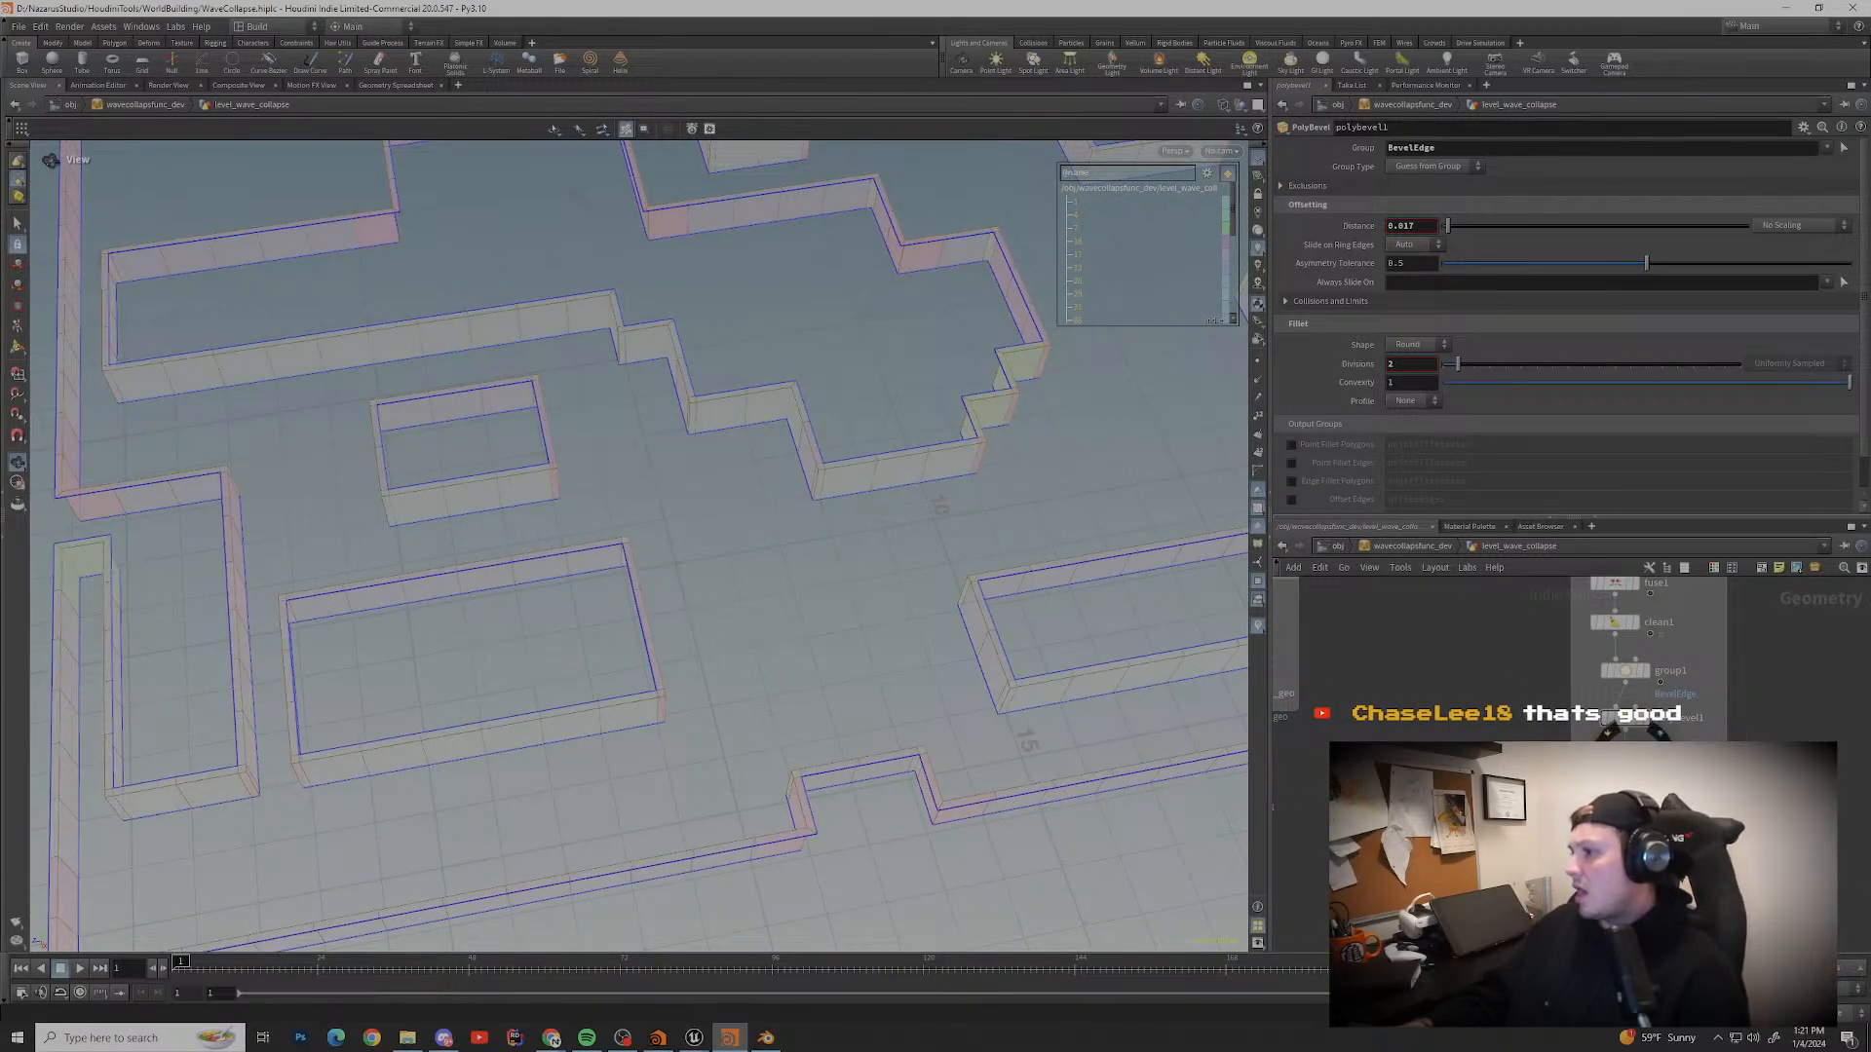
left_click(1653, 761)
middle_click_drag(1520, 682, 1718, 724)
left_click_drag(624, 555, 648, 521)
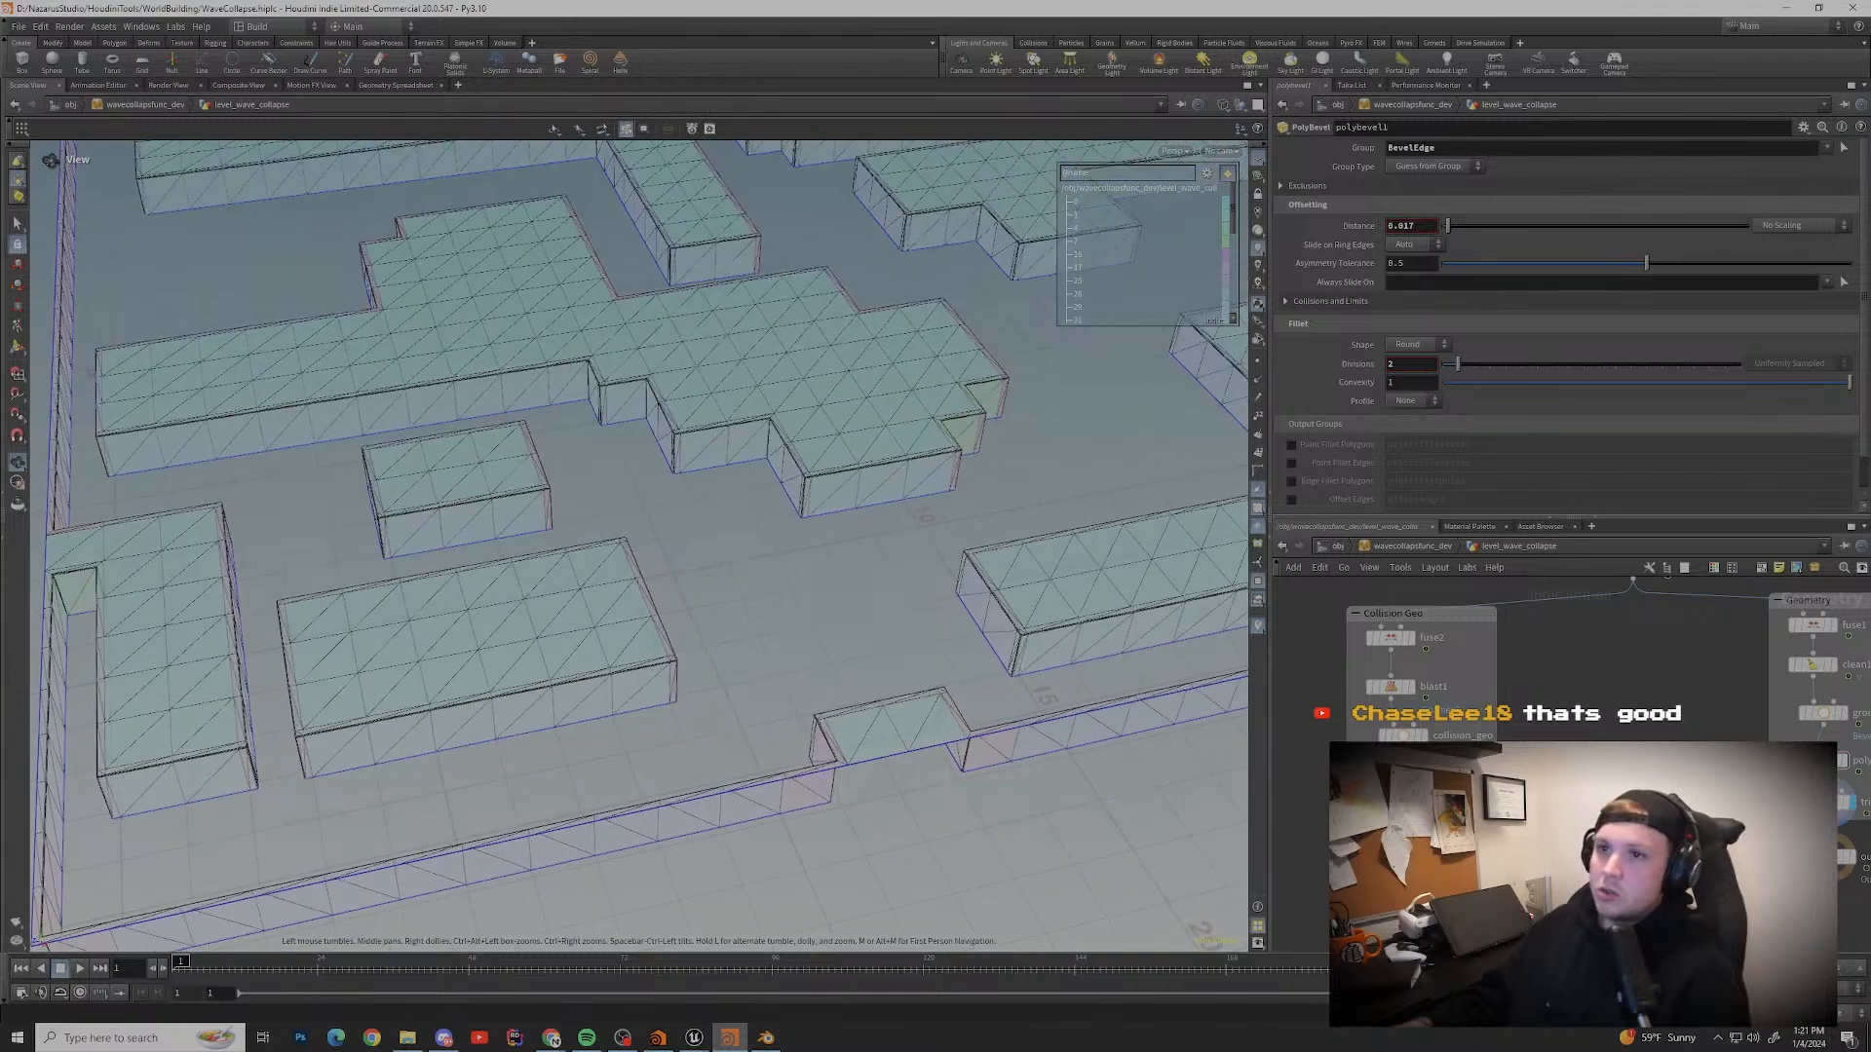
middle_click_drag(546, 507, 926, 596)
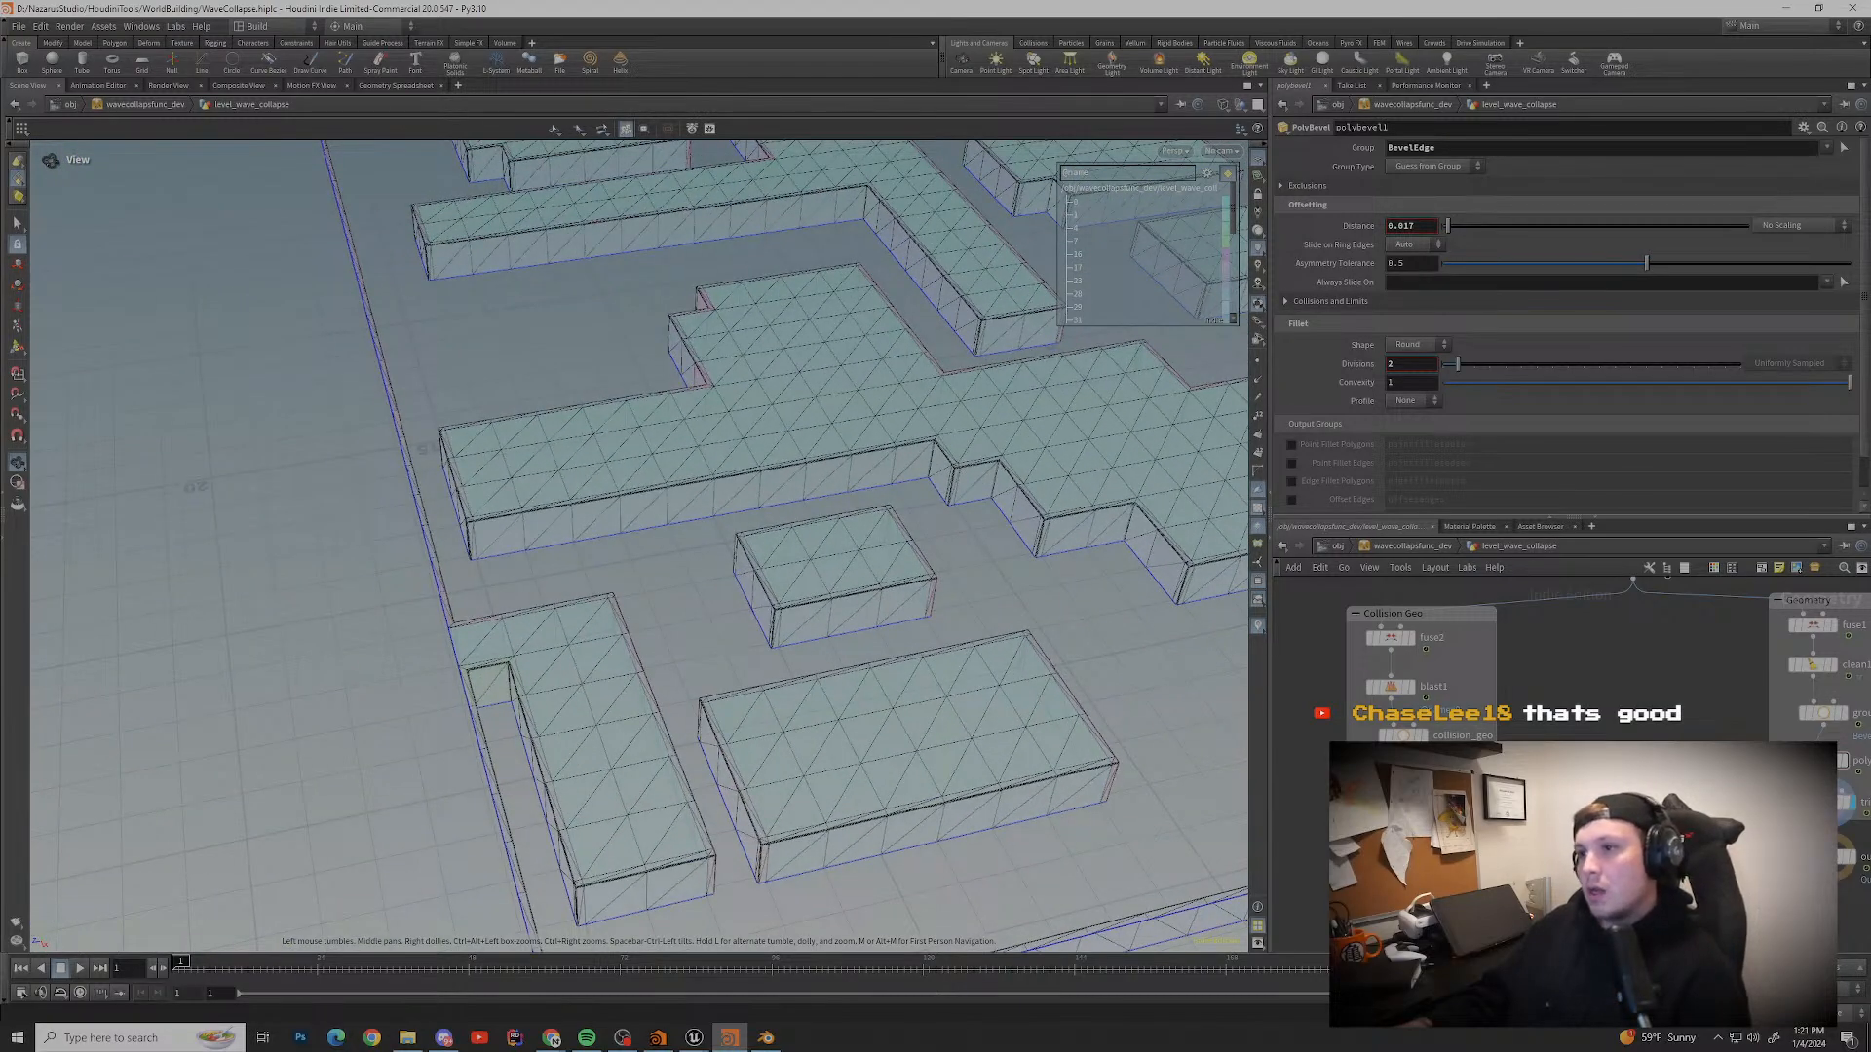
scroll(430, 487, "up", 3)
middle_click_drag(1559, 633, 1564, 706)
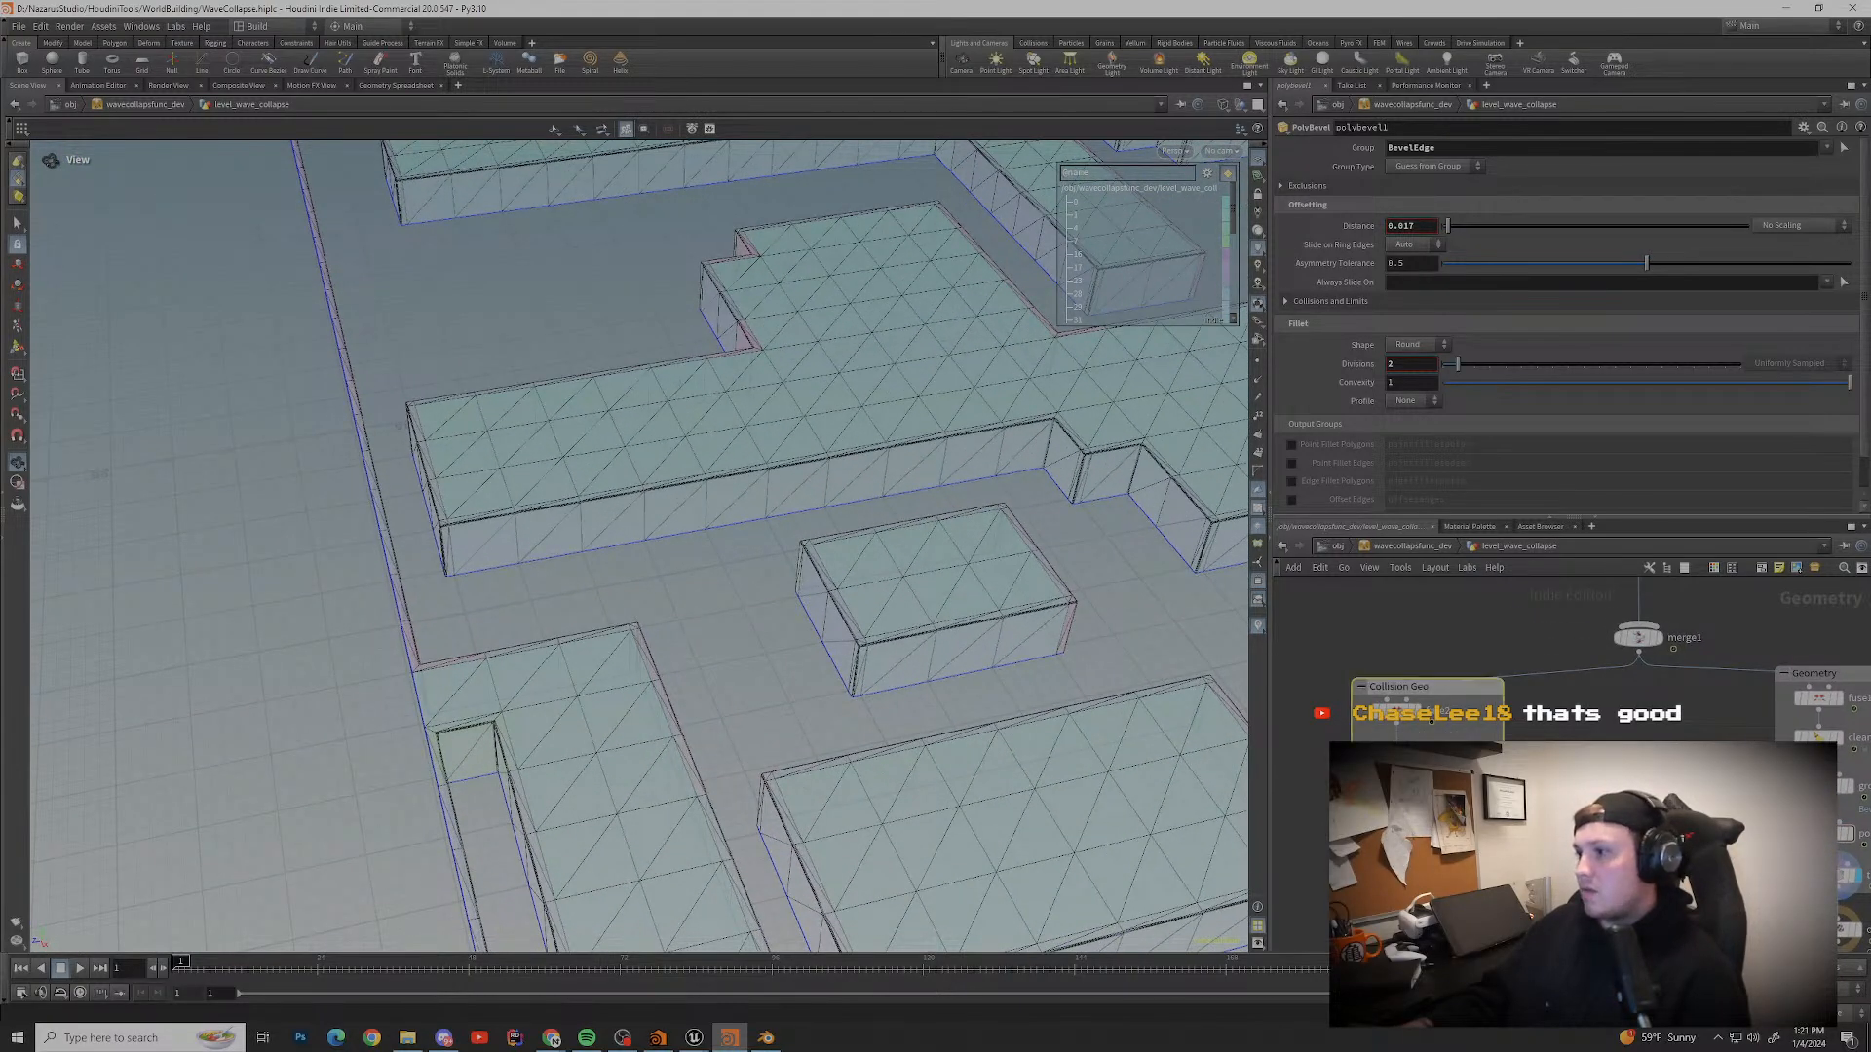
Step: Switch to the Unreal Editor and examine the WaveCollapseFunc Houdini asset in the TestWorld level
mouse_move(694, 1038)
left_click(614, 969)
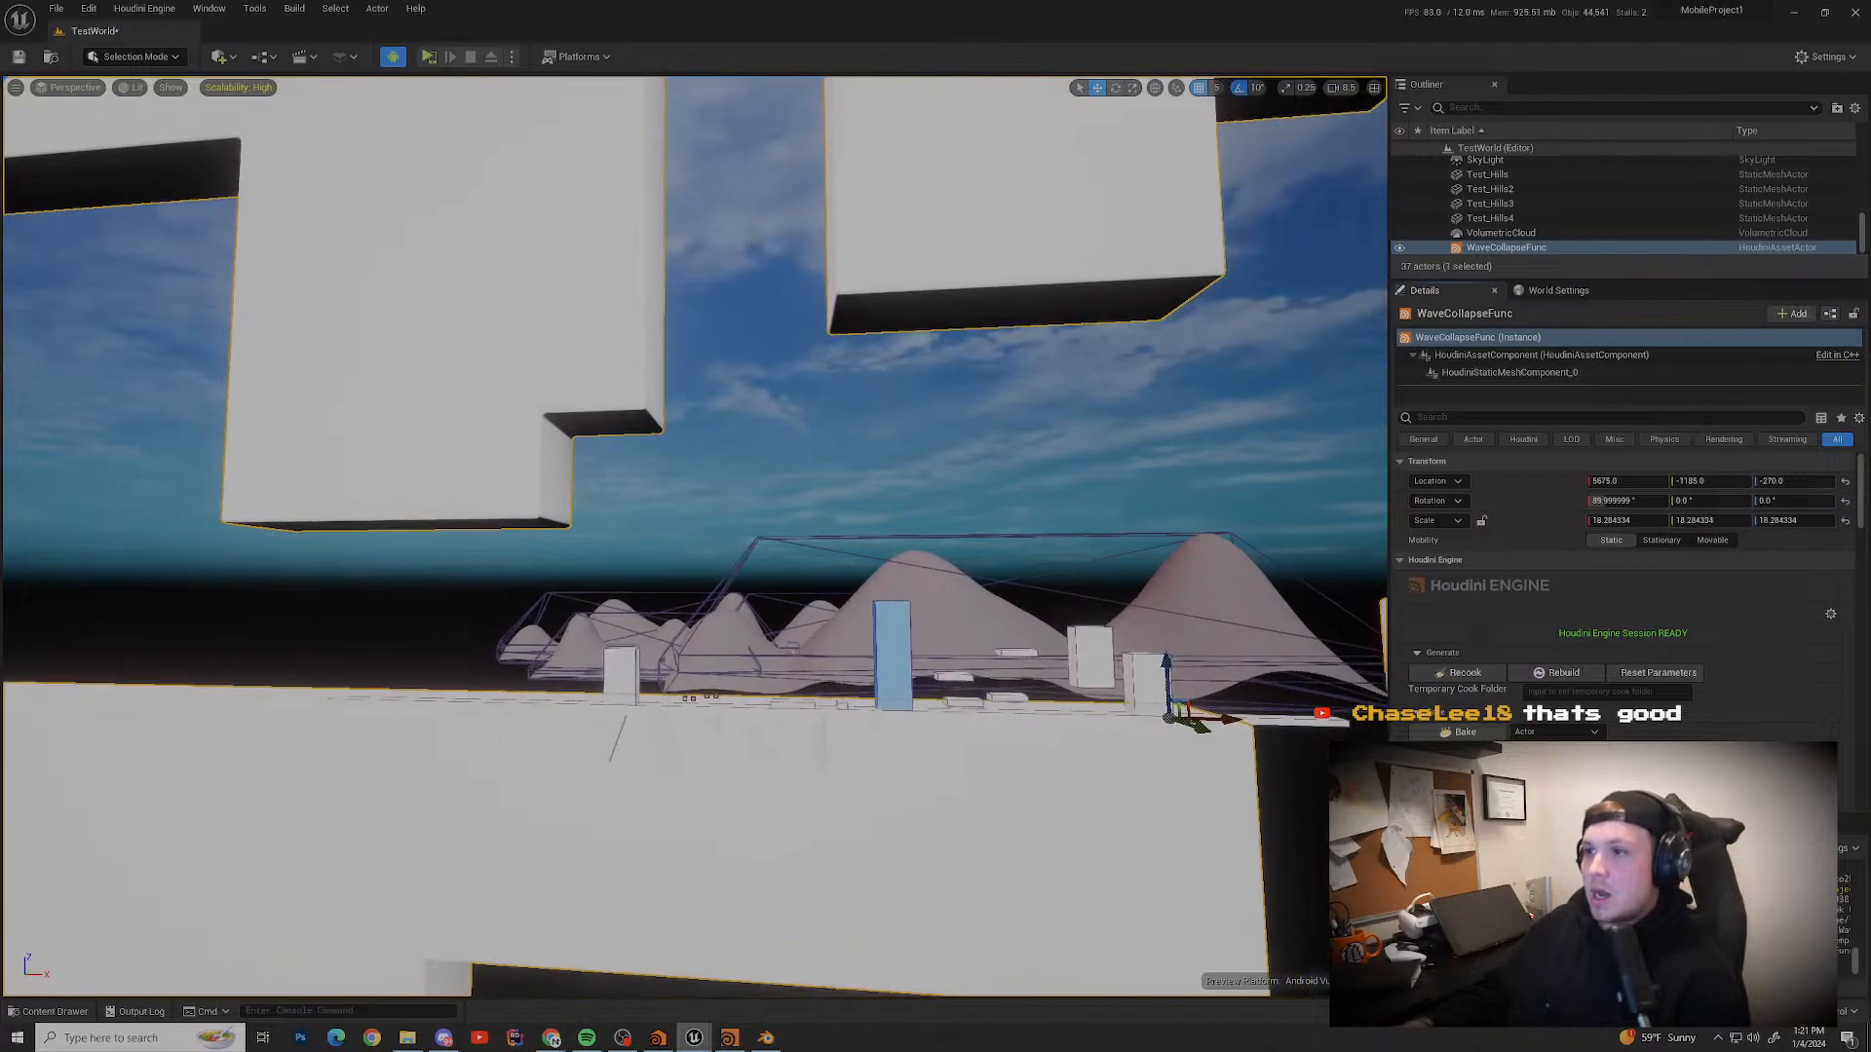
right_click_drag(975, 585, 798, 294)
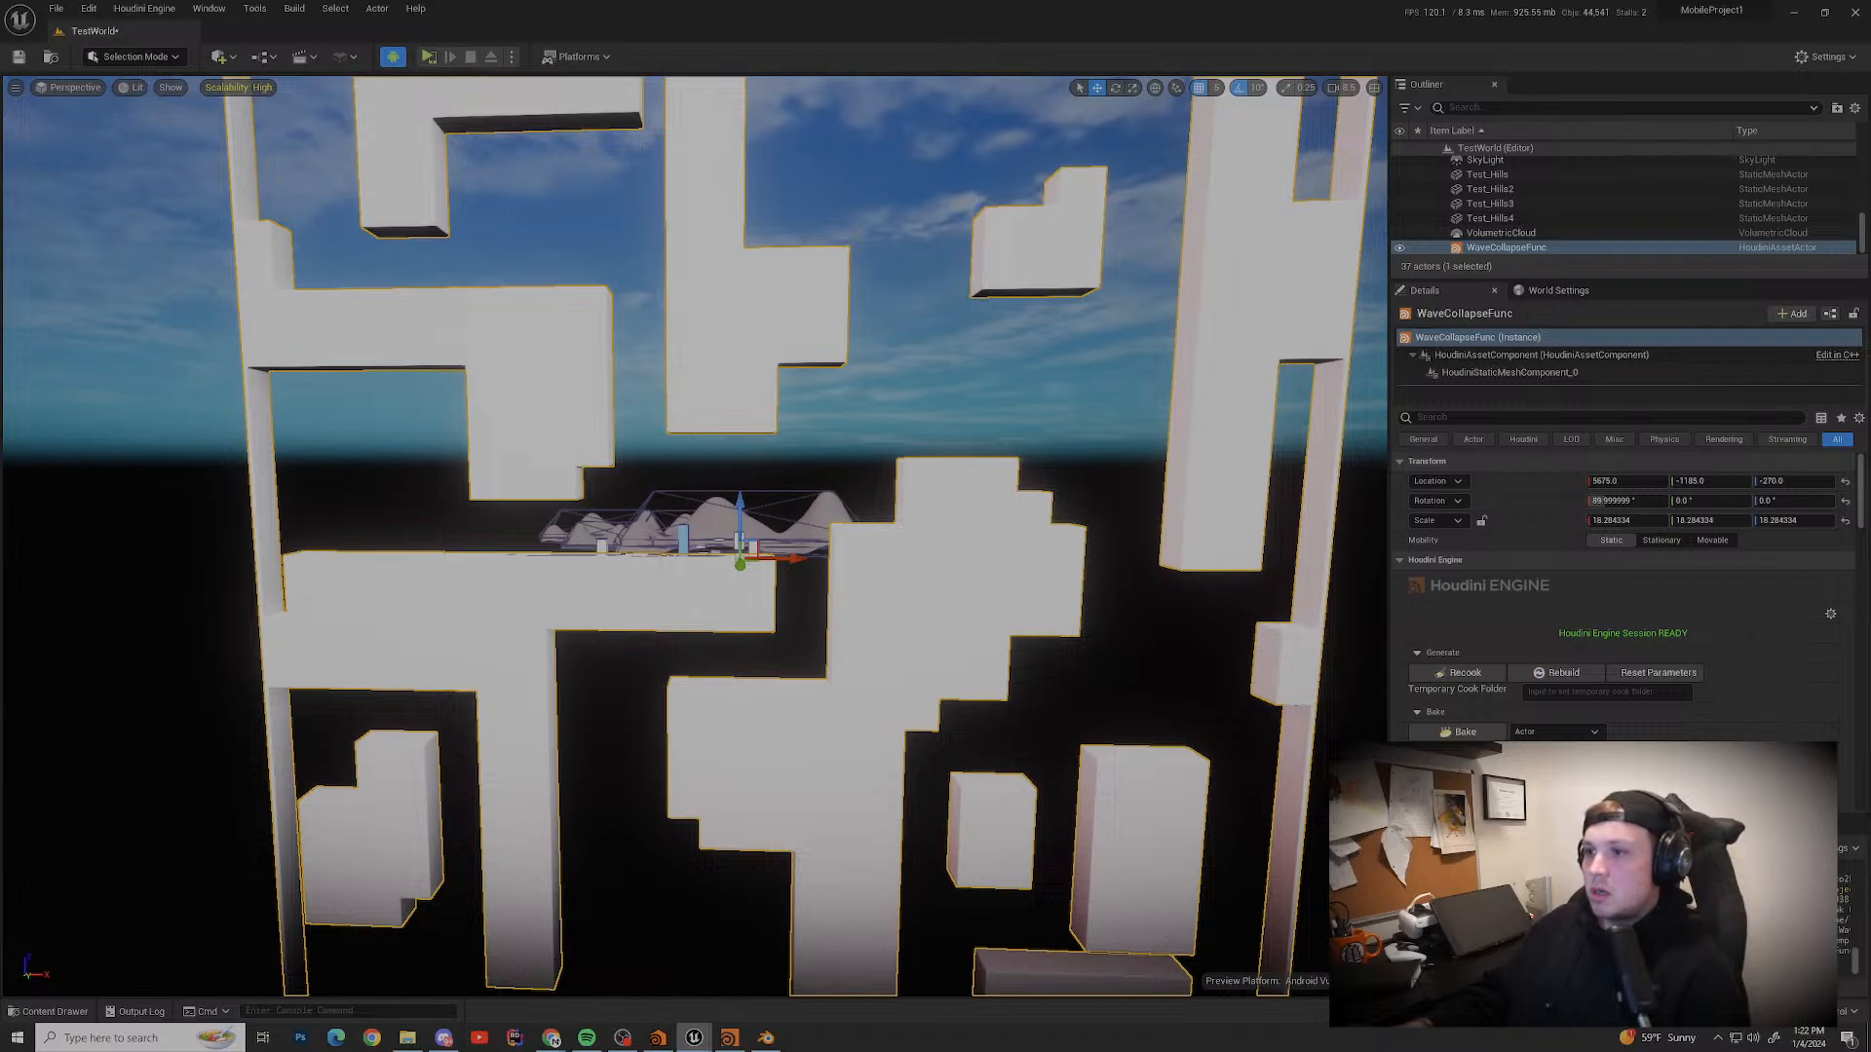
right_click_drag(798, 294, 798, 293)
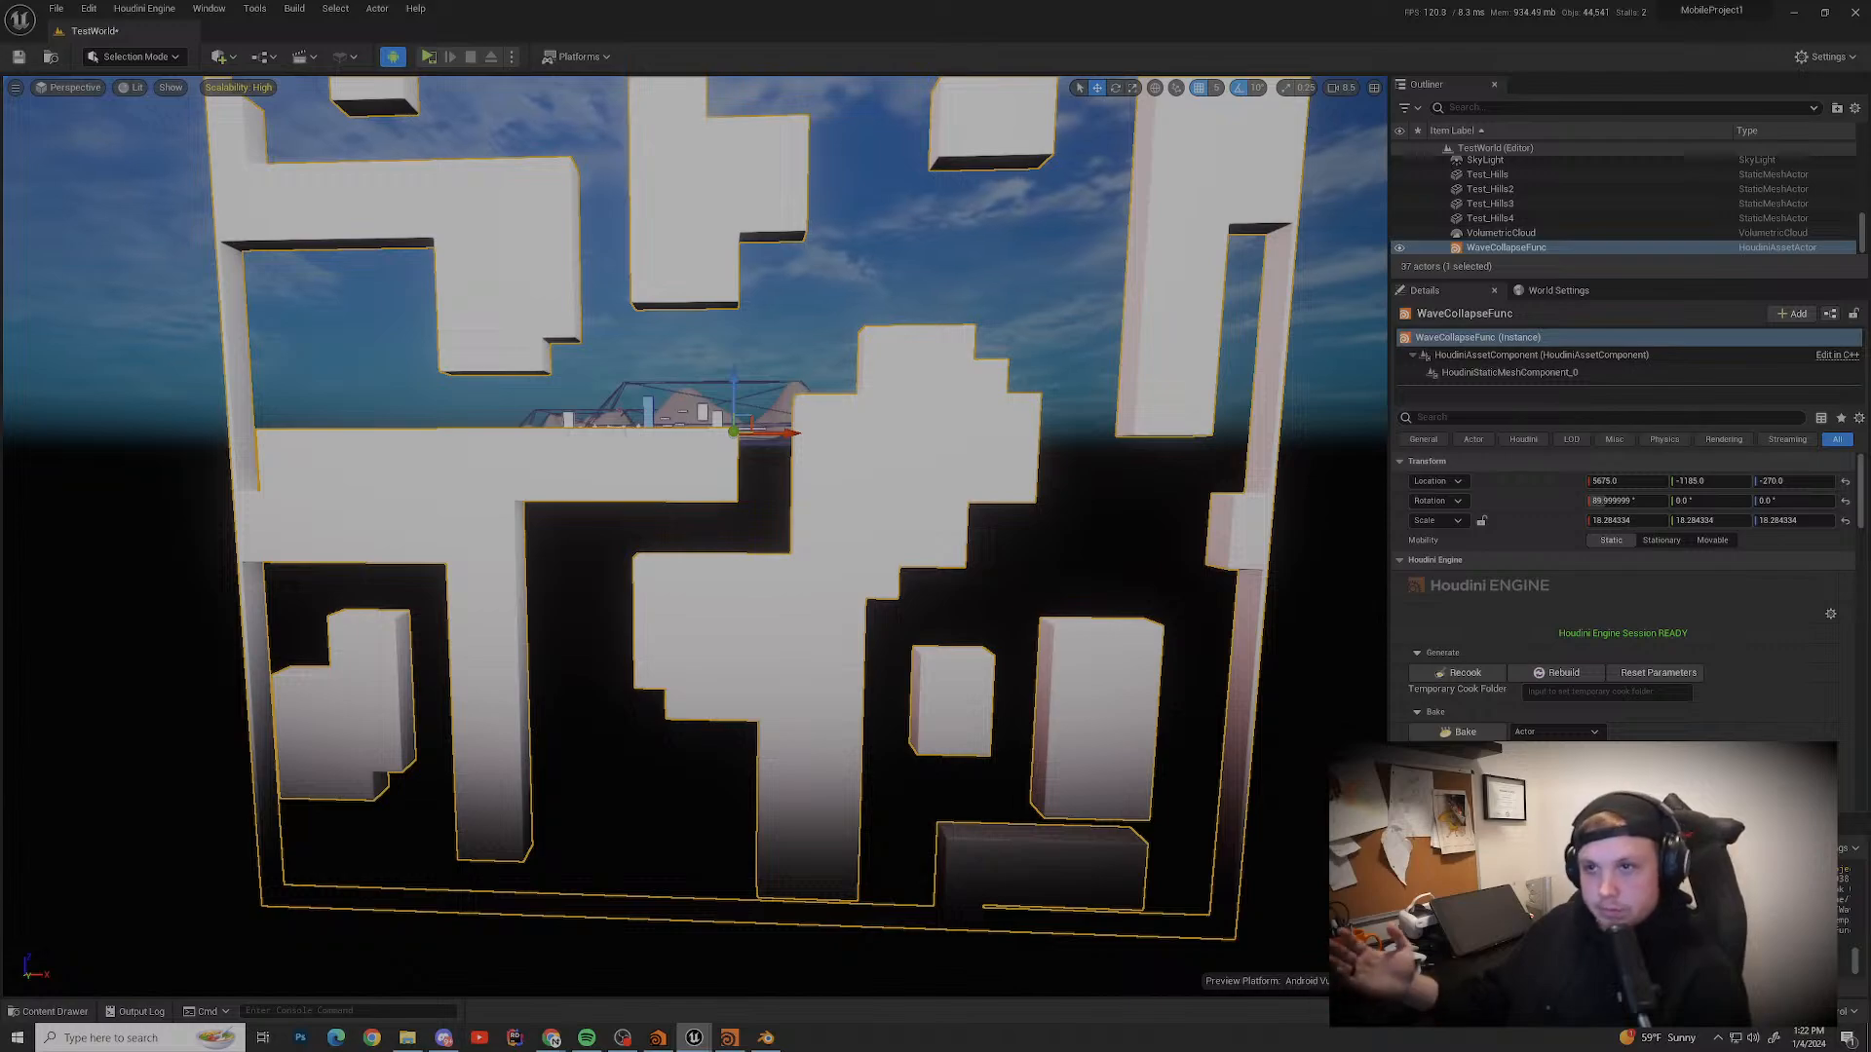
right_click_drag(798, 293, 798, 293)
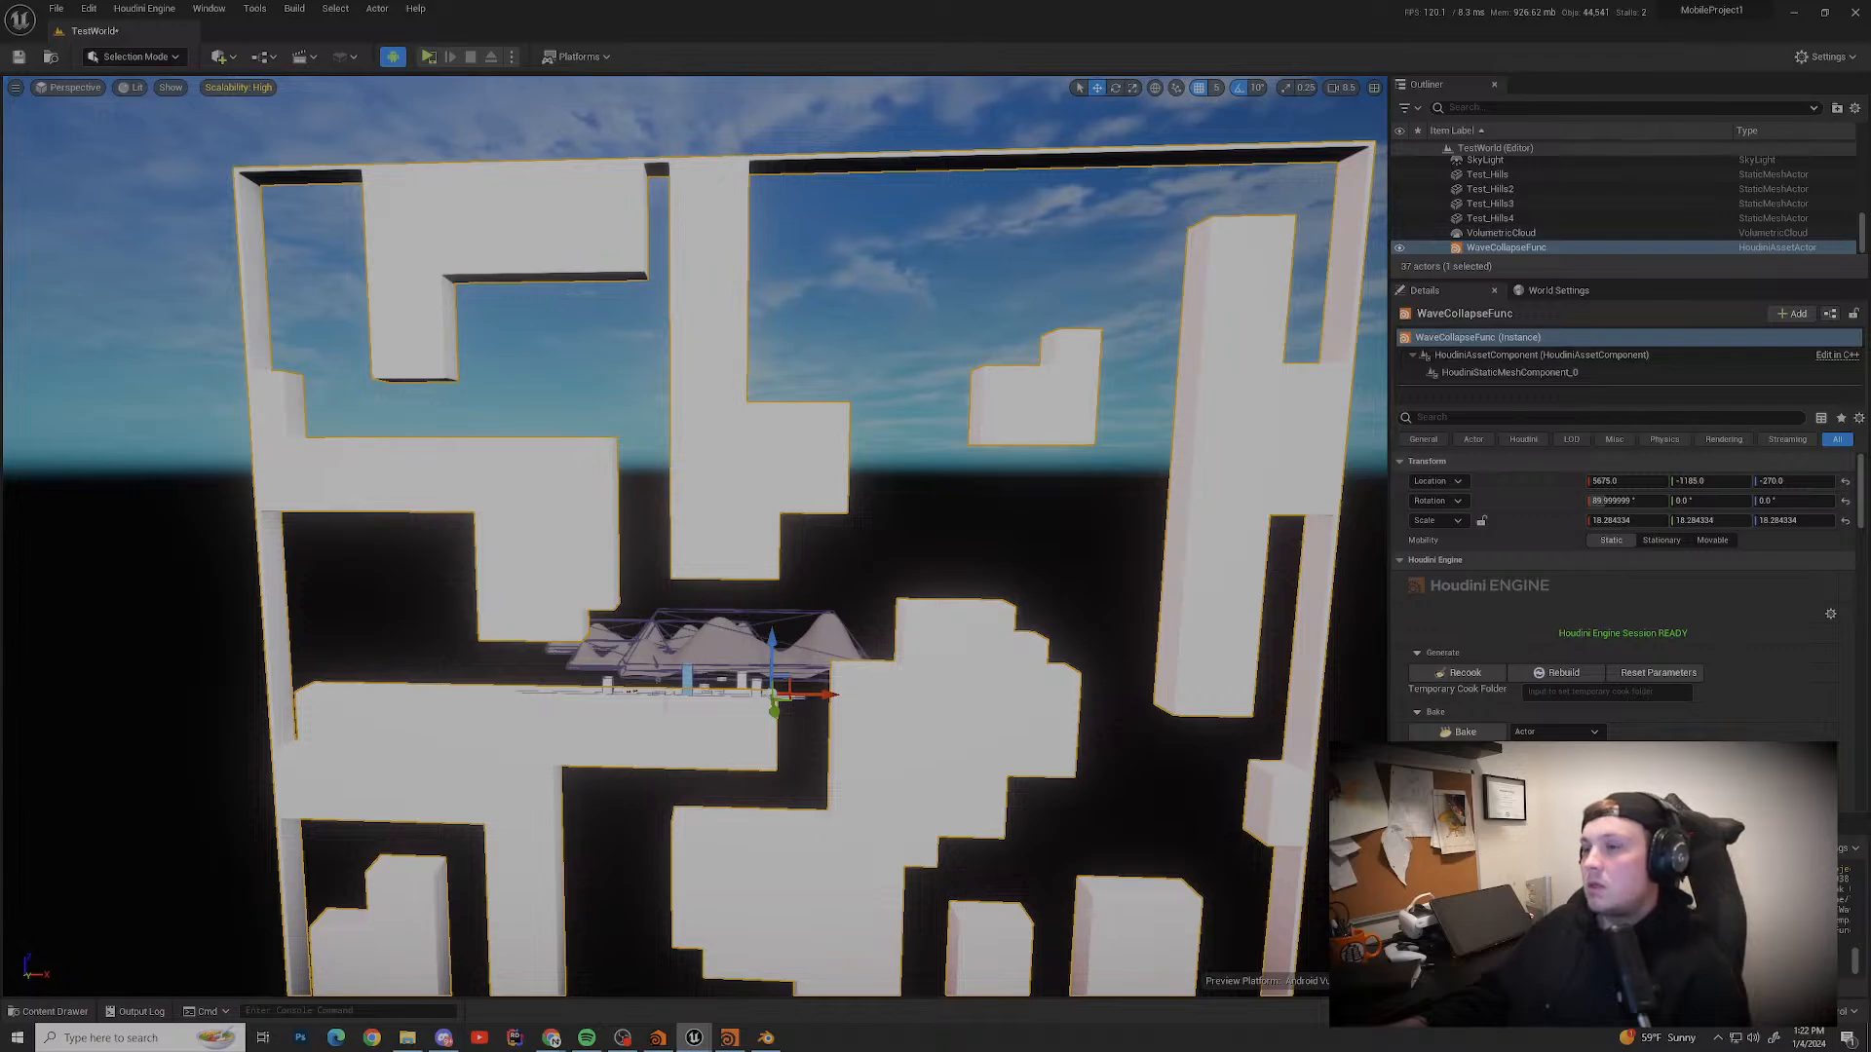
right_click_drag(798, 294, 798, 293)
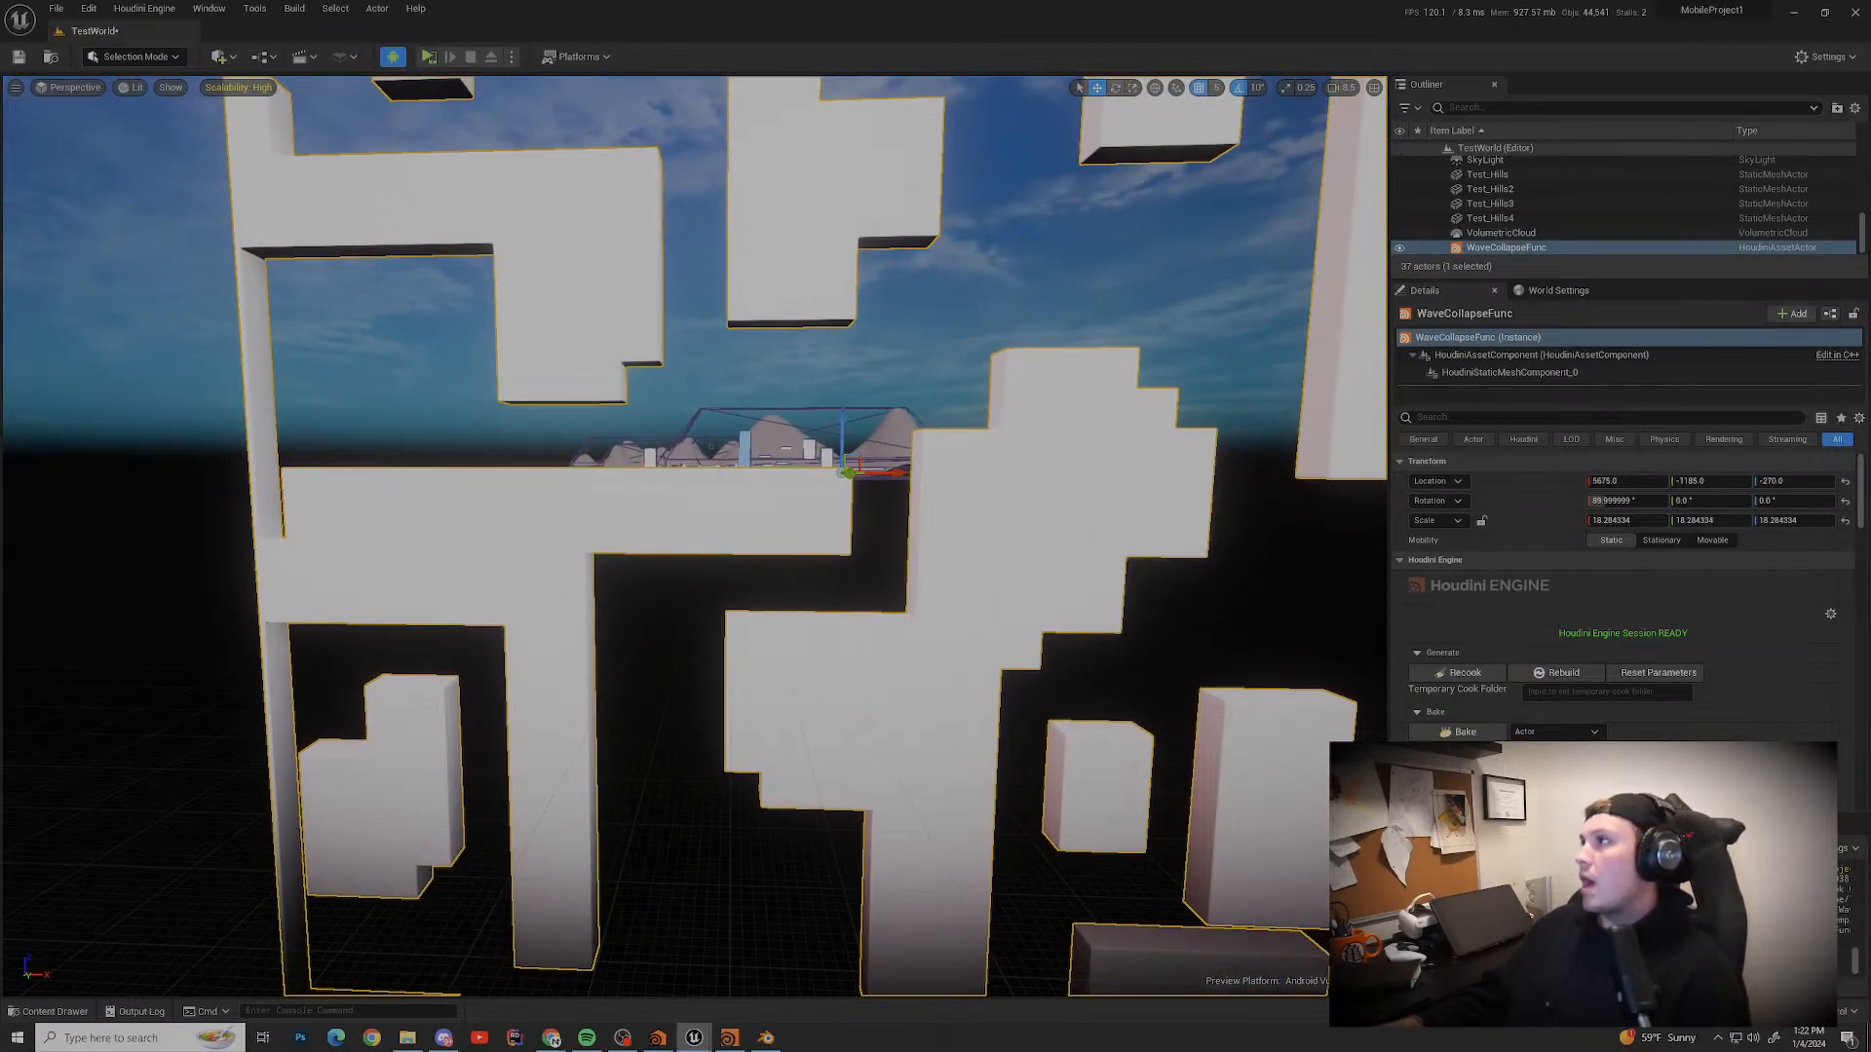
Step: Switch from the Unreal Editor to the HOUDINI FOUNDATION tutorial in Chrome and resume it in full screen
key("alt+Tab")
mouse_move(551, 1037)
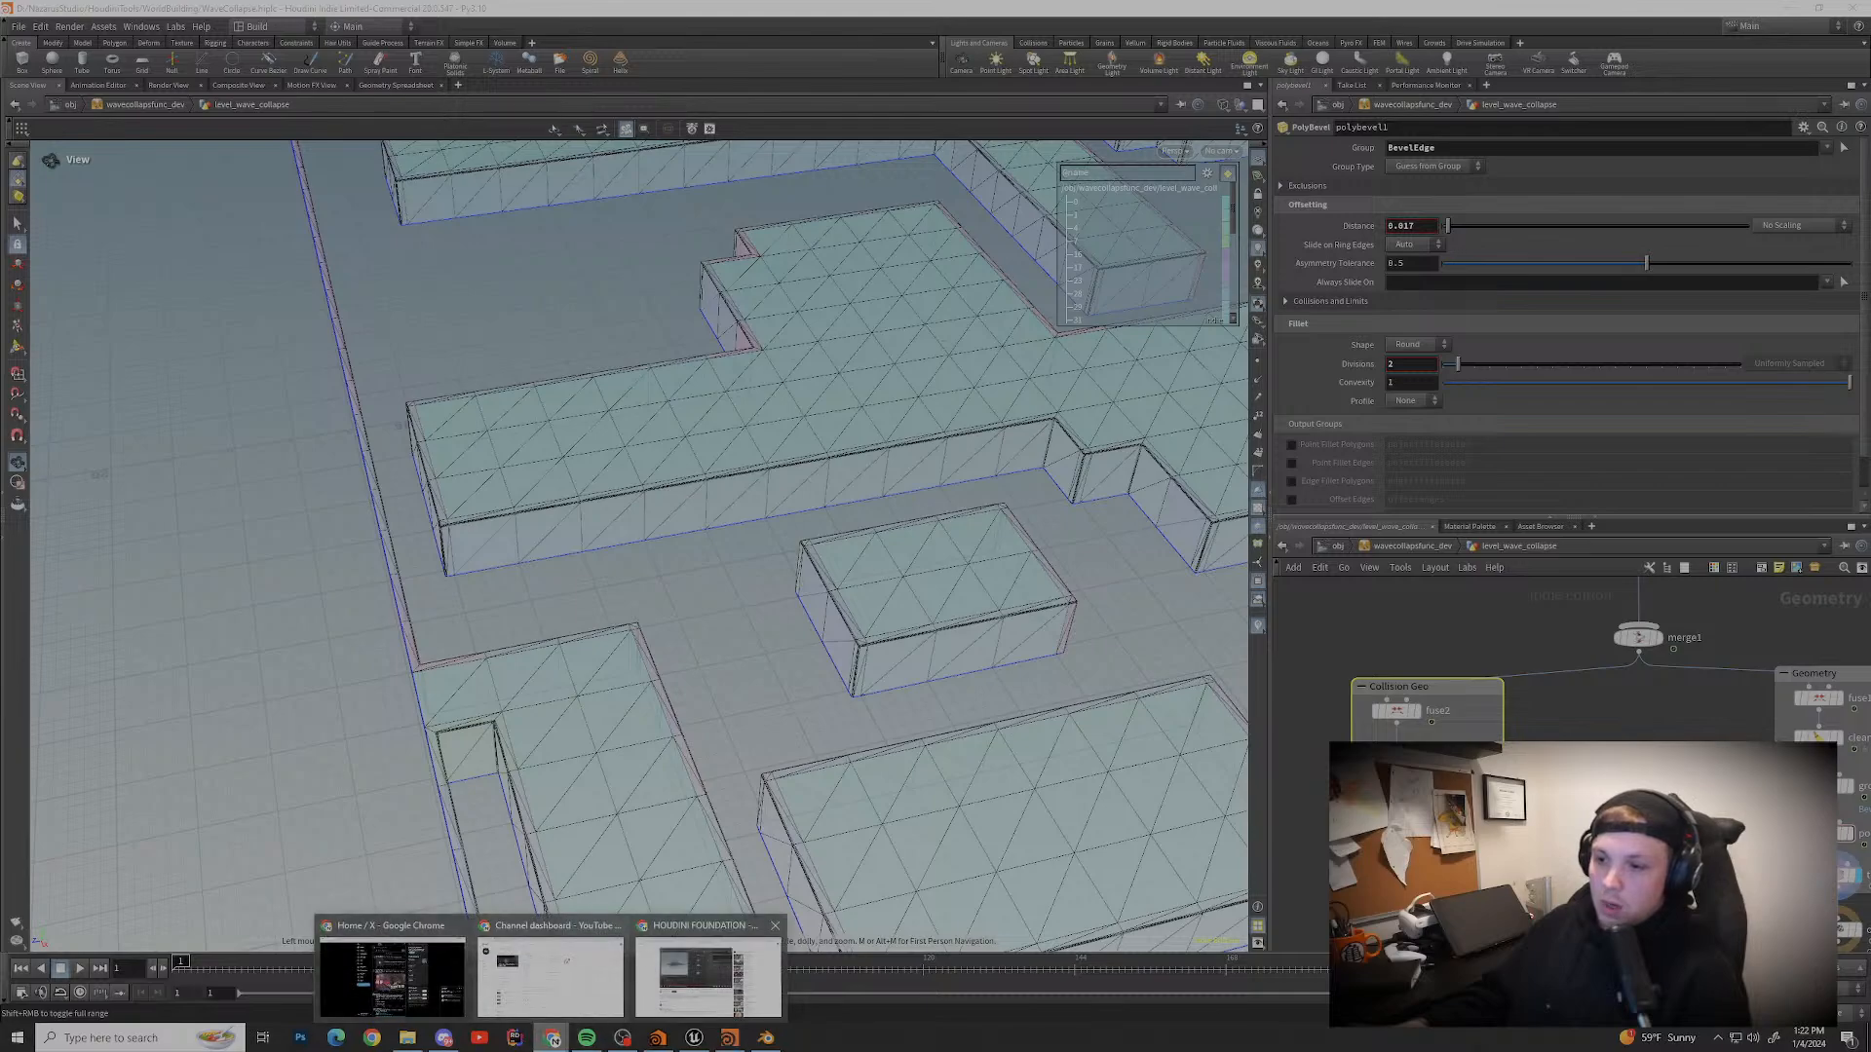
left_click(708, 977)
left_click(779, 439)
left_click(1218, 630)
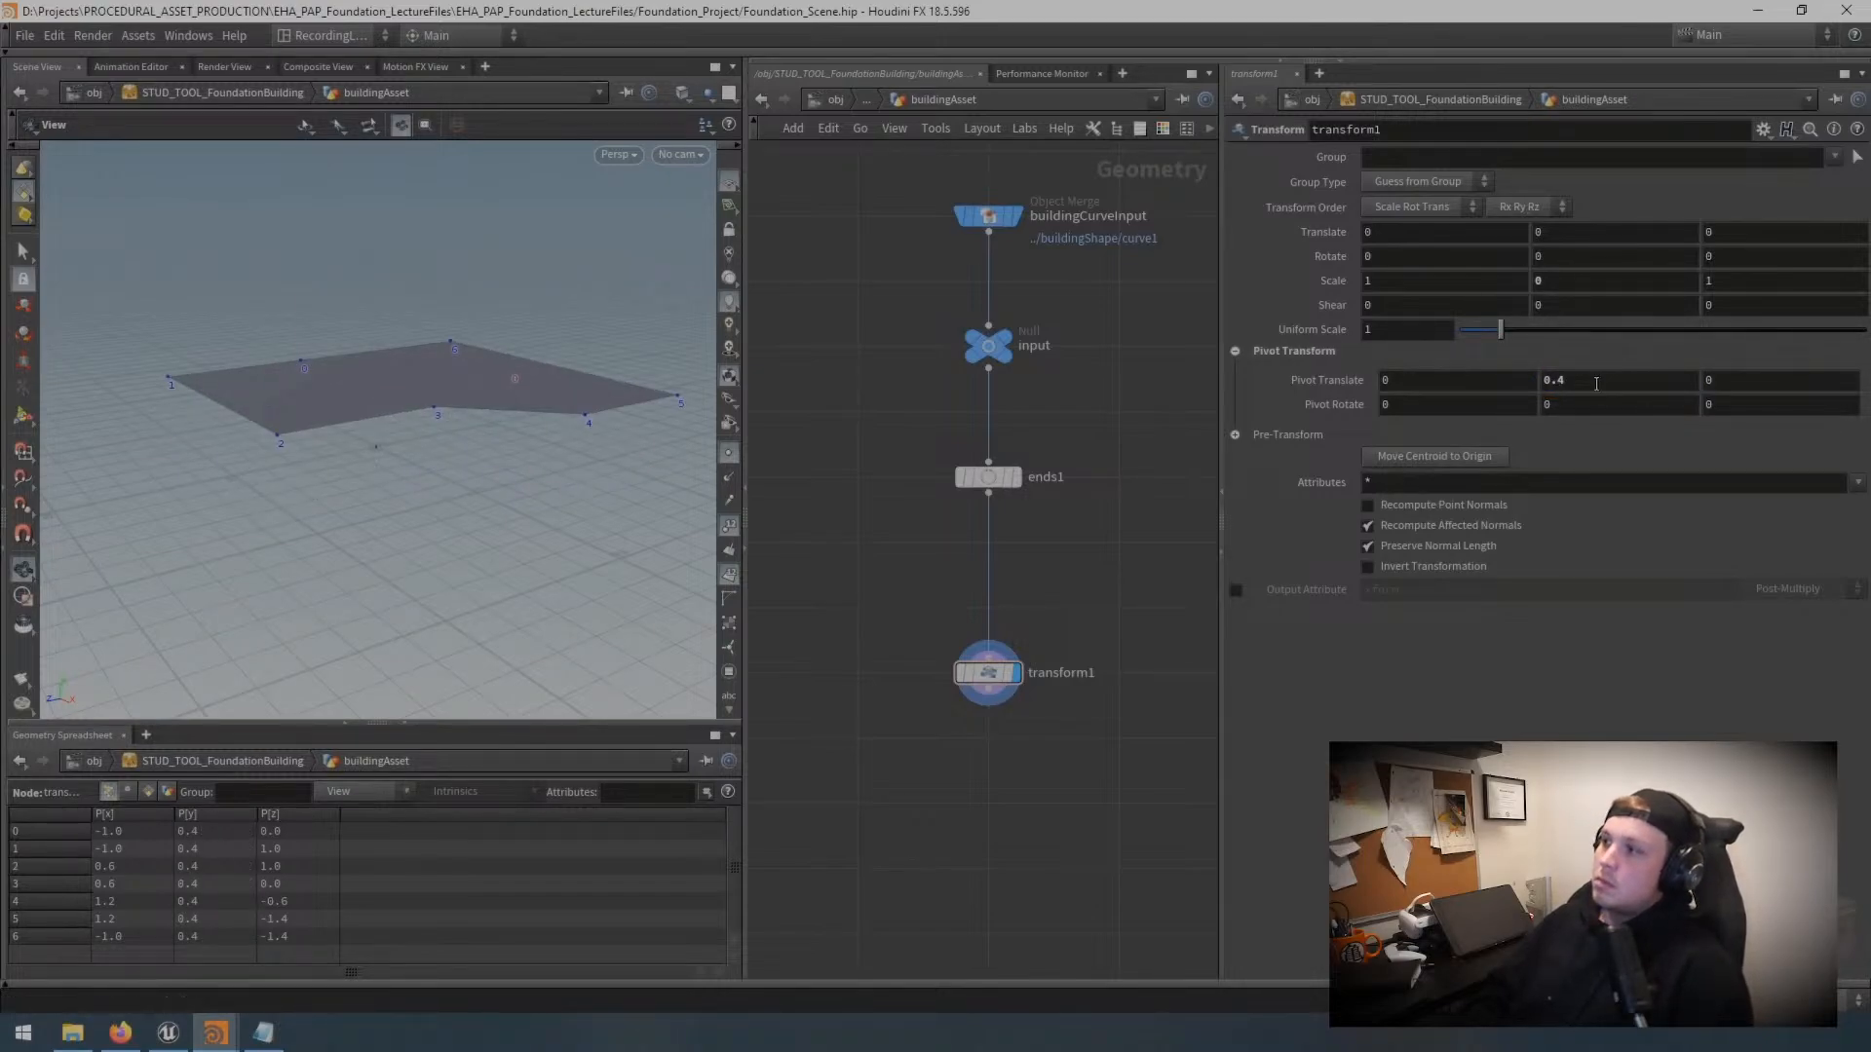
Step: Try a Y pivot translate of 1 on transform1 and undo the change
type("1")
key("Return")
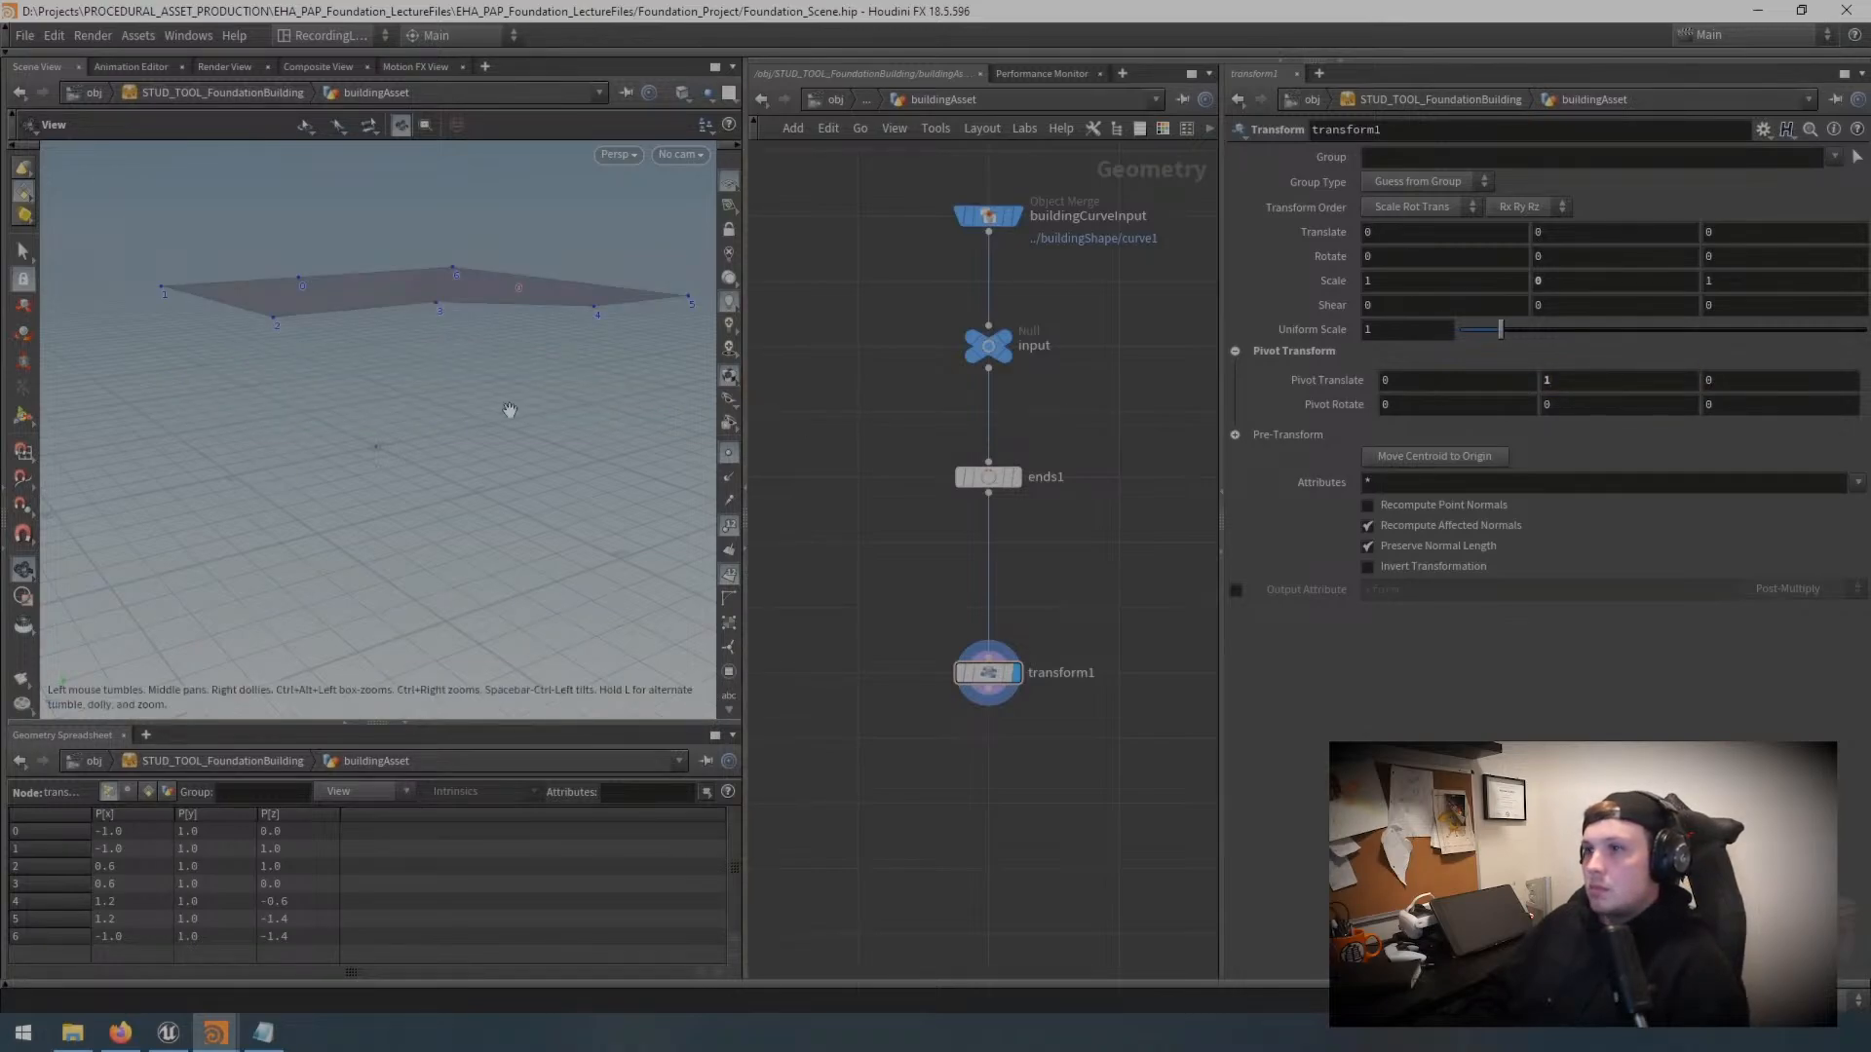
key("ctrl+z")
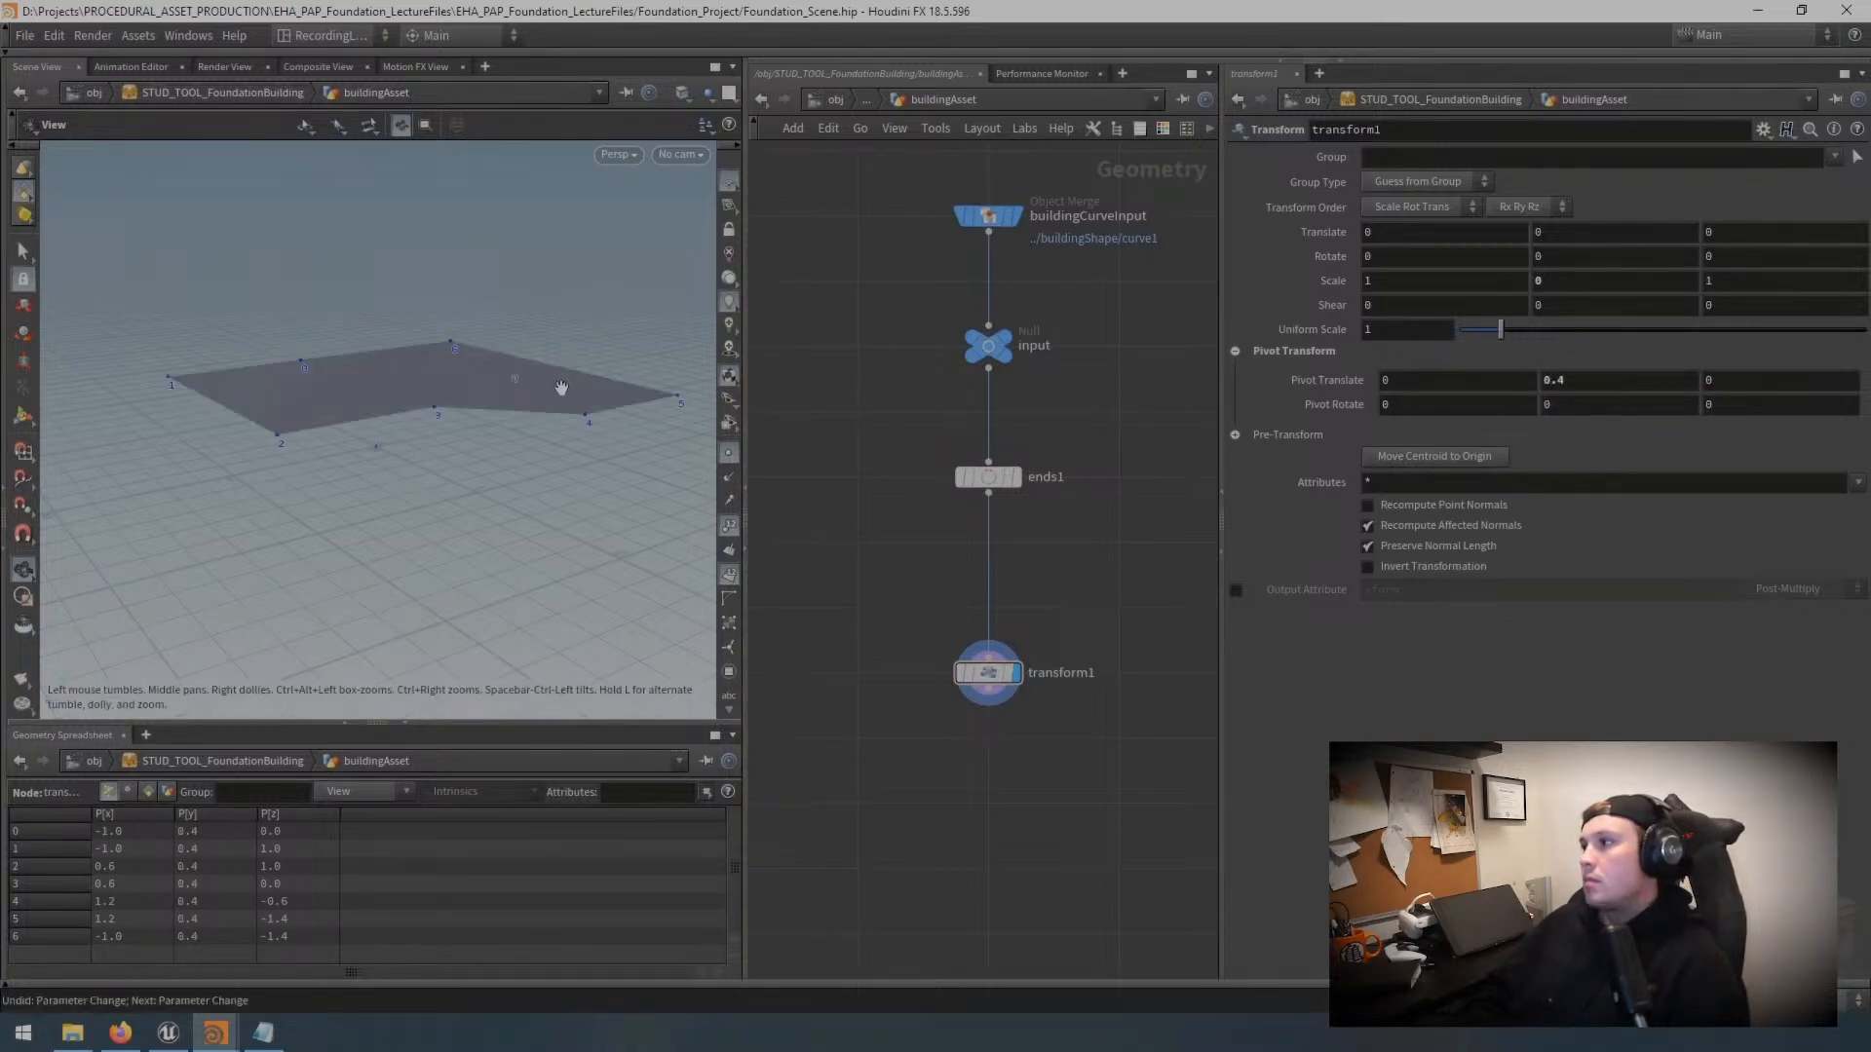
Step: Set transform1's Y pivot translate to 0 and collapse its pivot settings
double_click(1549, 380)
type("0")
key("Return")
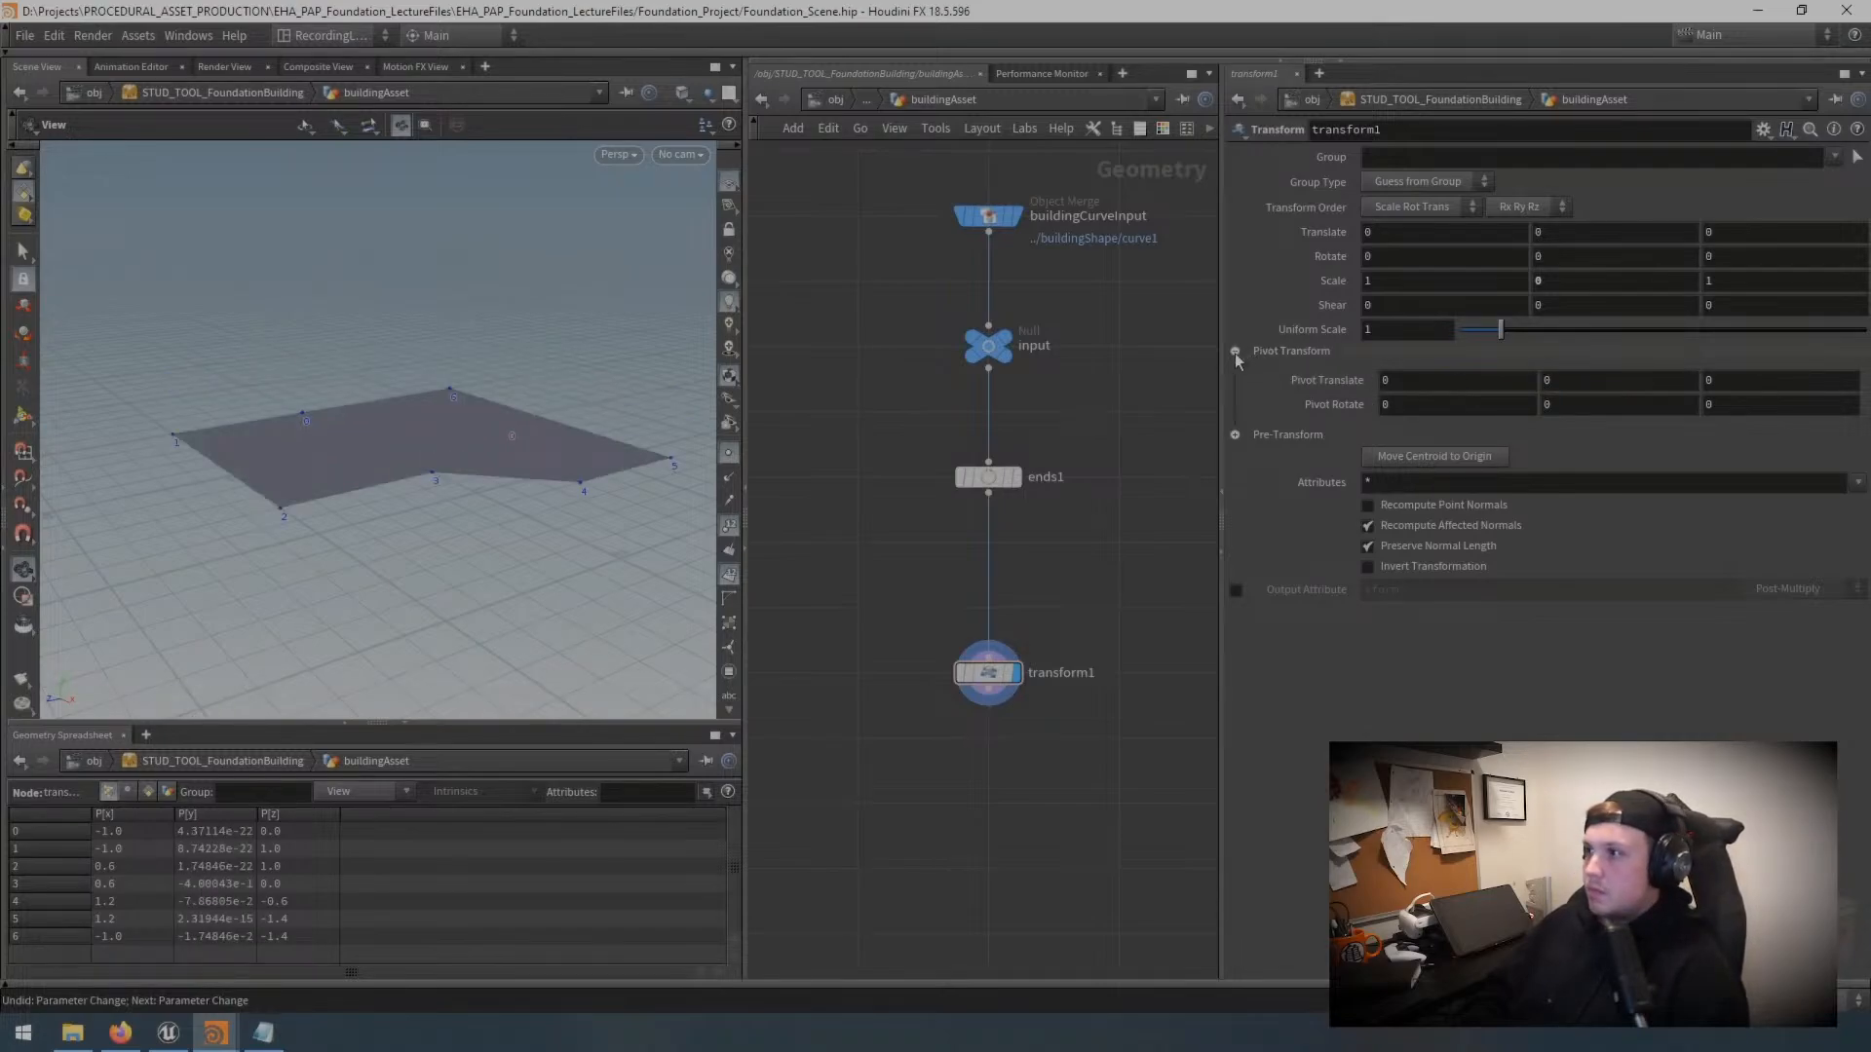
left_click(1235, 353)
Step: Review transform1's transform and rotation order options, keeping Scale Rot Trans and Rx Ry Rz
left_click(1411, 208)
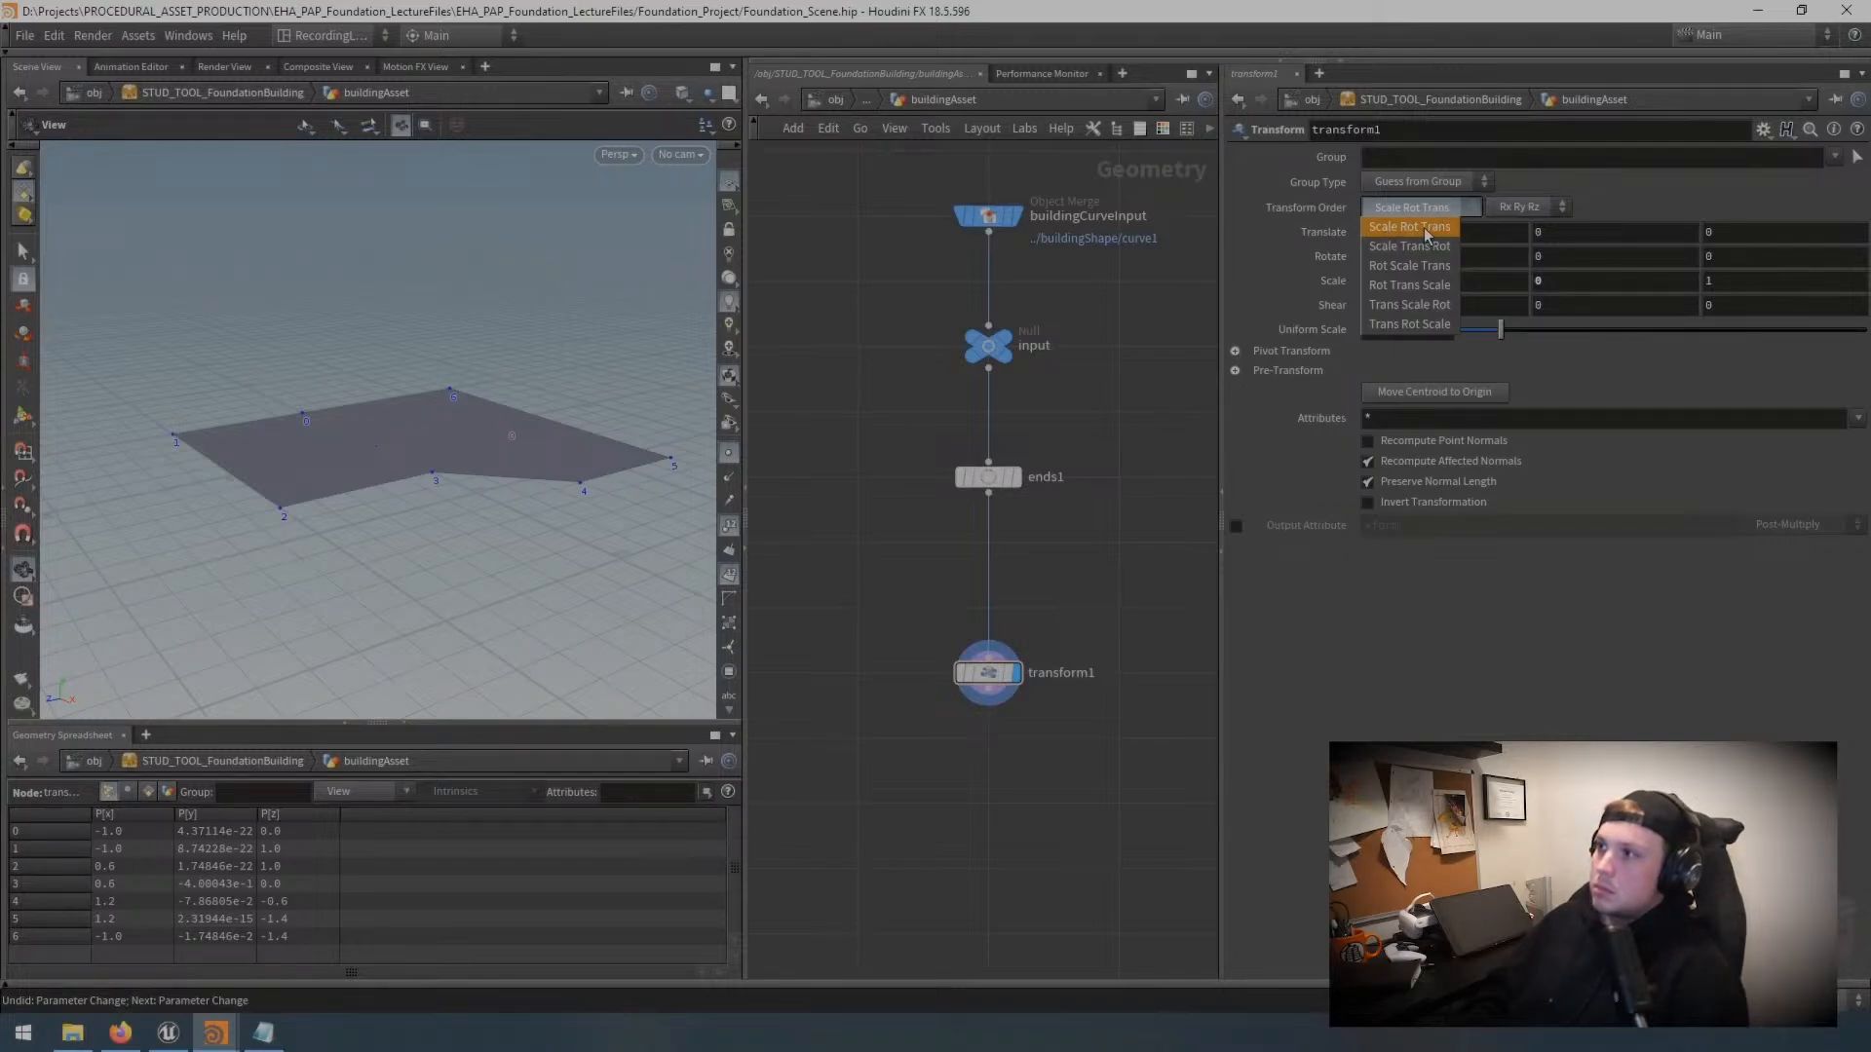
left_click(1453, 226)
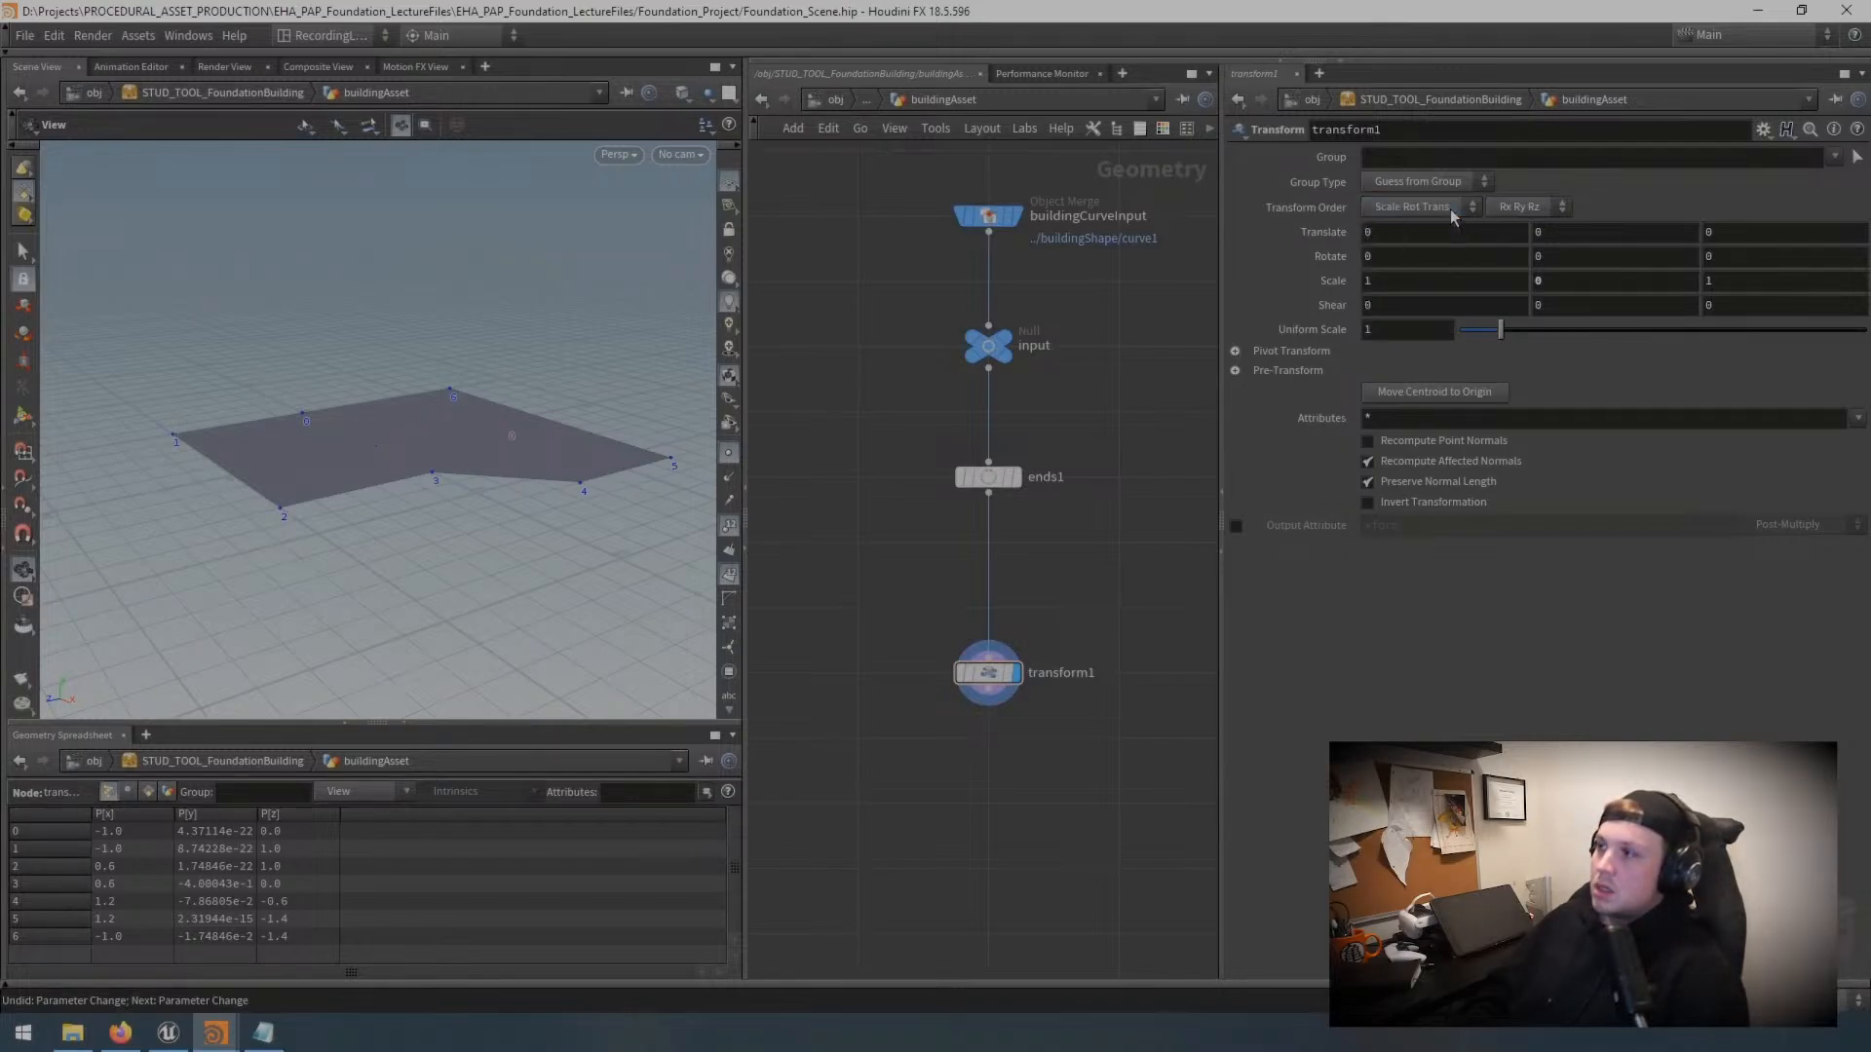
left_click(1524, 207)
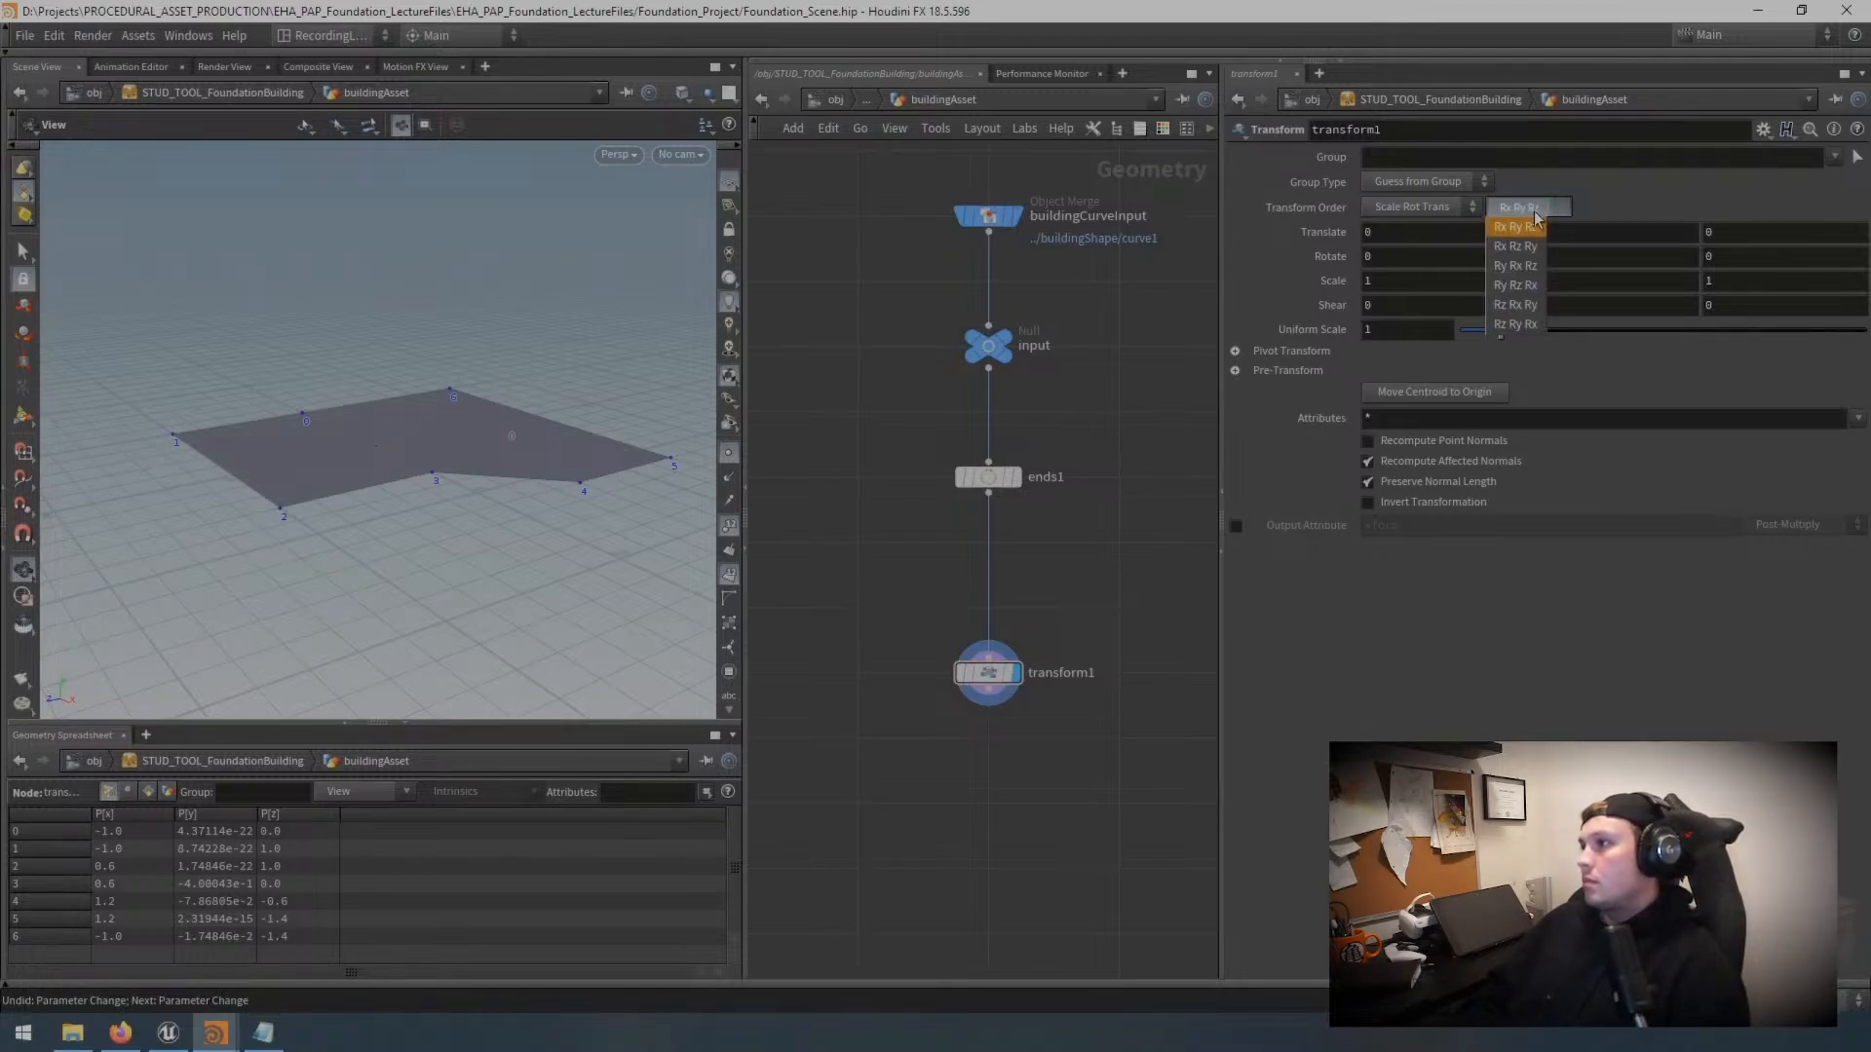
left_click(1537, 225)
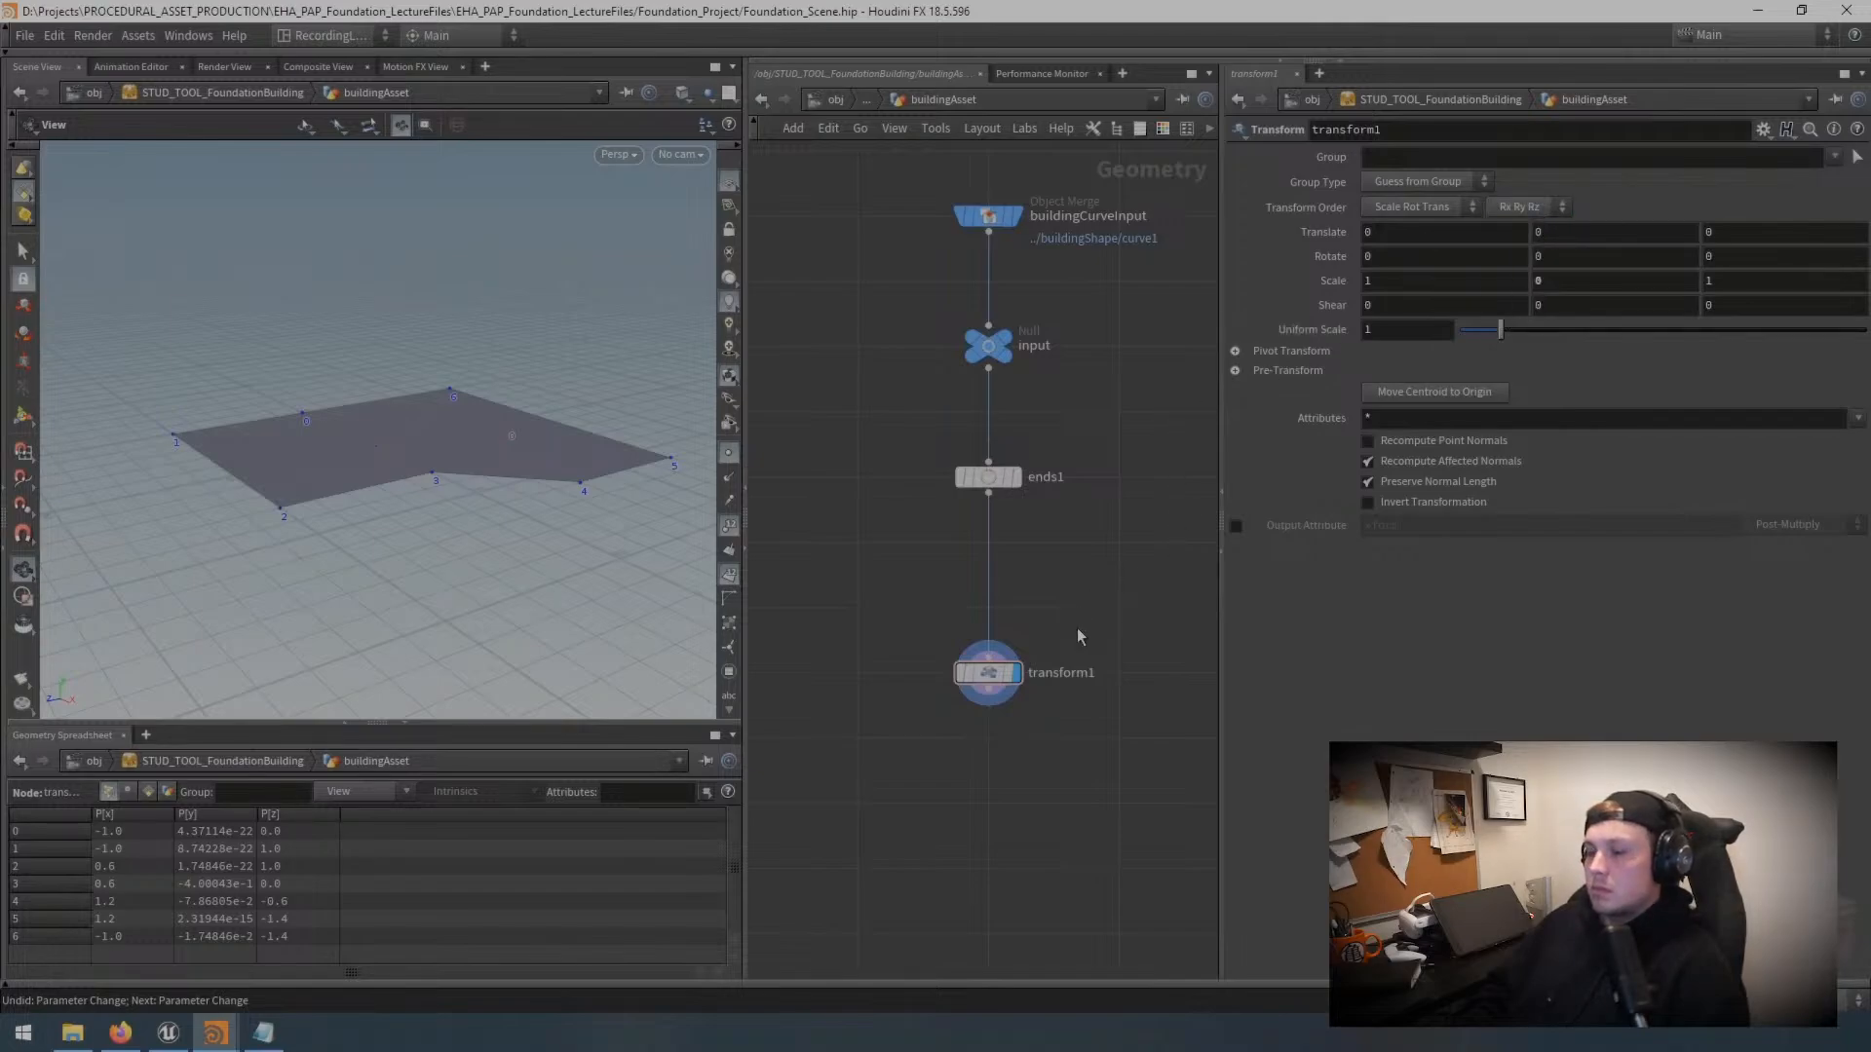
Step: Rename the transform1 node as flattenTransform
double_click(1062, 673)
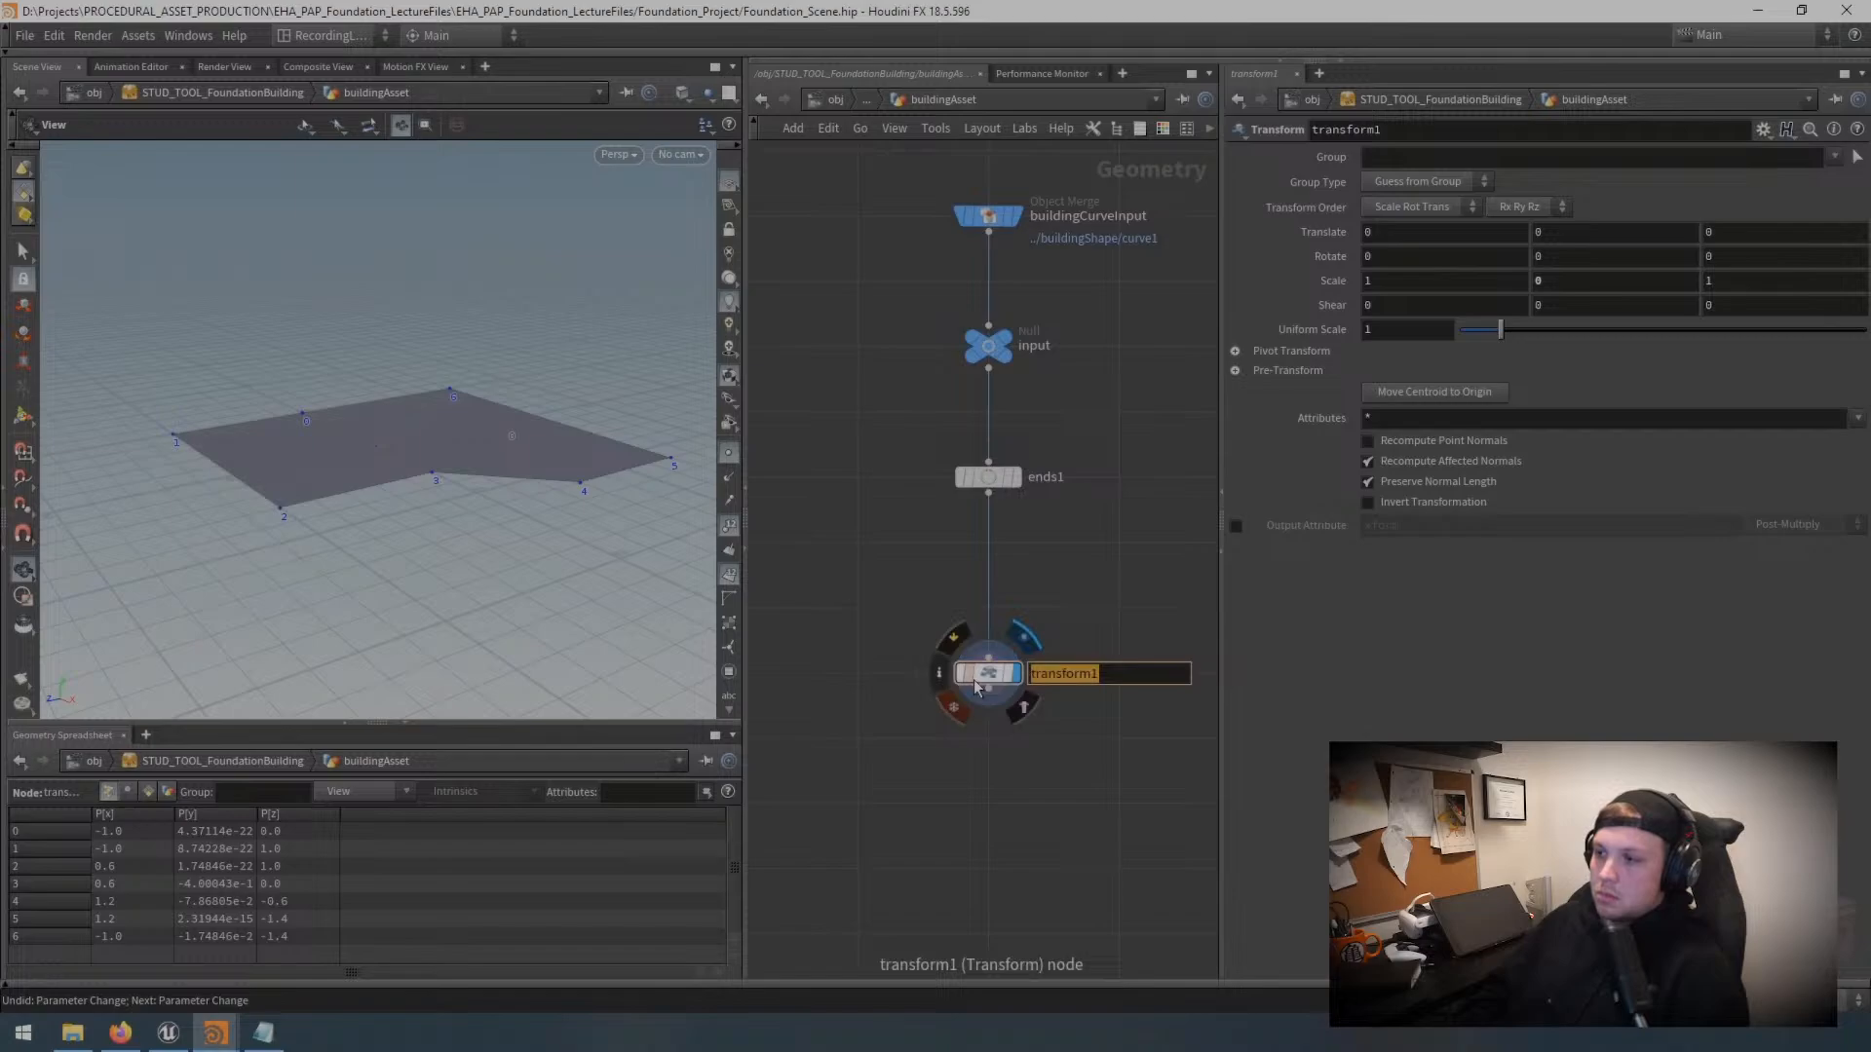
type("flattenT")
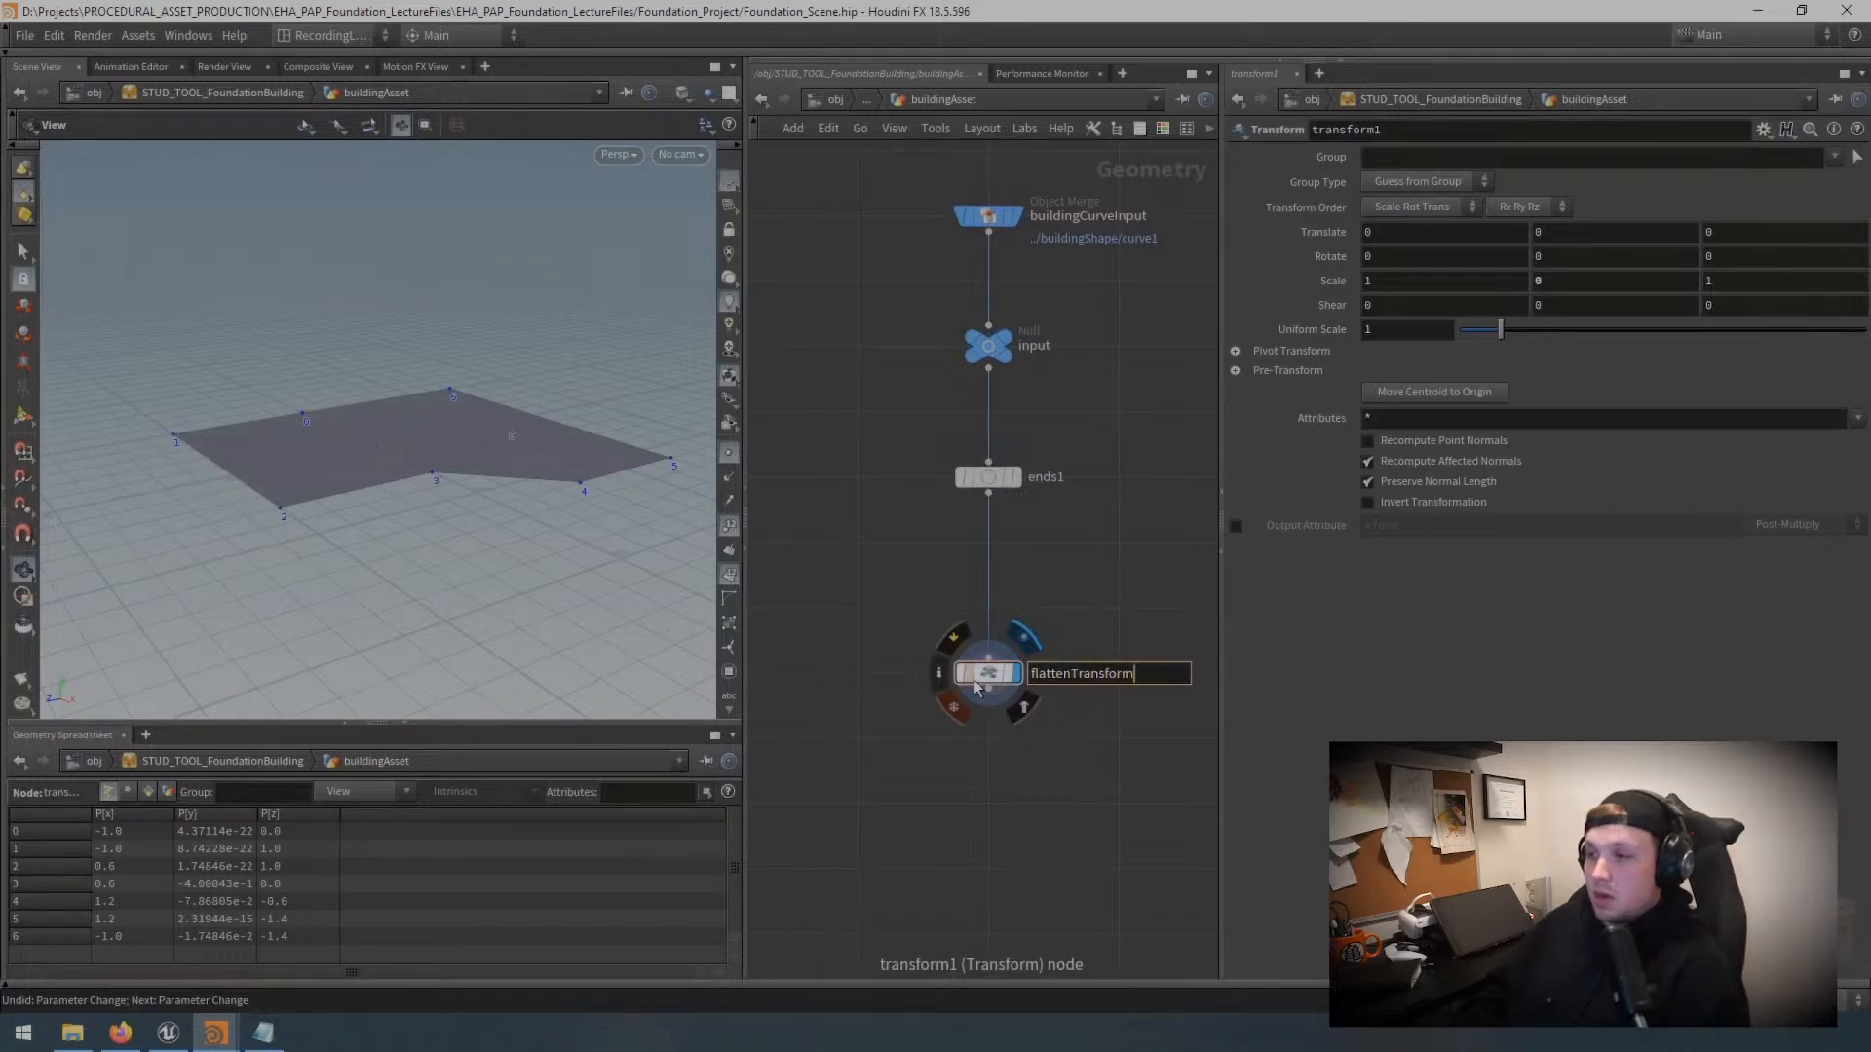
key("Return")
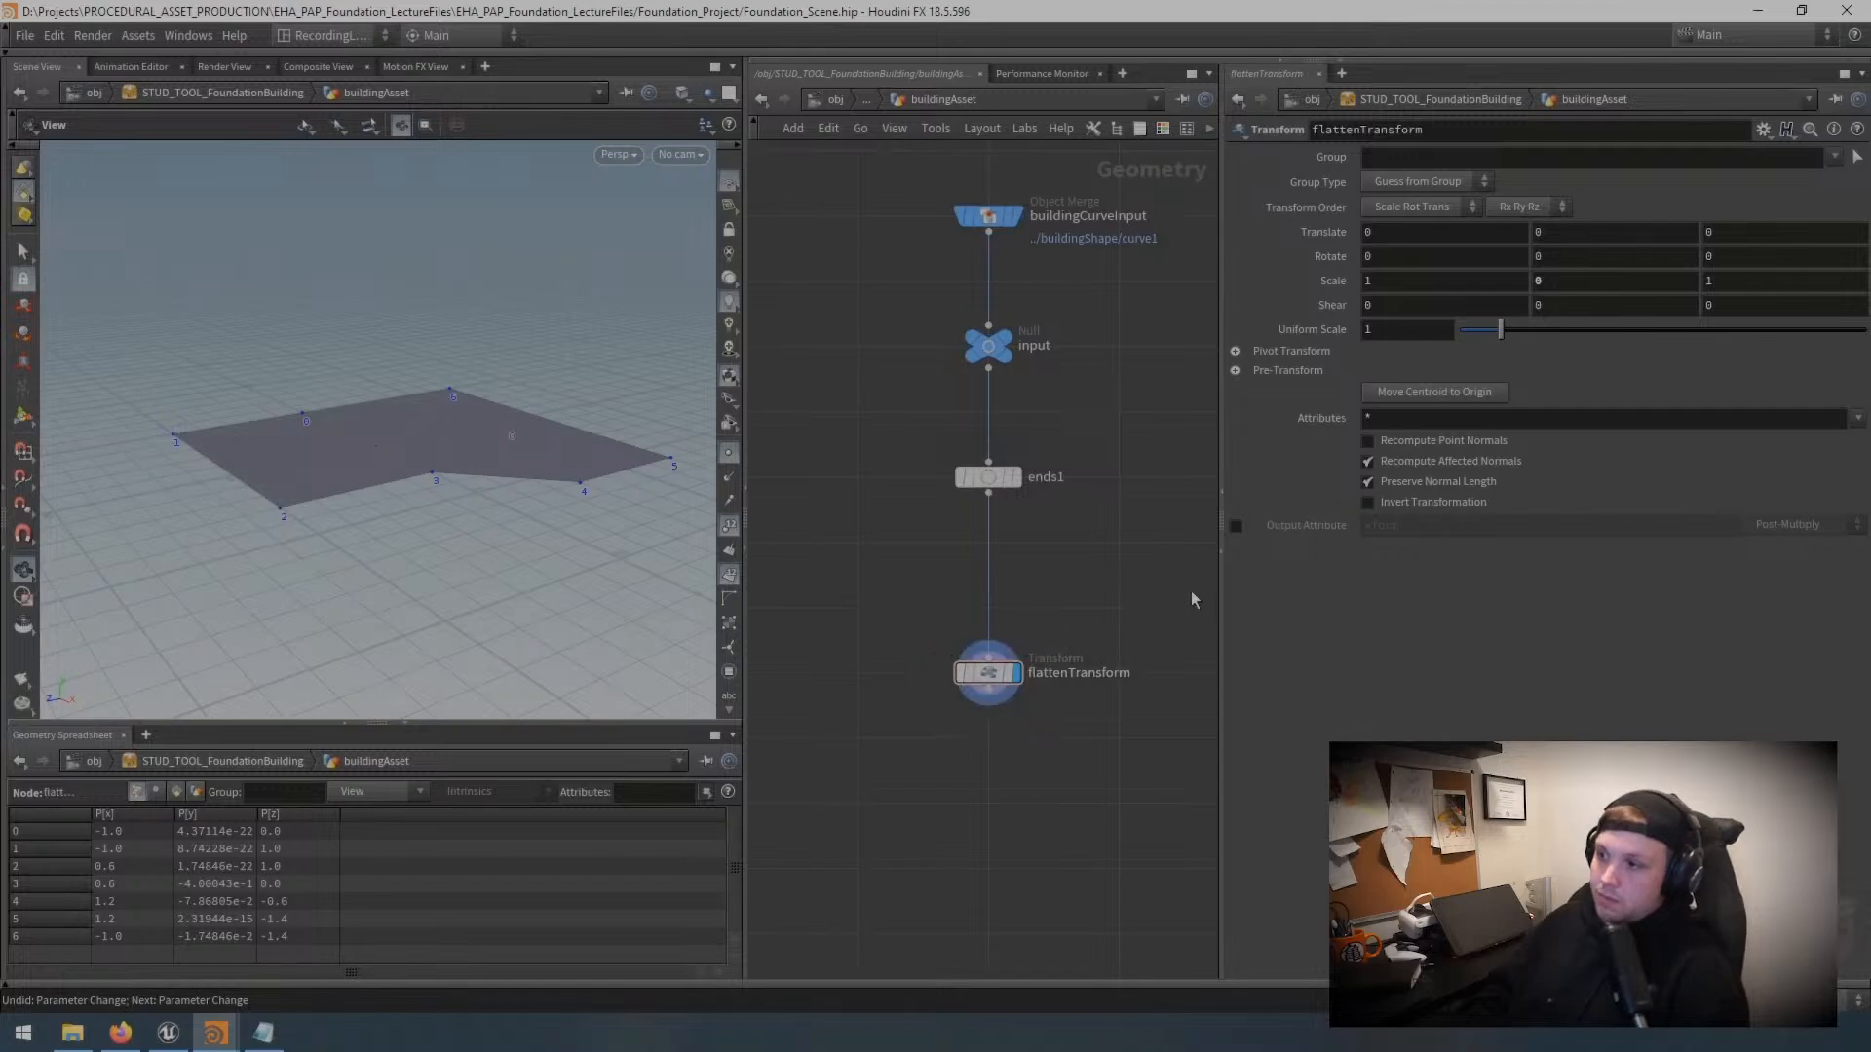
middle_click_drag(1049, 597, 1086, 501)
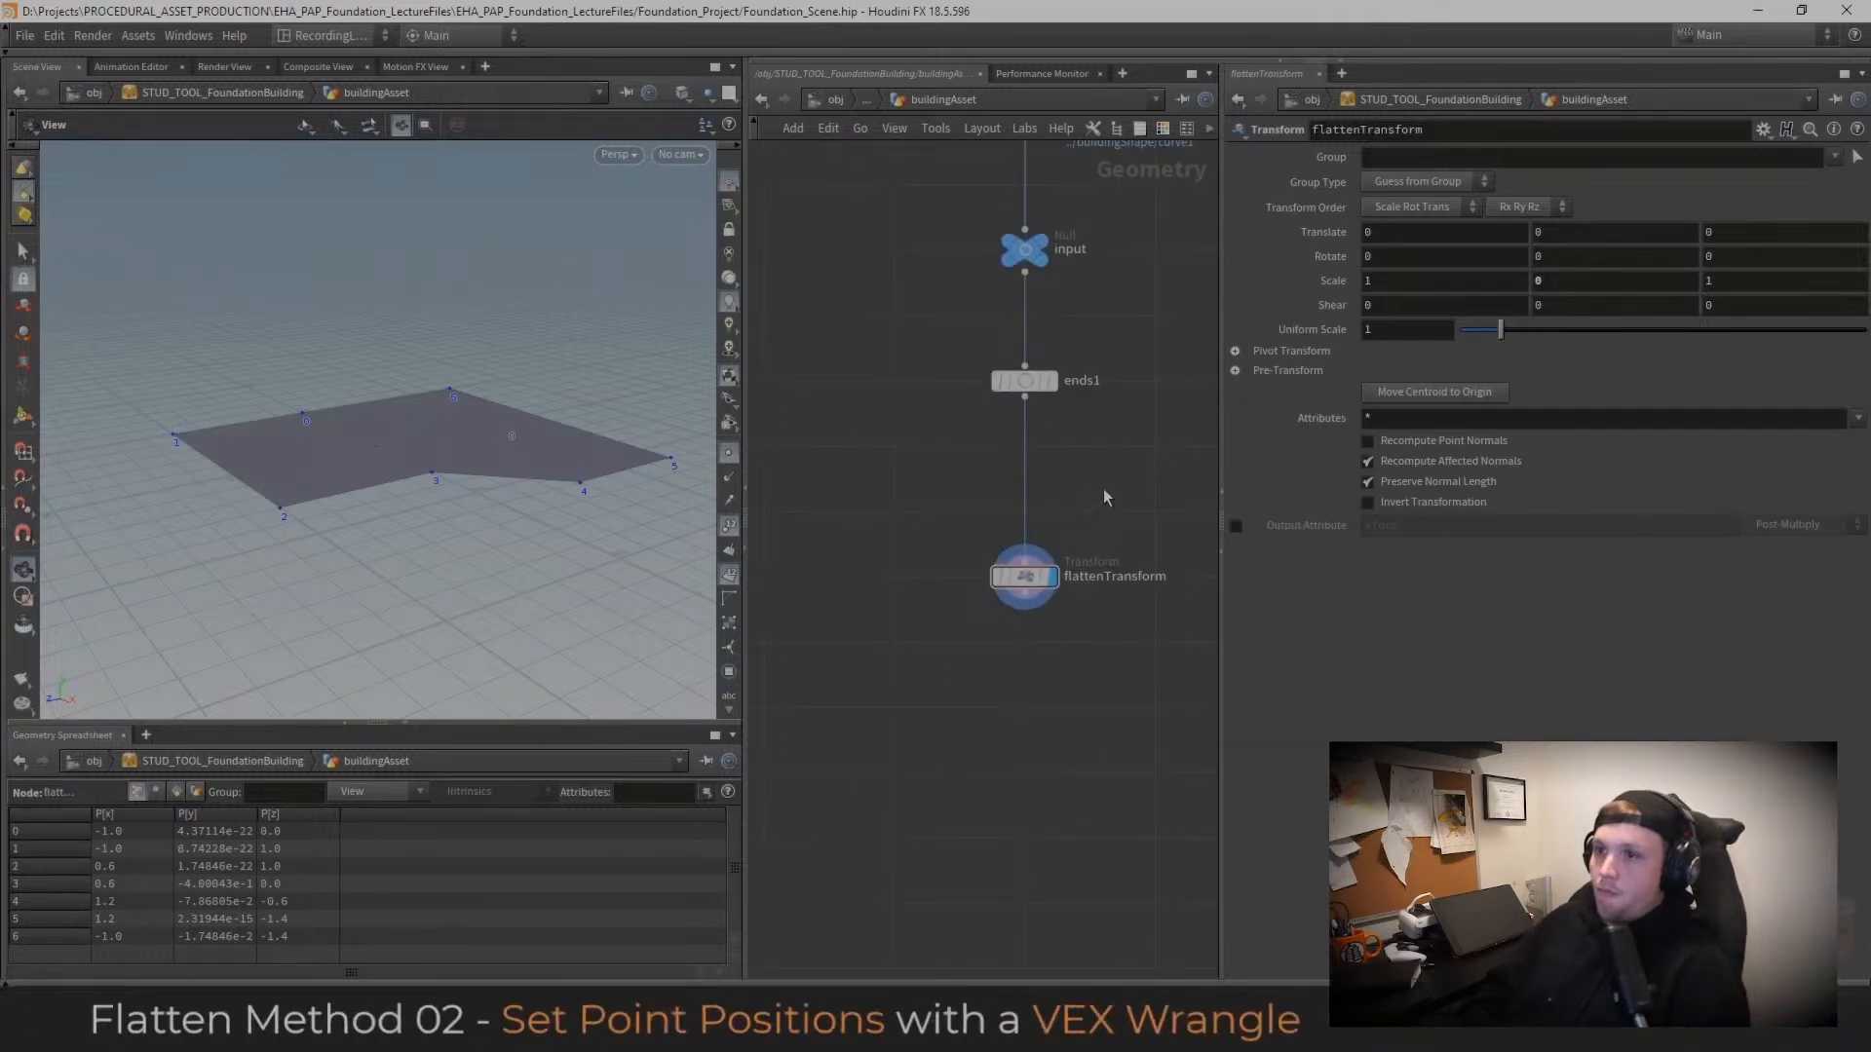
Step: Display the ends1 node and examine the Y positions of its points
left_click(1050, 381)
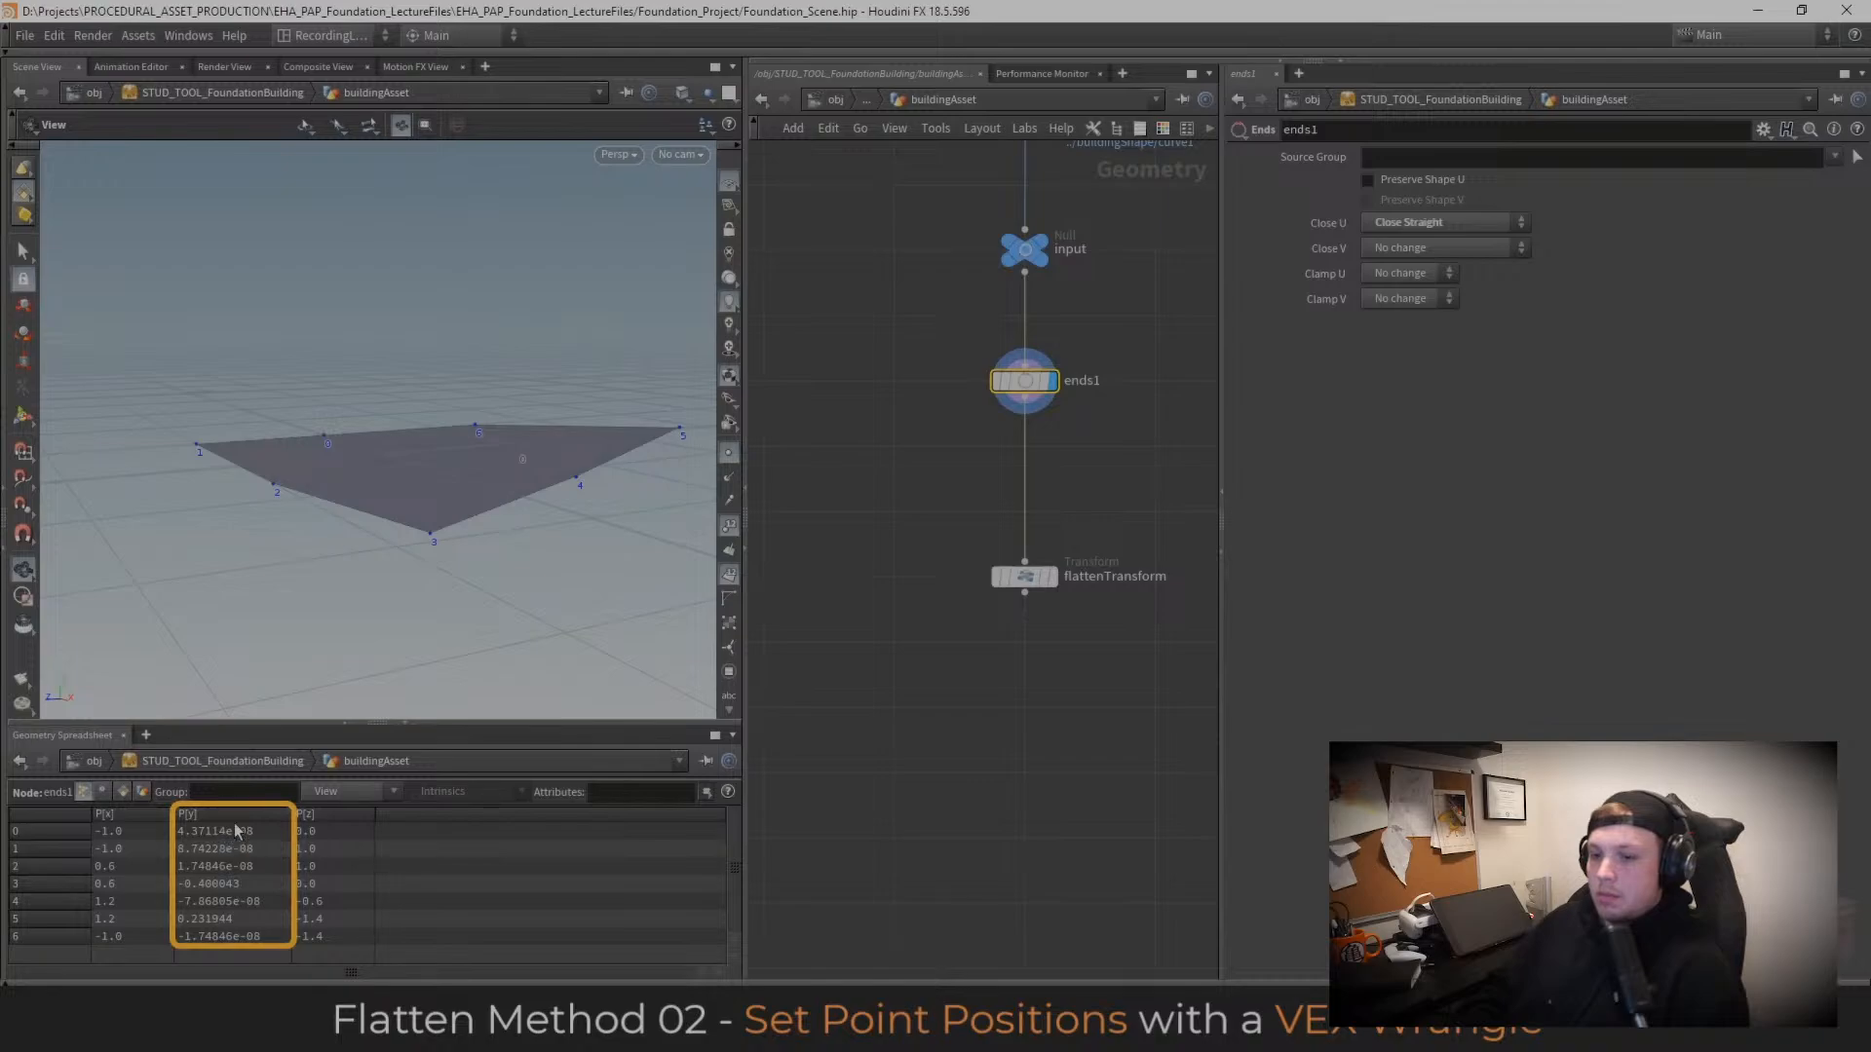
scroll(881, 521, "down", 5)
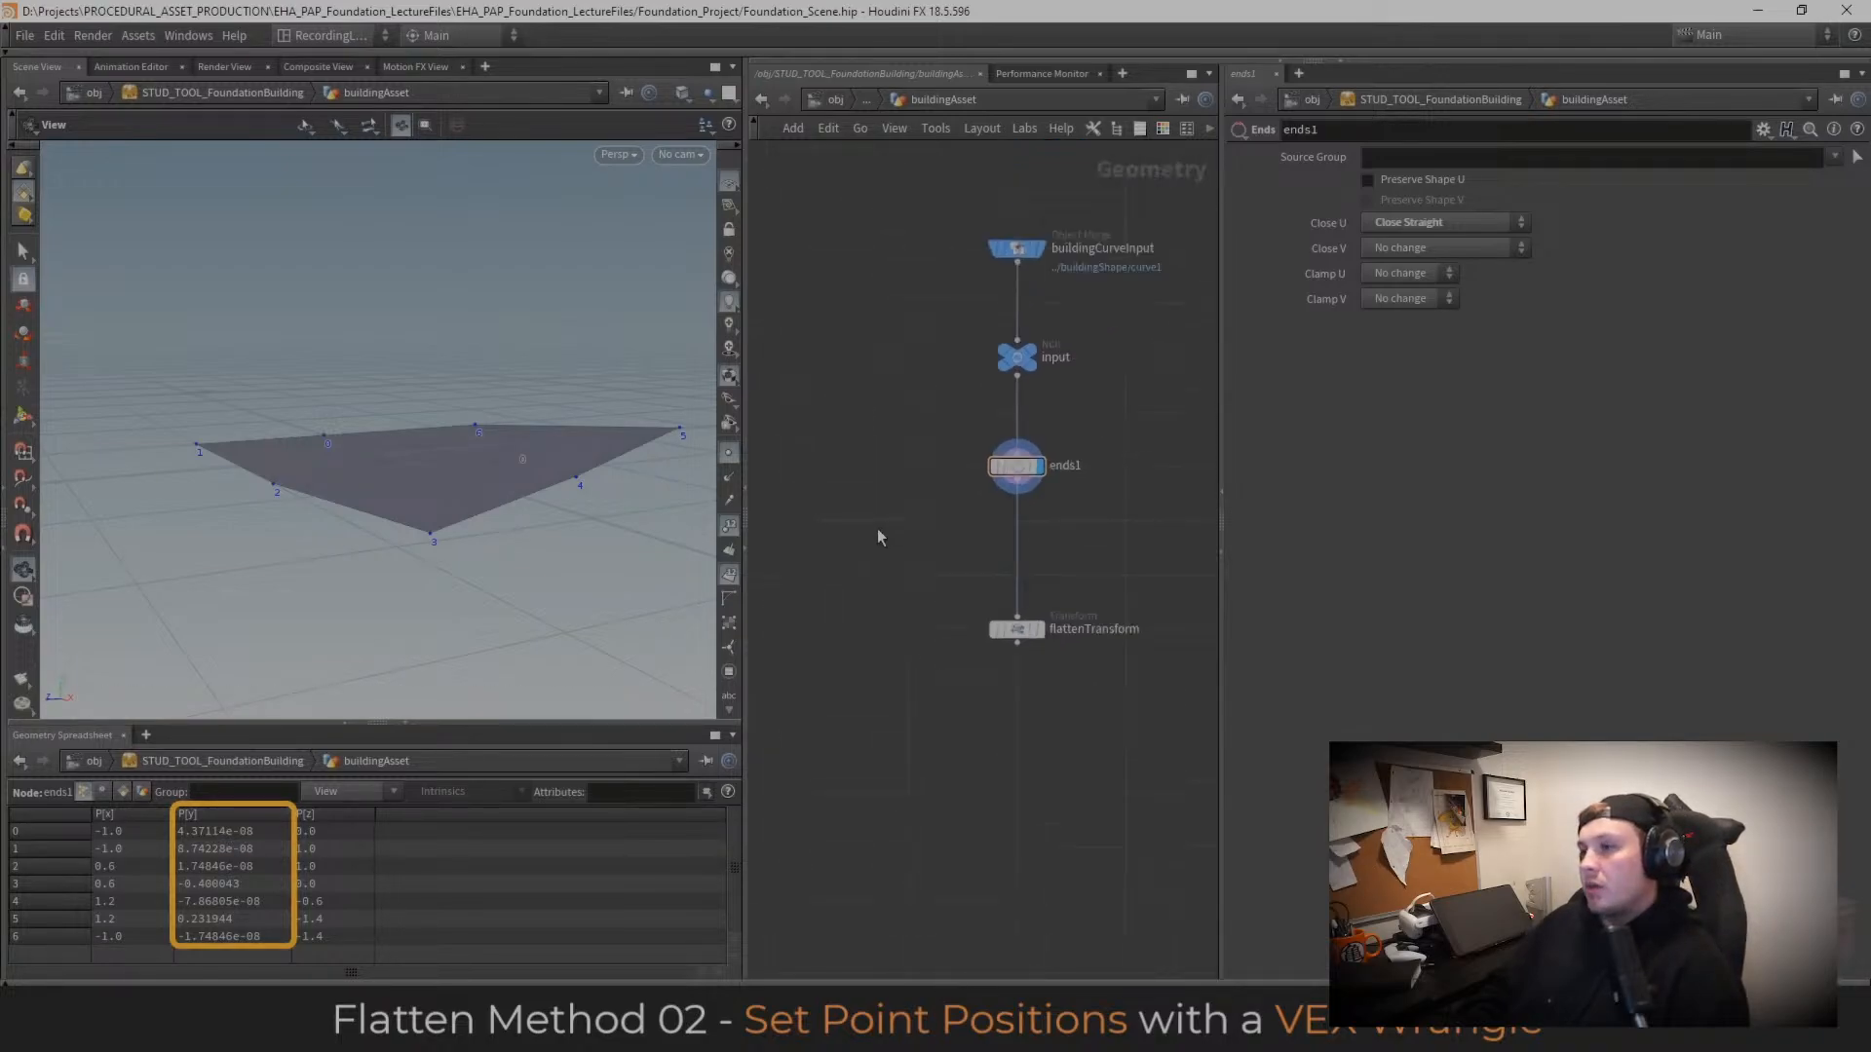
scroll(906, 538, "up", 2)
scroll(906, 538, "down", 1)
middle_click_drag(906, 539, 867, 540)
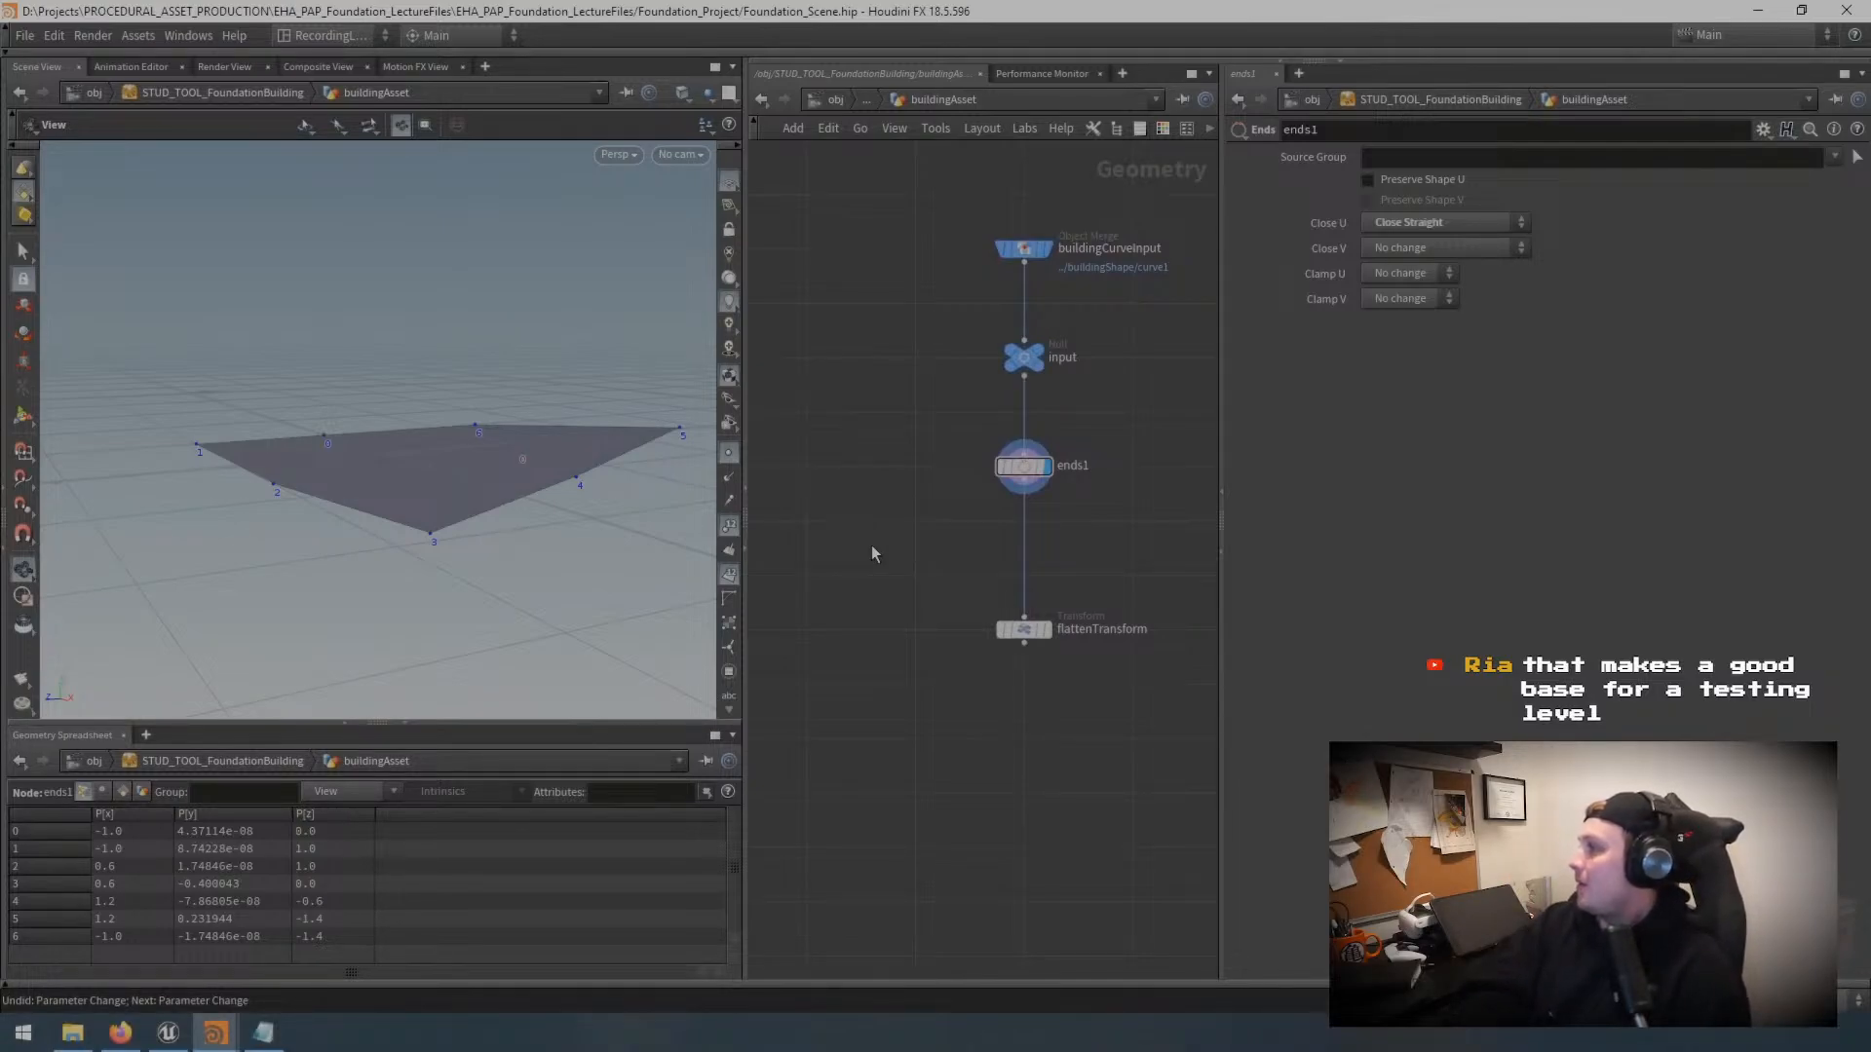
Step: Pause the tutorial, leave full screen, and switch to the Unreal Editor to examine the WaveCollapseFunc blocks
key("space")
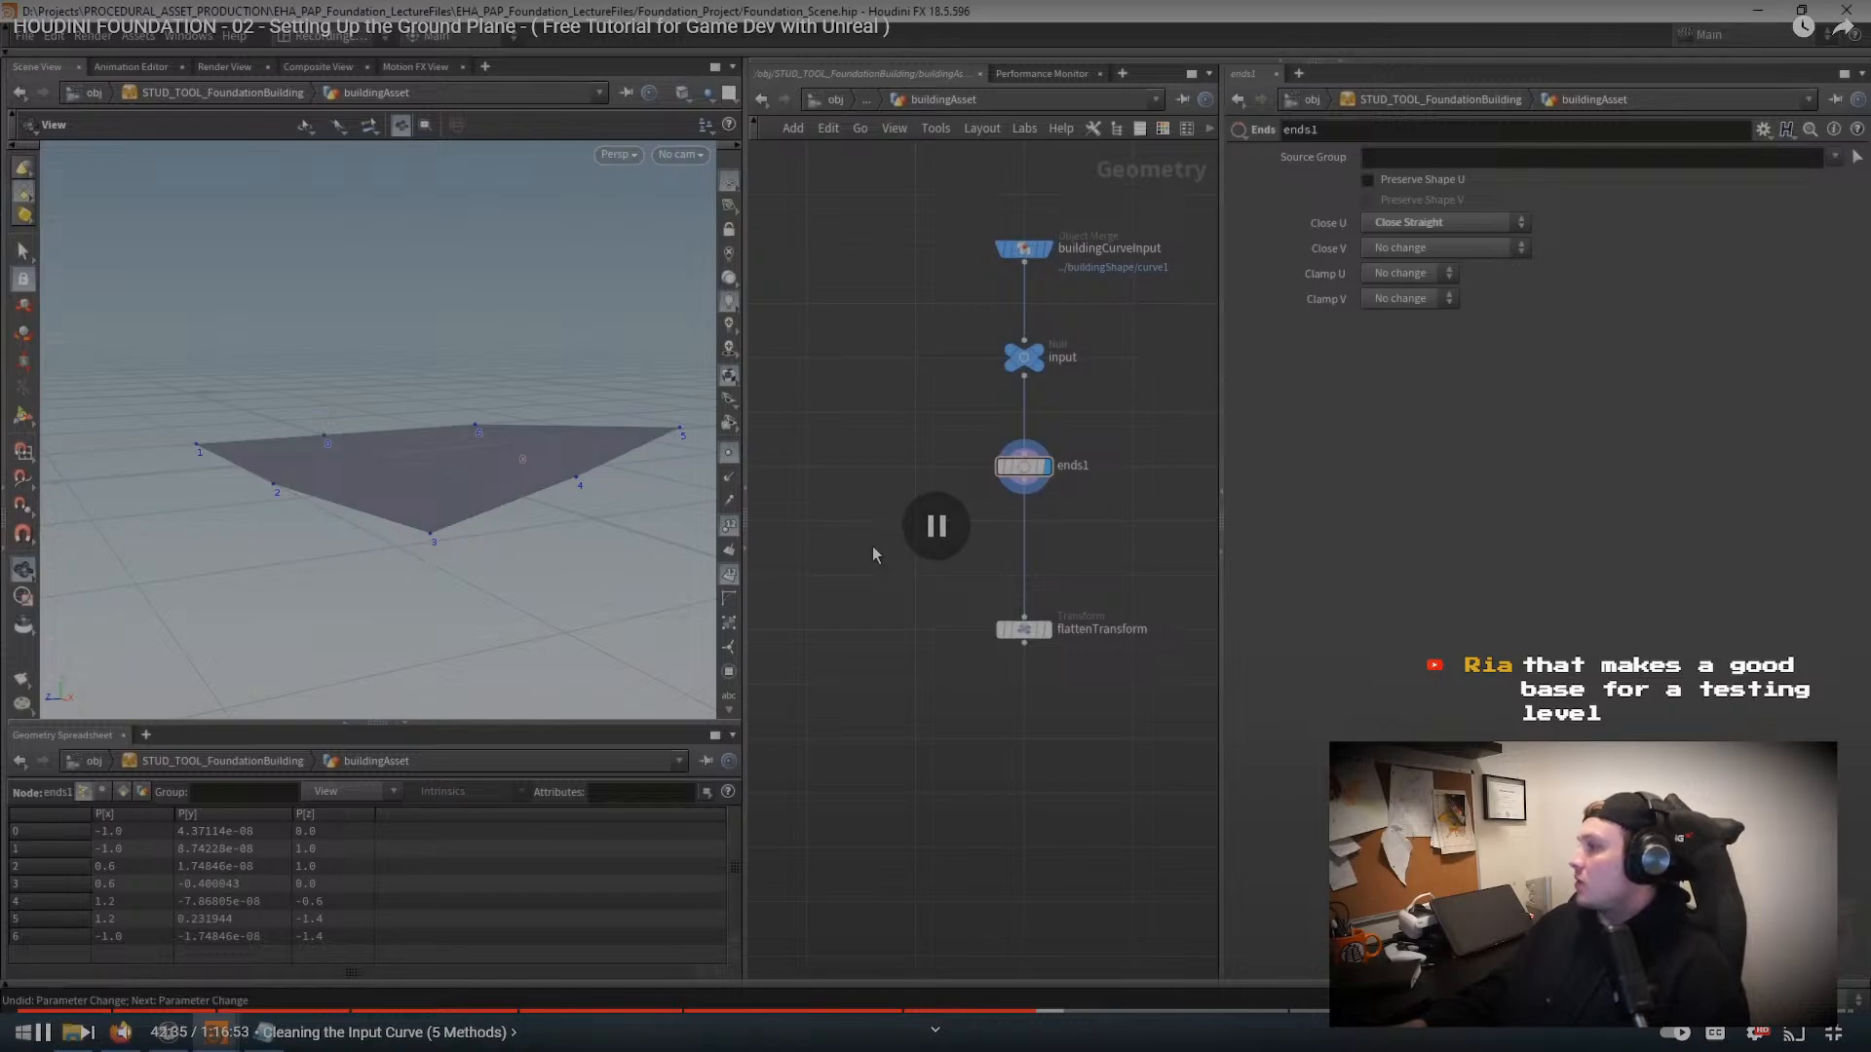
left_click(1832, 1033)
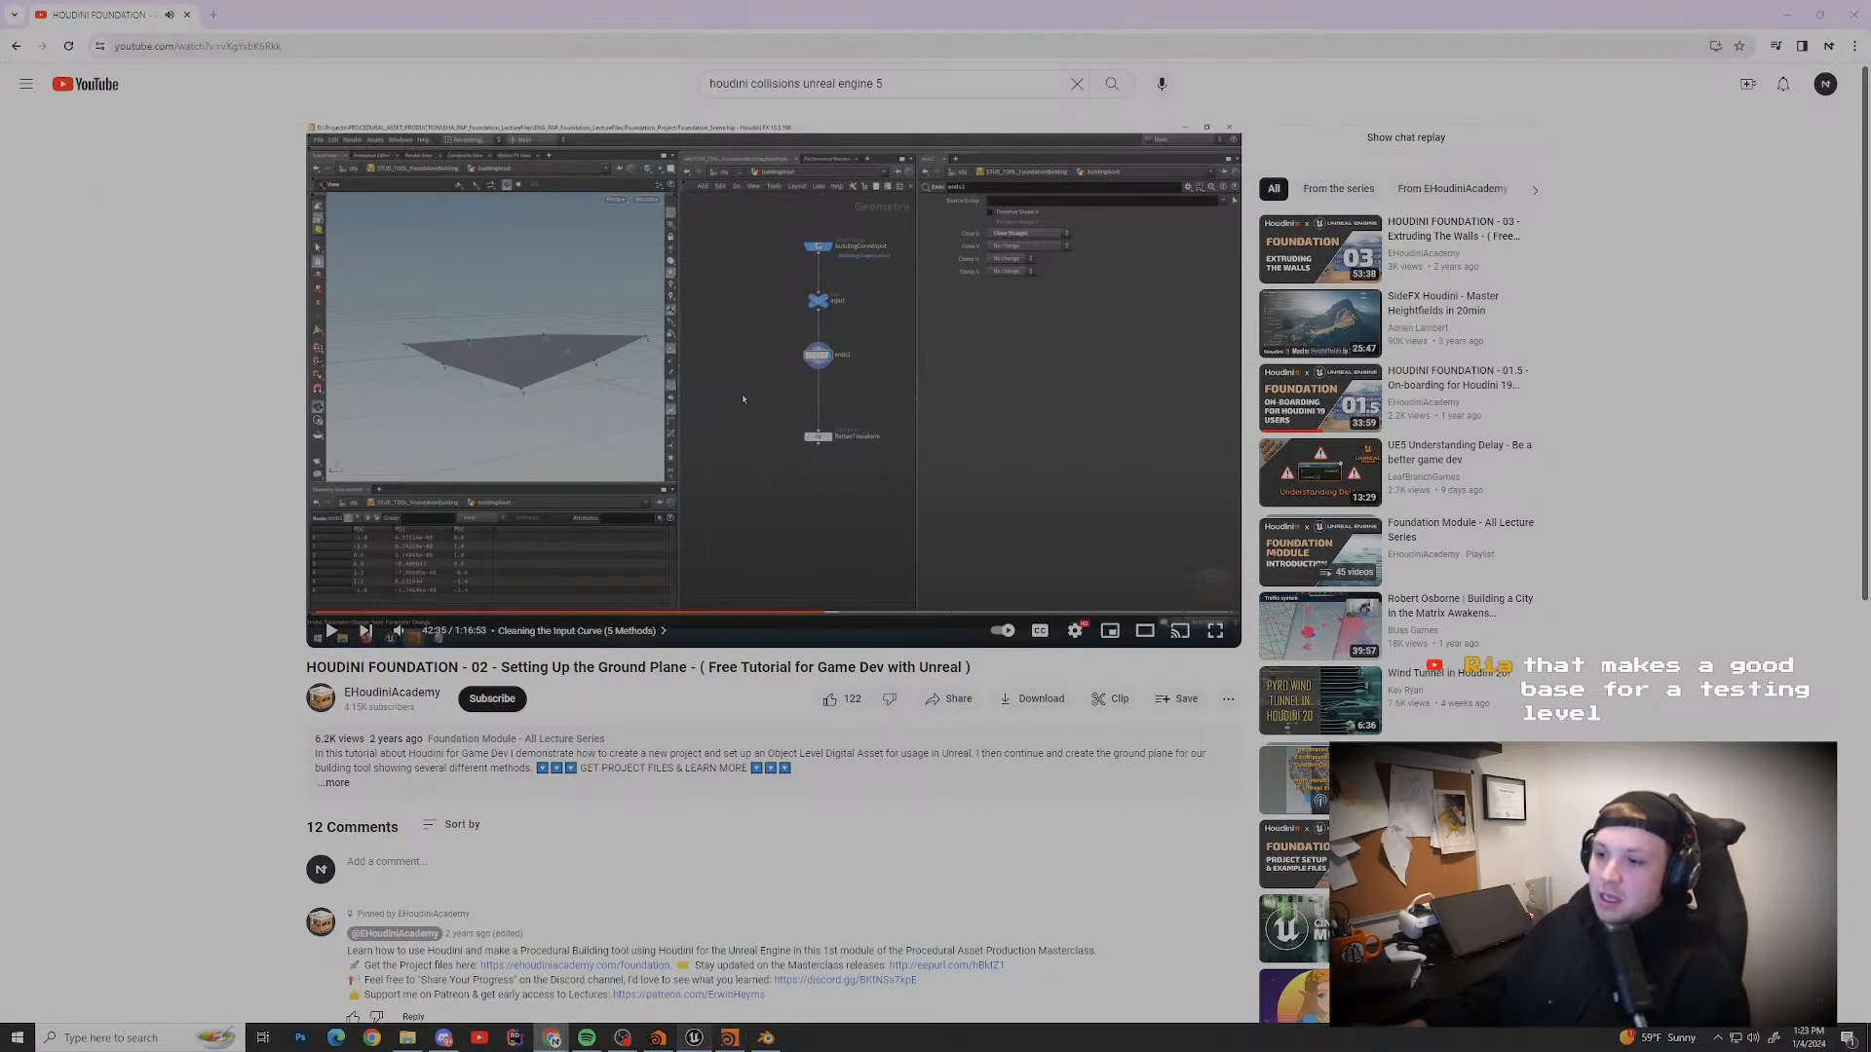
left_click(694, 1037)
key("w")
right_click_drag(694, 536, 470, 454)
key("s")
key("w")
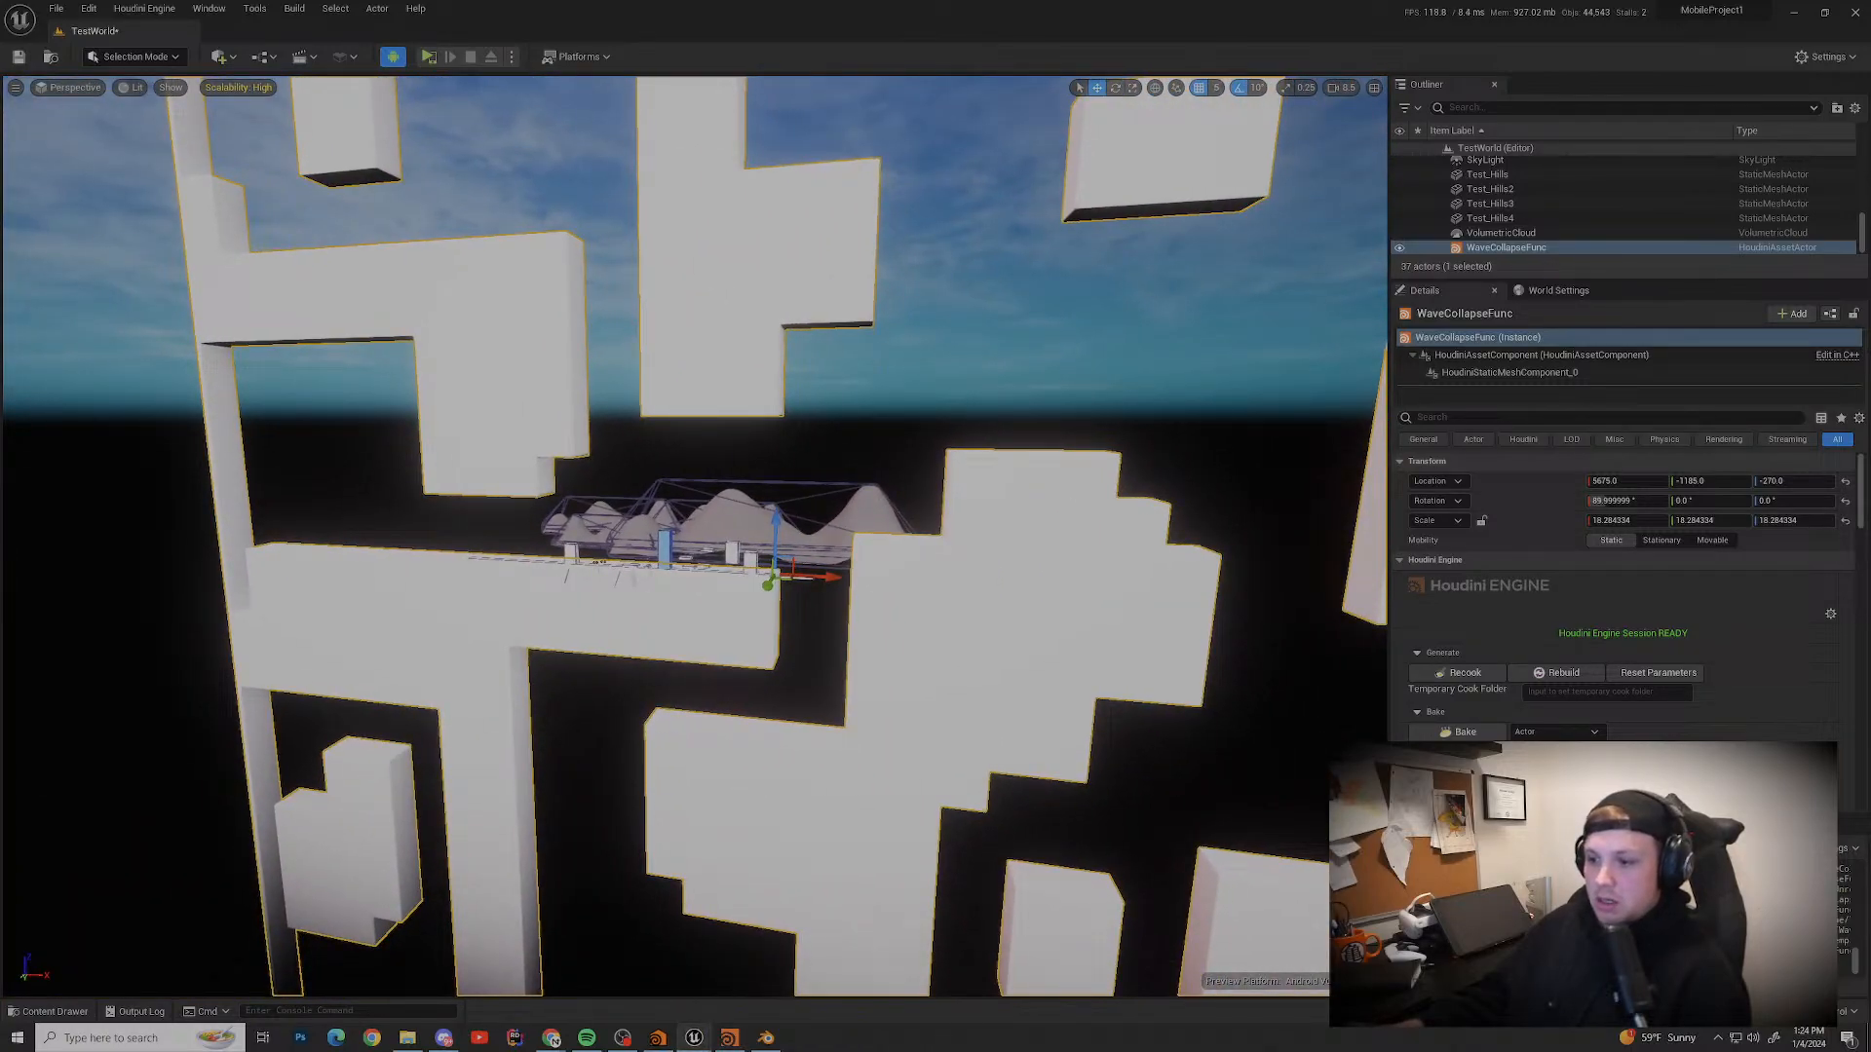
Step: Switch back to the HOUDINI FOUNDATION tutorial in Chrome and resume playing it in full screen
mouse_move(693, 1037)
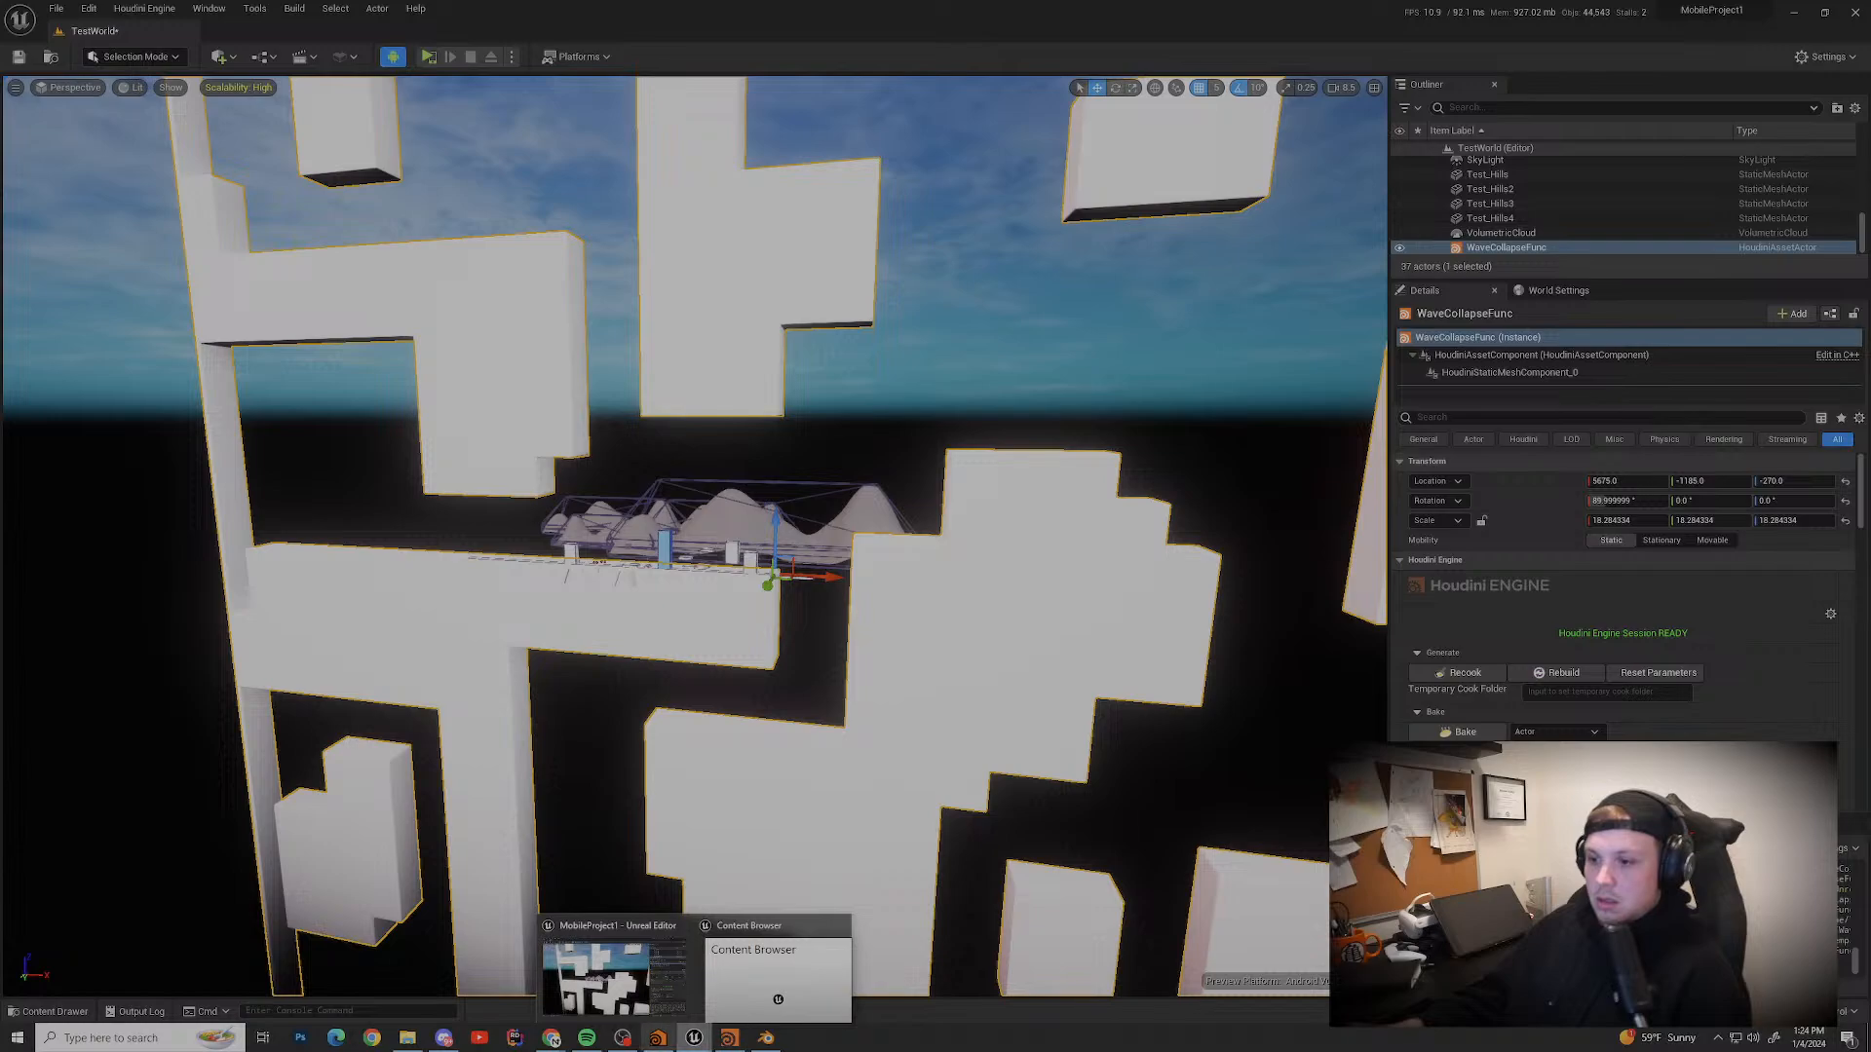
mouse_move(551, 1038)
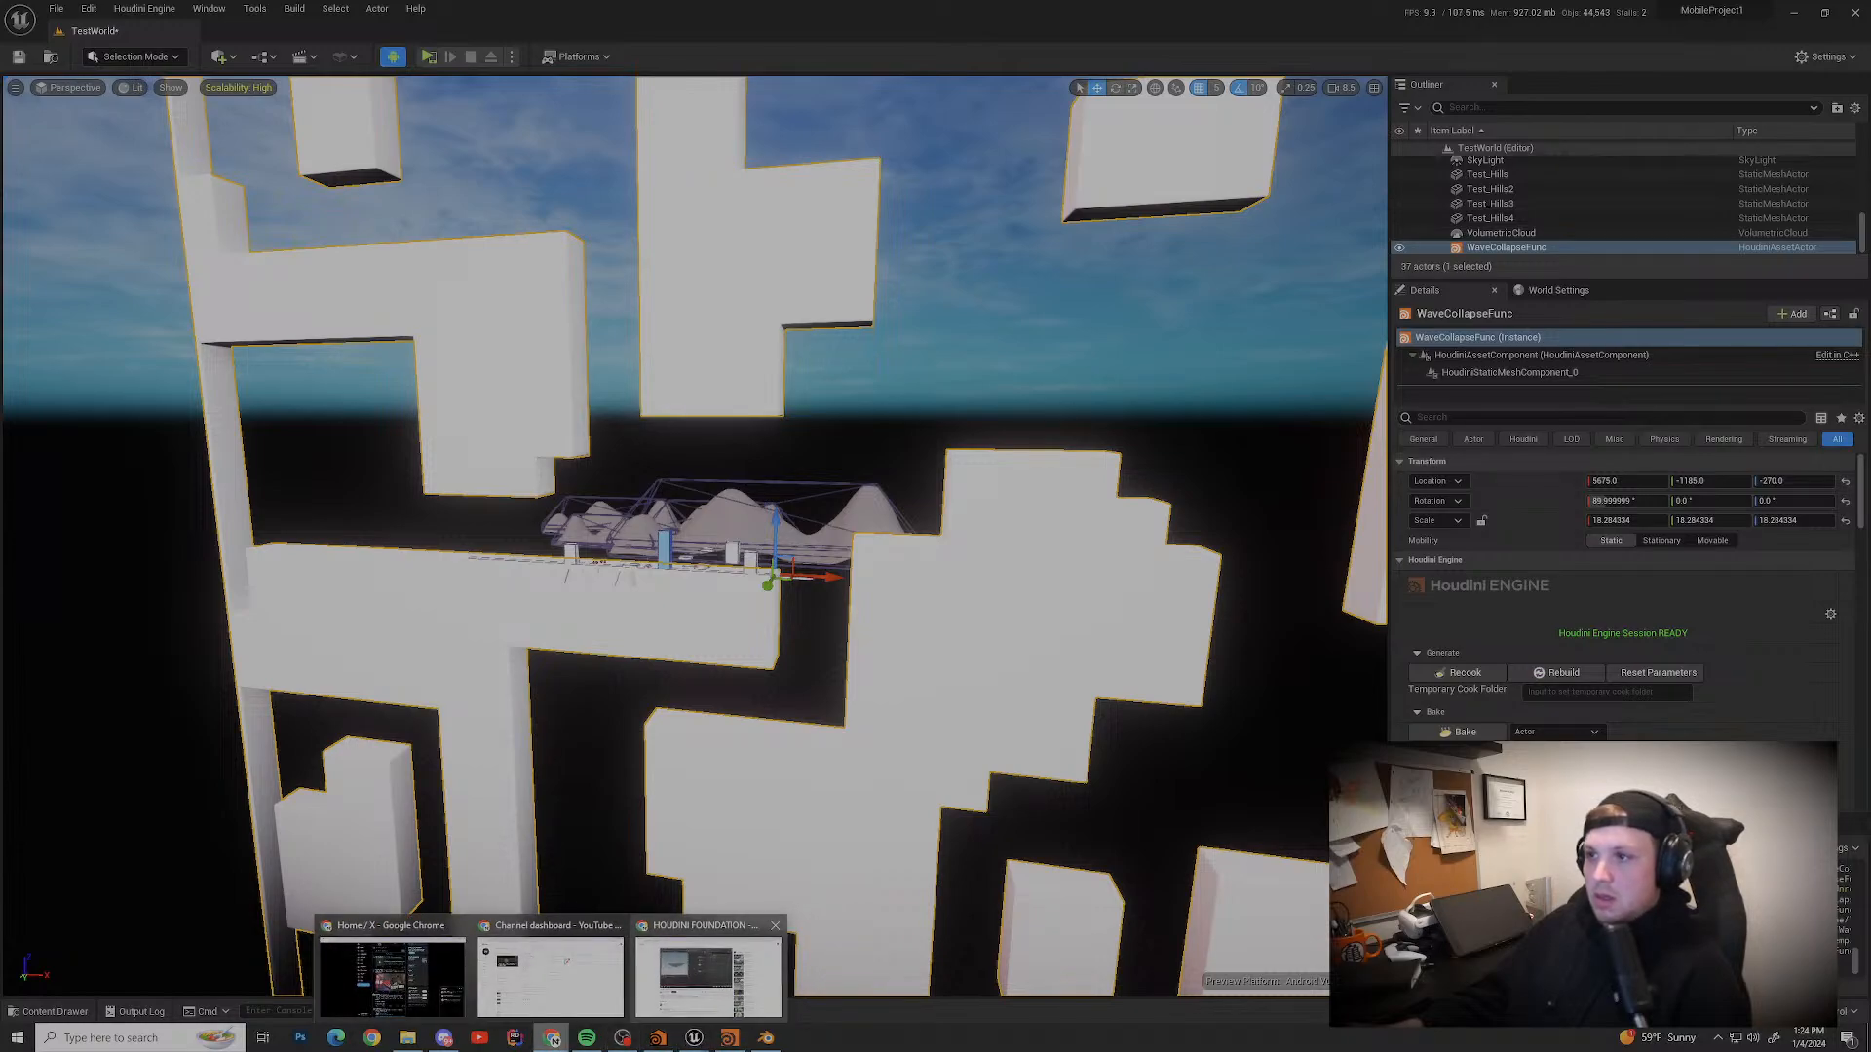
left_click(708, 970)
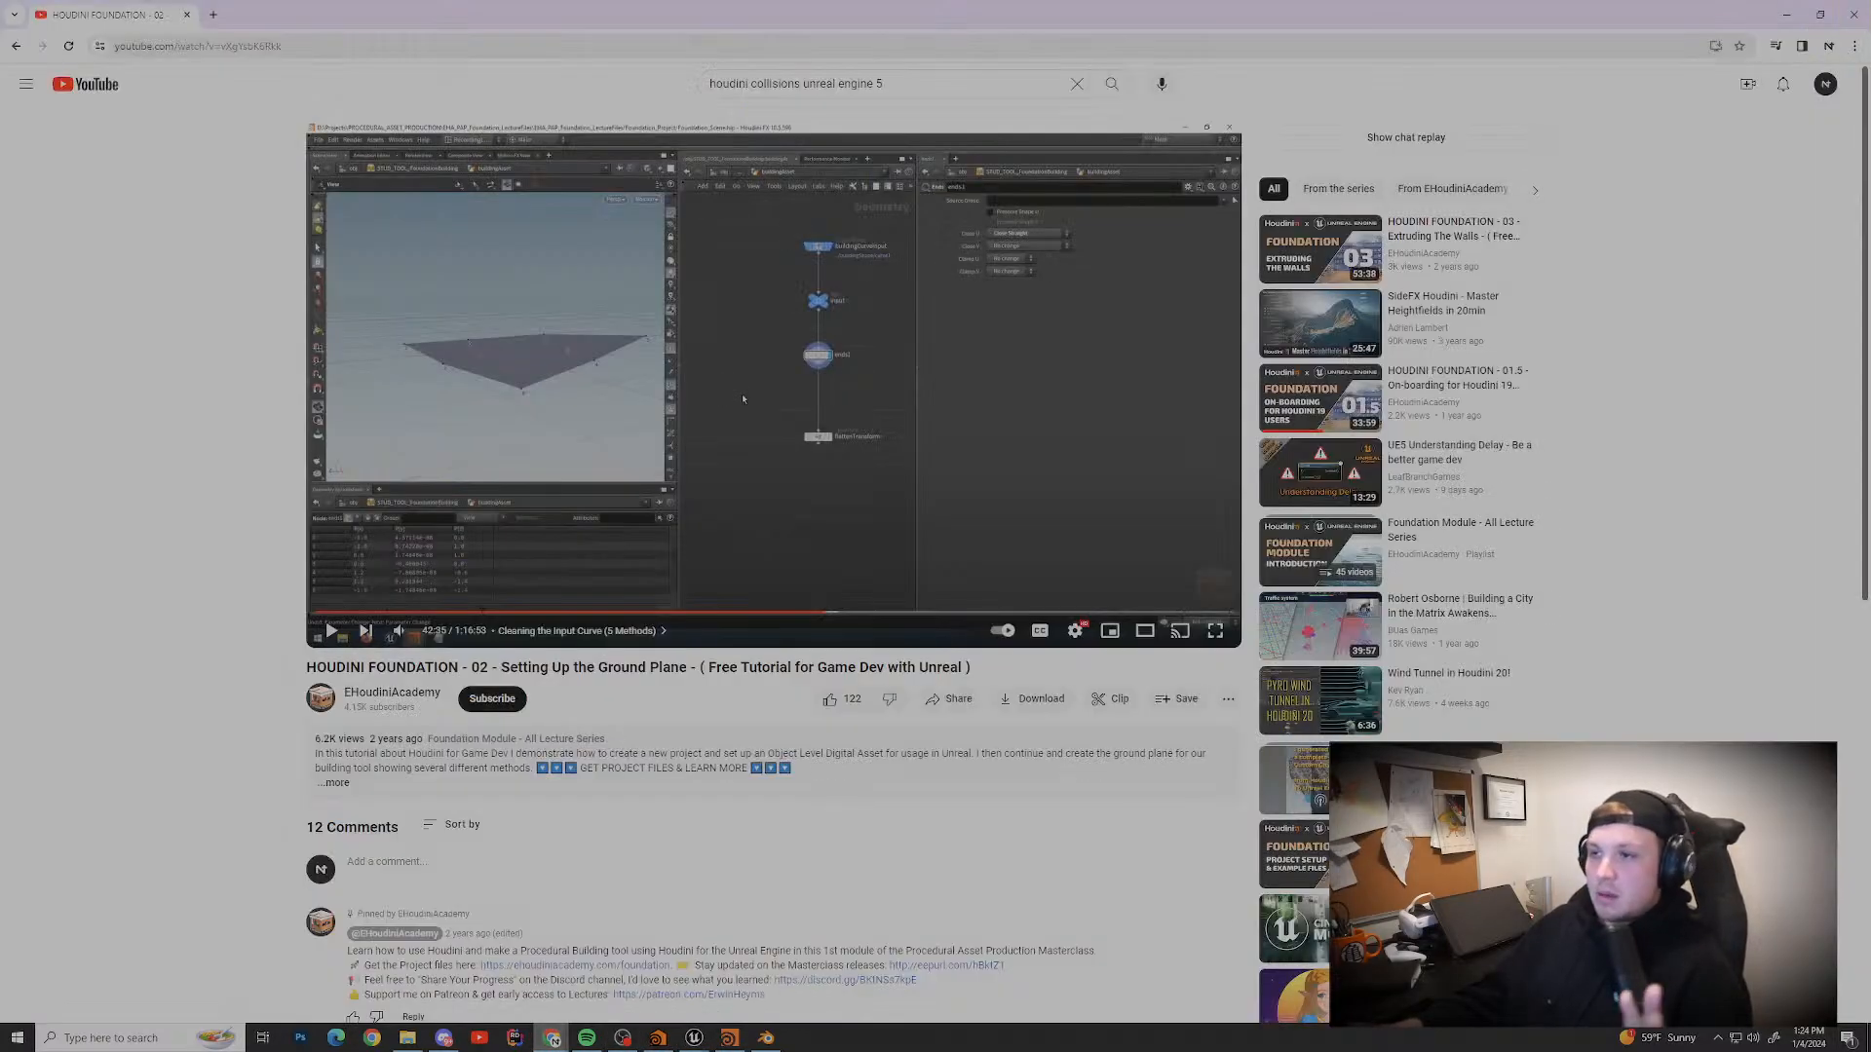
double_click(743, 399)
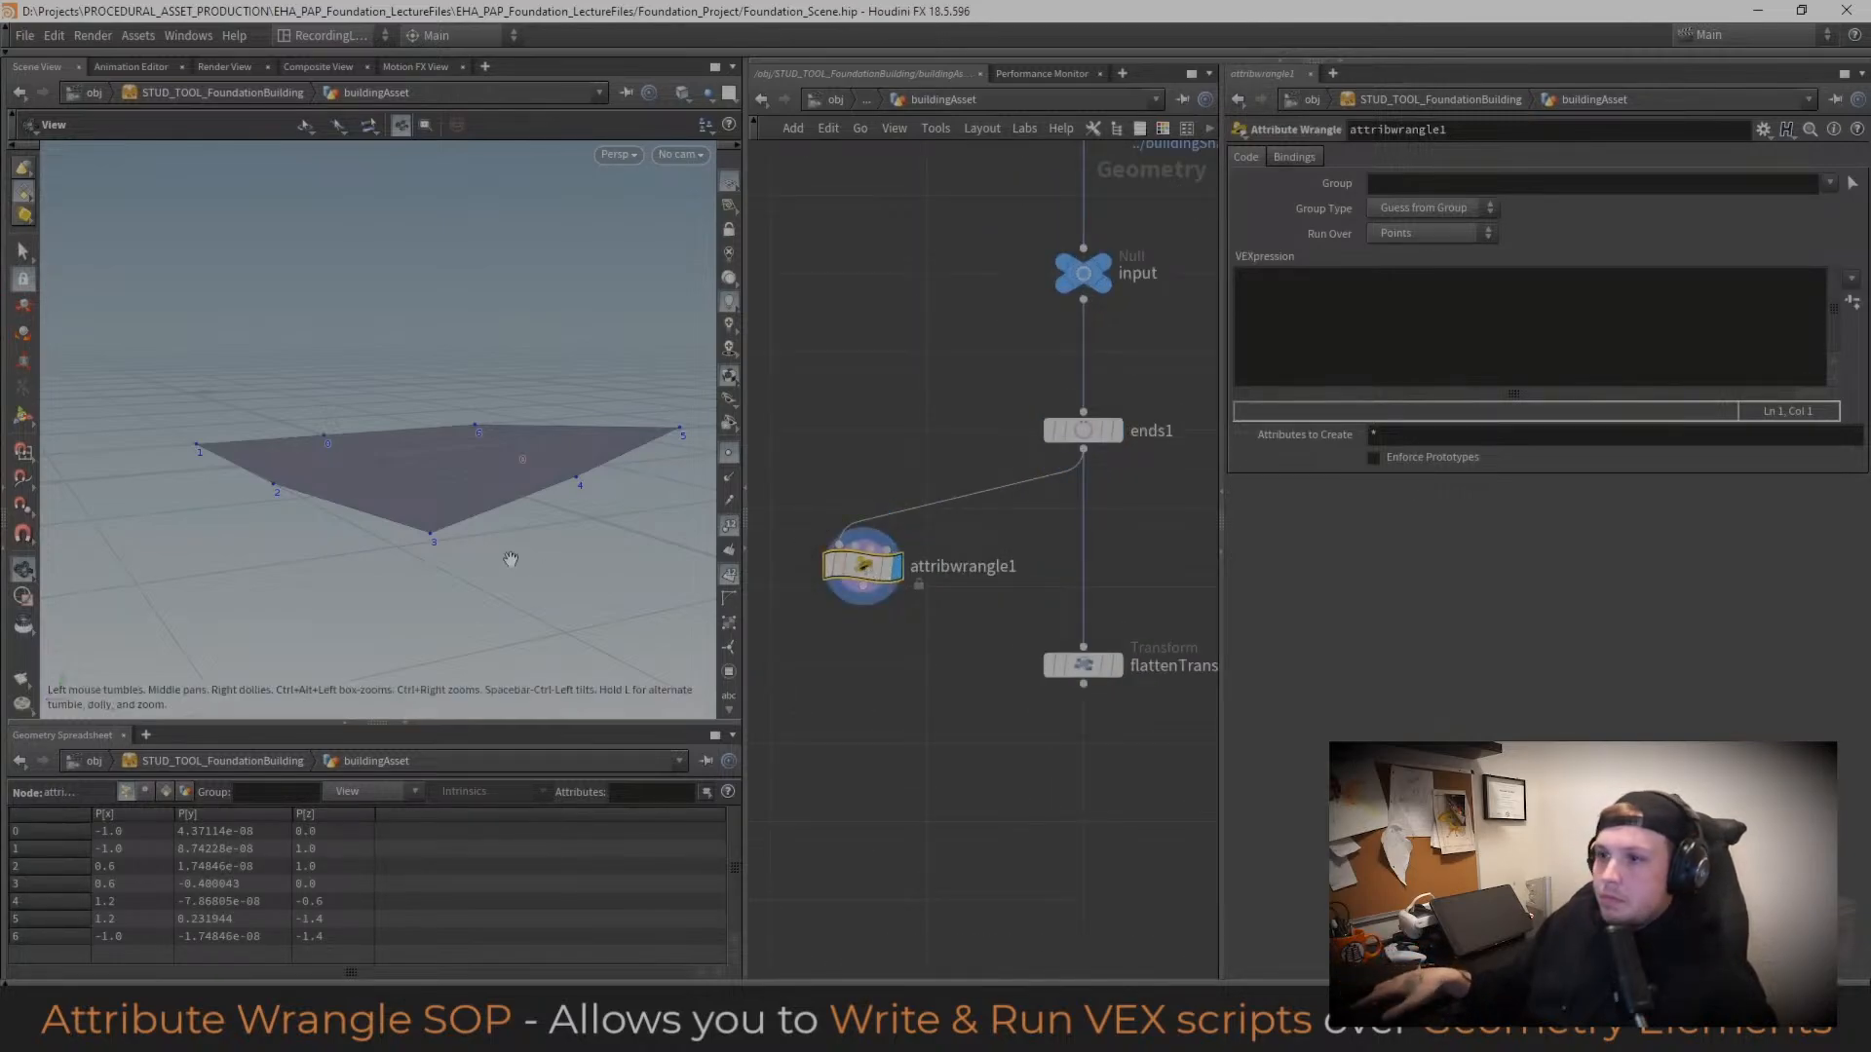
Step: Enter the VEX expression @P.y = 0; in attribwrangle1 and apply it to flatten the points
left_click(1363, 306)
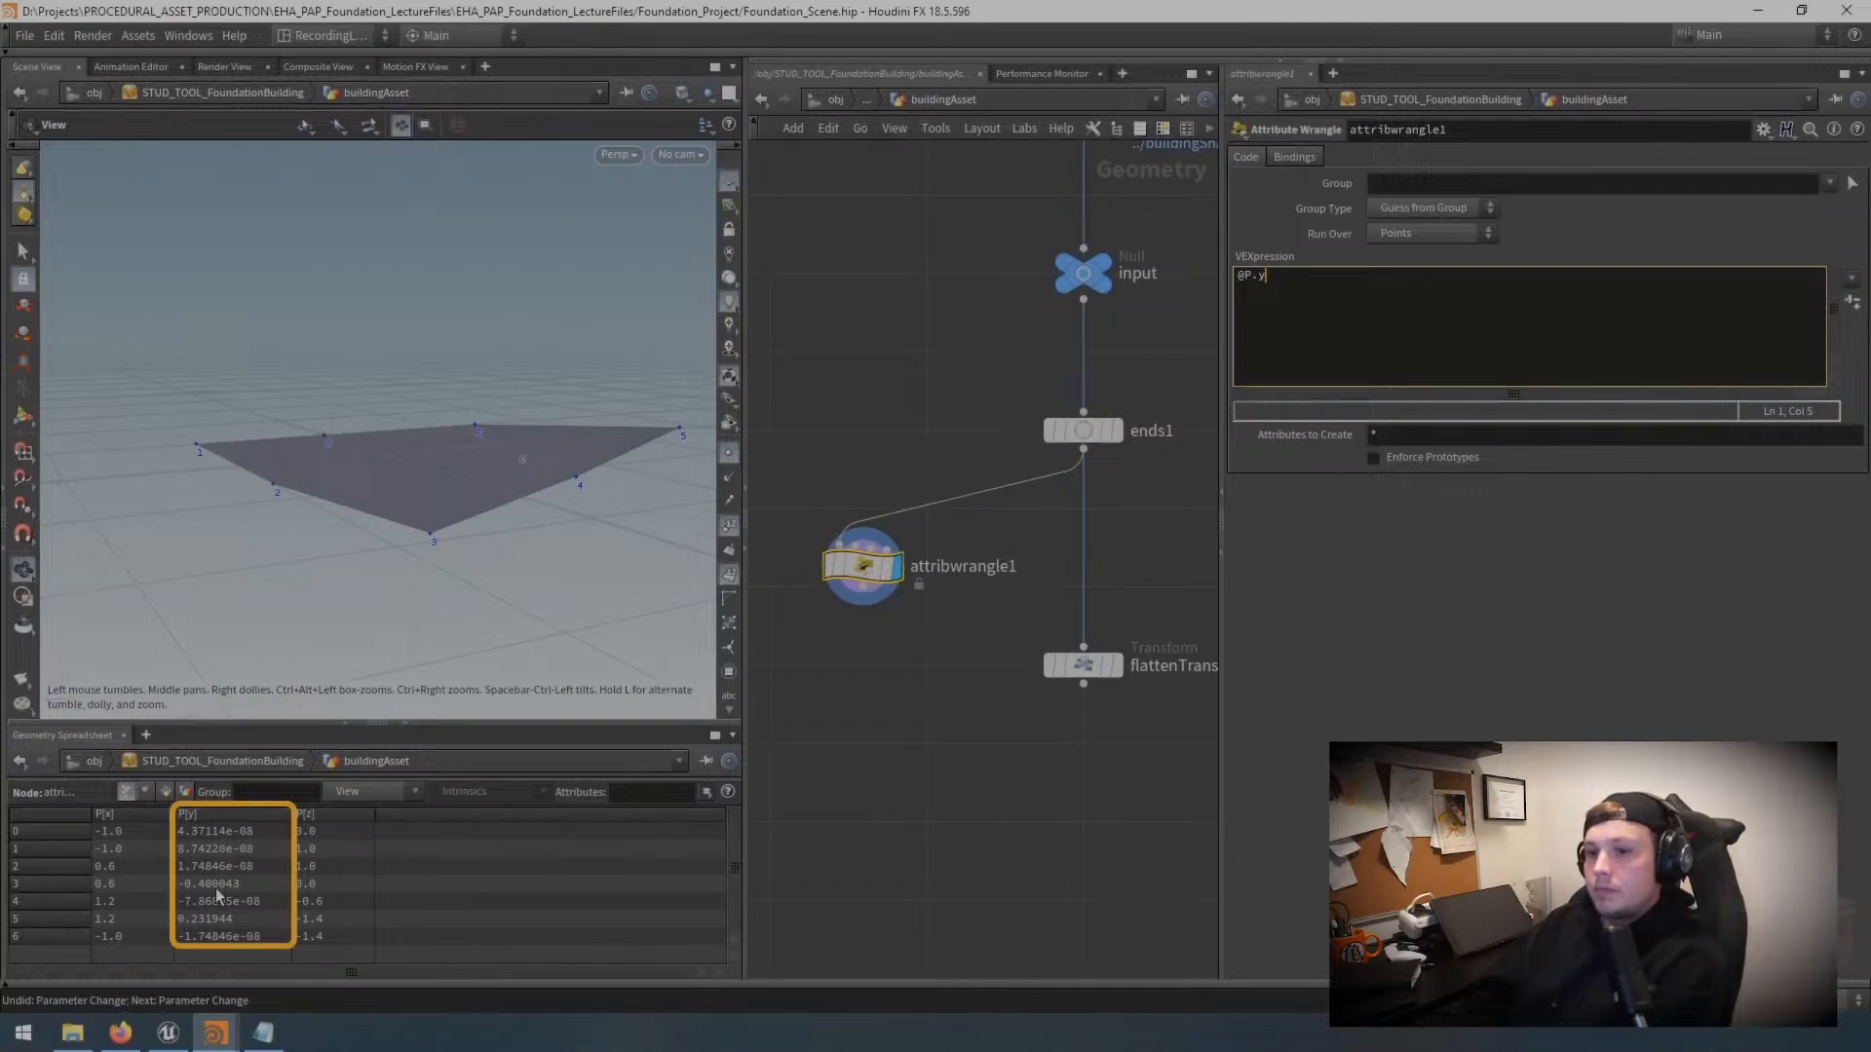
type("=")
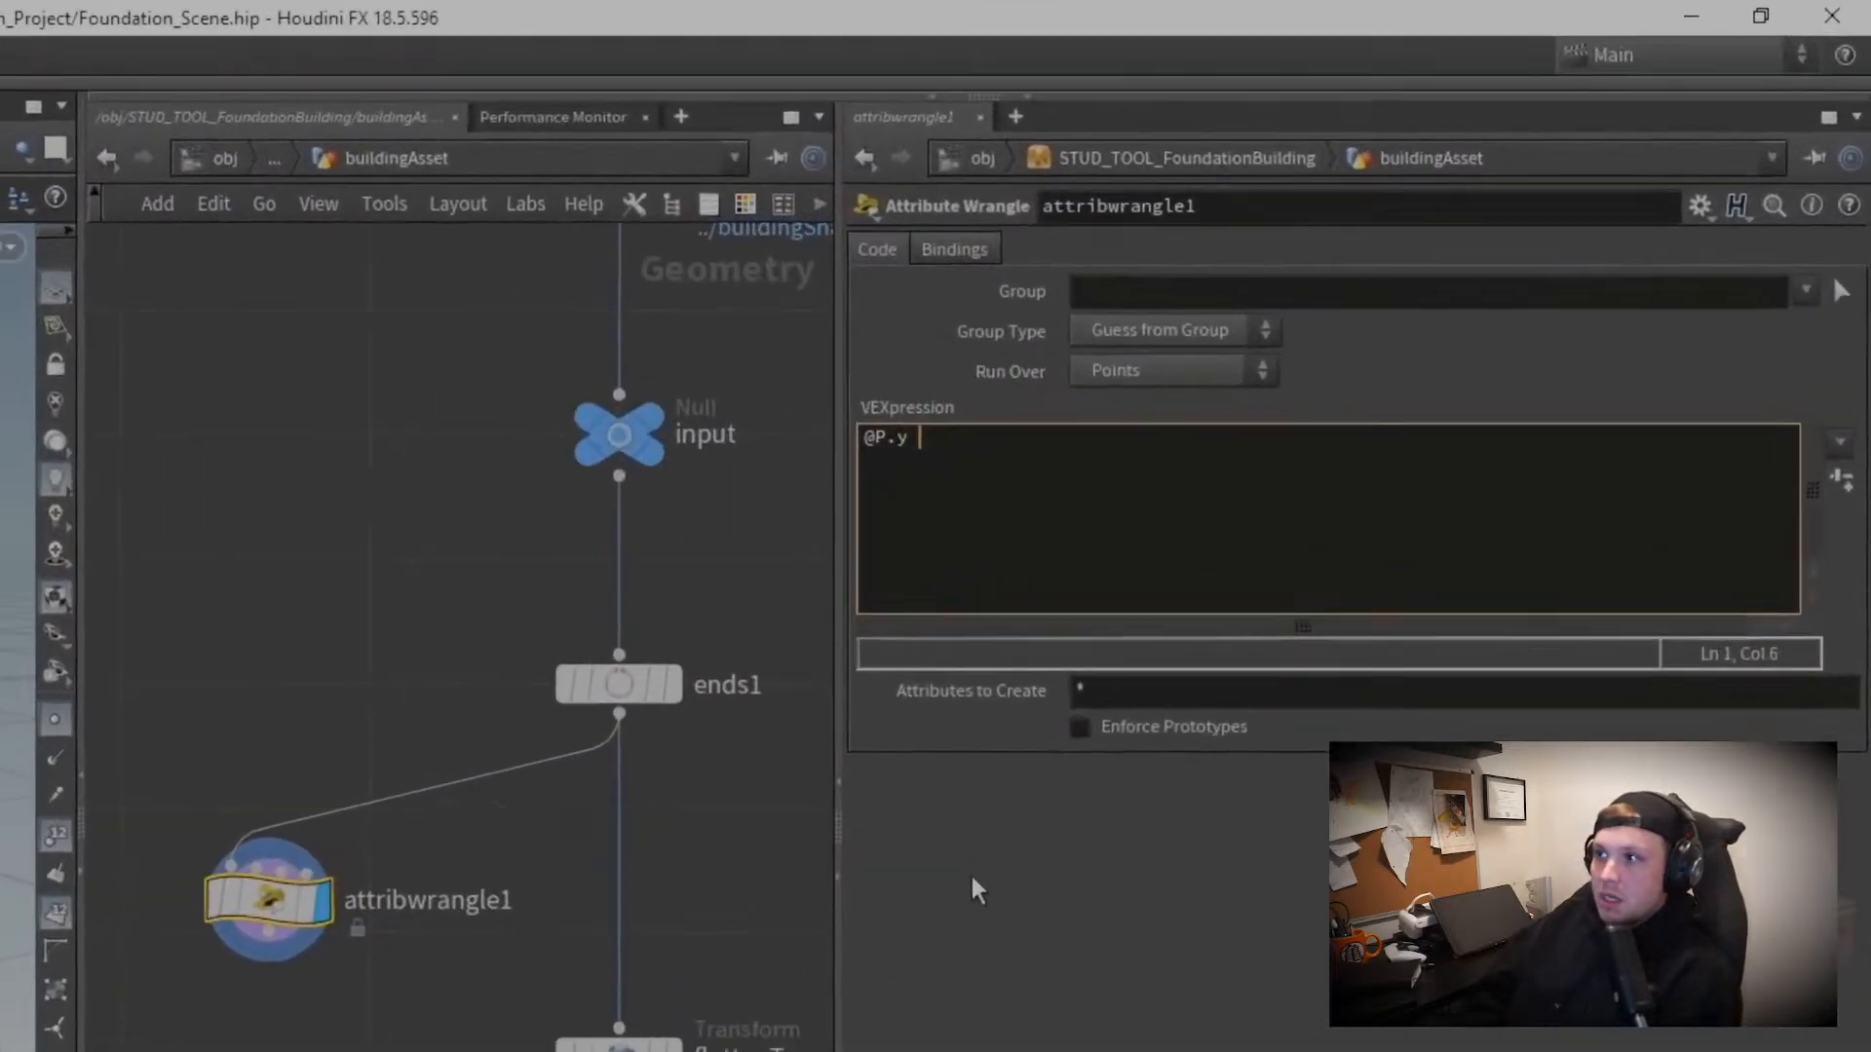
type(" 0")
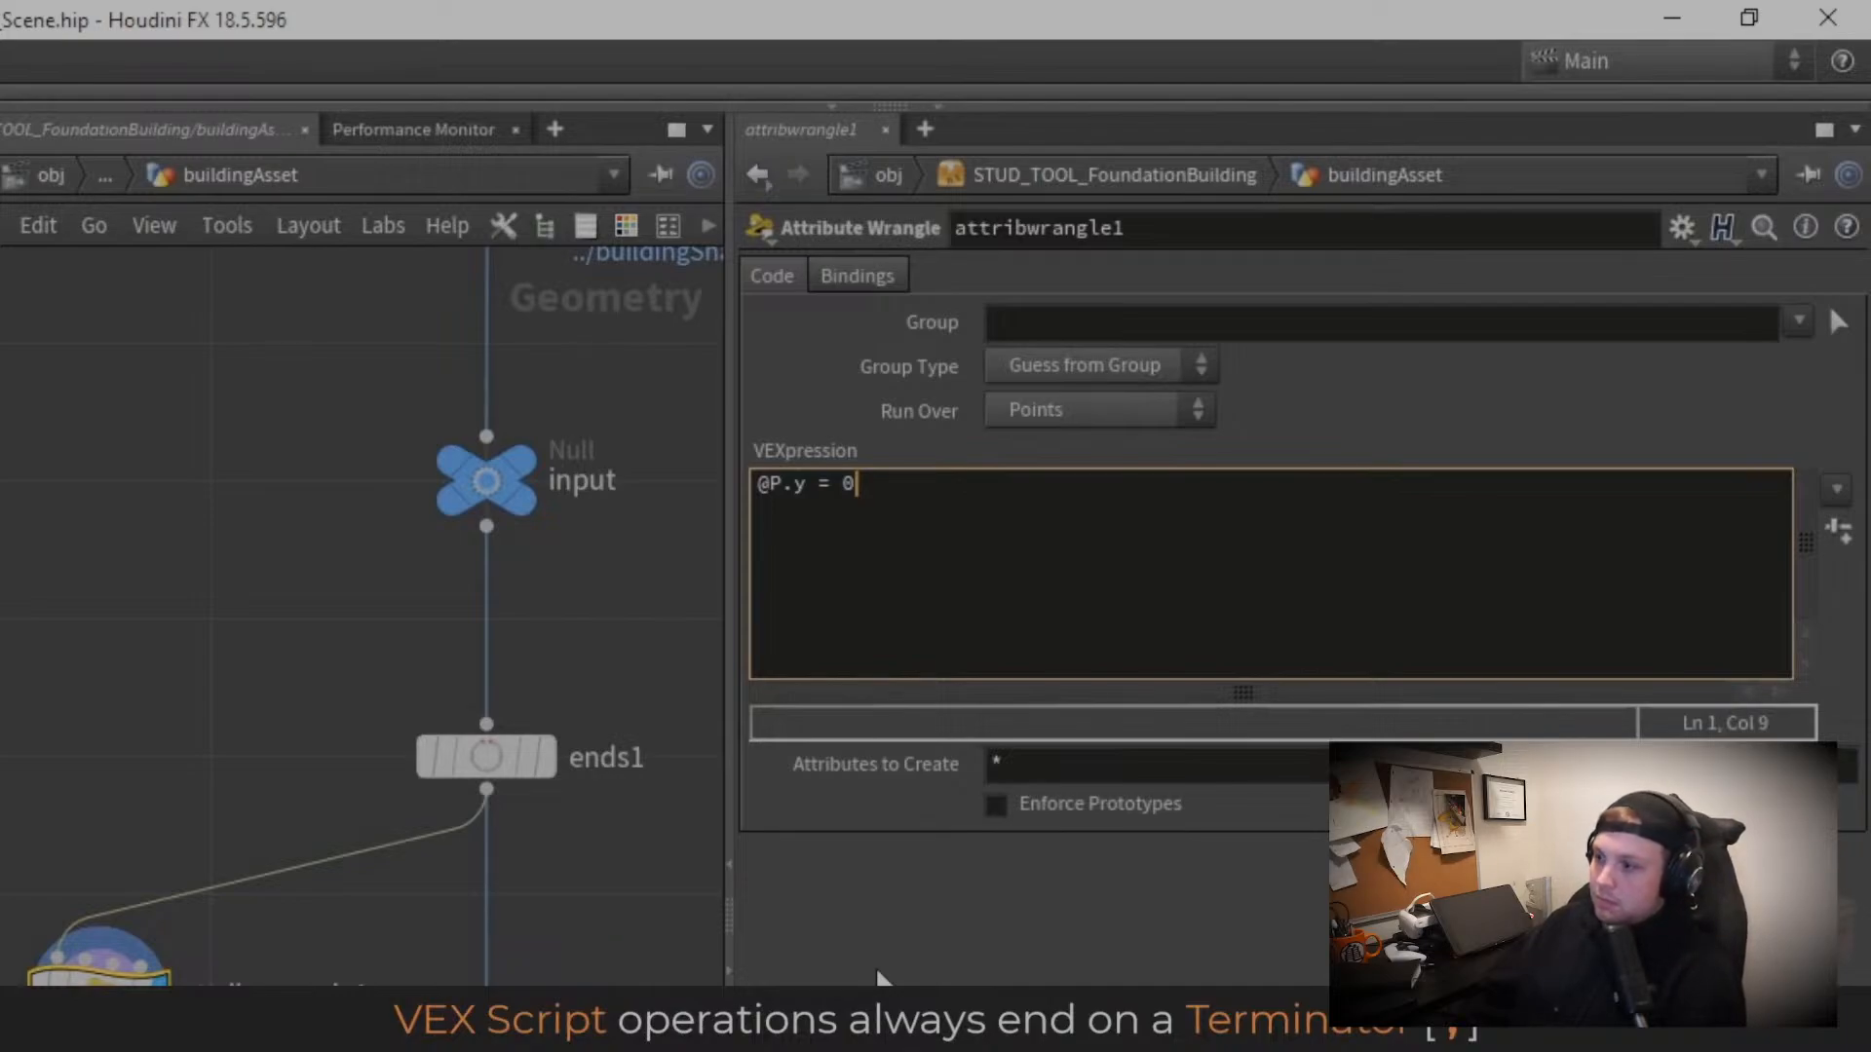
type(";")
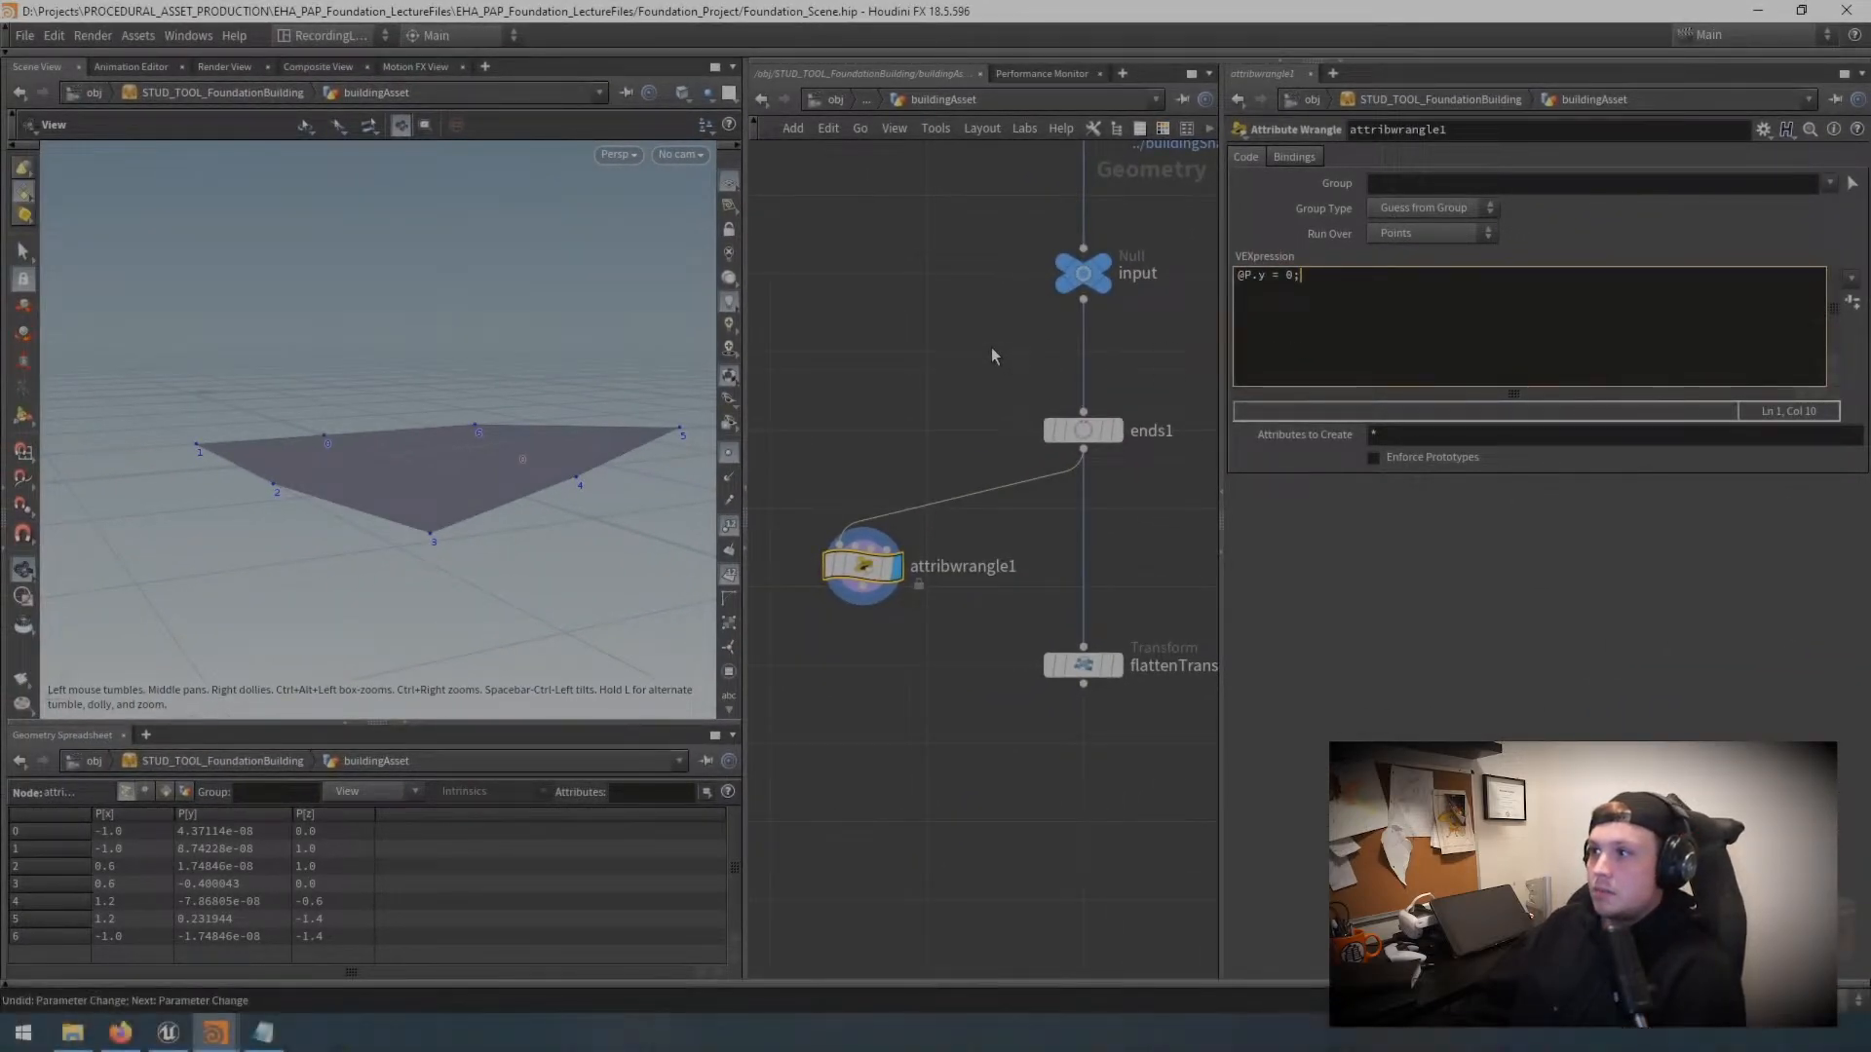
left_click(981, 402)
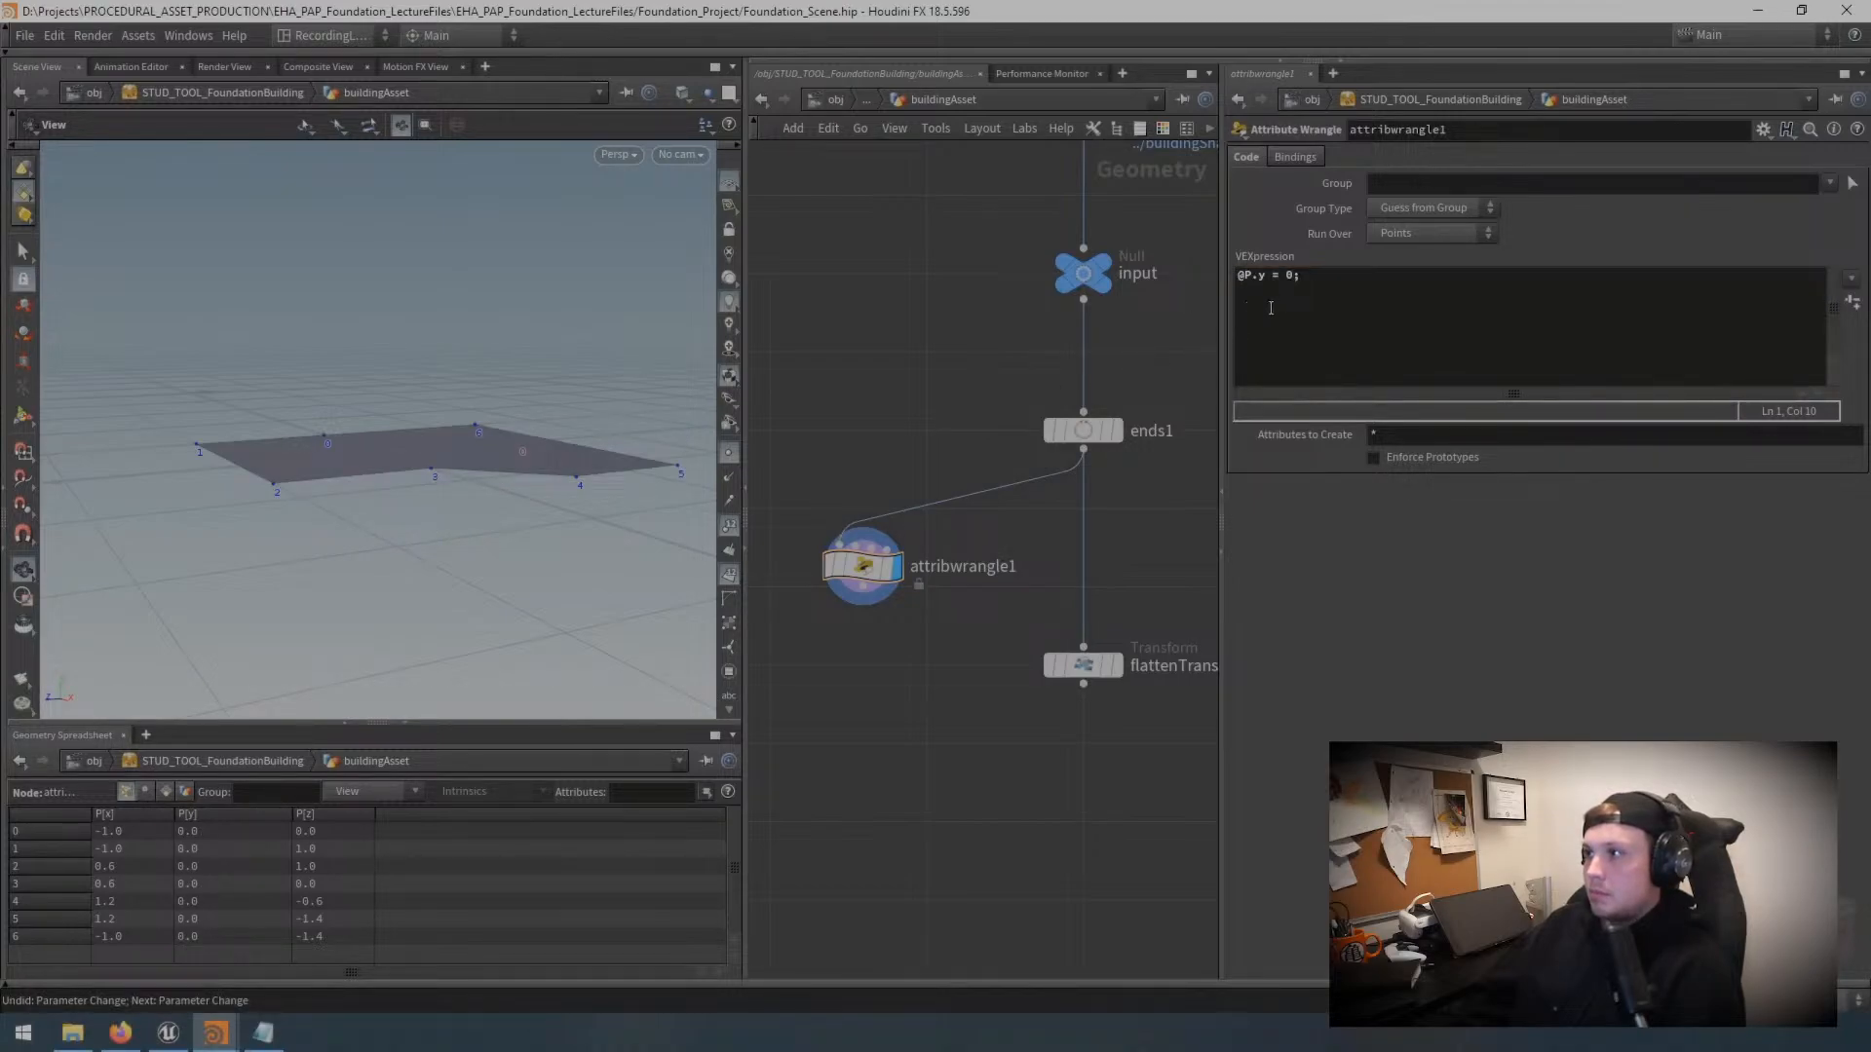
left_click_drag(825, 471, 980, 650)
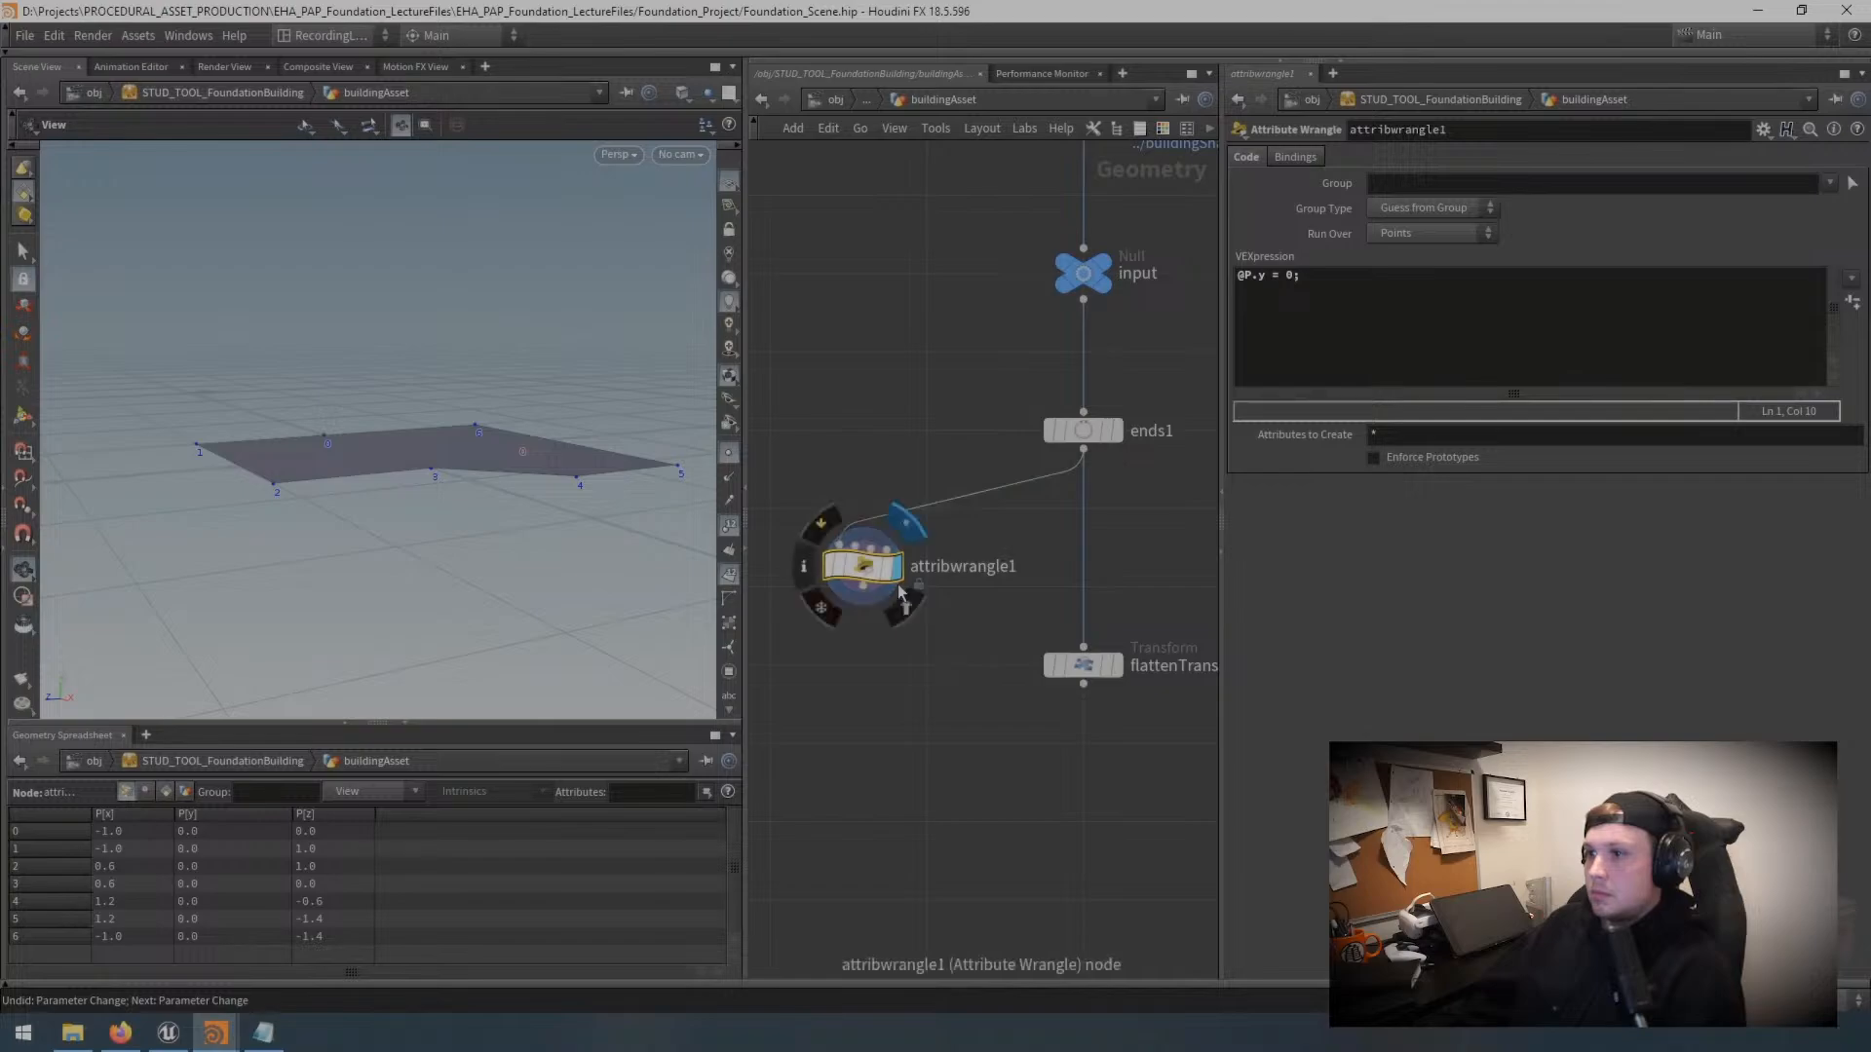
left_click_drag(455, 510, 498, 534)
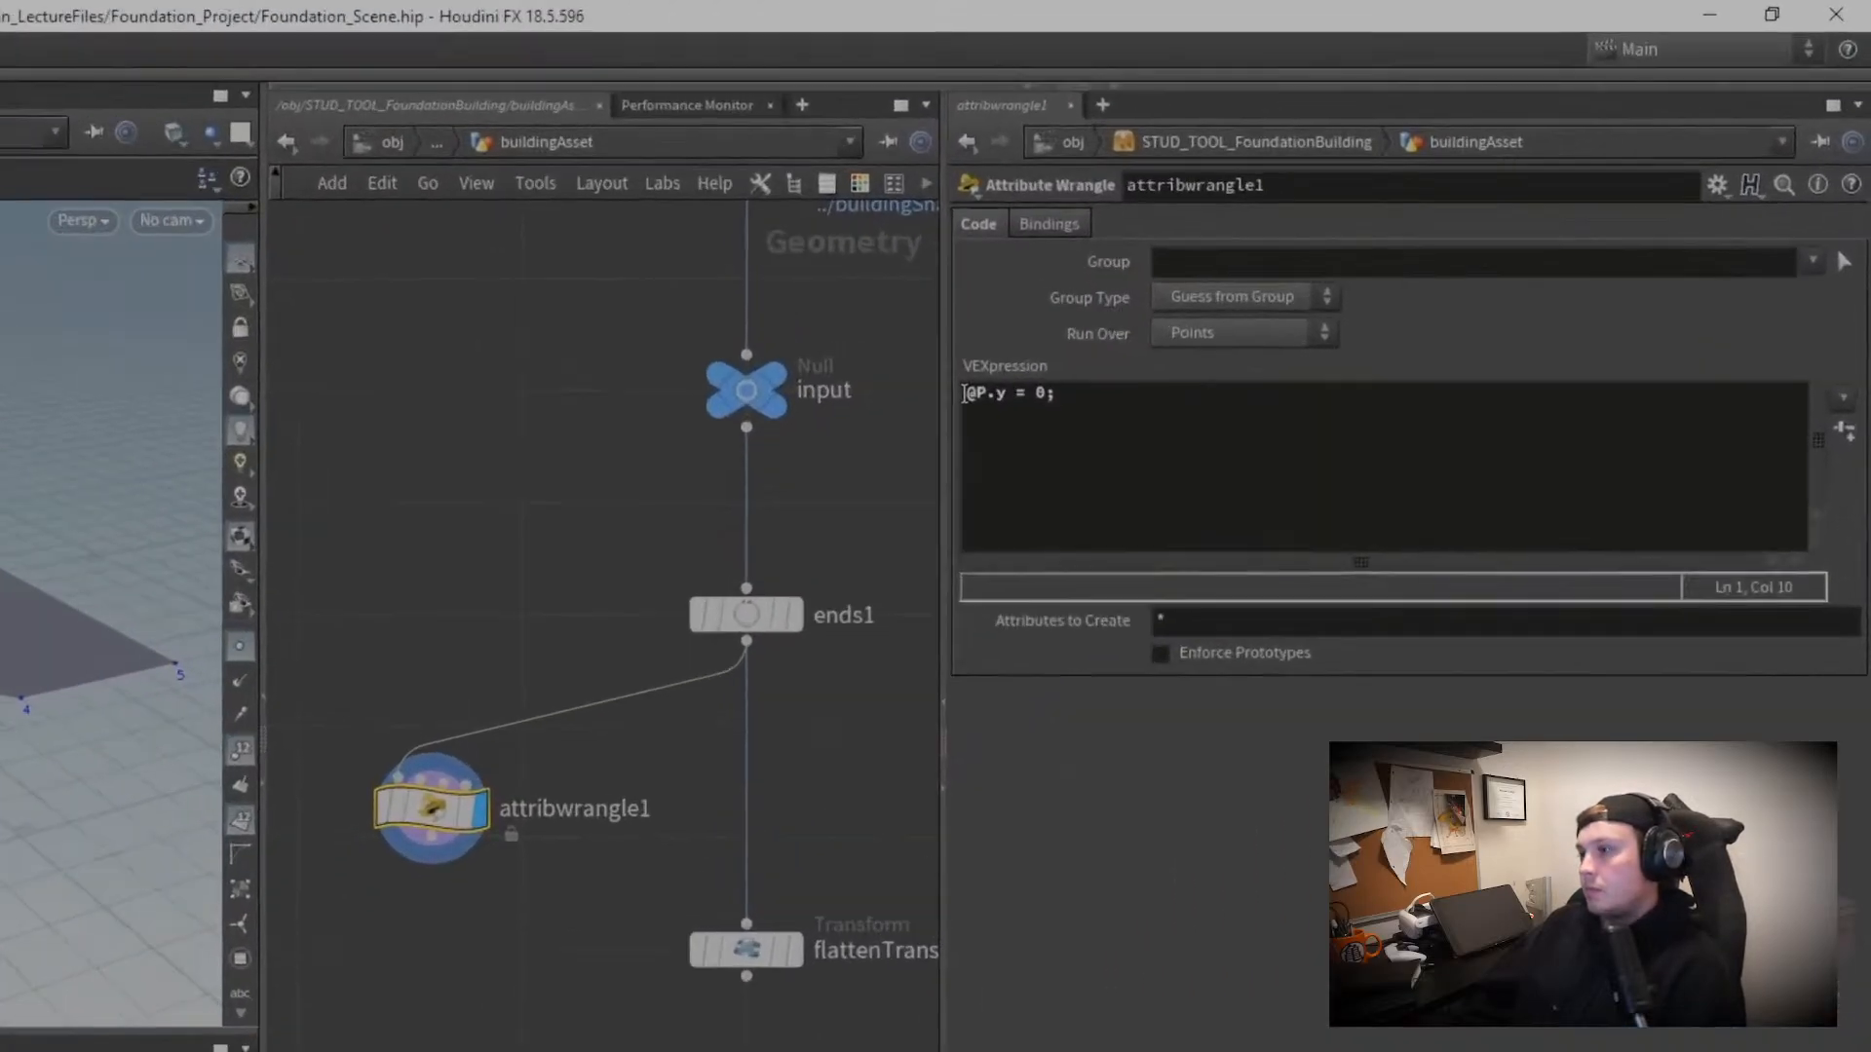
left_click(964, 393)
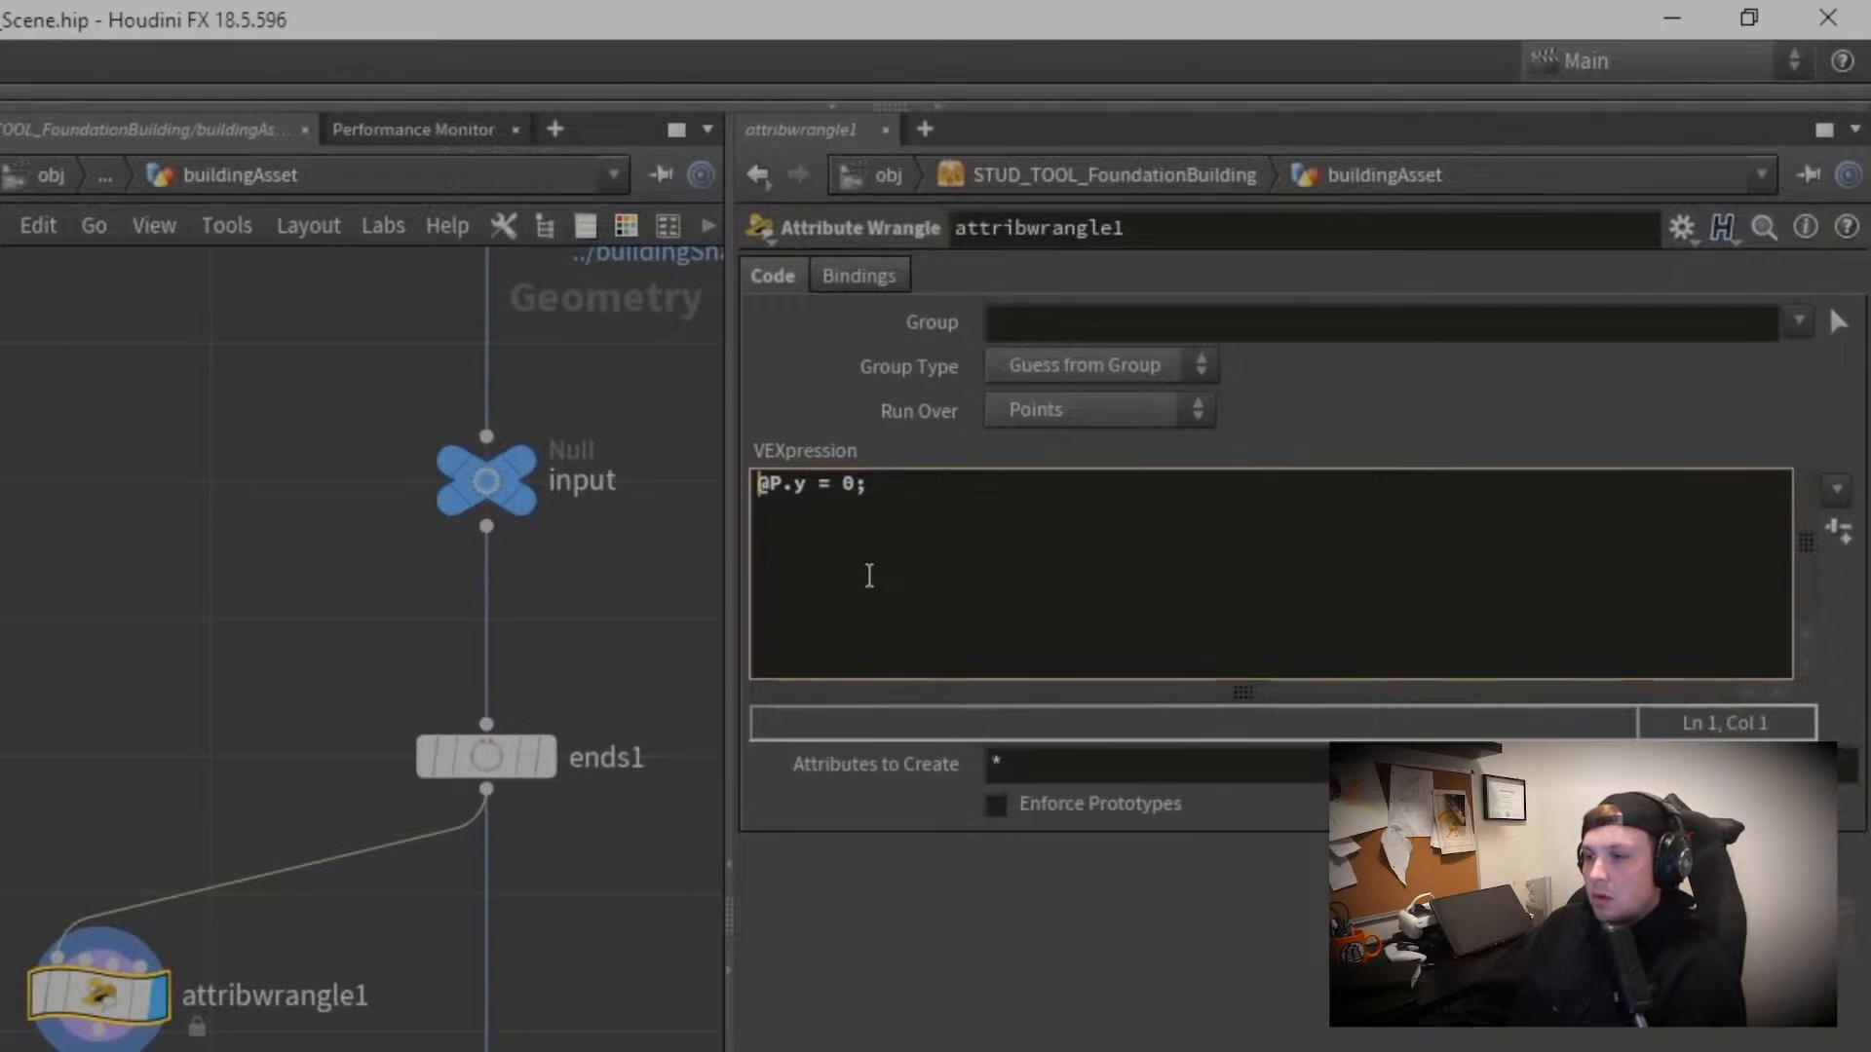
type("v")
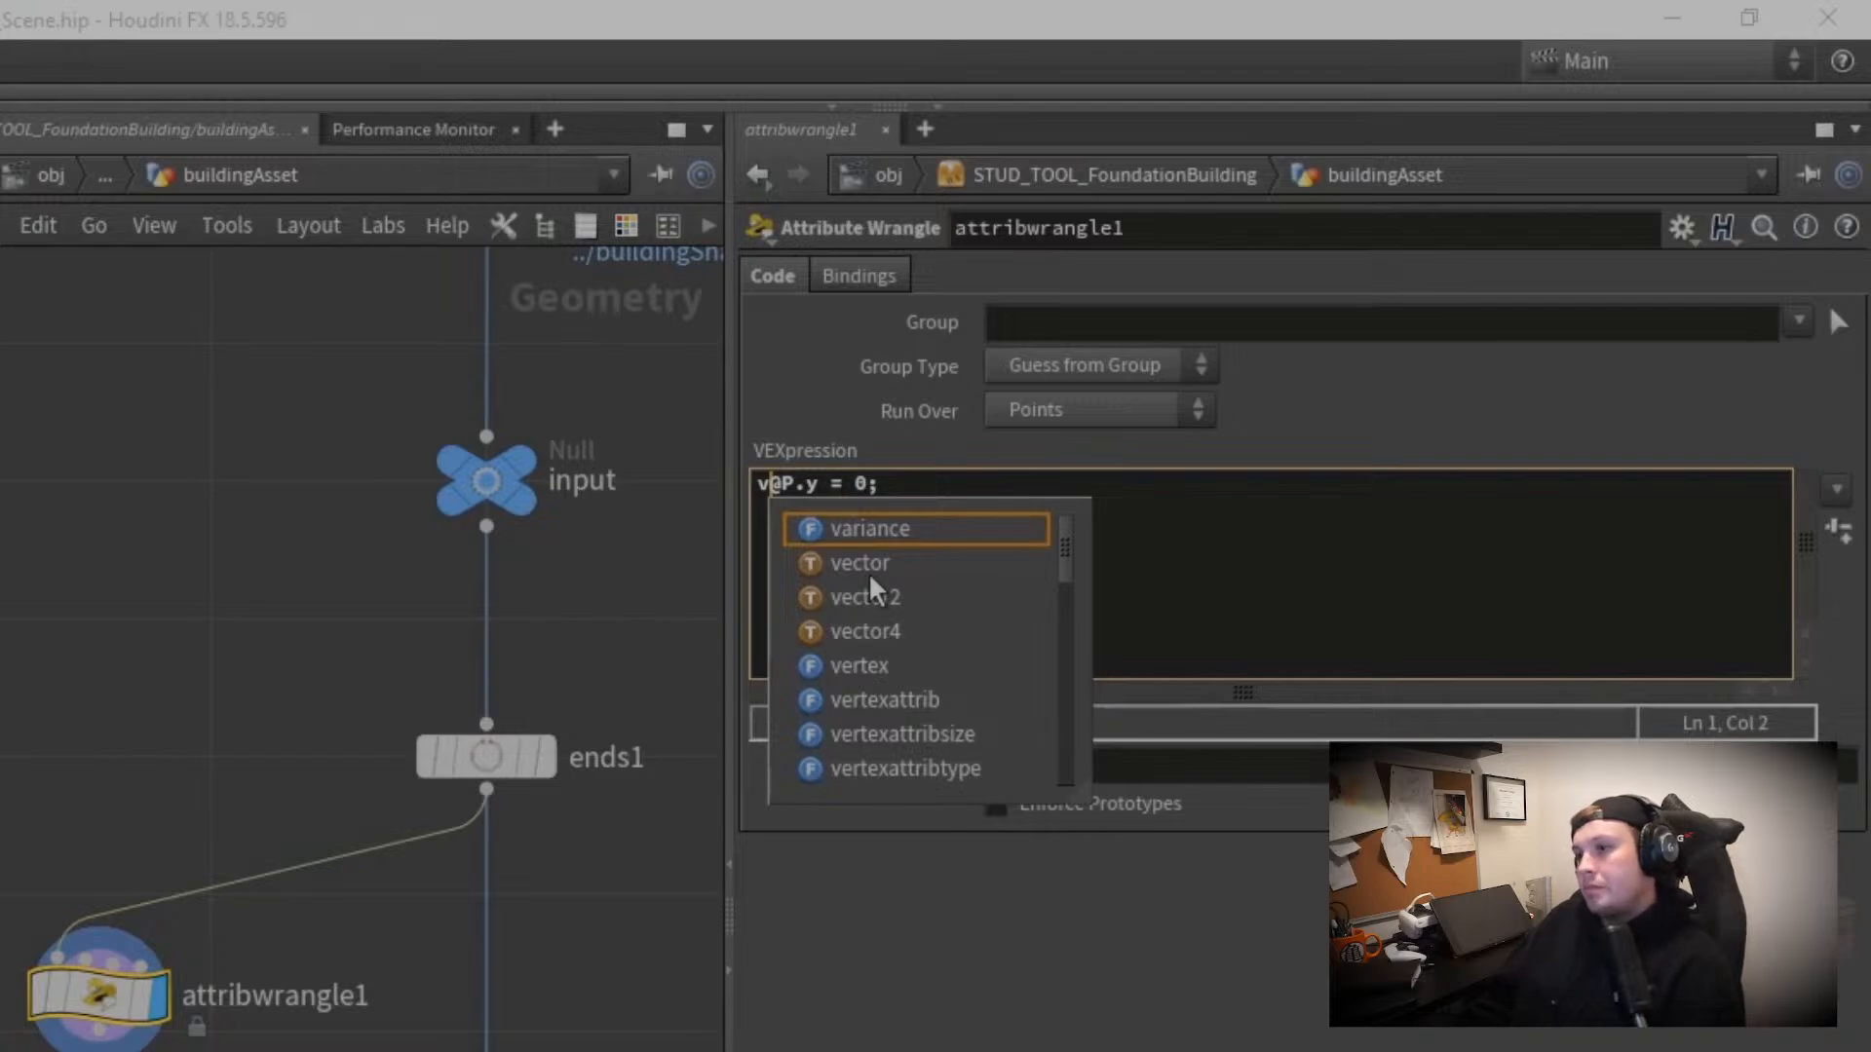
left_click(915, 484)
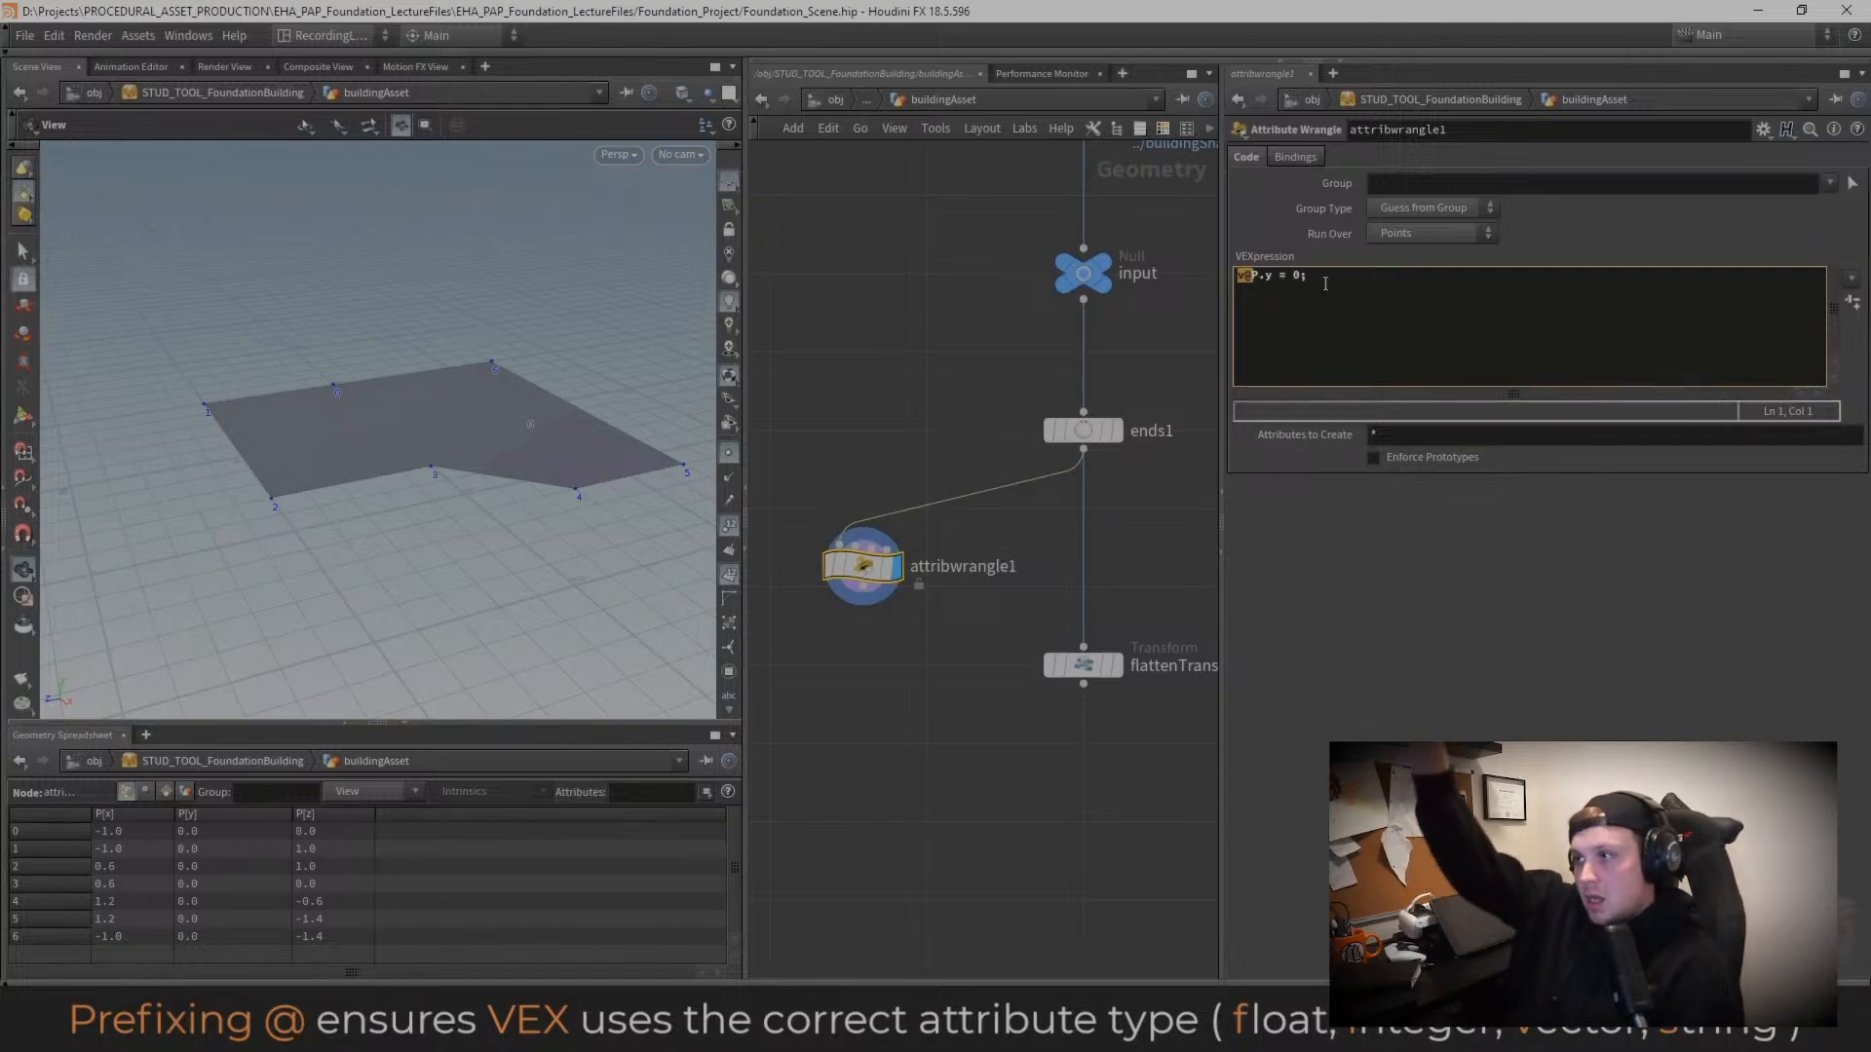
left_click(904, 355)
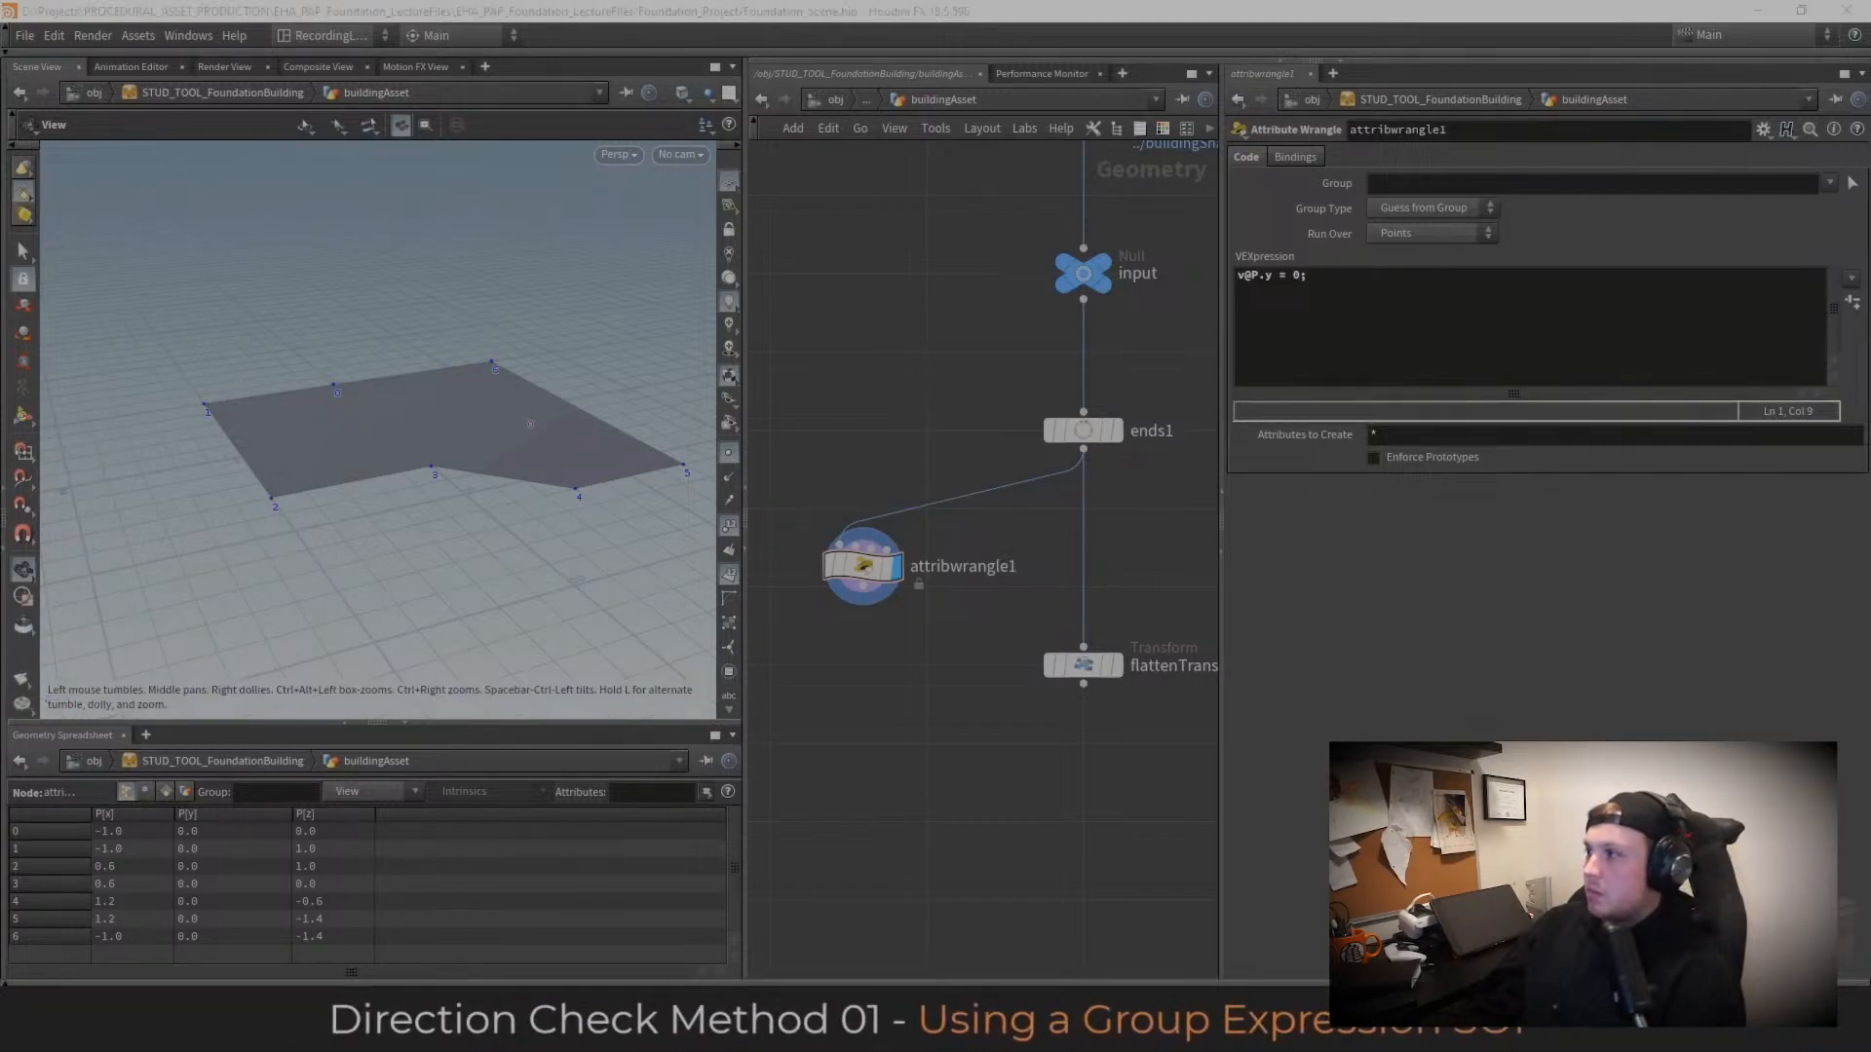
Step: Display the flattenTransform node and open the list of nodes that can be added to the network
middle_click_drag(1160, 490, 1102, 367)
scroll(1097, 322, "down", 2)
left_click(1065, 457)
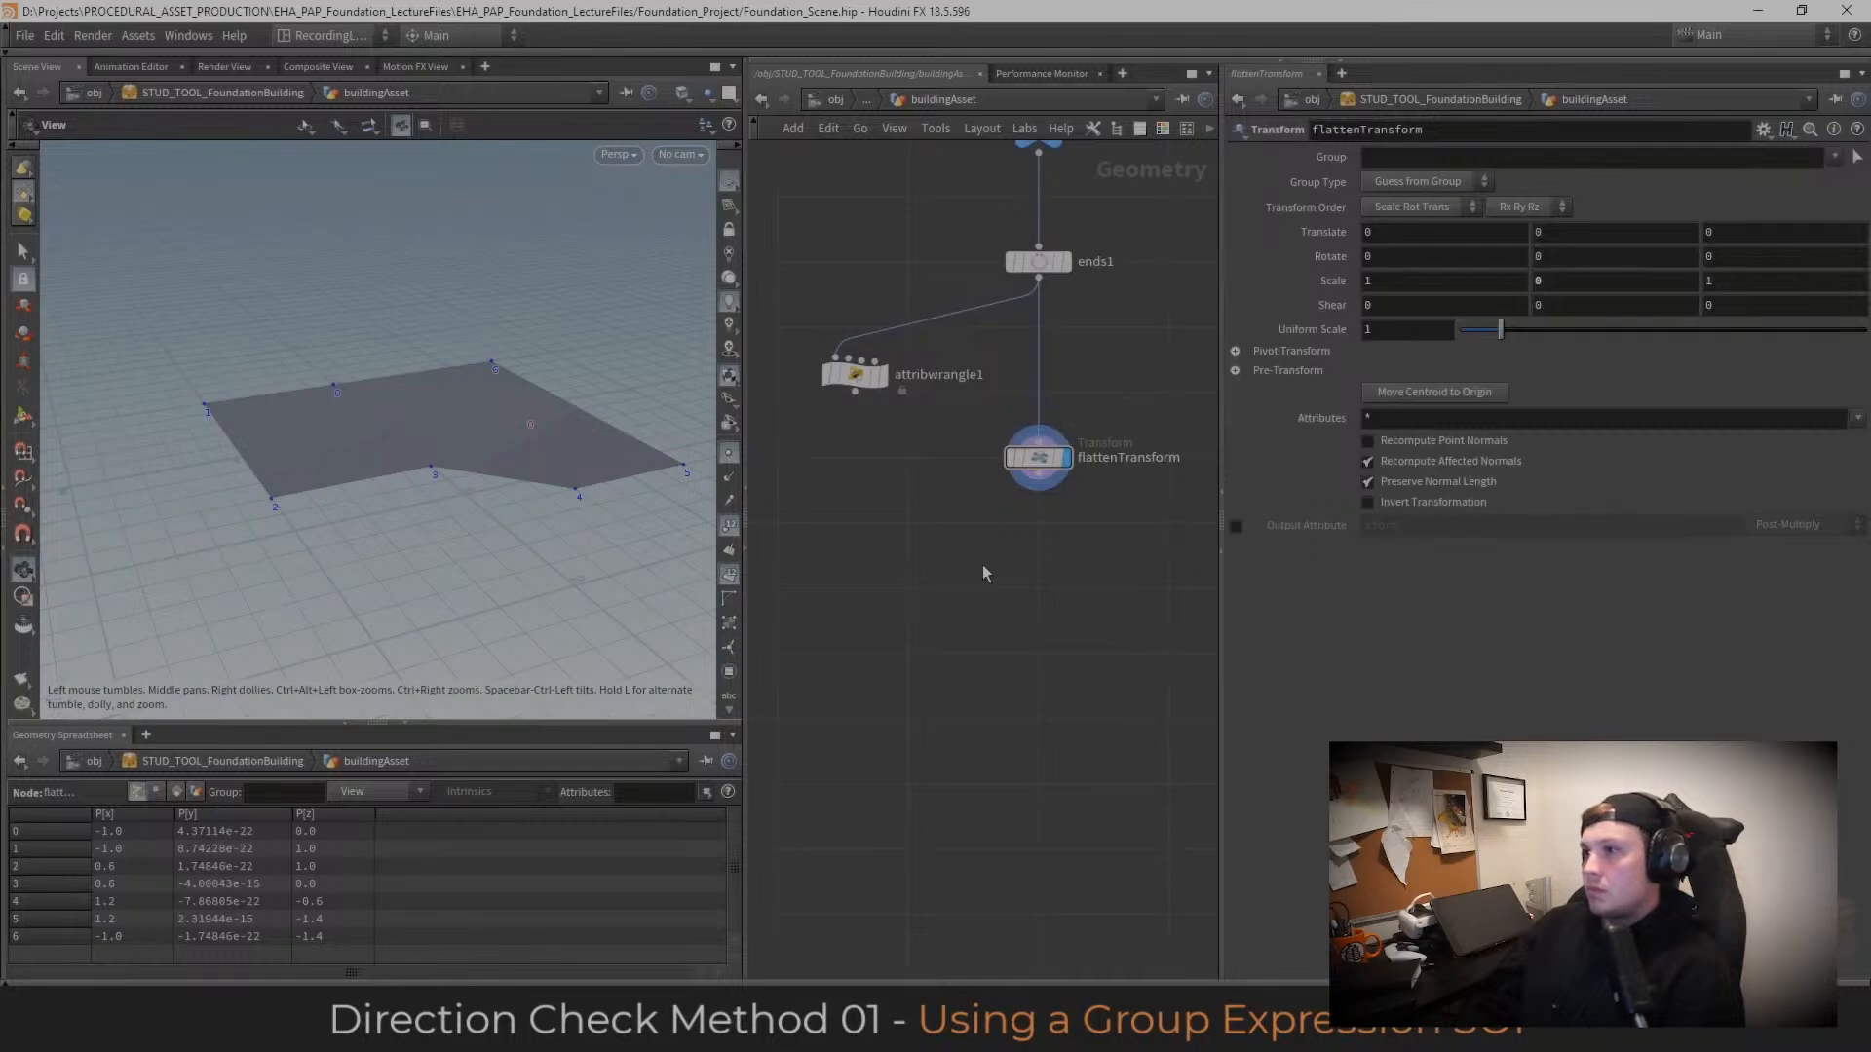
key("Tab")
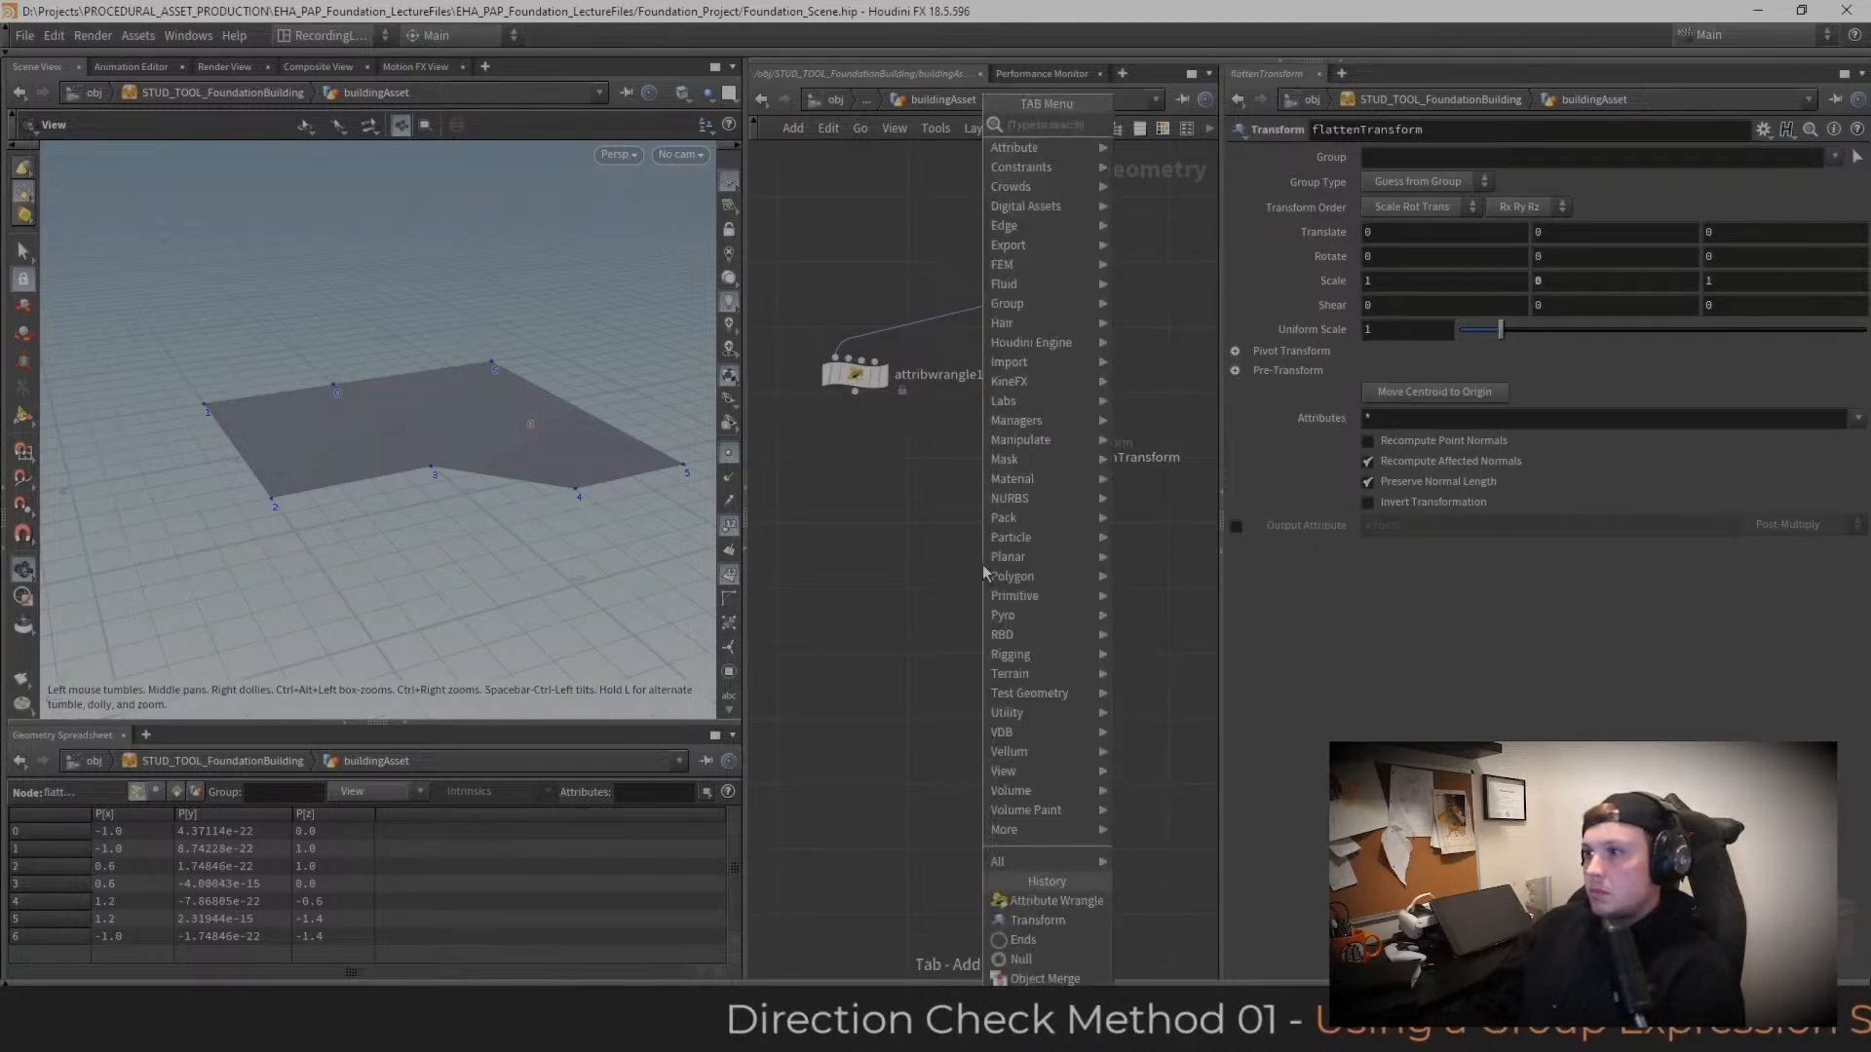
Step: Add a Group Expression node to the network just below flattenTransform
type("group")
key("Down")
key("Down")
key("Down")
key("Down")
key("Down")
key("Down")
key("Down")
key("Down")
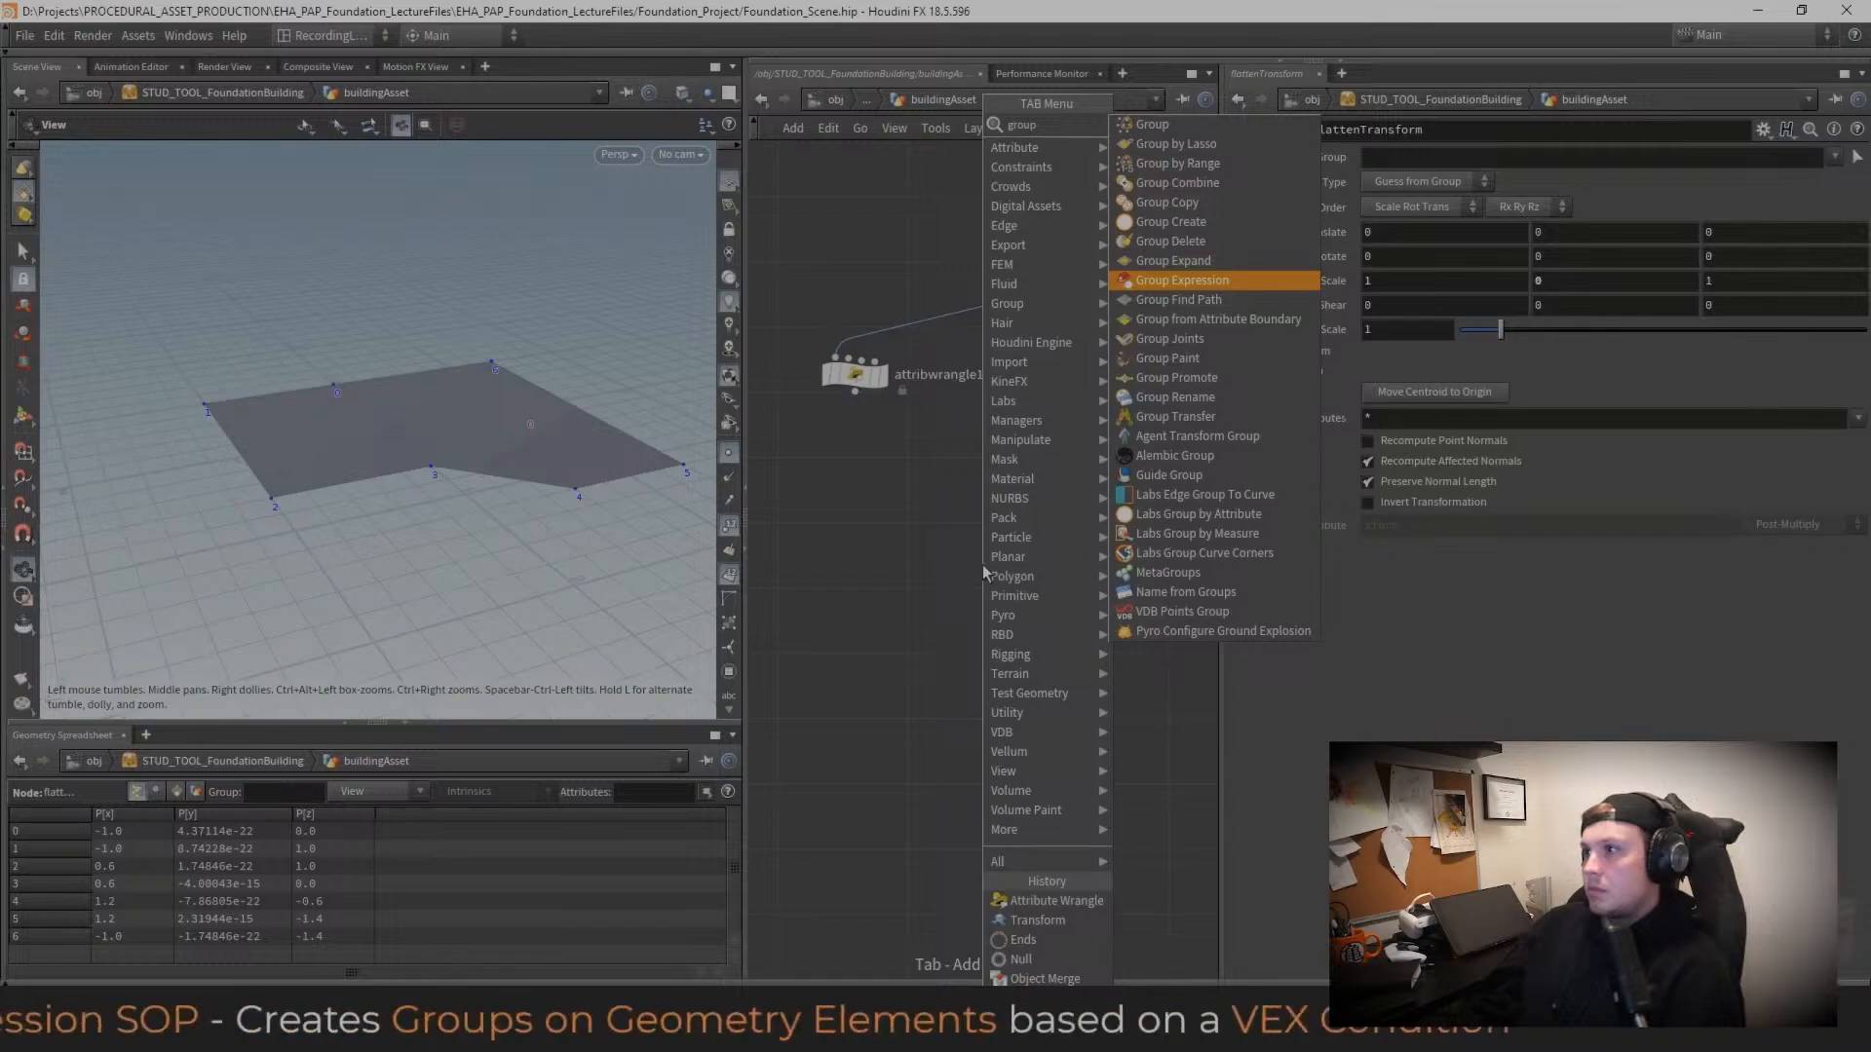
key("Return")
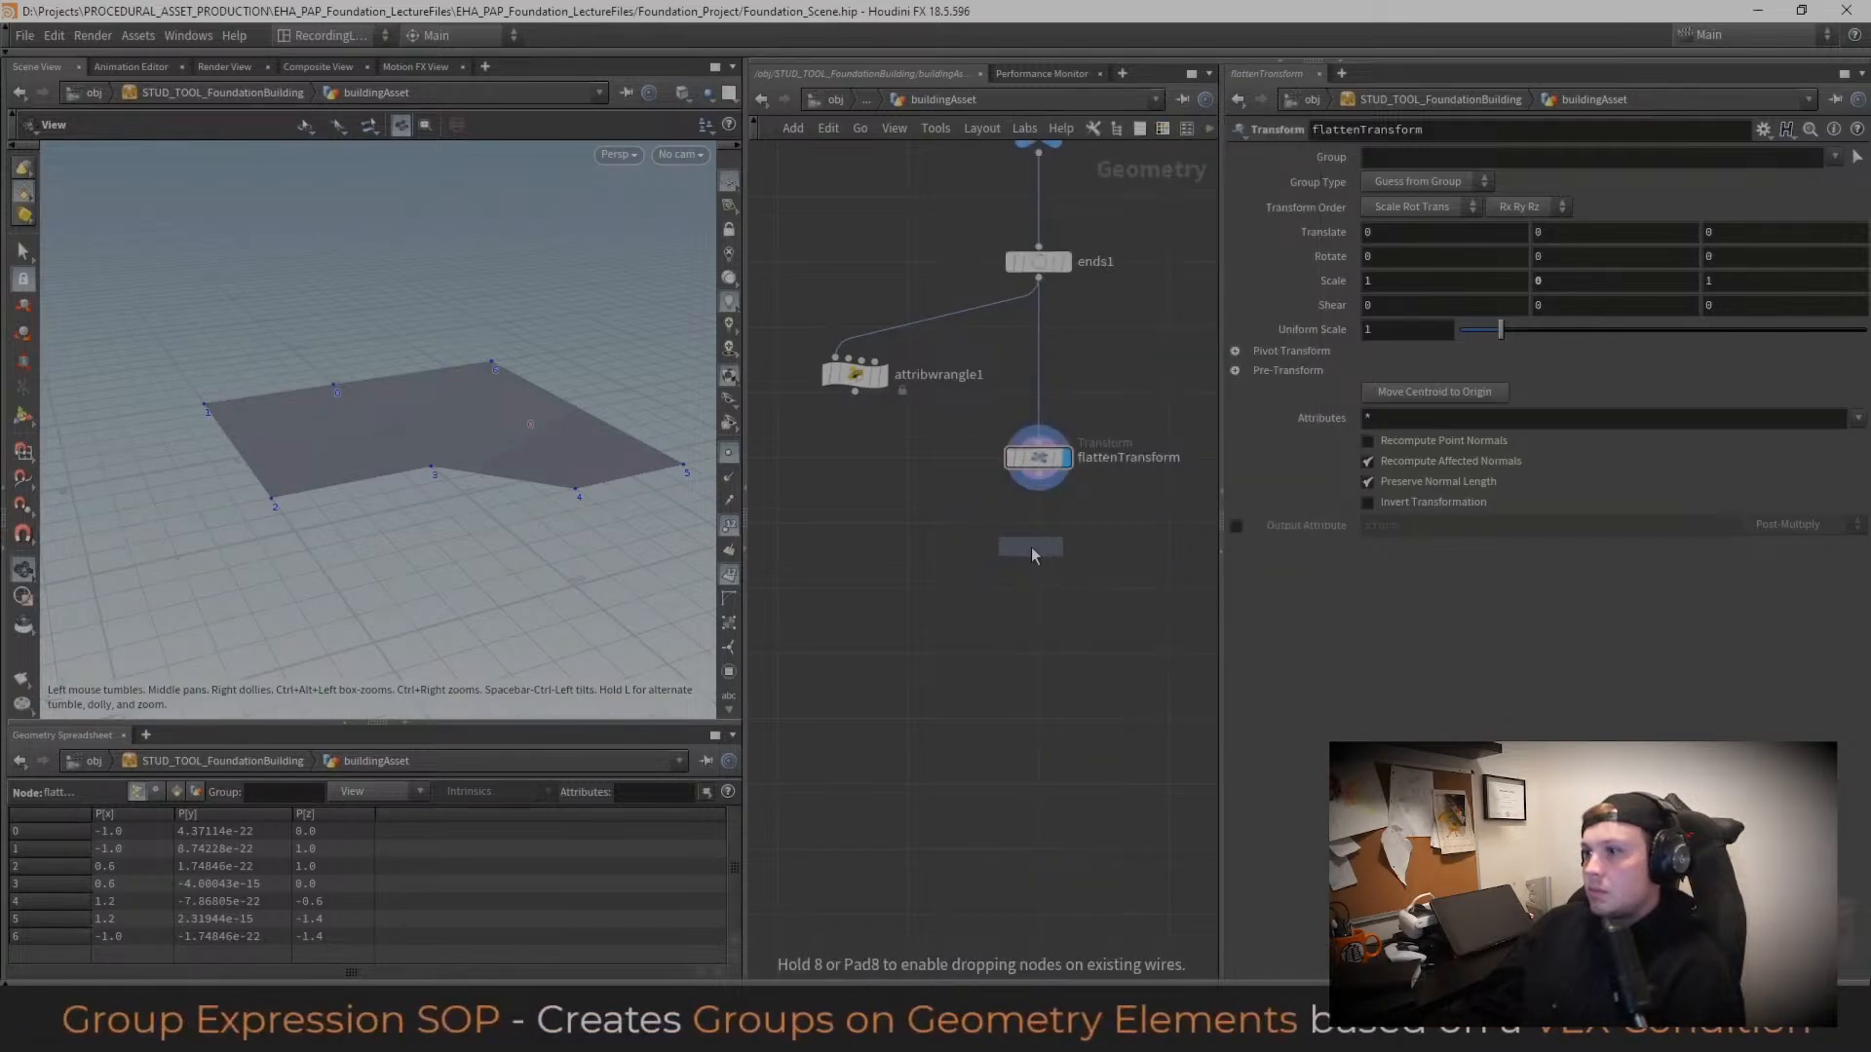
left_click(1037, 531)
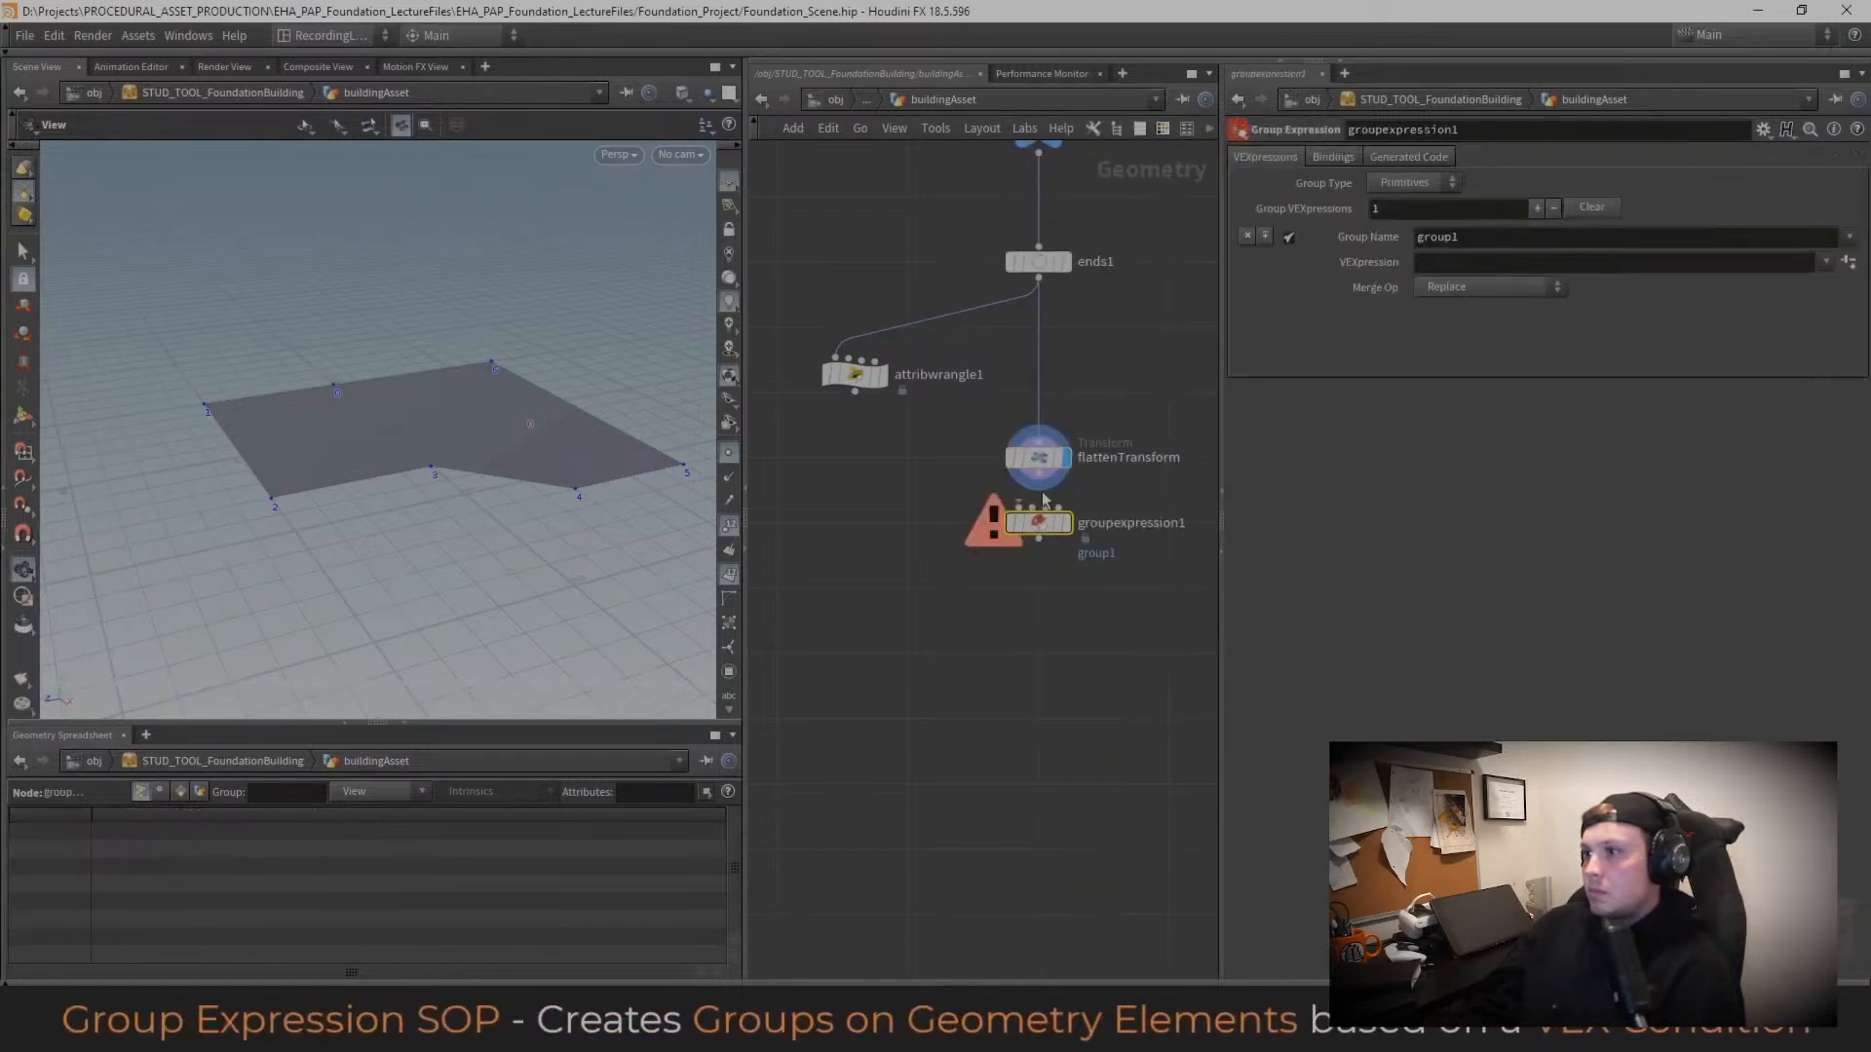
Step: Connect flattenTransform's output to the first input of groupexpression1 and display that node
left_click(1038, 491)
left_click(1030, 508)
mouse_move(1073, 541)
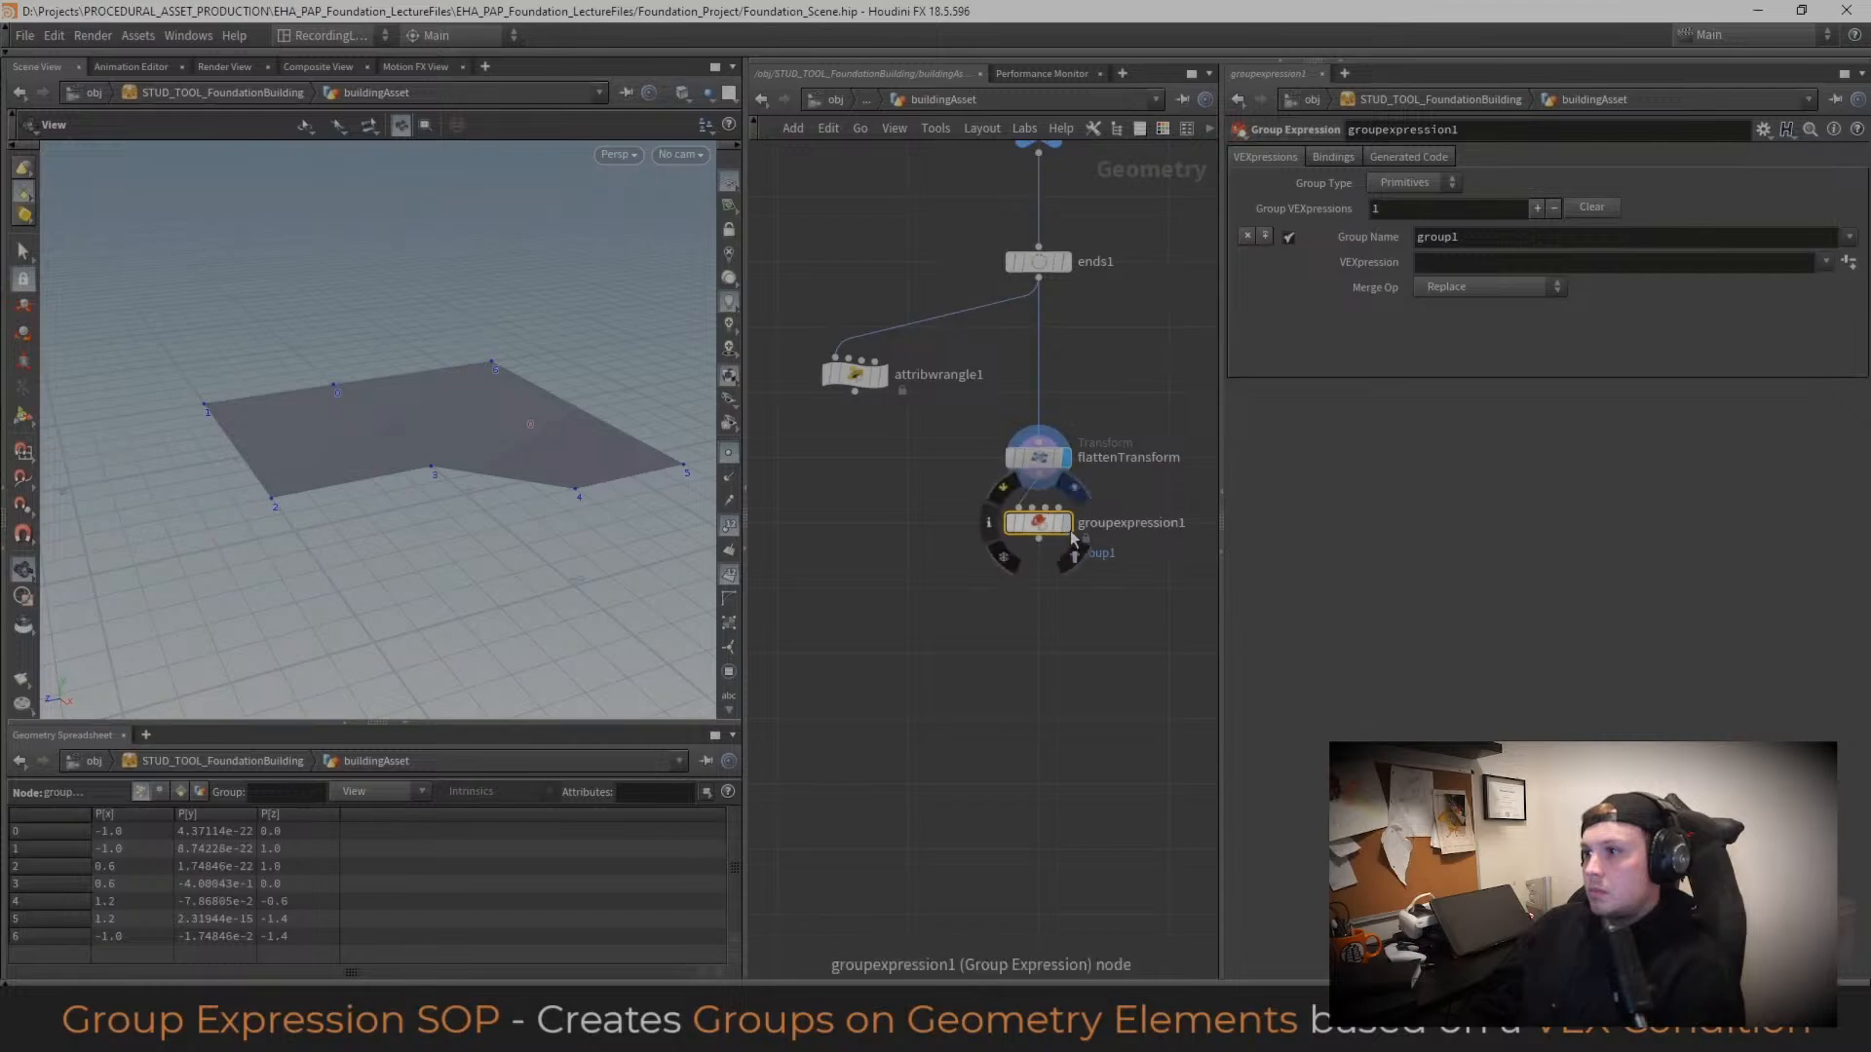
middle_click_drag(1105, 577, 1056, 634)
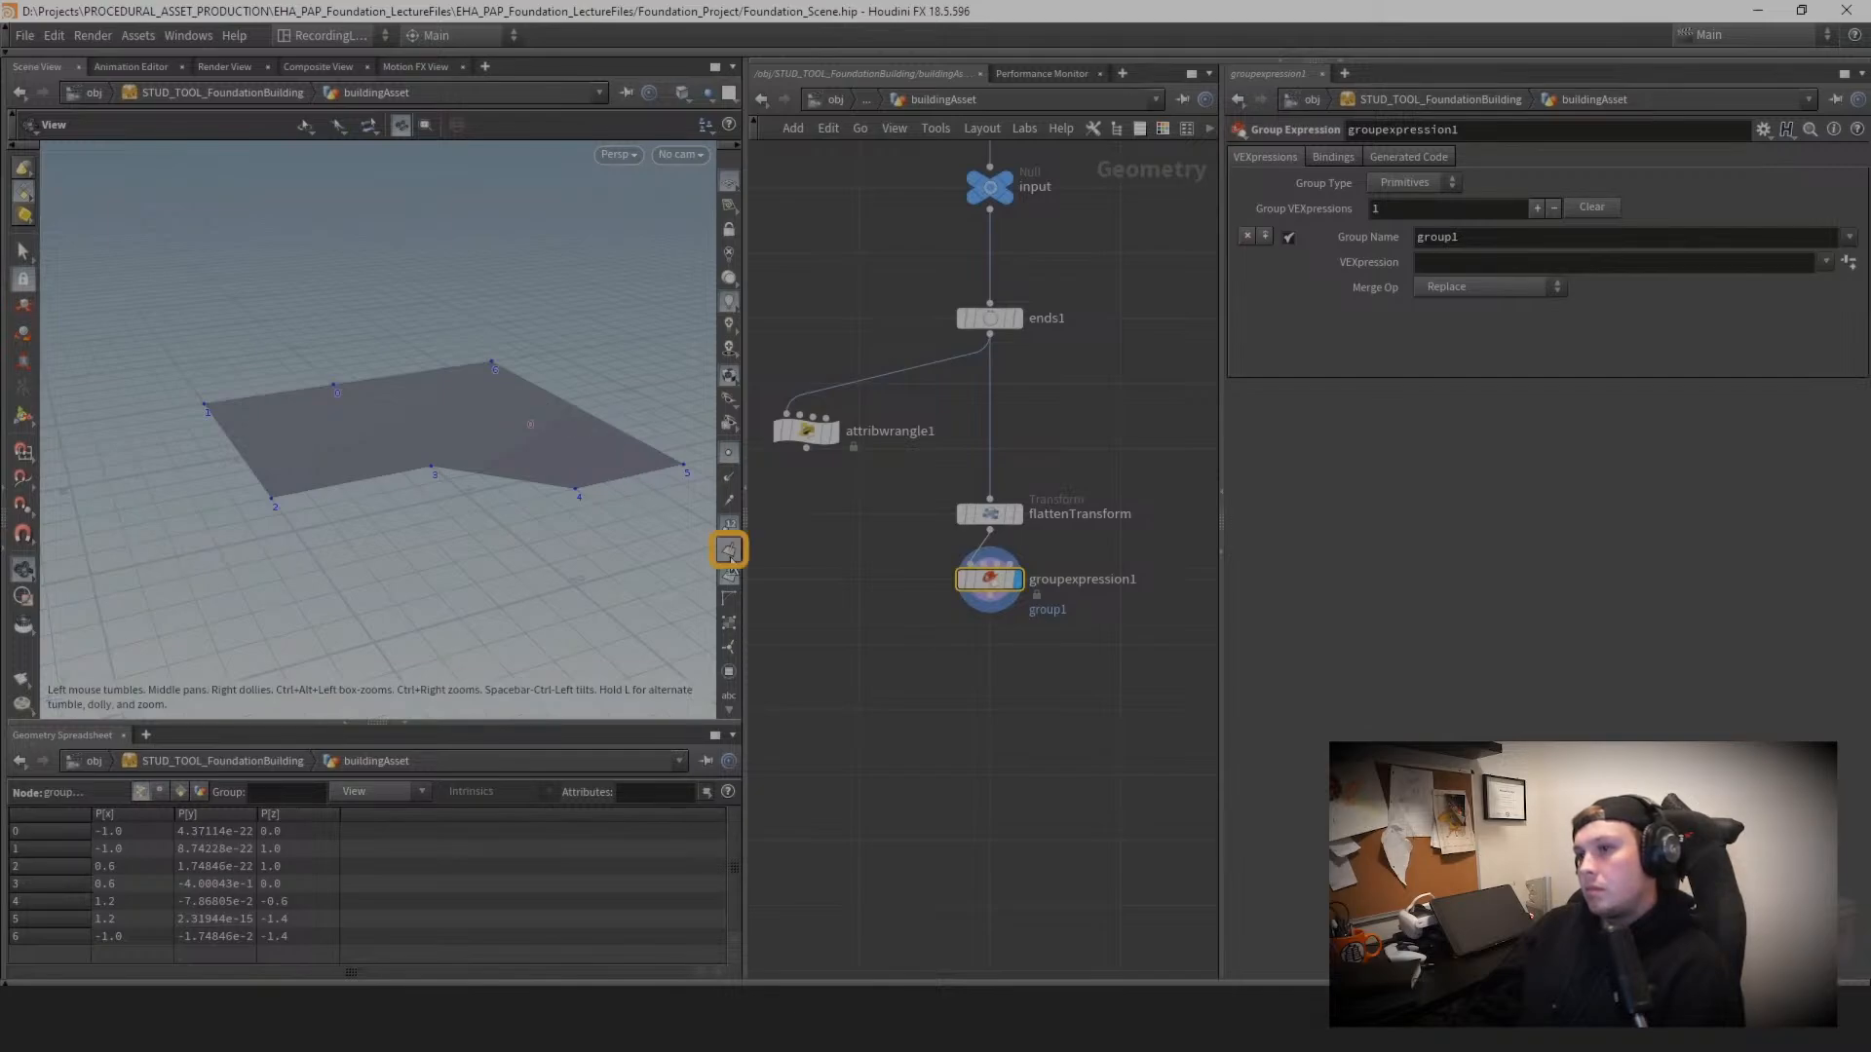
Step: Examine the flattened polygon from above and below to check which way its primitive normal faces
scroll(616, 448, "up", 3)
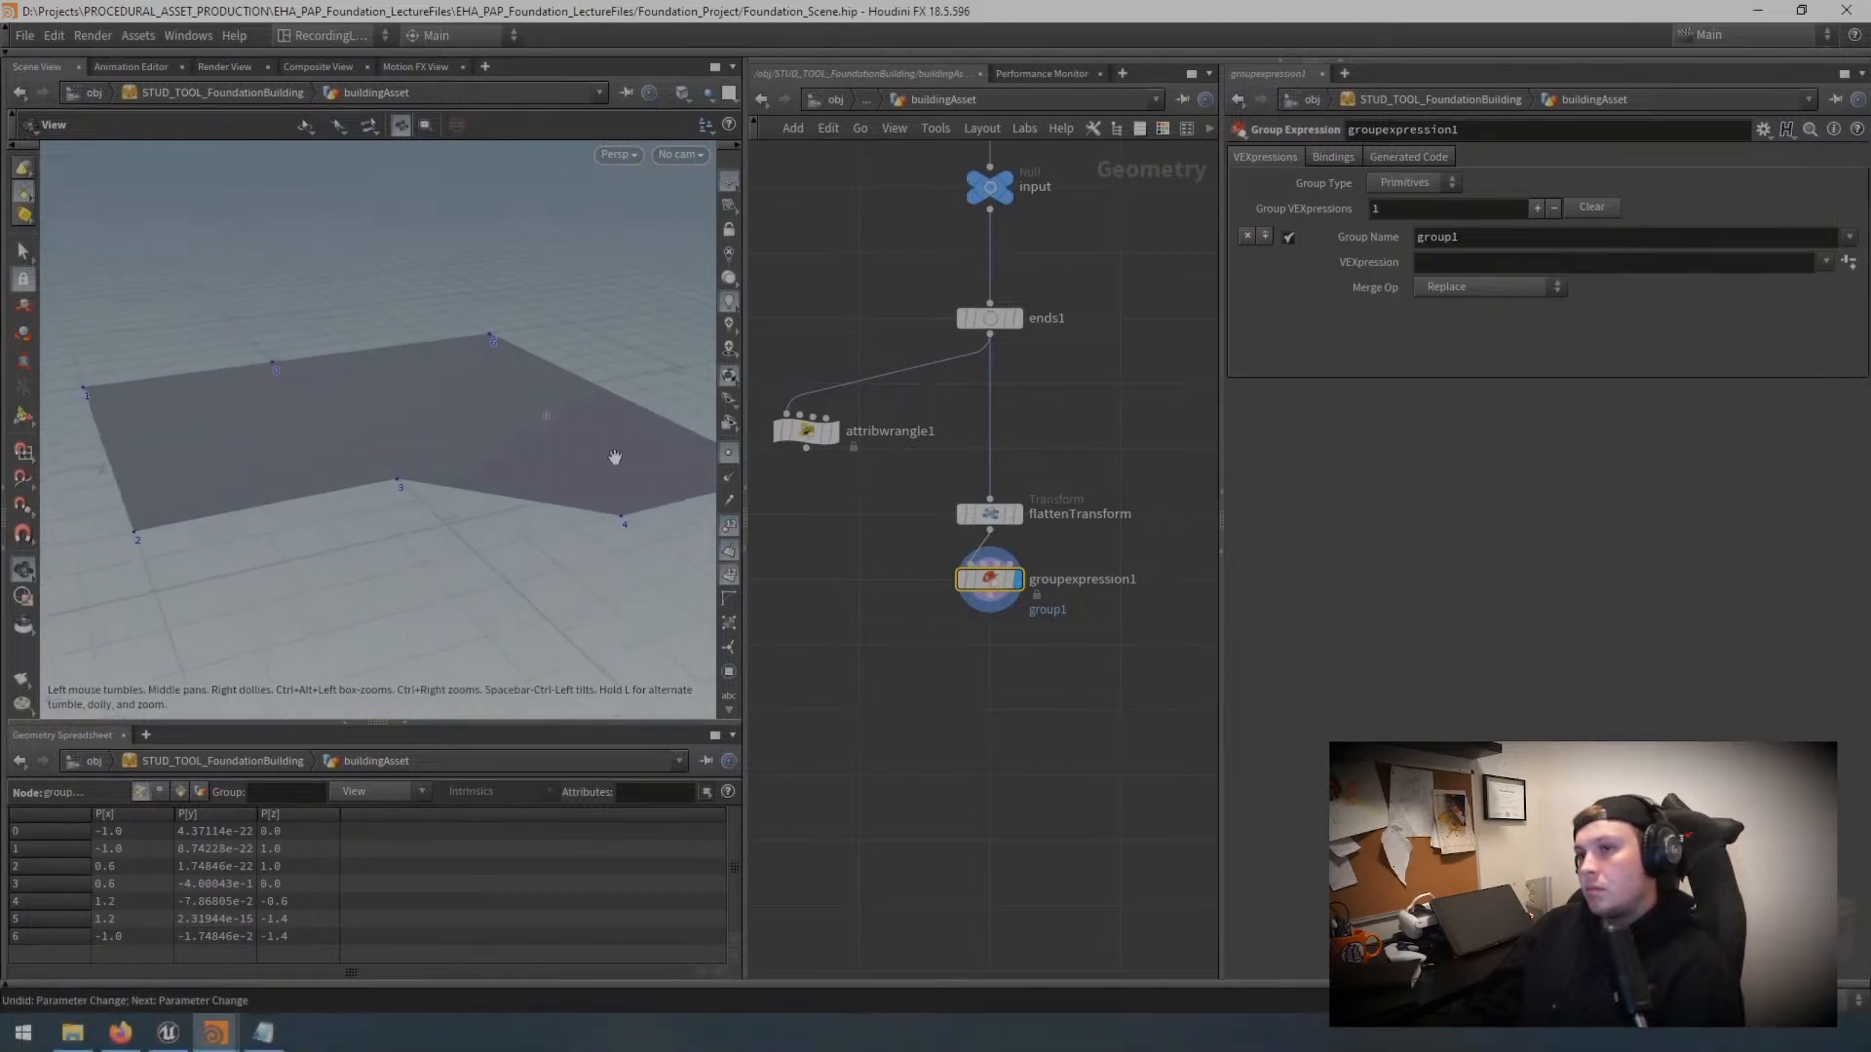
left_click_drag(616, 447, 621, 371)
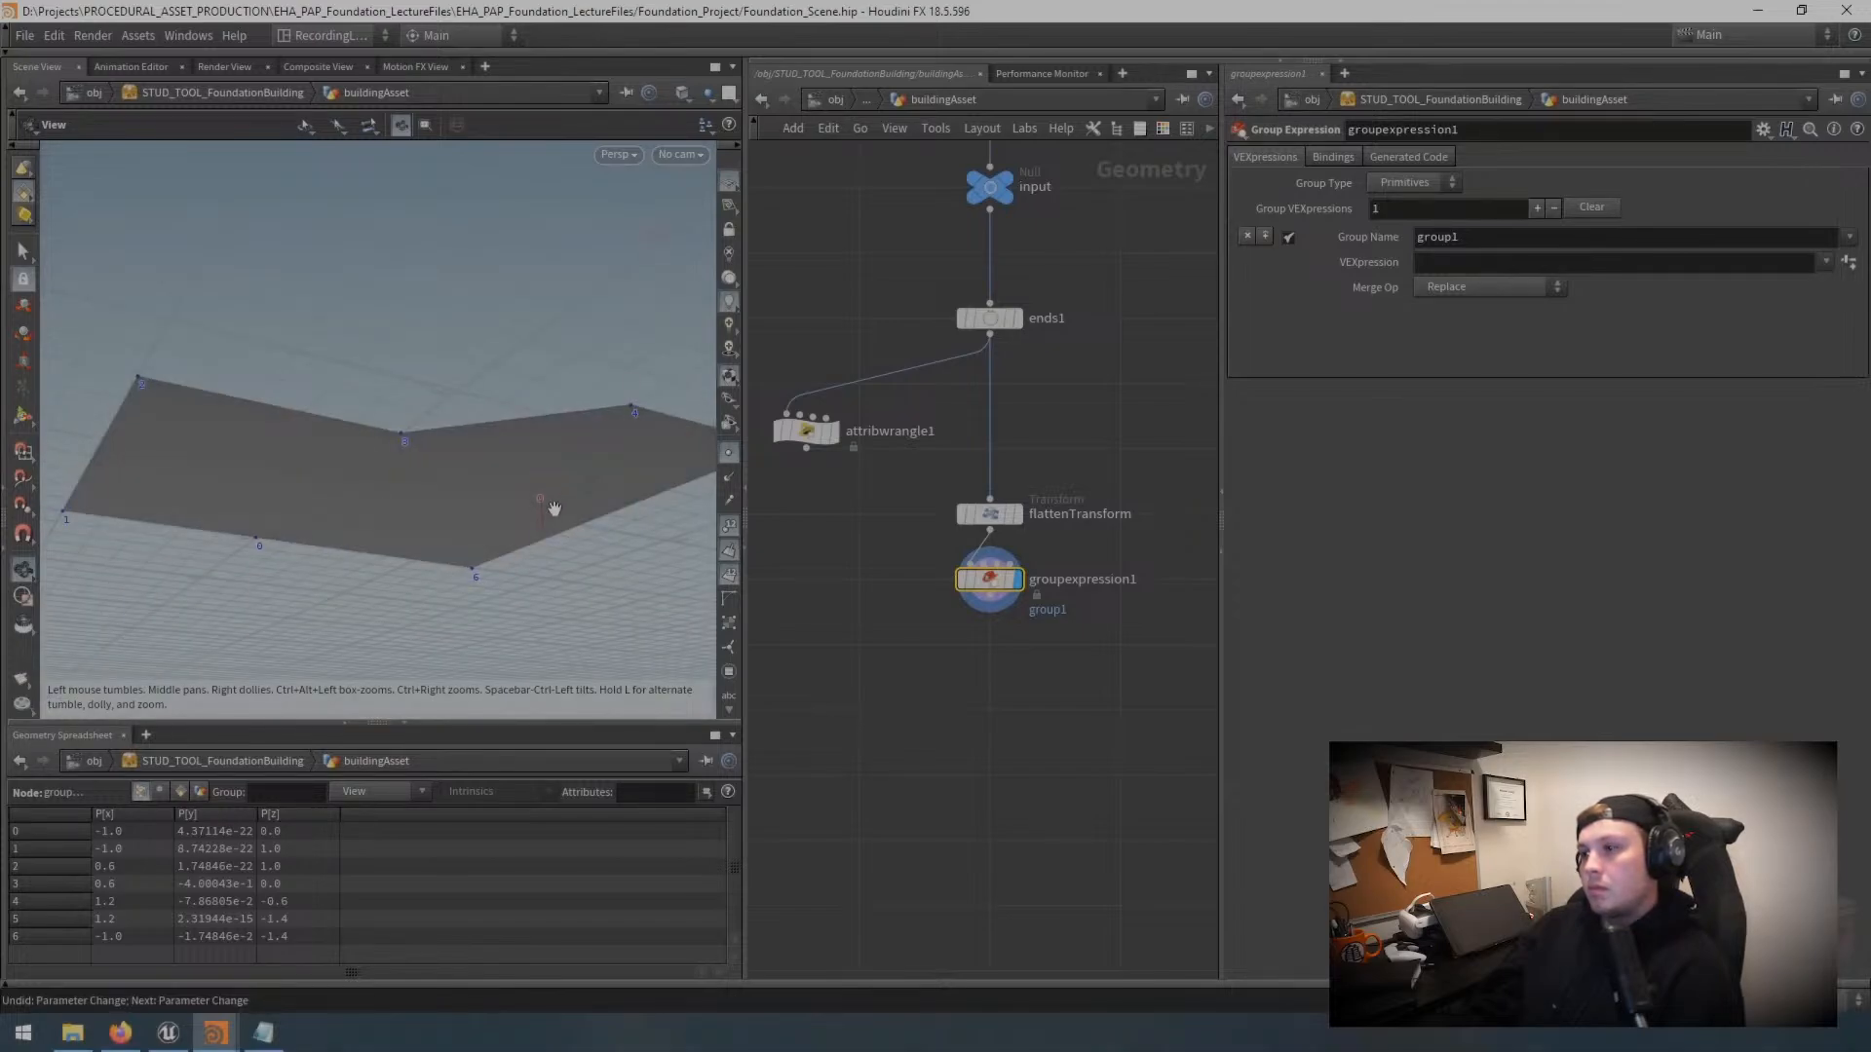
left_click_drag(586, 534, 566, 606)
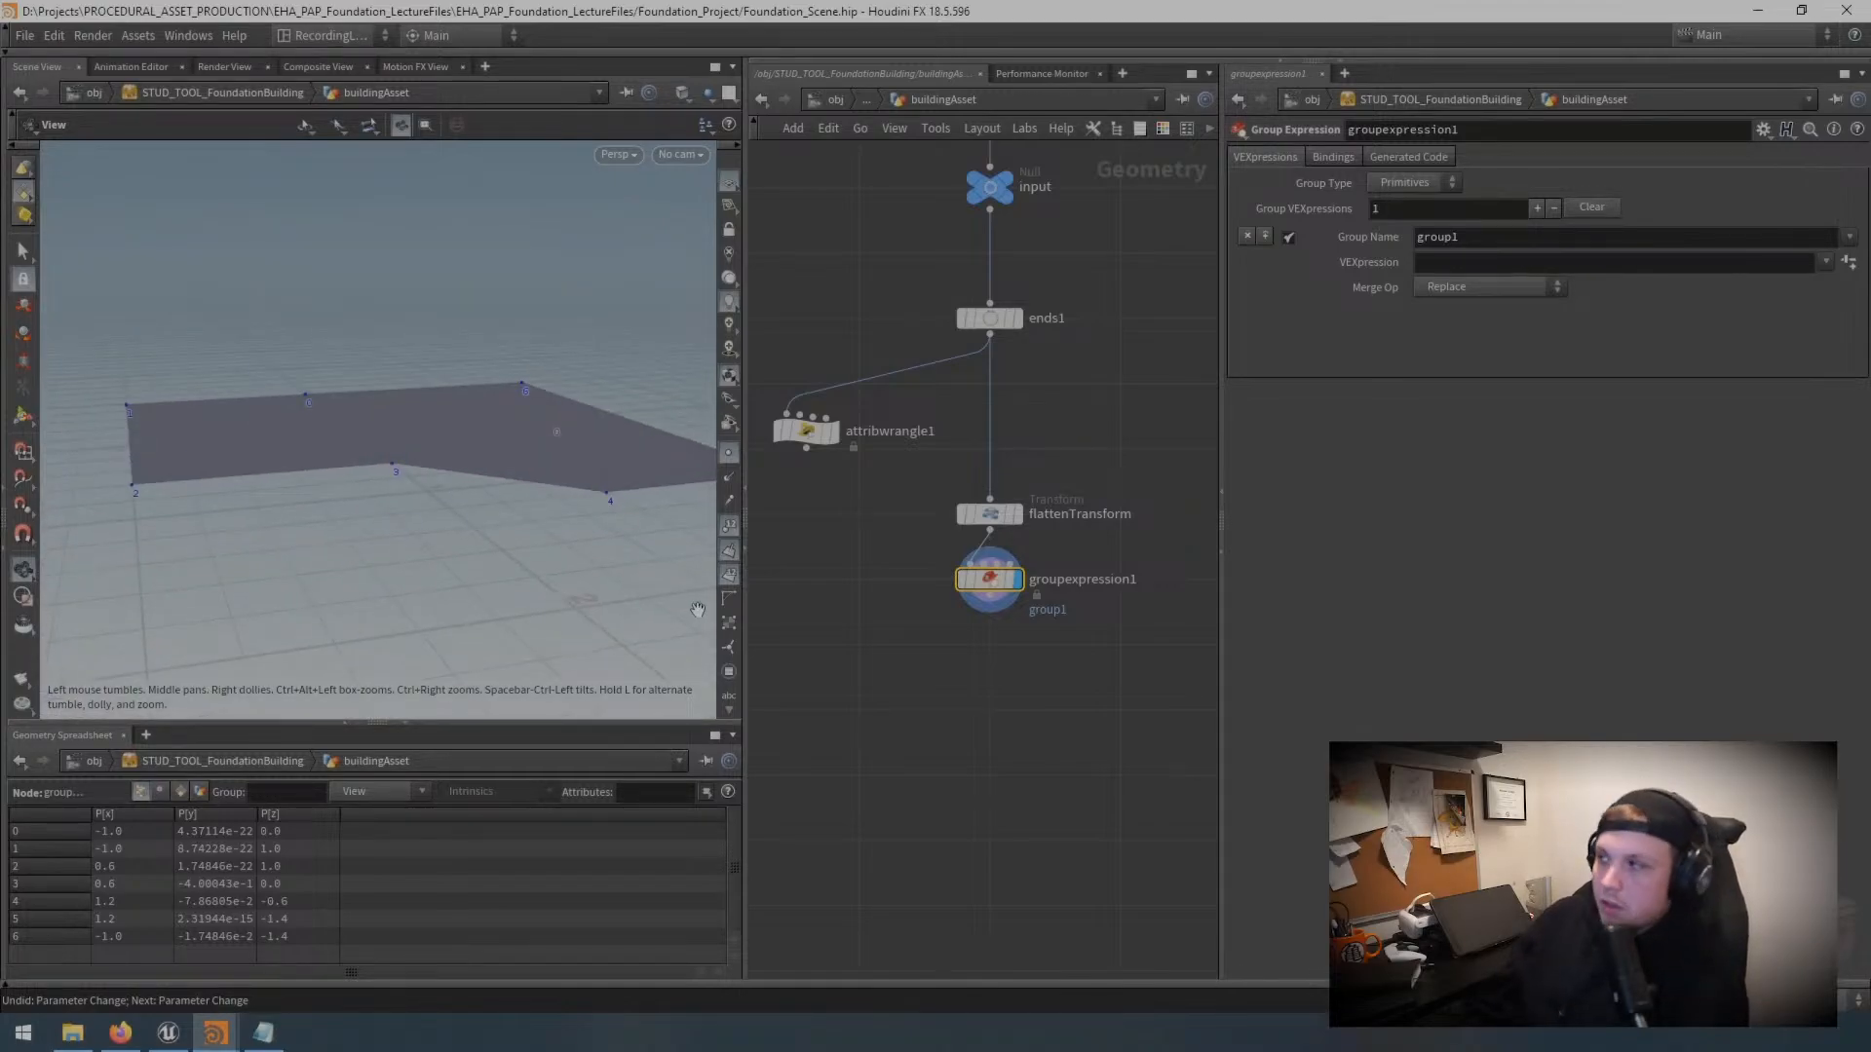
left_click_drag(744, 619, 815, 618)
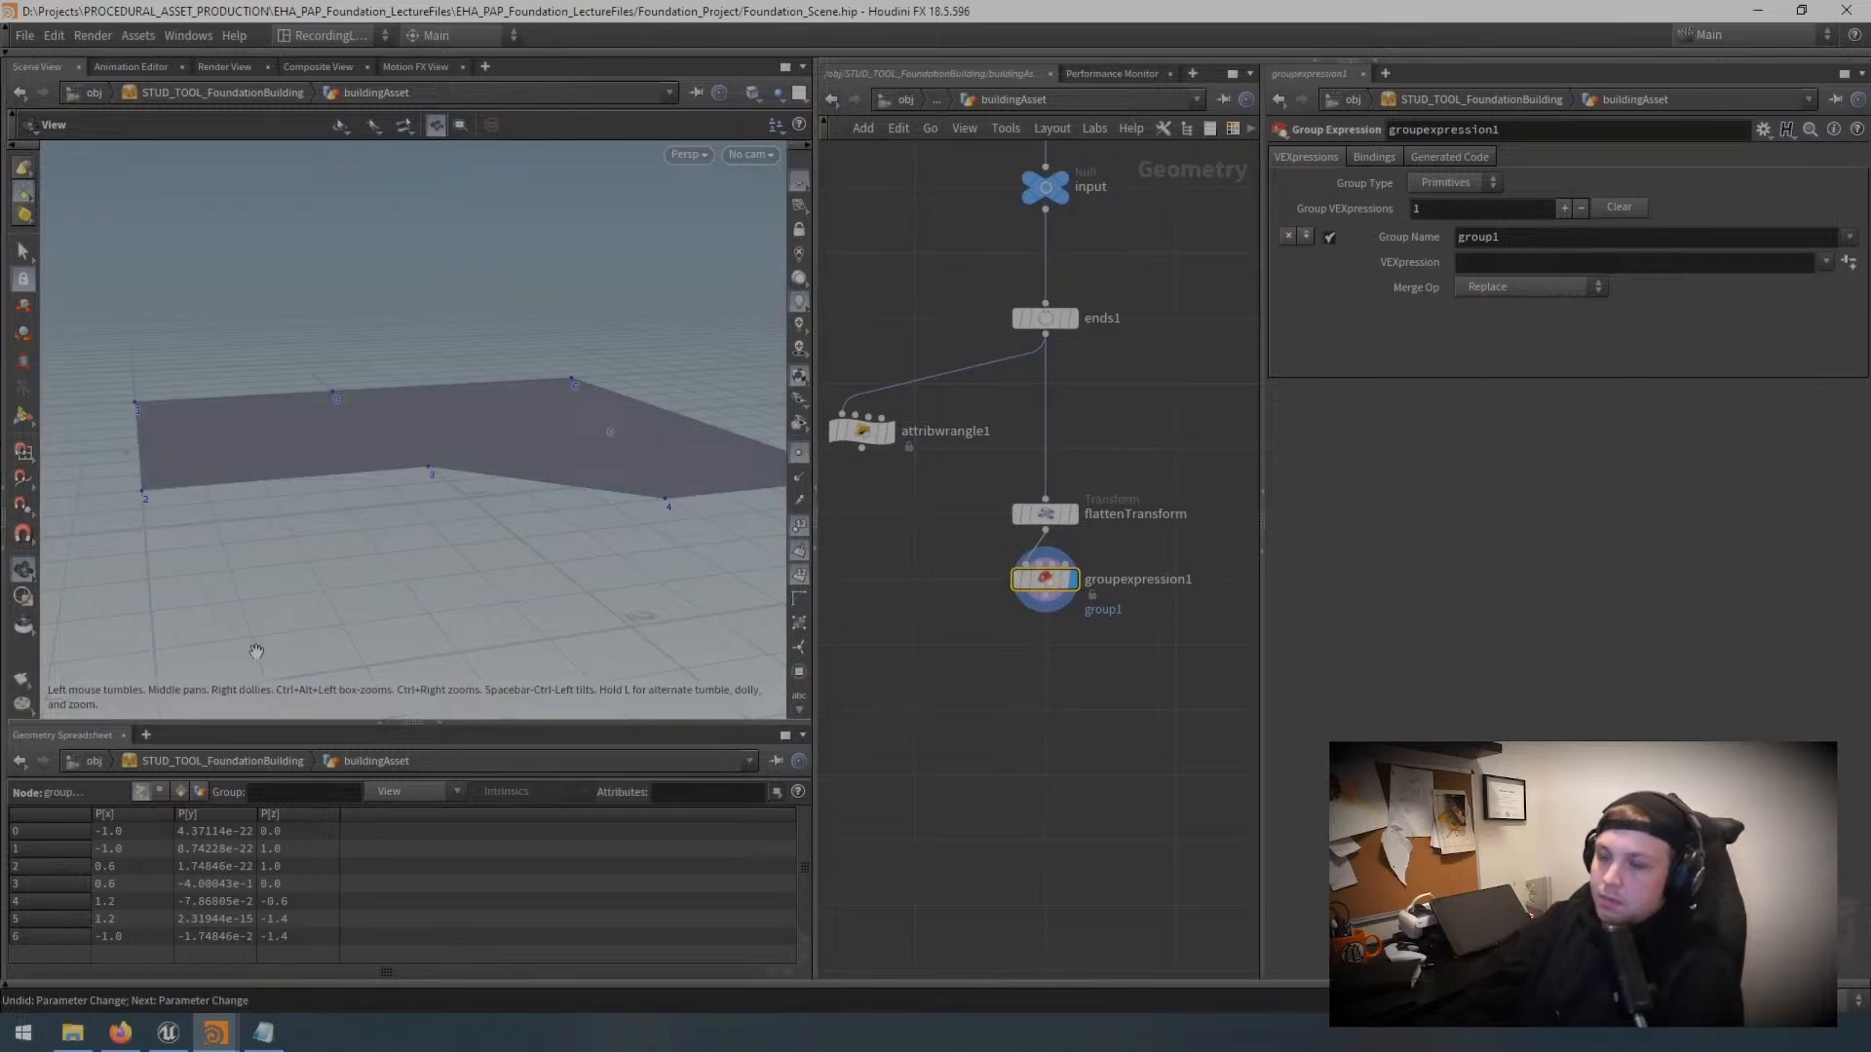
left_click_drag(572, 546, 497, 546)
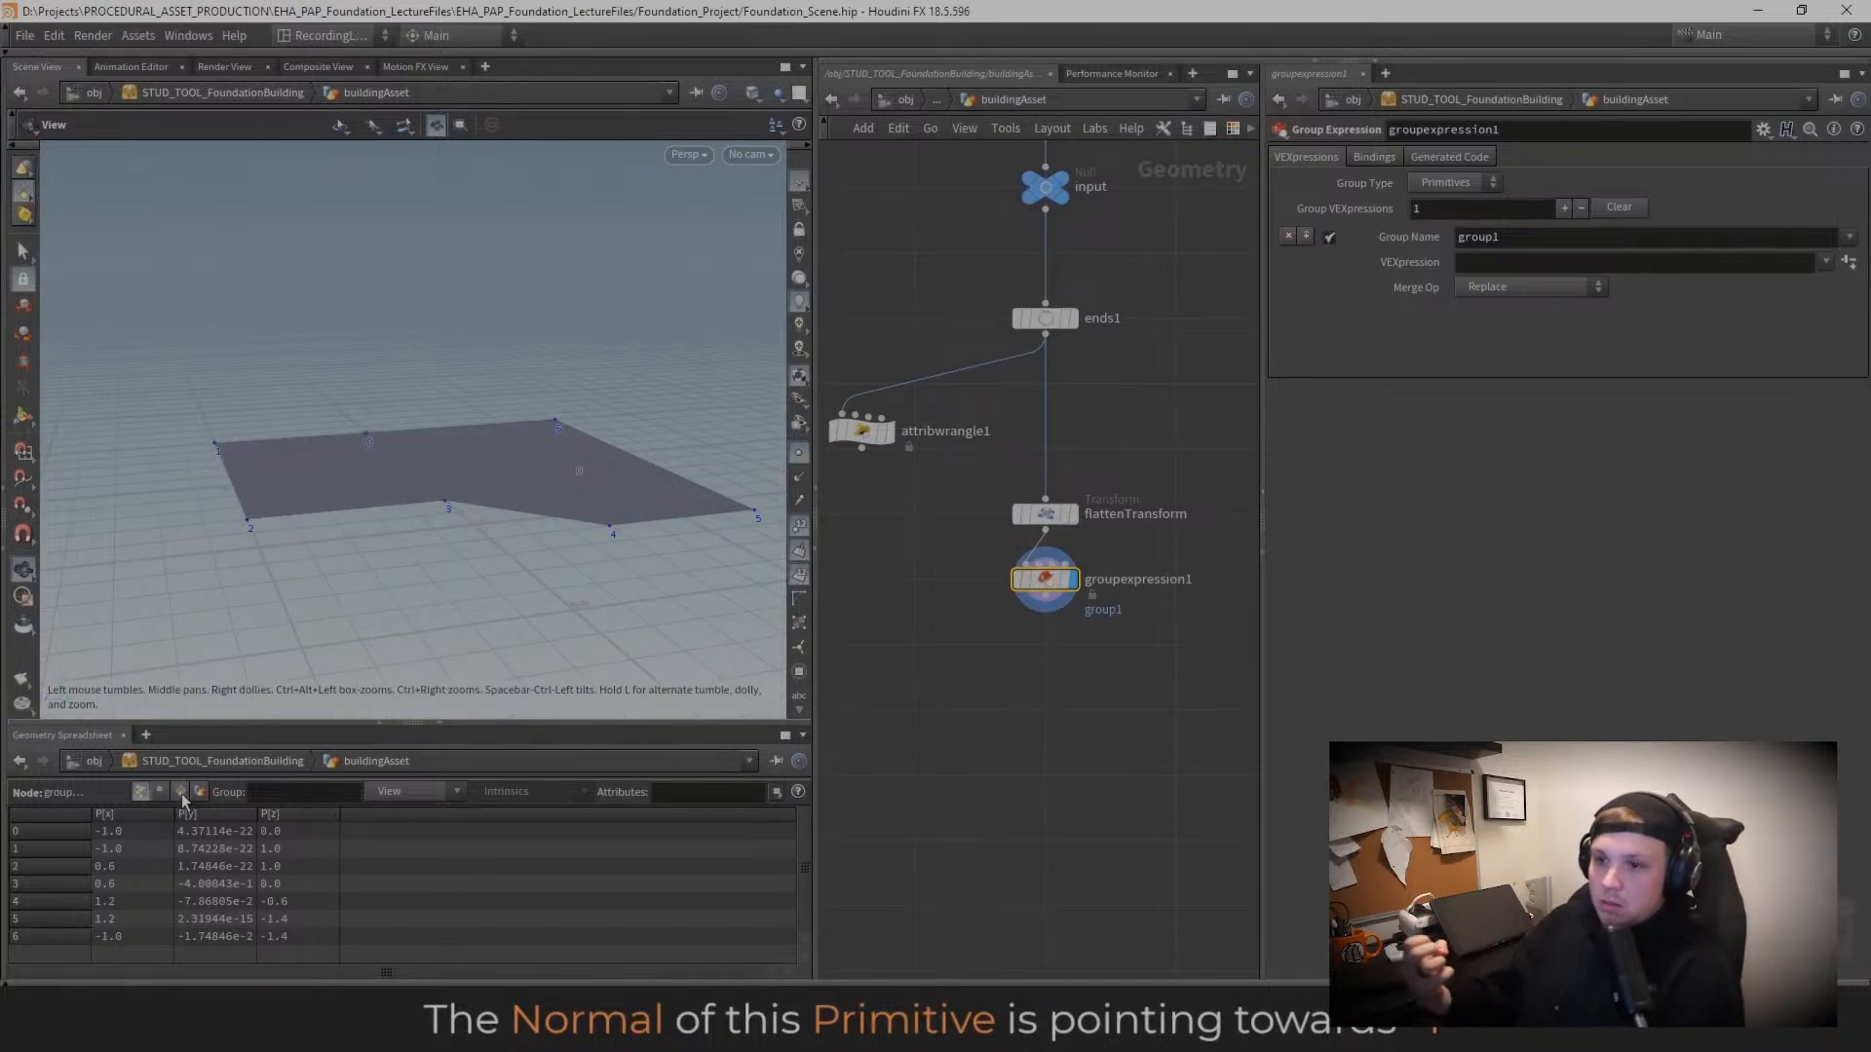
key("space")
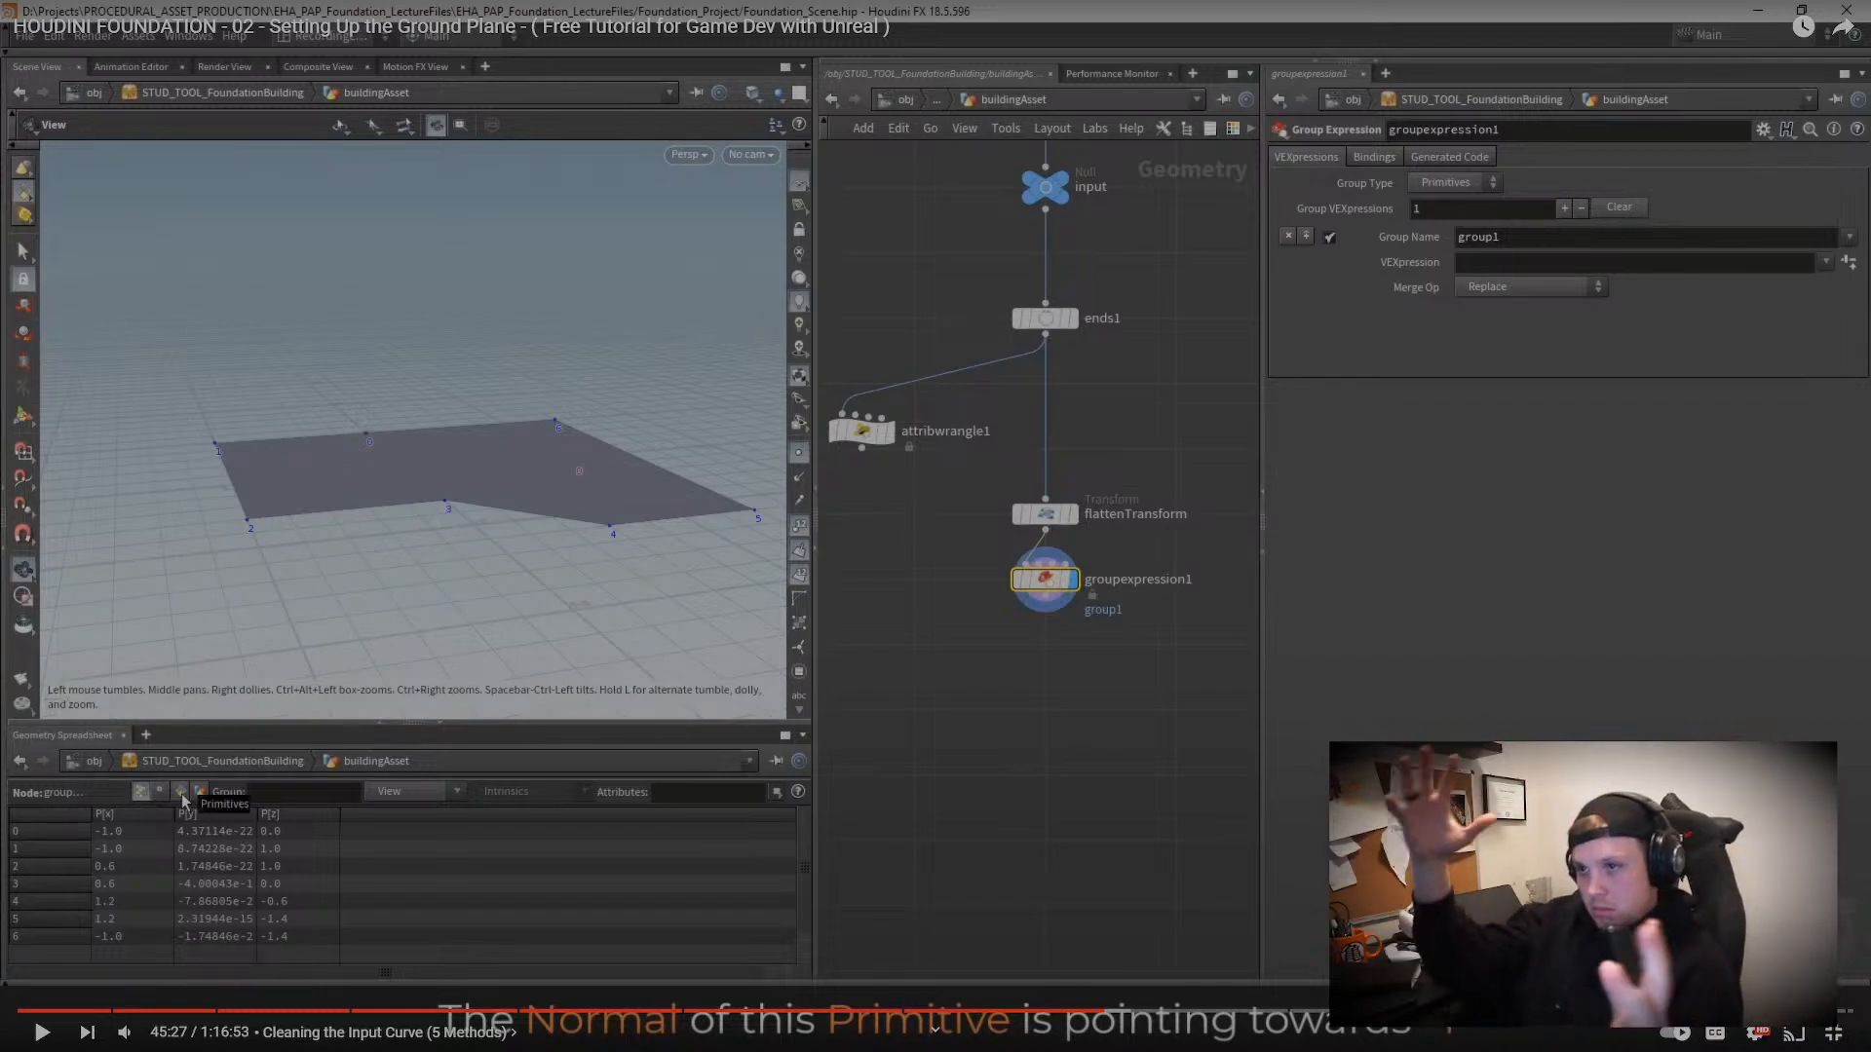
key("space")
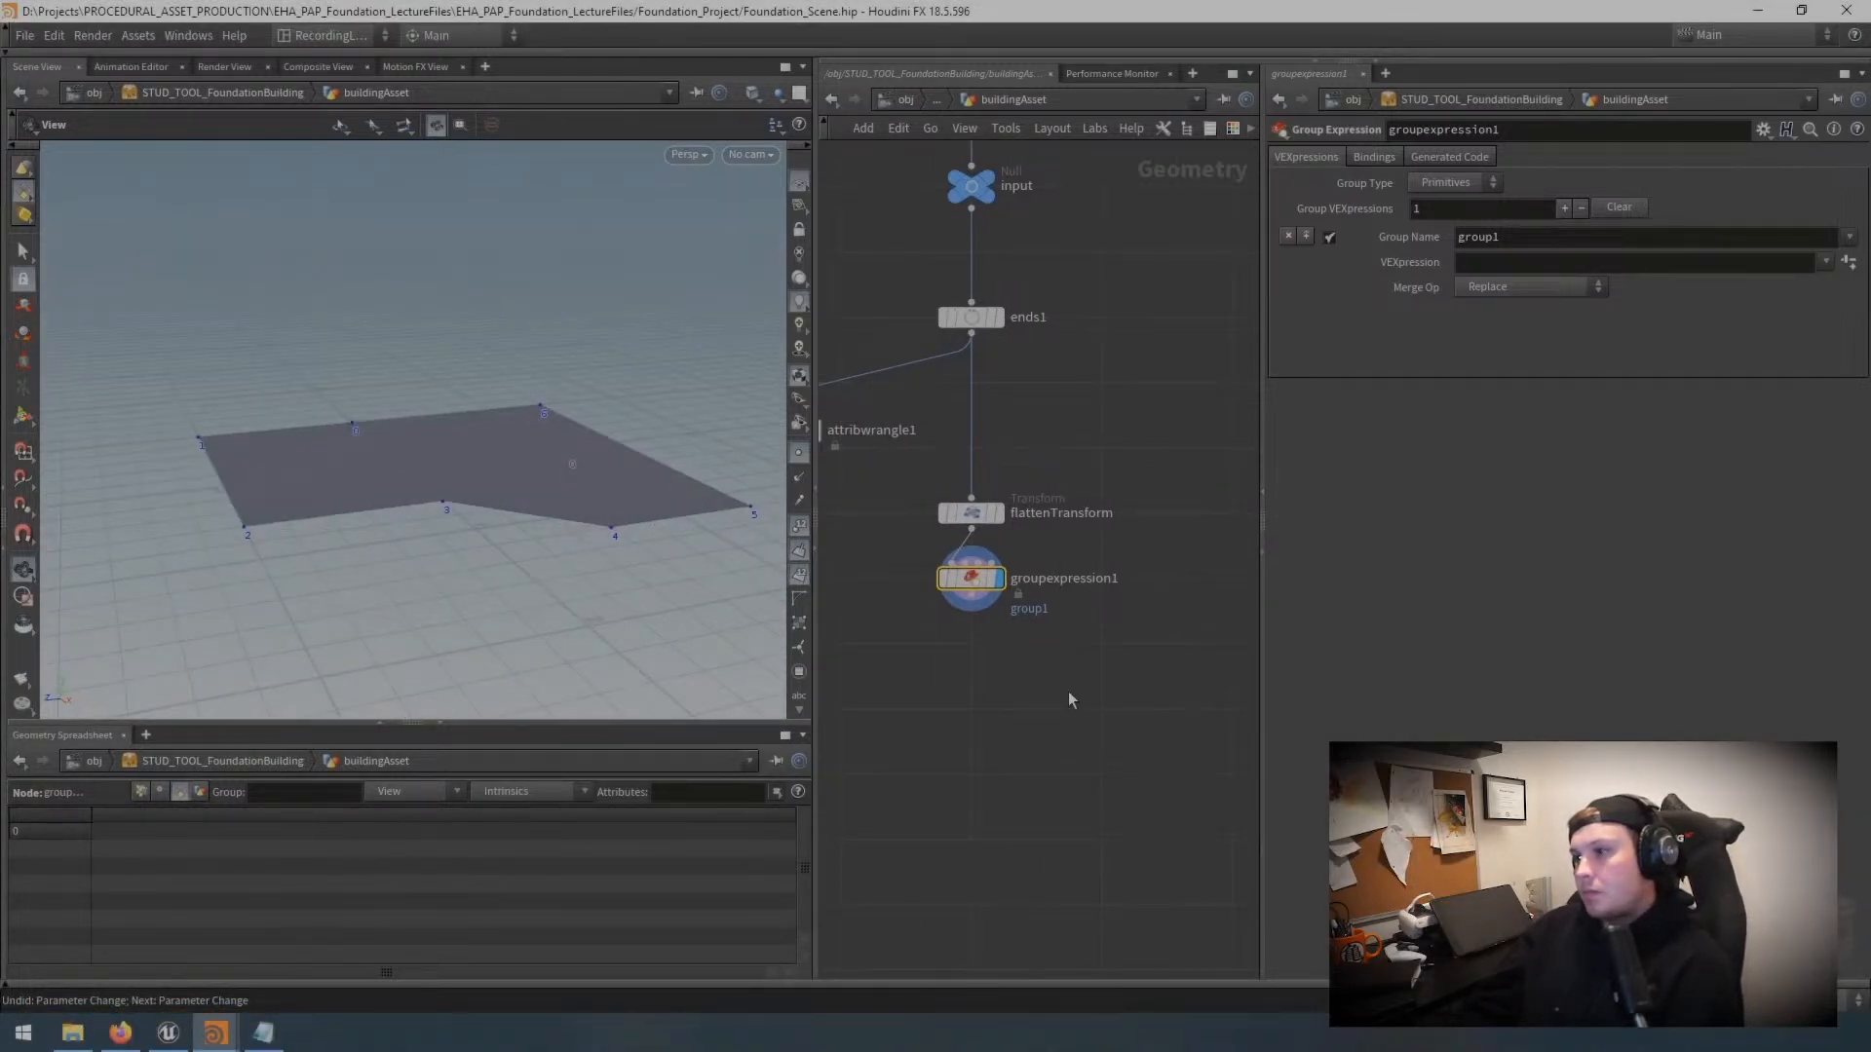
Step: Add a Normal node beside groupexpression1, feed it from flattenTransform and display it
key("Return")
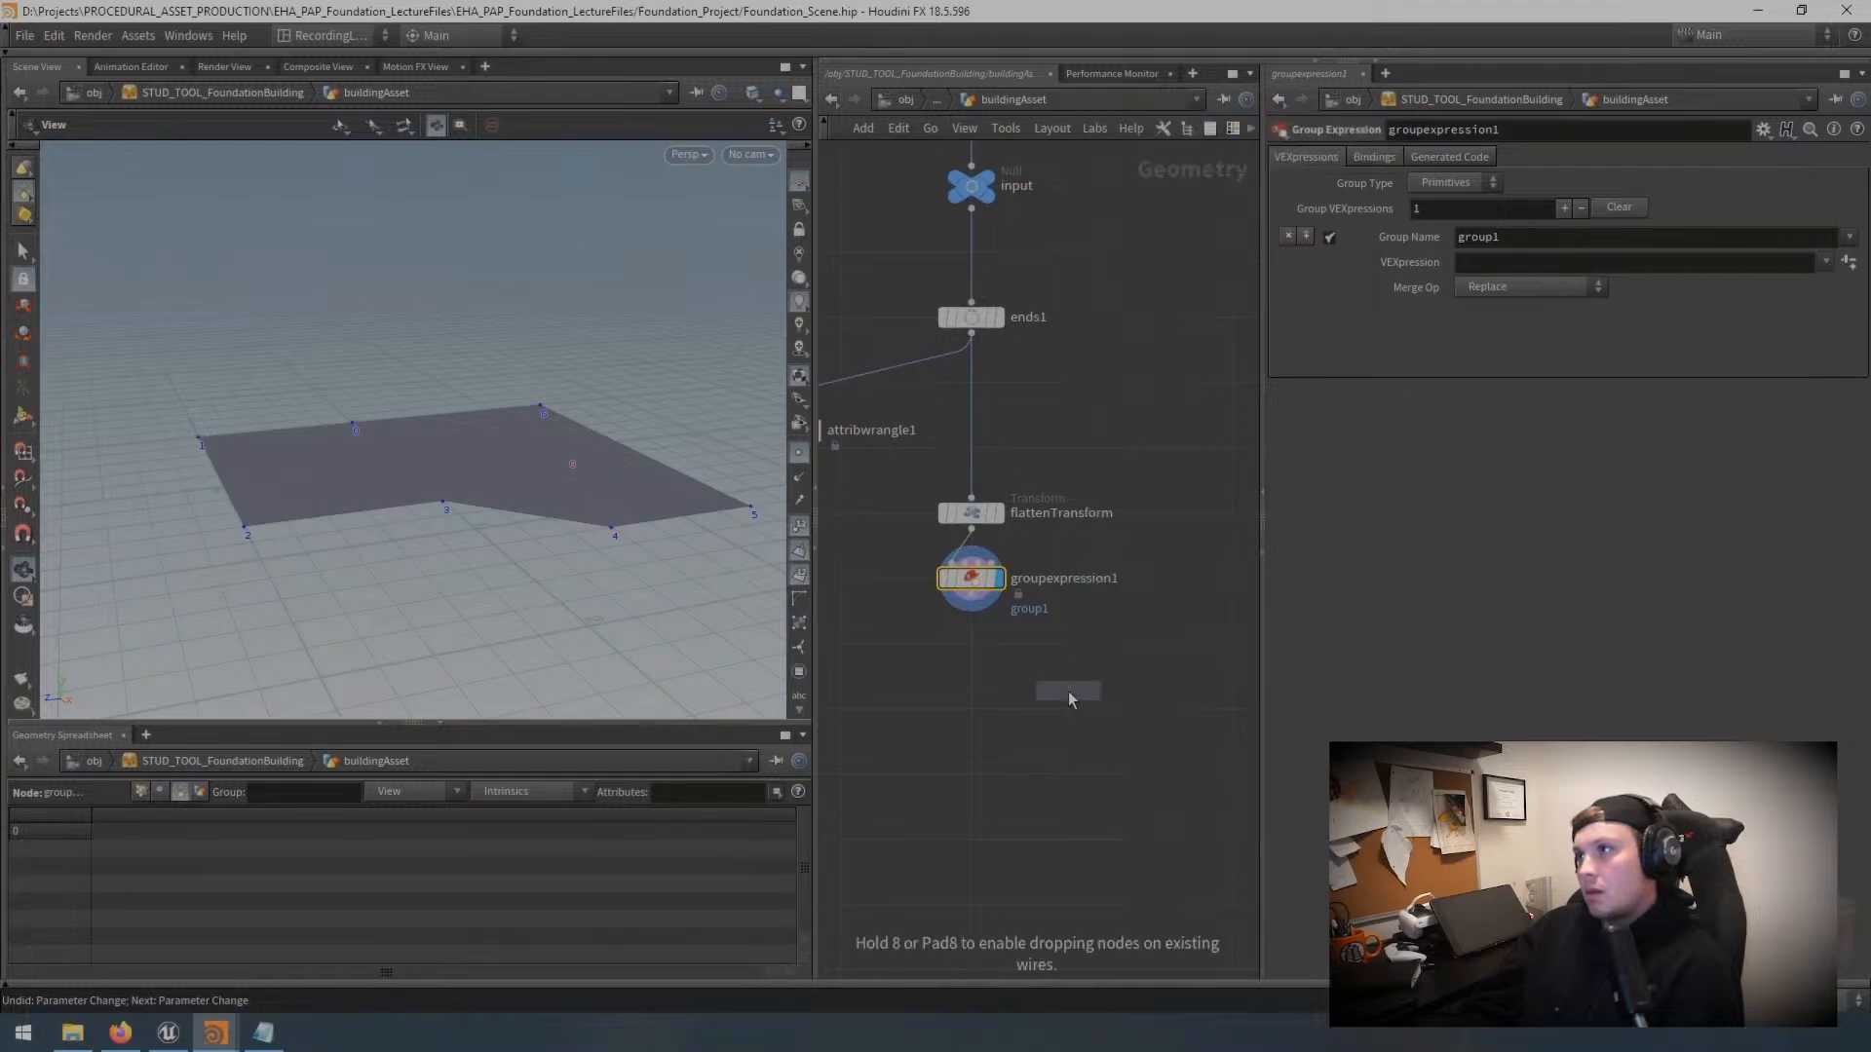
left_click(1161, 579)
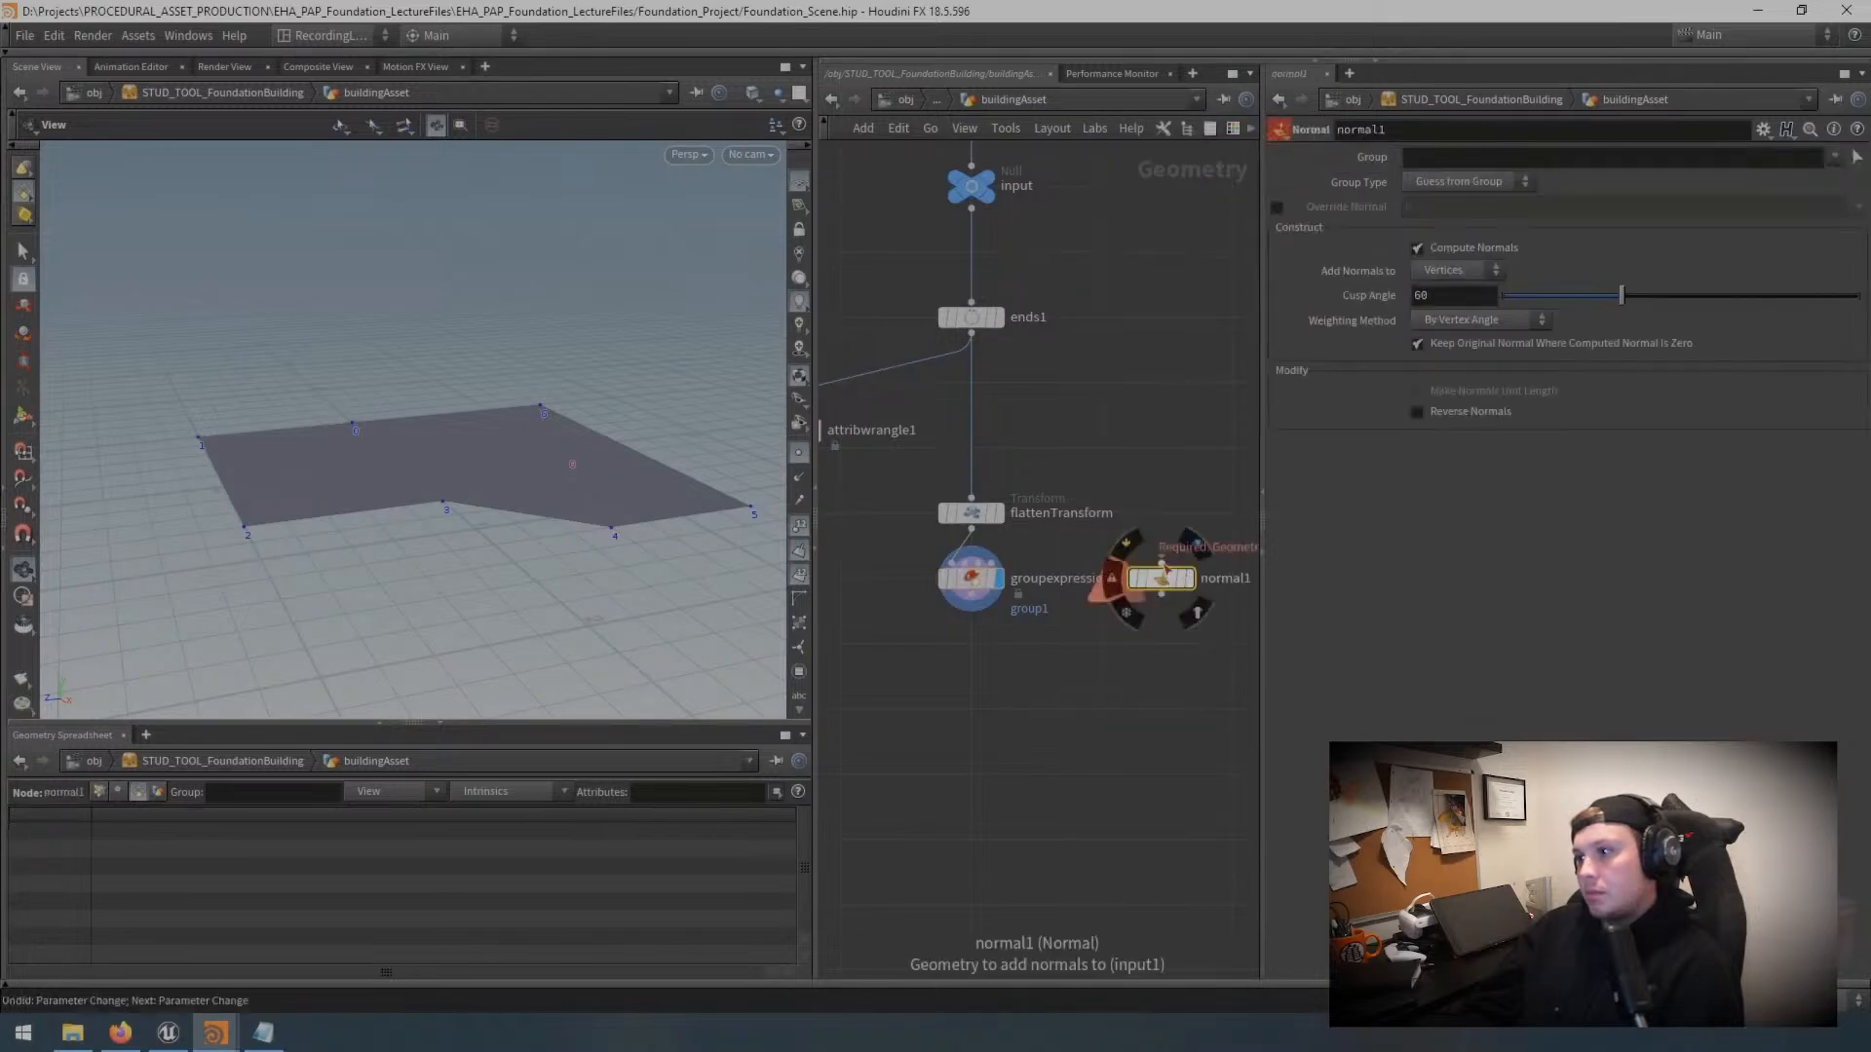
left_click(1161, 558)
left_click(958, 545)
left_click(1188, 579)
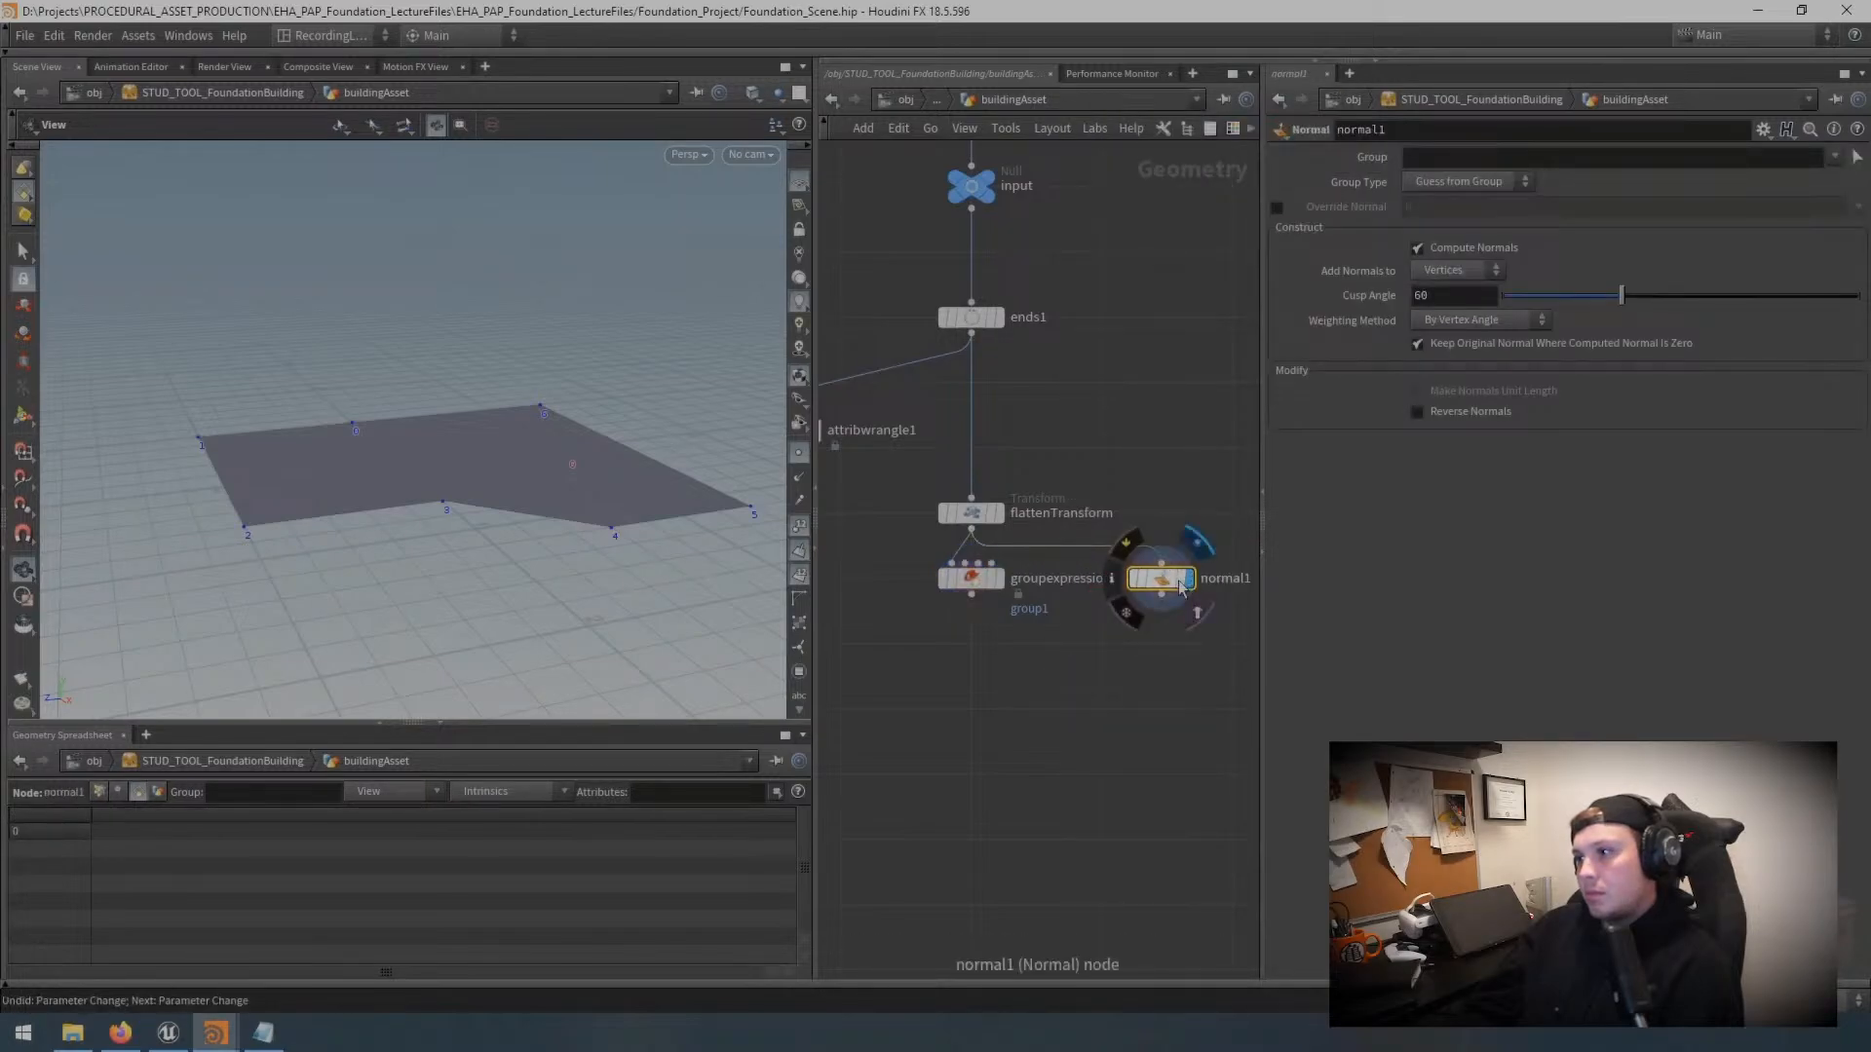
Step: Set the Normal node to add its normals to Primitives
left_click(1455, 273)
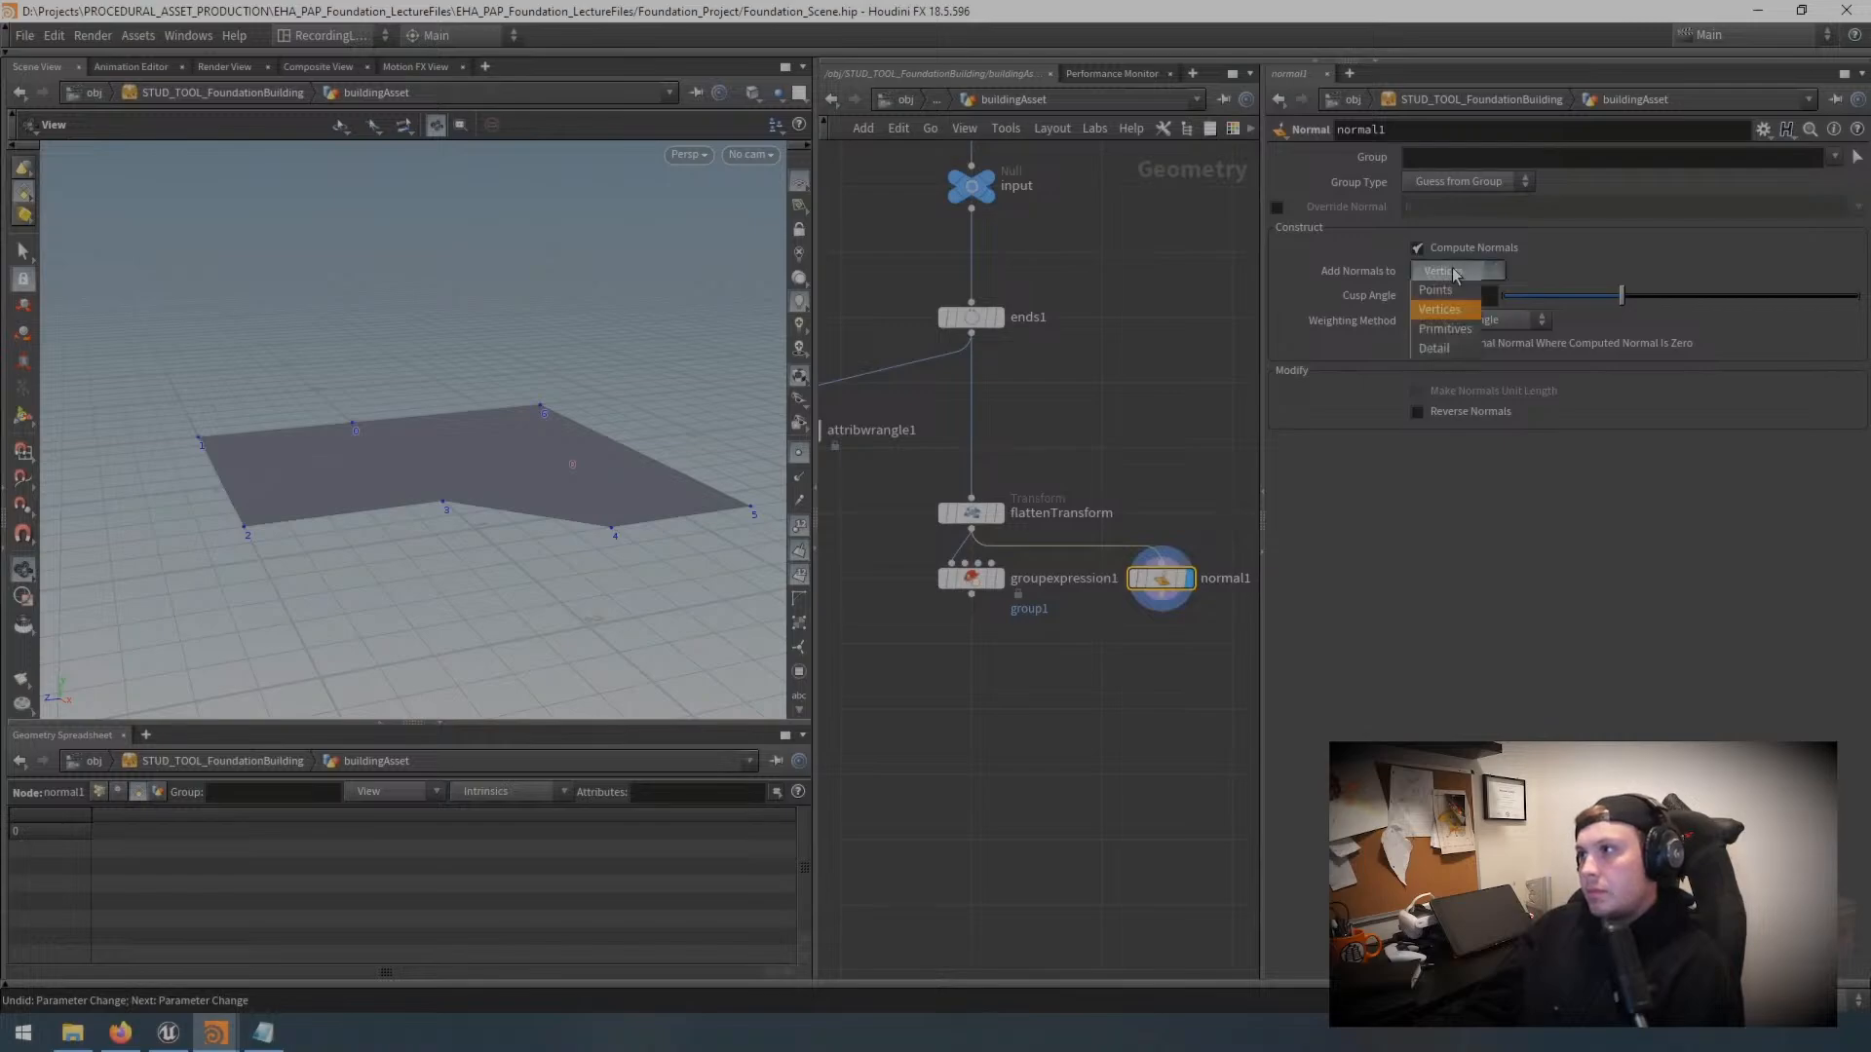
left_click(1445, 329)
mouse_move(490, 539)
left_mouse_down()
mouse_move(517, 479)
mouse_move(495, 537)
left_mouse_up()
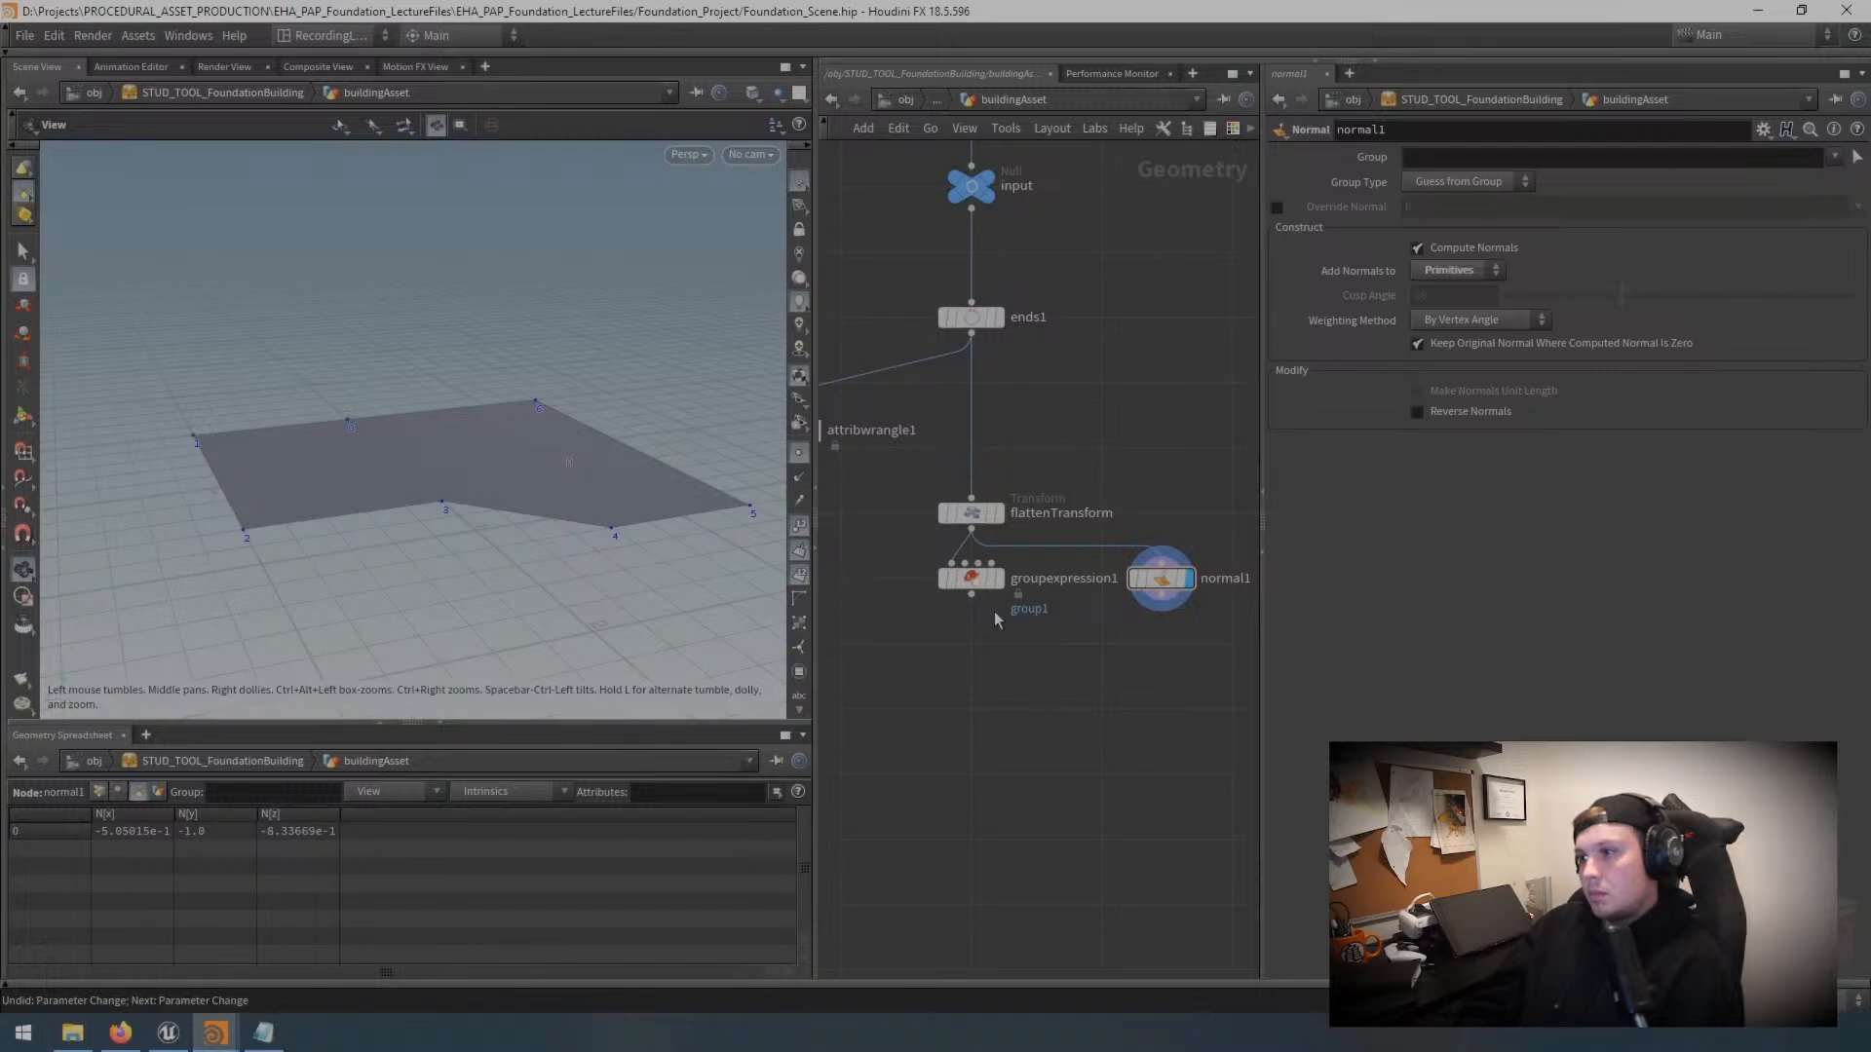
Step: Display groupexpression1 again and show the group and attribute list in the viewport
left_click_drag(1031, 645, 908, 546)
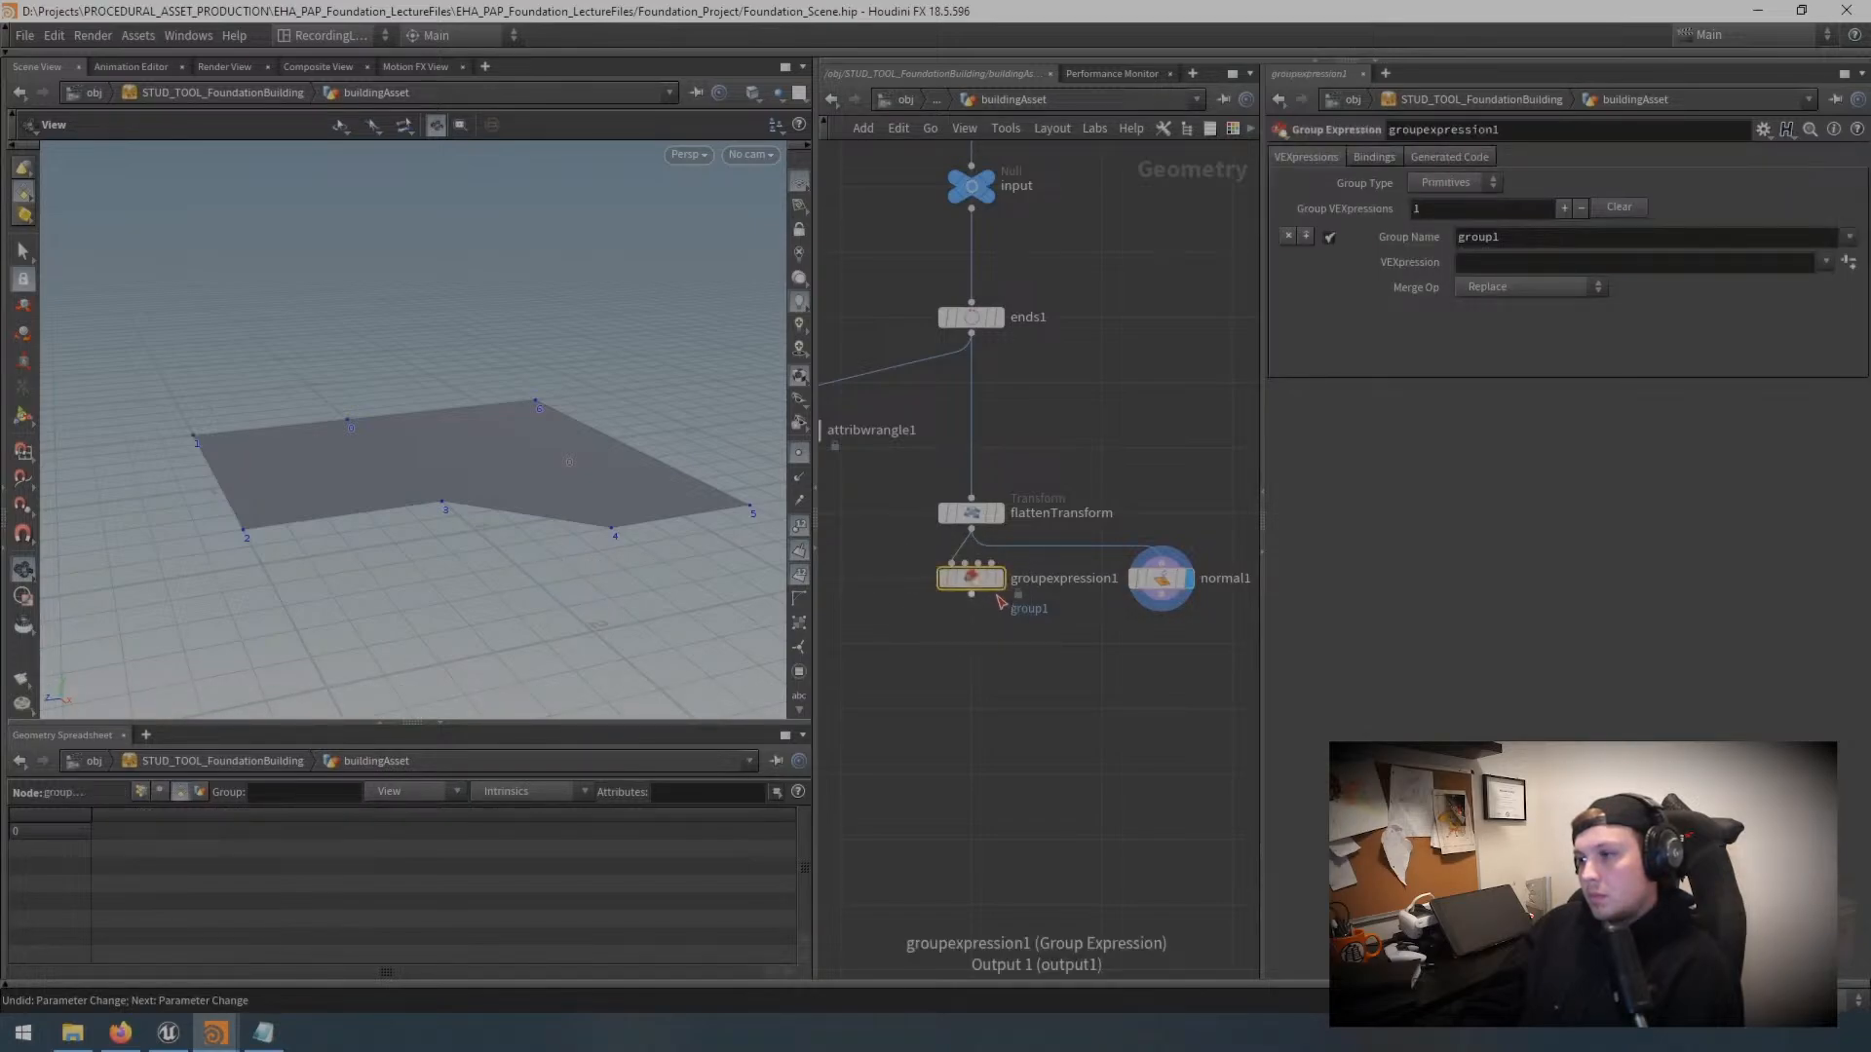
left_click(998, 578)
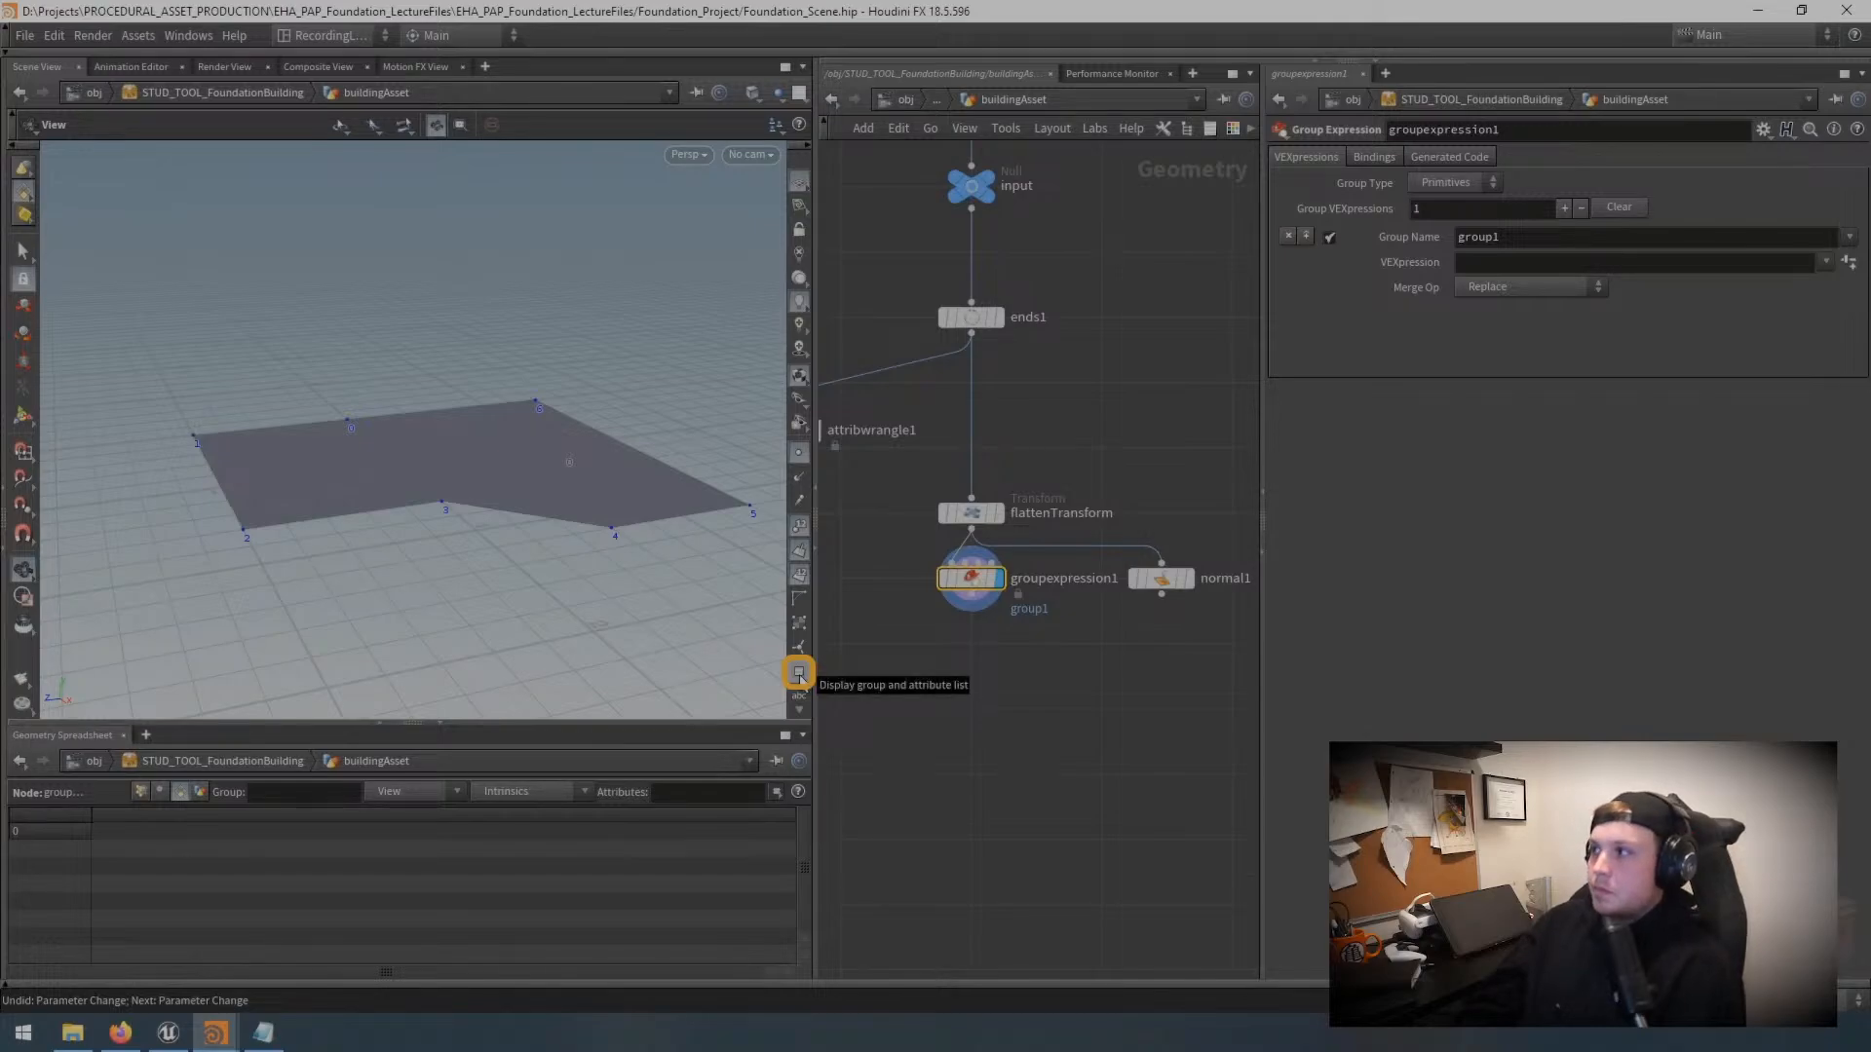
left_click(799, 672)
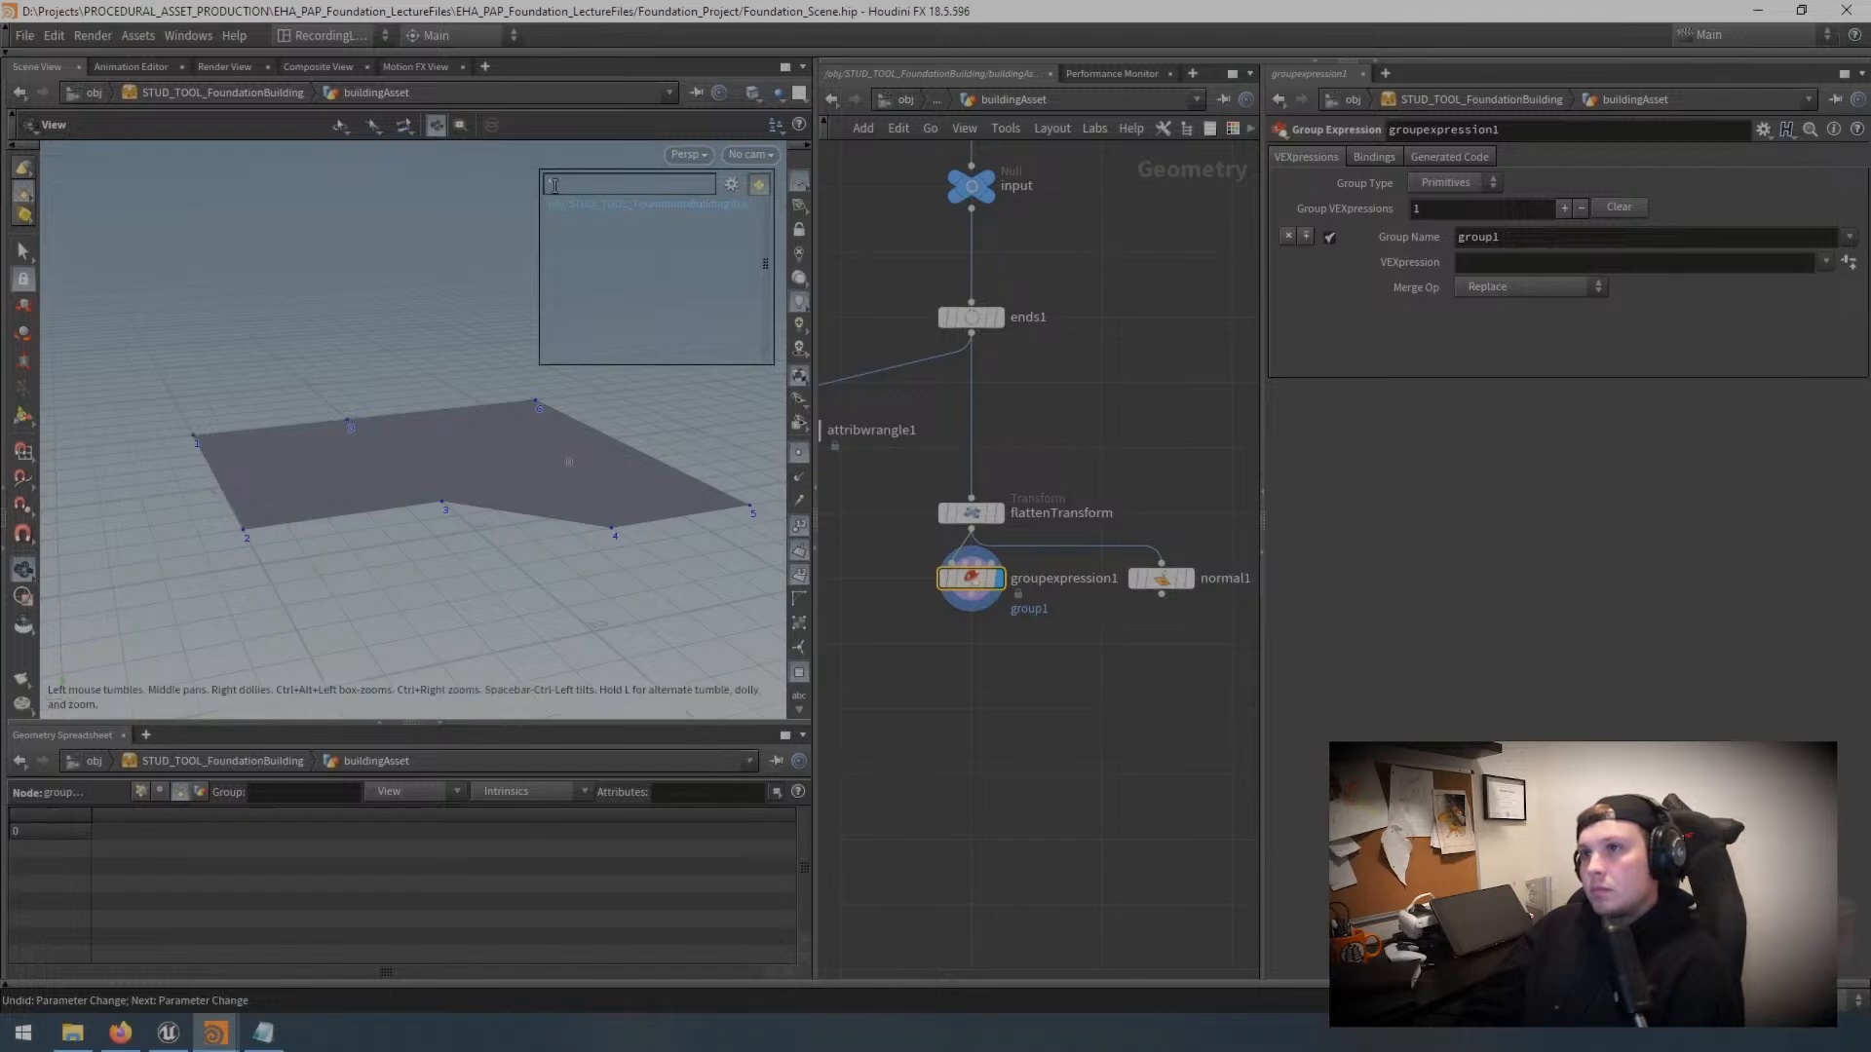
left_click(656, 206)
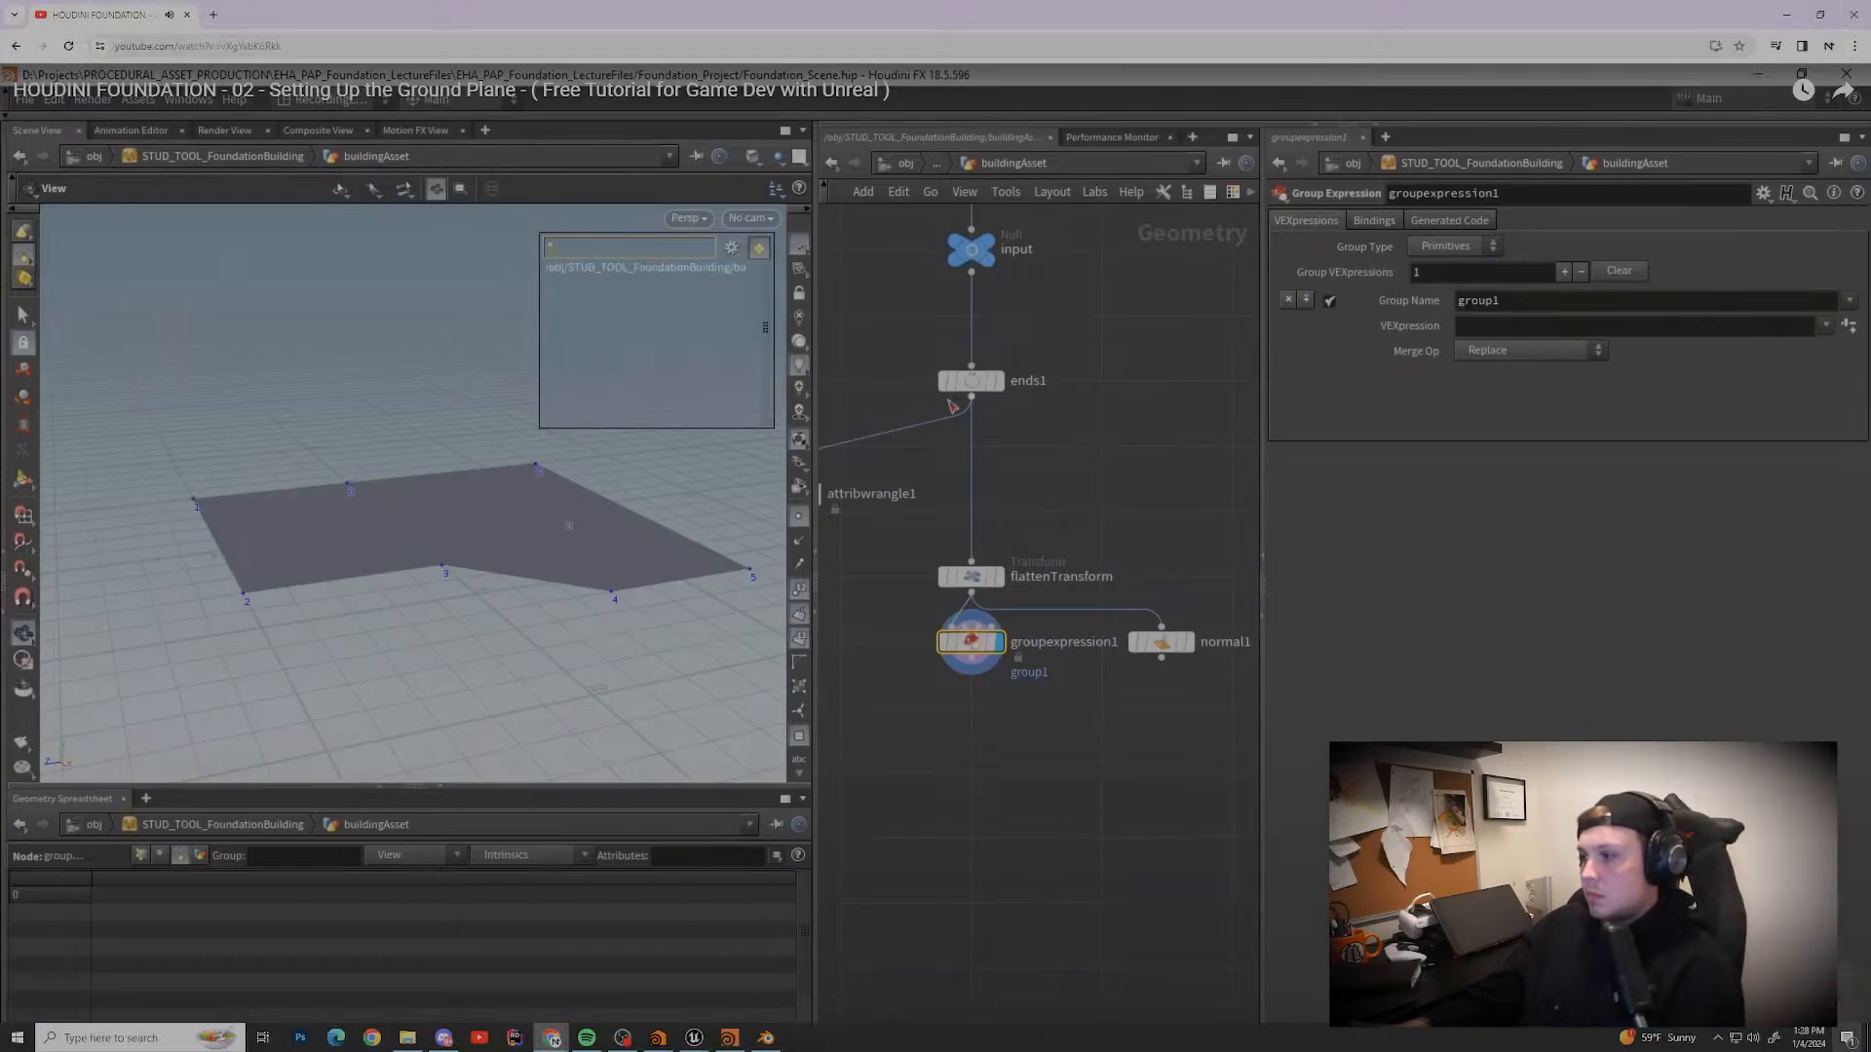
key("Escape")
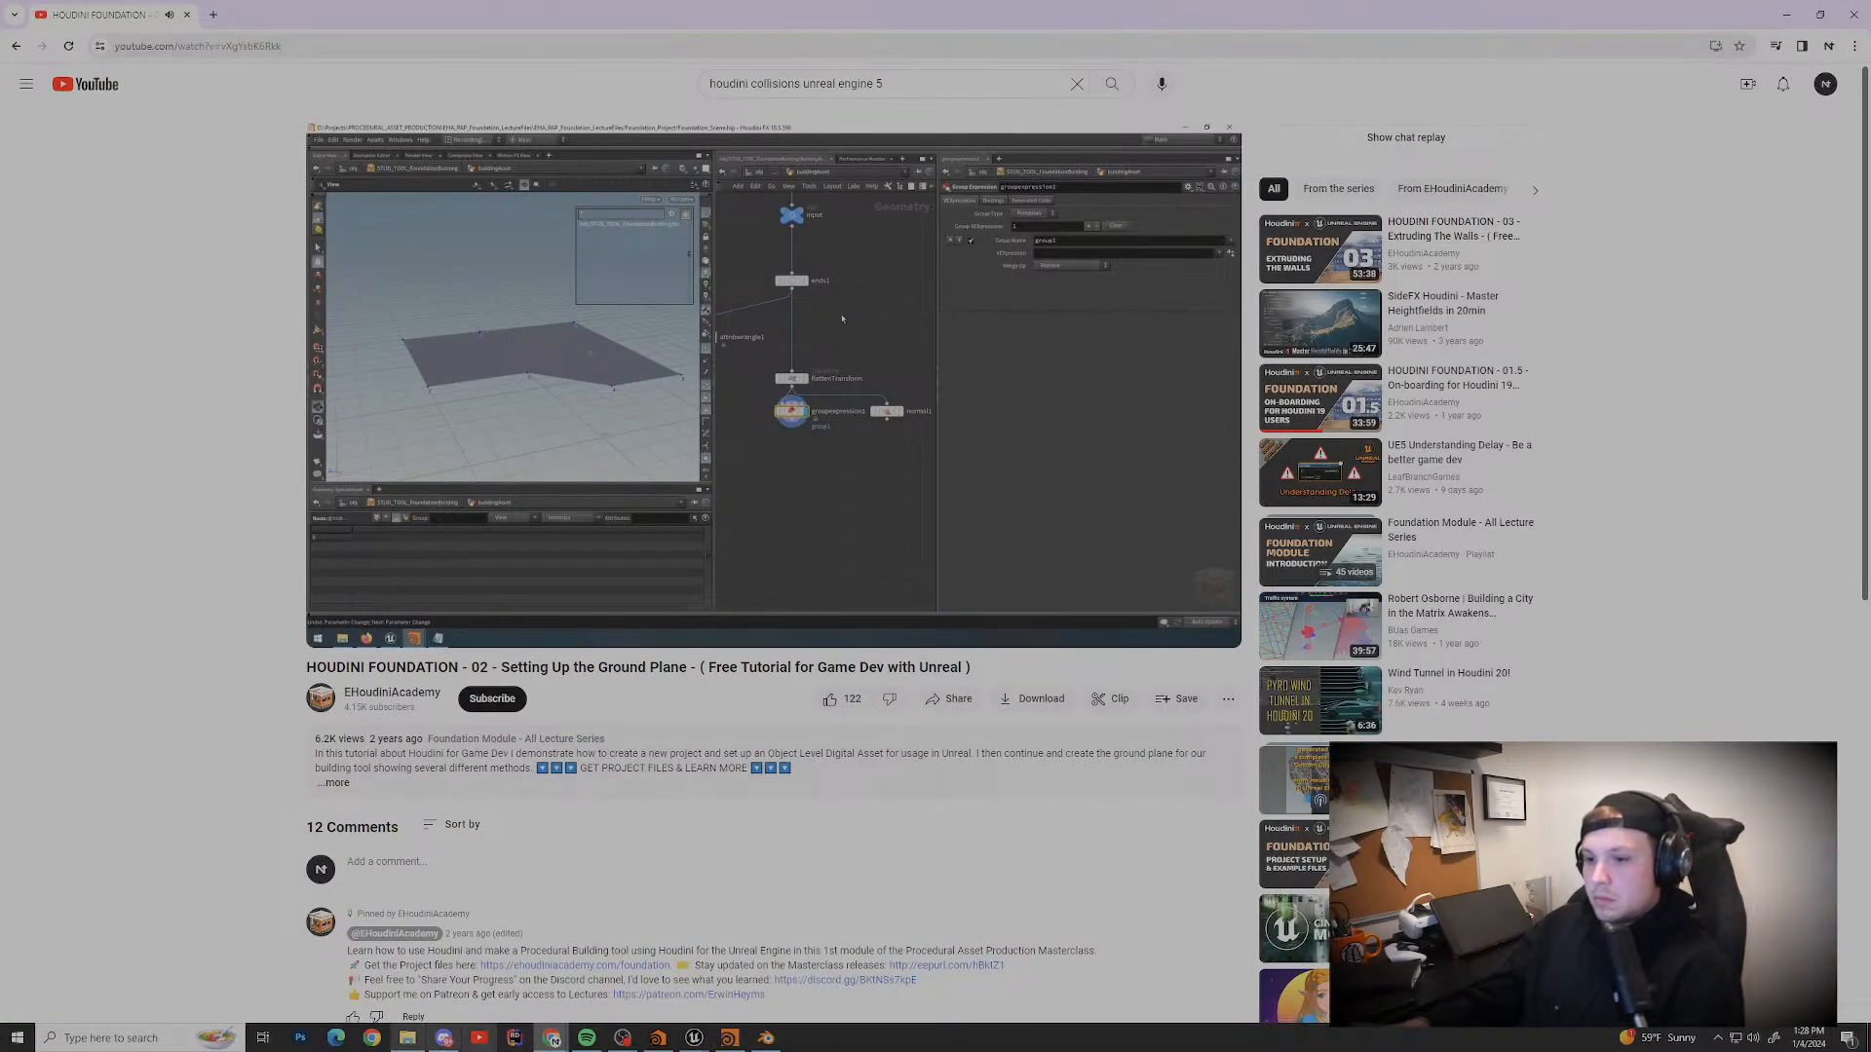
mouse_move(552, 1038)
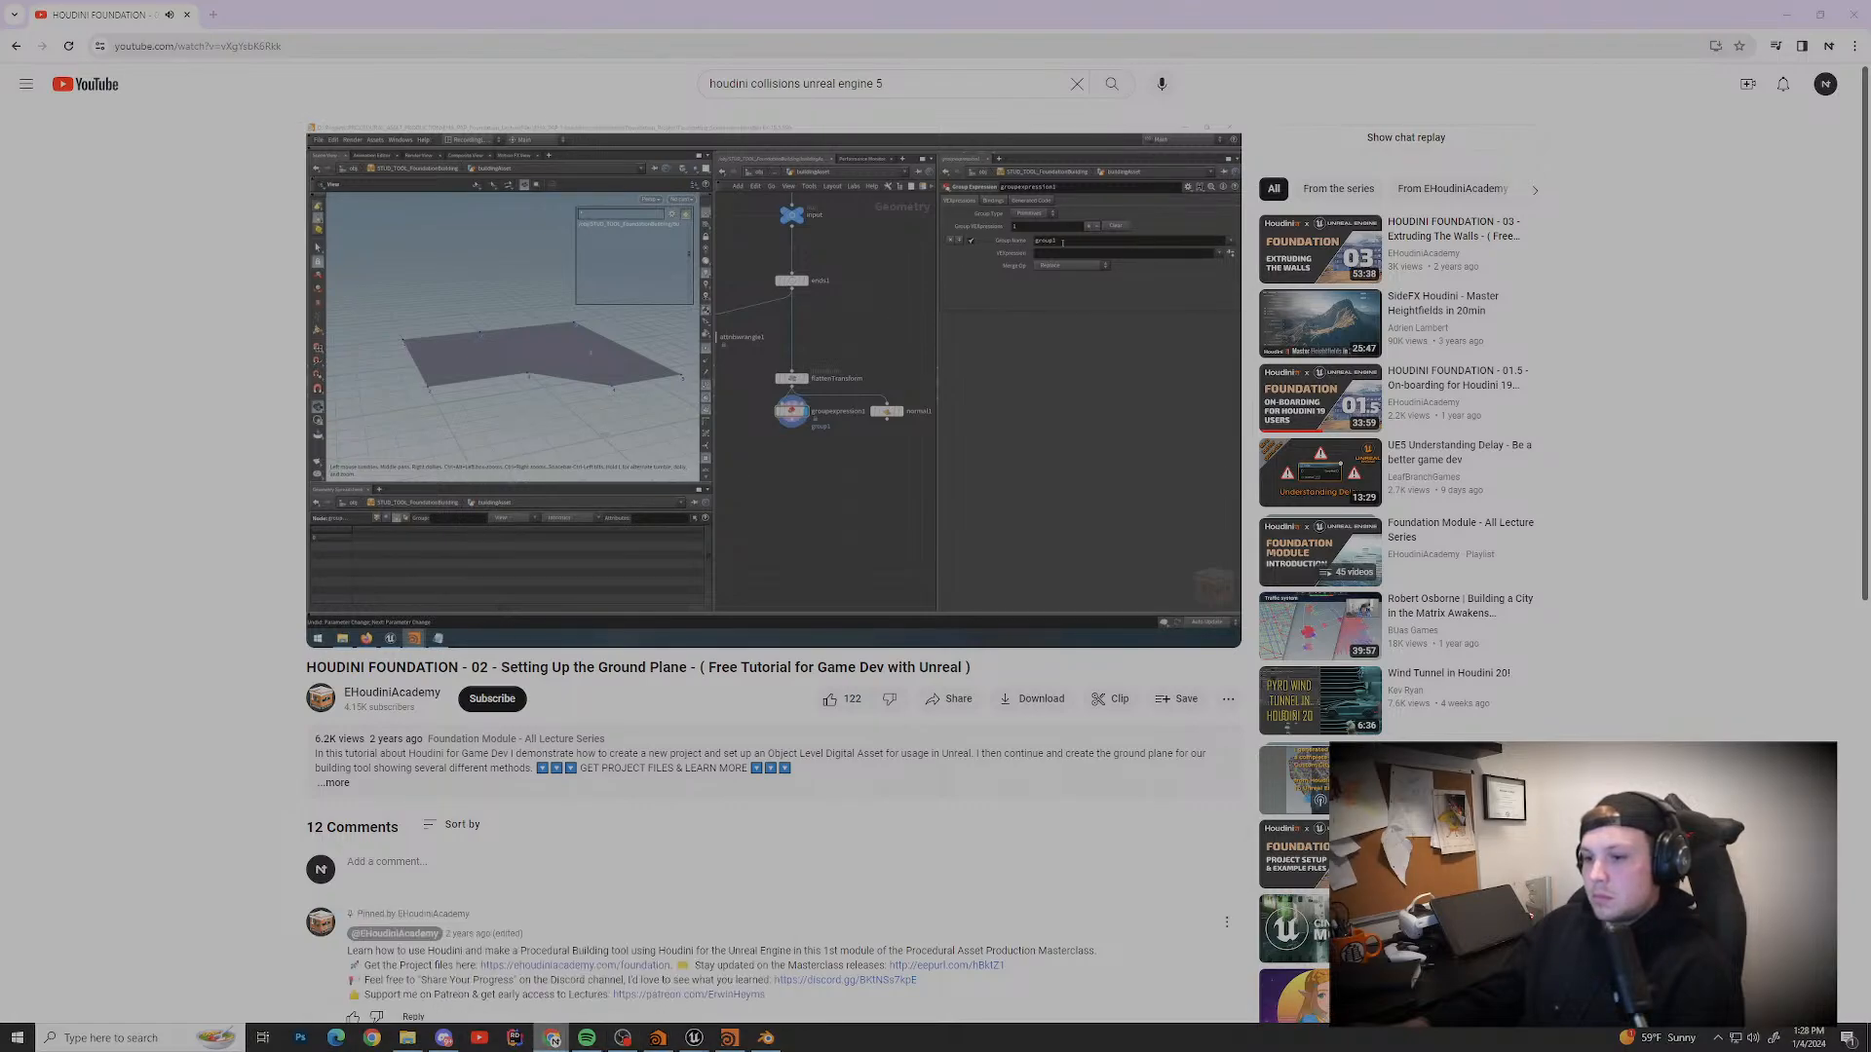
left_click(1215, 631)
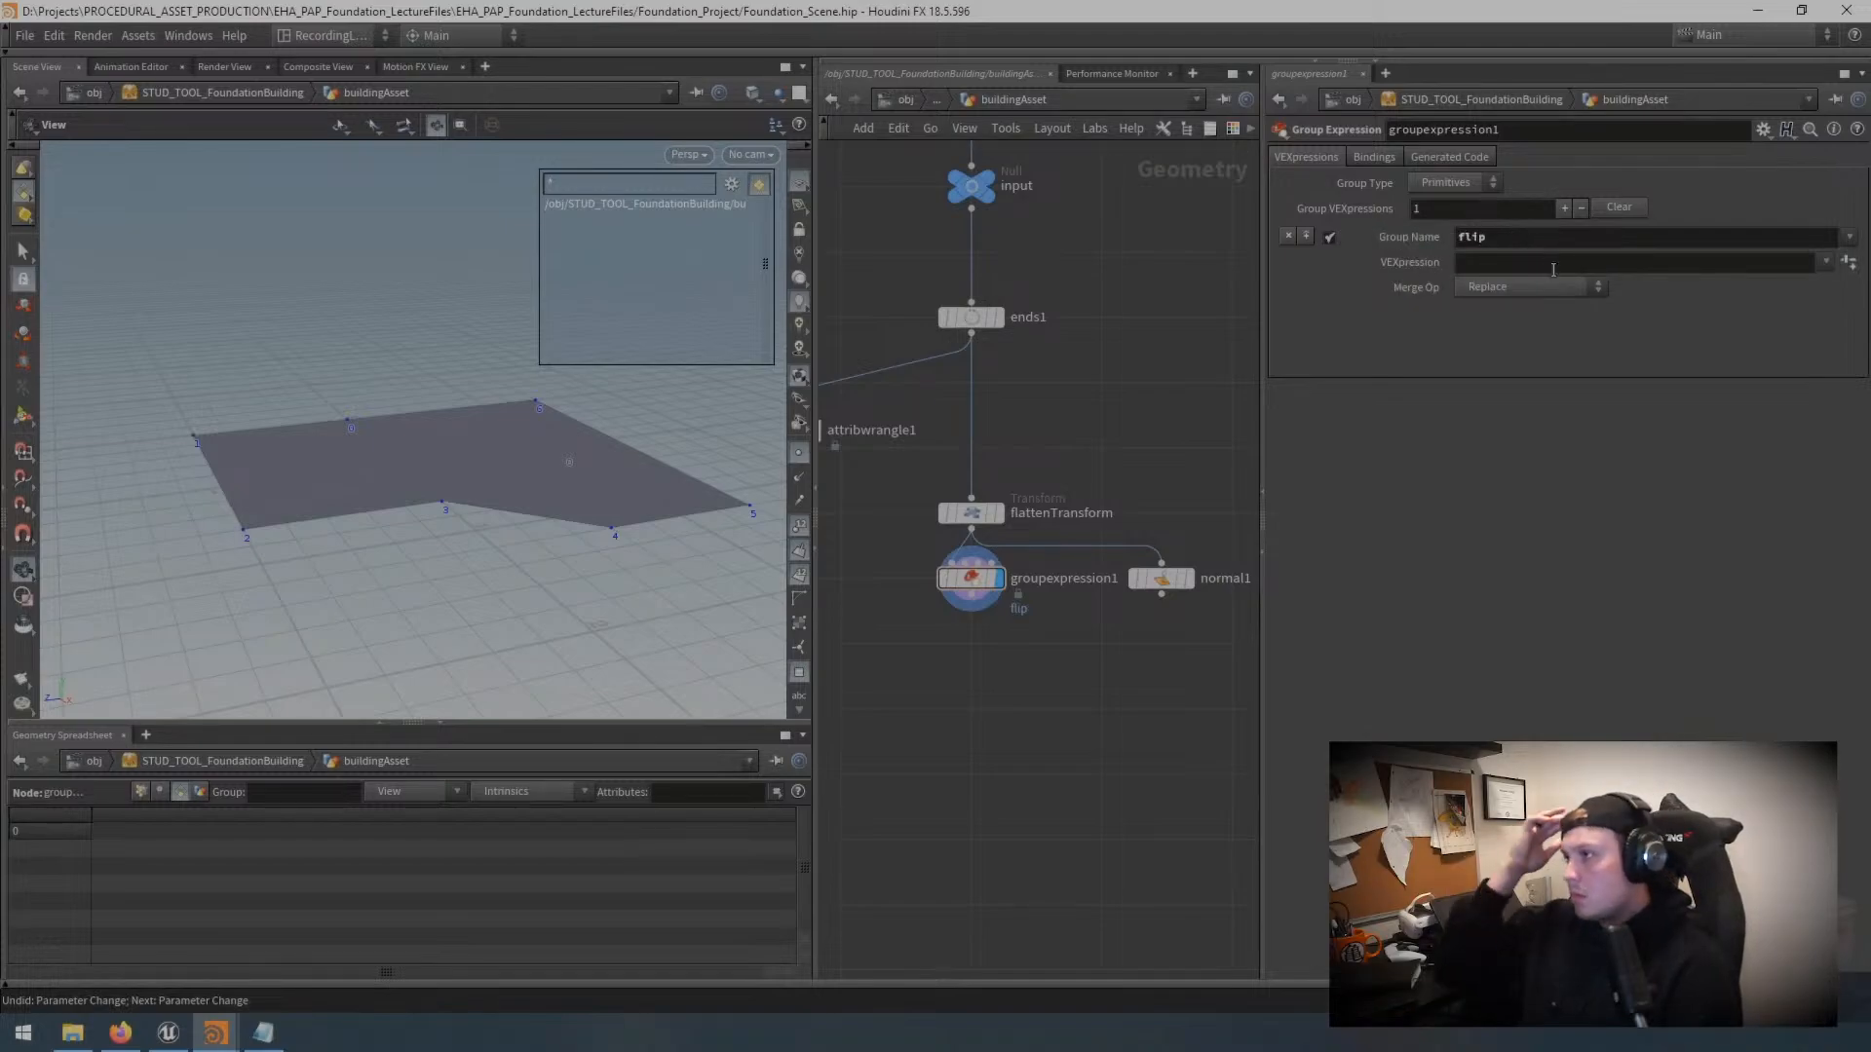
Step: Check the primitive normal values of normal1, and move groupexpression1 further down below flattenTransform
left_click(1555, 263)
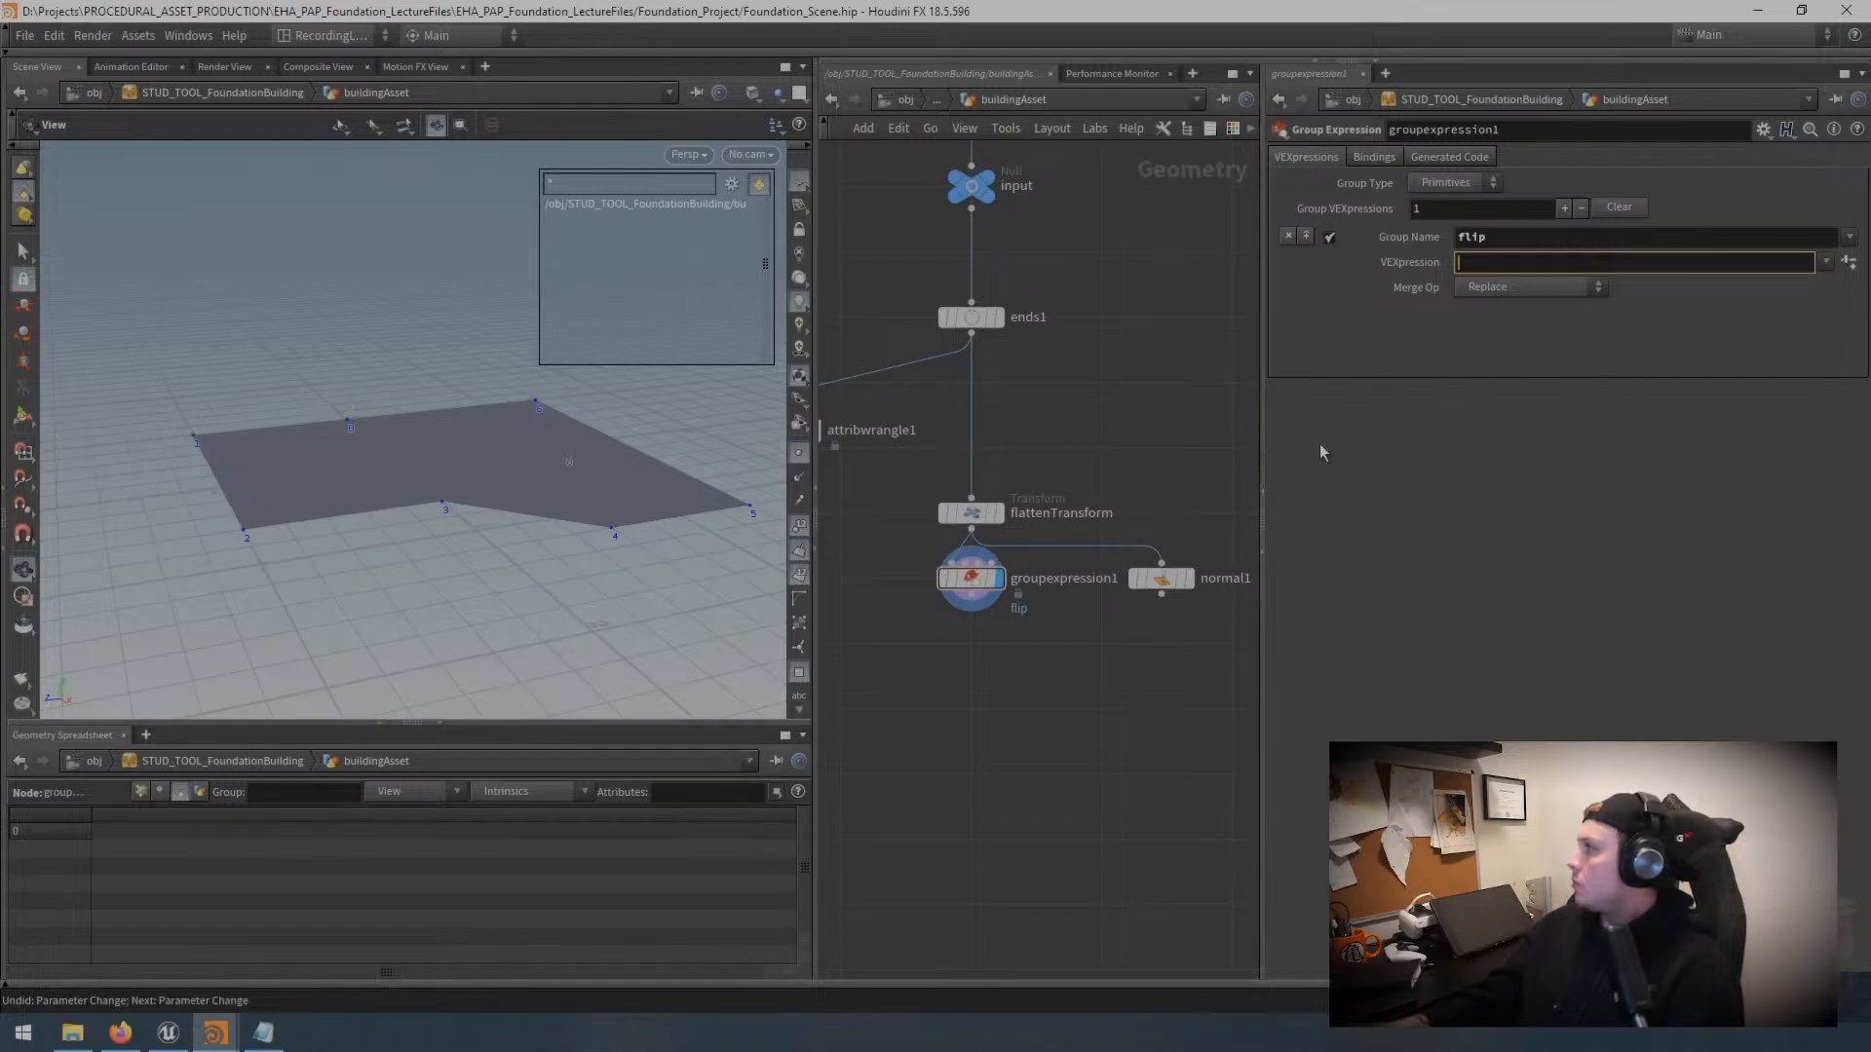
mouse_move(1161, 582)
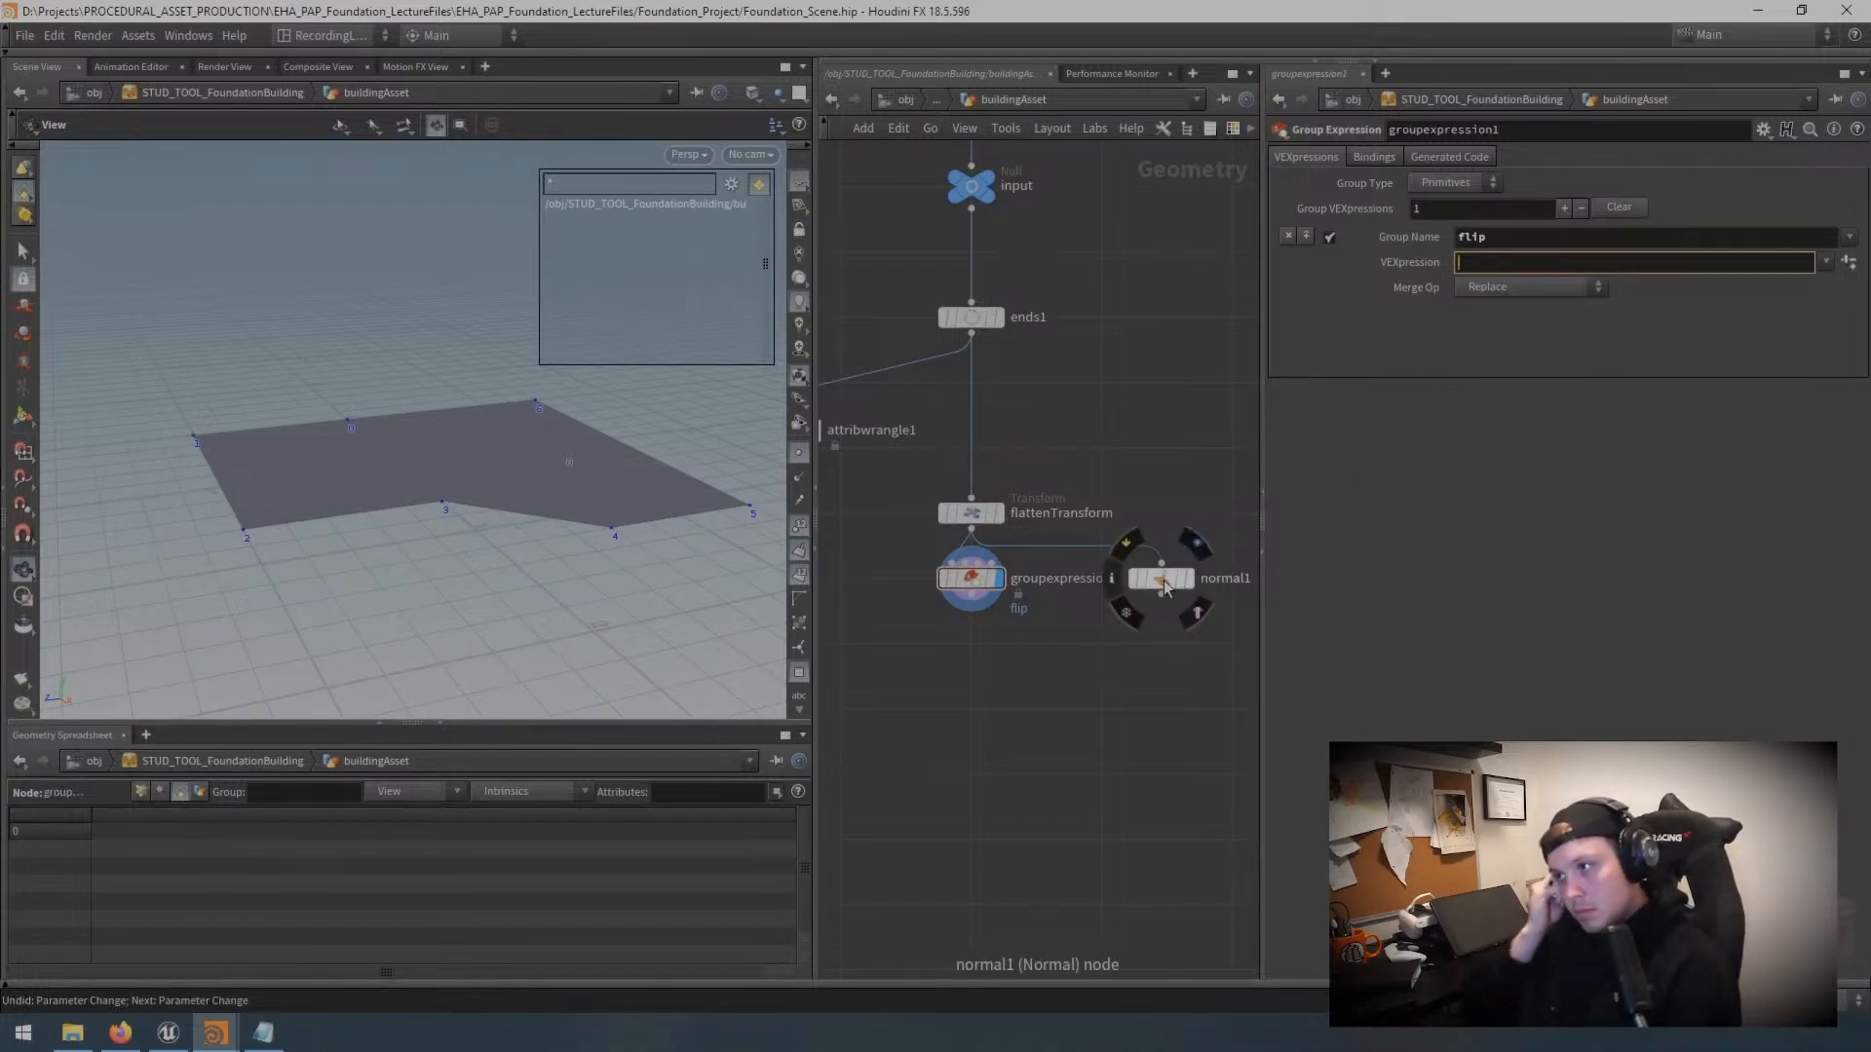
left_click(1162, 581)
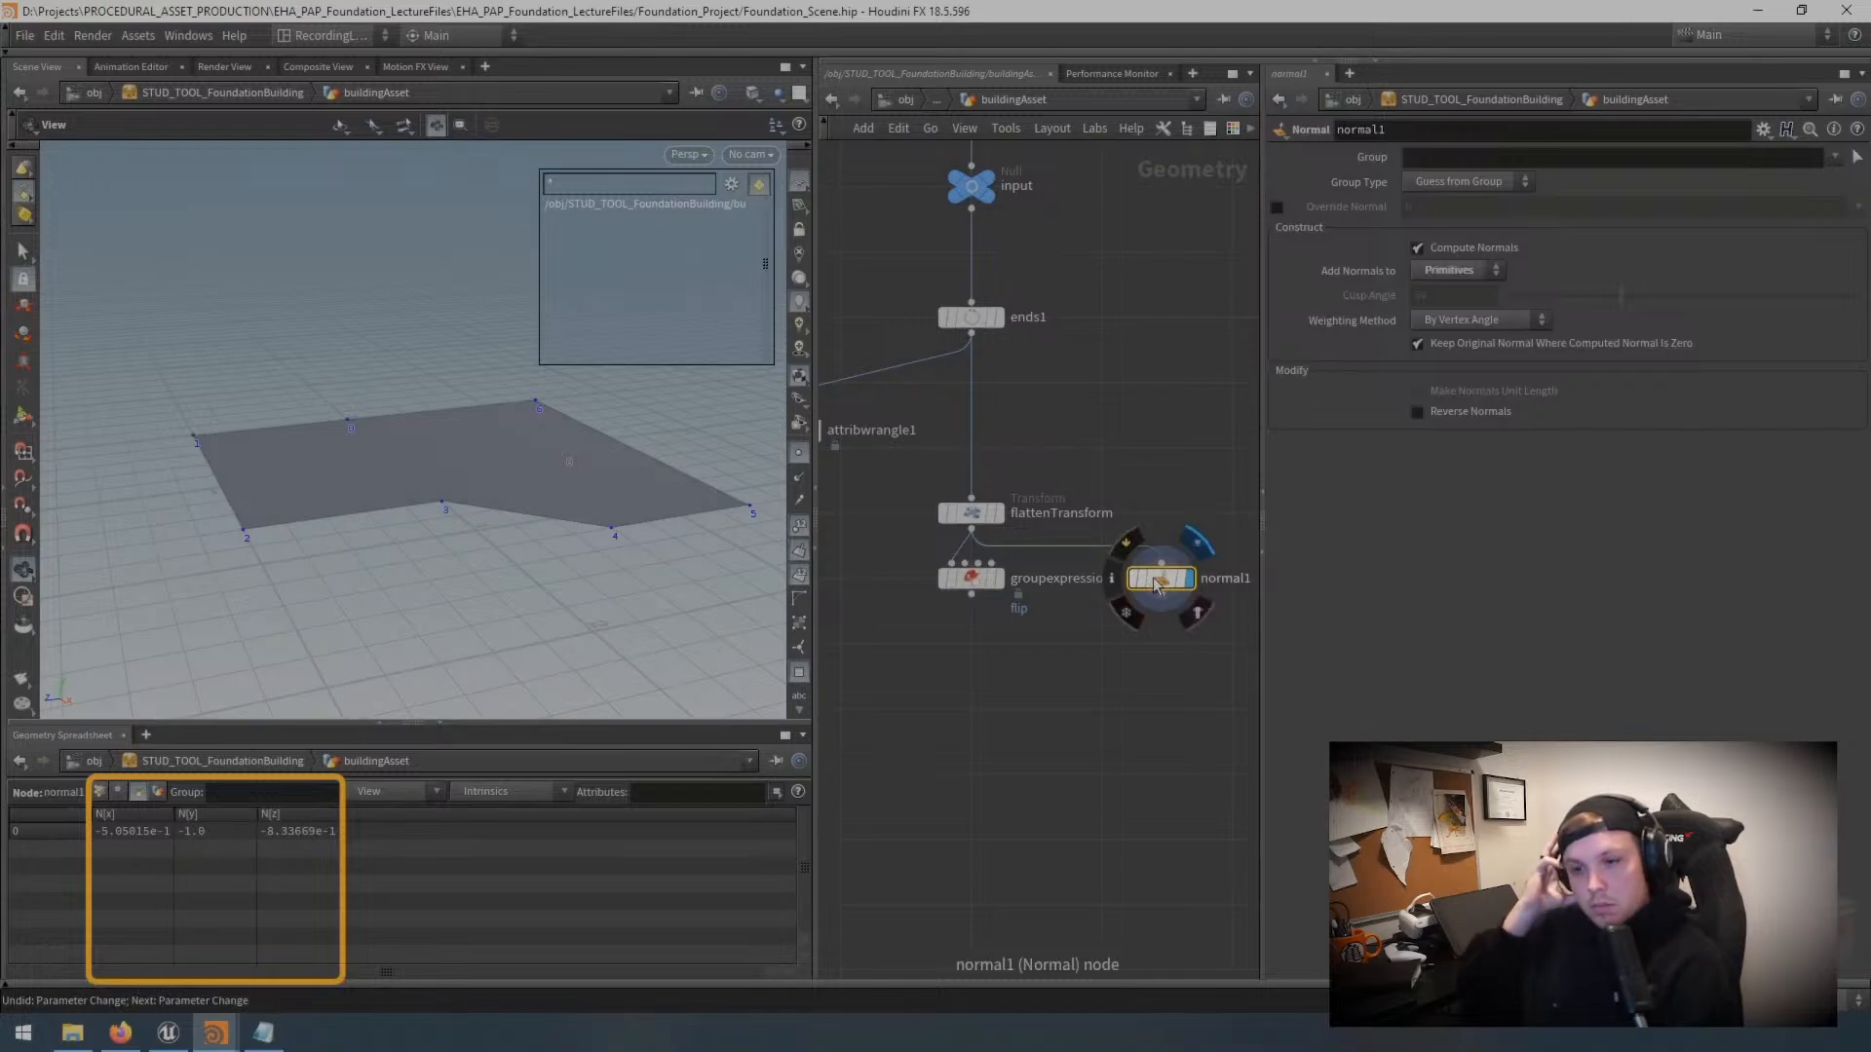
left_click(1196, 544)
left_click_drag(972, 595, 971, 660)
left_click(1507, 263)
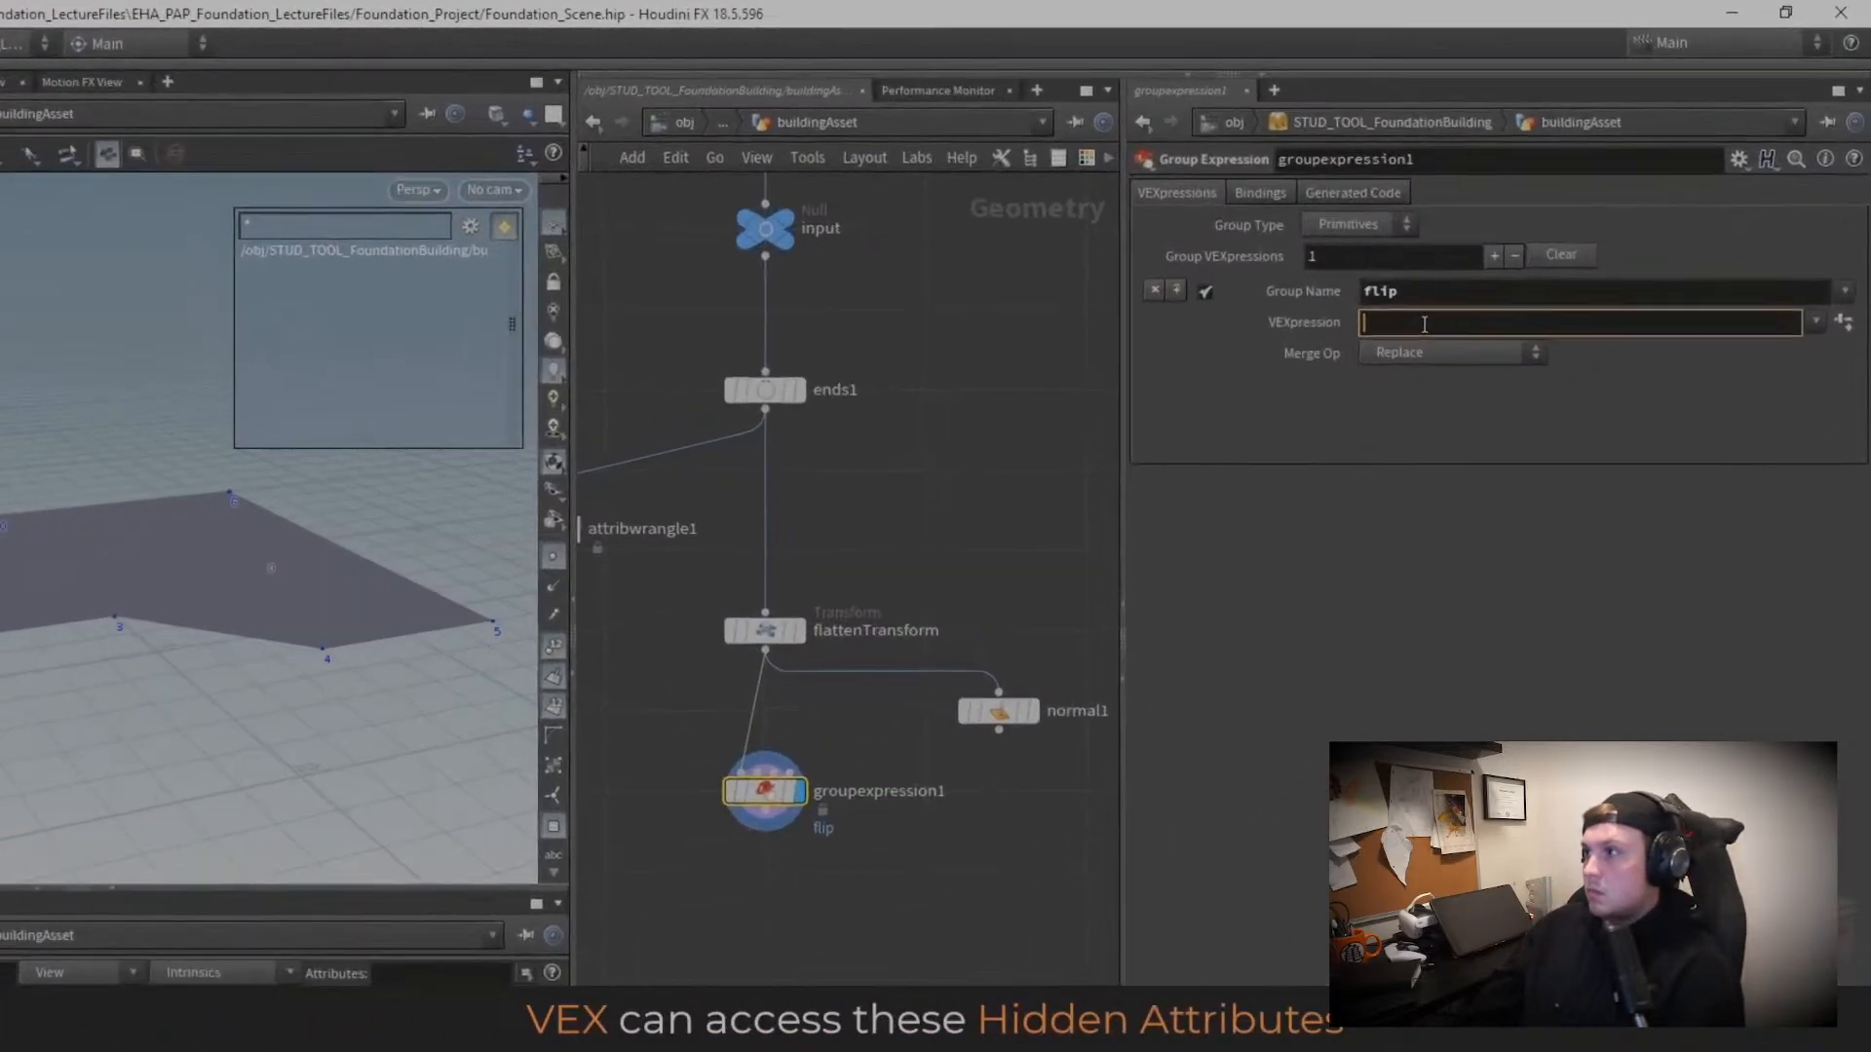
type("v@N")
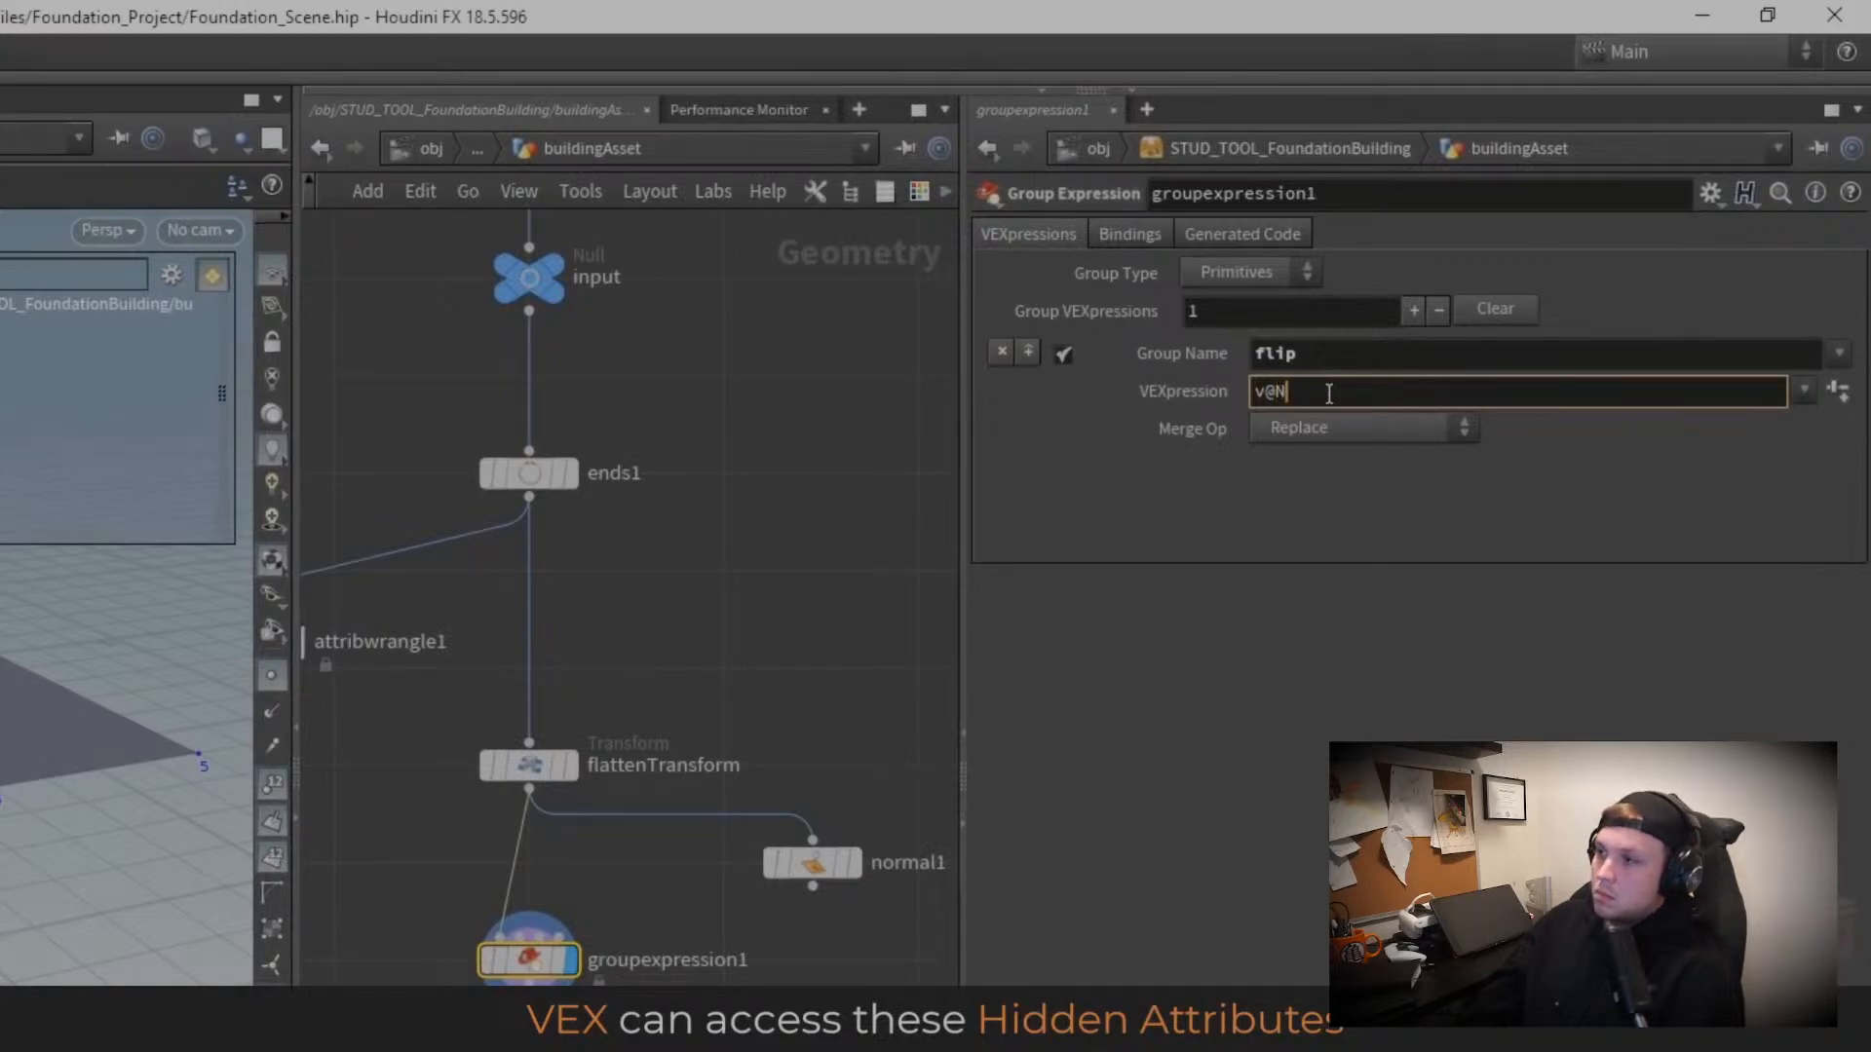
type(".y")
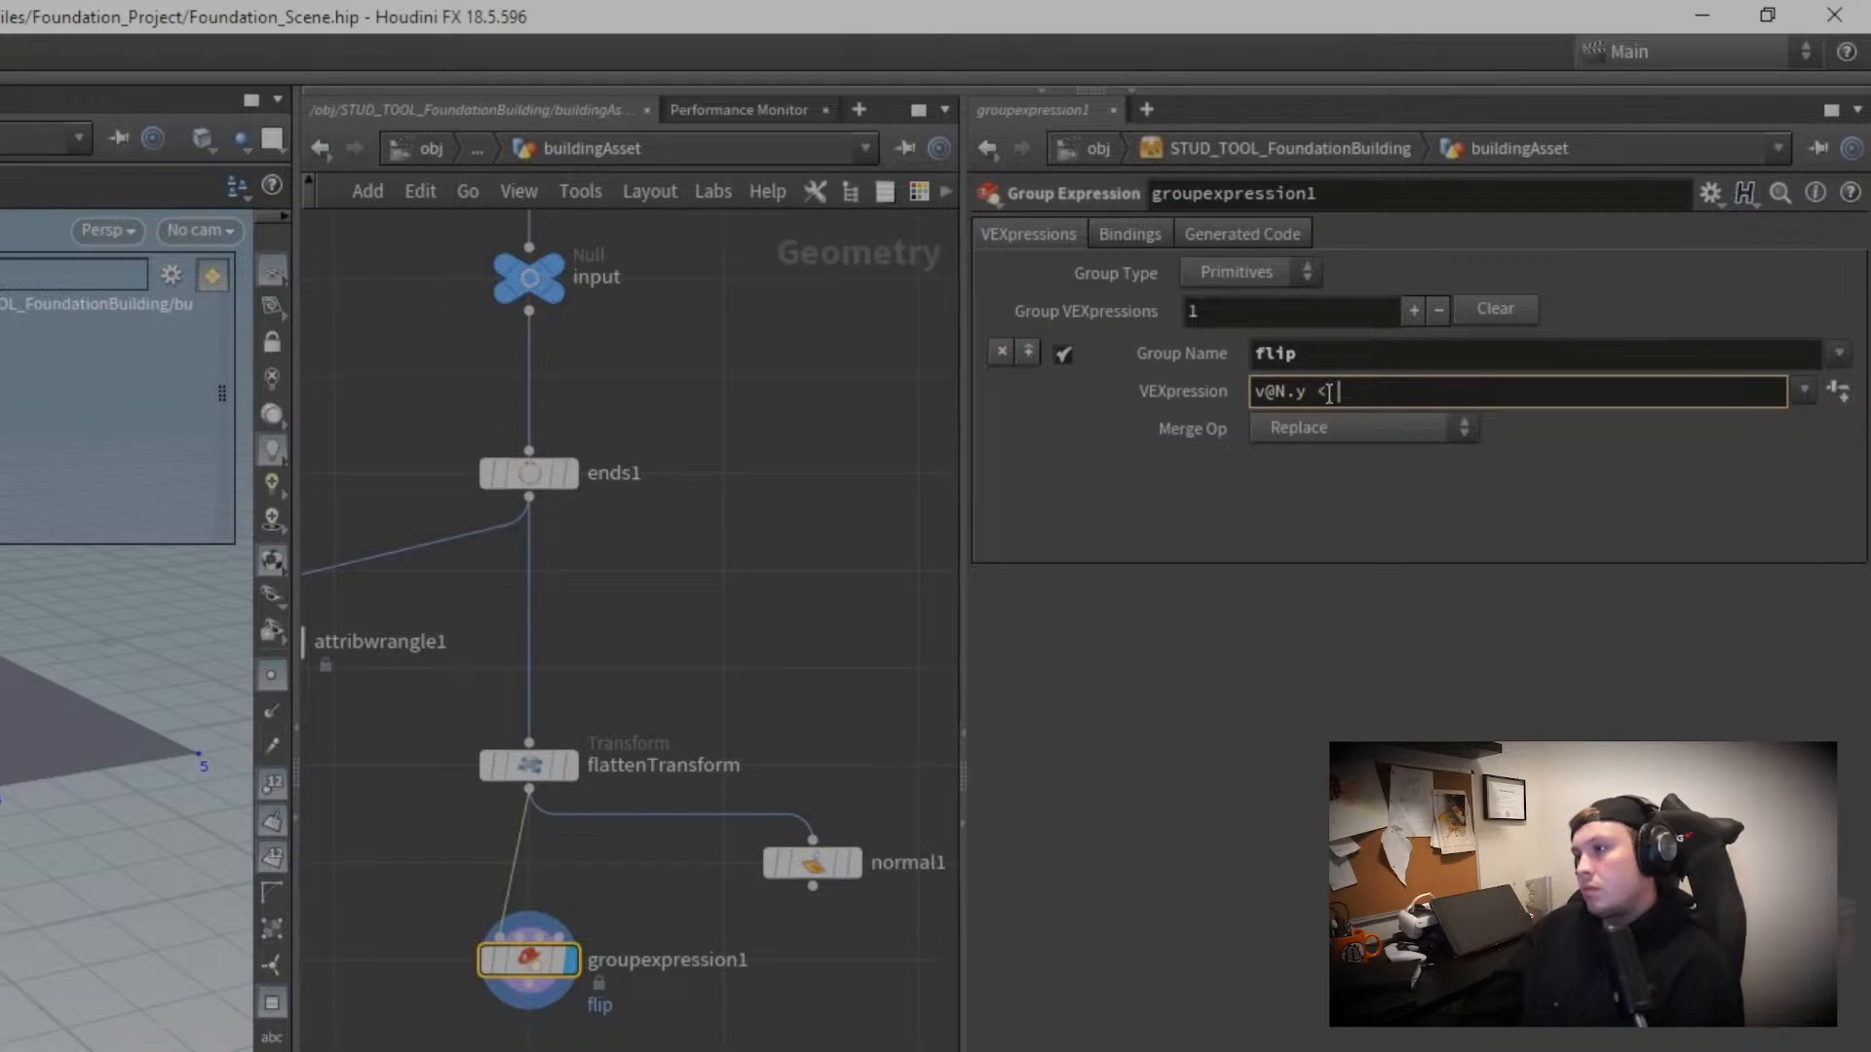
type(" < 0")
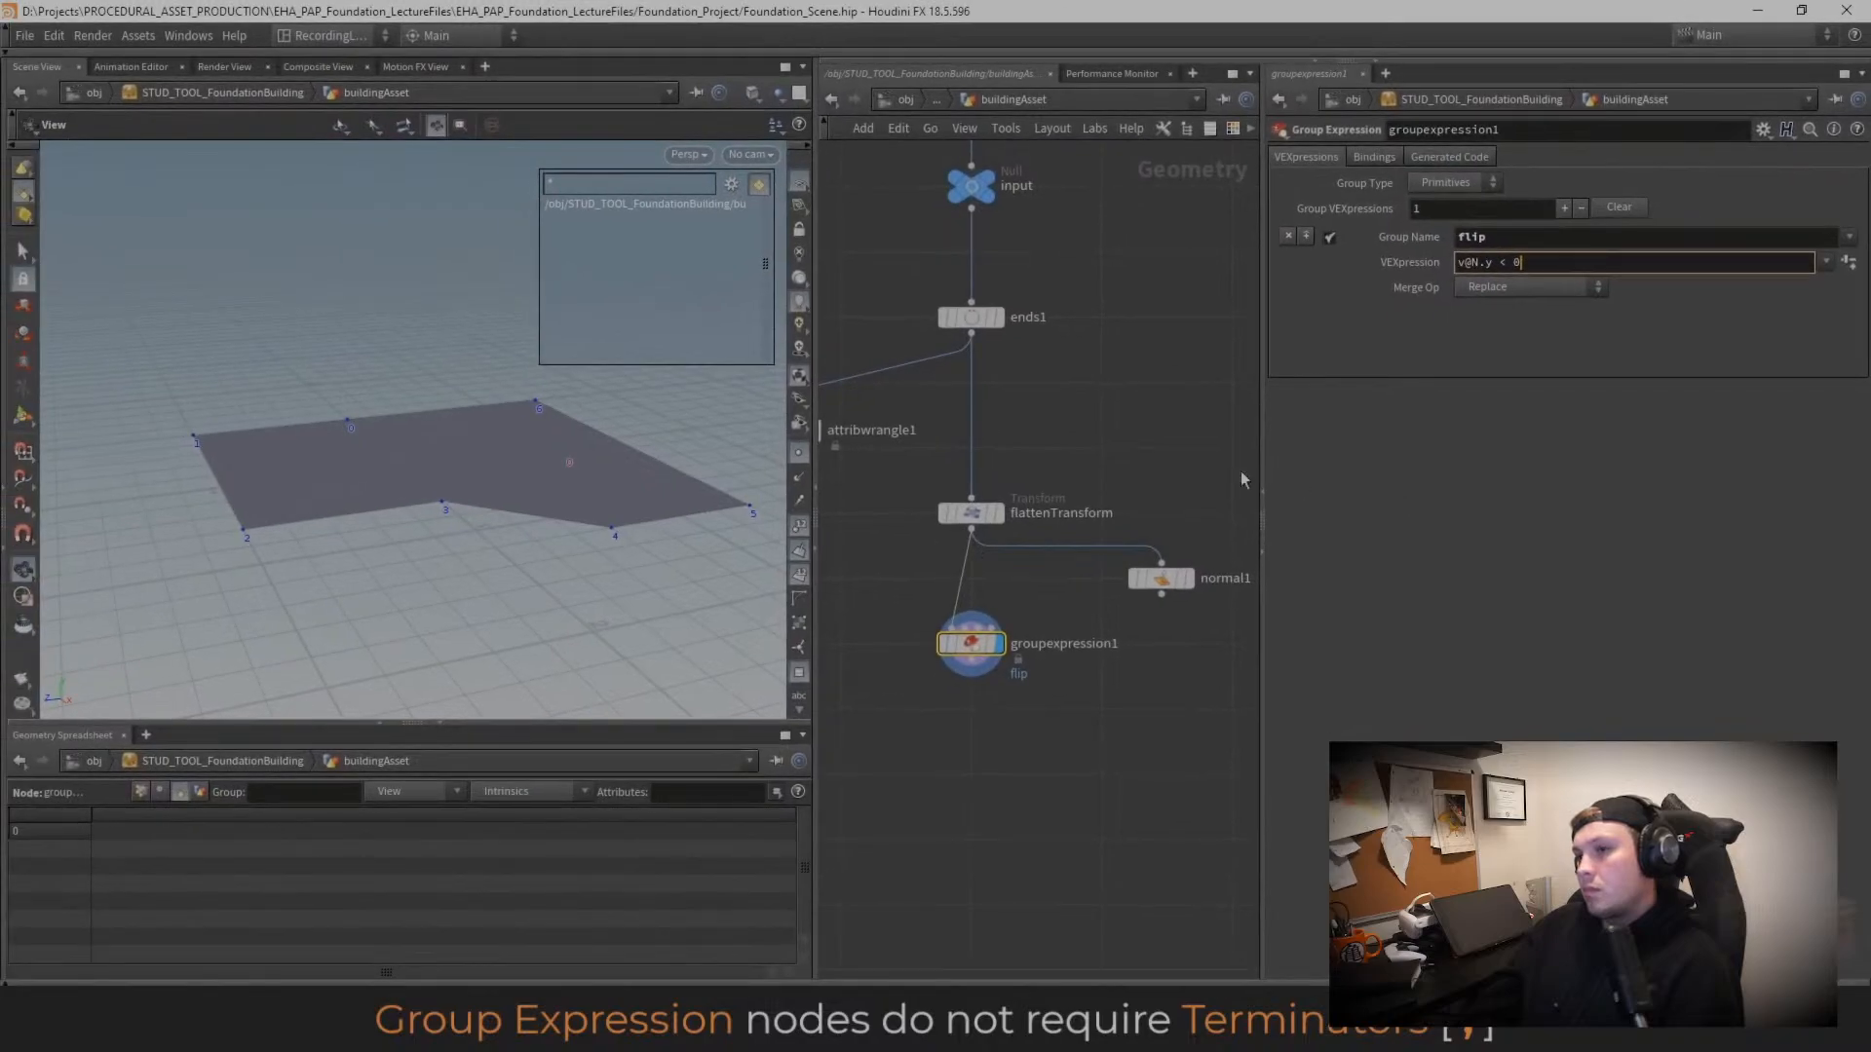
key("Return")
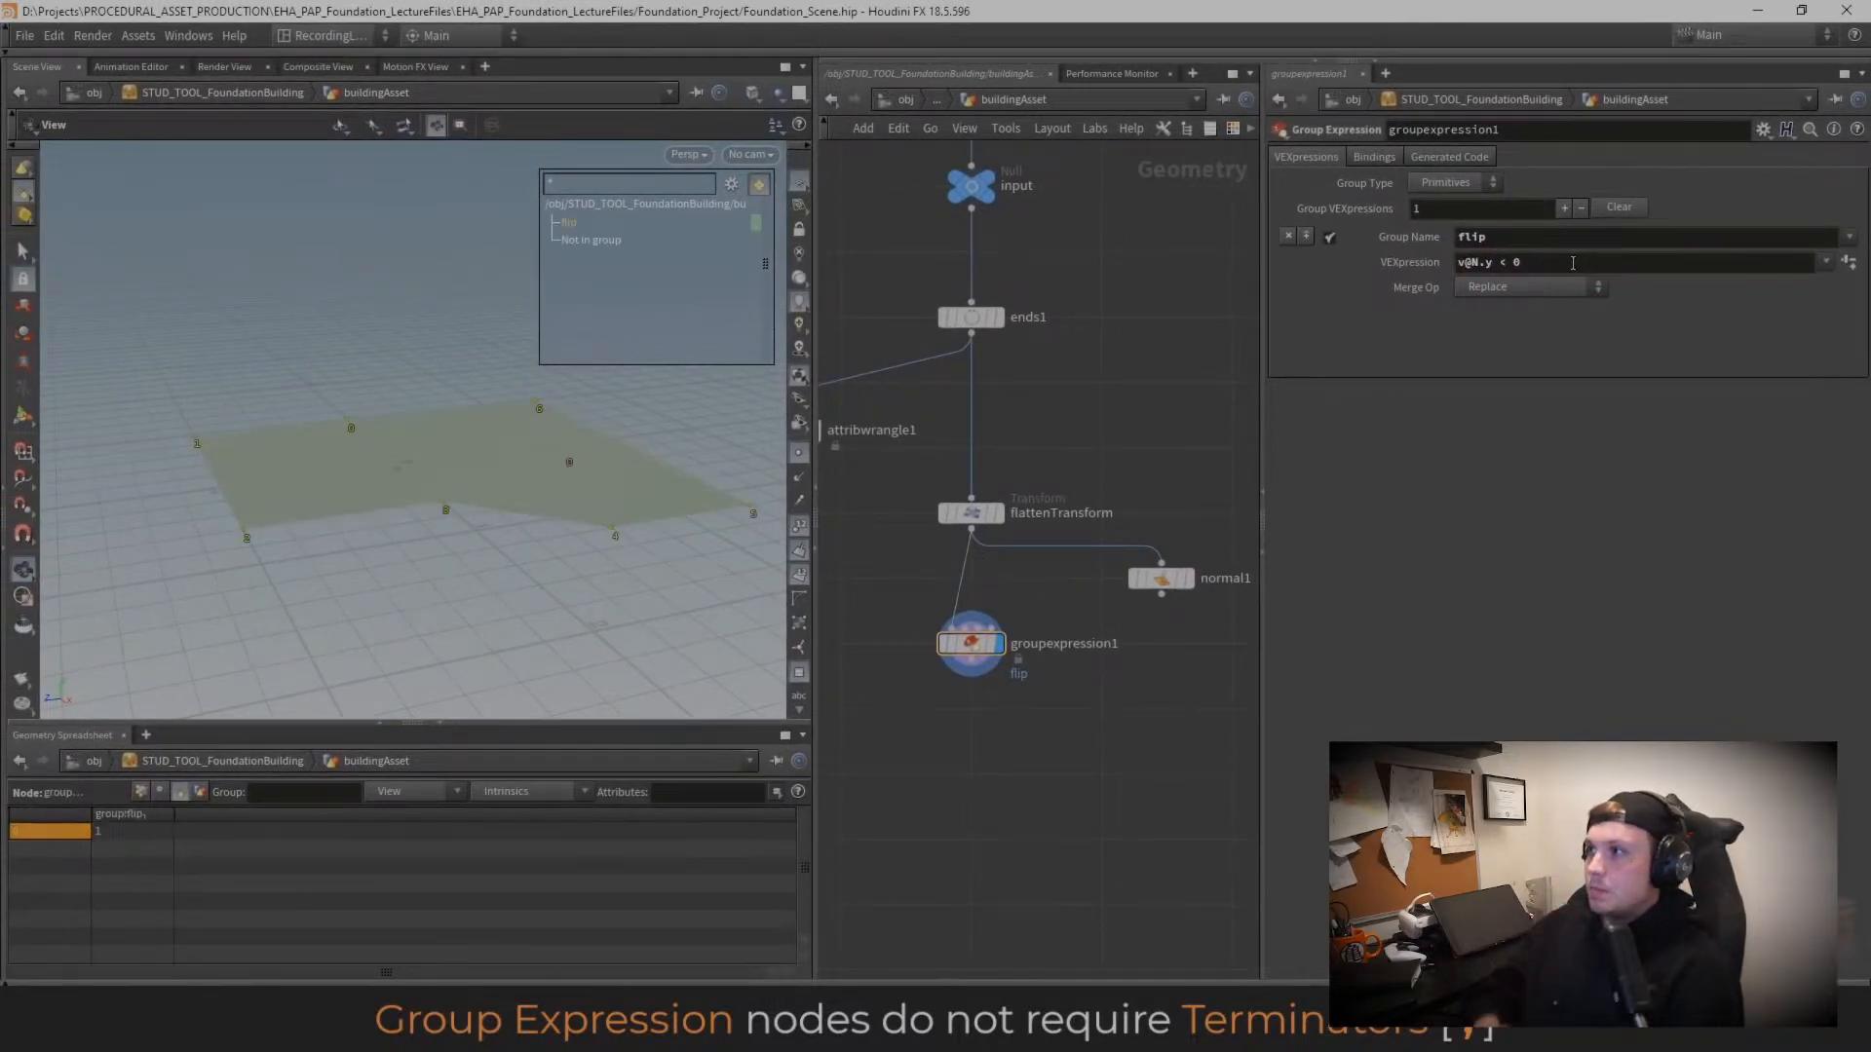
Step: Check the flip group's membership by toggling its highlight on the polygon in the viewport
left_click(565, 228)
left_click(567, 224)
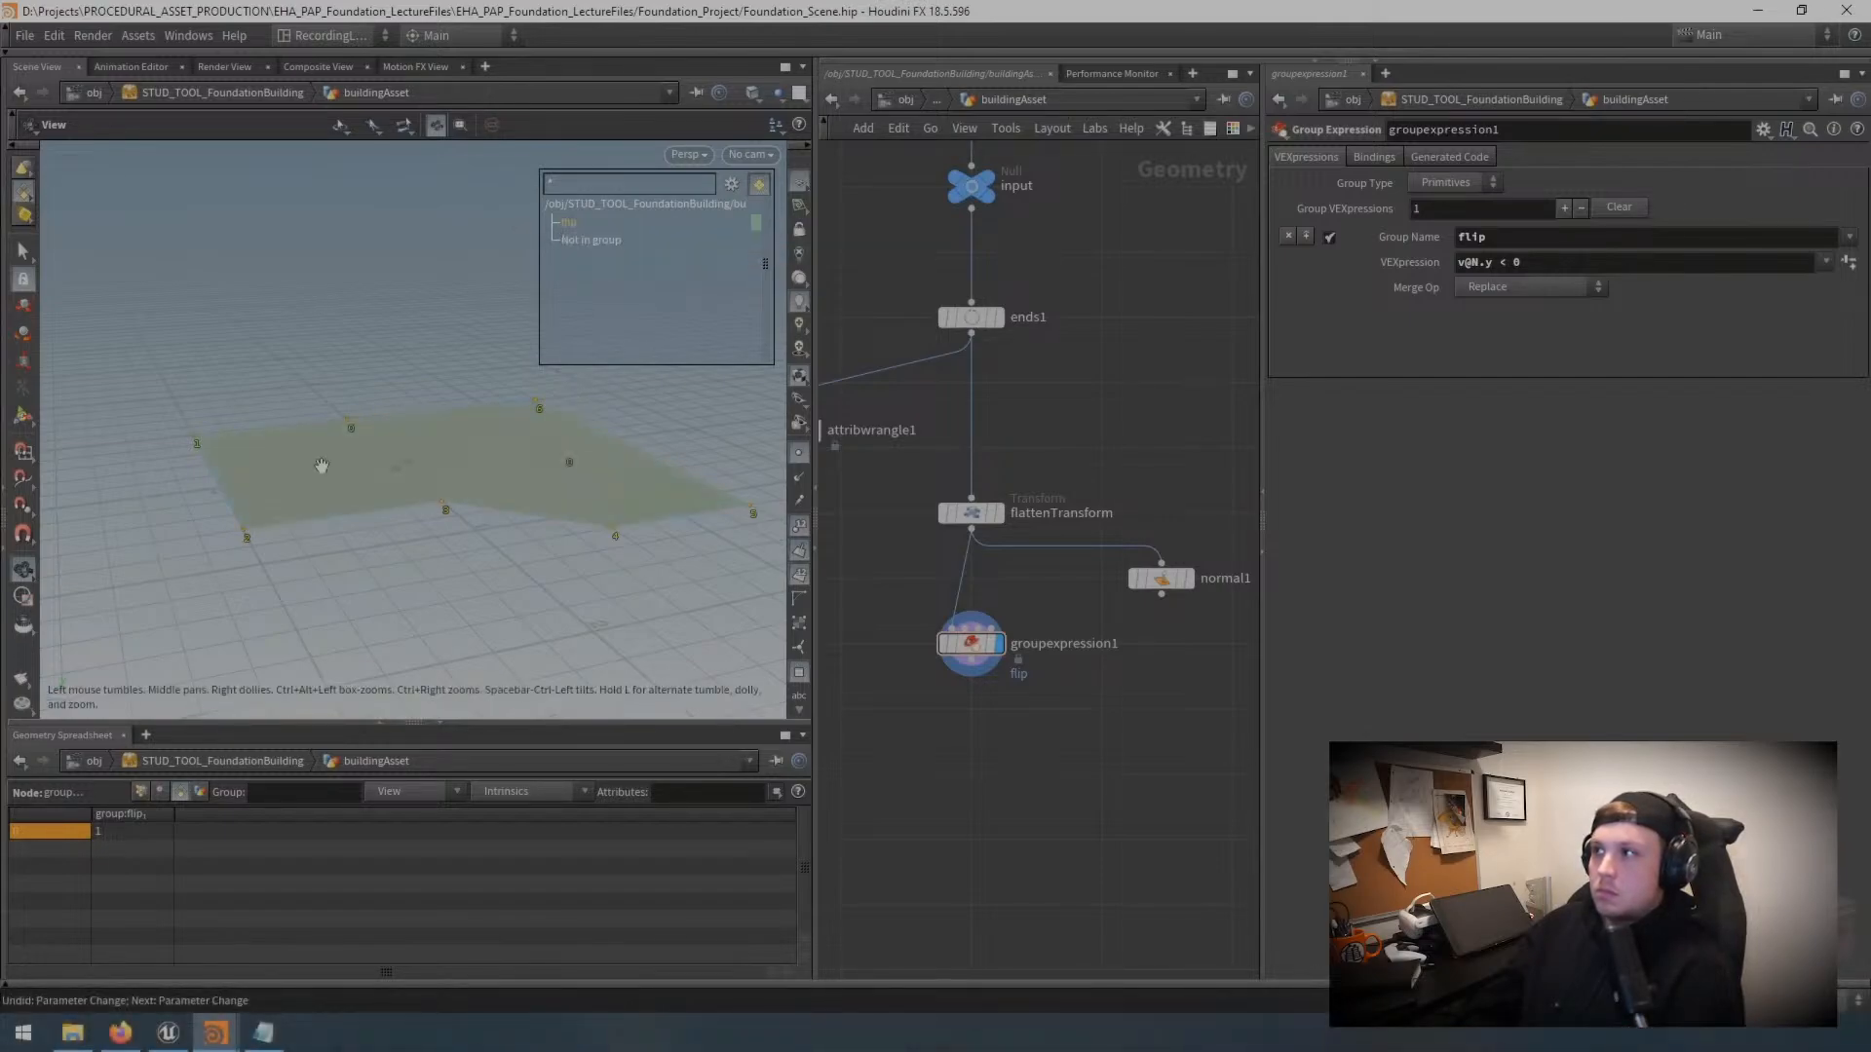
mouse_move(527, 509)
left_mouse_down()
mouse_move(540, 422)
mouse_move(543, 496)
left_mouse_up()
Step: Add a Reverse node directly below groupexpression1
mouse_move(985, 743)
middle_mouse_down()
mouse_move(1004, 744)
mouse_move(1005, 715)
middle_mouse_up()
scroll(1002, 746, "down", 1)
scroll(1003, 721, "up", 1)
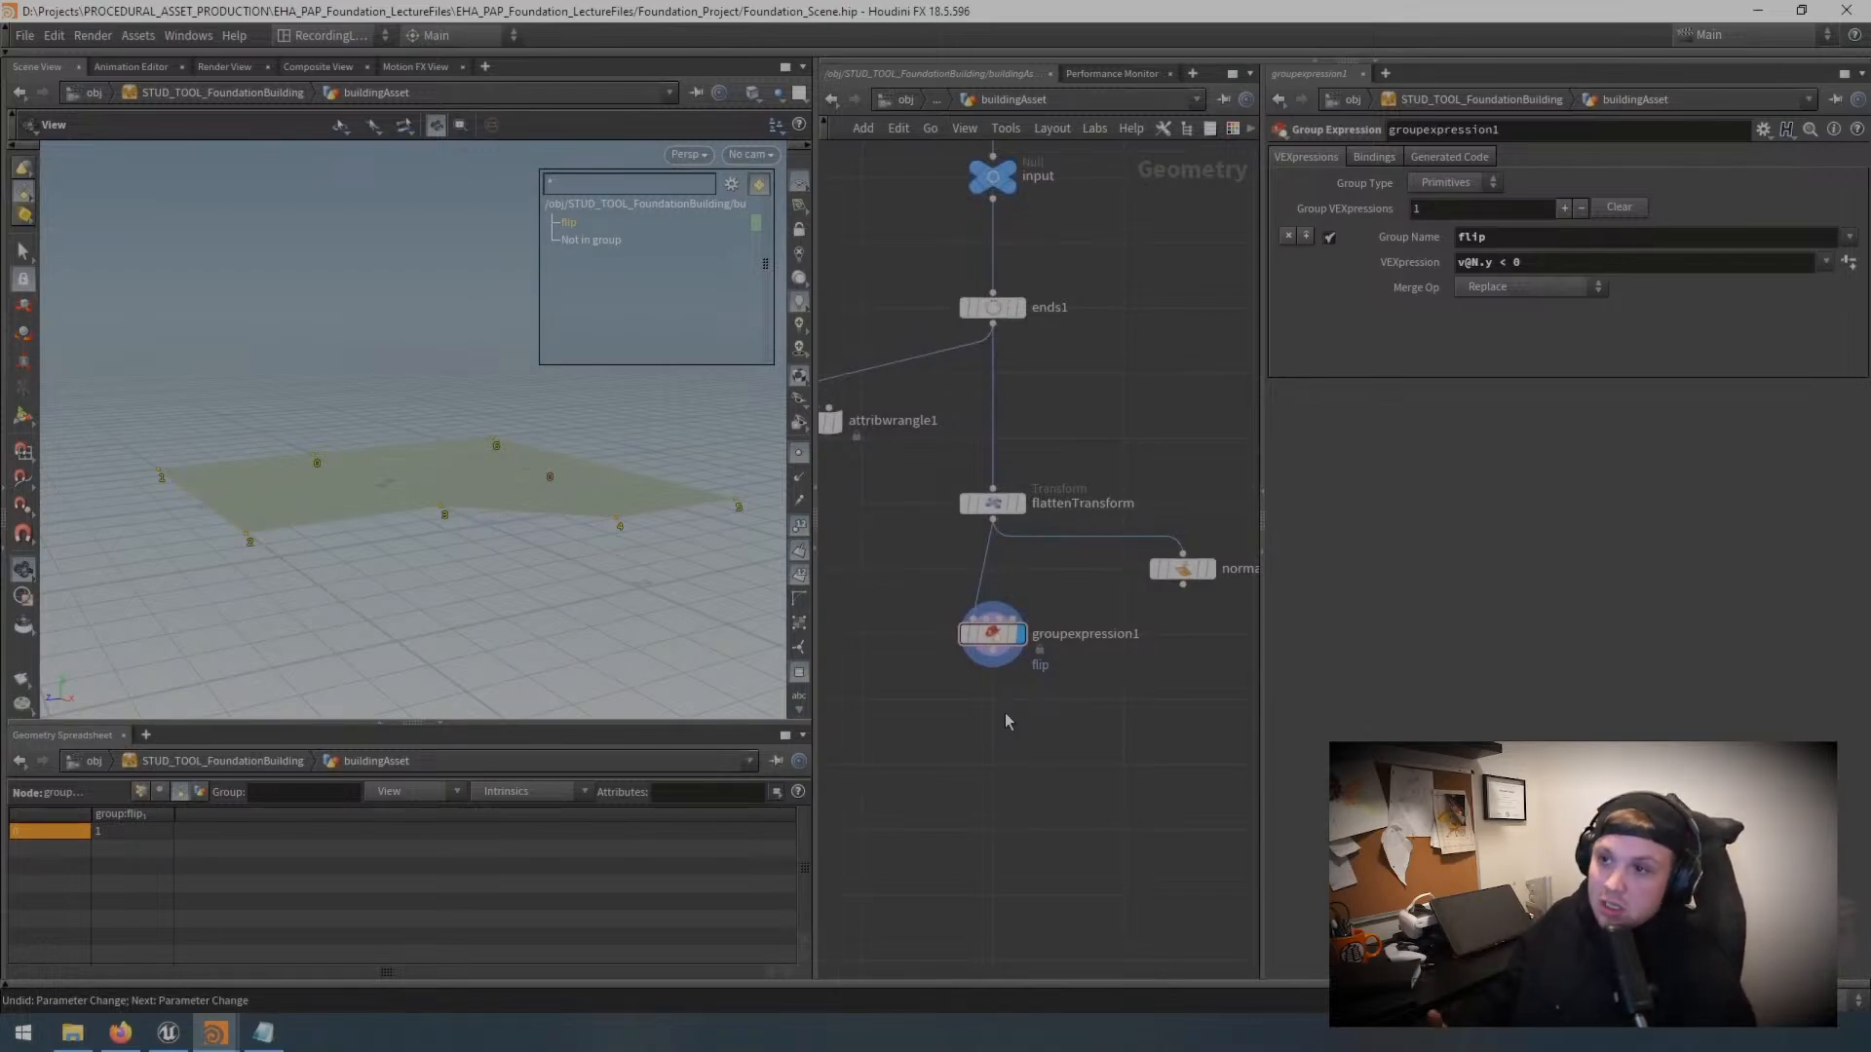
key("Tab")
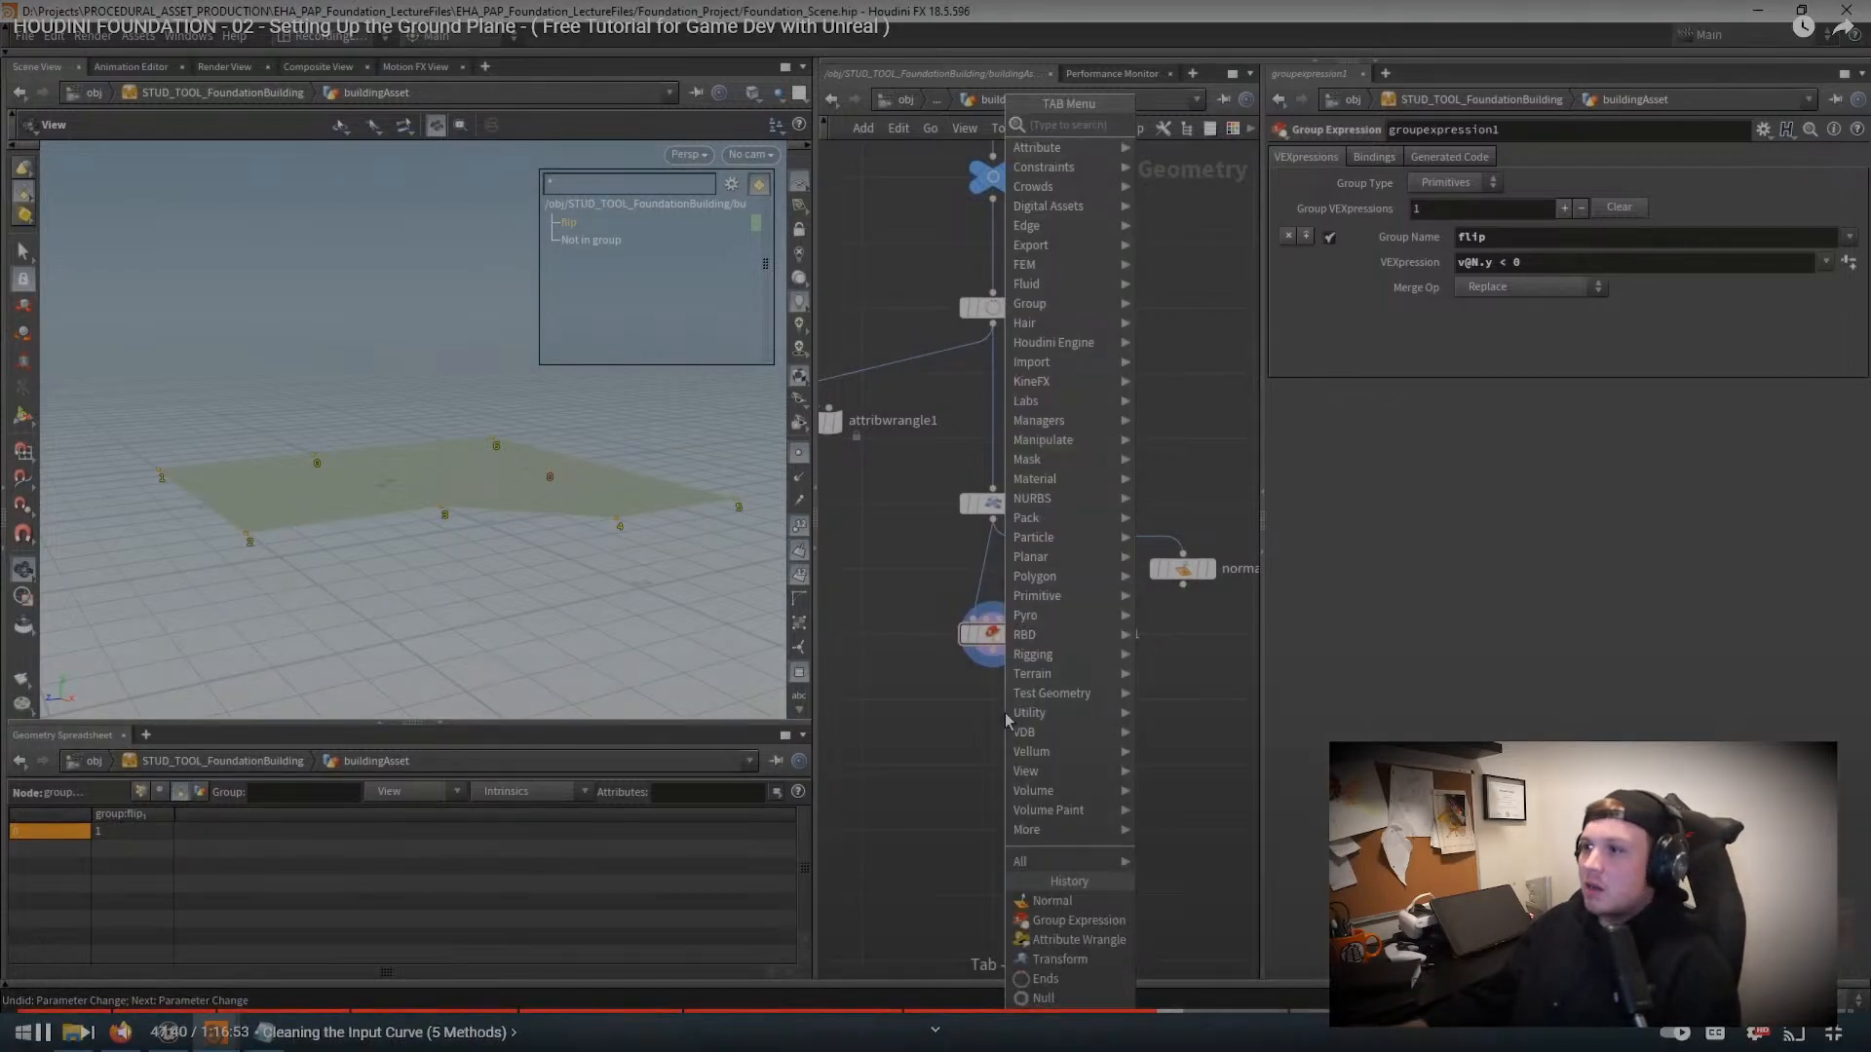
type("reverse")
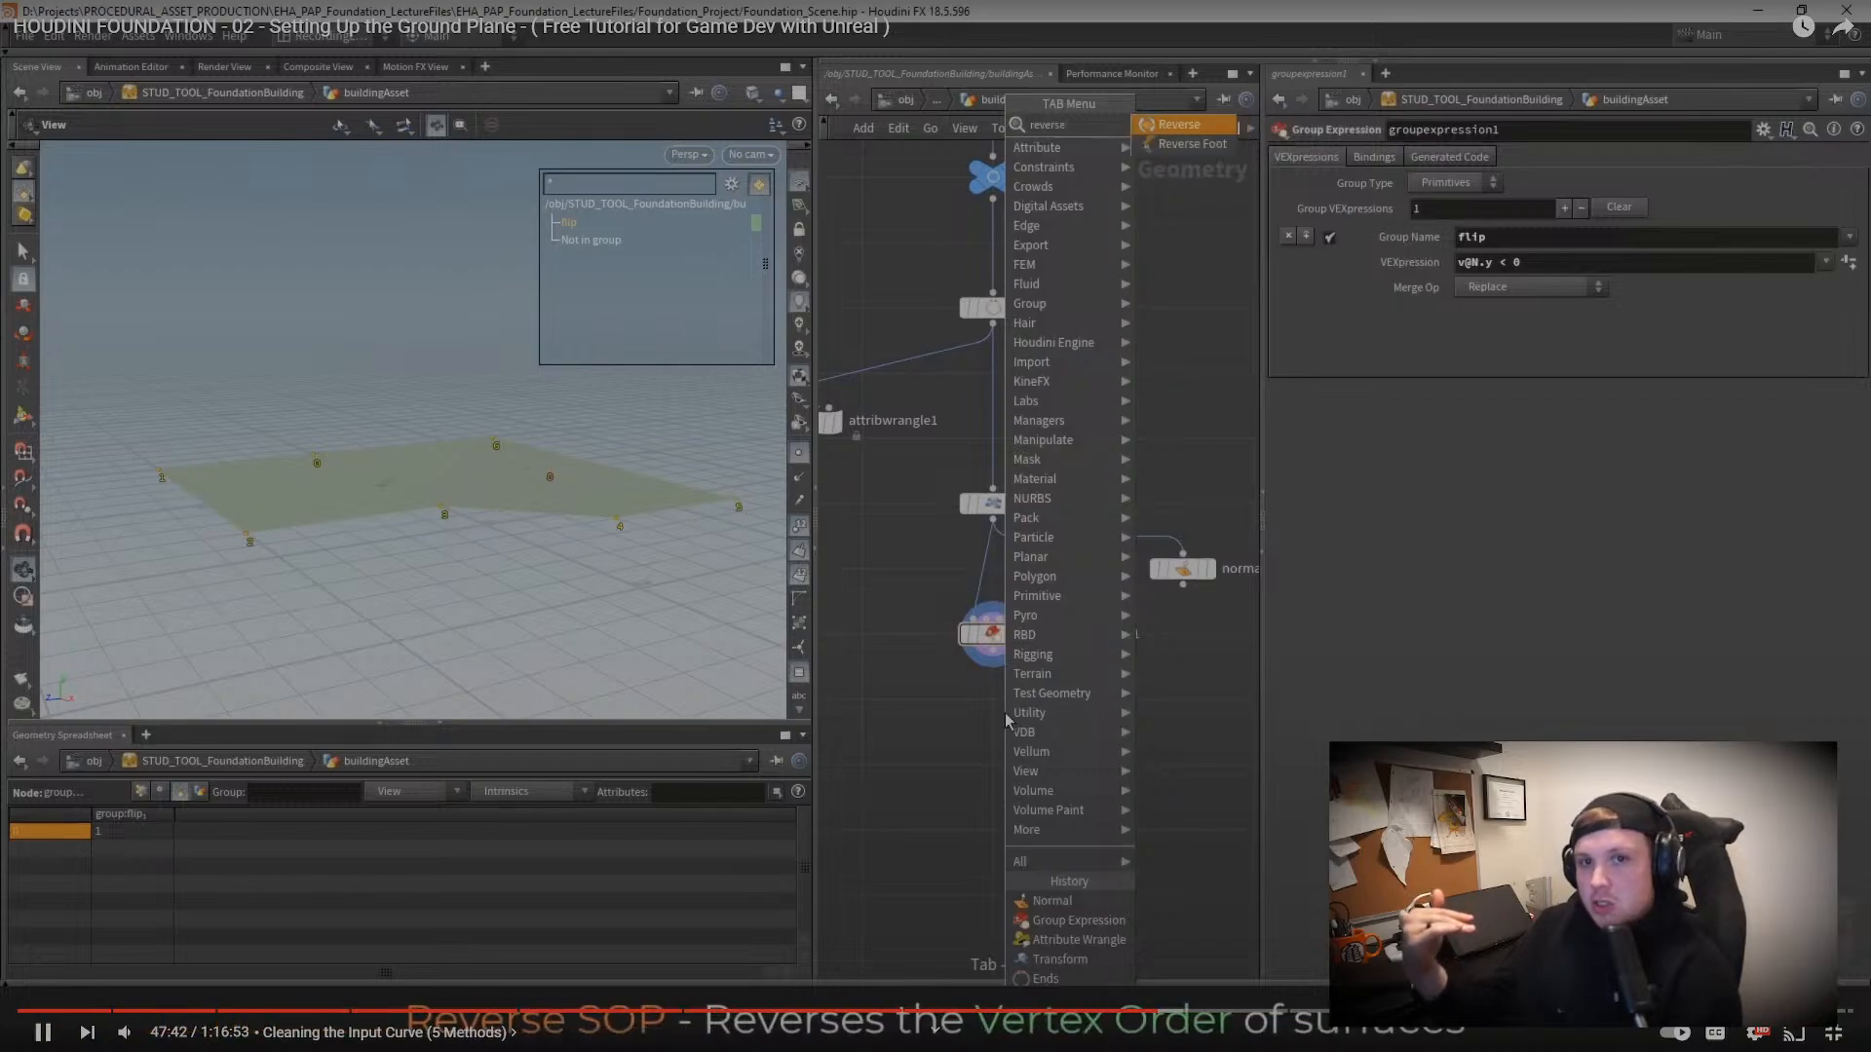
key("Return")
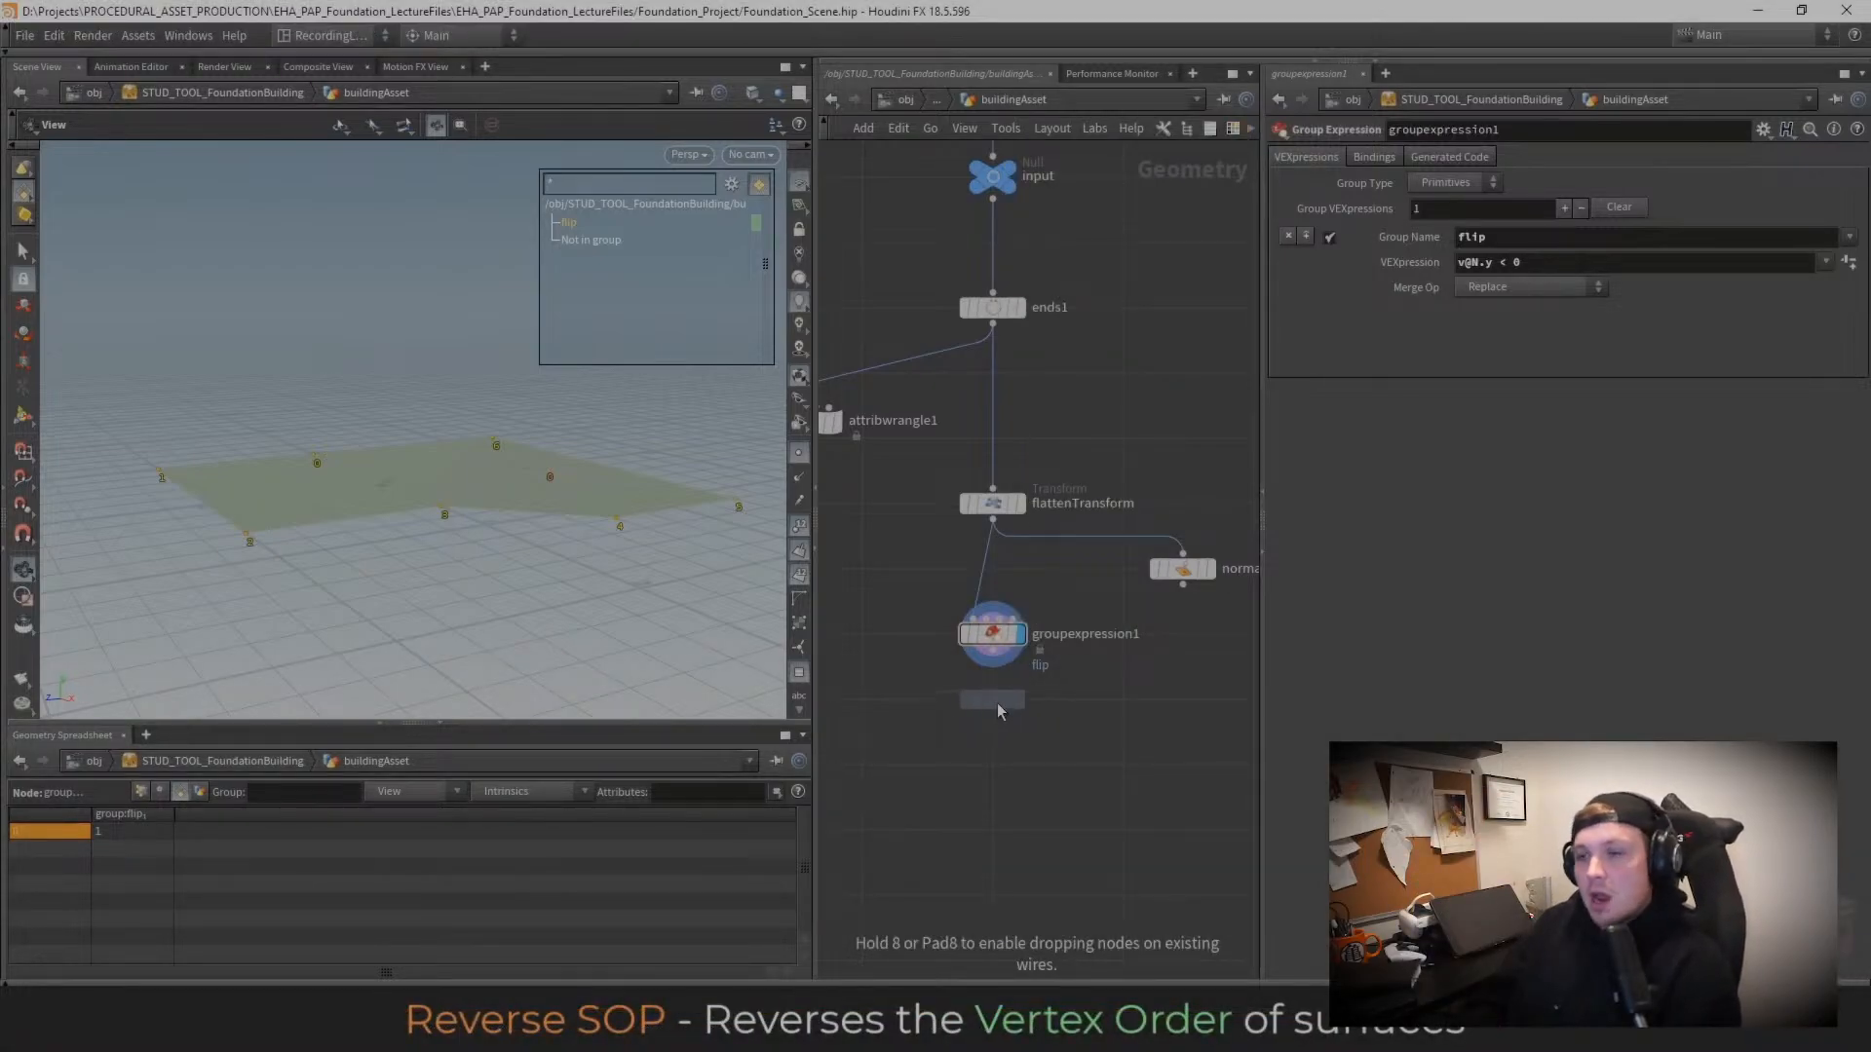
left_click(996, 703)
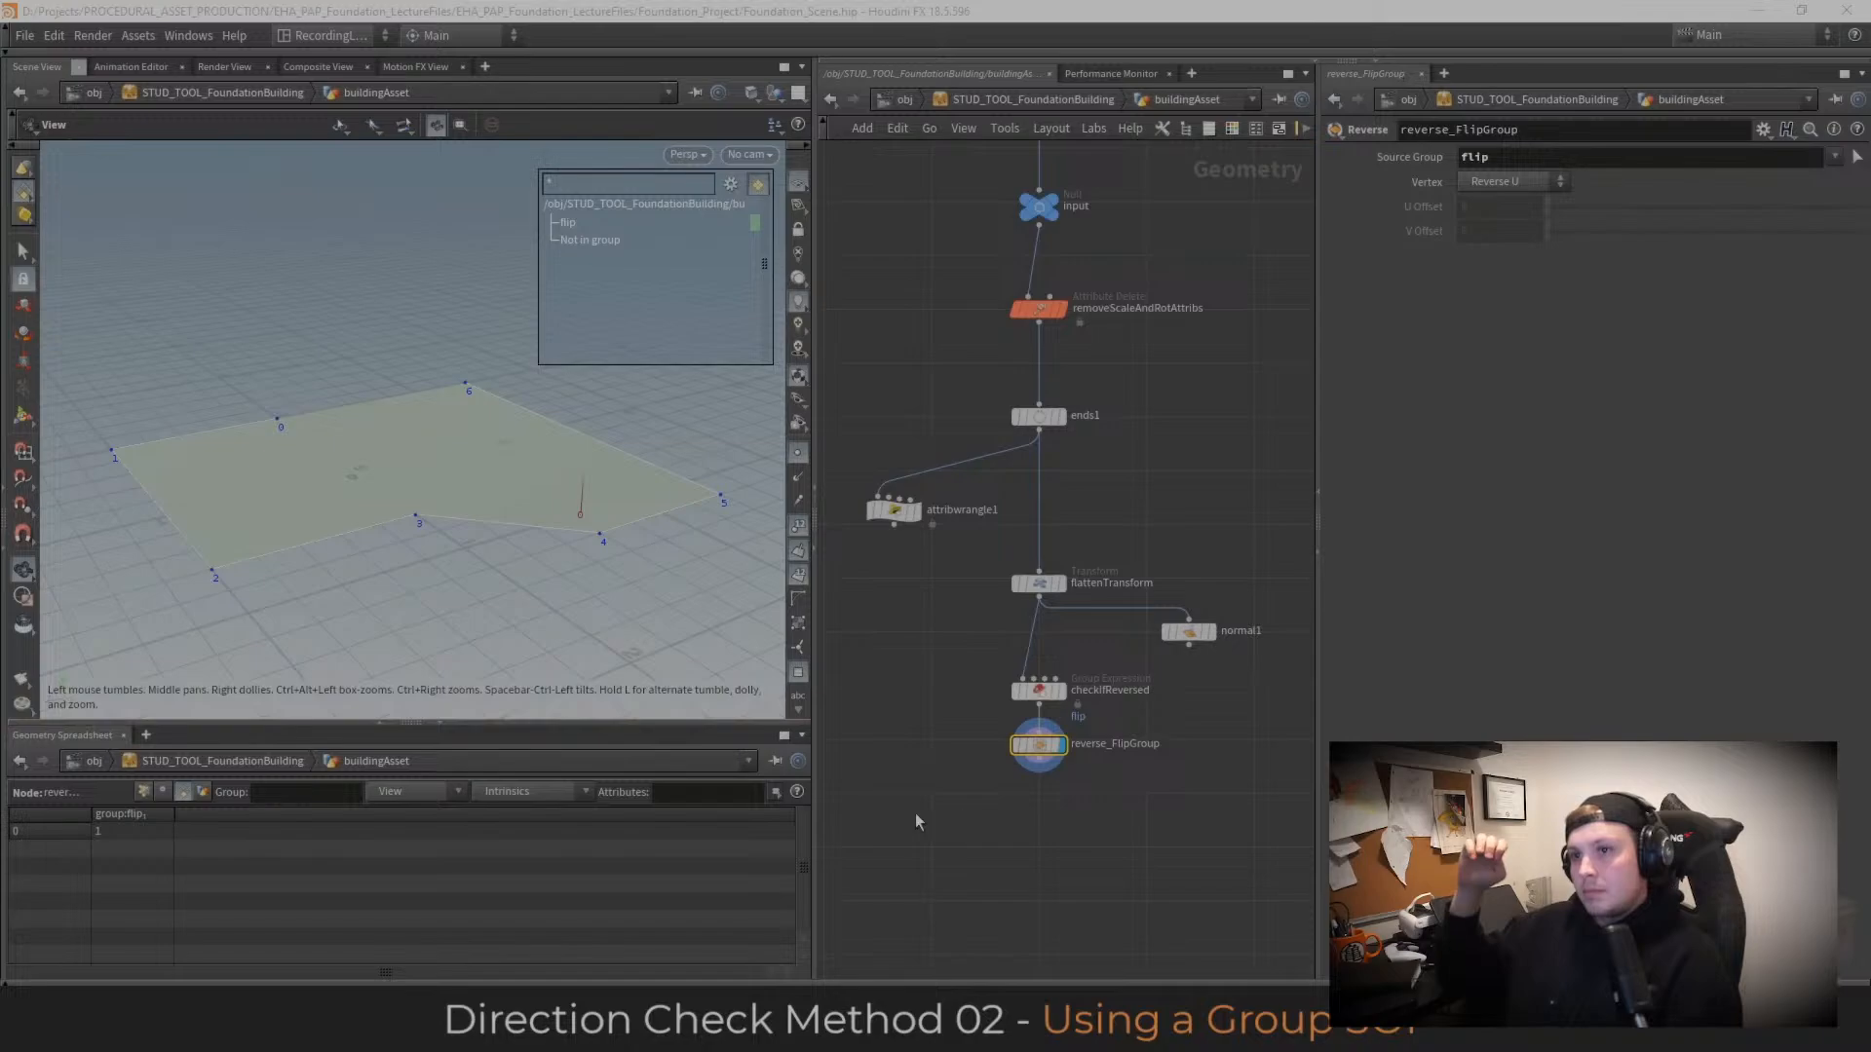
Step: Add a Group Create node wired from flattenTransform's output, and display it beside checkIfReversed
middle_click_drag(931, 804, 966, 792)
key("Tab")
type("group")
key("Return")
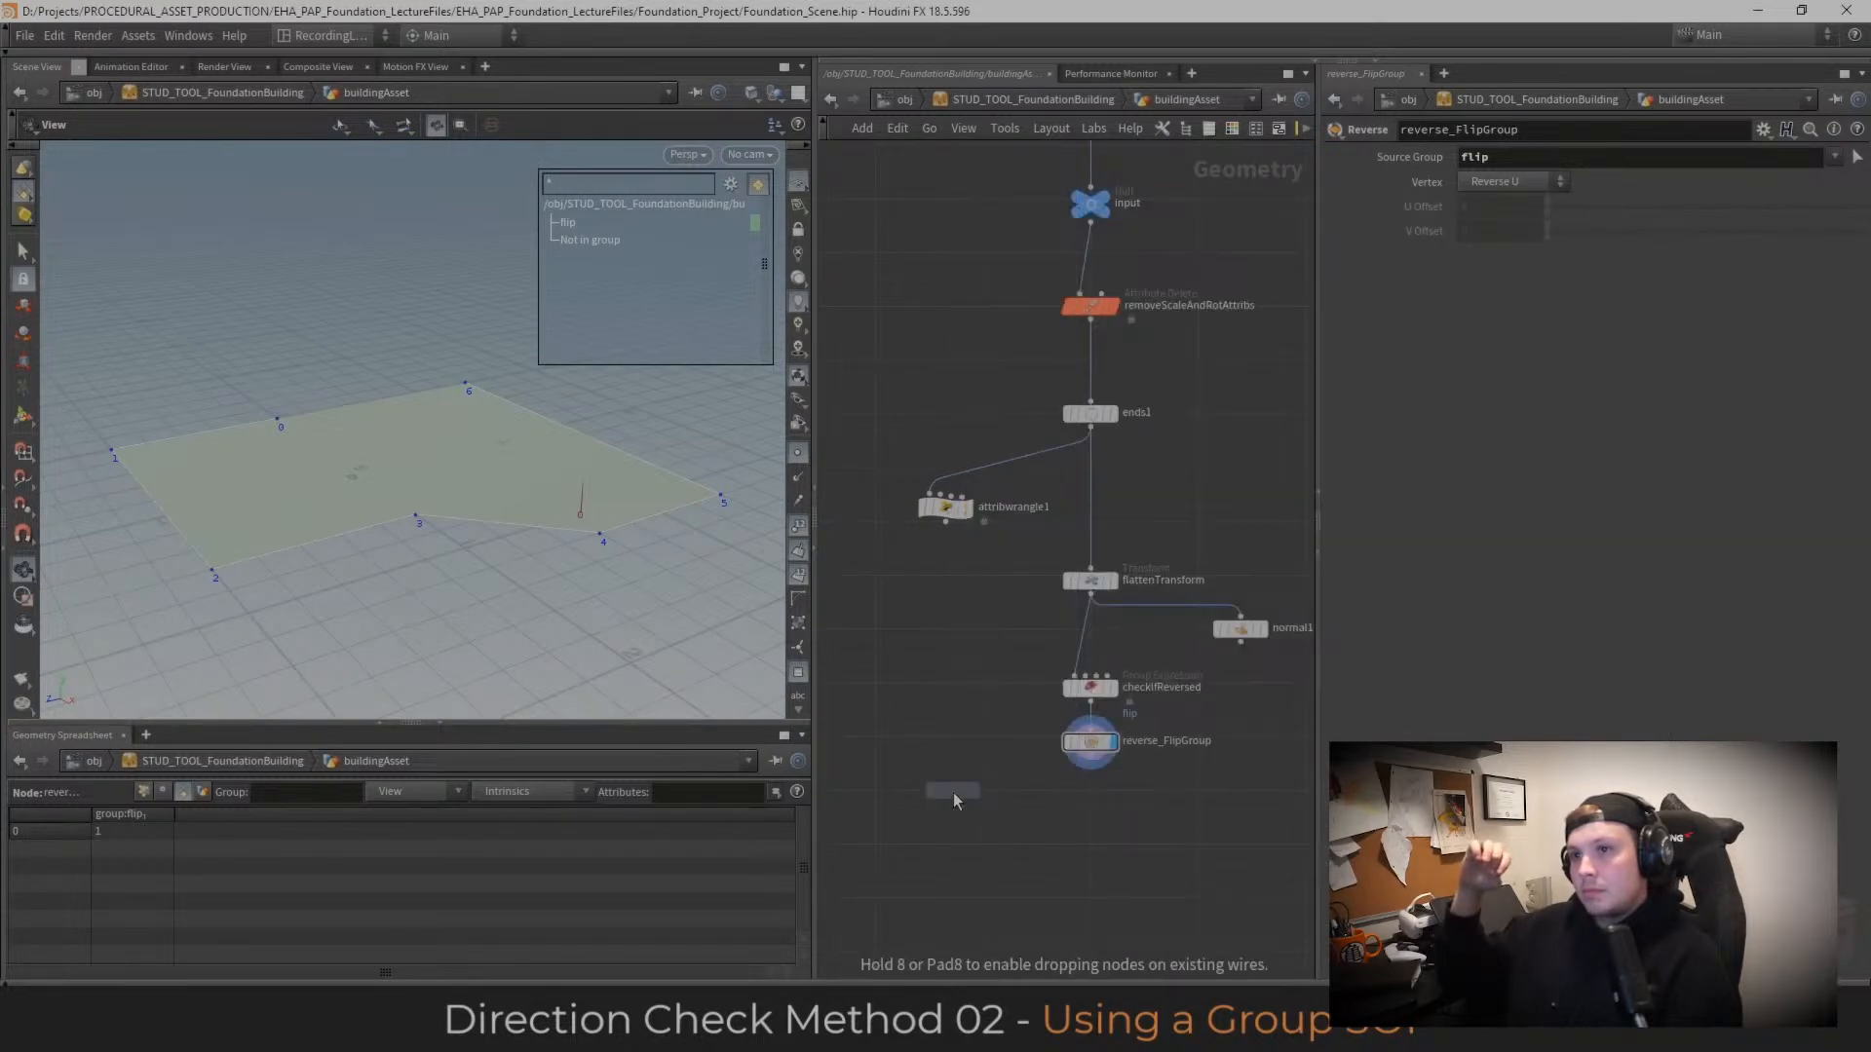
left_click(985, 791)
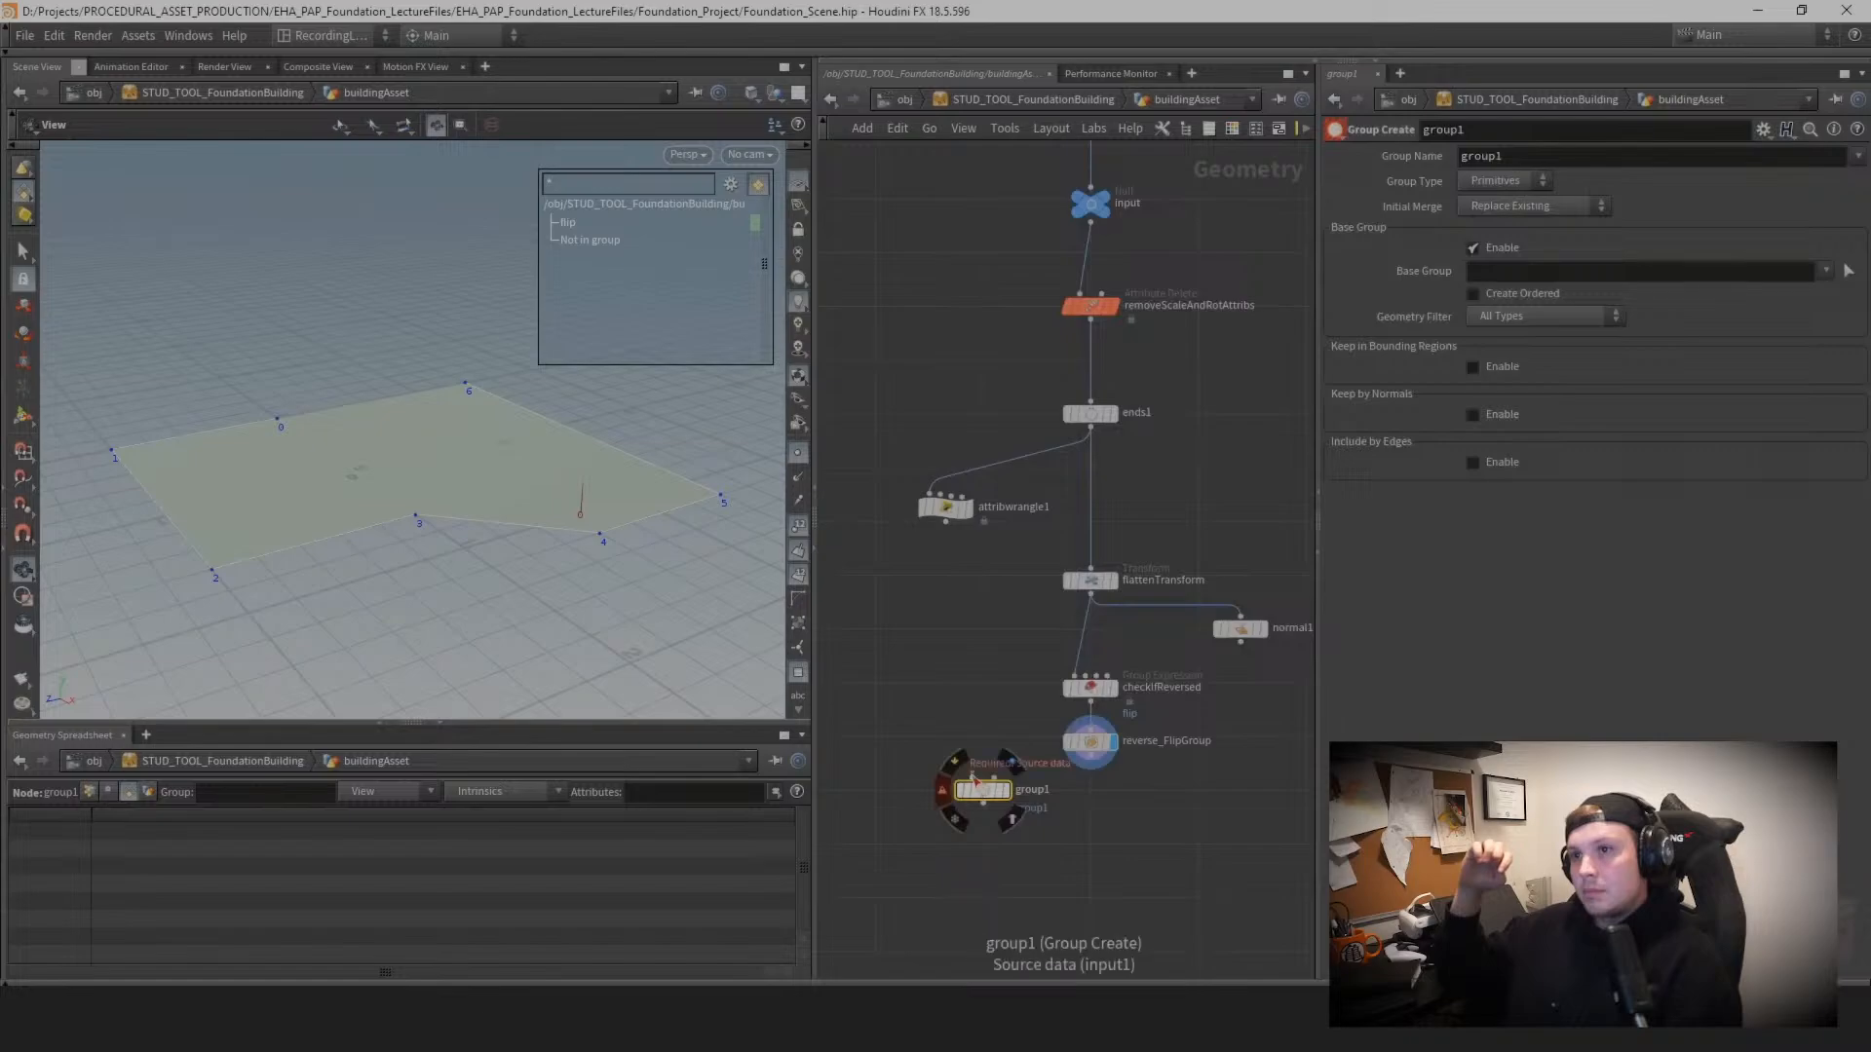
left_click(973, 775)
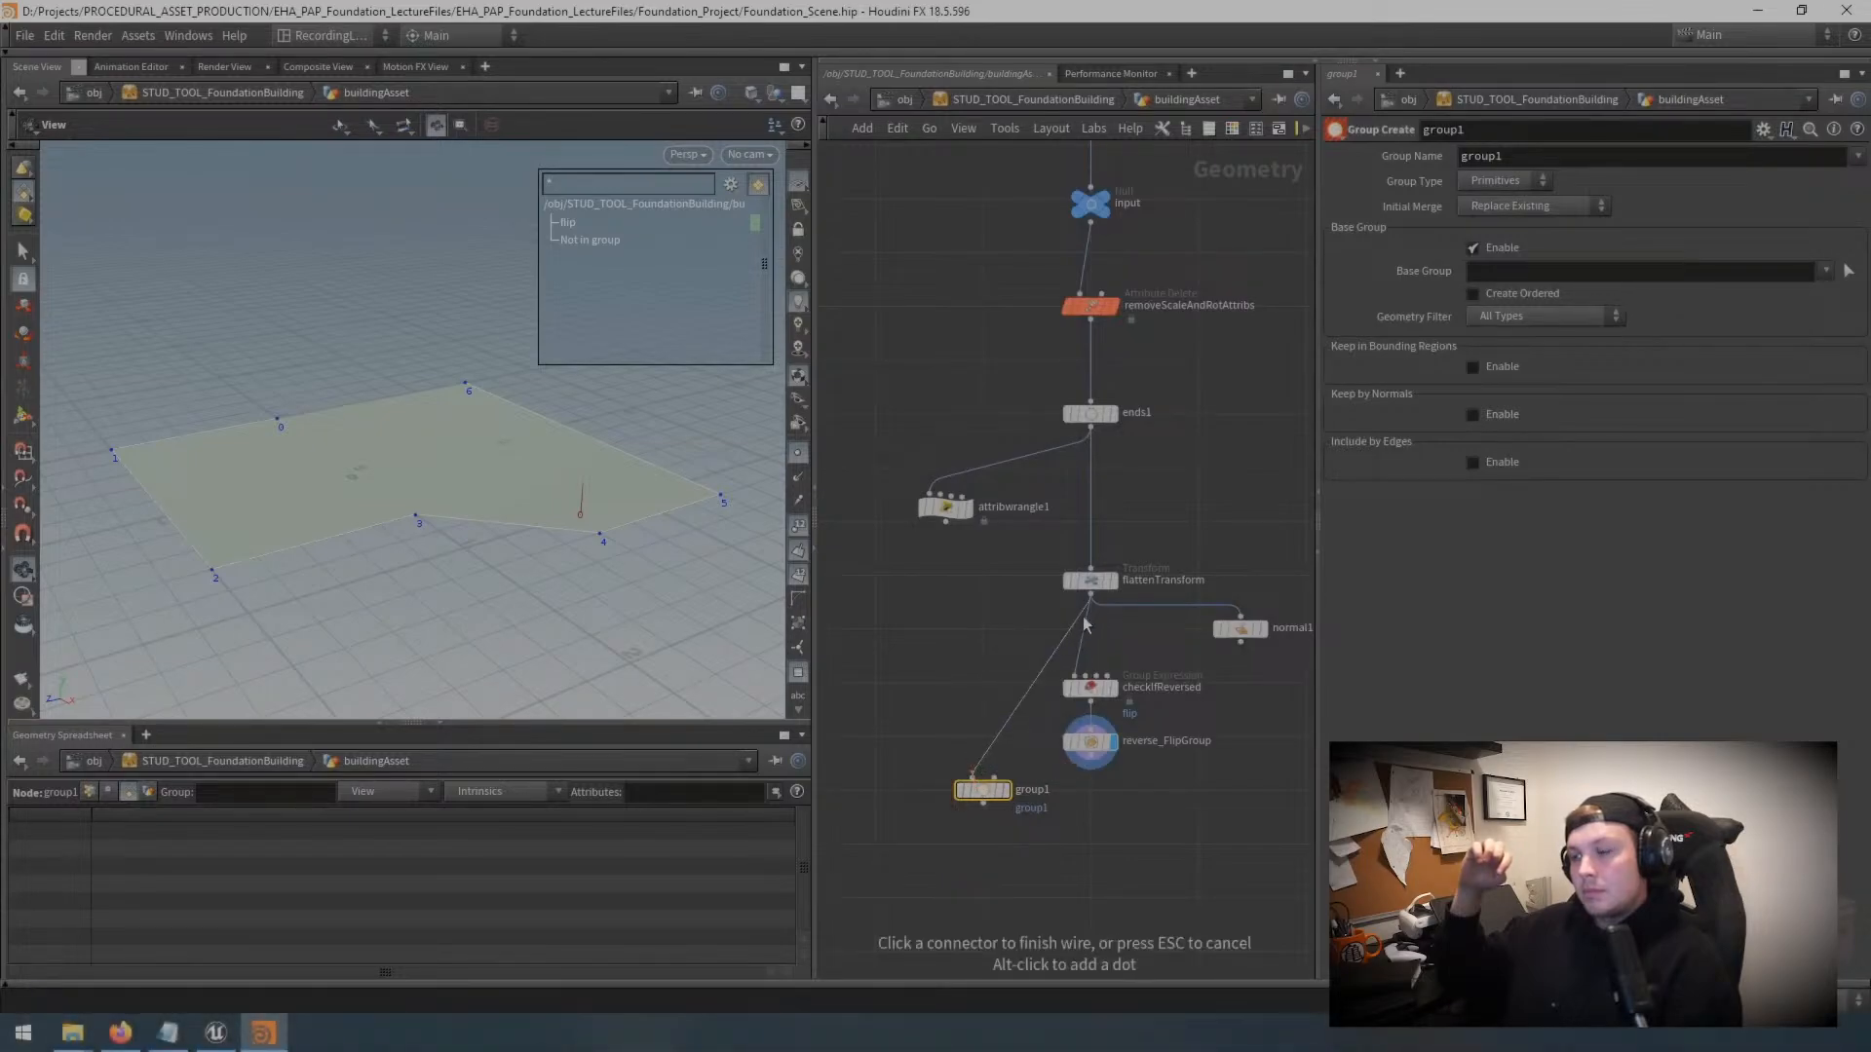
left_click(1091, 599)
left_click(1004, 790)
left_click_drag(985, 802, 933, 693)
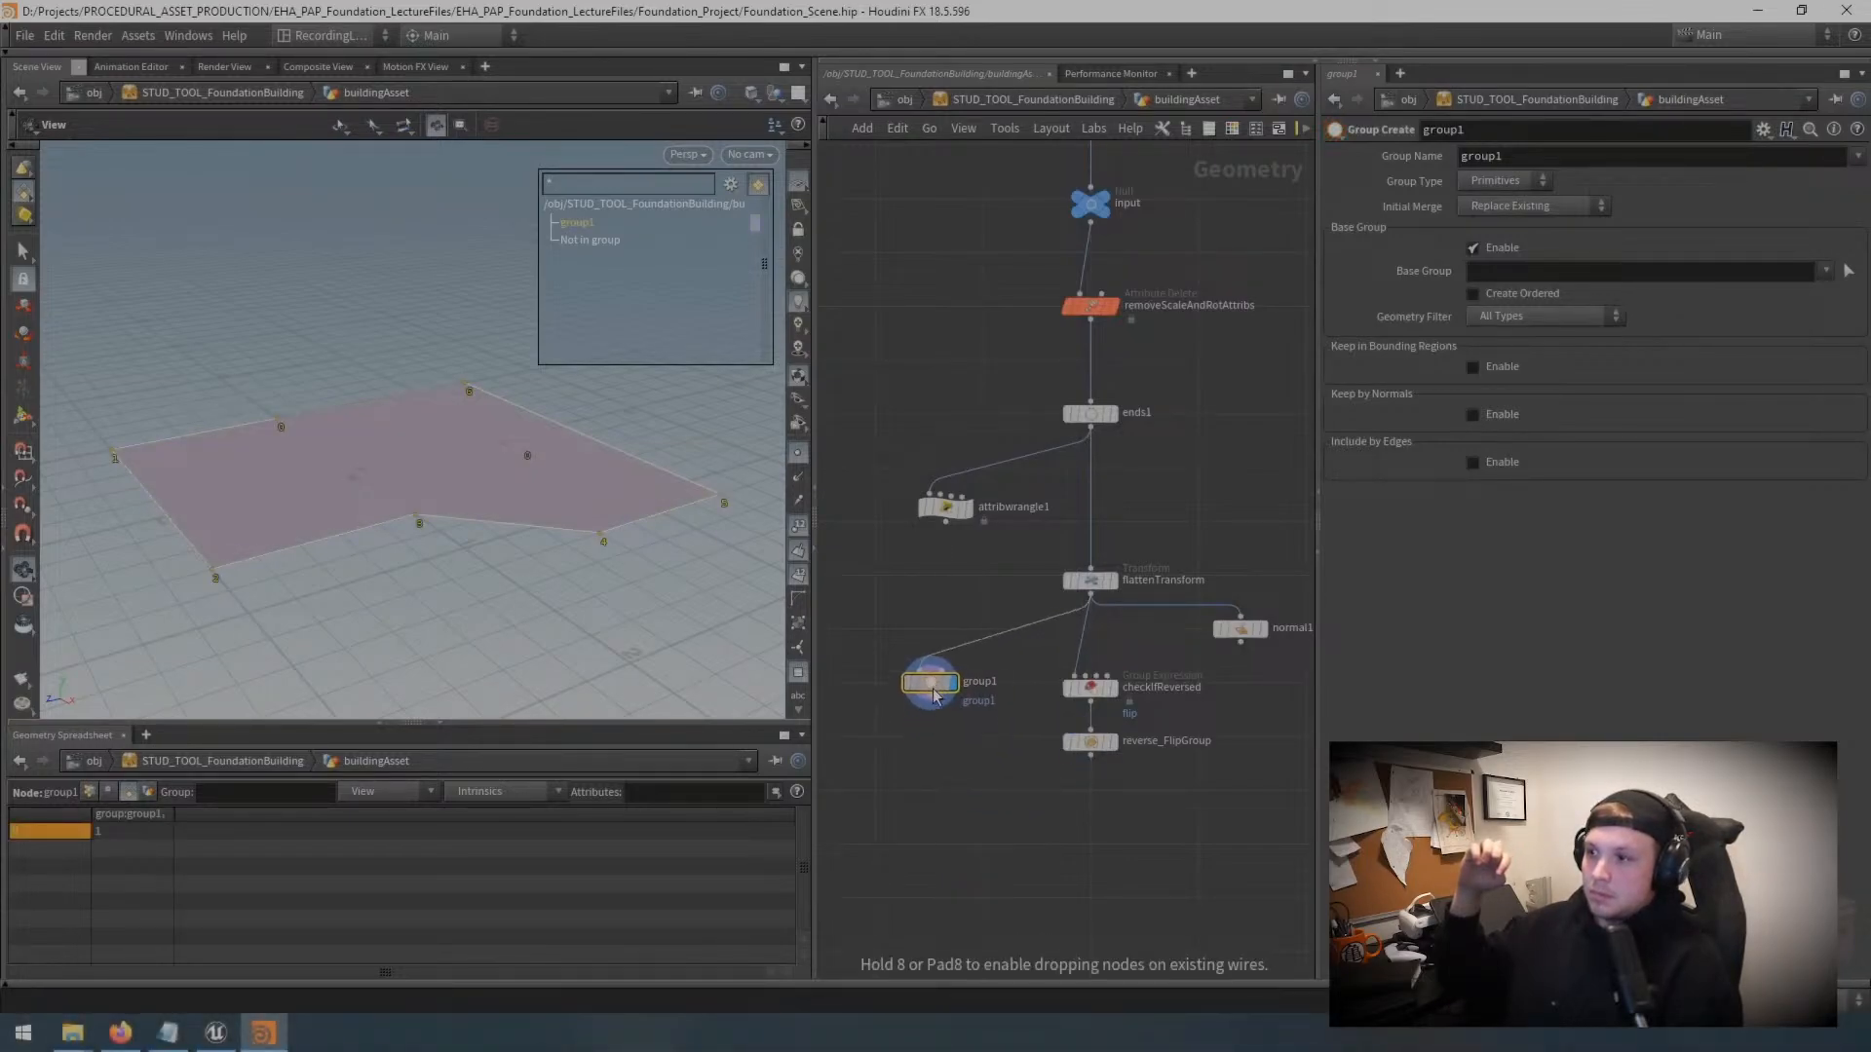
Step: Set the Group Name of the new Group Create node to flip
double_click(1544, 156)
type("slip")
key("Return")
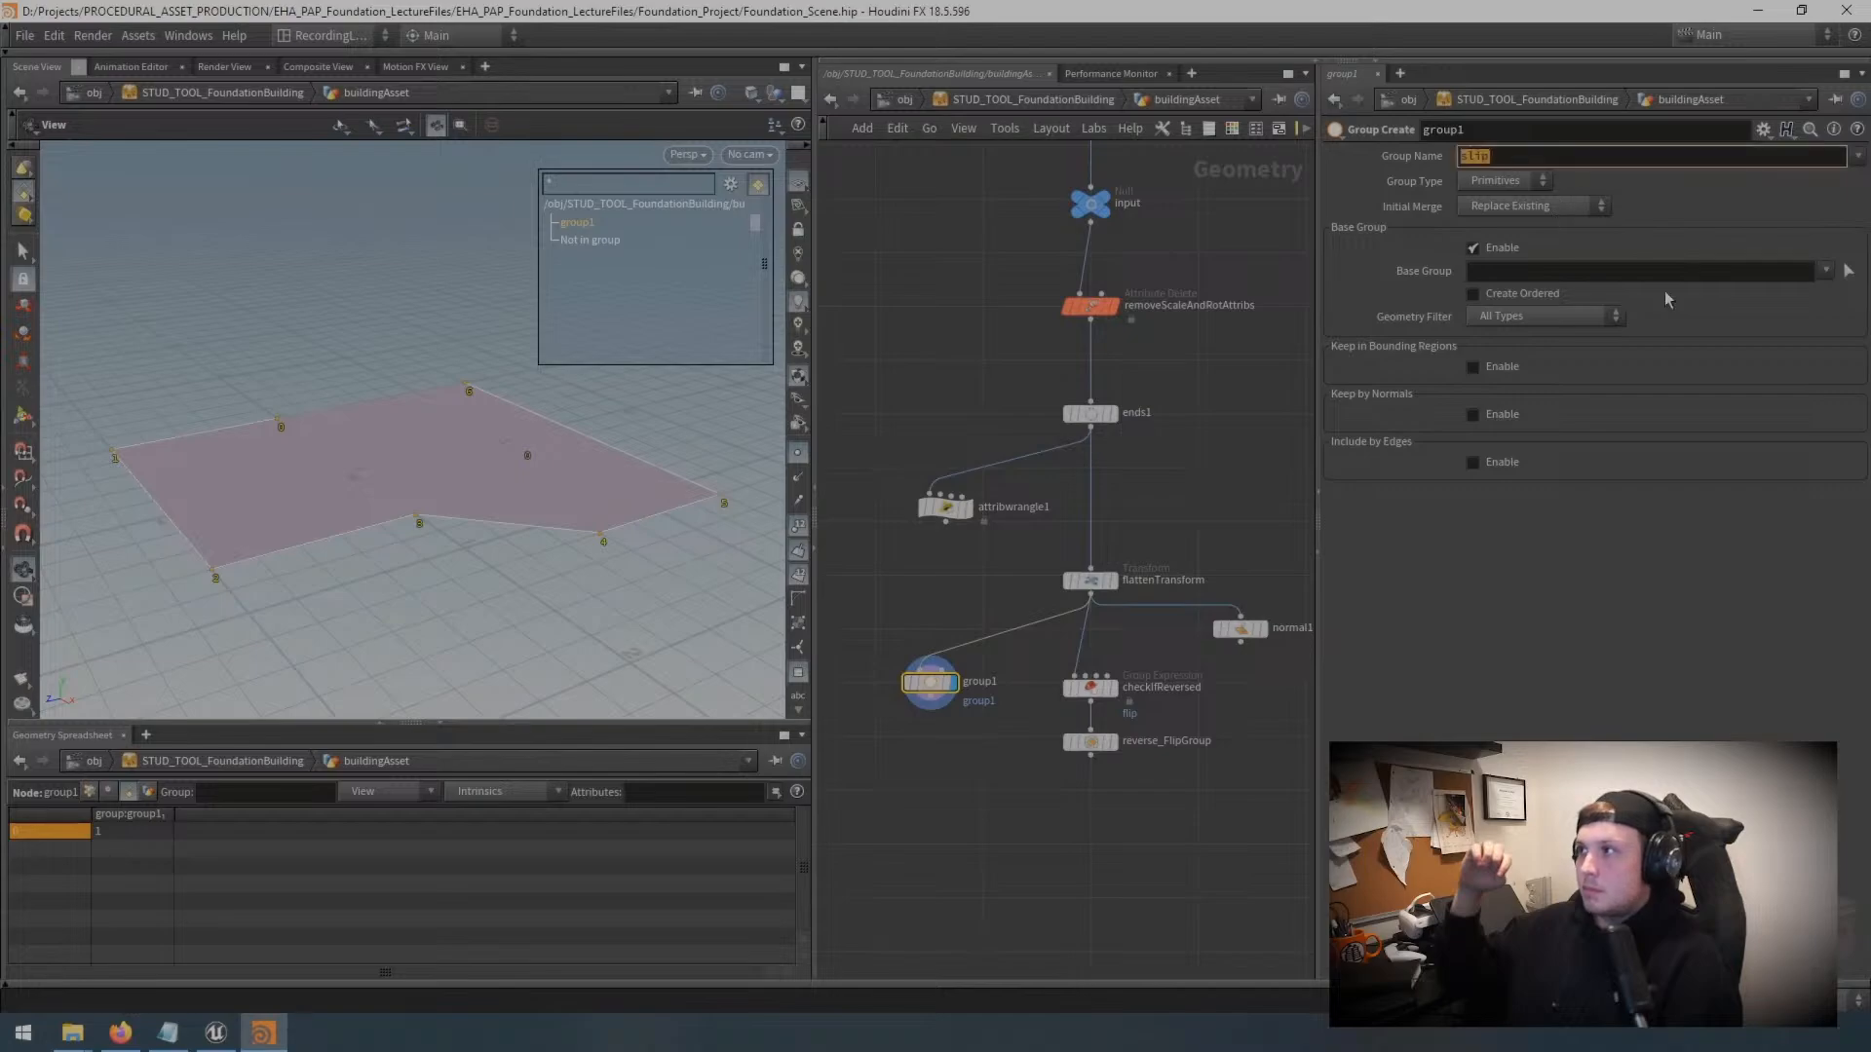
type("flip")
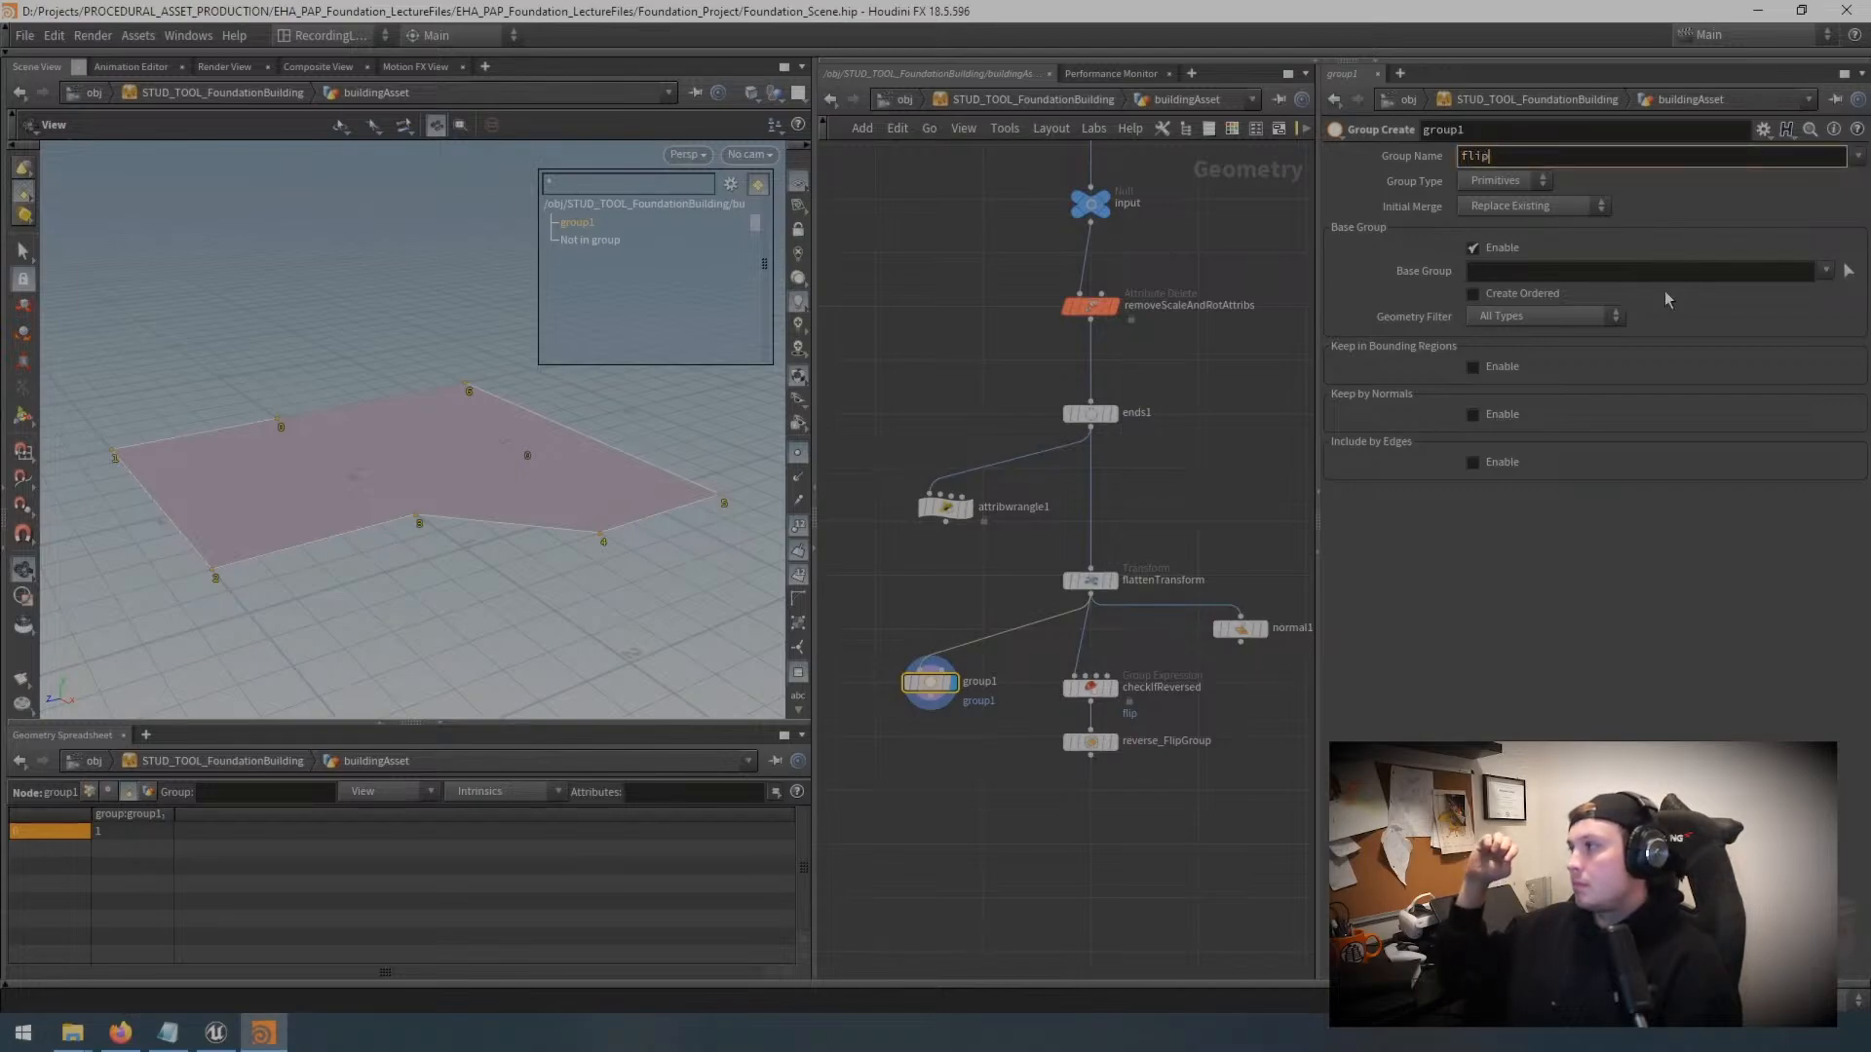
key("Return")
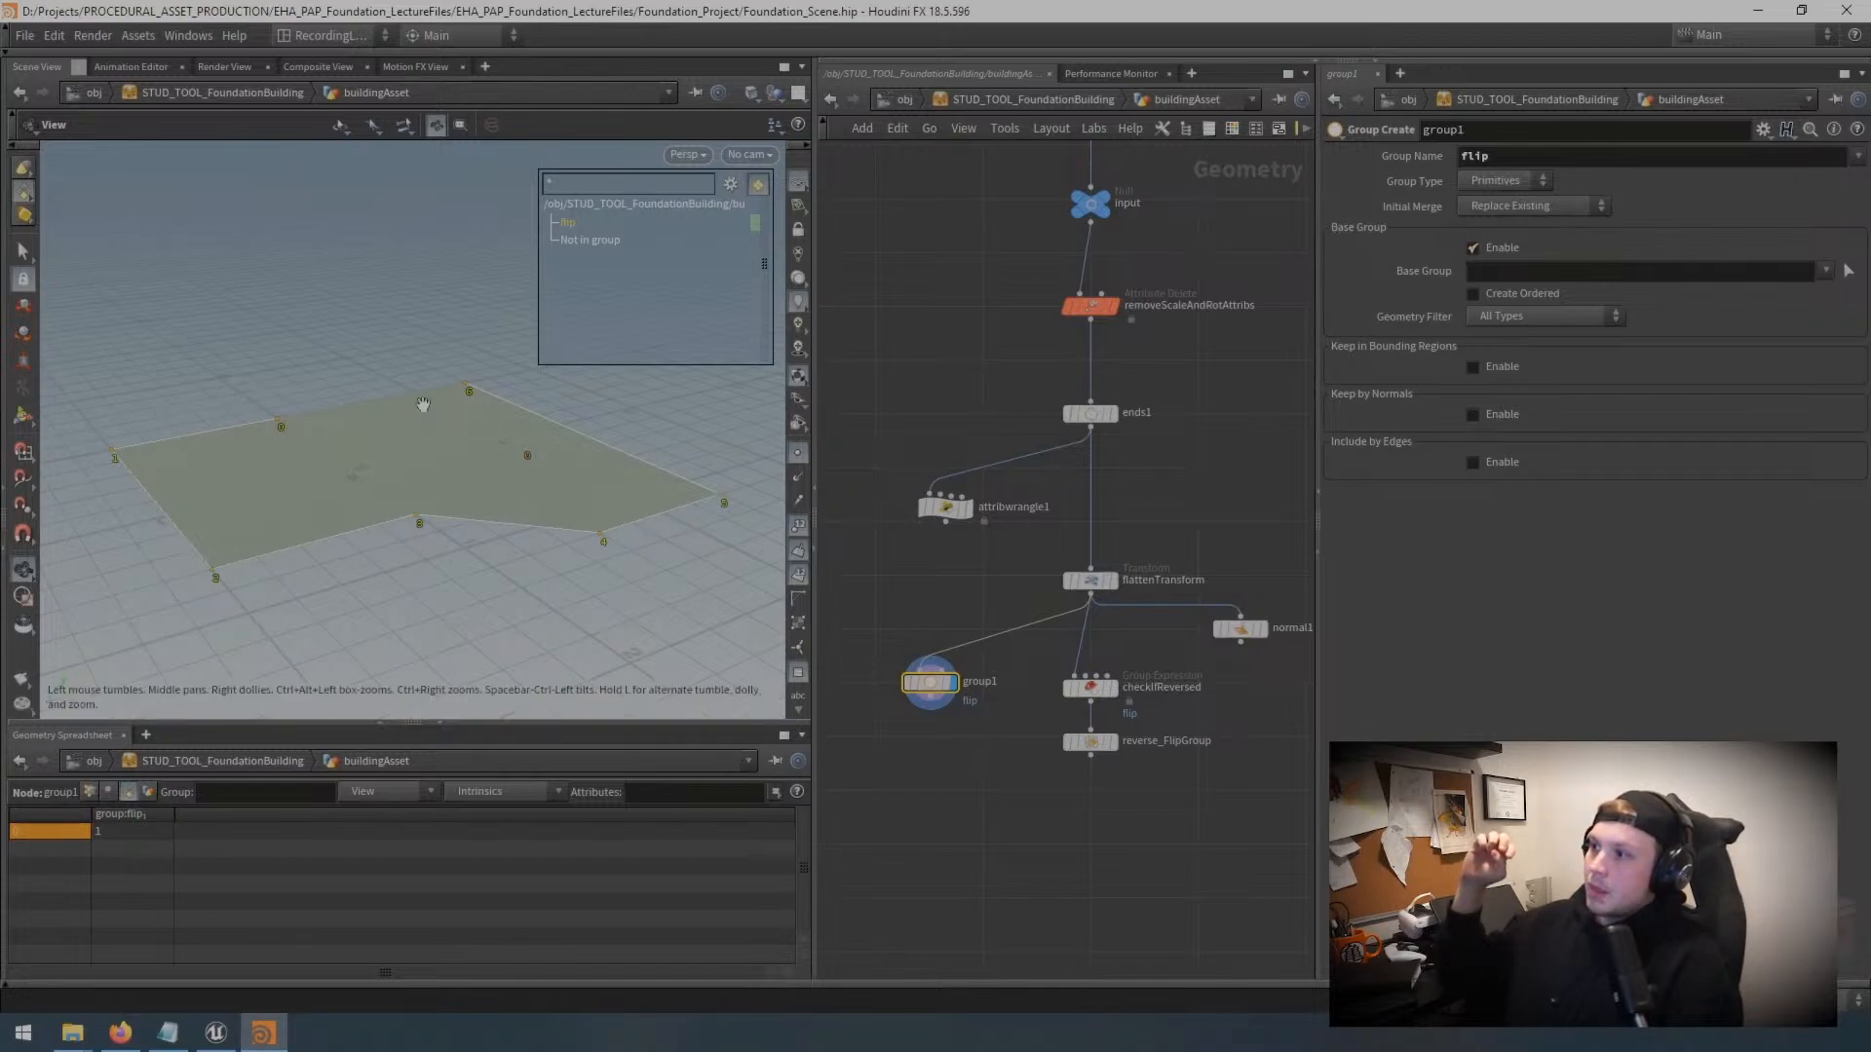
Step: Disable the Base Group of the flip group and enable Keep by Normals instead
left_click(1472, 248)
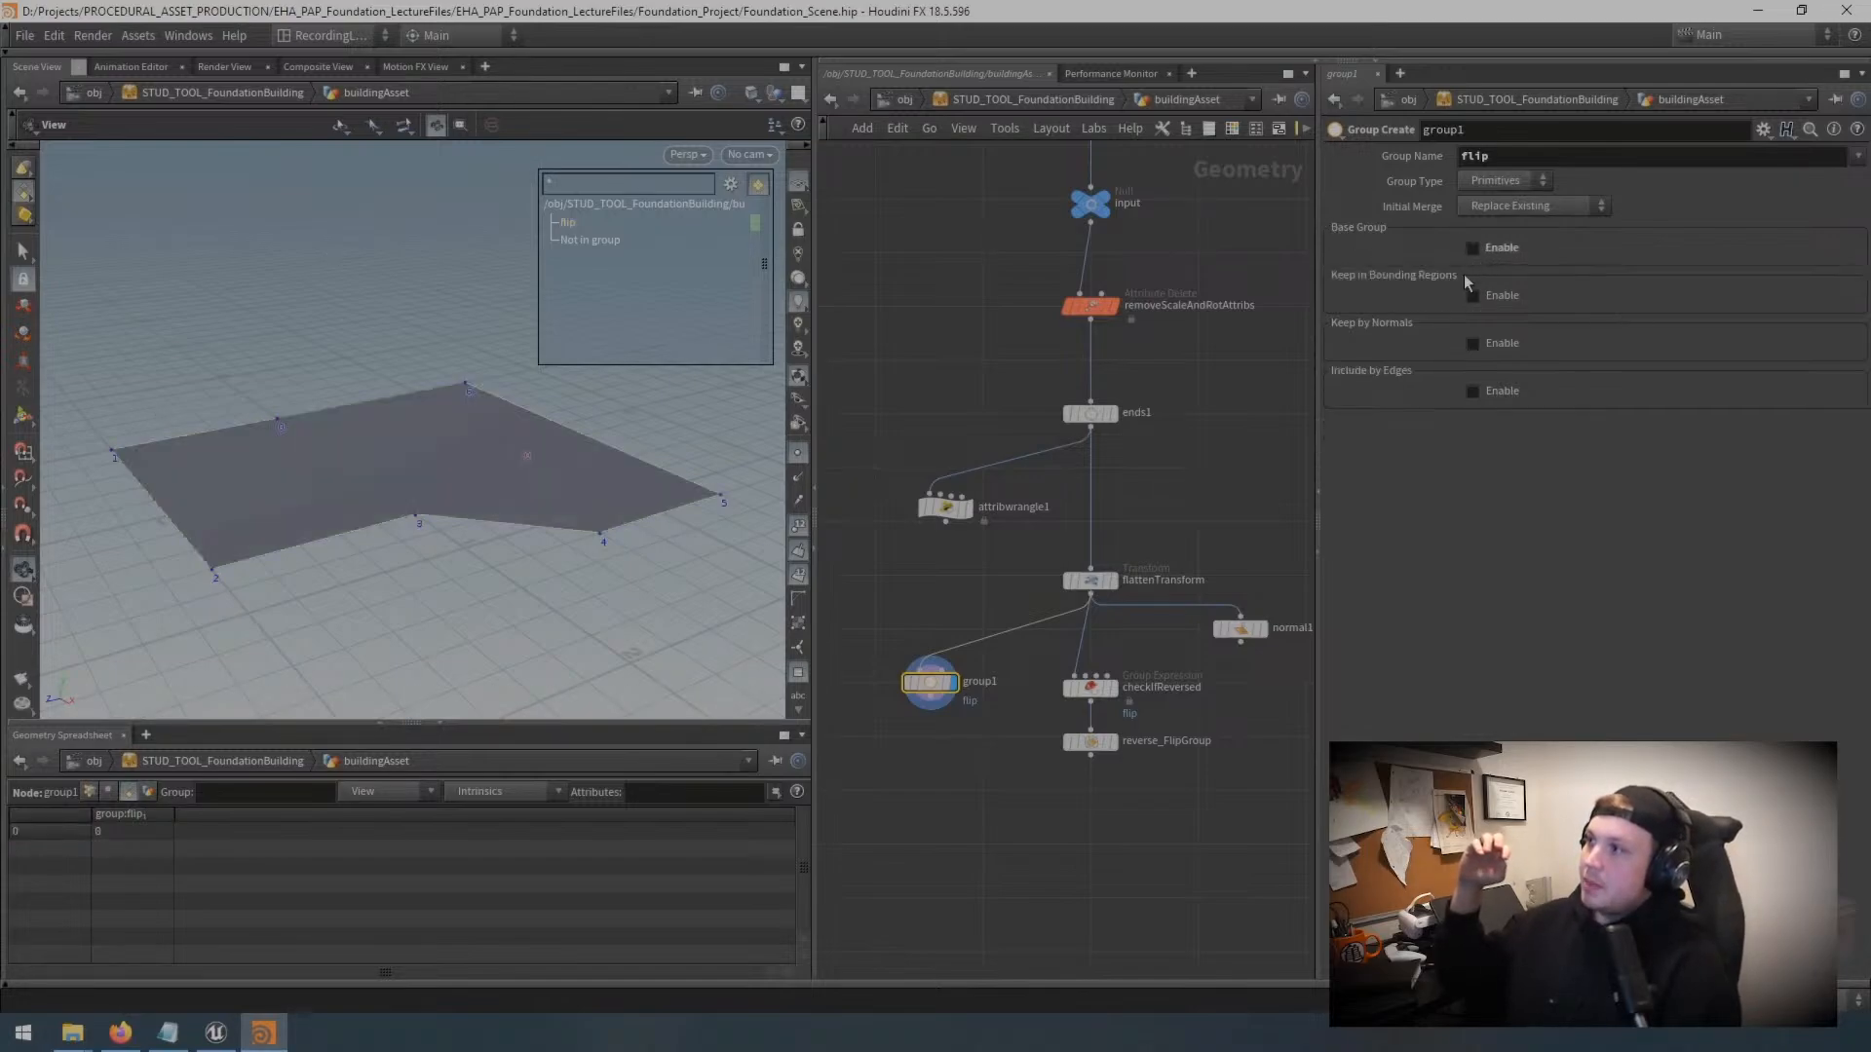
left_click(1472, 343)
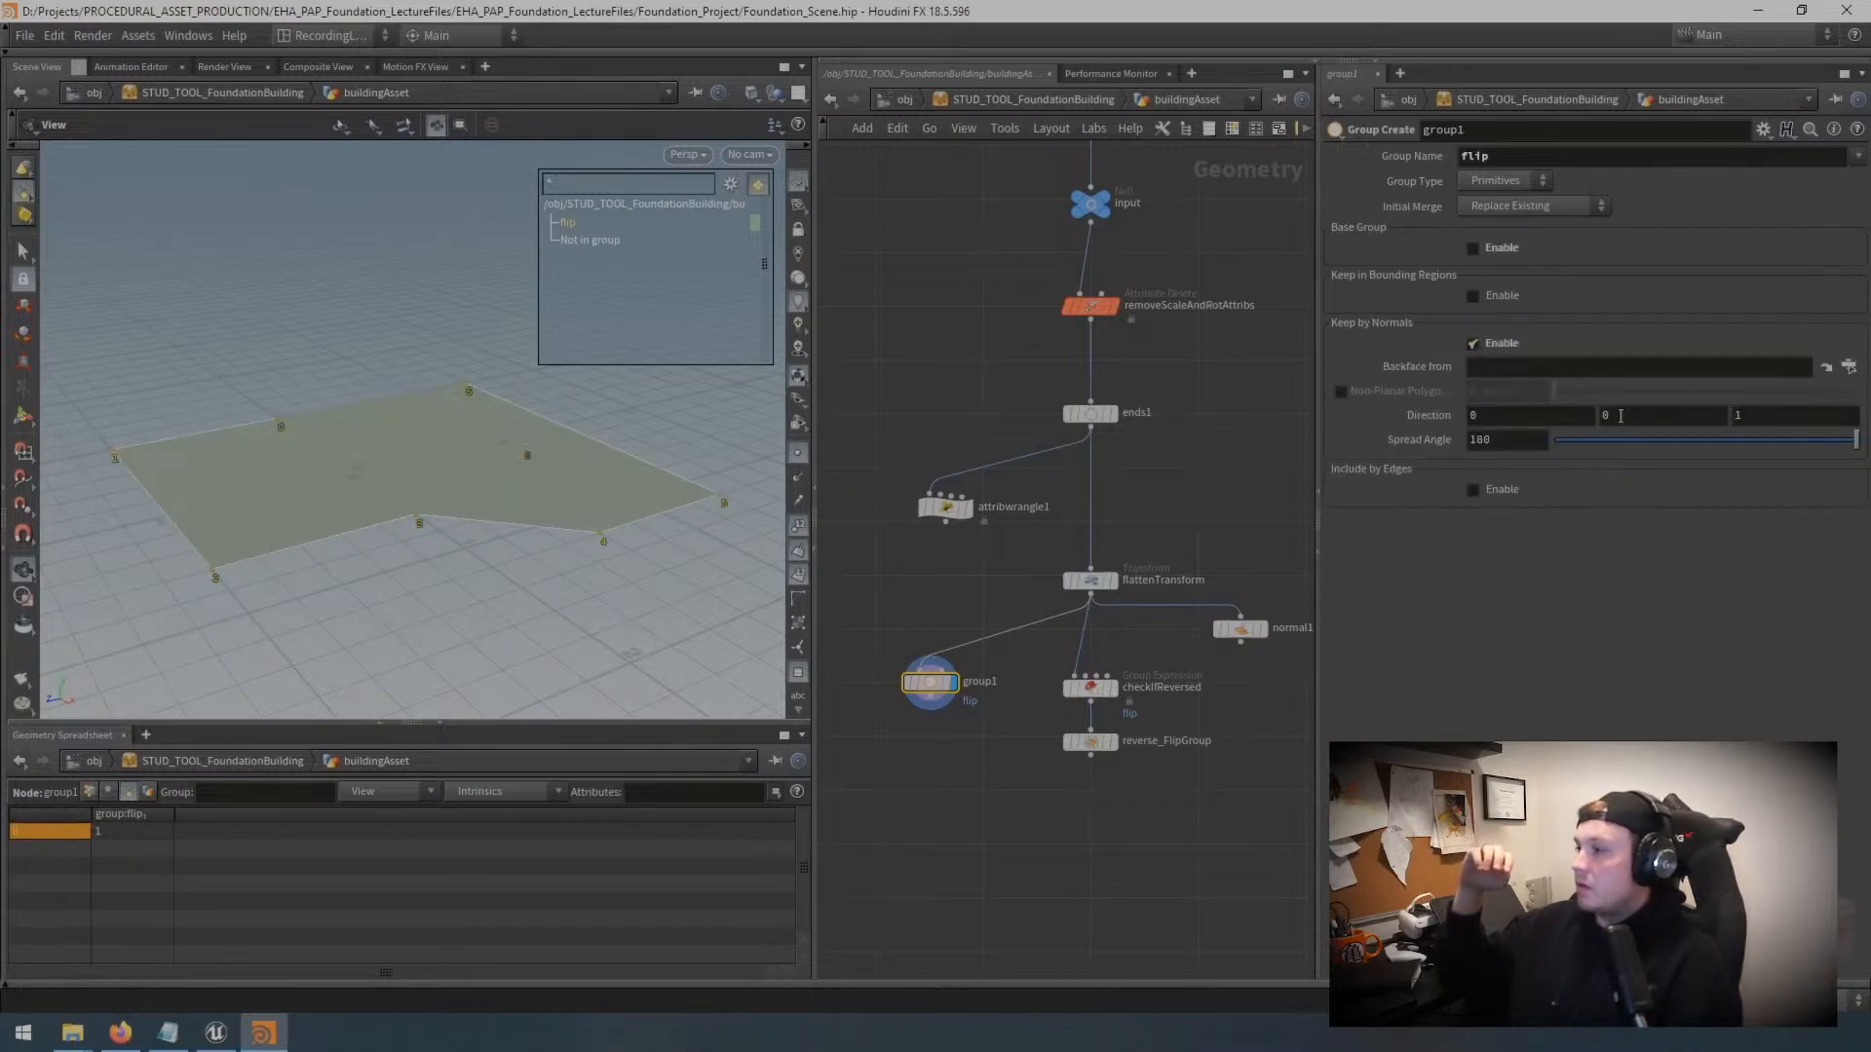
left_click_drag(517, 488, 460, 469)
left_click_drag(815, 469, 875, 419)
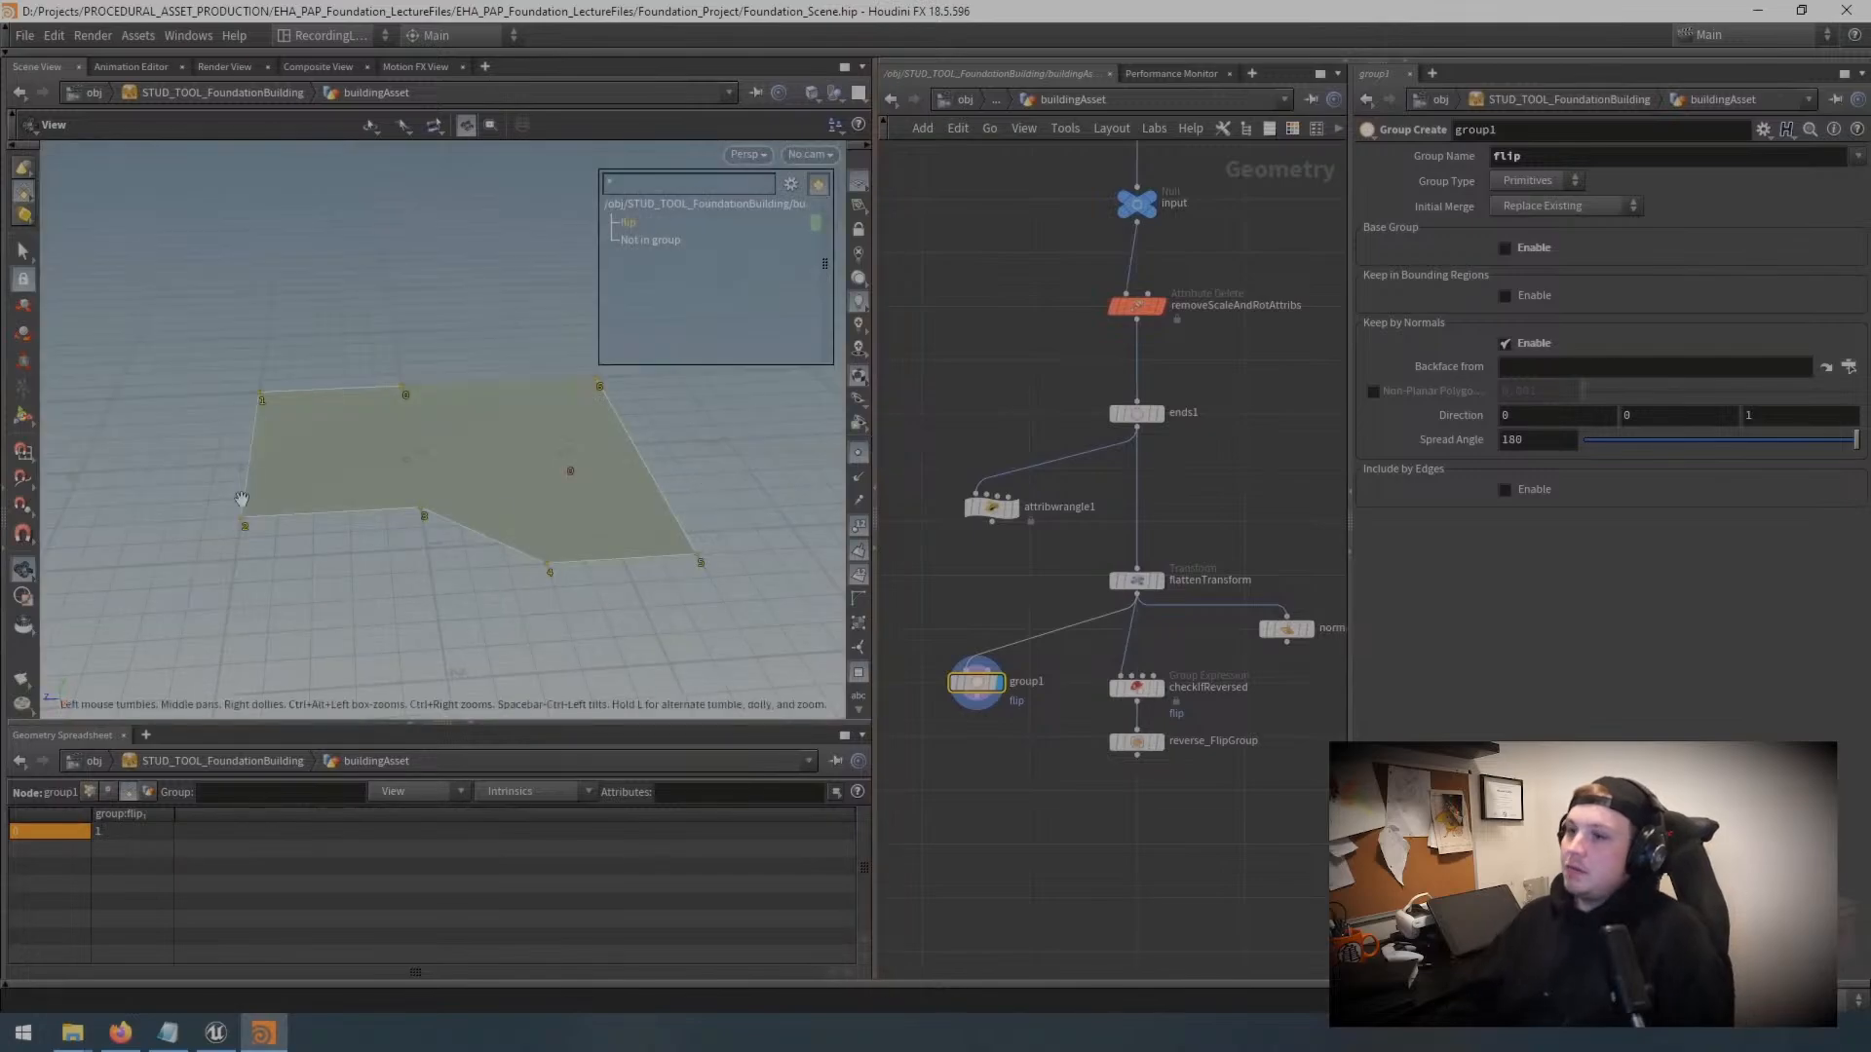
left_click_drag(394, 463, 400, 444)
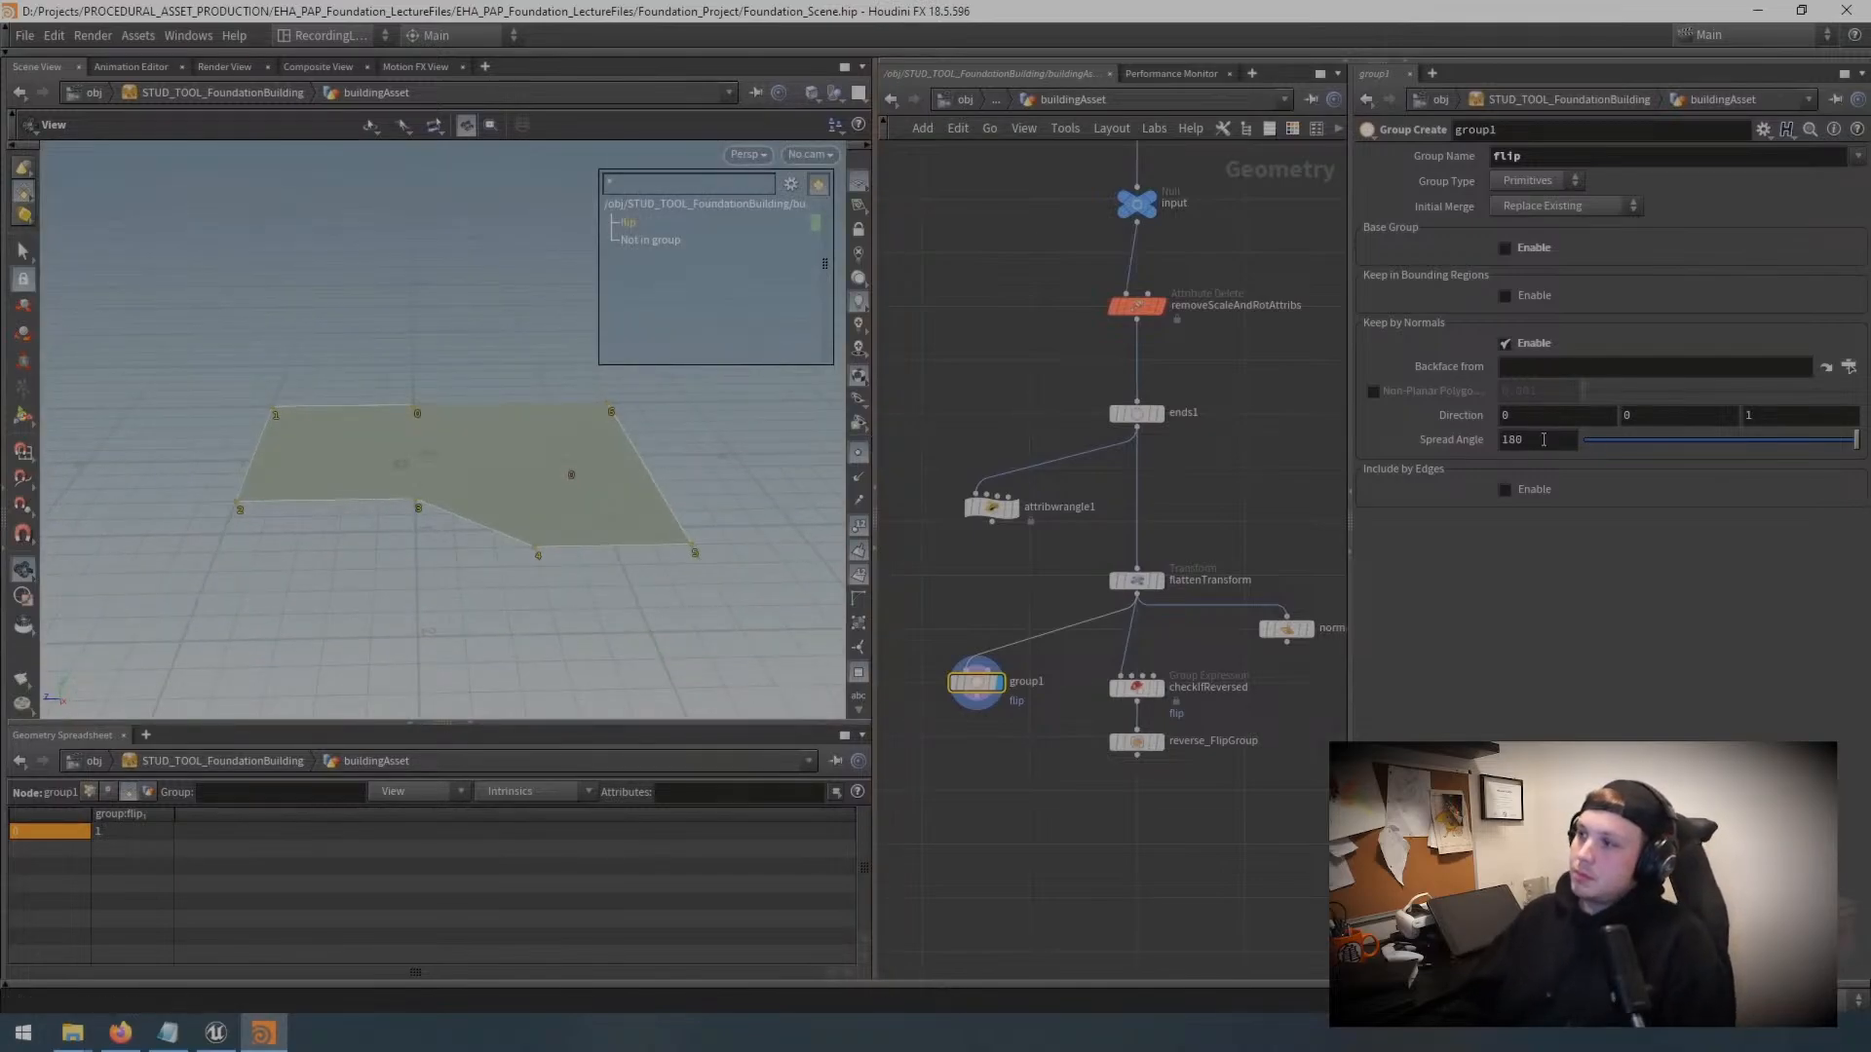
Step: Try Spread Angle values of 75.2, 0 and 93.2 on group1 while viewing the direction handle against the polygon
left_click_drag(1856, 443, 1697, 458)
left_click_drag(635, 560, 632, 518)
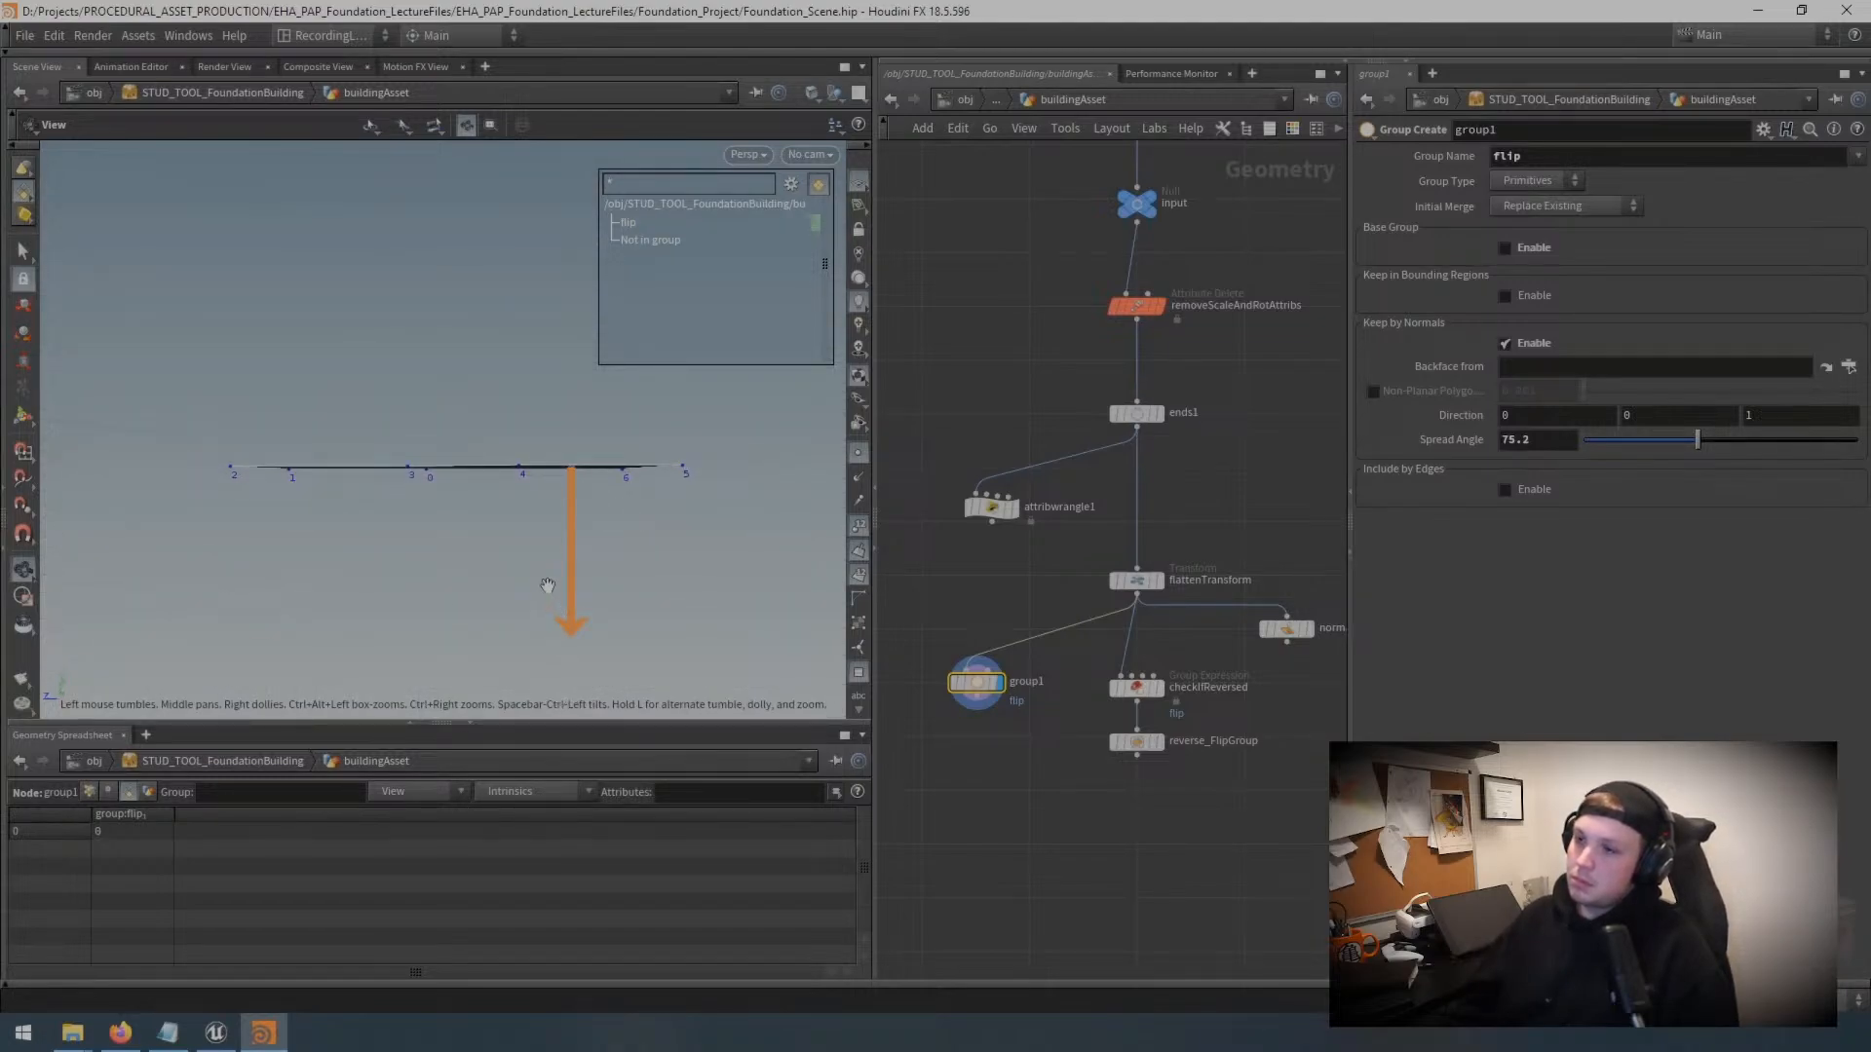
left_click_drag(540, 532, 543, 530)
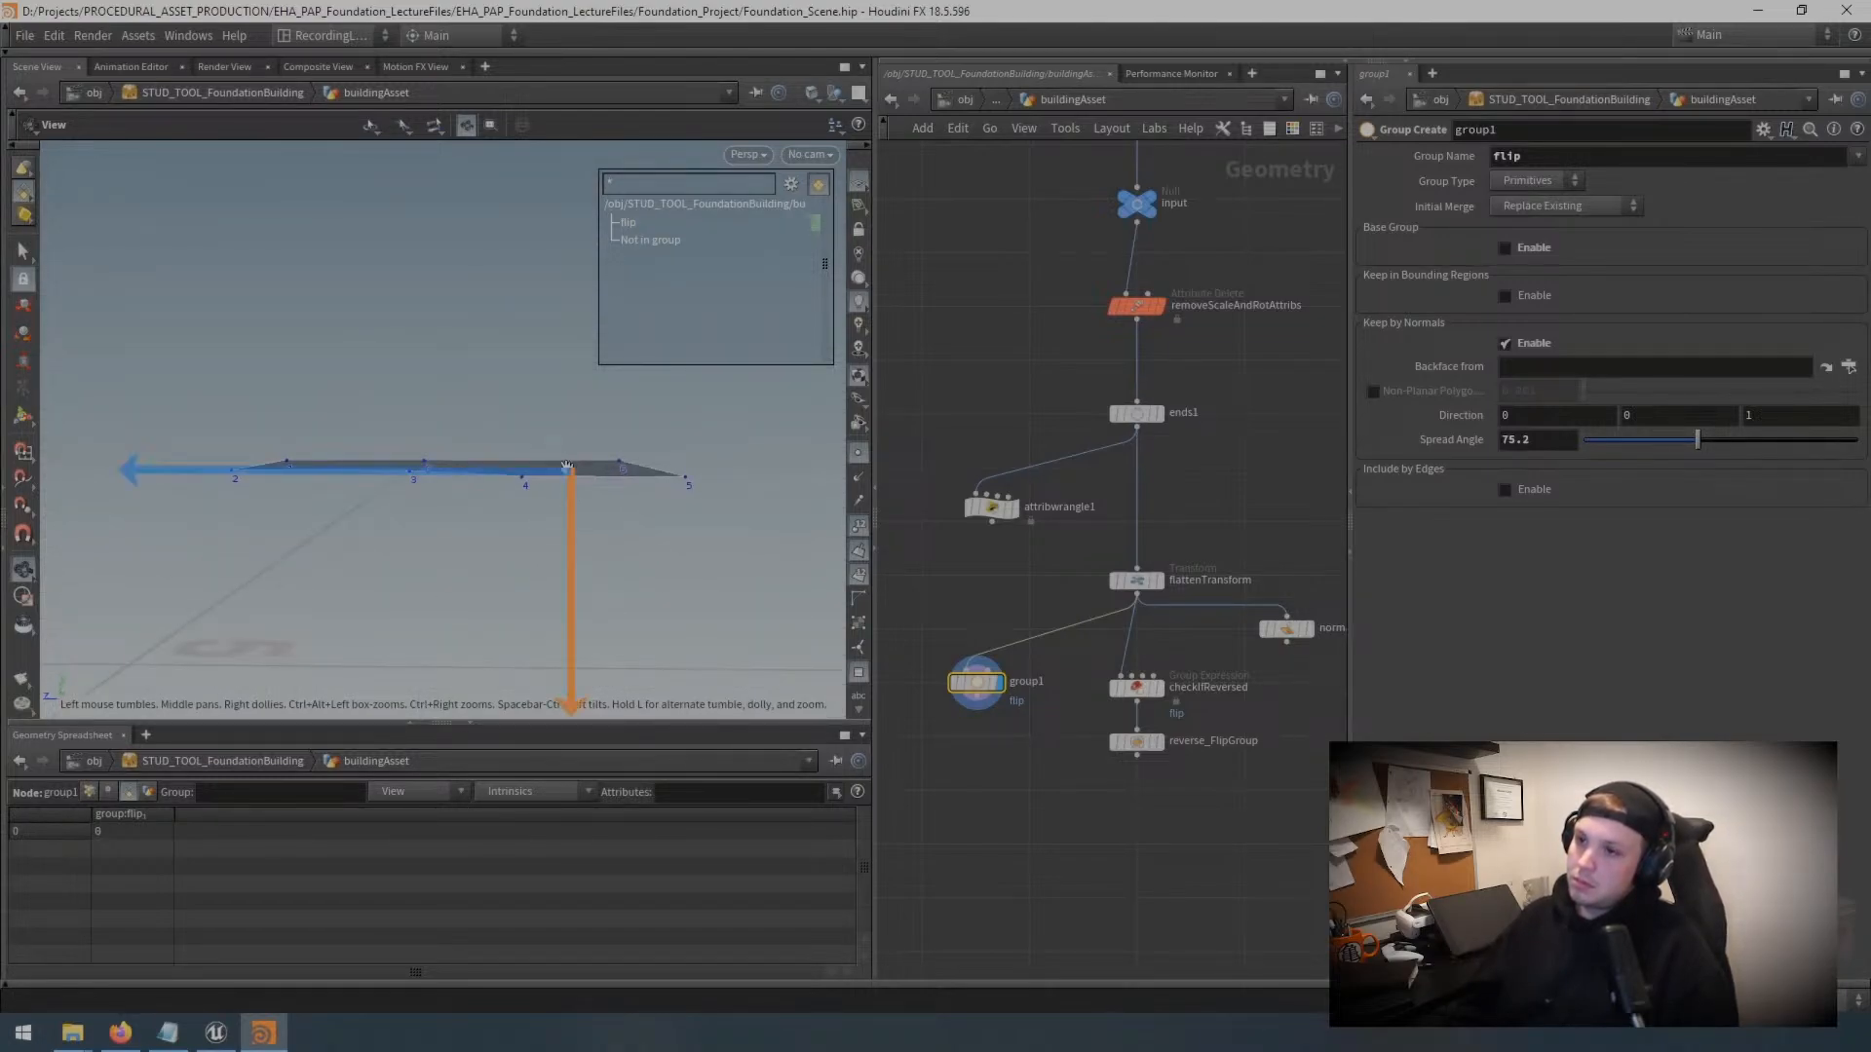
left_click_drag(1698, 448, 1582, 450)
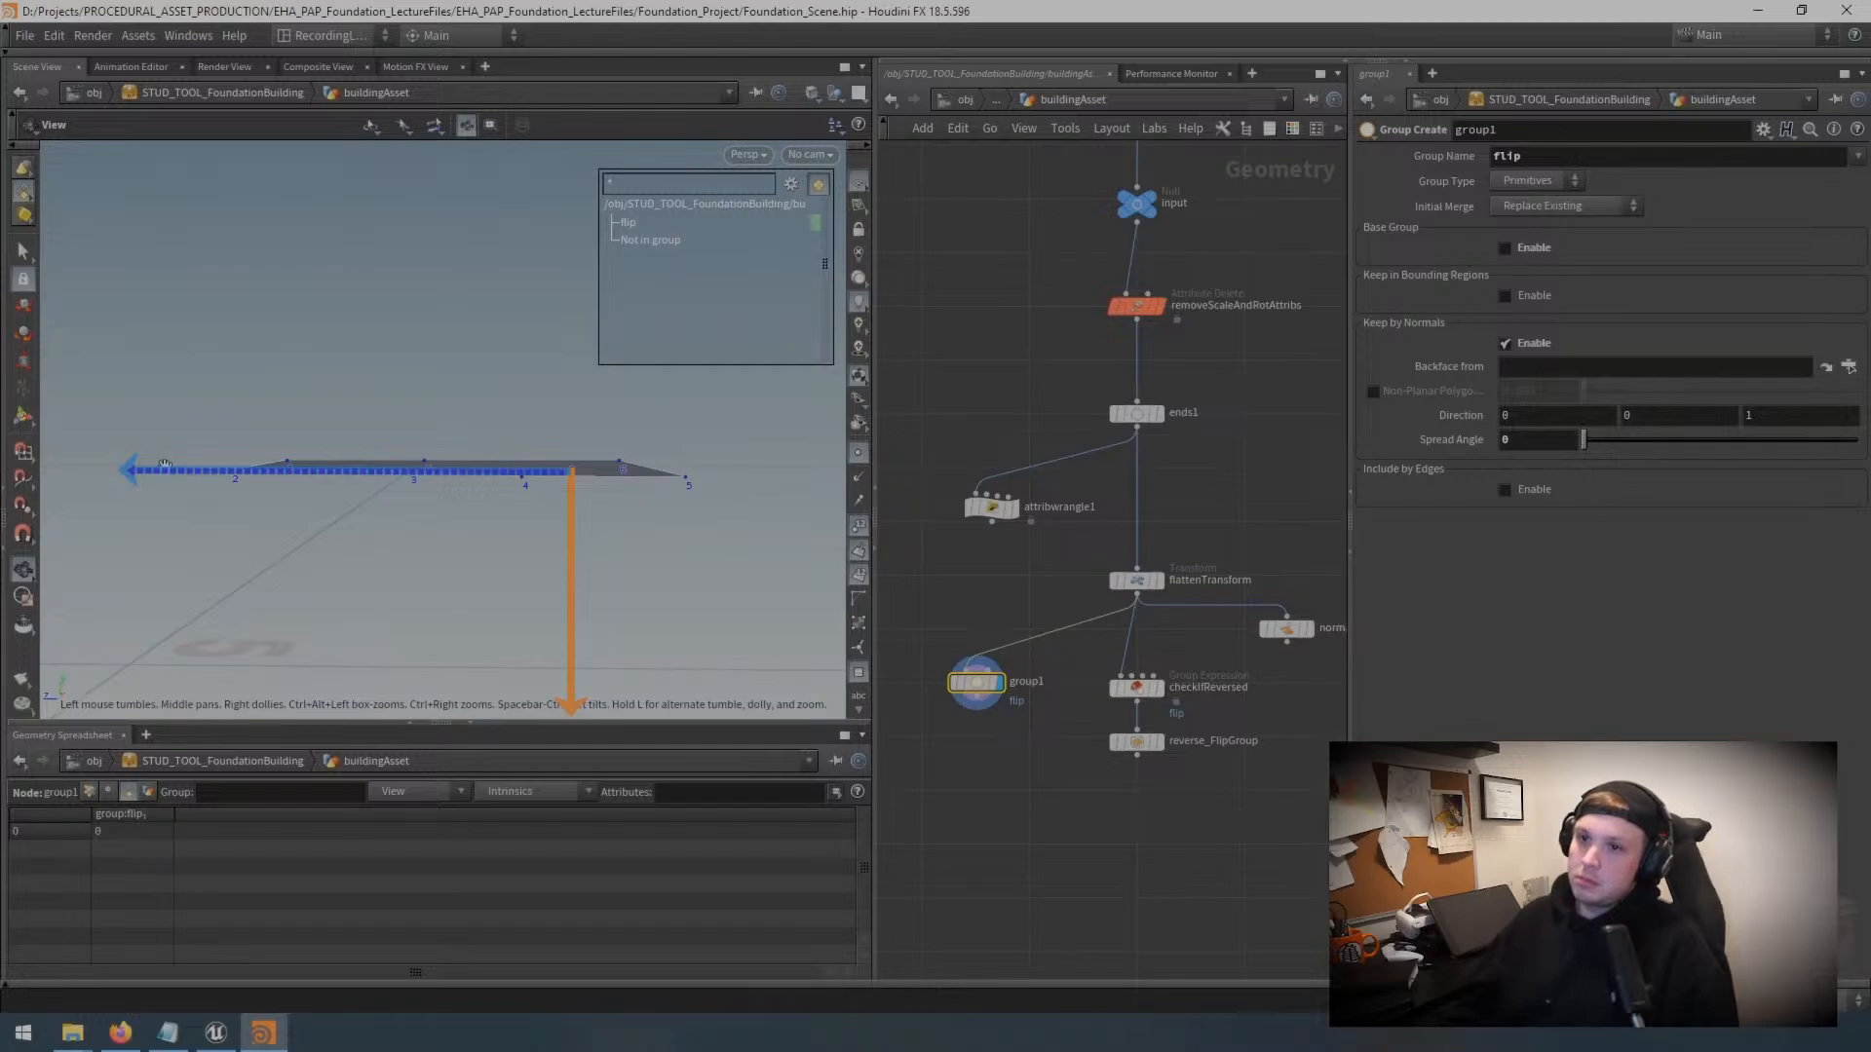
left_click_drag(1586, 450, 1726, 450)
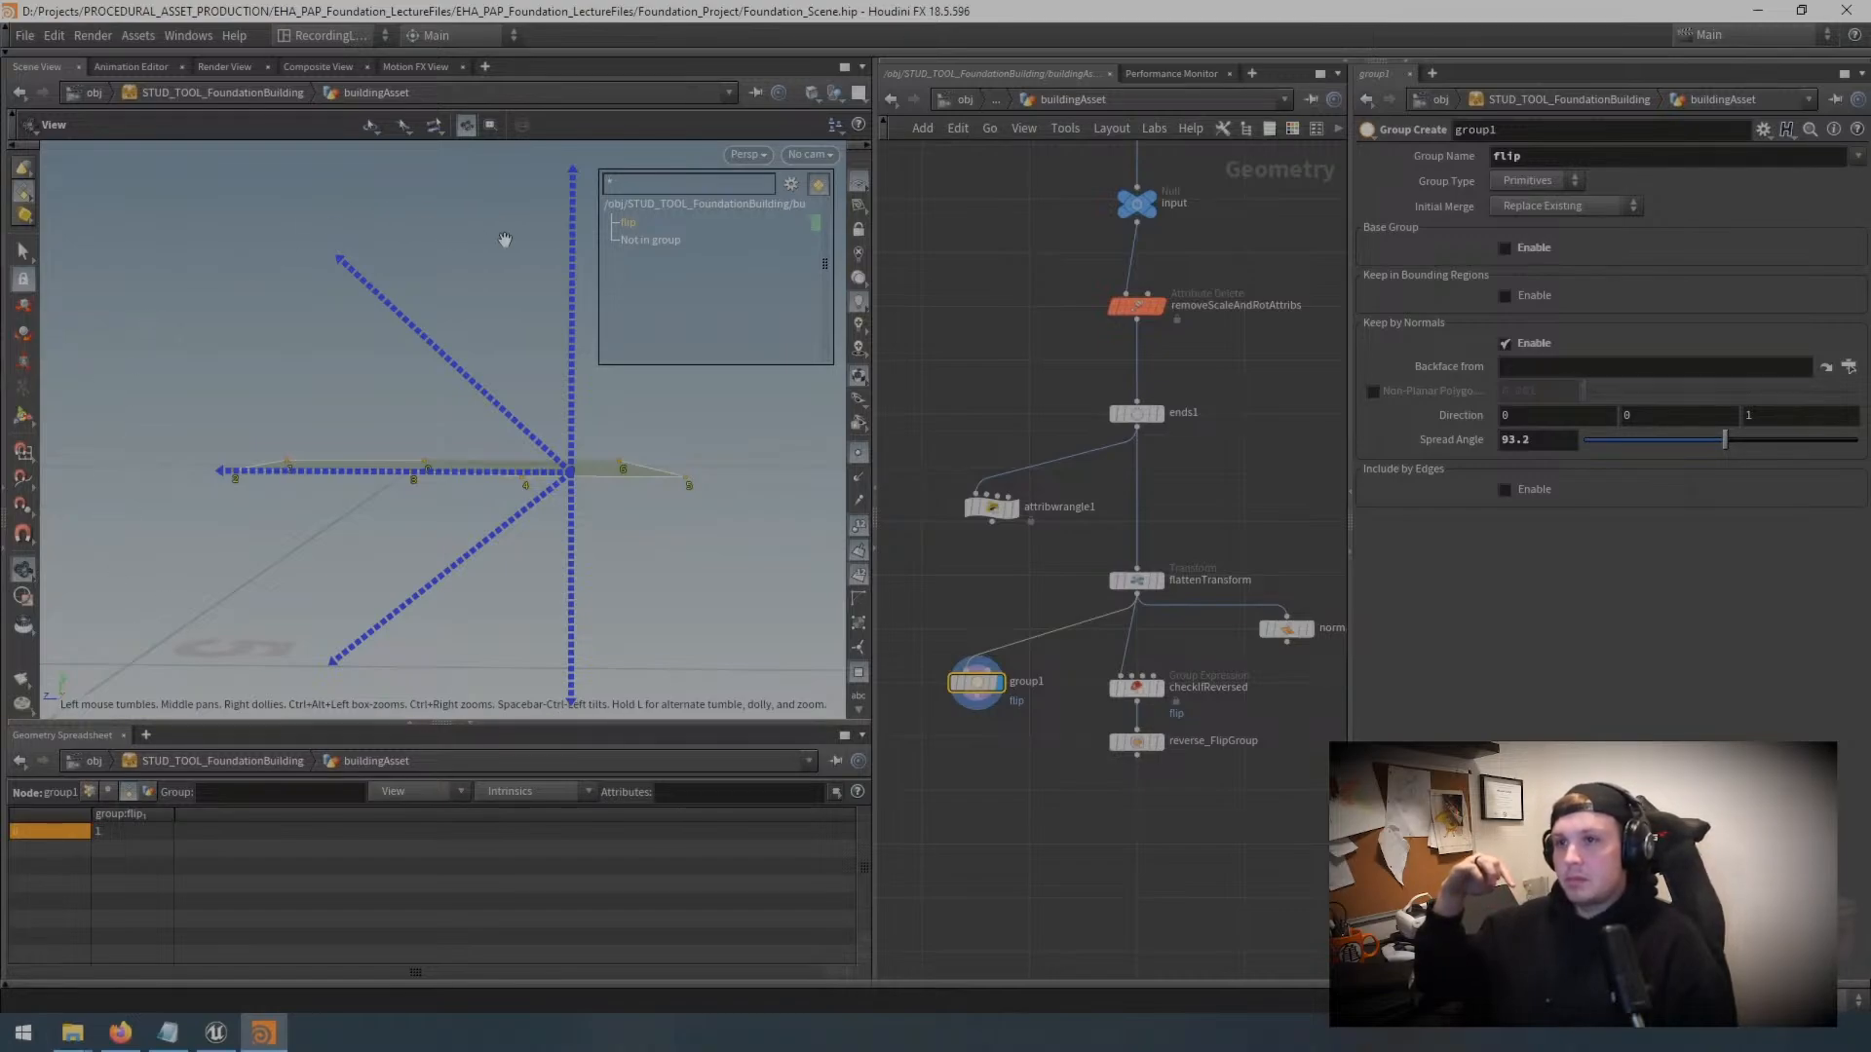
left_click_drag(471, 251, 702, 458)
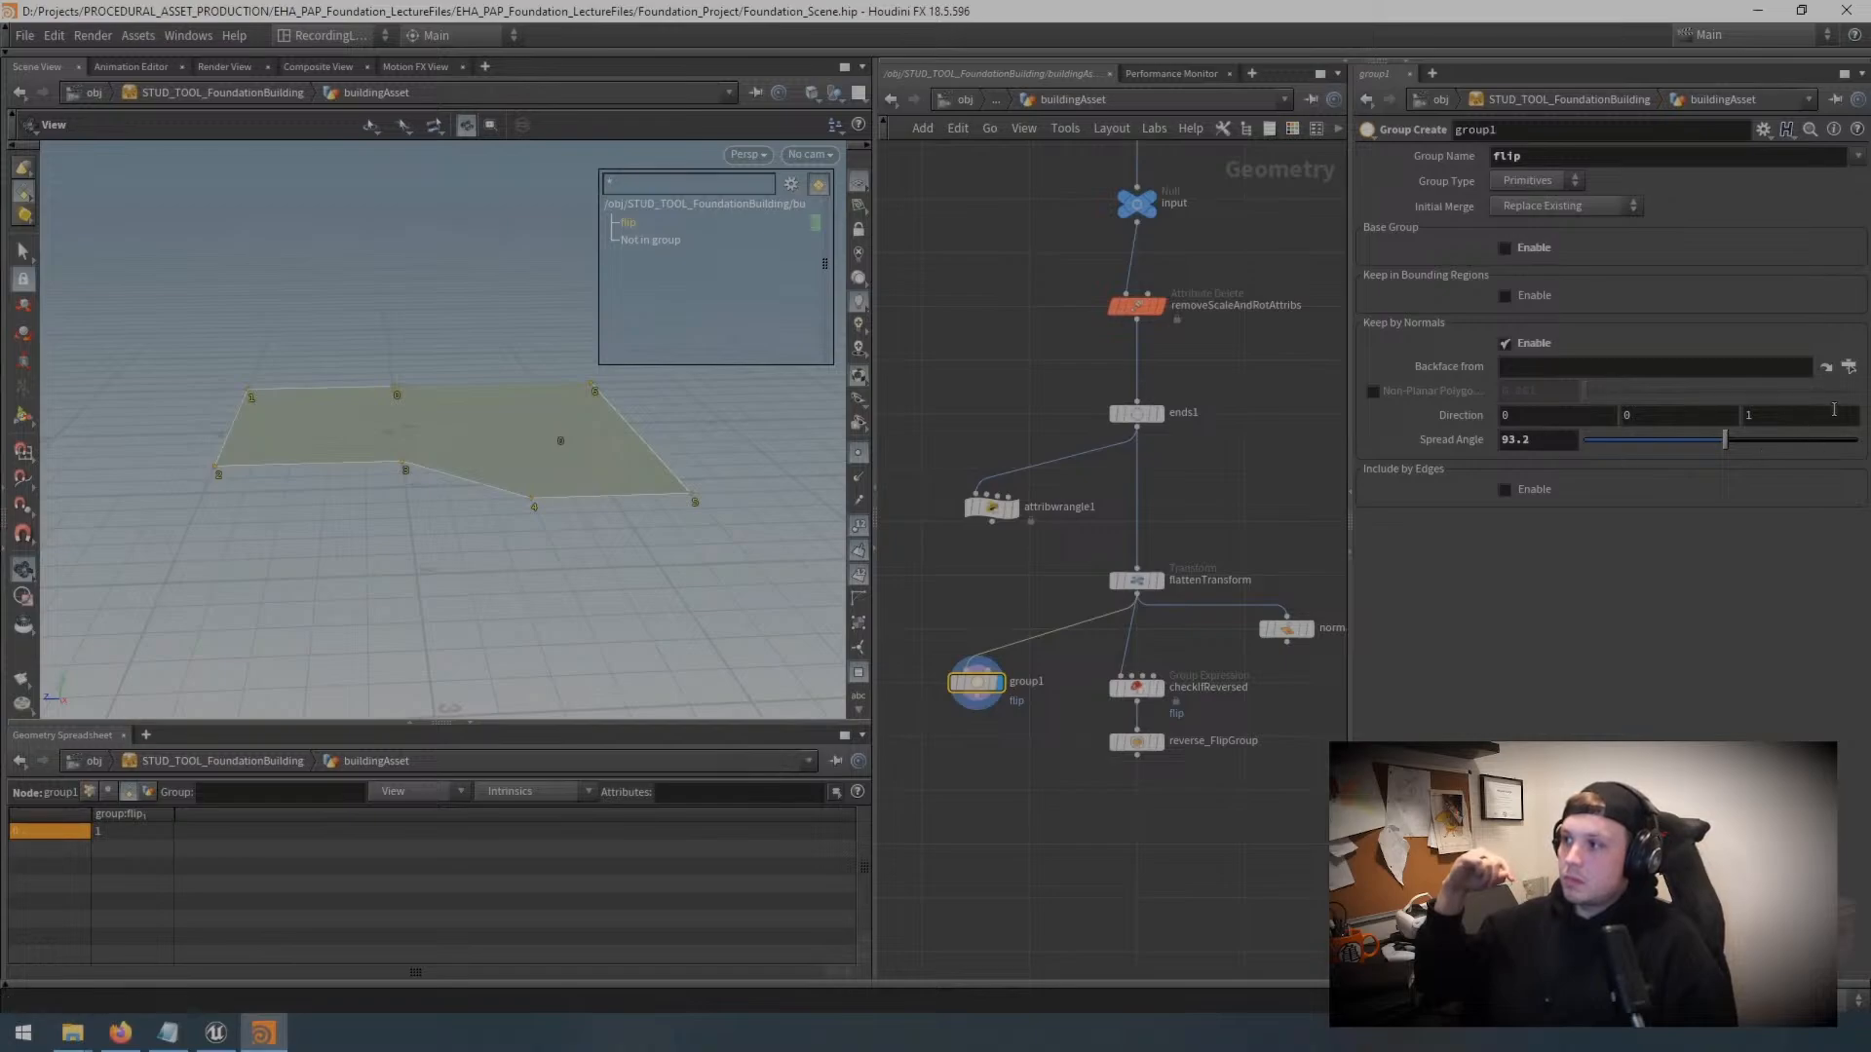
Step: Set the Keep by Normals Direction of group1 to 0, -1, 0
double_click(1750, 415)
type("0")
key("shift+Tab")
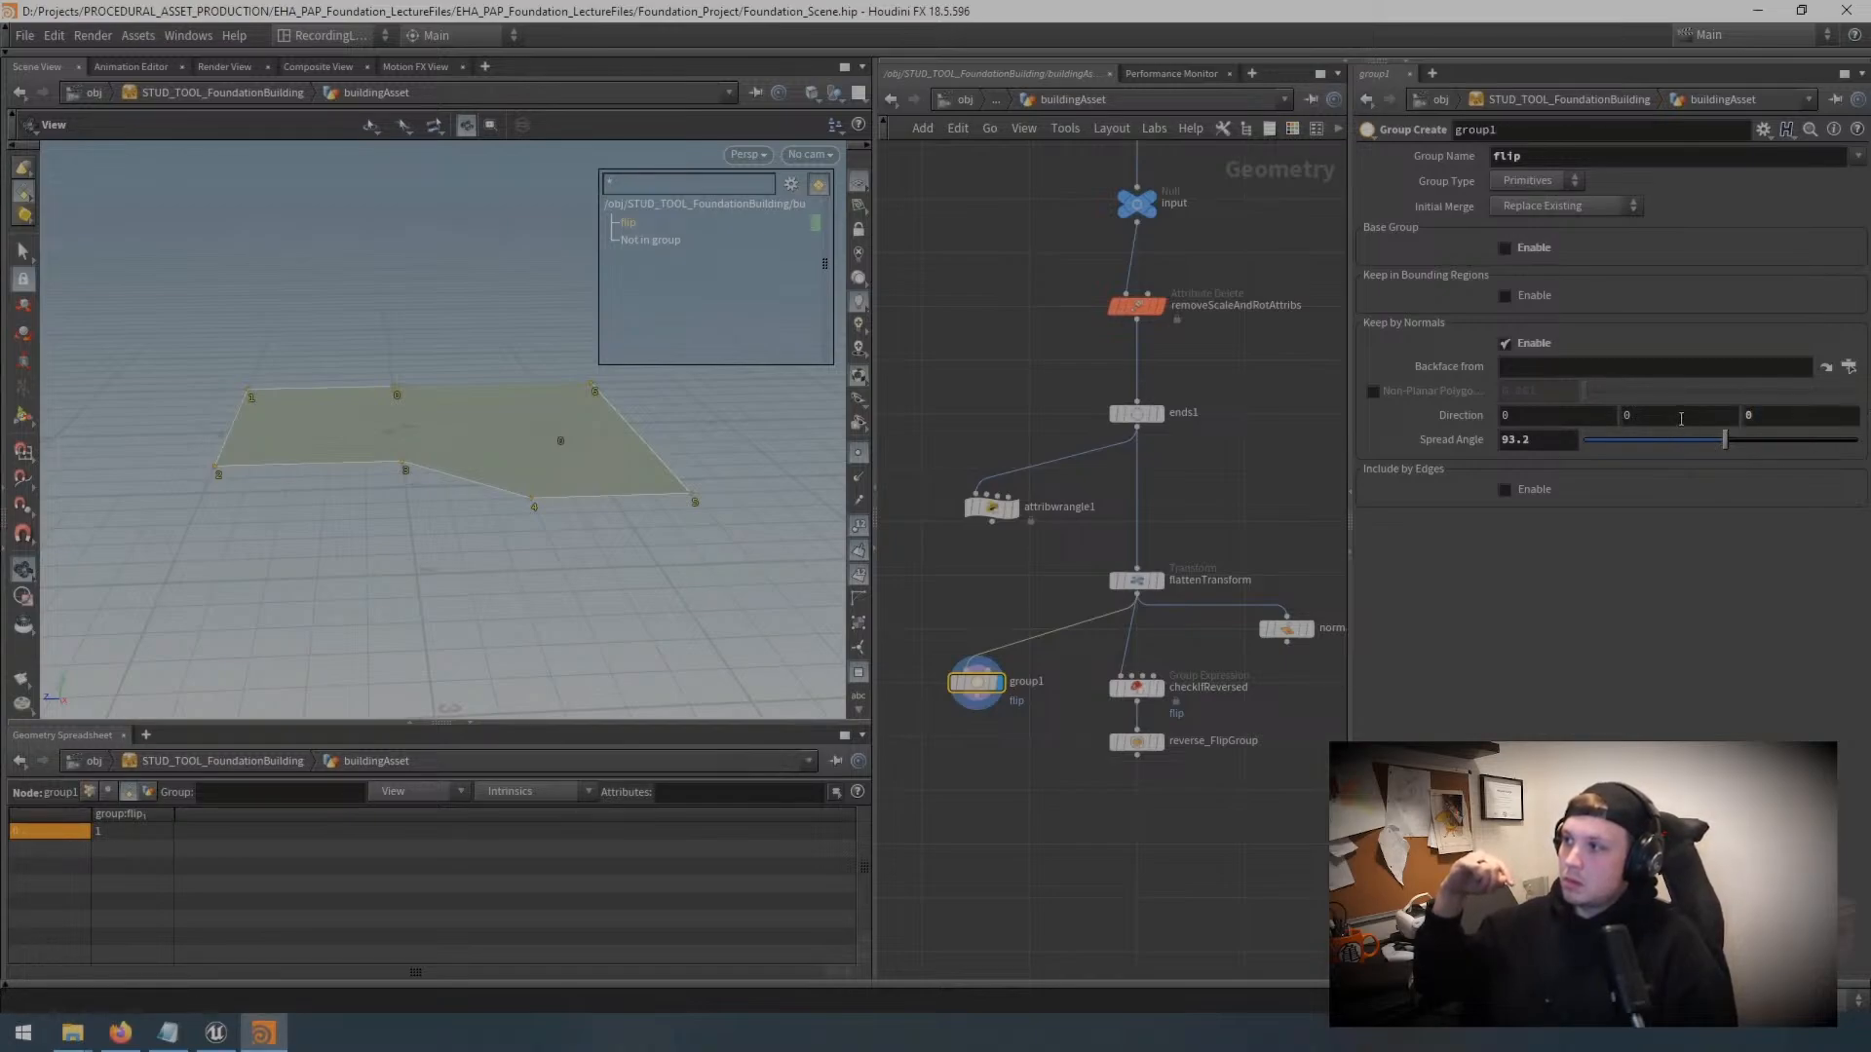
type("-1")
key("Return")
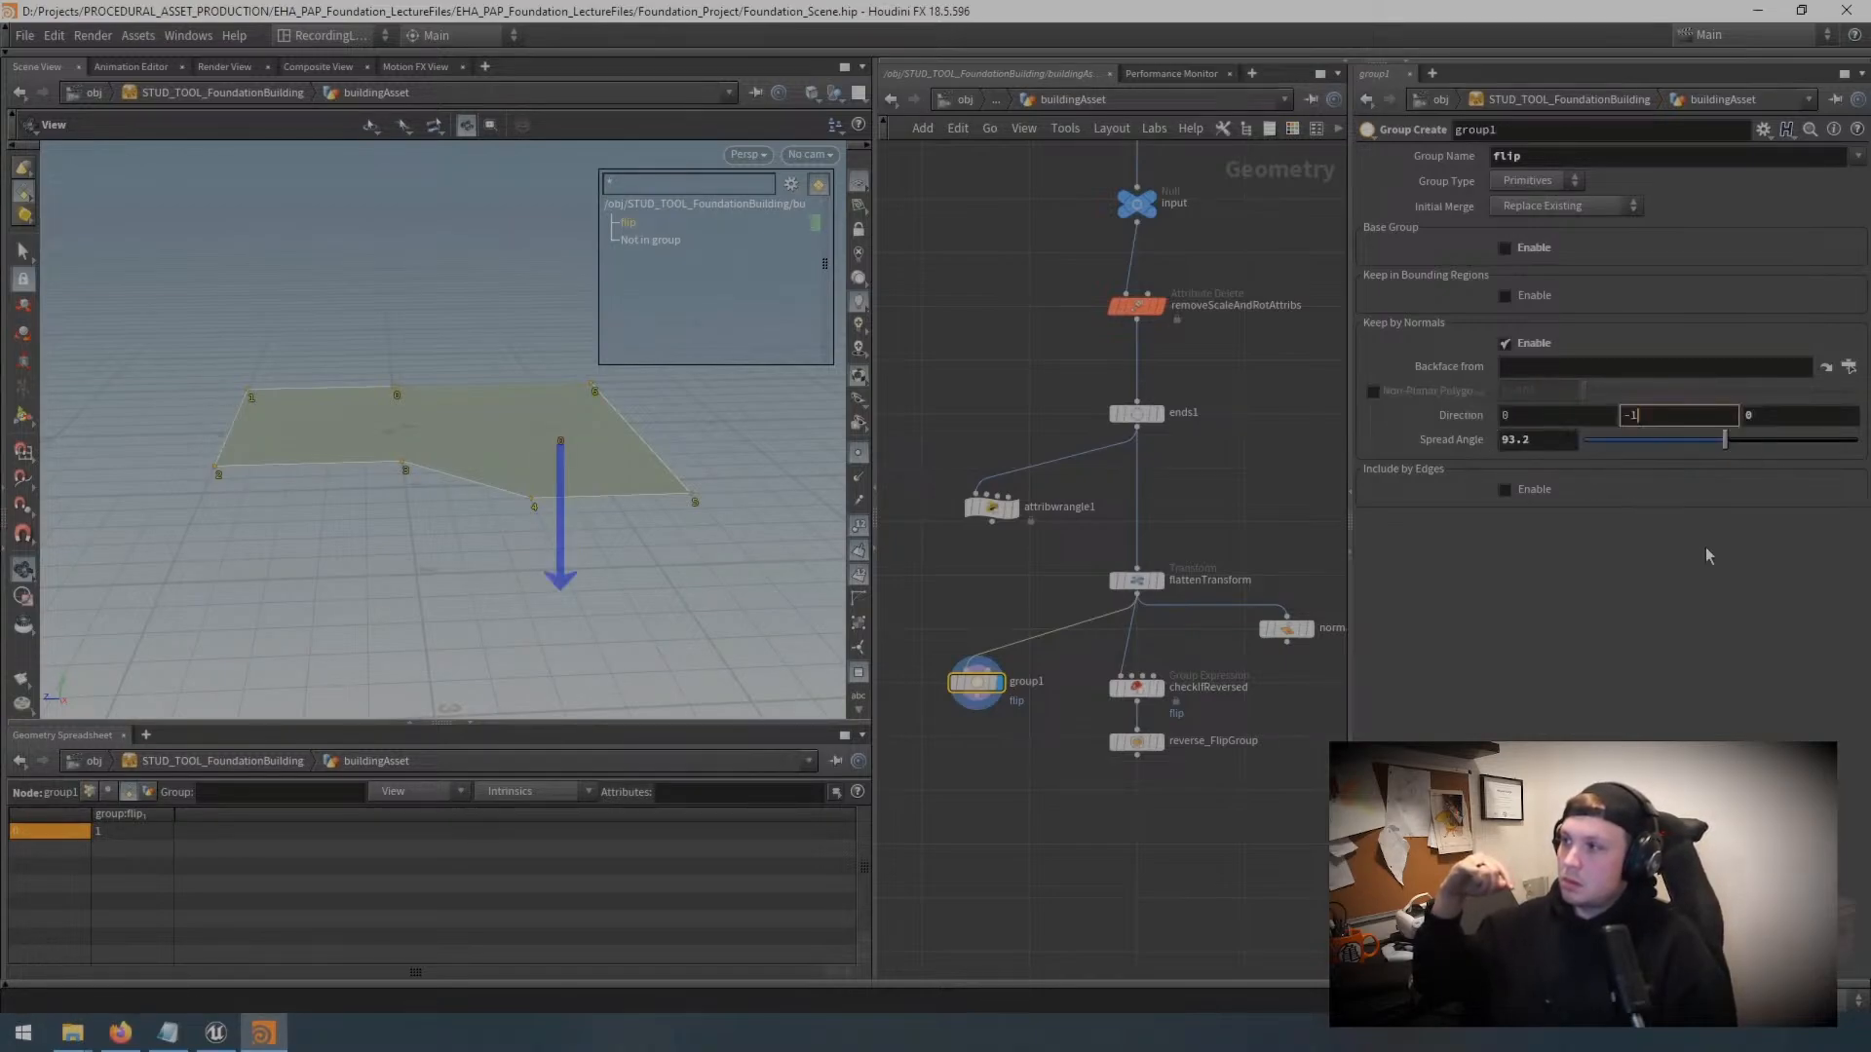
Step: Set the Spread Angle of group1 to 89 after trying 90
left_click_drag(1722, 441, 1662, 464)
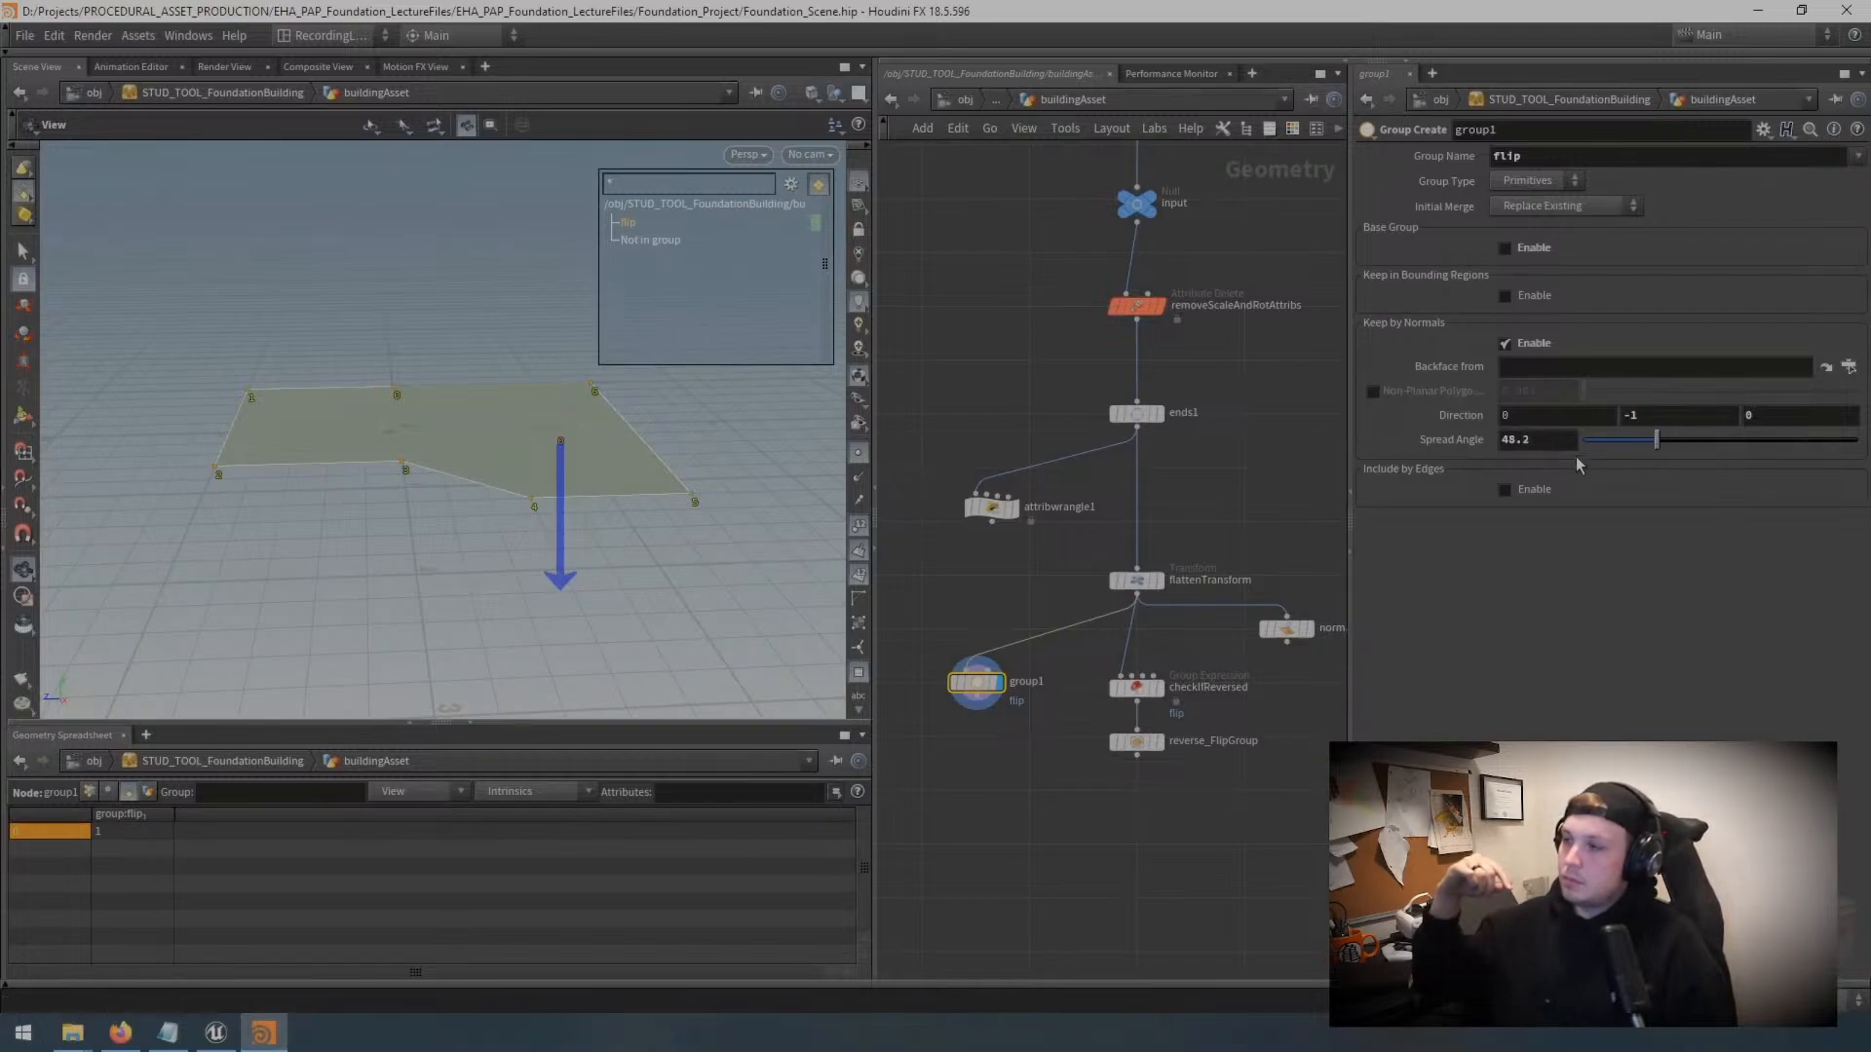
type("90")
key("Return")
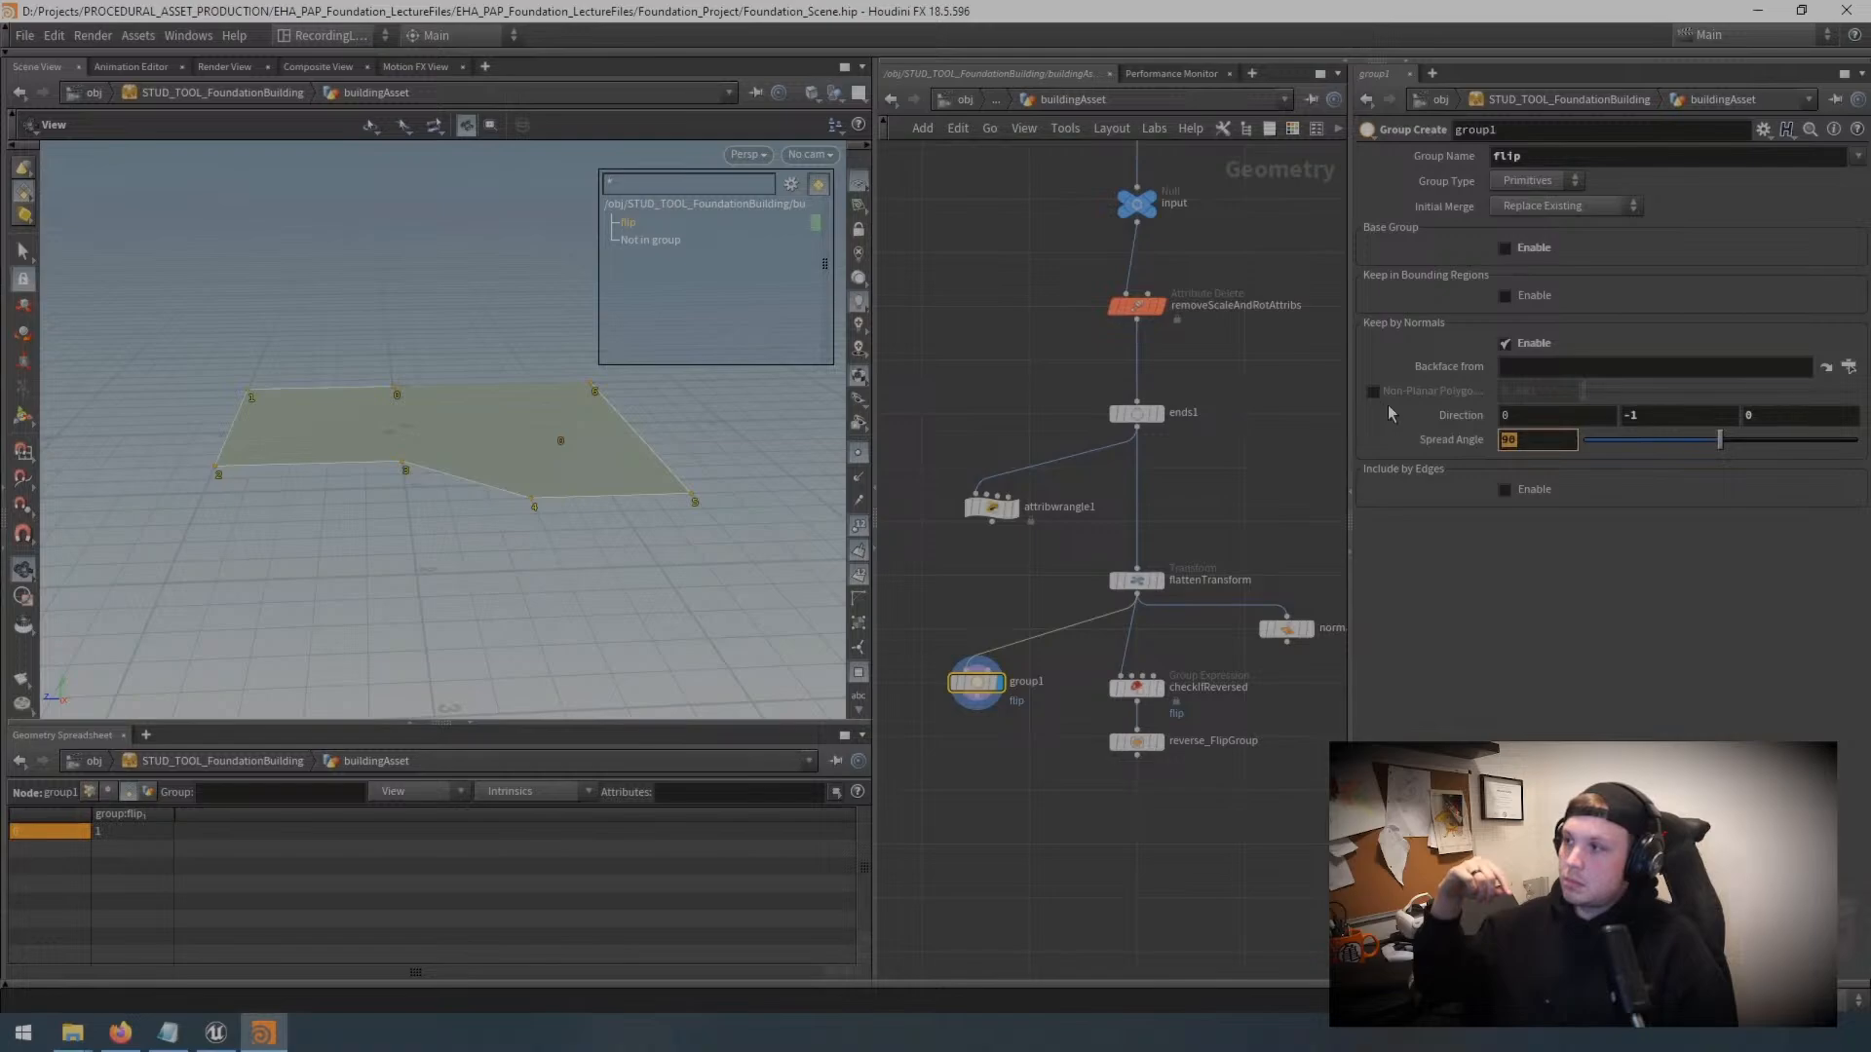
type("89")
key("Return")
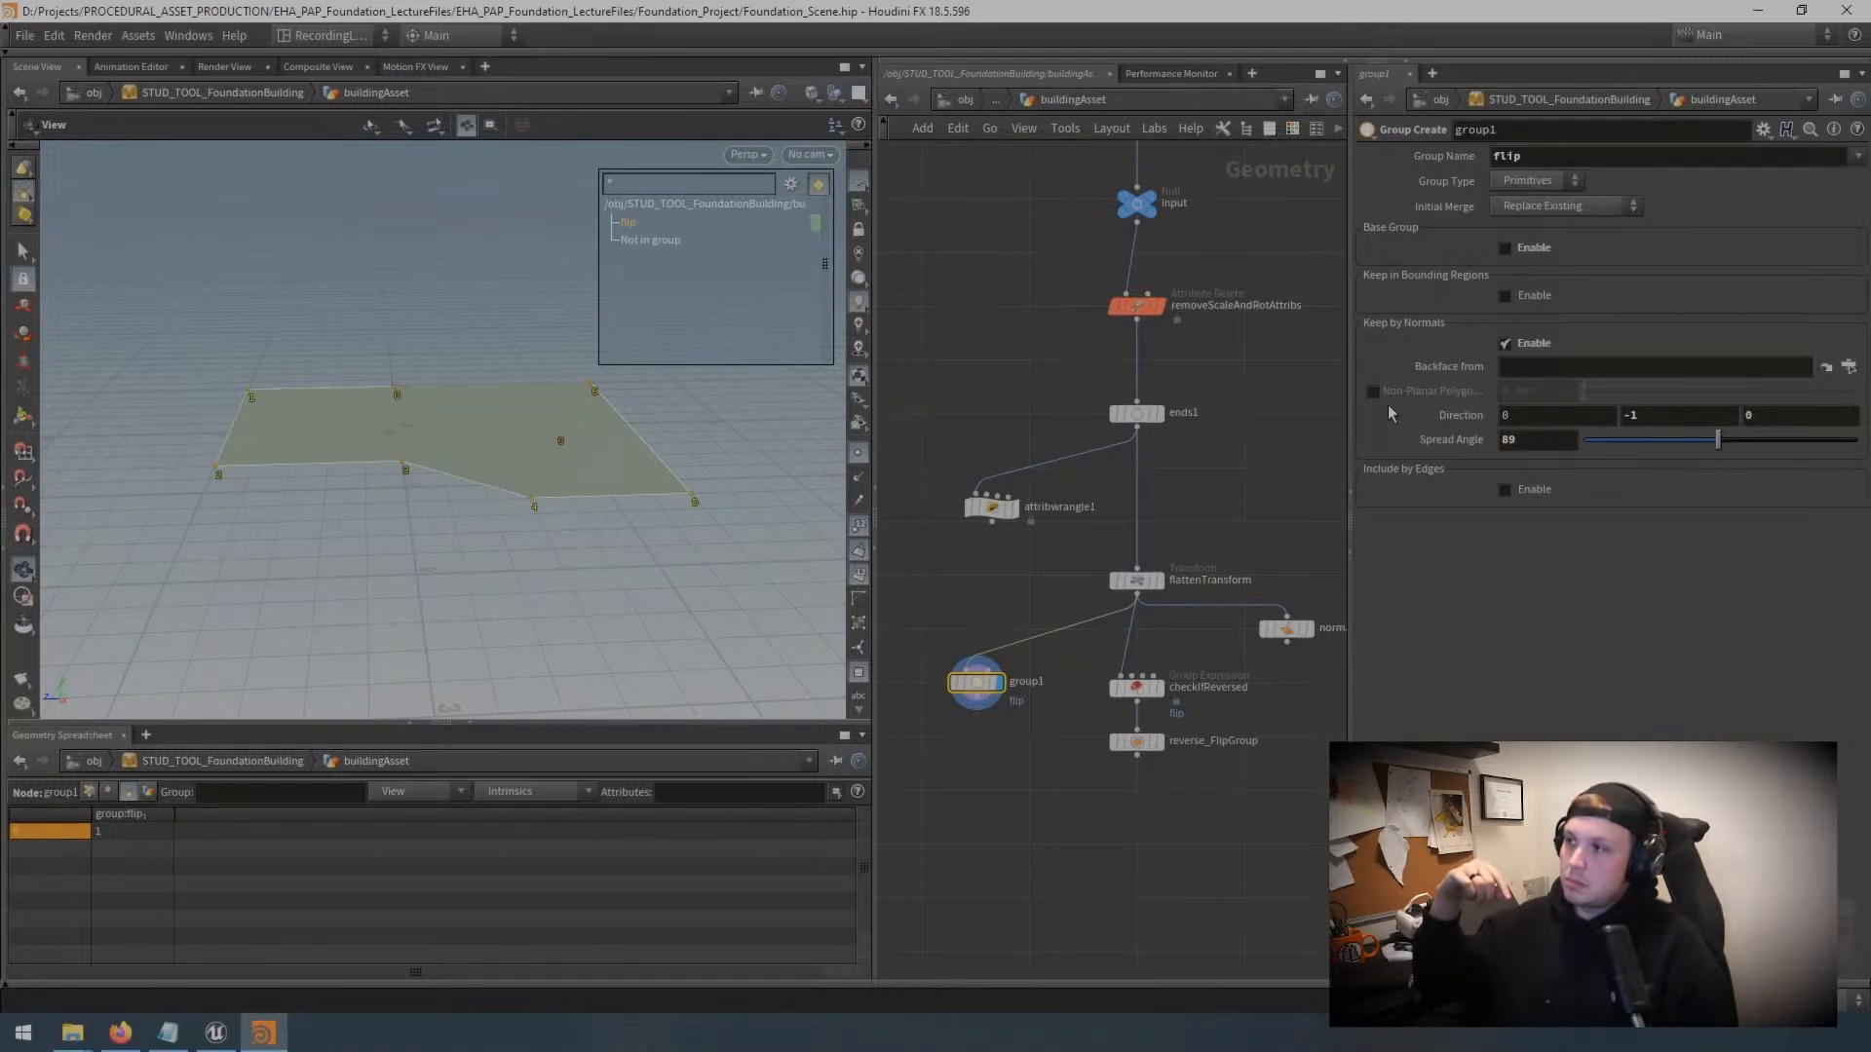
left_click_drag(585, 534, 585, 517)
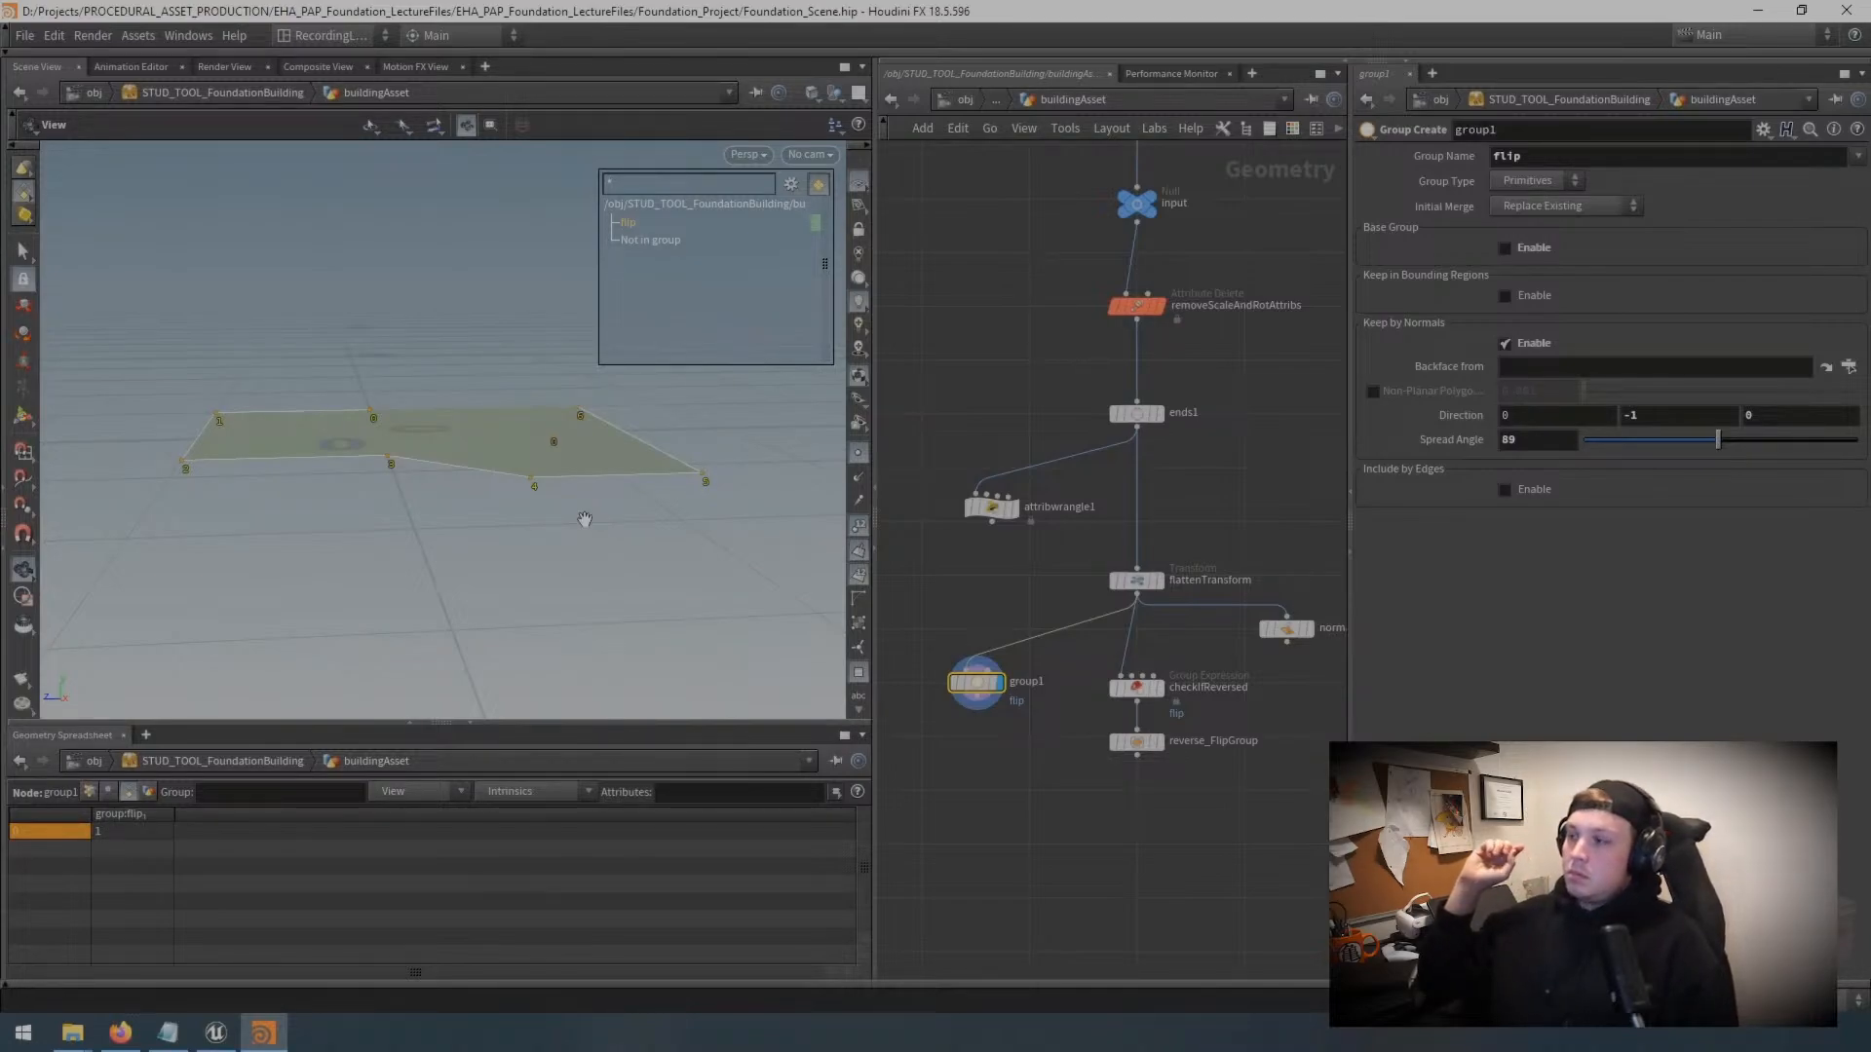
Step: Delete the group1 node and return to reverse_FlipGroup below checkIfReversed
left_click(1158, 686)
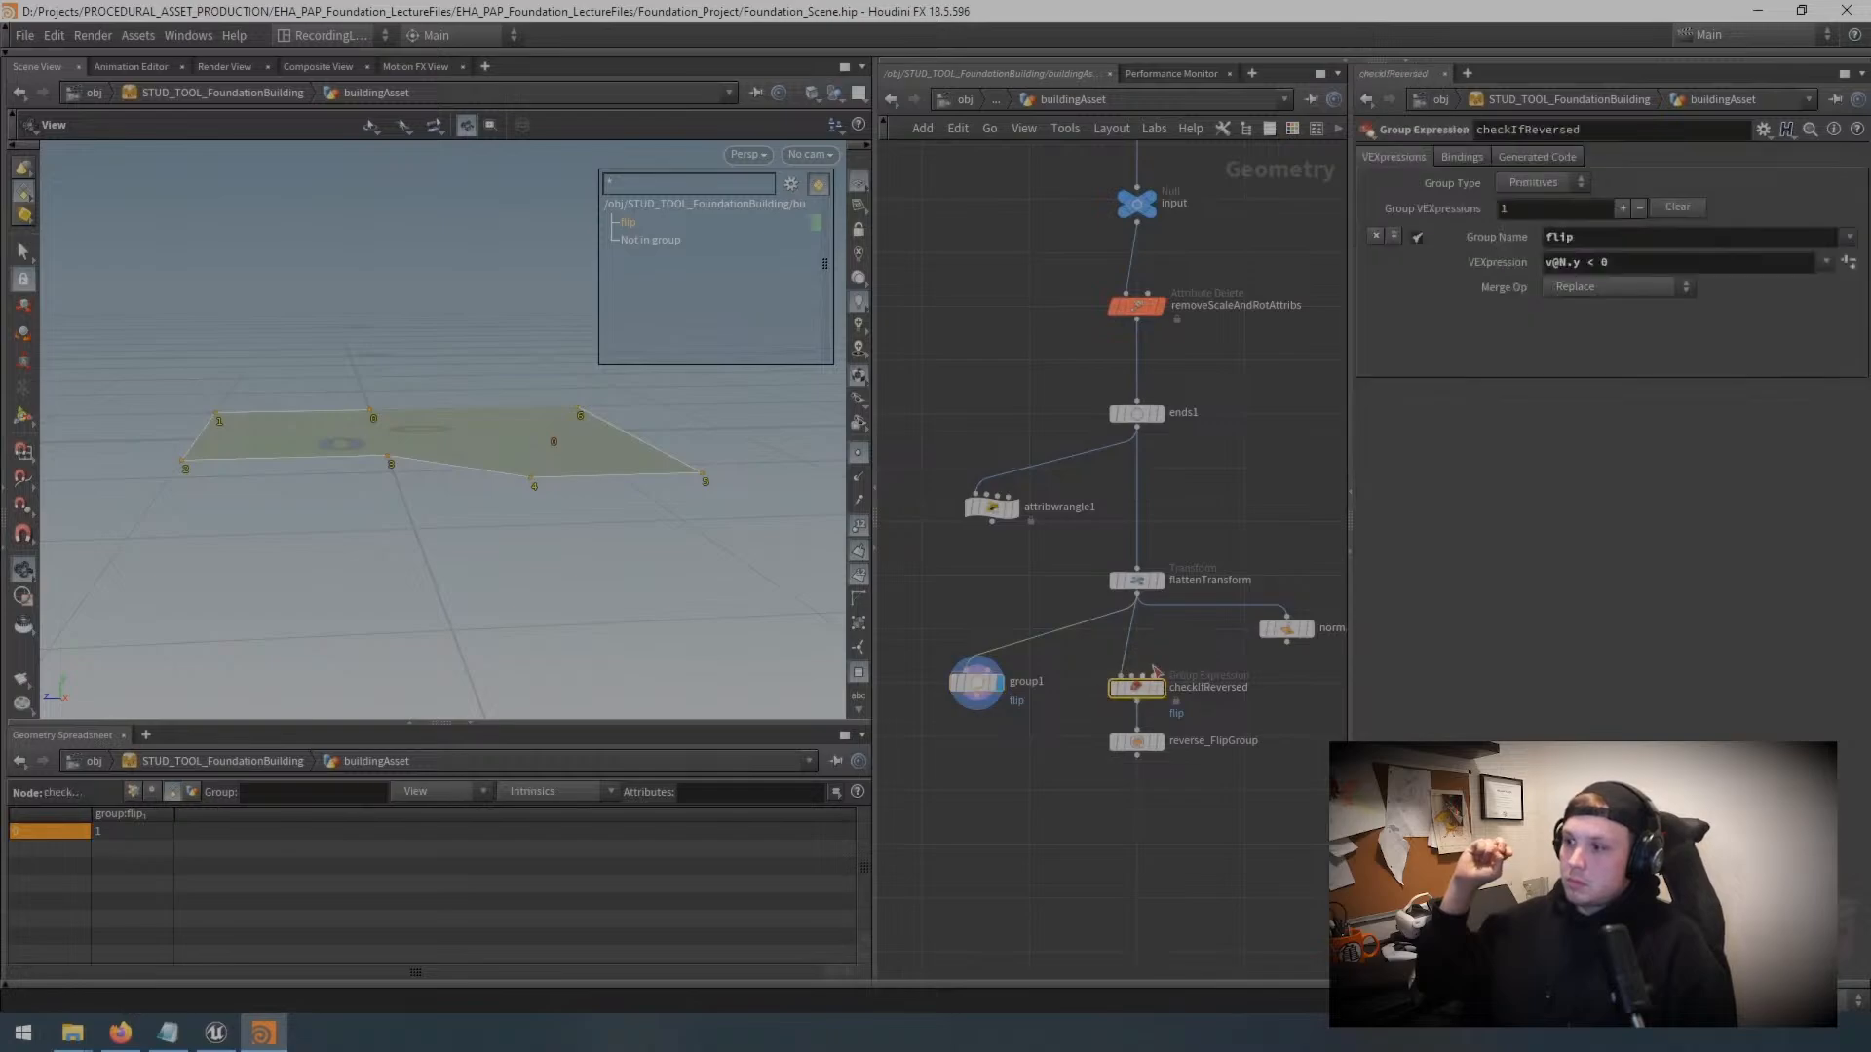
mouse_move(1140, 694)
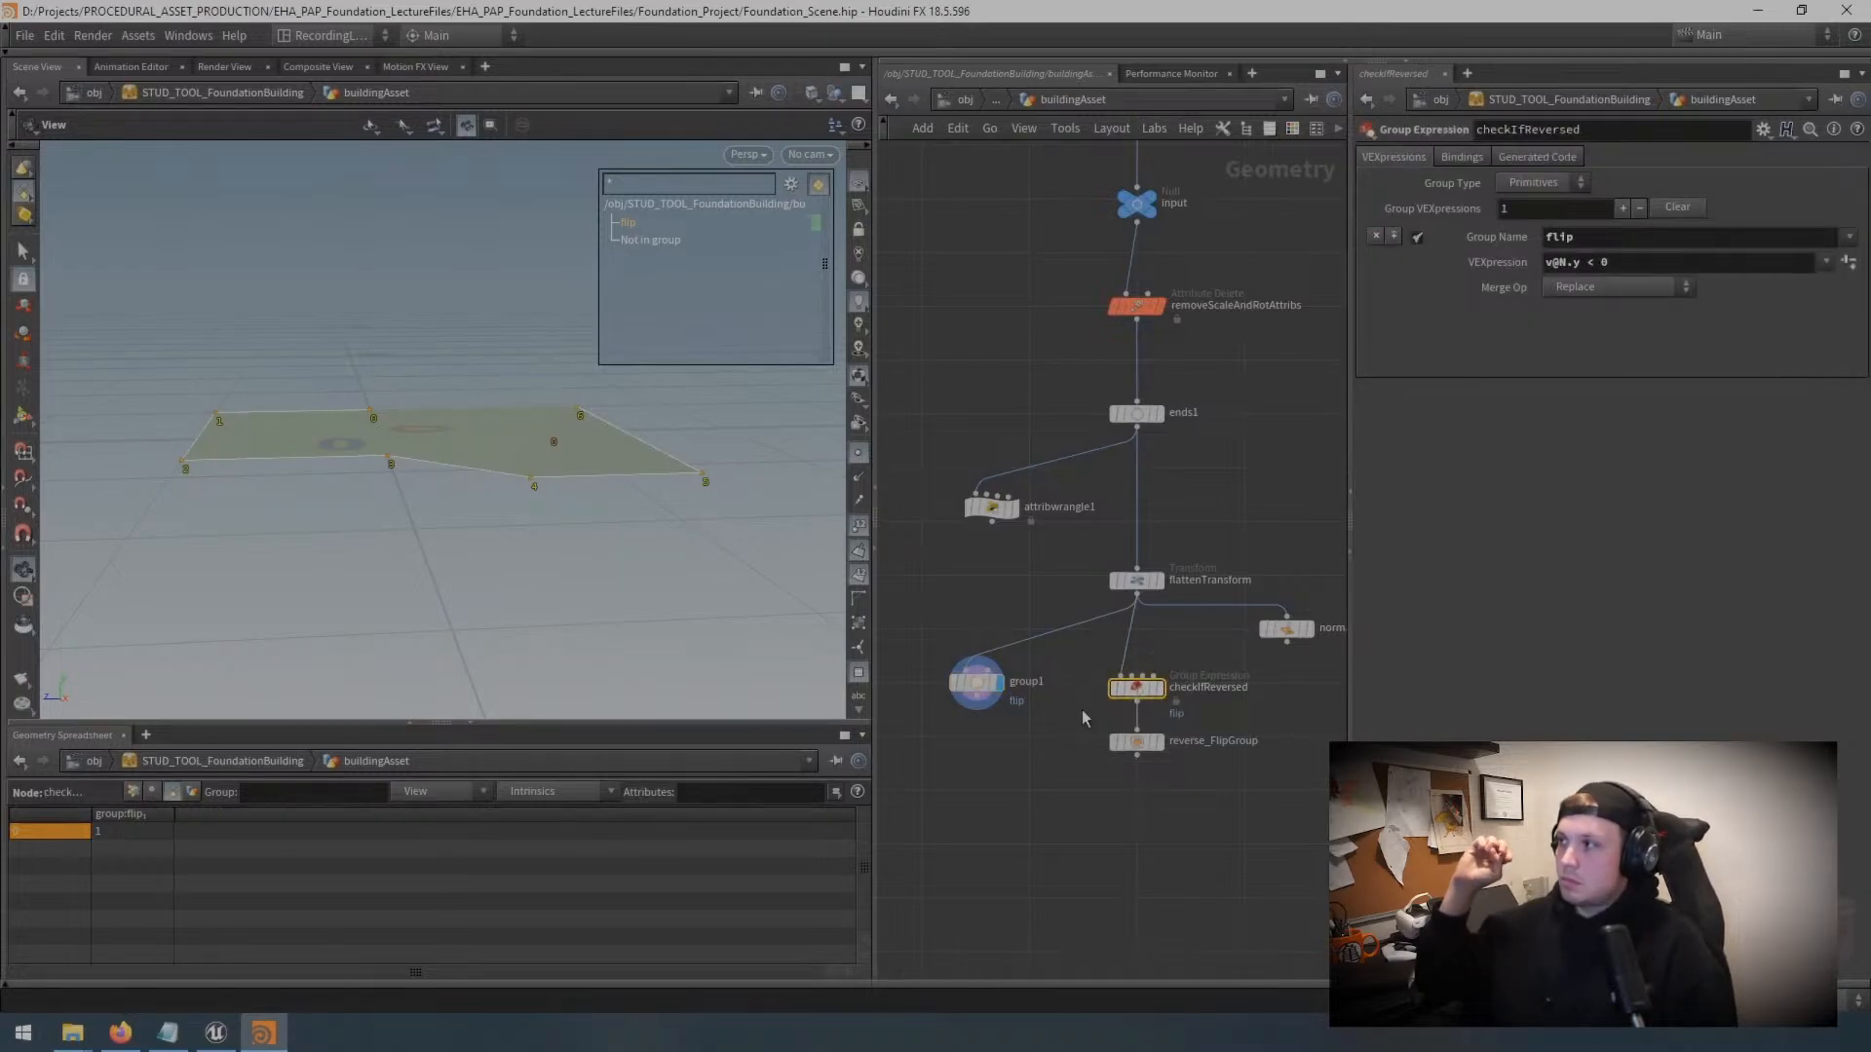
left_click(976, 682)
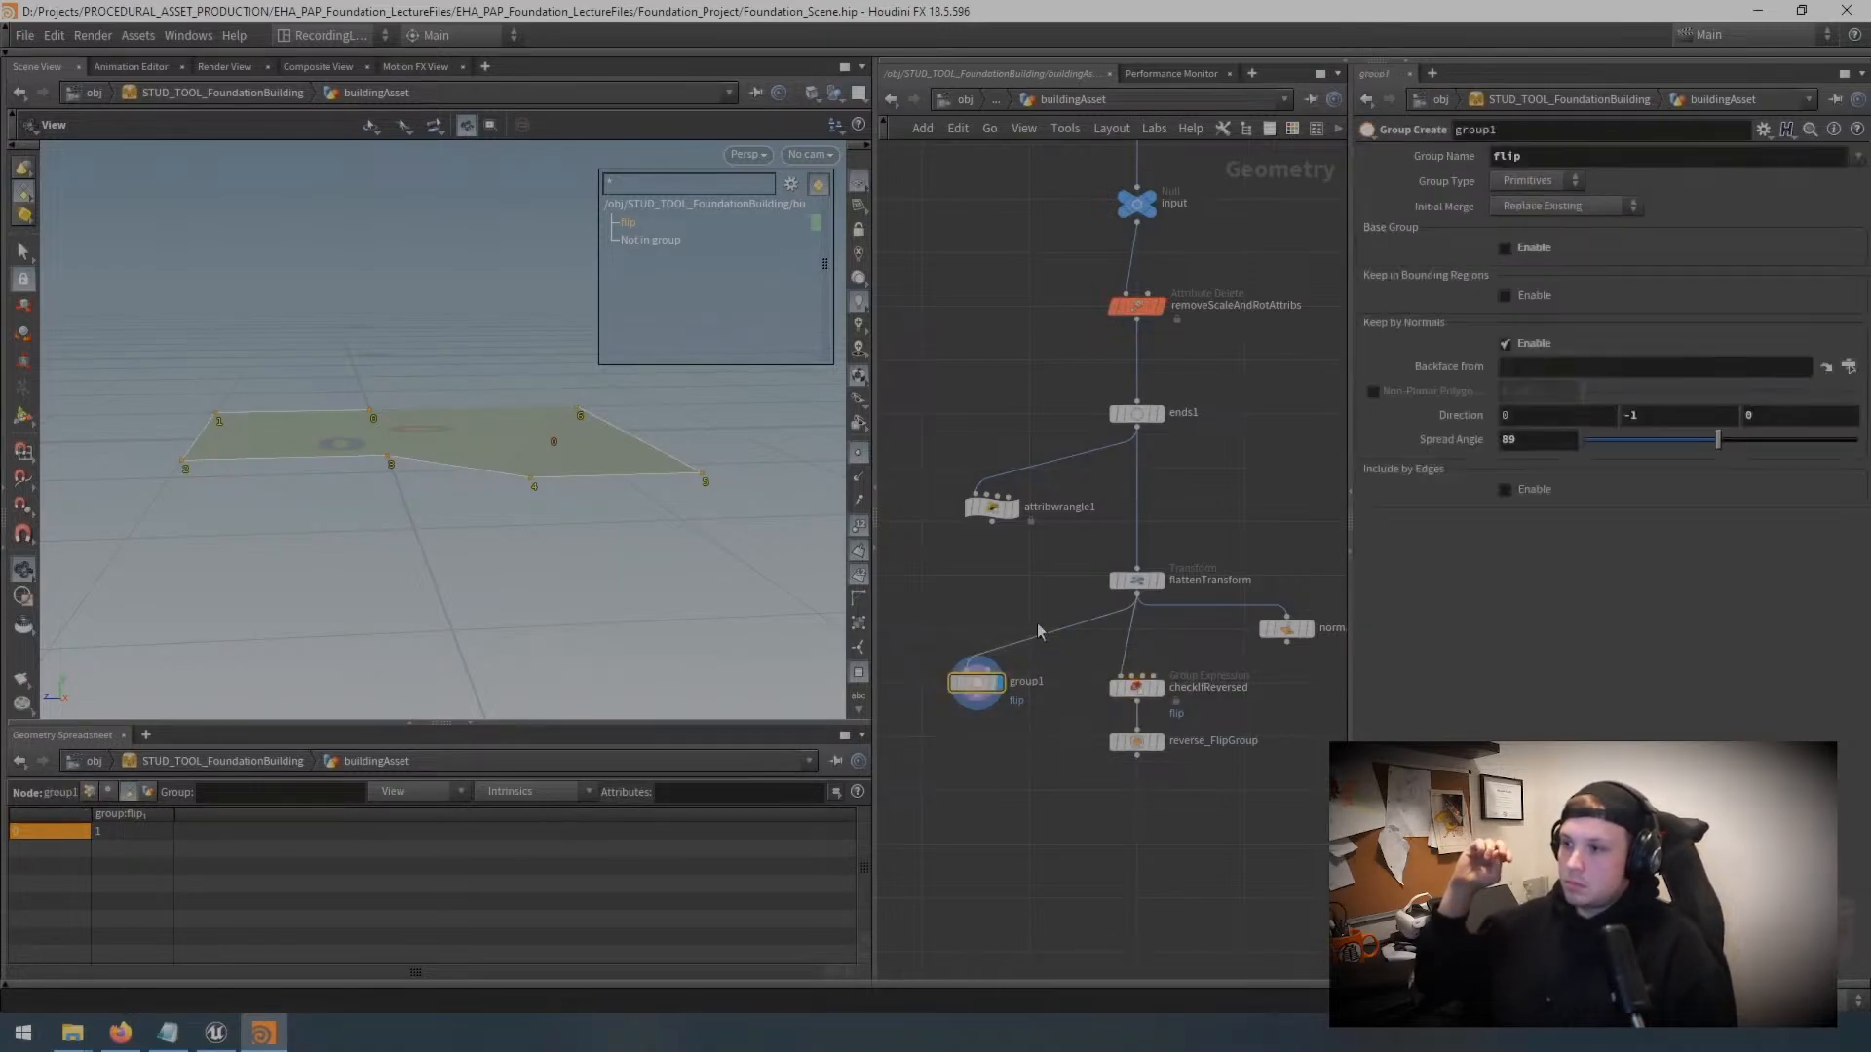
key("Delete")
left_click(1153, 743)
left_click(1130, 742)
middle_click_drag(1201, 804, 1179, 808)
right_click_drag(1195, 801, 1196, 816)
middle_click_drag(1196, 816, 1185, 817)
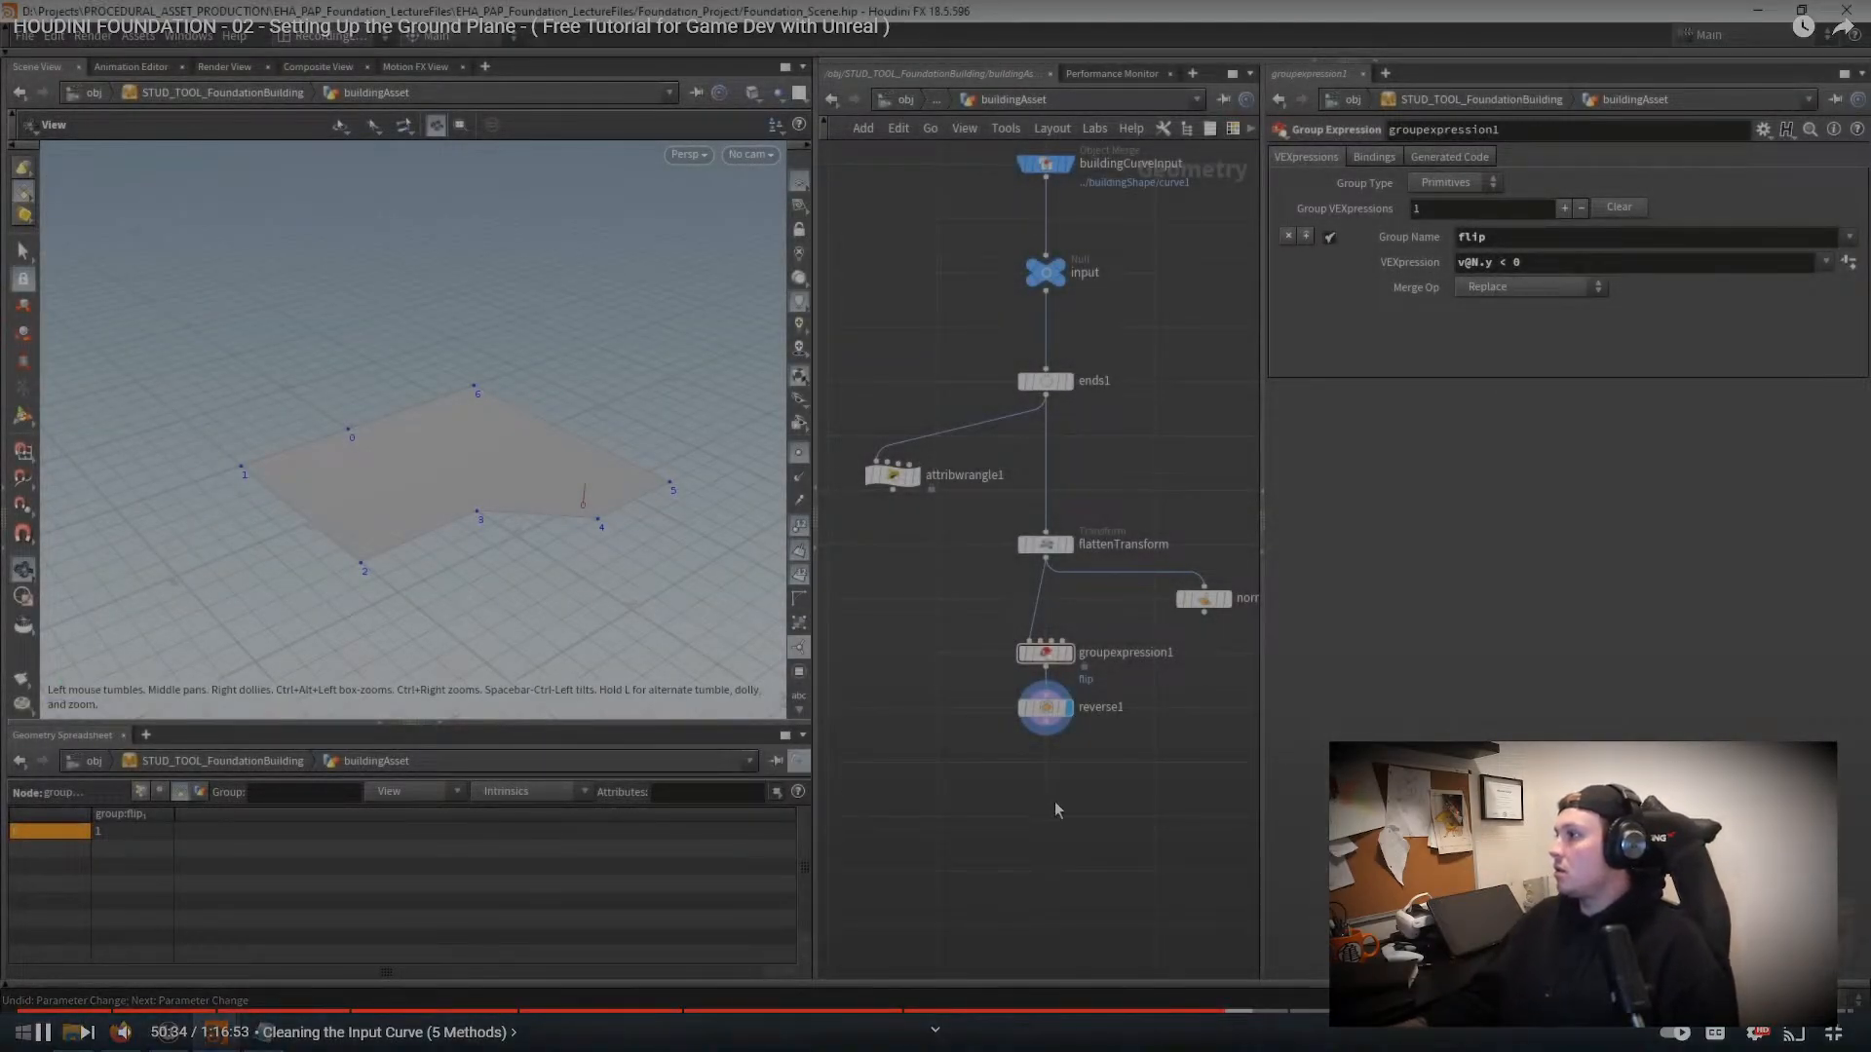
Step: Add an Attribute Wrangle below attribwrangle1, wire it to that node's output and display its result
left_click_drag(1115, 591, 996, 671)
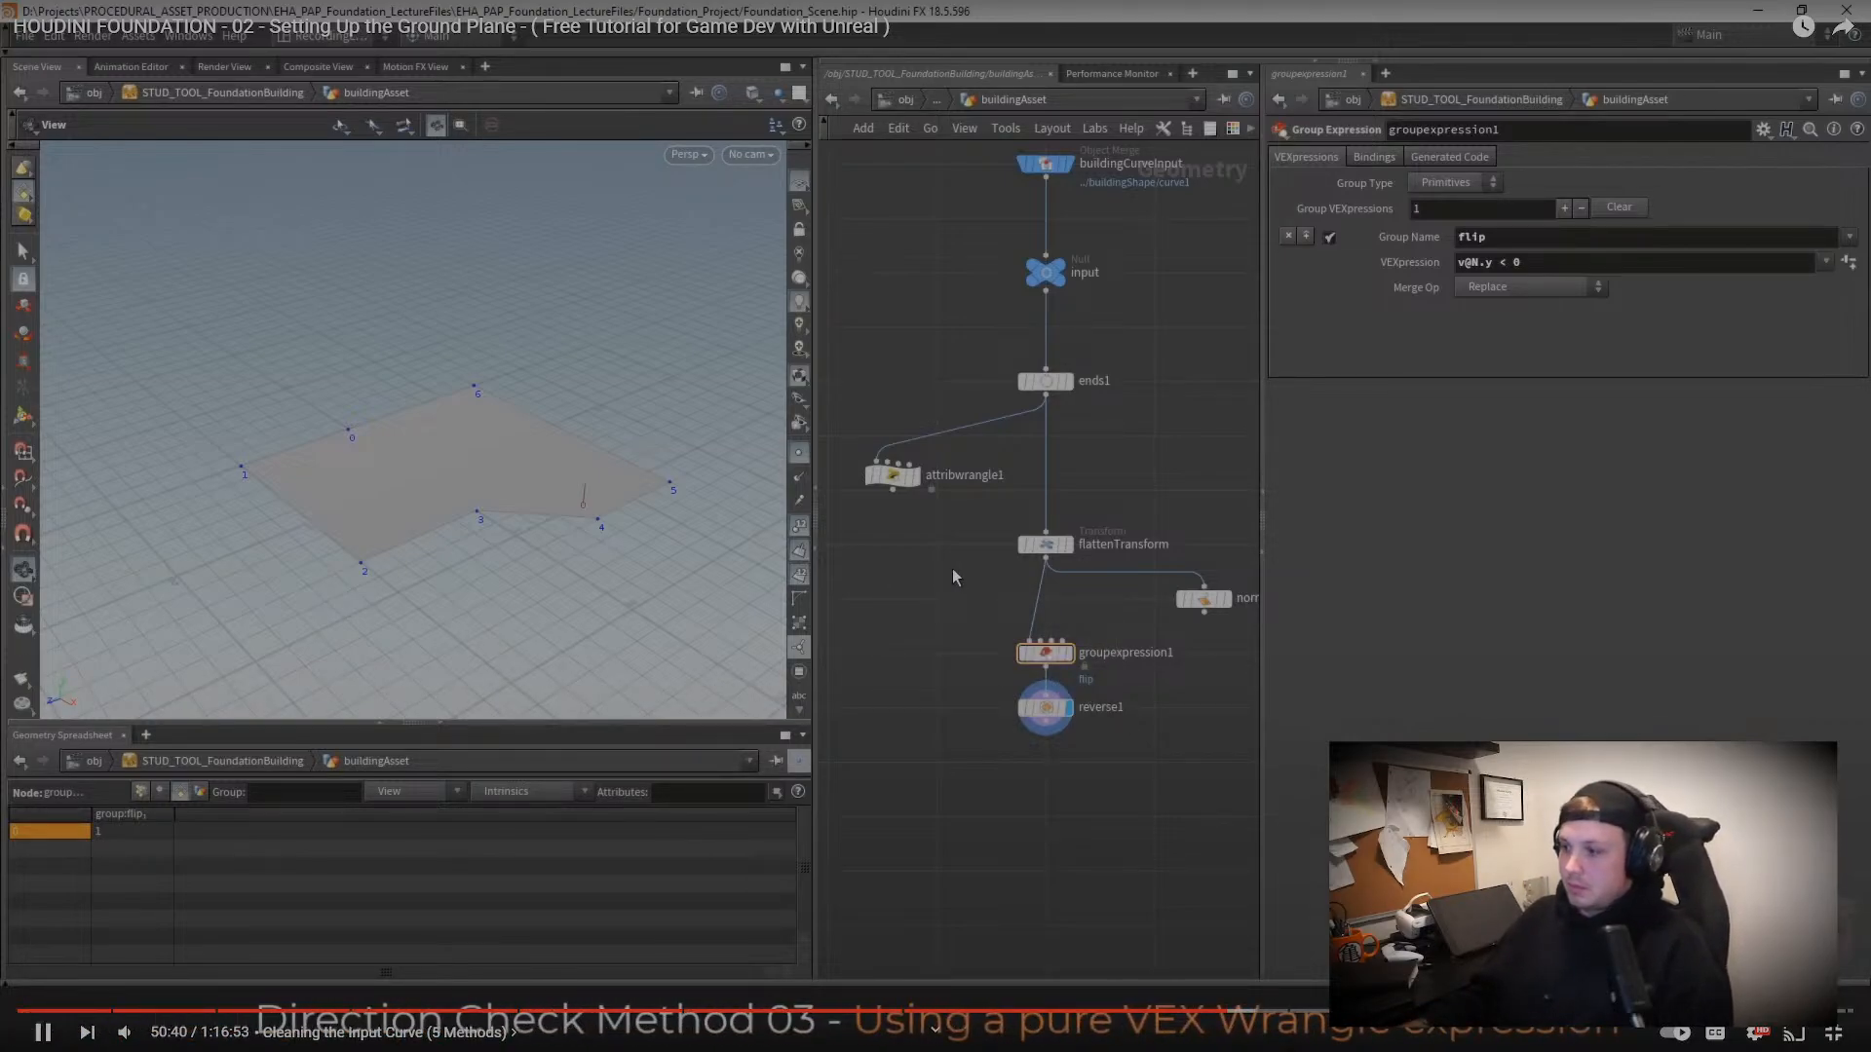
key("Tab")
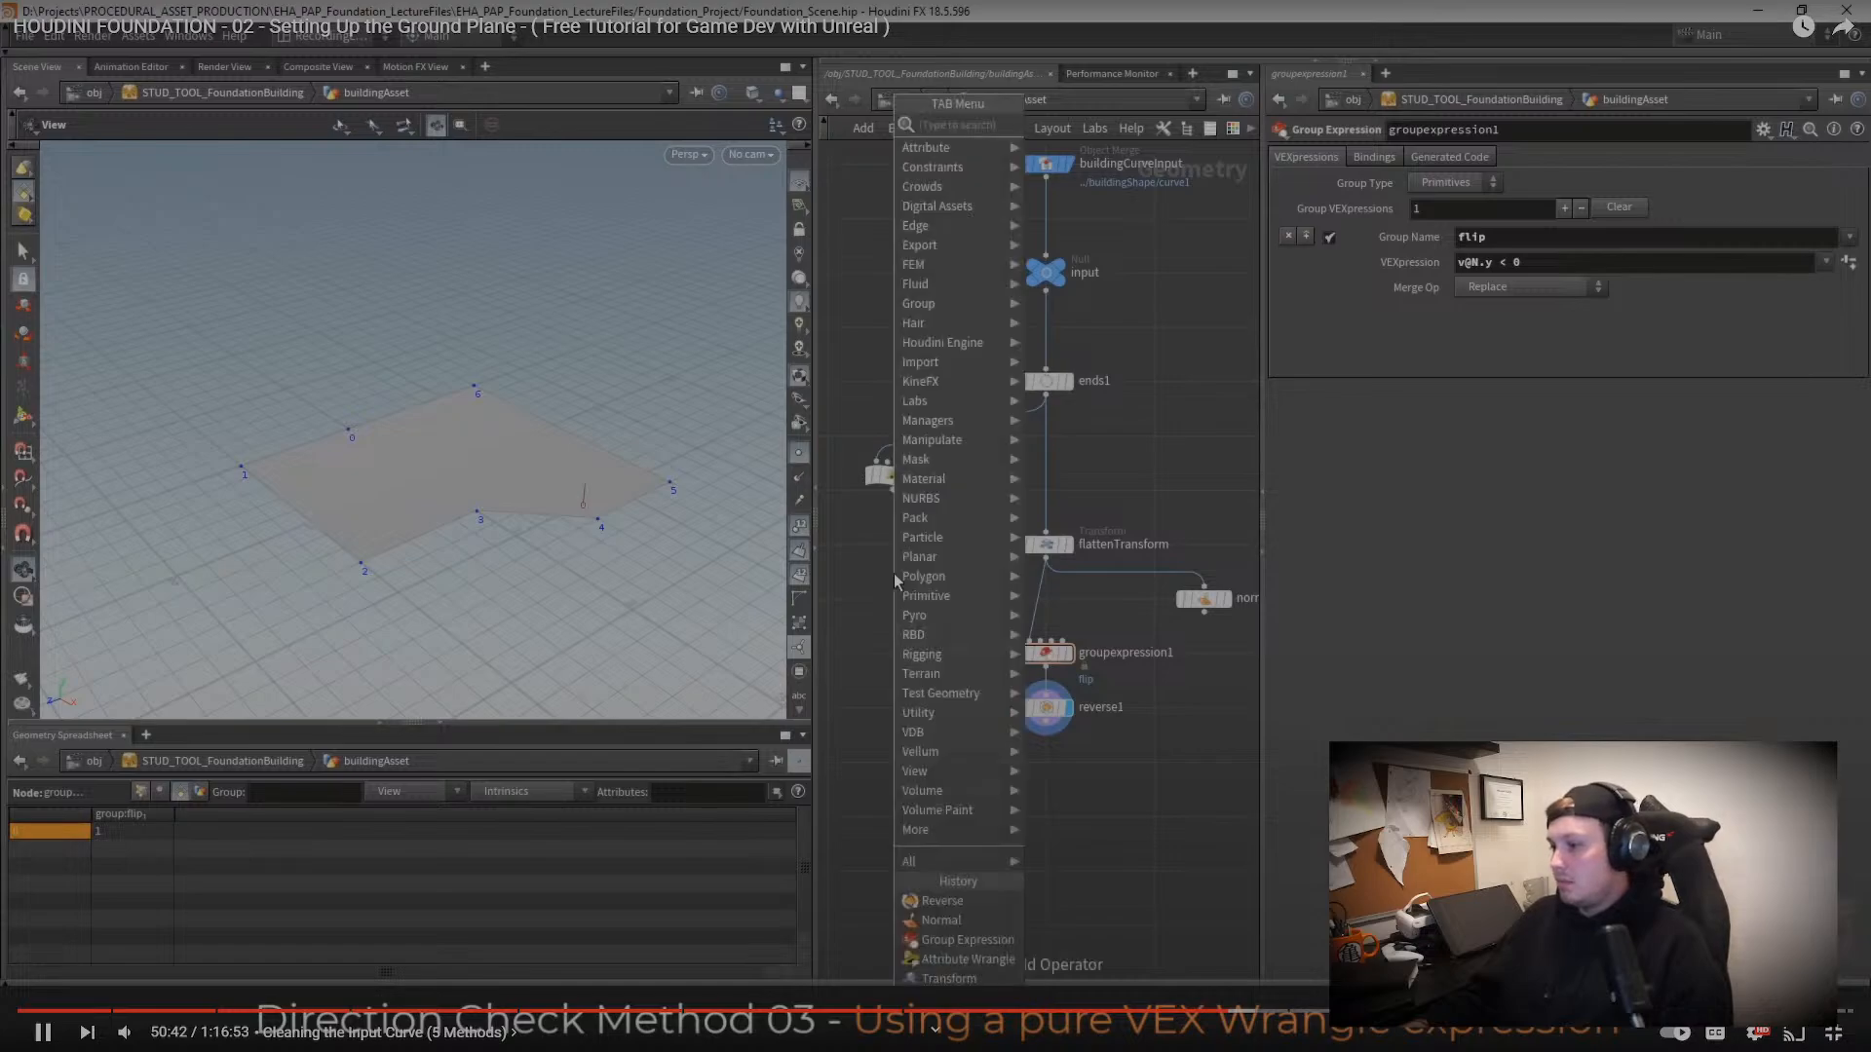
type("attw")
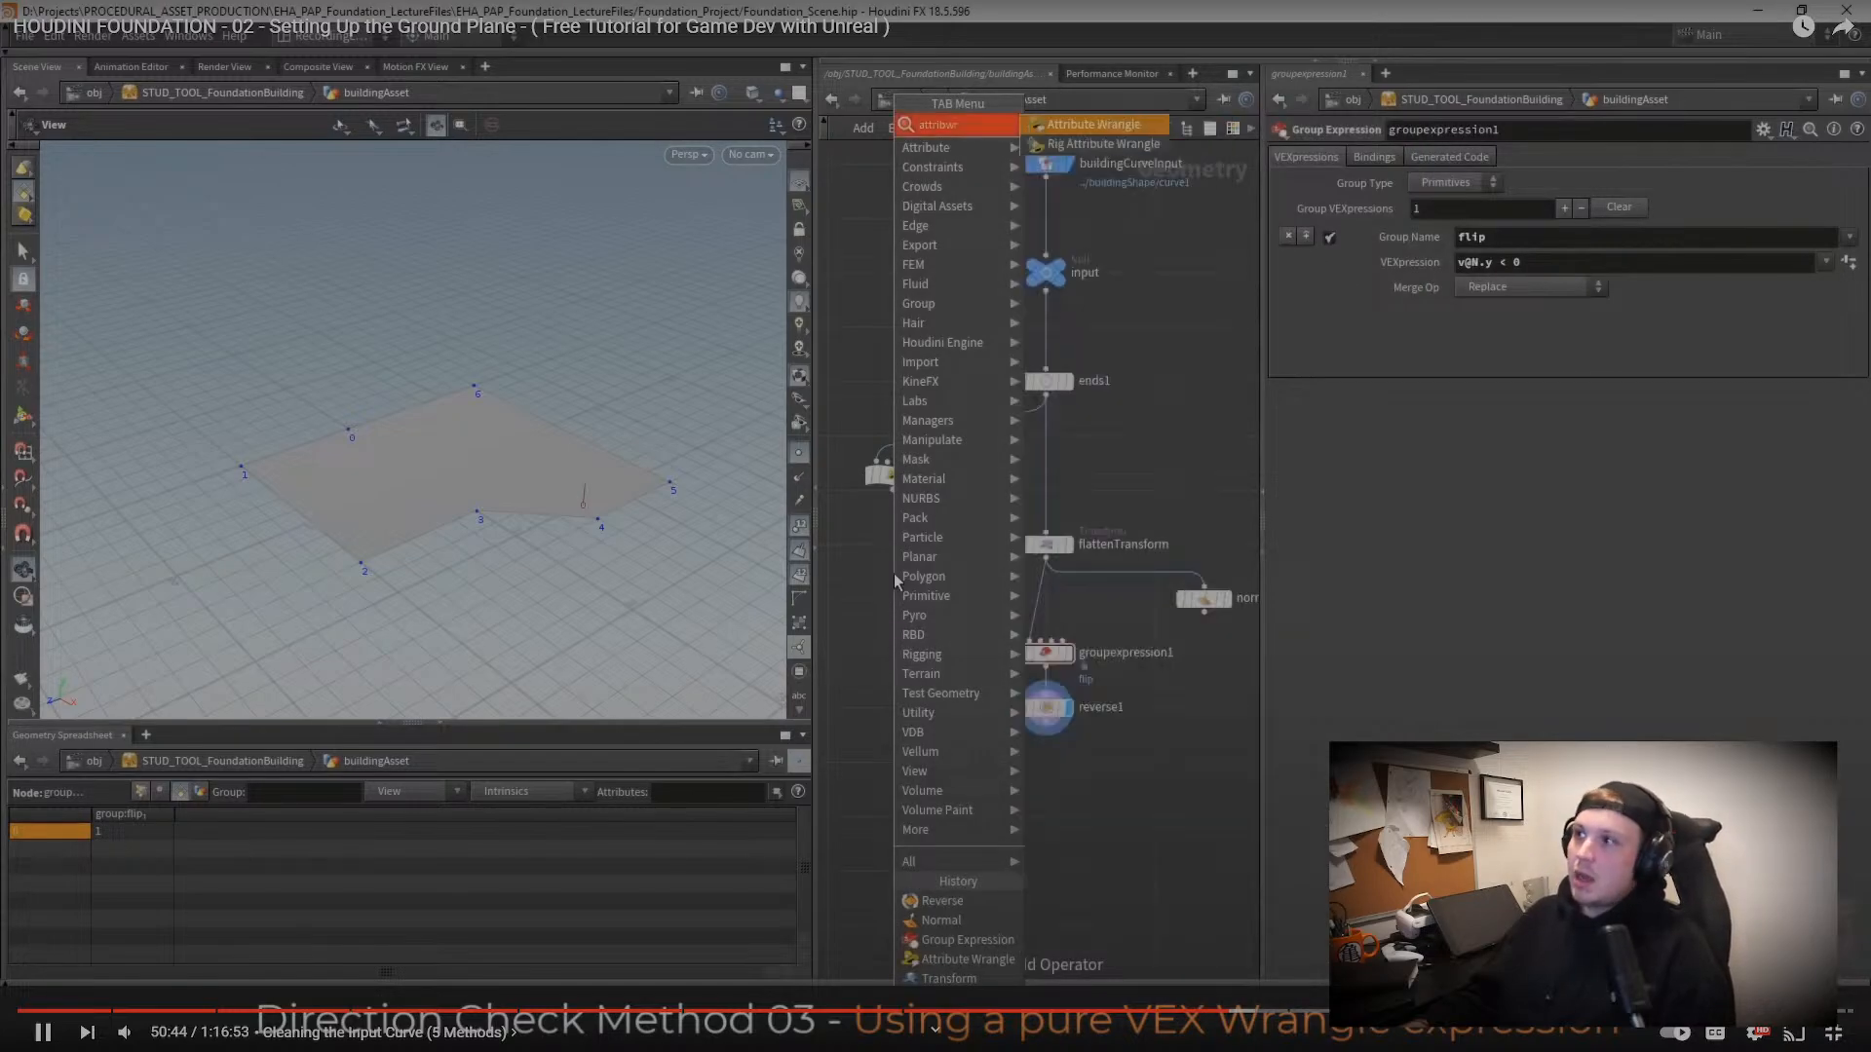
key("Return")
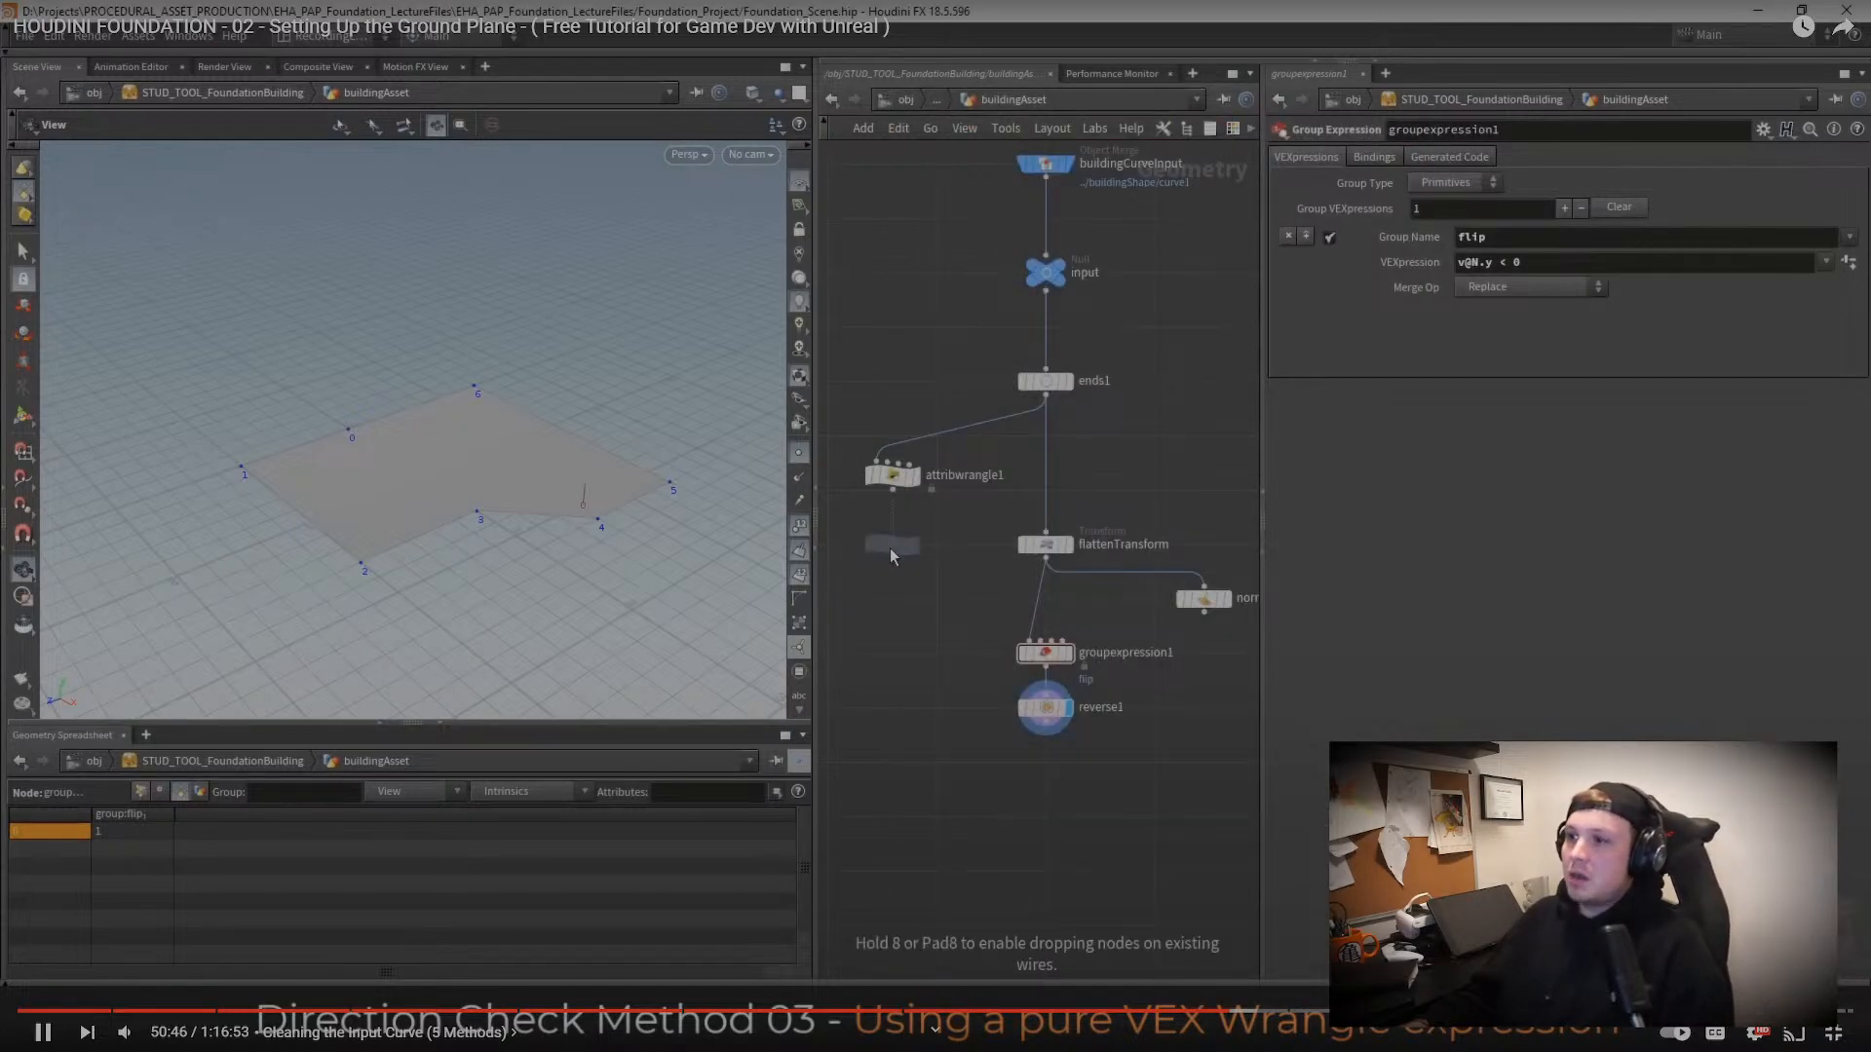
left_click(890, 545)
left_click(892, 532)
left_click(892, 490)
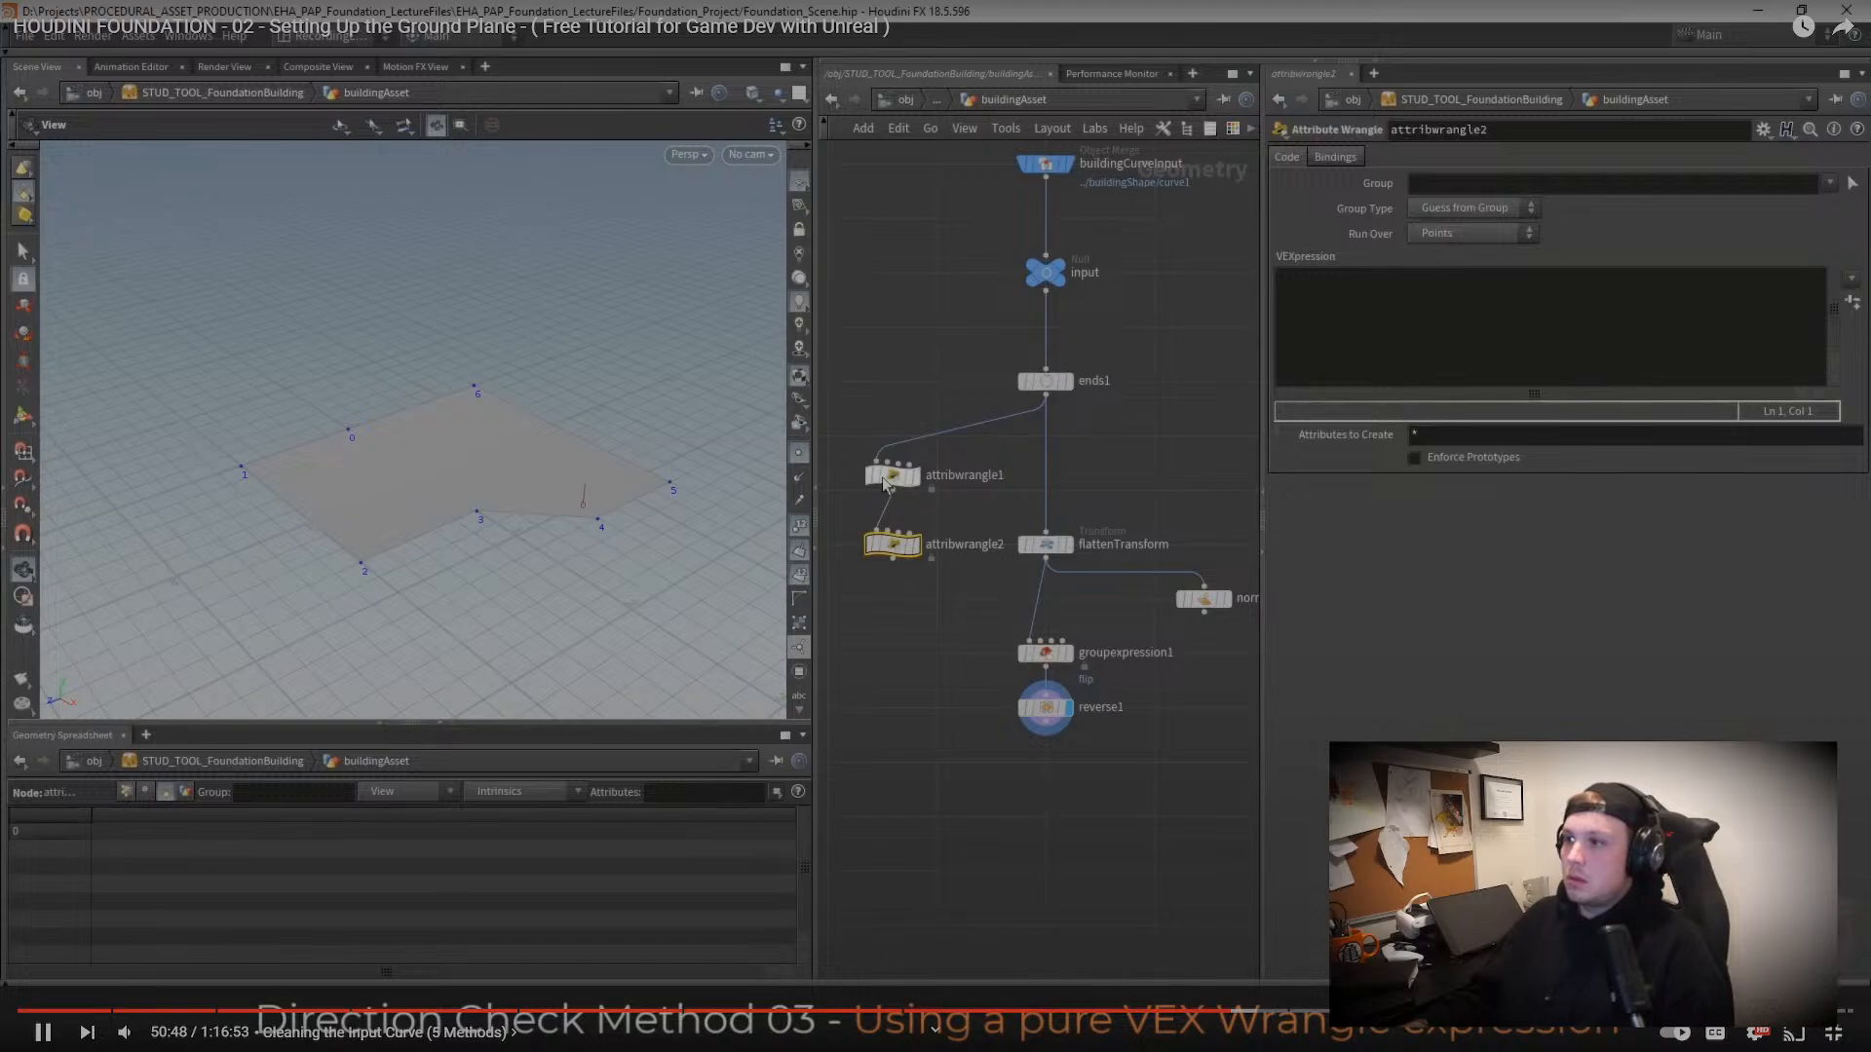
left_click(917, 545)
middle_click_drag(946, 522, 947, 573)
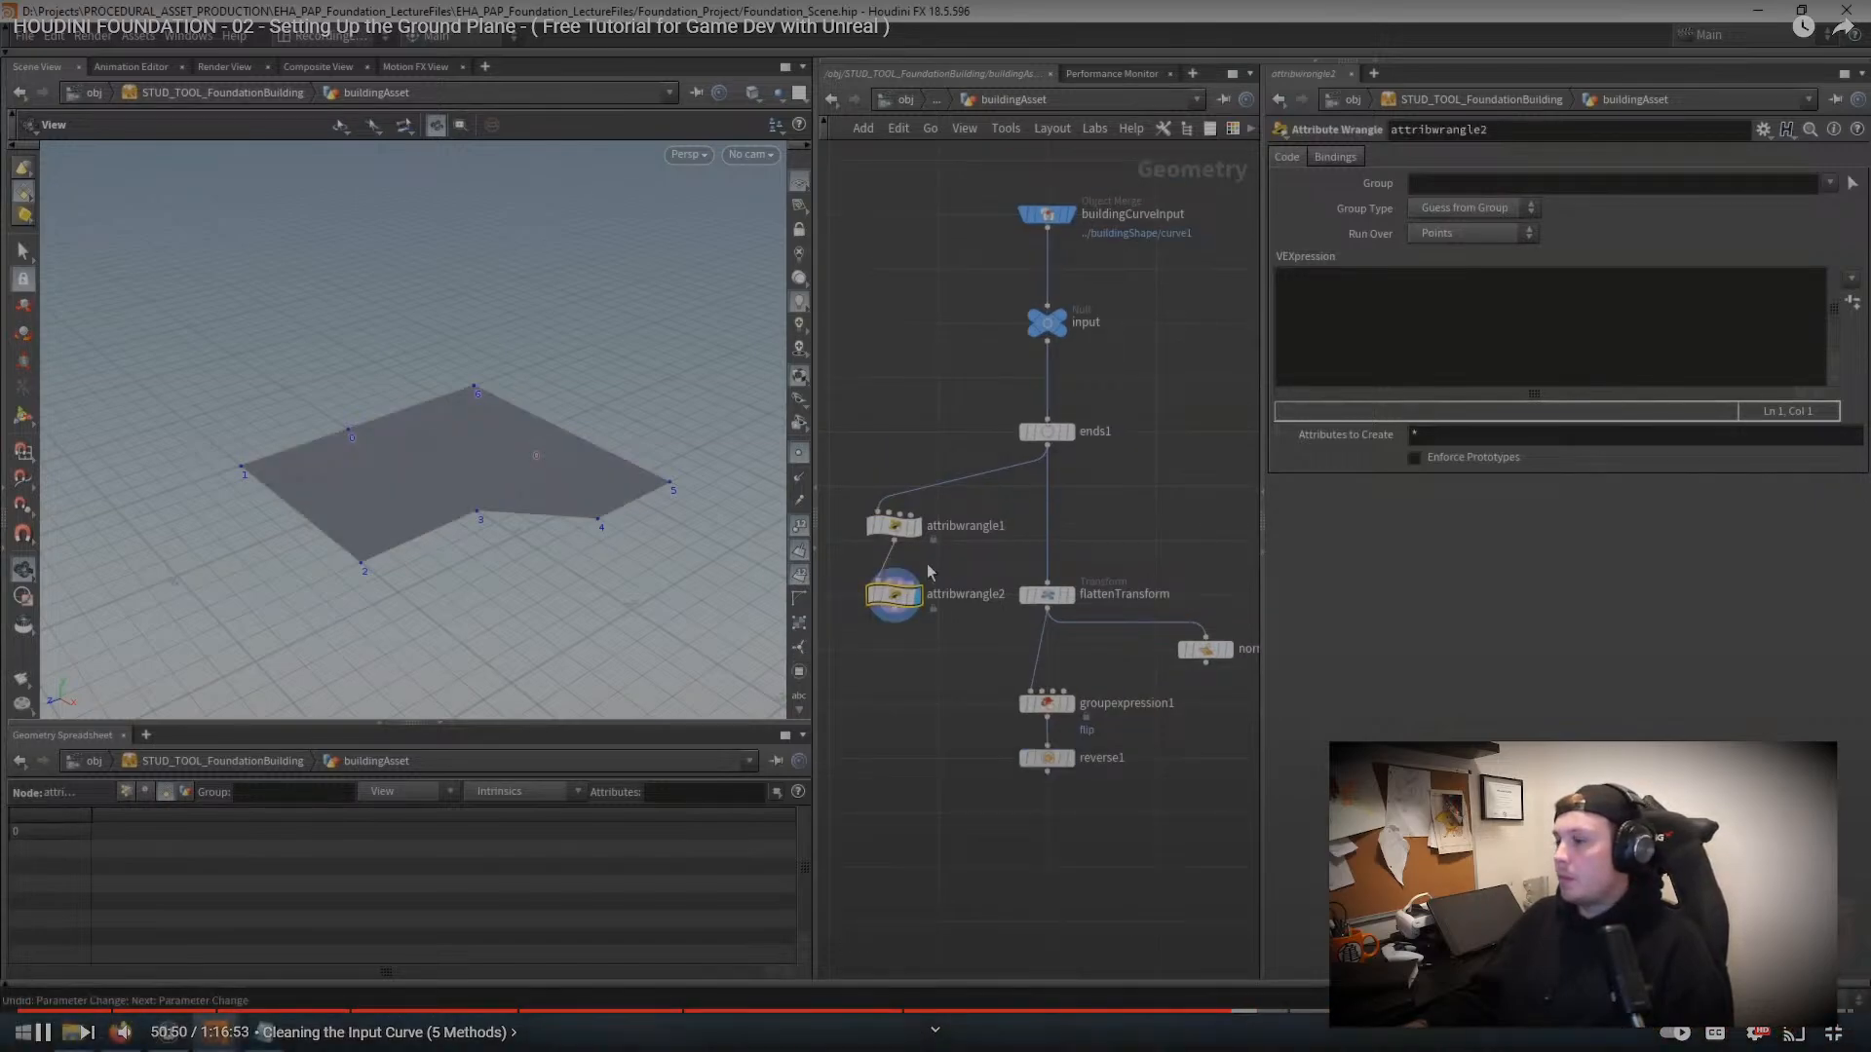
Step: Review the code in attribwrangle1, then set attribwrangle2 to run over Primitives
left_click(913, 531)
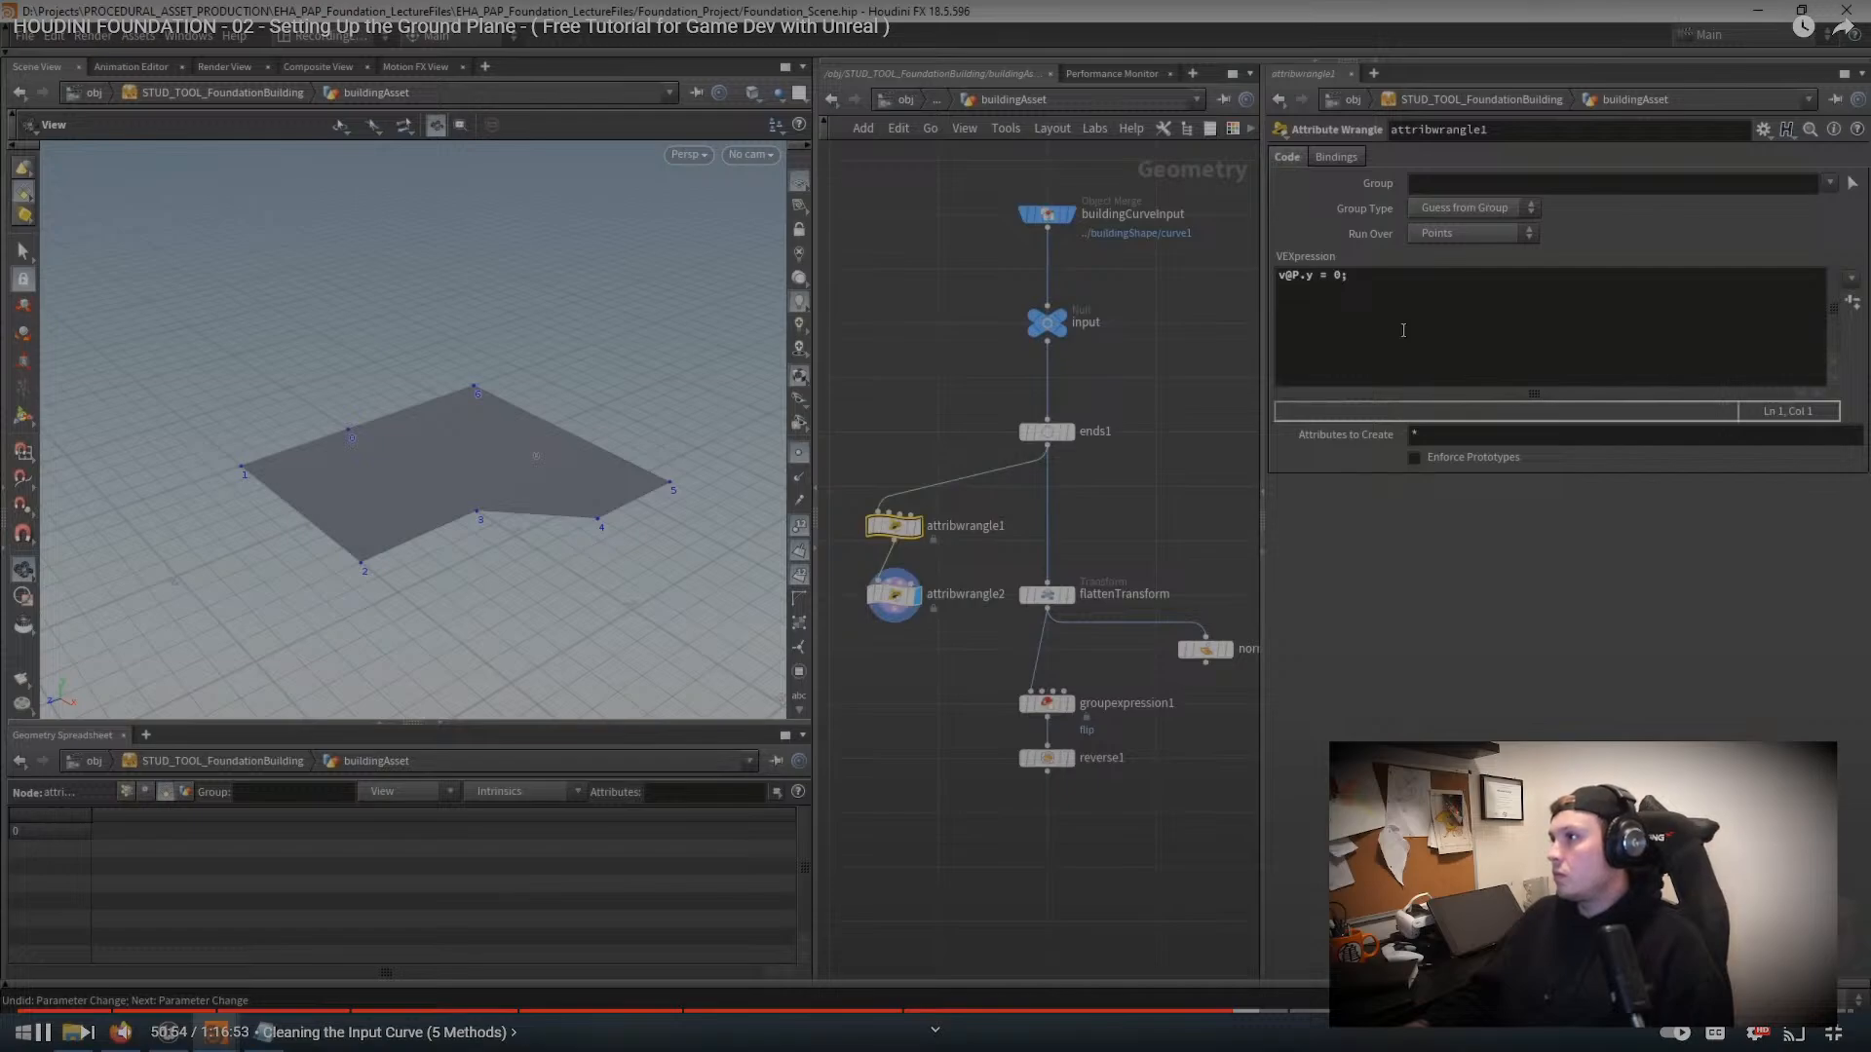
left_click(1397, 281)
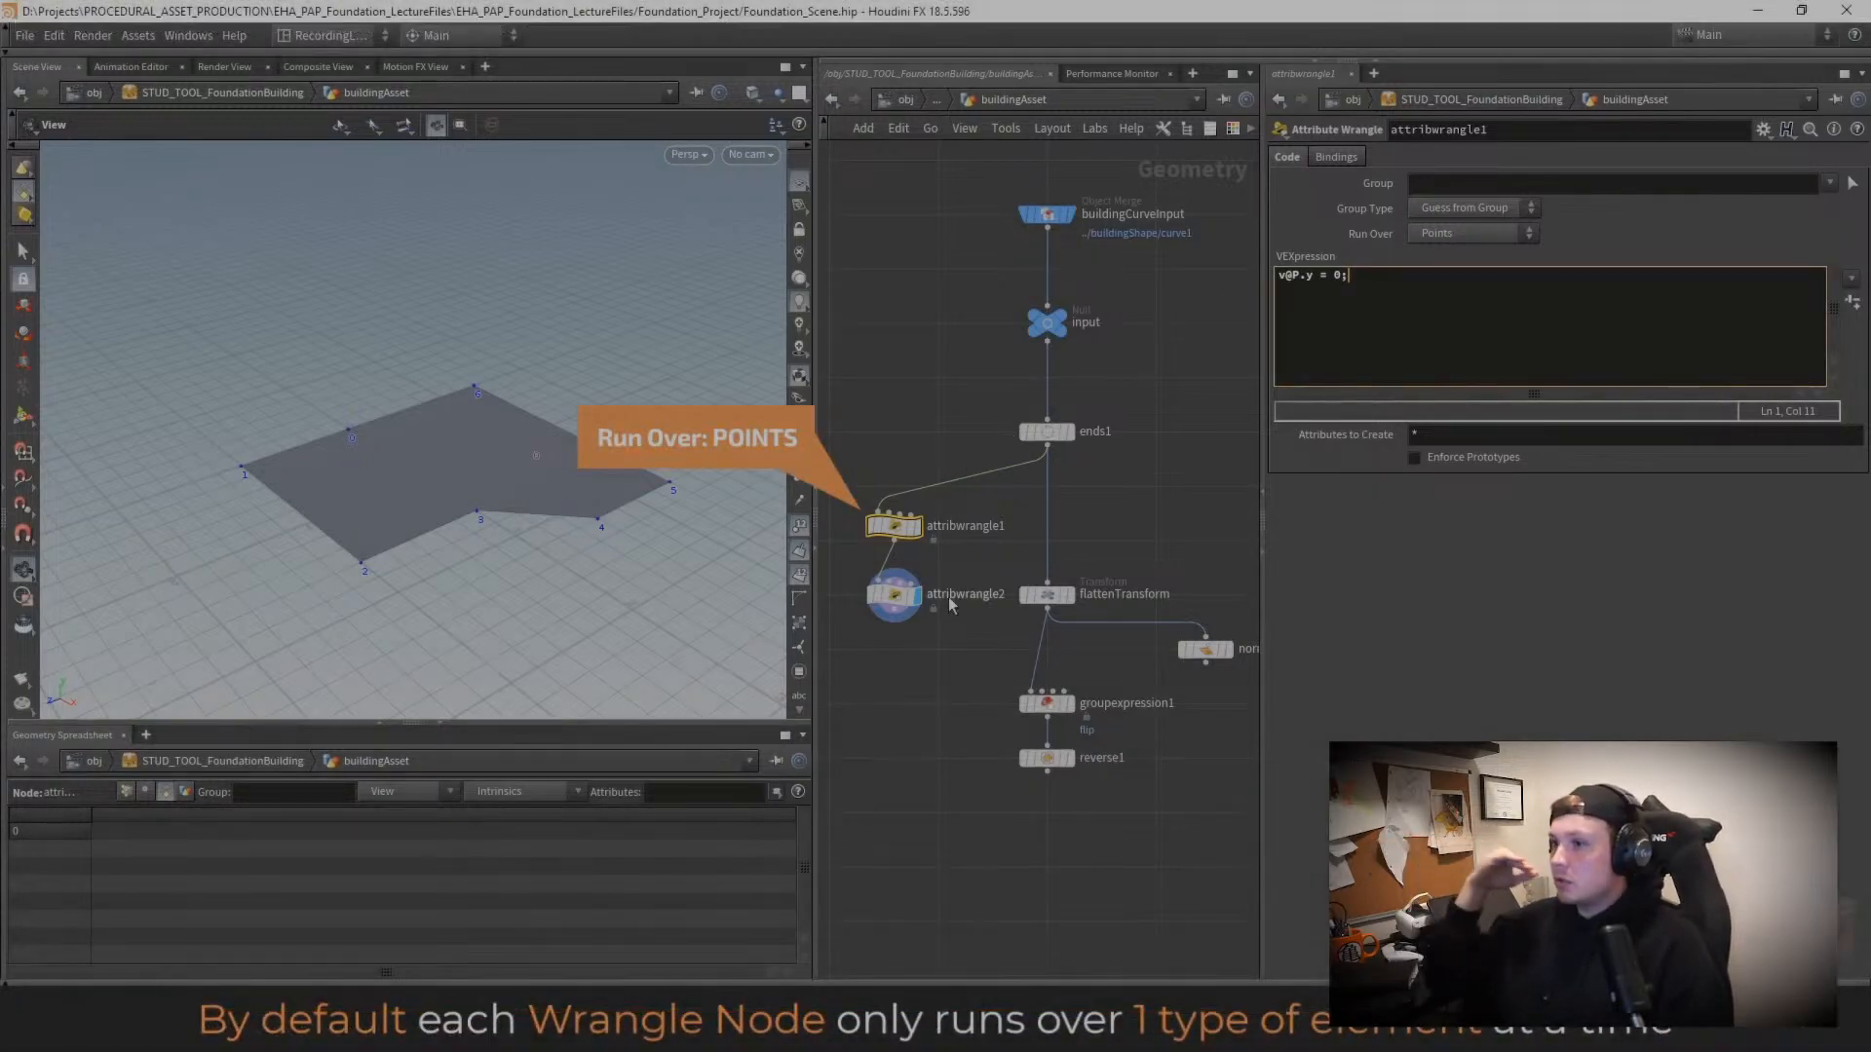
mouse_move(906, 531)
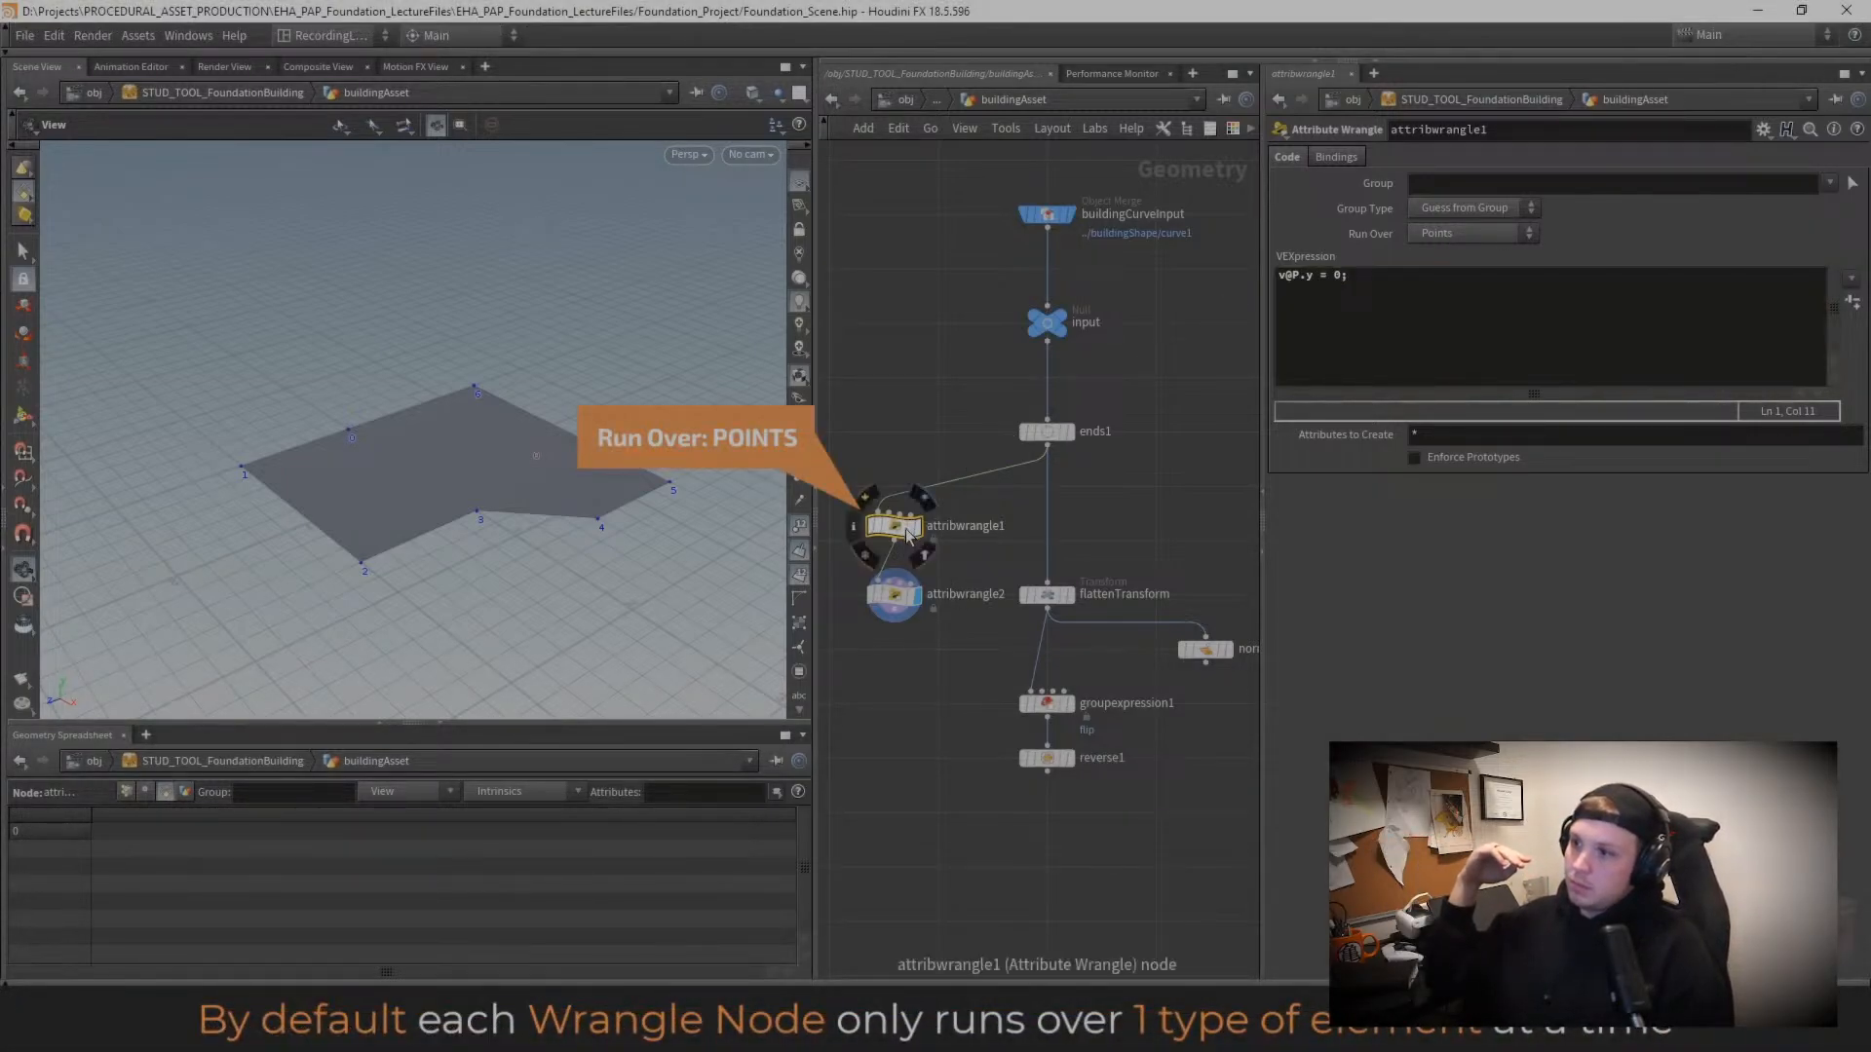
left_click(893, 595)
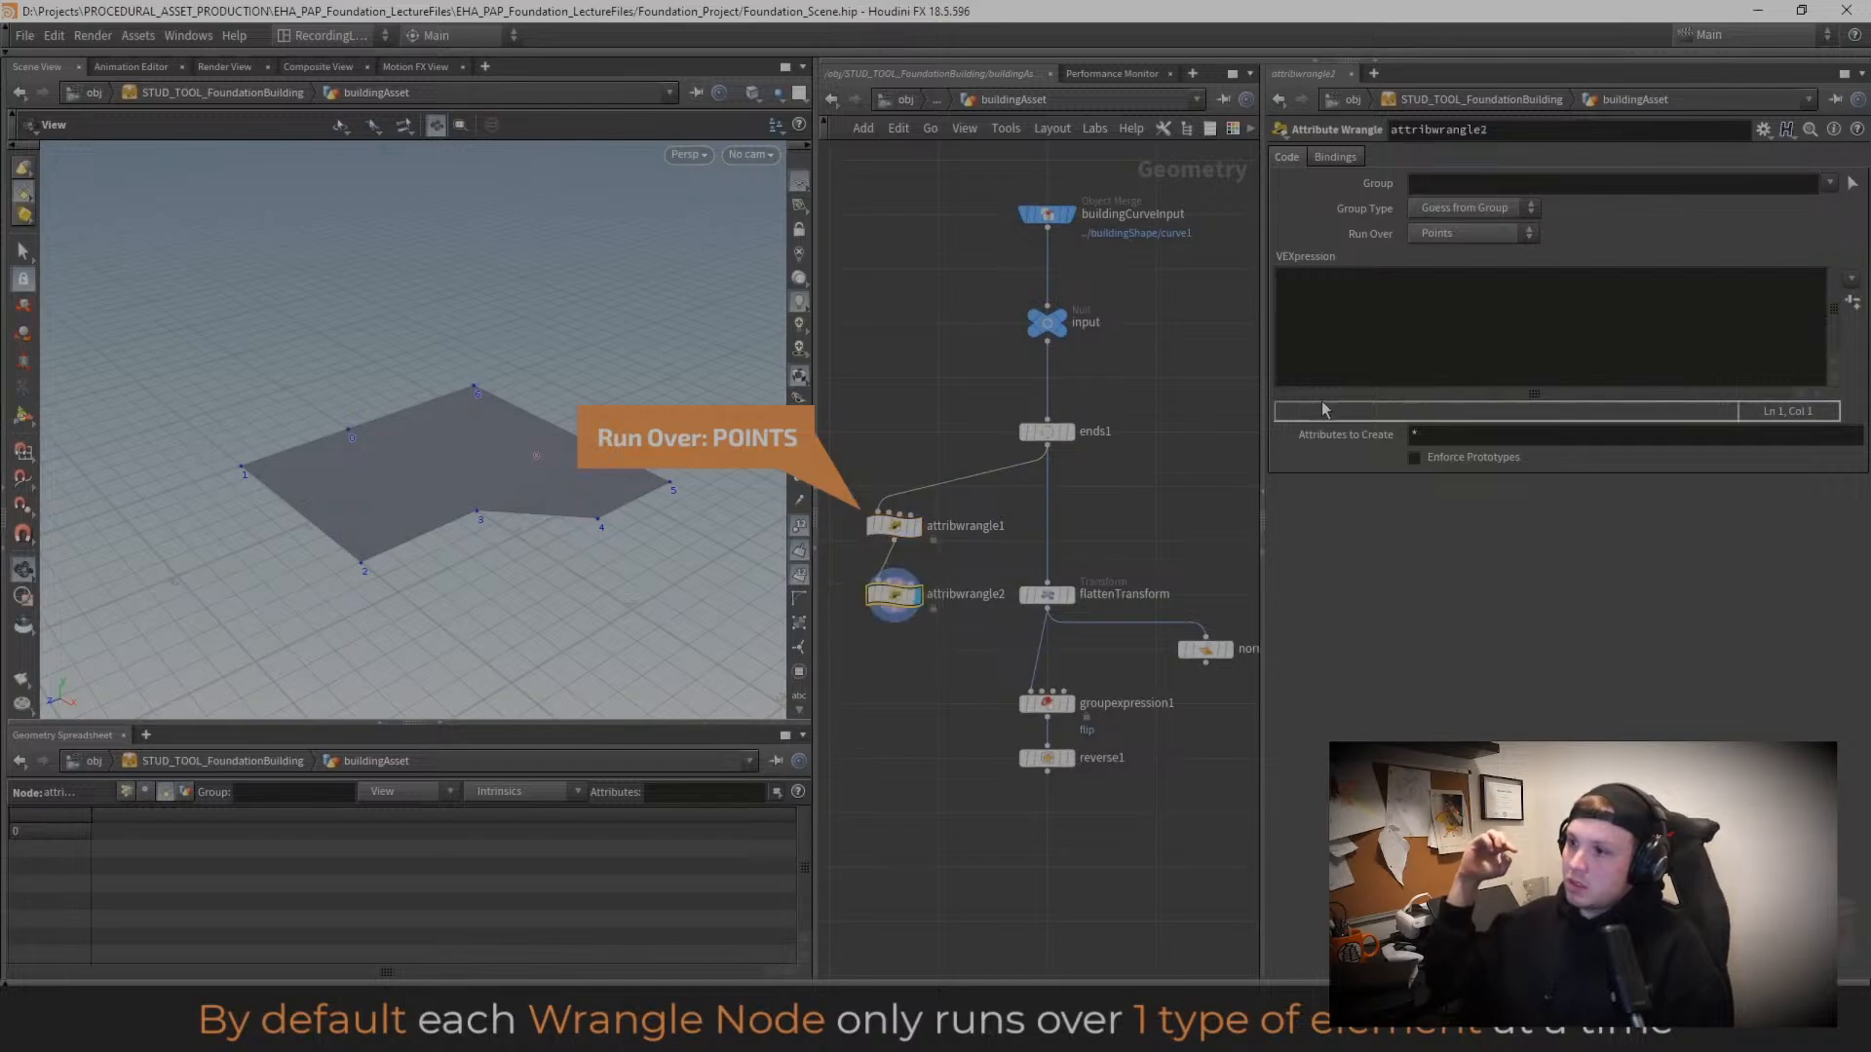
left_click(1458, 243)
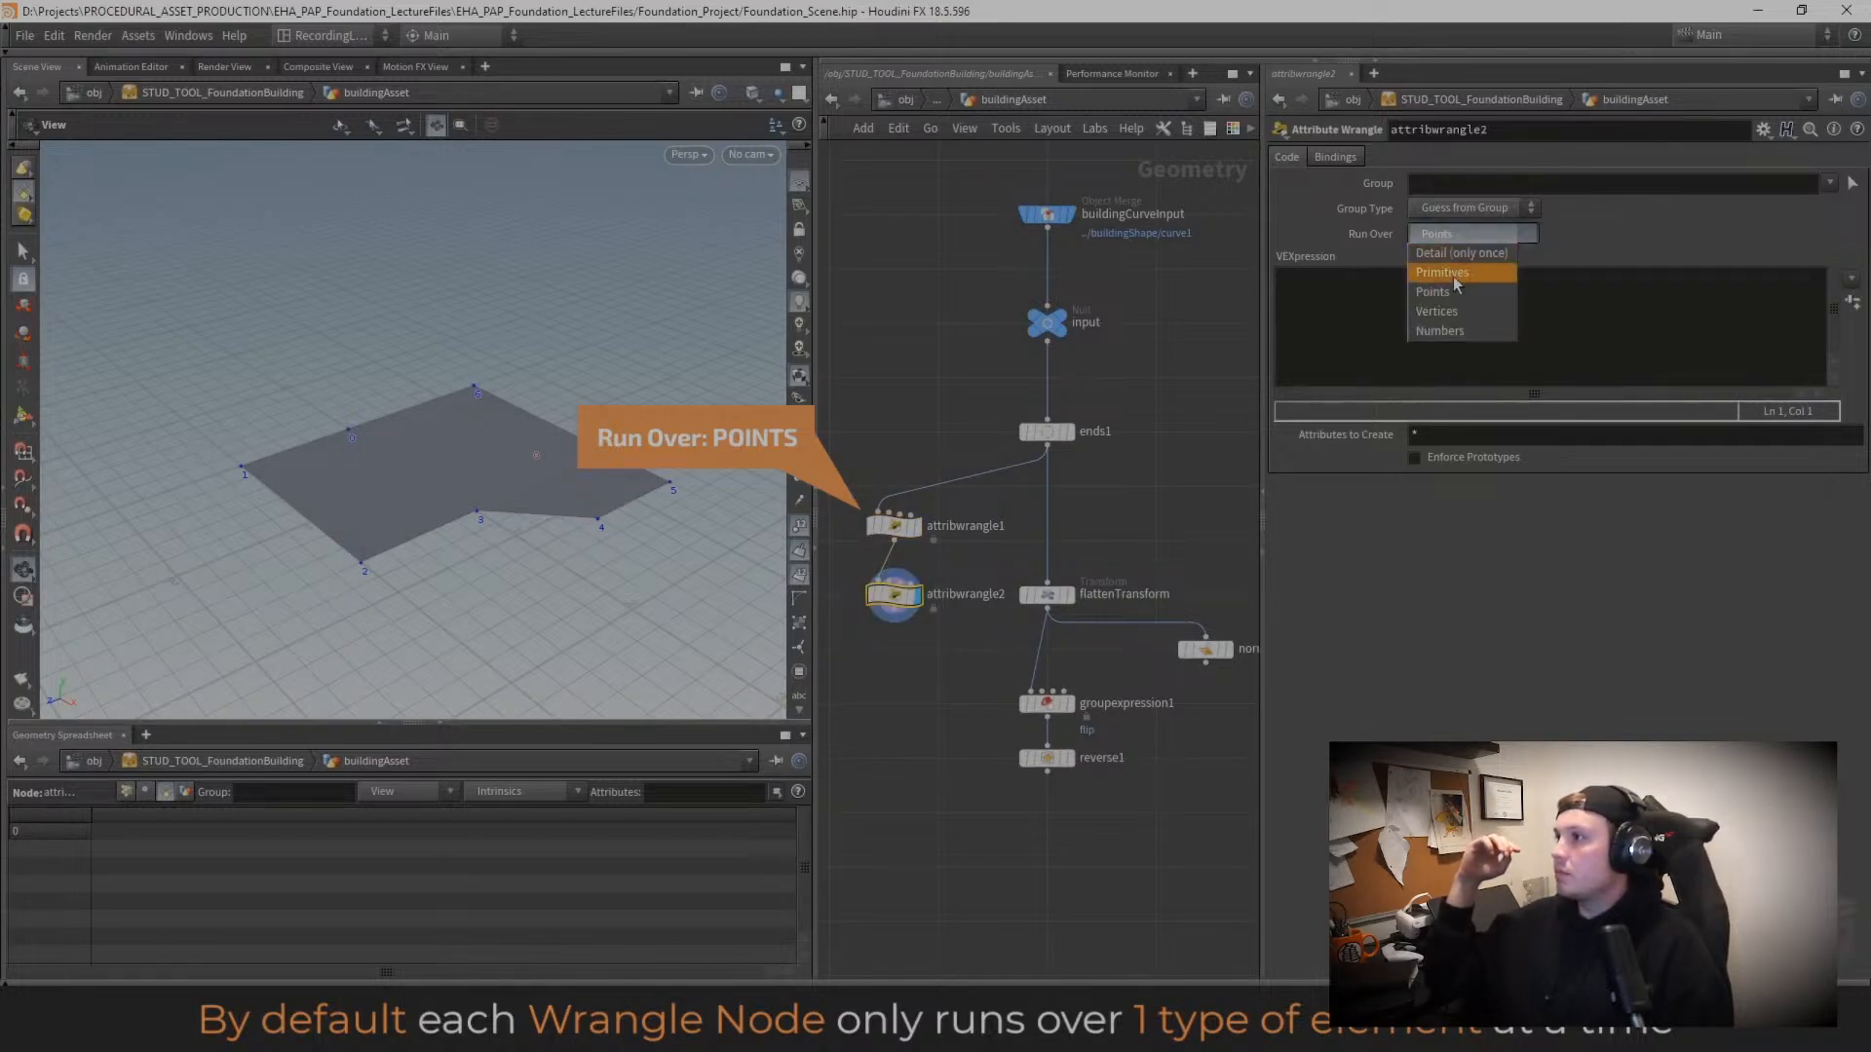
left_click(1454, 282)
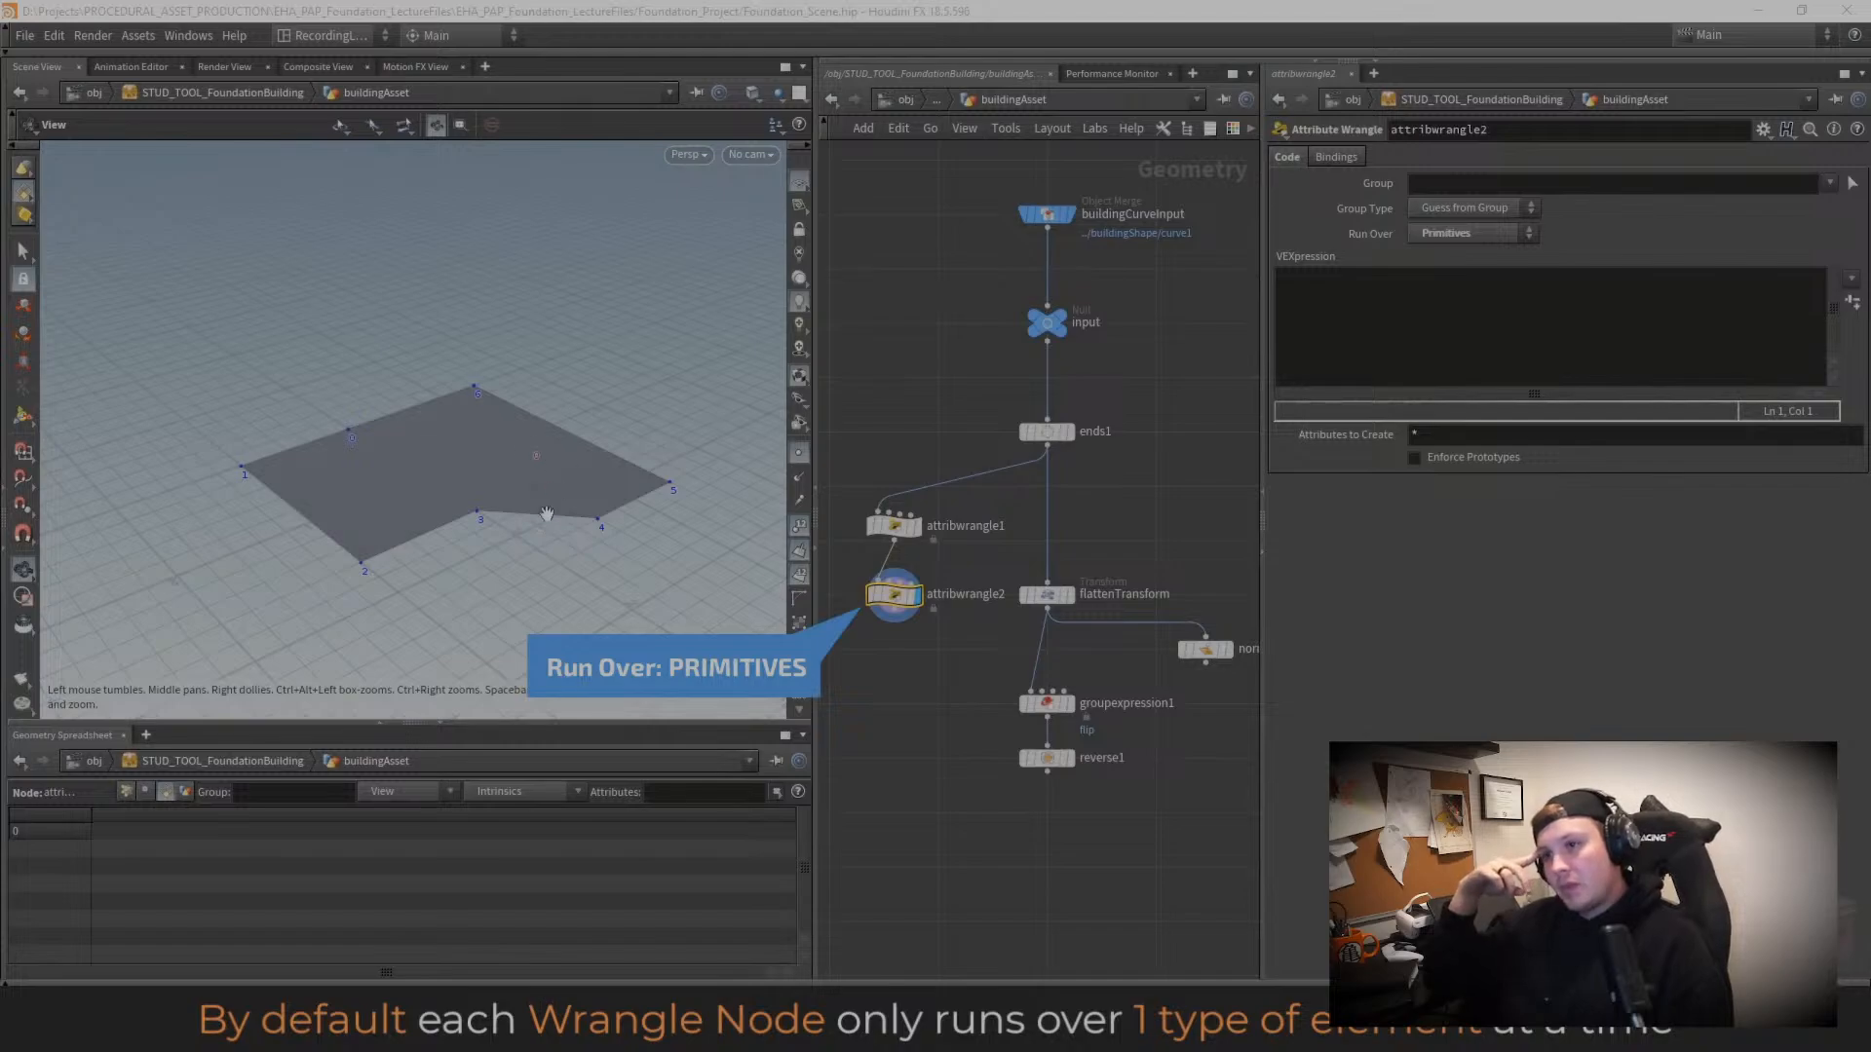
left_click(1560, 319)
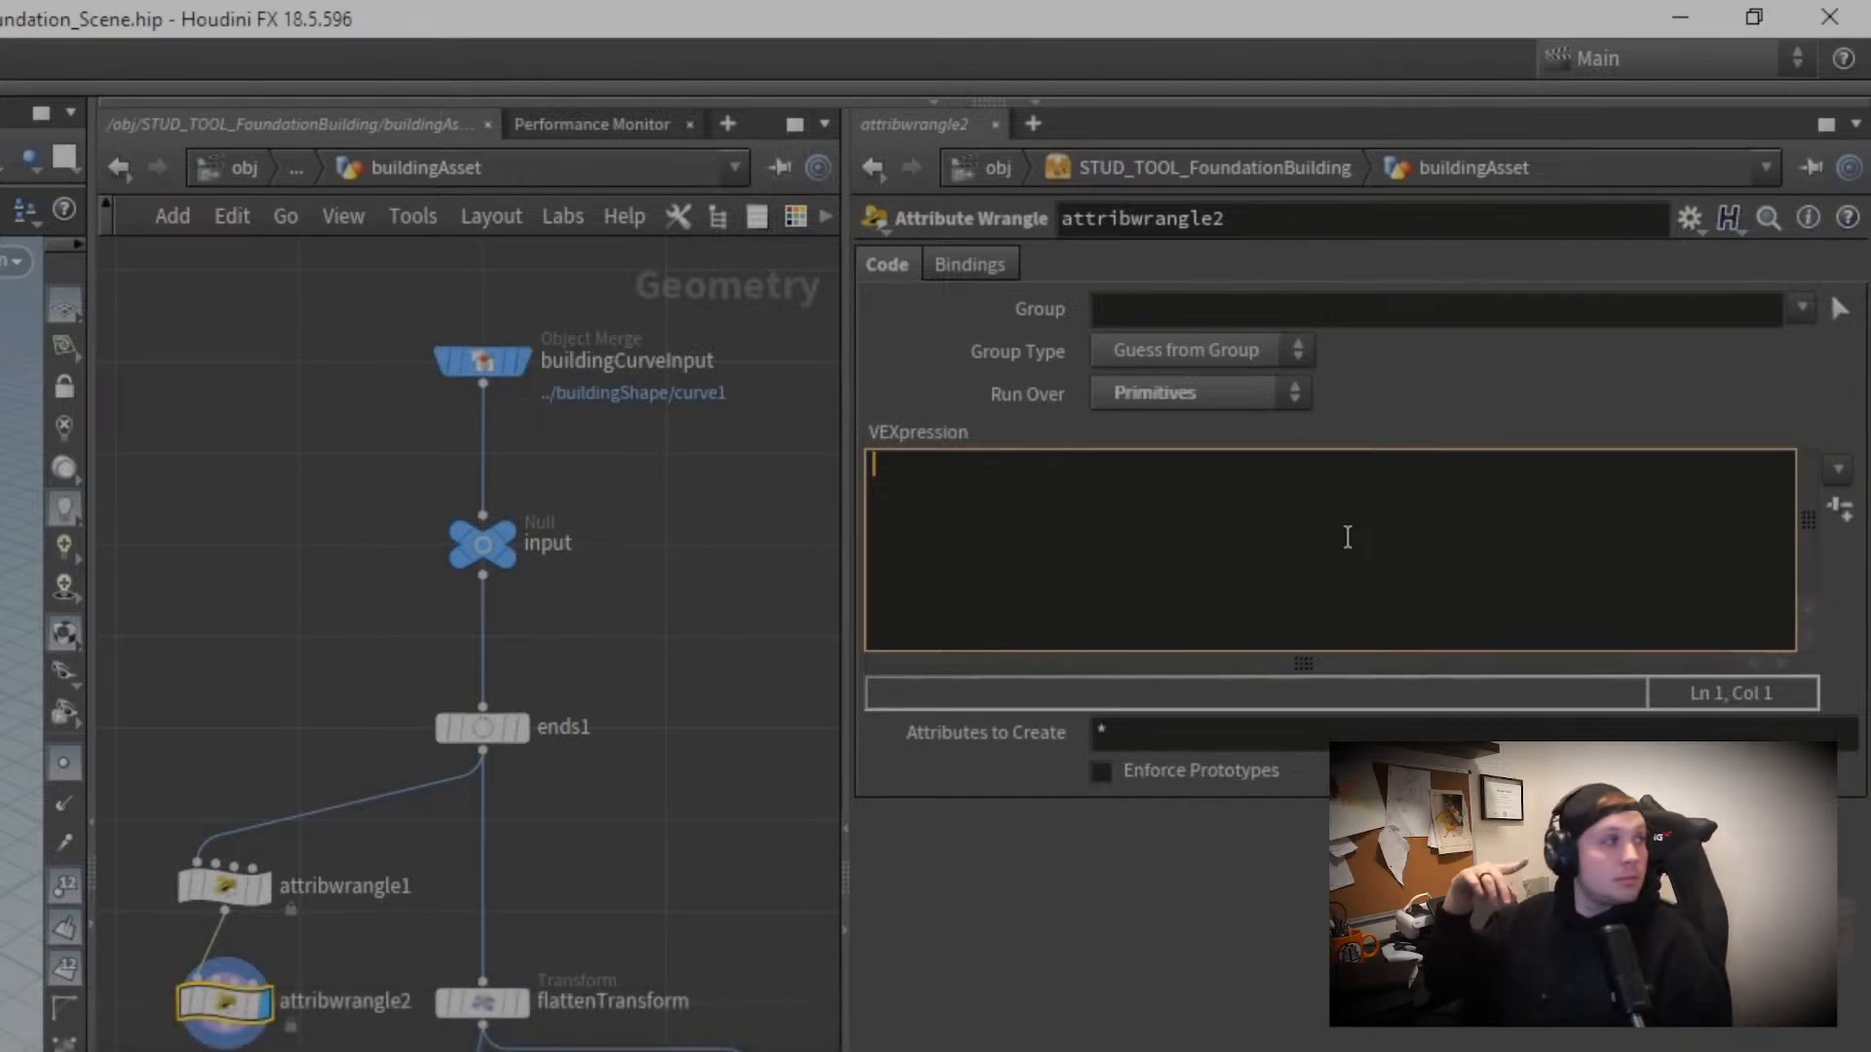
type("@group")
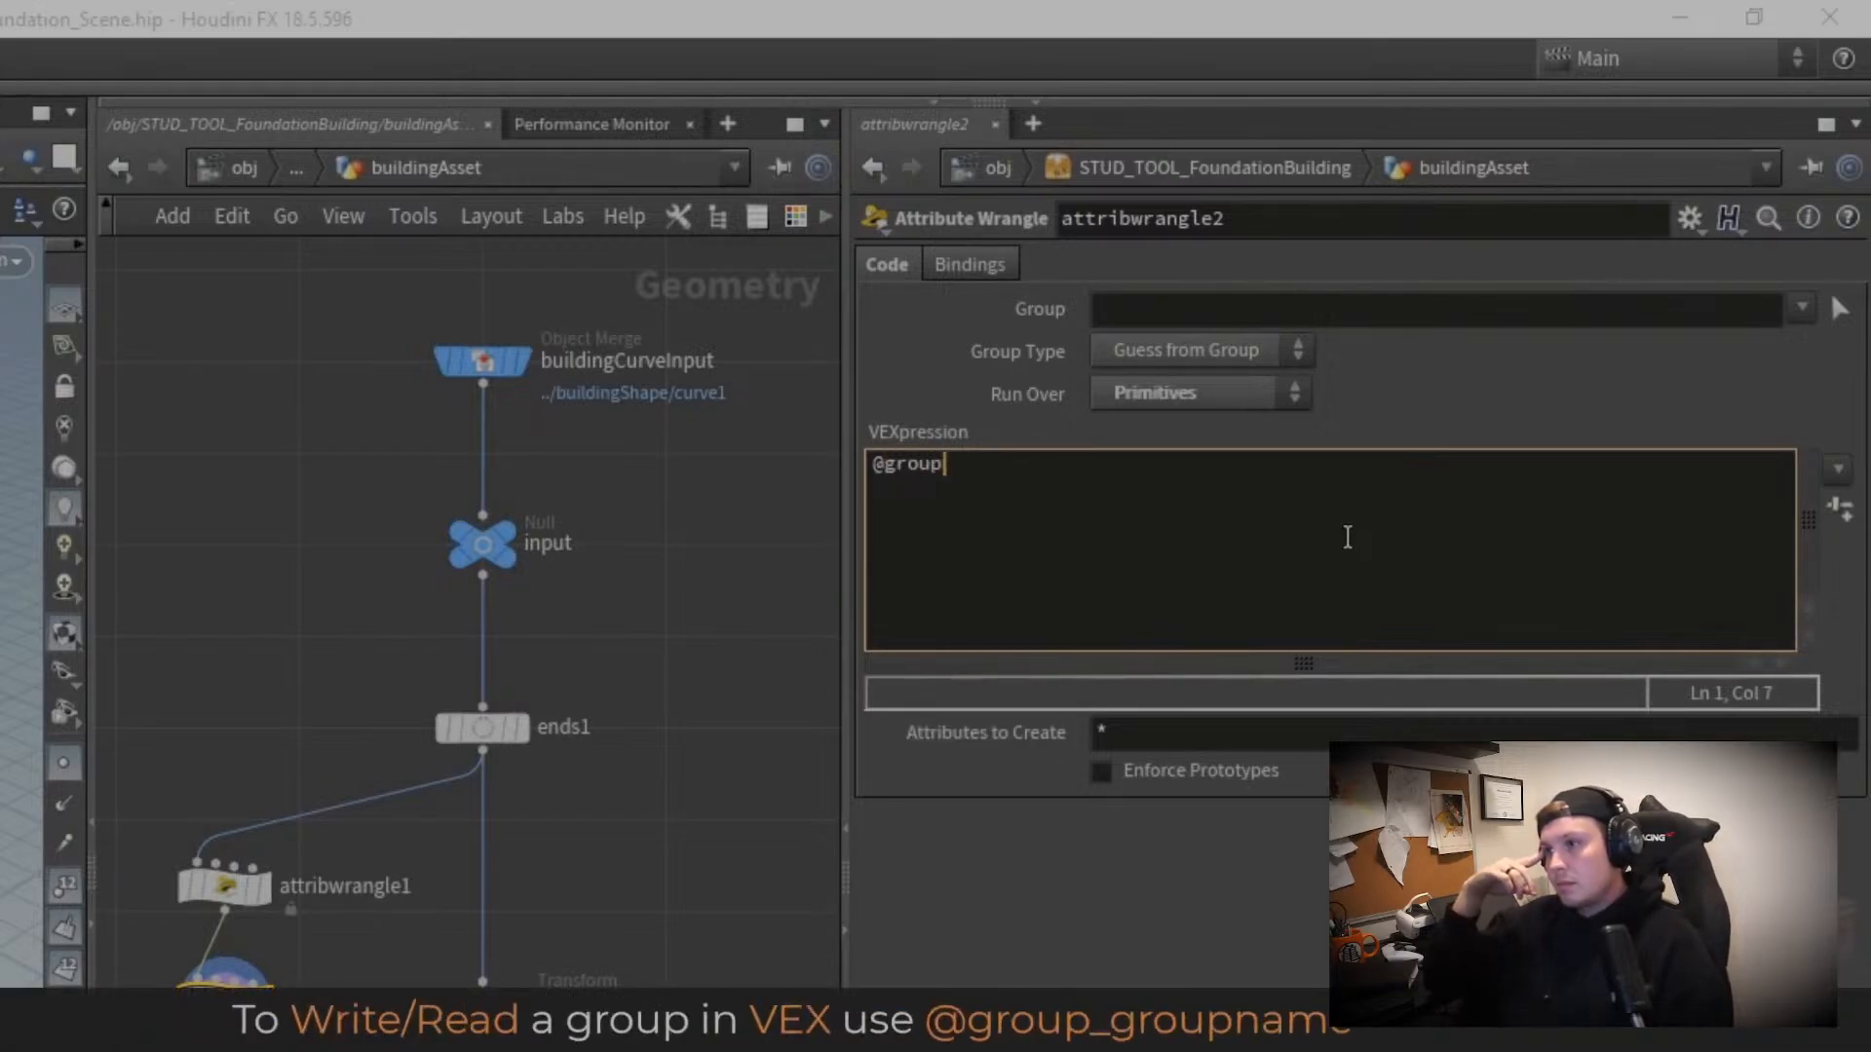
type("_")
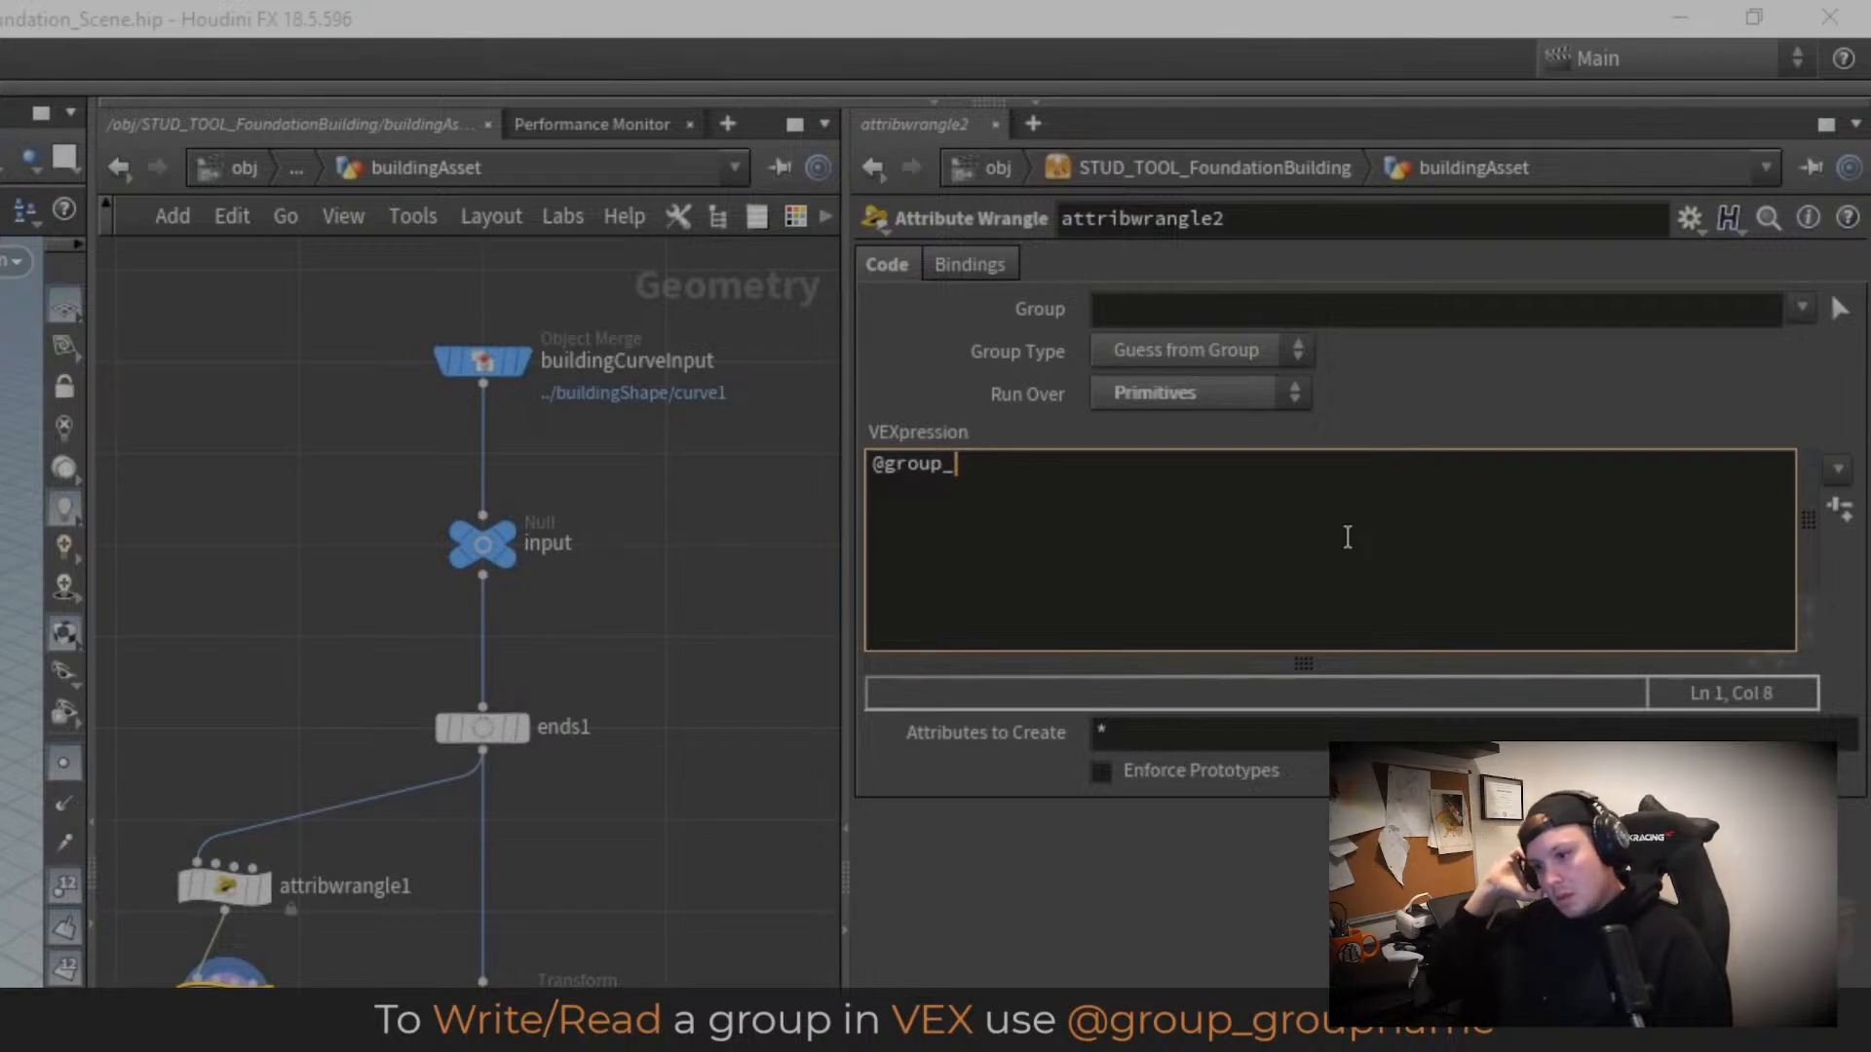
type("flip")
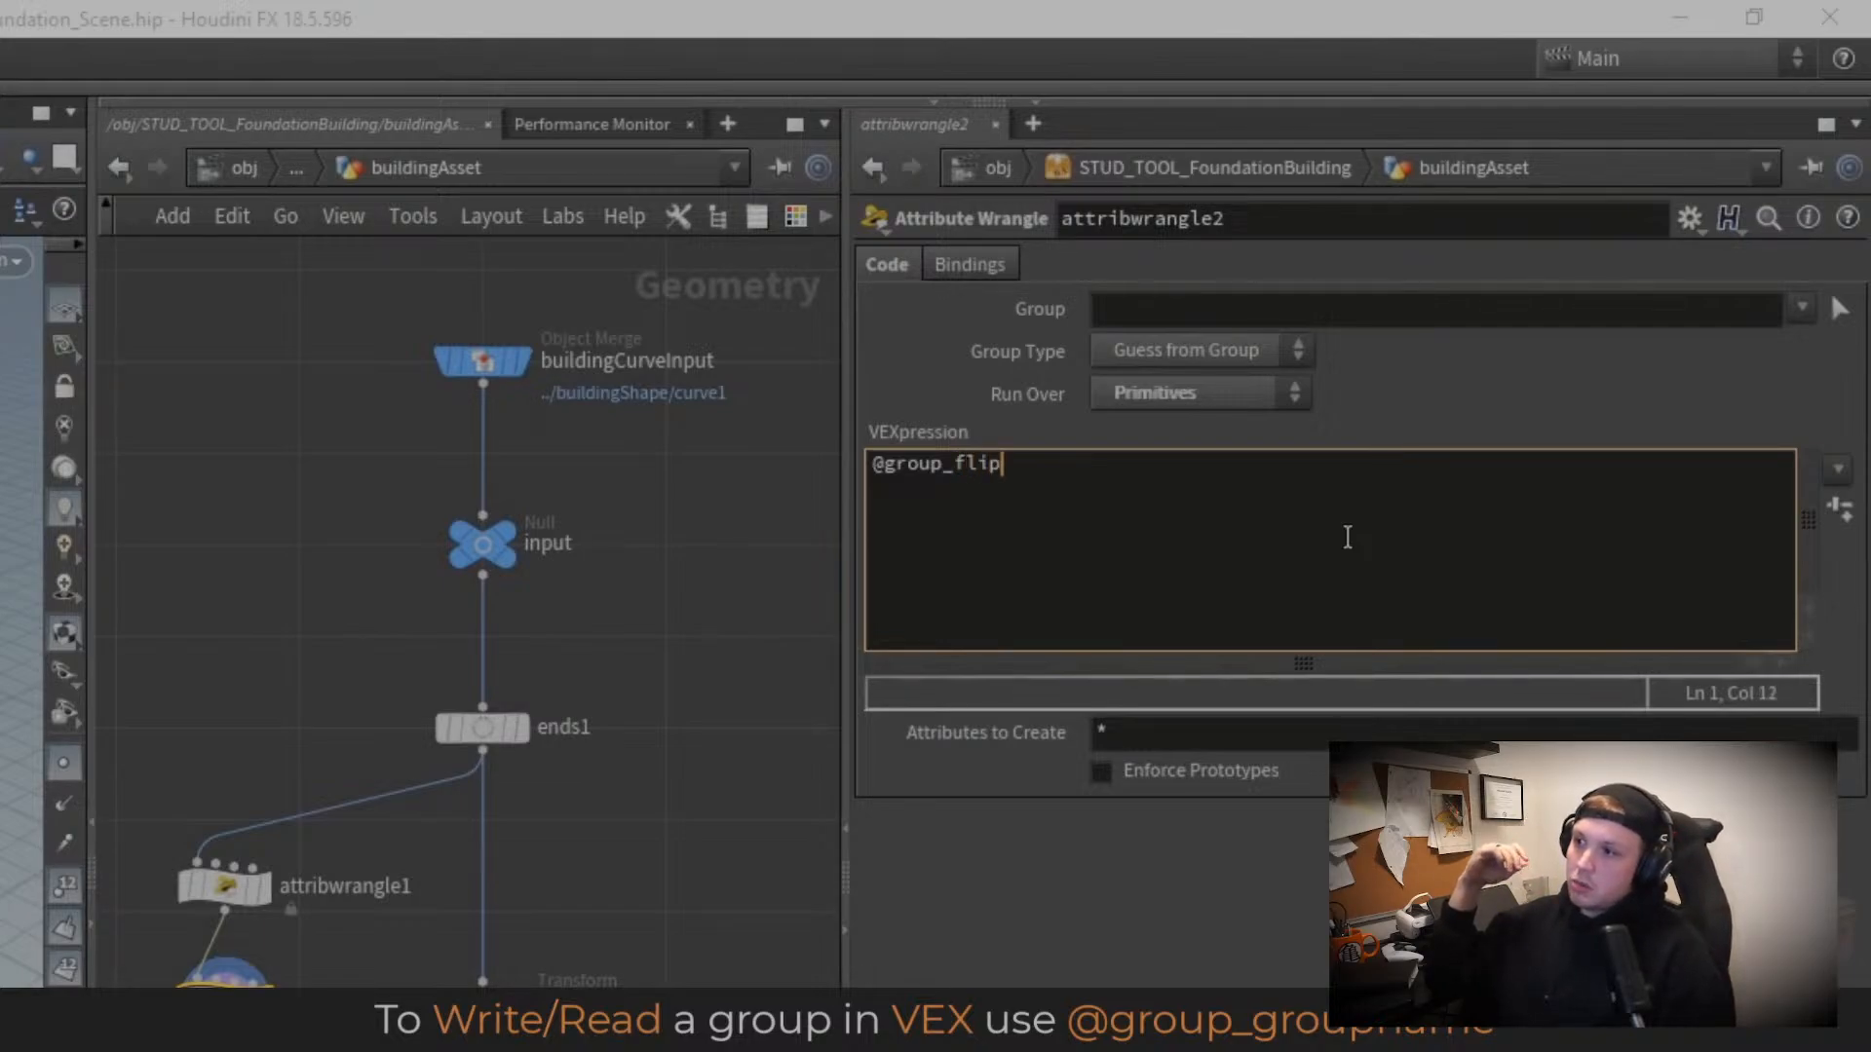
type(" =")
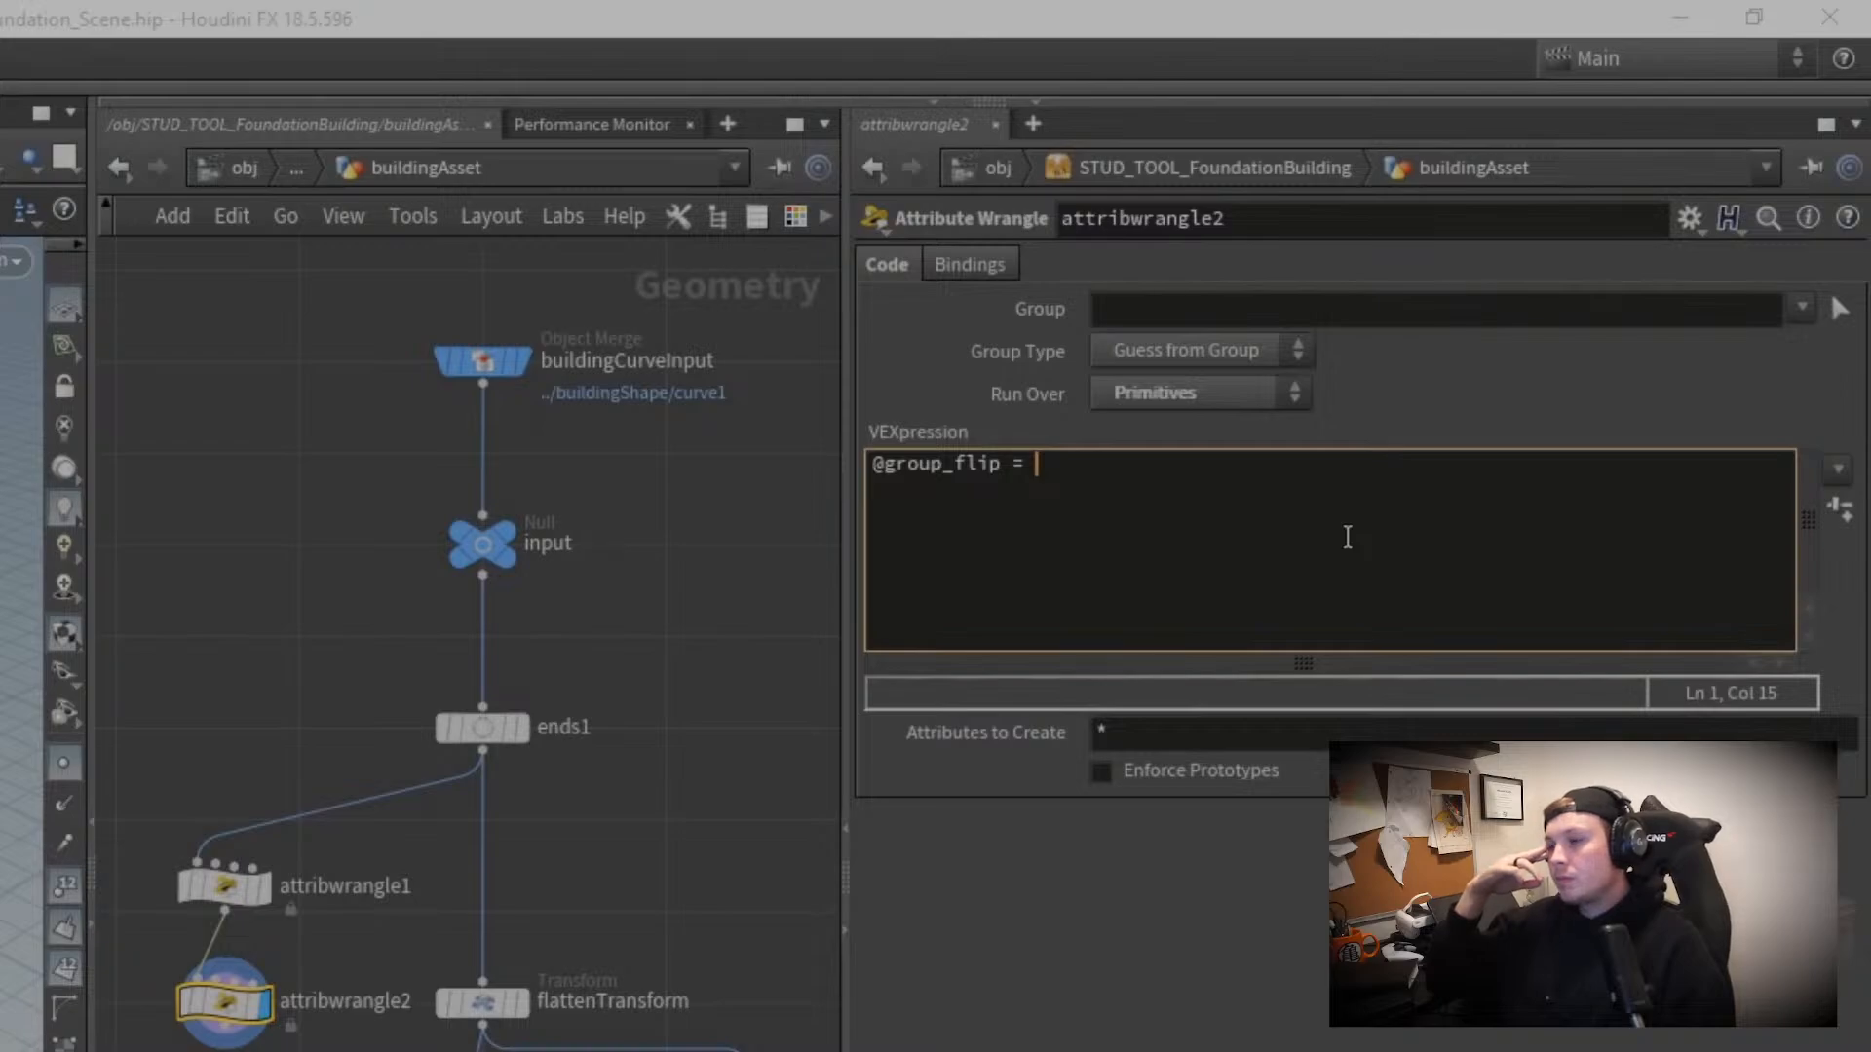
type("()")
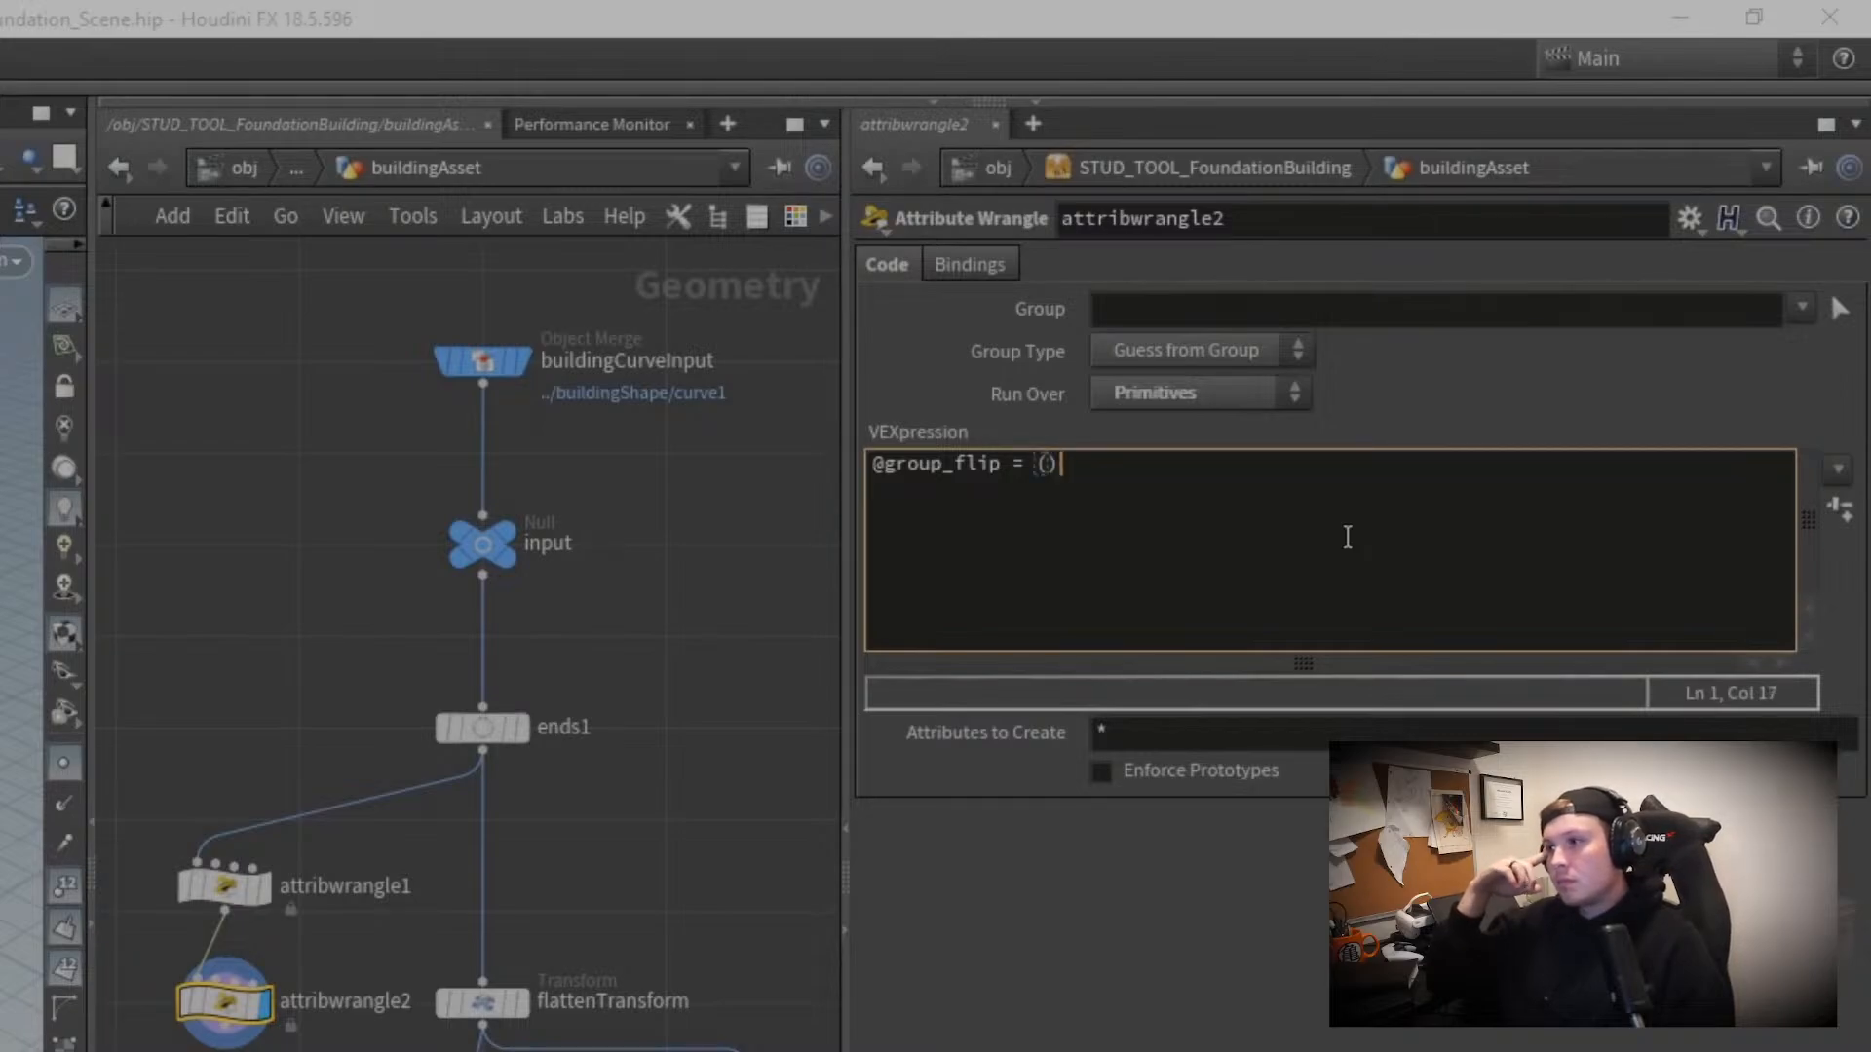
key("Left")
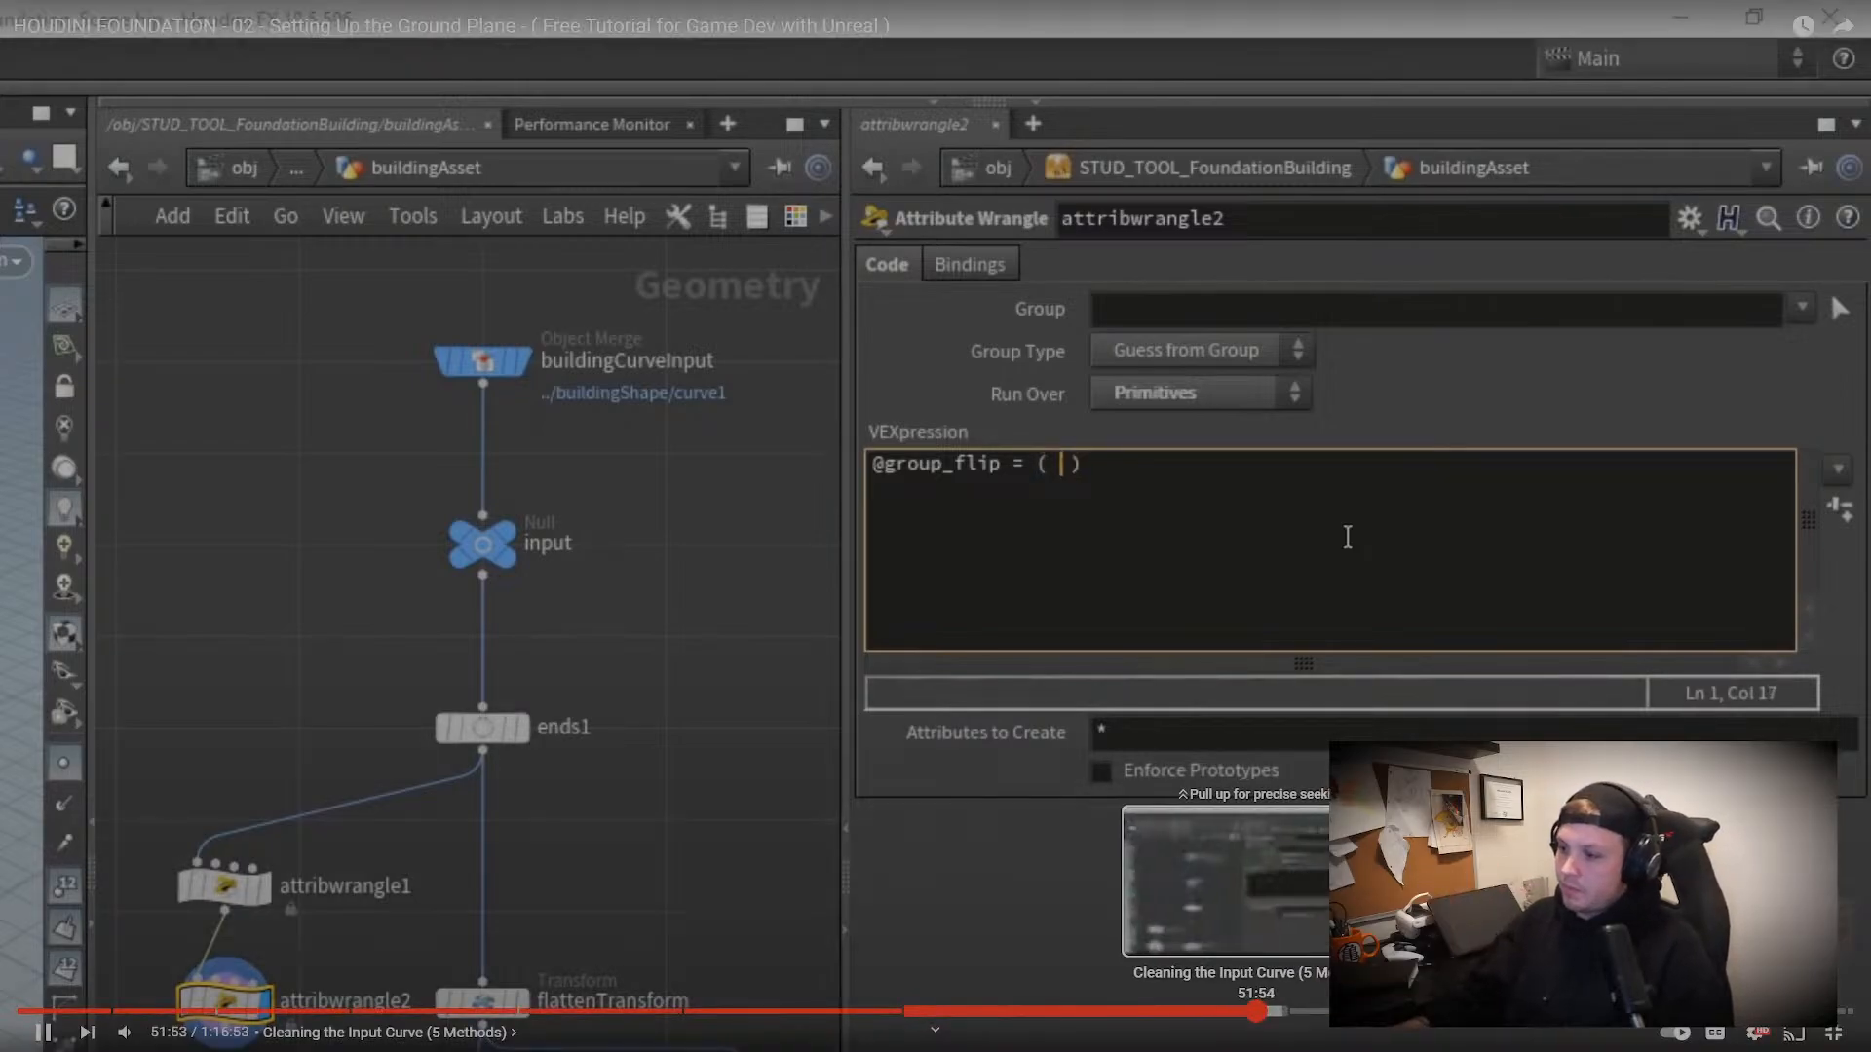
left_click(1248, 1010)
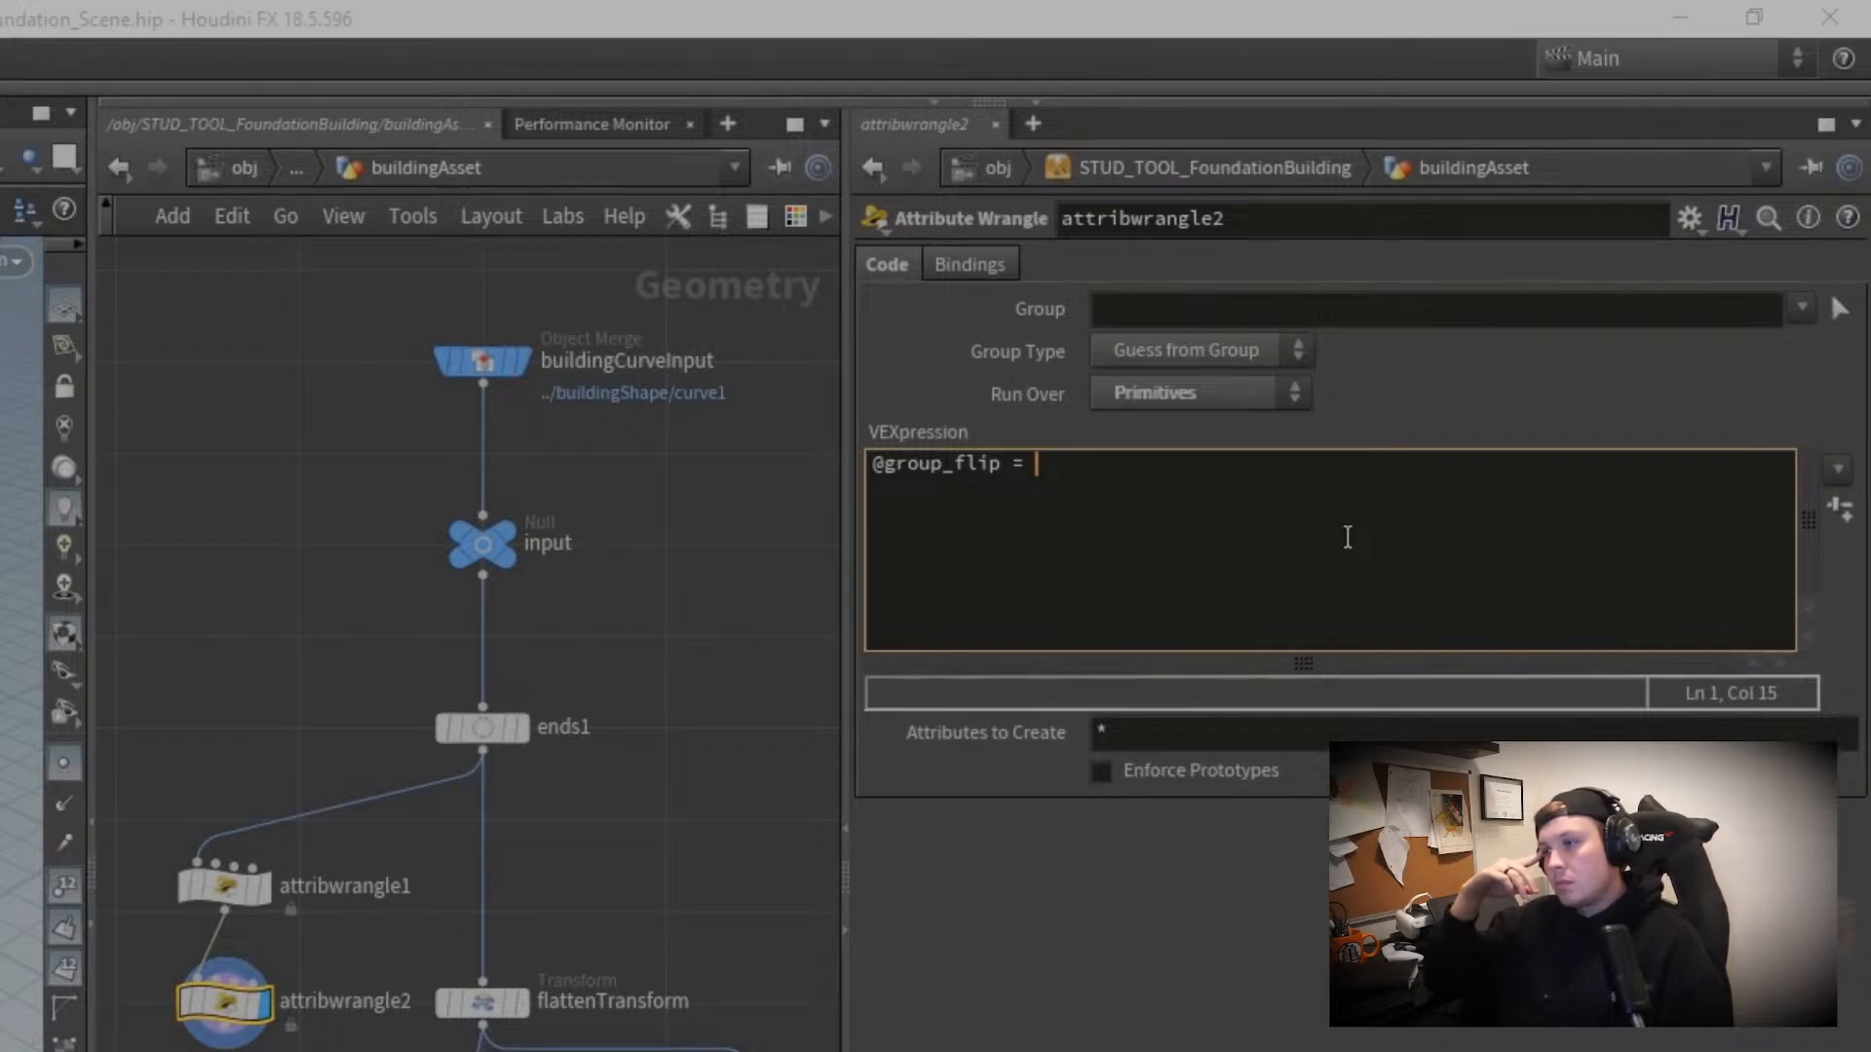
type("()")
key("Left")
key("Left")
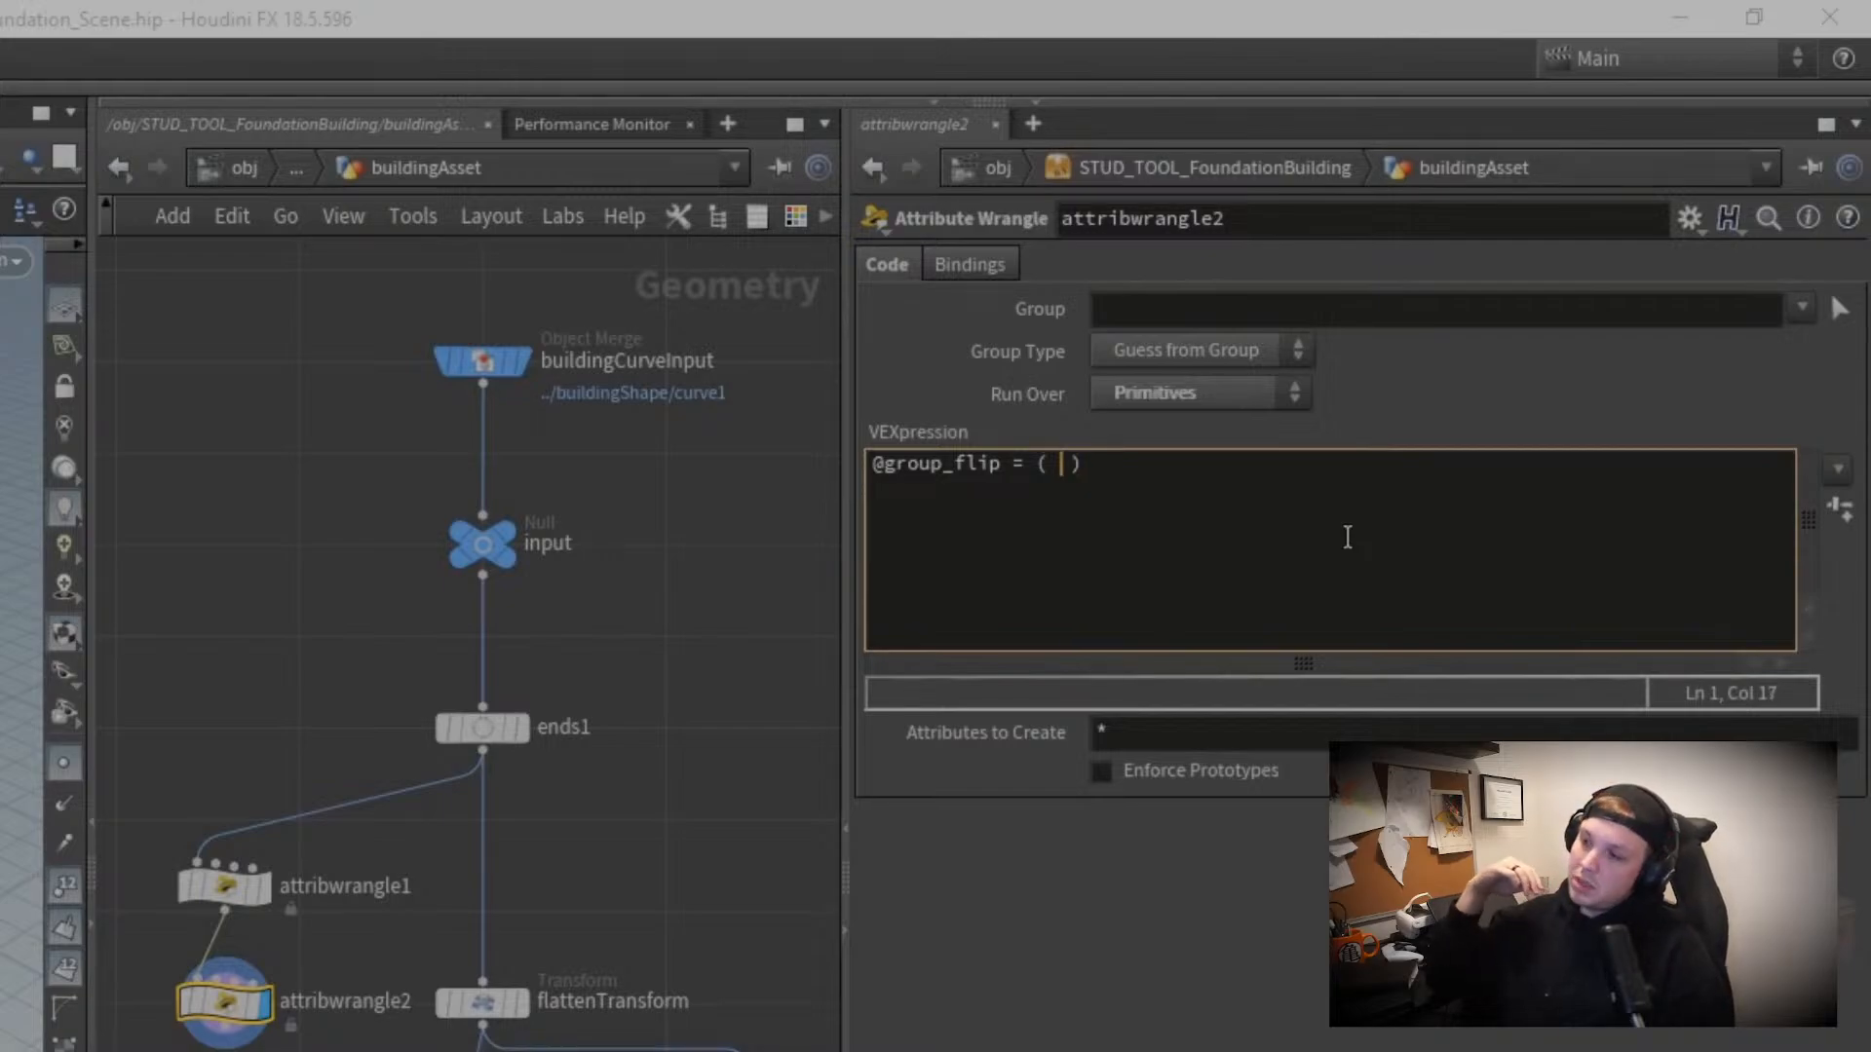
type("v@N")
type(".y")
type(" < 0")
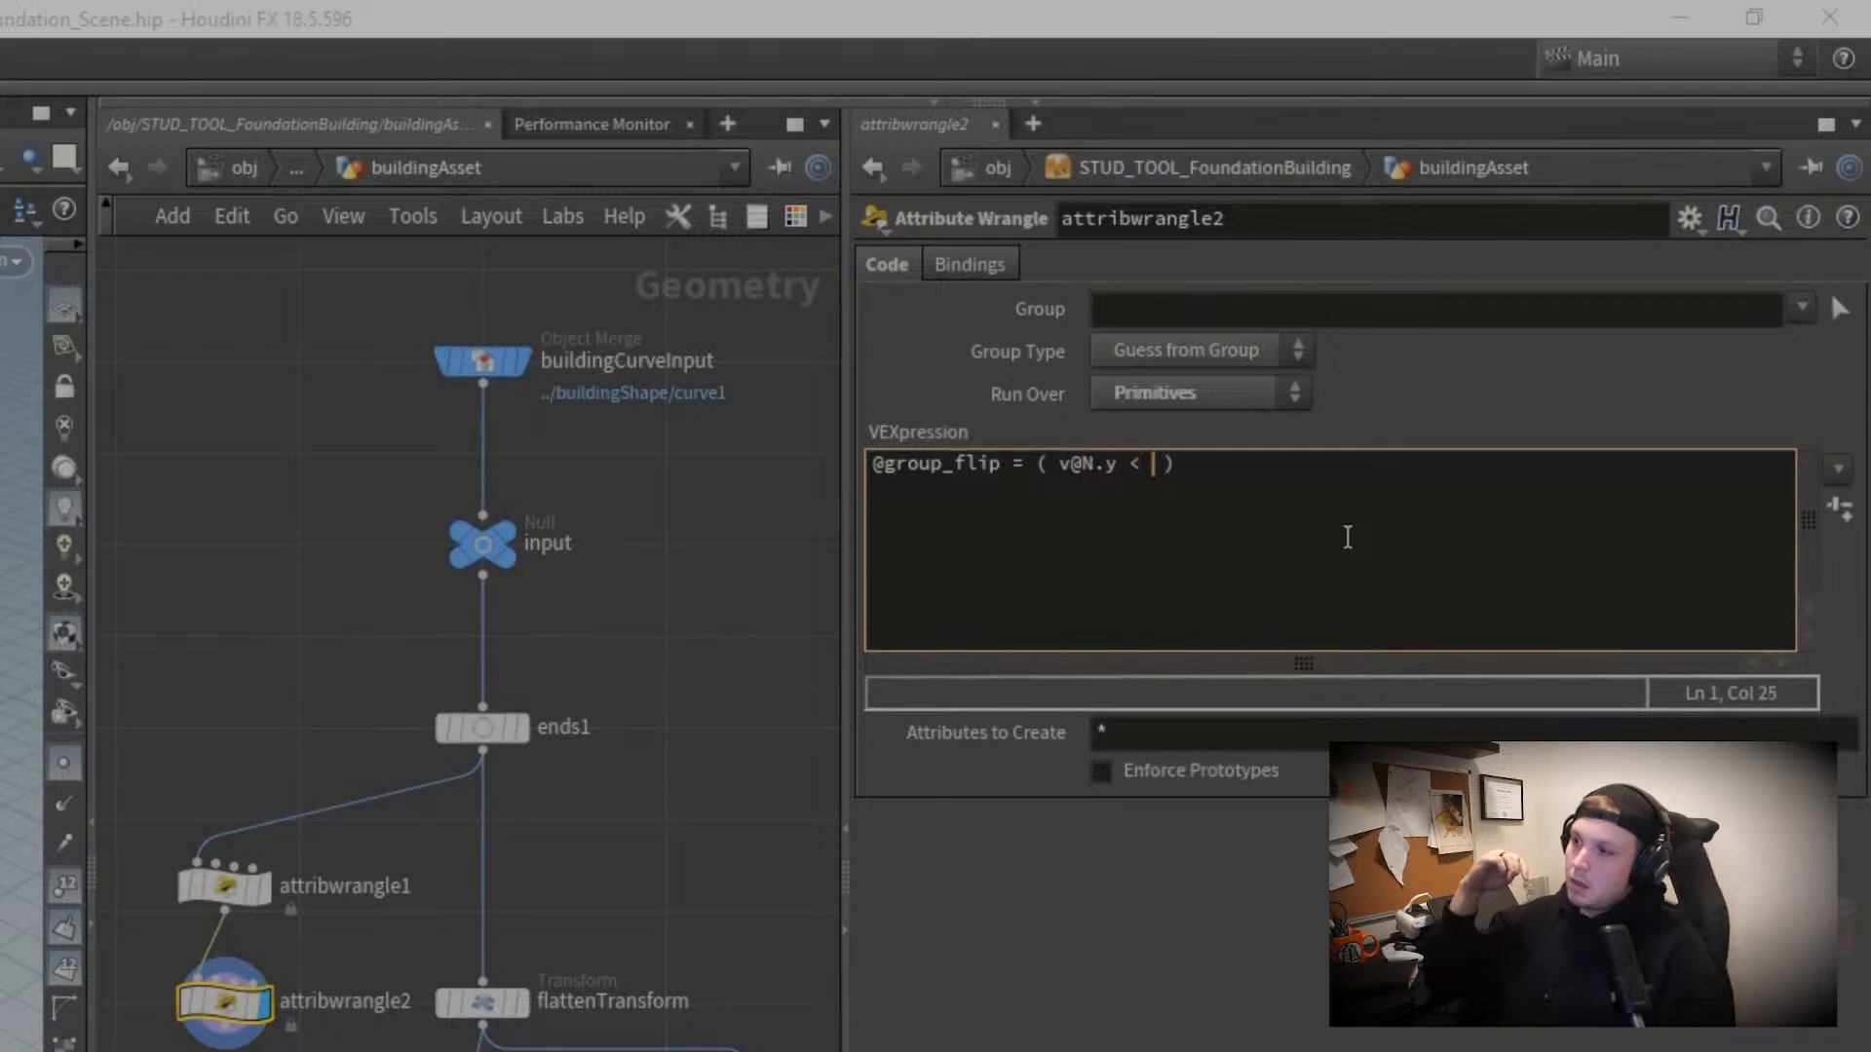
key("End")
type(";")
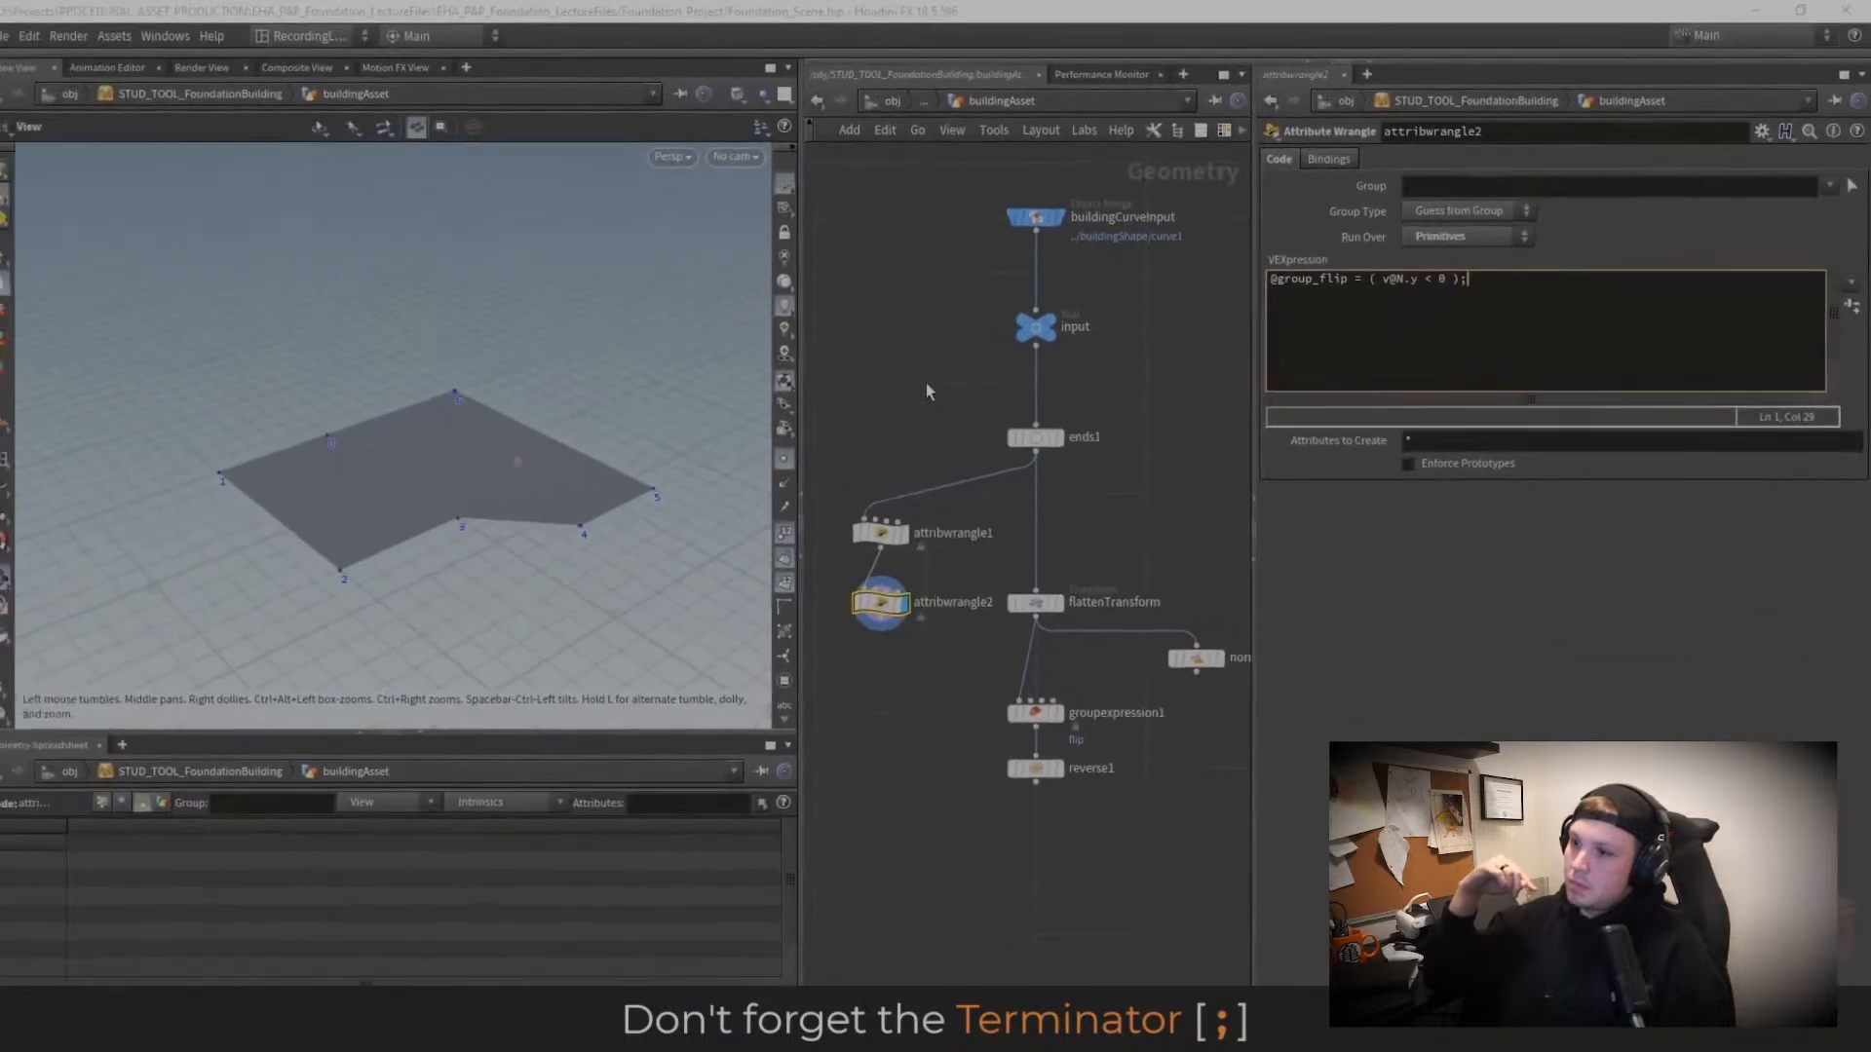
left_click(938, 378)
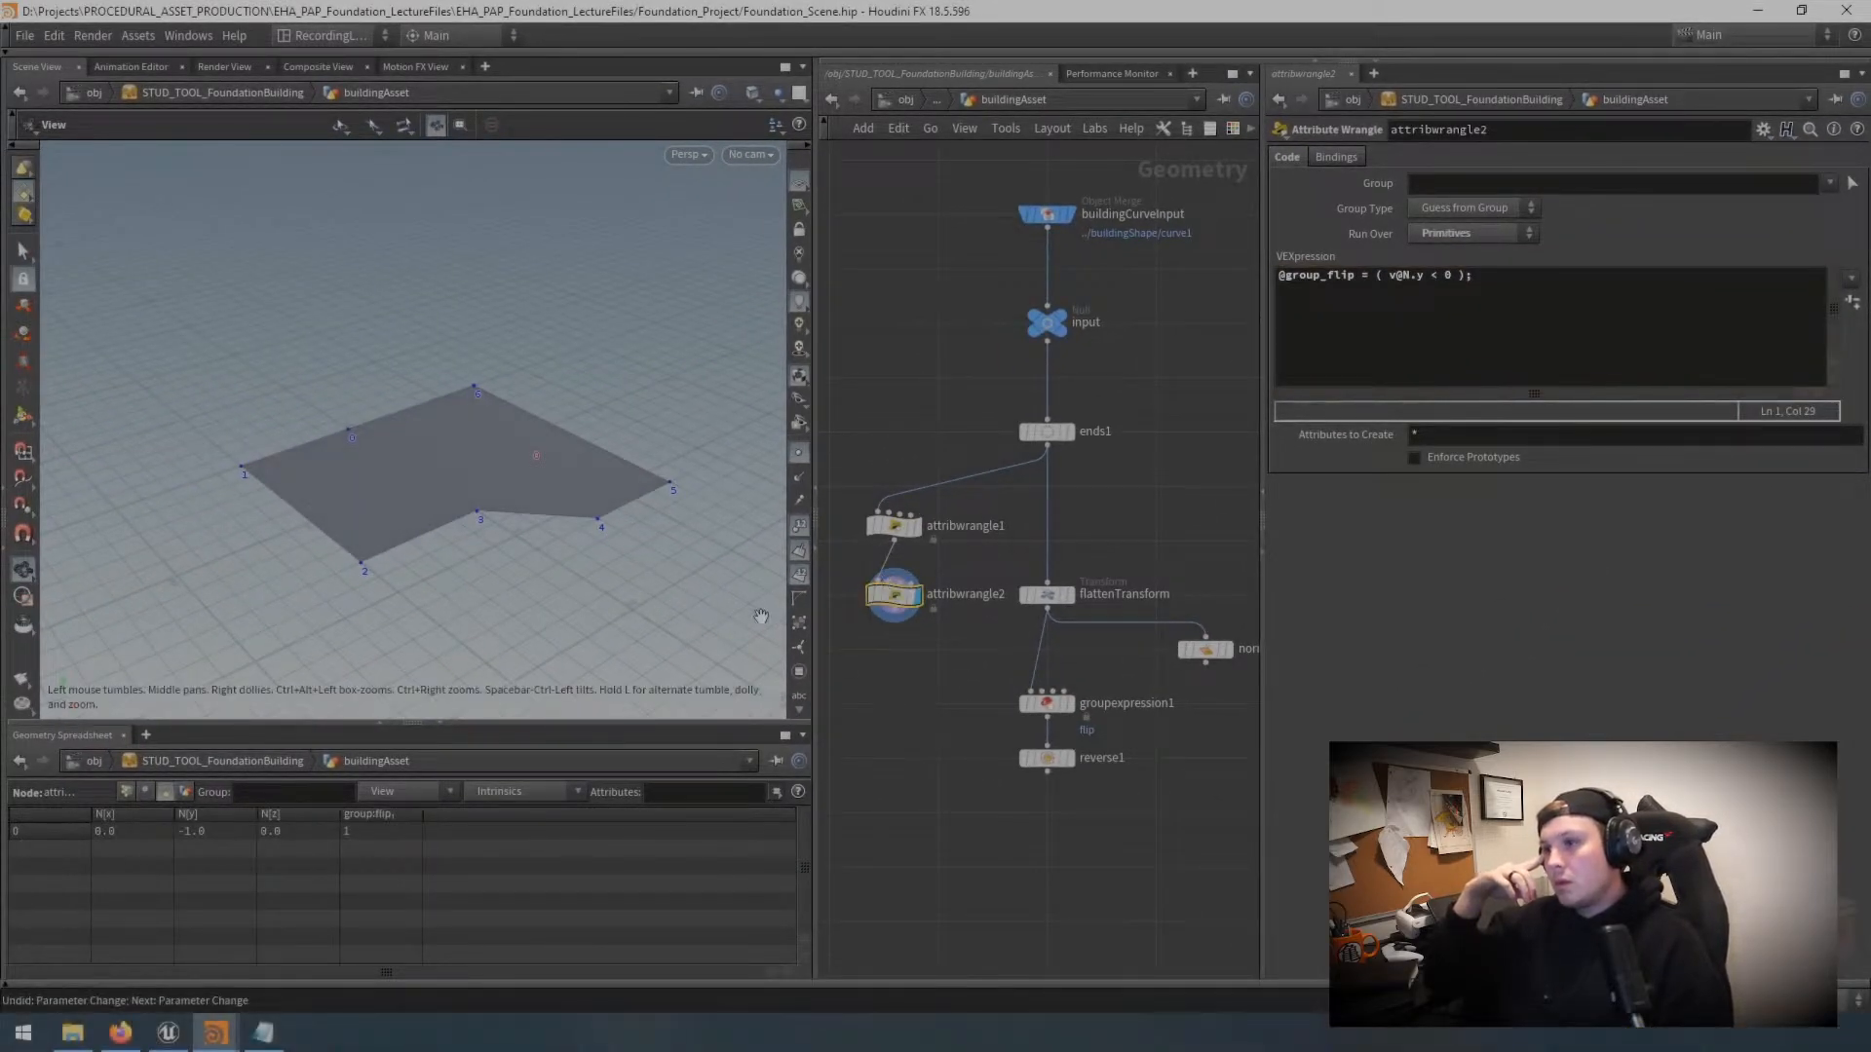
Step: Show the group list in the viewport to view the flip group's coverage of the polygon
left_click(799, 672)
mouse_move(598, 517)
left_mouse_down()
mouse_move(617, 404)
mouse_move(612, 570)
left_mouse_up()
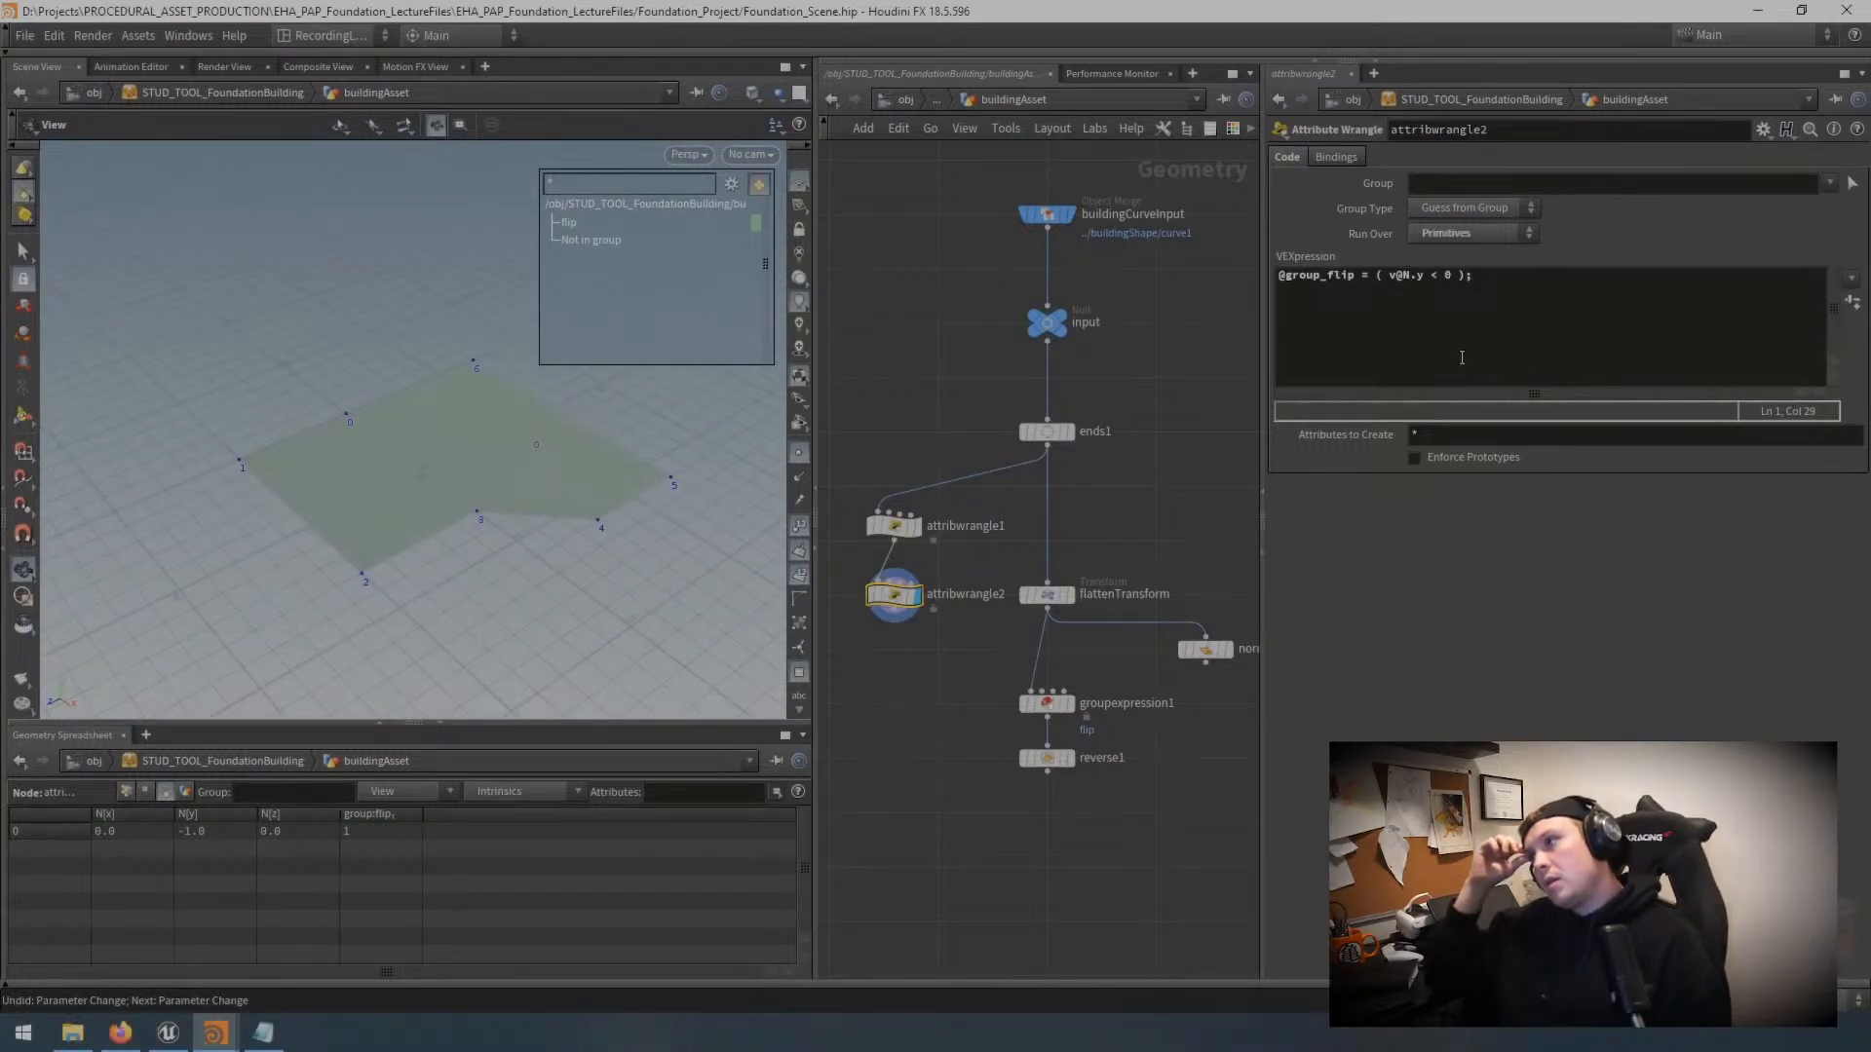
scroll(1136, 512, "down", 3)
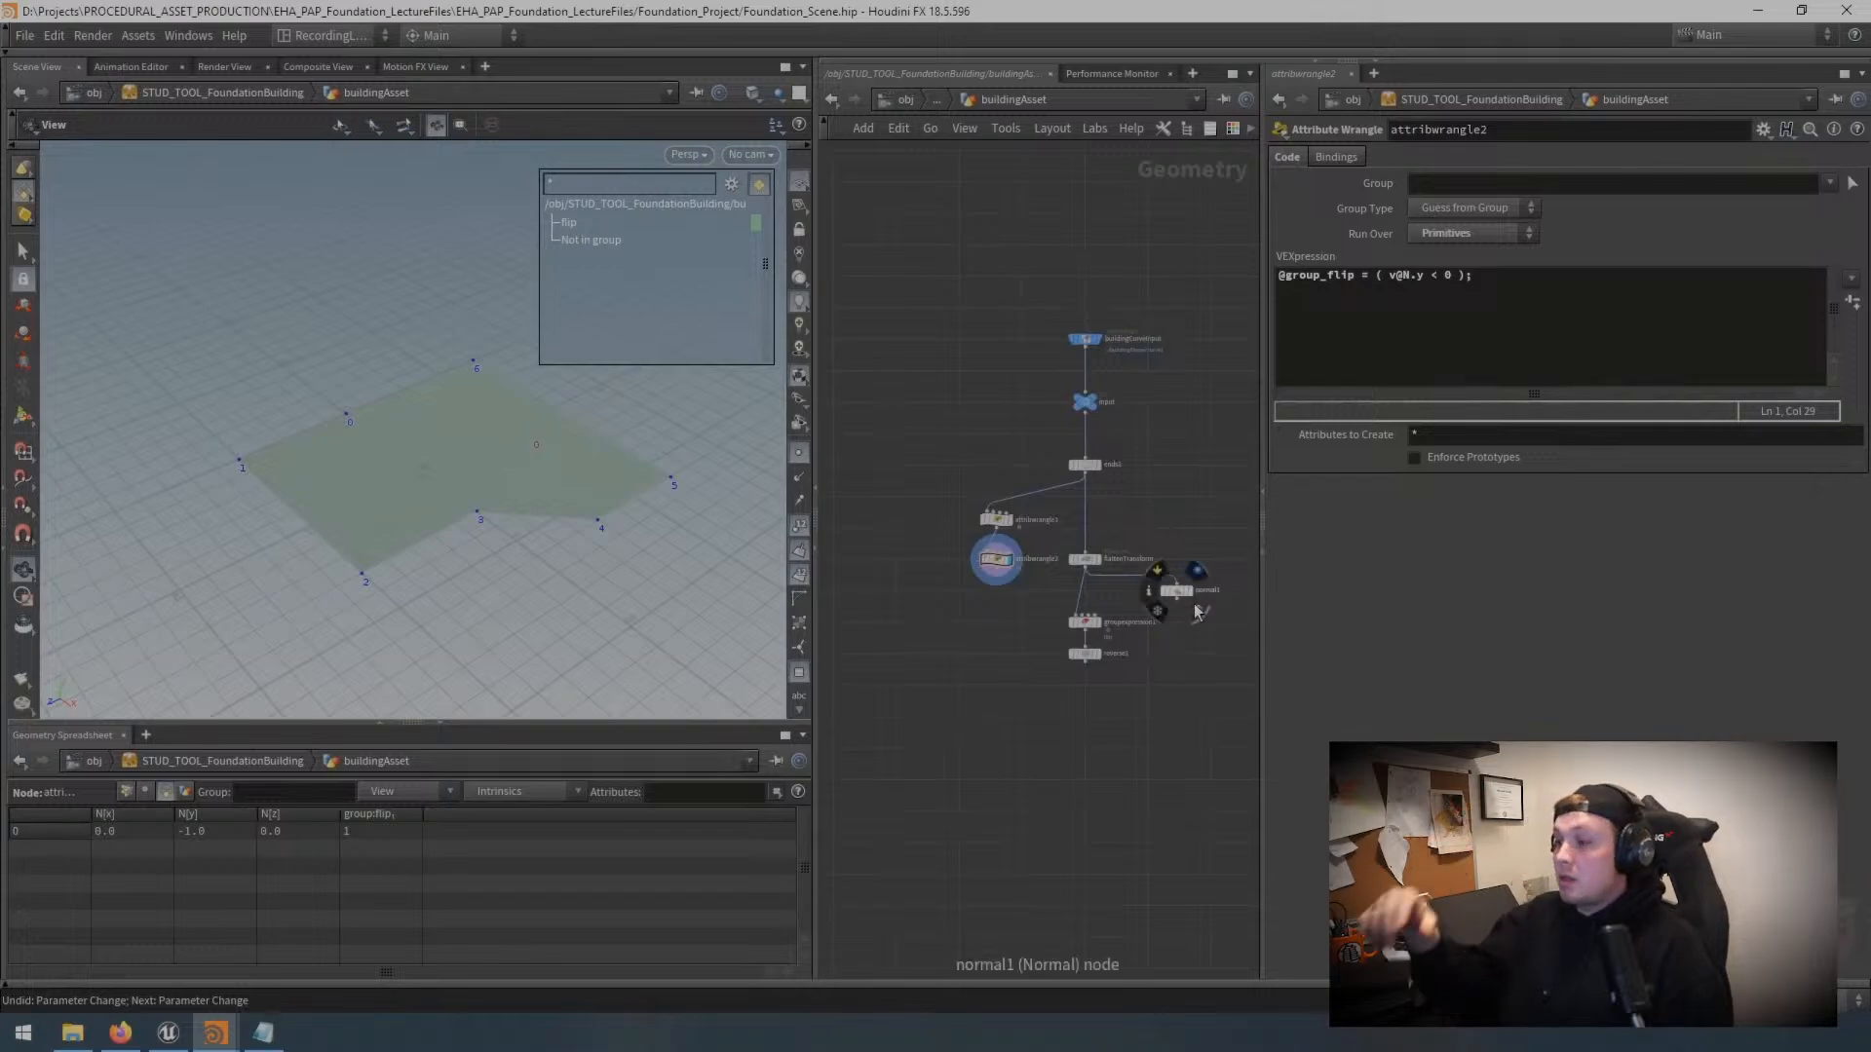
Step: Pause the YouTube tutorial, subscribe to the EHoudiniAcademy channel and resume the video in full screen
key("space")
key("Escape")
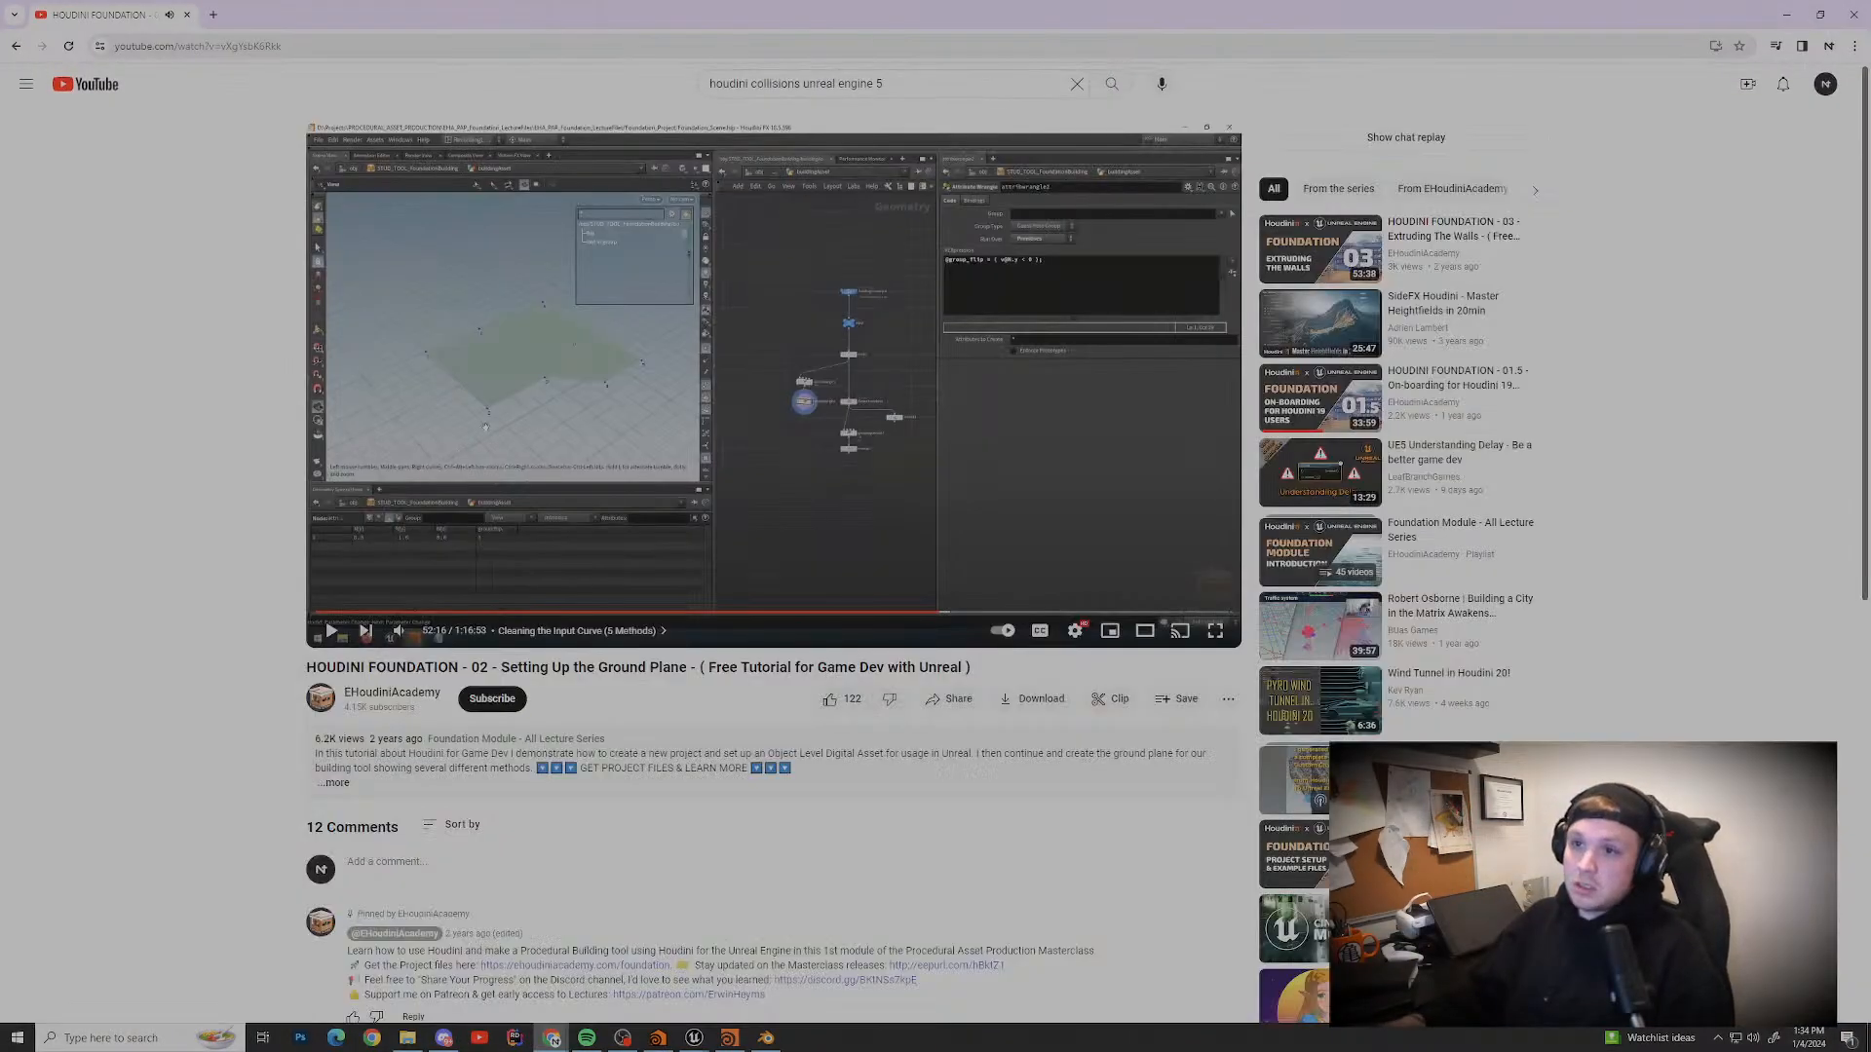
left_click(492, 698)
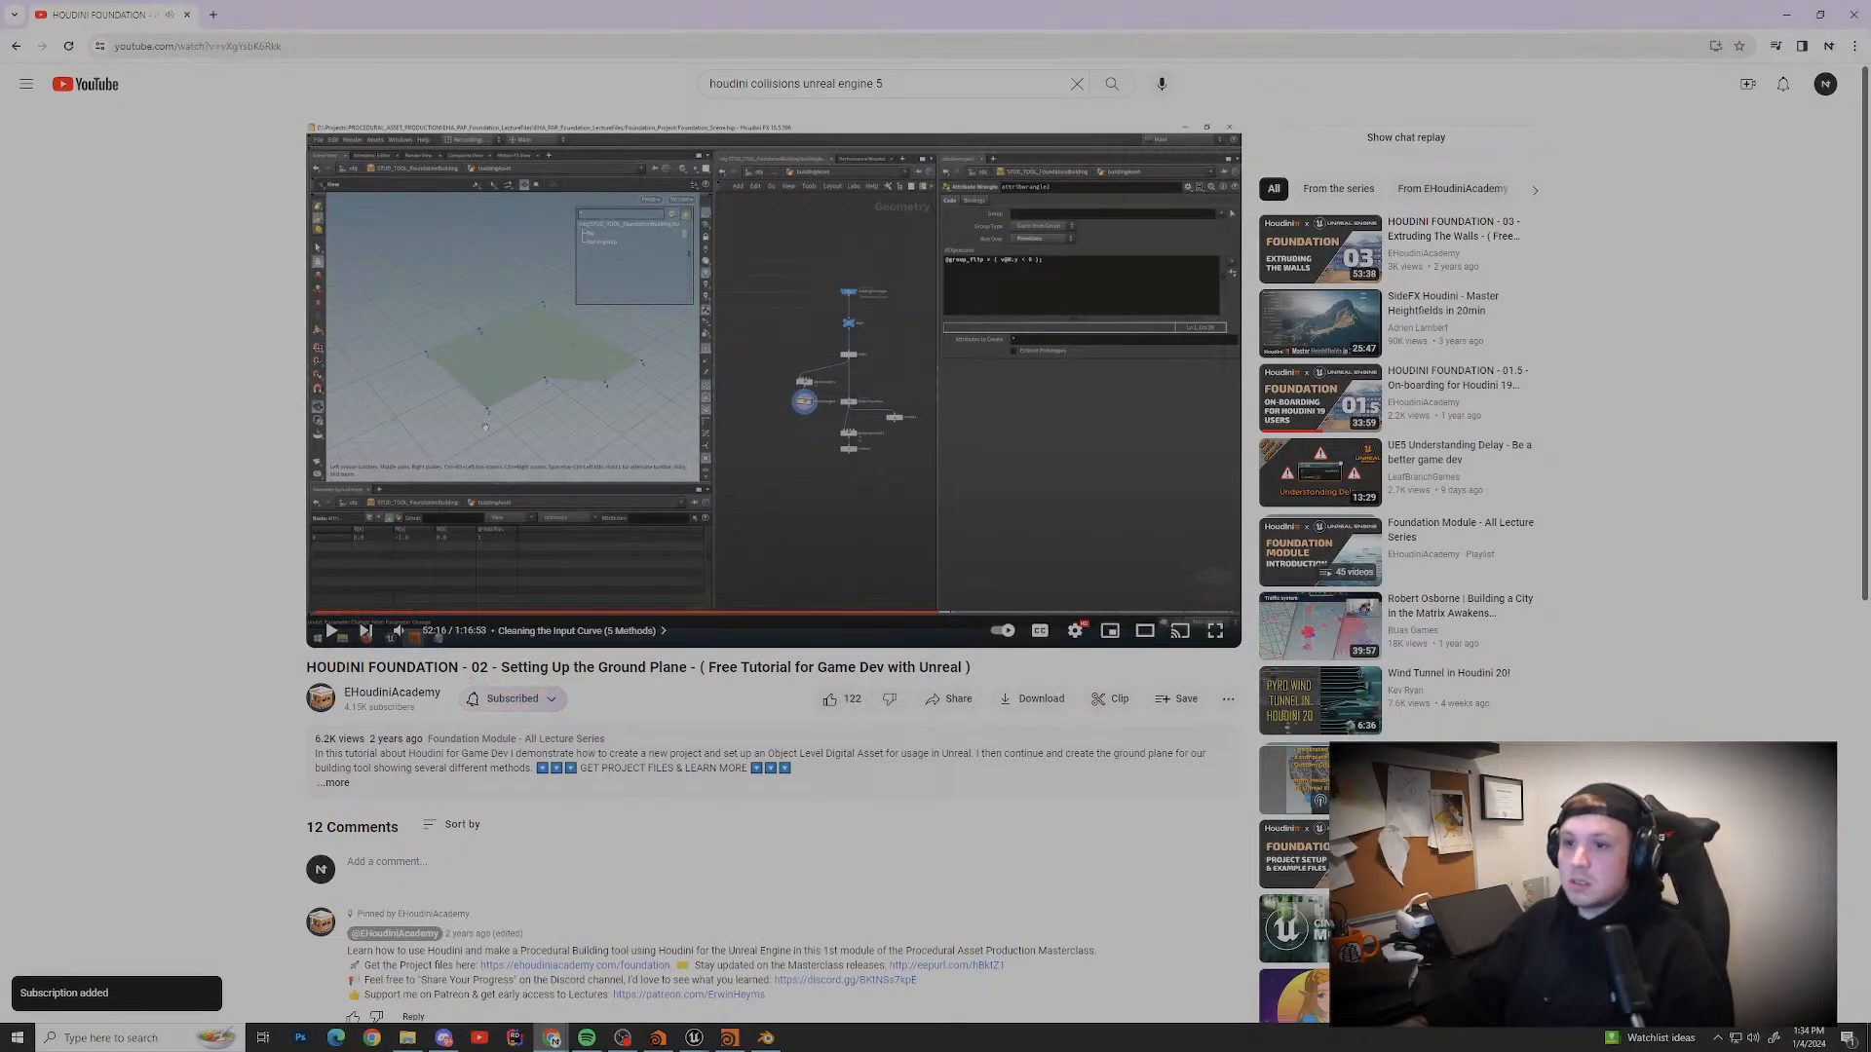
left_click(1215, 630)
key("space")
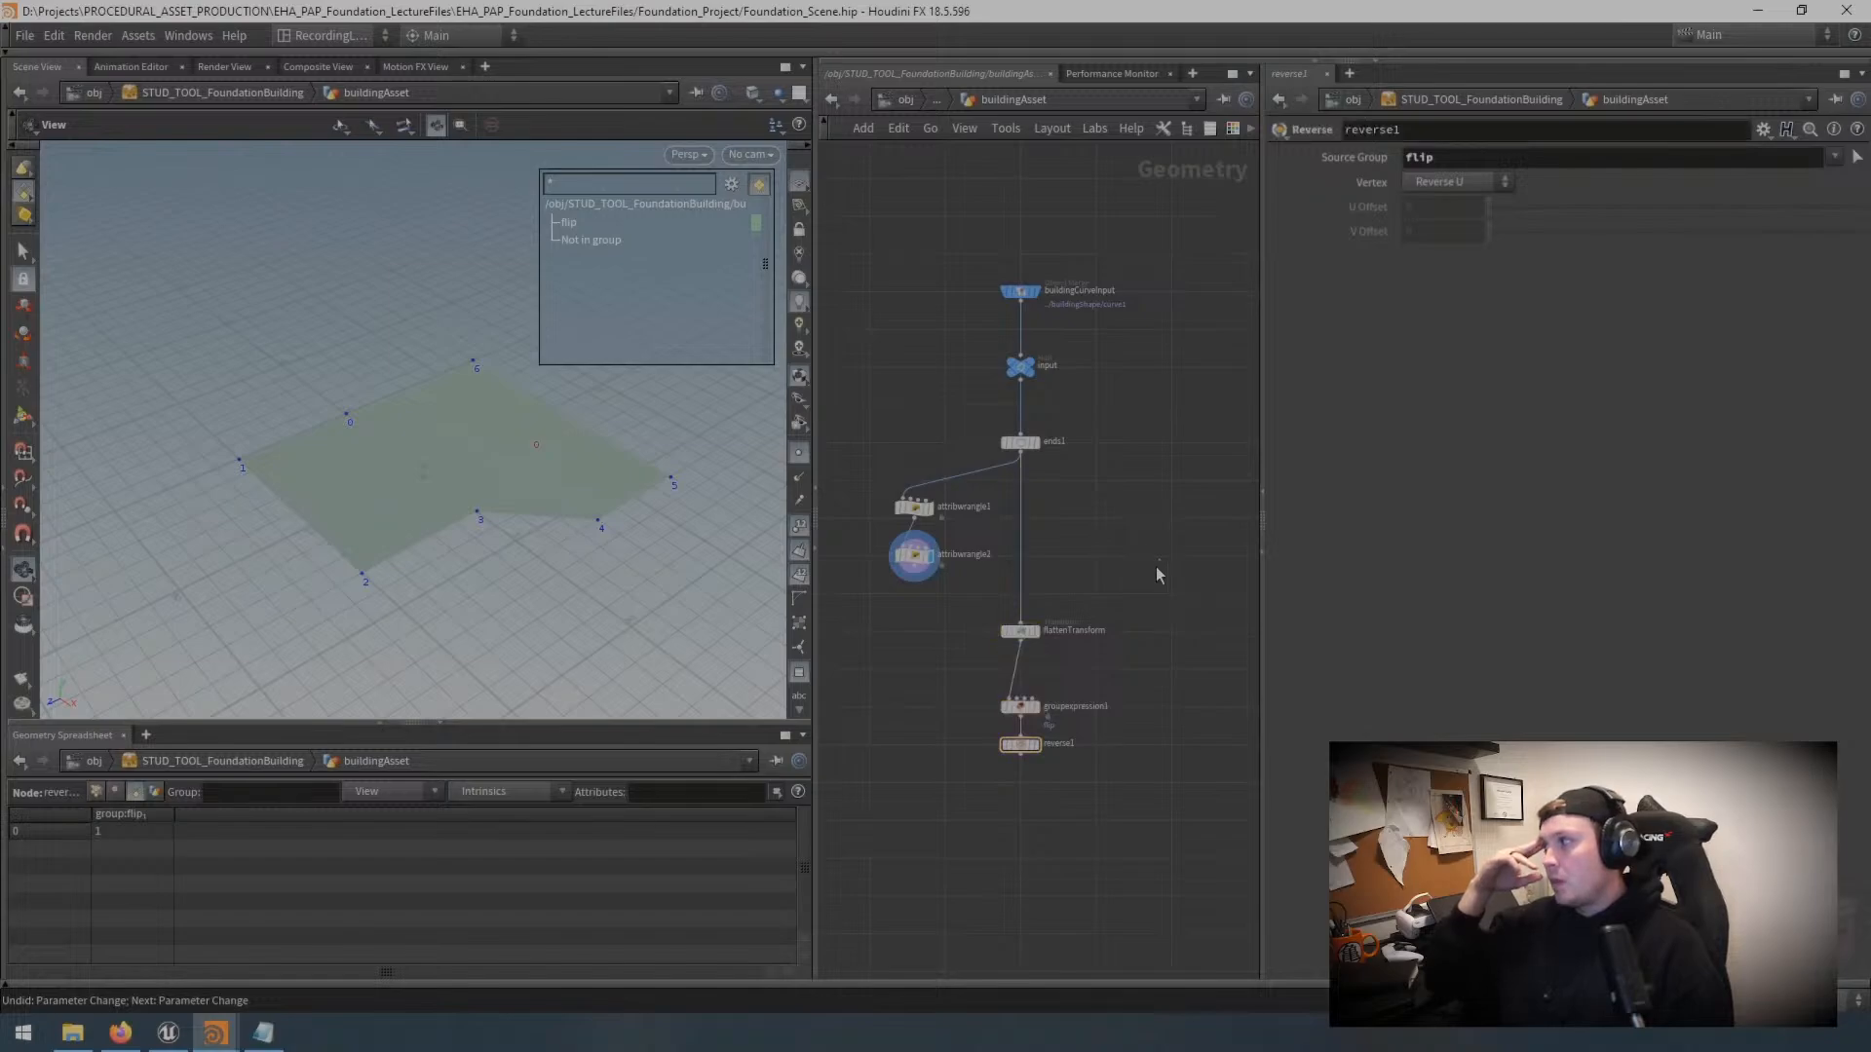
Step: Select flattenTransform, groupexpression1 and reverse1, widen the network pane and create a network box around the three nodes
left_click_drag(900, 821, 968, 808)
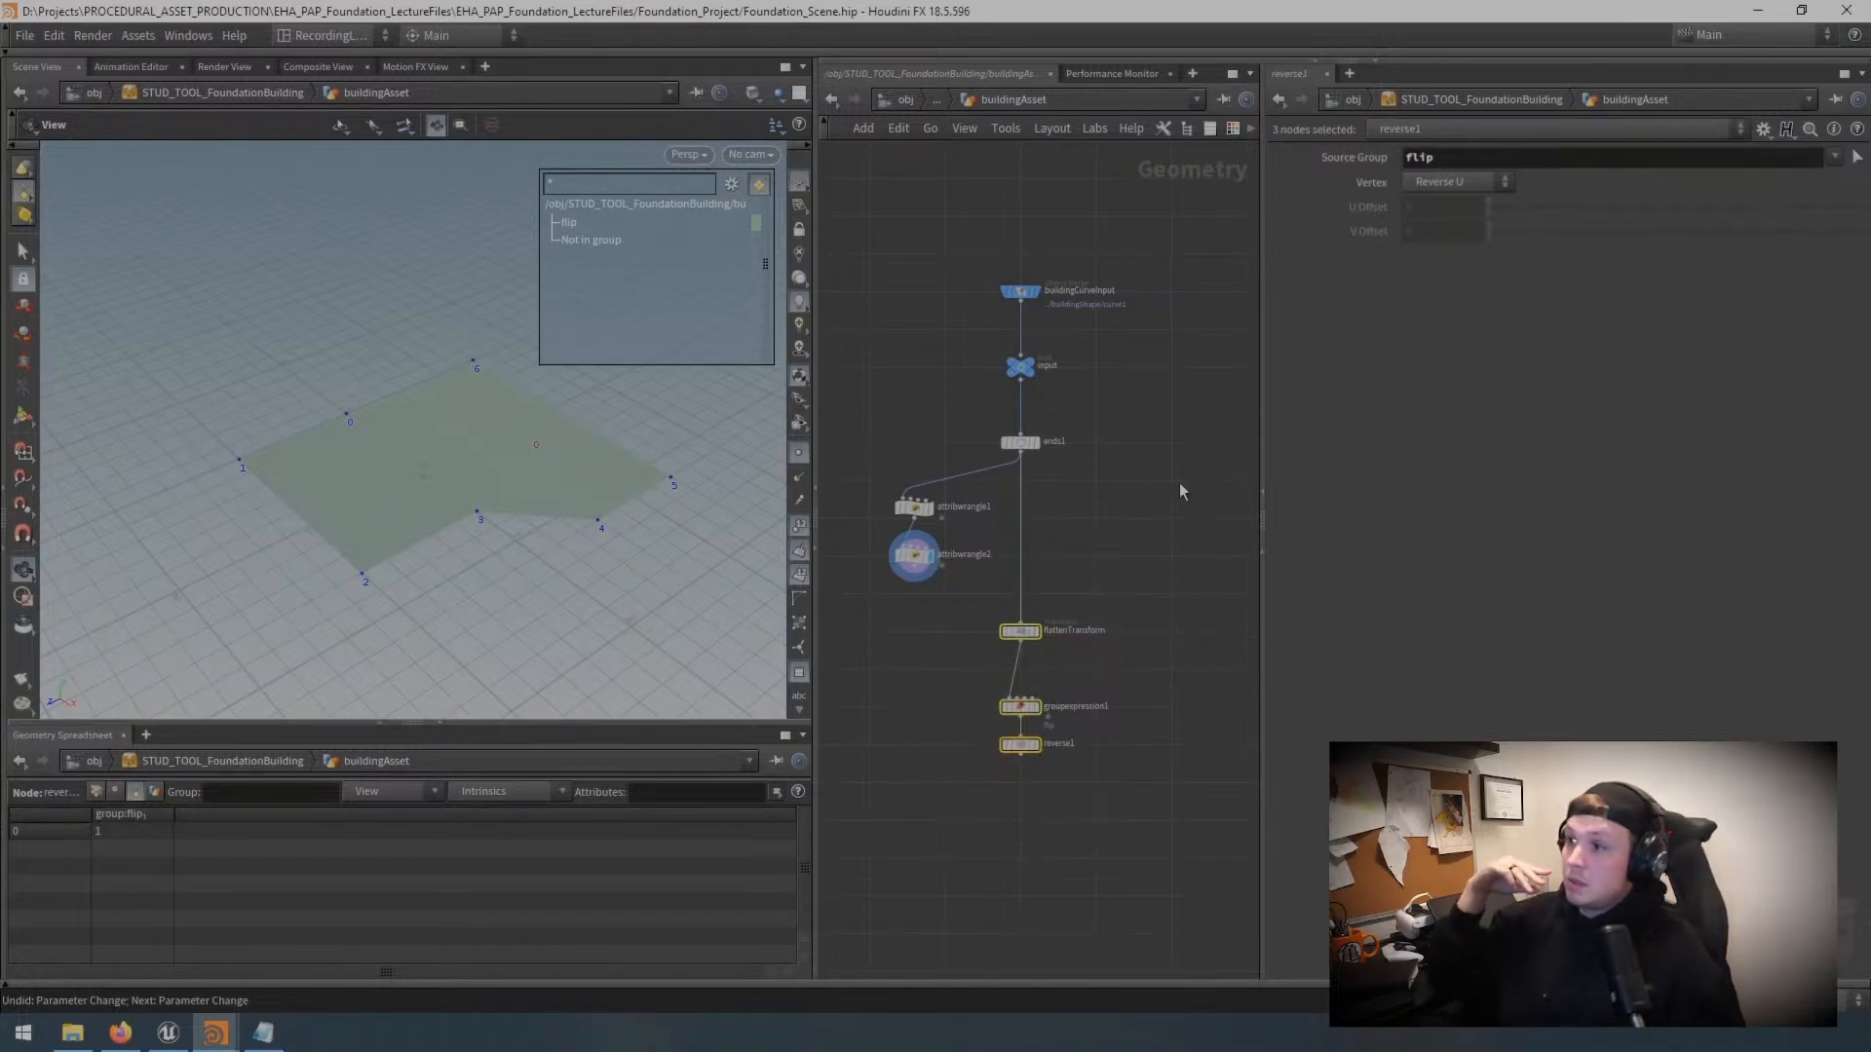
left_click_drag(1262, 362, 1323, 372)
key("ctrl+z")
key("ctrl+z")
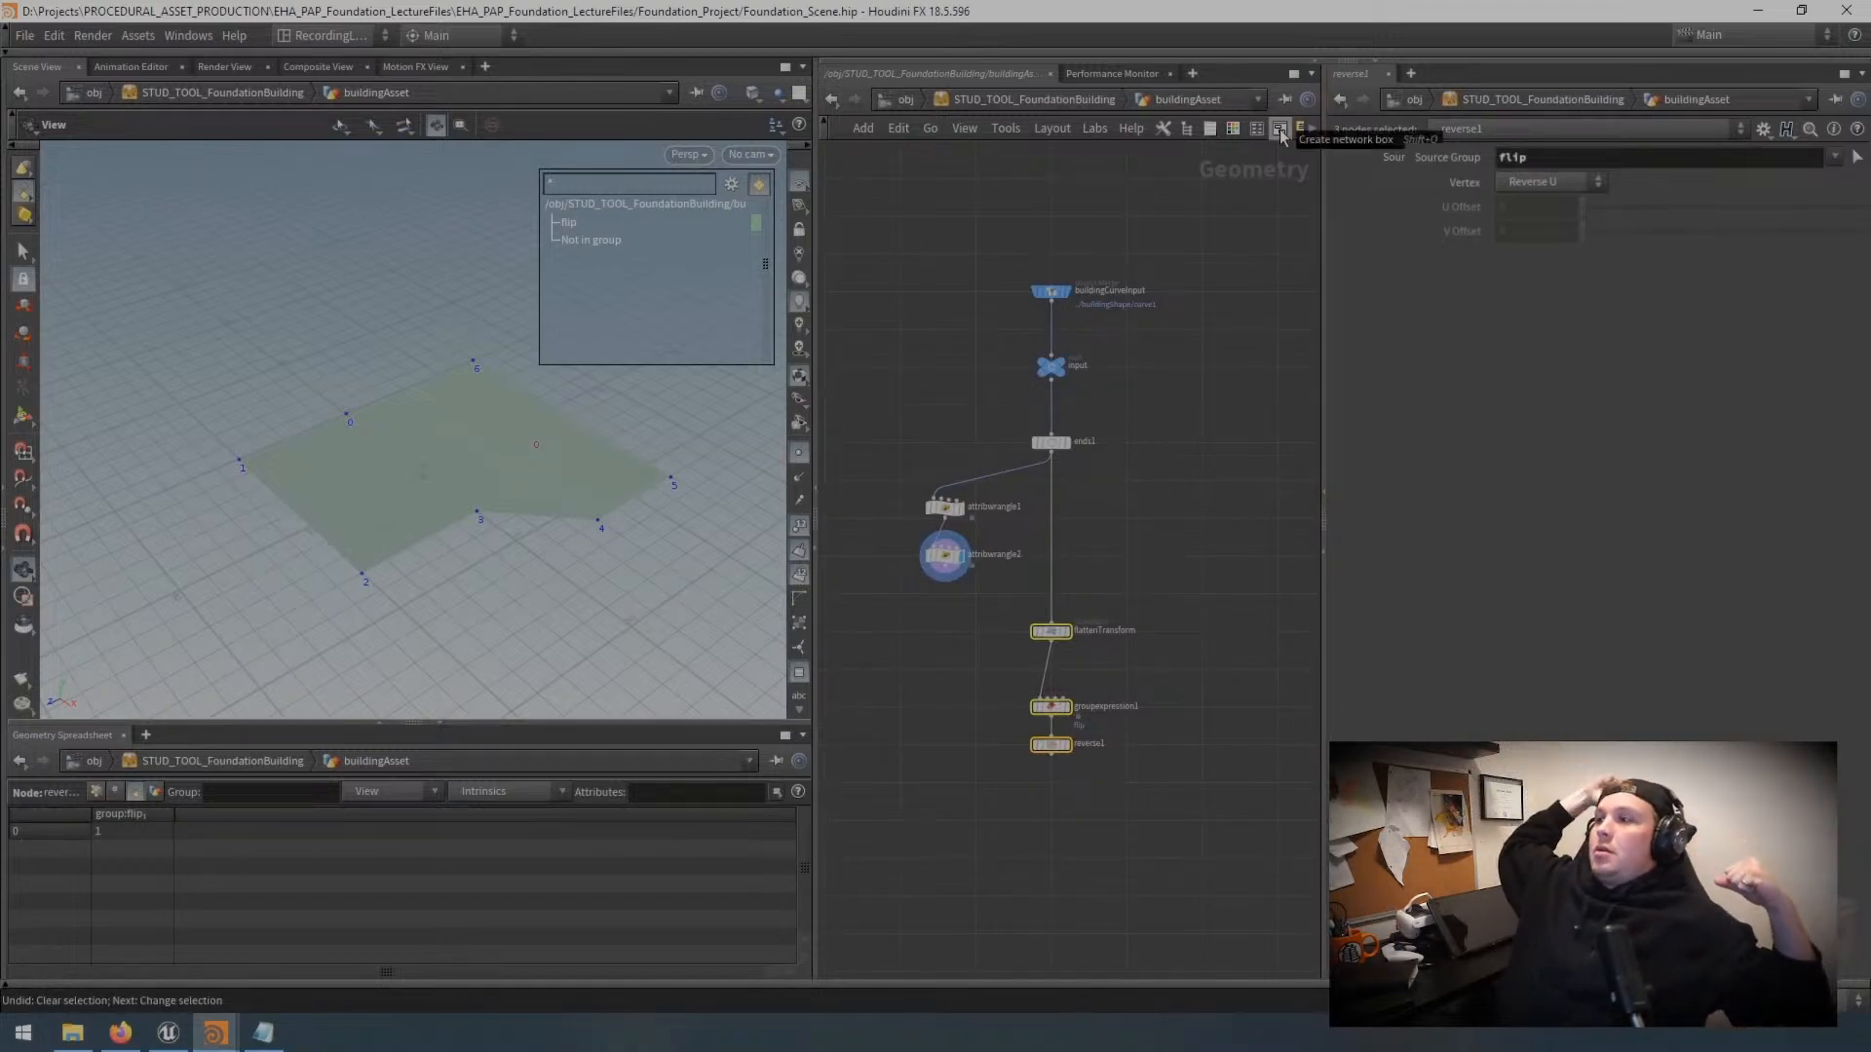
mouse_move(1322, 342)
left_mouse_down()
mouse_move(1477, 354)
mouse_move(1261, 362)
mouse_move(1335, 362)
left_mouse_up()
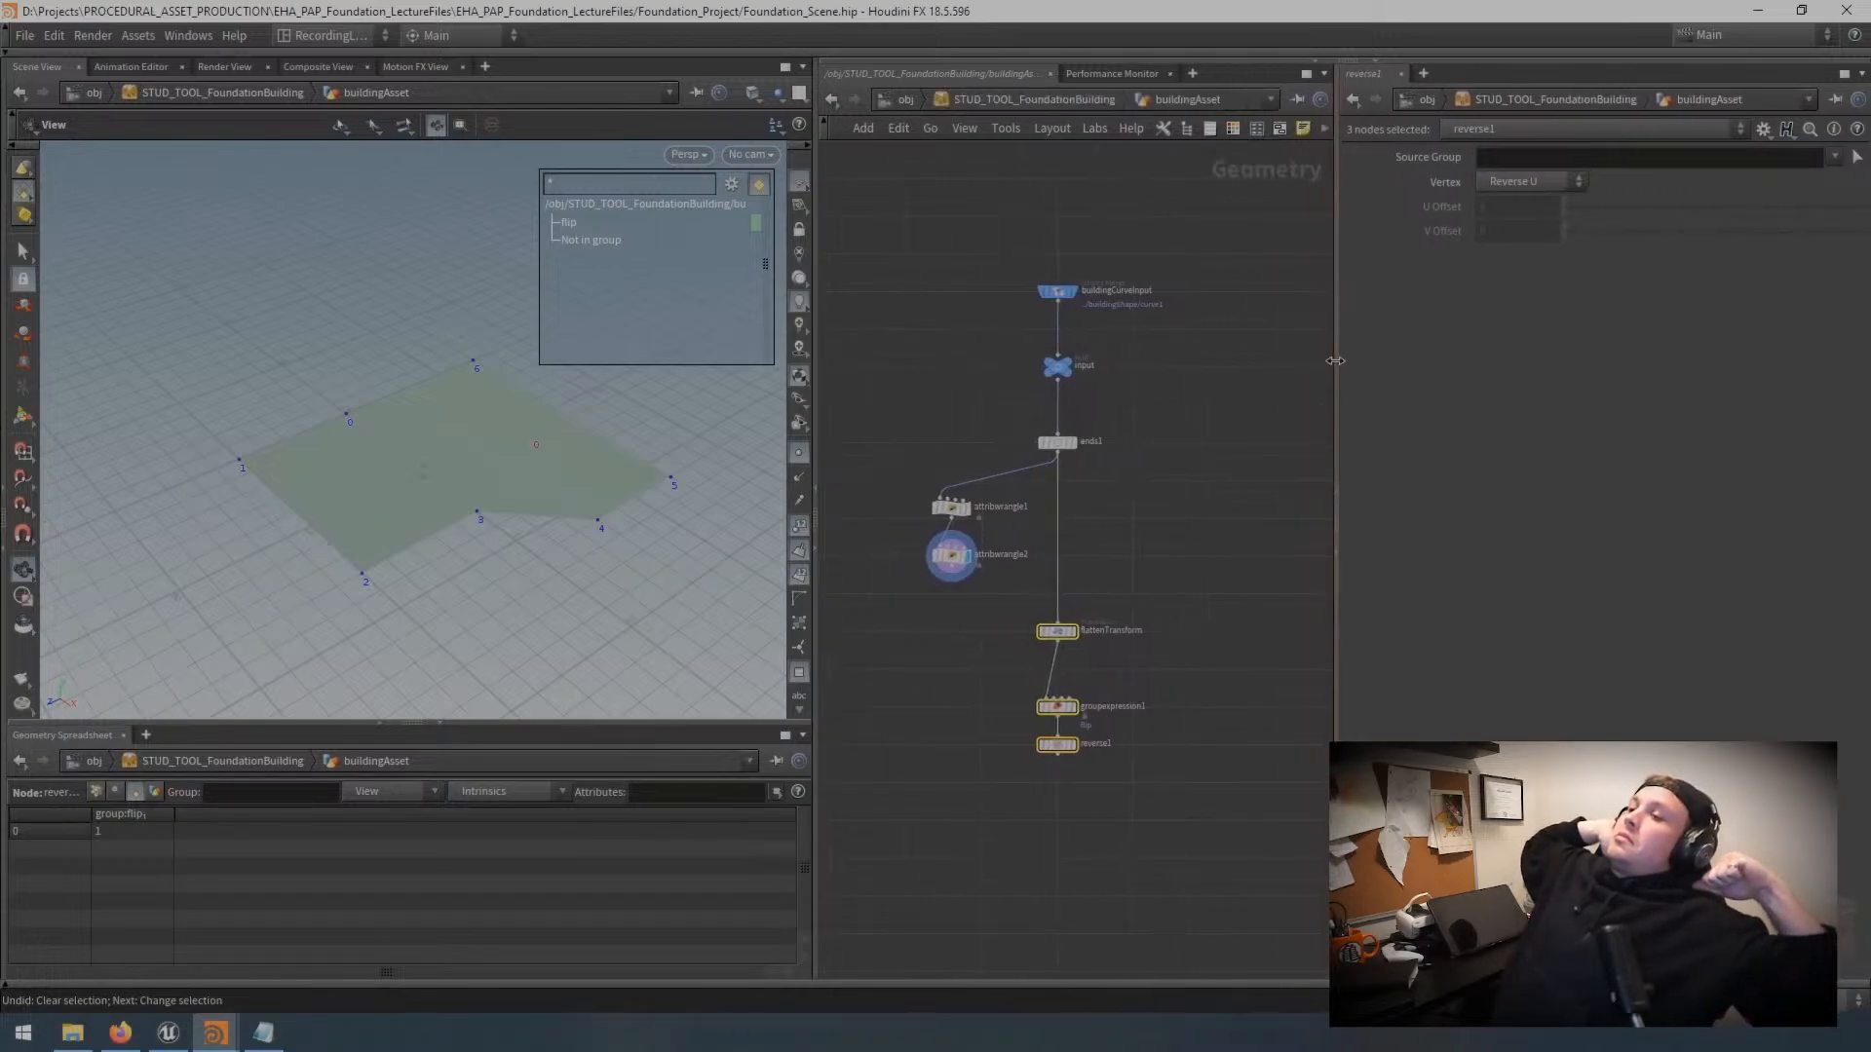
key("shift+o")
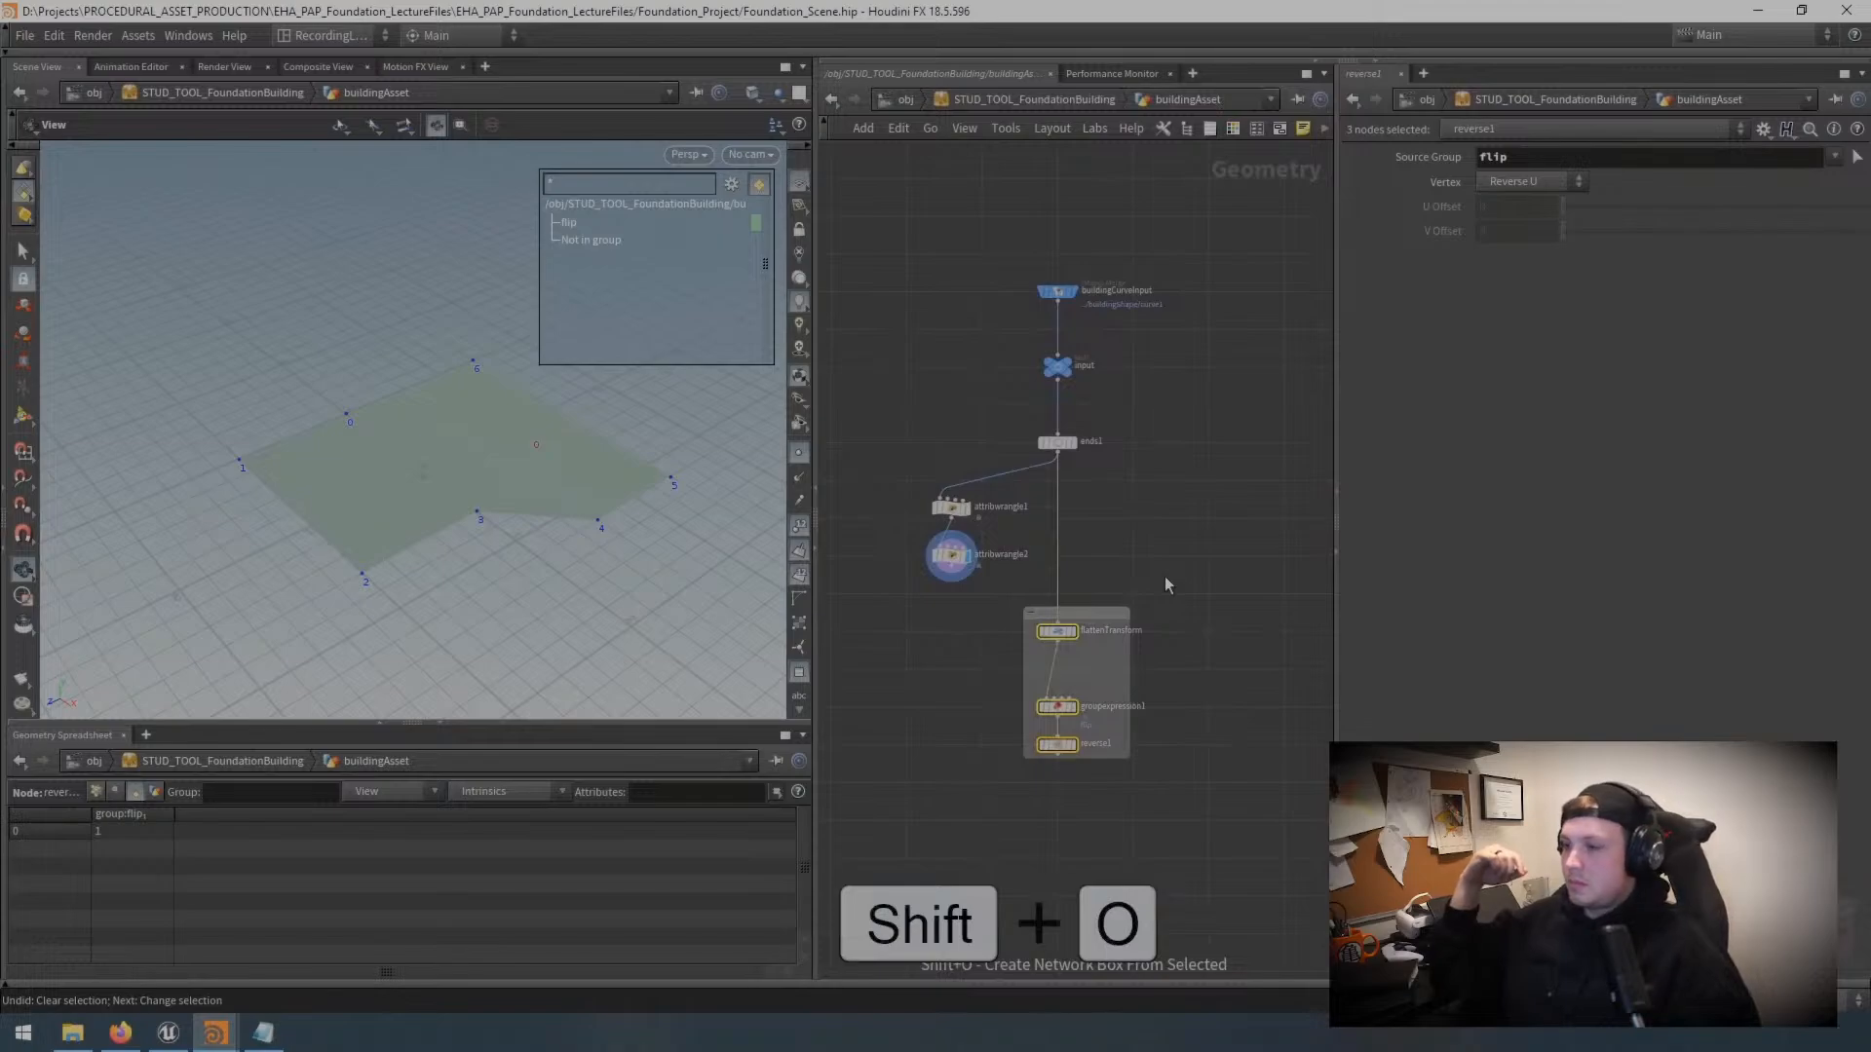
Step: Enlarge the network box to leave free space on all sides of the three enclosed nodes
middle_click_drag(1102, 797, 1115, 706)
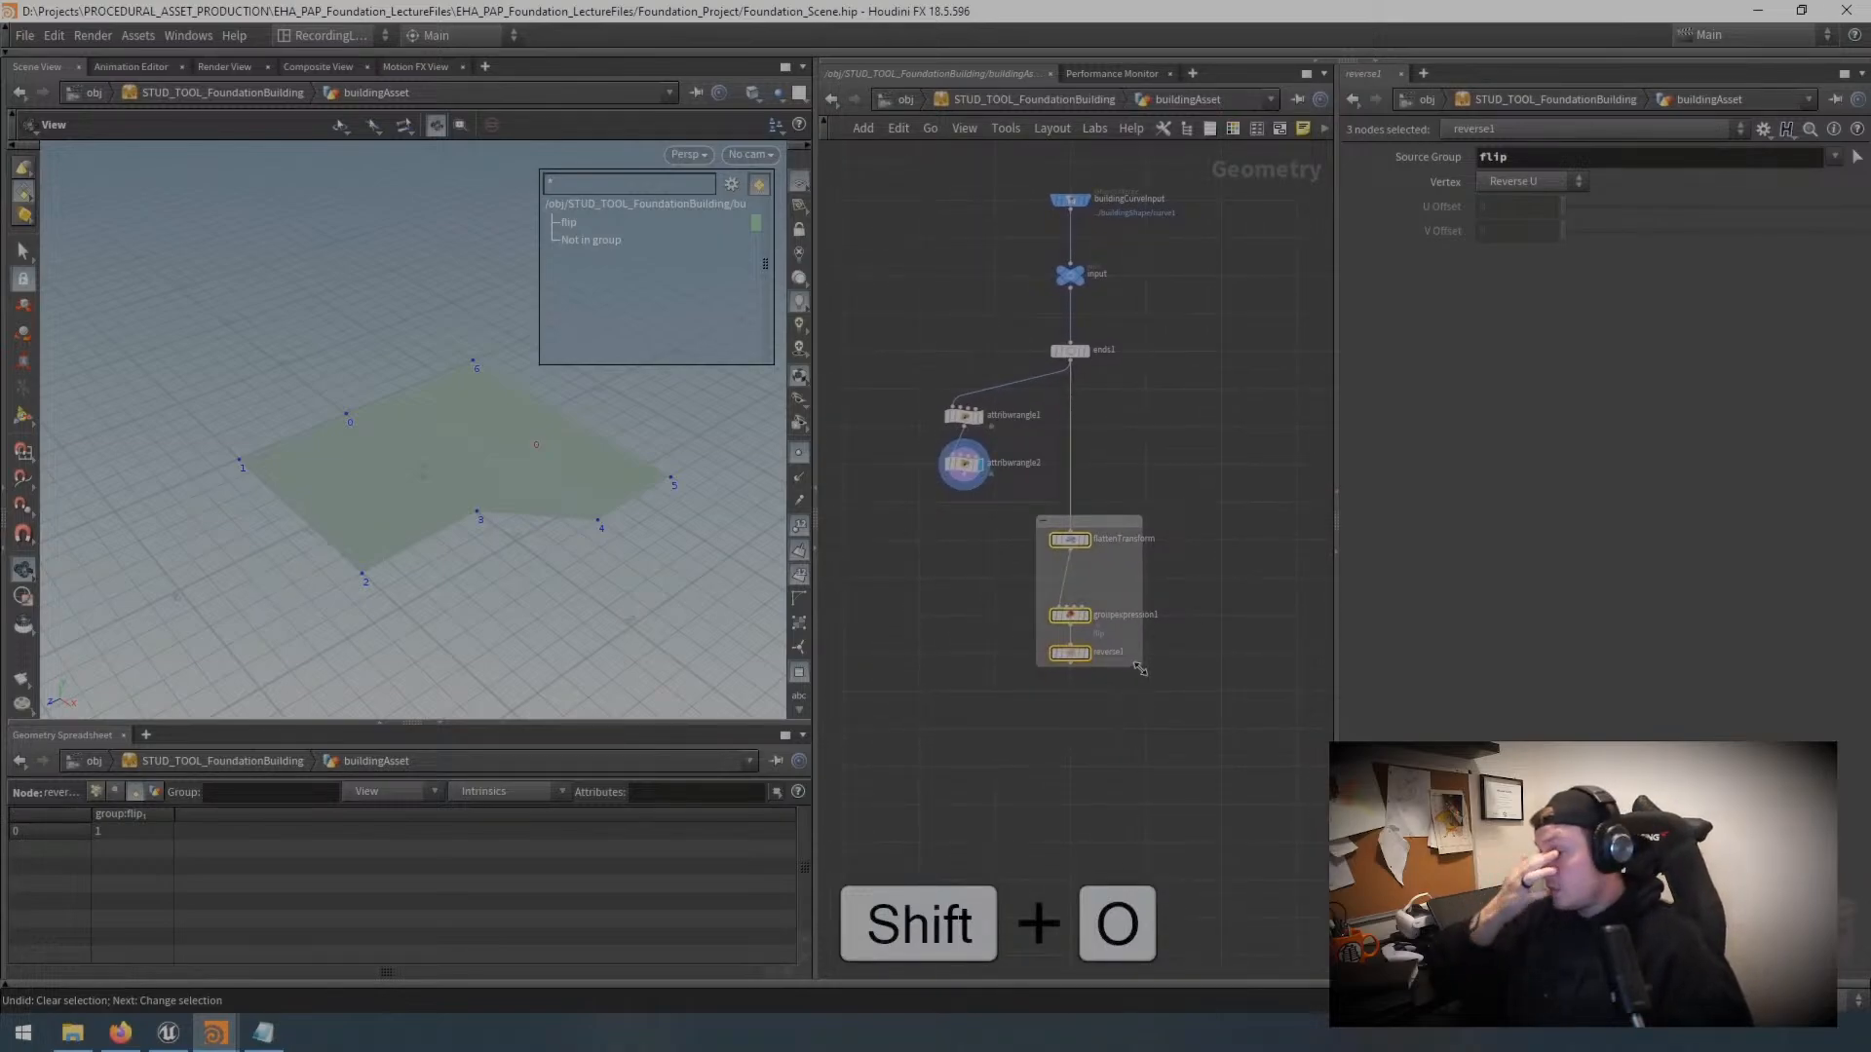
left_click_drag(1141, 668, 1236, 842)
left_click_drag(1035, 701, 970, 701)
mouse_move(1156, 516)
left_mouse_down()
mouse_move(1156, 485)
mouse_move(1201, 506)
mouse_move(1071, 532)
mouse_move(1159, 532)
mouse_move(1161, 496)
left_mouse_up()
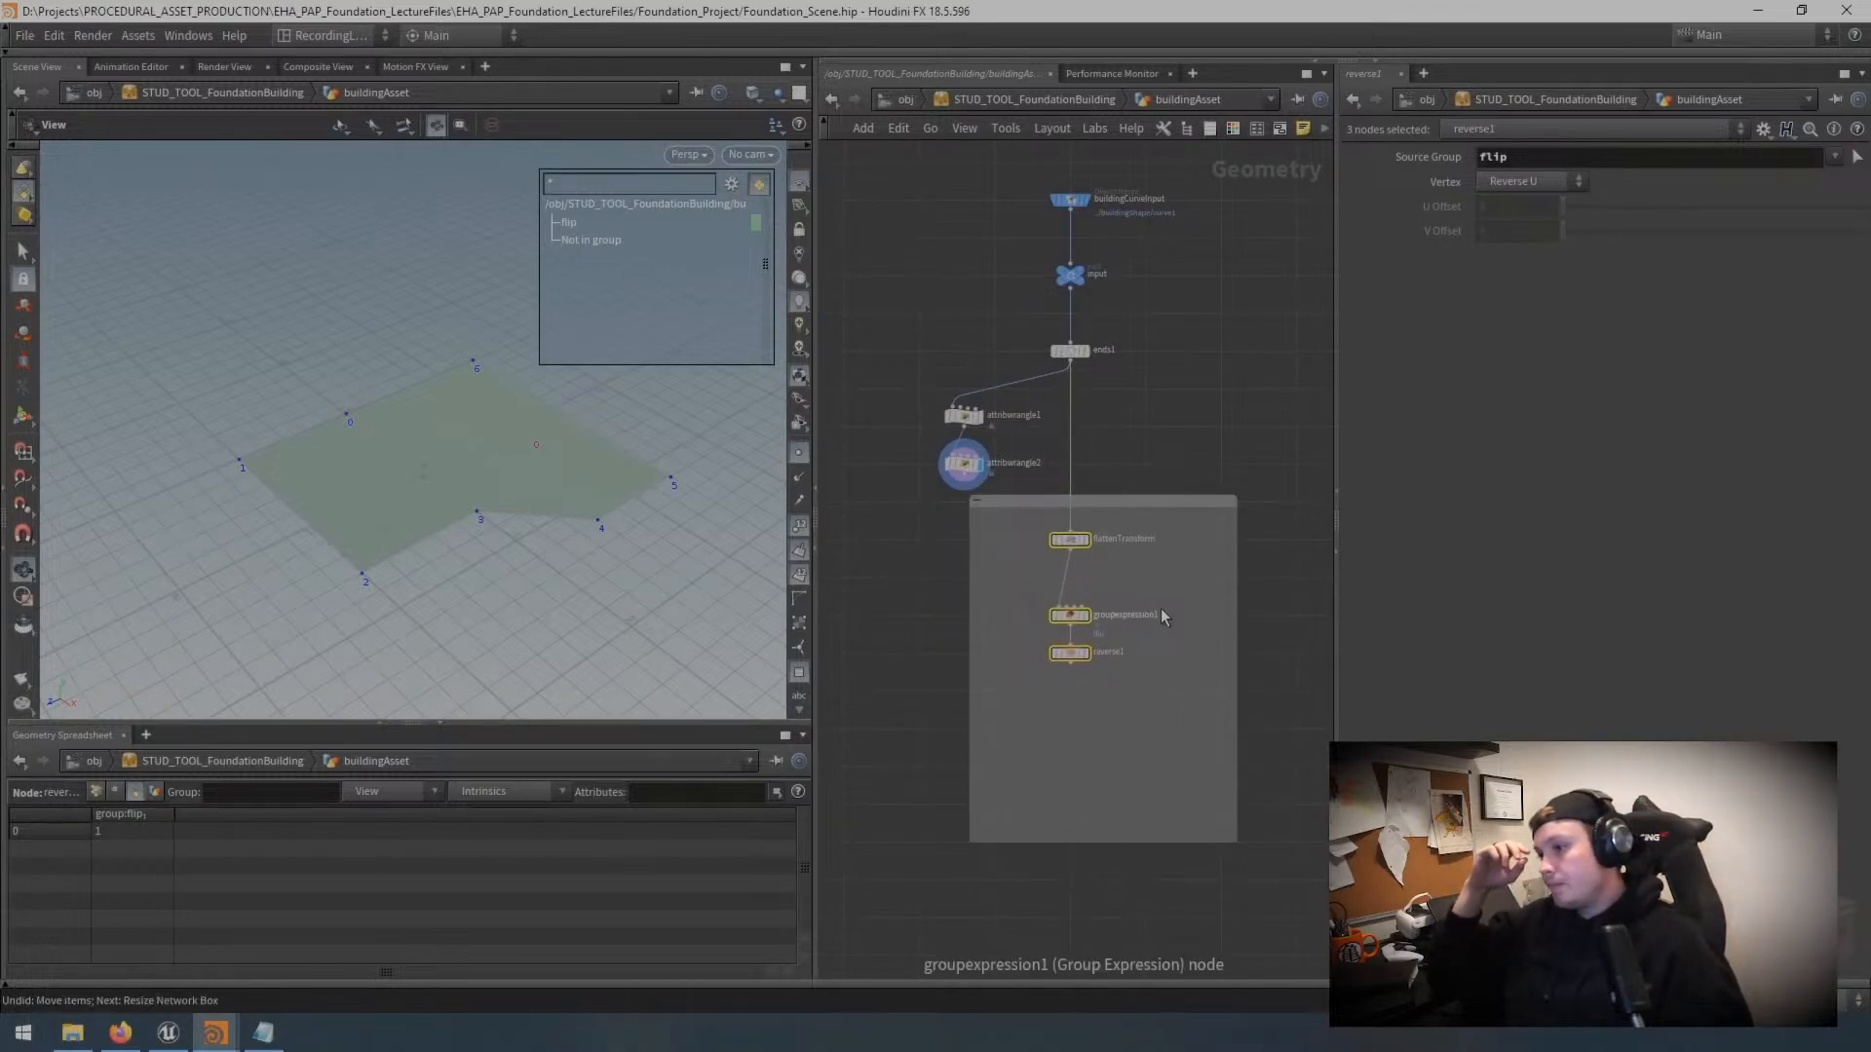
Step: Title the network box "Floor Plane" and narrow it on the side facing the attribute wrangles
left_click(1230, 641)
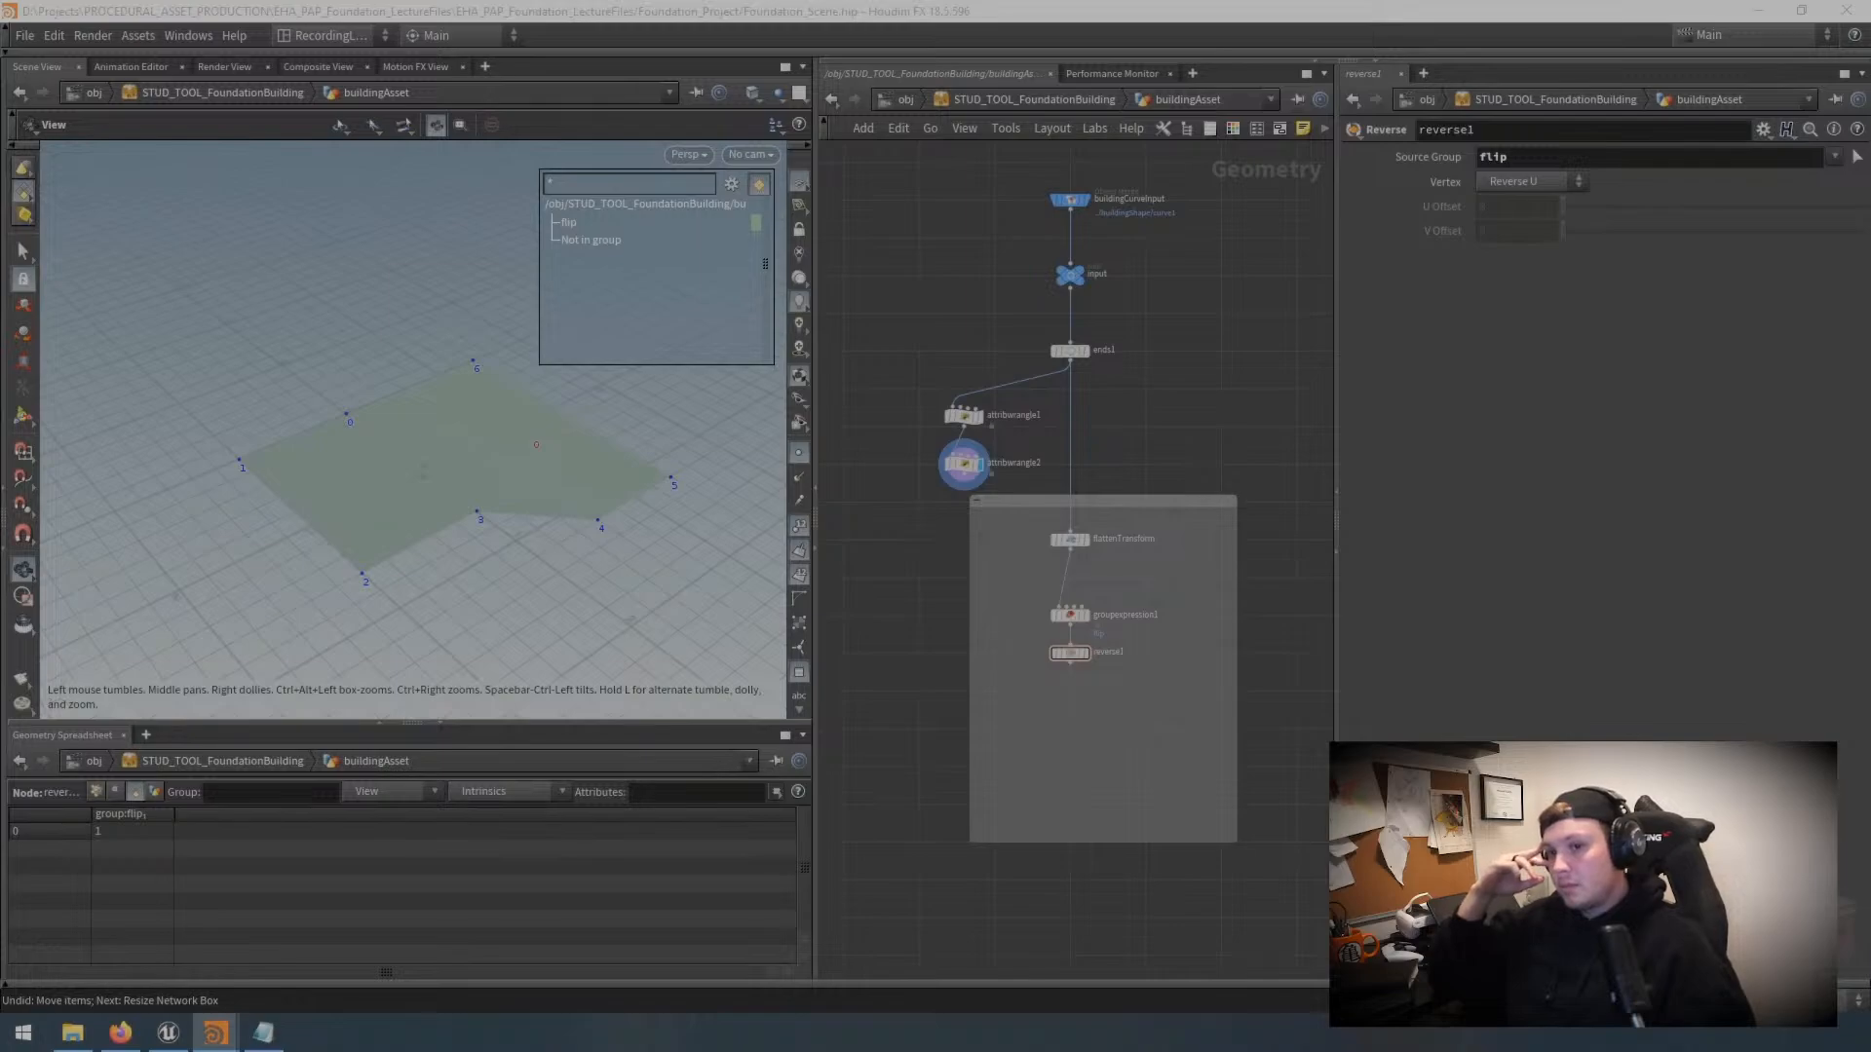
scroll(1049, 503, "up", 3)
double_click(1036, 500)
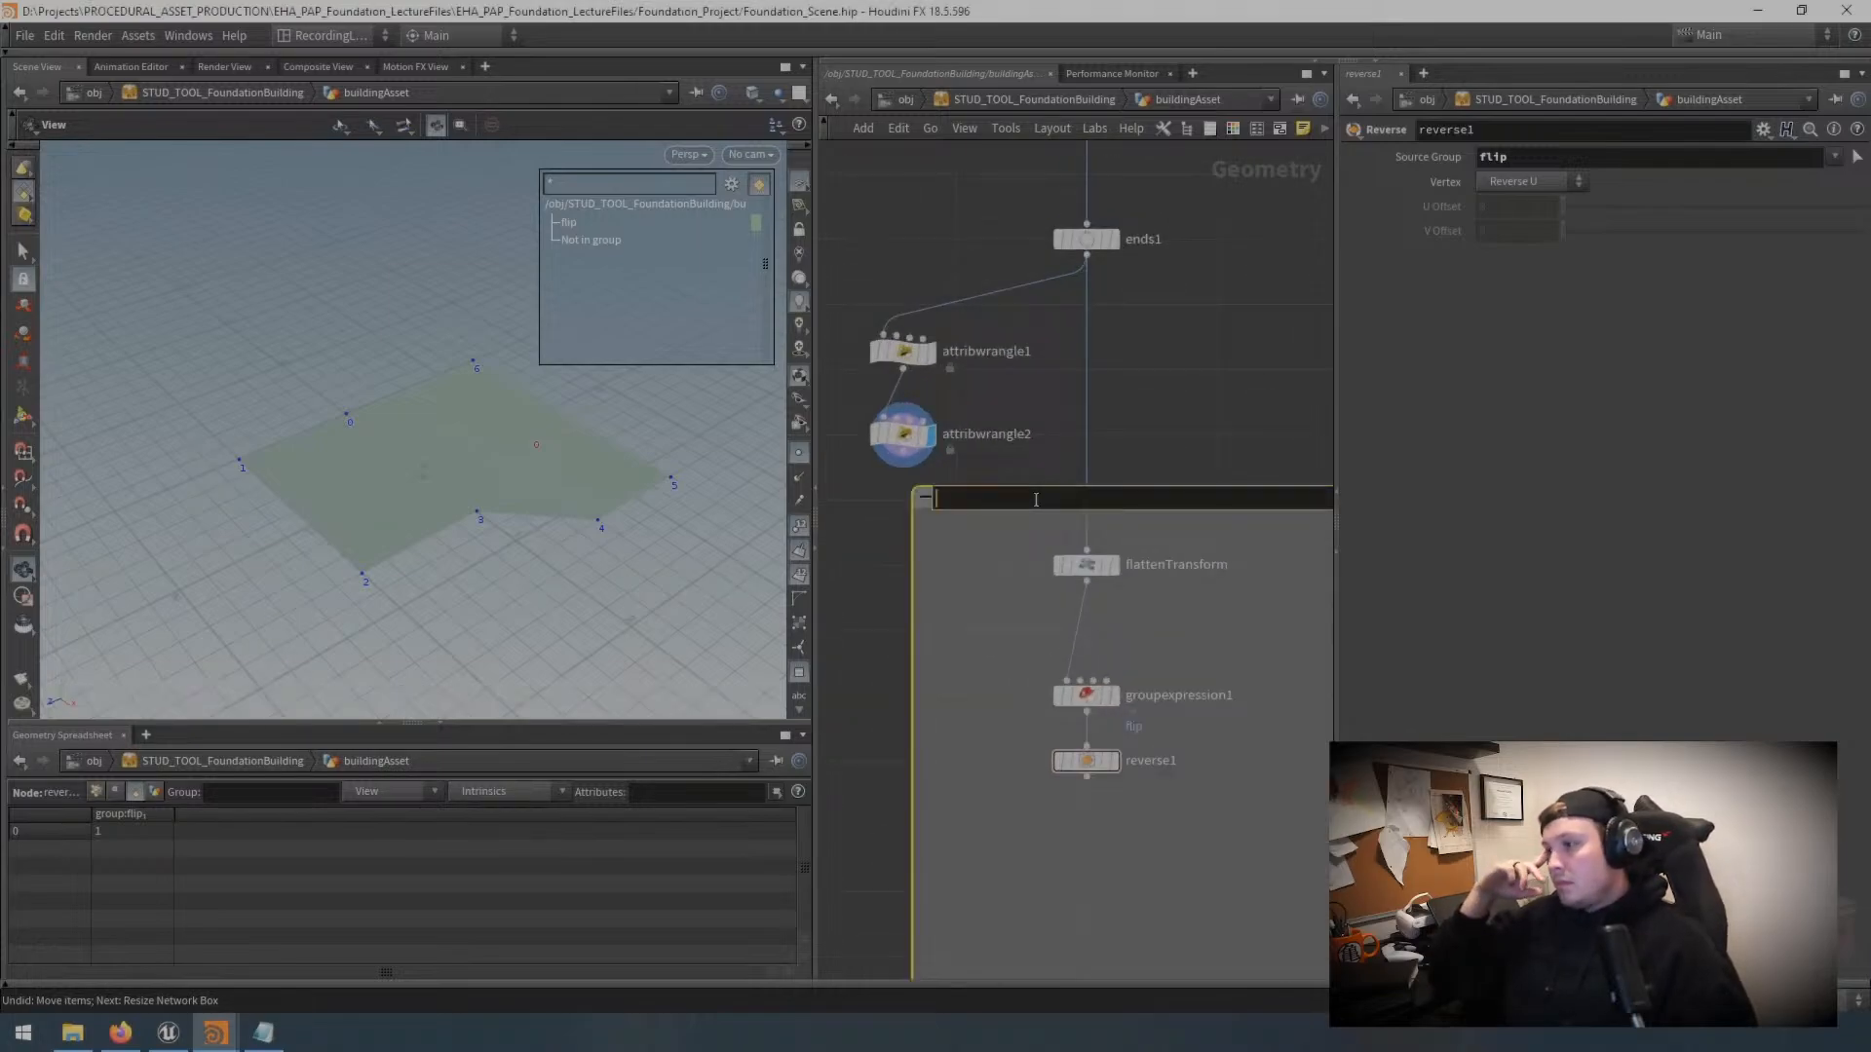
type("Floor P;lan")
key("BackSpace")
type("lane")
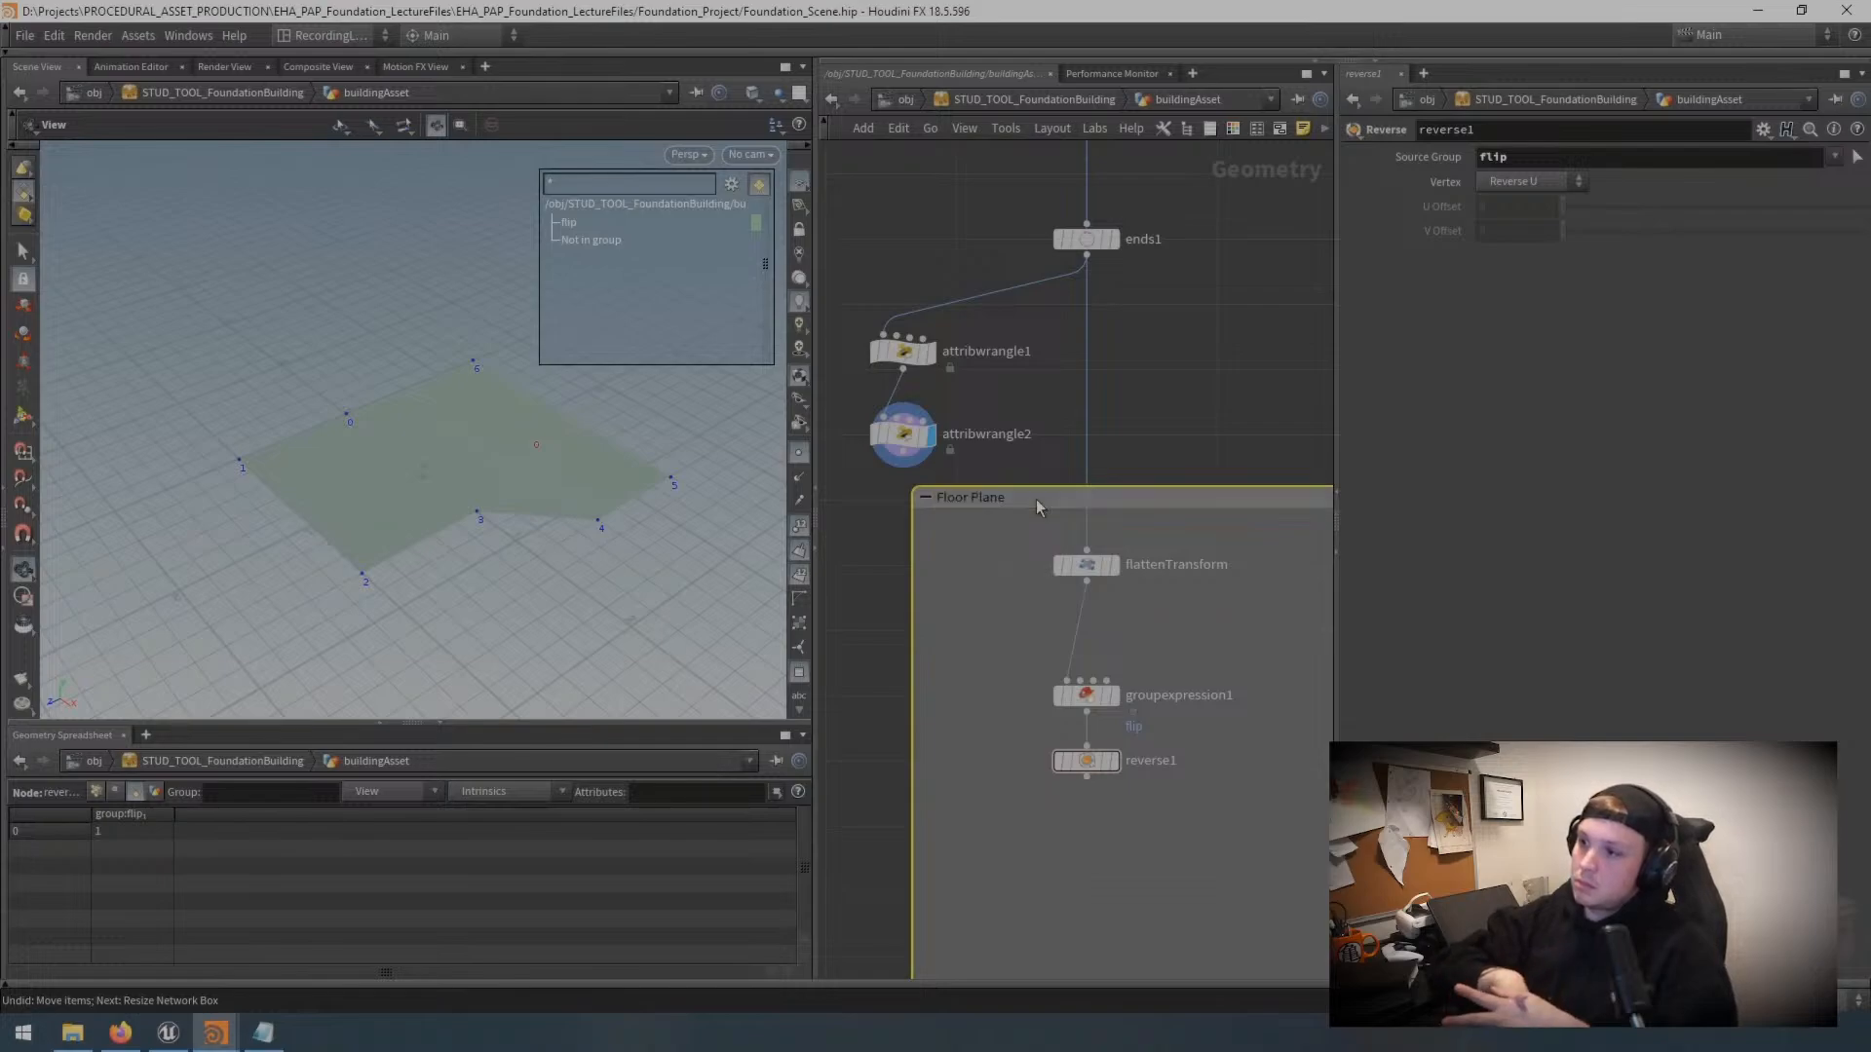
key("Return")
left_click_drag(914, 589, 985, 584)
scroll(1009, 587, "down", 1)
middle_click_drag(1187, 805, 1182, 606)
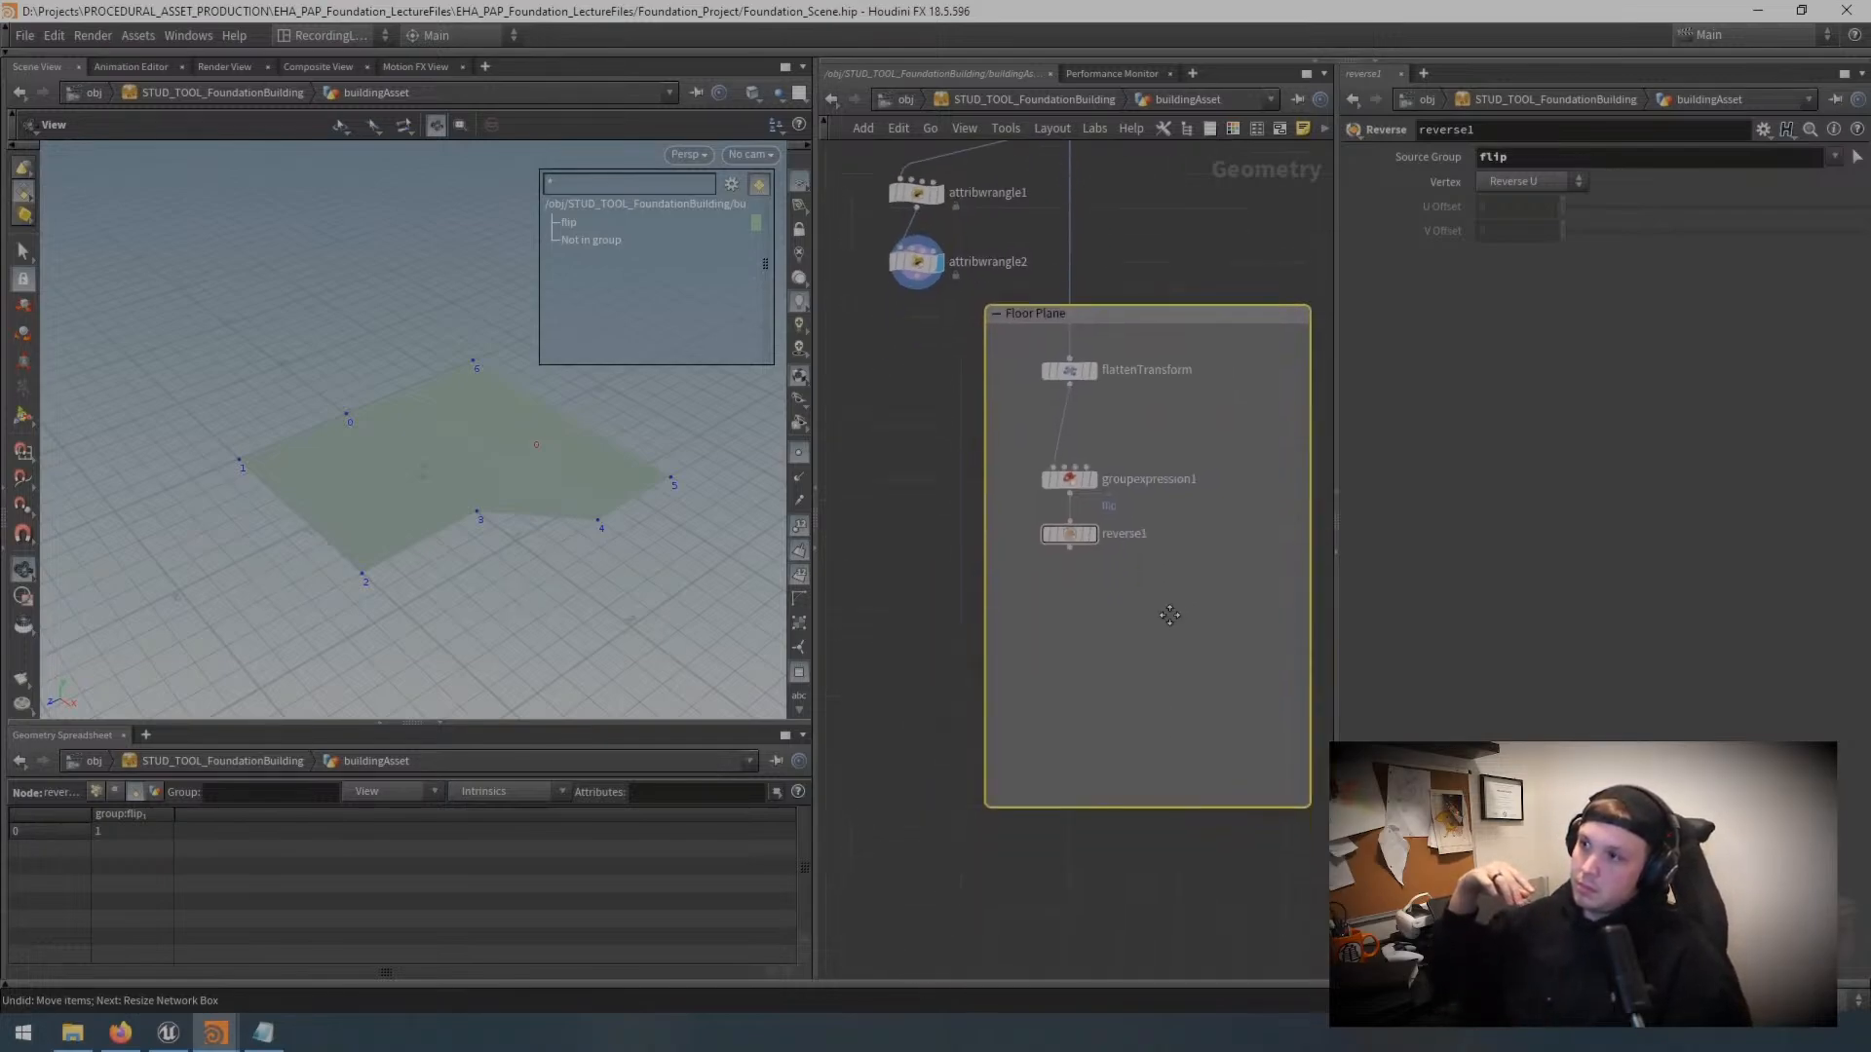
Step: Display the reverse1 result in the viewport, and pause and resume the tutorial video
left_click(1092, 534)
left_click(1069, 539)
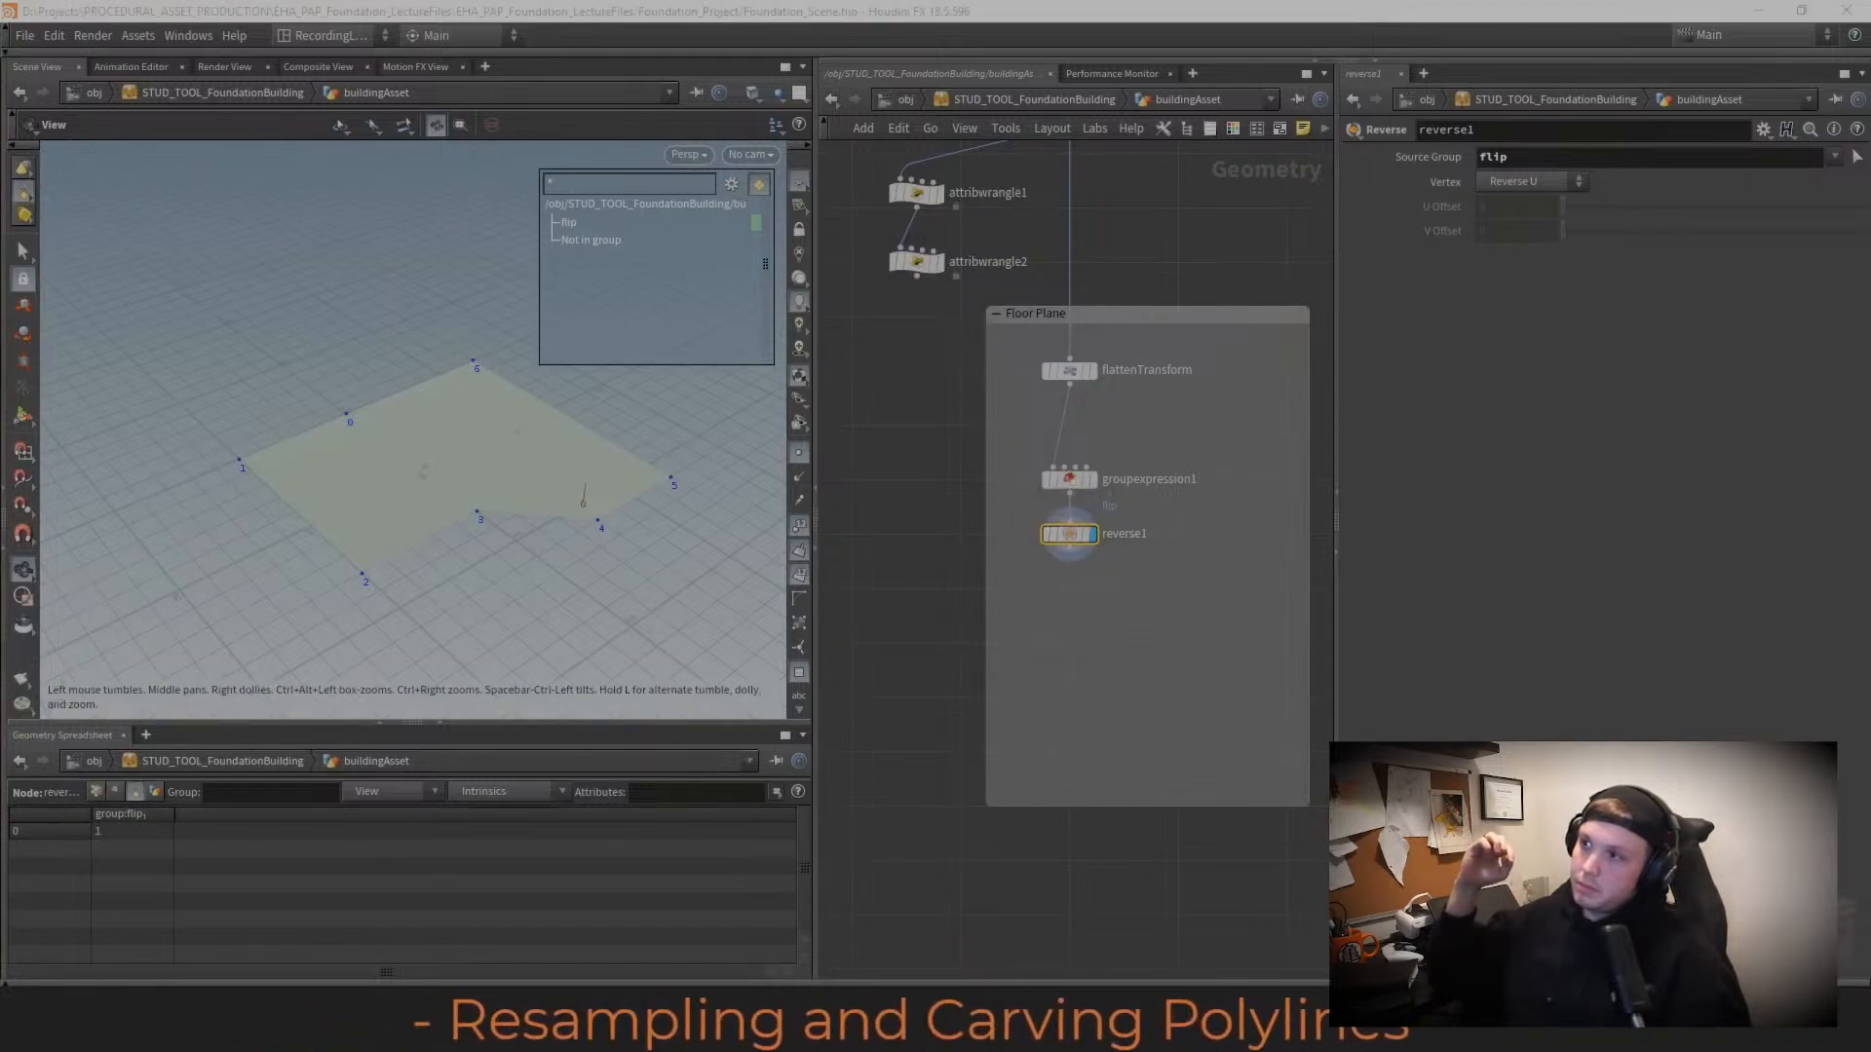
key("space")
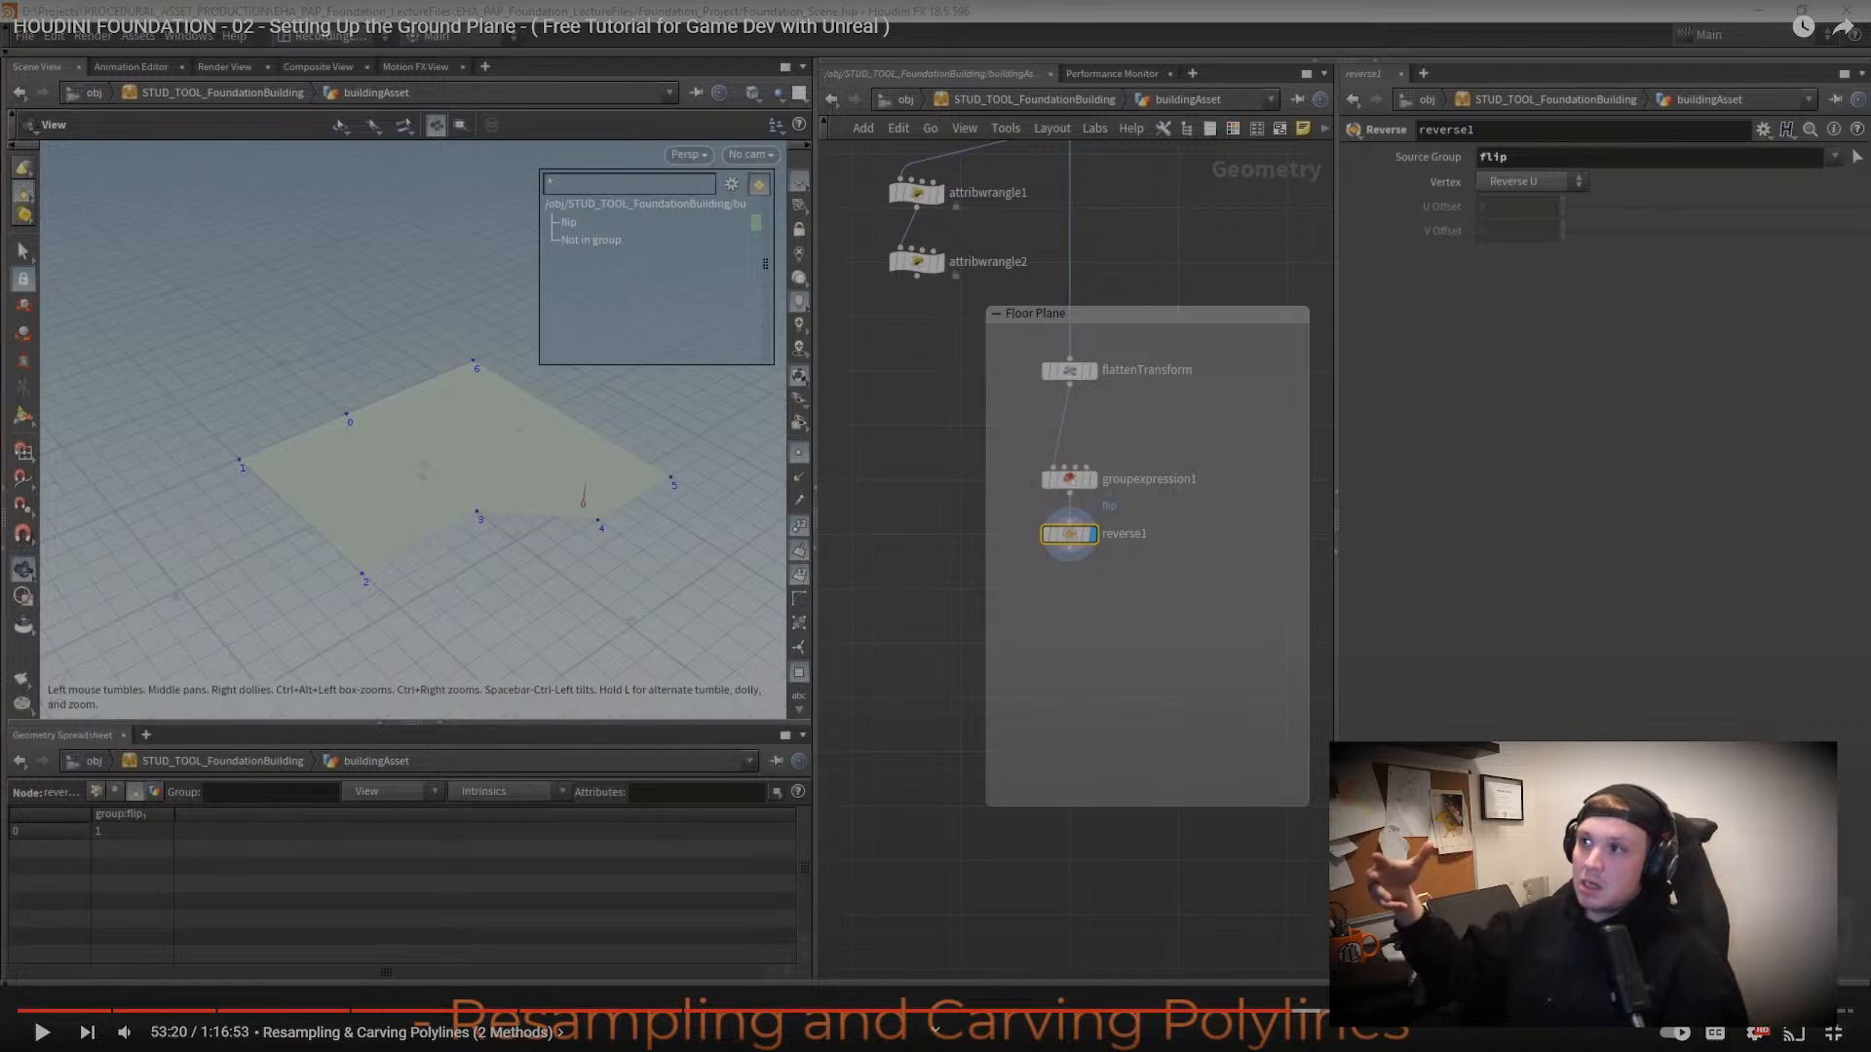
key("space")
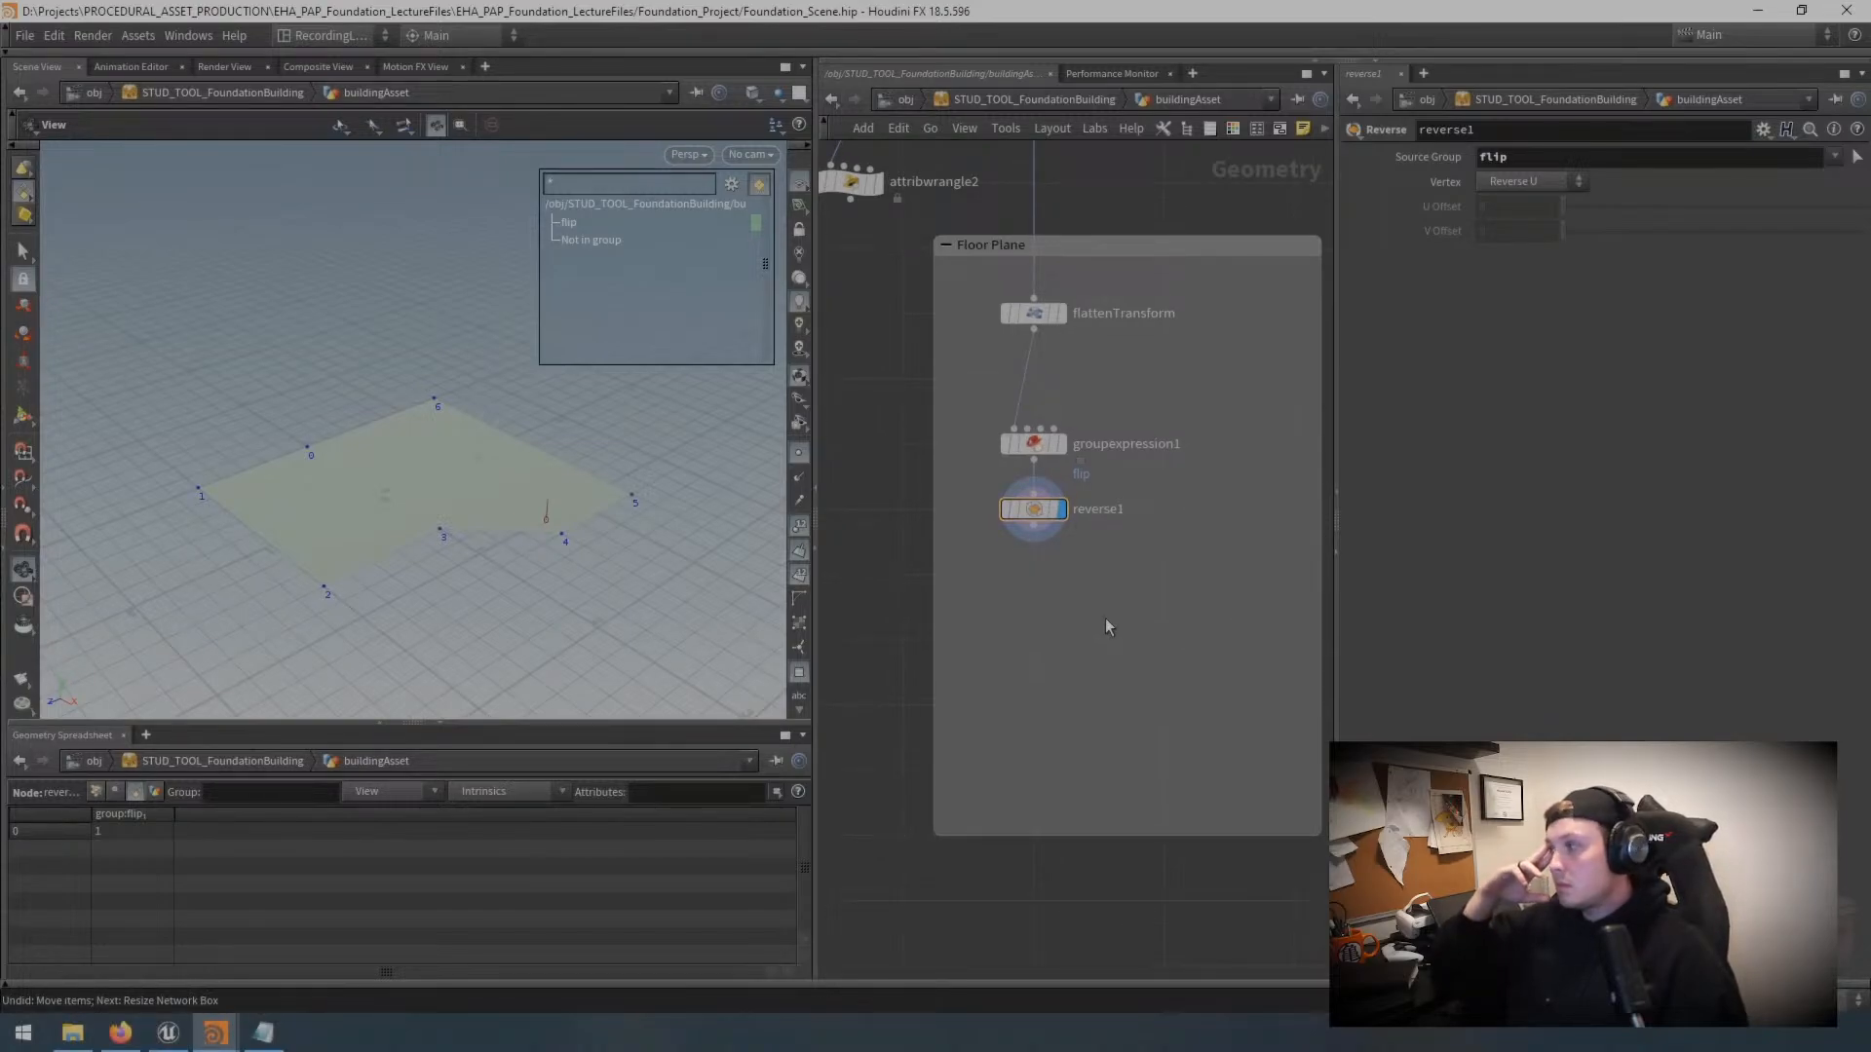
Step: Add a Convert Line node beneath reverse1, wire reverse1 into it and display its result
key("Tab")
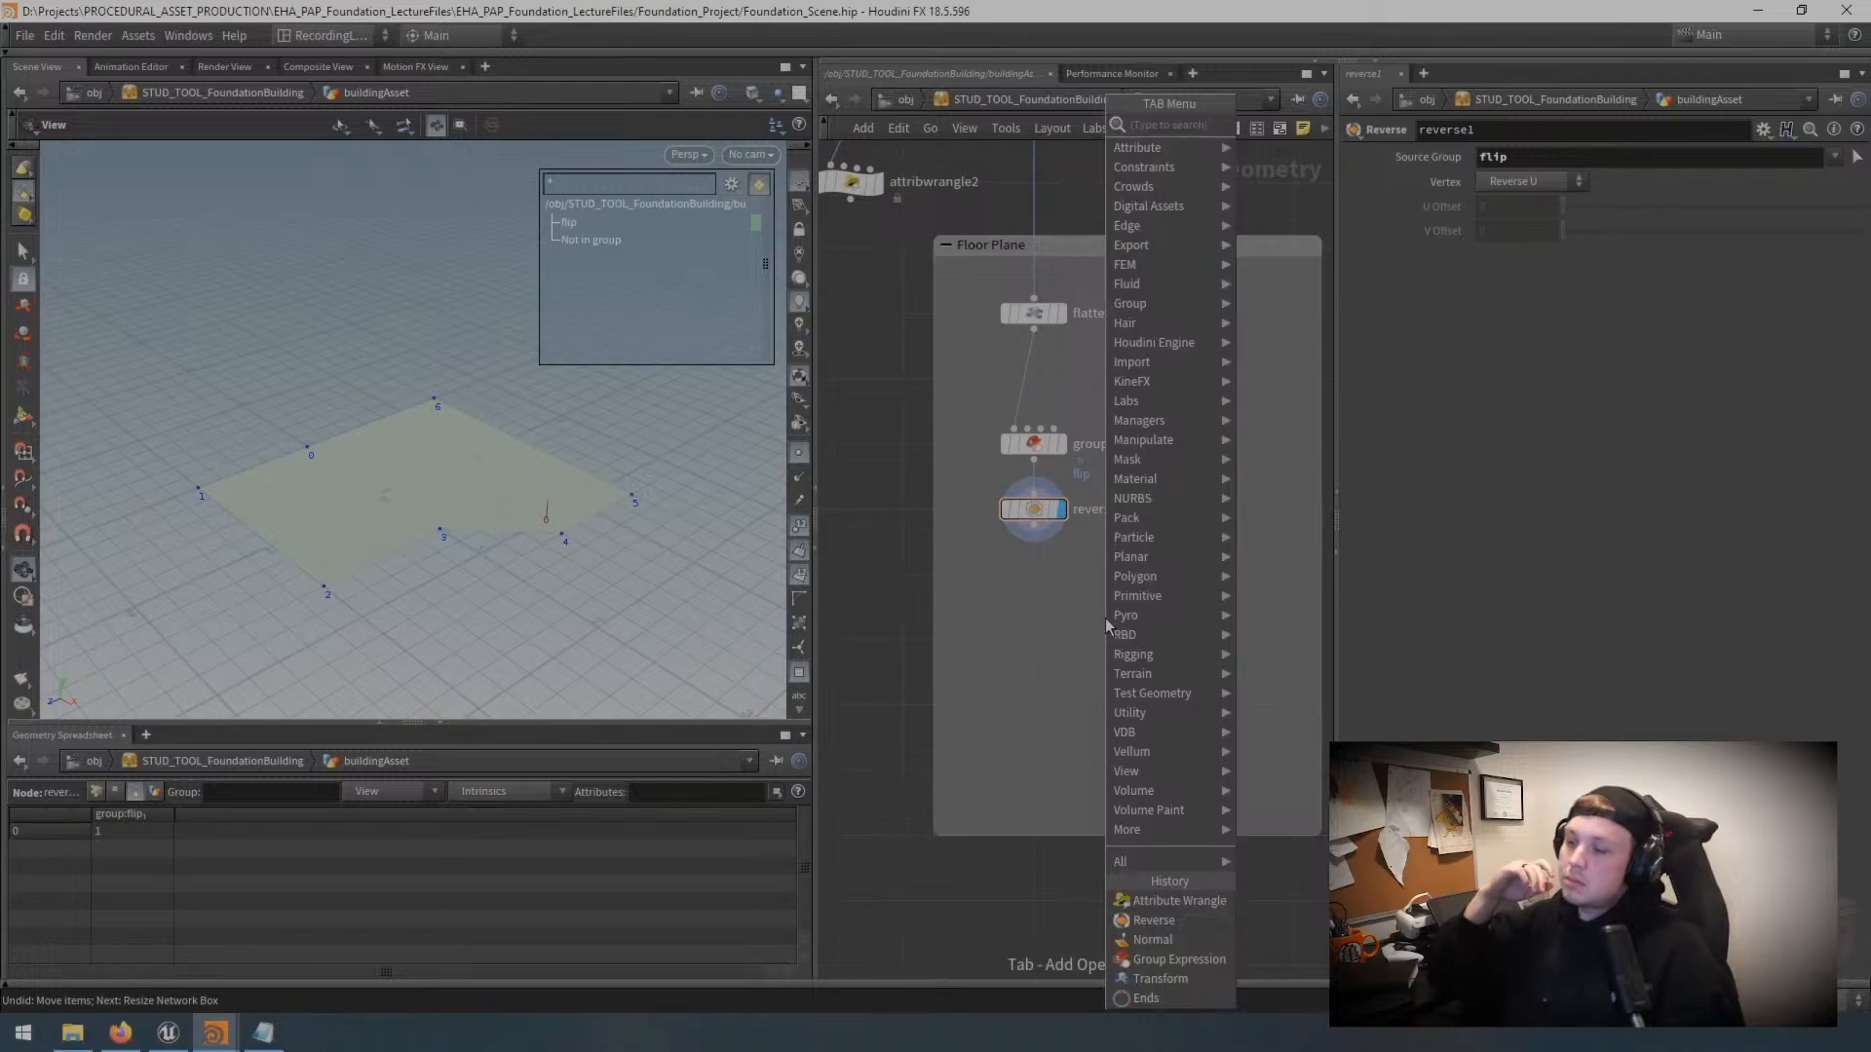
type("convertline")
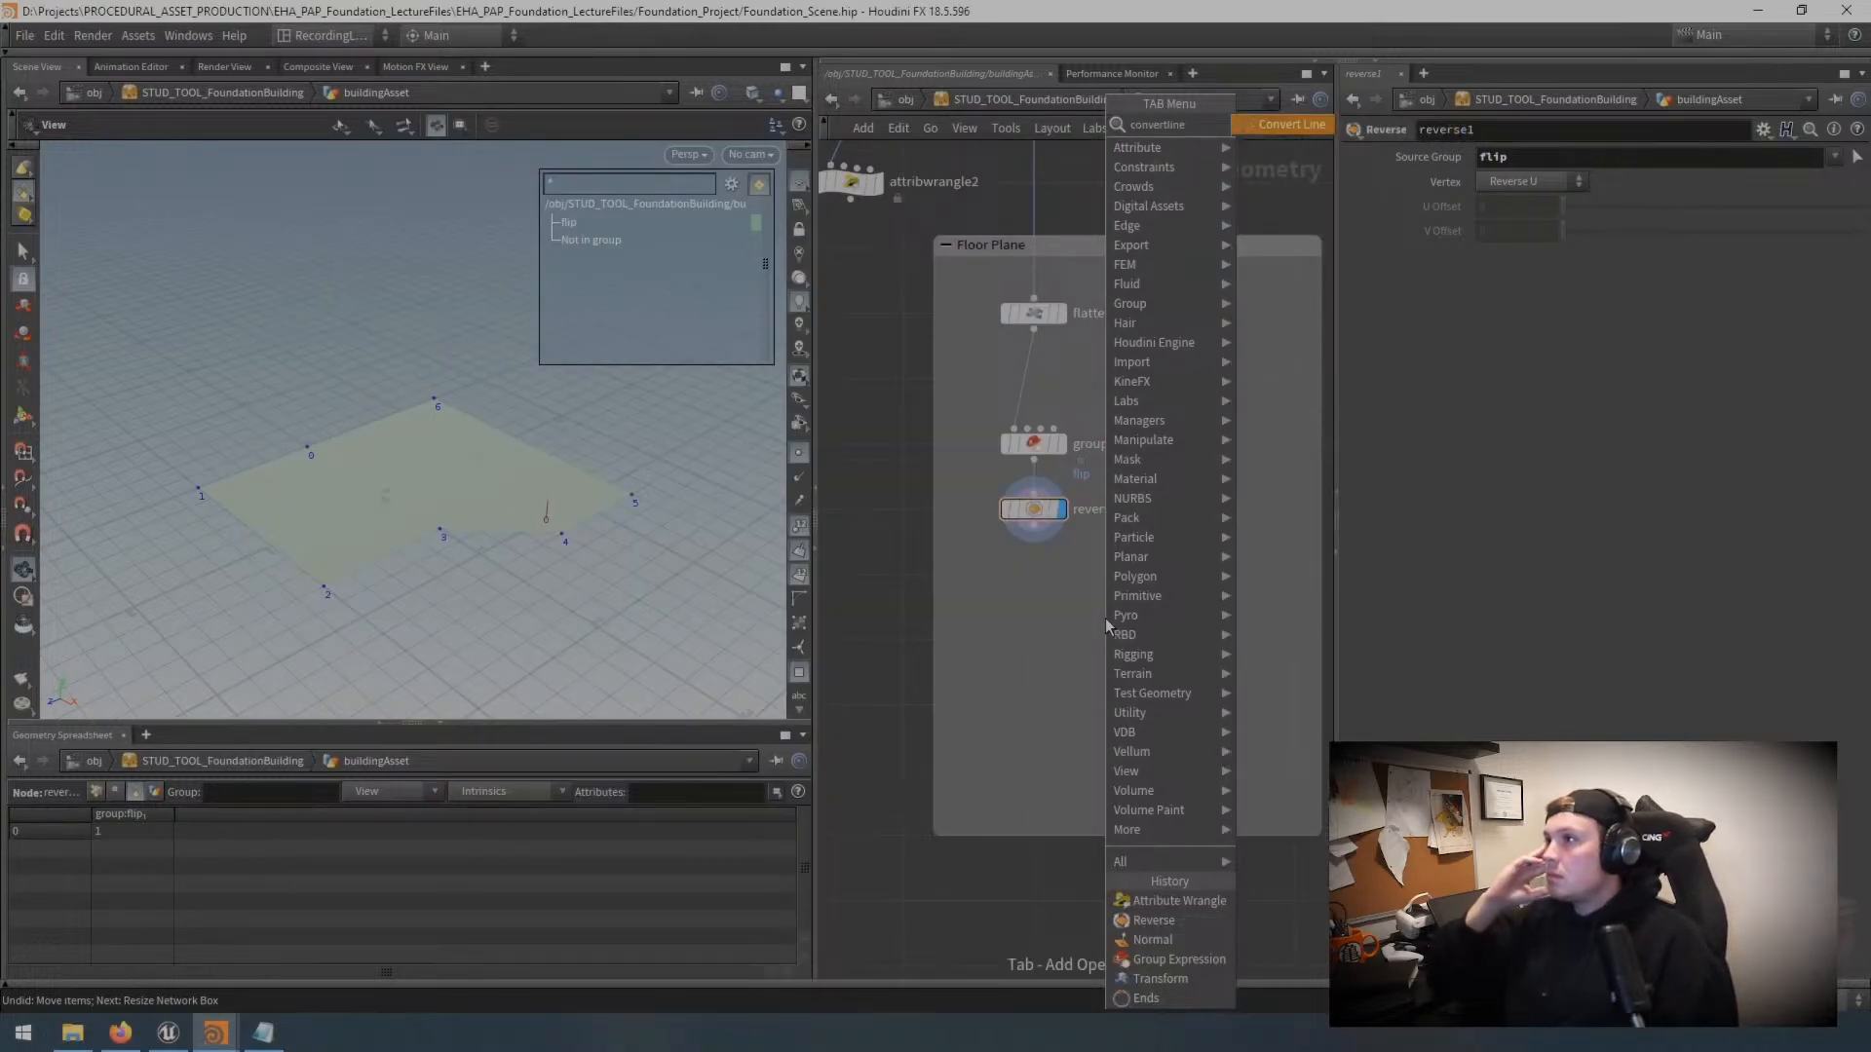
key("Return")
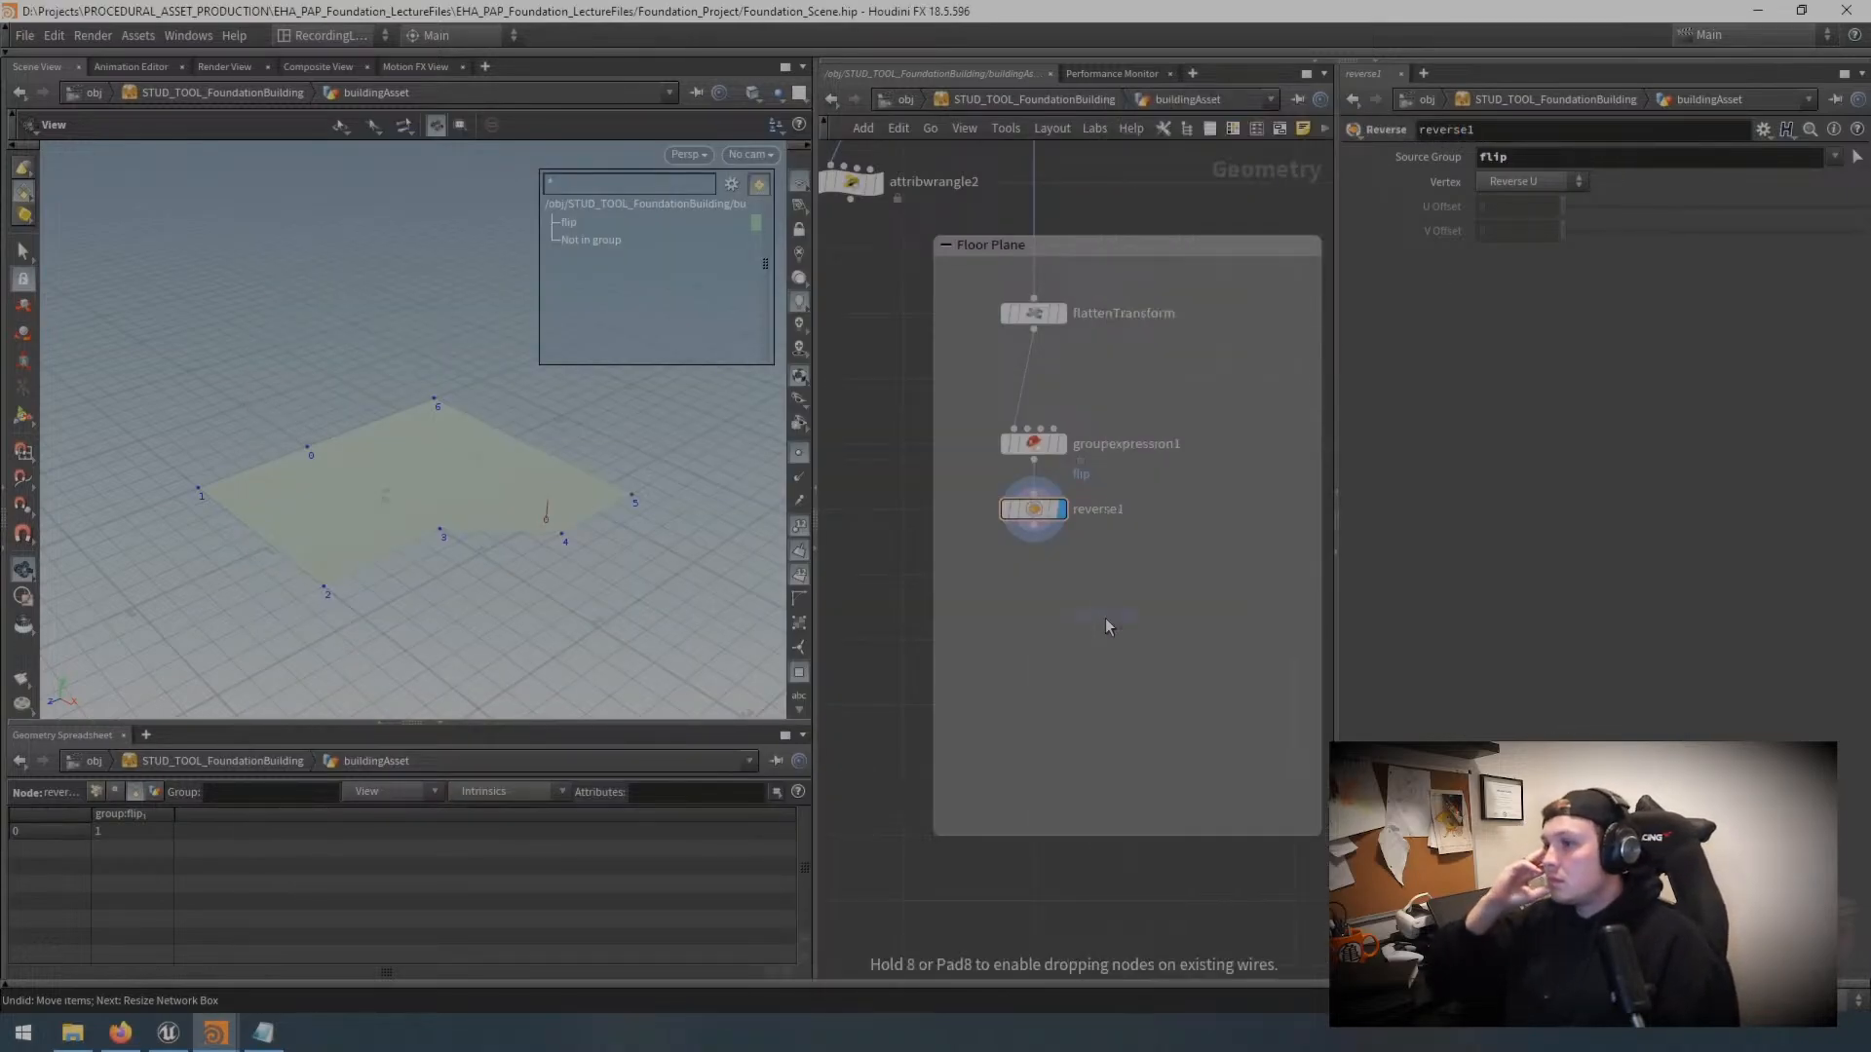
left_click(1031, 581)
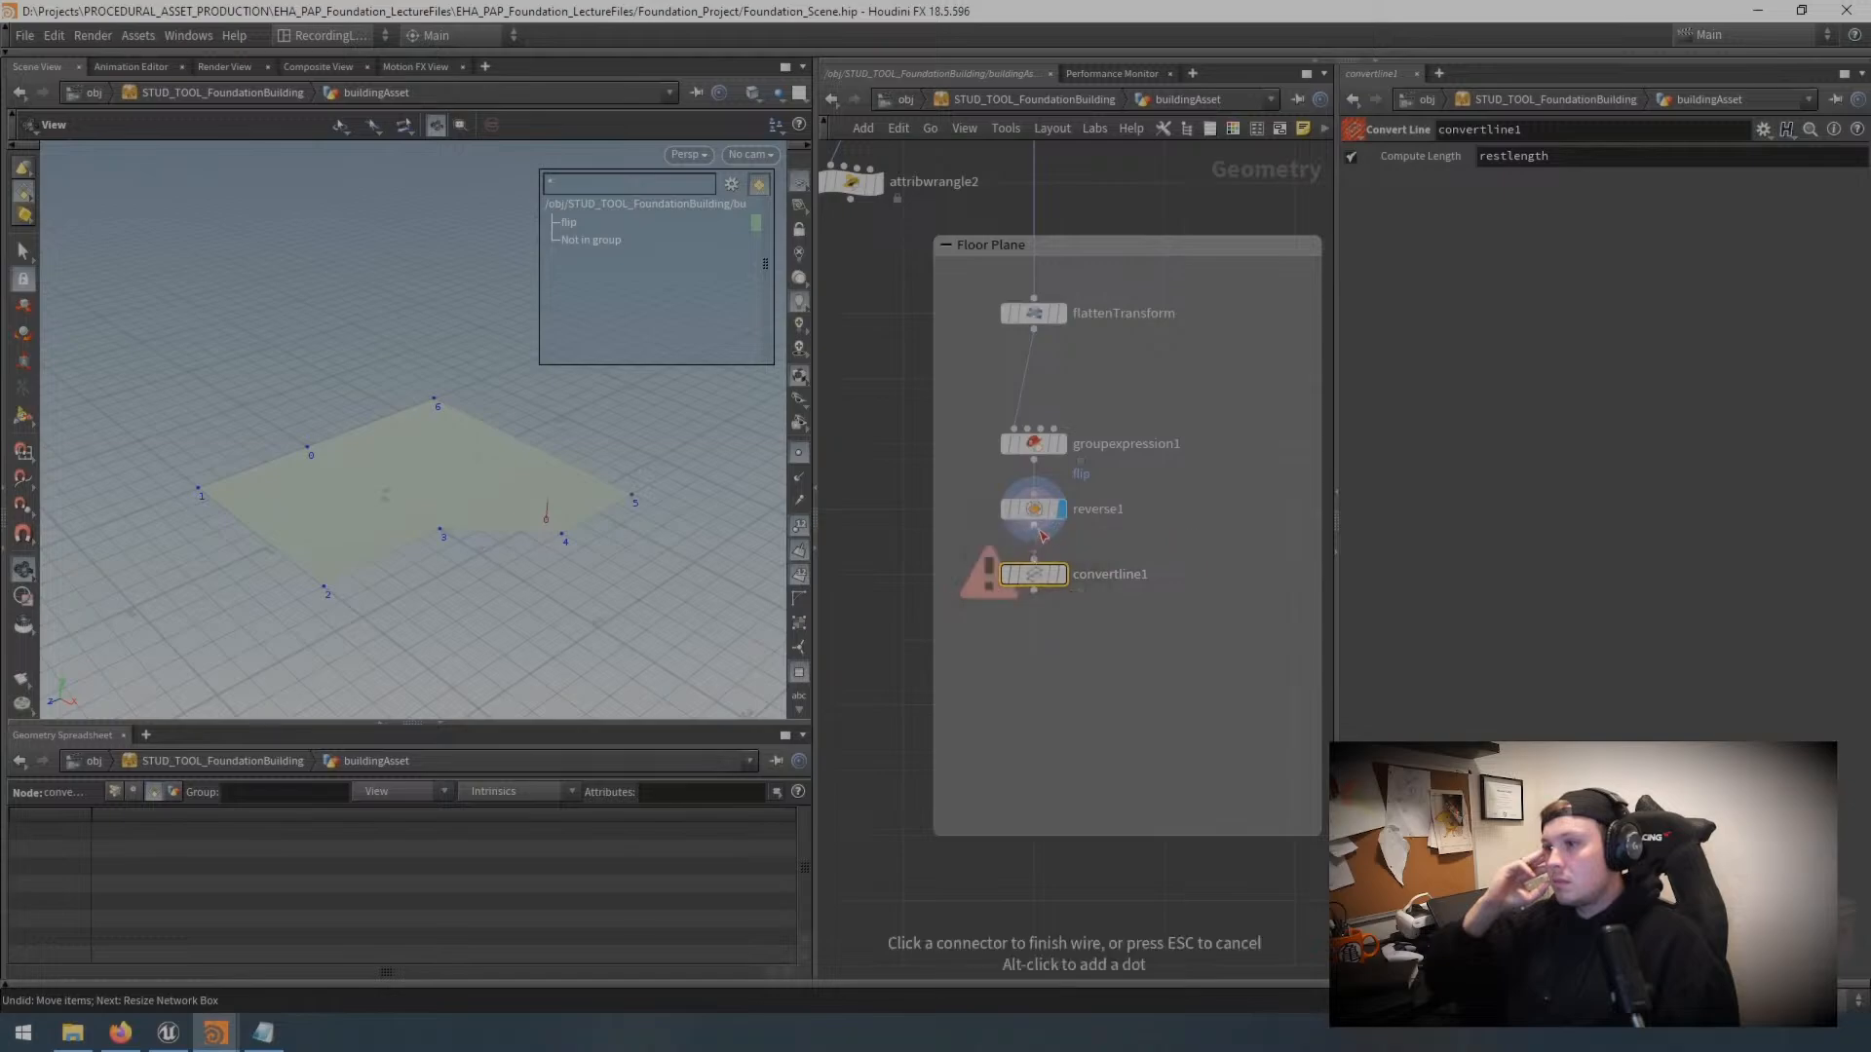
left_click(1060, 575)
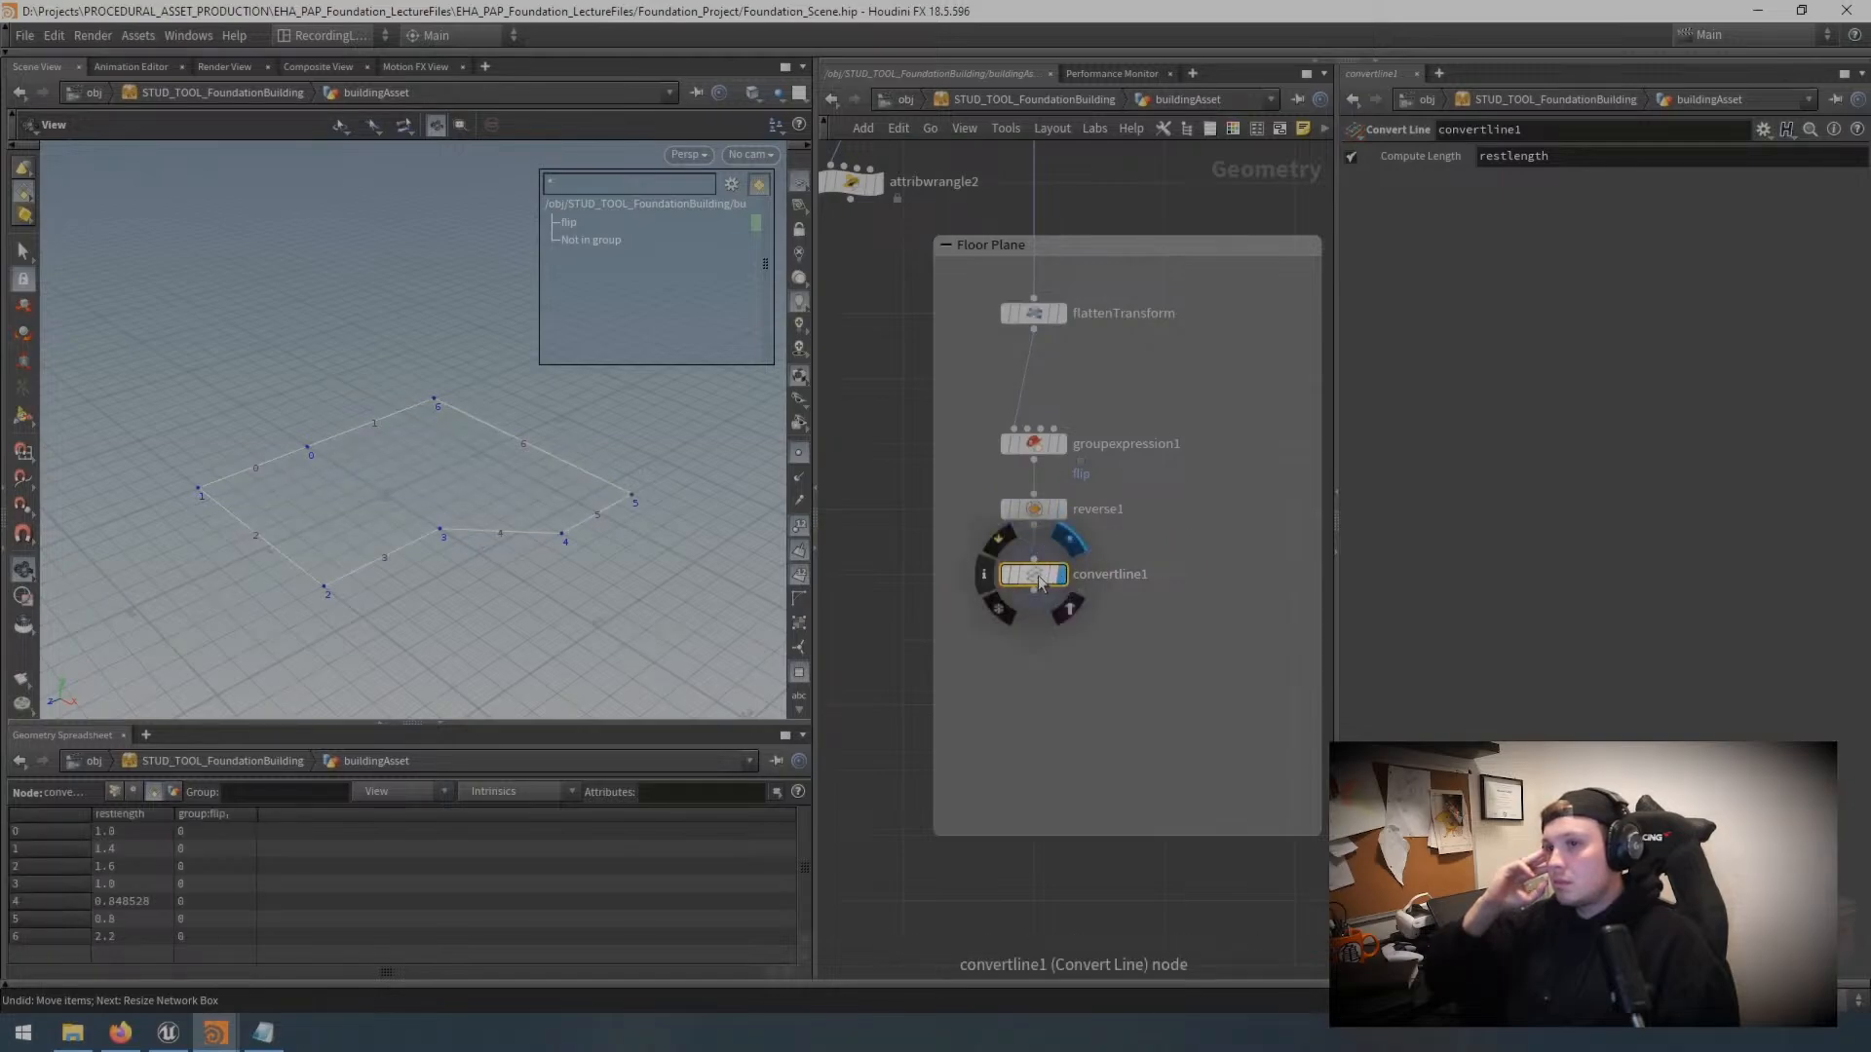
Step: Compare the single polygon at reverse1, with wireframe shading on, against the separate edge lines at convertline1
left_click(1060, 508)
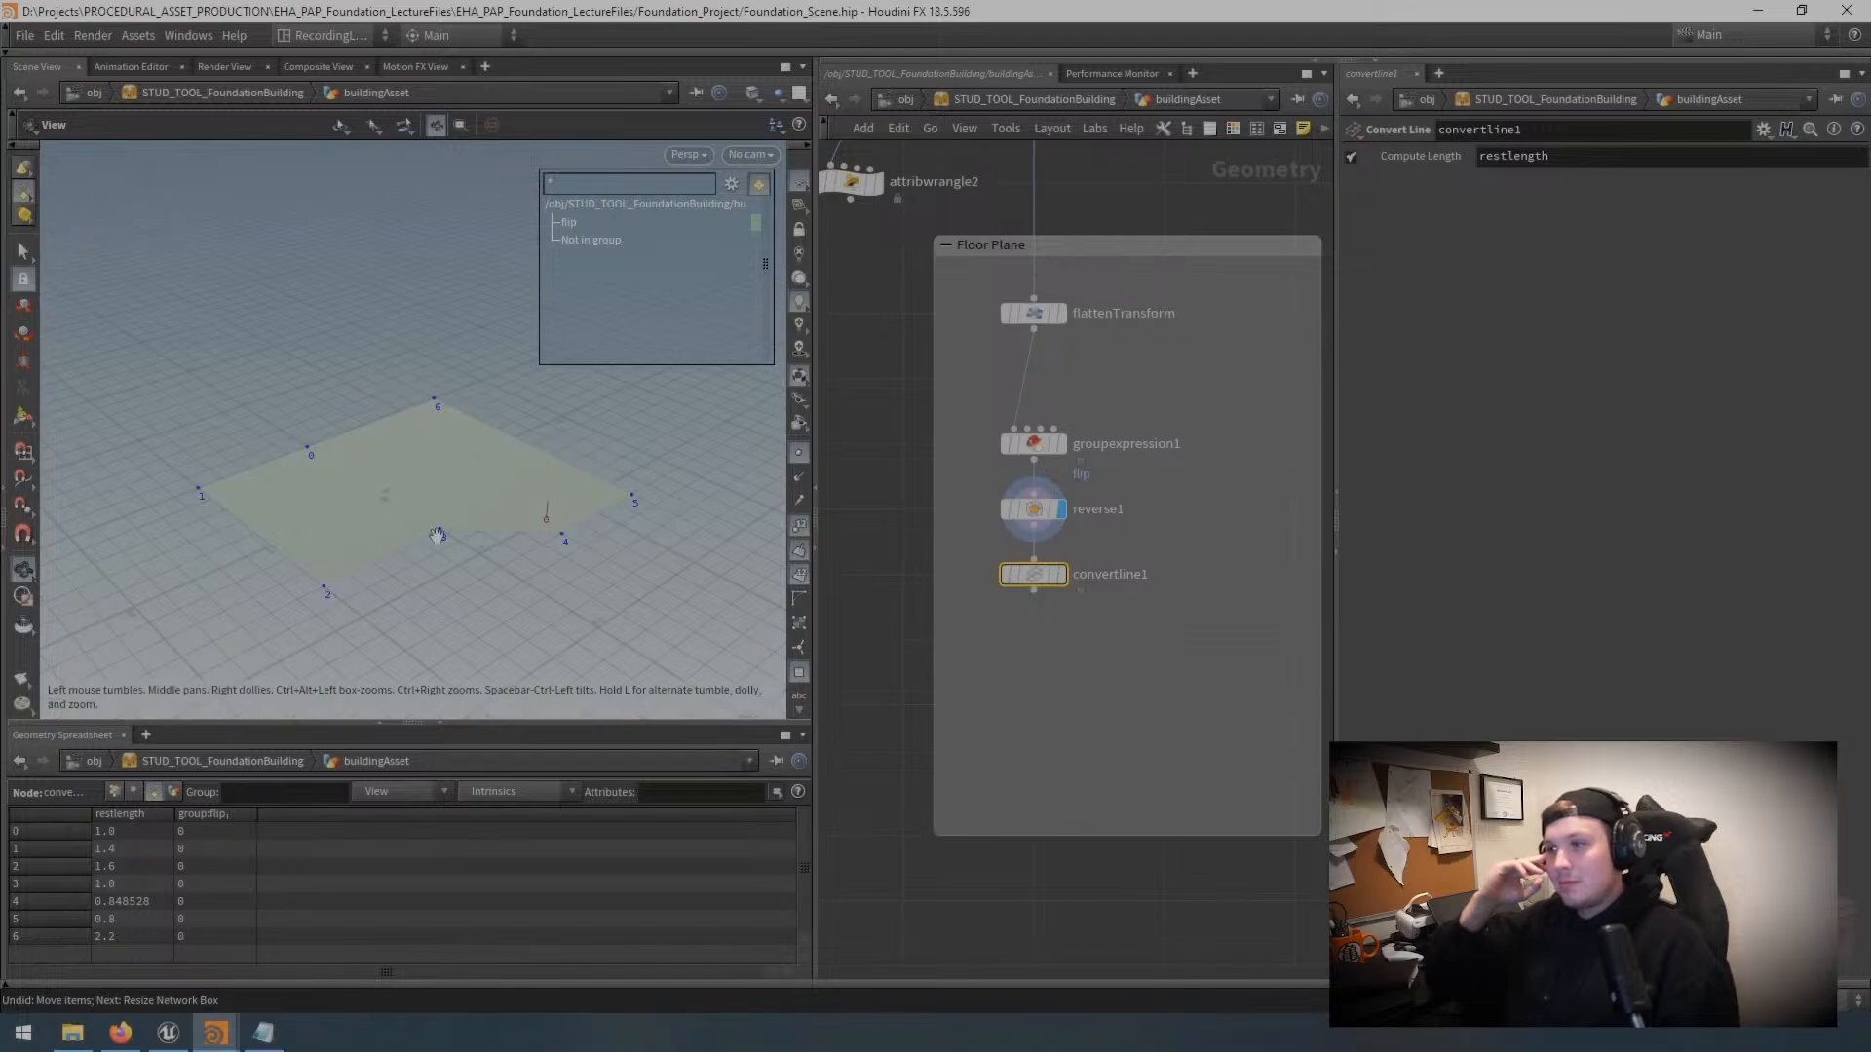
key("shift+w")
right_click_drag(488, 505, 630, 506)
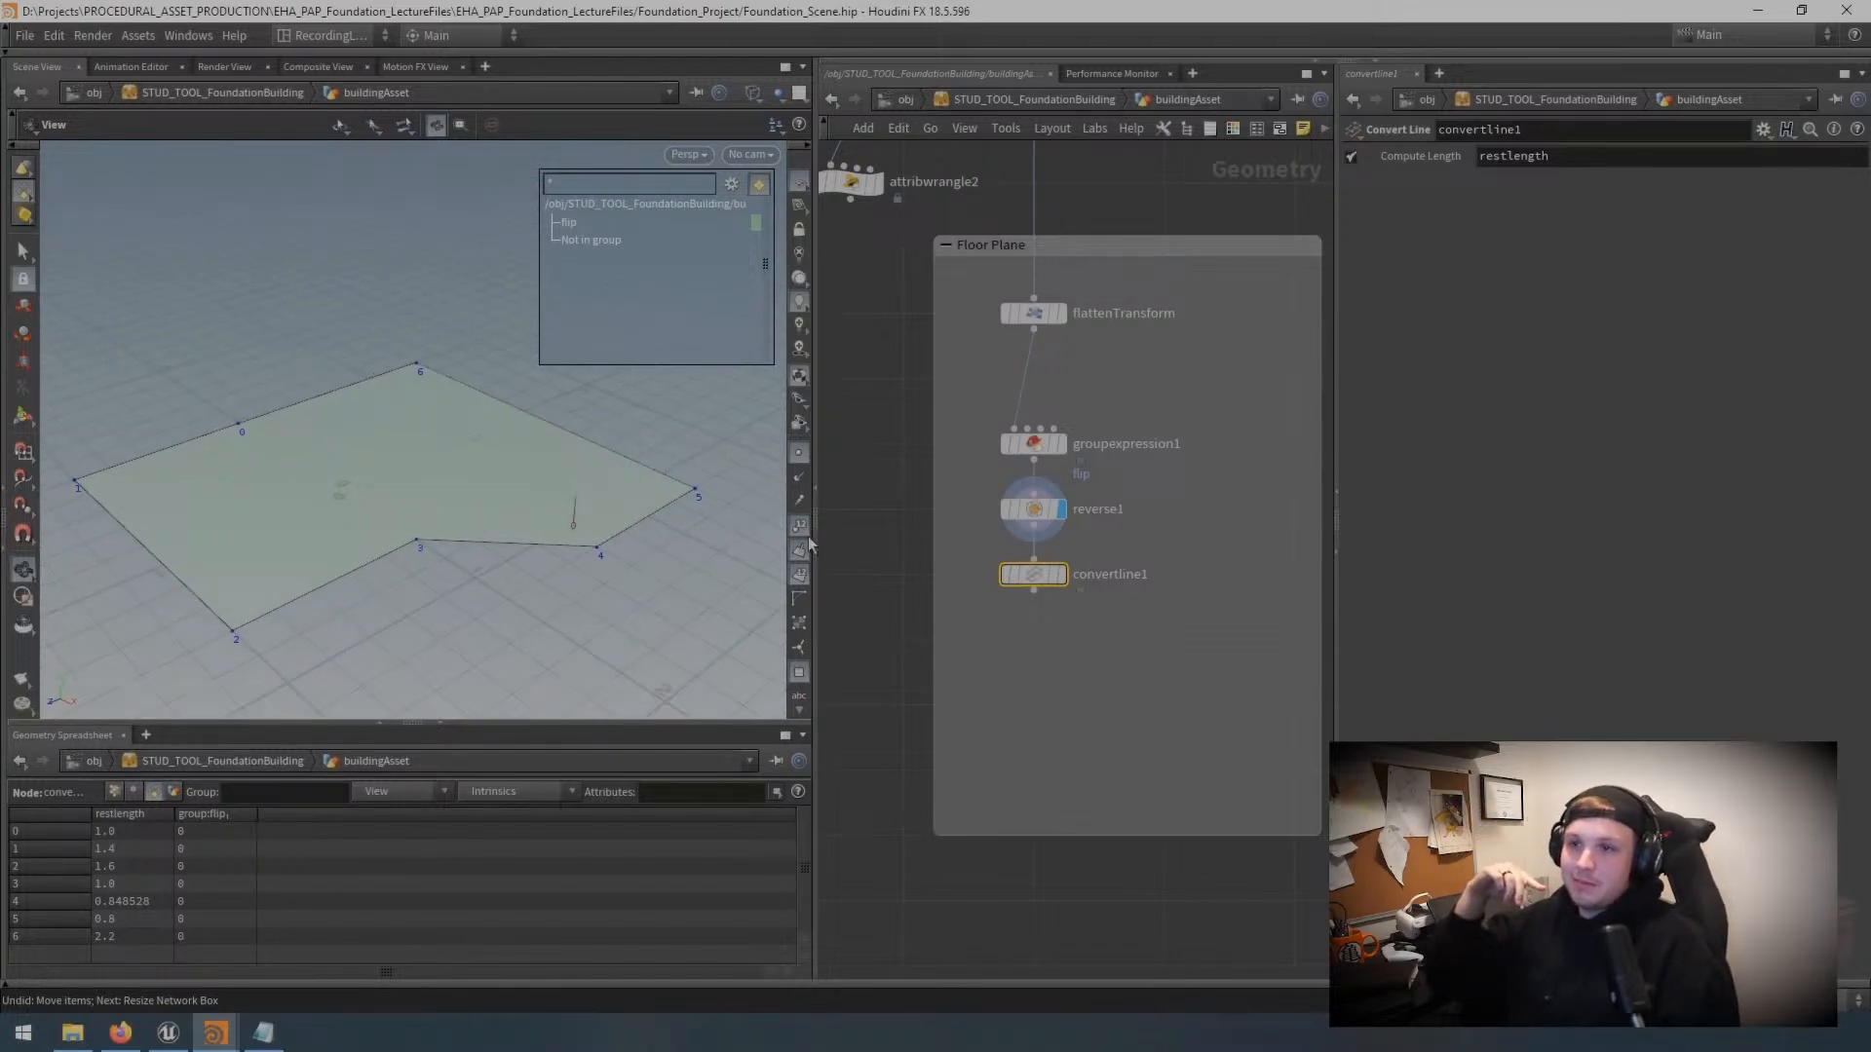
left_click(1061, 577)
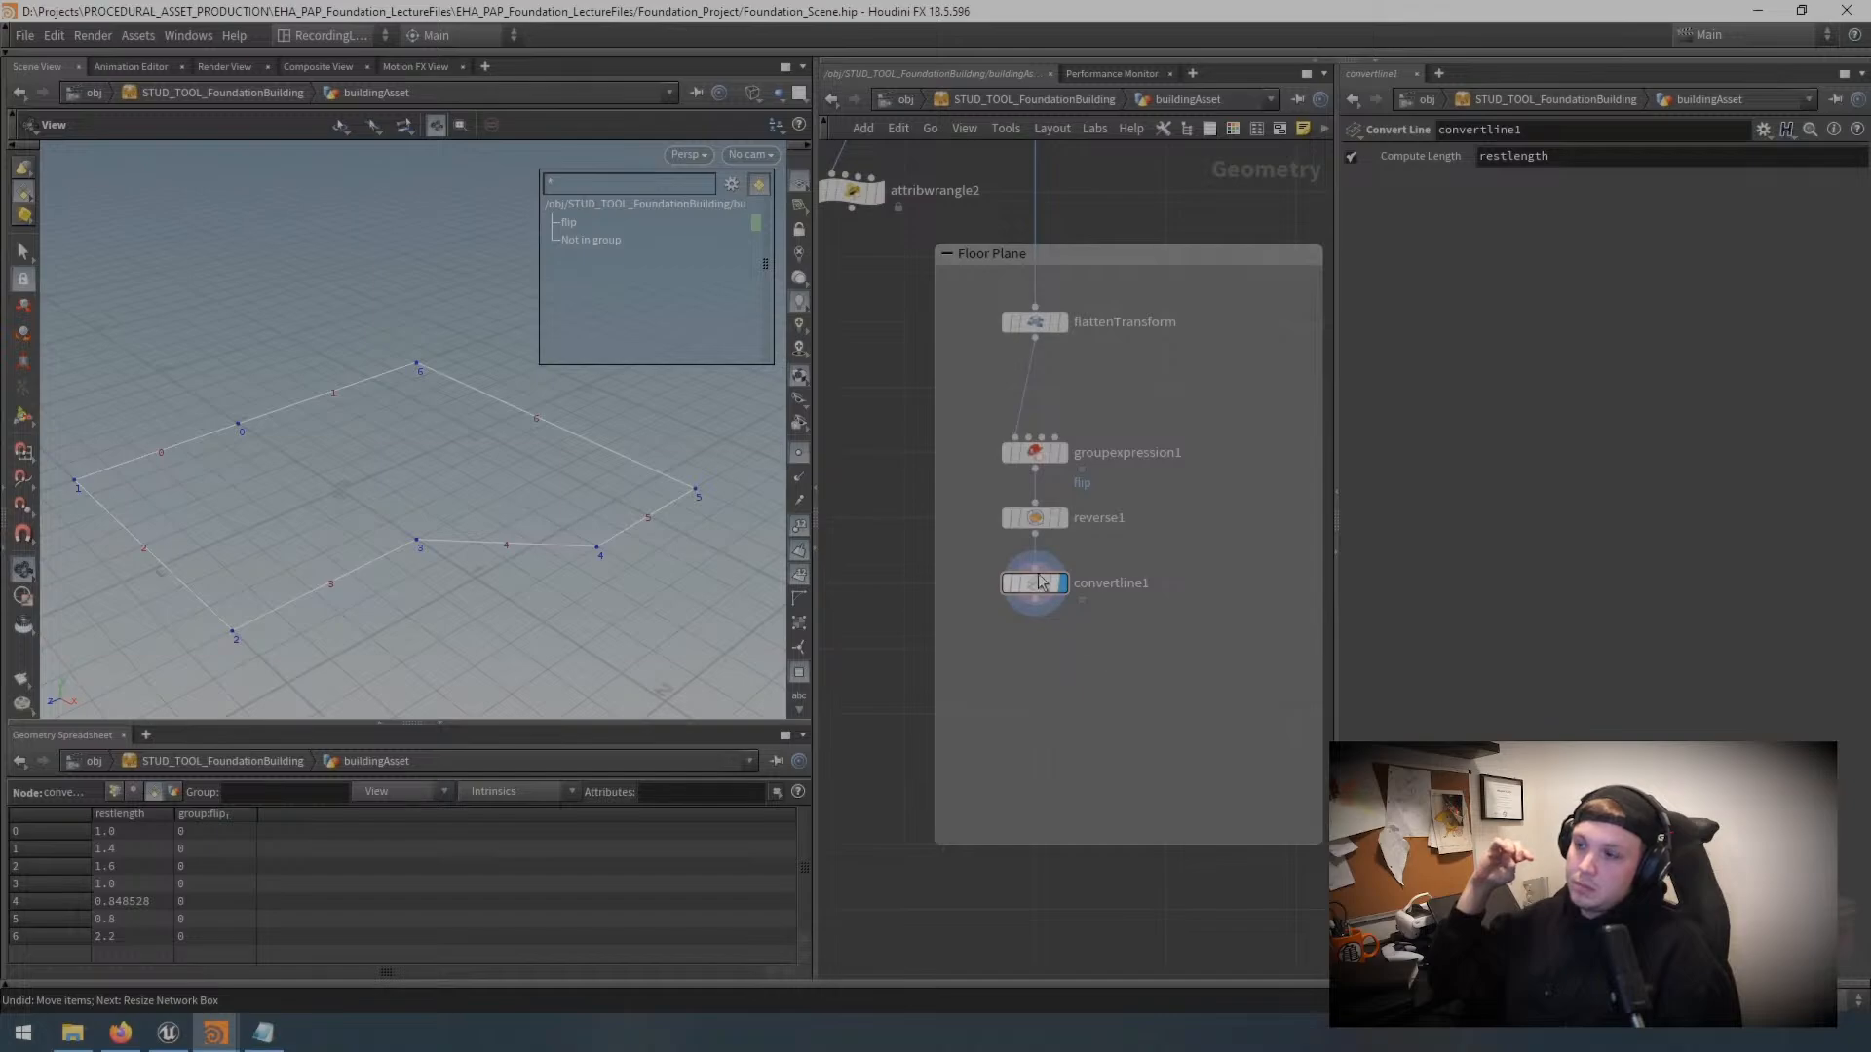
mouse_move(1039, 588)
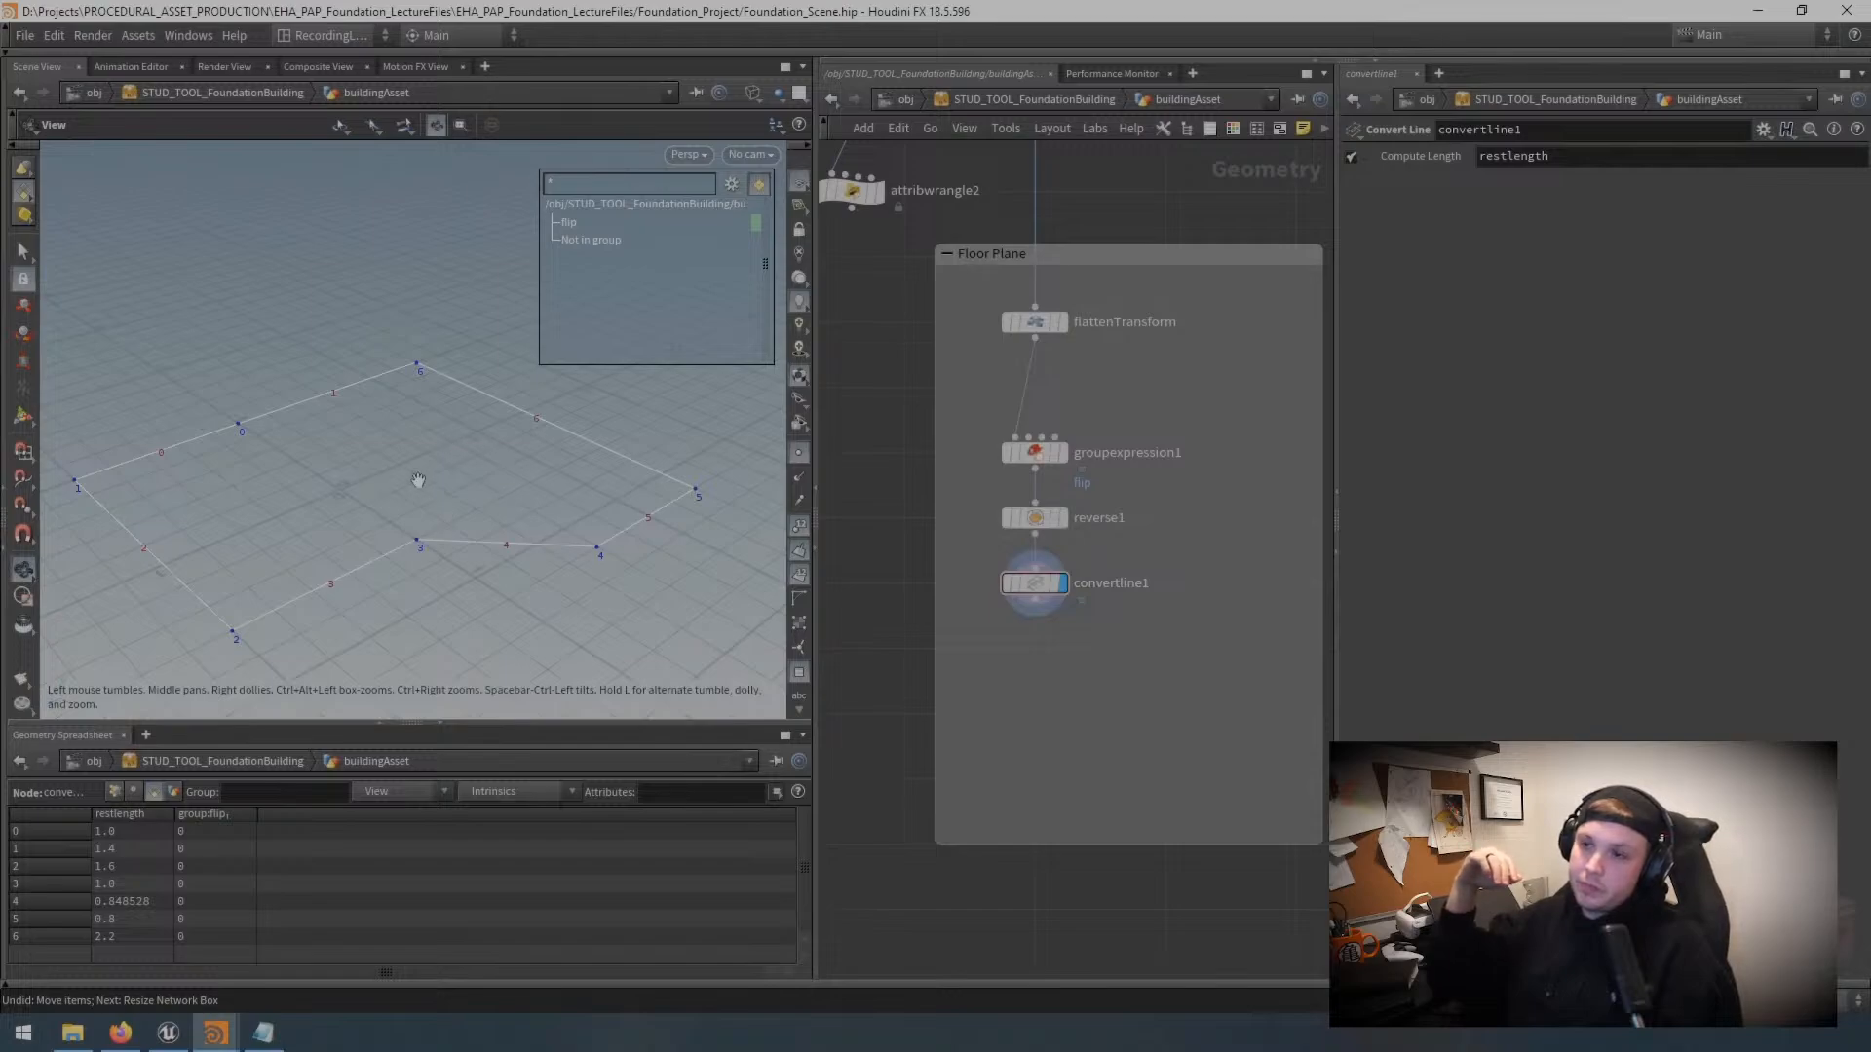
middle_click_drag(1072, 678, 1087, 650)
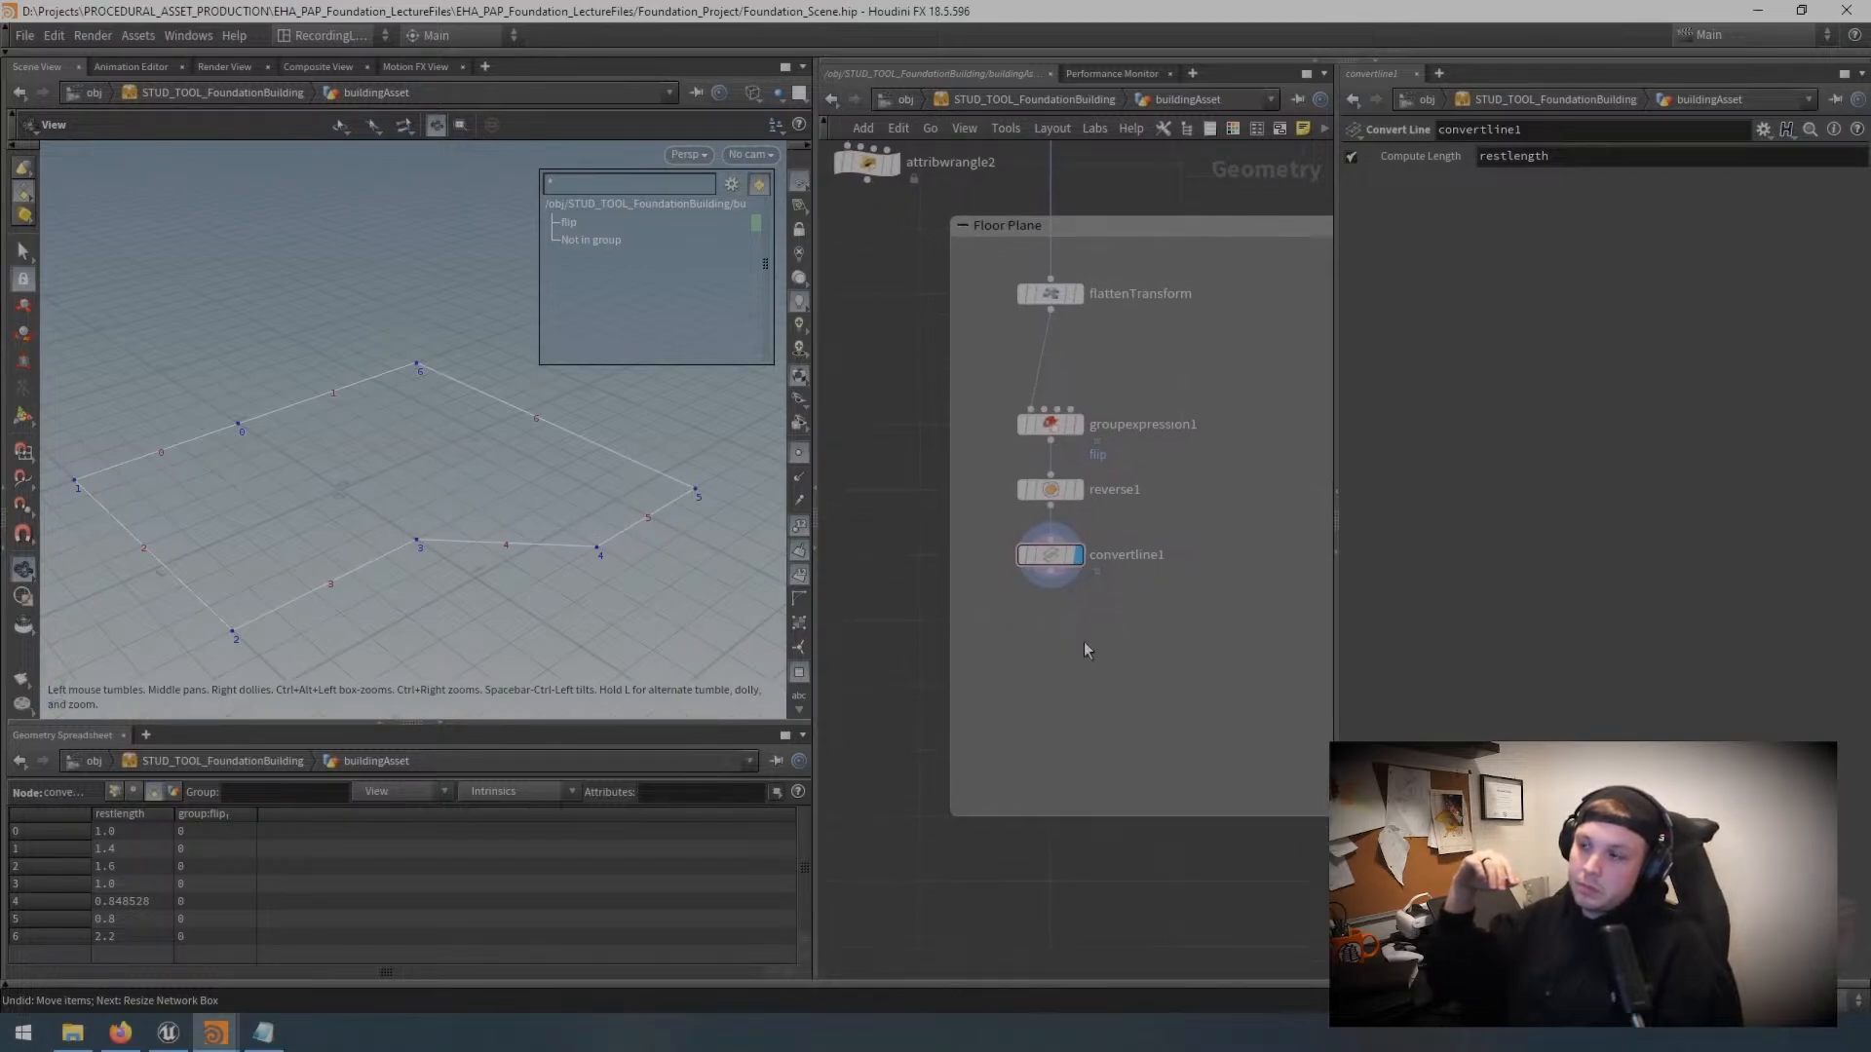
scroll(1088, 651, "down", 1)
left_click_drag(345, 456, 460, 476)
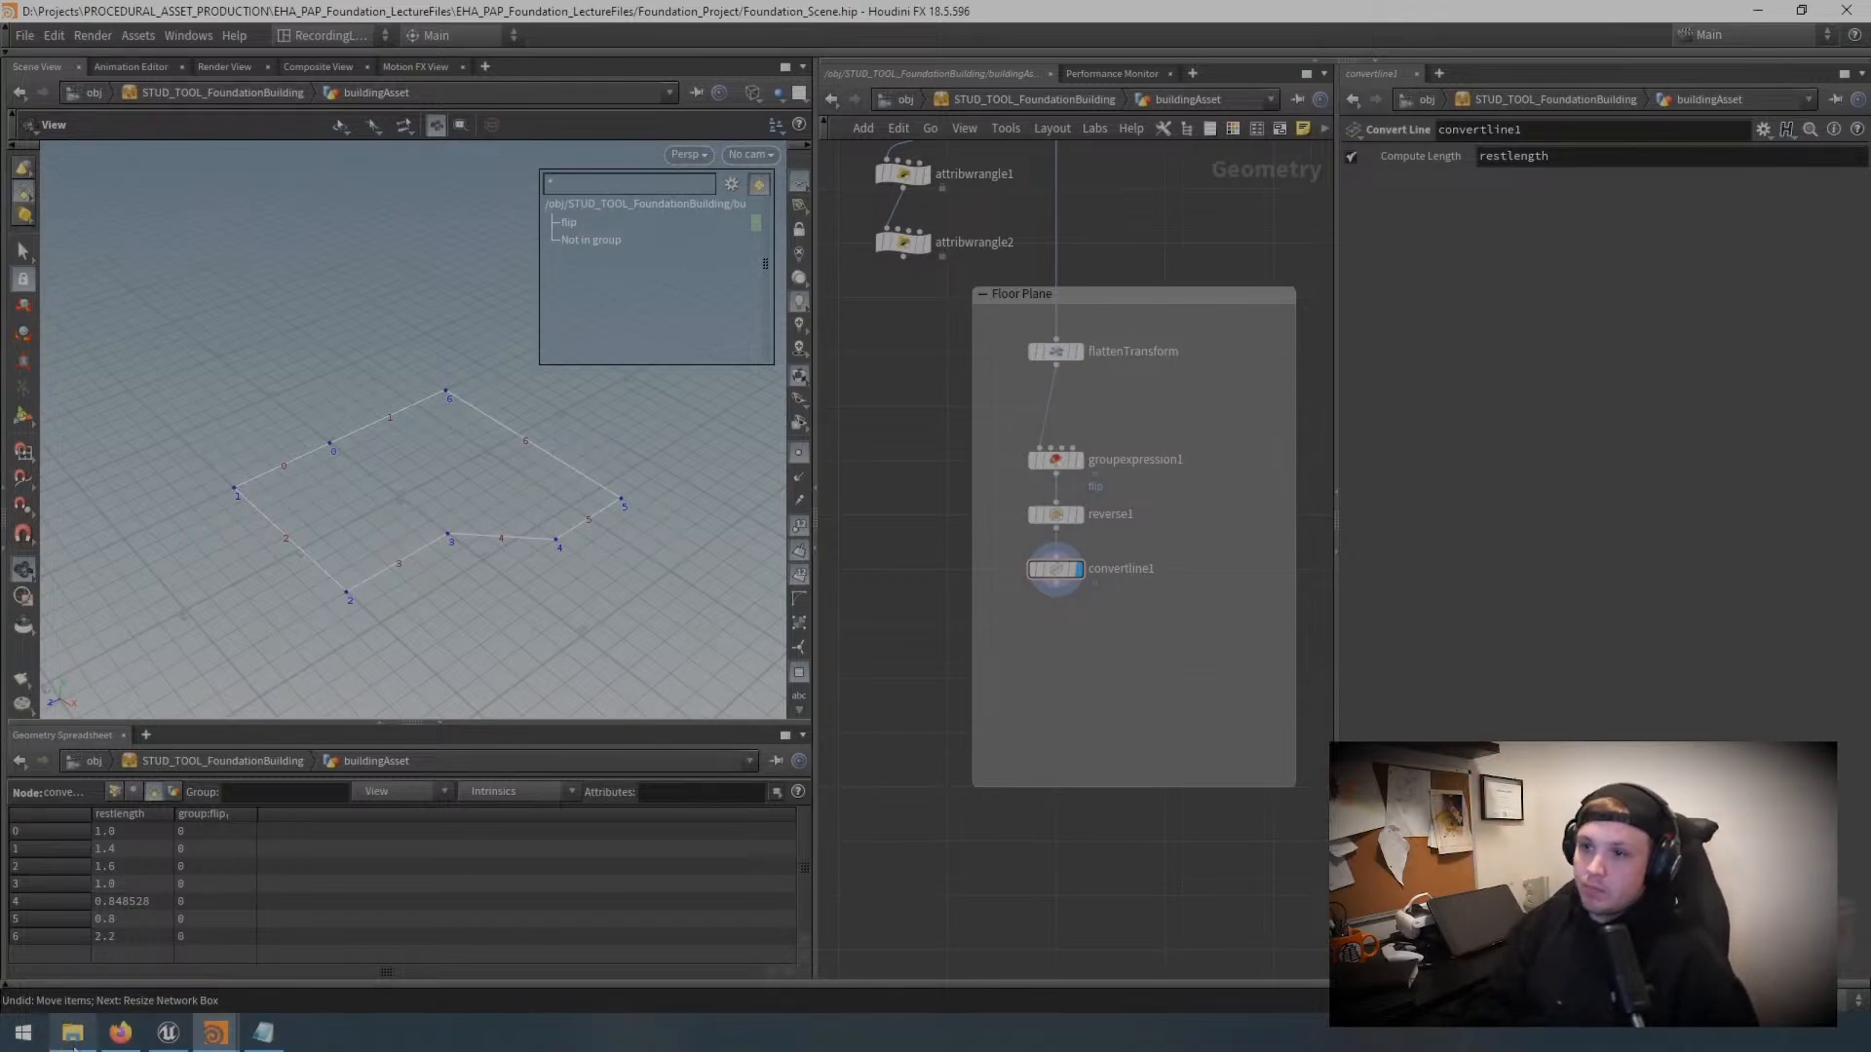
Step: Switch to Unreal Editor to inspect the wall segments along the example building's base, and return to Houdini
left_click(168, 1033)
right_click_drag(590, 443, 730, 480)
key("w")
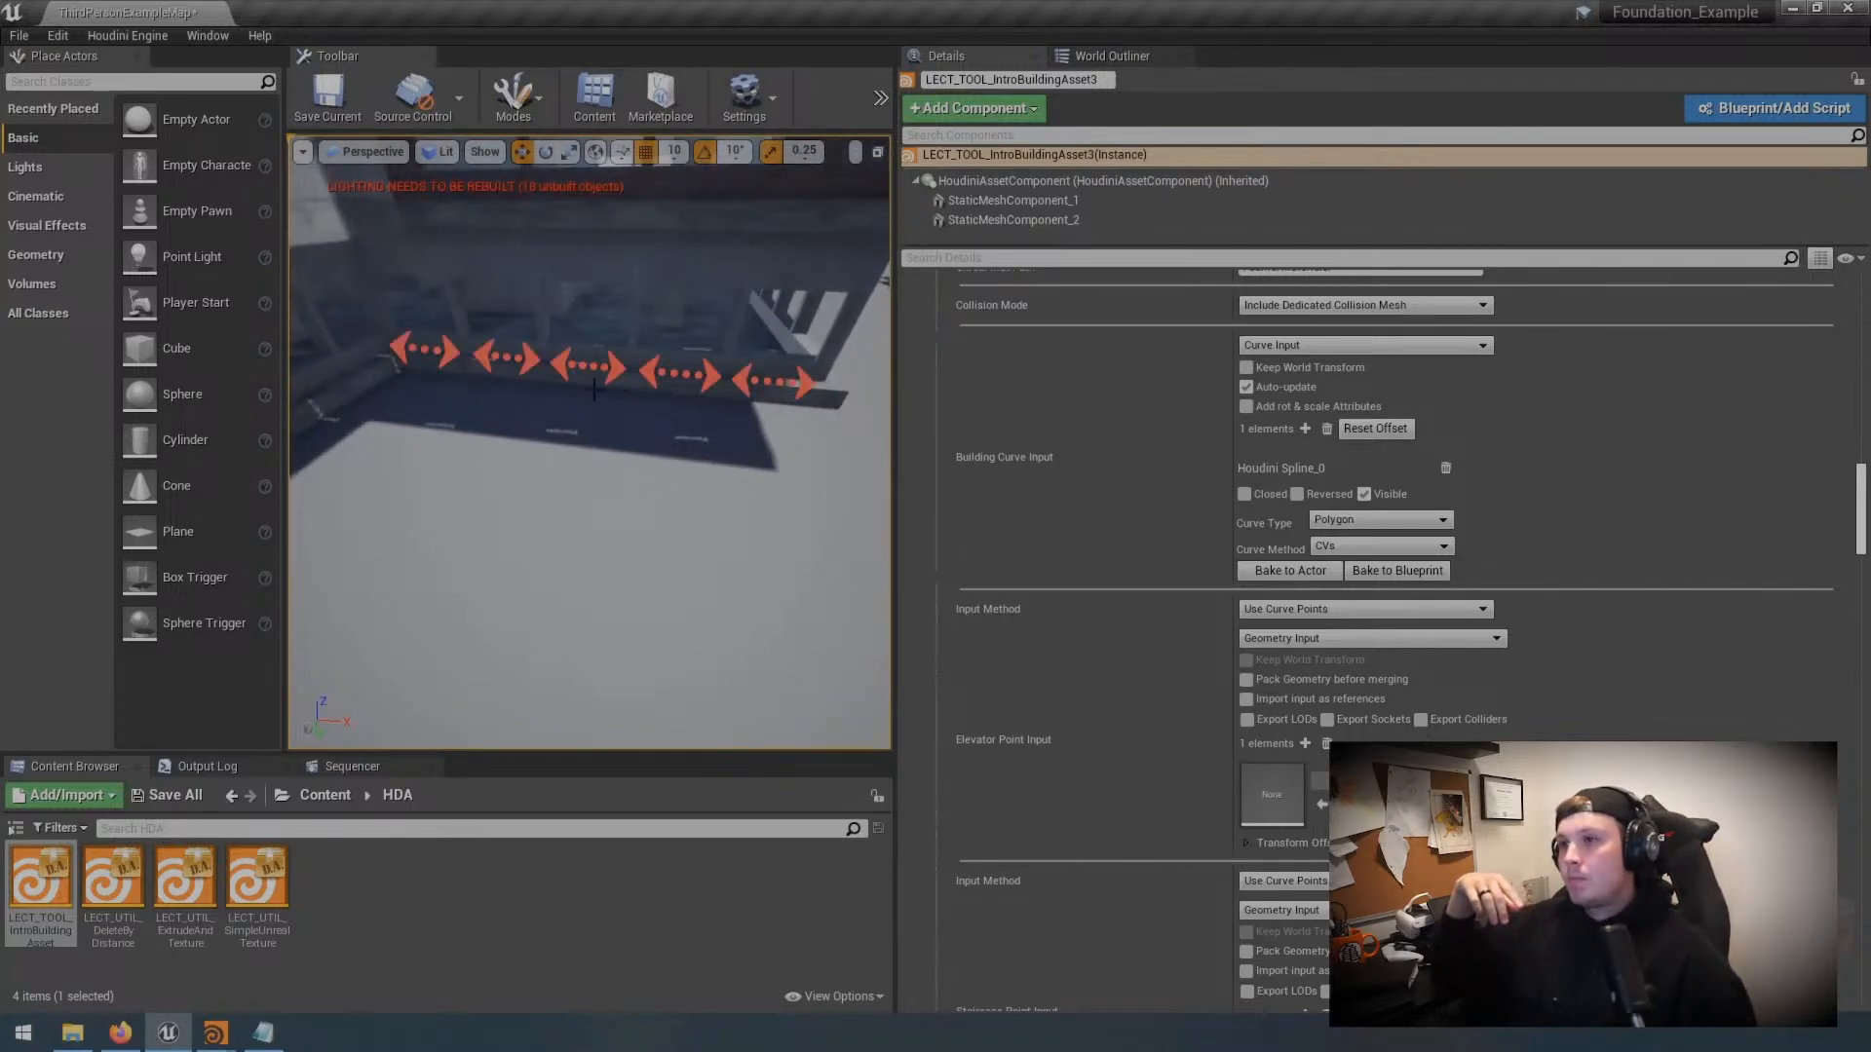
left_click(217, 1043)
left_click(164, 951)
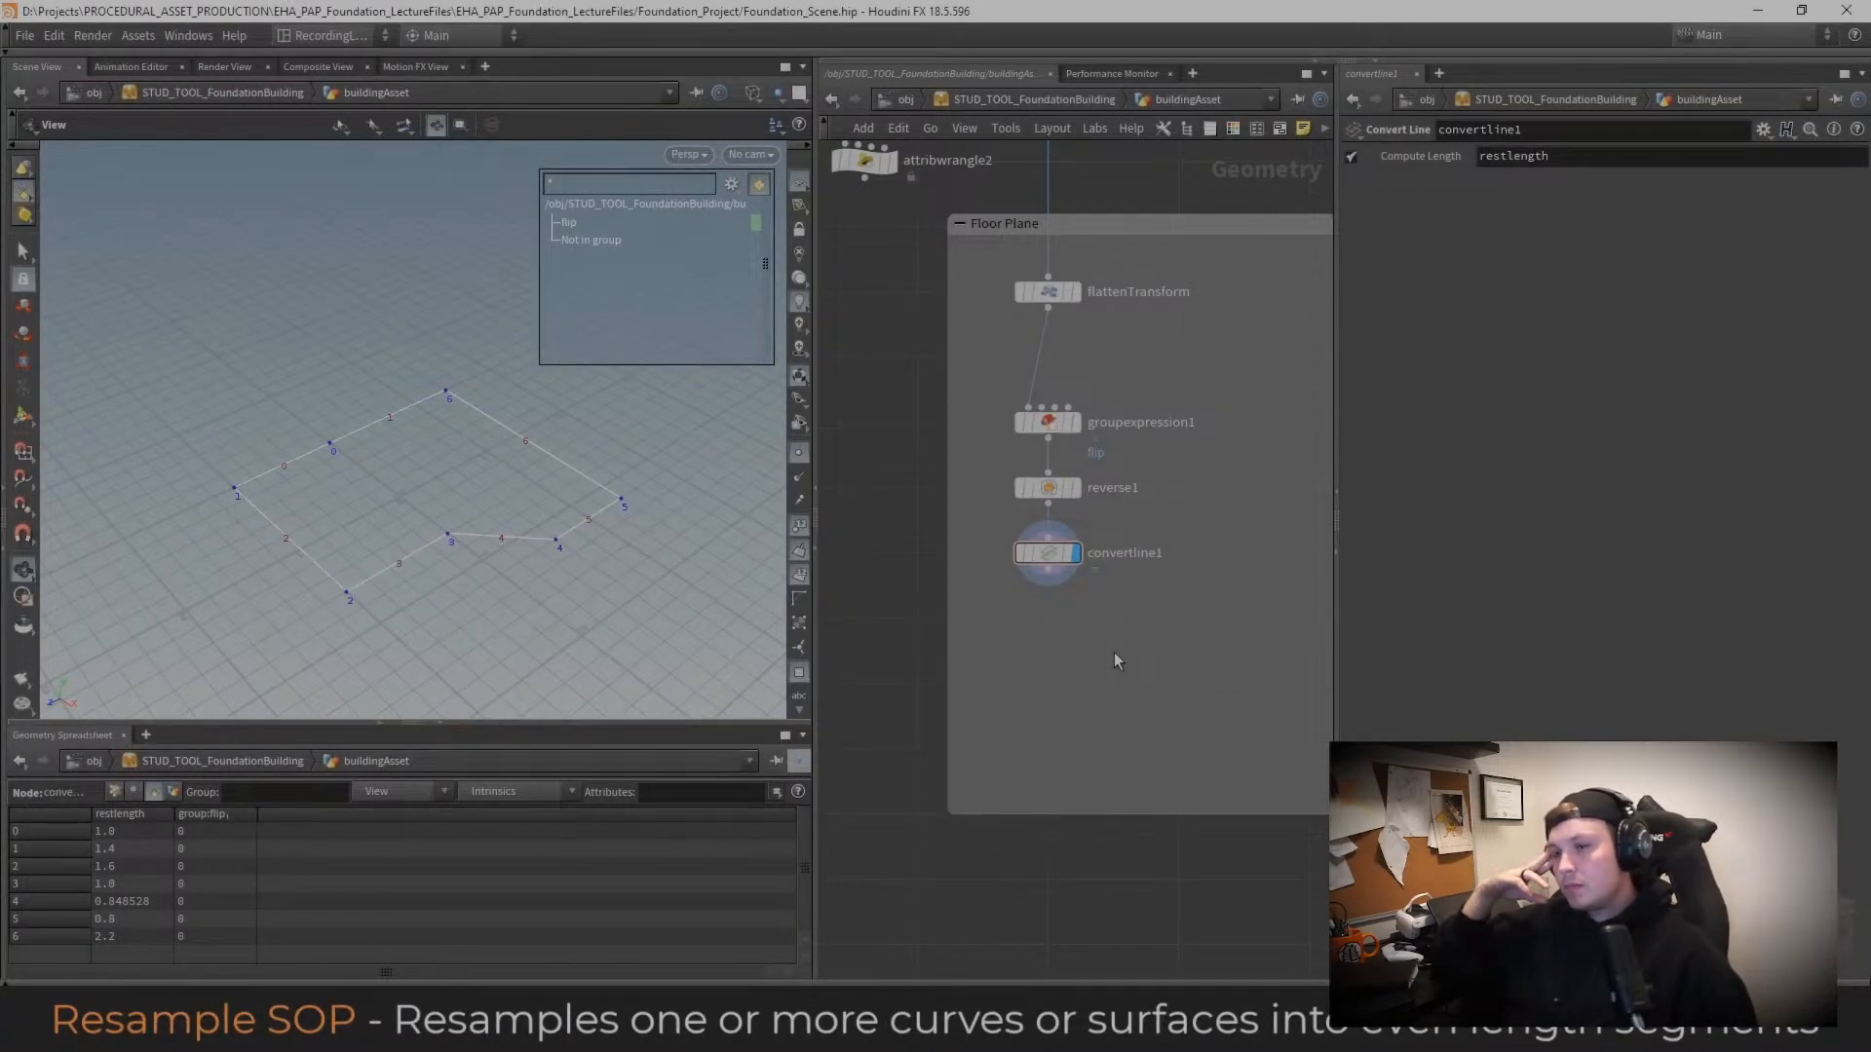
Step: Add a Resample node below convertline1, pausing and resuming the tutorial video
key("Tab")
type("resampl")
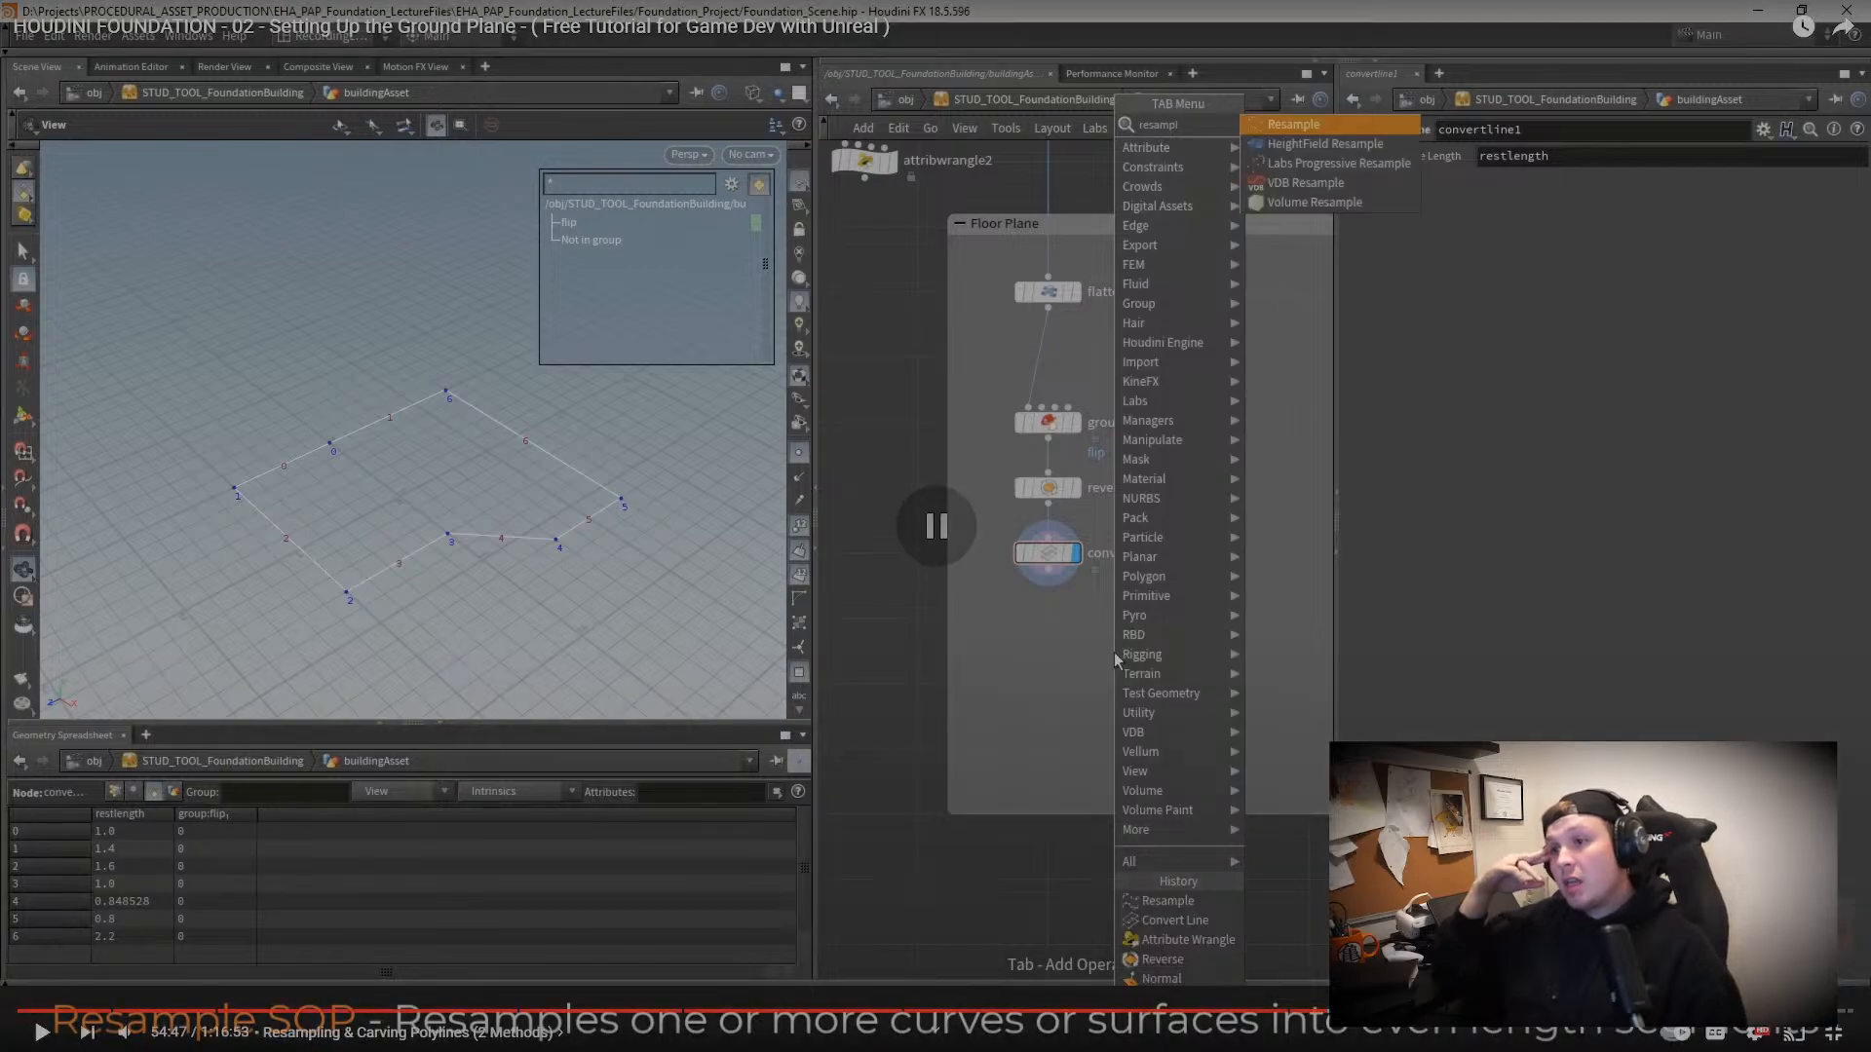
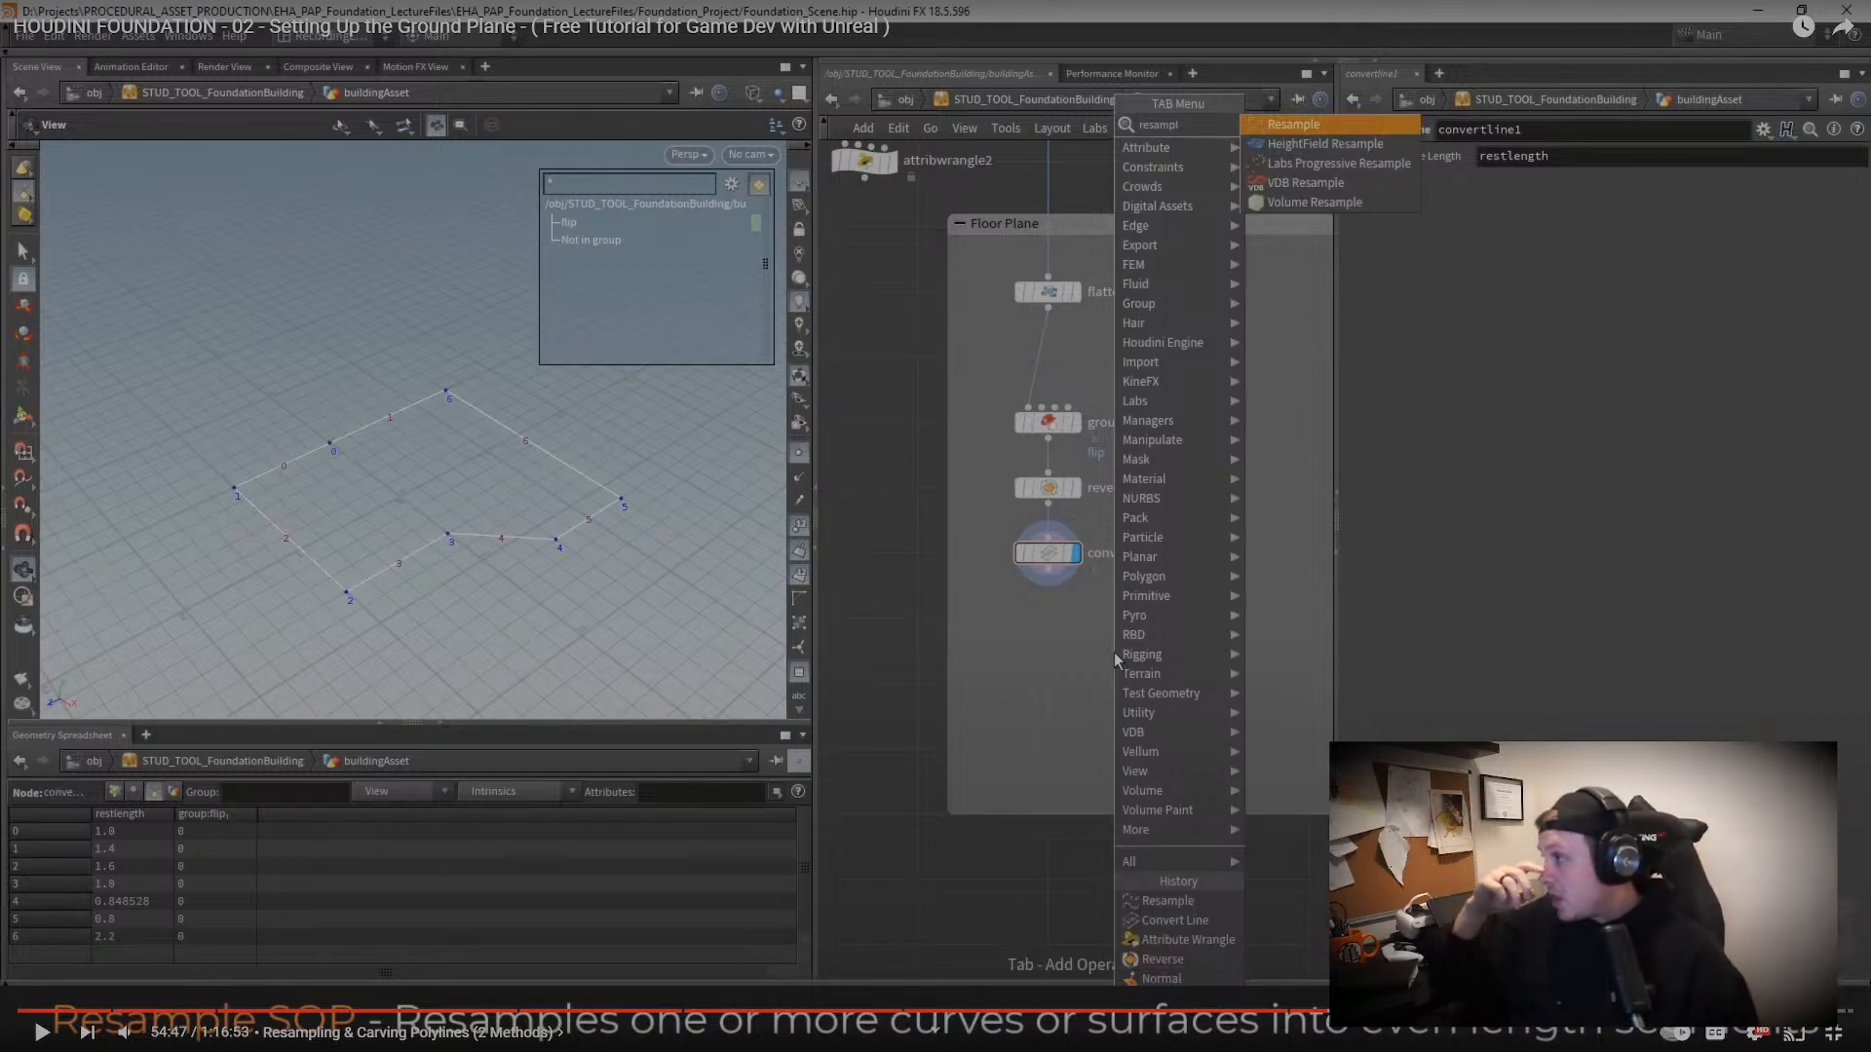
key("space")
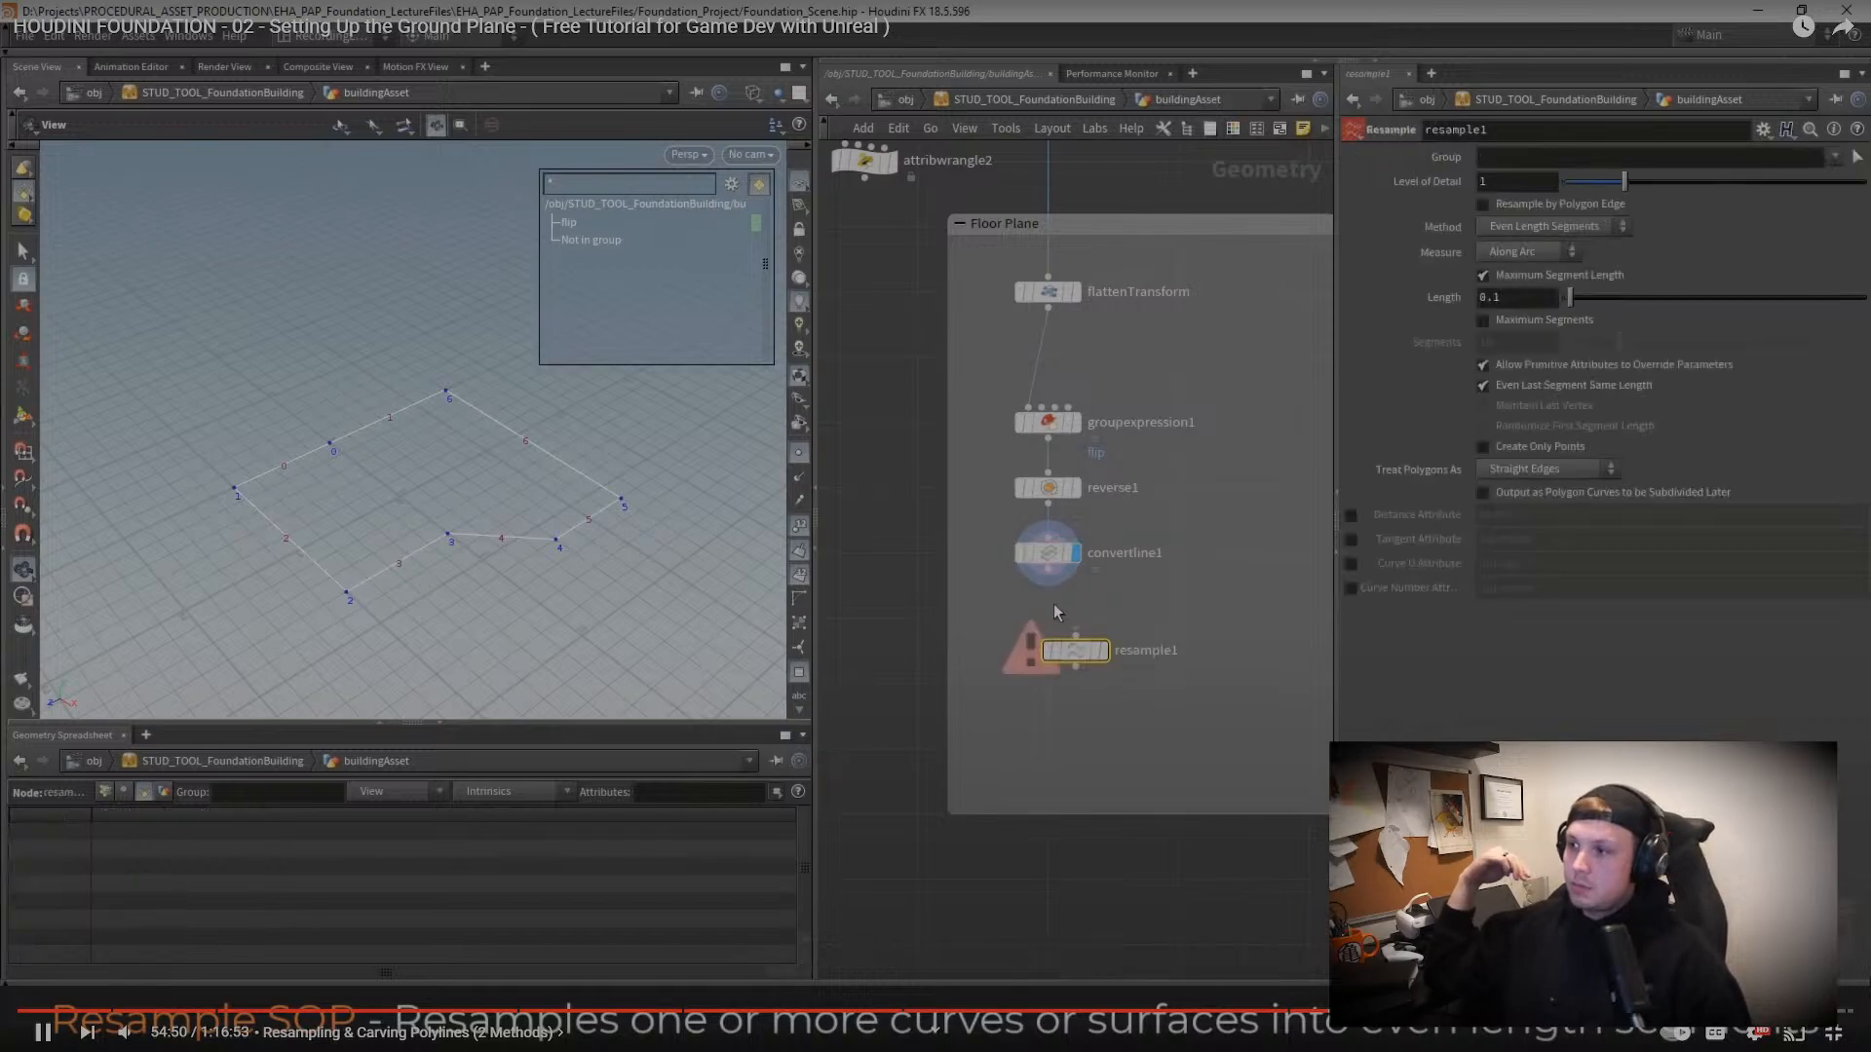
key("space")
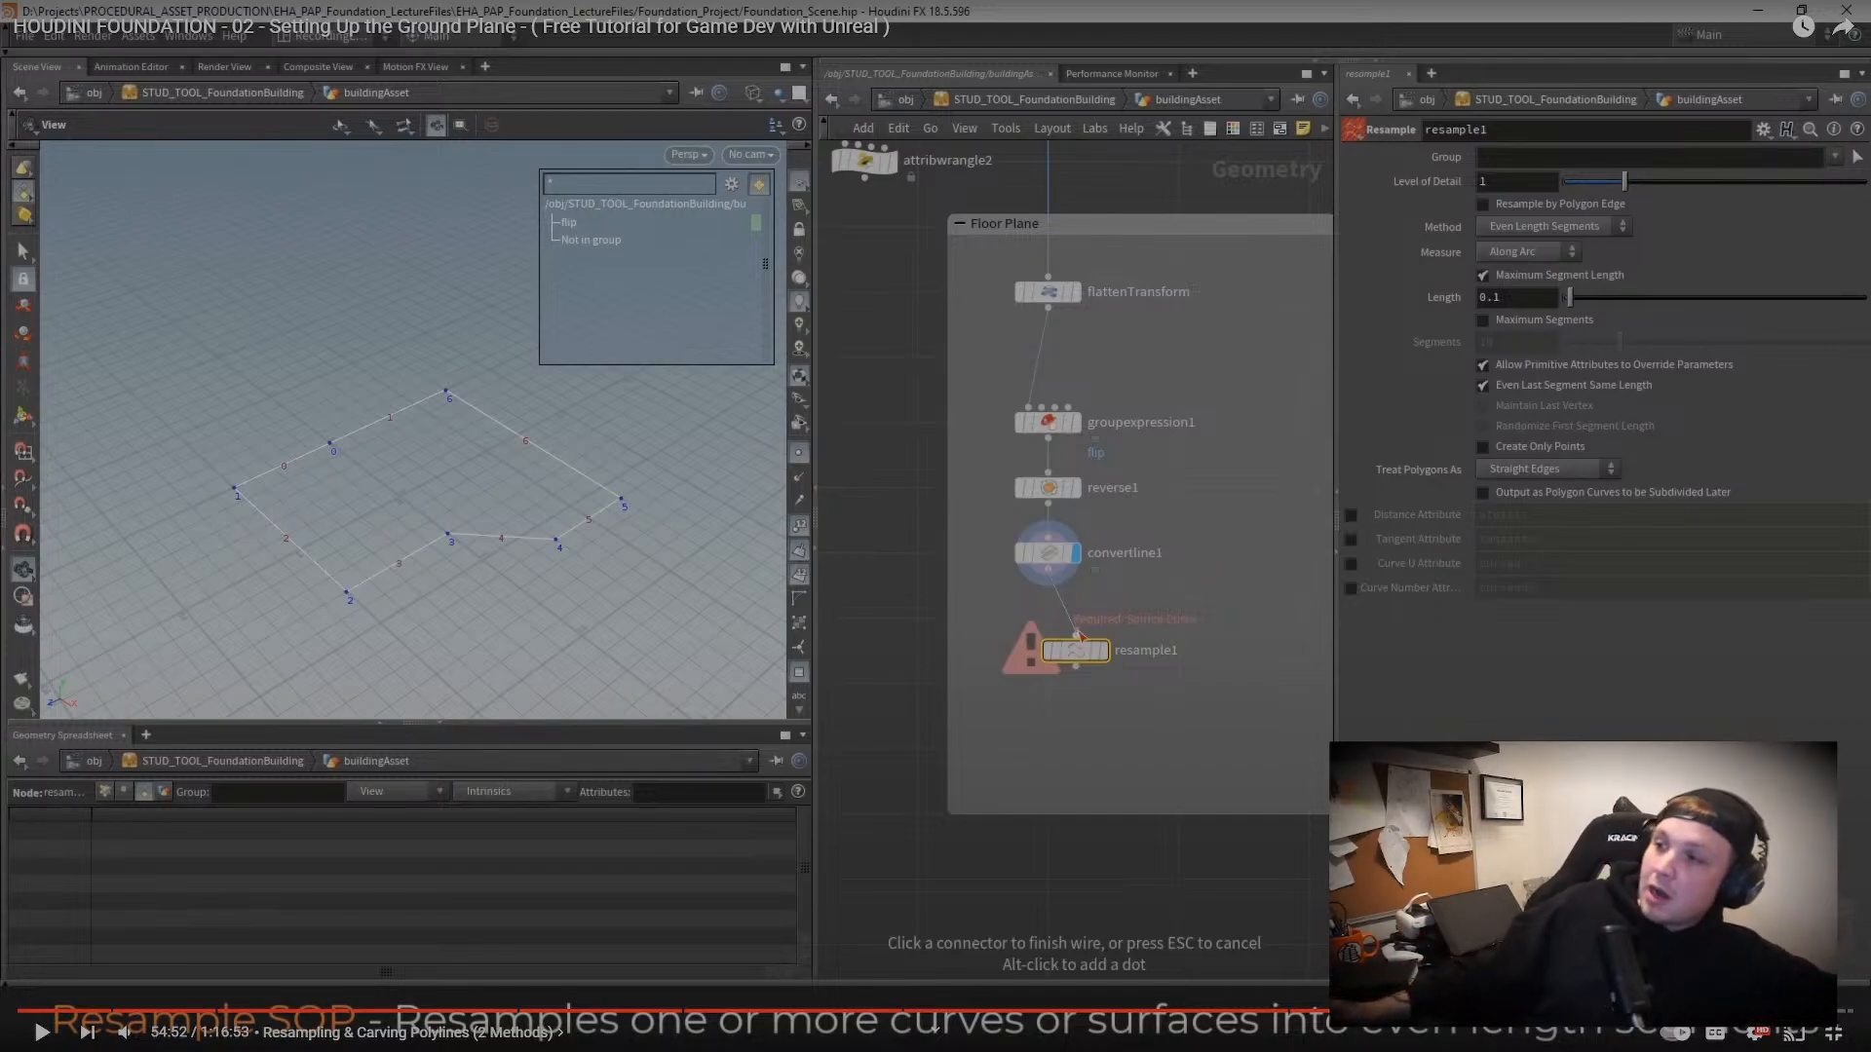
key("space")
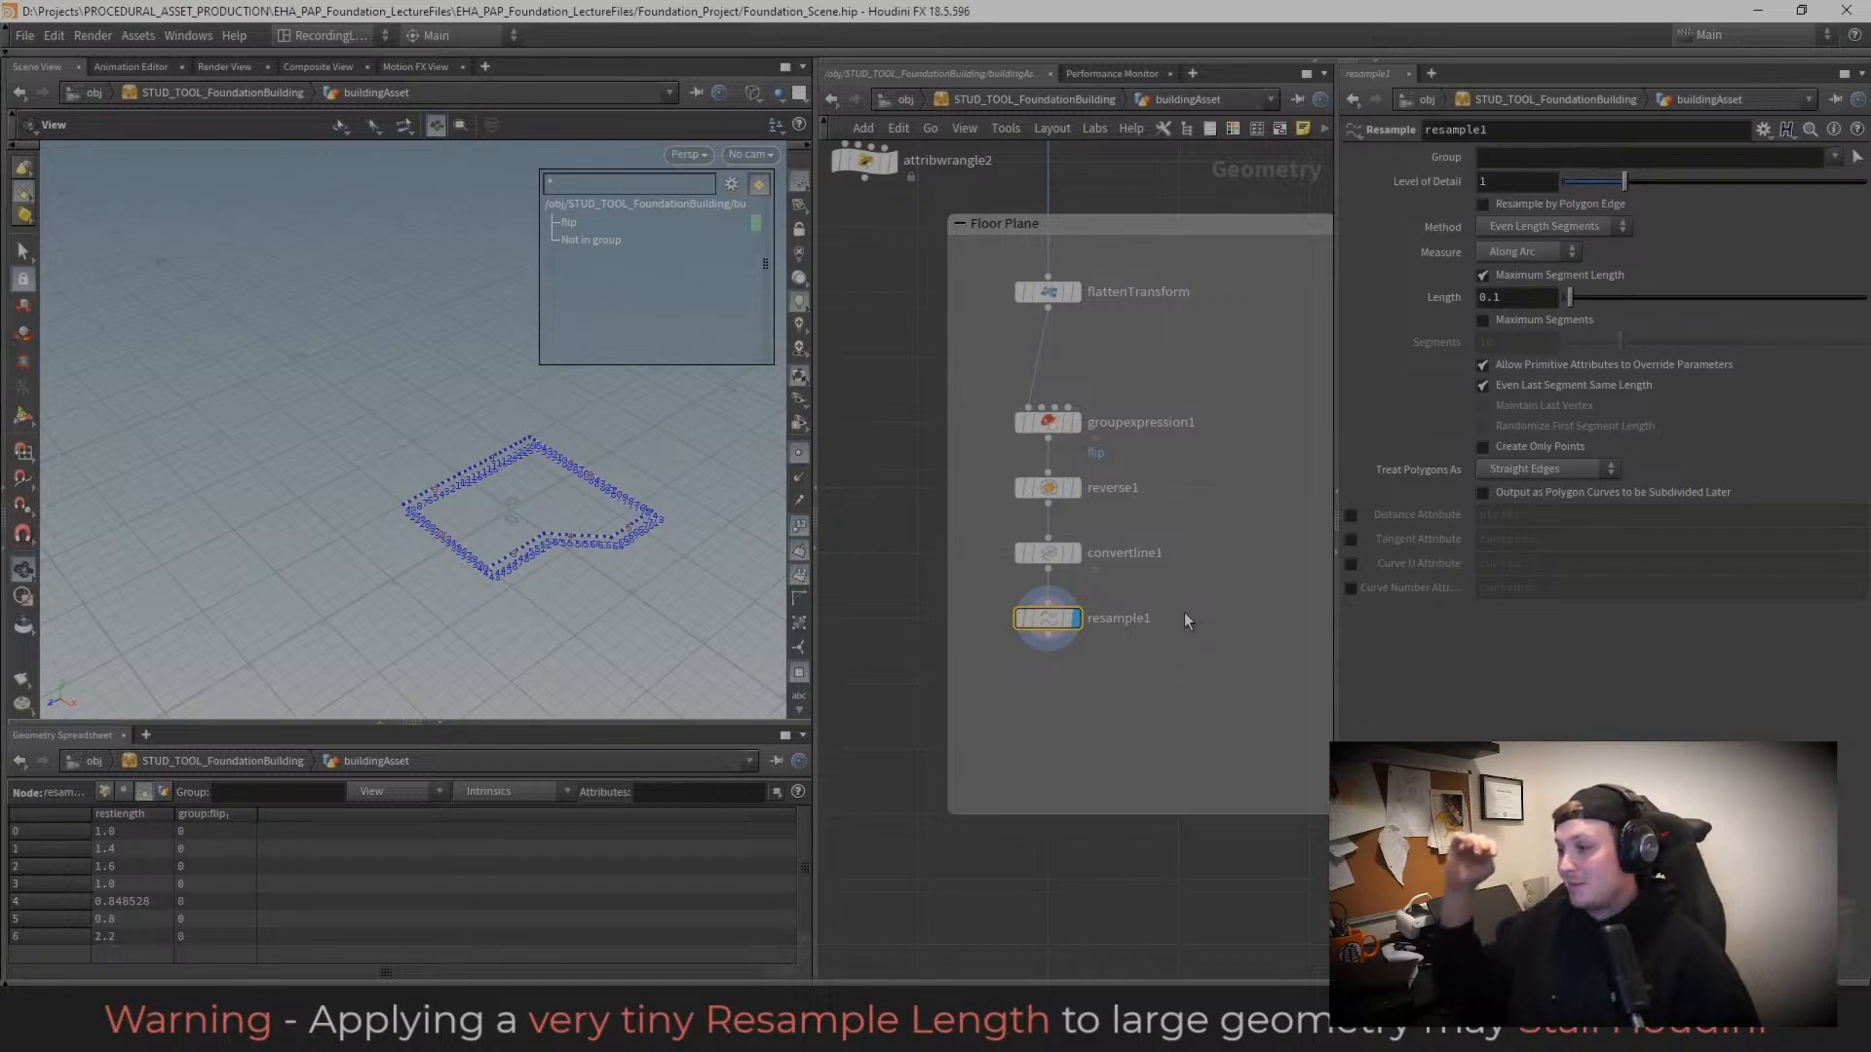
Step: Exit the tutorial video's full screen, rewind it slightly and return it to full screen
key("Escape")
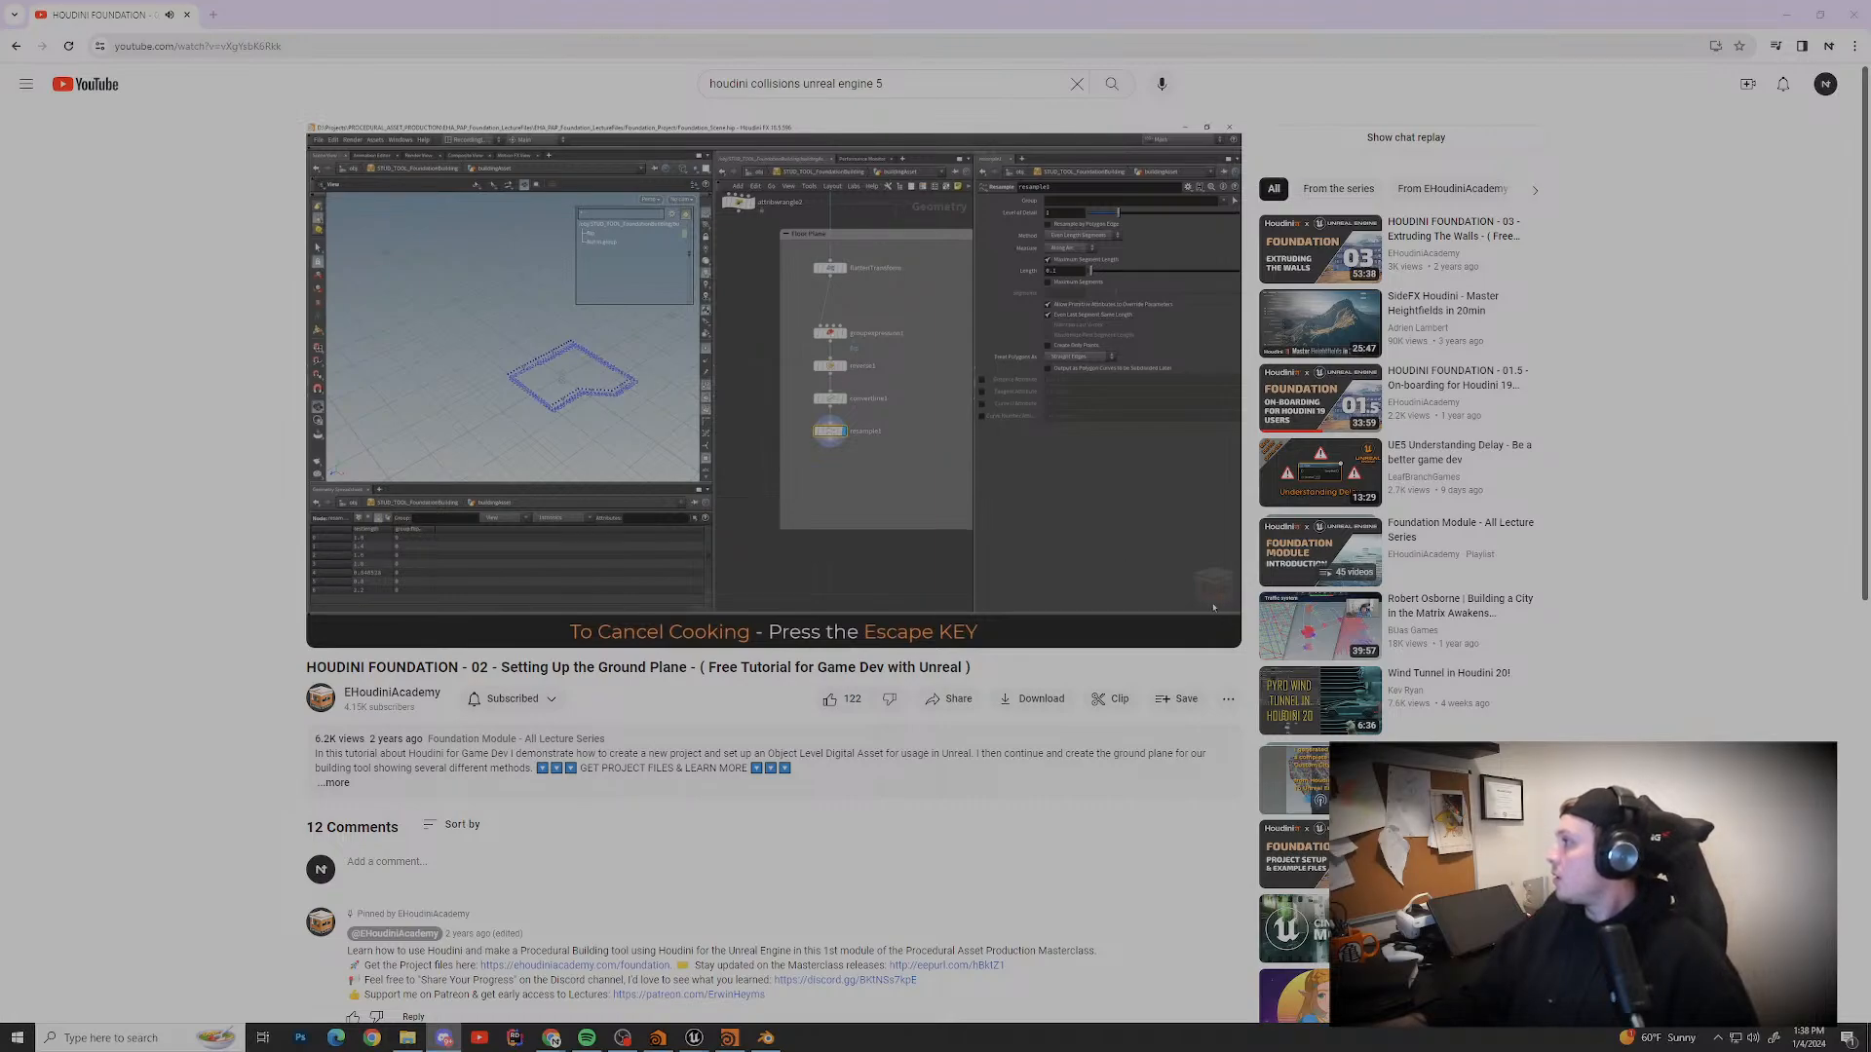
mouse_move(729, 1037)
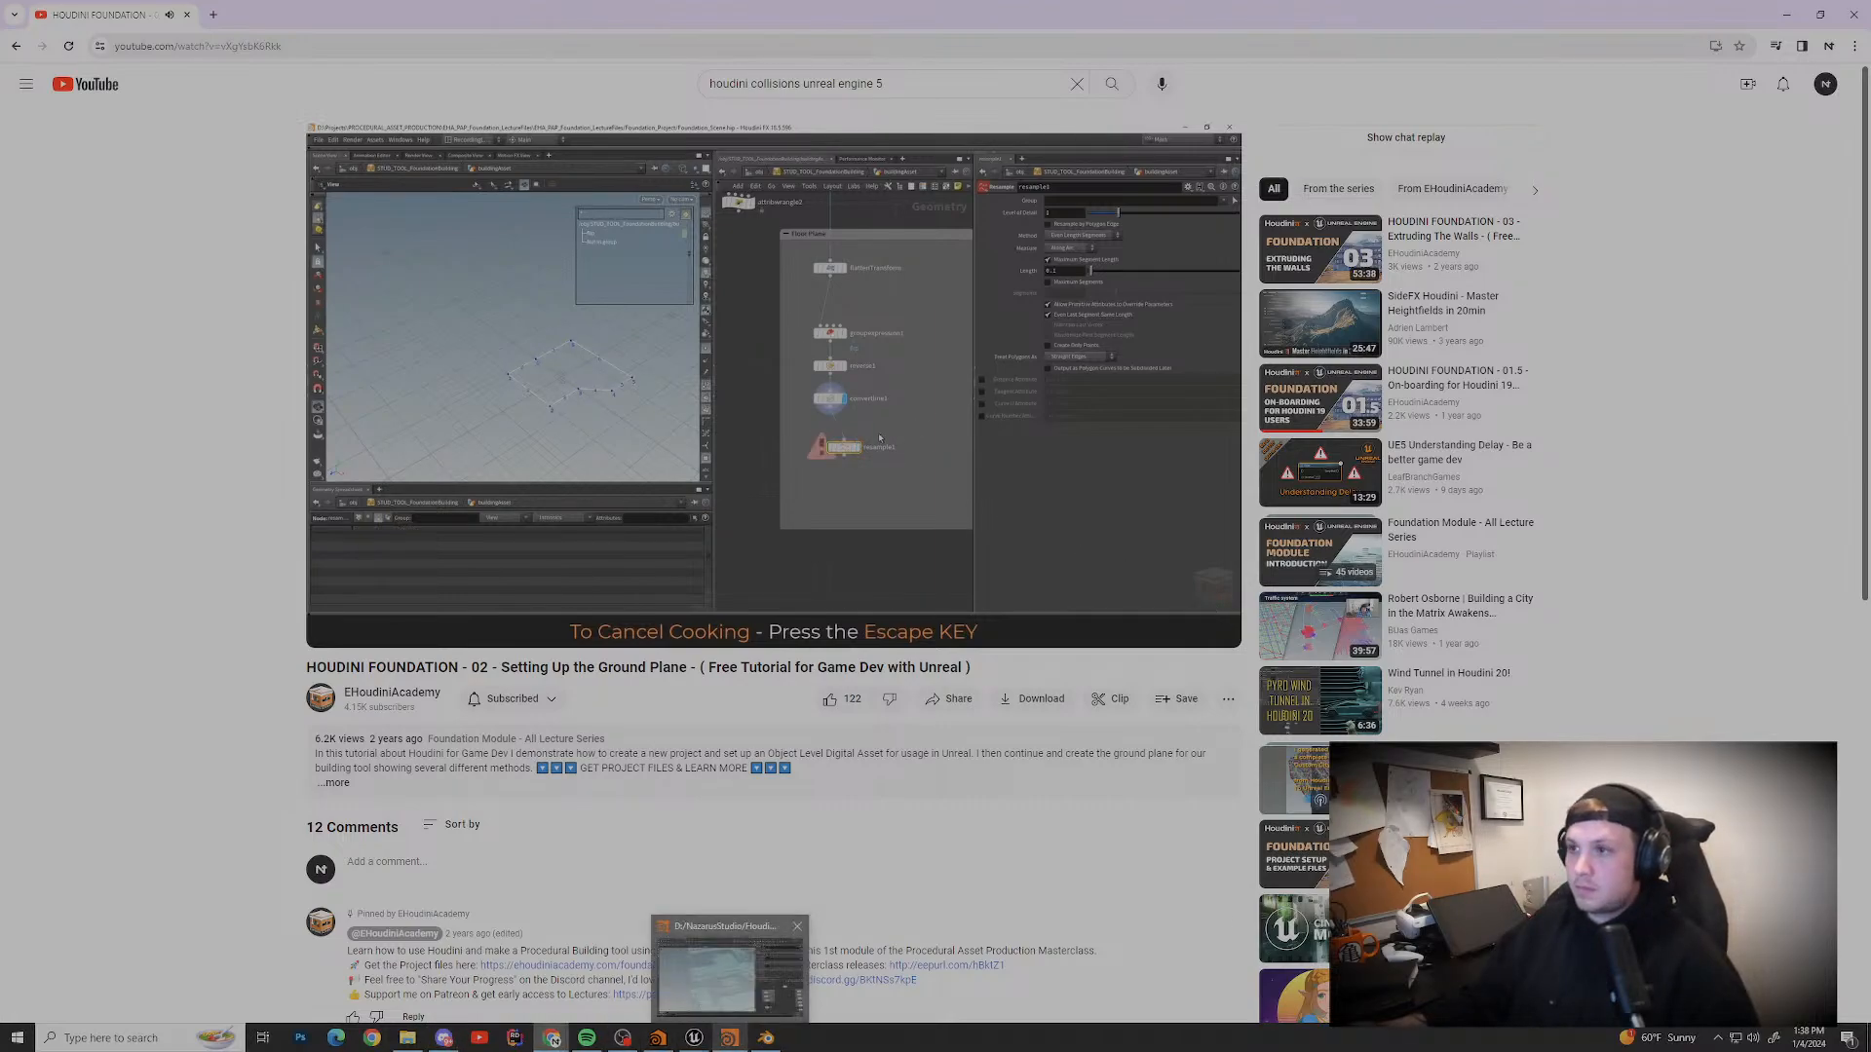
key("f")
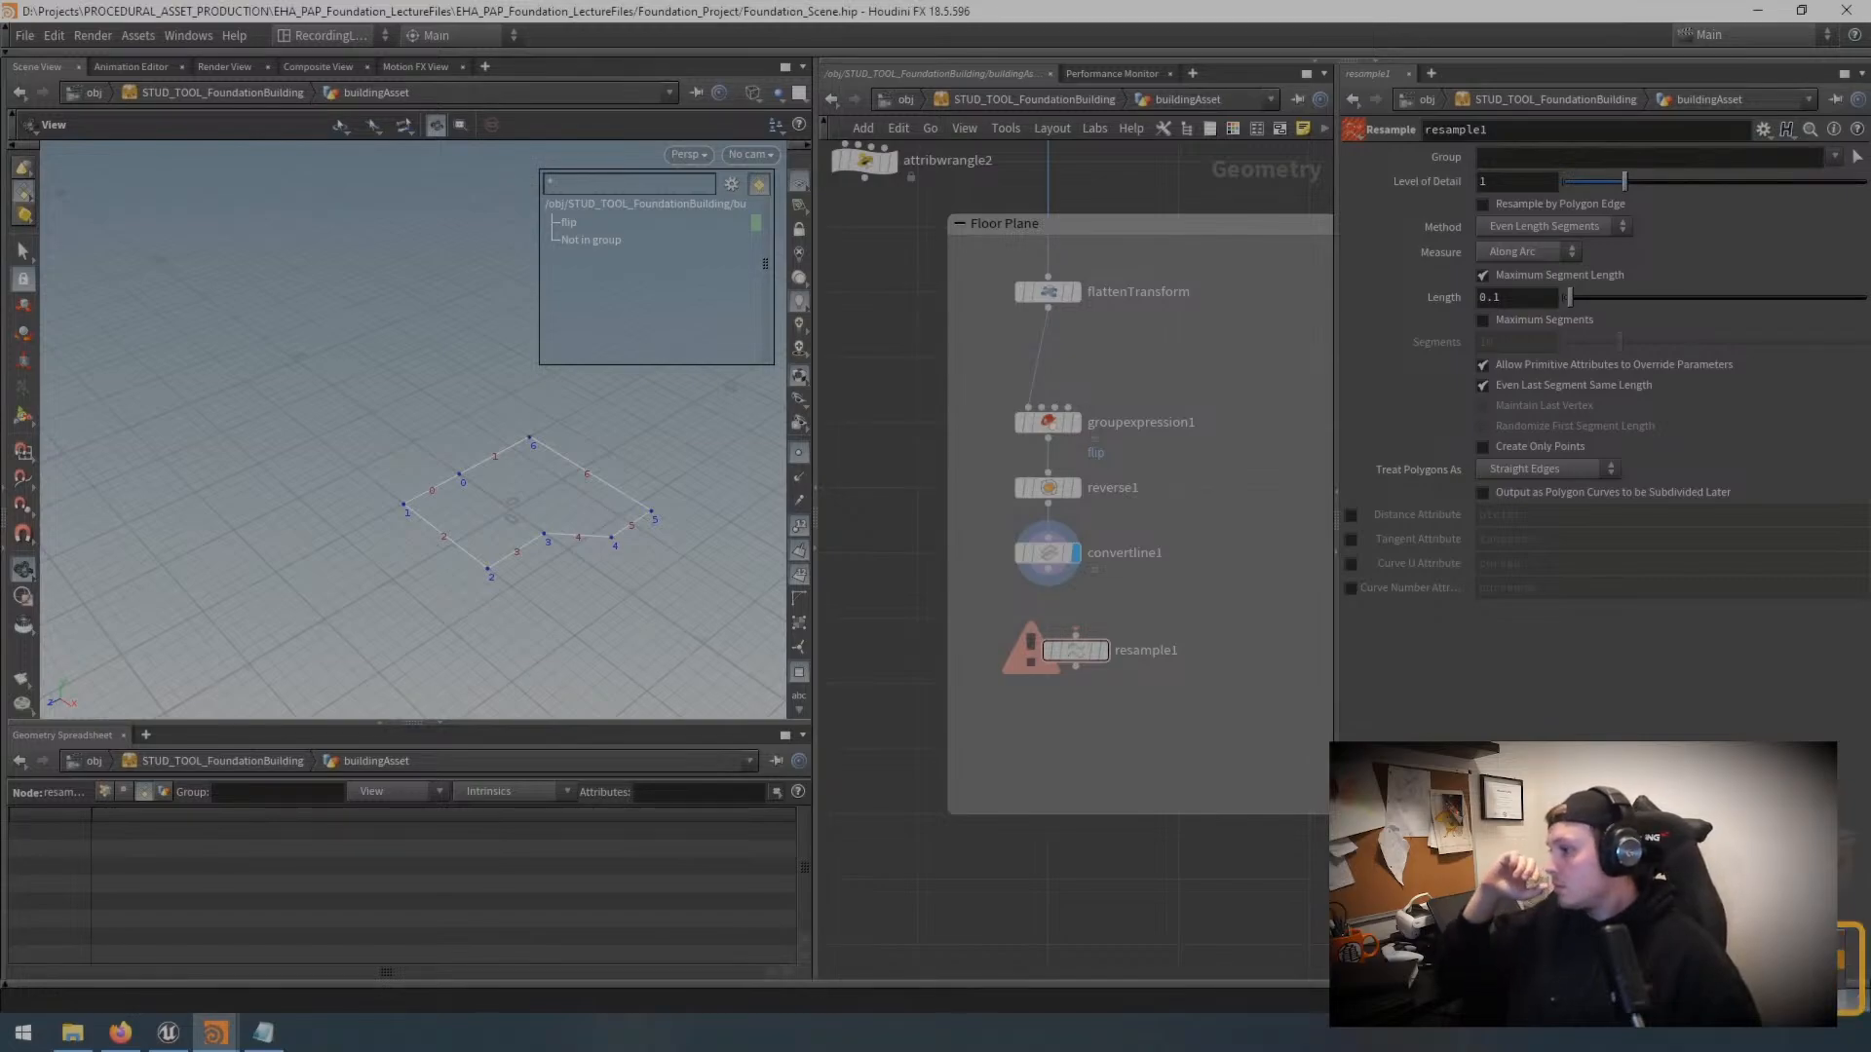
Step: Wire convertline1 into resample1, align the node directly below it and display the resampled lines
left_click(1047, 582)
left_click(1075, 636)
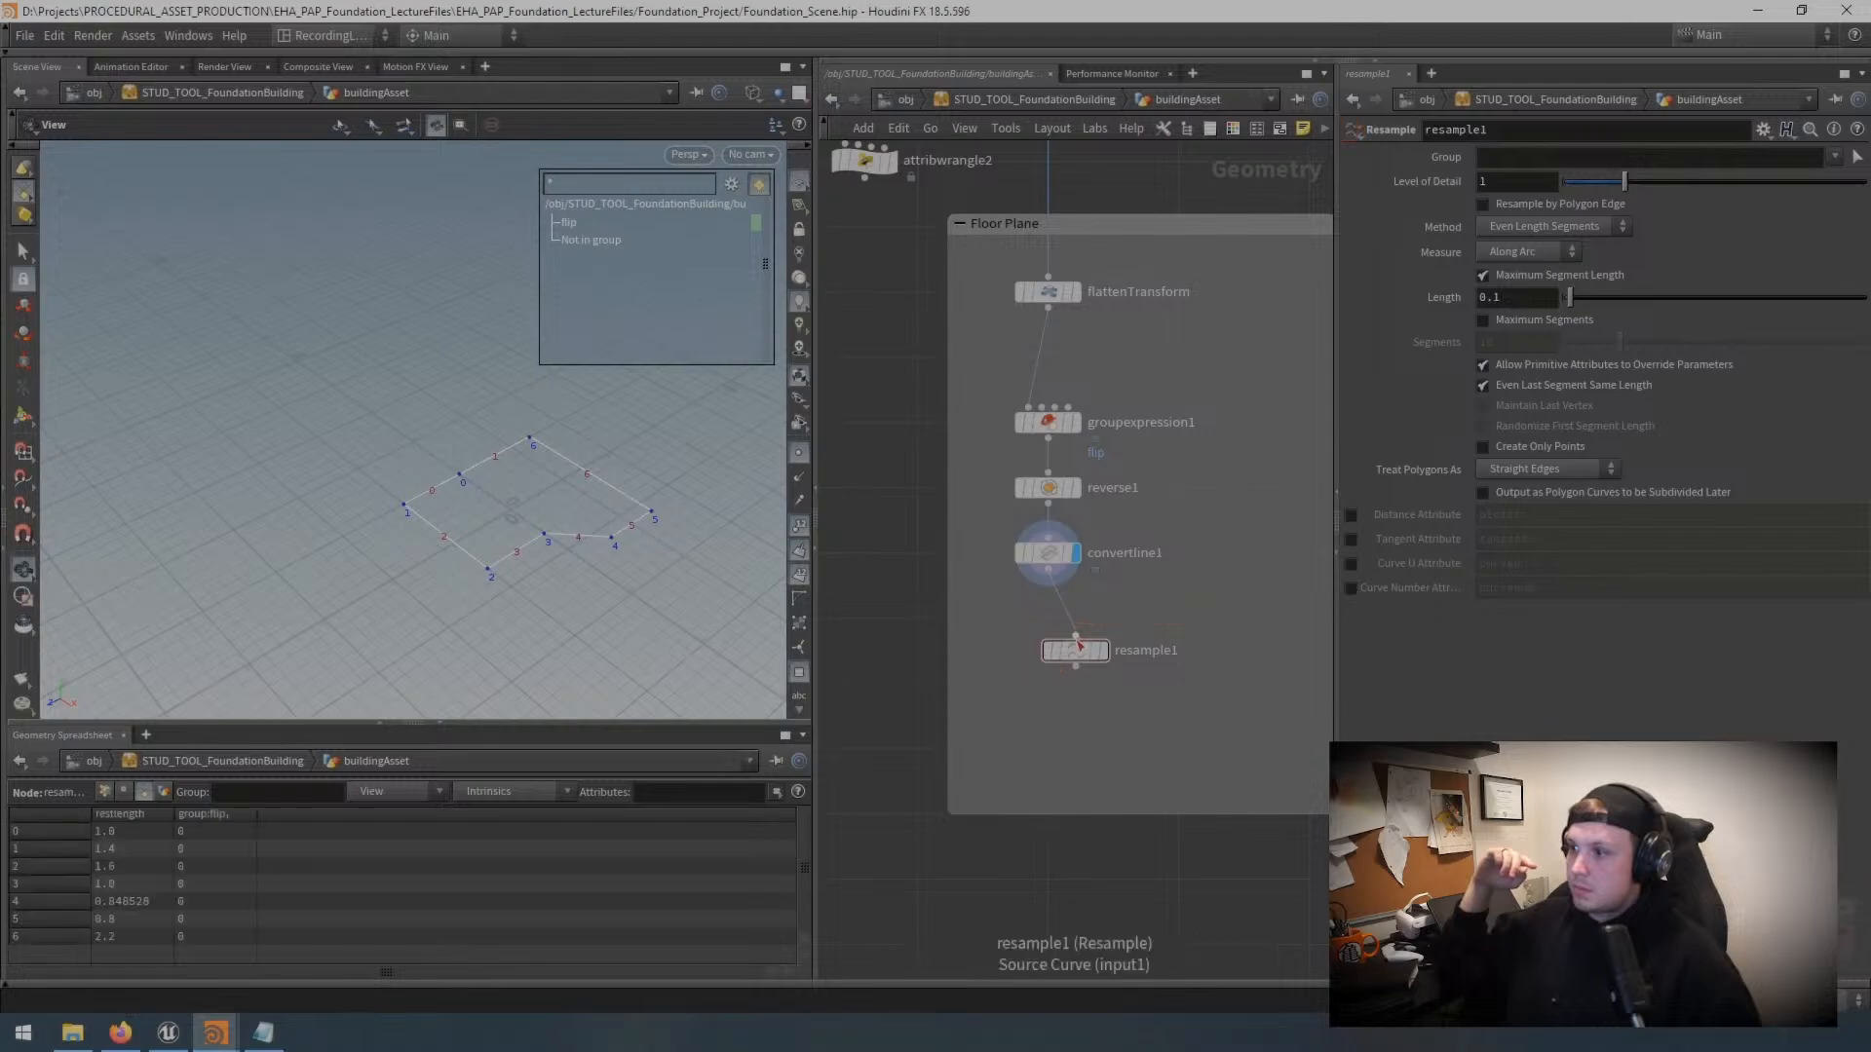
left_click_drag(1085, 657, 1060, 662)
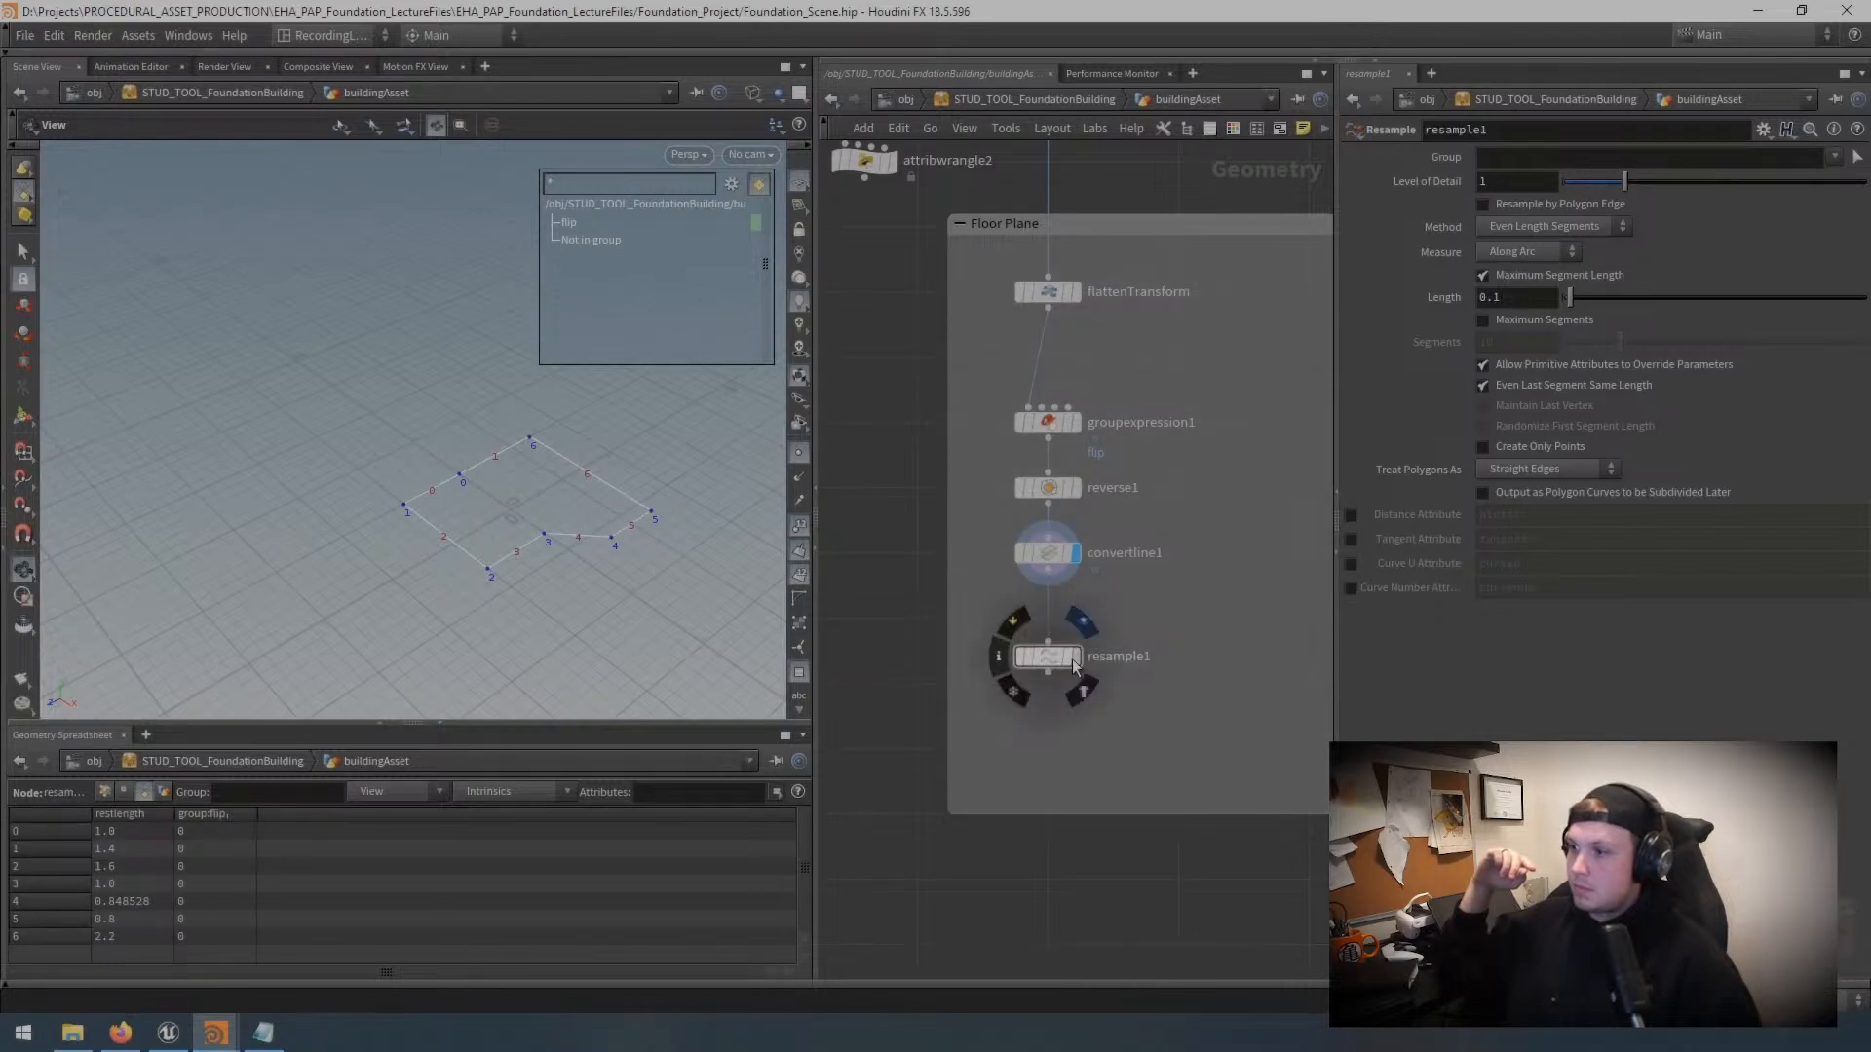
key("r")
mouse_move(517, 518)
left_mouse_down()
mouse_move(639, 517)
mouse_move(516, 521)
left_mouse_up()
scroll(531, 519, "up", 3)
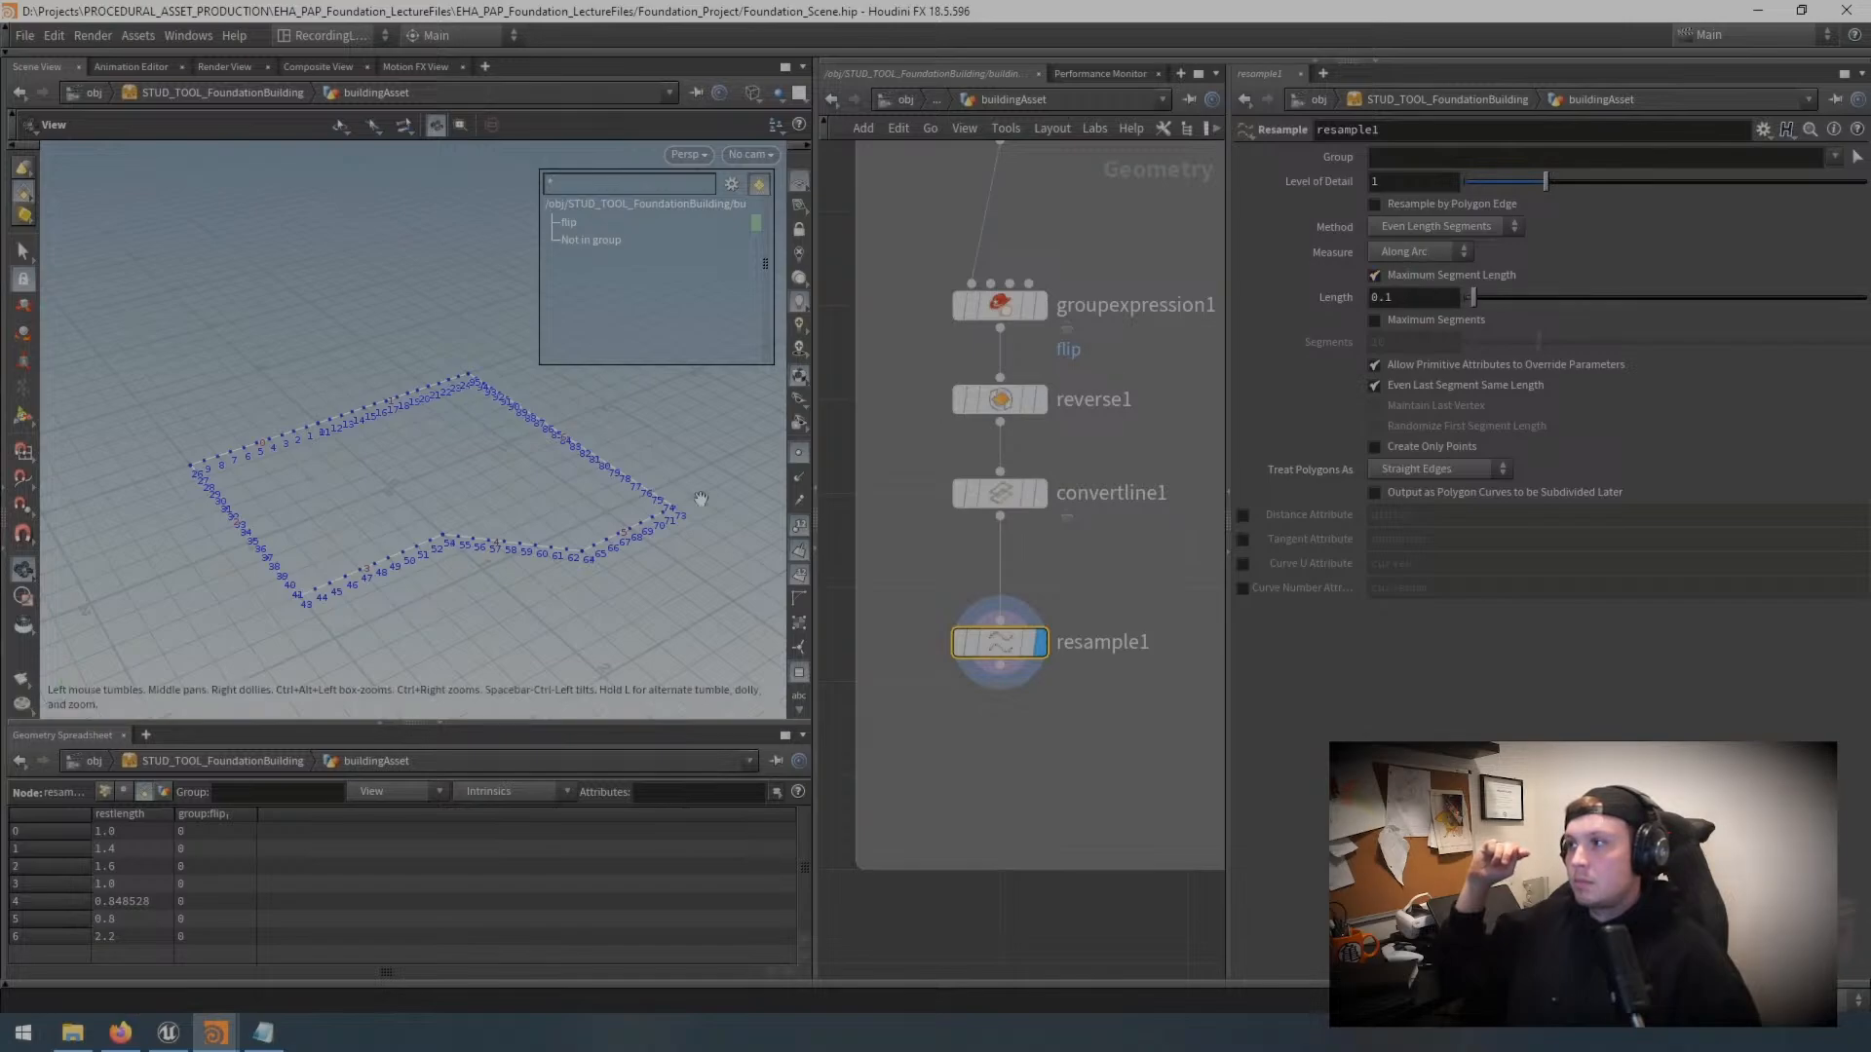
Step: Set the resample1 segment length to 0.23 and bypass convertline1 to resample the whole polygon
scroll(672, 531, "up", 6)
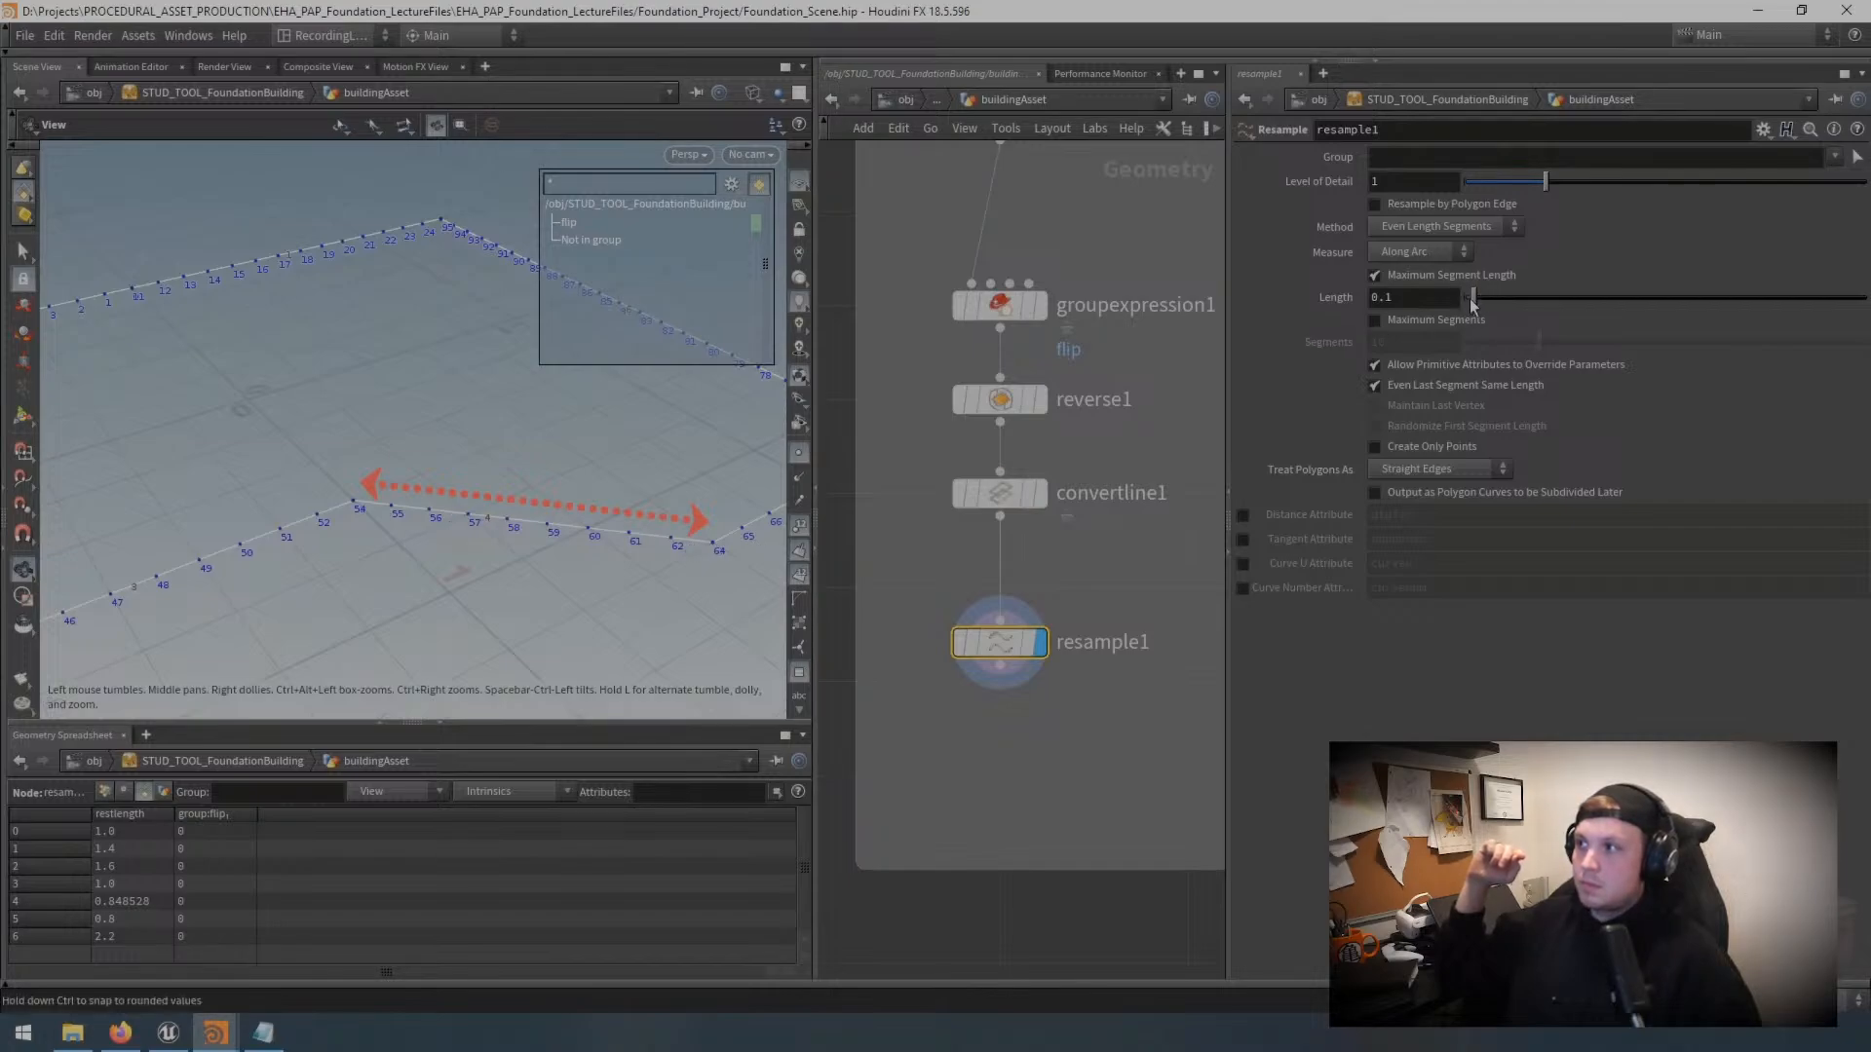
left_click_drag(1474, 305, 1536, 292)
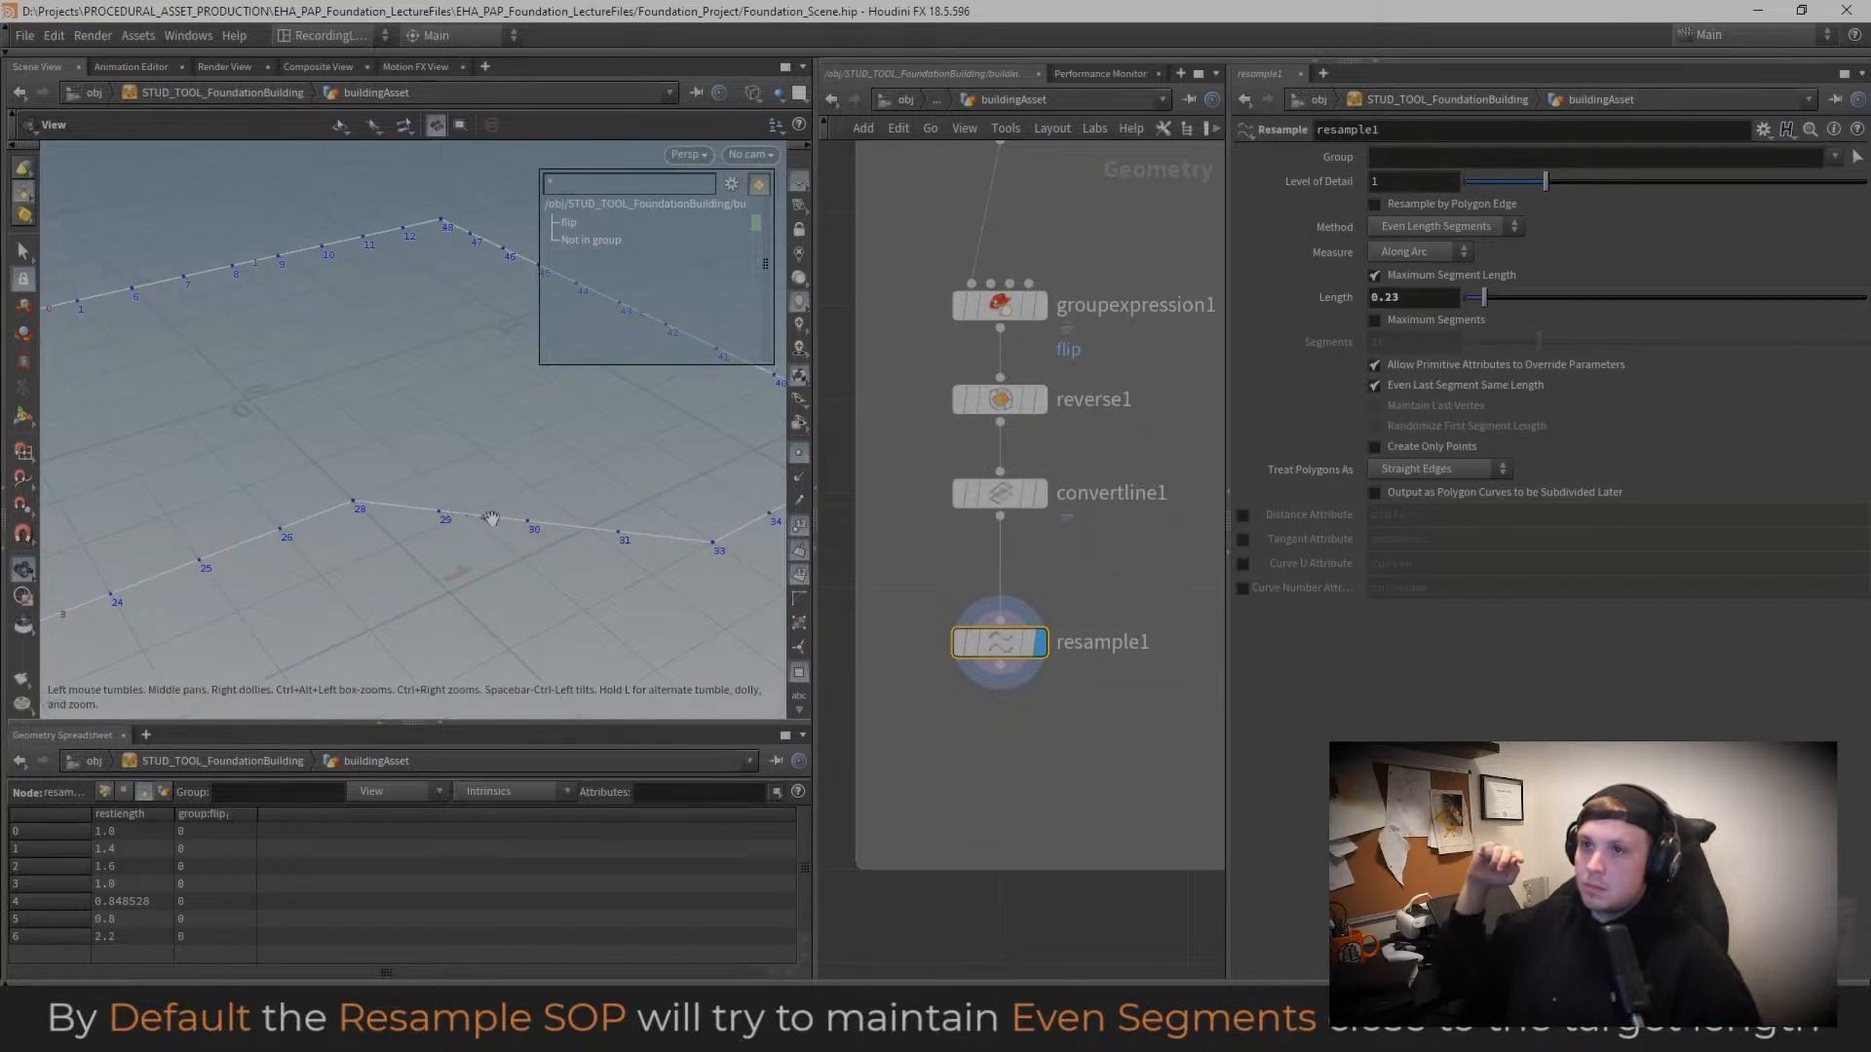
scroll(722, 537, "down", 6)
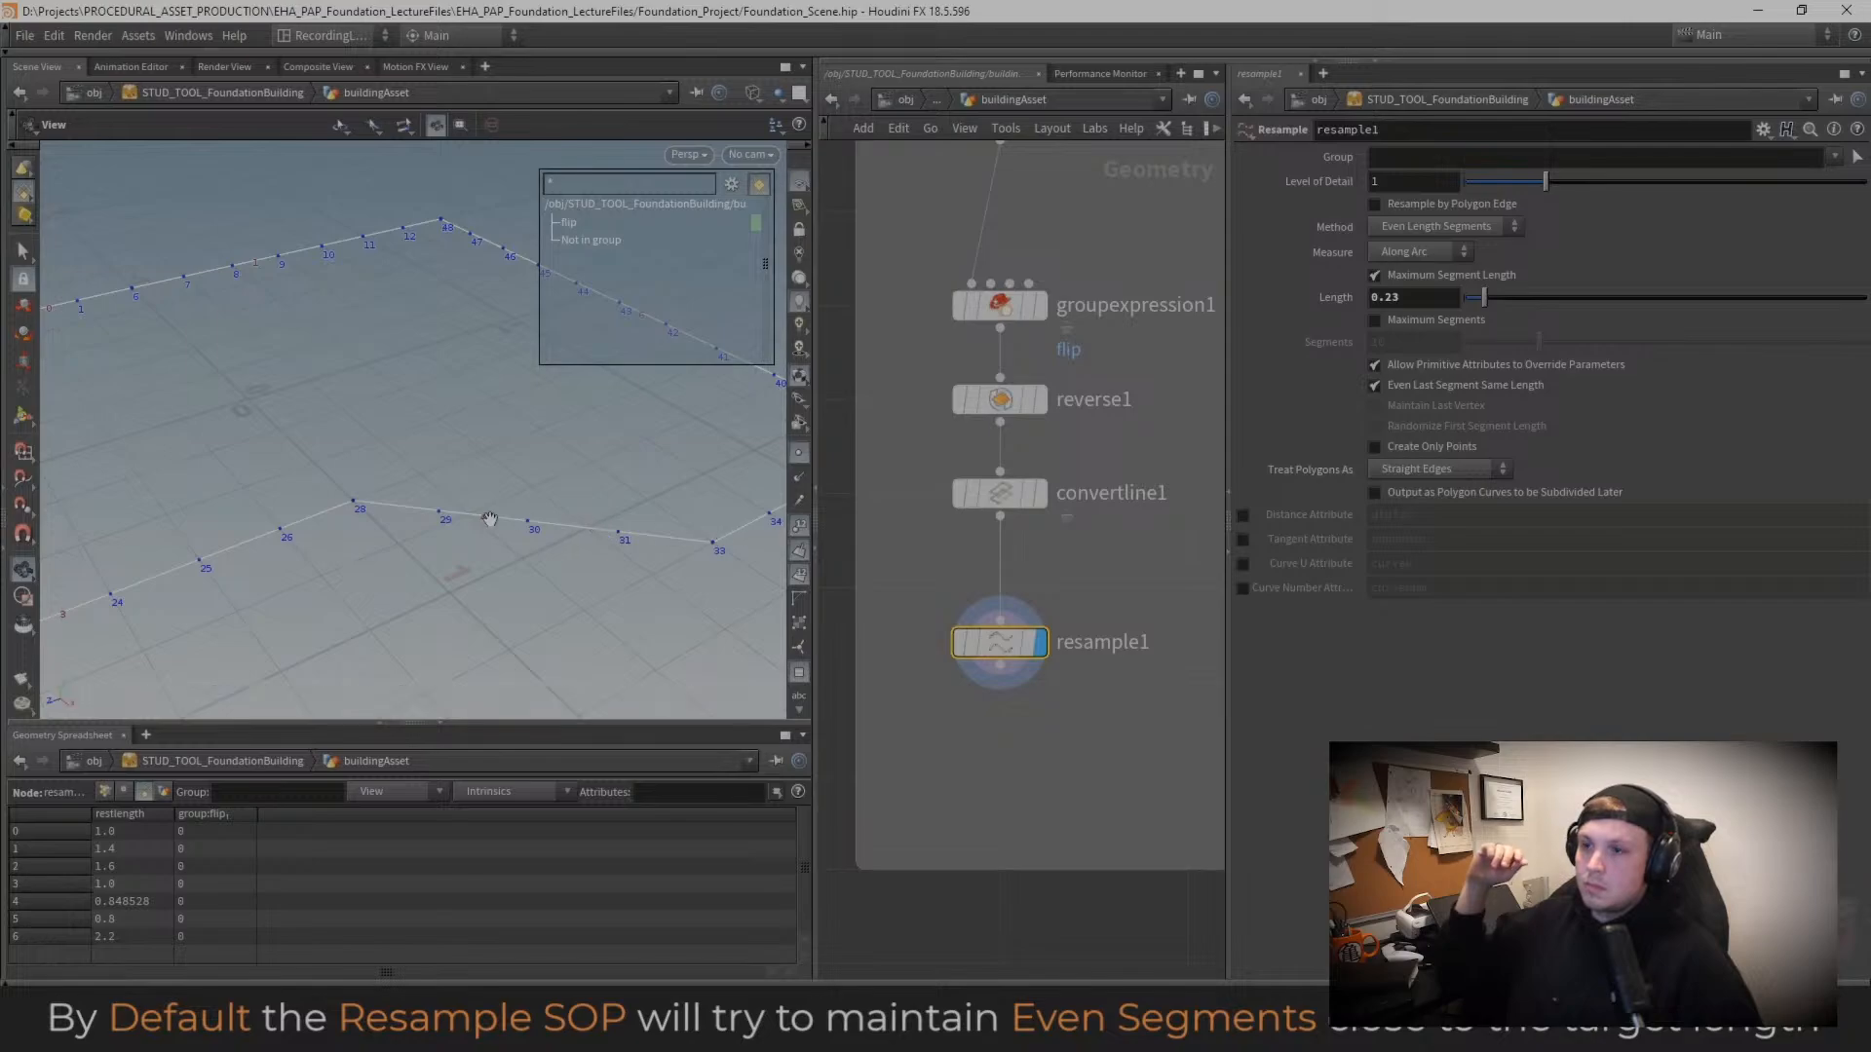
left_click(958, 493)
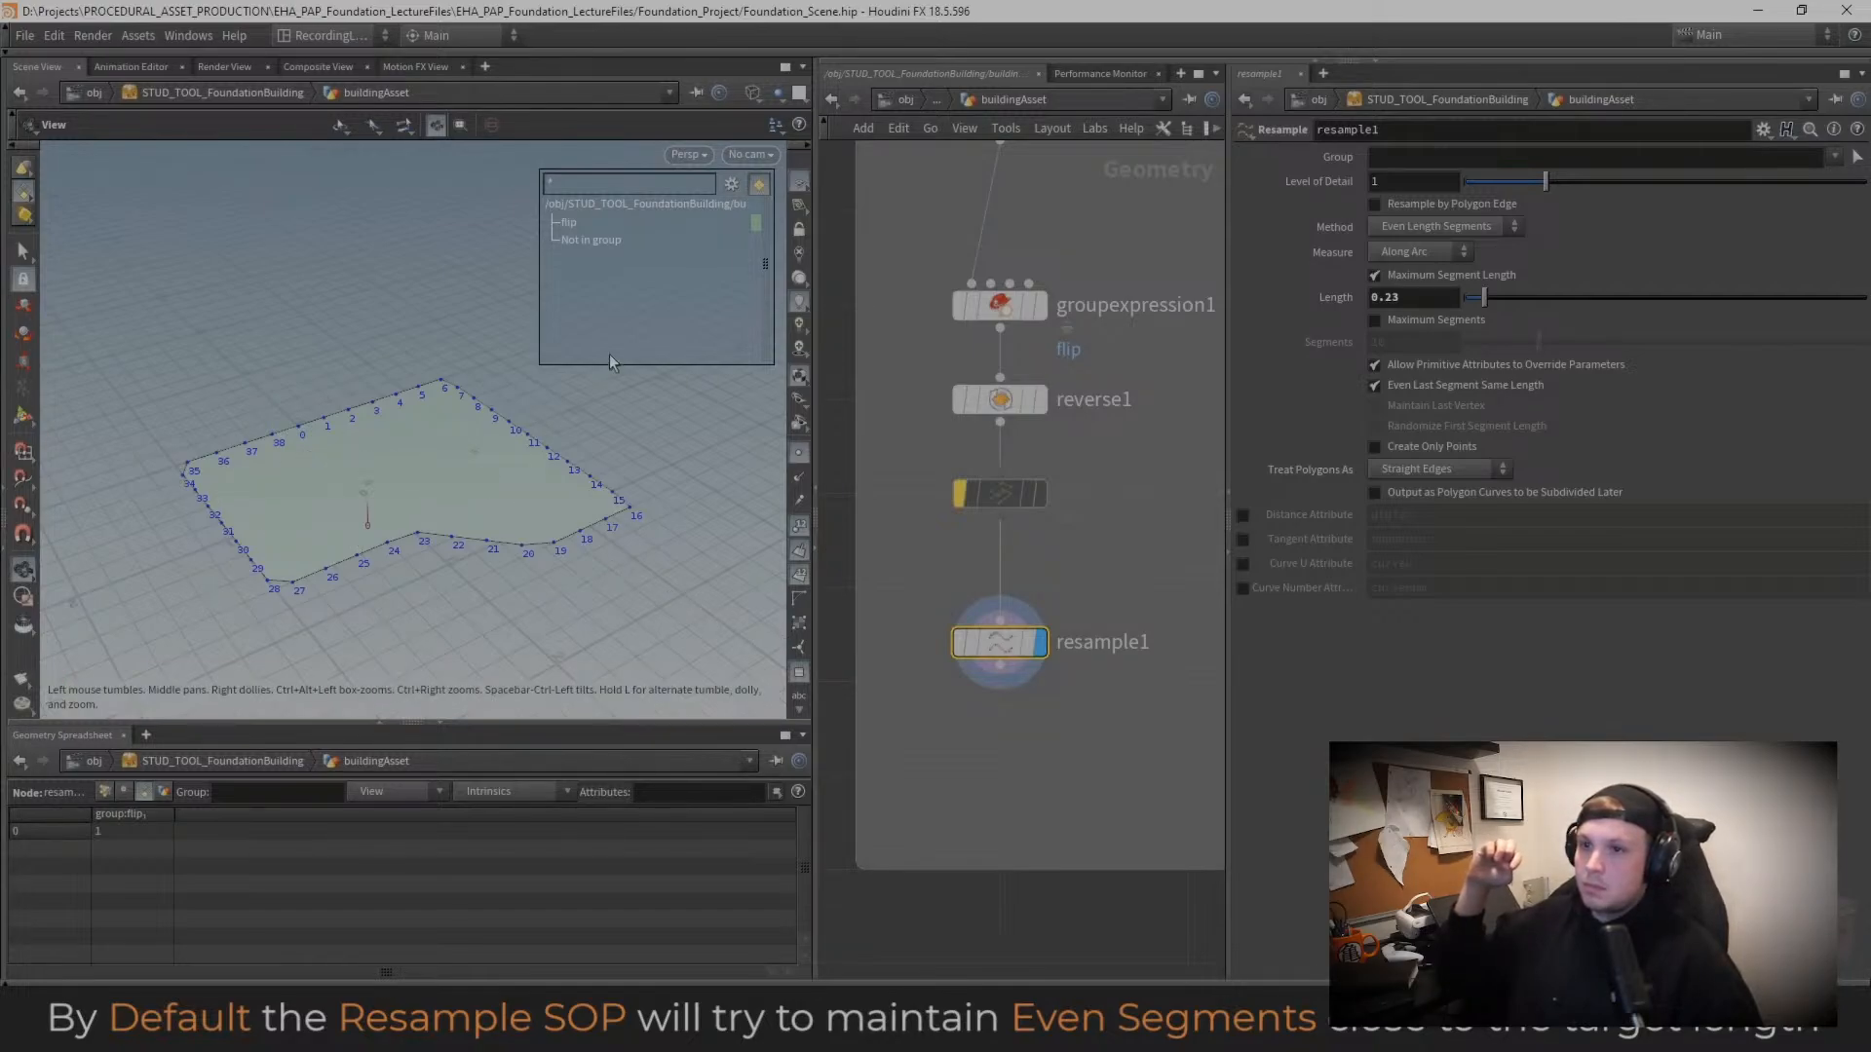
Step: Try segment lengths of 0.67 and 0.33 on resample1 to compare the point spacing around the polygon
mouse_move(656, 417)
left_mouse_down()
mouse_move(662, 455)
mouse_move(605, 438)
mouse_move(655, 430)
left_mouse_up()
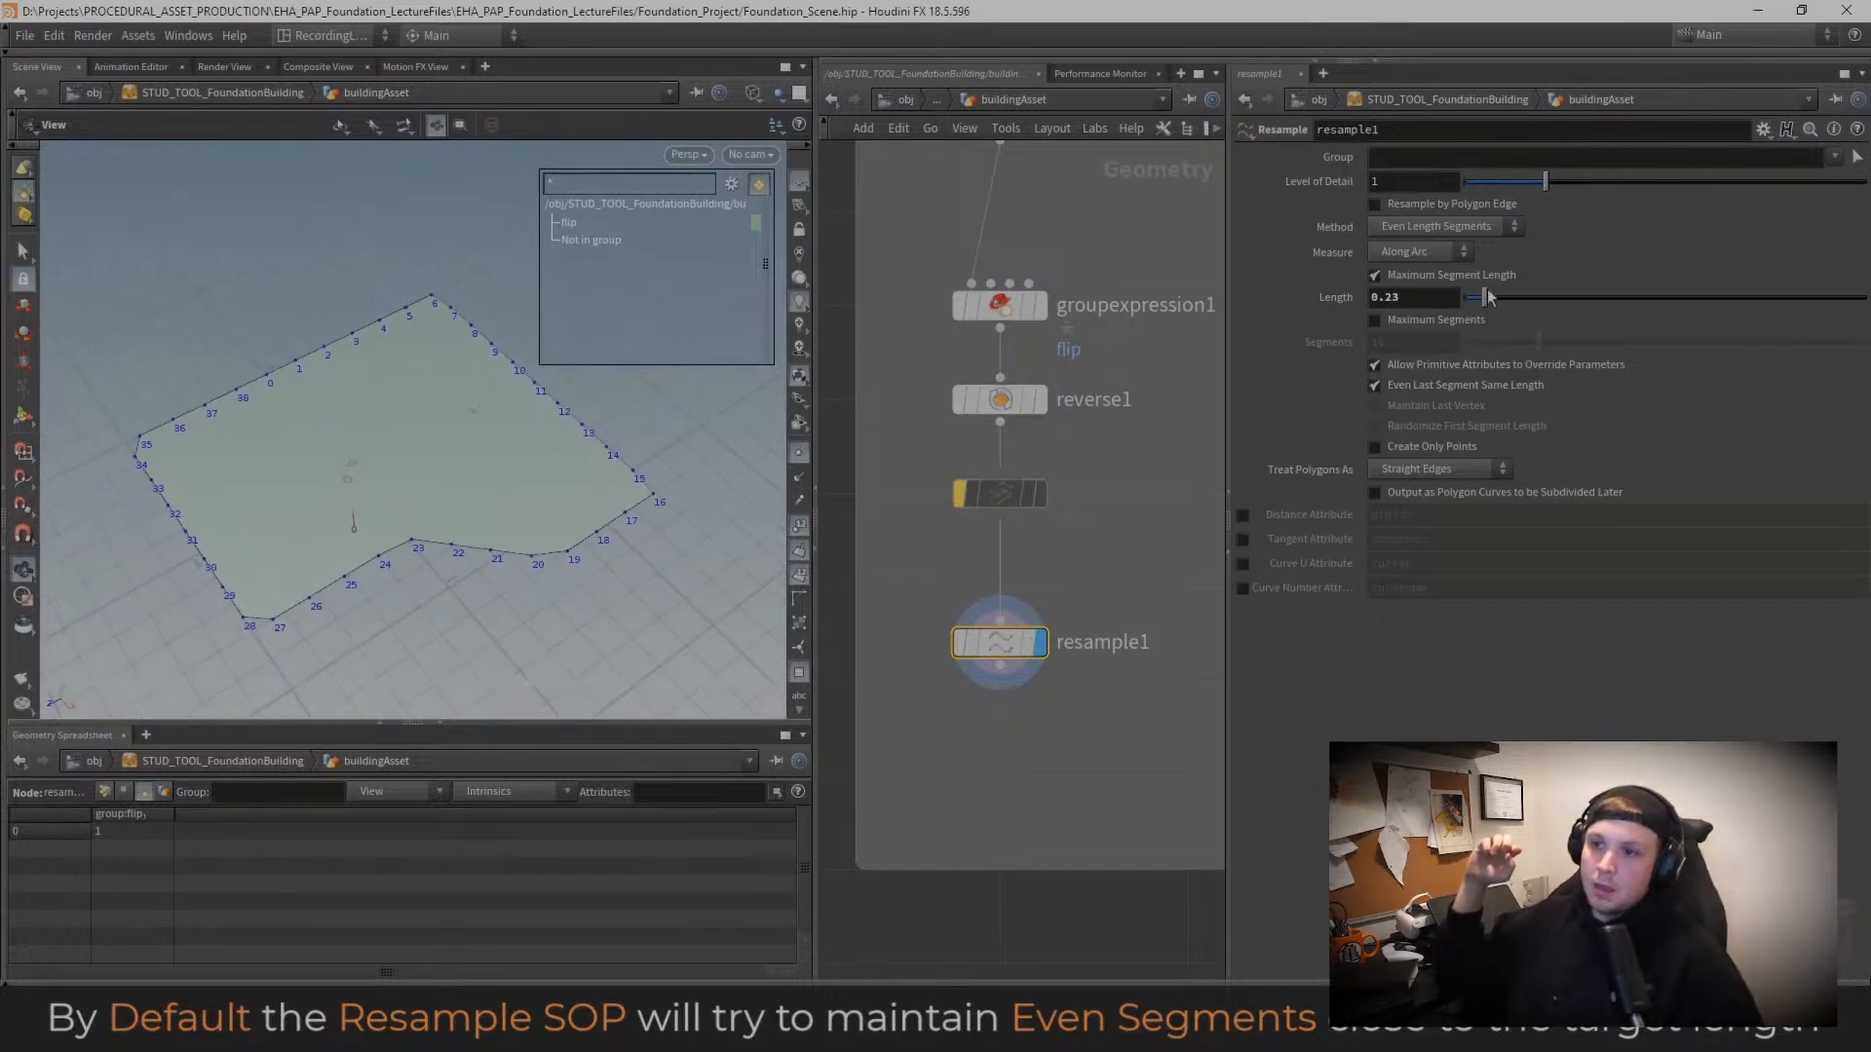
left_click_drag(1487, 299, 1521, 305)
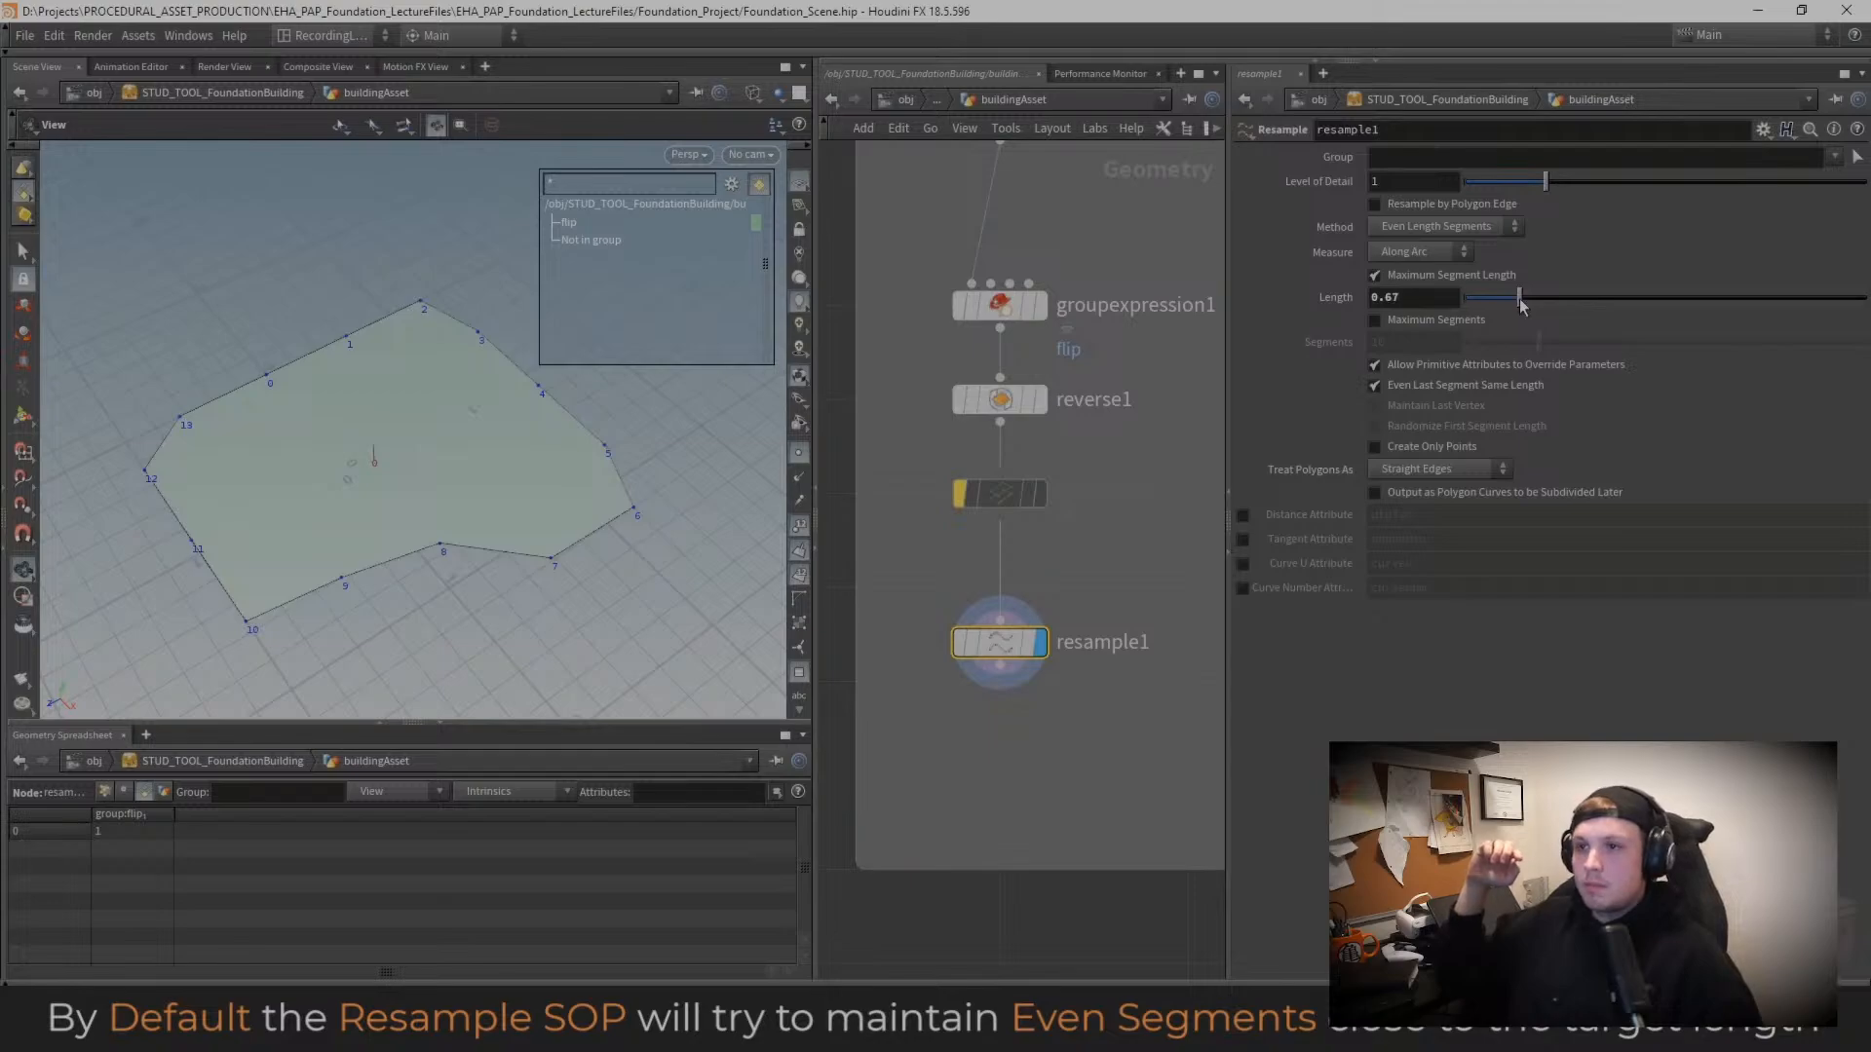
left_click_drag(1519, 305, 1496, 311)
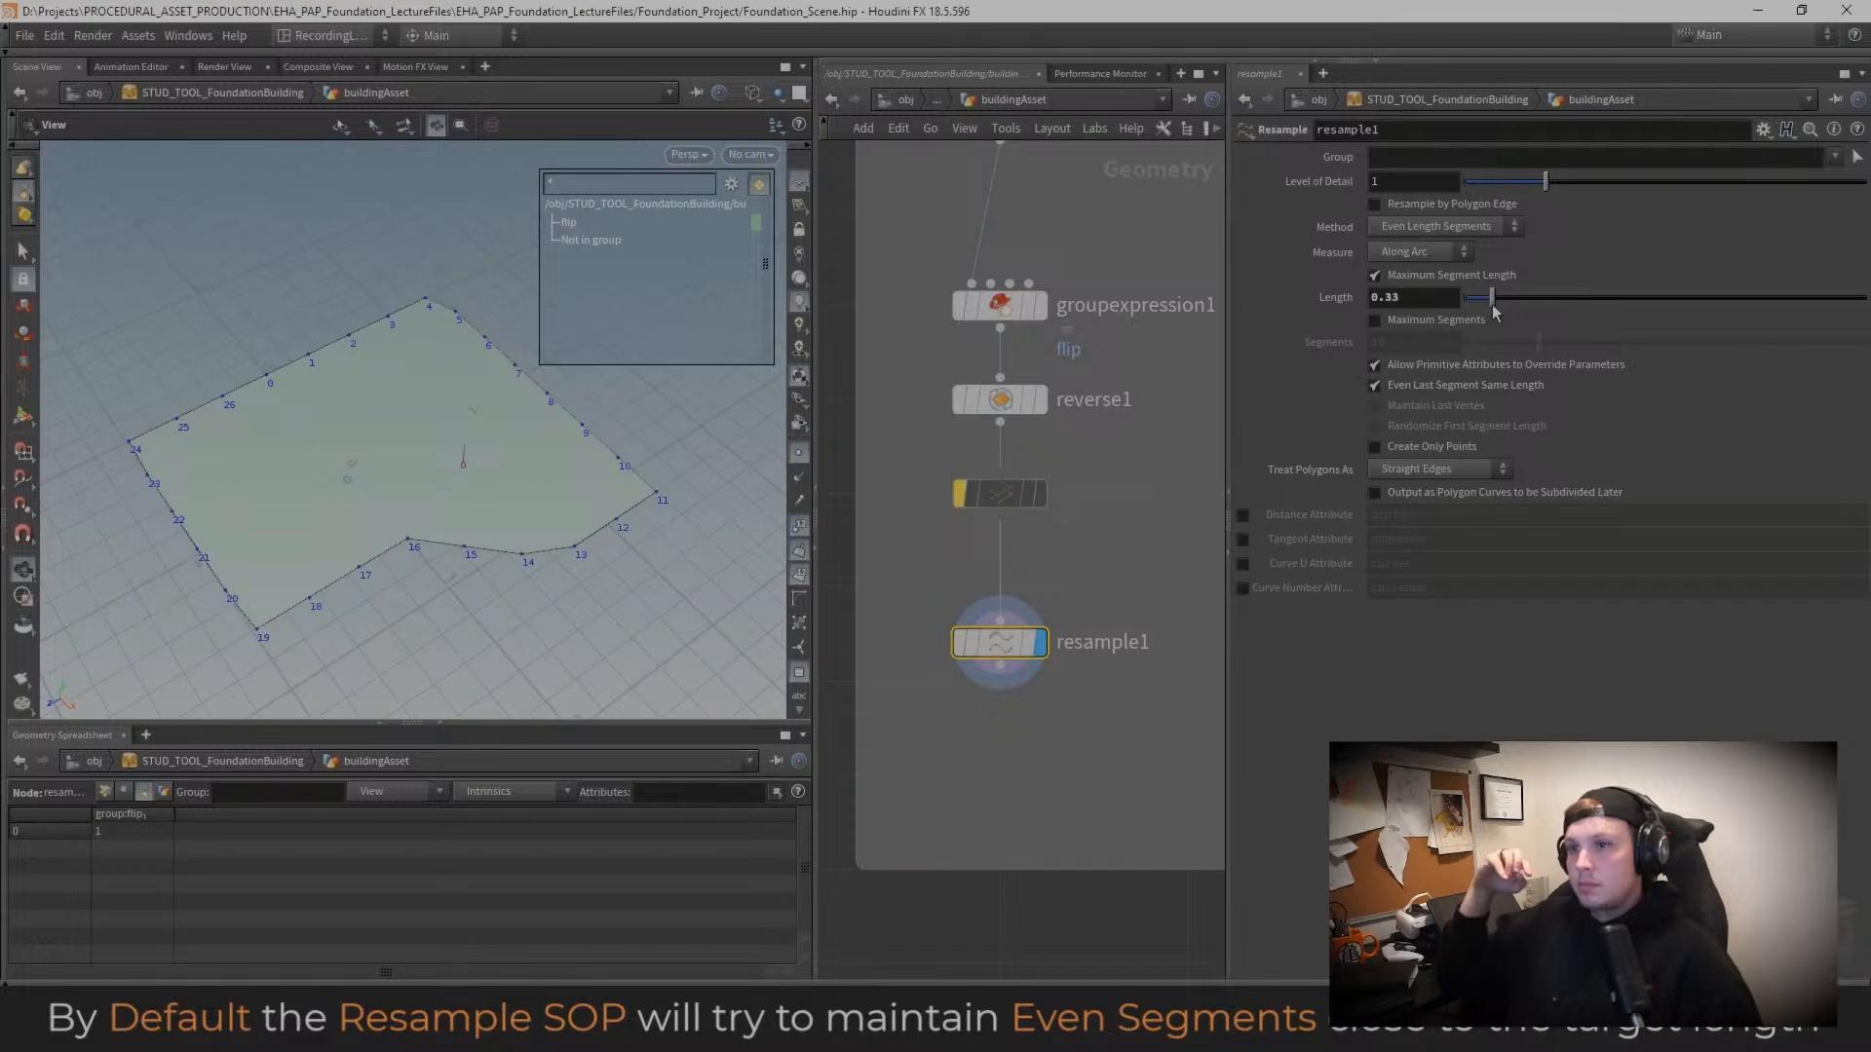
Step: Turn off the bypass on convertline1, pausing and resuming the tutorial video
left_click_drag(1006, 496, 997, 493)
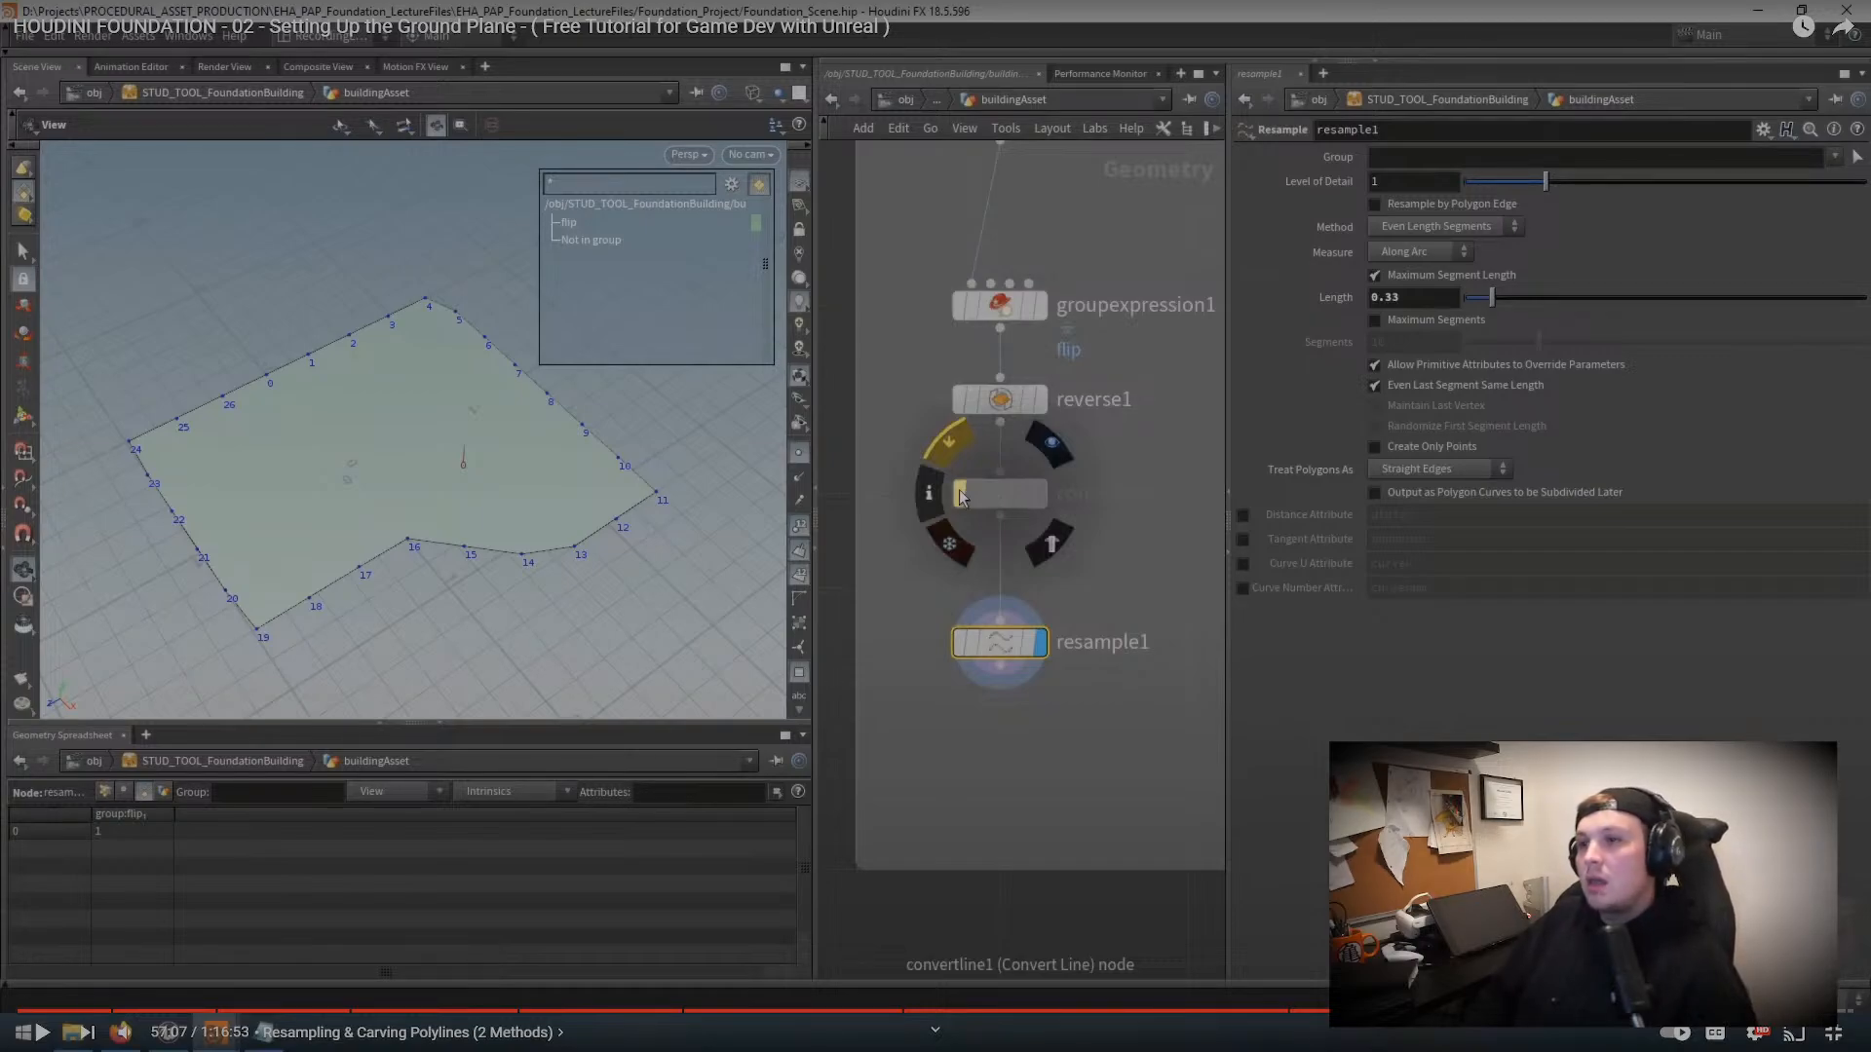
key("space")
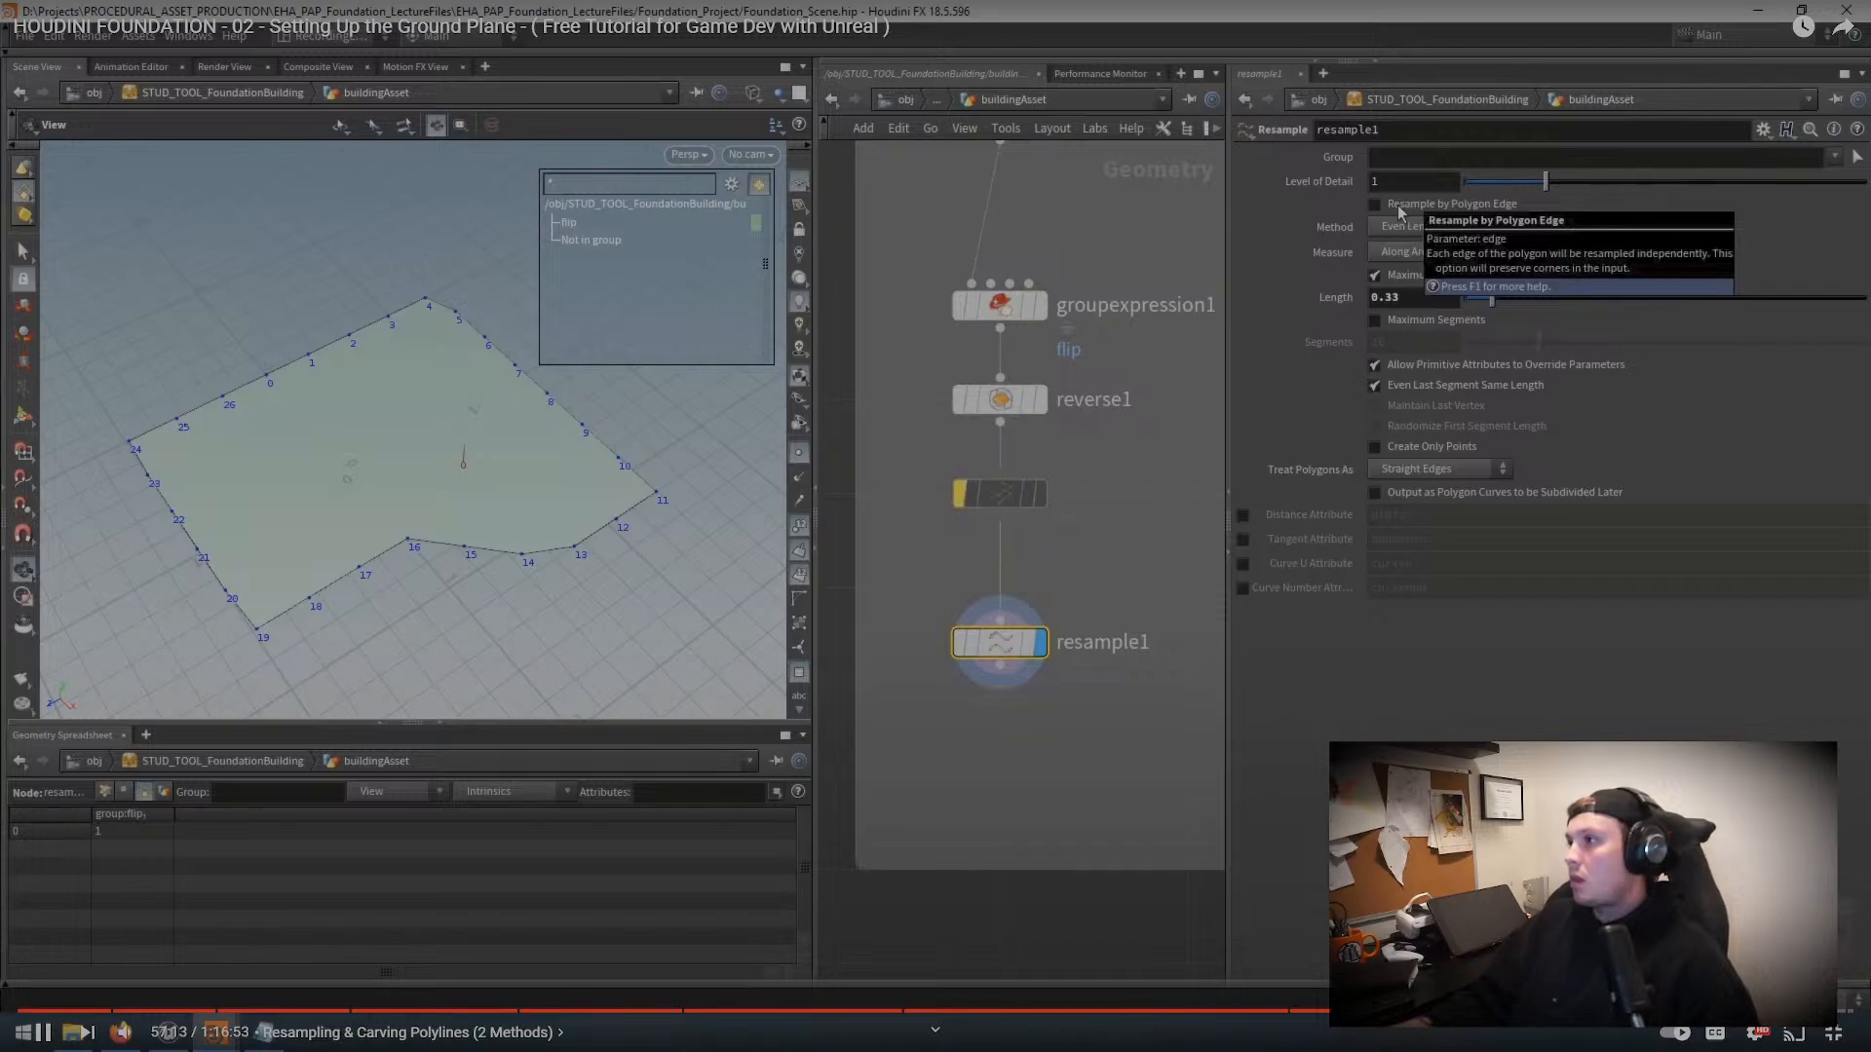
key("space")
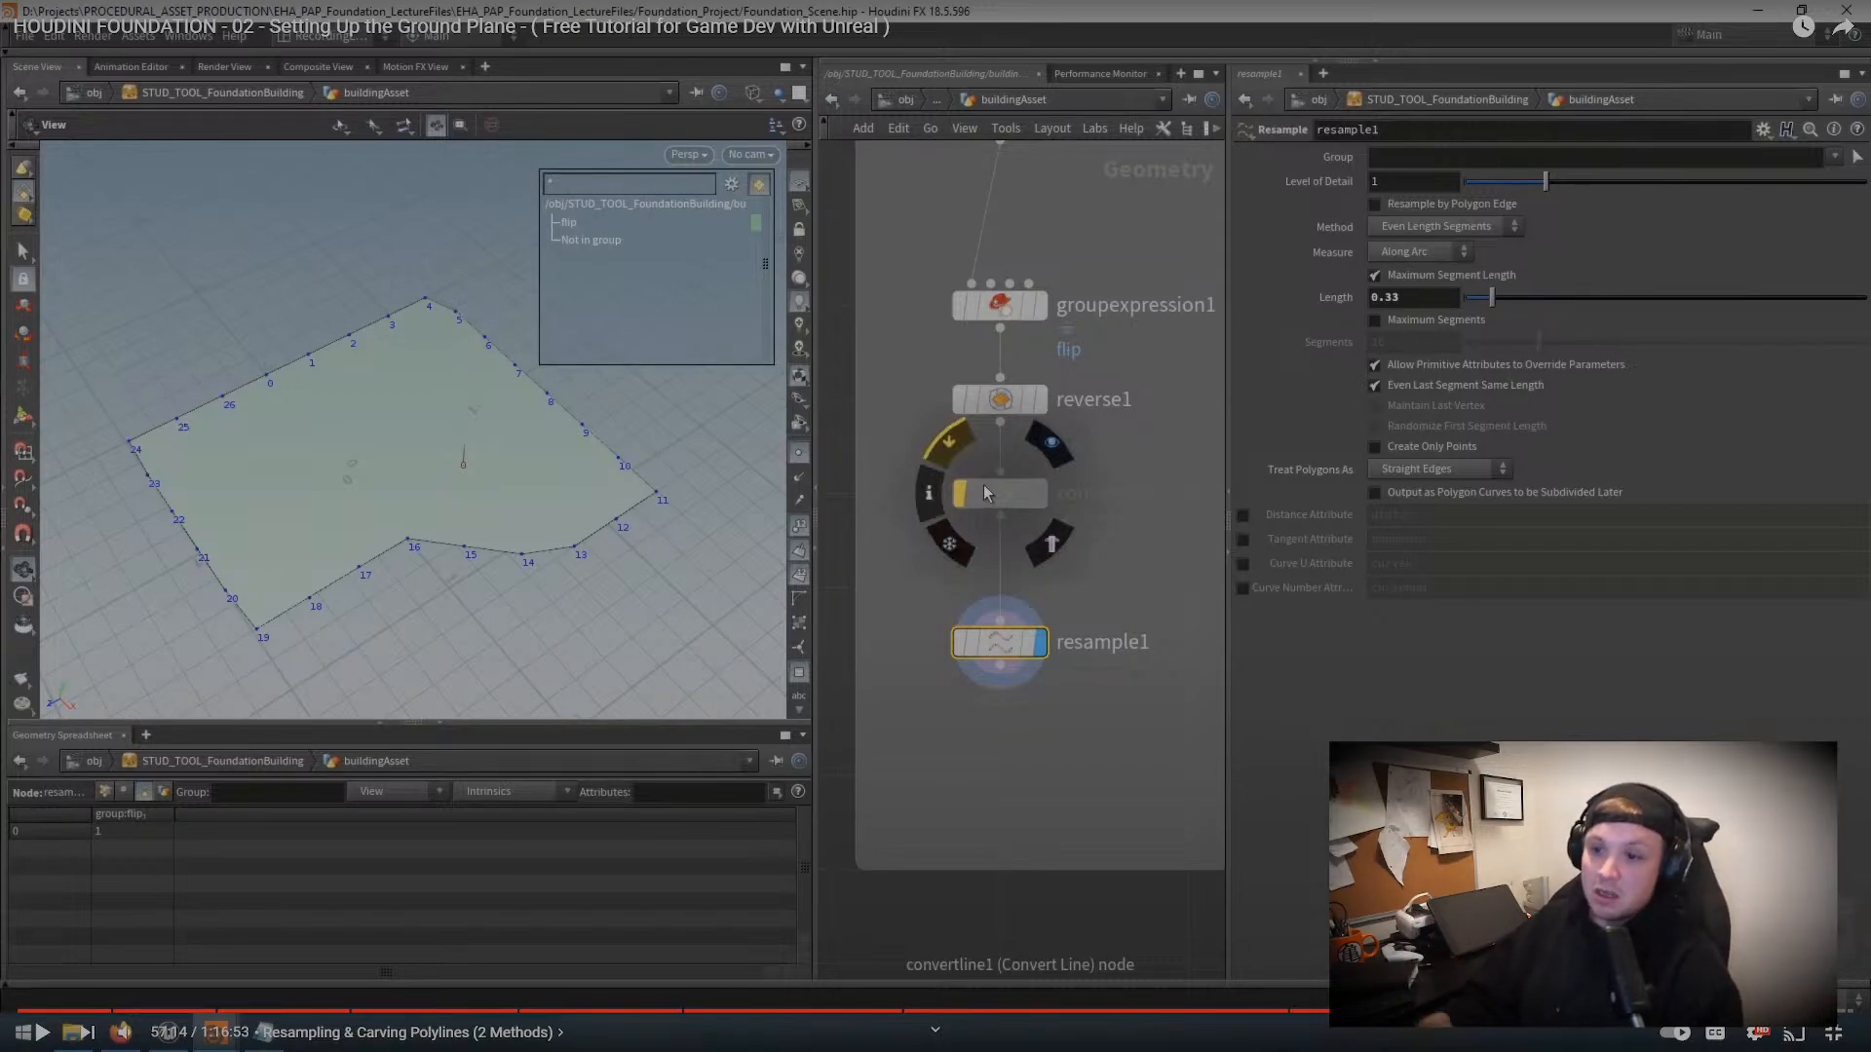
left_click(957, 492)
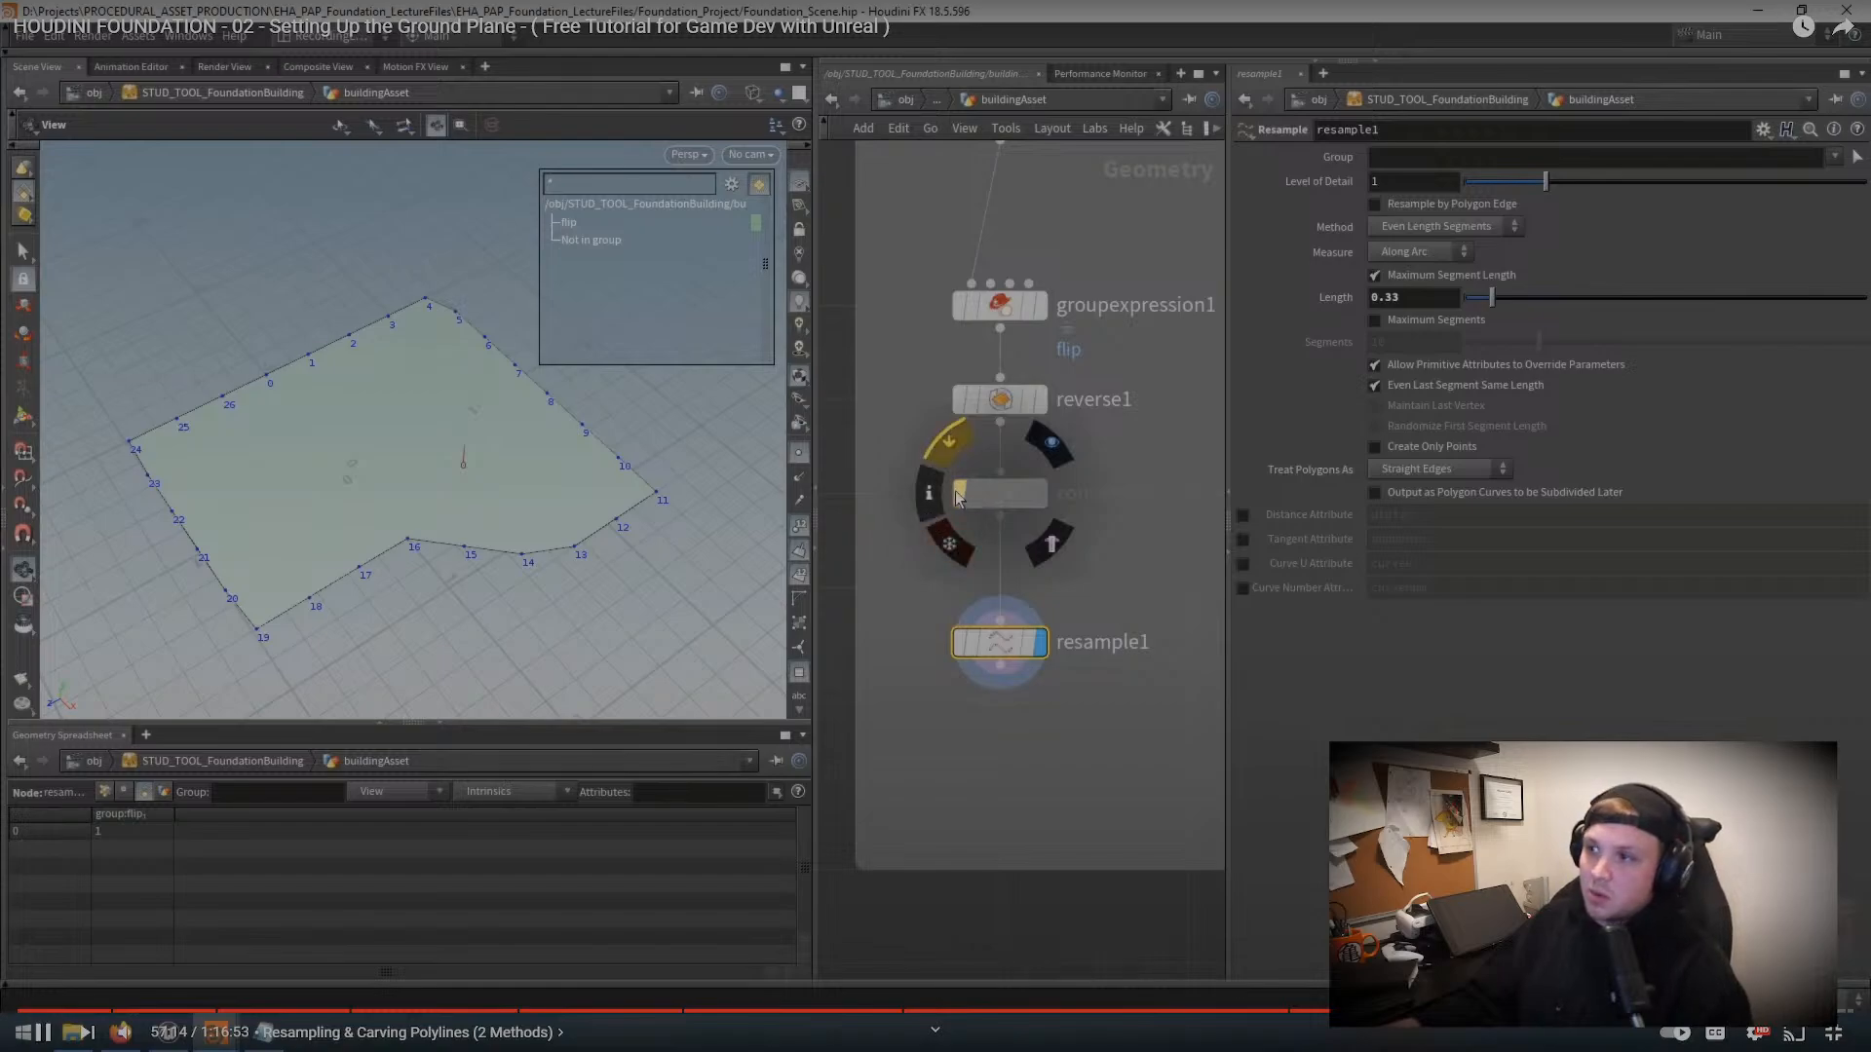
left_click(956, 493)
key("space")
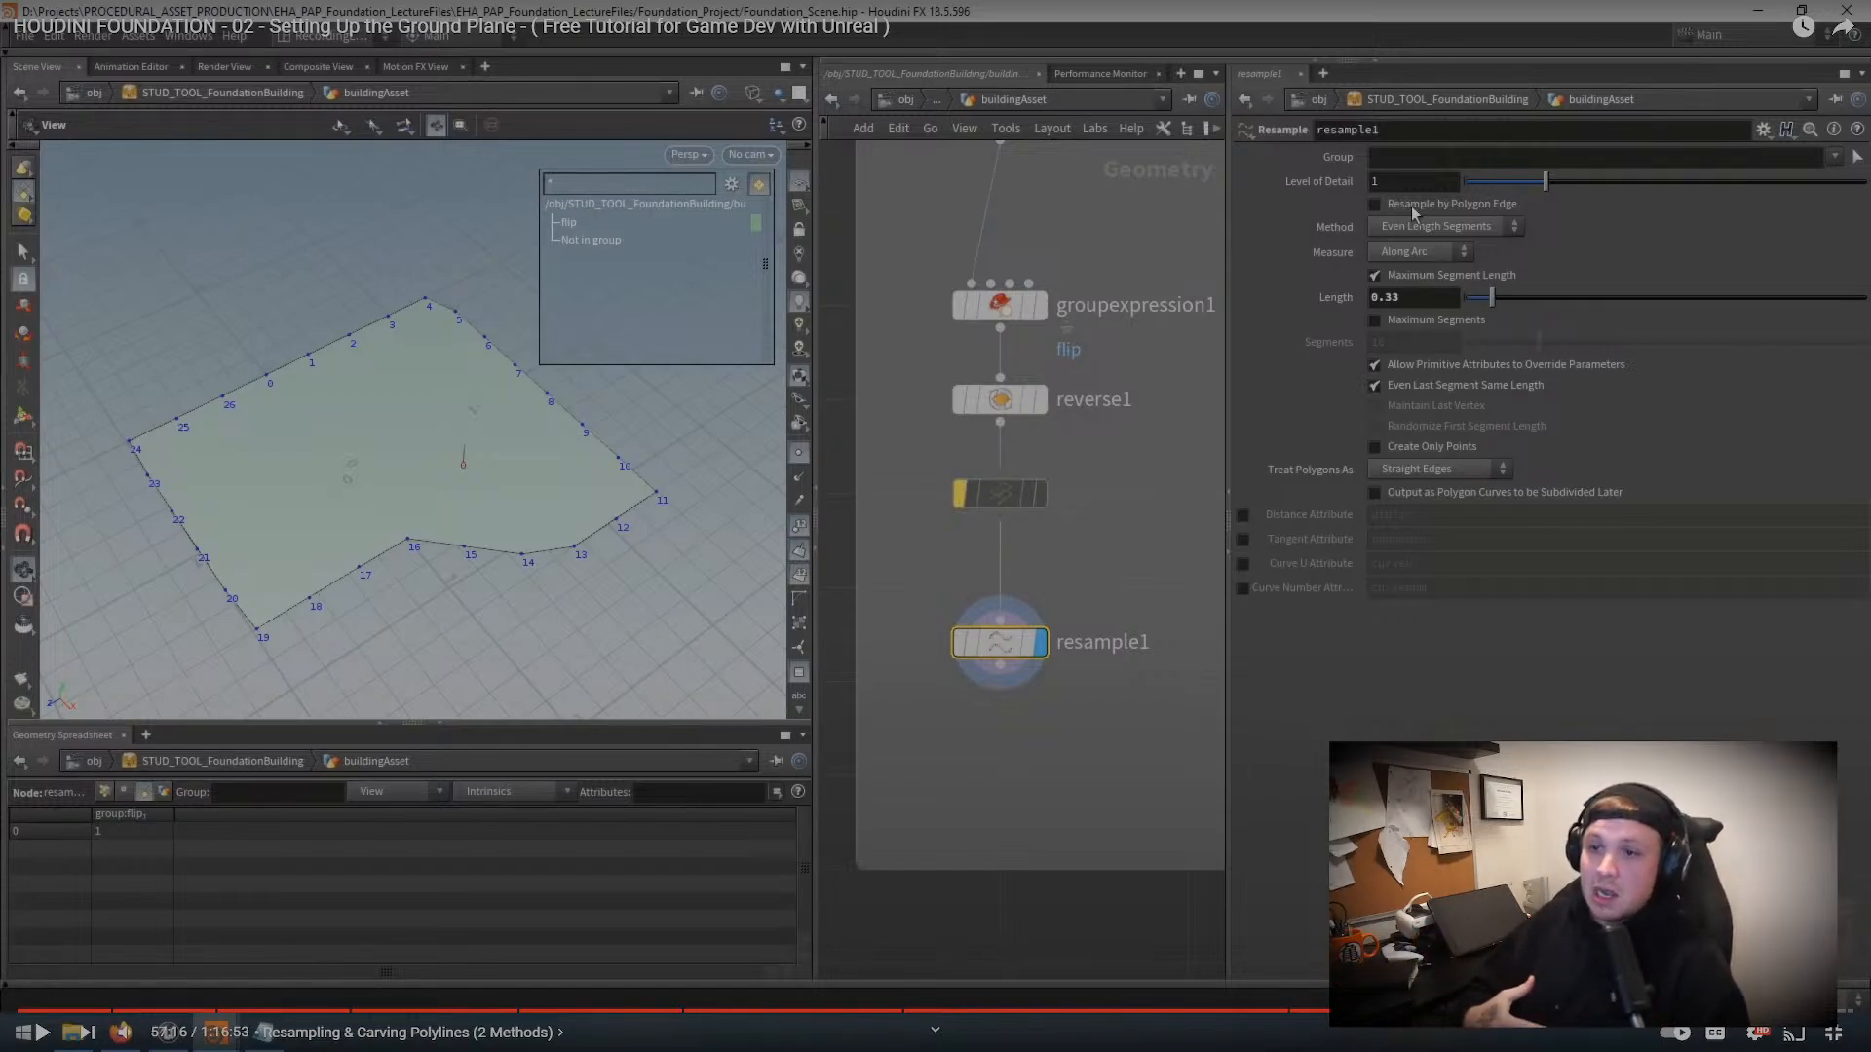
key("space")
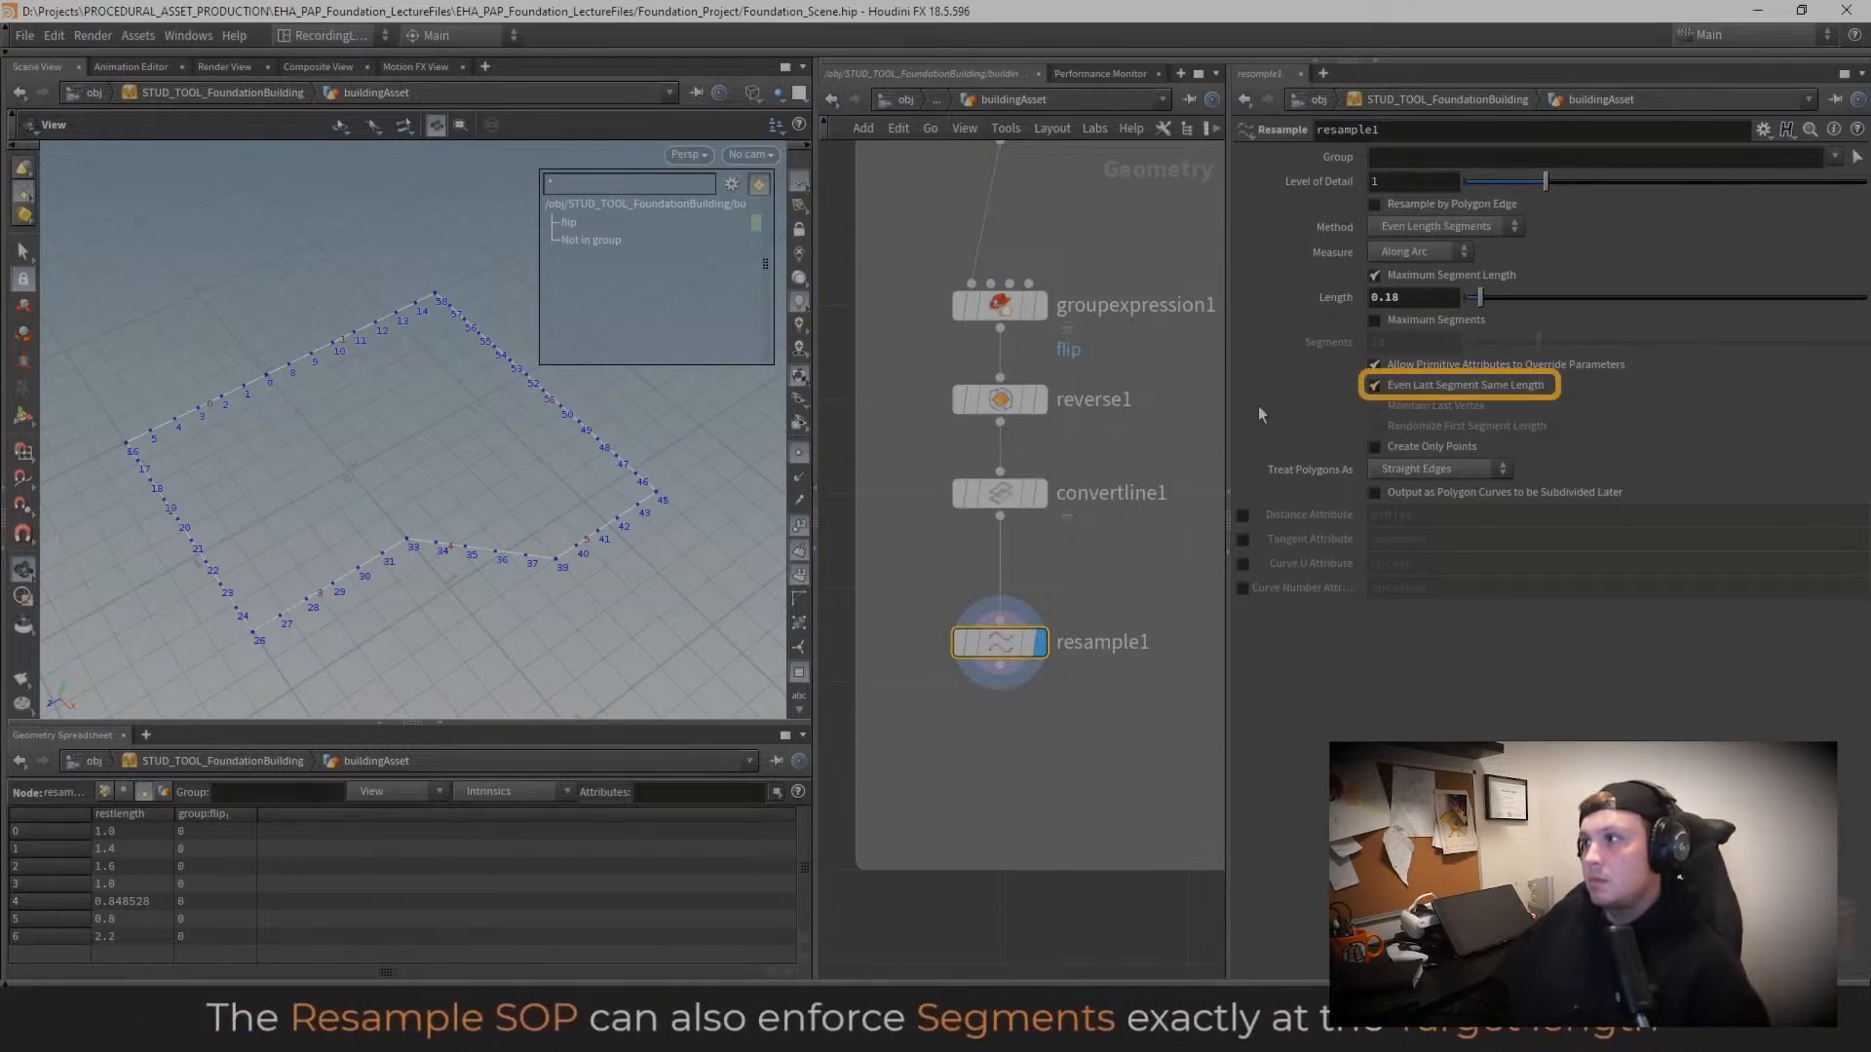
Step: Turn off Even Last Segment Same Length on resample1
left_click_drag(453, 567, 555, 566)
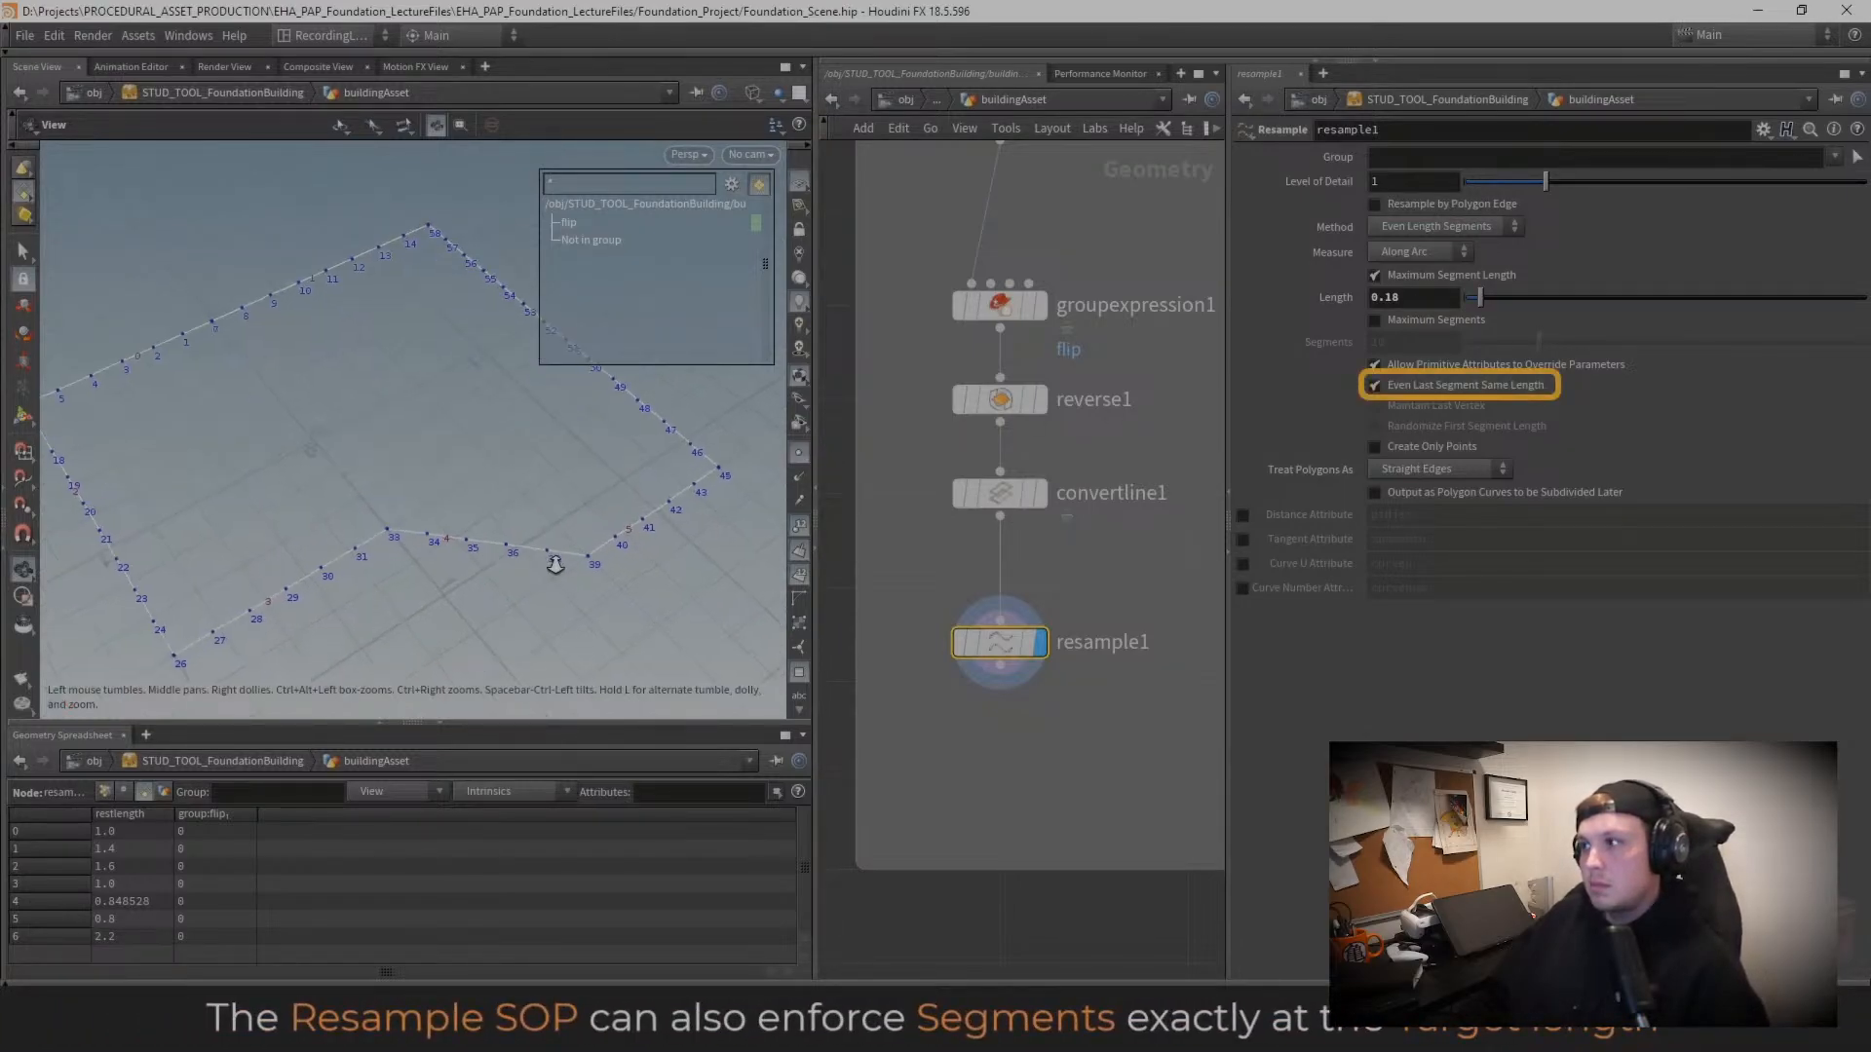
right_click_drag(555, 565, 682, 573)
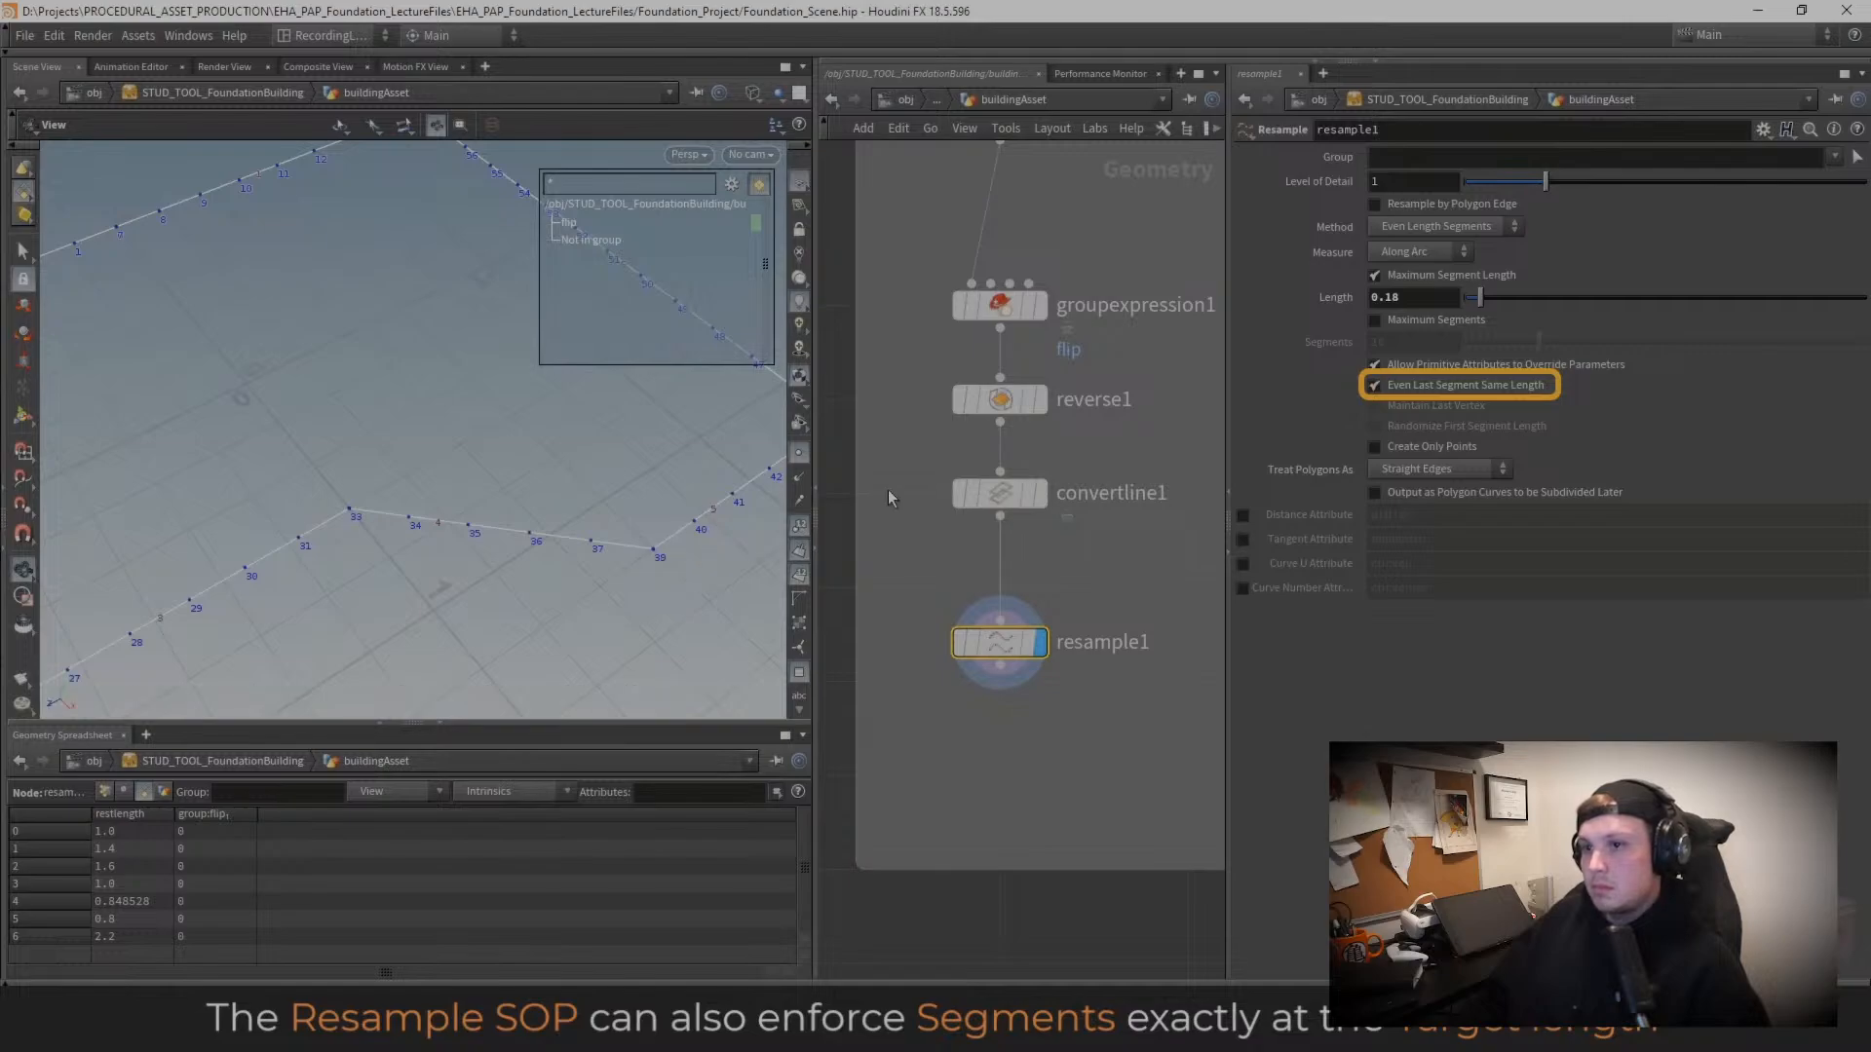
mouse_move(1403, 402)
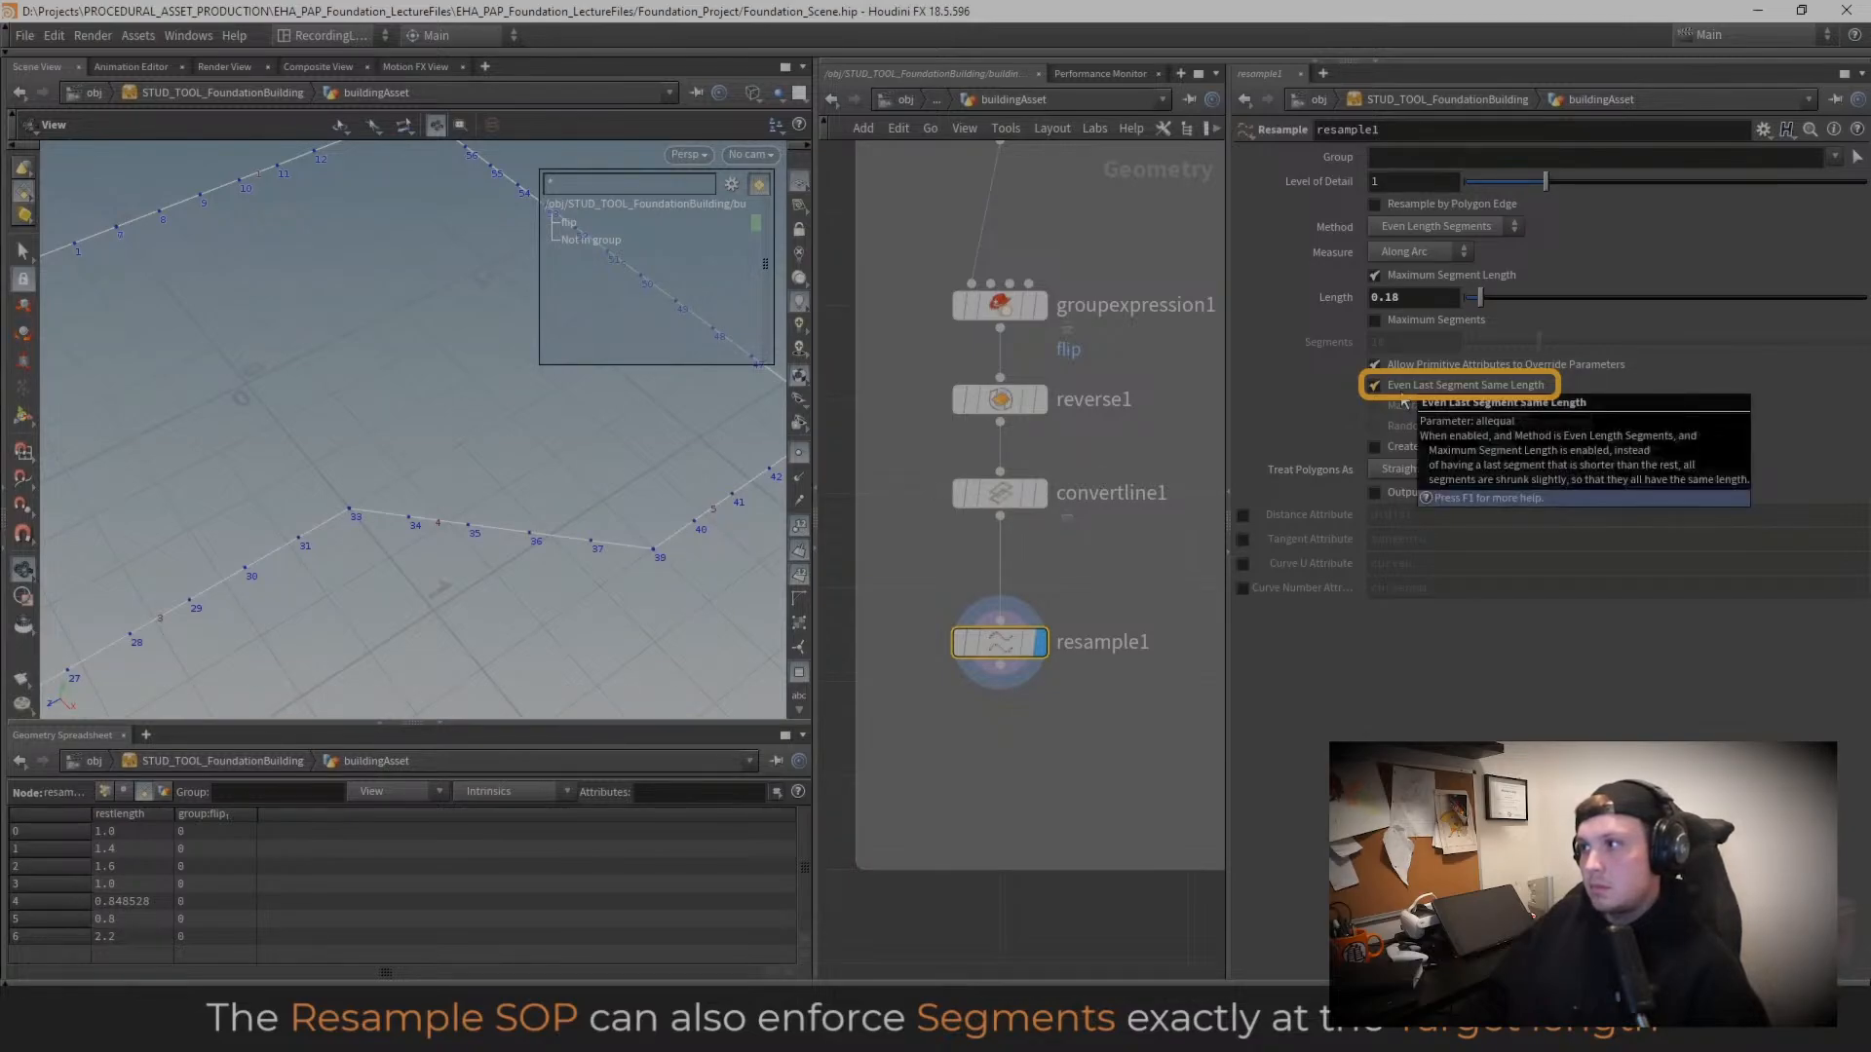
left_click(1522, 388)
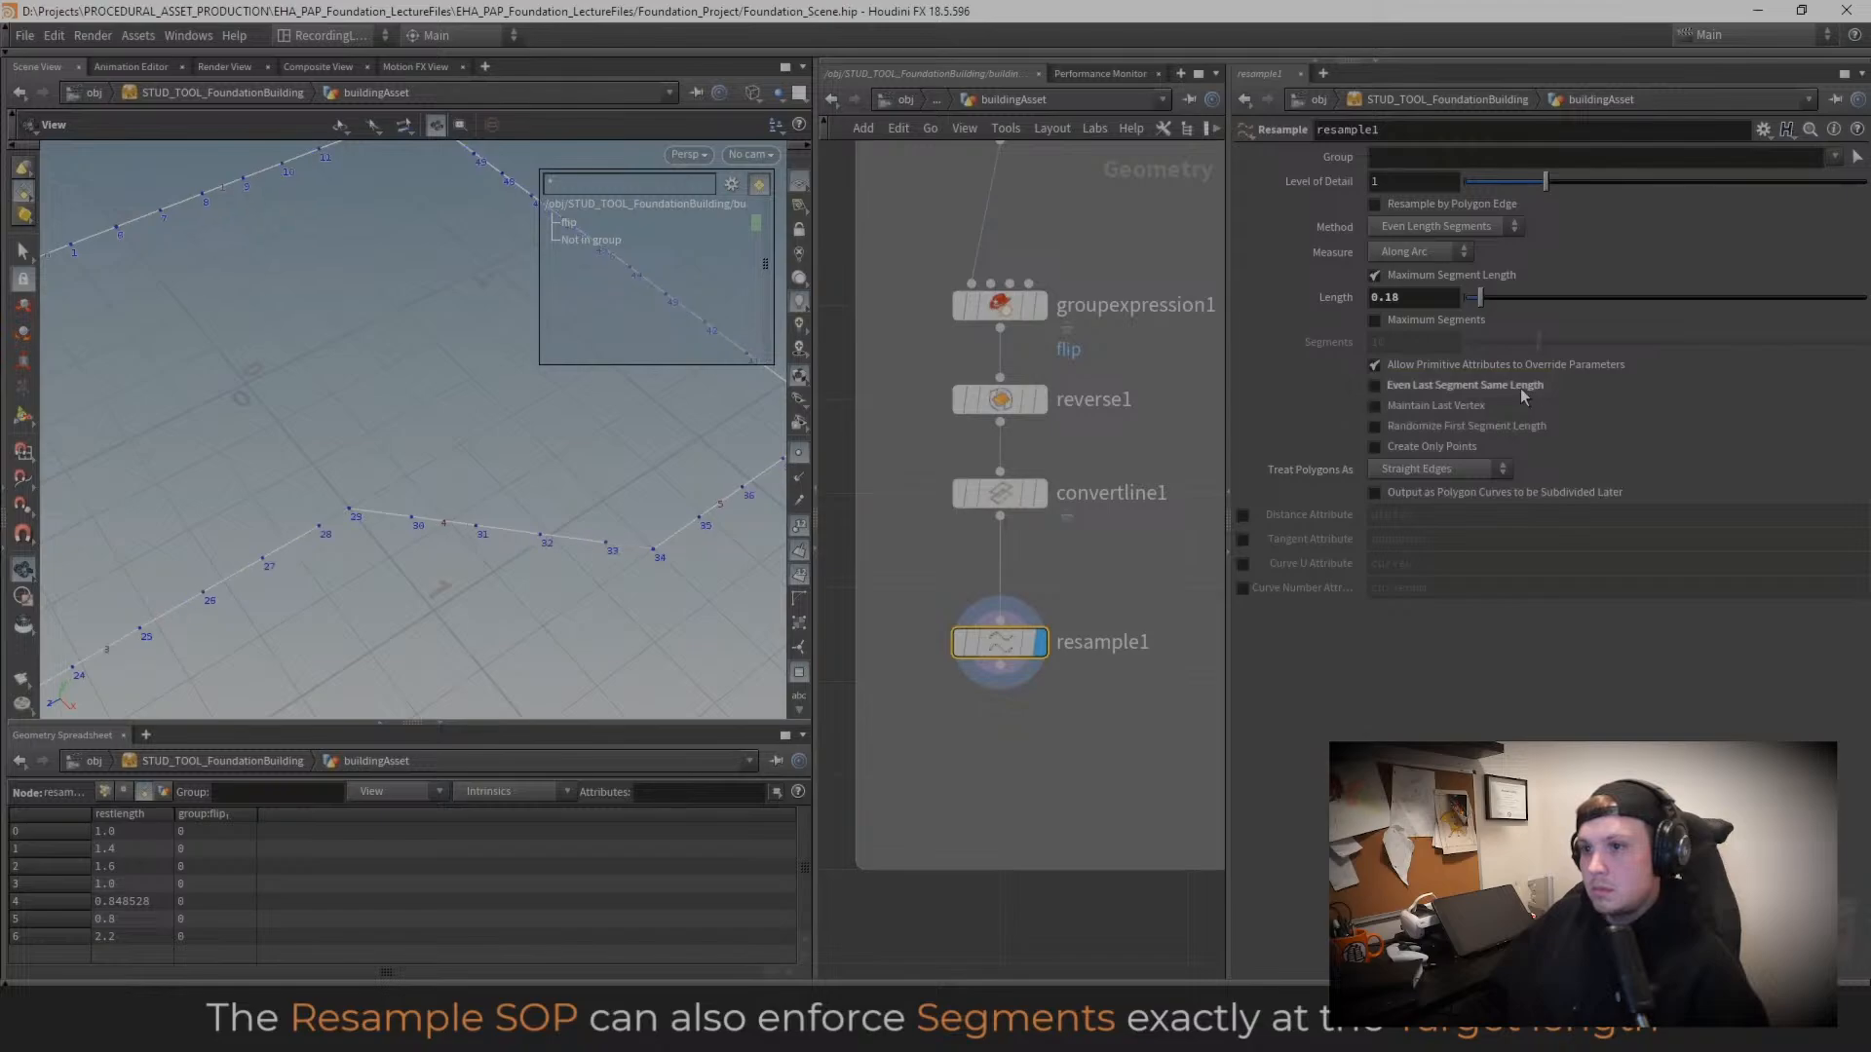
Step: Enable Maintain Last Vertex on resample1 and set its segment length to 0.1
left_click_drag(604, 534, 640, 554)
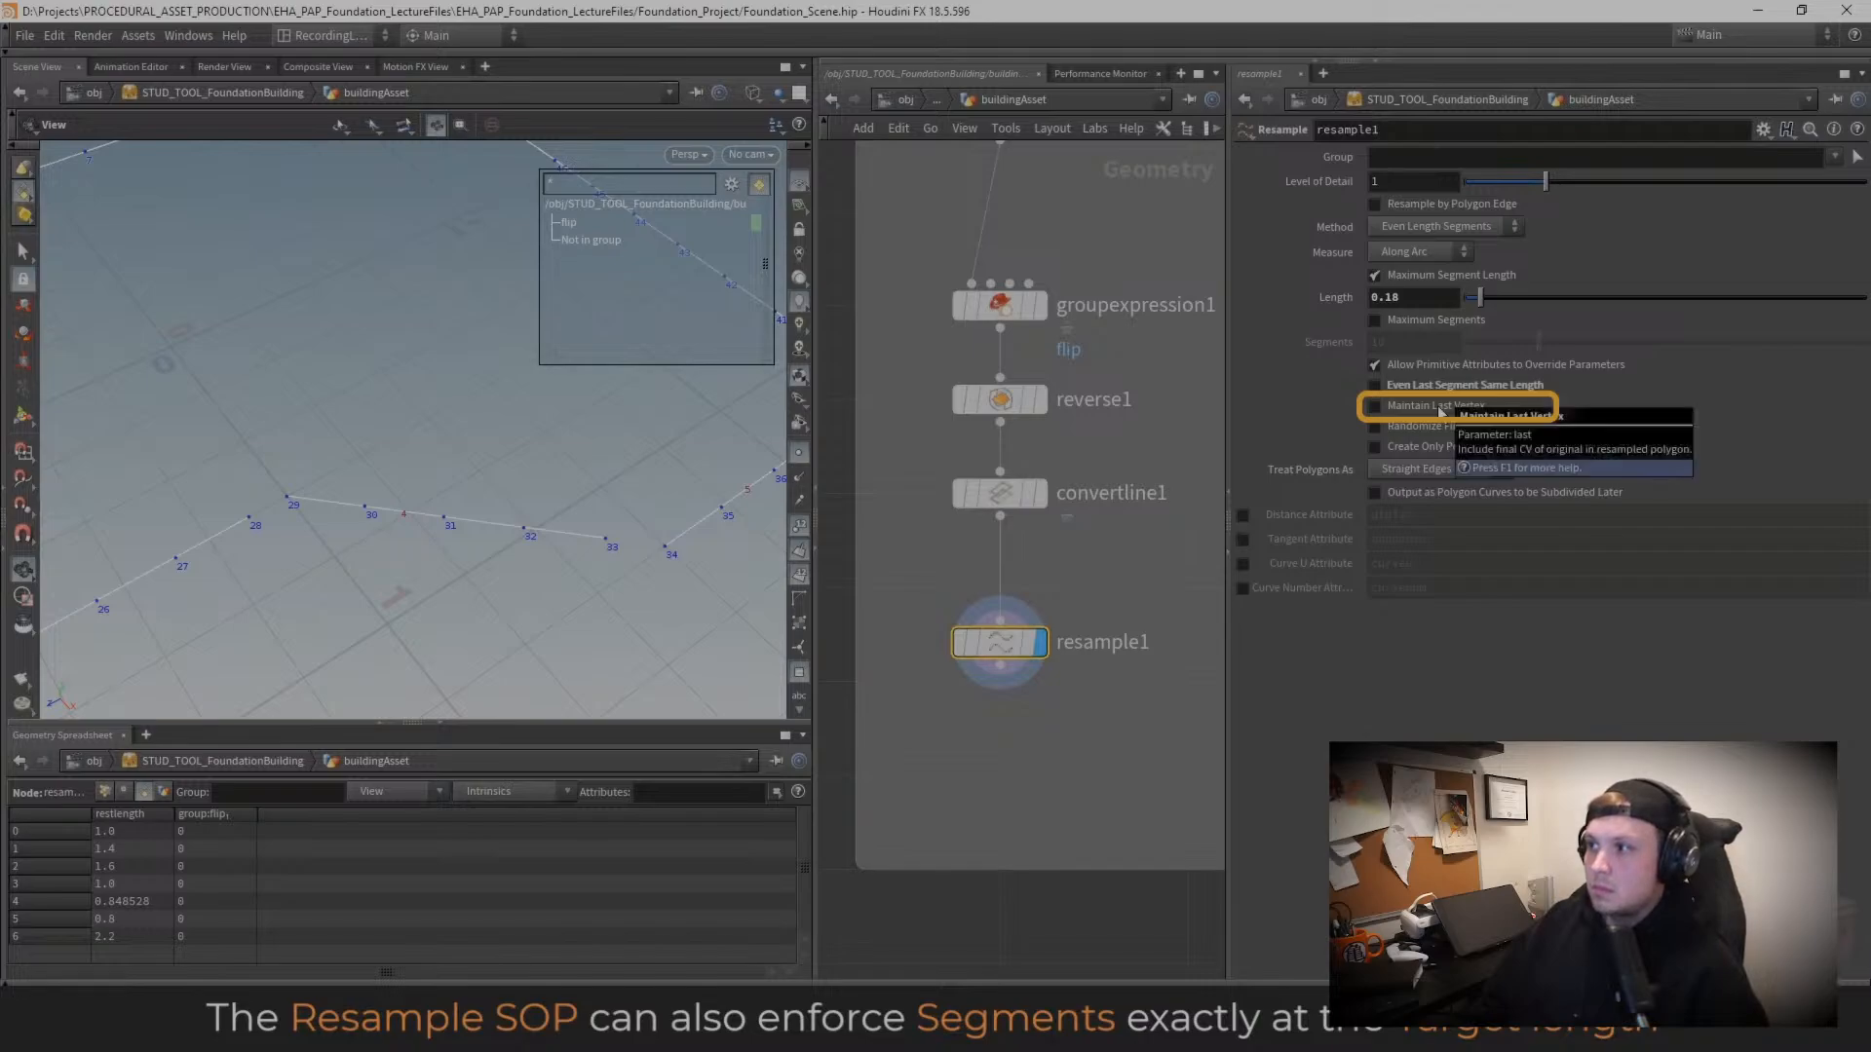
left_click(1441, 409)
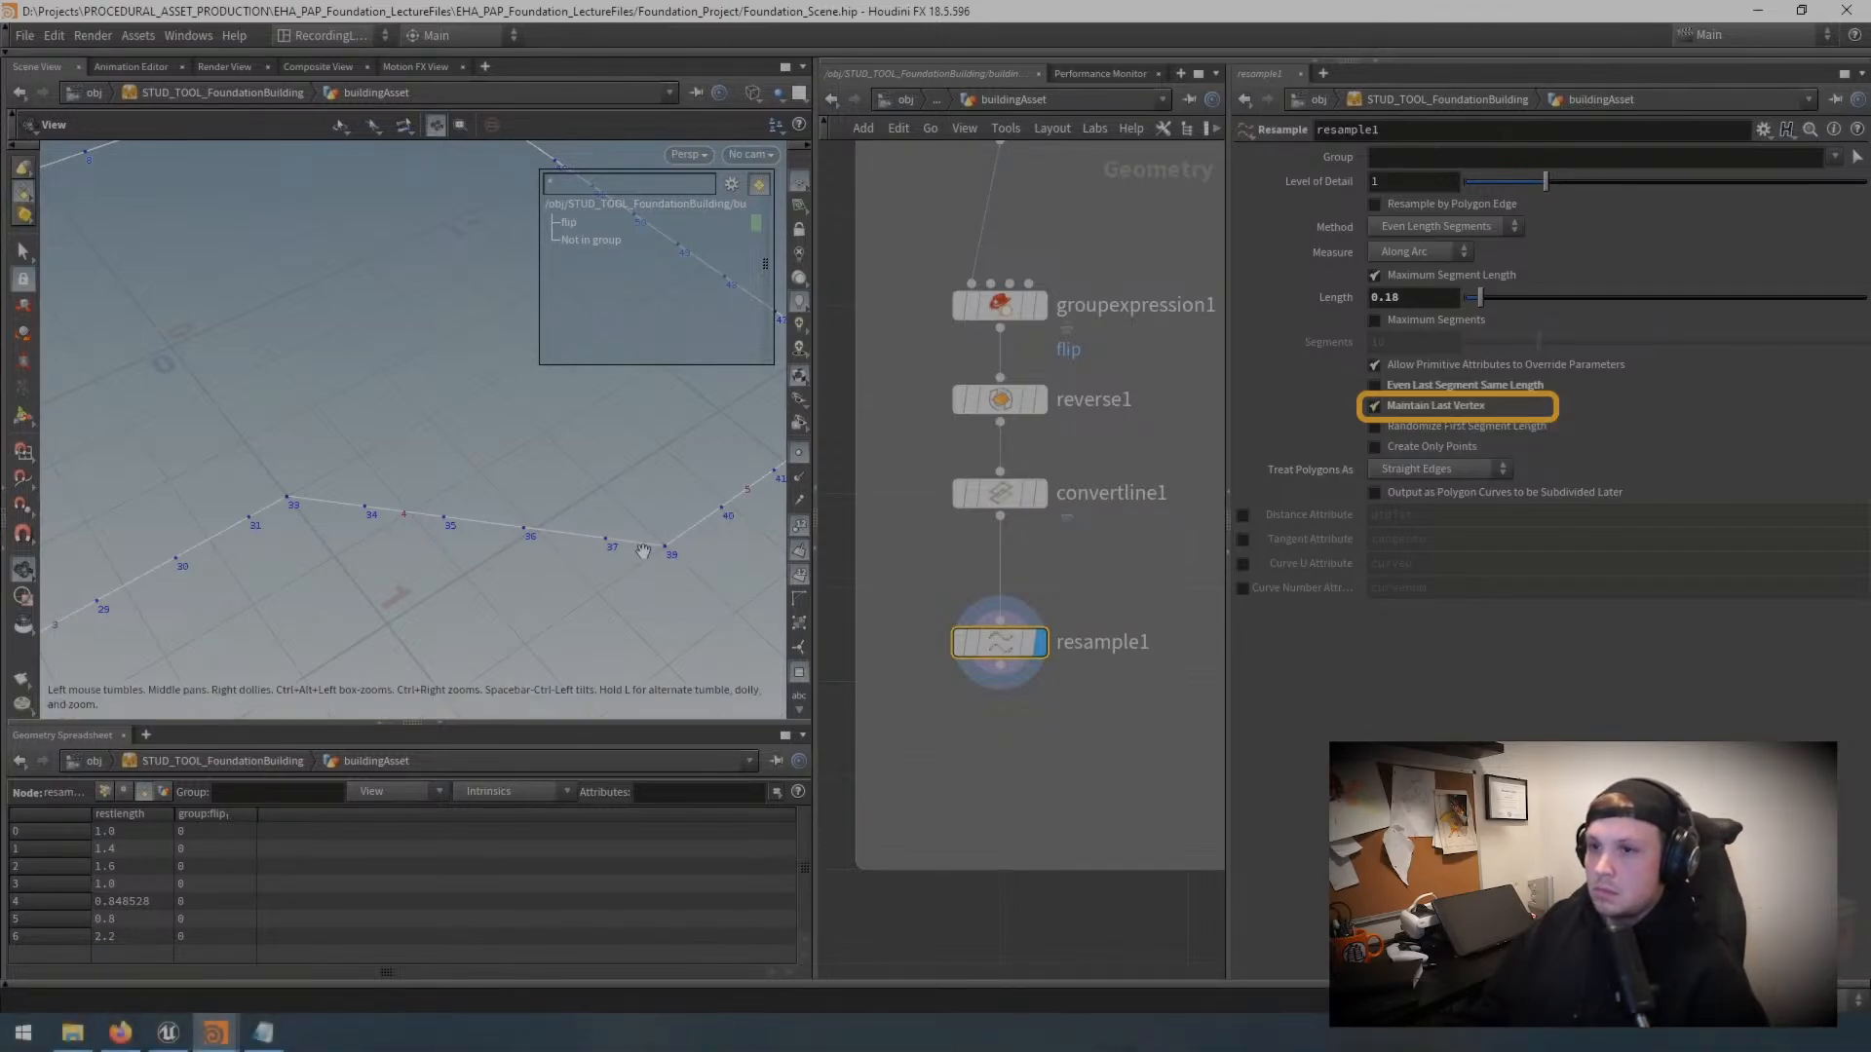
mouse_move(1479, 297)
left_mouse_down()
mouse_move(1531, 302)
mouse_move(1475, 314)
left_mouse_up()
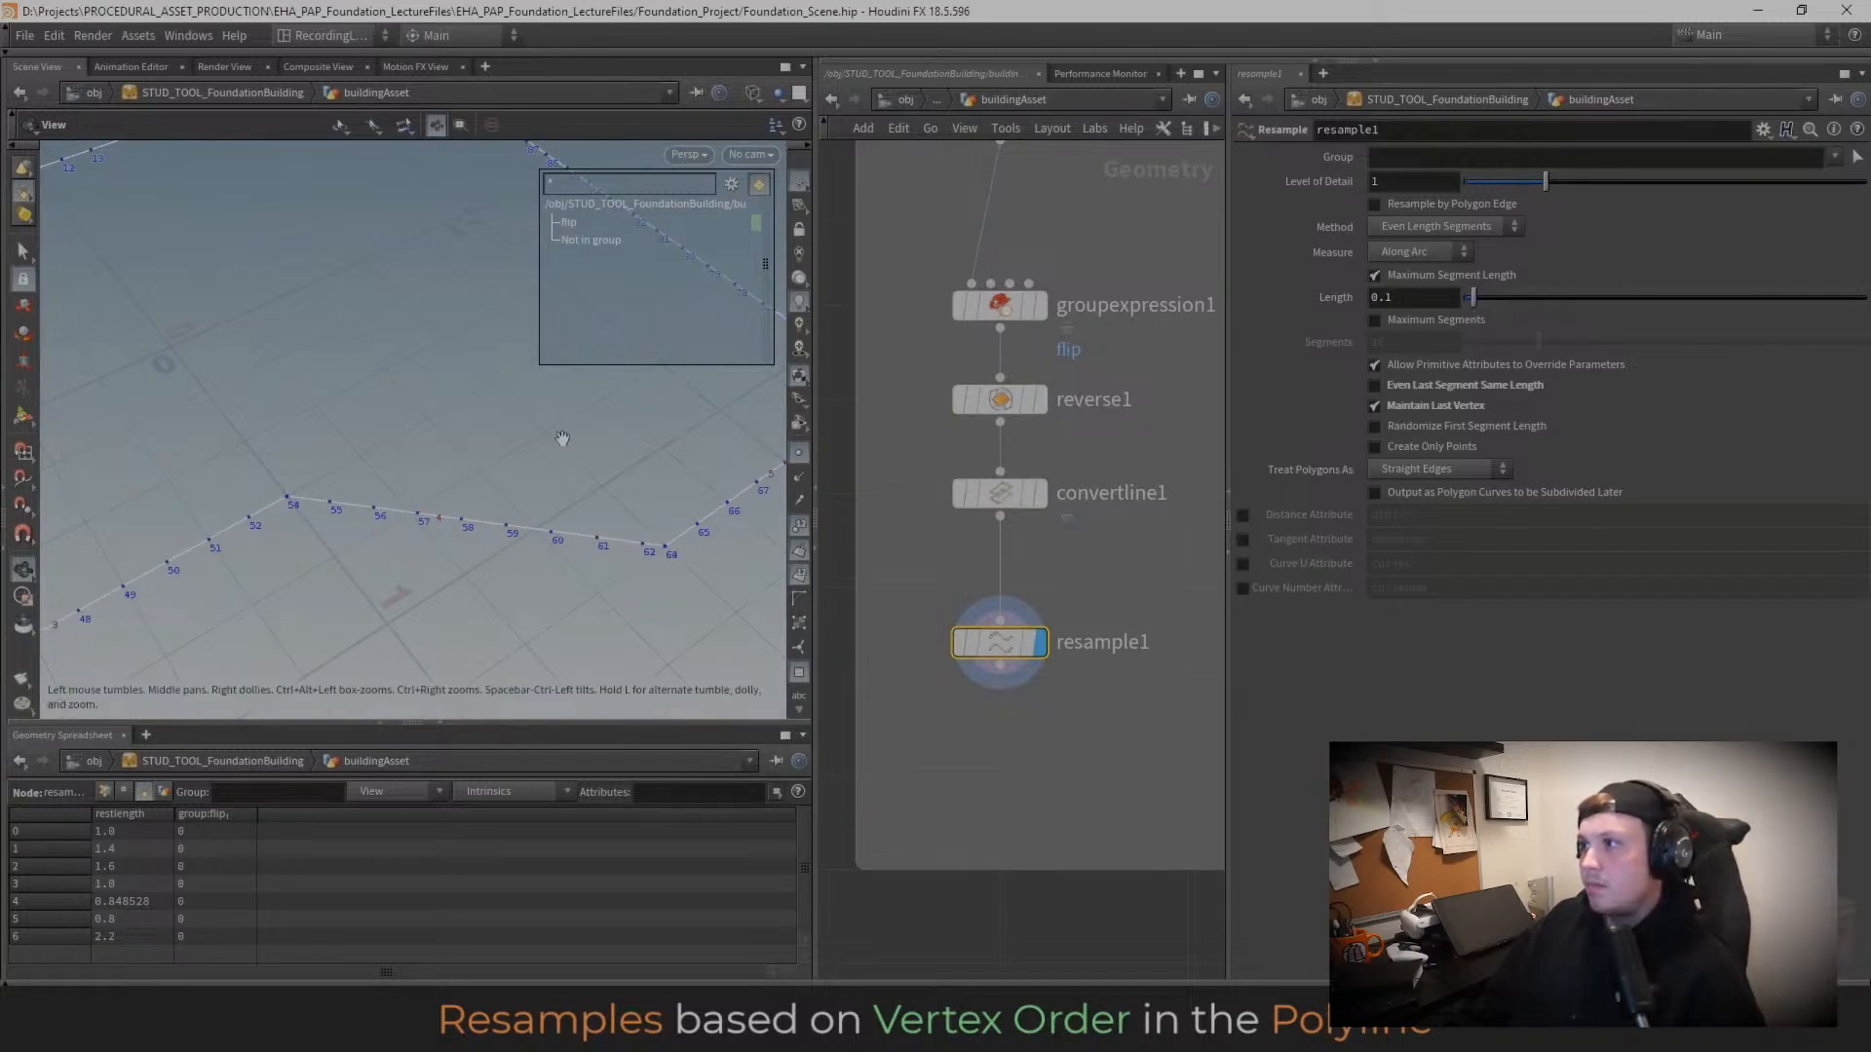
Step: Add a Curve node beside convertline1 in the Floor Plane box and display it
right_click_drag(562, 438, 243, 438)
scroll(1112, 582, "down", 3)
middle_click_drag(1119, 575, 1032, 581)
scroll(1014, 596, "down", 2)
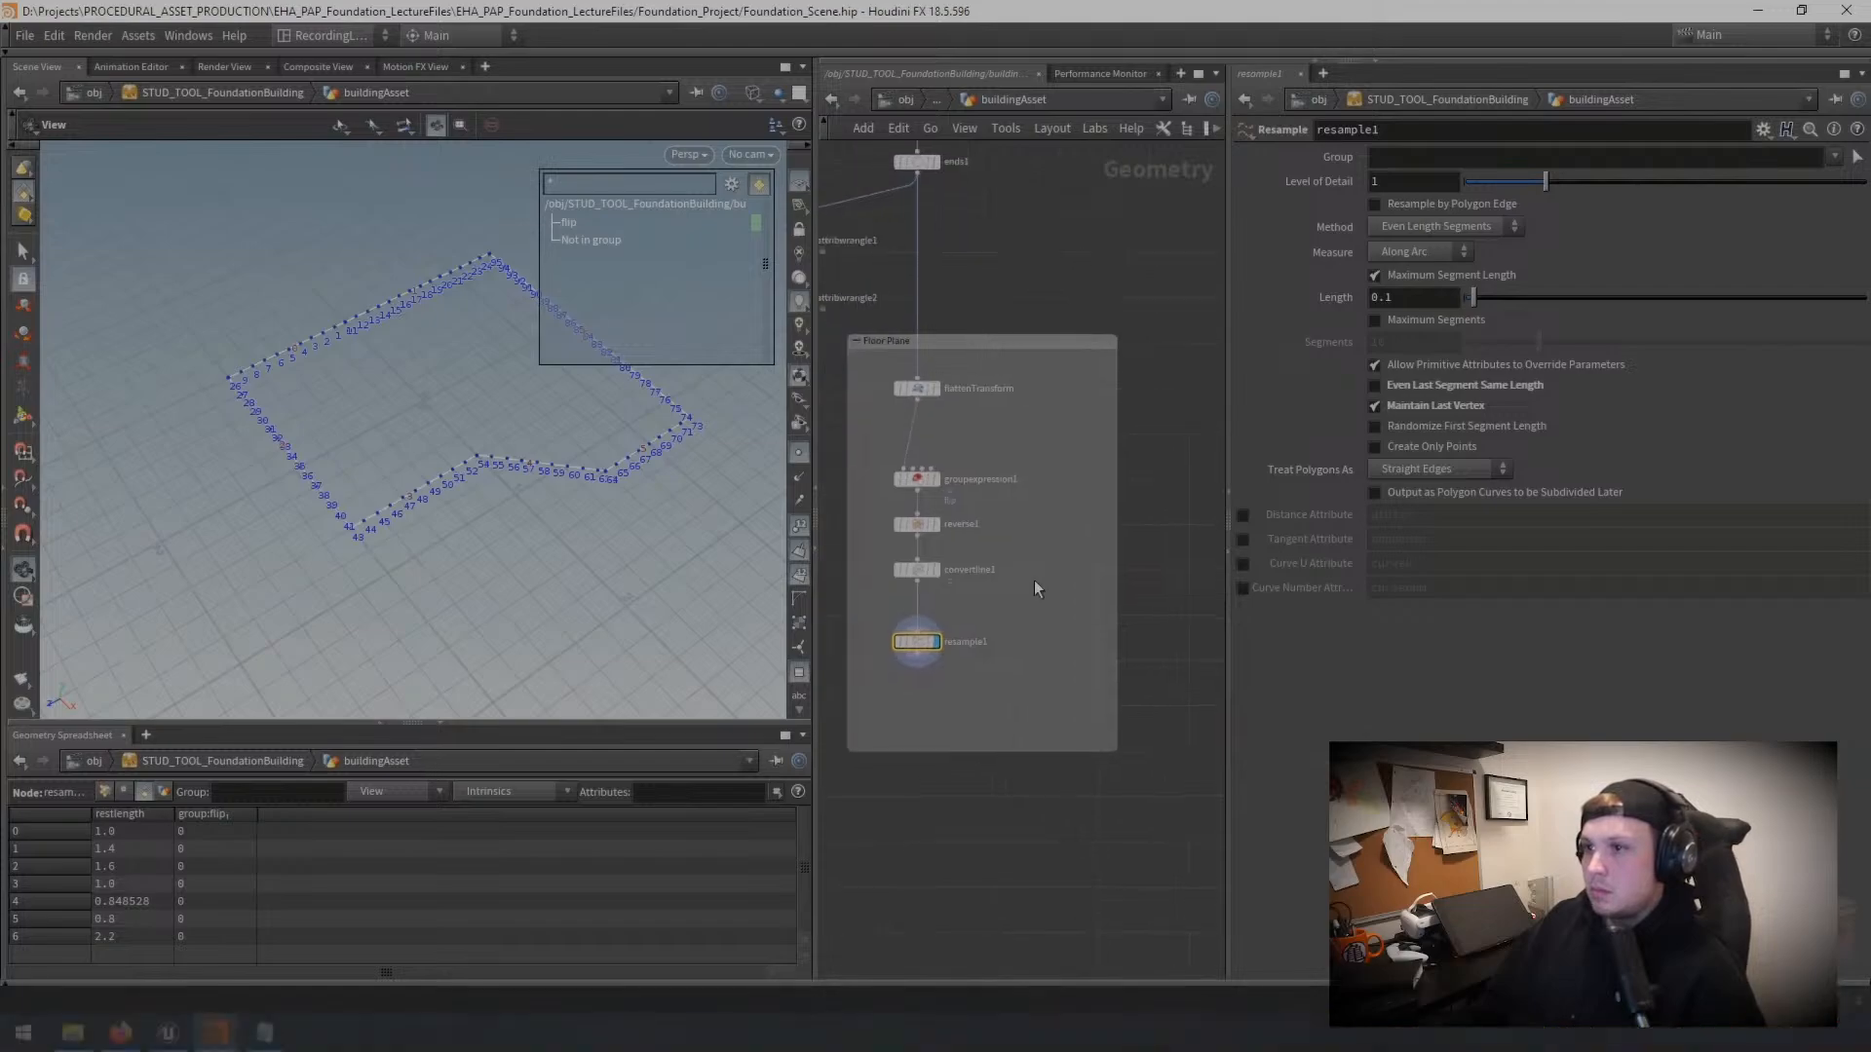
key("Tab")
type("curve")
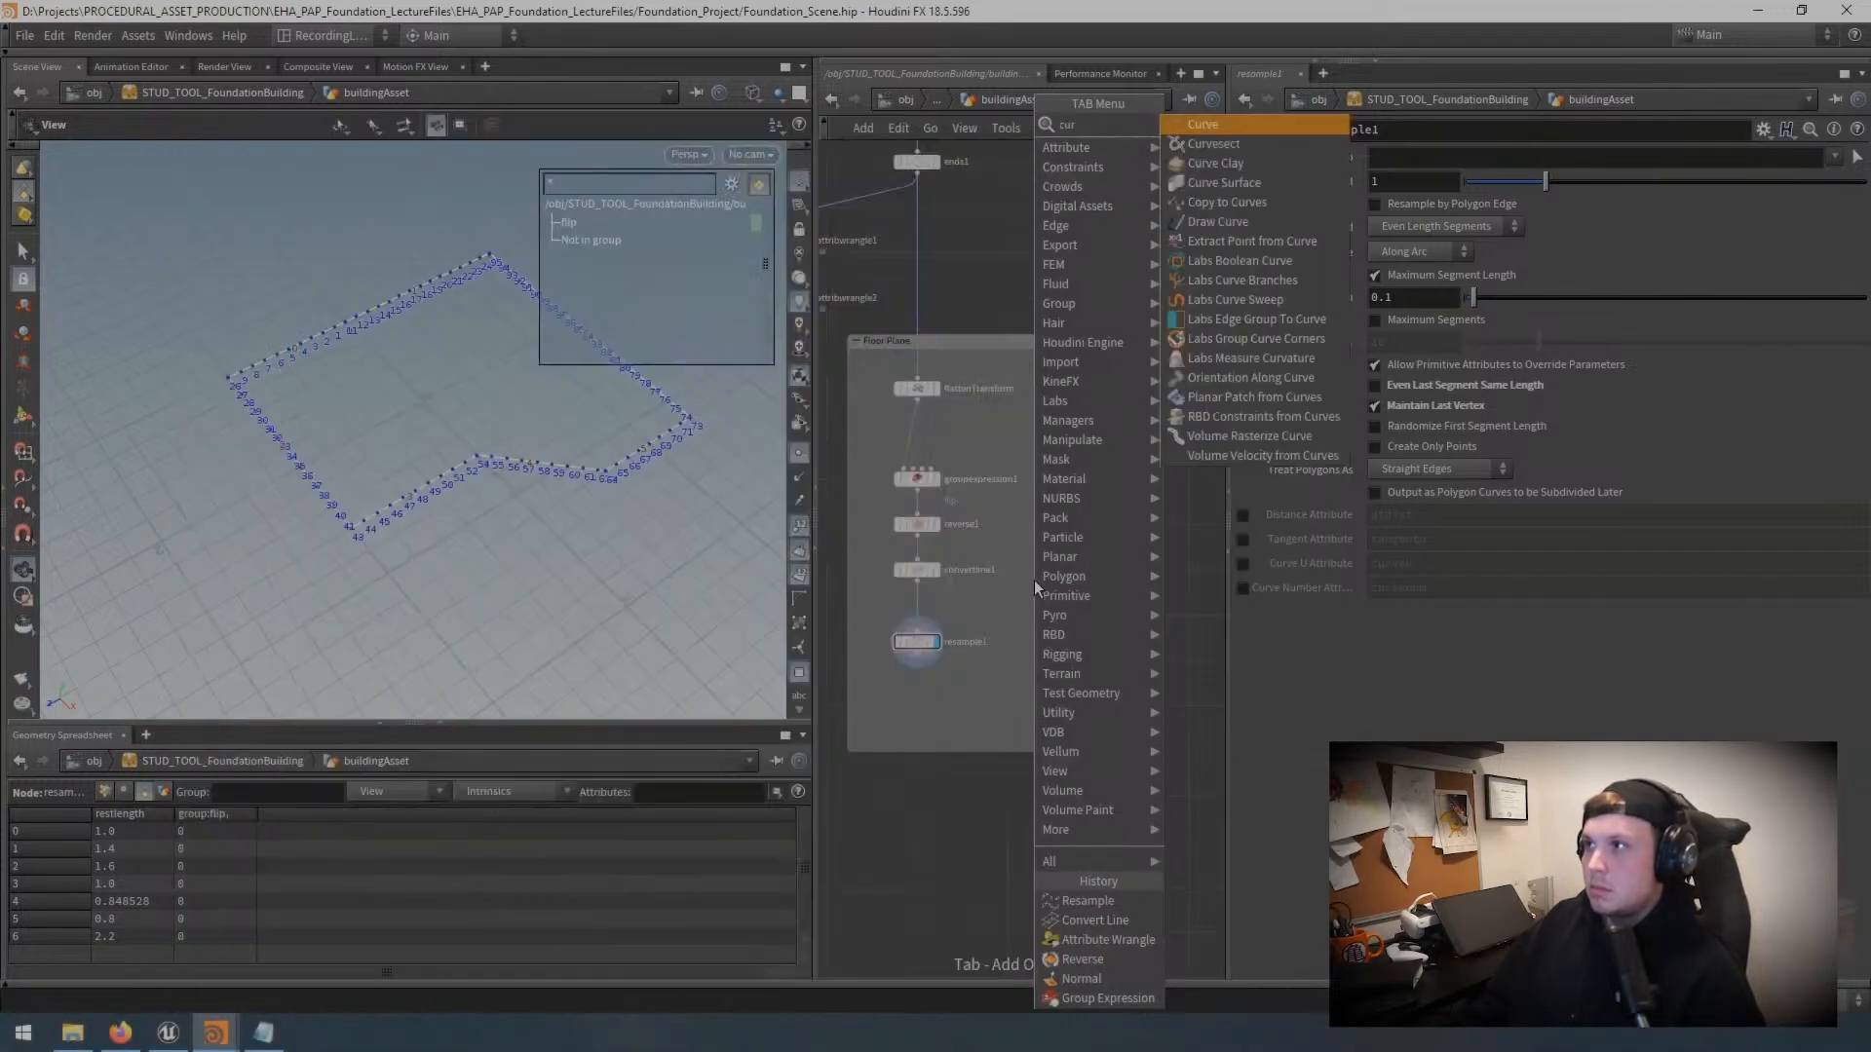
key("Return")
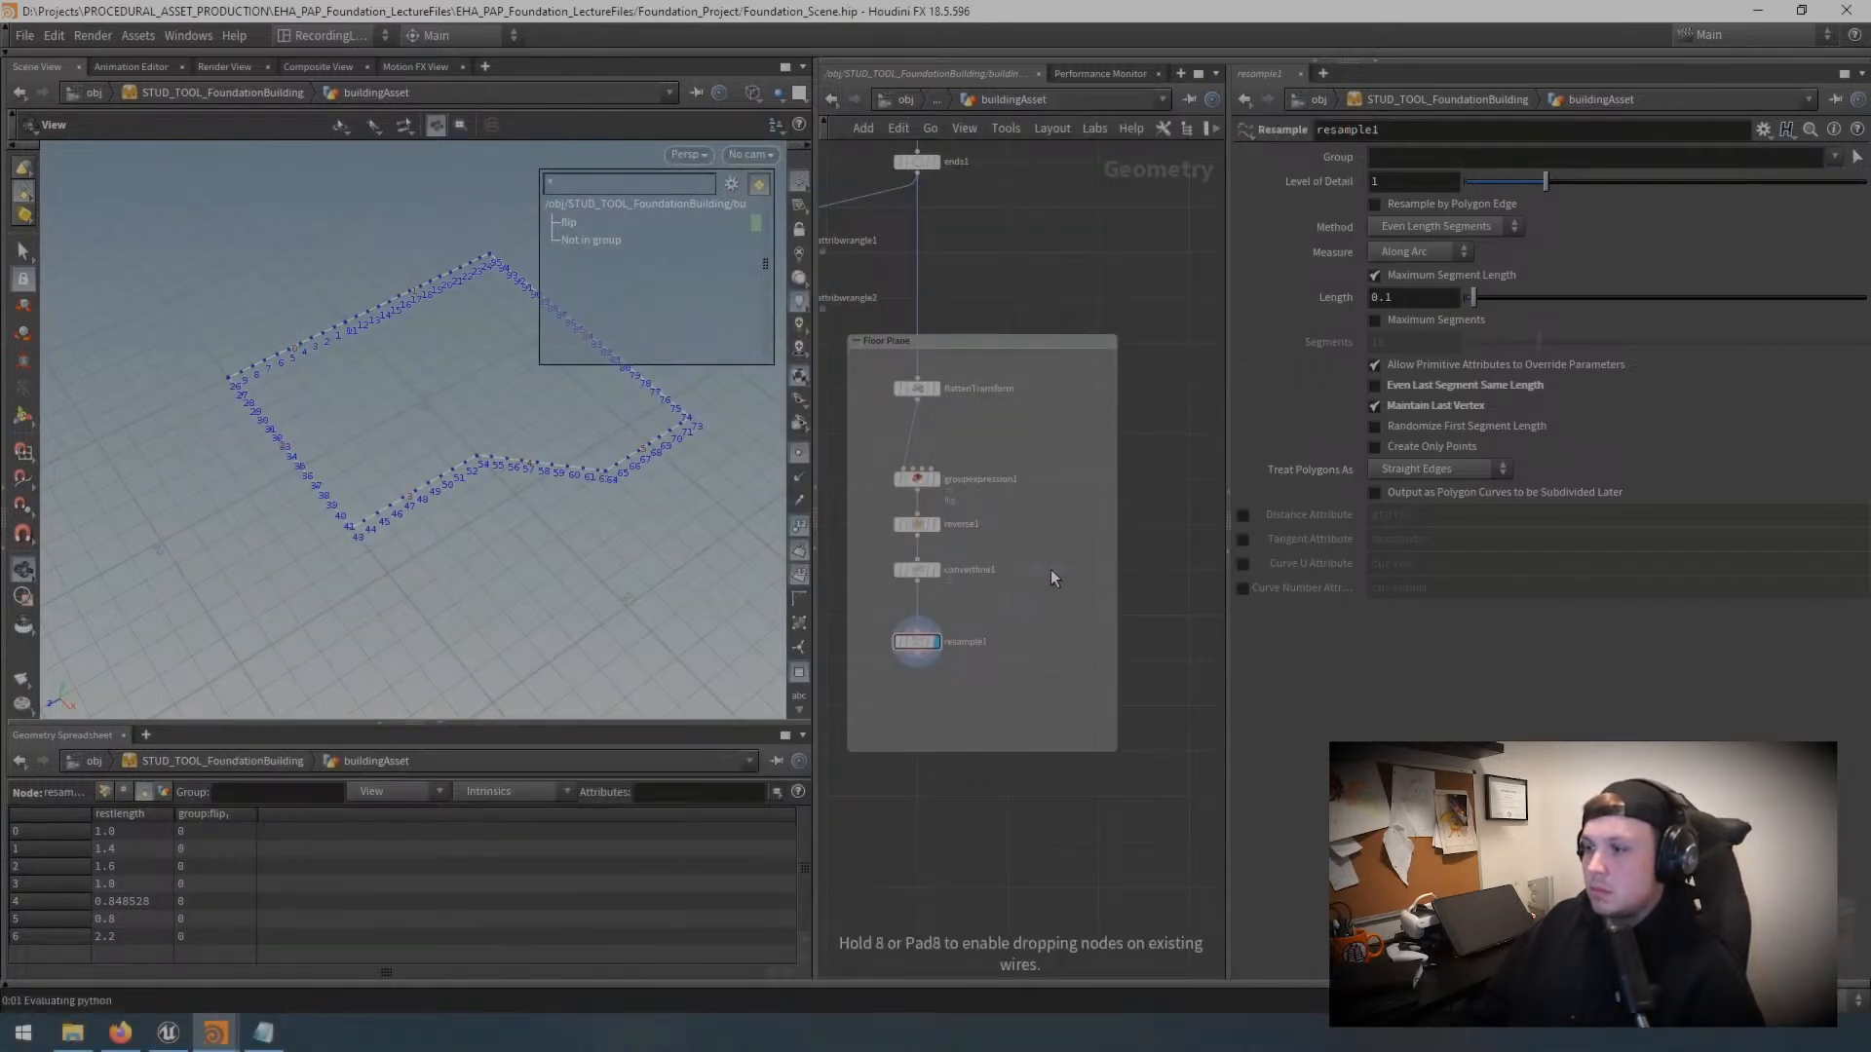
left_click(1051, 569)
scroll(1054, 567, "up", 3)
left_click(1077, 572)
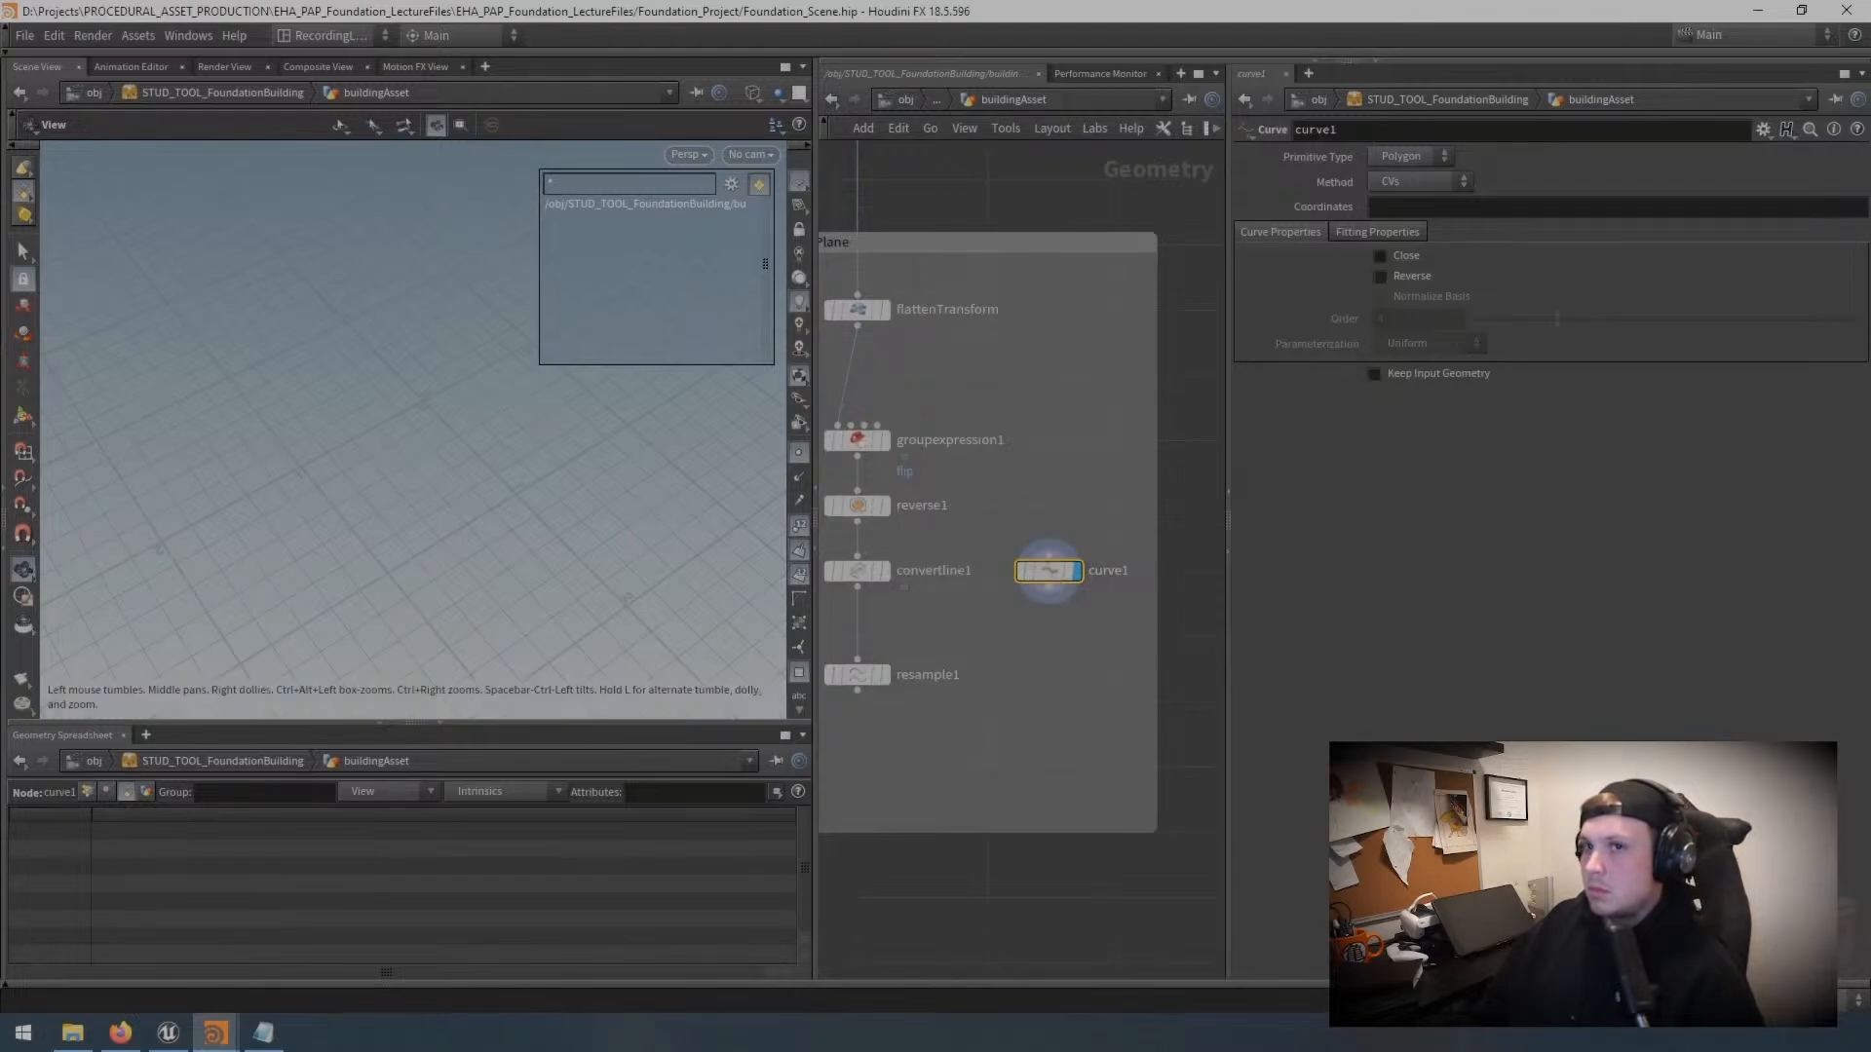
Step: Draw an open, roughly circular curve of eight points in the viewport and change its primitive type to NURBS
left_click(24, 425)
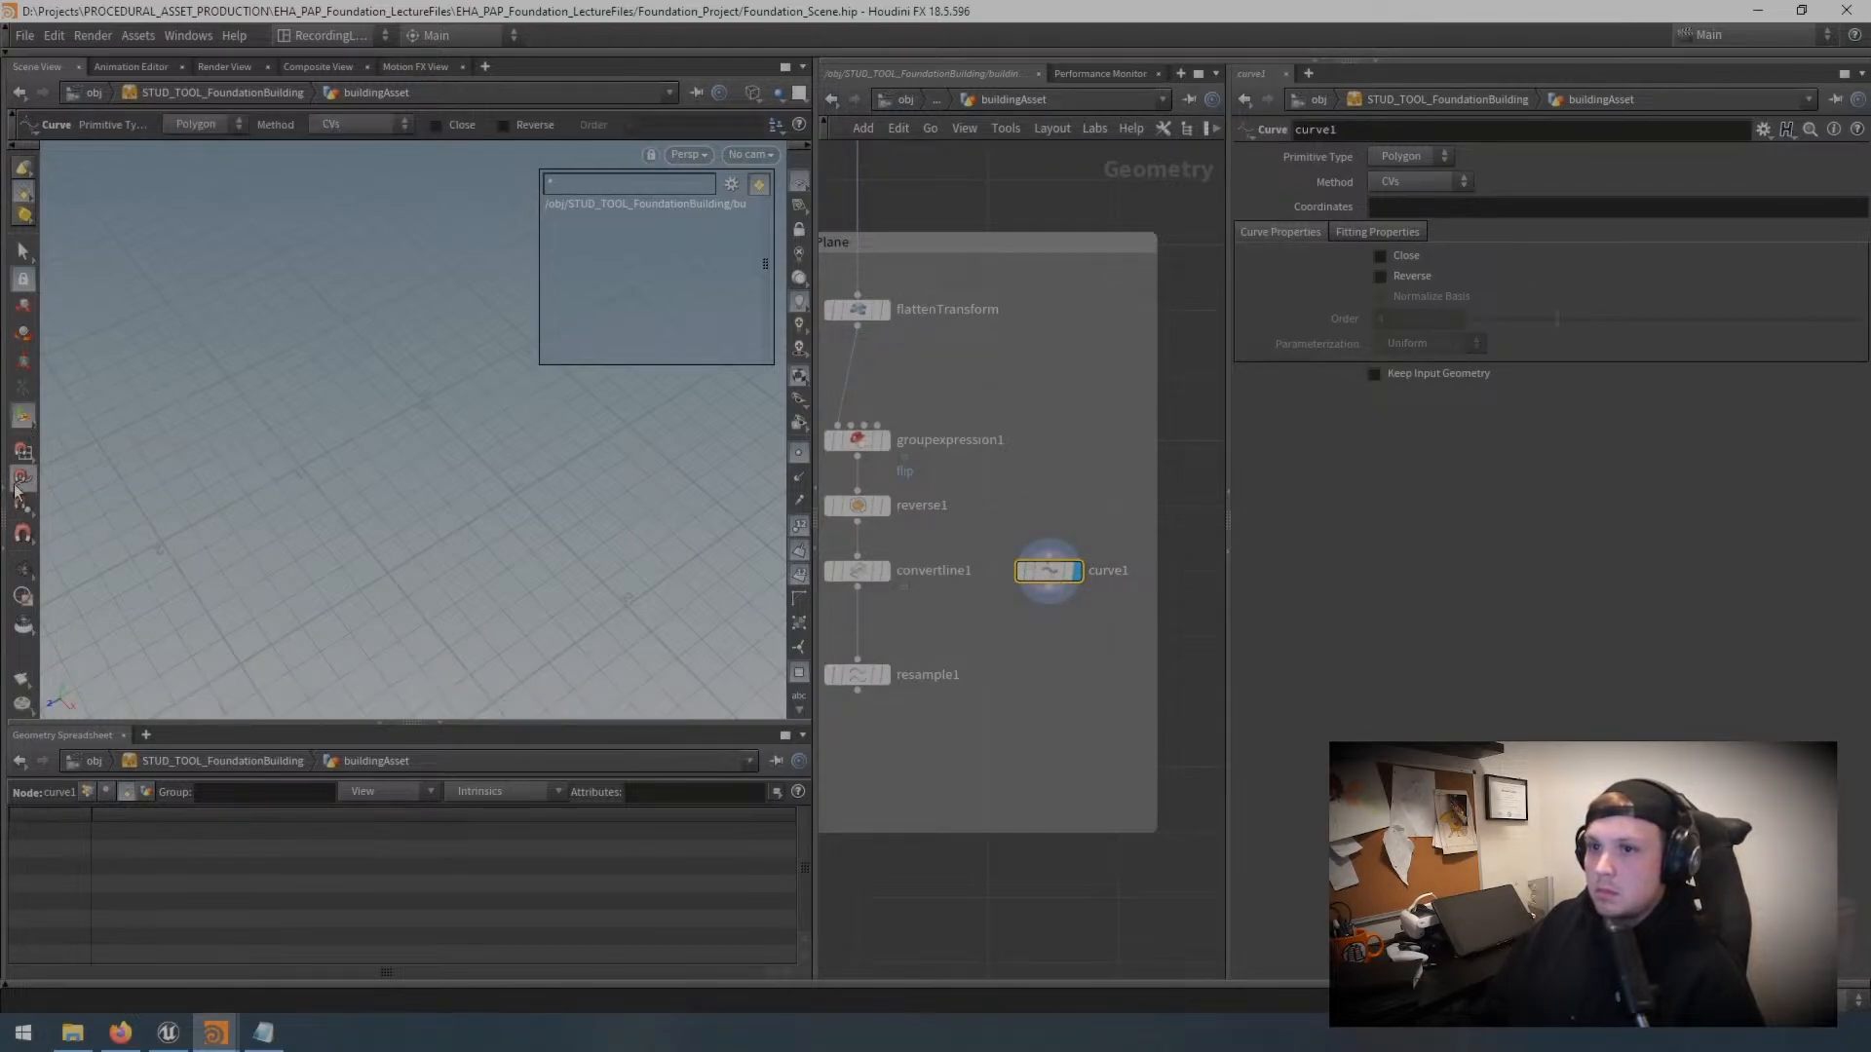
left_click(234, 468)
left_click(255, 380)
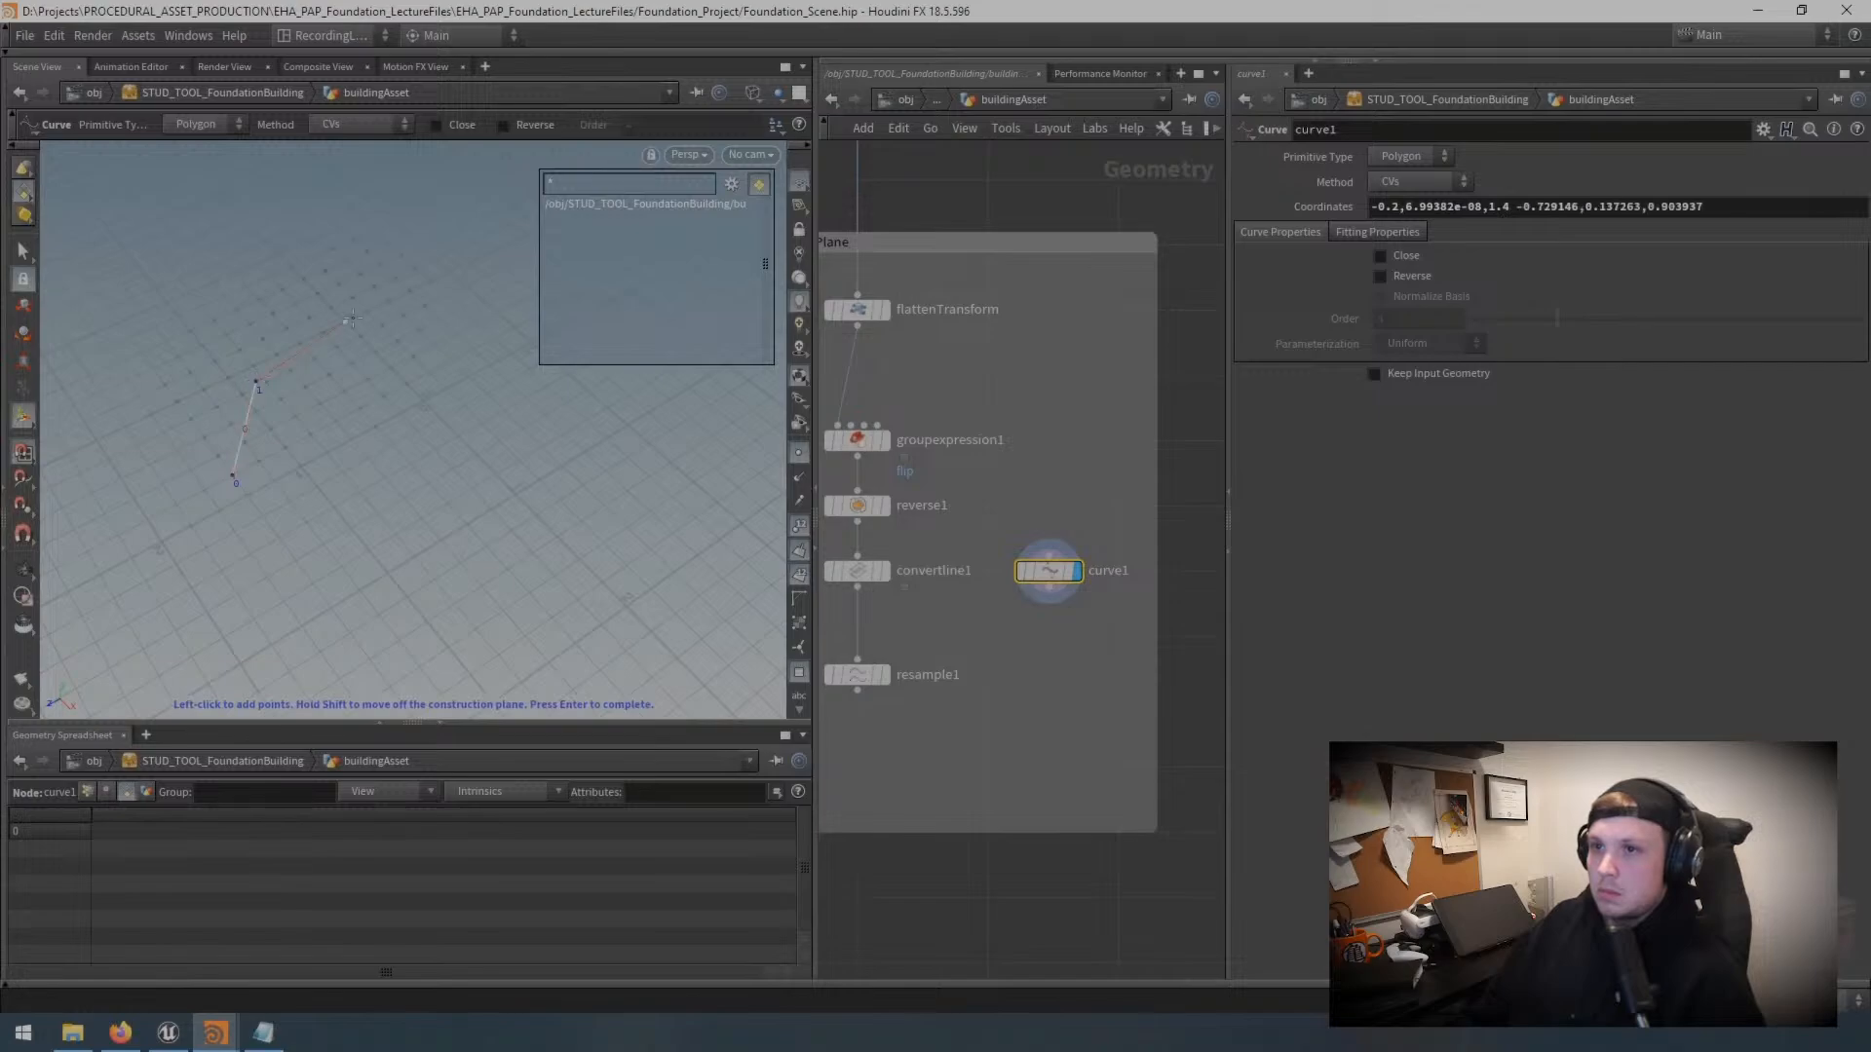
left_click(385, 318)
left_click(528, 371)
left_click(497, 476)
left_click(538, 574)
left_click(409, 631)
left_click(313, 558)
key("Return")
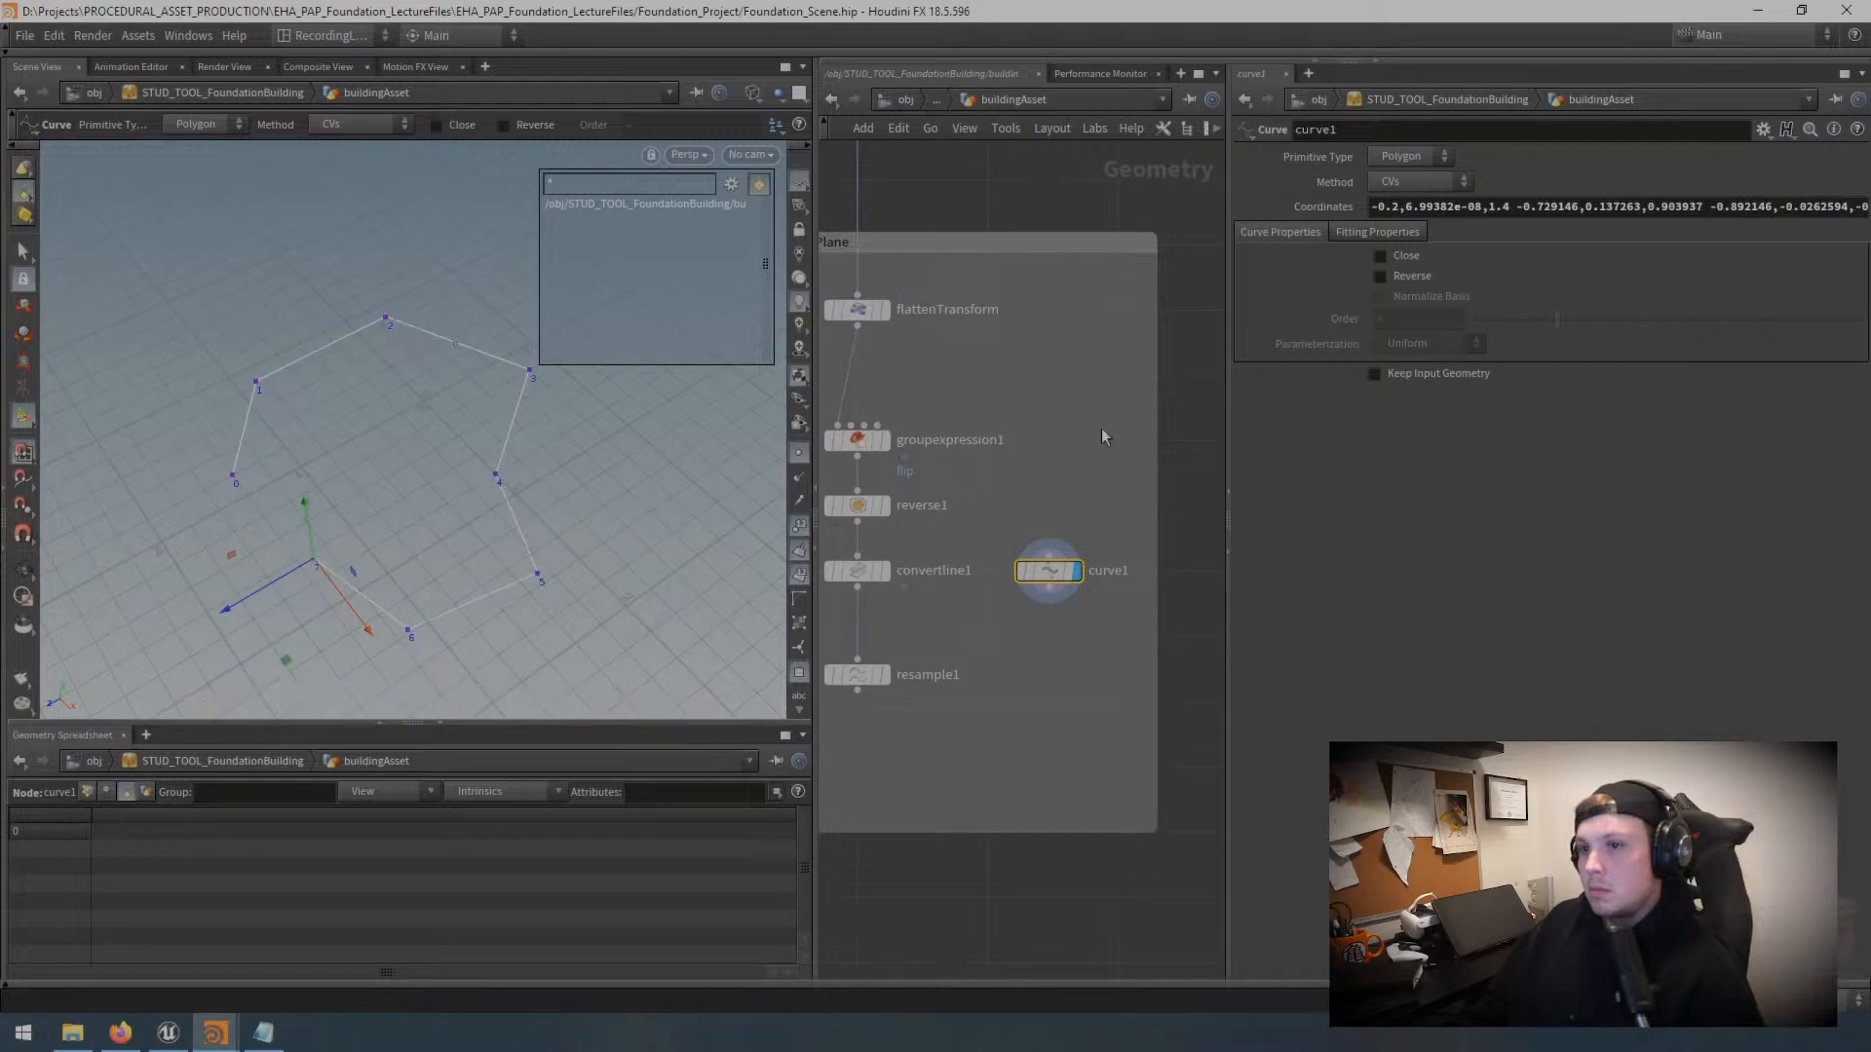
left_click(1412, 159)
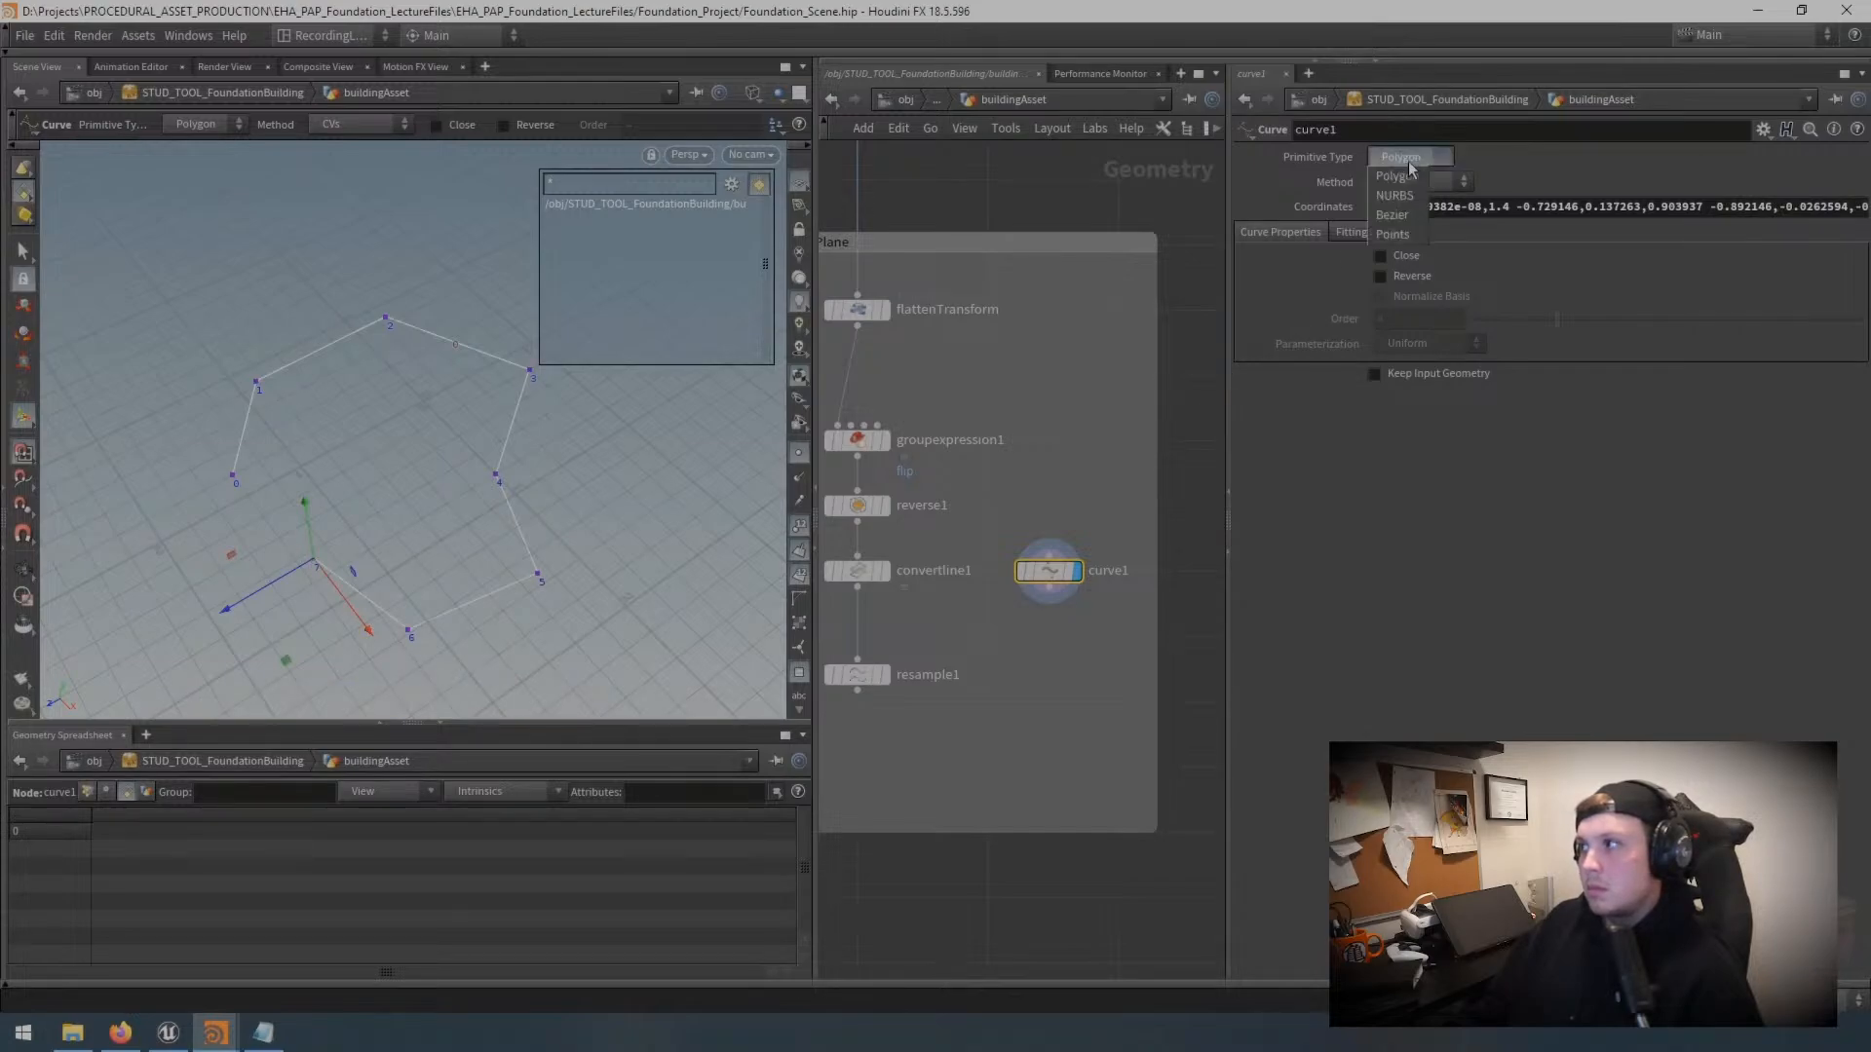
left_click(1396, 196)
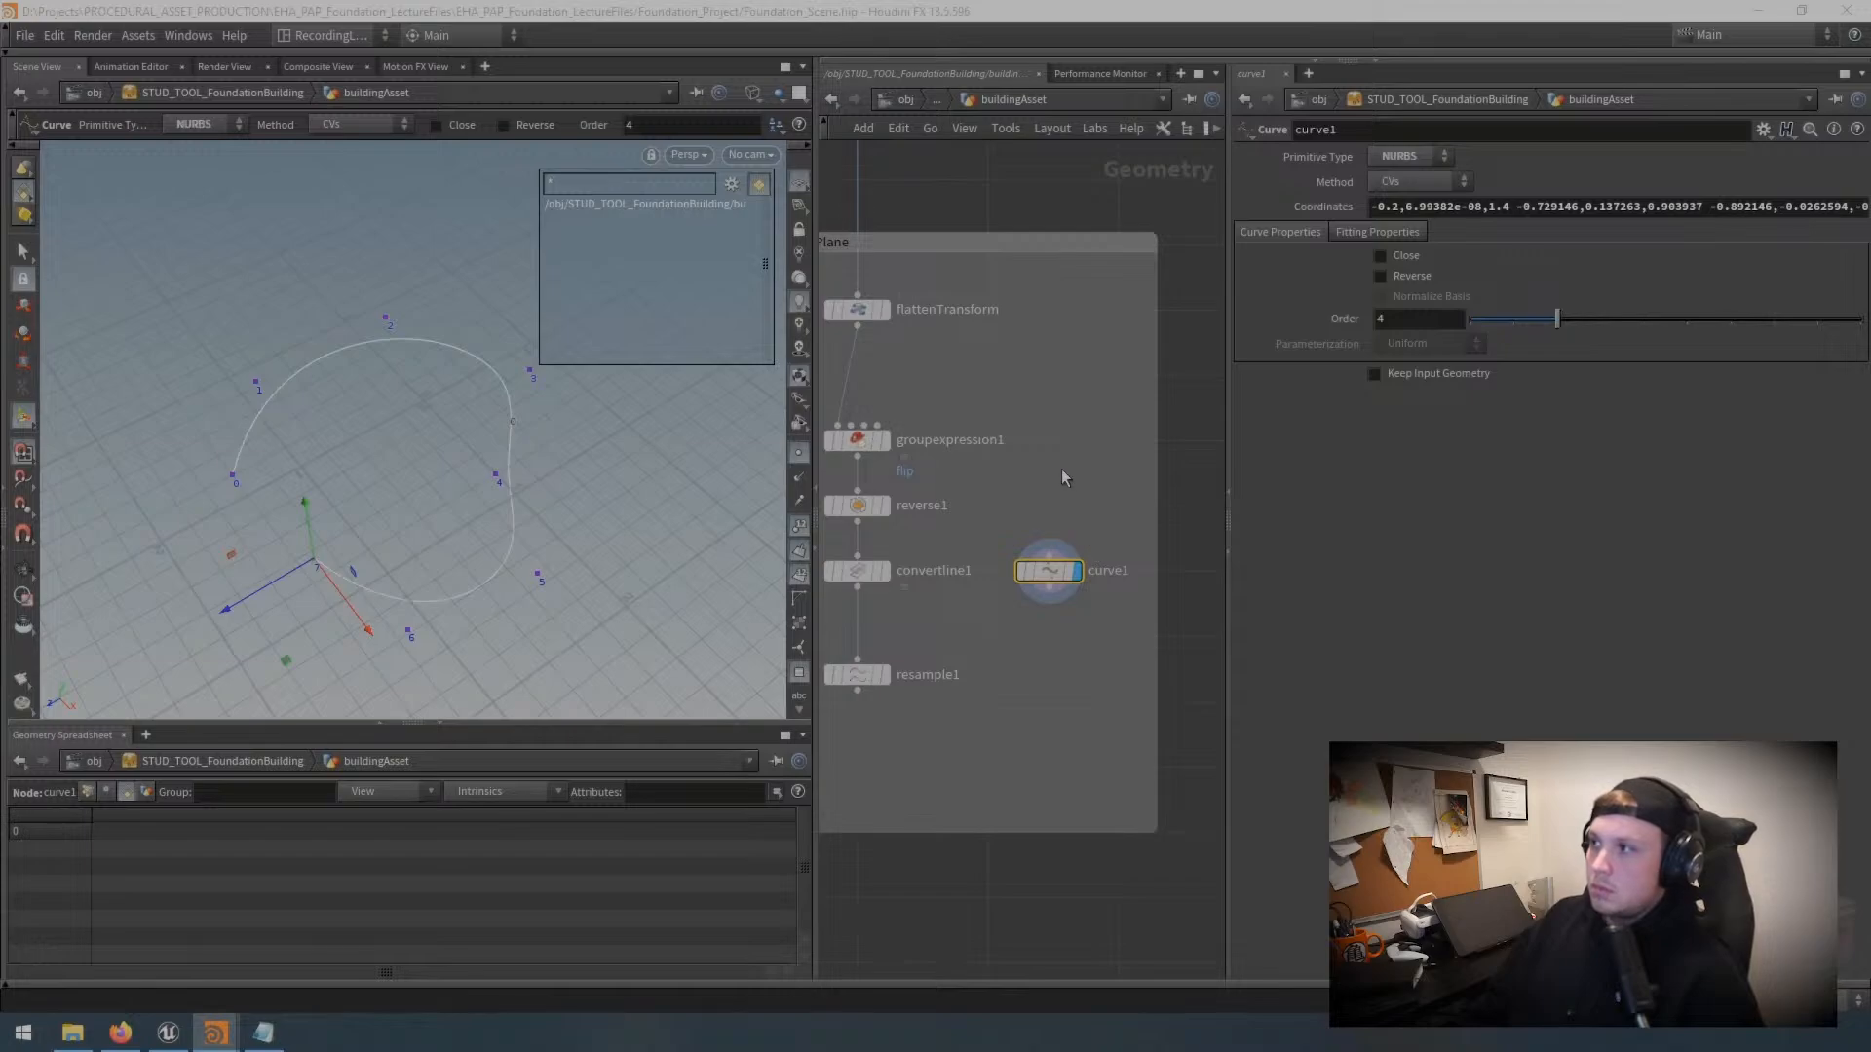
Step: Paste a copy of resample1 below curve1, wire the curve into it and display the resampled curve
left_click(857, 676)
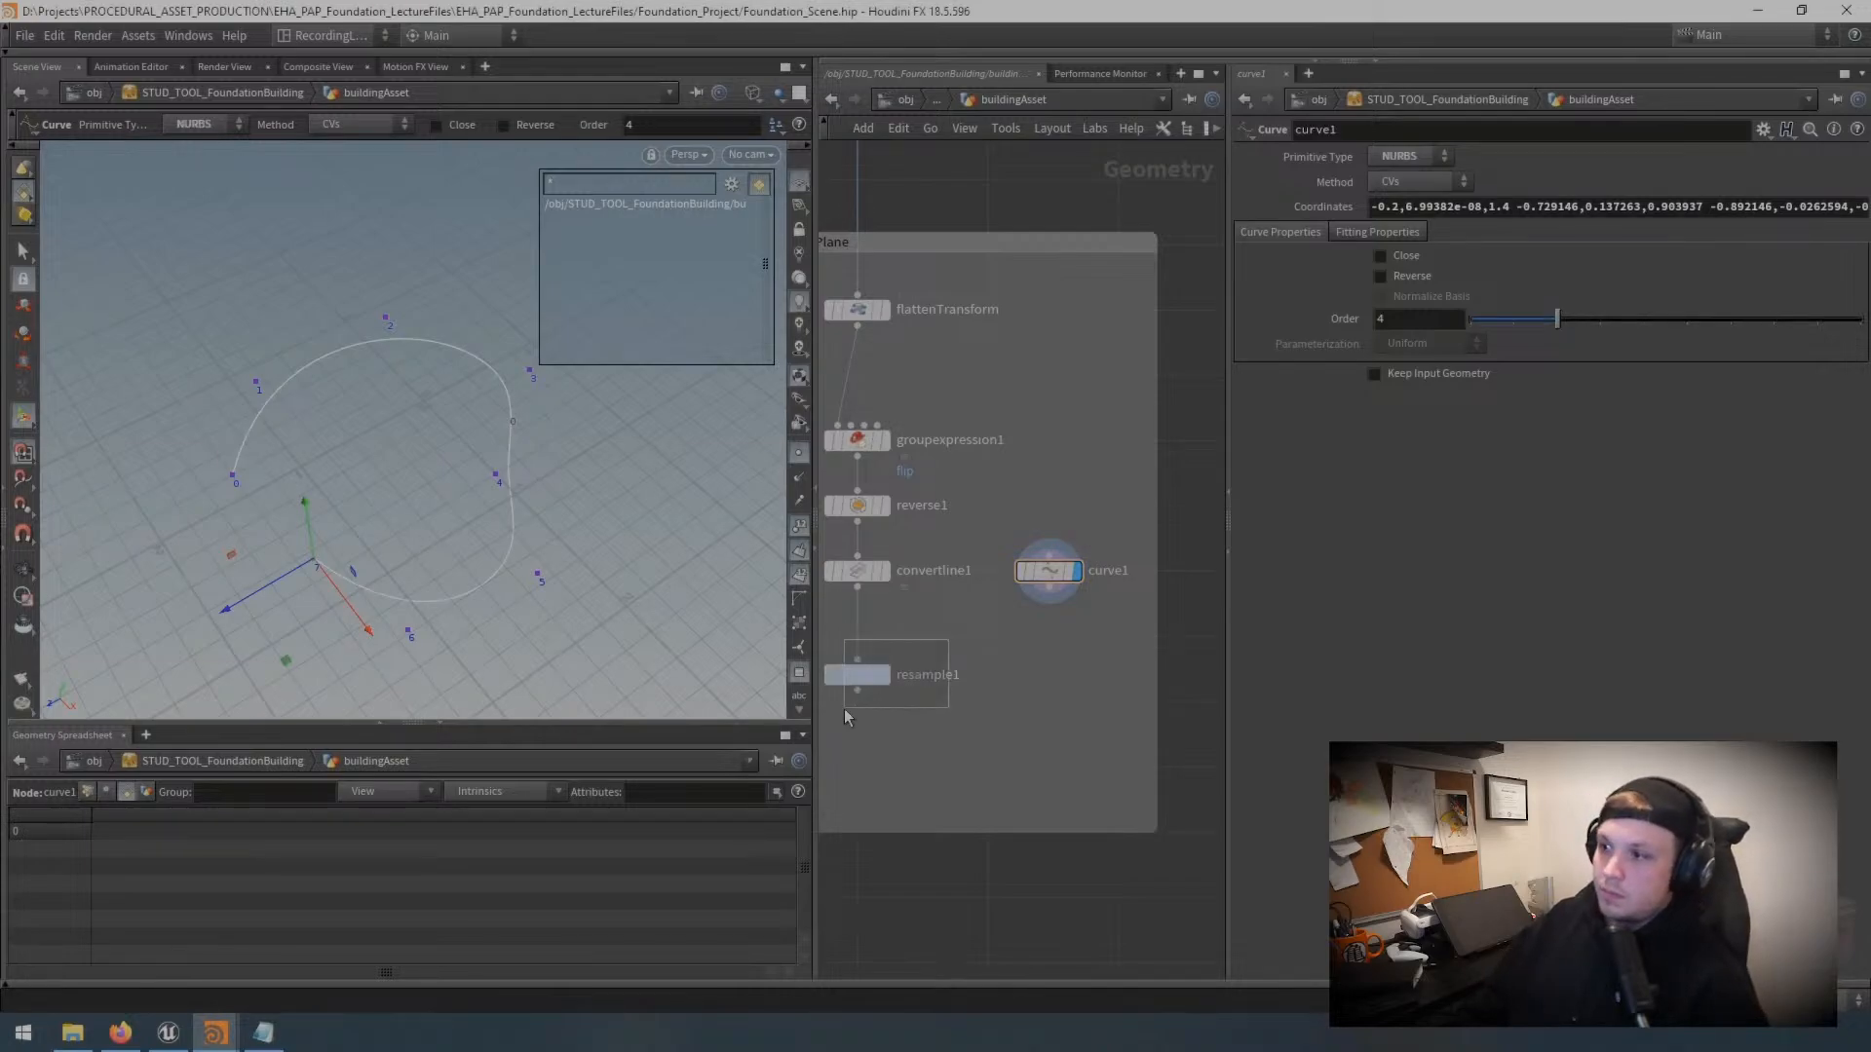
key("ctrl+c")
key("ctrl+v")
left_click(1049, 597)
left_click(1047, 685)
left_click_drag(1062, 712, 1062, 692)
mouse_move(1064, 694)
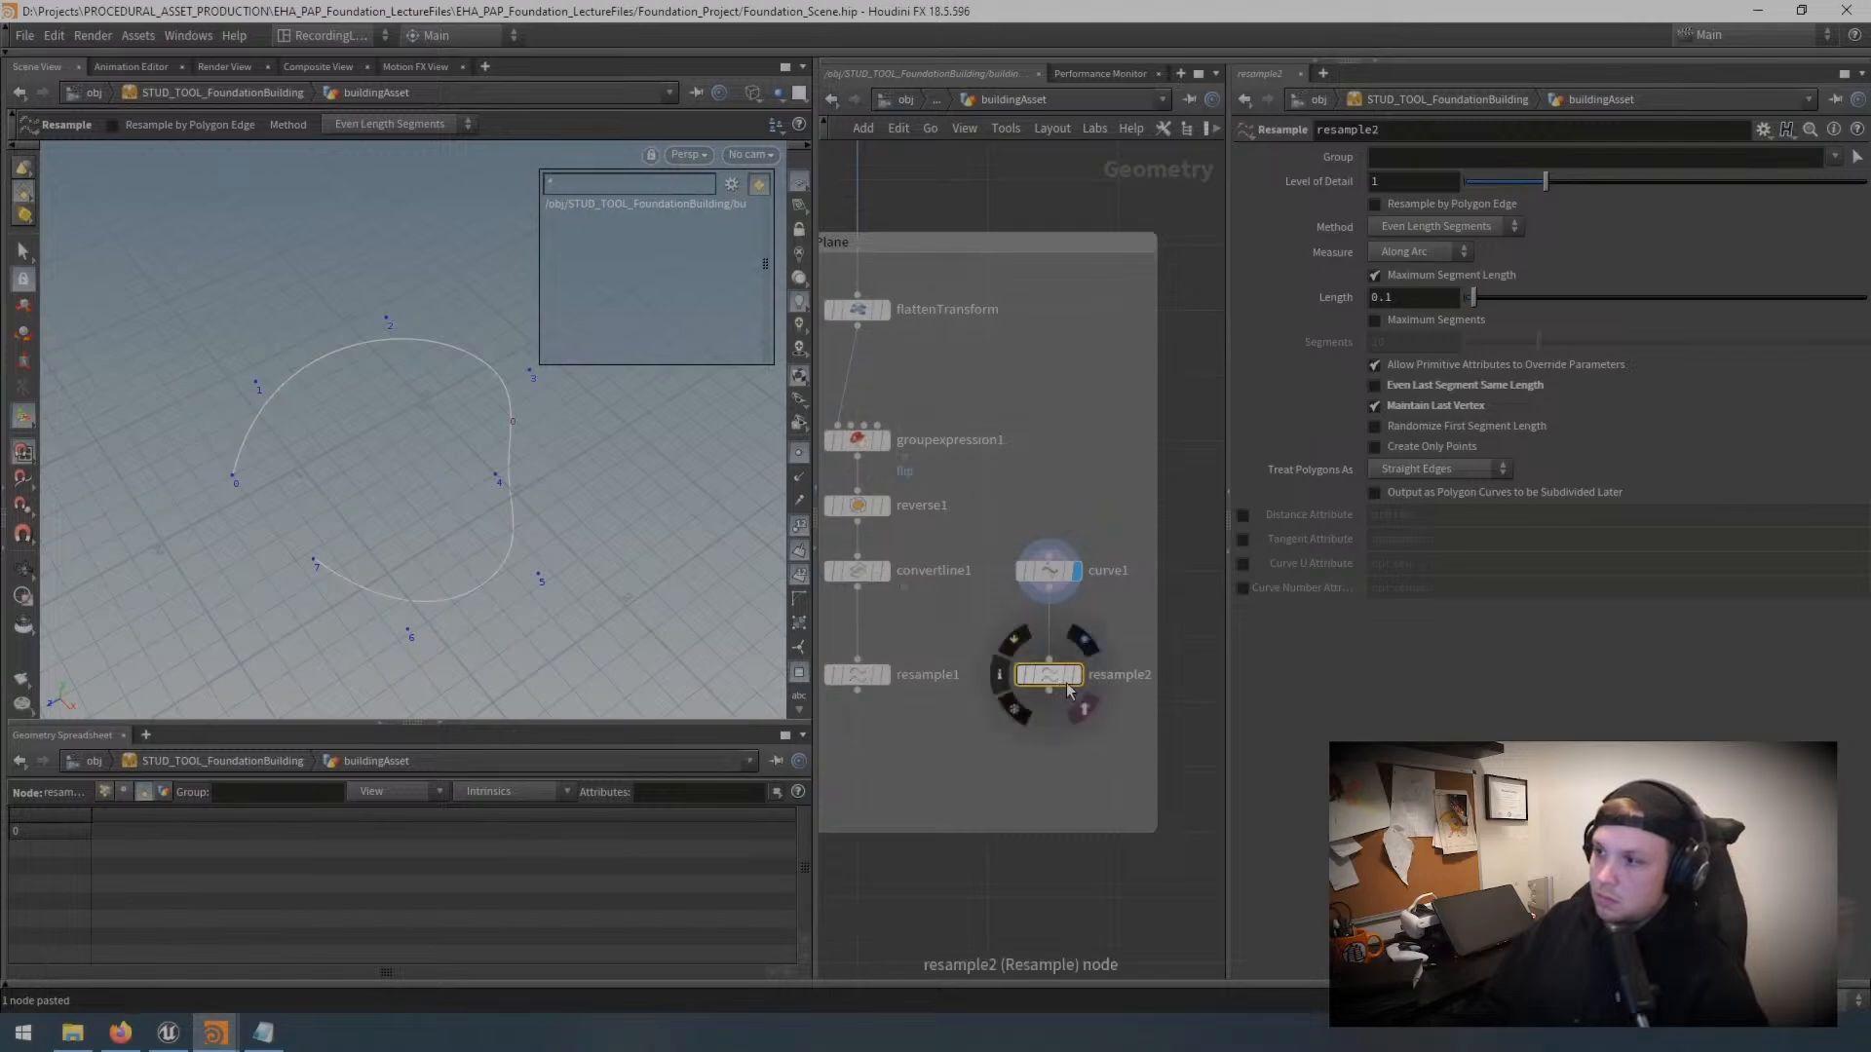
left_click(1083, 639)
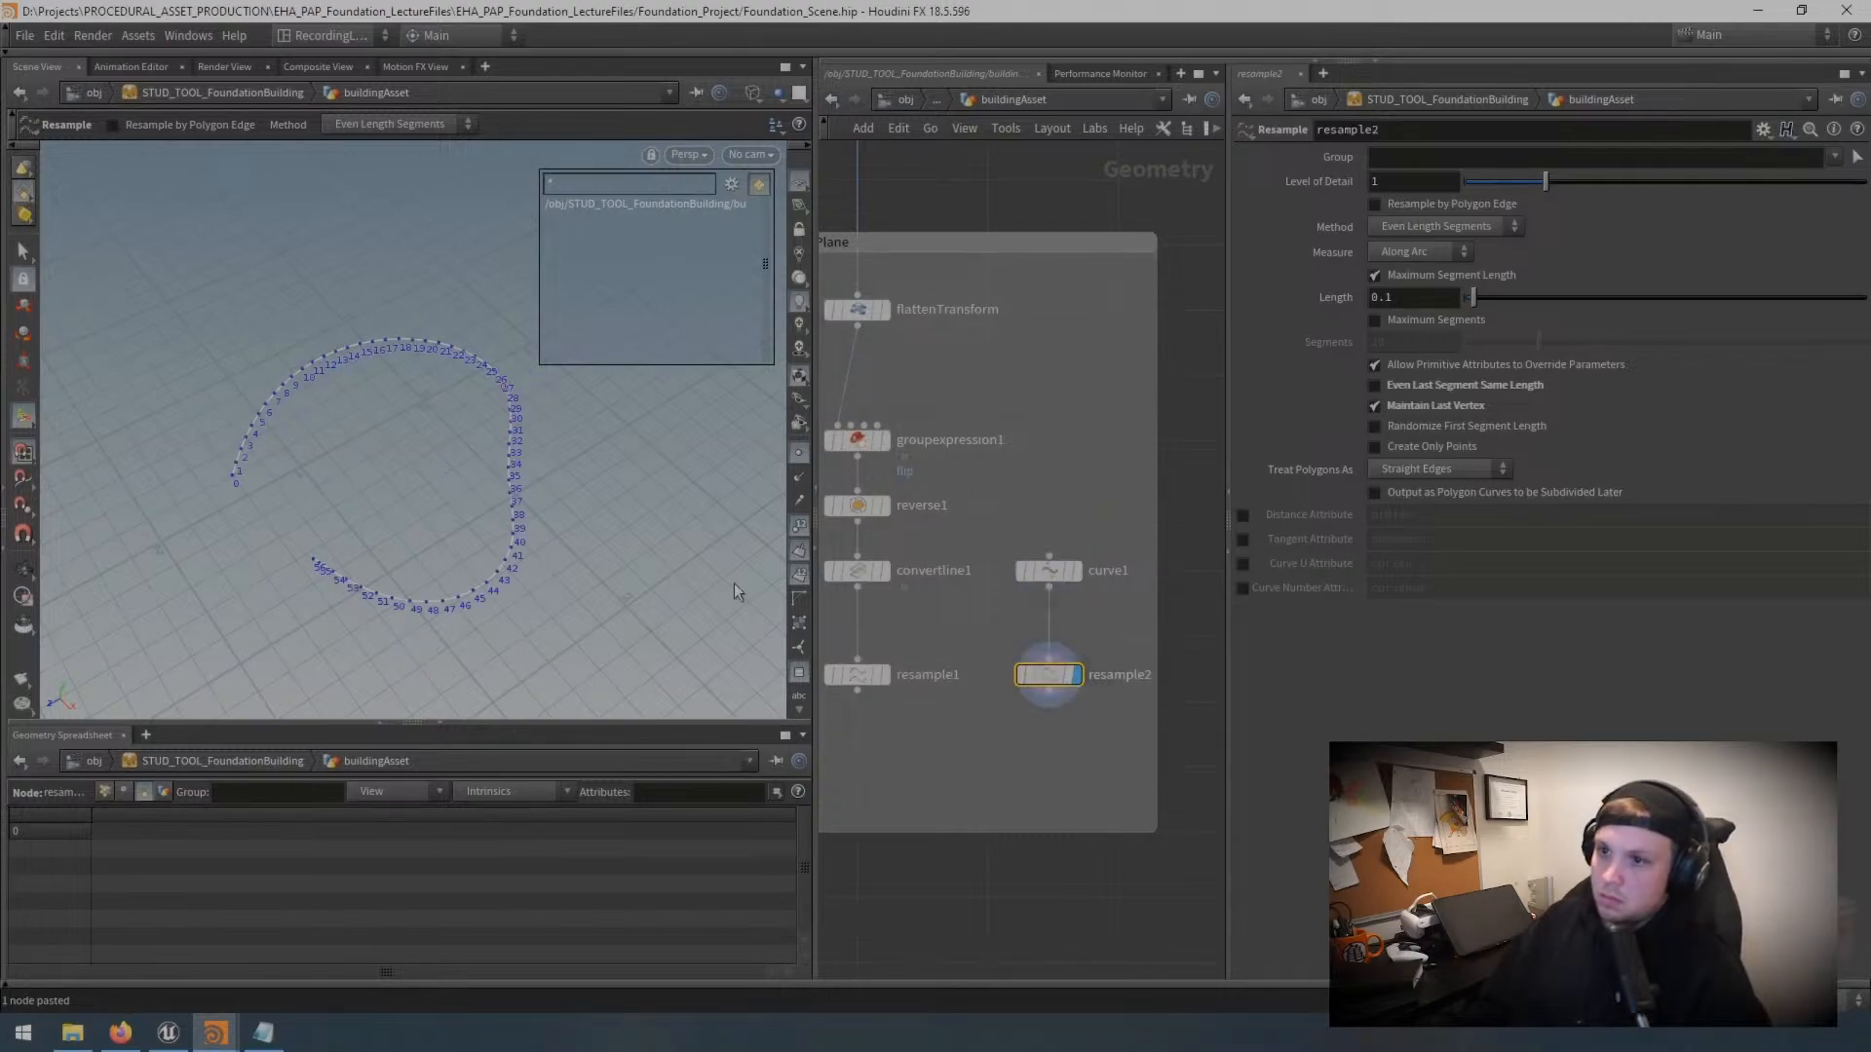
Step: Hide the group list overlay in the viewport and view the resampled curve up close
left_click(23, 569)
left_click_drag(313, 471, 587, 503)
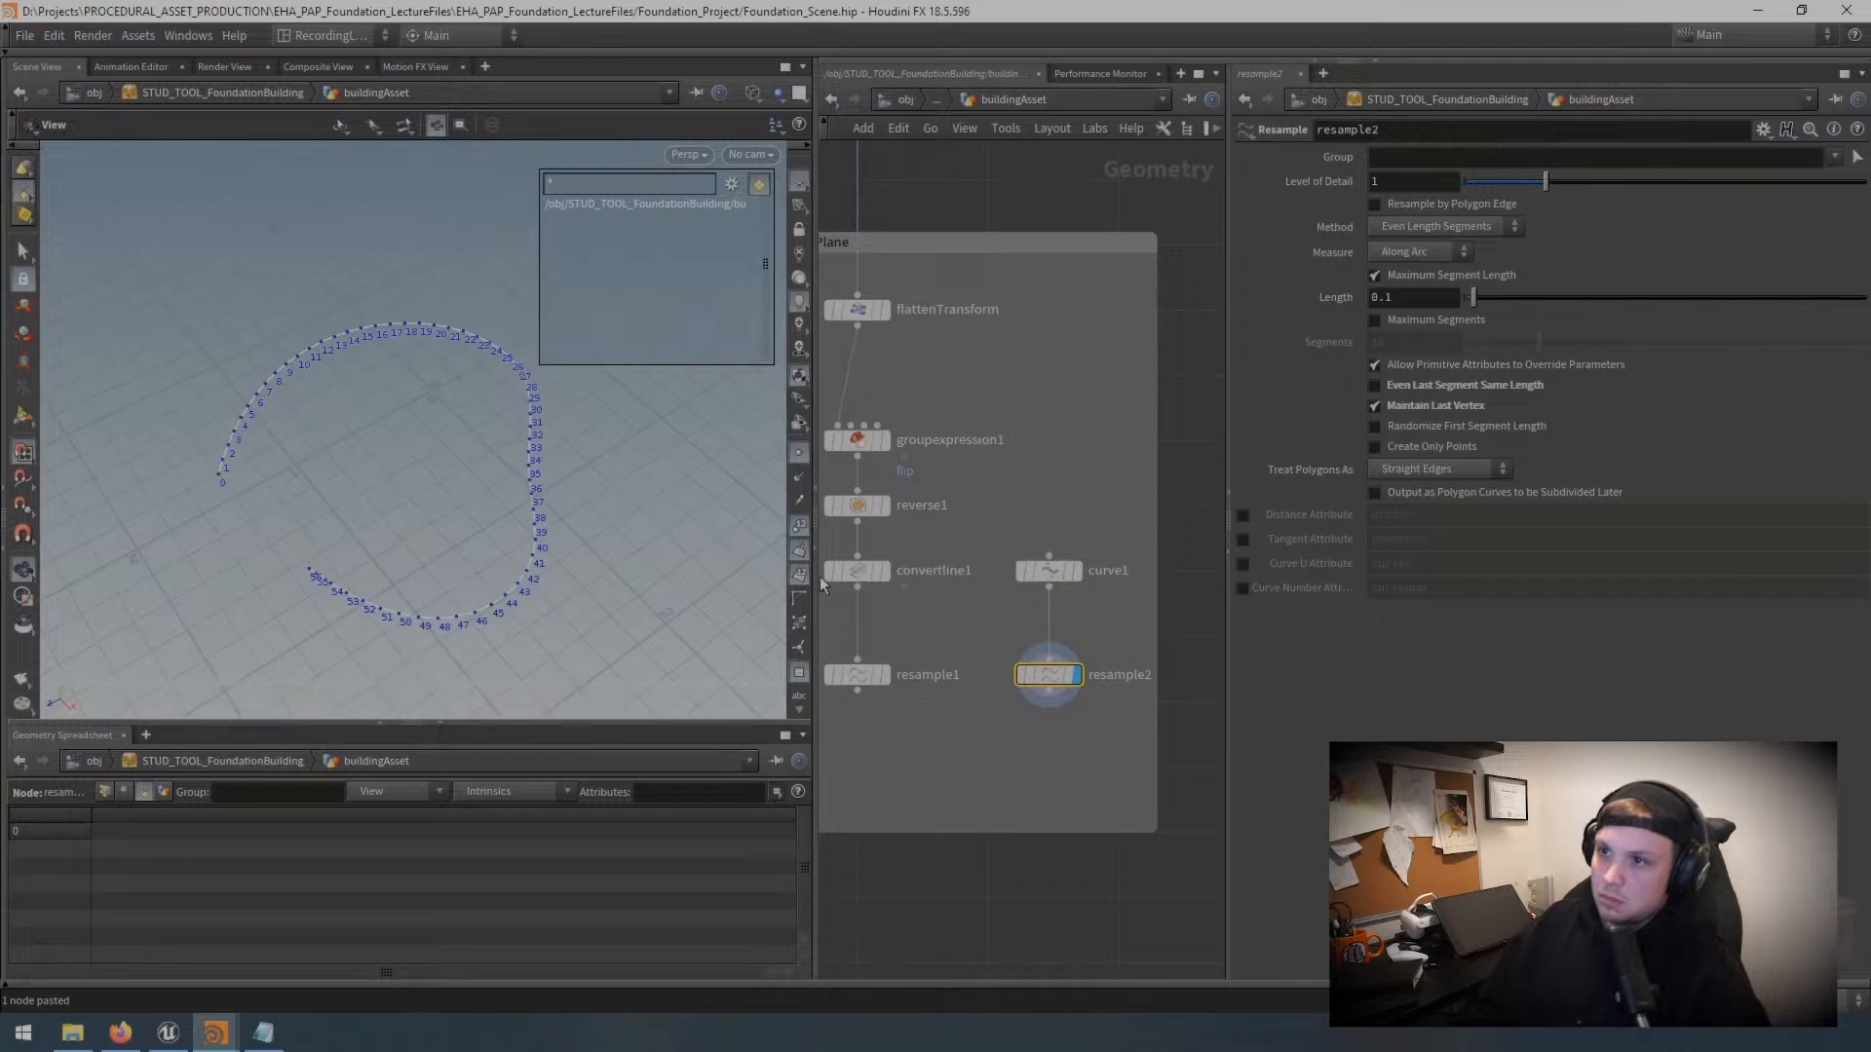
left_click(799, 672)
left_click_drag(509, 524, 643, 487)
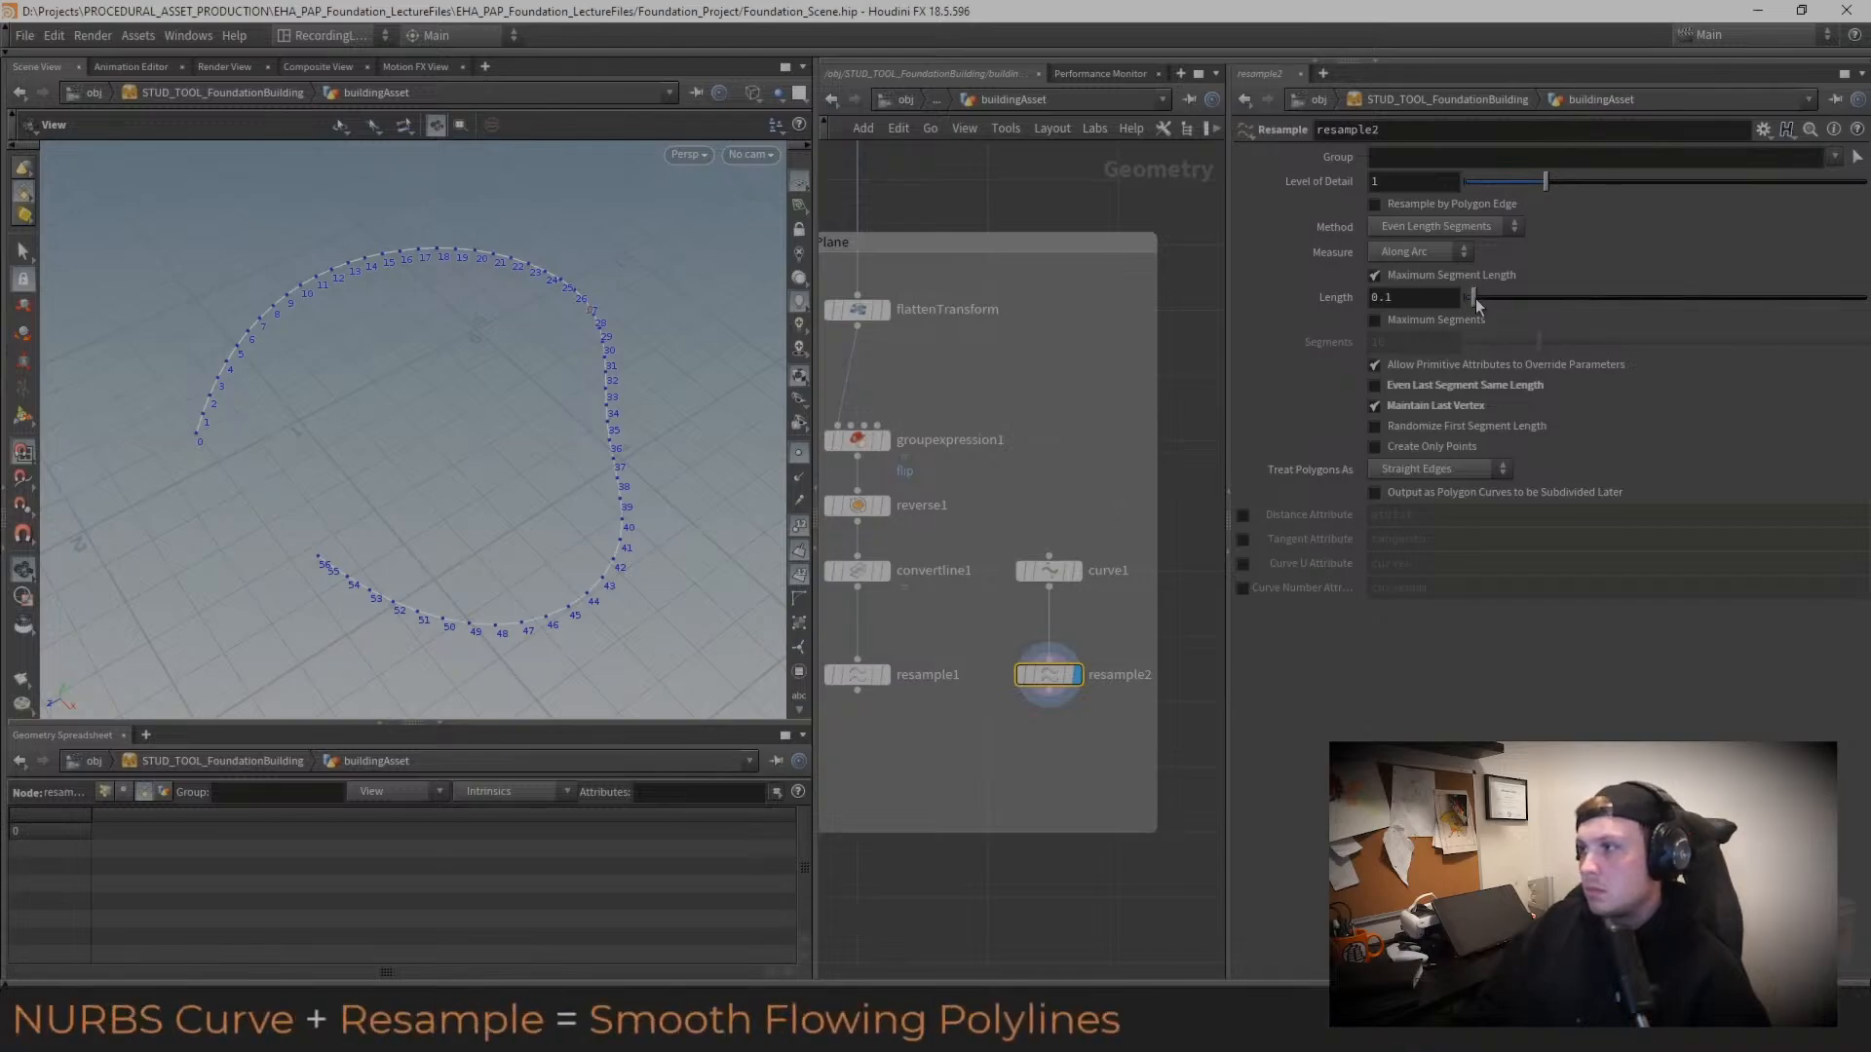
mouse_move(1050, 678)
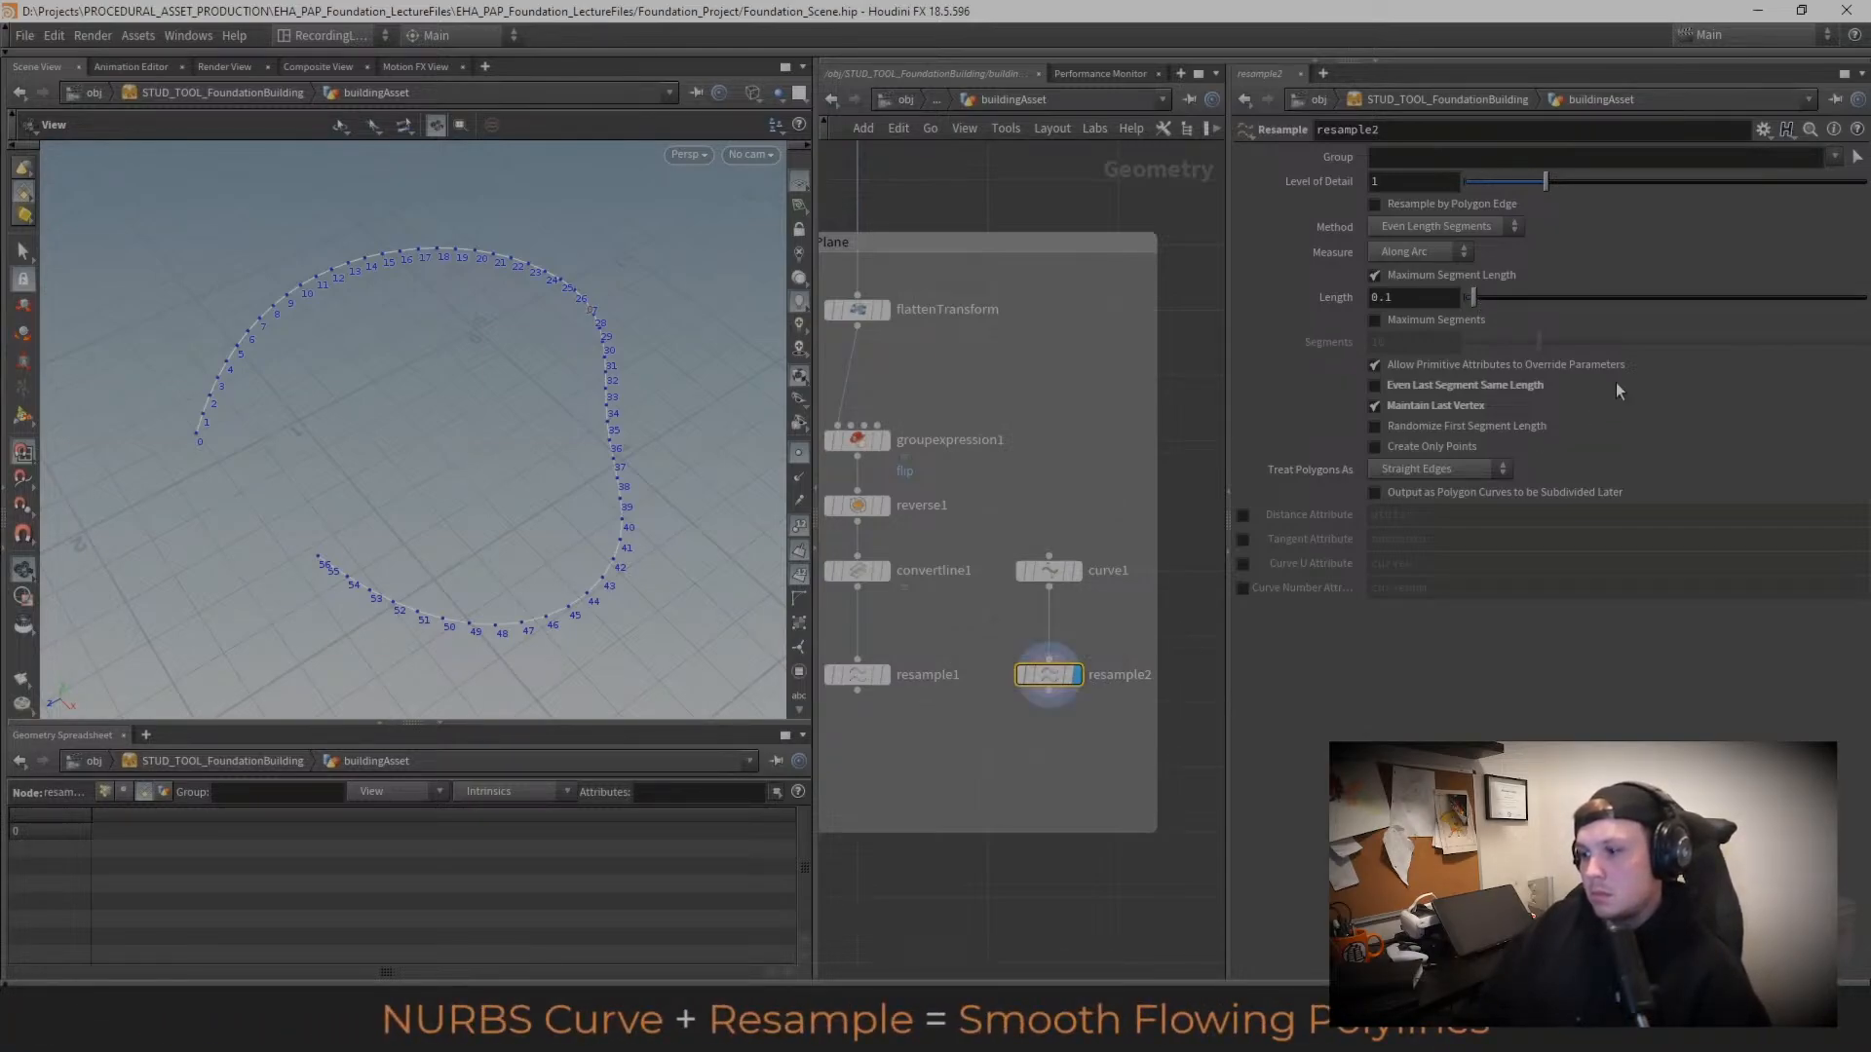
Step: Try longer segment lengths on resample2, ending at 0.26
mouse_move(1473, 297)
left_mouse_down()
mouse_move(1520, 302)
mouse_move(1489, 304)
left_mouse_up()
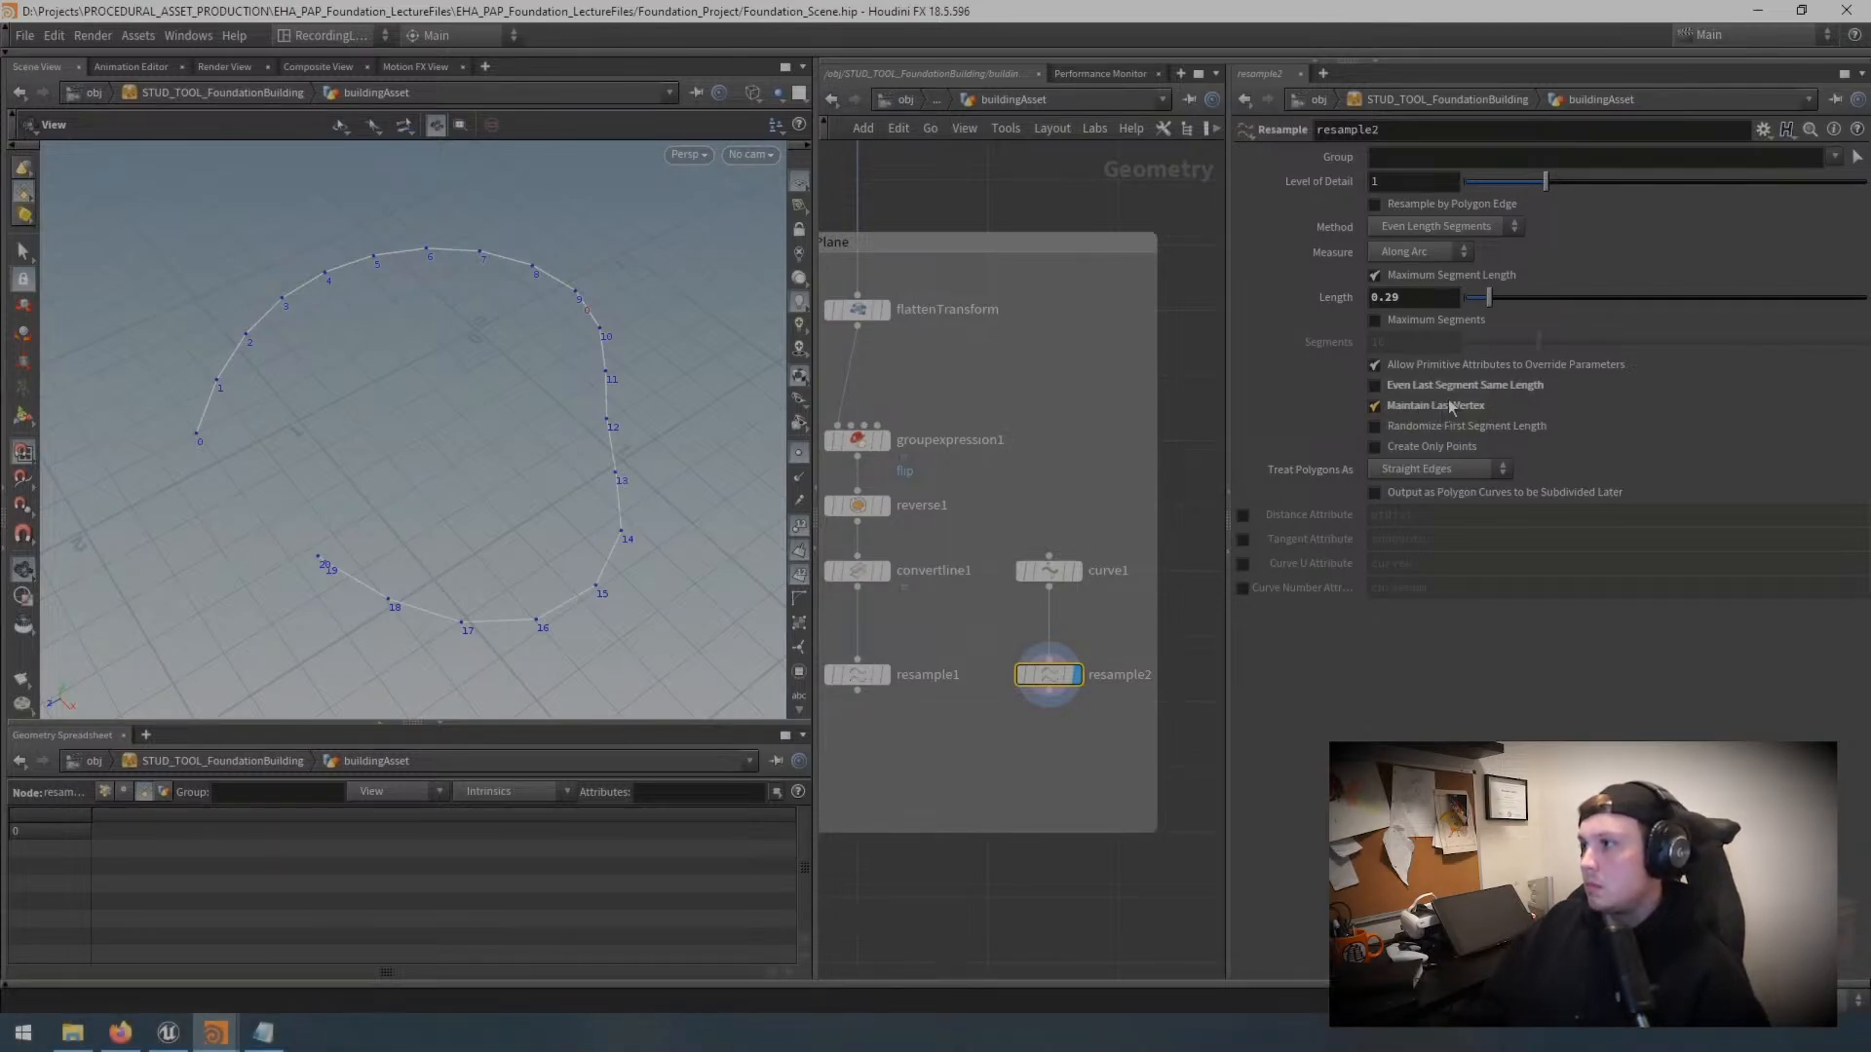
mouse_move(1488, 297)
left_mouse_down()
mouse_move(1628, 302)
mouse_move(1487, 307)
left_mouse_up()
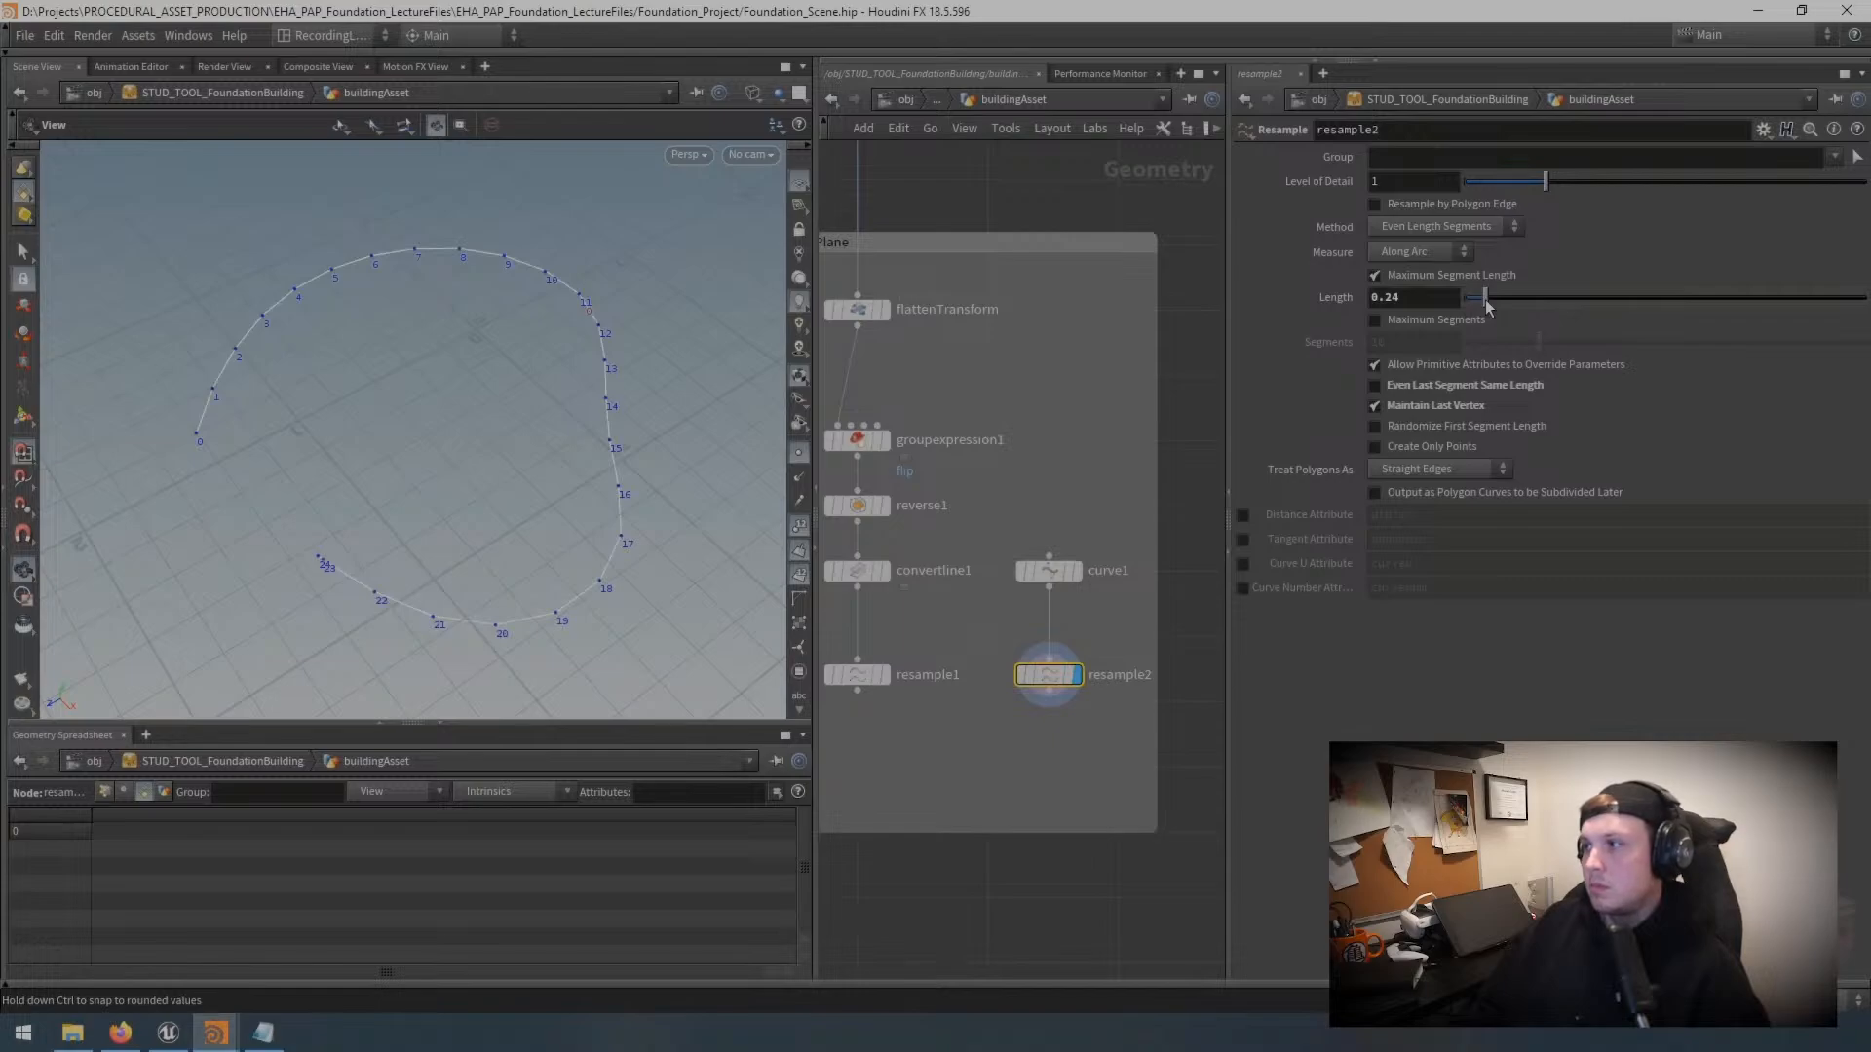
left_click_drag(1476, 312, 1488, 305)
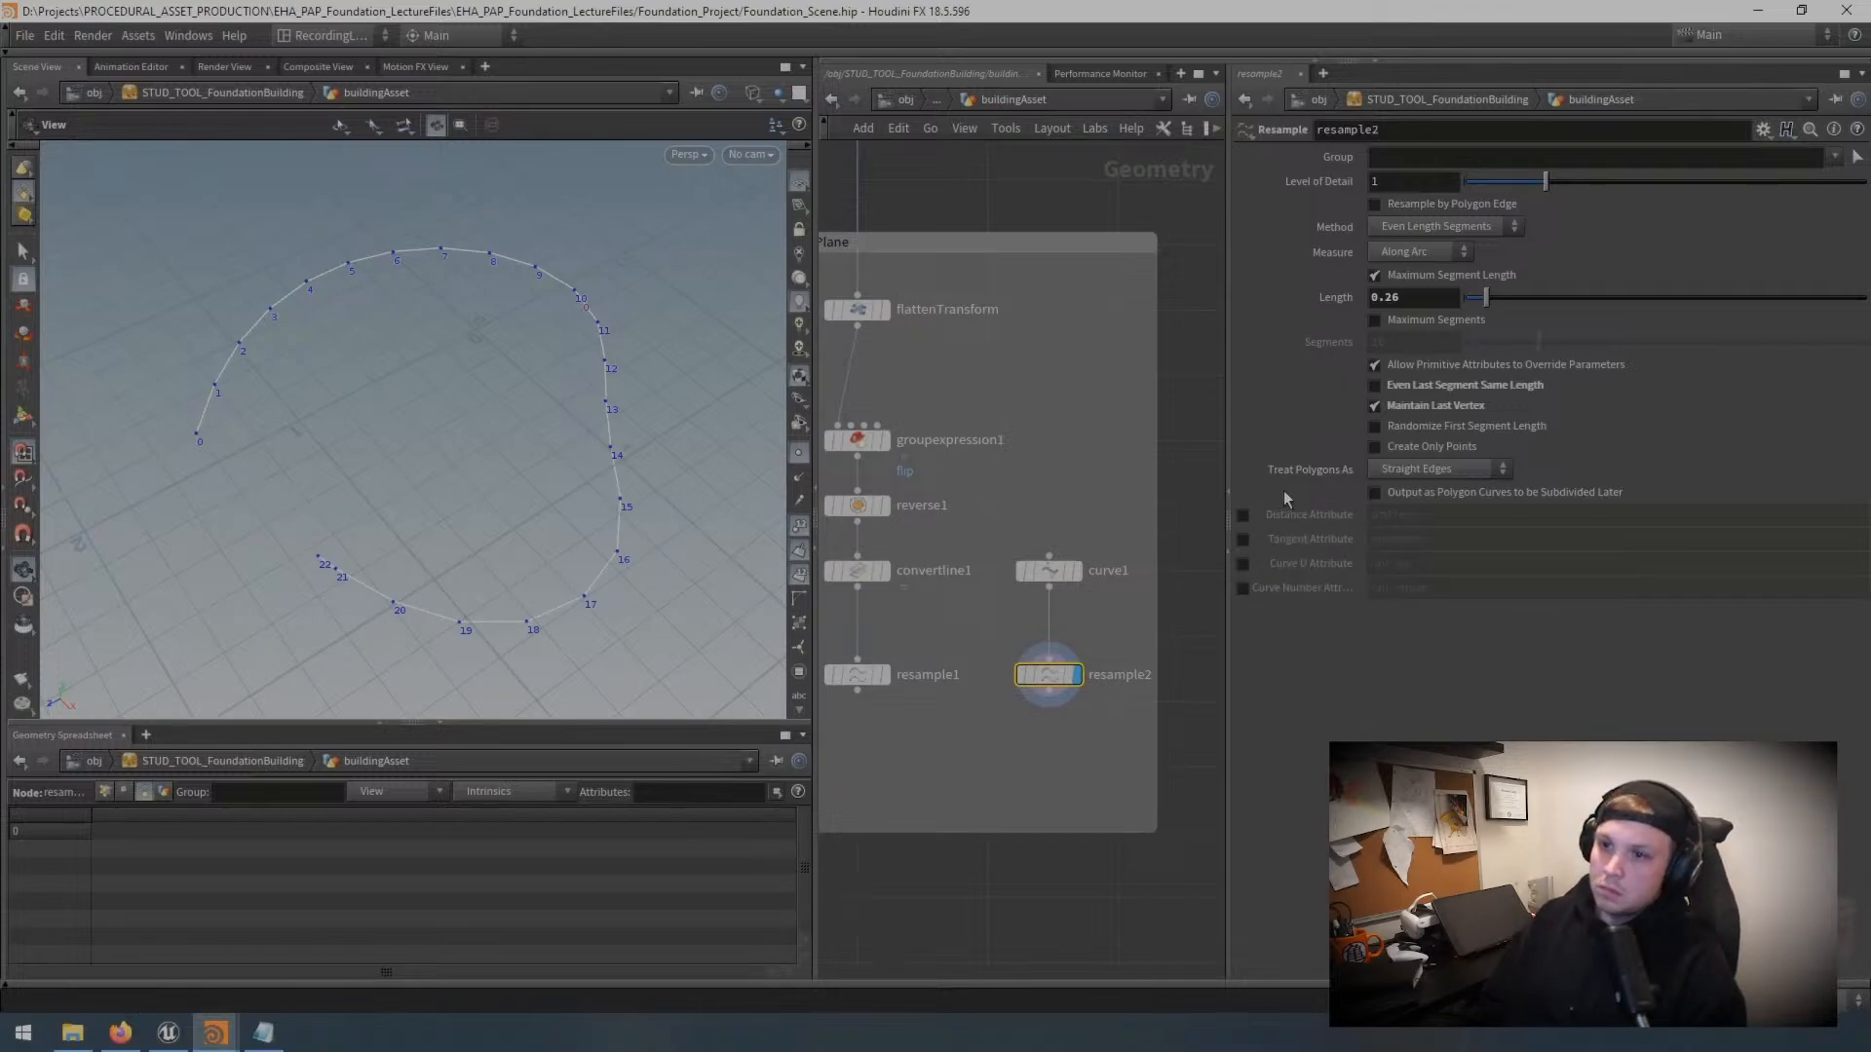
Step: Display resample1 again and delete the demonstration nodes curve1 and resample2
middle_click_drag(949, 721, 1115, 712)
left_click(1052, 667)
left_click(1023, 666)
middle_click_drag(1023, 665, 927, 681)
left_click_drag(1062, 750, 1157, 538)
key("Delete")
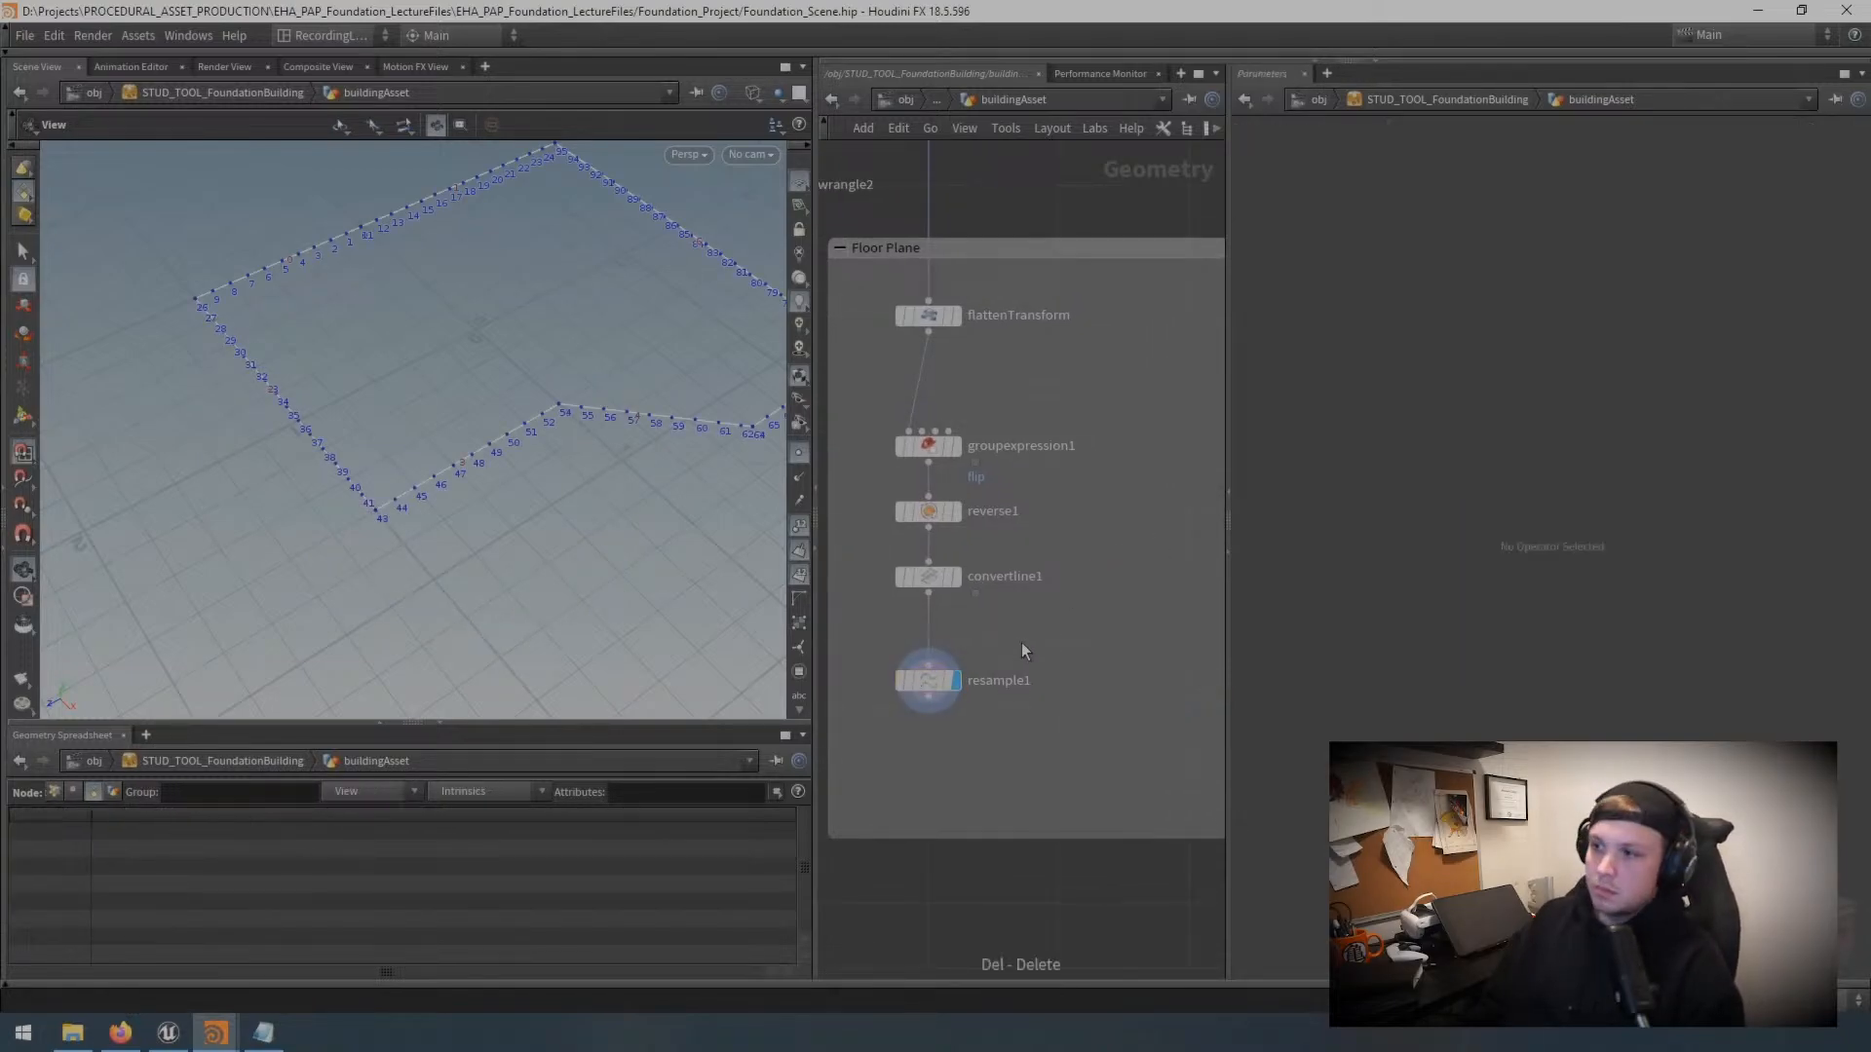
Step: Enable Even Last Segment Same Length and Resample by Polygon Edge on resample1
middle_click_drag(1064, 717, 1098, 714)
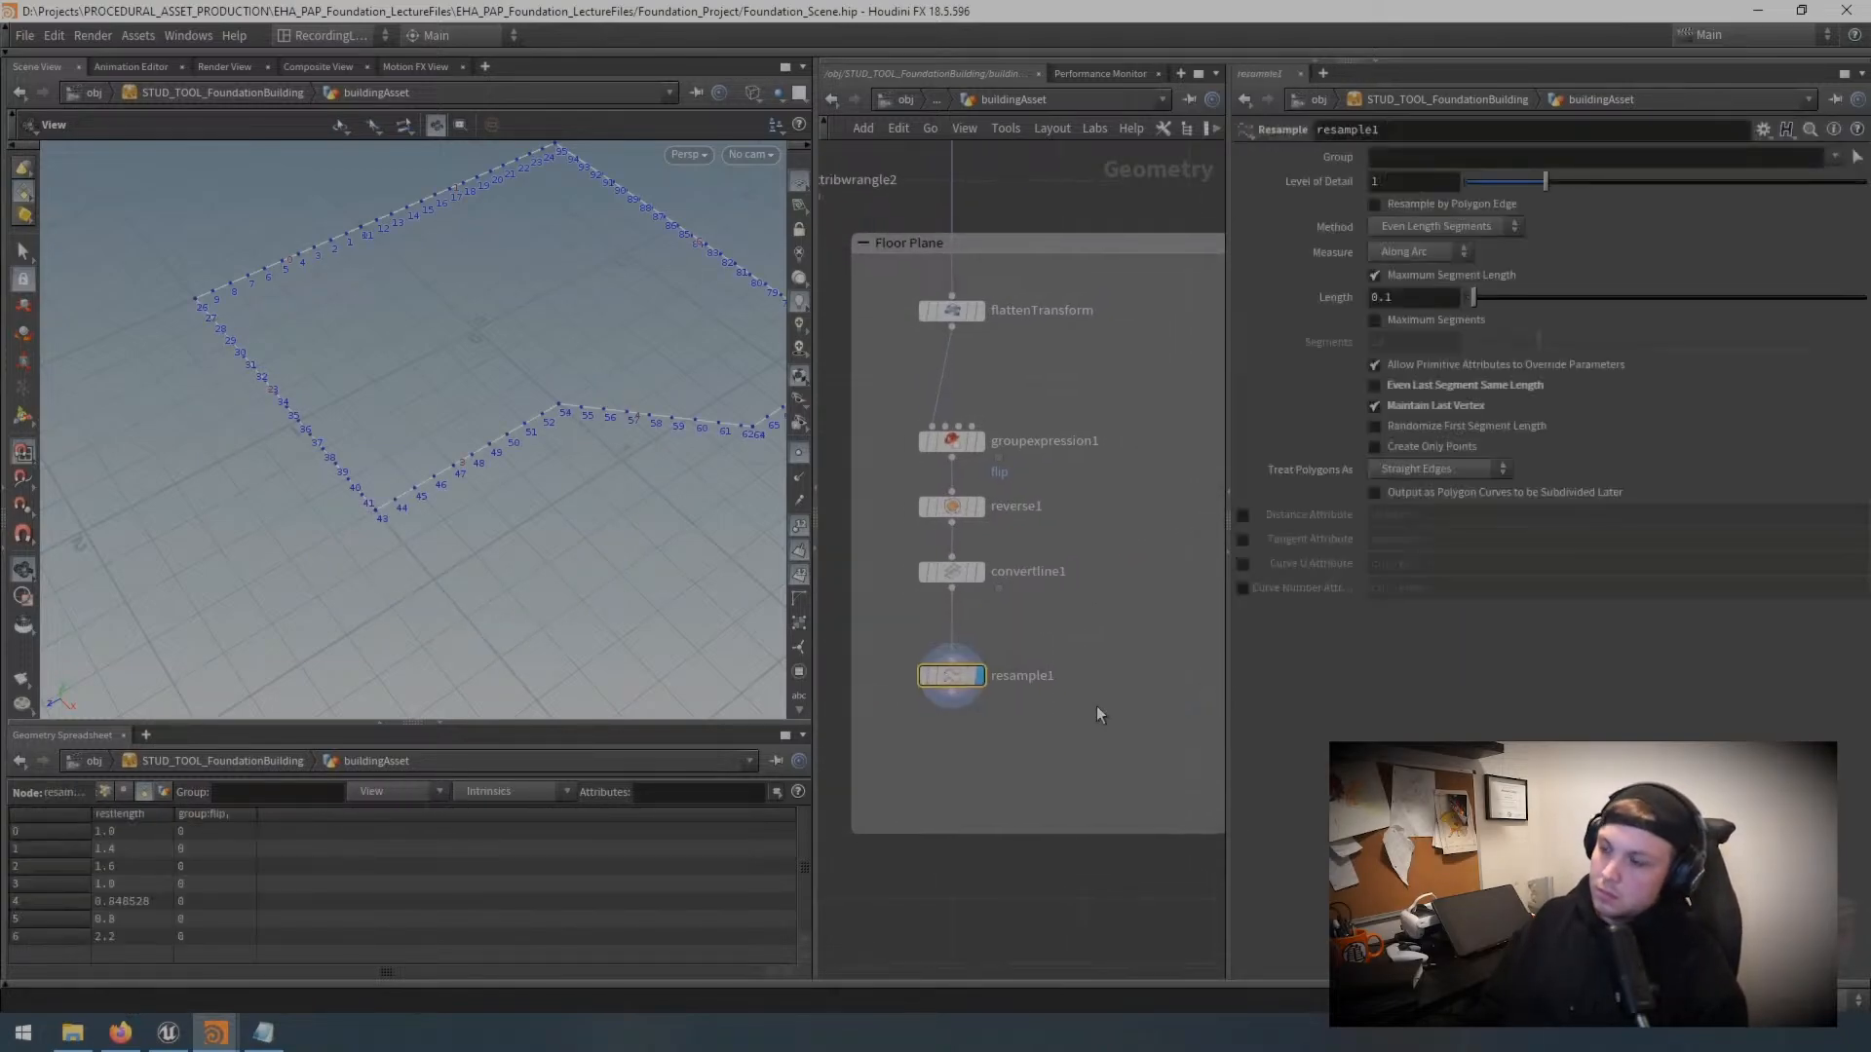
left_click(1403, 387)
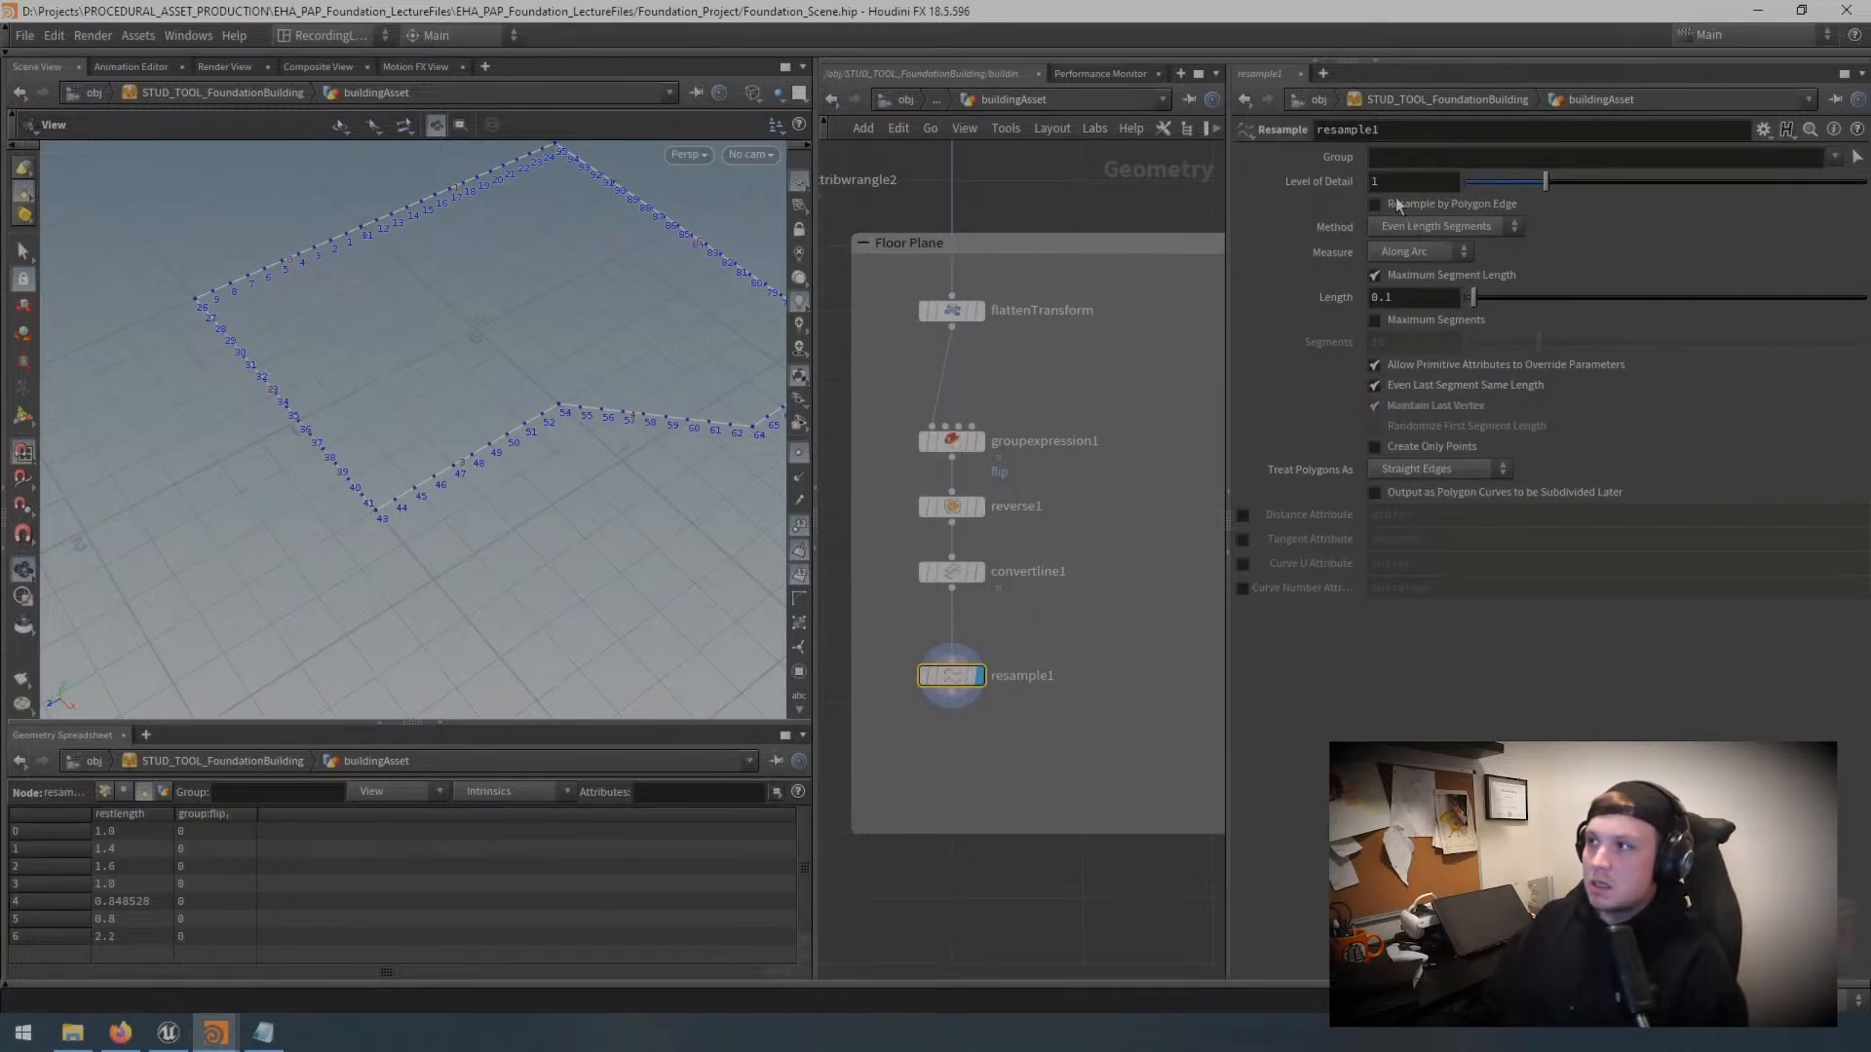
left_click(1429, 207)
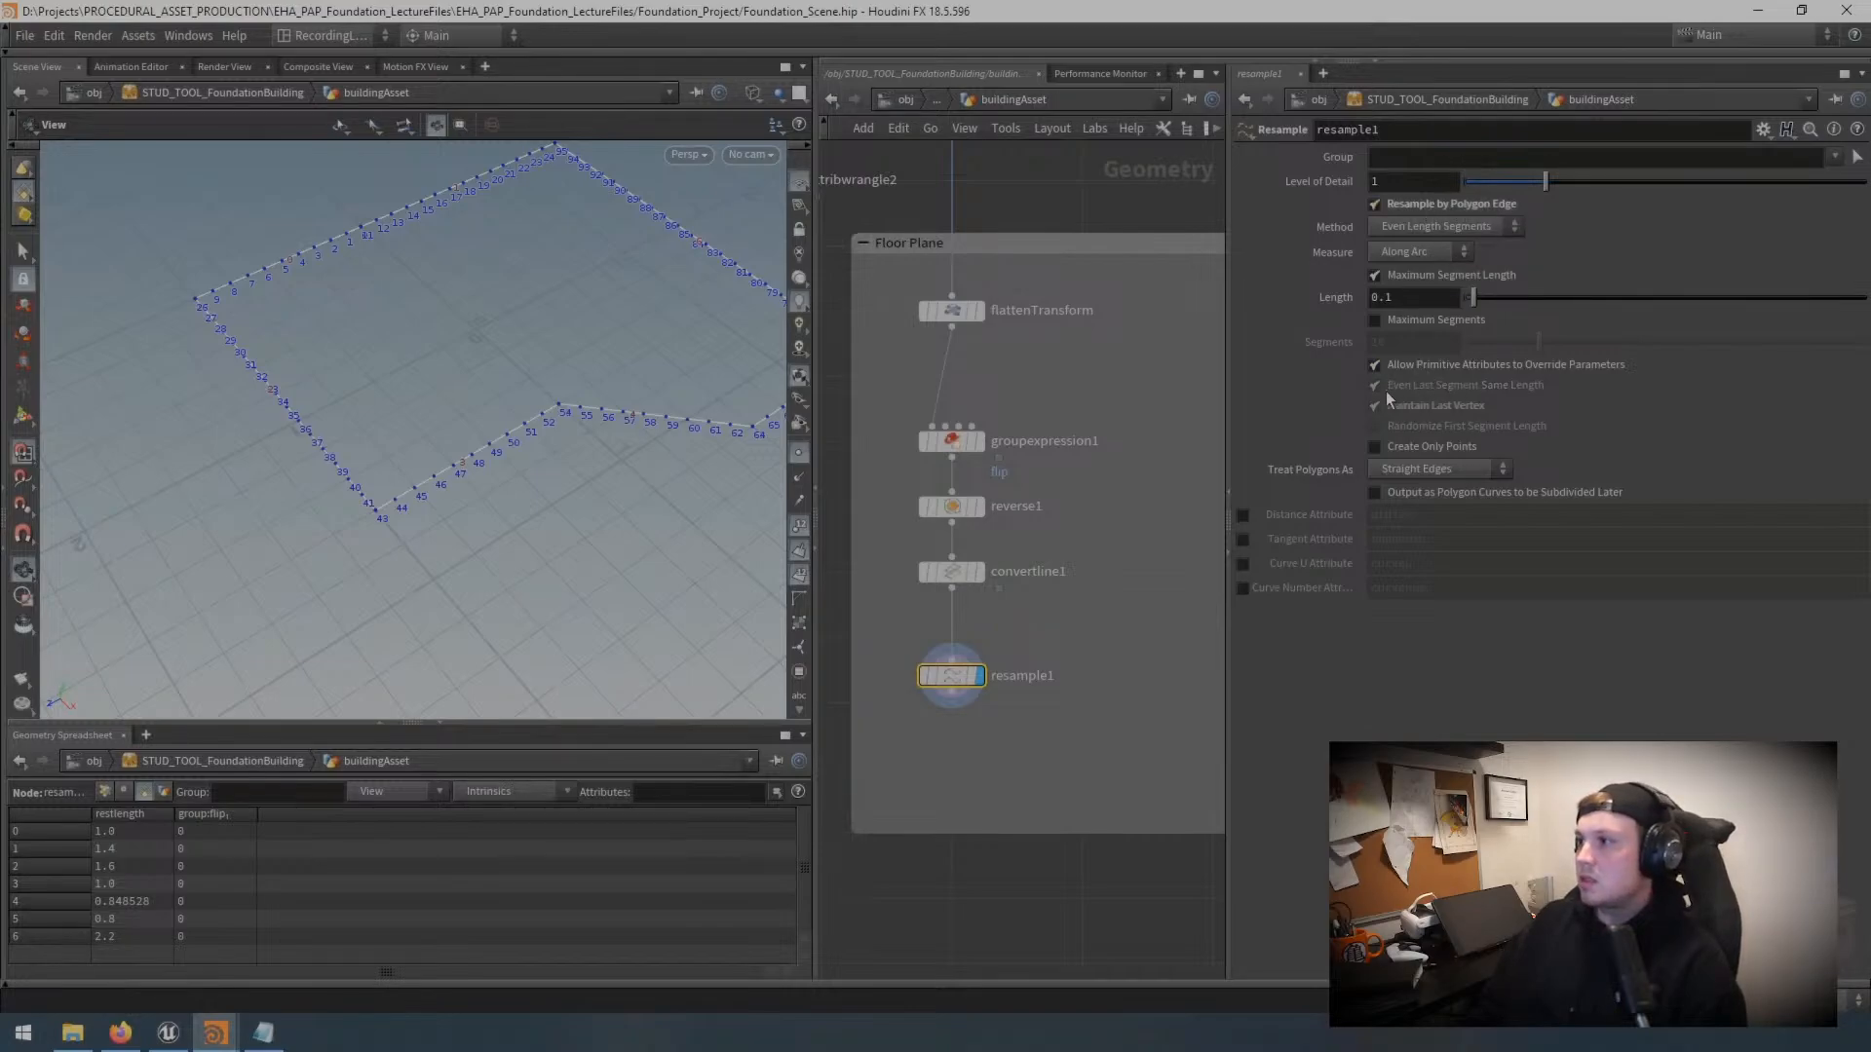
left_click_drag(660, 418, 544, 511)
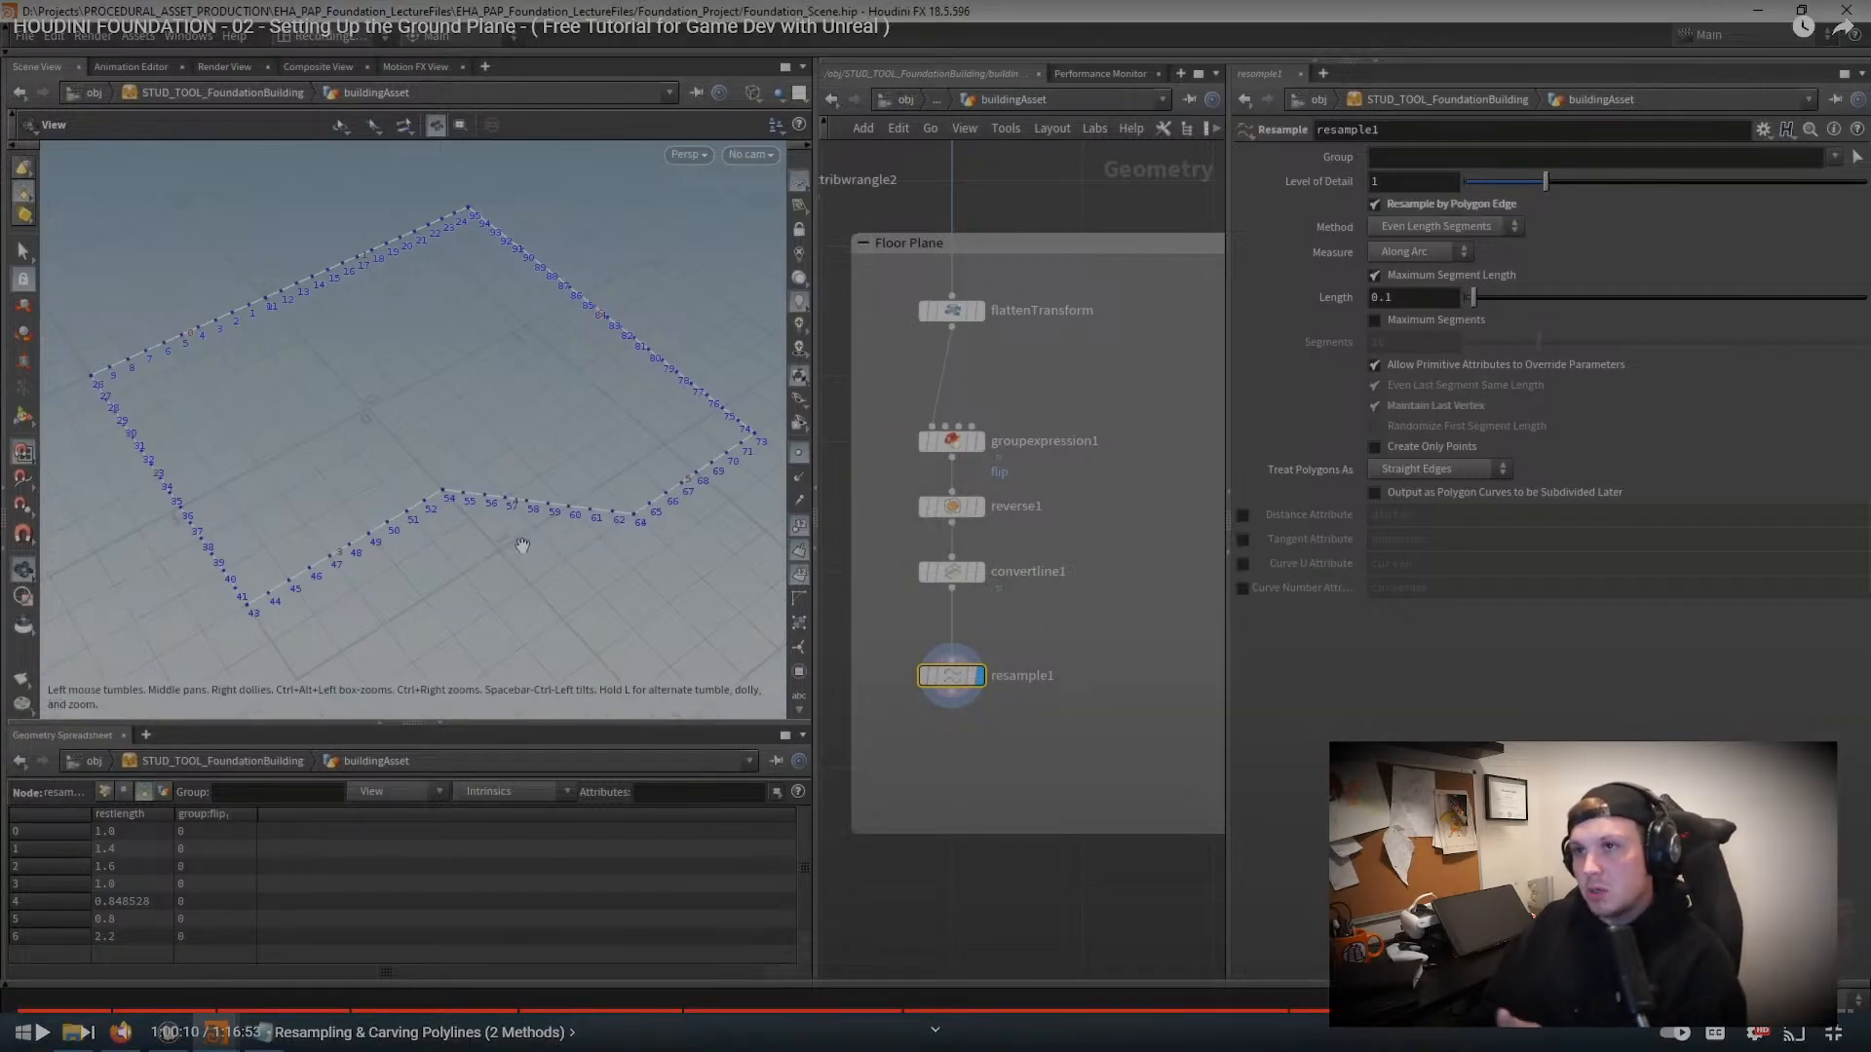
left_click(523, 544)
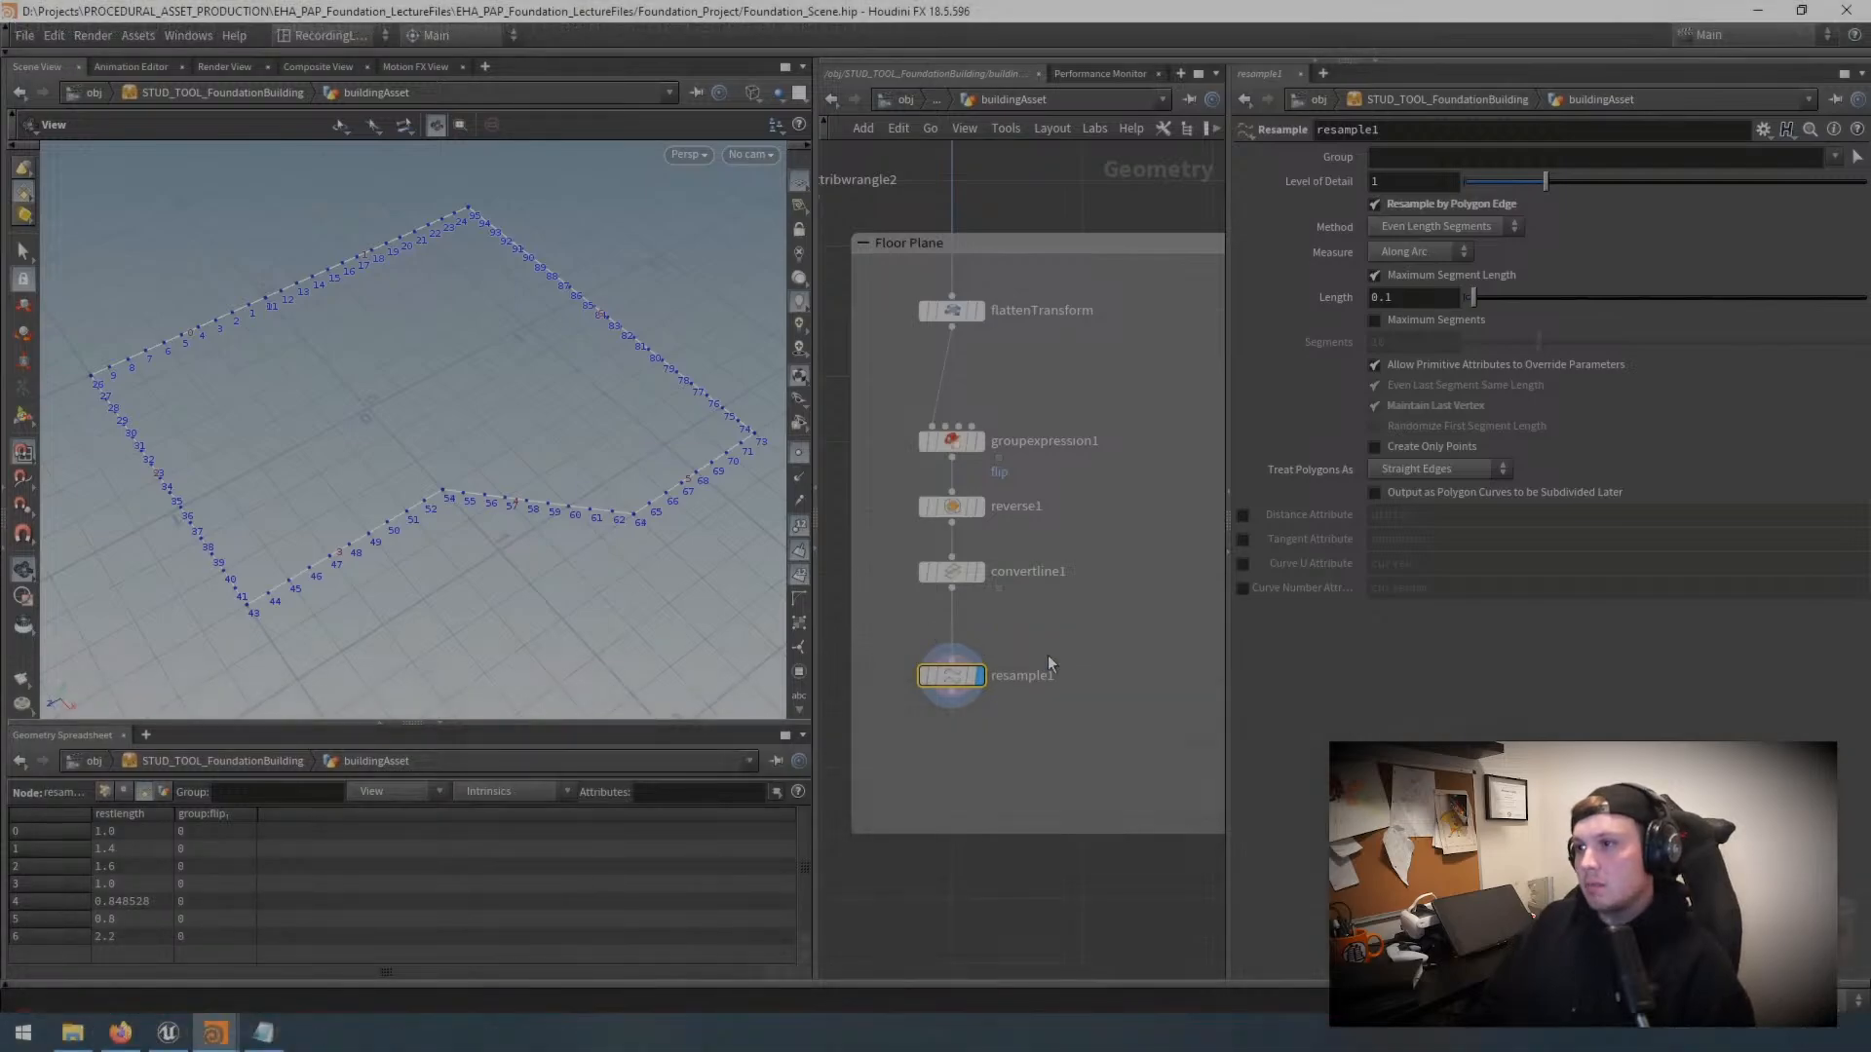
Step: Lay out the nodes in the Floor Plane box so that resample1 is evenly spaced below convertline1
scroll(1072, 631, "down", 2)
middle_click_drag(1072, 627, 1081, 576)
key("l")
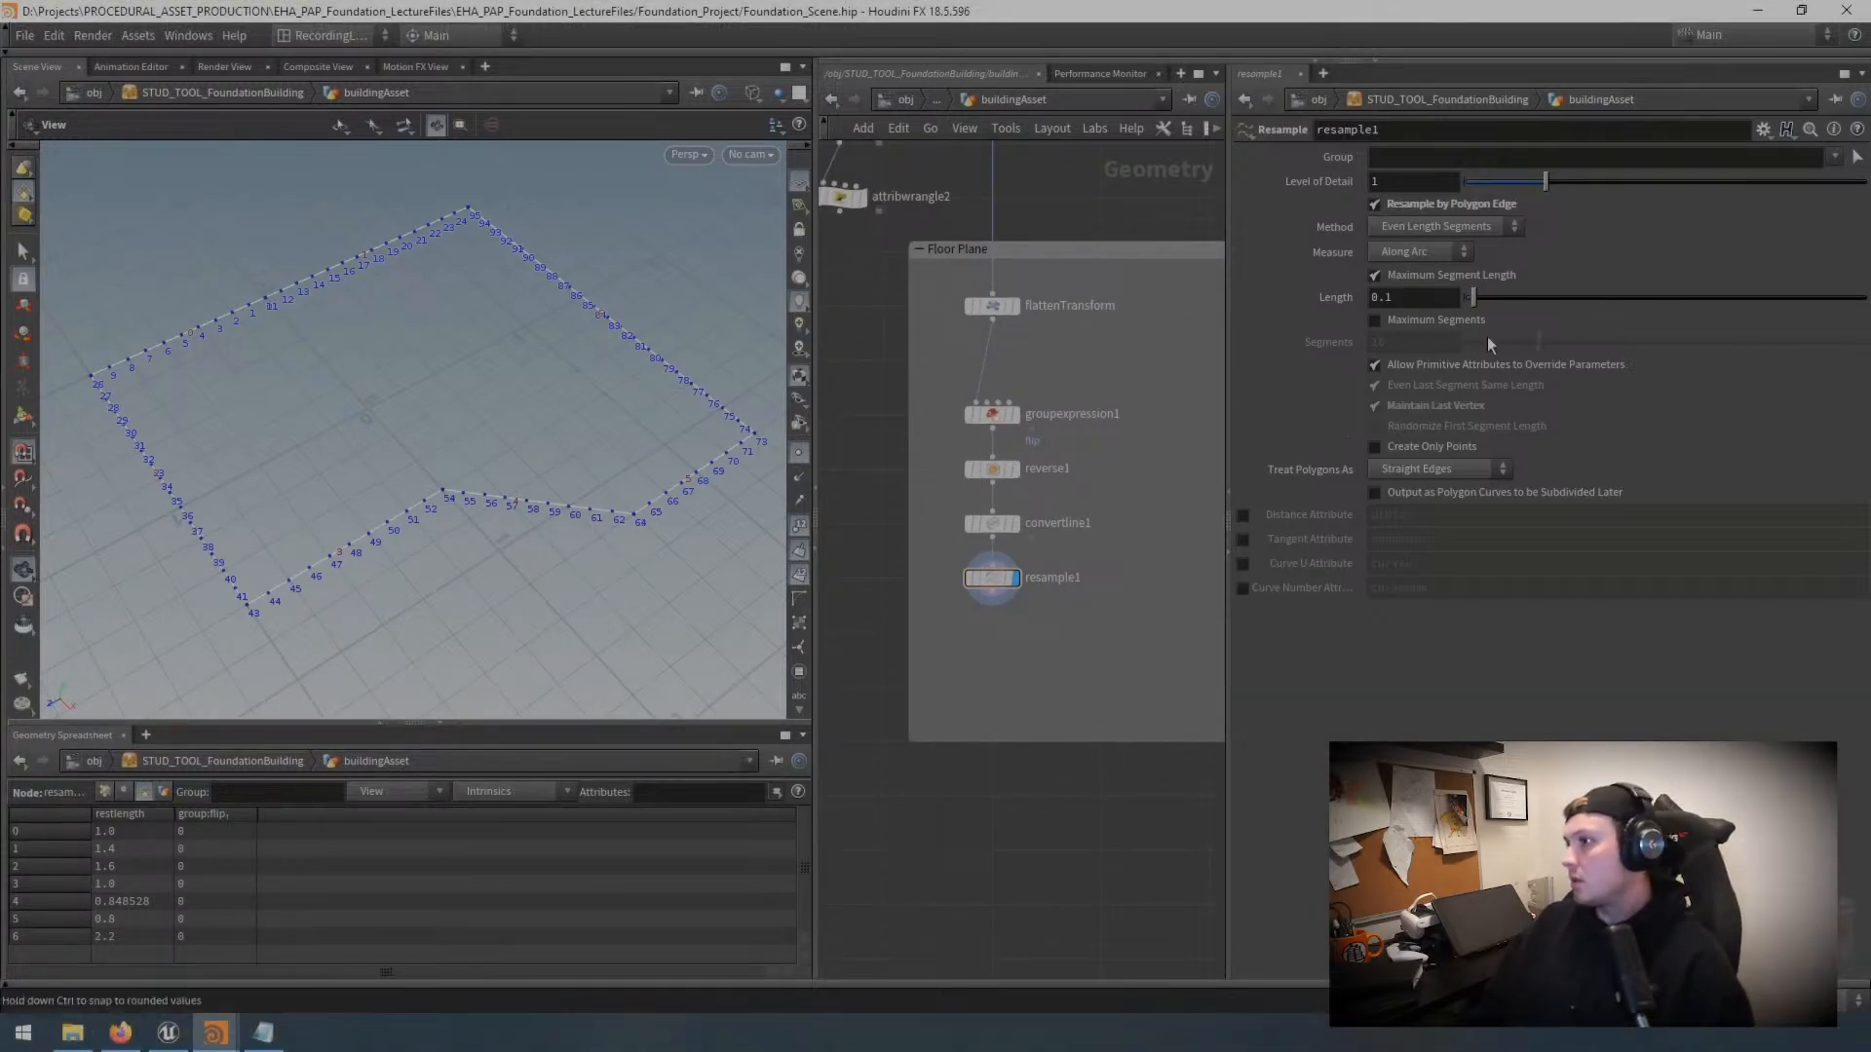
Step: Set resample1's maximum segment length to 2 and inspect the resampled outline
left_click(1381, 297)
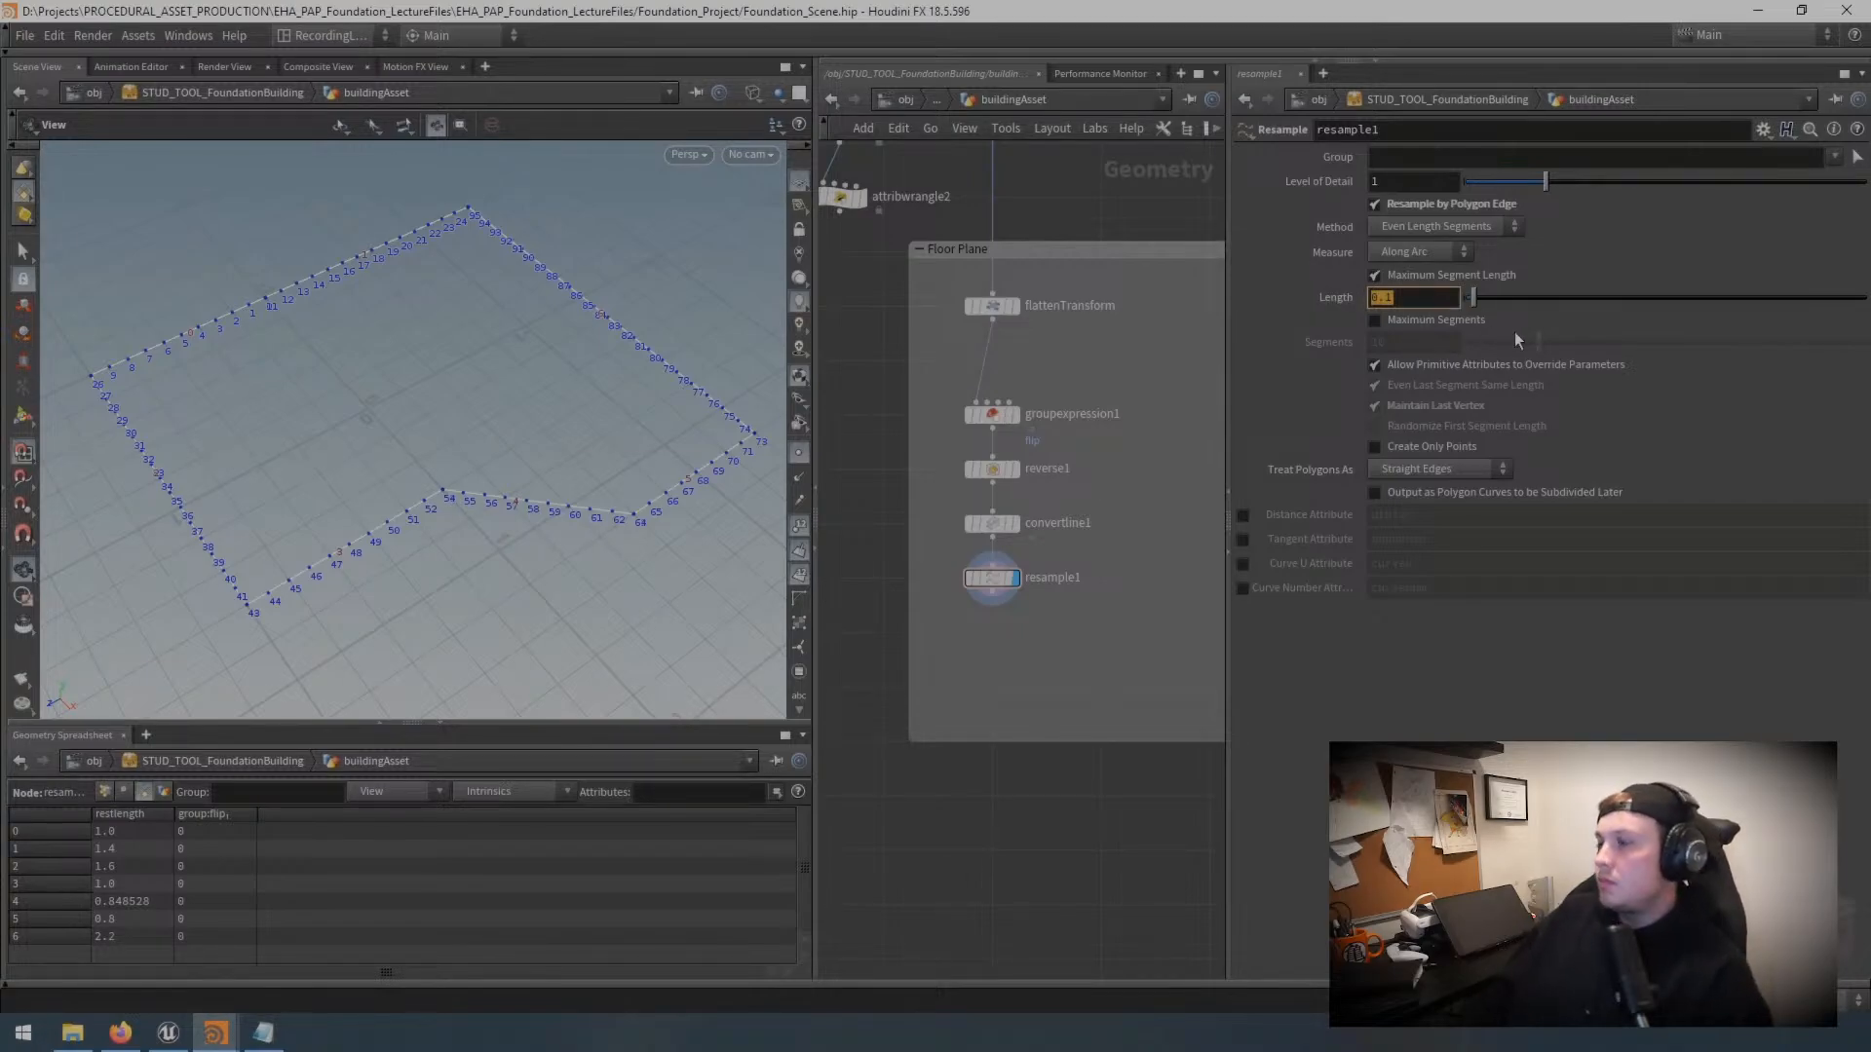
type("2")
key("Return")
scroll(538, 414, "down", 5)
scroll(536, 401, "up", 3)
middle_click_drag(535, 436, 538, 434)
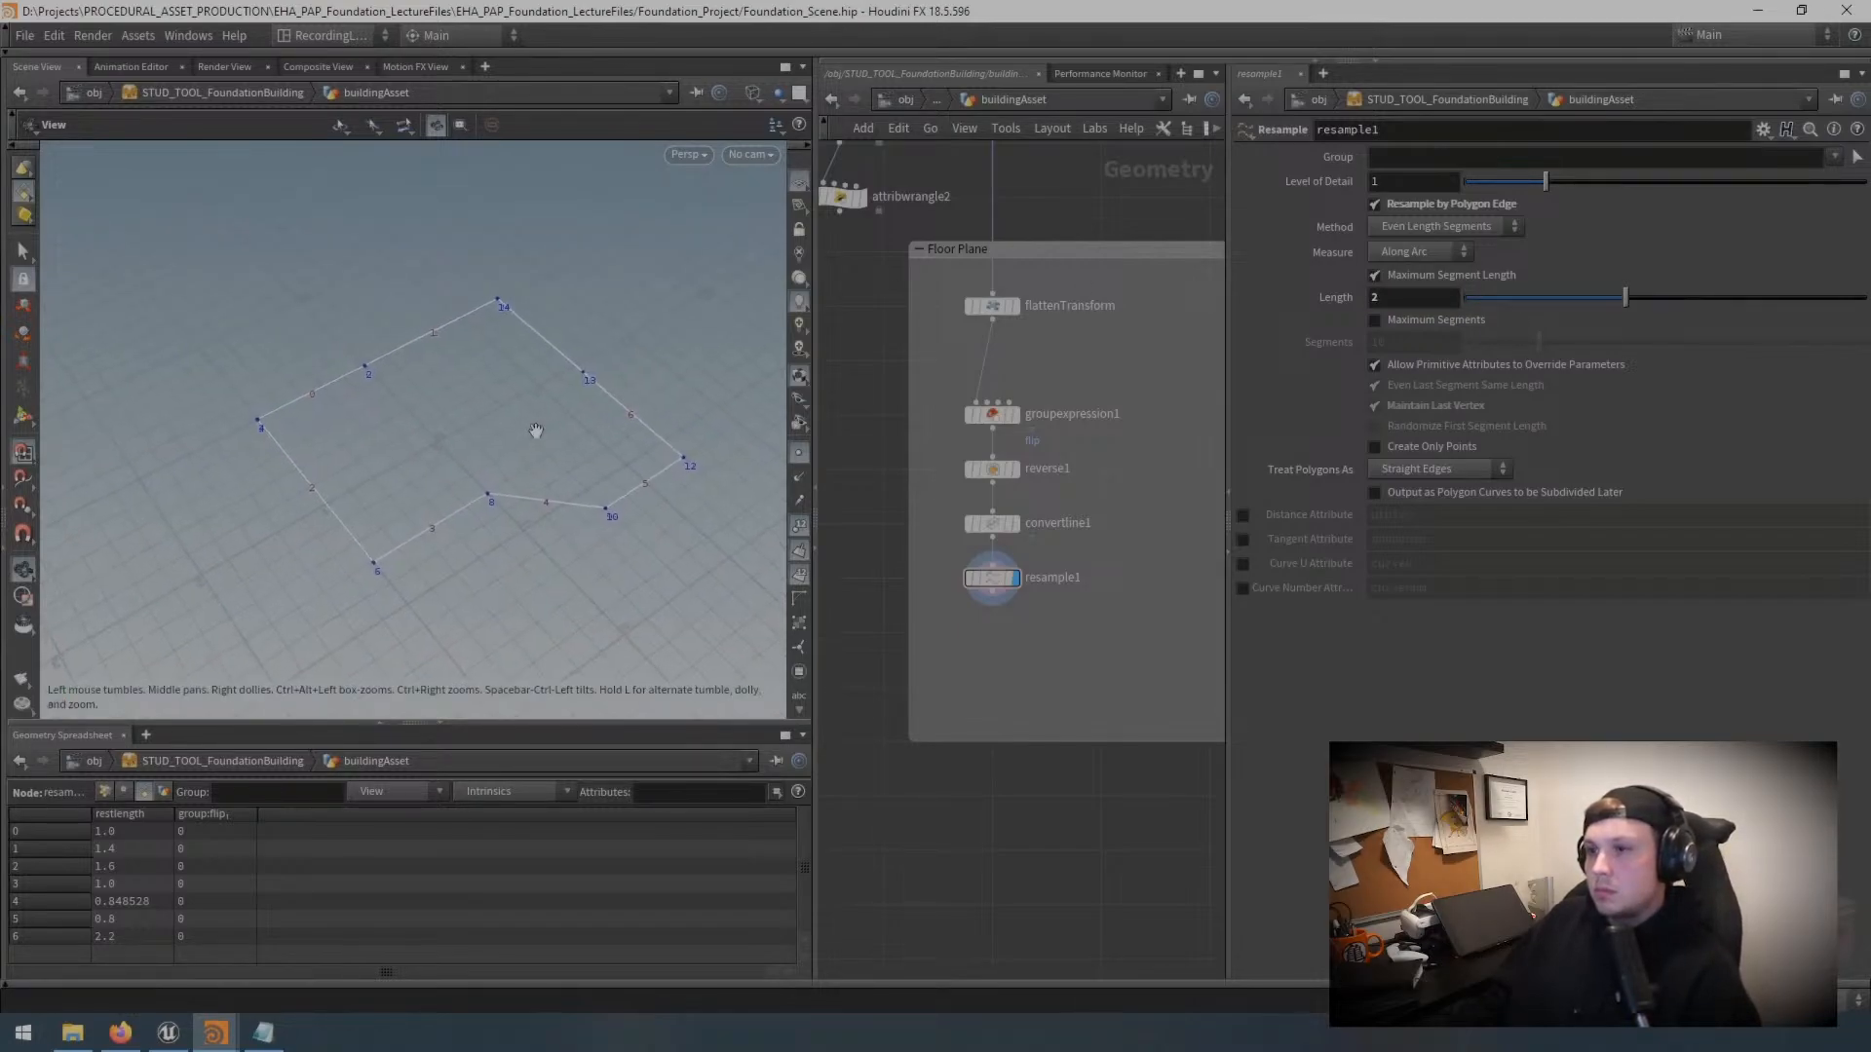
left_click_drag(565, 390, 557, 327)
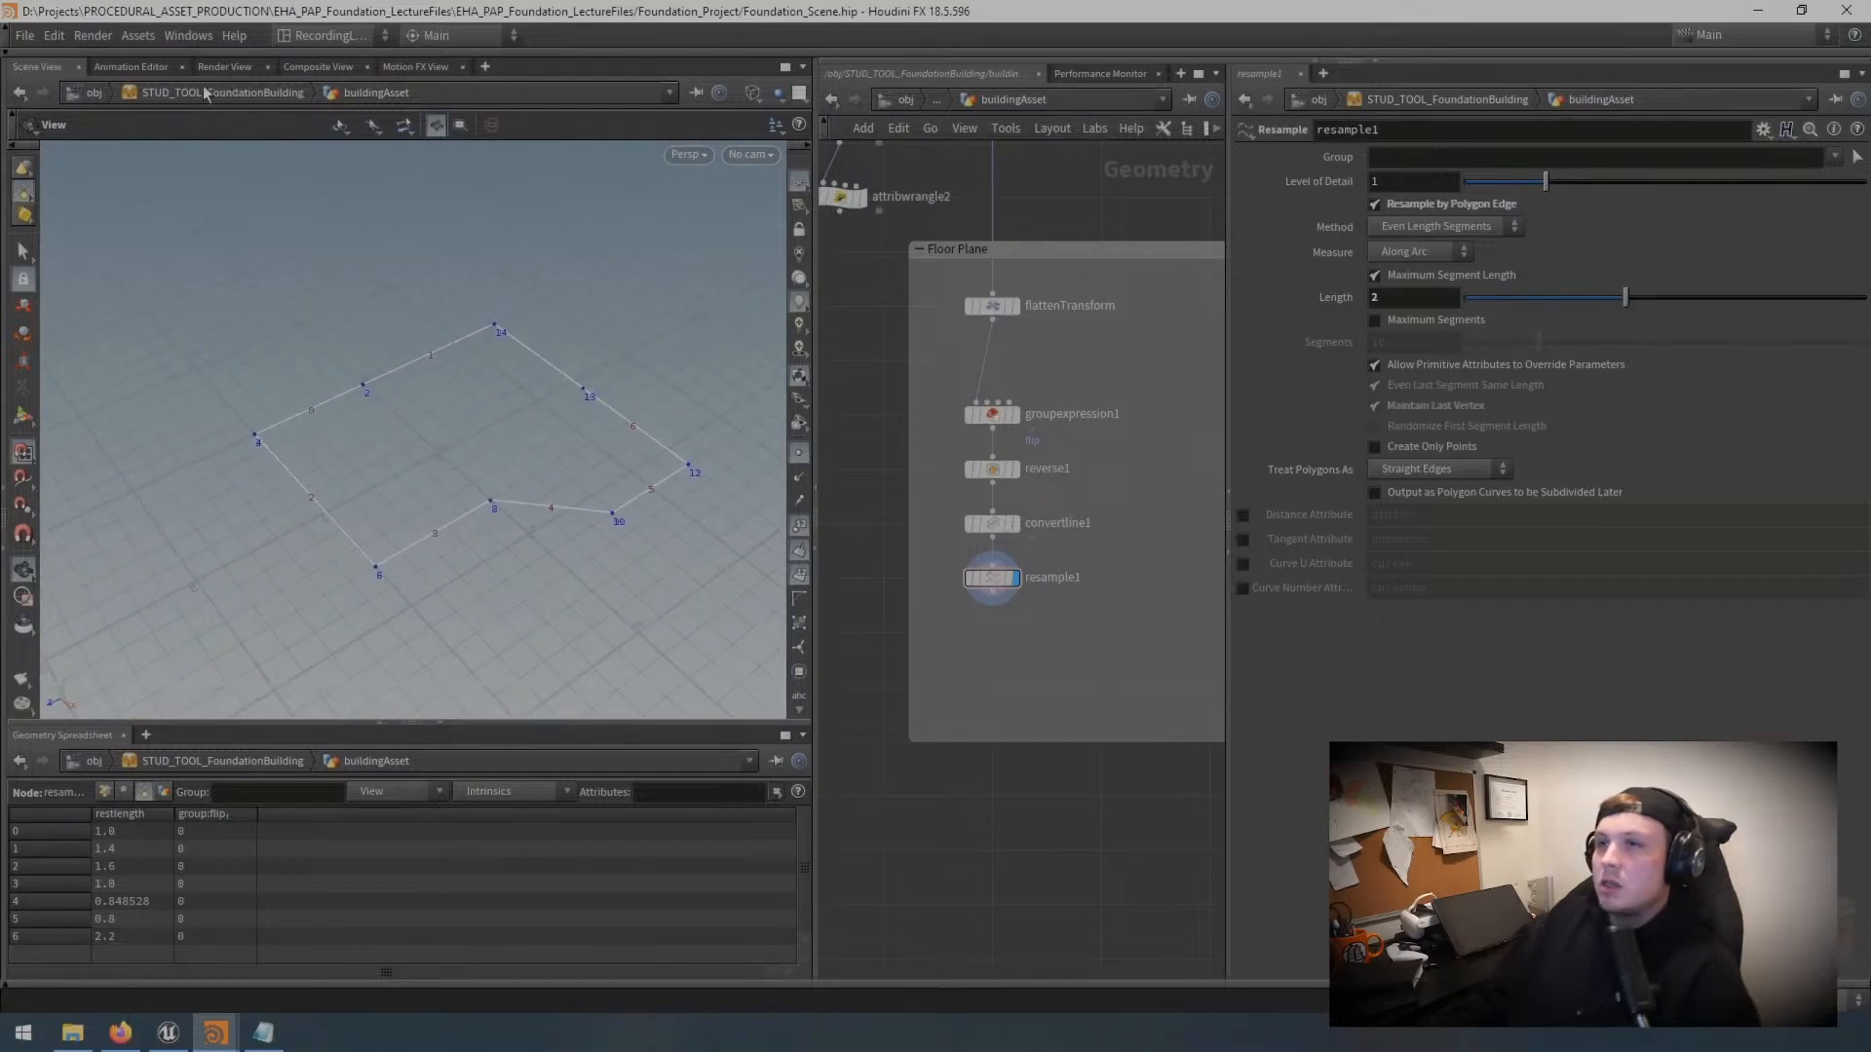
Step: Open the type properties of STUD_TOOL_FoundationBuilding and add a parameter folder labelled Building Settings above Setup
right_click(228, 91)
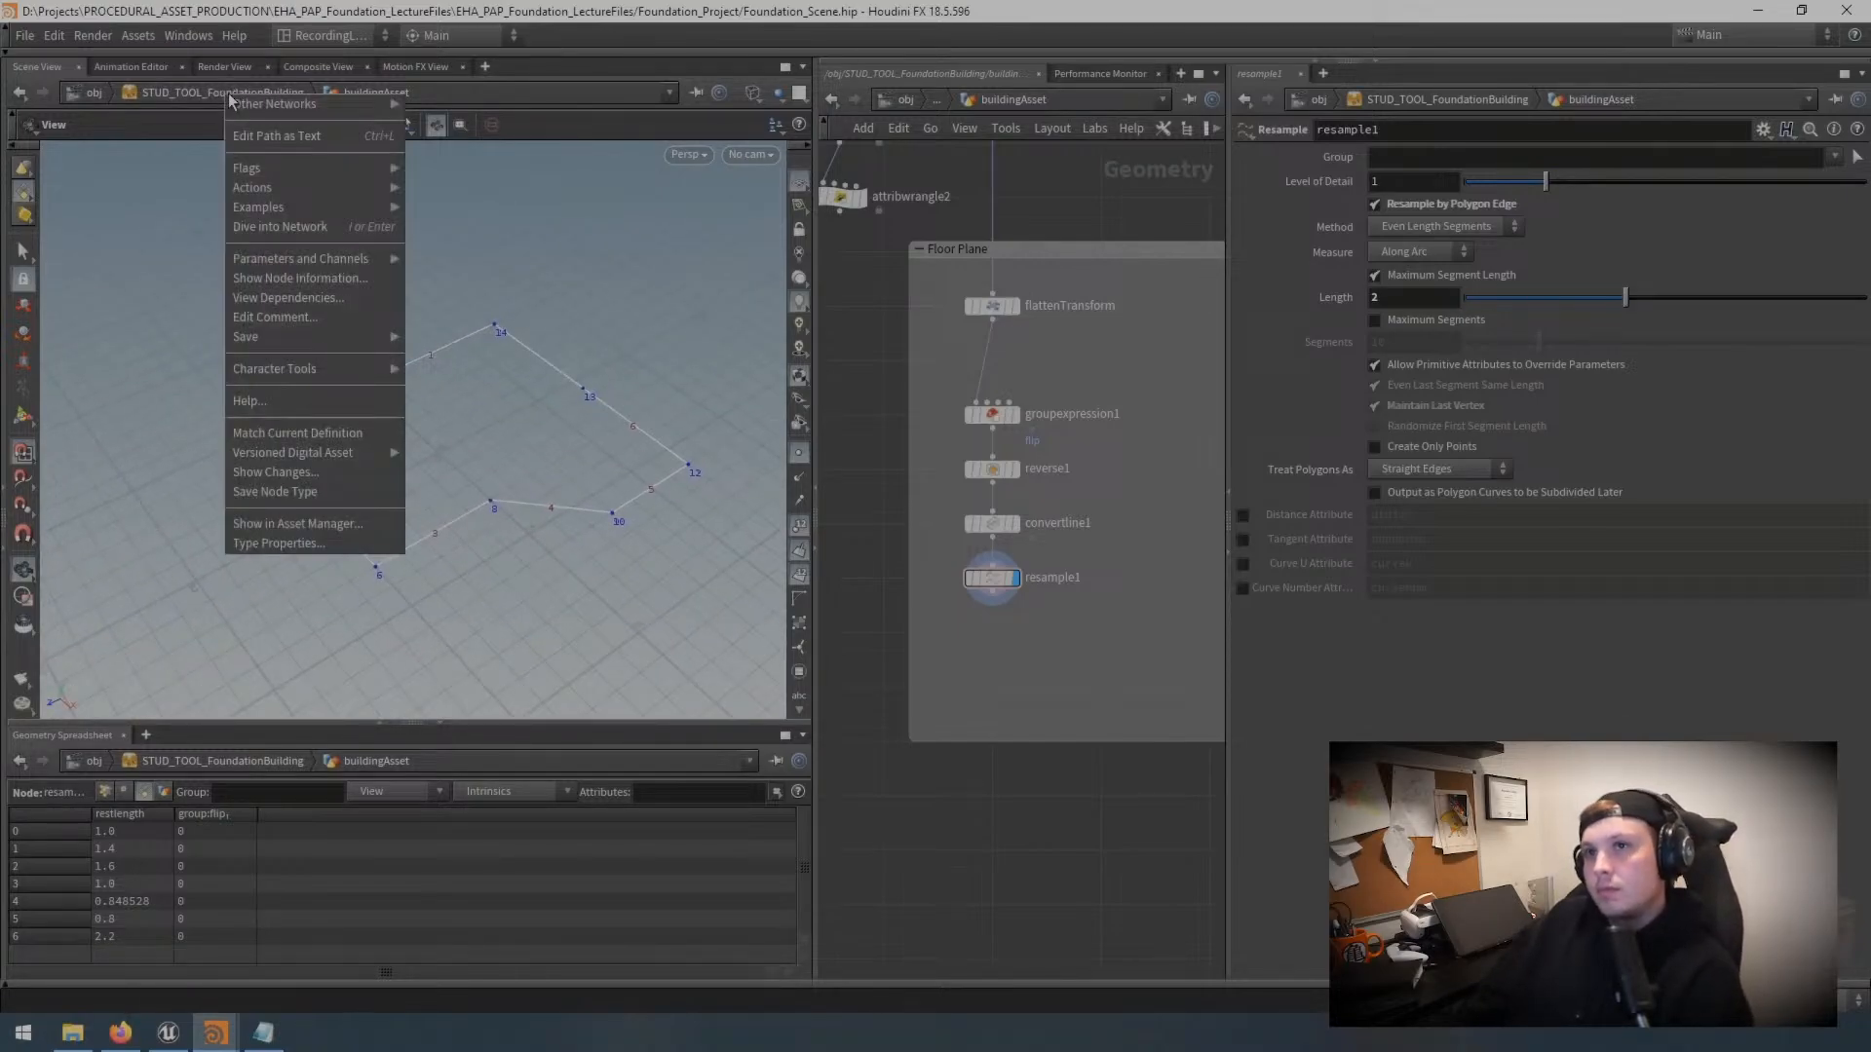
left_click(296, 543)
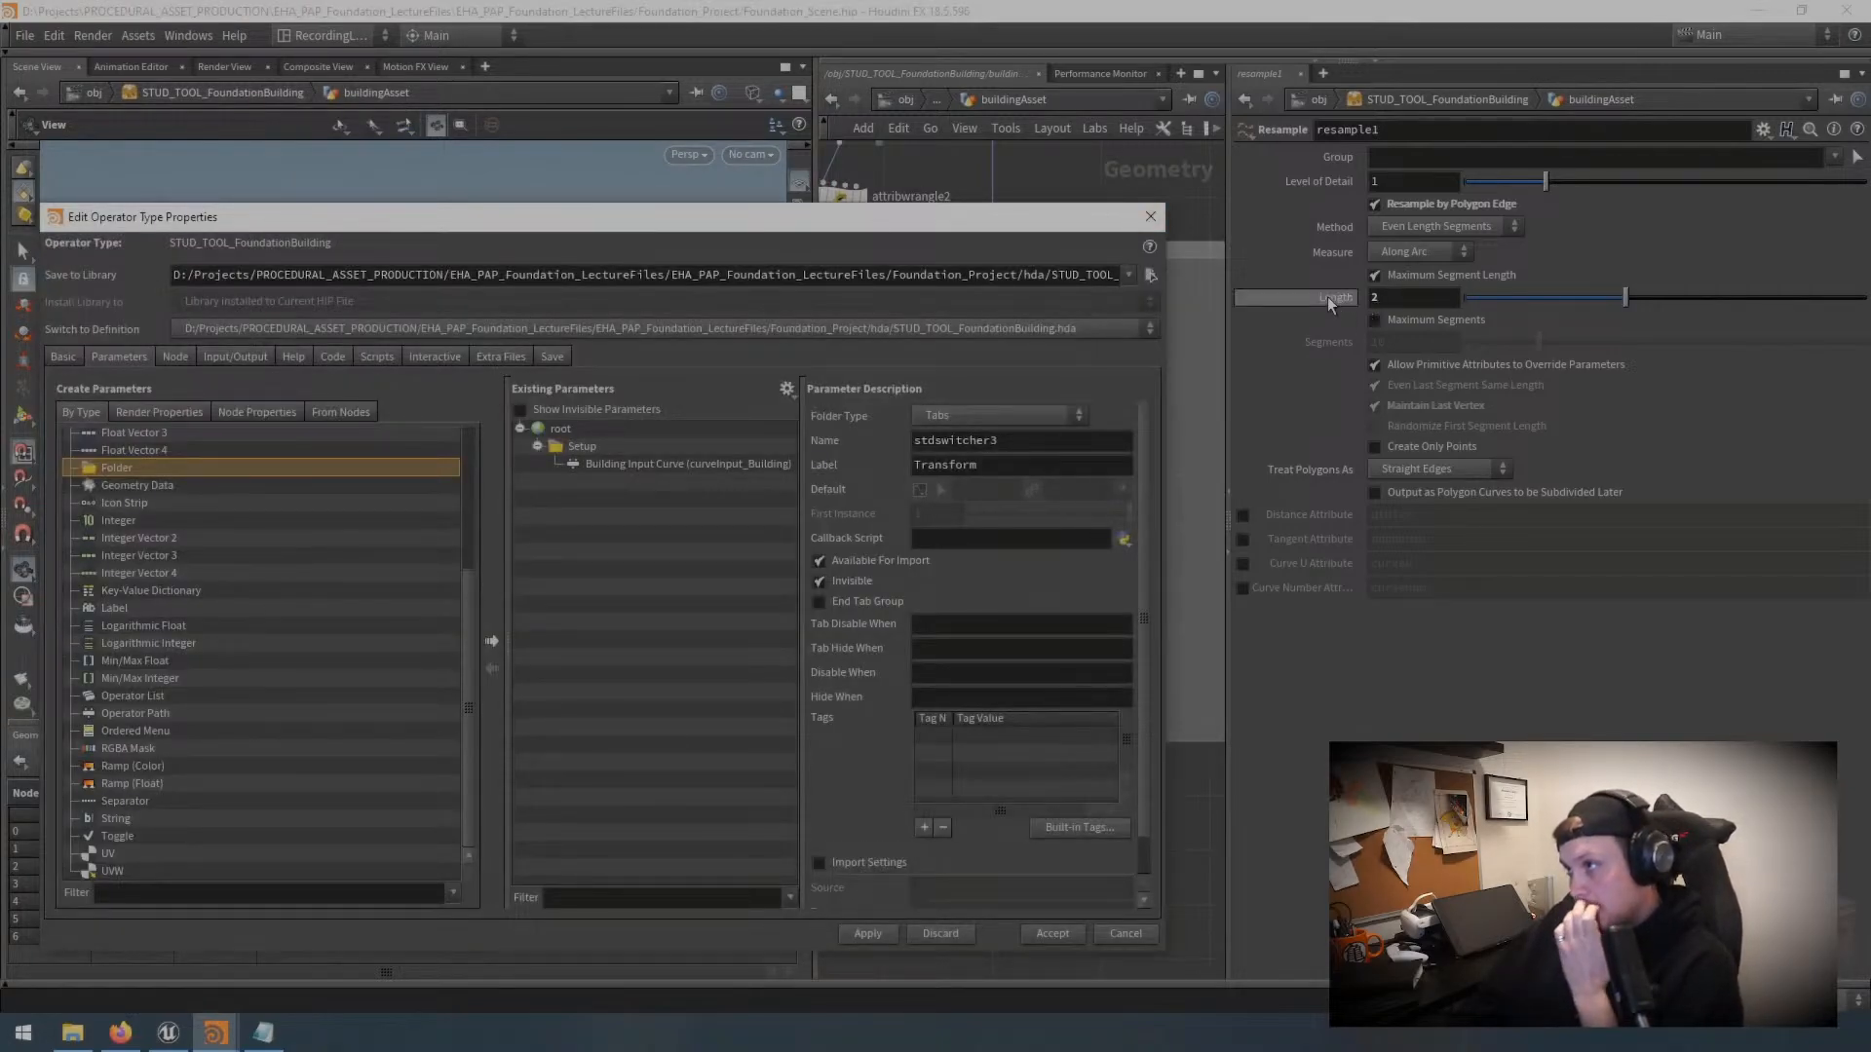
left_click_drag(1039, 217, 821, 193)
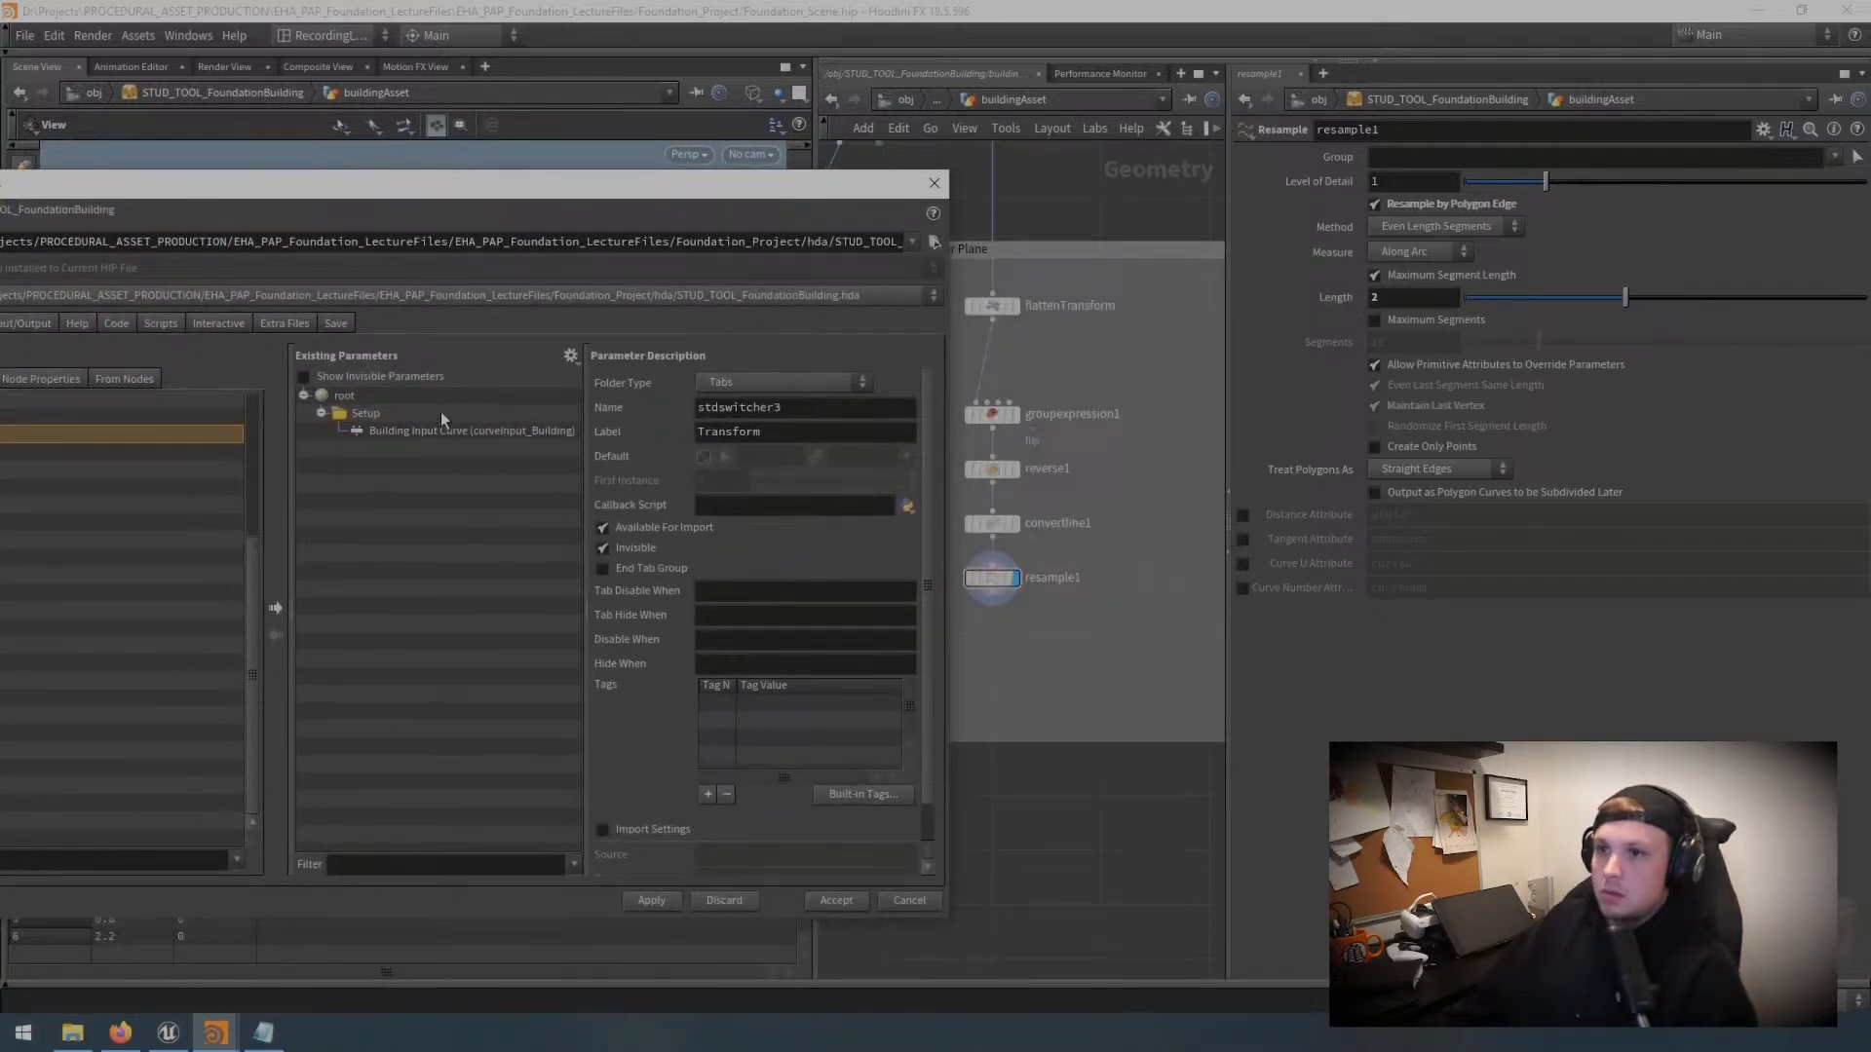
left_click_drag(536, 193, 767, 171)
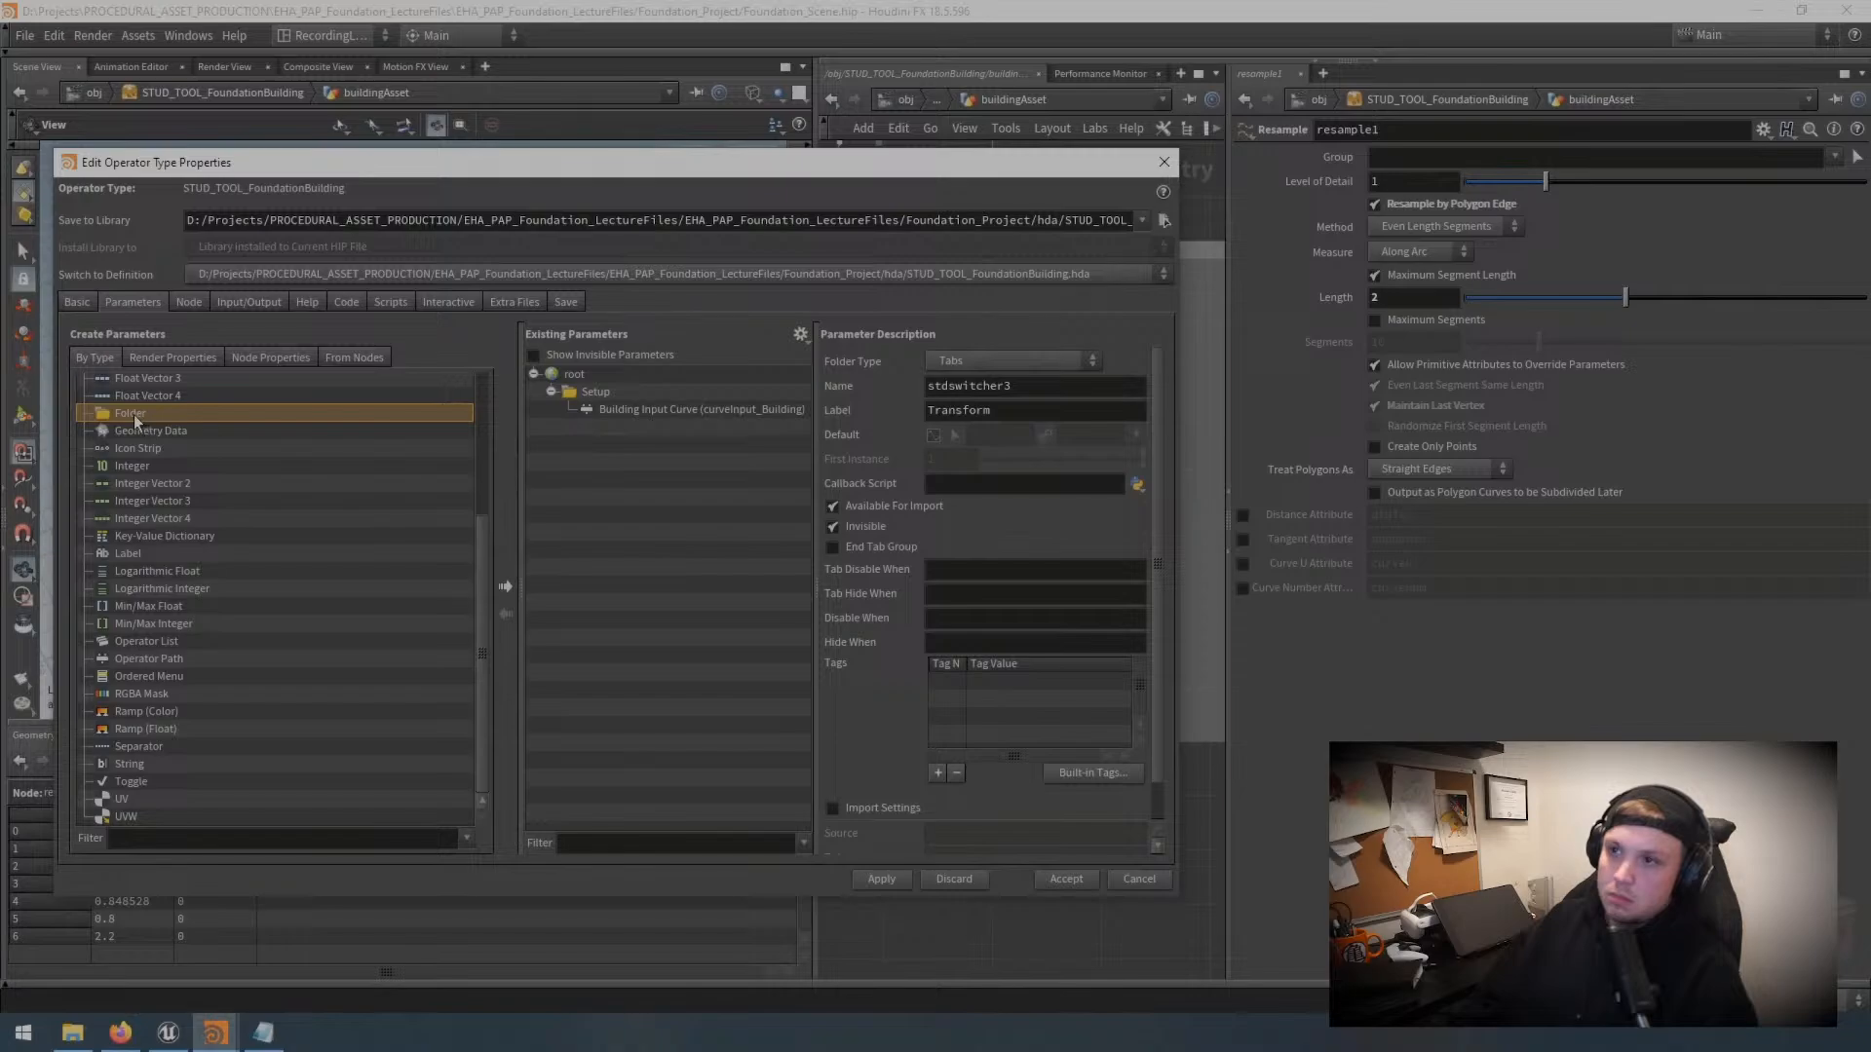
left_click_drag(390, 414, 580, 392)
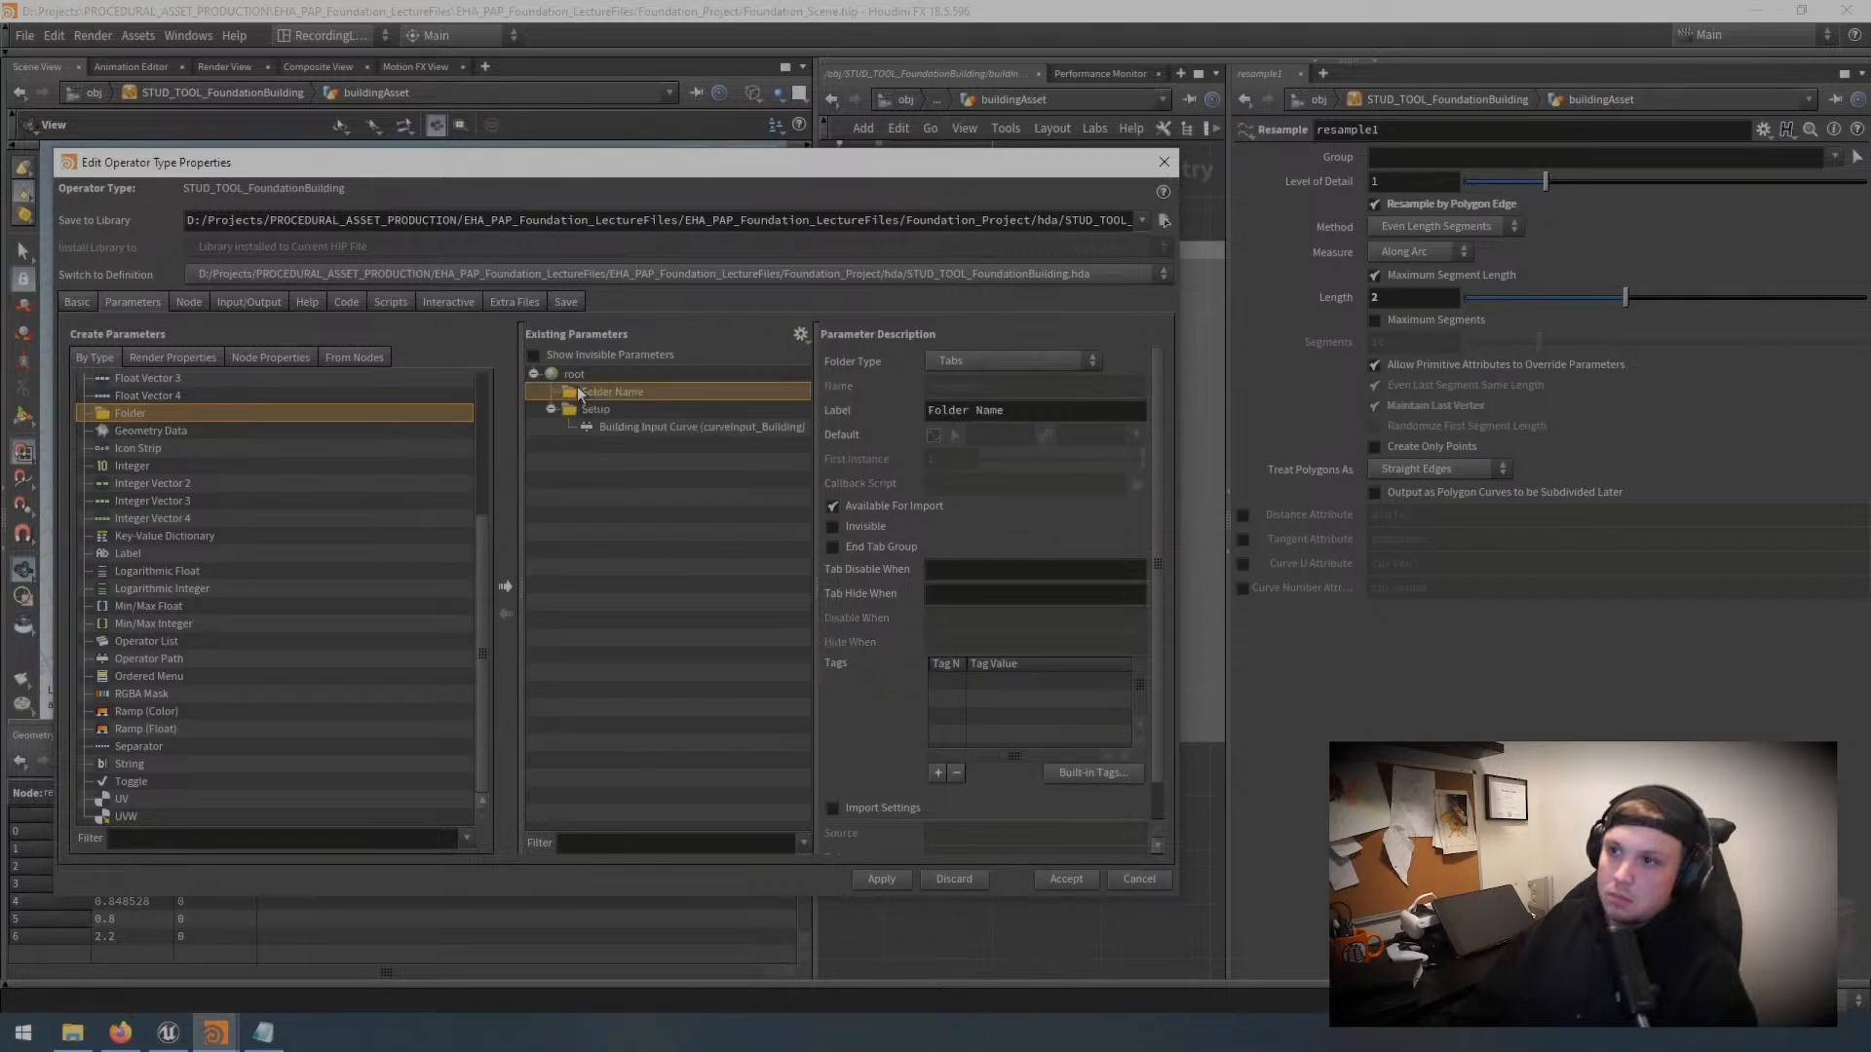
triple_click(1043, 418)
type("Building Settings")
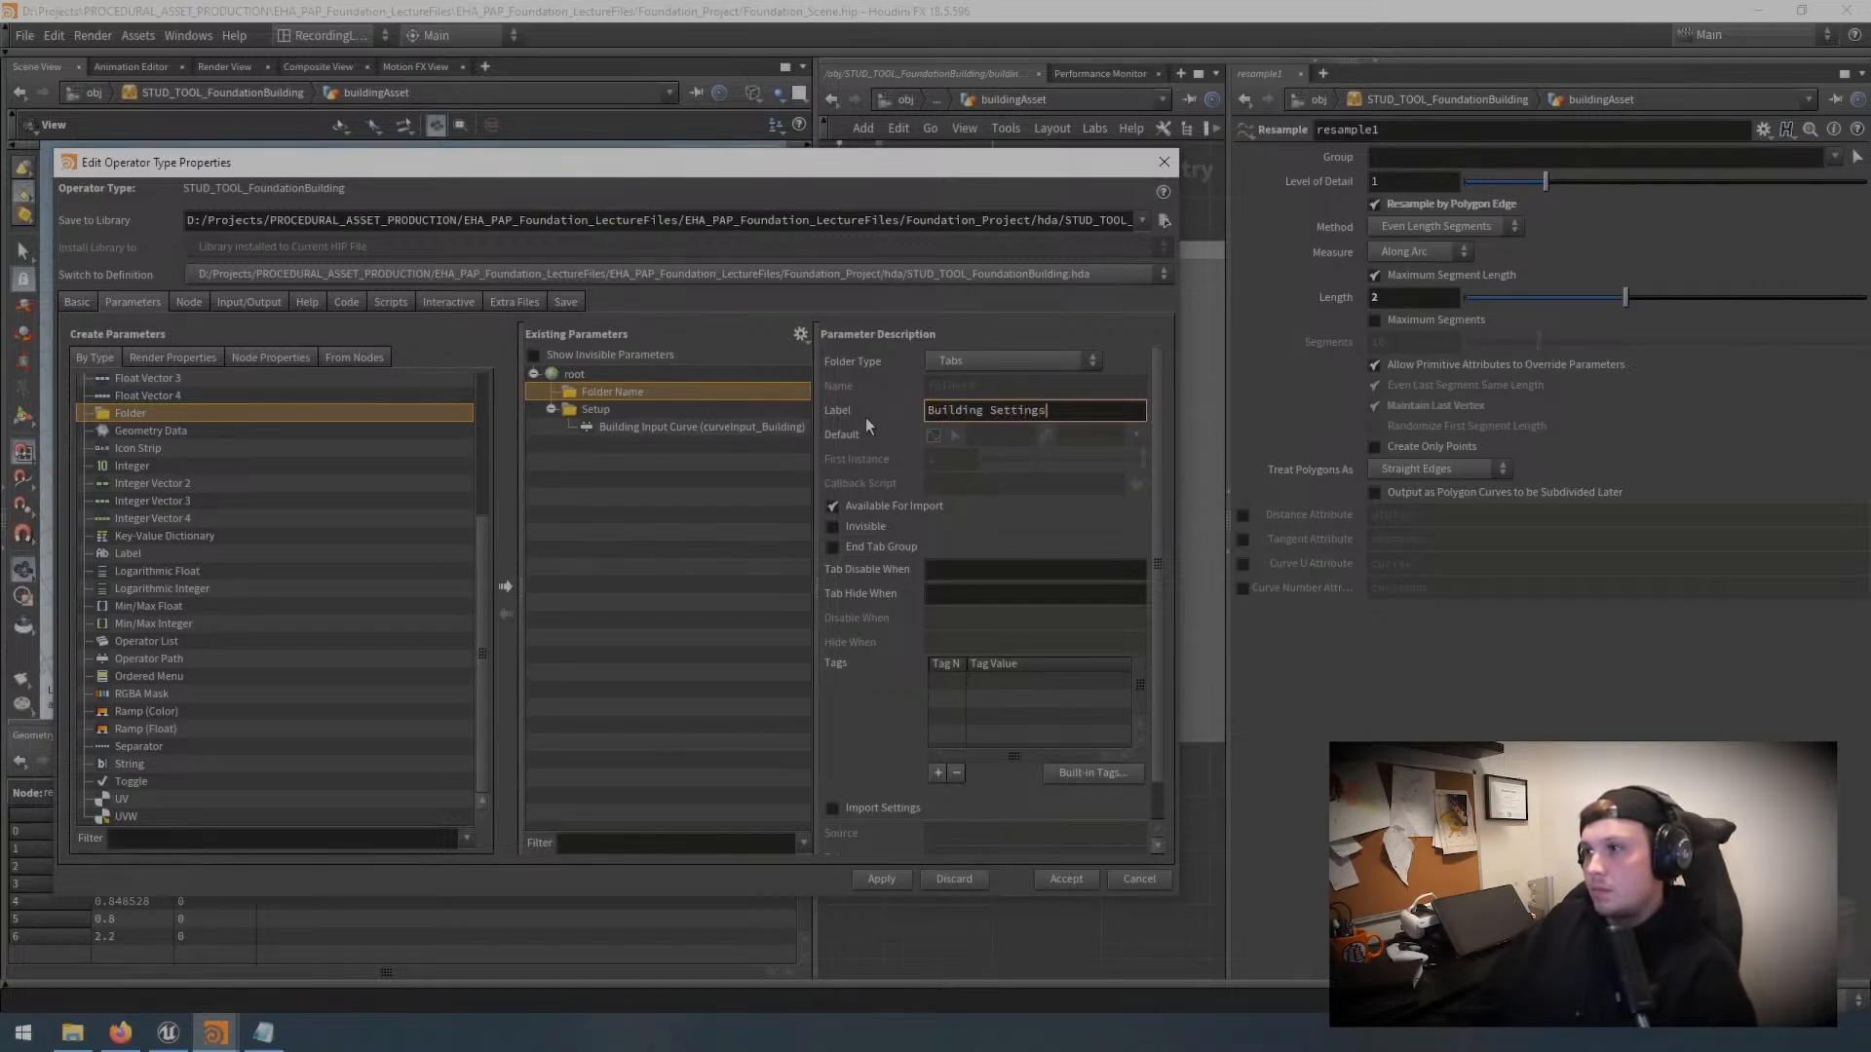
key("Return")
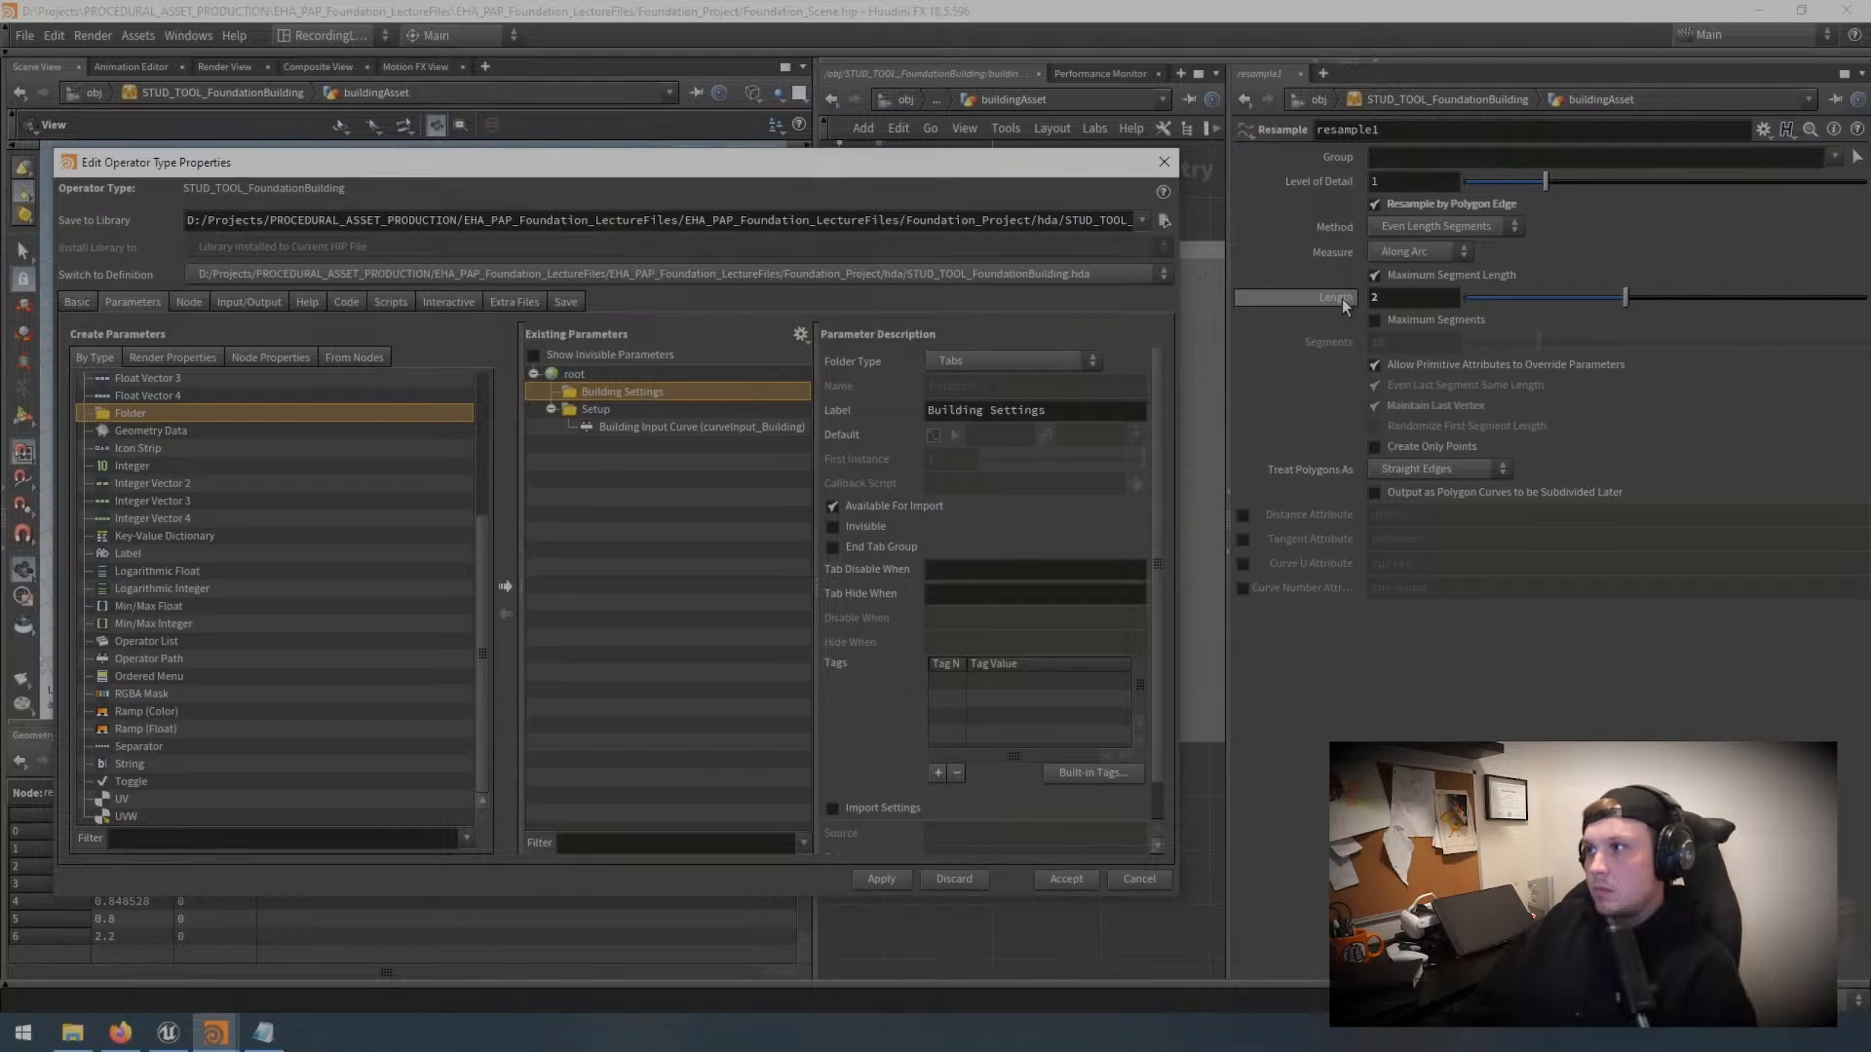
Step: Promote resample1's Length parameter into the Building Settings folder, named wallSegmentWidth and labelled Wall Segment Width
left_click_drag(1342, 298, 610, 394)
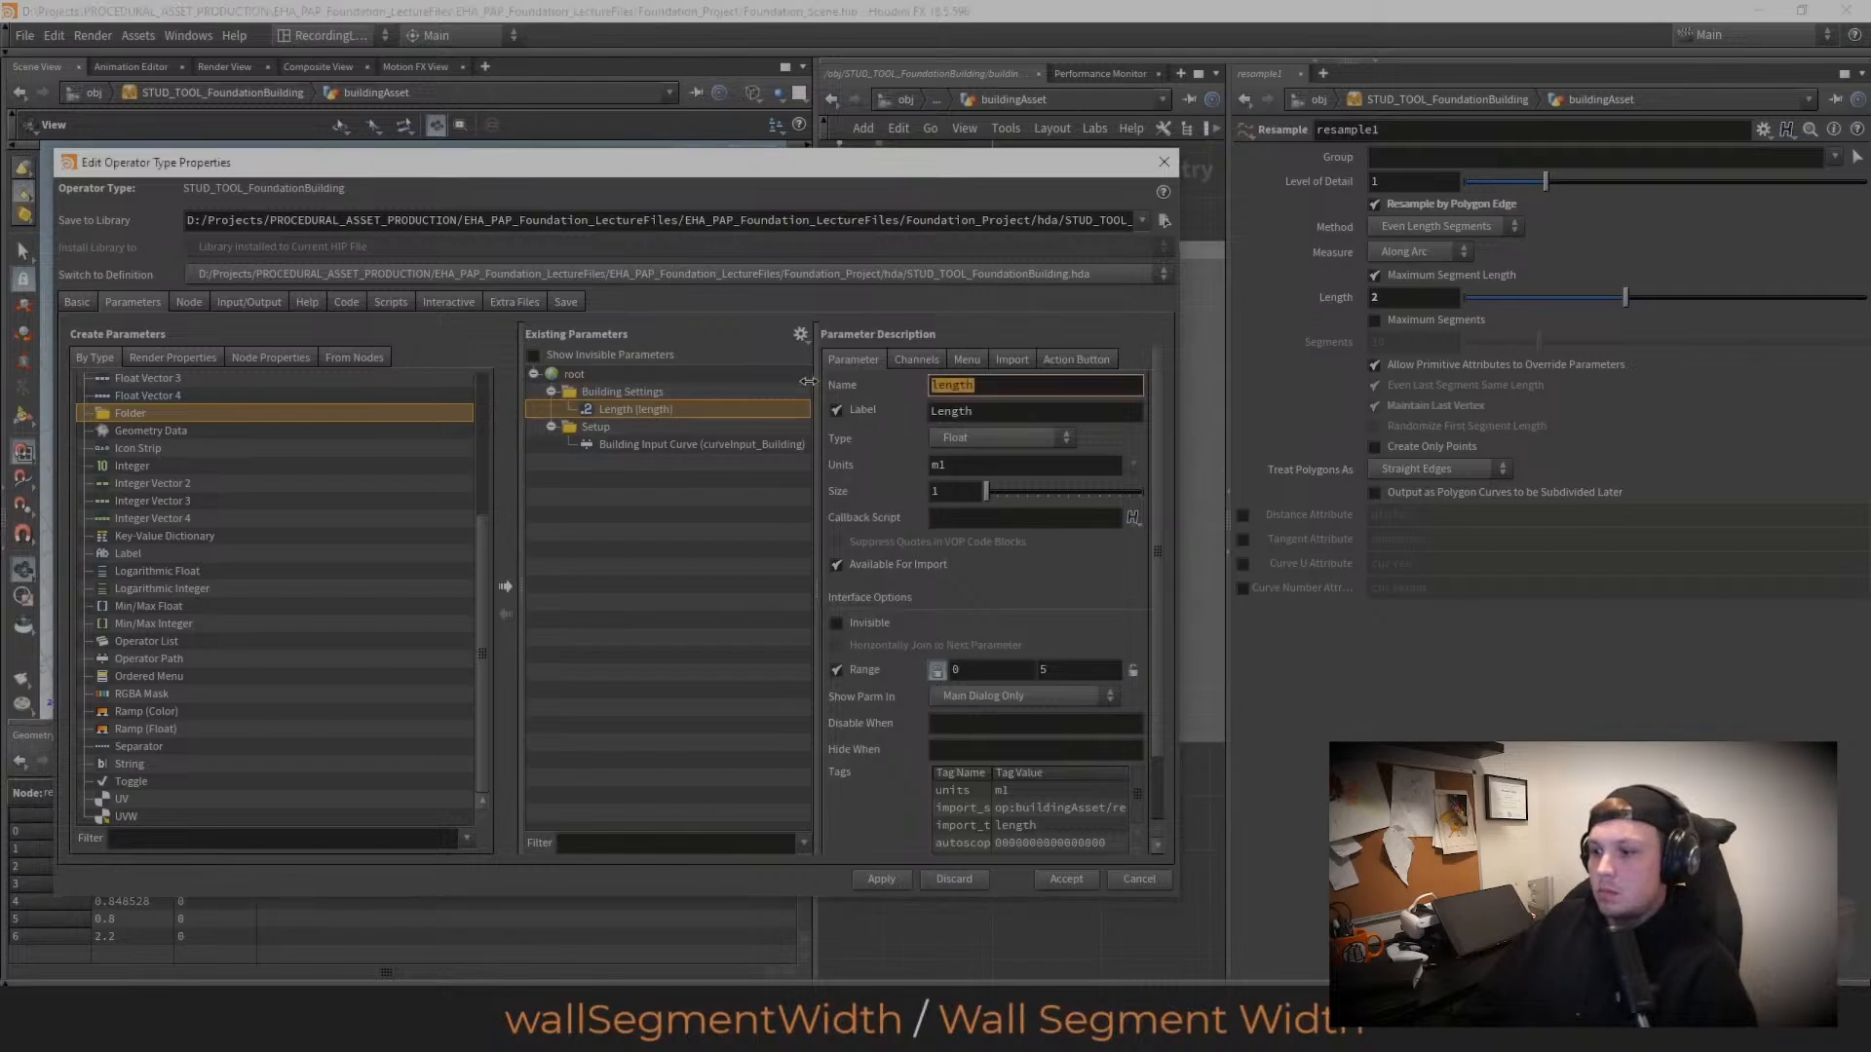
type("wallSegmentWidth")
key("Tab")
type("Wall Semgment Widt")
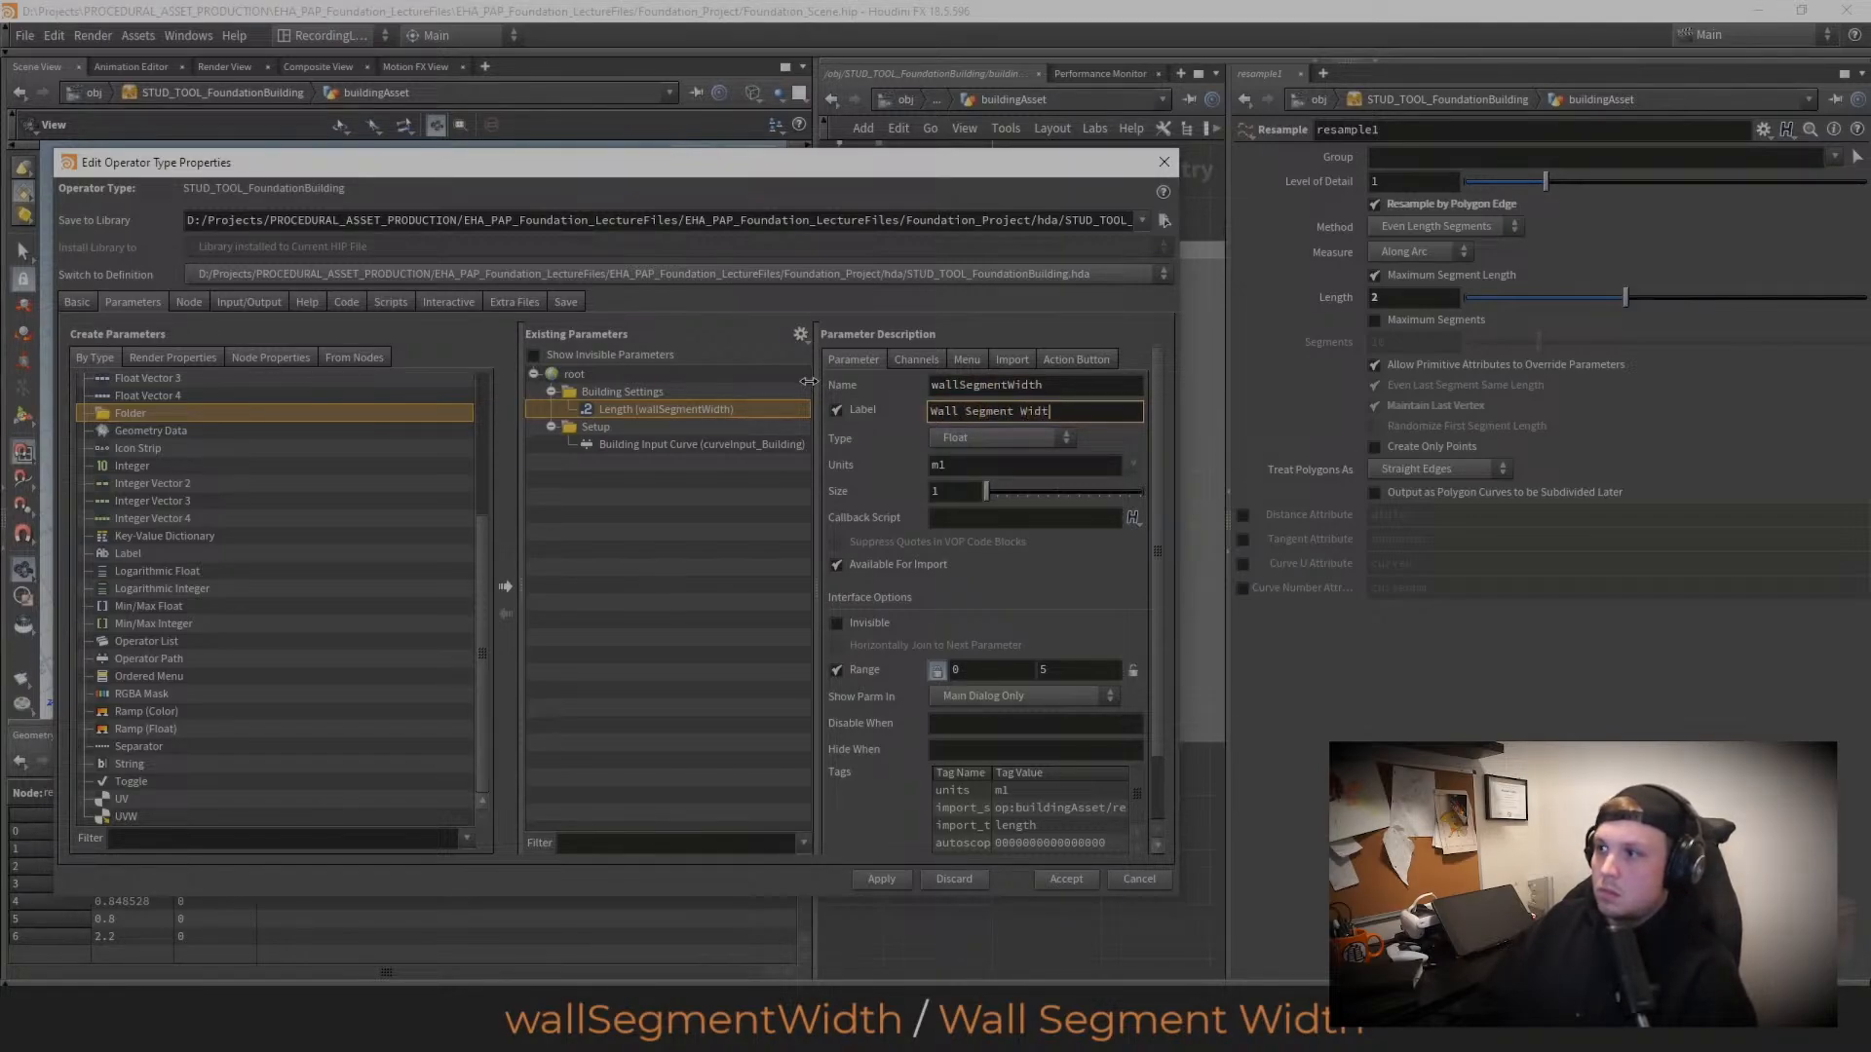
type("h")
key("Return")
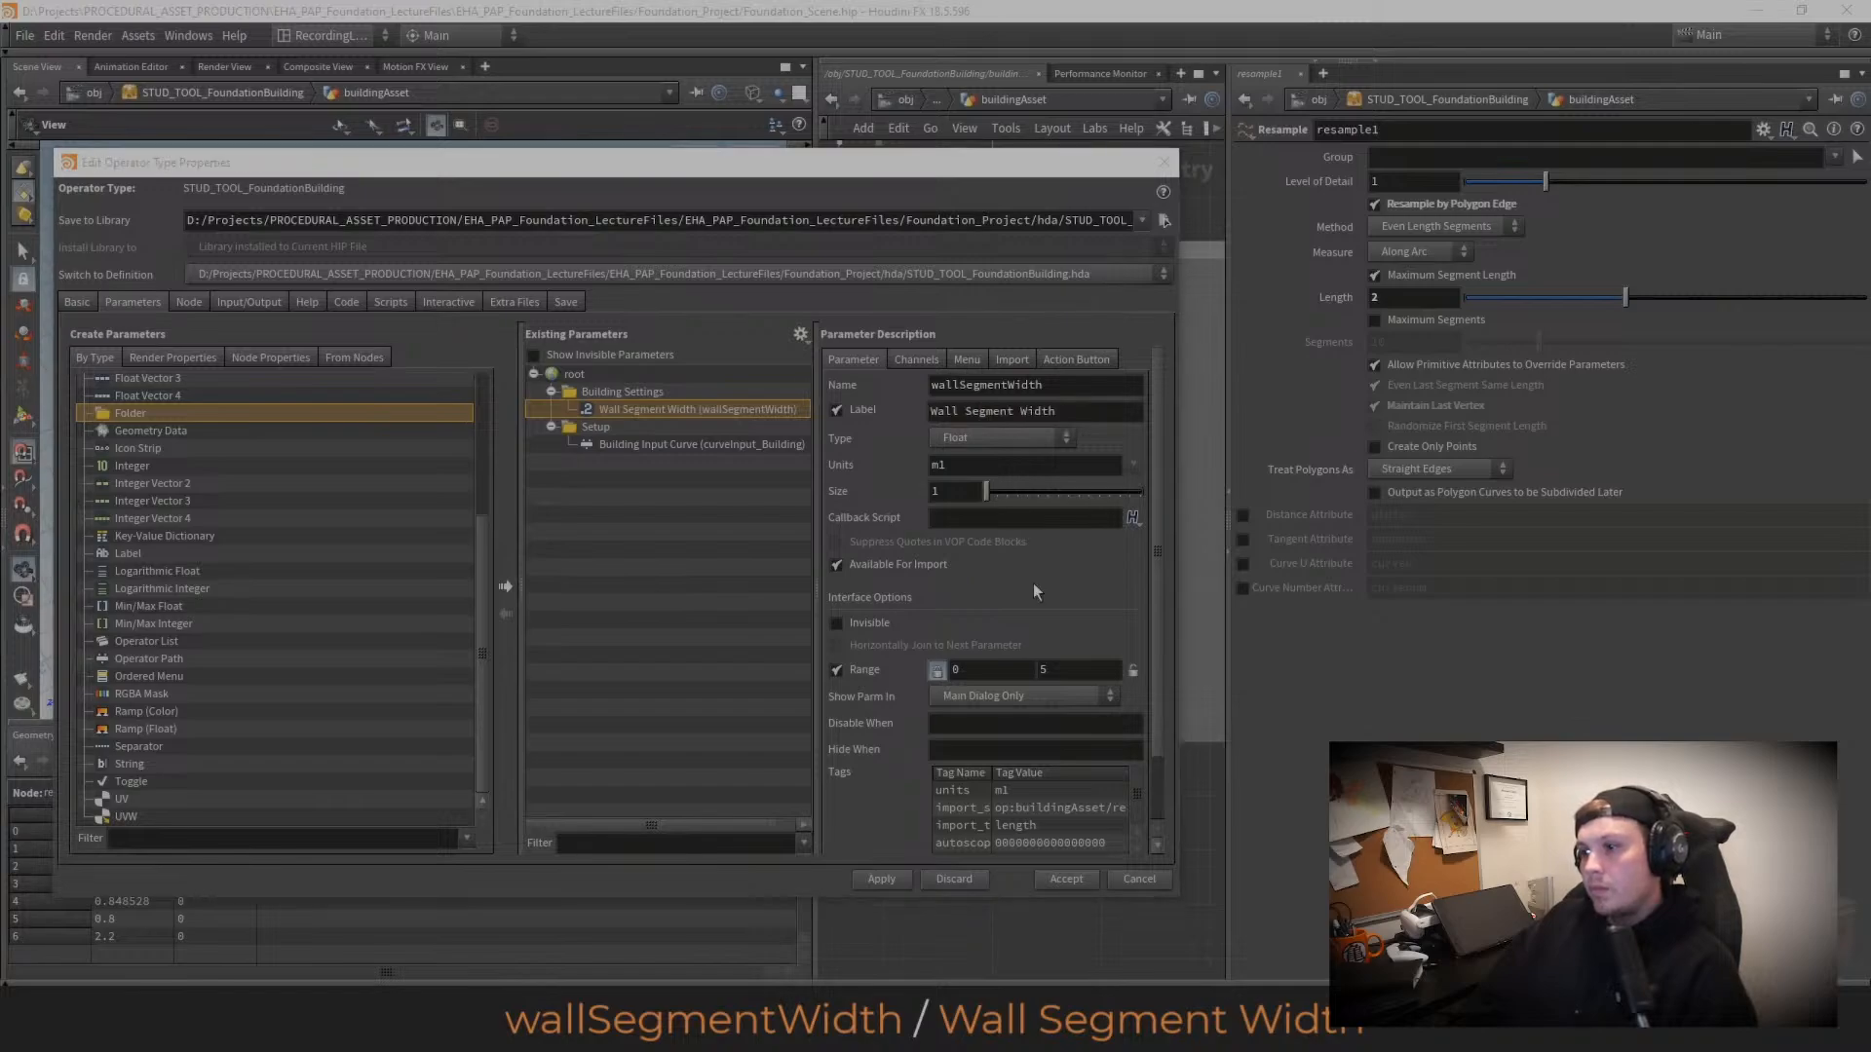
Step: Set the Wall Segment Width range minimum to 1, check its default value, apply the changes and close the type properties
left_click(971, 664)
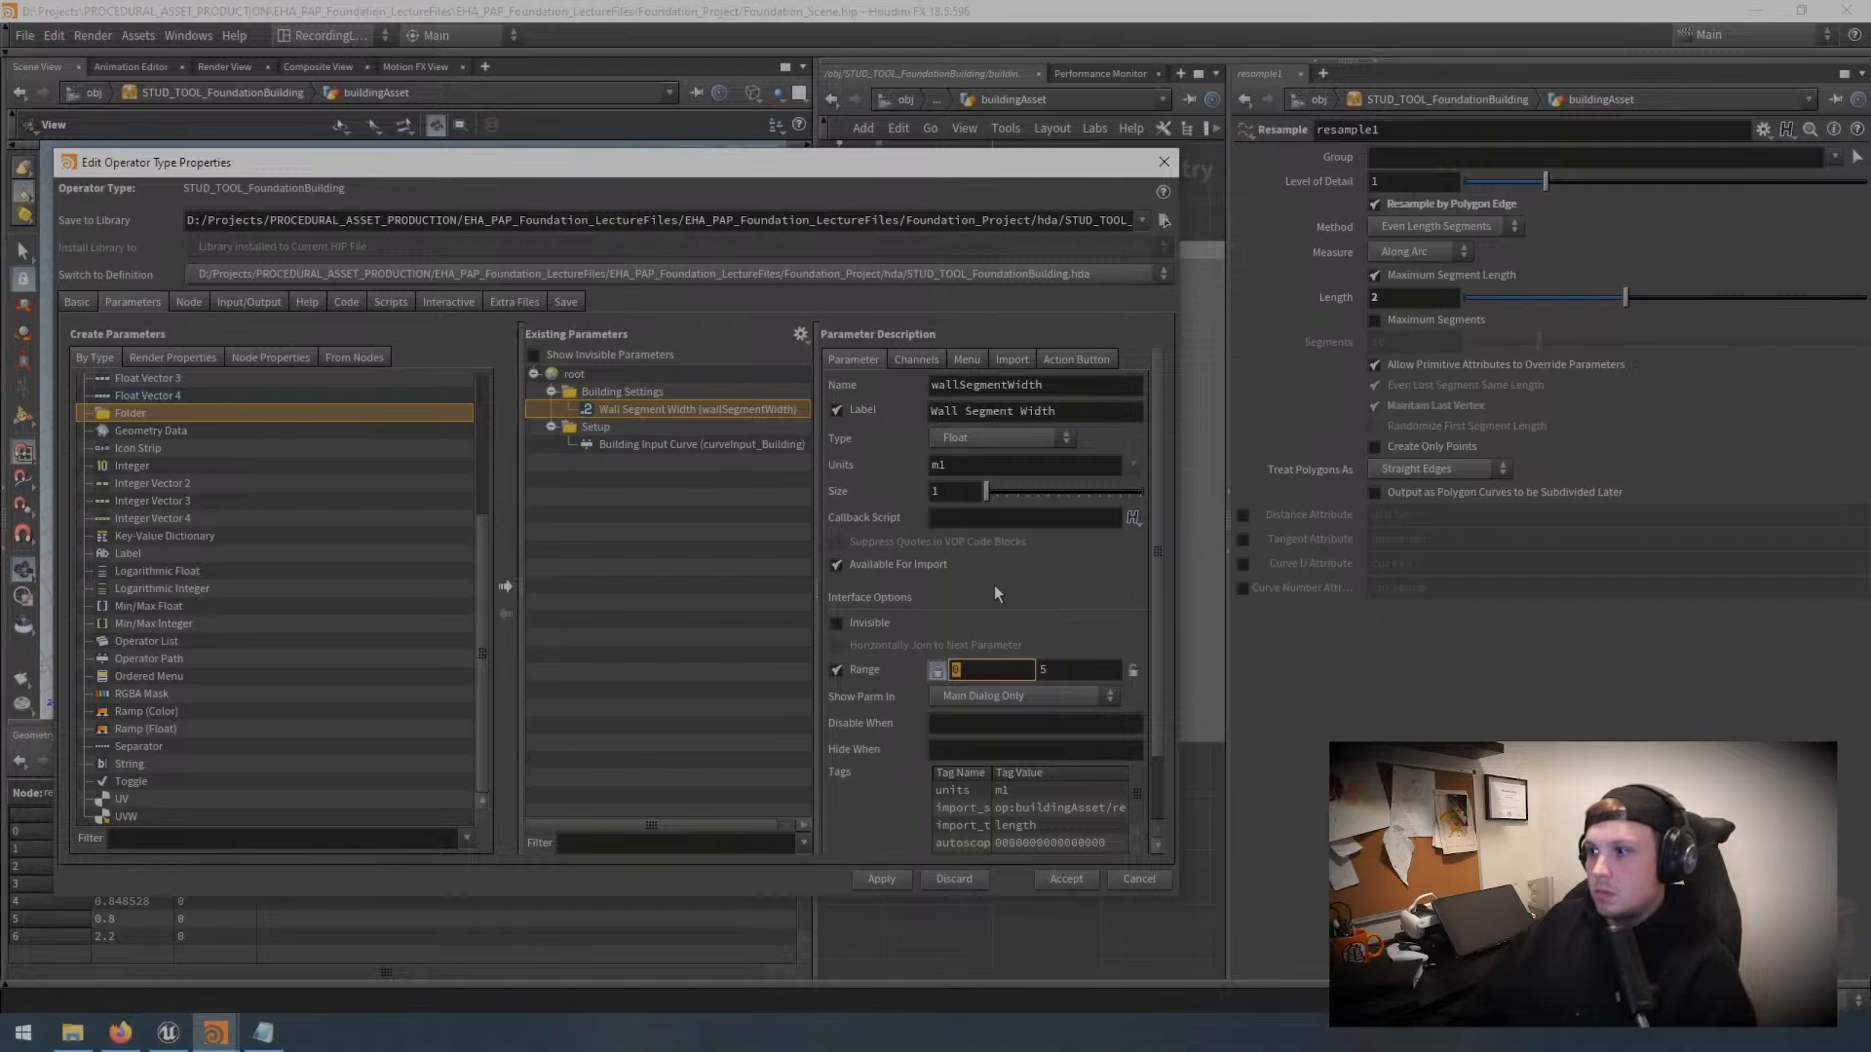
type("1")
key("Return")
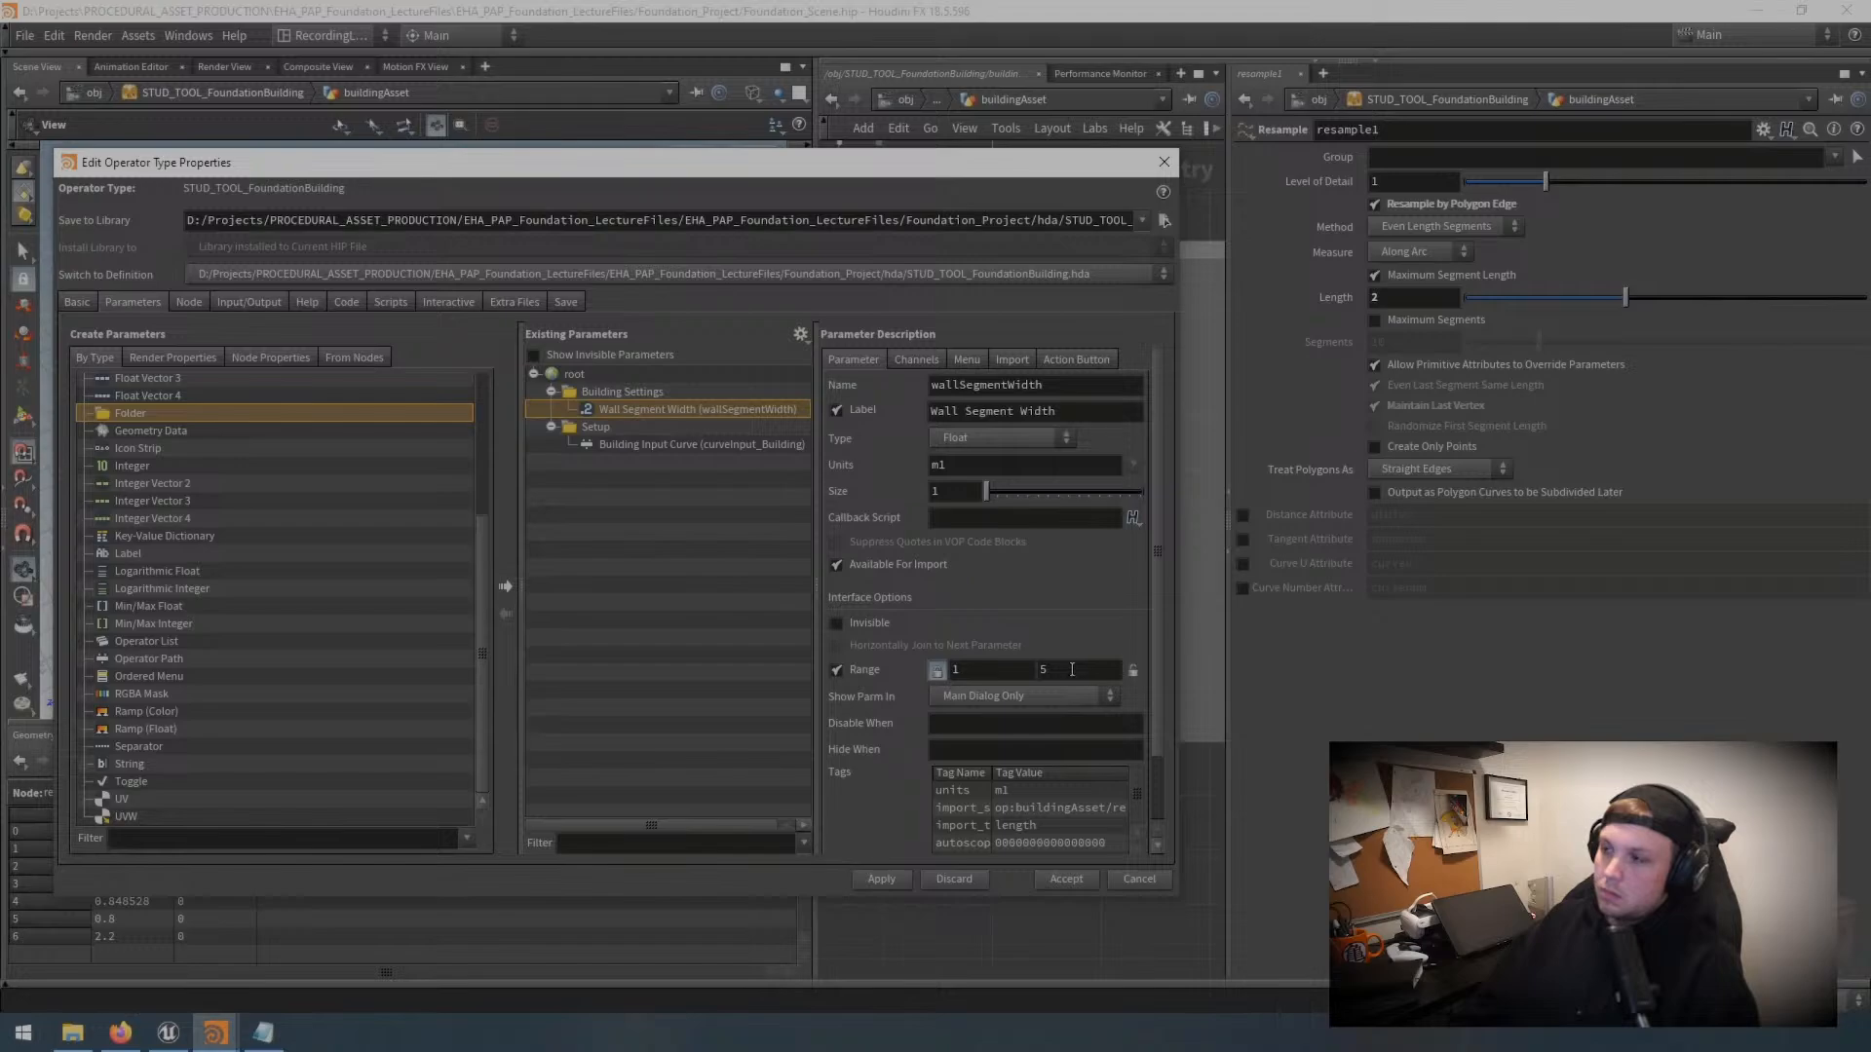
left_click(904, 363)
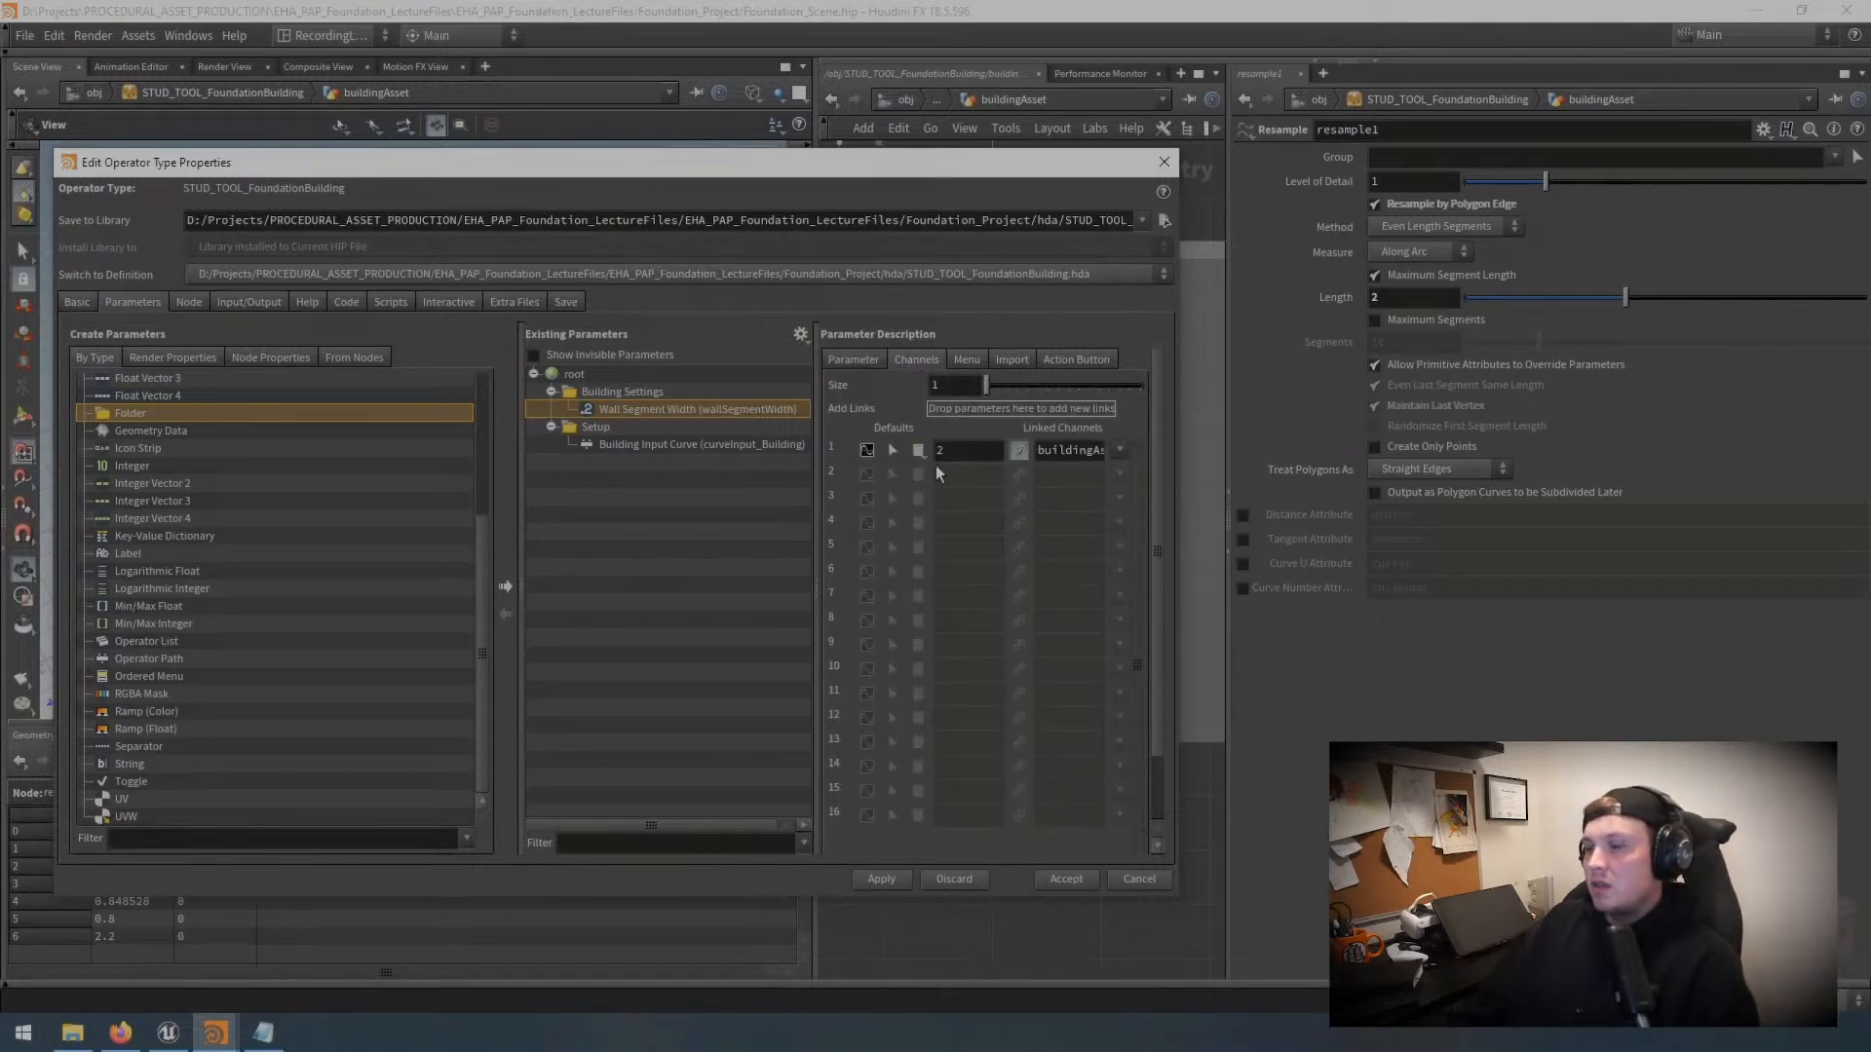
double_click(959, 451)
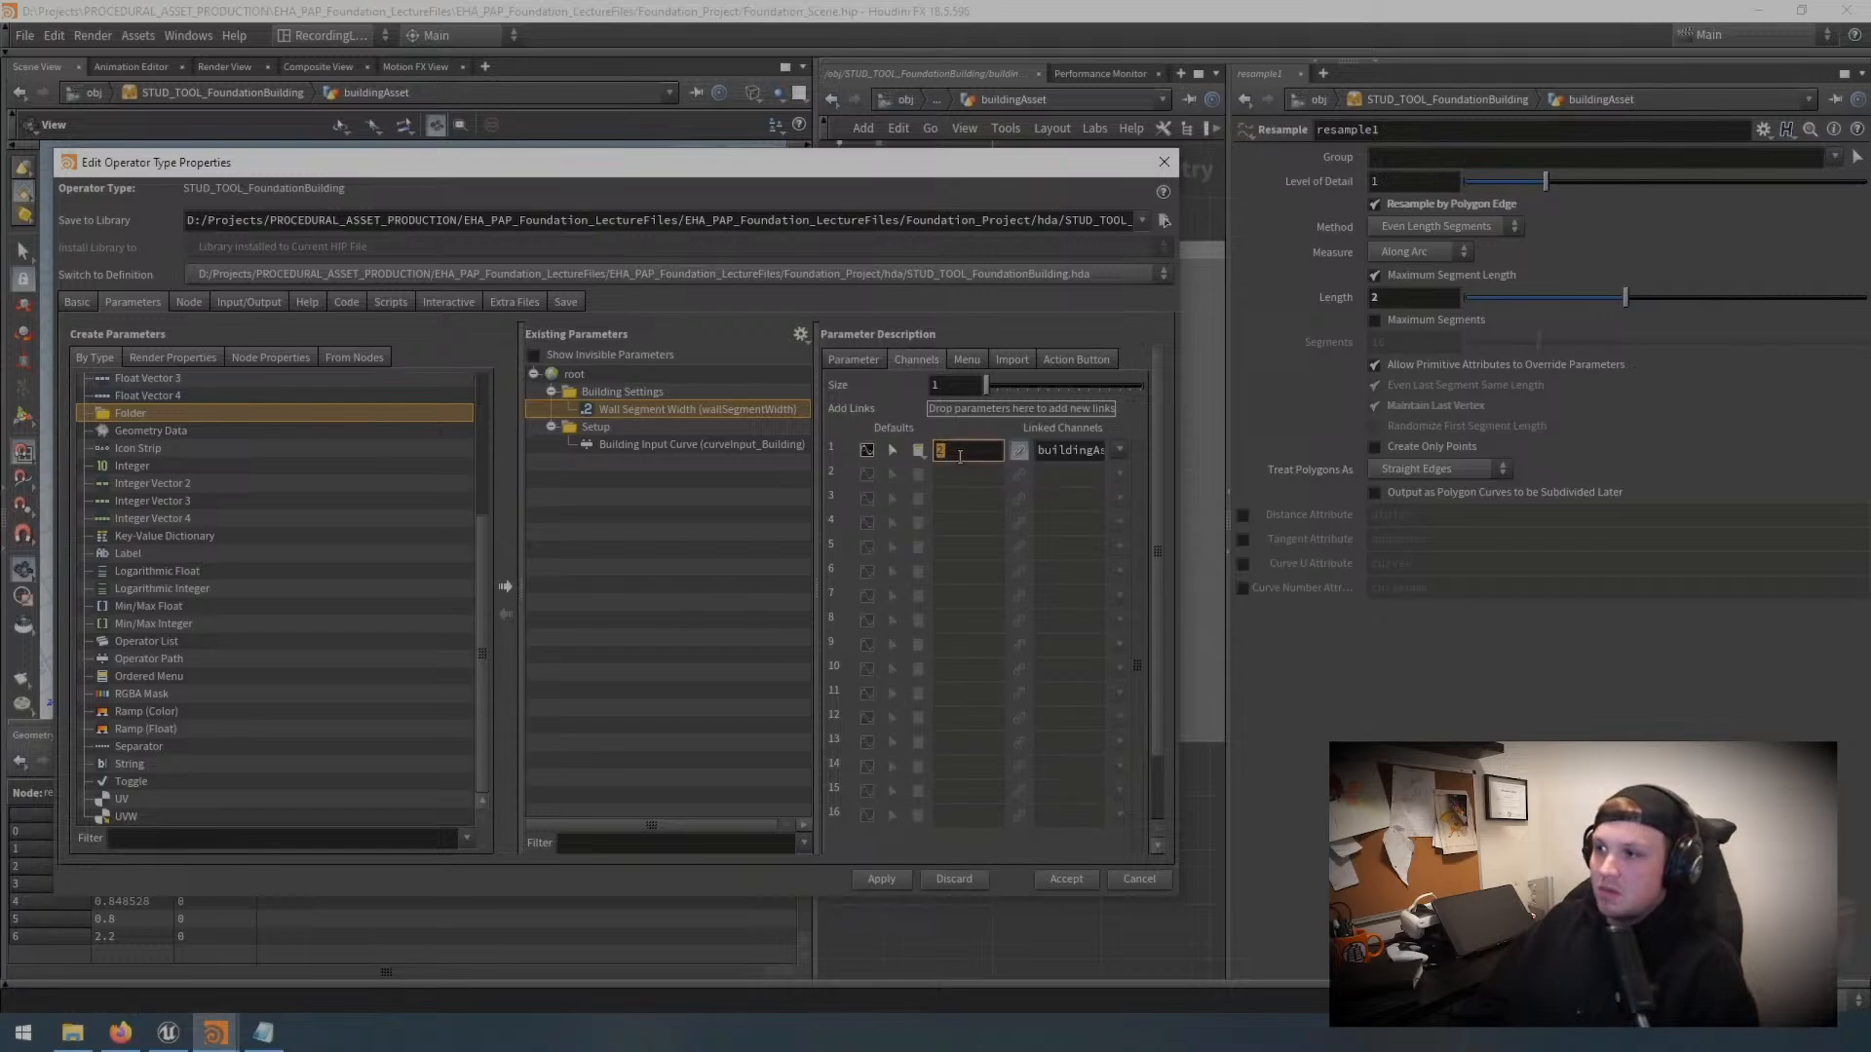
left_click(894, 880)
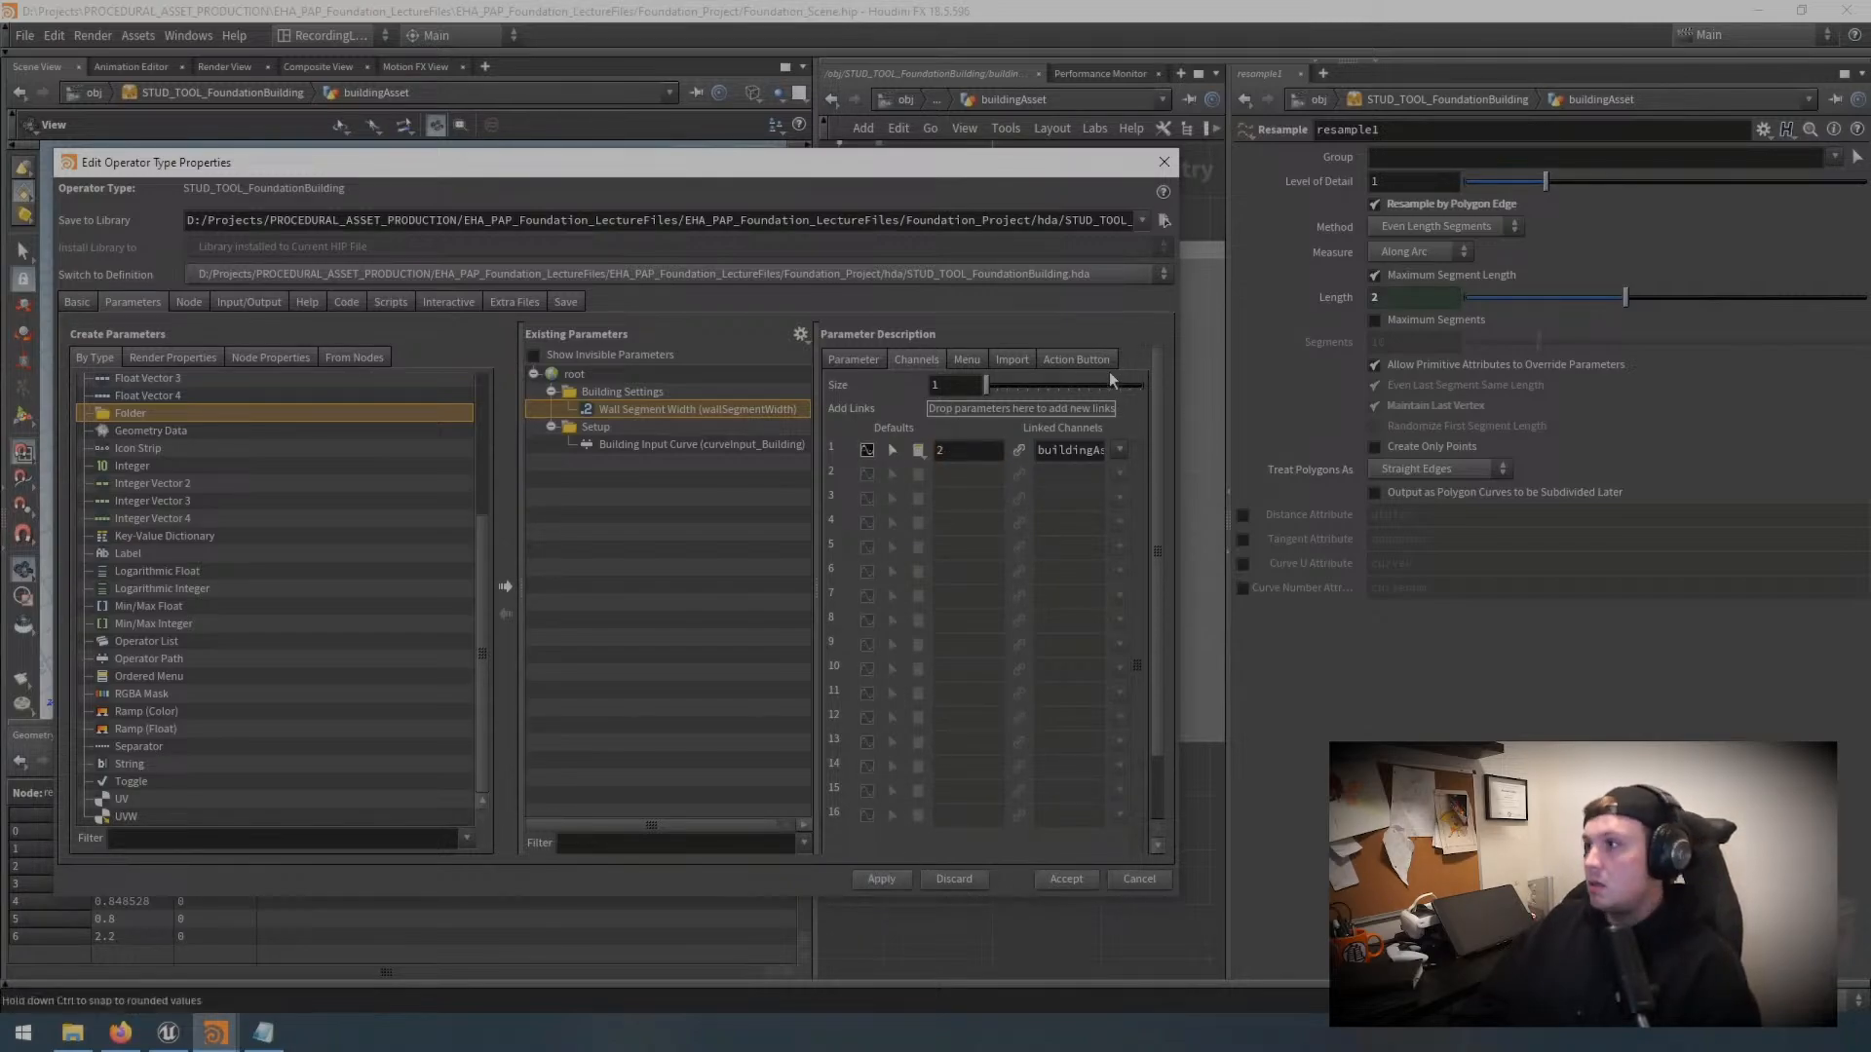
left_click(1164, 163)
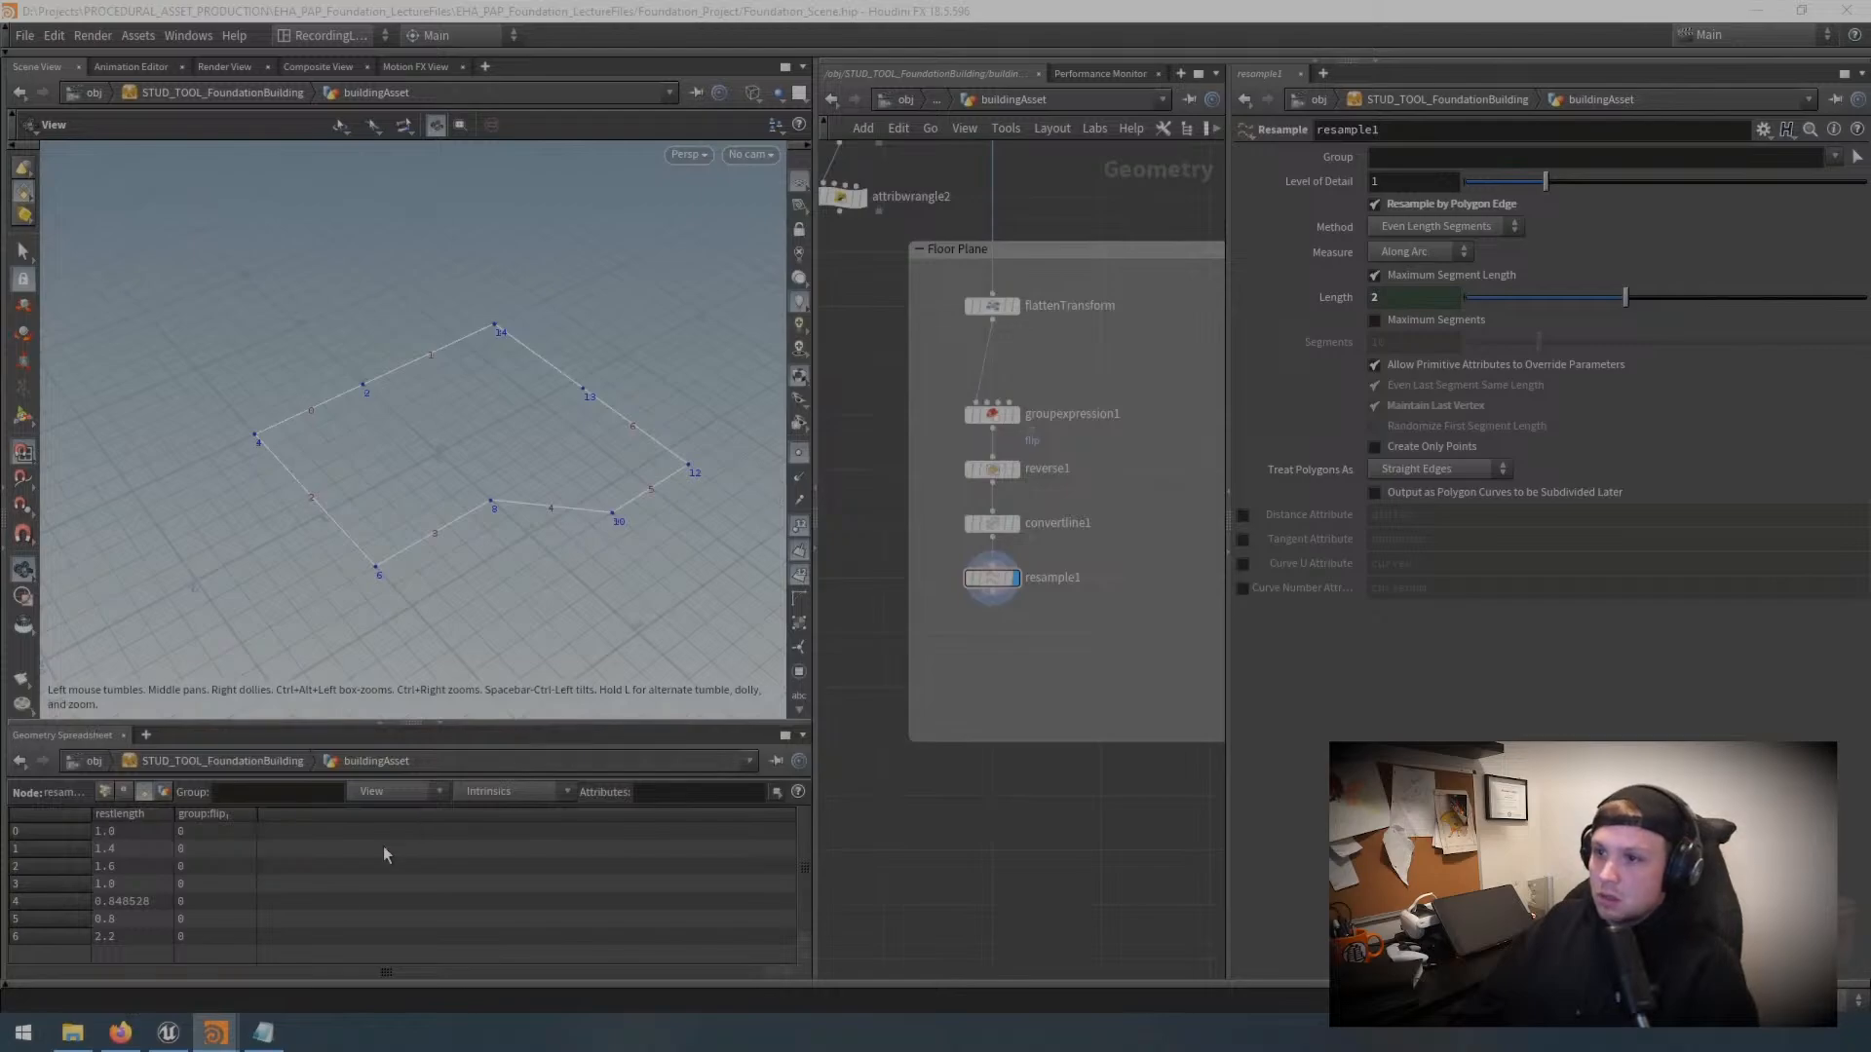
Step: Bring up the asset's floating parameter window beside the network, try other Wall Segment Width values and return it to 2
mouse_move(212, 1034)
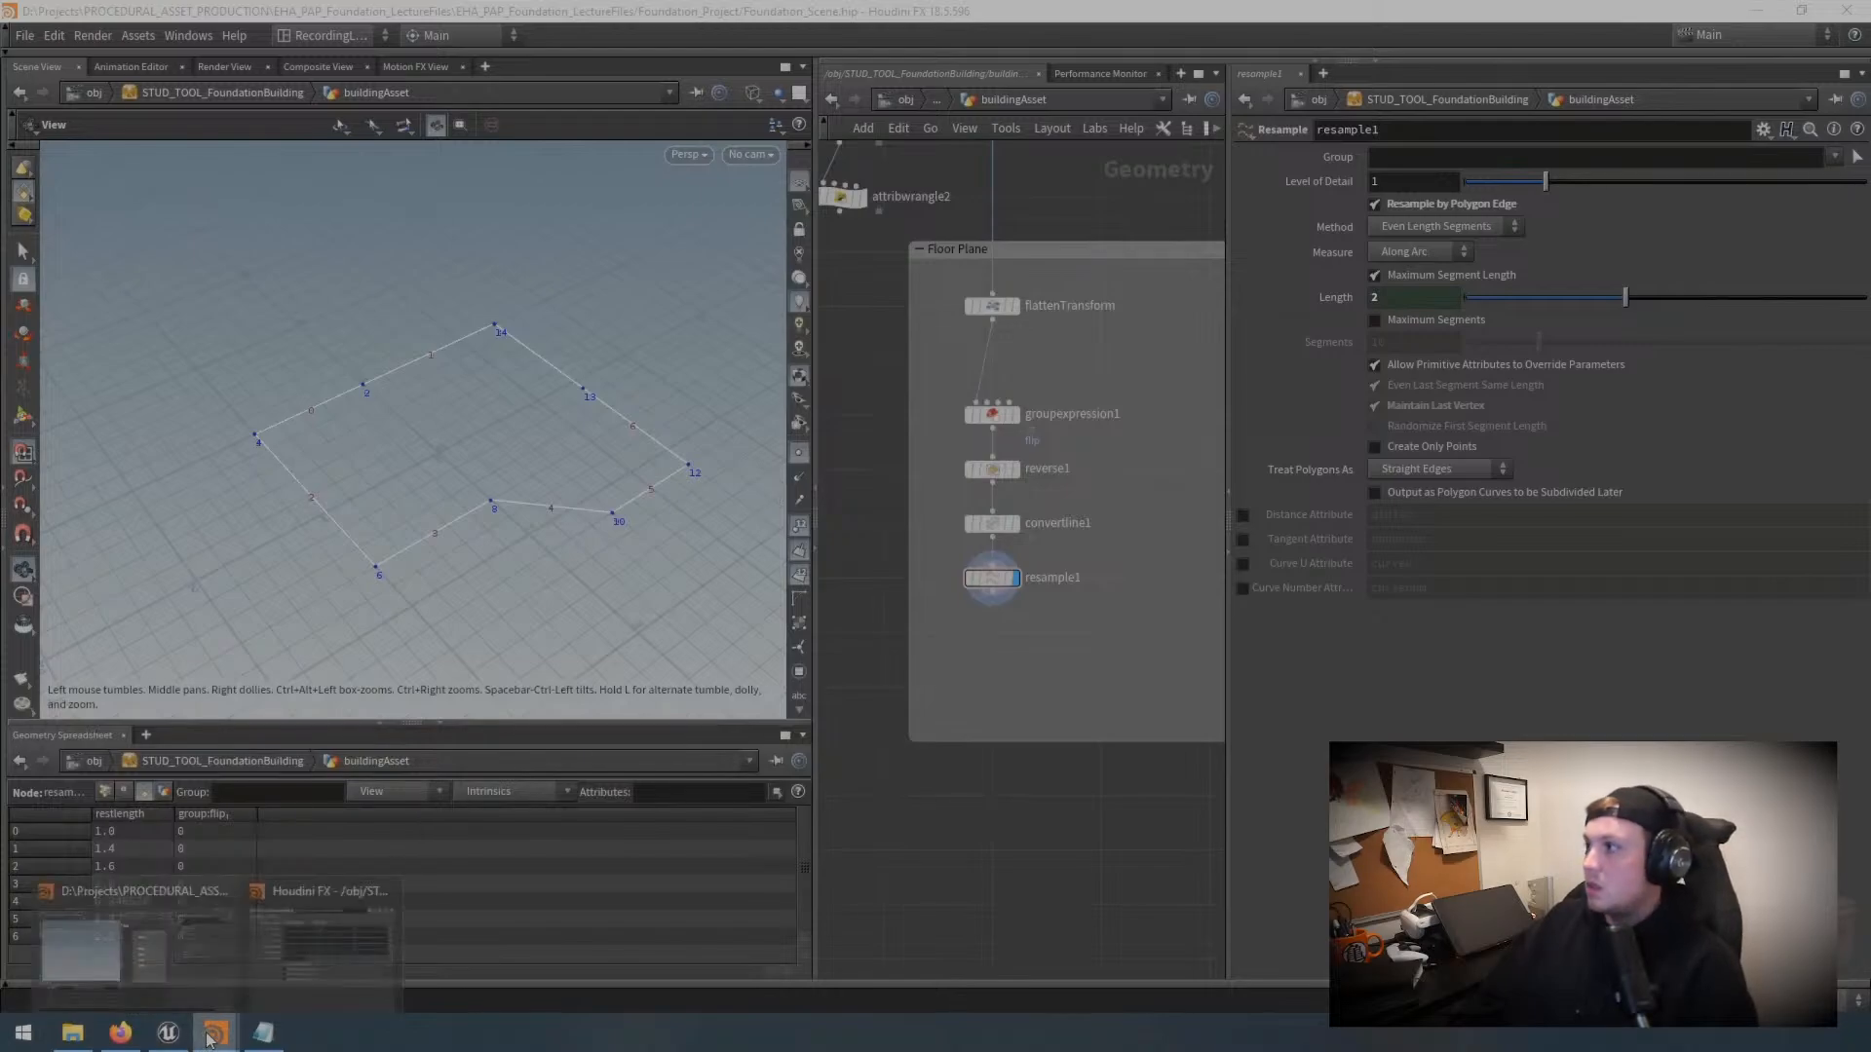
left_click(308, 960)
left_click_drag(573, 337, 387, 231)
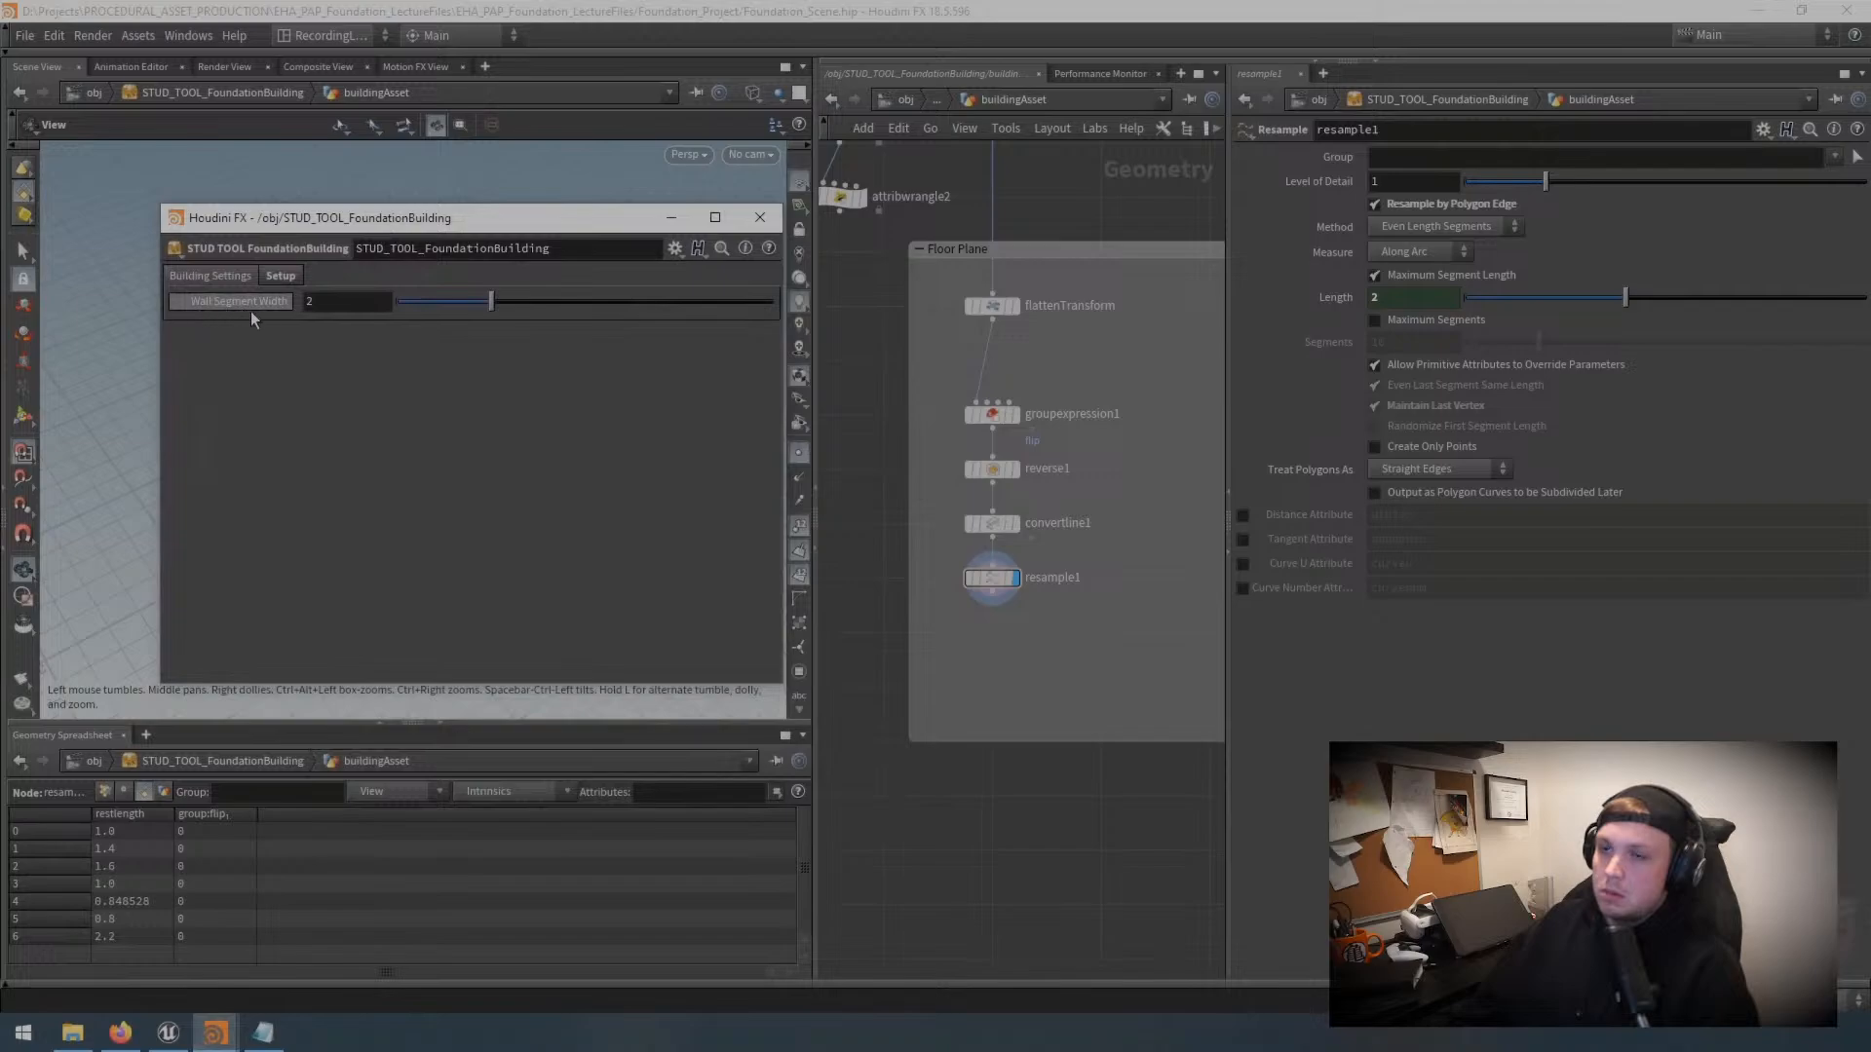
left_click_drag(364, 220, 1280, 687)
left_click_drag(562, 534, 577, 538)
mouse_move(1331, 773)
left_mouse_down()
mouse_move(1306, 780)
mouse_move(1353, 793)
mouse_move(1320, 767)
left_mouse_up()
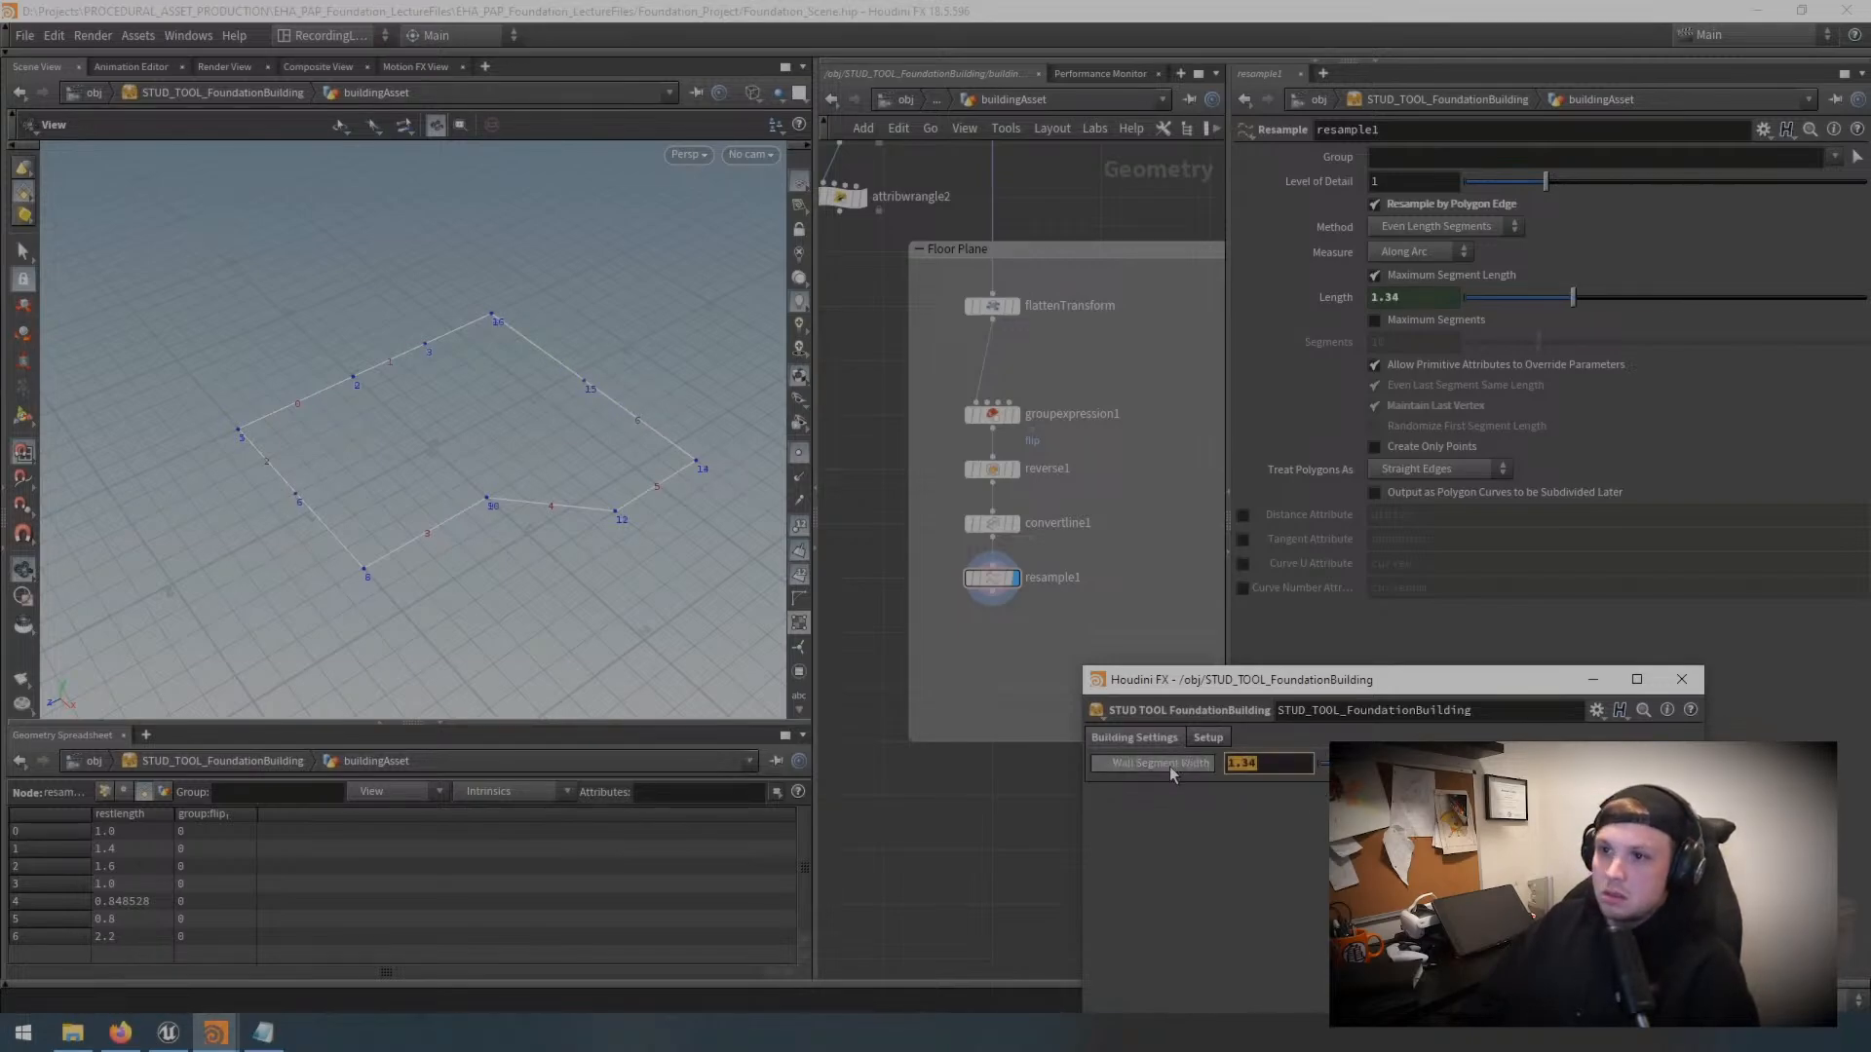
type("2")
key("Return")
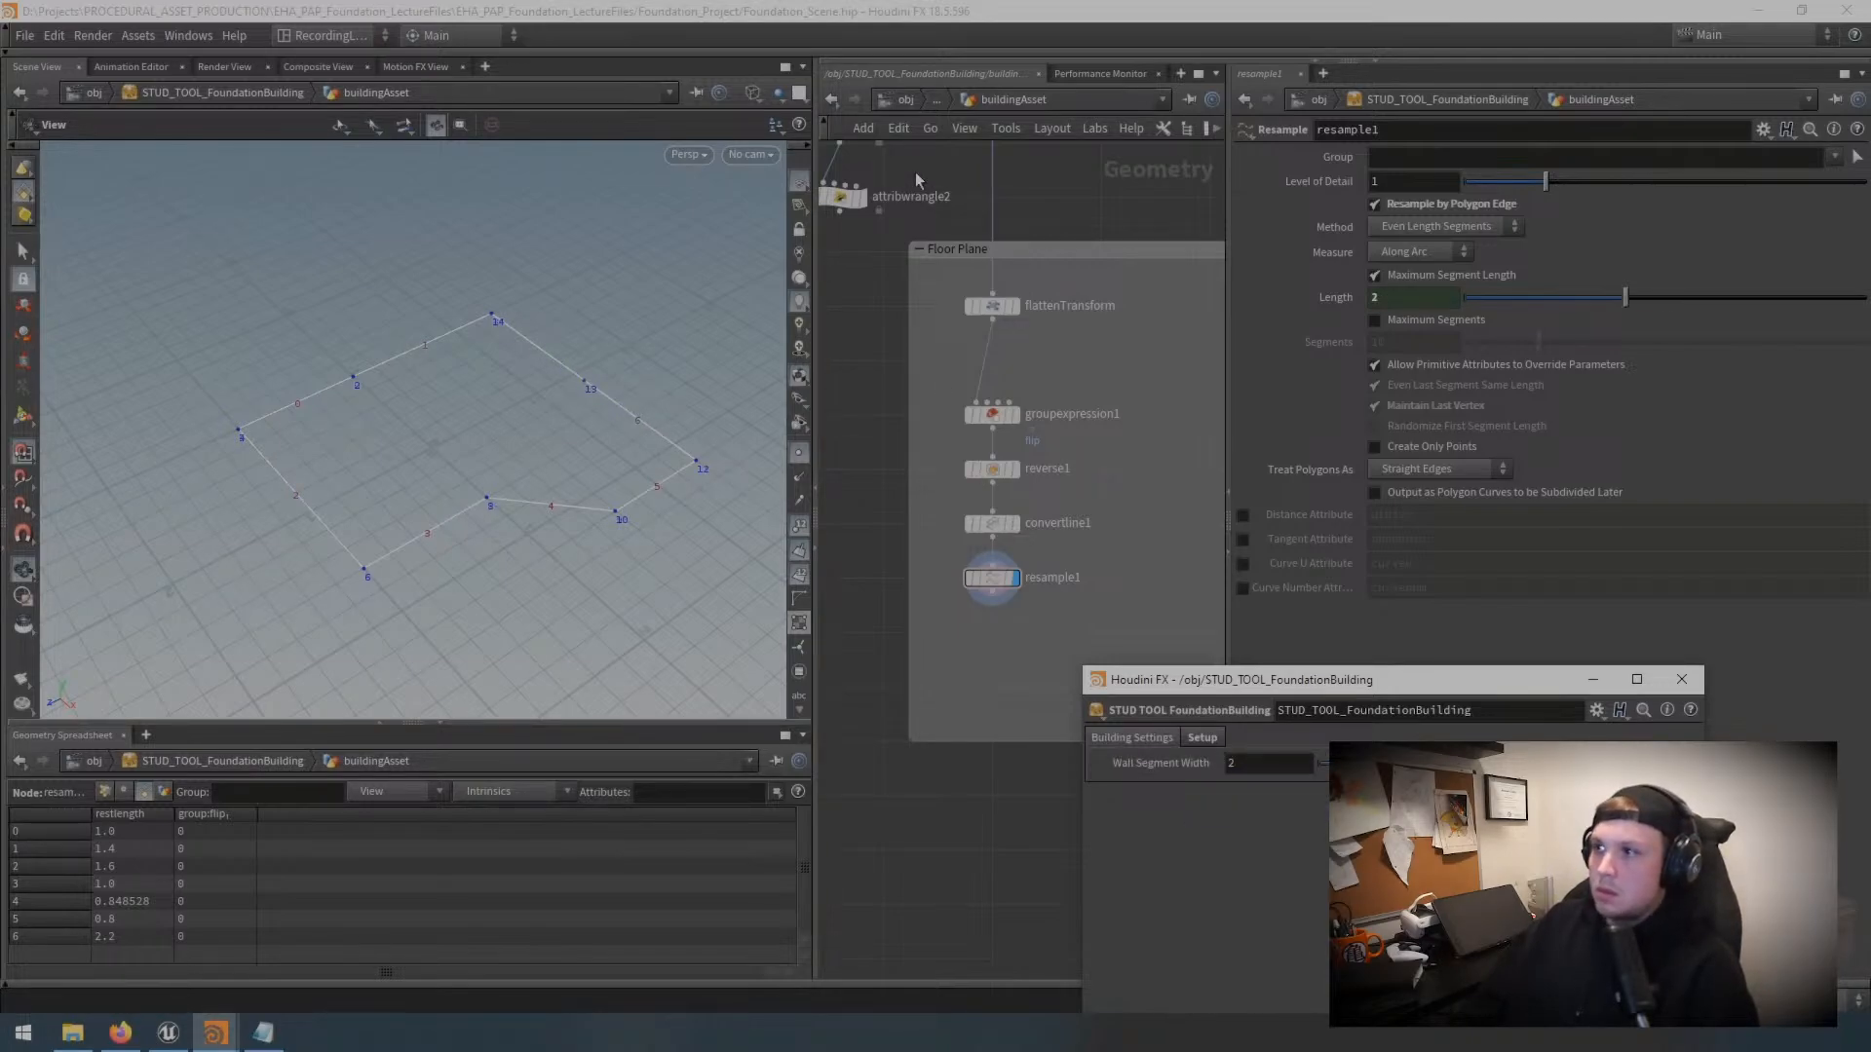
Step: Go into the buildingShape object, edit curve1 with its handles and move point 1 out to x -1, z 2
left_click(900, 101)
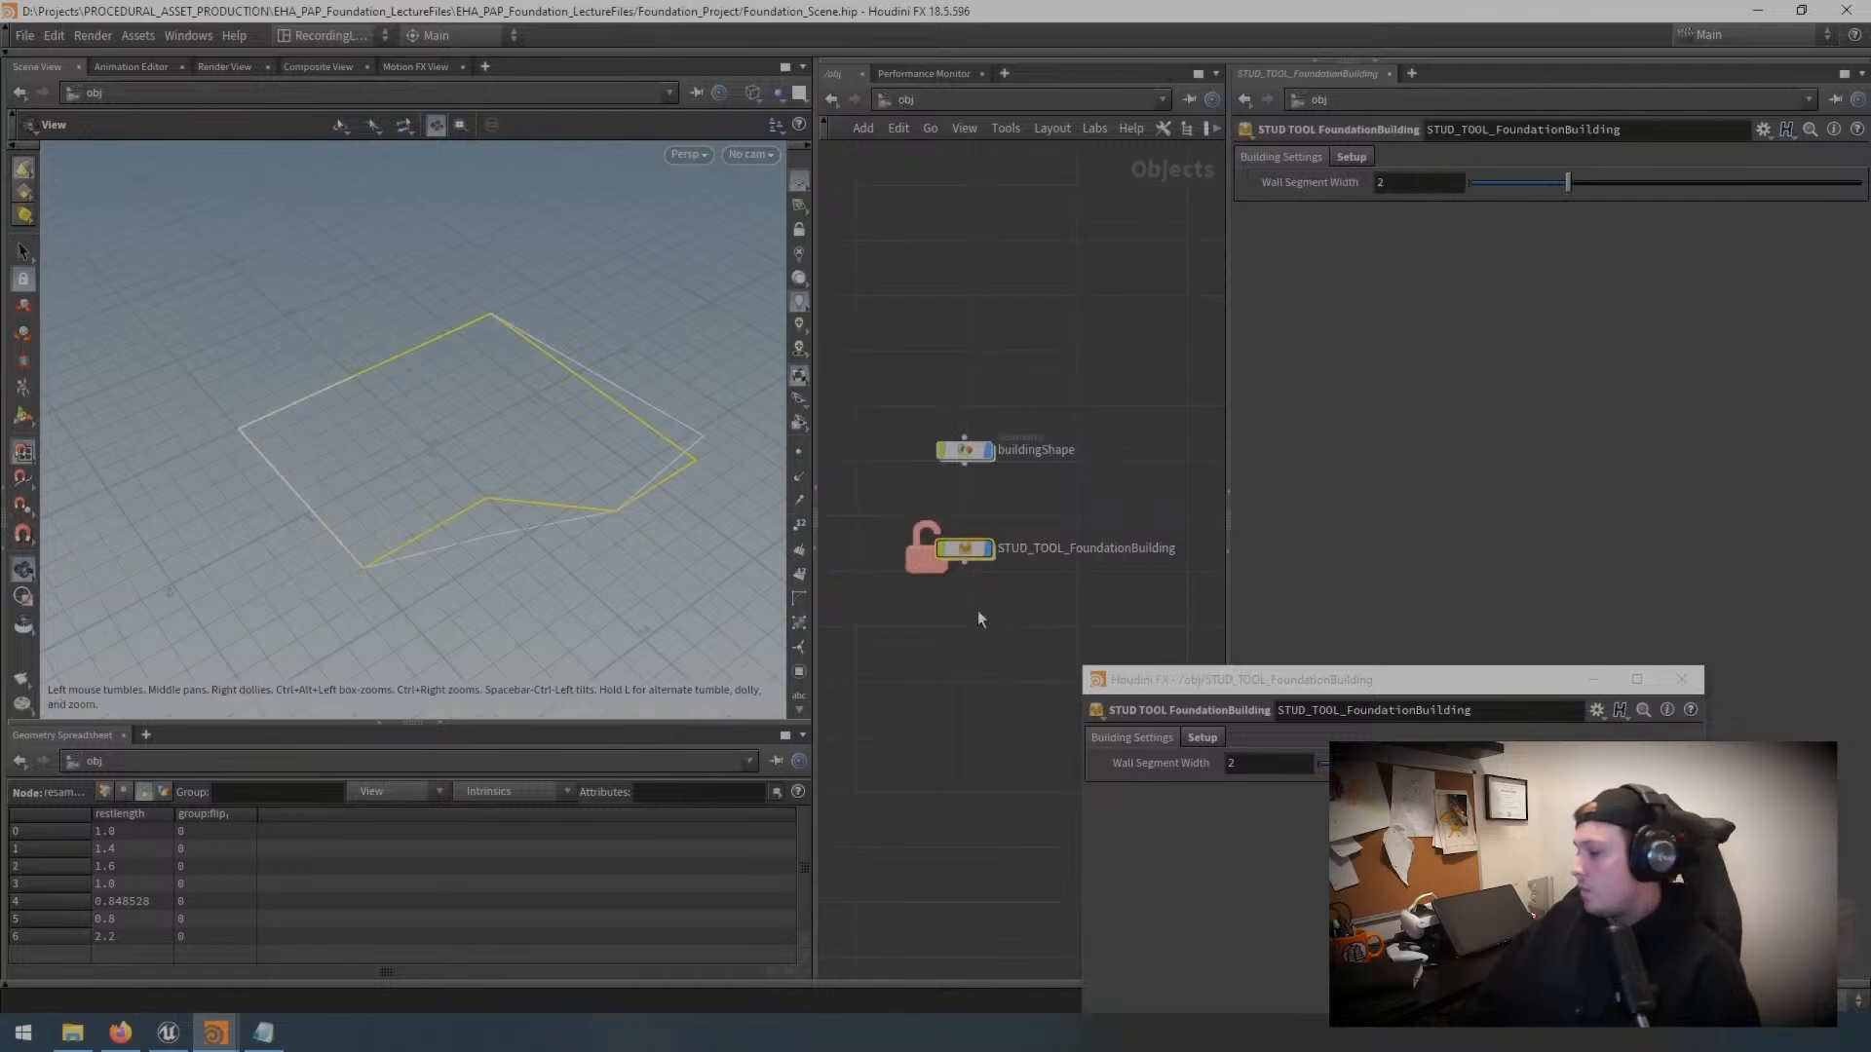
double_click(970, 449)
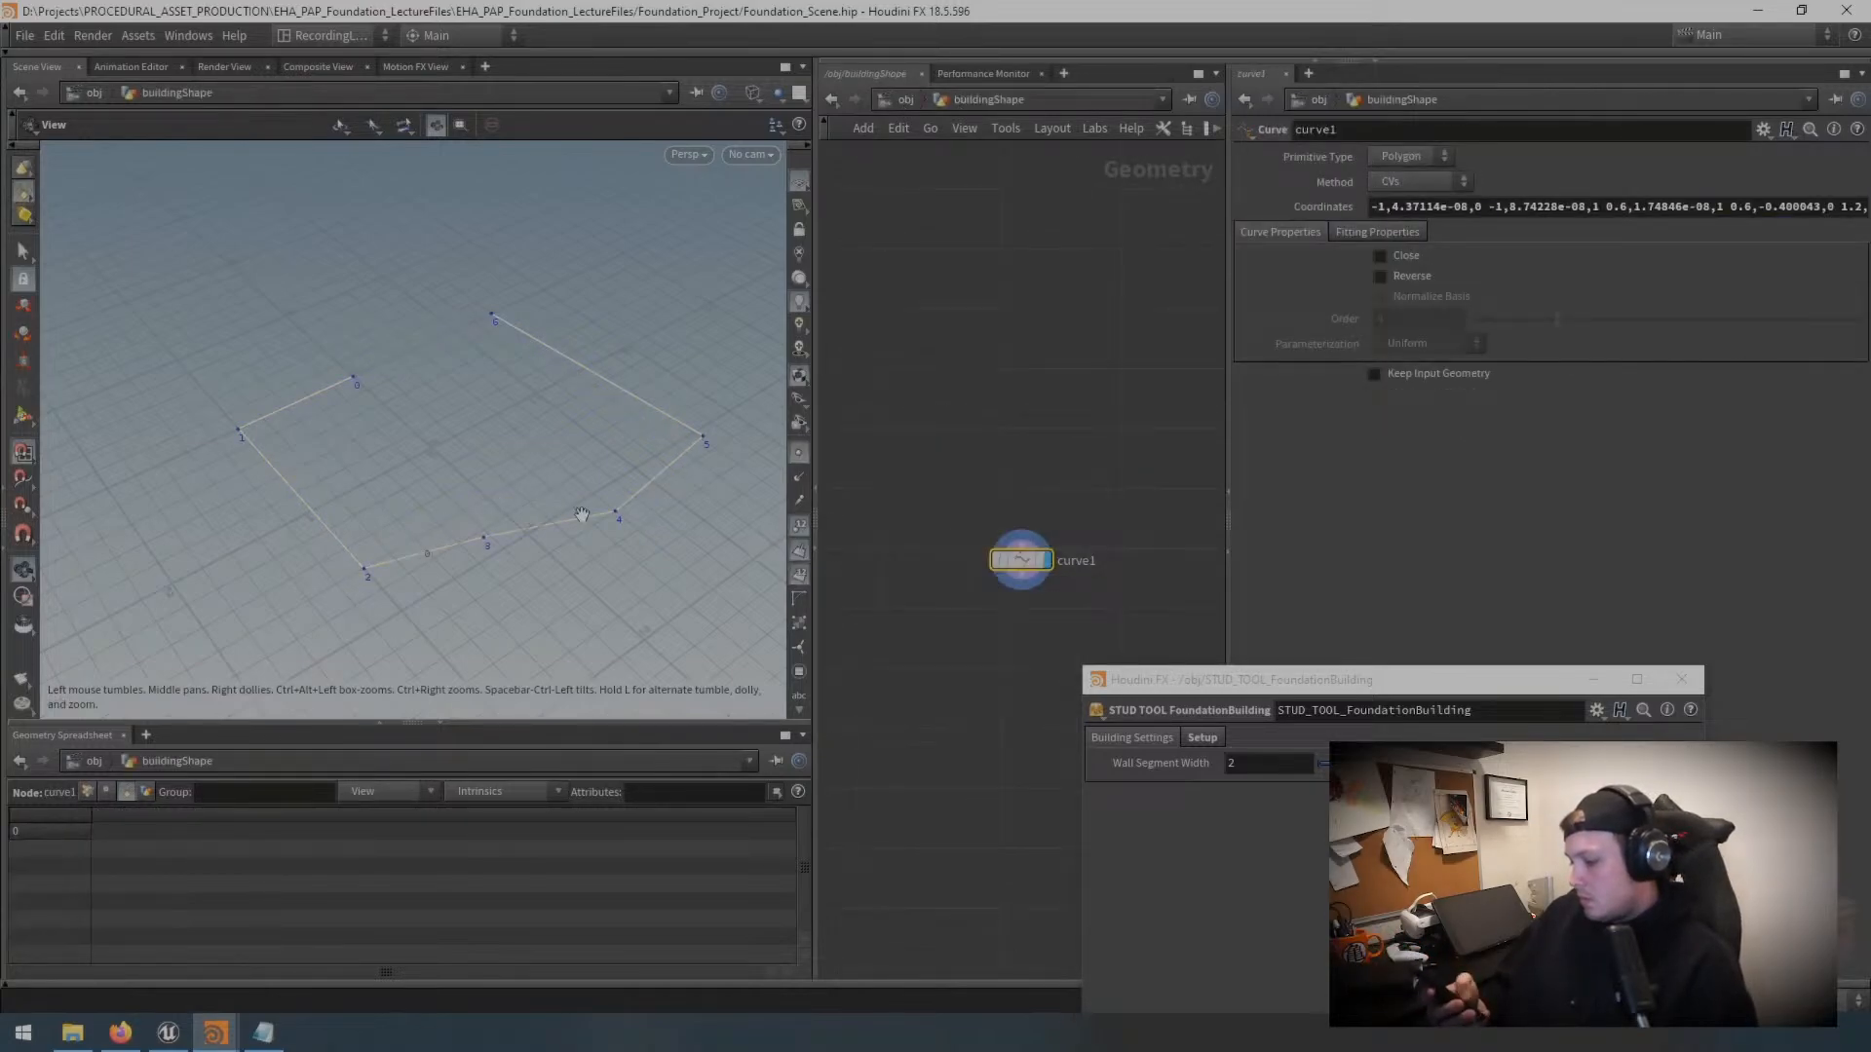
left_click(23, 416)
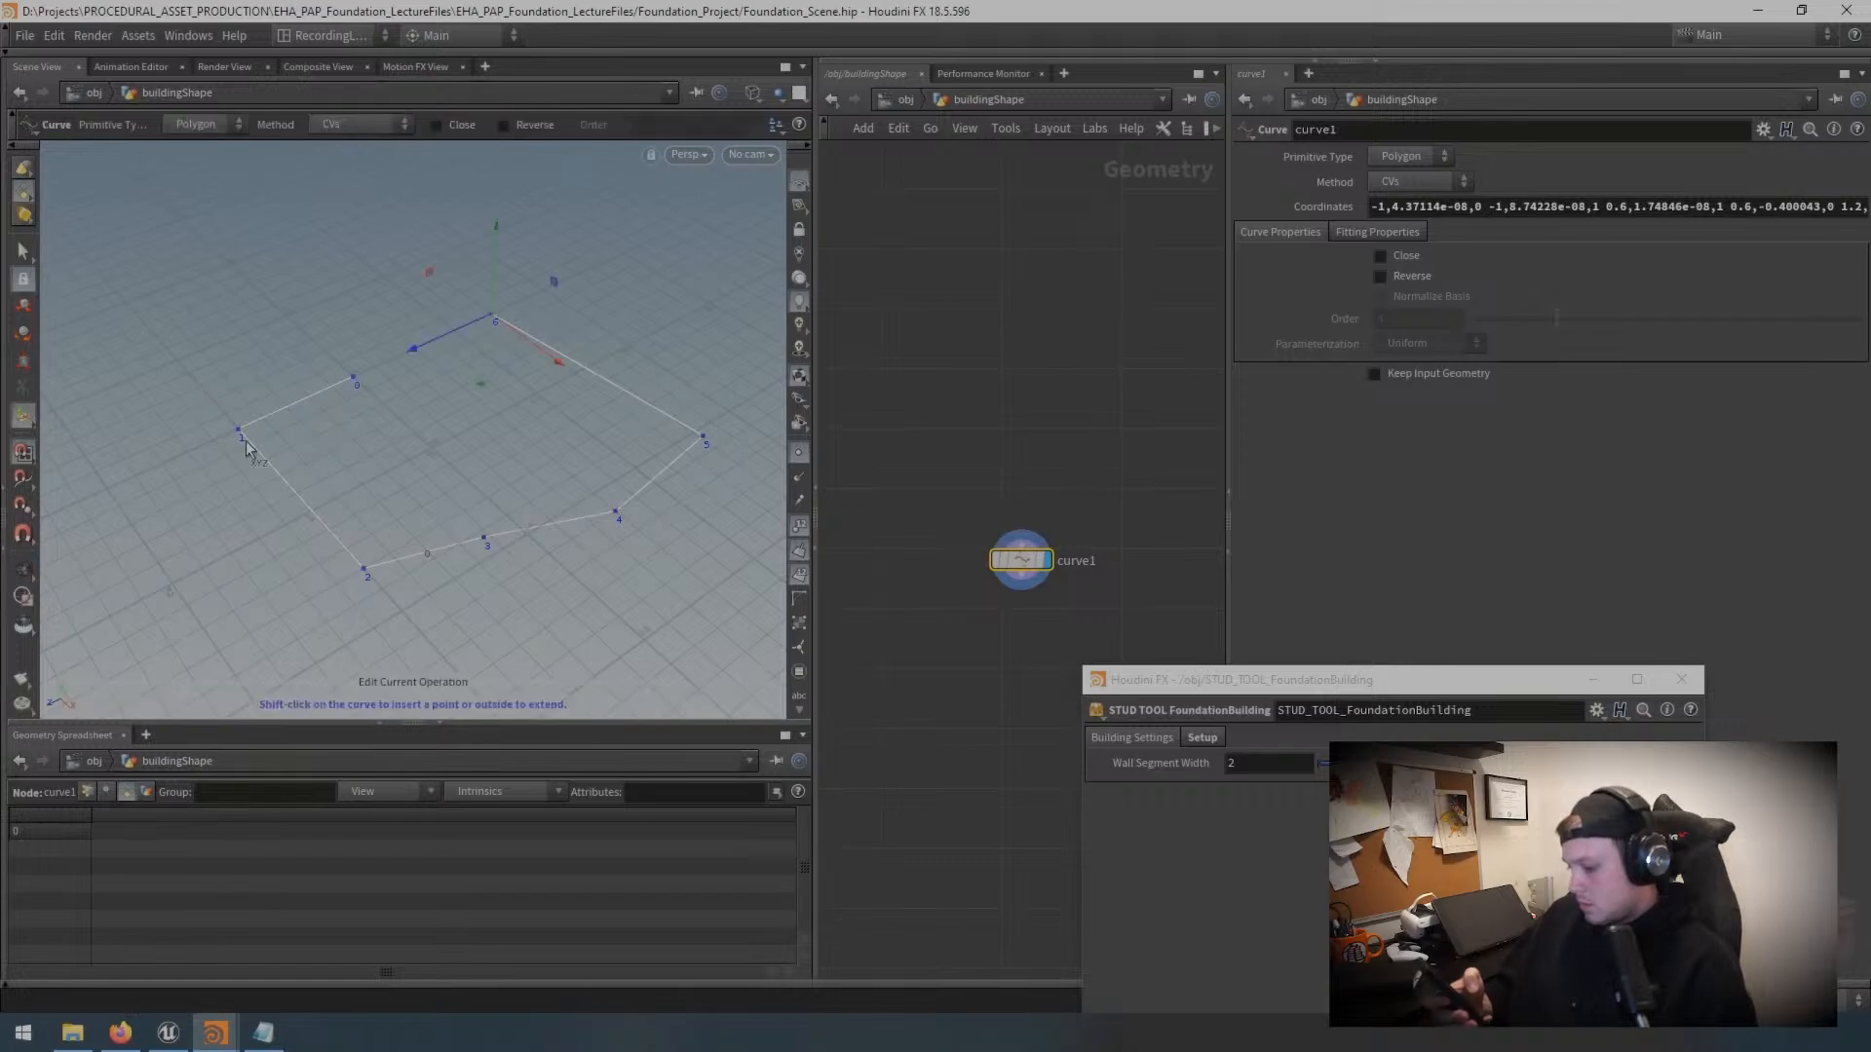
left_click_drag(234, 431, 321, 488)
key("Escape")
key("Return")
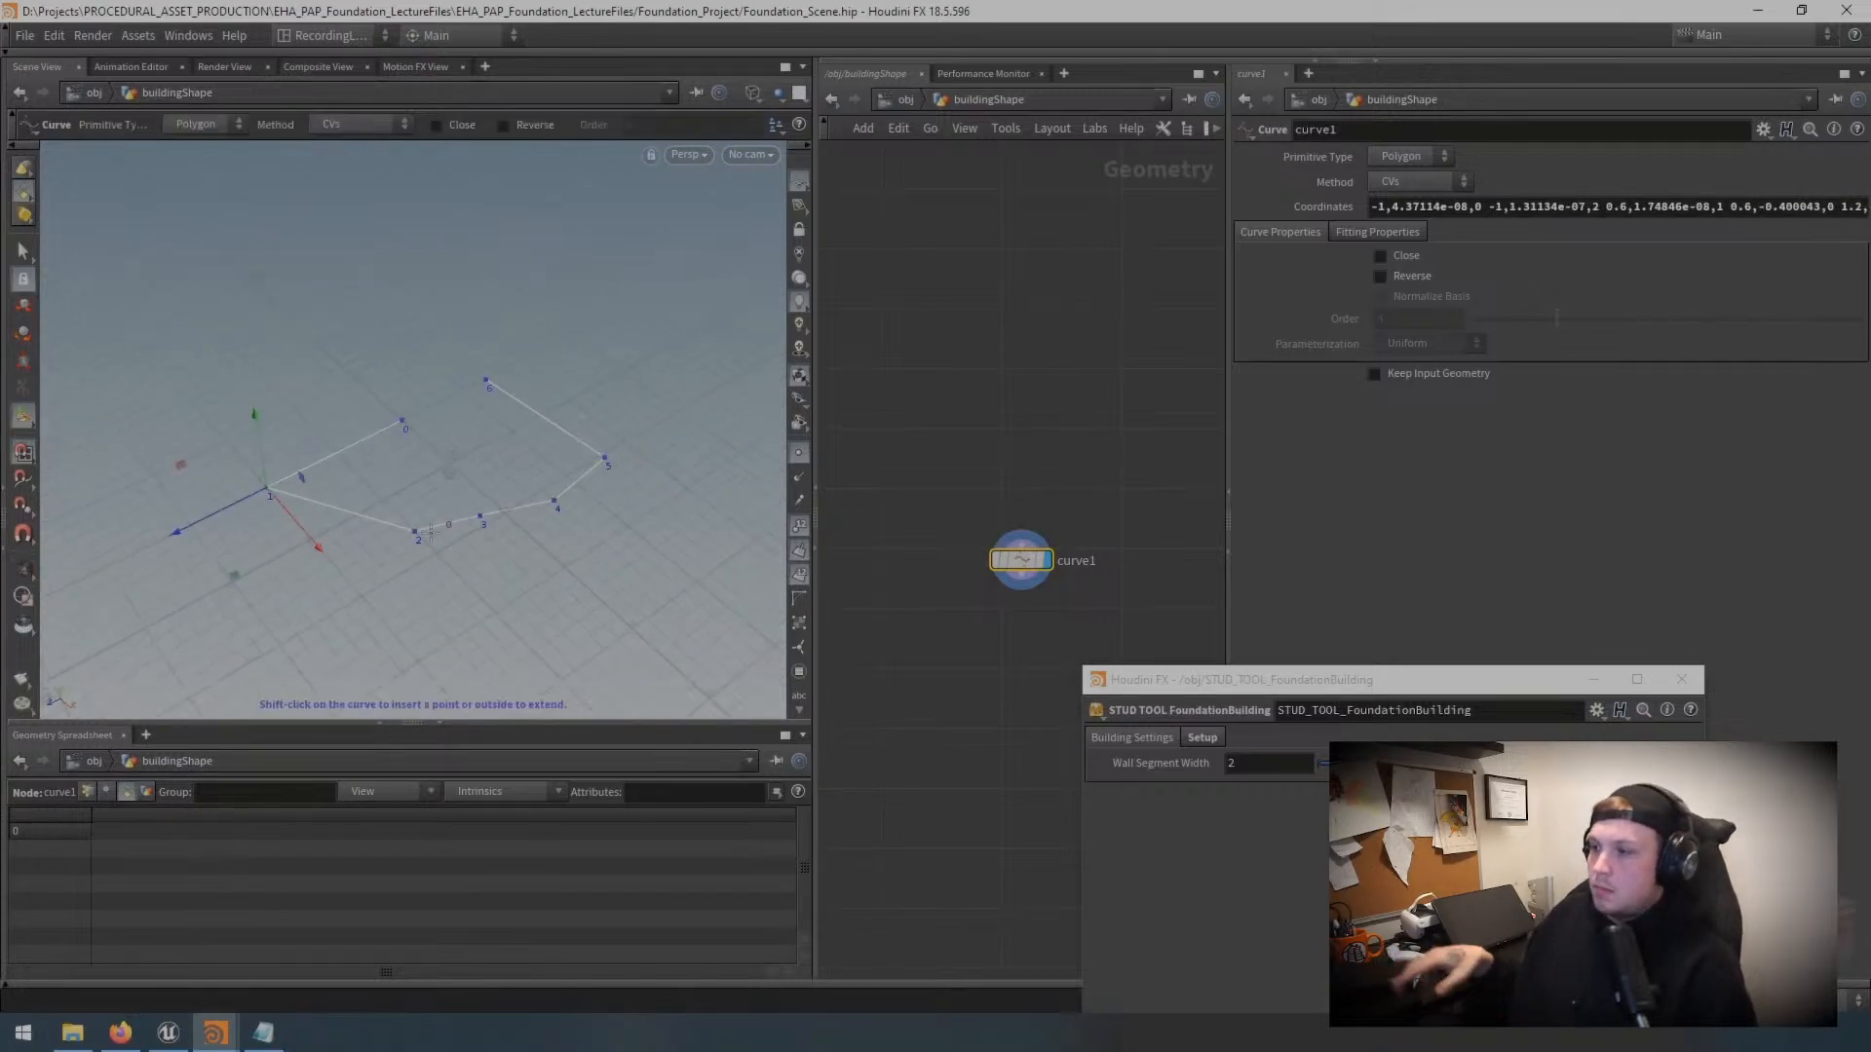
Step: Reposition further points of curve1 to widen the building outline, with point 2 at x 1, z 2 and point 3 at x 1, z 0.6
left_click_drag(395, 552, 361, 606)
left_click_drag(479, 517, 673, 560)
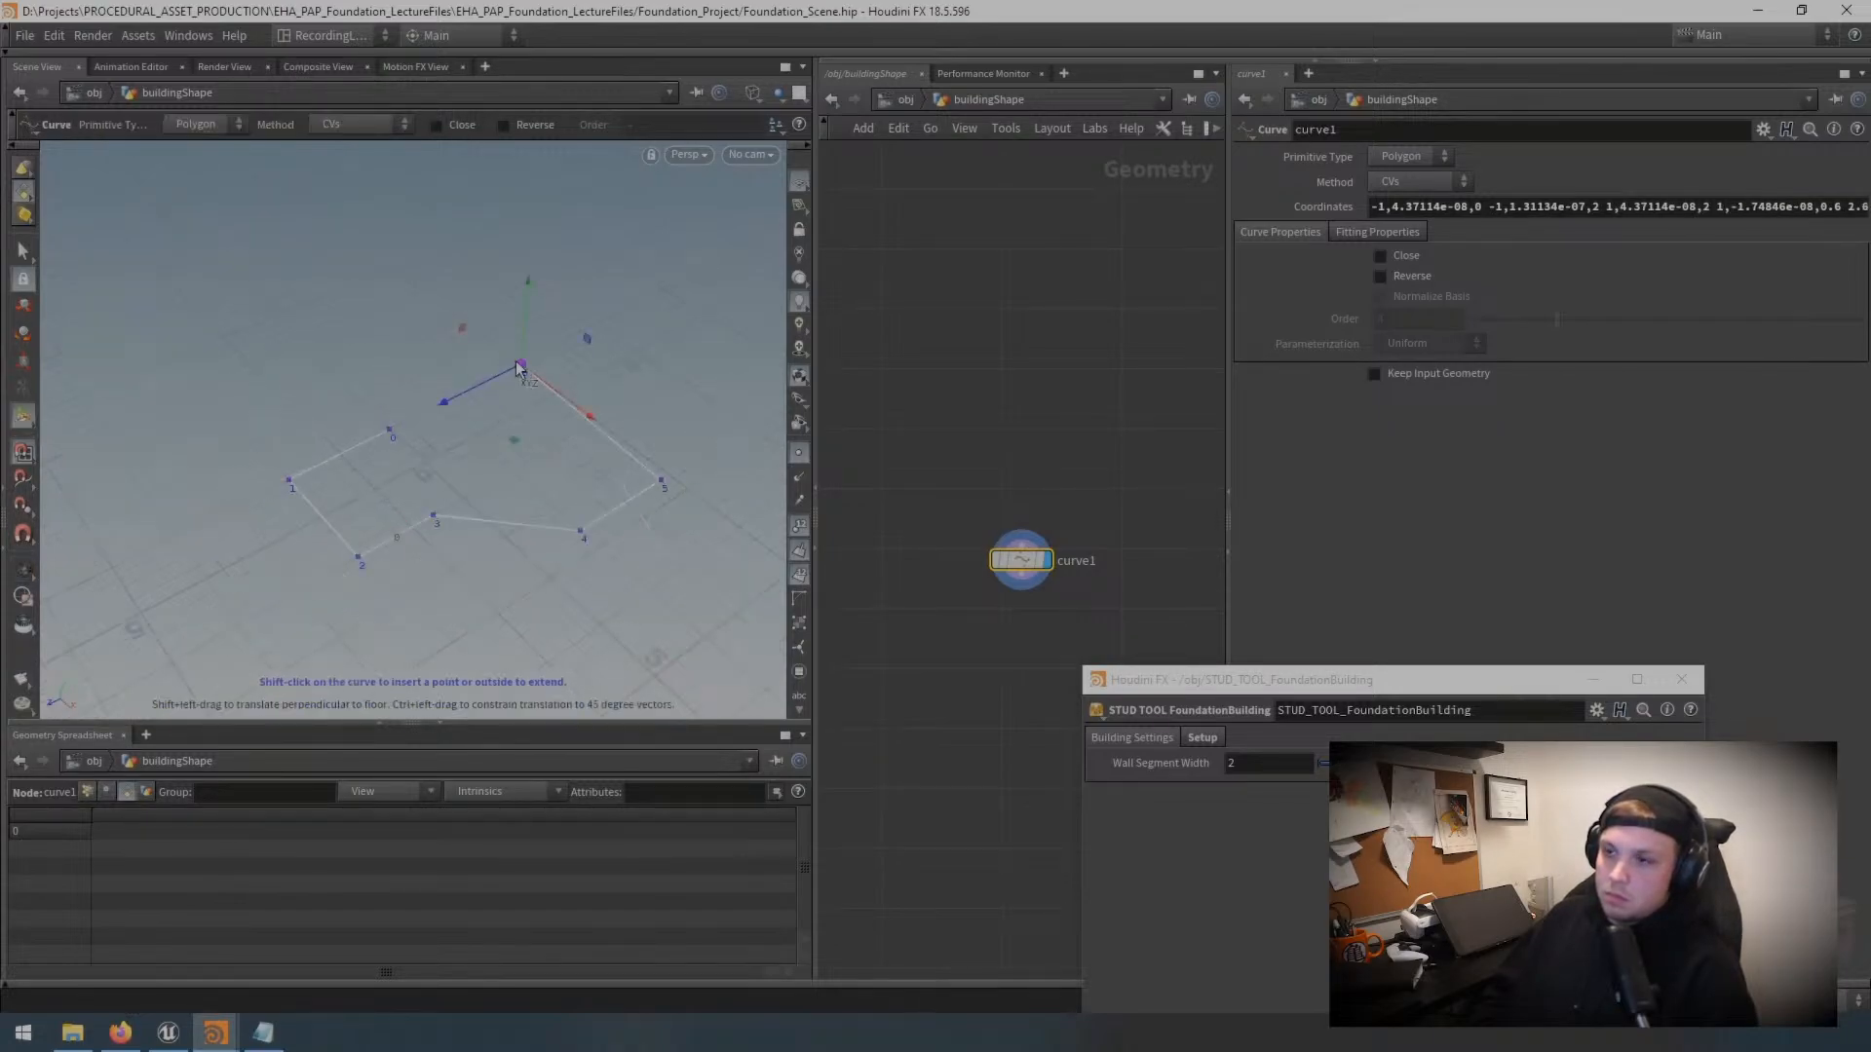
left_click_drag(520, 368, 511, 372)
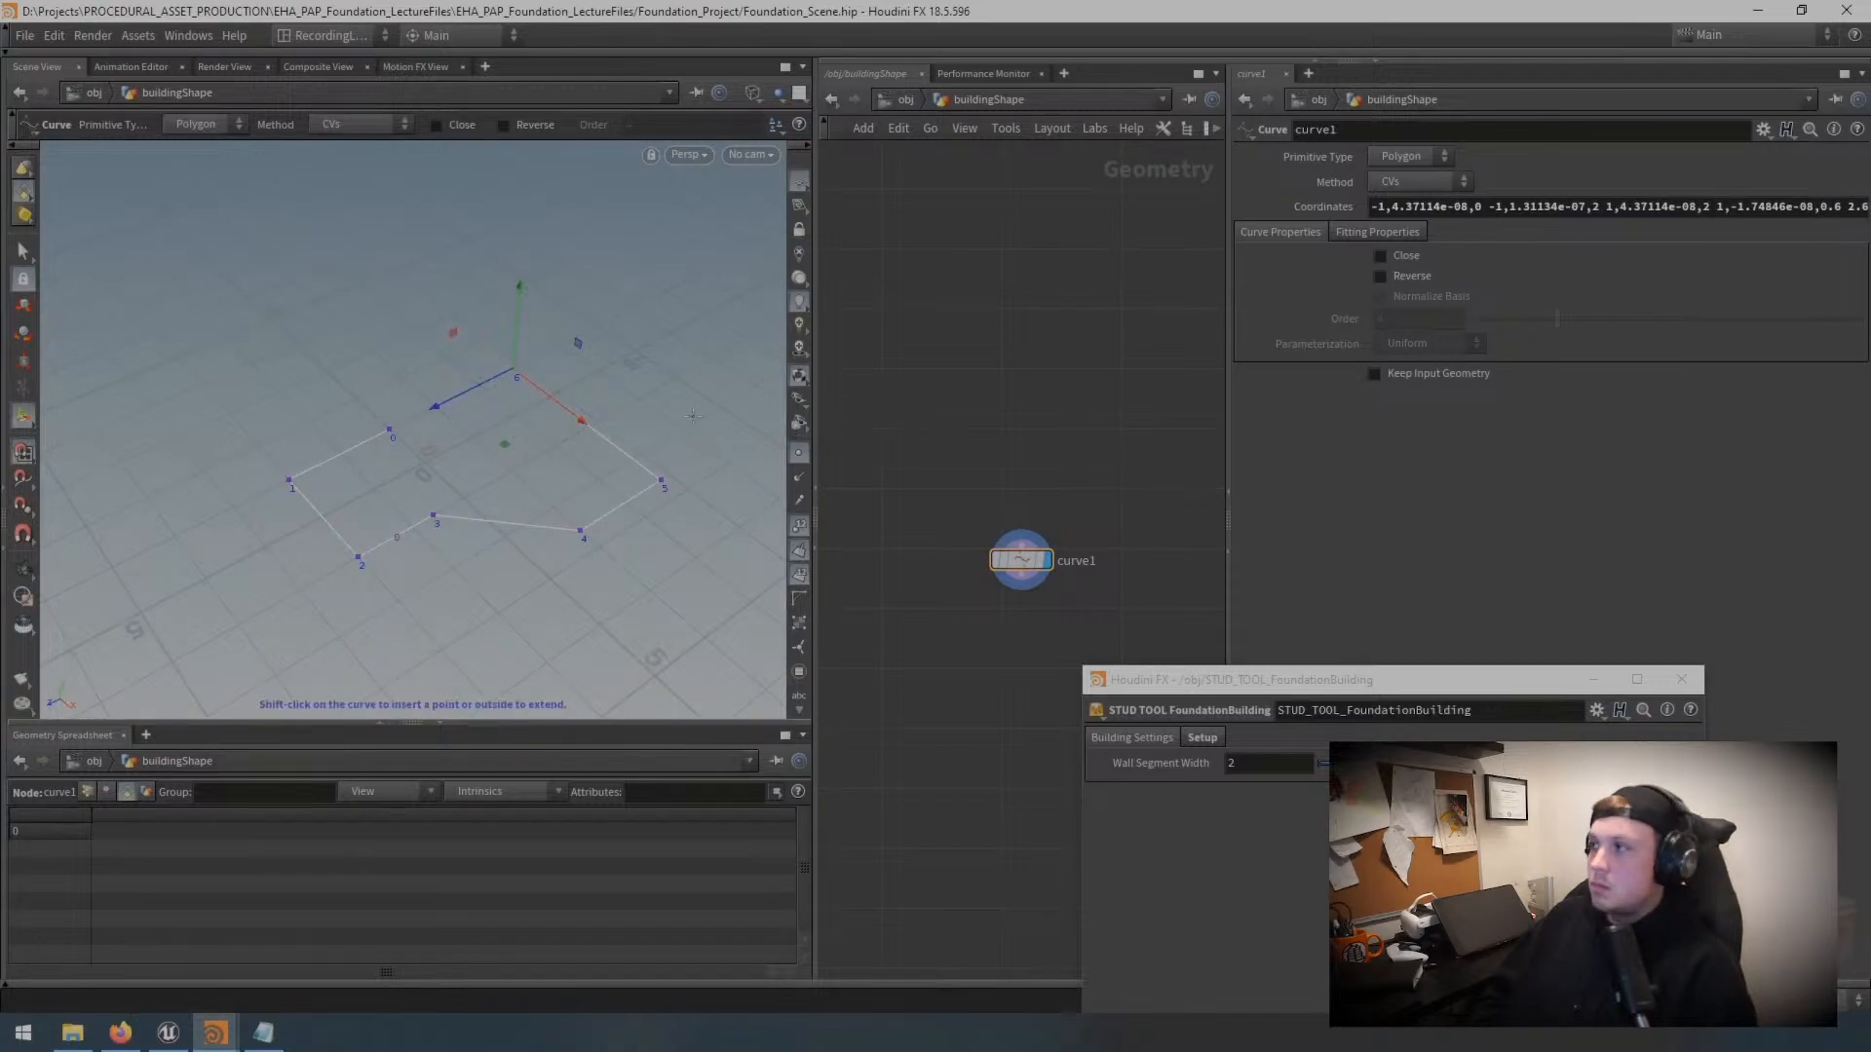
Step: Delete point 0 from curve1 and go back into the foundation tool's buildingAsset network
left_click(390, 431)
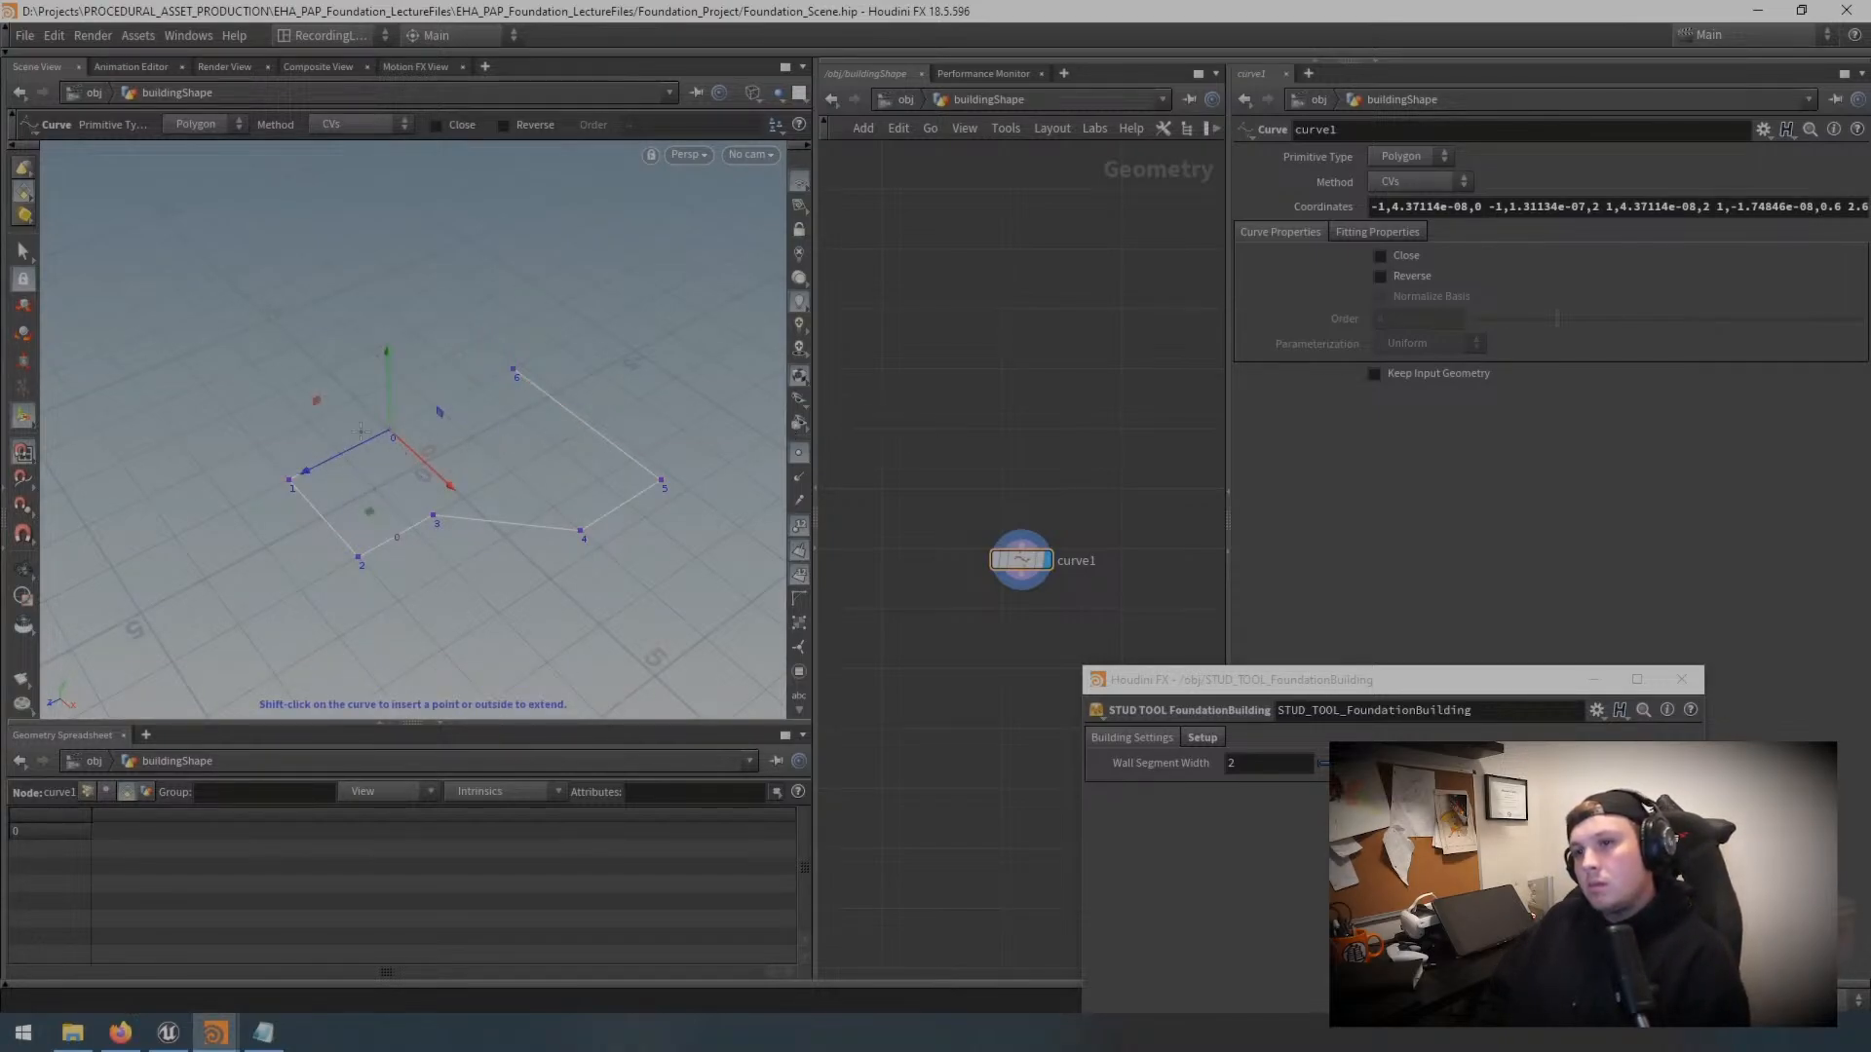
key("Delete")
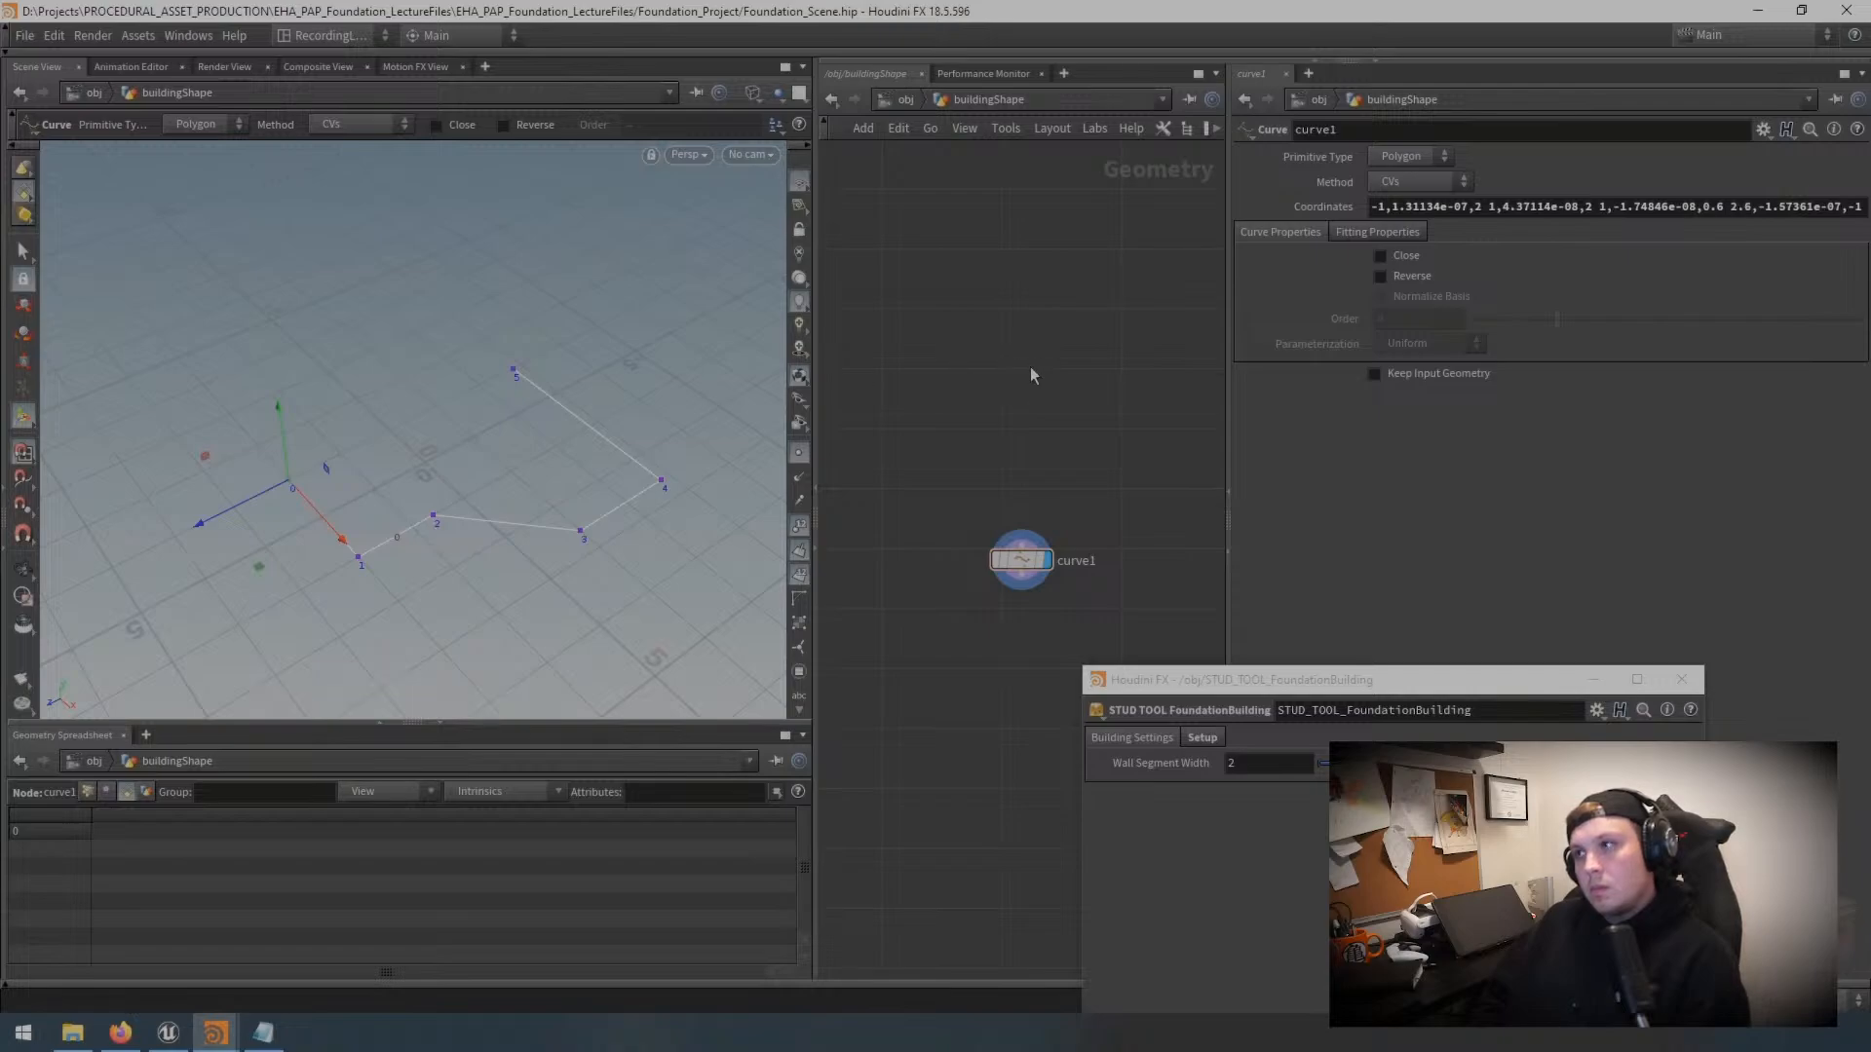
left_click(907, 99)
double_click(963, 548)
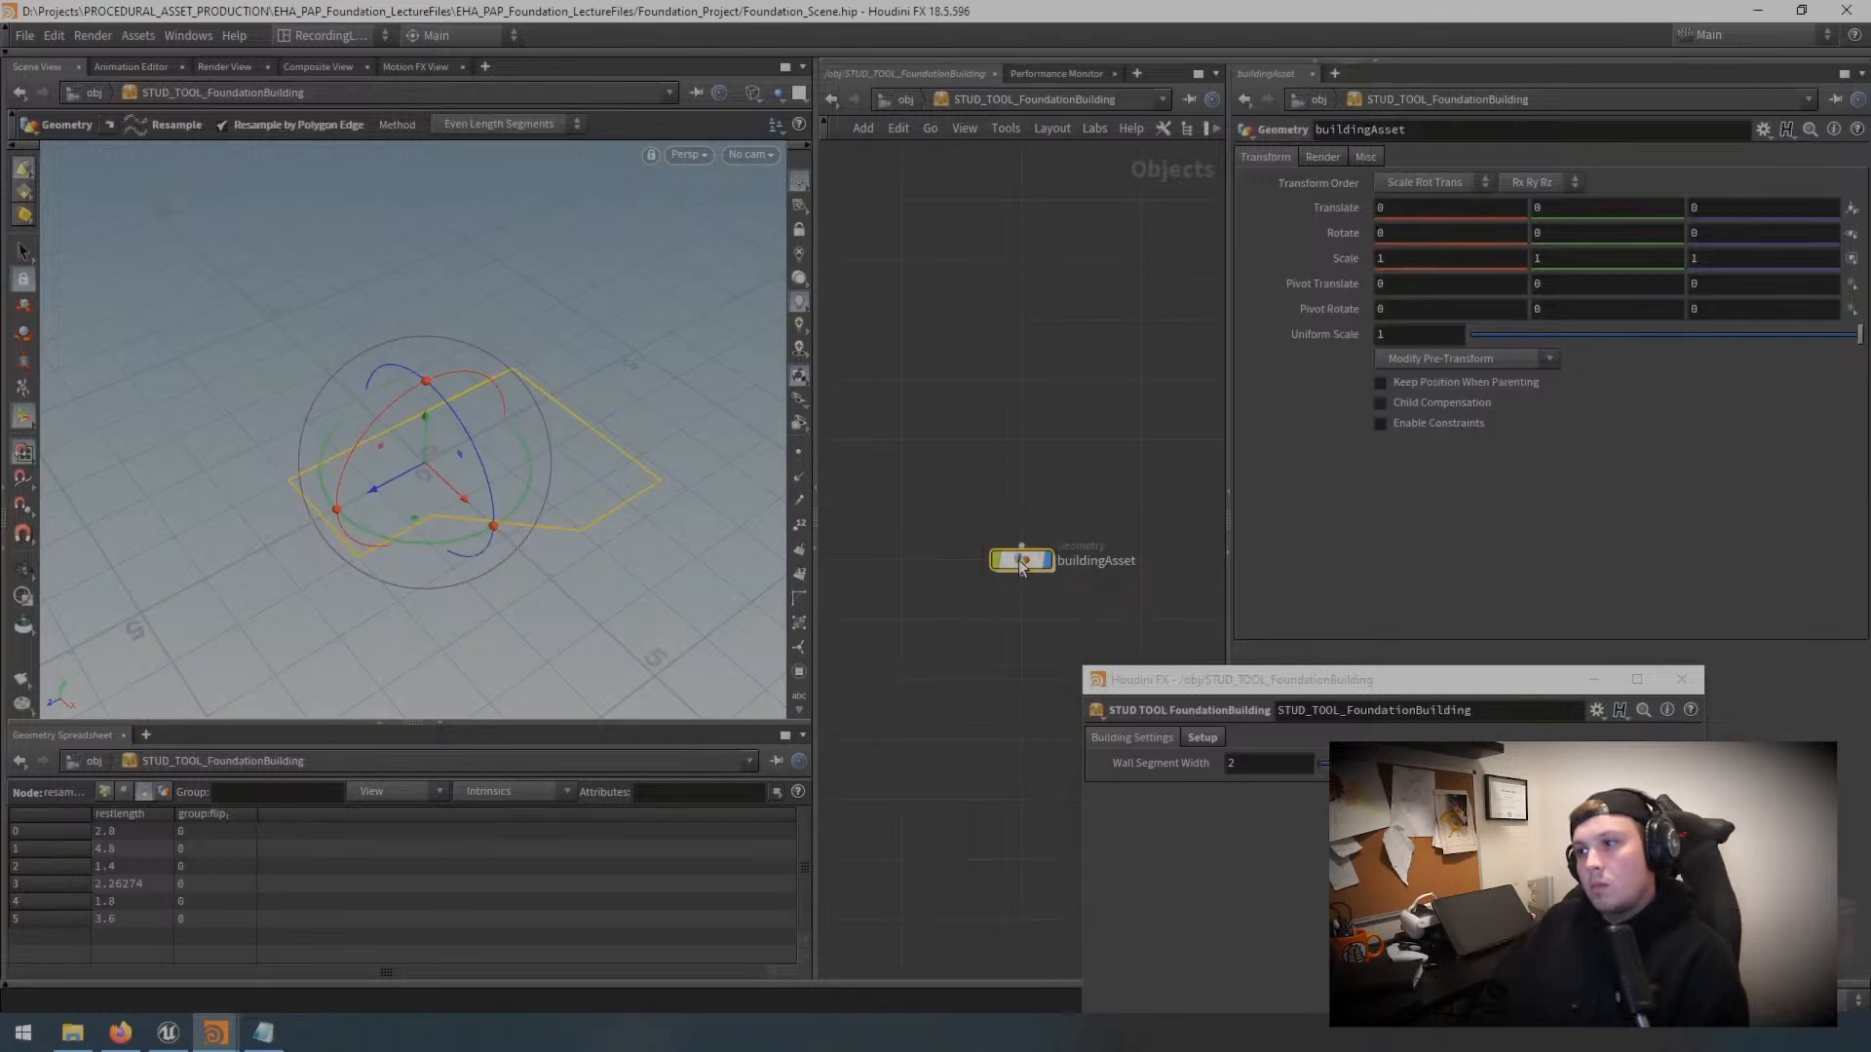
double_click(1019, 559)
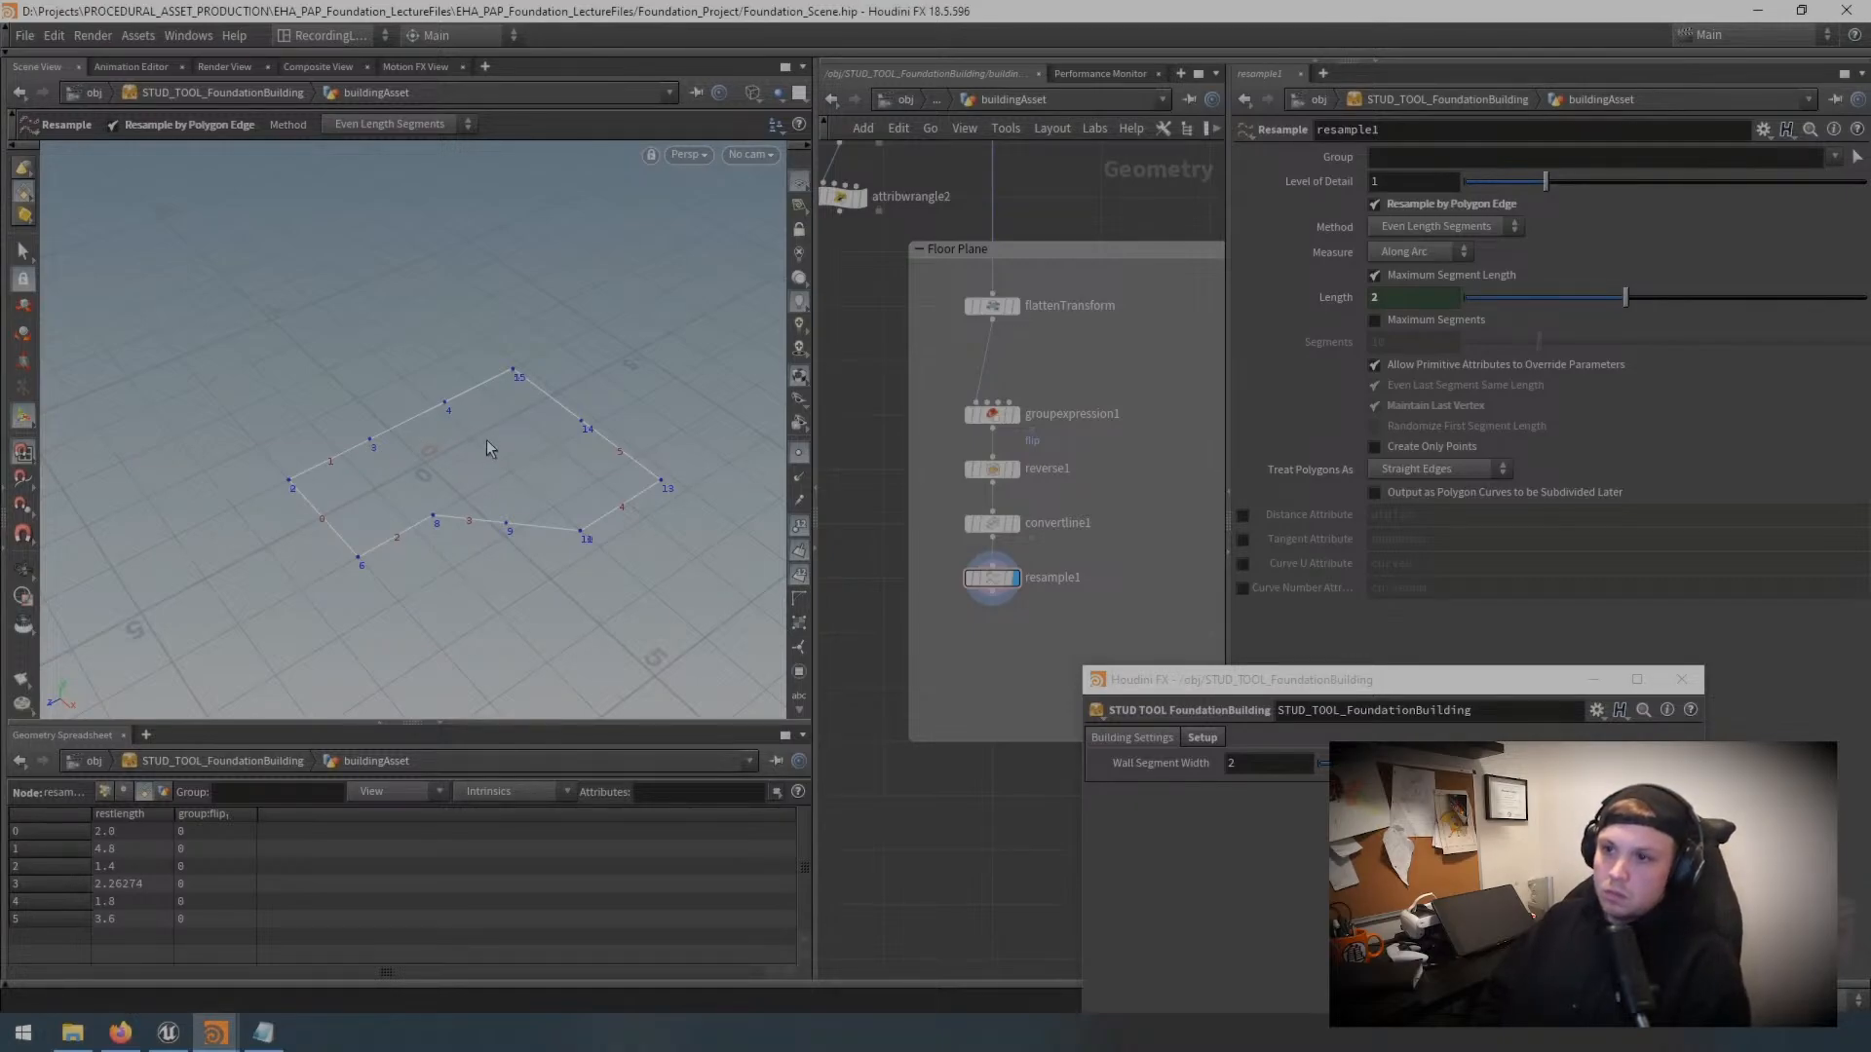
Step: Rename groupexpression1 as checkIfReversed and reverse1 as reverse_FlipGroup
scroll(1013, 518, "up", 1)
left_click(989, 527)
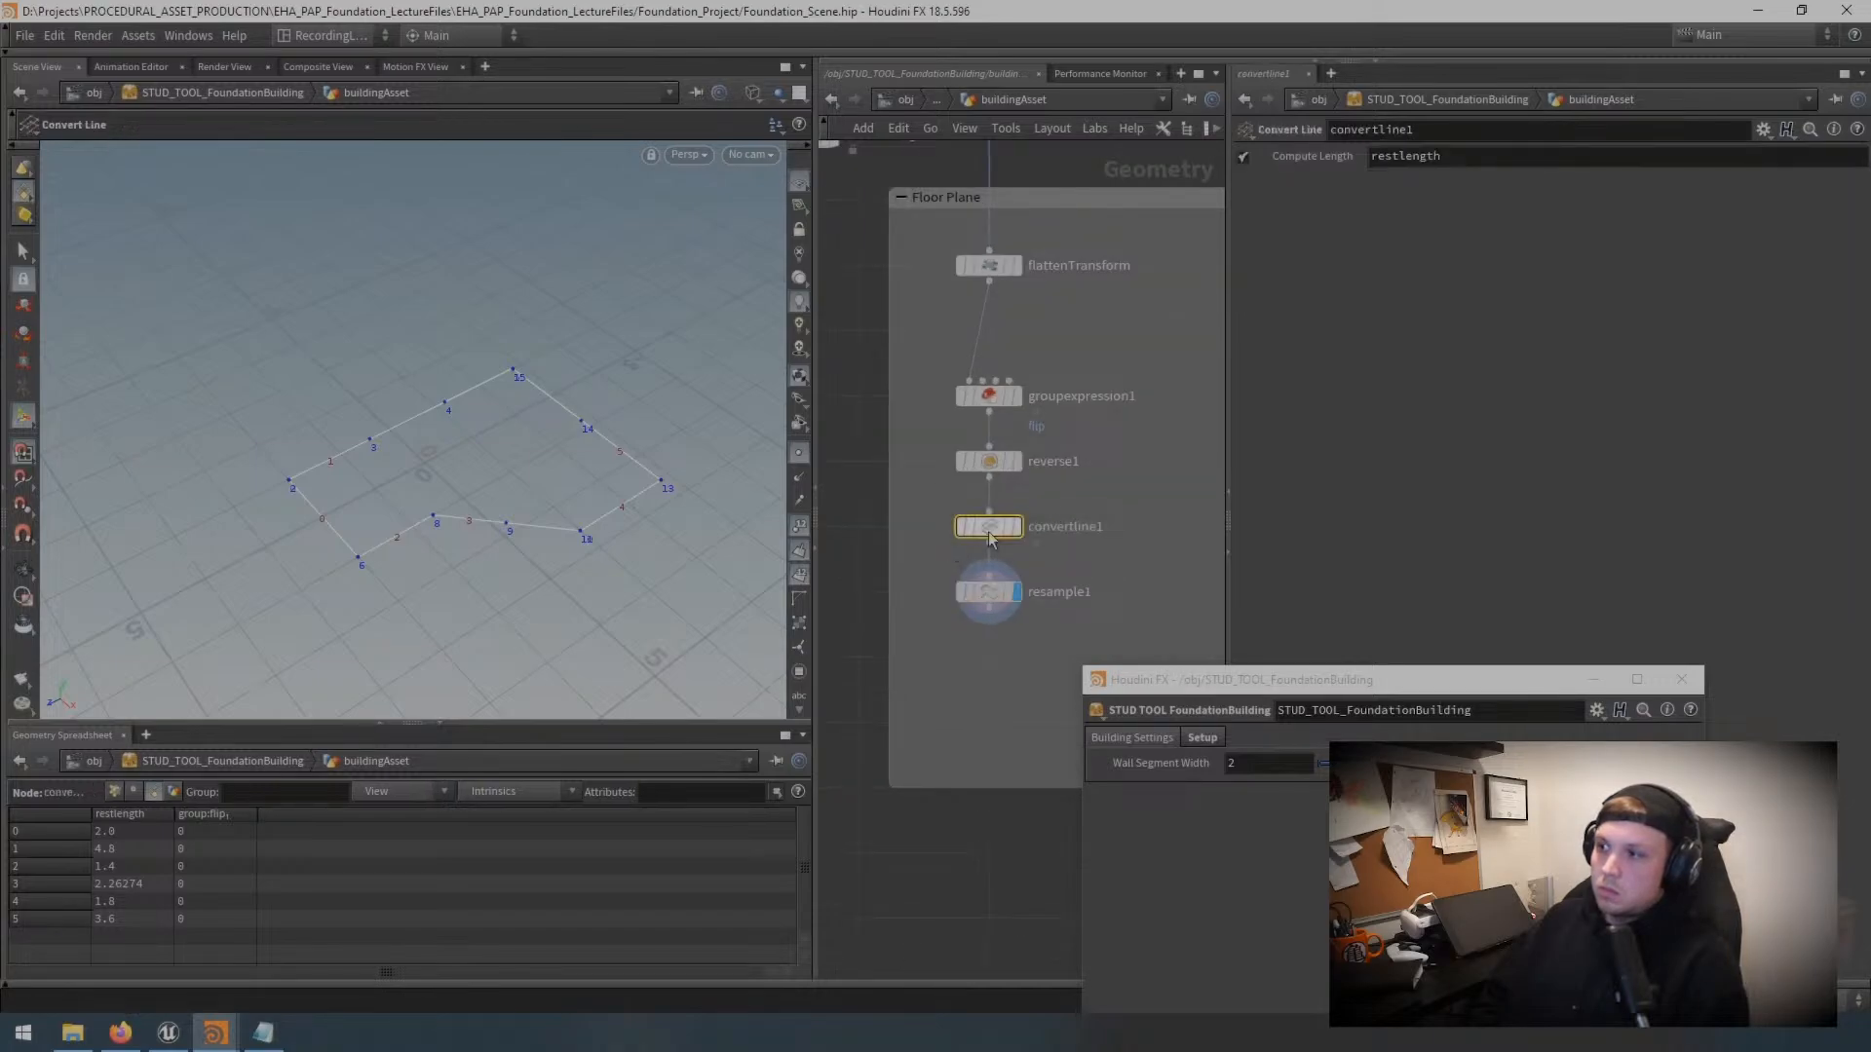
middle_click_drag(1144, 571, 1111, 496)
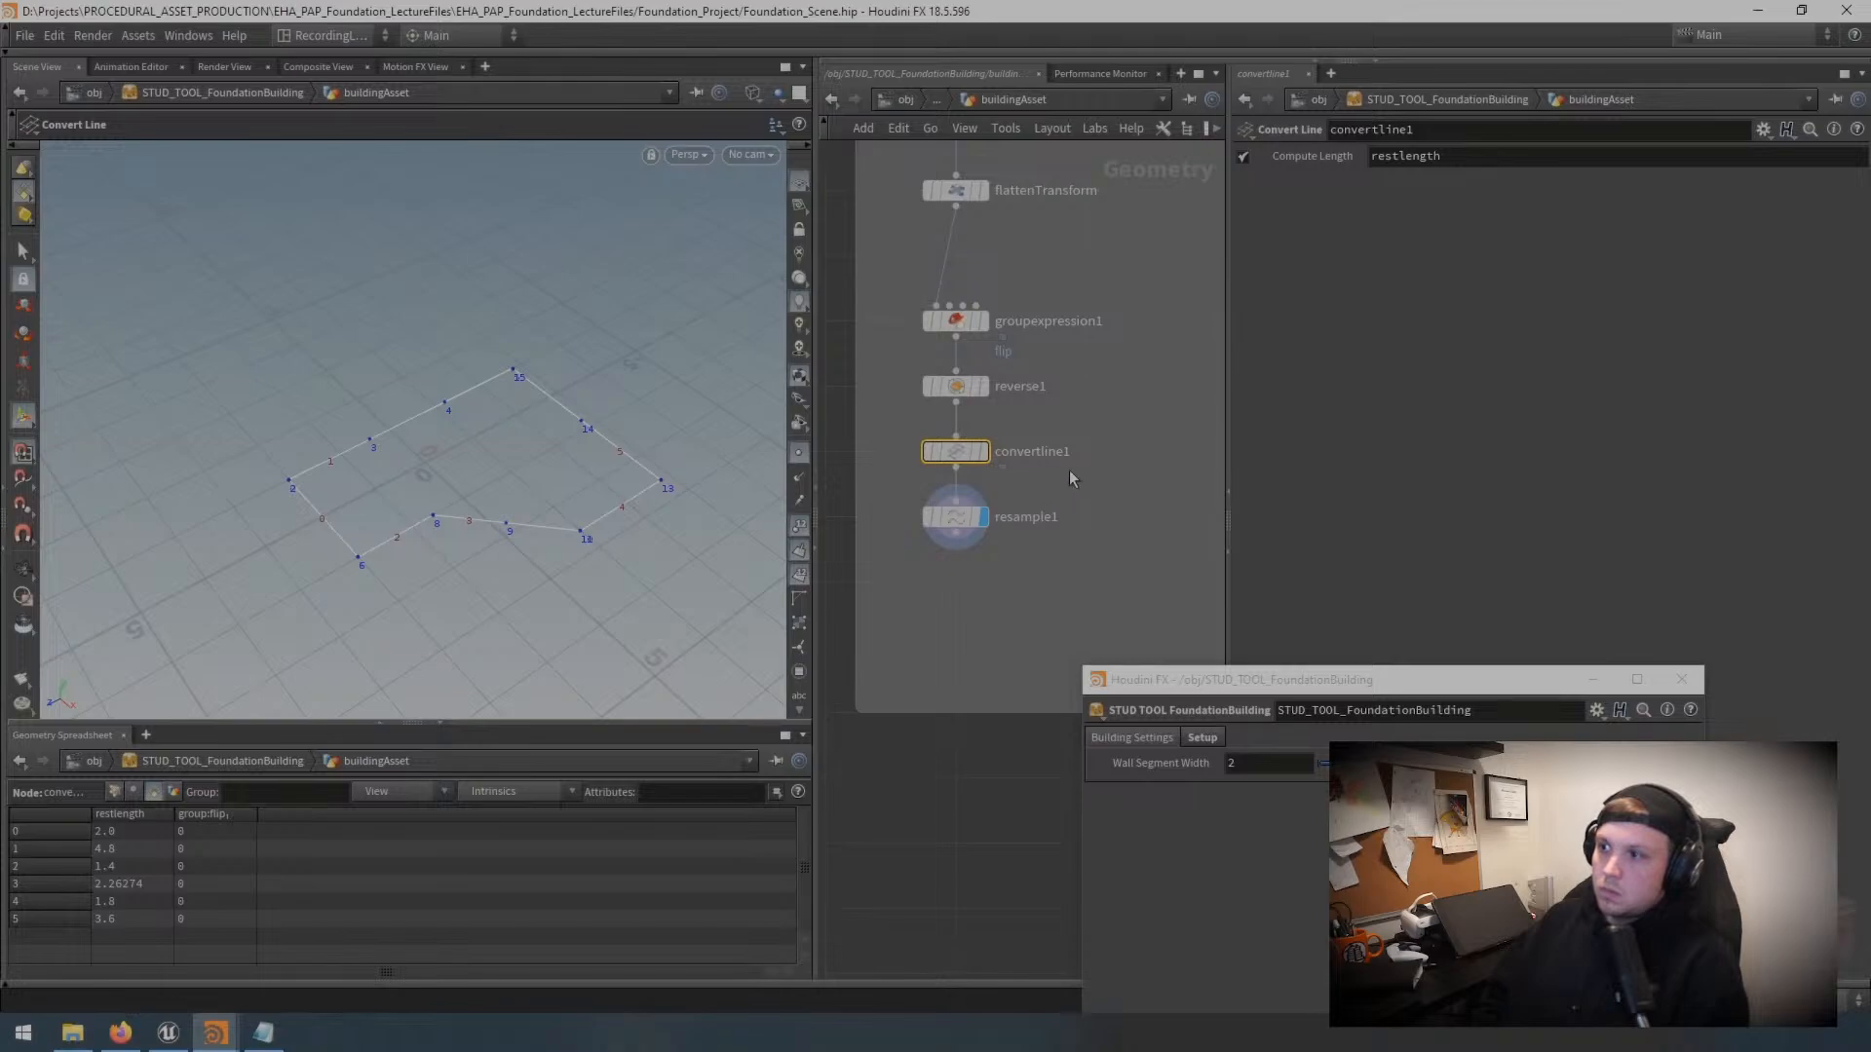
middle_click_drag(1068, 471, 1049, 560)
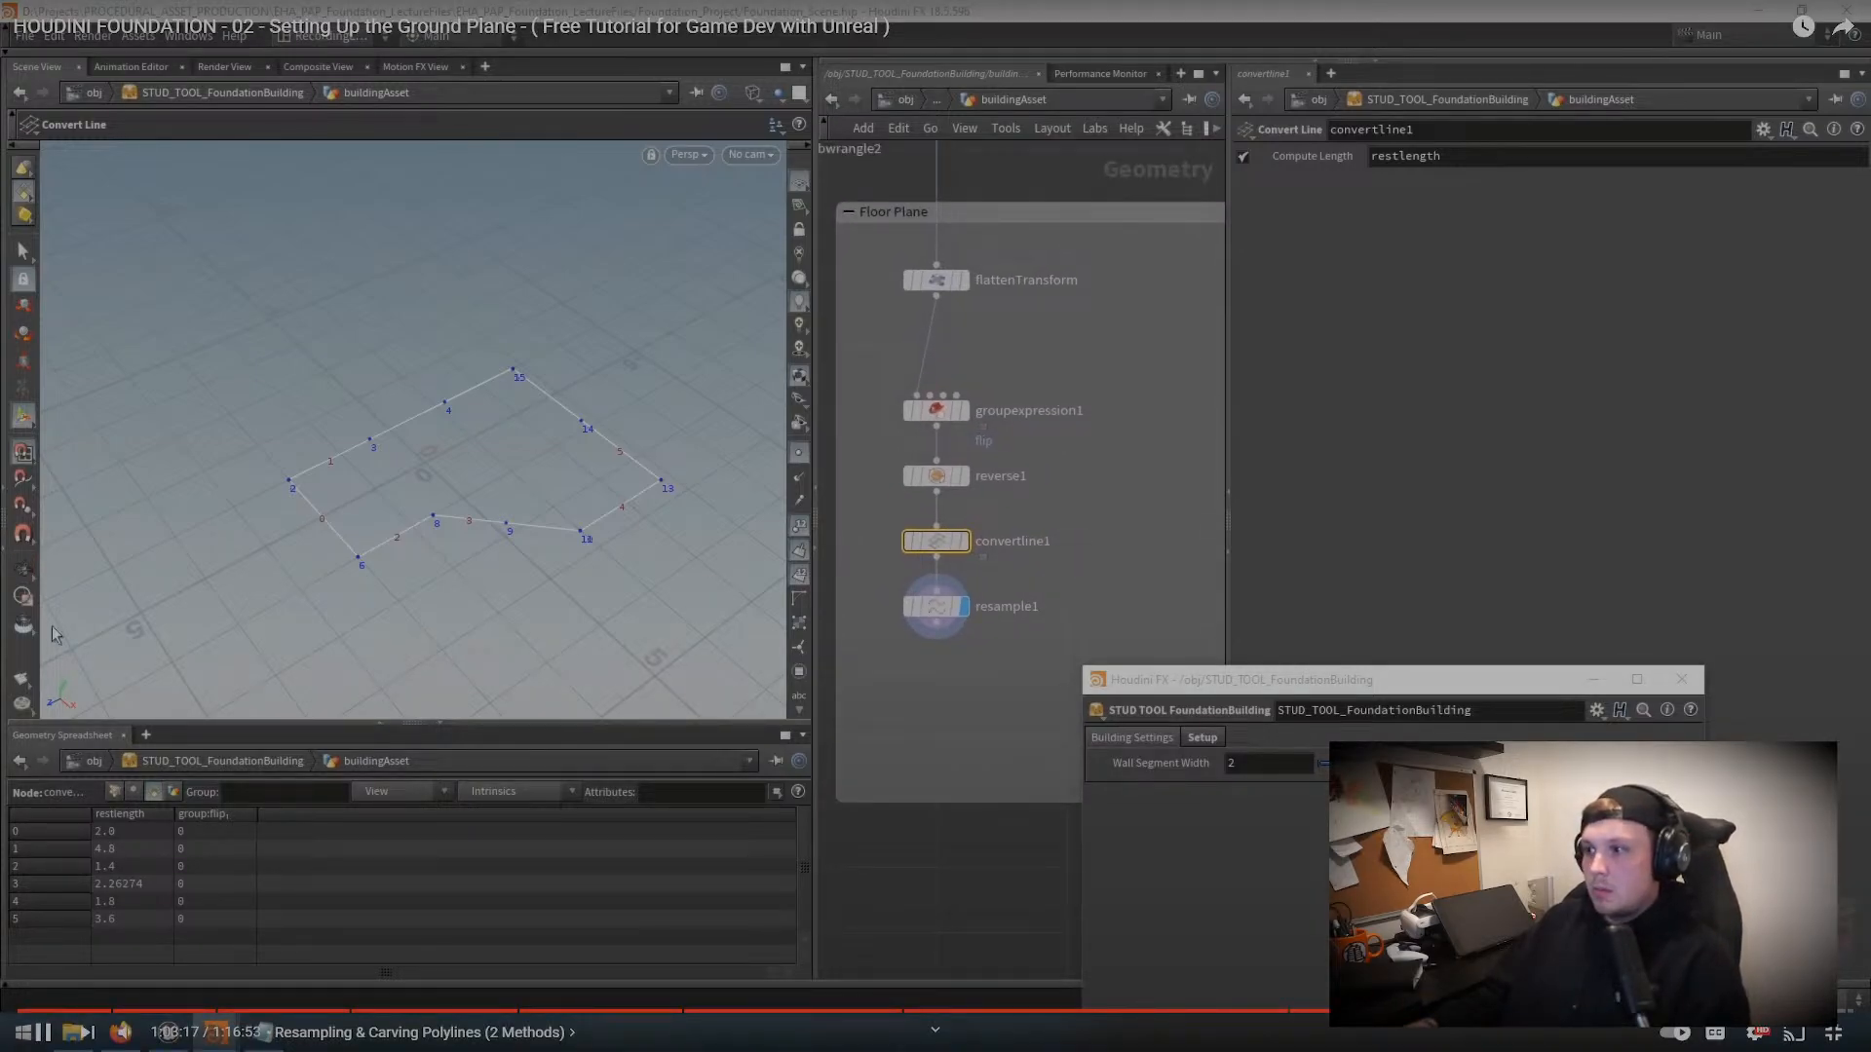
double_click(1077, 407)
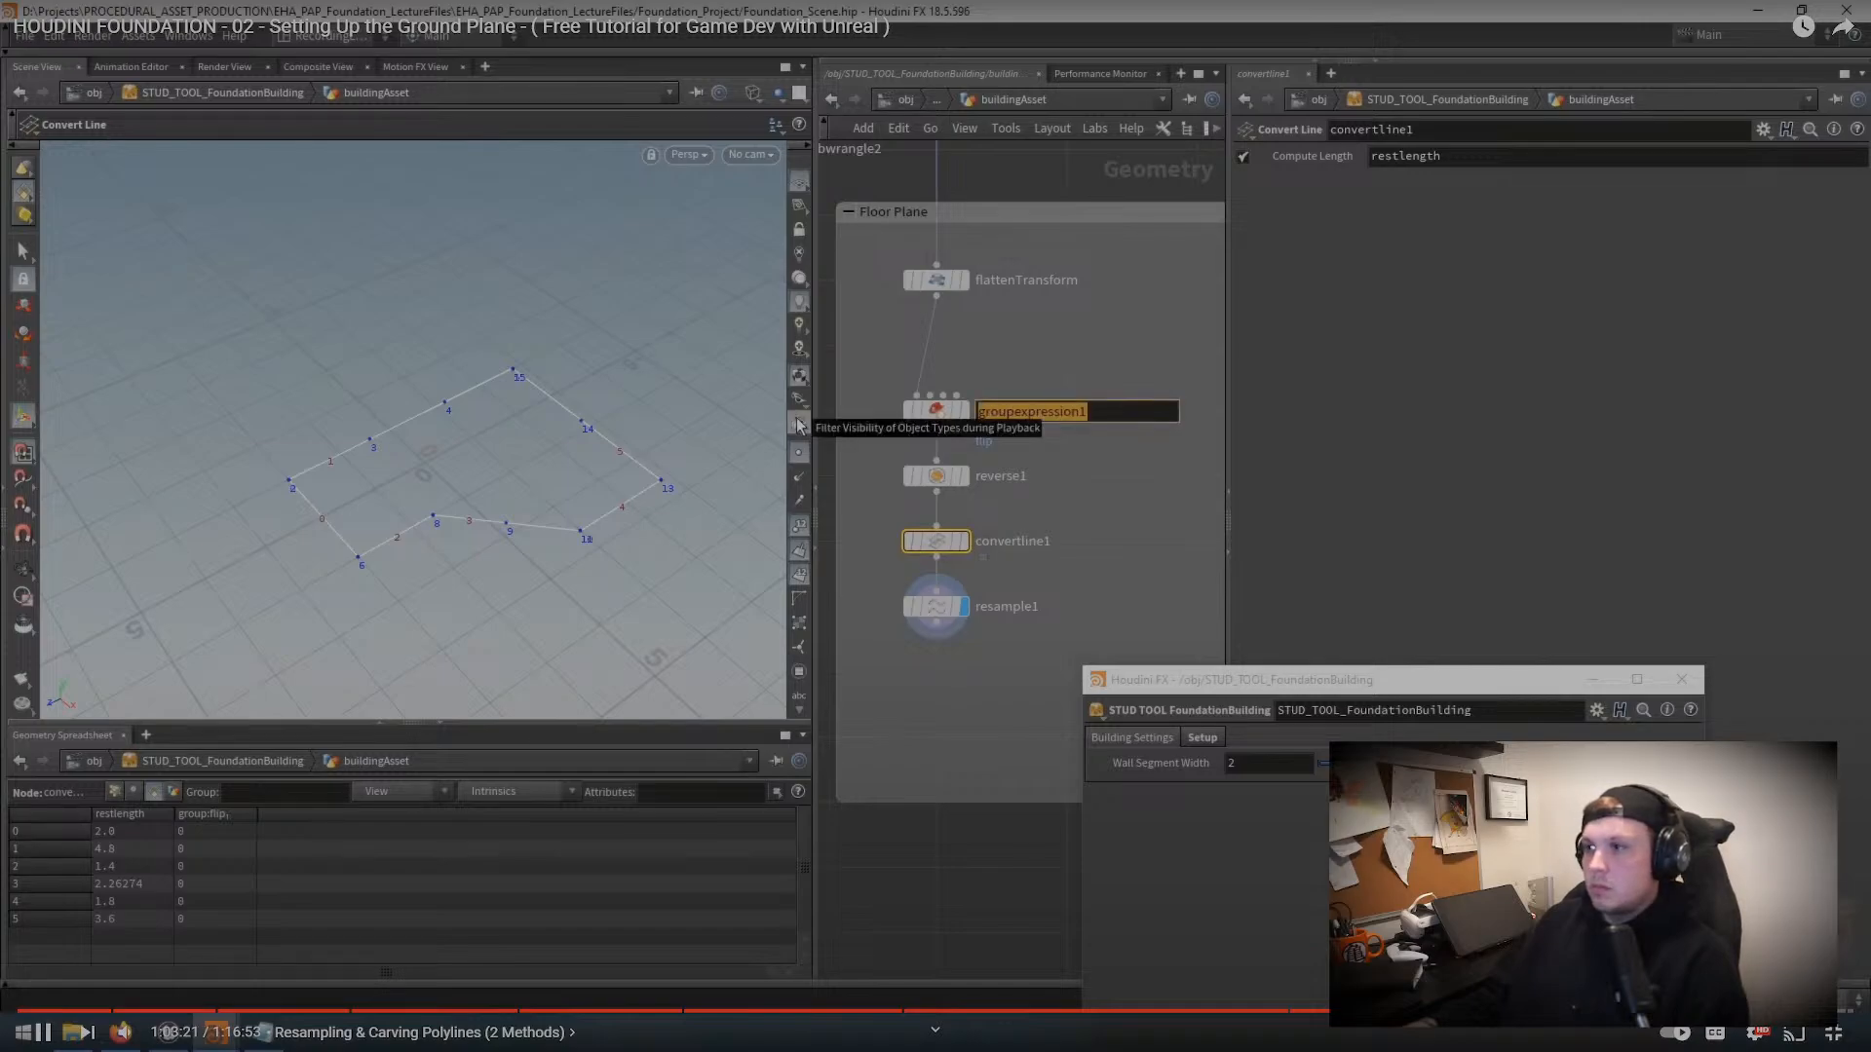
type("checkifReversee")
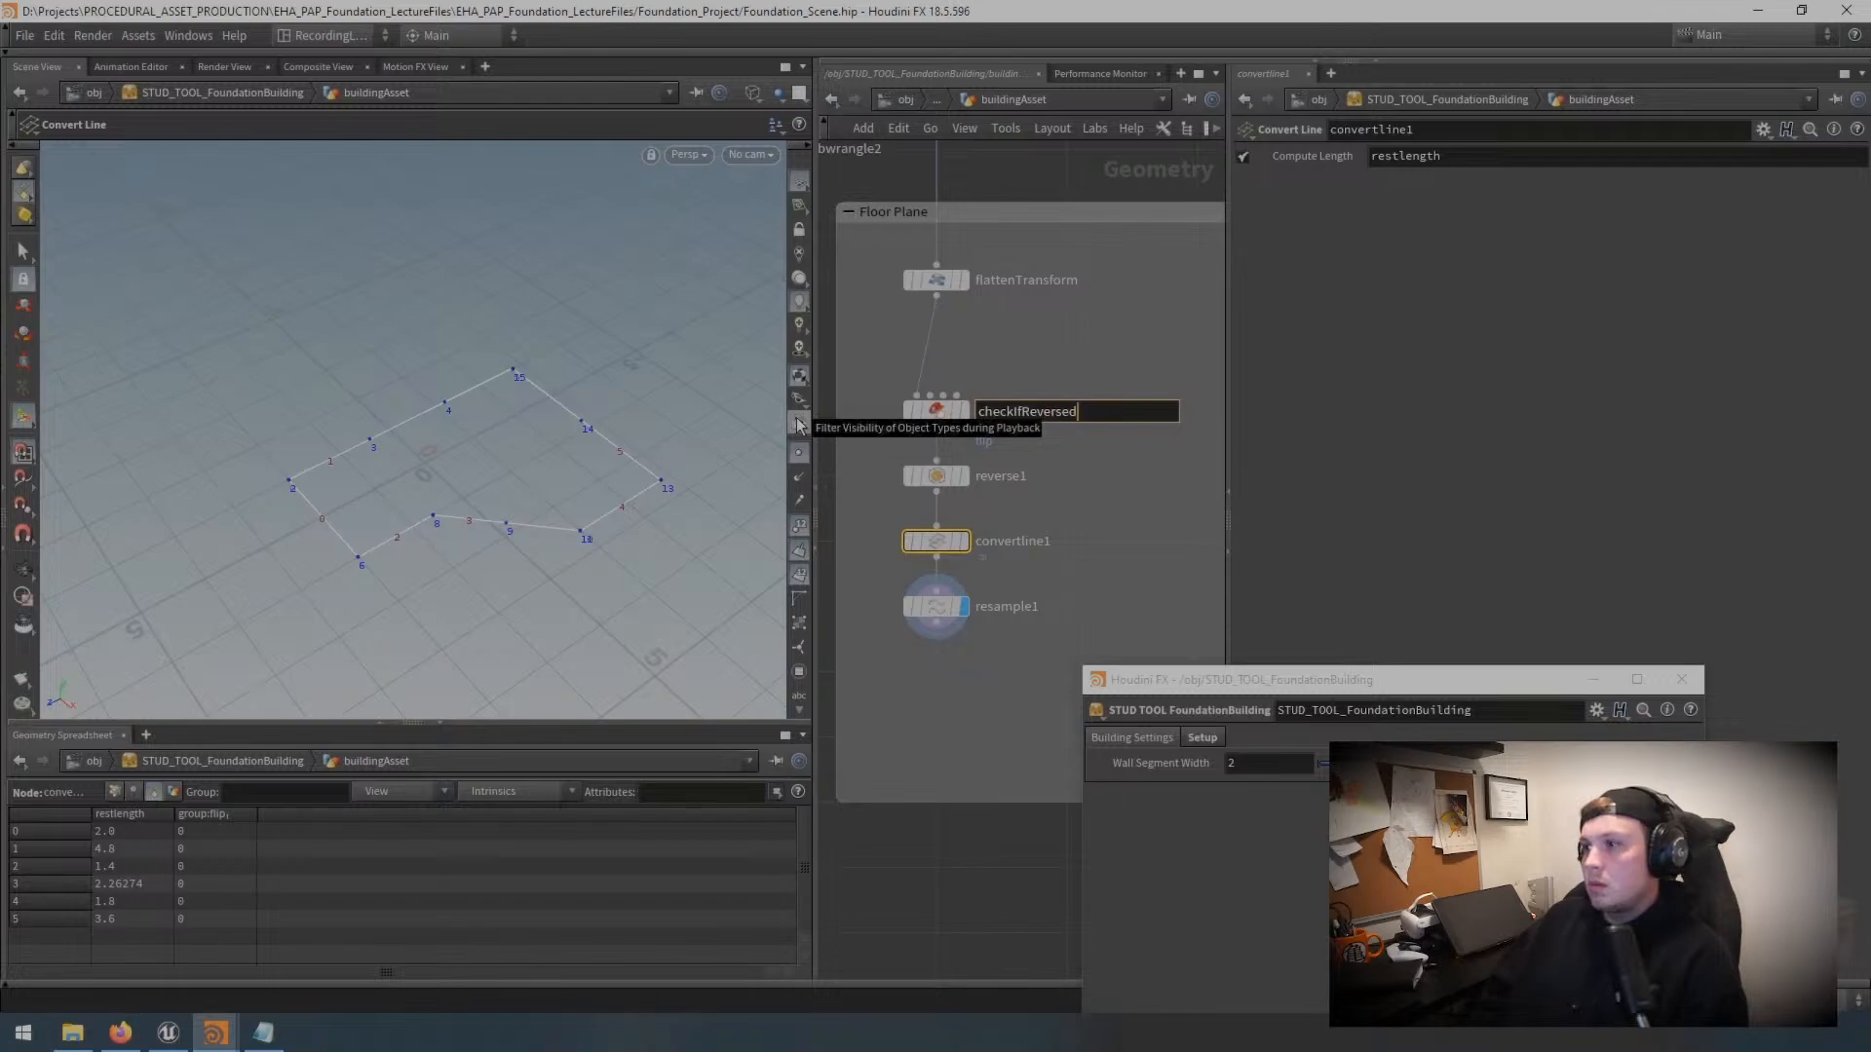
key("Return")
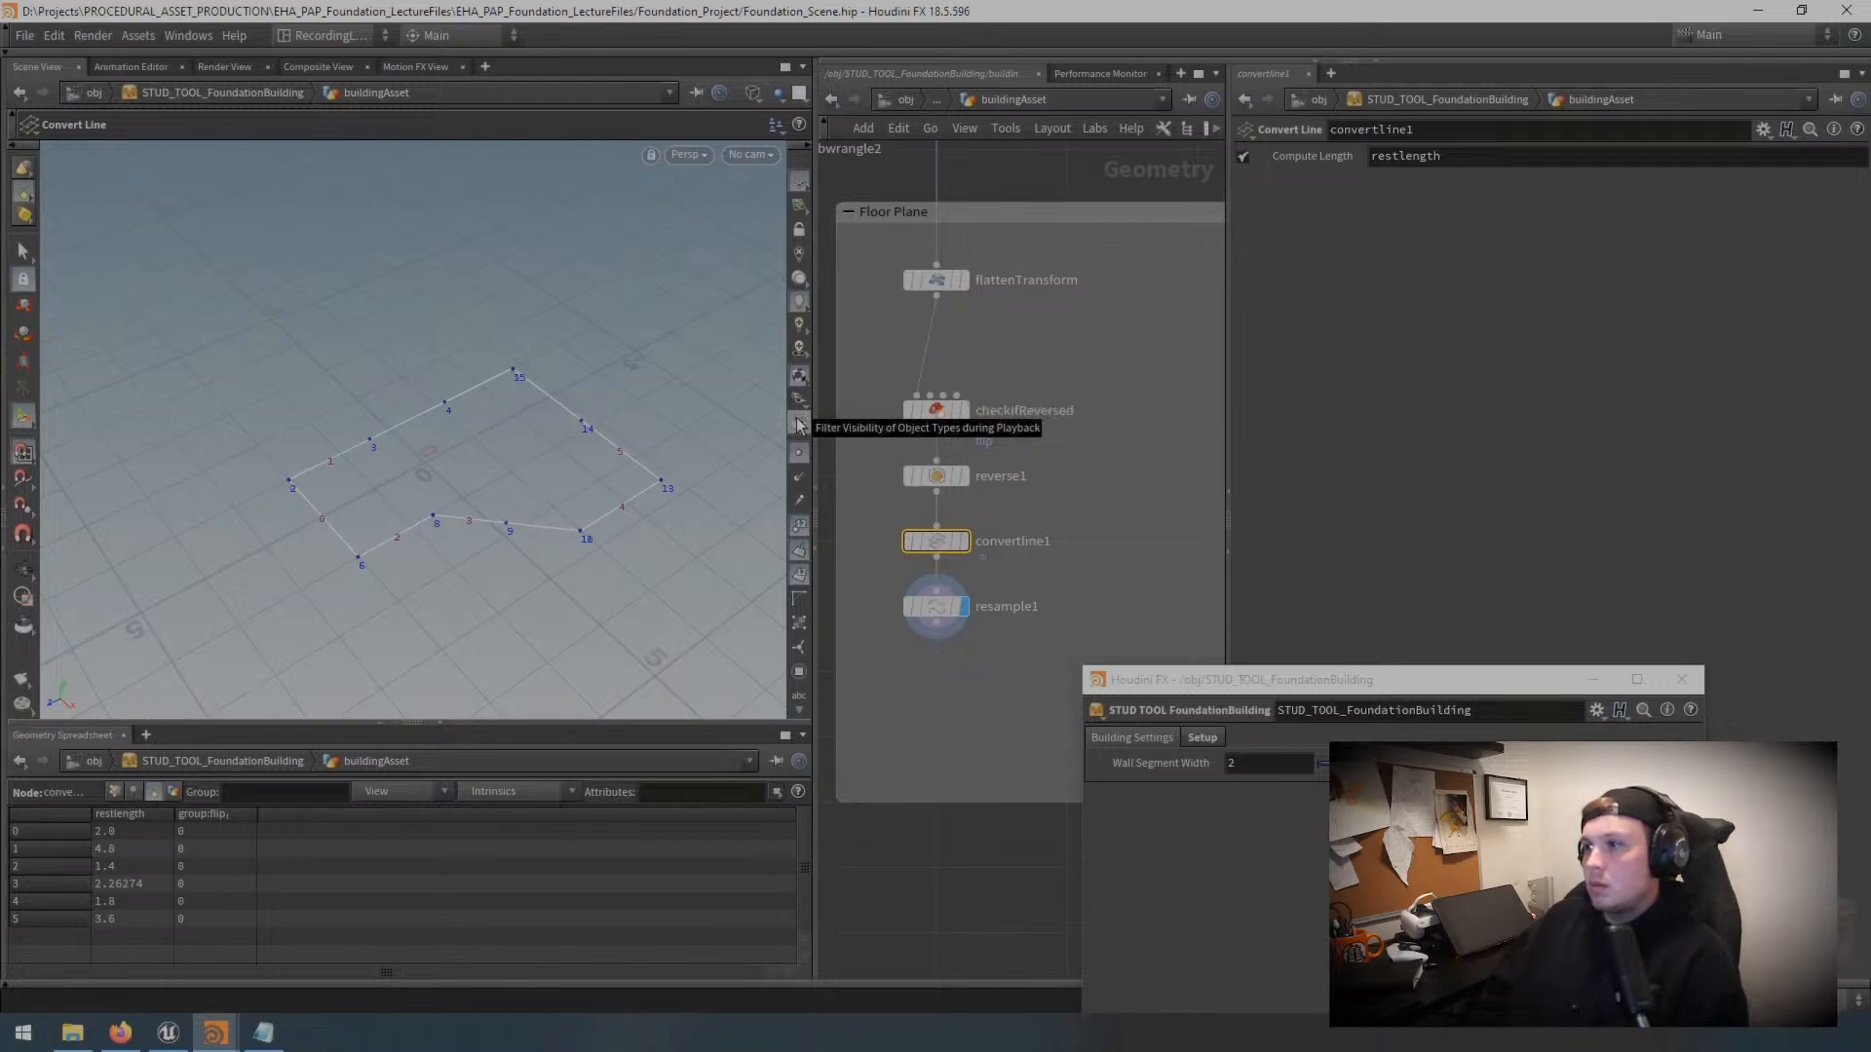
double_click(1003, 476)
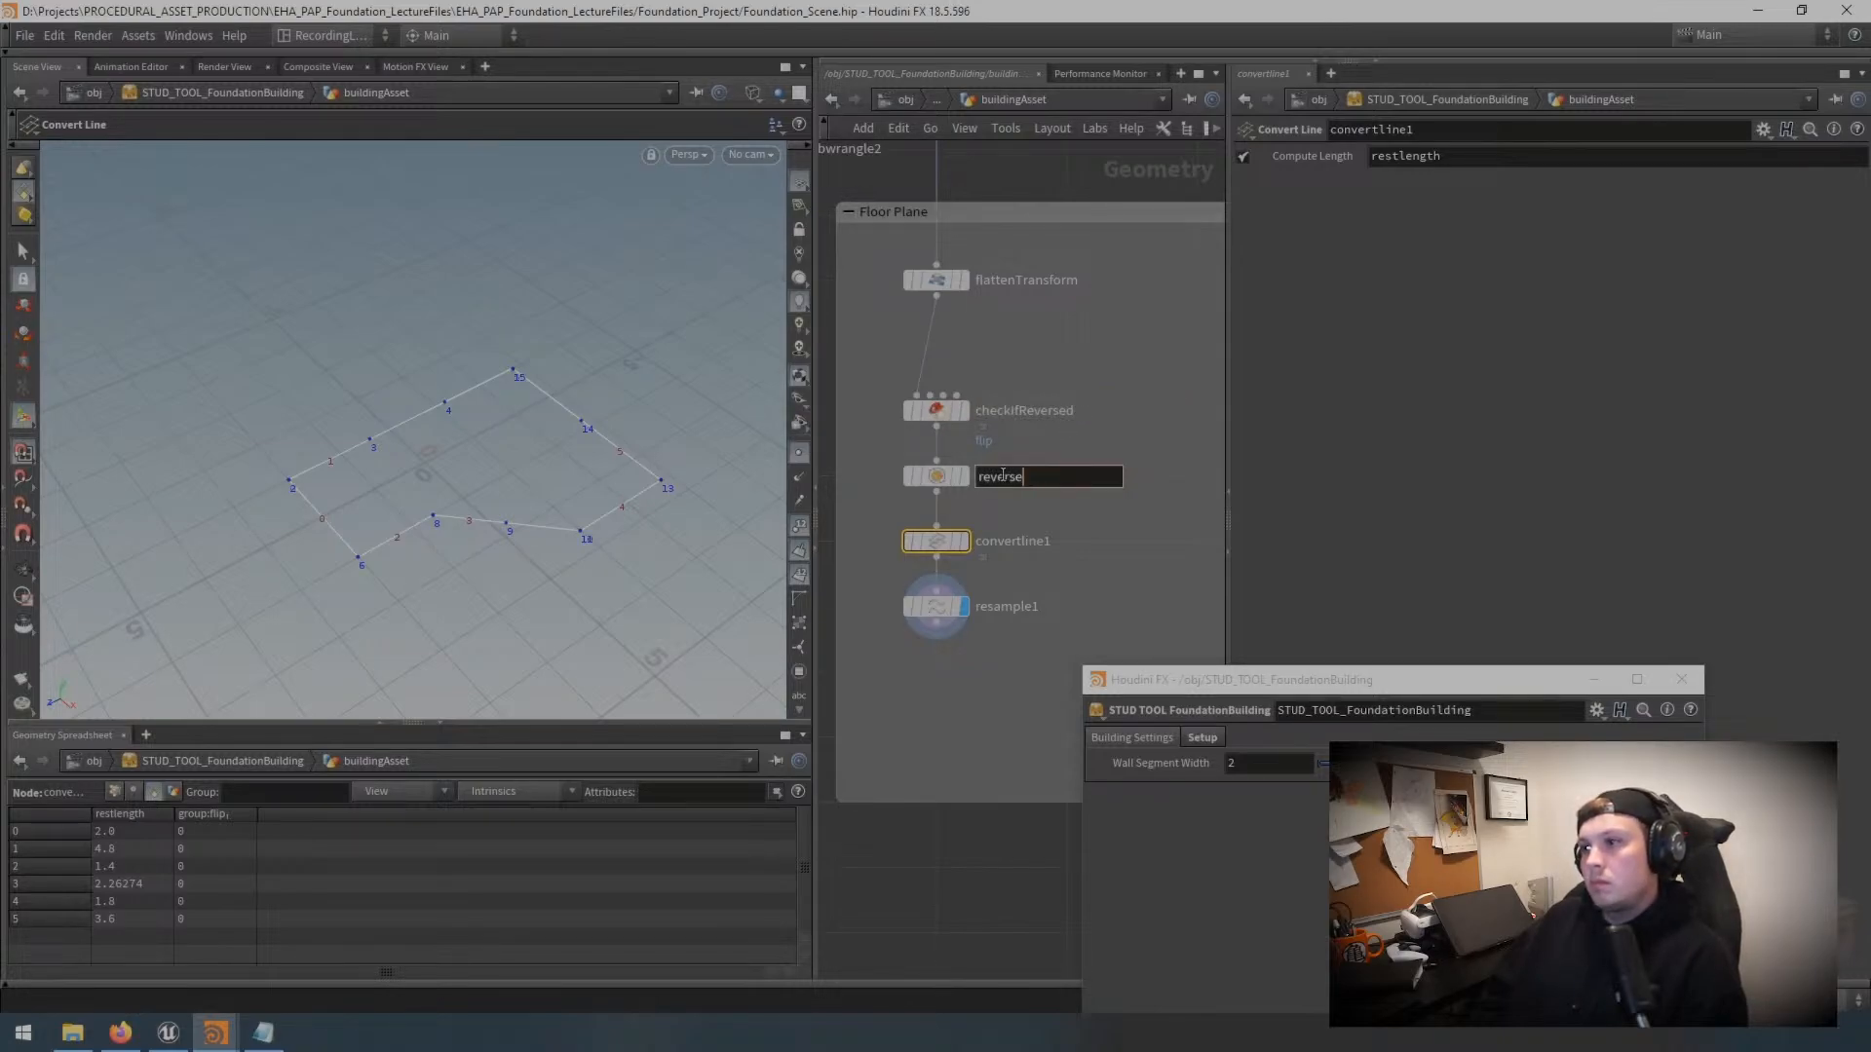
type("reverse_FlipGroup")
key("Return")
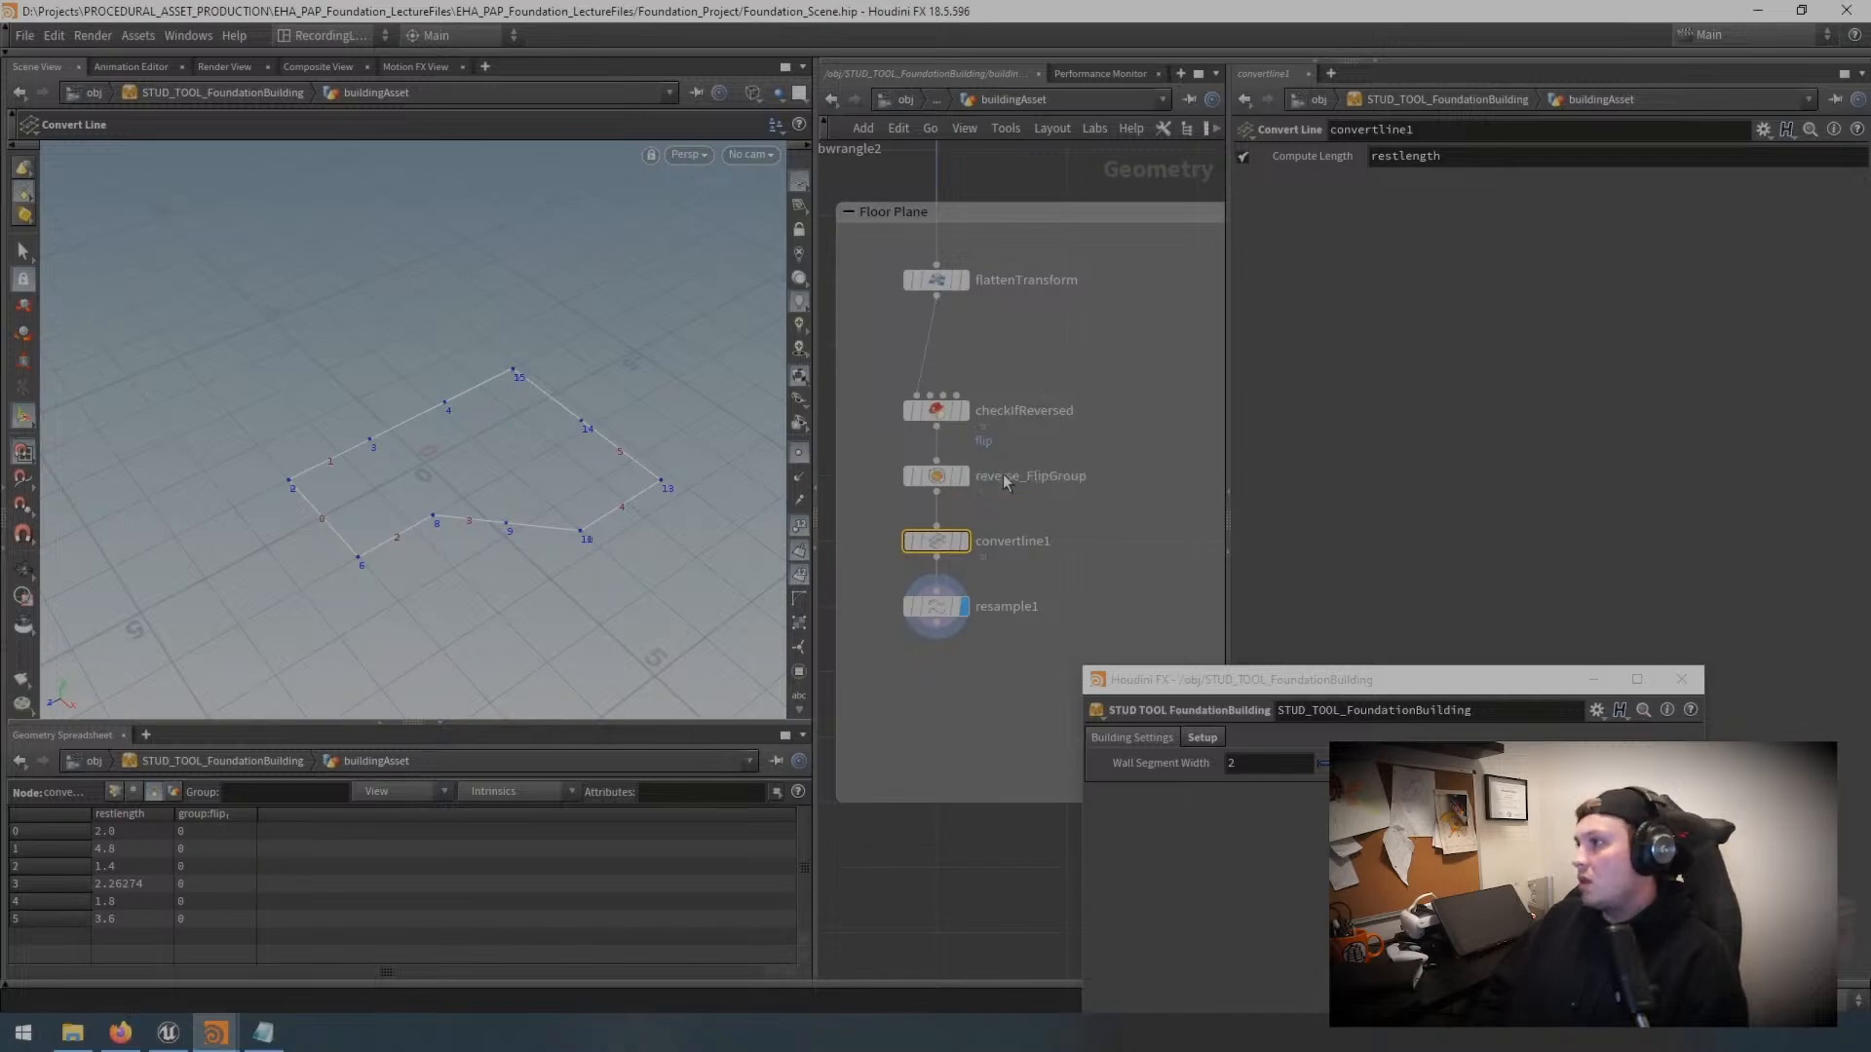
Step: Rename the resample1 node as resampleBySegmentWidth
middle_click_drag(1073, 555, 1100, 461)
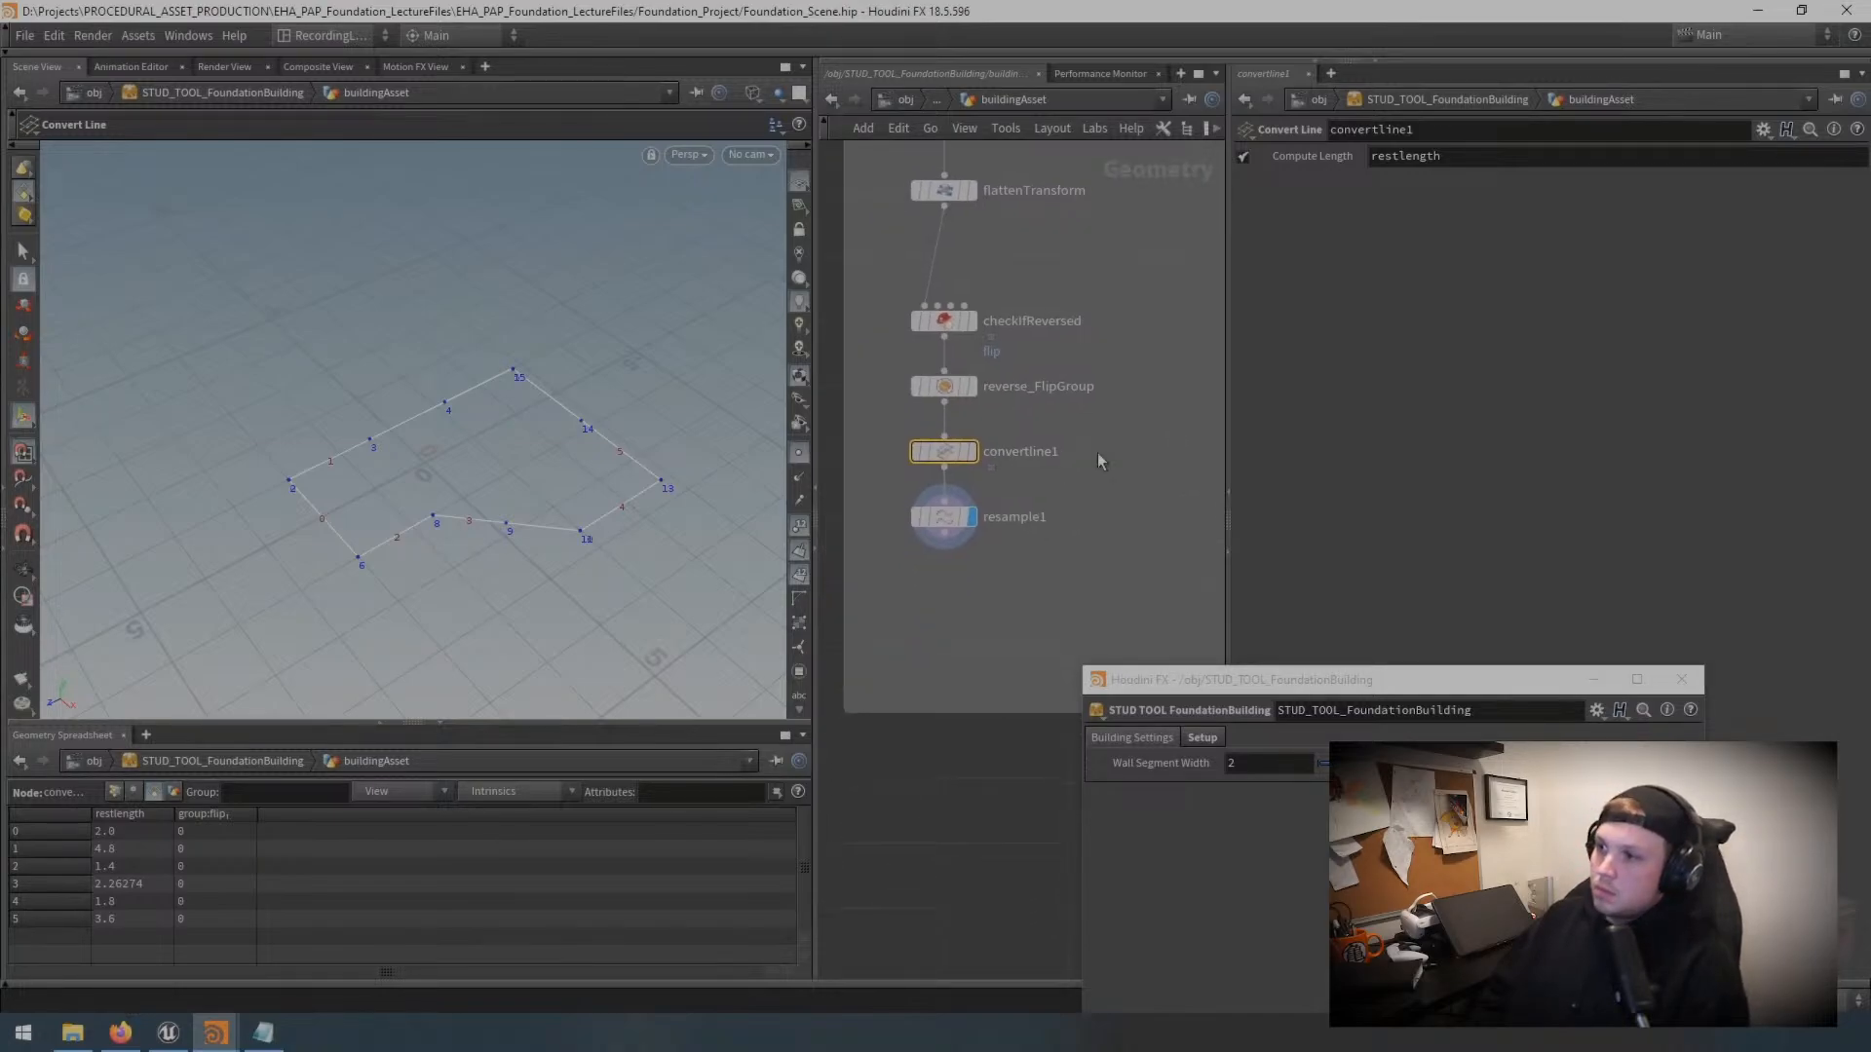
double_click(1014, 518)
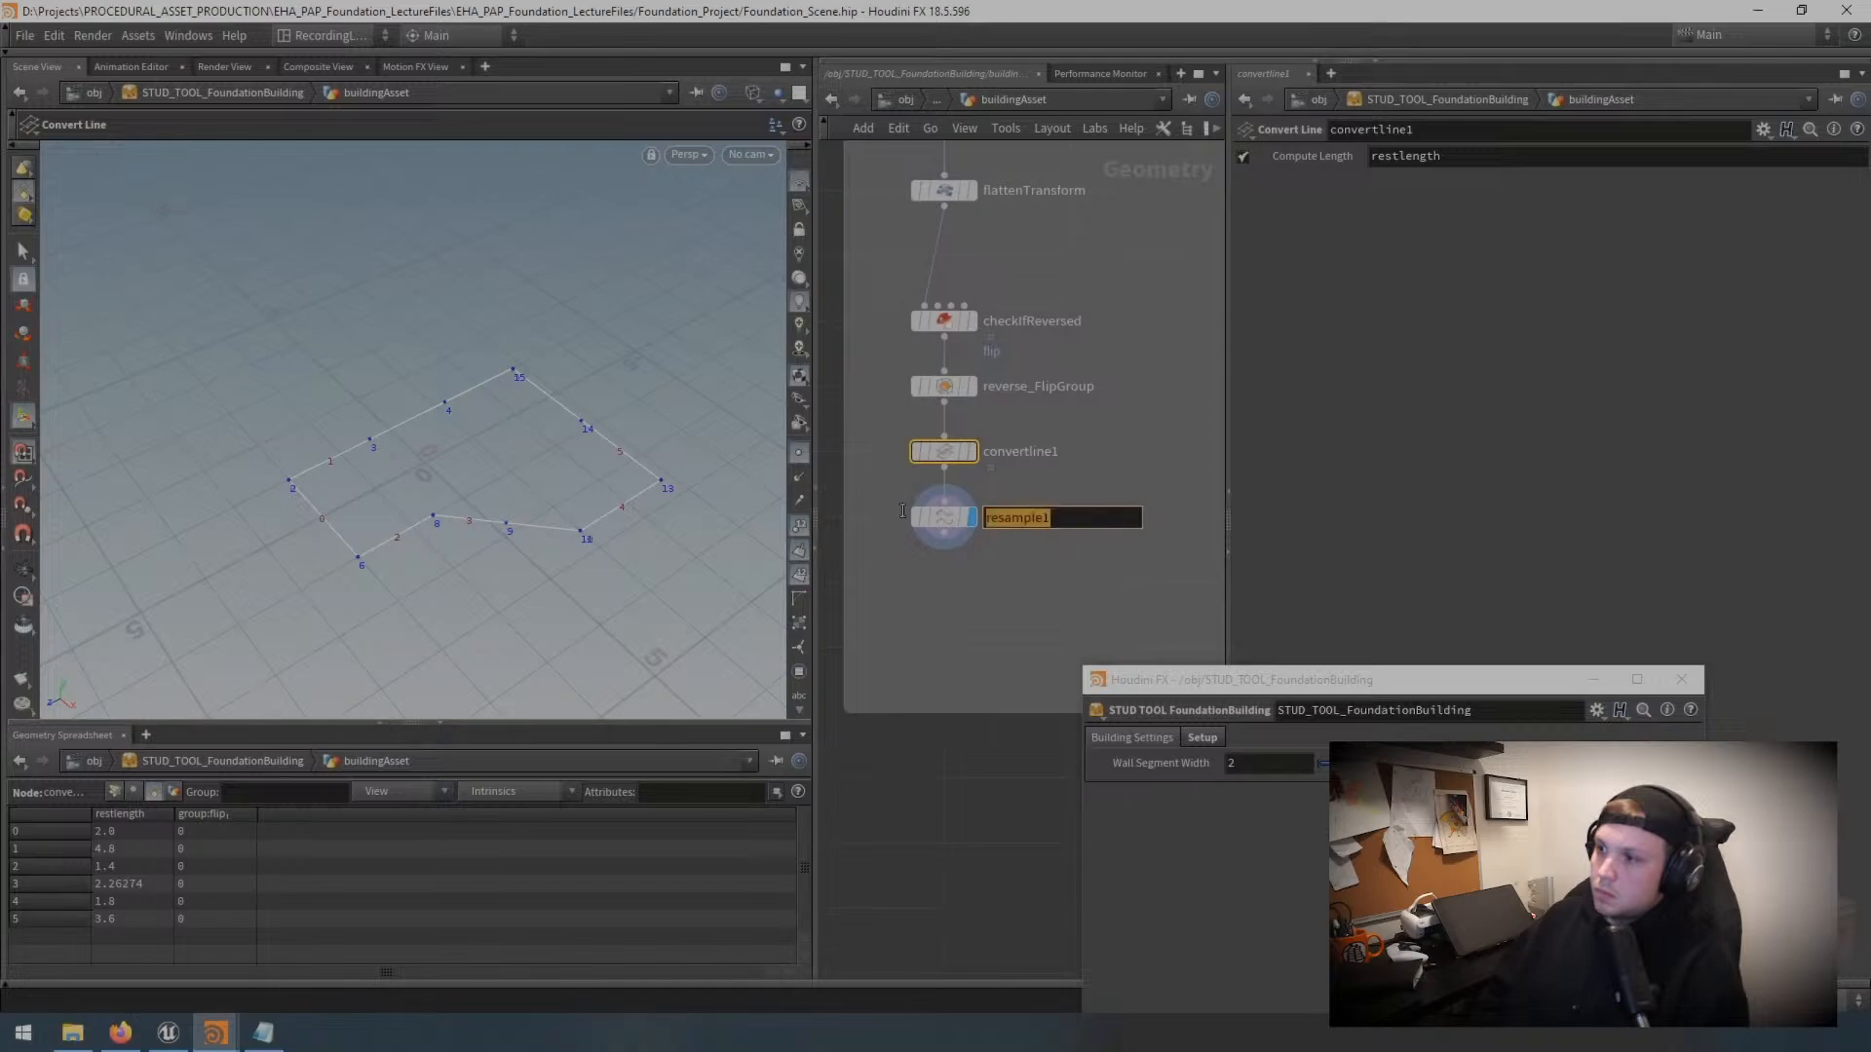
type("resampleBy")
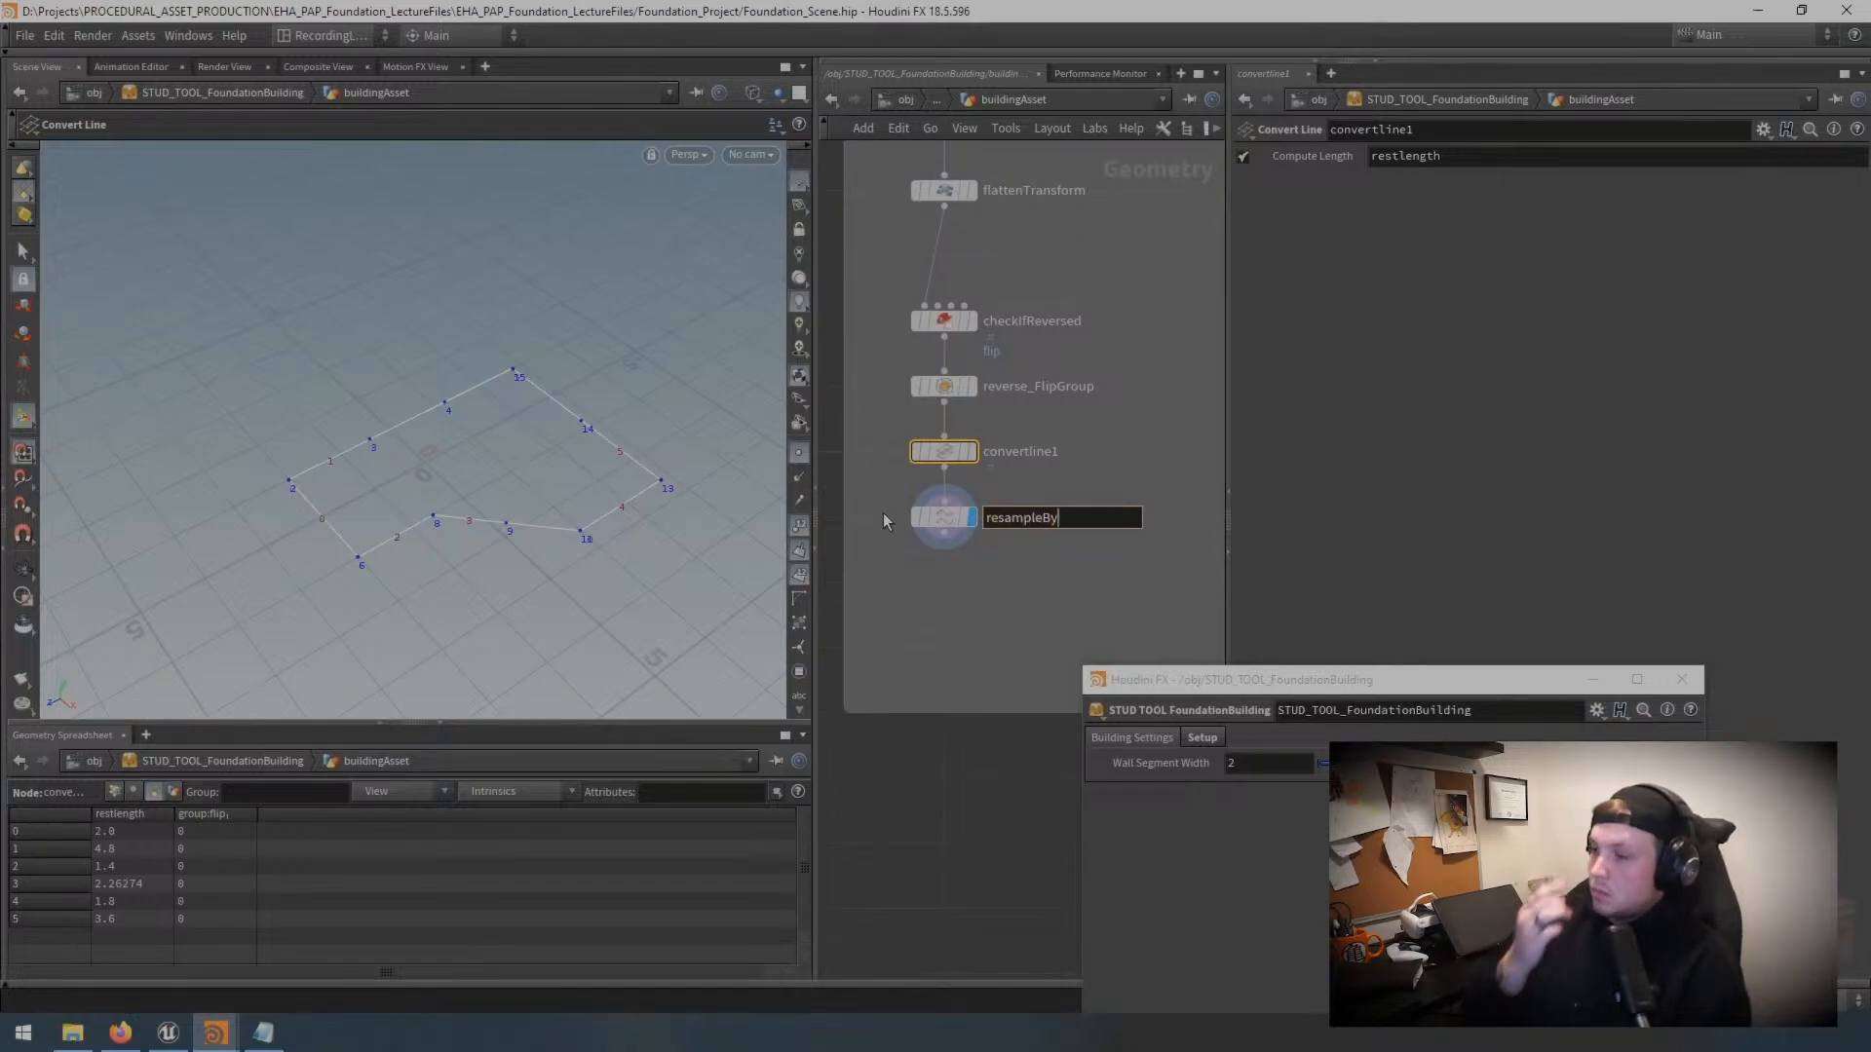
type("SegmentWidth")
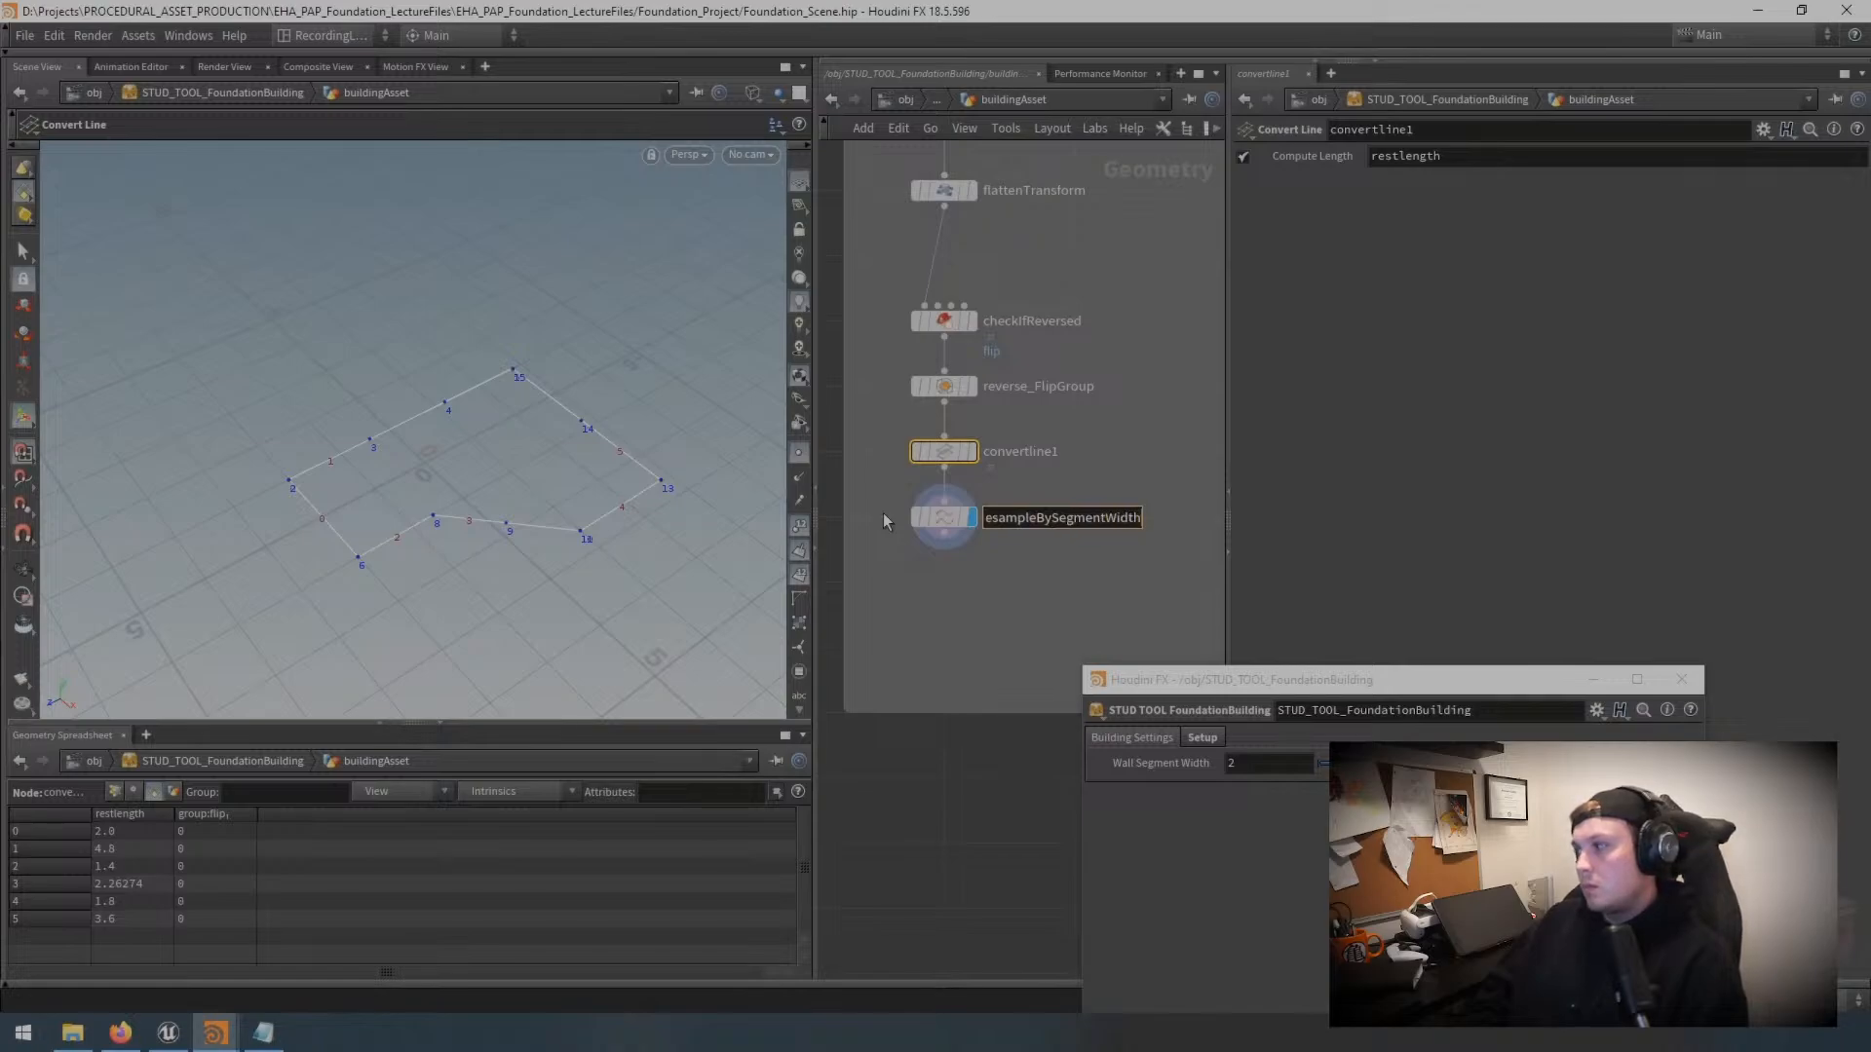
key("Return")
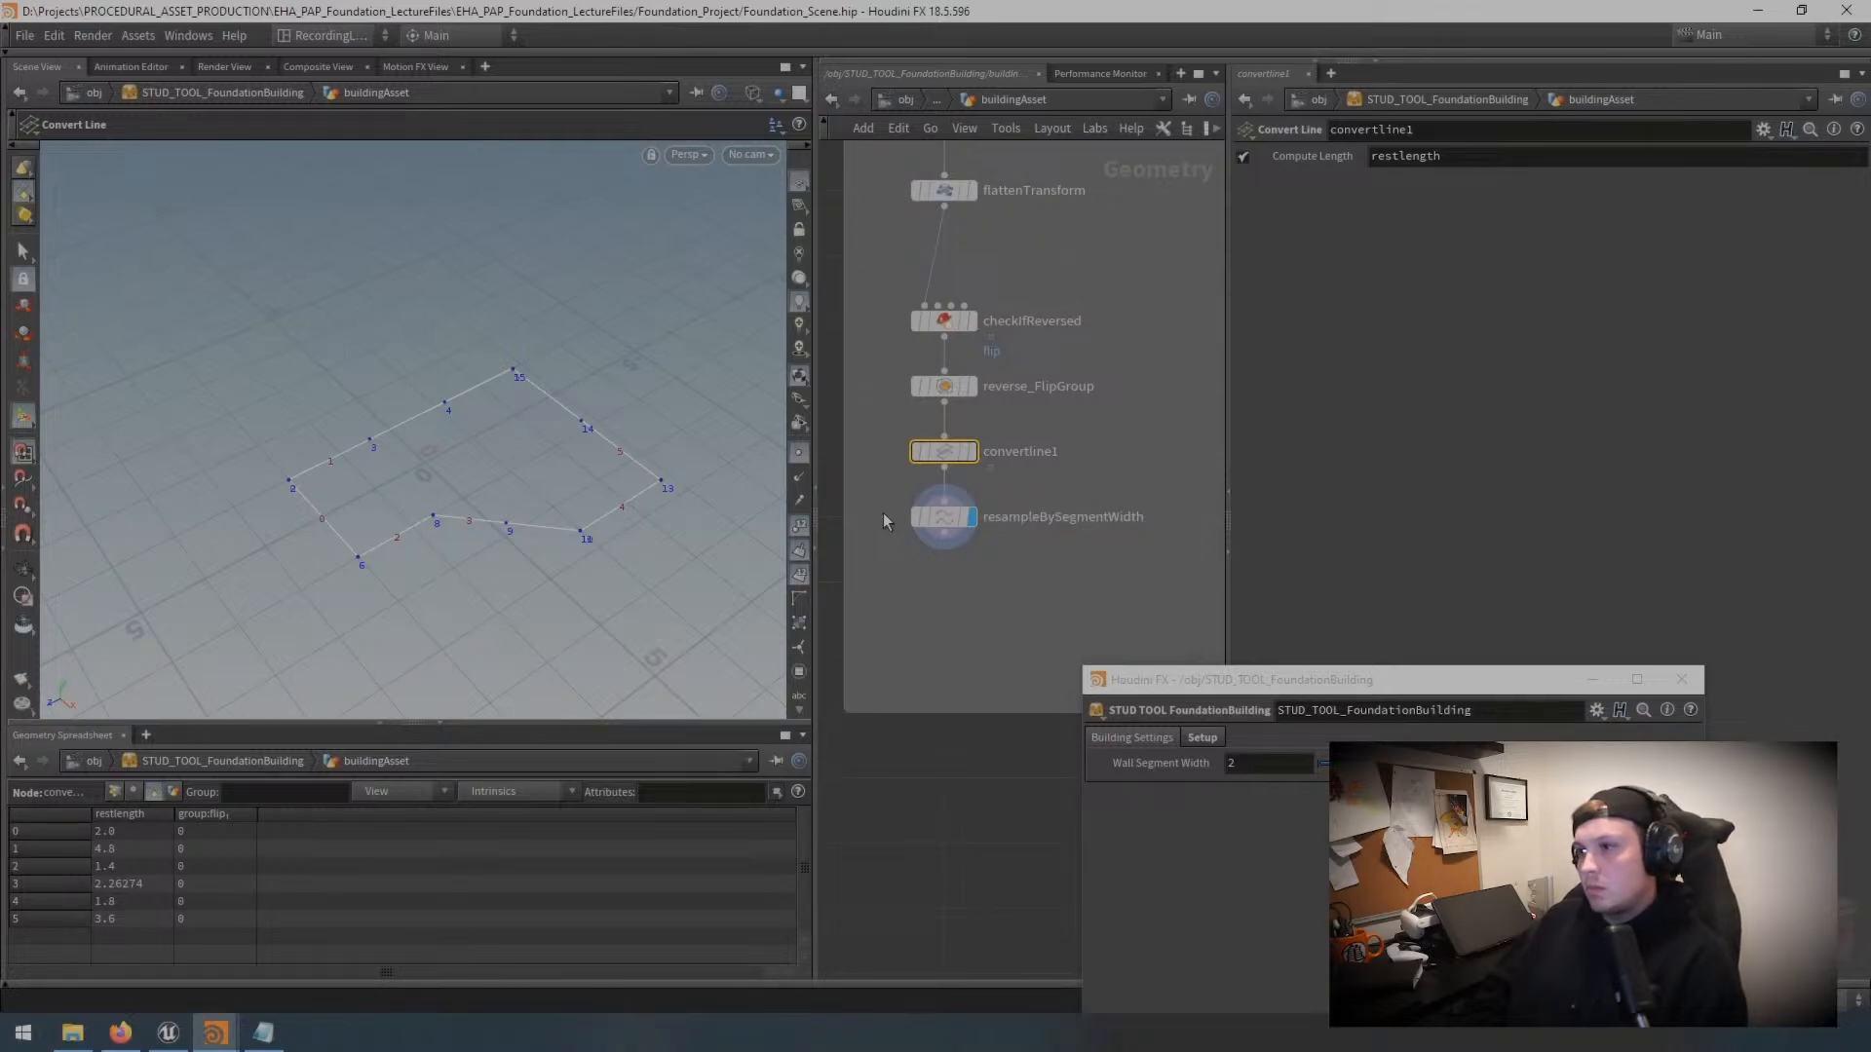
Step: Inspect the channel expression that drives the Length of resampleBySegmentWidth and switch back to its value display
left_click(930, 526)
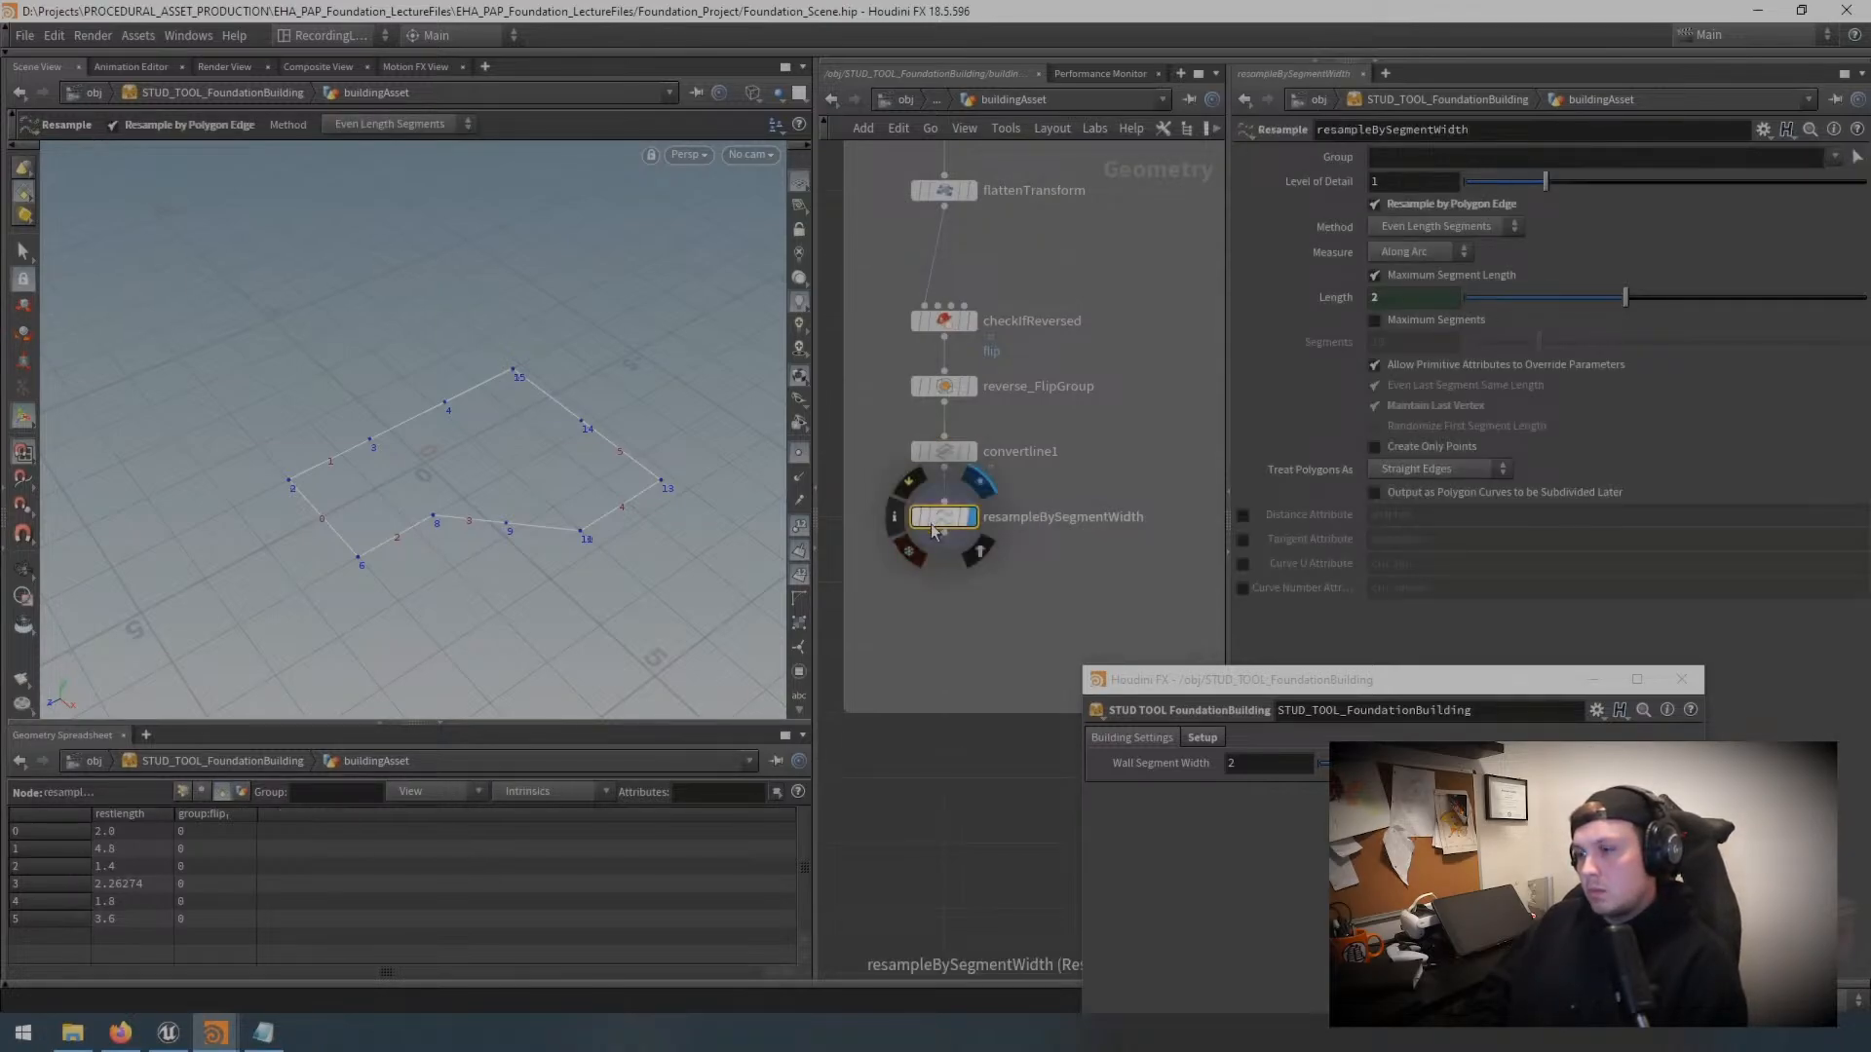
left_click(1330, 297)
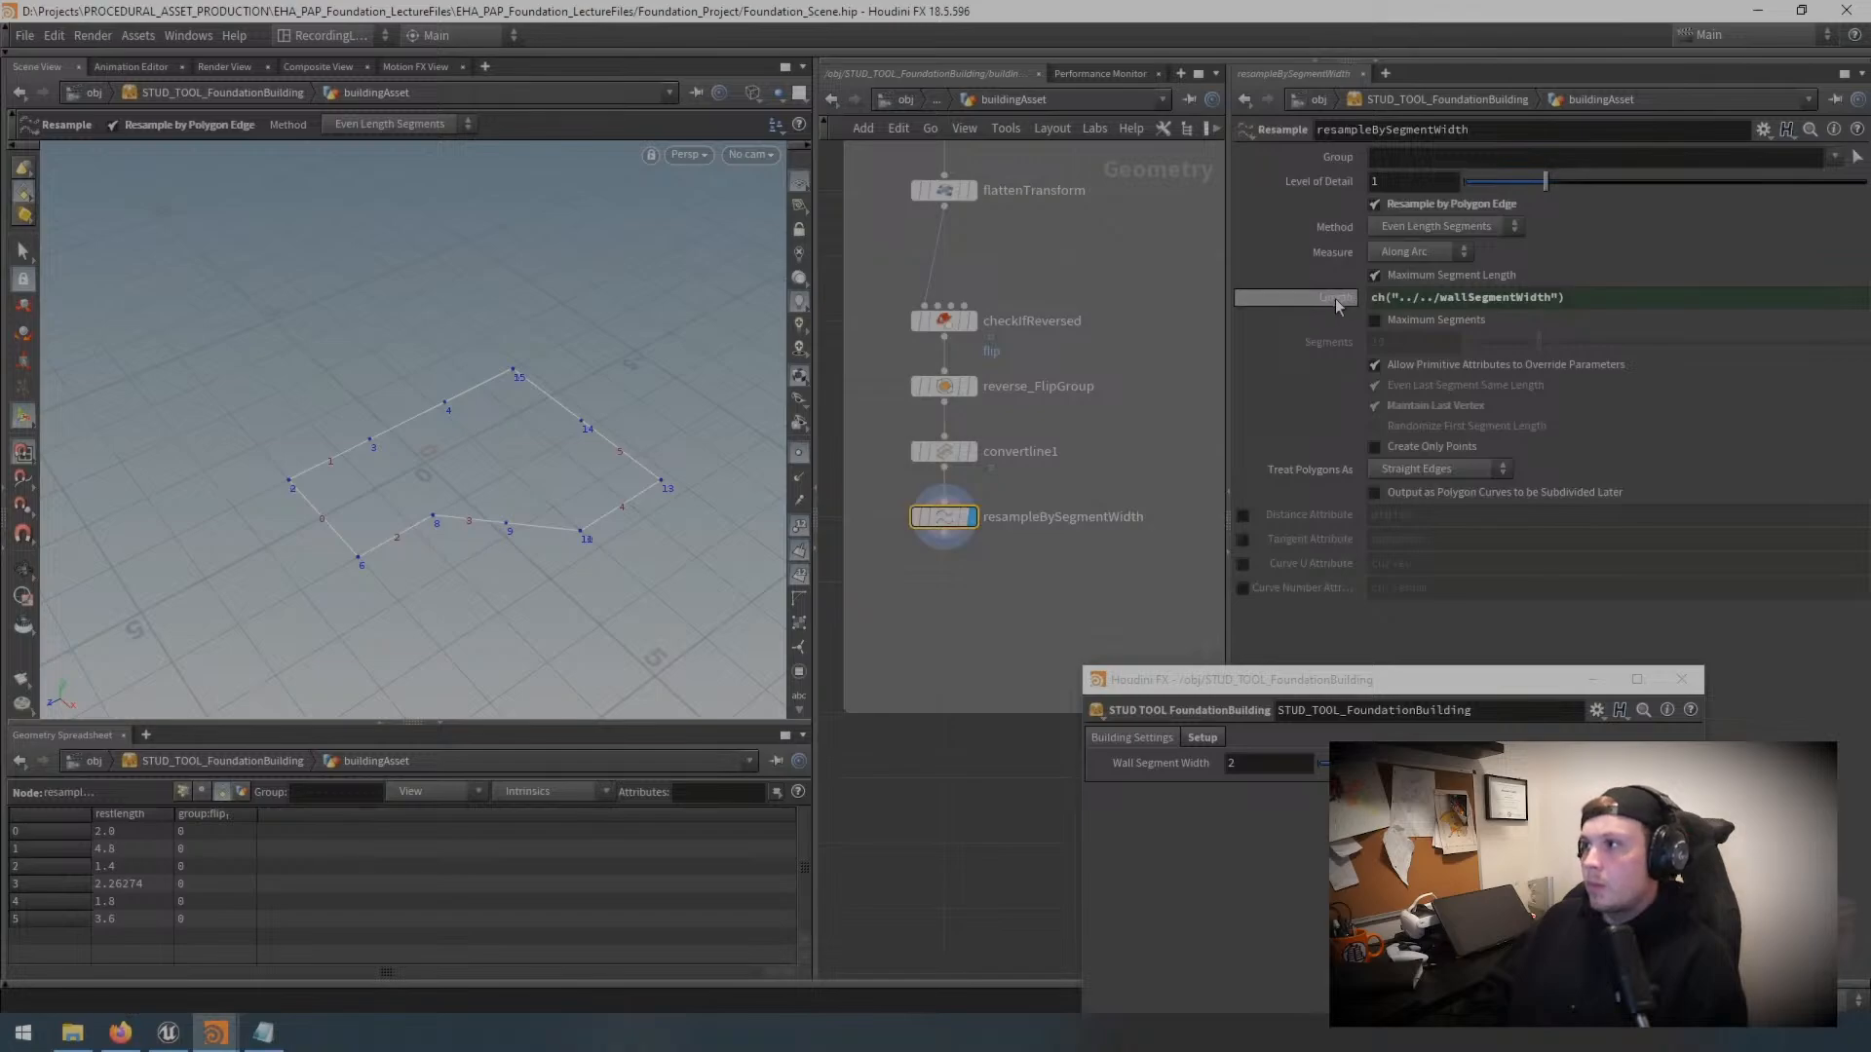
left_click(1335, 300)
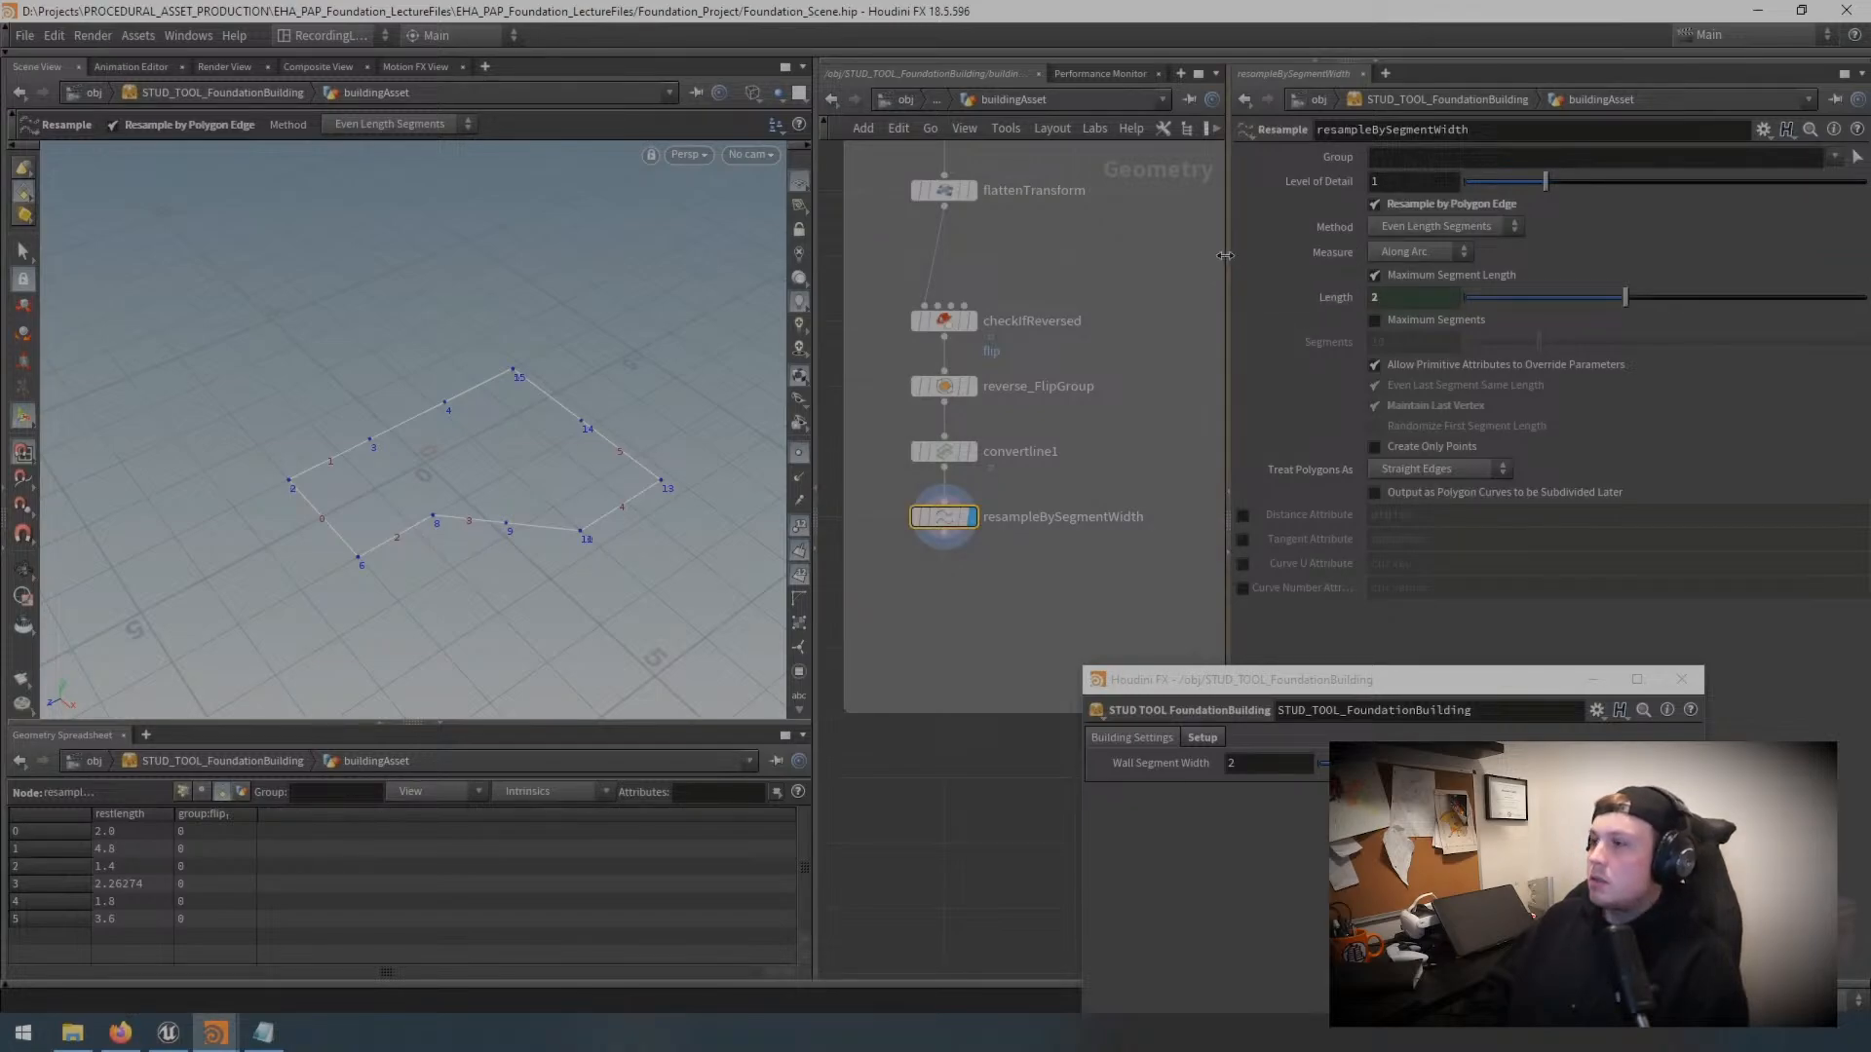
Step: Colour the resampleBySegmentWidth node yellow-orange with the network colour palette, close the palette and move the floating parameter window back beside the network
left_click_drag(1226, 255, 1471, 256)
left_click_drag(1555, 692, 770, 685)
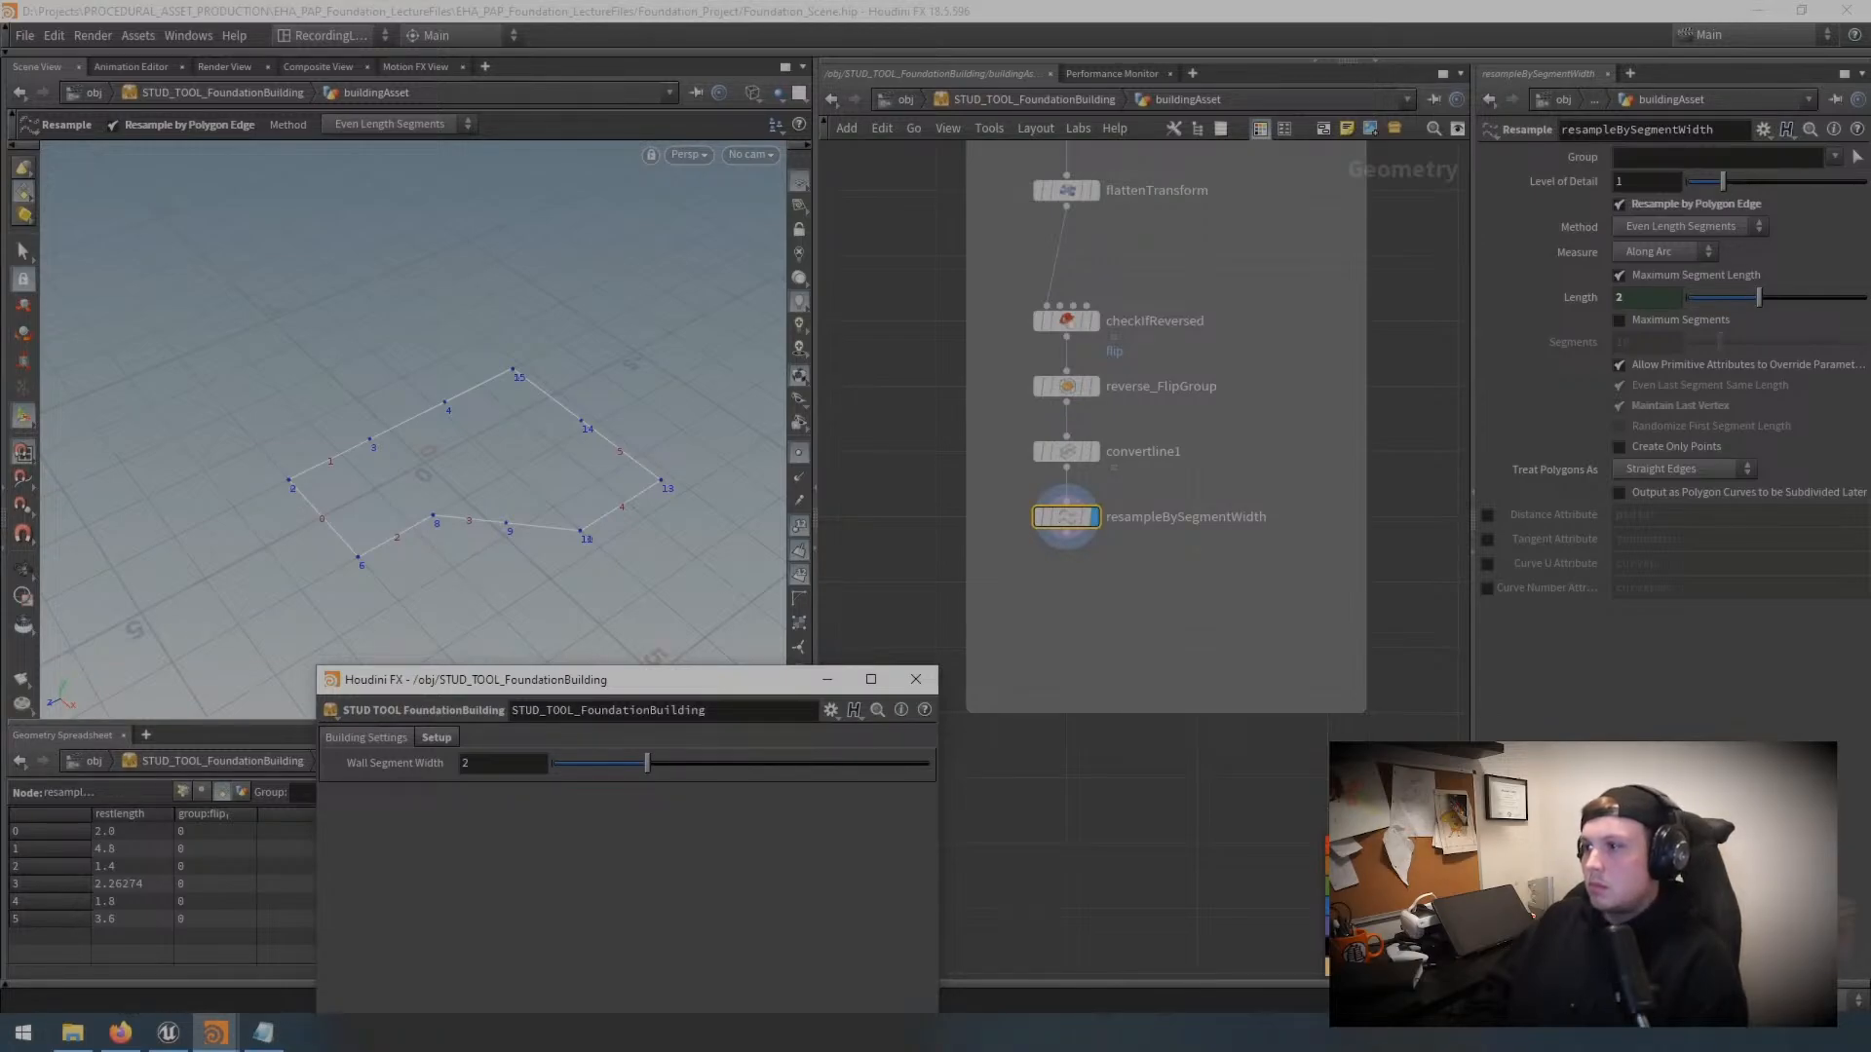
left_click(1292, 744)
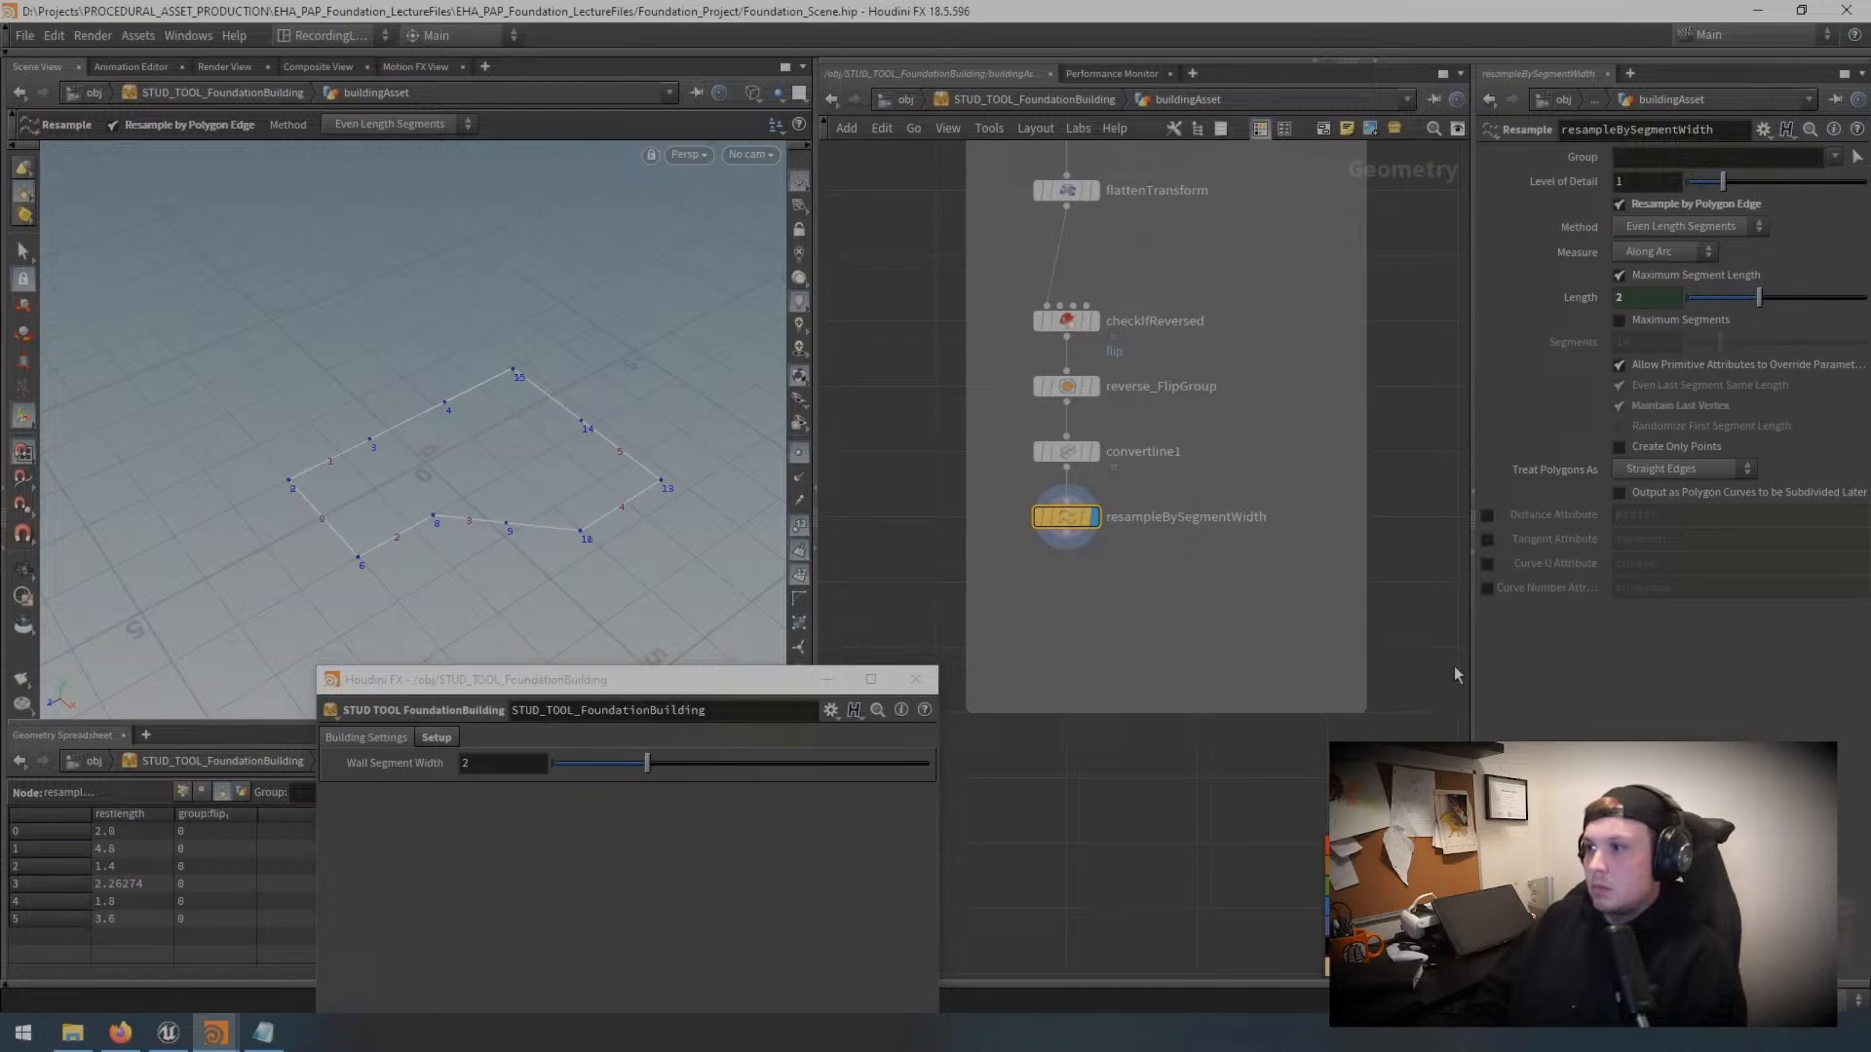
left_click_drag(1469, 673, 1300, 673)
key("c")
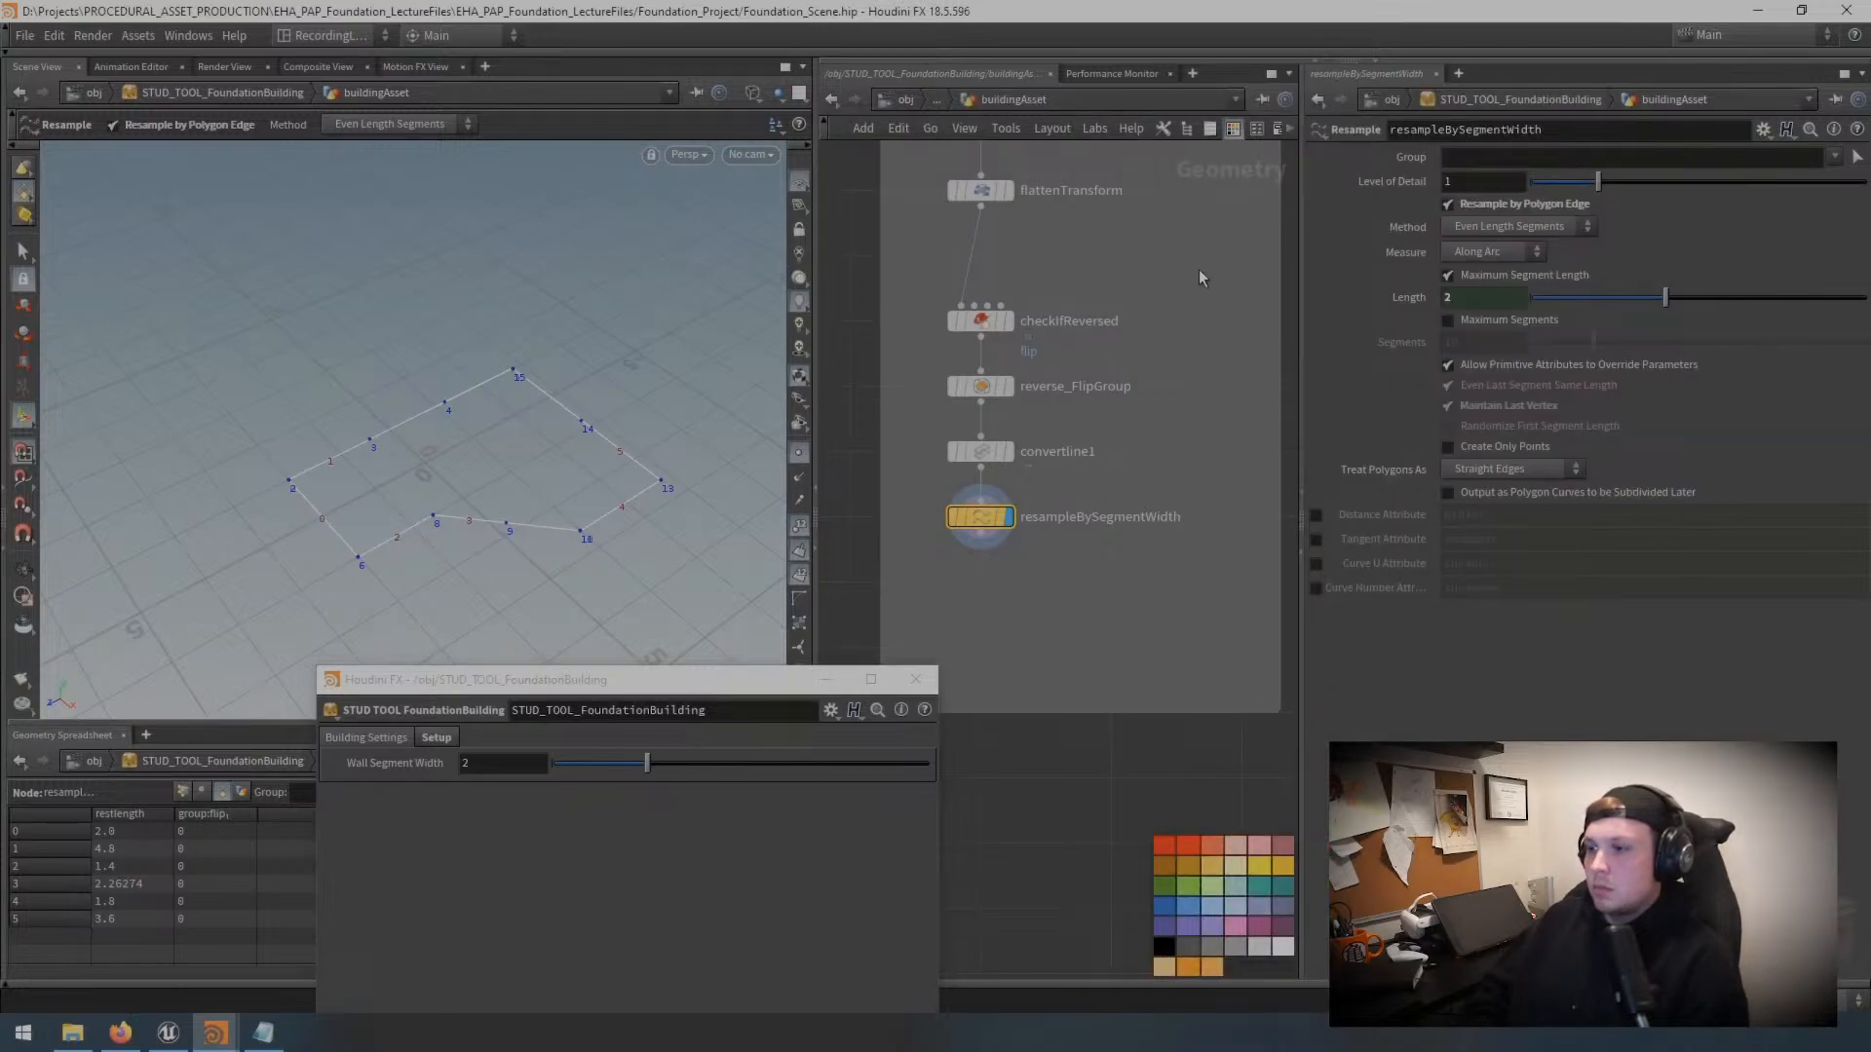
left_click(1233, 133)
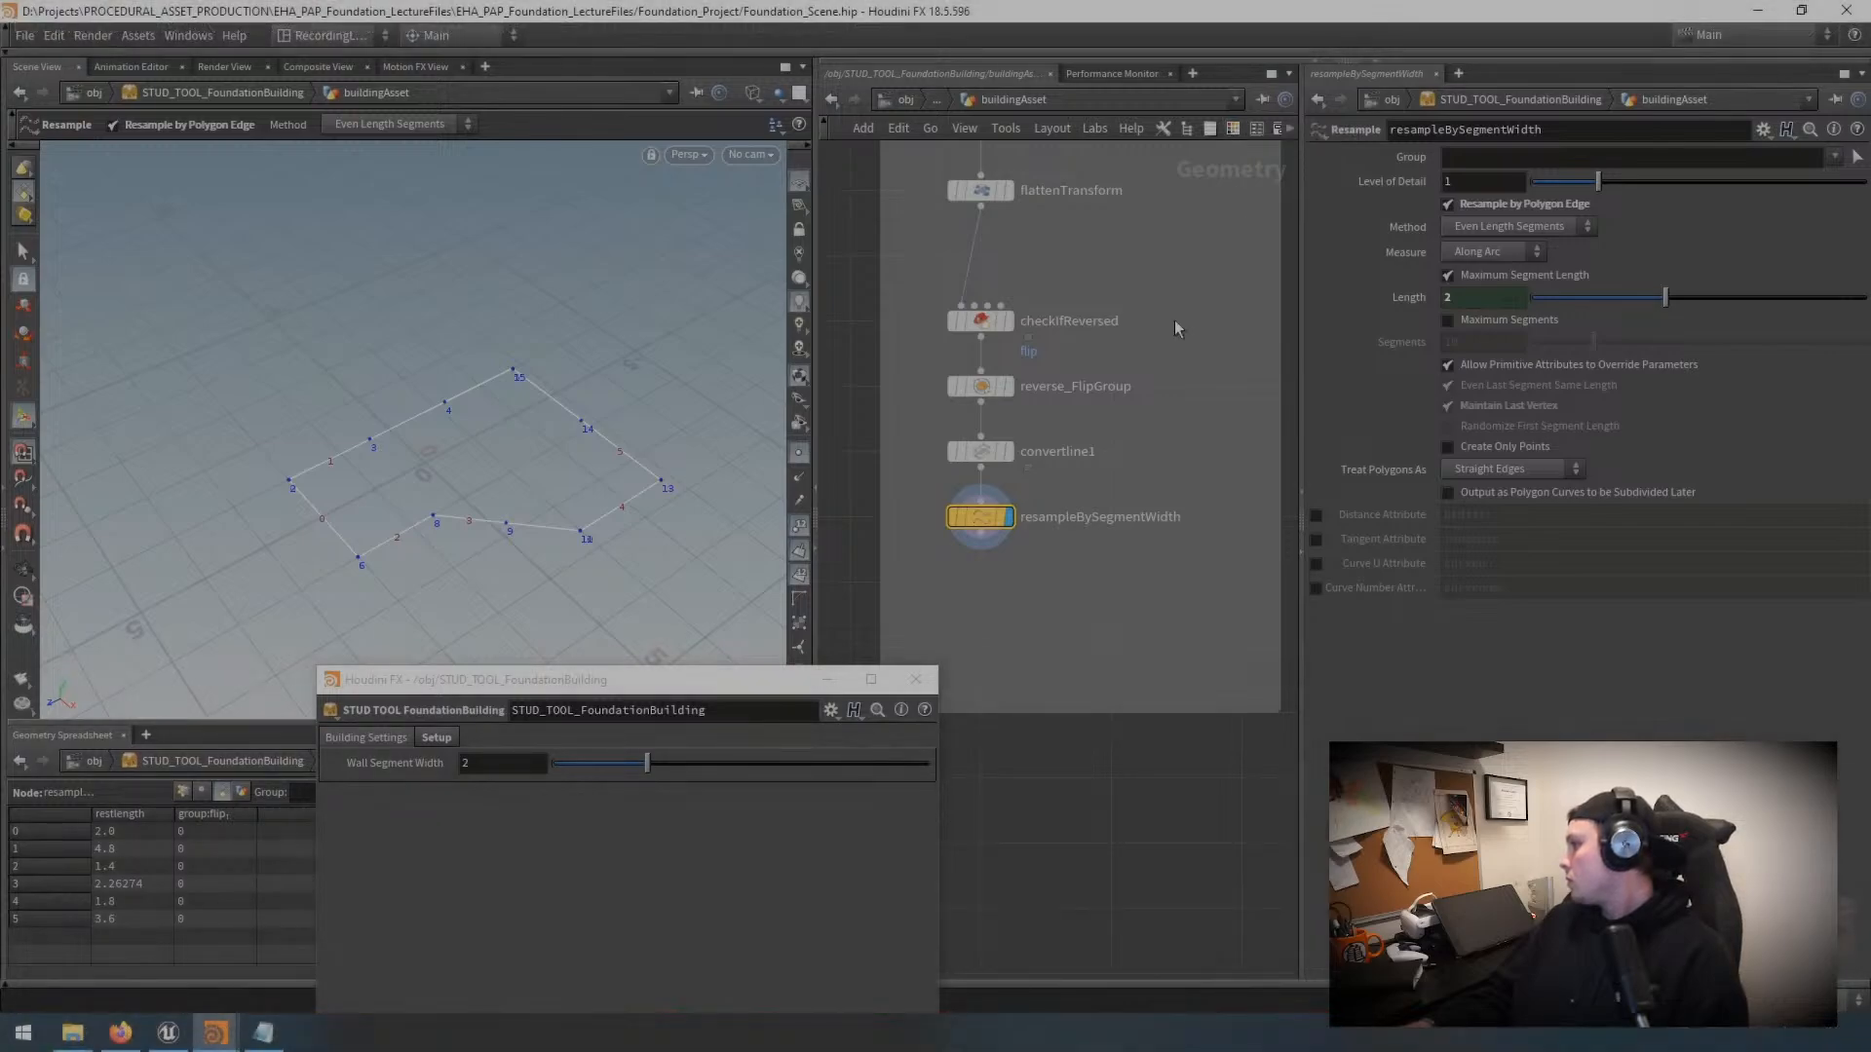
left_click_drag(753, 685, 1610, 690)
left_click(1115, 630)
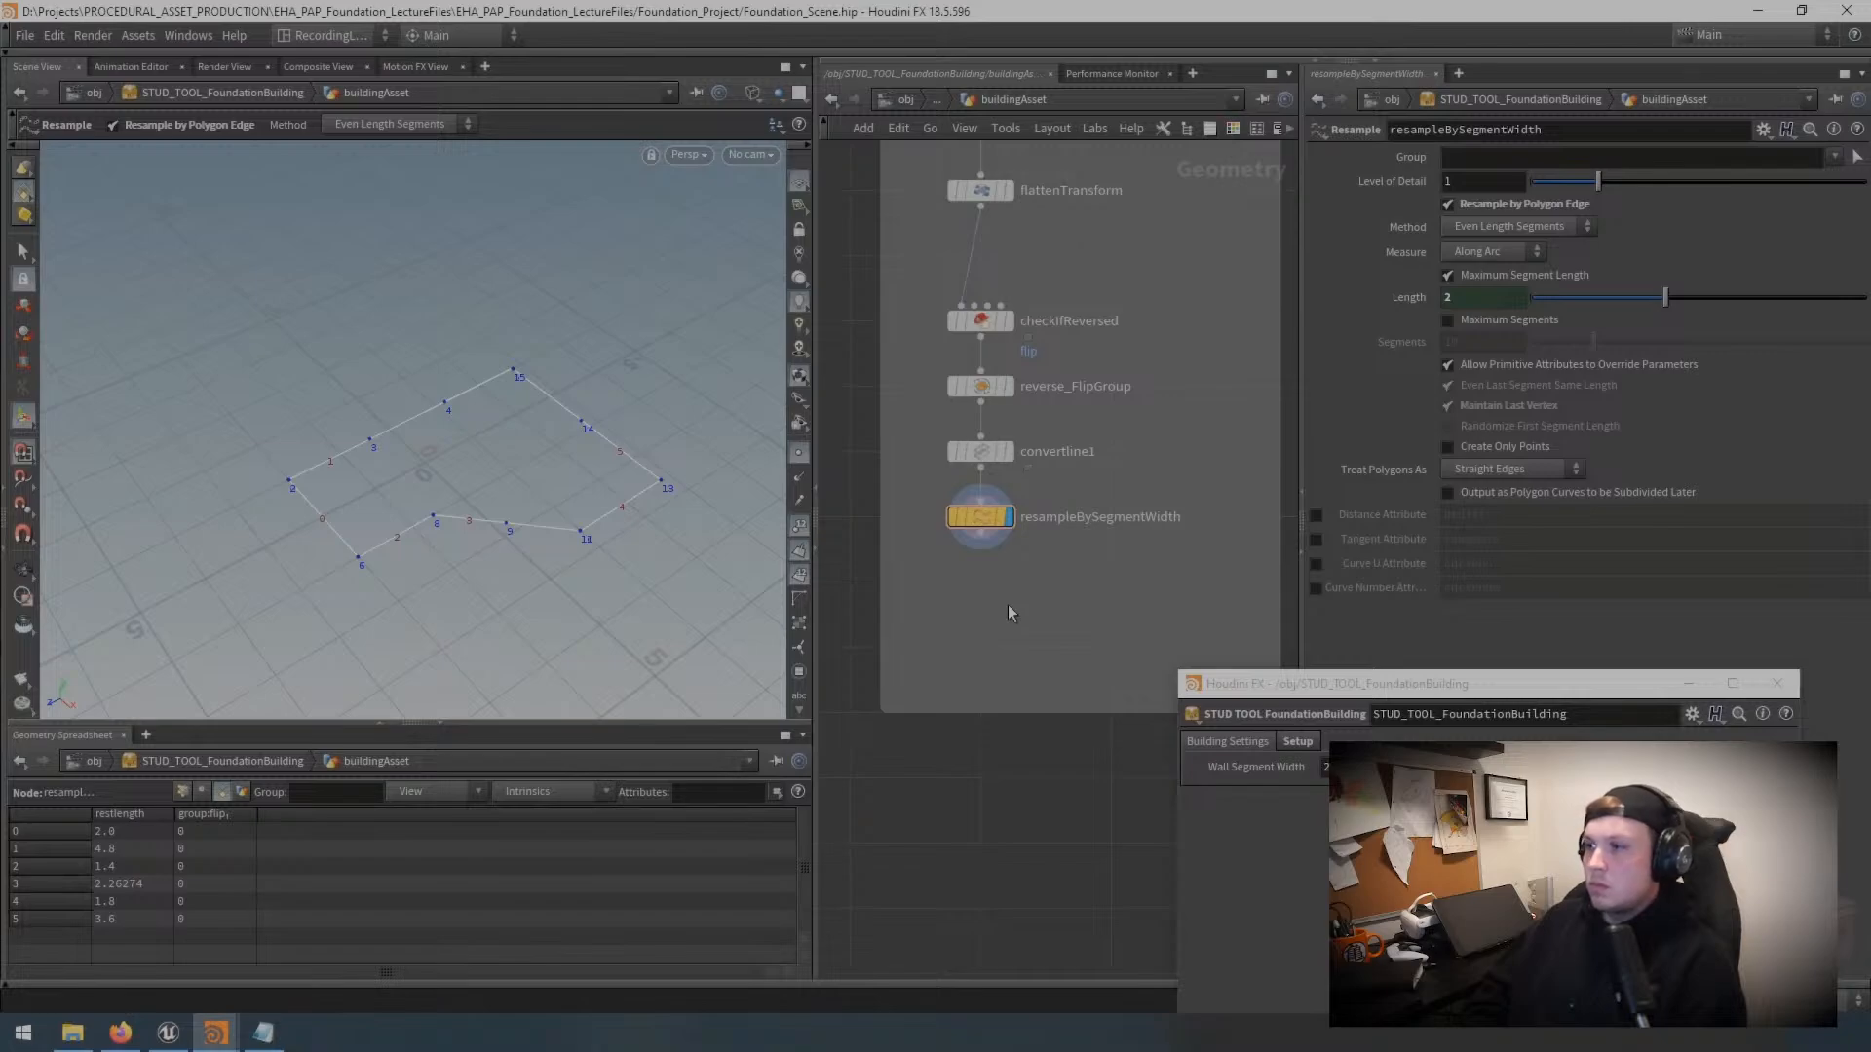
Step: Duplicate the convertline1 node, wire the copy after resampleBySegmentWidth and display it
left_click_drag(1078, 486, 953, 454)
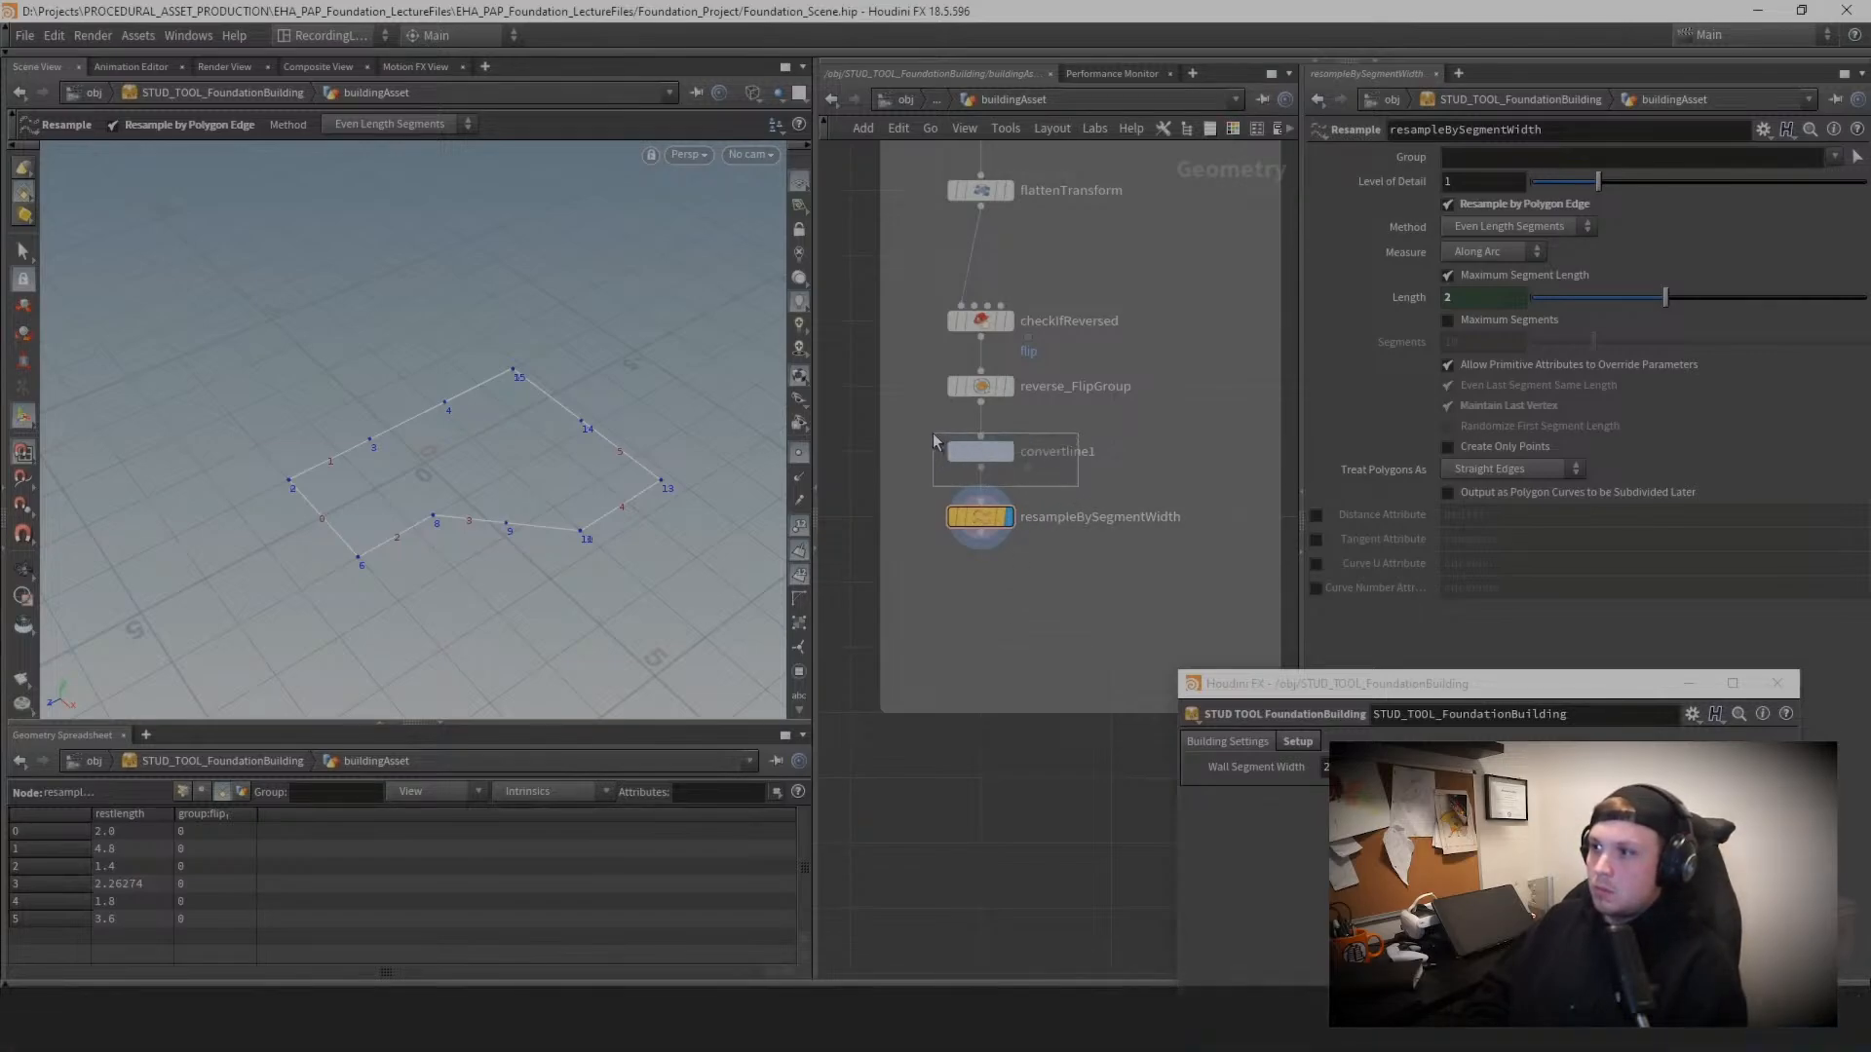
key("ctrl+c")
key("ctrl+v")
left_click_drag(964, 596, 979, 538)
left_click(987, 610)
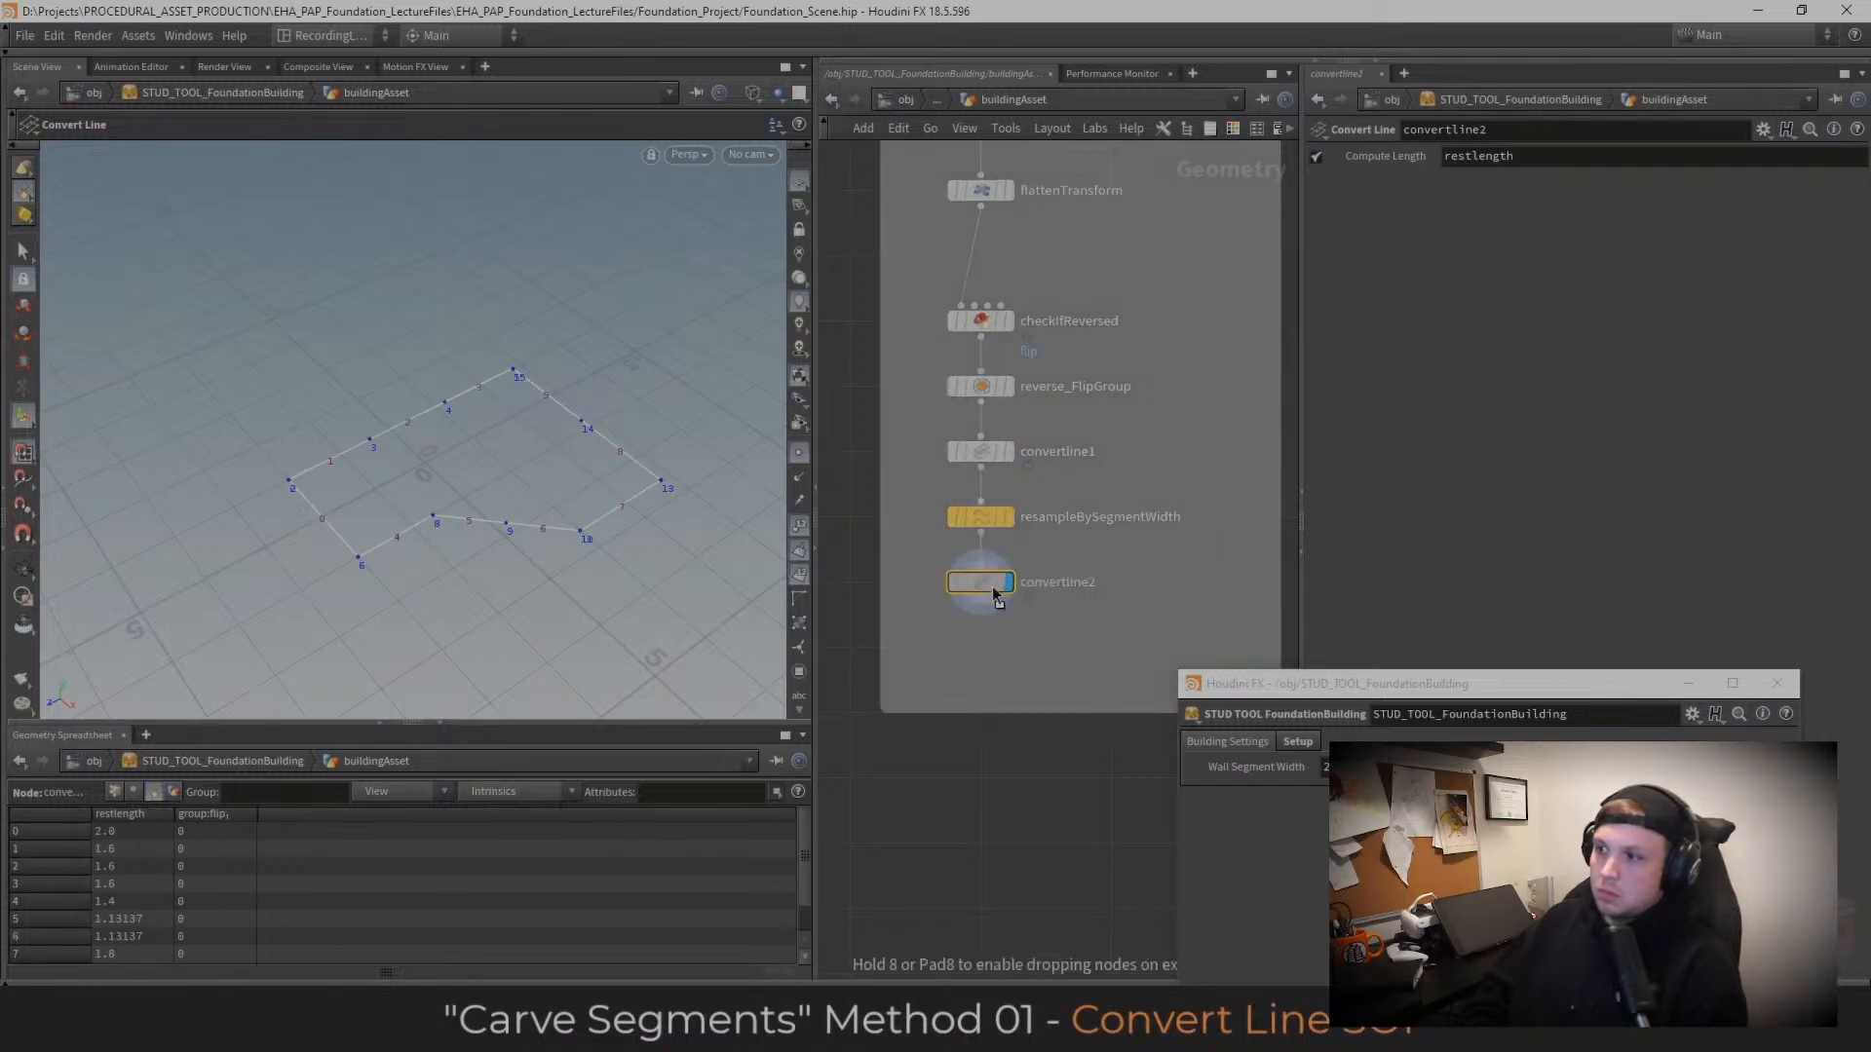
Step: Set the Compute Length attribute name of the copied Convert Line node to width and check it in the geometry spreadsheet
scroll(1048, 588, "up", 2)
double_click(1082, 580)
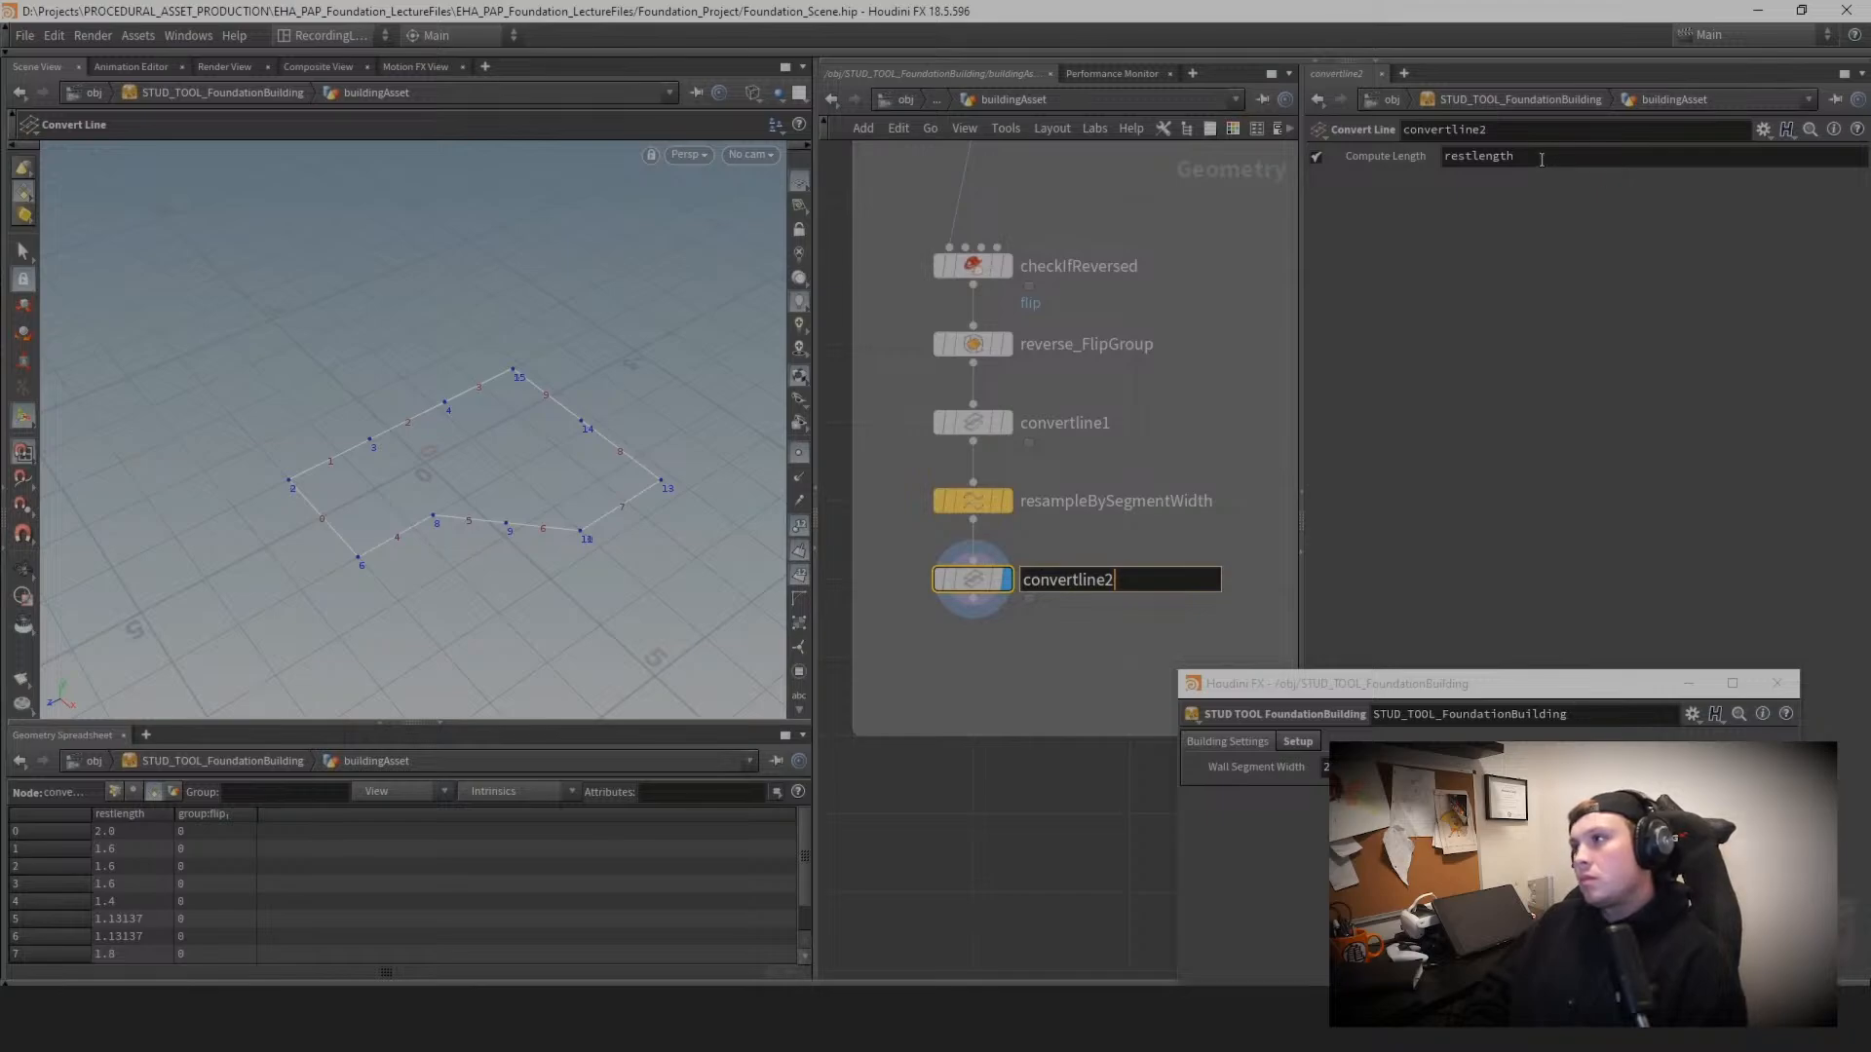
left_click_drag(1540, 160, 1356, 161)
type("width")
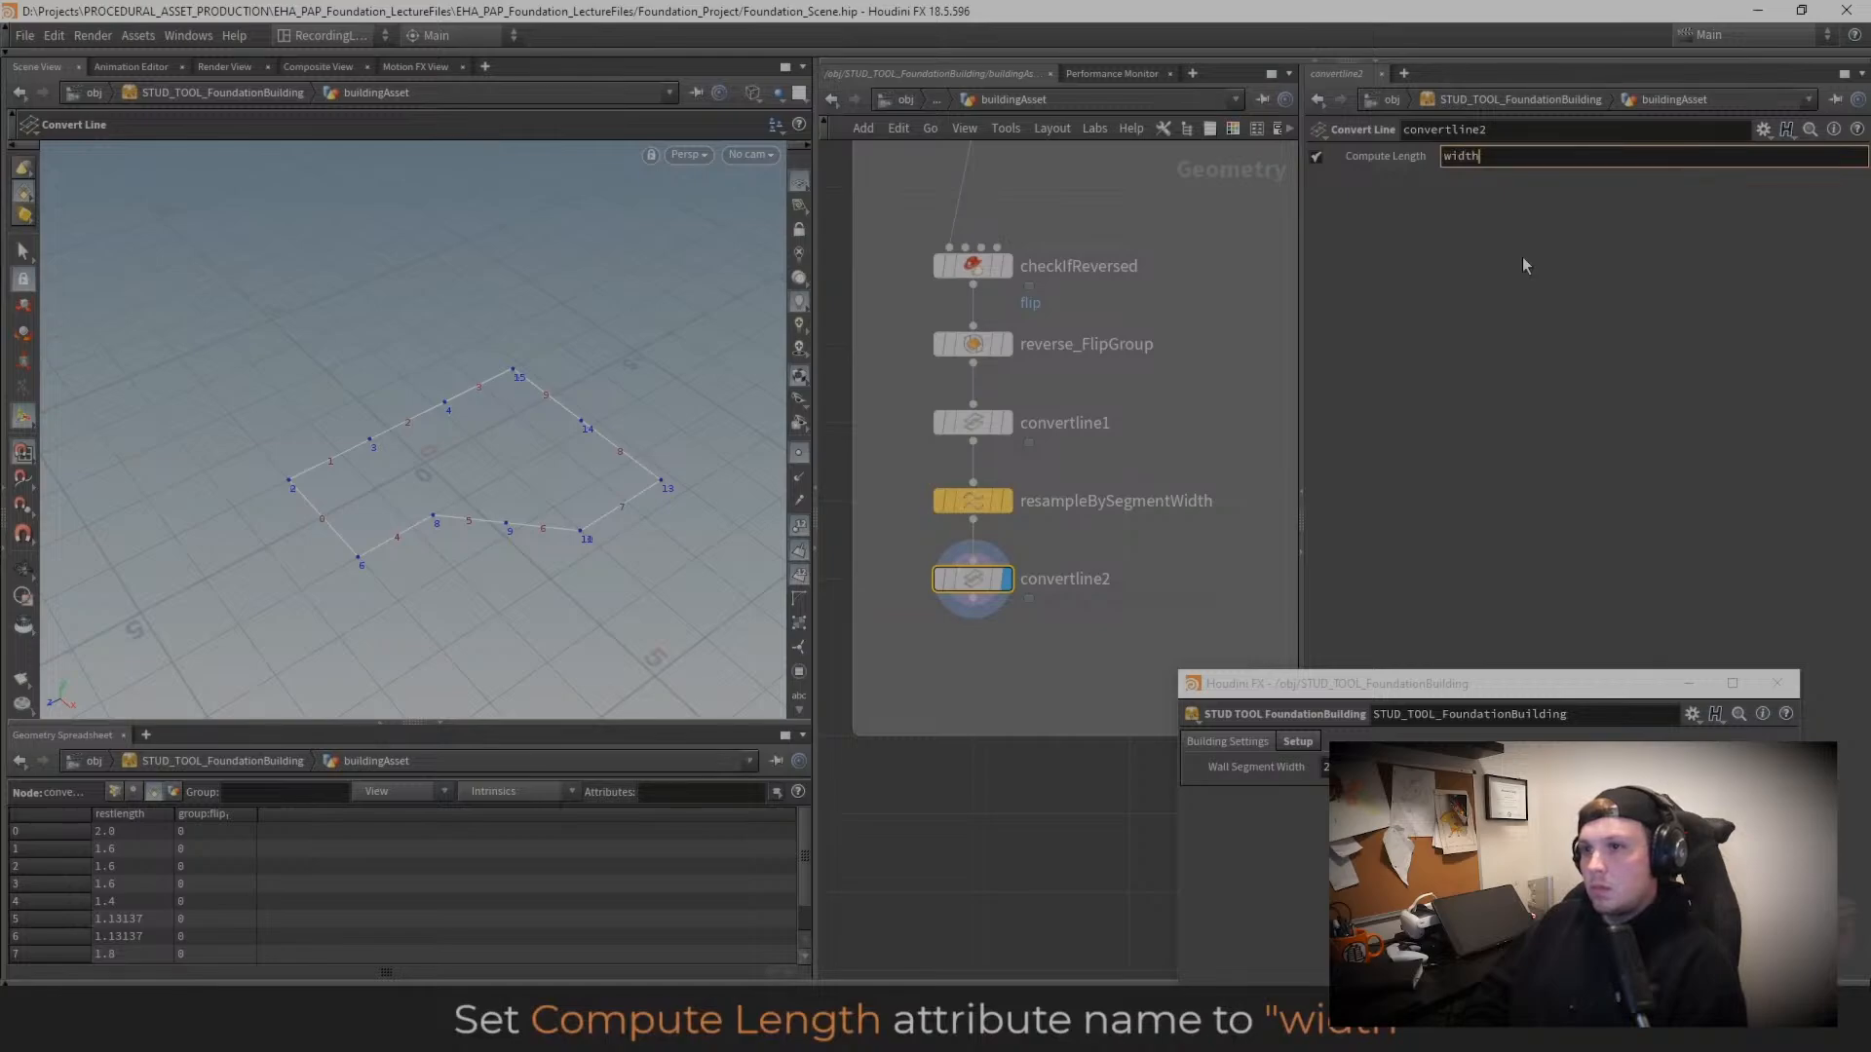
key("Return")
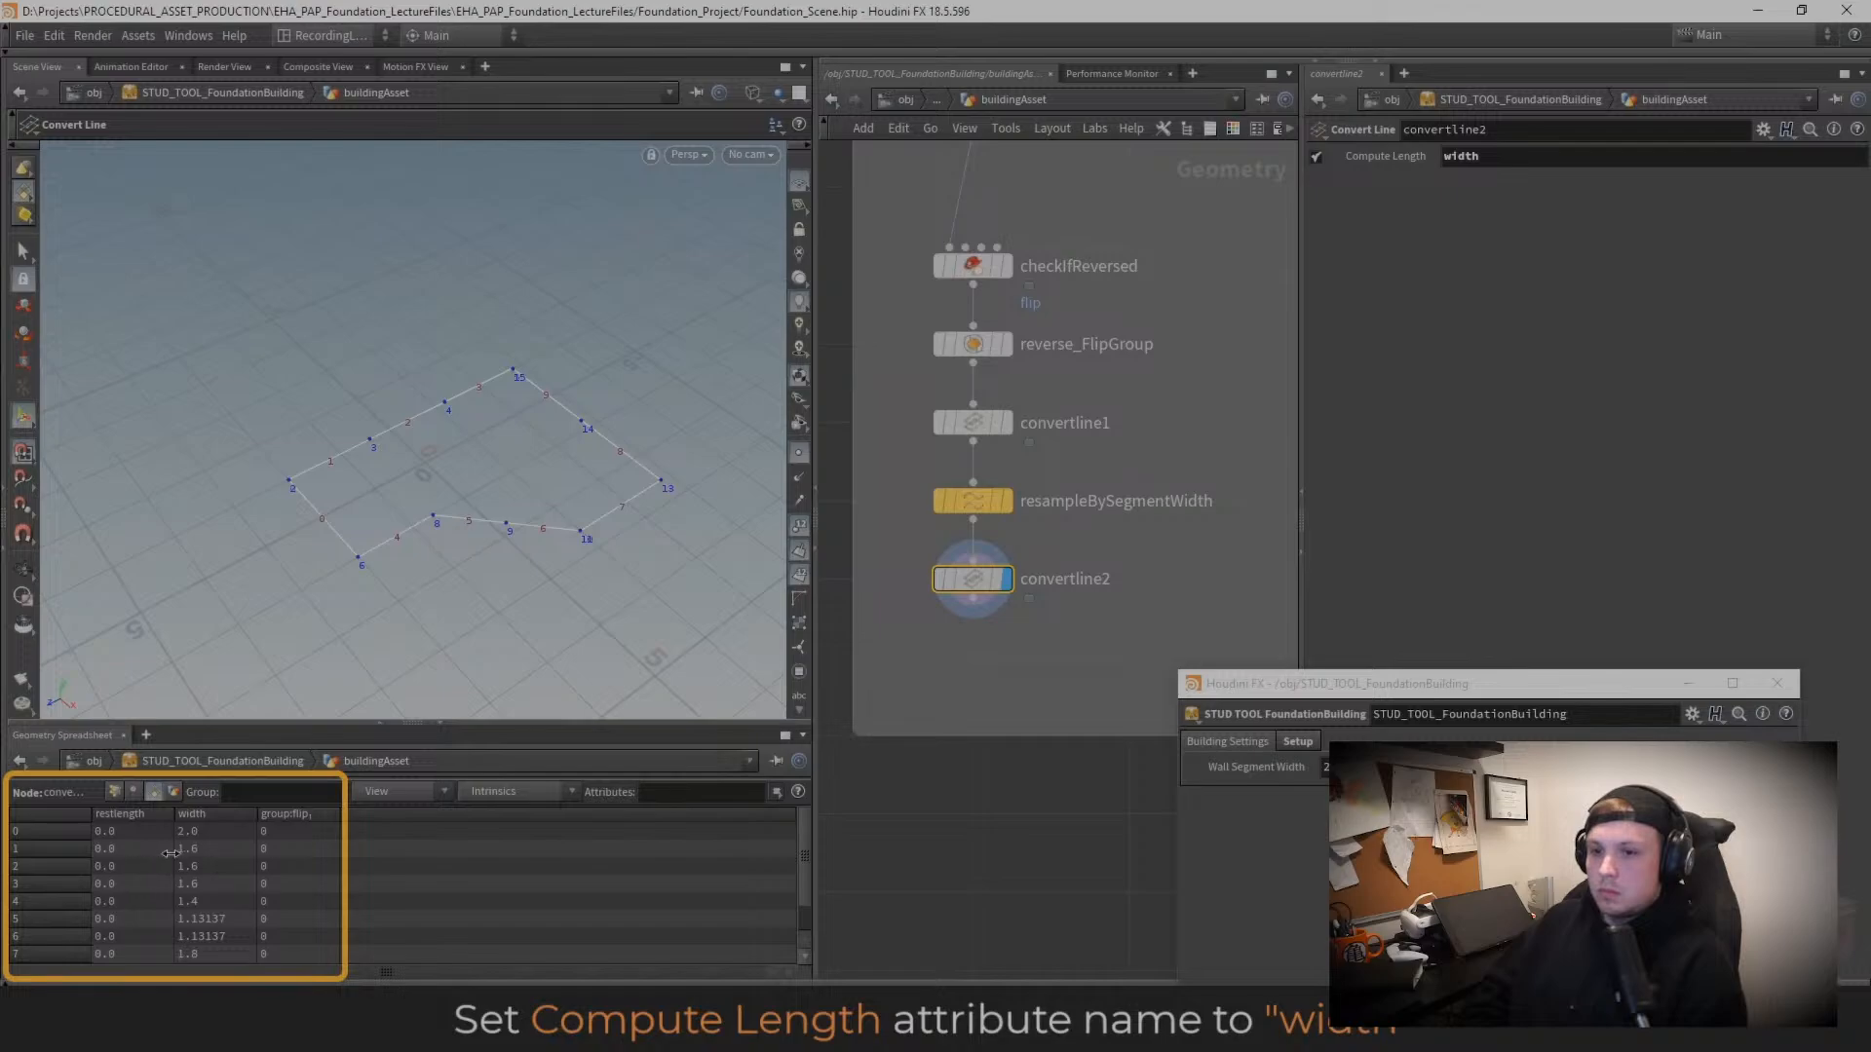
scroll(148, 863, "down", 1)
scroll(148, 863, "up", 1)
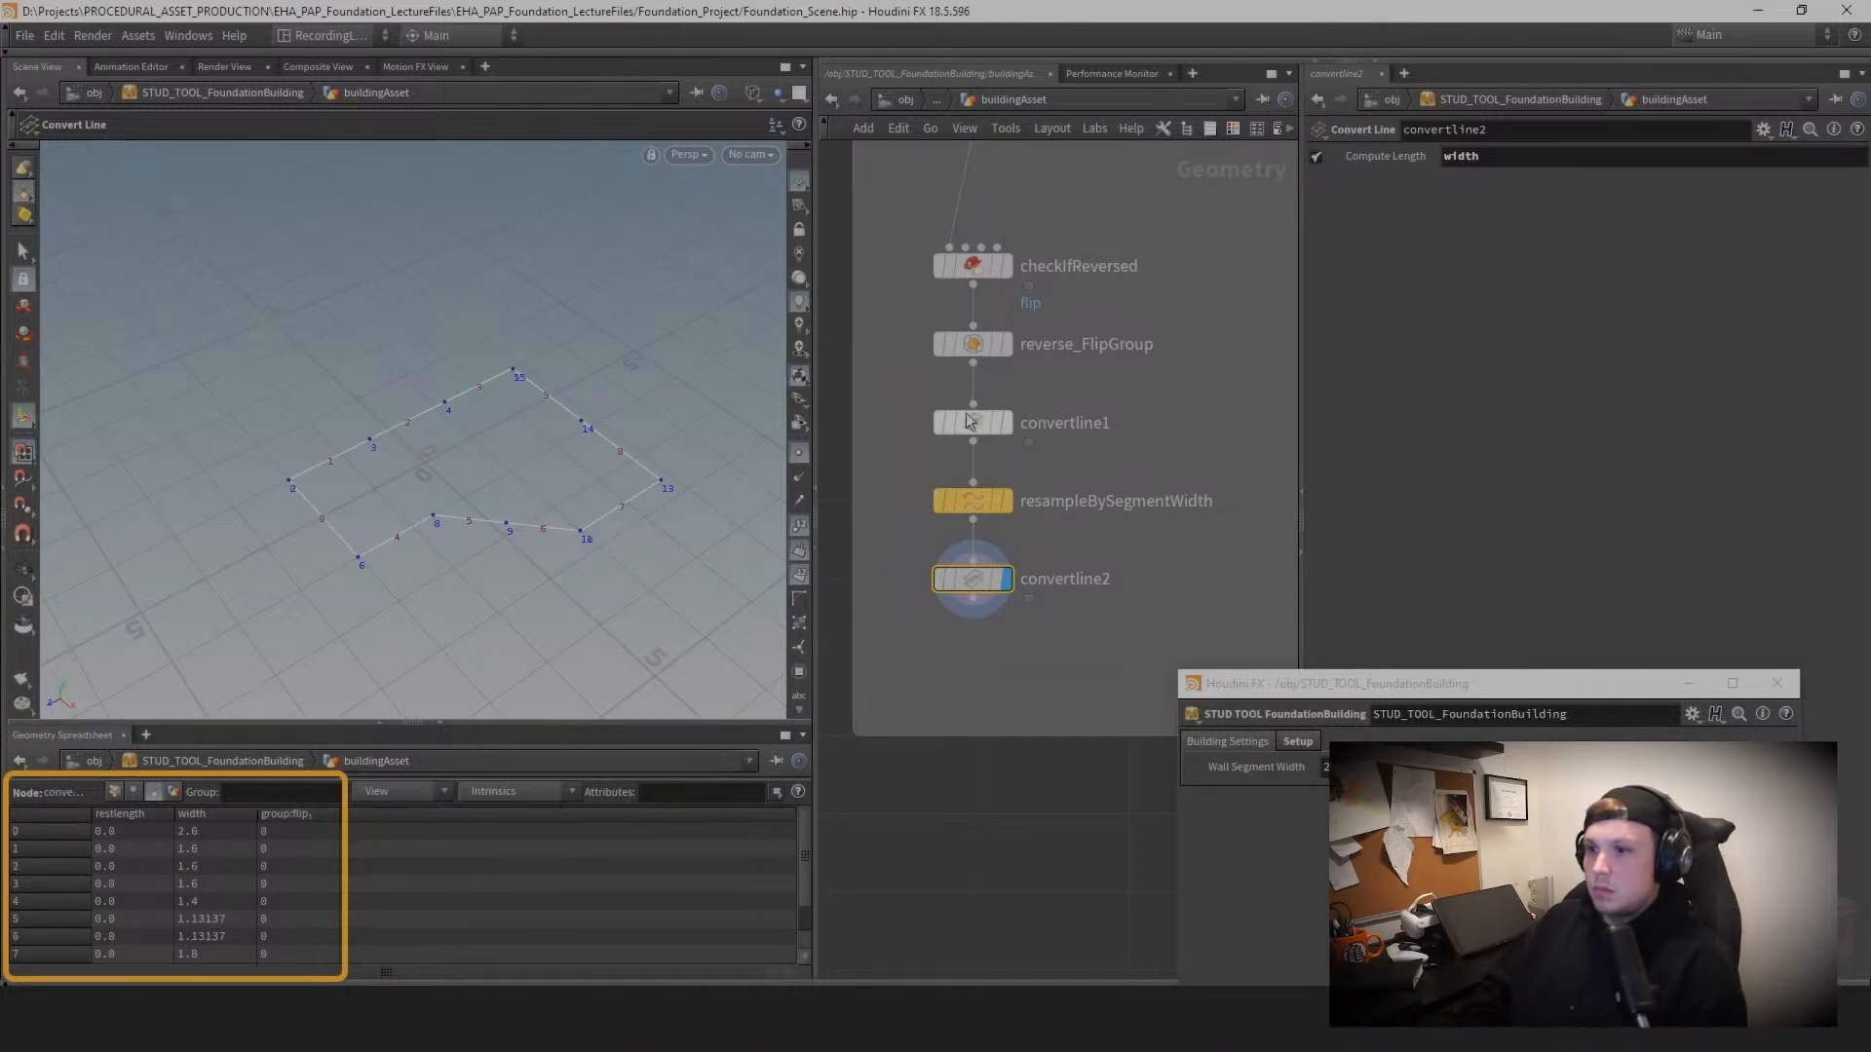
Step: Display convertline1 to compare its primitive attributes in the spreadsheet, and return the display to convertline2
mouse_move(1007, 436)
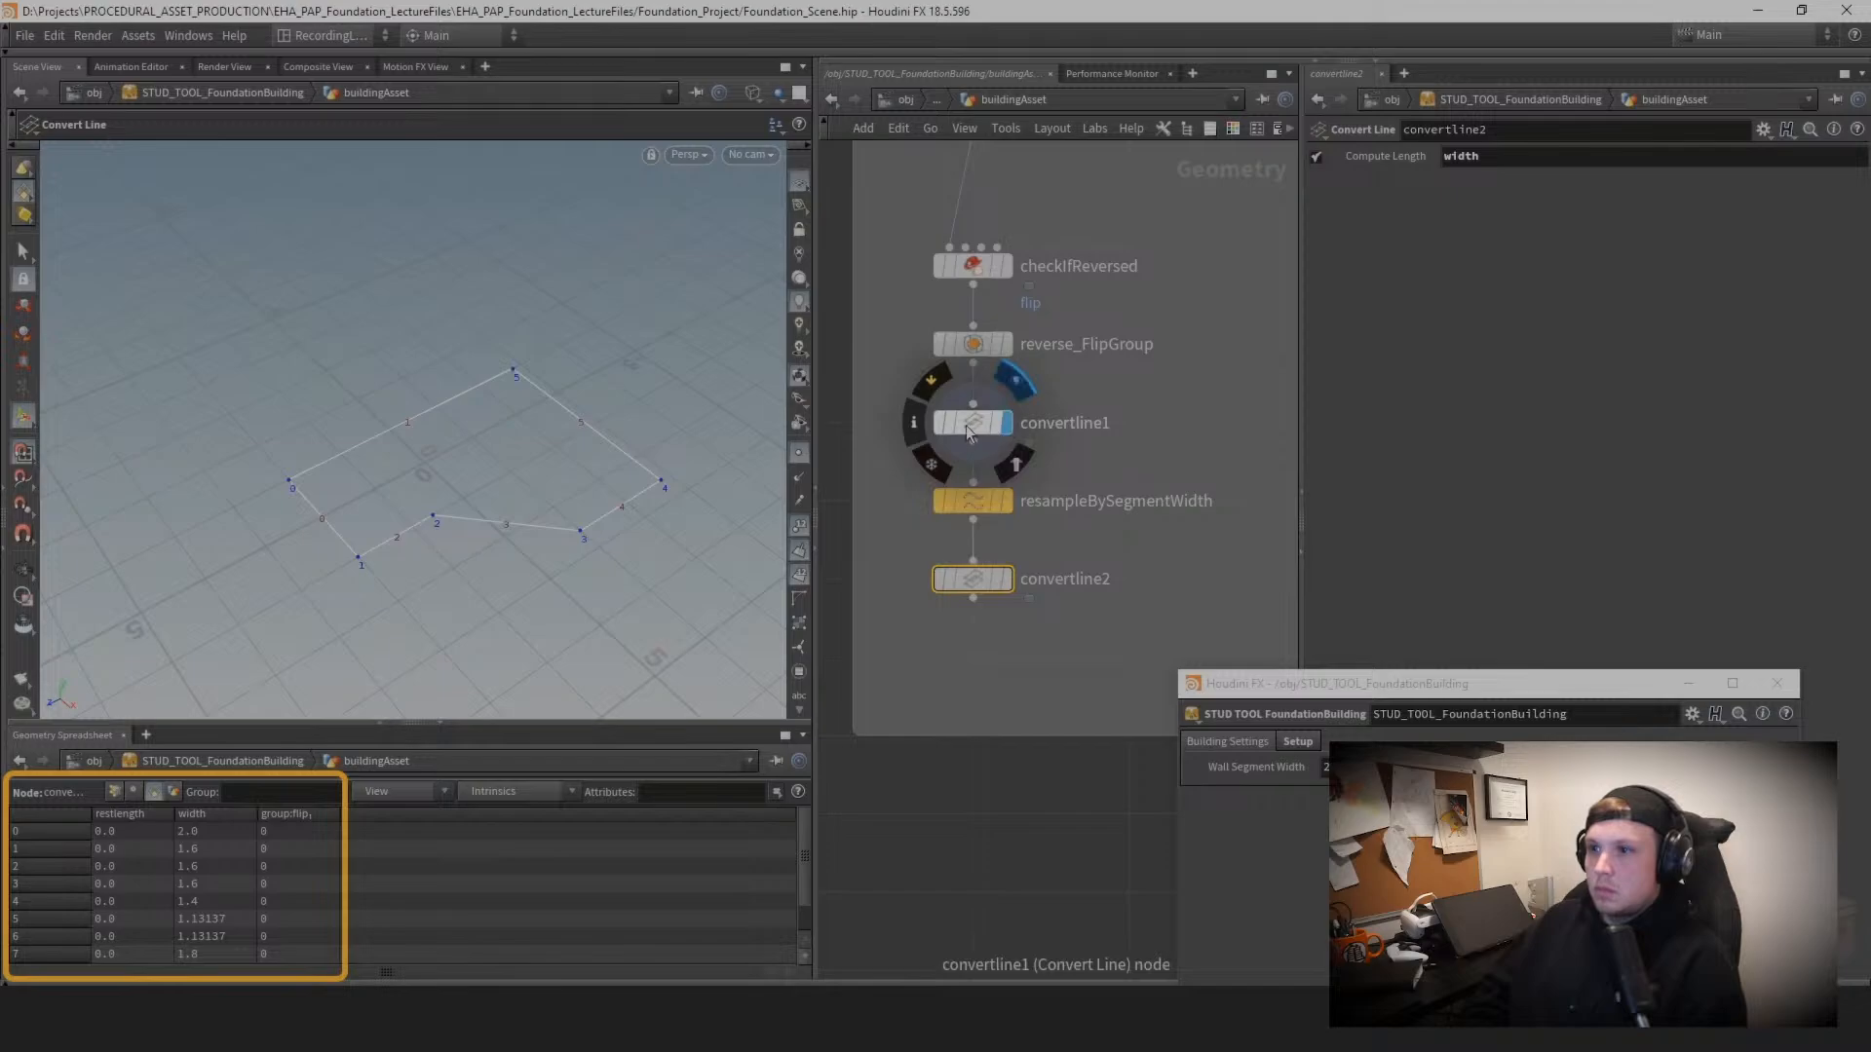
left_click(1004, 501)
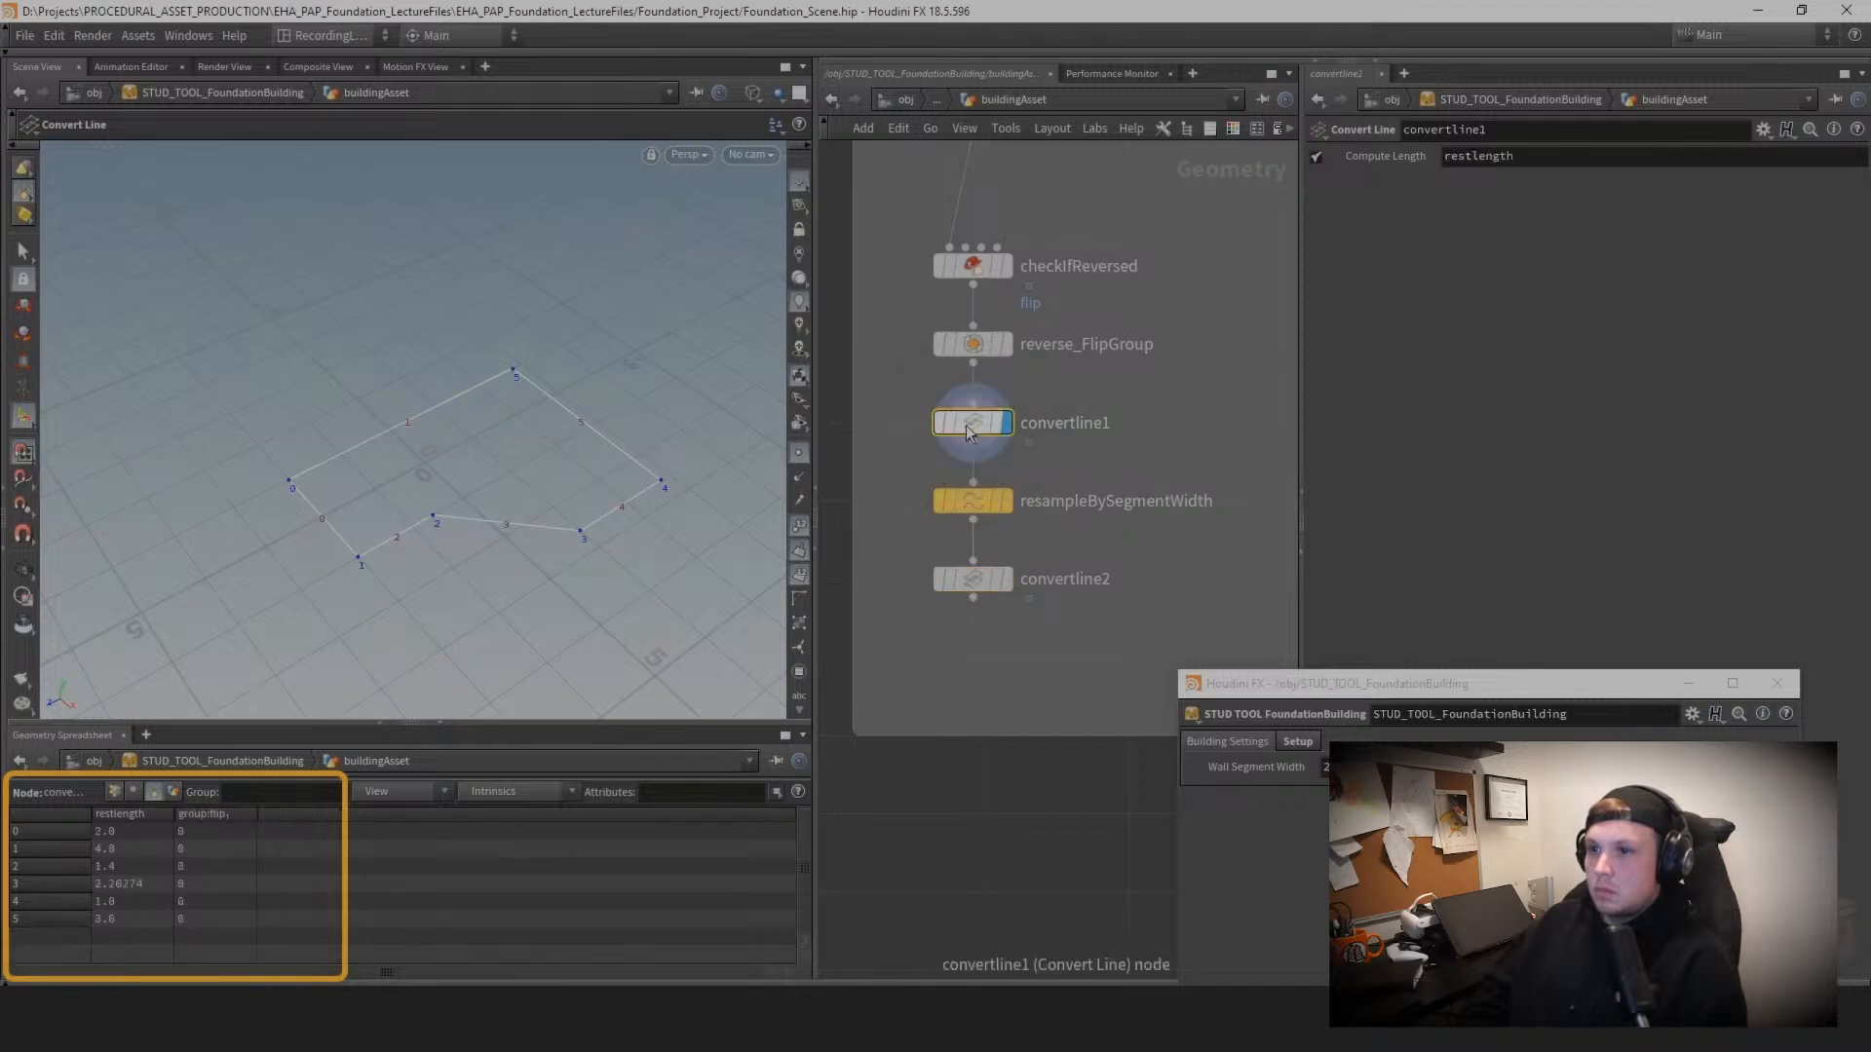
left_click(980, 584)
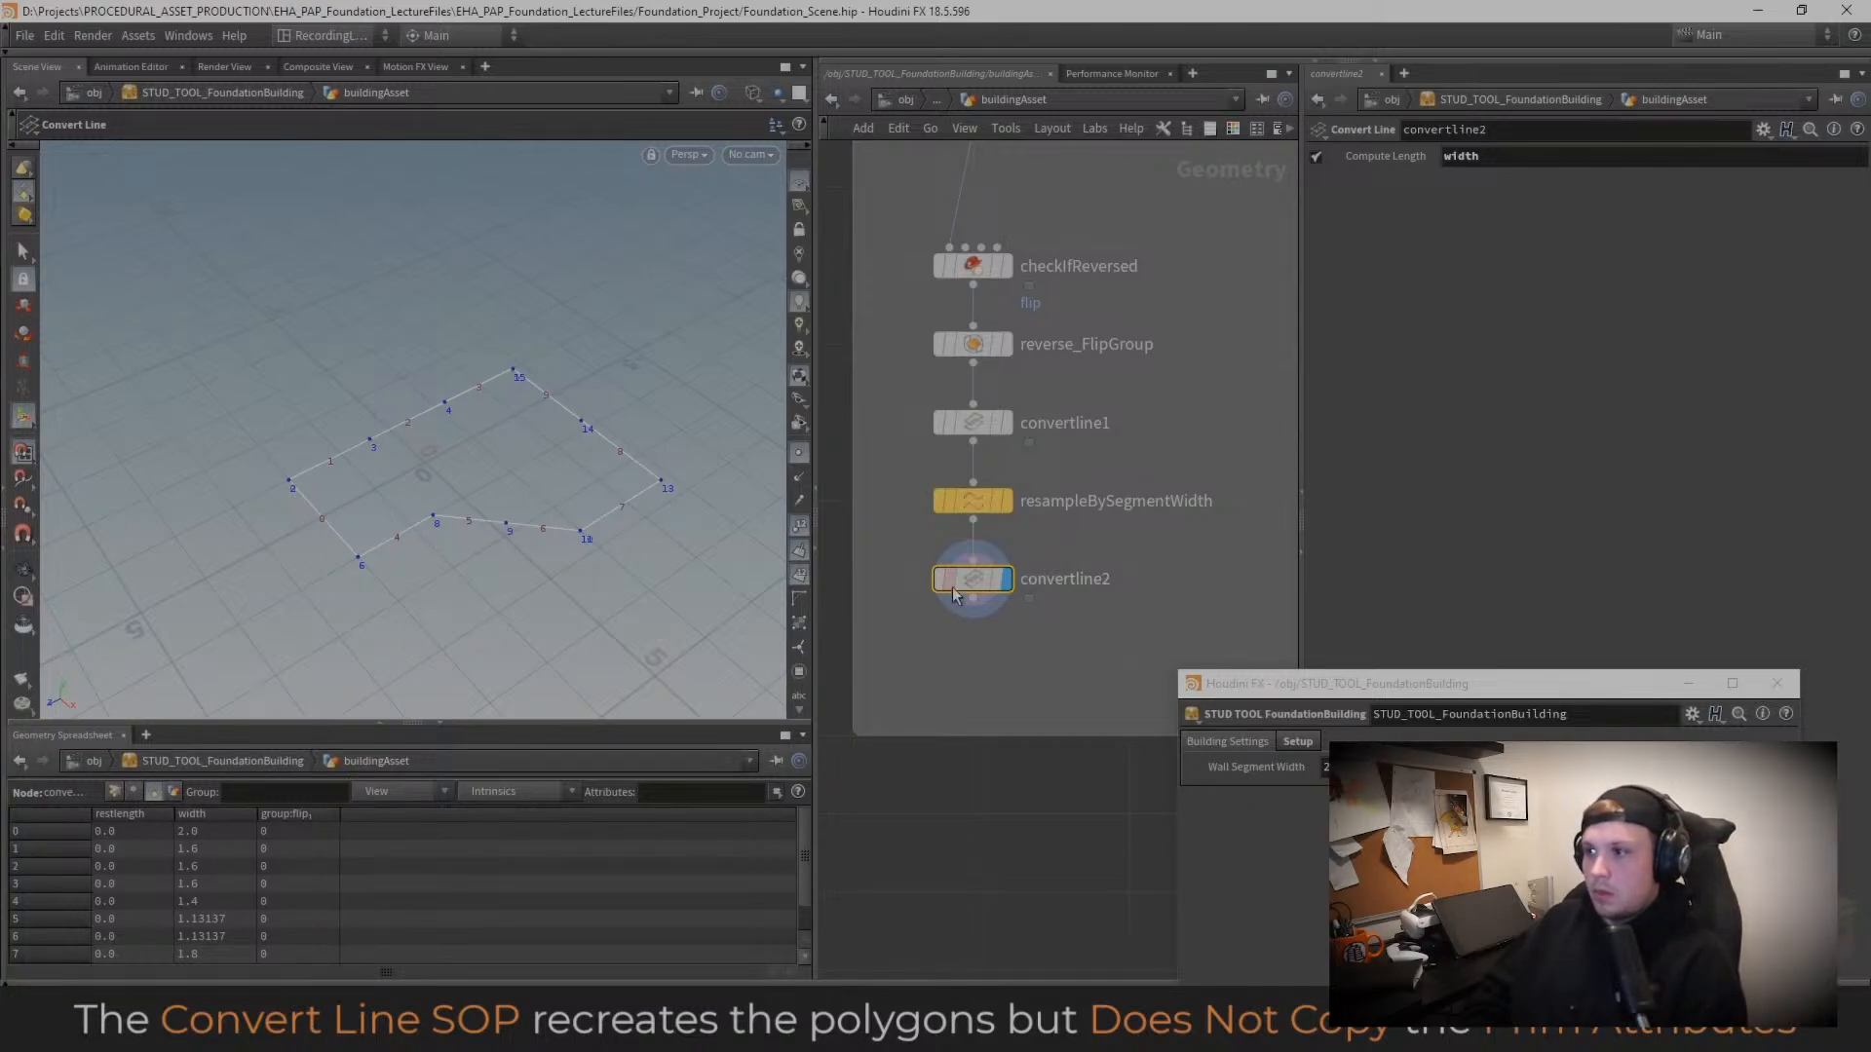
mouse_move(967, 587)
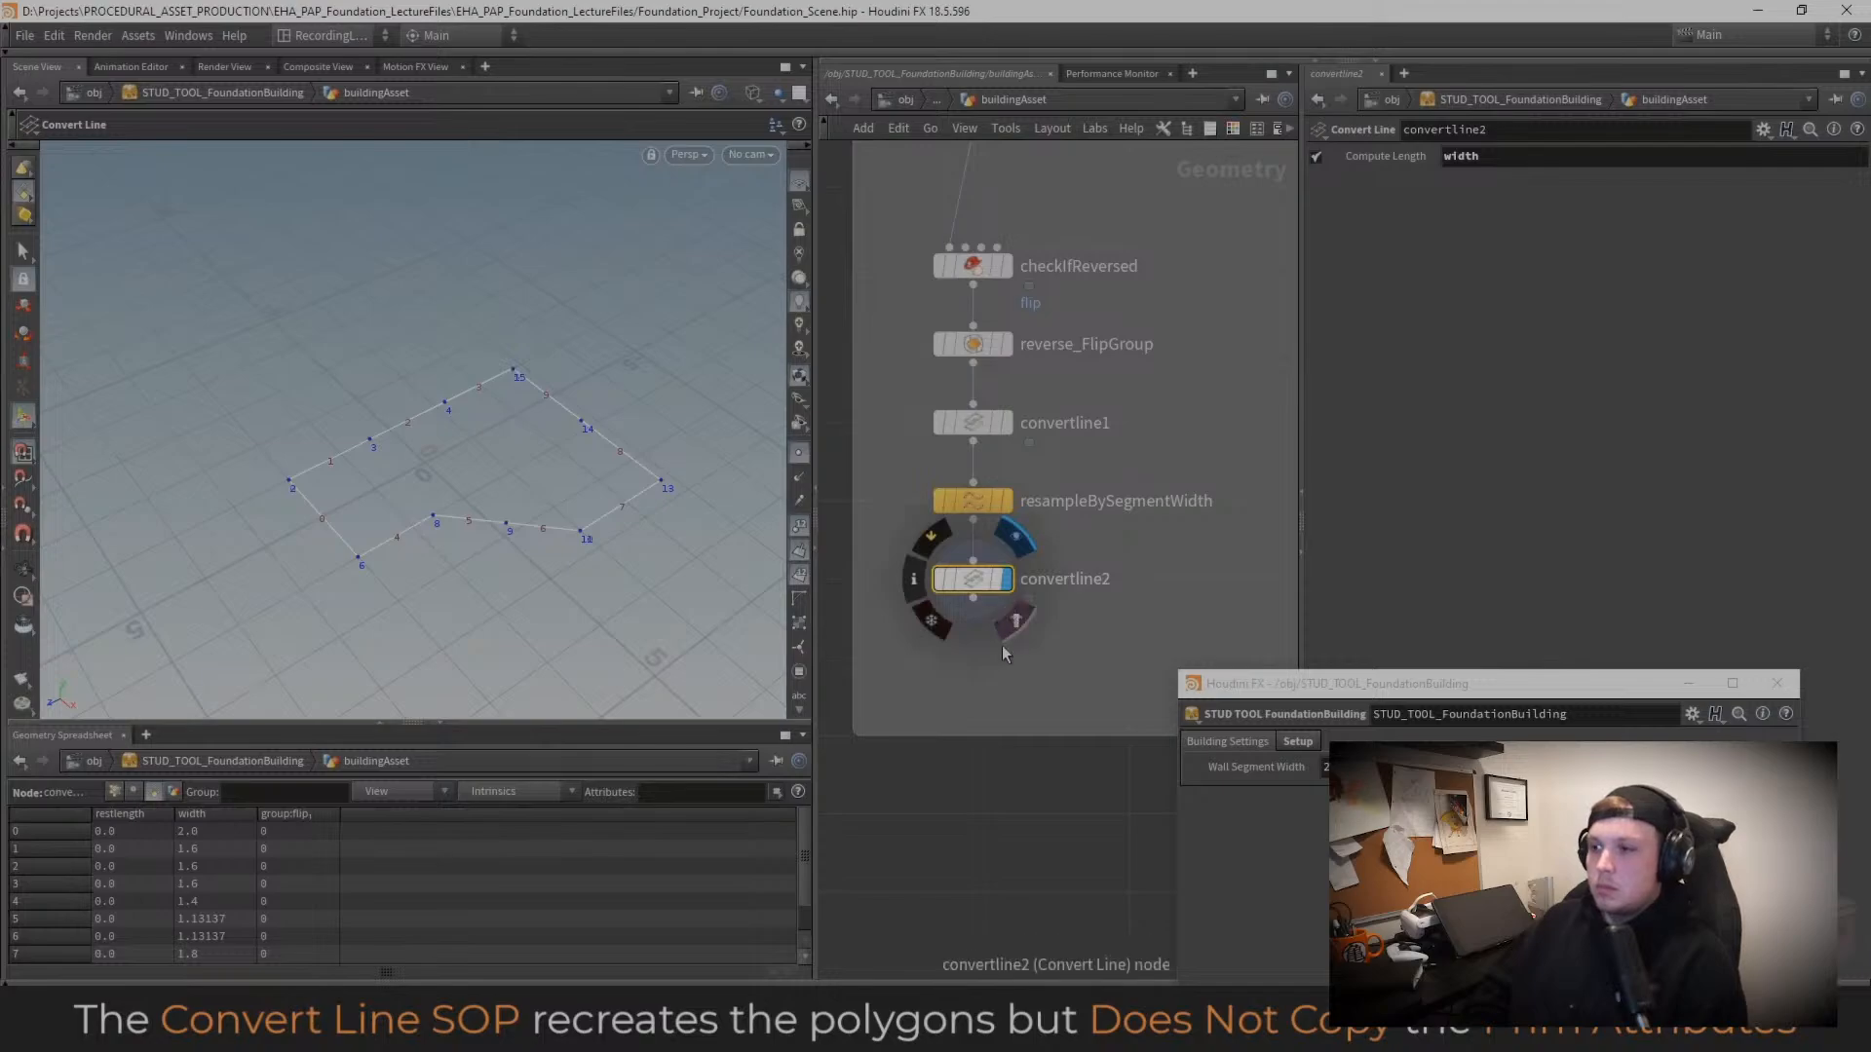
Step: On the Carve node branched off resampleBySegmentWidth, set First U to 0, enable Second U at 1, and cut at all internal U breakpoints
middle_click_drag(974, 682, 1157, 675)
scroll(1156, 674, "down", 3)
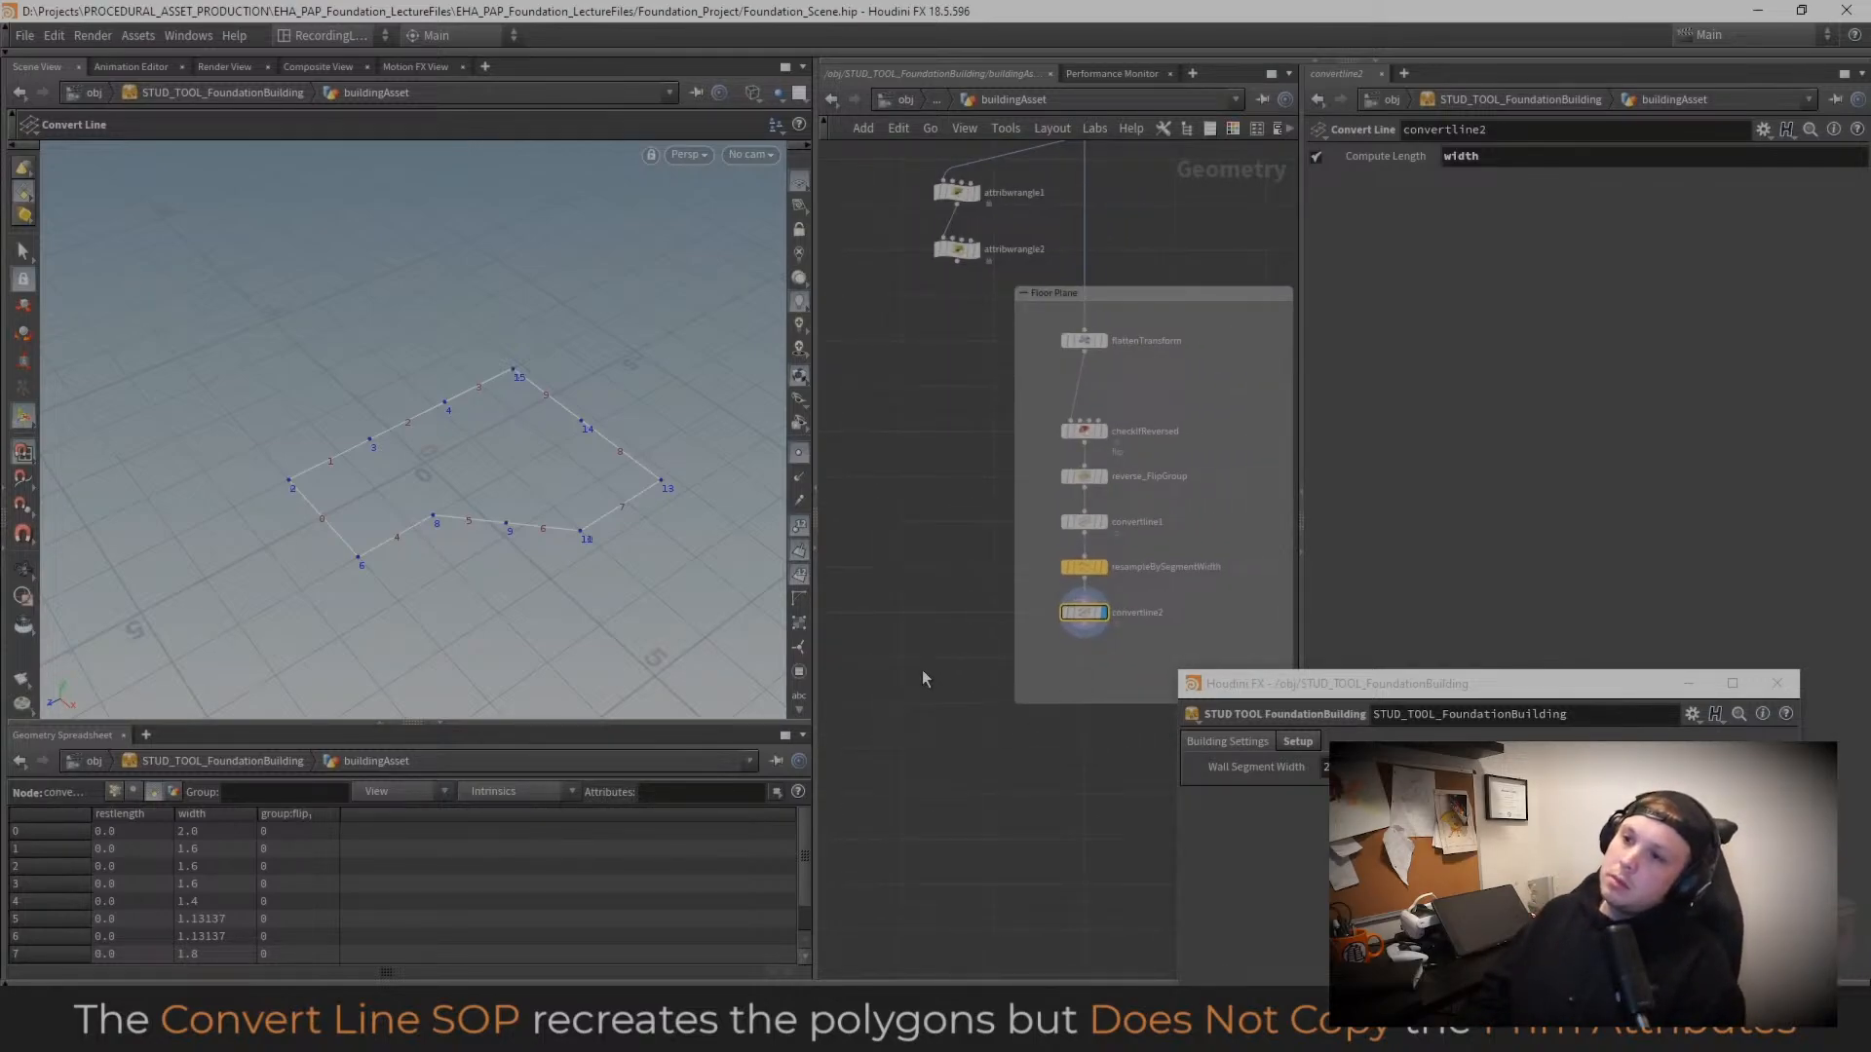
scroll(950, 670, "up", 1)
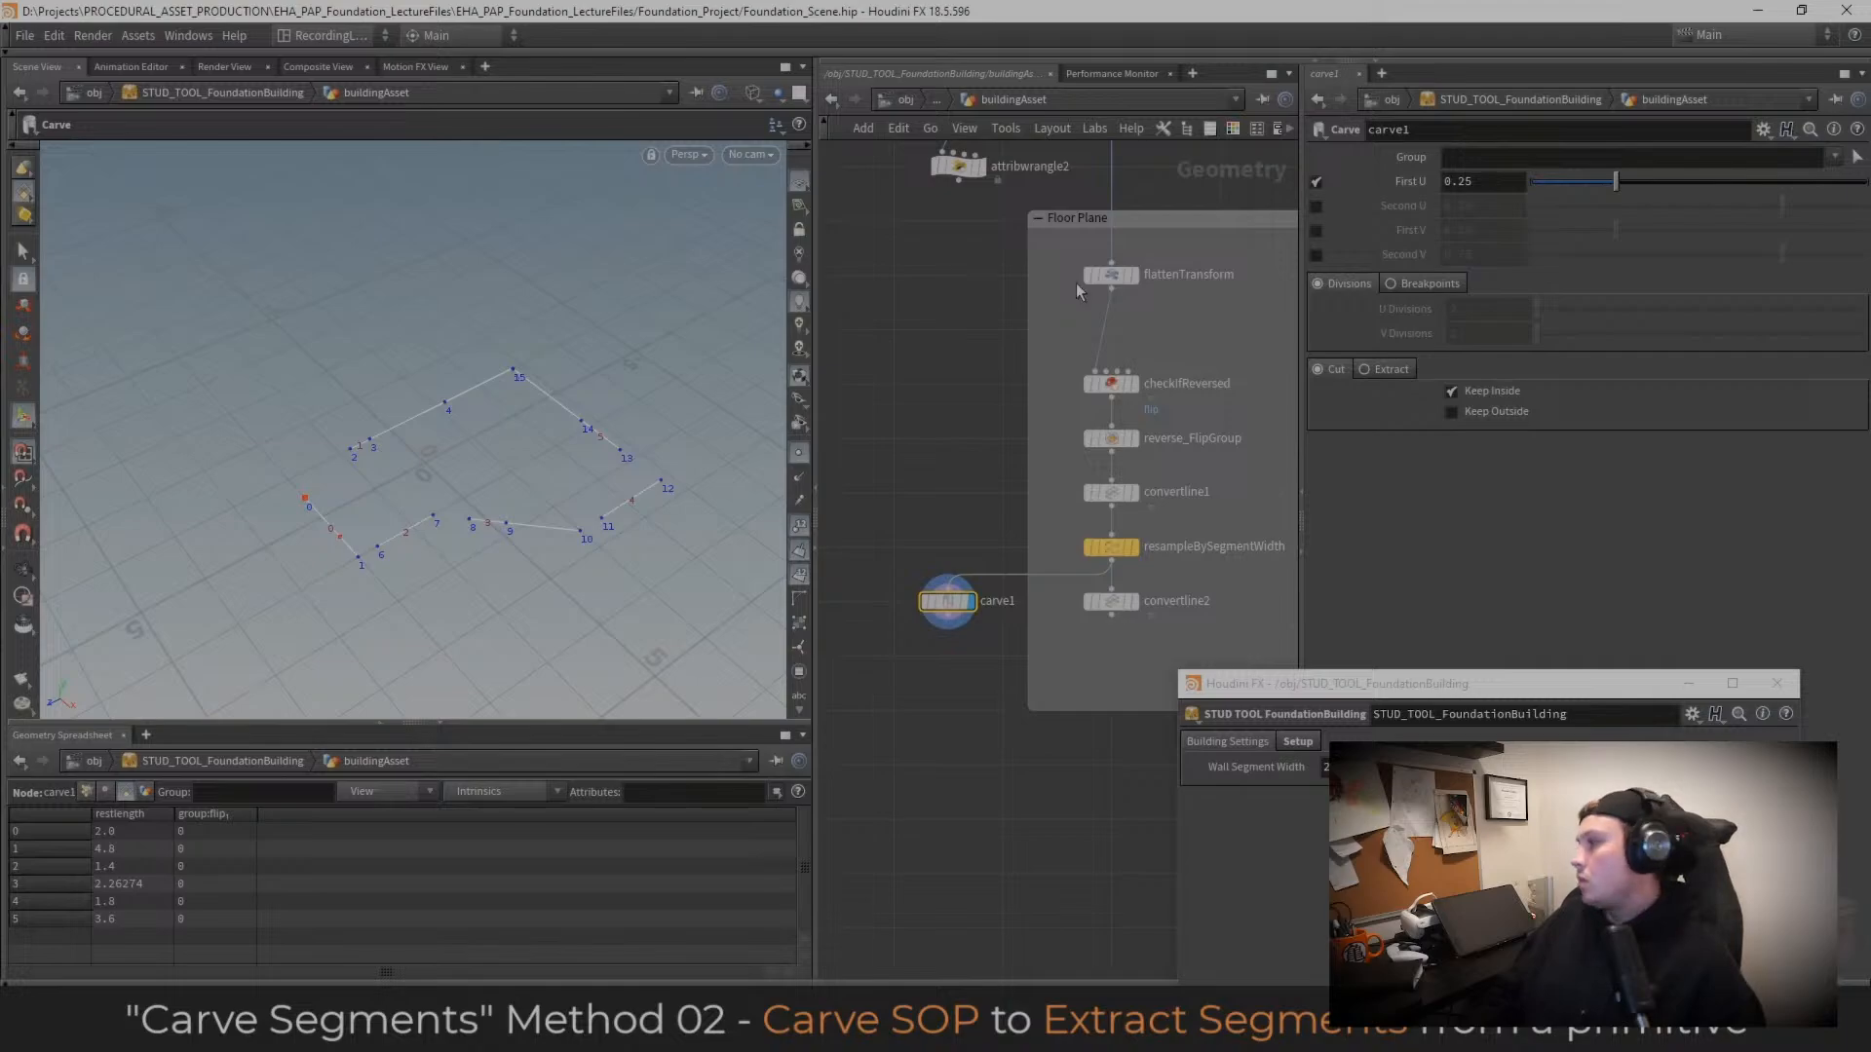
left_click(1316, 206)
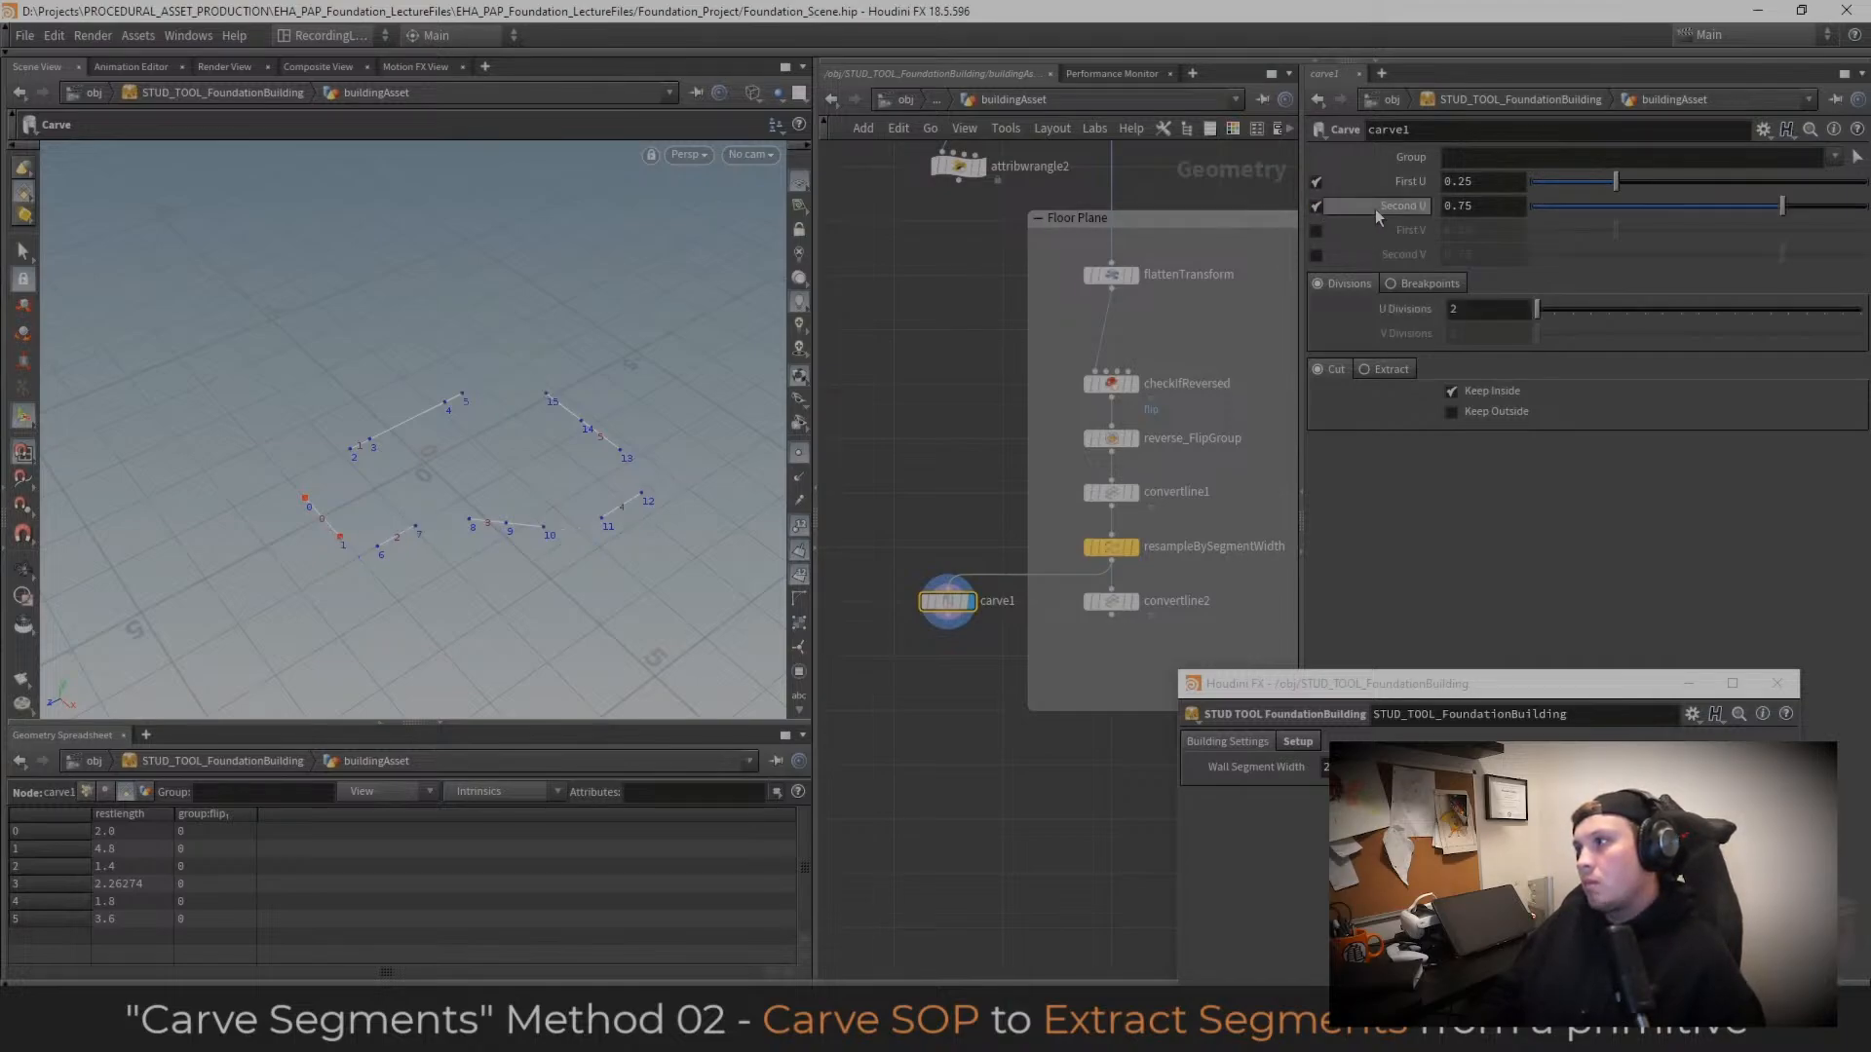
left_click_drag(1607, 188, 1523, 191)
left_click(1722, 207)
left_click_drag(1739, 208, 1862, 210)
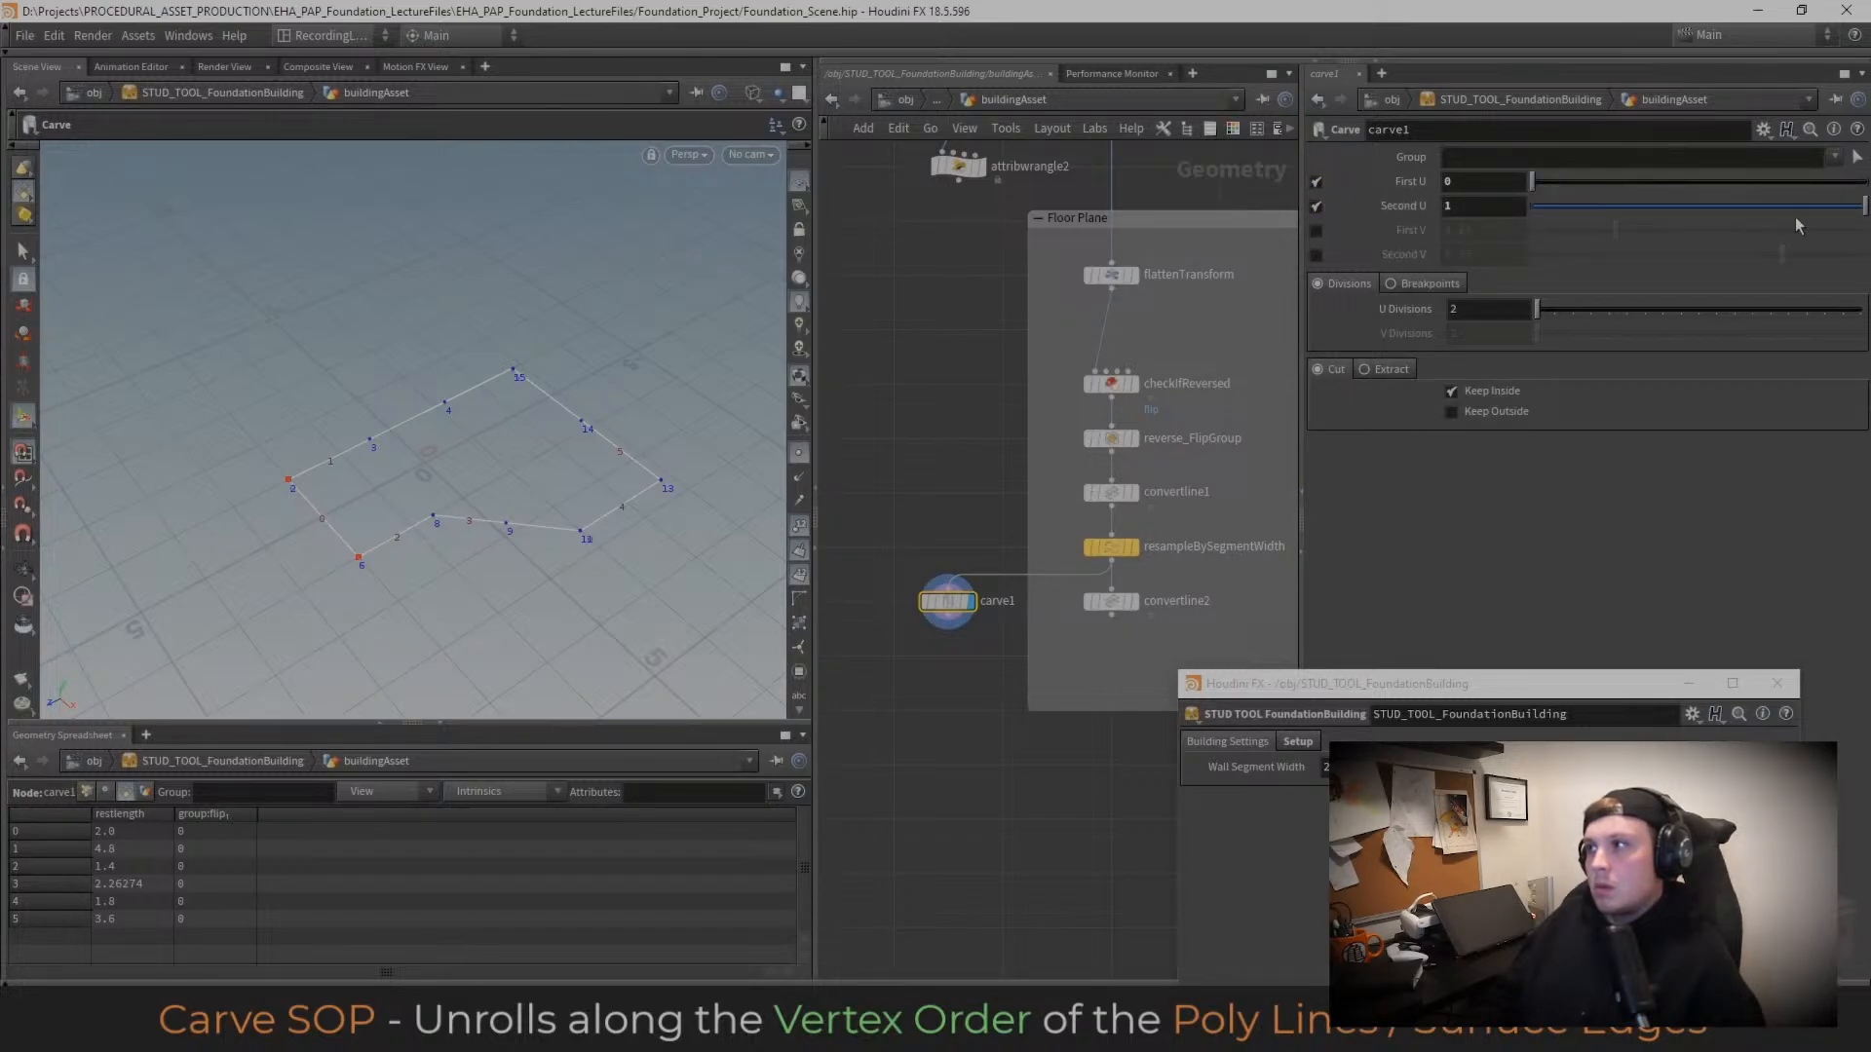
left_click(1430, 285)
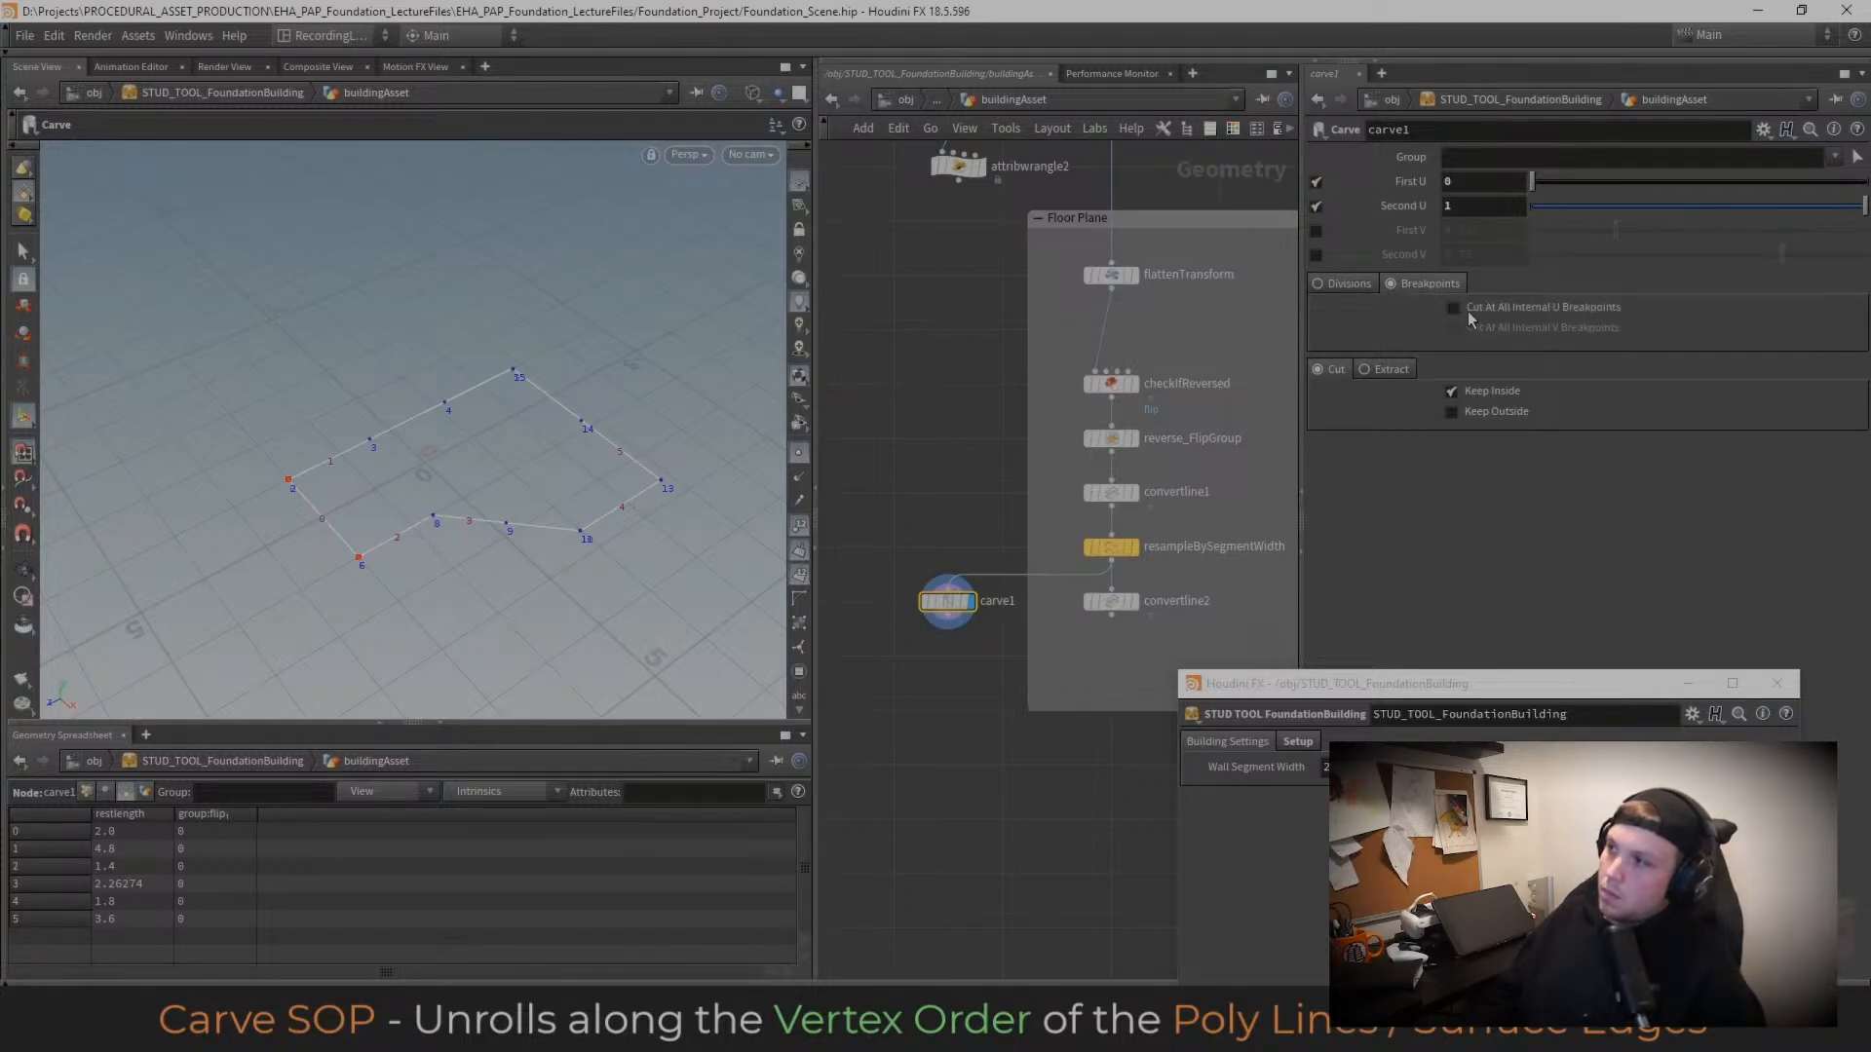
left_click(1555, 314)
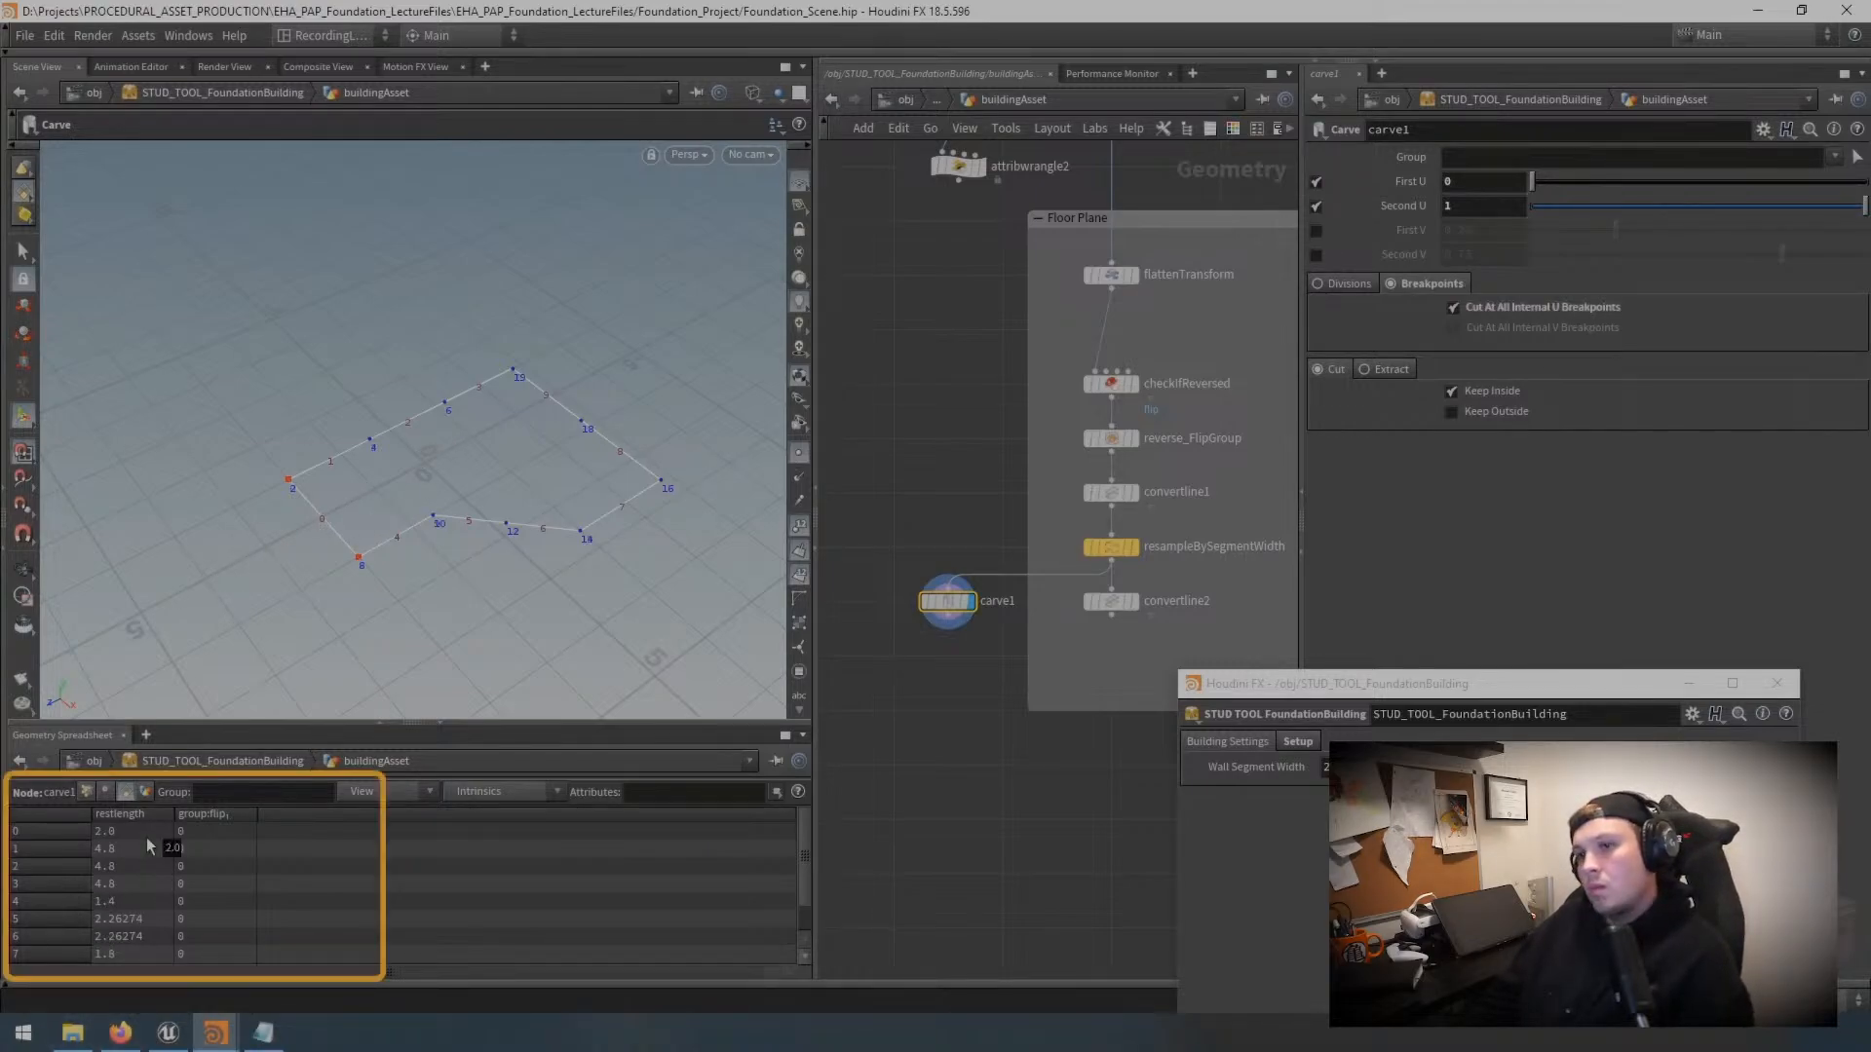
Step: Display convertline2 to compare its primitive attributes in the spreadsheet, widening the restlength column, and return the display to carve1
left_click(1130, 604)
left_click(1116, 603)
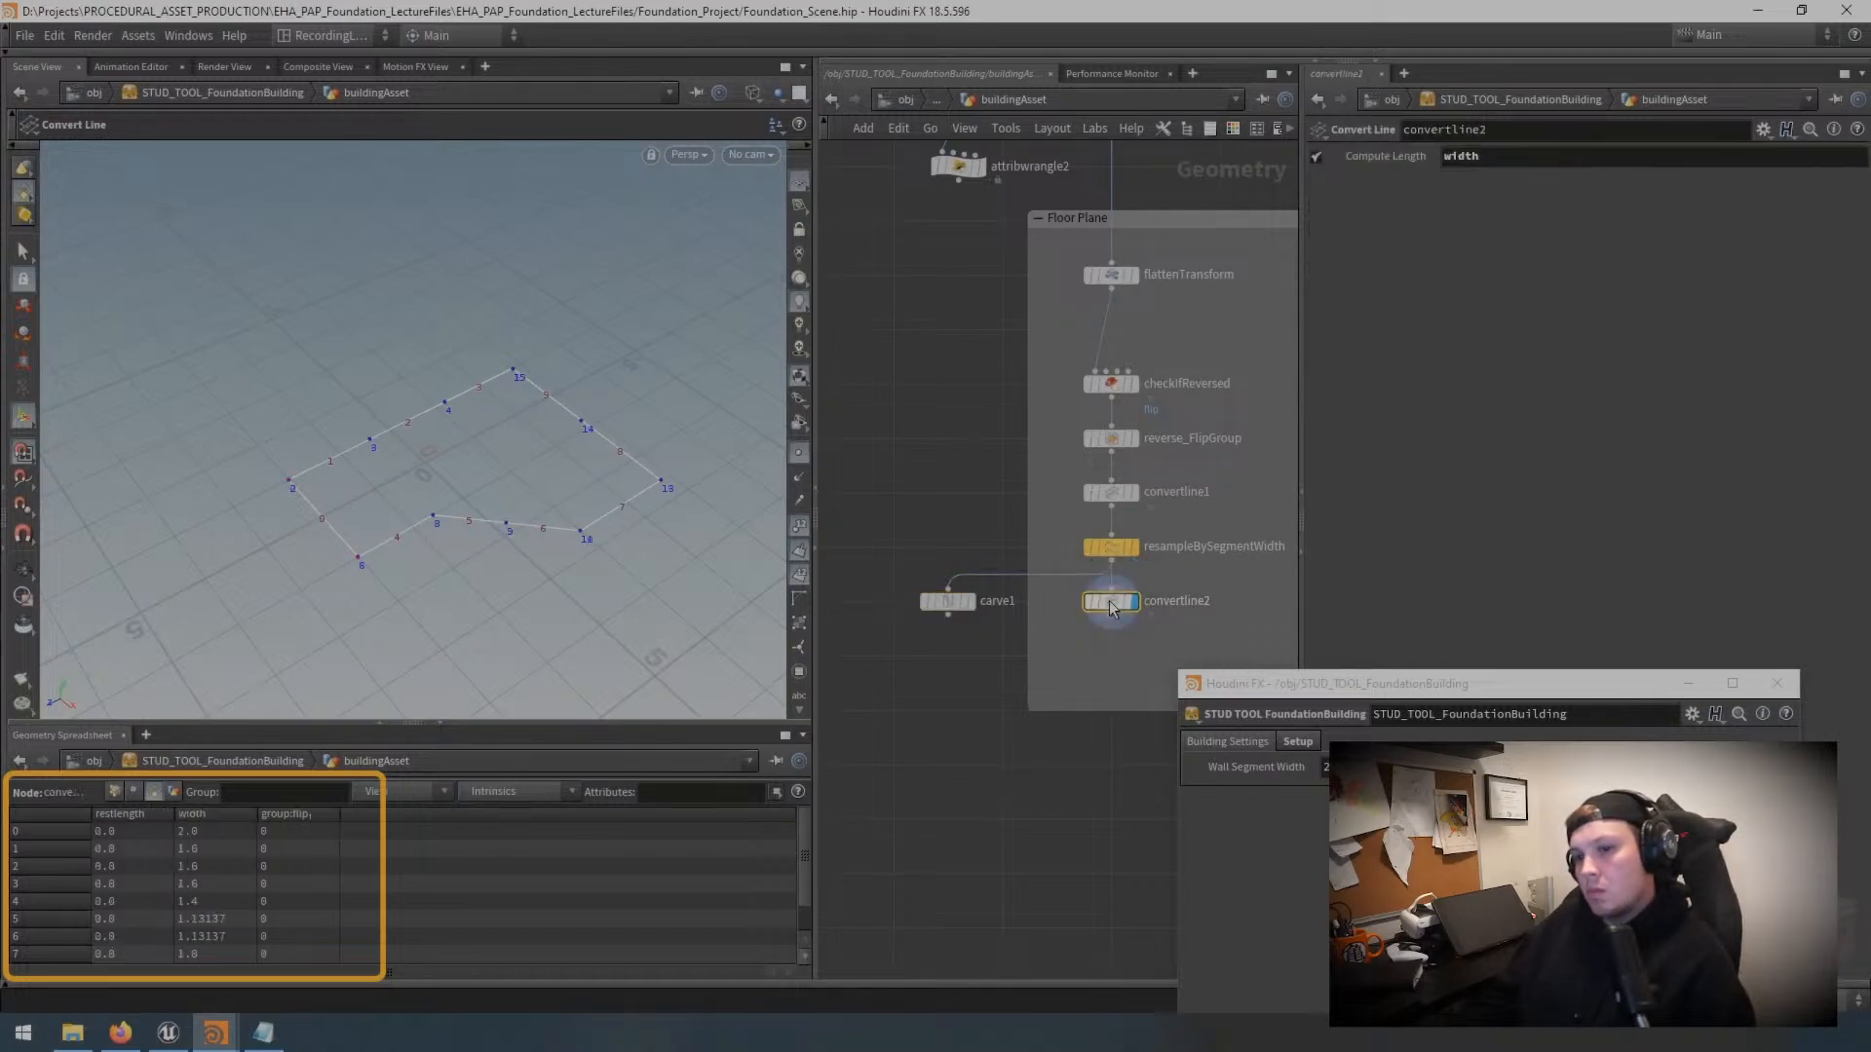
left_click_drag(171, 812, 218, 811)
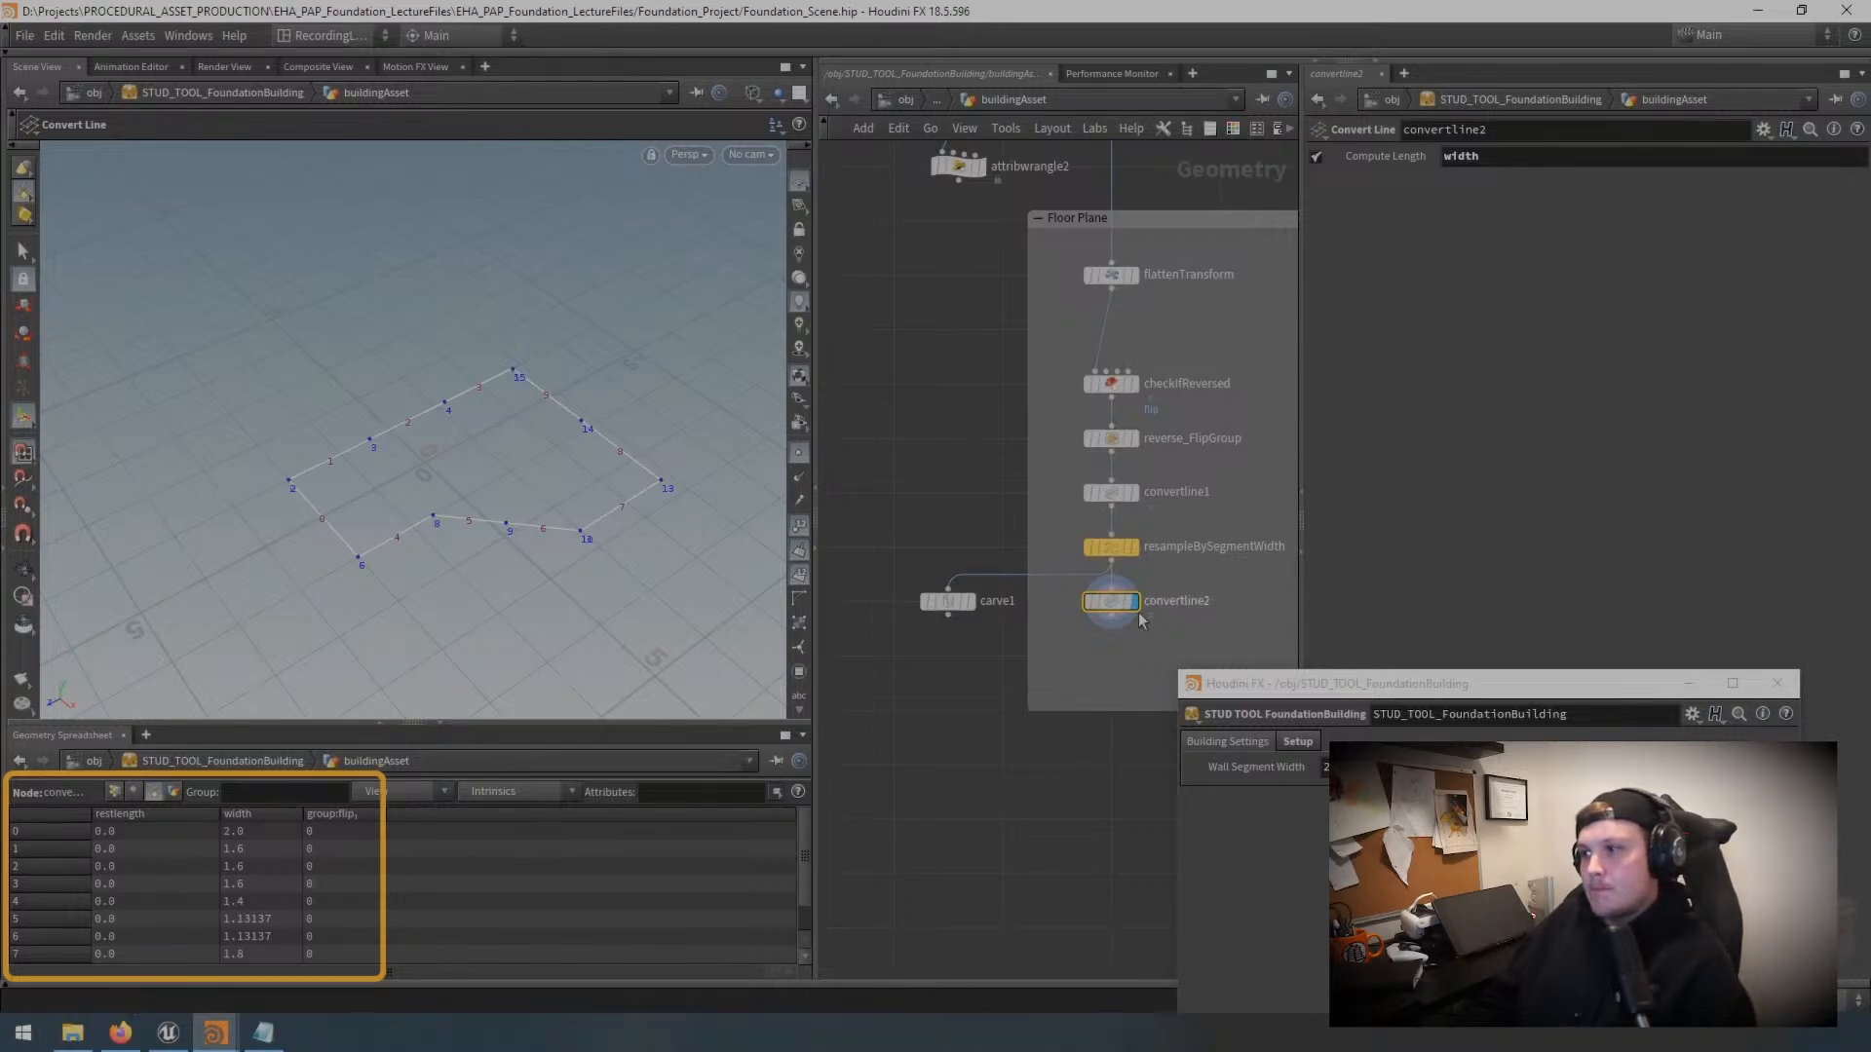
left_click(950, 604)
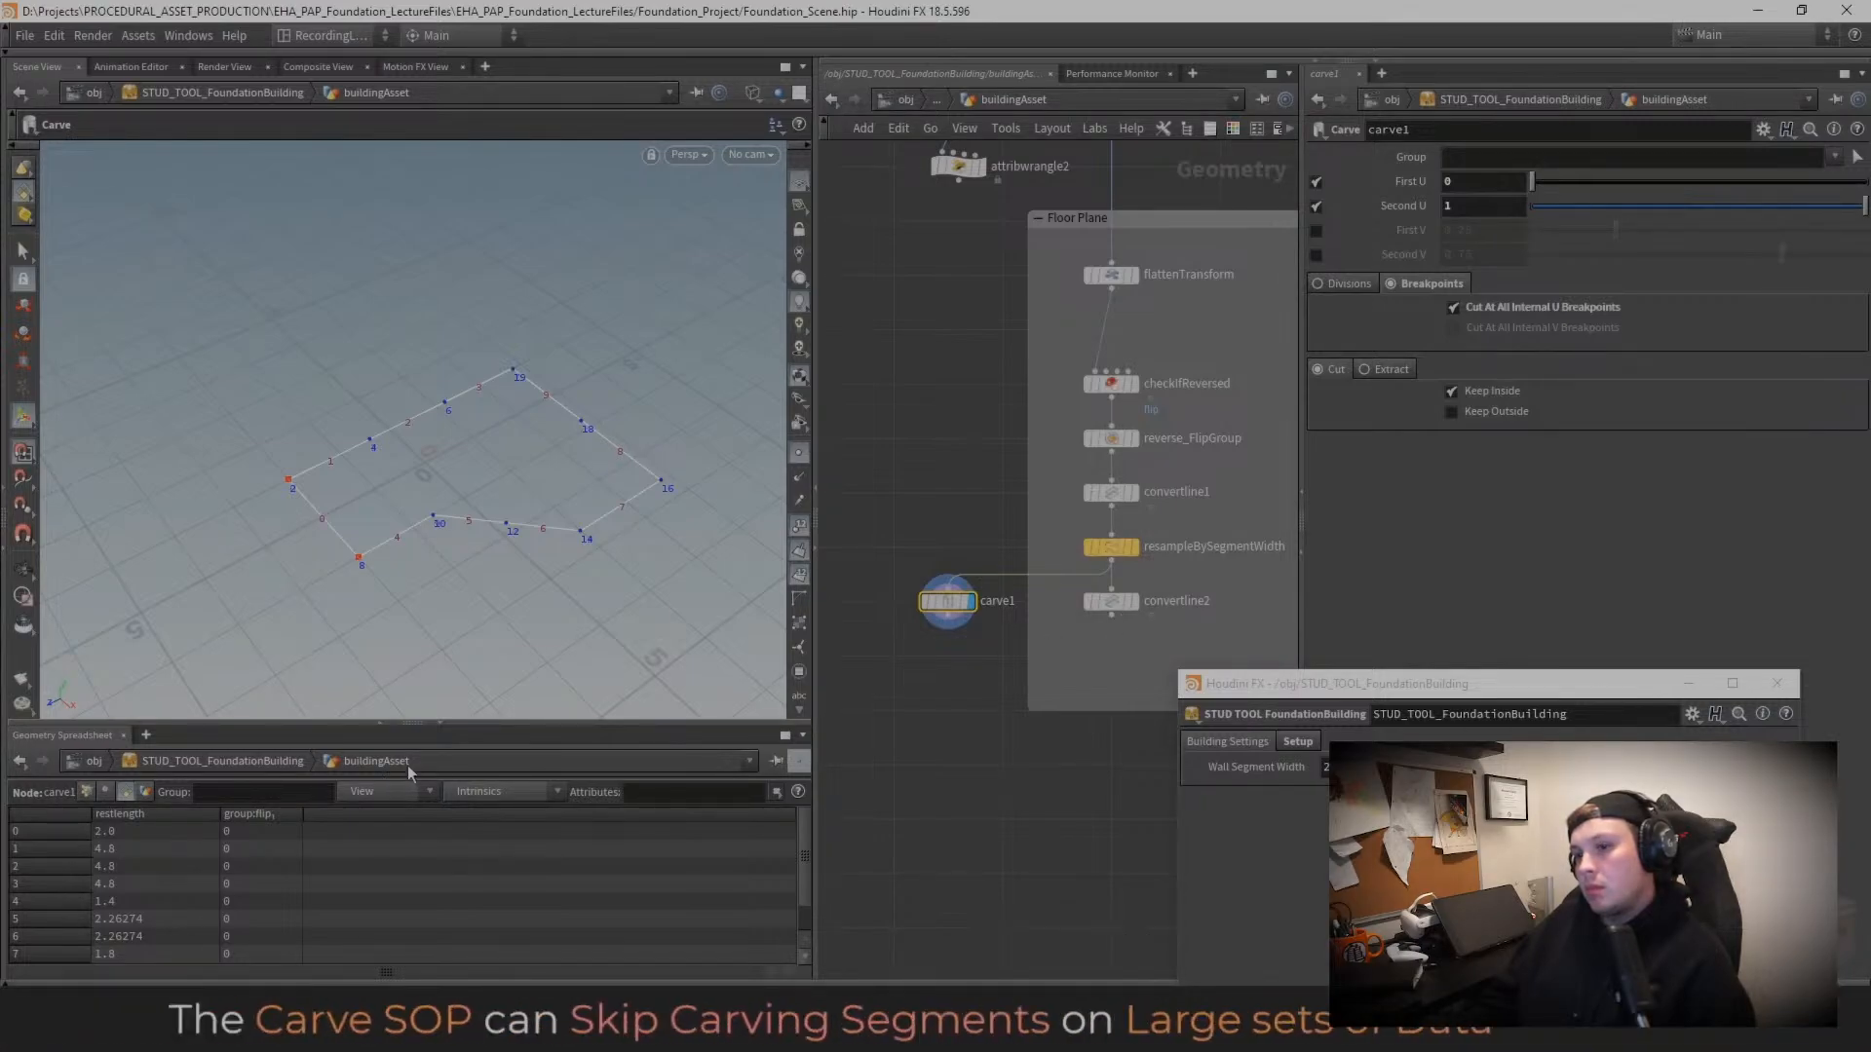
Step: Duplicate the carve1 node and wire the copy directly beneath it in the same branch
left_click_drag(904, 519, 991, 702)
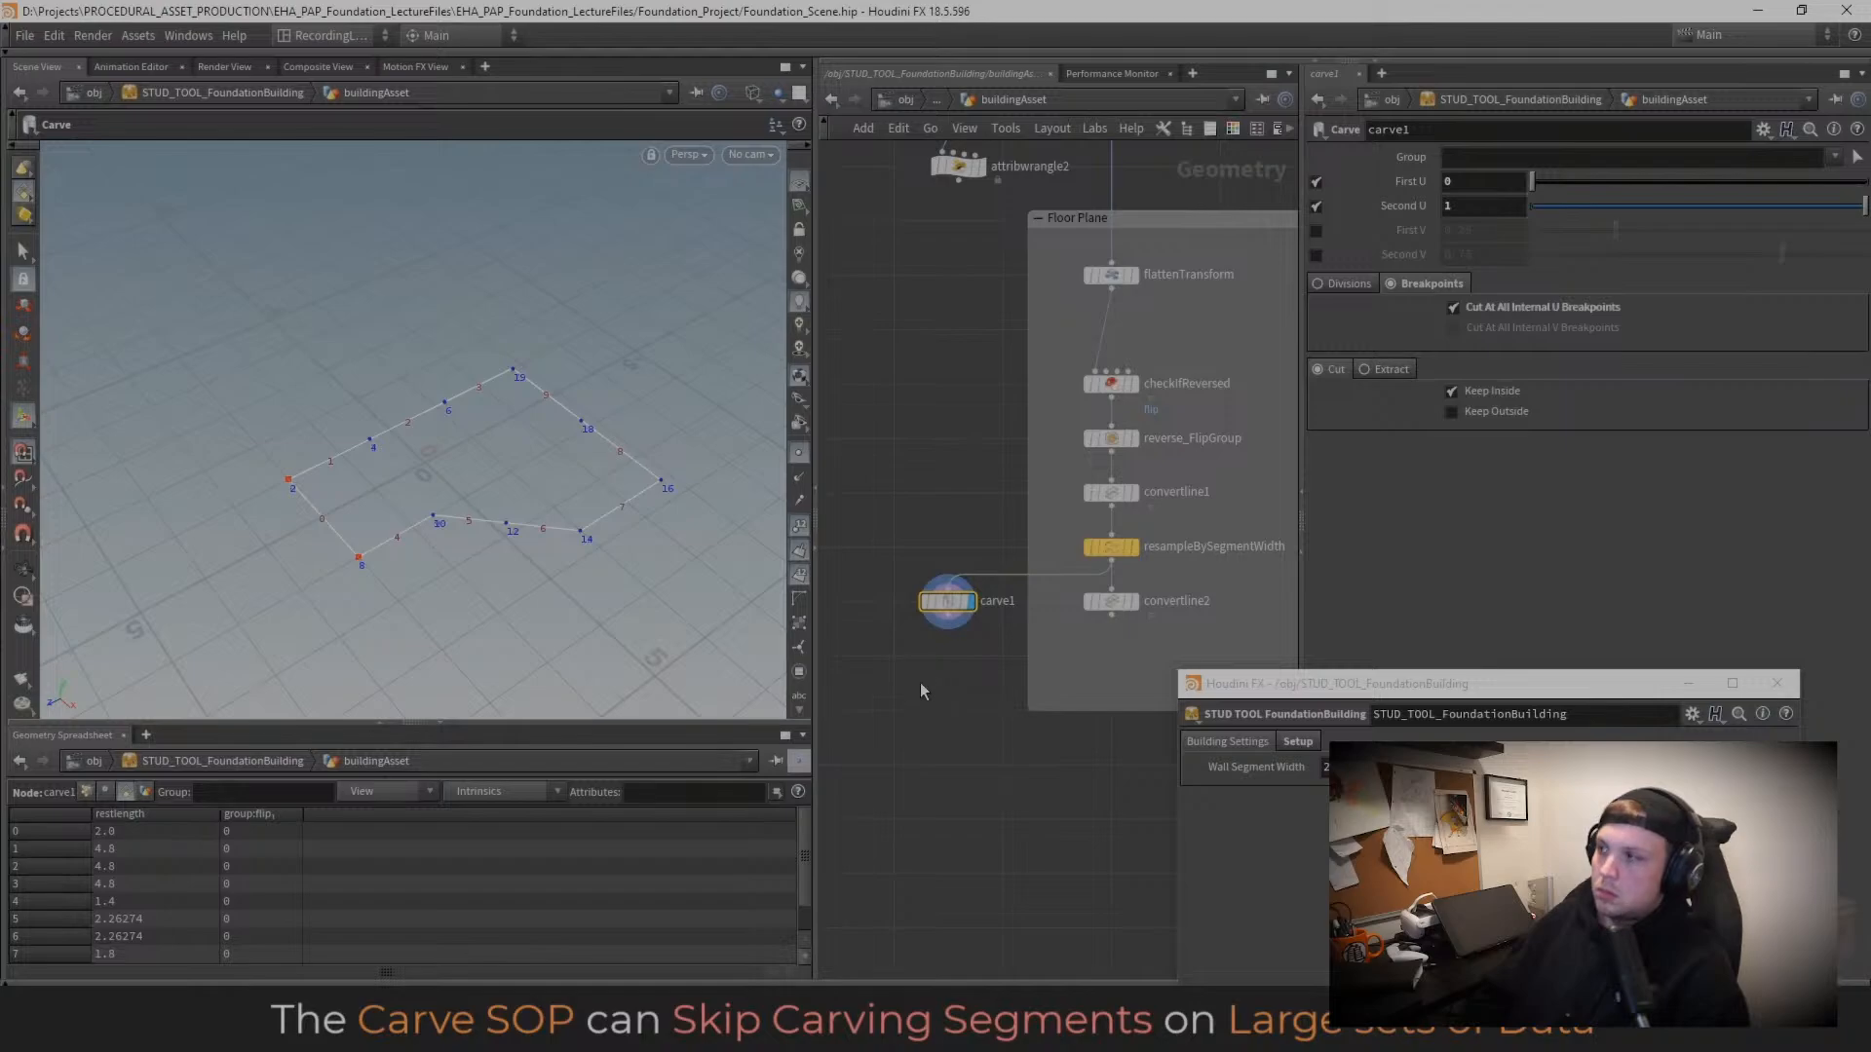
key("ctrl+c")
key("ctrl+v")
left_click_drag(969, 662, 947, 610)
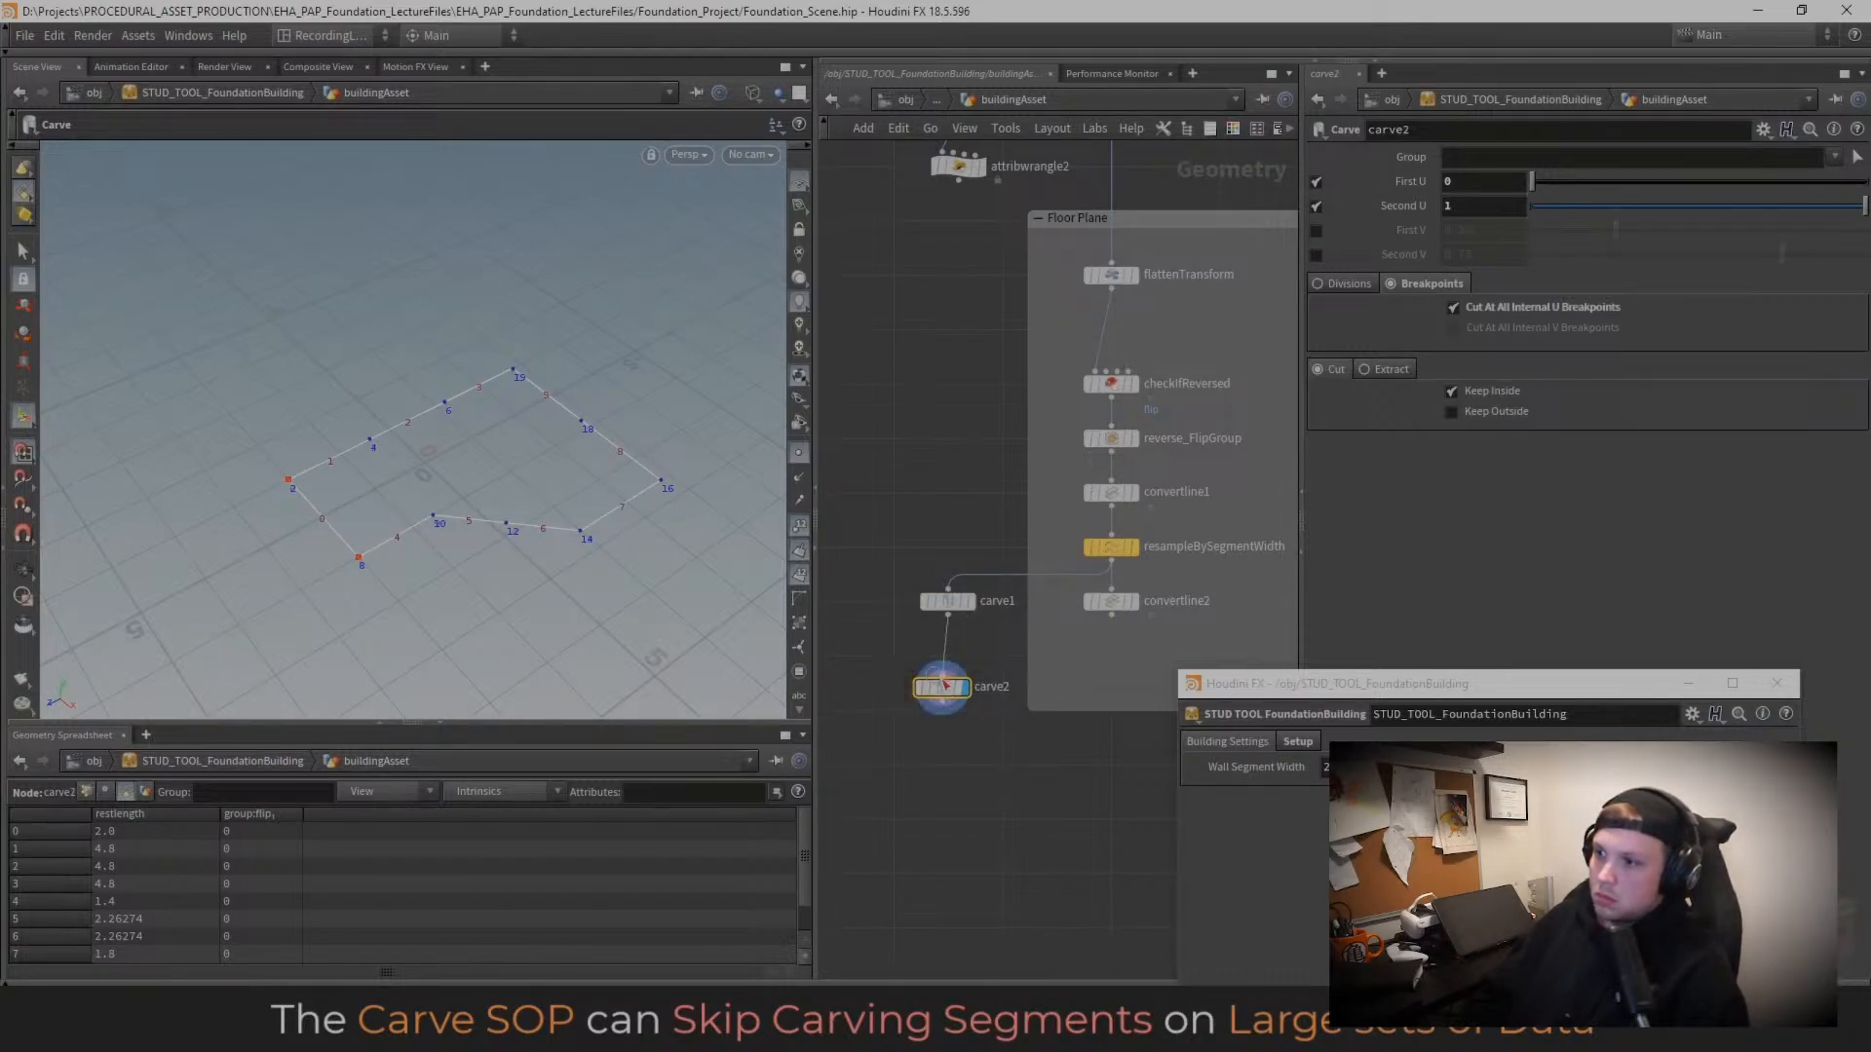
left_click_drag(945, 685, 950, 653)
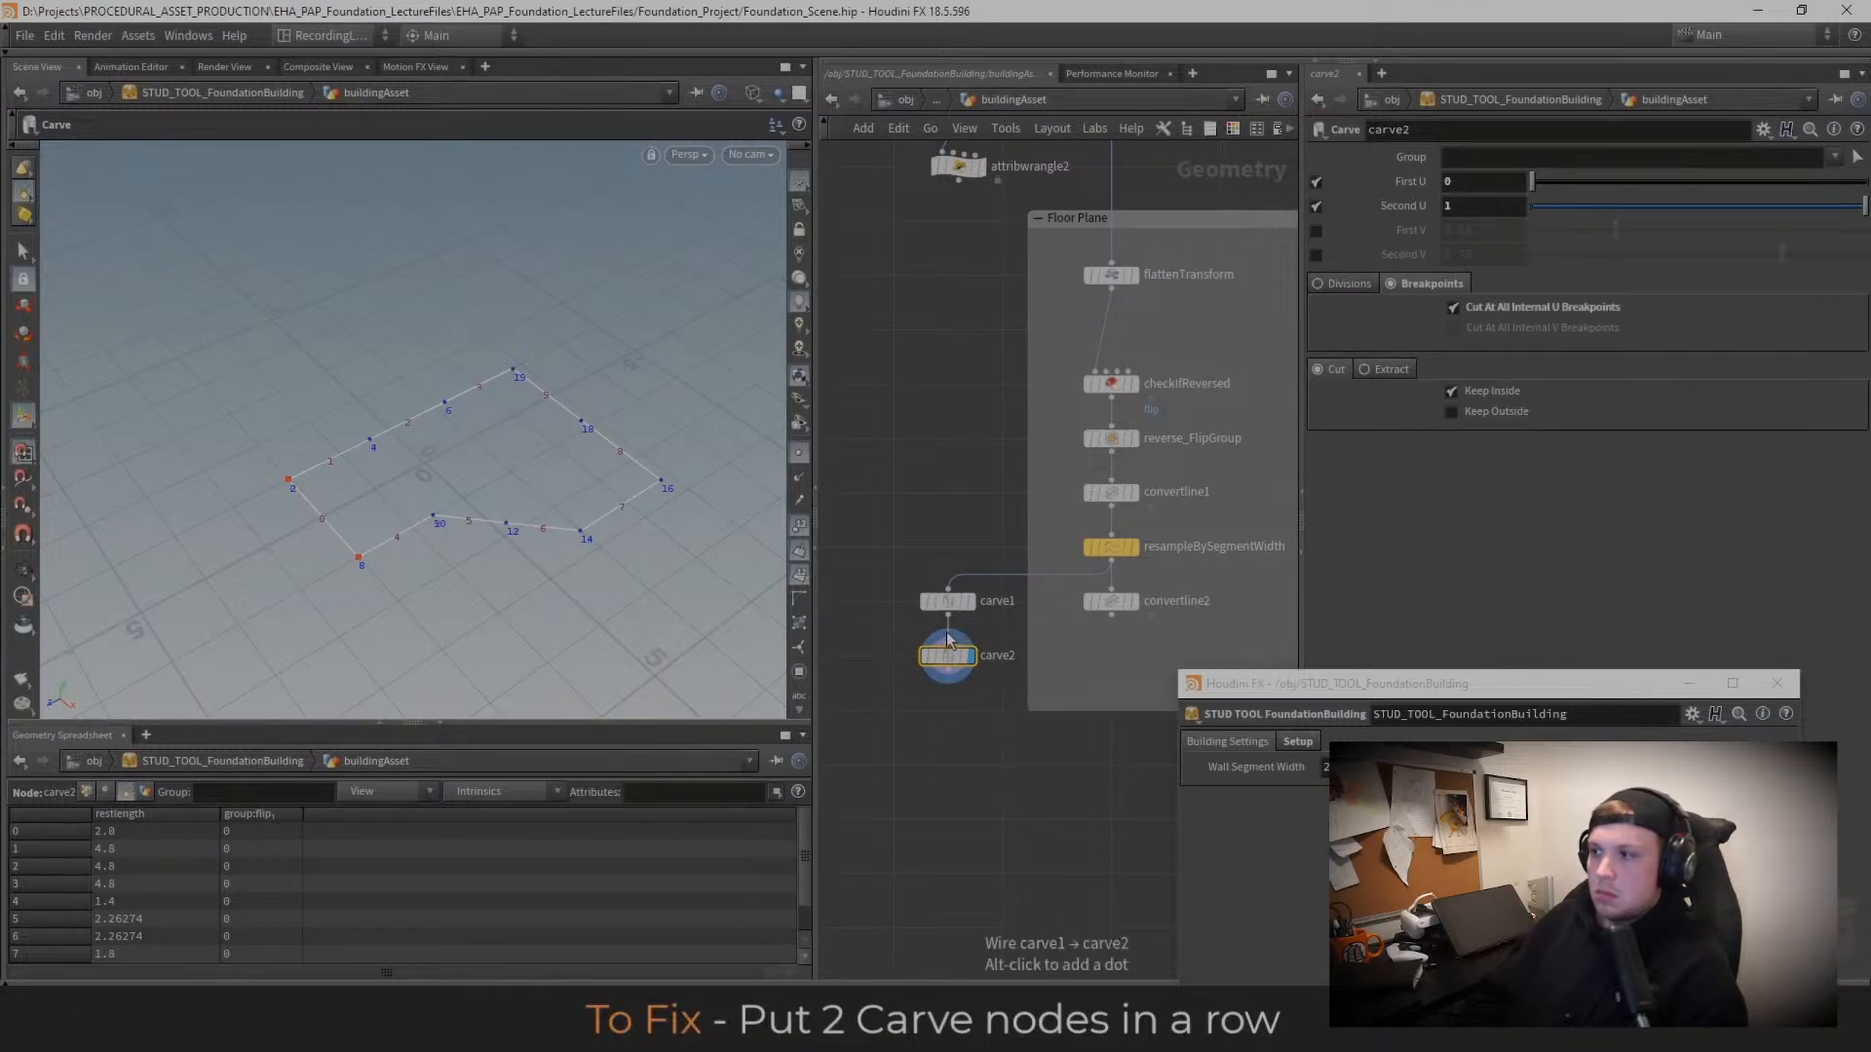
mouse_move(945, 668)
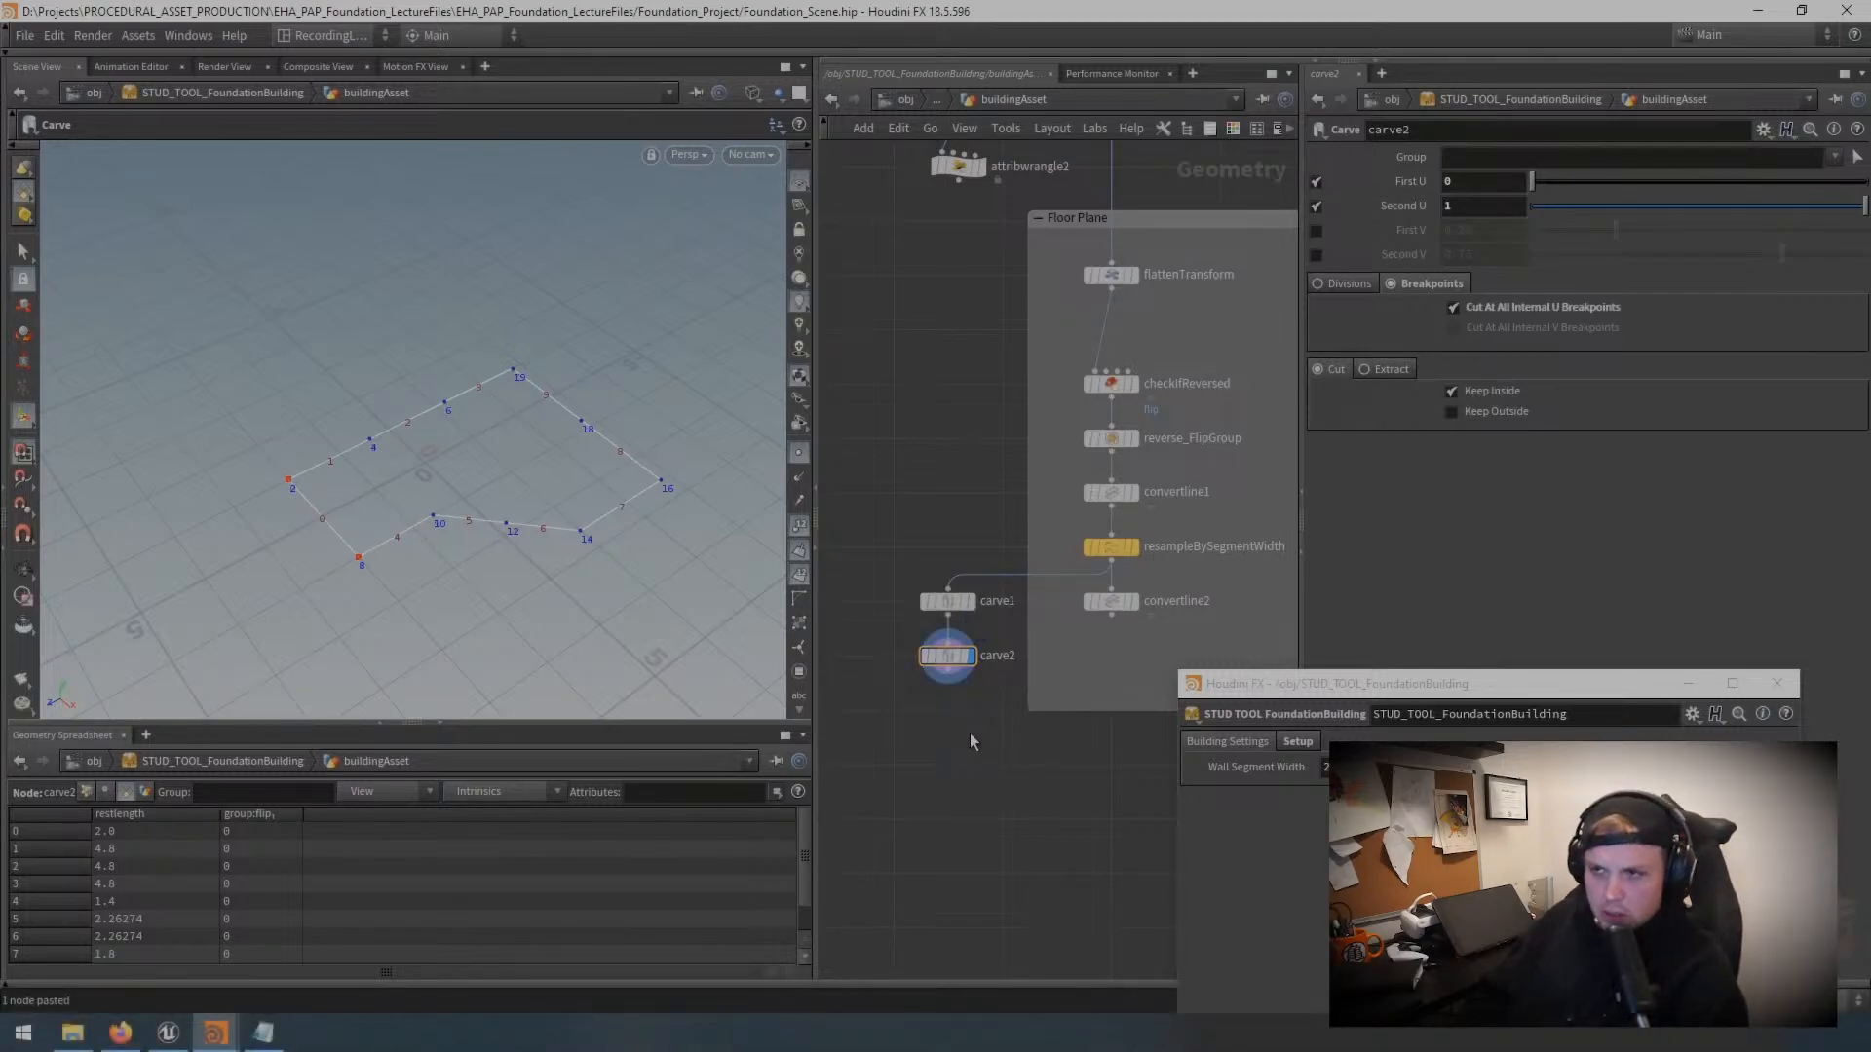
Step: Add a Measure node beneath carve2 in the side branch
left_click(1120, 604)
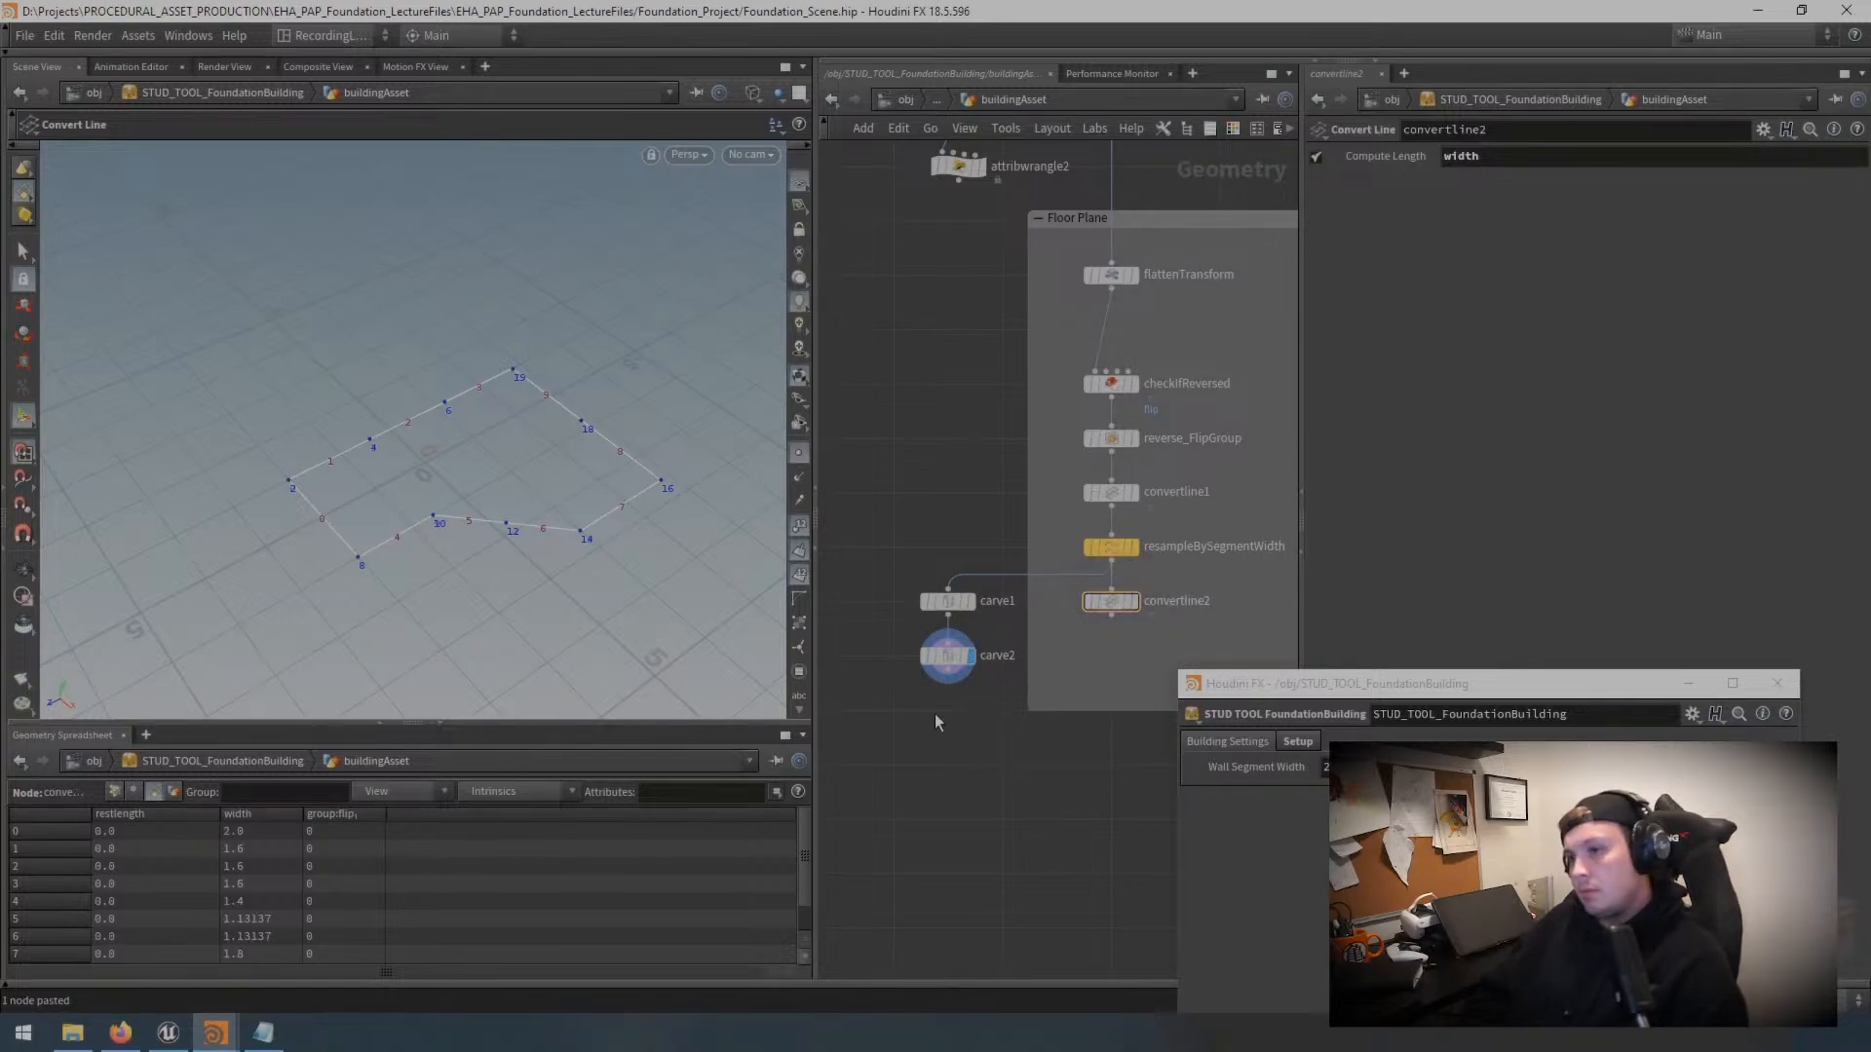
key("Tab")
type("merge")
key("Return")
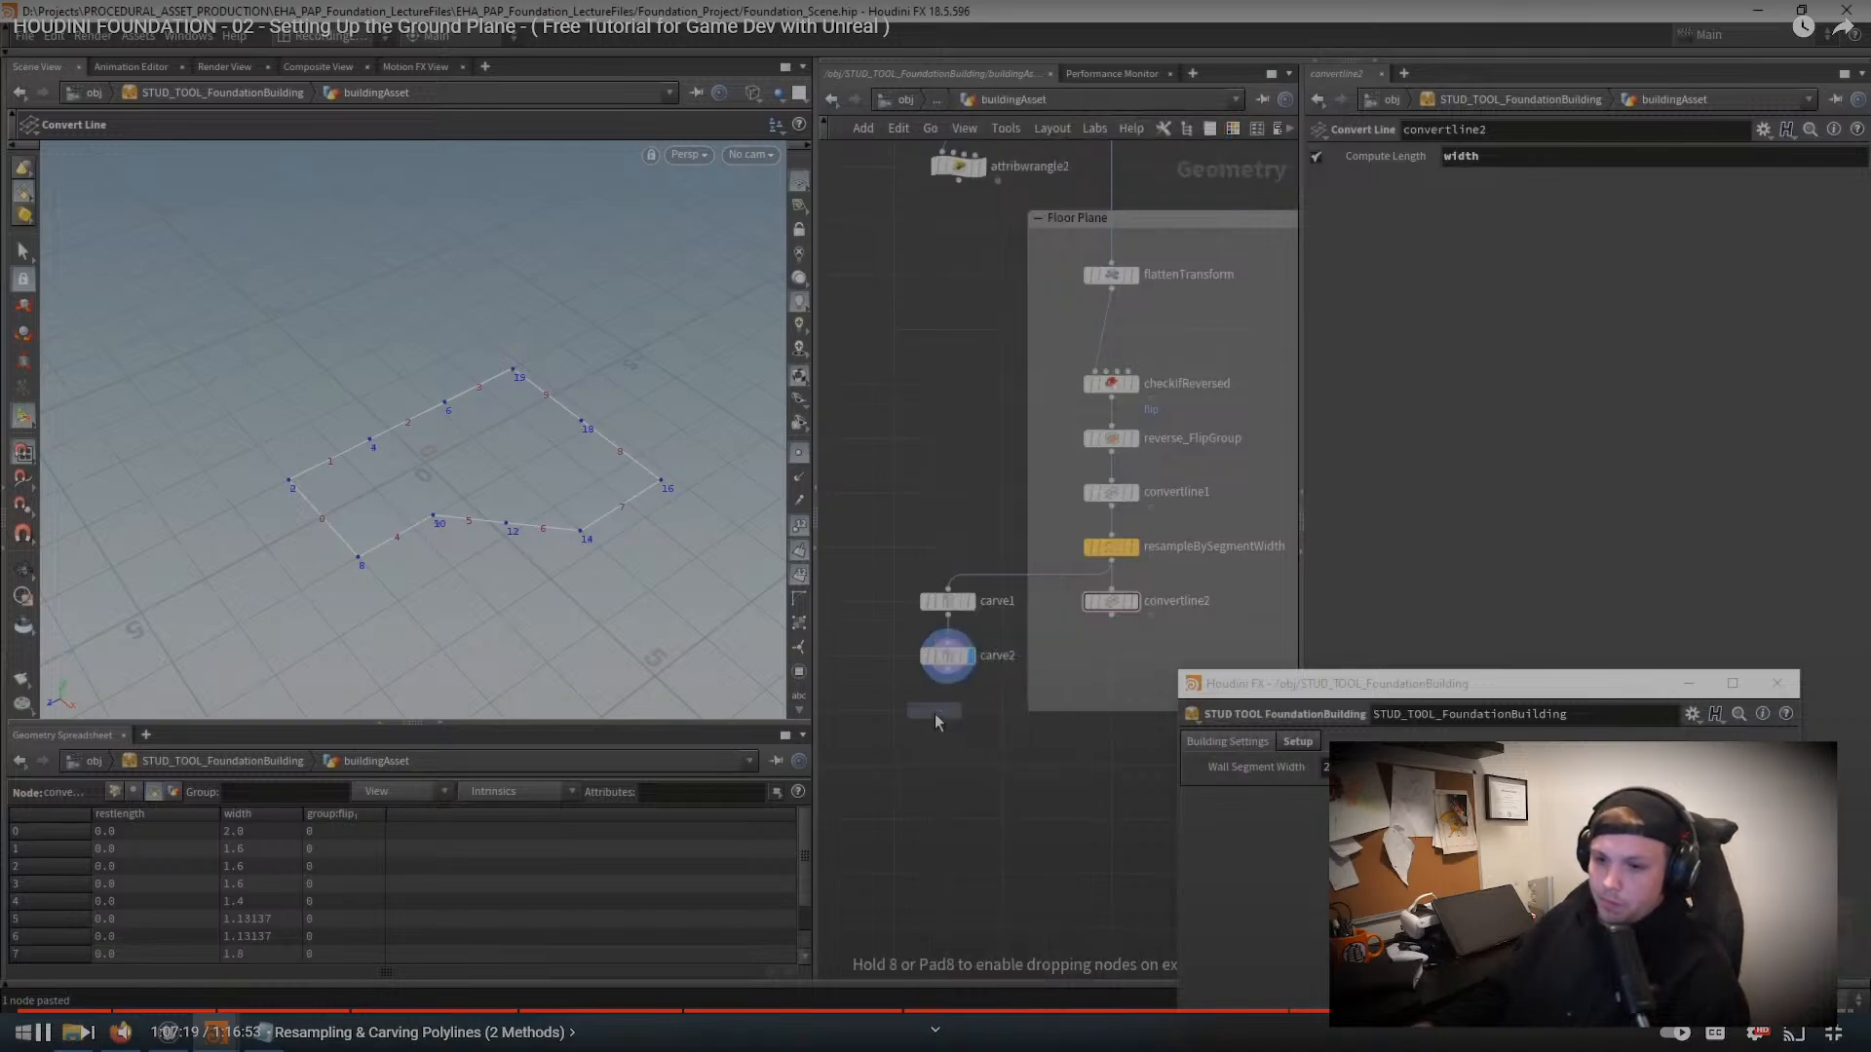
left_click(951, 715)
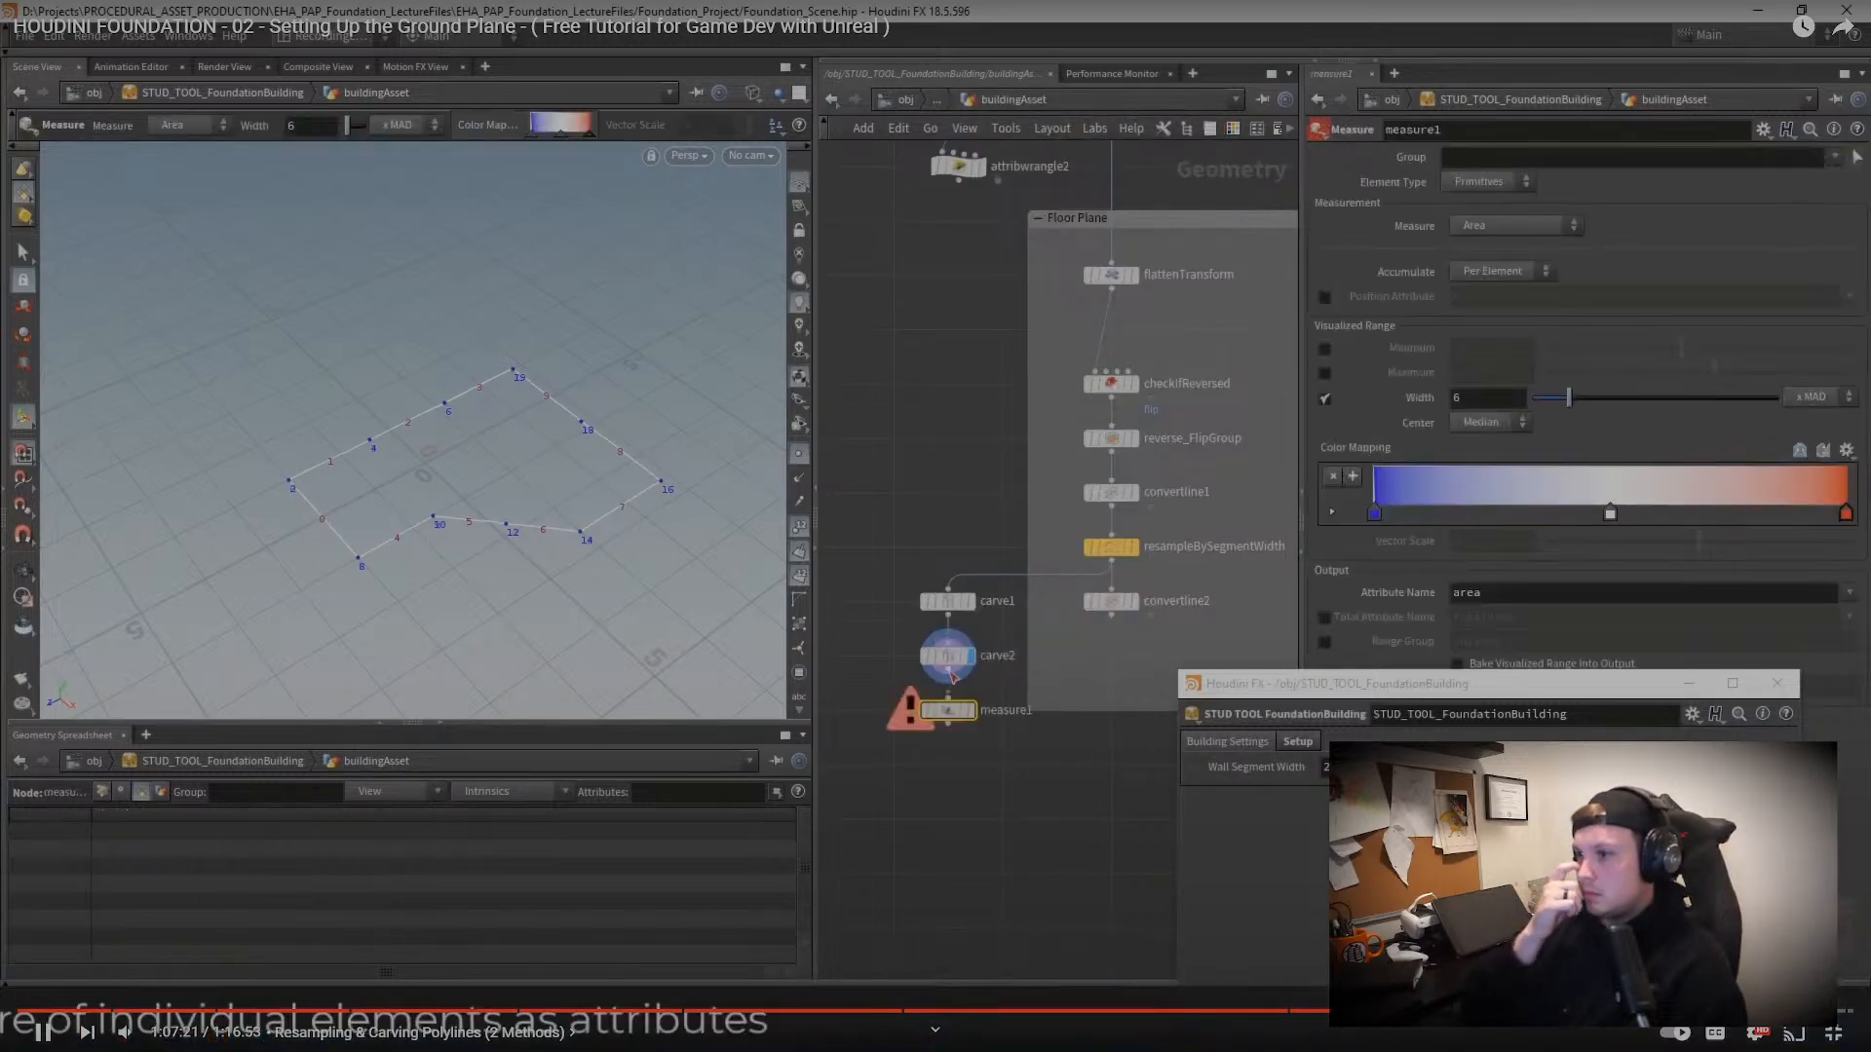
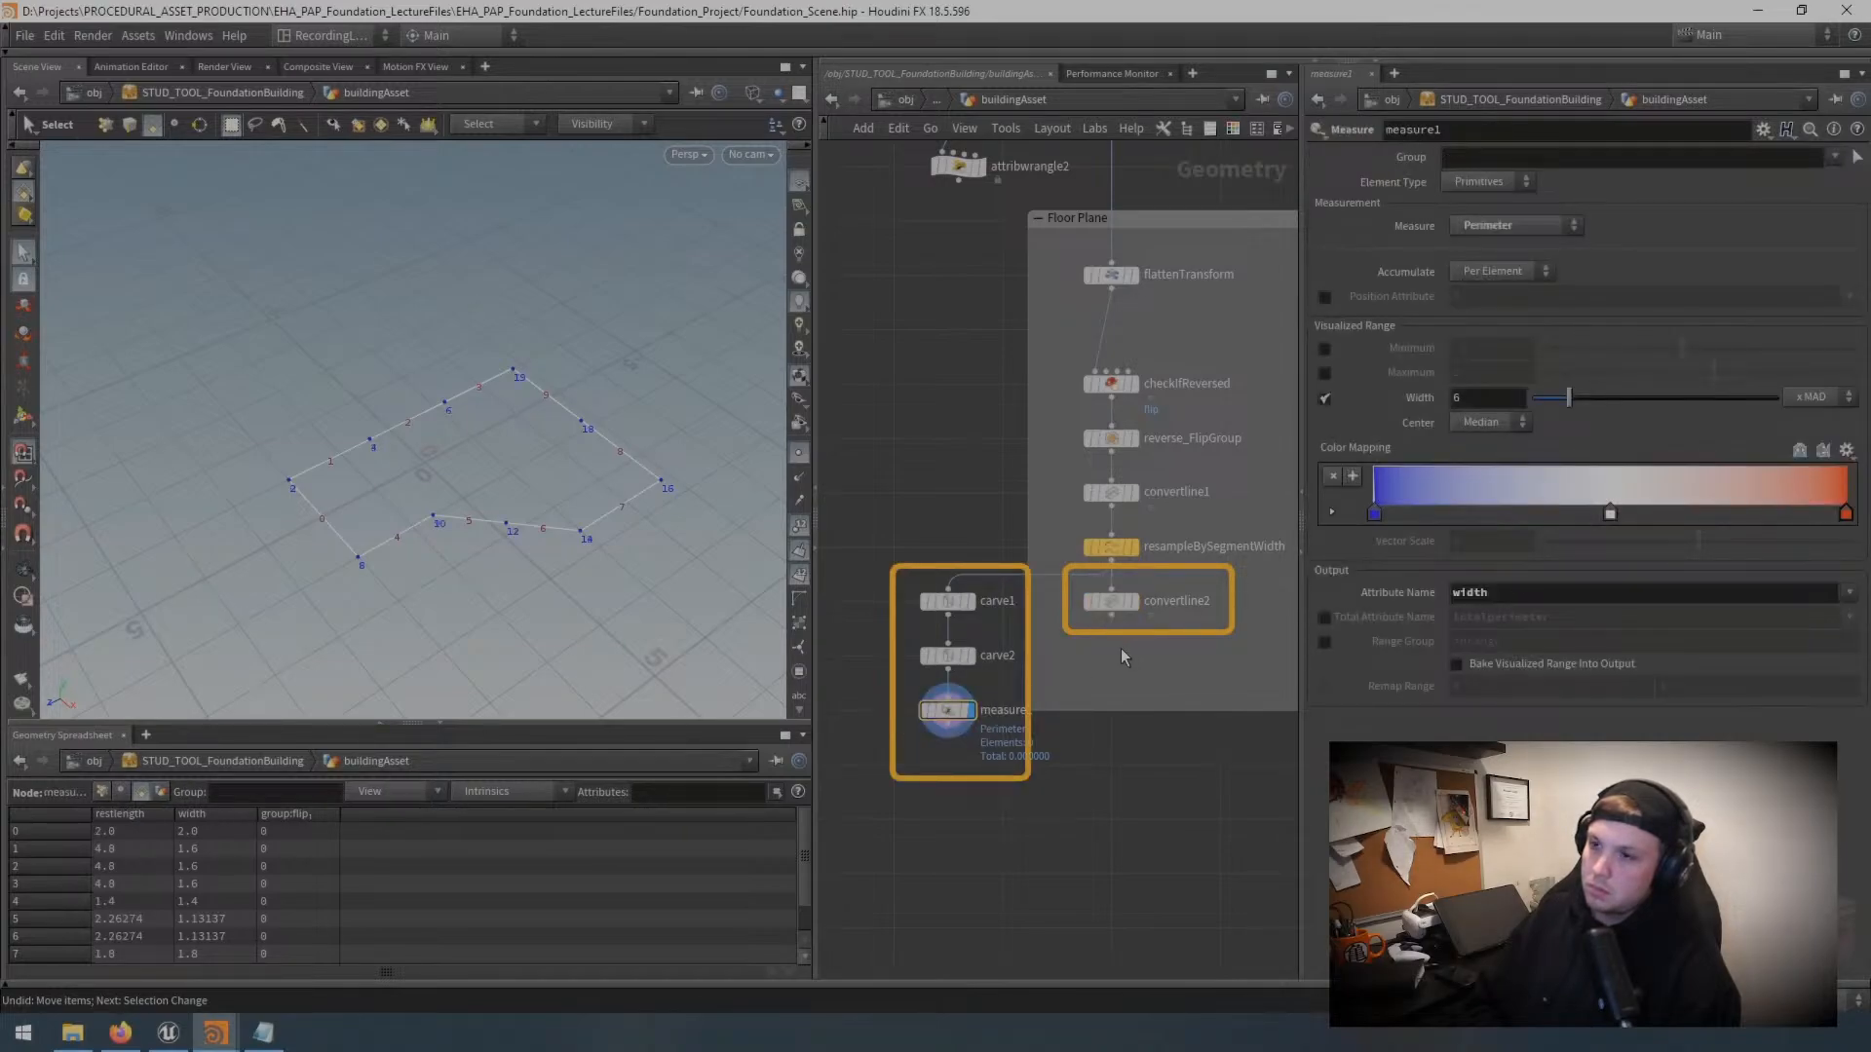
Step: Switch the display from the Measure node to convertline2 and show the parameters of convertline2
mouse_move(956, 661)
left_click(1117, 605)
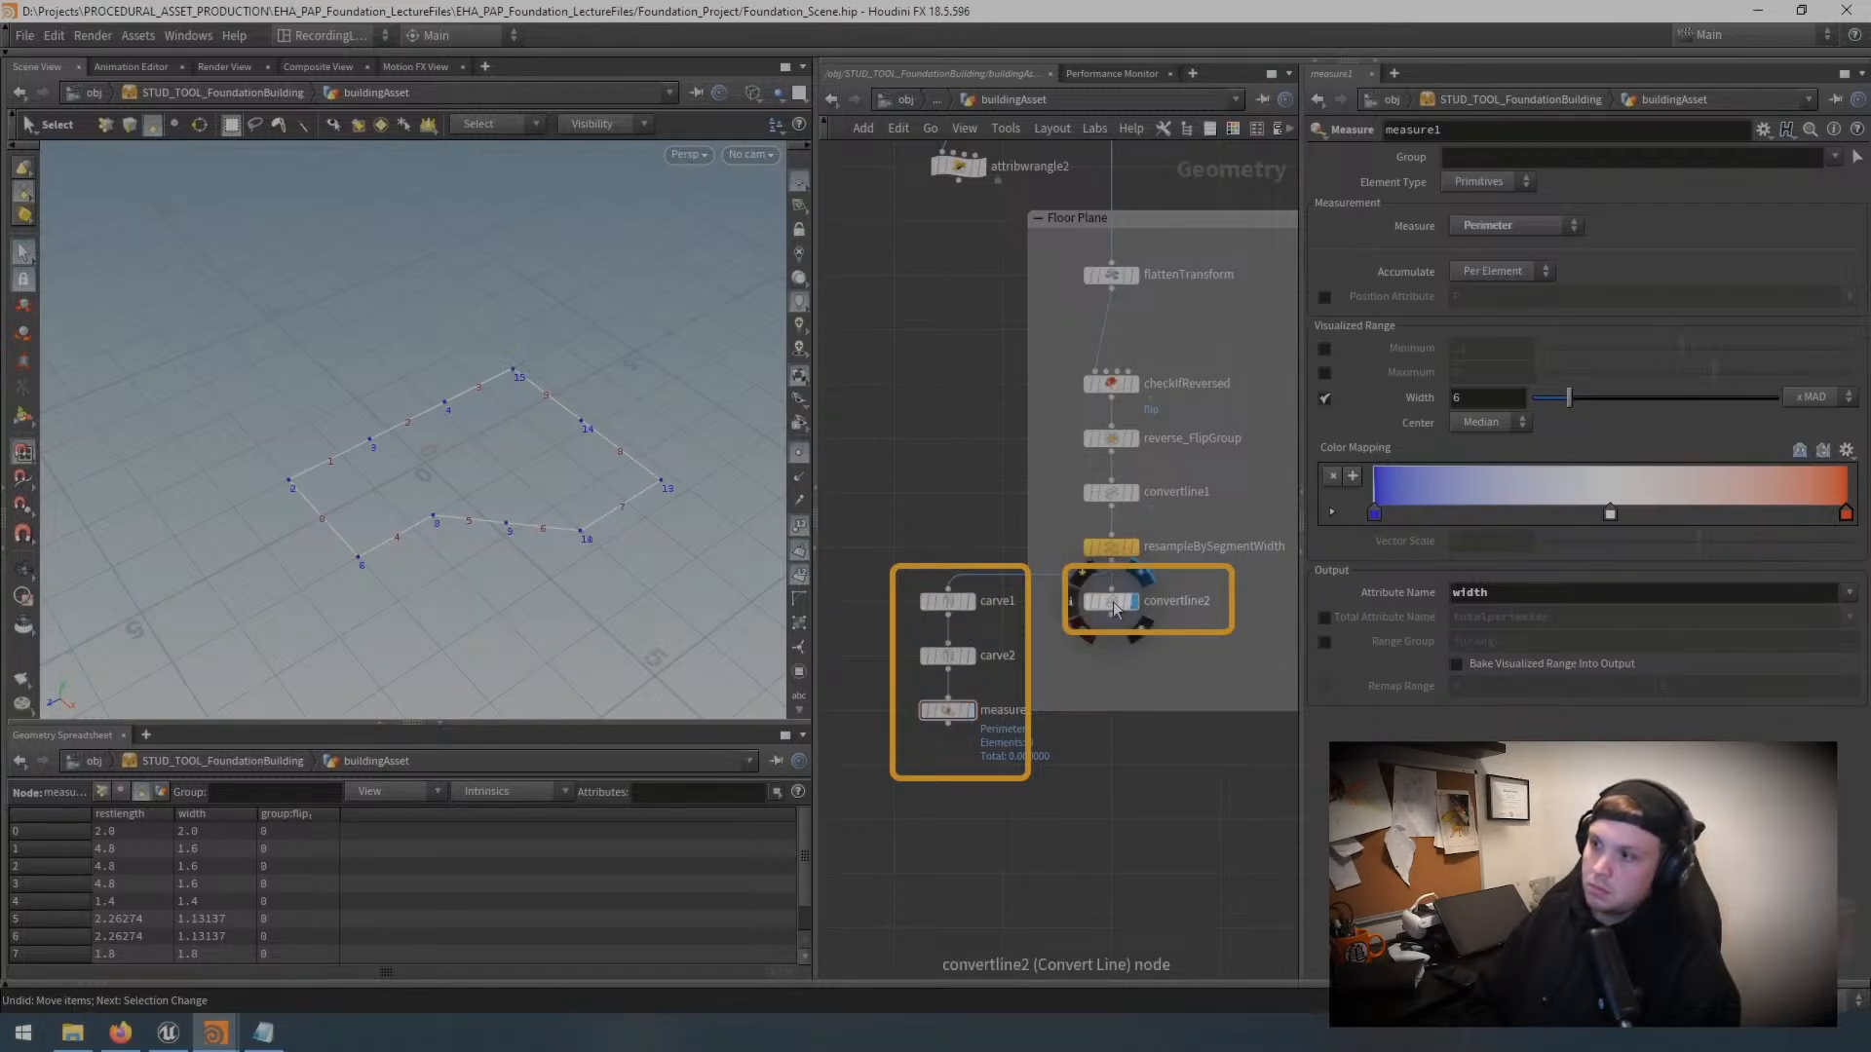
left_click(1110, 603)
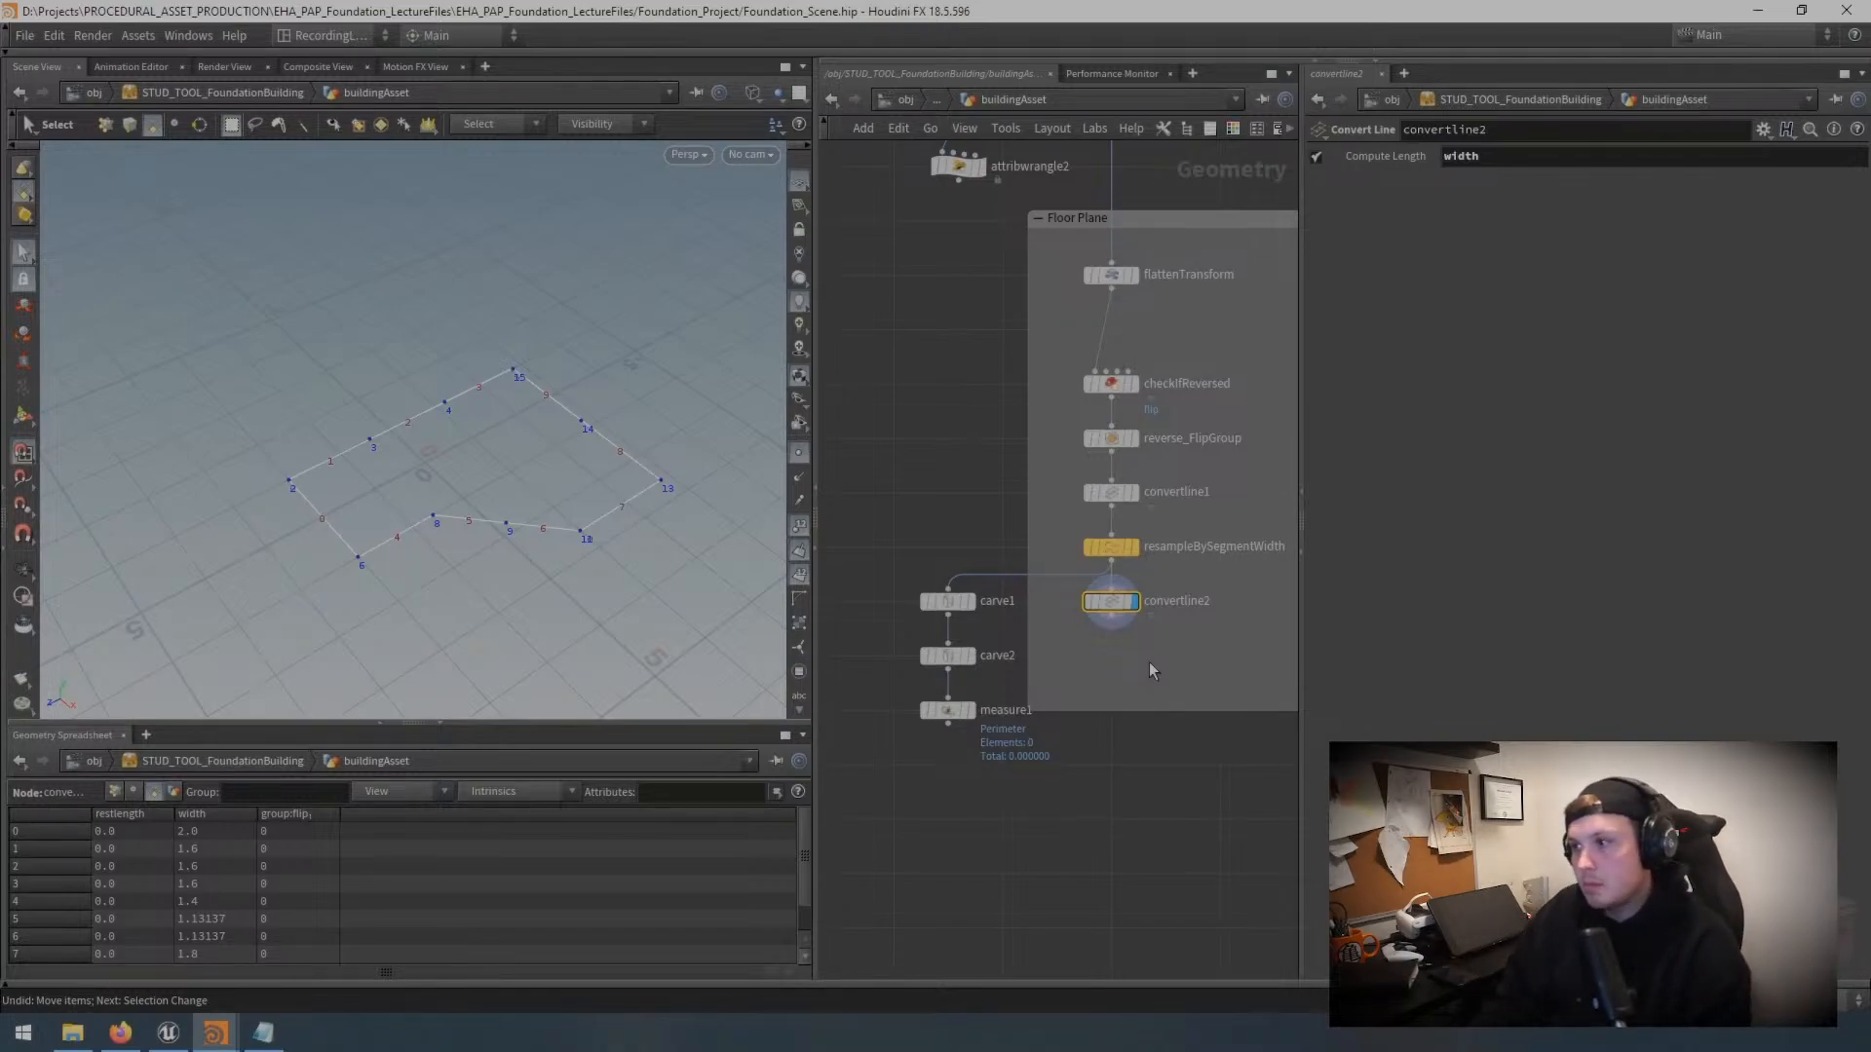
Step: Add a Fuse node after convertline2 in the Floor Plane box and display it
scroll(1171, 680, "down", 3)
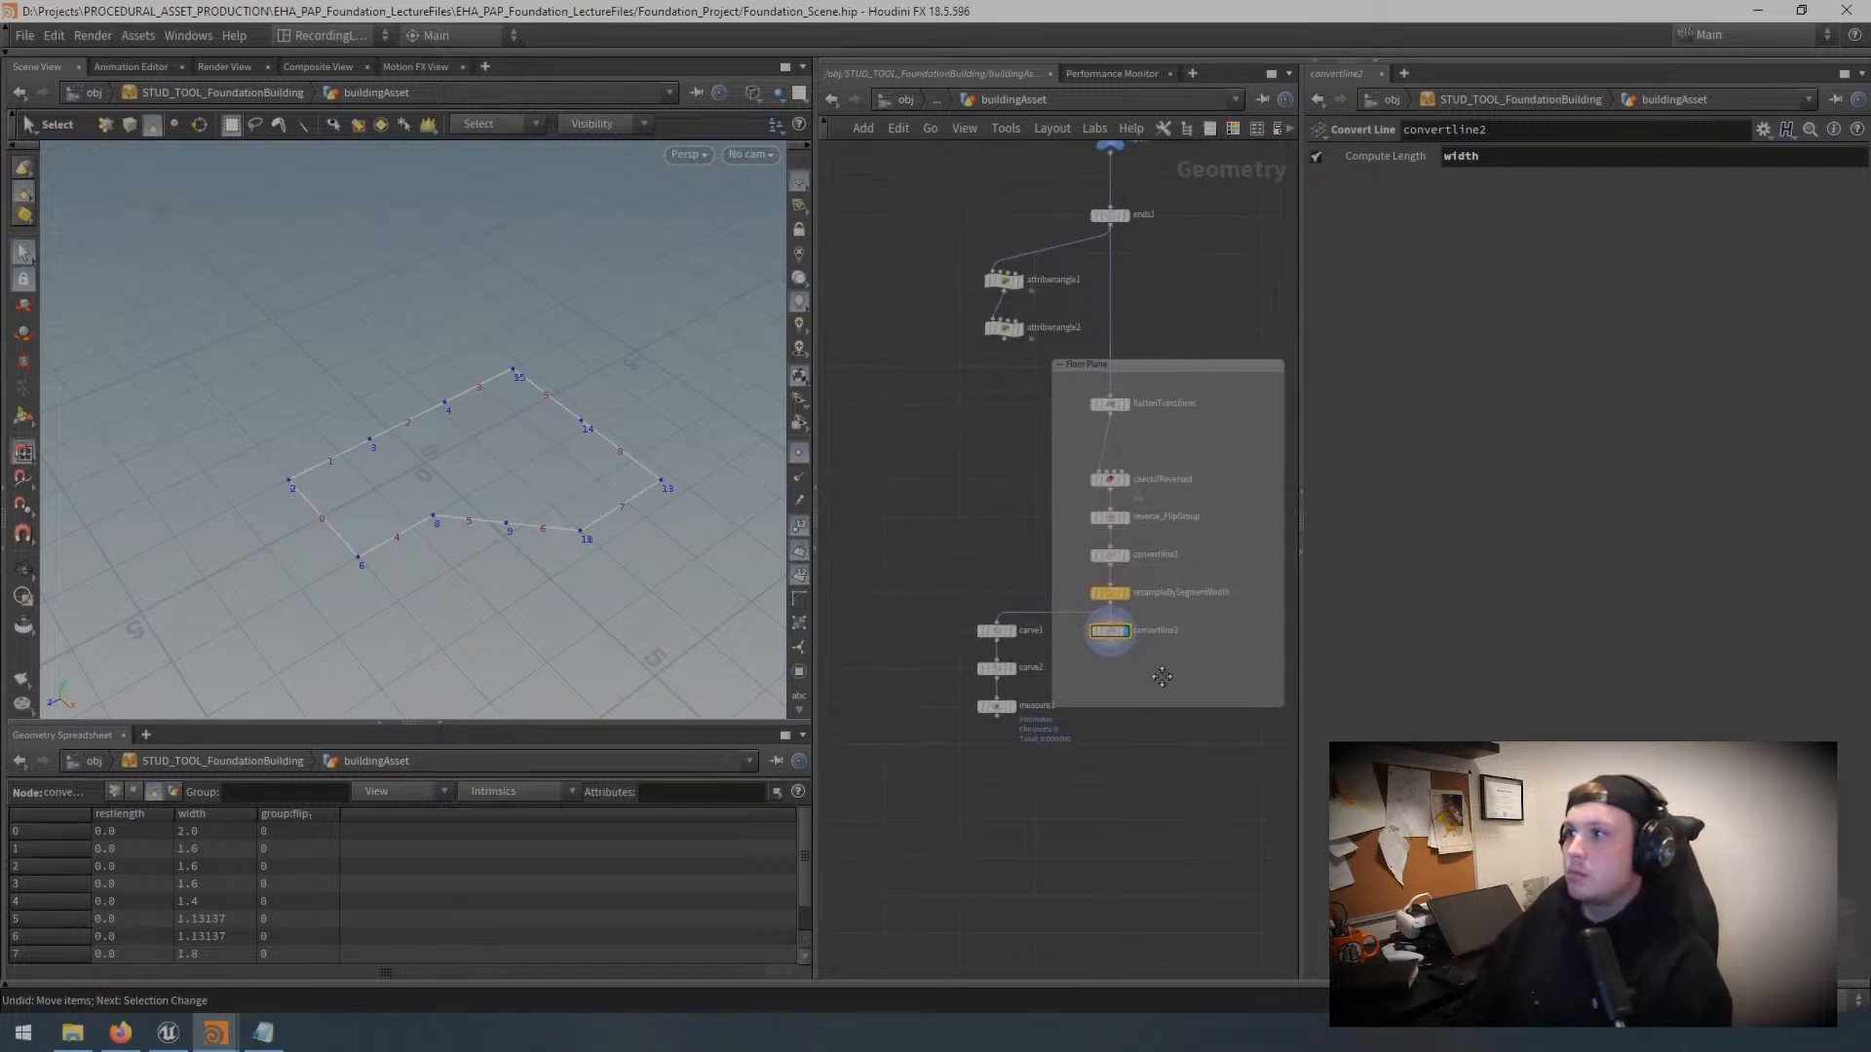
scroll(1171, 683, "up", 3)
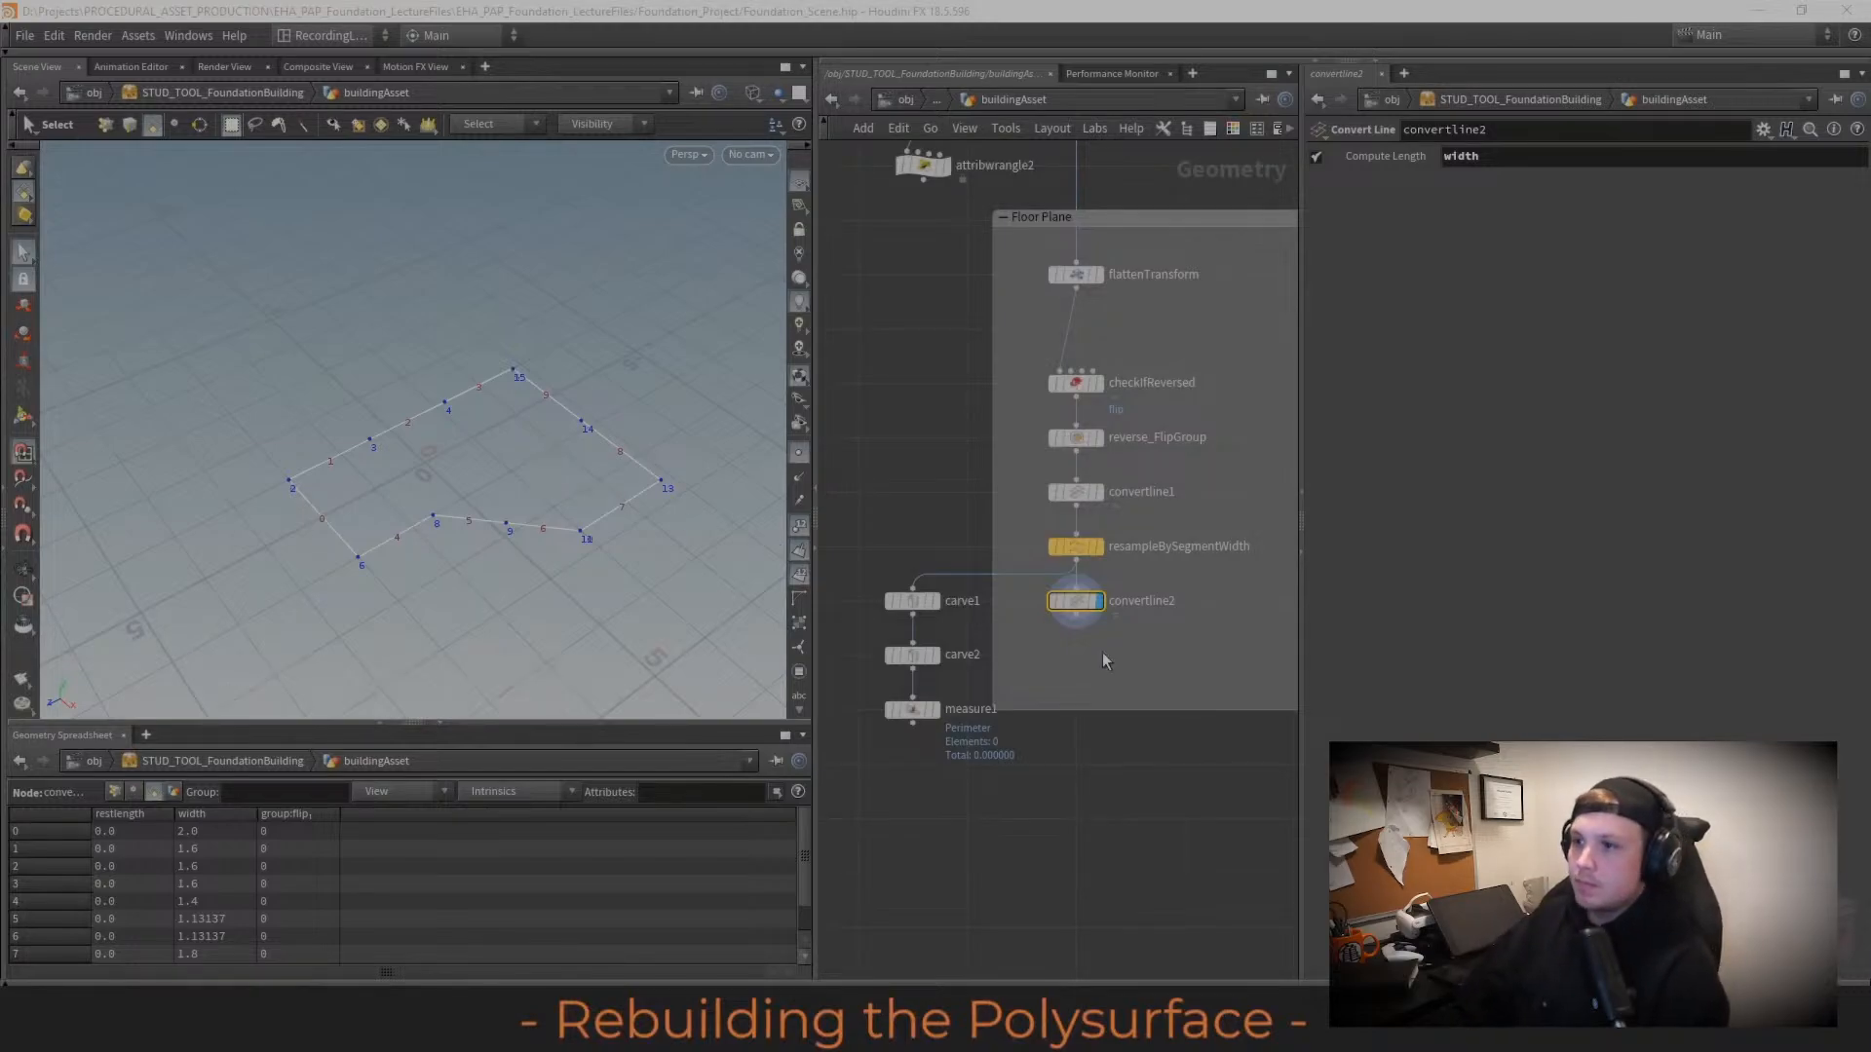
scroll(1131, 682, "up", 1)
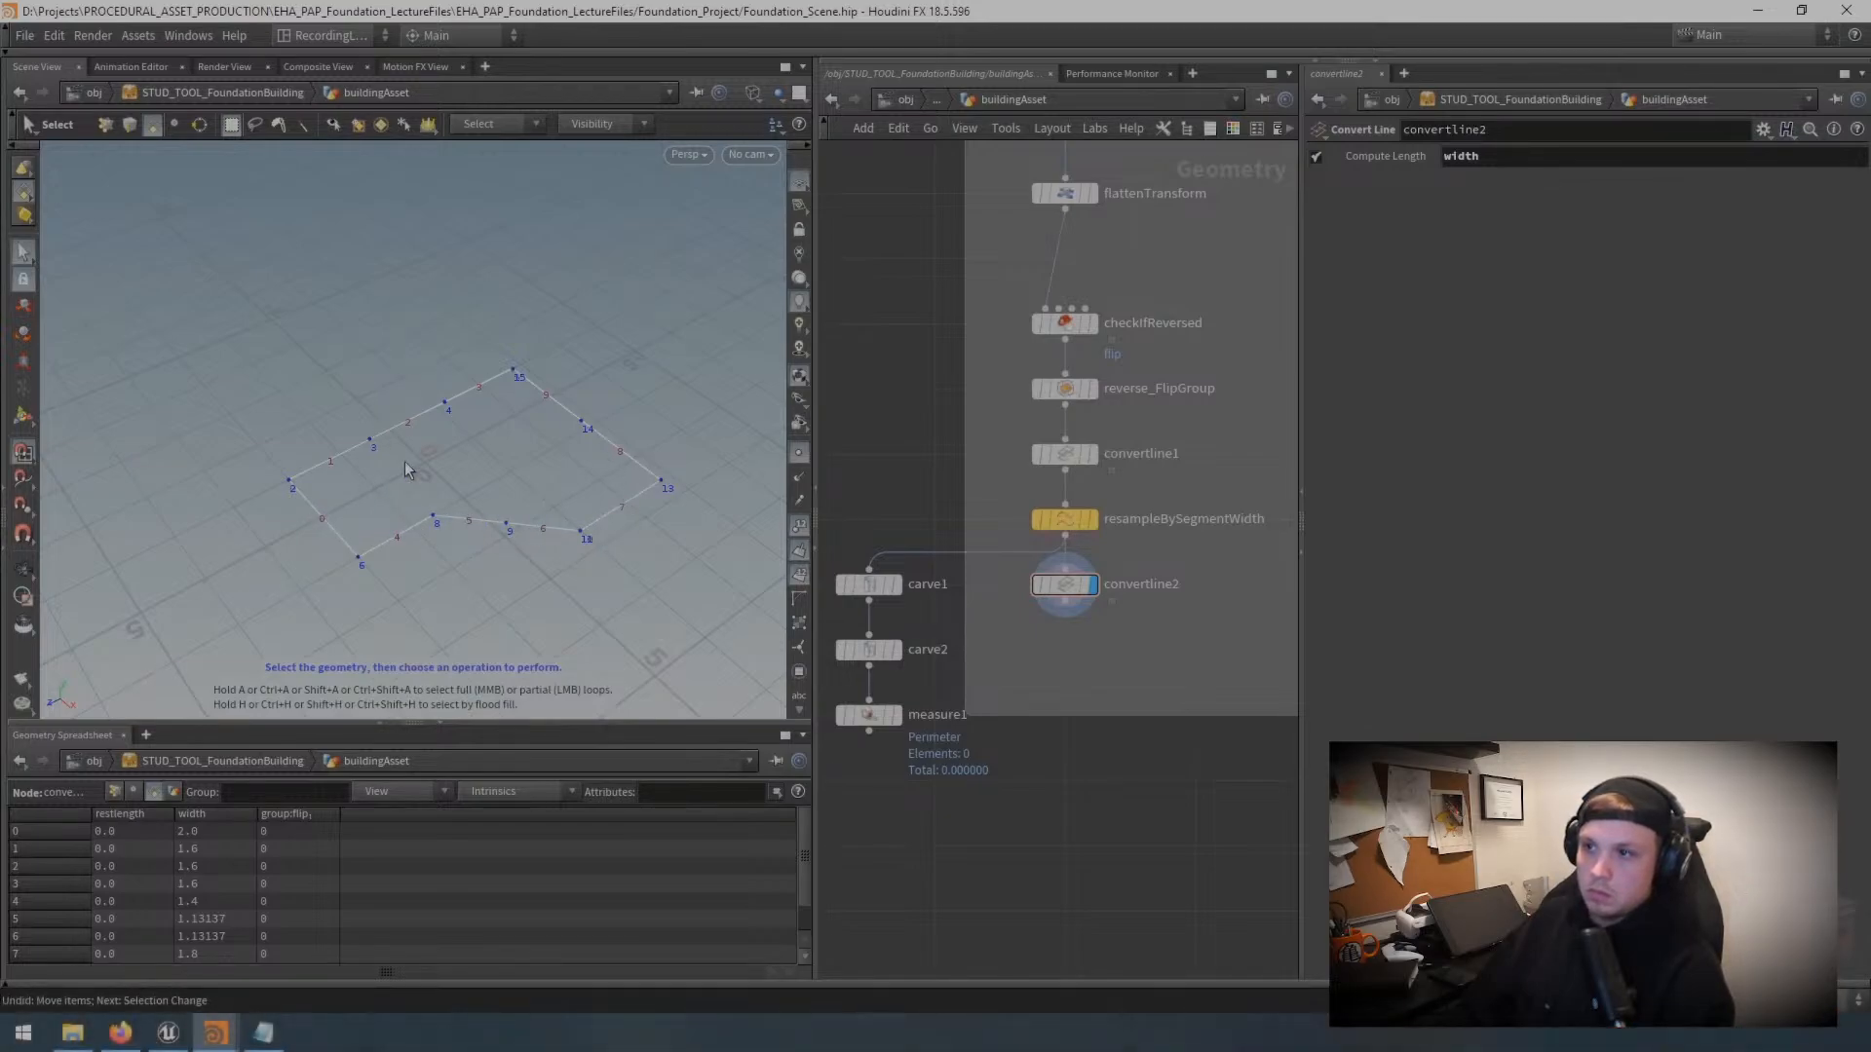
mouse_move(1070, 590)
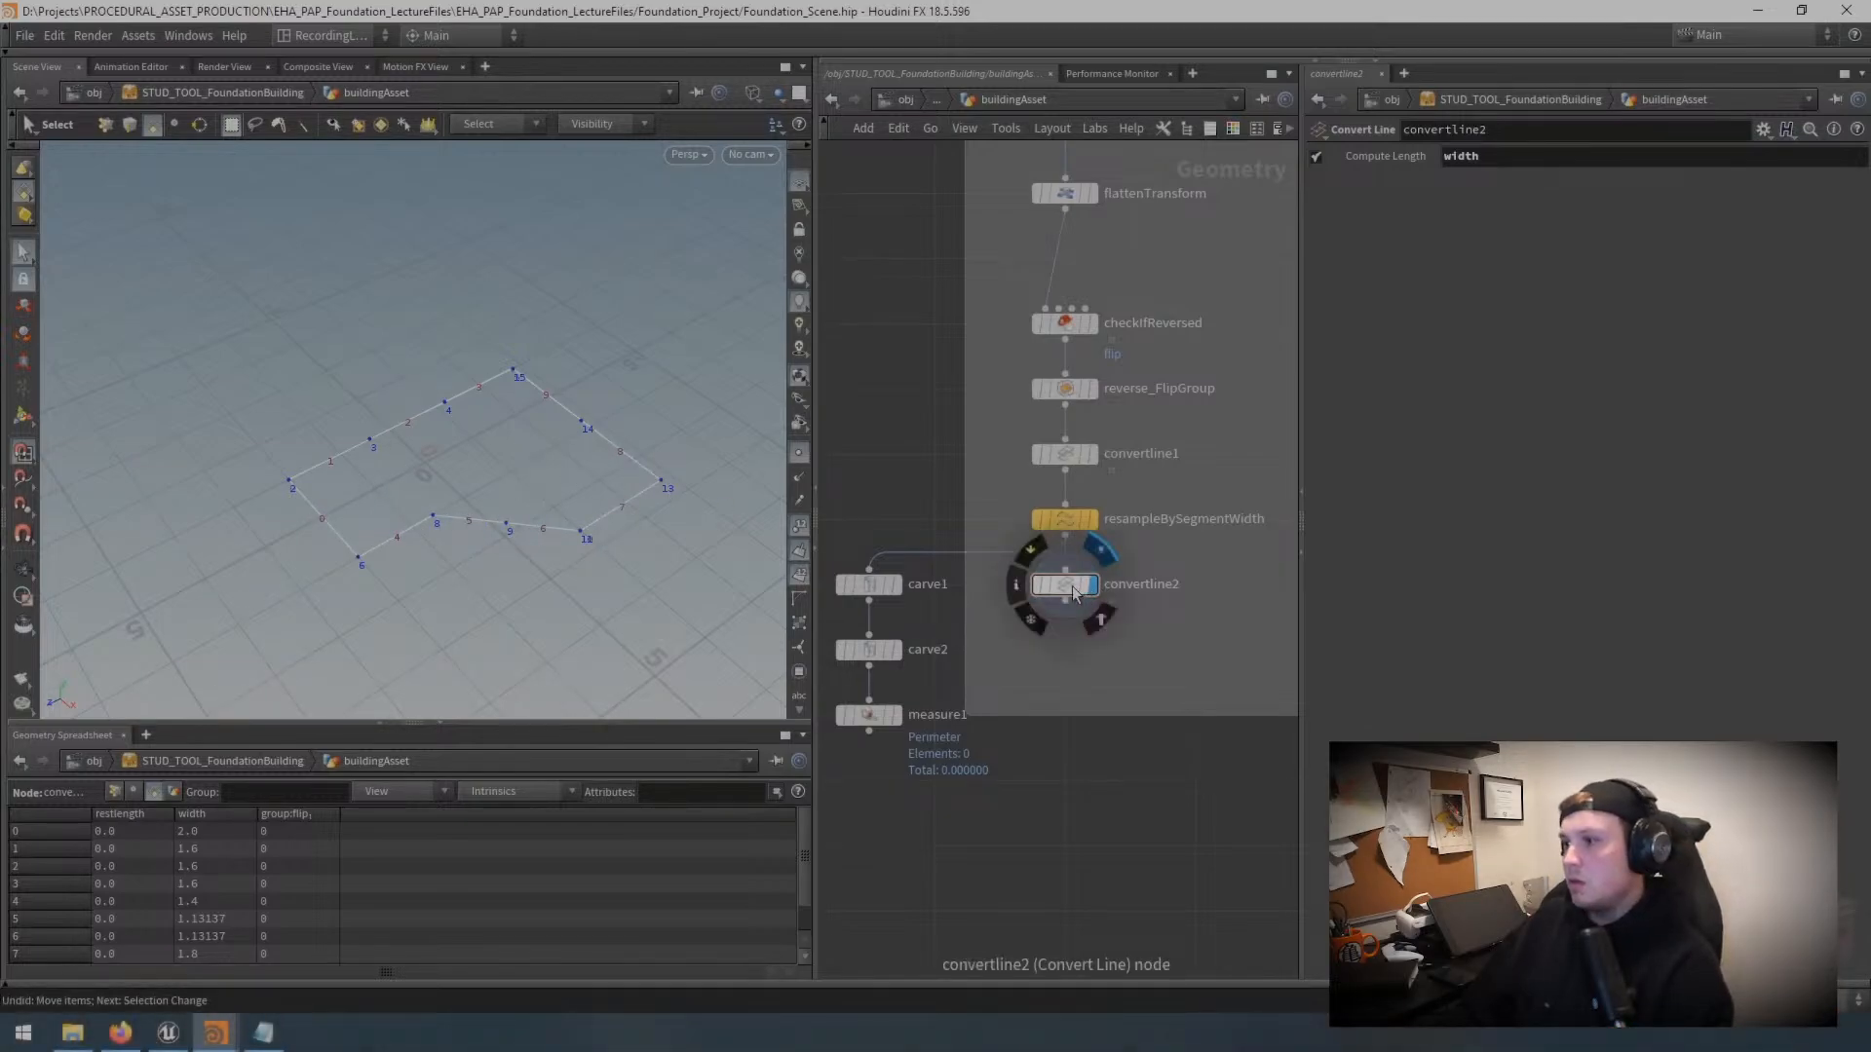
left_click(1065, 585)
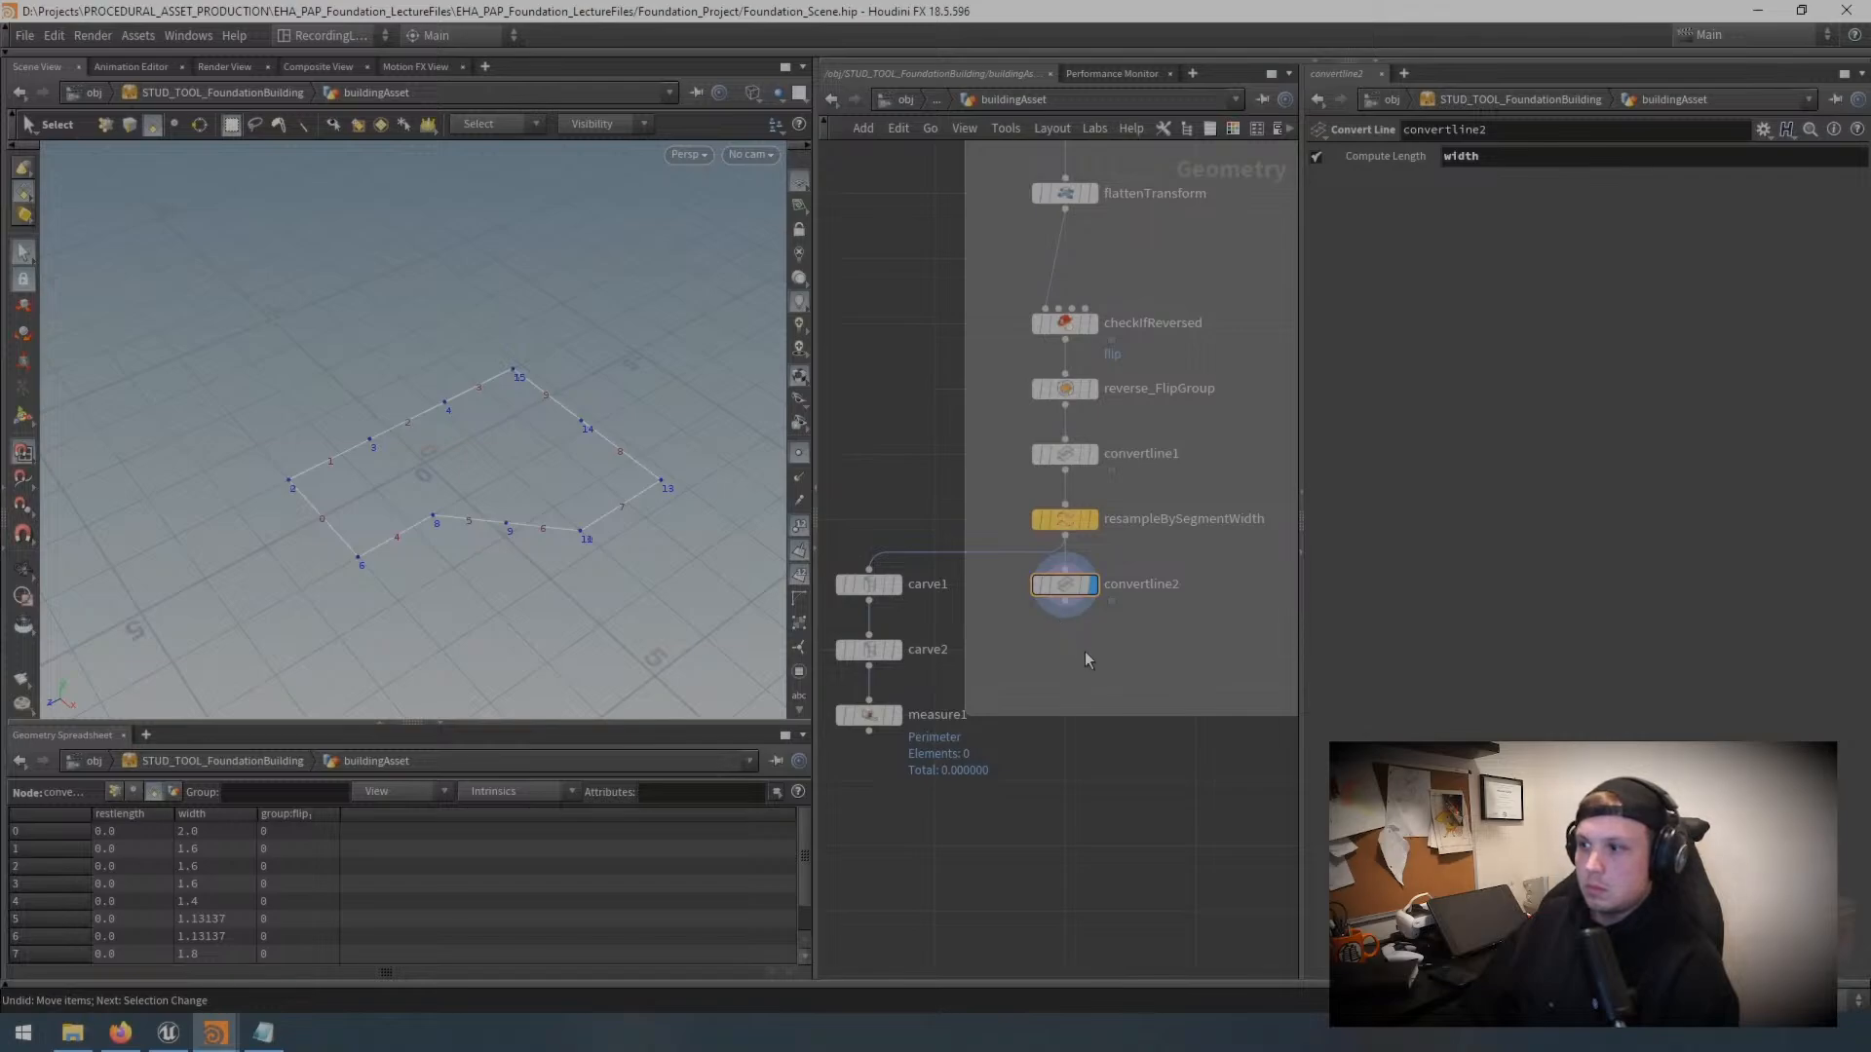
key("Tab")
type("fuse")
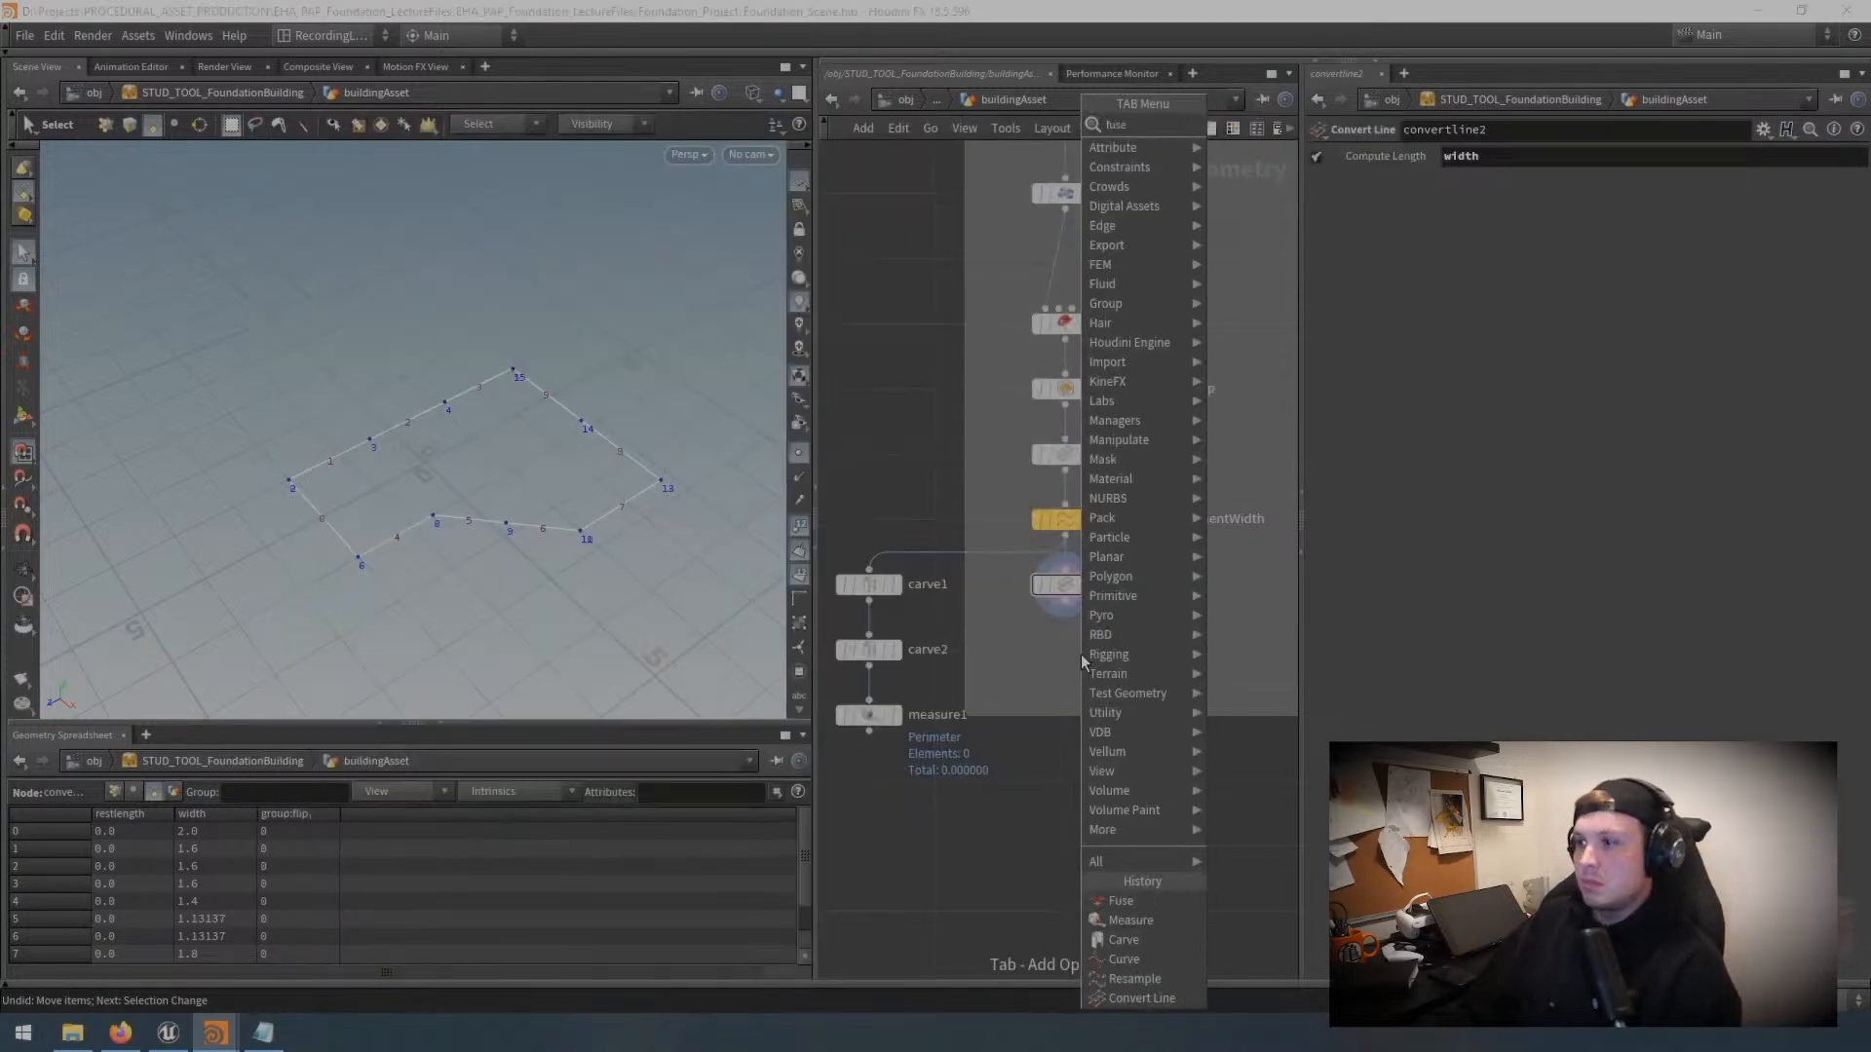
key("Return")
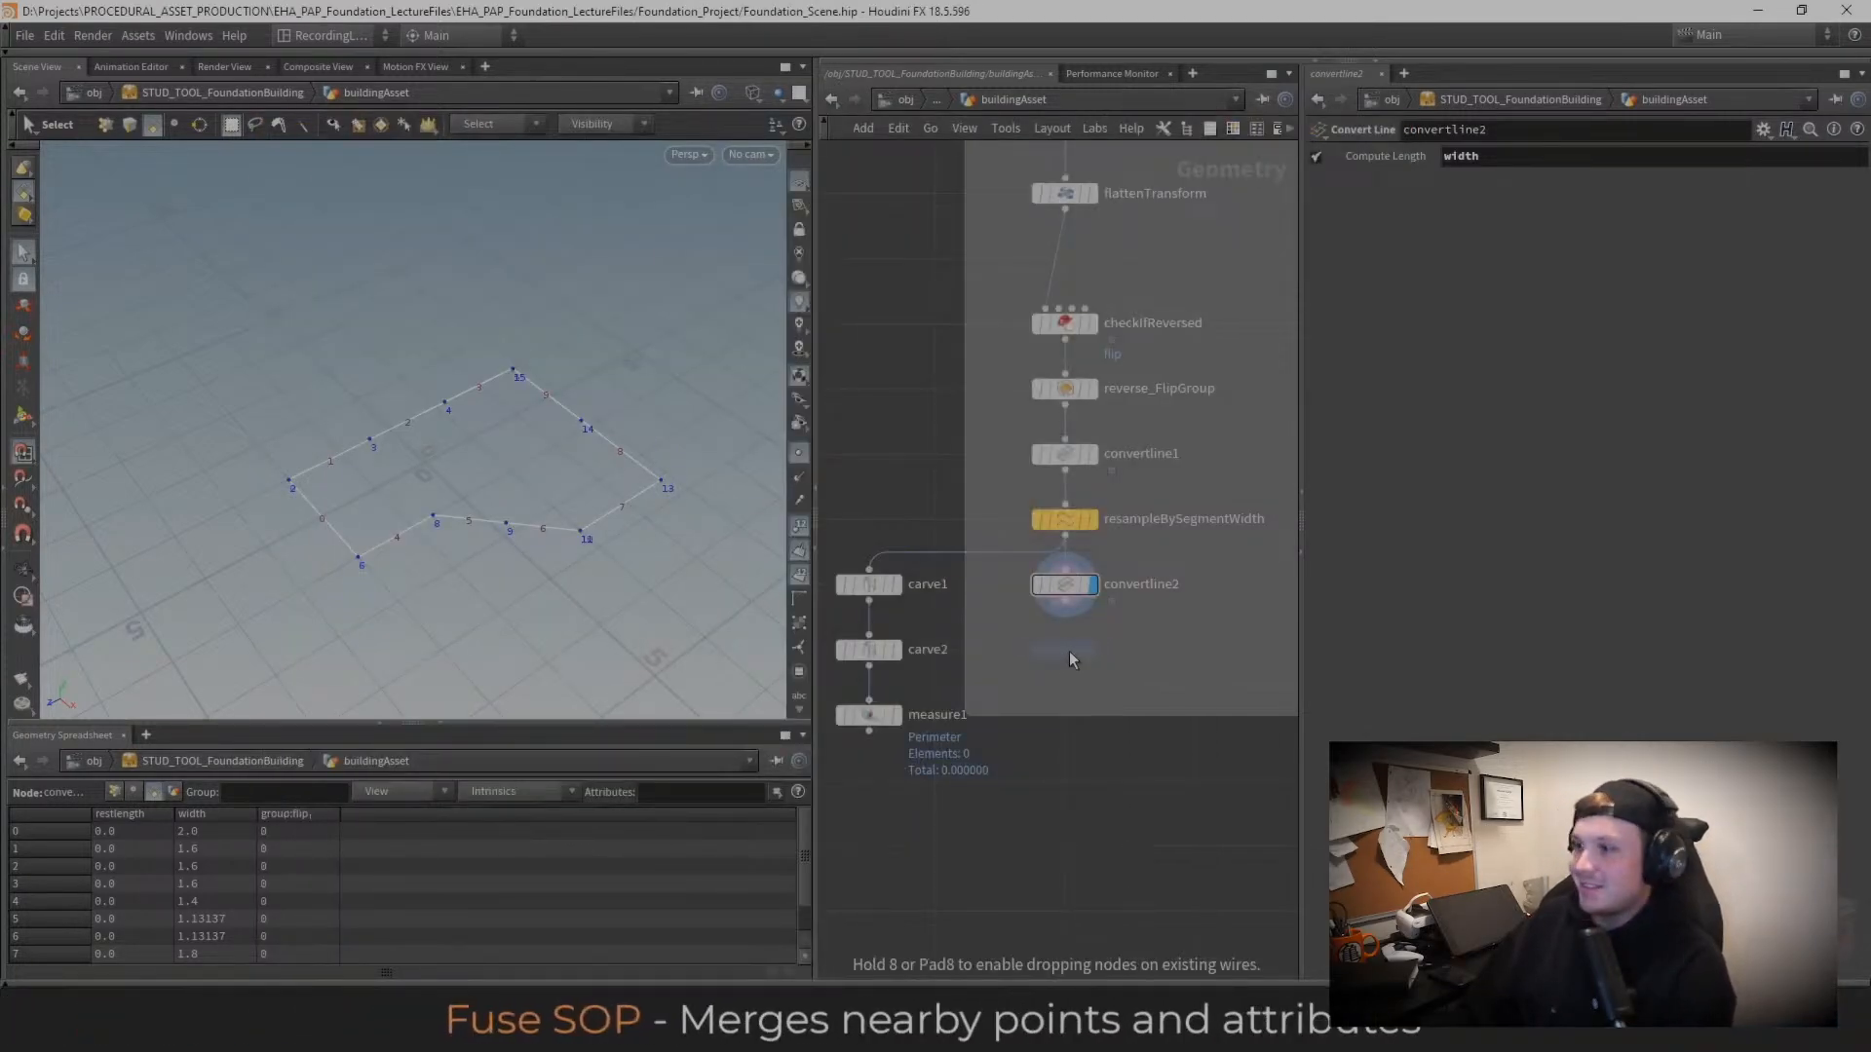
left_click(1066, 660)
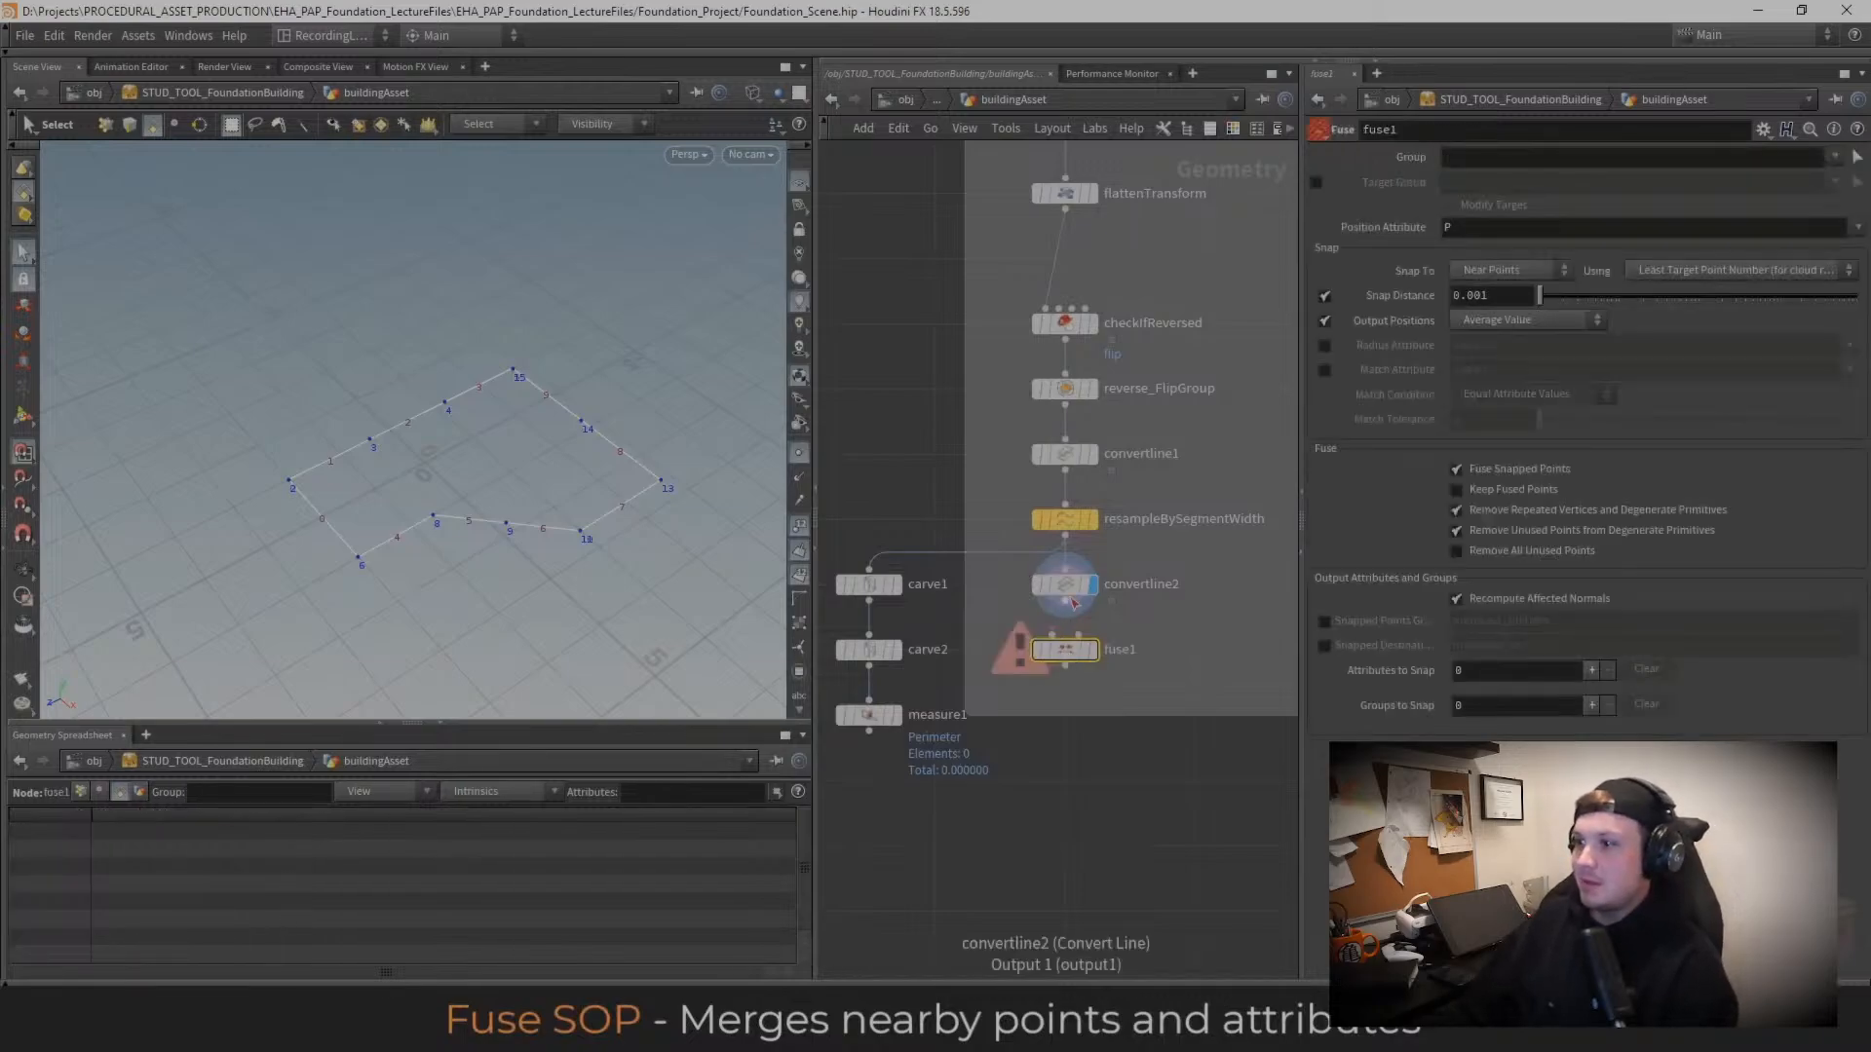
left_click(1093, 651)
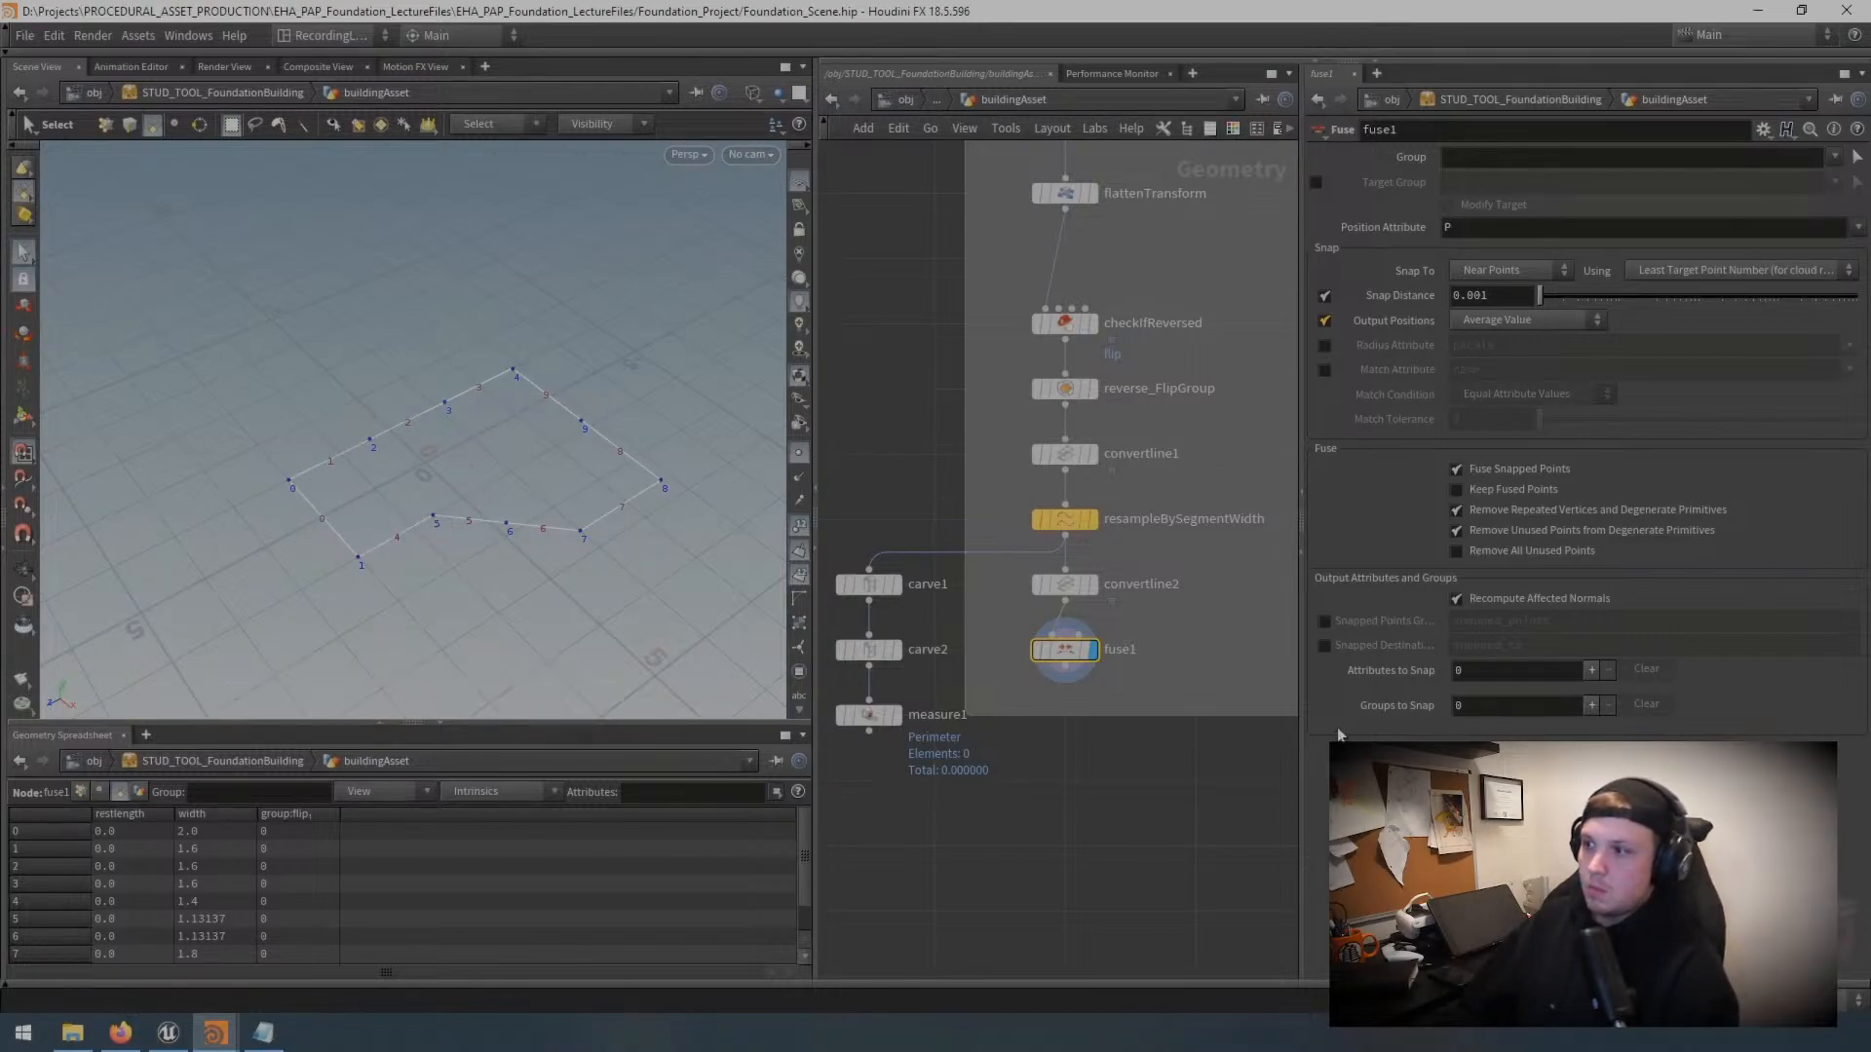
Step: Turn off Compute Length on convertline1 and reselect fuse1 to check its primitive attributes
middle_click_drag(1206, 699, 1200, 683)
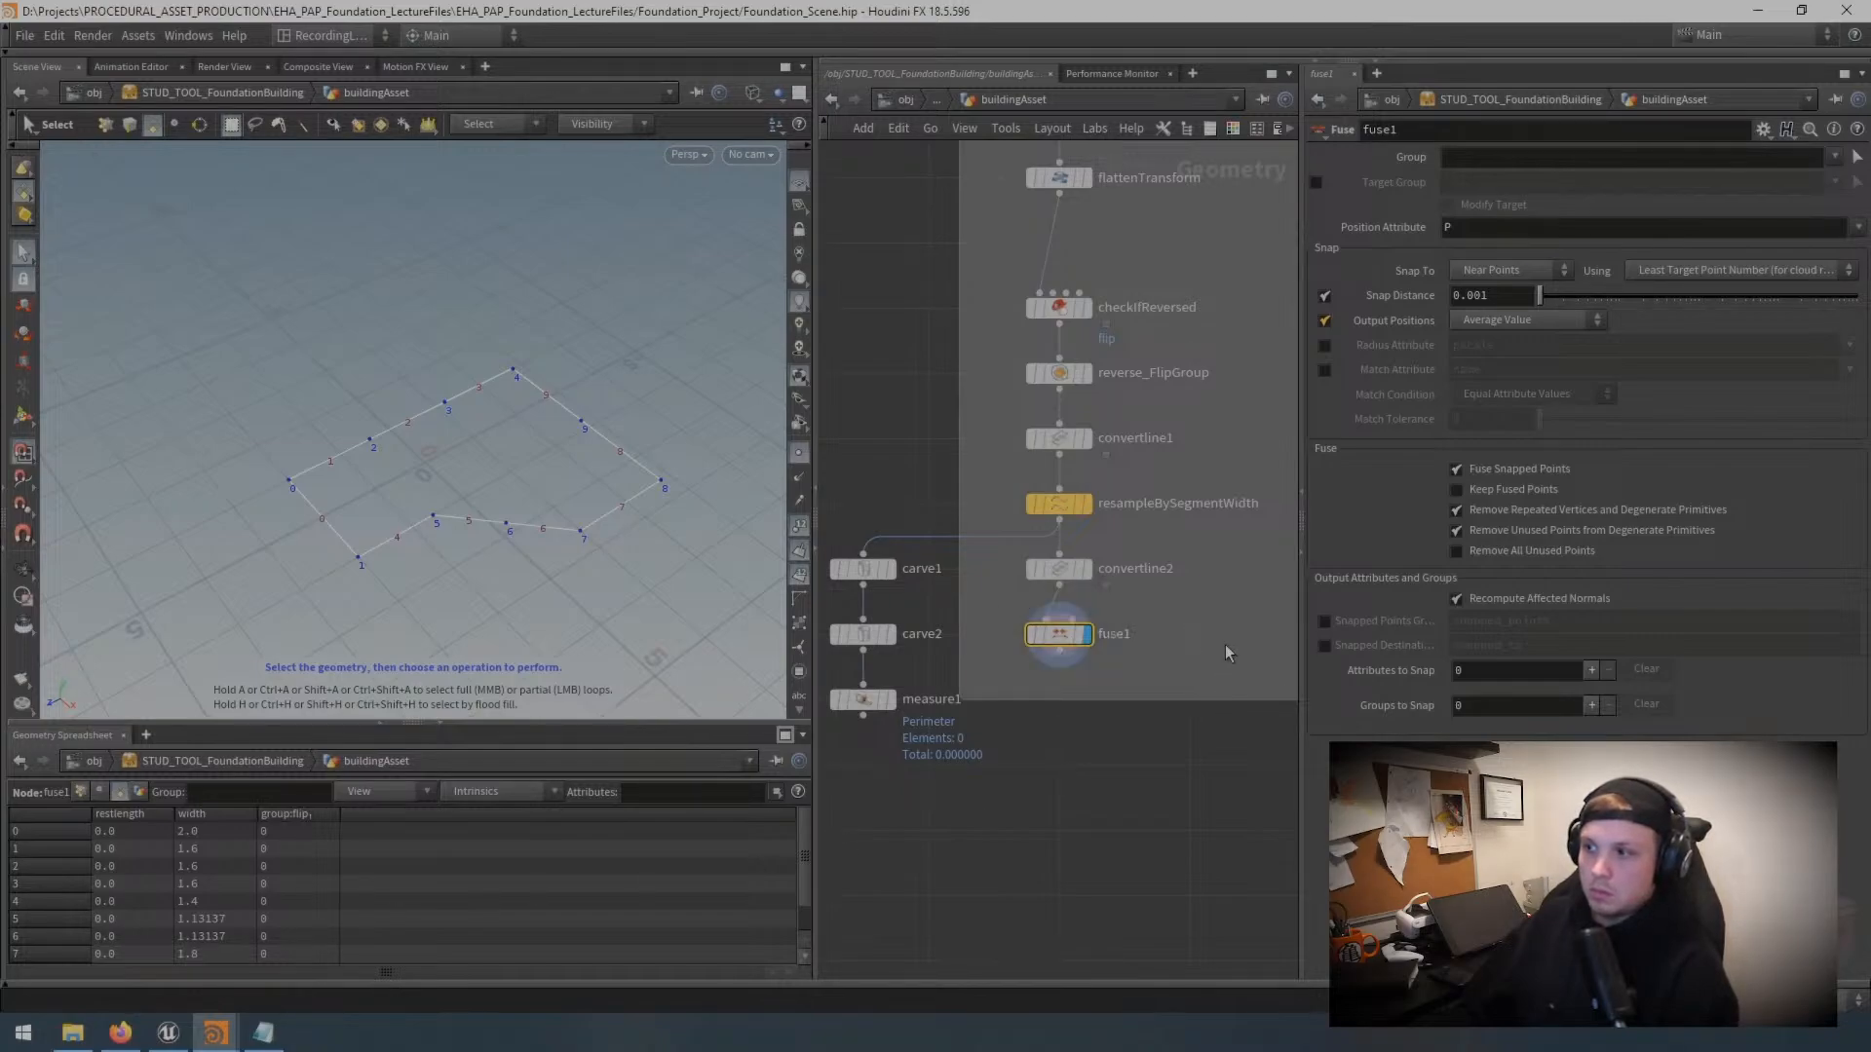
scroll(1226, 614, "down", 2)
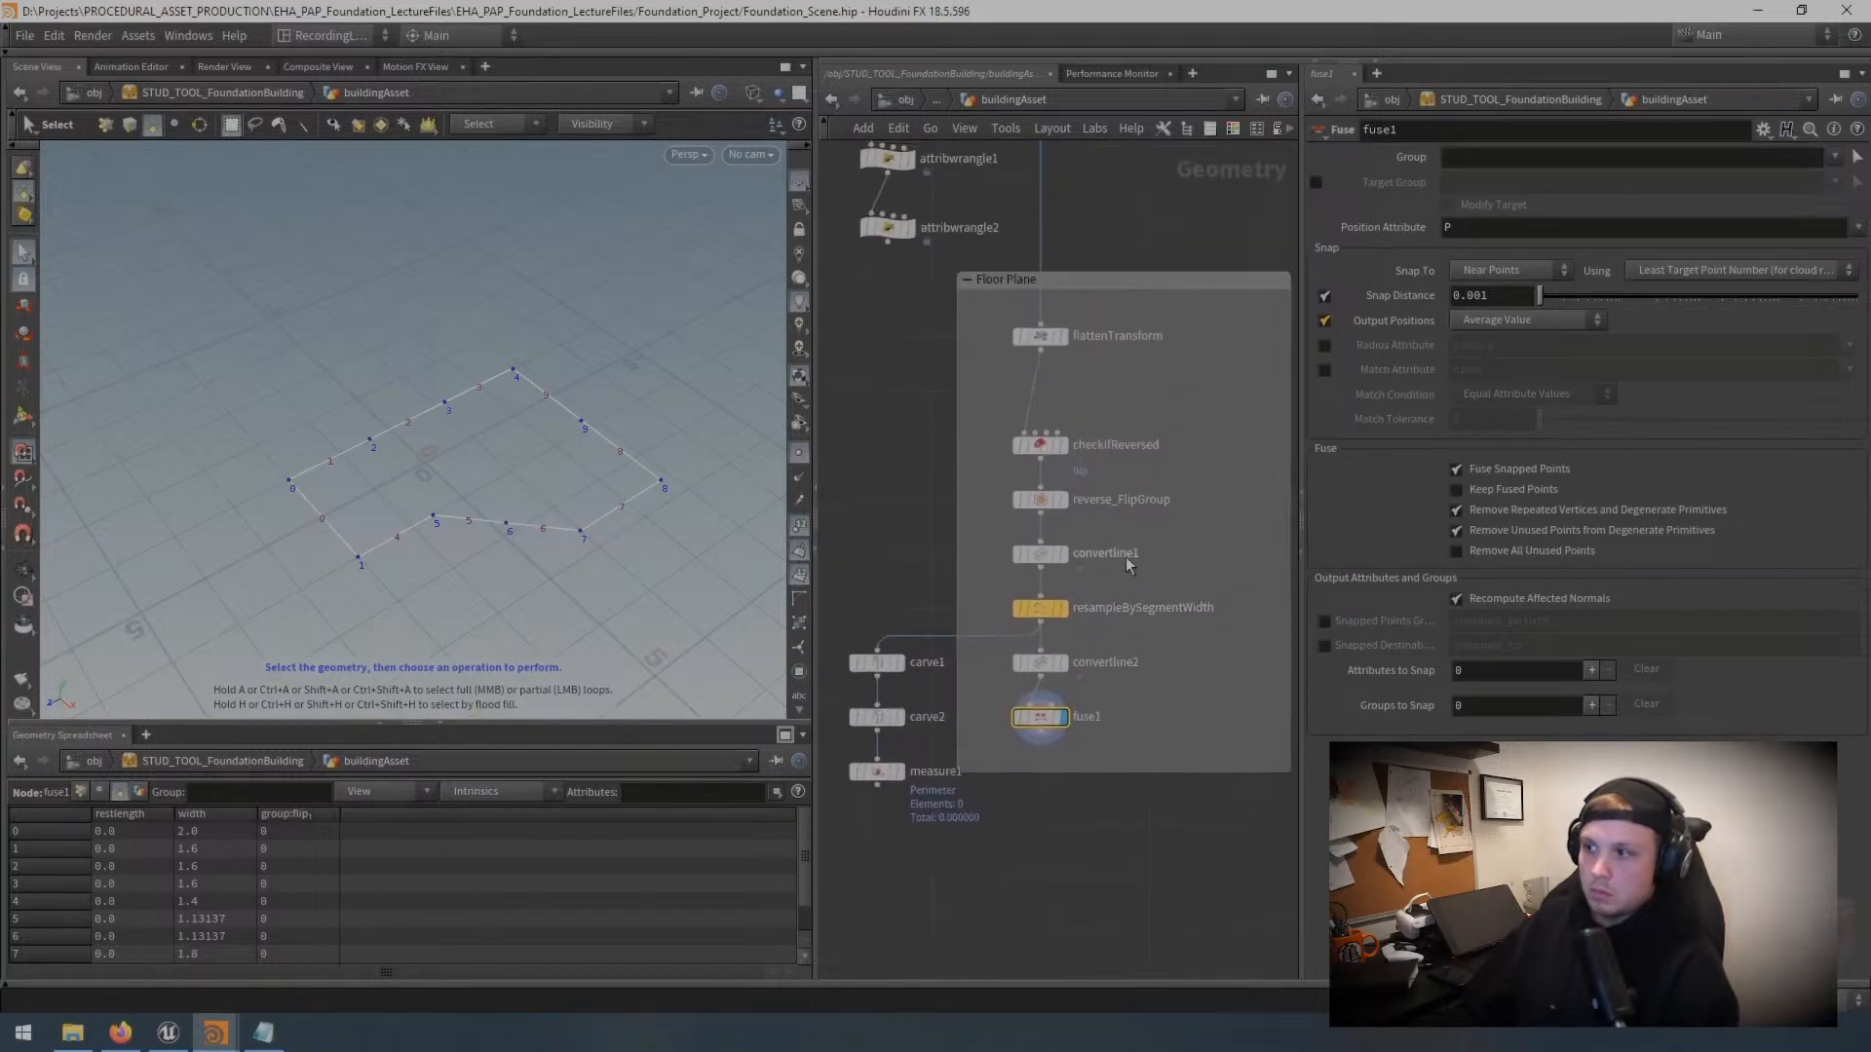
left_click(1054, 556)
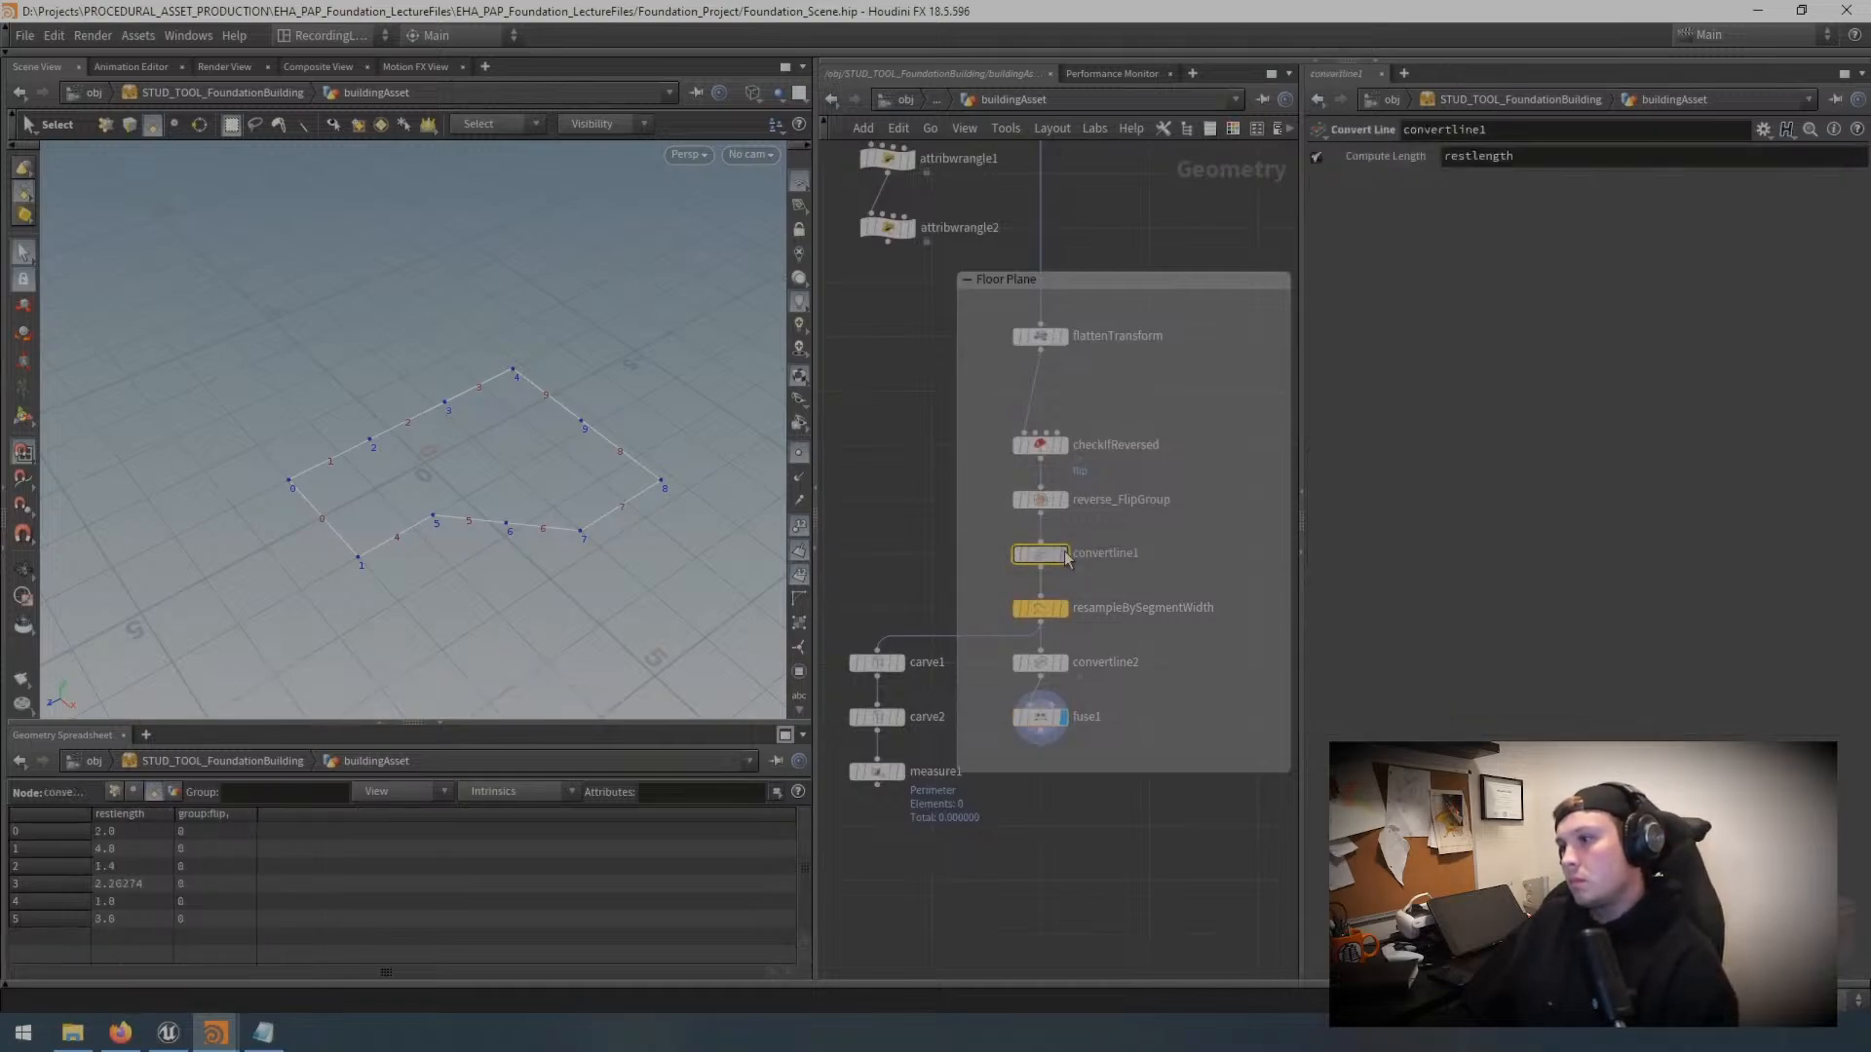
mouse_move(1083, 570)
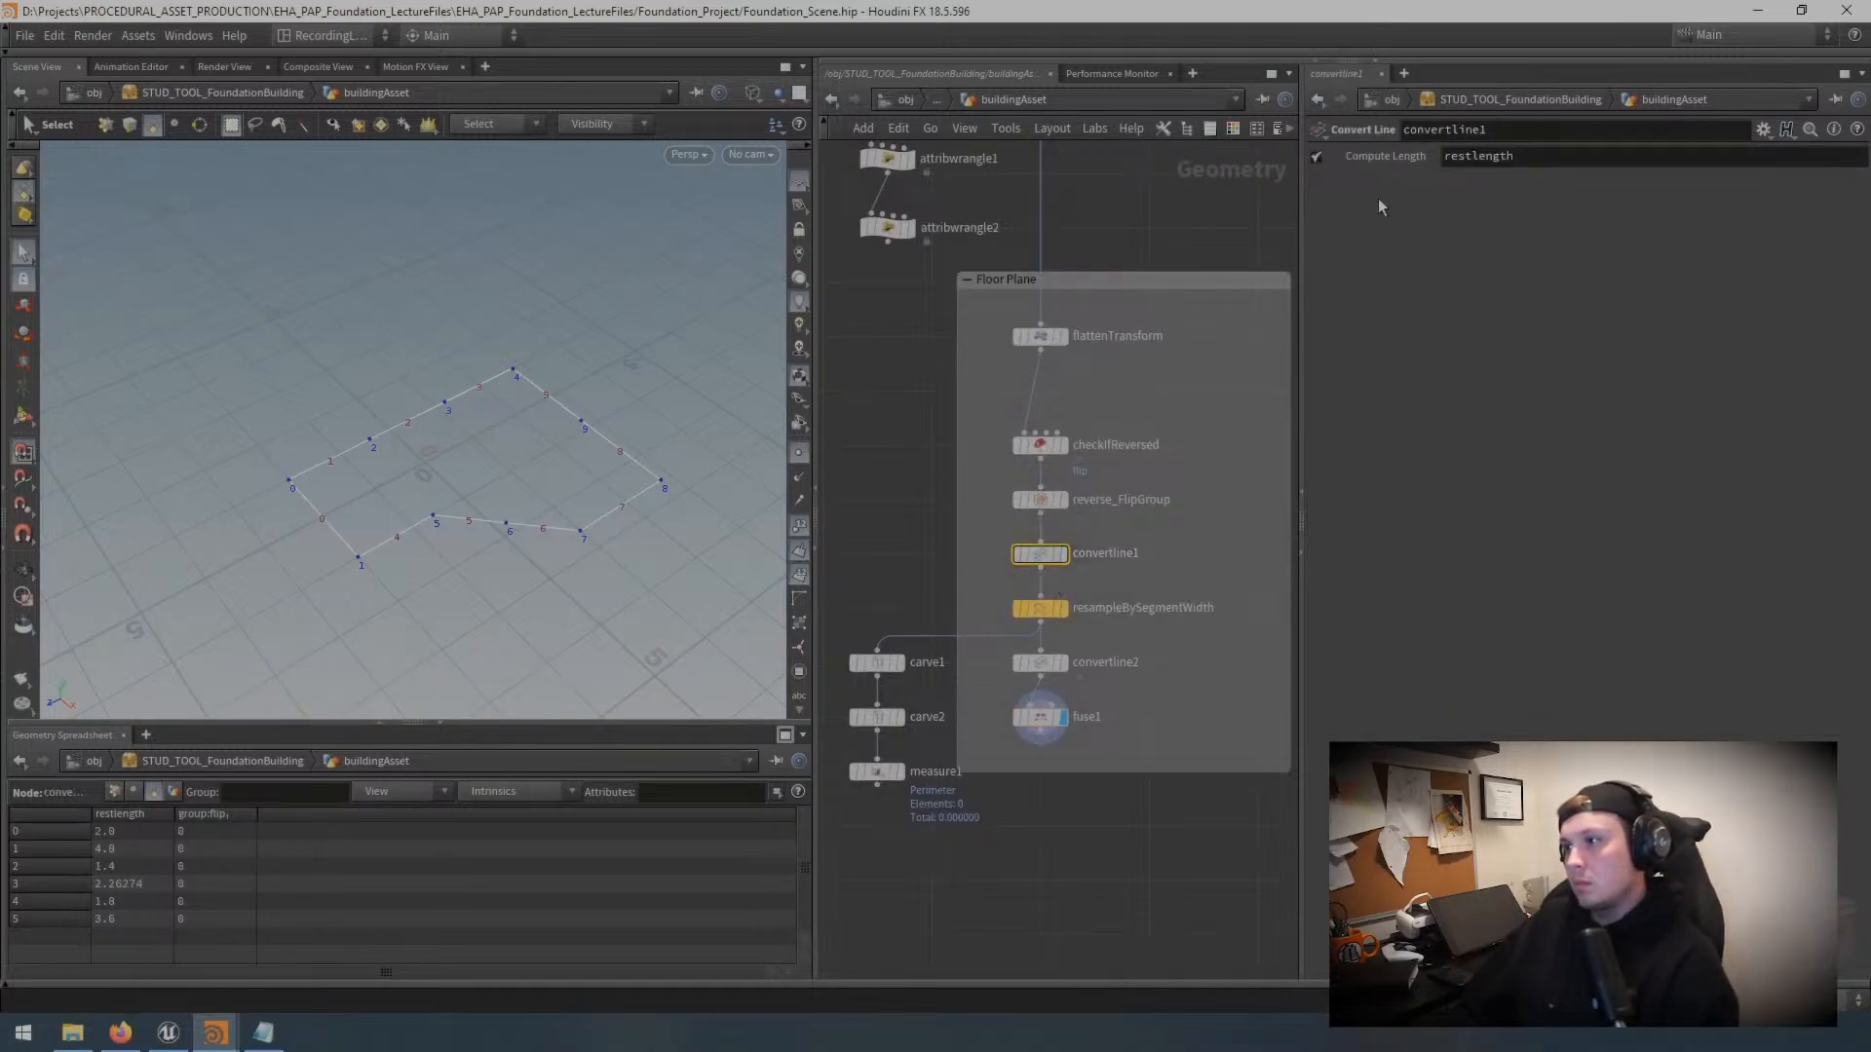
left_click(1317, 157)
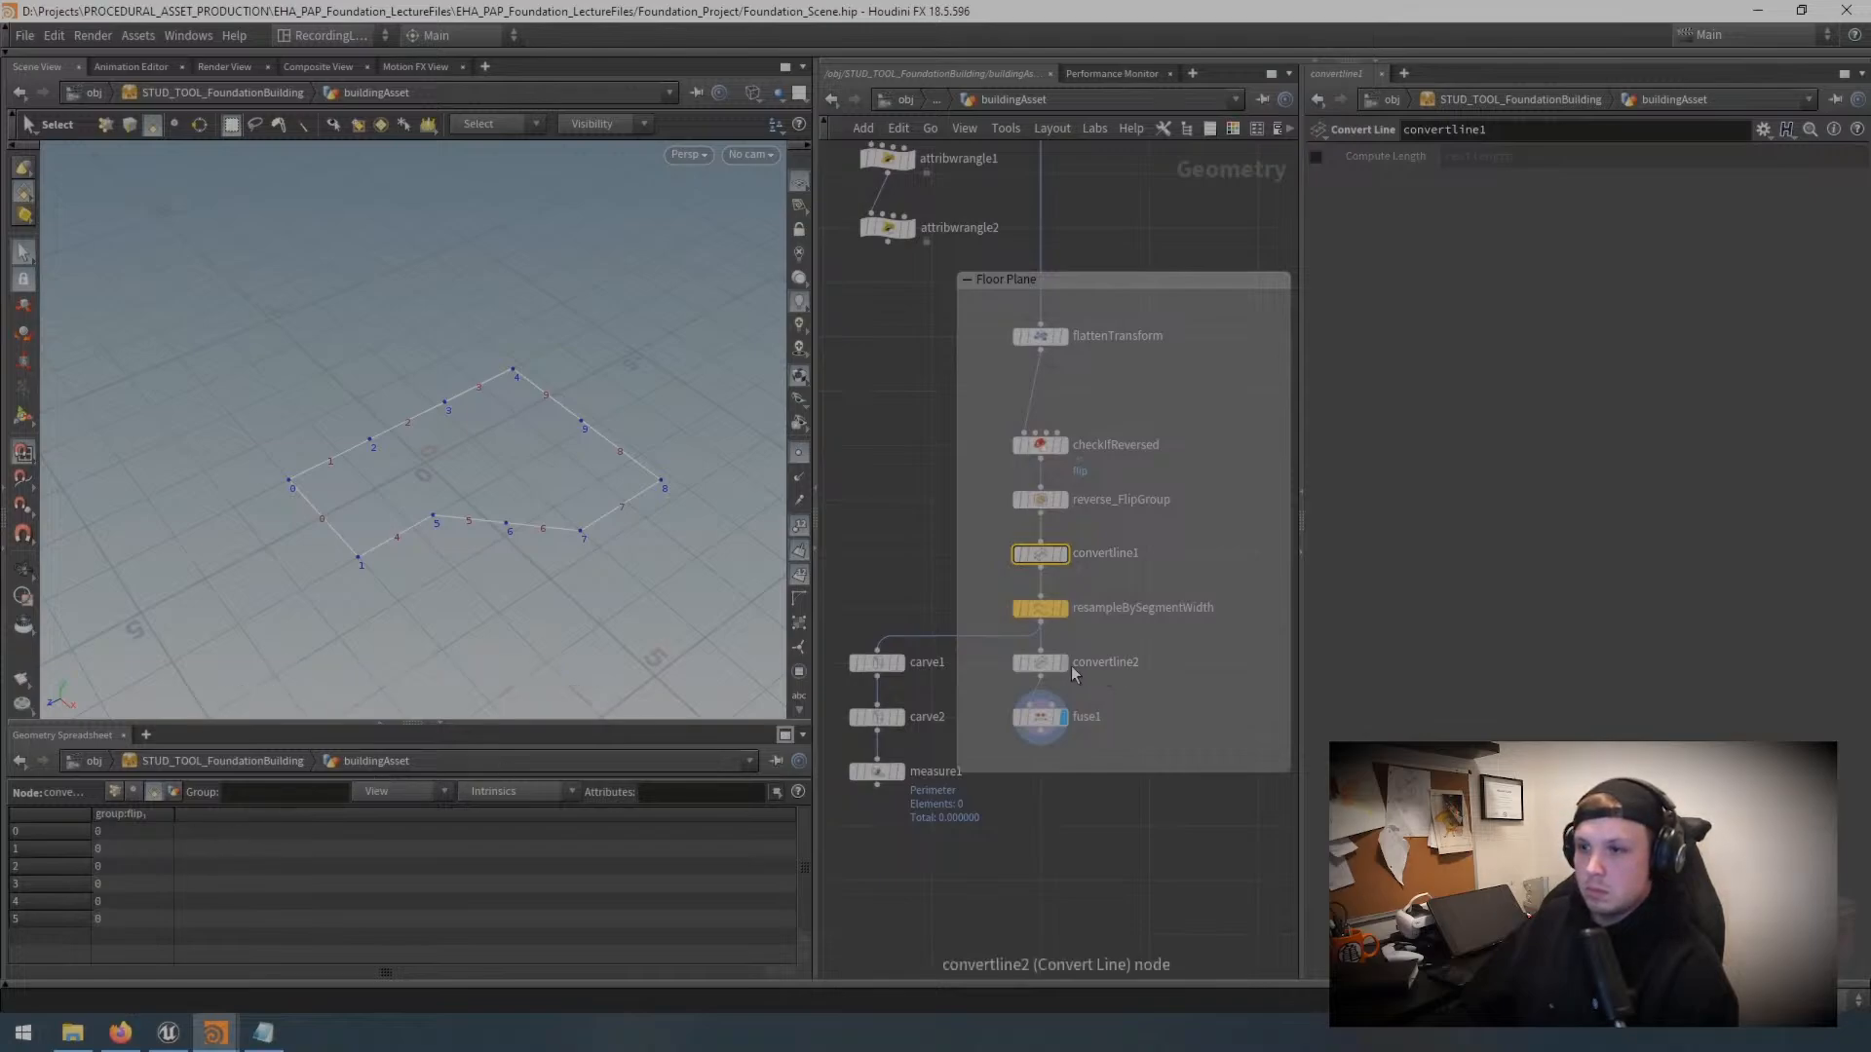
left_click(1040, 717)
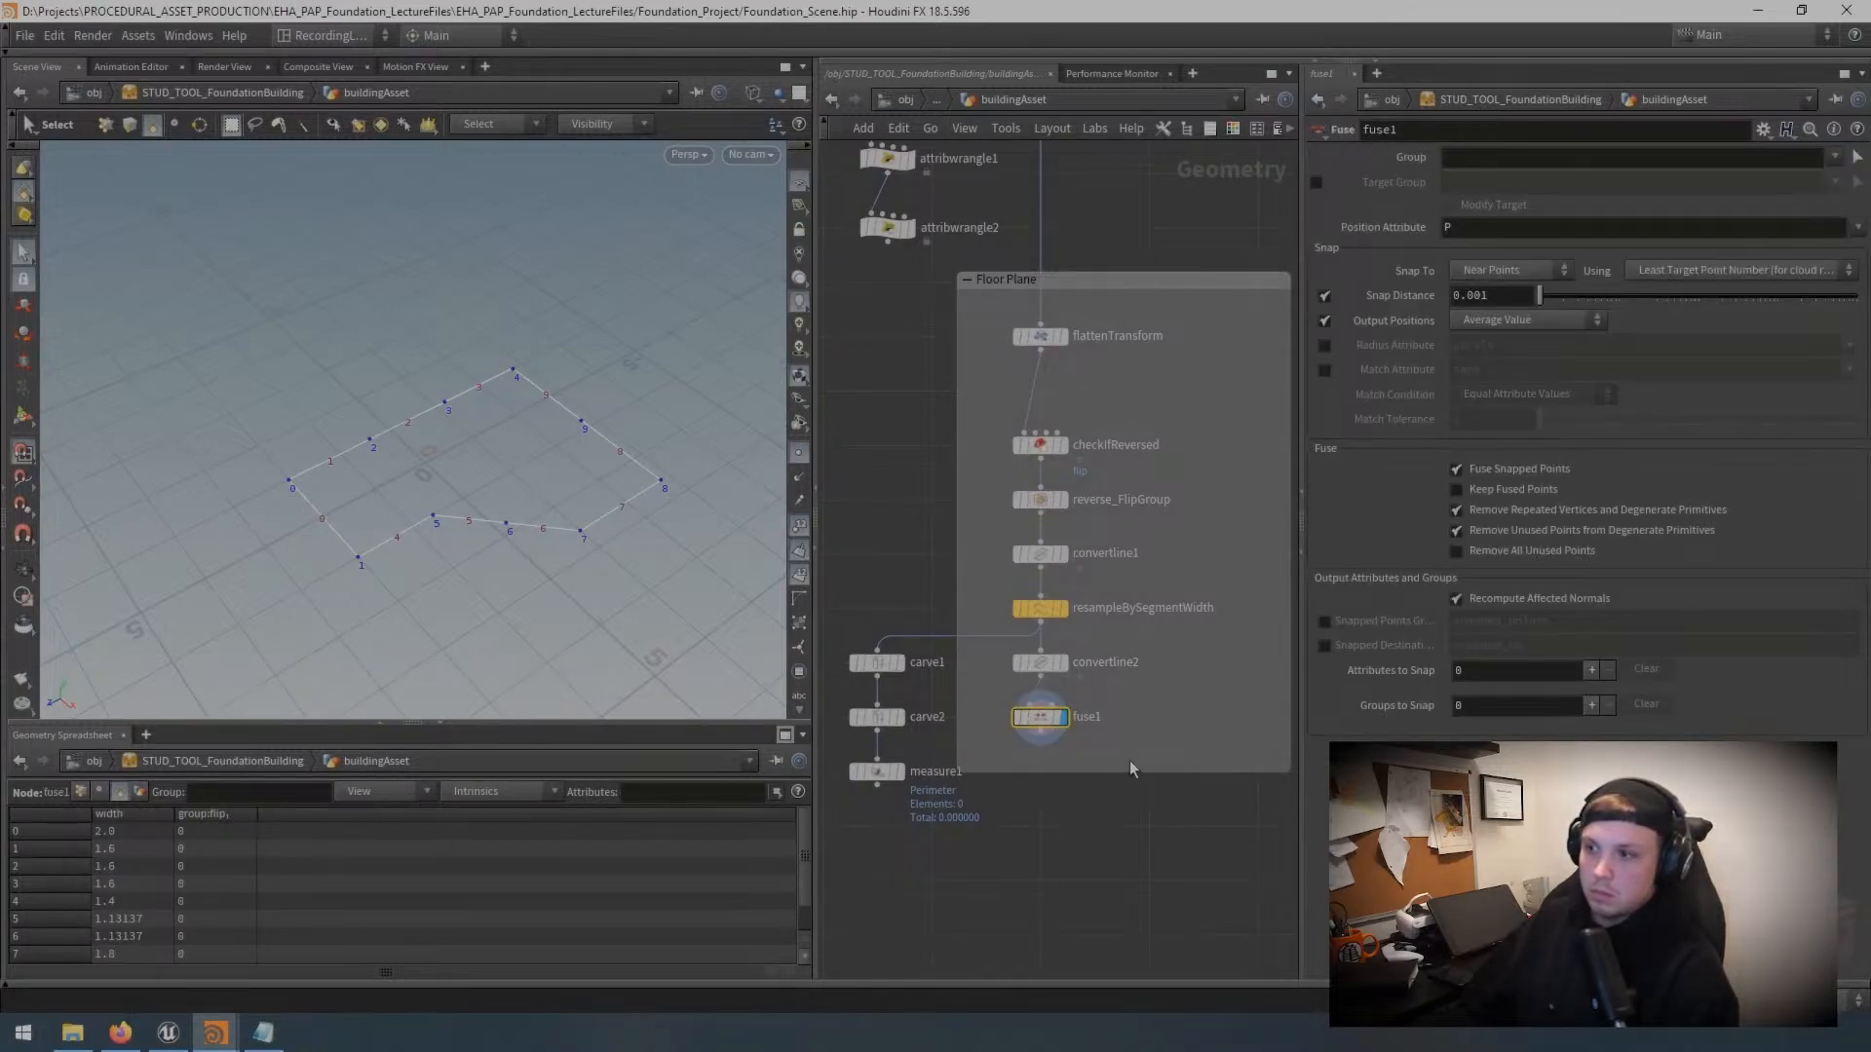
Step: Extend the Floor Plane network box downward to make room for more nodes below fuse1
left_click_drag(1131, 773, 1135, 936)
middle_click_drag(1125, 784, 1113, 725)
scroll(218, 848, "down", 2)
scroll(226, 840, "up", 2)
scroll(1066, 719, "up", 3)
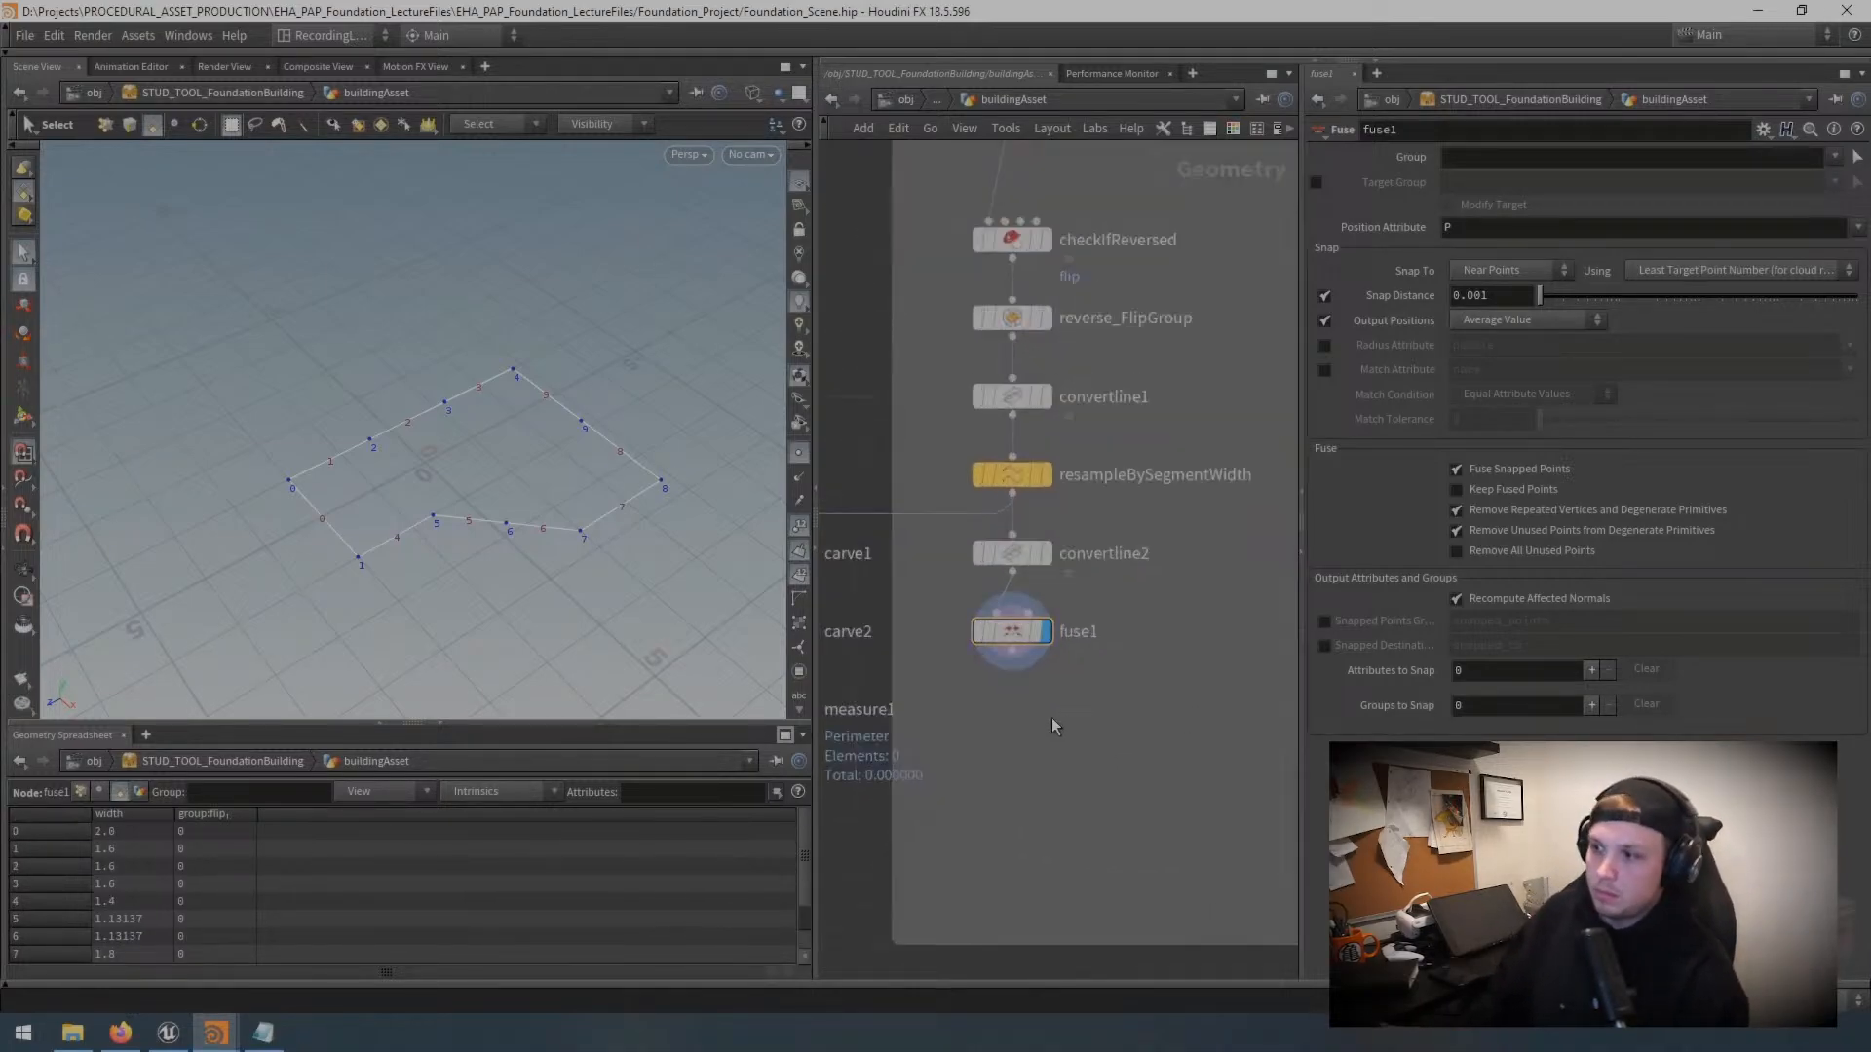
Step: Add a Group Delete node below fuse1 in the Floor Plane box, display it, and set its group names to flip
key("Tab")
type("group")
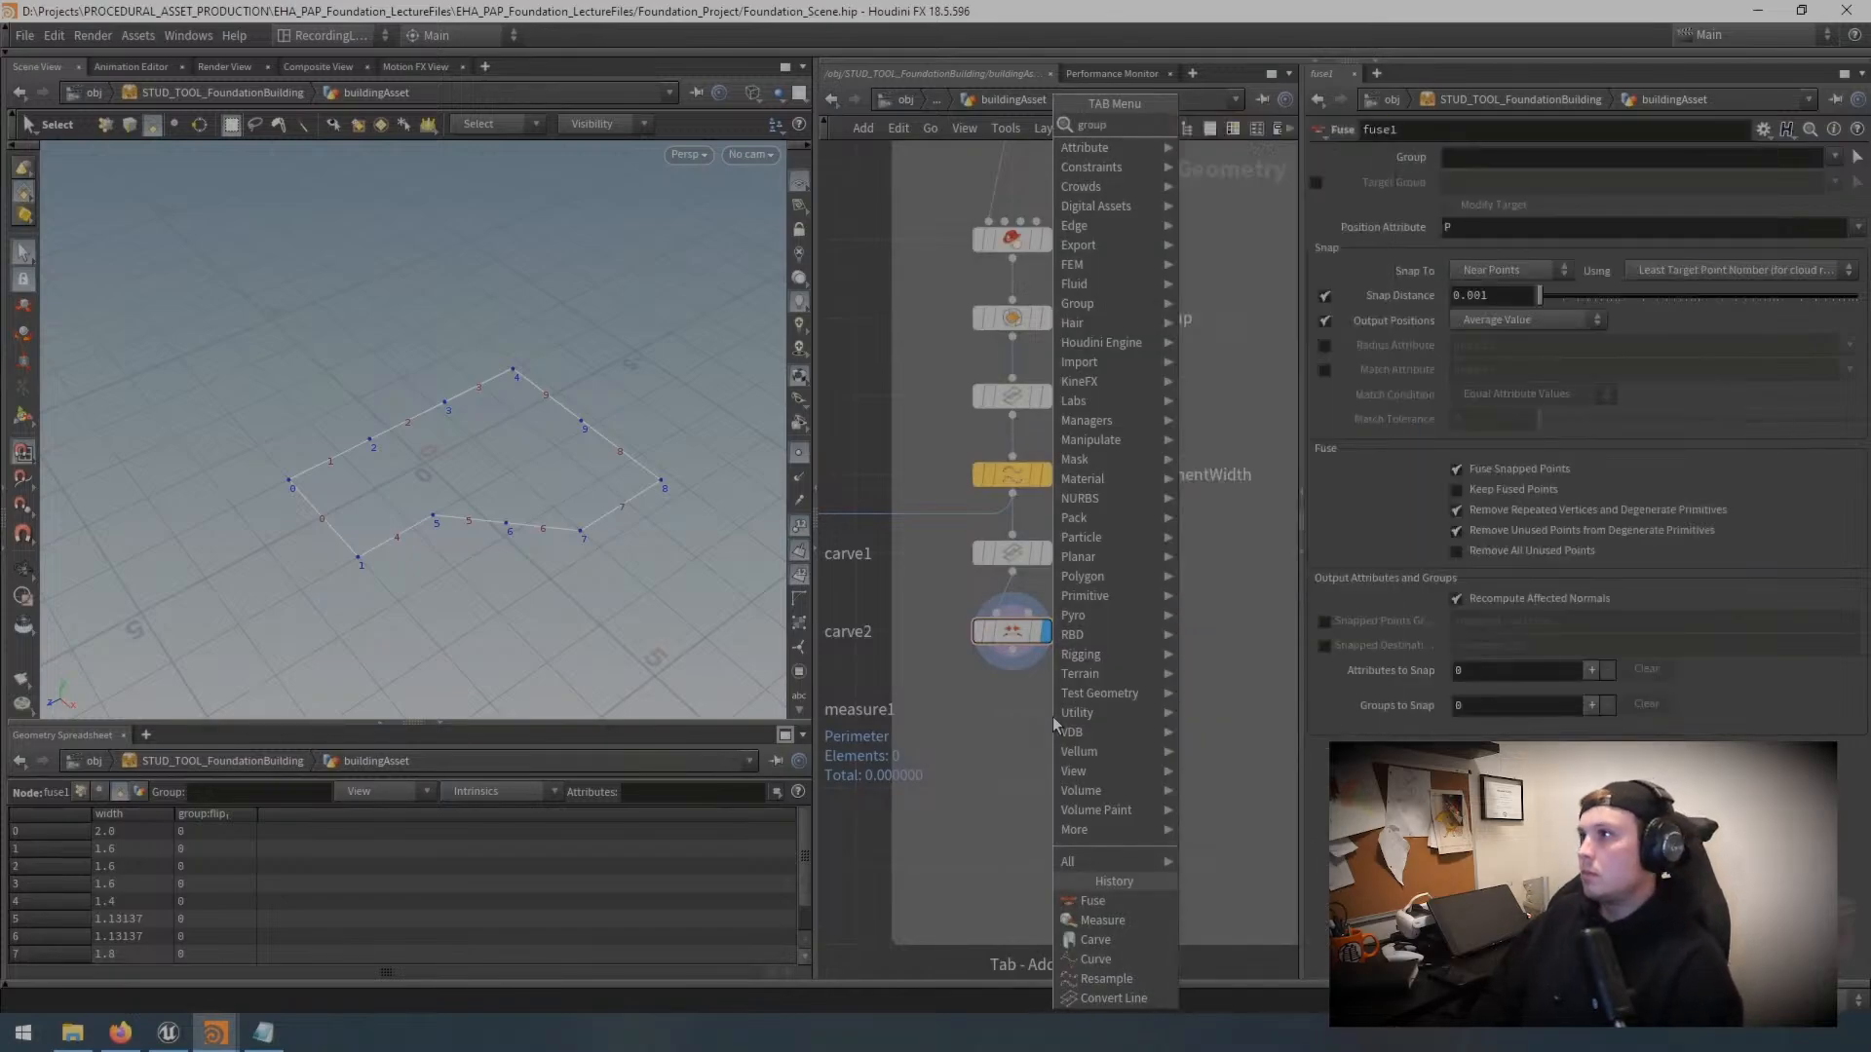
key("Return")
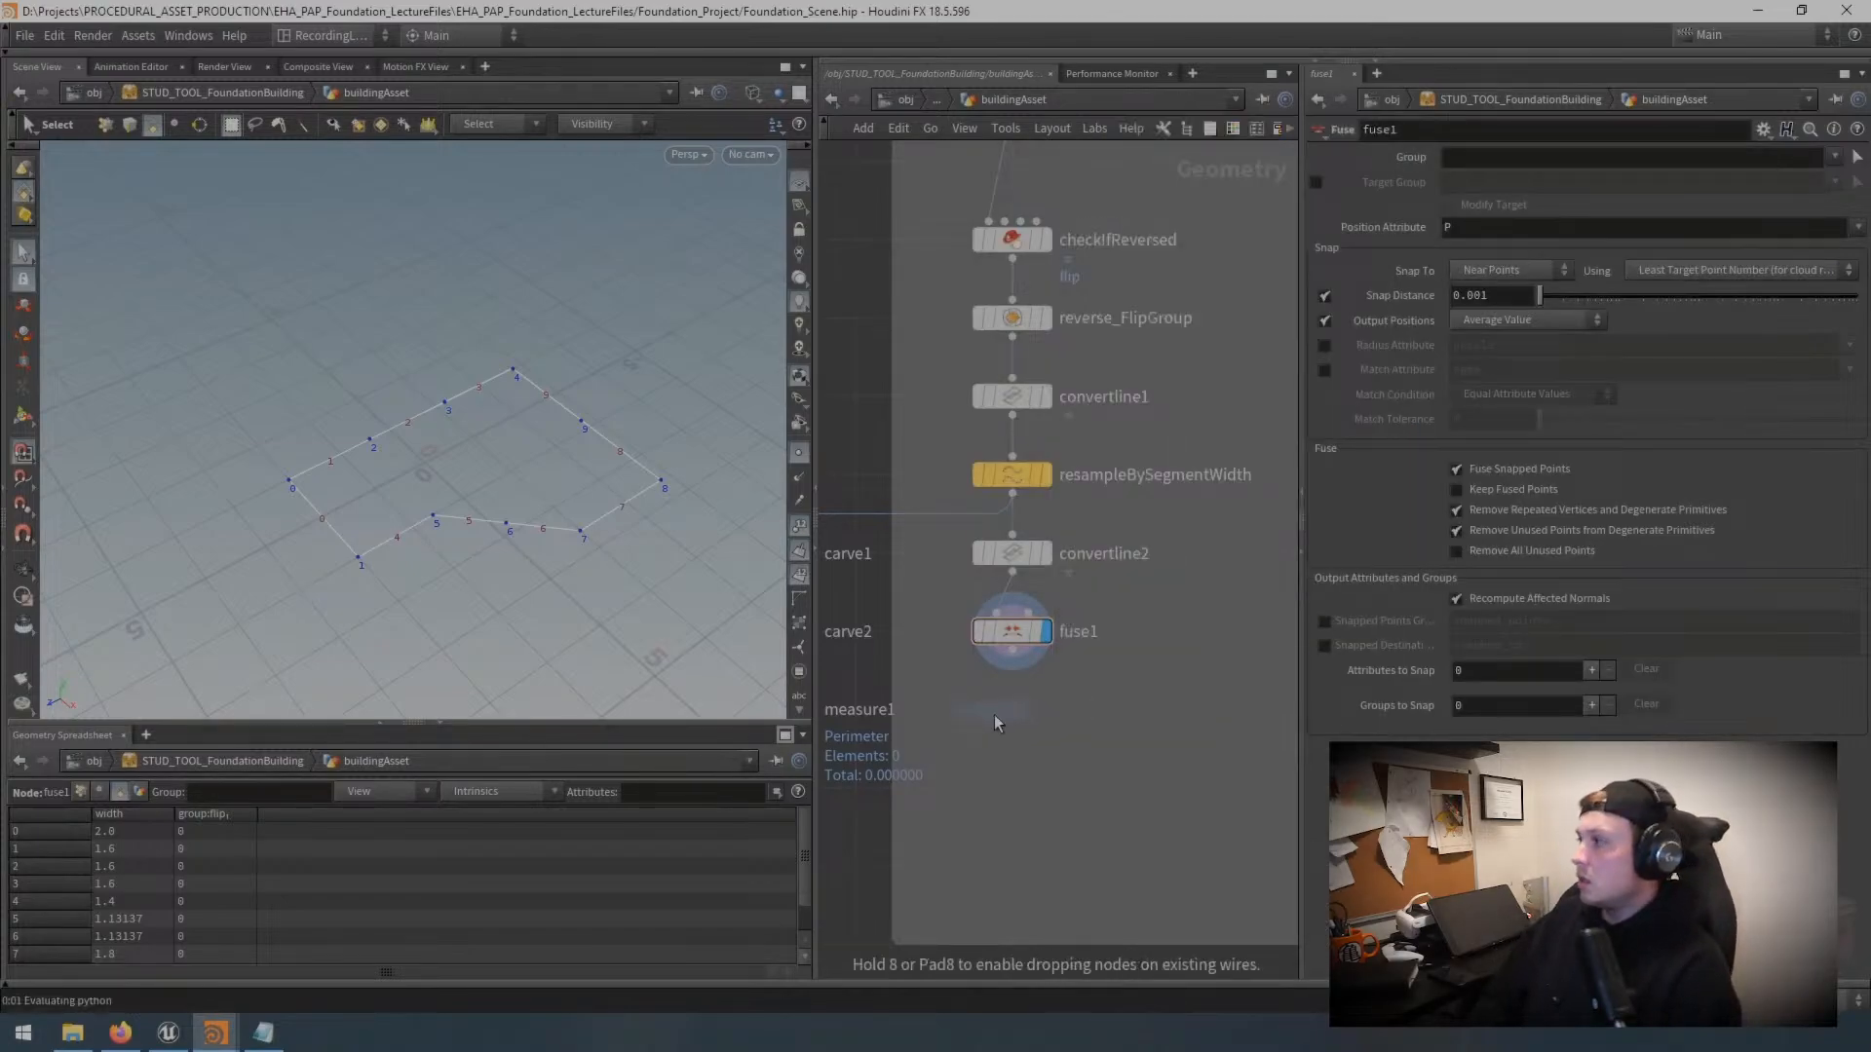
left_click(1009, 709)
left_click(1015, 690)
left_click(1012, 653)
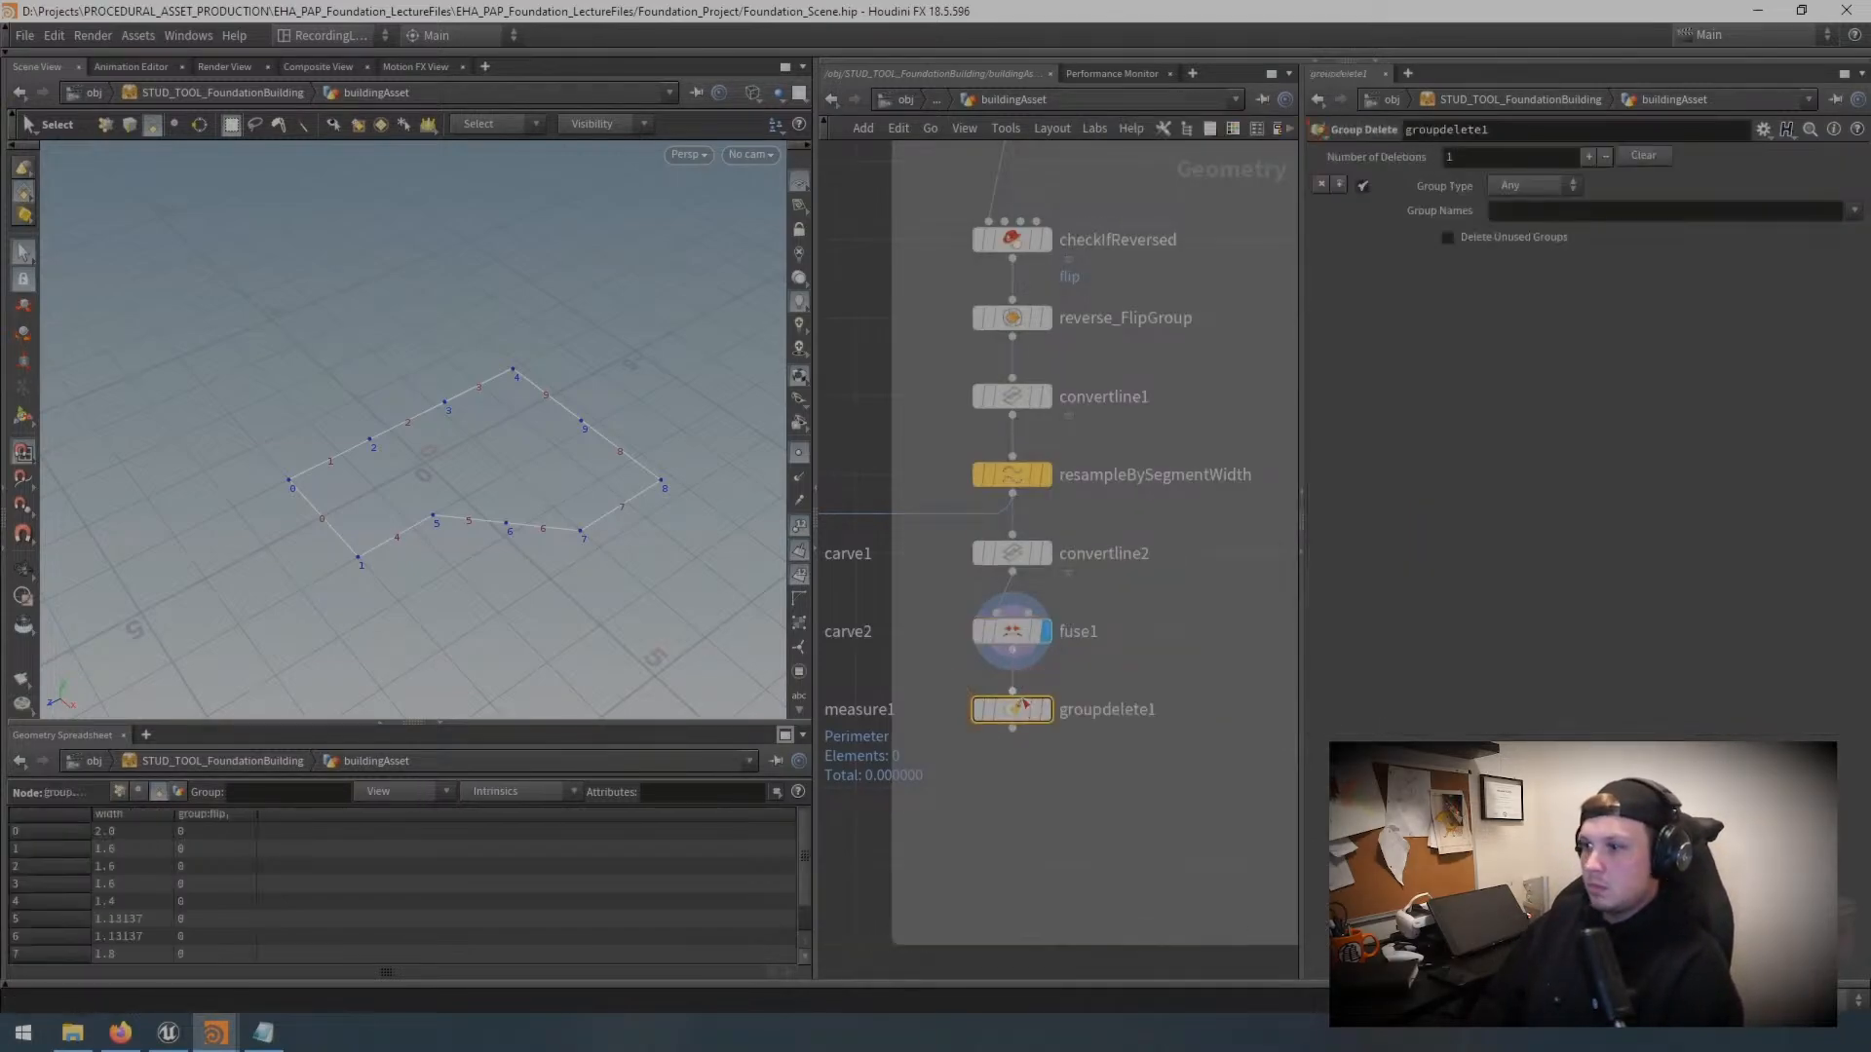
left_click(1051, 683)
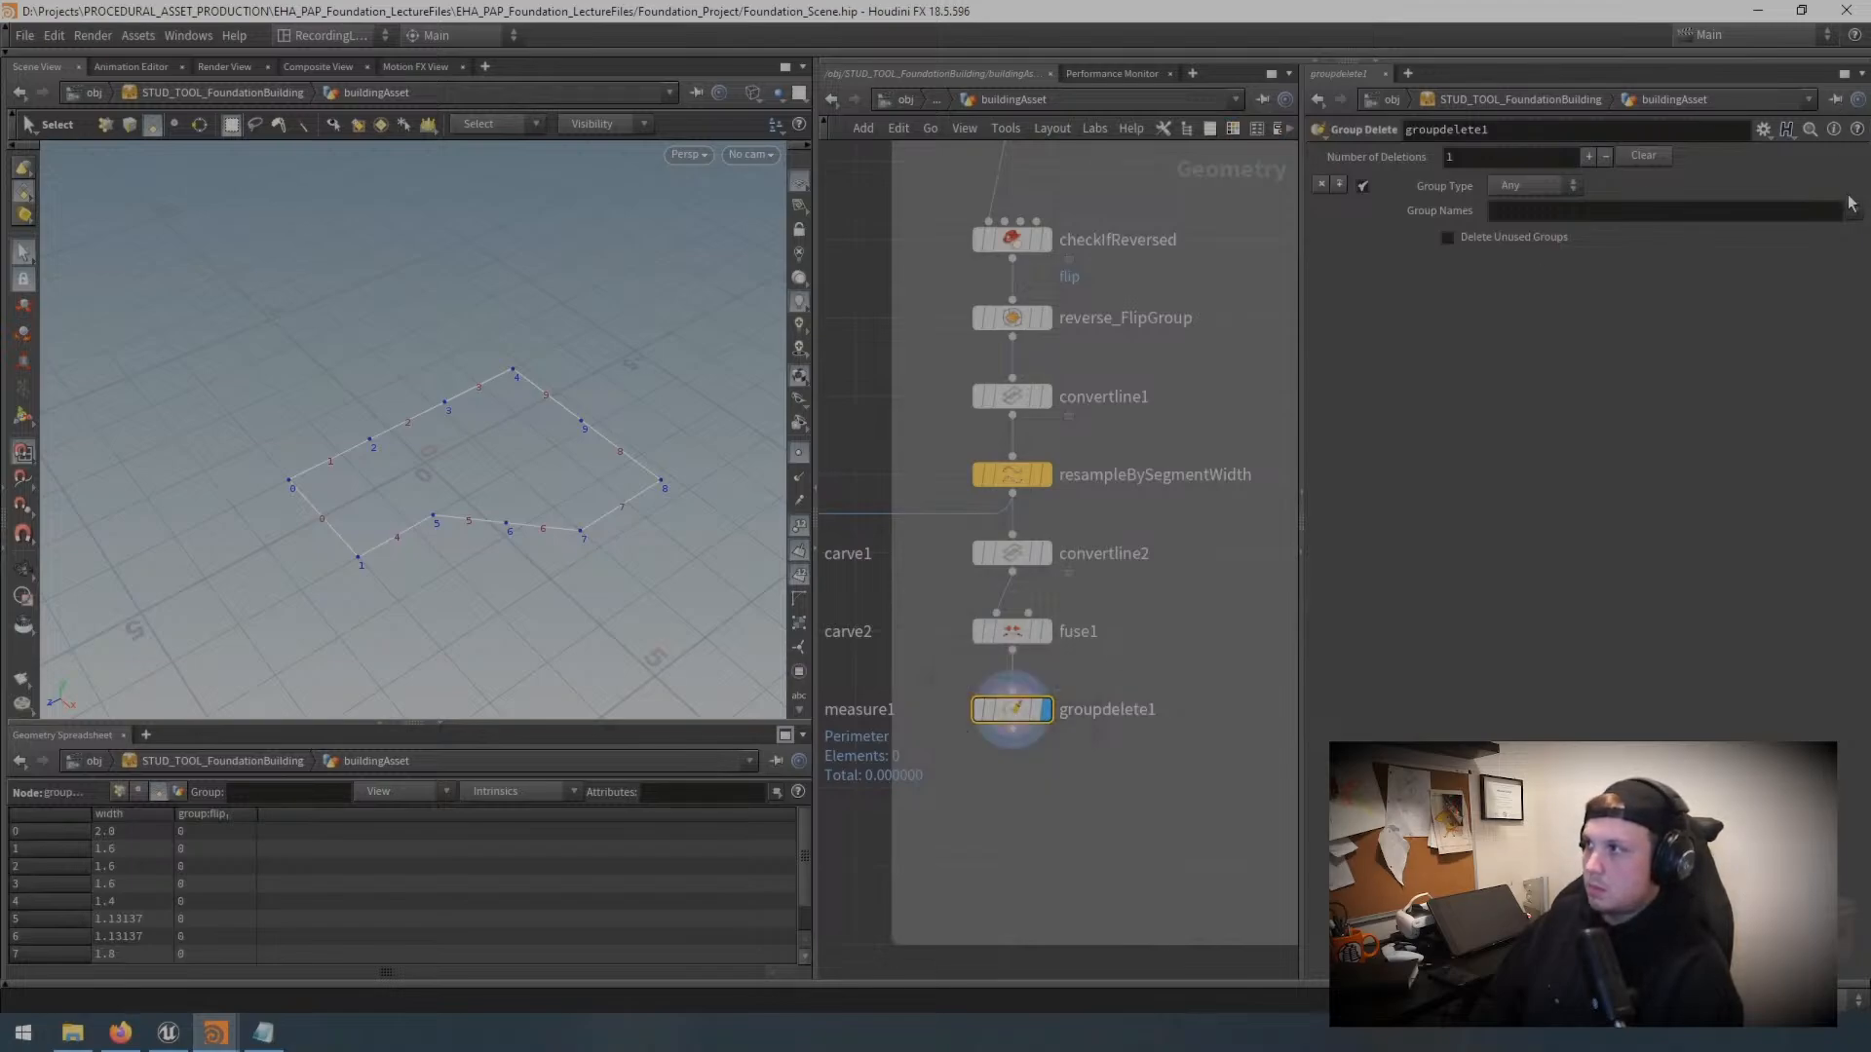
left_click(1854, 213)
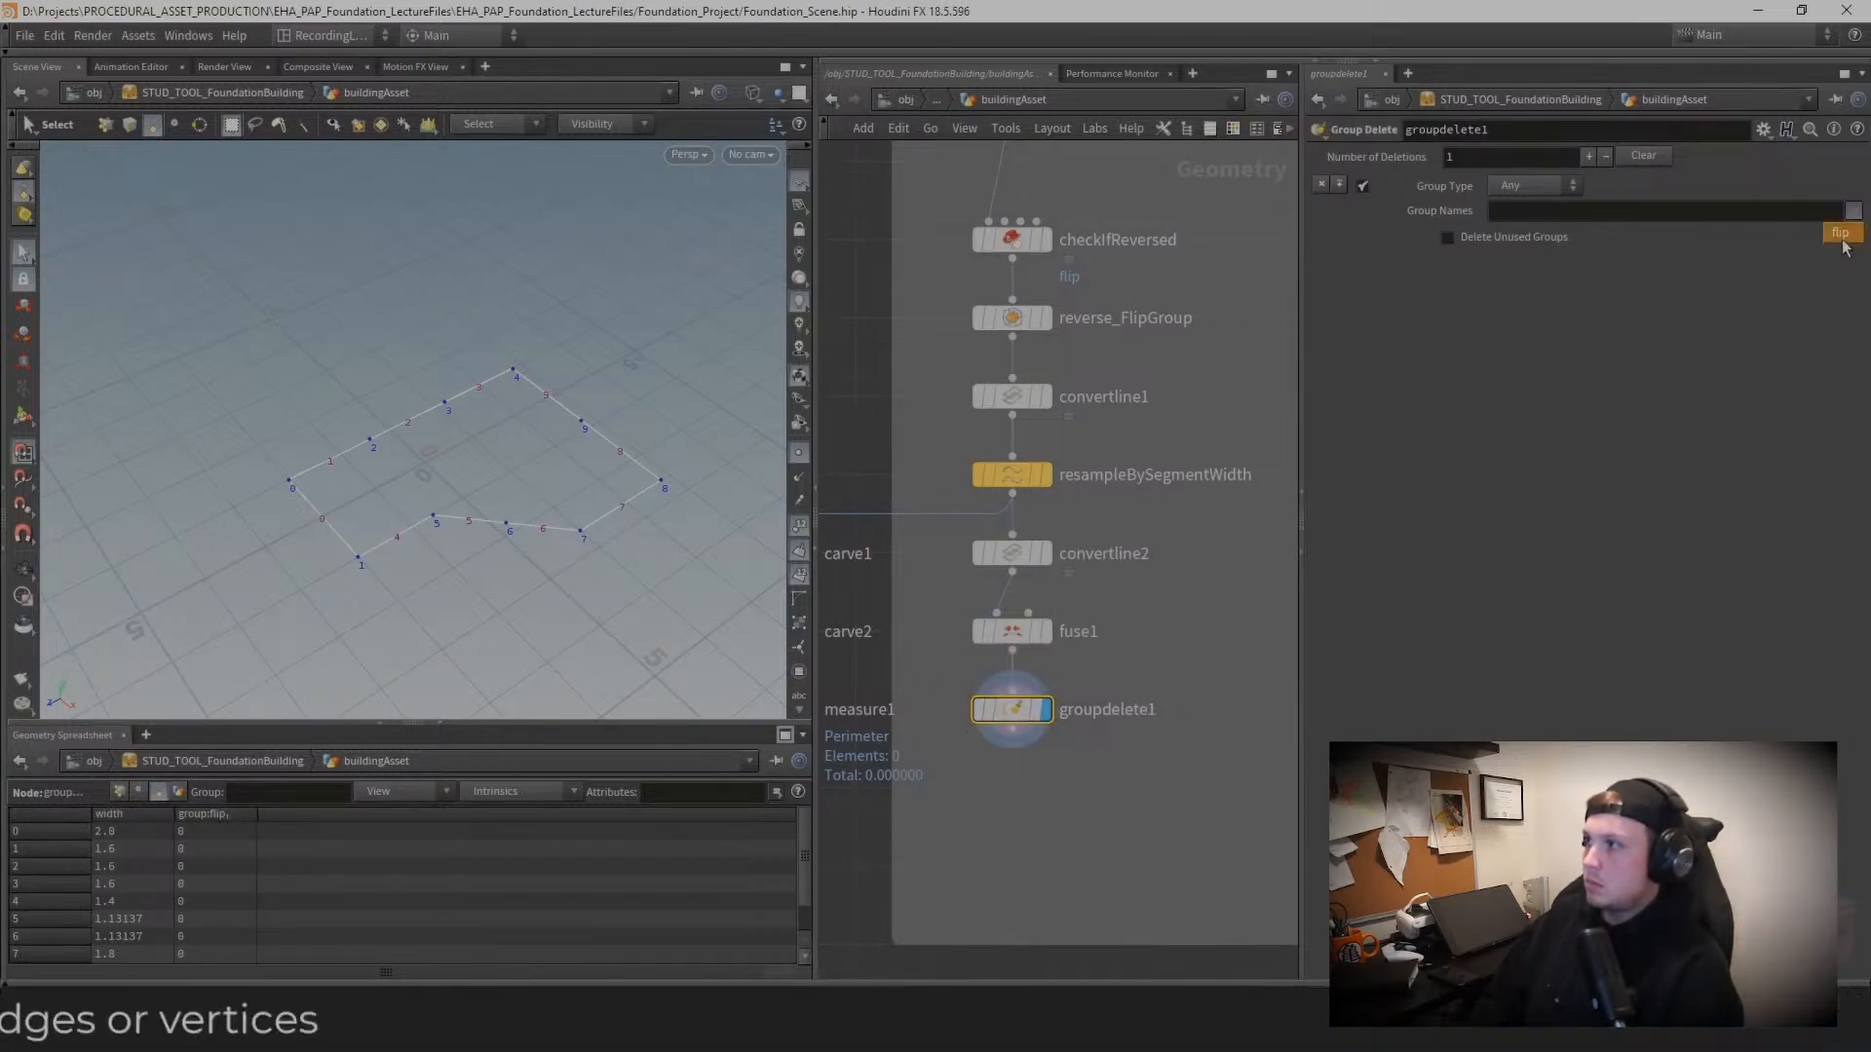
left_click(1842, 236)
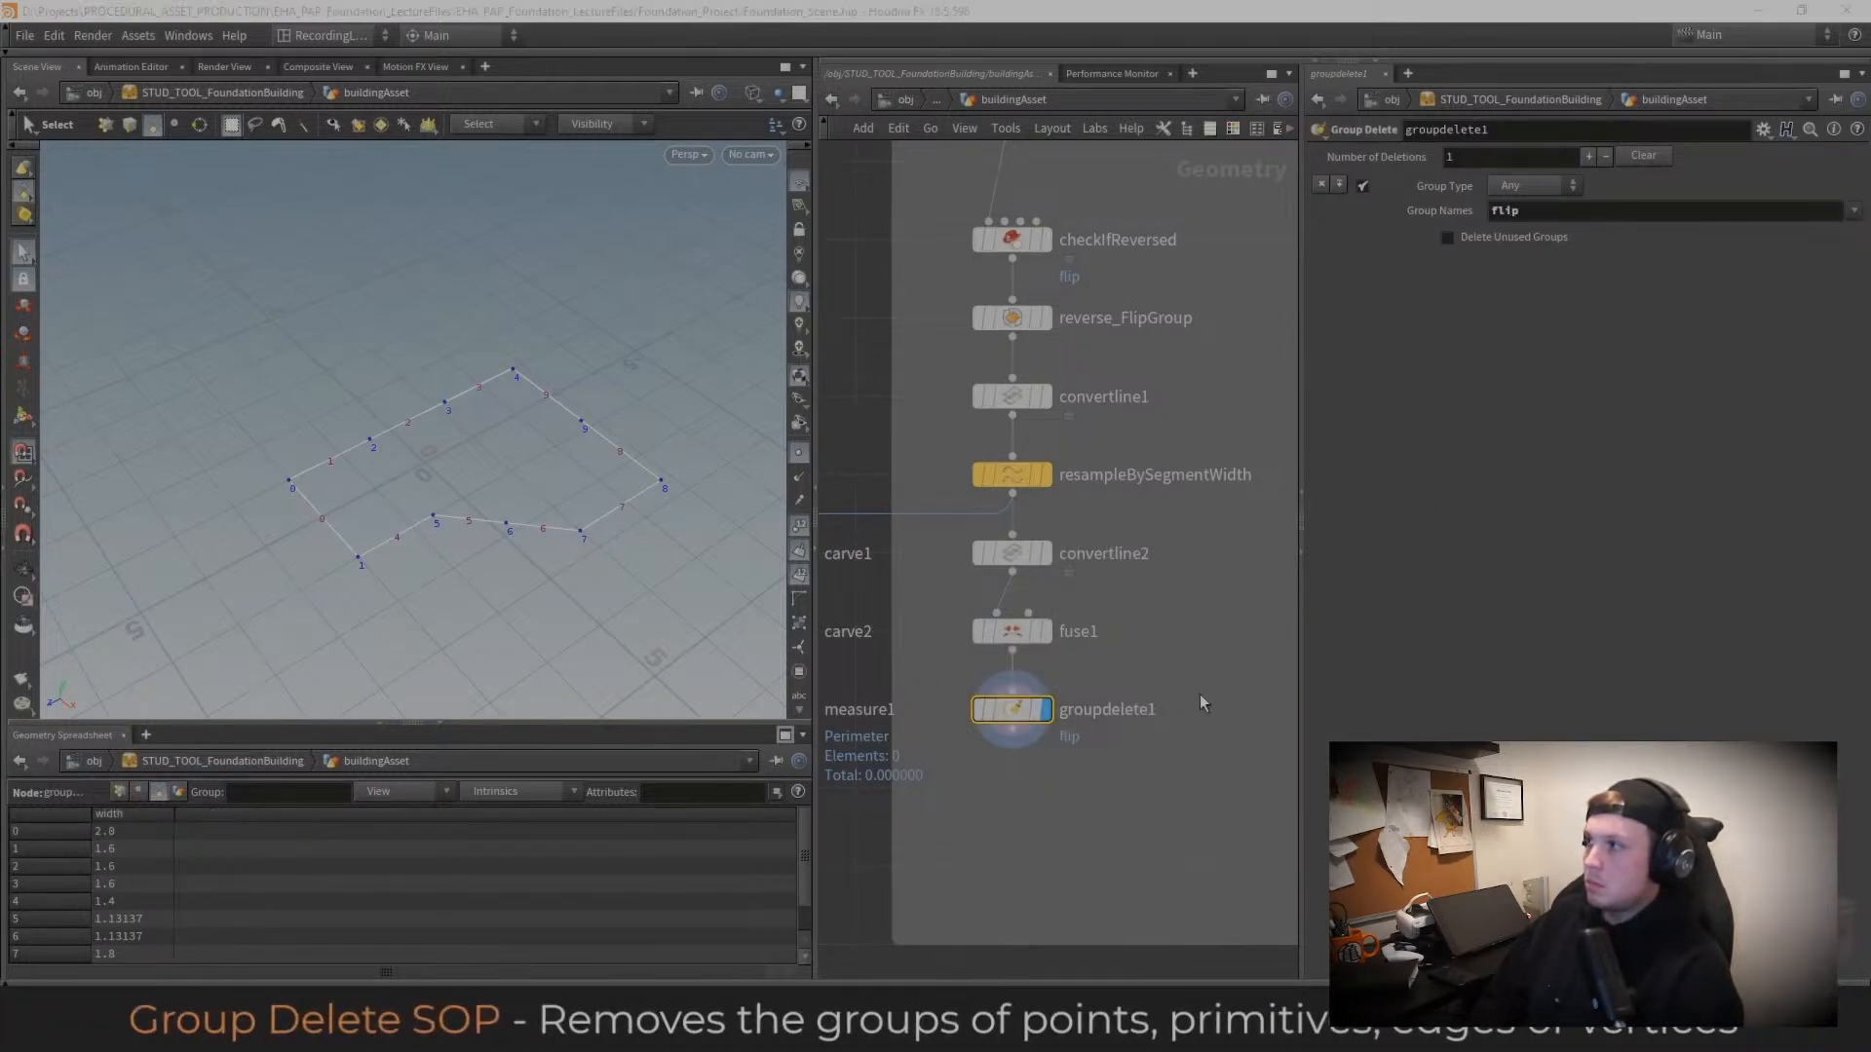
Step: Color the Group Delete node below fuse1 red
scroll(1113, 745, "down", 2)
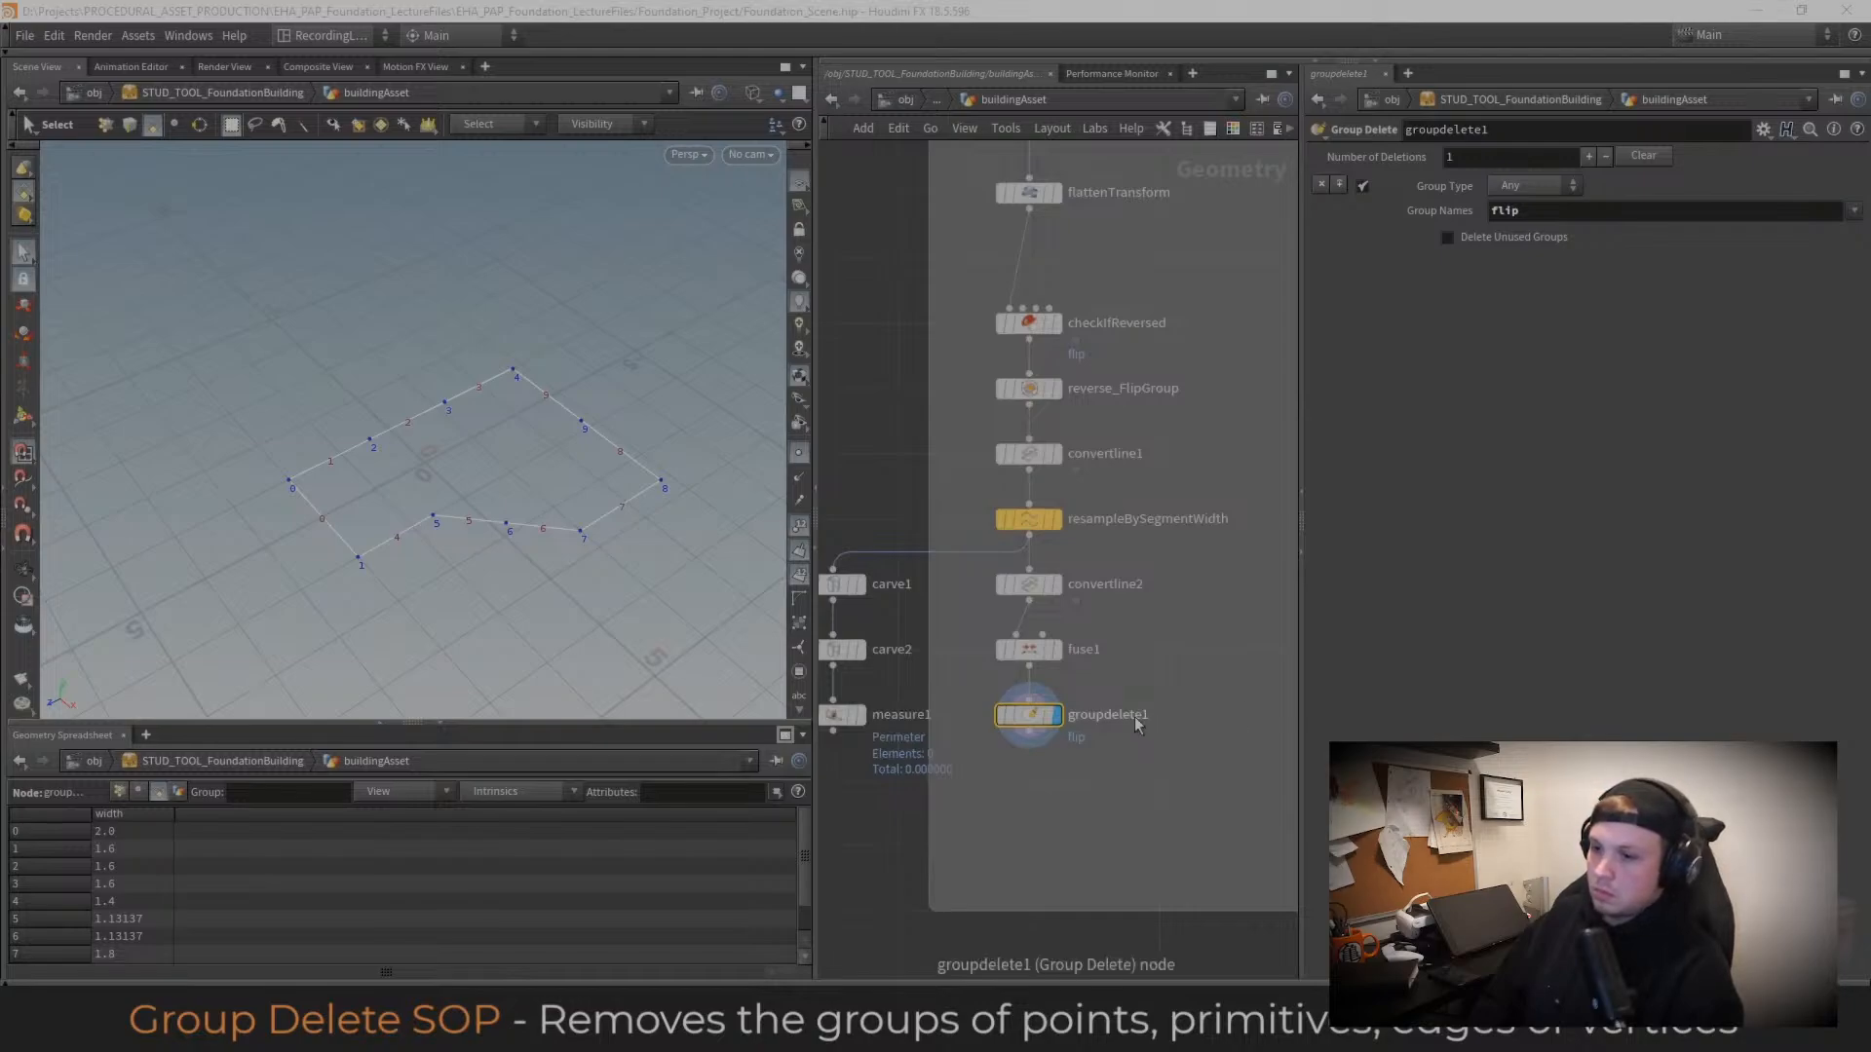
double_click(1137, 719)
left_click_drag(1186, 715, 1030, 721)
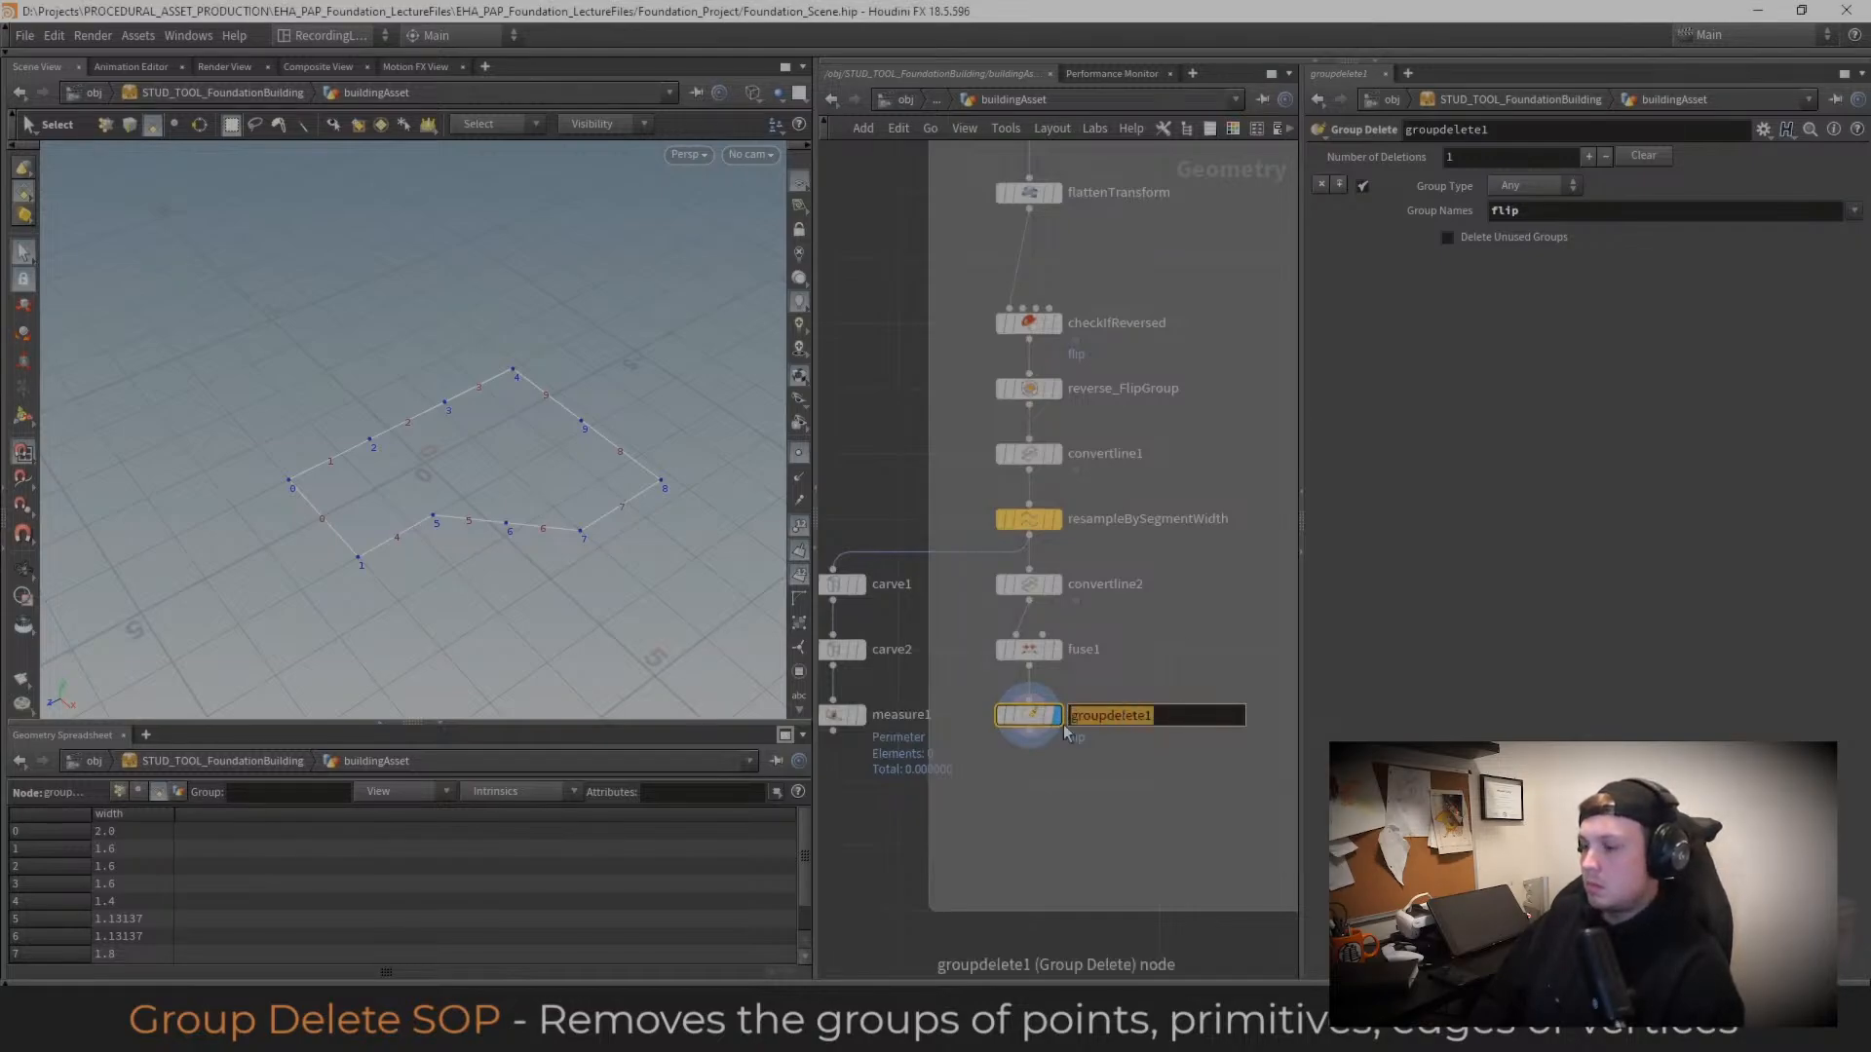
left_click(1233, 128)
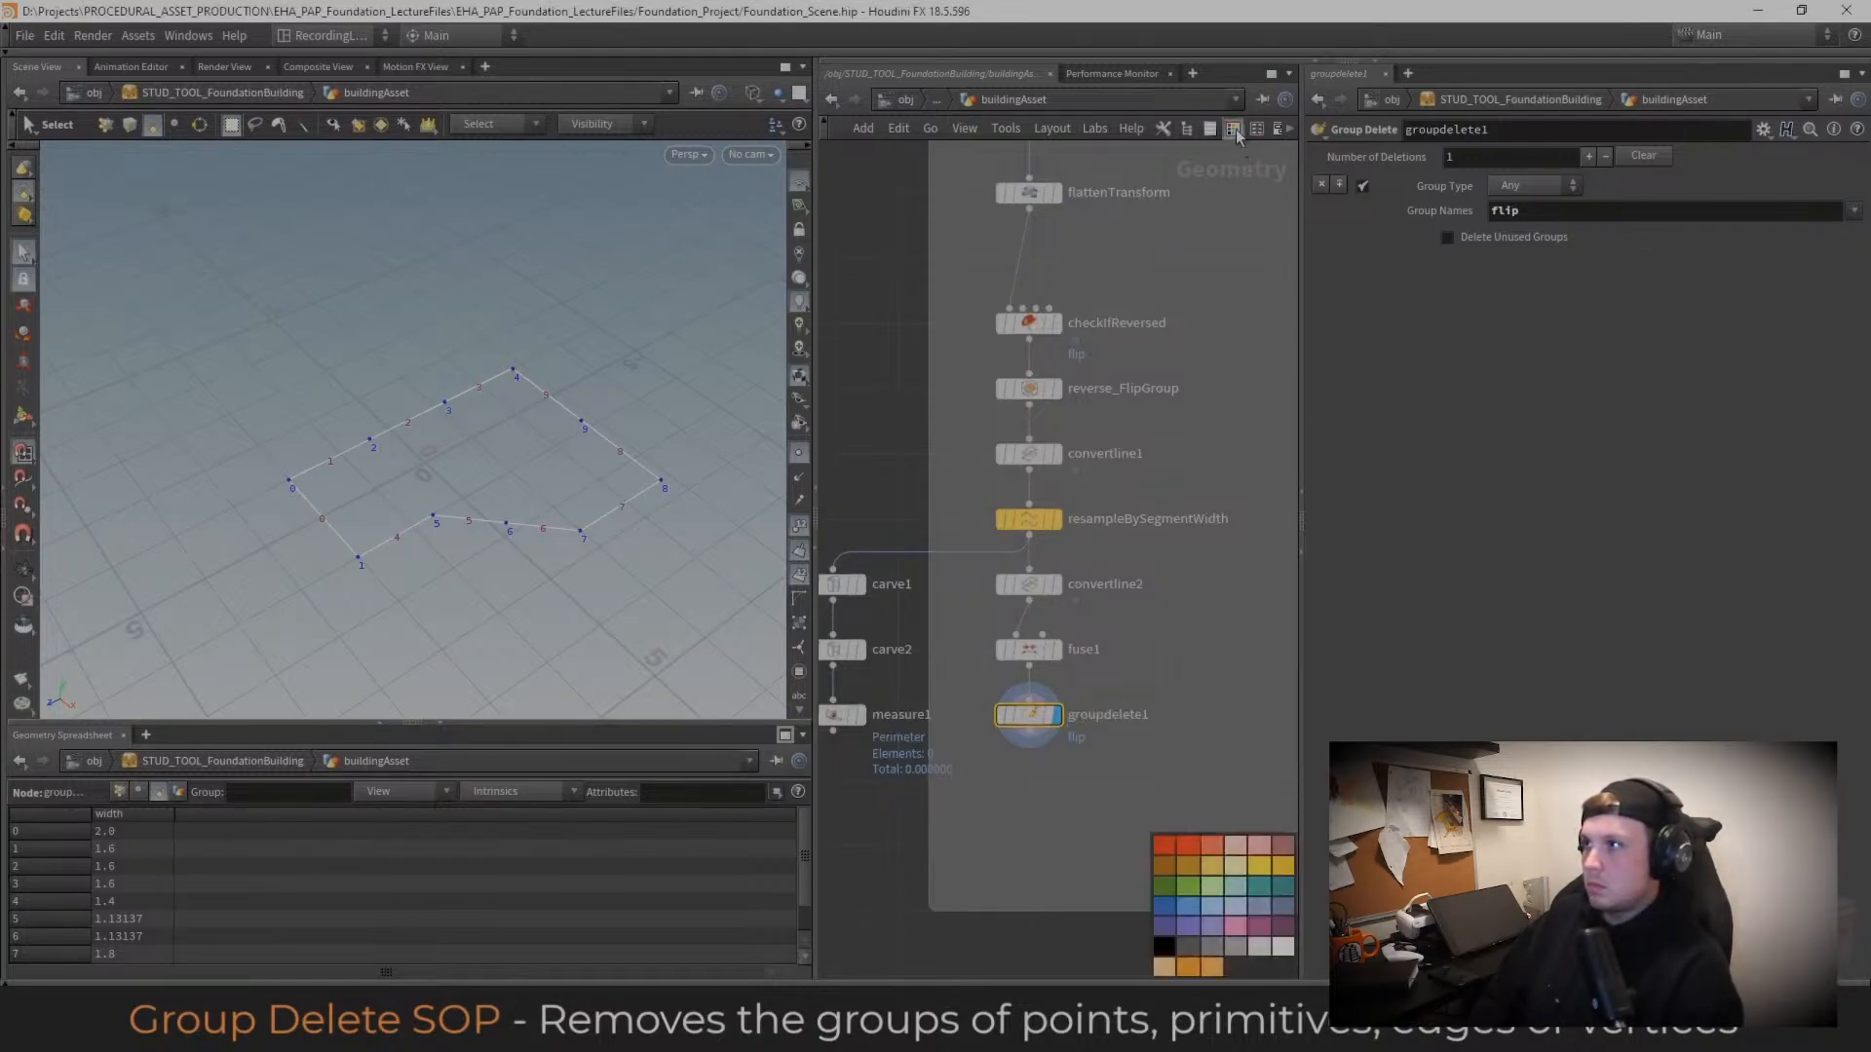
left_click(1212, 844)
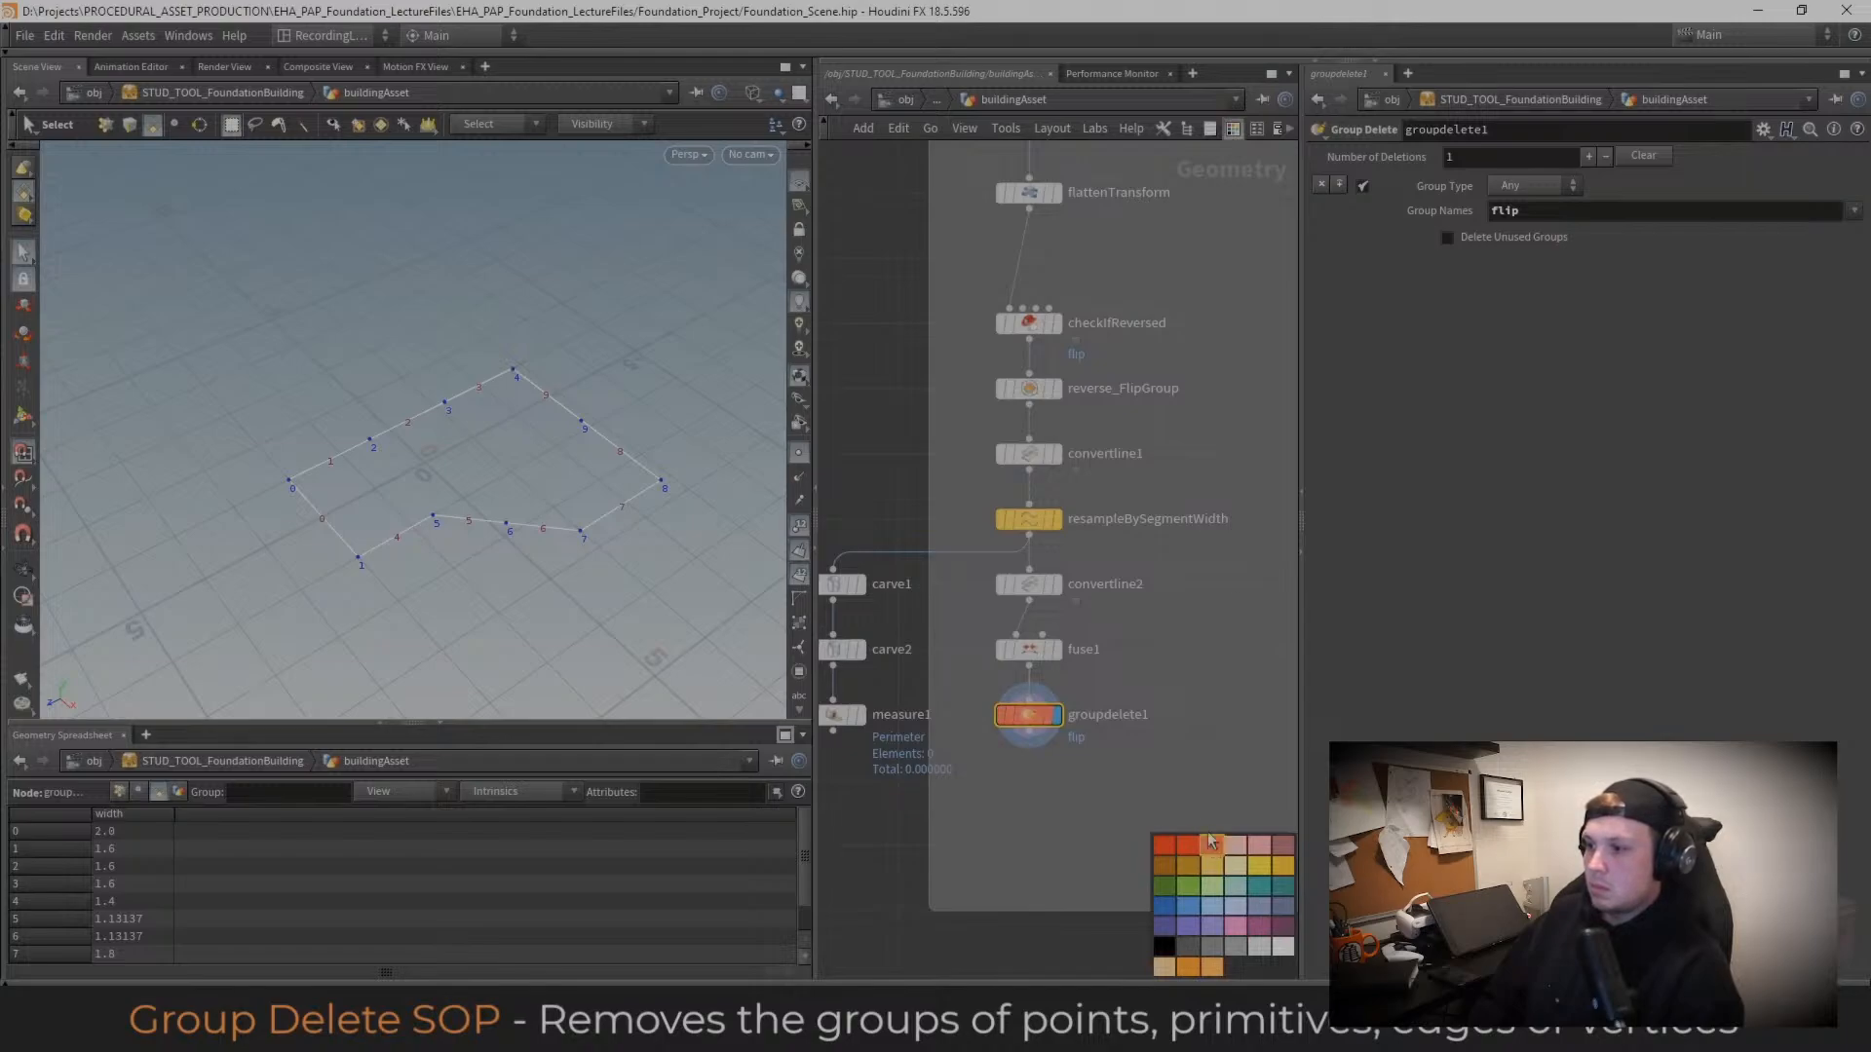
Step: Rename the Group Delete node deleteFlipGroup and close the color palette
double_click(1119, 717)
left_click_drag(1161, 716, 1112, 714)
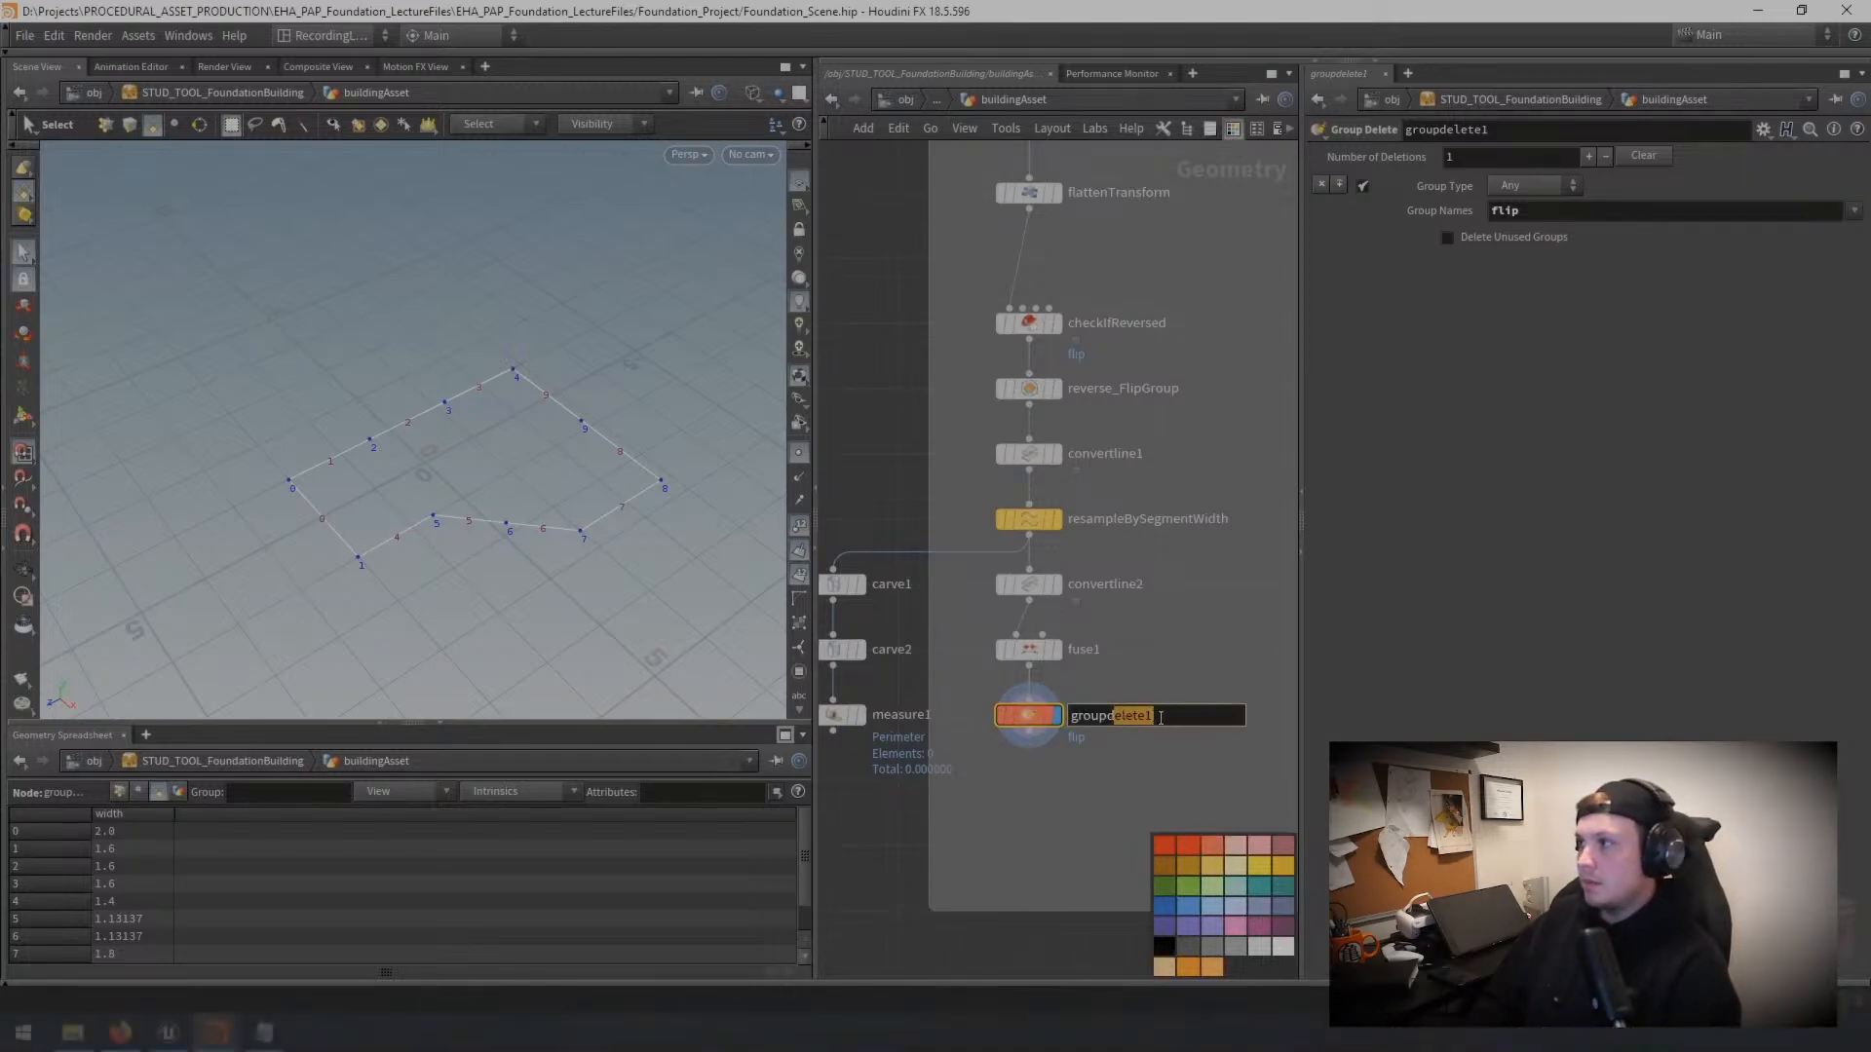
double_click(1151, 715)
type("del")
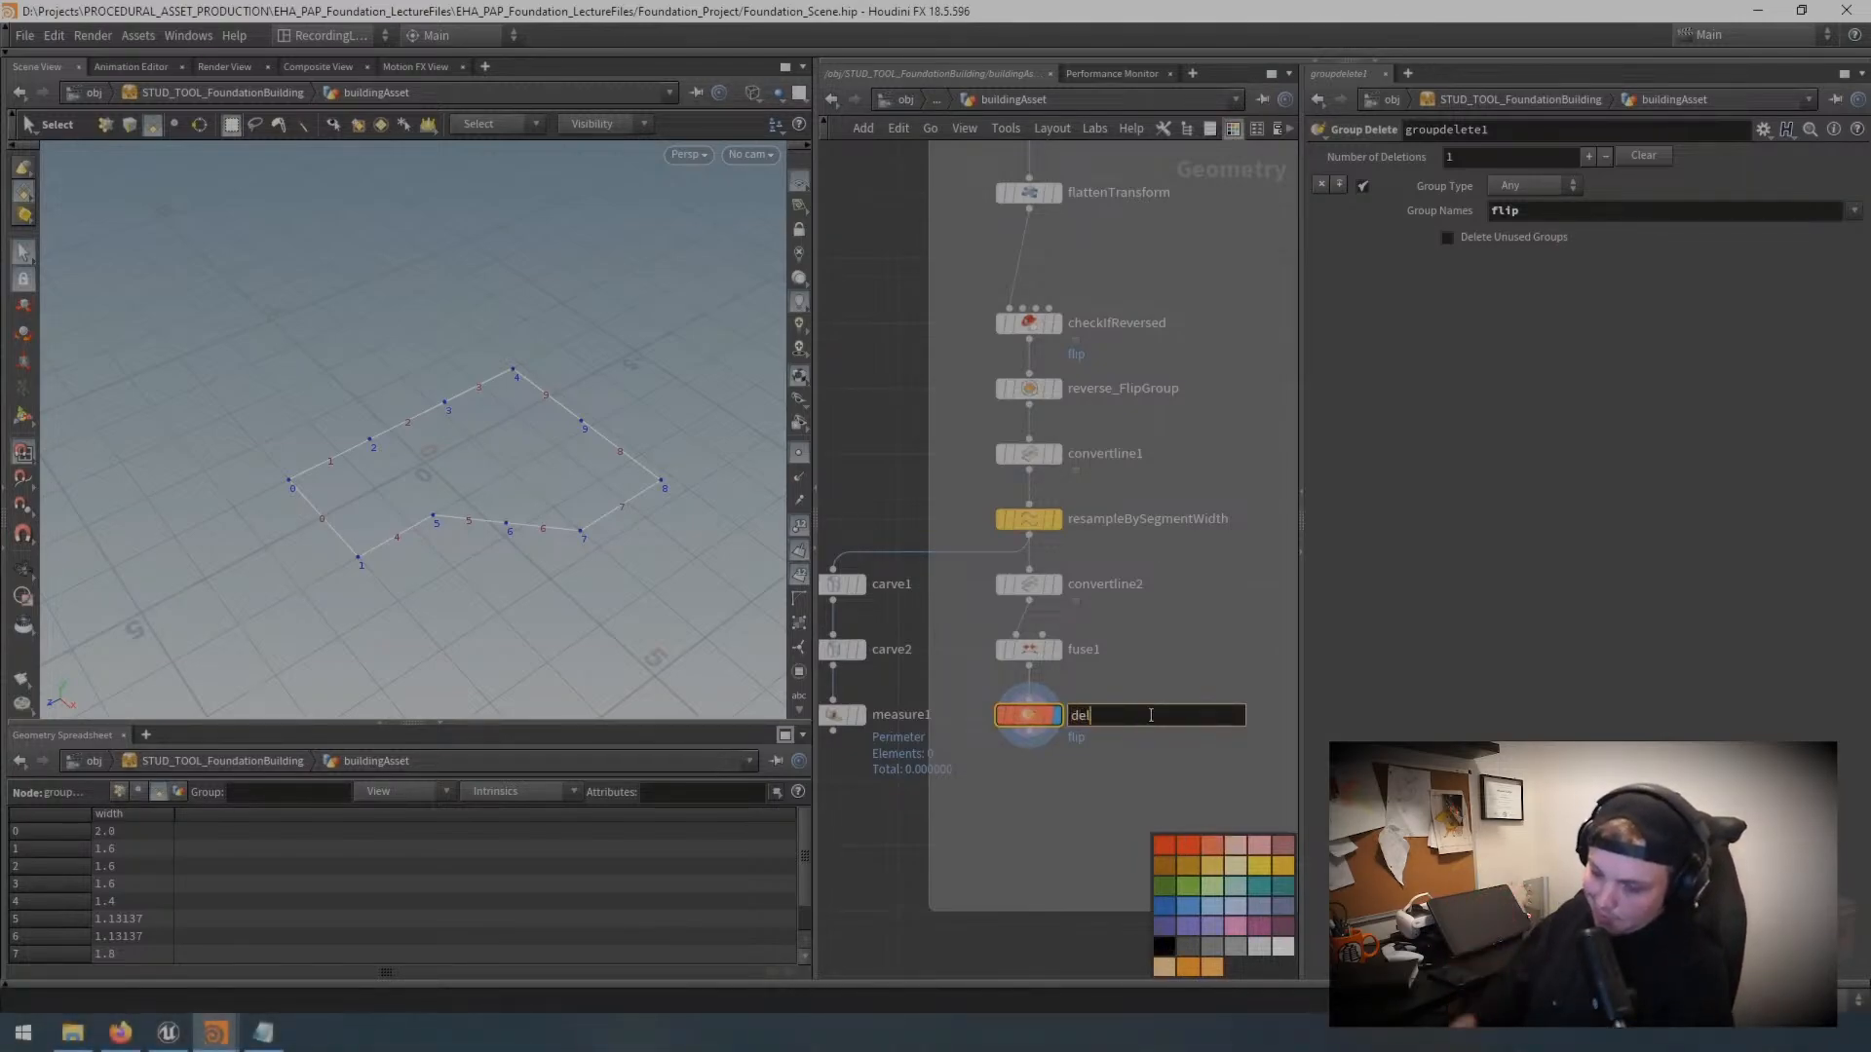
type("eteFlipGroup")
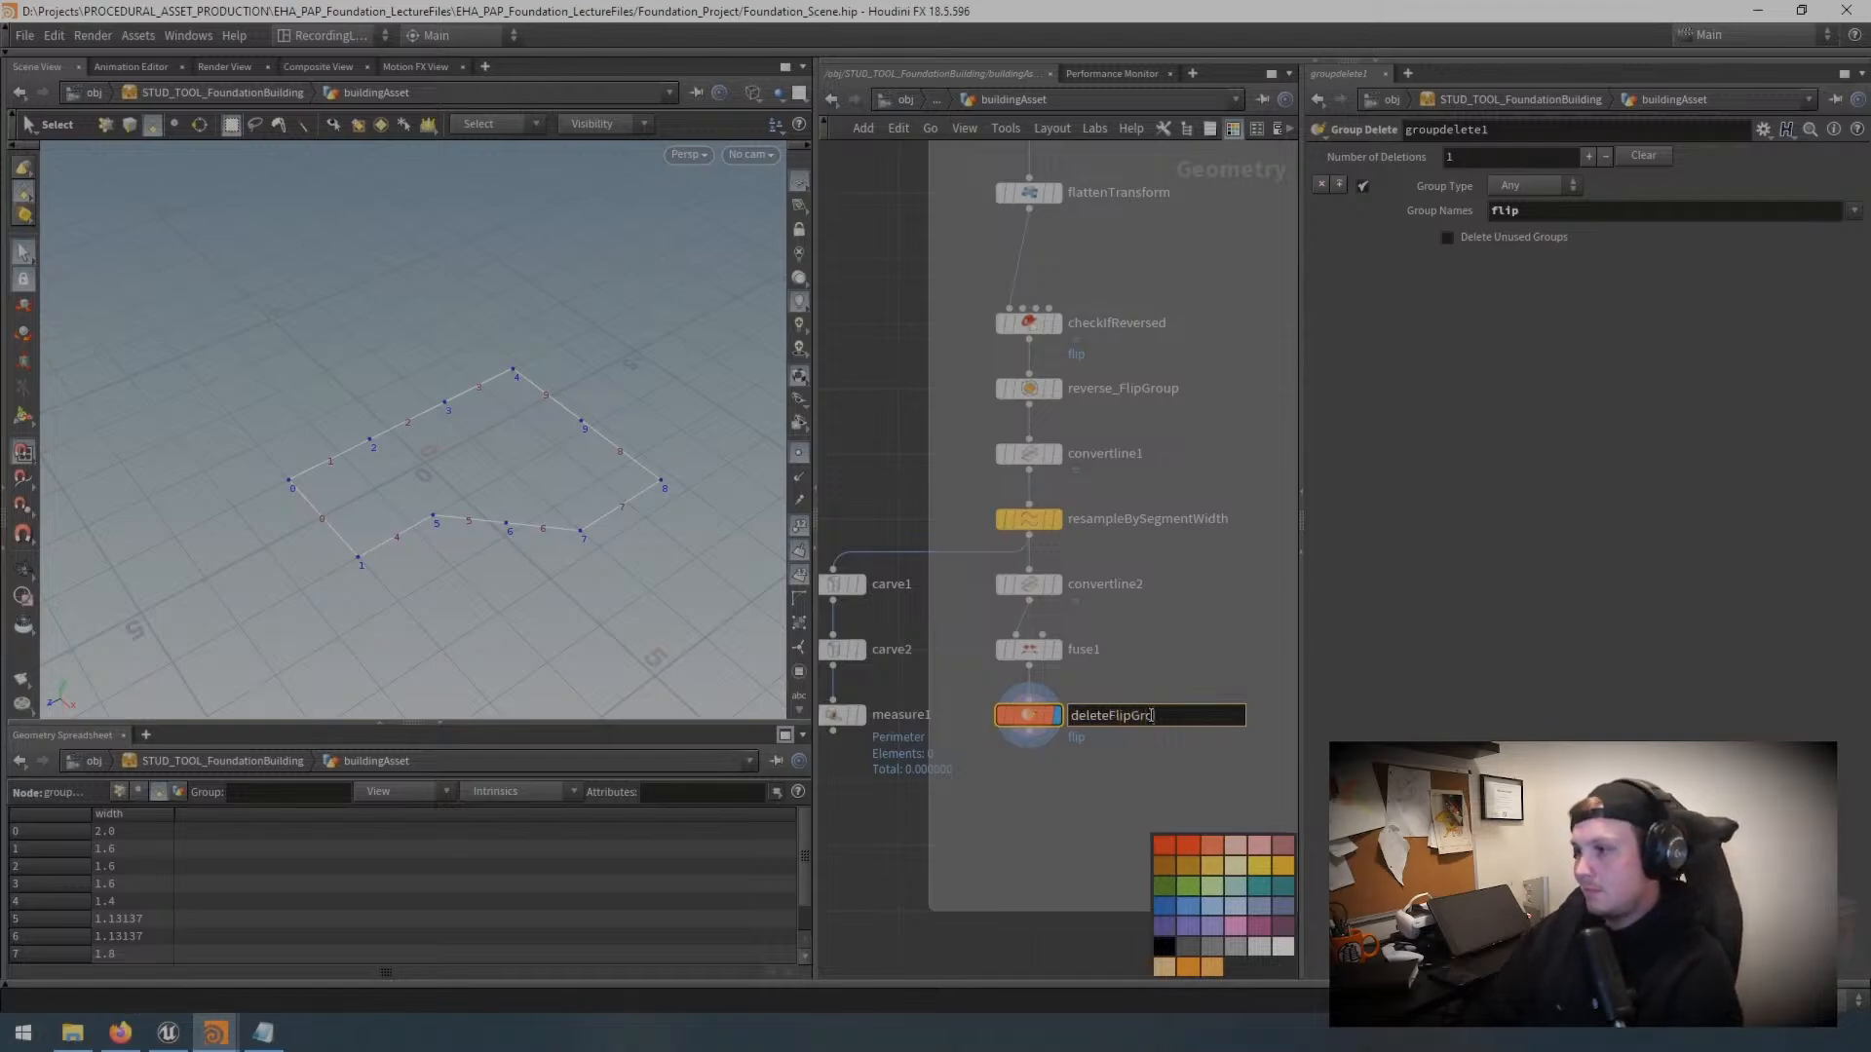
key("Return")
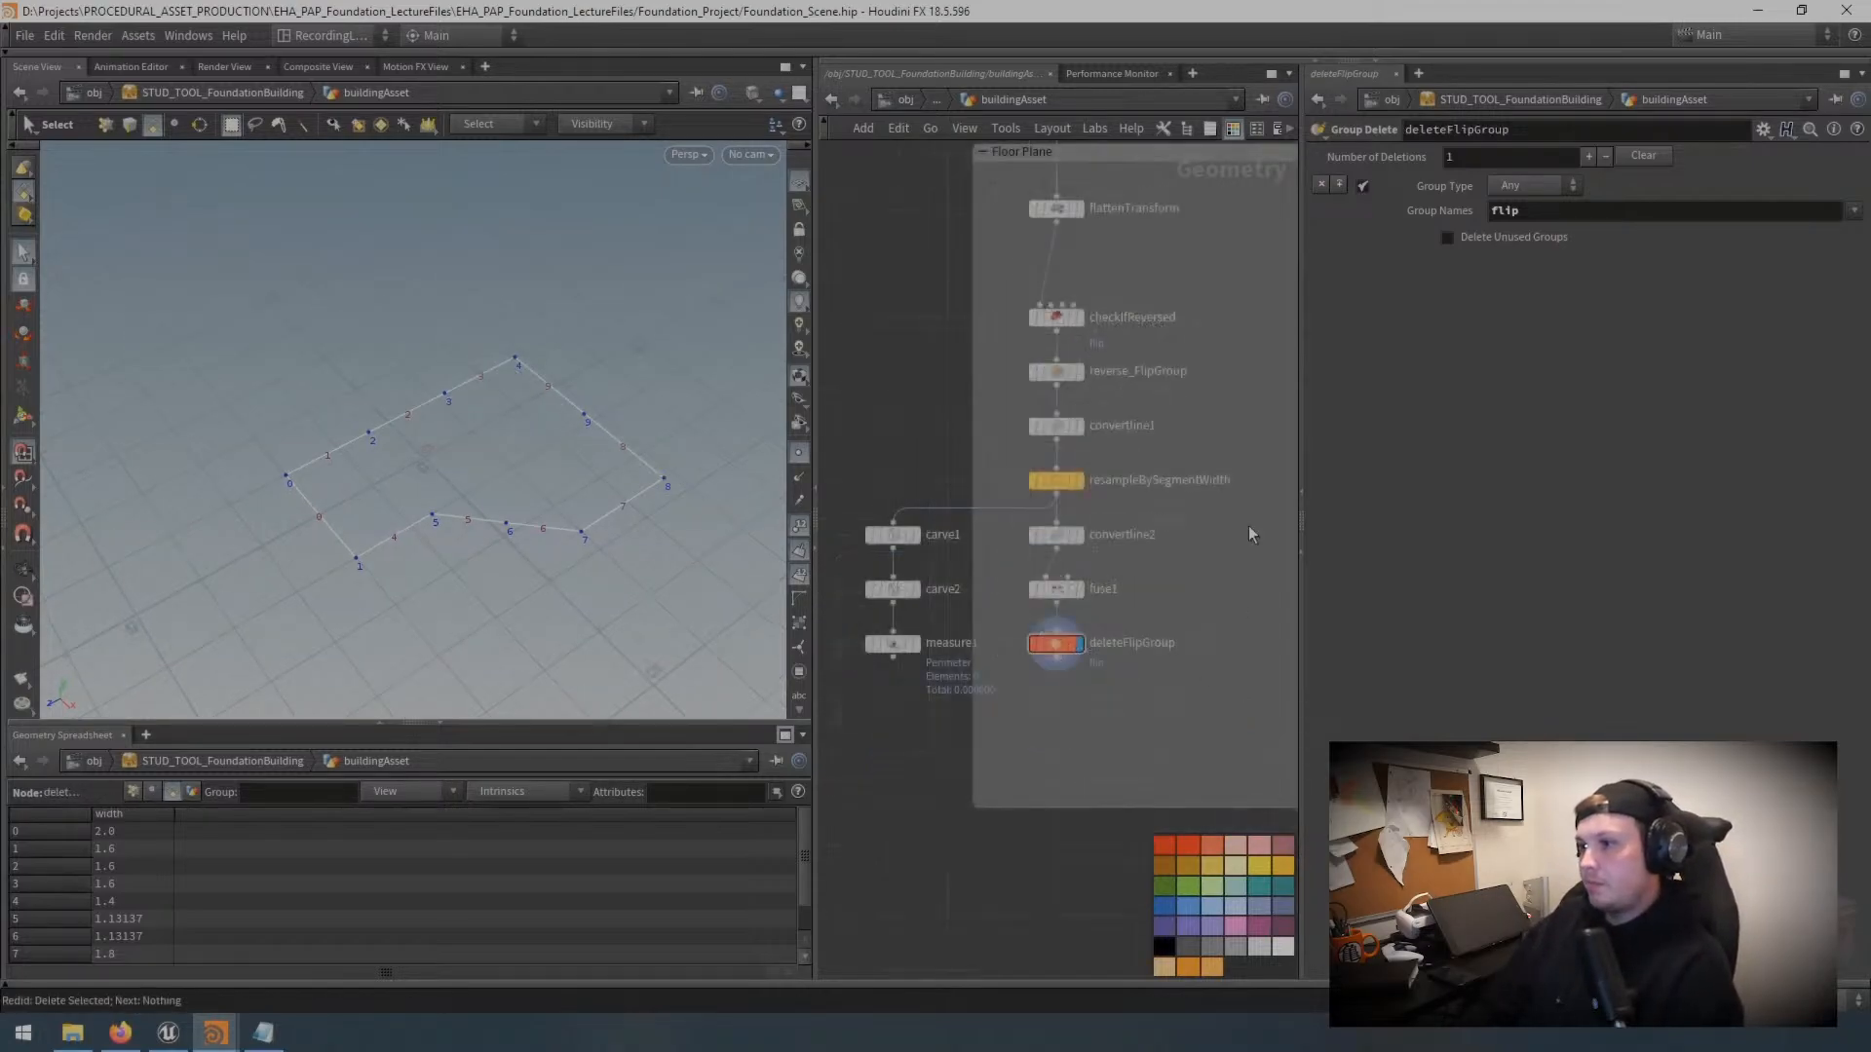
left_click(1234, 127)
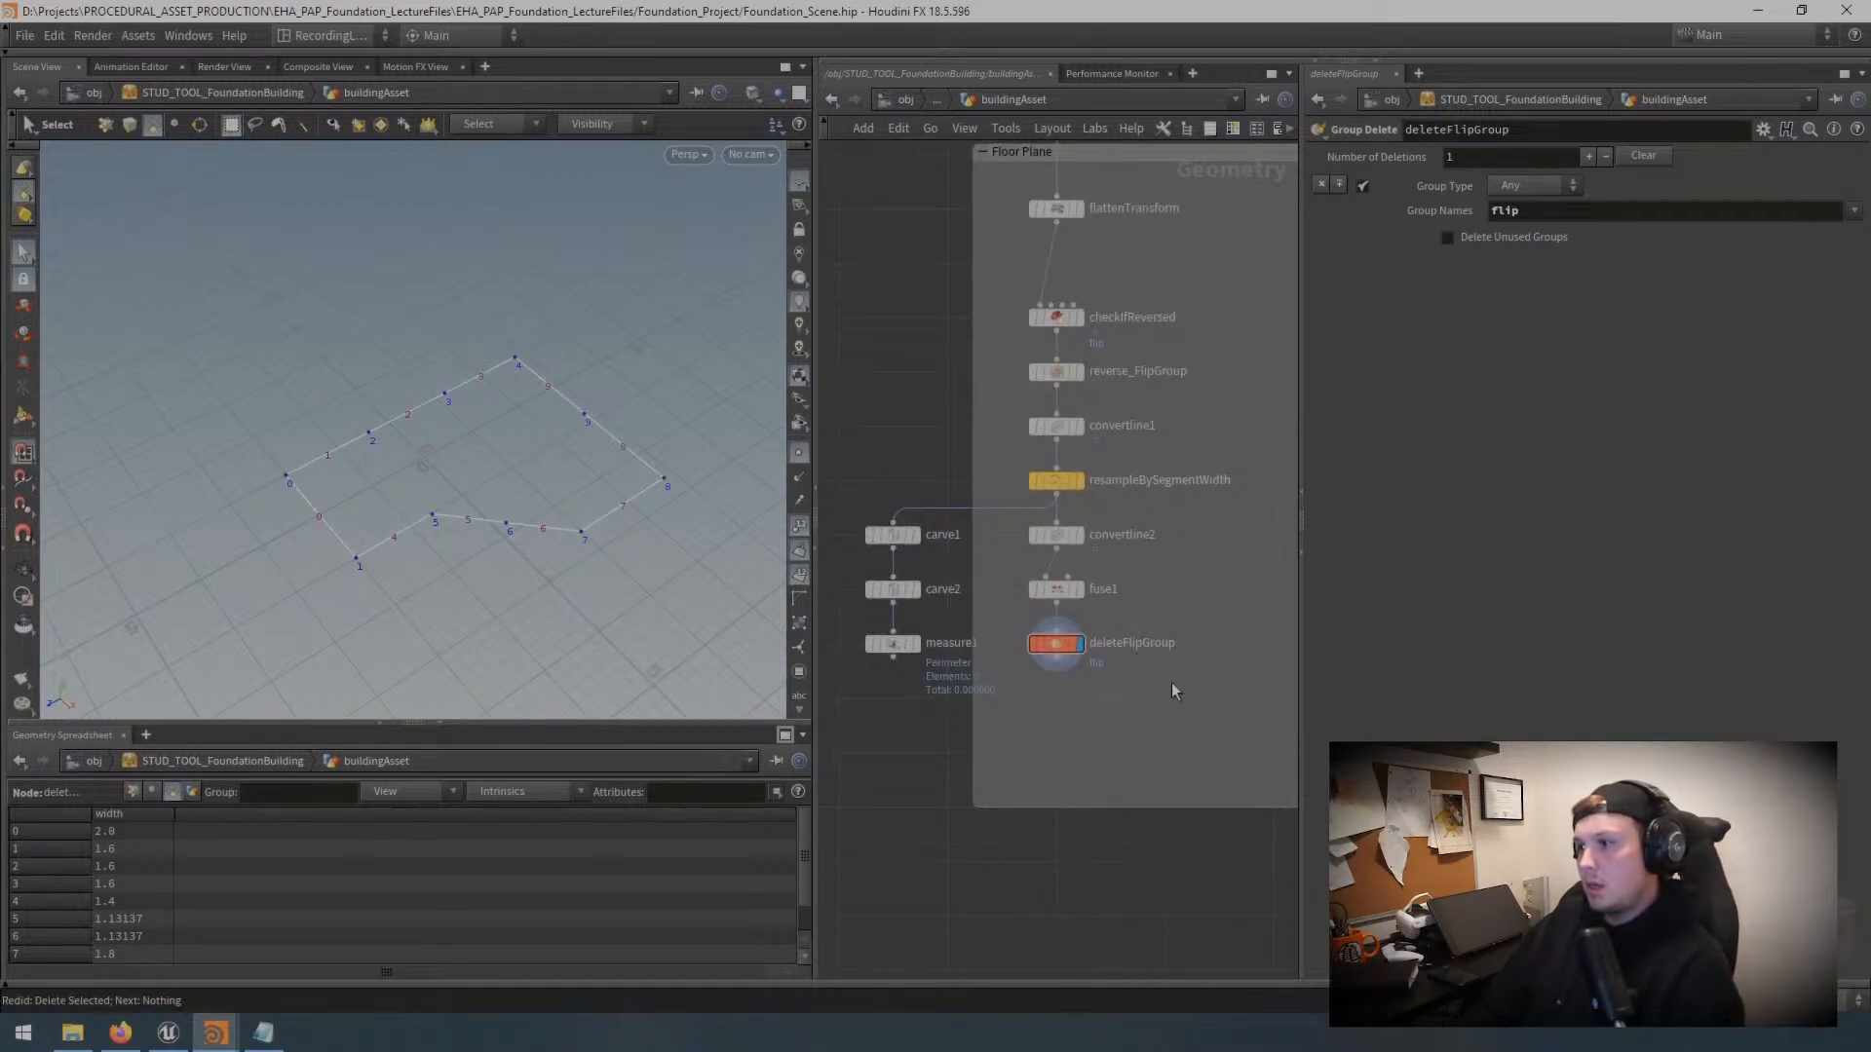
Step: Add a PolyFill node below deleteFlipGroup, wire it to that node's output, and display it
key("Tab")
type("polyfi")
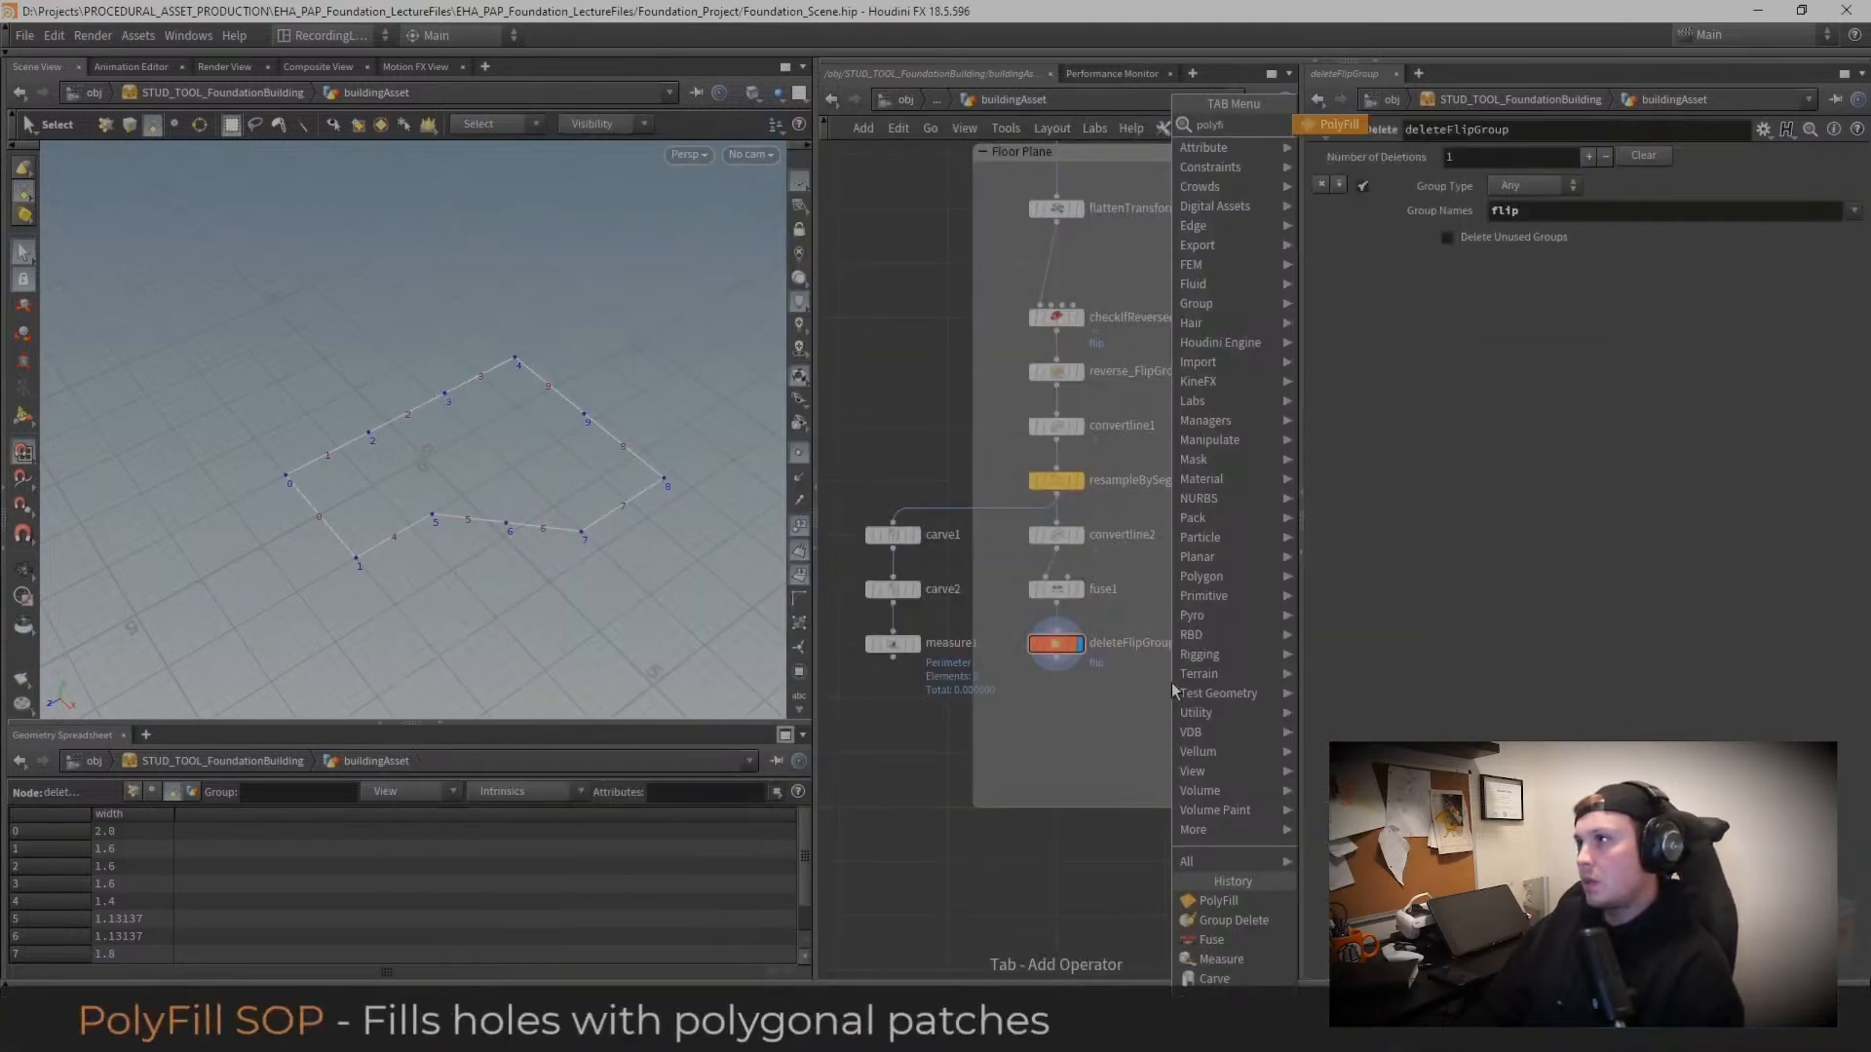
key("Escape")
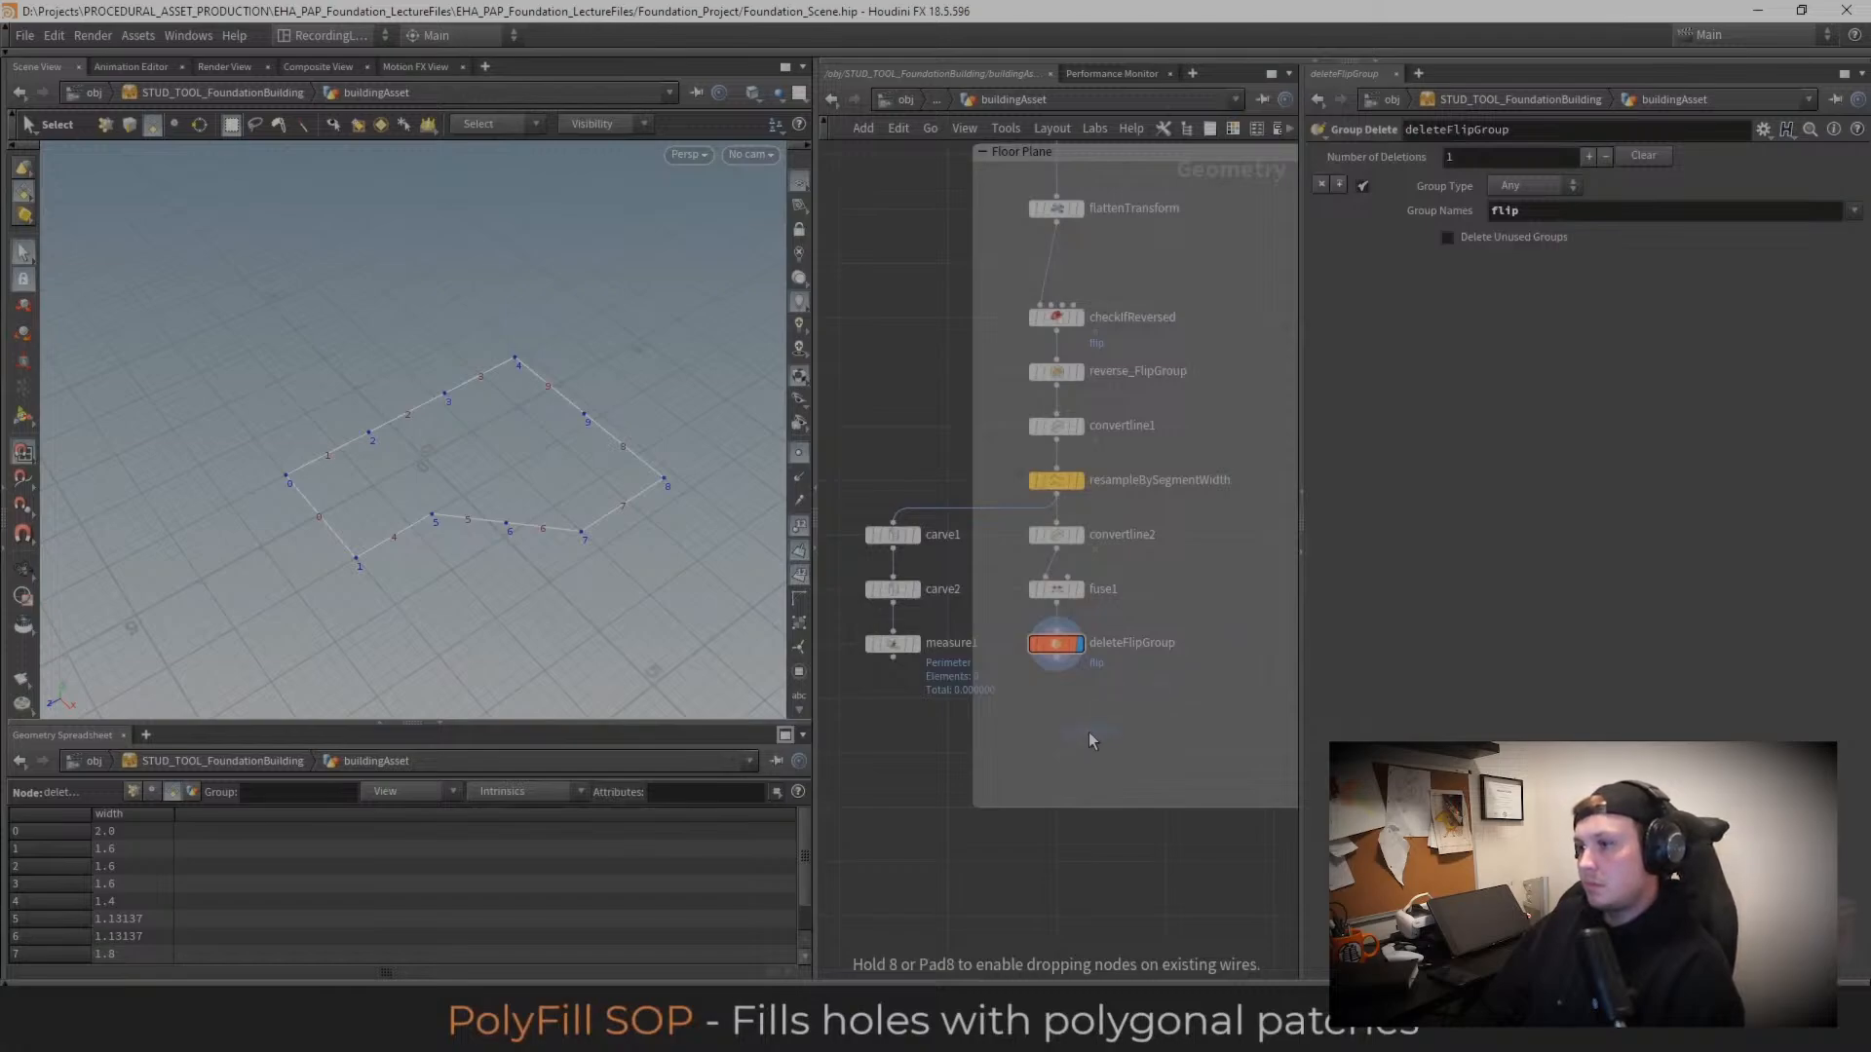
left_click(1083, 725)
left_click(1056, 671)
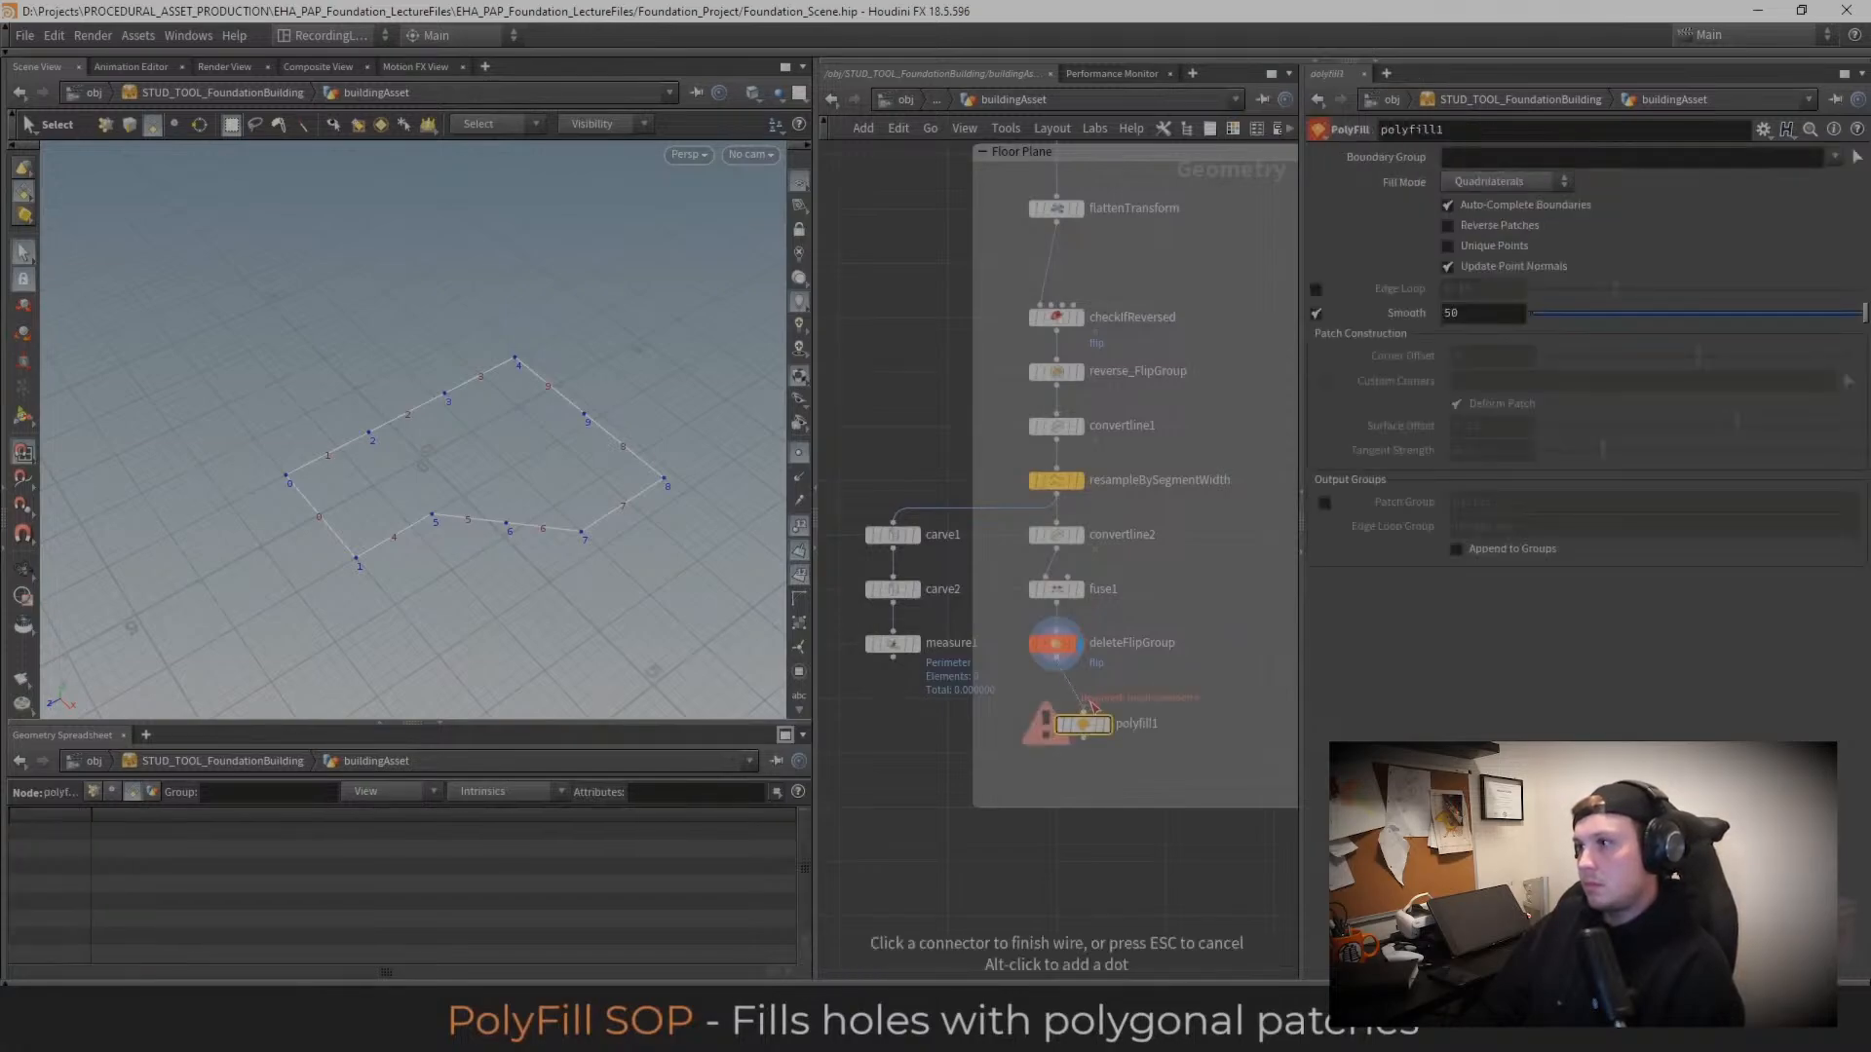
left_click(1089, 707)
left_click(1108, 725)
left_click_drag(1084, 736, 1051, 705)
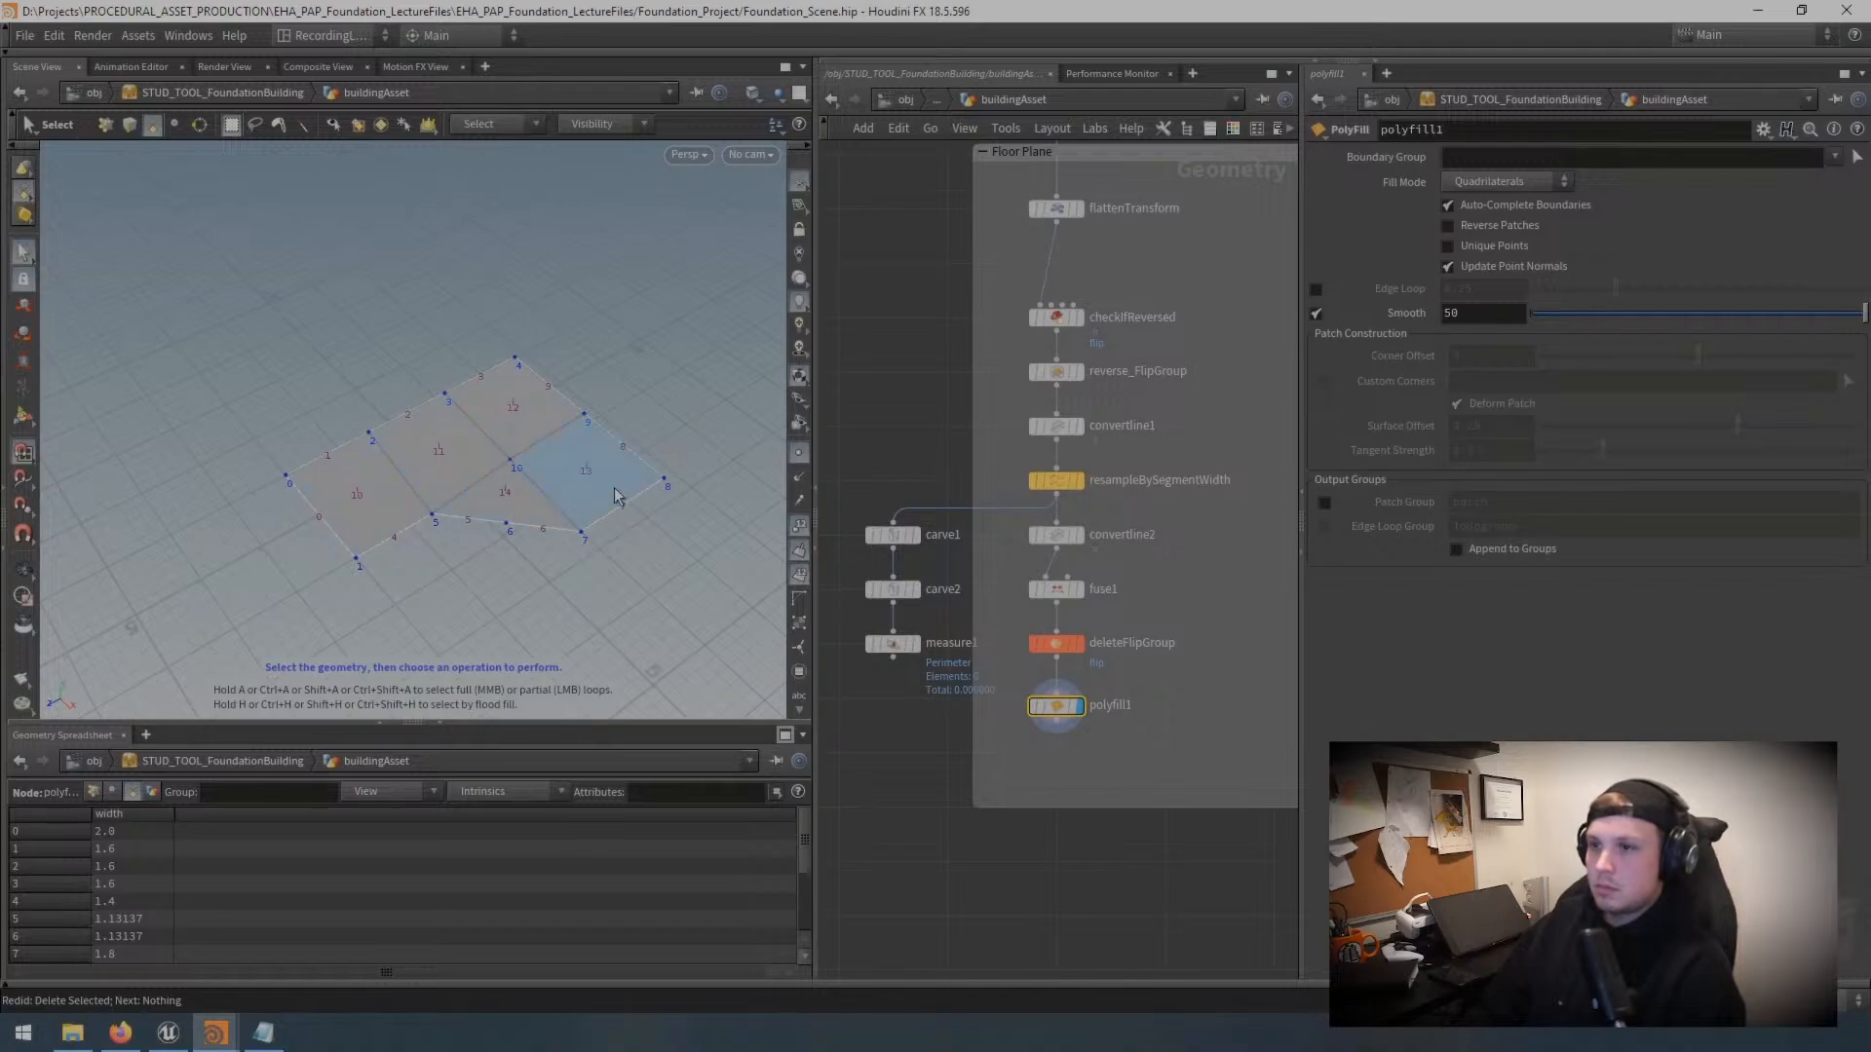
Step: Set polyfill1's fill mode to Single Polygon and inspect the filled floor shape in the viewport
key("Escape")
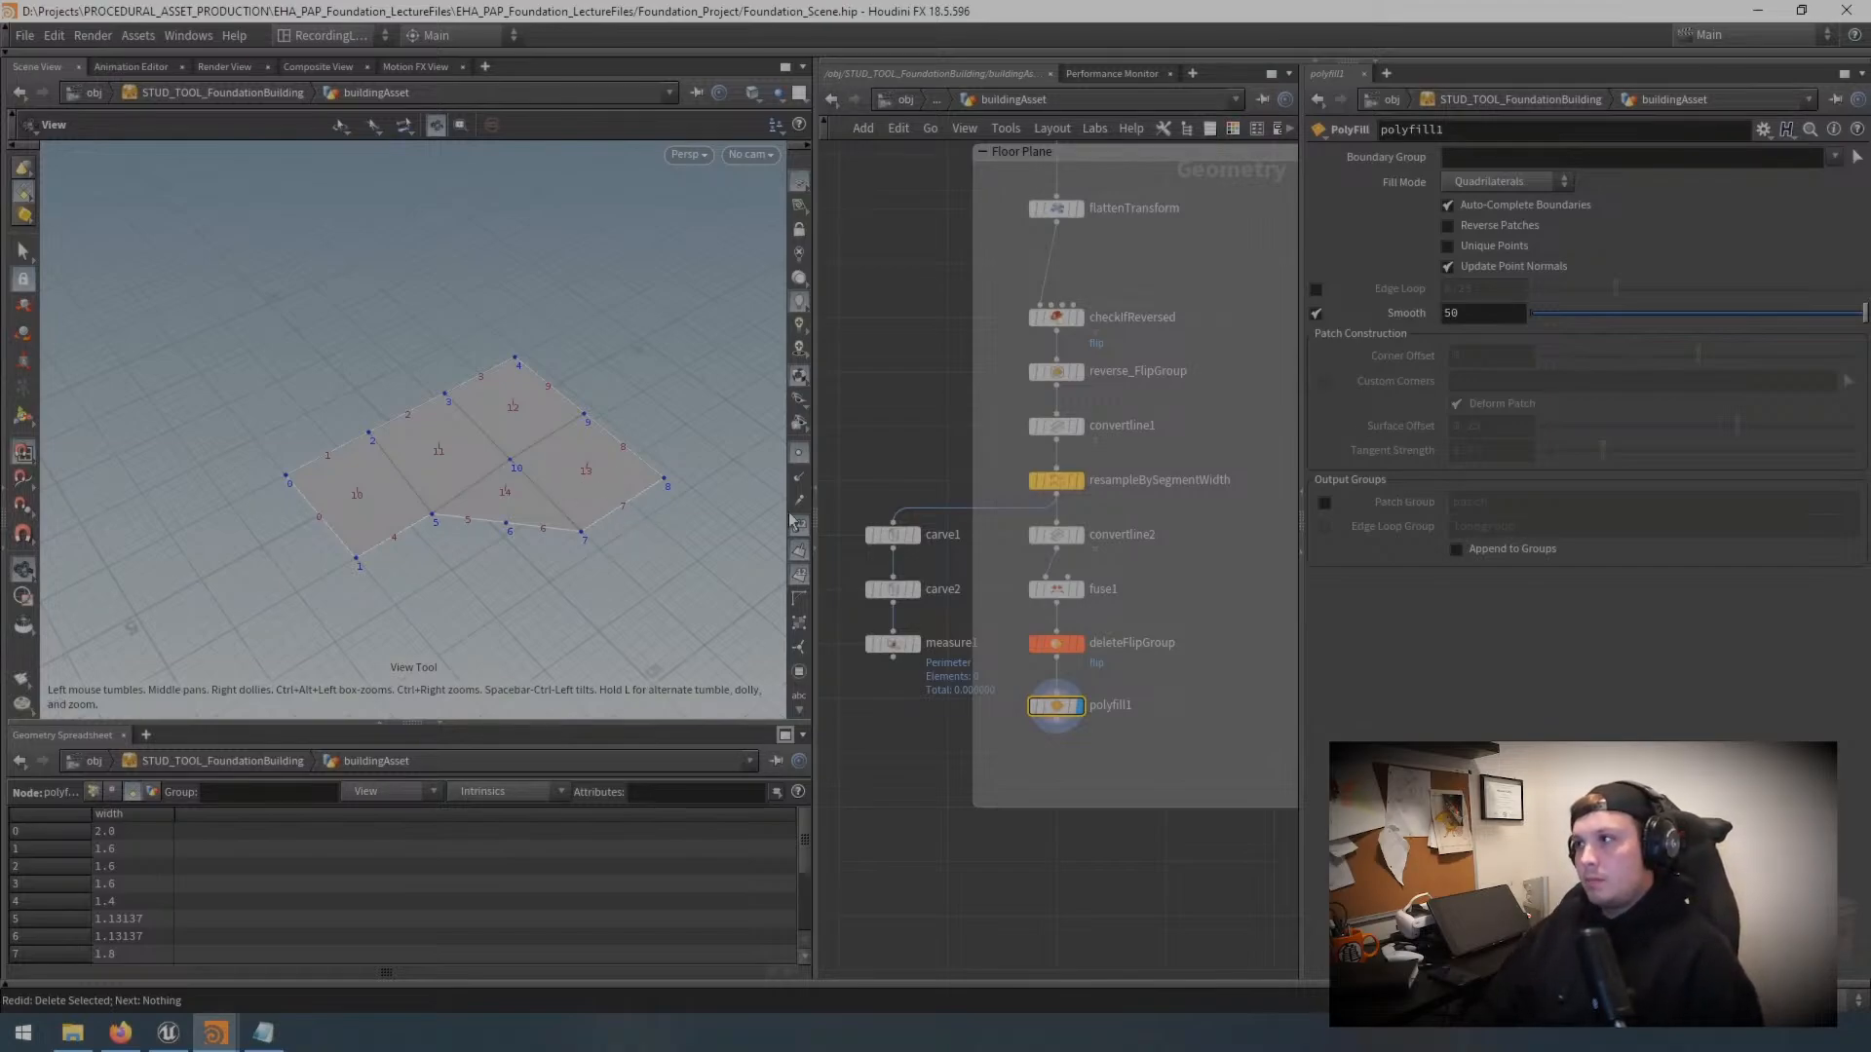
left_click(1508, 186)
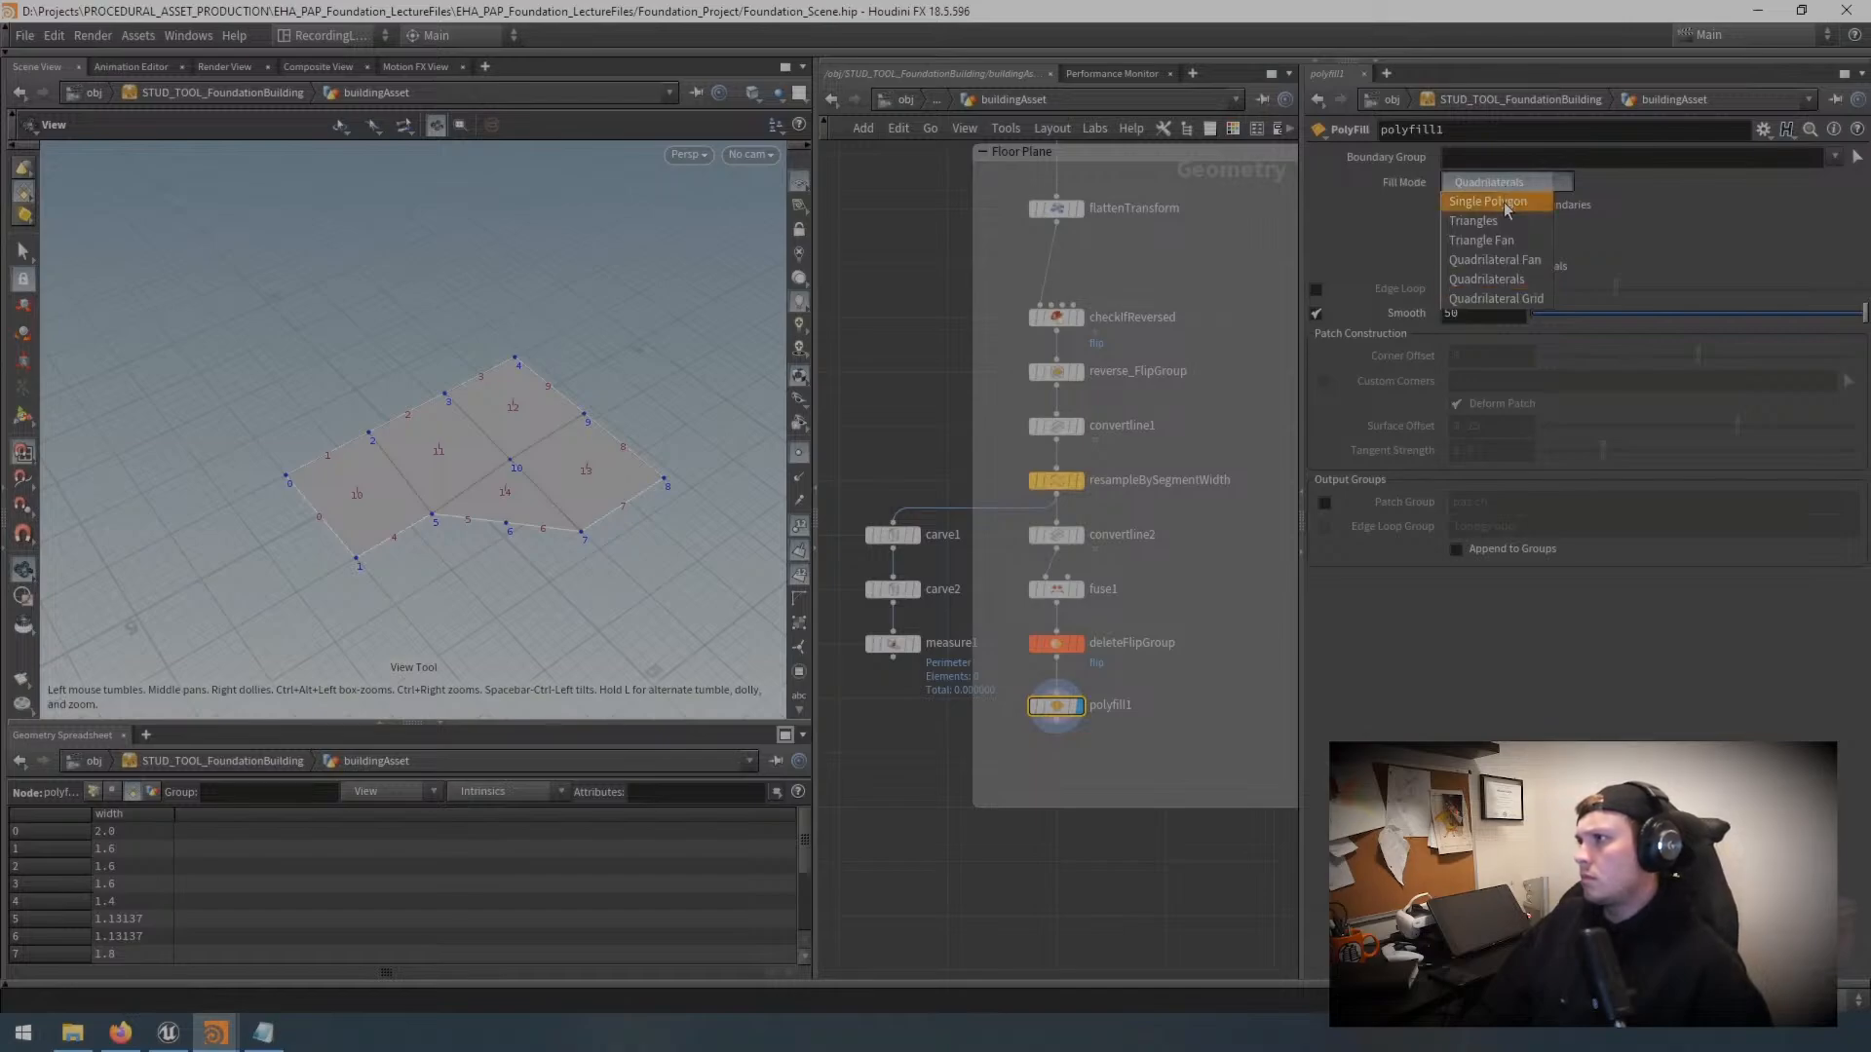
left_click(1508, 201)
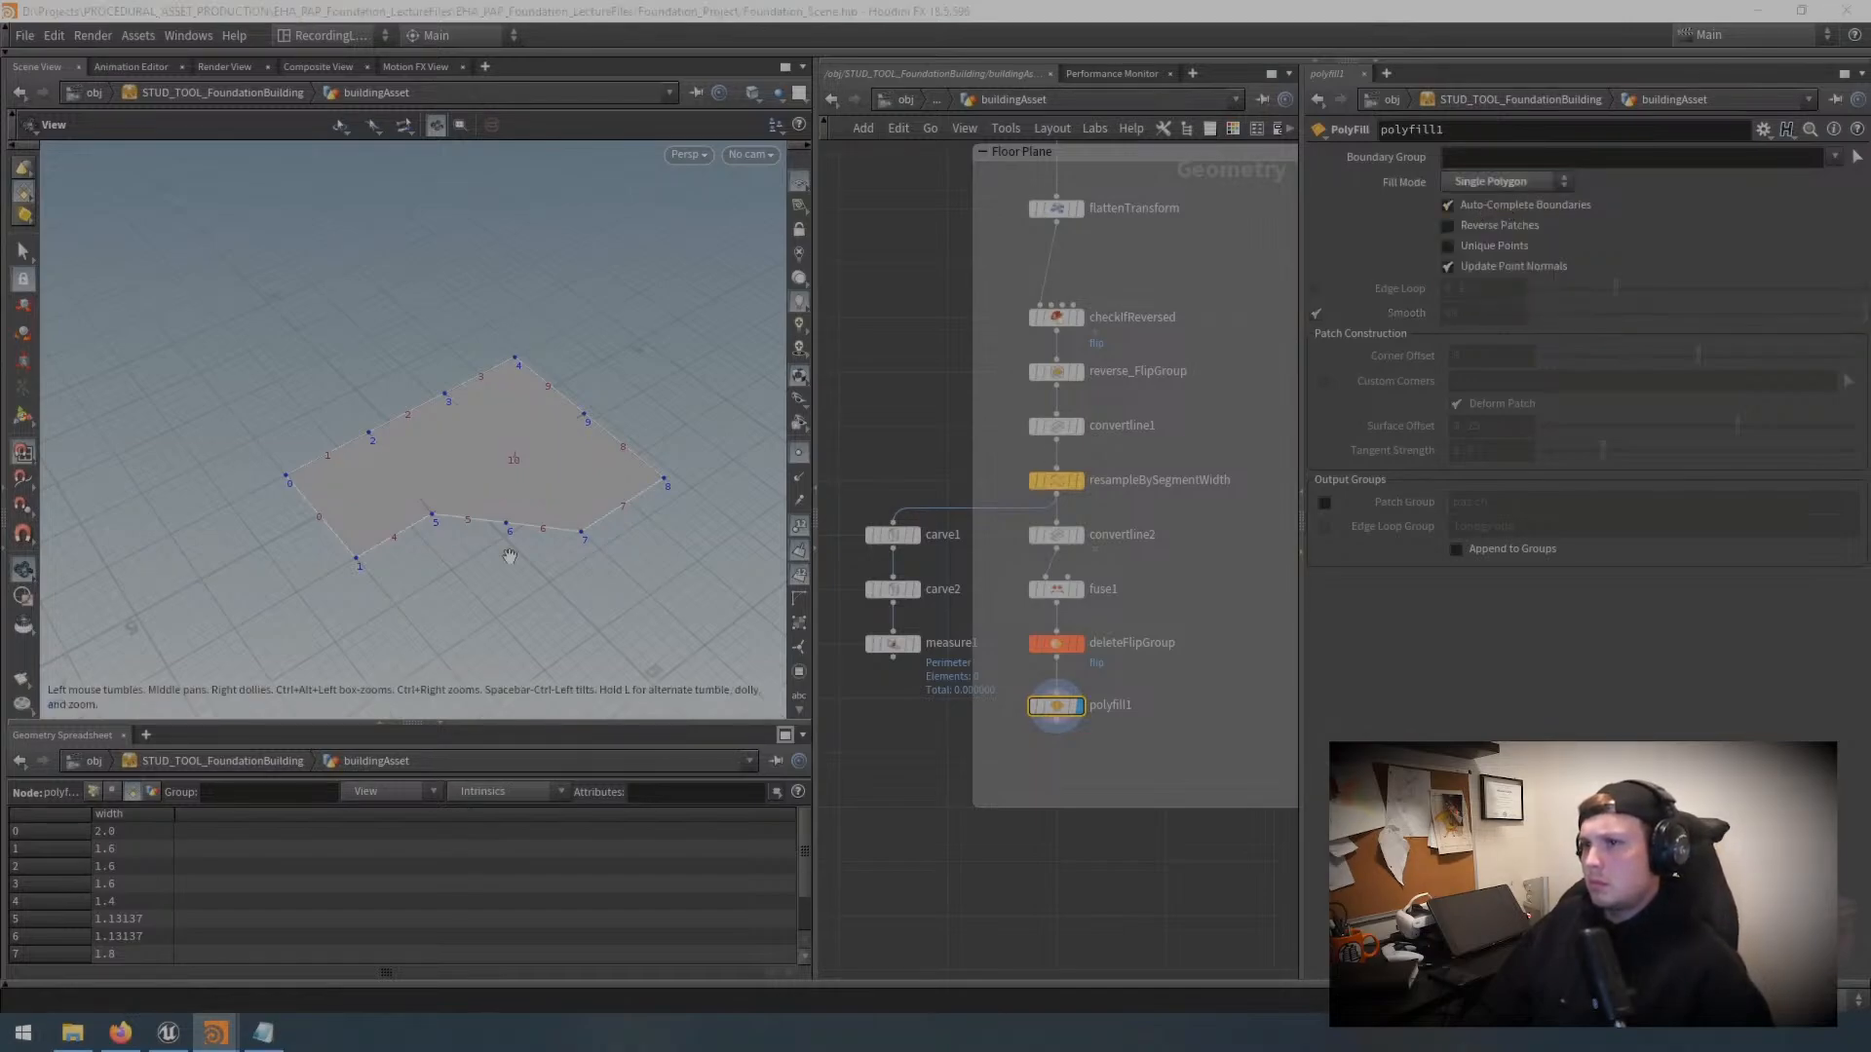
scroll(542, 468, "up", 3)
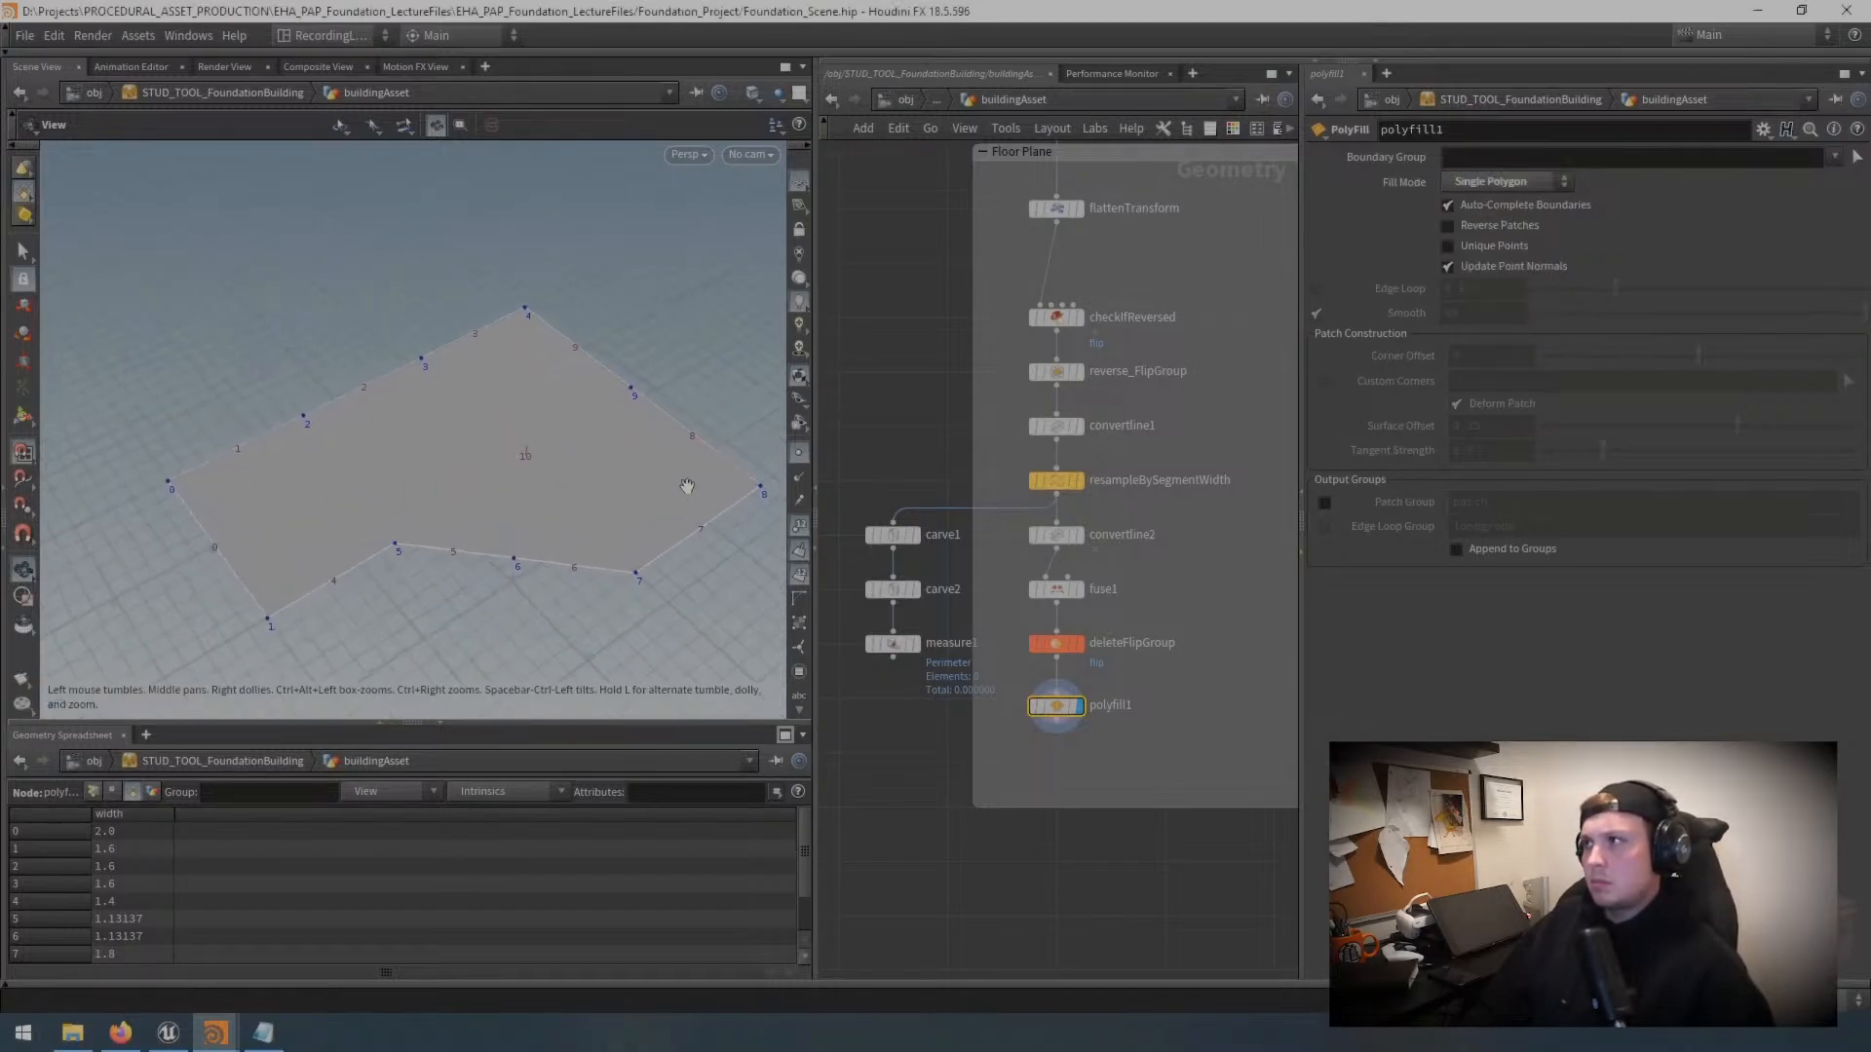
left_click_drag(615, 493, 564, 503)
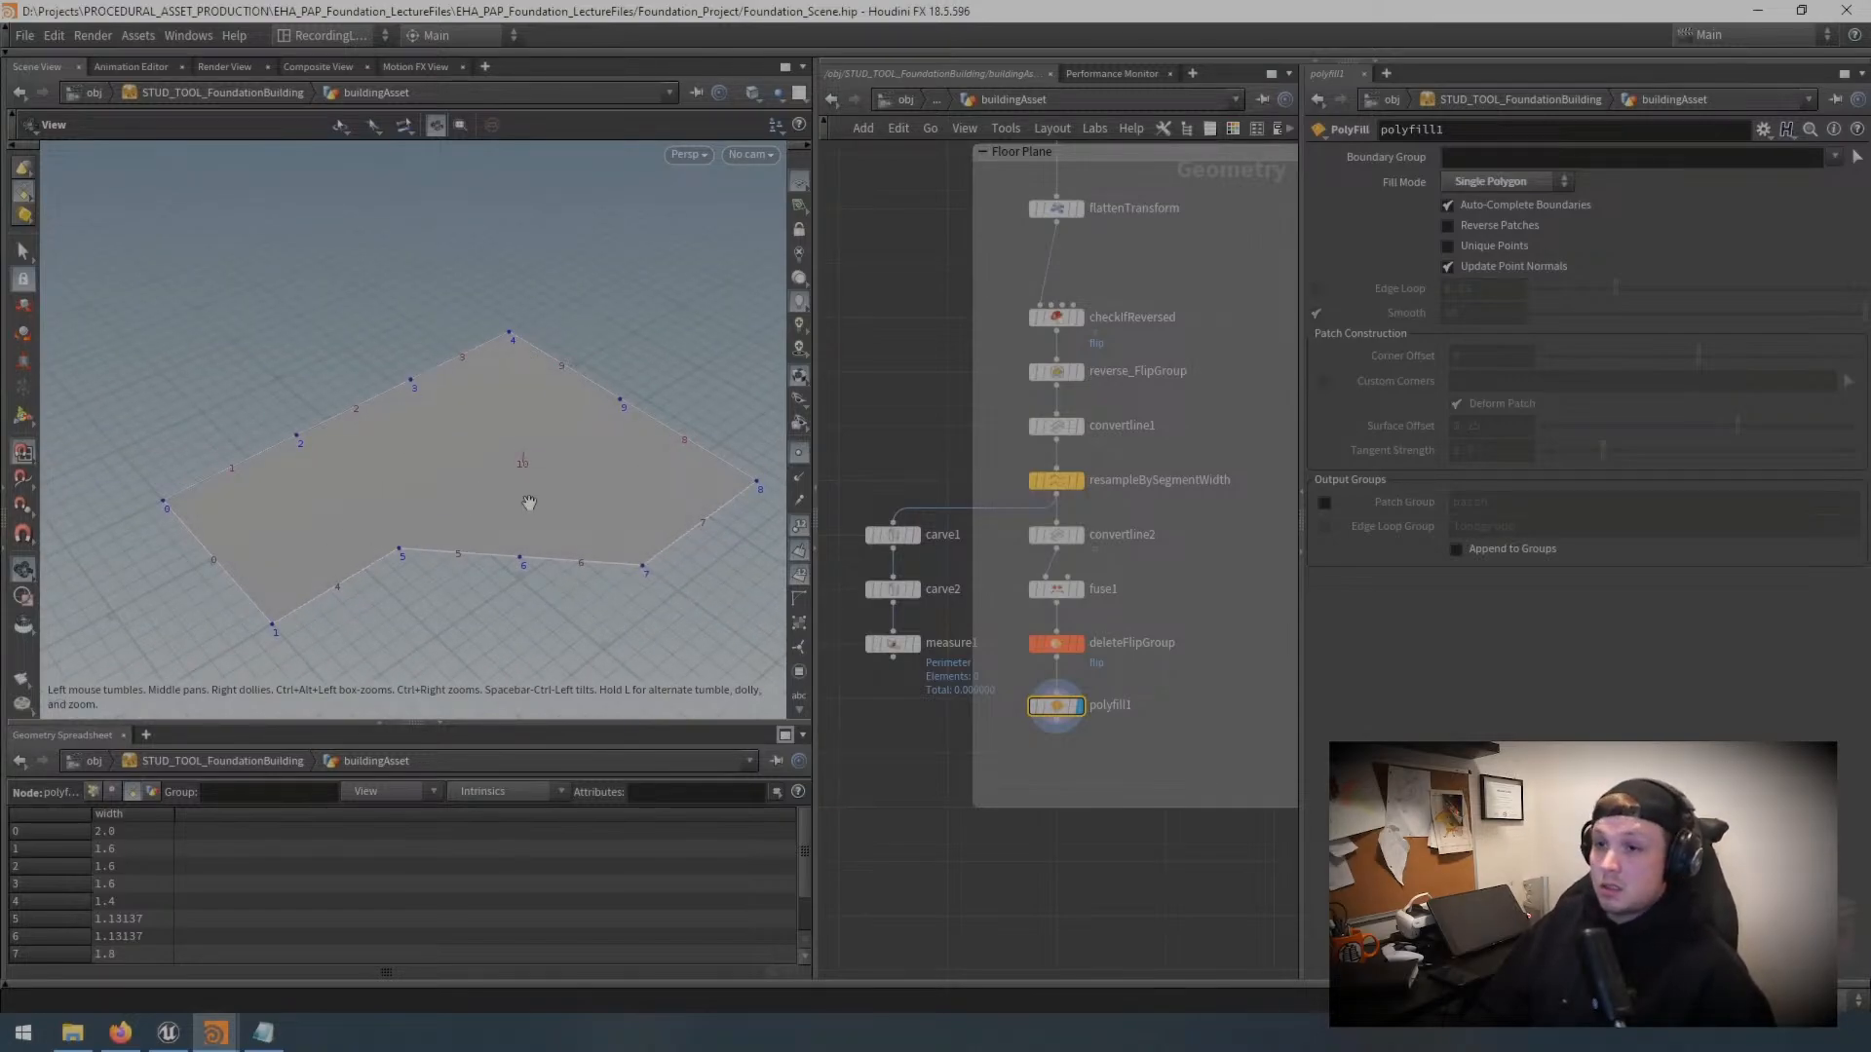
left_click(801, 676)
left_click(801, 677)
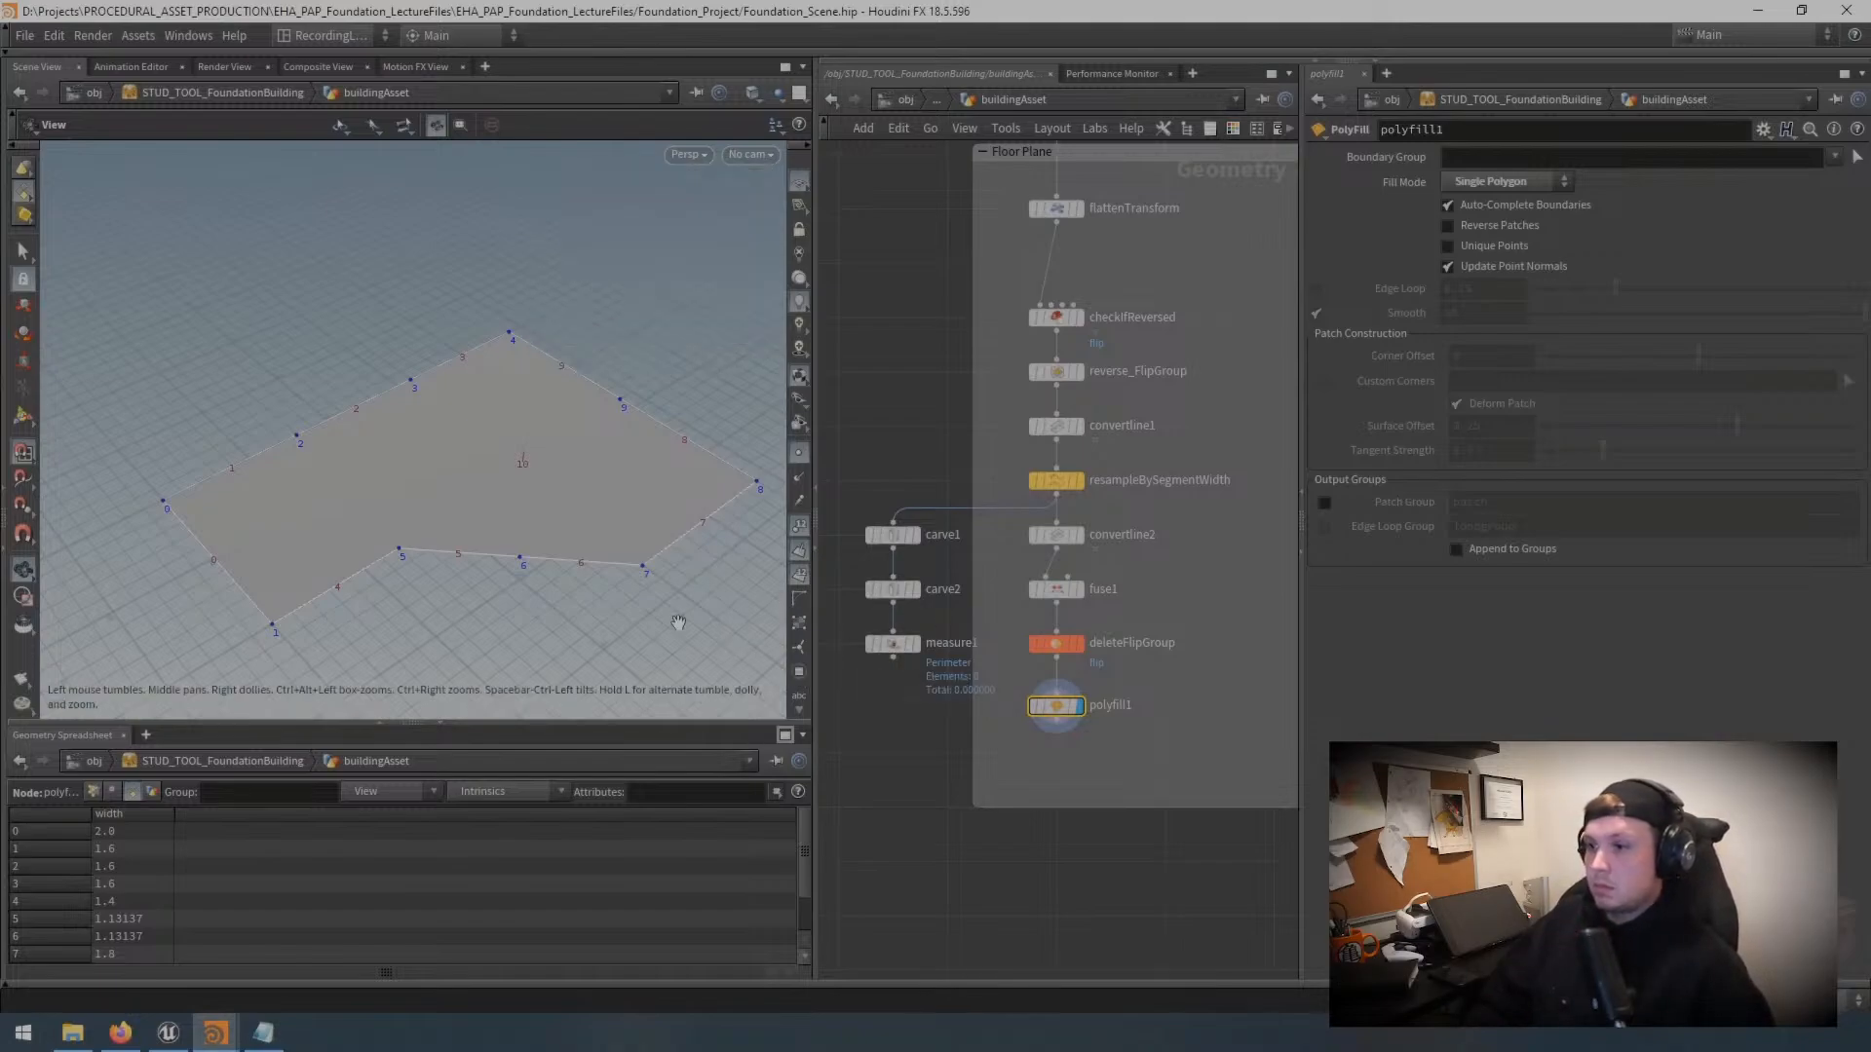
Step: Try moving the floor edge between points 6 and 7, and delete the resulting Edit node
left_click(21, 257)
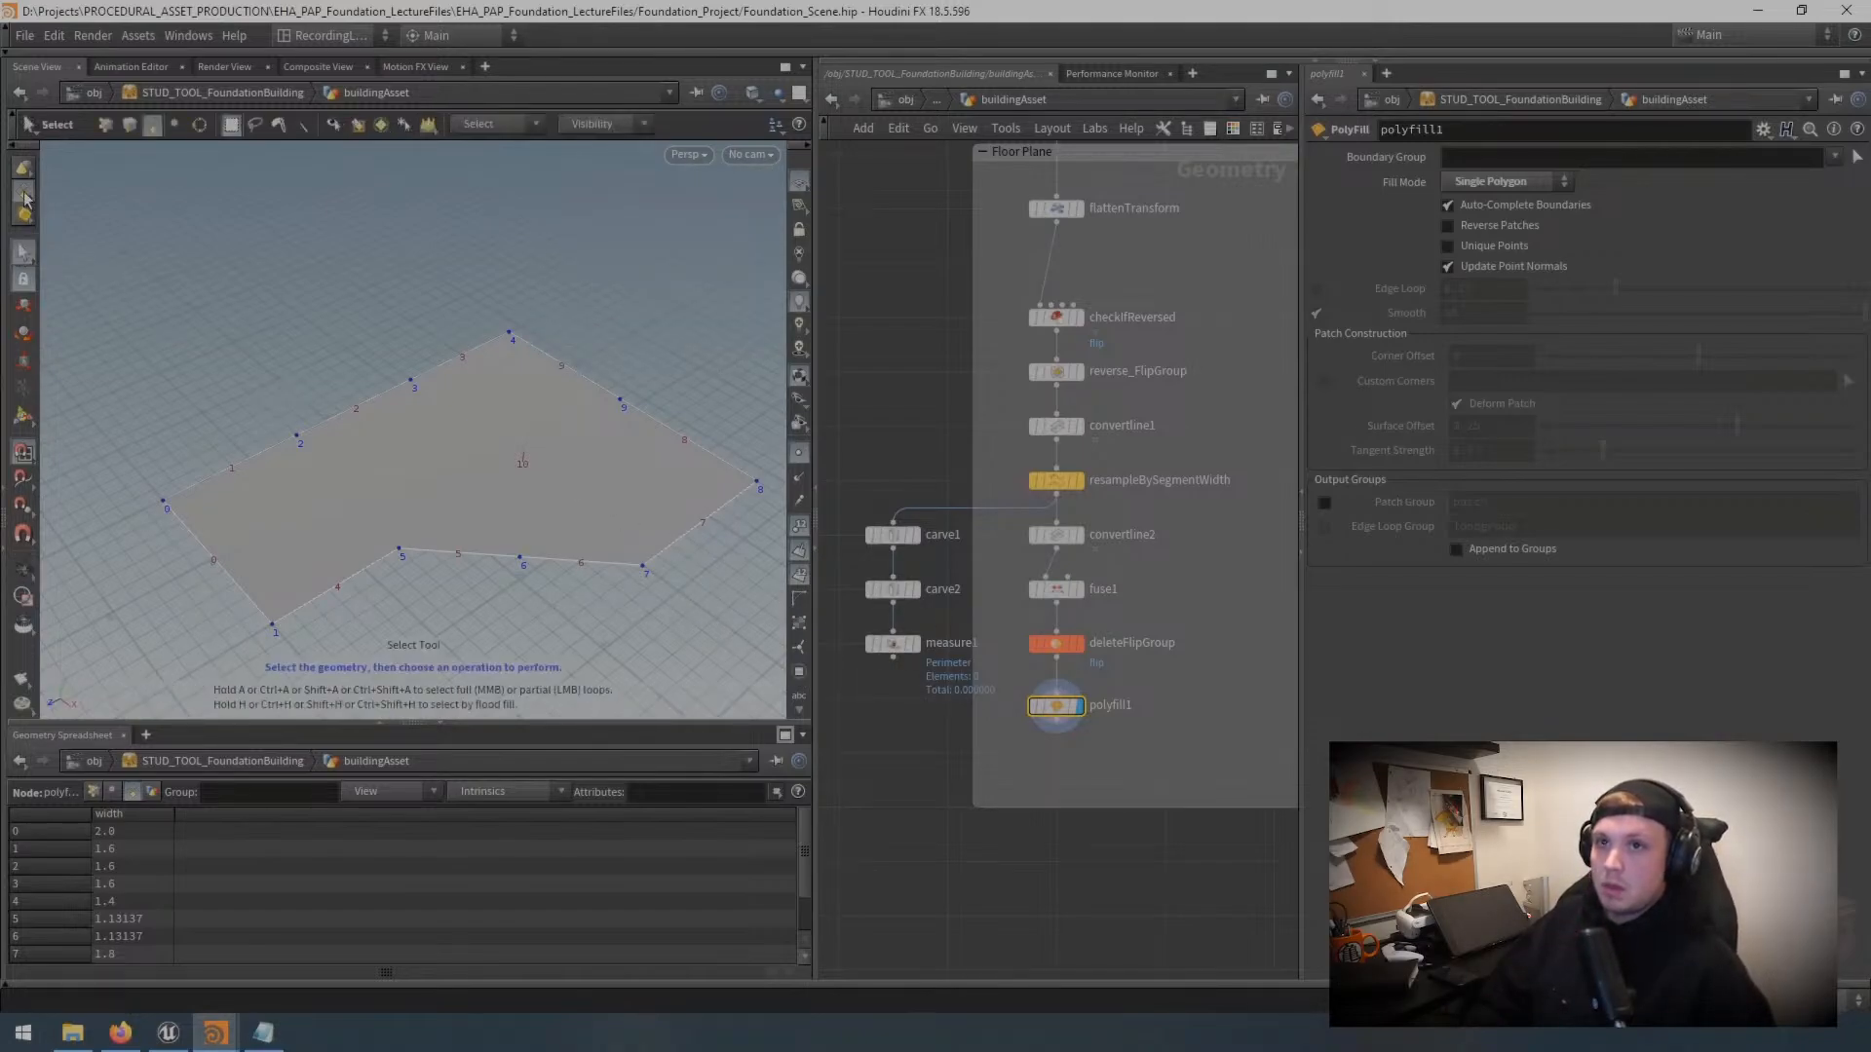
left_click(574, 568)
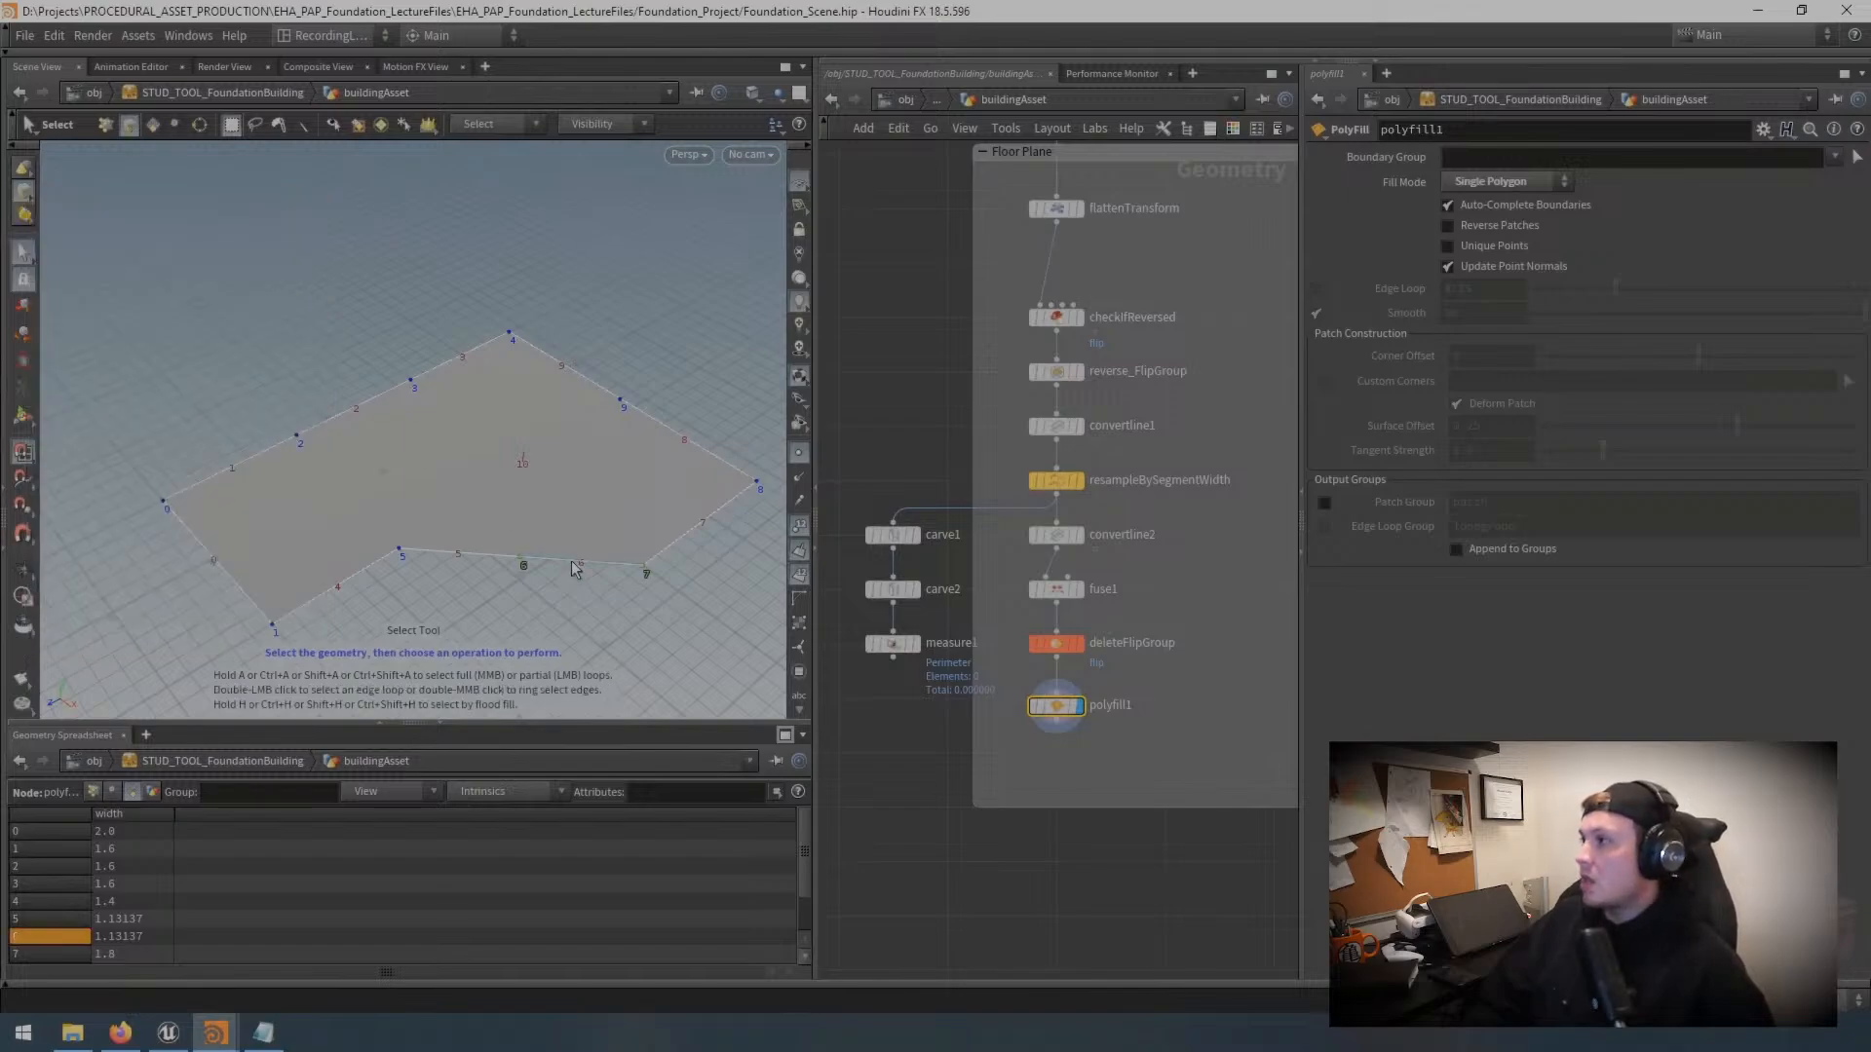
key("t")
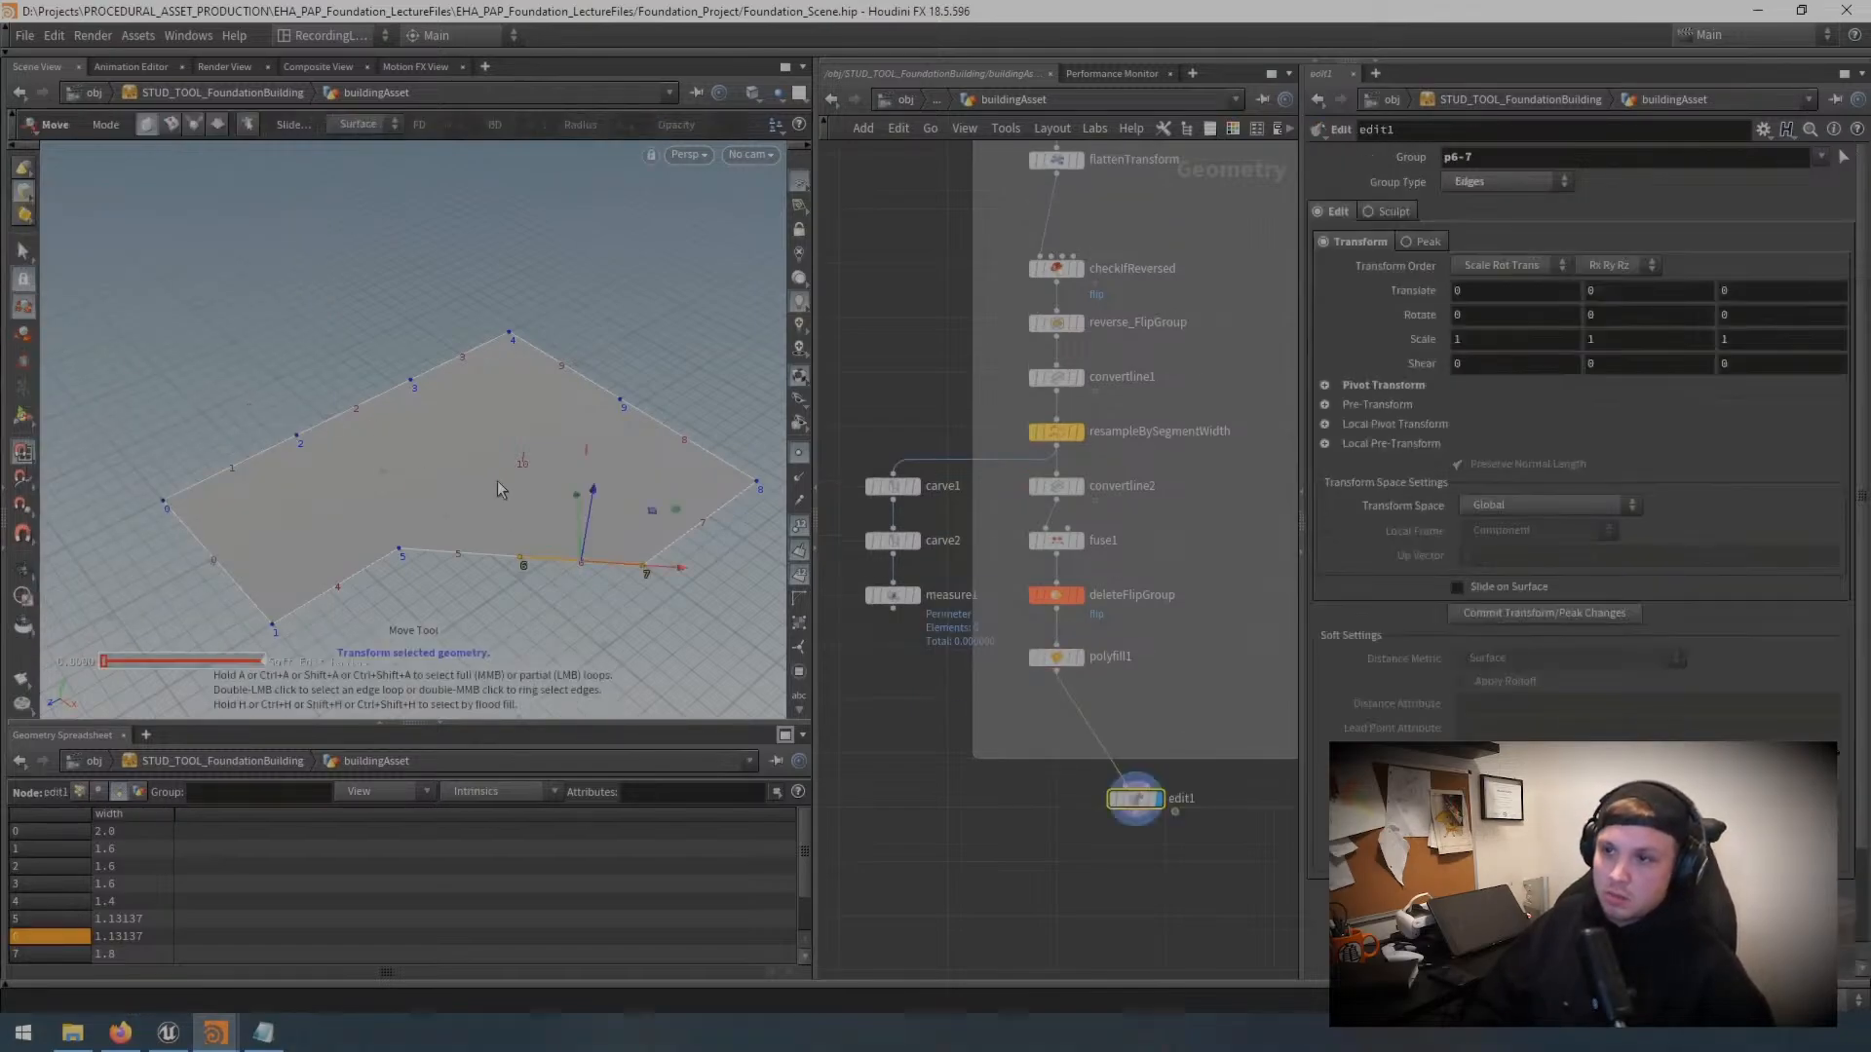
mouse_move(582, 563)
left_mouse_down()
mouse_move(582, 487)
mouse_move(595, 638)
mouse_move(588, 536)
mouse_move(588, 570)
left_mouse_up()
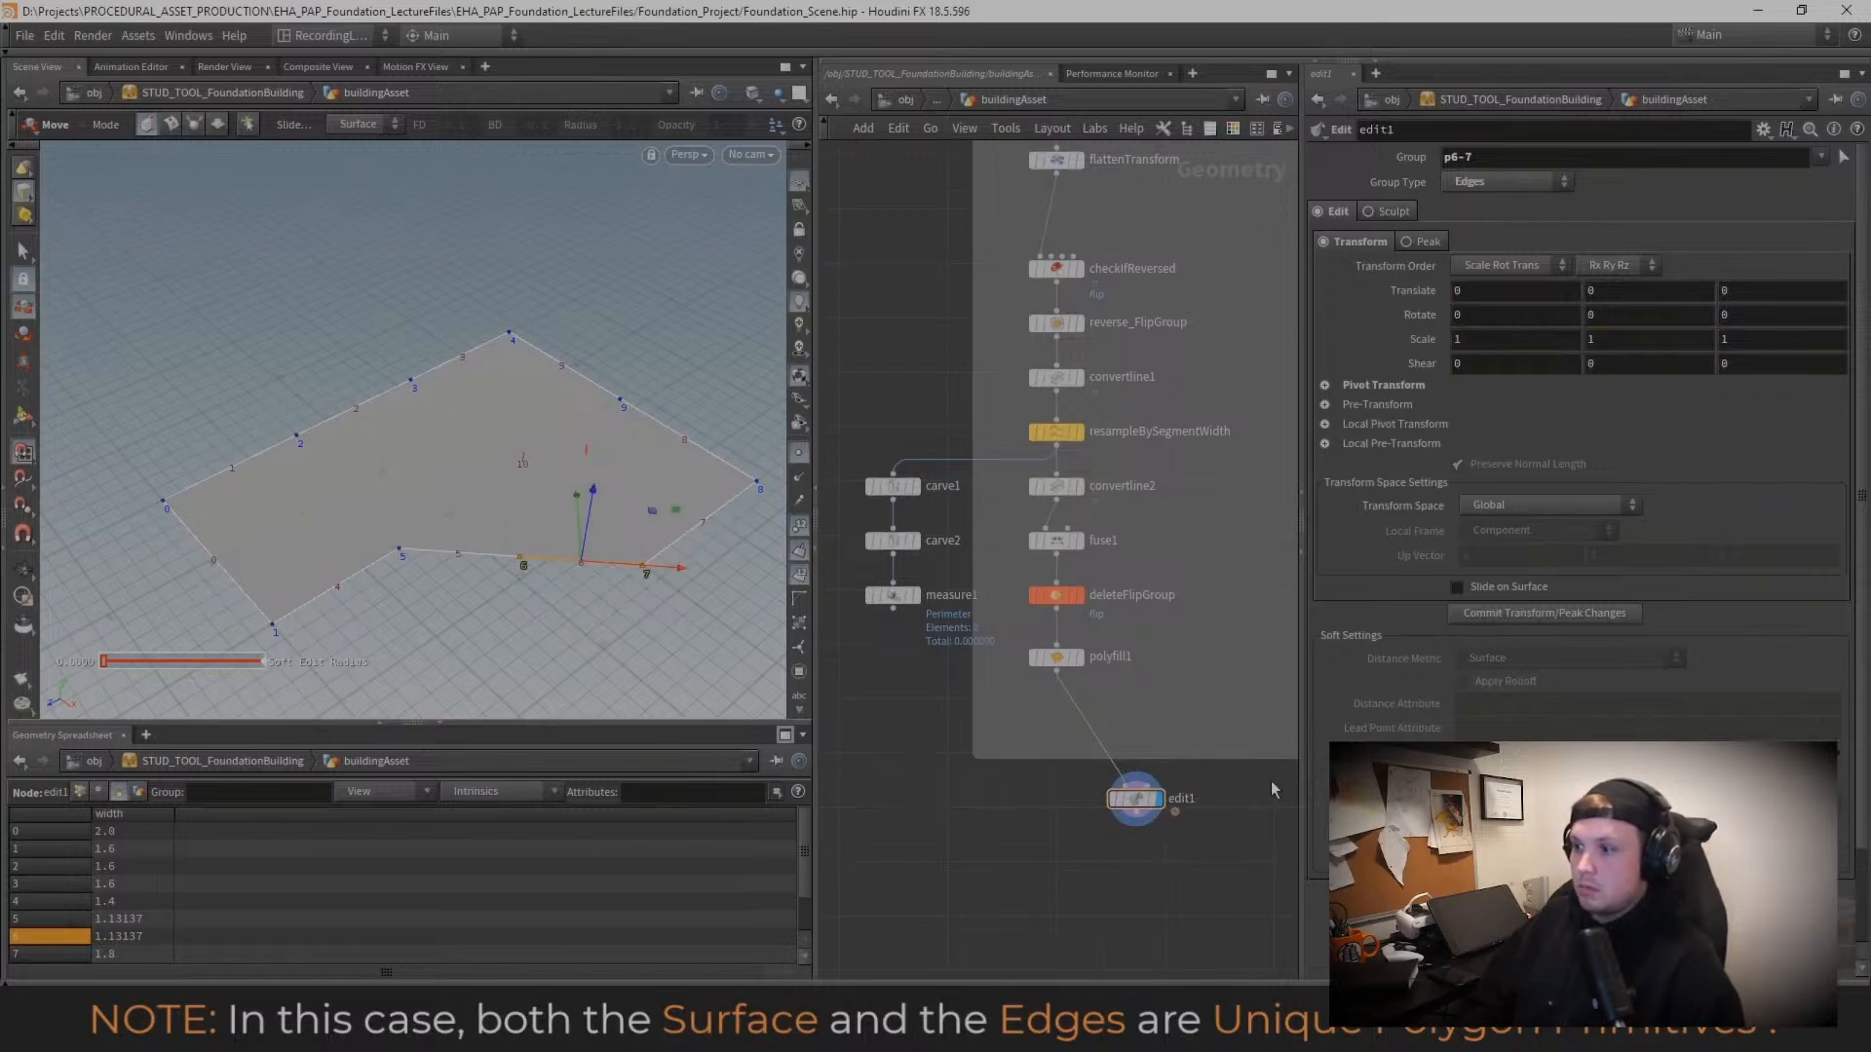
key("Delete")
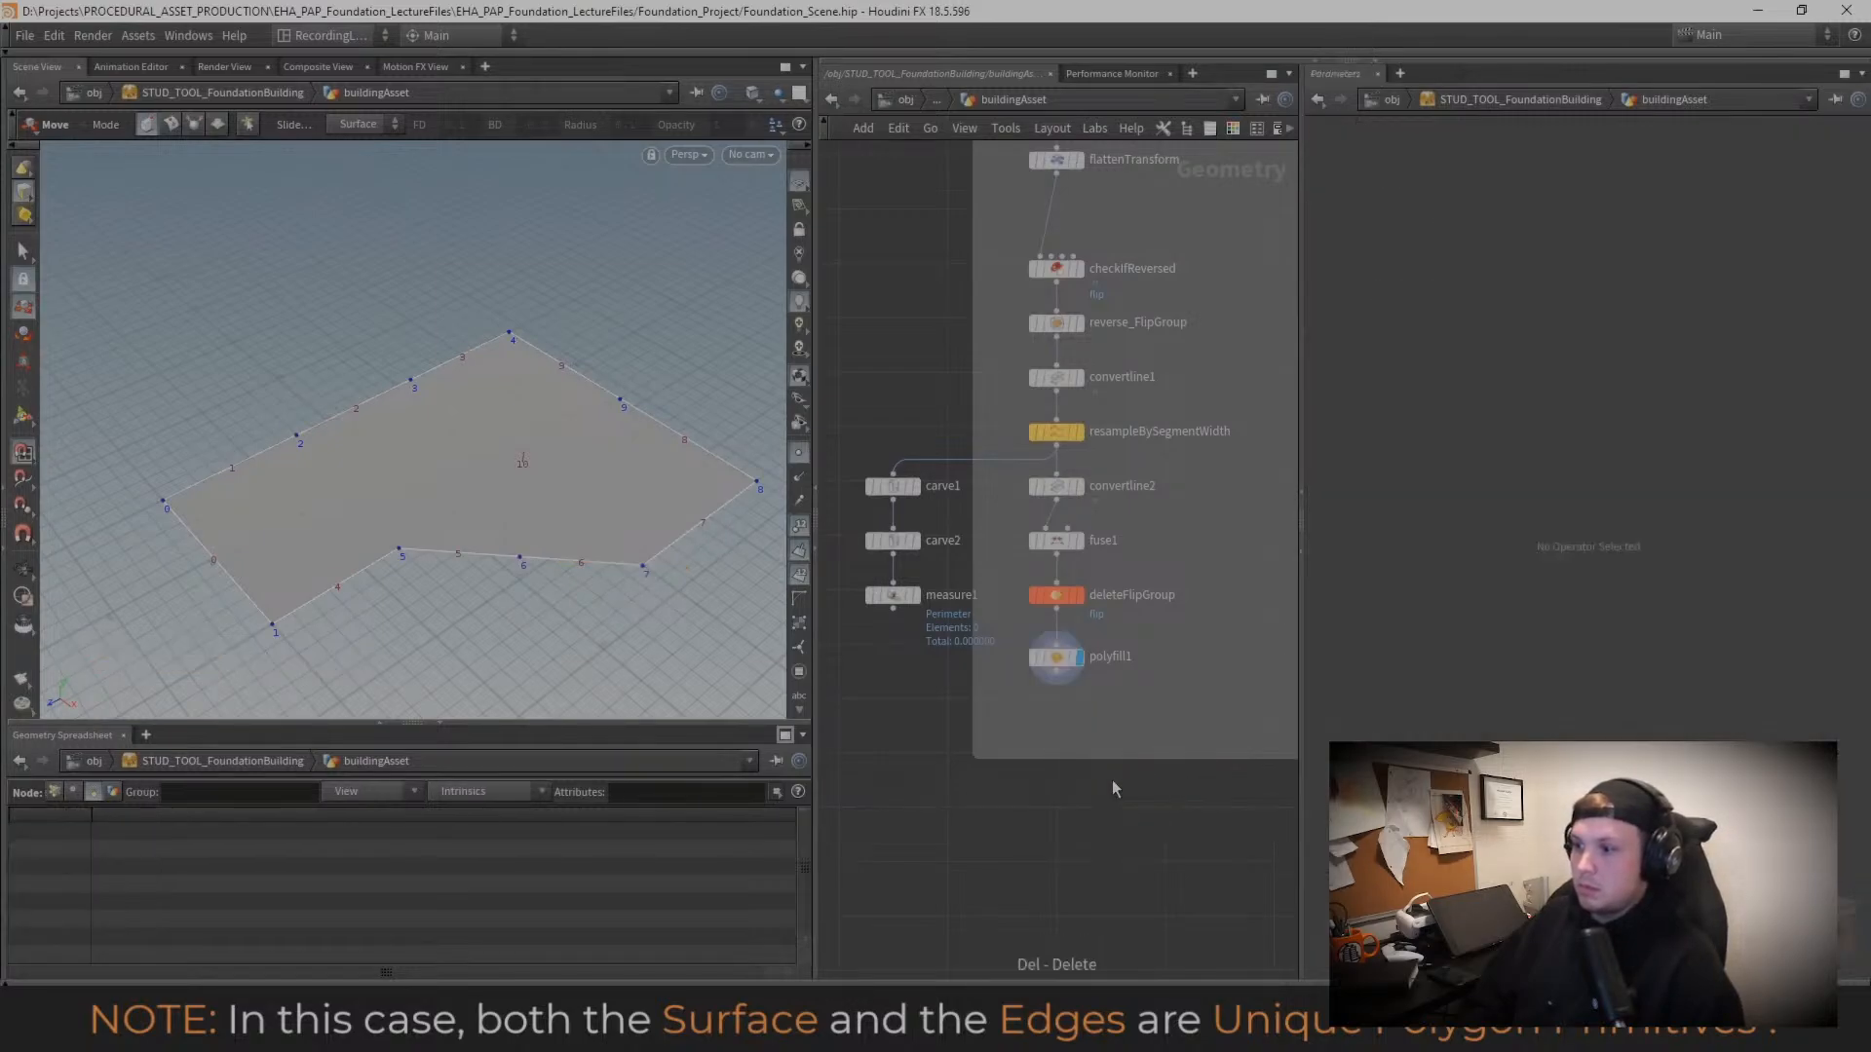
Step: Add a Group Create node and insert it between deleteFlipGroup and polyfill1
left_click(1059, 660)
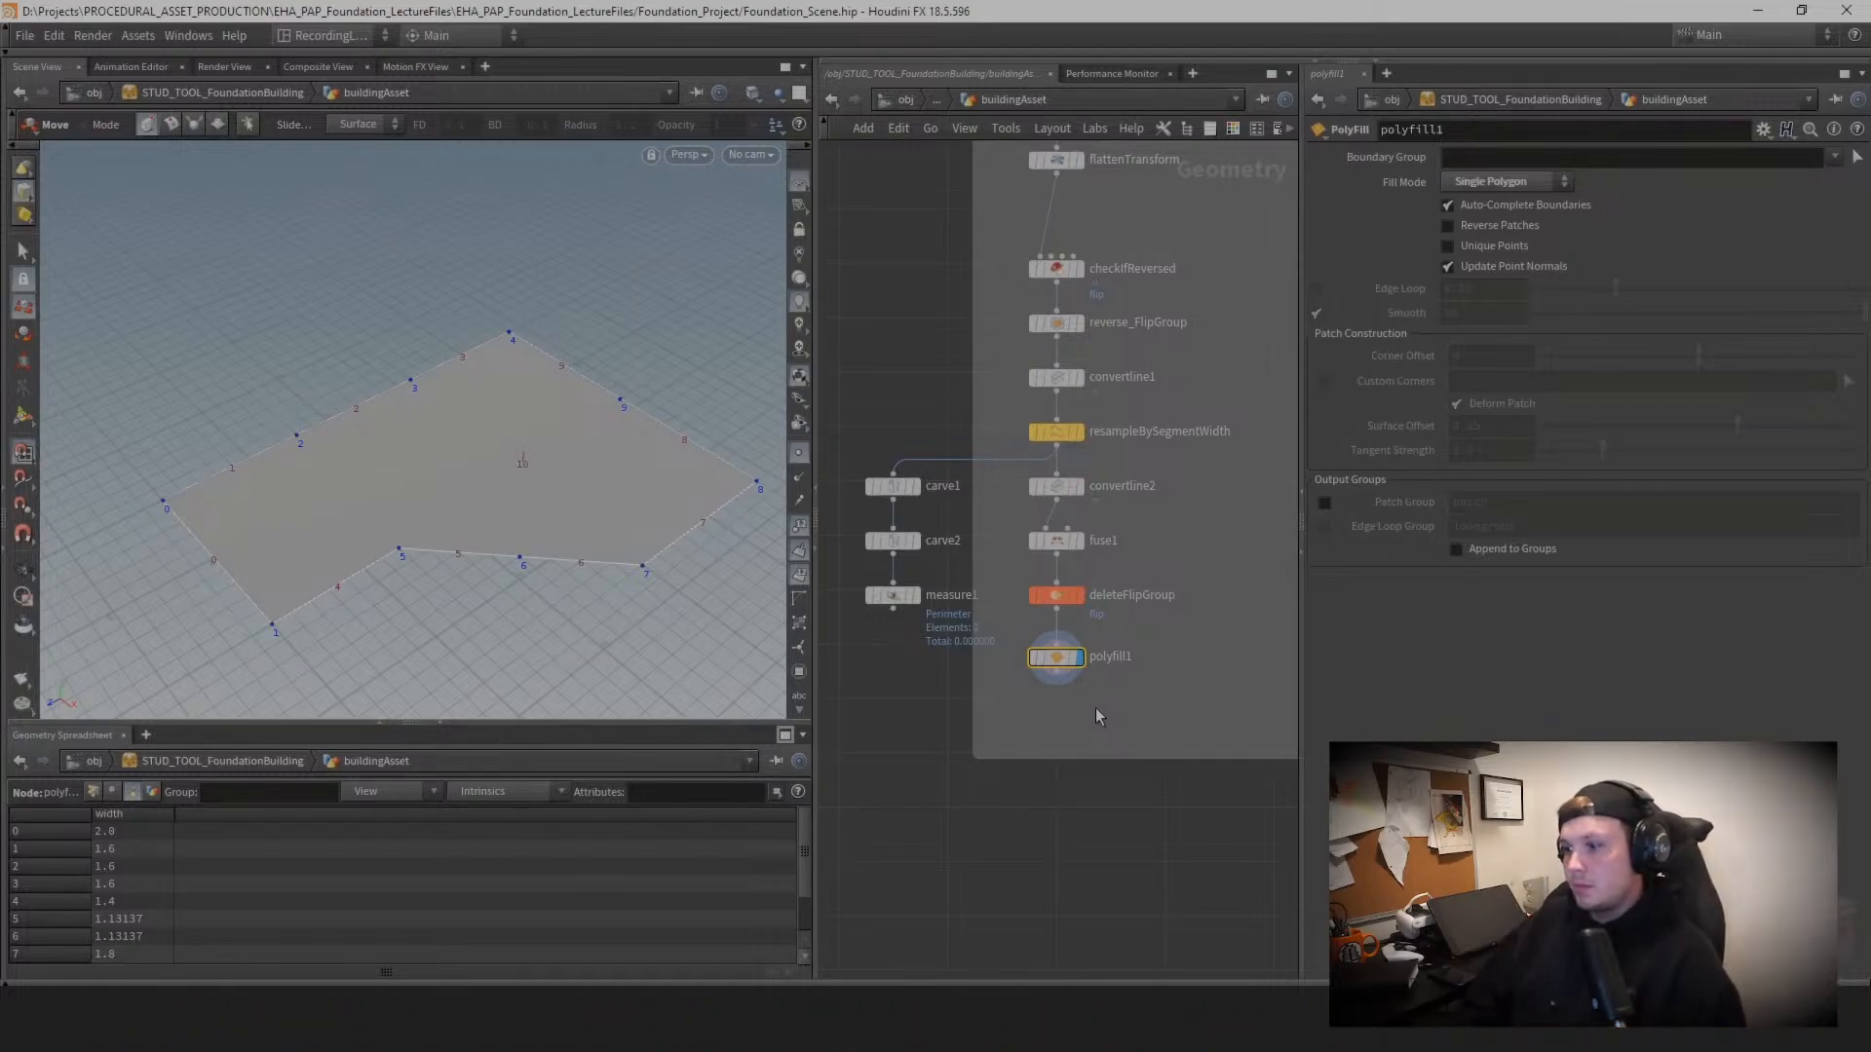
key("Tab")
type("group")
key("Return")
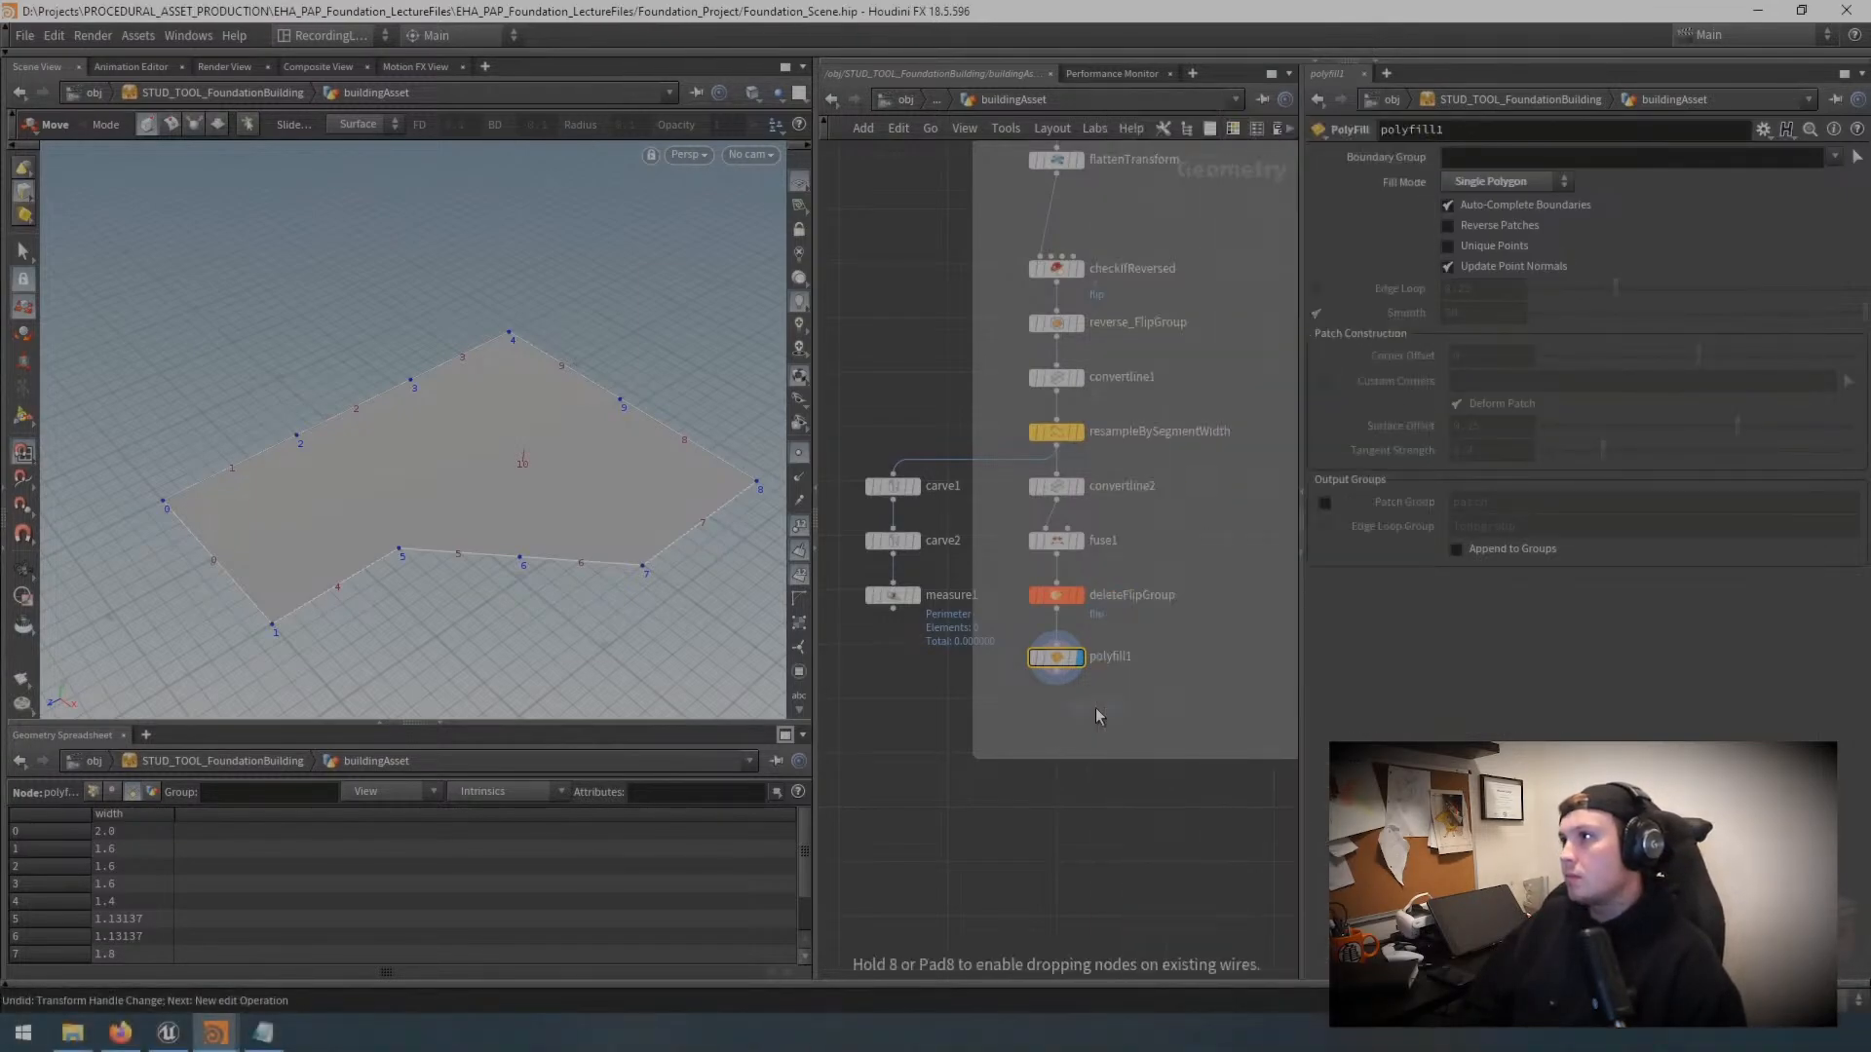
left_click(1175, 657)
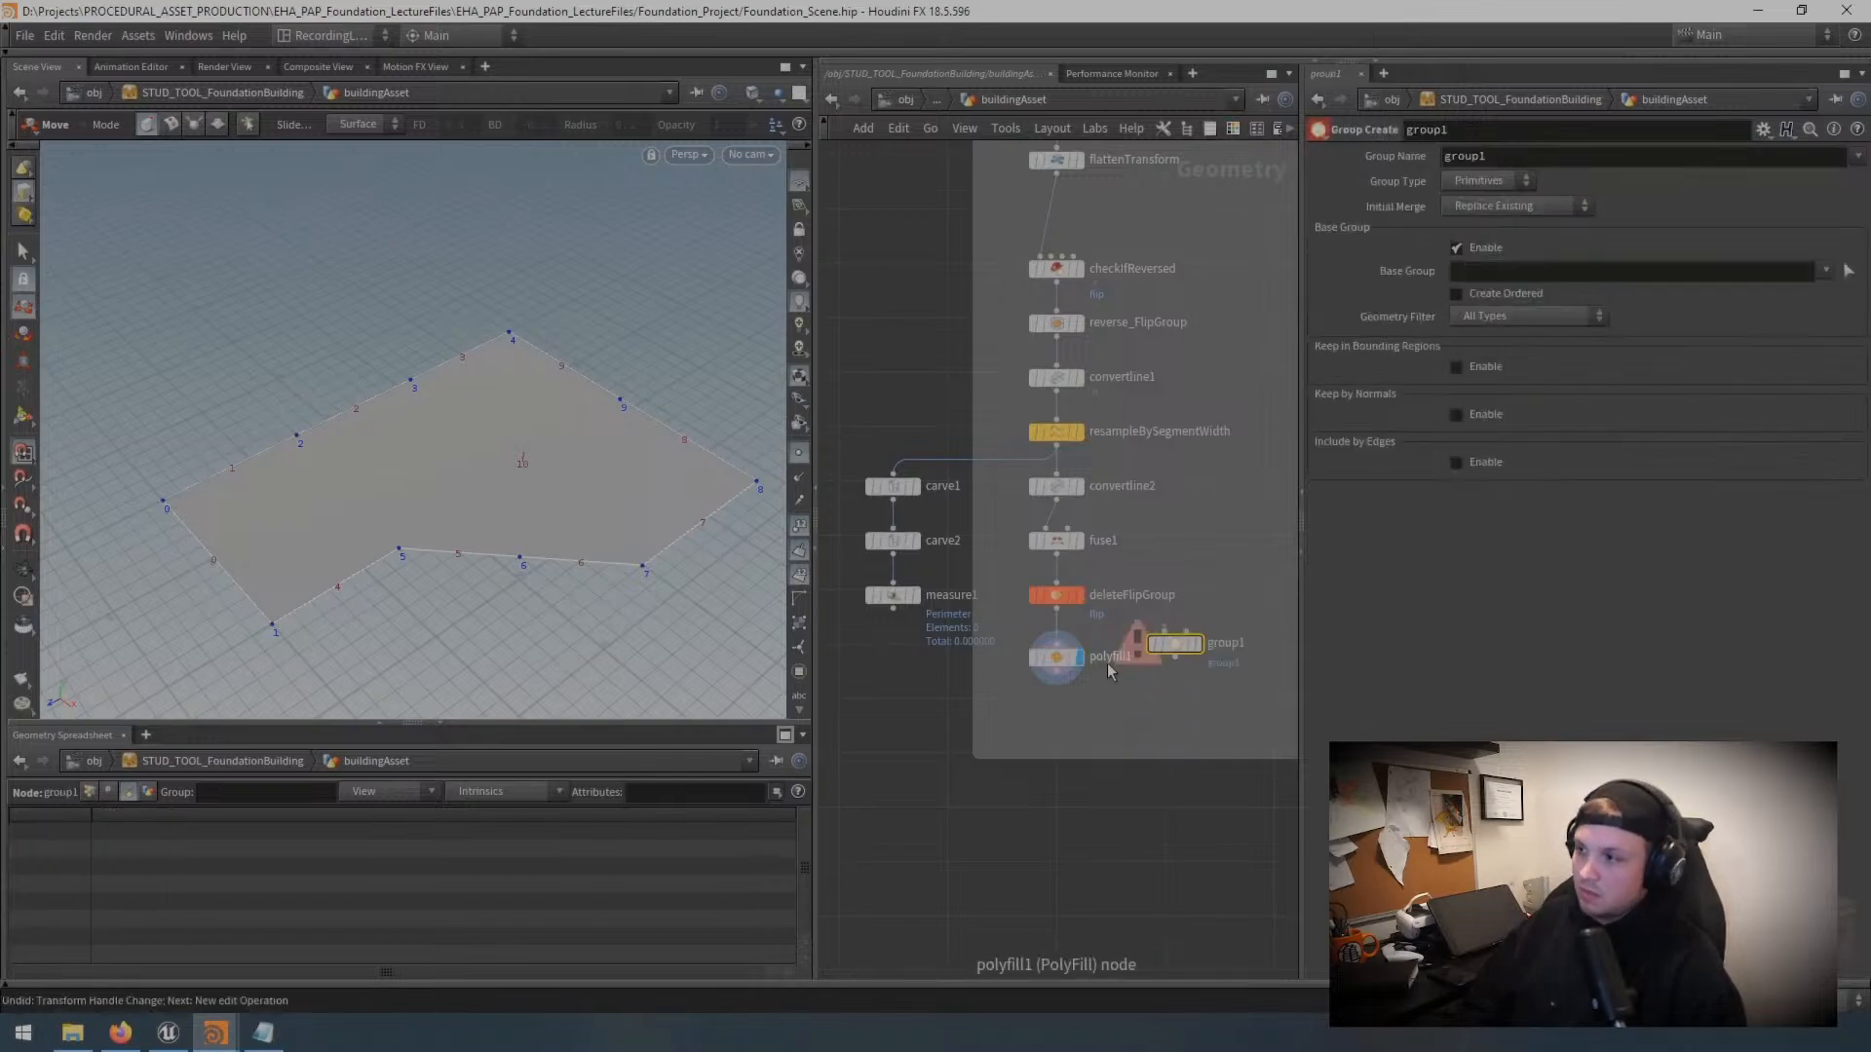
mouse_move(1057, 654)
left_mouse_down()
mouse_move(1059, 726)
mouse_move(1179, 651)
mouse_move(1059, 669)
left_mouse_up()
left_click(1100, 662)
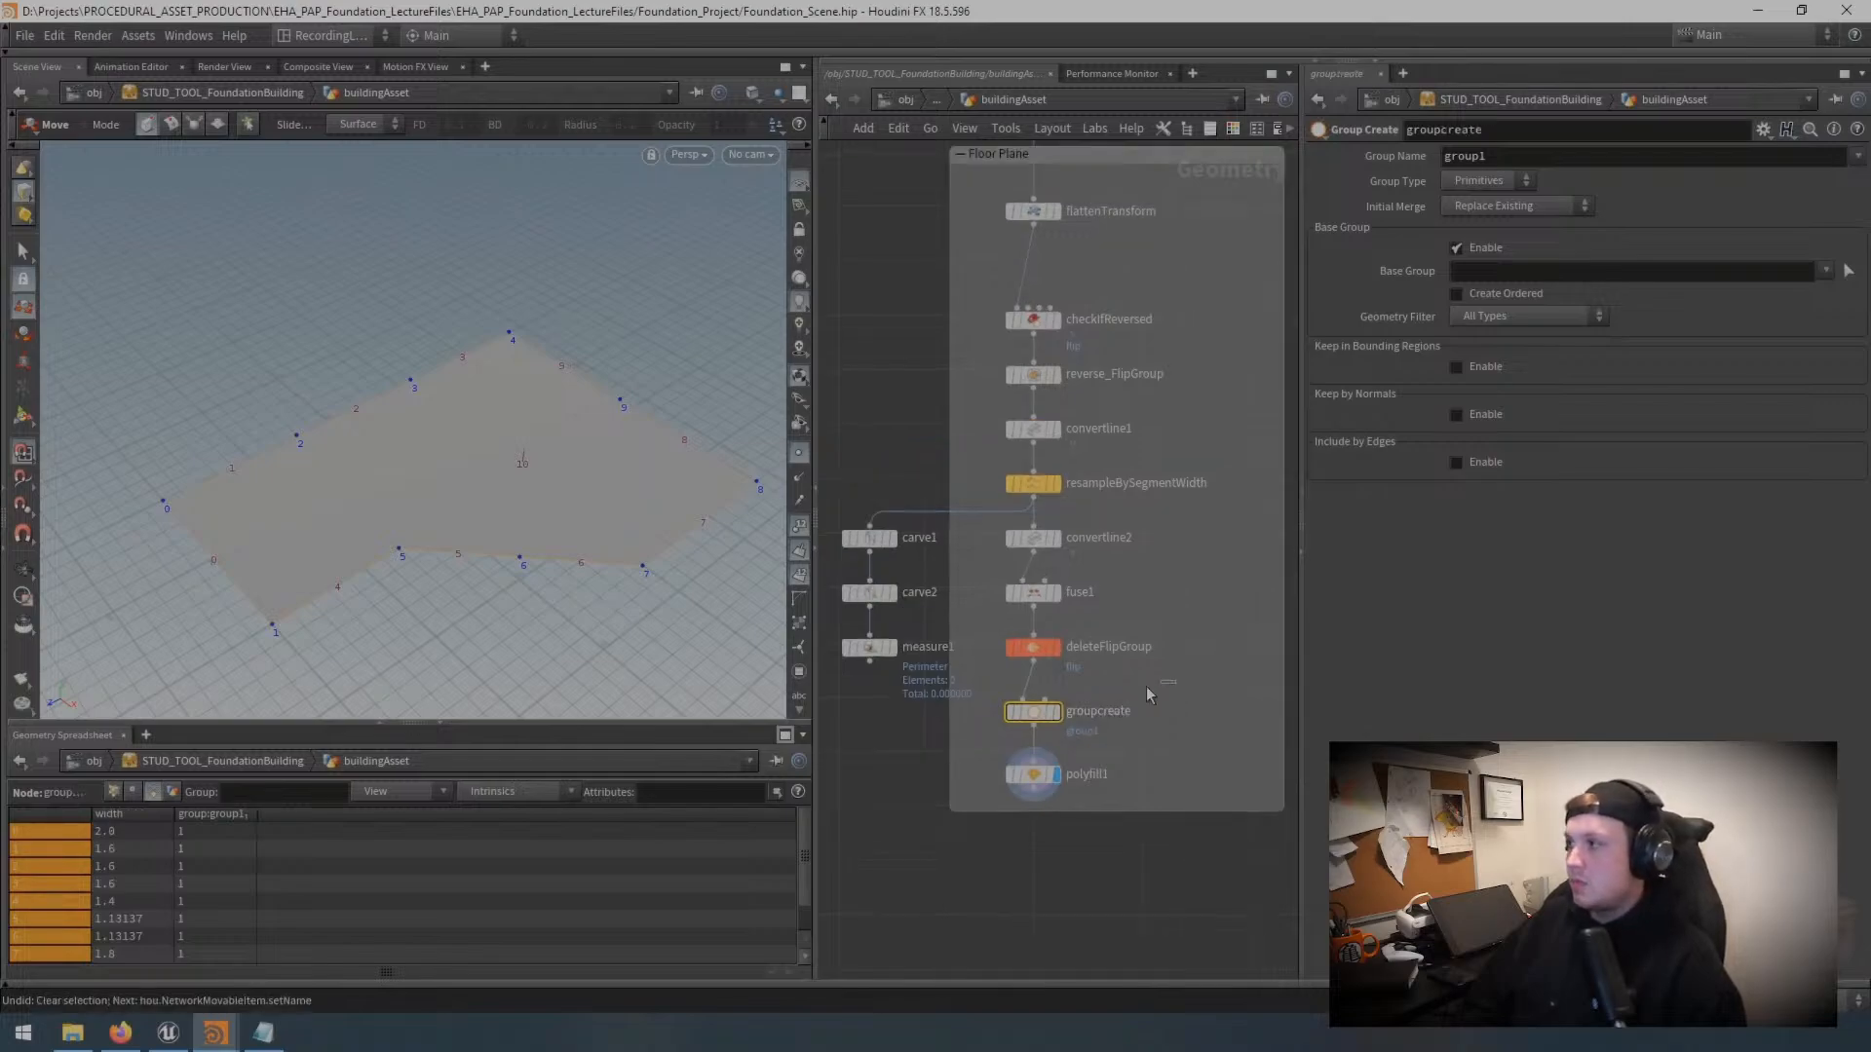
Step: Rename the Group Create node to edgeGroup and set its group name to edge
double_click(1111, 711)
left_click_drag(1199, 710, 897, 693)
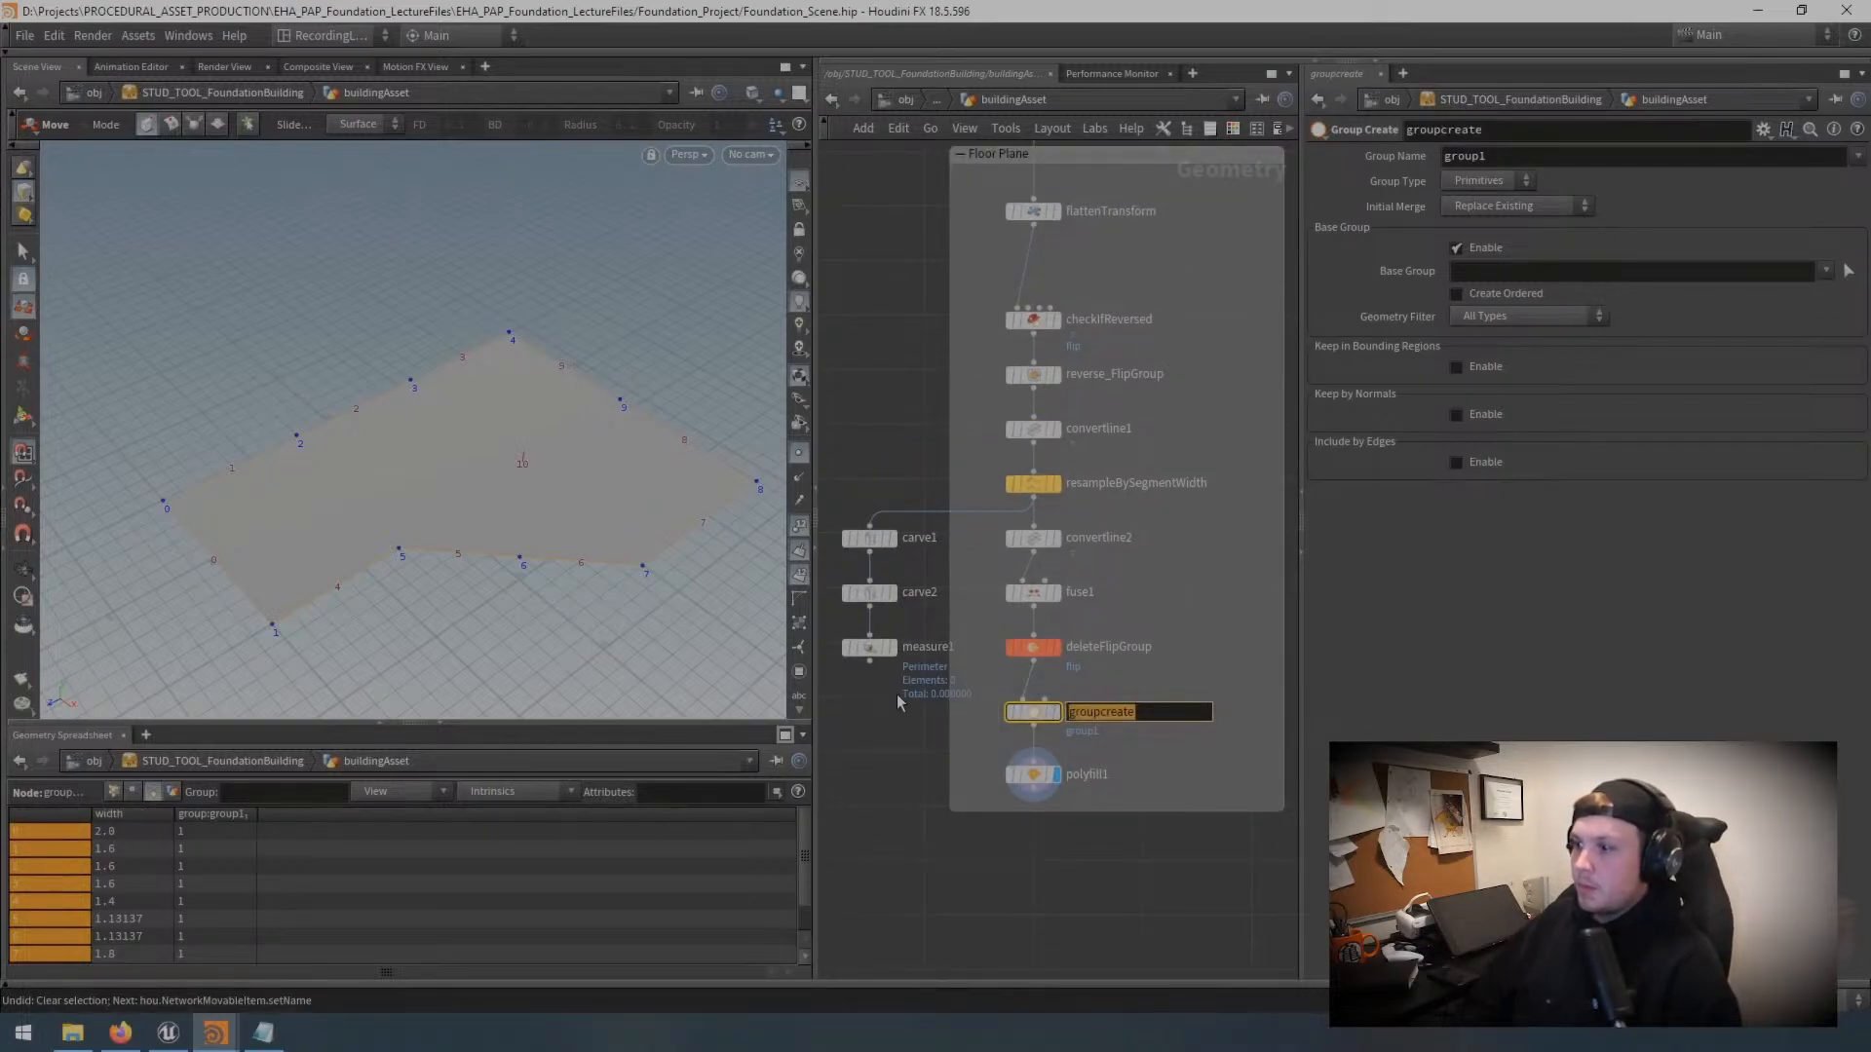
type("edgeGroup")
key("Return")
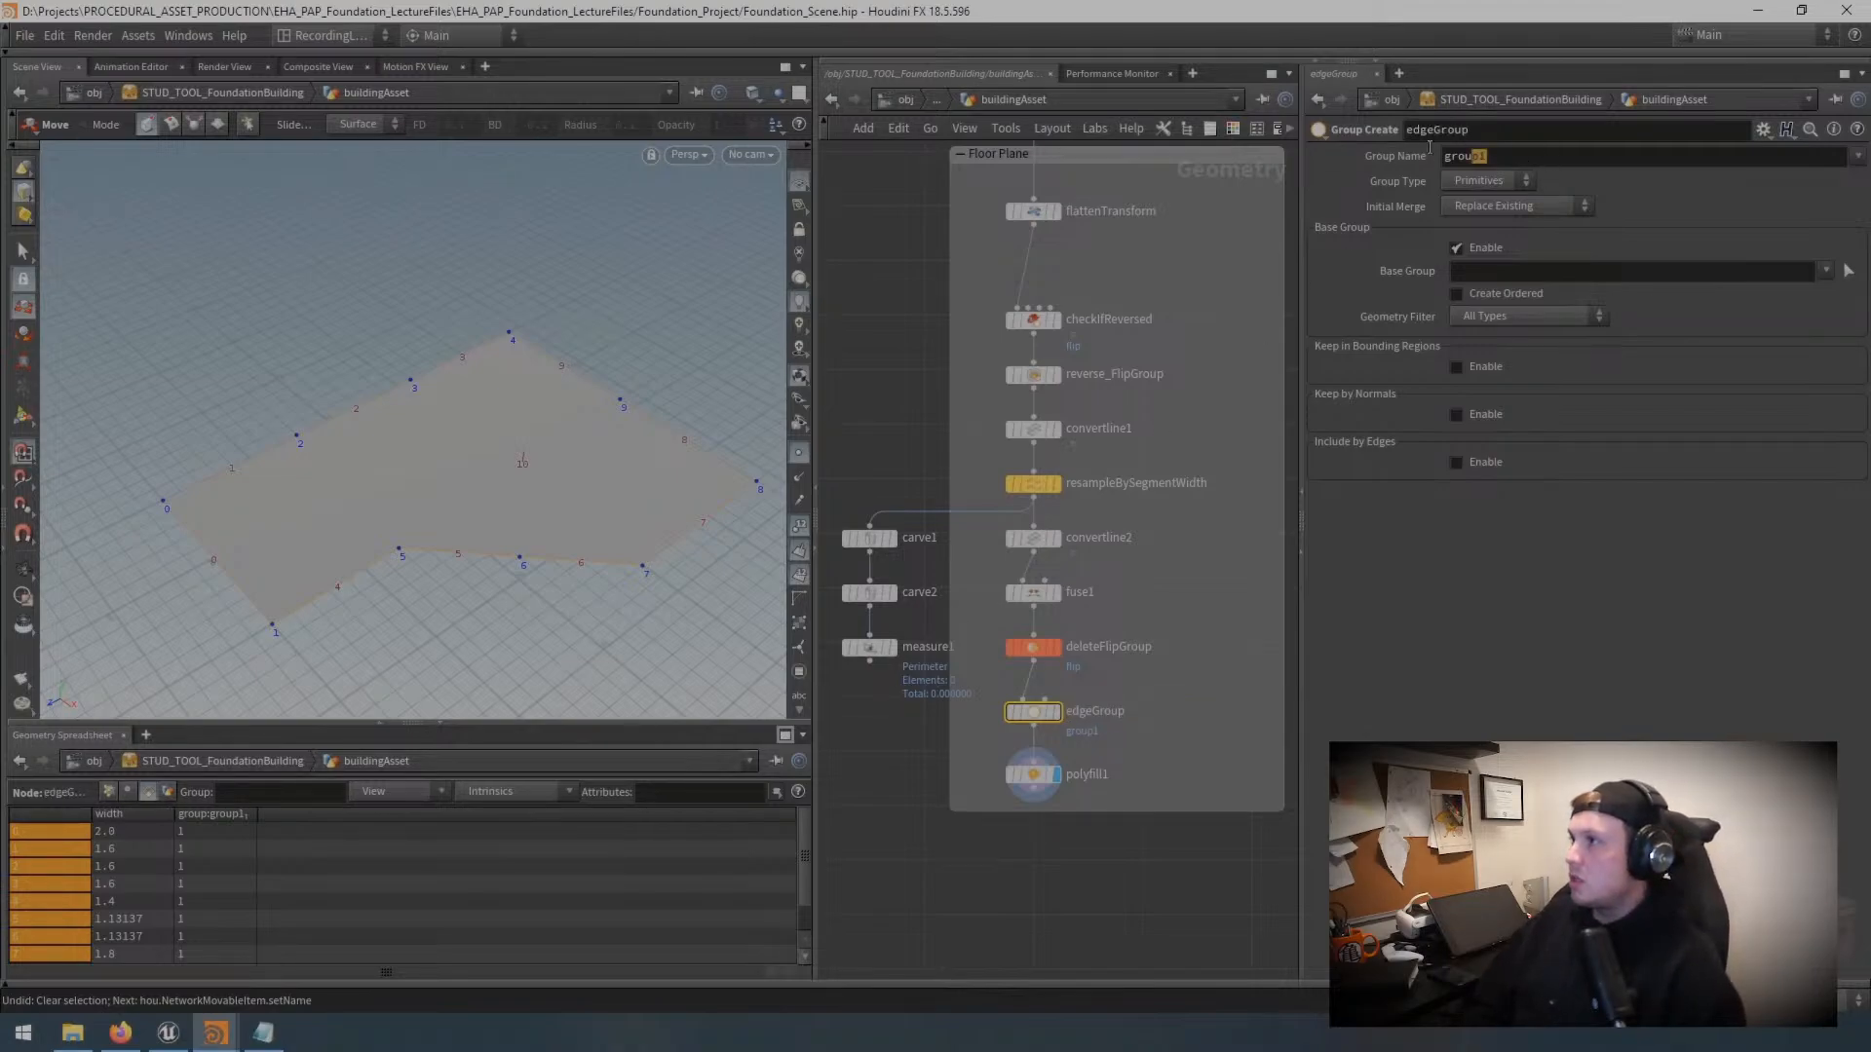
left_click_drag(1429, 146, 1387, 156)
type("edge")
key("Return")
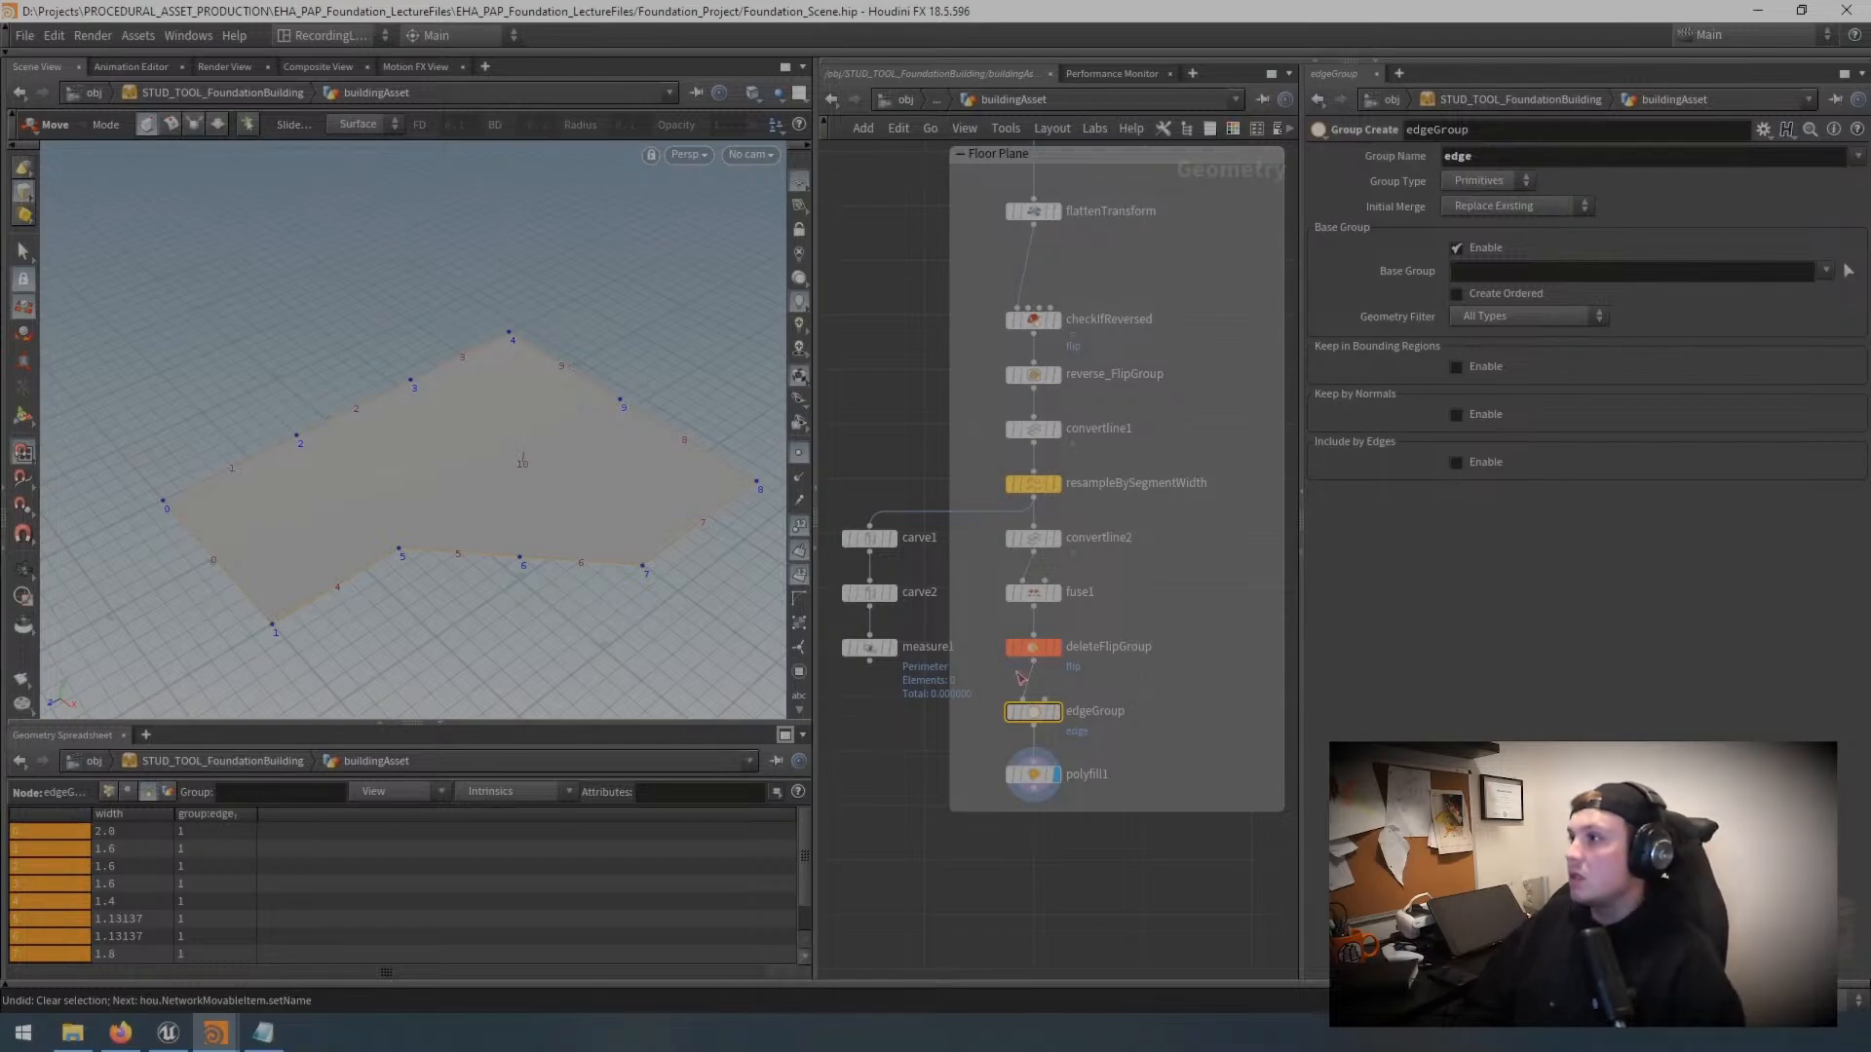
Step: Show the viewport's primitive group list and check the edge group on edgeGroup, and on polyfill1 with that node displayed
left_click(1060, 716)
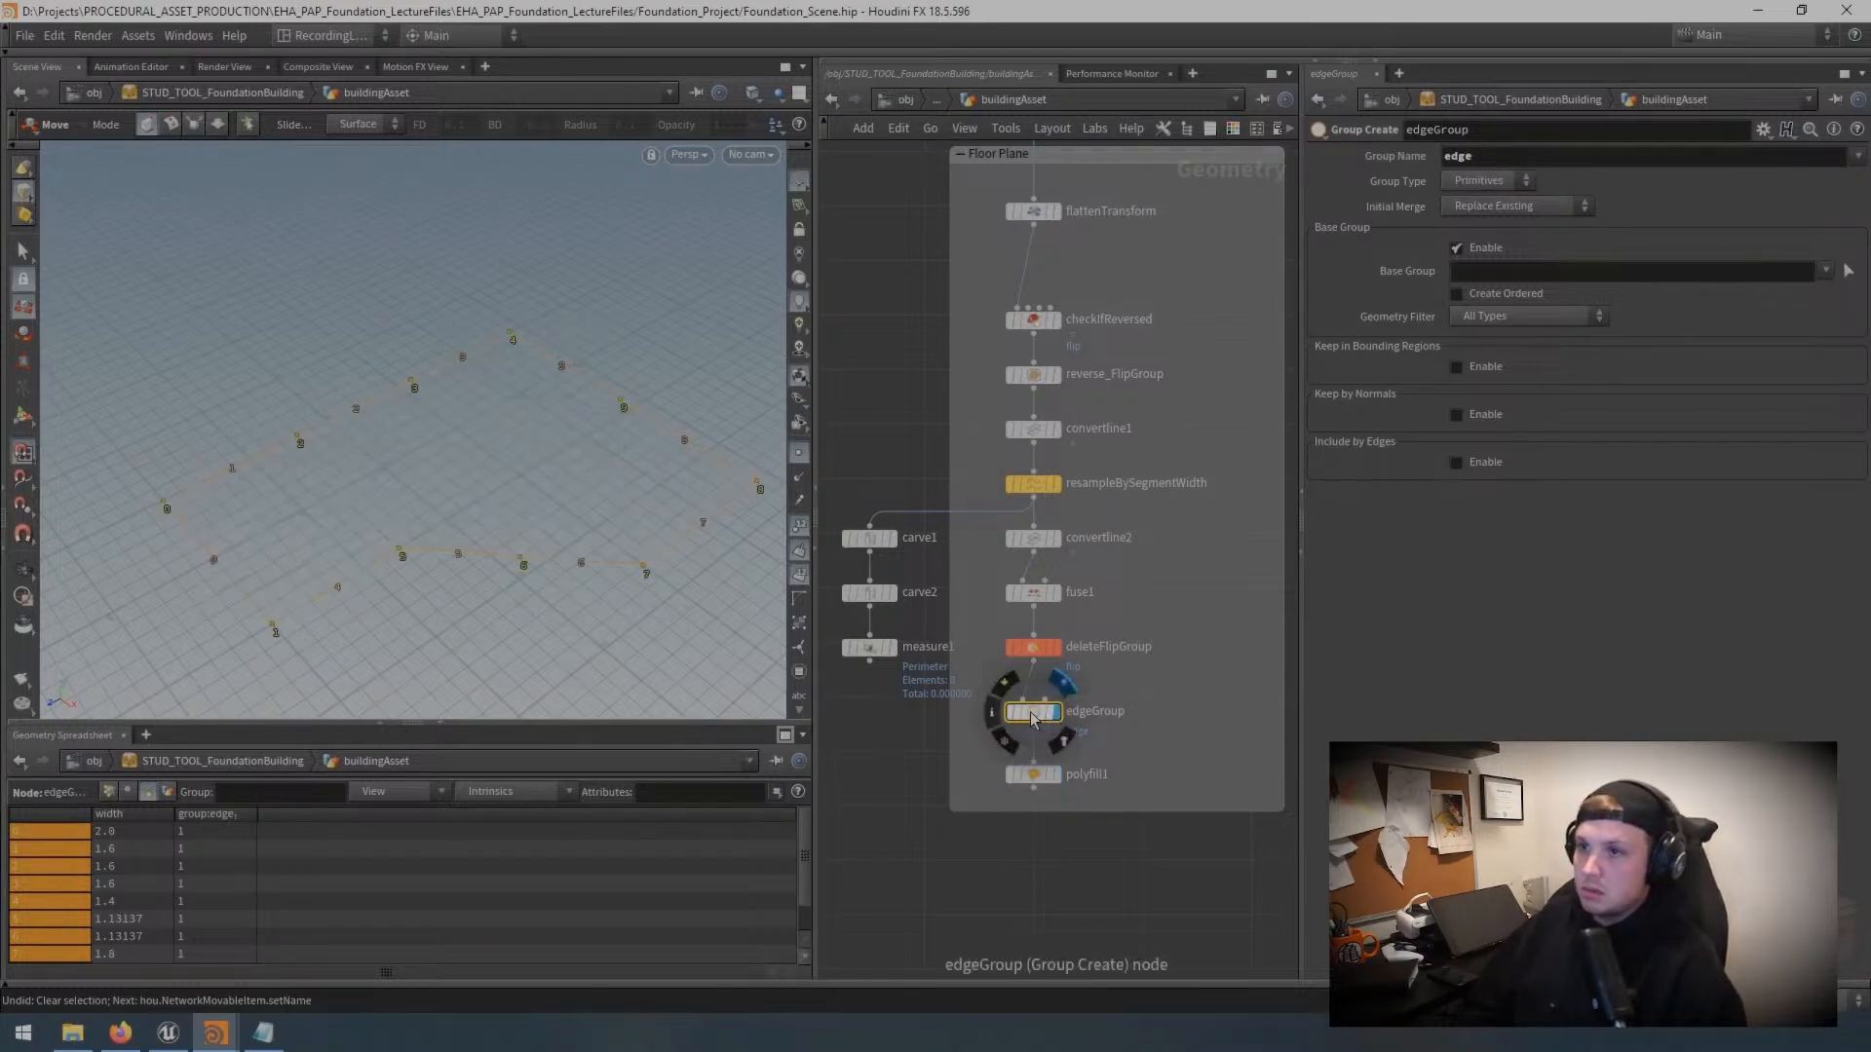
key("Tab")
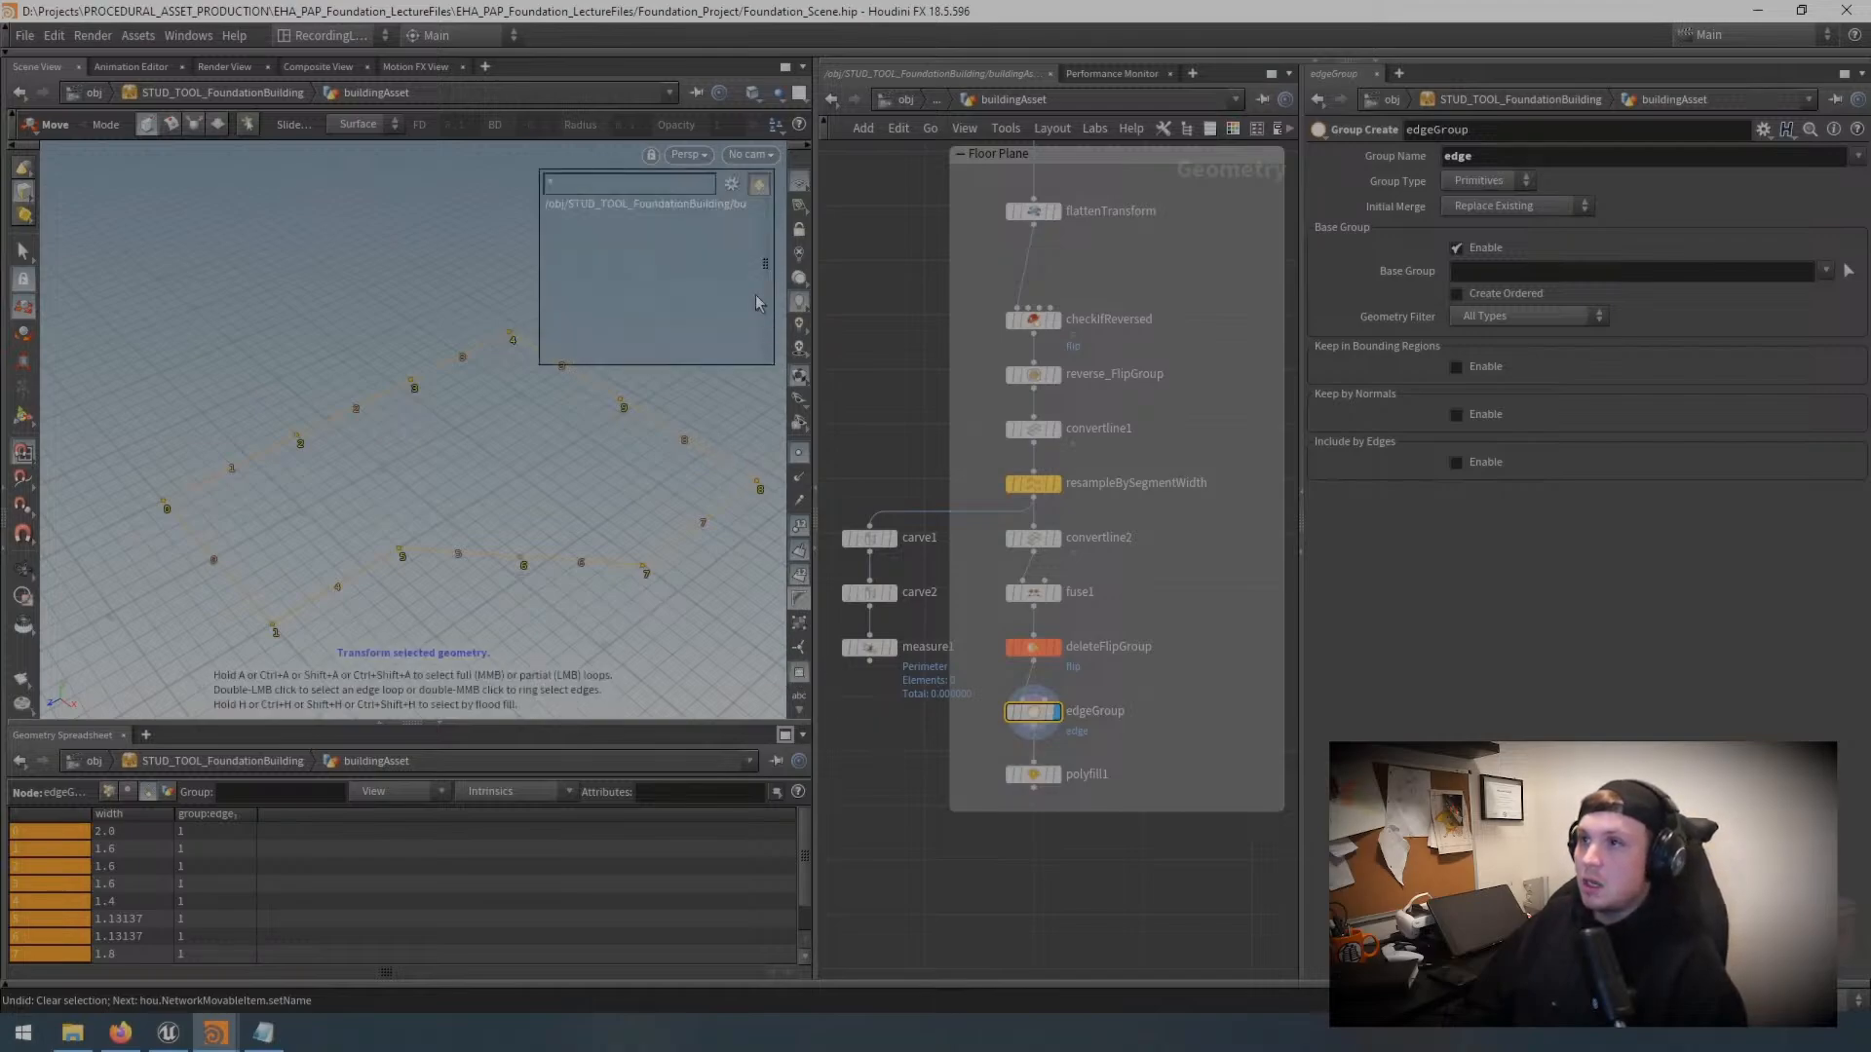
left_click(731, 184)
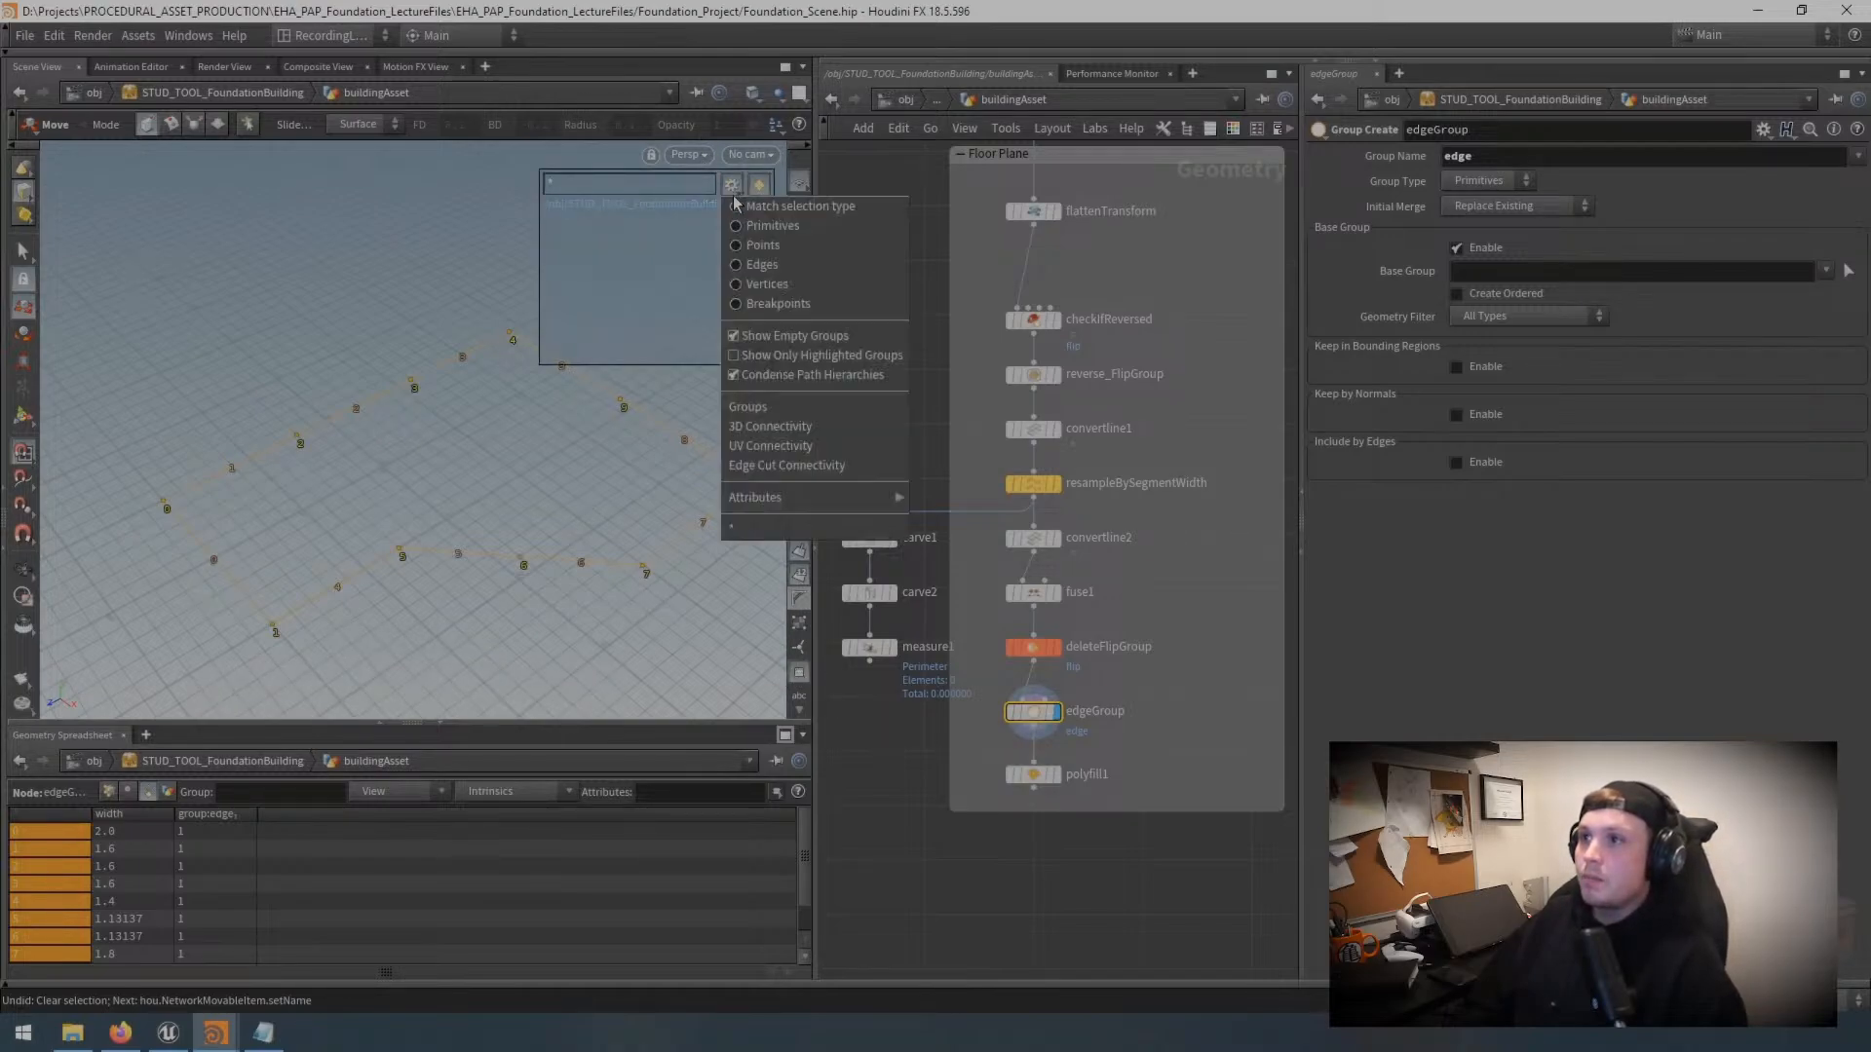
left_click(779, 226)
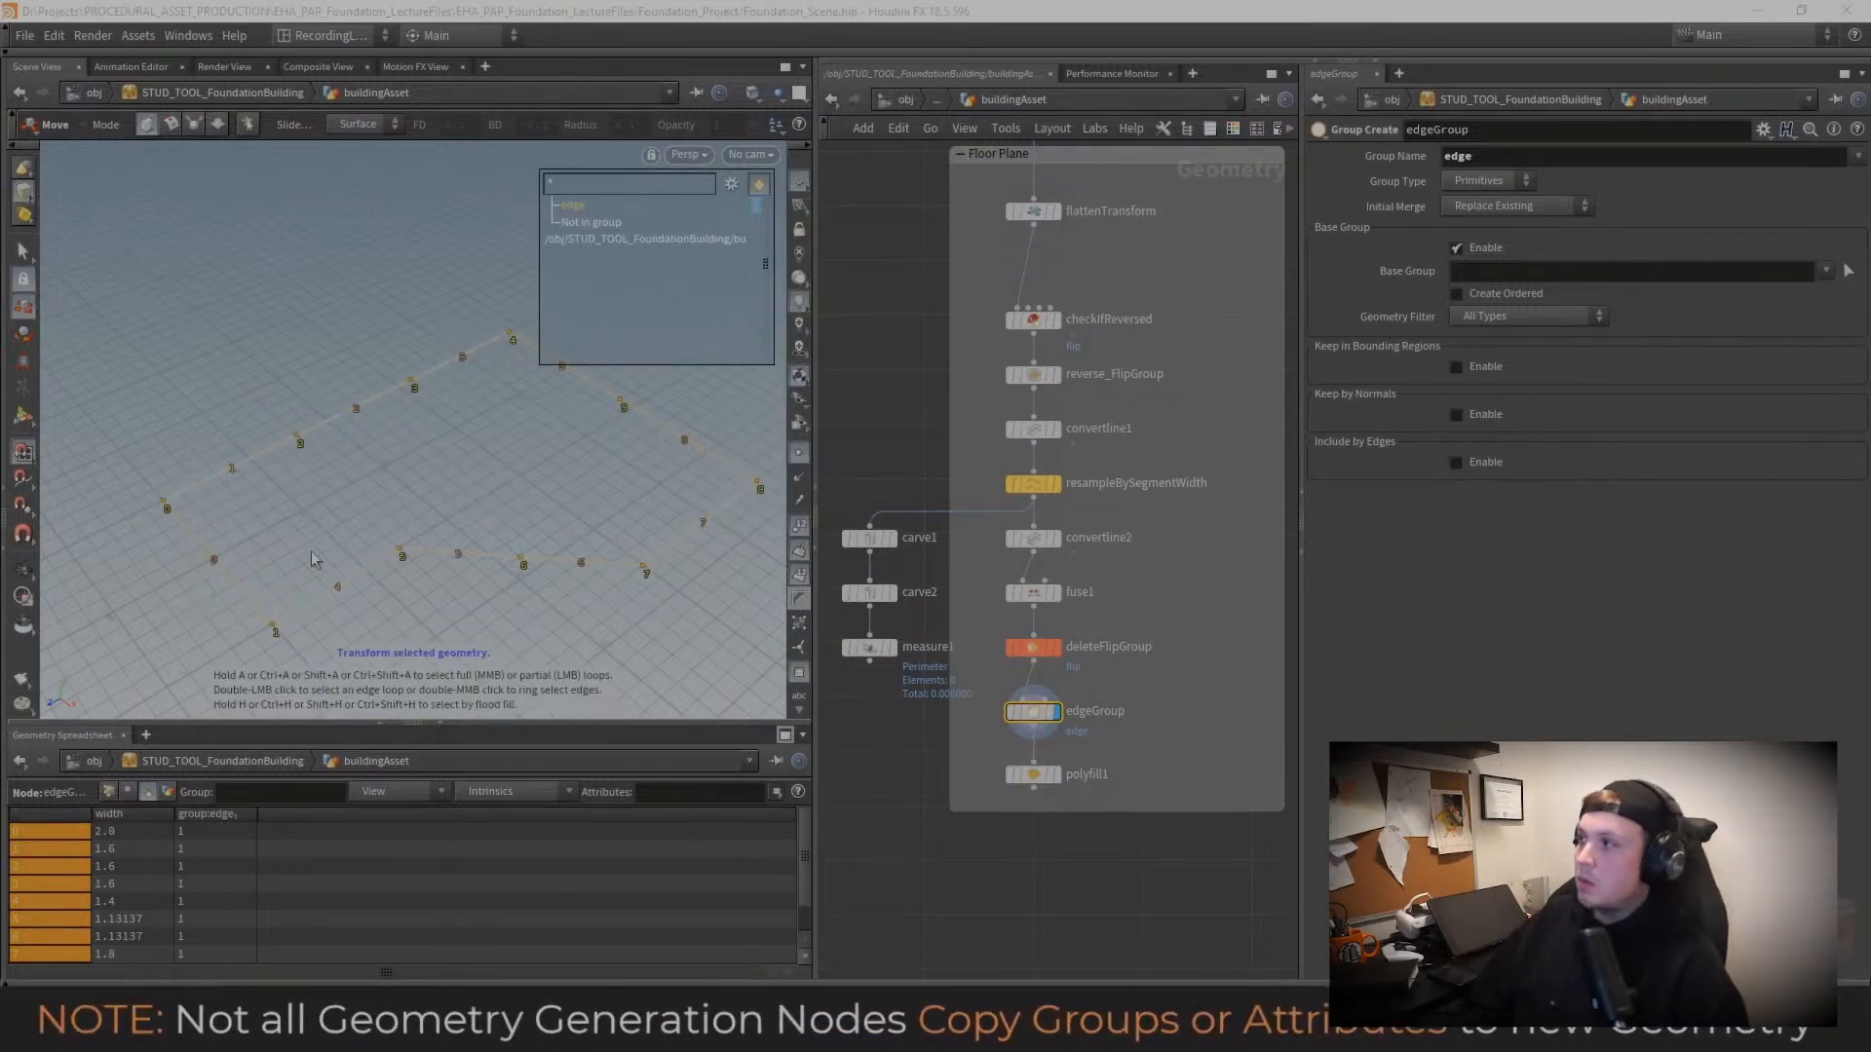
left_click(1059, 788)
left_click(1044, 778)
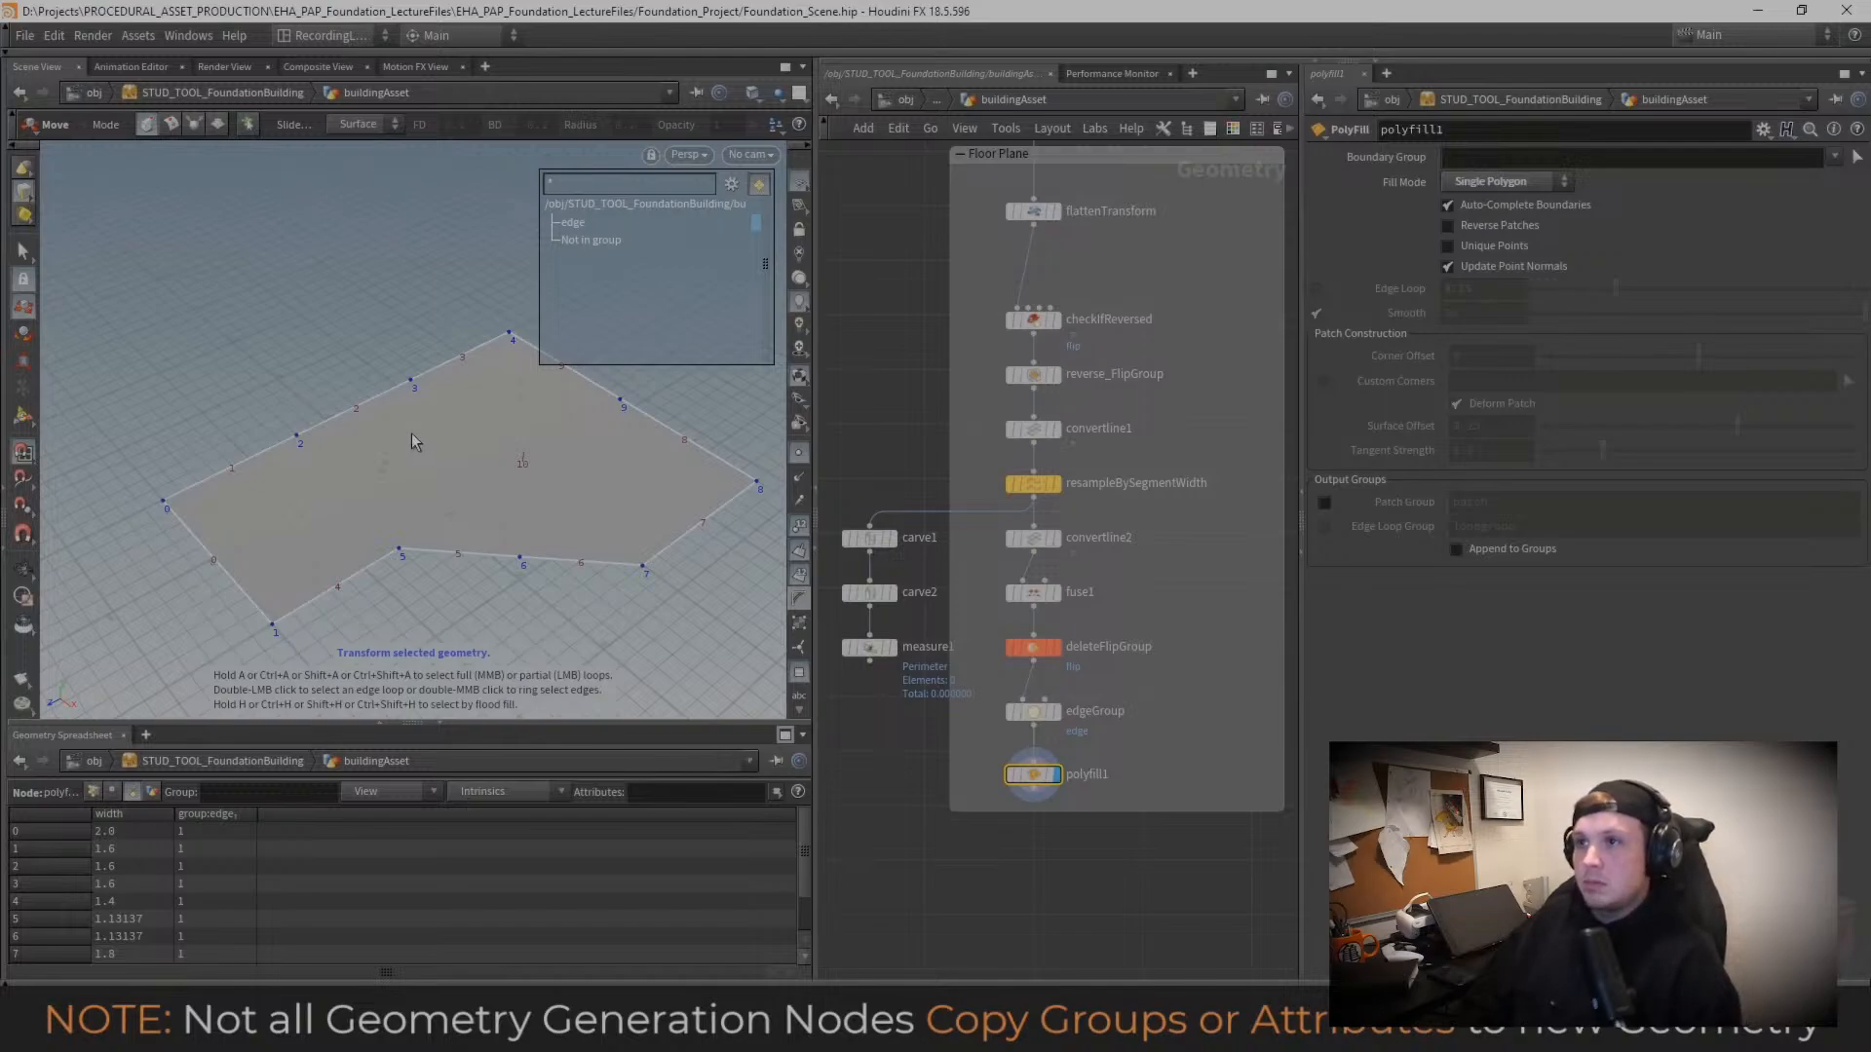
Step: Extend the Floor Plane network box slightly below polyfill1 and switch the viewport to the View tool
scroll(1208, 782, "down", 3)
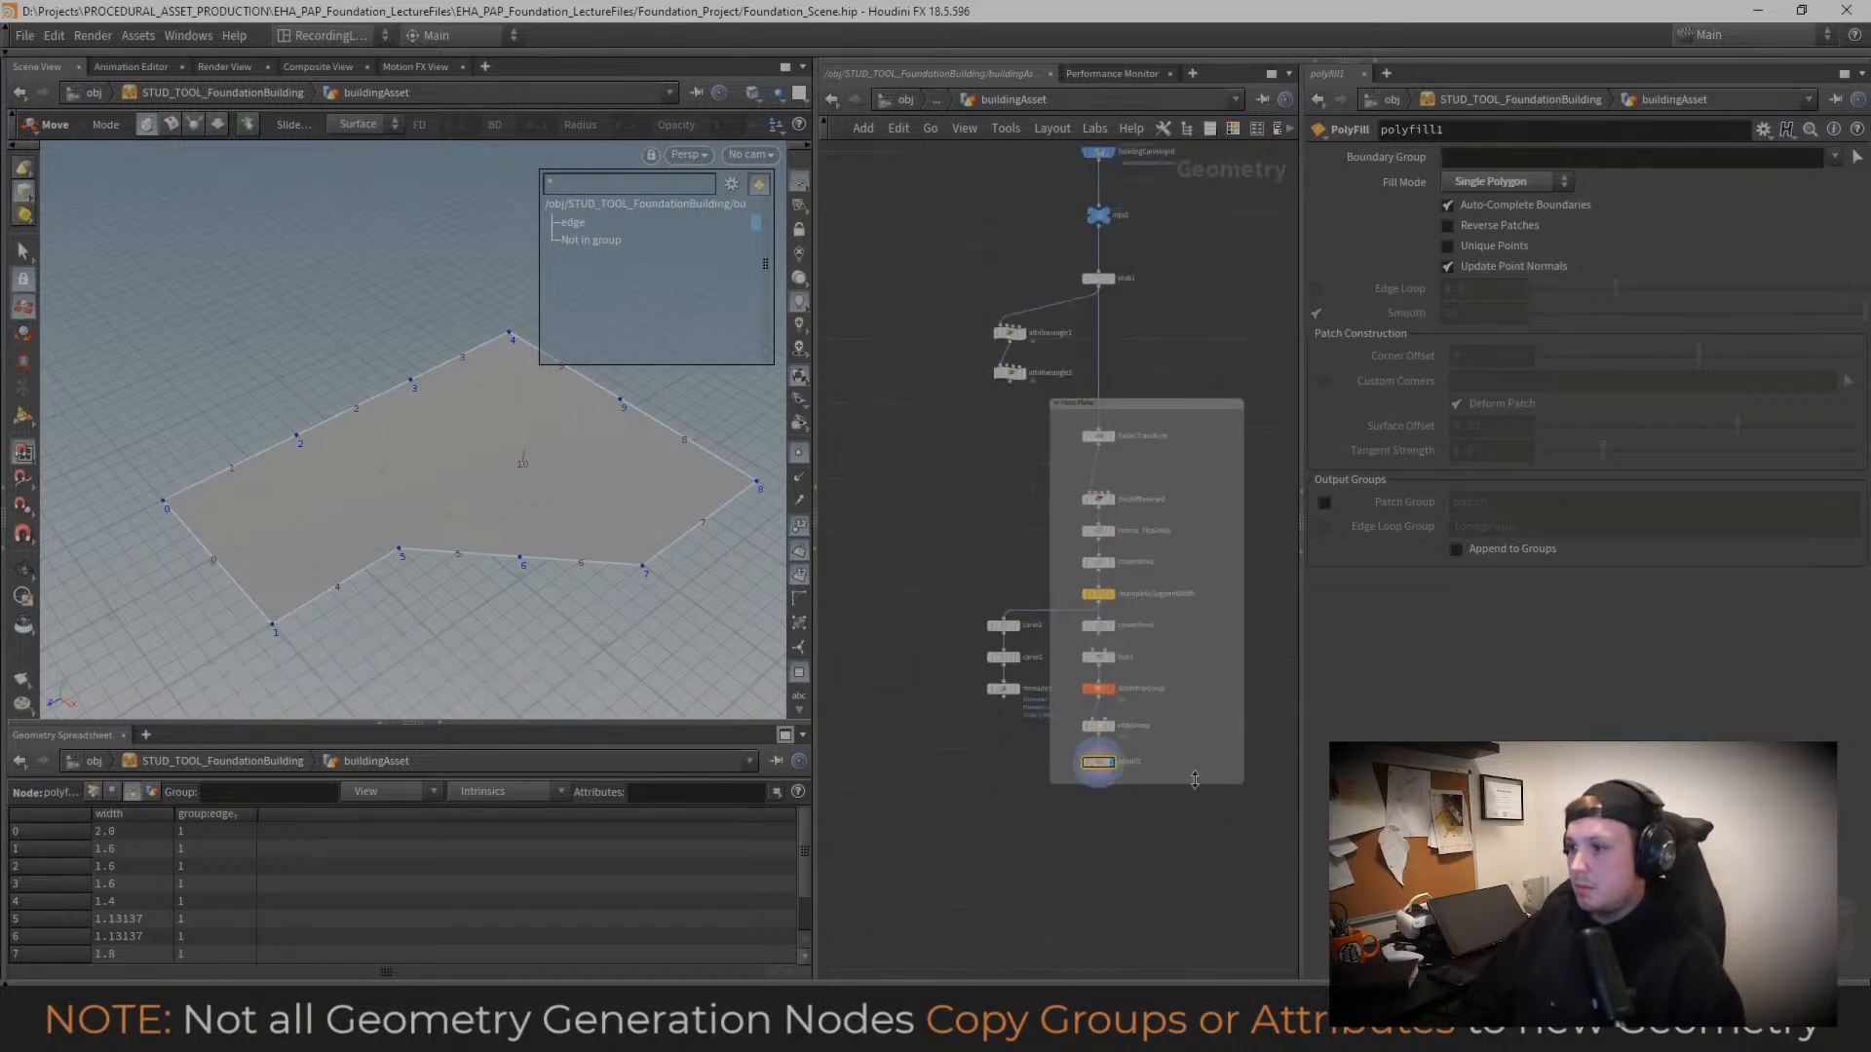
left_click_drag(1173, 785, 1172, 791)
middle_click_drag(1172, 791, 1135, 780)
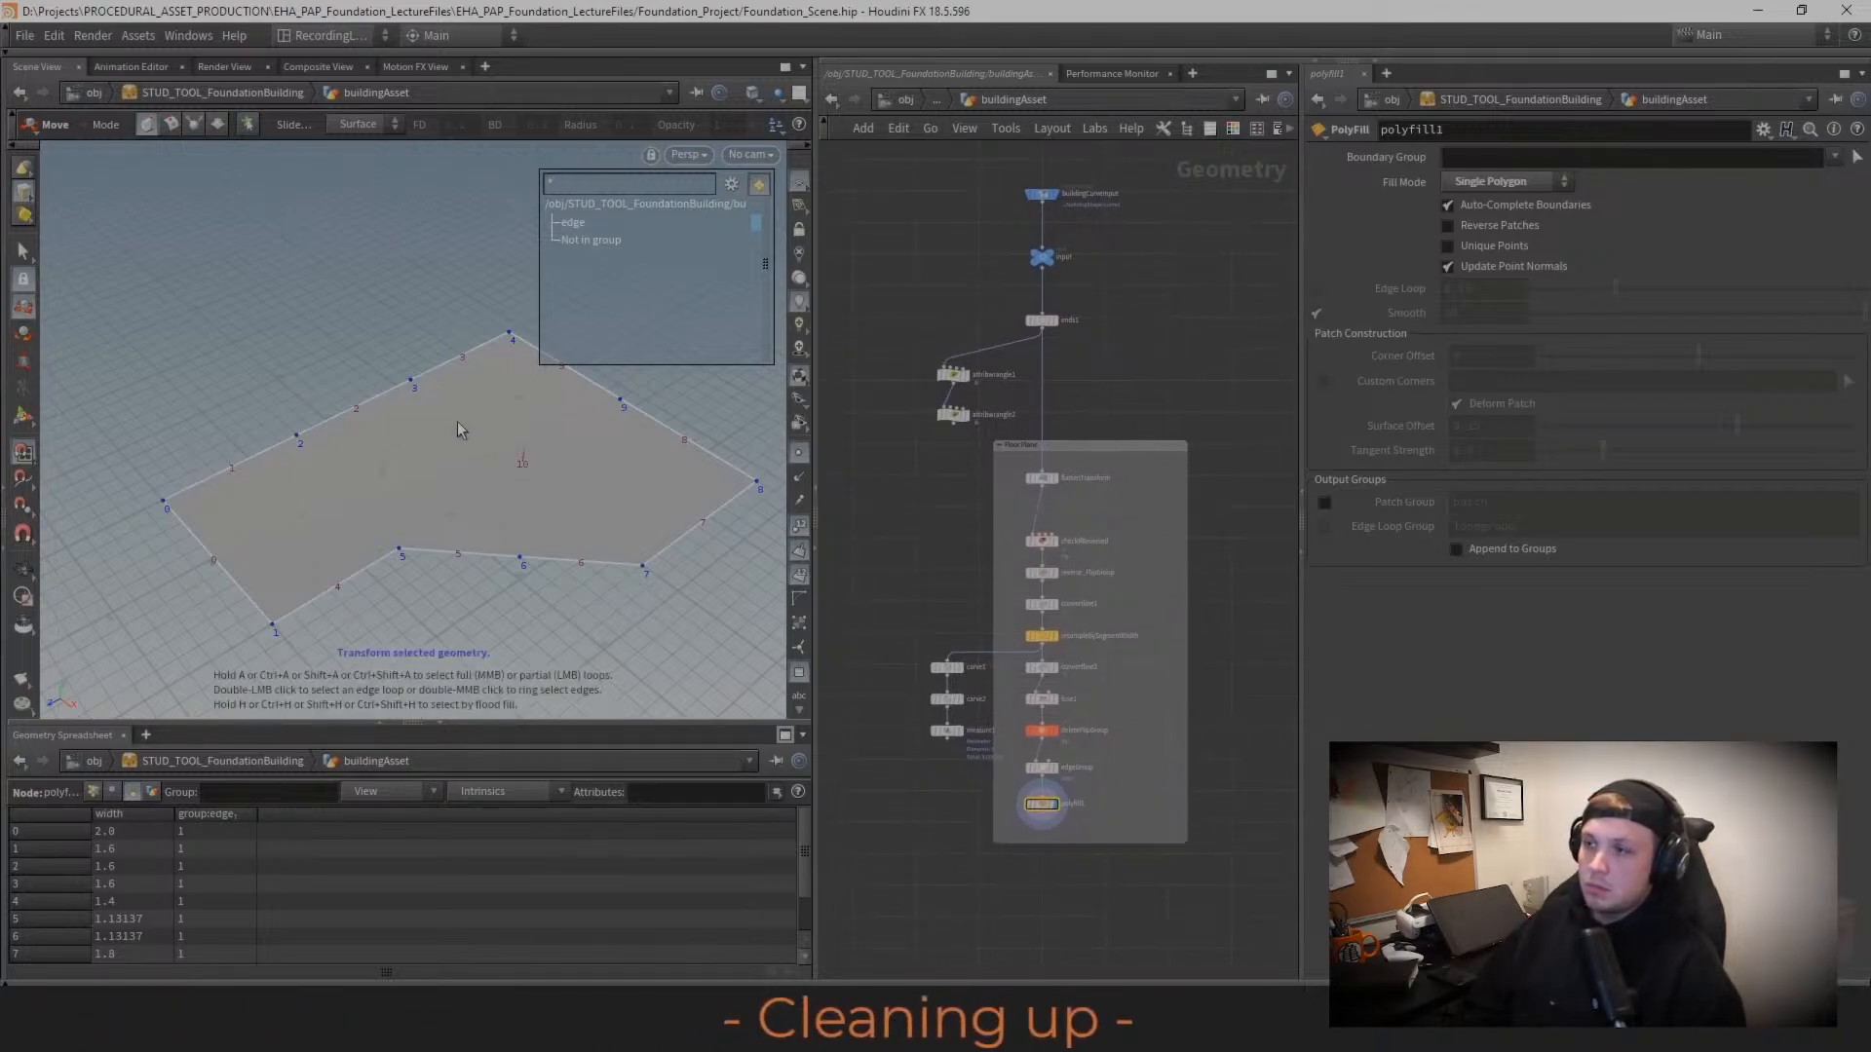
left_click(23, 569)
left_click_drag(614, 464, 586, 473)
middle_click_drag(586, 474, 509, 472)
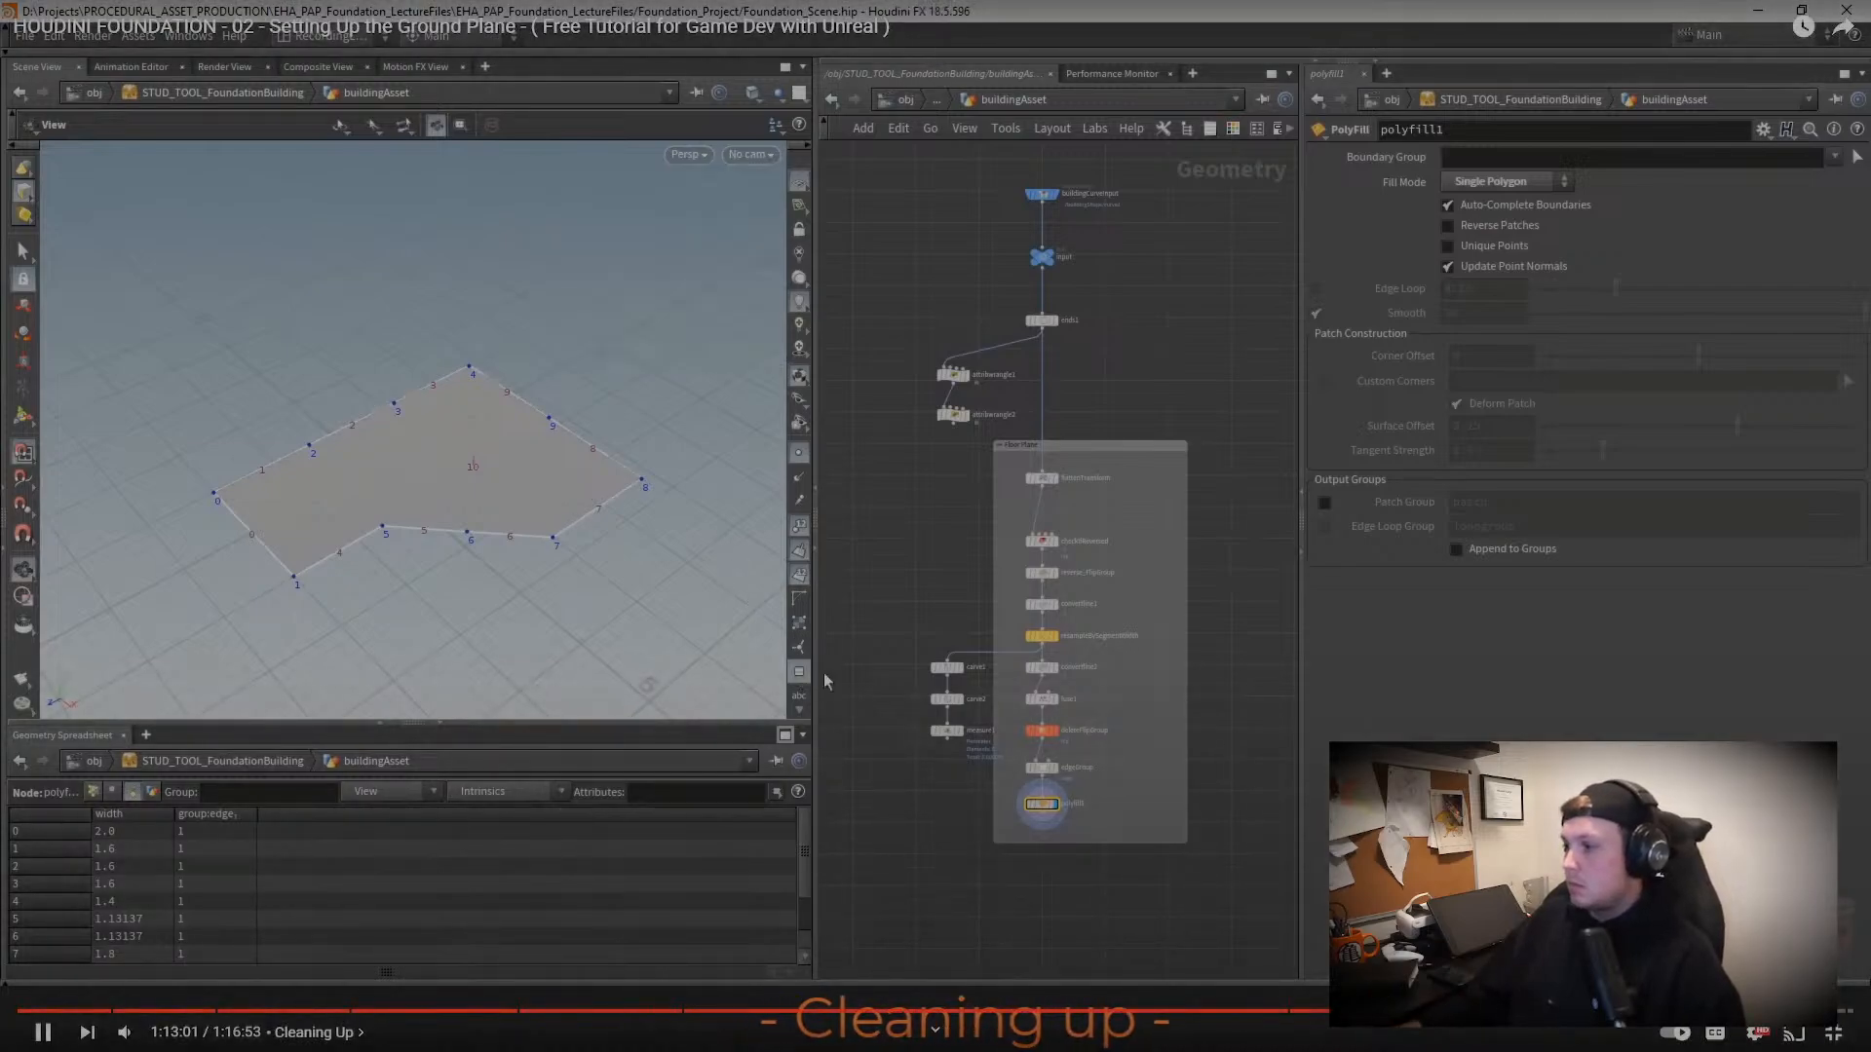
Step: Colour the convertline2 node light blue and rename it convertline_Width
scroll(1103, 710, "up", 5)
middle_click_drag(1160, 670, 1144, 674)
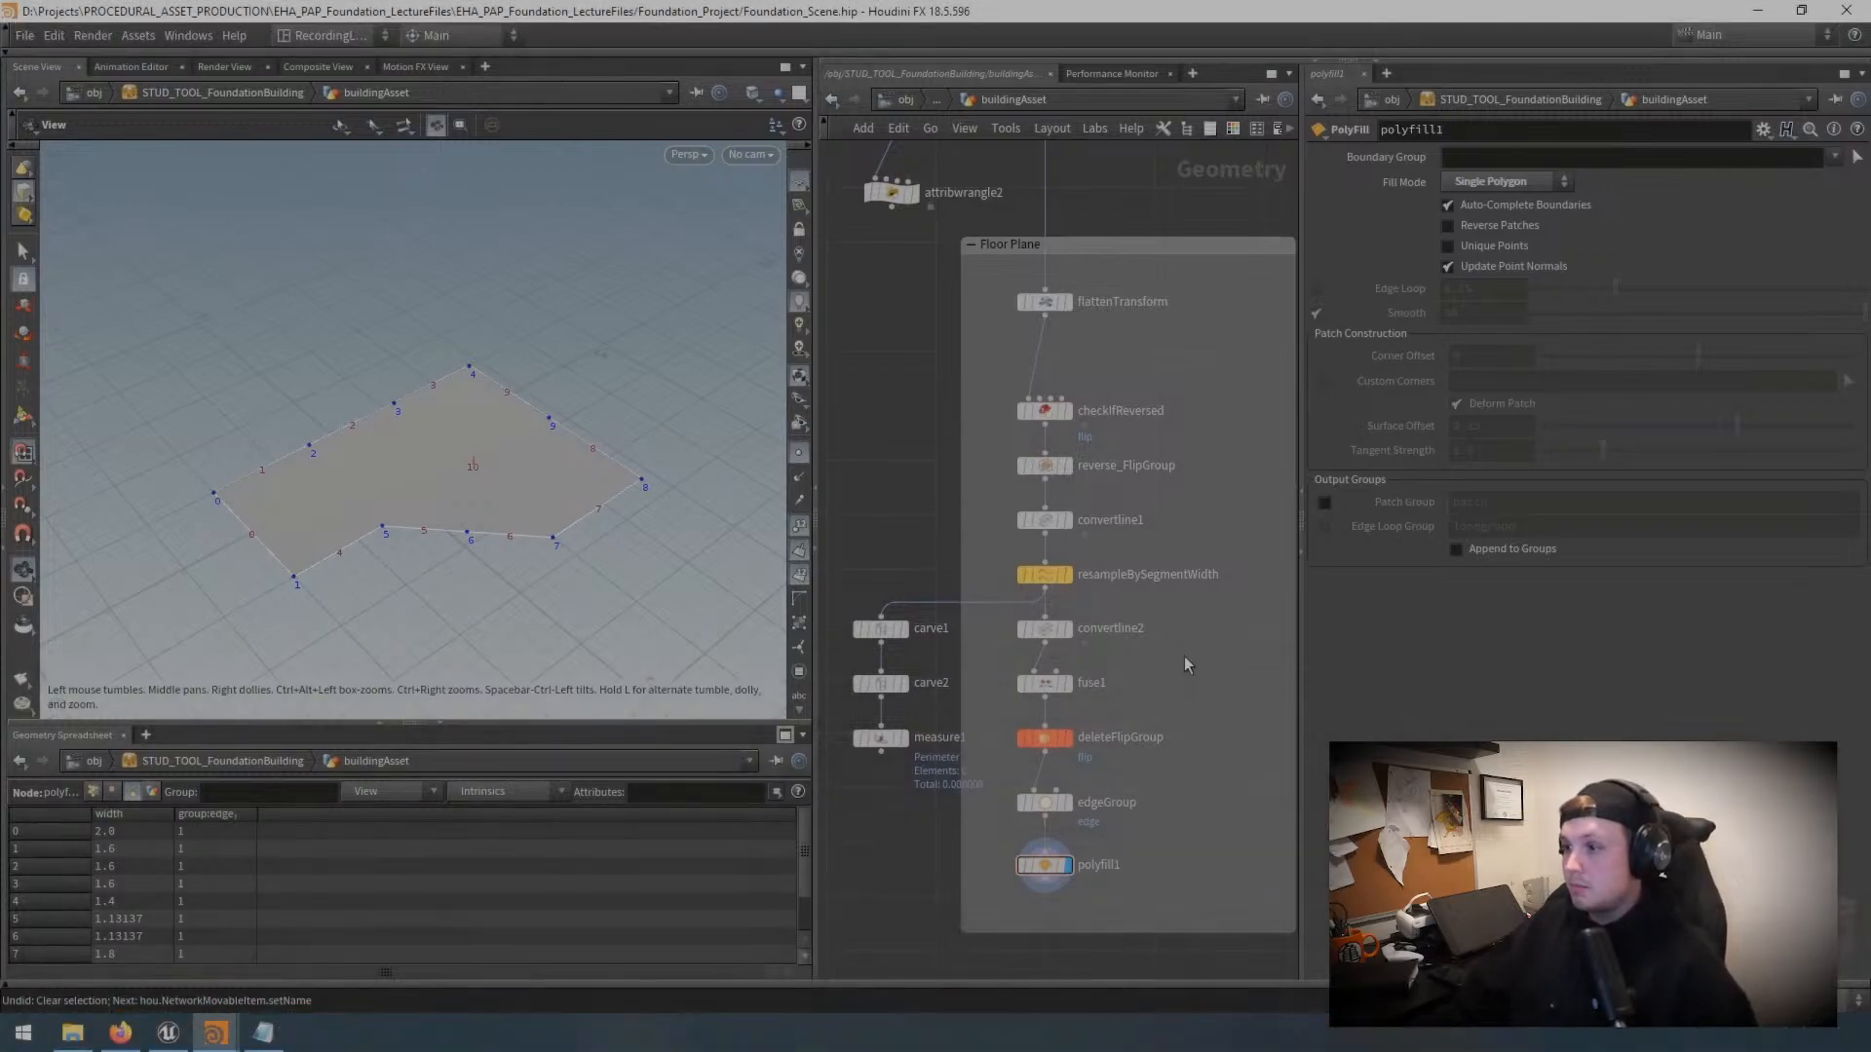
left_click_drag(1183, 612, 999, 652)
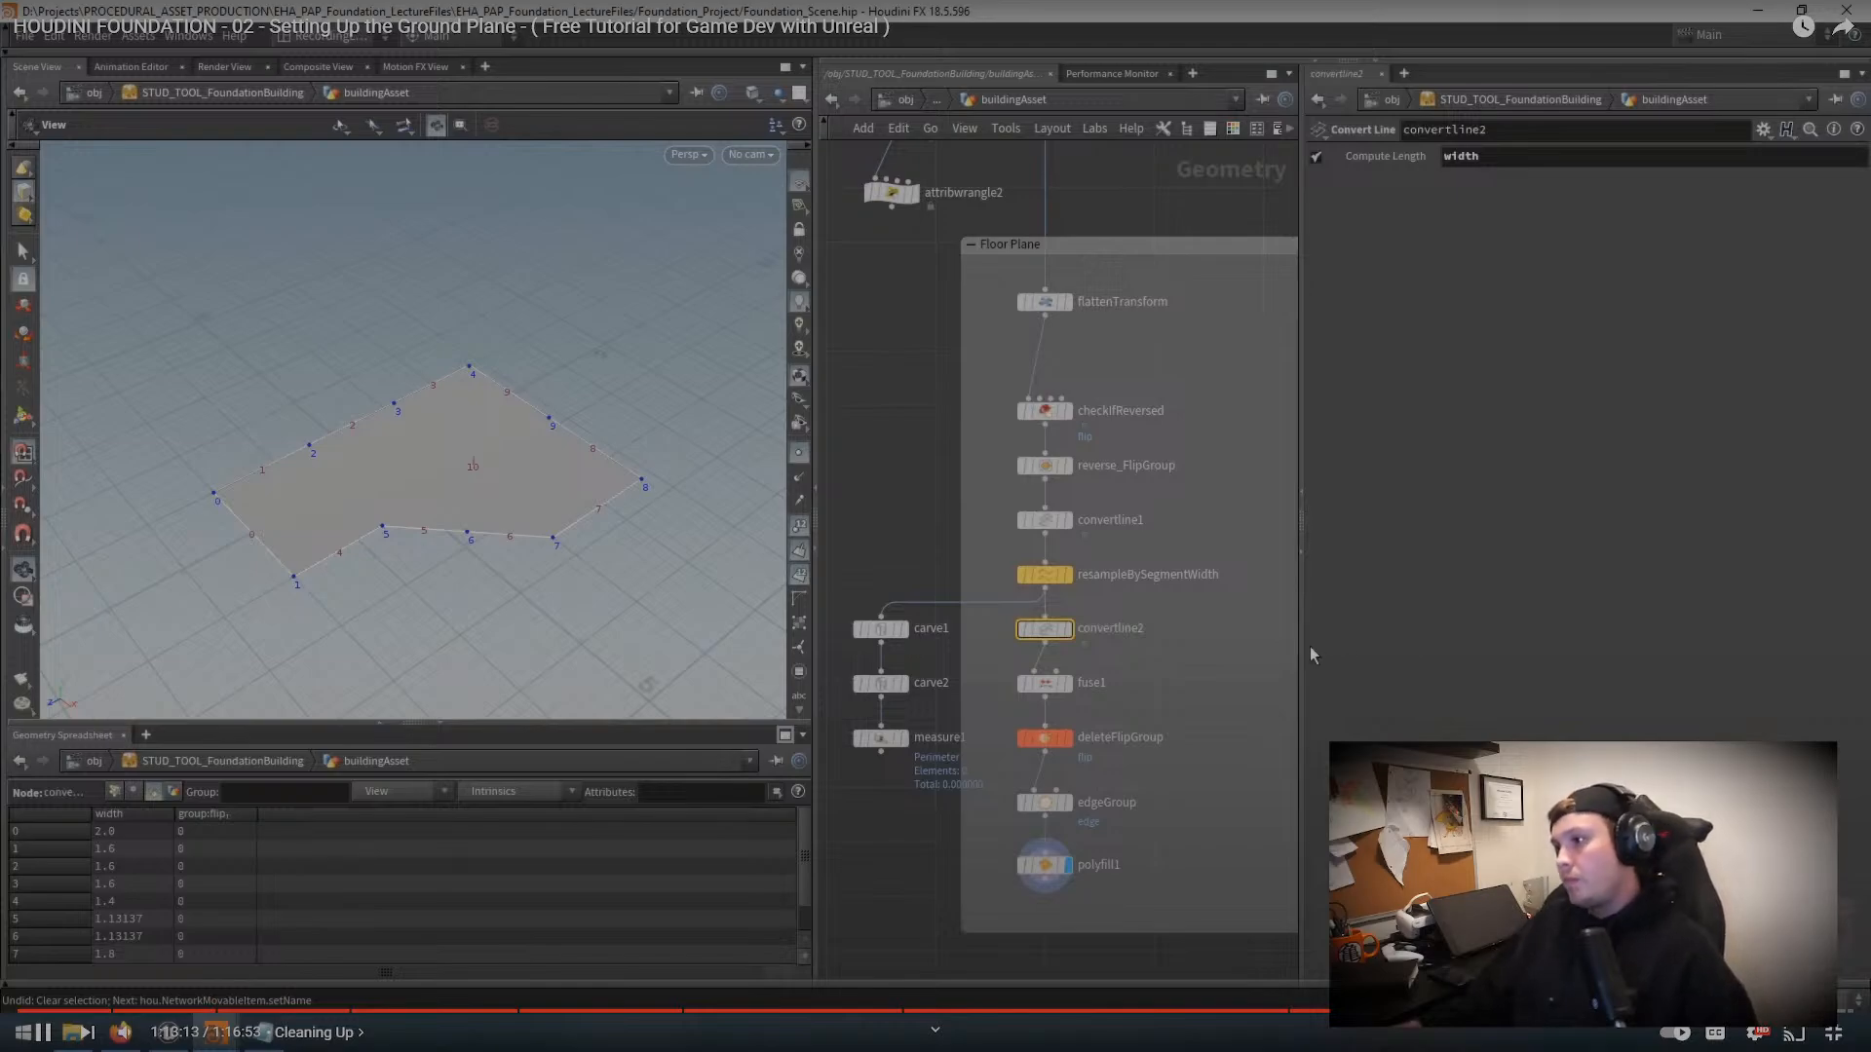
left_click_drag(1303, 641, 1379, 645)
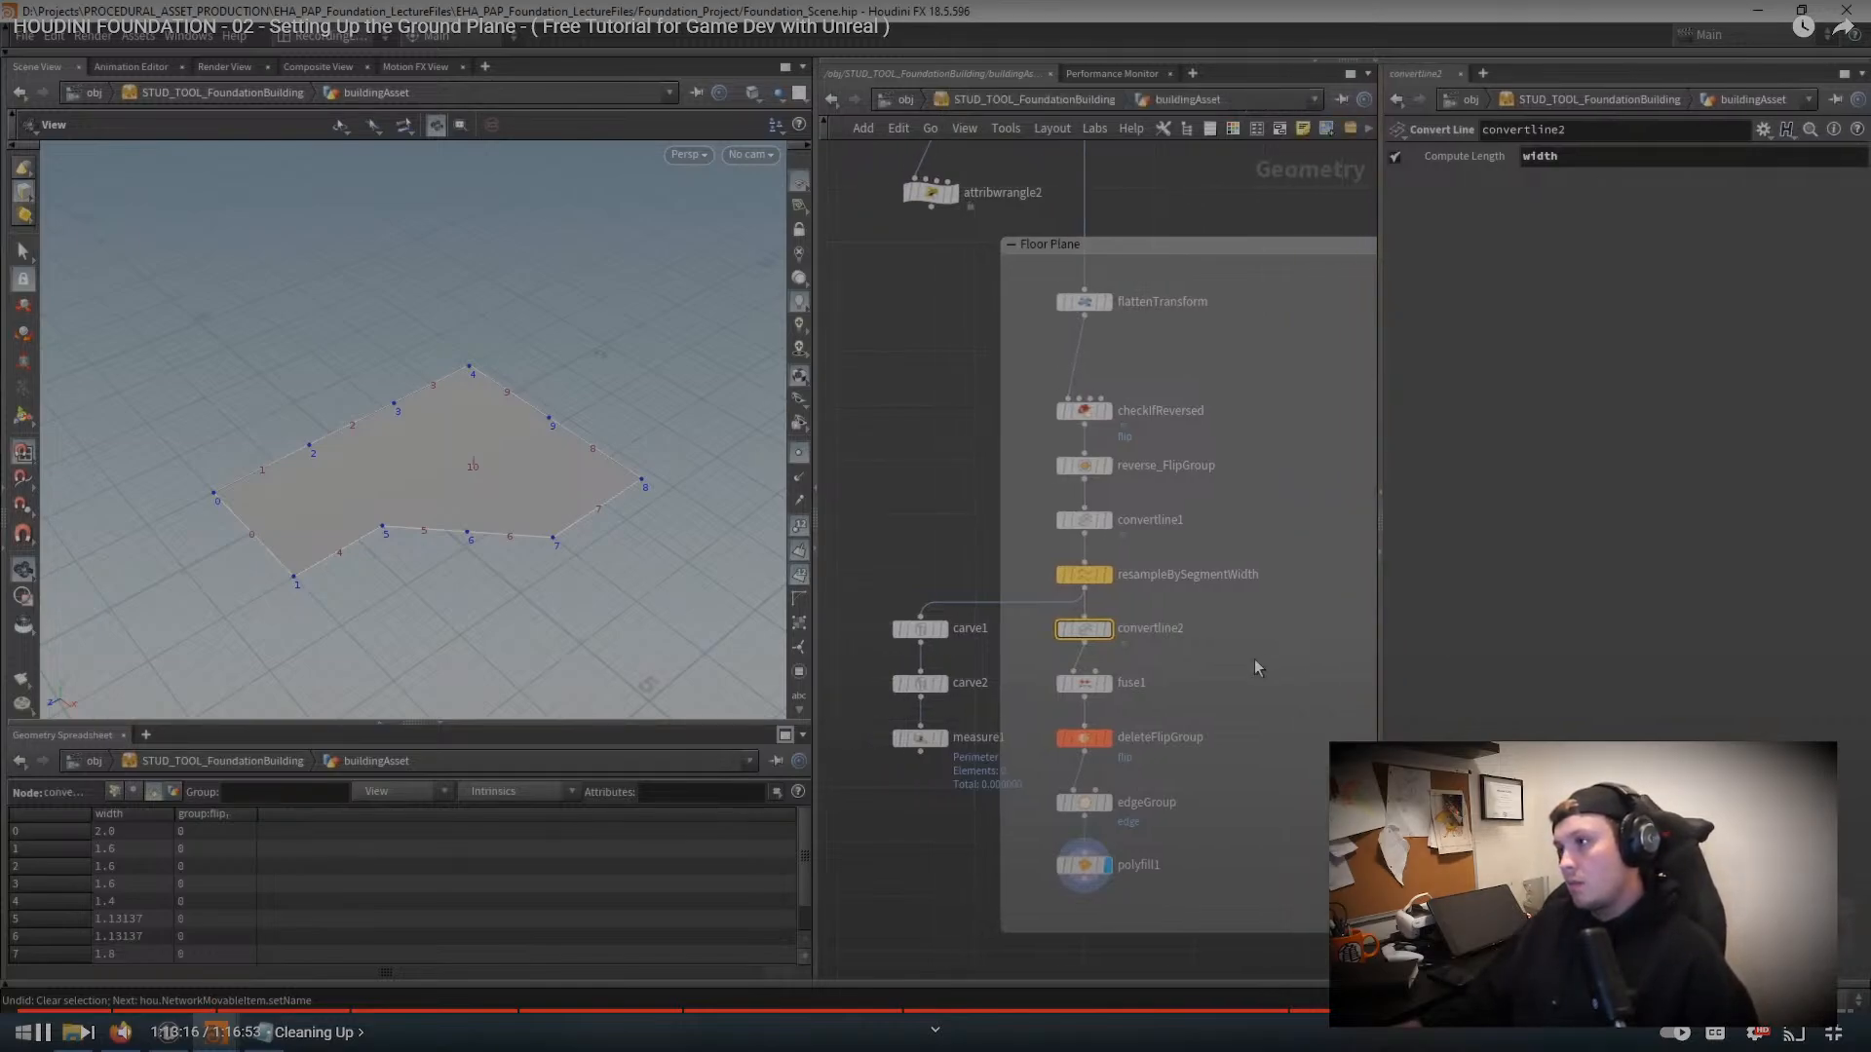
left_click(1233, 131)
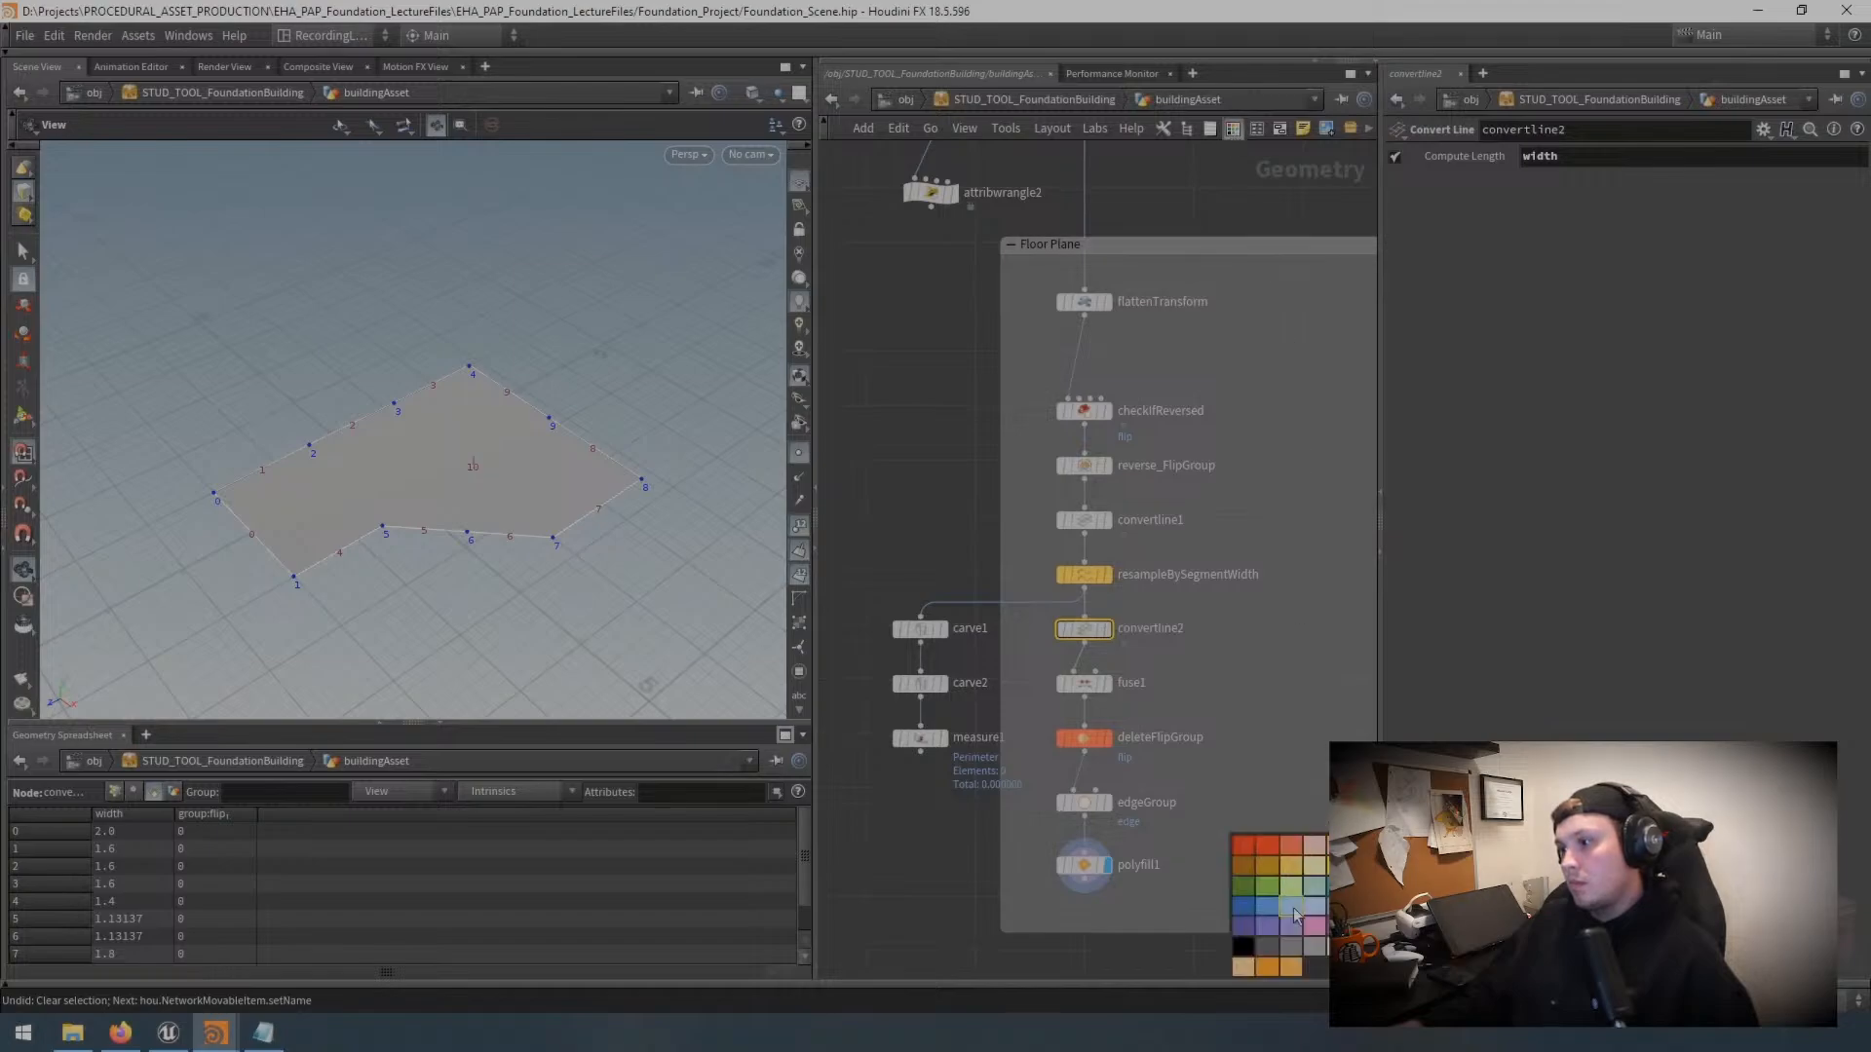
scroll(1181, 633, "up", 1)
double_click(1174, 629)
type("_")
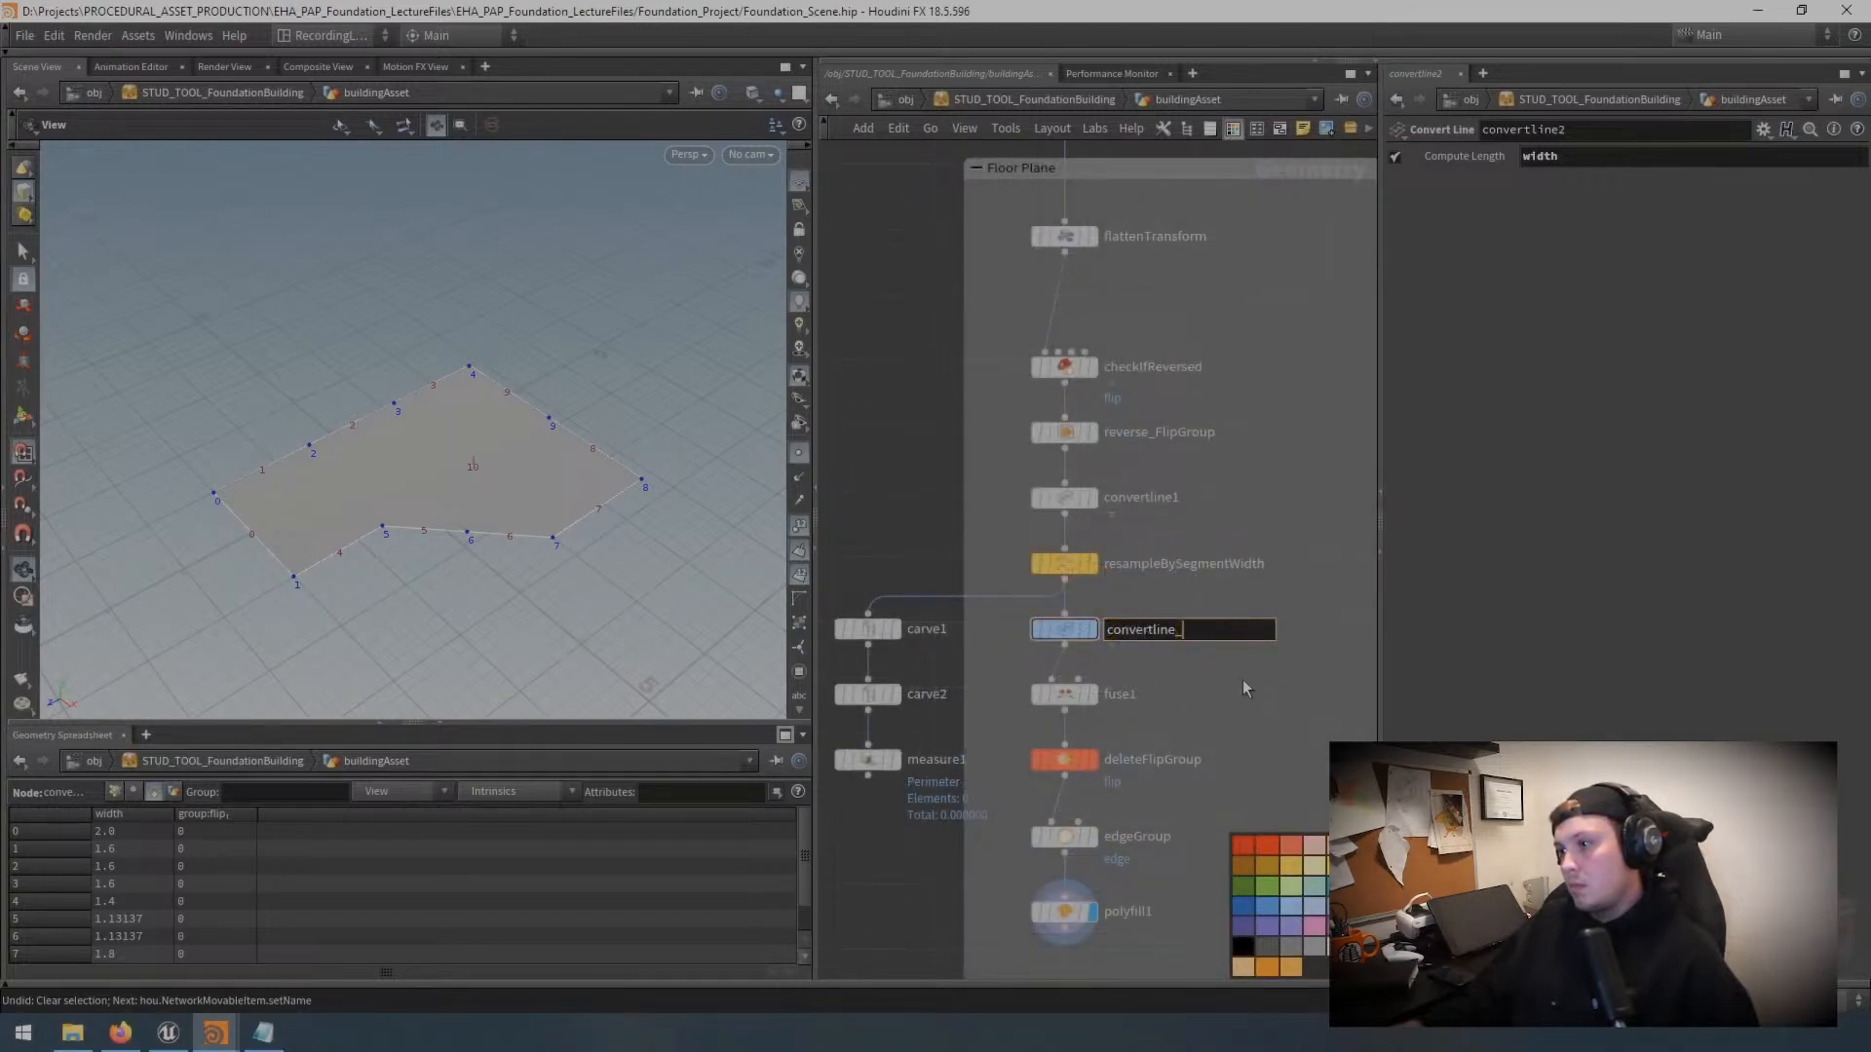
type("Width")
key("Return")
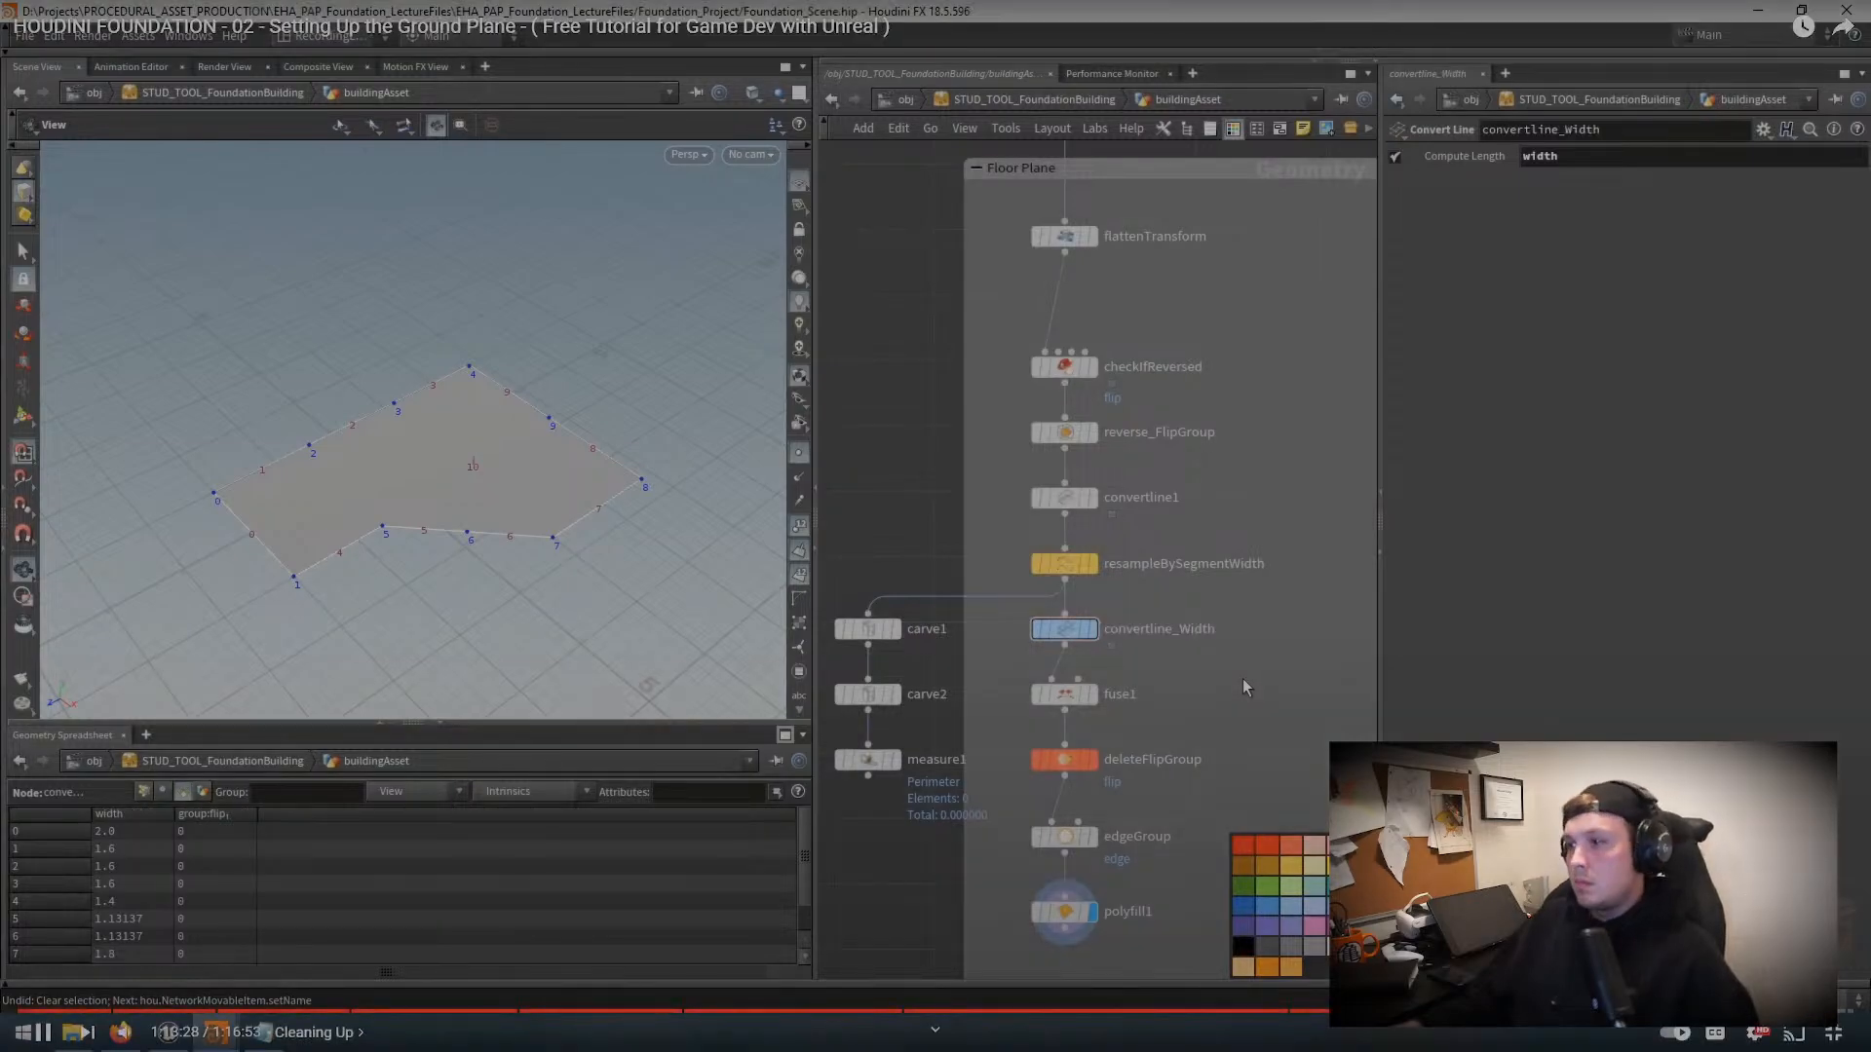
Step: Colour the edgeGroup and checkIfReversed nodes teal to mark them as group nodes
middle_click_drag(1242, 708, 1239, 636)
left_click(1056, 746)
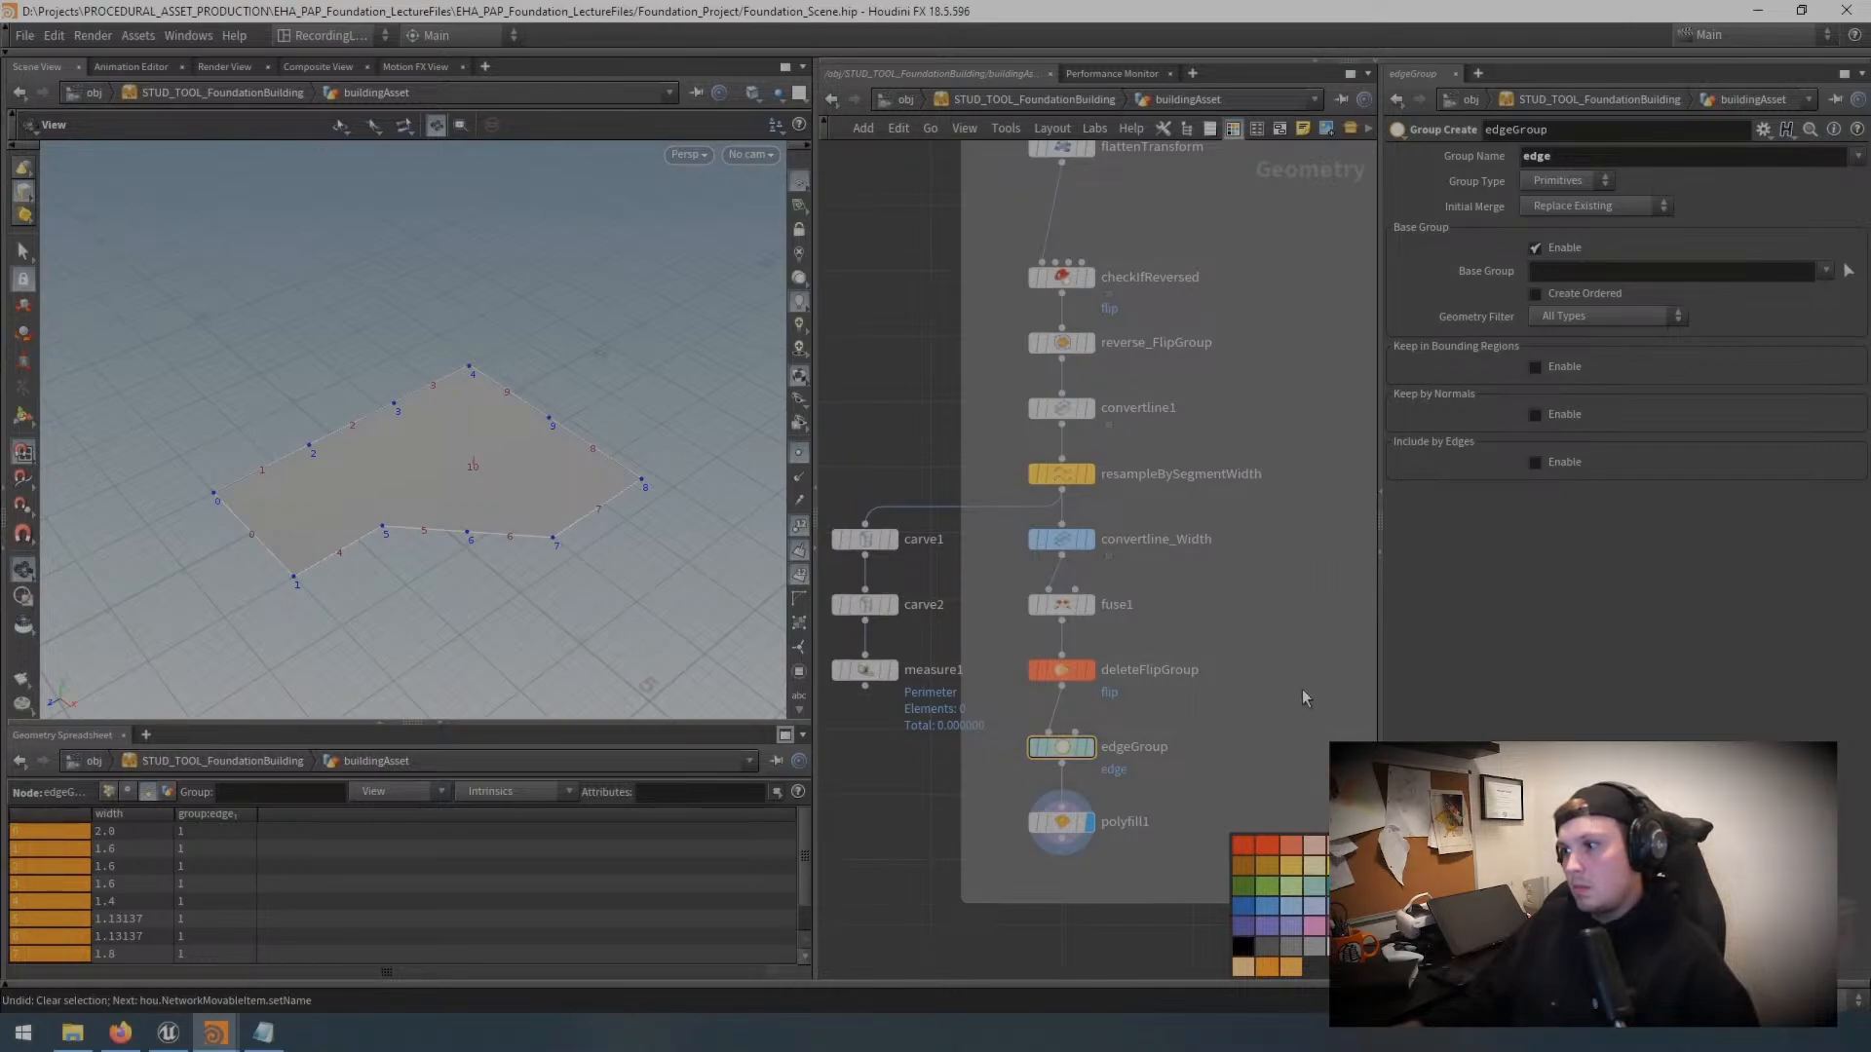
middle_click_drag(1245, 255, 1233, 369)
left_click(1035, 393)
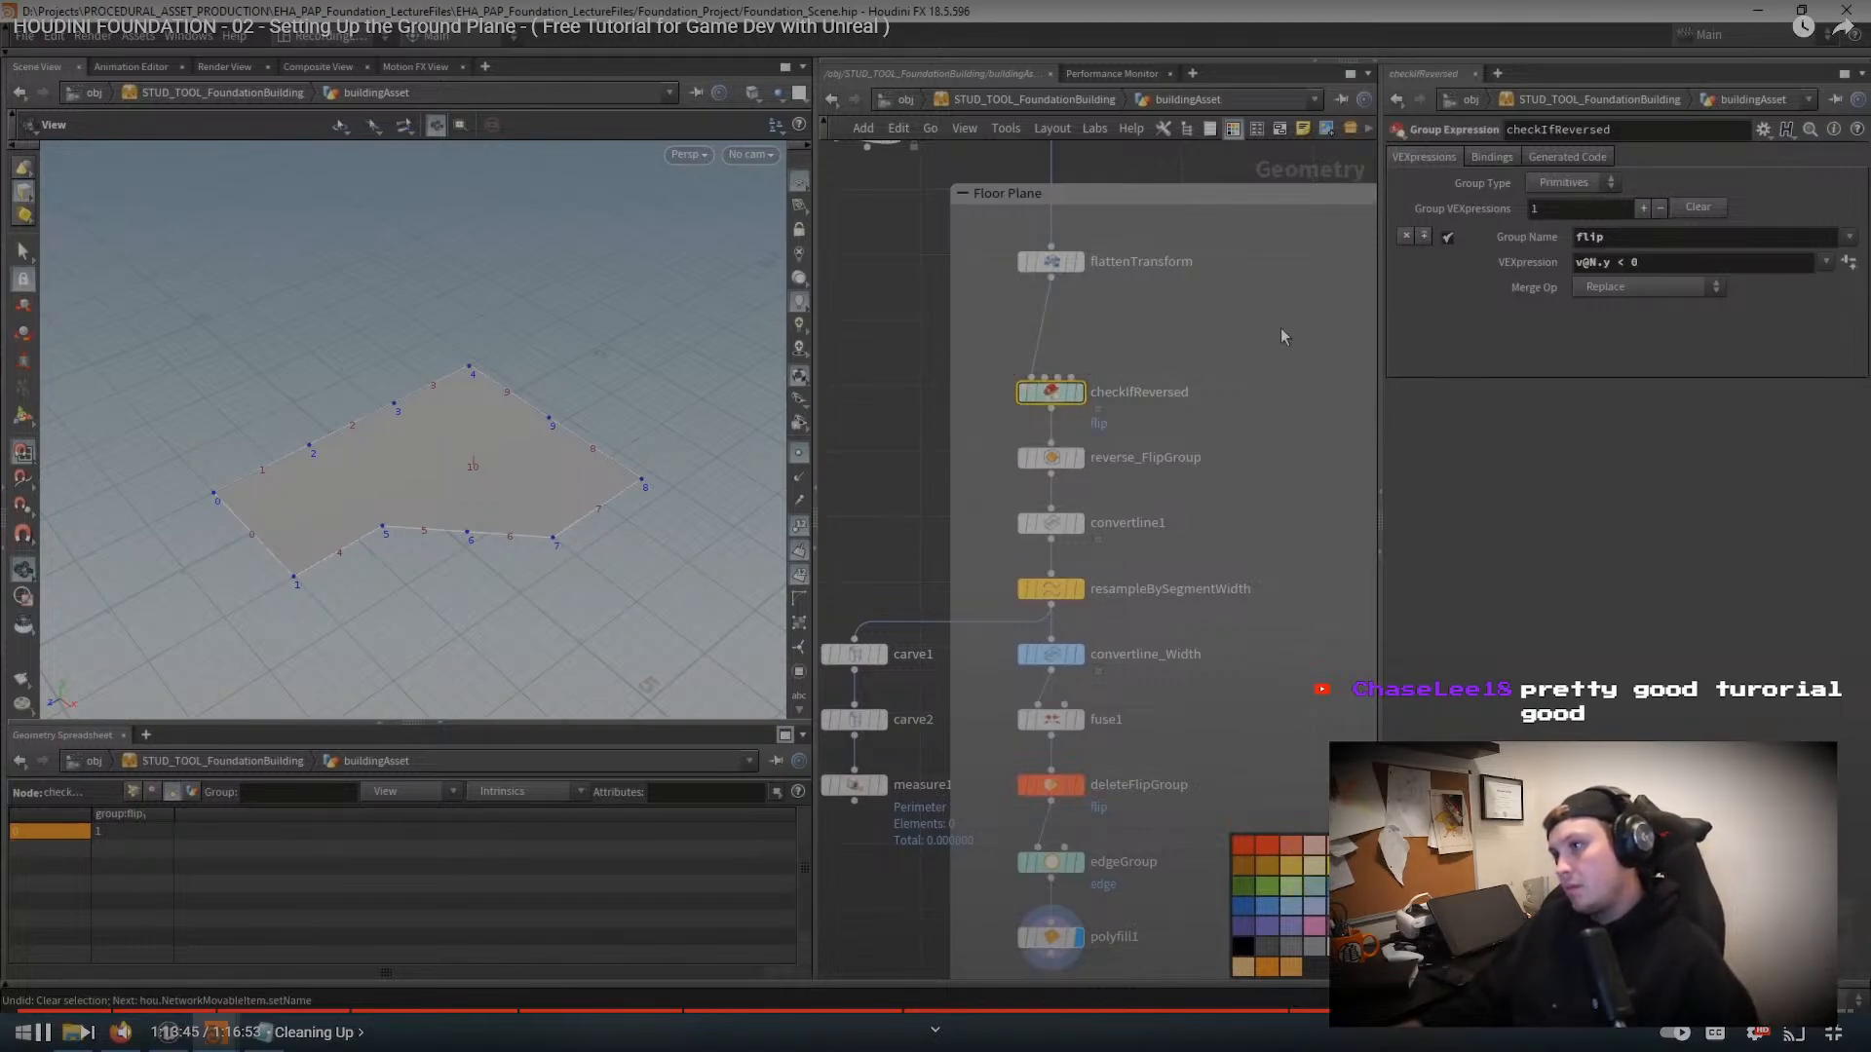
Step: Move ends1 and the two attribute wrangle nodes down to make room below the input null
scroll(1247, 452, "down", 3)
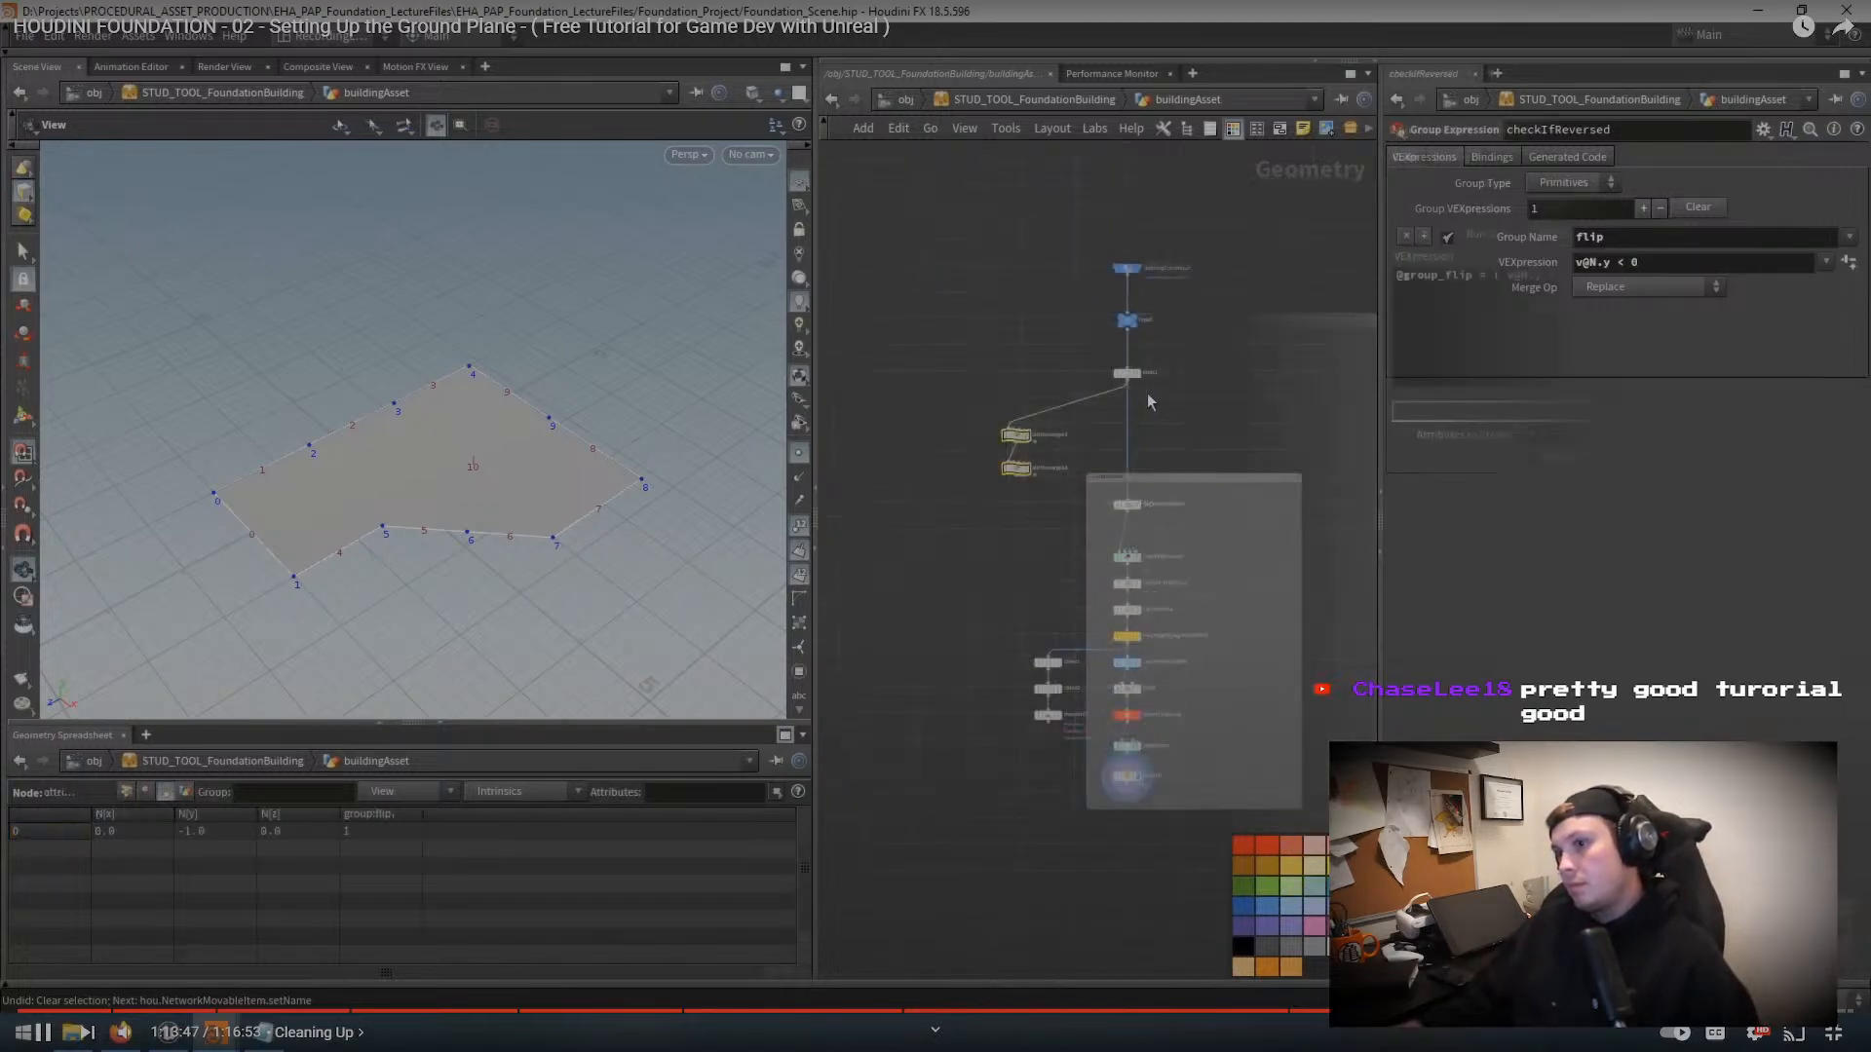
left_click_drag(1170, 447, 995, 488)
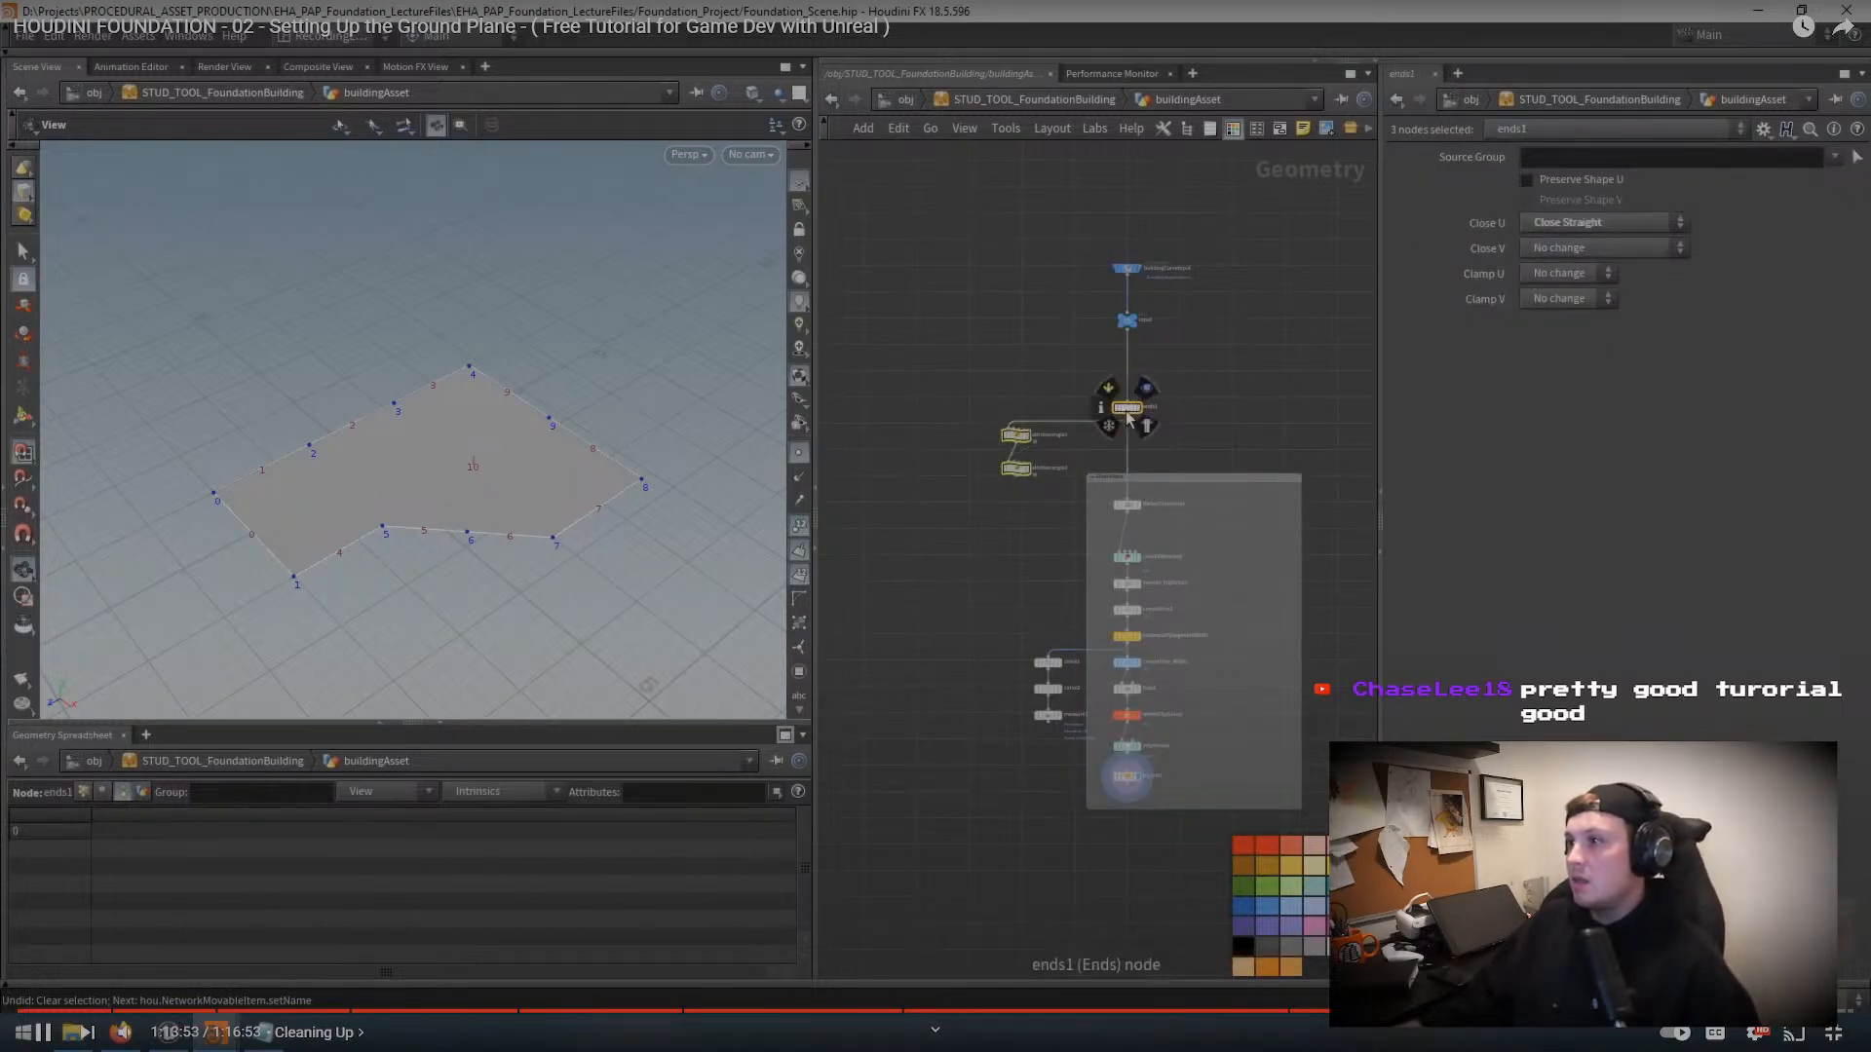
left_click_drag(1130, 419, 1131, 446)
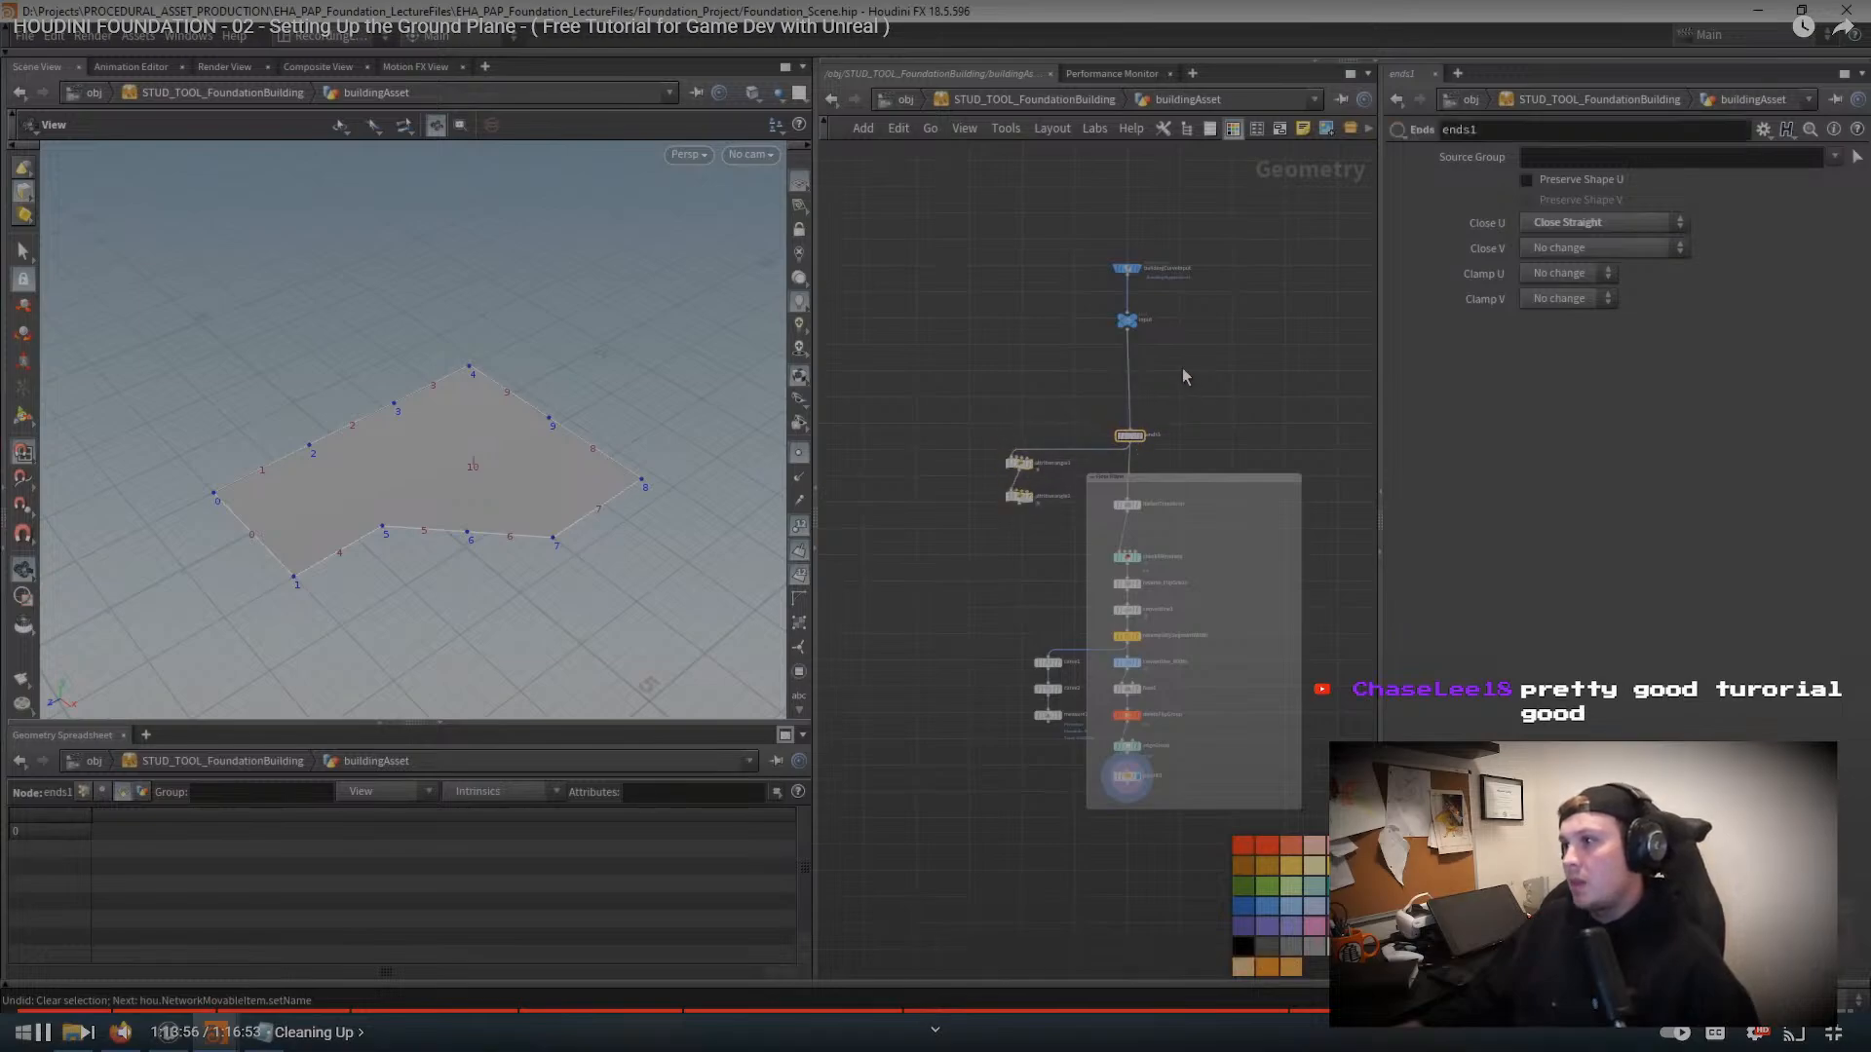
key("space")
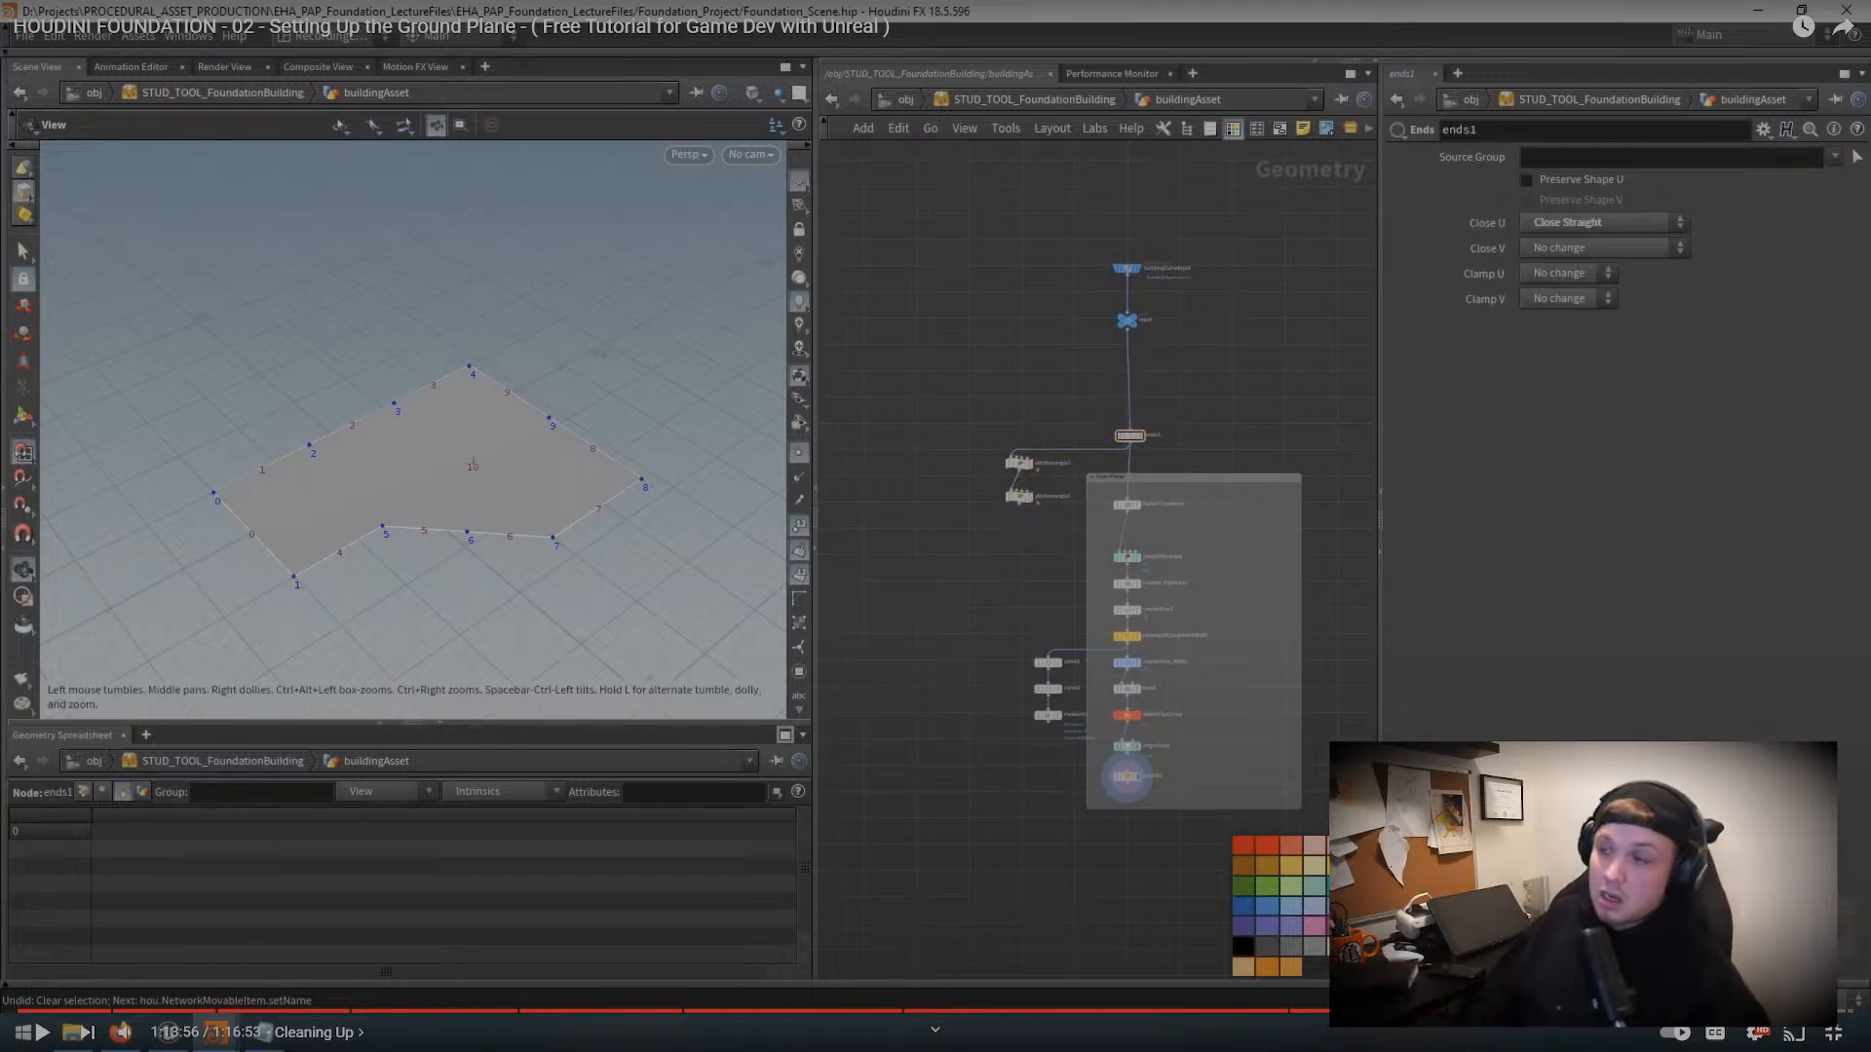
key("space")
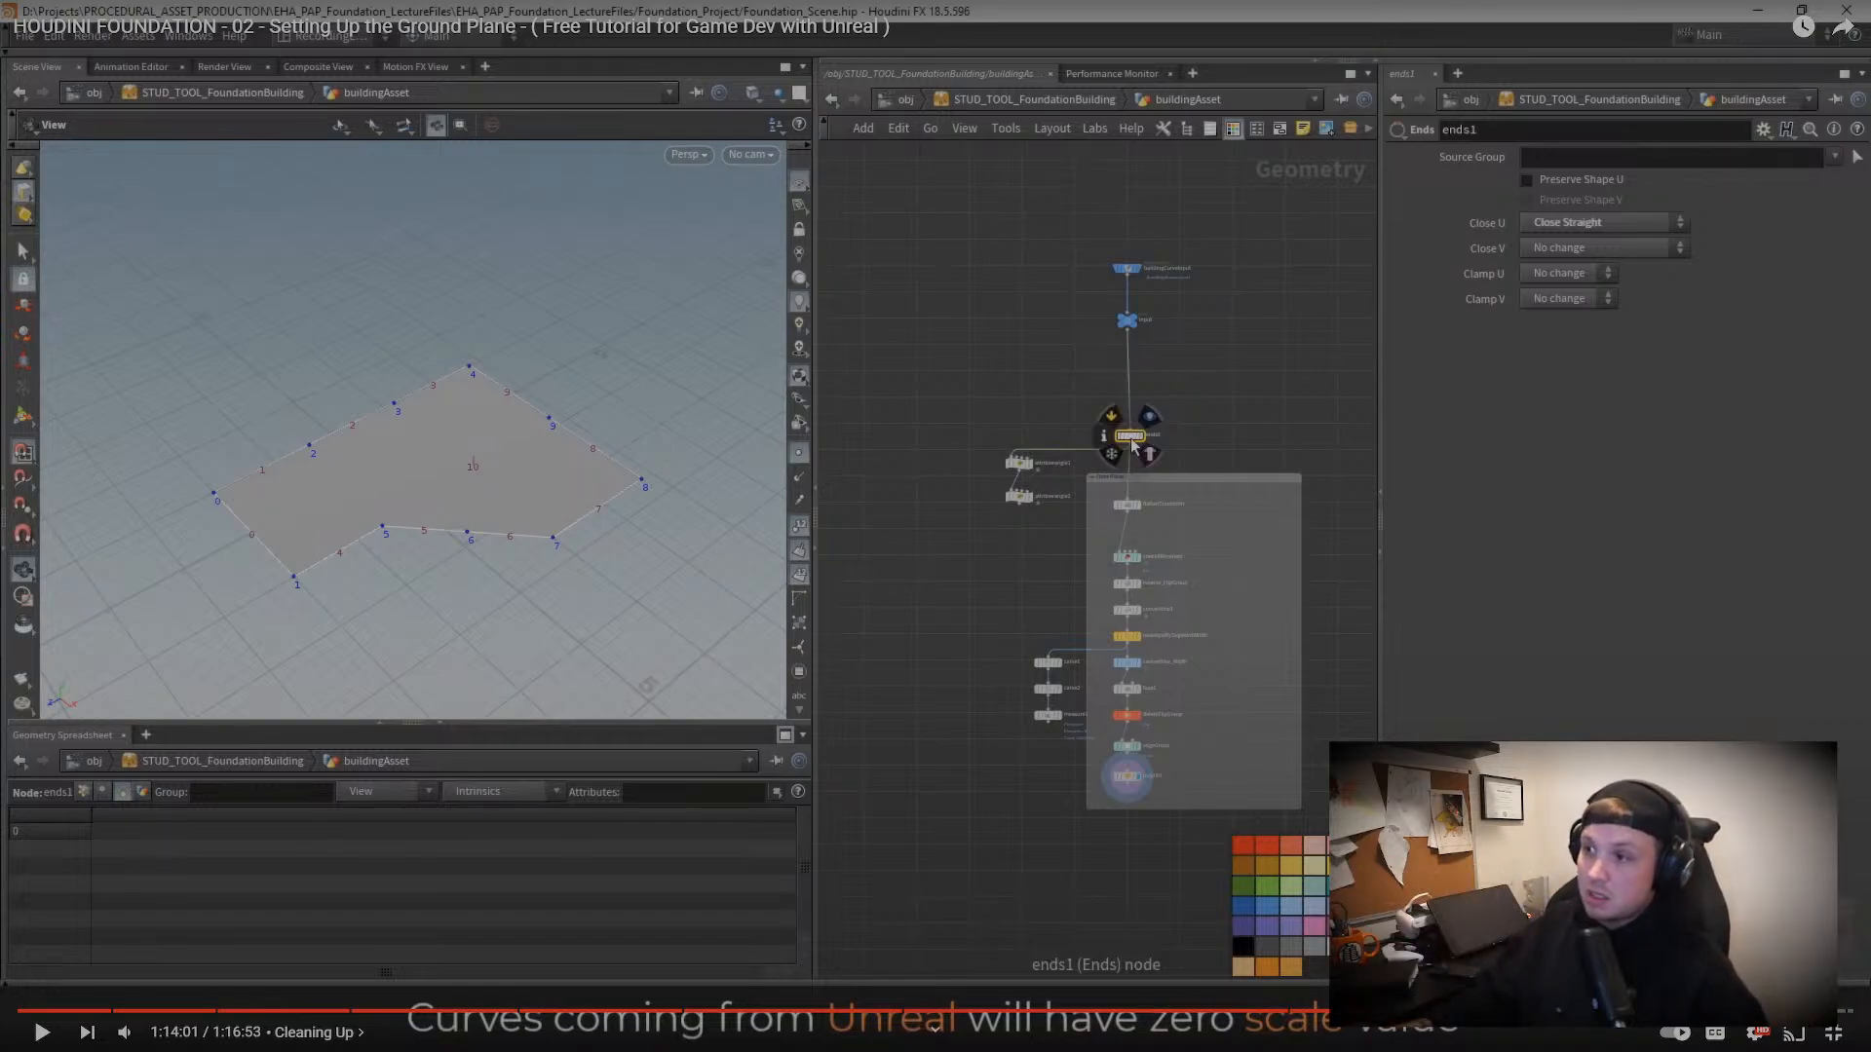
key("space")
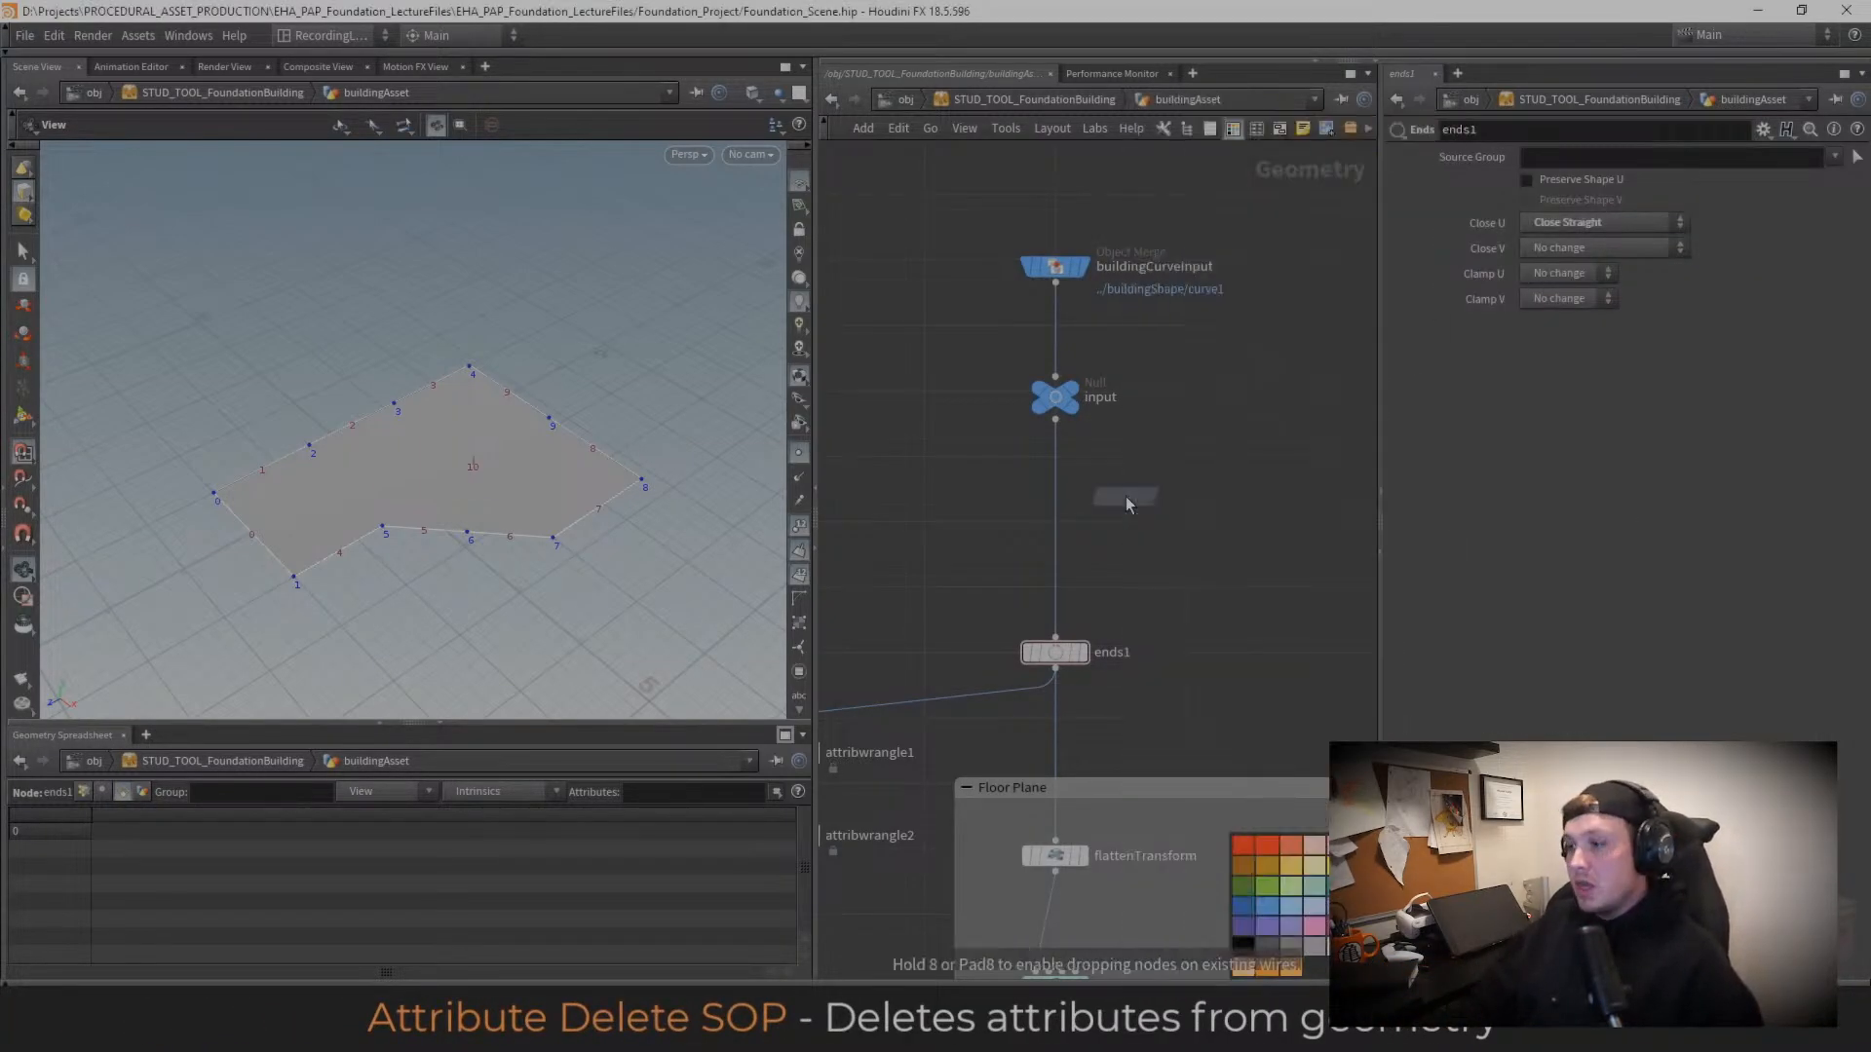
Step: Add a red Attribute Delete node below the input null and rename it removeScaleAndRotAttribs
left_click(1126, 501)
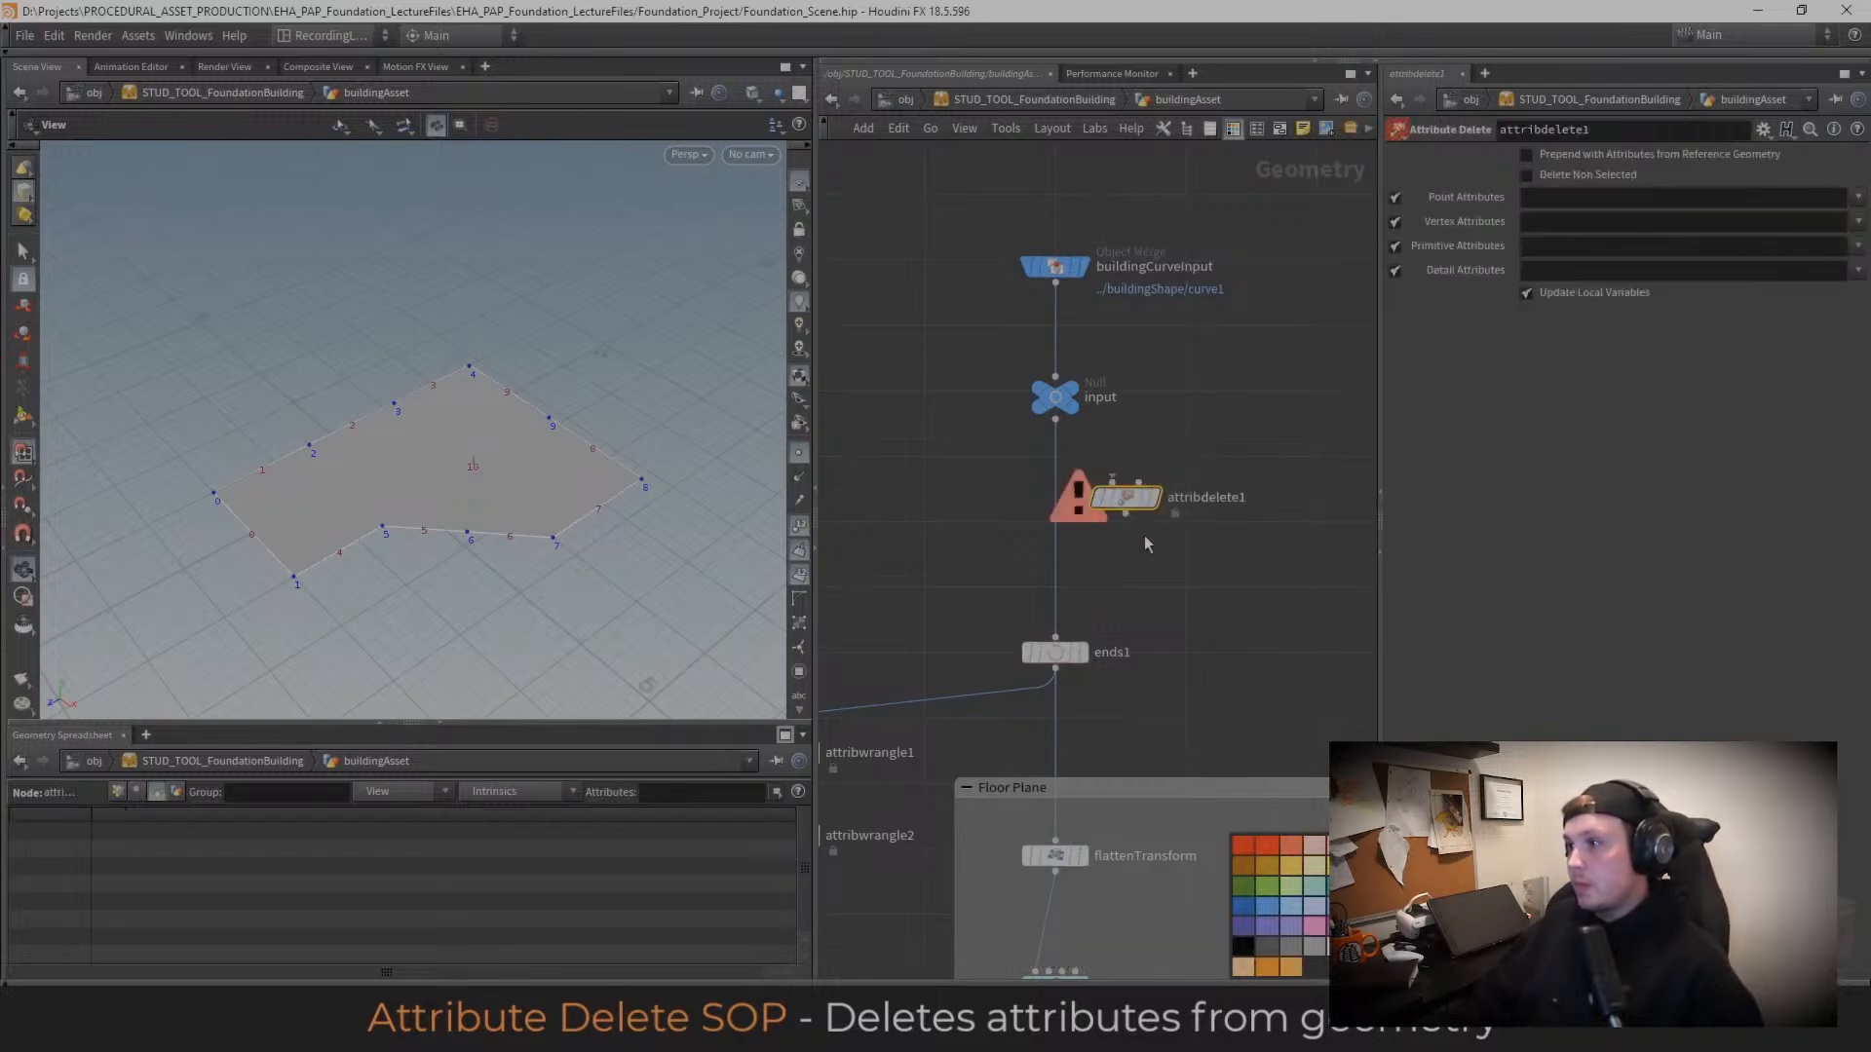
key("ctrl+z")
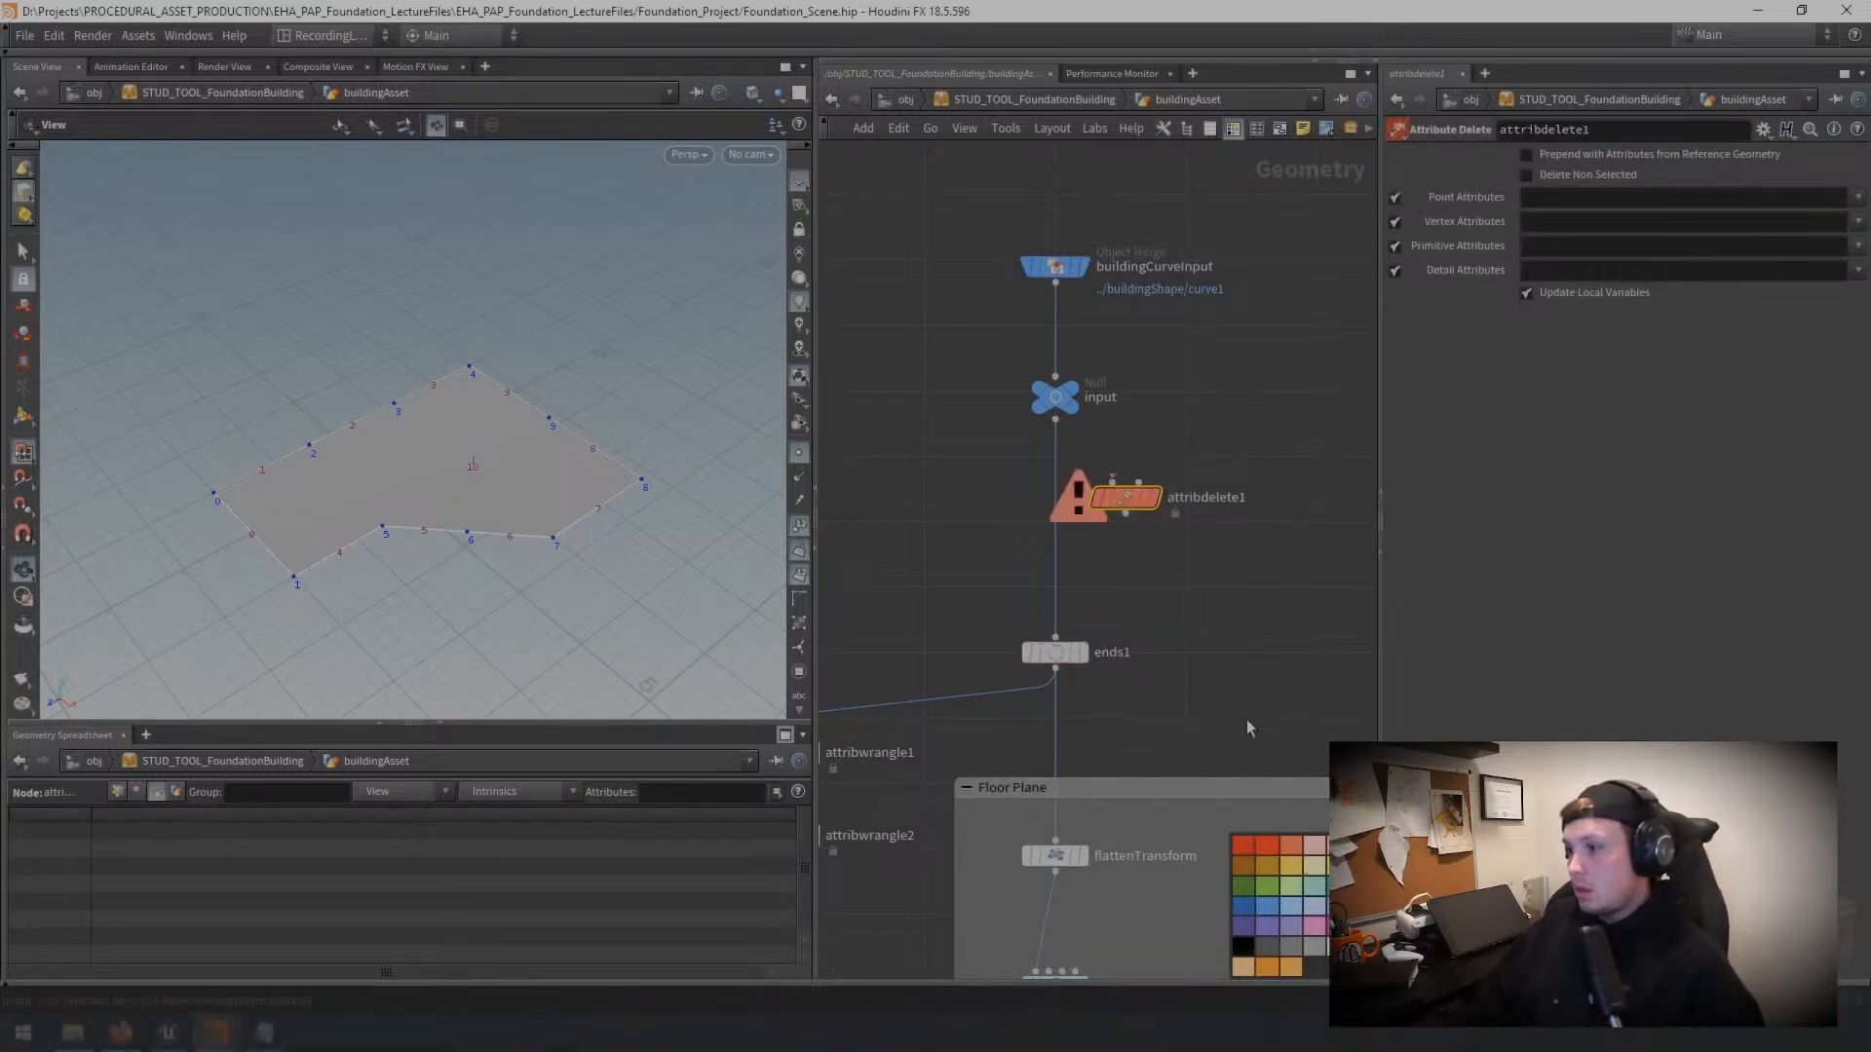
double_click(1229, 499)
left_click_drag(1250, 499, 1224, 498)
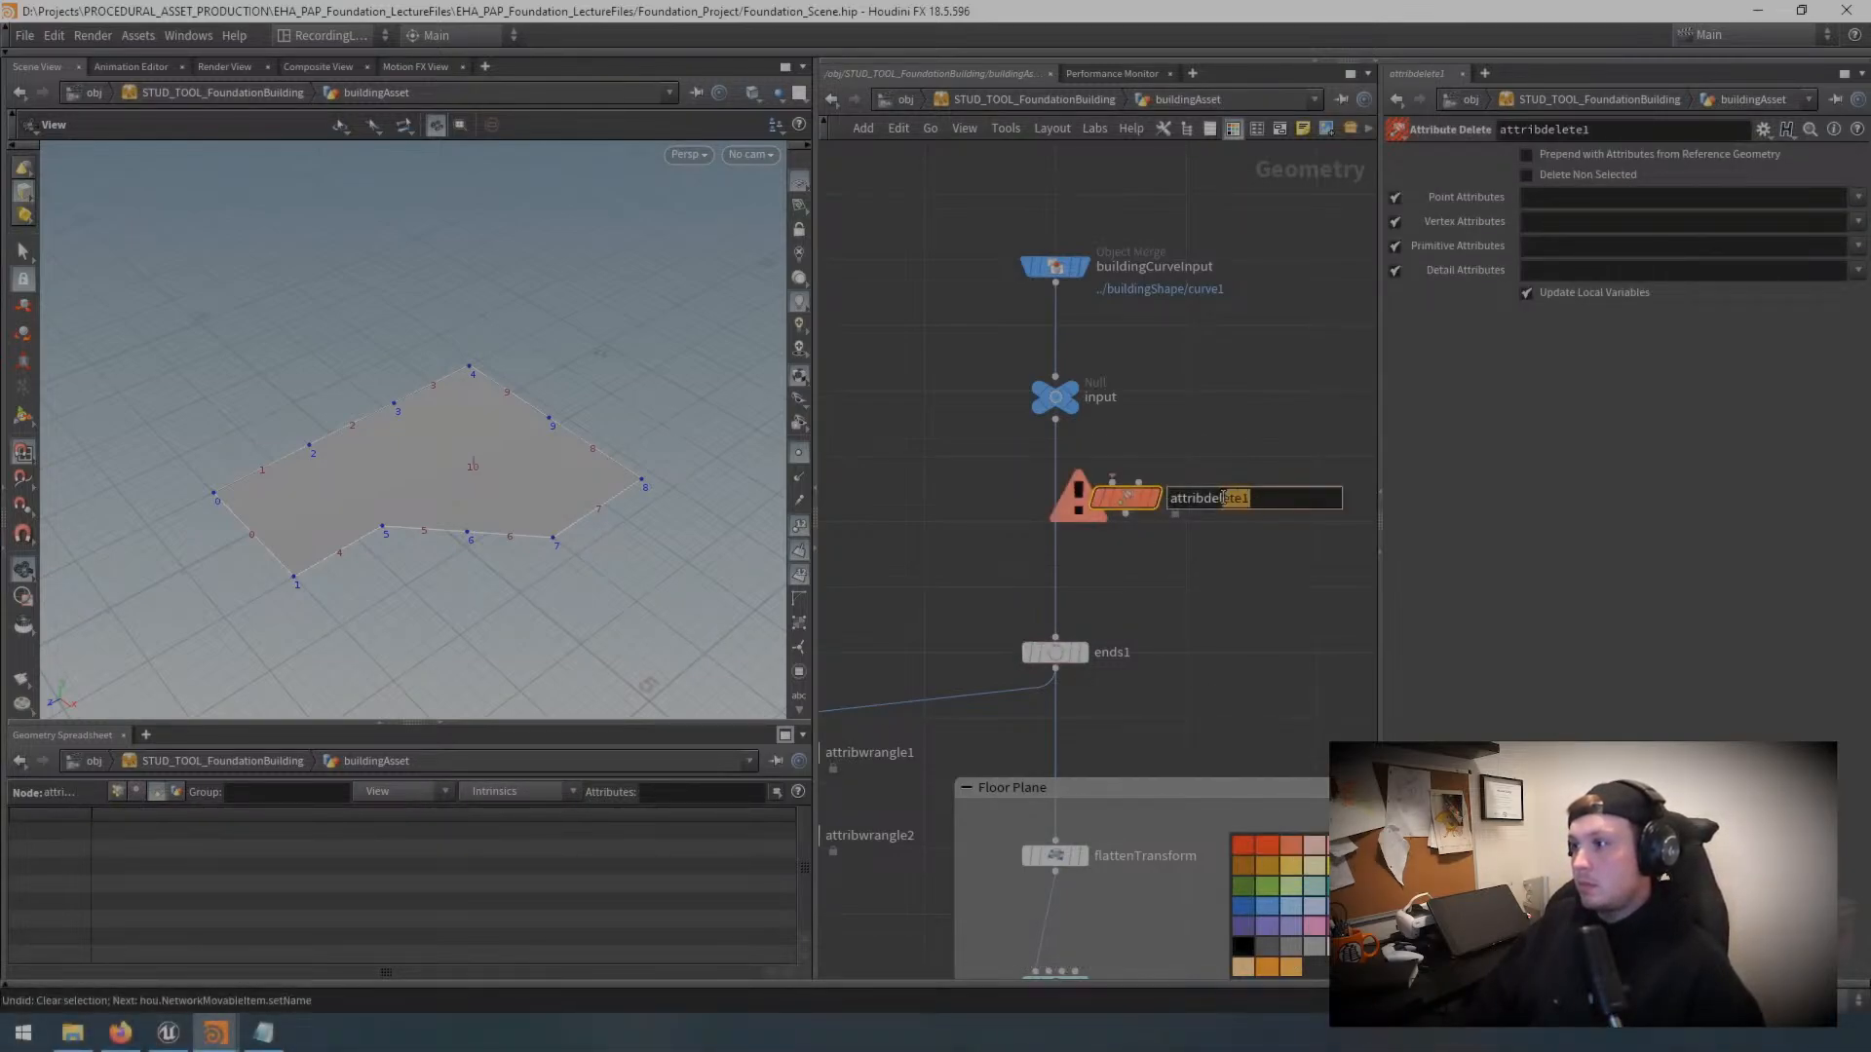
double_click(1224, 498)
type("re")
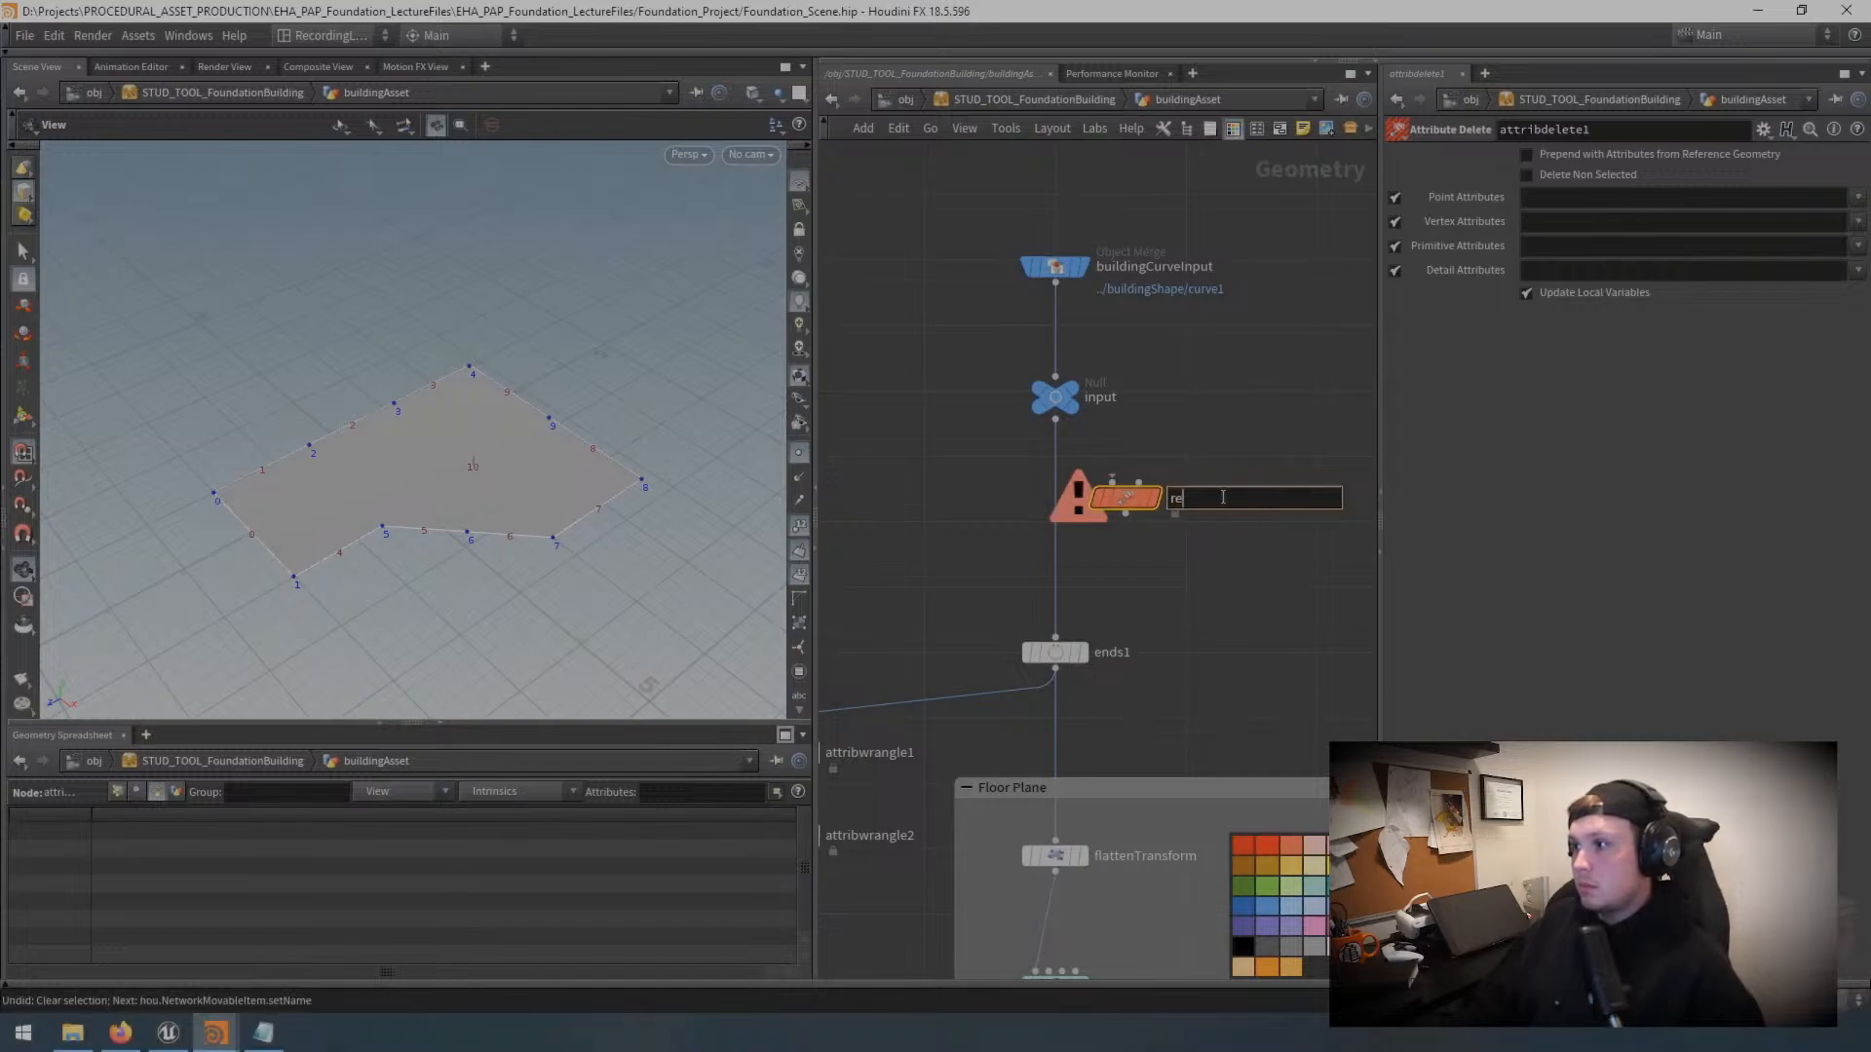
type("moveScaleAndRot")
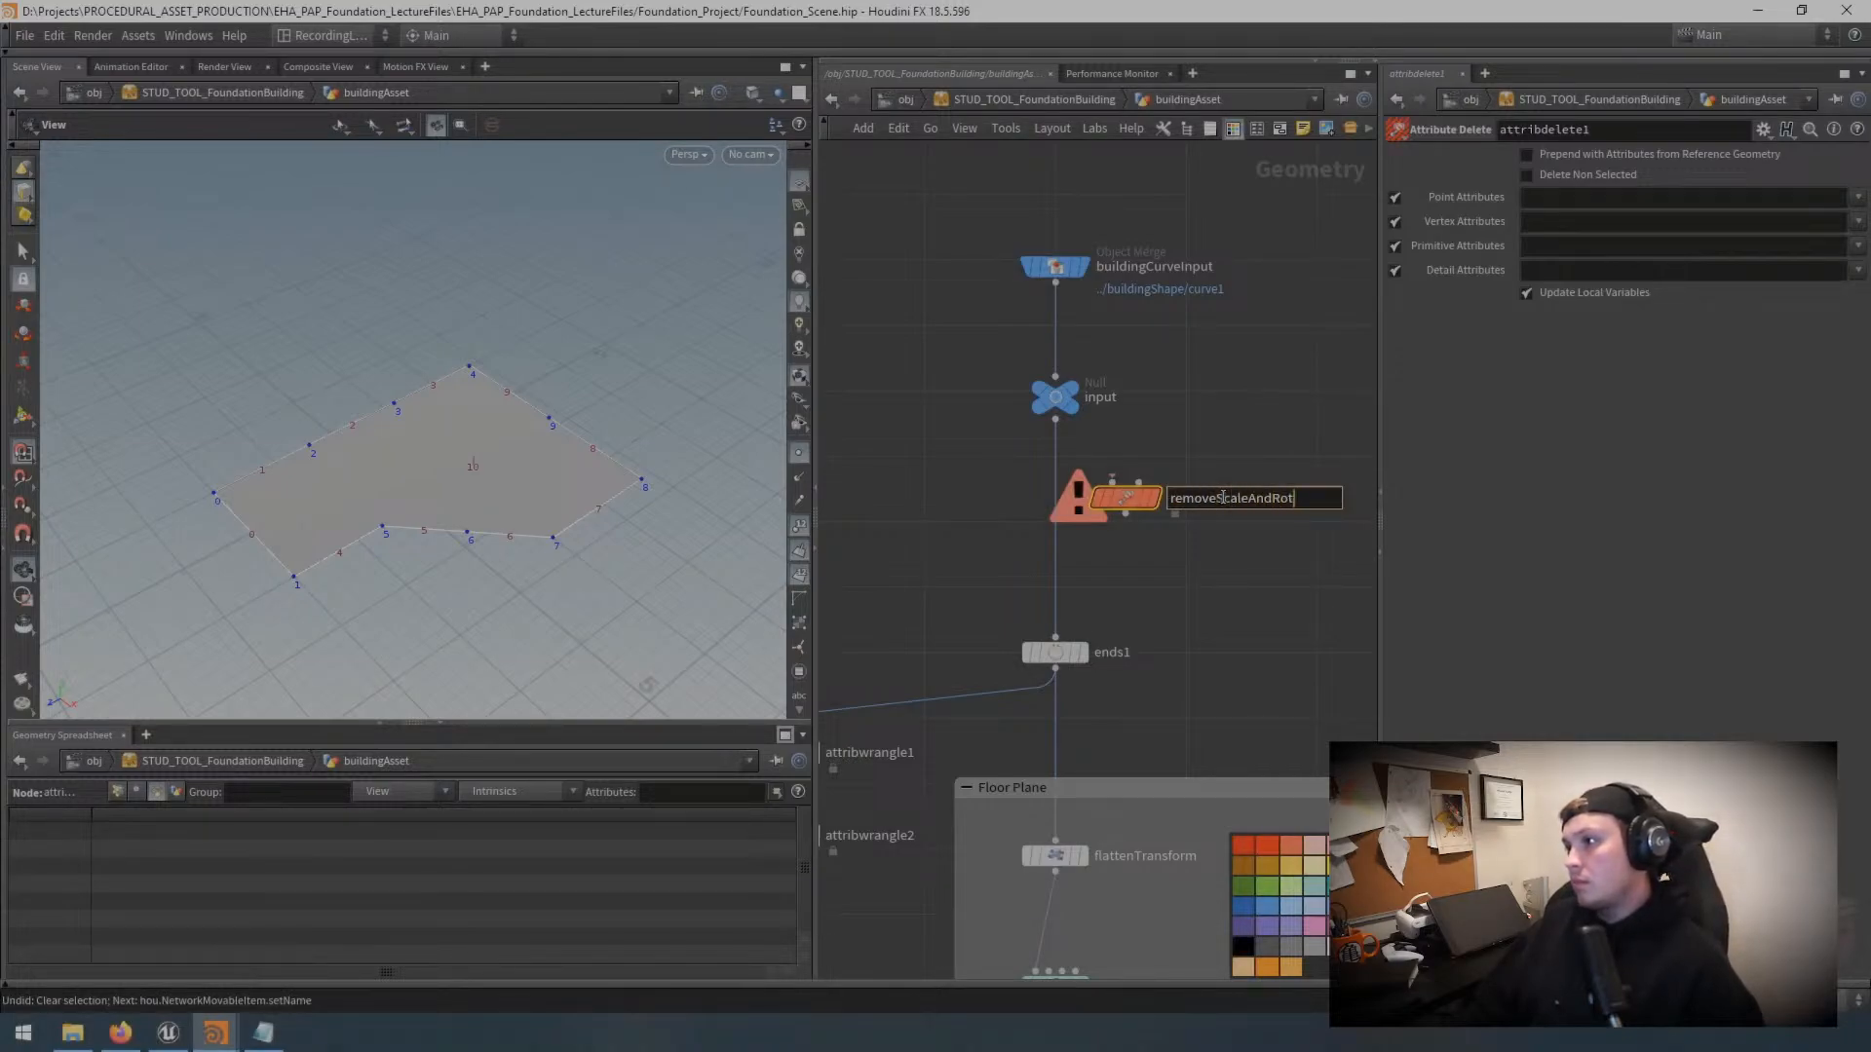
type("Attribs")
key("Return")
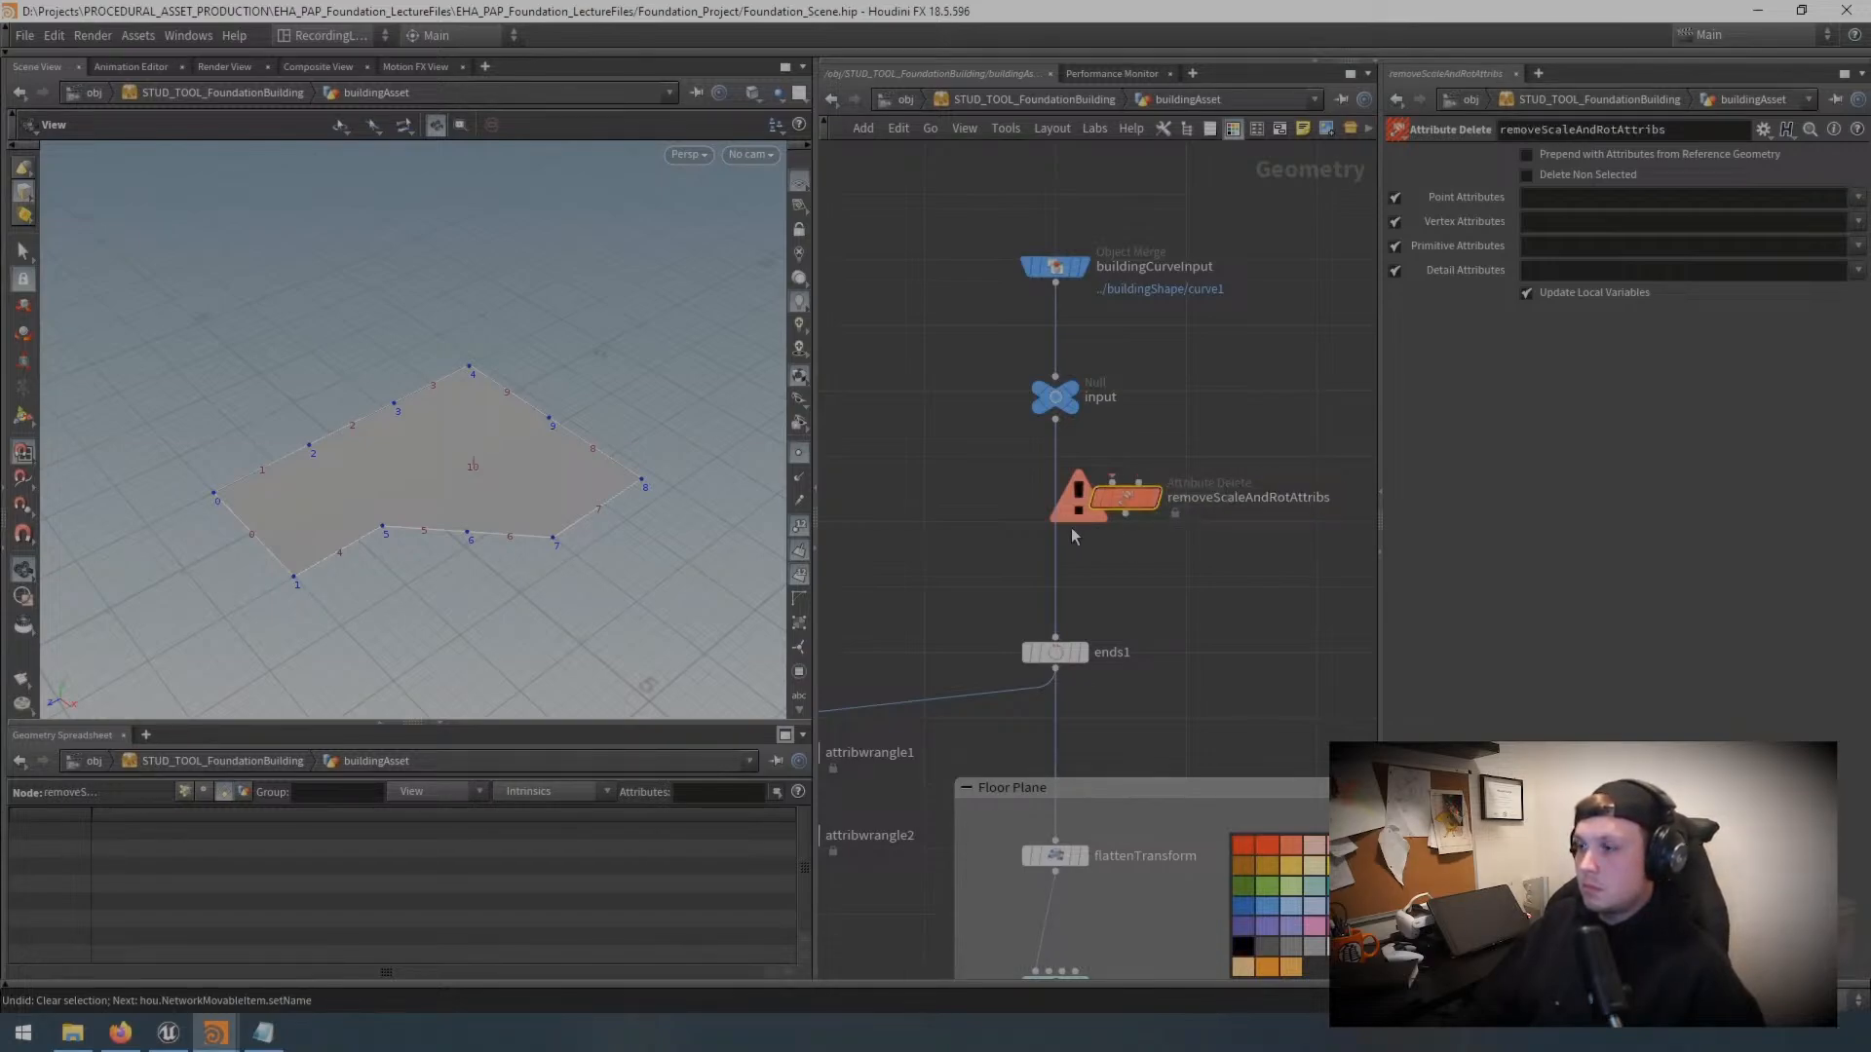
Step: Insert removeScaleAndRotAttribs between input and ends1, and set its point attributes to scale rot
left_click_drag(1098, 516, 1052, 529)
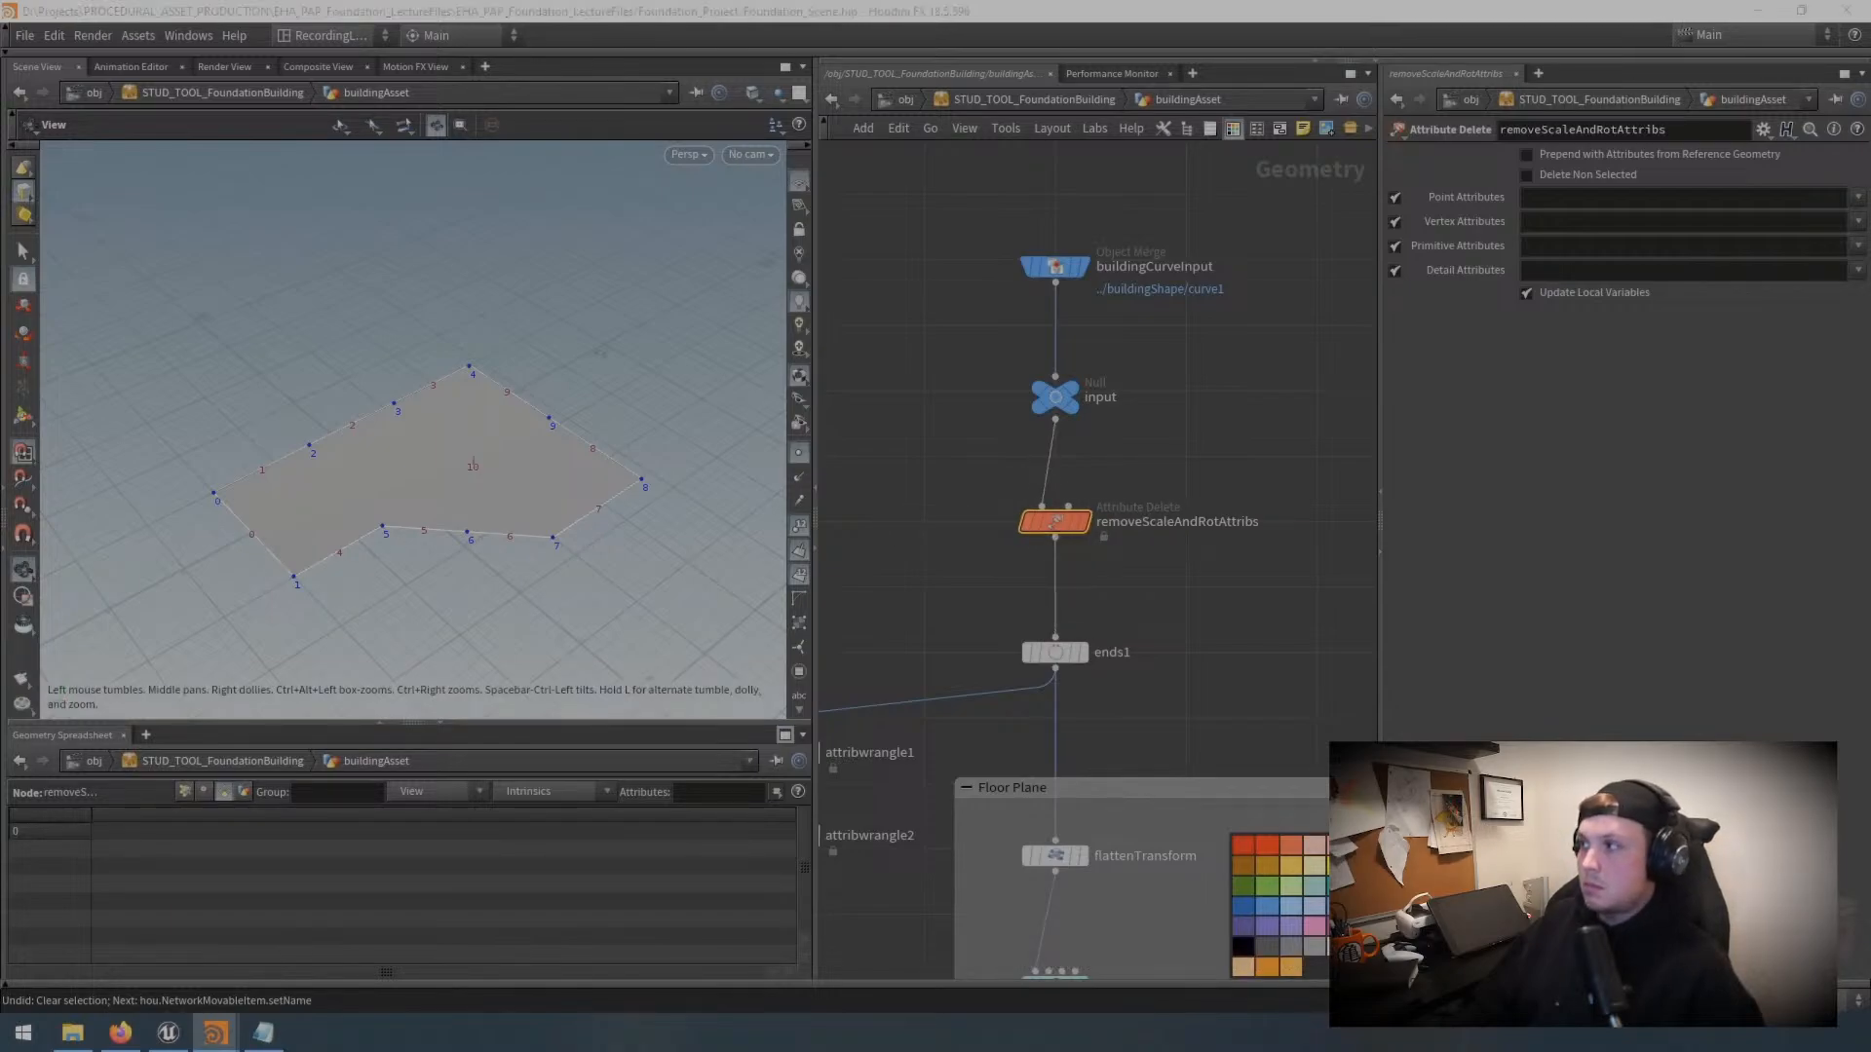
left_click(1636, 194)
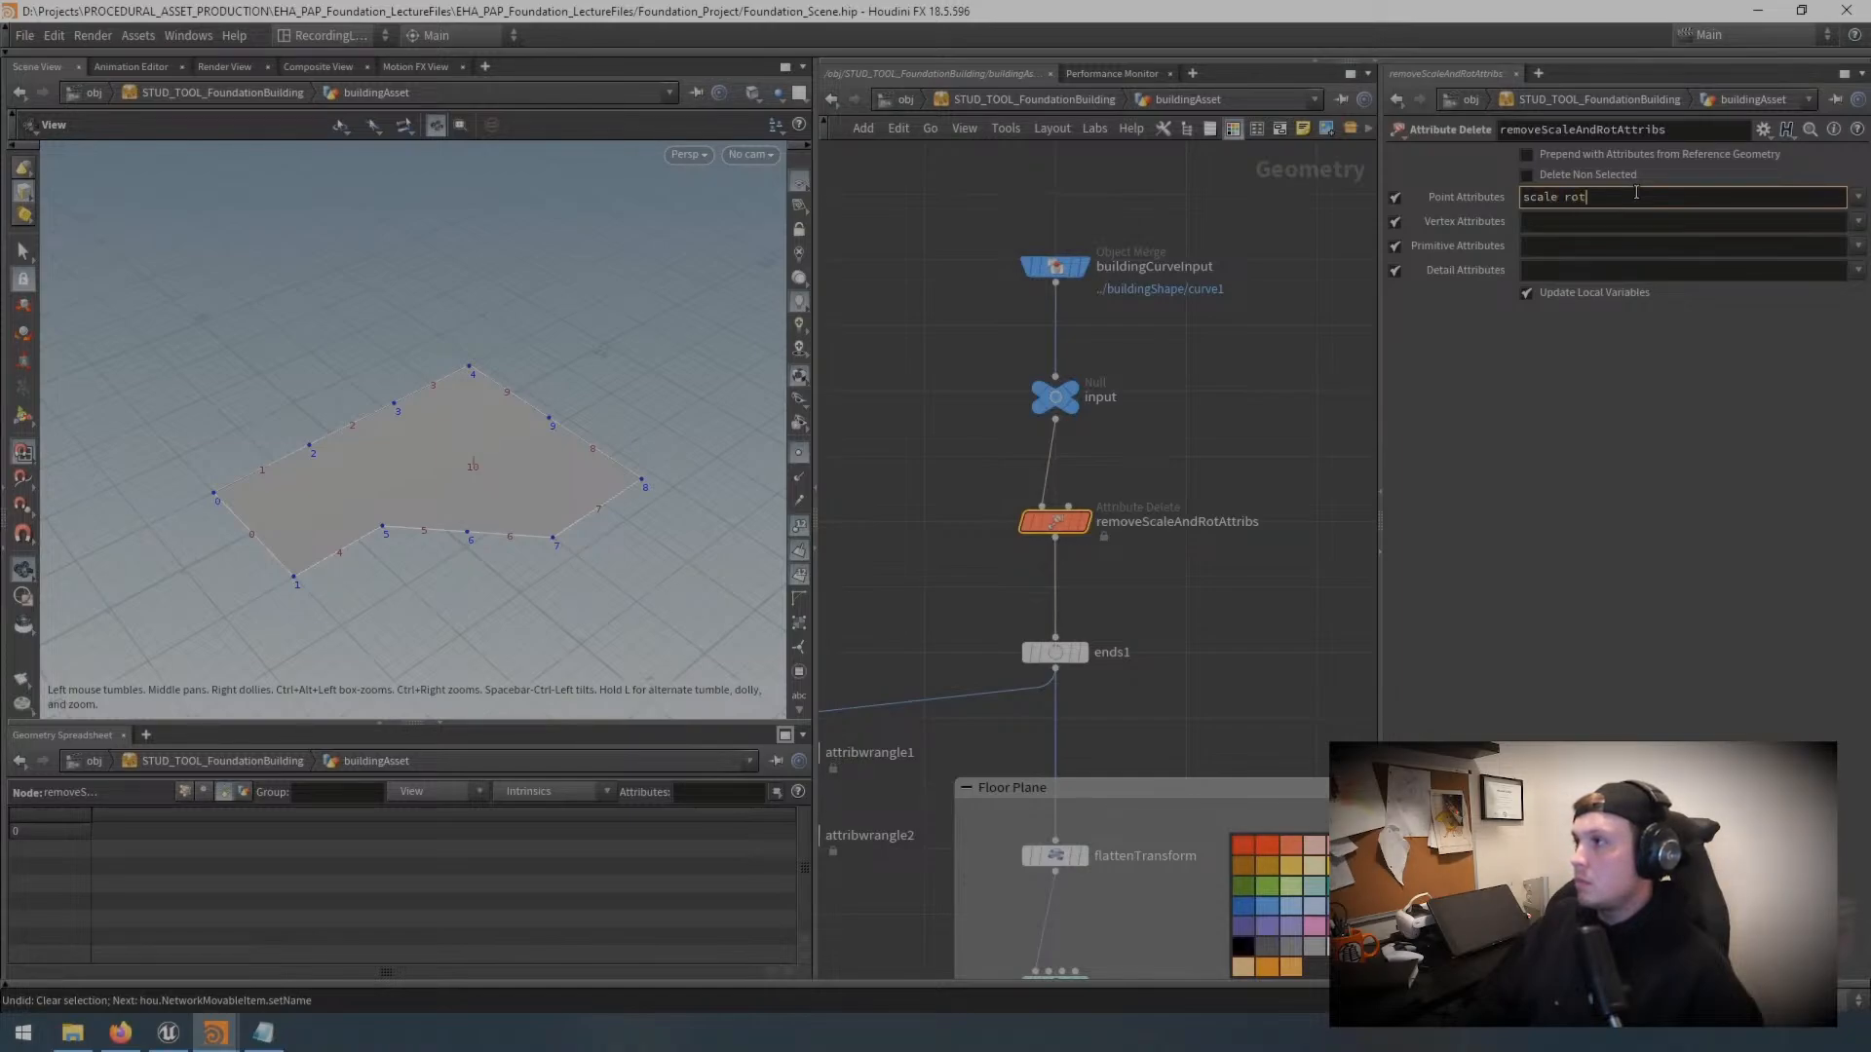
key("Return")
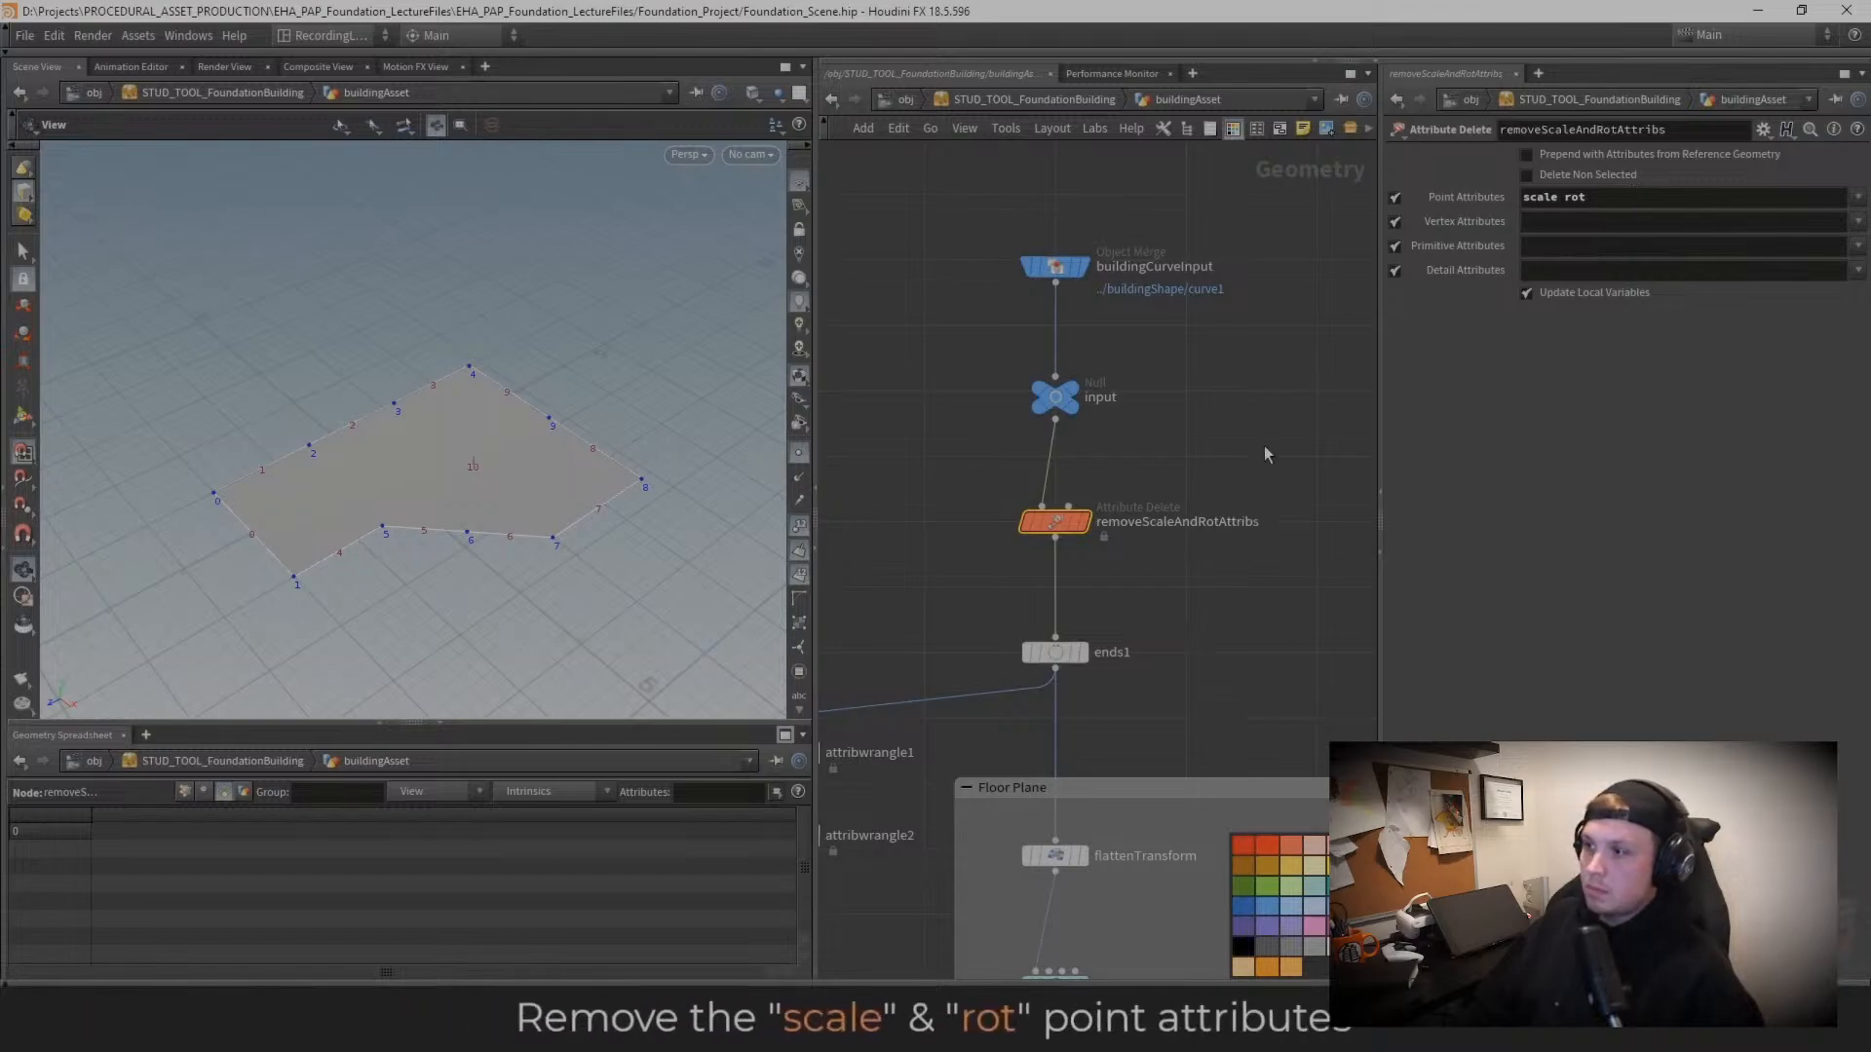
scroll(1267, 455, "down", 5)
middle_click_drag(1322, 492, 1262, 429)
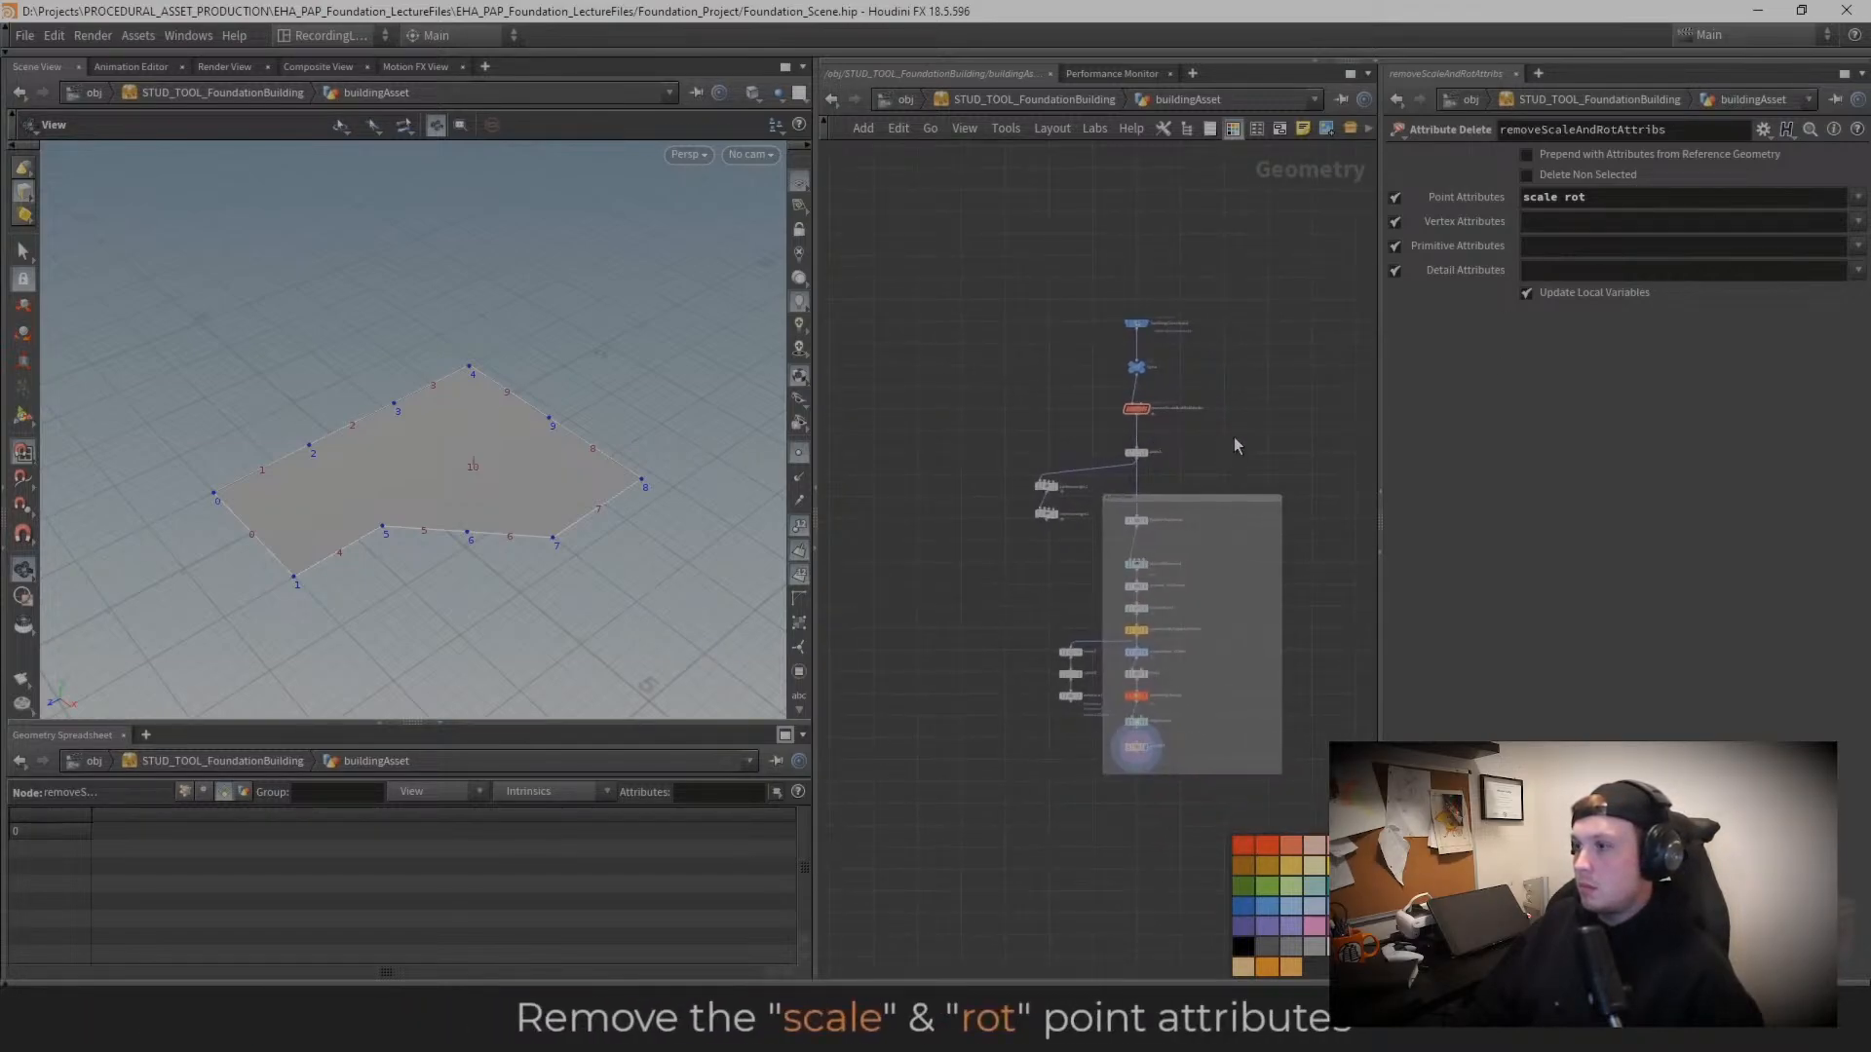
Step: Compare the point attributes of polyfill1 and removeScaleAndRotAttribs in the geometry spreadsheet
scroll(1155, 738, "up", 5)
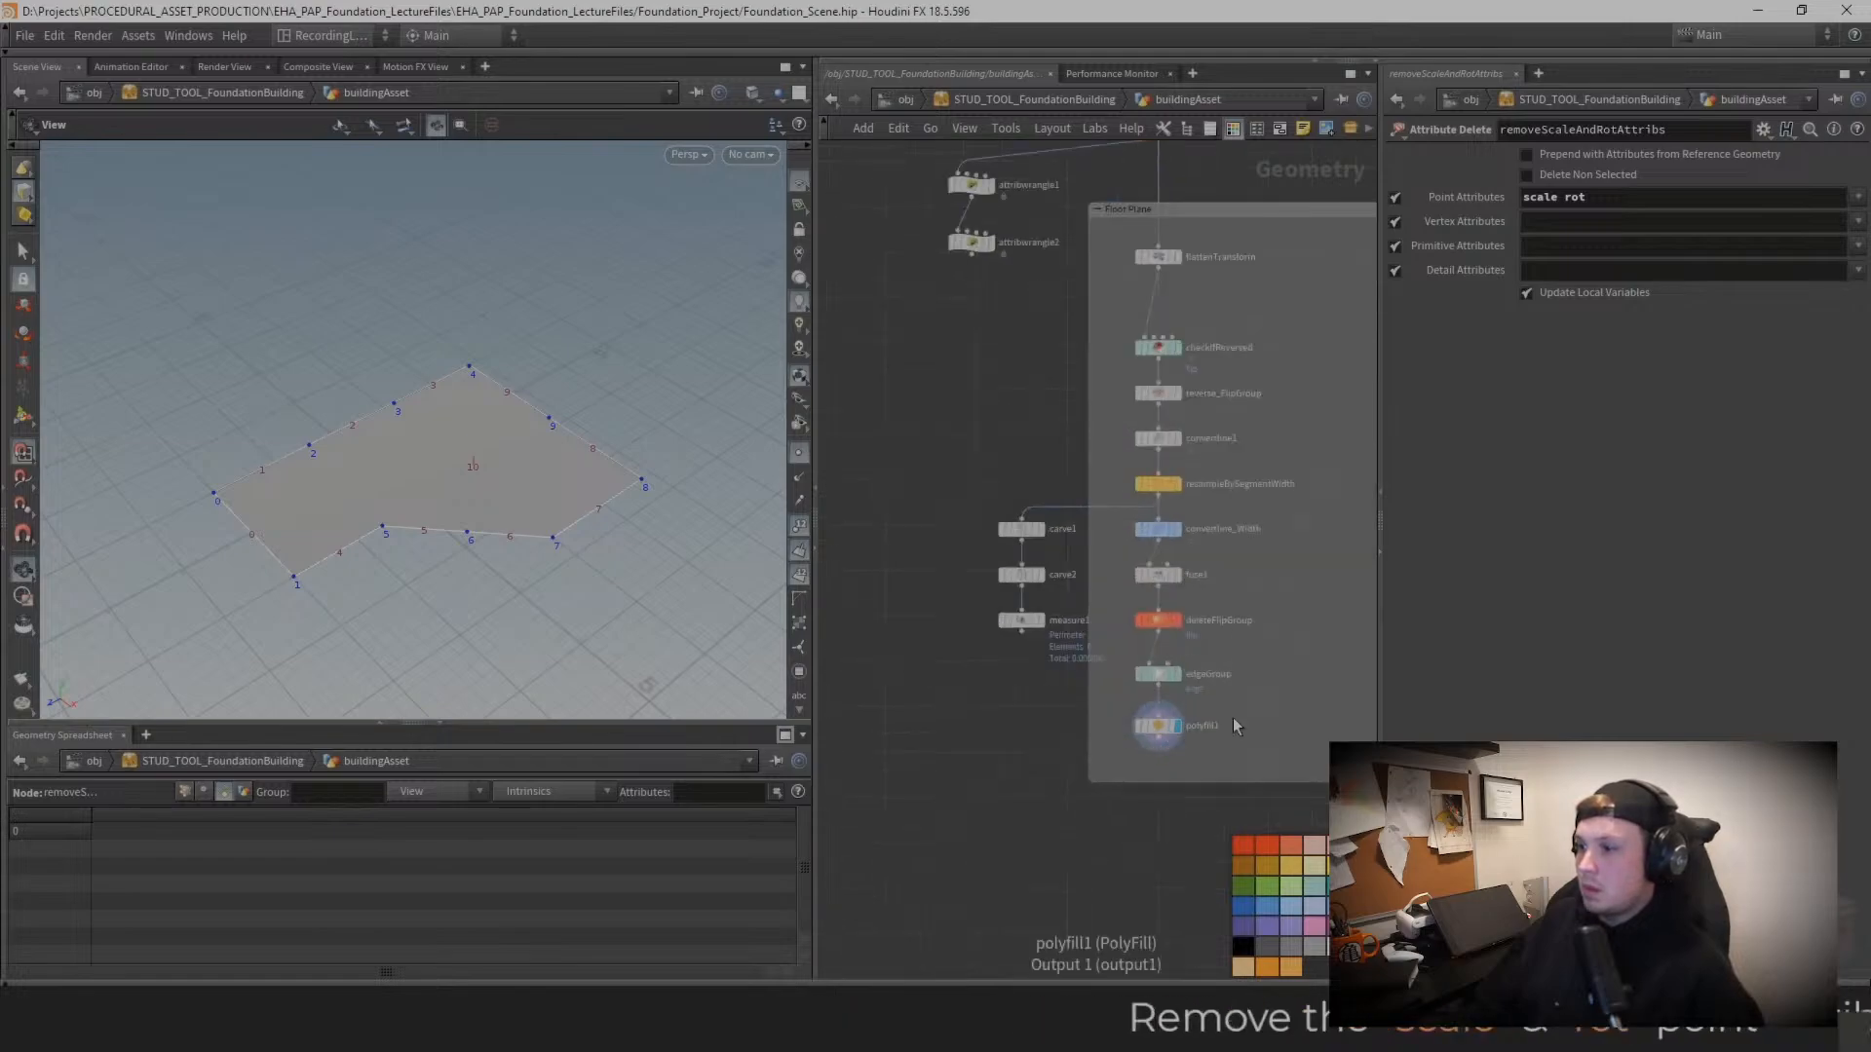
left_click(1158, 728)
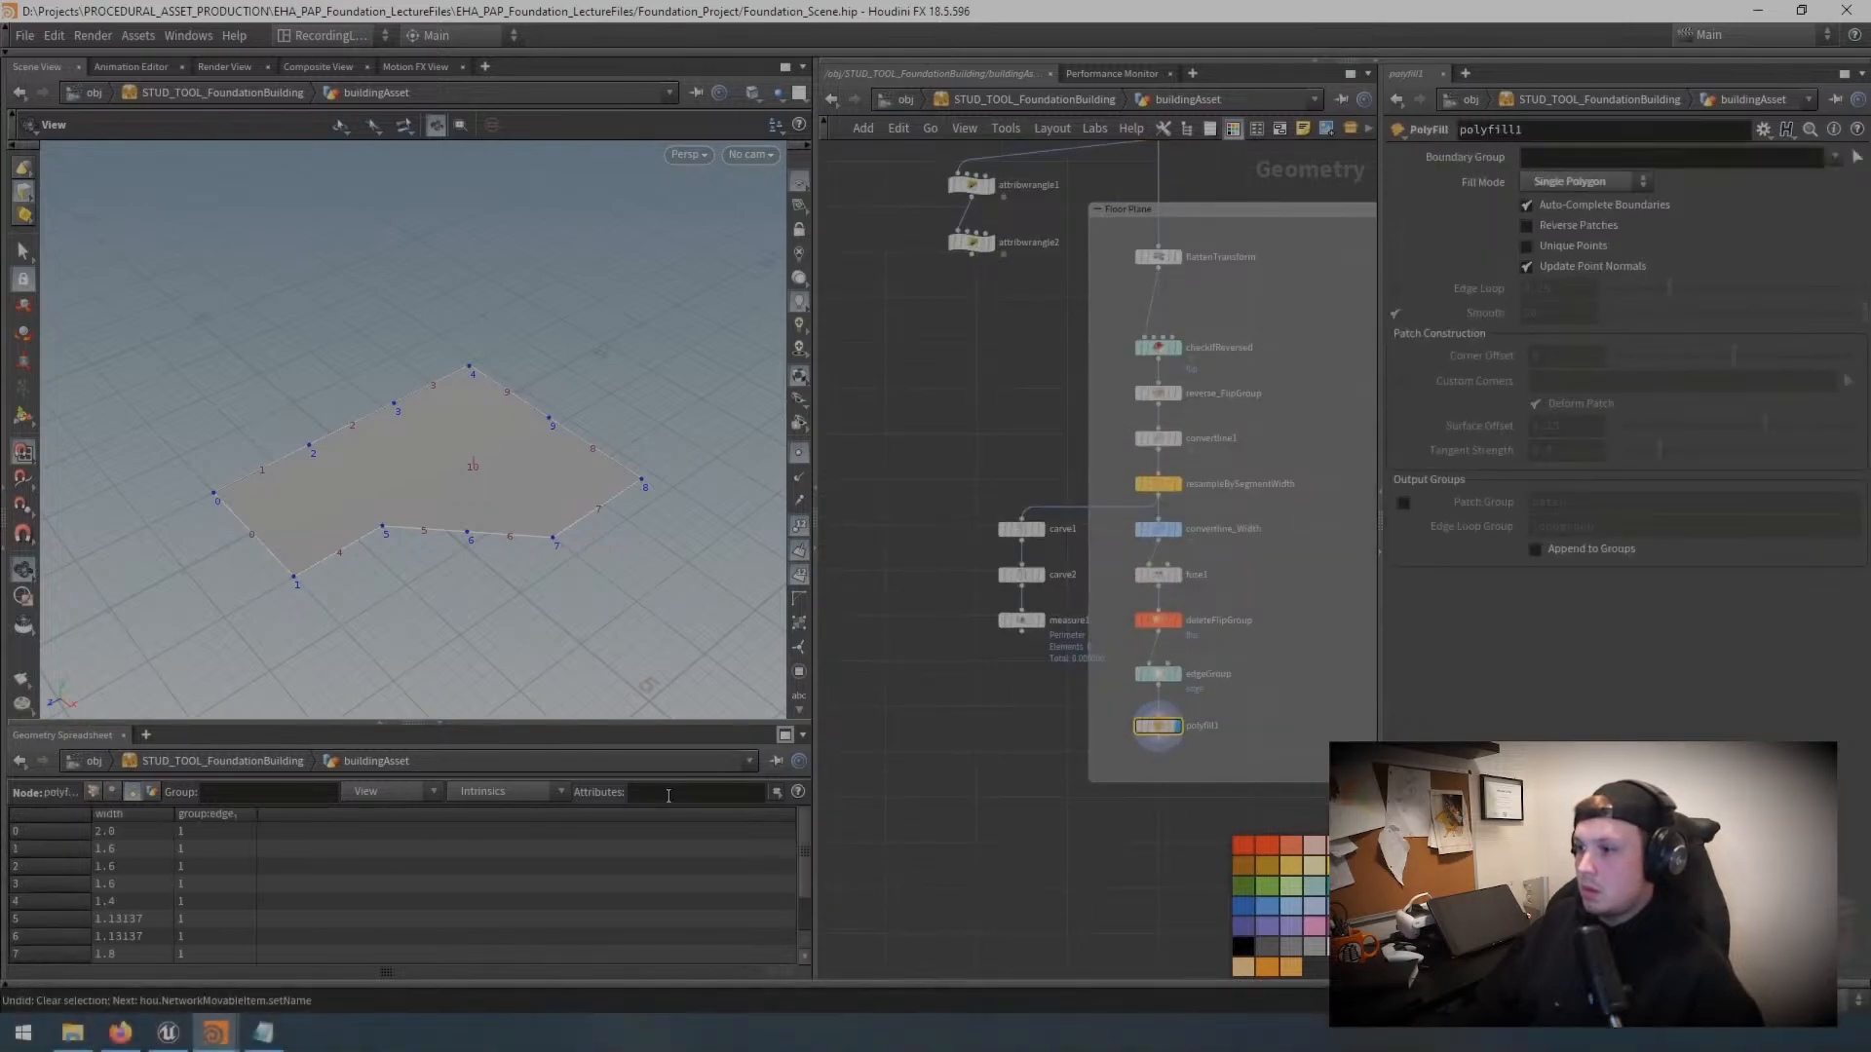
left_click(94, 791)
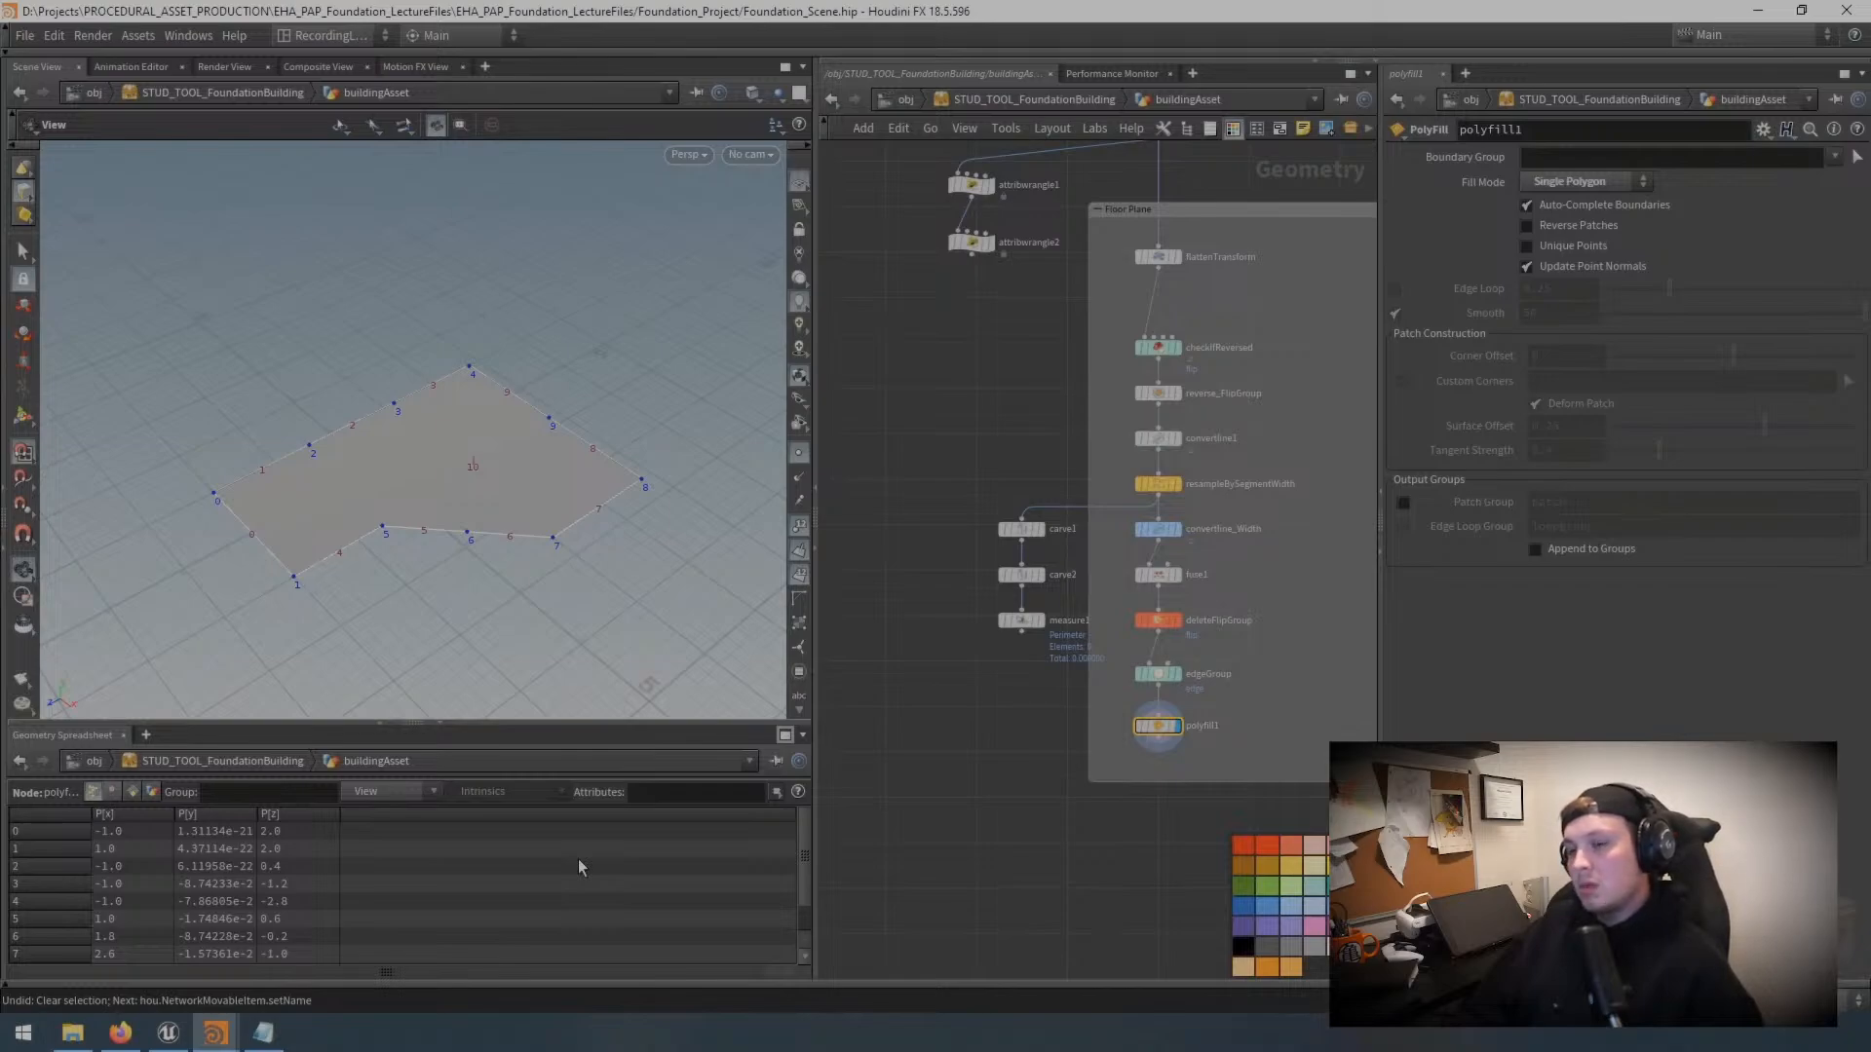
scroll(1228, 624, "down", 5)
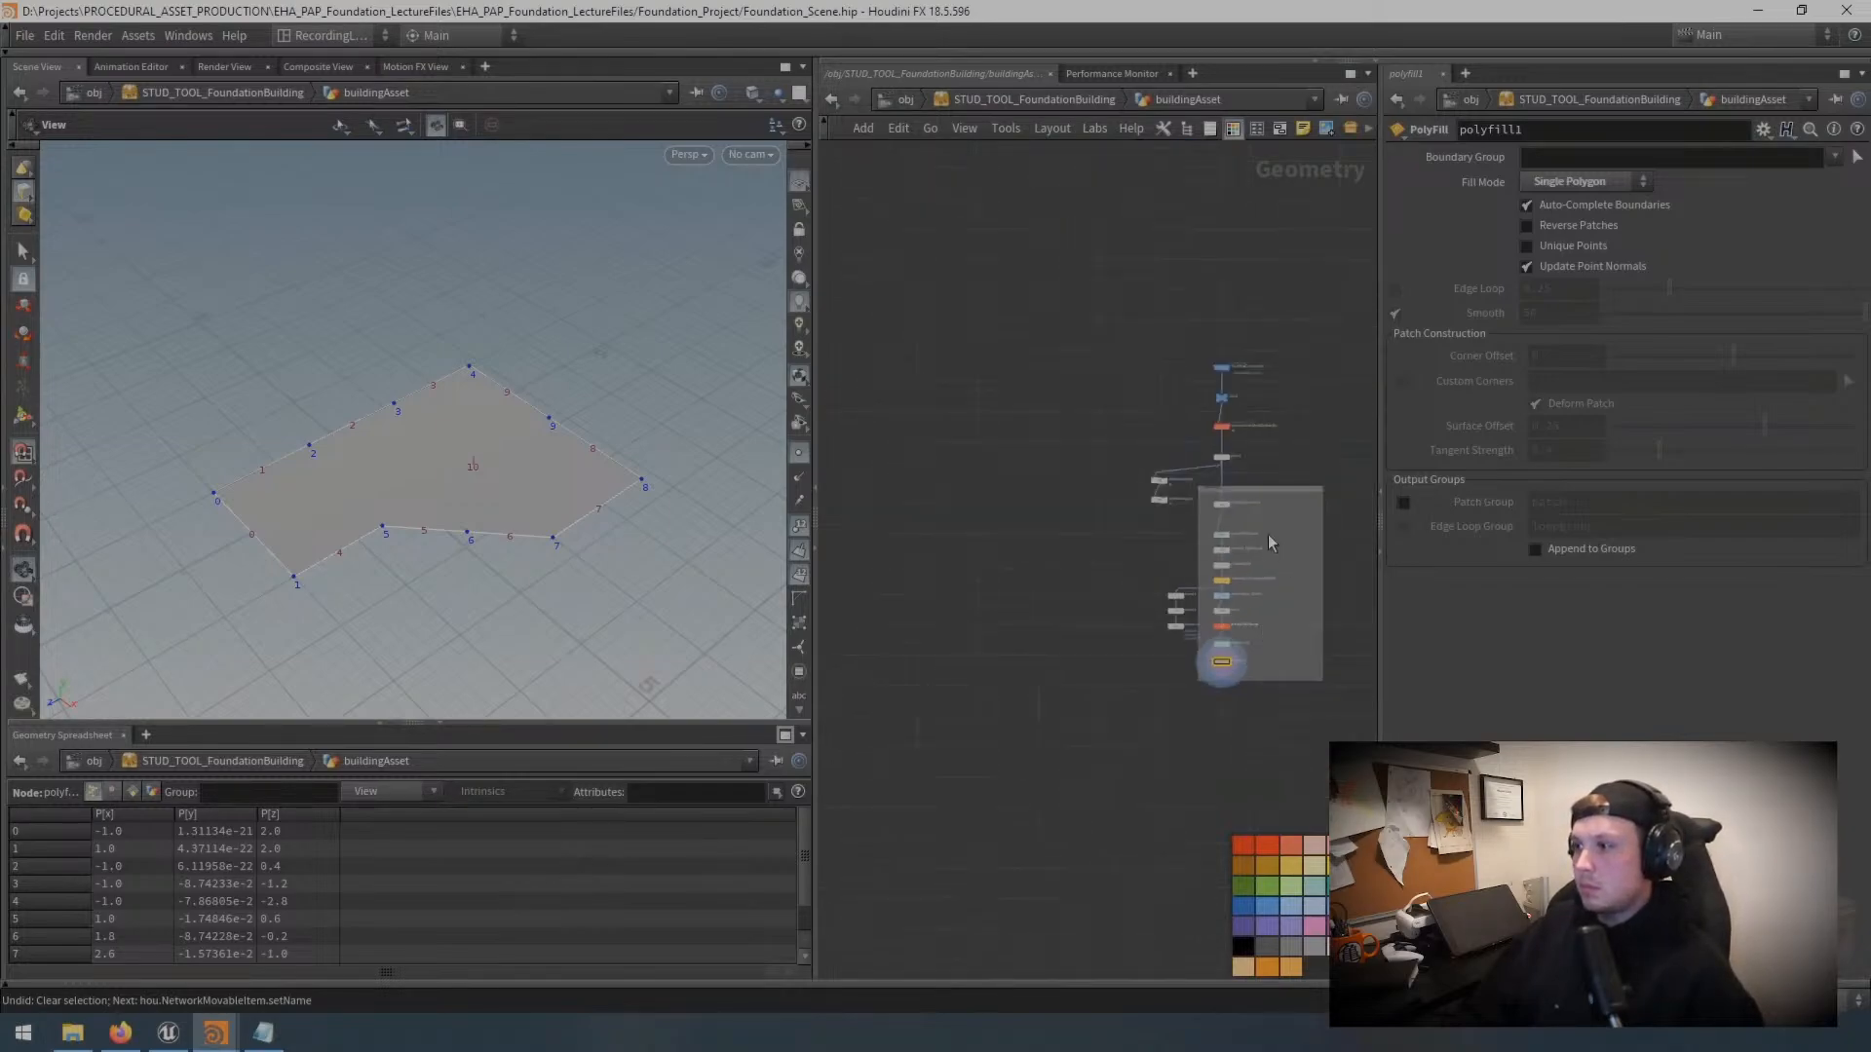
scroll(1225, 433, "up", 5)
left_click(1169, 481)
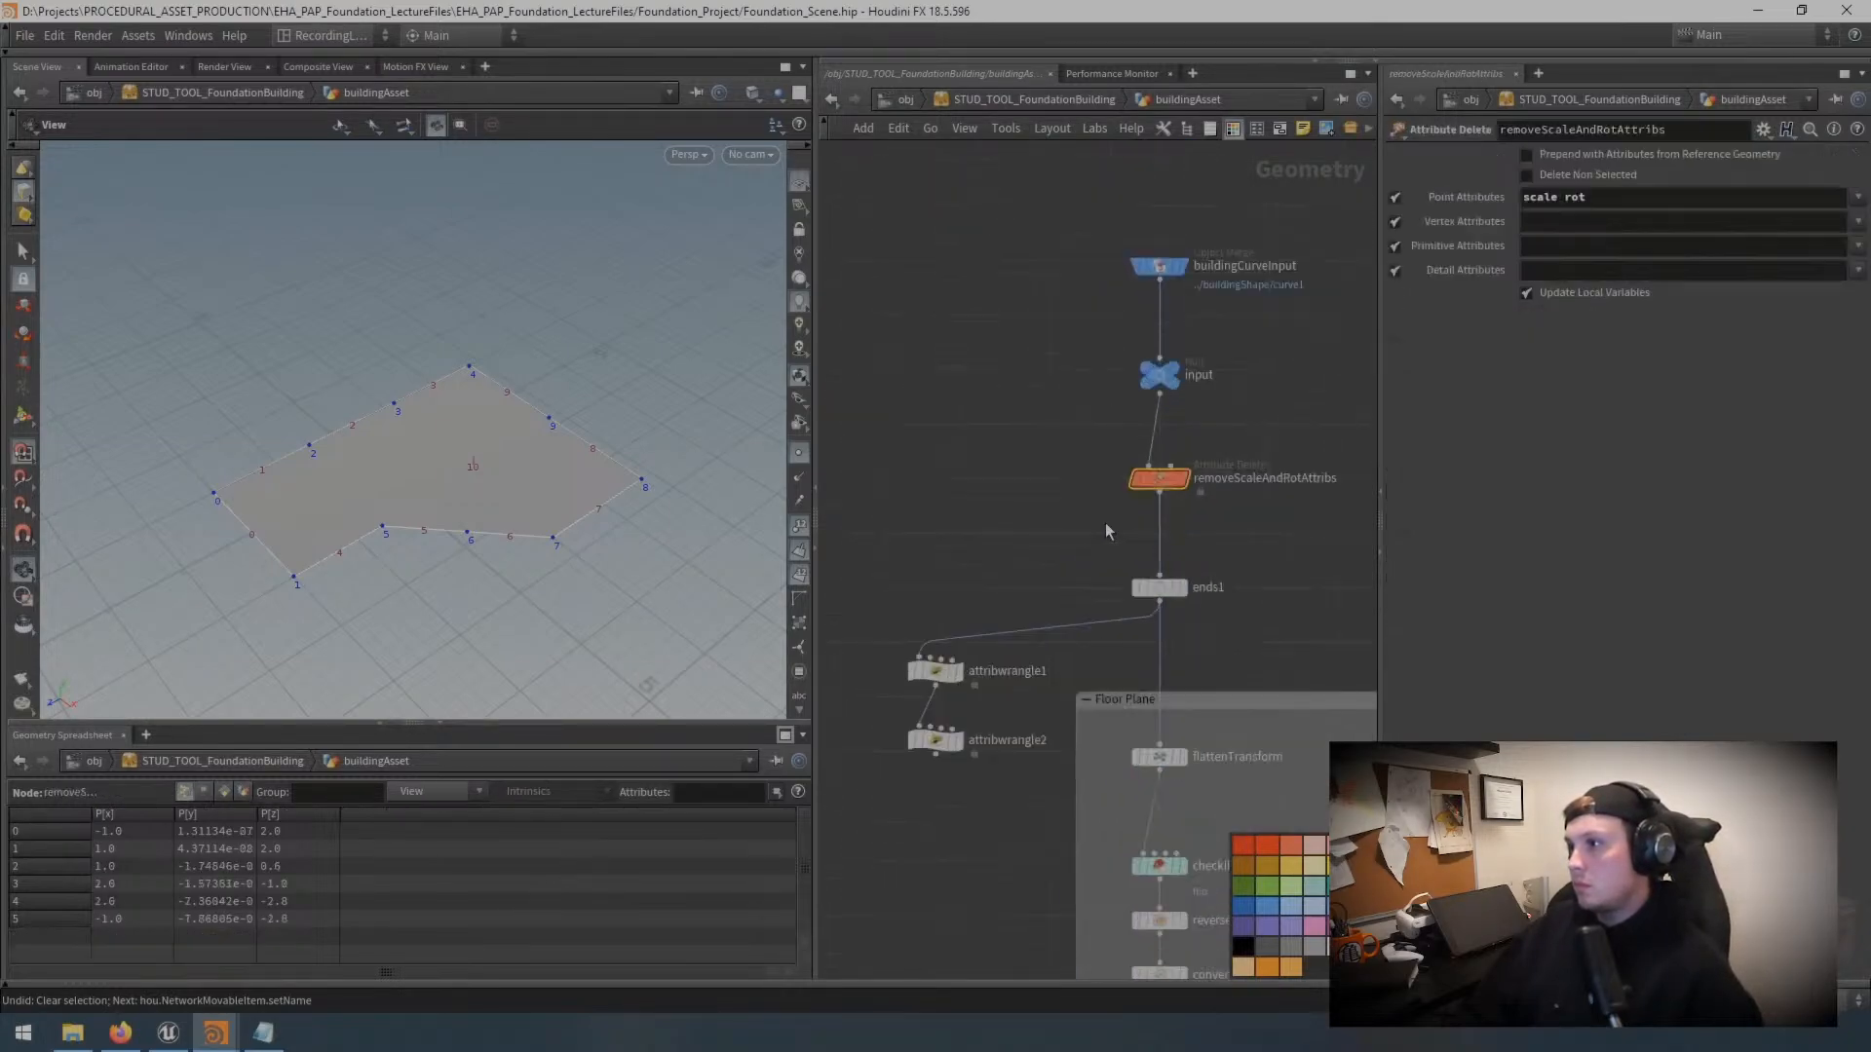
mouse_move(1167, 489)
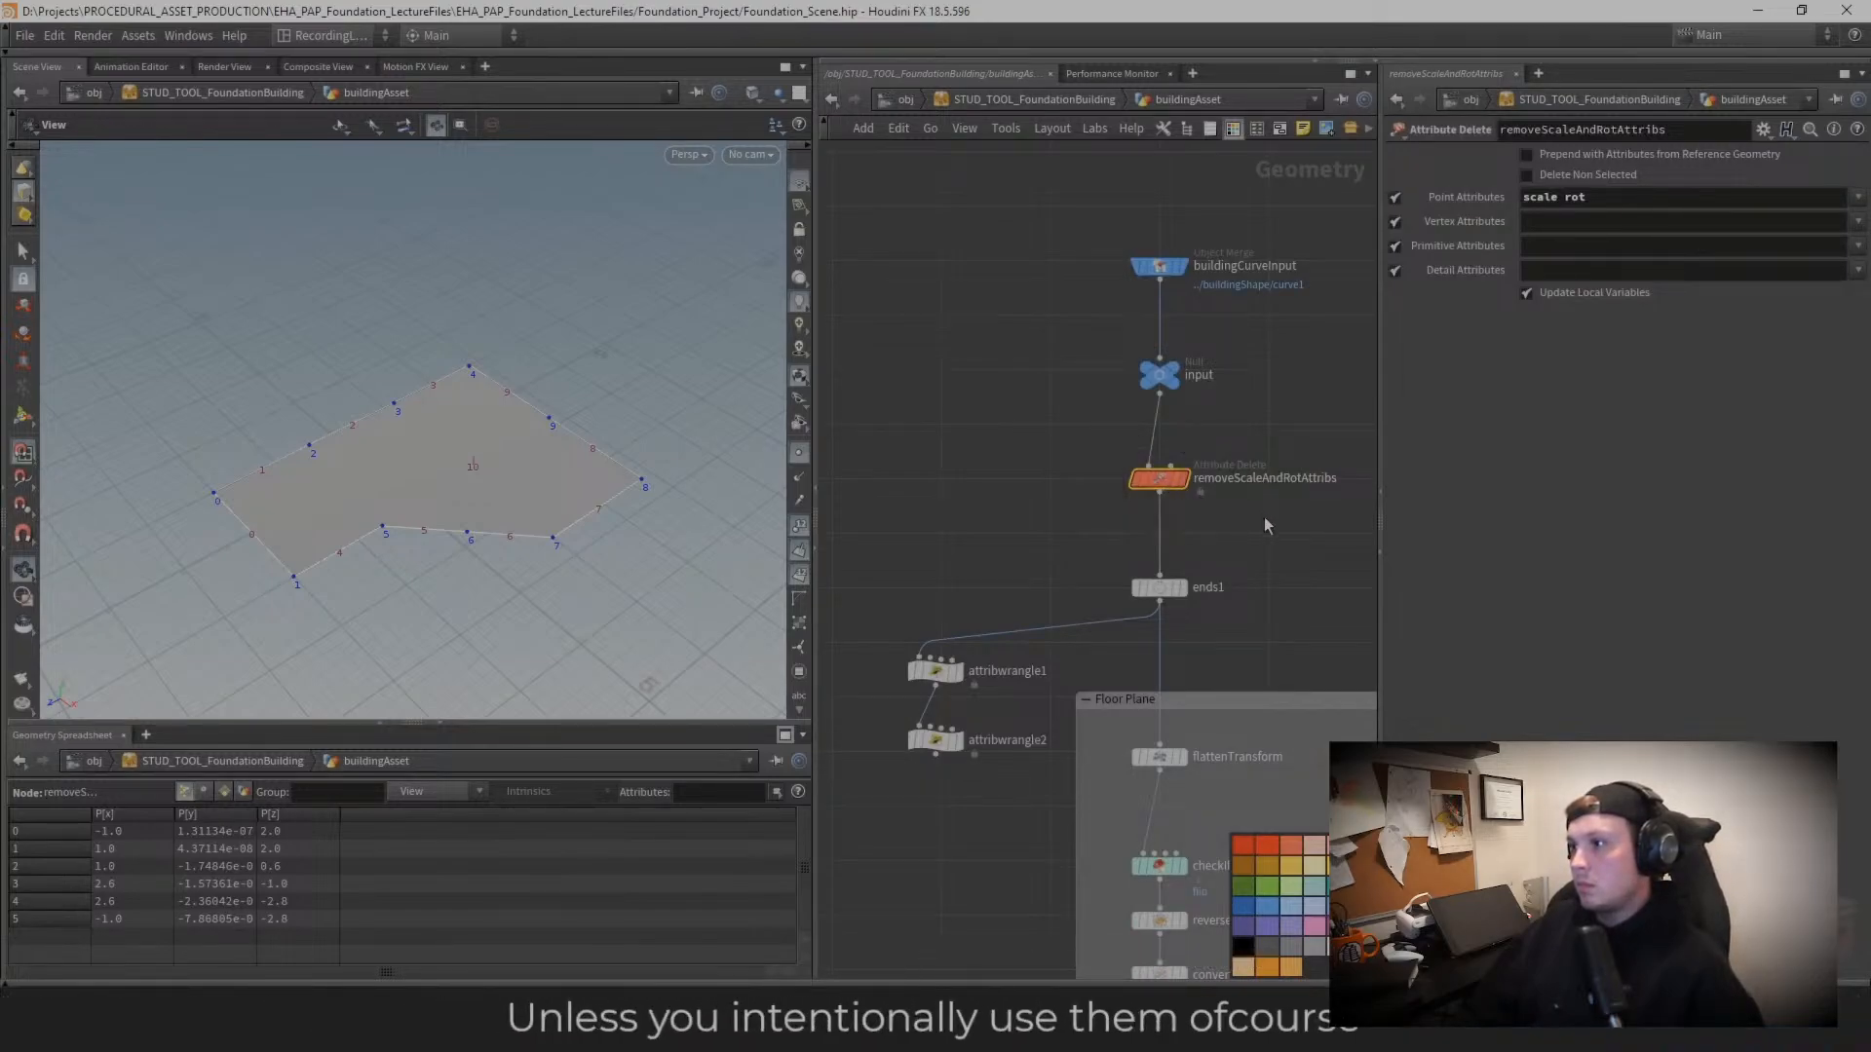
scroll(1265, 519, "down", 6)
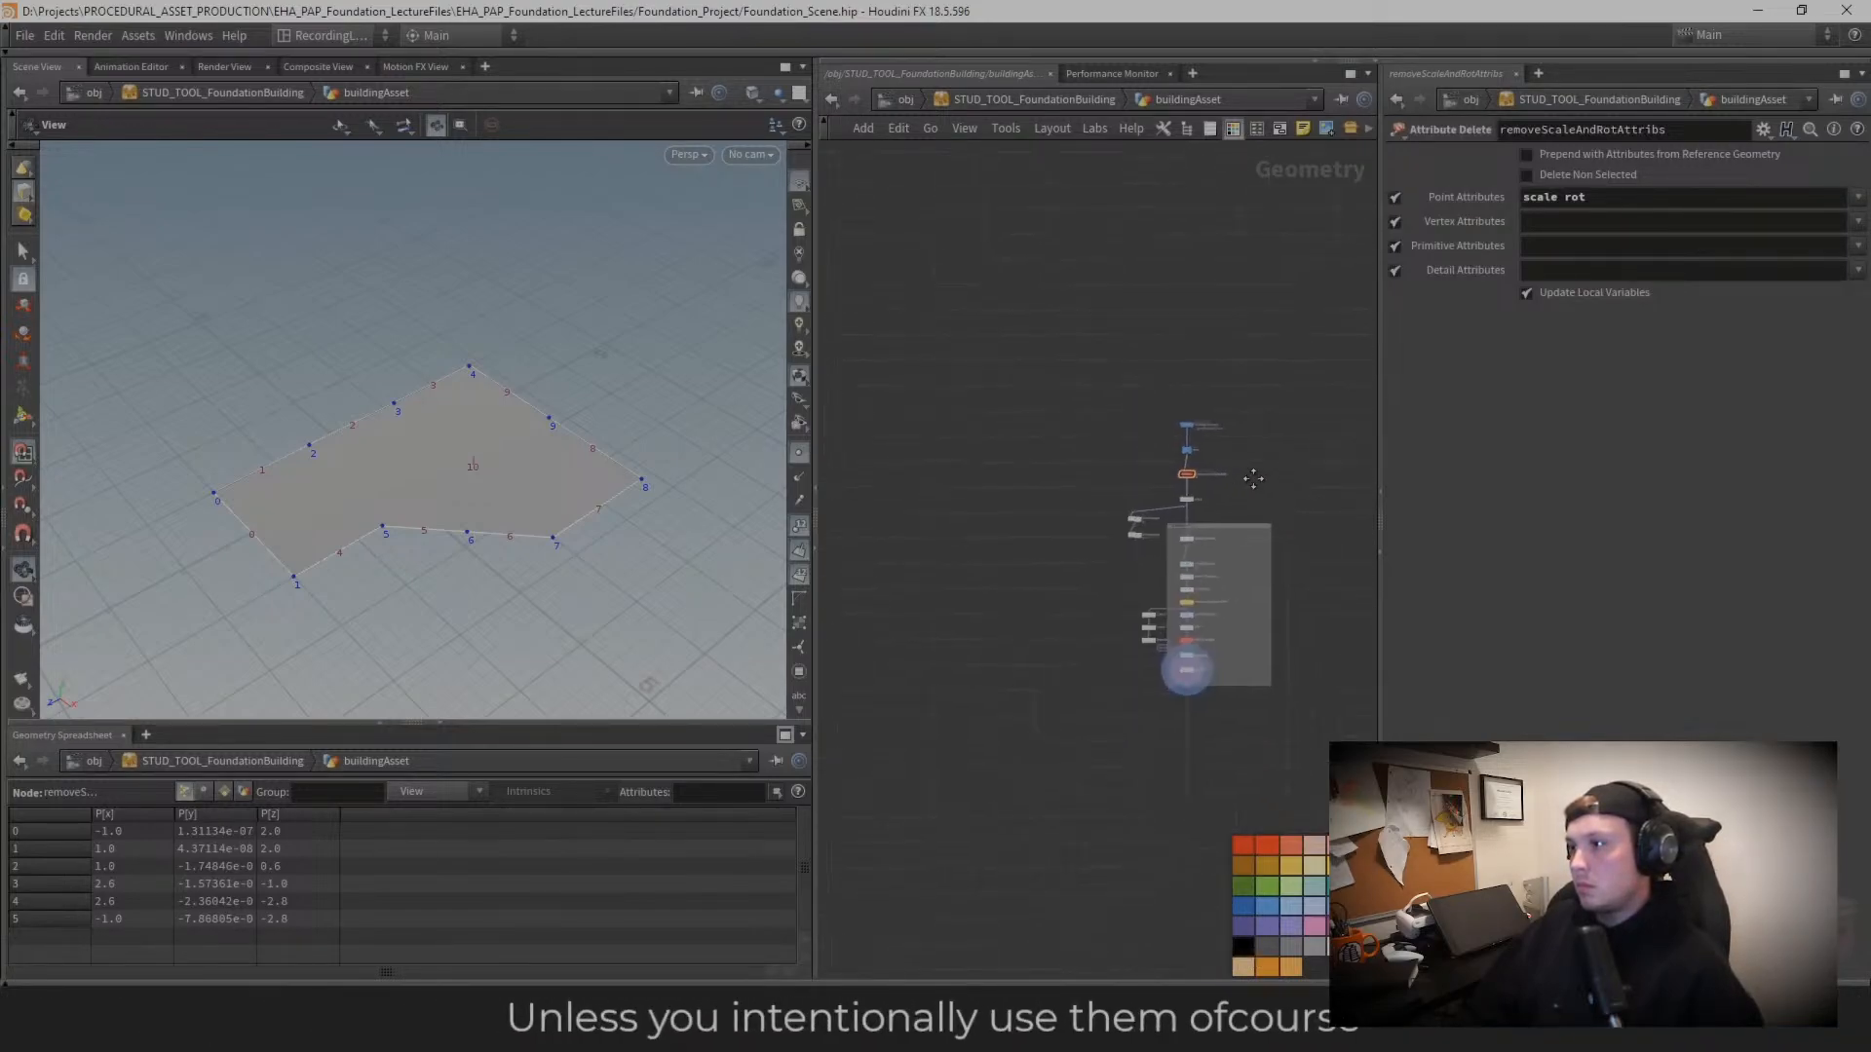
scroll(1239, 624, "up", 4)
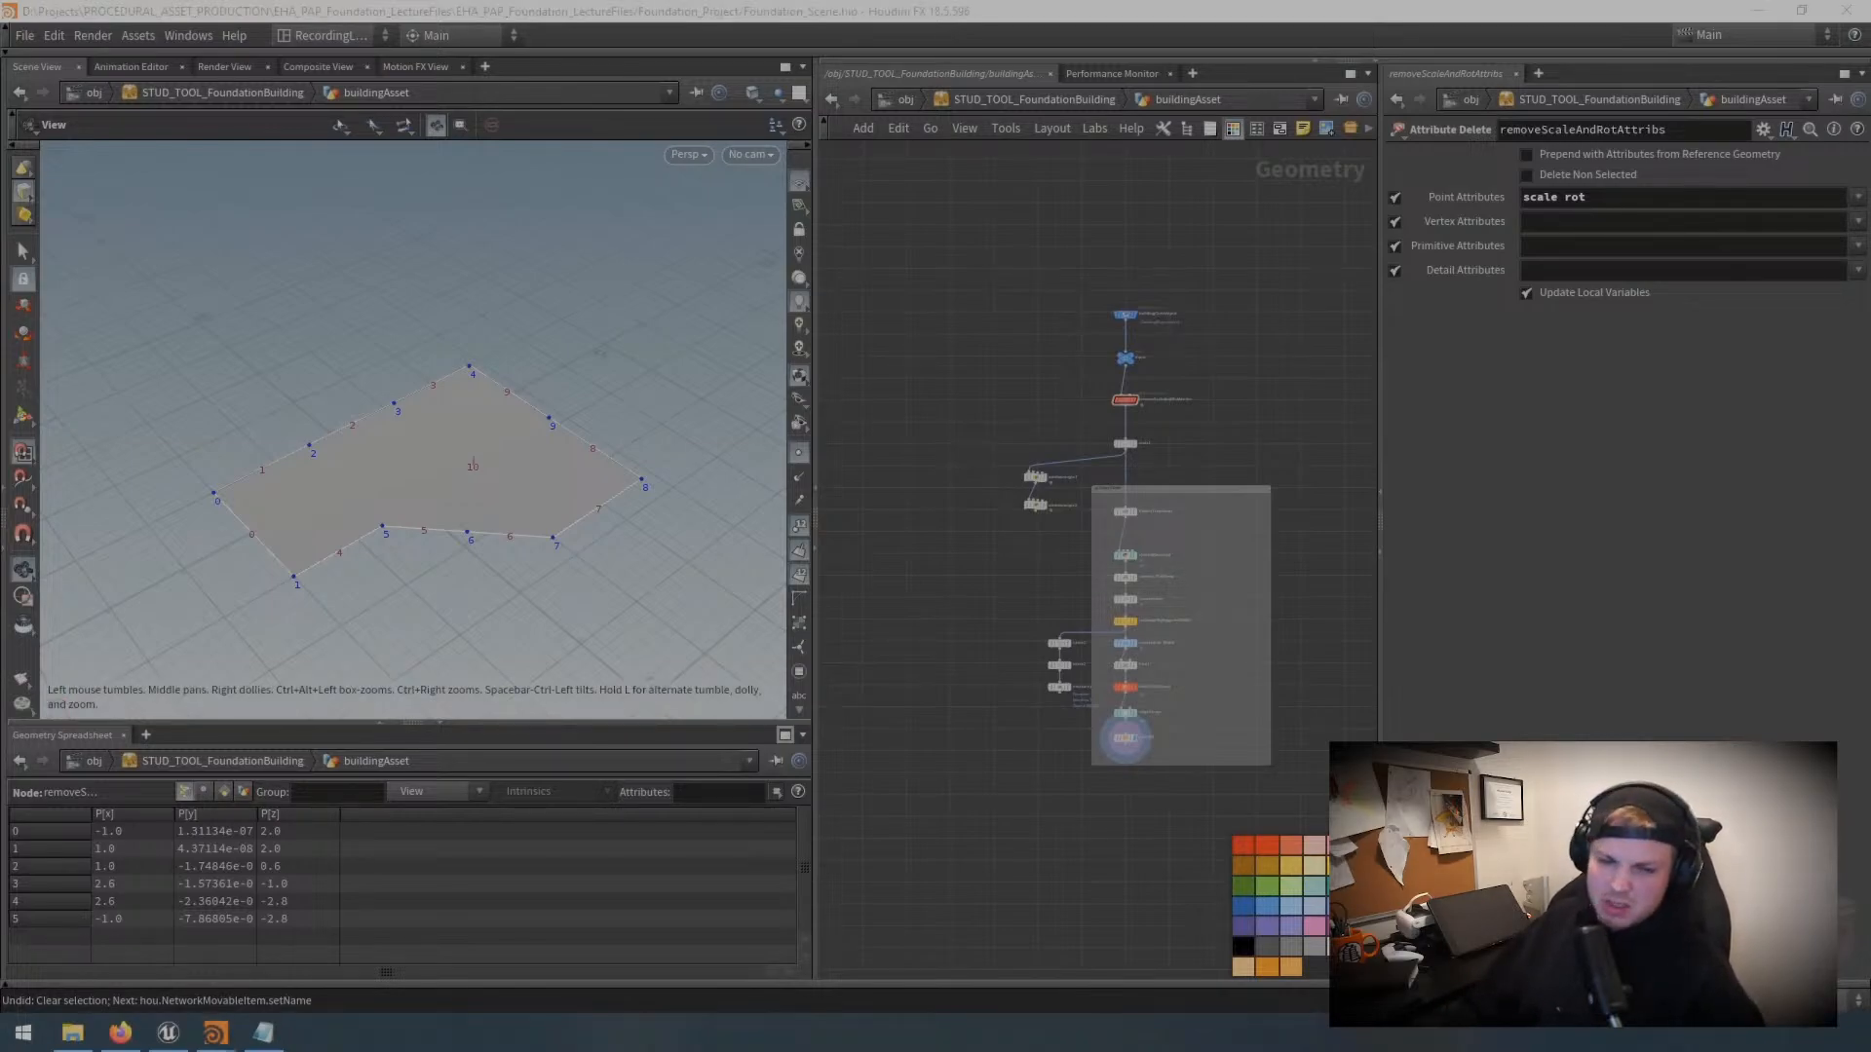
Step: Switch to the Houdini window with ExampleScene, maximise it, and display the finished floor plane polygon
mouse_move(215, 1032)
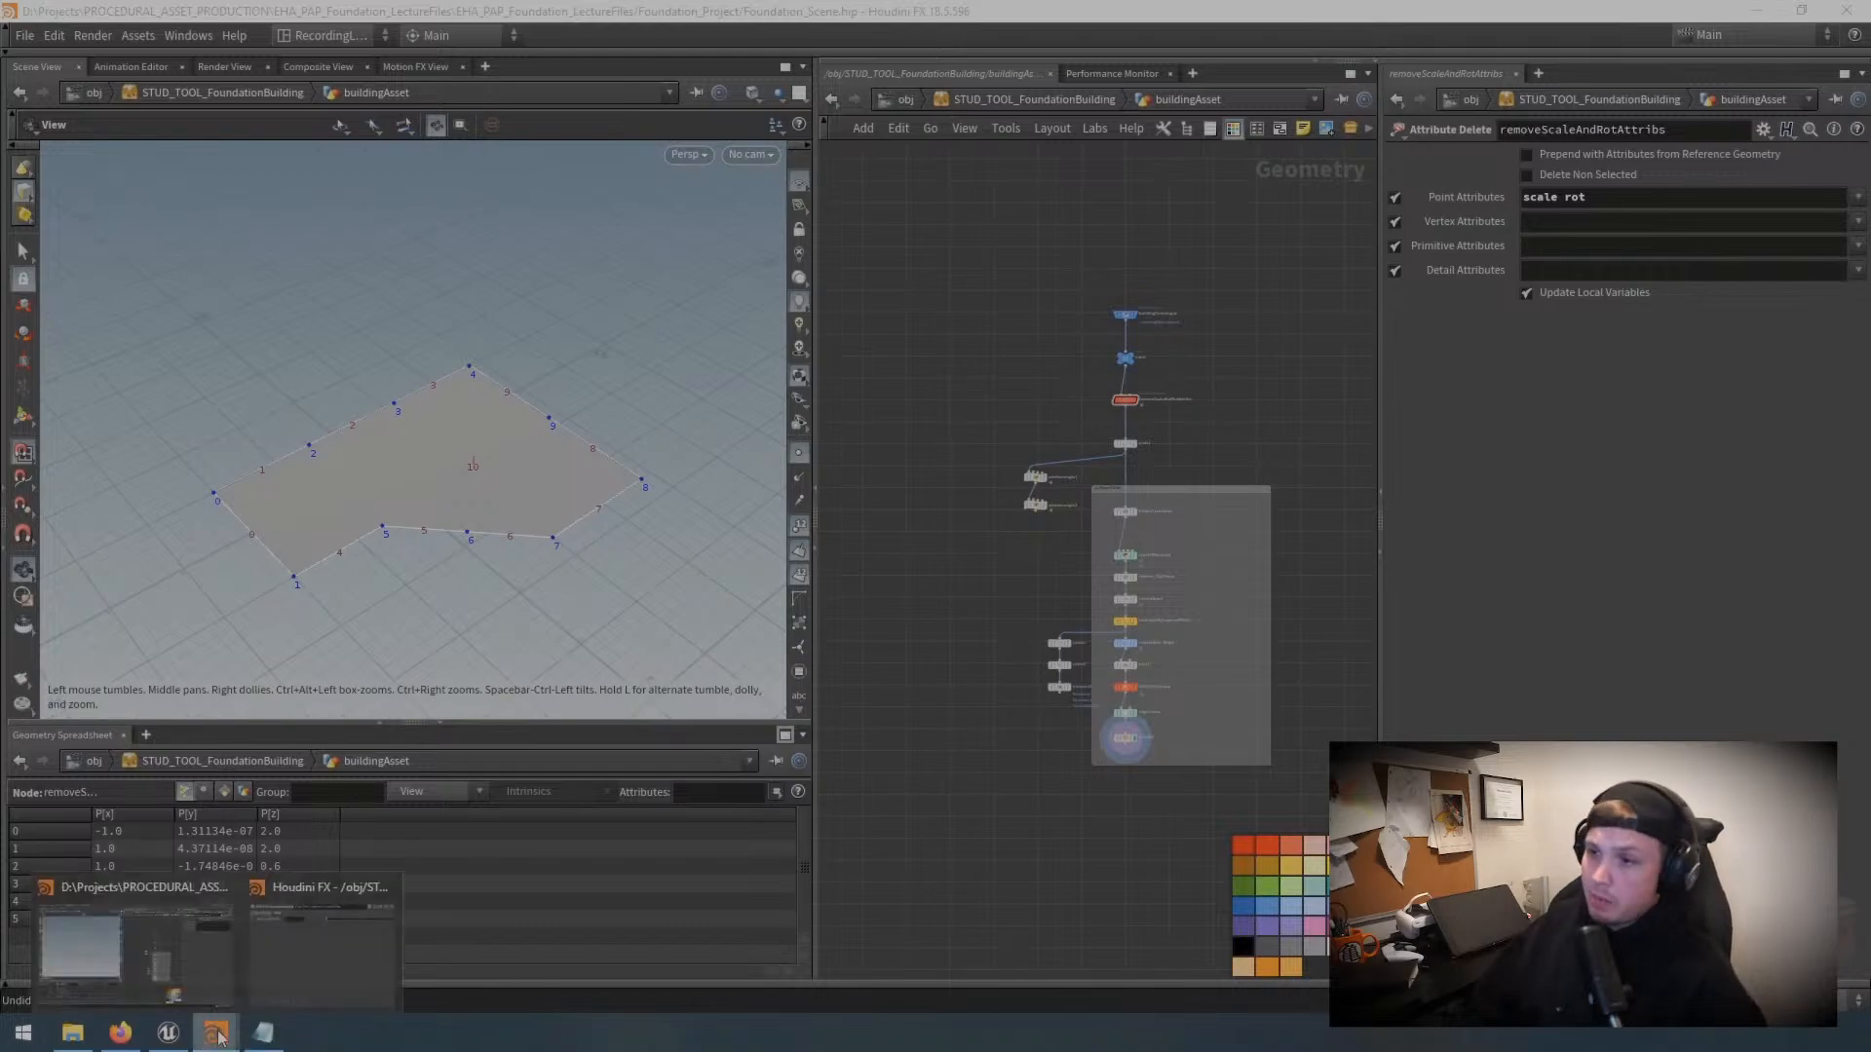
left_click(156, 950)
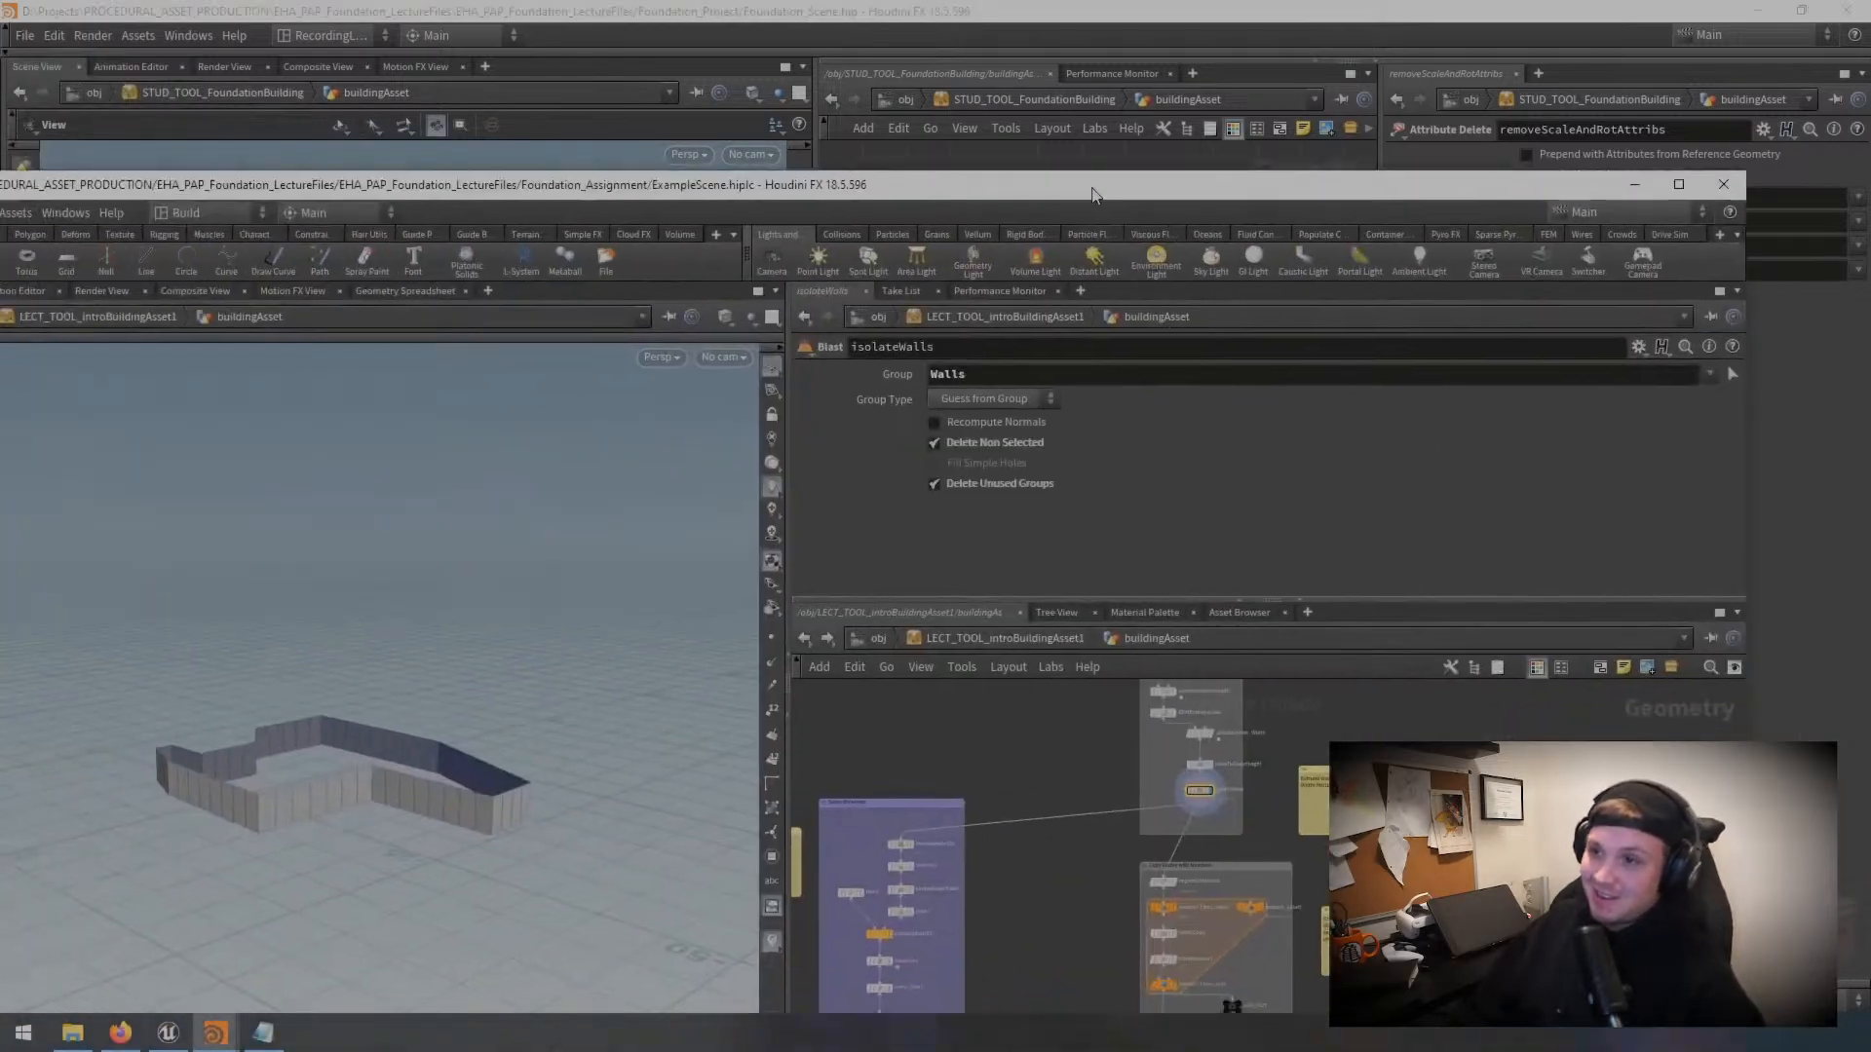
double_click(1092, 195)
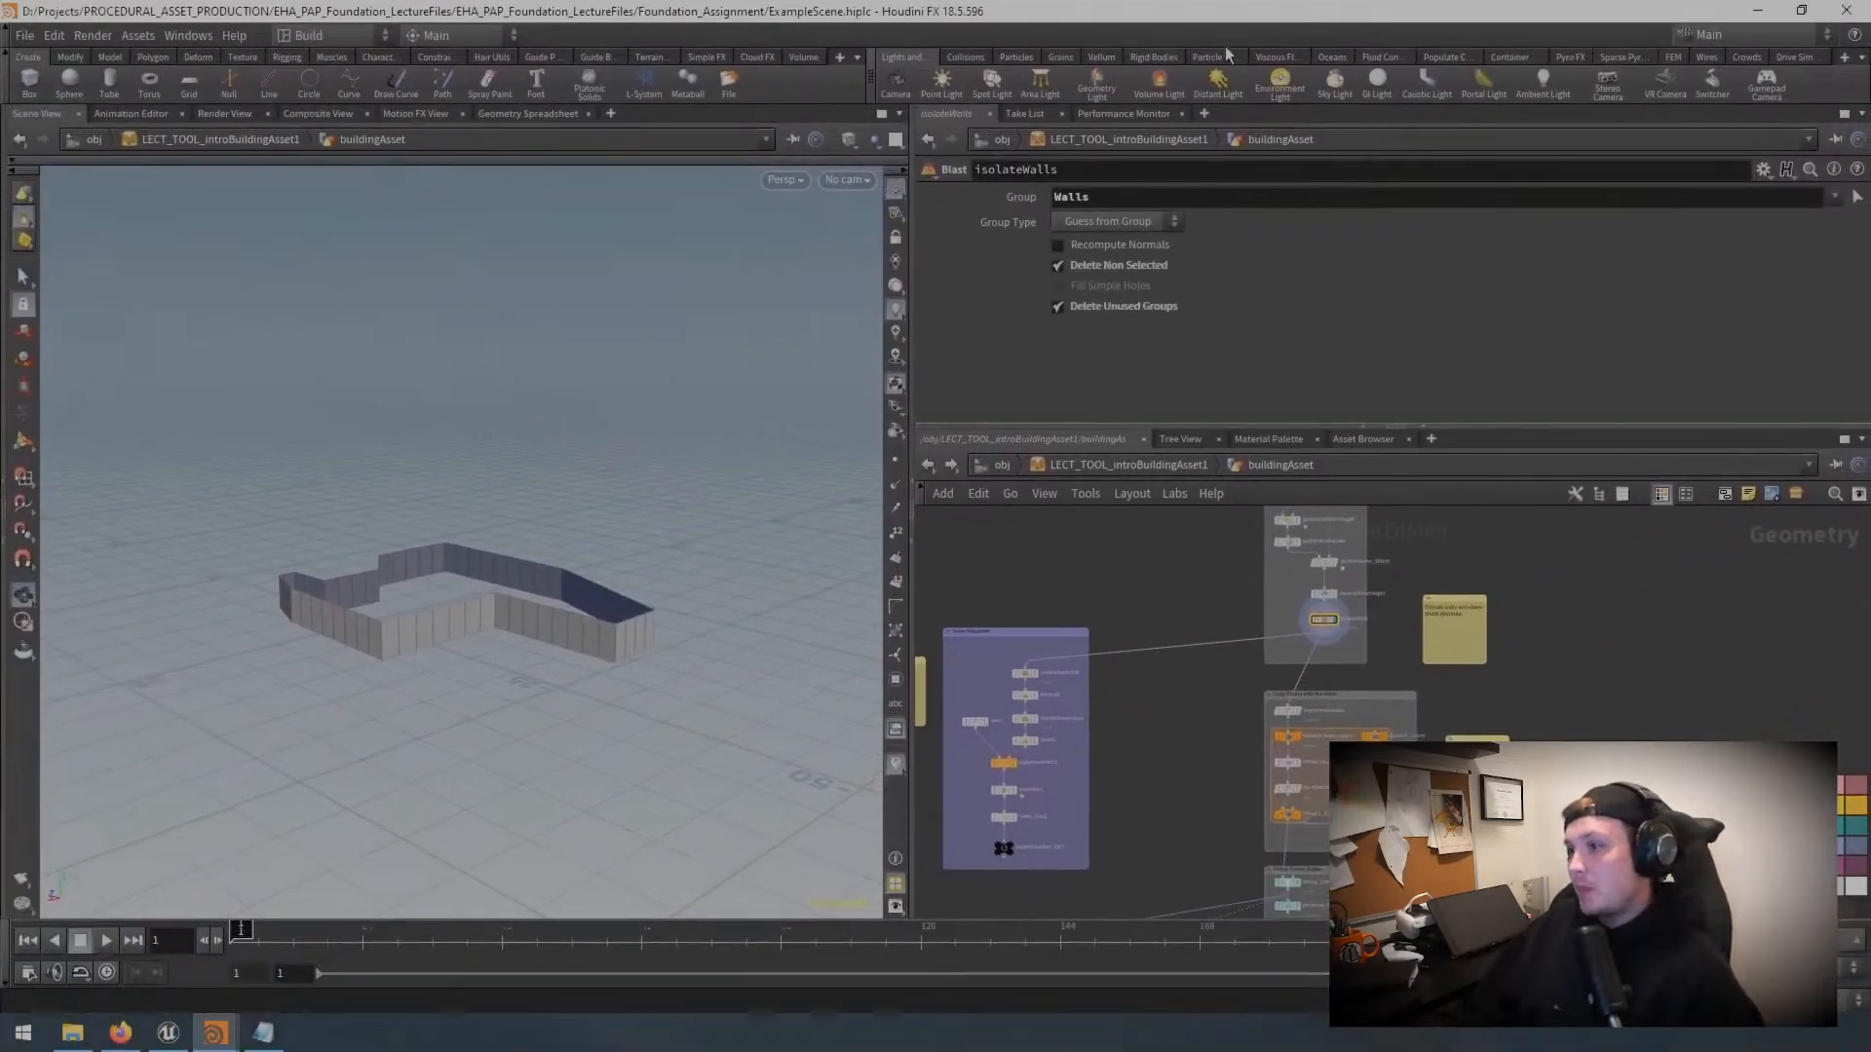
scroll(1136, 639, "down", 4)
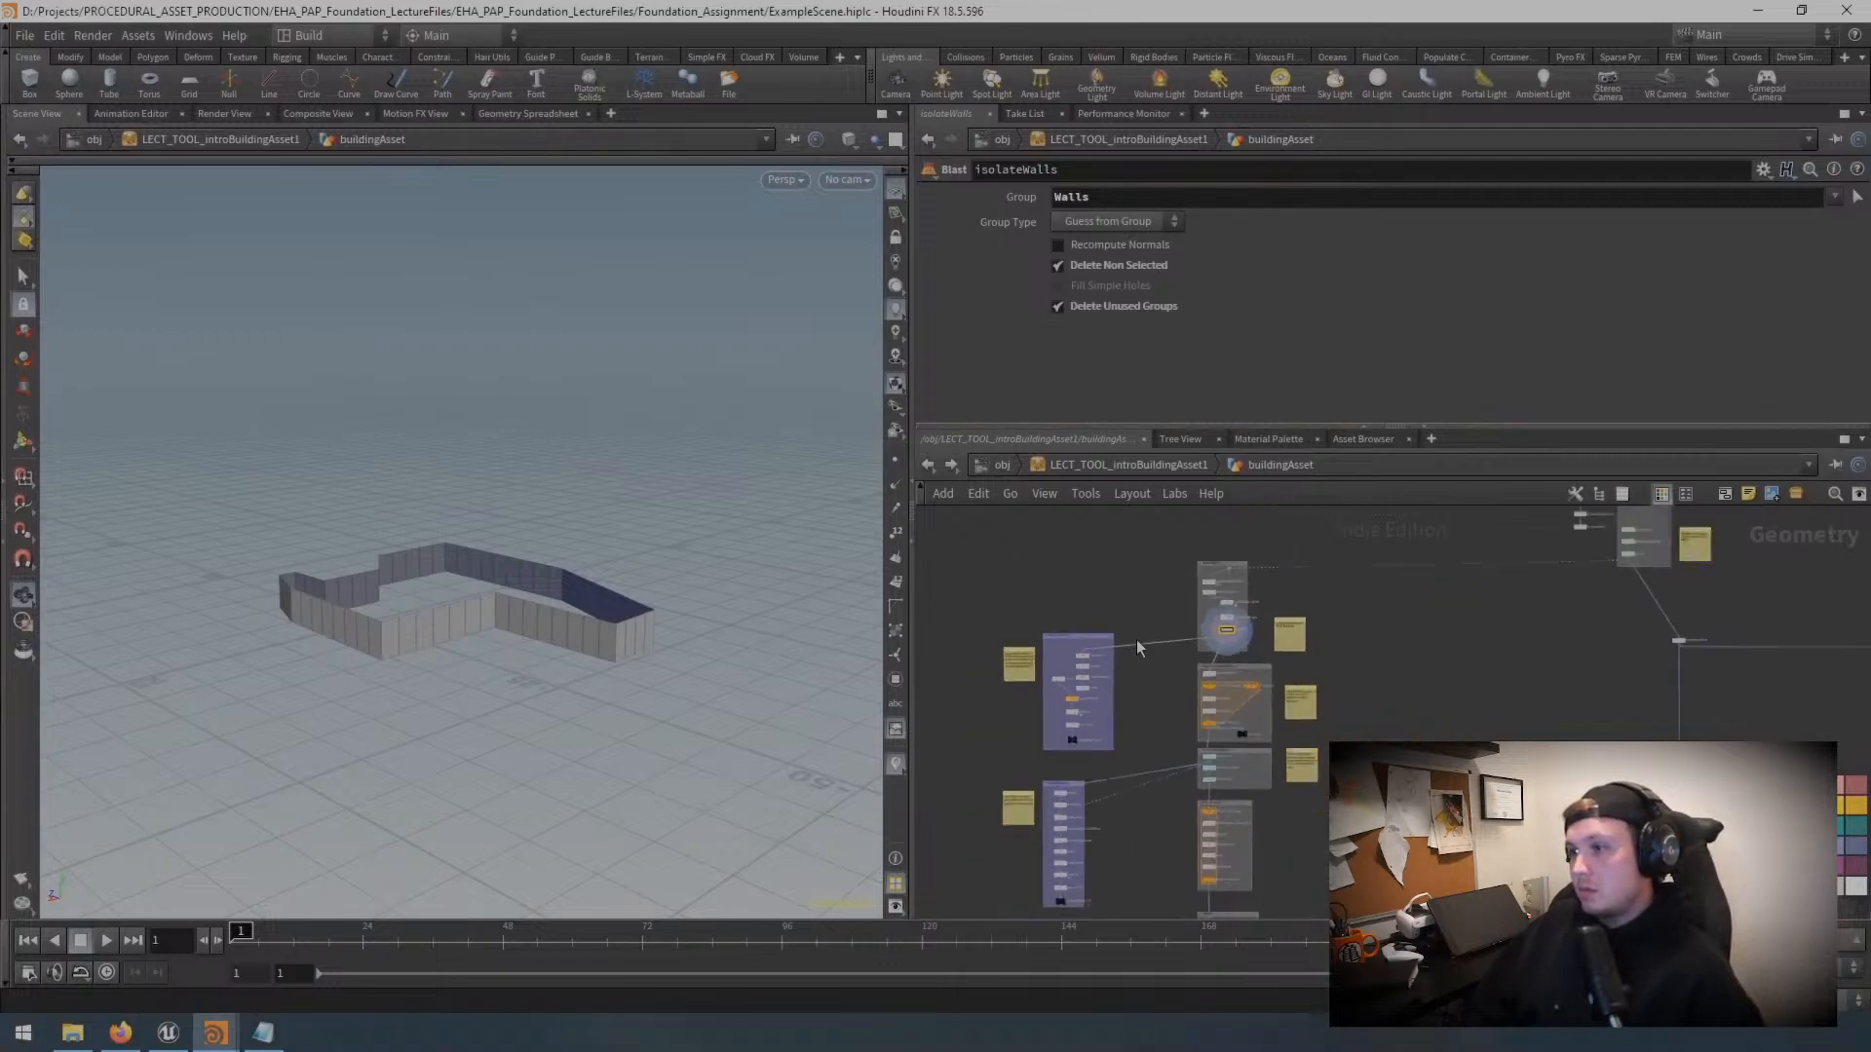
left_click_drag(479, 604, 780, 593)
scroll(1536, 569, "up", 3)
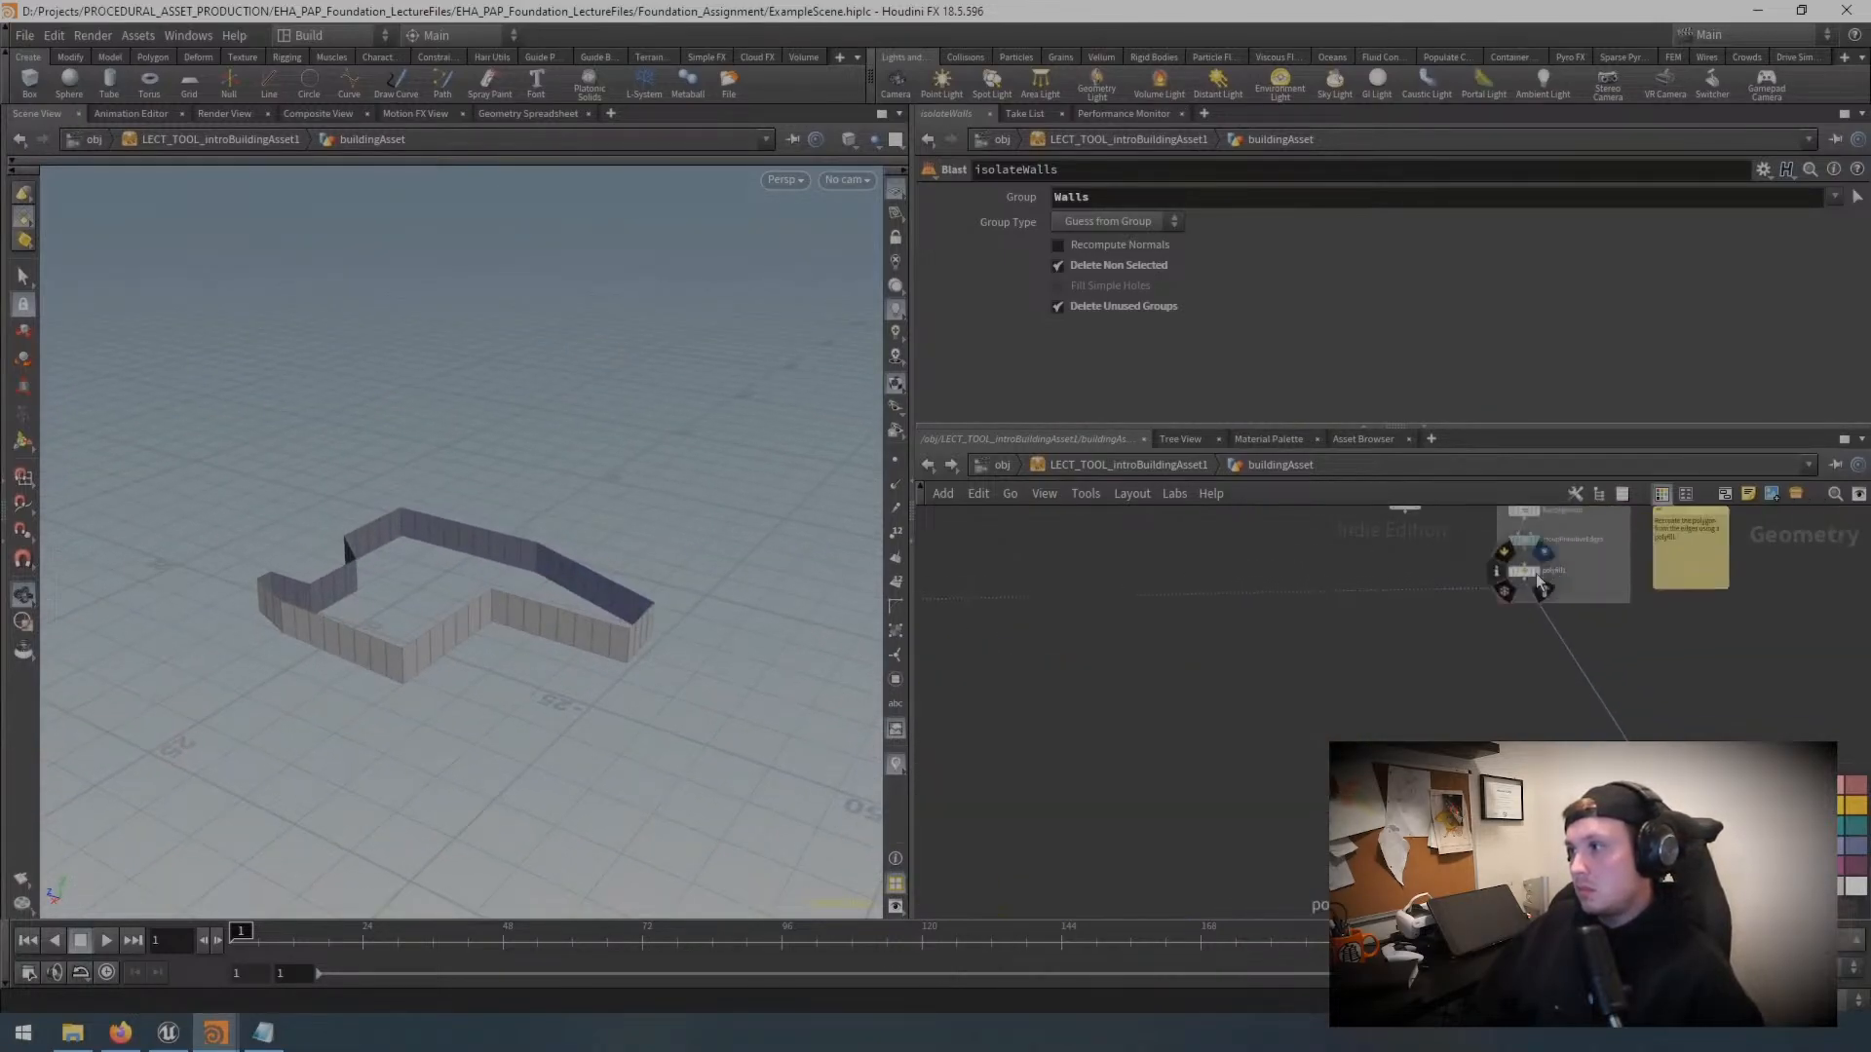
left_click(1545, 576)
Step: Display the output of isolateWalls and of foreach_Floor_end to preview the extruded walls and copied floors
scroll(1131, 672, "up", 3)
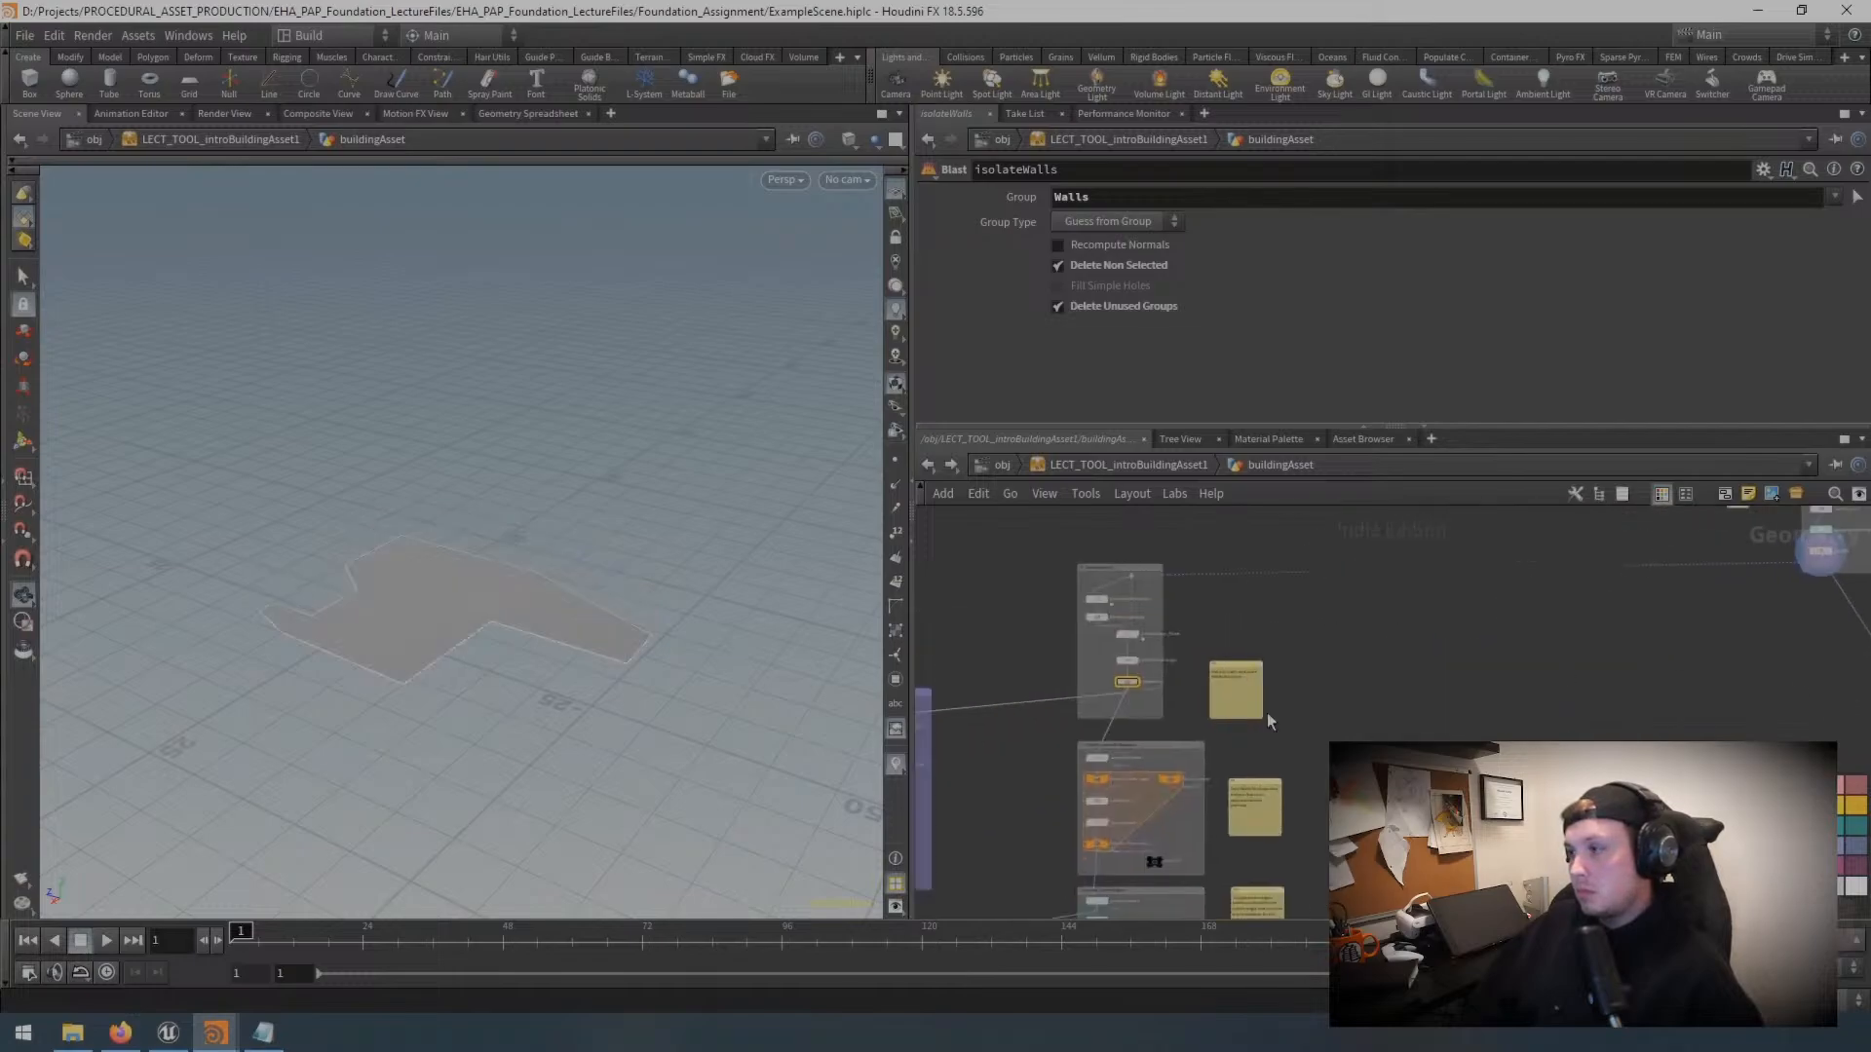
scroll(1155, 690, "up", 2)
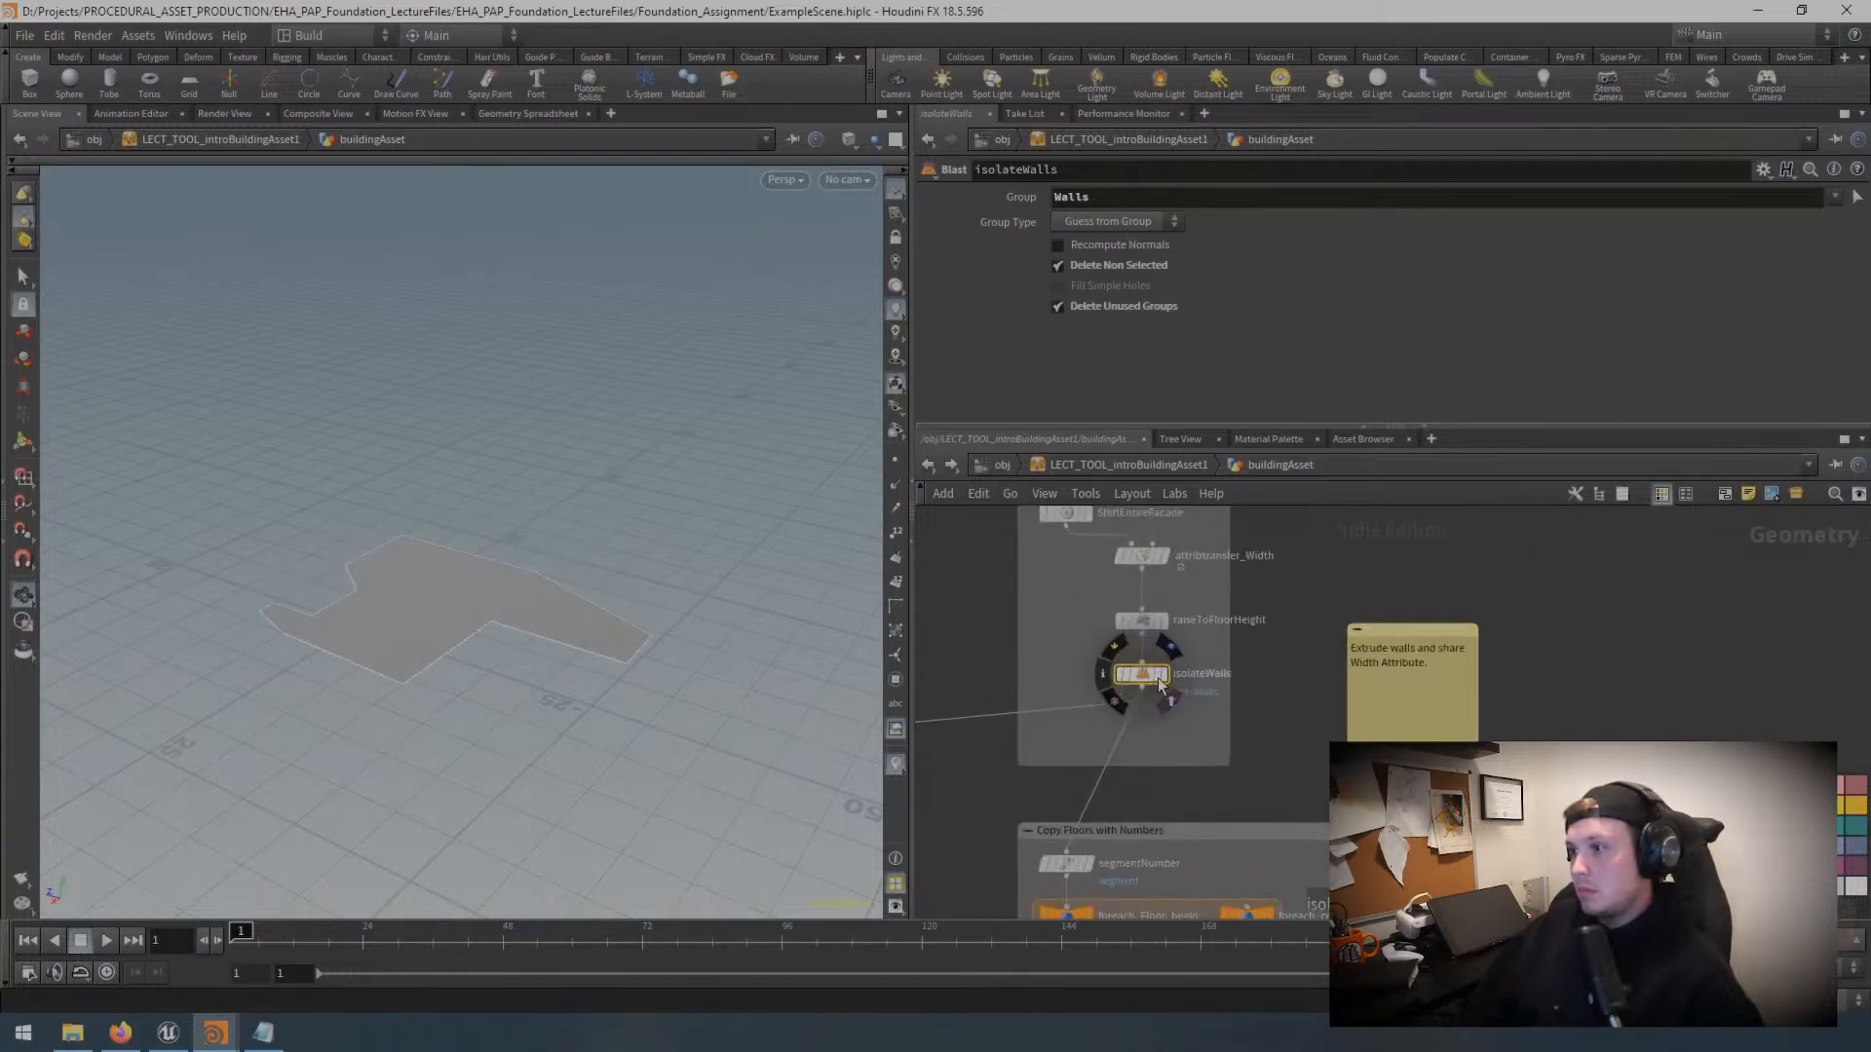
left_click(1159, 681)
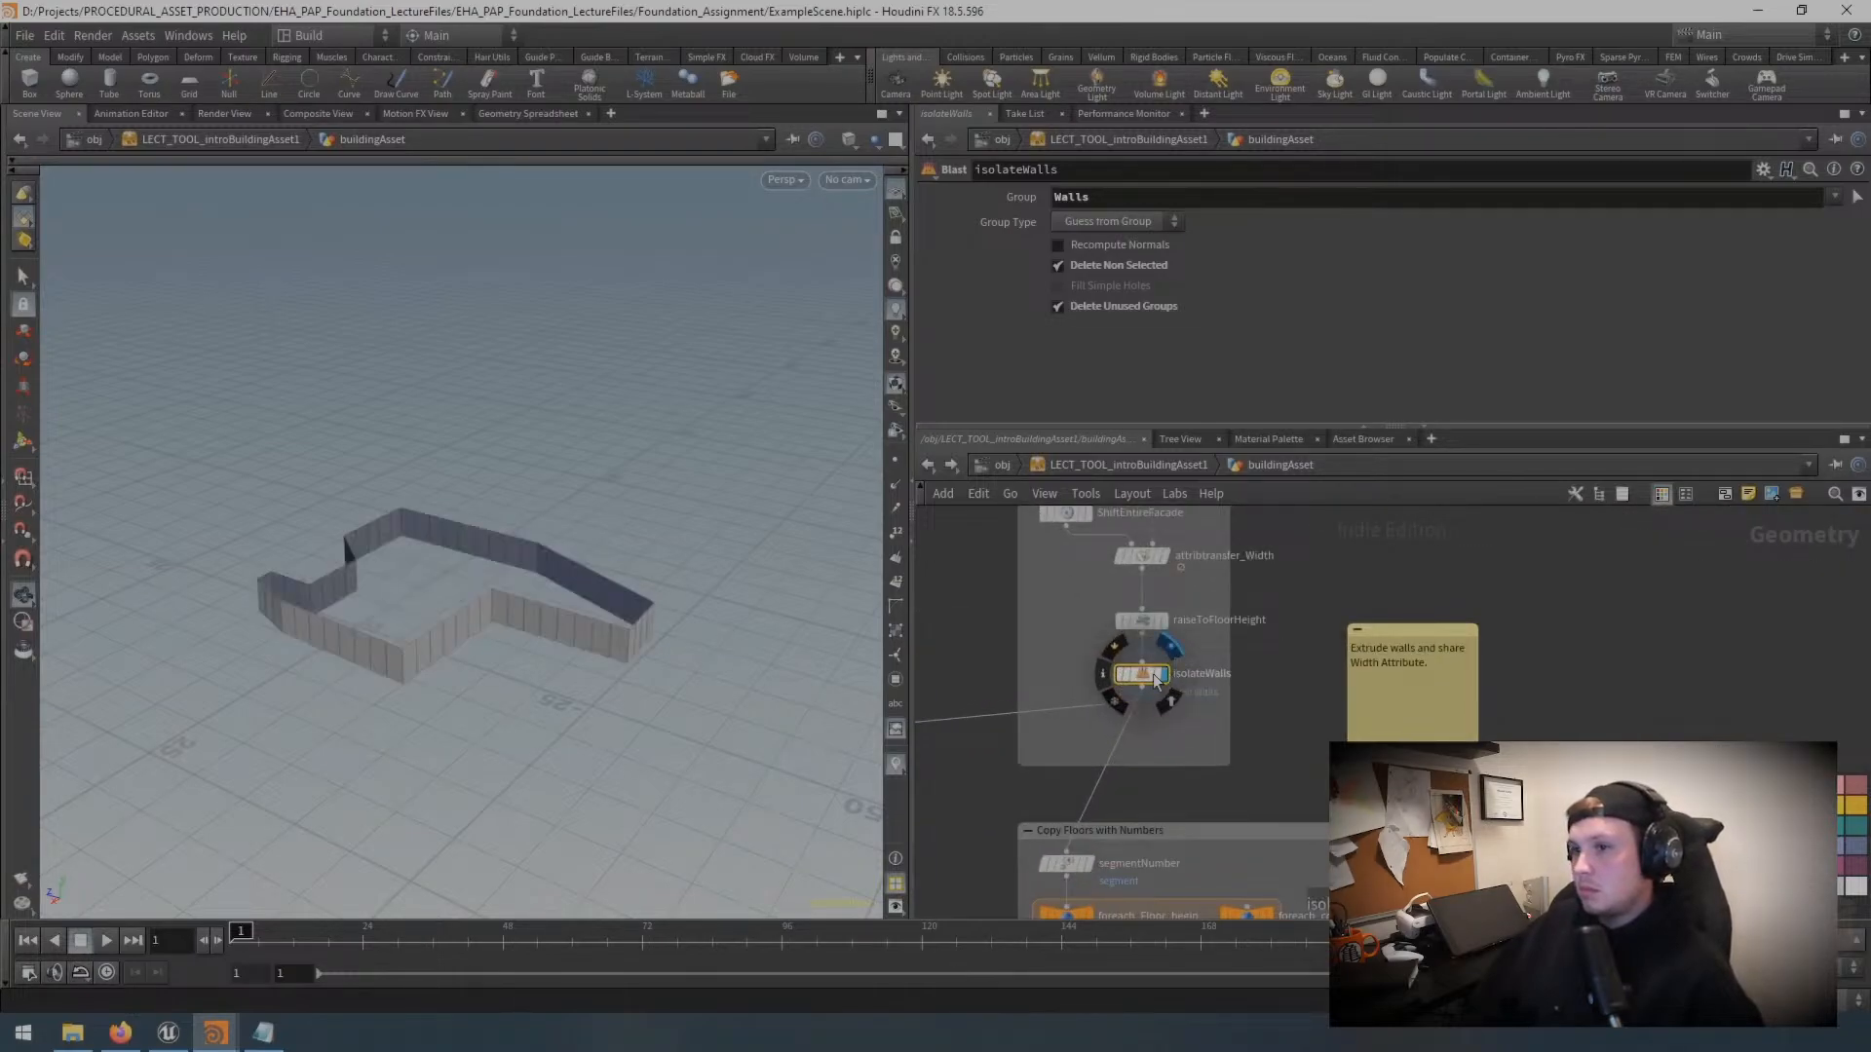
scroll(1444, 626, "down", 4)
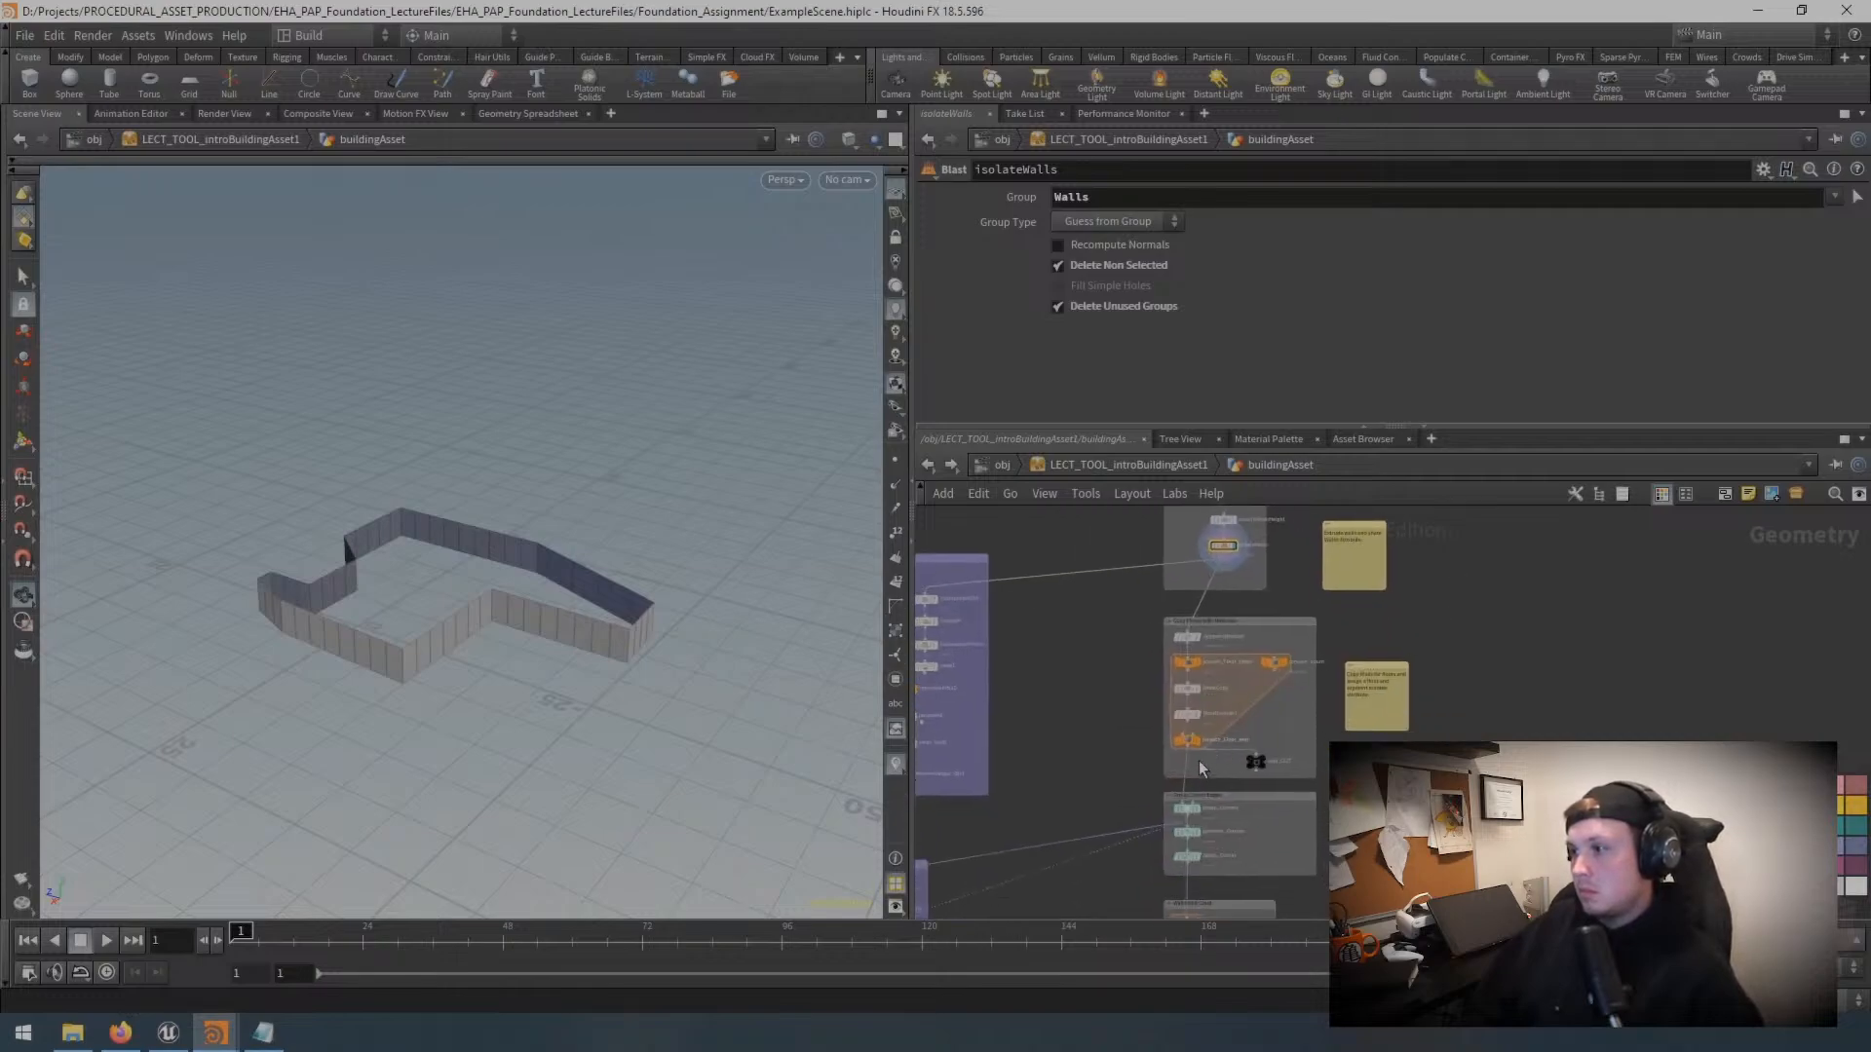
scroll(1199, 769, "up", 4)
left_click(1205, 719)
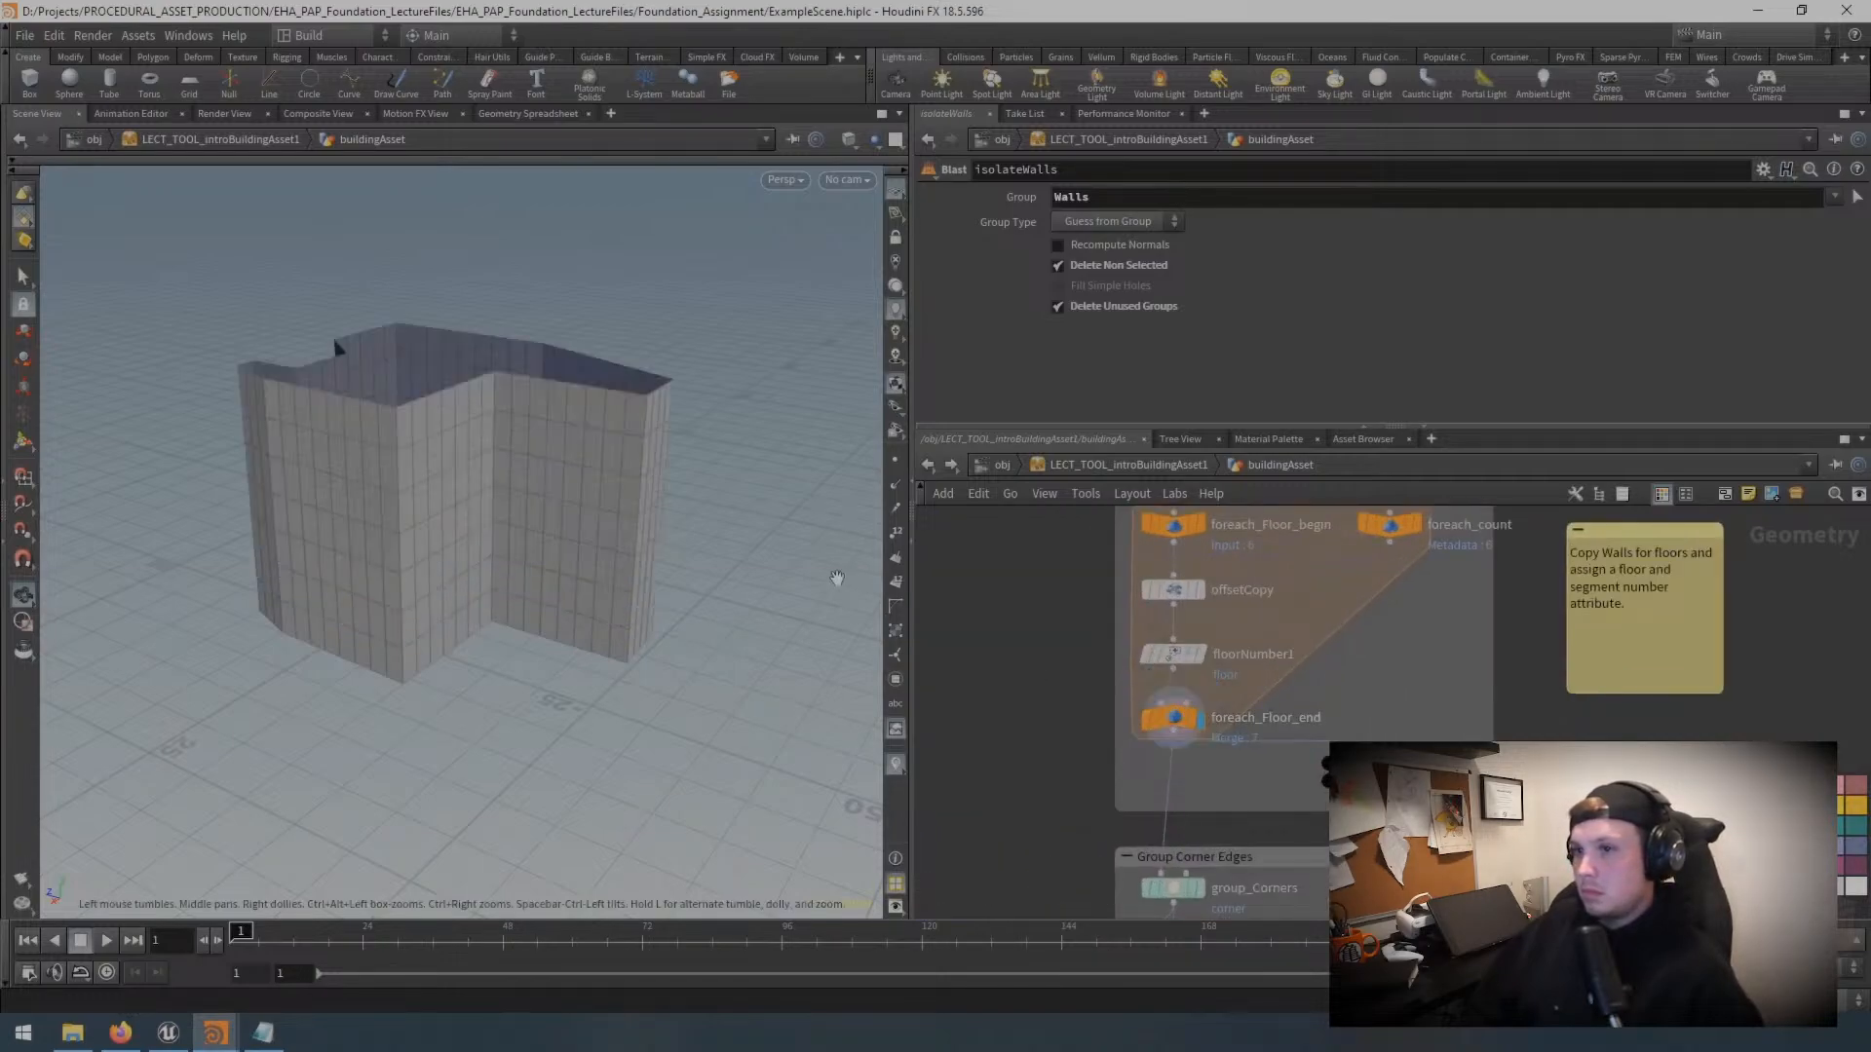
scroll(1238, 682, "down", 5)
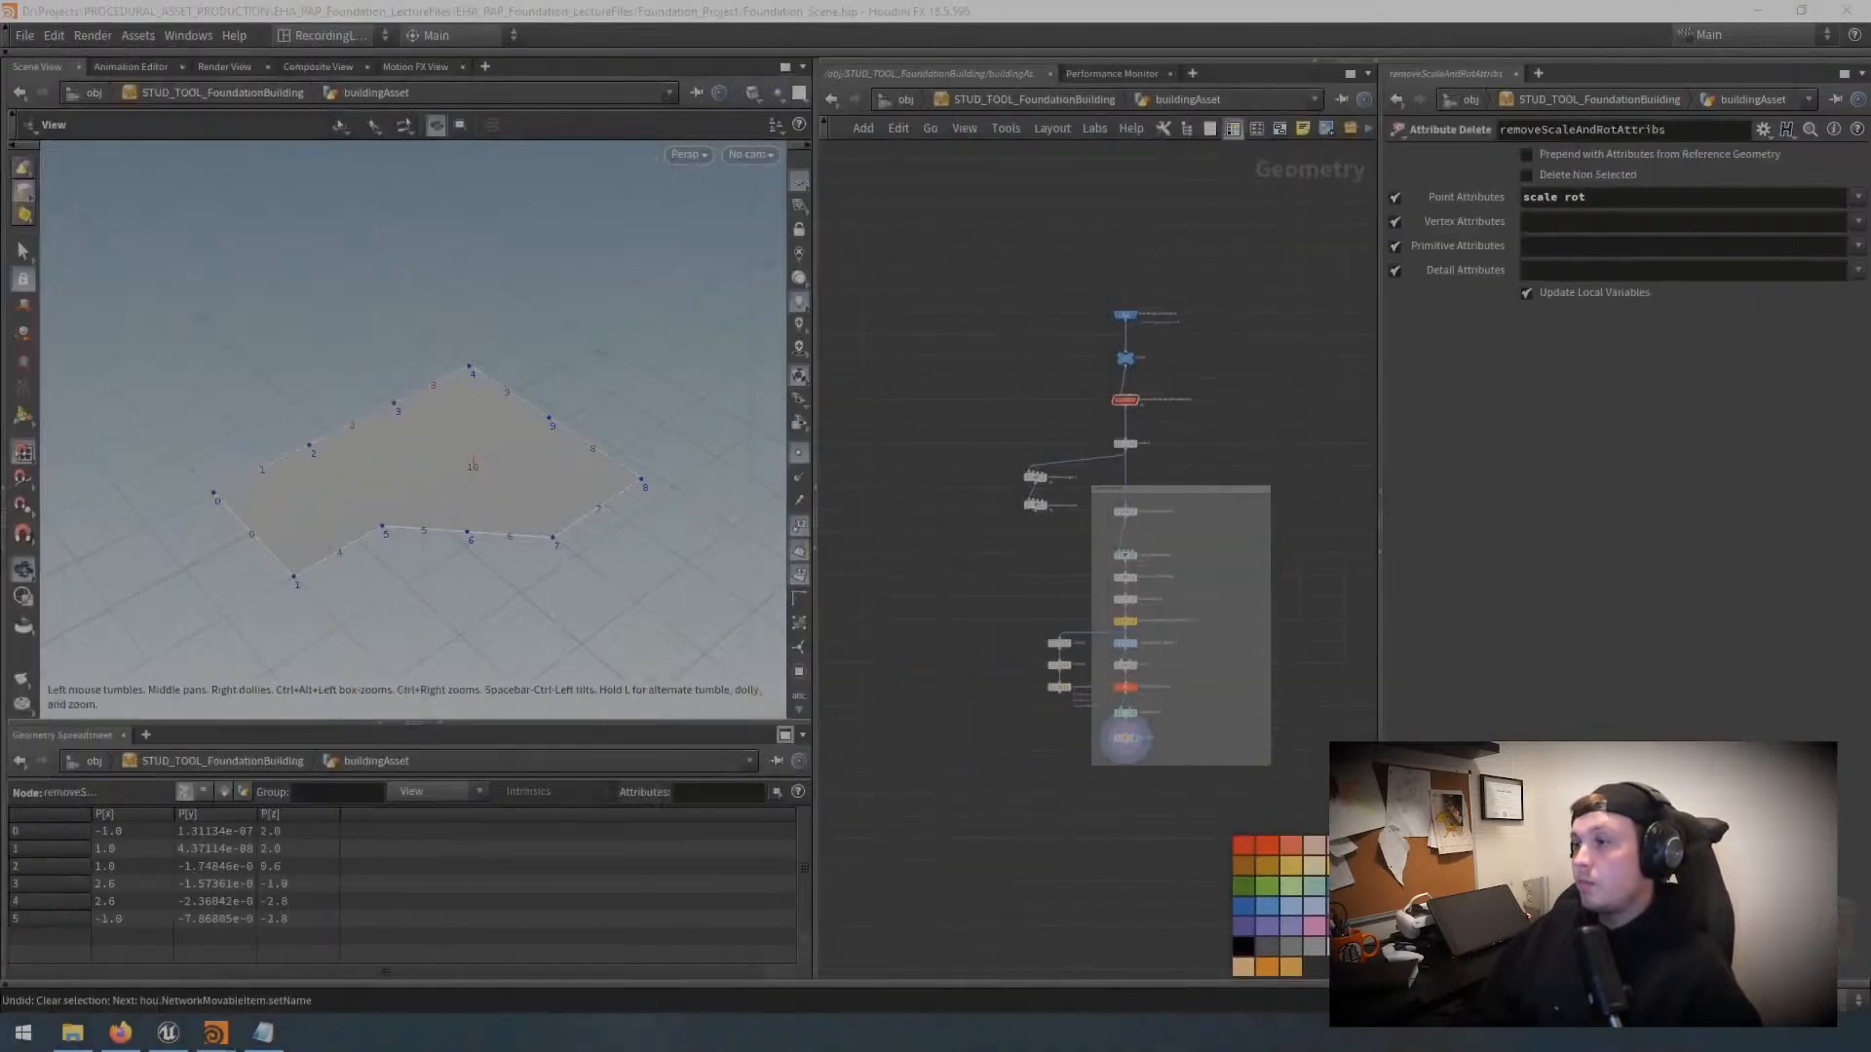
Step: Save Foundation_Scene and save the node type of the STUD_TOOL_FoundationBuilding digital asset
key("ctrl+s")
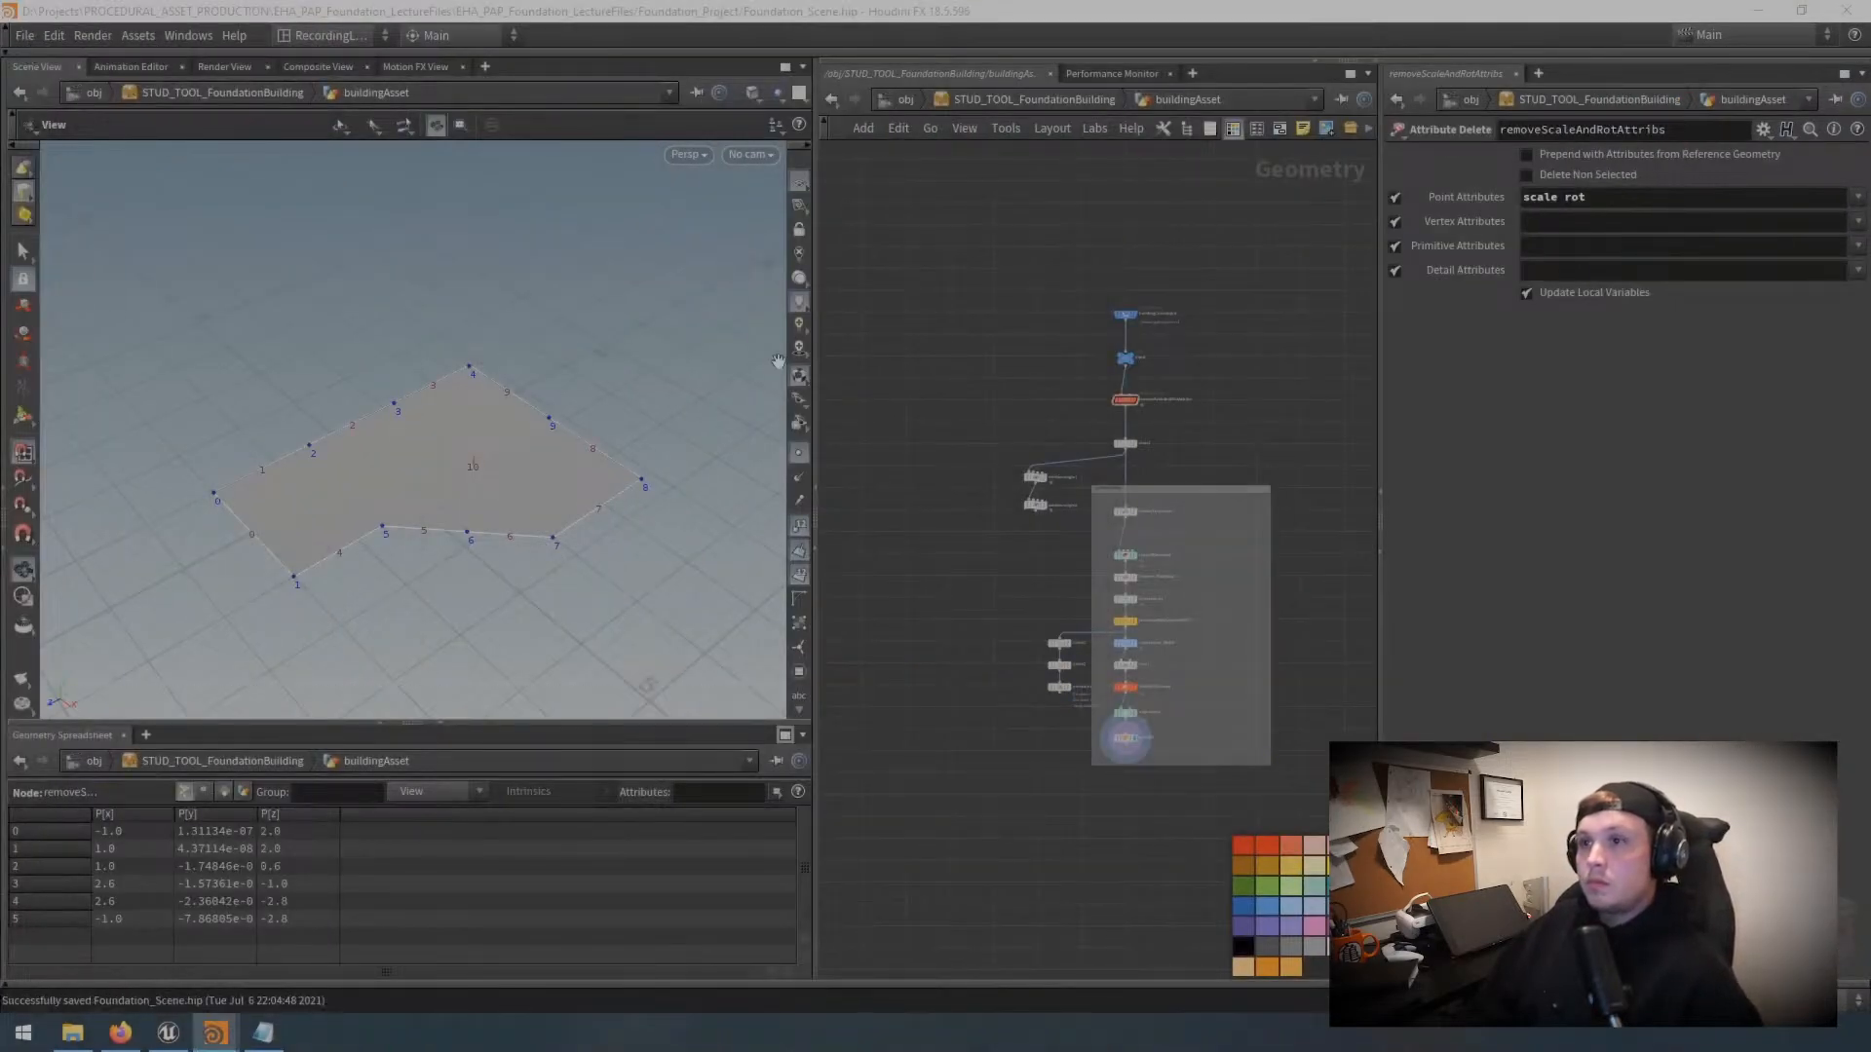
right_click(982, 98)
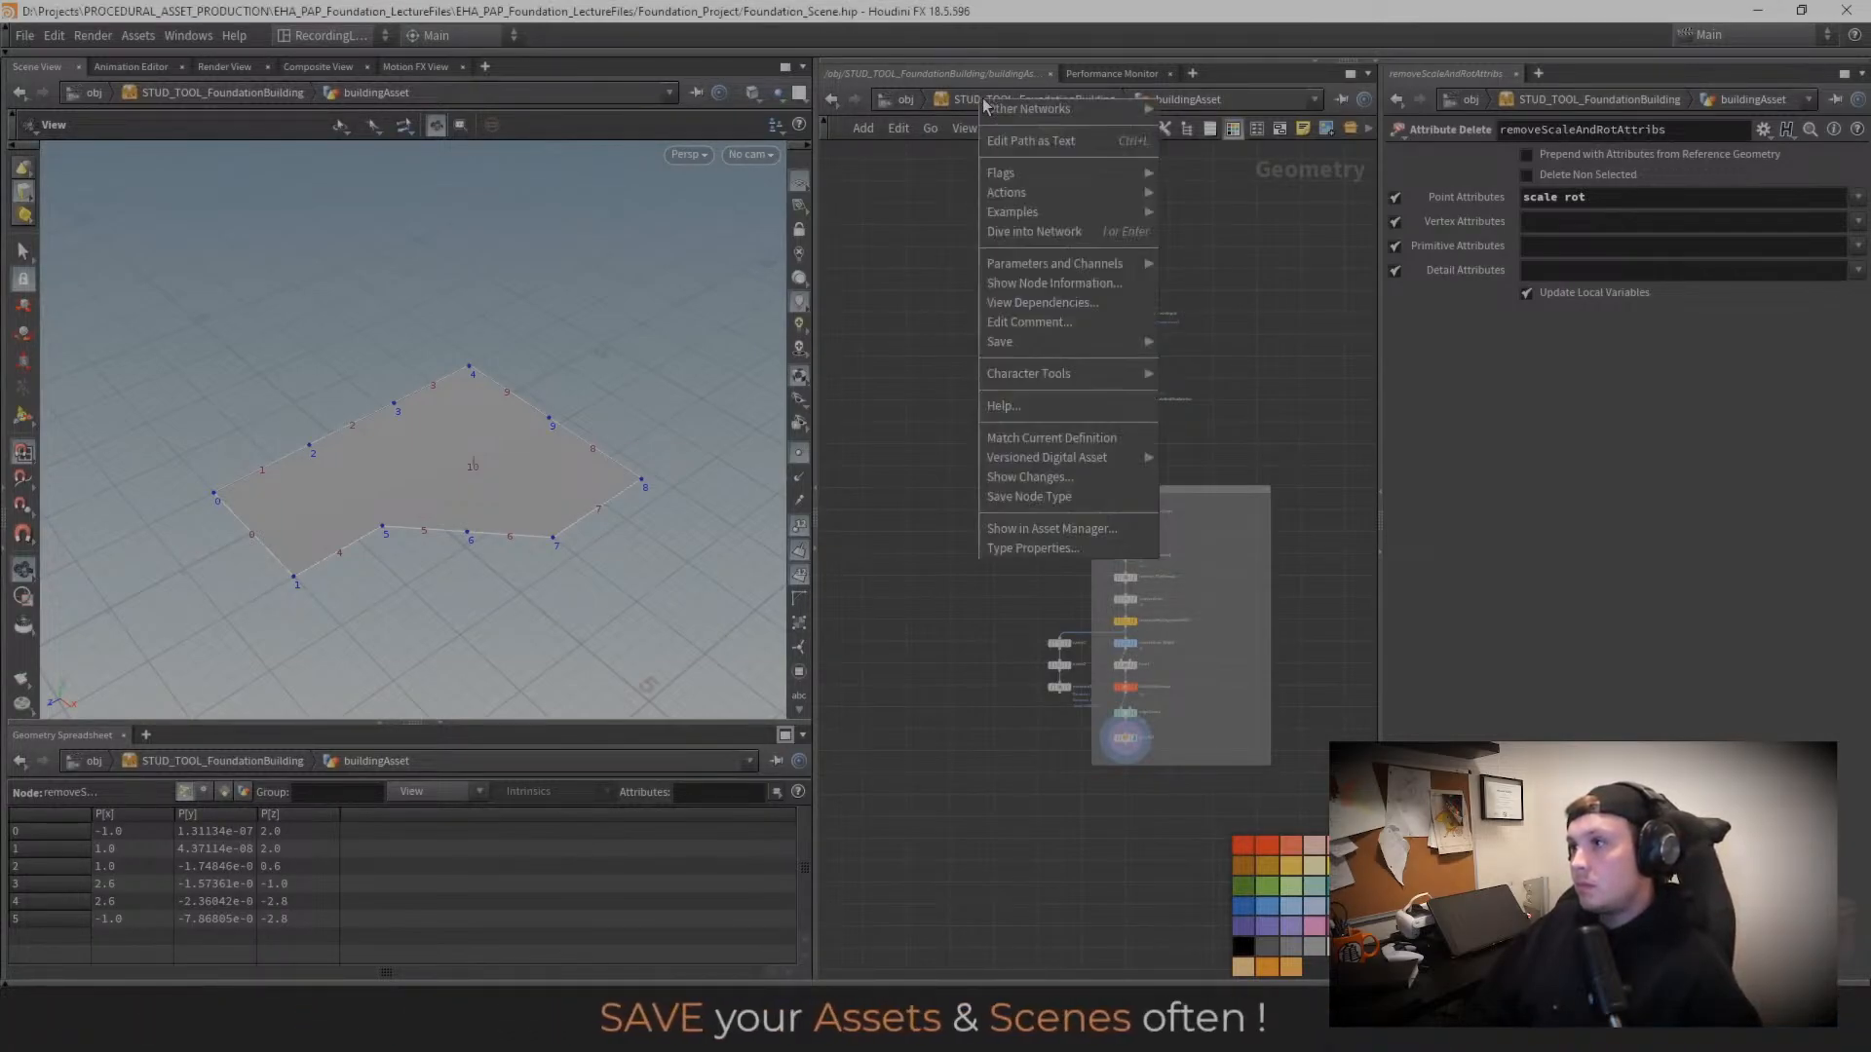
left_click(1066, 500)
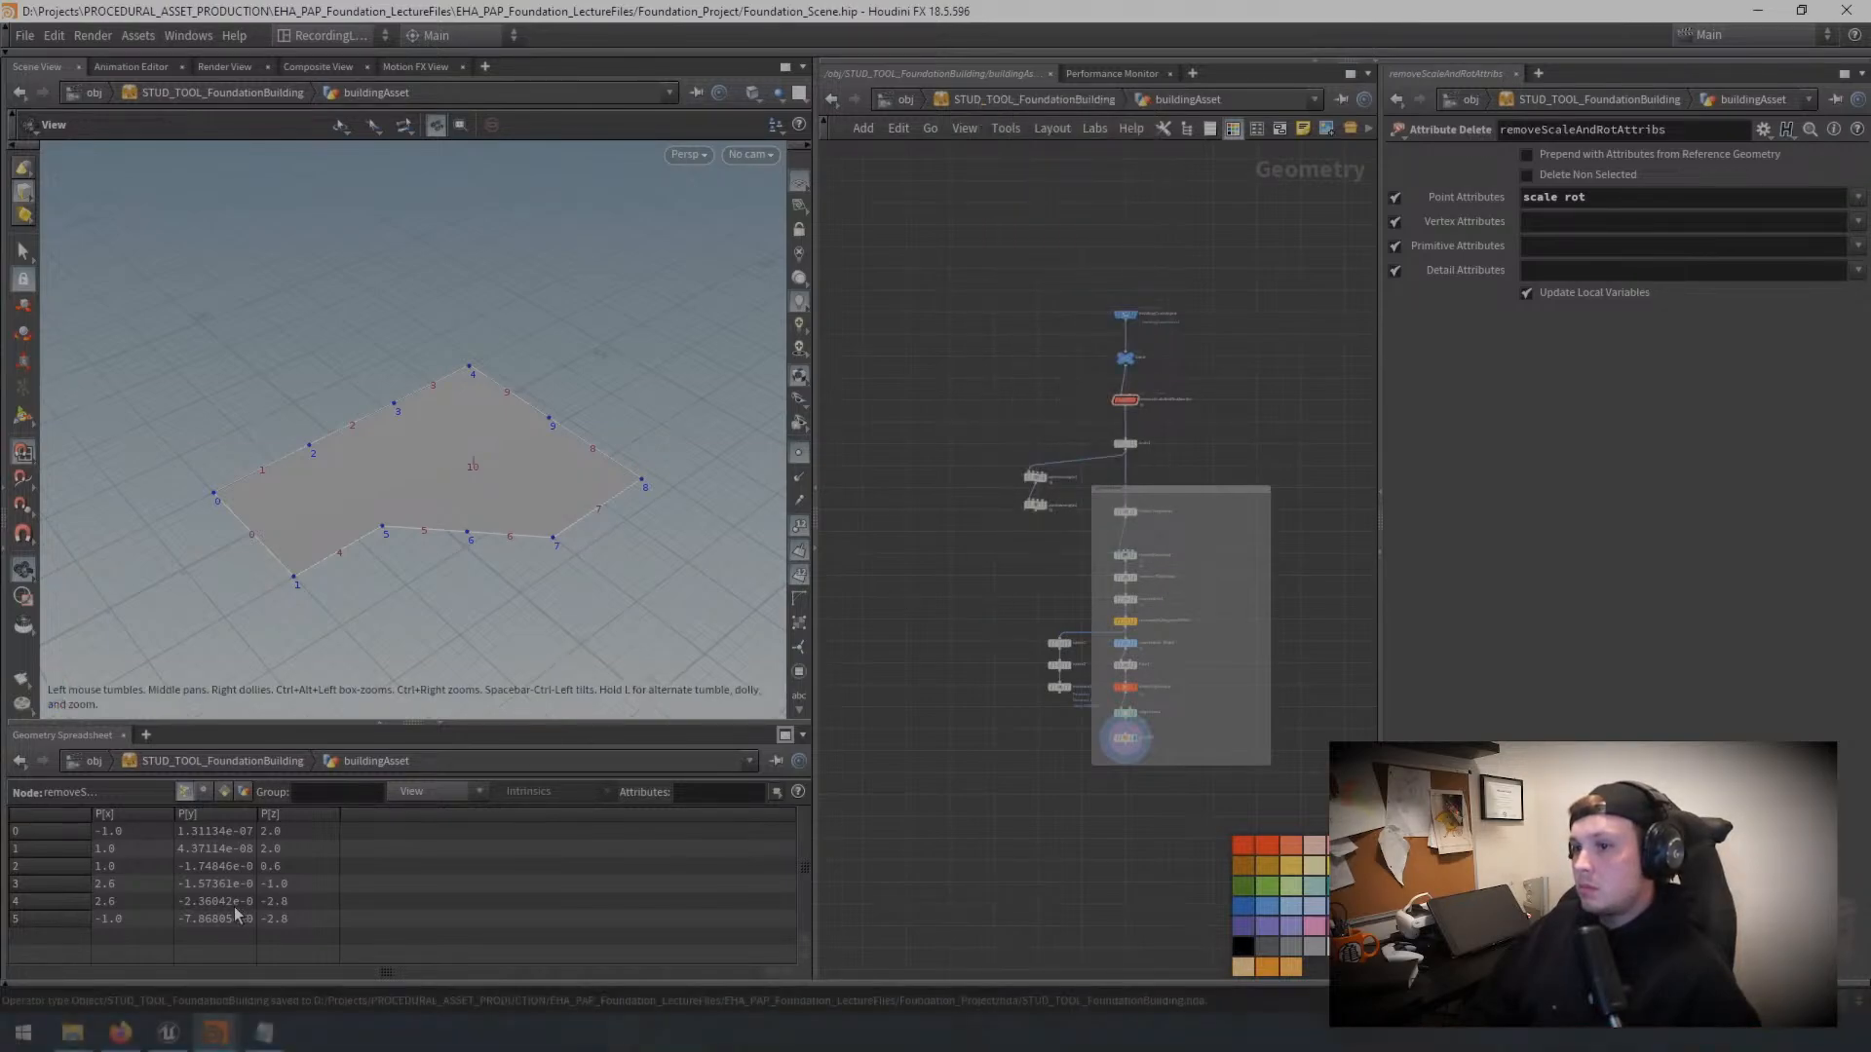
Step: Switch to File Explorer and select STUD_TOOL_FoundationBuilding.hda in the project's hda folder to check the saved asset
left_click(72, 1031)
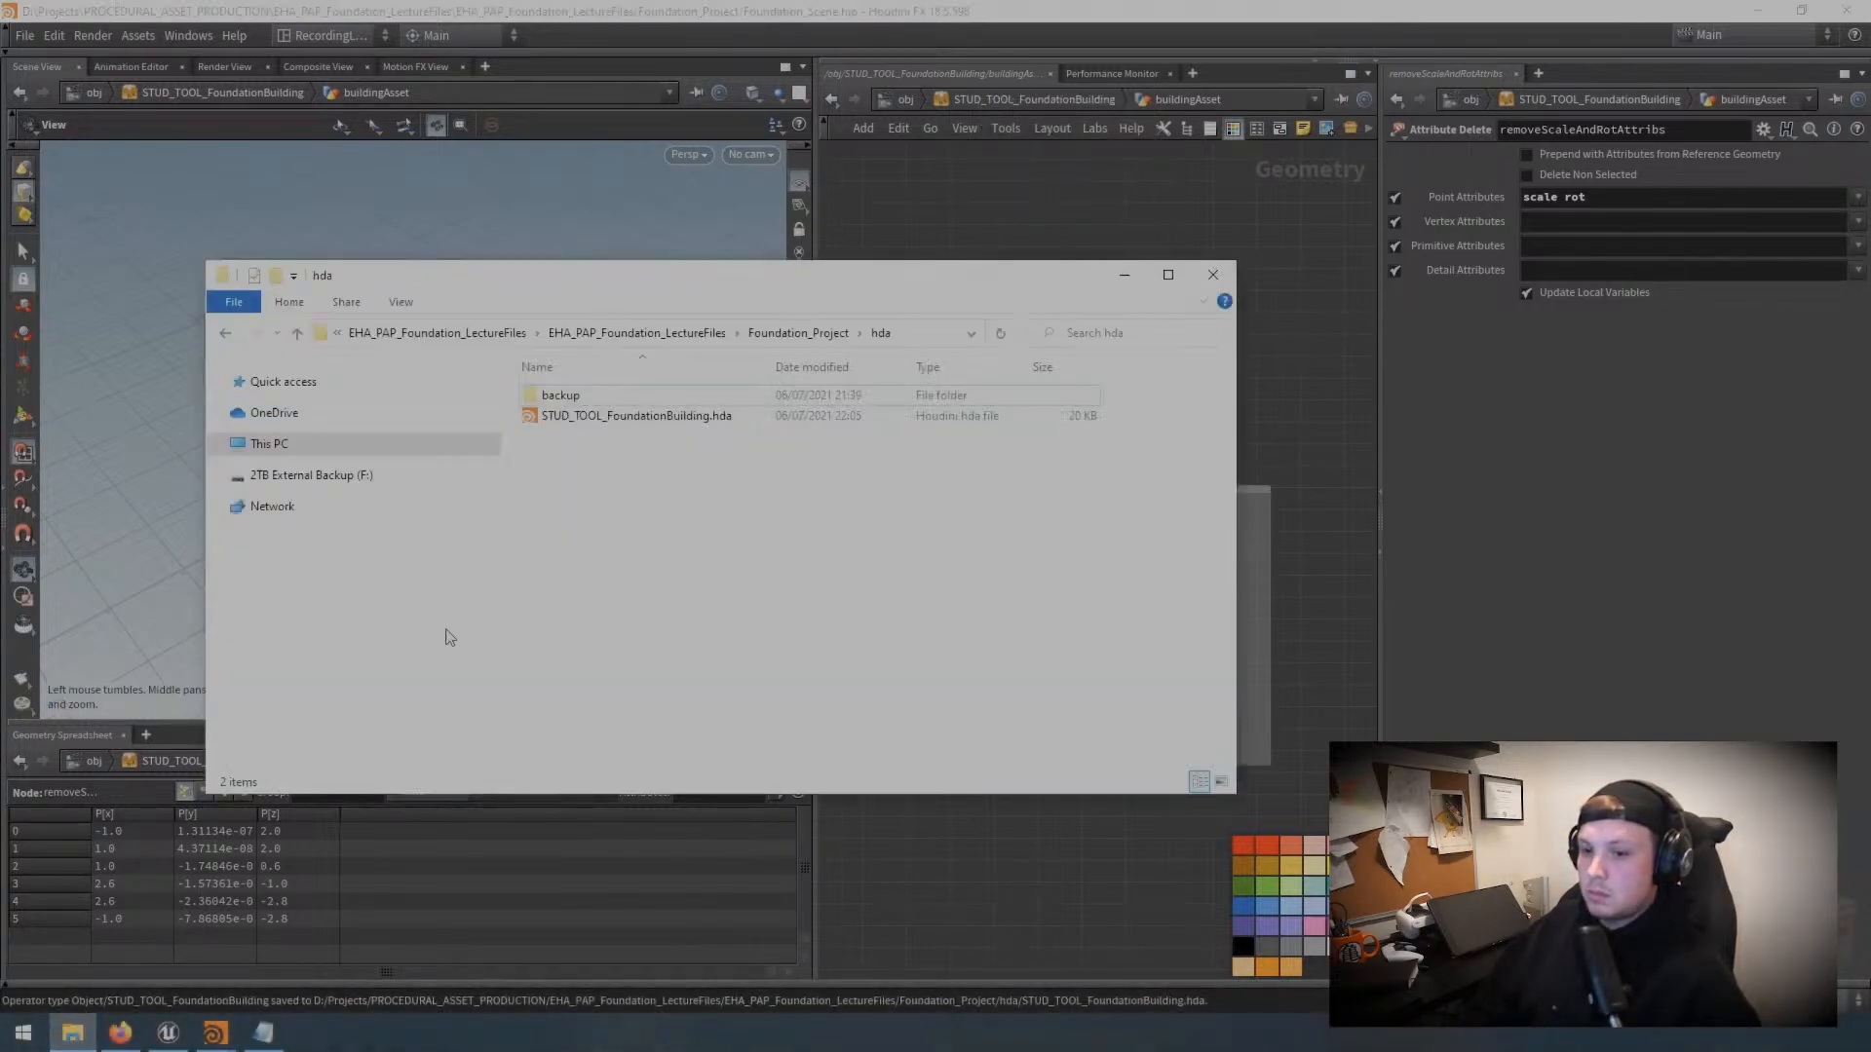
left_click(643, 417)
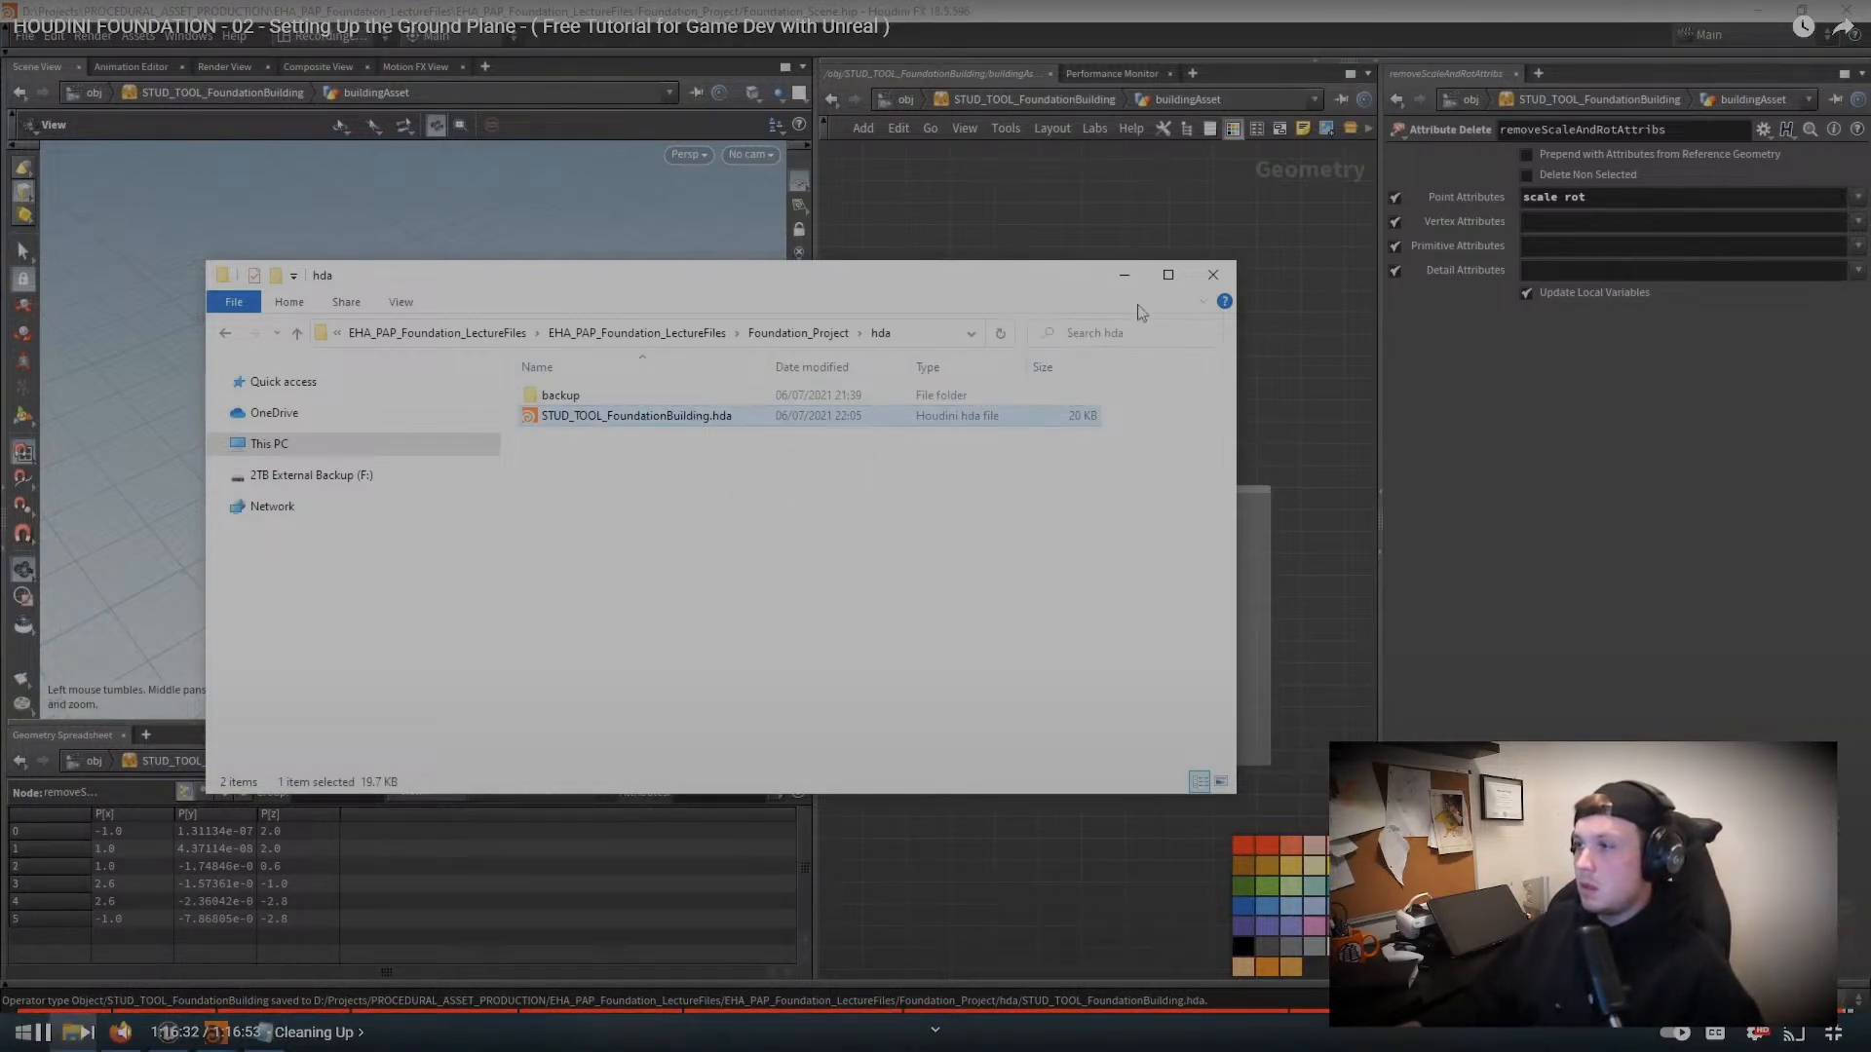
Step: Pause the tutorial video, leave full screen, and copy the web address of the YouTube page
key("space")
left_click(1833, 1033)
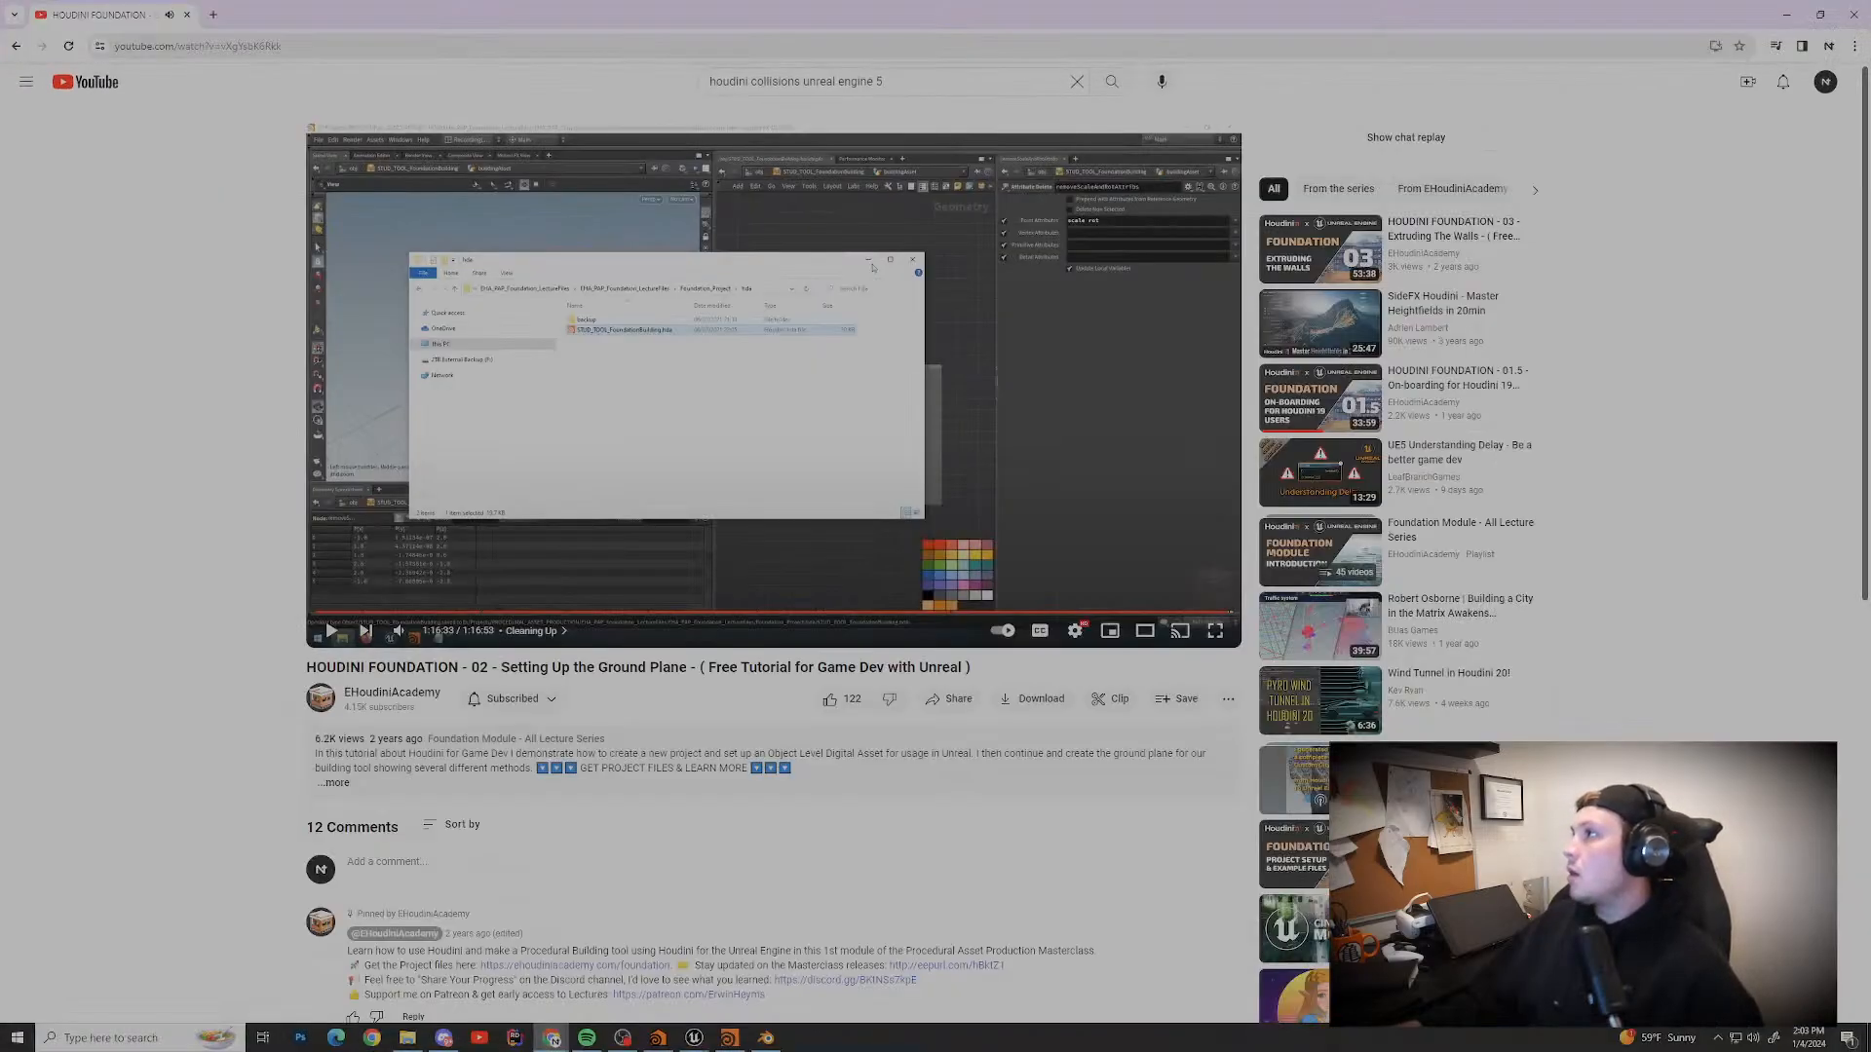
left_click(130, 47)
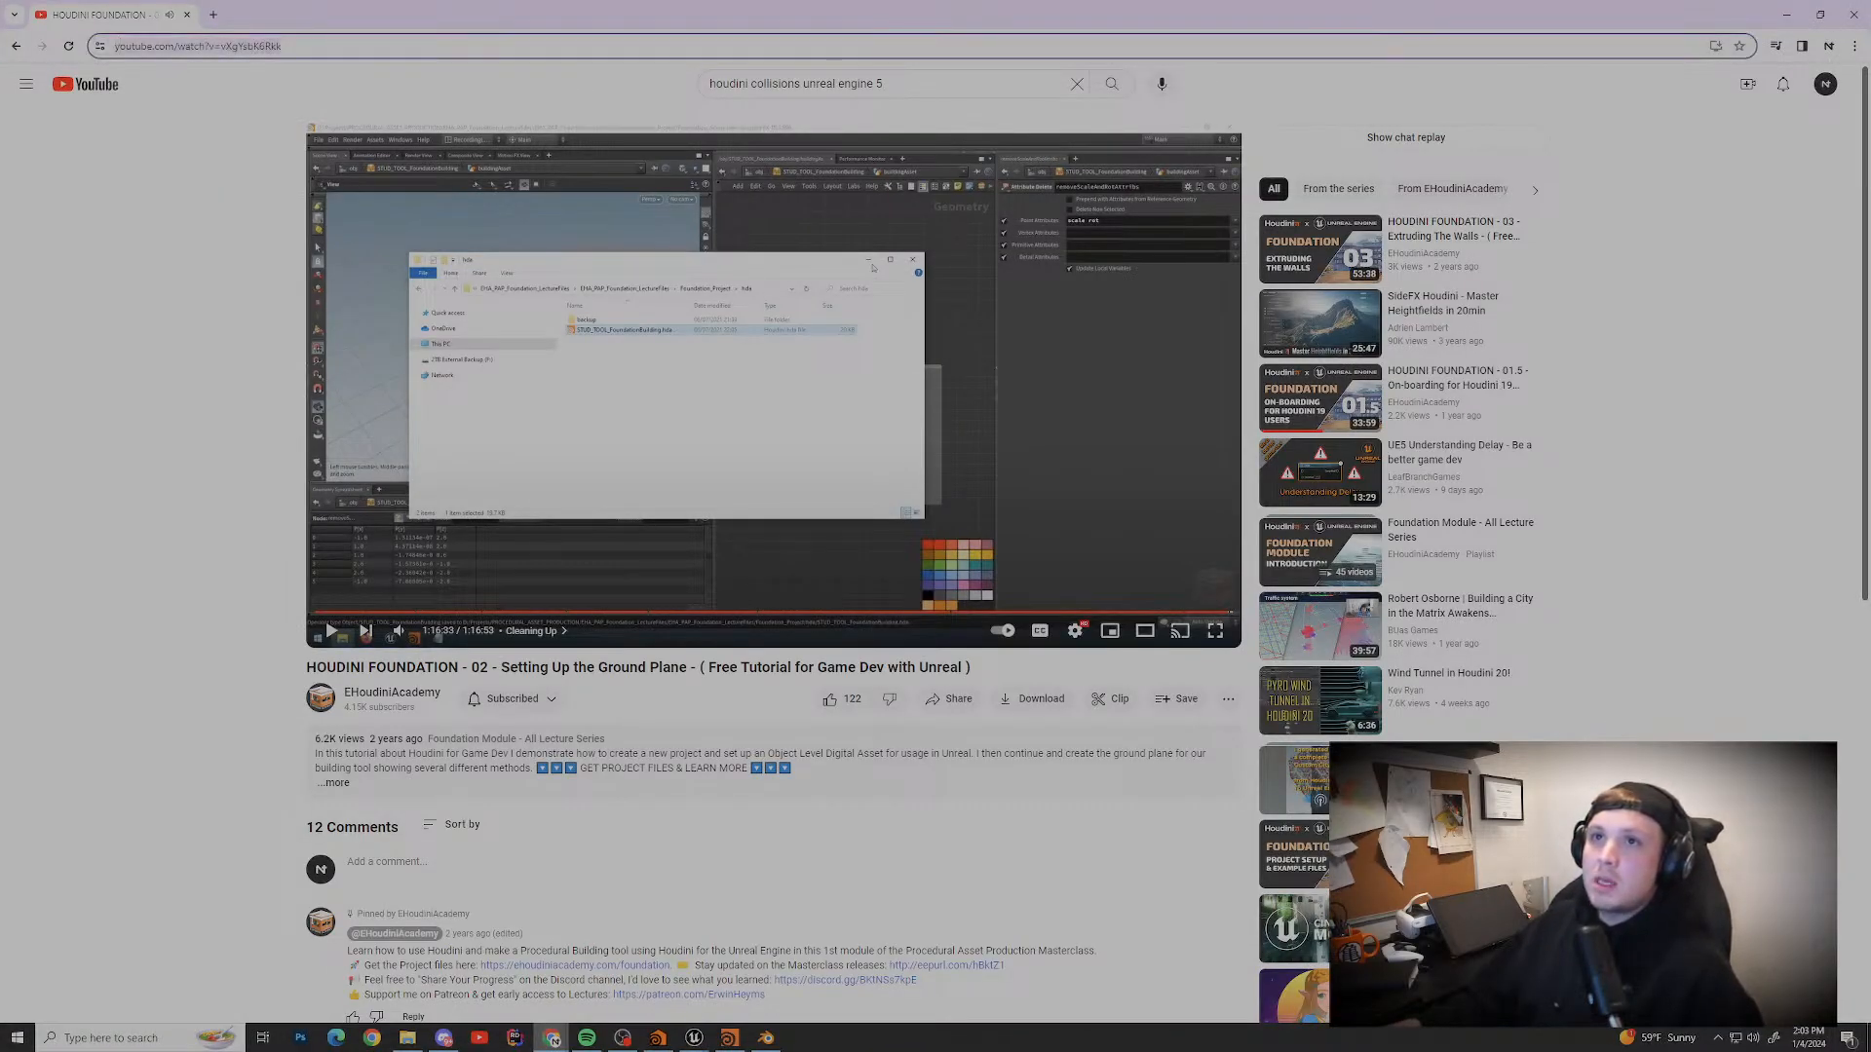
right_click(130, 47)
left_click(174, 183)
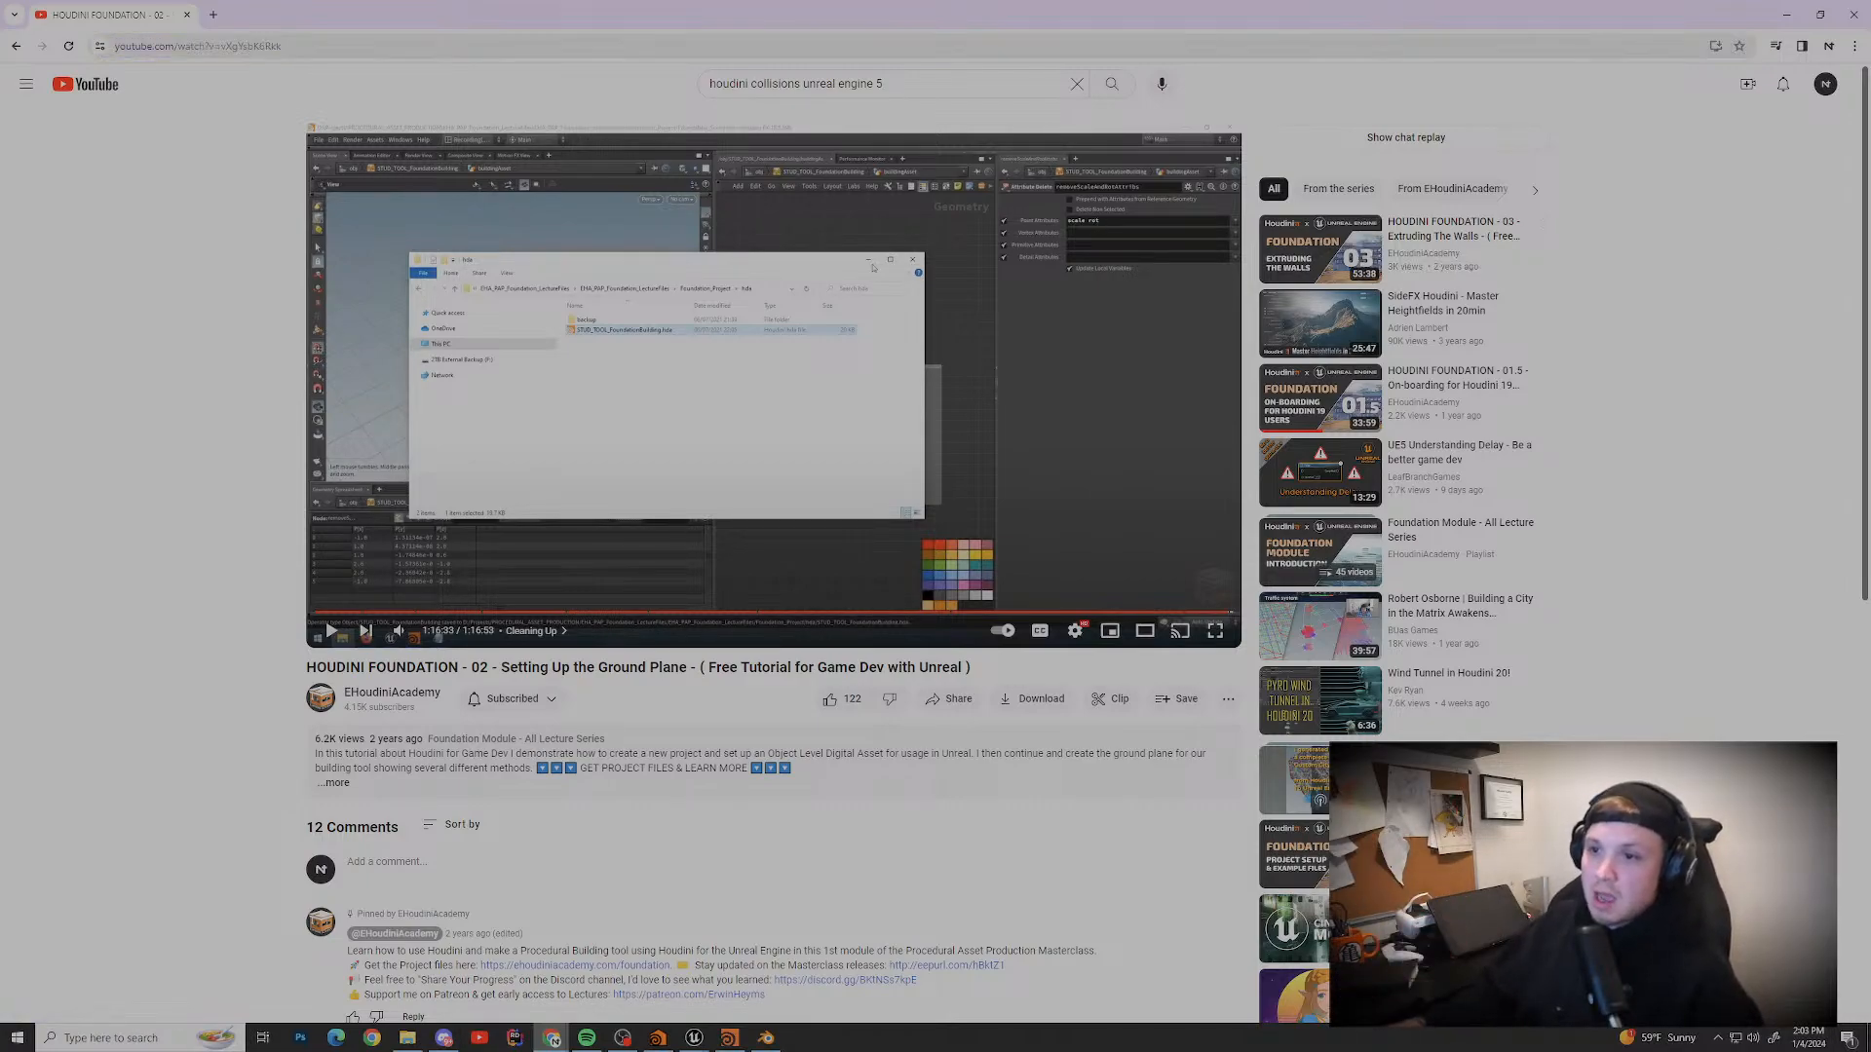
Step: View the EHoudiniAcademy channel page, return to the tutorial video's page, and minimise the browser
left_click_drag(443, 694, 343, 694)
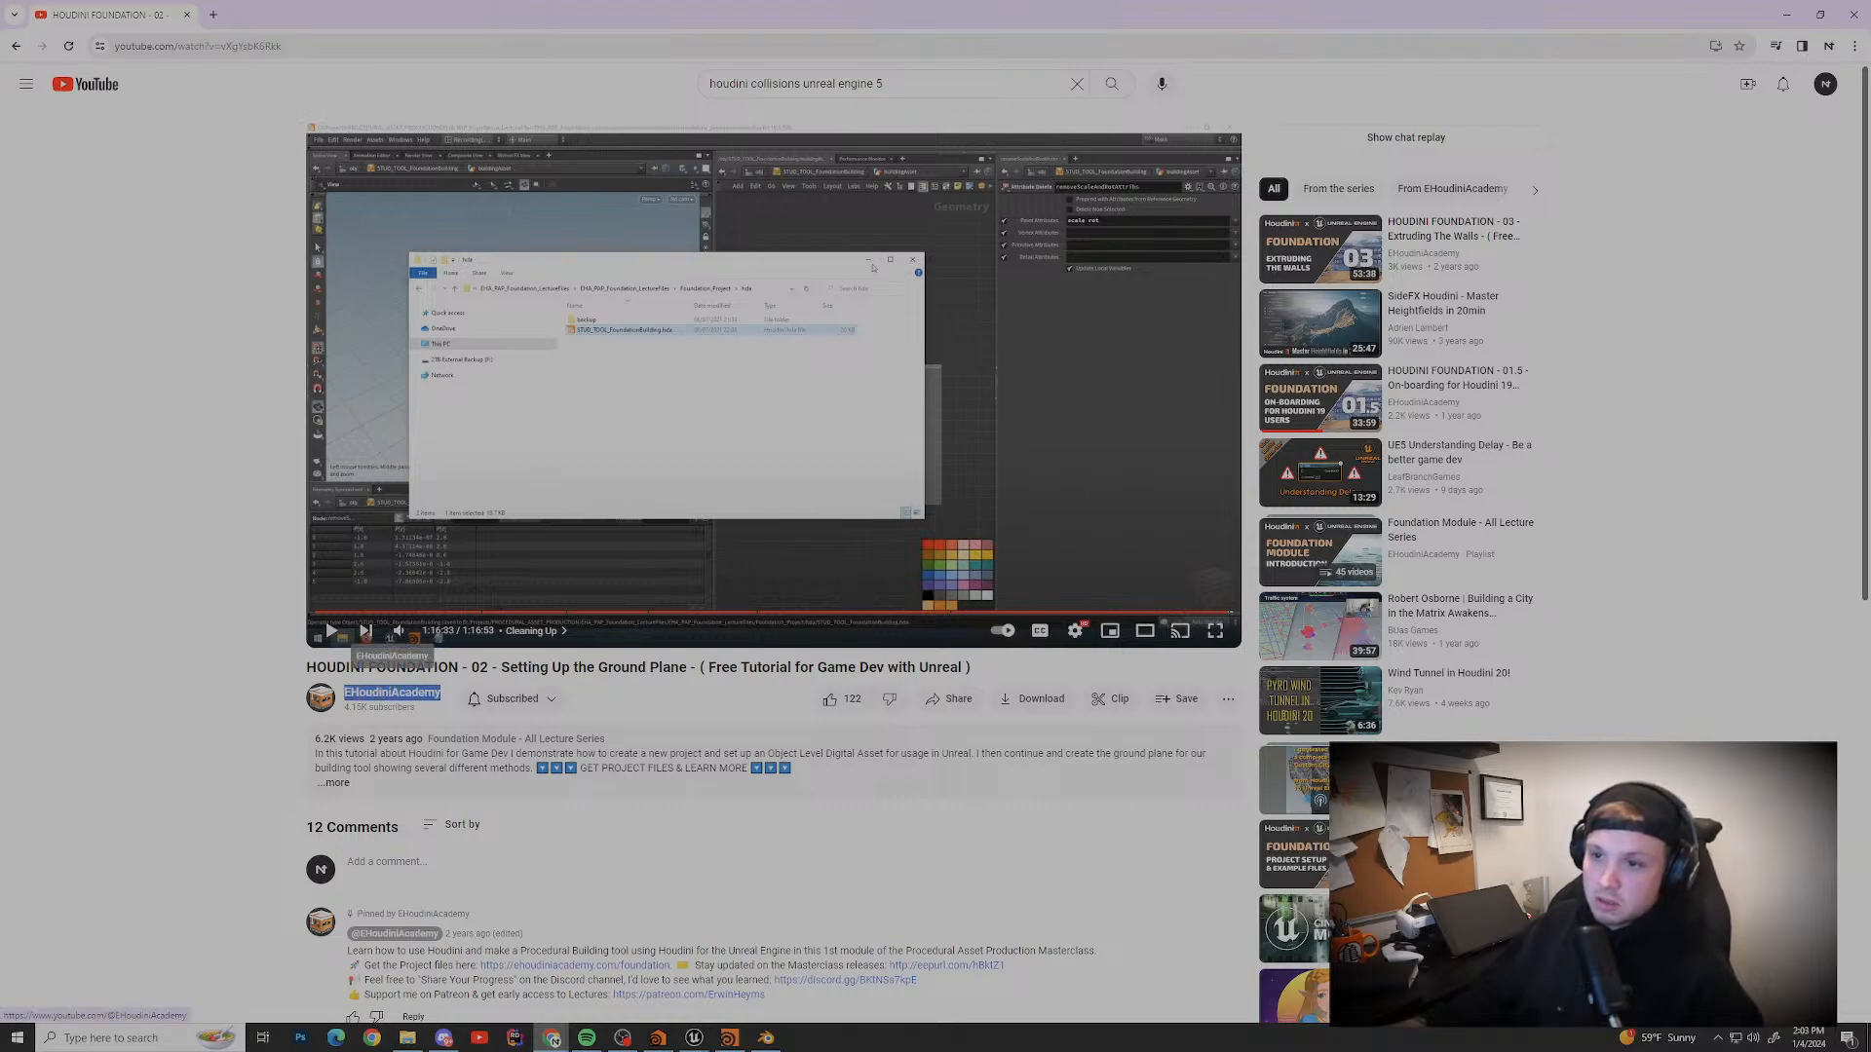
left_click(347, 694)
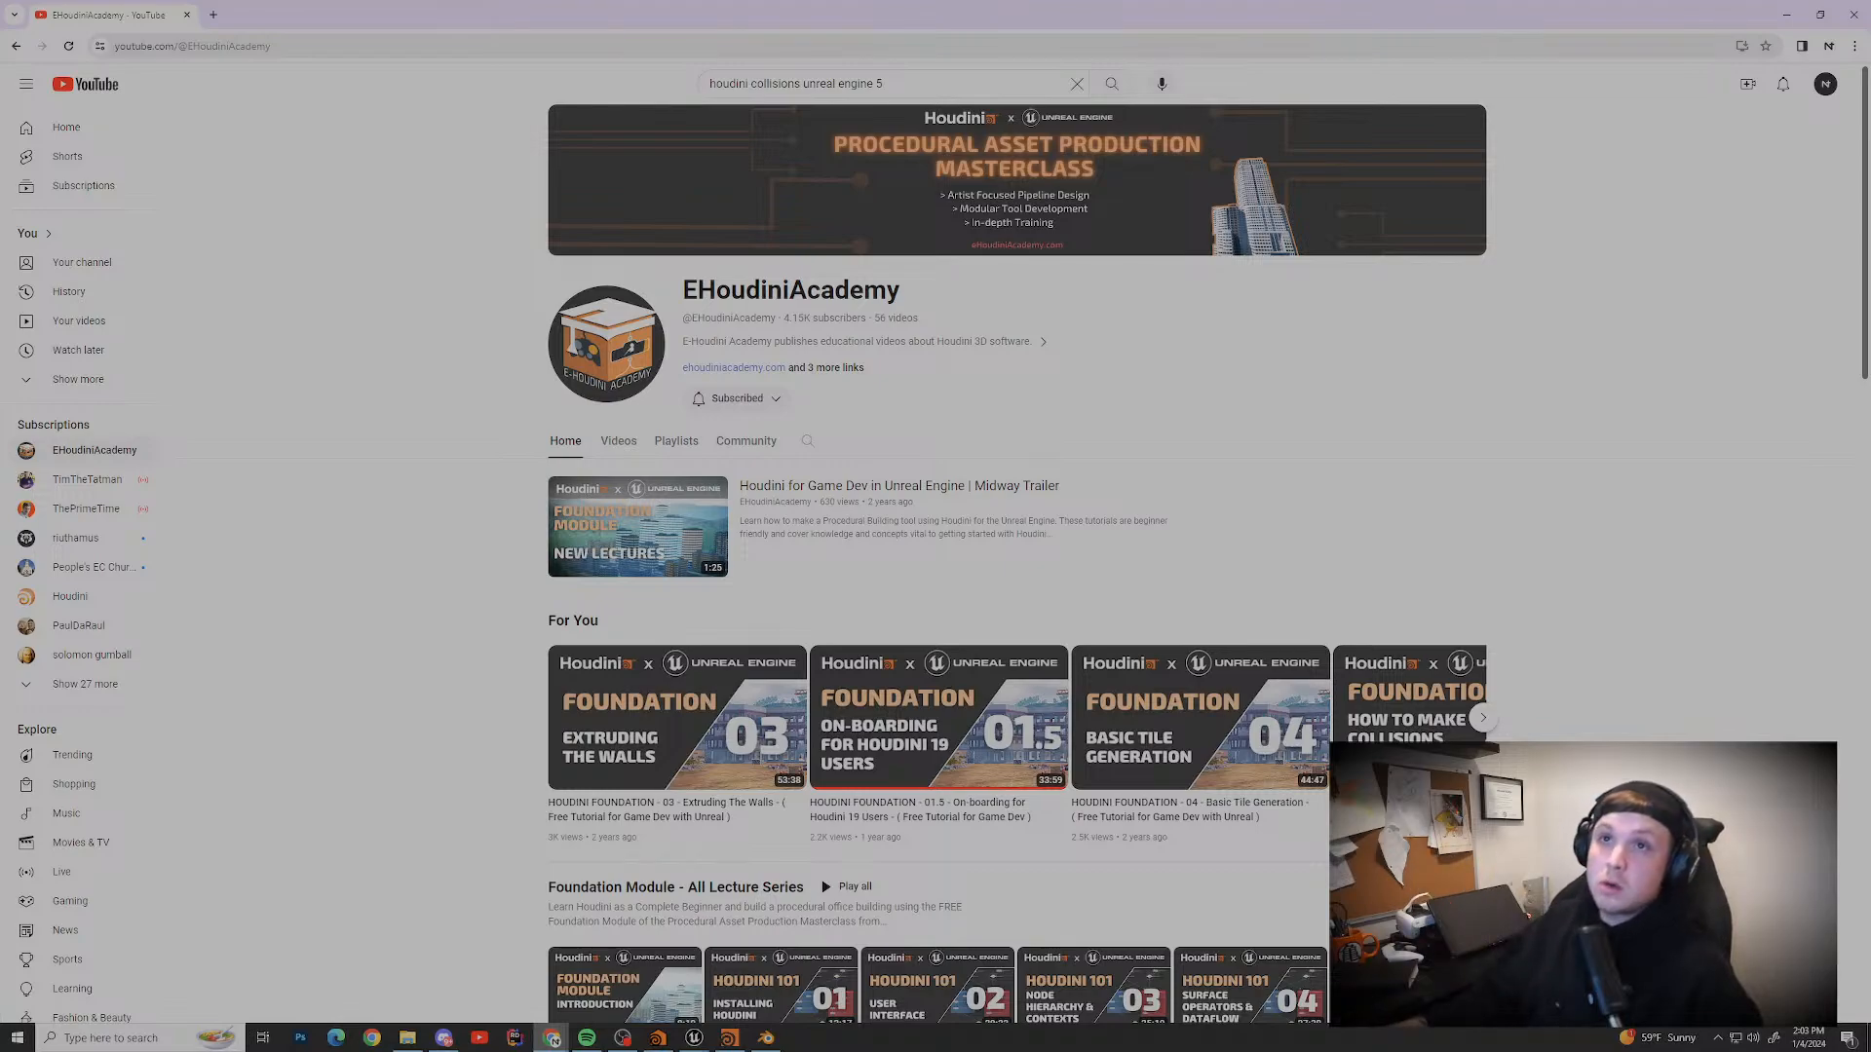
key("alt+Left")
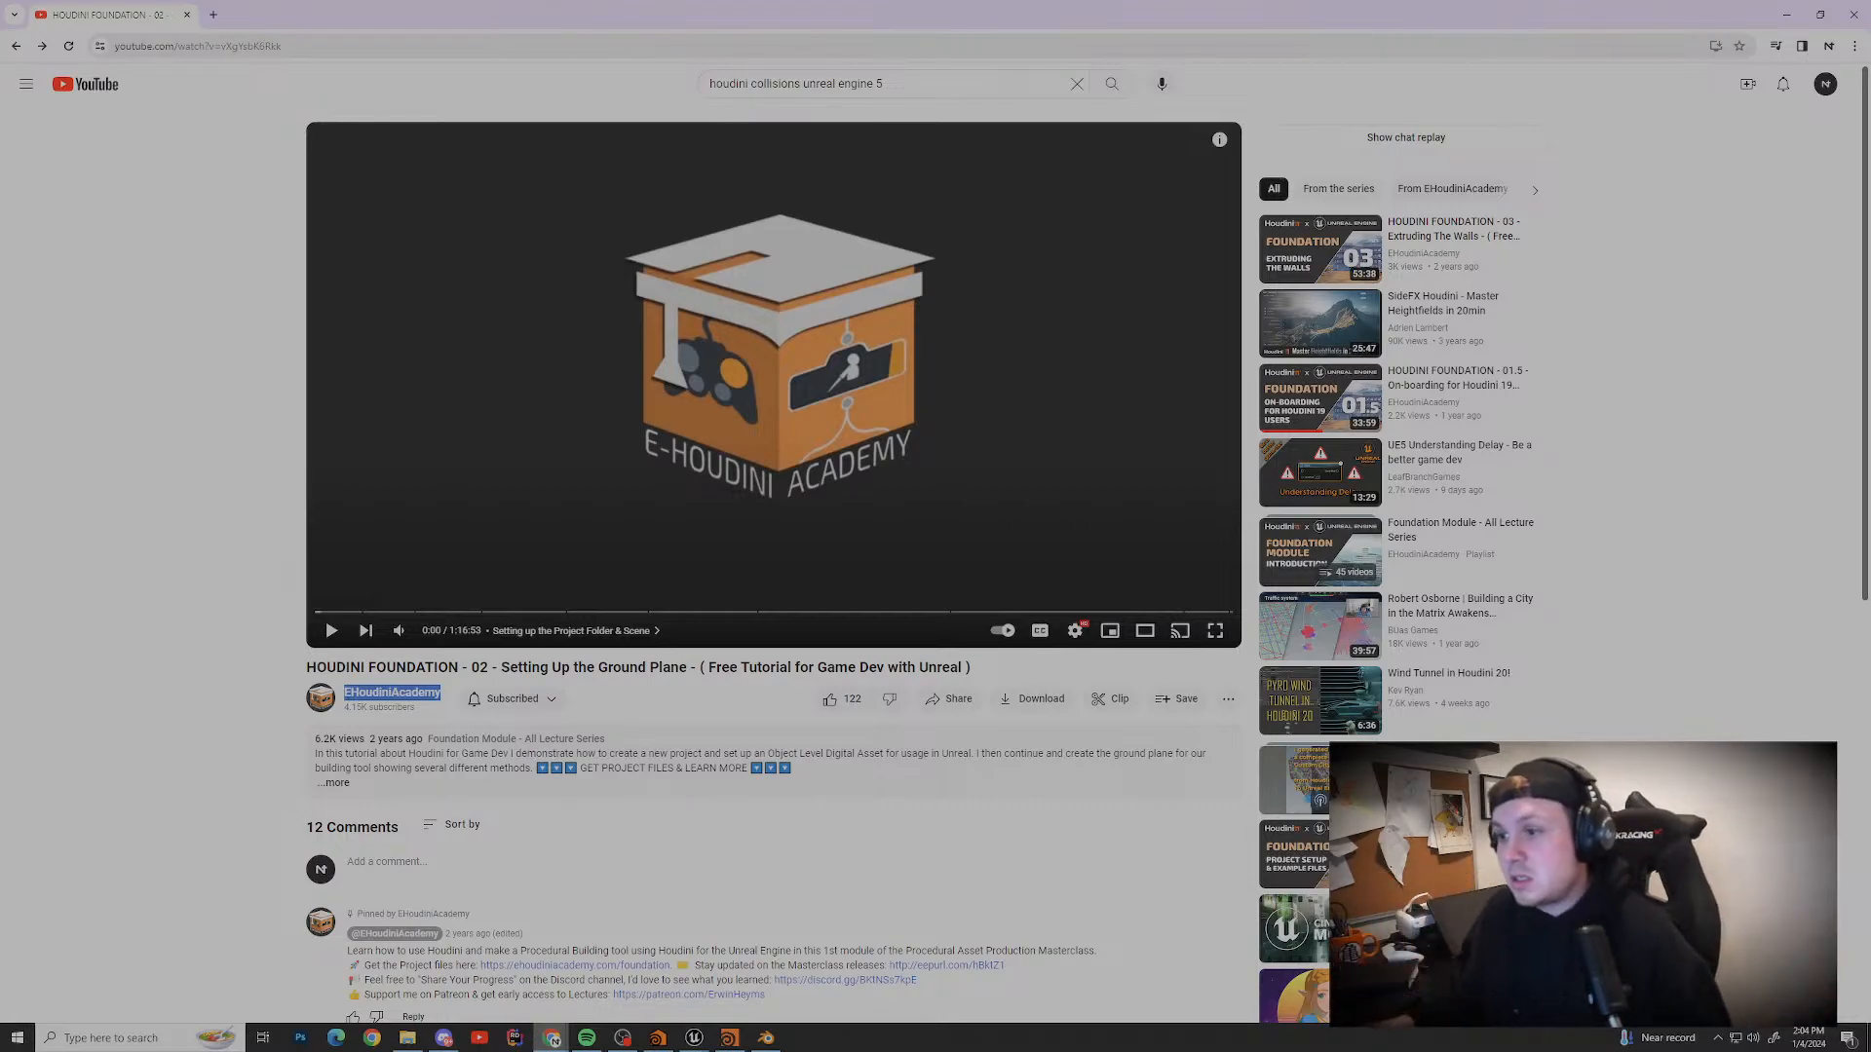
left_click(1786, 15)
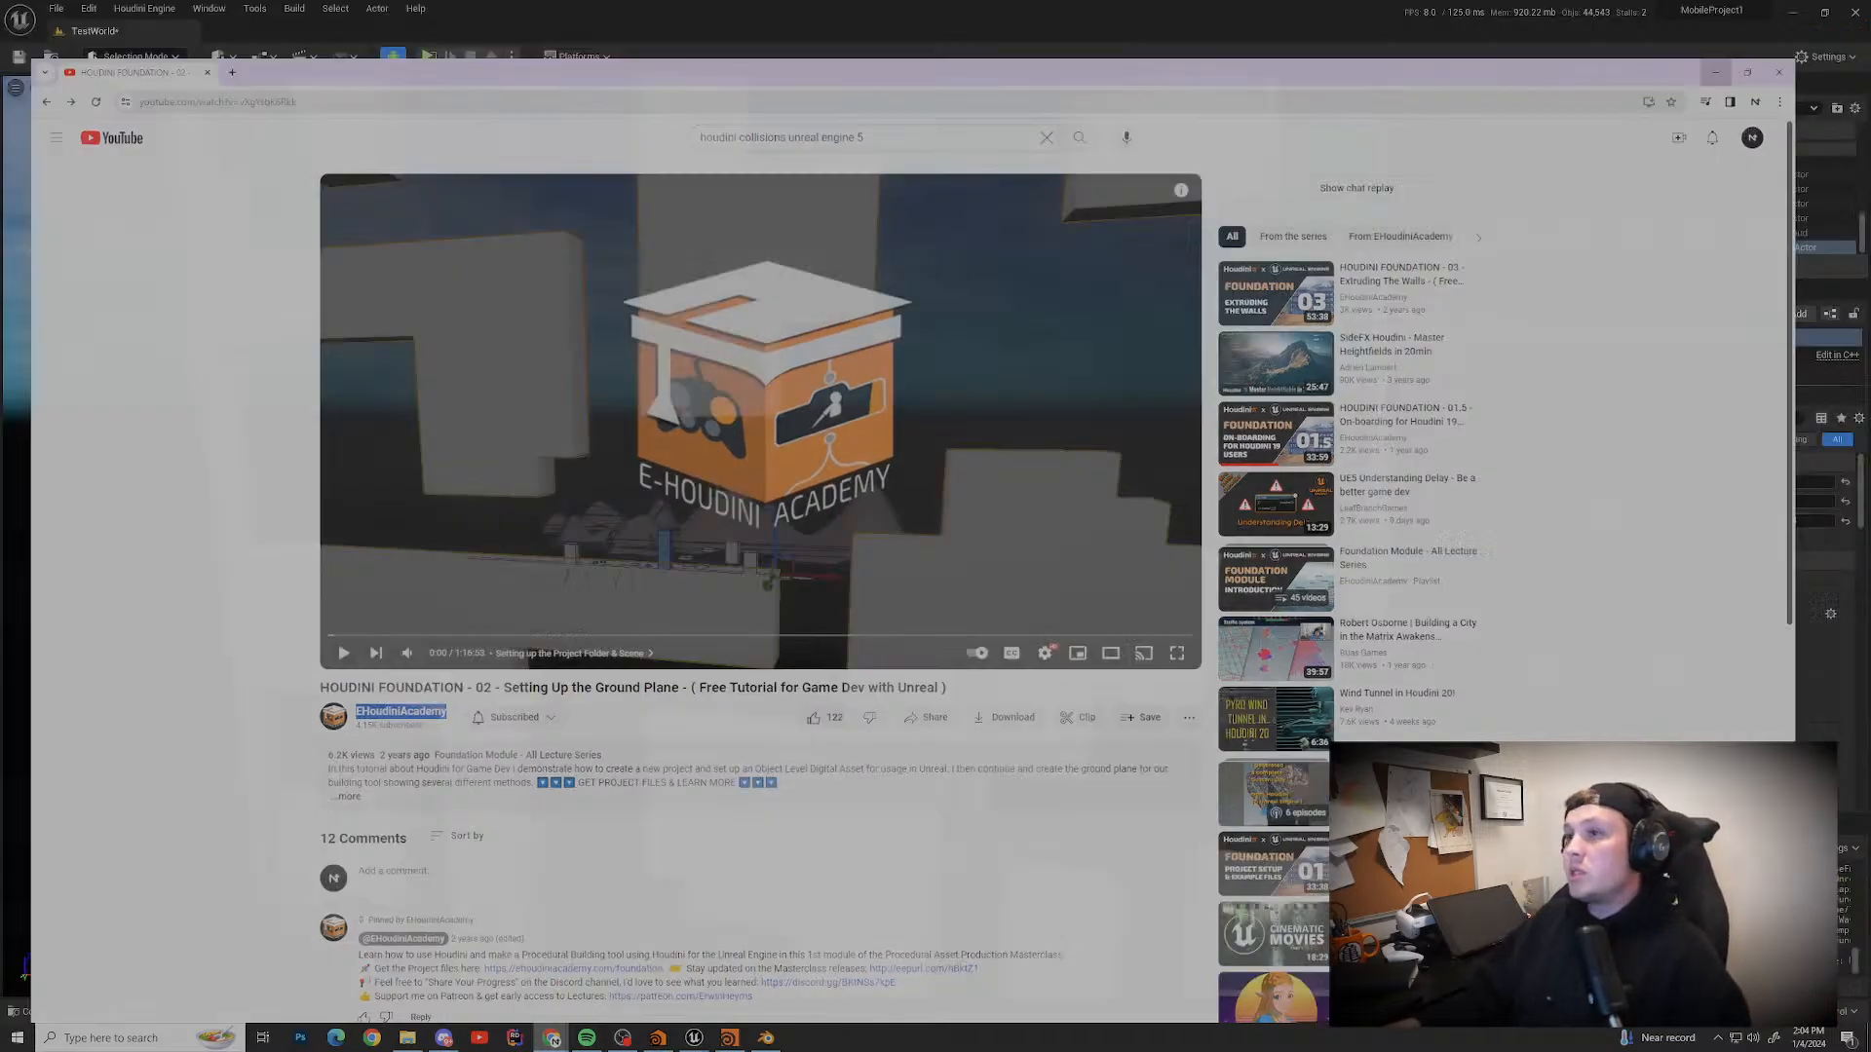
right_click_drag(695, 536, 691, 497)
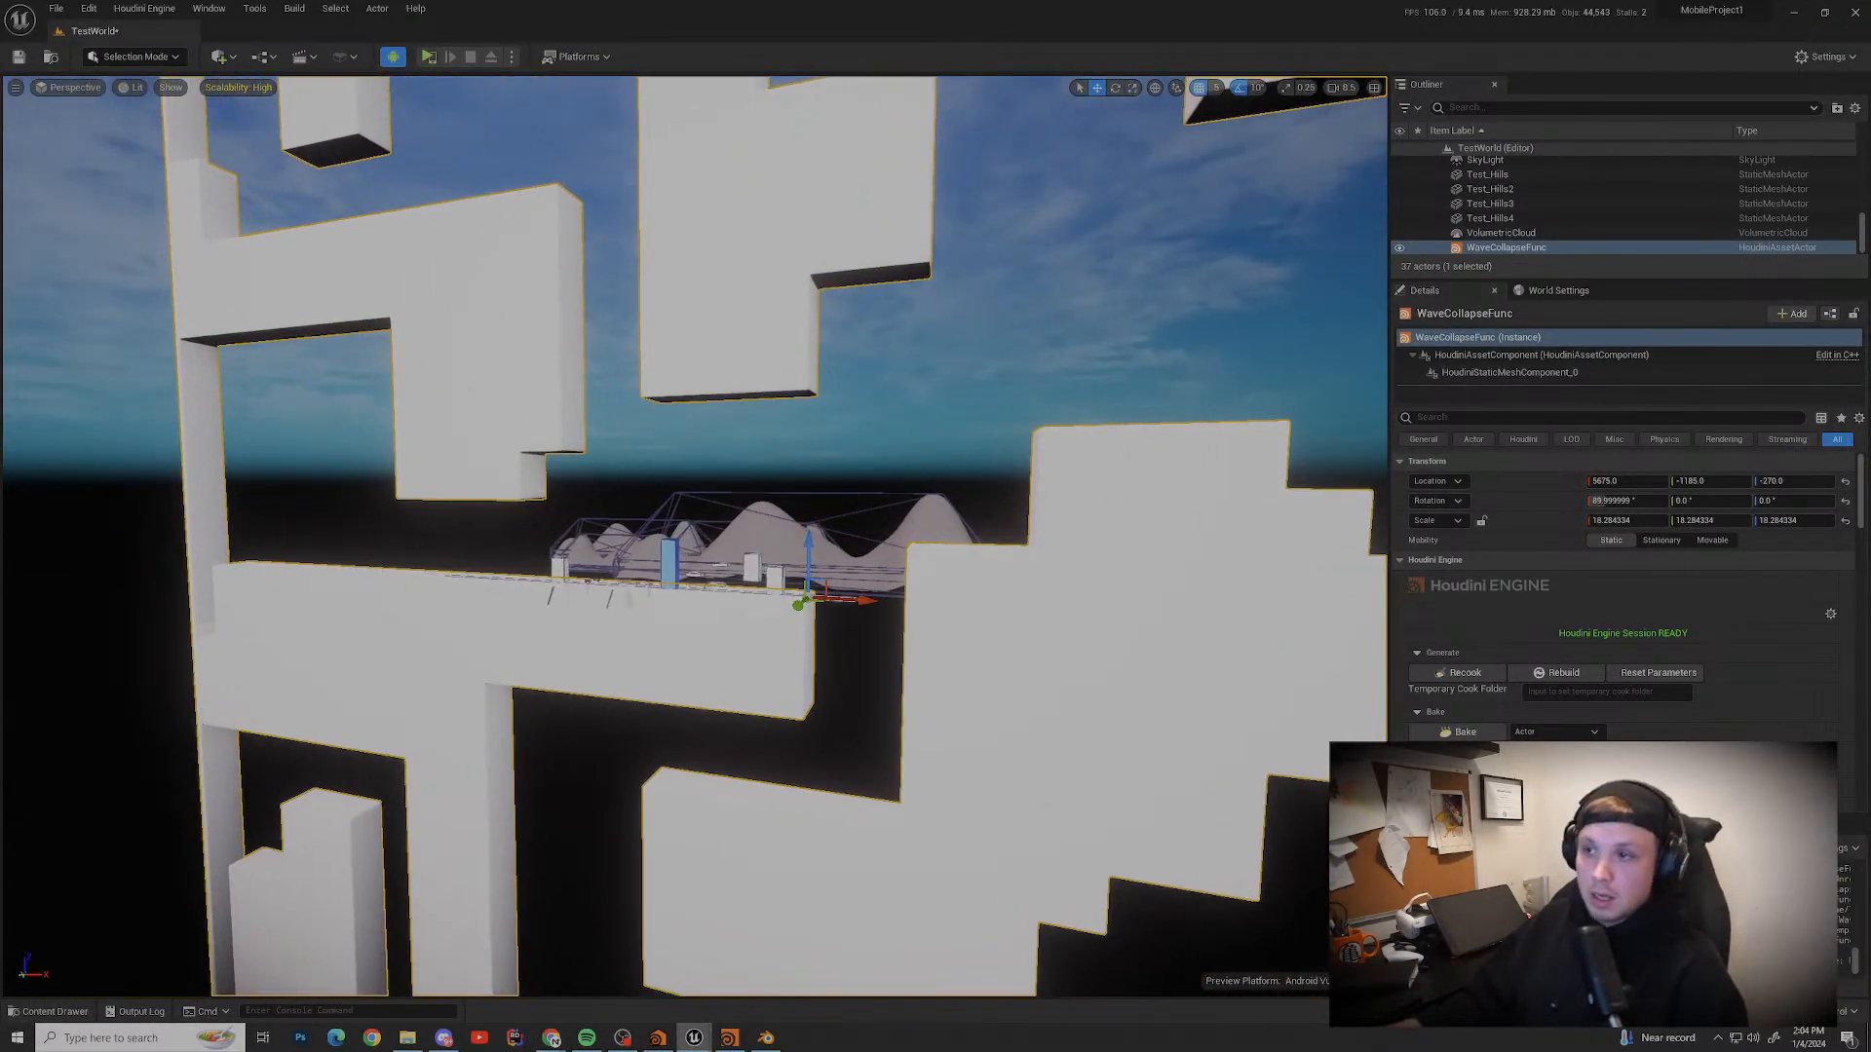
key("w")
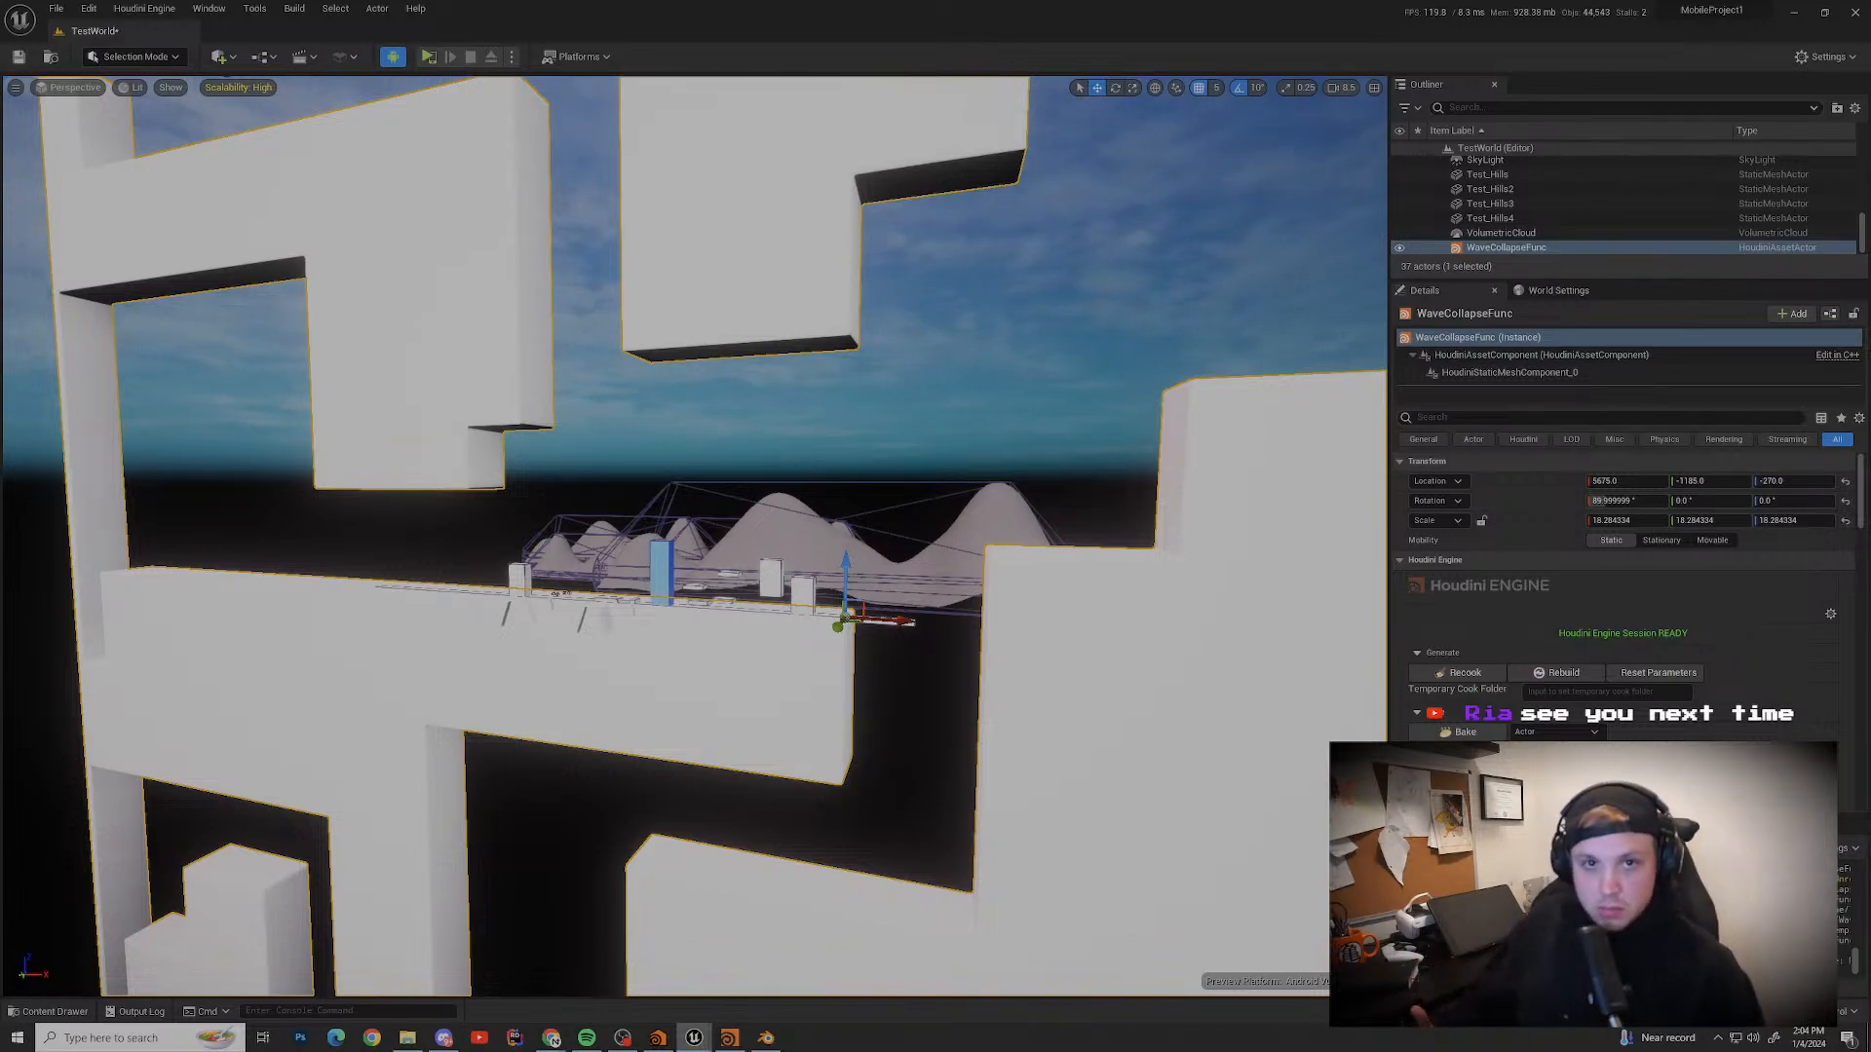
Step: Switch to Blender to view the hooded character model, and return to the Unreal Editor
left_click(766, 1039)
right_click(766, 1039)
left_click(766, 1039)
left_click(766, 1038)
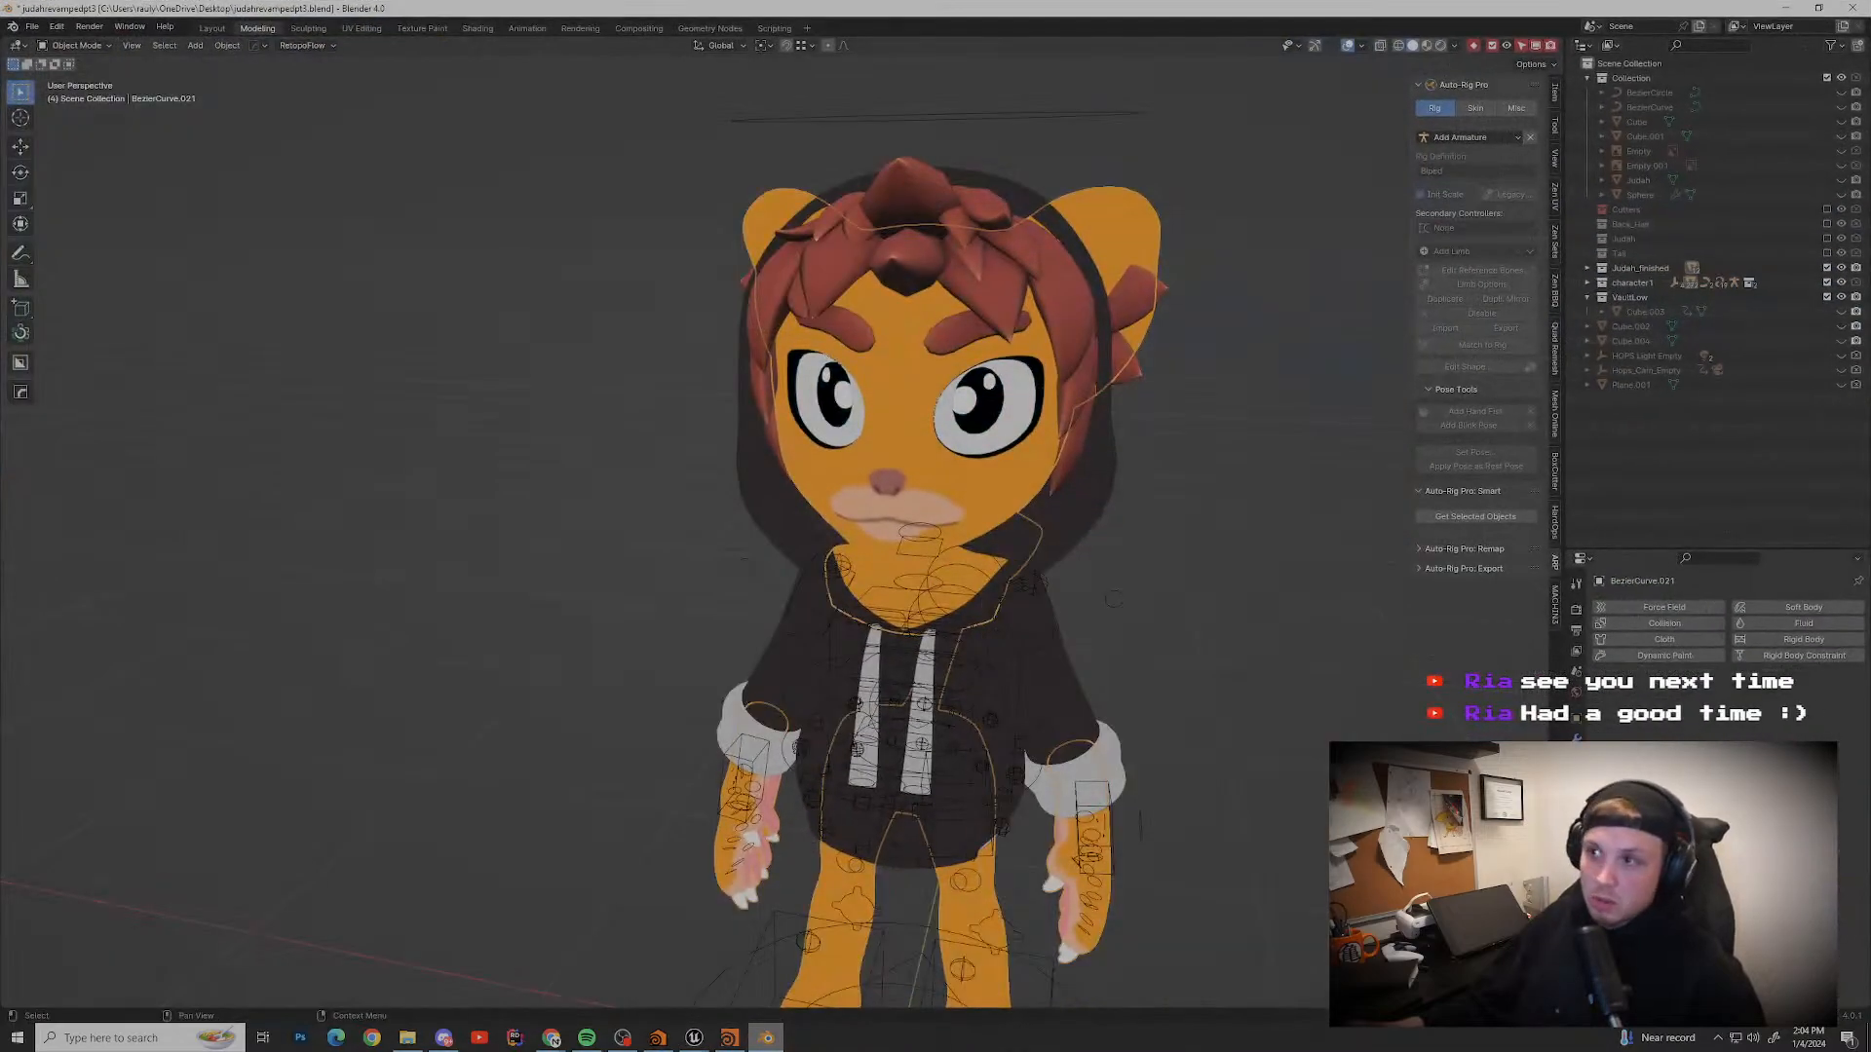
left_click(766, 1038)
scroll(694, 536, "down", 1)
key("s")
right_click_drag(695, 536, 546, 579)
key("a")
key("d")
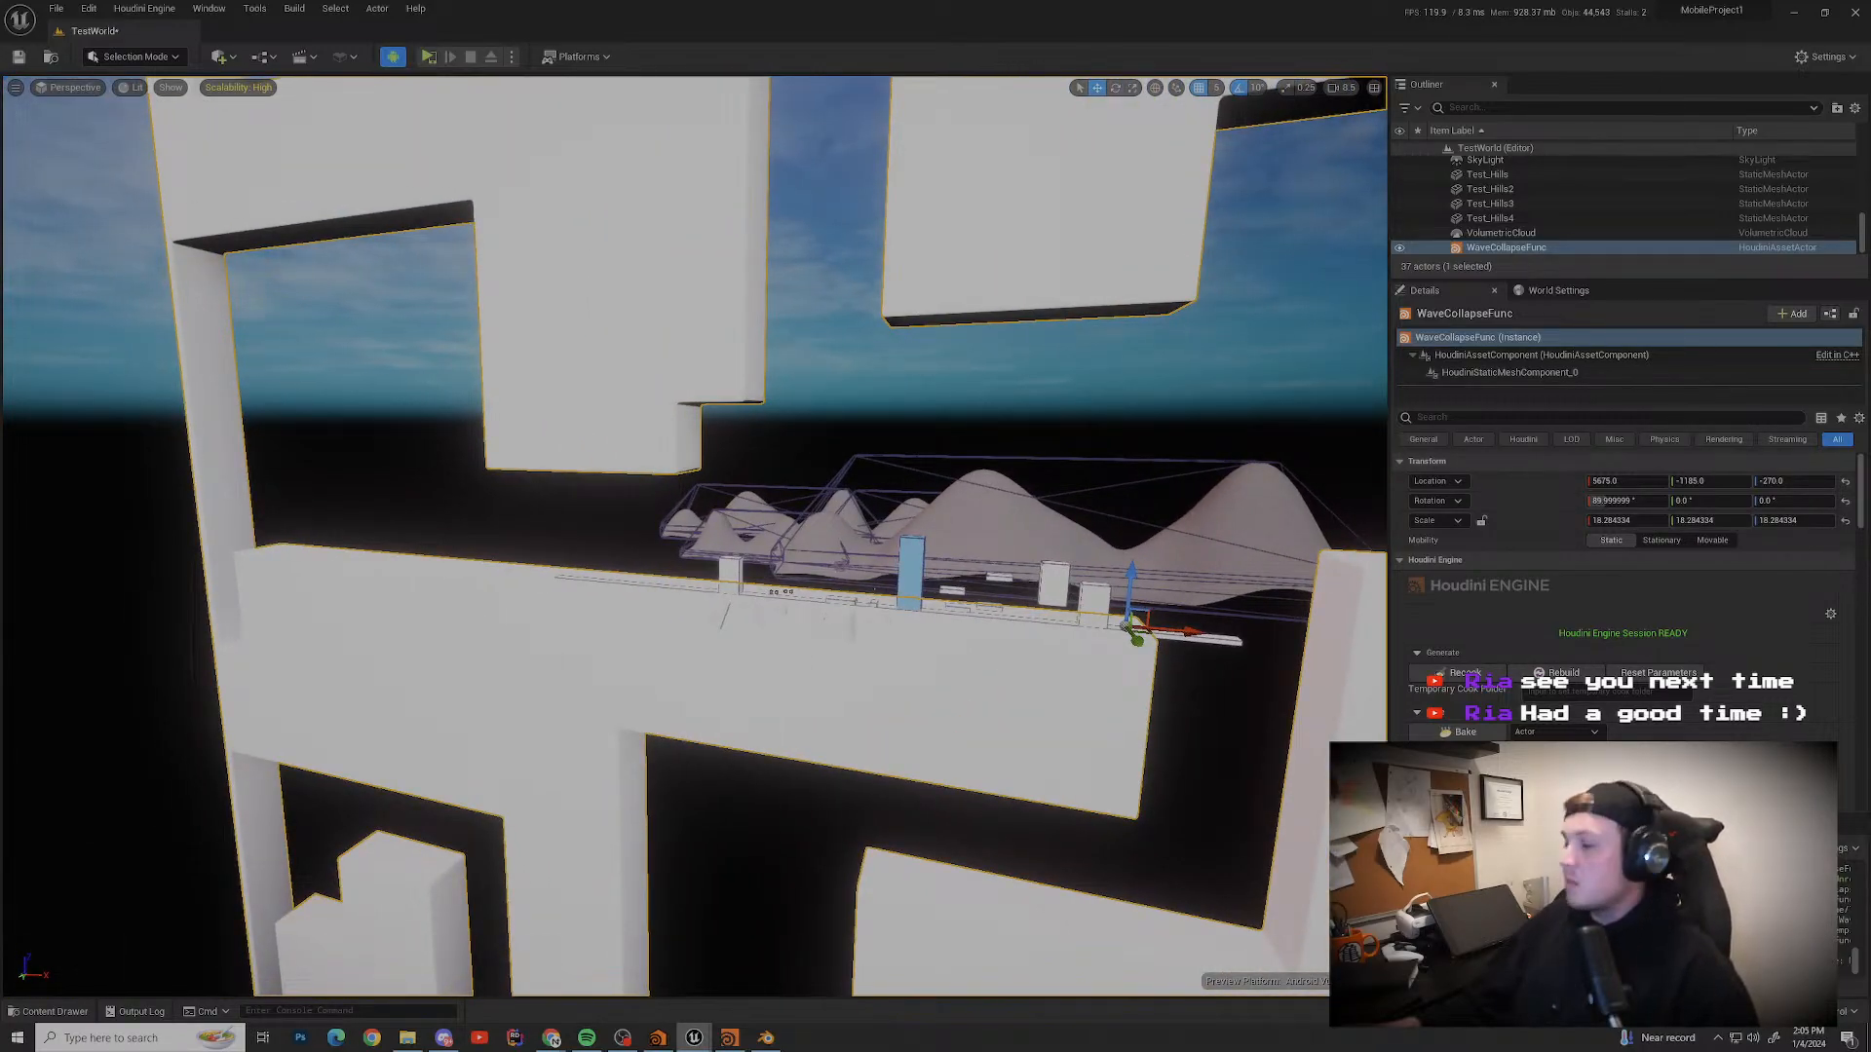
scroll(695, 536, "up", 1)
scroll(695, 535, "down", 2)
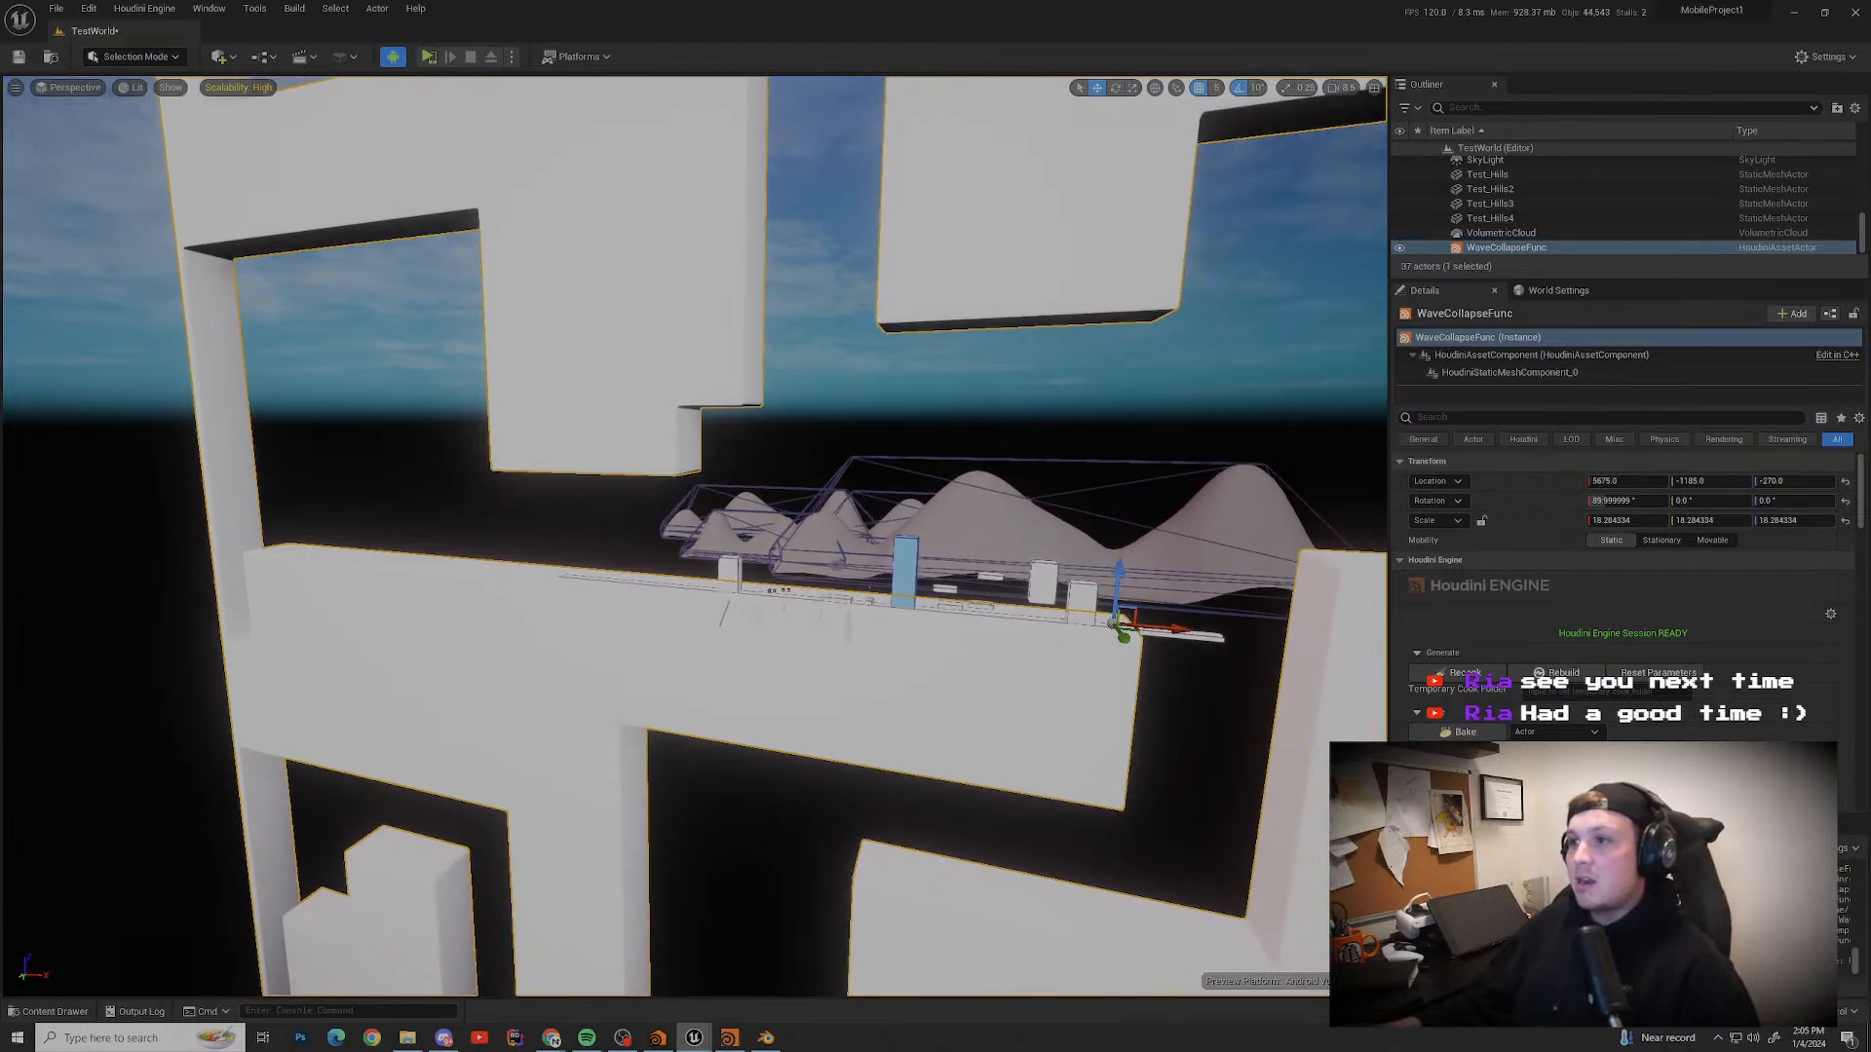
left_click(799, 434)
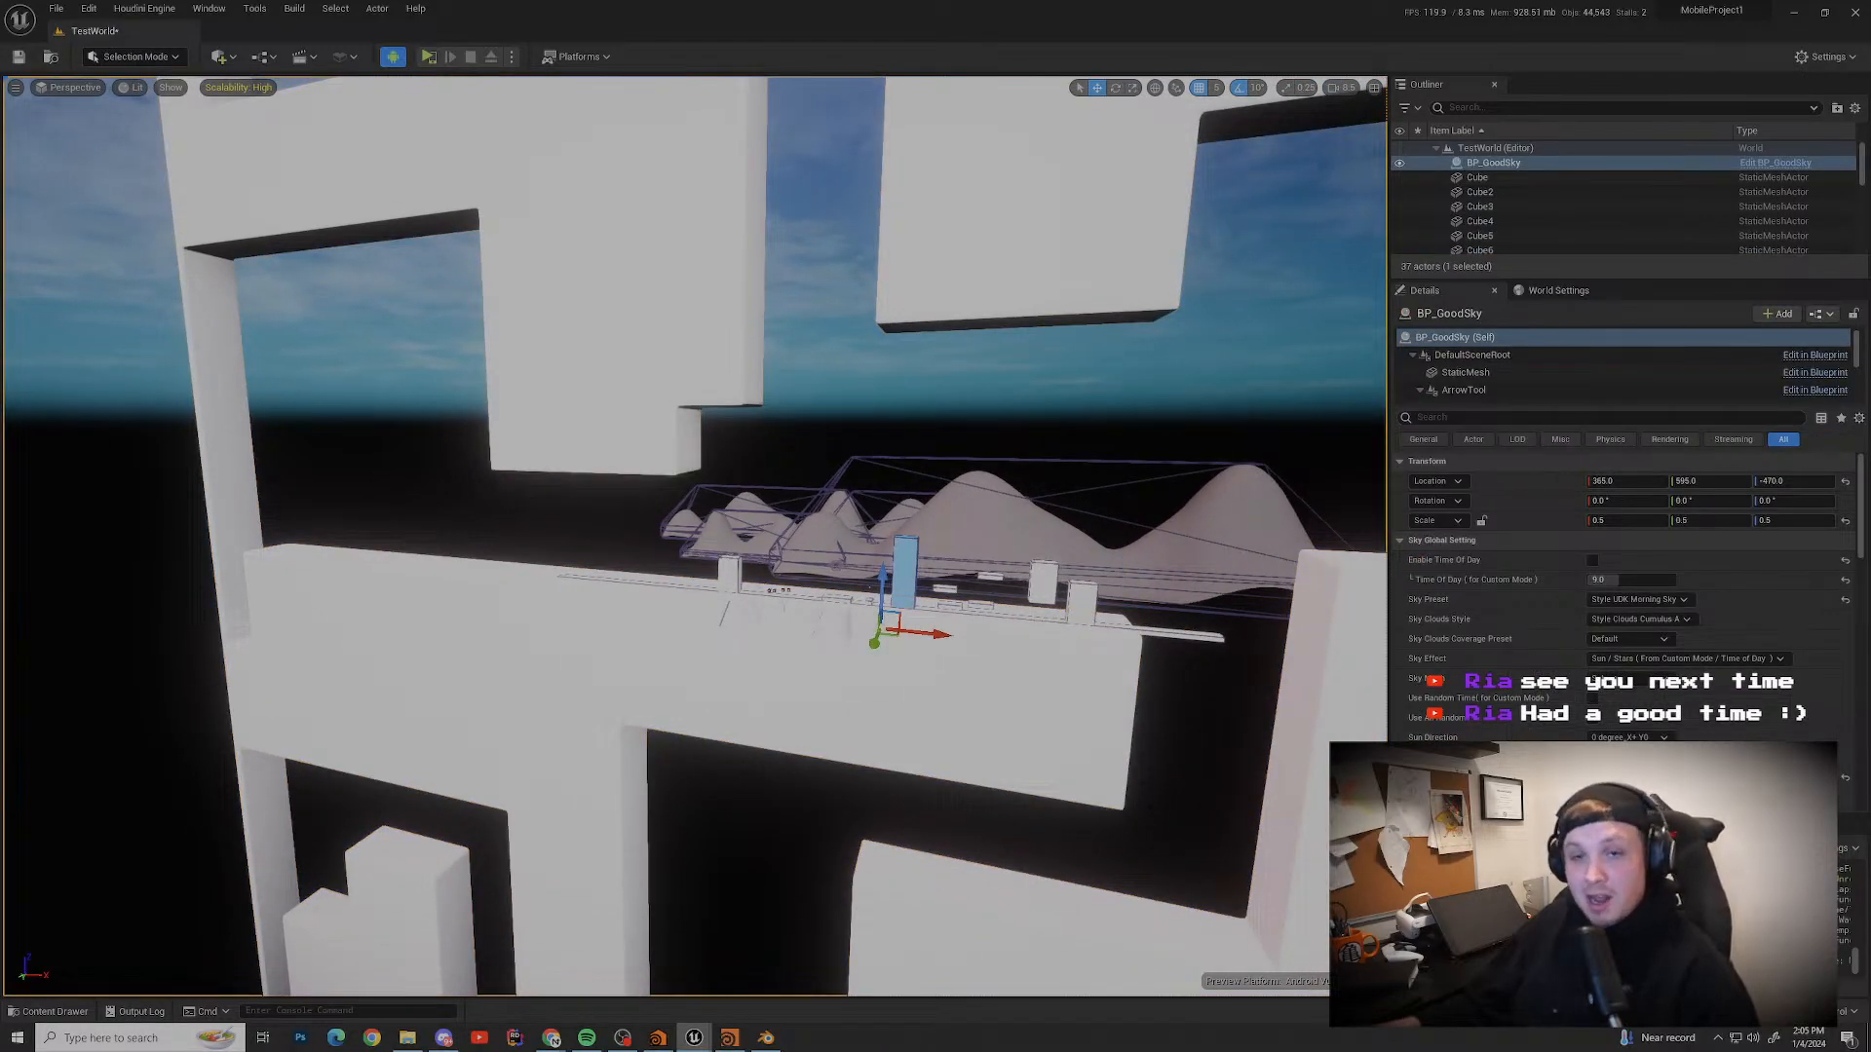
scroll(695, 535, "down", 5)
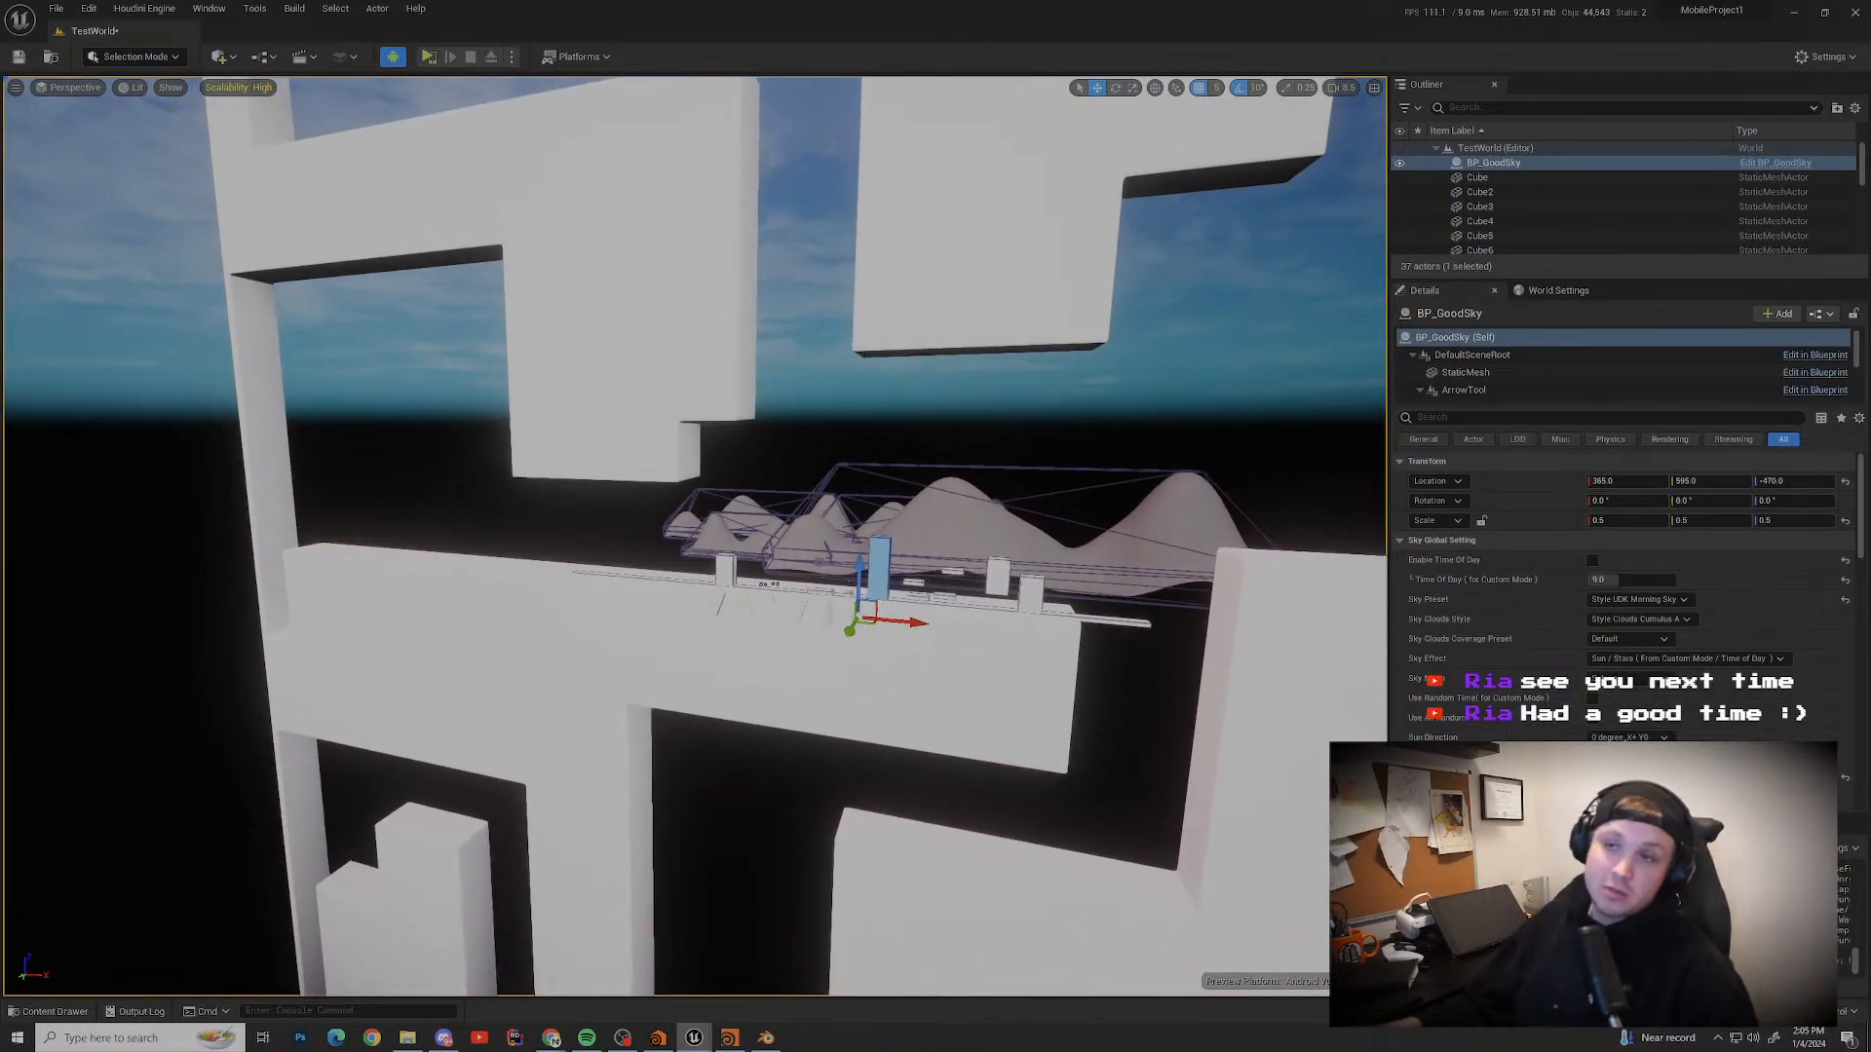